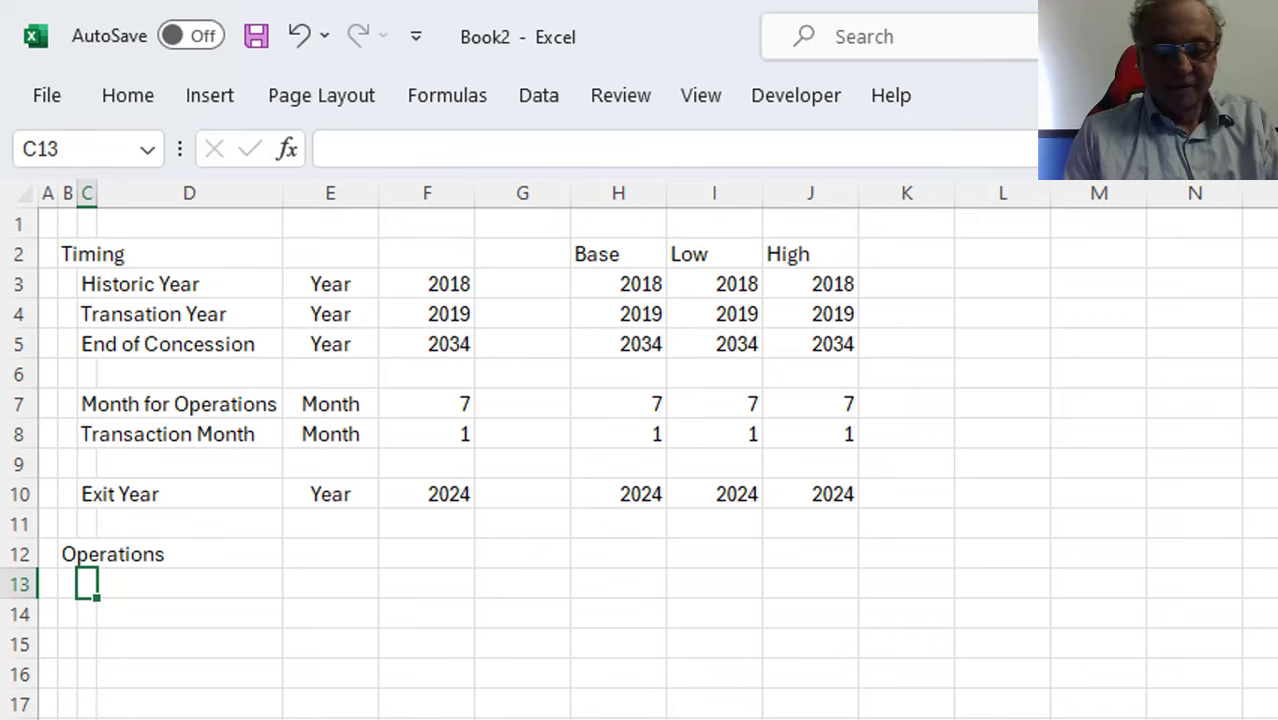
Enter the subheading "Revenue" in C13 under Operations
text(Revene)
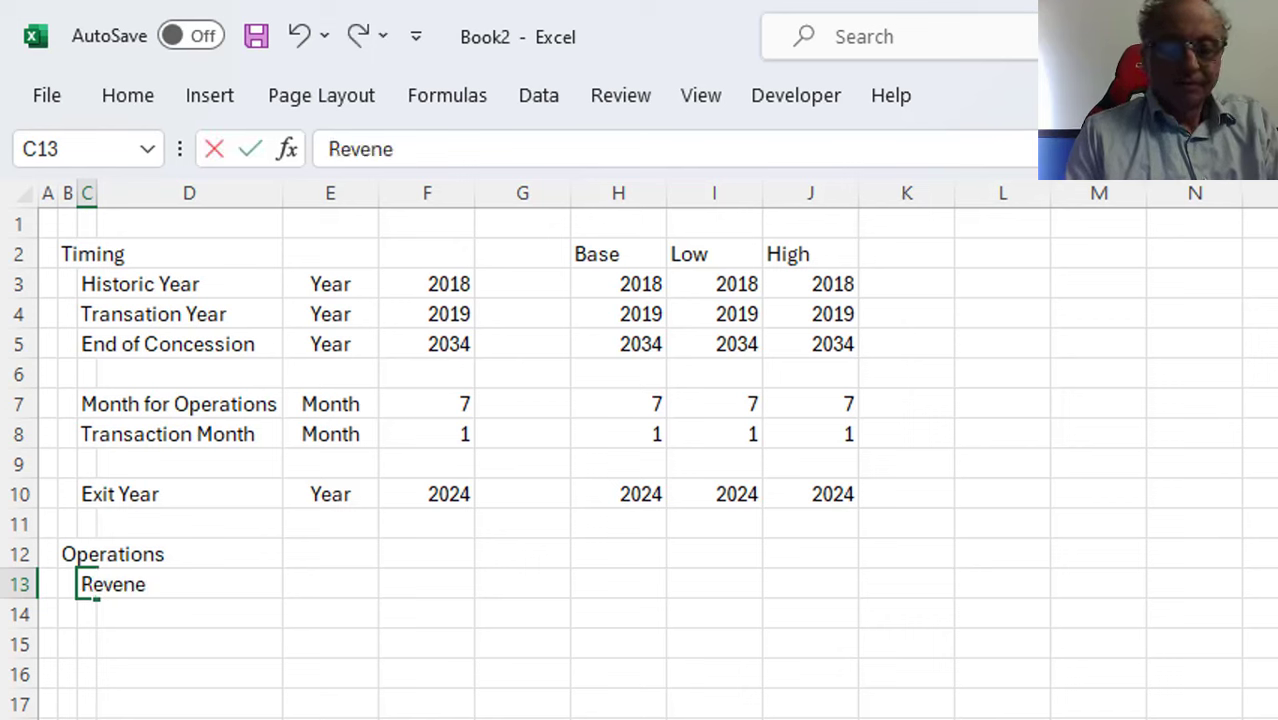
key(BackSpace)
key(BackSpace)
text(u)
key(BackSpace)
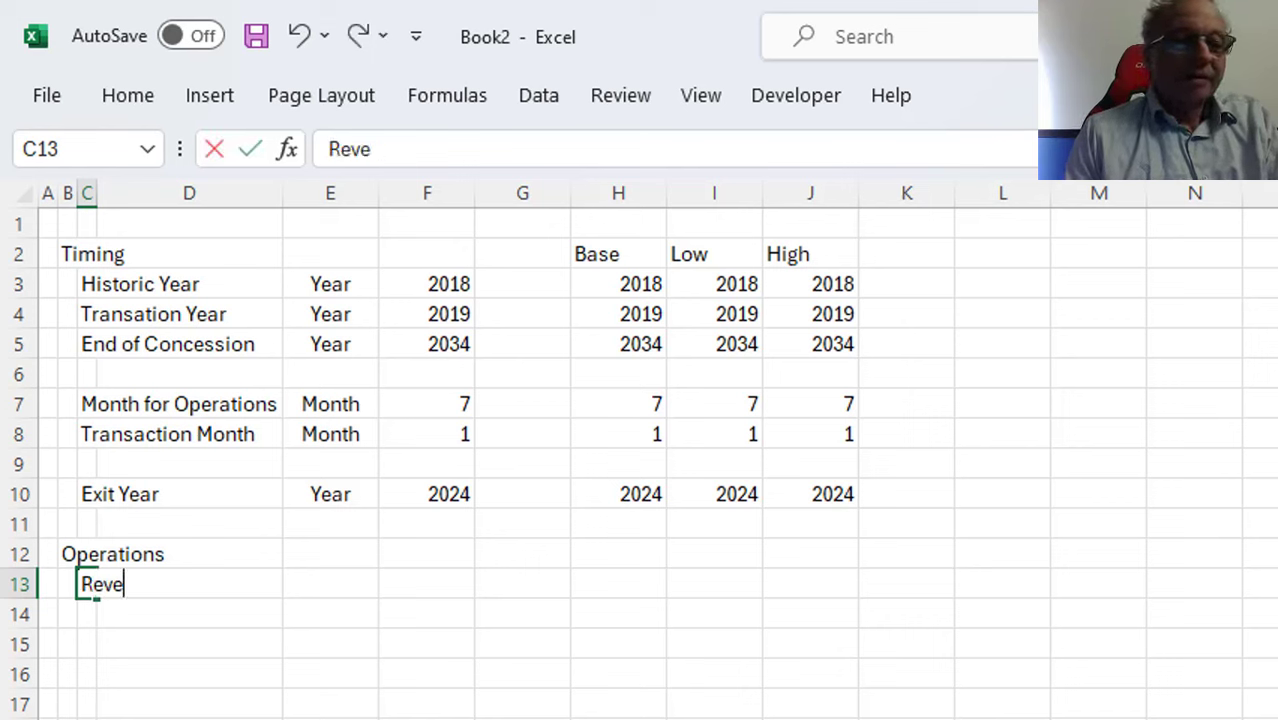
text(en)
key(BackSpace)
key(BackSpace)
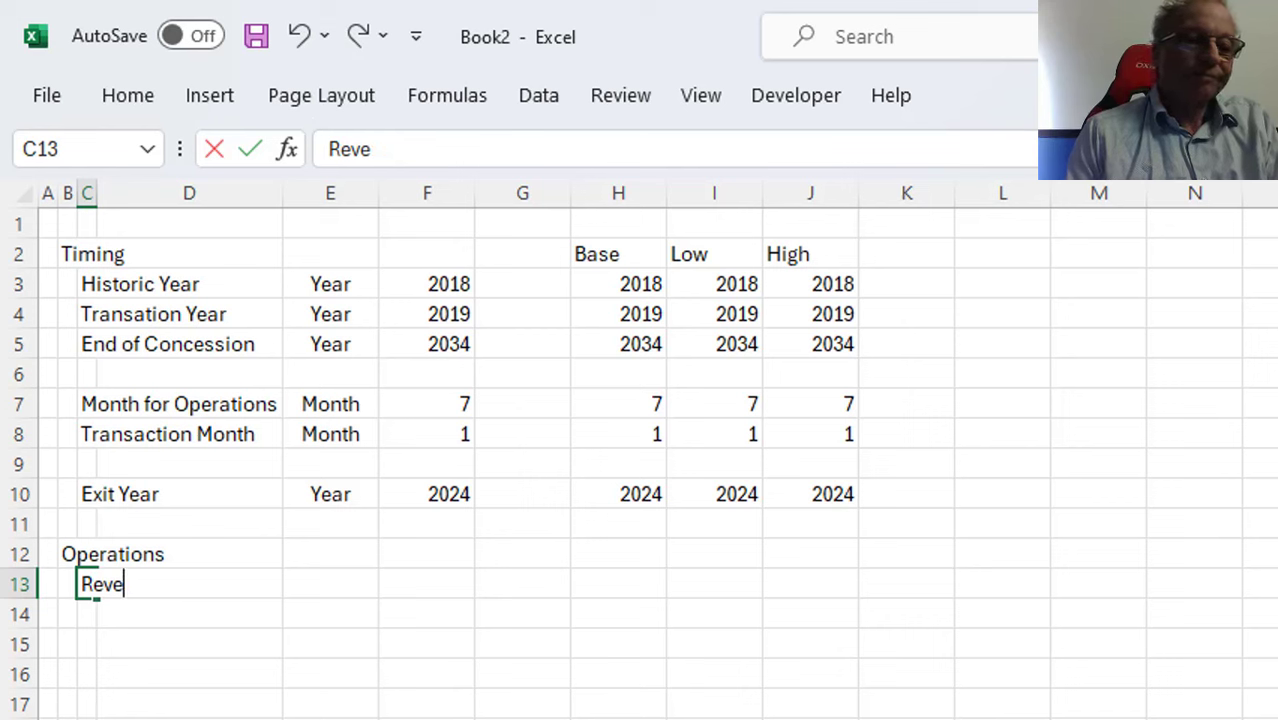
text(nue)
key(Return)
Label D14 "2018 Revenue" and D15 "Real Growth" beneath the Revenue subheading
click(189, 613)
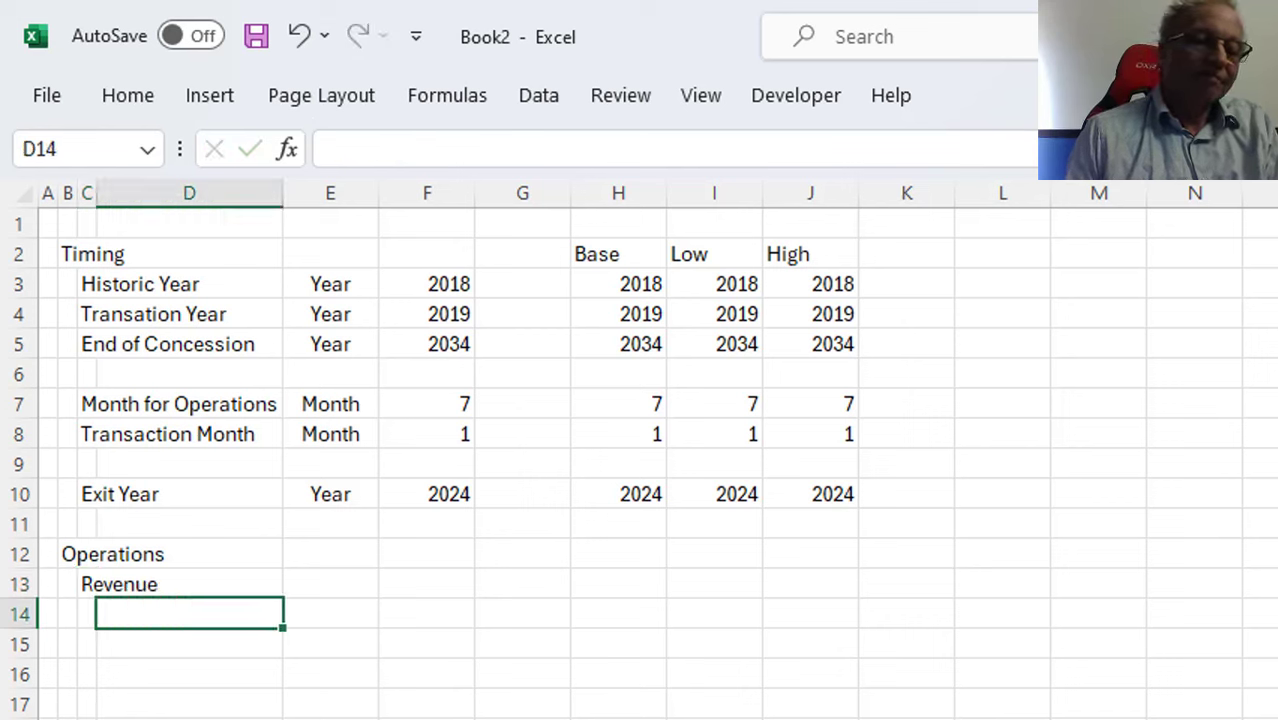
text(2018 Re)
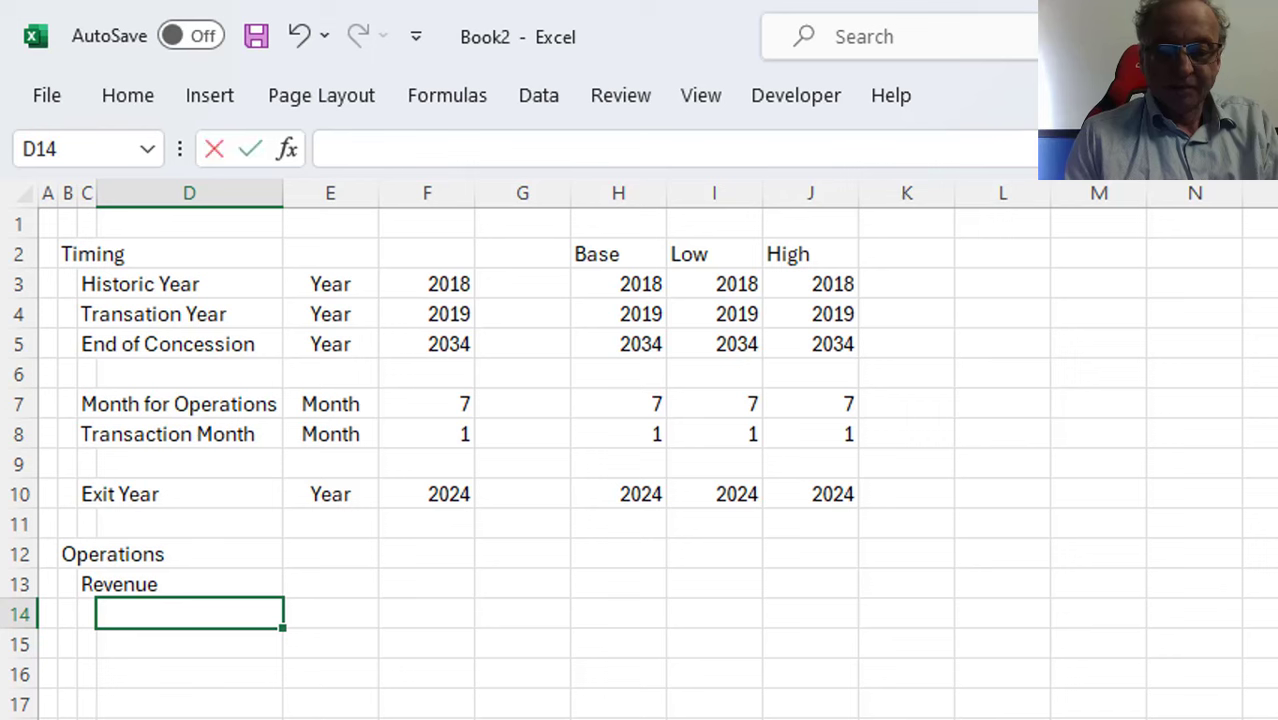
text(venue)
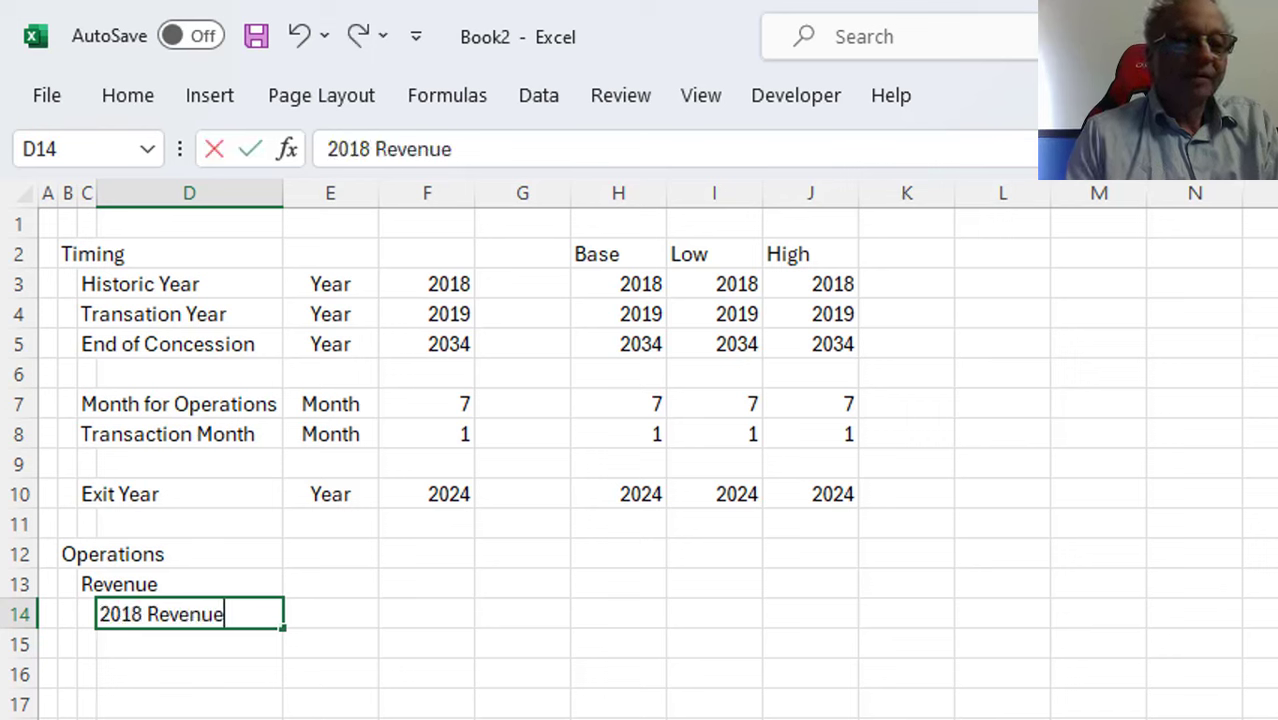
key(Return)
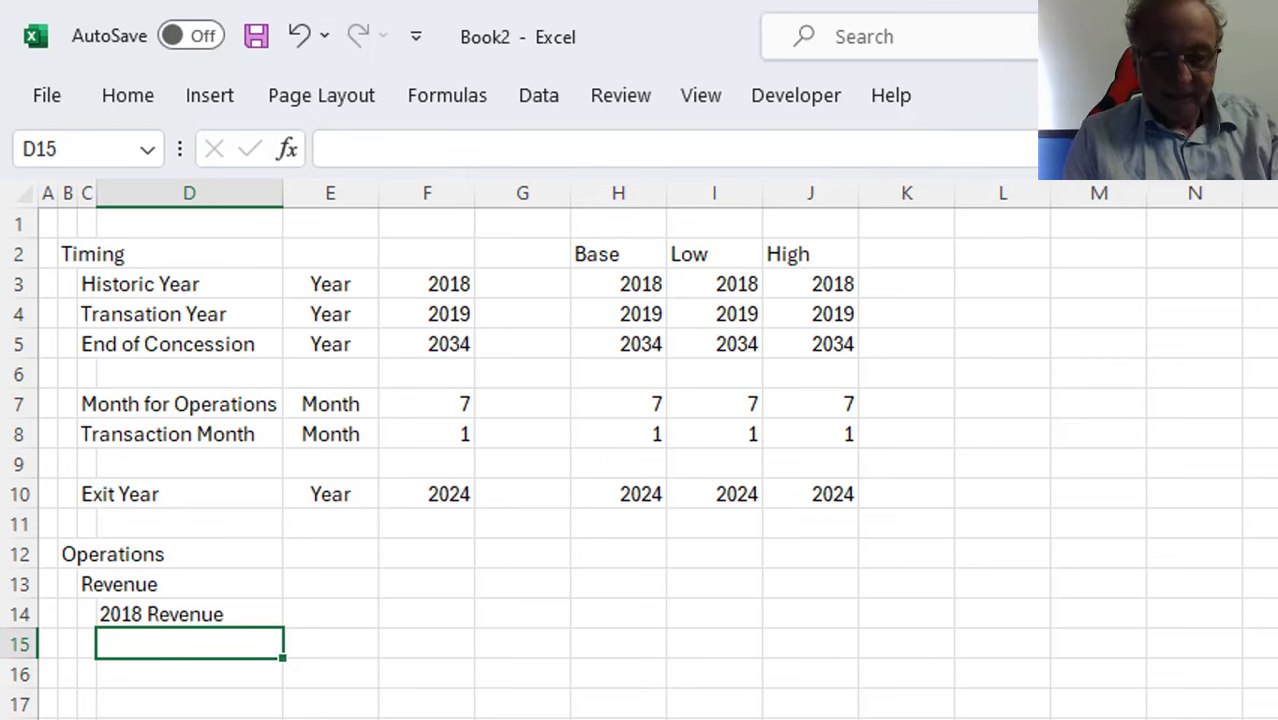
text(Real)
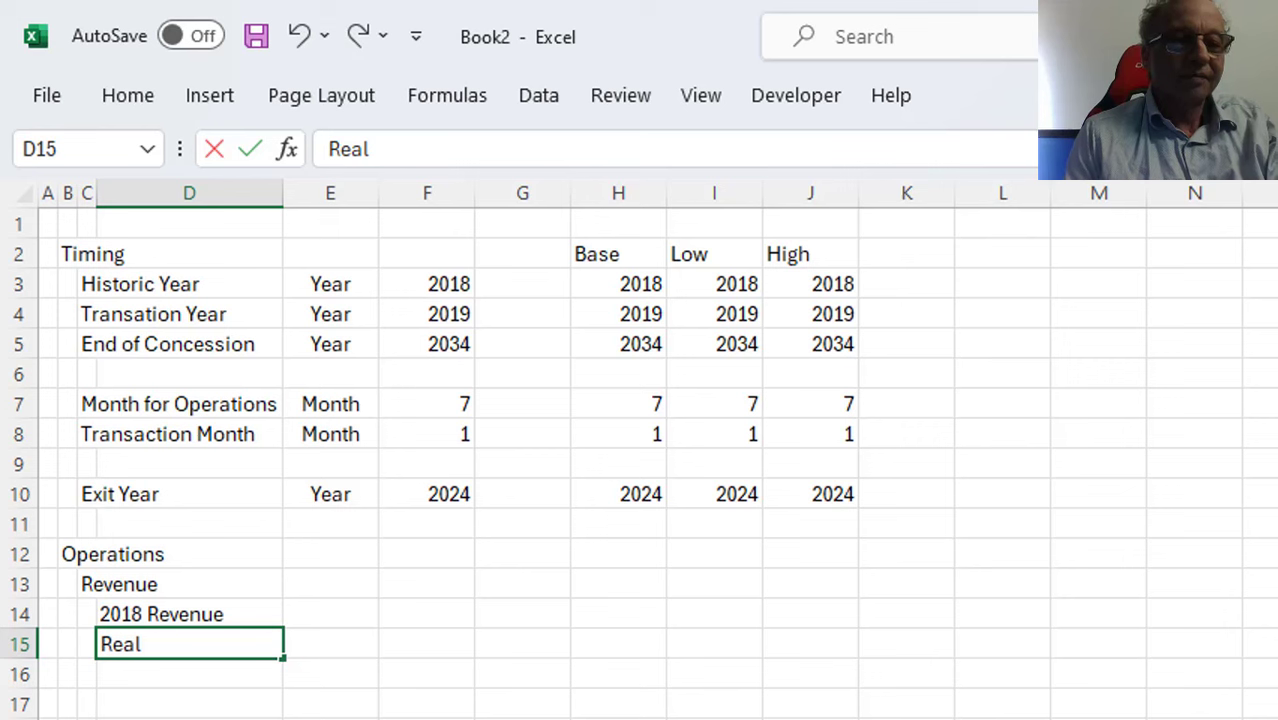
text( Growth)
key(Return)
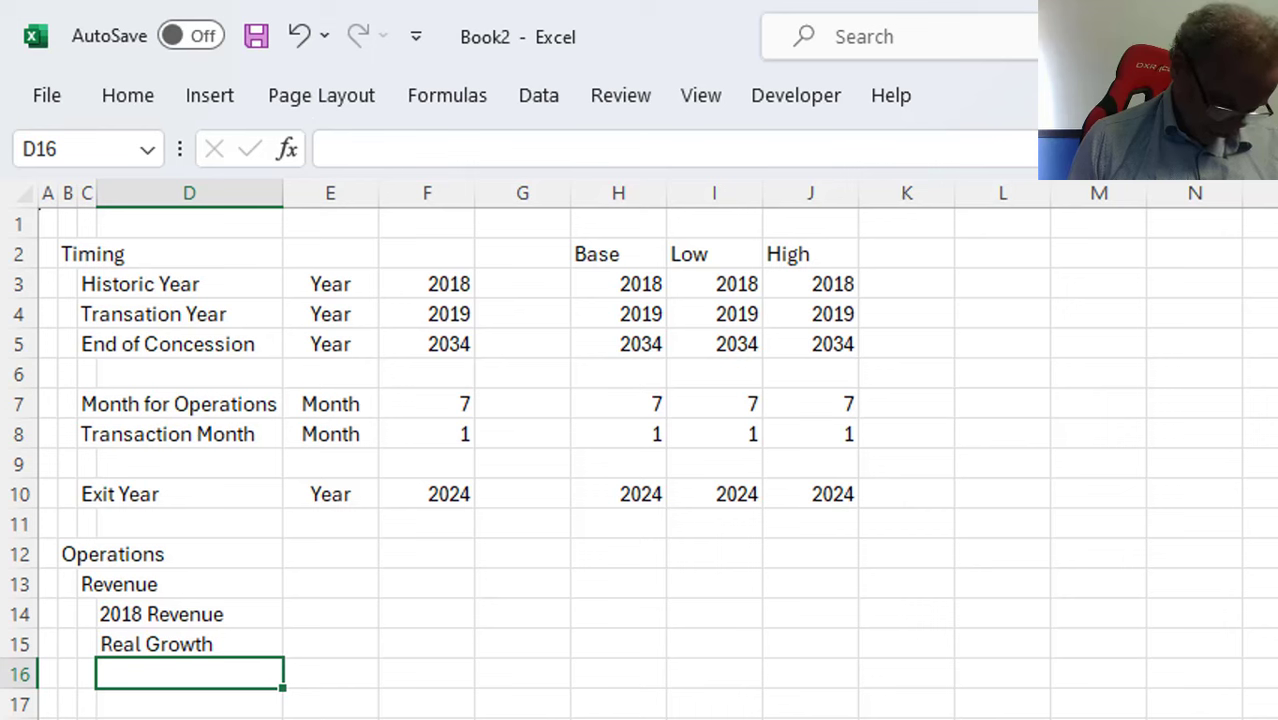
Enter the subheading "EBITDA and Margin" in C17, leaving row 16 blank
click(189, 704)
click(86, 704)
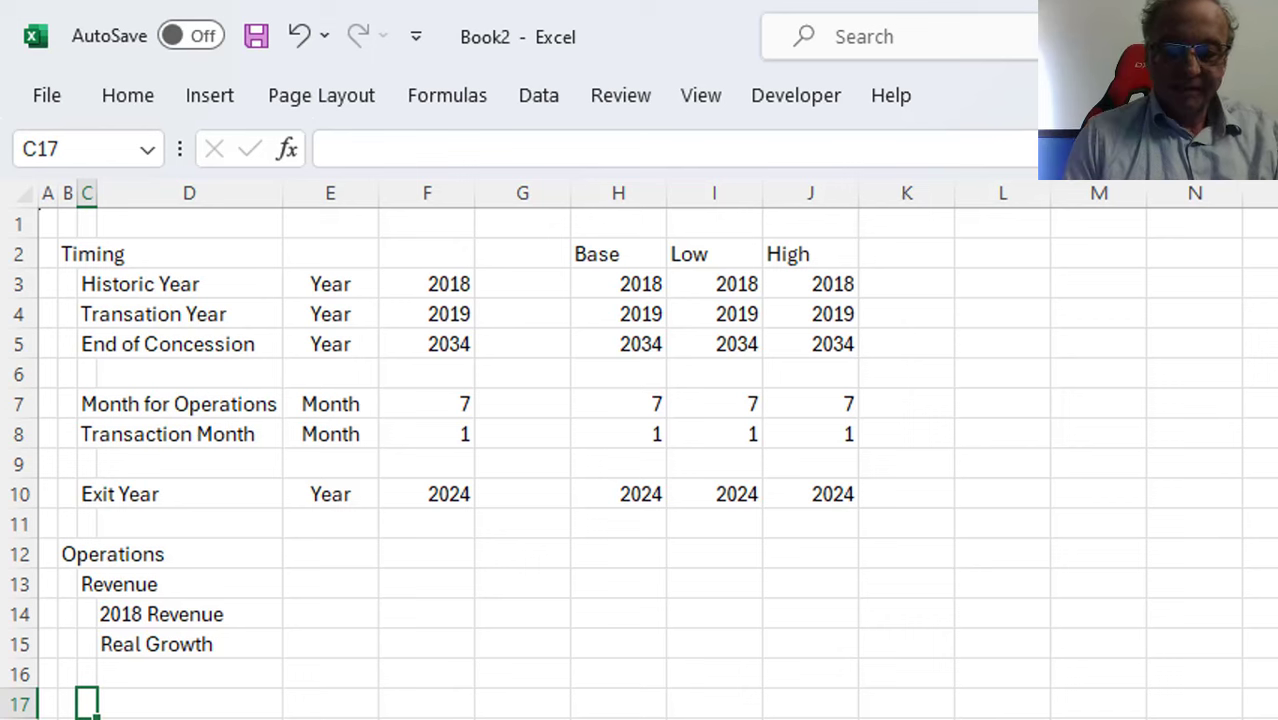
text(EBI)
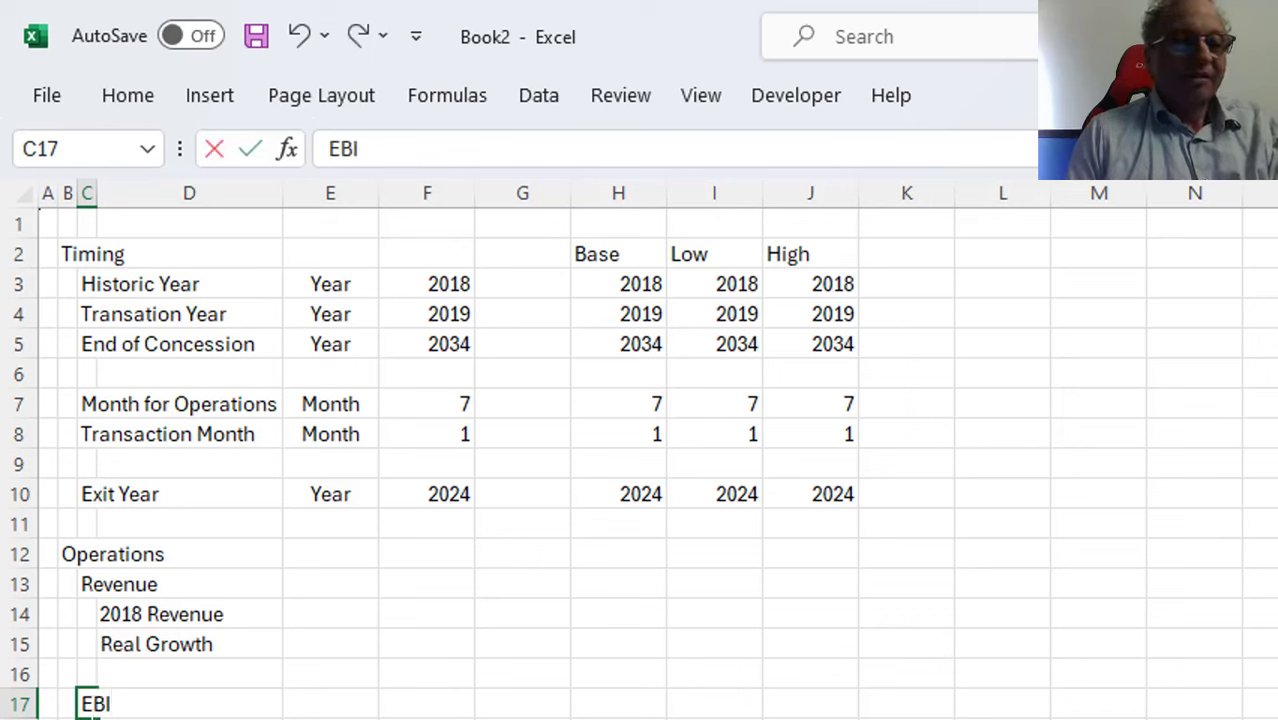
key(BackSpace)
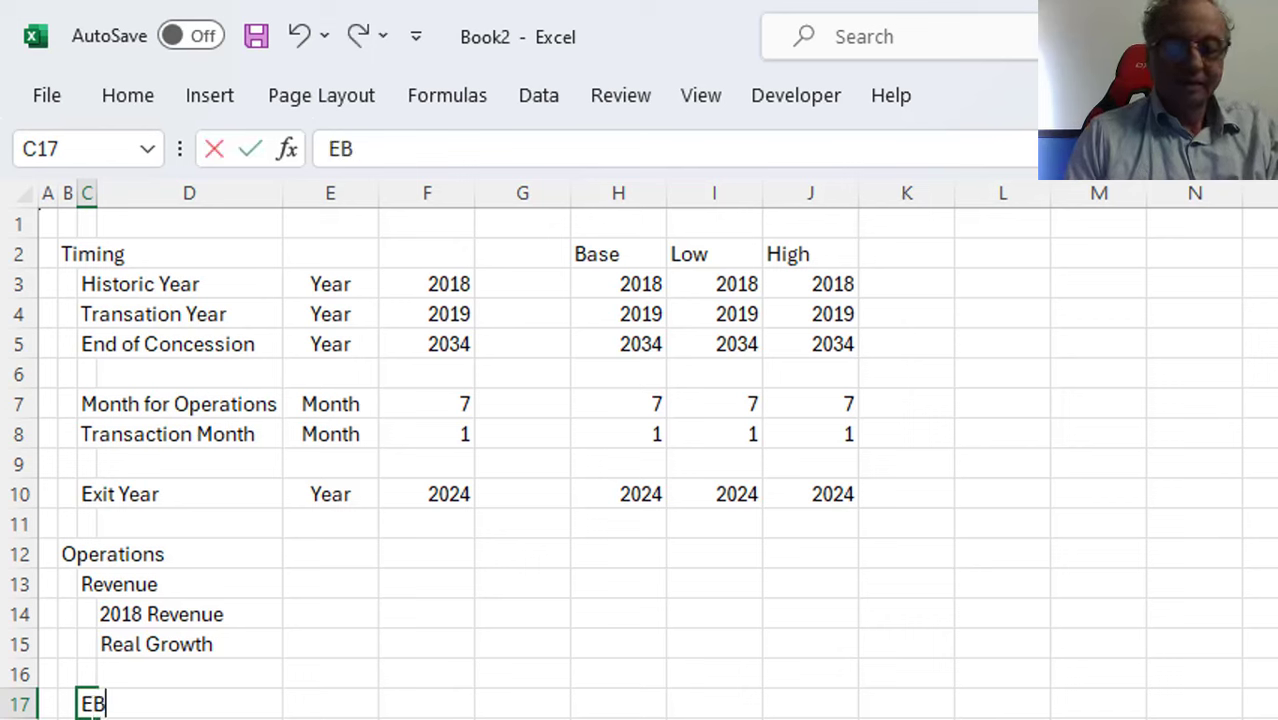
text(ITDA an)
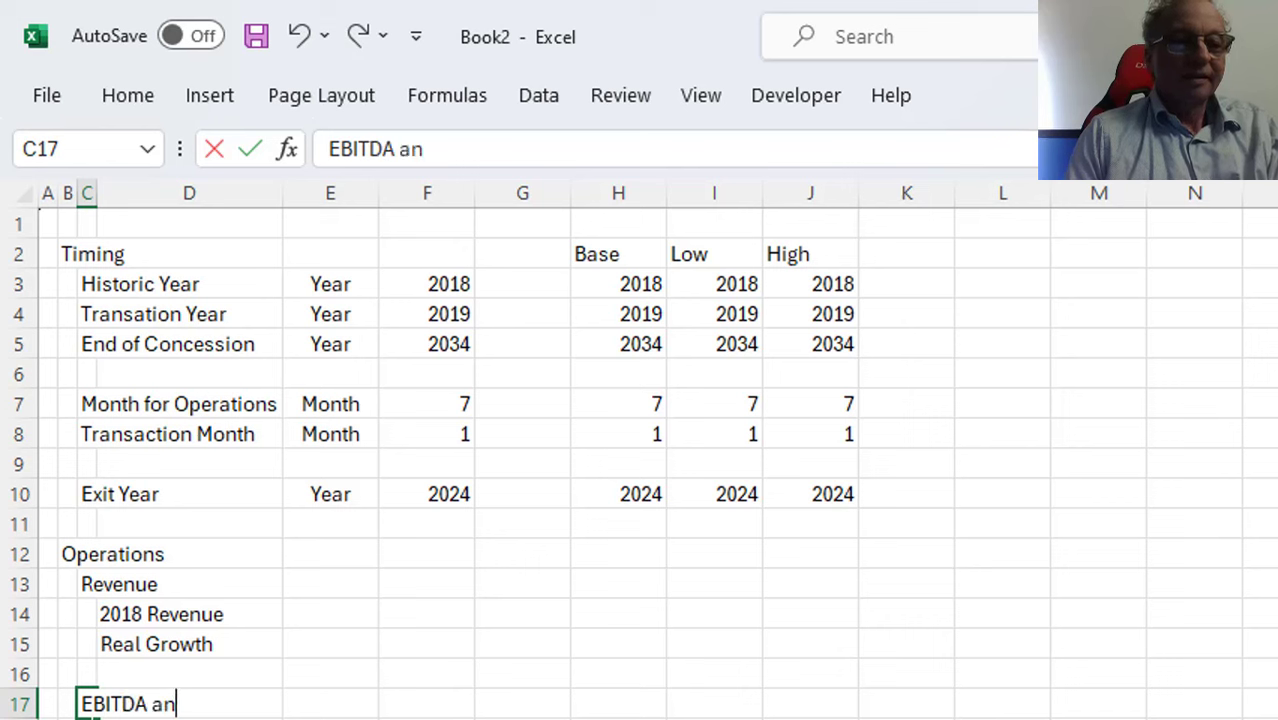
text(d Marin)
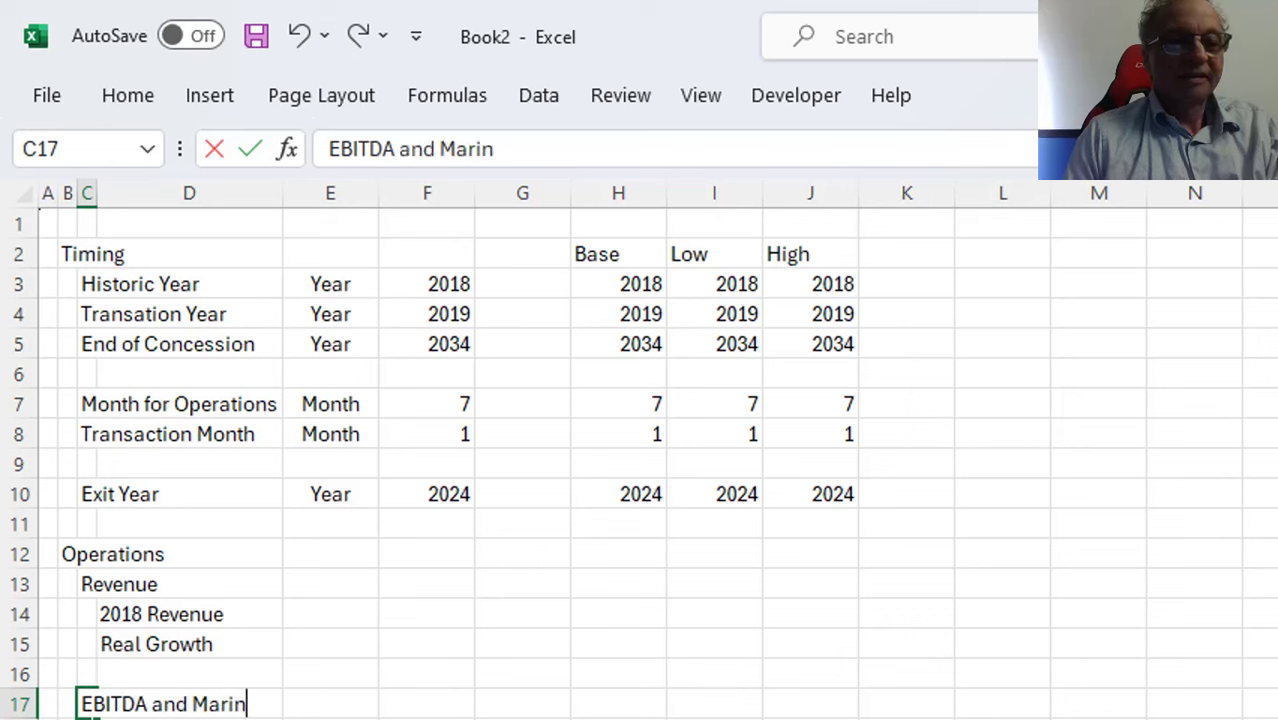
key(BackSpace)
key(BackSpace)
text(gin)
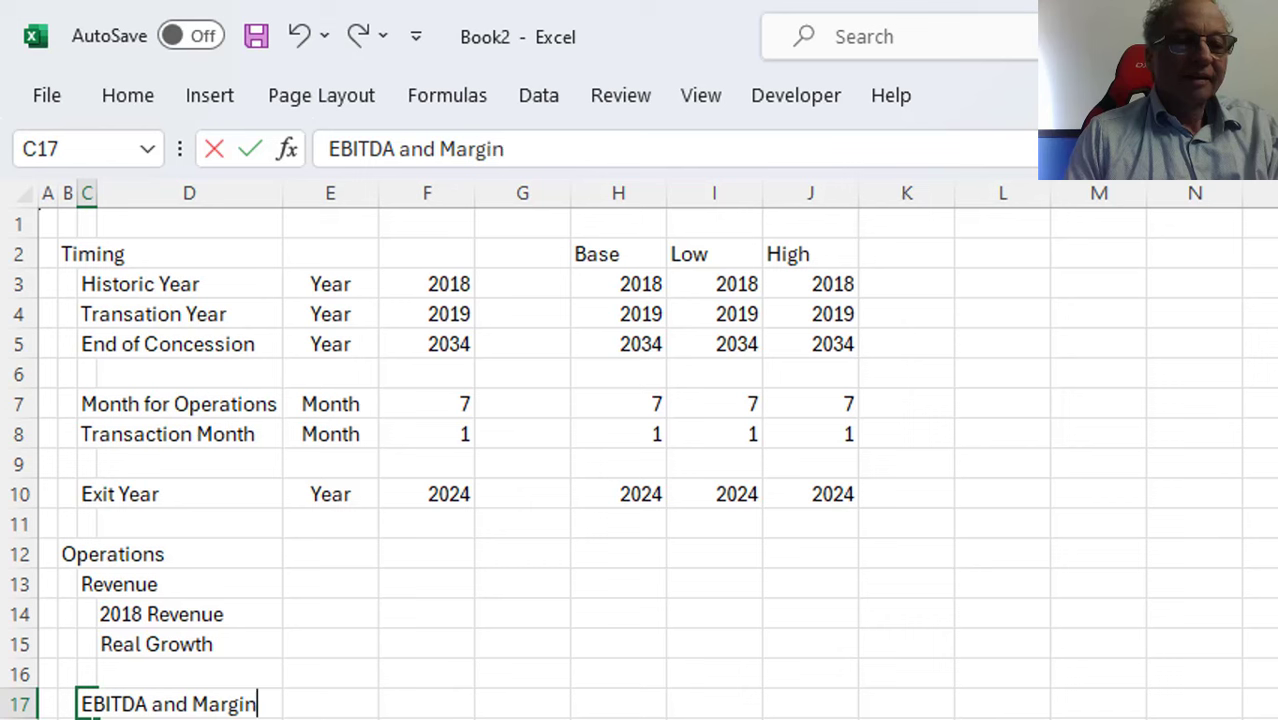
key(Return)
Label D18 "2018 EBITDA" and D19 "EBITDA Margin" beneath the EBITDA and Margin subheading
key(Right)
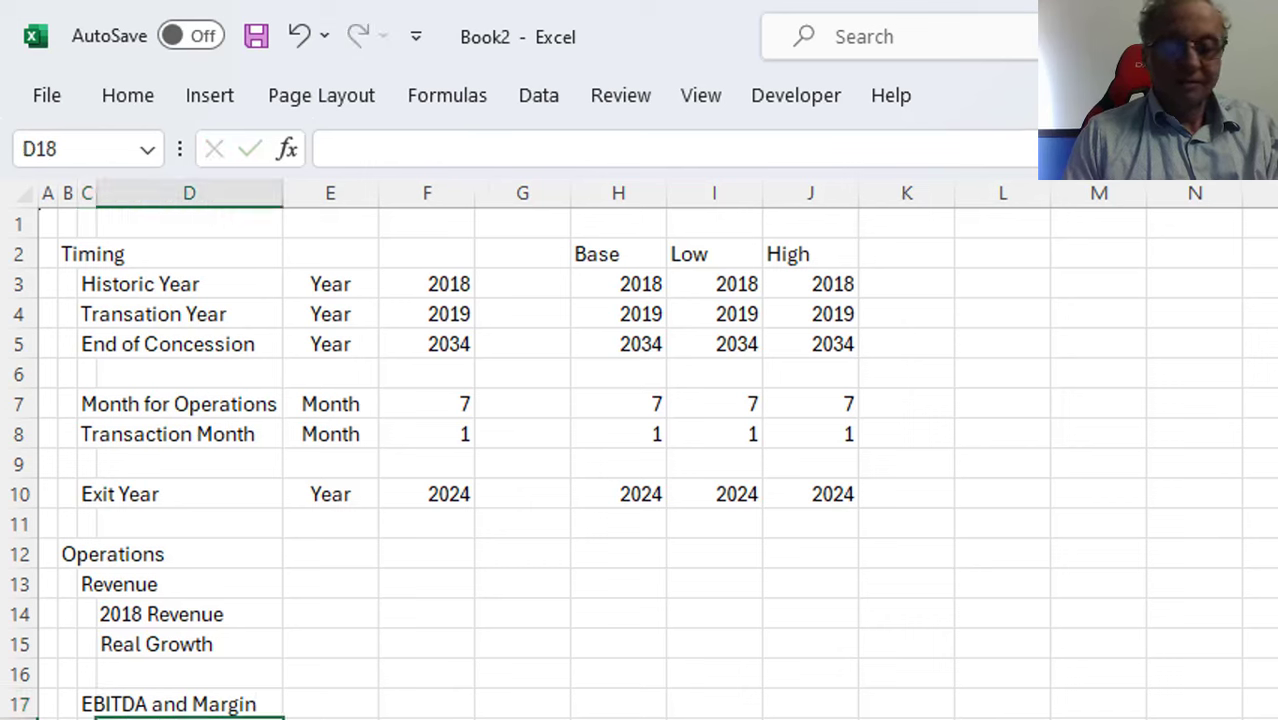
text(2018 EIB)
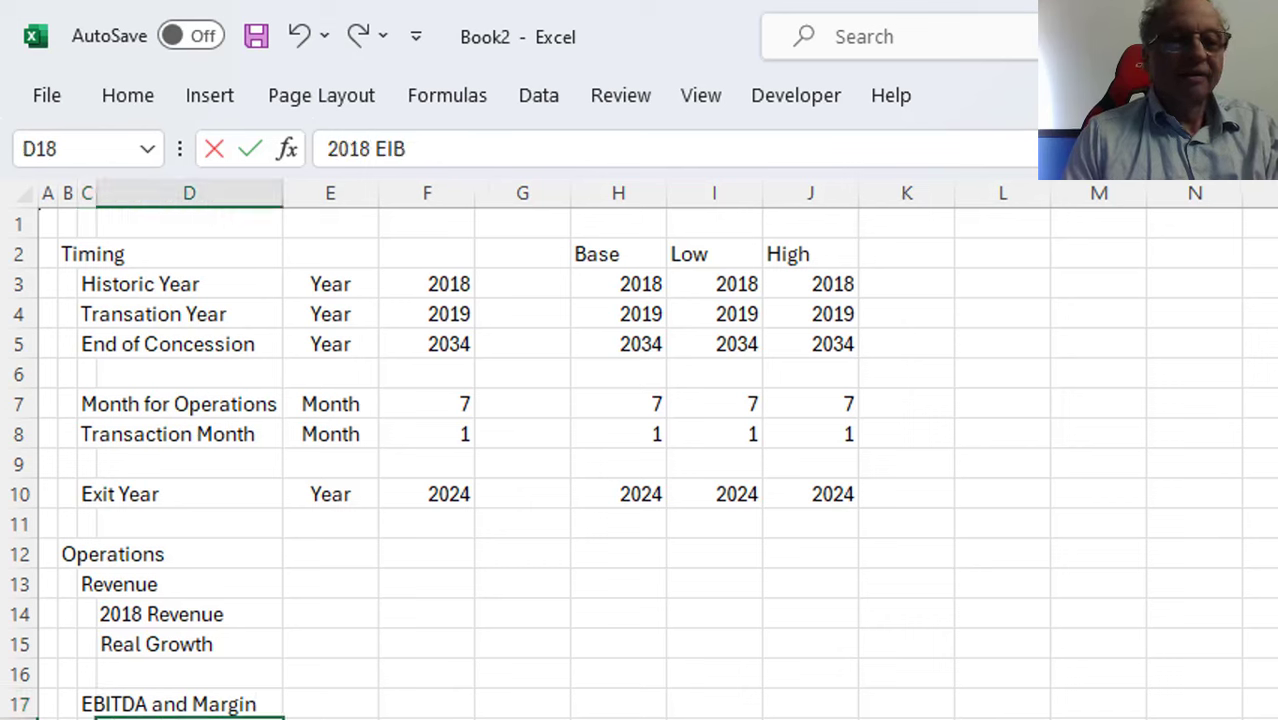
key(BackSpace)
key(BackSpace)
text(BITDA)
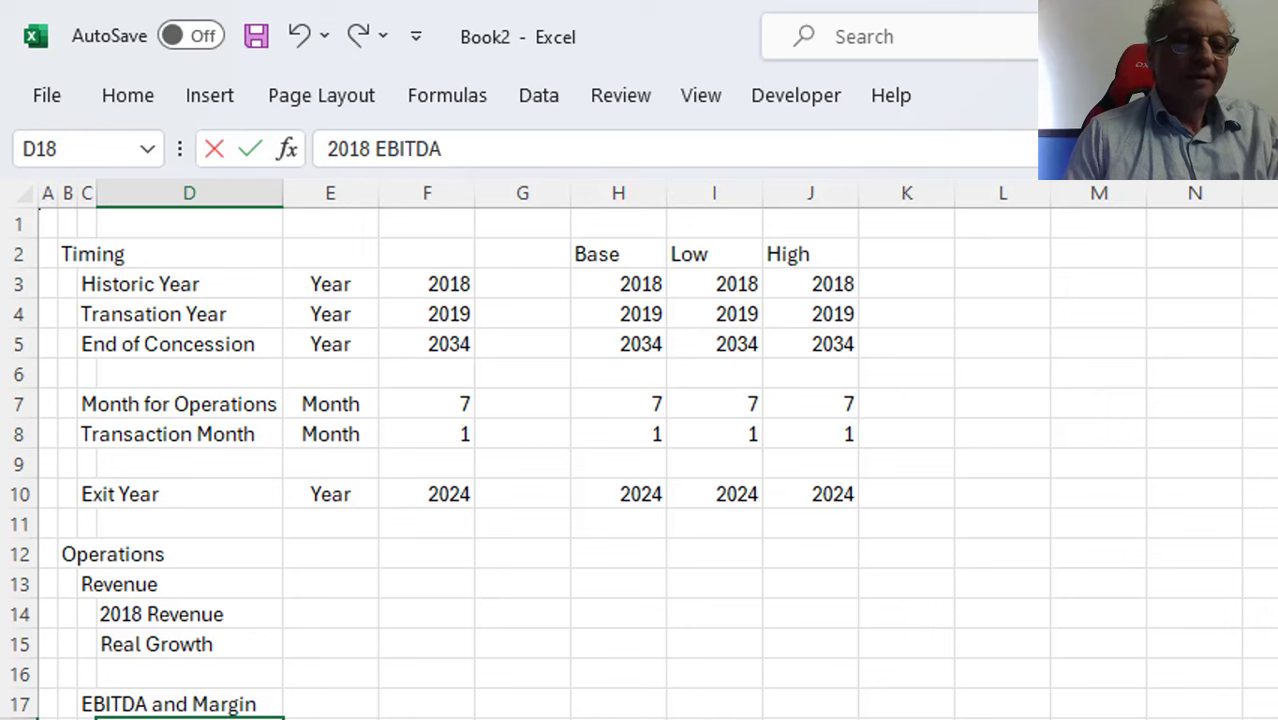
key(Return)
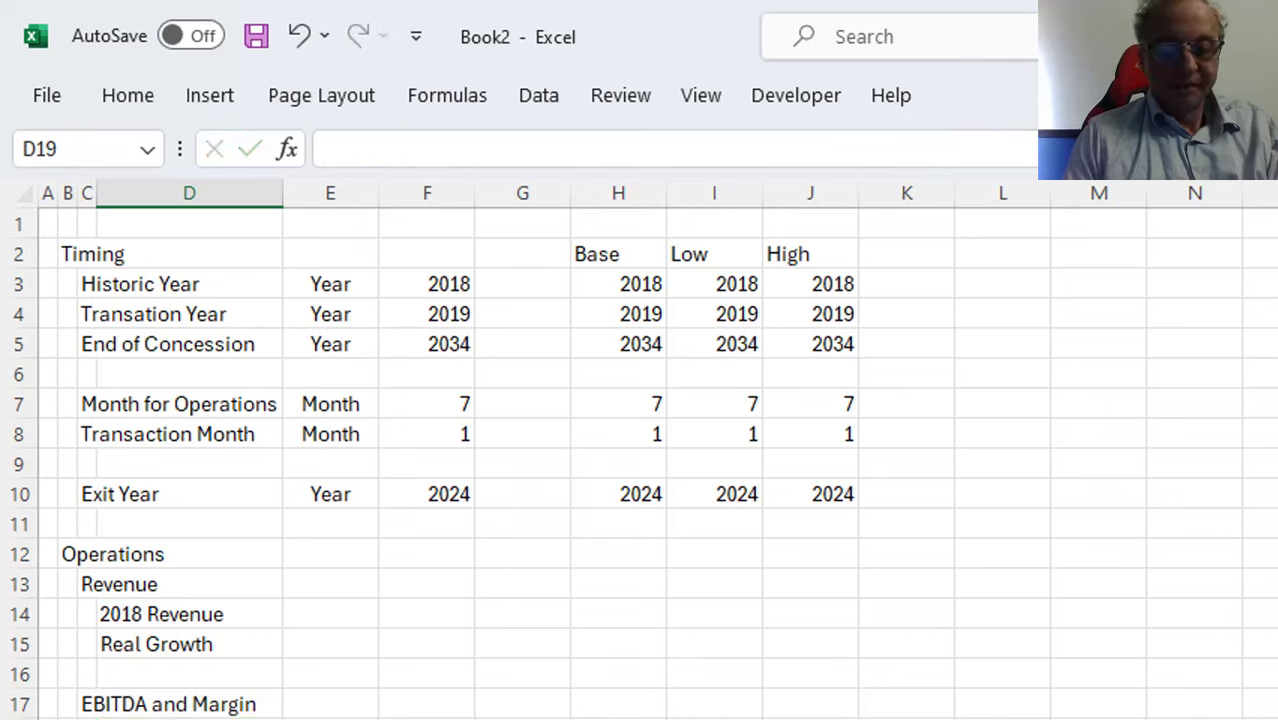
text(EBITD)
text(A and Marg)
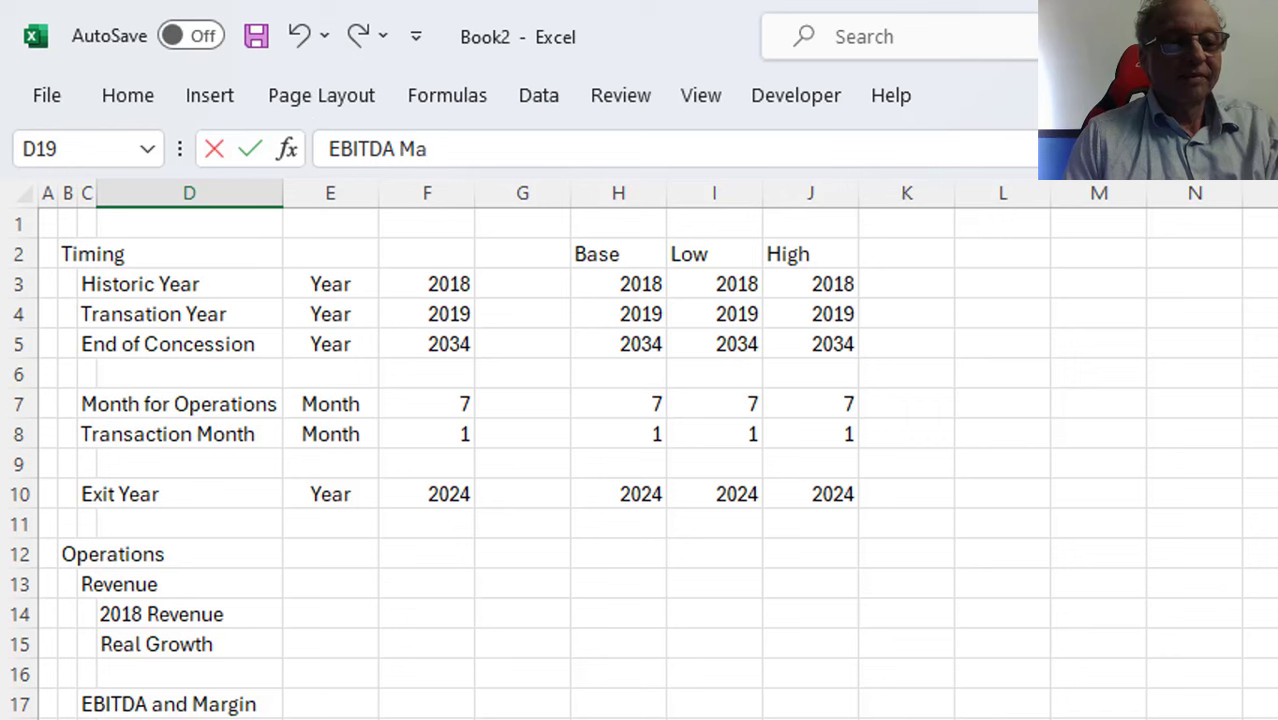
text(in)
key(Return)
Enter "Euro" as the unit for the 2018 Revenue row in E14
key(Up)
key(Up)
key(Up)
key(Up)
key(Up)
key(Up)
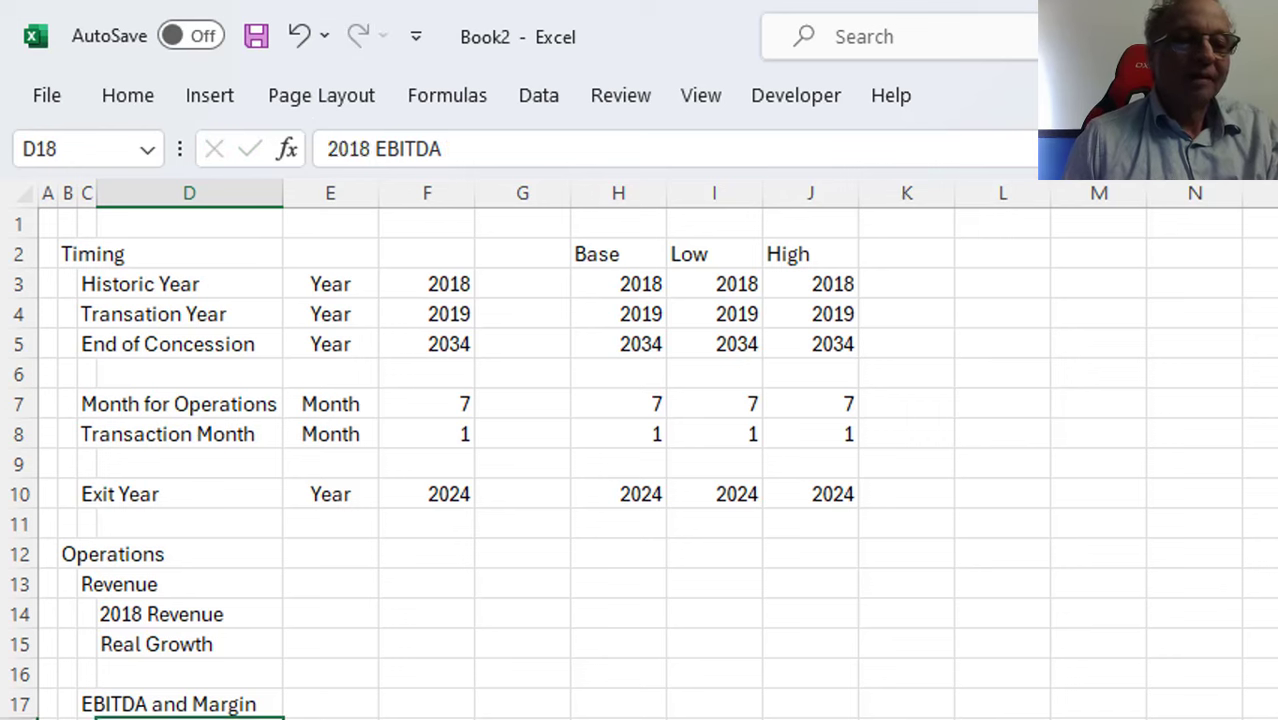
key(Right)
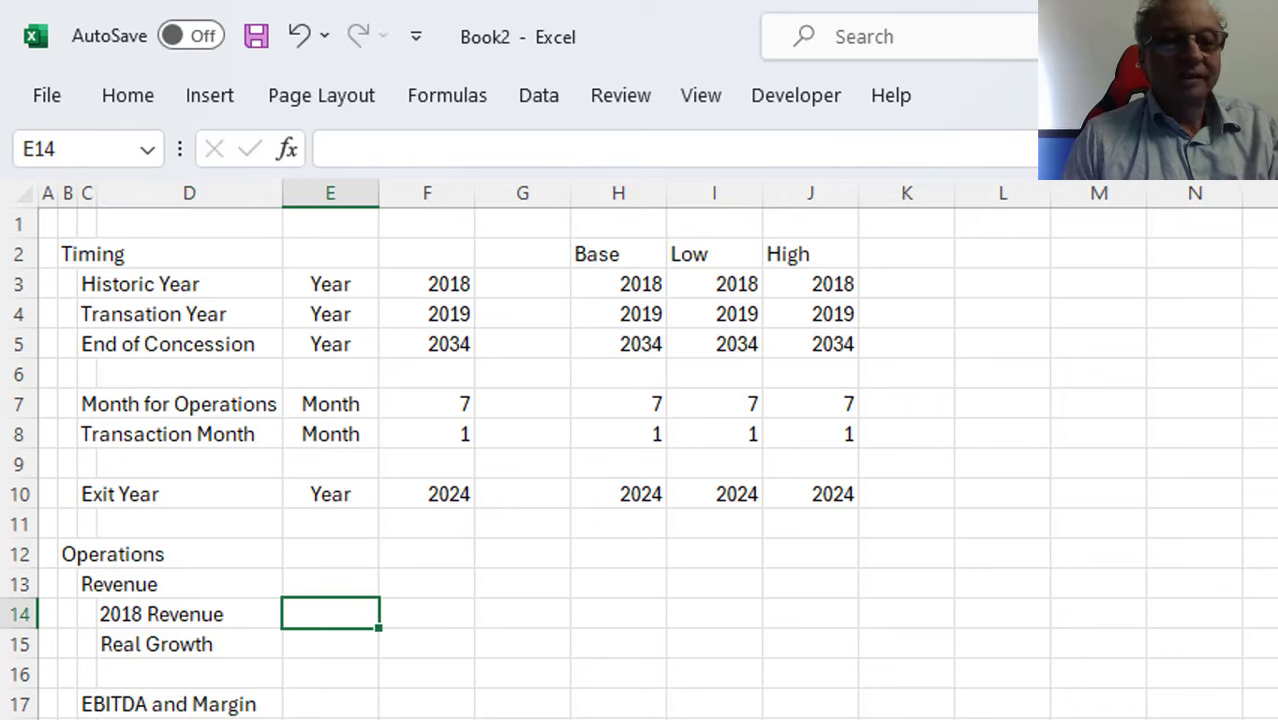
text(Euro)
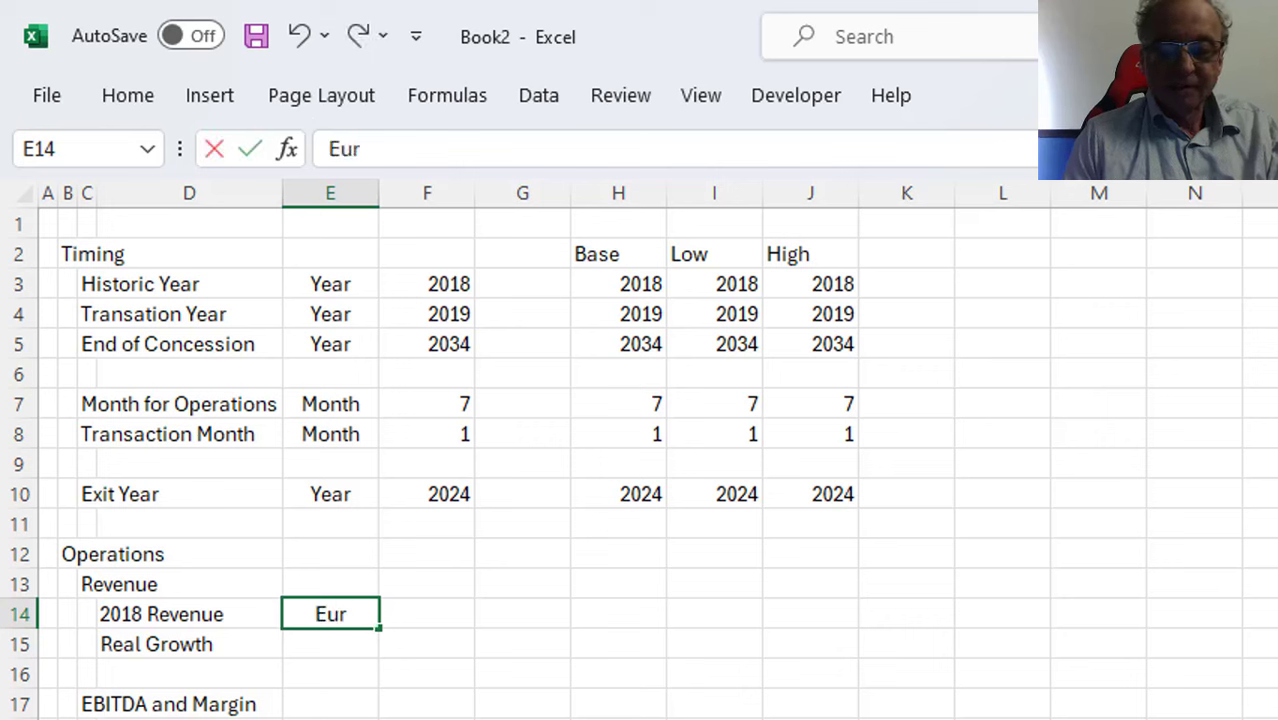
key(Return)
Enter 650,000,000 as the 2018 Revenue value in F14
key(Up)
key(Right)
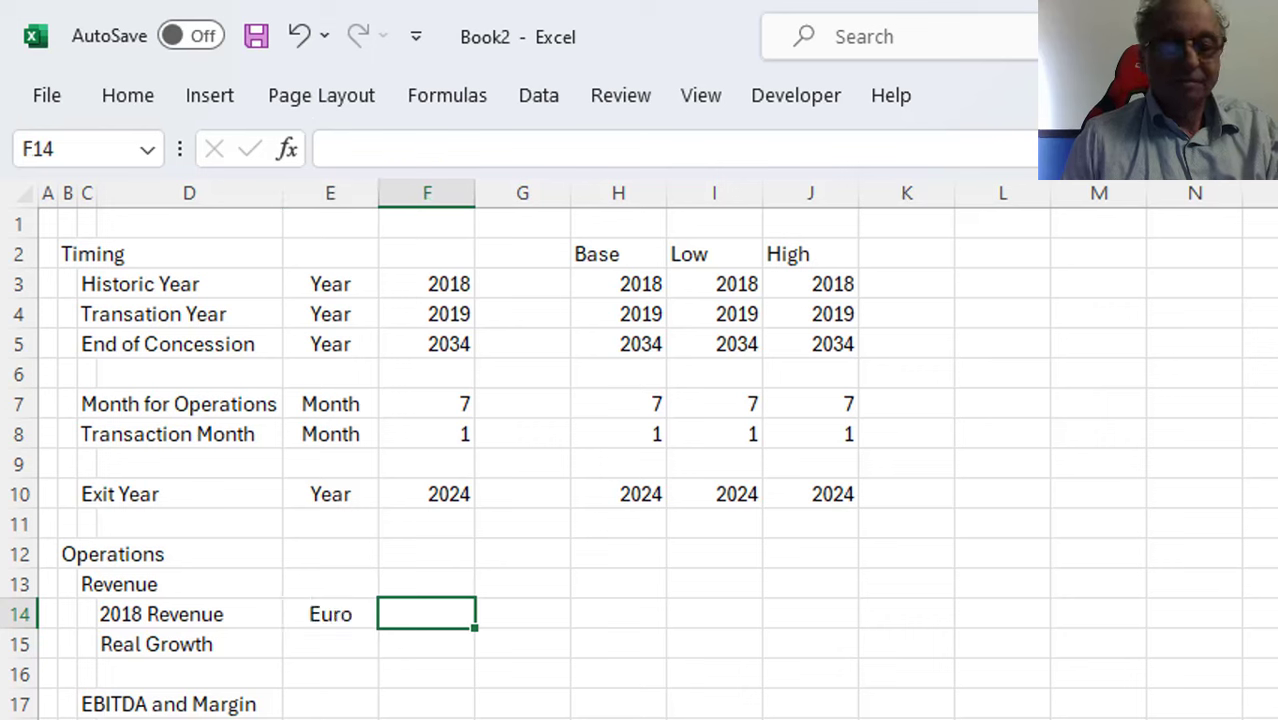
text(650)
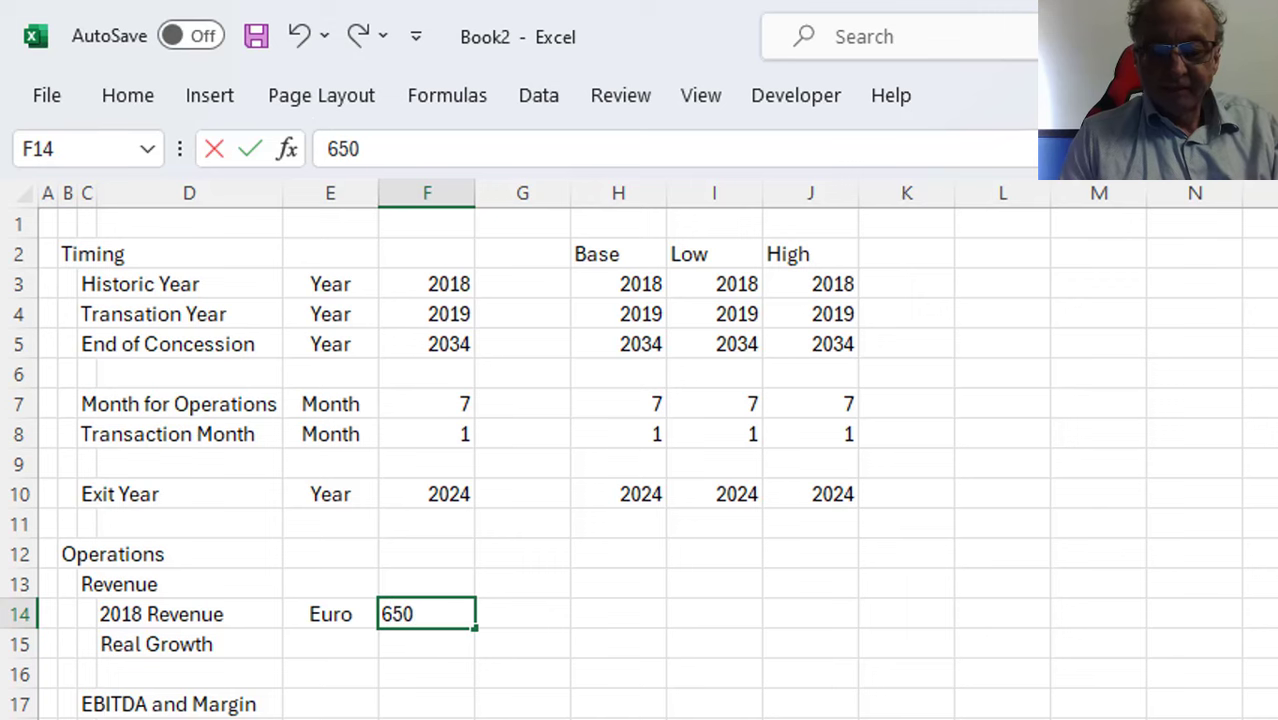
text(,000,000)
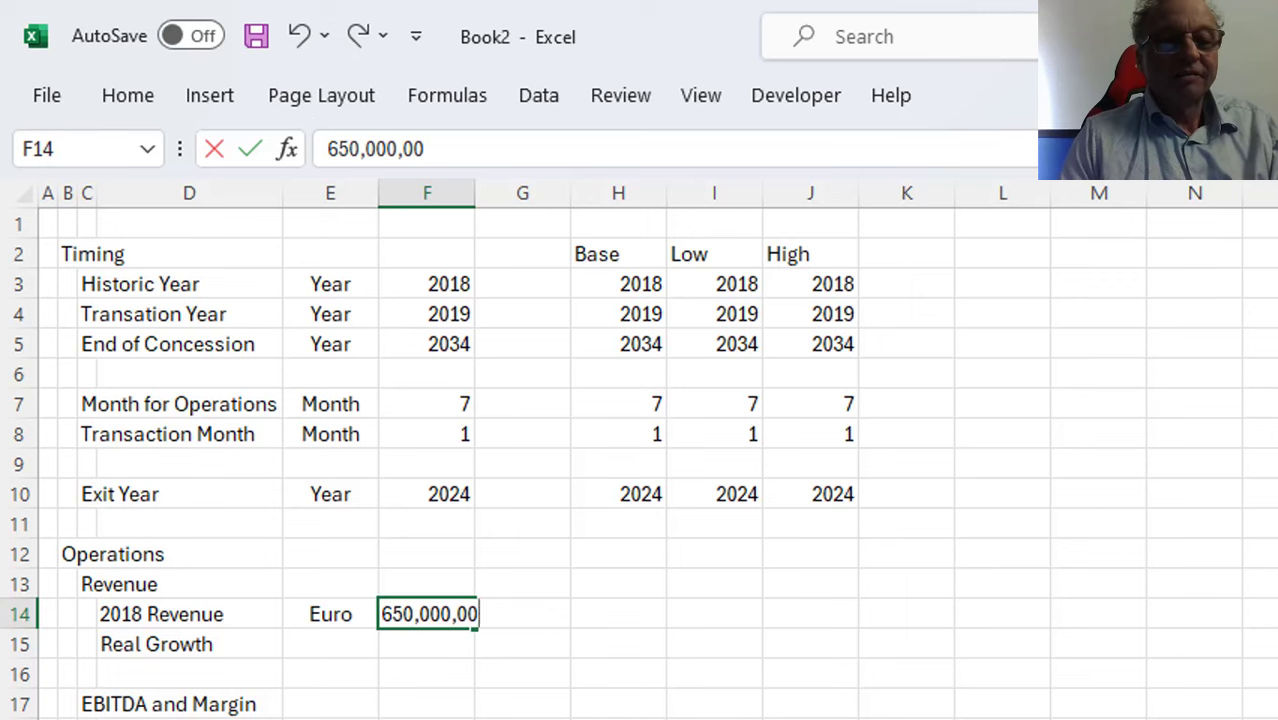
key(Return)
Copy the 2018 Revenue value from F14 into the Base and Low cells, H14 and I14
click(437, 614)
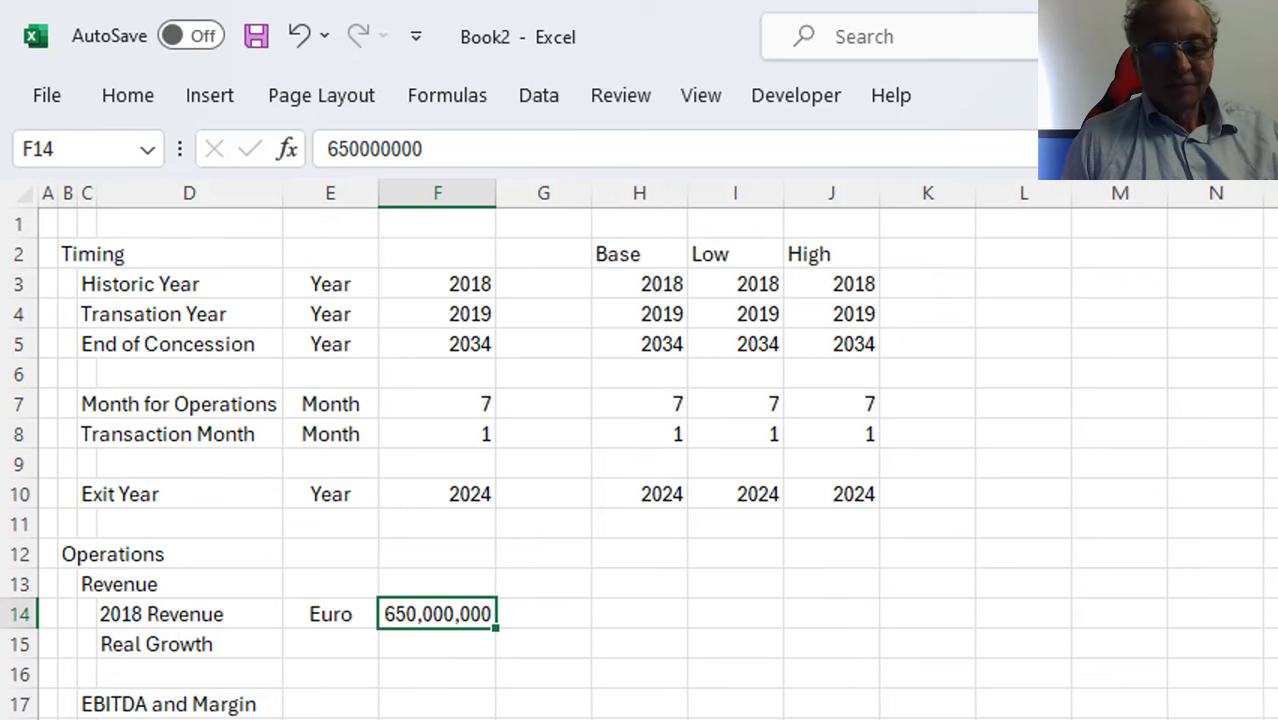
key(ctrl+c)
click(543, 614)
click(639, 614)
key(ctrl+v)
click(735, 614)
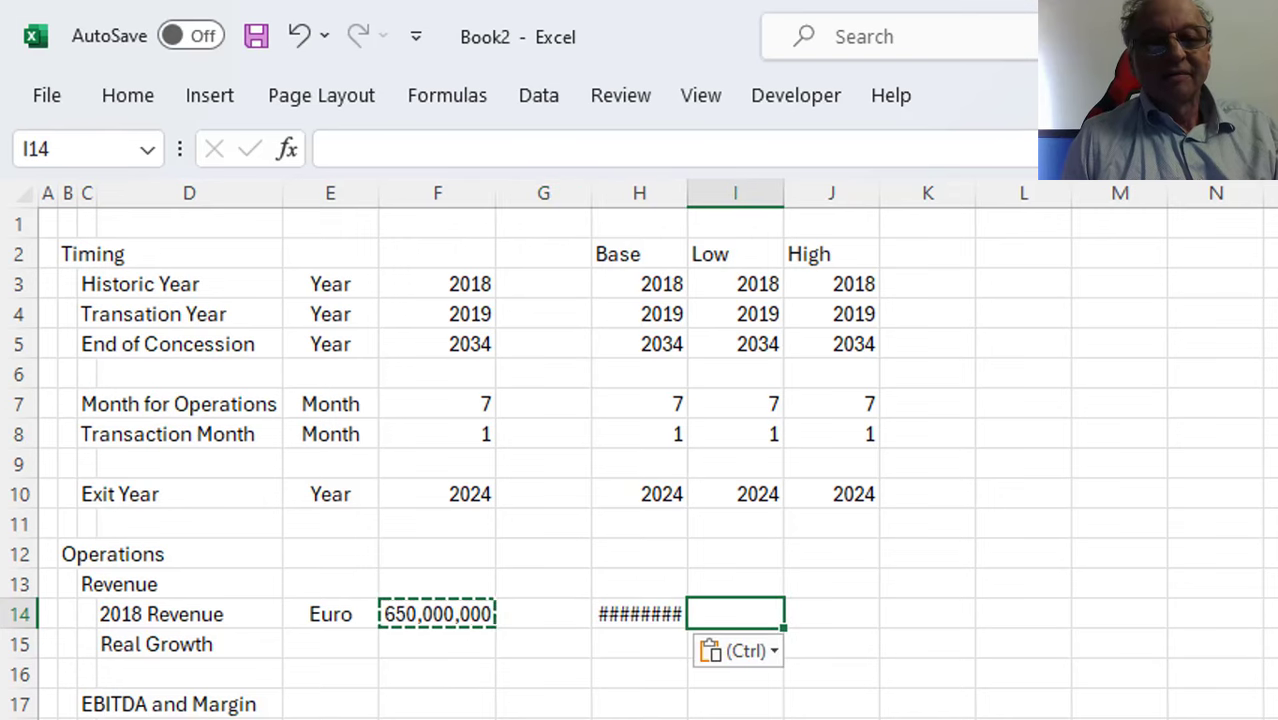
key(ctrl+v)
key(ctrl+v)
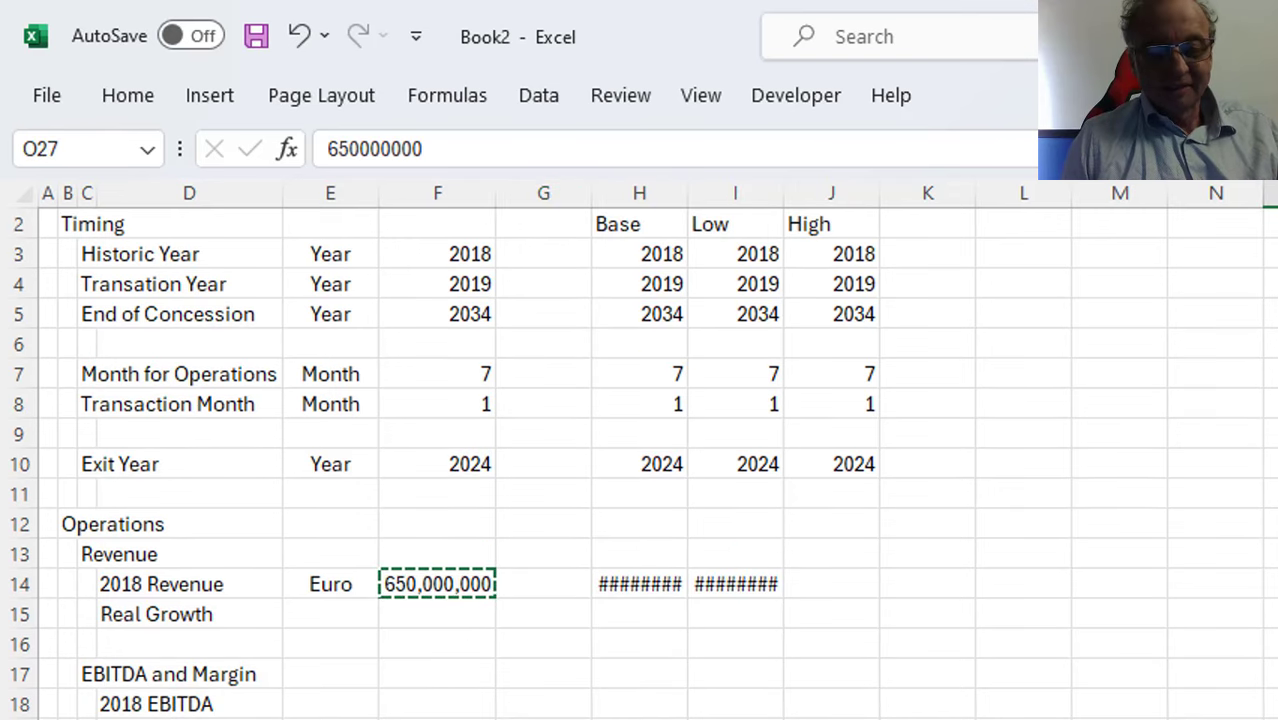
key(ctrl+z)
key(Escape)
key(Right)
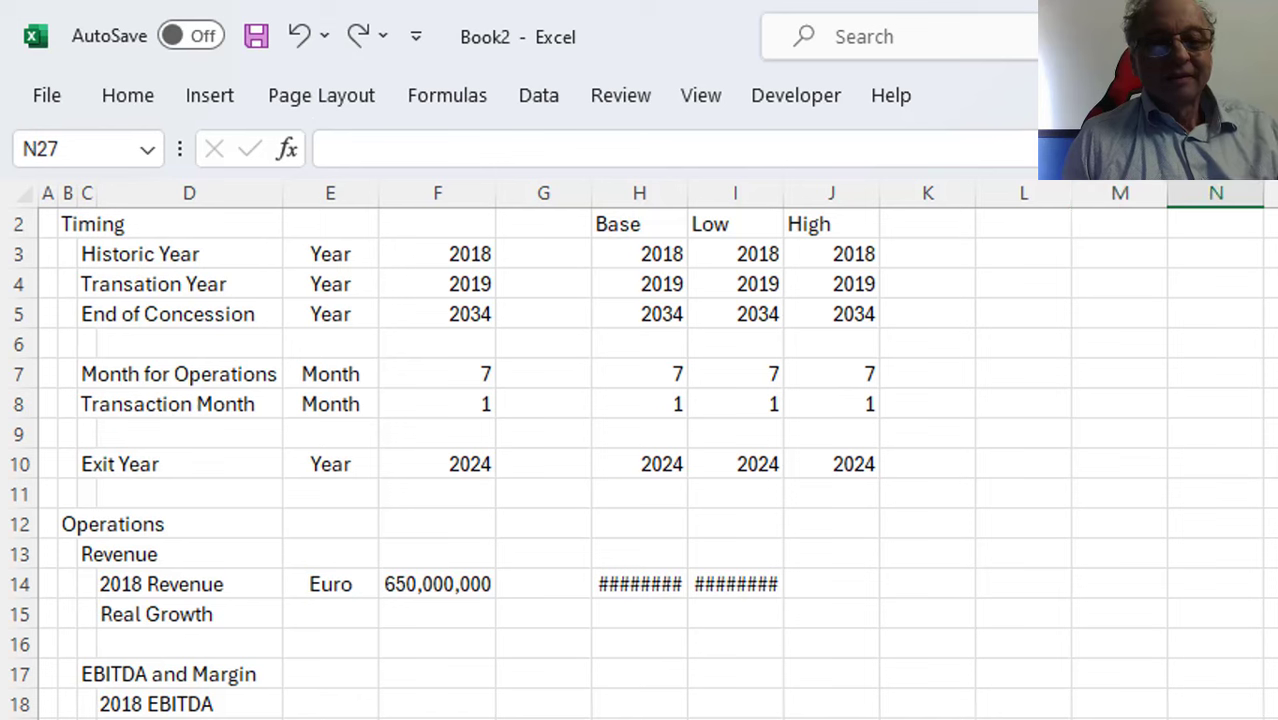
Fill the 2018 Revenue value from I14 into the High scenario cell J14
click(742, 582)
key(shift+Right)
key(ctrl+r)
Widen the Base, Low and High columns H to J together so the revenue figures fit
key(Left)
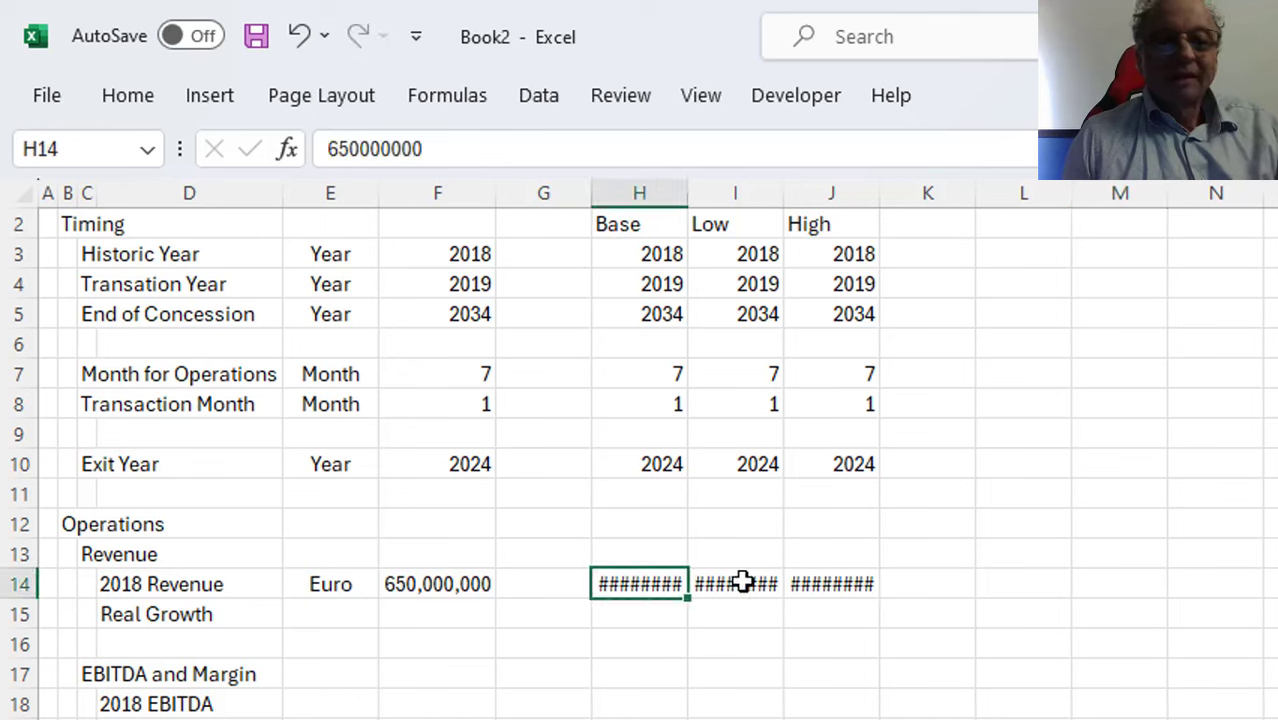
key(ctrl+space)
key(shift+Right)
key(shift+Right)
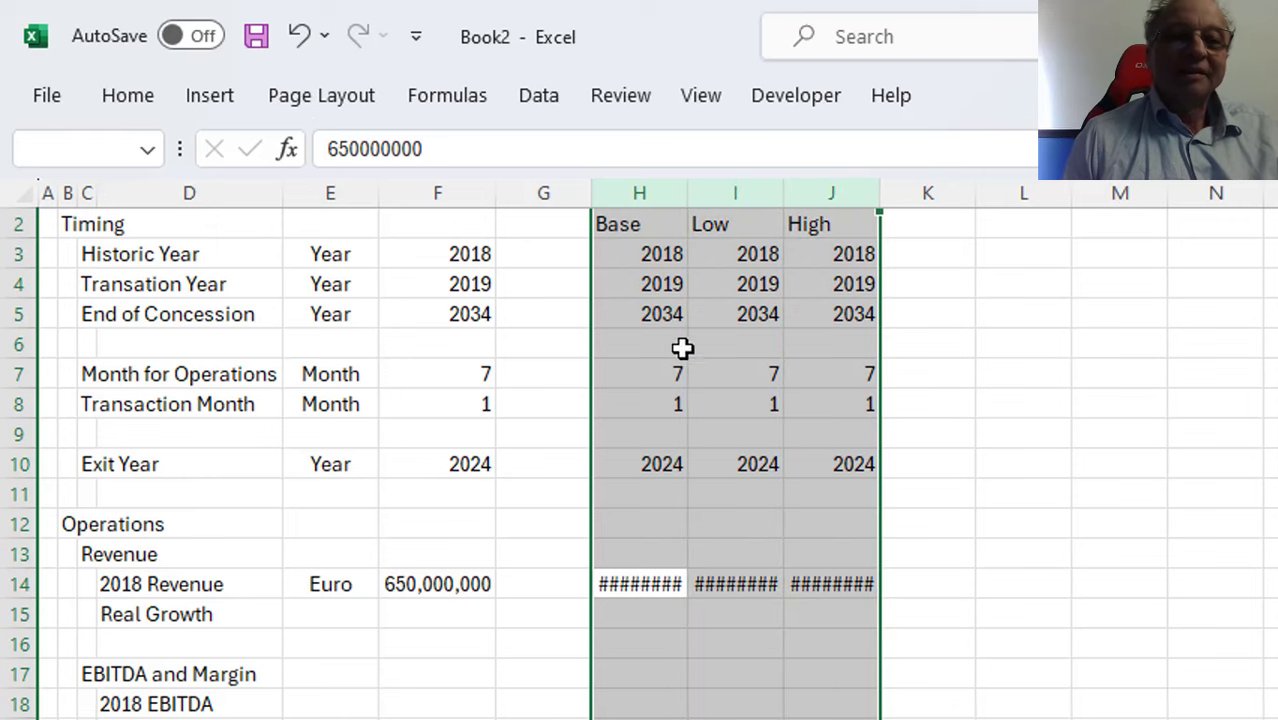
drag(685, 193, 712, 201)
Enter "% p.a." as the Real Growth unit in E15
key(Left)
key(Left)
key(Left)
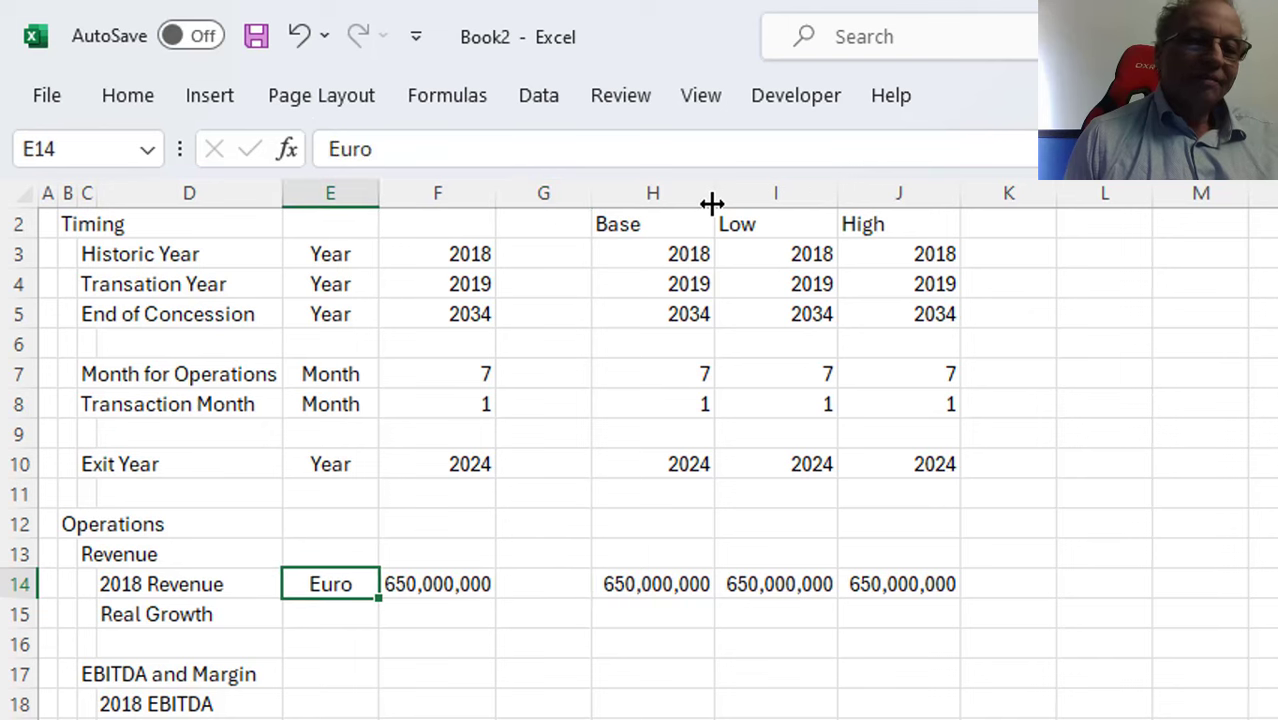
key(Down)
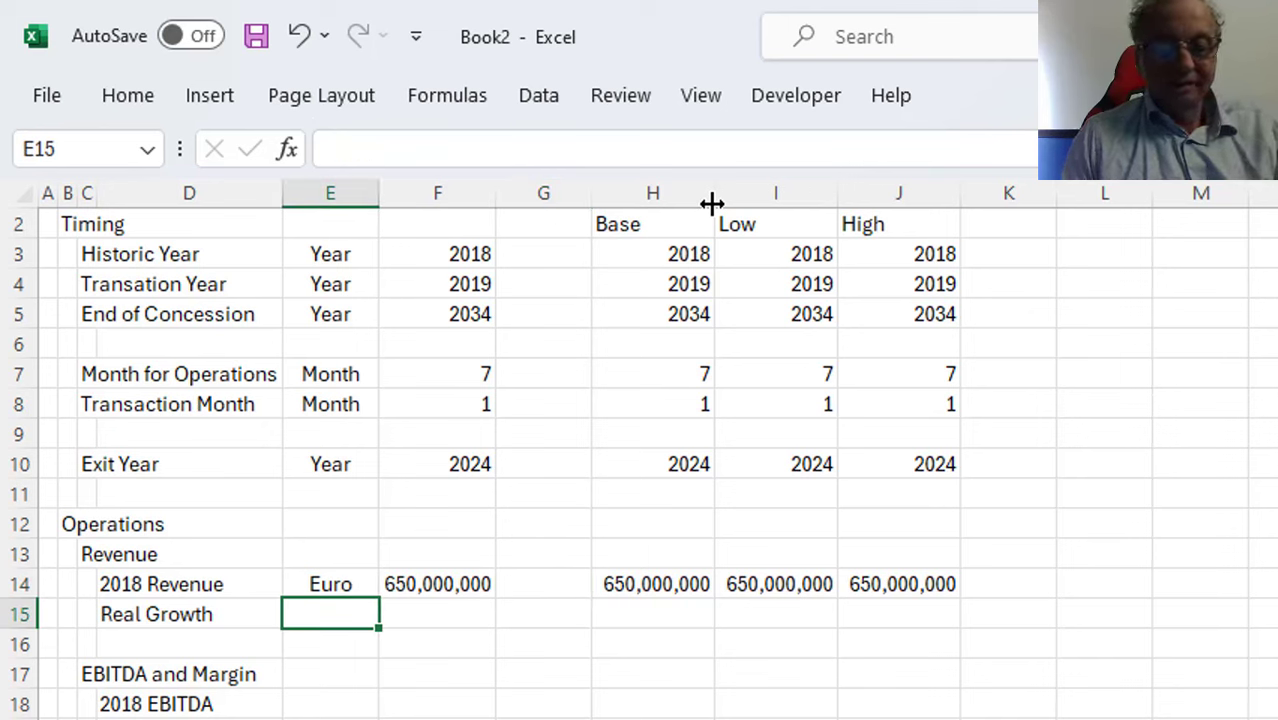
text(% p.a.)
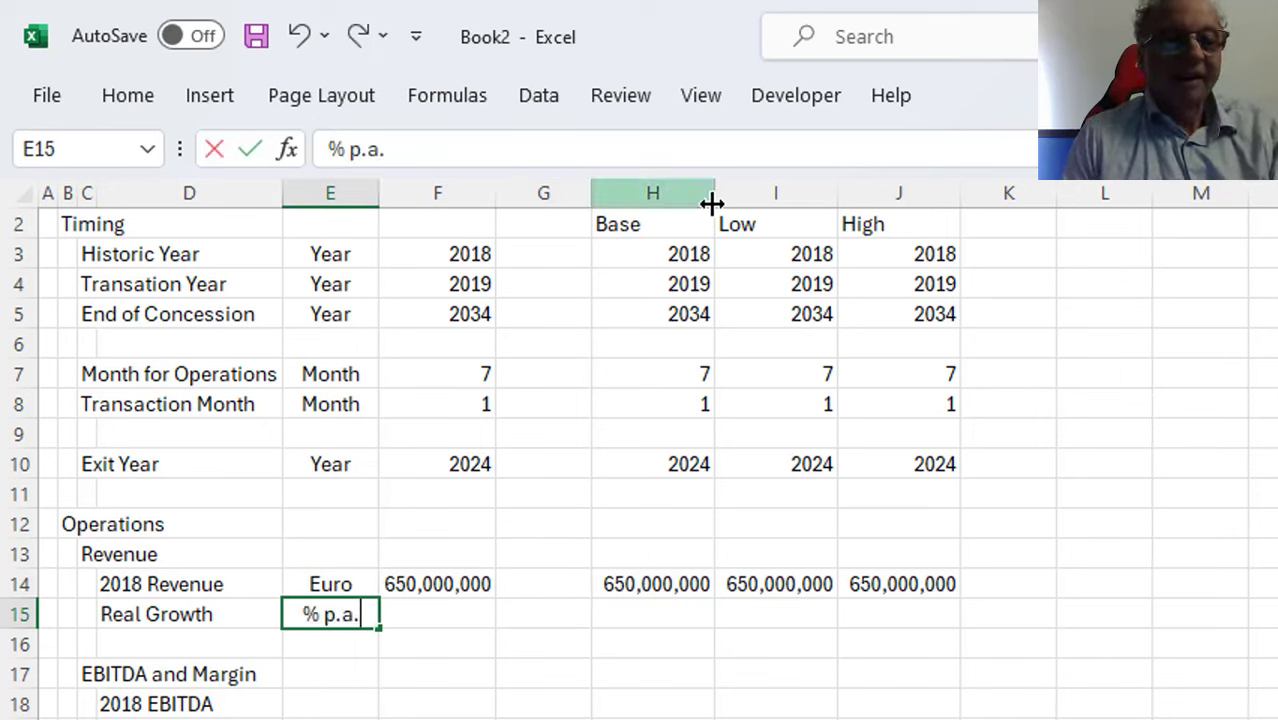
key(Return)
Enter 1.50% as the Real Growth value in F15
key(Up)
key(Right)
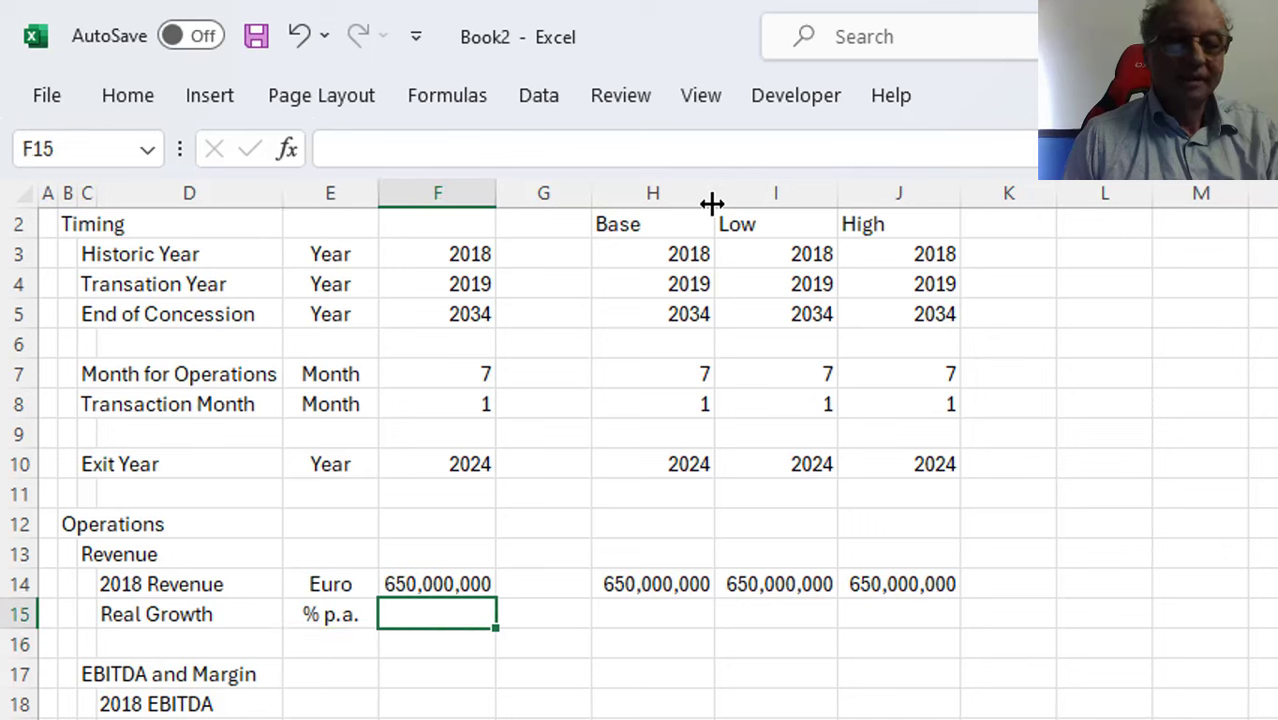
text(1)
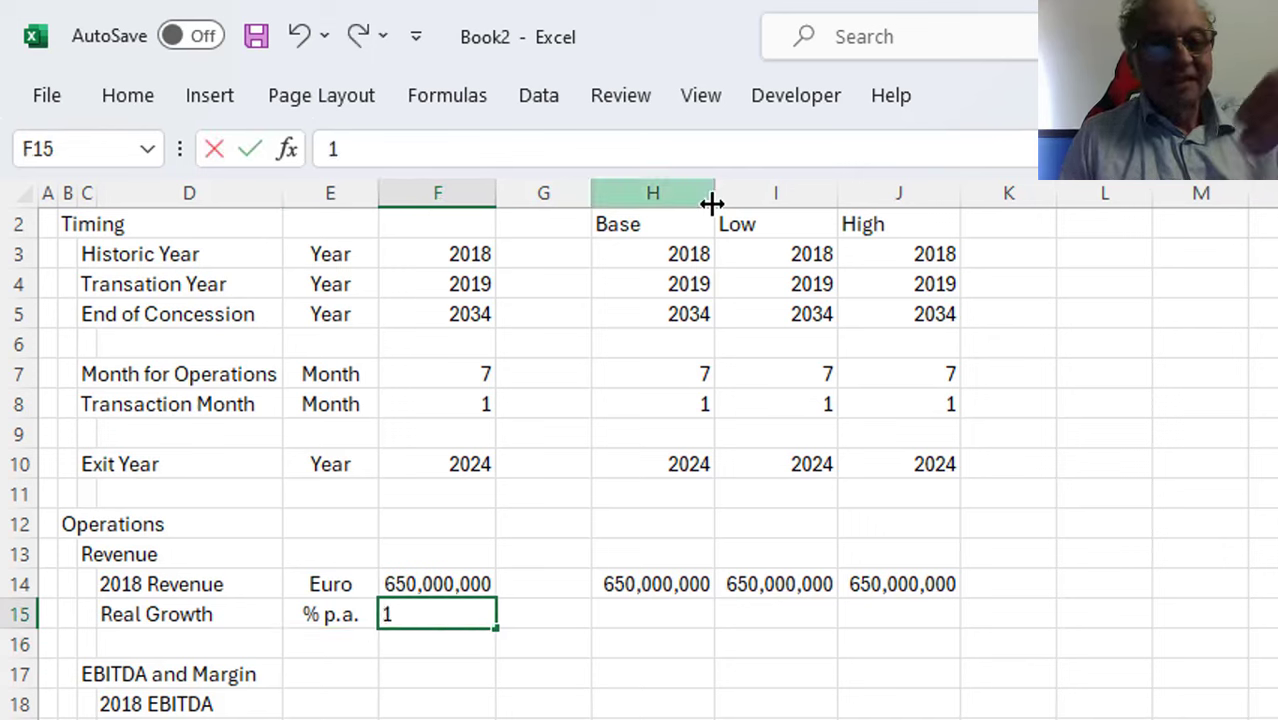
text(.)
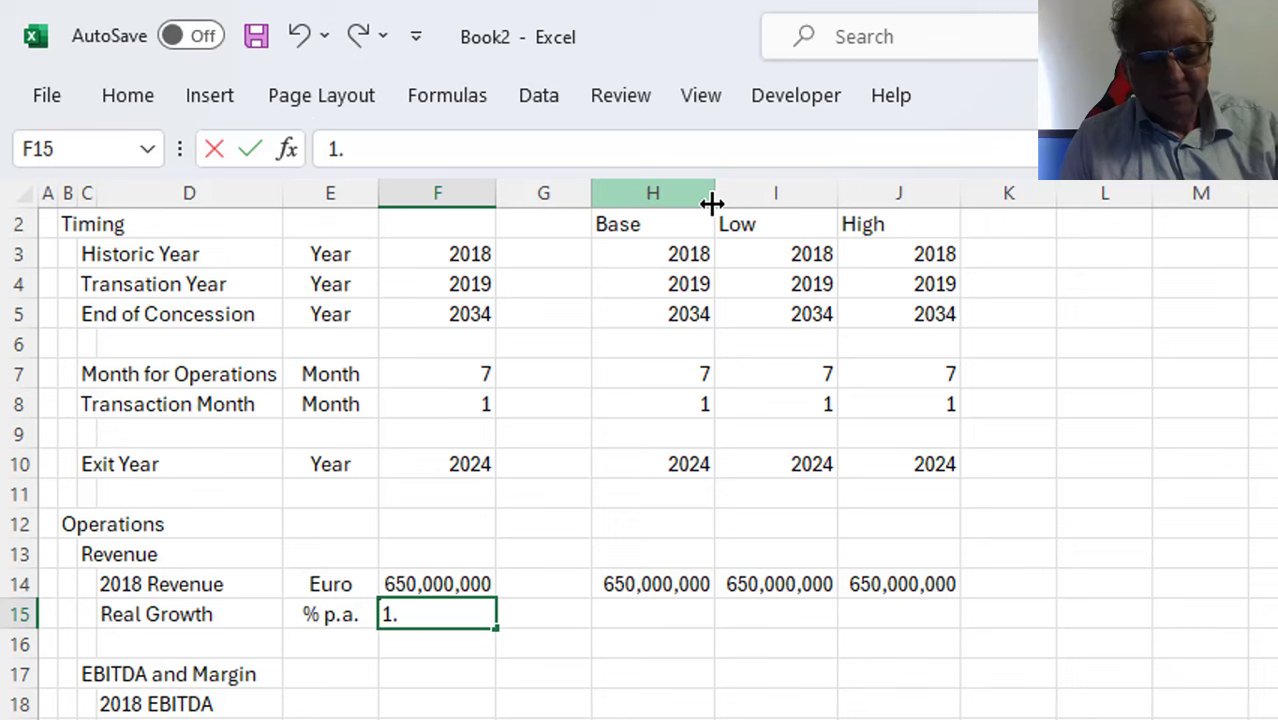
text(50%)
key(Return)
key(Up)
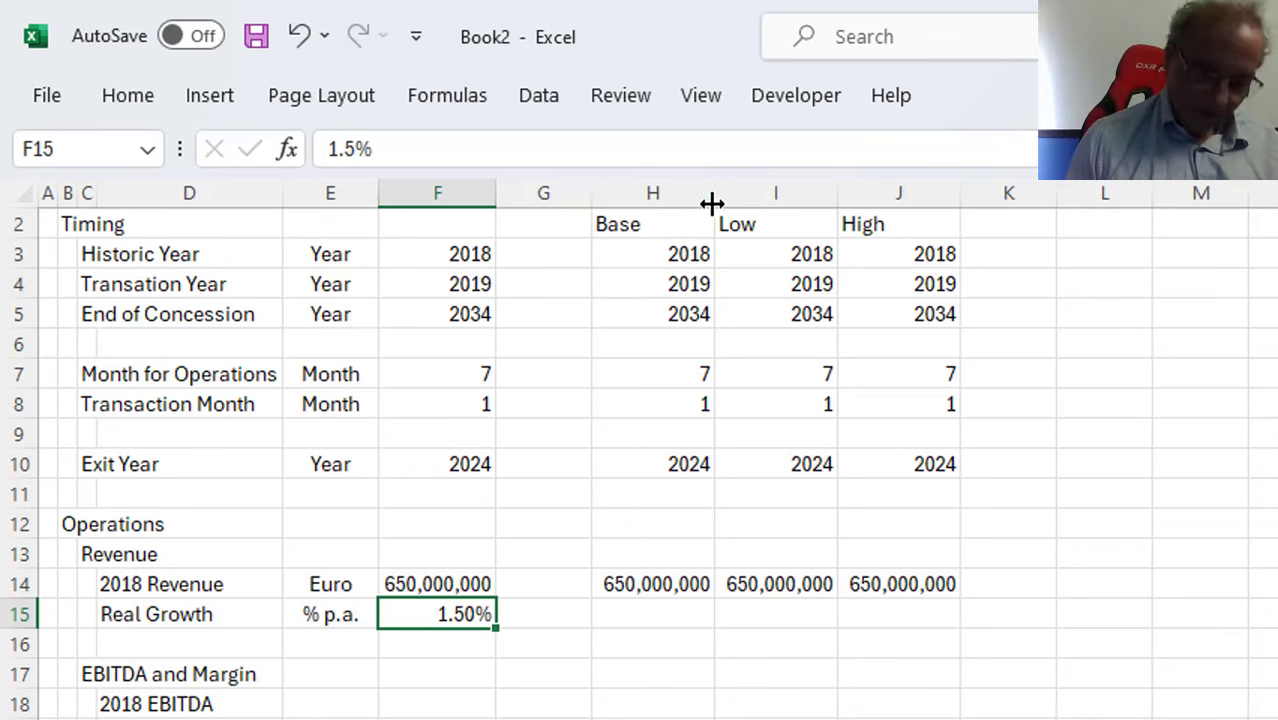
key(Right)
key(Right)
key(Left)
key(Left)
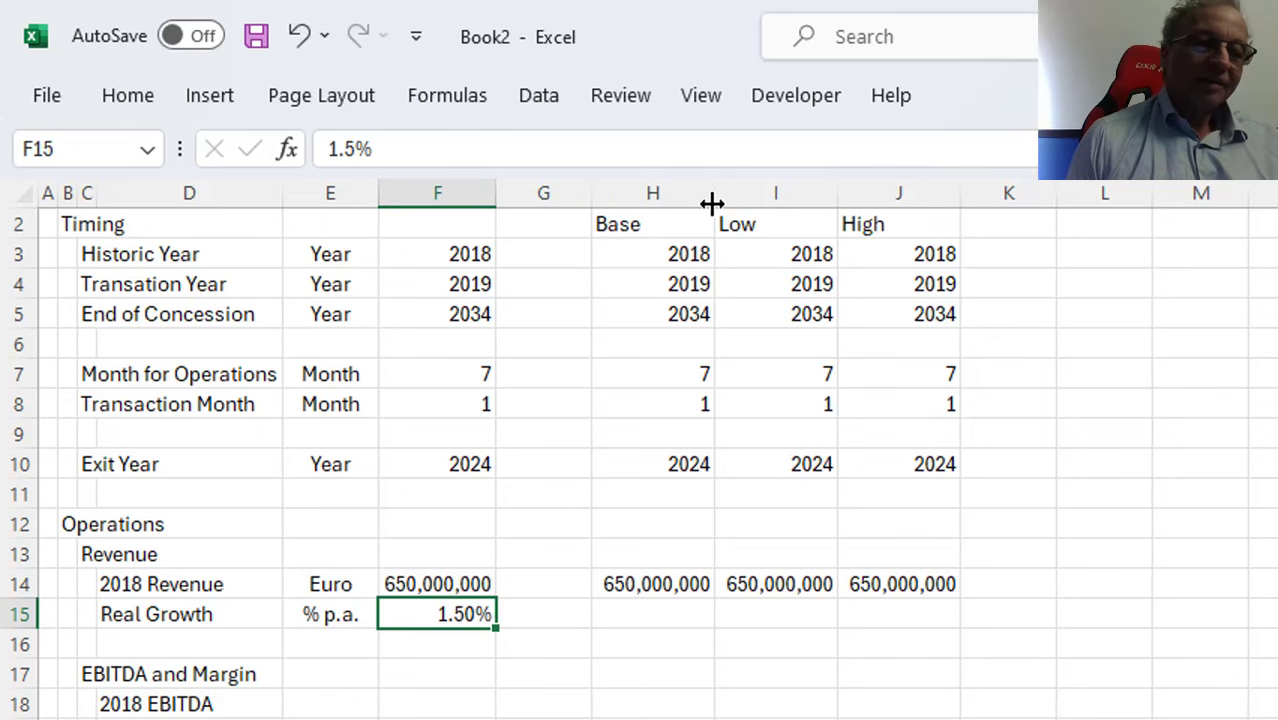
Consult the target company financial data in the Financial Modelling Case PDF and return to the Excel workbook
key(Down)
key(Down)
key(Left)
key(Down)
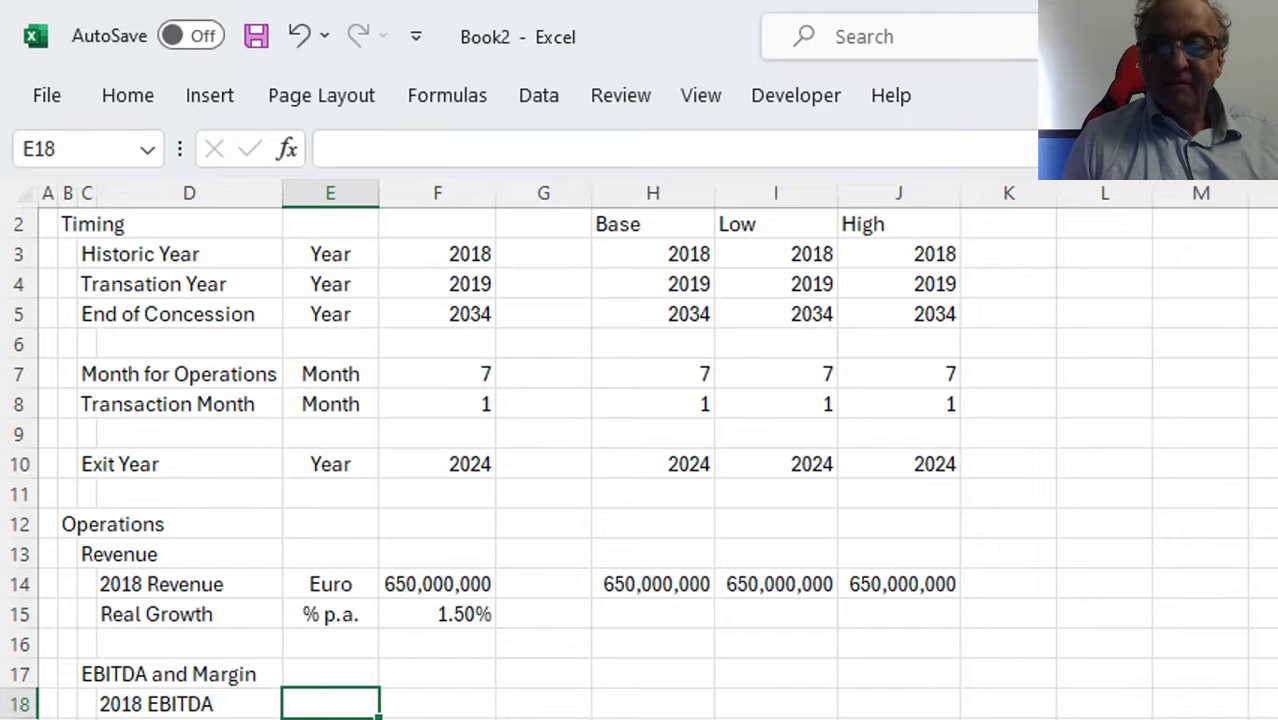
key(alt+Tab)
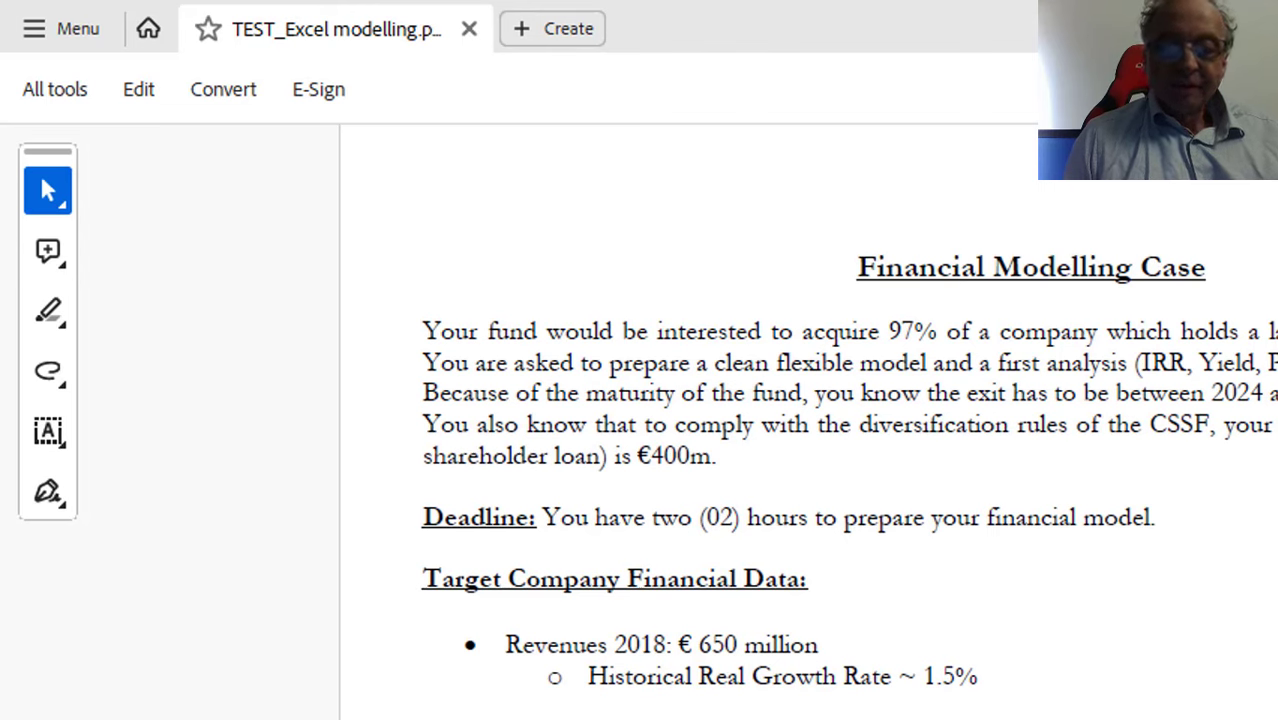
key(alt+Tab)
key(alt+Tab)
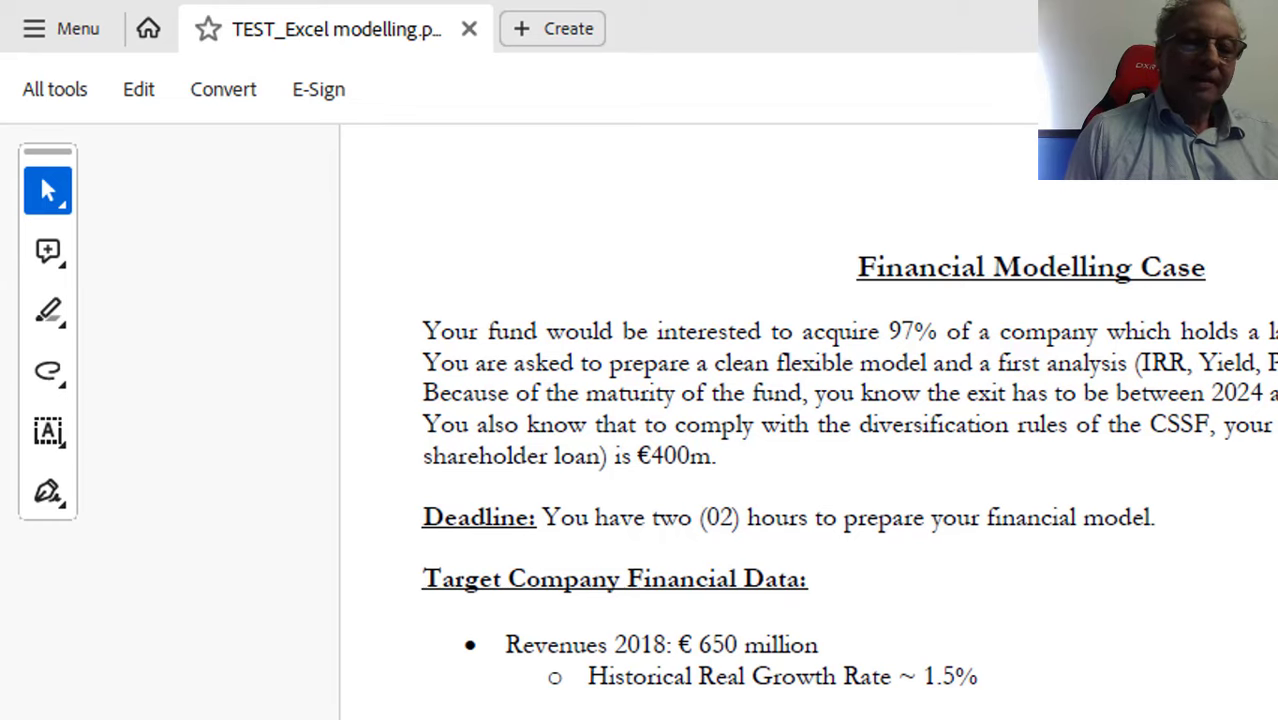
key(alt+Tab)
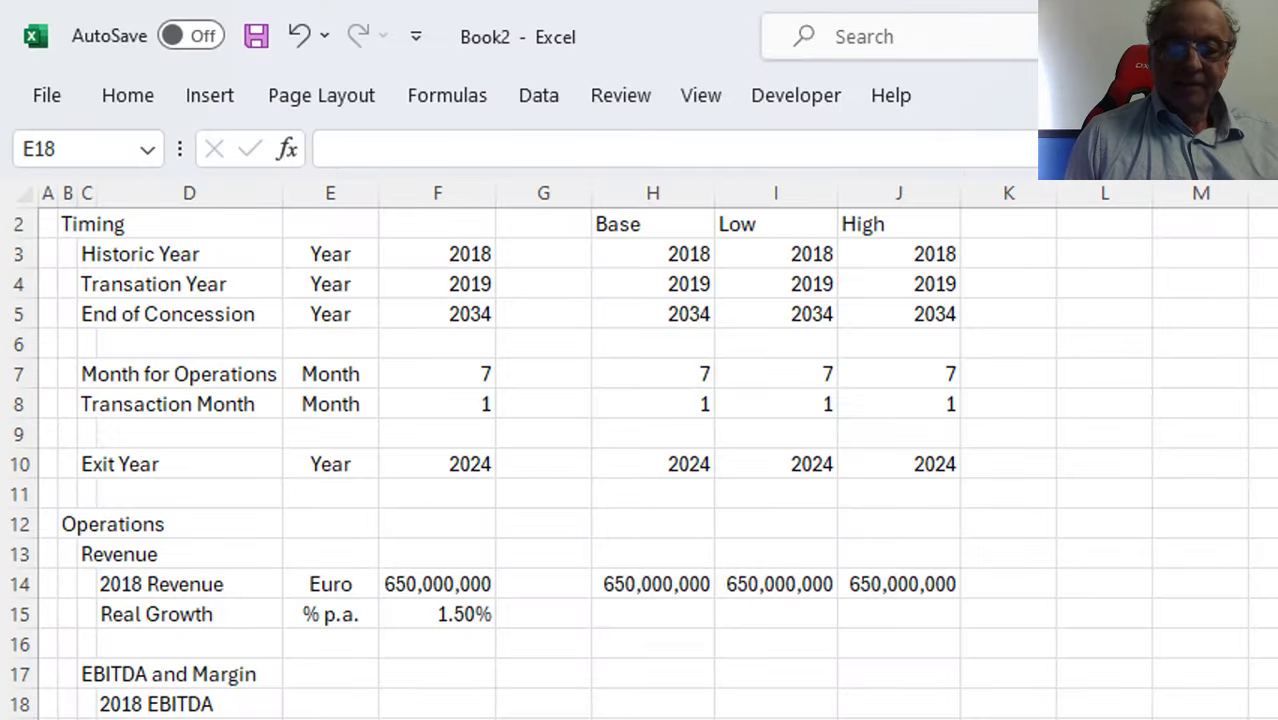
Enter 103,000,000 in F19 on the EBITDA Margin row
key(Right)
key(Right)
key(Right)
key(Down)
key(Down)
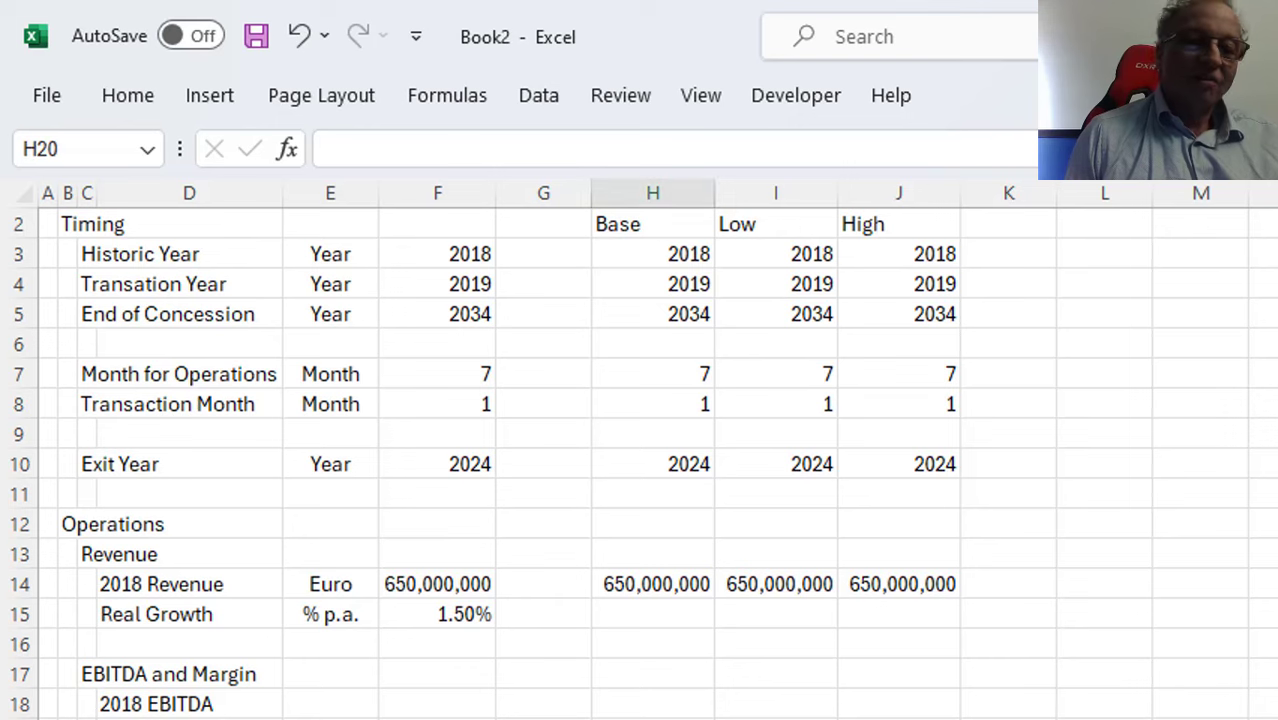
key(Left)
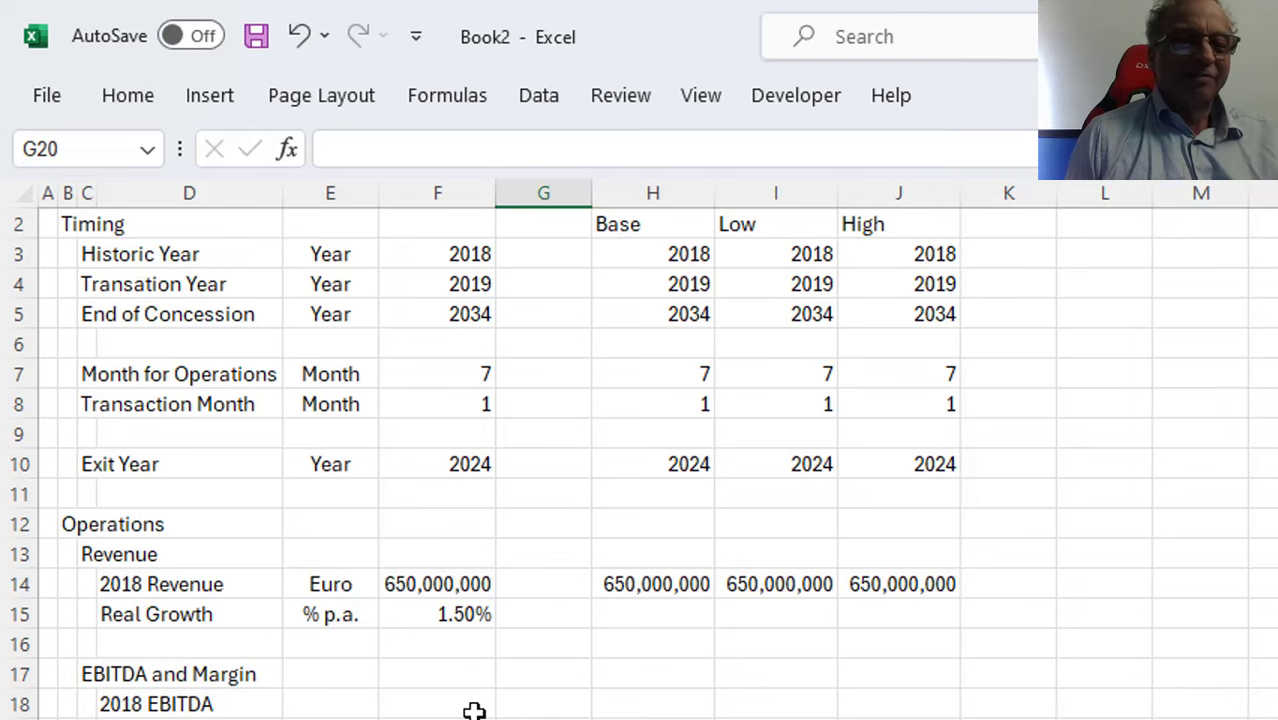
key(Left)
key(Left)
key(Up)
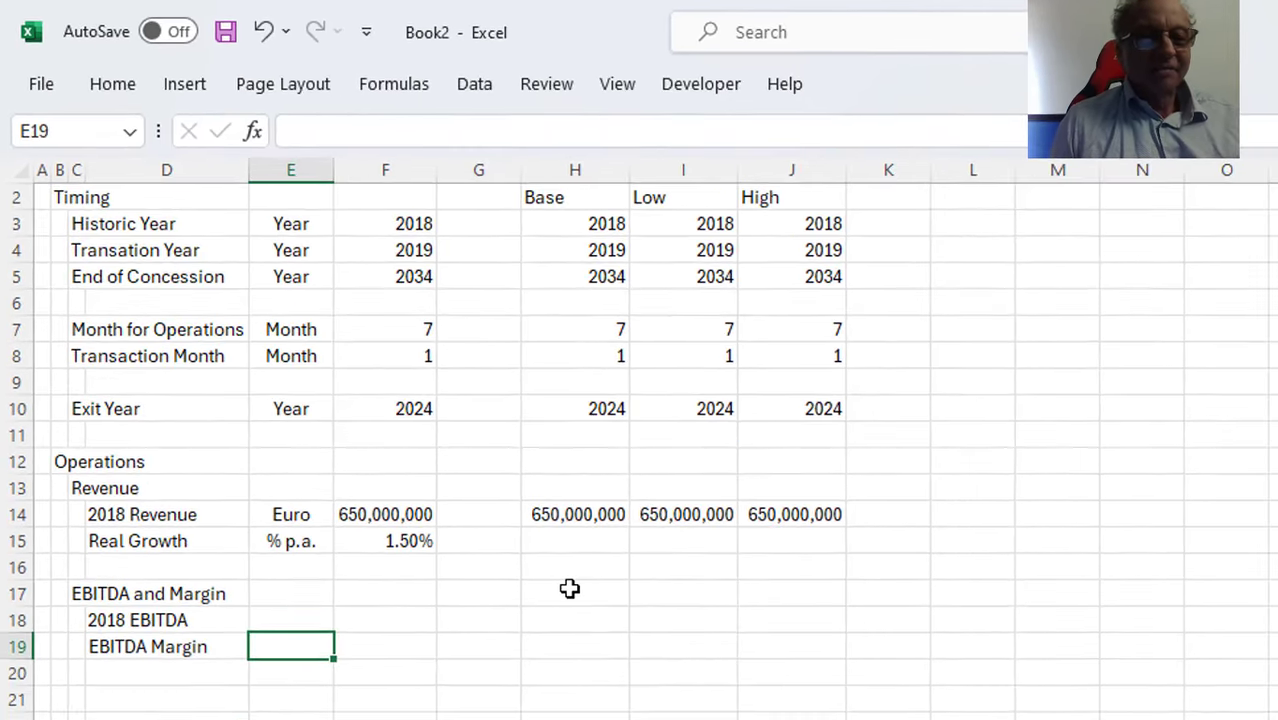
key(Right)
text(103)
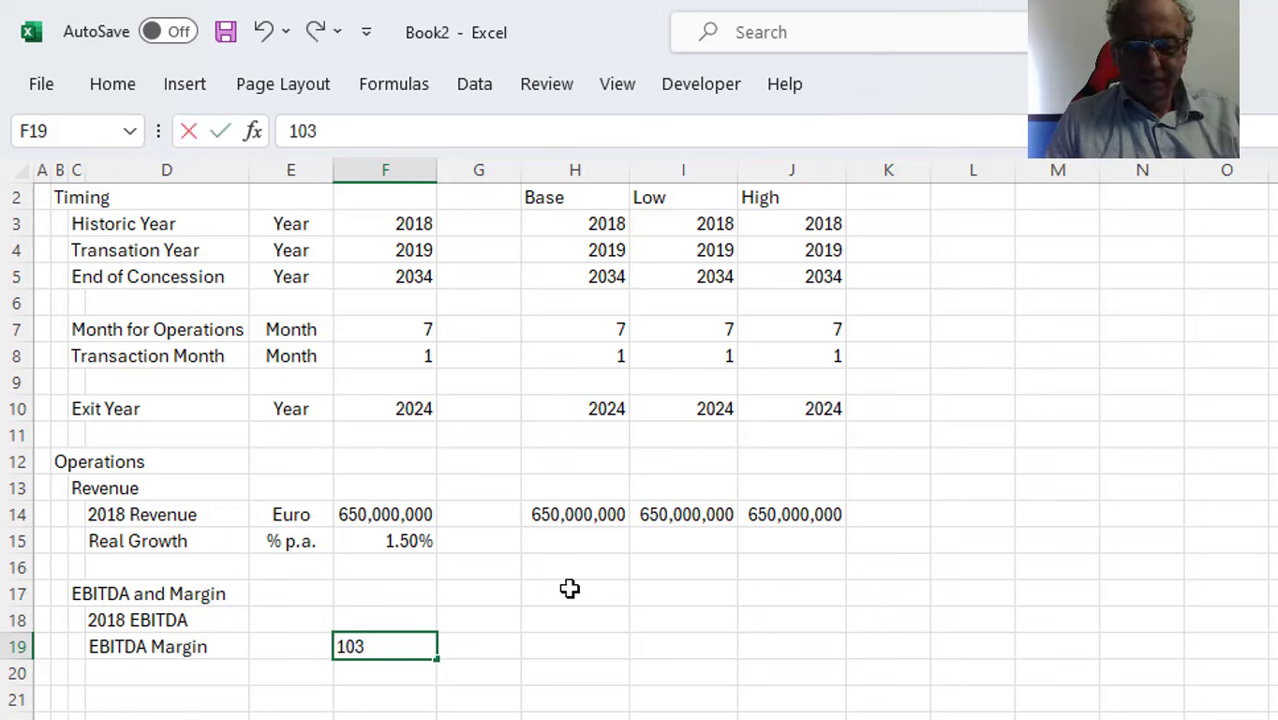
text(,000,000)
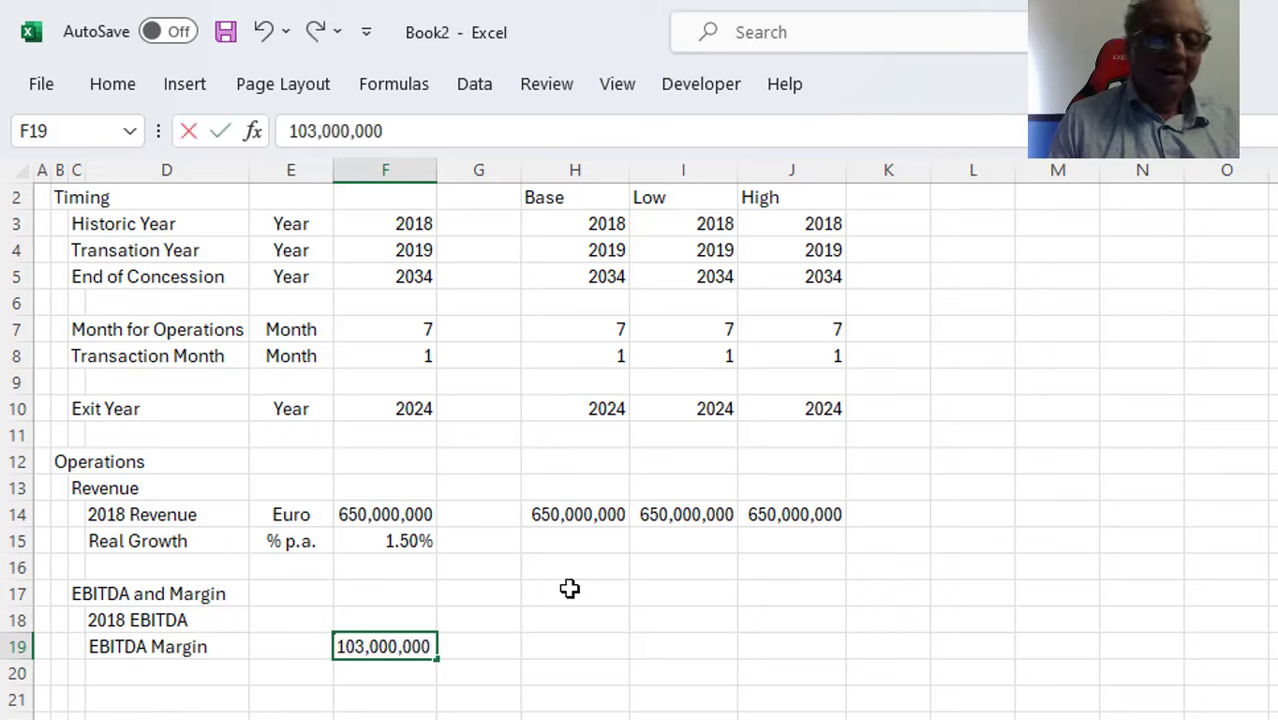
key(Return)
key(Up)
key(Left)
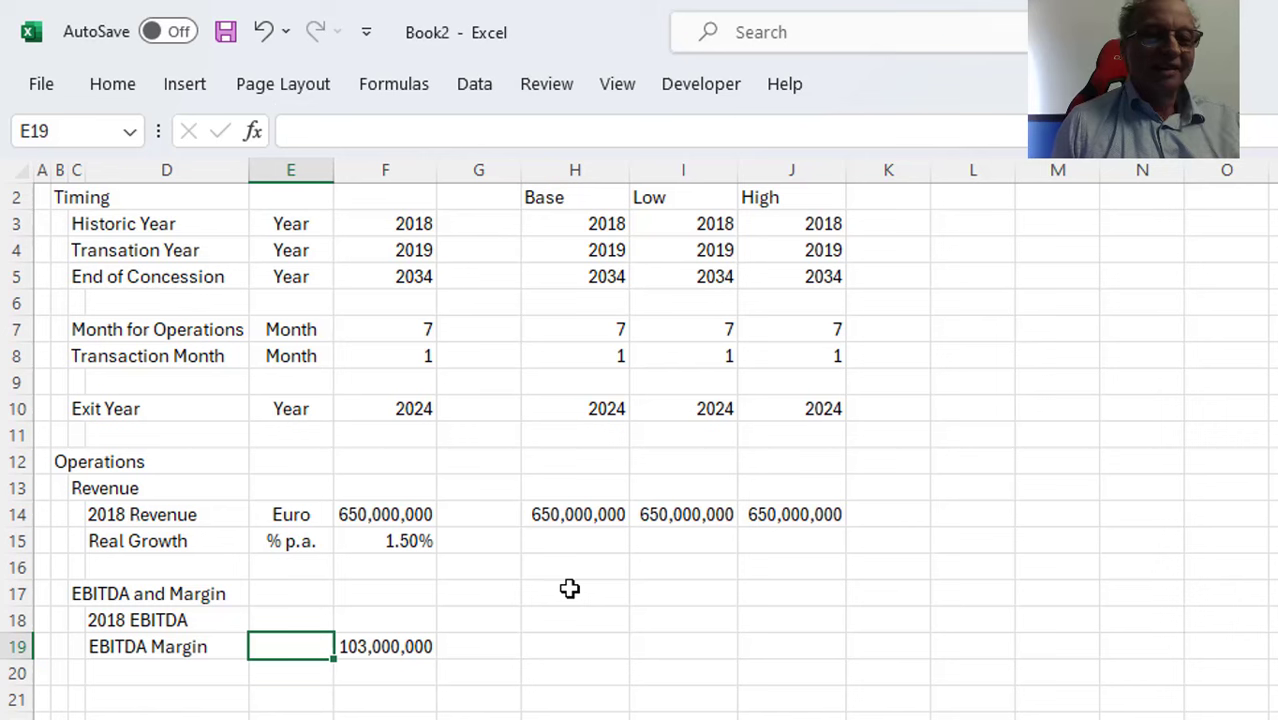
Move the 103,000,000 figure from F19 up to the 2018 EBITDA cell F18
key(Up)
key(Up)
key(Up)
key(Up)
key(Up)
key(Down)
key(Down)
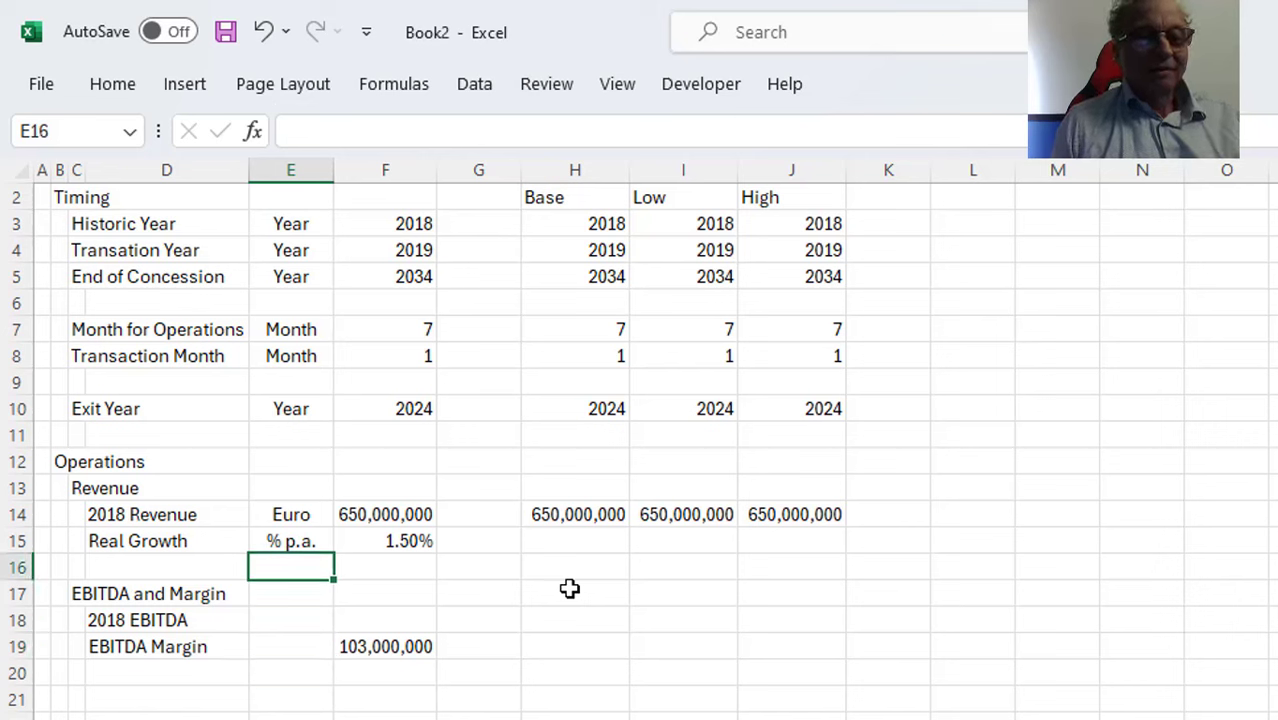
key(Down)
key(Down)
key(Down)
key(Down)
key(Right)
key(Up)
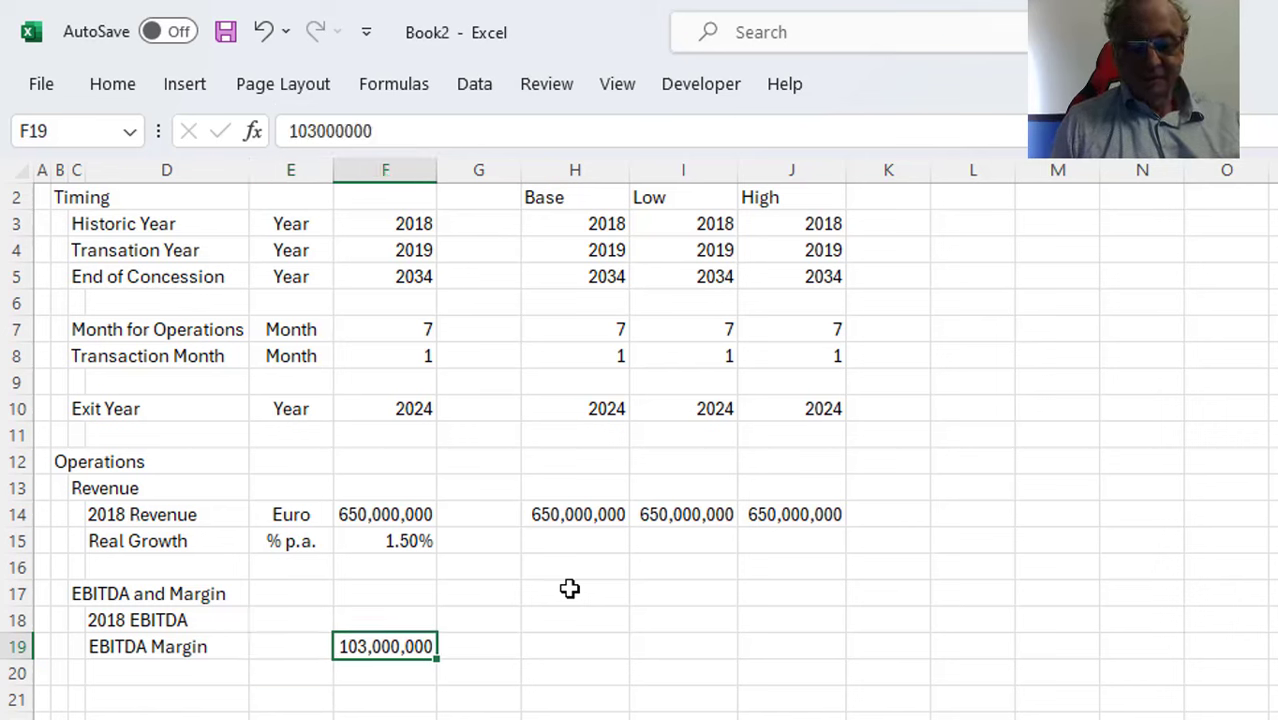
key(ctrl+x)
key(Up)
key(ctrl+v)
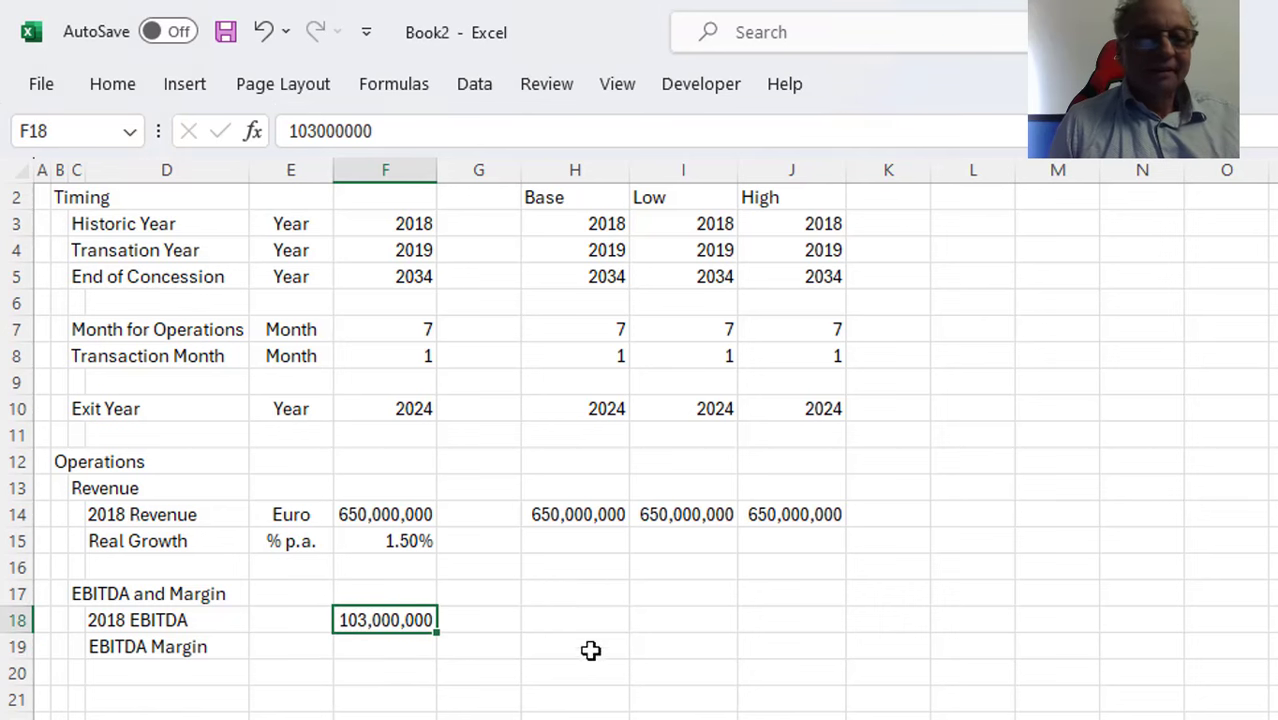
Copy the Euro unit from E14 into the 2018 EBITDA unit cell E18
key(Up)
key(Up)
key(Left)
key(Up)
key(Up)
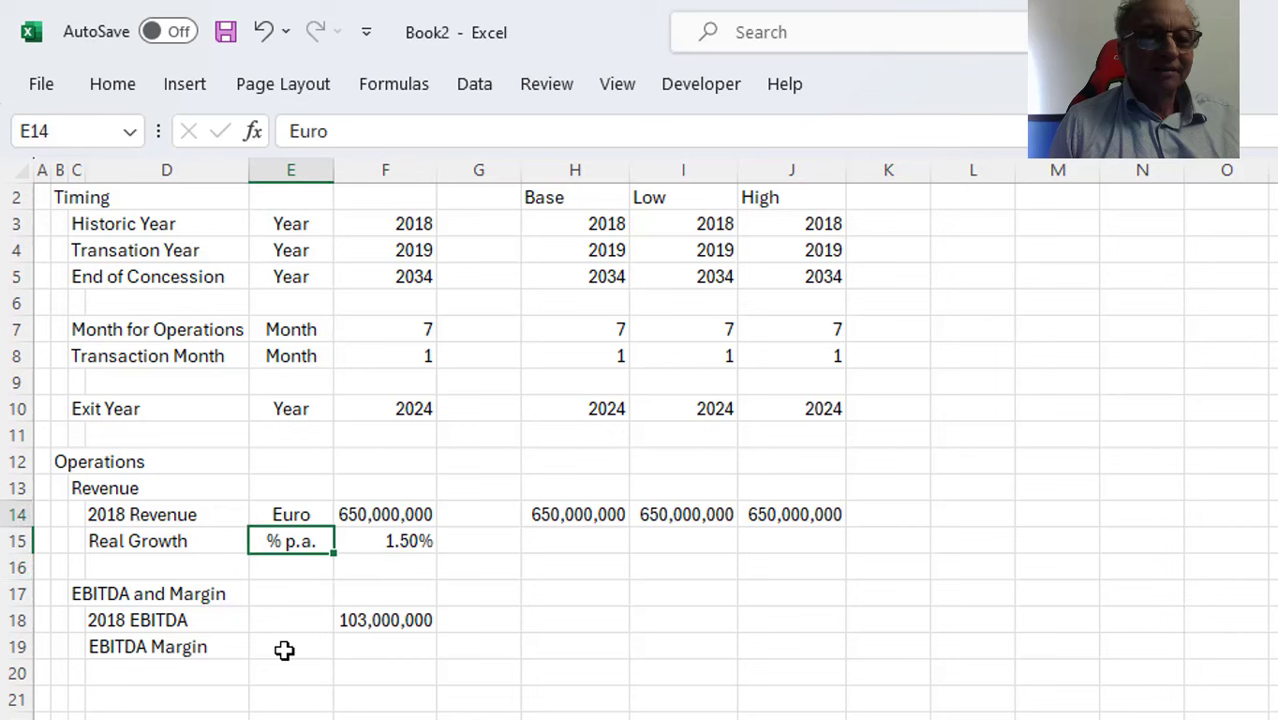
key(ctrl+c)
key(Down)
key(Down)
key(Down)
key(Down)
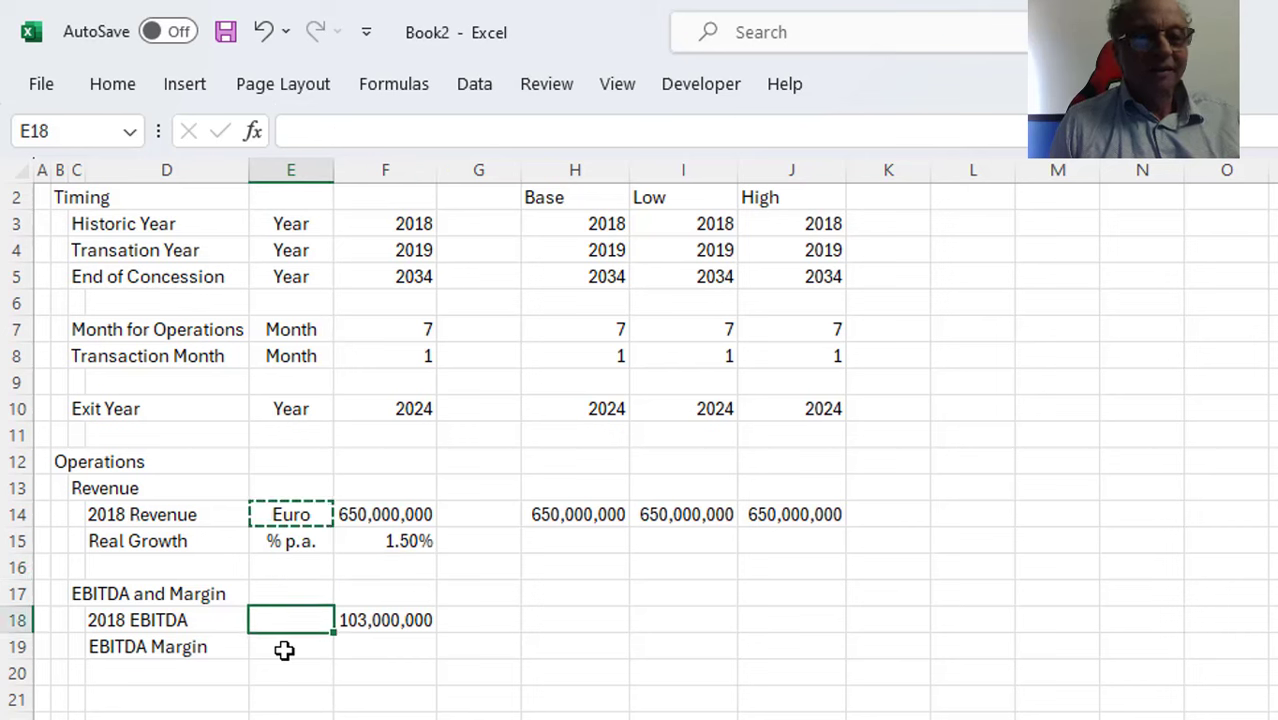
key(ctrl+v)
Enter 14% as the Low scenario EBITDA Margin in I19 and format it as a percentage with two decimals
key(Down)
key(Right)
key(Right)
key(Right)
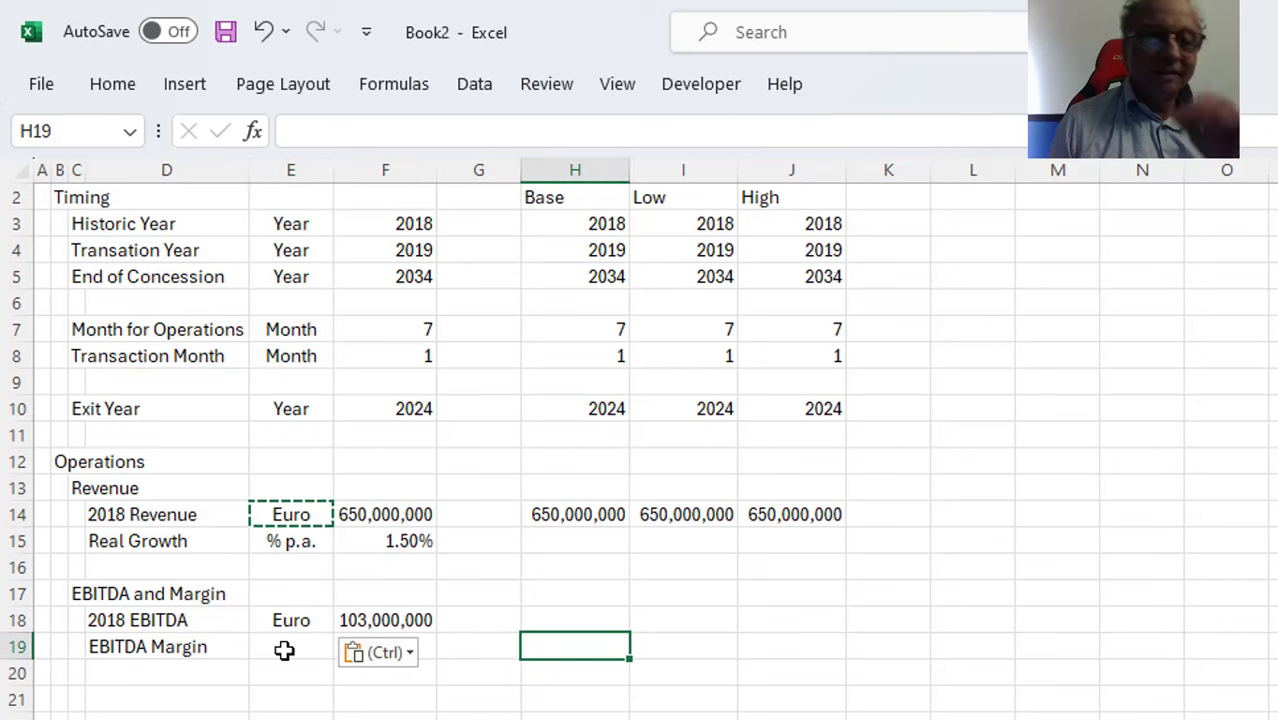
key(Left)
key(Right)
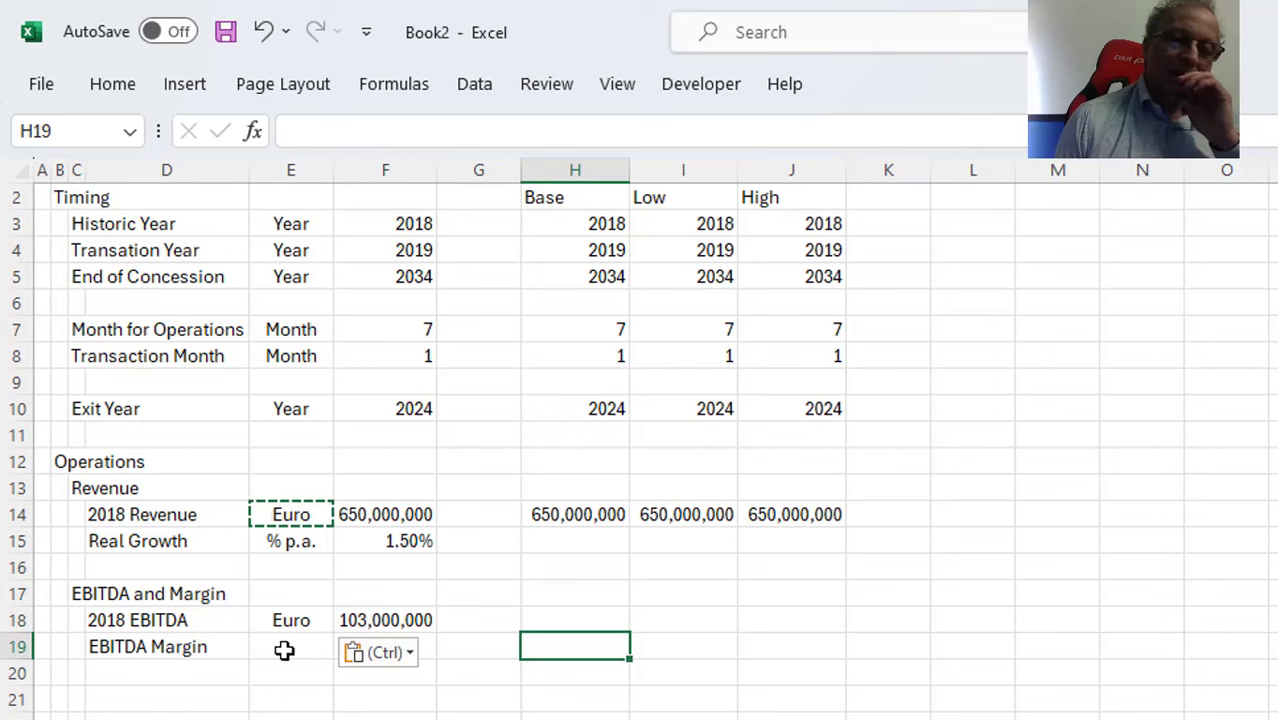
key(Right)
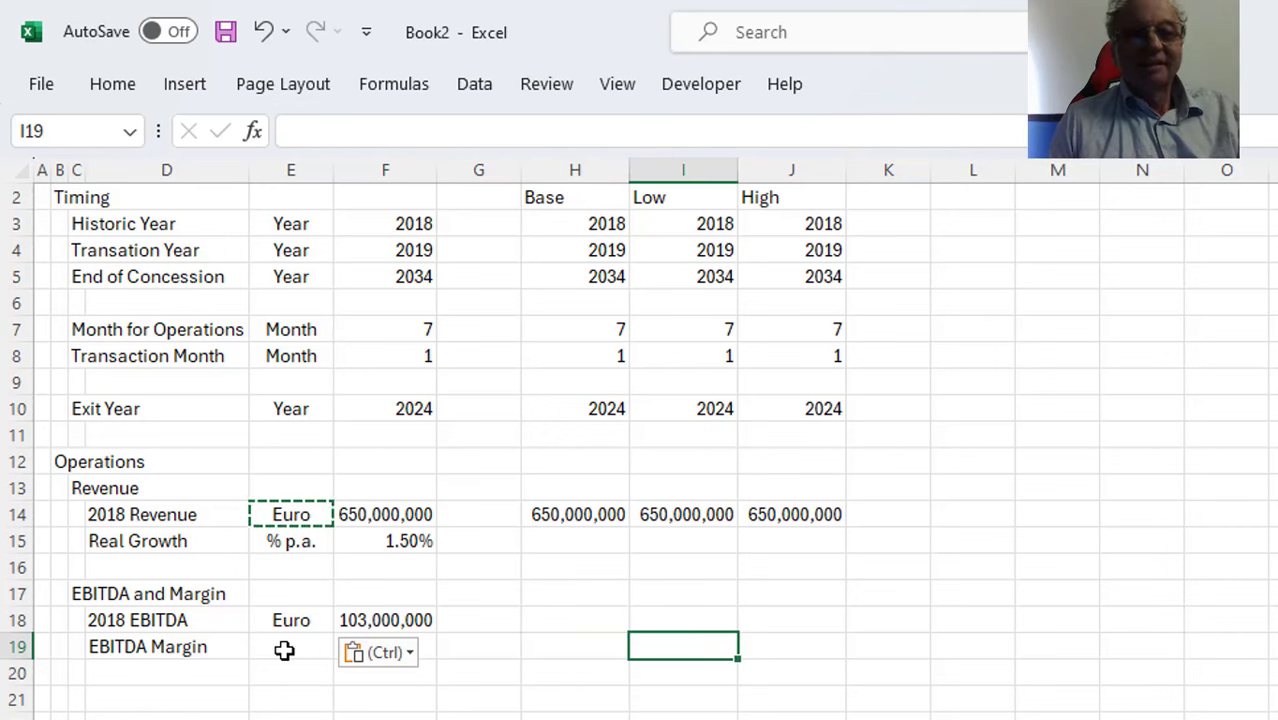
text(14%)
key(Return)
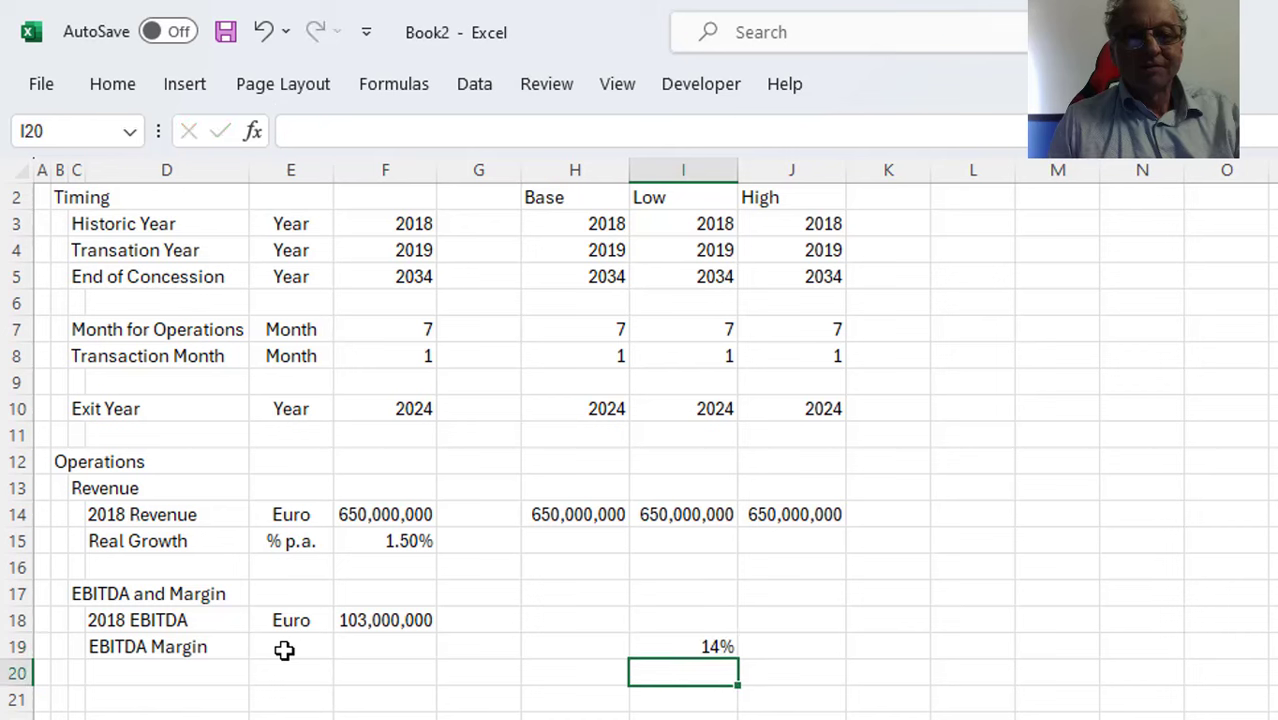
key(Up)
key(ctrl+shift+p)
Enter 16% as the High scenario EBITDA Margin in J19, formatted as a percentage with two decimals
key(Right)
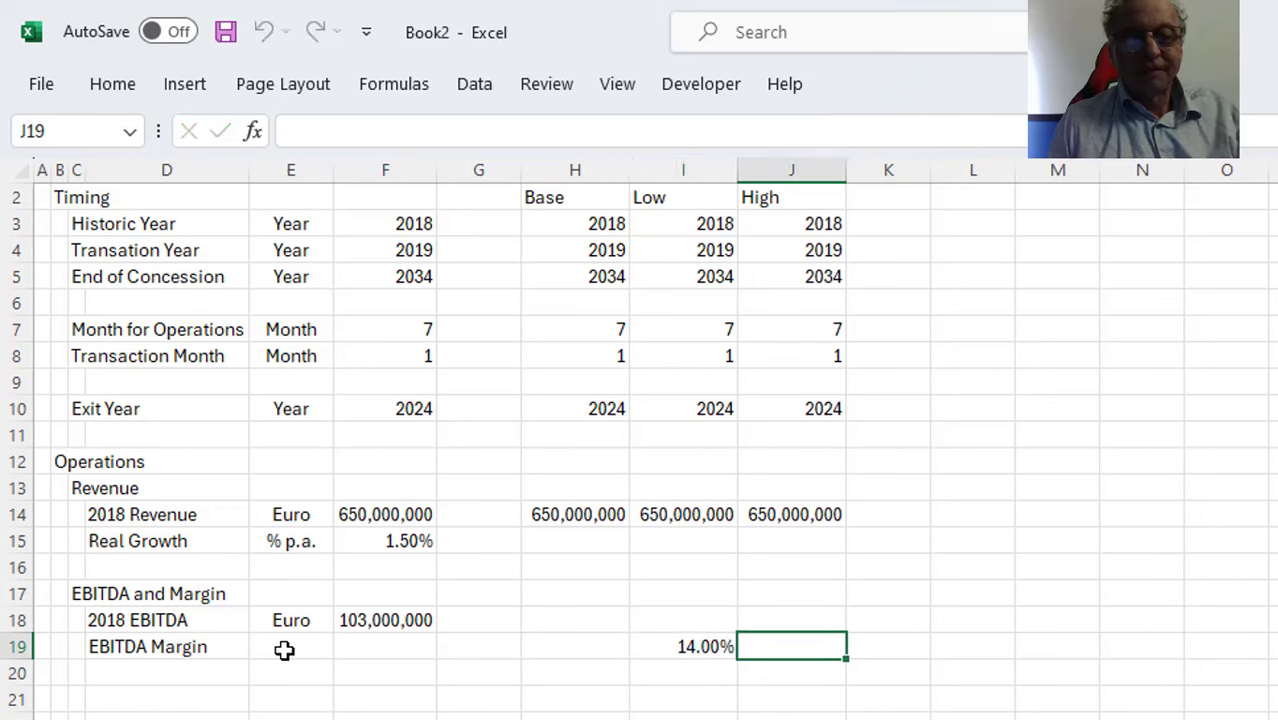
text(16%)
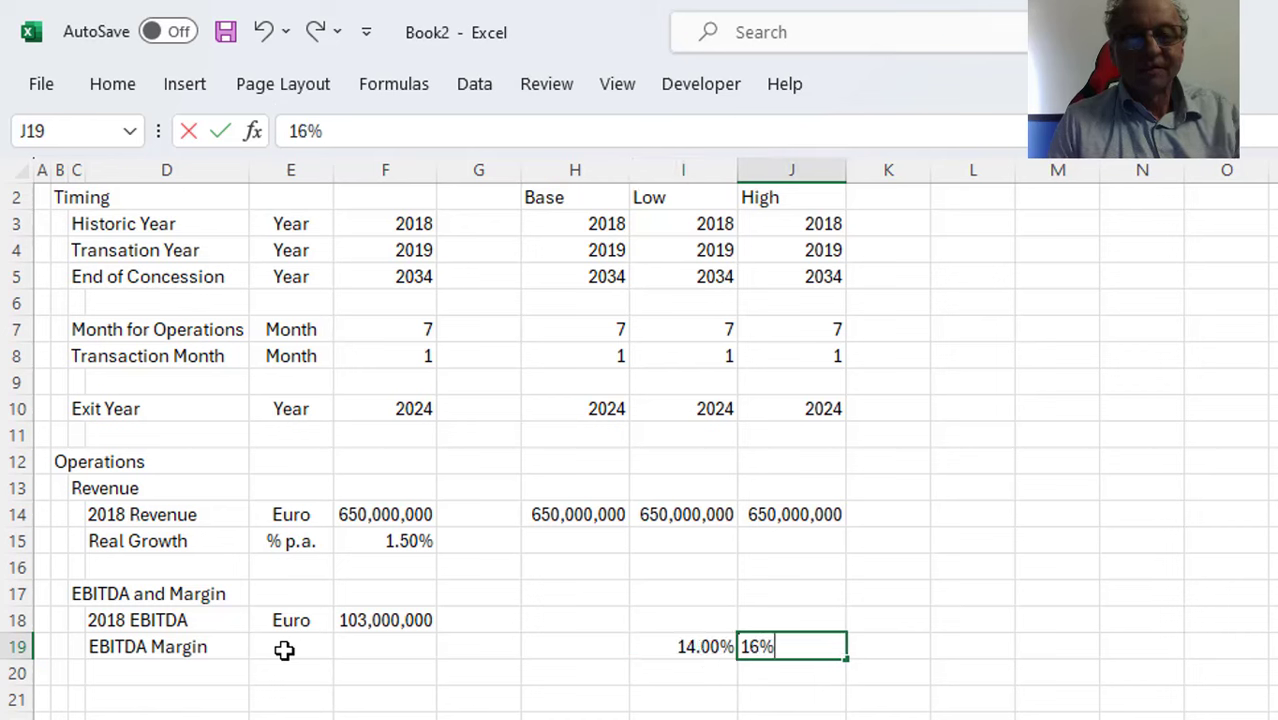
key(Return)
key(Up)
key(ctrl+shift+p)
Enter 15% as the Base scenario EBITDA Margin in H19, formatted as a percentage with two decimals
key(Left)
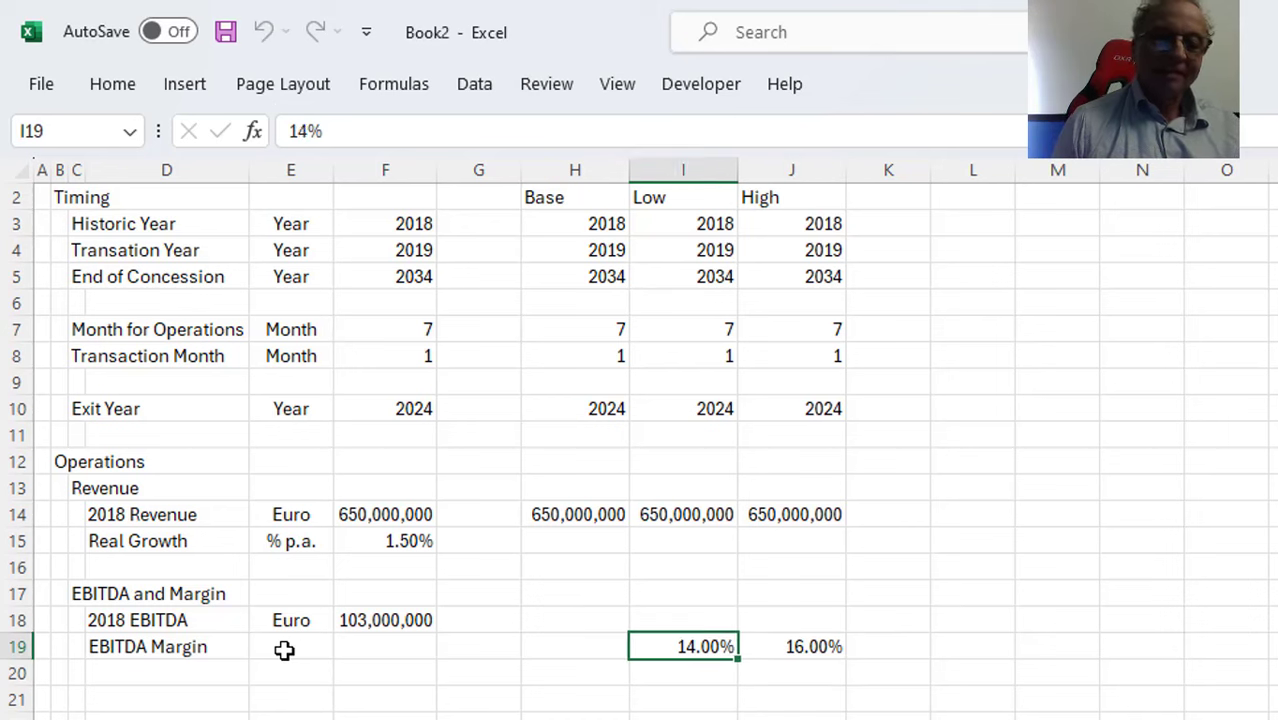
key(Left)
text(15%)
key(Return)
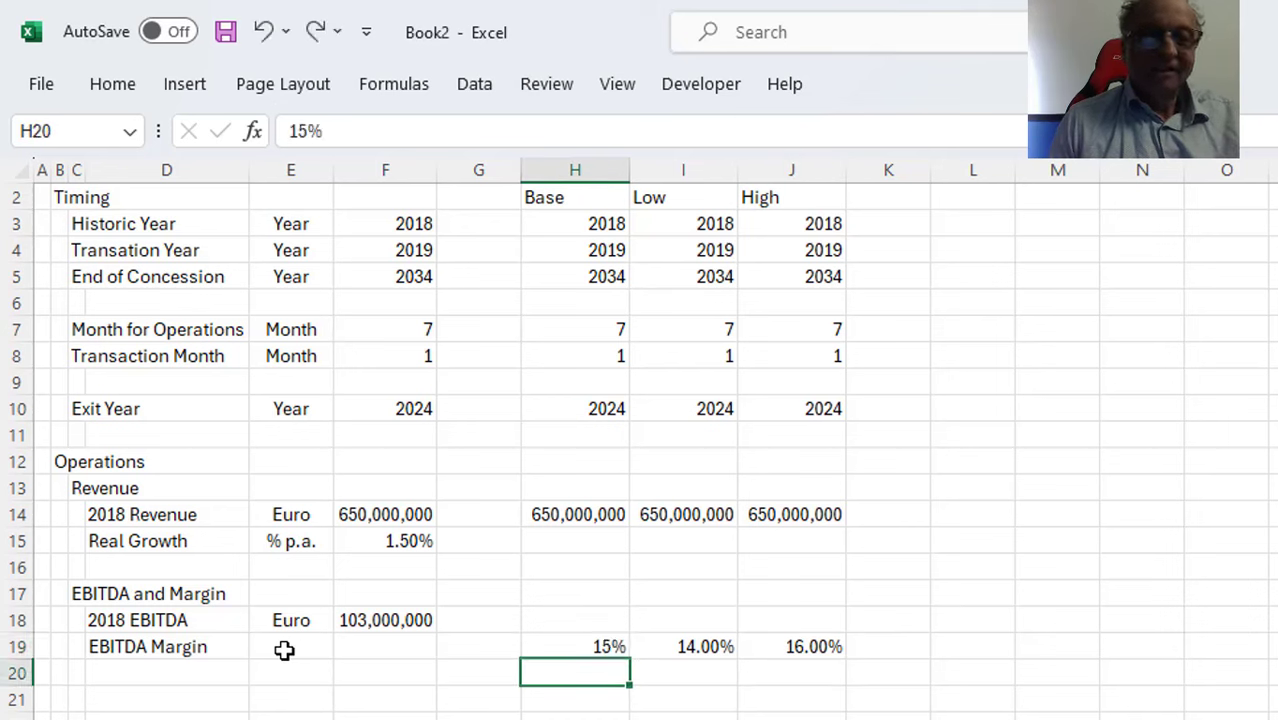
key(Up)
key(ctrl+shift+p)
Enter 16% as the main EBITDA Margin value in F19
key(Left)
key(Left)
key(Down)
key(Down)
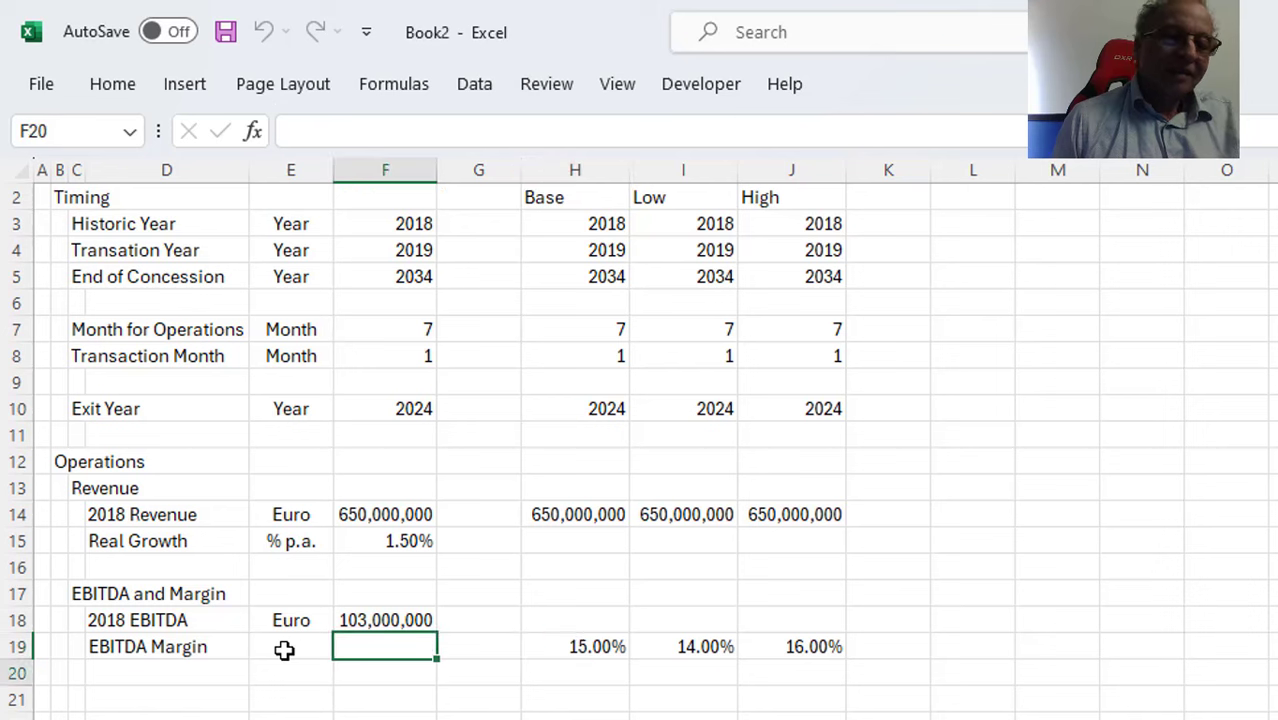
key(Left)
key(Up)
key(Up)
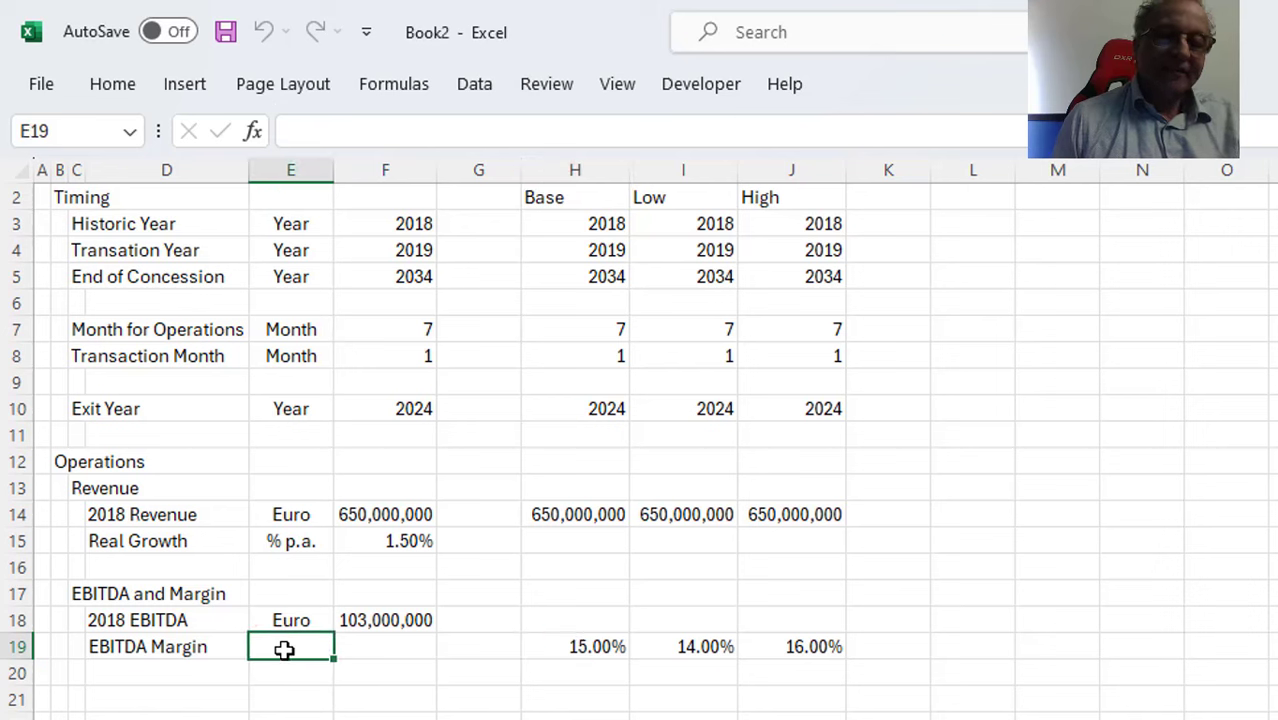
key(Right)
text(1)
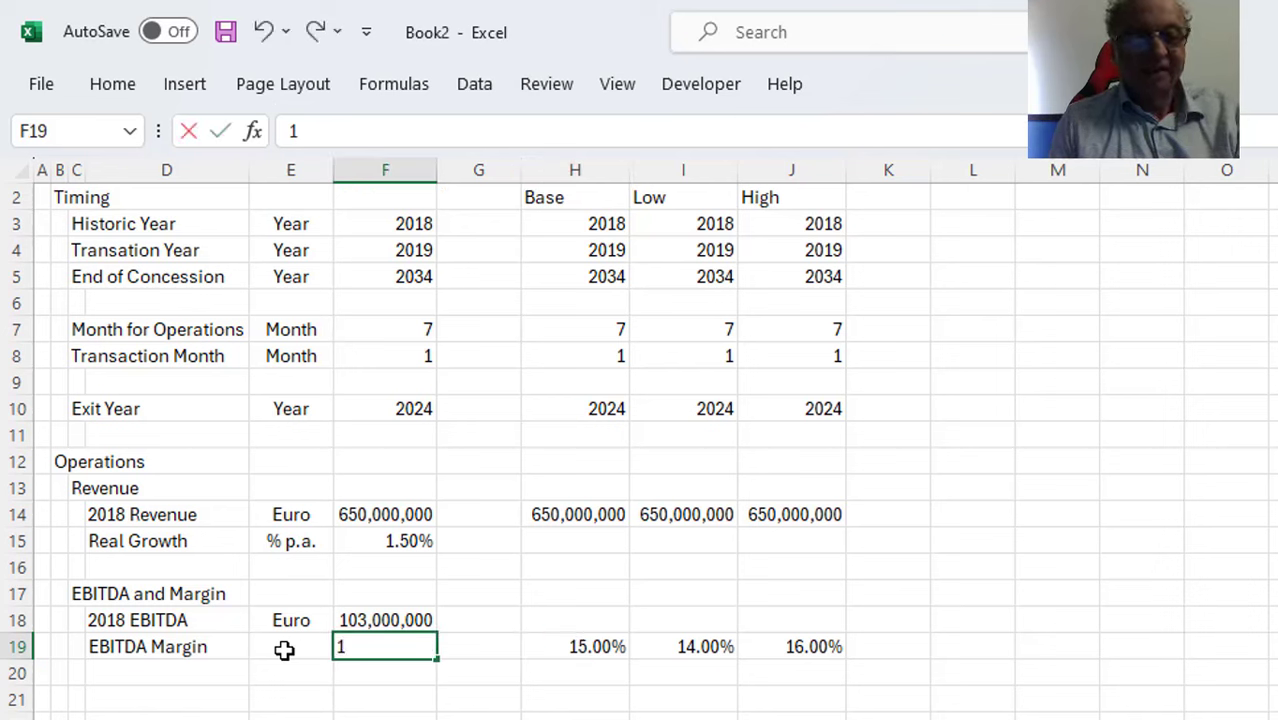
text(6%)
key(ctrl+Return)
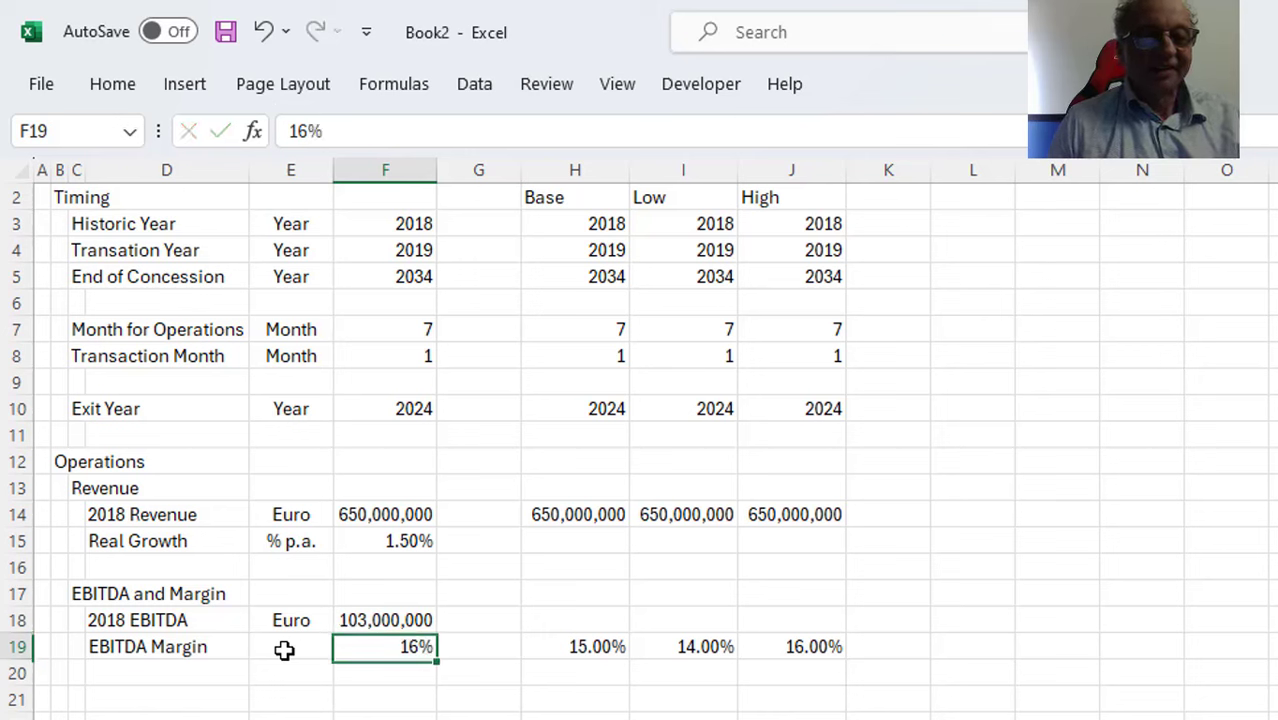
Format the main EBITDA Margin value in F19 as a percentage with two decimals and enter % as its unit in E19
key(ctrl+shift+p)
key(Left)
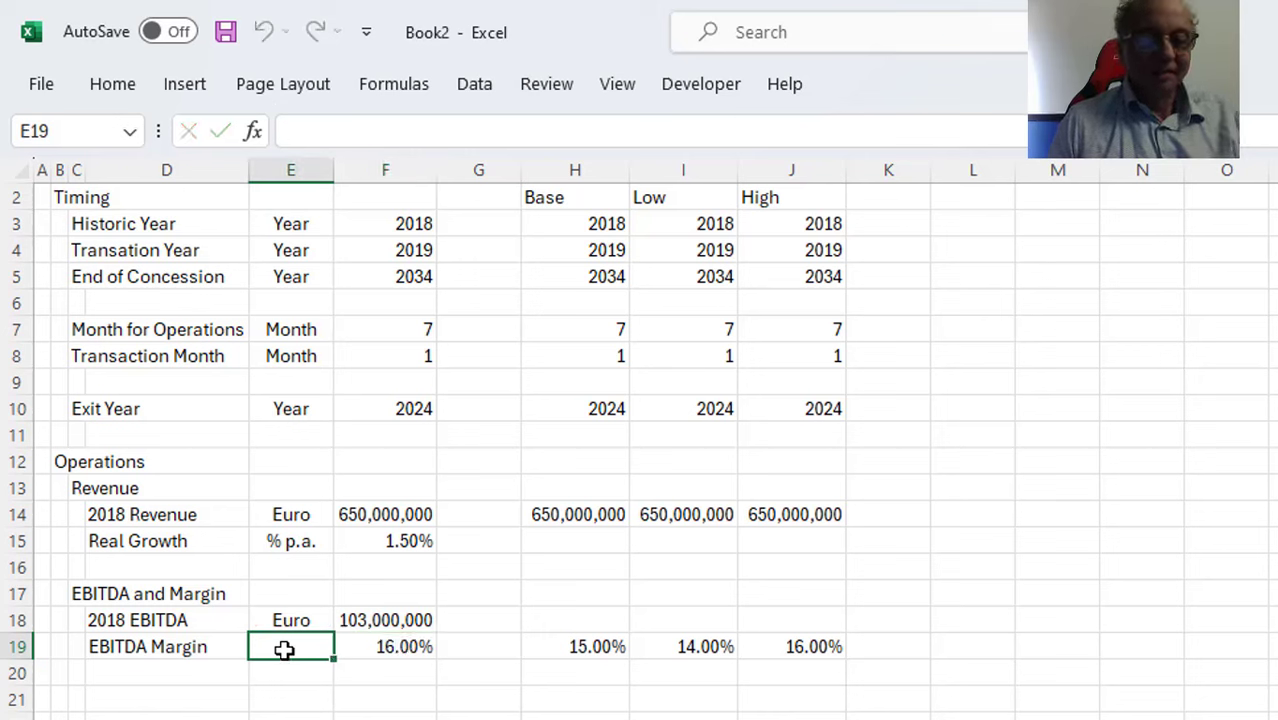
text(%)
key(Return)
key(Return)
key(Return)
key(Return)
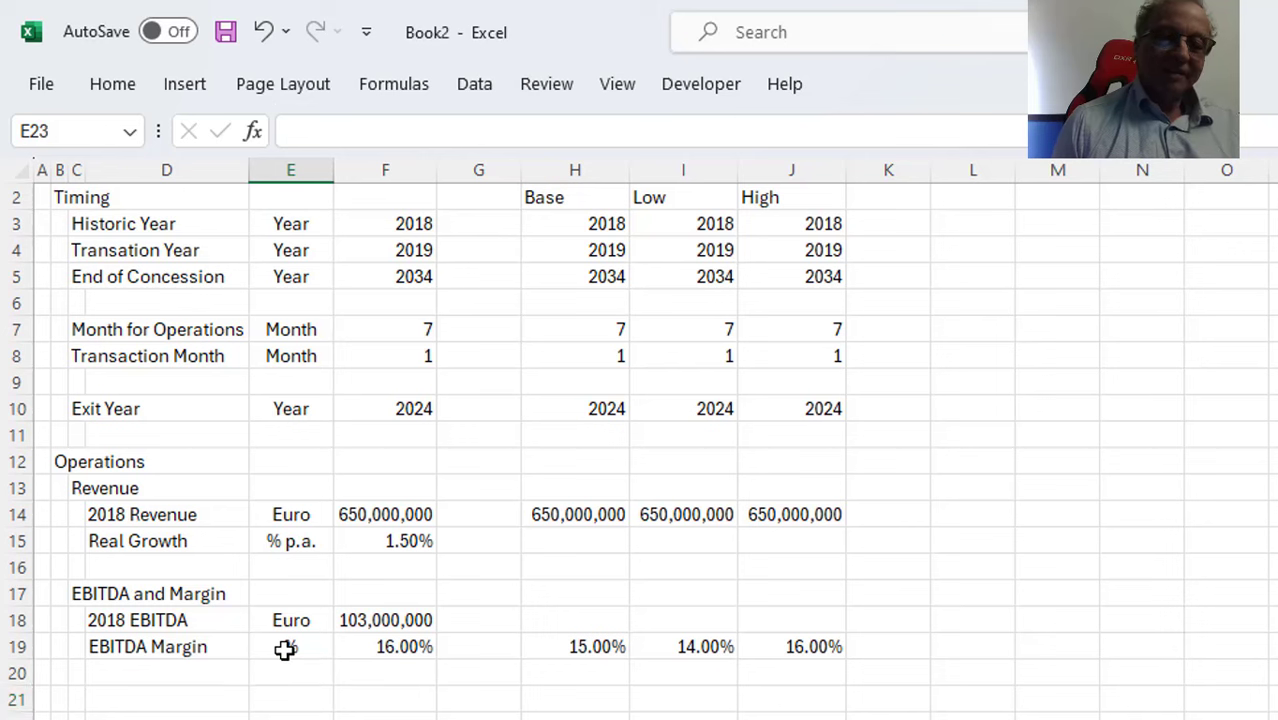
Close the Generic-Macros workbook and acknowledge its closing message
click(973, 616)
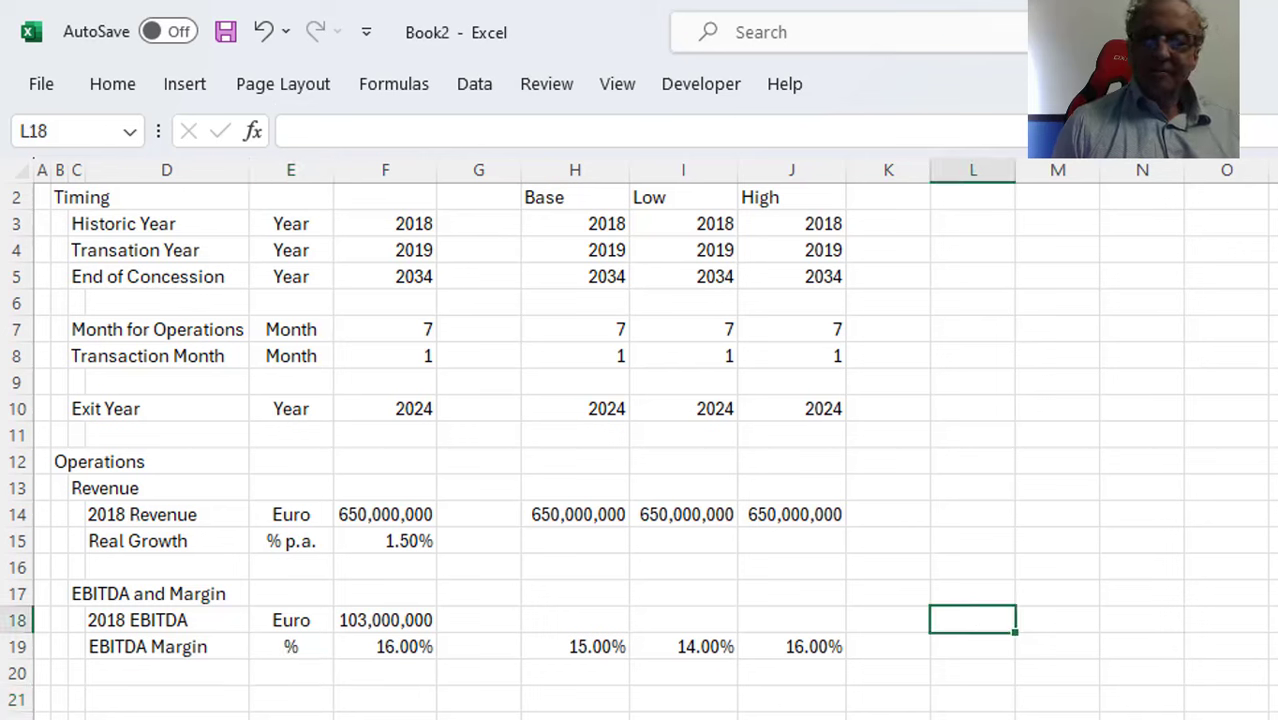
key(ctrl+End)
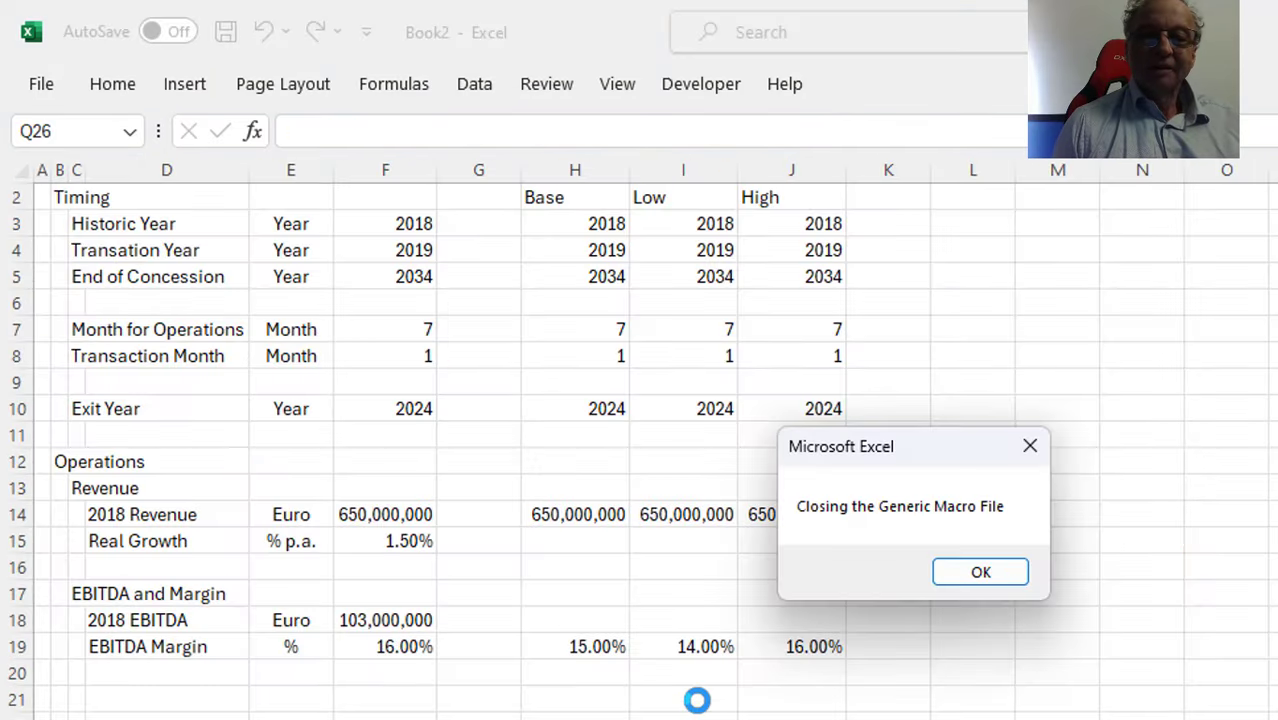
key(Return)
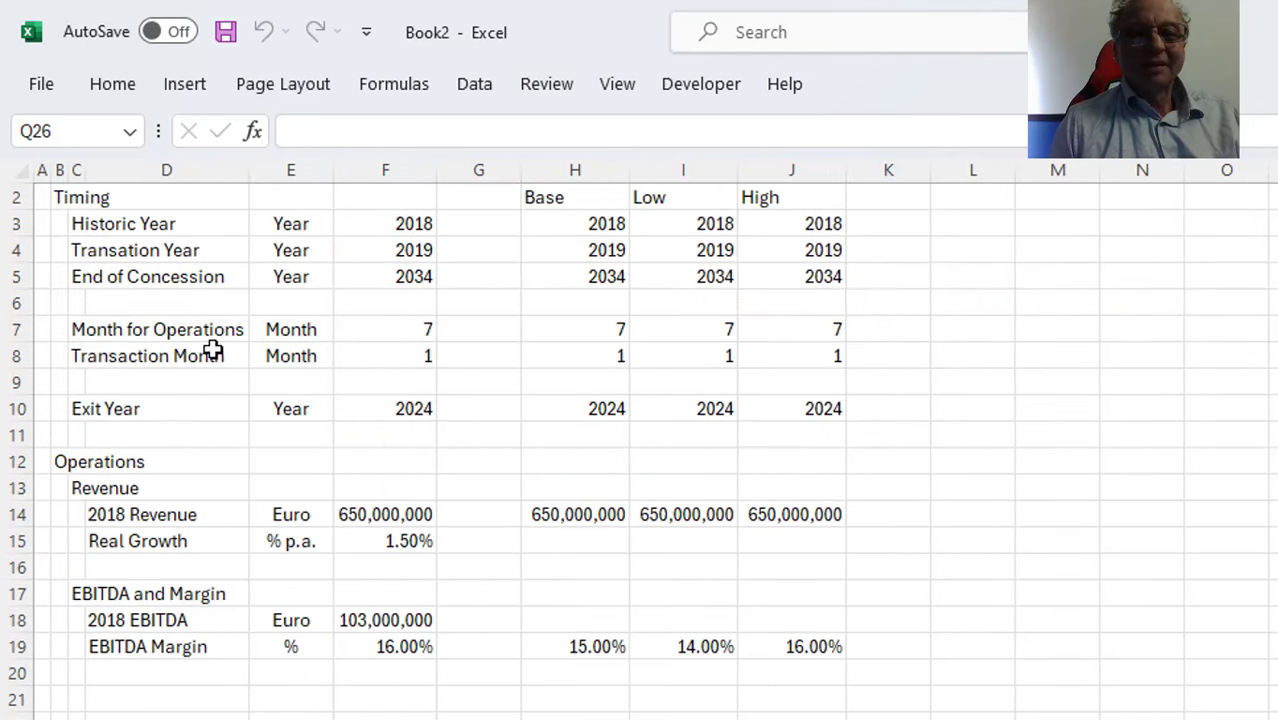
Reopen the Generic-Macros workbook and run its Implement/Initialise macro to restore the custom shortcuts
click(45, 90)
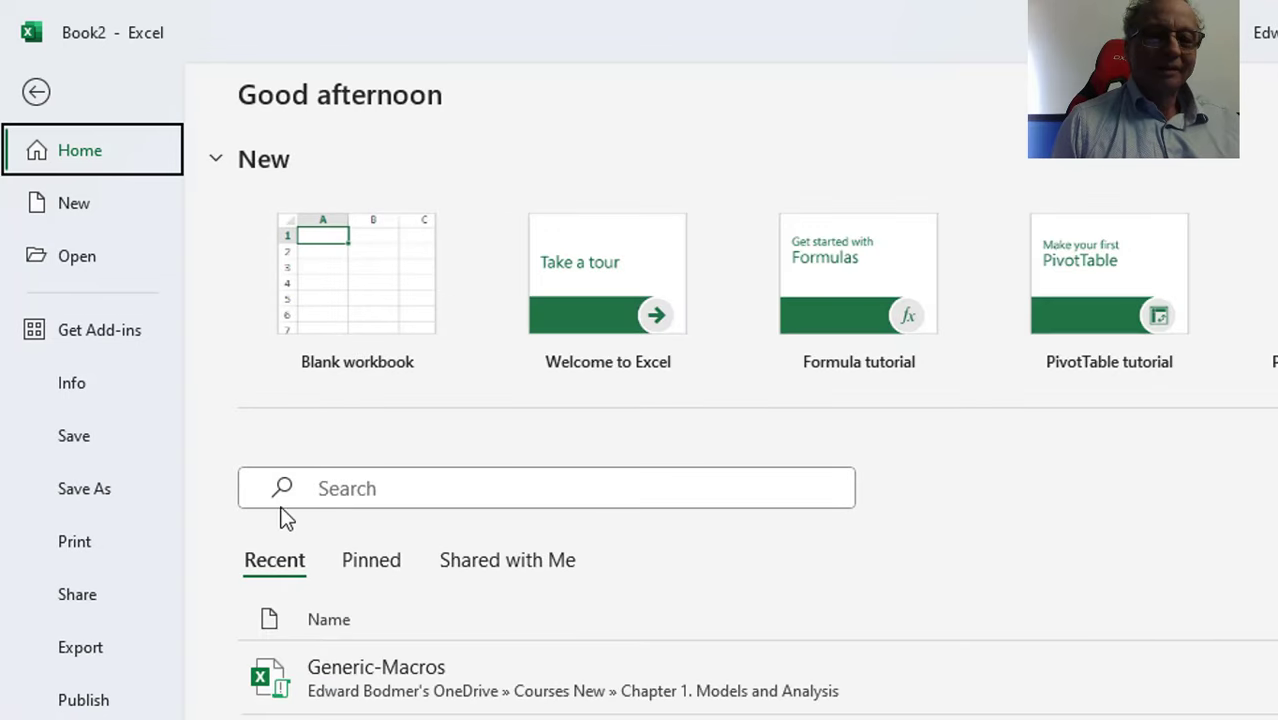
key(Escape)
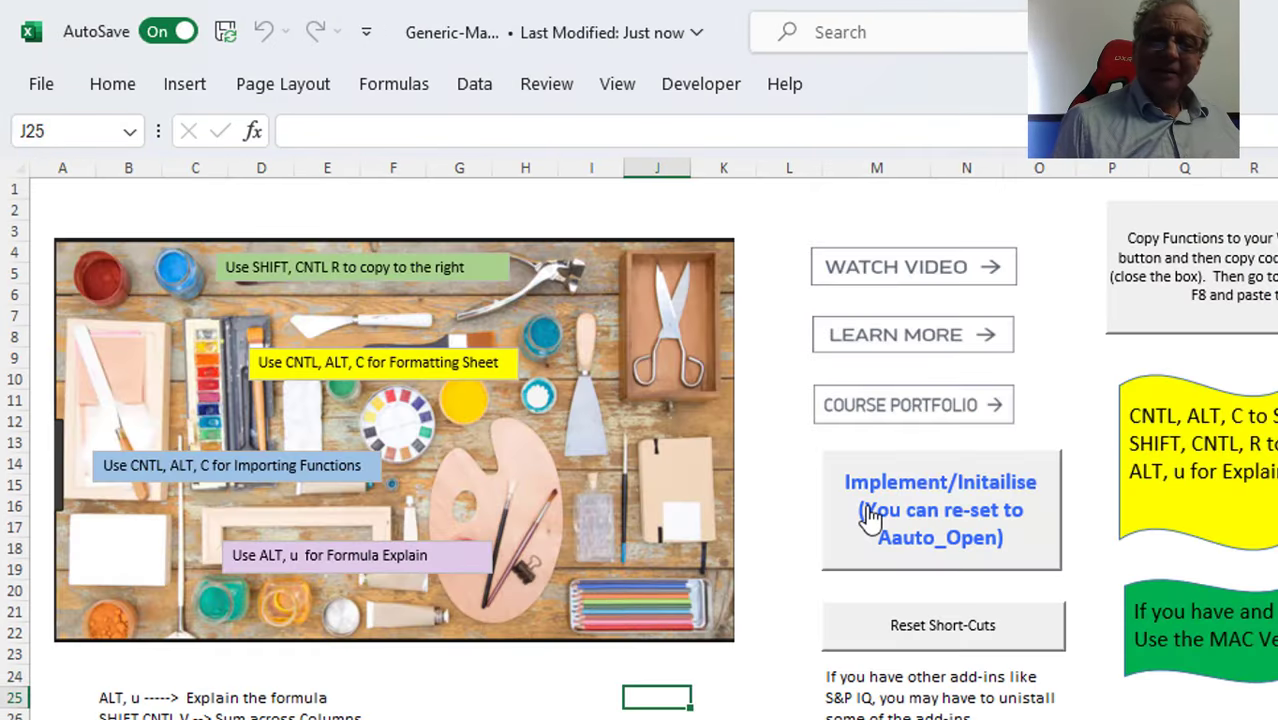
click(870, 515)
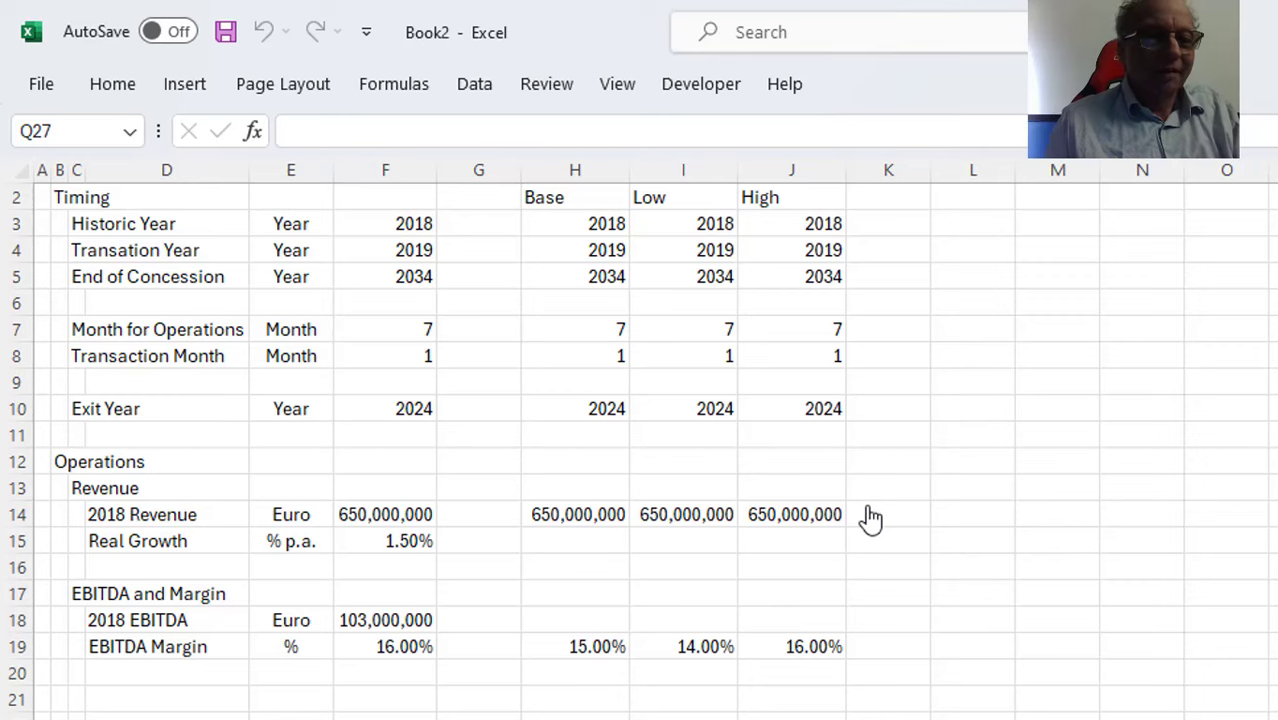
Enter the label "Cap Exp in 2020" in C21, leaving a blank row below the EBITDA Margin line
scroll(870, 517, down, 2)
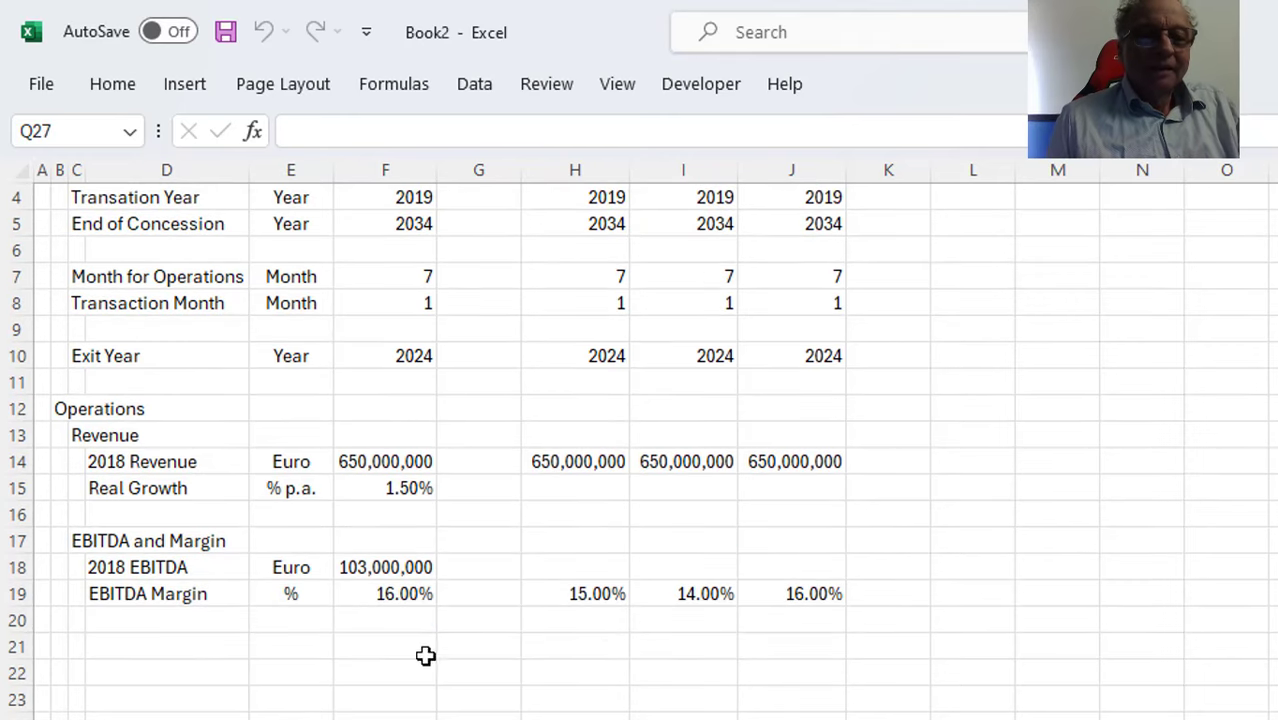
click(359, 617)
key(Left)
key(Left)
key(Left)
key(Up)
key(Right)
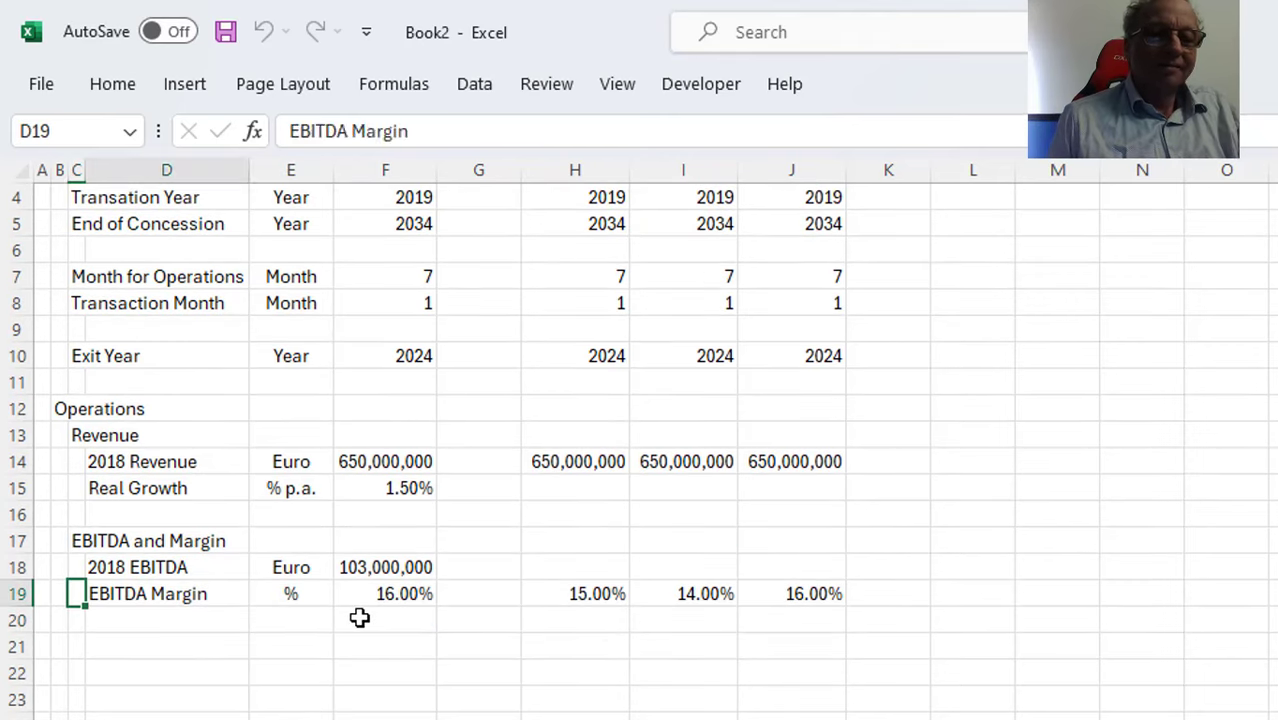
key(Right)
key(Down)
key(Down)
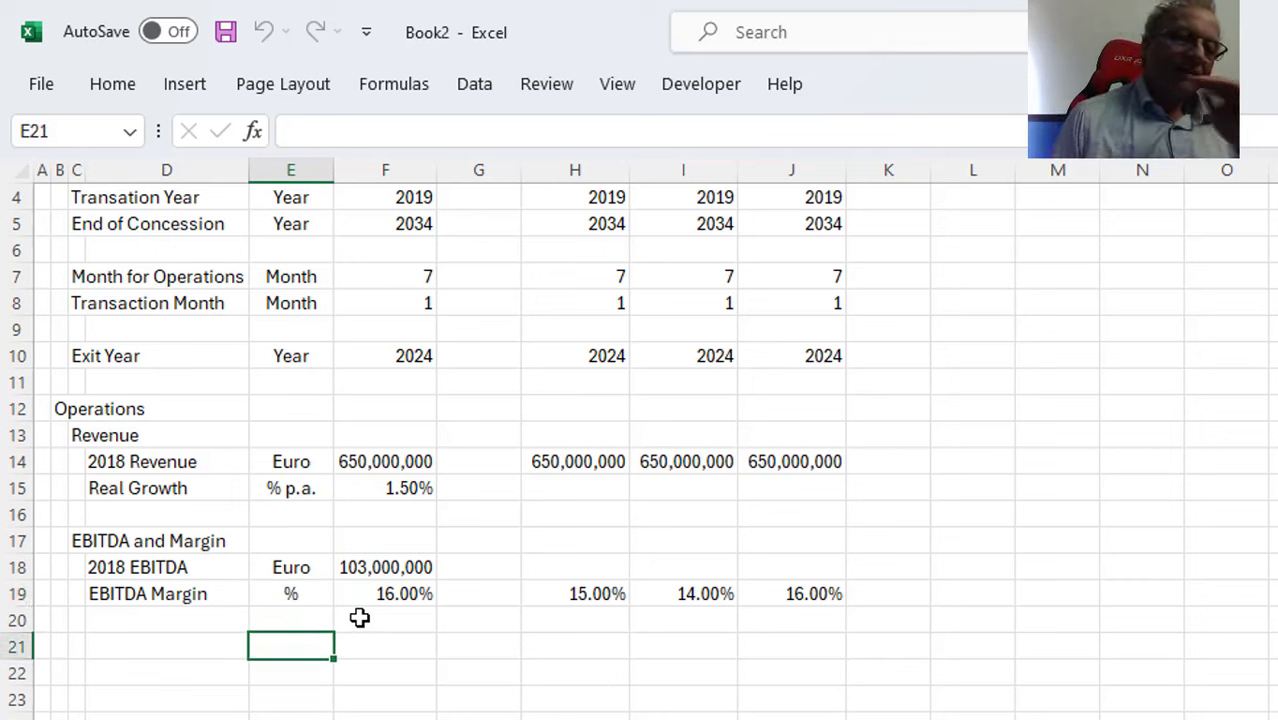
key(Left)
key(Left)
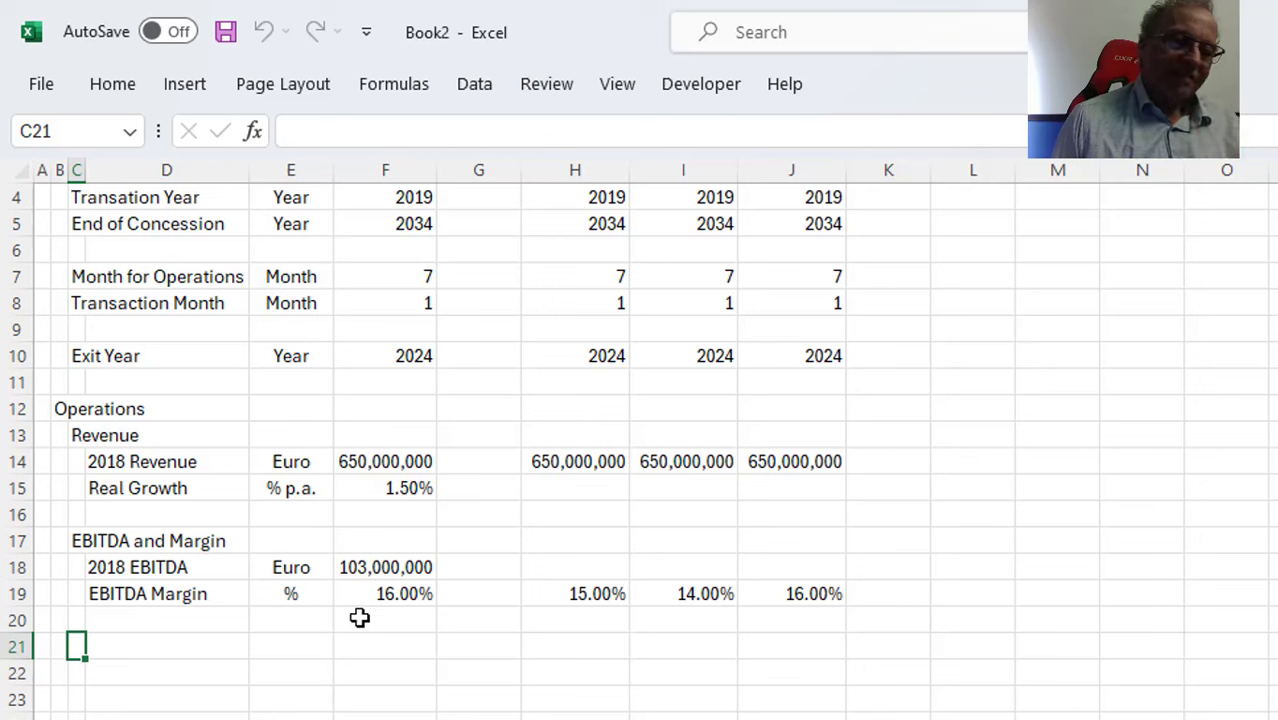
text(C)
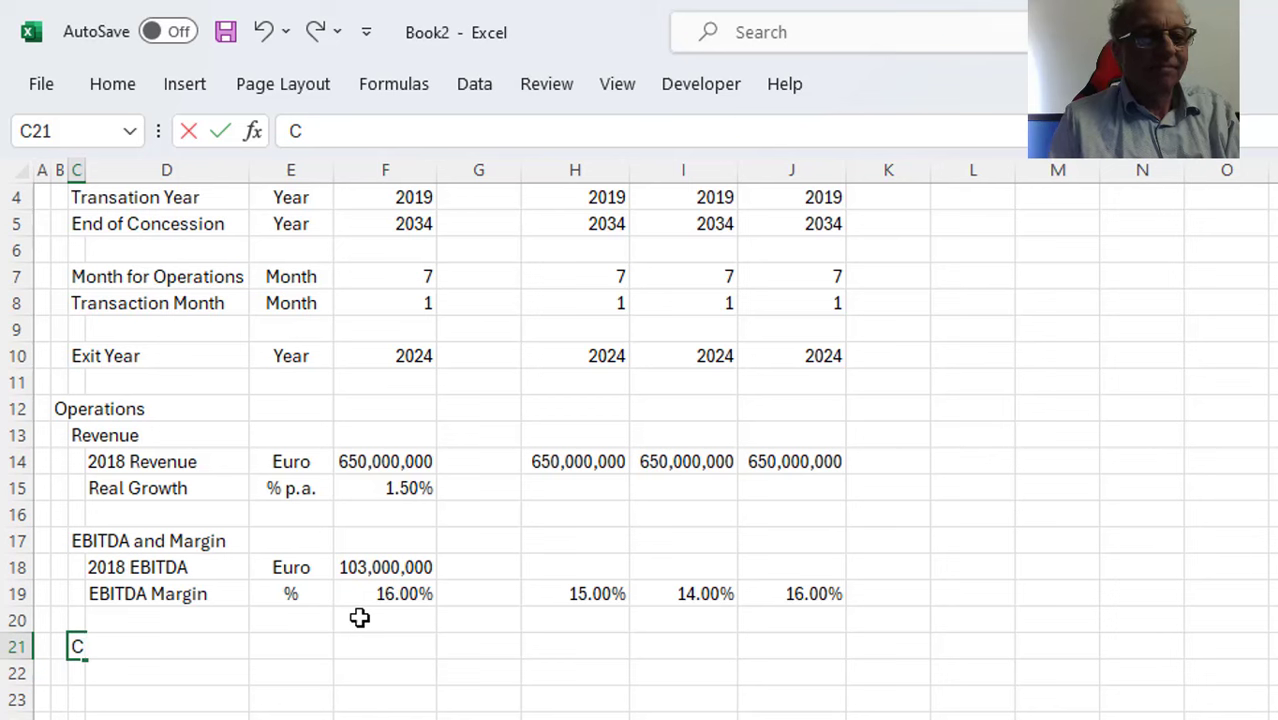
text(ap)
key(BackSpace)
text(ap)
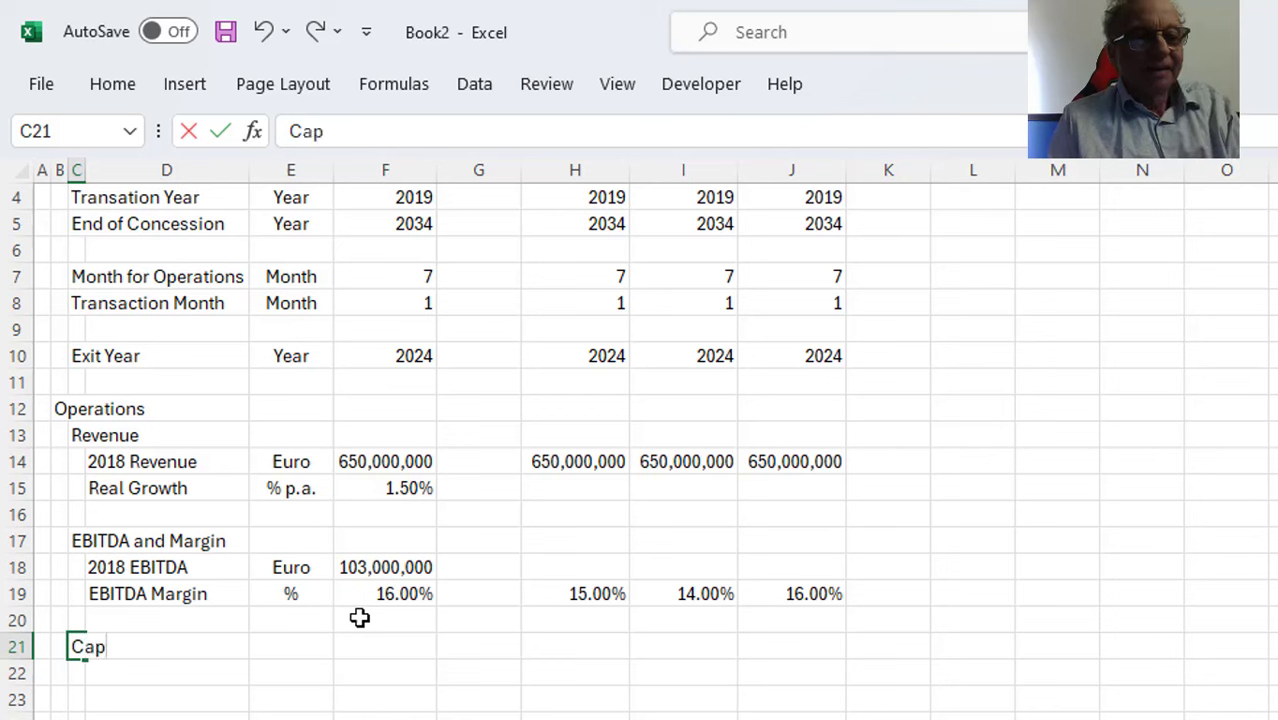
text( Ex)
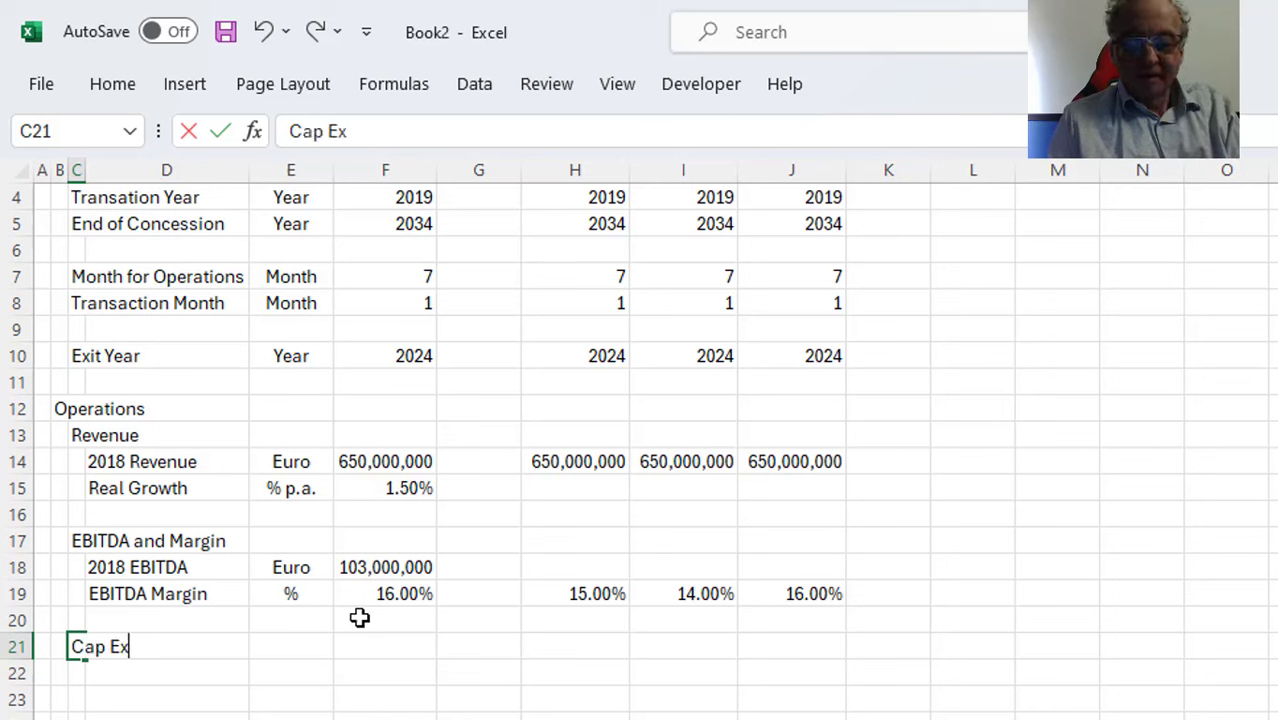
text(p in 2020)
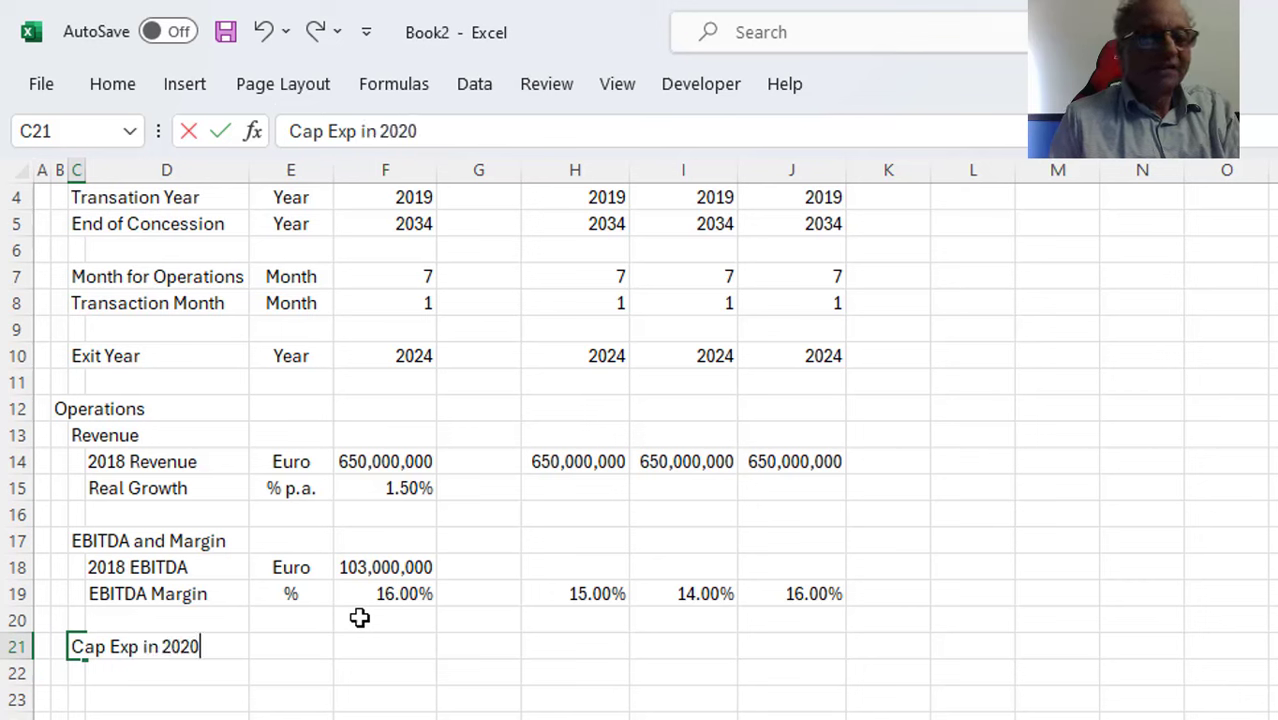
key(Return)
key(Right)
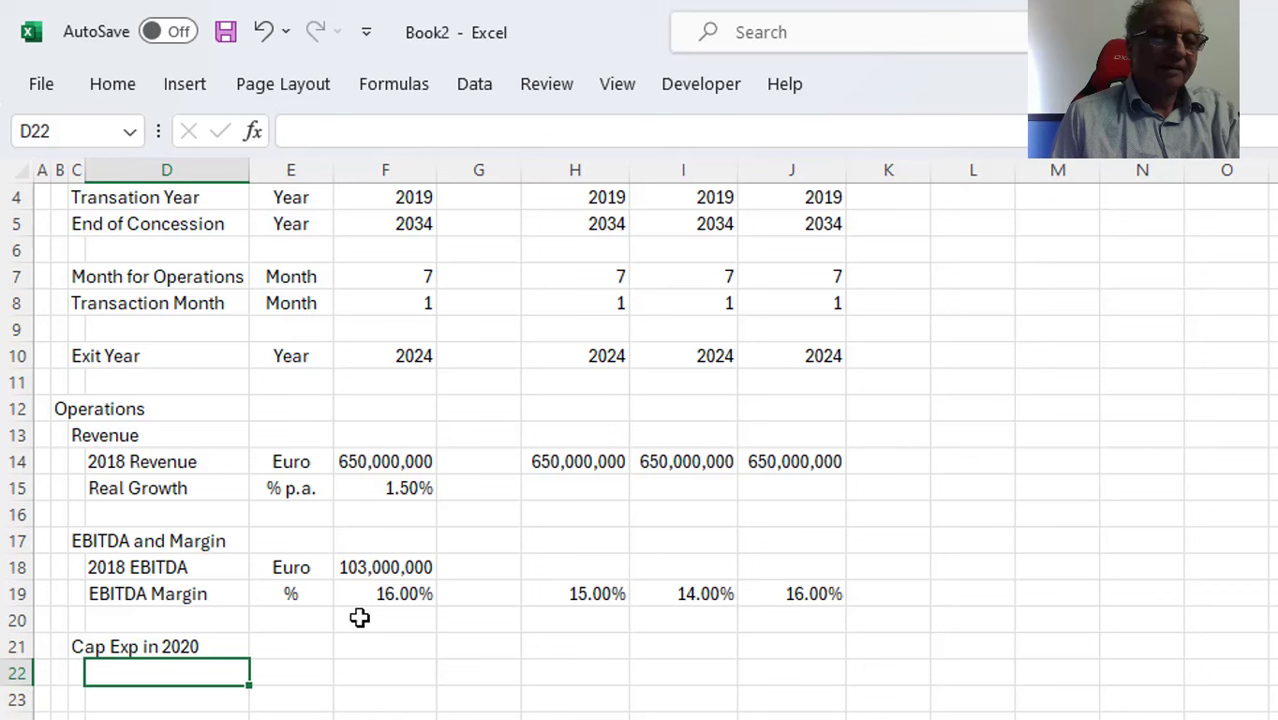
text(Ca)
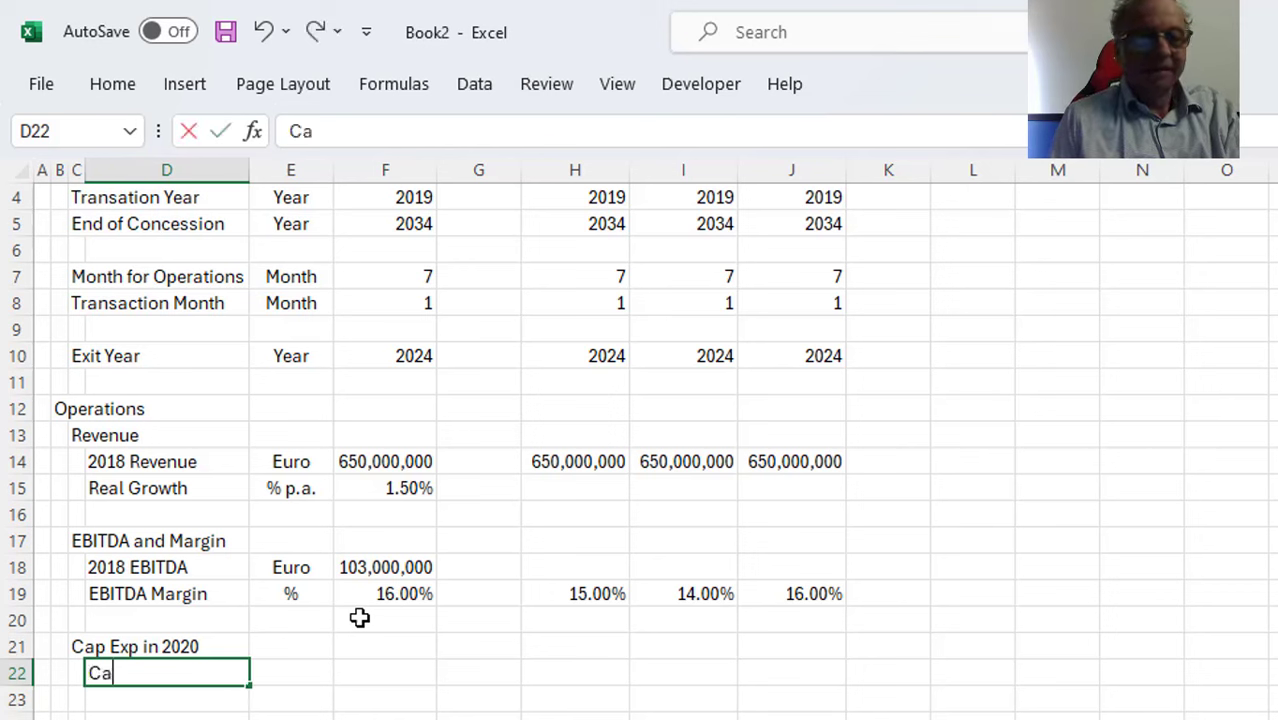
text(p Ex)
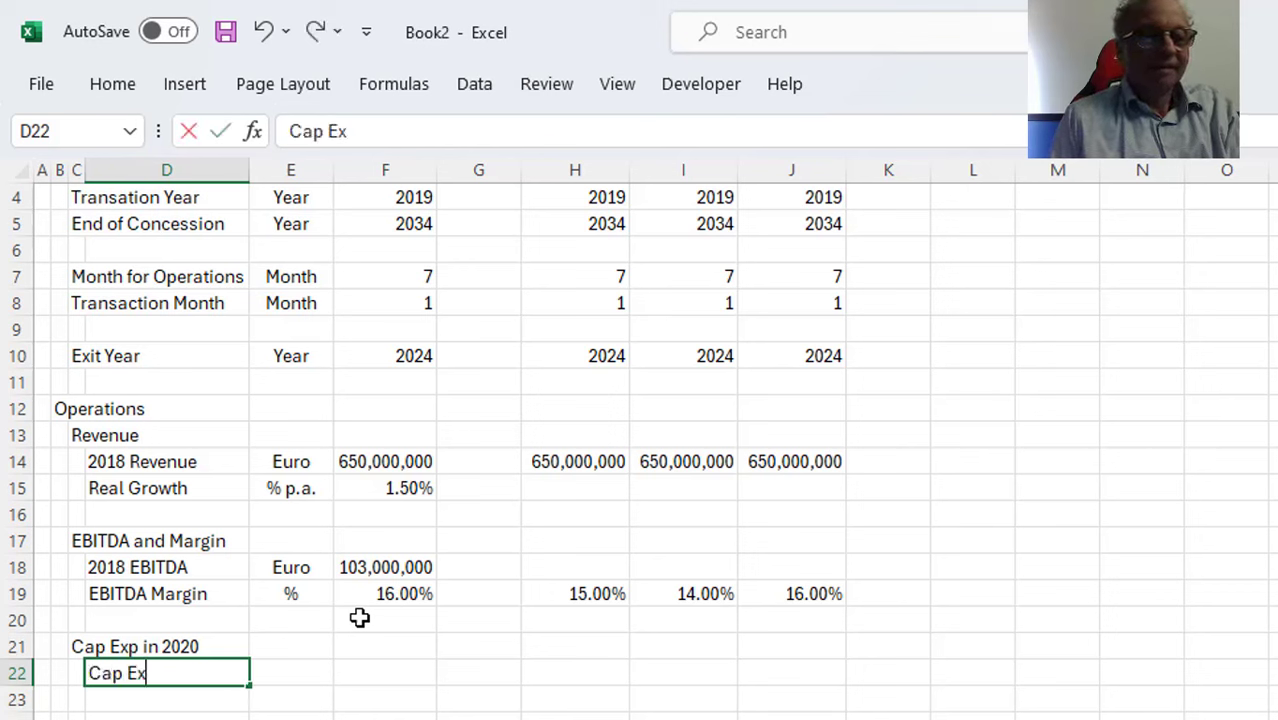
key(Escape)
Enter Euro as the unit for Cap Exp in 2020 in E21
key(Up)
key(Right)
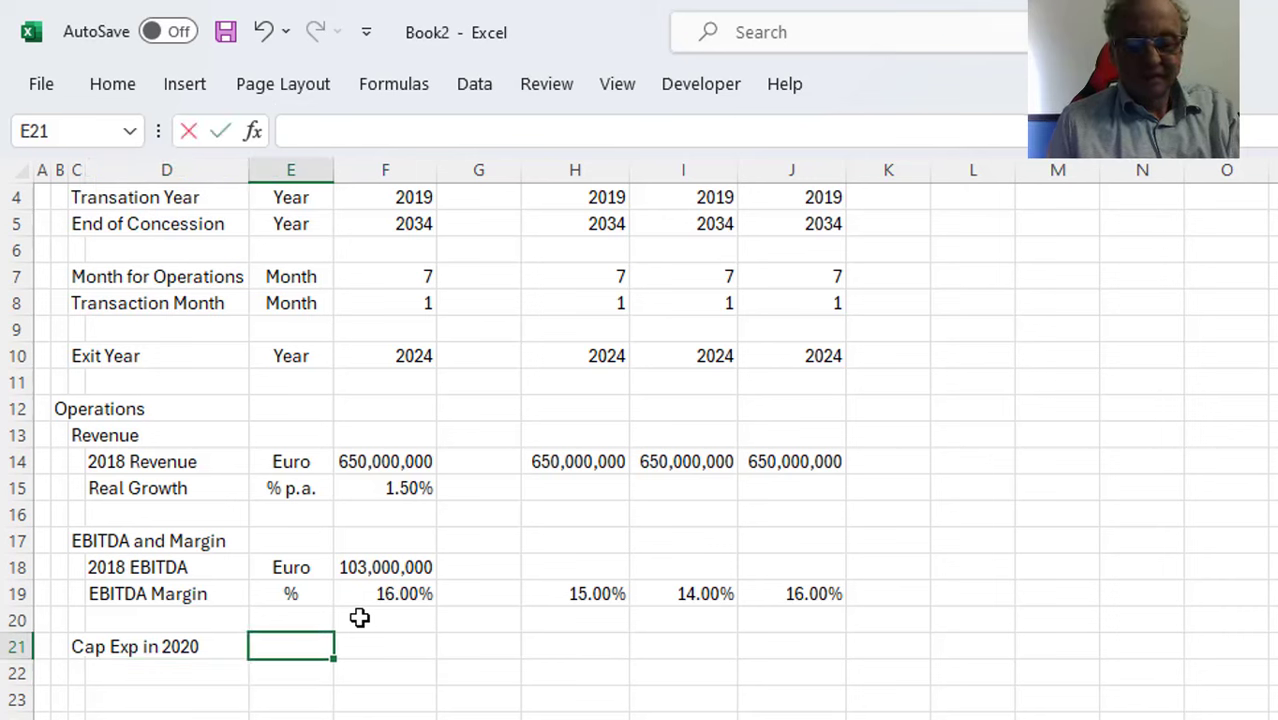
text(Euro)
key(Return)
Enter 70,000,000 as the main Cap Exp in 2020 value in F21
key(Up)
key(Right)
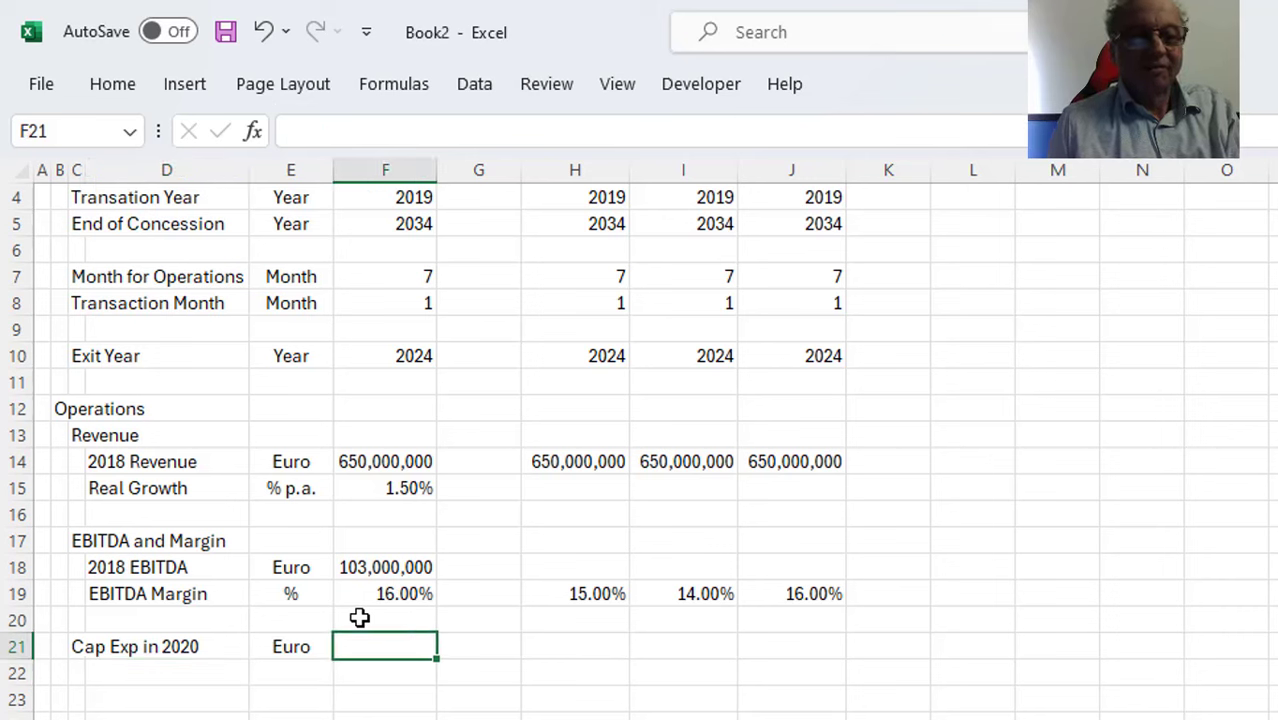
text(70,0)
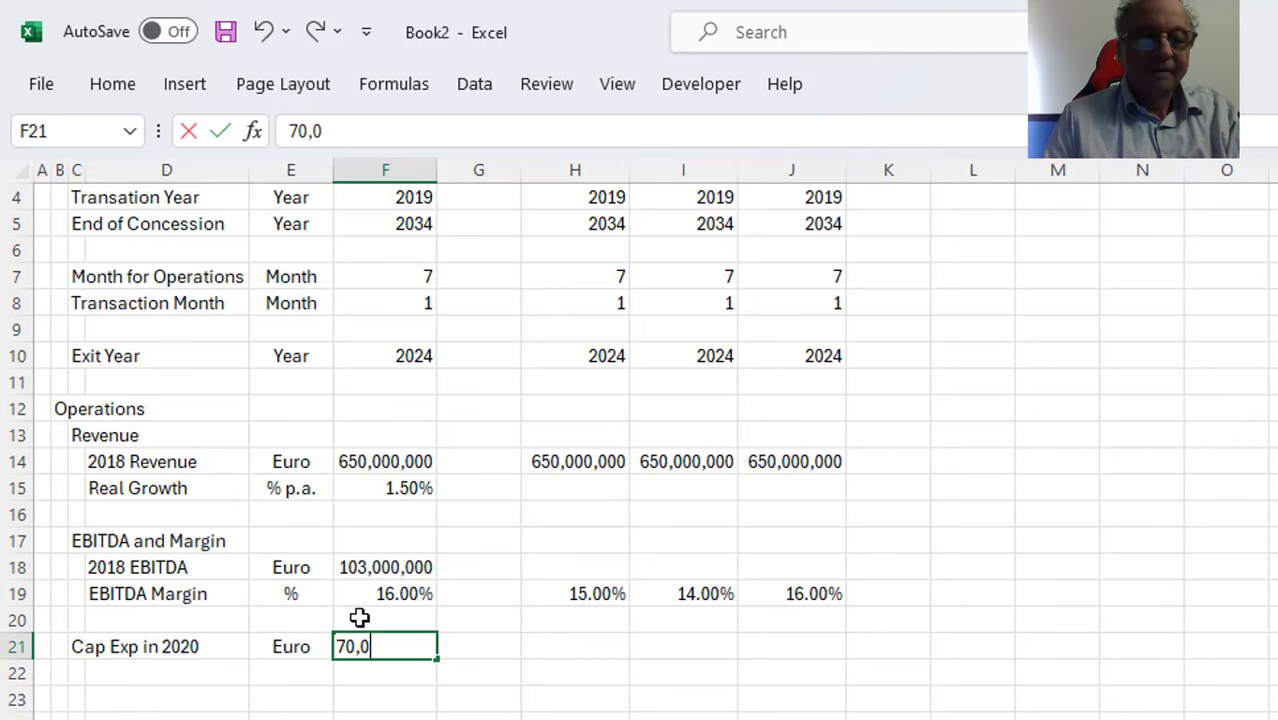
text(00,000)
key(Return)
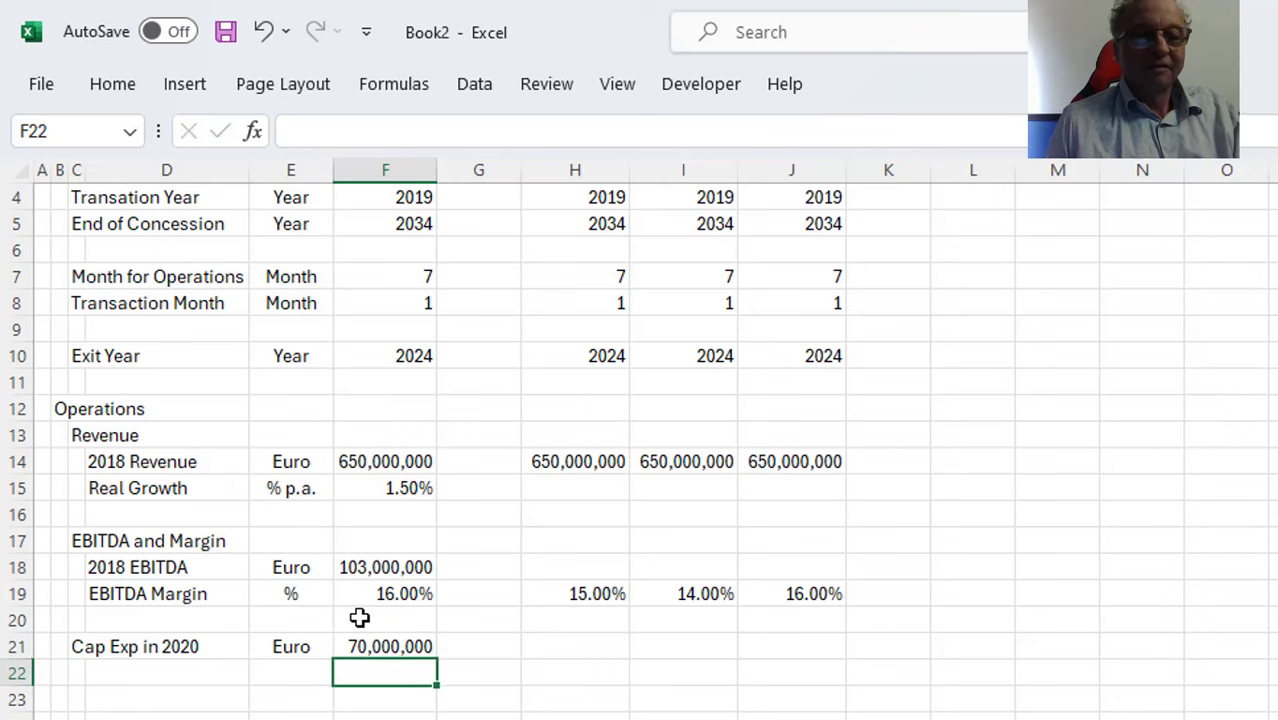
Copy the main Cap Exp value from F21 into the Base scenario cell H21
key(Up)
key(ctrl+c)
key(Right)
key(Right)
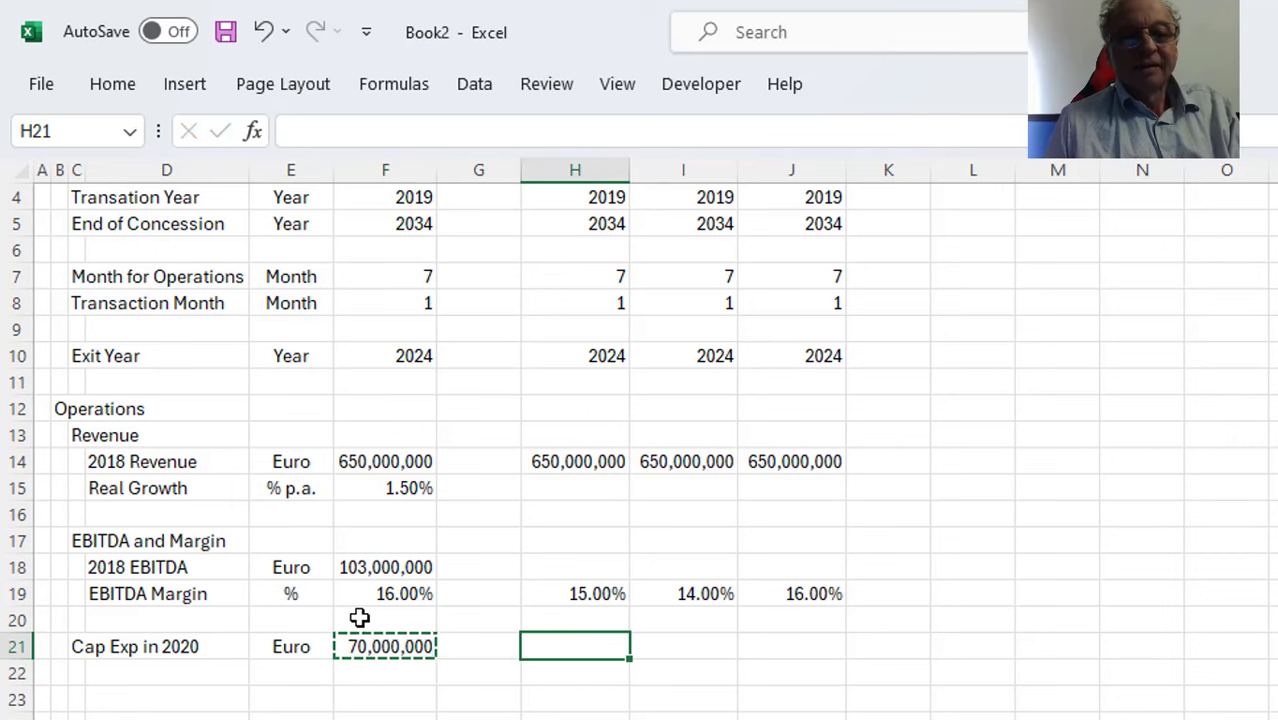
key(ctrl+Right)
key(Left)
key(ctrl+Left)
key(Left)
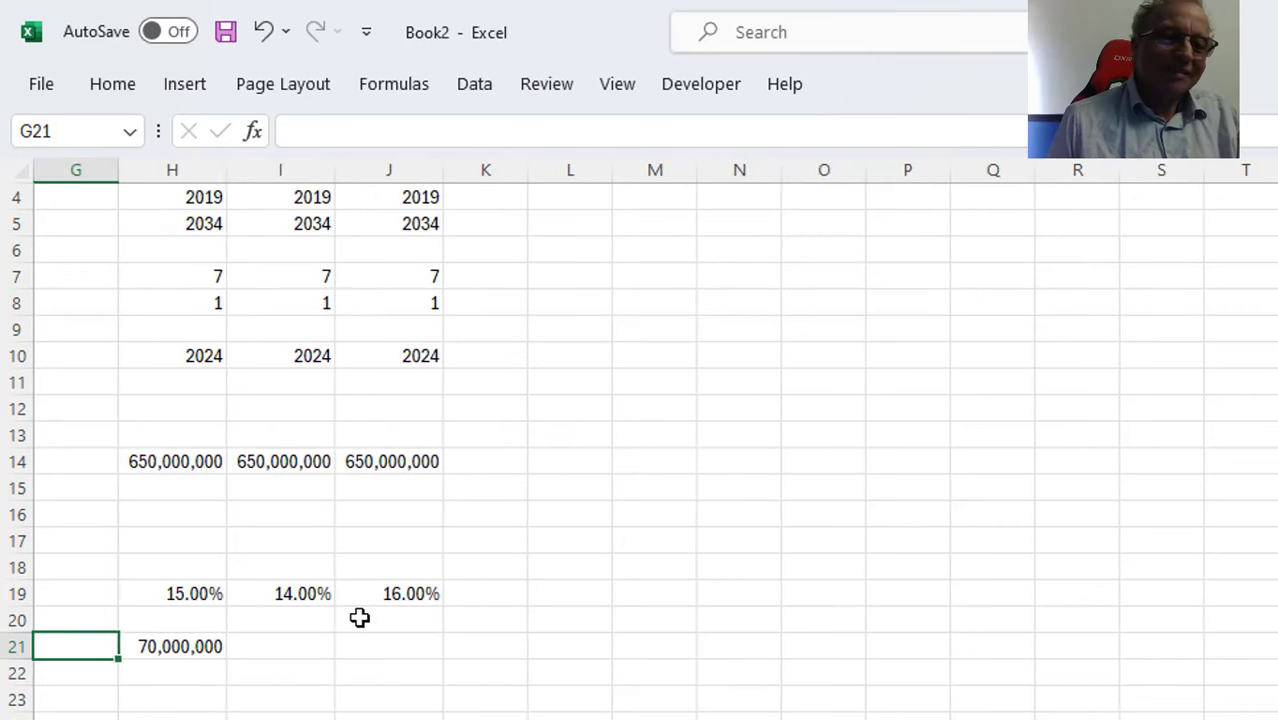
key(Left)
key(Escape)
Fill the Base scenario Cap Exp value from H21 across to the Low and High scenarios in I21 and J21
key(Left)
key(Left)
key(Left)
key(Left)
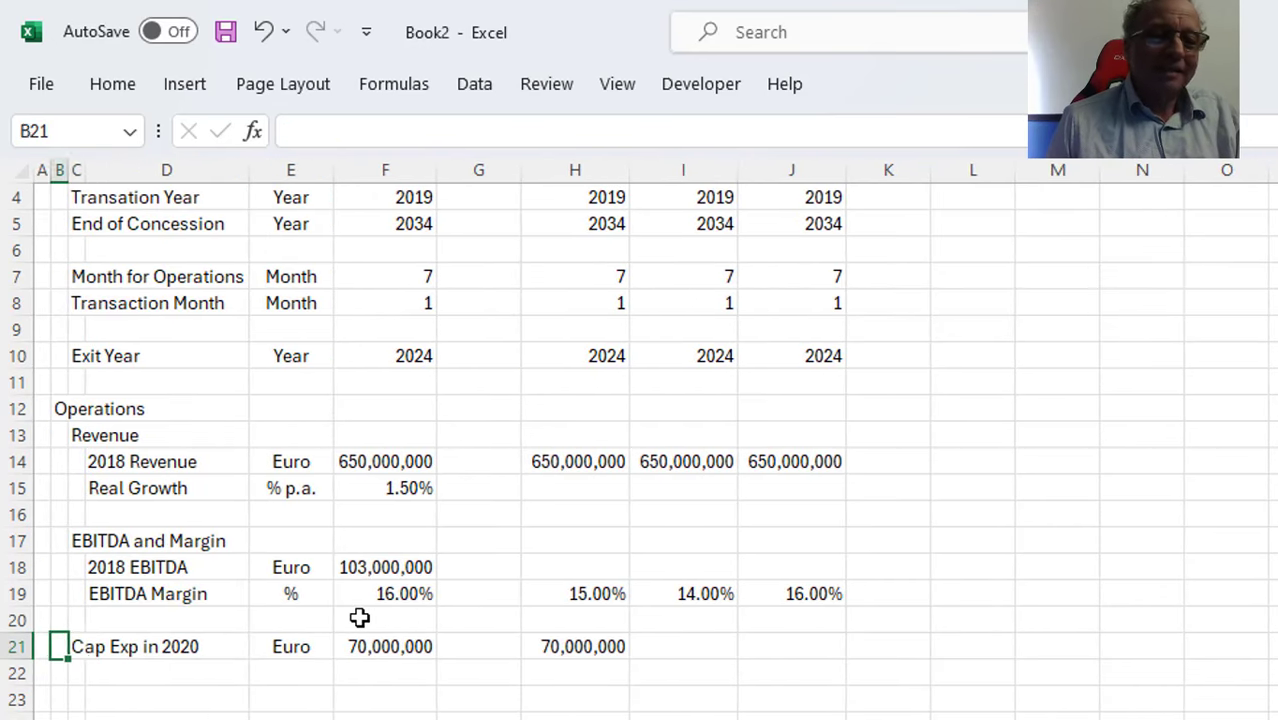
key(Right)
key(Right)
key(Right)
key(Right)
key(Right)
key(Right)
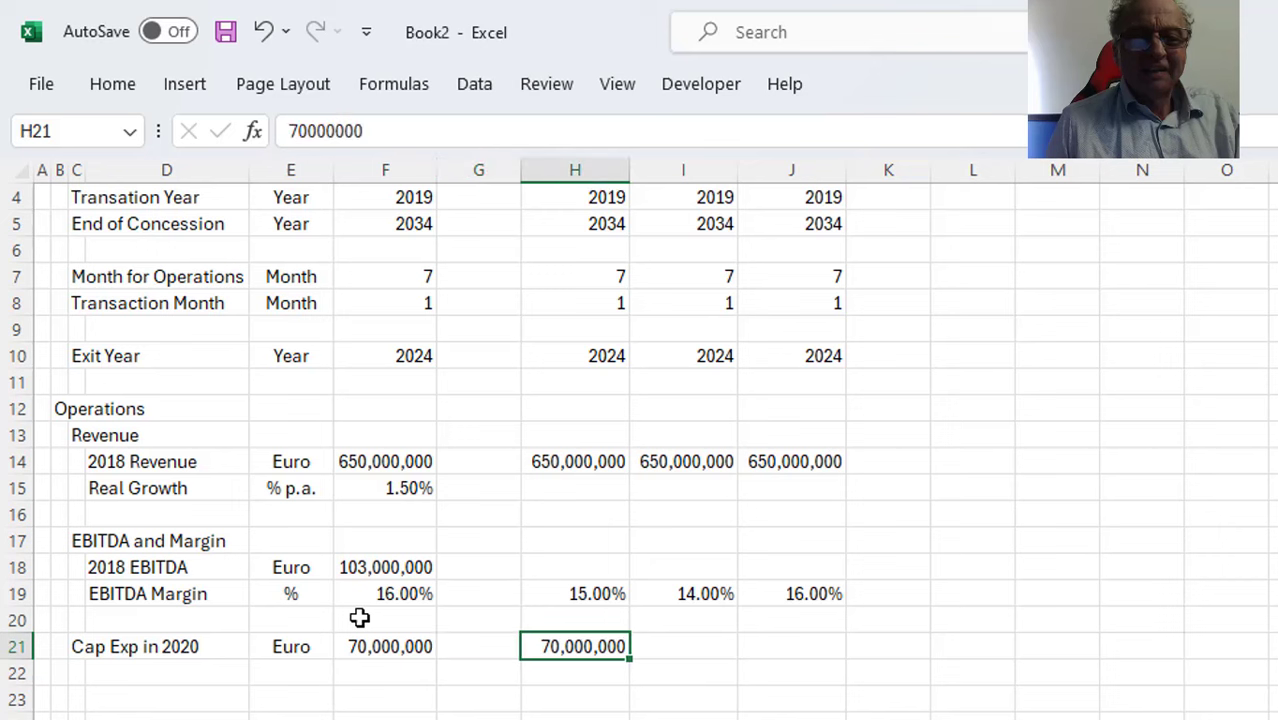
key(shift+Right)
key(shift+Right)
key(ctrl+r)
Enter the label "Working Capital" in C23, leaving a blank row below the Cap Exp line
key(Left)
key(Left)
key(Left)
key(Left)
key(Left)
key(Left)
key(Left)
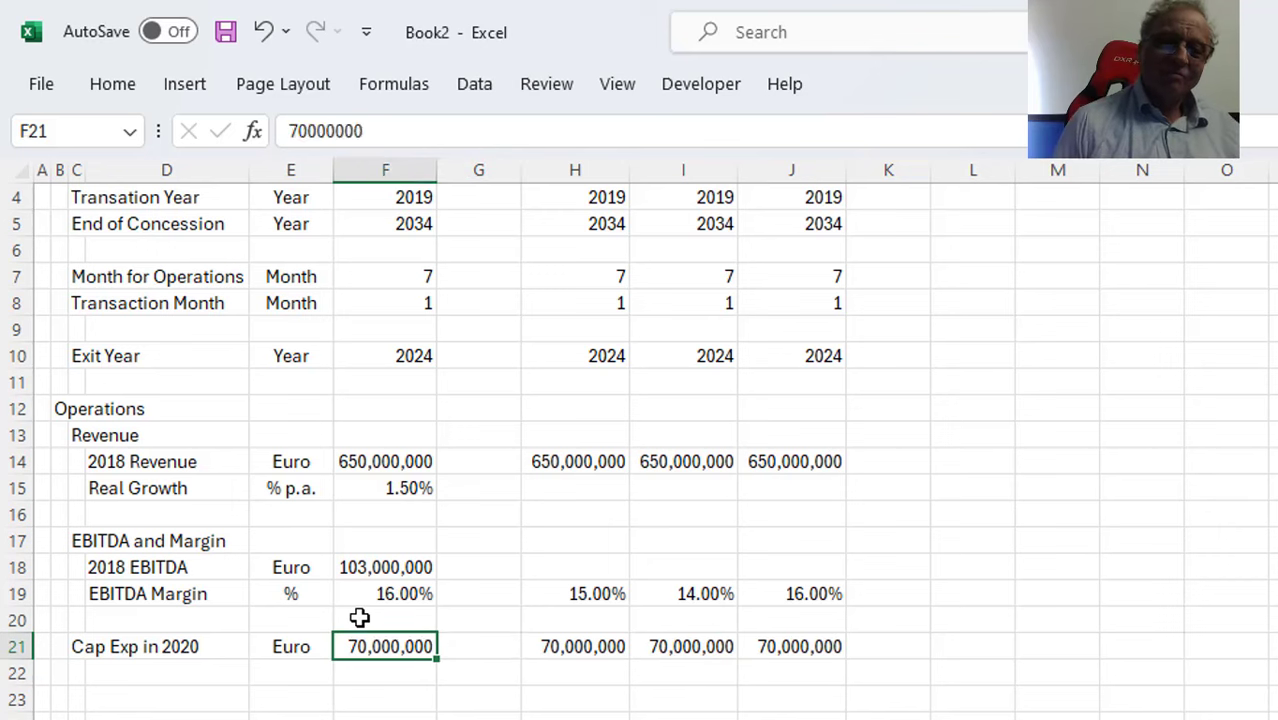
key(Down)
key(Down)
key(Down)
key(Down)
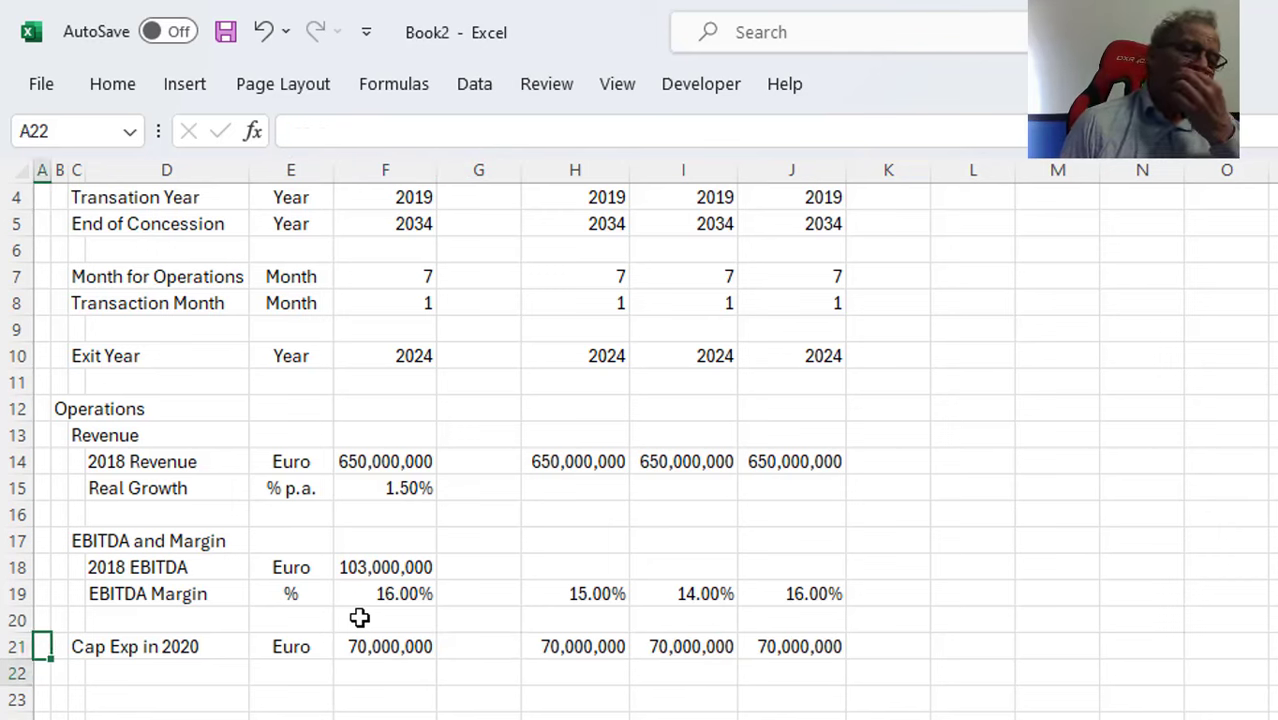
key(Up)
key(Up)
key(Up)
key(Right)
key(Right)
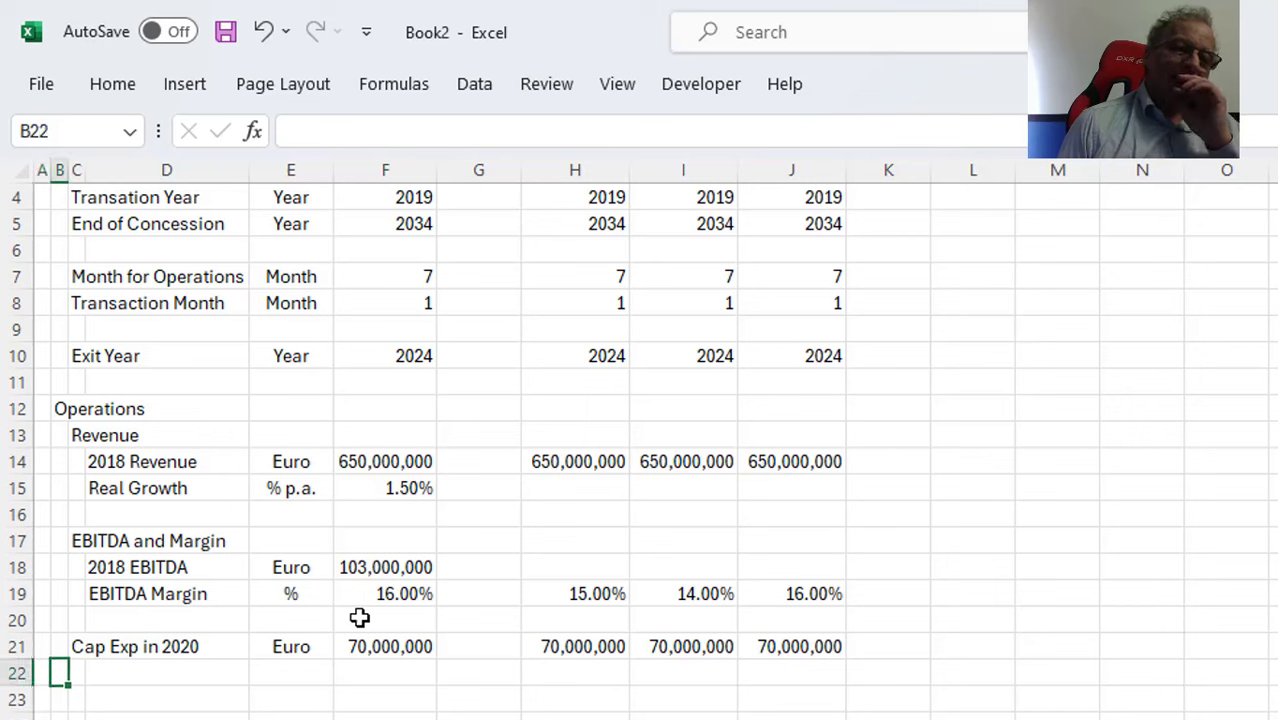
key(Down)
text(W)
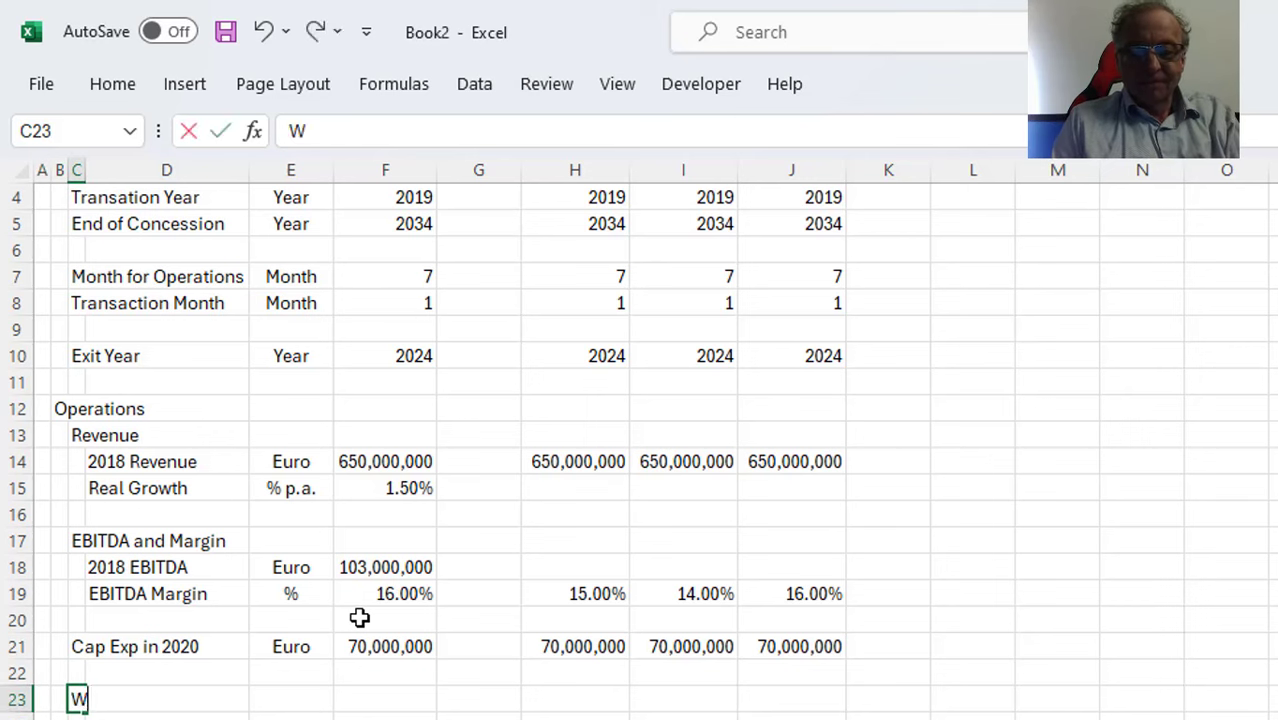
text(orking Ca)
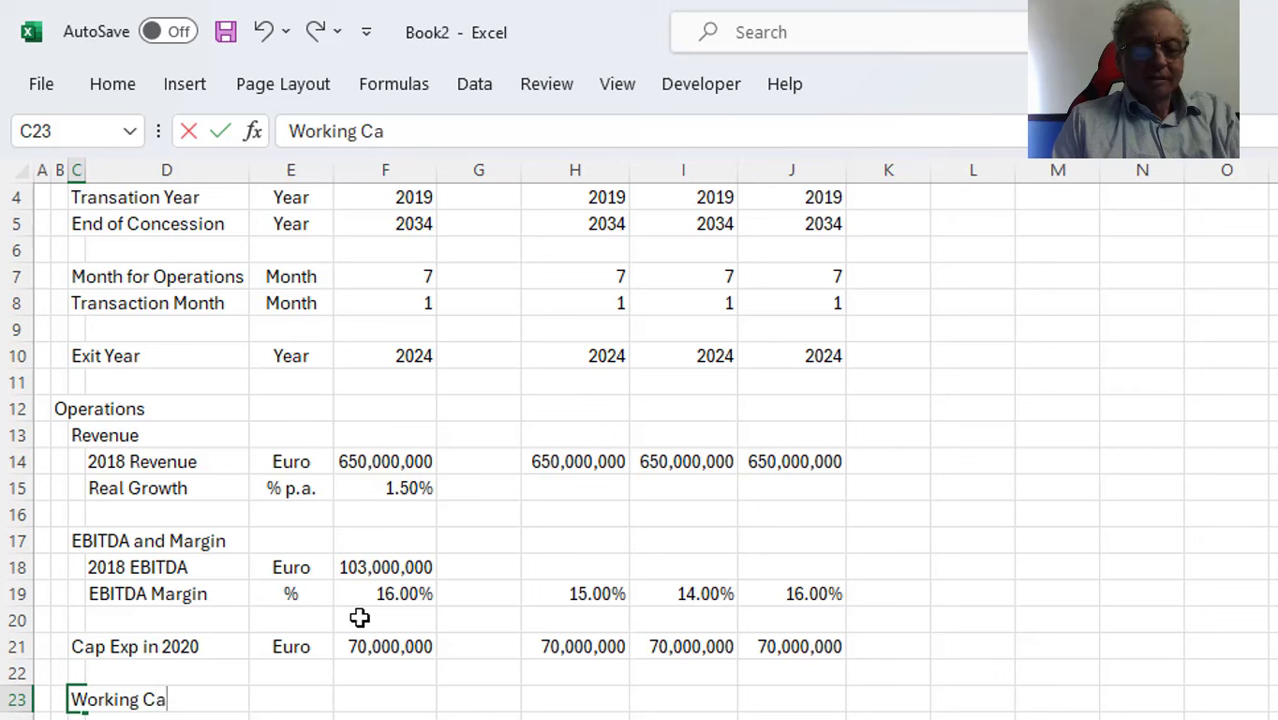
text(pital)
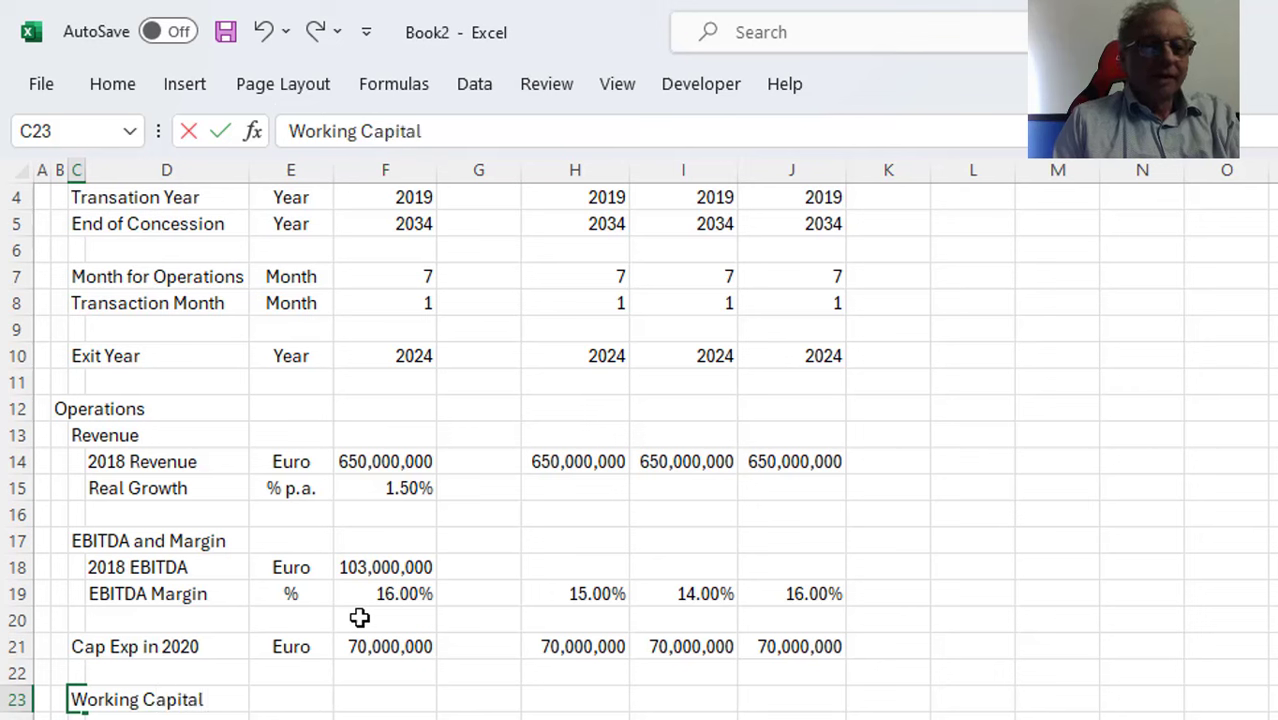
key(Return)
Enter the unit "% Revenue" for Working Capital in E23 and widen column E to fit it
key(Up)
key(Right)
key(Right)
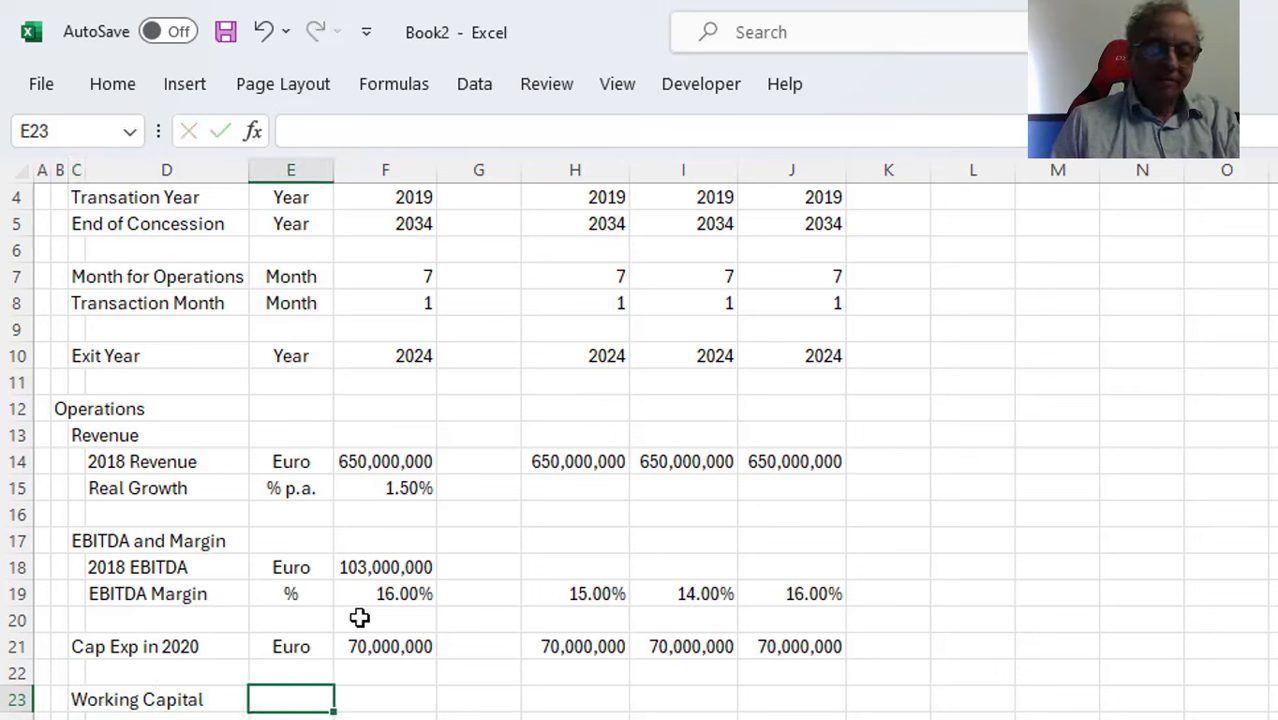
text(% Revenue)
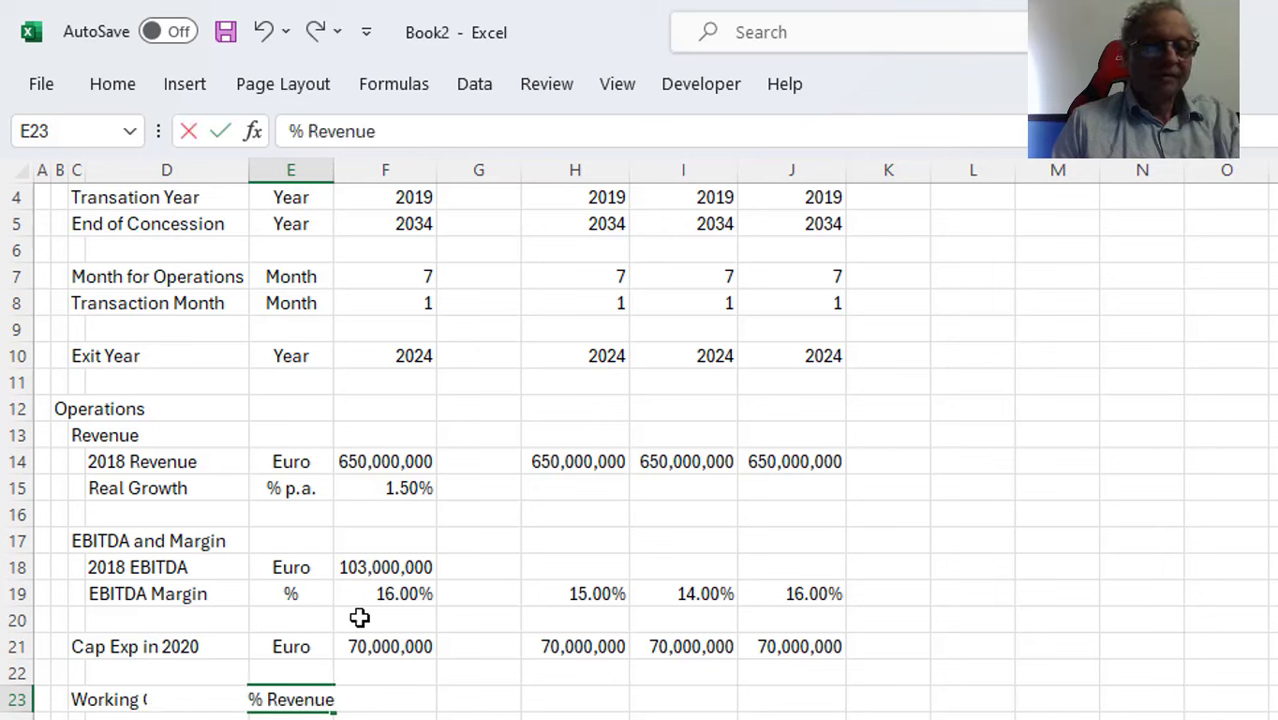
key(Return)
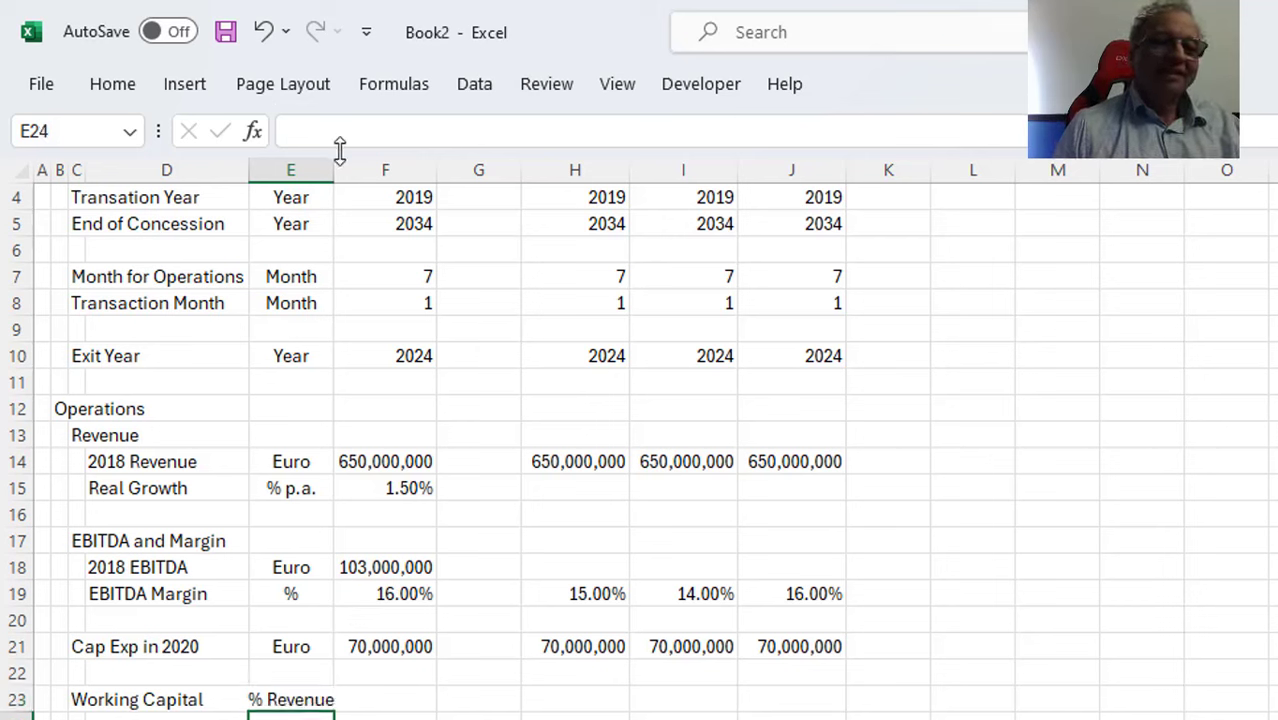
drag(336, 164, 358, 168)
Set the main Working Capital value in F23 to 8%
key(Up)
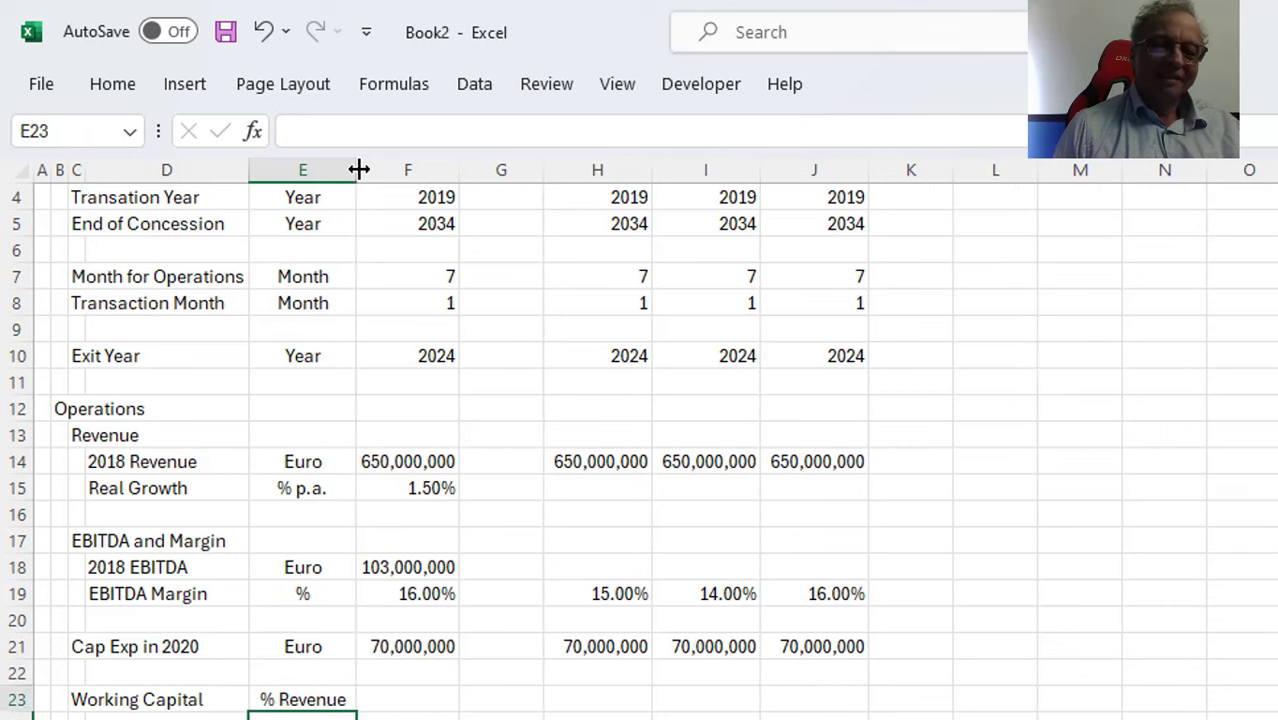
key(Right)
text(7%)
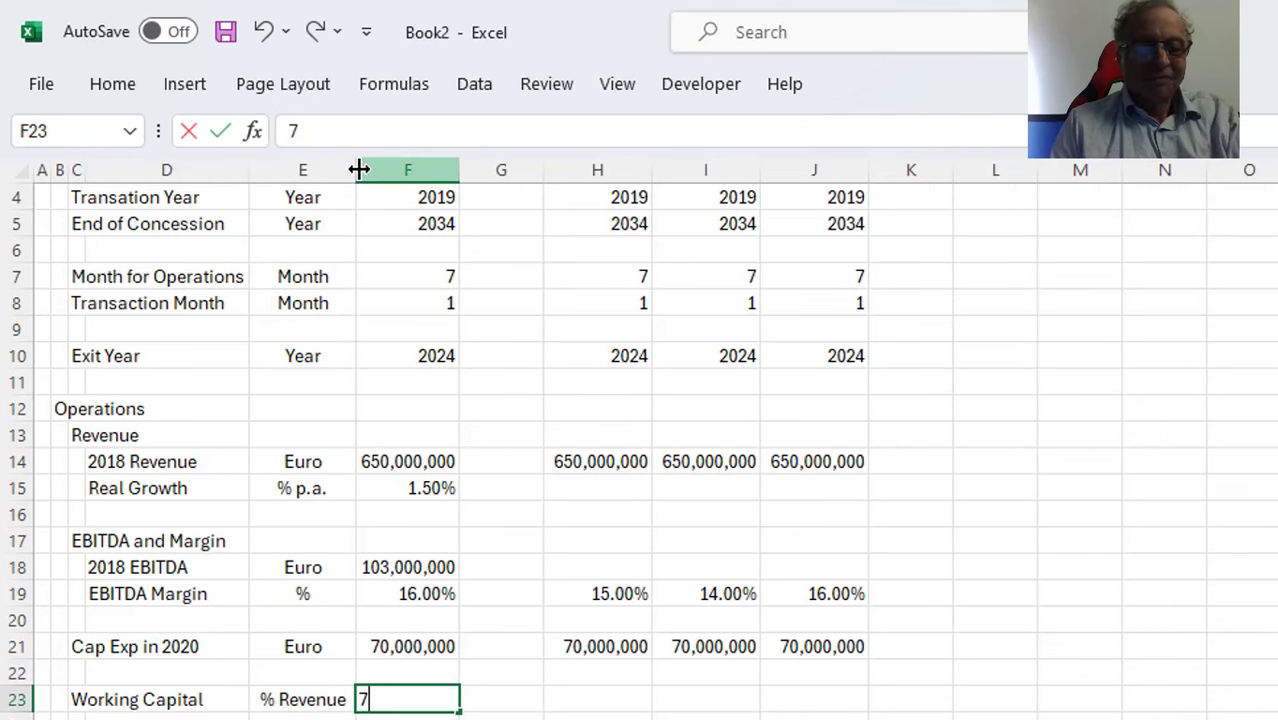
key(Return)
key(Up)
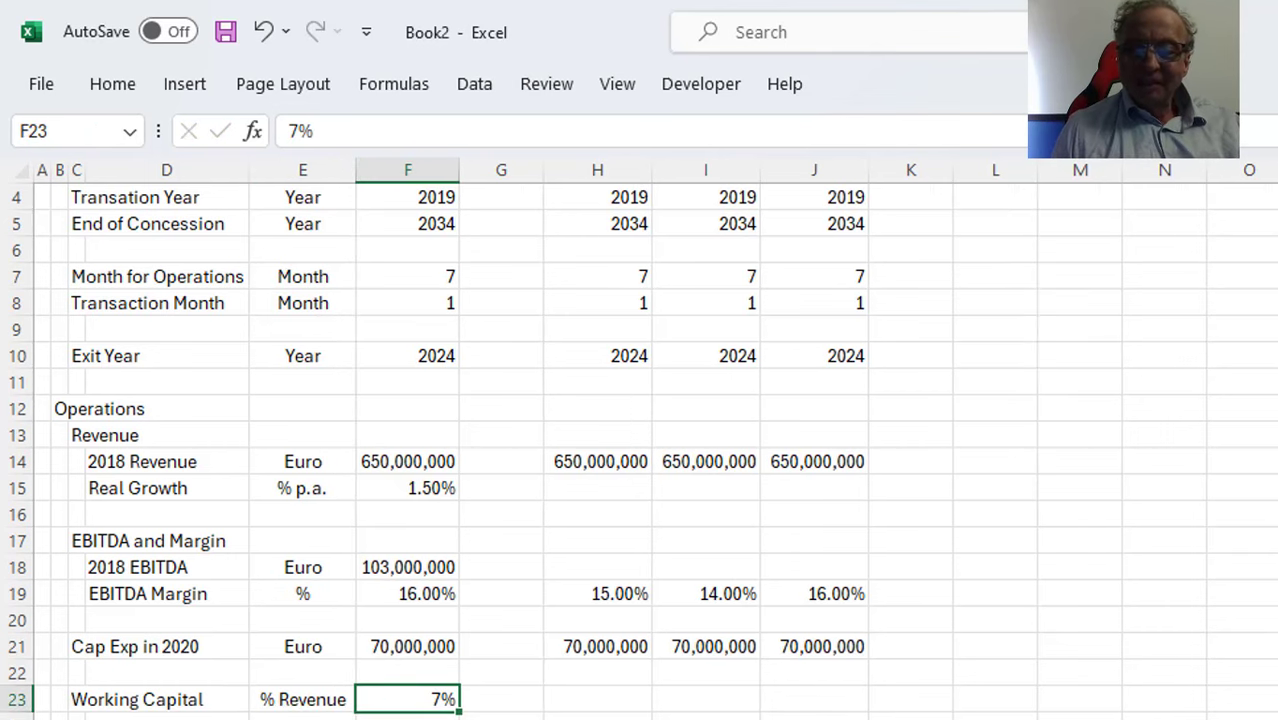
text(8)
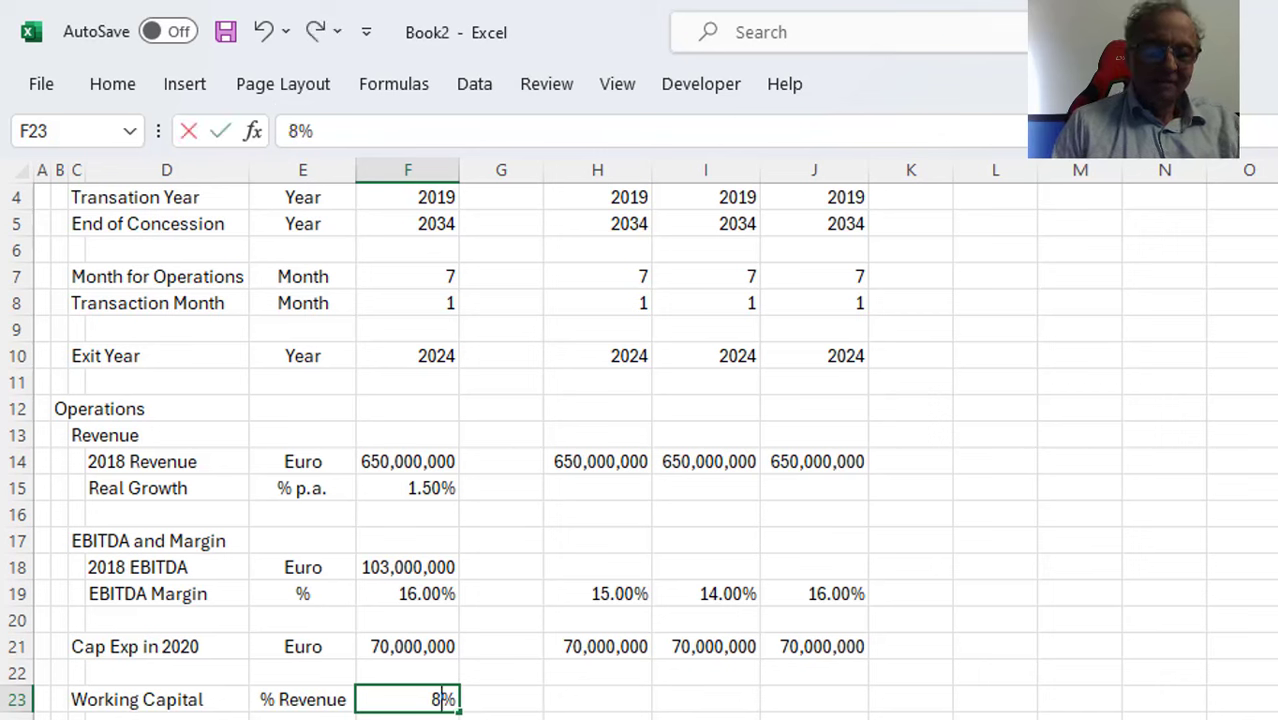
key(Return)
key(Up)
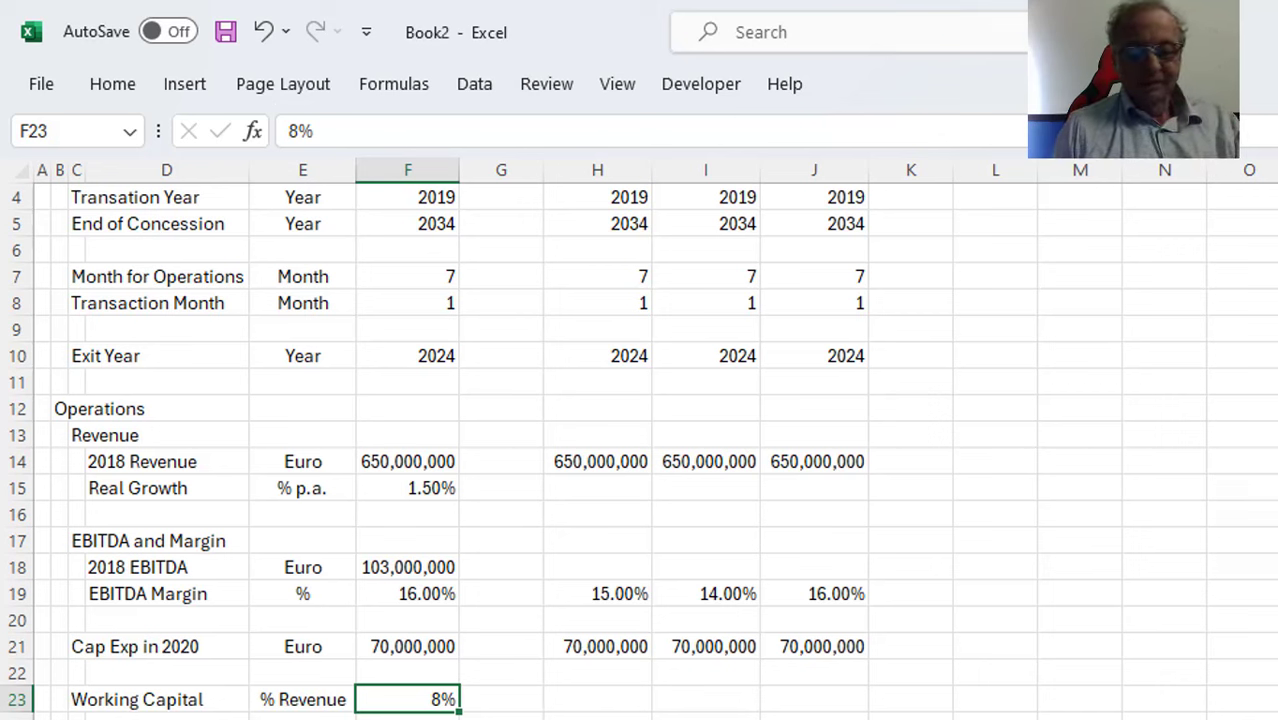
Copy the Working Capital percentage from F23 into the Base, Low and High scenario cells H23, I23 and J23
key(ctrl+c)
key(Right)
key(Right)
key(ctrl+v)
key(Right)
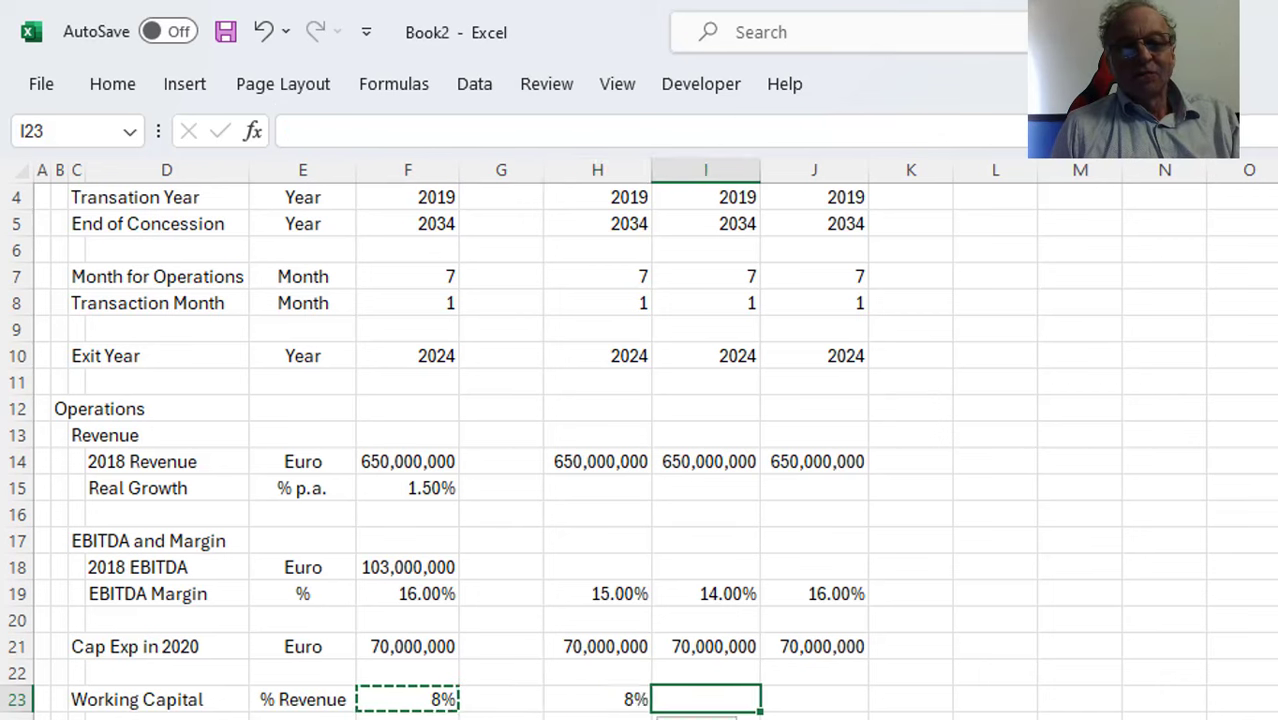
key(ctrl+v)
key(Right)
key(ctrl+v)
key(Escape)
key(Left)
key(Left)
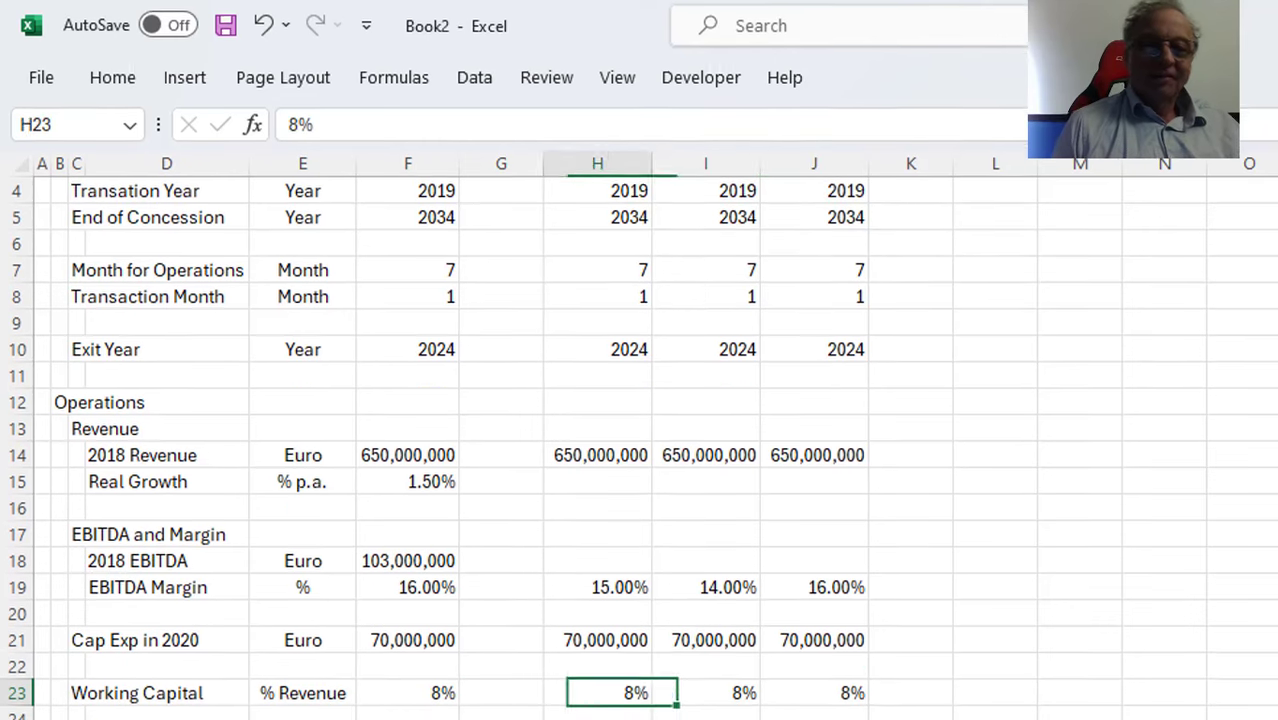
key(Left)
key(Left)
key(Down)
key(Down)
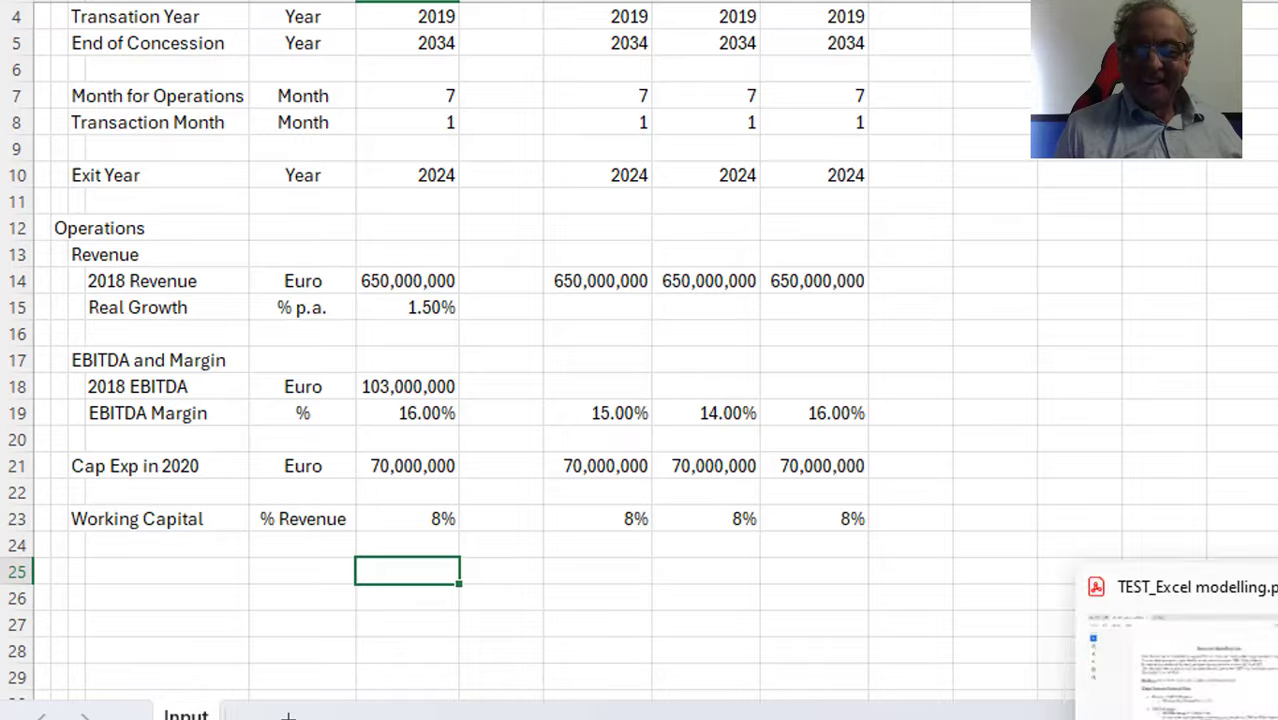
Switch to the TEST_Excel modelling PDF and review the target company's tax, debt, fixed asset and cash assumptions
click(1184, 656)
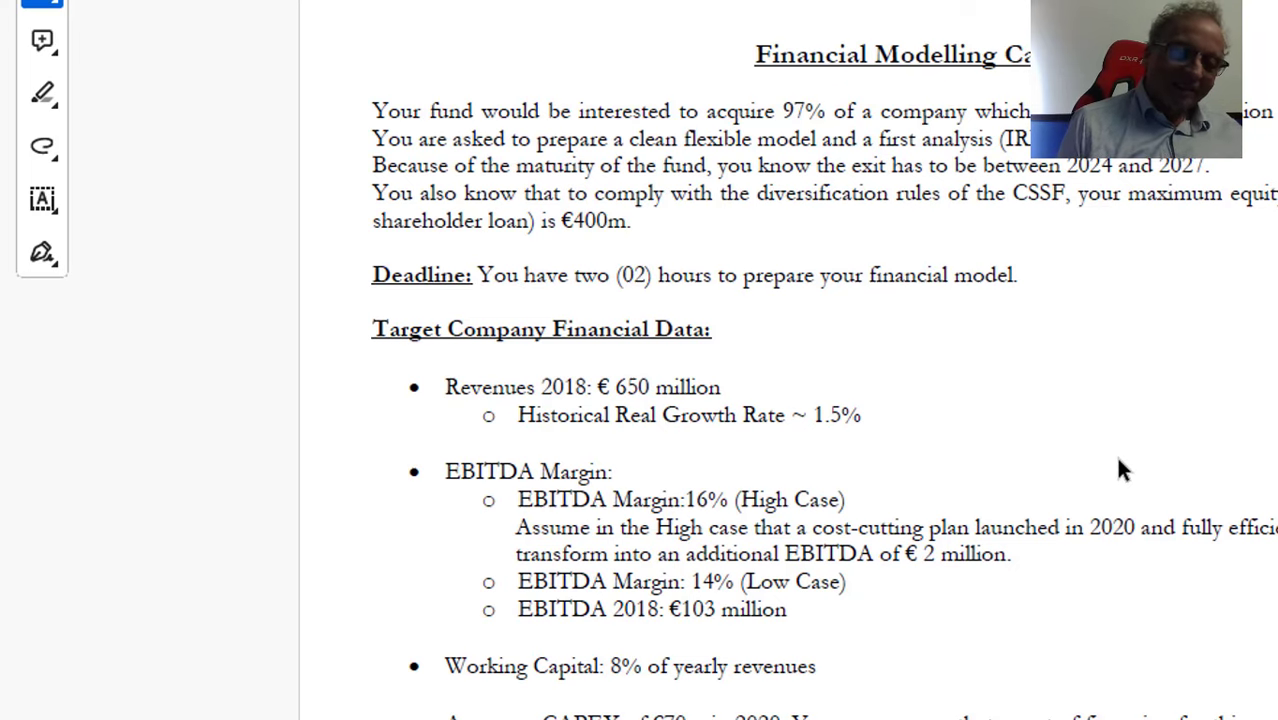
scroll(1119, 462, down, 3)
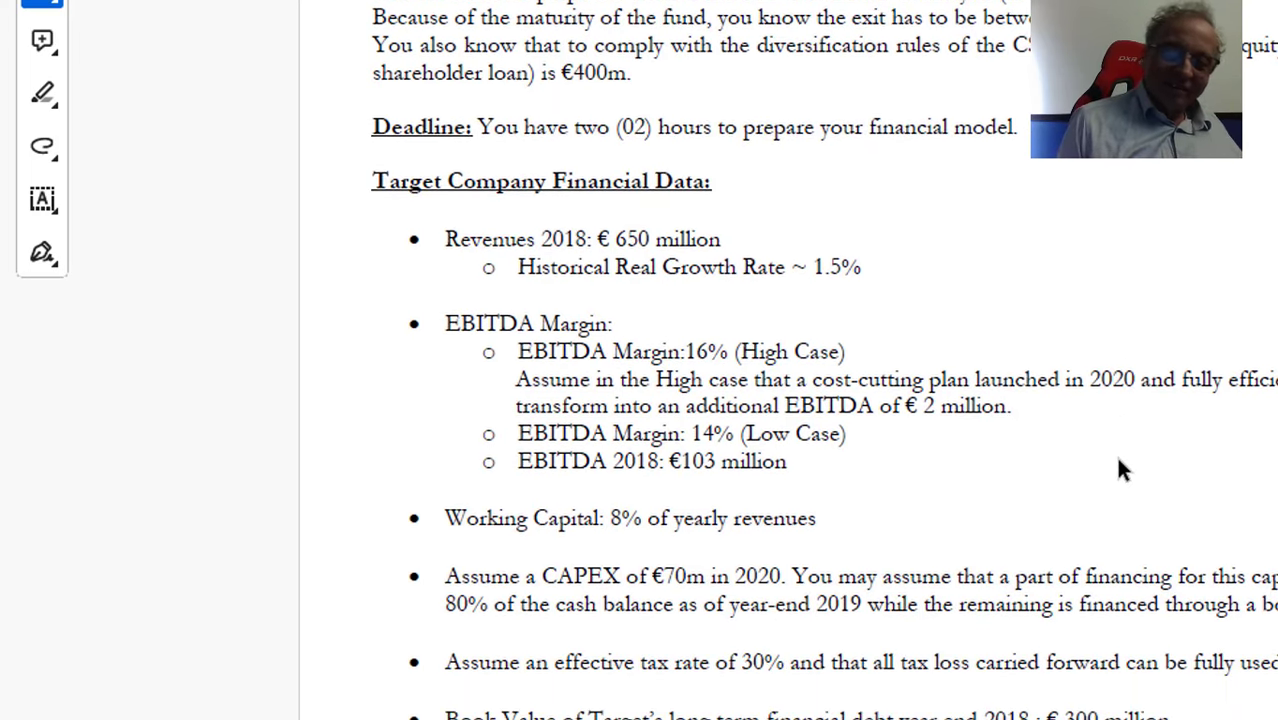
scroll(1120, 468, down, 1)
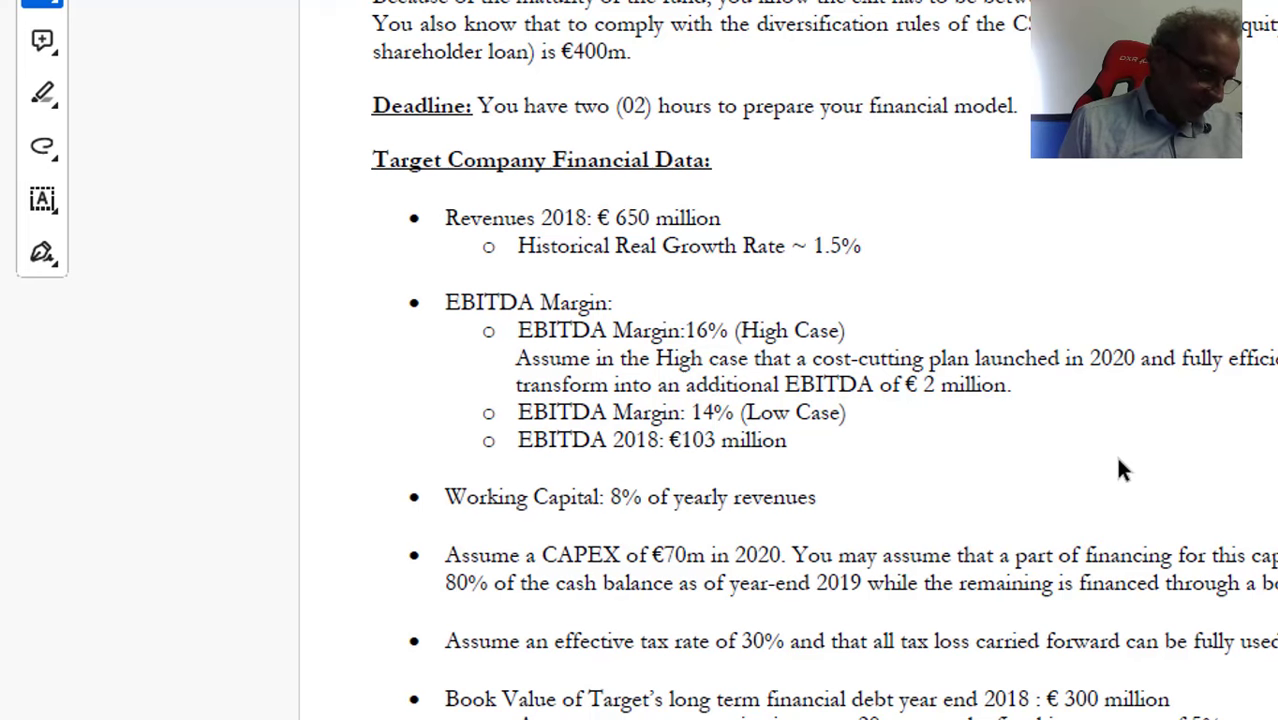
scroll(1120, 470, down, 2)
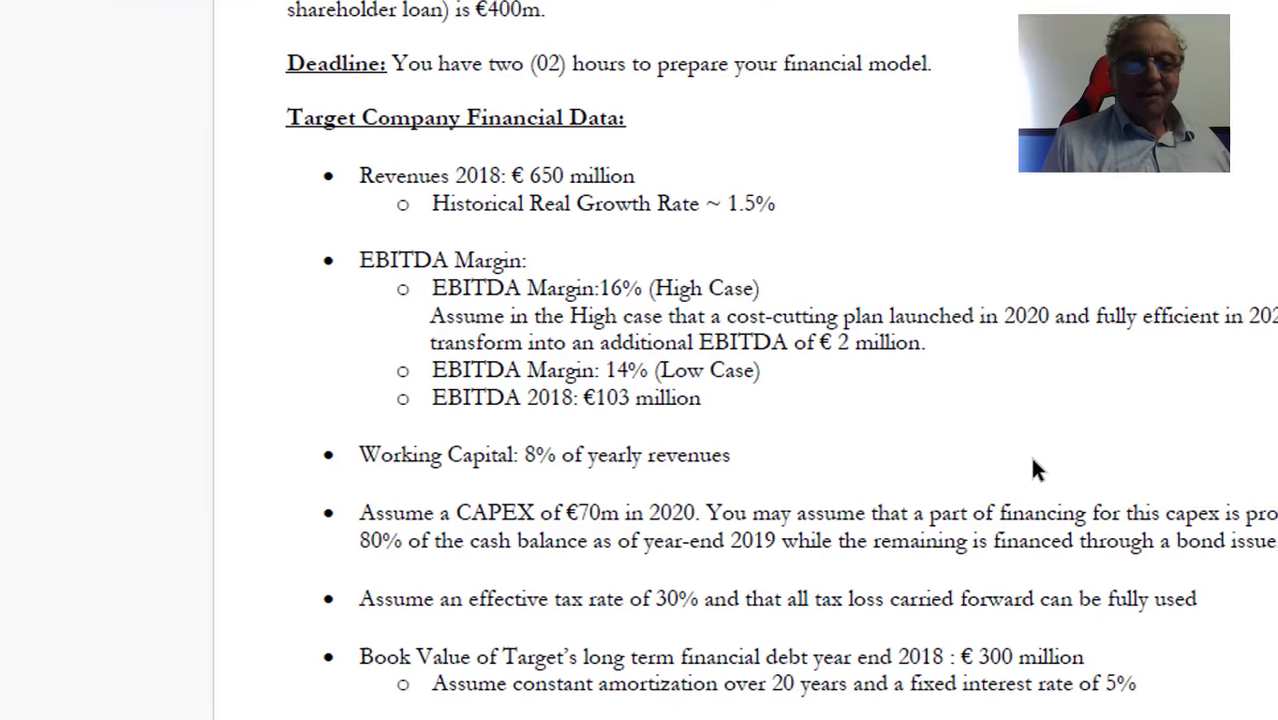
scroll(946, 461, down, 1)
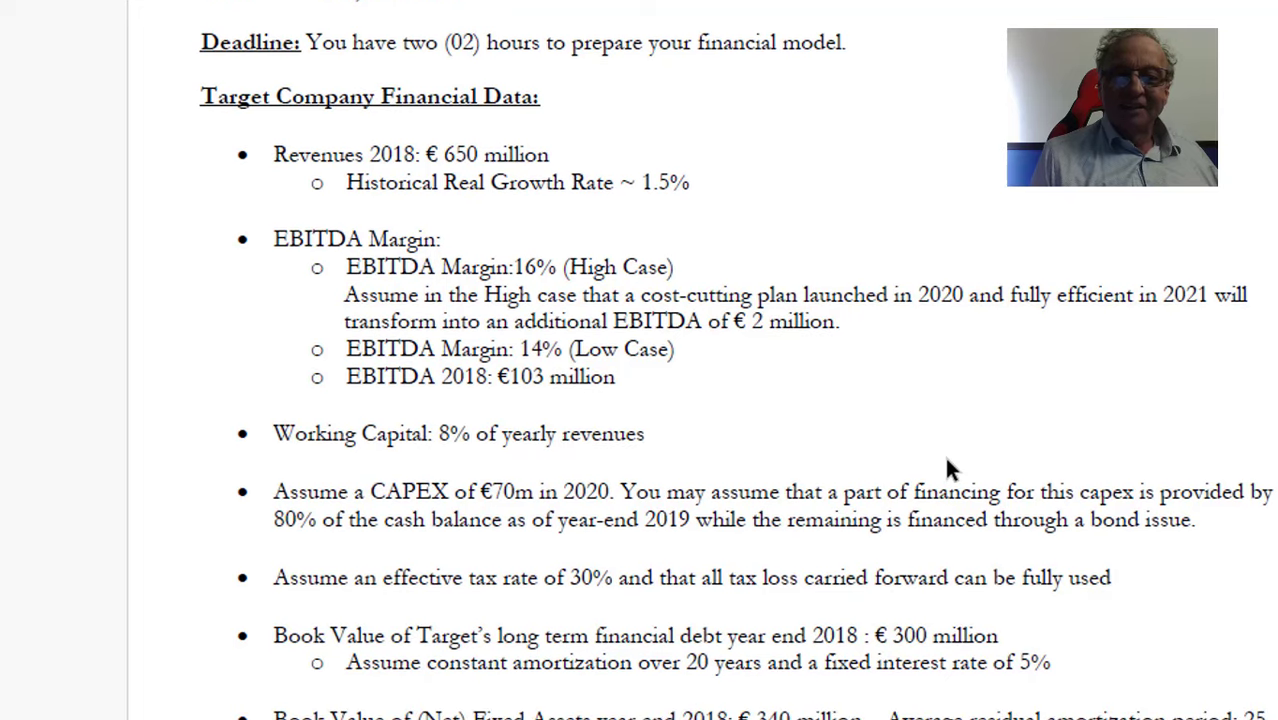
scroll(946, 457, down, 2)
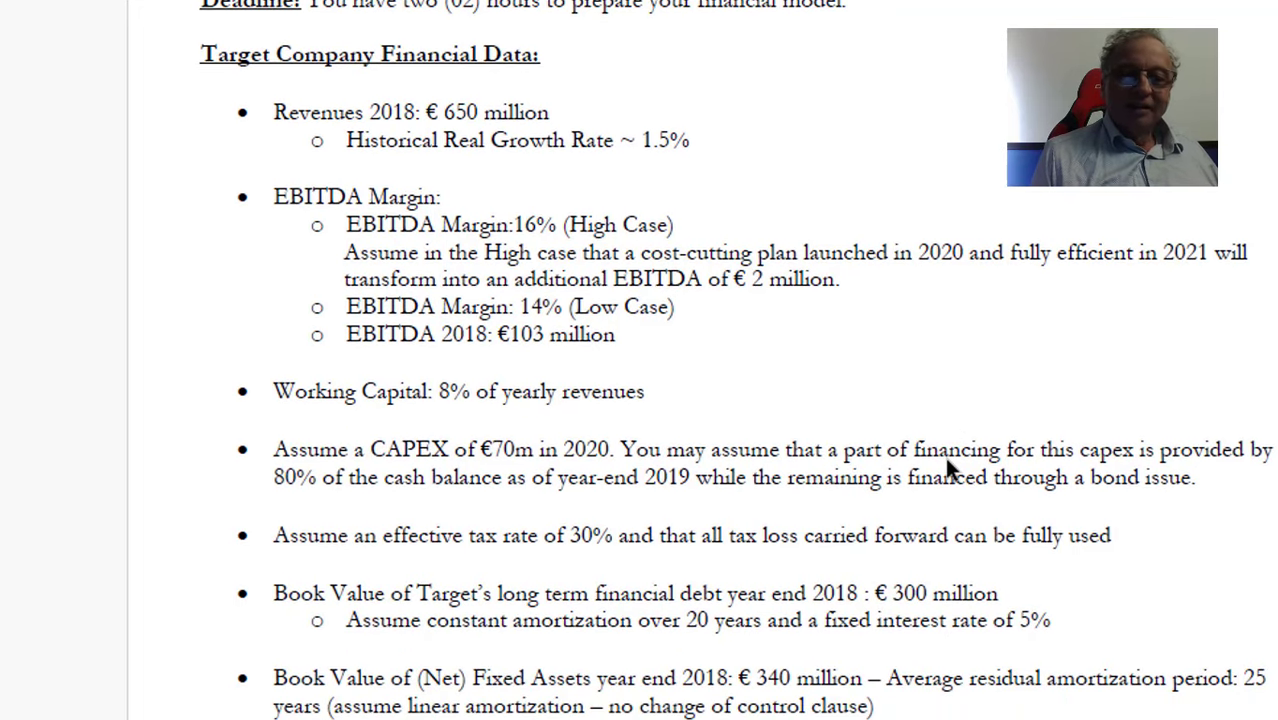
scroll(945, 457, down, 1)
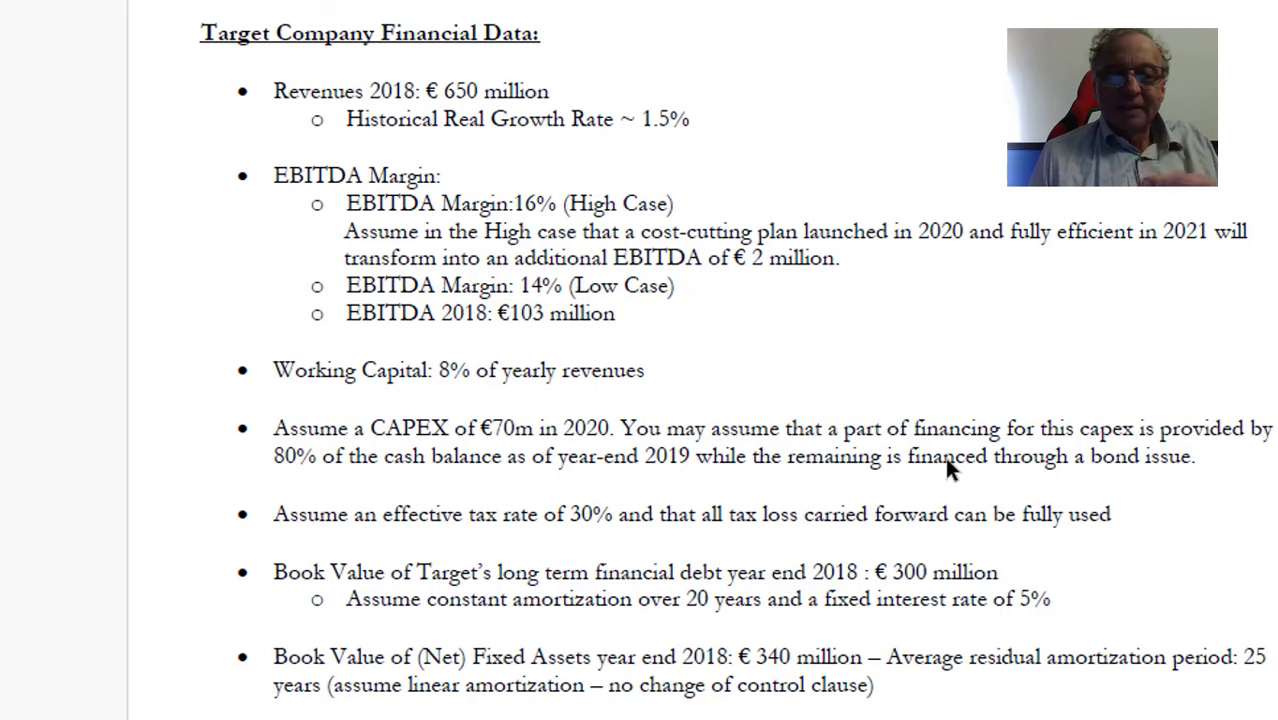
scroll(945, 457, down, 1)
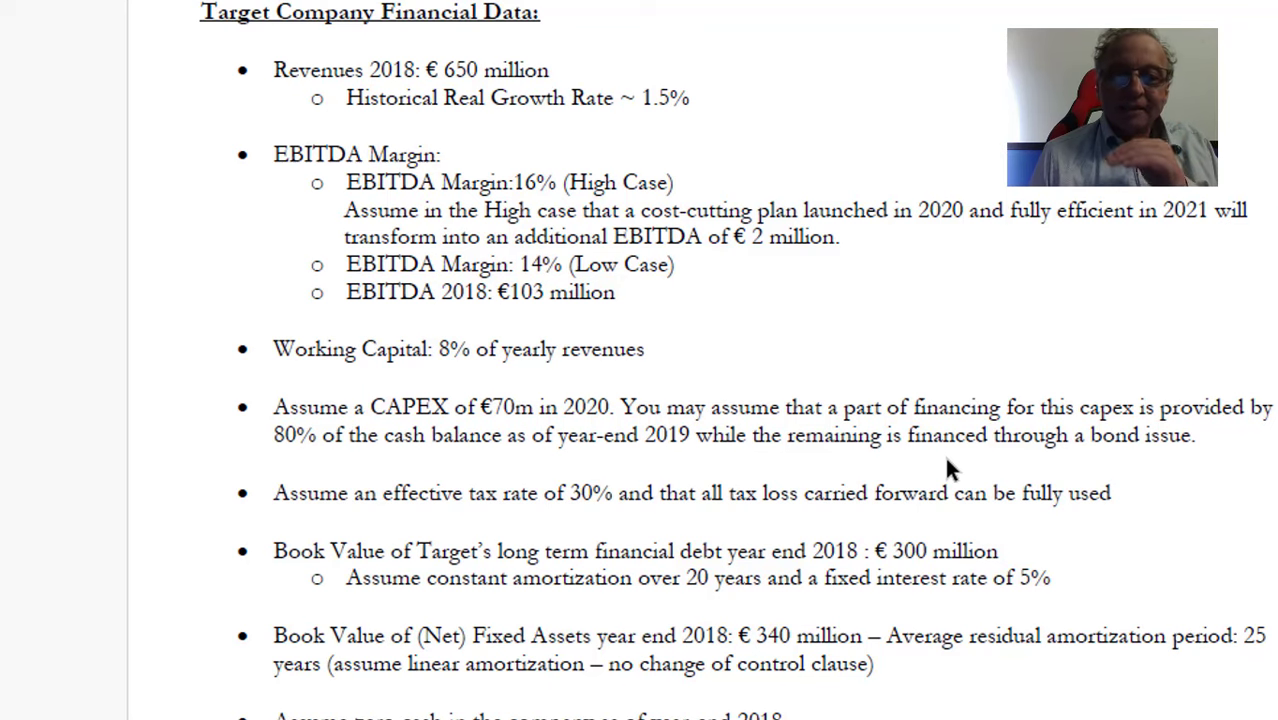
scroll(946, 460, down, 6)
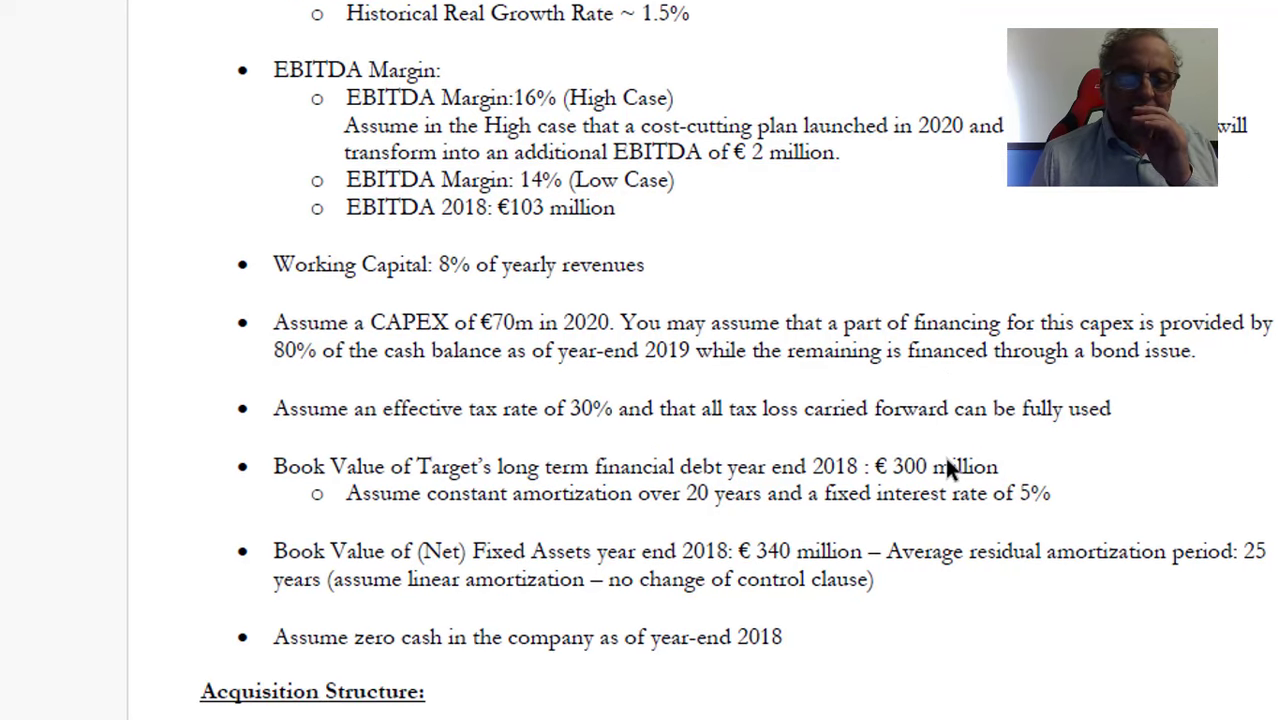
scroll(946, 461, down, 8)
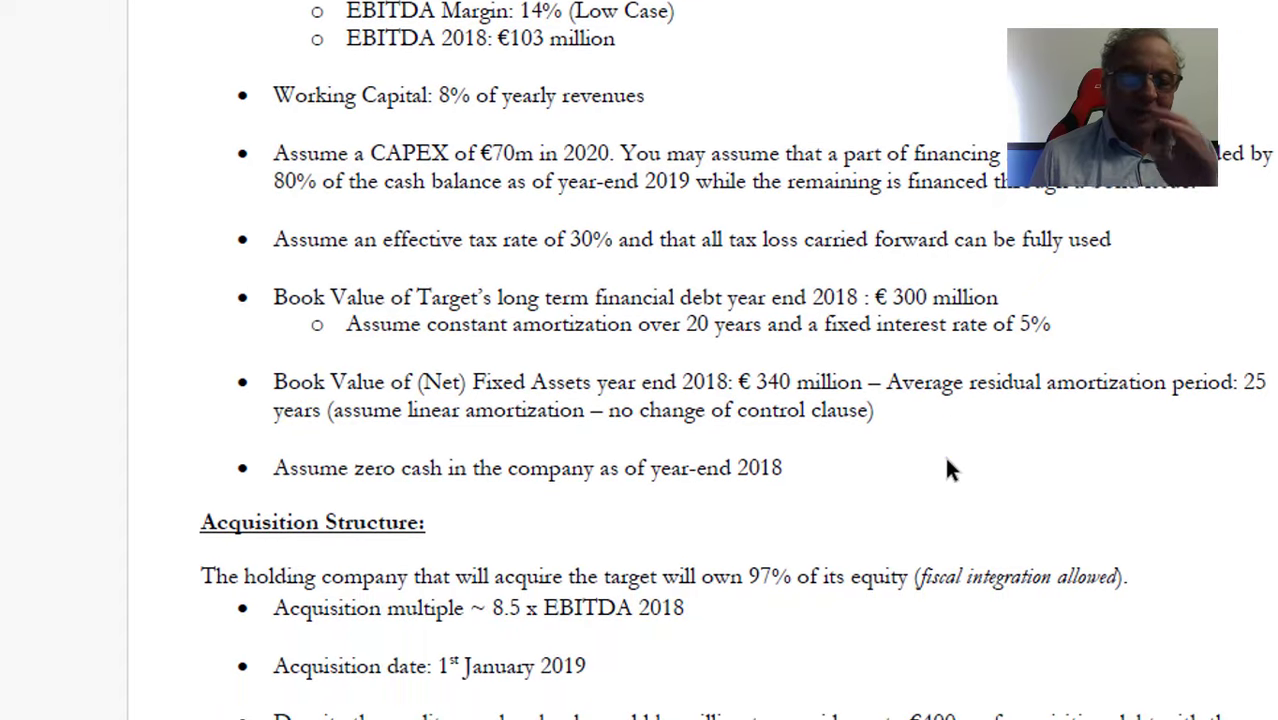
scroll(944, 454, down, 11)
scroll(944, 454, up, 20)
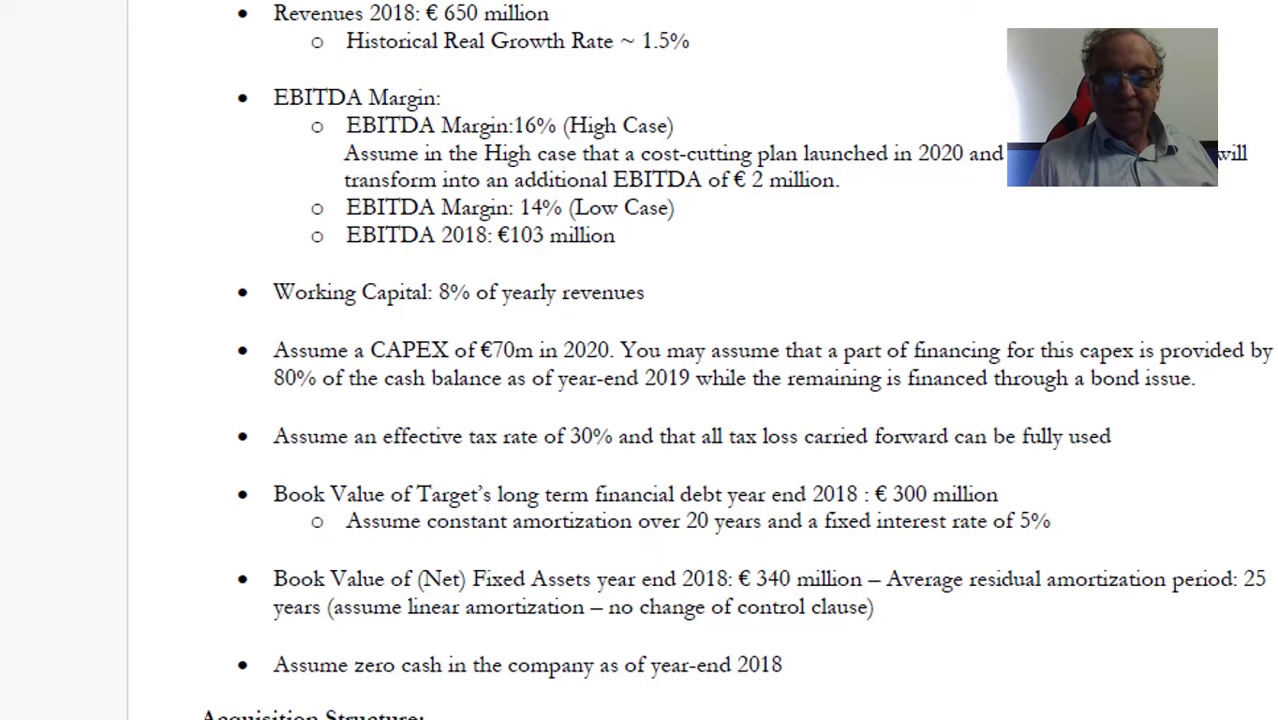
Switch back to the Book2 workbook in Excel and enter the section heading "Taxes and Deprecation" in B25
mouse_move(700, 715)
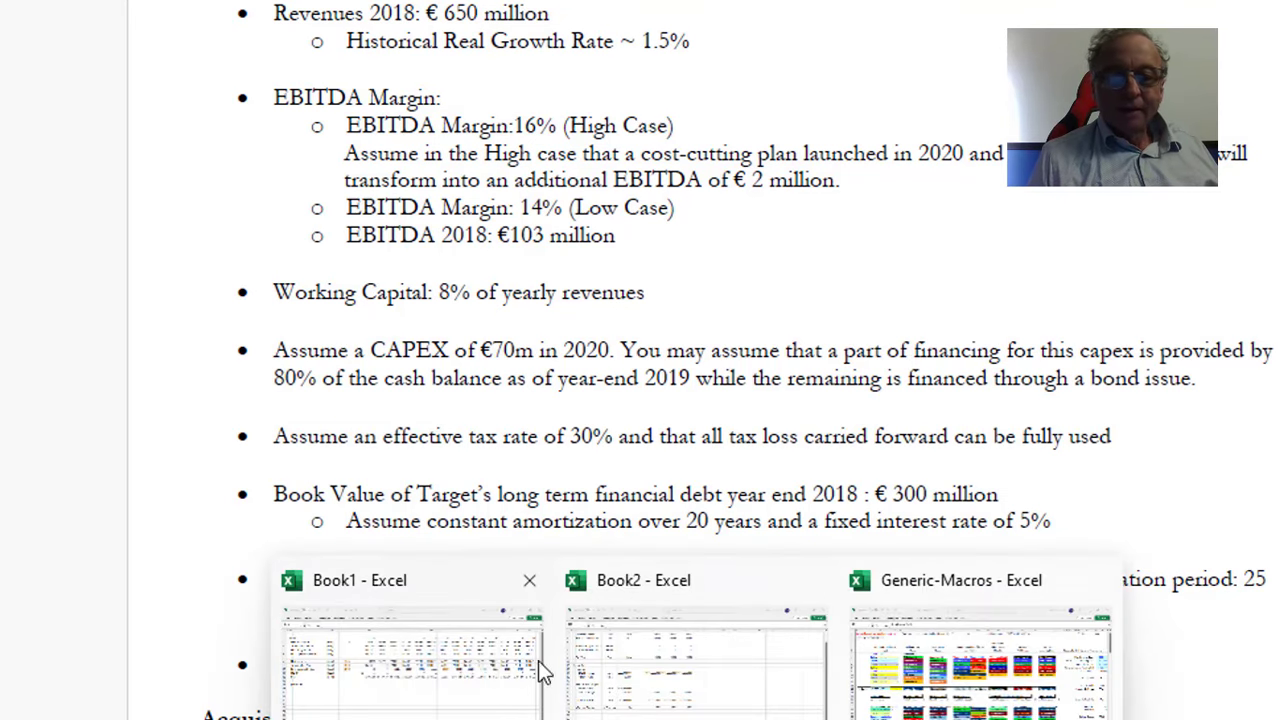
click(479, 623)
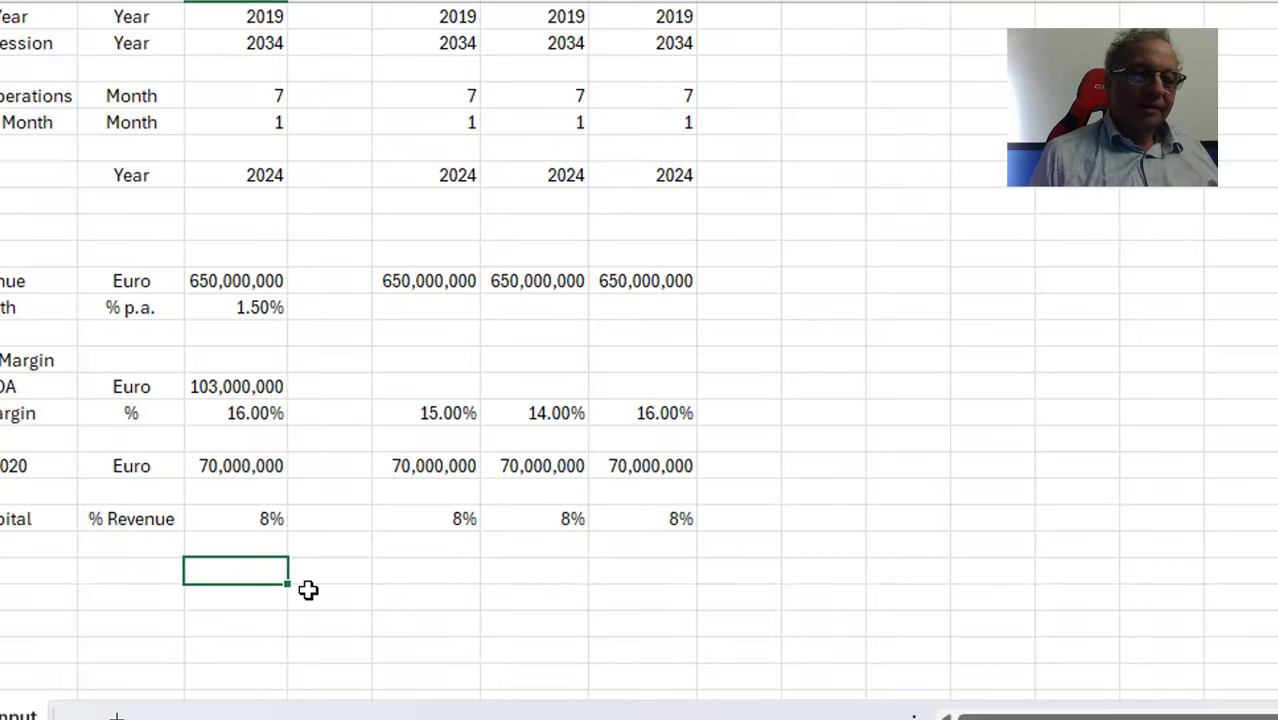
key(Left)
key(Left)
key(Left)
key(Left)
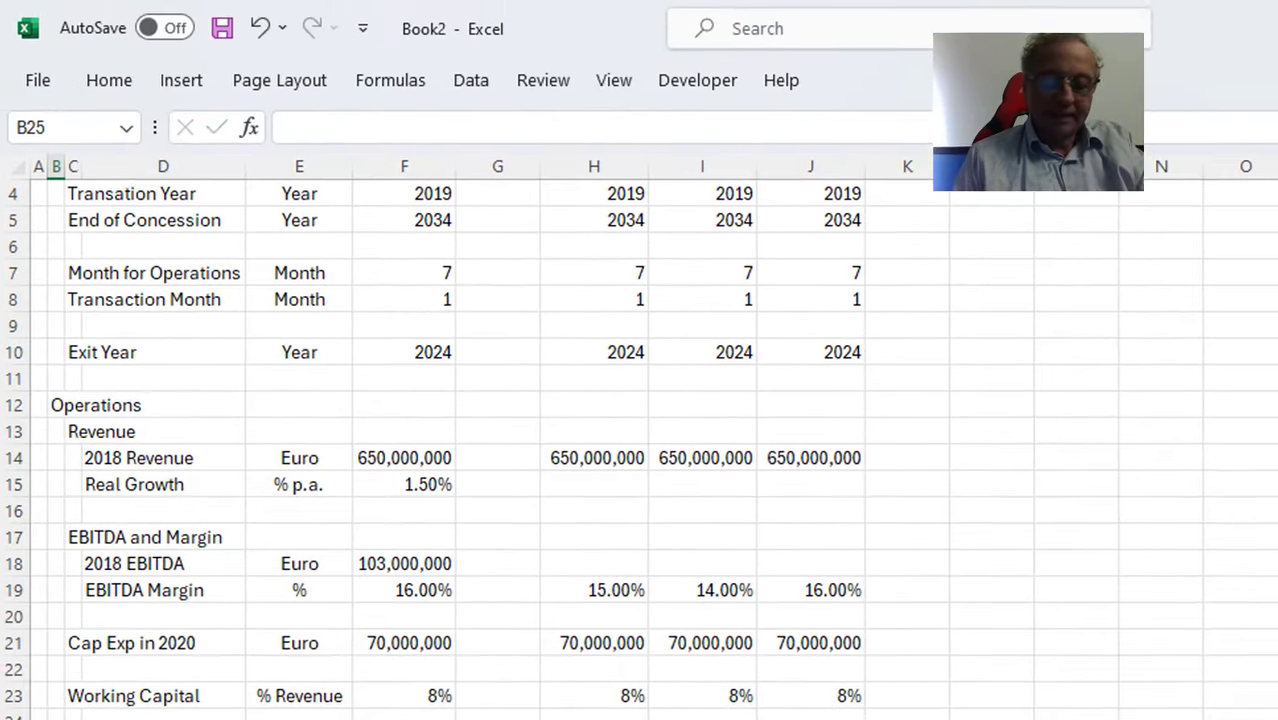
text(Tax)
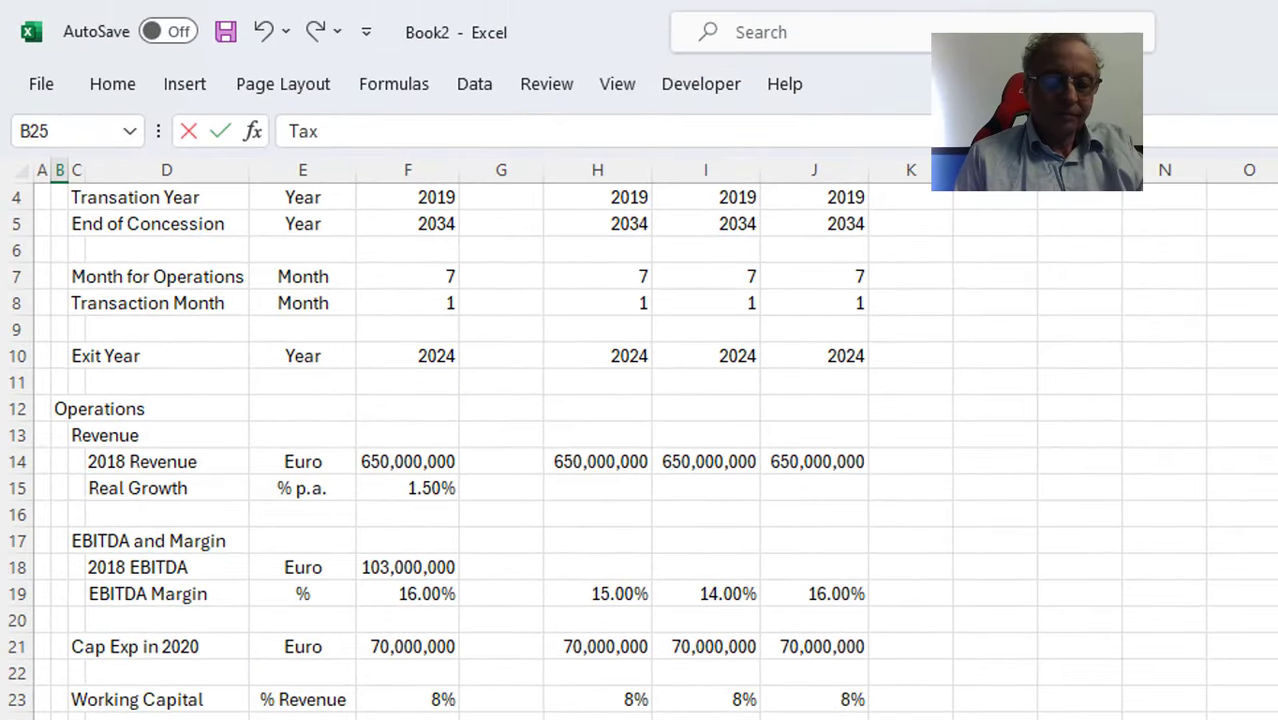
text(es and Deprec)
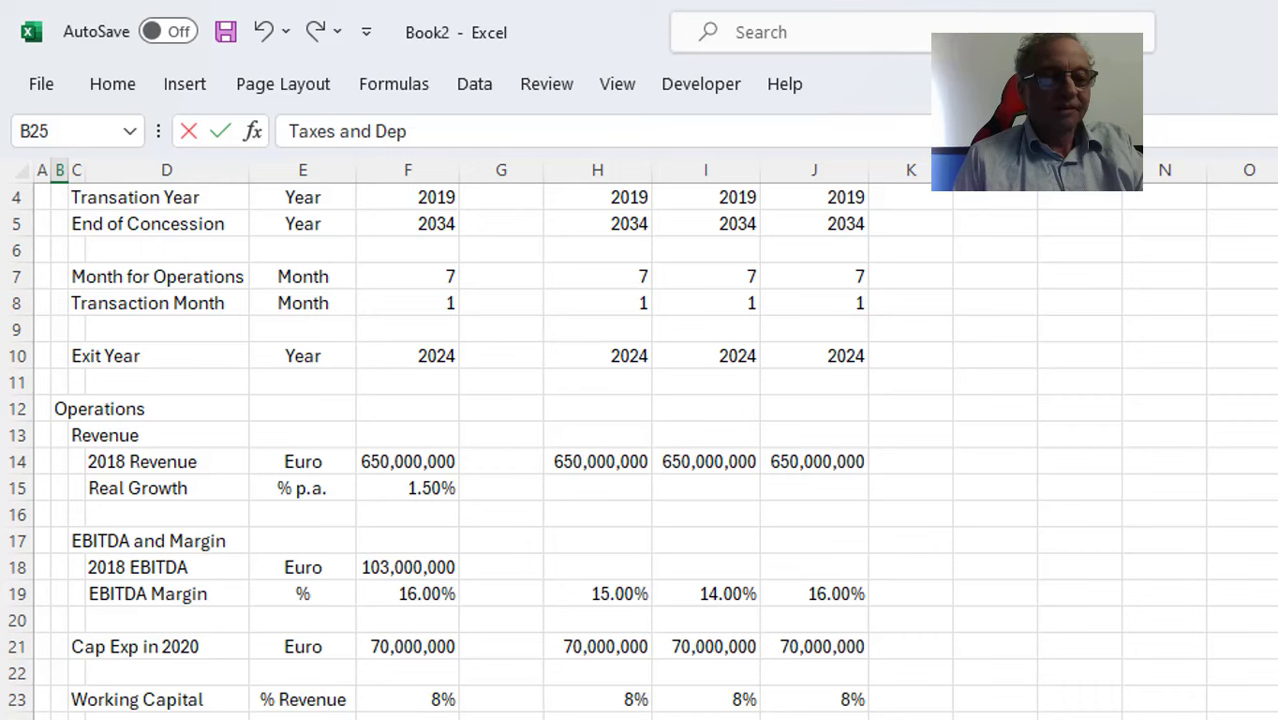
text(iation)
key(Return)
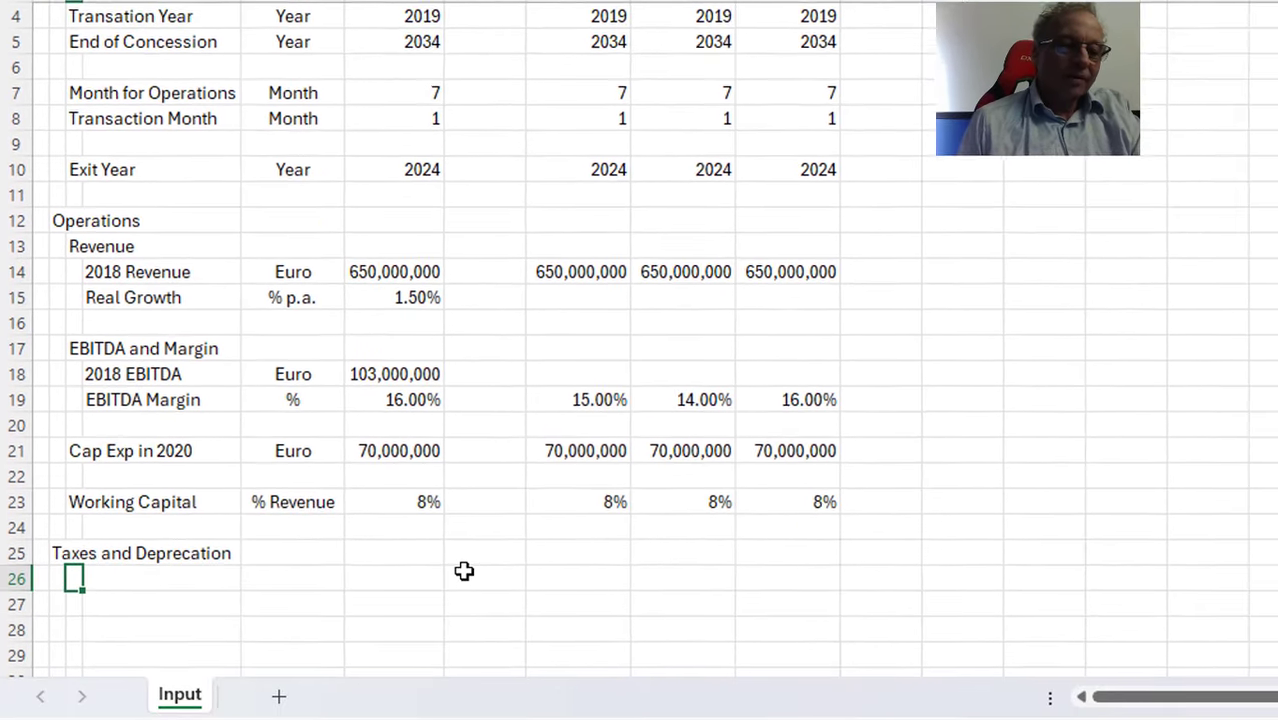
Add a "Tax Rate" line in C26 with the unit "%" in E26
text(Tax Rate)
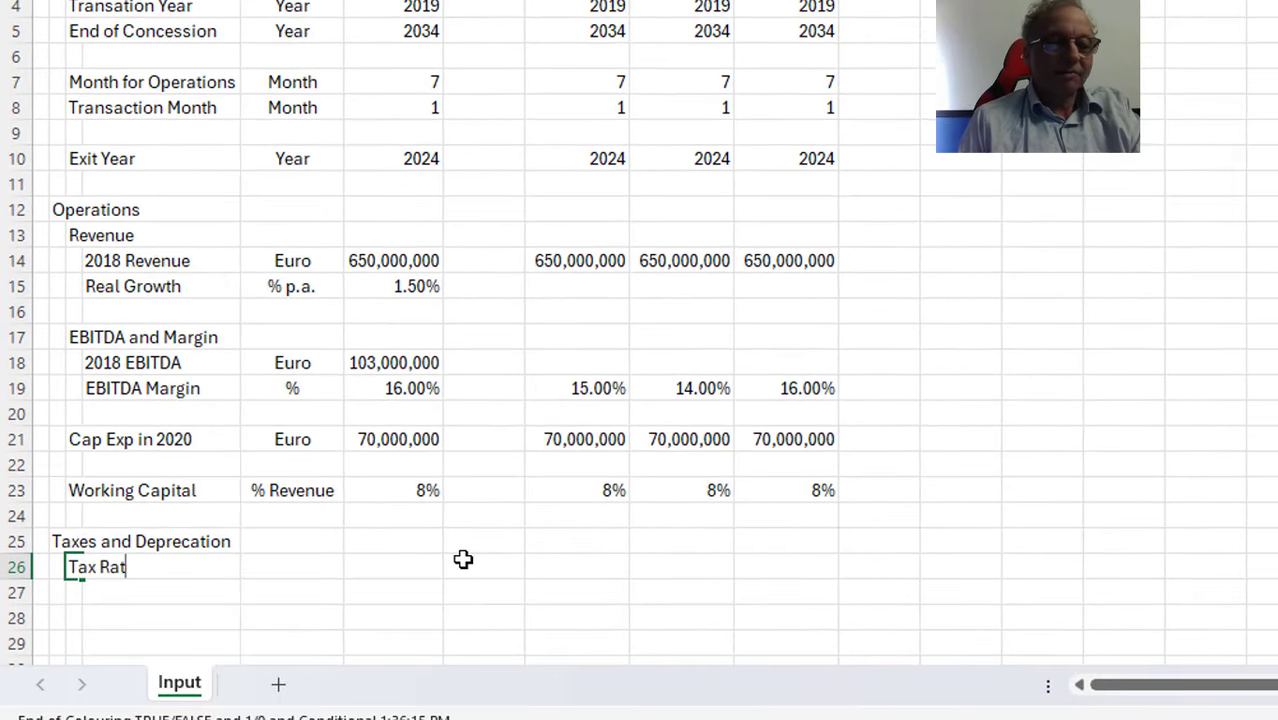
key(Return)
key(Up)
key(Right)
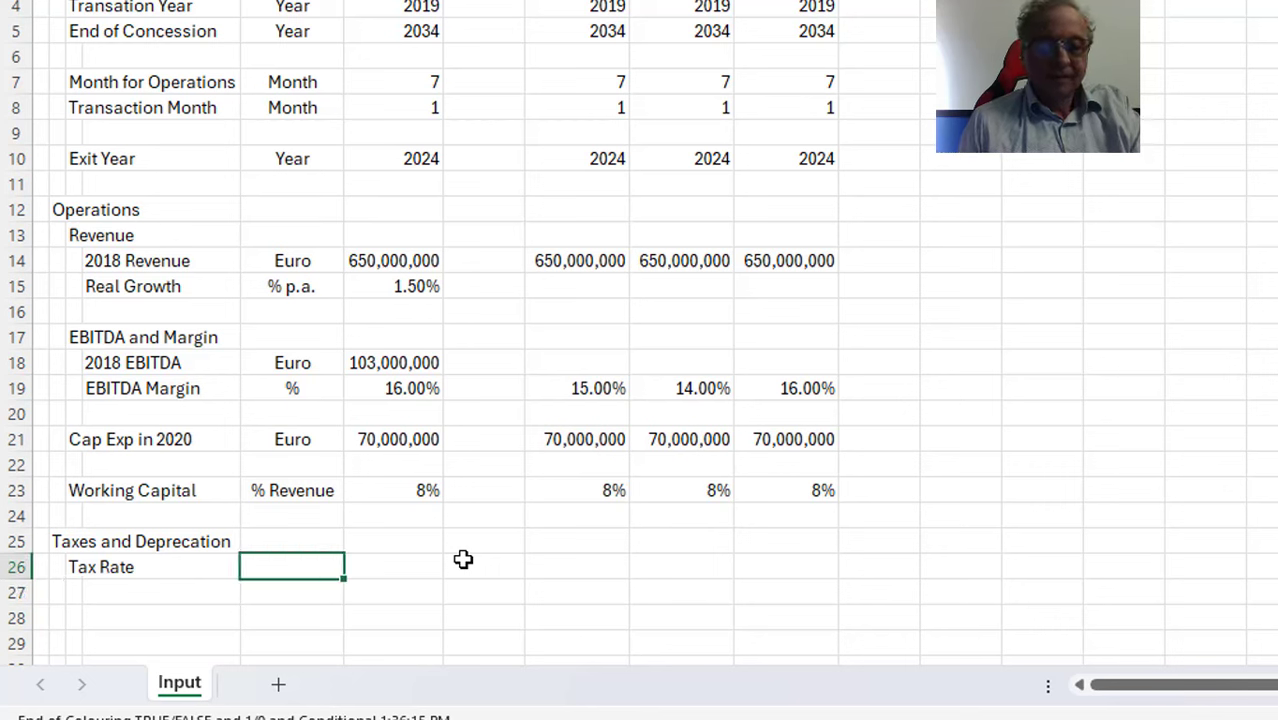
text(%)
key(Return)
key(Up)
Enter 30% as the main Tax Rate value in F26
key(Right)
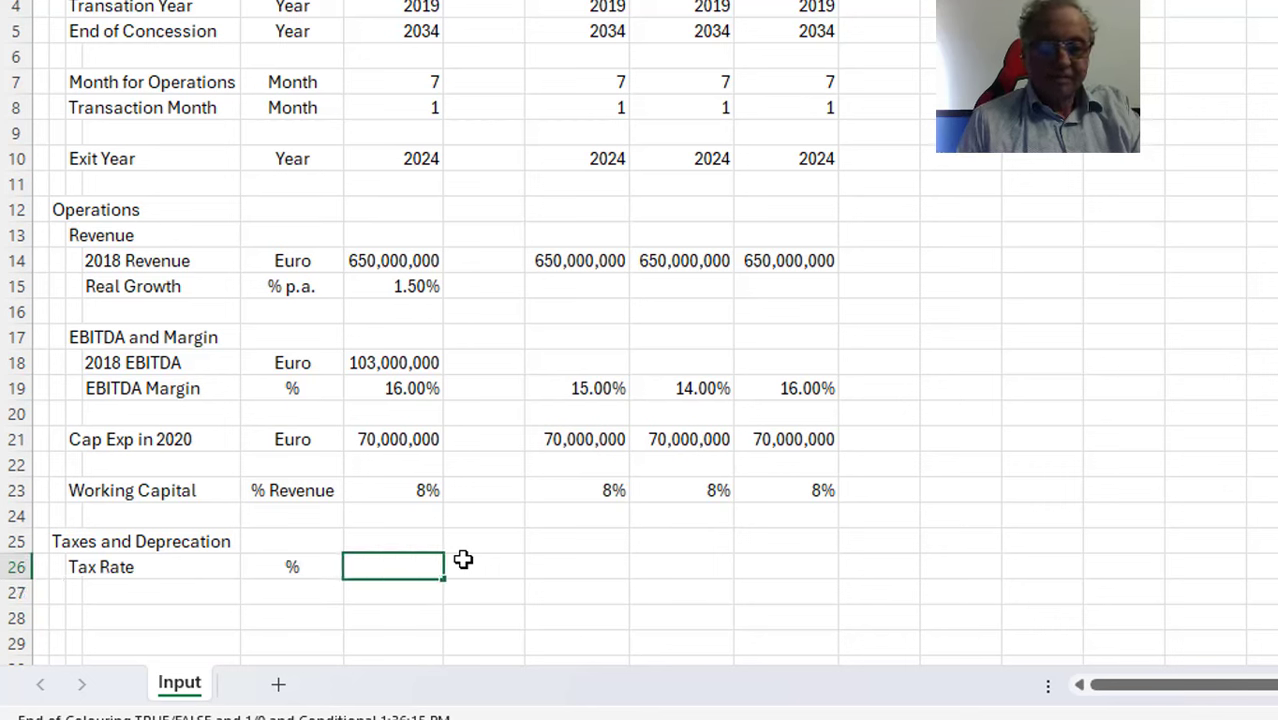
text(30)
key(Return)
Enter the label "Depreciatin Base (NBV)" in C28 and widen column D to fit it
key(Left)
key(Left)
key(Left)
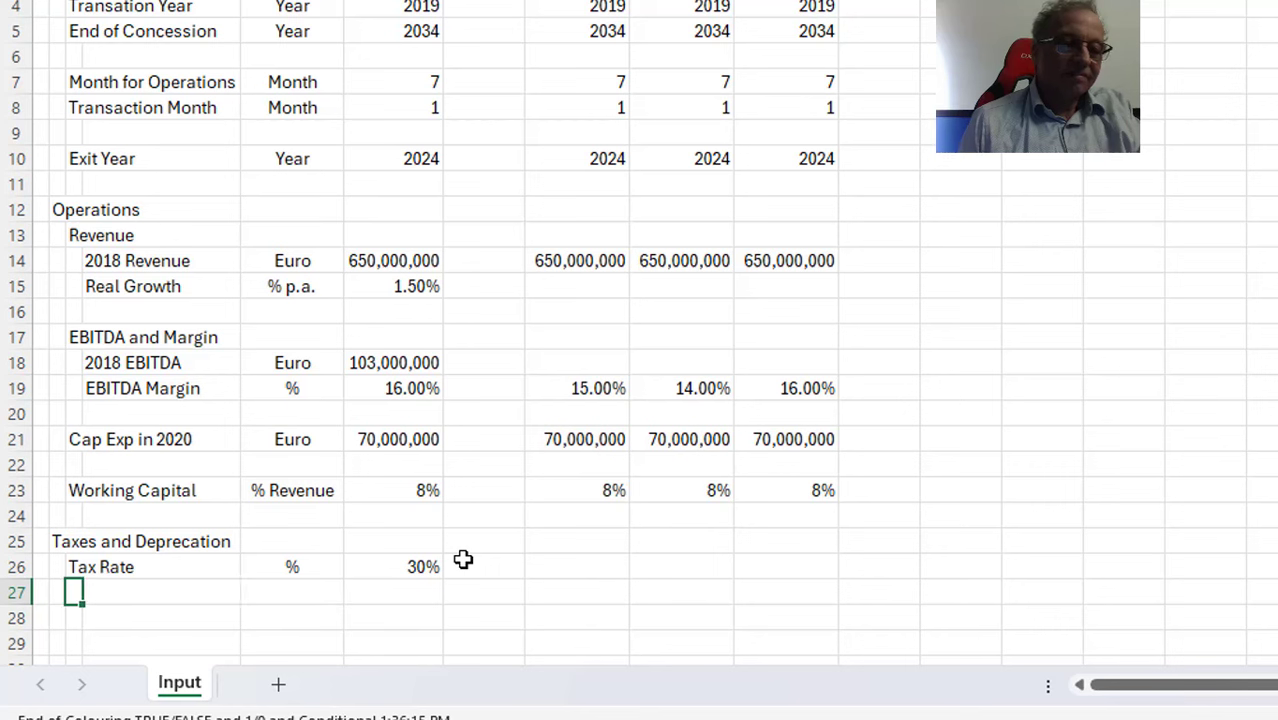
key(Down)
text(D)
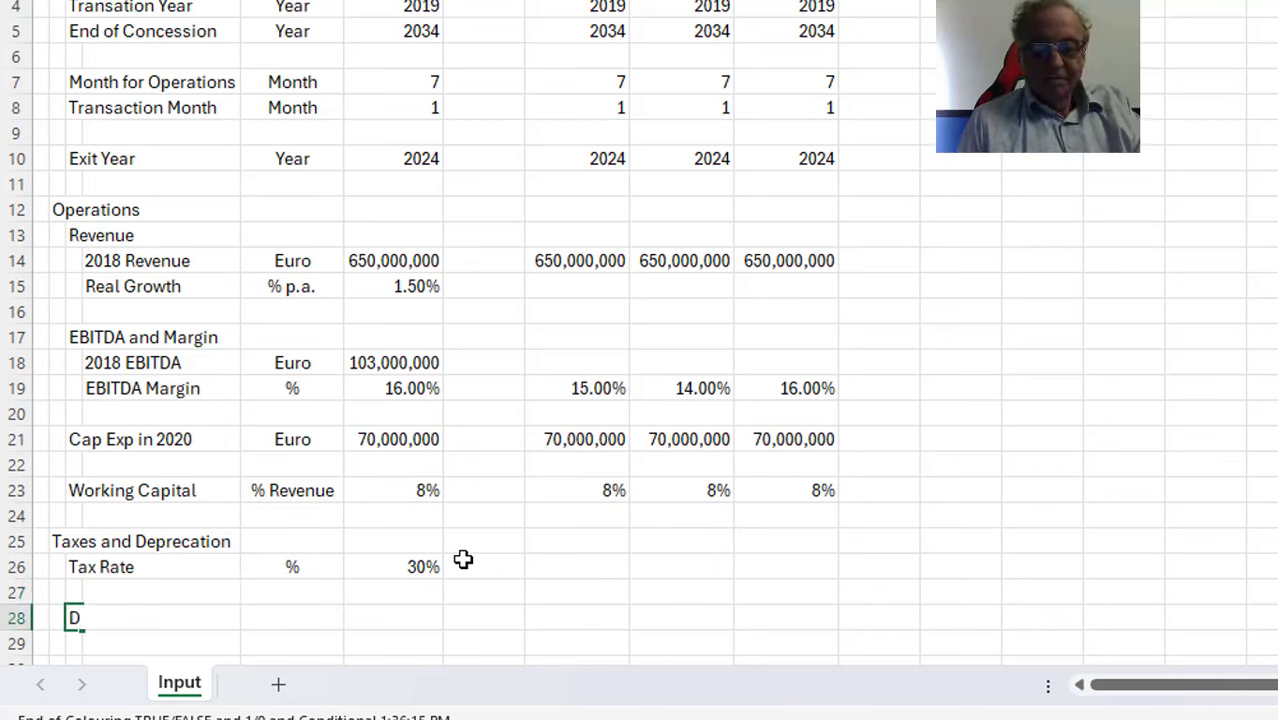
text(ep)
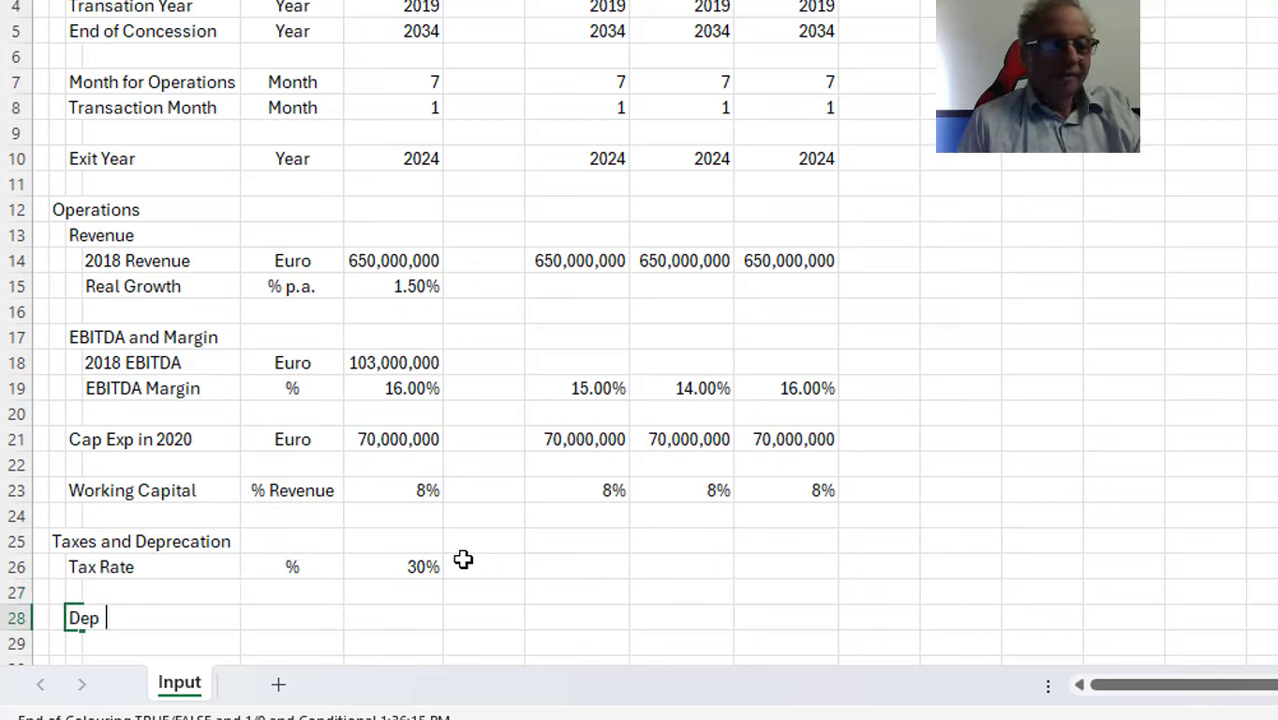
text(reciatin Bas)
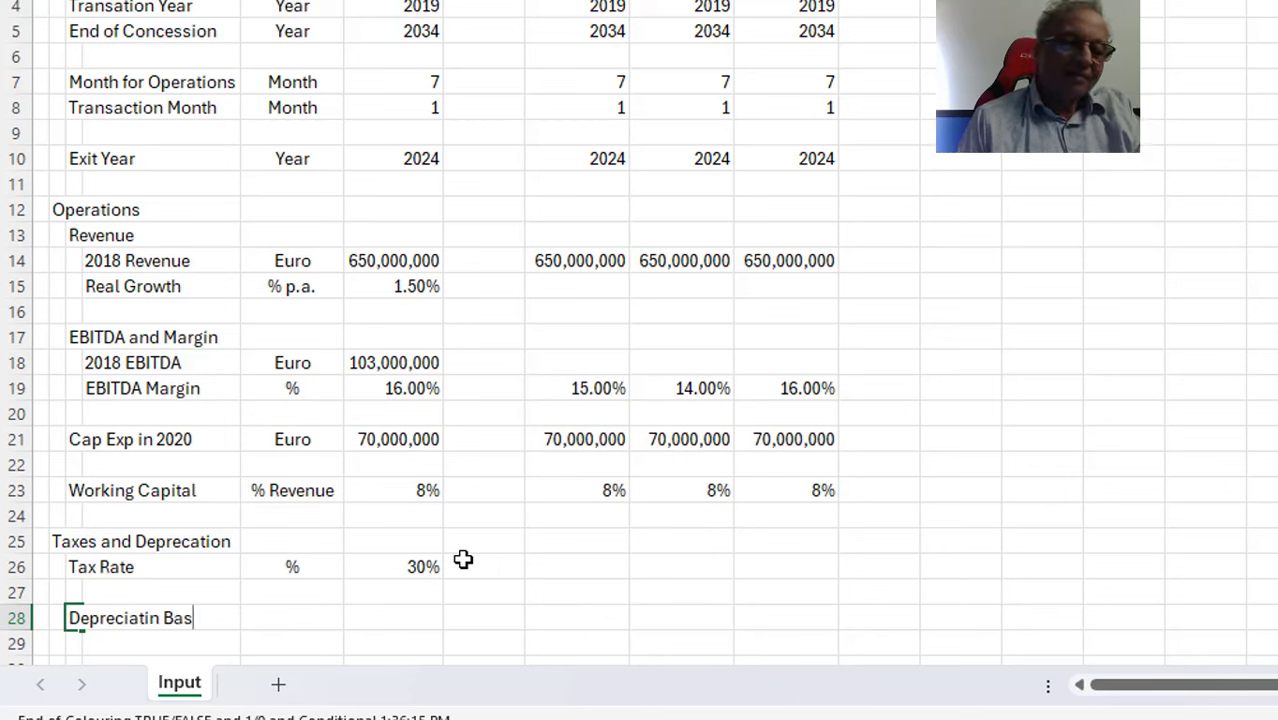
text(e (NB)
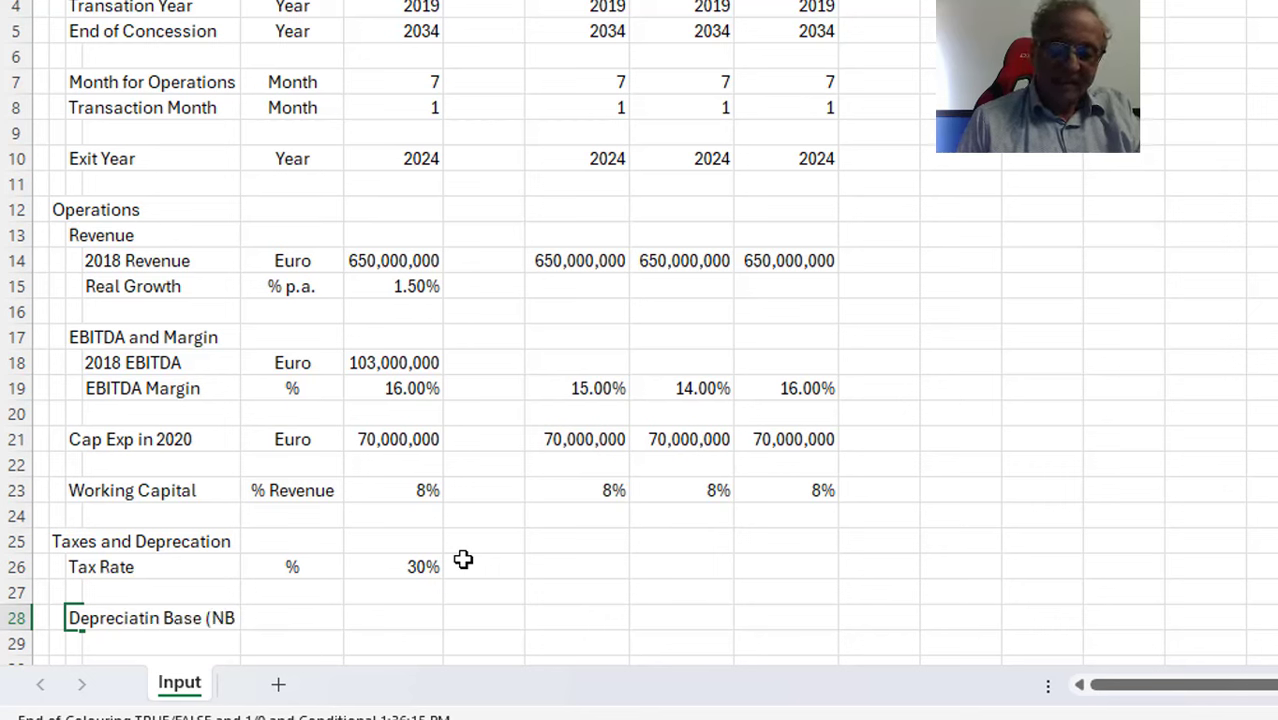
text(V)
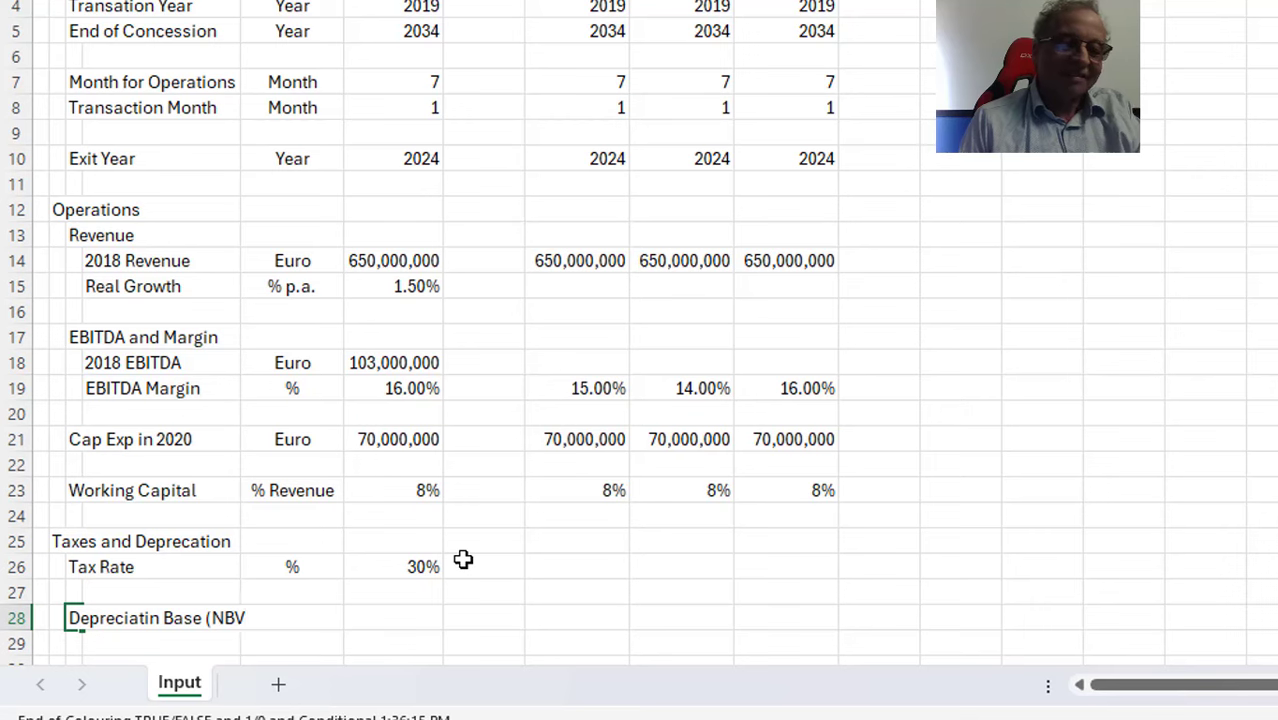
text())
key(ctrl+Return)
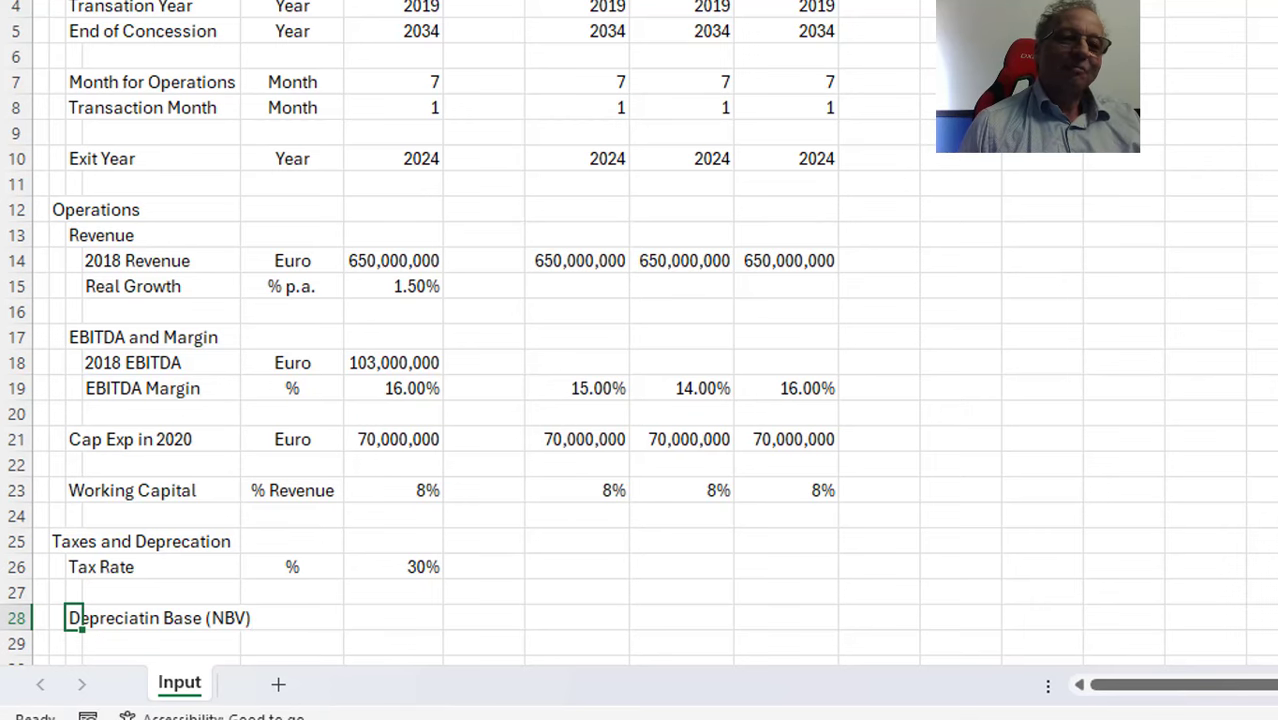
drag(240, 0, 282, 0)
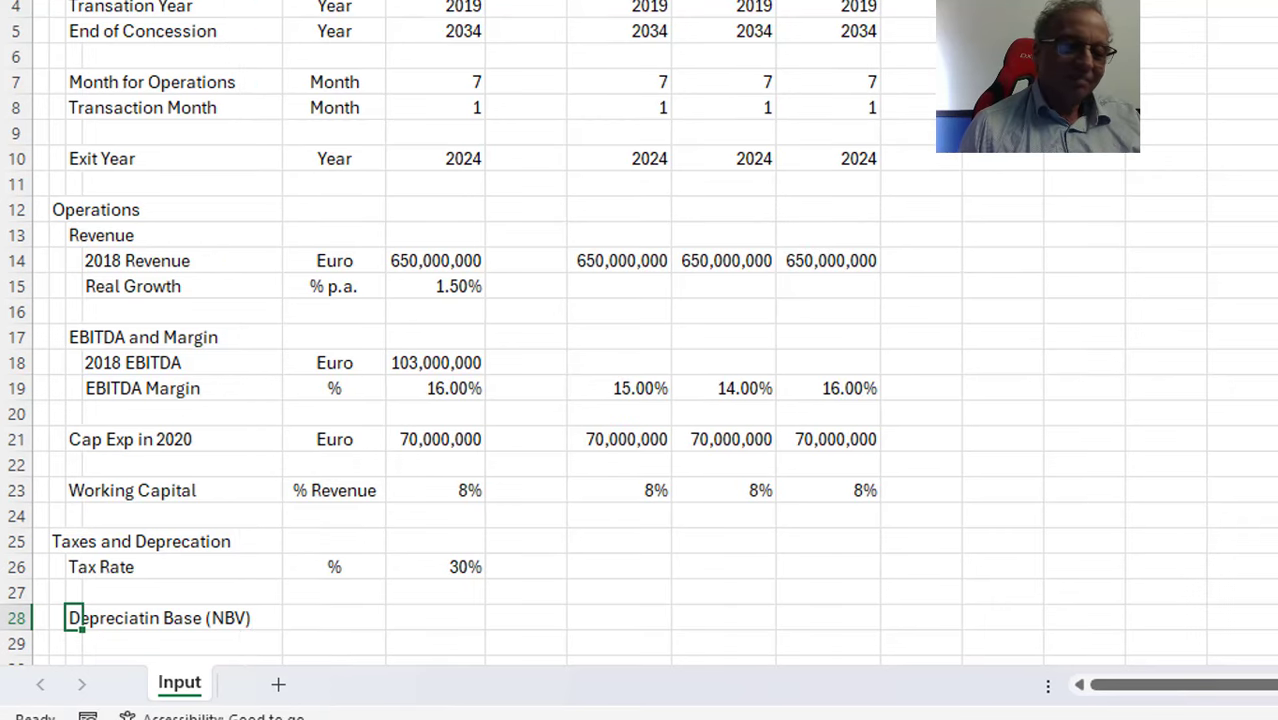
Enter "Euro" in E28 as the unit of the depreciation base
click(74, 592)
key(Down)
key(Right)
key(Right)
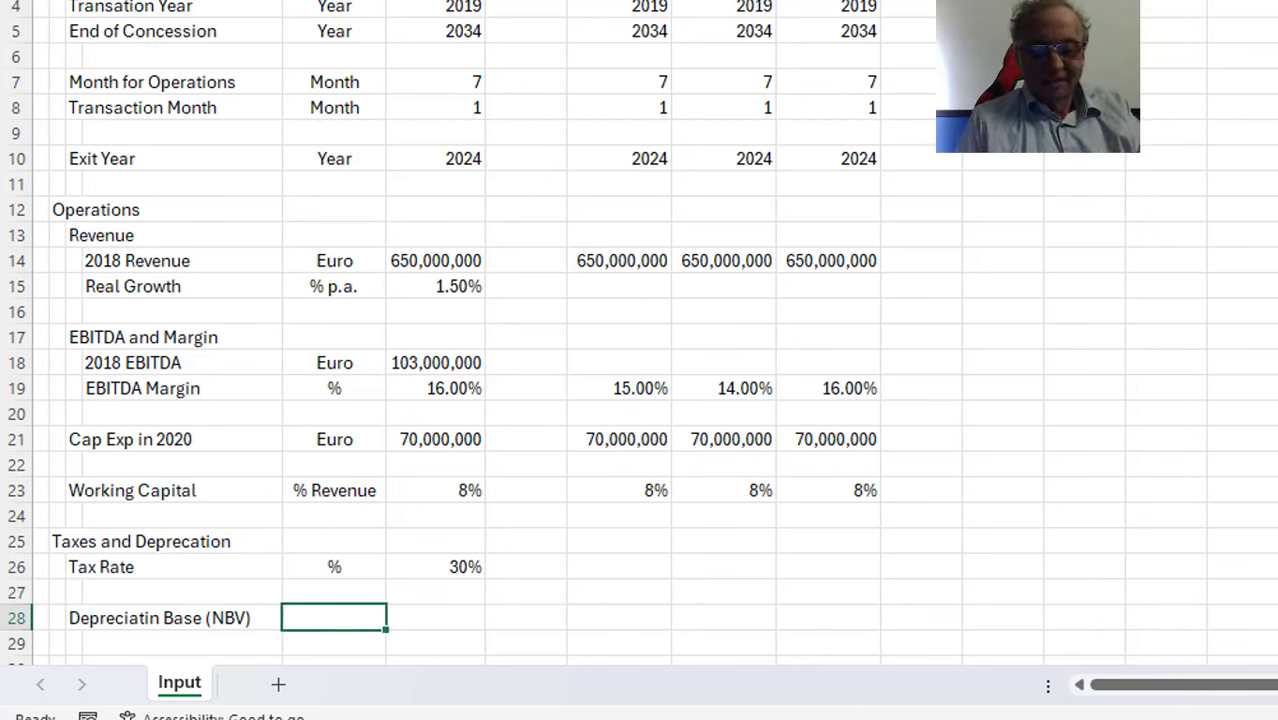
text(Euro)
key(Return)
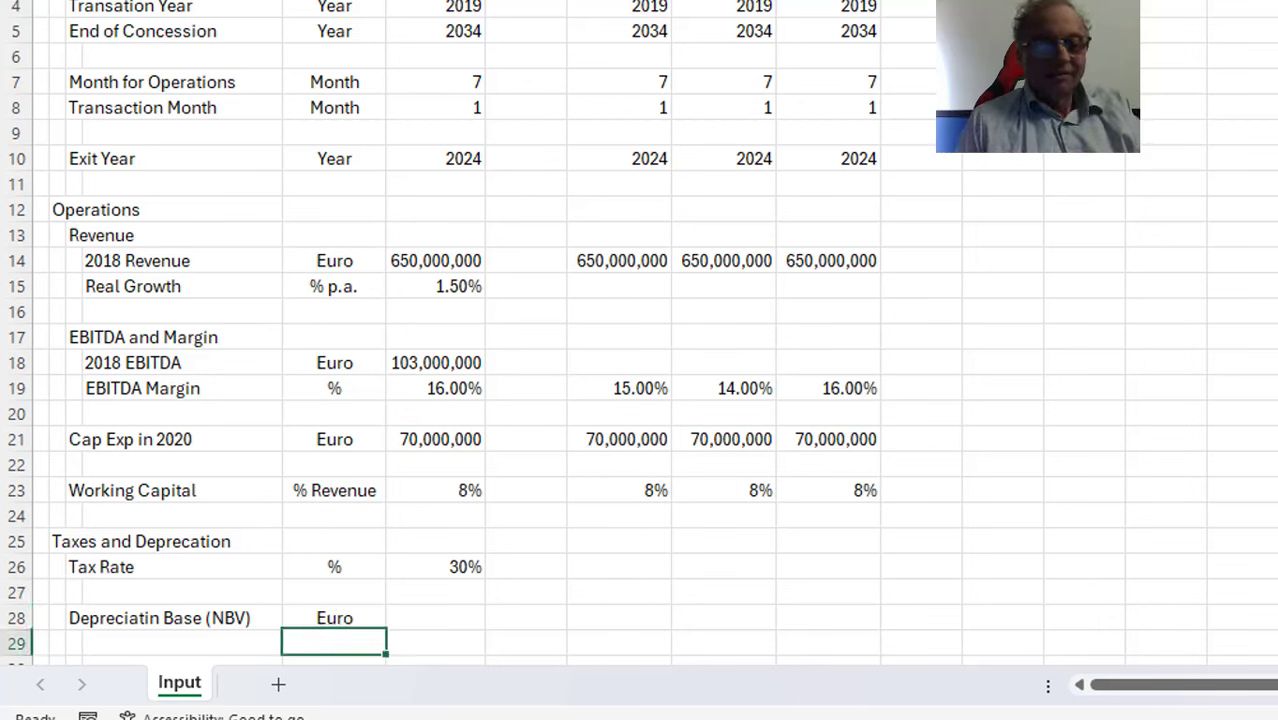
Enter 350,000,000 as the depreciation base value in F28
key(Up)
key(Right)
text(35)
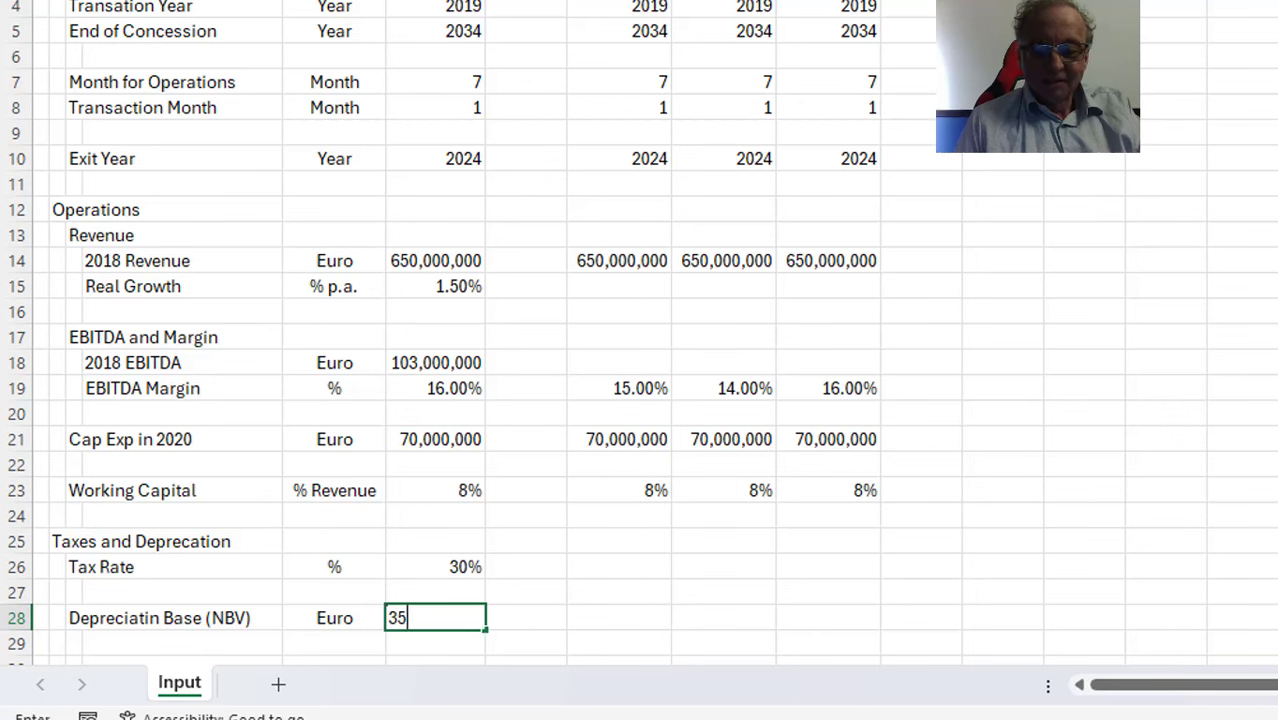
text(0,000,000)
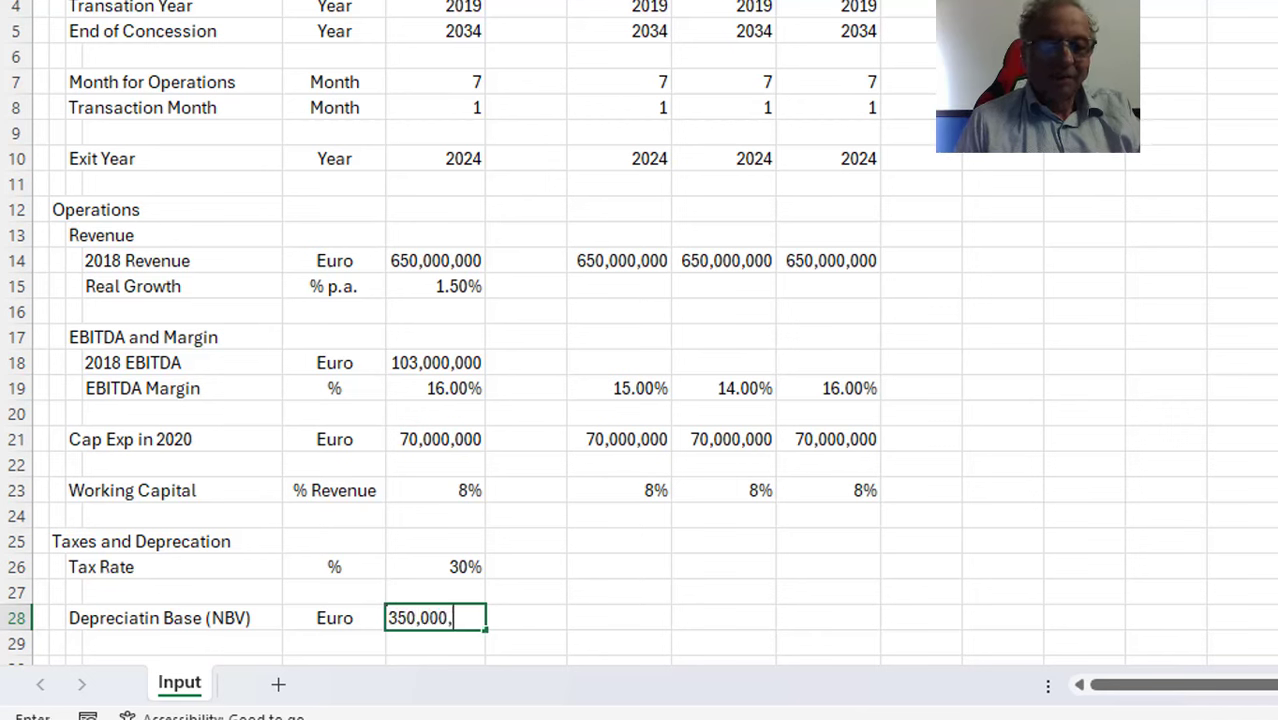
key(Return)
key(Up)
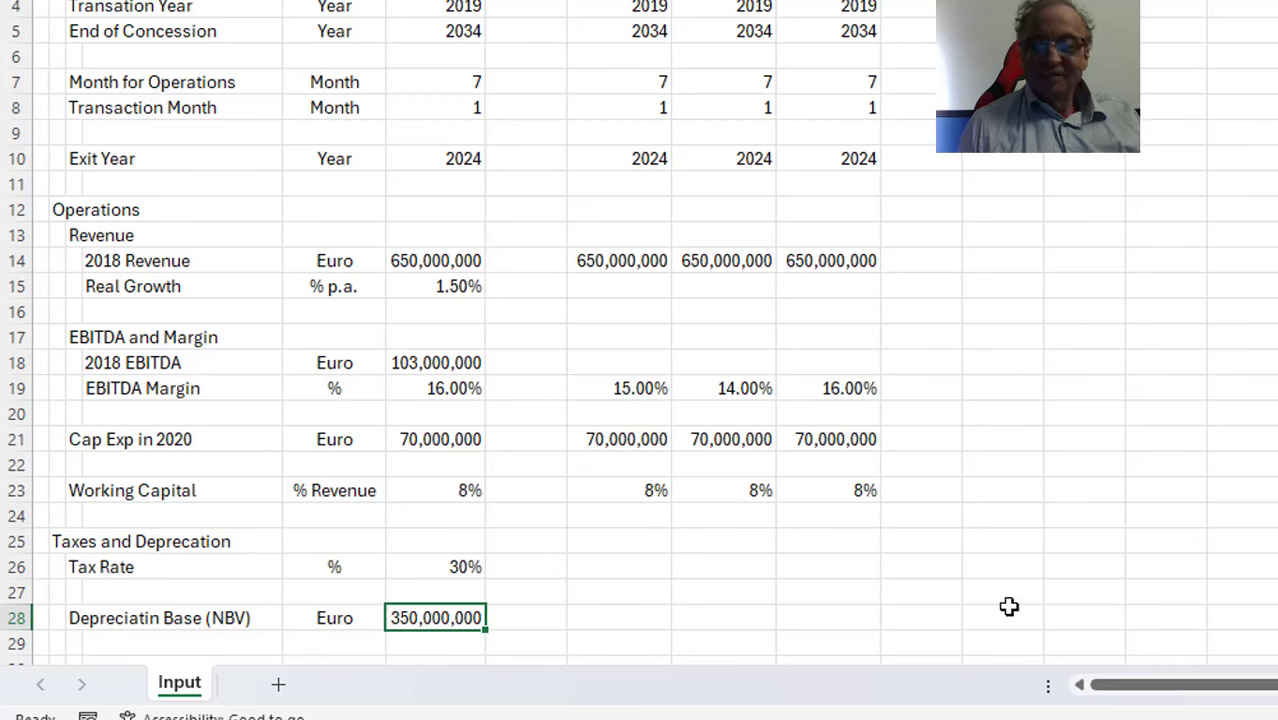
Switch to the TEST_Excel modelling PDF and check the book value and residual amortization period of the net fixed assets
mouse_move(1160, 719)
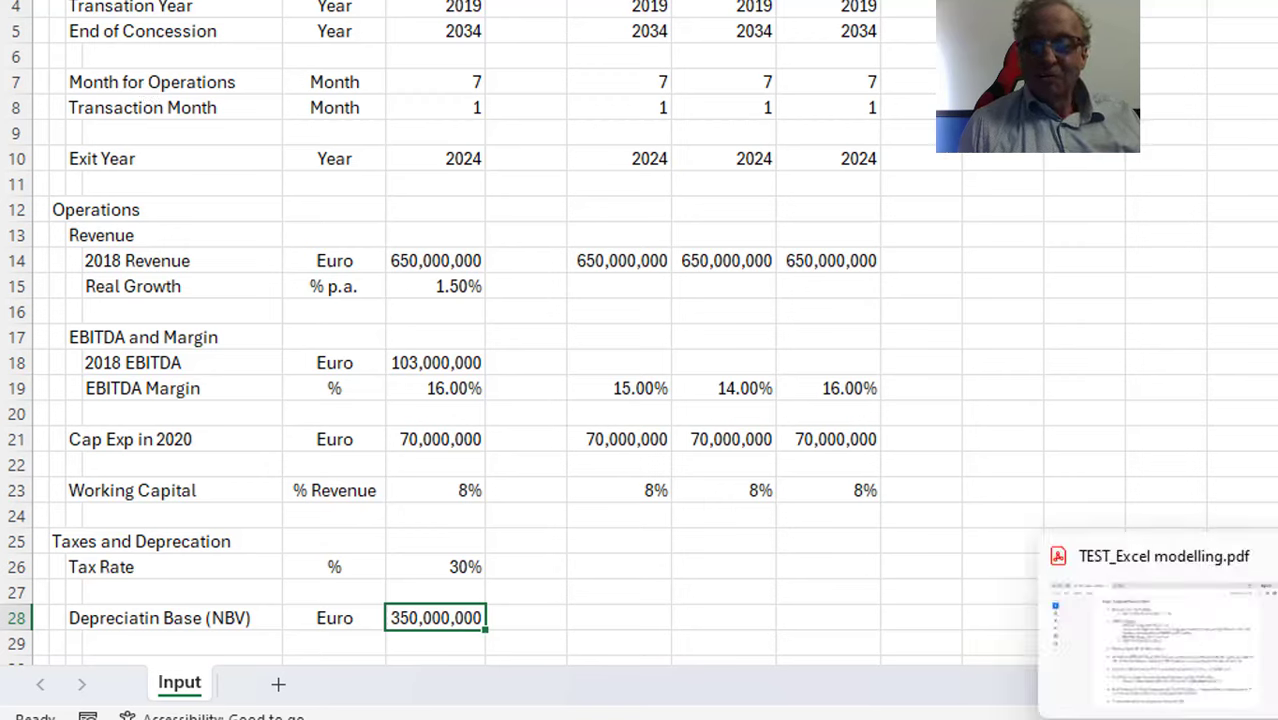
click(1130, 665)
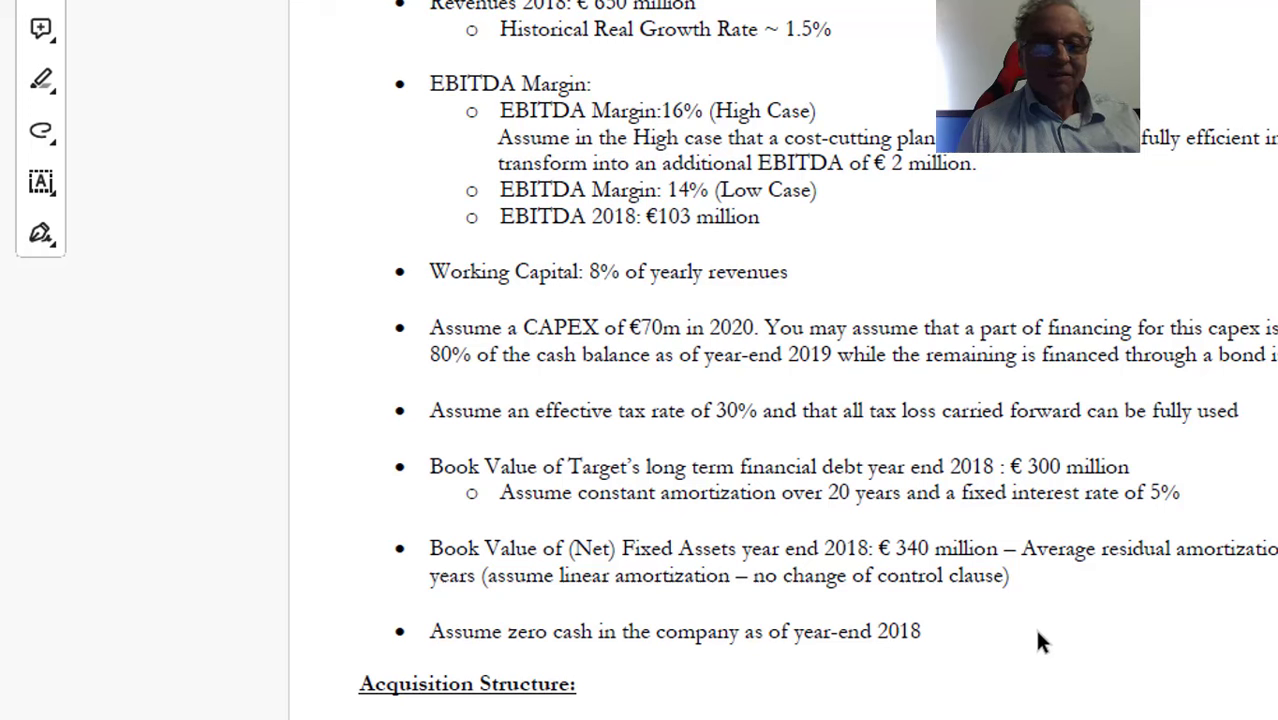
Switch back to the Book2 workbook in Excel and set the depreciation base value in F28 to 340,000,000
mouse_move(1062, 719)
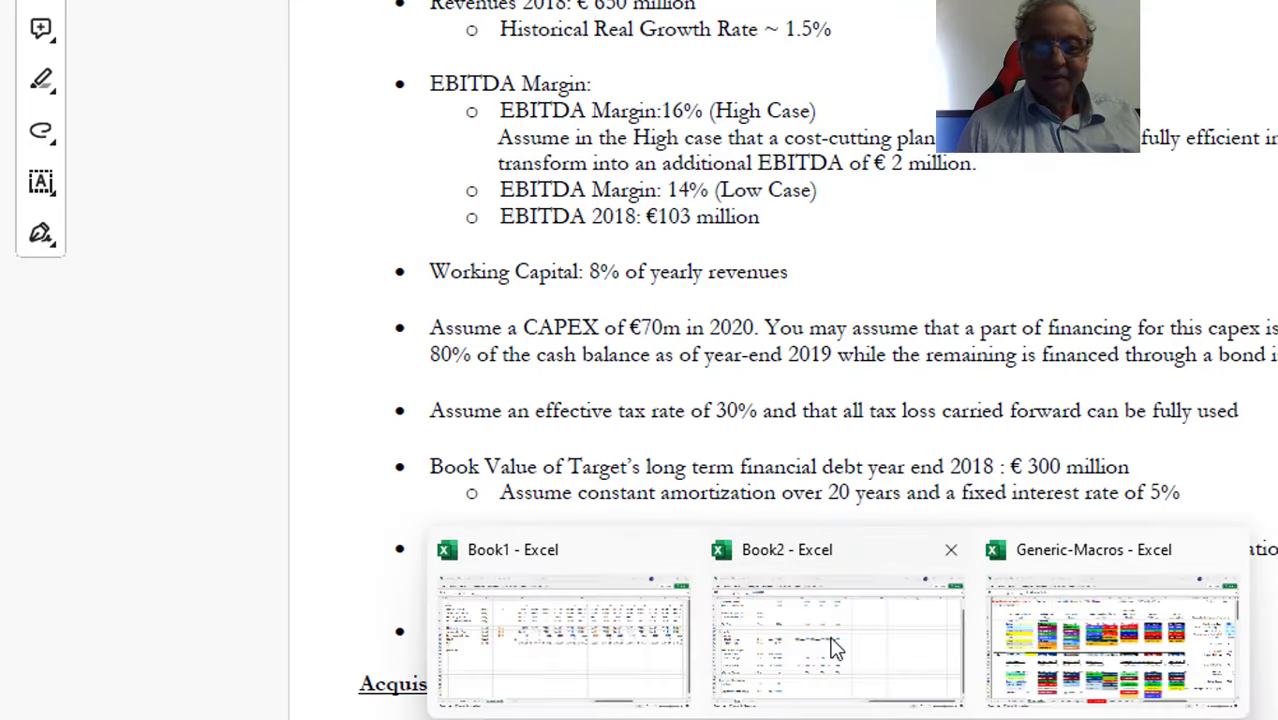
click(833, 642)
key(Right)
key(Right)
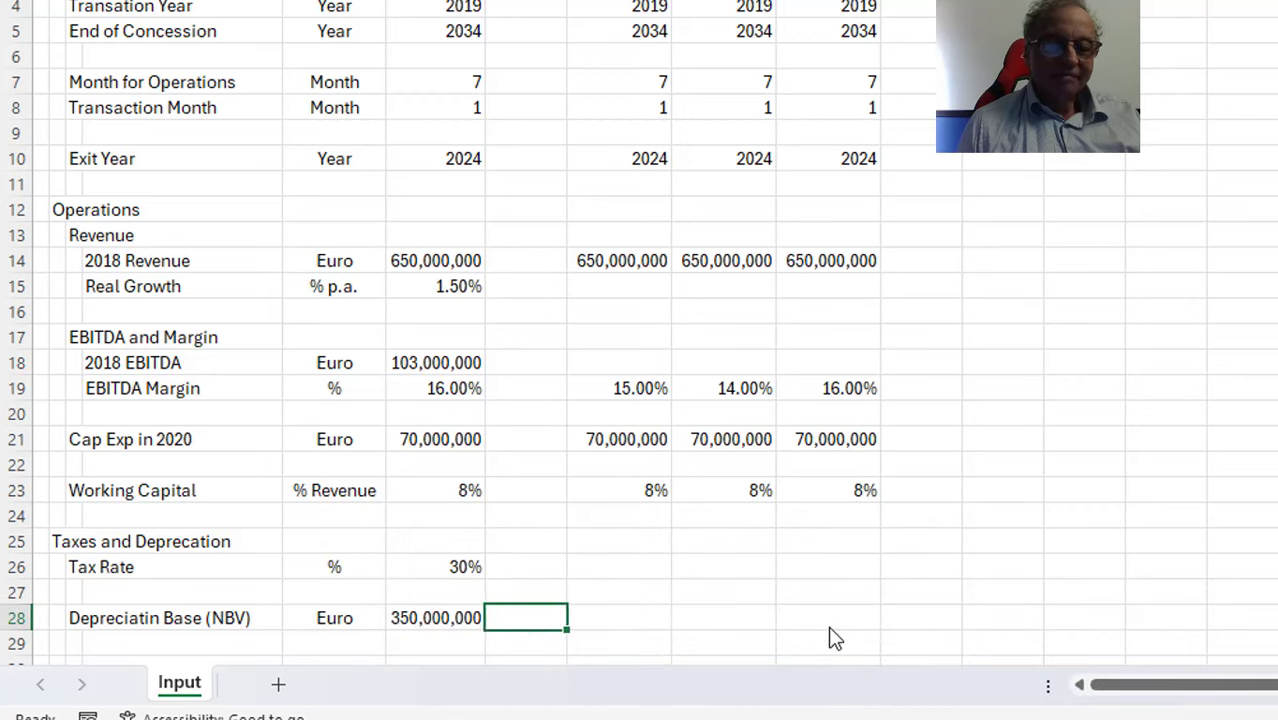
key(Left)
key(Left)
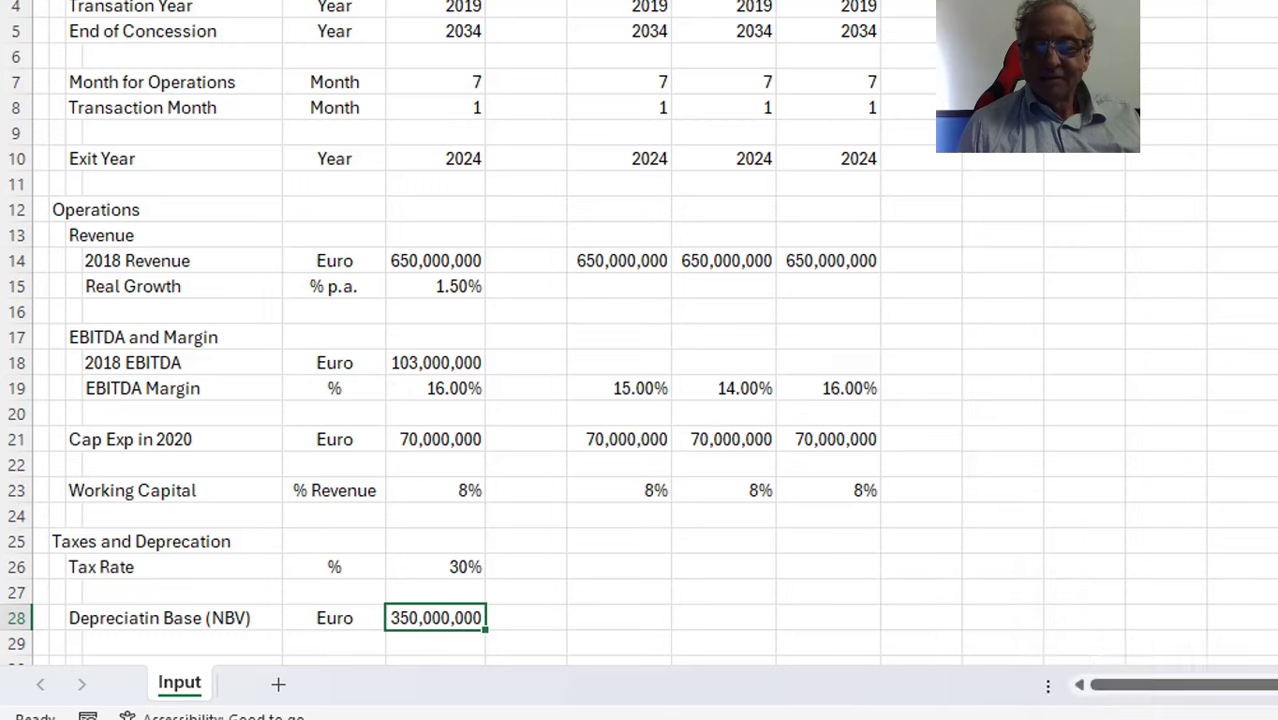
mouse_move(1160, 715)
mouse_move(1155, 653)
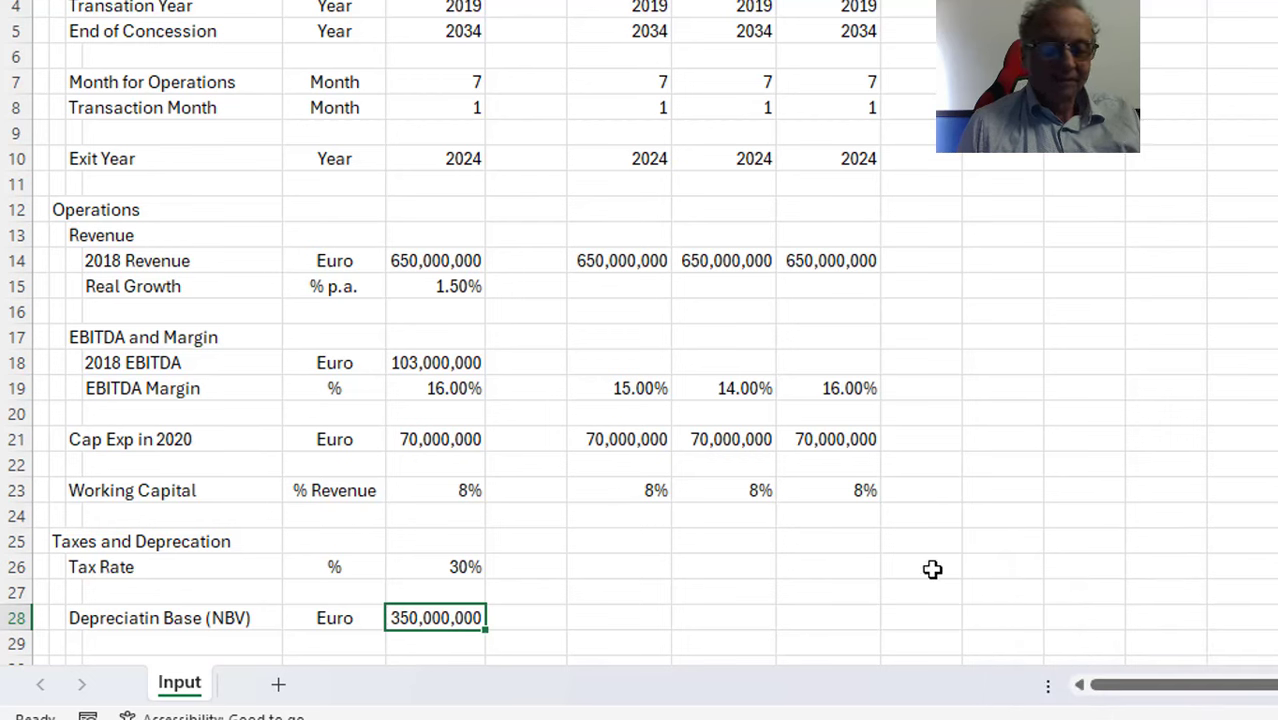
text(340,00)
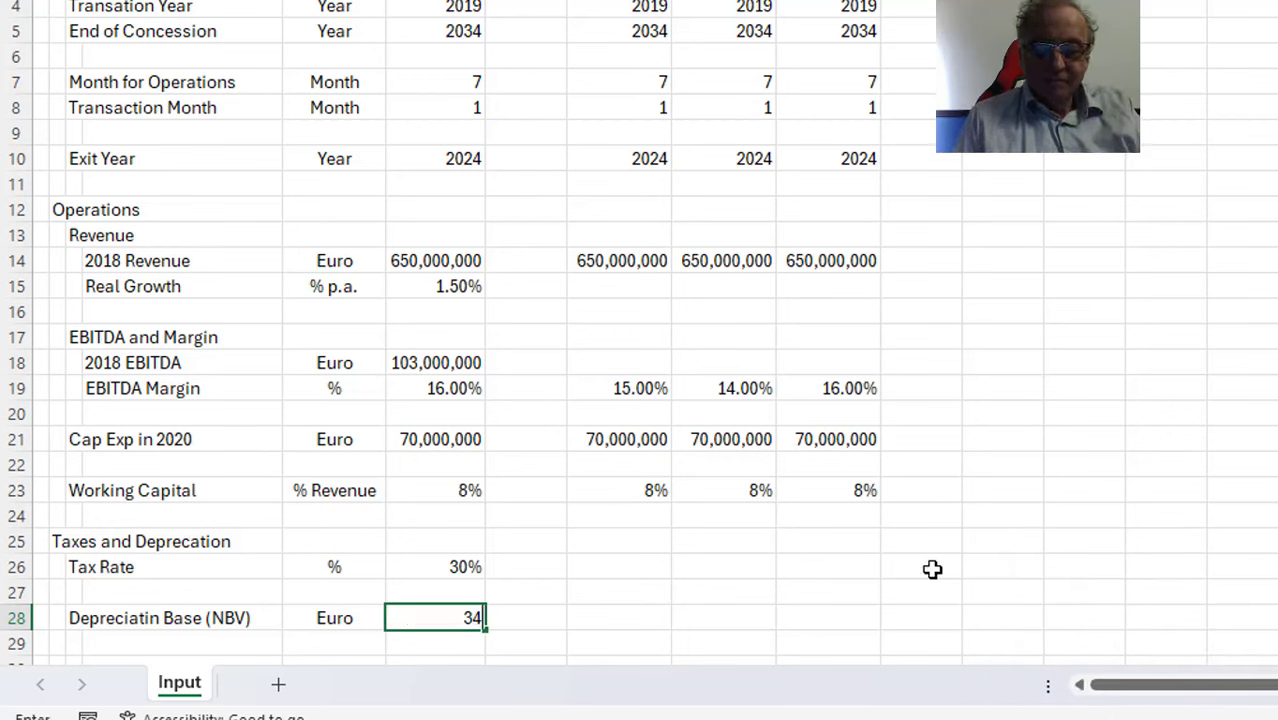
text(,000,)
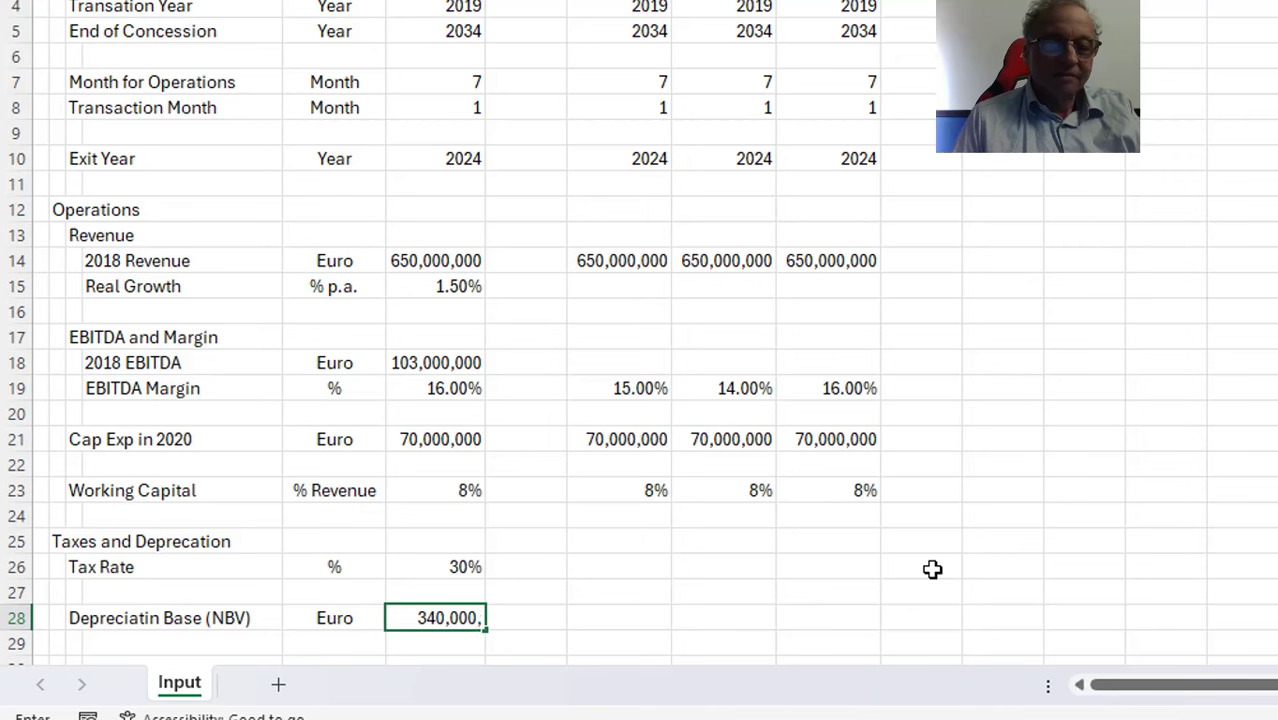
key(Return)
Enter the label "Remining Life (NBV)" in C29, directly below the depreciation base line
key(Down)
key(Down)
key(Down)
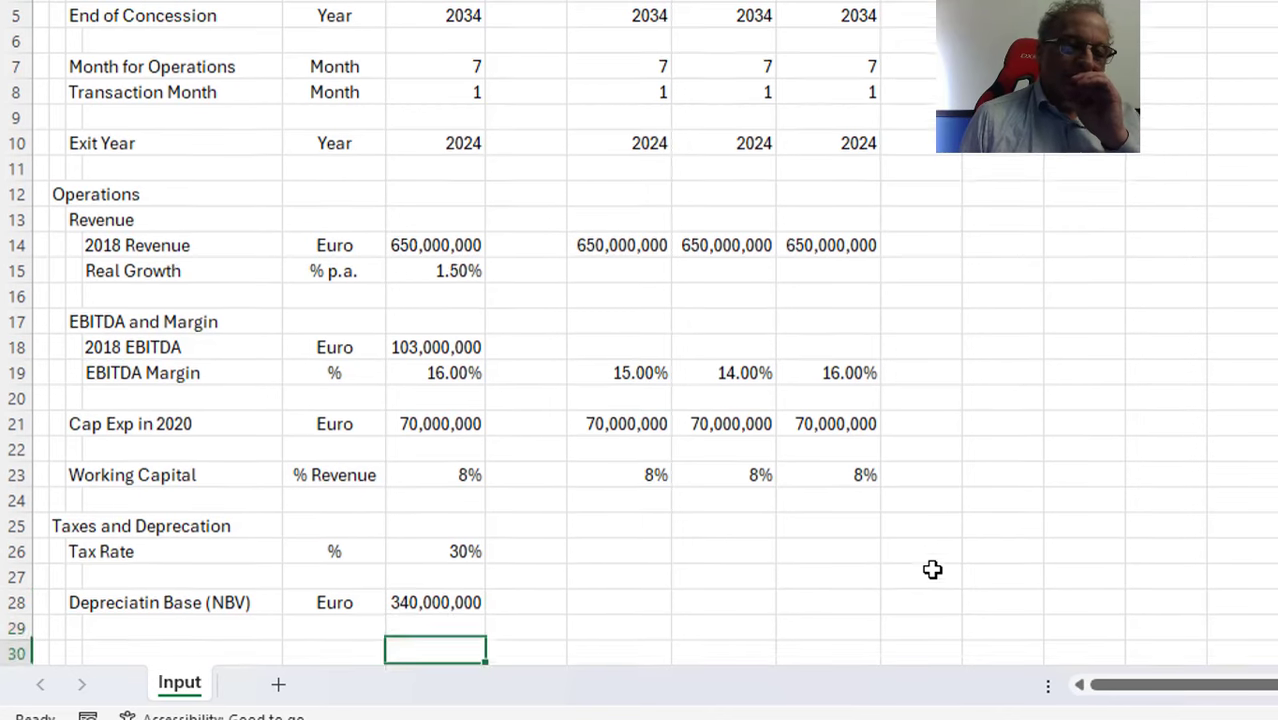
key(Up)
key(Up)
key(Up)
key(Left)
key(Left)
key(Left)
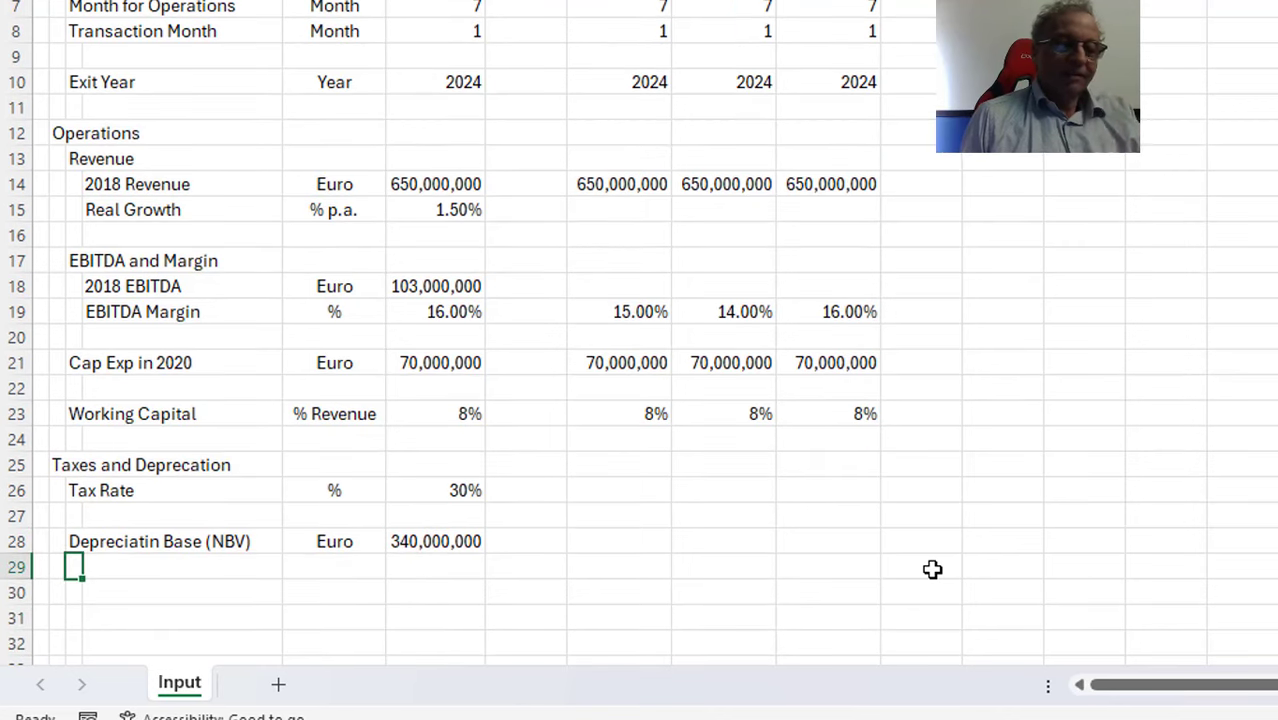
text(Reminin)
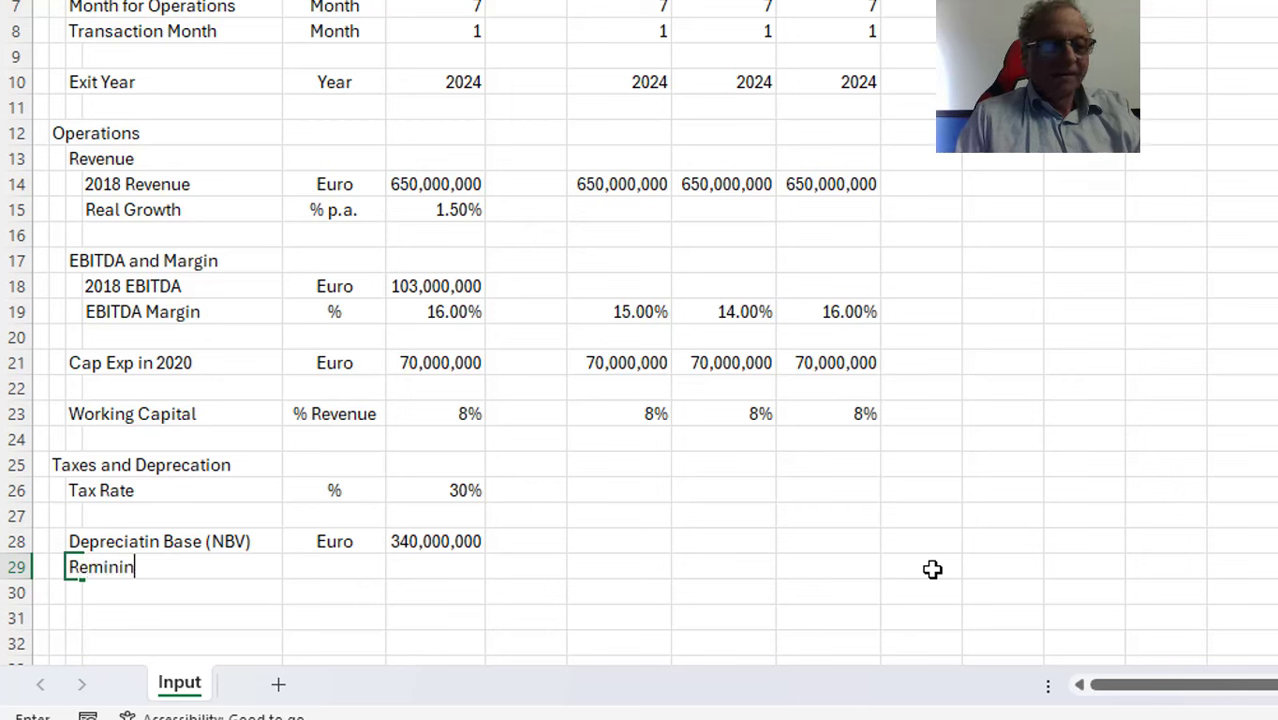
text(g Li)
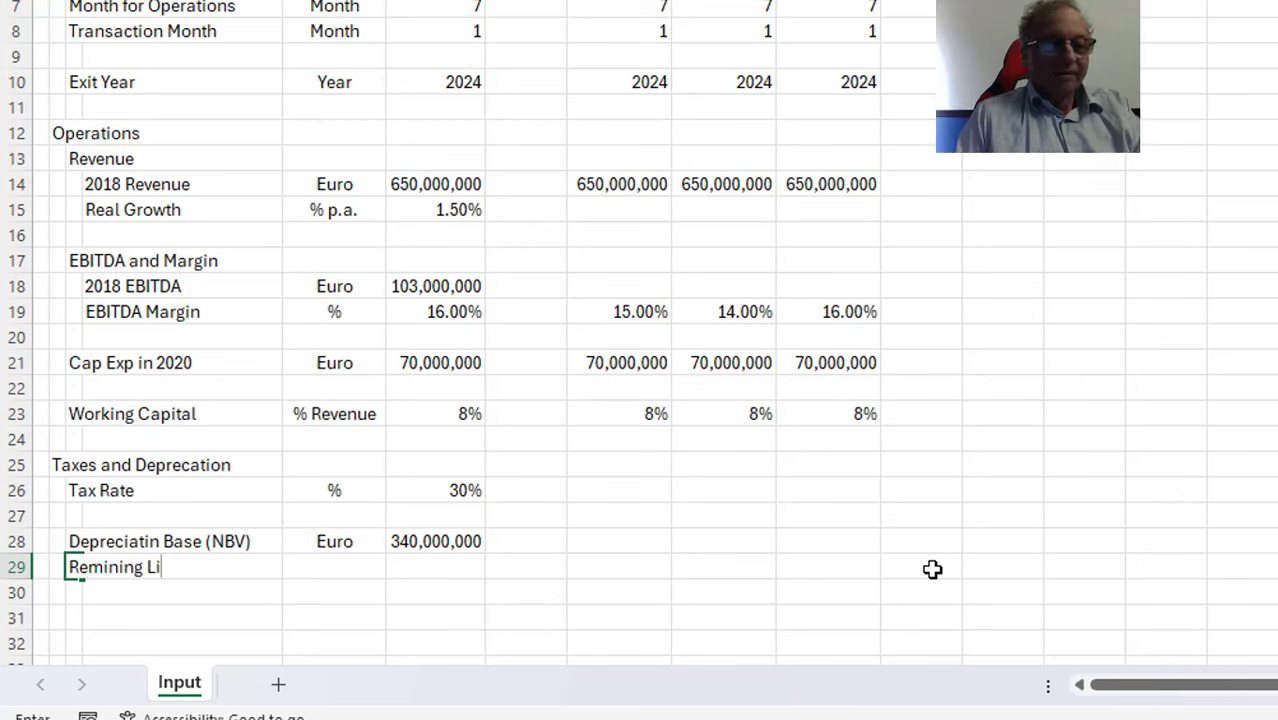
text(ve)
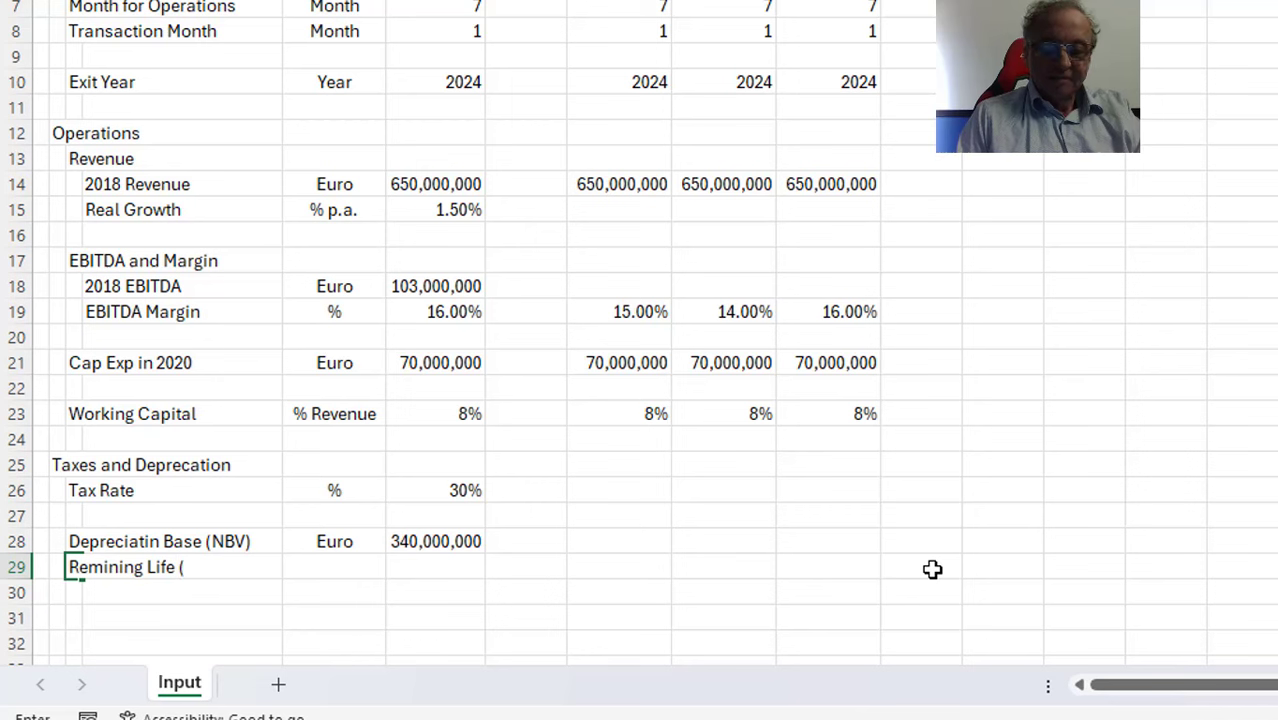
text( (NB)
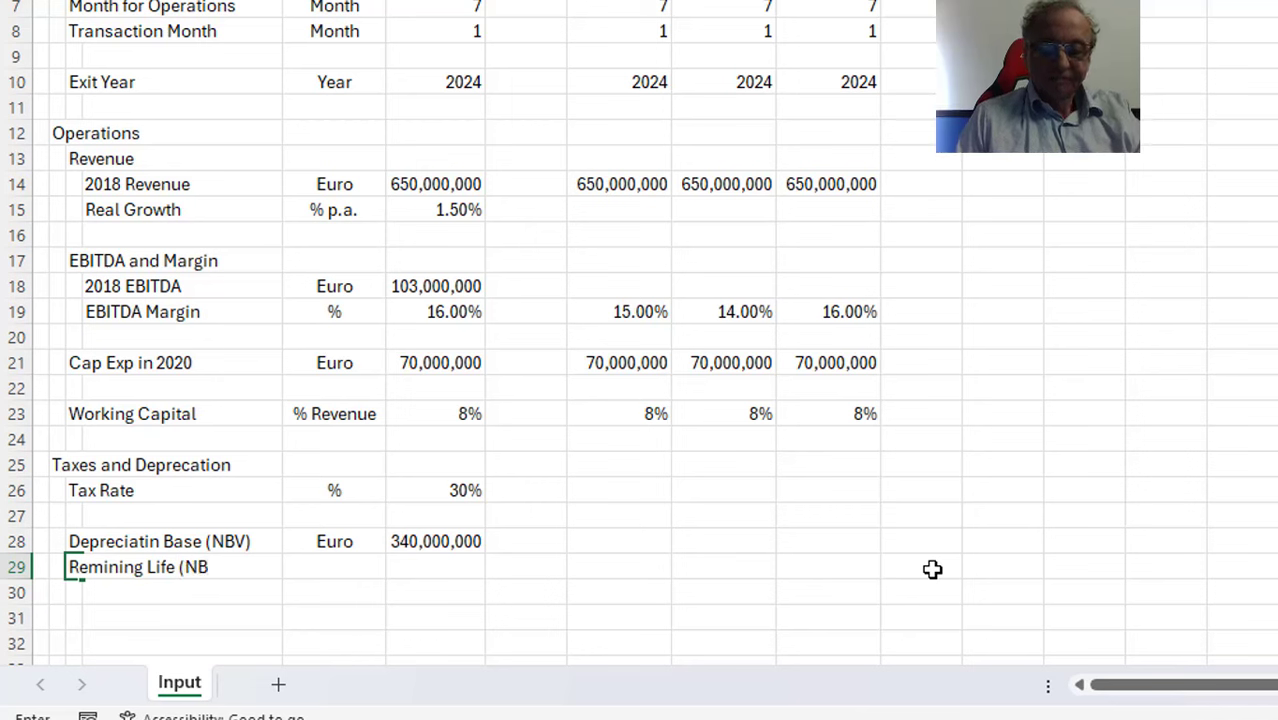
text(V))
key(Return)
Give the remaining life line the unit "Years" in E29 and the value 25 in F29
key(Up)
key(Right)
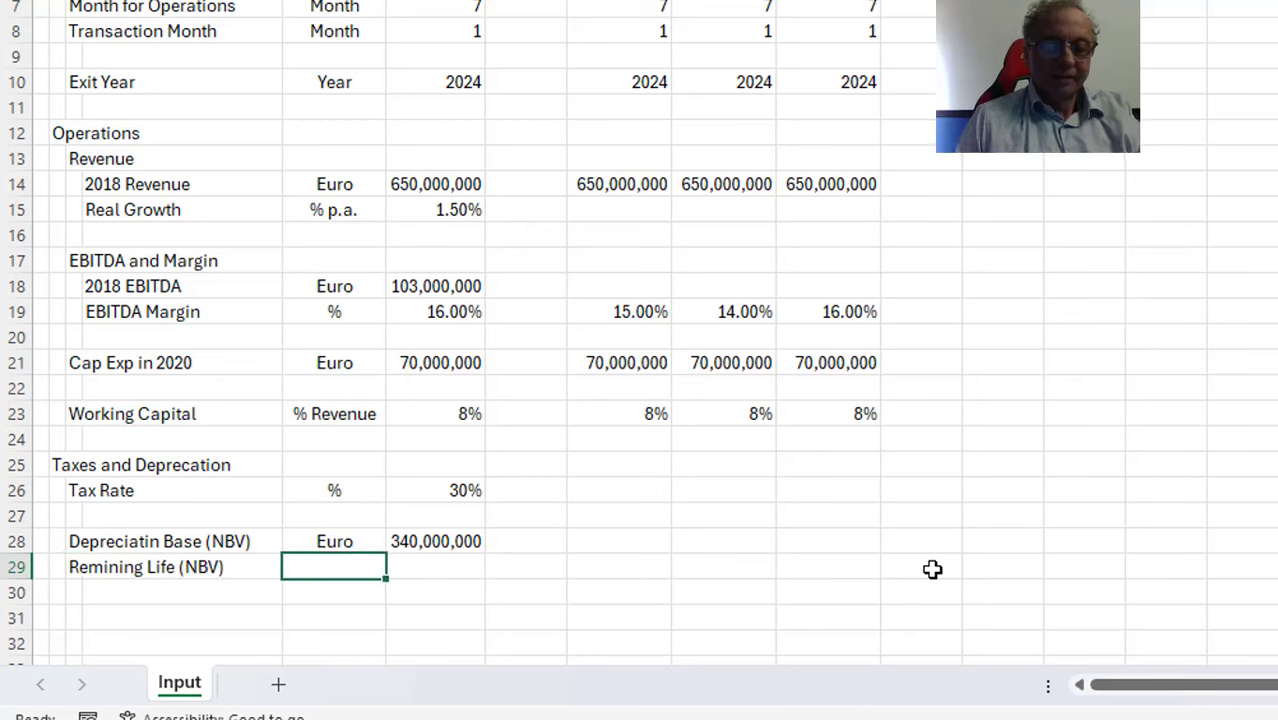
text(Years)
key(Return)
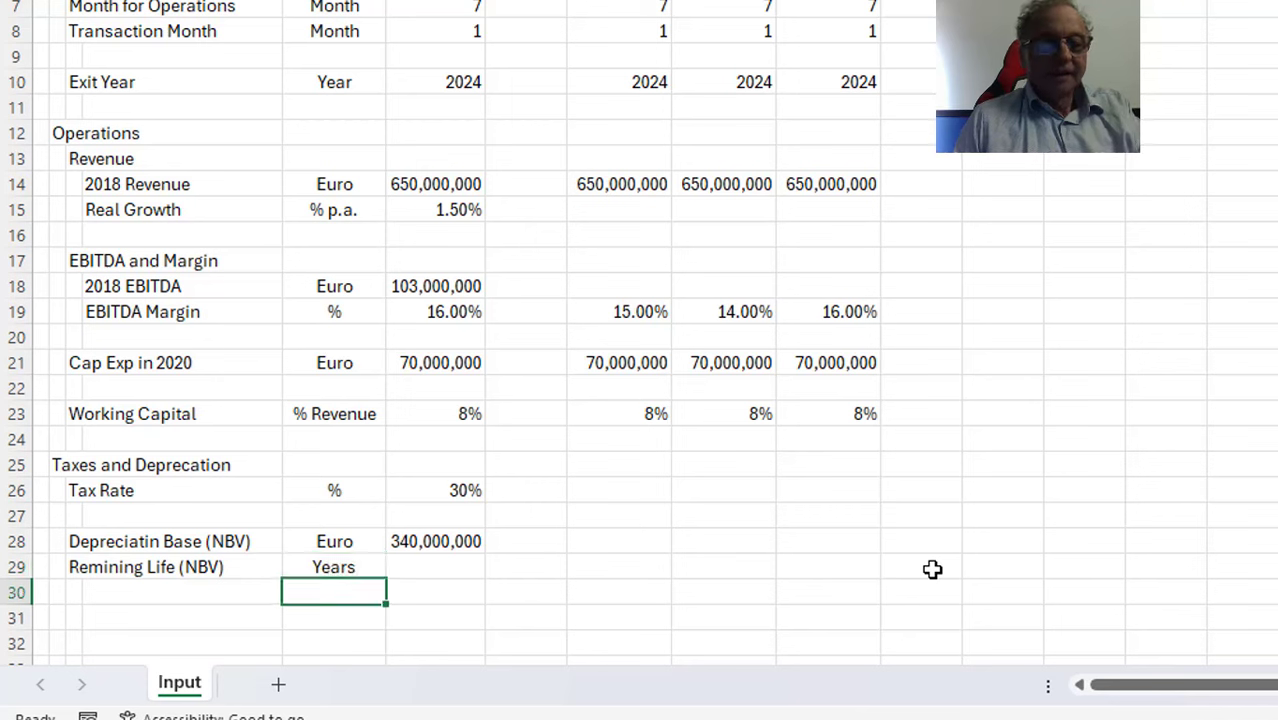
key(Up)
key(Right)
text(25)
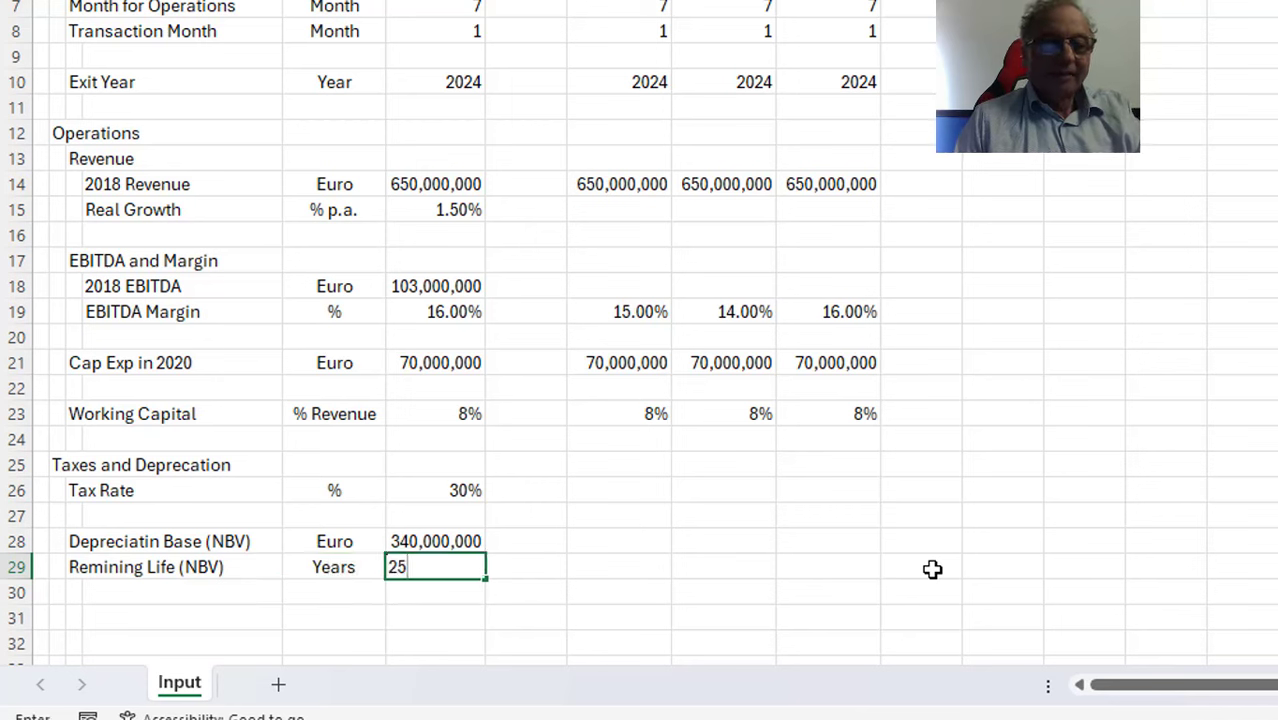
key(Return)
Correct the spelling of the depreciation base label in C28 to "Depreciation Base (NBV)"
key(Up)
key(Left)
key(Left)
key(Up)
key(Up)
key(Up)
key(Up)
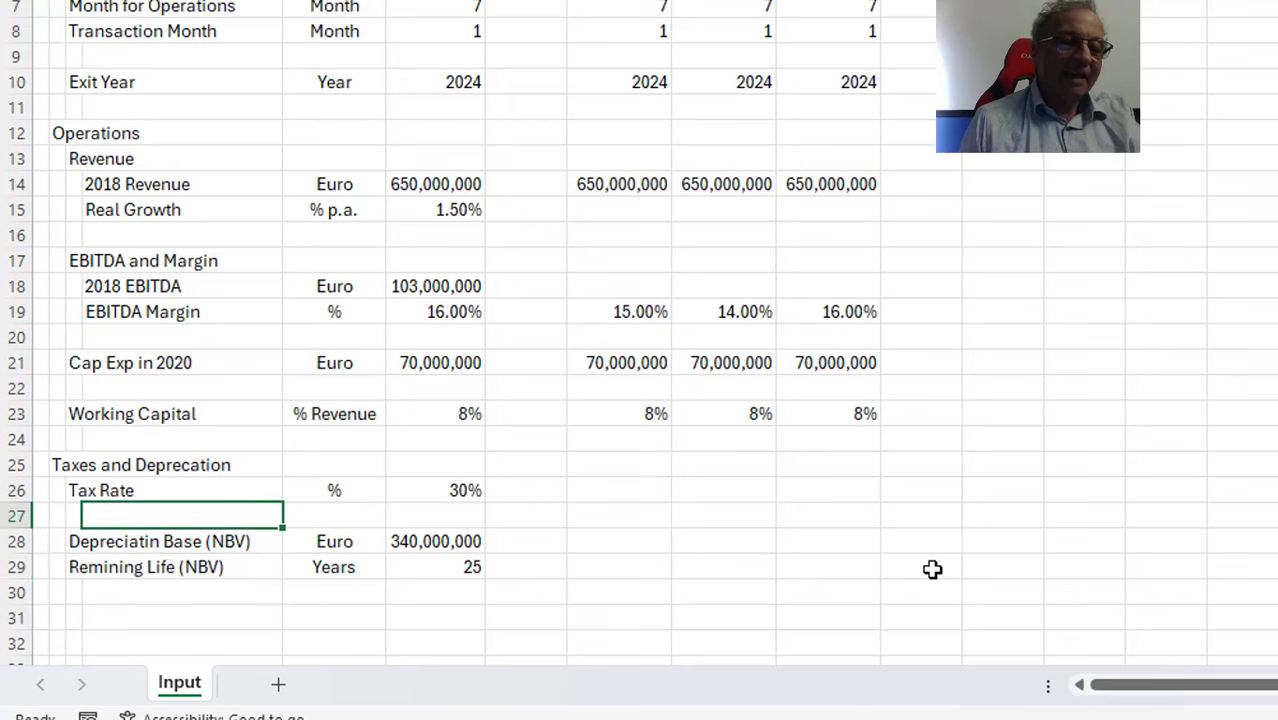
key(Down)
key(Down)
key(Down)
key(Down)
key(Down)
key(Down)
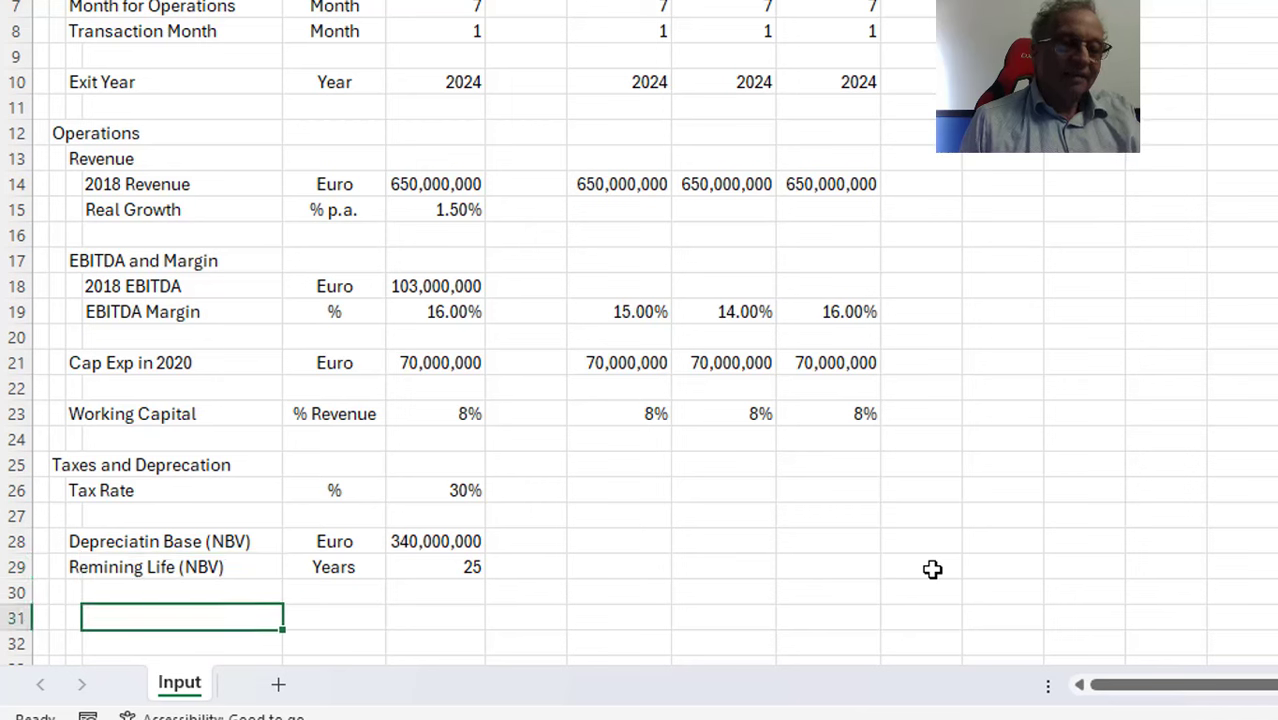
key(Up)
key(Up)
key(Up)
key(F2)
key(Left)
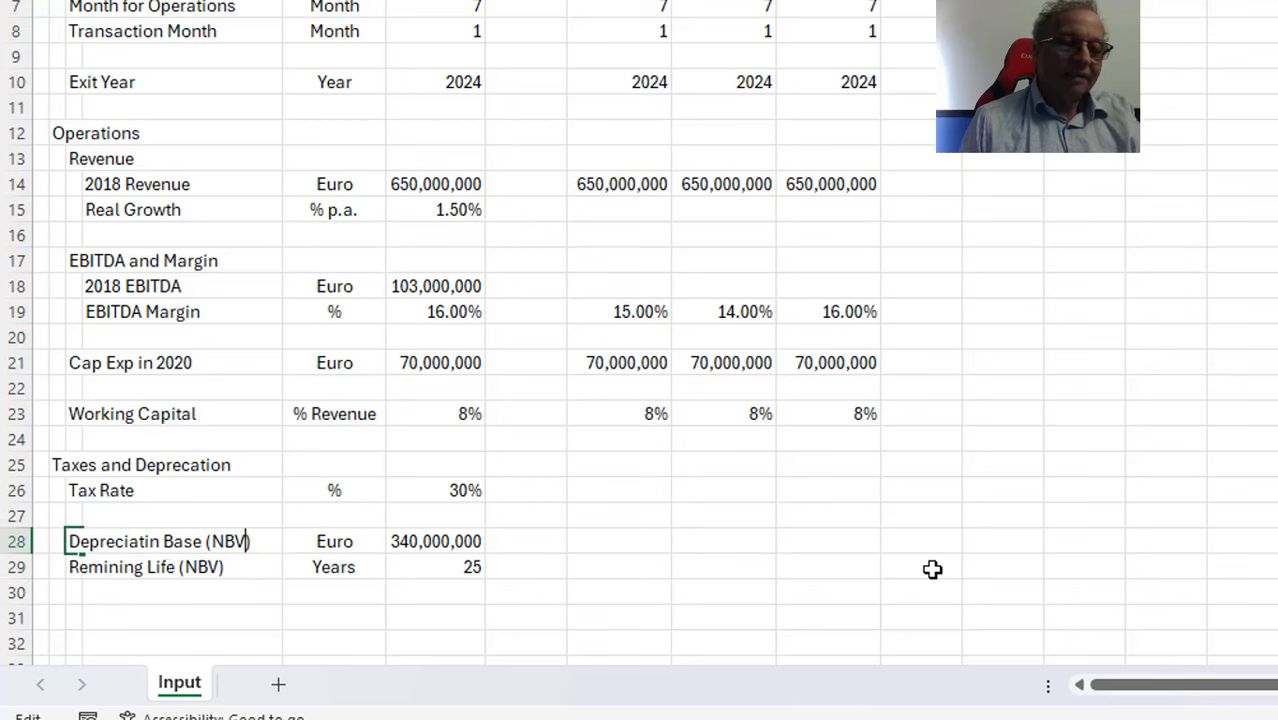
key(Left)
key(Left)
key(Left)
key(Left)
key(Left)
key(Left)
key(Left)
key(Left)
key(Left)
key(Left)
key(Left)
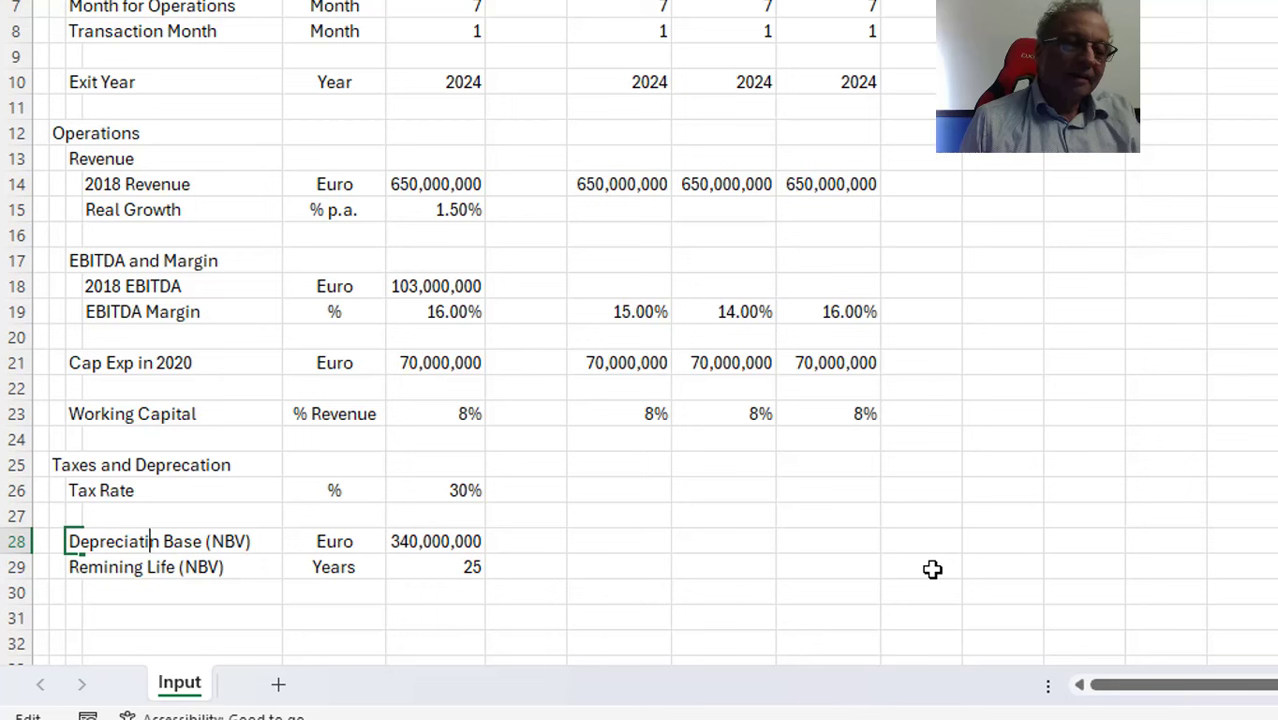
text(o)
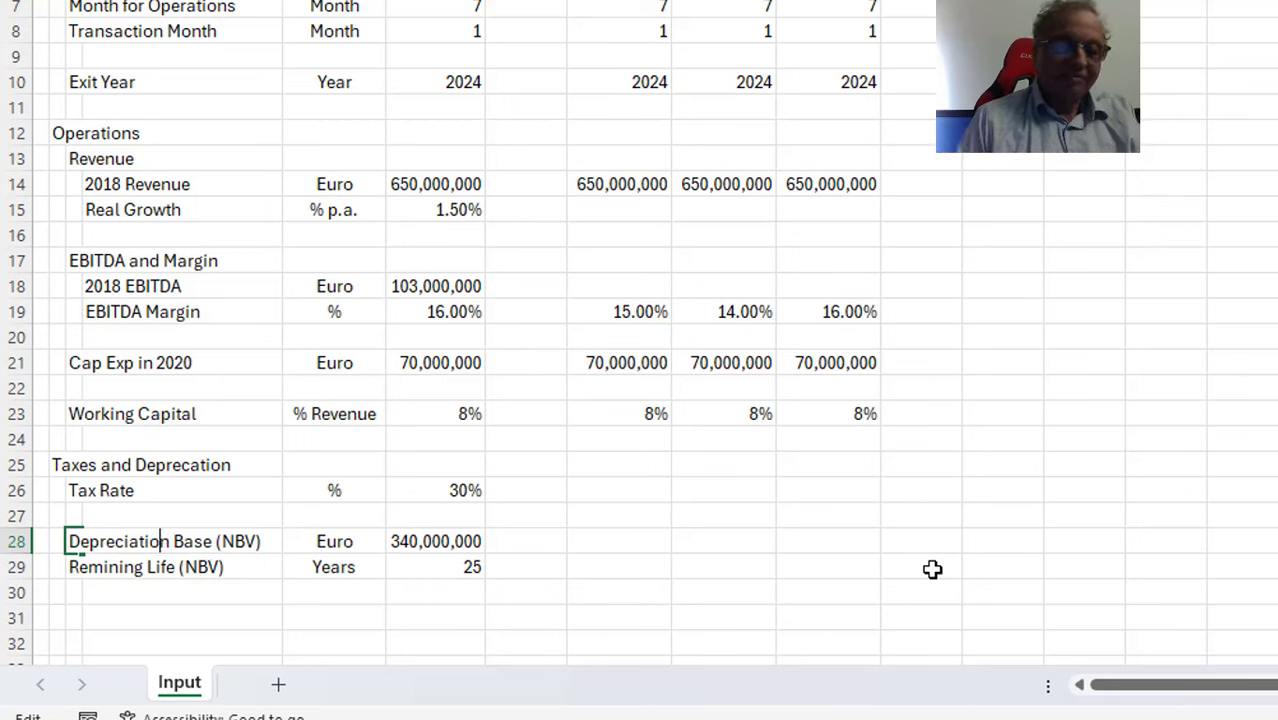
key(Return)
Enter the label "Life of Cap Exp" in C31, one blank row below the remaining life line
key(Down)
key(Down)
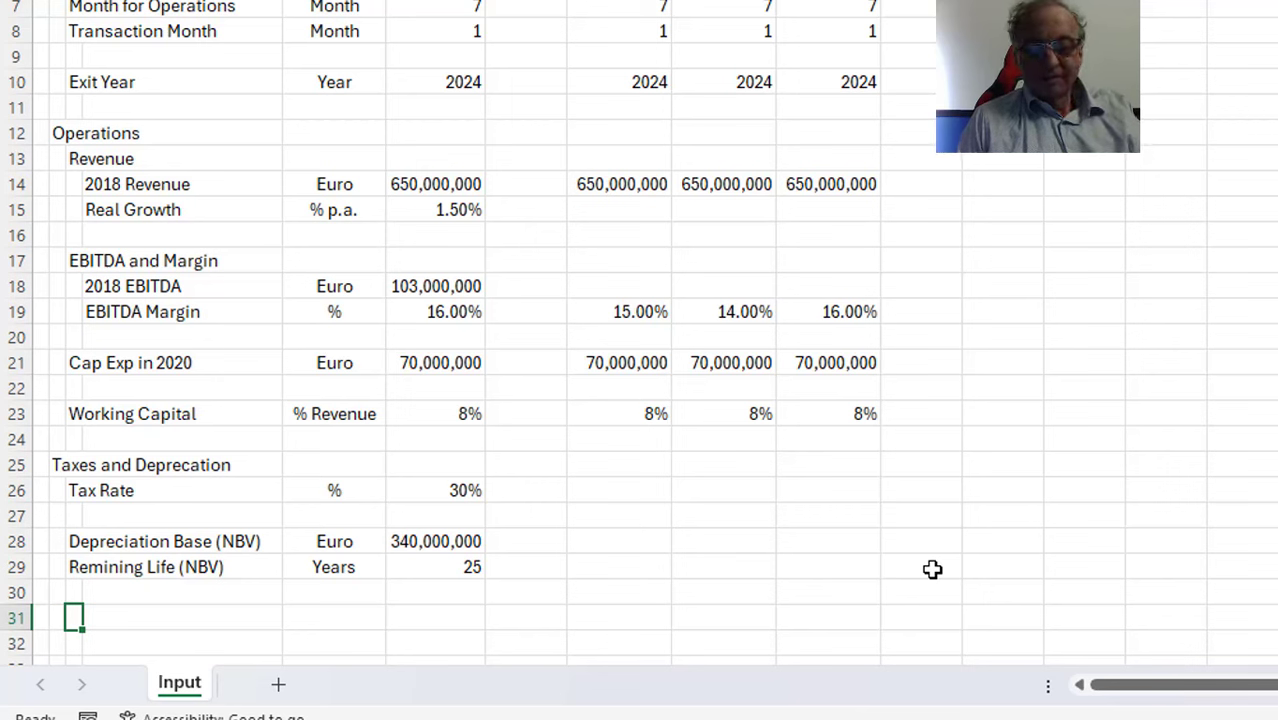
text(Life of)
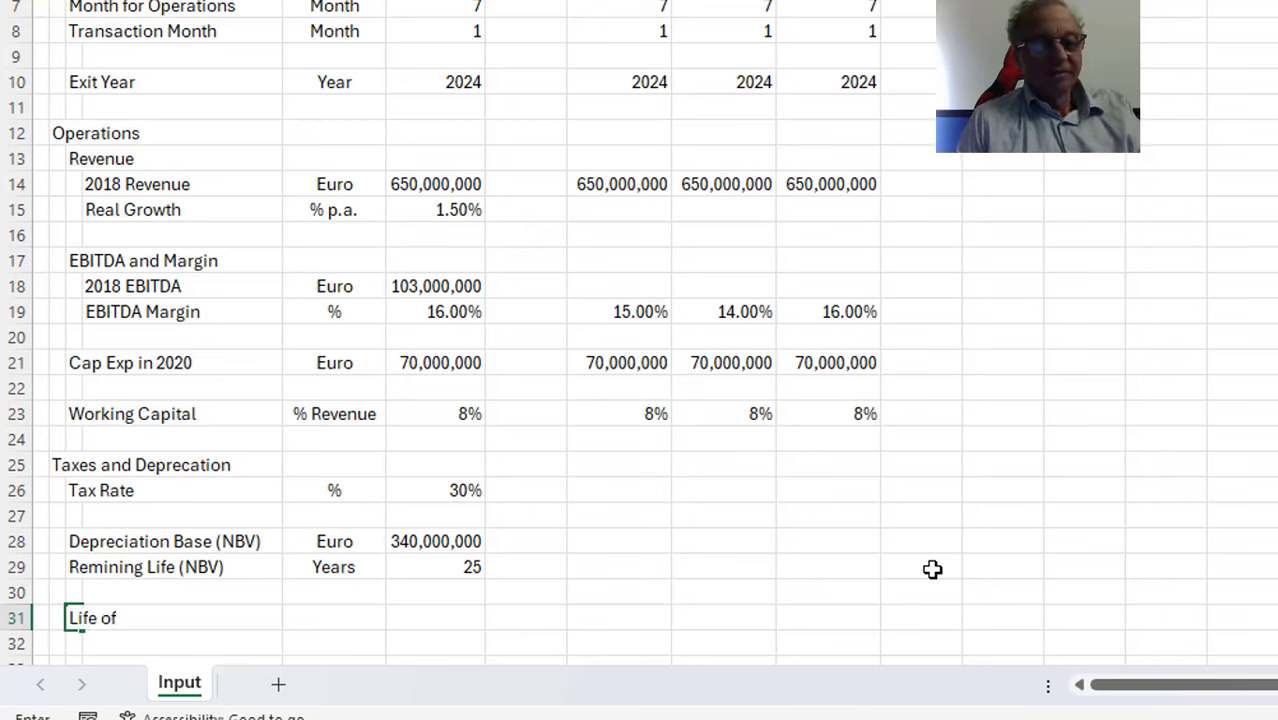
text( Cap Exp)
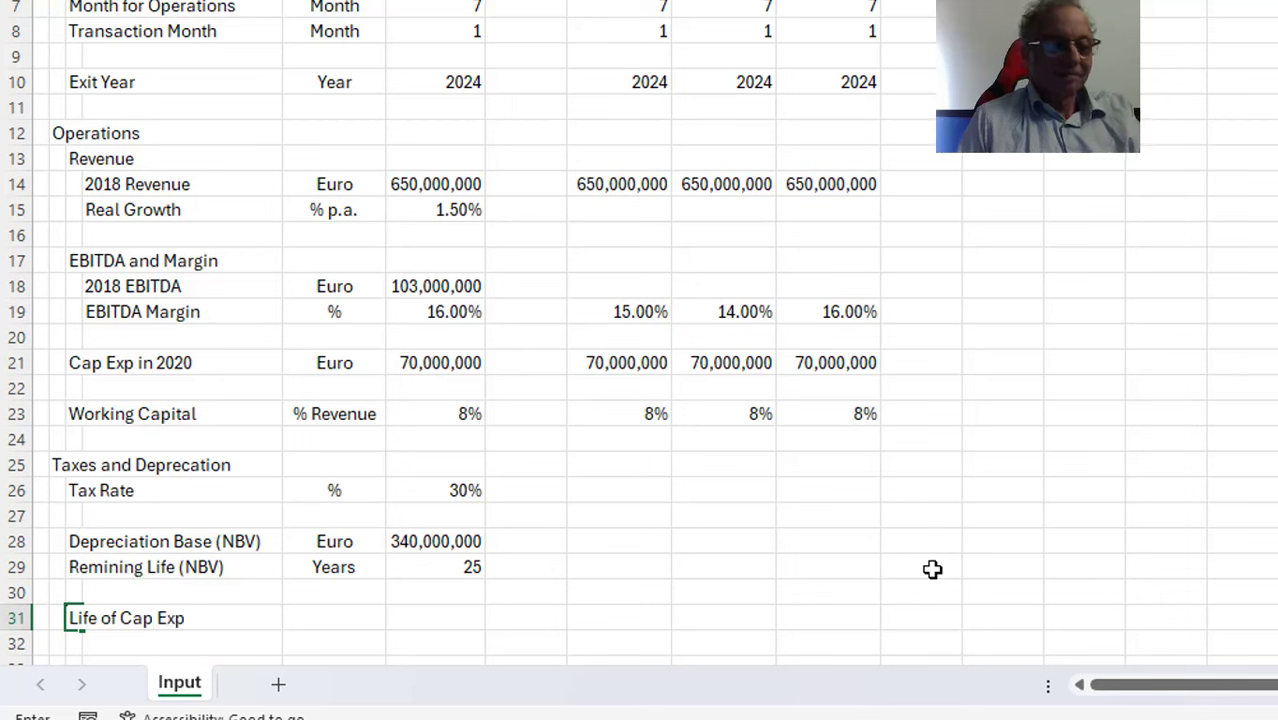
key(Return)
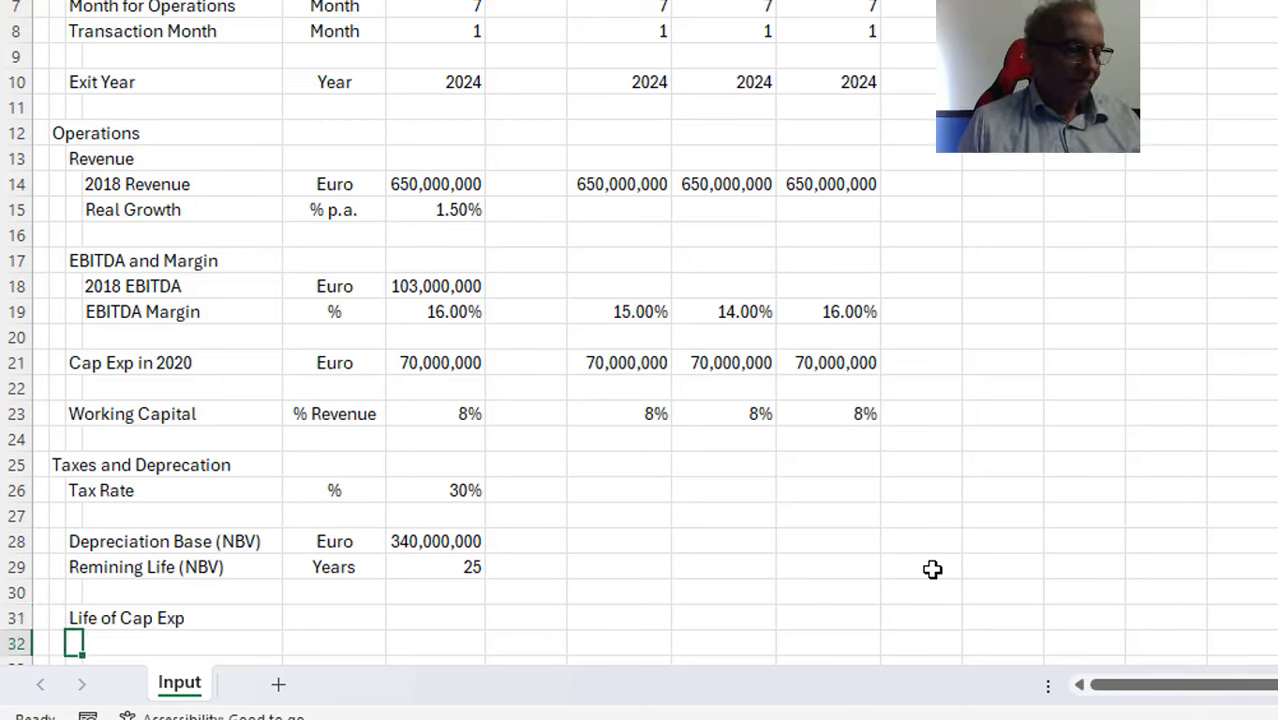
key(Down)
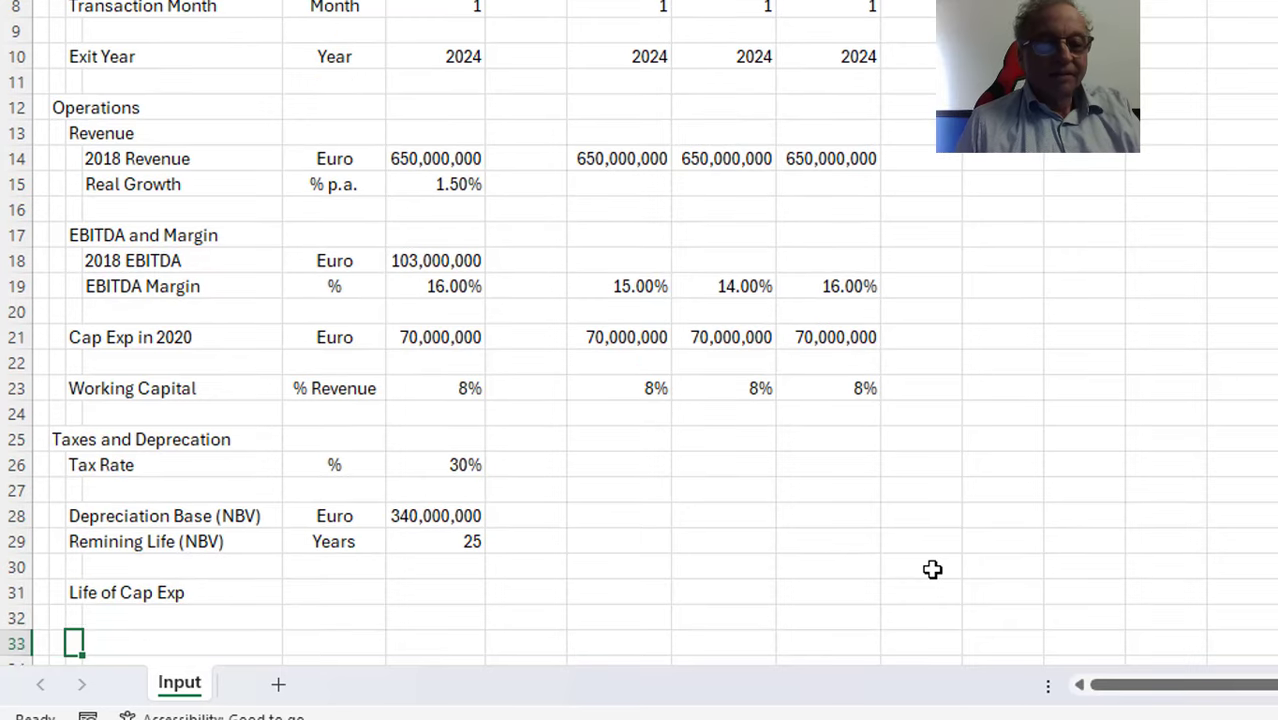
Give the Life of Cap Exp line the unit "Years" in E31 and the value 25 in F31
key(Up)
key(Up)
key(Right)
key(Right)
key(Right)
key(Left)
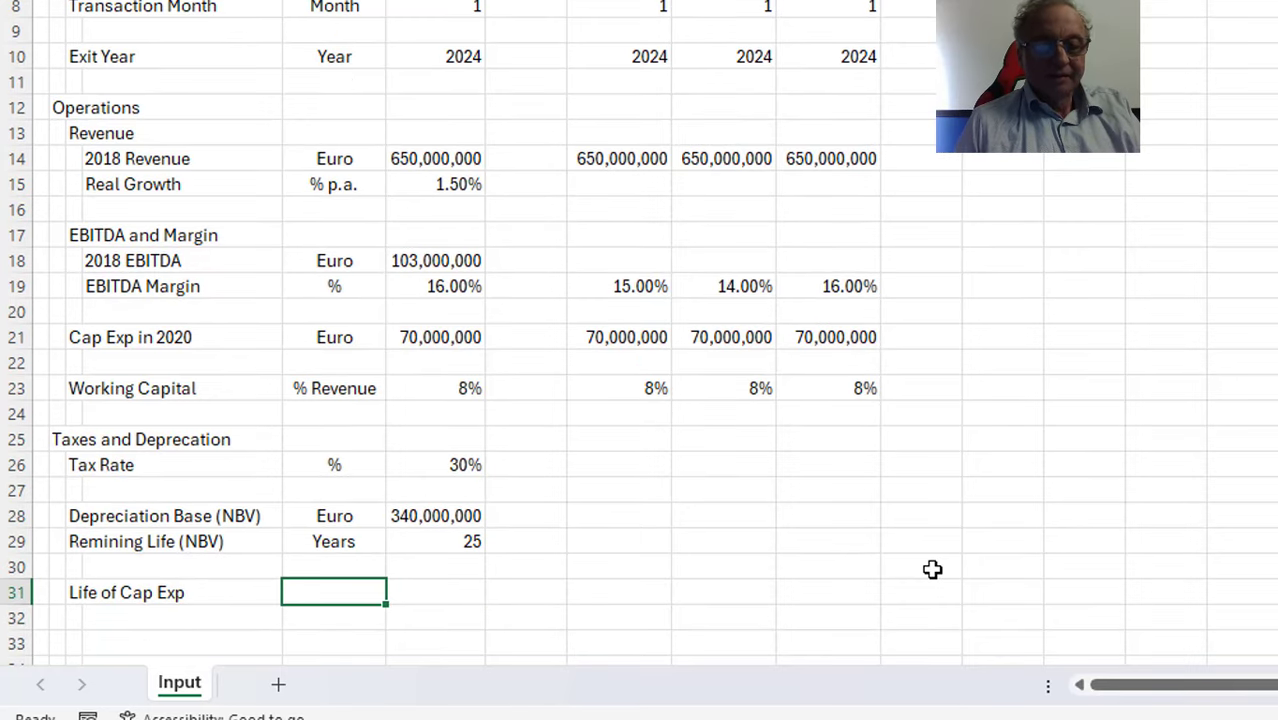
text(Years)
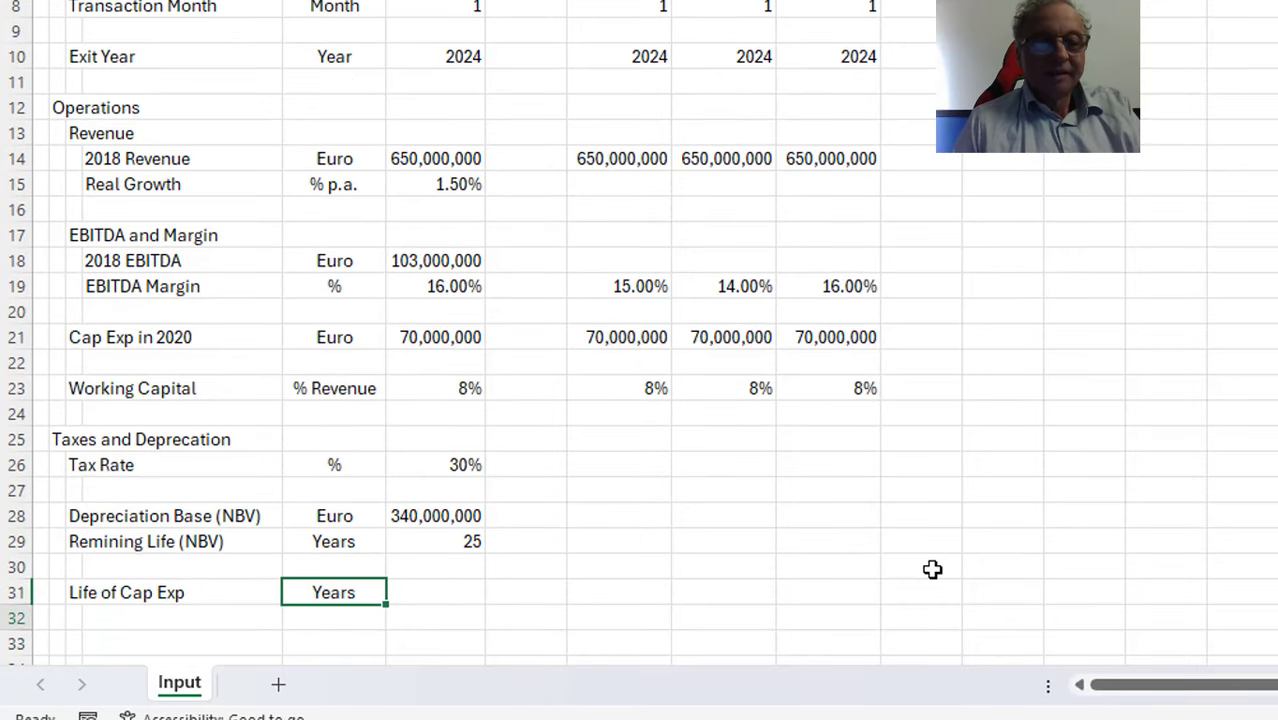
key(Right)
text(25)
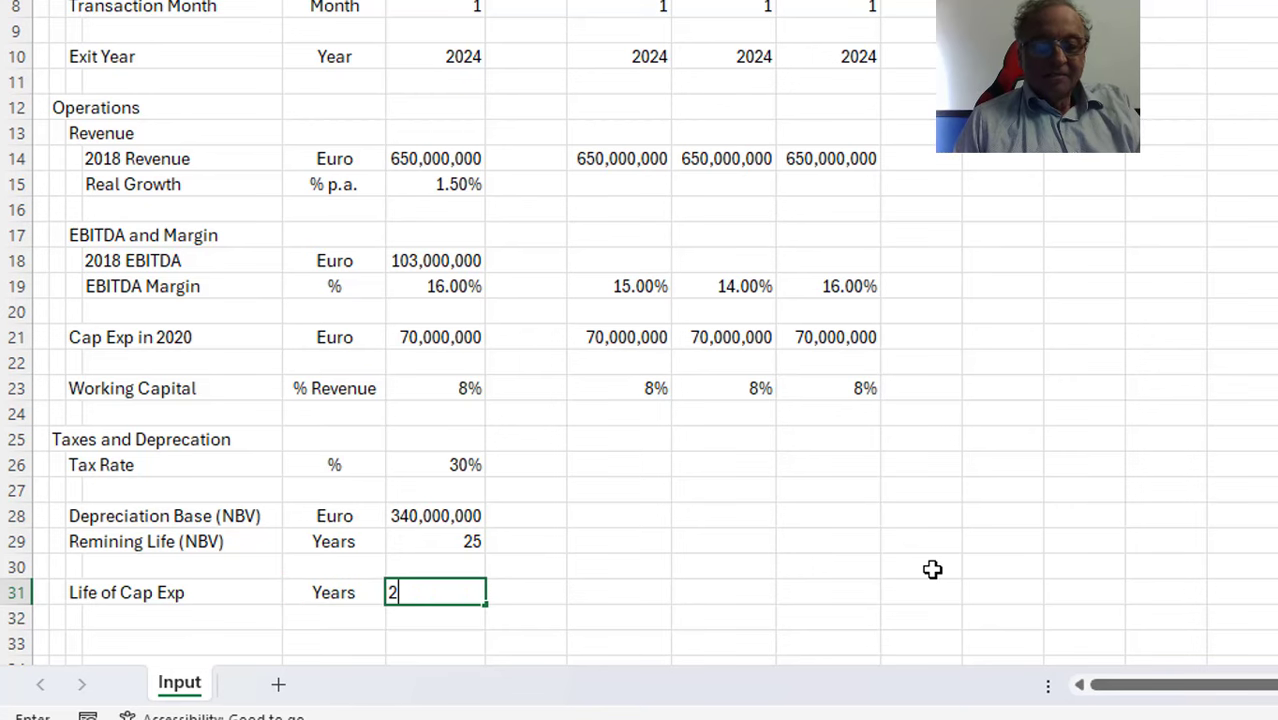
key(Return)
key(Up)
key(Down)
key(Down)
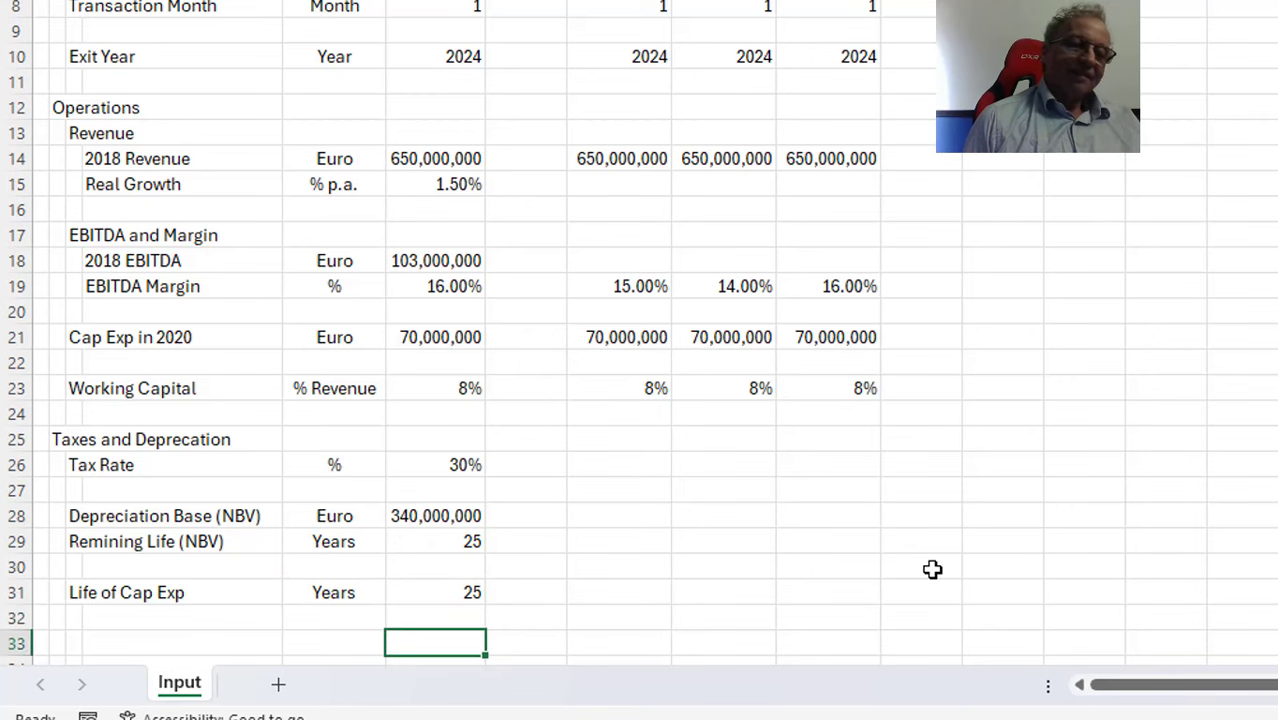
Calculate the years from the historic year to the end of concession in G5 with =F5-F3, and clear the cell again
key(Down)
key(Left)
key(Down)
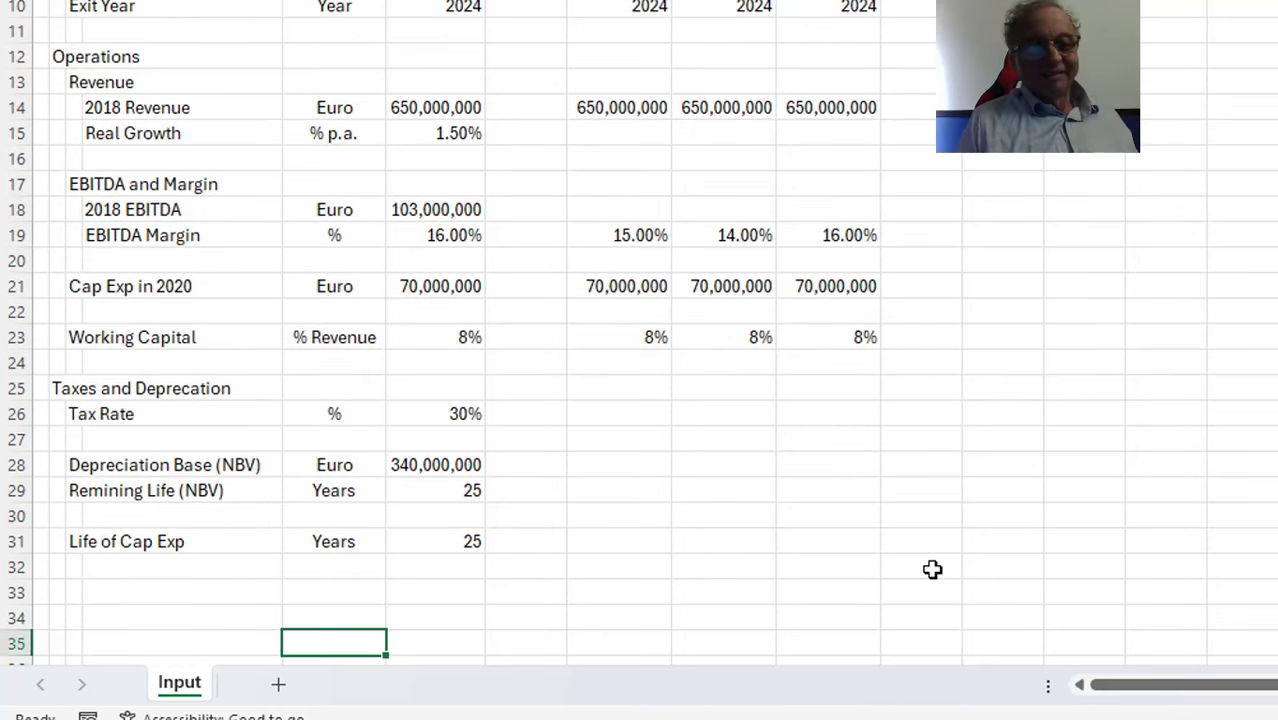
key(Up)
key(Left)
key(Left)
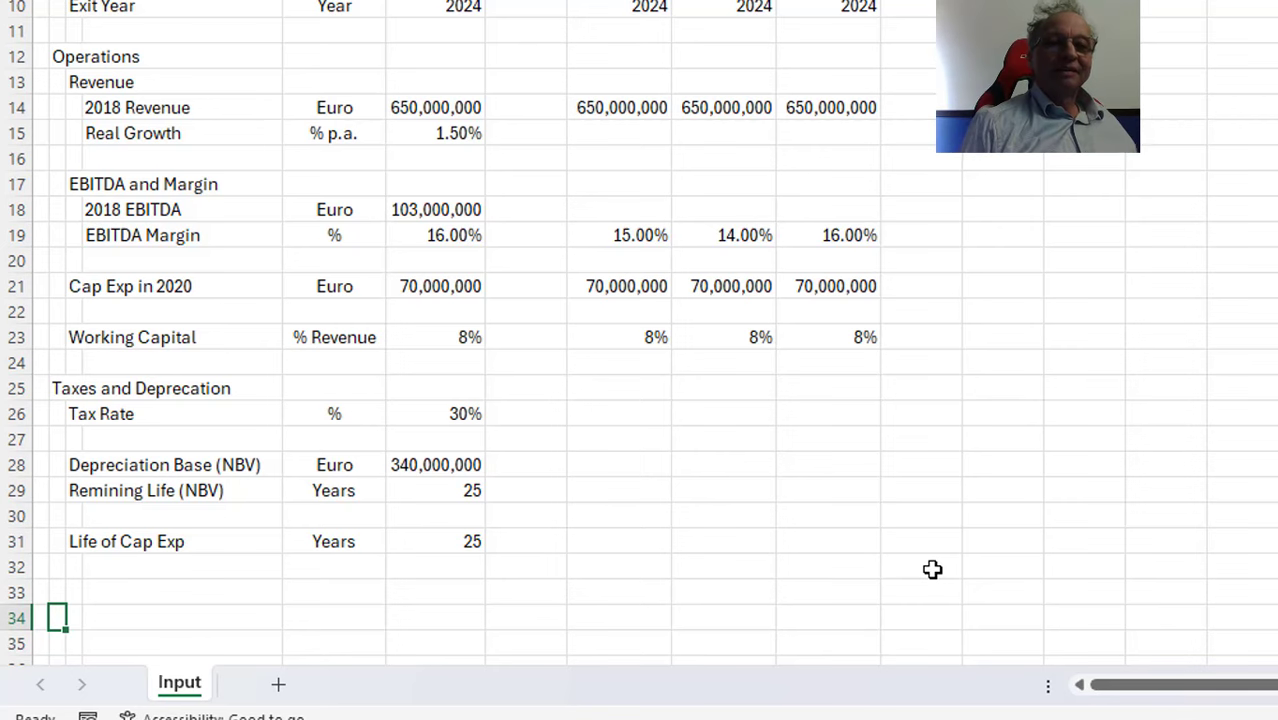
key(Page_Up)
key(Up)
key(Up)
key(Up)
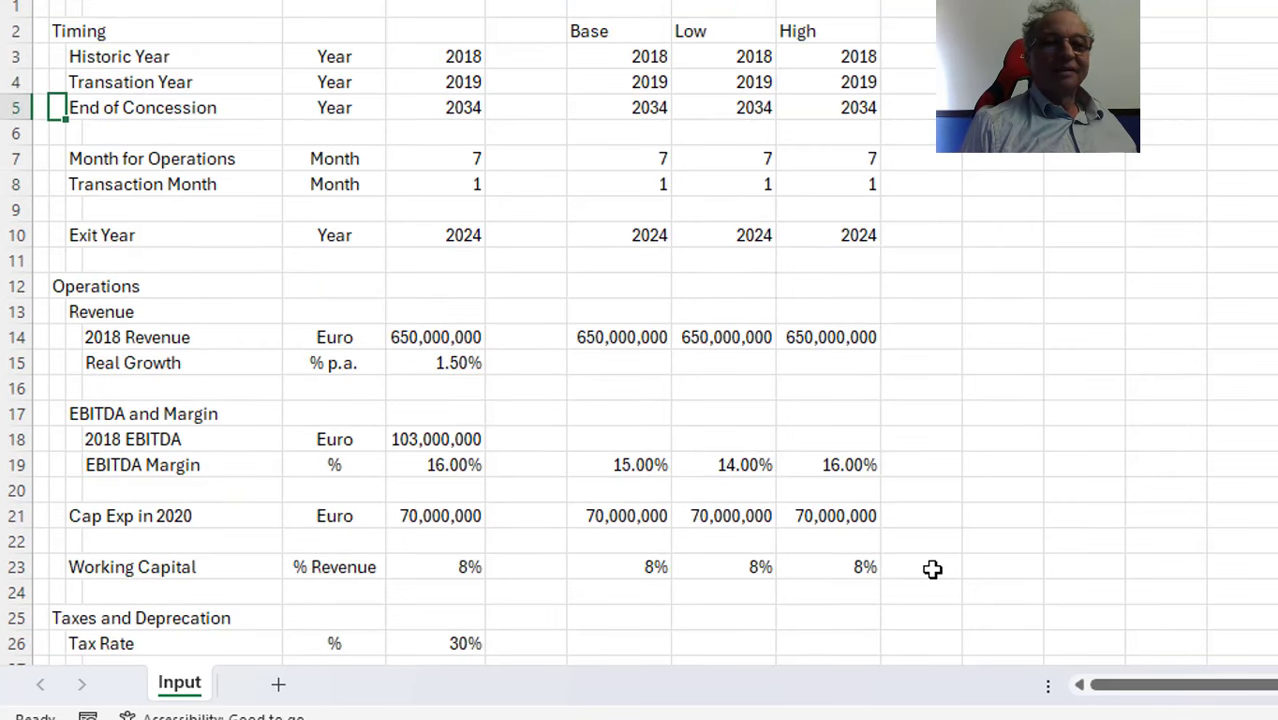
key(Right)
key(Right)
key(Right)
key(Right)
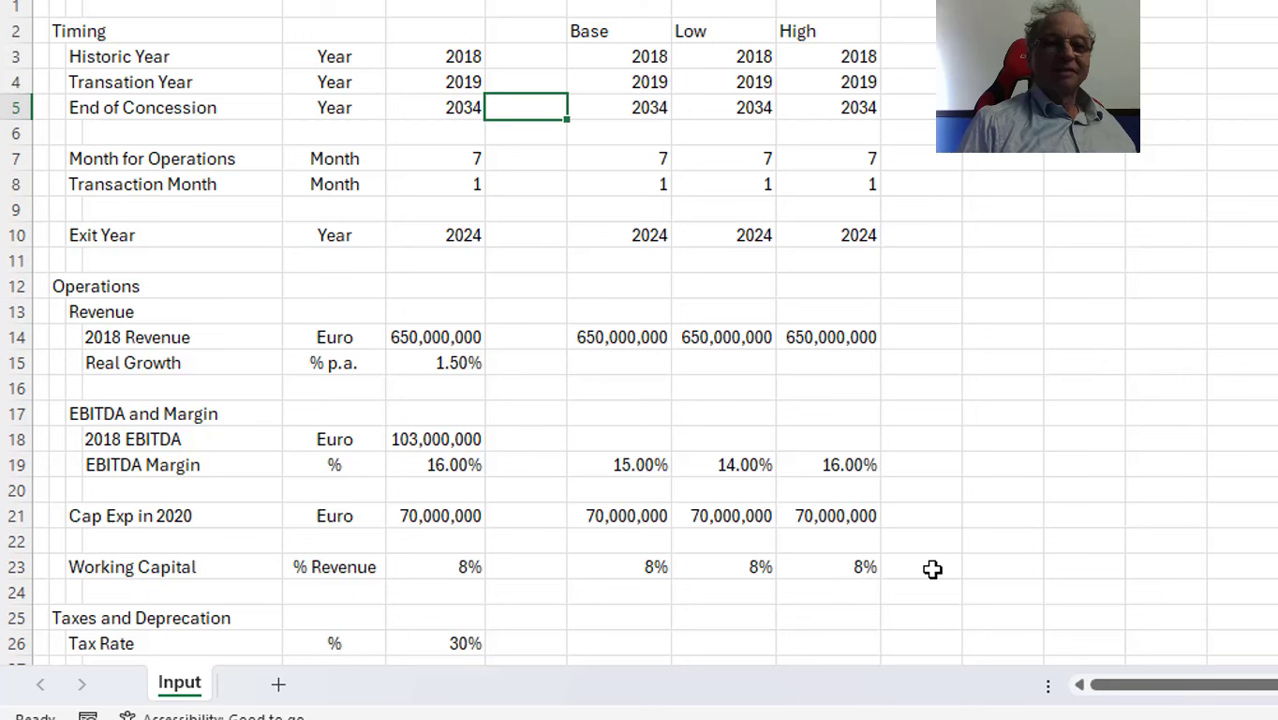
text(=)
key(Left)
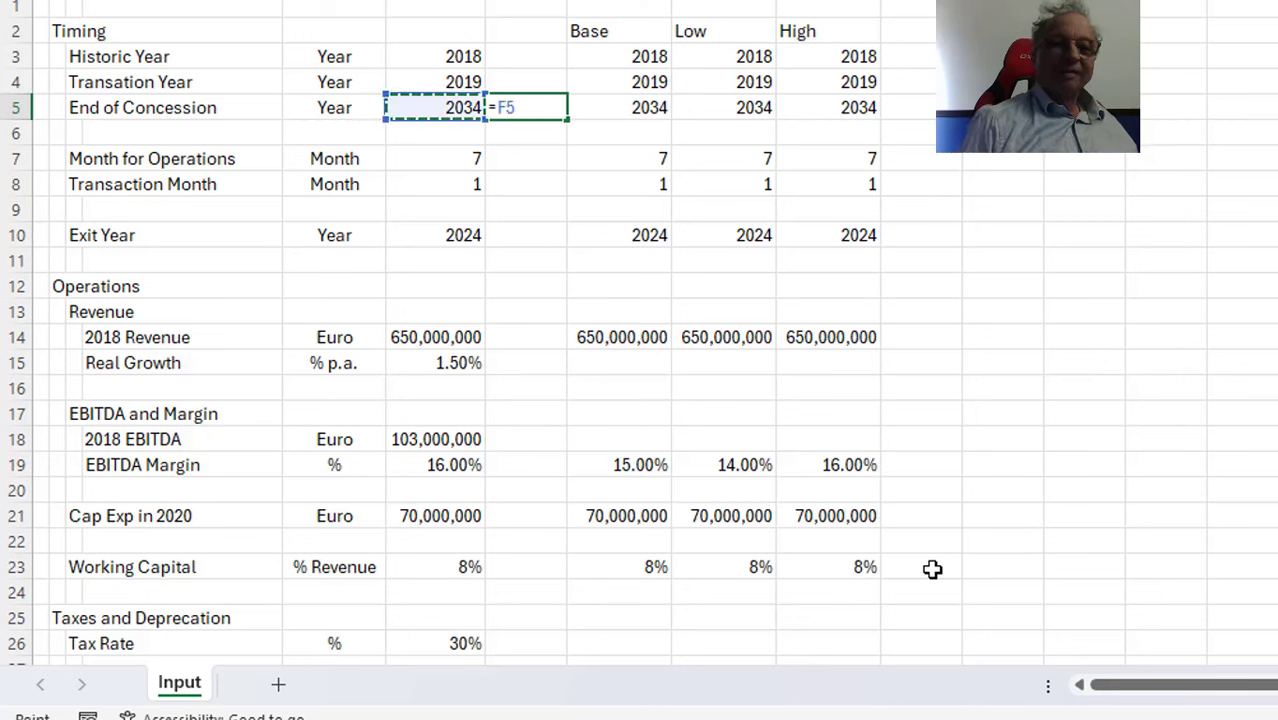
text(-)
key(Up)
key(Up)
key(Left)
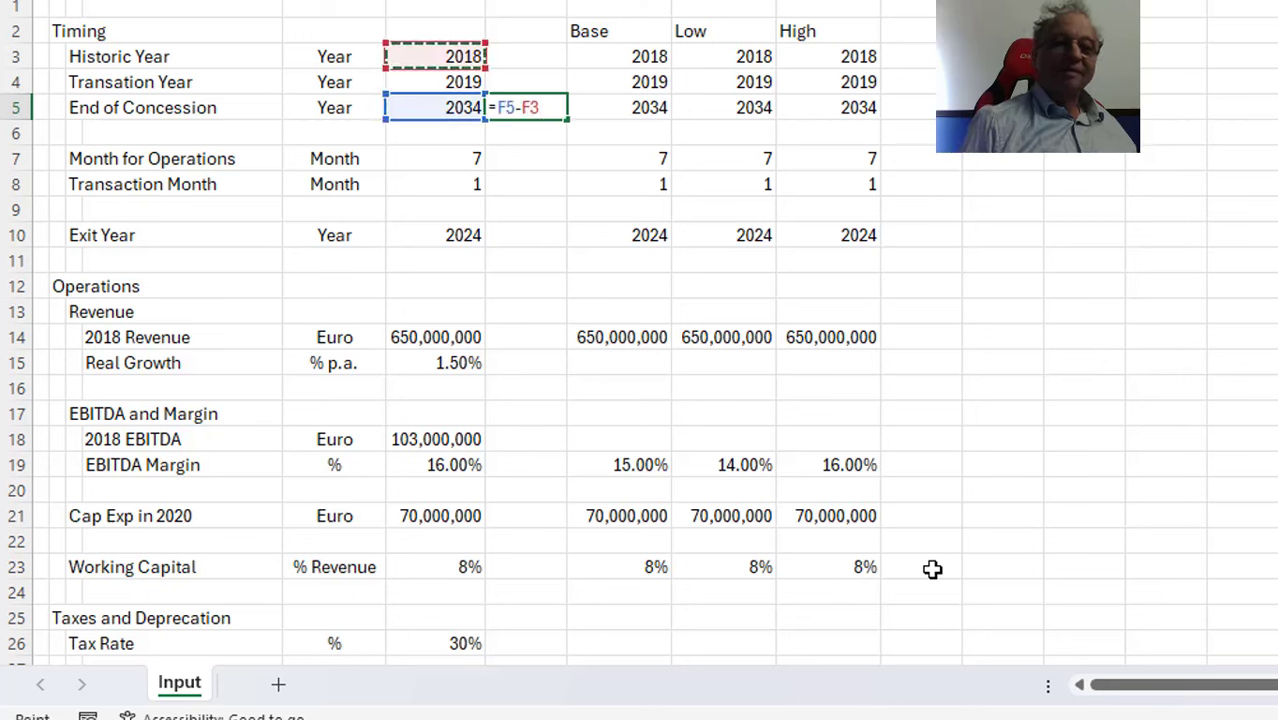
key(Return)
key(Up)
key(Delete)
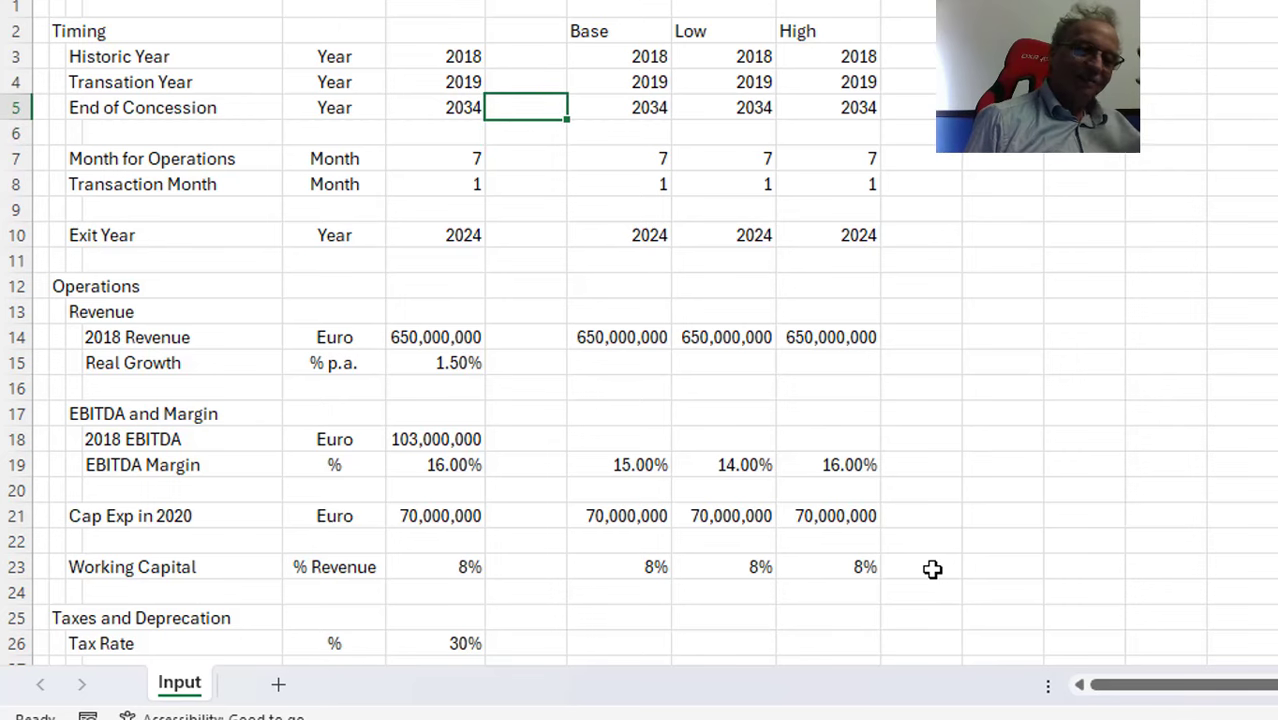
Enter the section heading "Finanancing" in B33, below the taxes and depreciation block
key(Down)
key(Down)
key(Down)
key(Down)
key(Down)
key(Down)
key(Down)
key(Down)
key(Down)
key(Down)
key(Down)
key(Down)
key(Down)
key(Down)
key(Down)
key(Down)
key(Down)
key(Down)
key(Down)
key(Down)
key(Down)
key(Down)
key(Down)
key(Down)
key(Down)
key(Down)
key(Down)
key(Down)
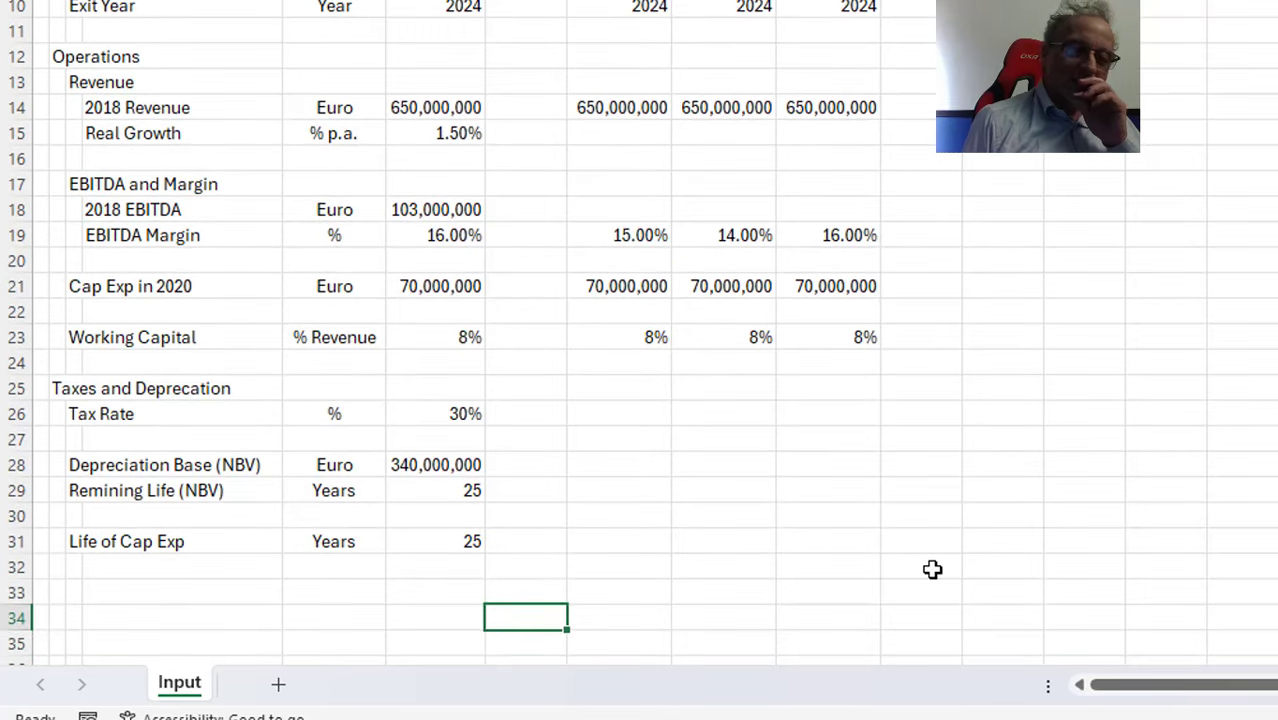
key(Up)
key(Up)
key(Left)
key(Left)
key(Left)
key(Left)
key(Left)
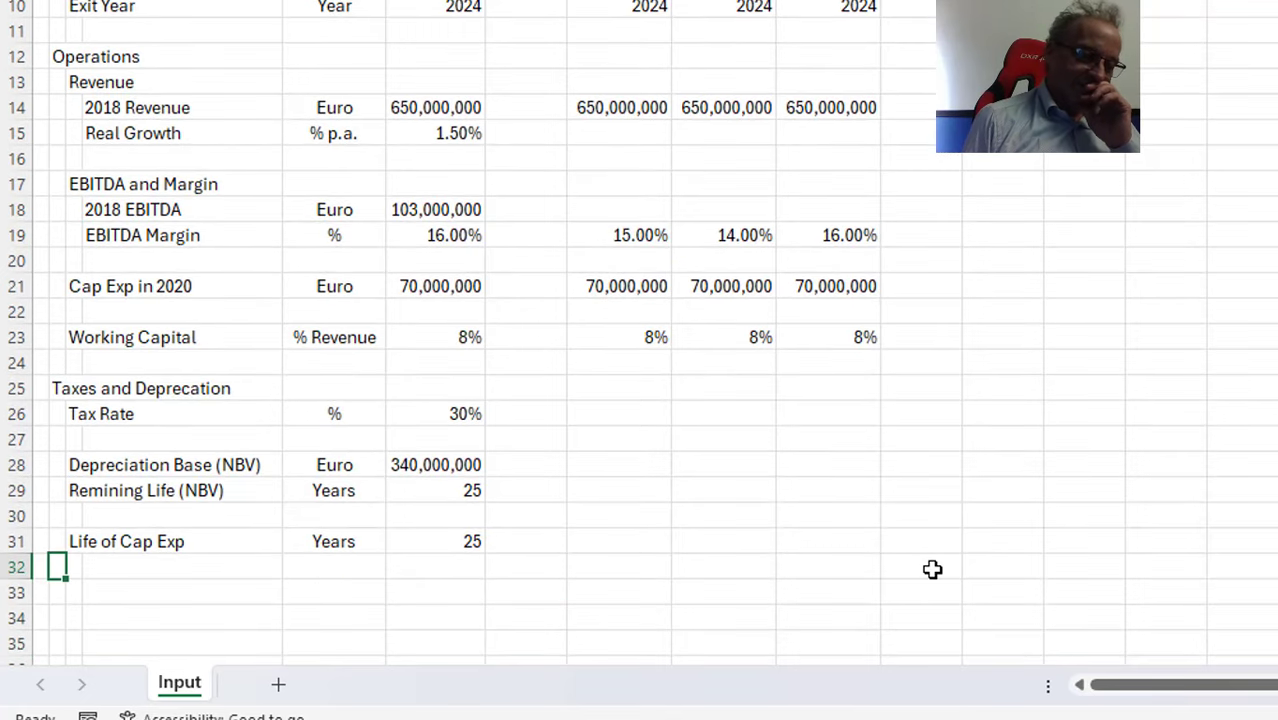
key(Down)
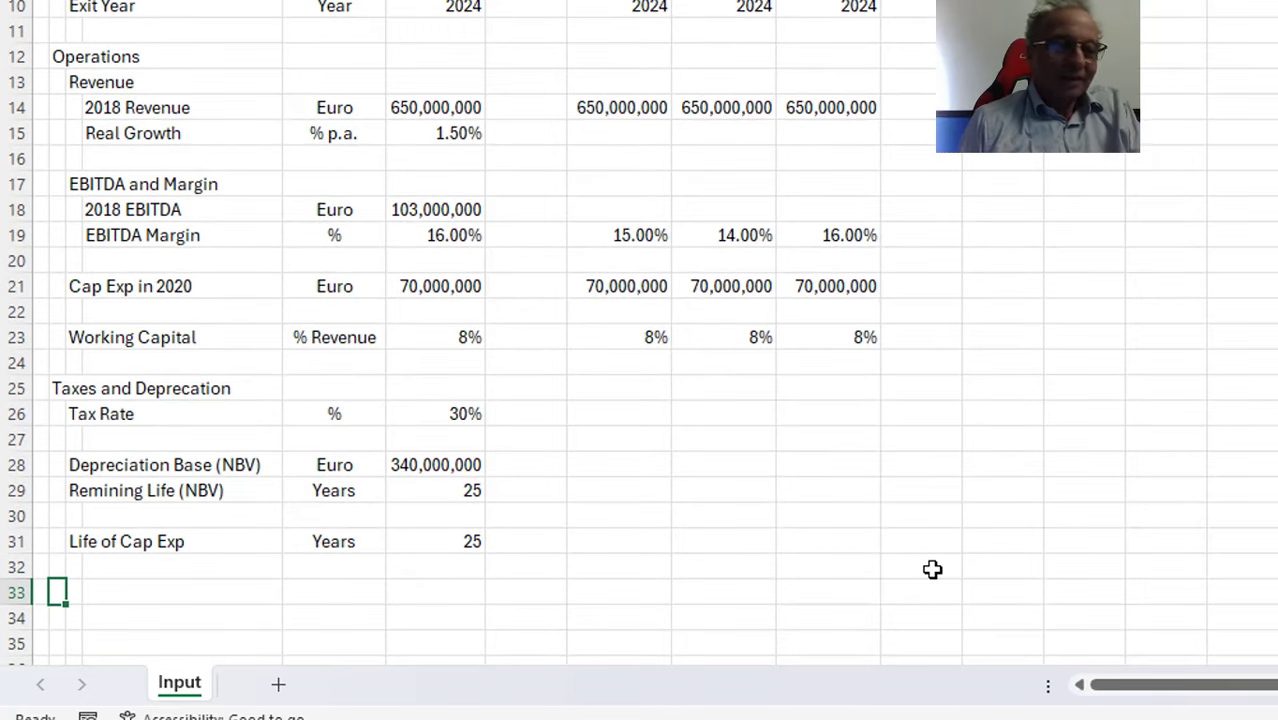
text(Financ)
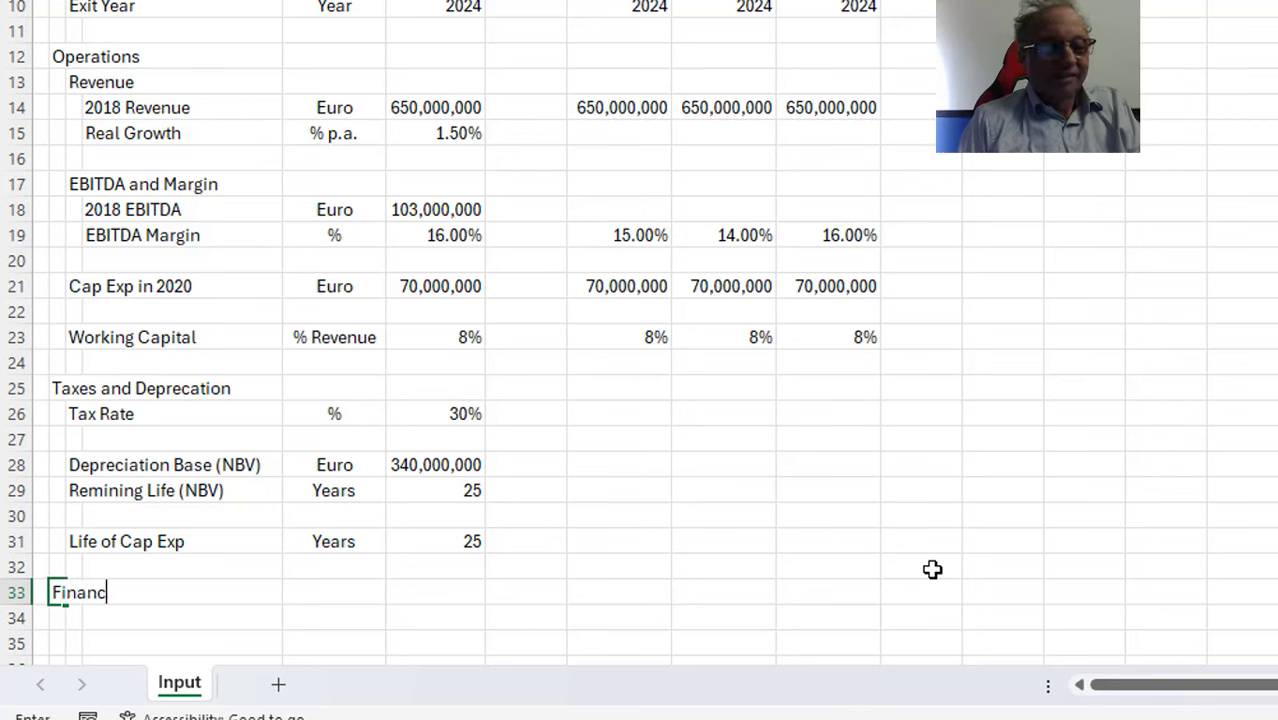
key(BackSpace)
text(ancing)
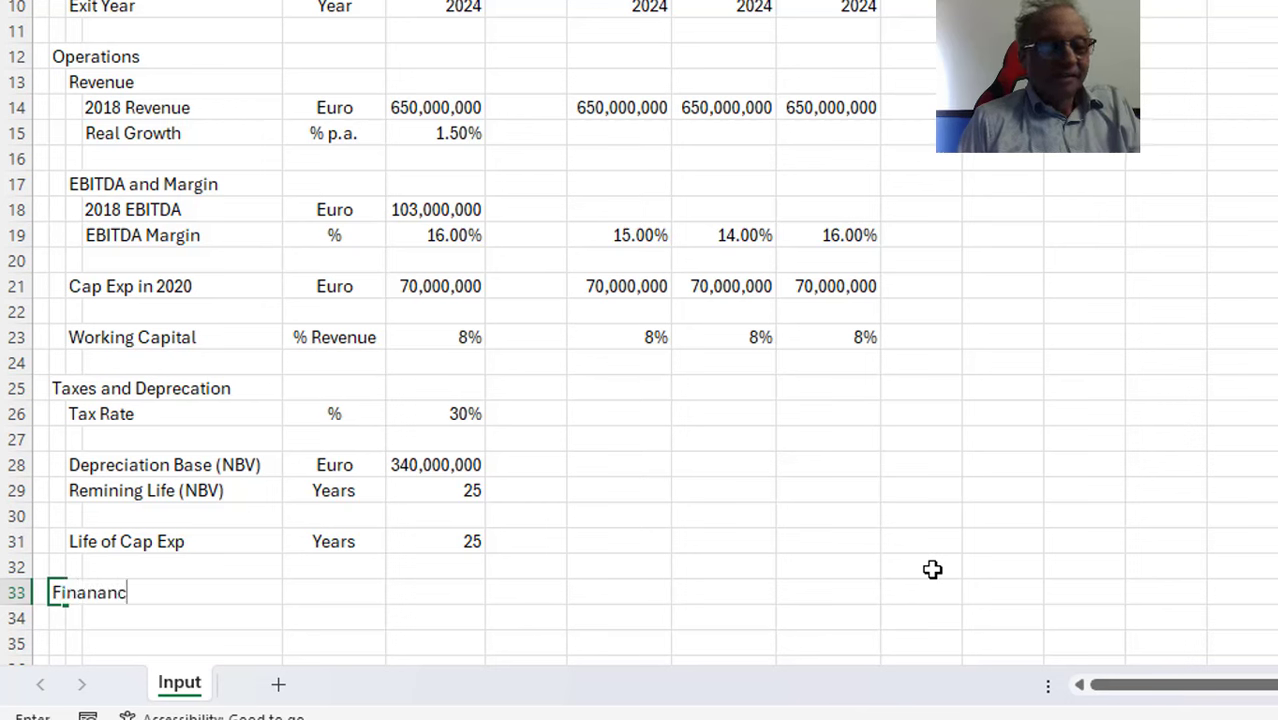
key(Return)
Enter the subheading "Existing Debt" in C34, directly under the financing heading
key(Return)
key(Return)
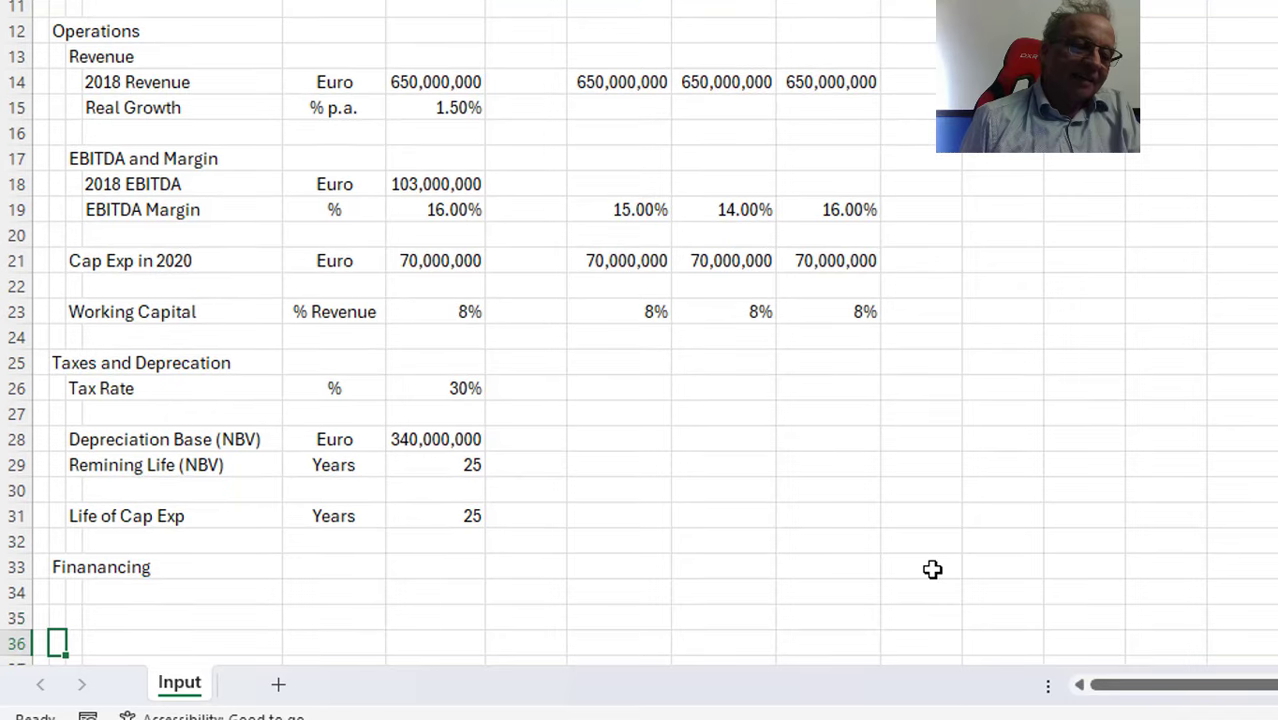
key(Up)
key(Up)
key(Right)
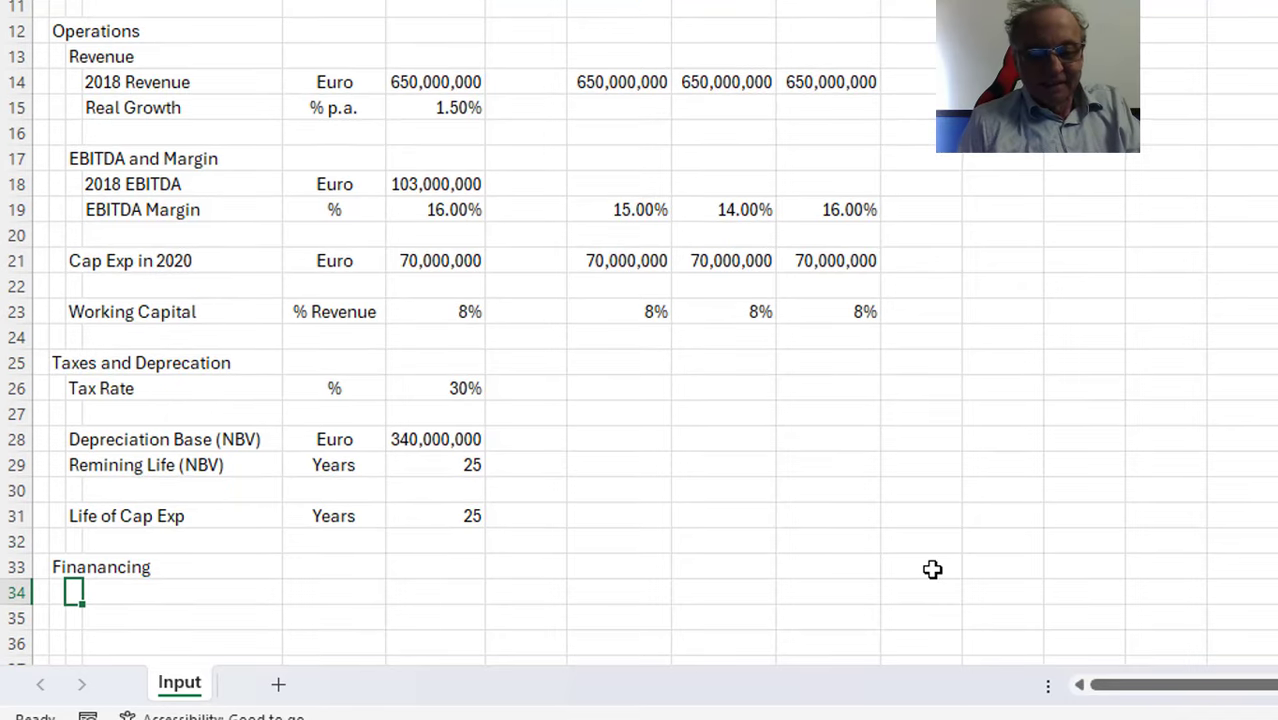
text(Exin)
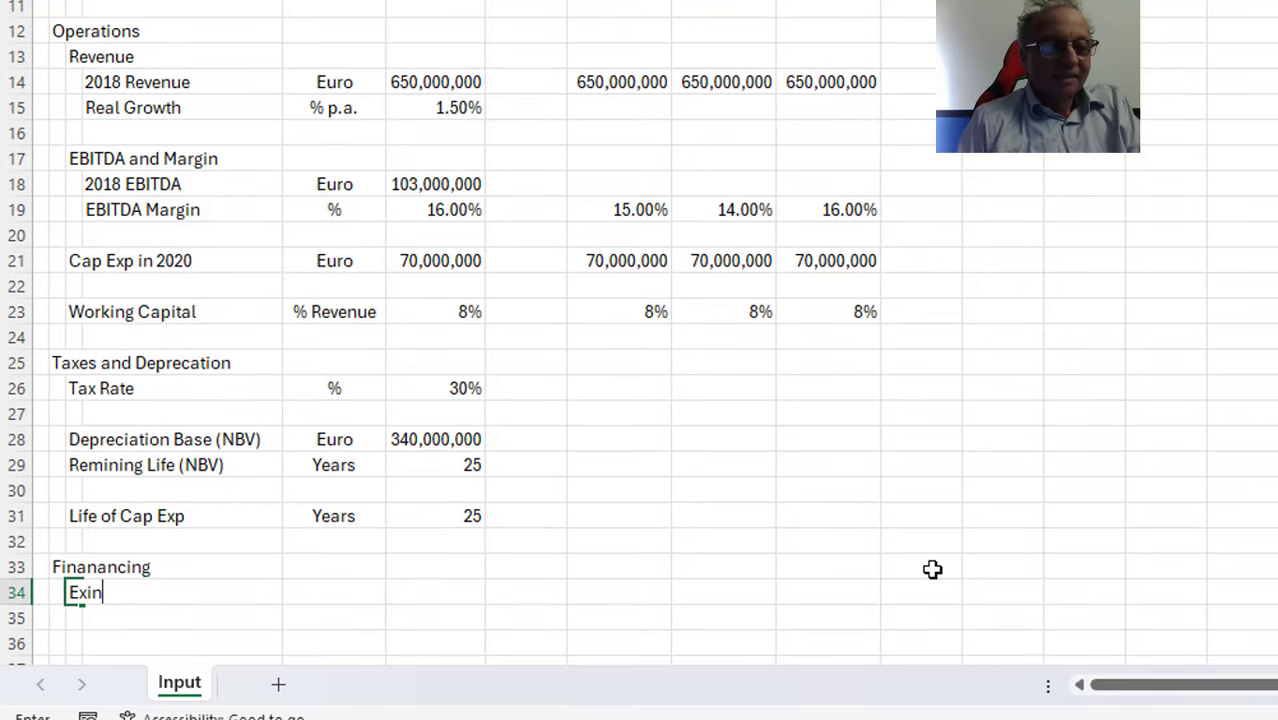
text(sting Debt)
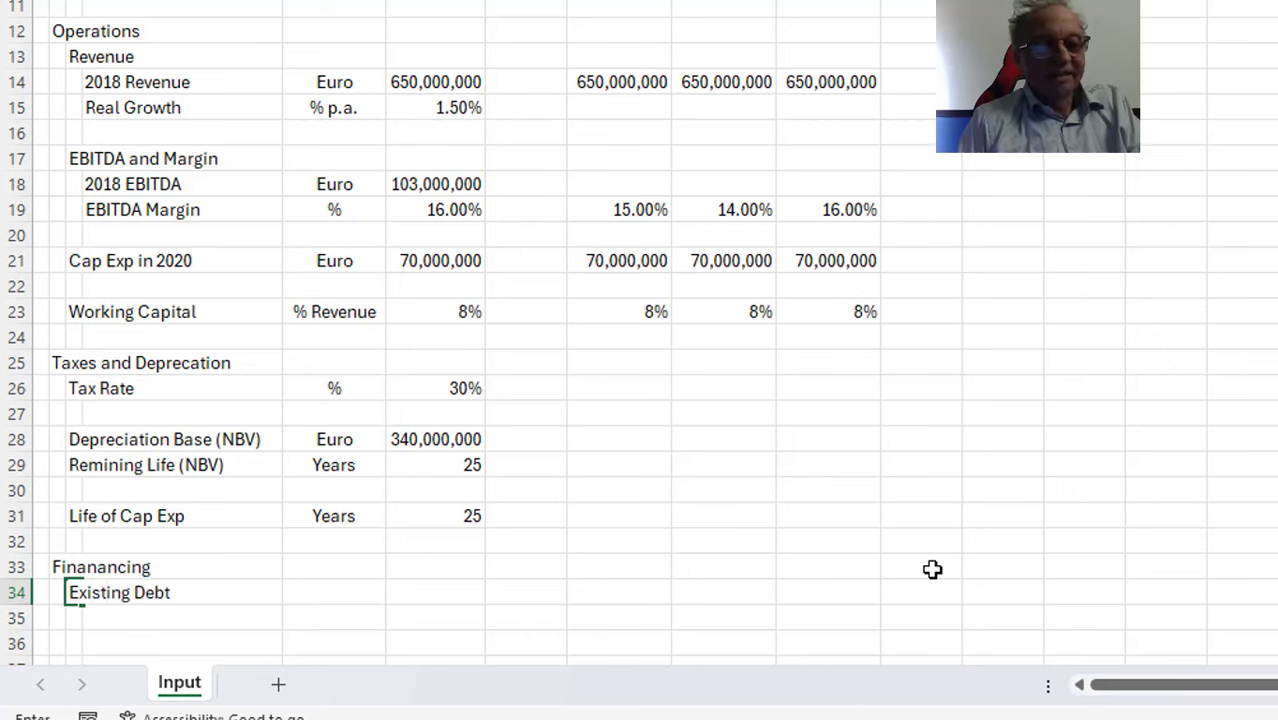
key(Return)
Add the line labels "Amount" in D35 and "Amortisation" in D36 under Existing Debt
key(Right)
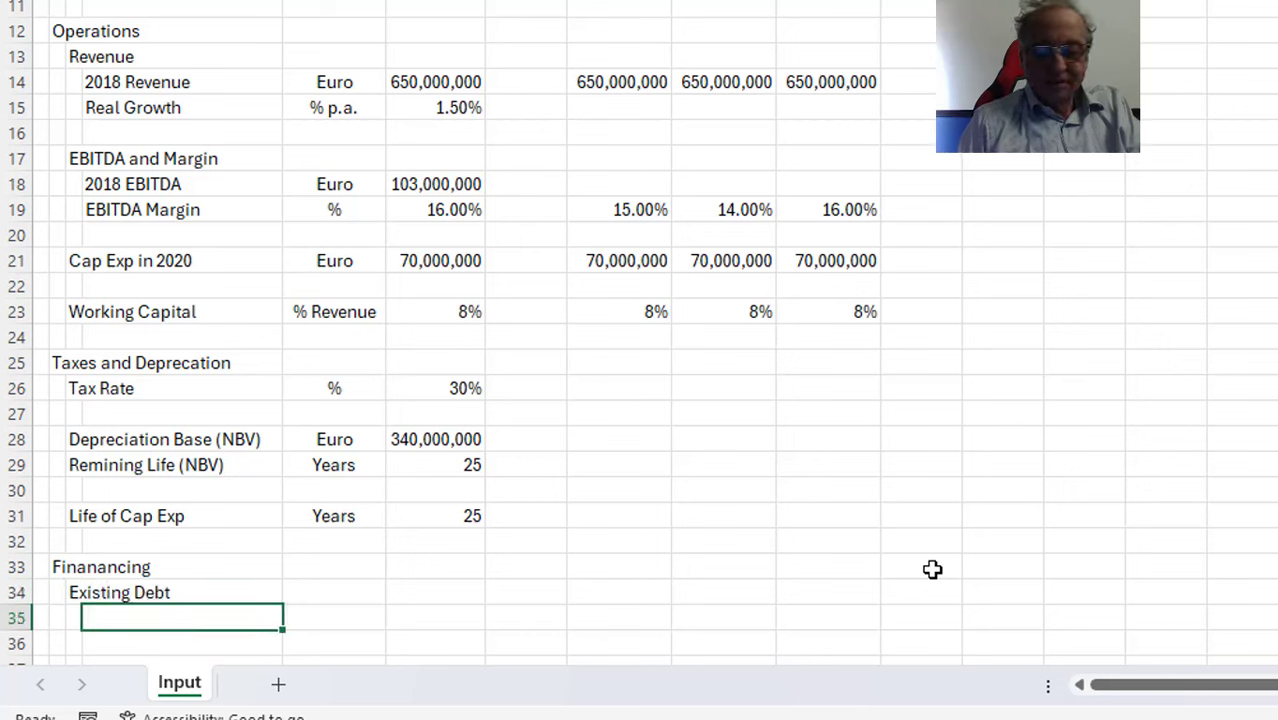
text(Amount)
key(Return)
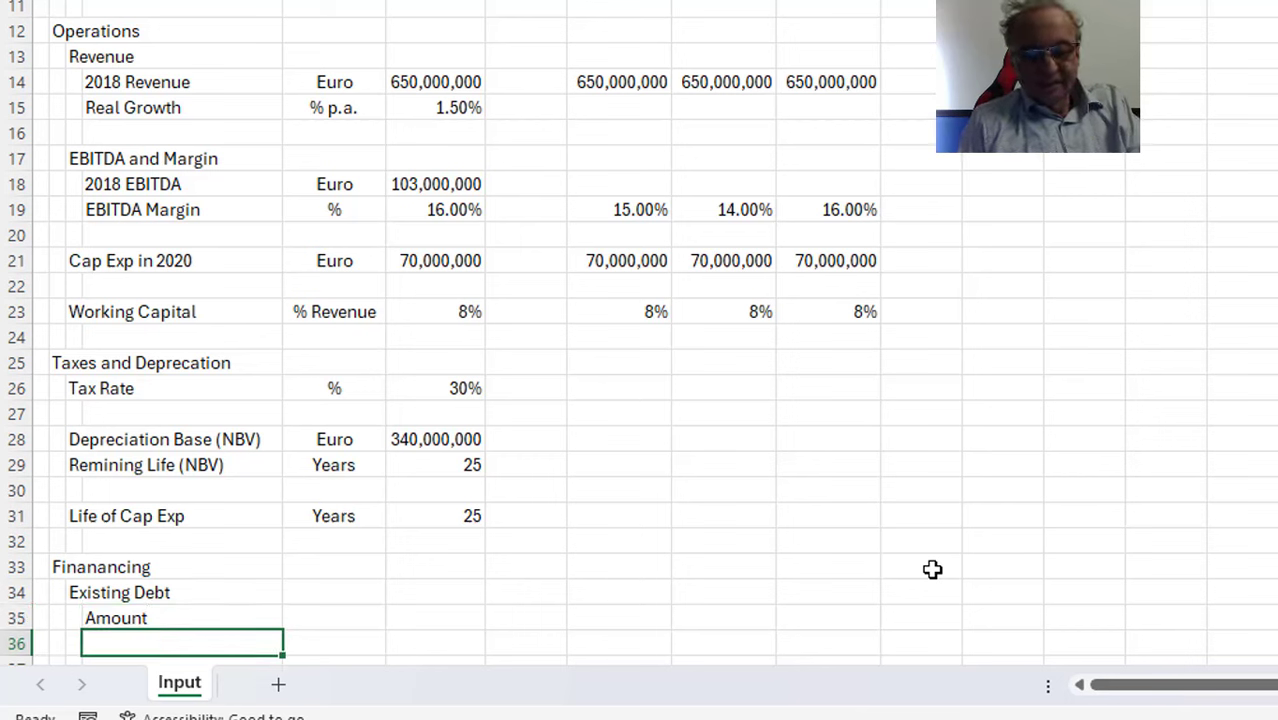
text(Amorti)
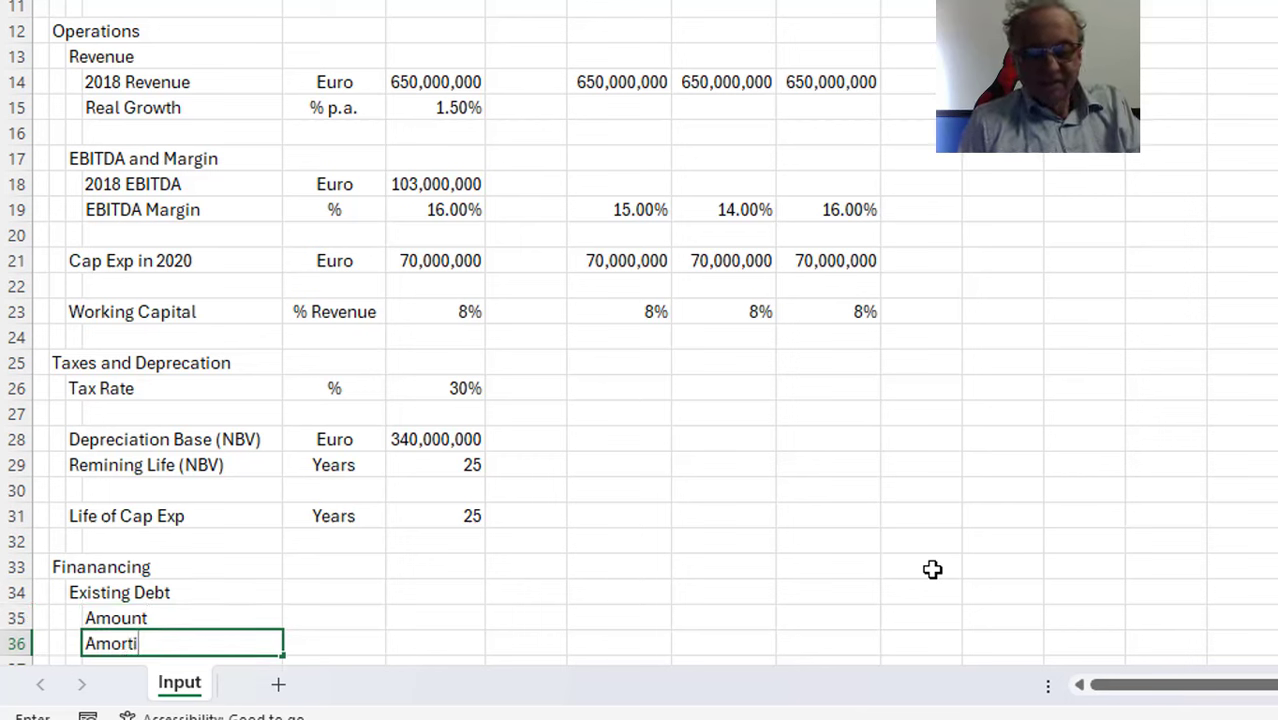
text(sation)
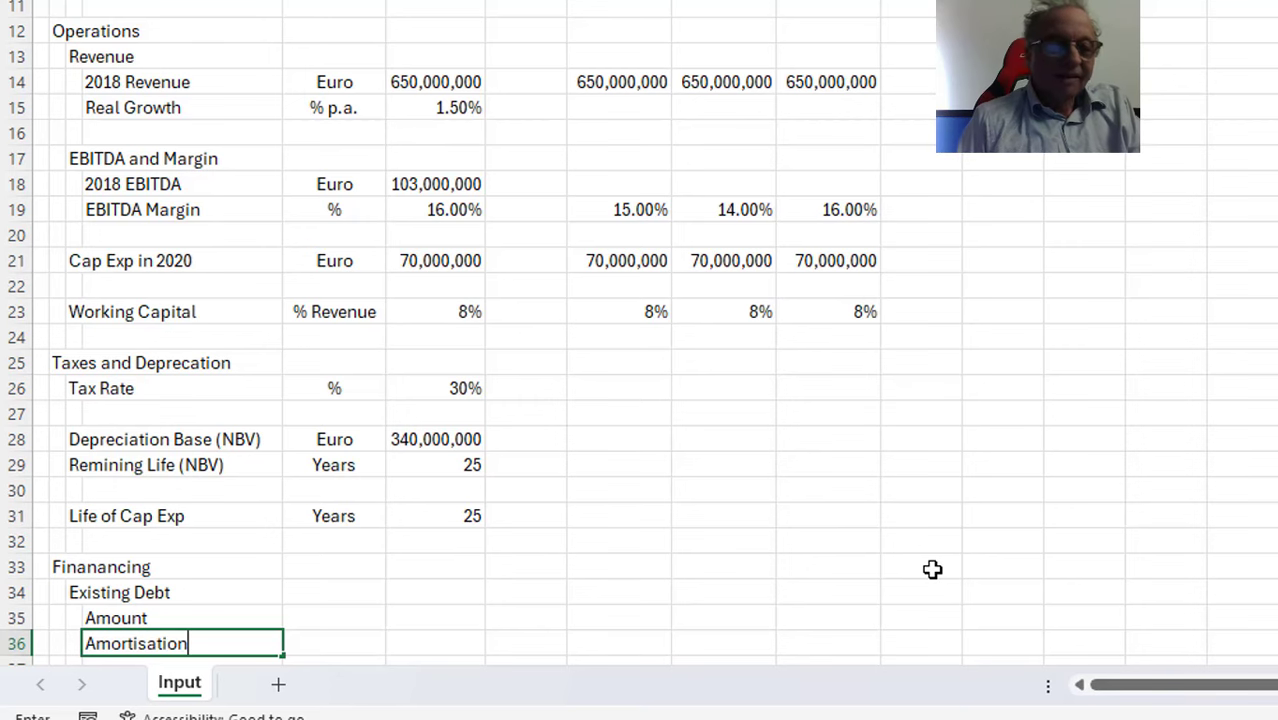
key(Return)
key(Up)
key(Right)
key(Up)
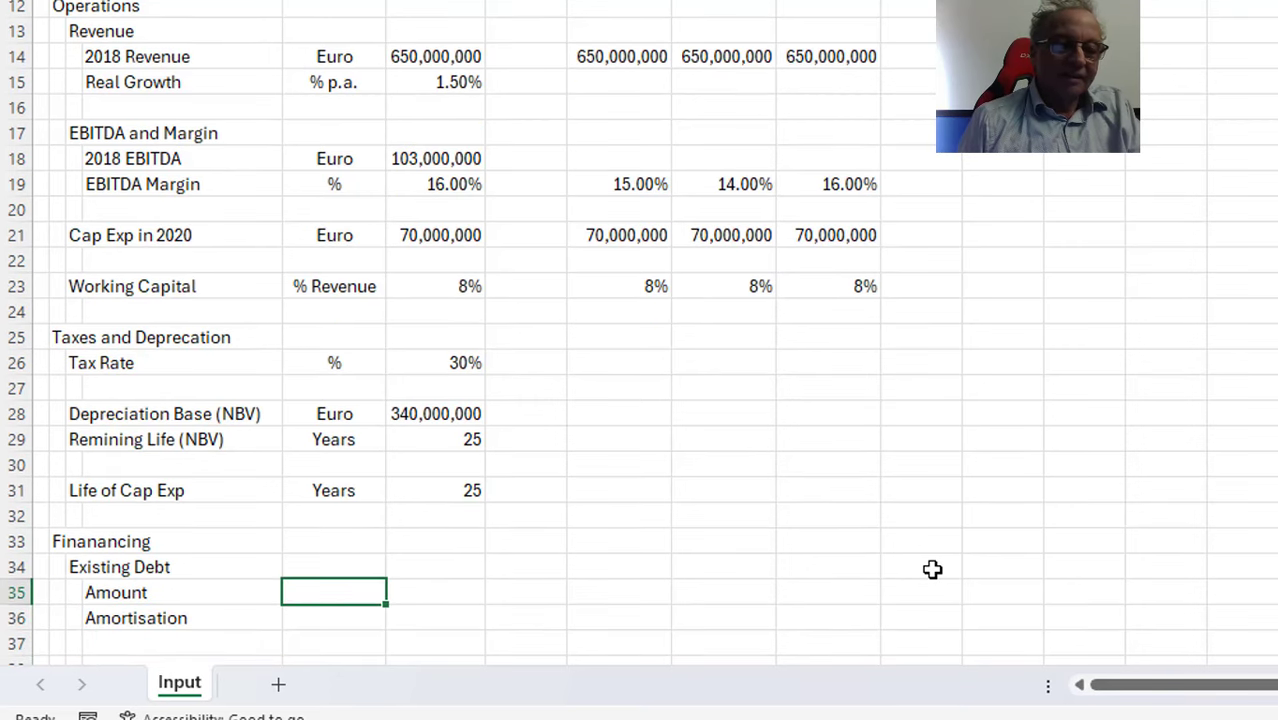
Enter the units "Euro" in E35 for the existing debt amount and "Year" in E36 for its amortisation
text(Euro)
key(Return)
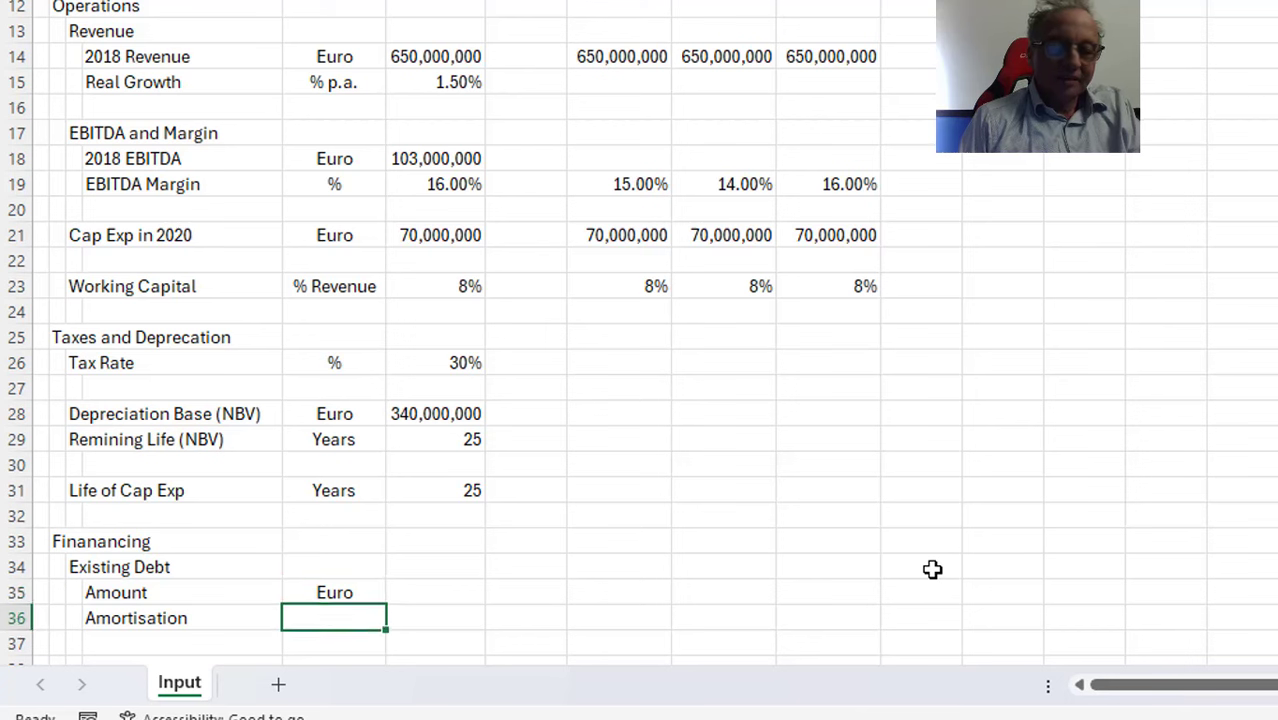
text(Year)
key(Return)
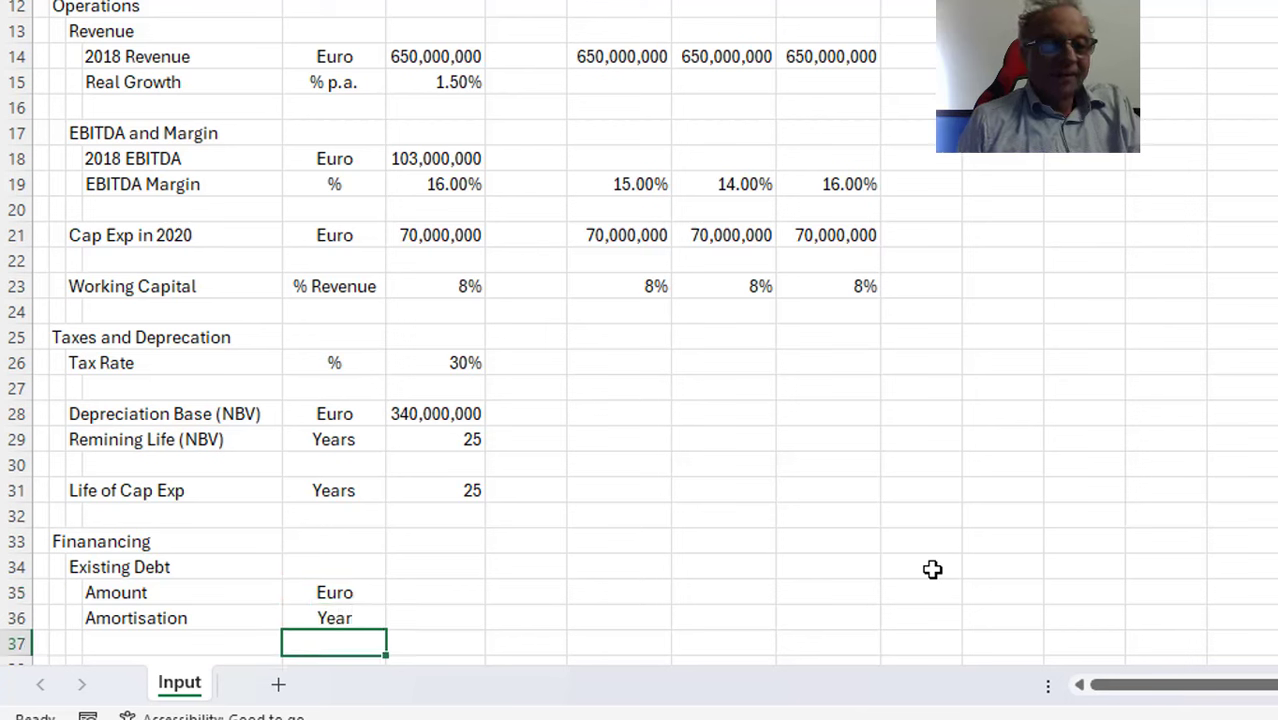
Add an "Interest Rate" line in D37 under Existing Debt, with the unit "% p.a" in E37
key(Left)
key(Left)
key(Right)
text(Interest Rate)
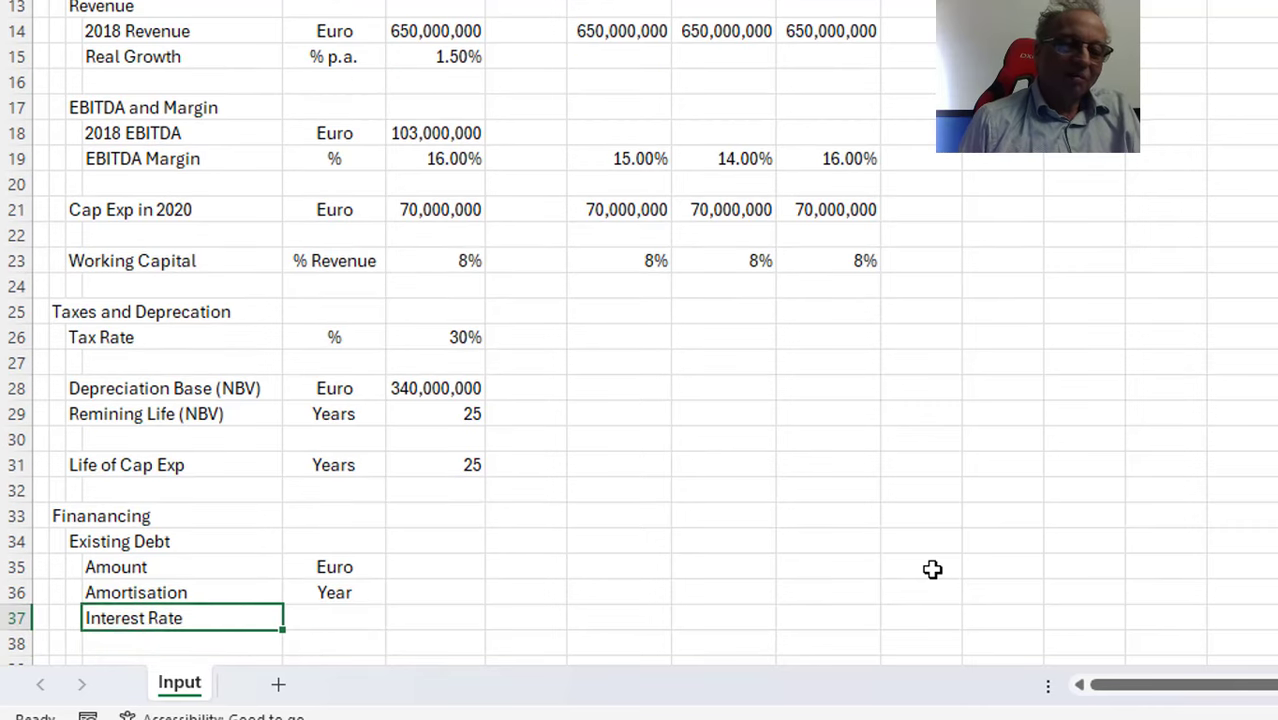
key(Tab)
text(% p.a)
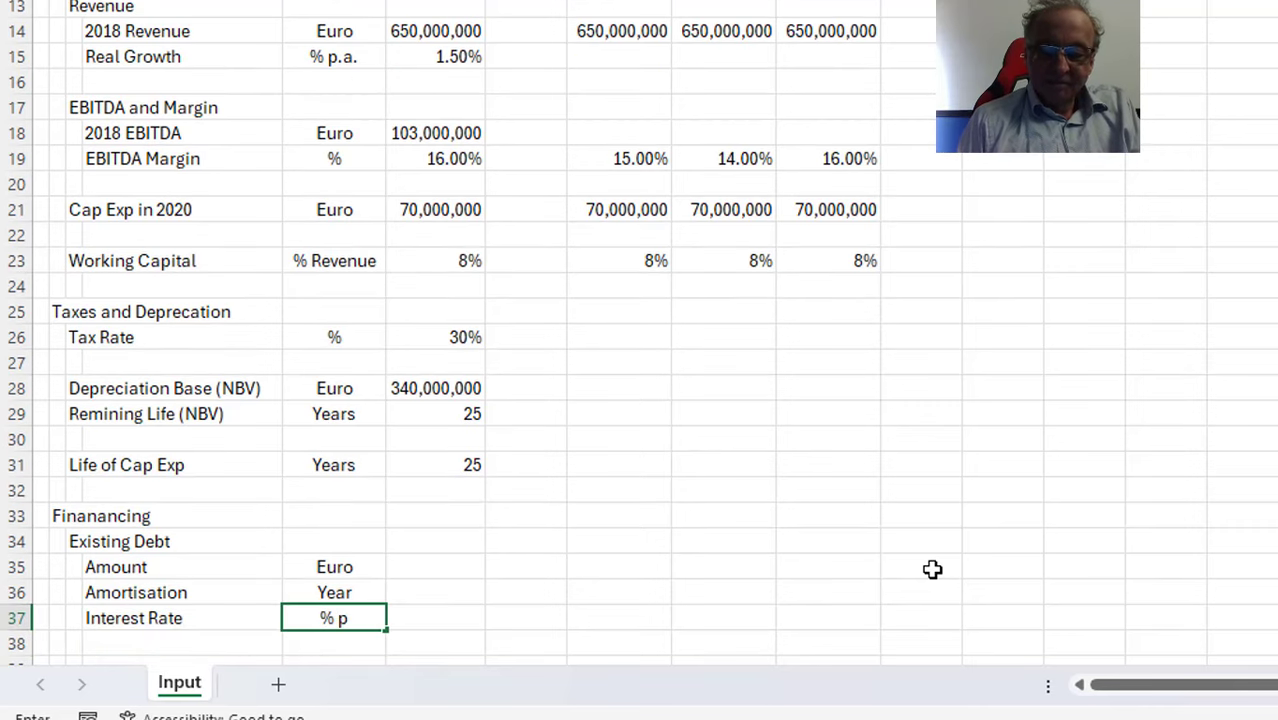
key(Return)
Look up the target's long-term debt in TEST_Excel modelling.pdf and enter 300,000,000 as the existing debt amount in F35 of Book2
key(Up)
key(Up)
key(Up)
key(Right)
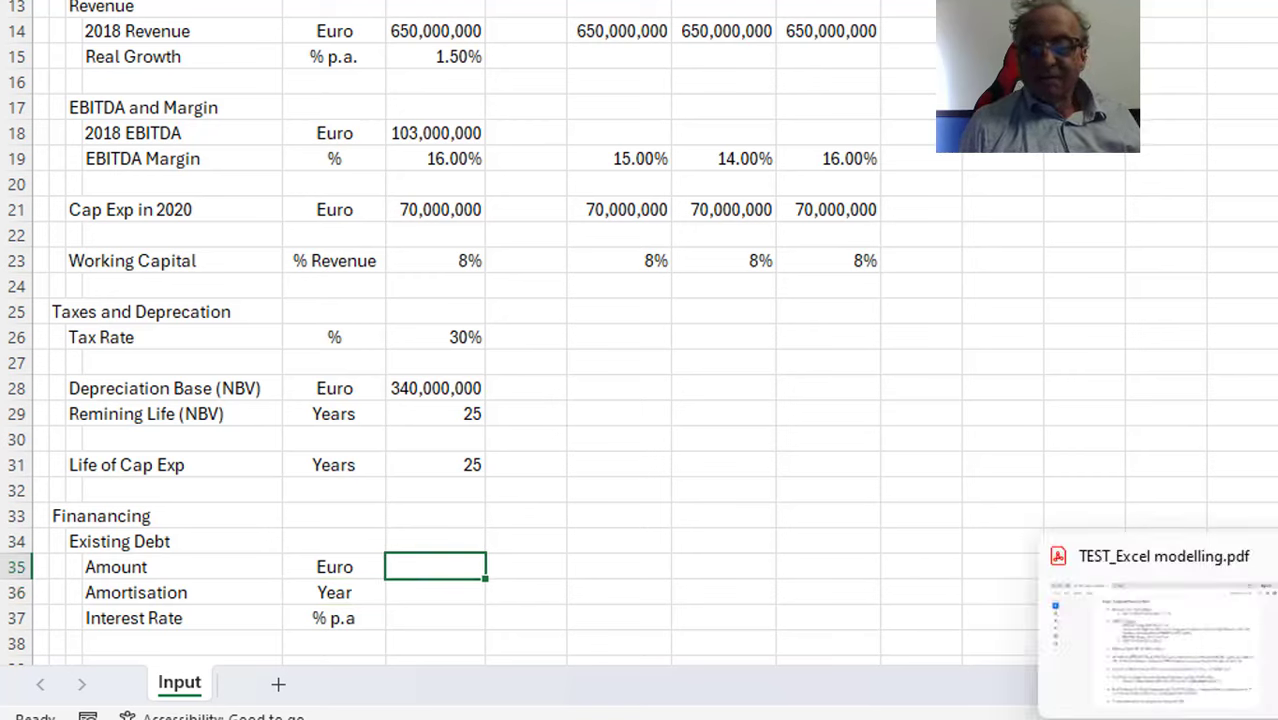
key(alt+Tab)
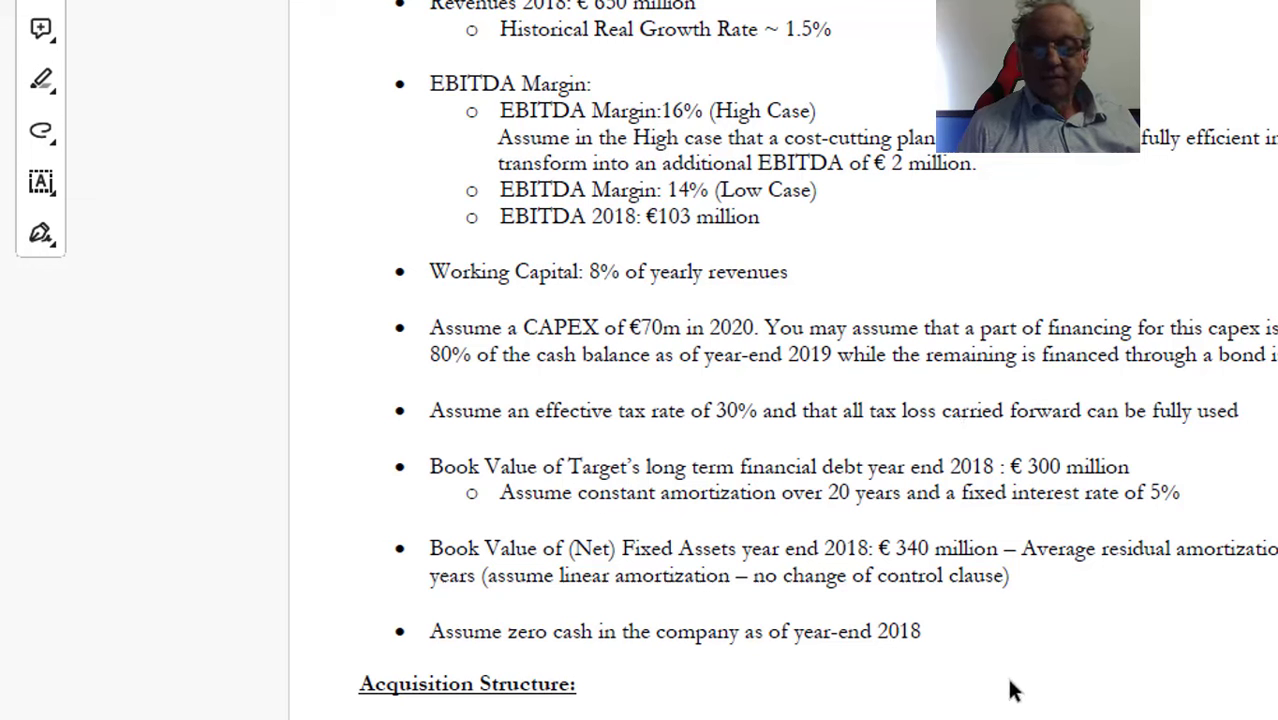
mouse_move(838, 719)
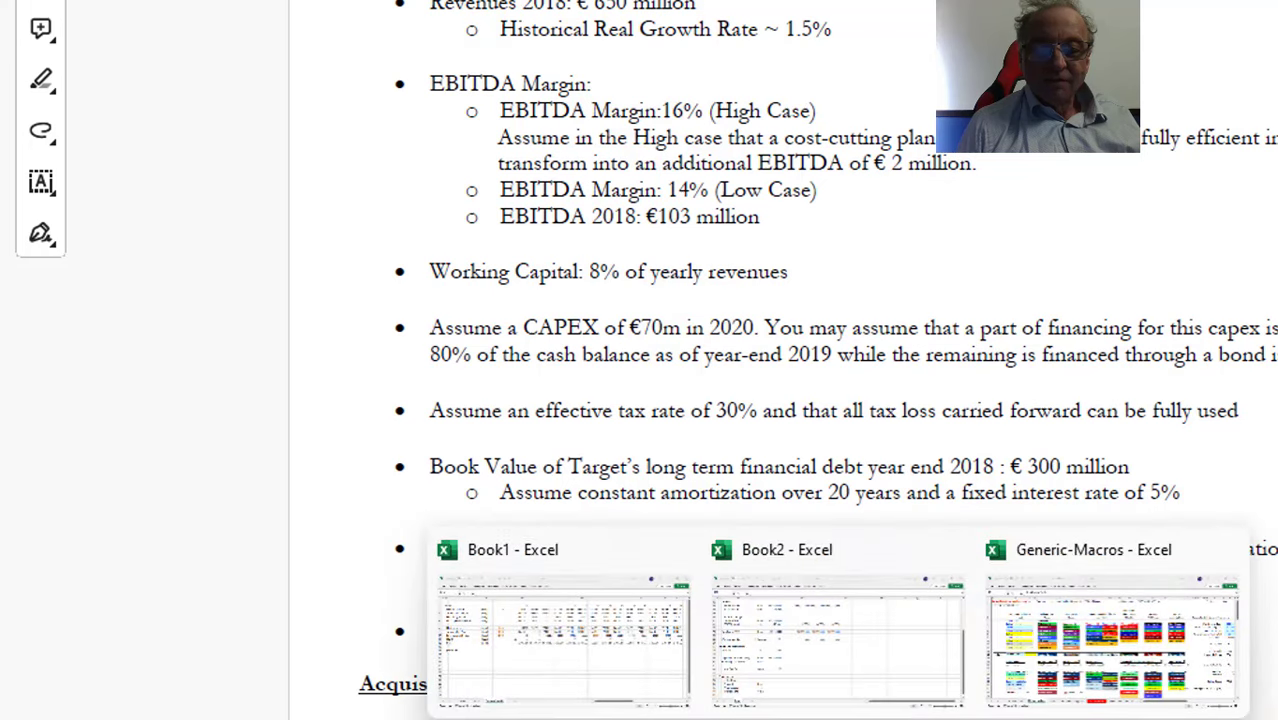
click(813, 655)
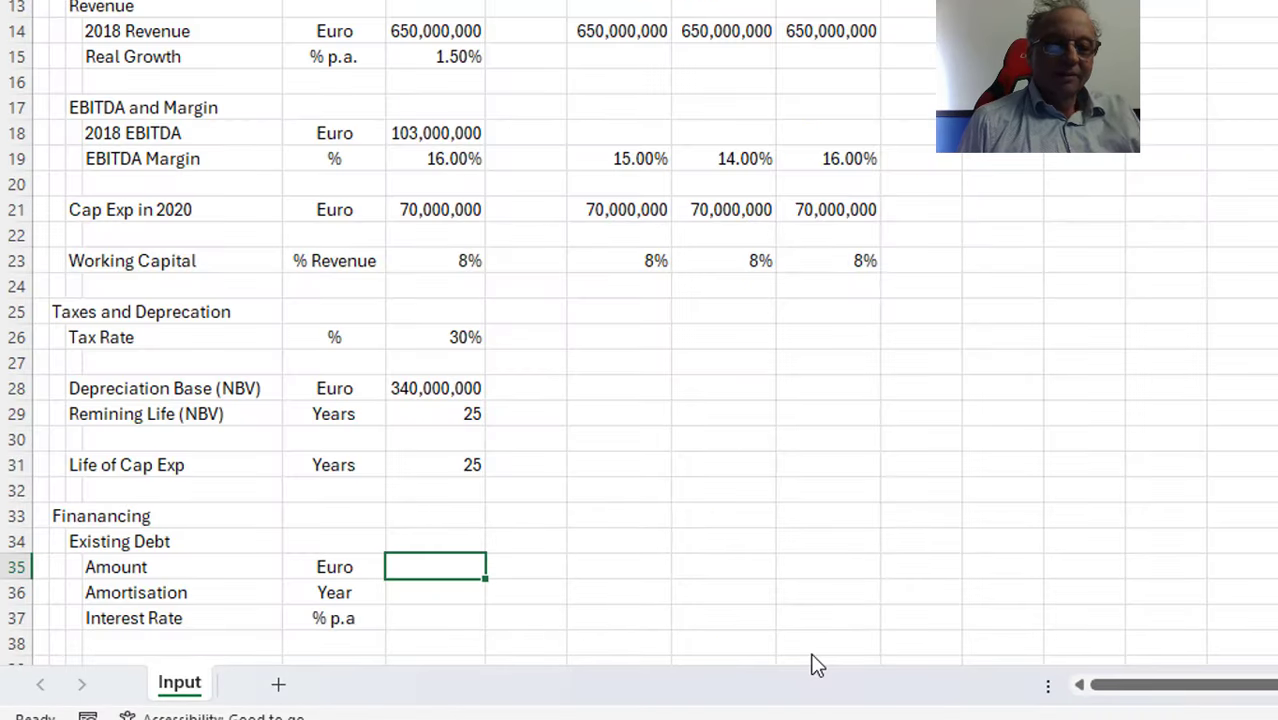
text(300,00)
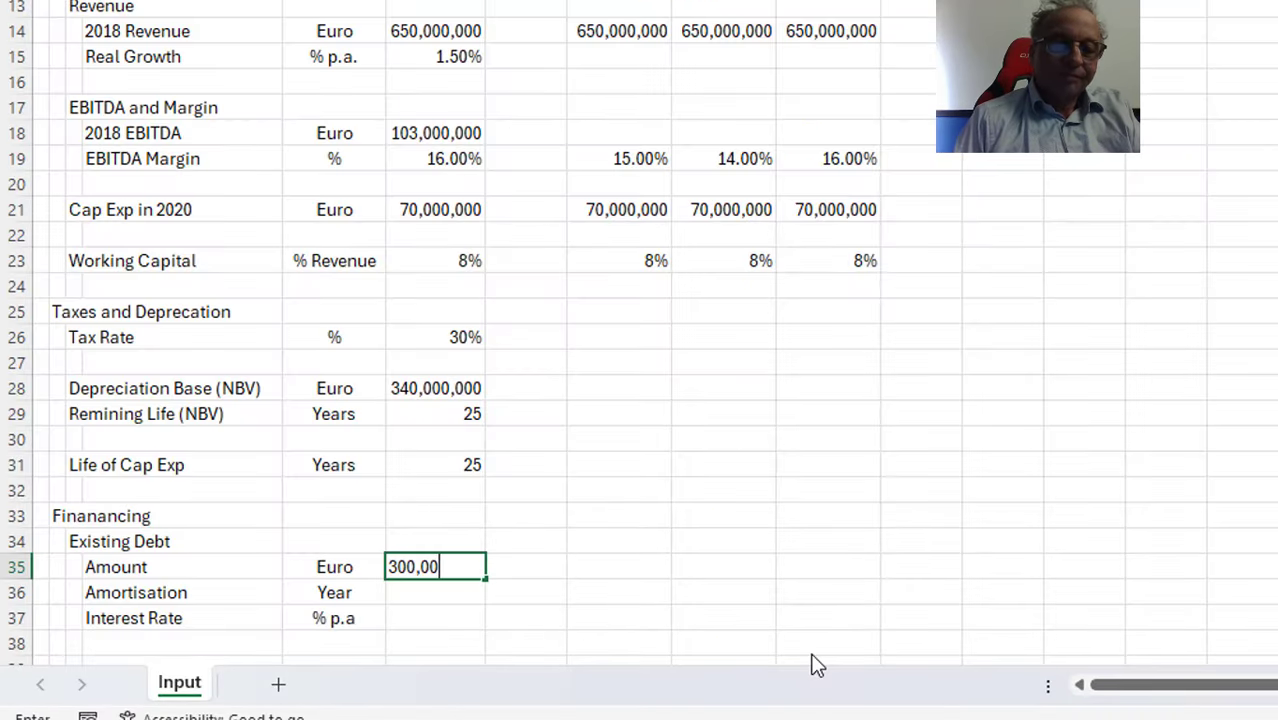
text(0,000)
key(Return)
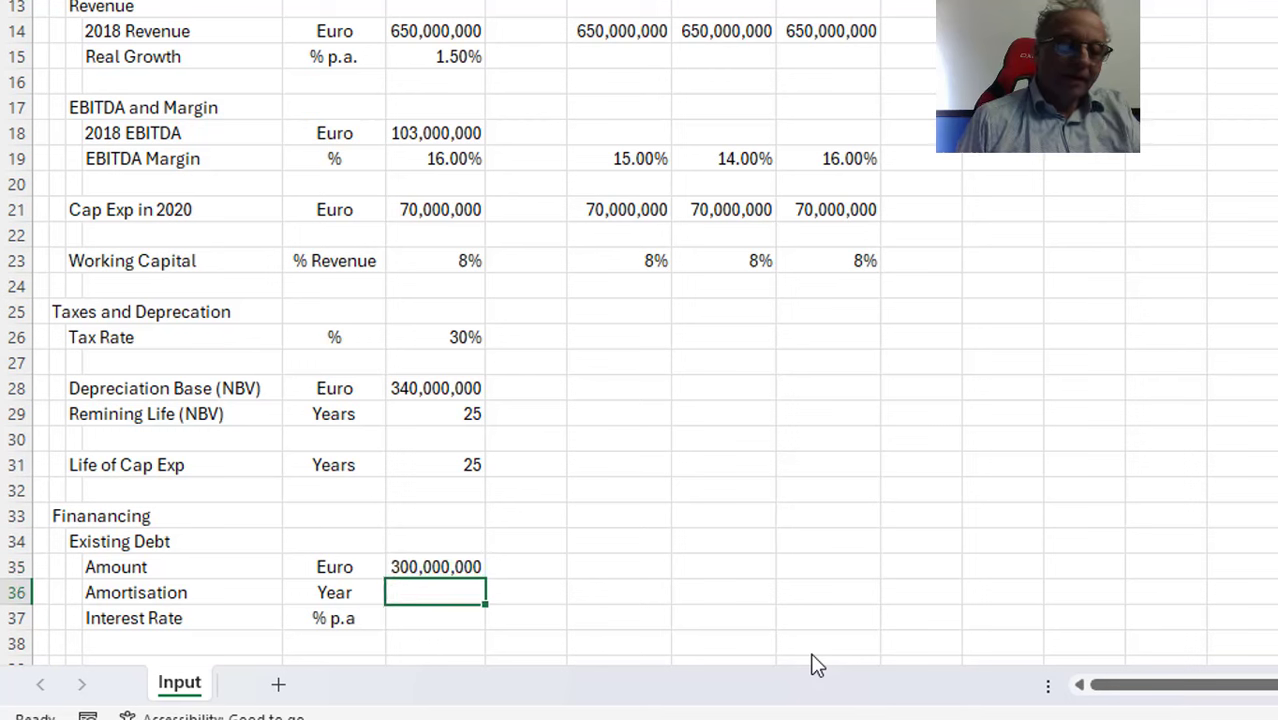
Set the existing debt's amortisation to 20 in F36 and its interest rate to 5% in F37
text(20)
key(Return)
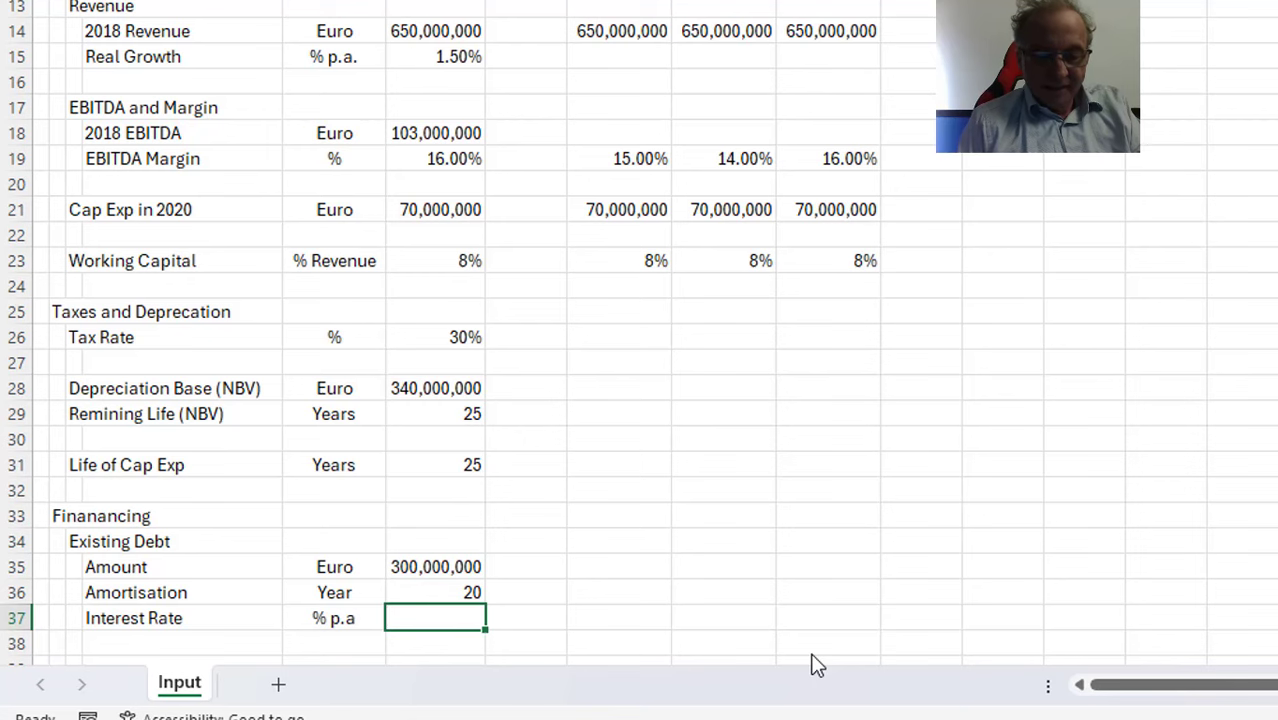
text(5%)
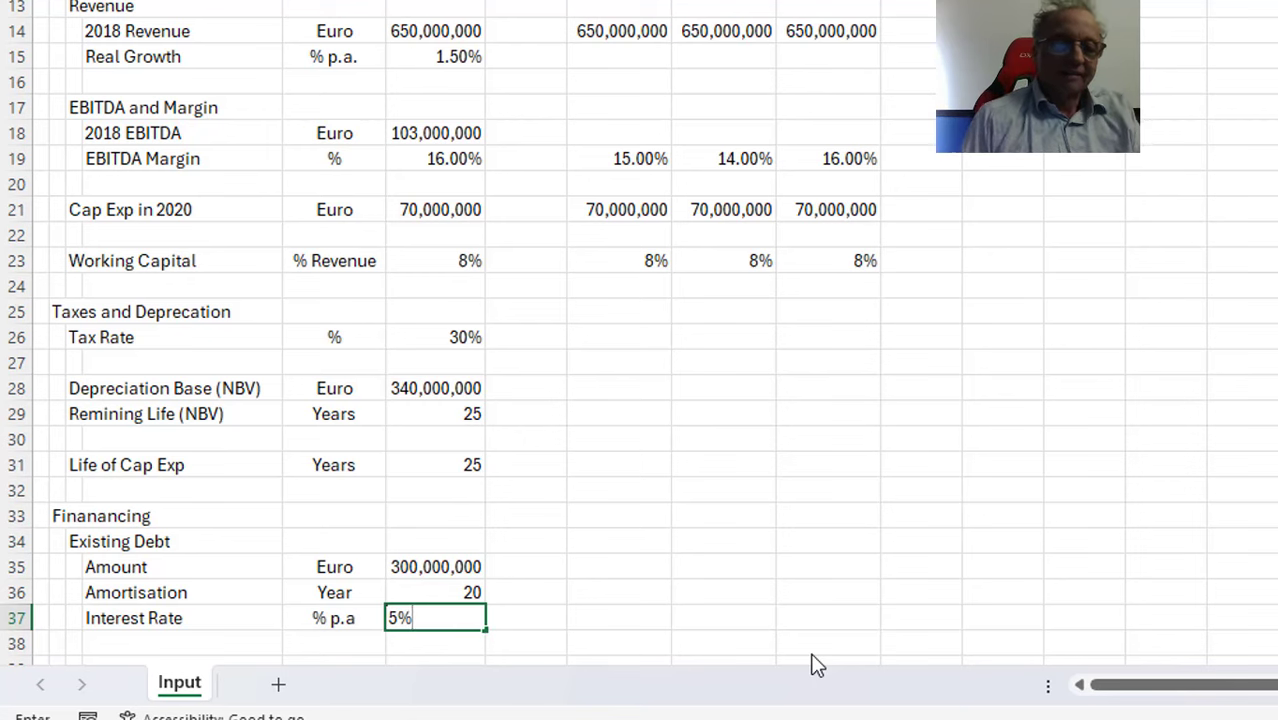
key(Return)
Enter the subheading "New Debt" in C39, one blank row below the existing debt lines
key(Return)
key(Return)
key(Up)
key(Left)
key(Left)
key(Left)
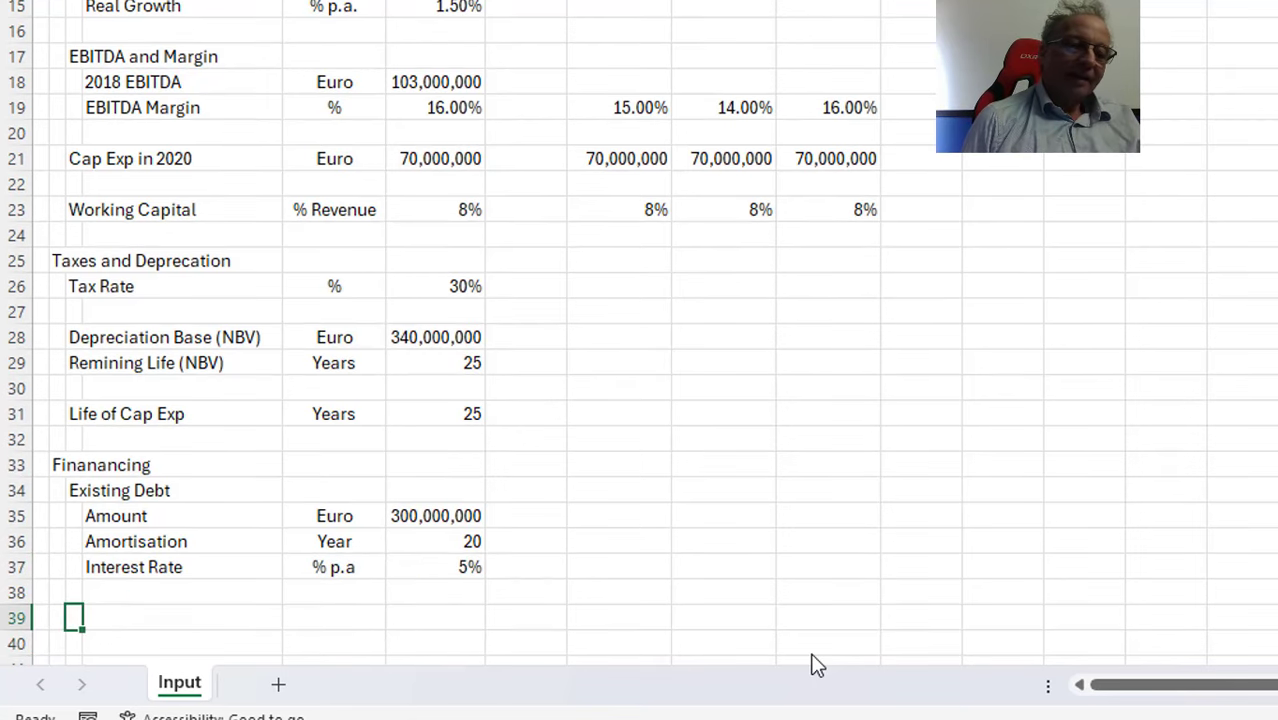
text(Net)
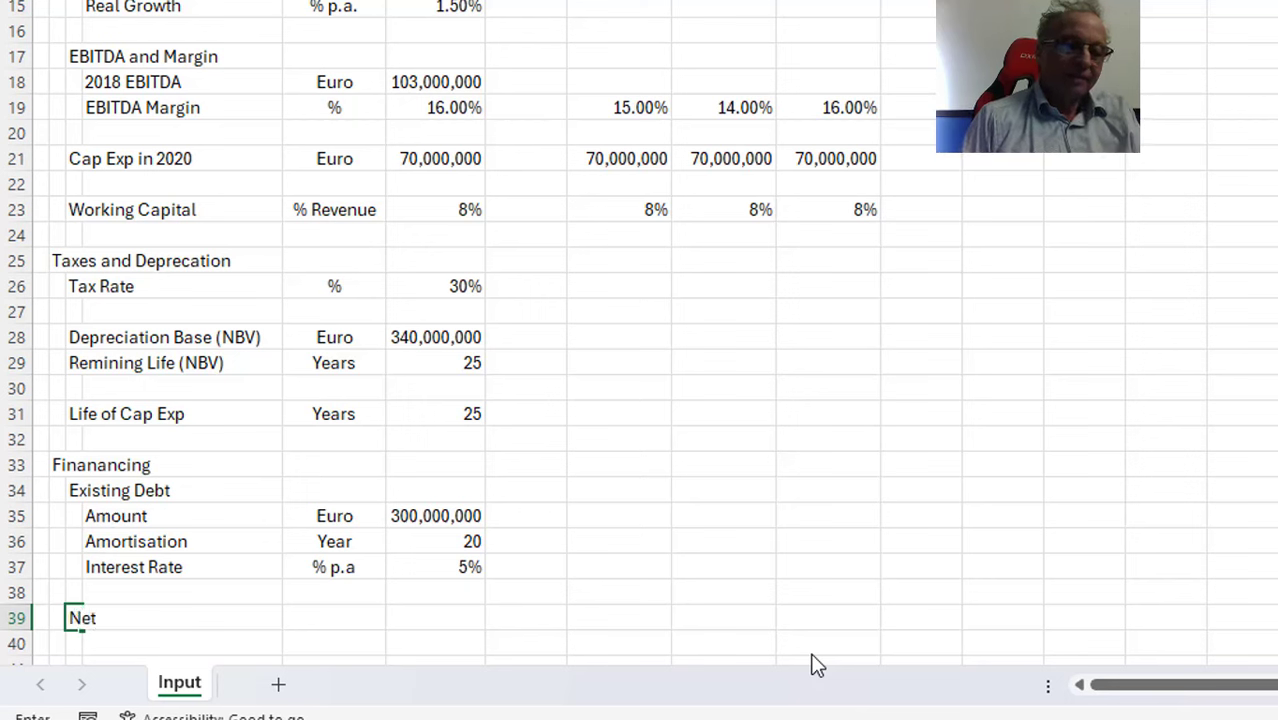
text(w Deb)
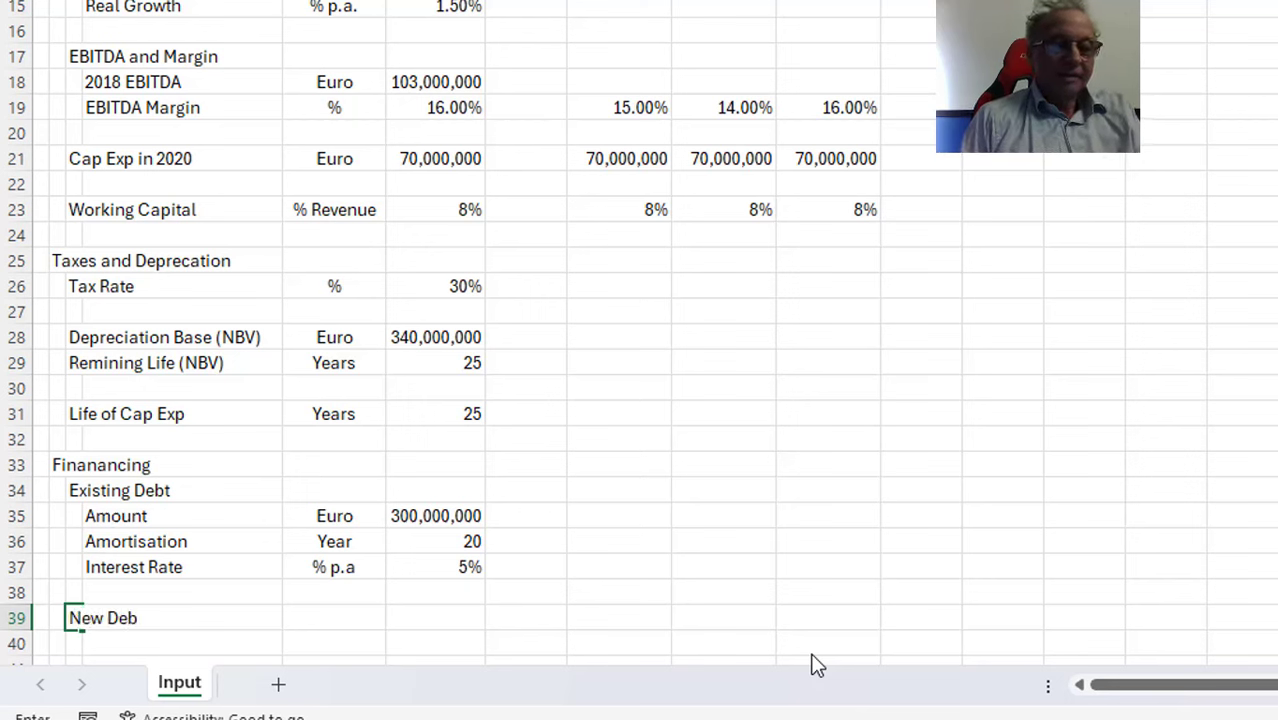
text(t)
key(Return)
Copy the Amount, Amortisation and Interest Rate labels from D35:D37 to D40:D42 under New Debt
key(Right)
key(Up)
key(Up)
key(Up)
key(Up)
key(Up)
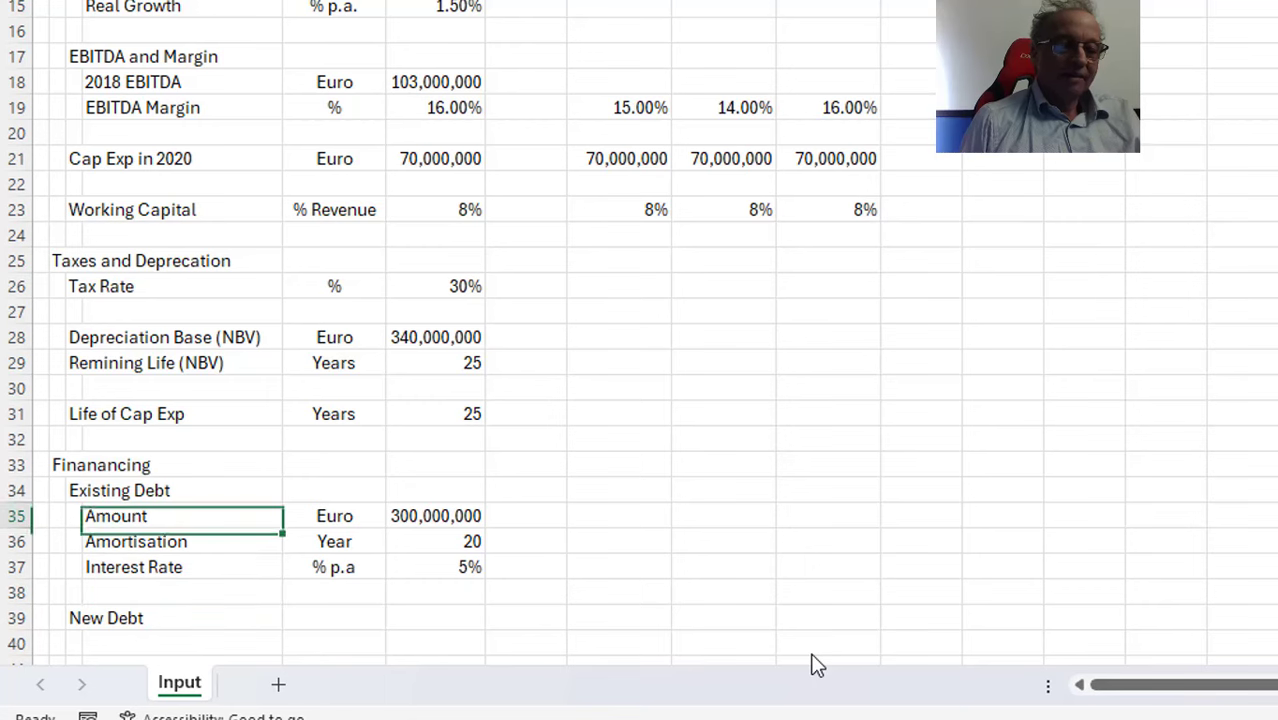
key(shift+Down)
key(shift+Down)
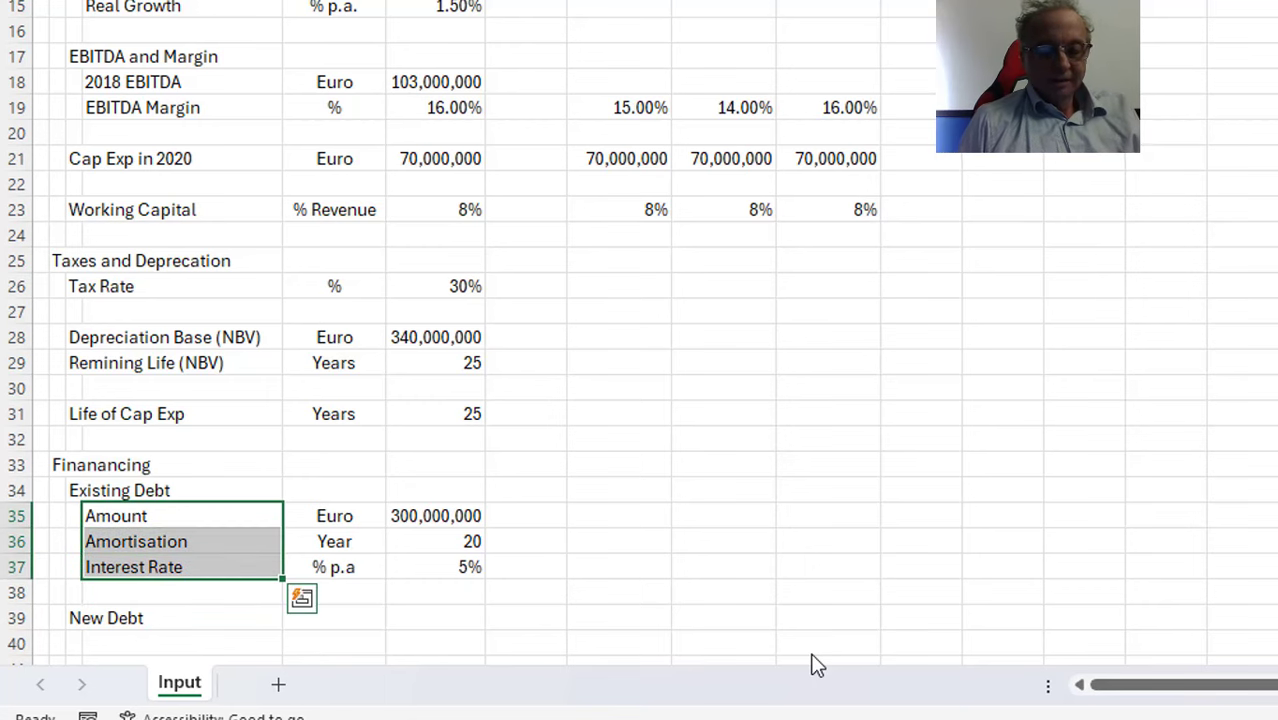
key(ctrl+c)
key(Down)
key(Down)
key(Down)
key(Down)
key(Down)
key(Down)
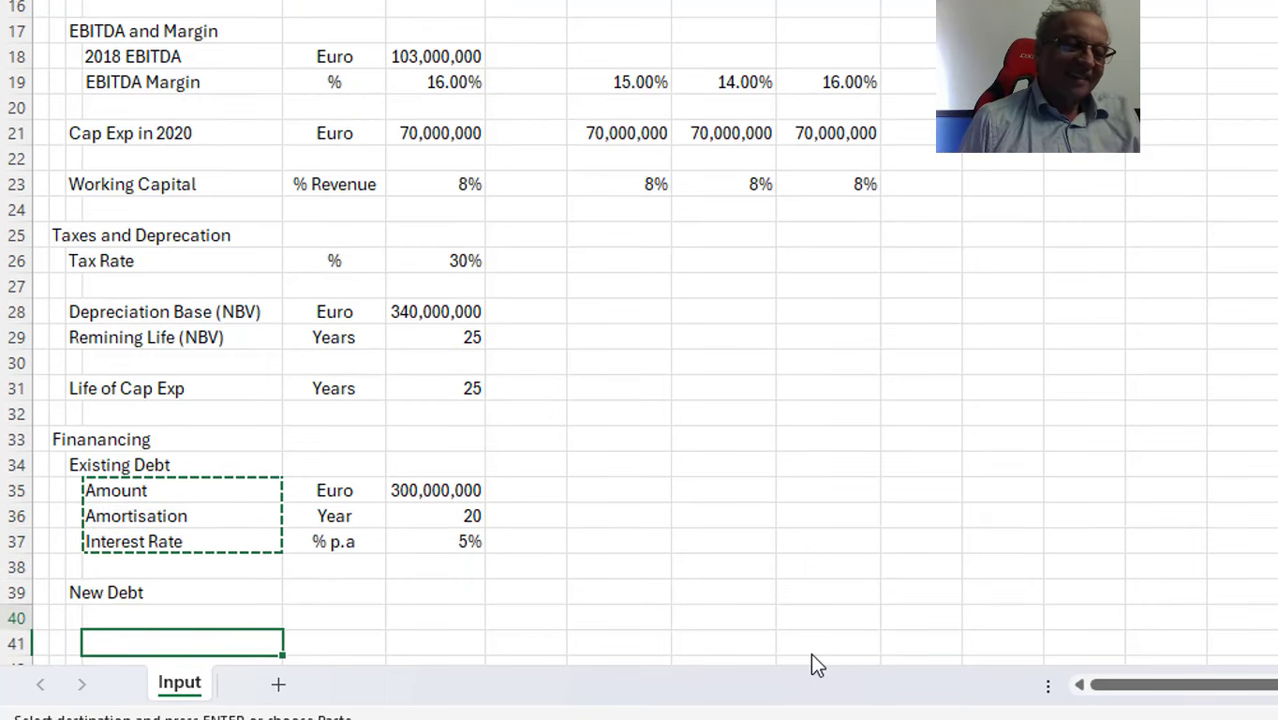
key(Up)
key(Up)
key(Down)
key(ctrl+v)
key(Down)
key(Down)
key(Down)
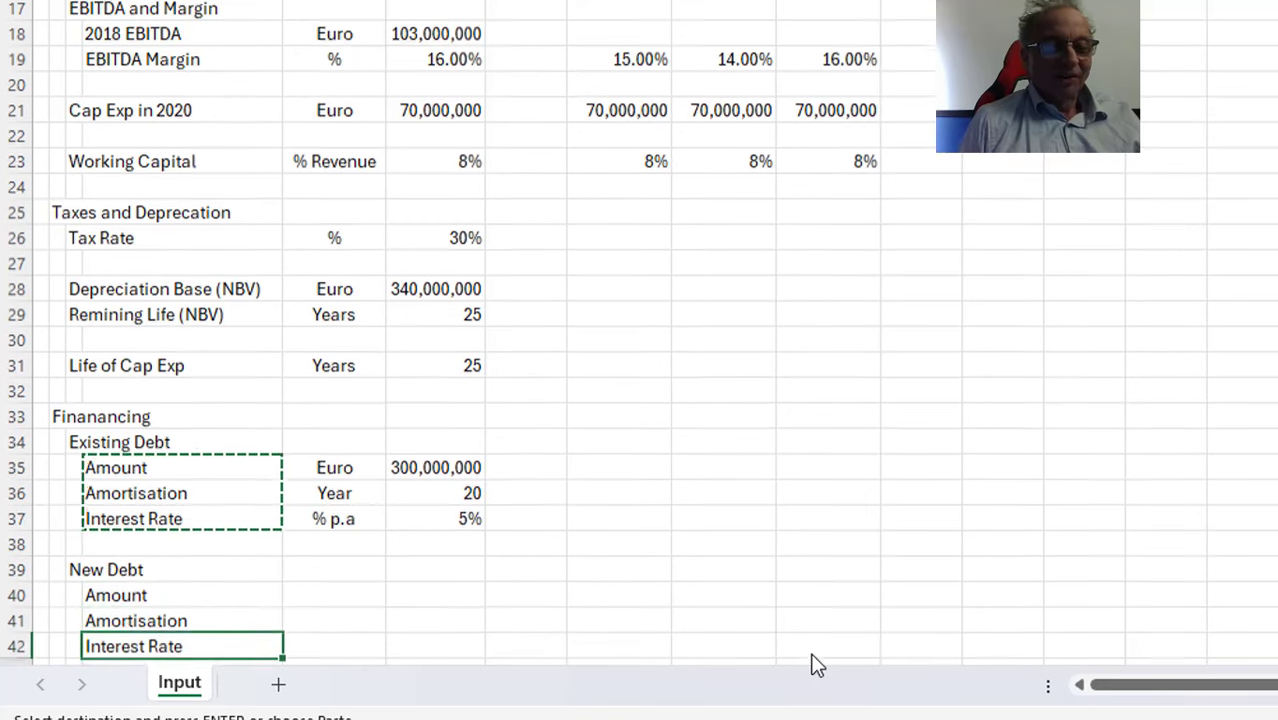
Copy the "Euro" unit from E35 to E40 for the new debt amount
key(Up)
key(Up)
key(Up)
key(Up)
key(Up)
key(Up)
key(Up)
key(Up)
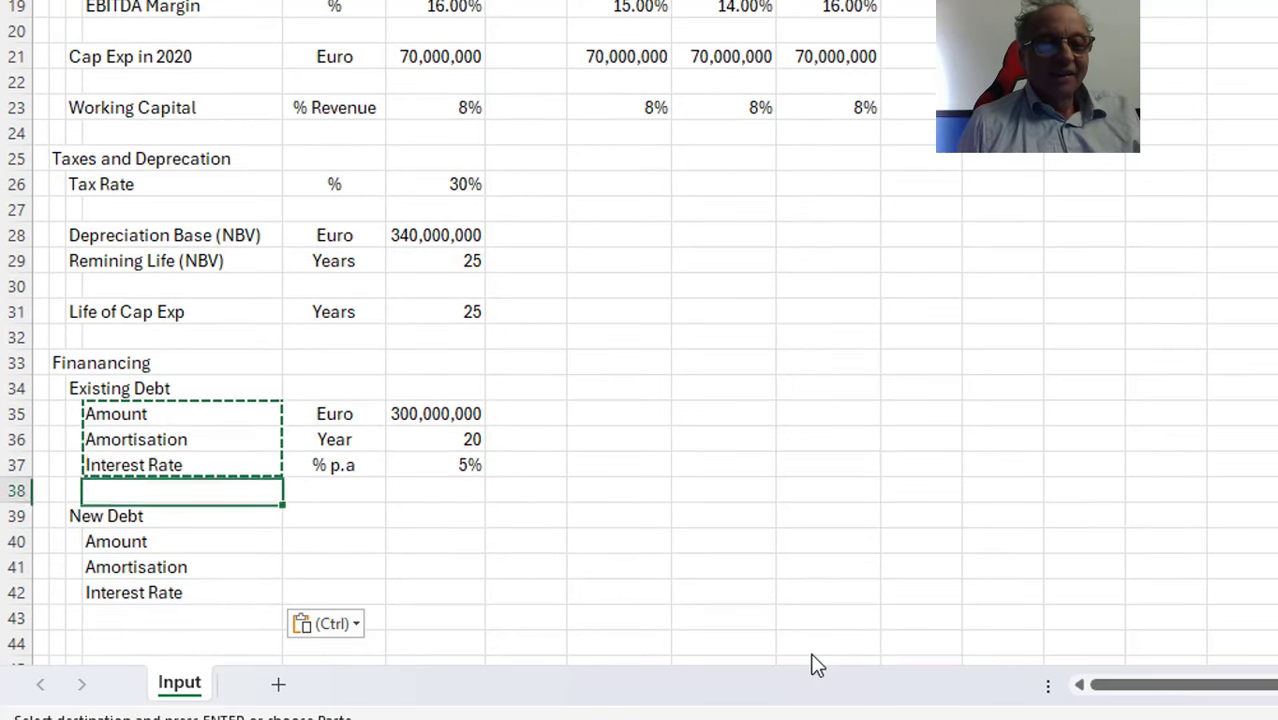
key(Right)
key(ctrl+c)
key(Down)
key(Down)
key(Down)
key(Down)
key(Down)
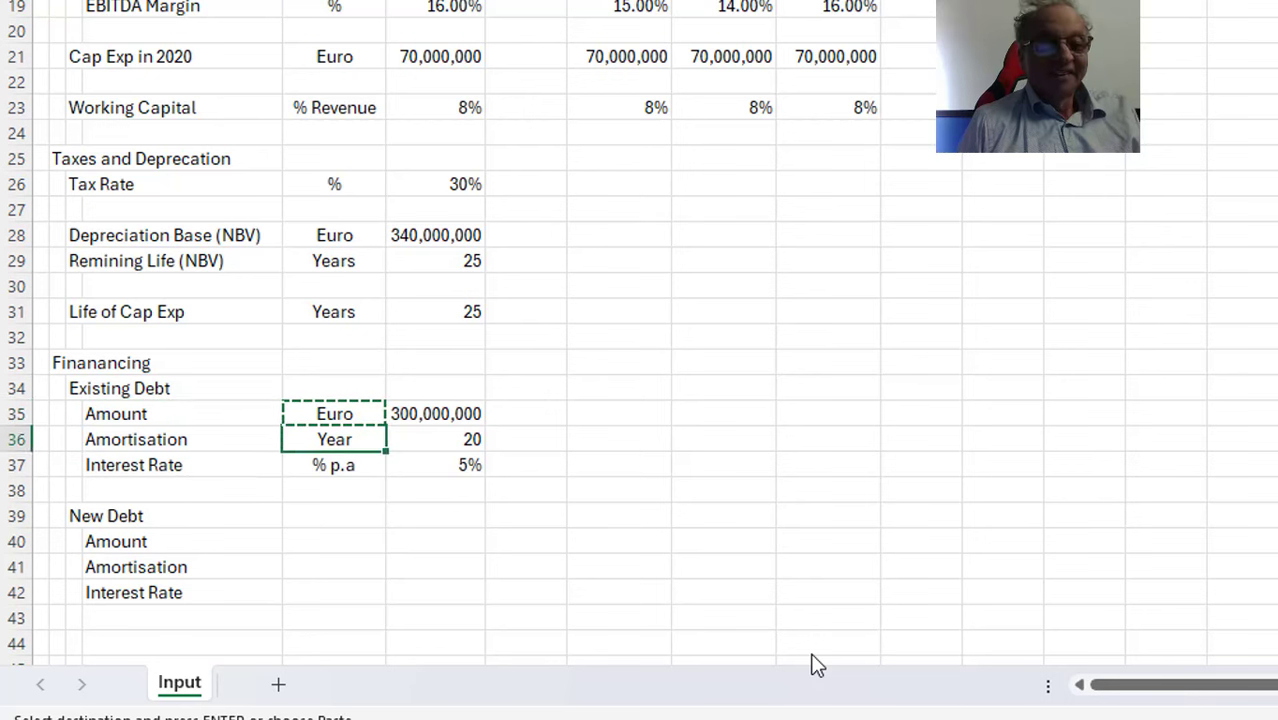
key(ctrl+v)
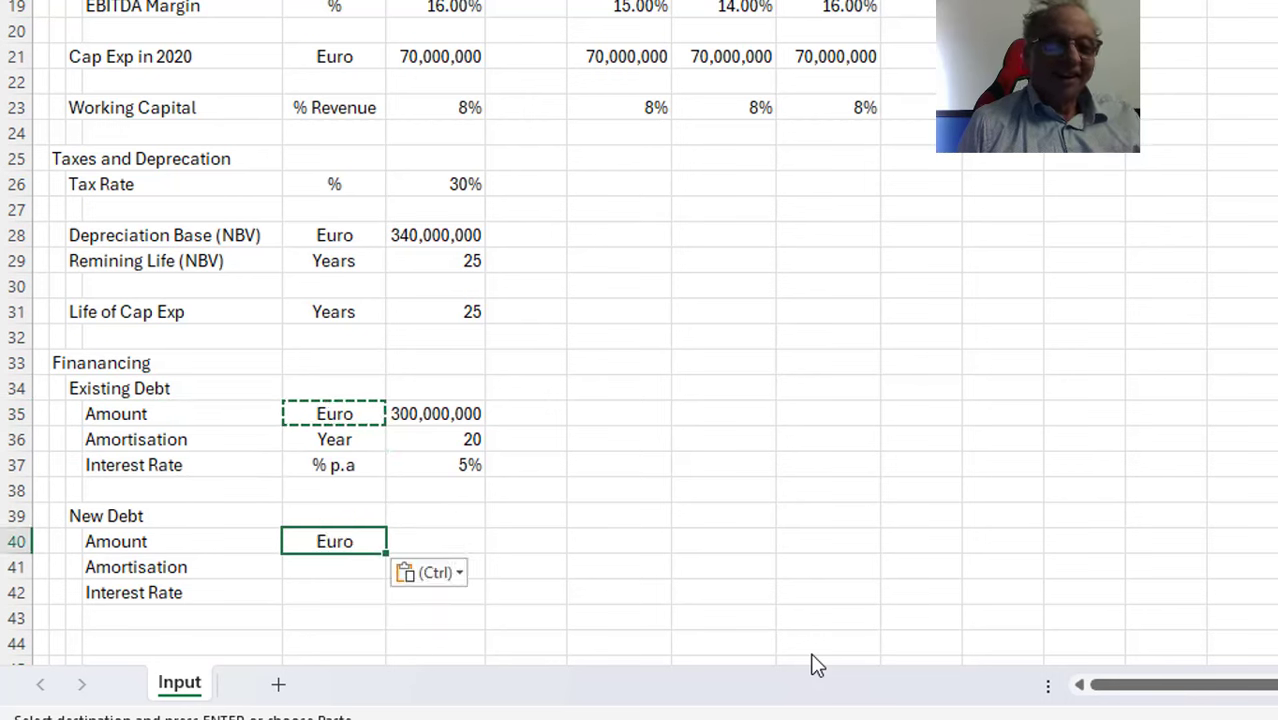
key(Right)
key(Up)
key(Up)
key(Up)
key(Up)
key(Up)
key(Up)
key(Up)
key(Up)
key(Up)
key(Up)
key(Up)
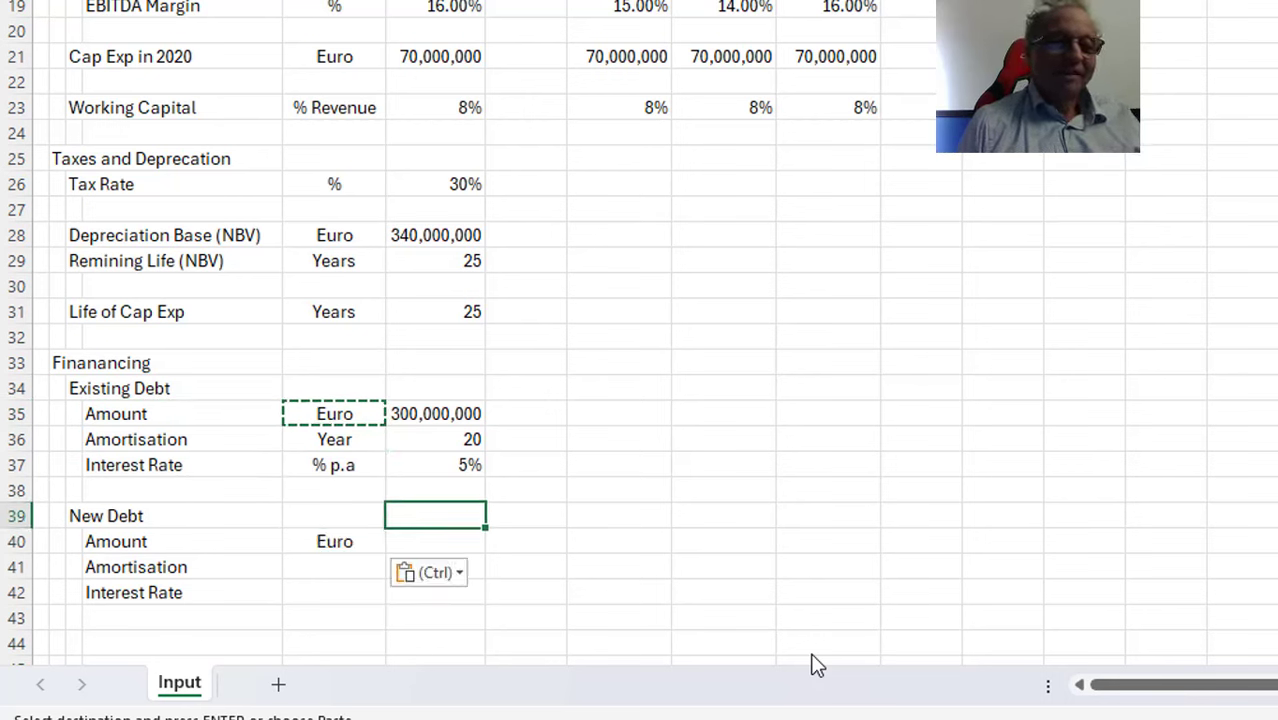
key(Down)
key(Down)
key(Down)
key(Down)
key(Down)
key(Down)
key(Down)
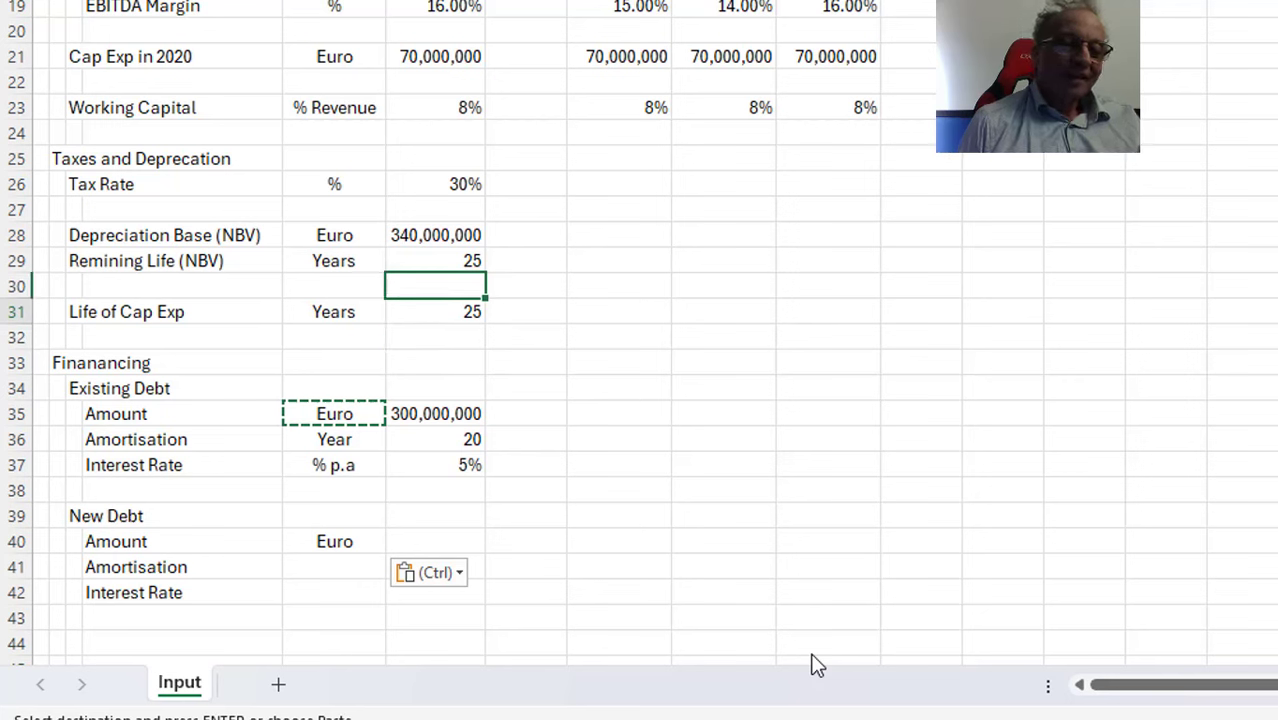
key(Up)
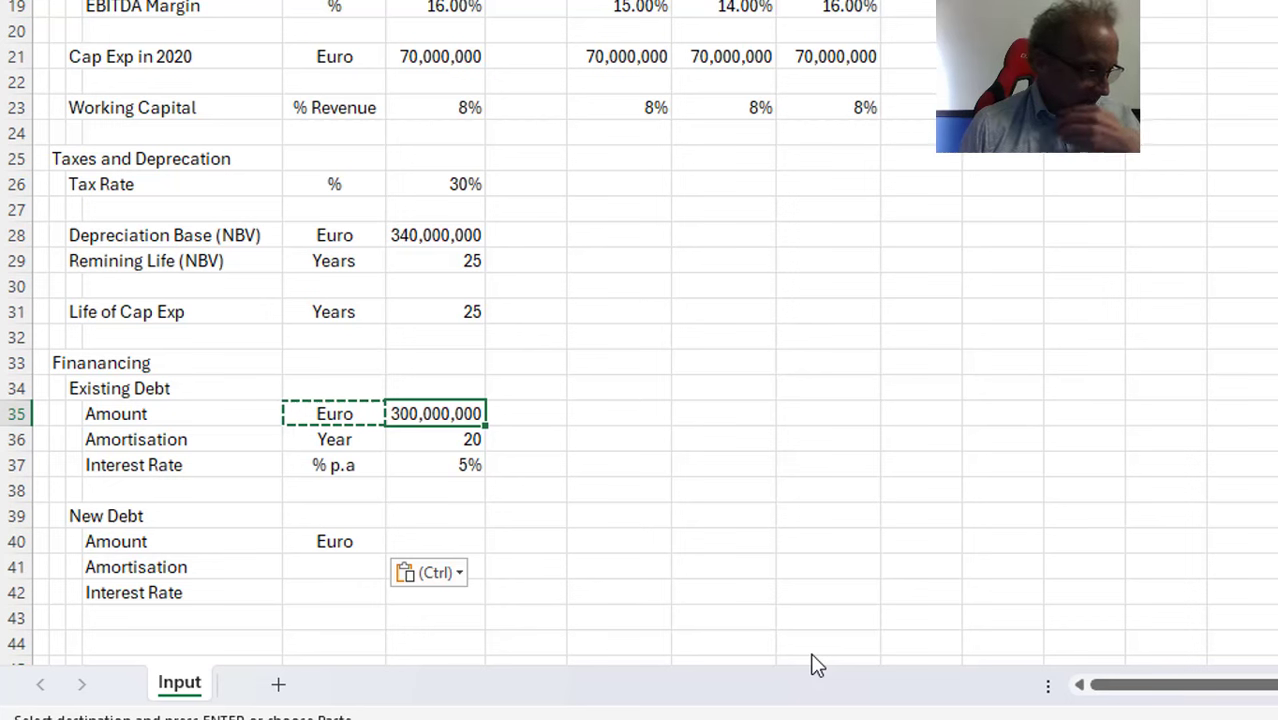
Enter 400,000,000 as the new debt amount in F40
key(Down)
key(Down)
key(Down)
key(Down)
key(Down)
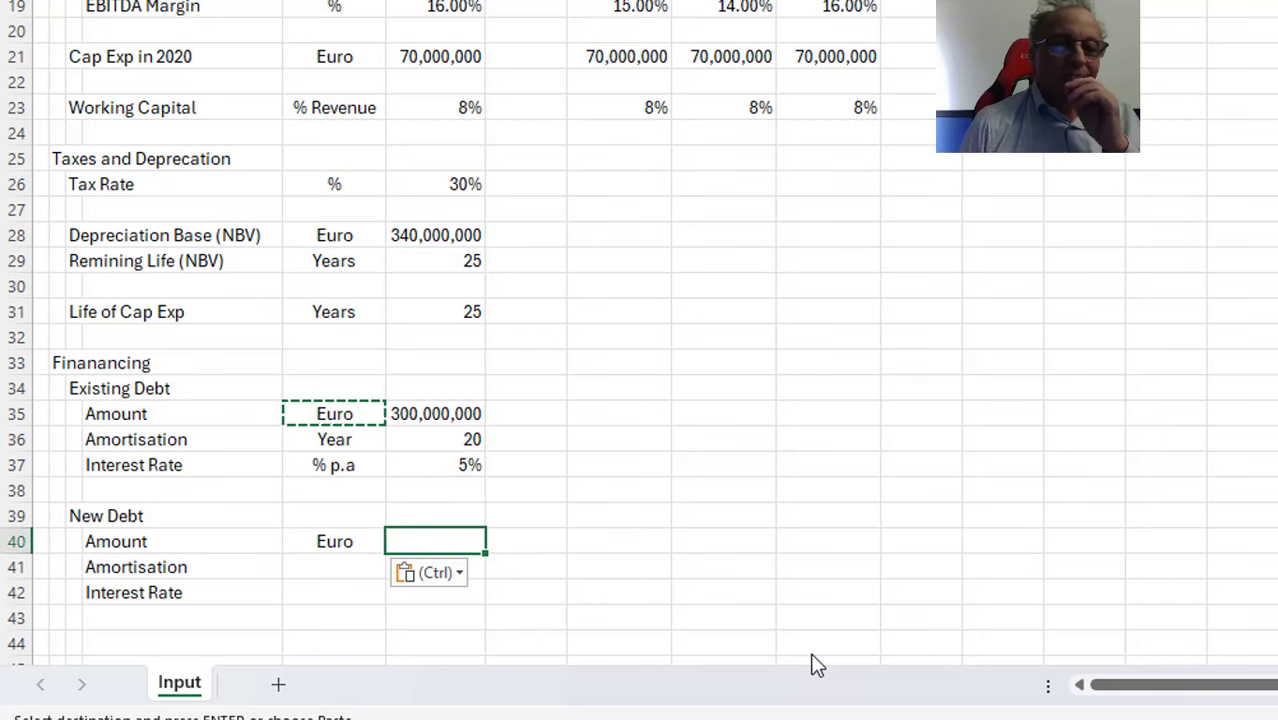
text(40)
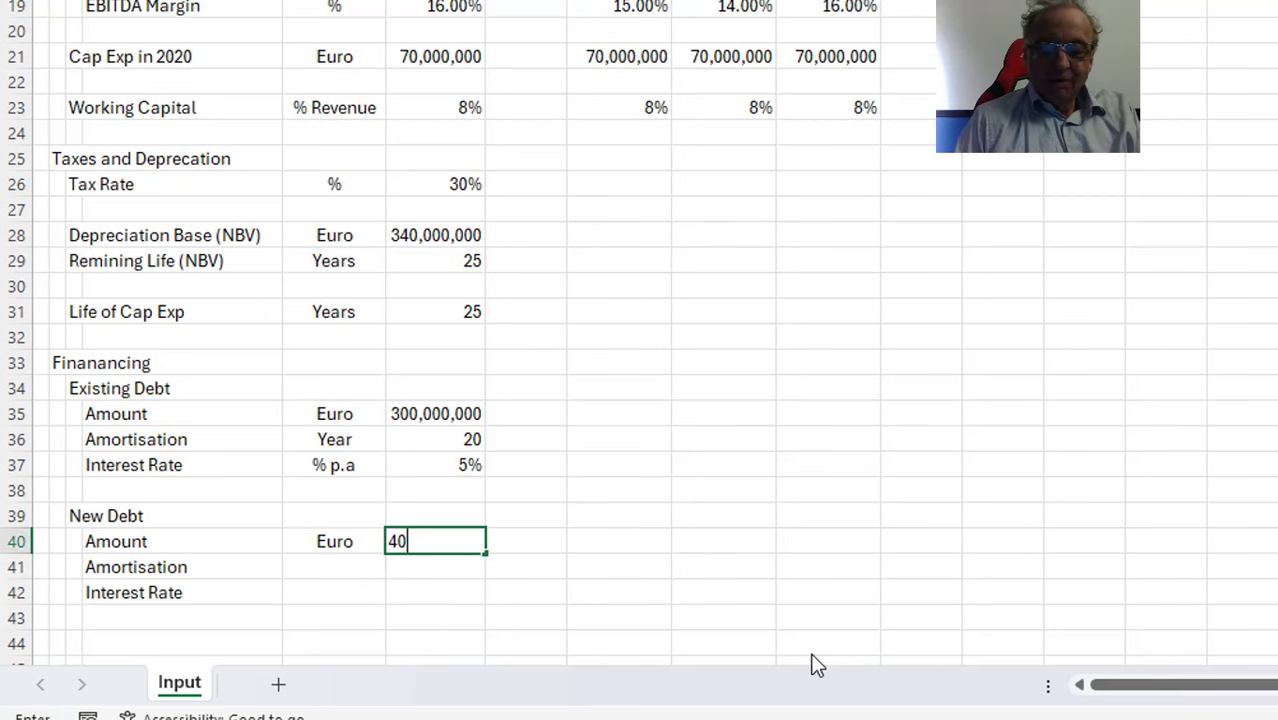
text(0,)
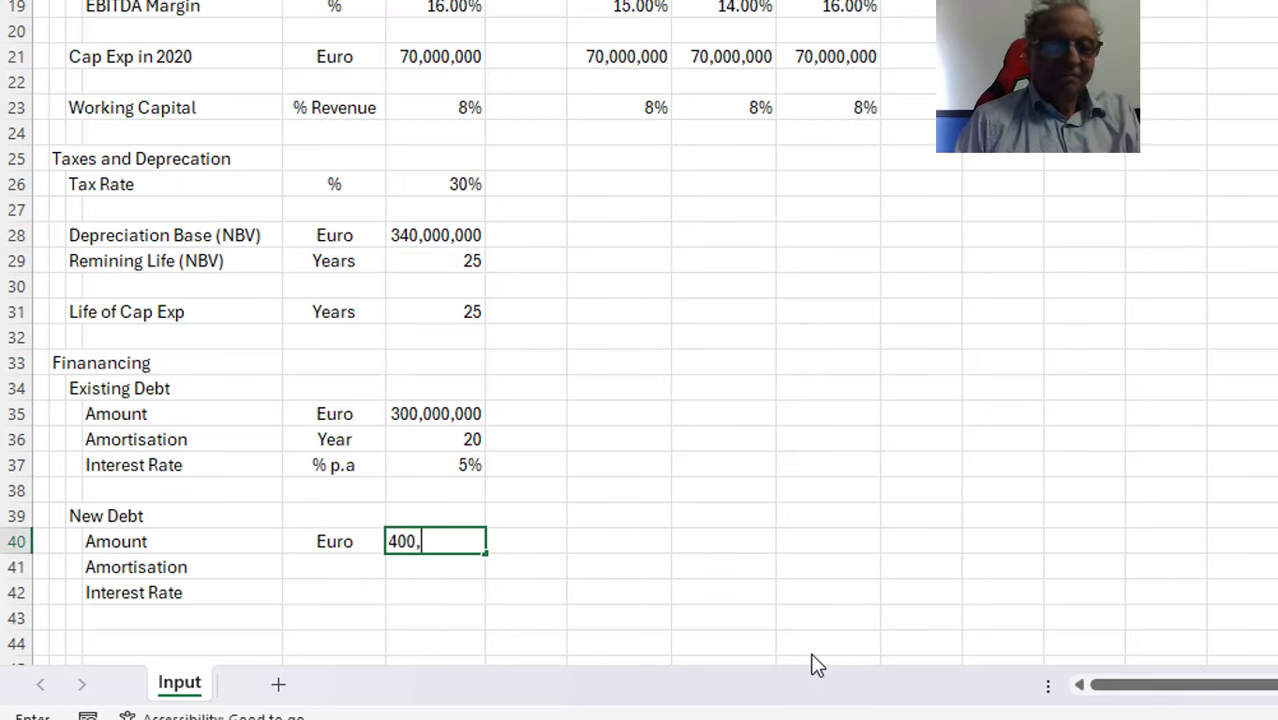
text(000,000)
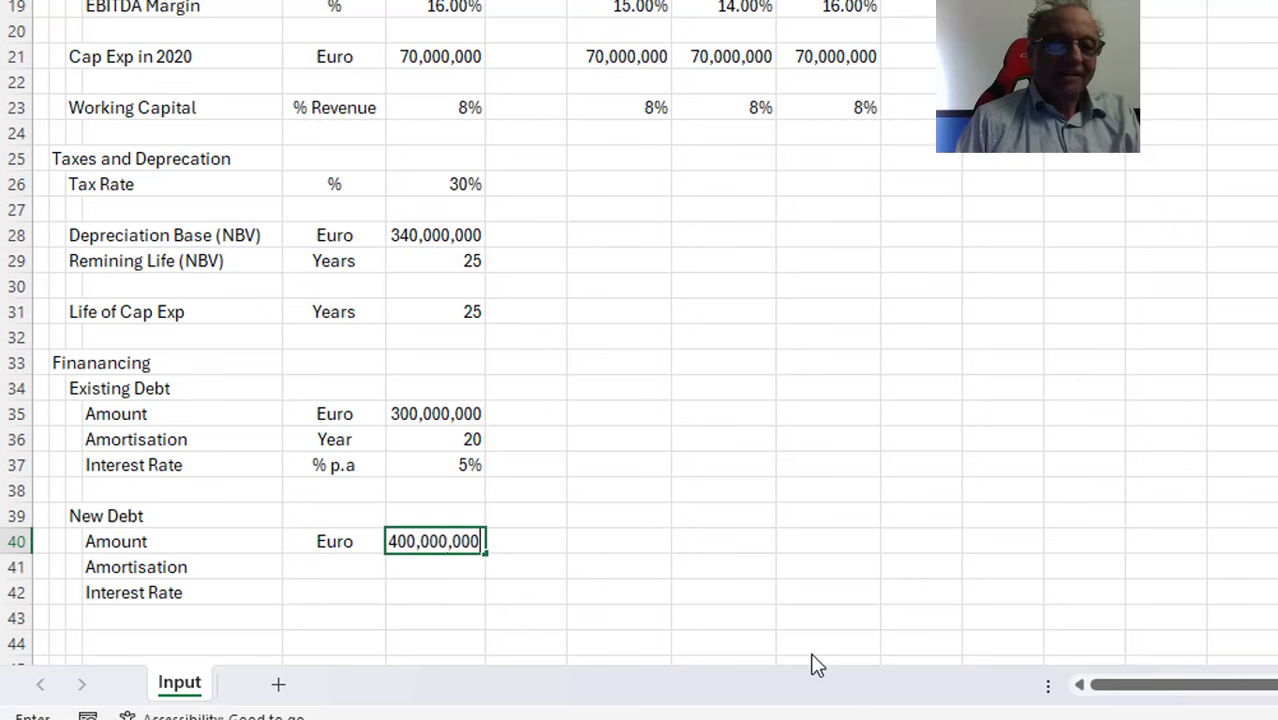
key(Return)
Replace the "Amortisation" label in D41 under New Debt with "Repayment"
key(Left)
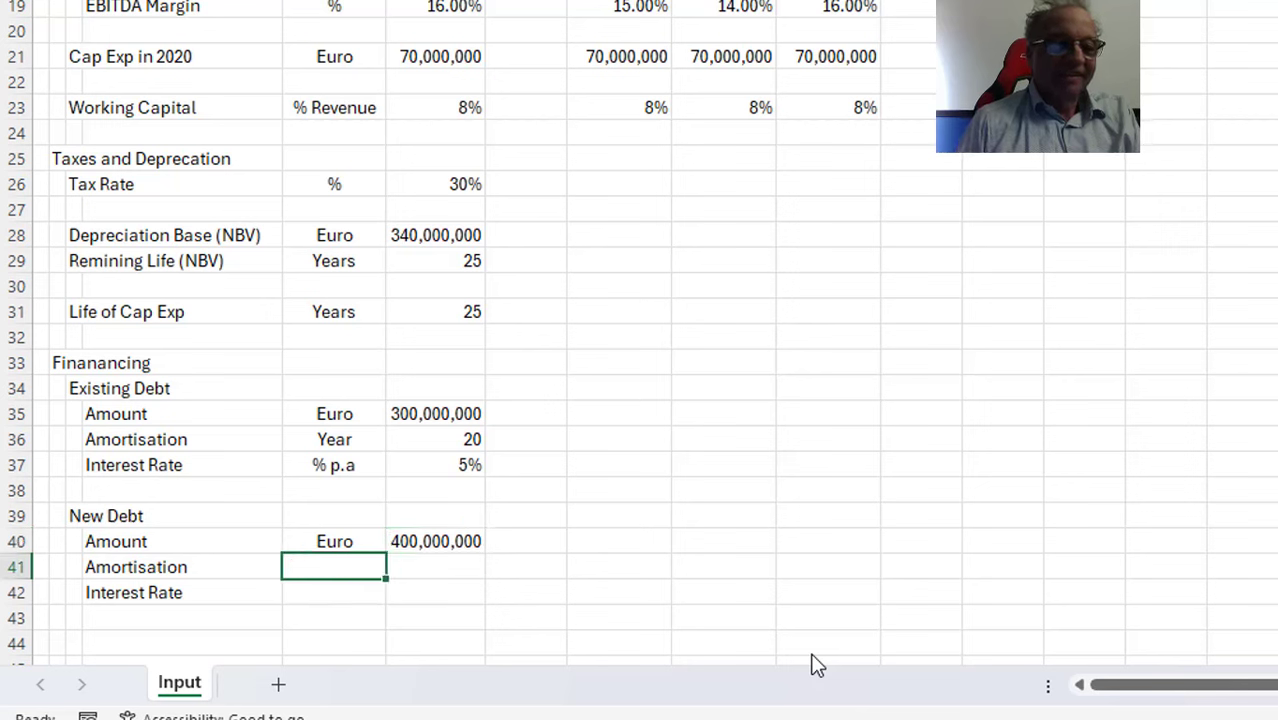
key(Left)
text(Re)
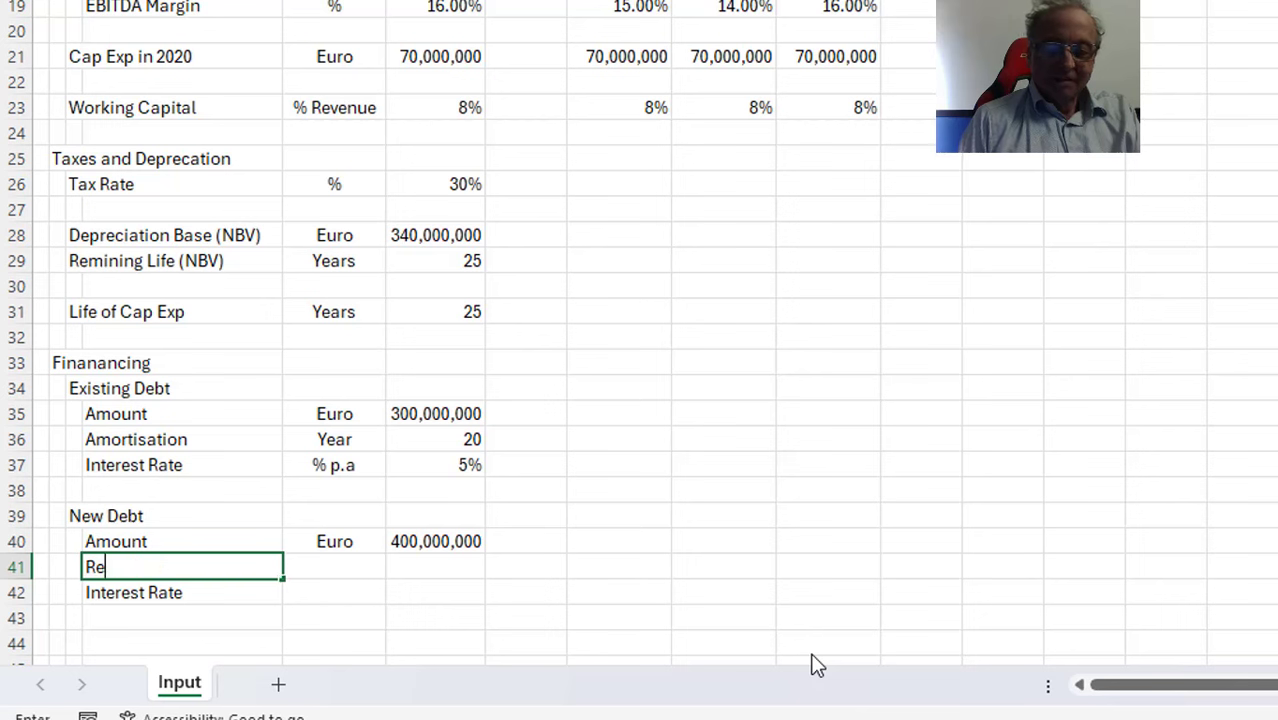
text(payment)
key(Return)
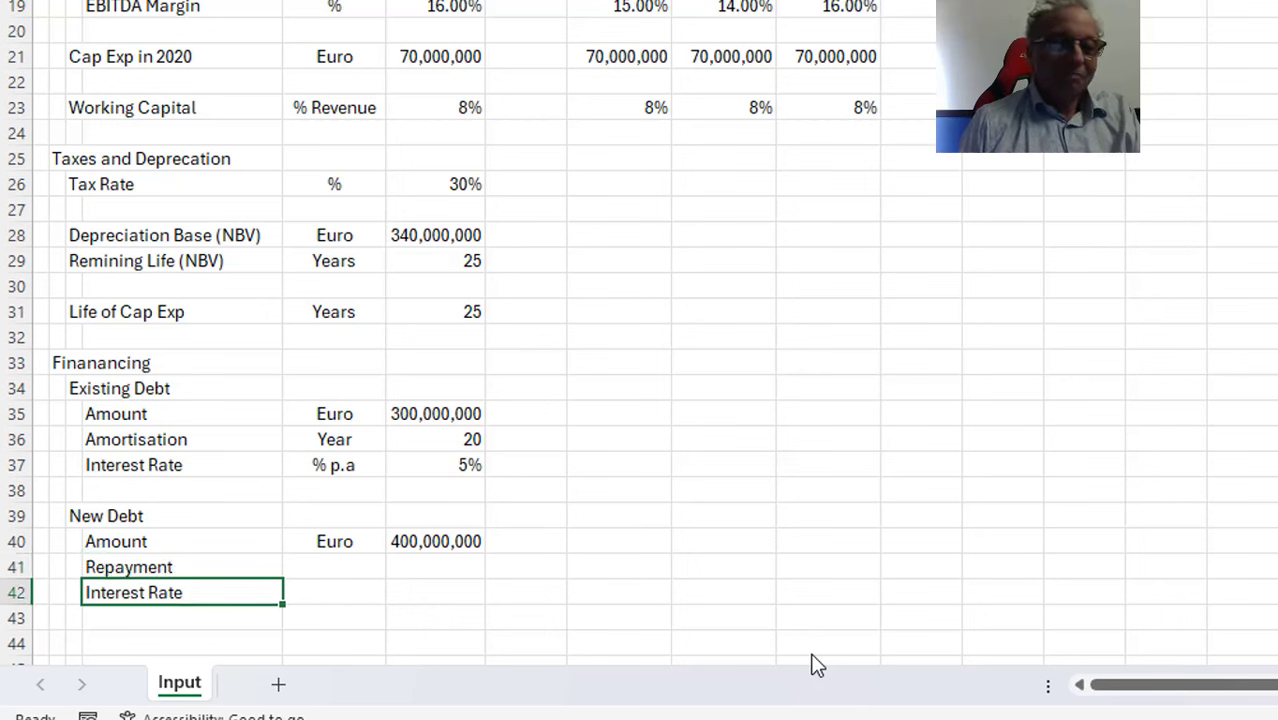
Enter "Years" in E41 as the unit for the new debt's Repayment
key(Up)
key(Right)
text(Yeas)
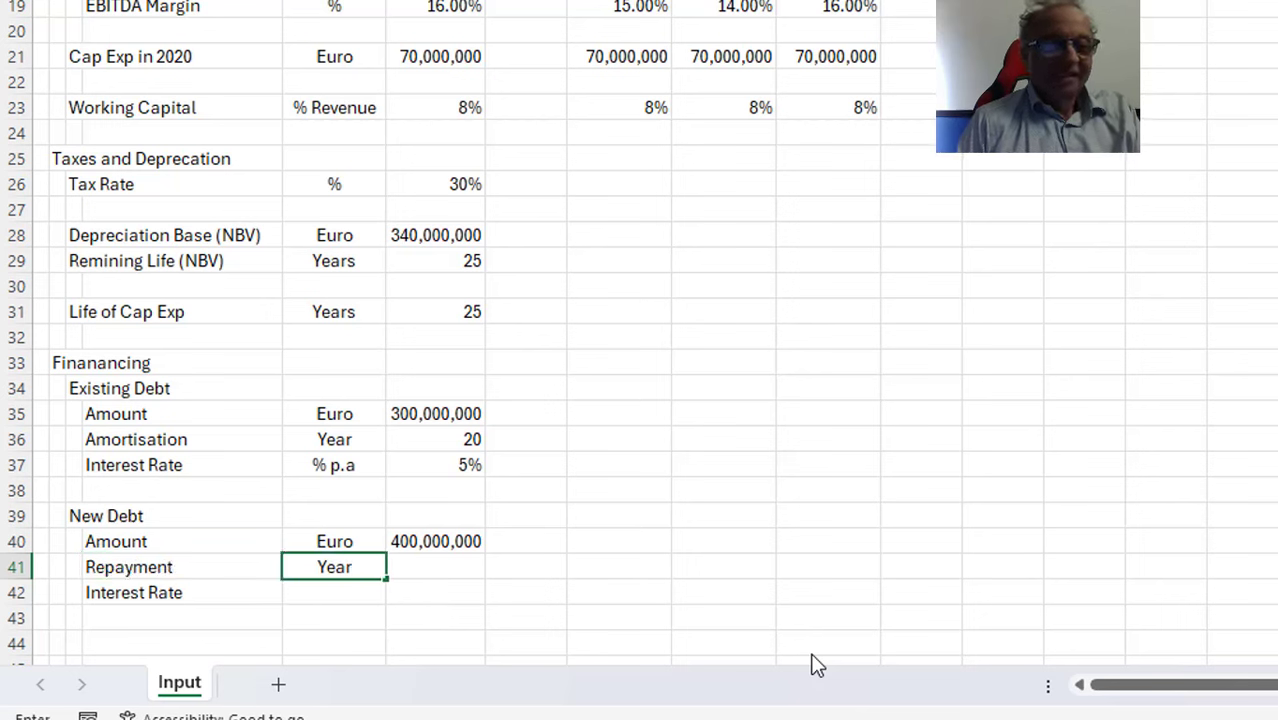
key(Return)
key(Up)
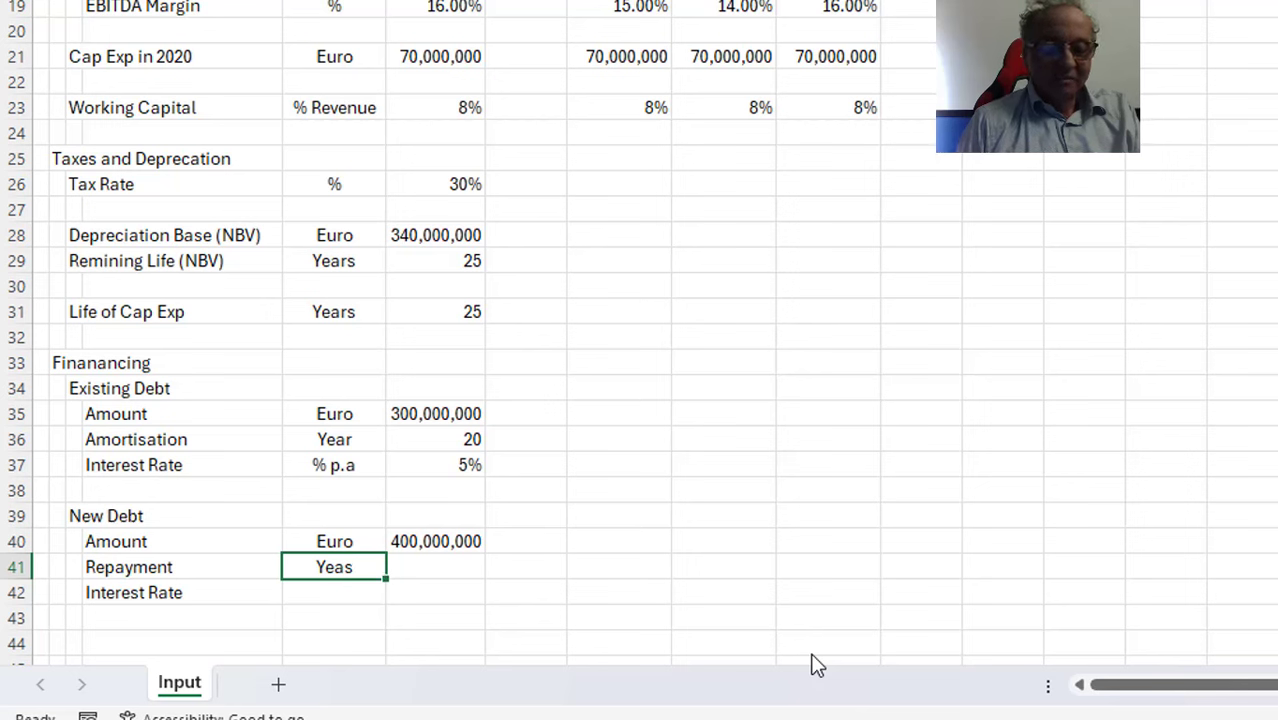
key(F2)
key(BackSpace)
text(r)
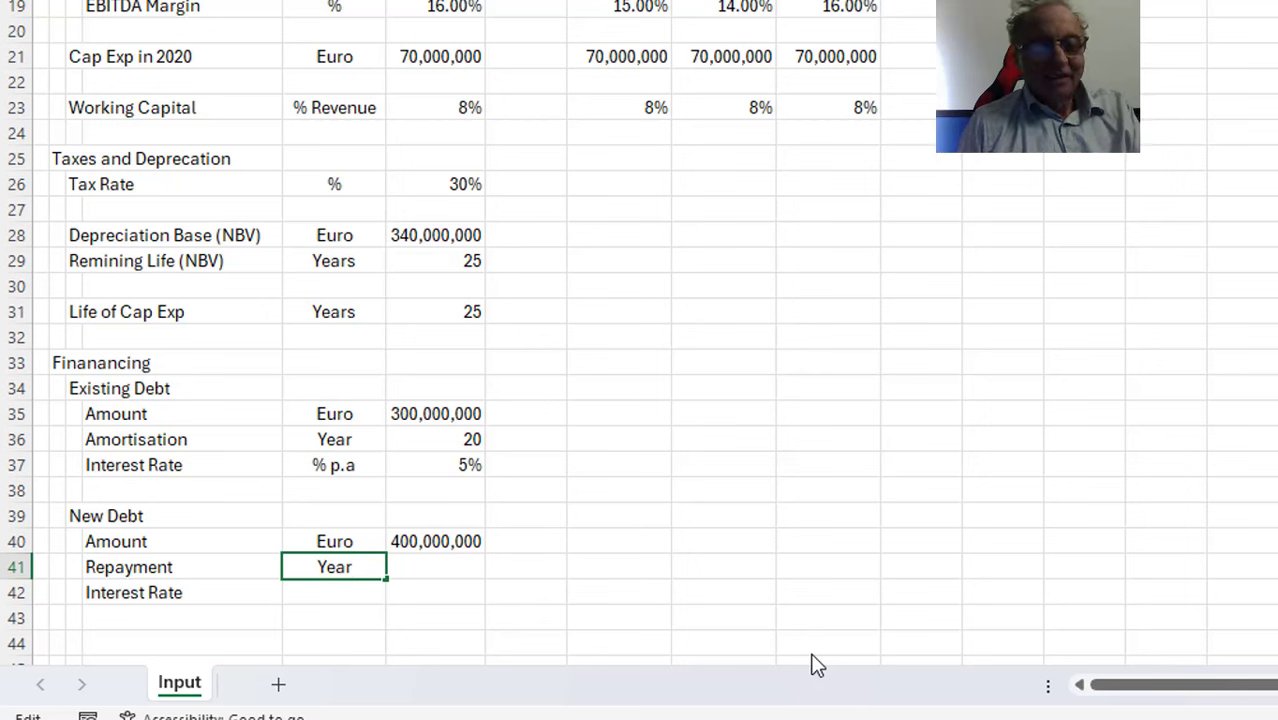
text(s)
key(Return)
Enter 5 as the new debt's repayment term in F41
key(Up)
key(Right)
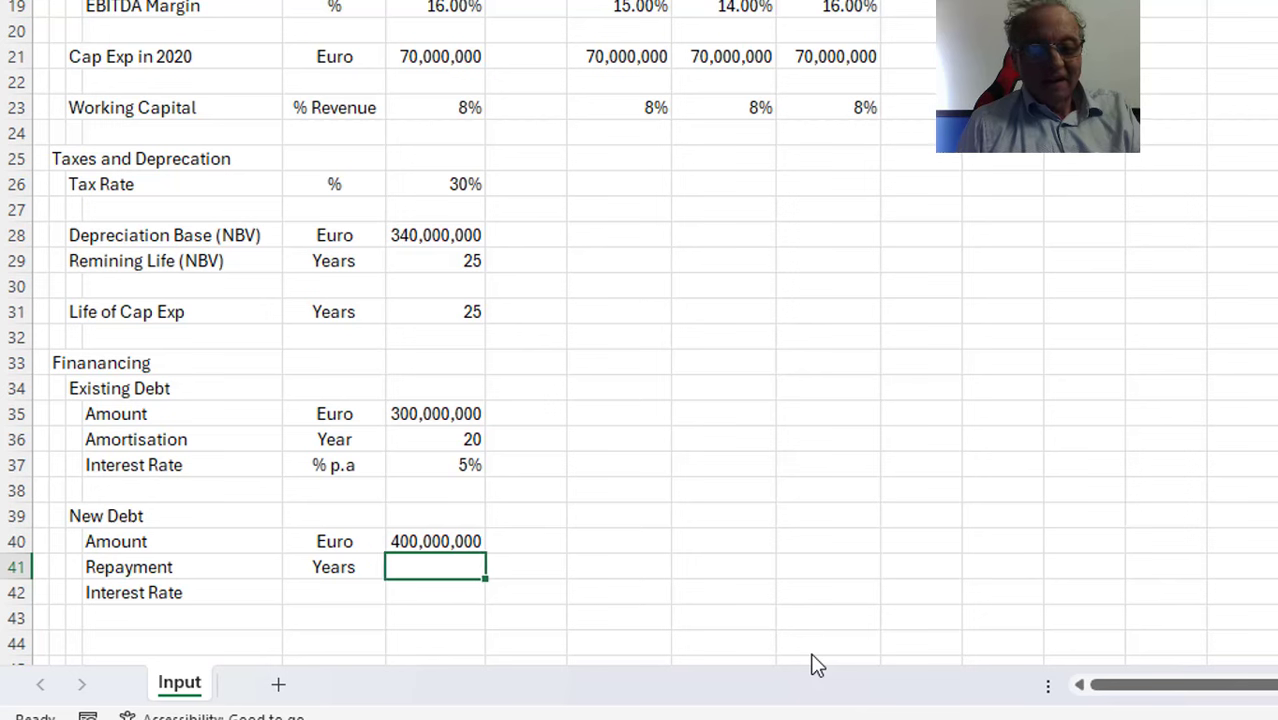
text(5)
key(Return)
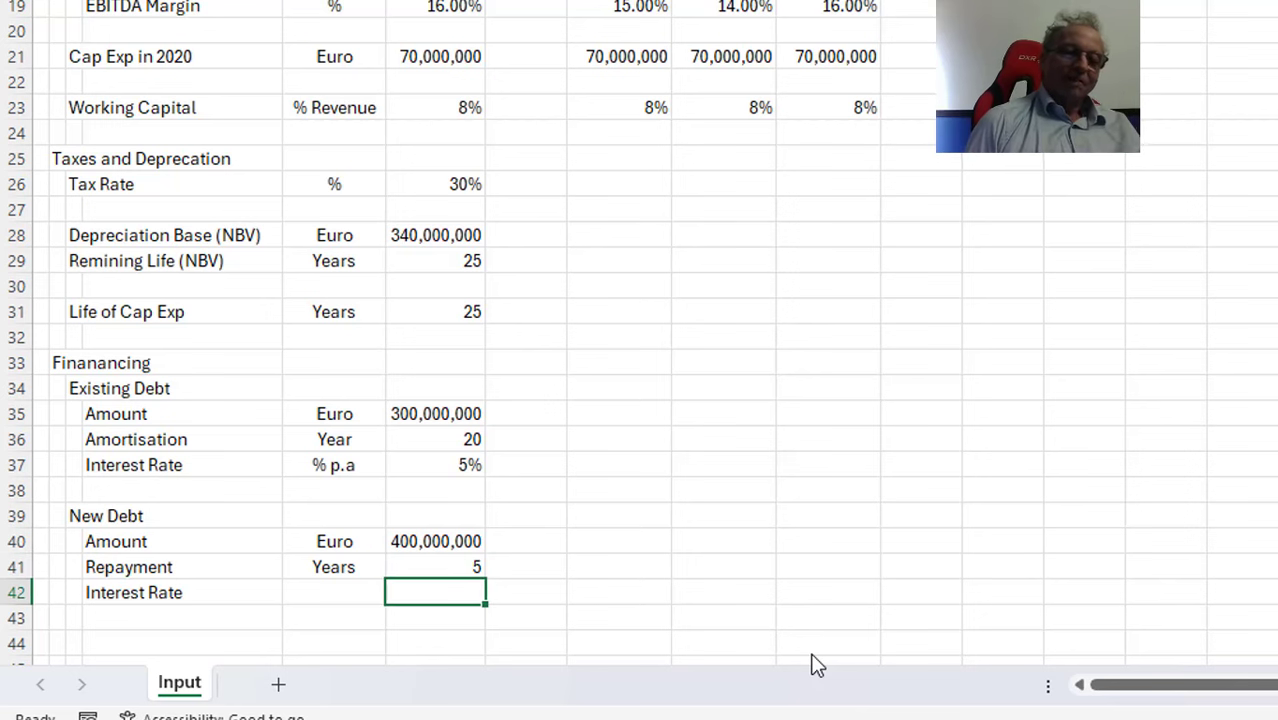
Insert two blank rows above the Revenue heading in the Operations section, at row 13
key(Left)
key(Left)
key(Left)
key(Right)
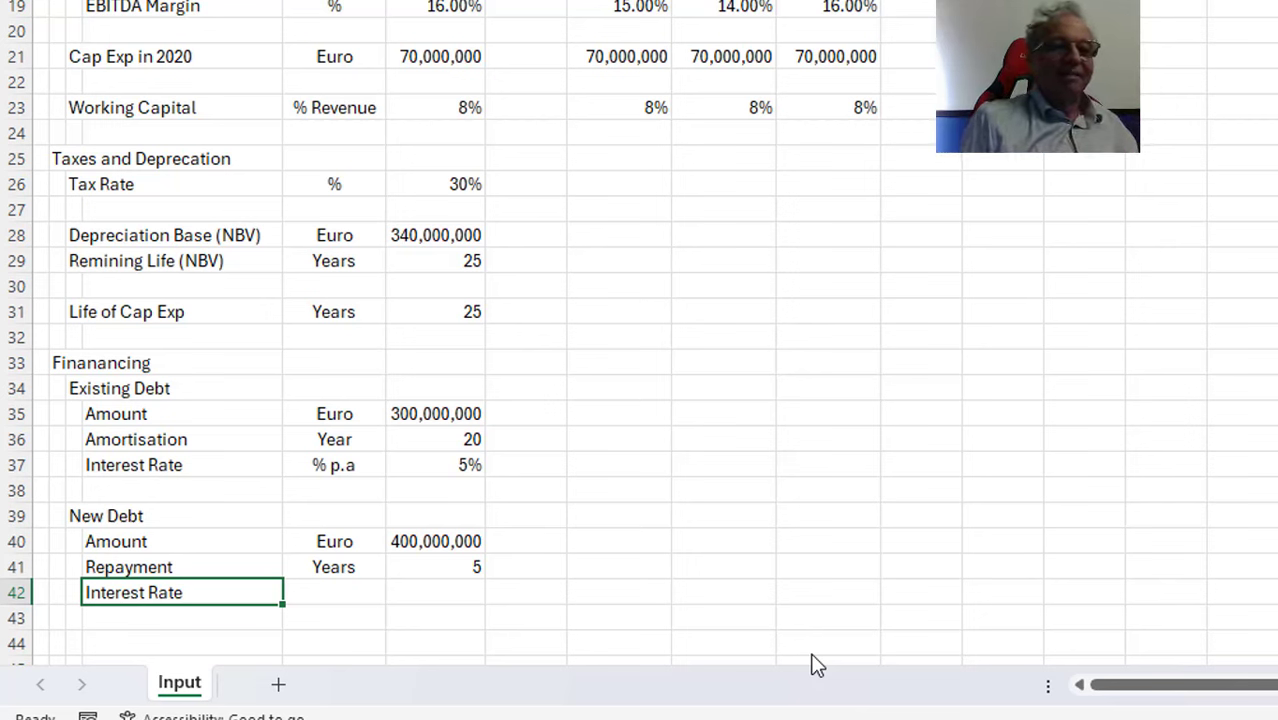
key(Up)
key(Up)
key(Up)
key(Up)
key(Up)
key(Up)
key(Up)
key(Up)
key(Up)
key(Up)
key(Up)
key(Up)
key(Up)
key(Up)
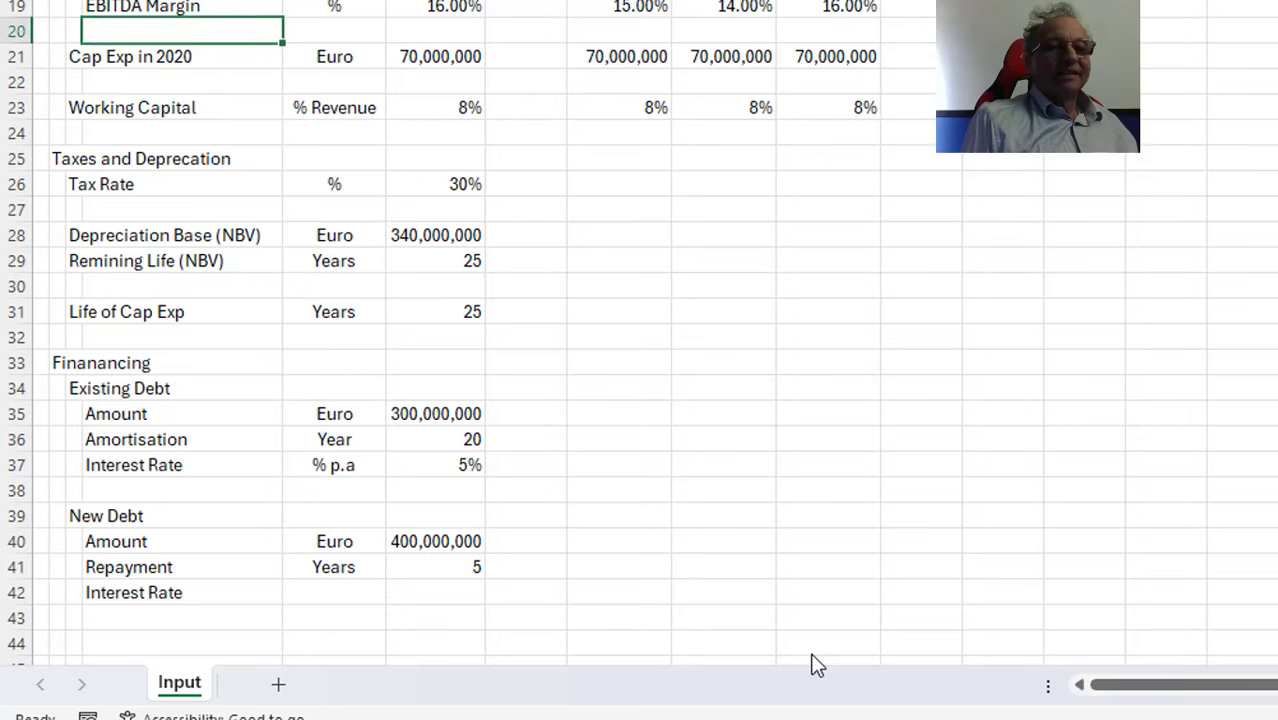
key(Up)
key(Up)
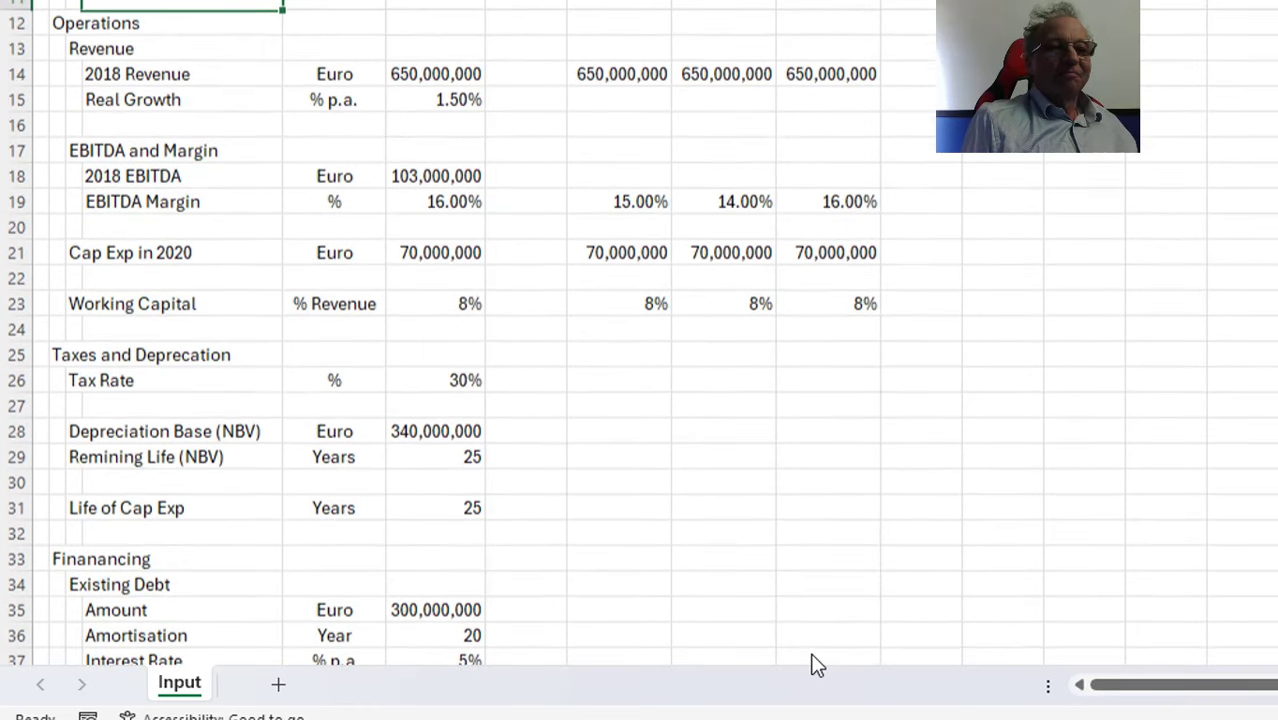
key(Down)
key(Down)
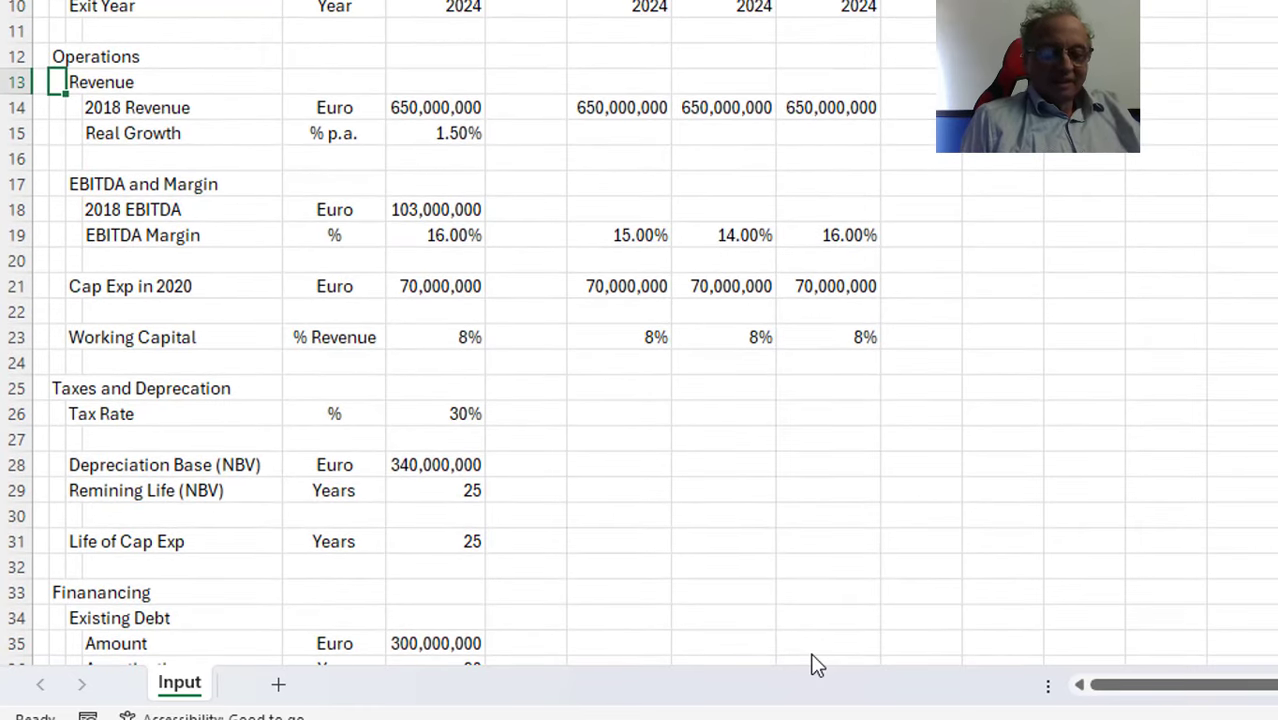
key(shift+space)
key(ctrl+shift+plus)
key(ctrl+shift+plus)
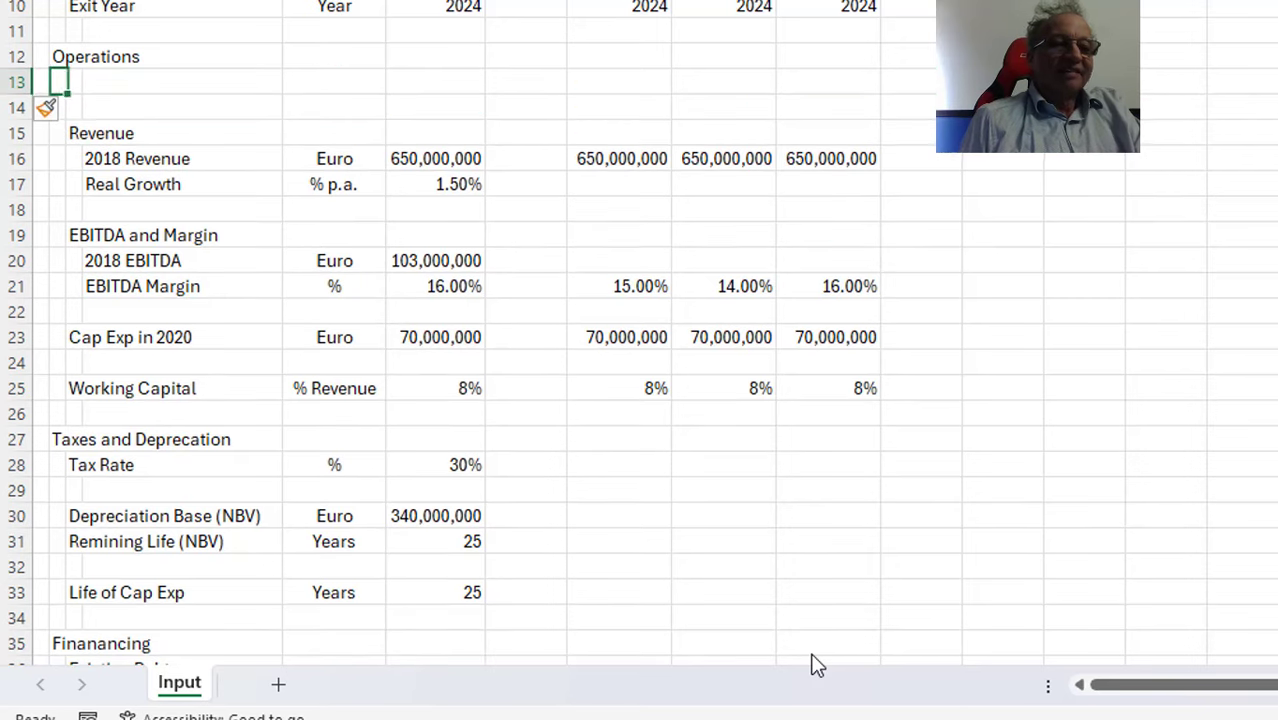
Add the label "Inflation Rate" in C13 under Operations, indented to the same level as Revenue
key(Right)
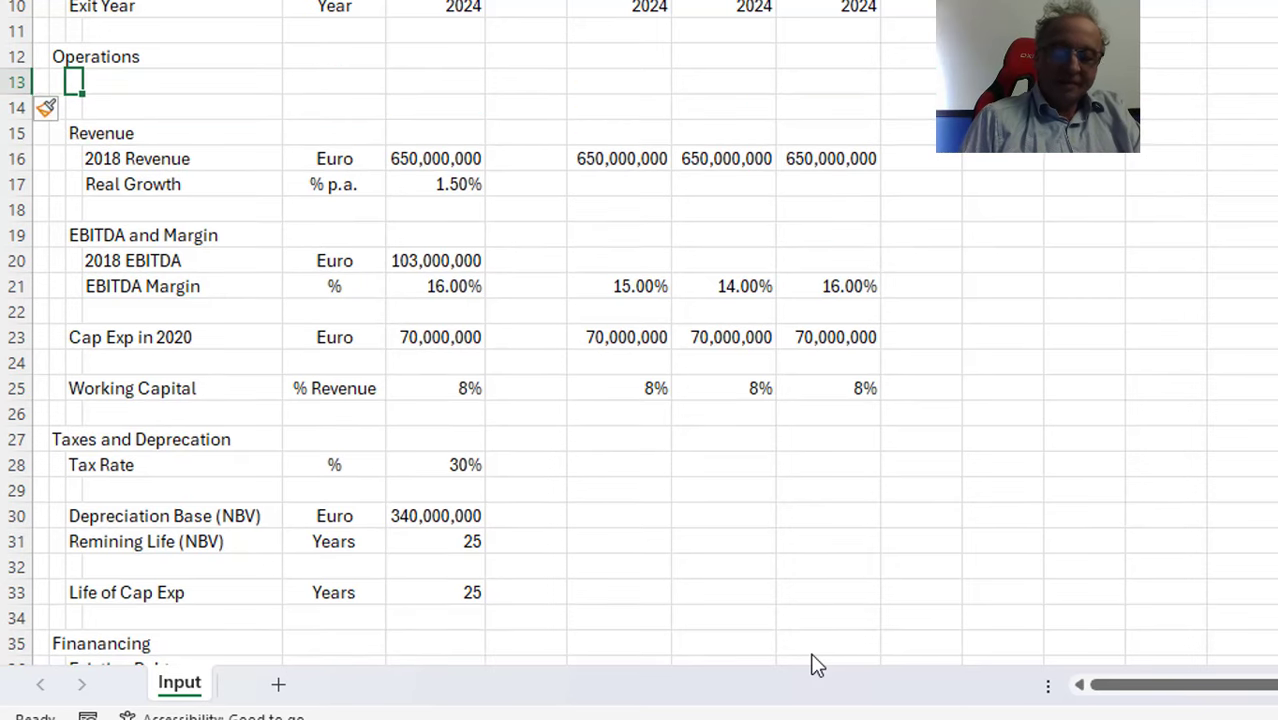
text(Inflation )
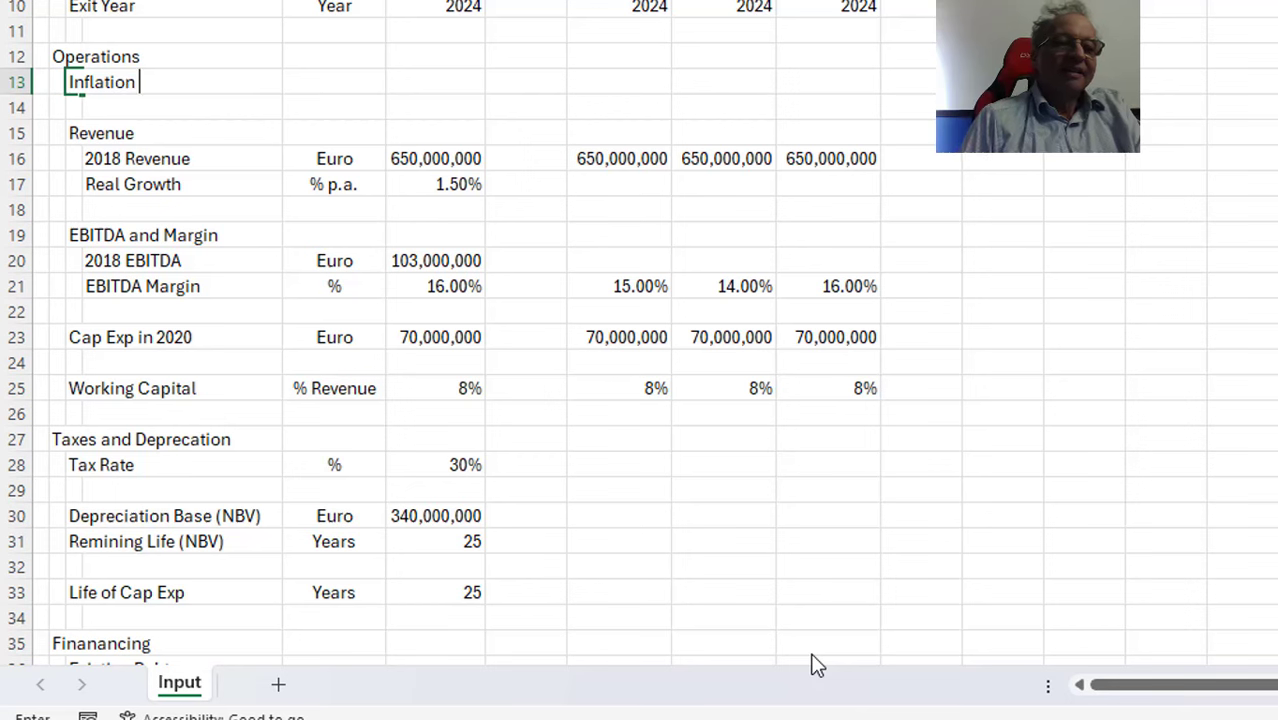
text(Rate)
key(Return)
Copy the "% p.a." unit from Real Growth in E17 to E13 for the Inflation Rate
key(Up)
key(Right)
key(Down)
key(Down)
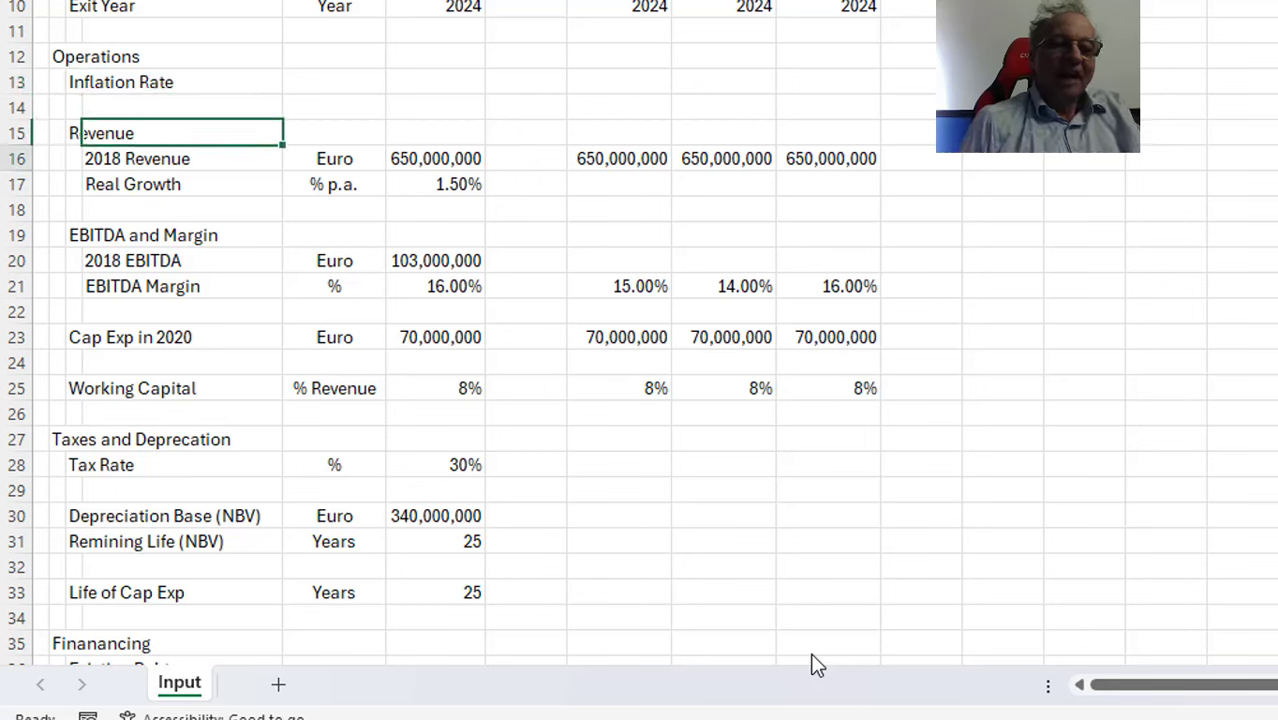
key(Down)
key(Down)
key(Right)
key(ctrl+c)
key(Up)
key(Up)
key(Up)
key(Up)
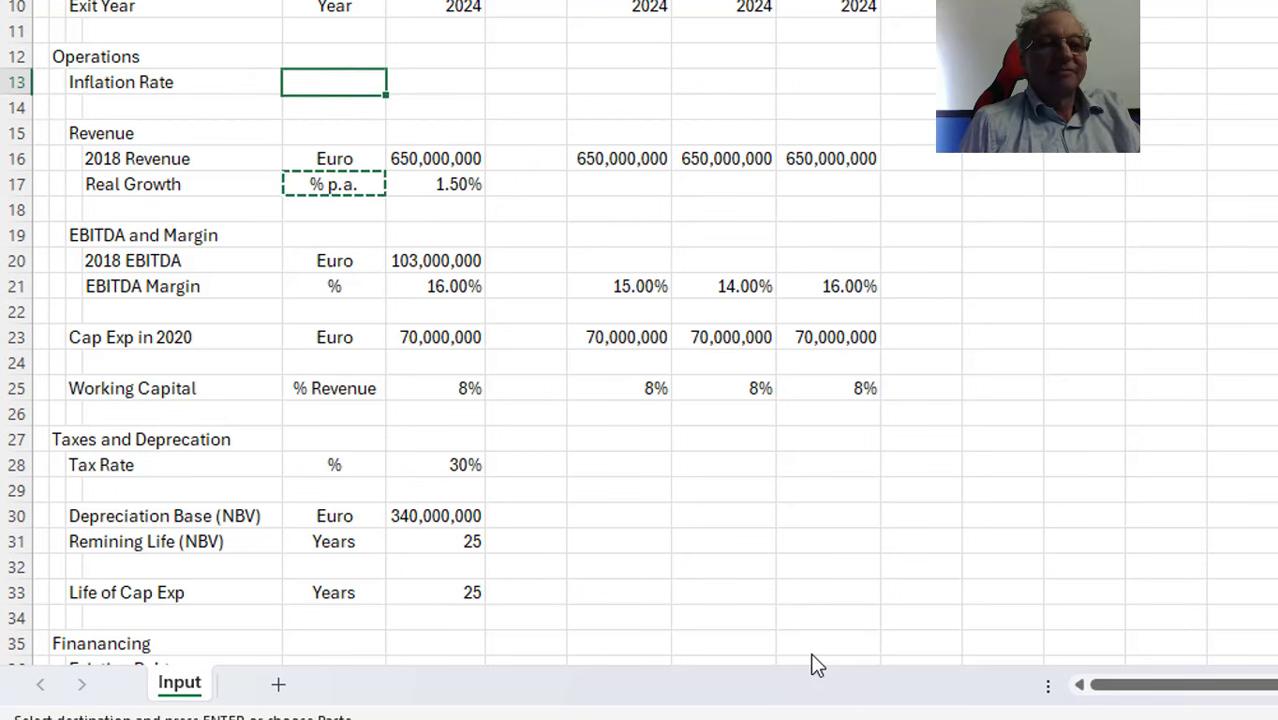
key(ctrl+v)
Enter "Base Rate" in E44 beside the new debt's Interest Rate label
key(Down)
key(Down)
key(Down)
key(Down)
key(Down)
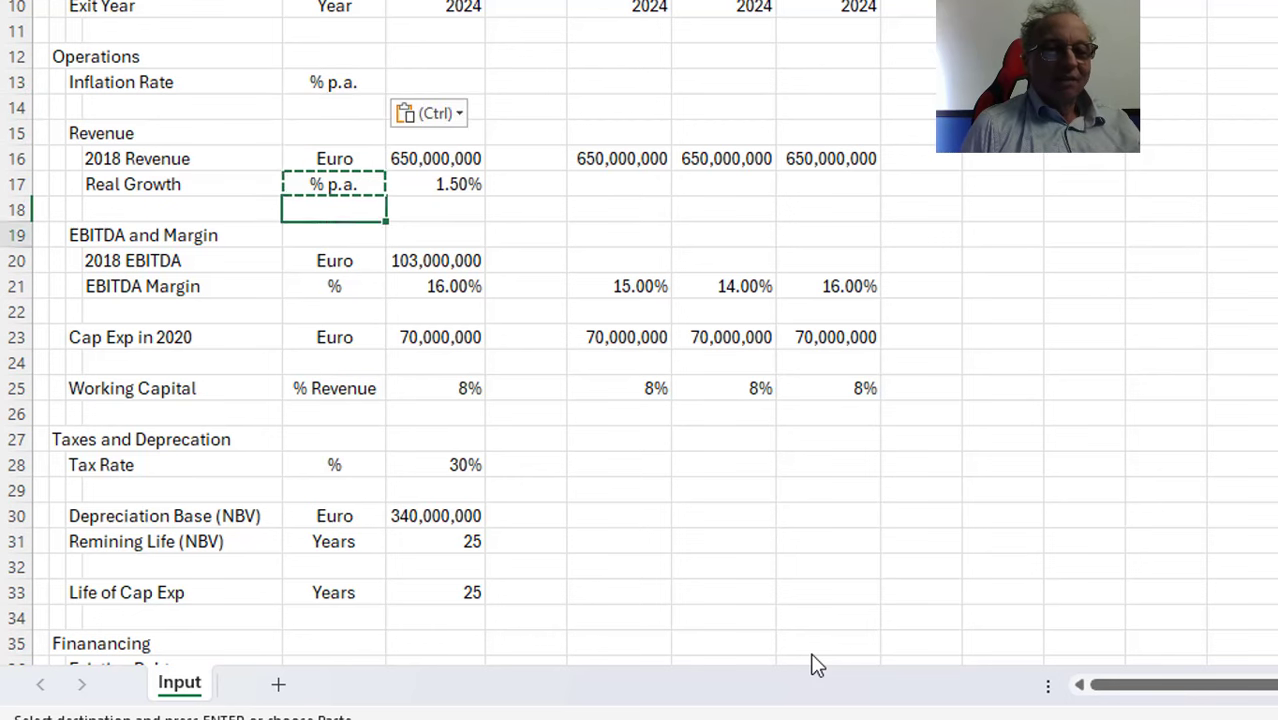
key(Down)
key(Down)
key(Down)
key(Down)
key(Down)
key(Down)
key(Down)
key(Down)
key(Down)
key(Down)
key(Down)
key(Down)
key(Down)
key(Down)
key(Down)
key(Down)
key(Down)
key(Down)
key(Down)
key(Down)
key(Up)
key(Up)
key(Up)
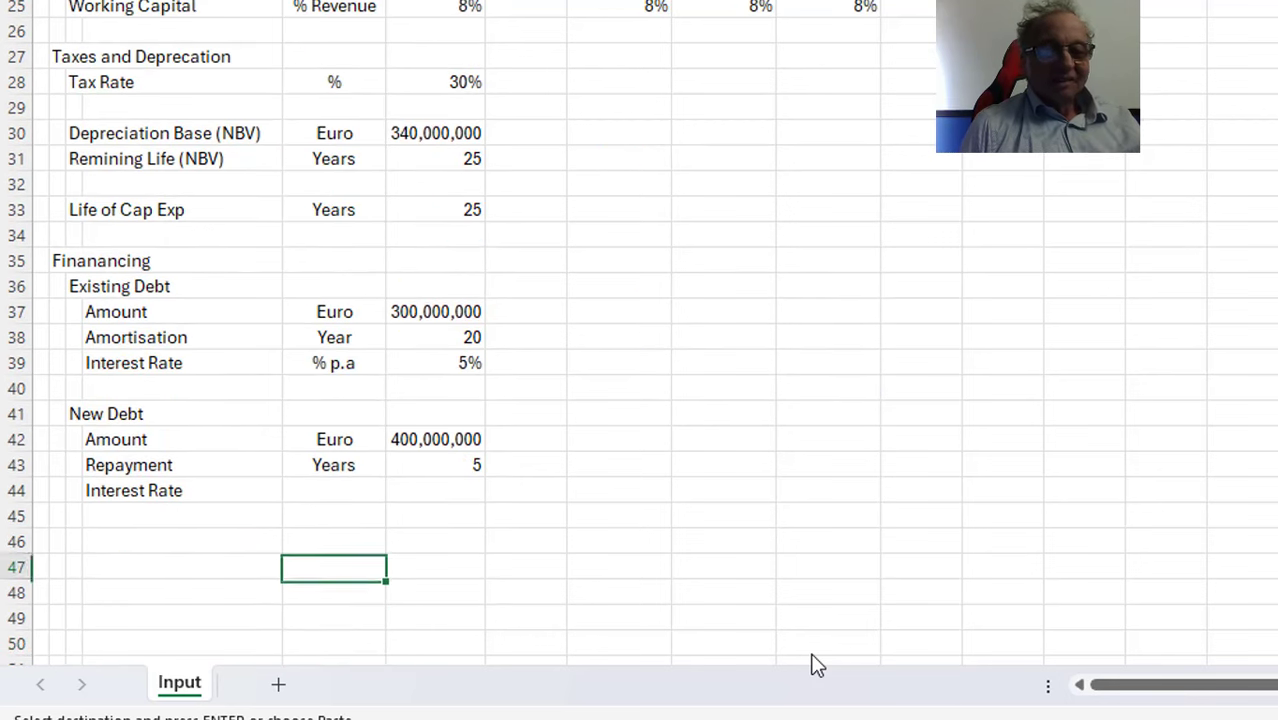
key(Up)
key(Up)
key(Up)
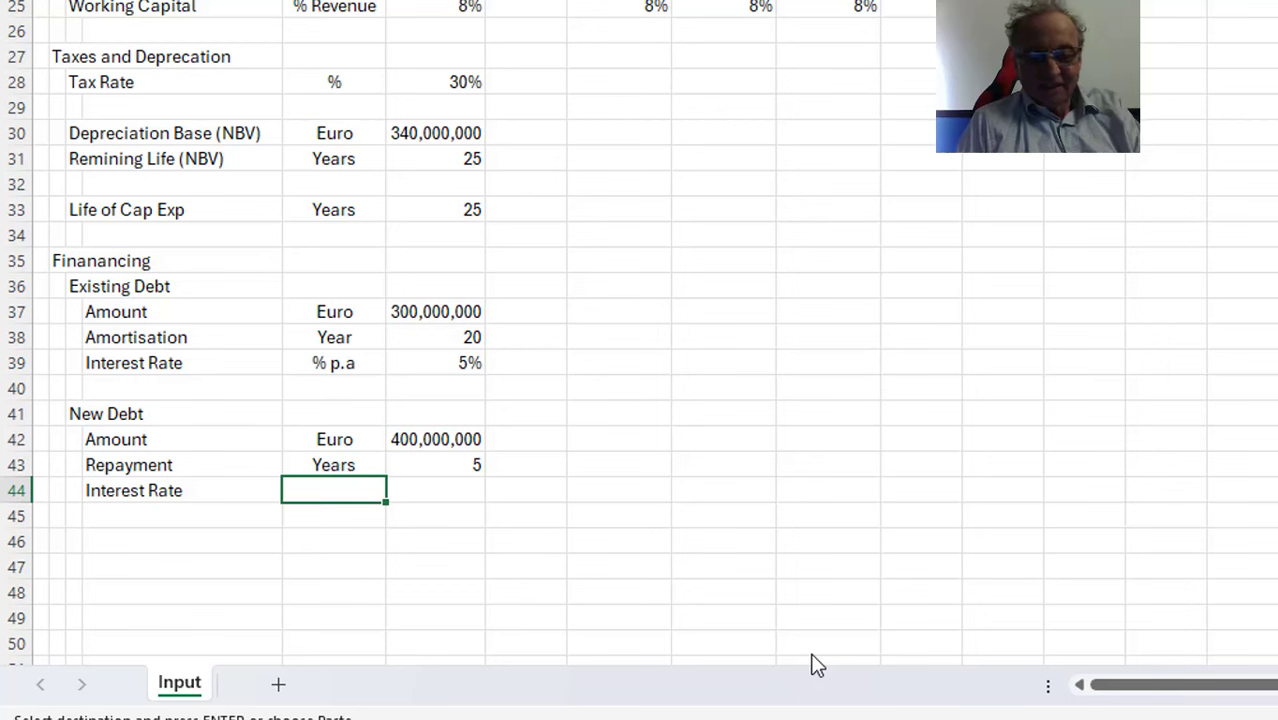
text(Base Rate)
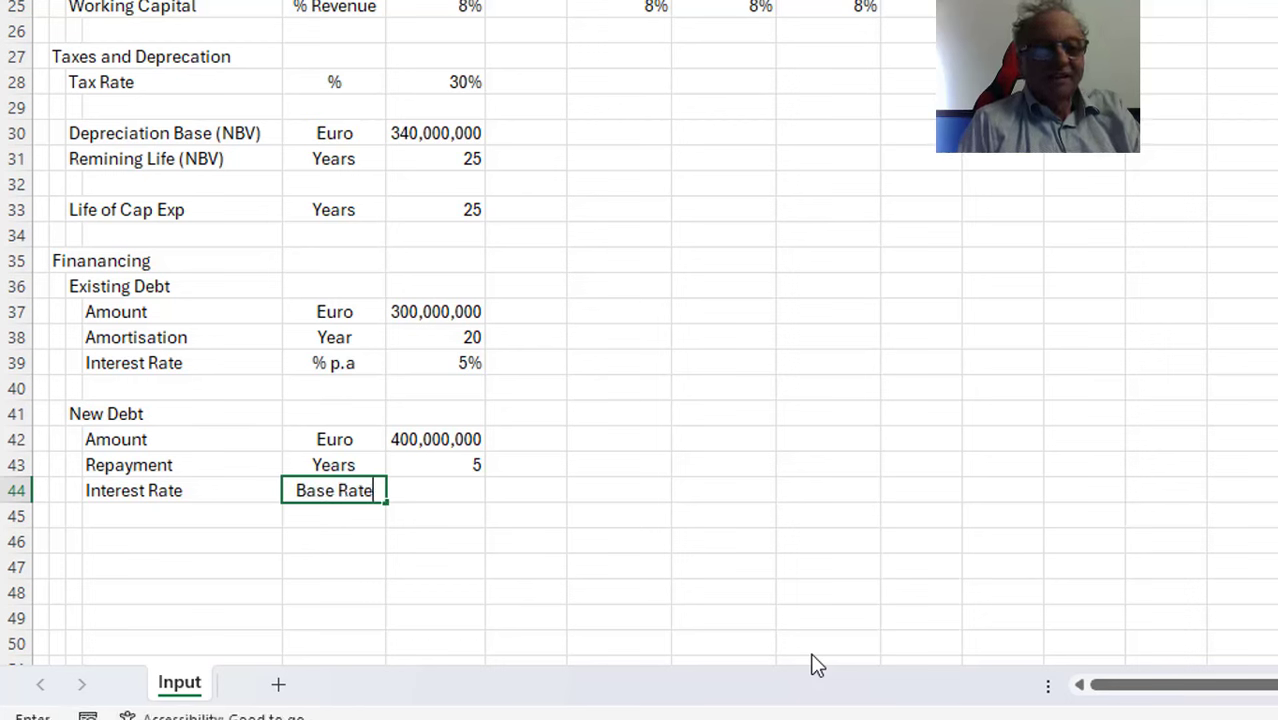
key(Return)
Enter 1% as the new debt's base rate in F44 and show it with two decimal places
key(Up)
key(Right)
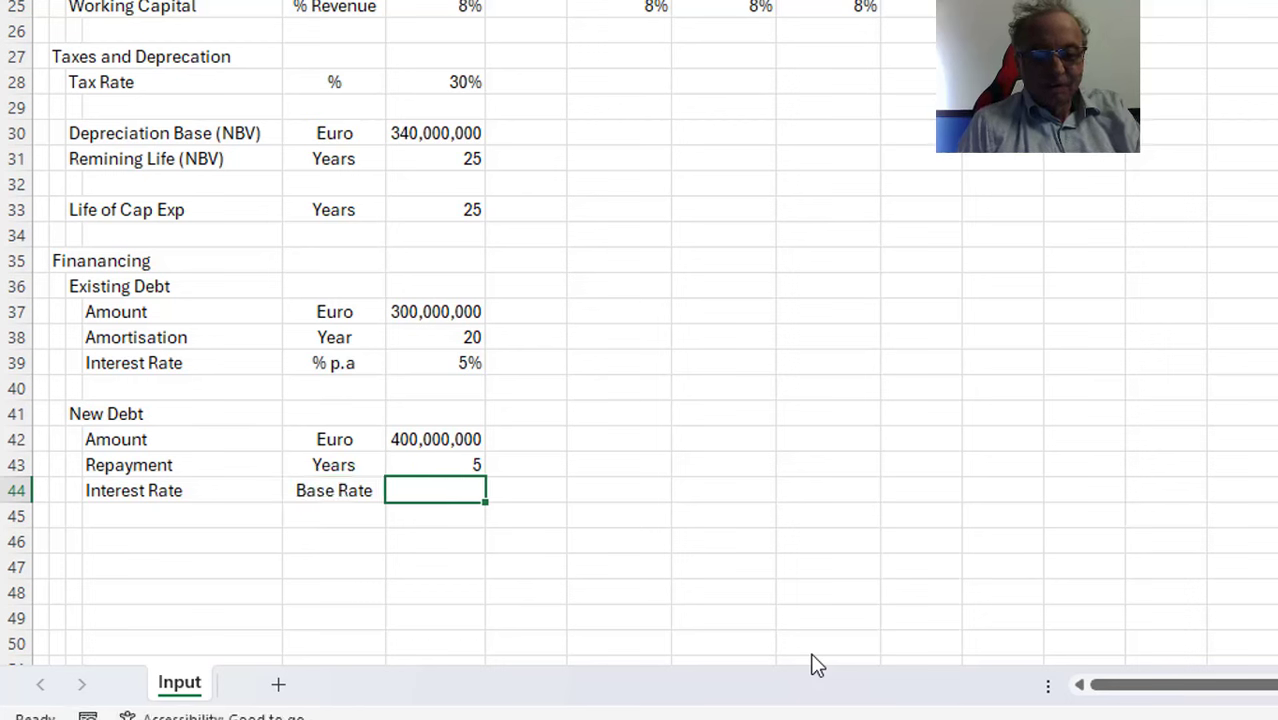
text(1%)
key(Return)
key(Up)
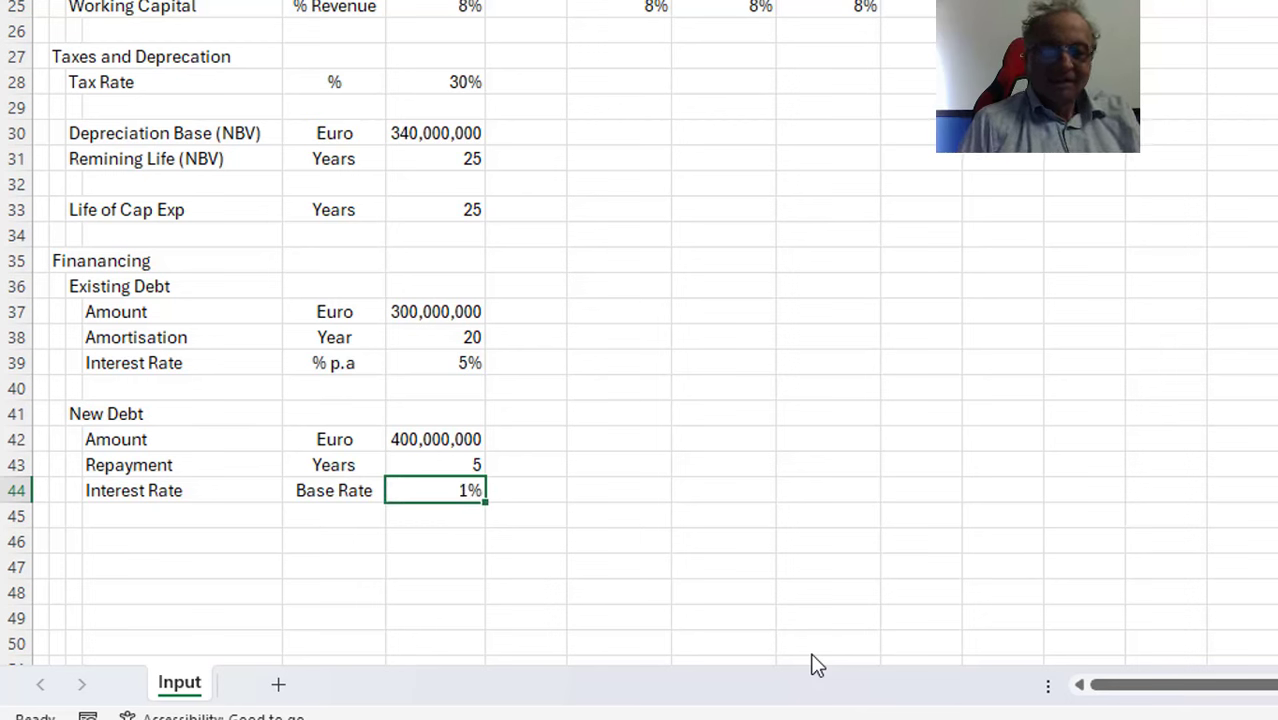
key(alt+h)
key(0)
key(alt+h)
key(0)
Add the label "Credit Spread" in D45 under New Debt
key(Down)
key(Left)
key(Left)
key(Left)
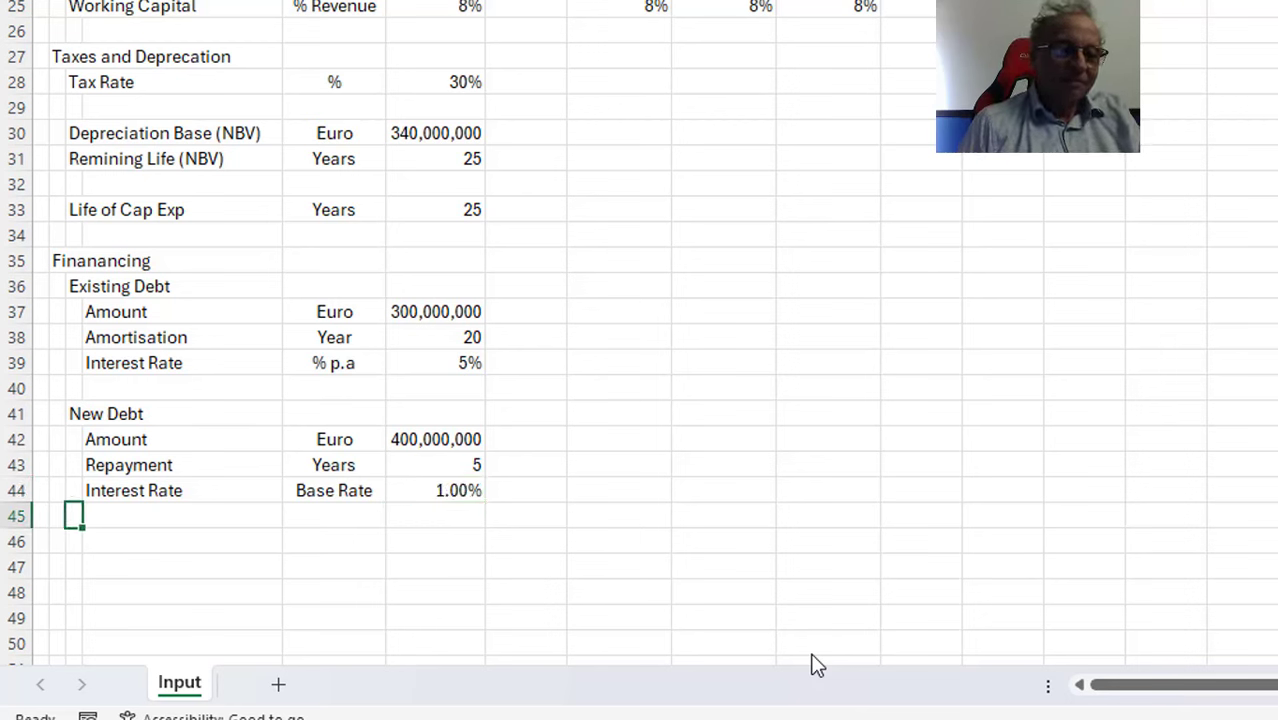
key(Right)
text(Crdi)
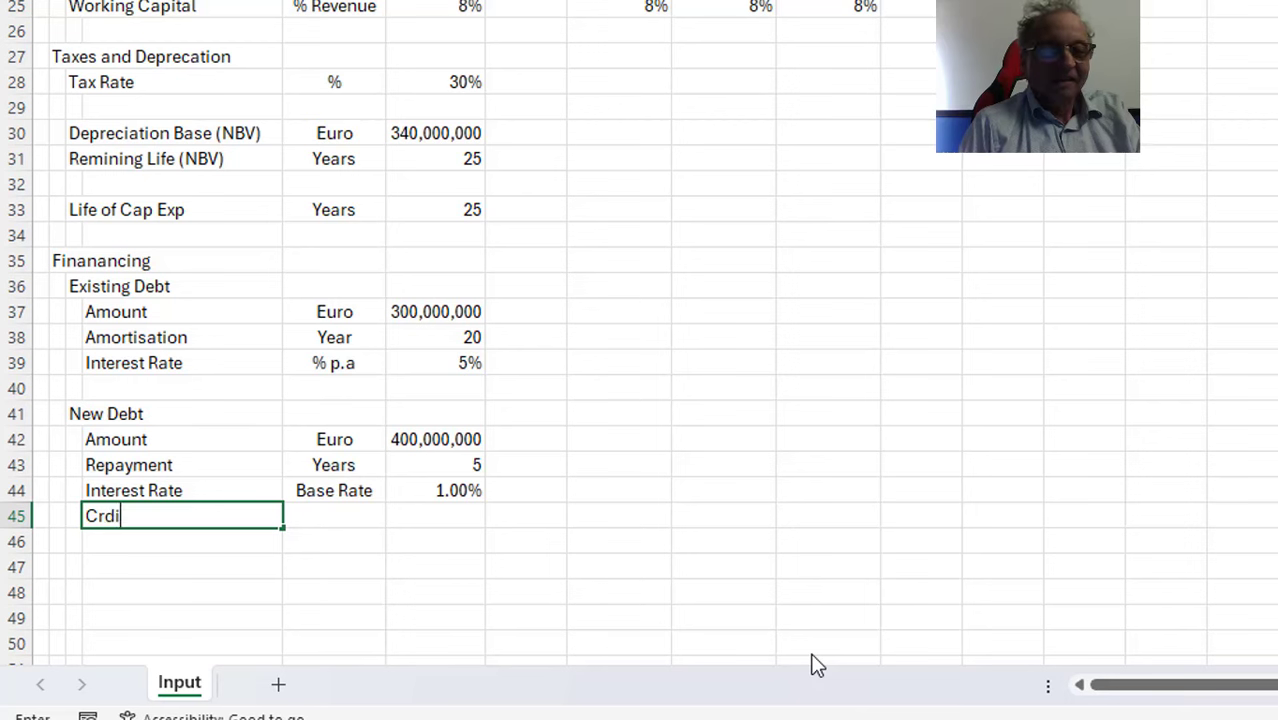
key(BackSpace)
key(BackSpace)
text(edit)
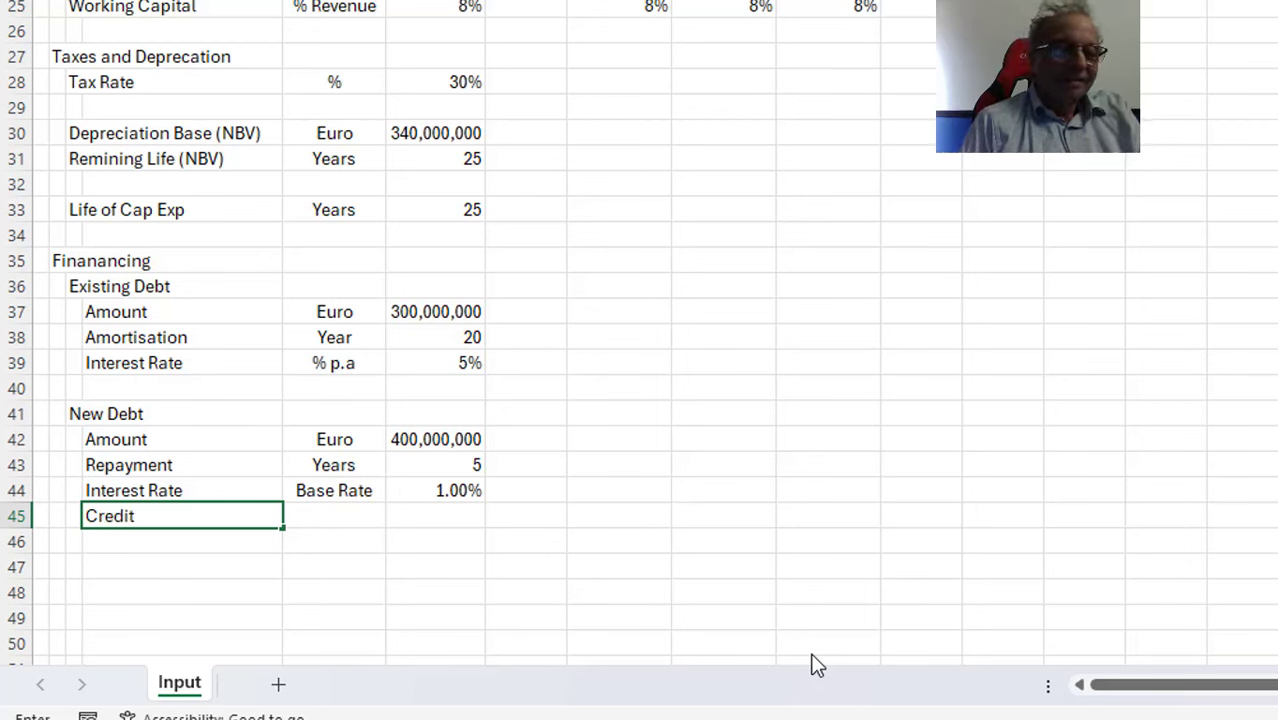
text( Spare)
key(BackSpace)
key(BackSpace)
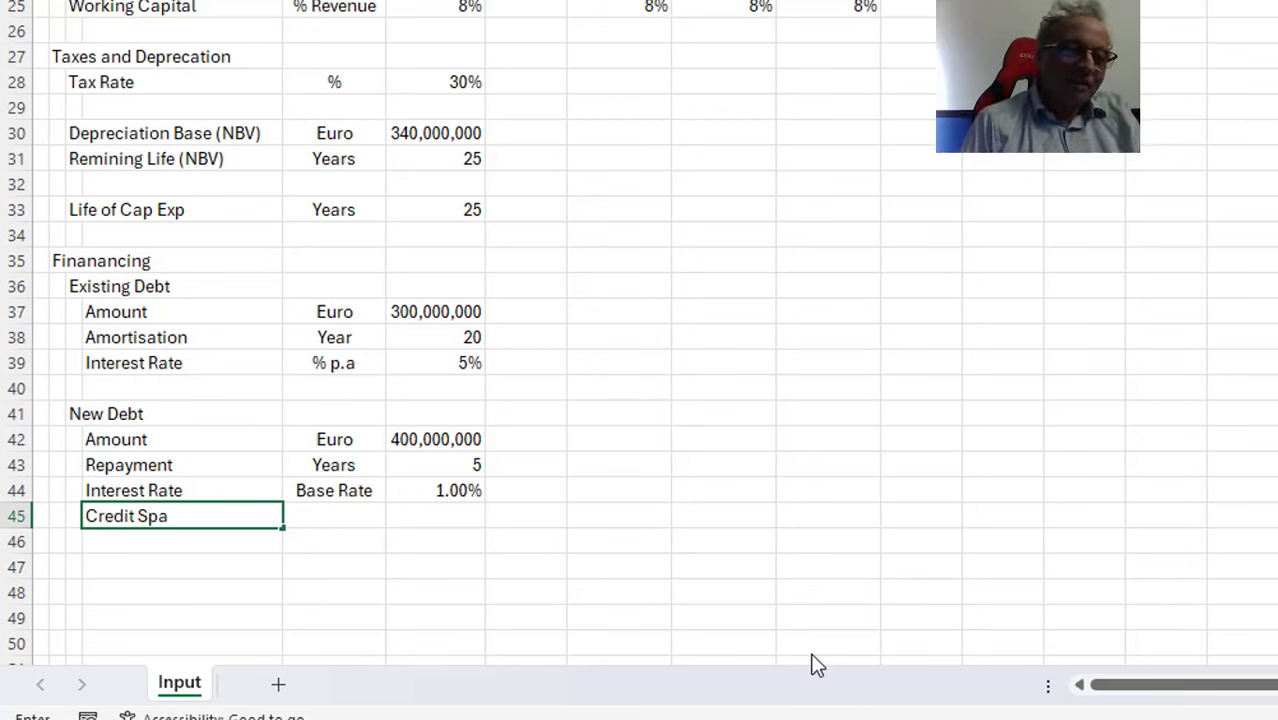
key(BackSpace)
text(e)
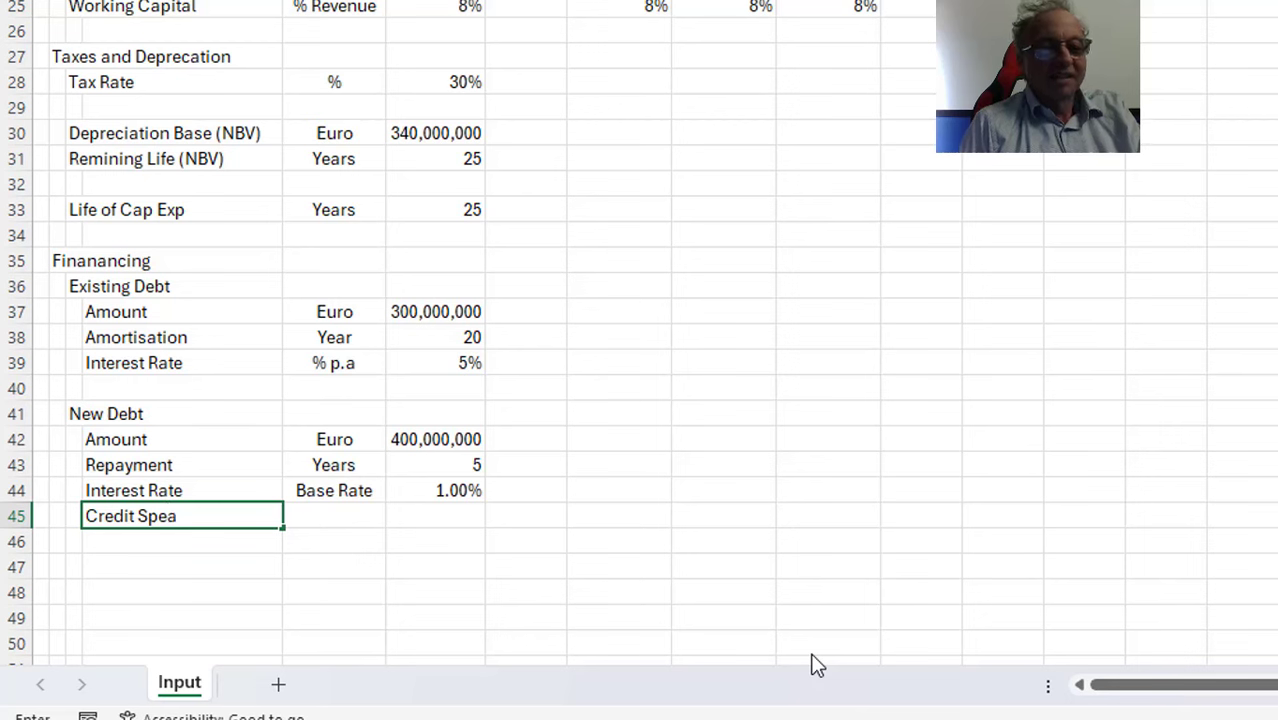
text(a)
key(BackSpace)
key(BackSpace)
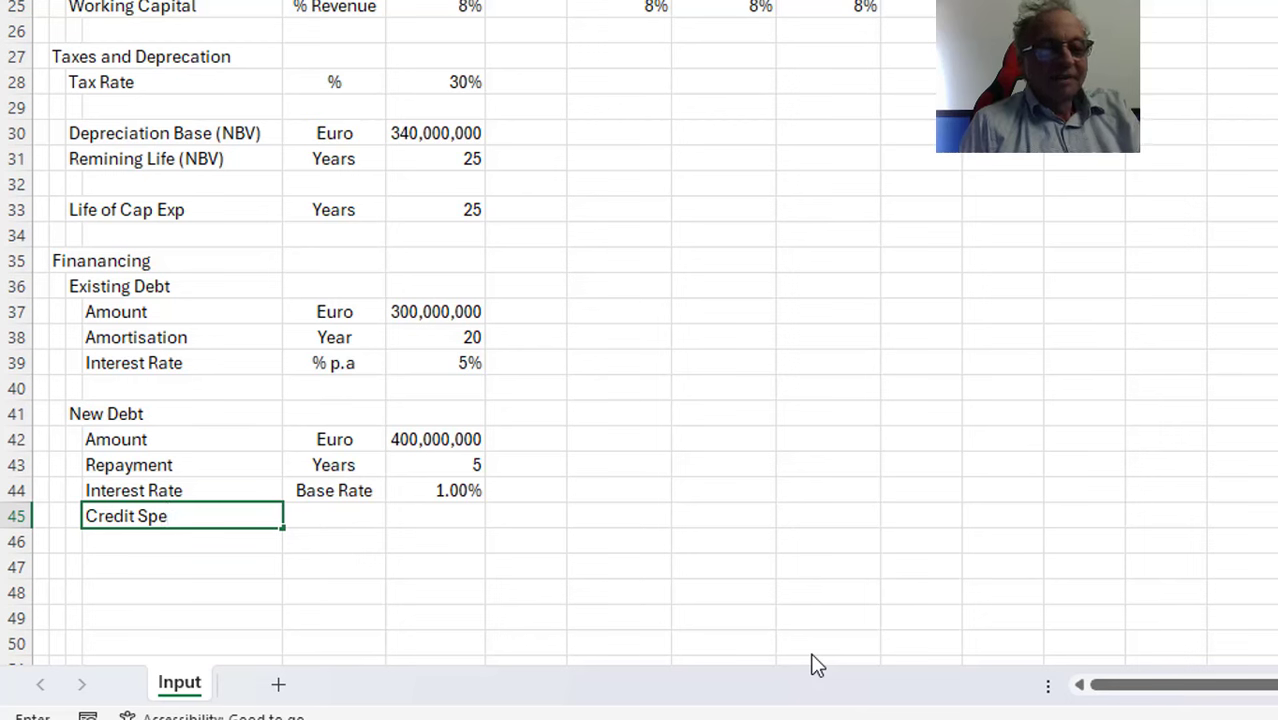
text(read)
key(Return)
key(Up)
key(Right)
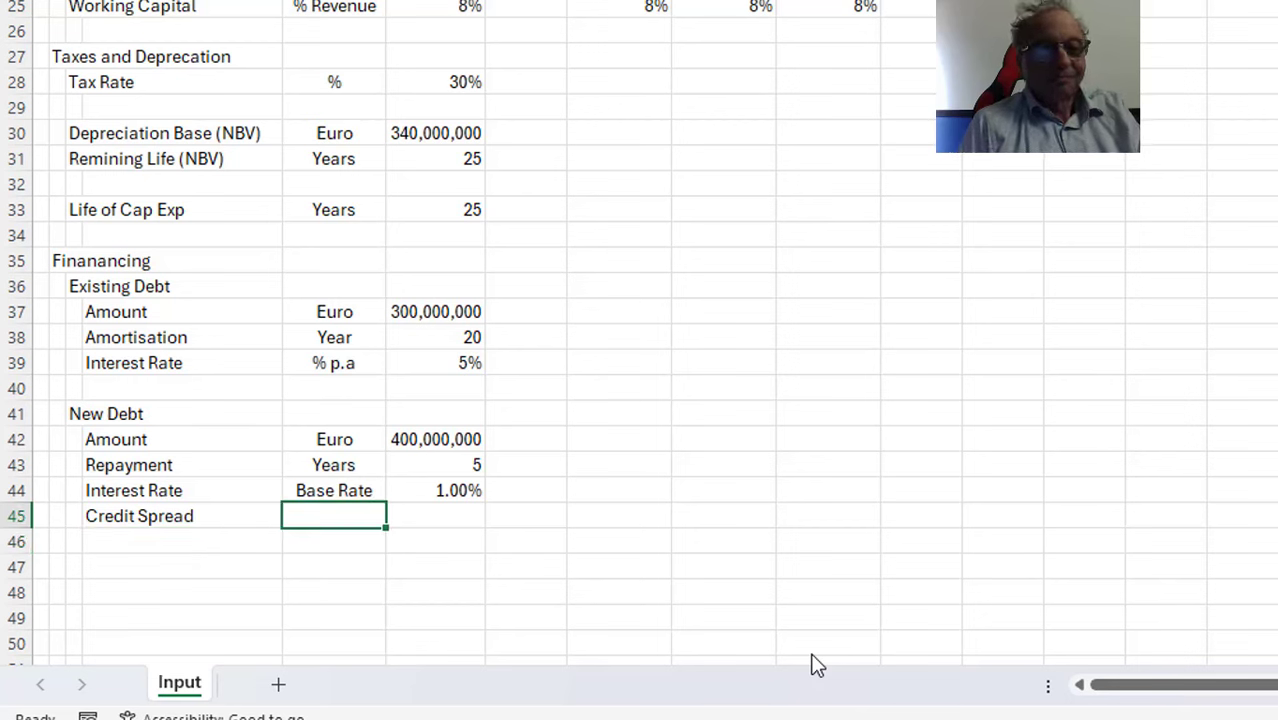
key(Up)
text(%)
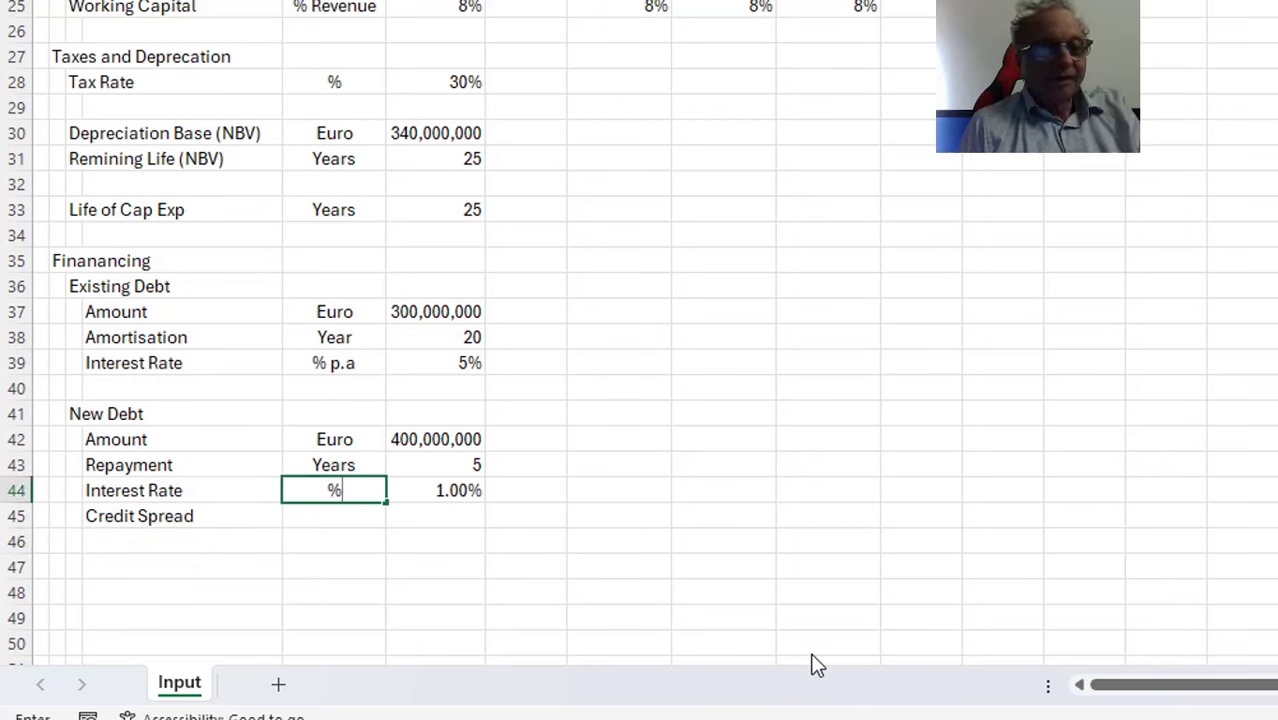
key(Escape)
Replace the "Interest Rate" label in D44 under New Debt with "Base Interest Rate"
key(Left)
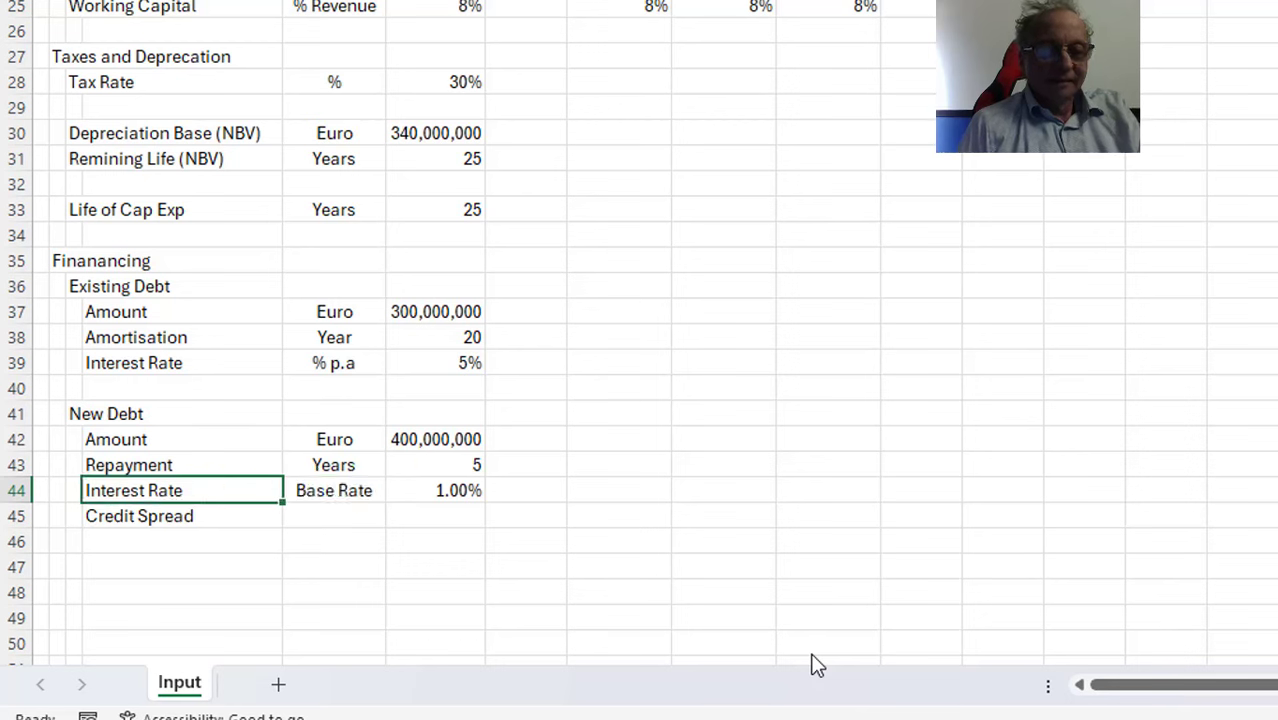
text(Base Interest Rate)
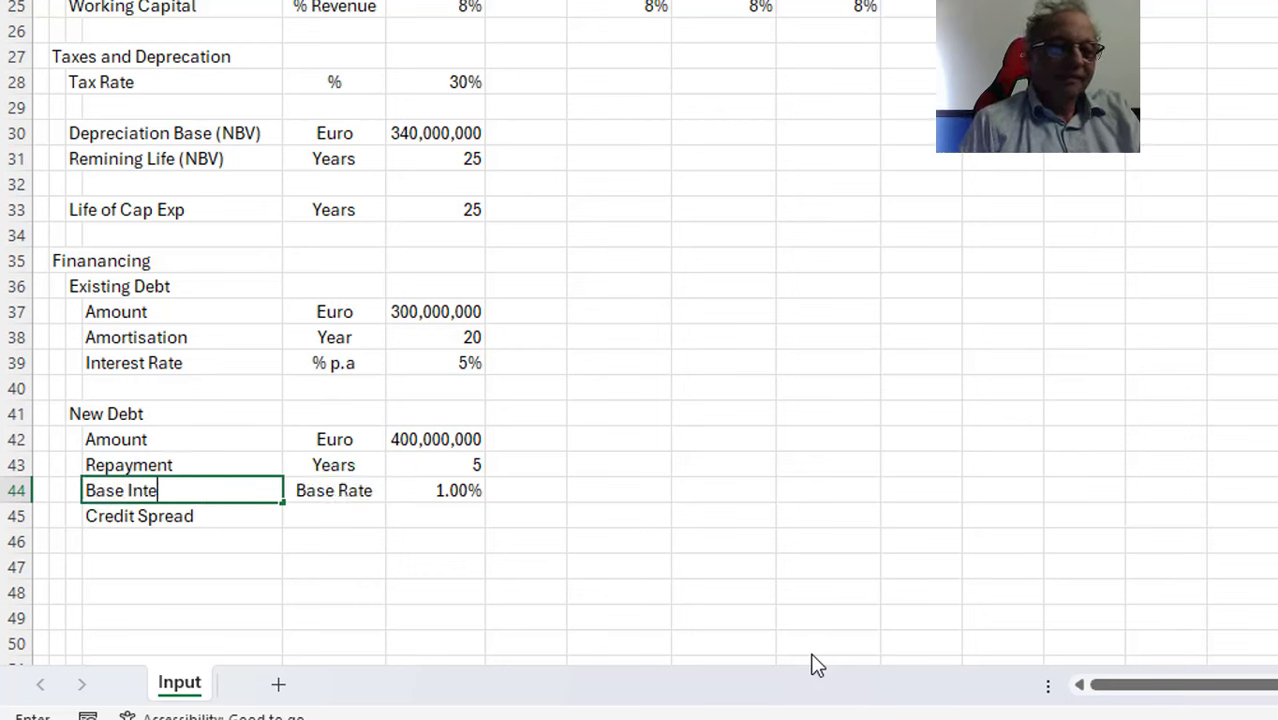
key(Return)
Set the Base Interest Rate unit in E44 to "% p.a." and fill it down to Credit Spread in E45
key(Up)
key(Right)
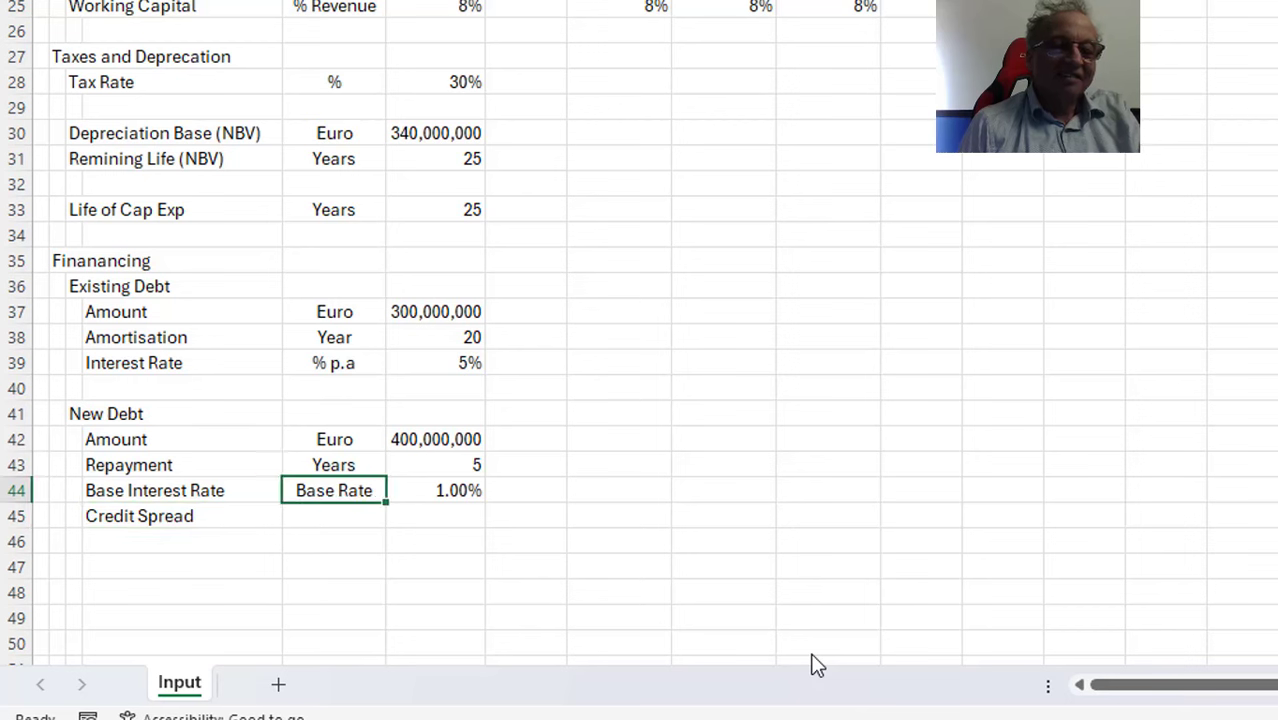
text(% p.a.)
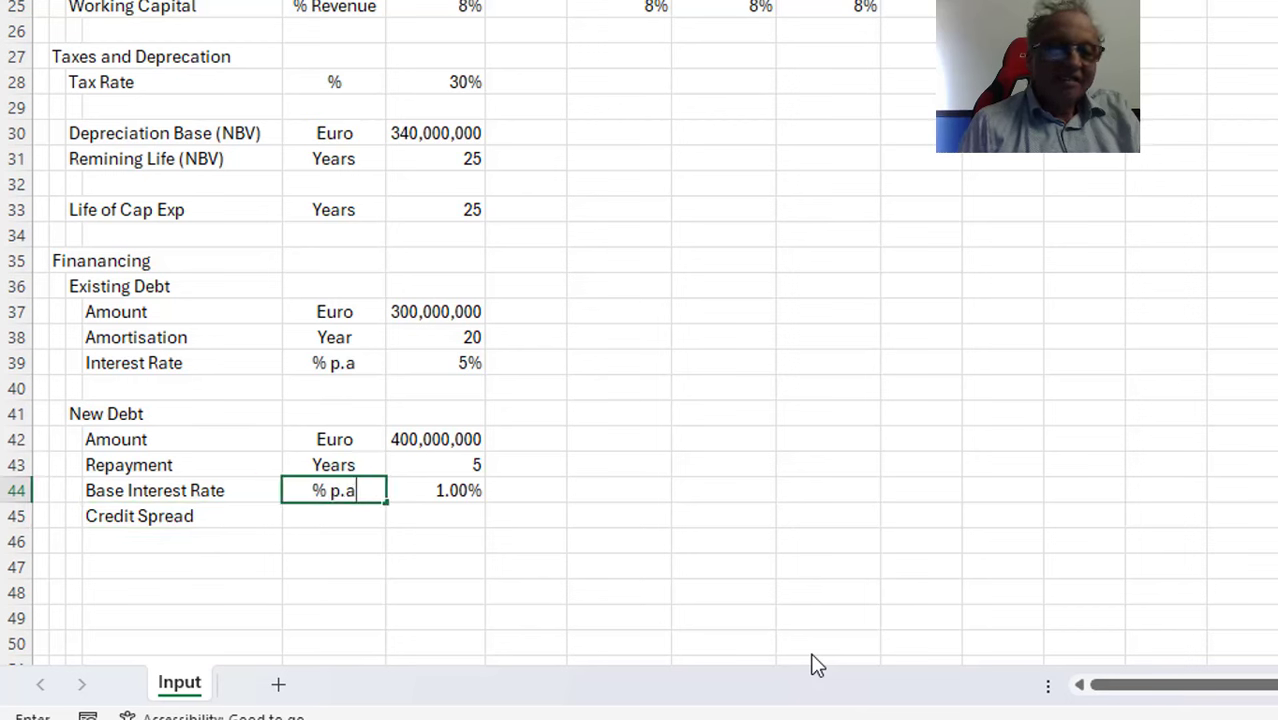
key(Return)
key(Left)
key(Right)
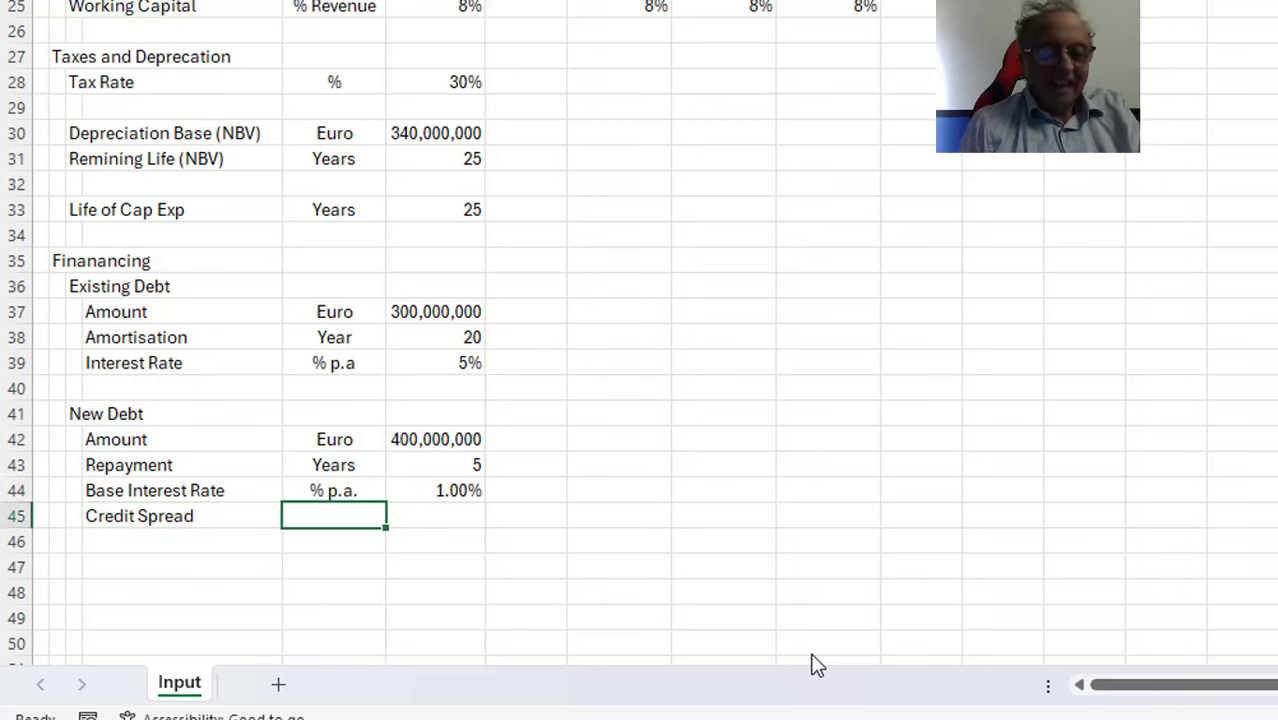
key(ctrl+d)
Enter 6% as the credit spread in F45 and show it with two decimal places
key(Right)
text(6%)
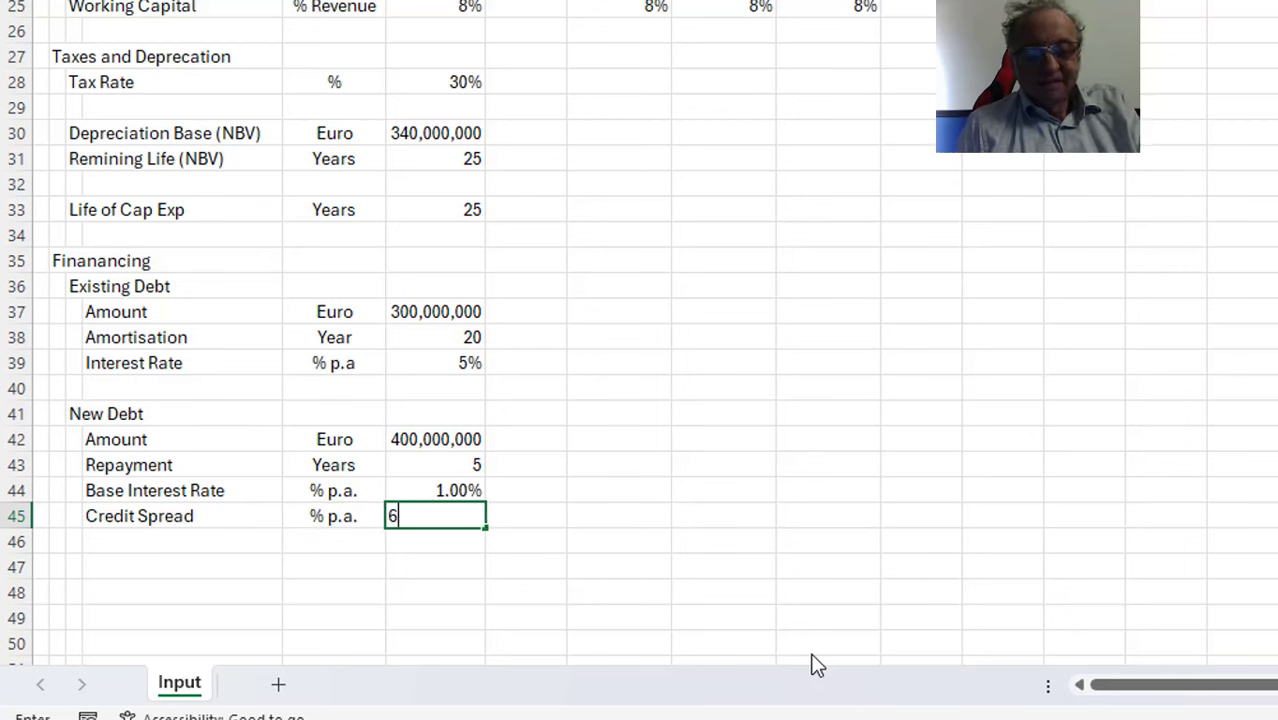
key(Return)
key(Up)
key(alt+h)
key(0)
key(alt+h)
key(0)
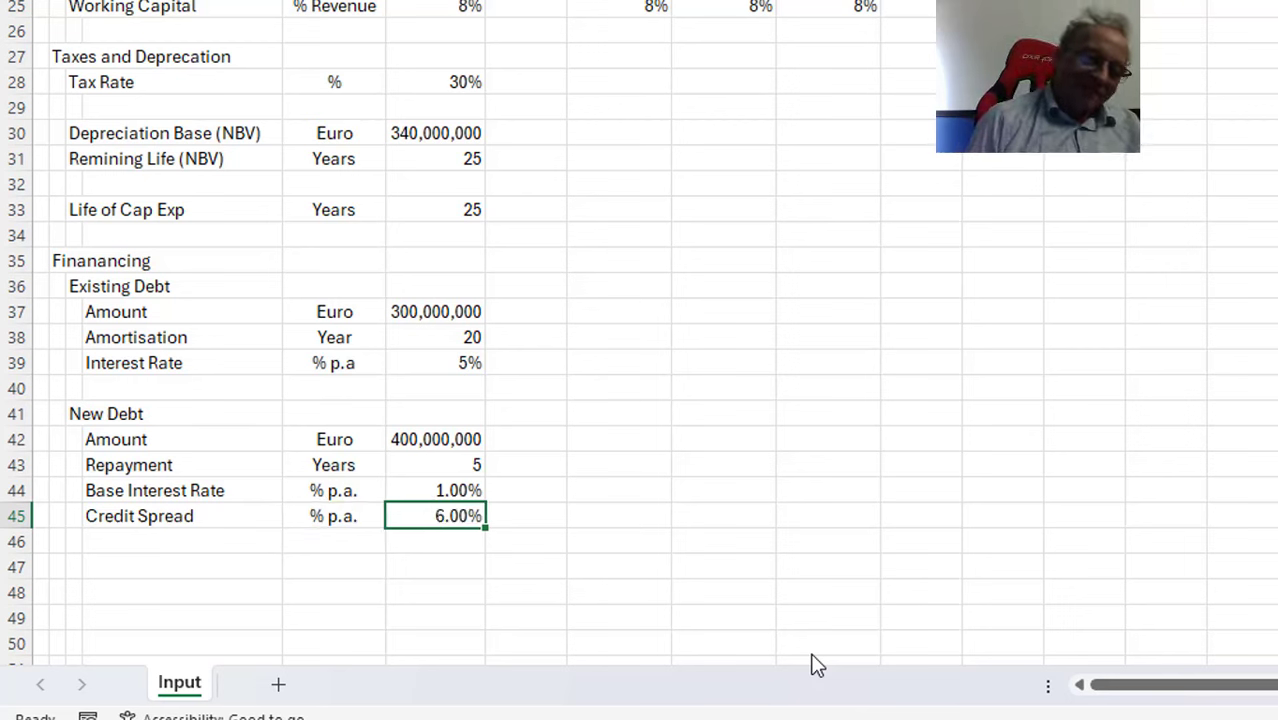
Add the label "Cash Lock-u" in D46 under New Debt
key(Down)
key(Left)
key(Left)
key(Left)
key(Right)
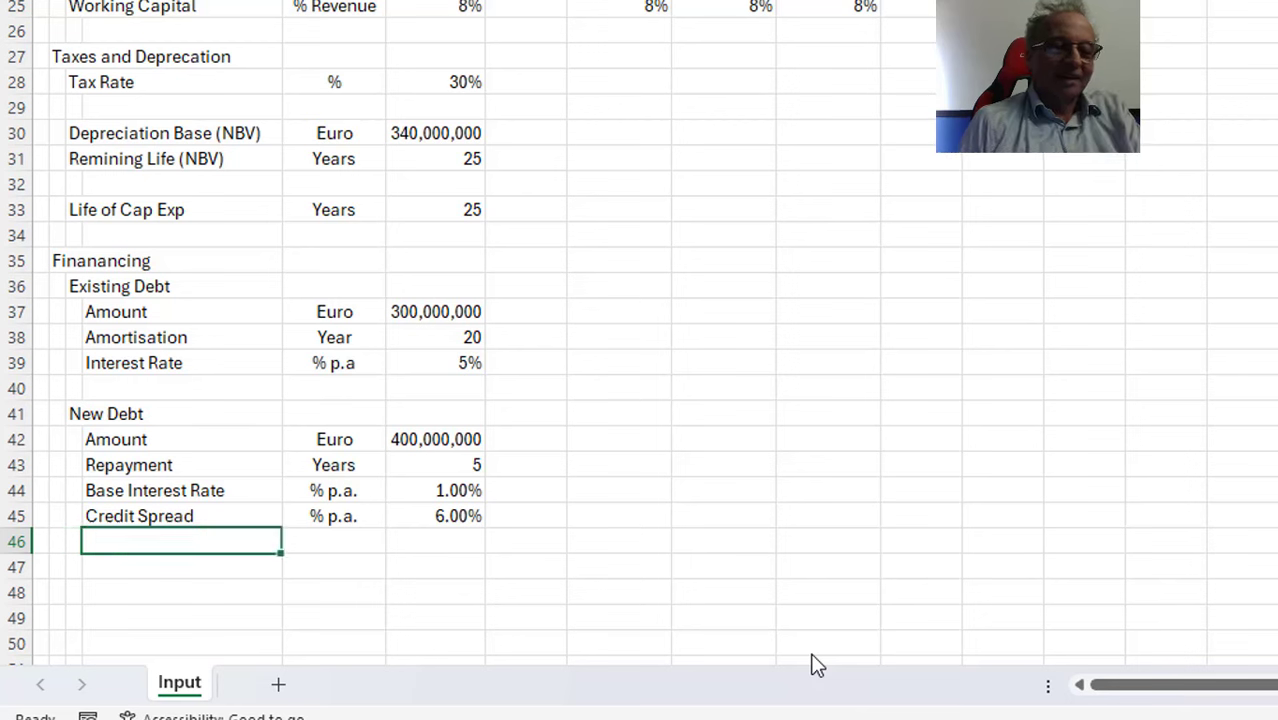
text(Cash Lo)
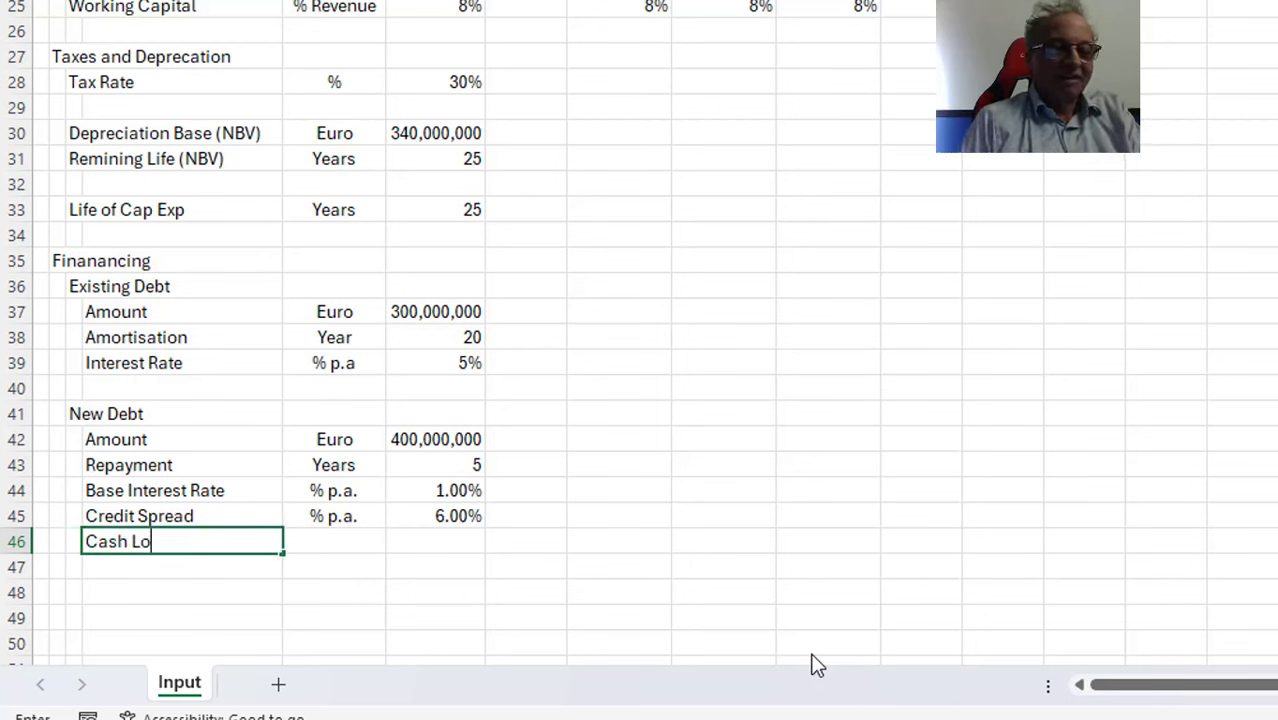
text(ck)
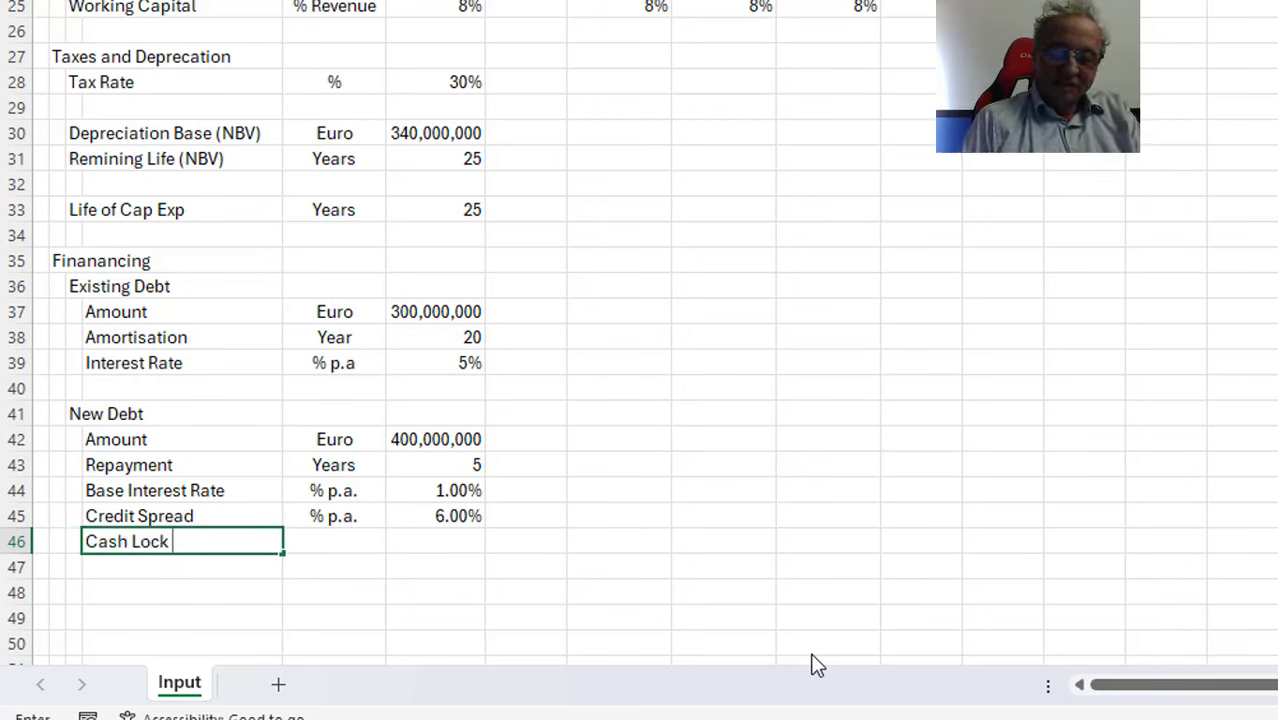
key(BackSpace)
text(-)
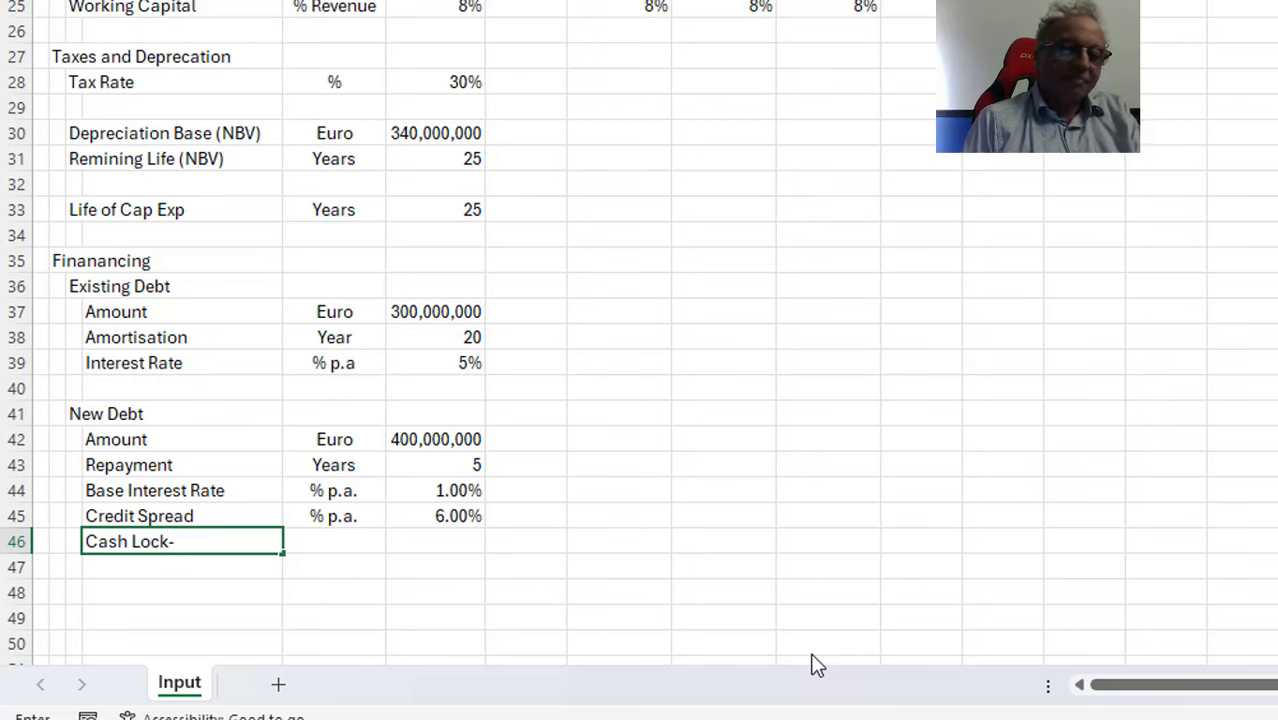
text(p)
key(BackSpace)
text(u)
key(Return)
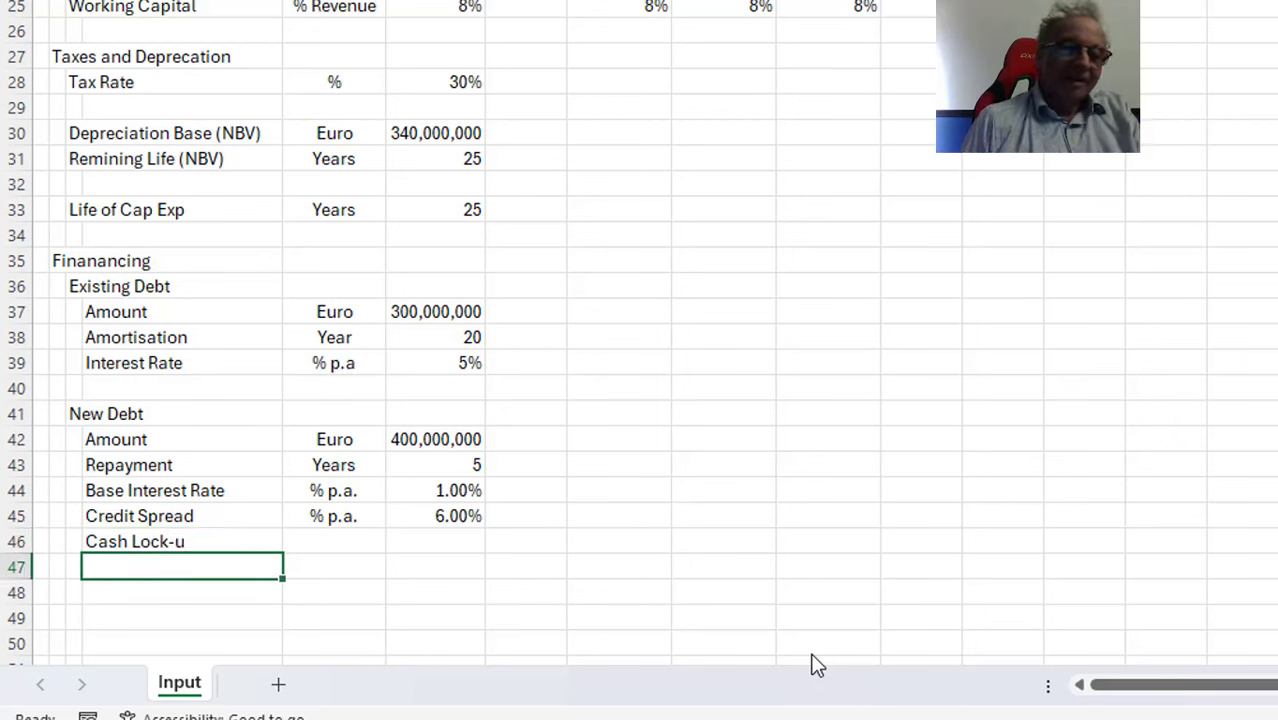
Set the unit in E46 to "x" and enter 1.2 as the lock-up value in F46
key(Up)
key(Right)
text(x)
key(Return)
key(Up)
key(Right)
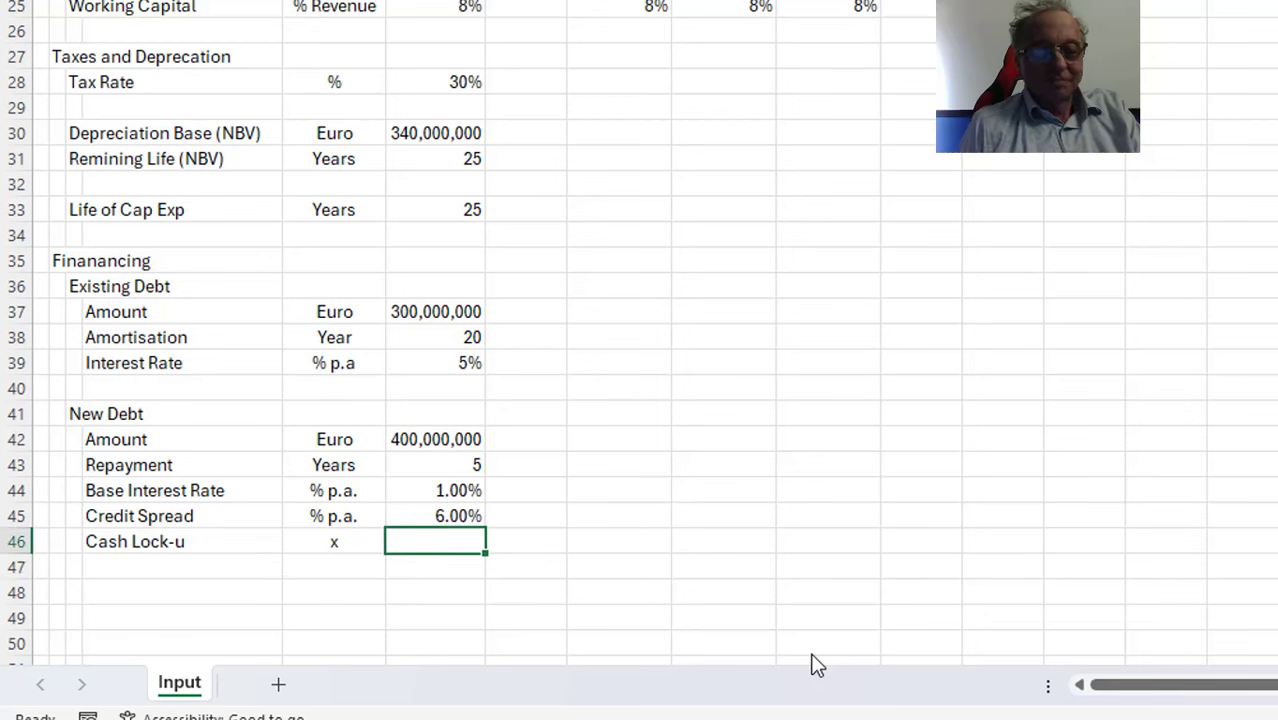
text(1.2)
key(Return)
key(Up)
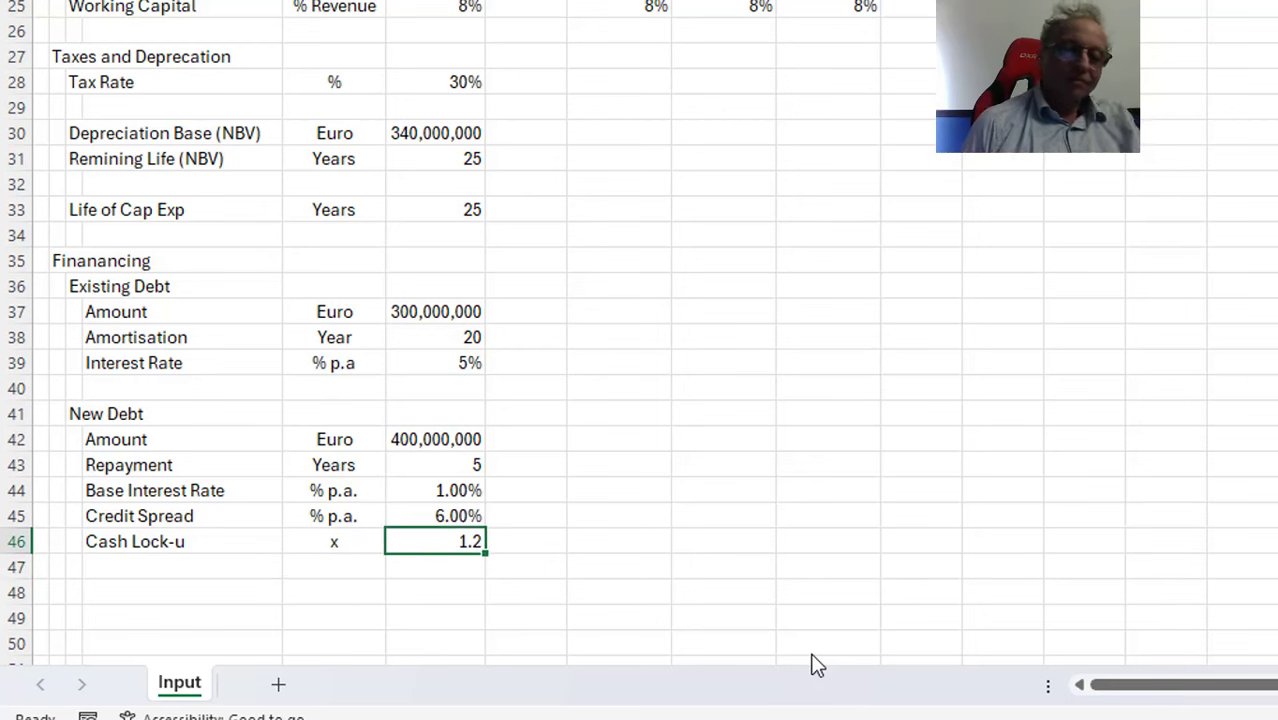
Complete the label in D46 so that it reads "Cash Lock-up"
key(Left)
key(Down)
key(Left)
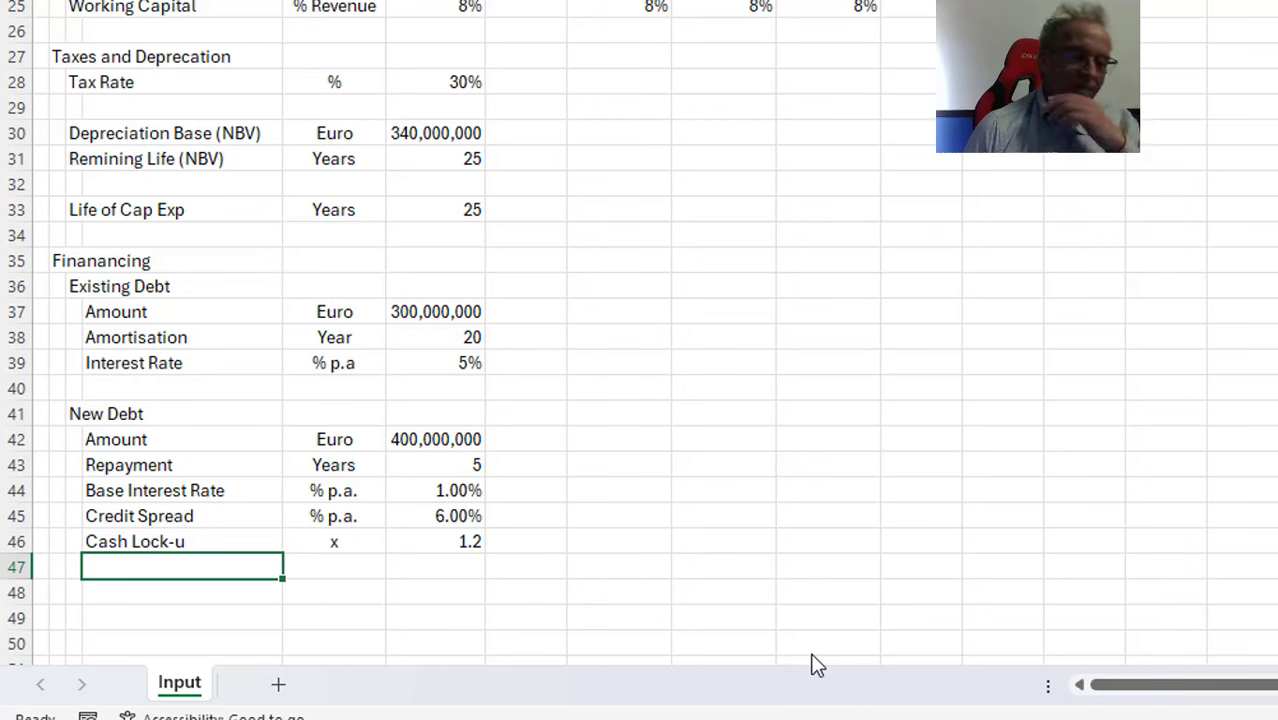
key(Up)
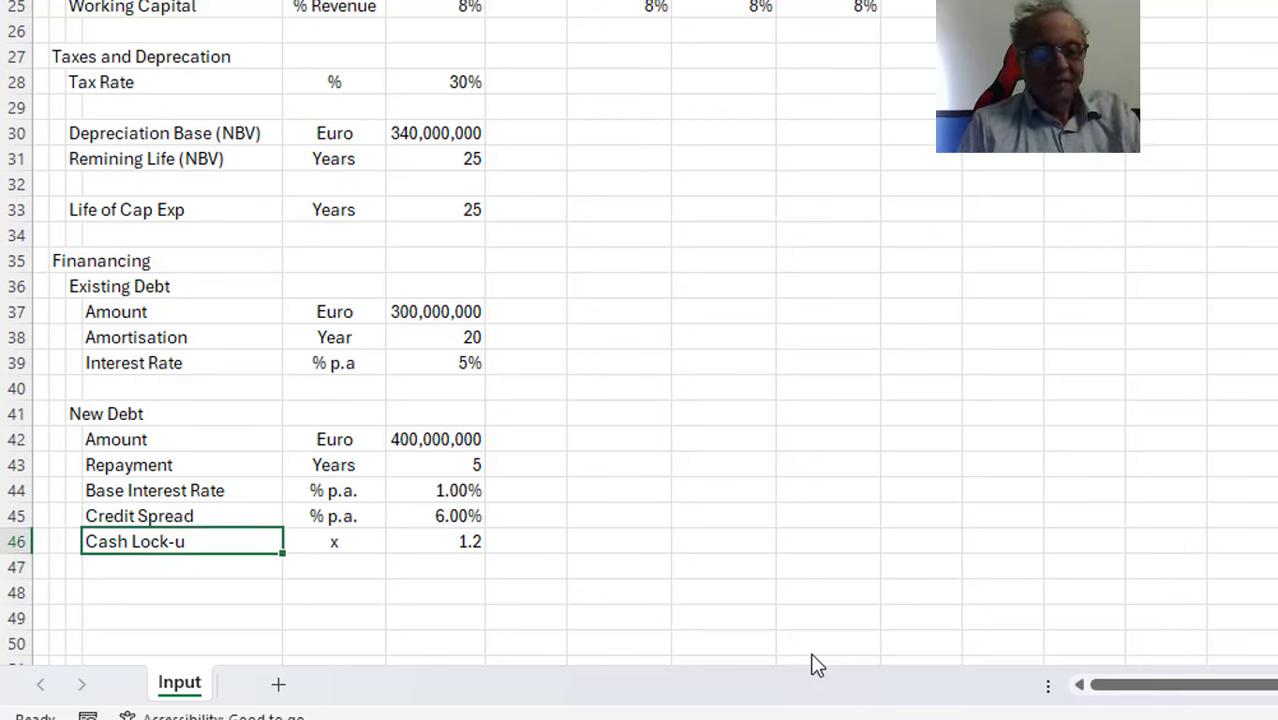
key(F2)
text(p)
key(Return)
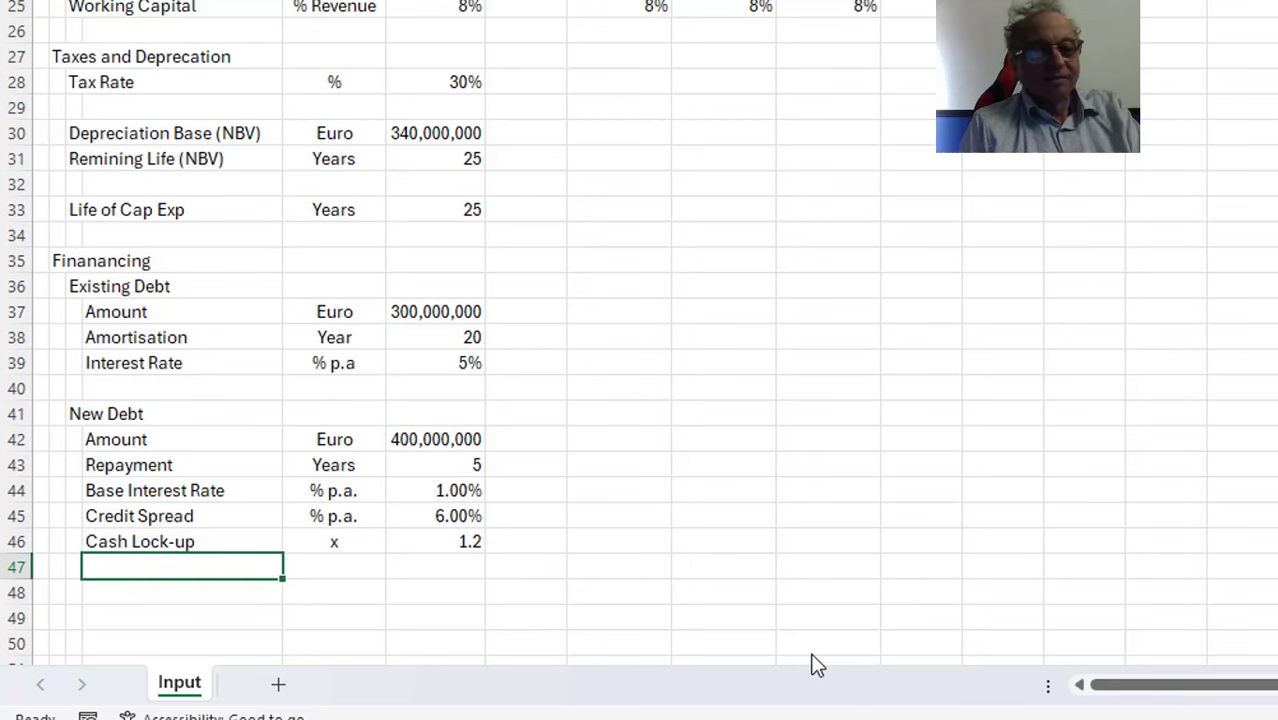
Add the label "Cash Sweep" in D47 under New Debt
text(Cash)
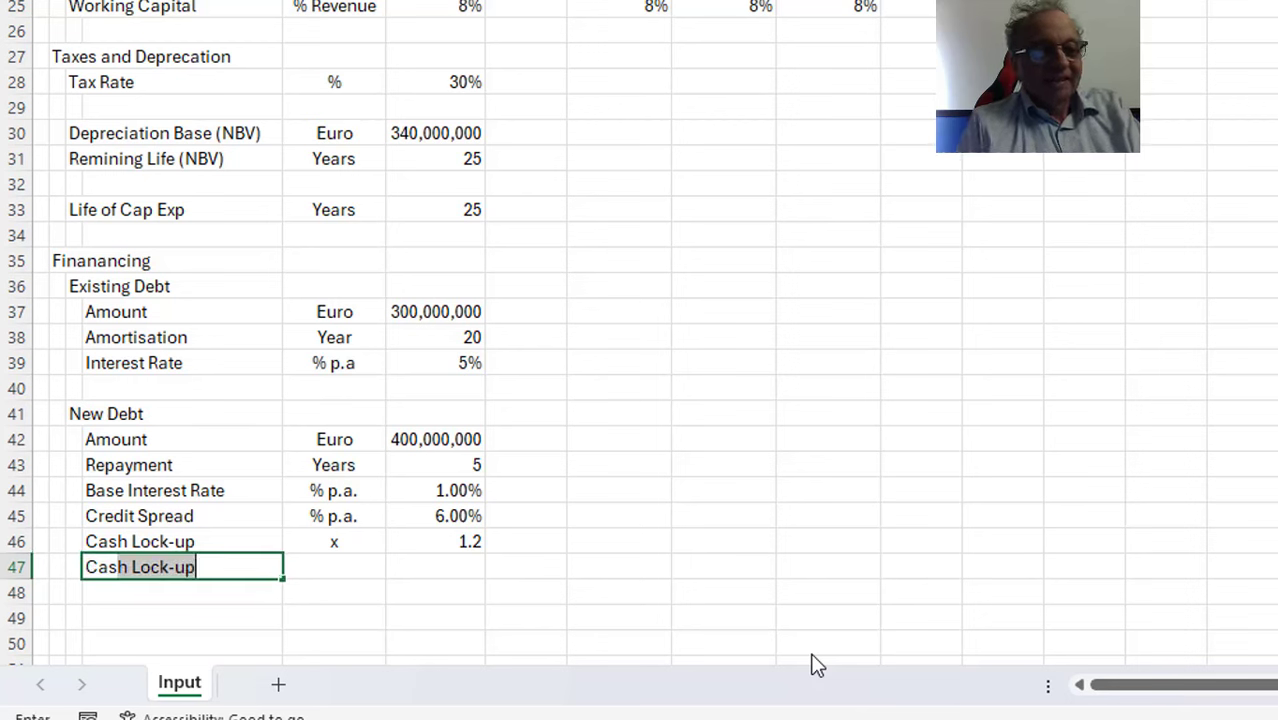
key(BackSpace)
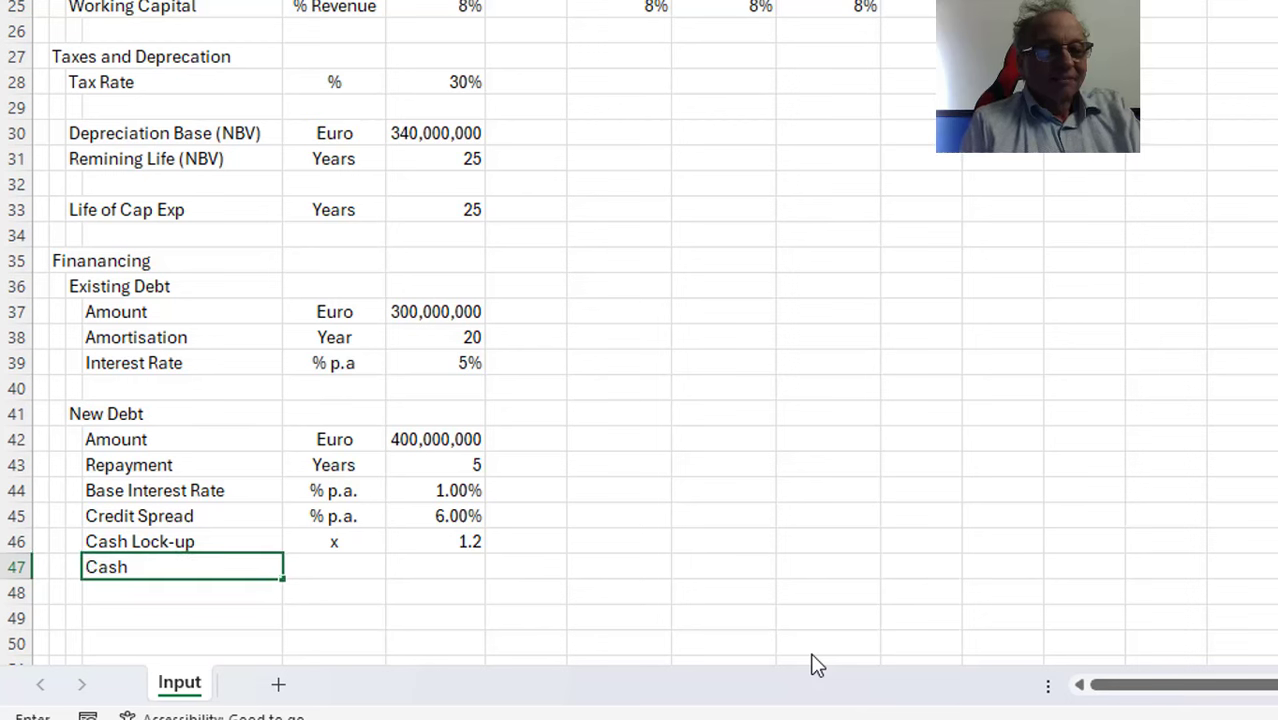
text(Swee)
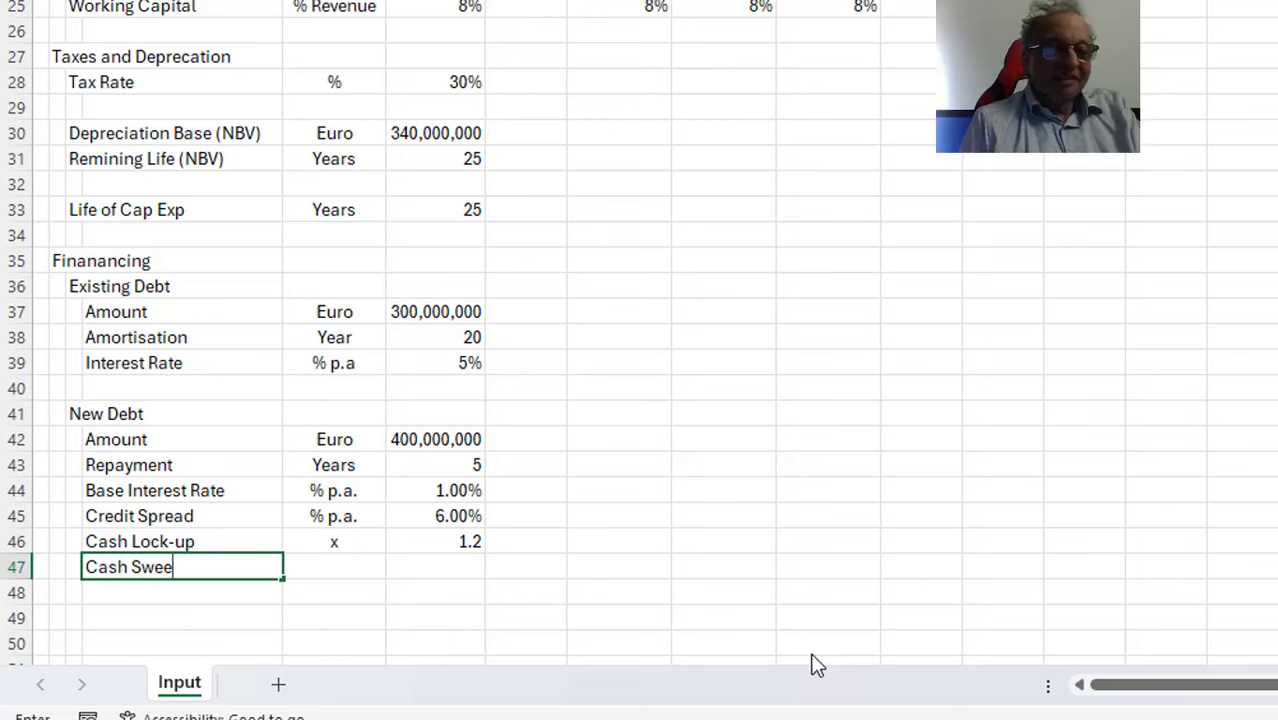
text(o)
key(BackSpace)
text(p)
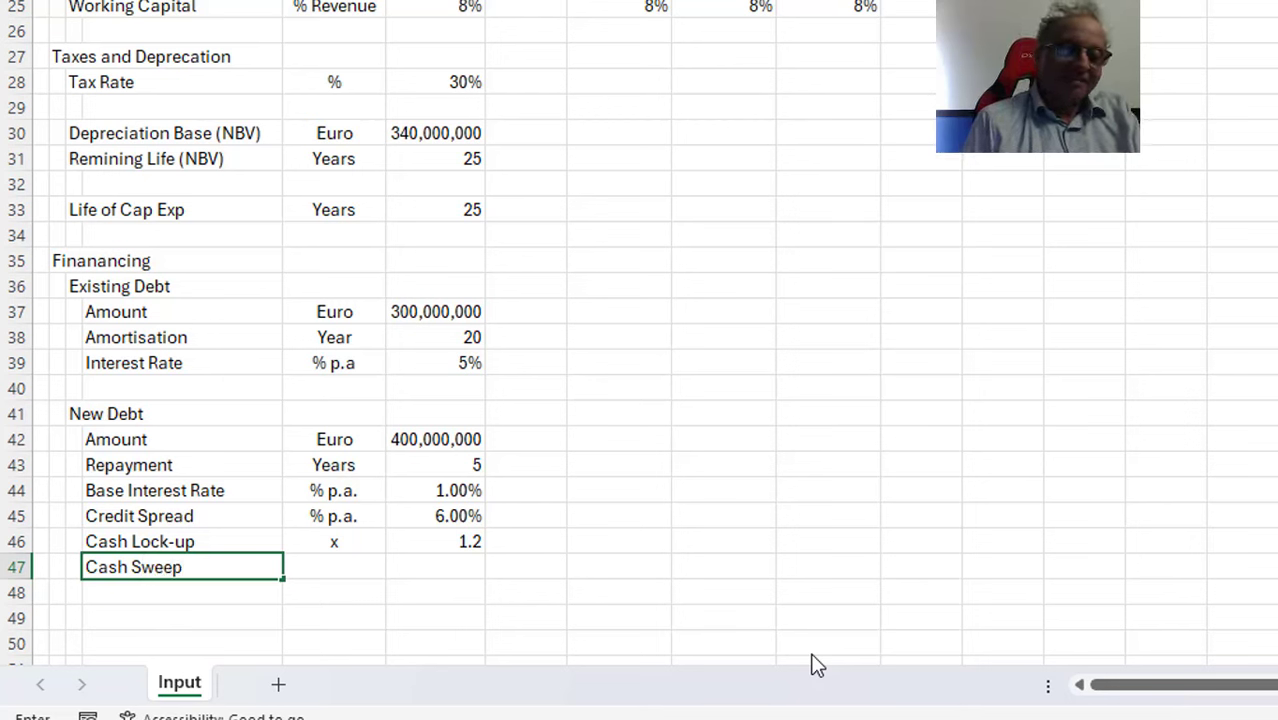
key(Return)
Set the Cash Sweep unit in E47 to "%" and enter 0% in F47
key(Up)
key(Right)
text(%)
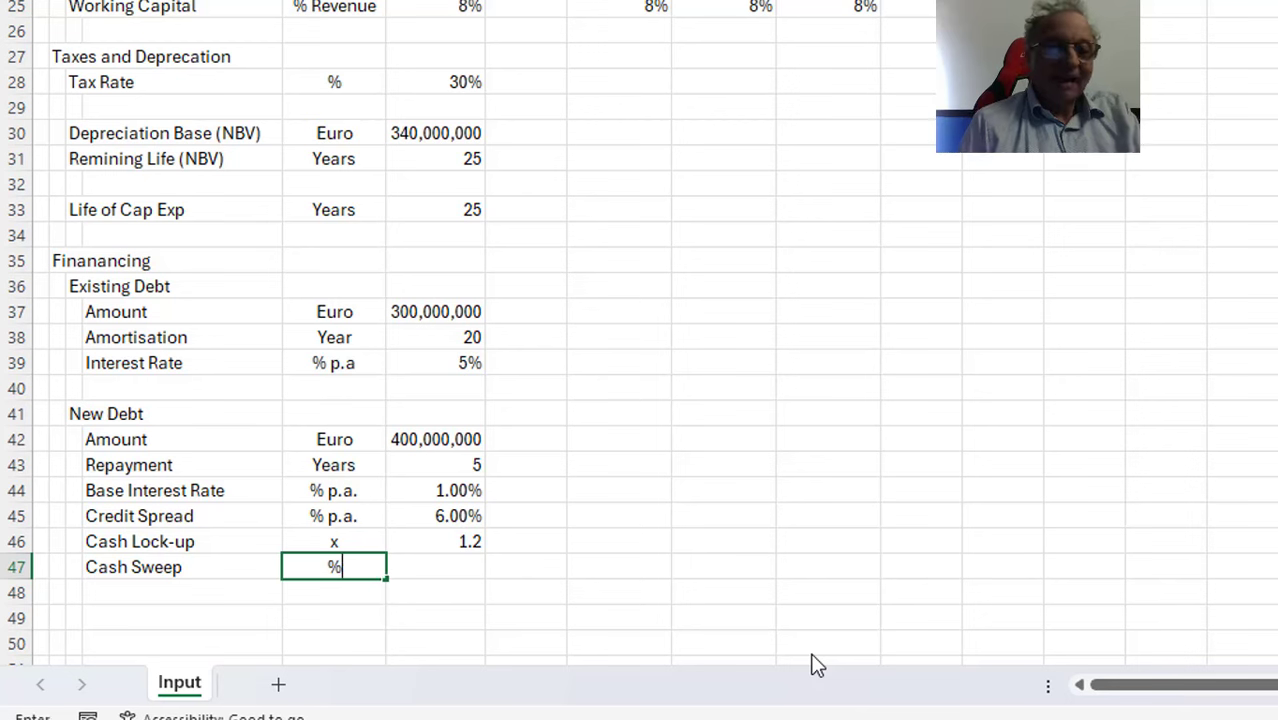
key(Return)
key(Up)
key(Up)
key(Down)
key(Right)
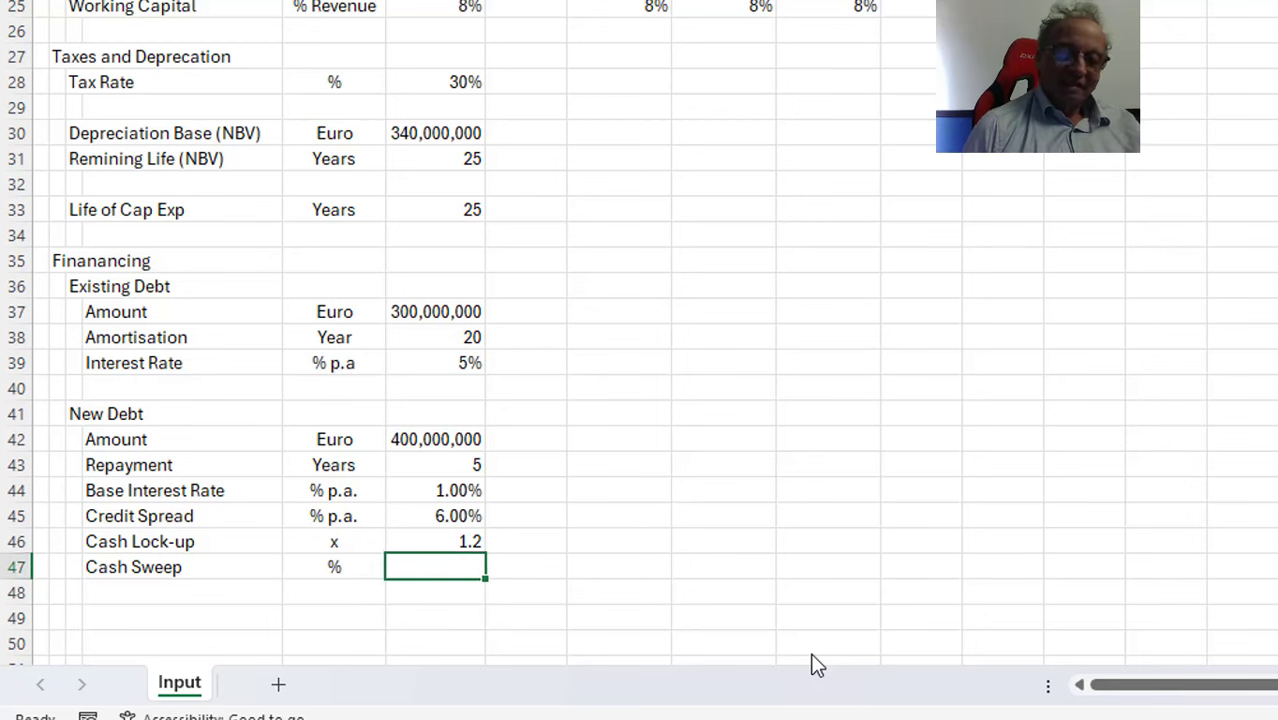
text(0%)
key(Return)
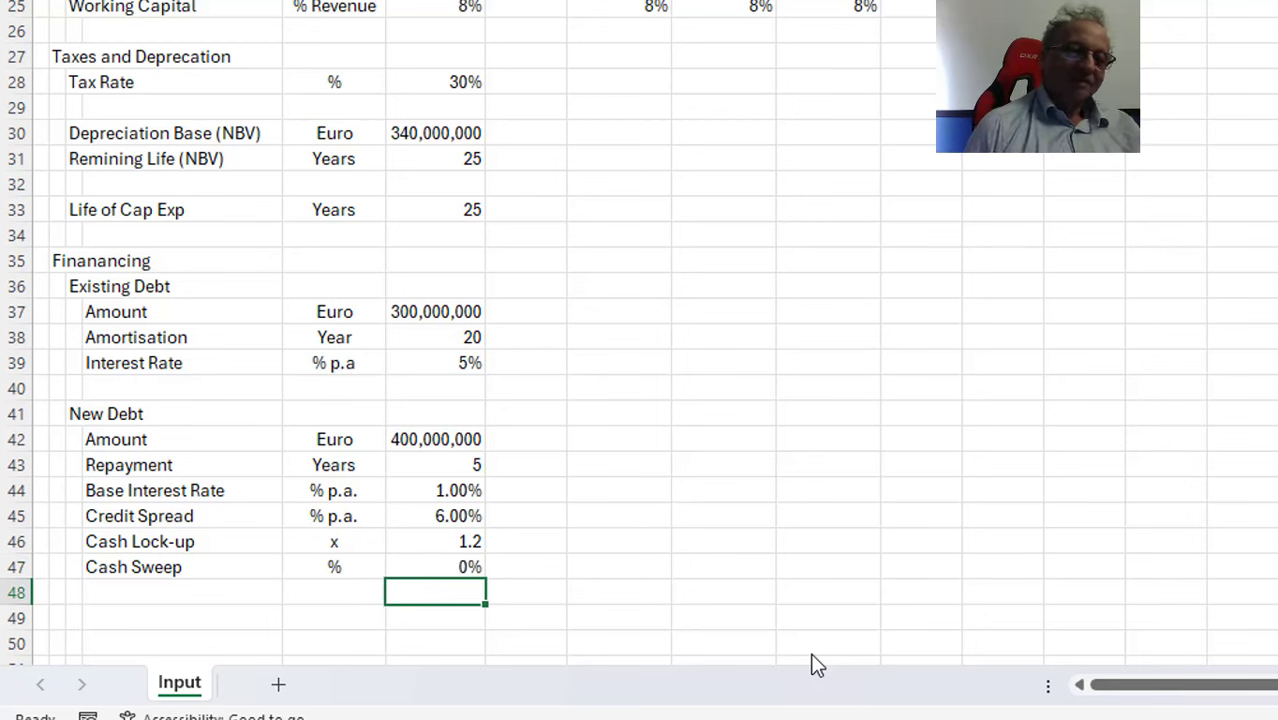
Add the subheading "Bond Issue" in C49, aligned with the New Debt subheading
key(Down)
key(Left)
key(Left)
key(Left)
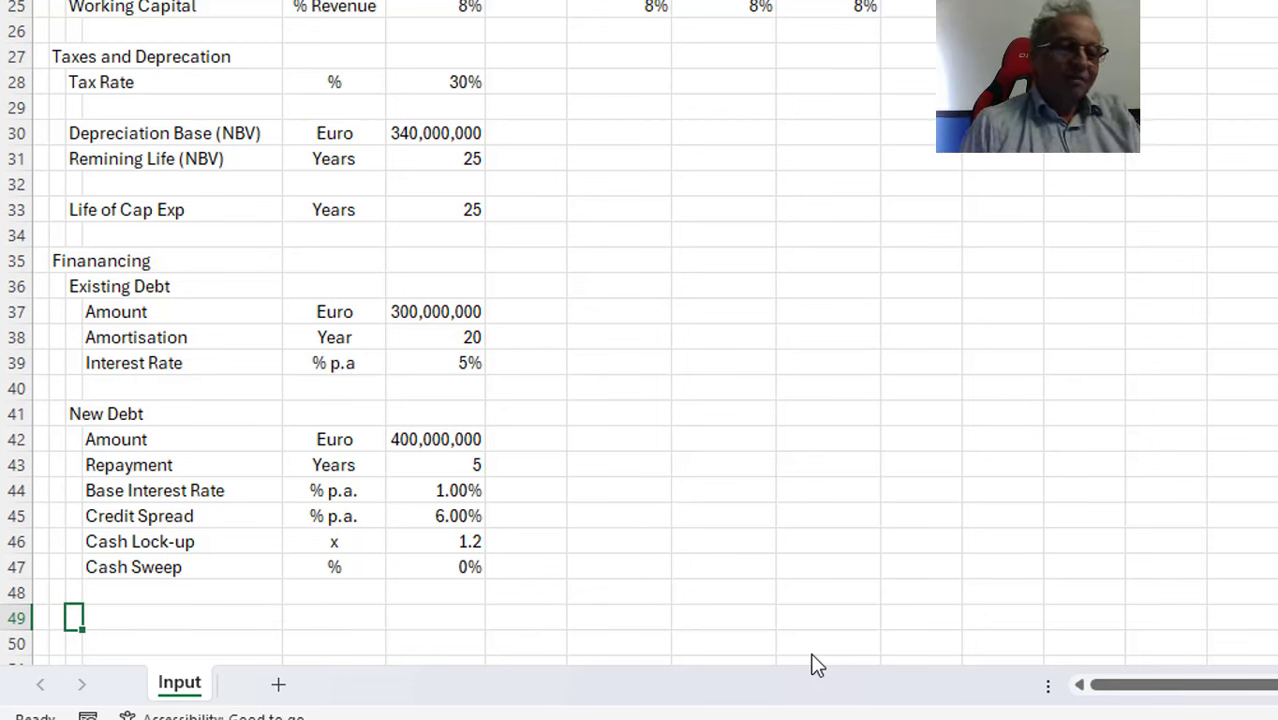
text(Bond I)
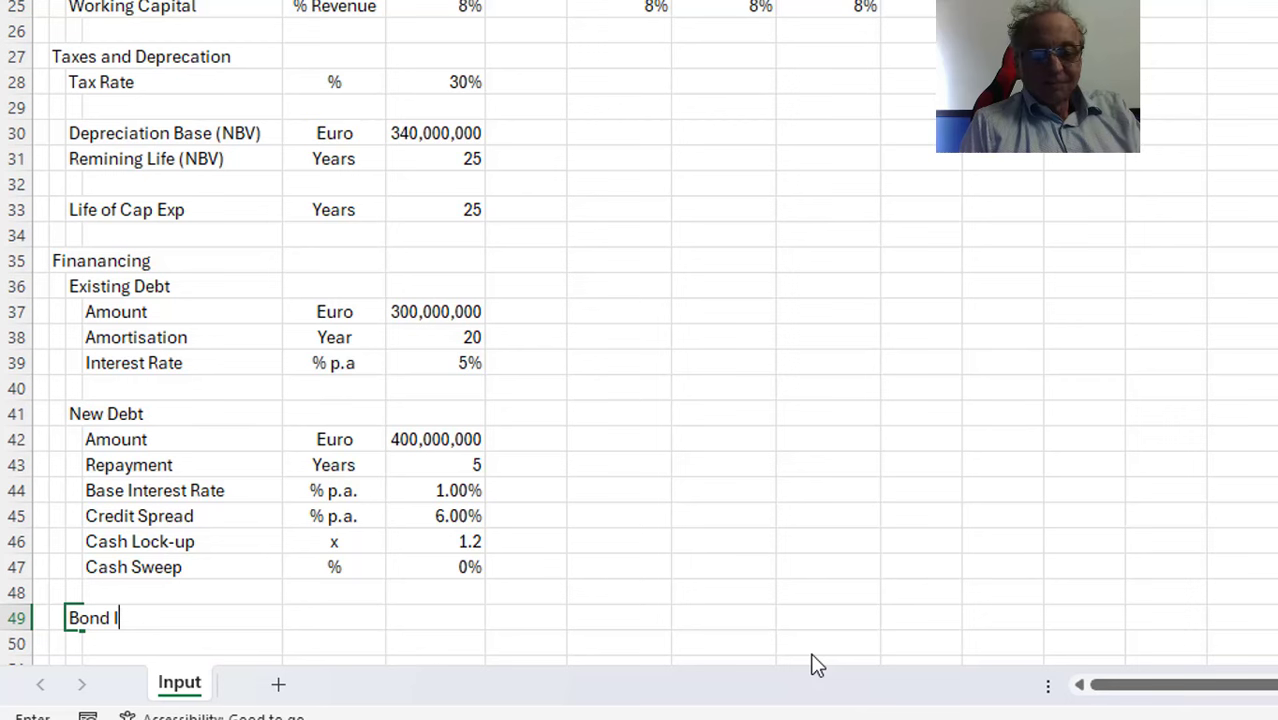
text(ssue)
key(Return)
Add a "Pct of Cap Exp" row in row 50 under Bond Issue with unit "%" and value 20%
key(Right)
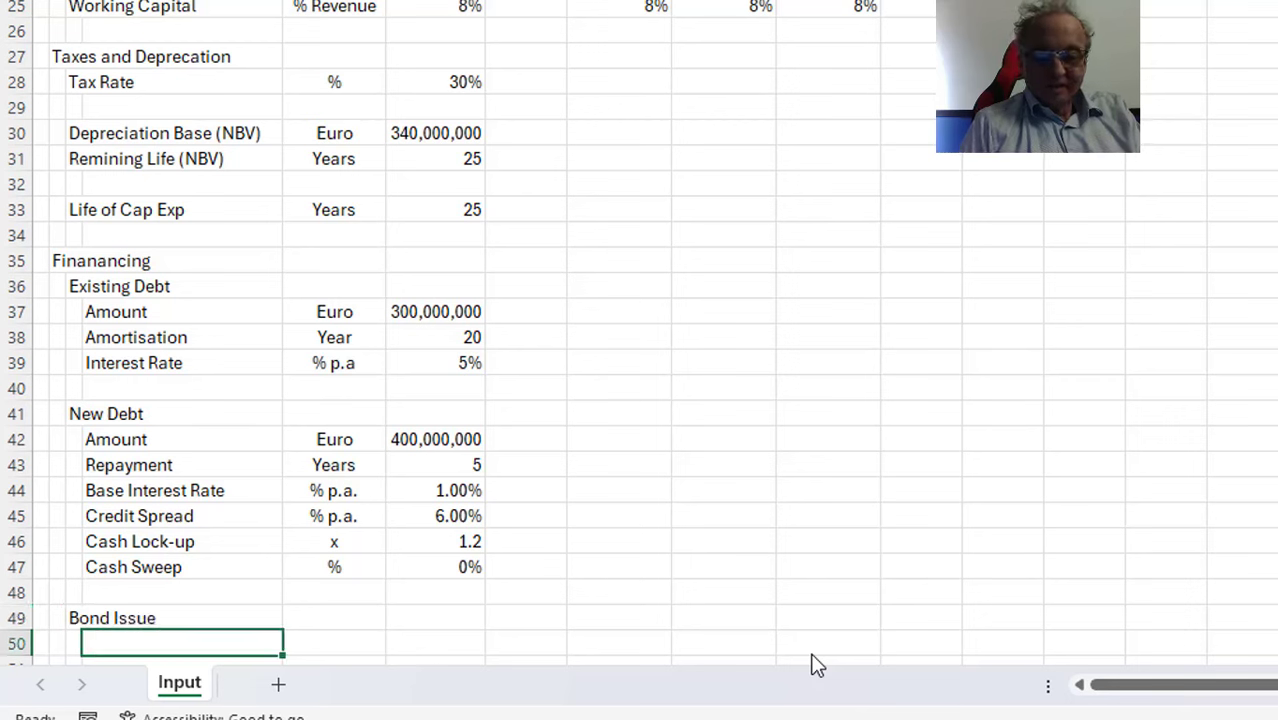
text(Pct of)
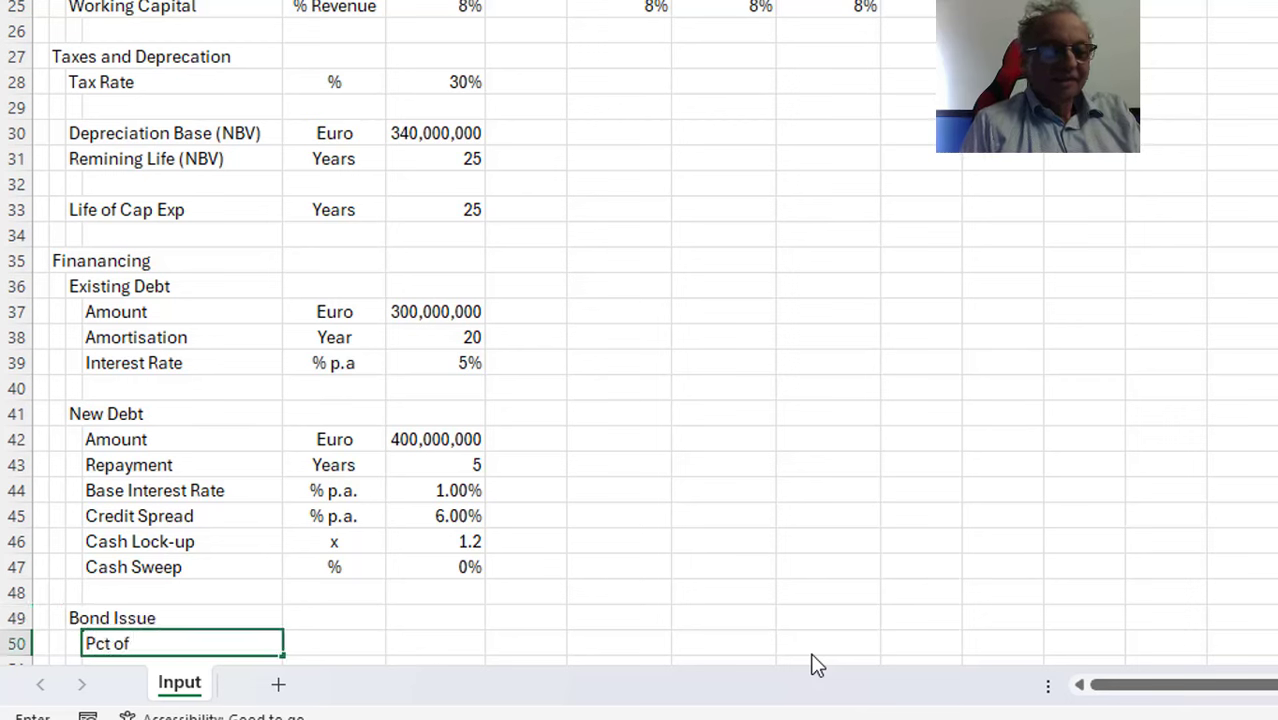
text( Cap Exp)
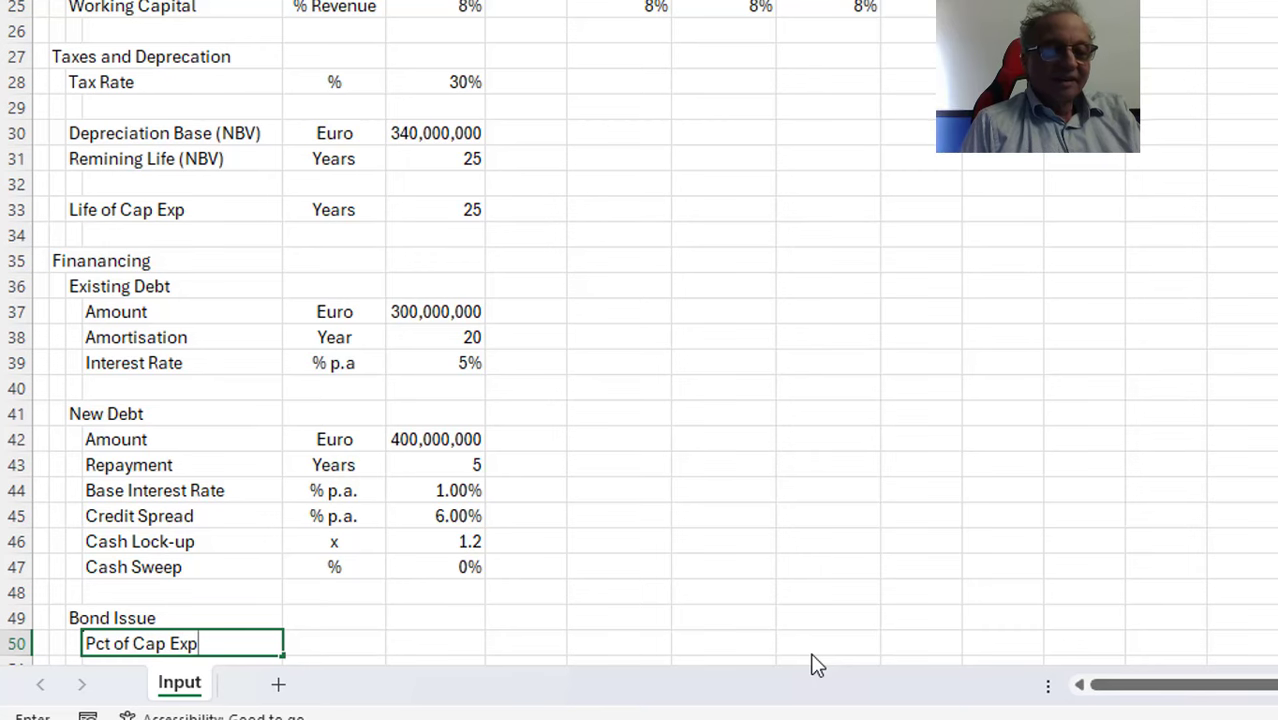
key(Right)
text(%)
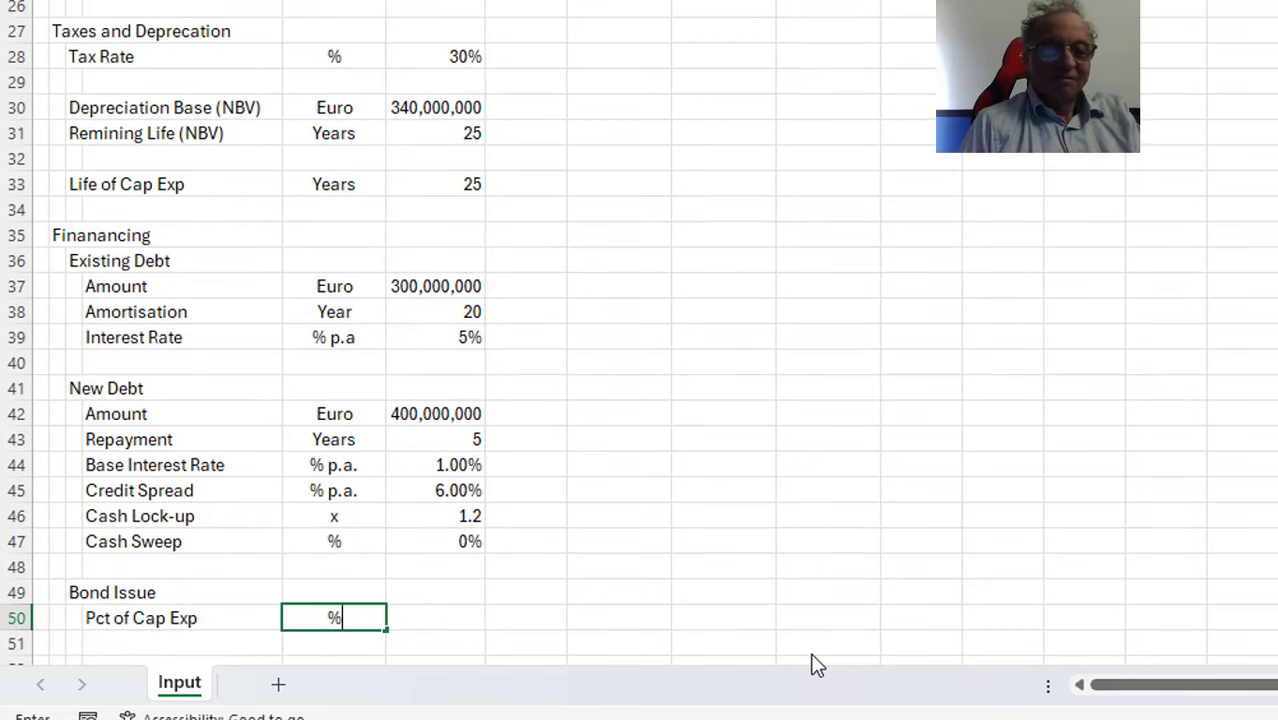
key(Right)
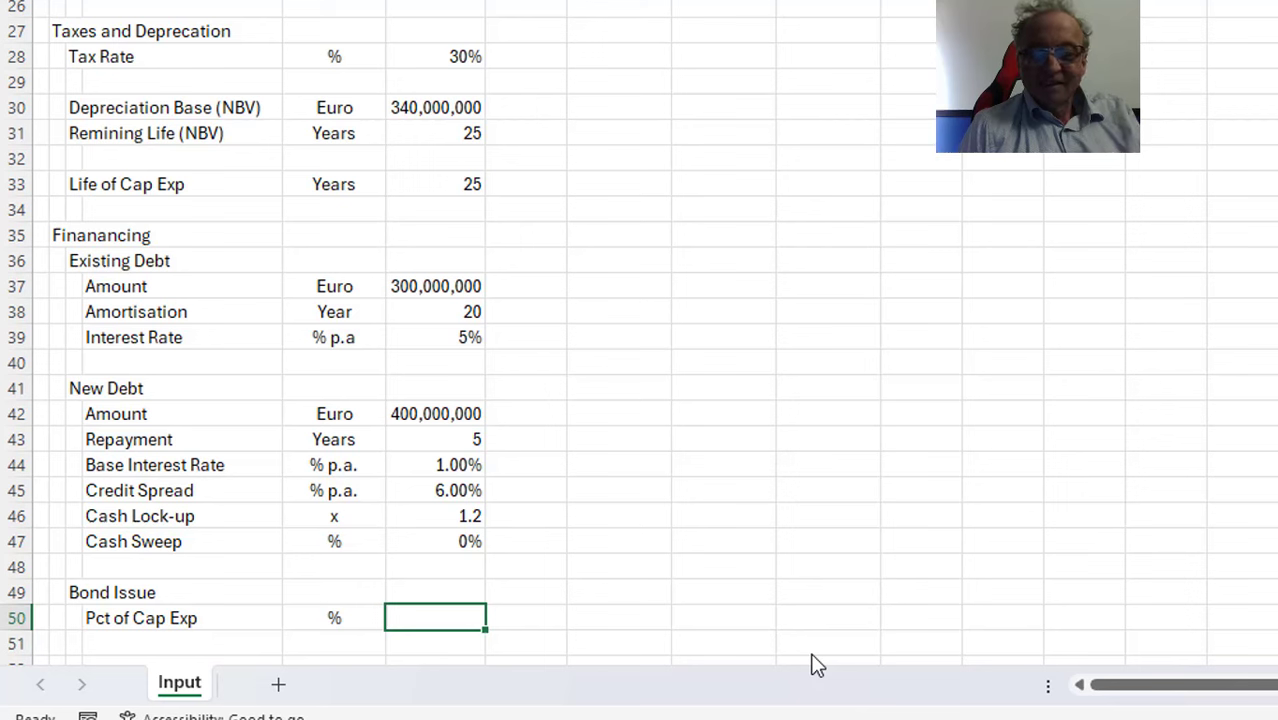
text(20)
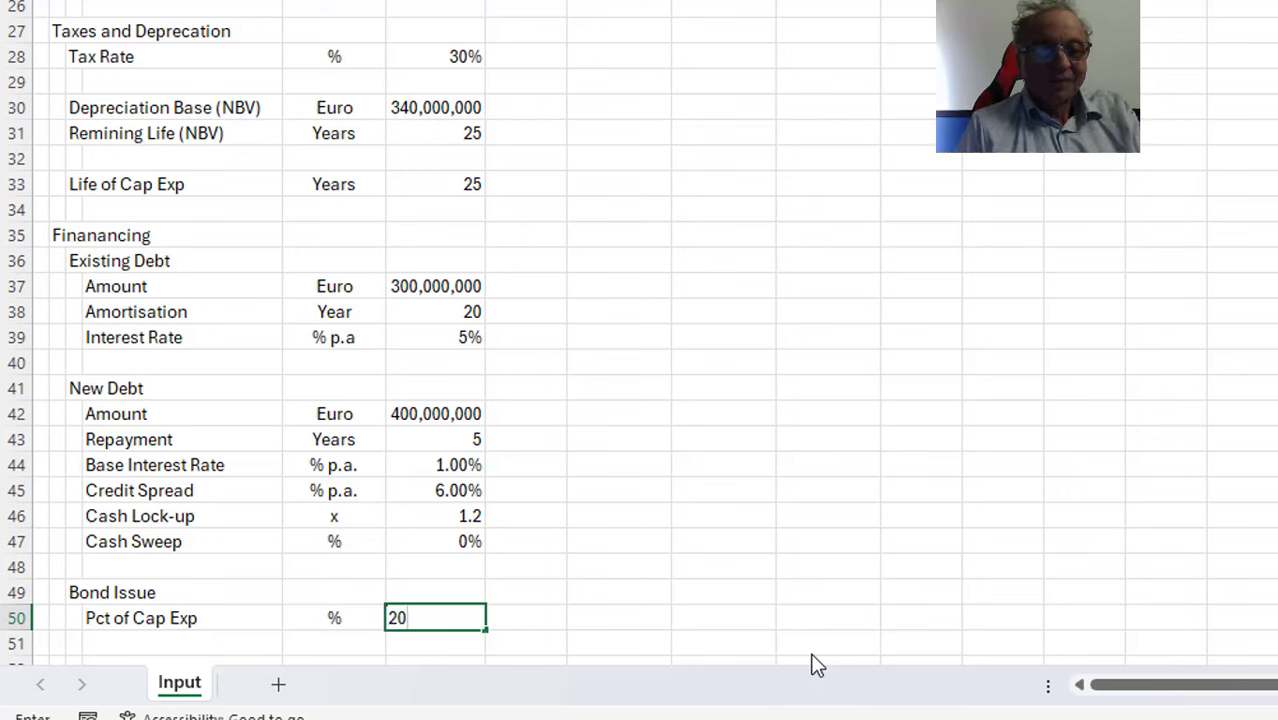
key(Return)
key(Left)
key(Left)
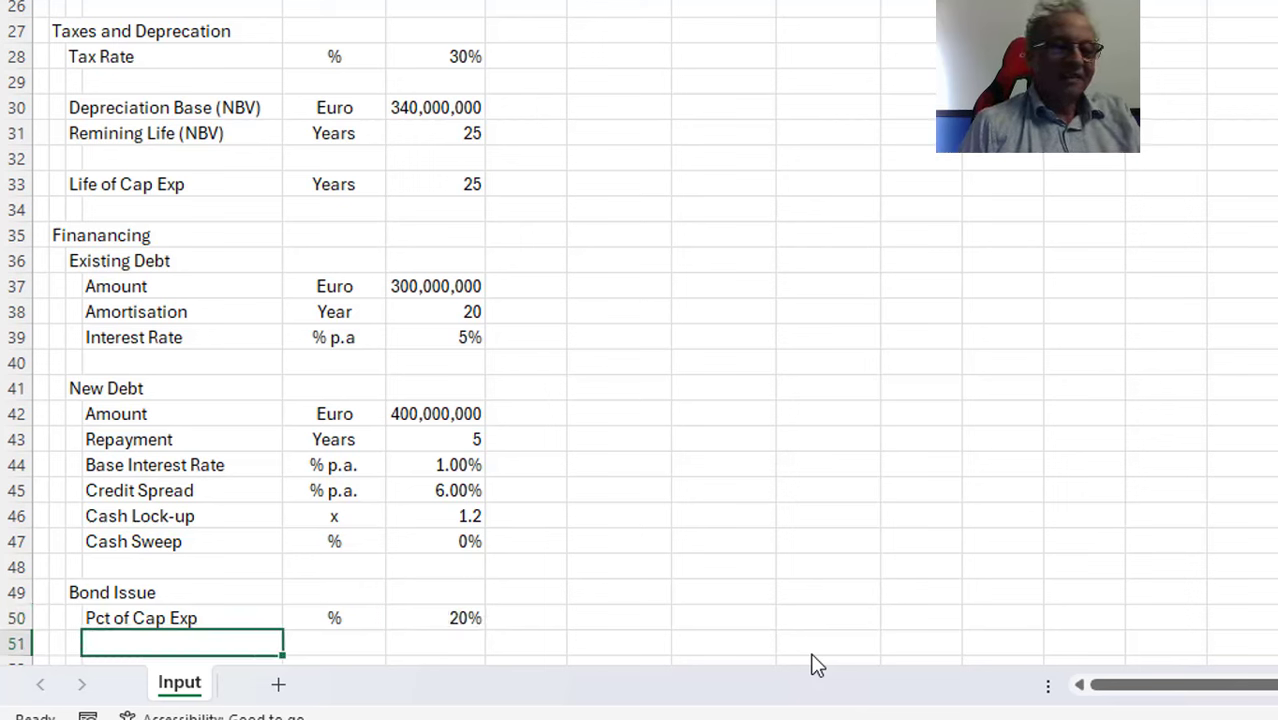
key(Up)
key(Up)
key(Up)
key(Up)
key(Up)
key(Up)
key(Up)
key(Up)
key(Up)
key(Up)
key(Up)
key(Up)
key(Up)
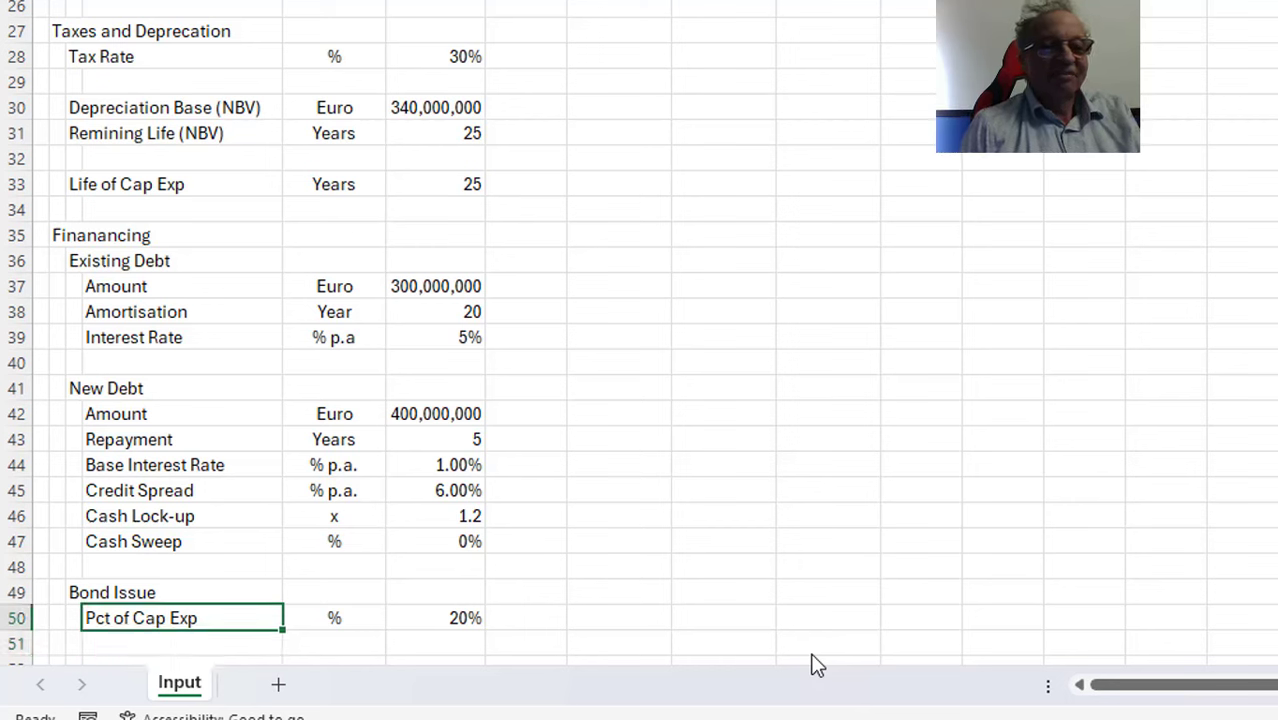
key(shift+Down)
key(shift+Right)
key(shift+Right)
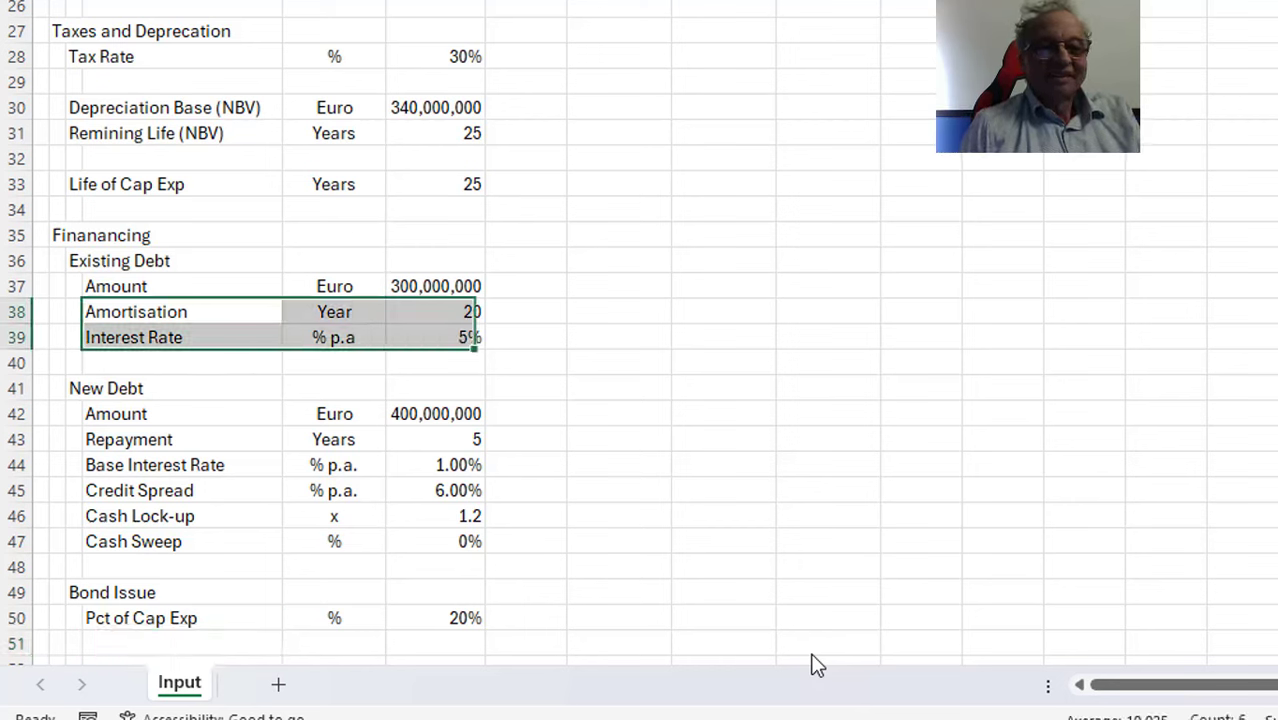
key(ctrl+q)
key(Escape)
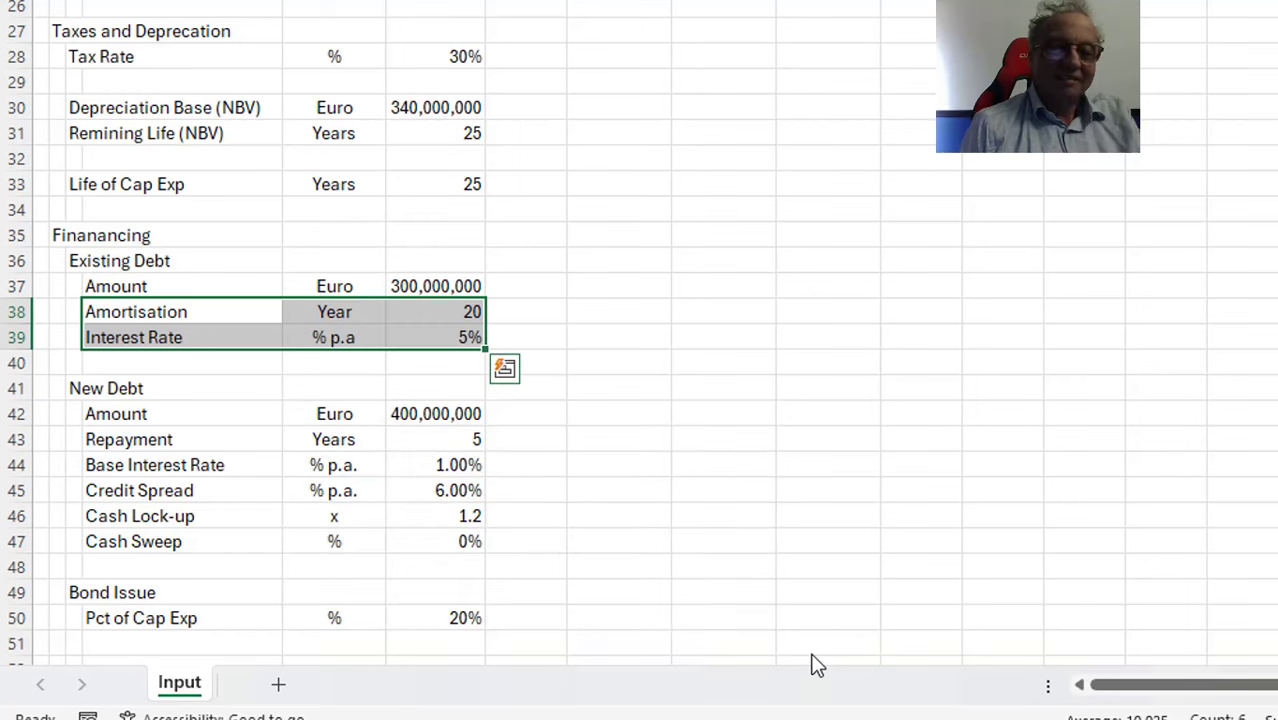
key(ctrl+c)
key(Down)
text(v)
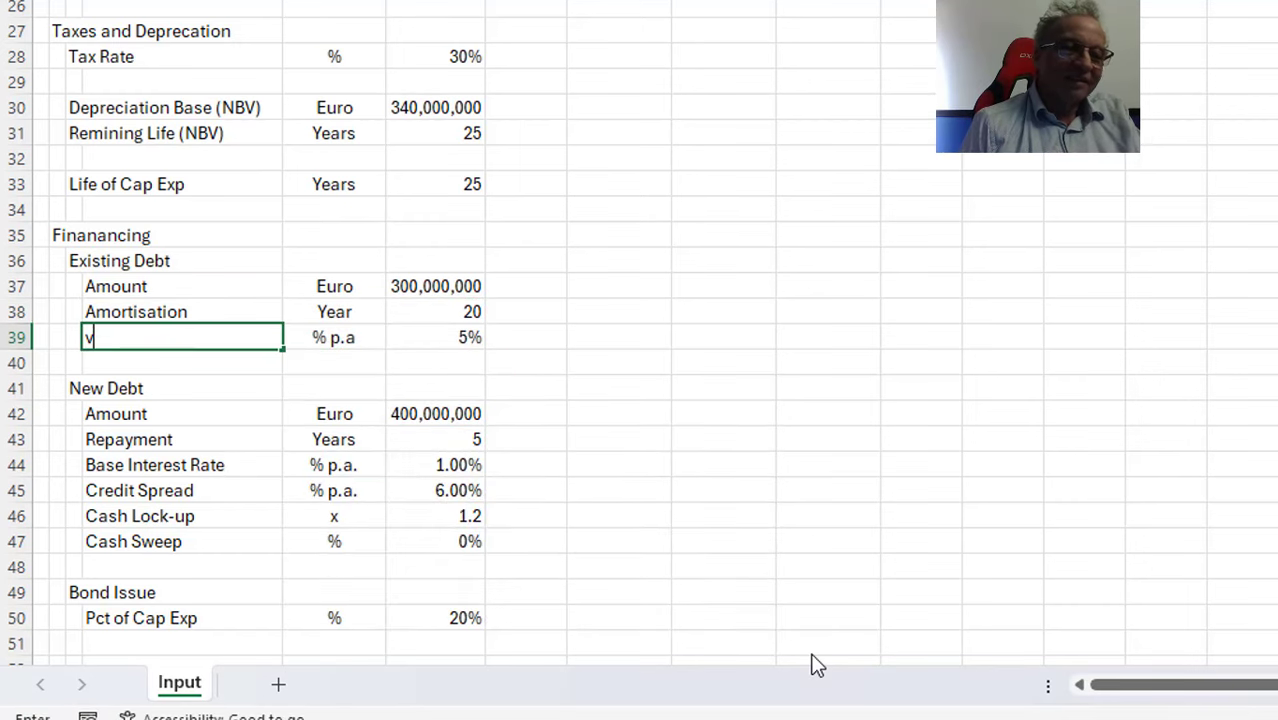
key(Up)
key(ctrl+z)
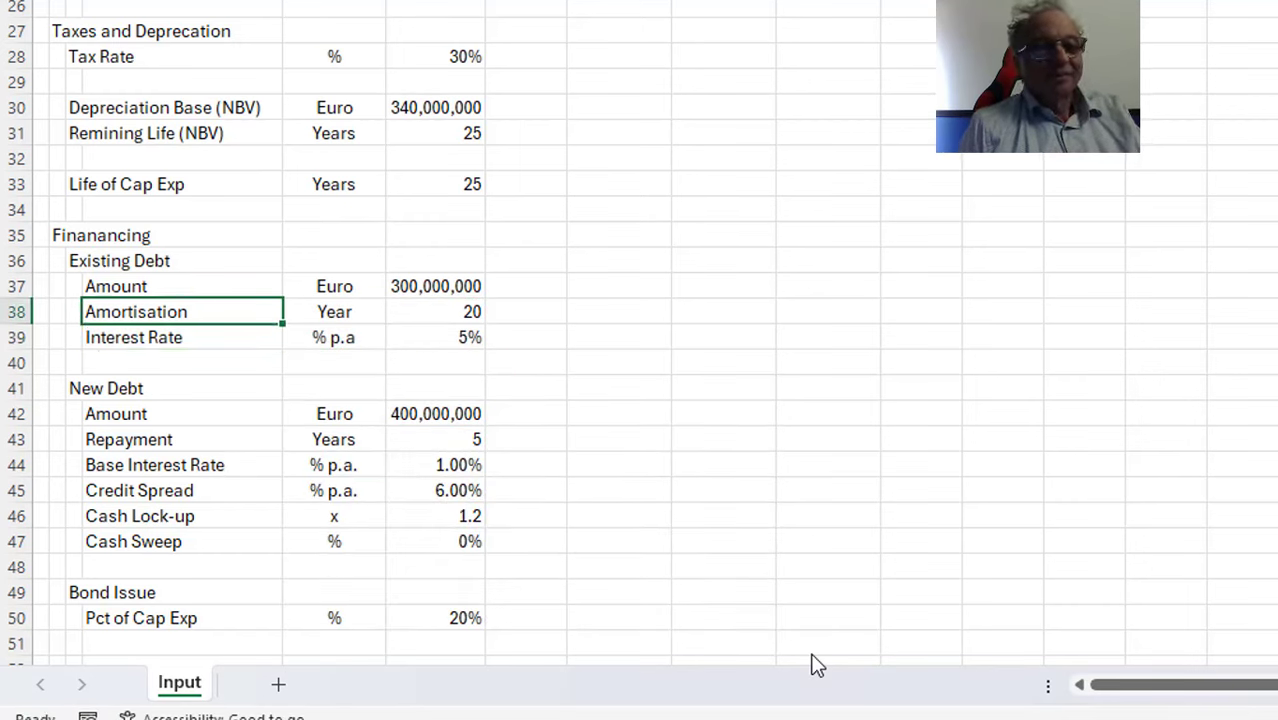
Copy the Existing Debt Amortisation and Interest Rate rows with units and values (D38:F39) to D51 under Bond Issue
key(shift+Down)
key(shift+Right)
key(shift+Right)
key(ctrl+c)
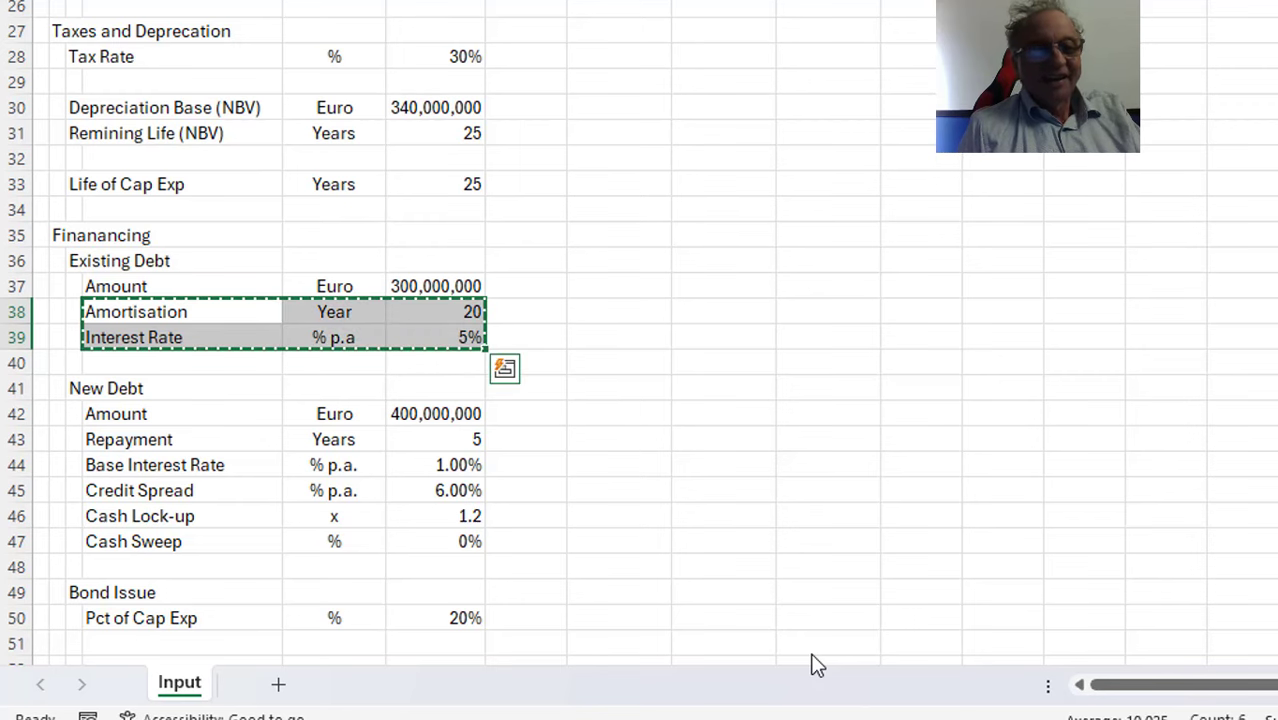
key(Down)
key(Down)
key(Down)
key(Down)
key(Down)
key(Down)
key(Down)
key(Down)
key(Down)
key(Down)
key(Down)
key(Down)
key(Down)
key(Down)
key(Down)
key(Down)
key(Up)
key(Up)
key(Up)
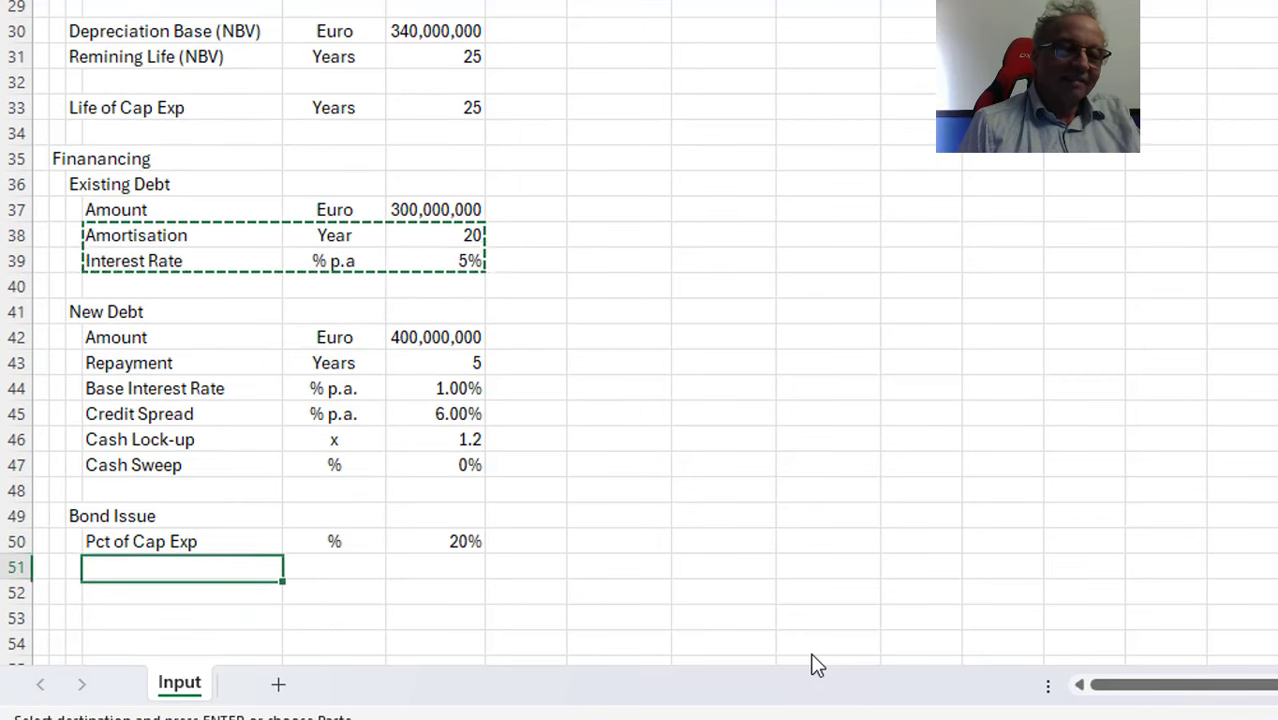
key(ctrl+v)
key(Down)
key(Down)
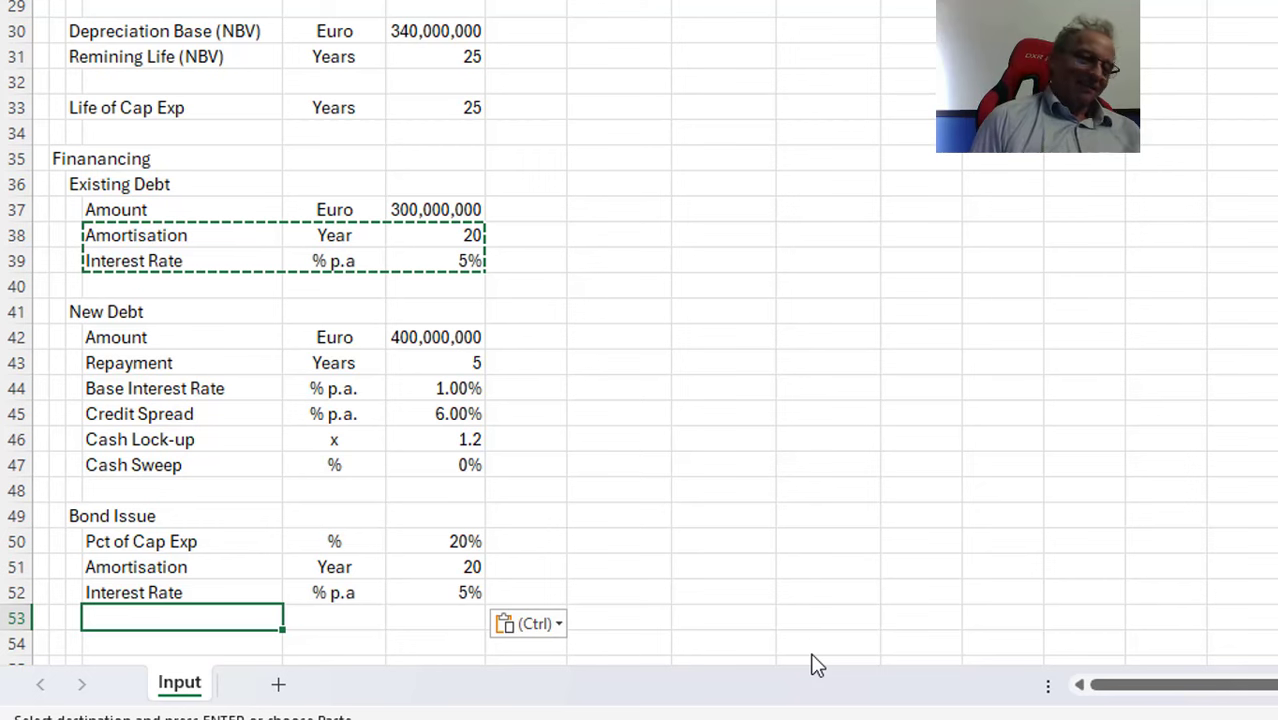
key(Down)
key(Down)
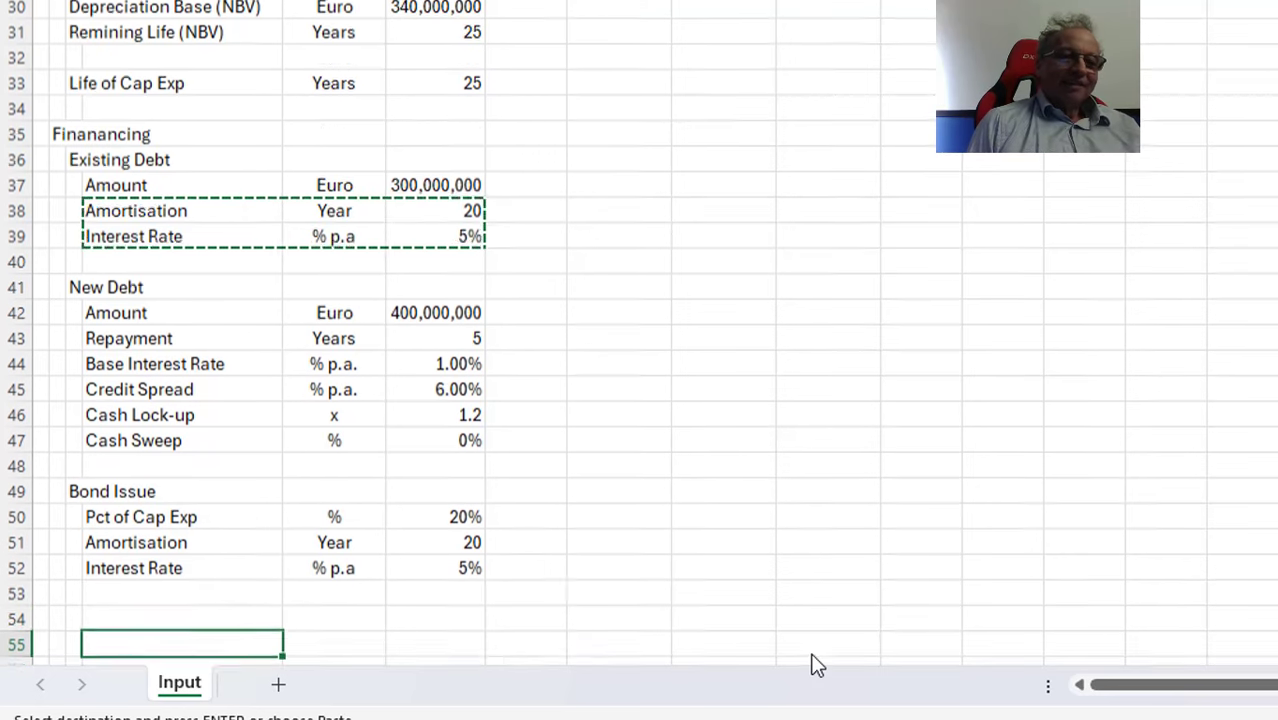
key(Up)
key(Left)
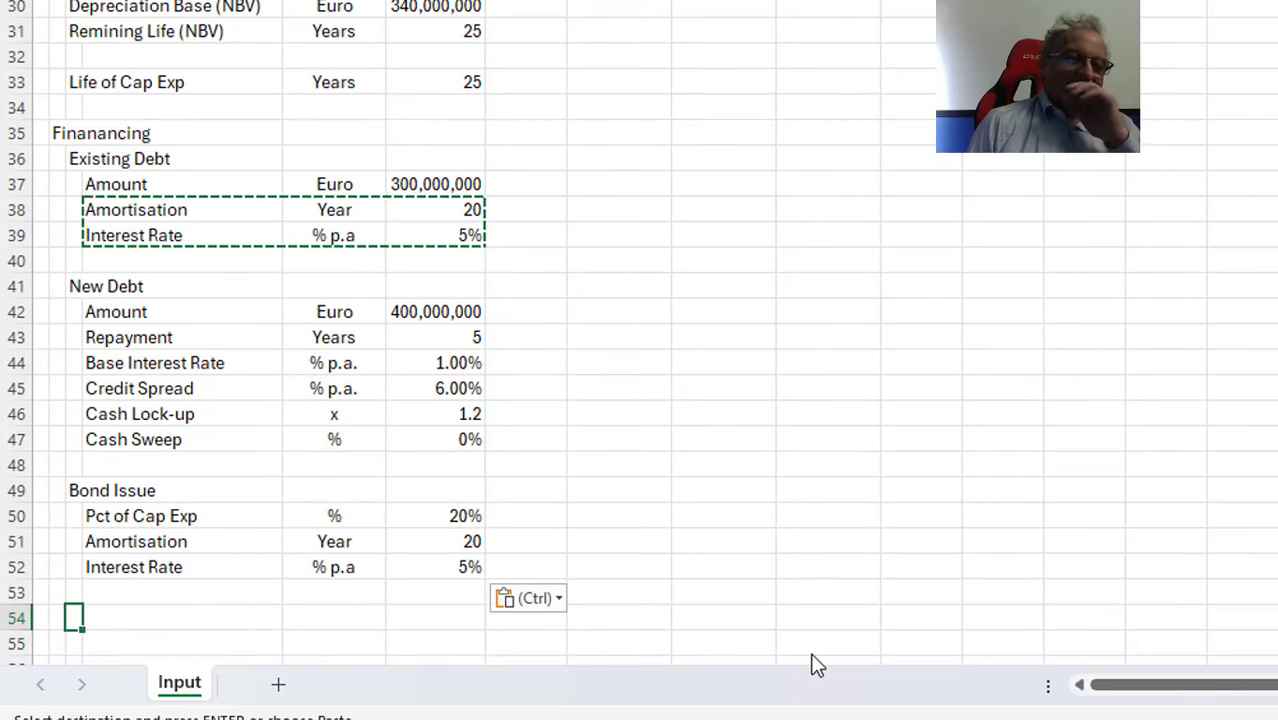
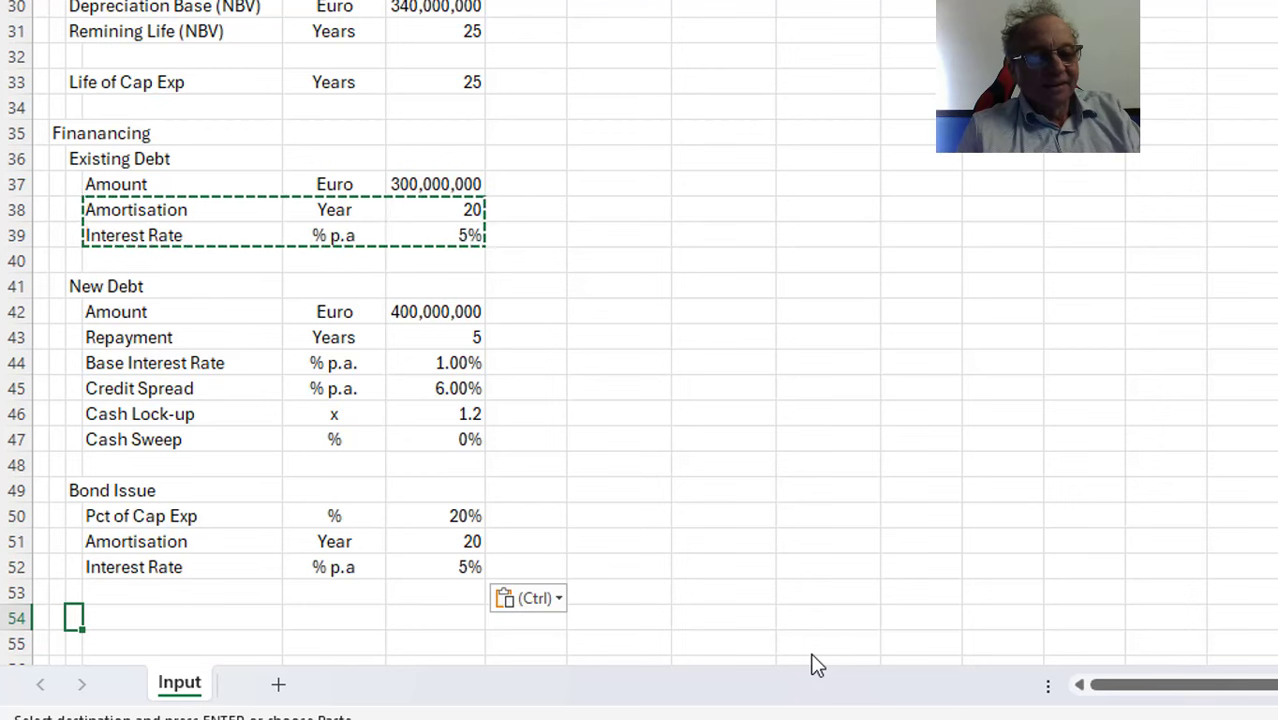
text(Tr)
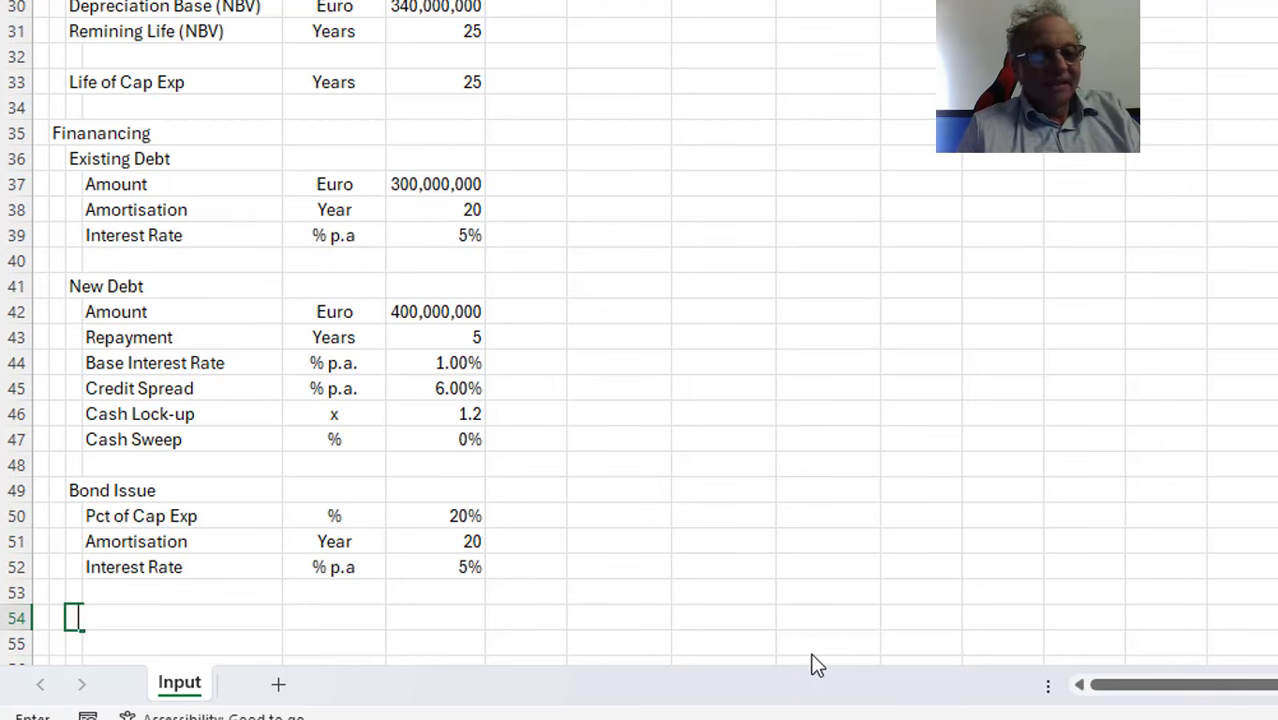
key(BackSpace)
key(BackSpace)
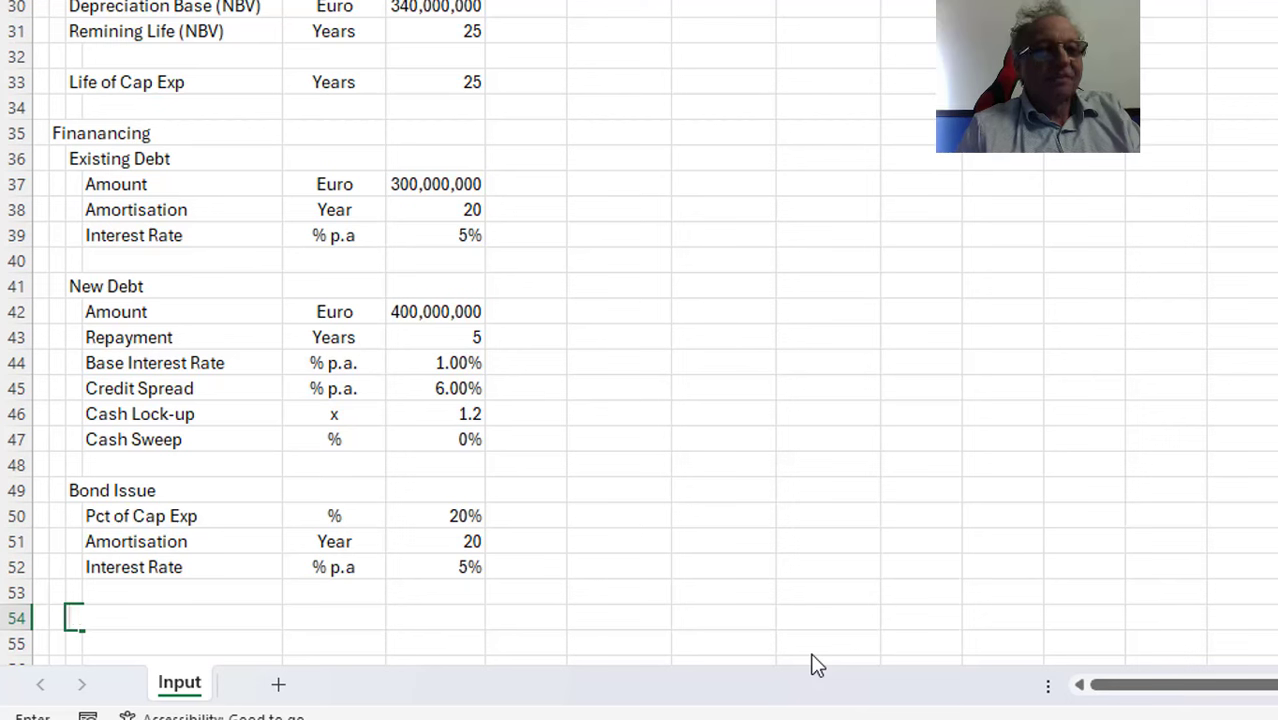
key(Return)
key(Up)
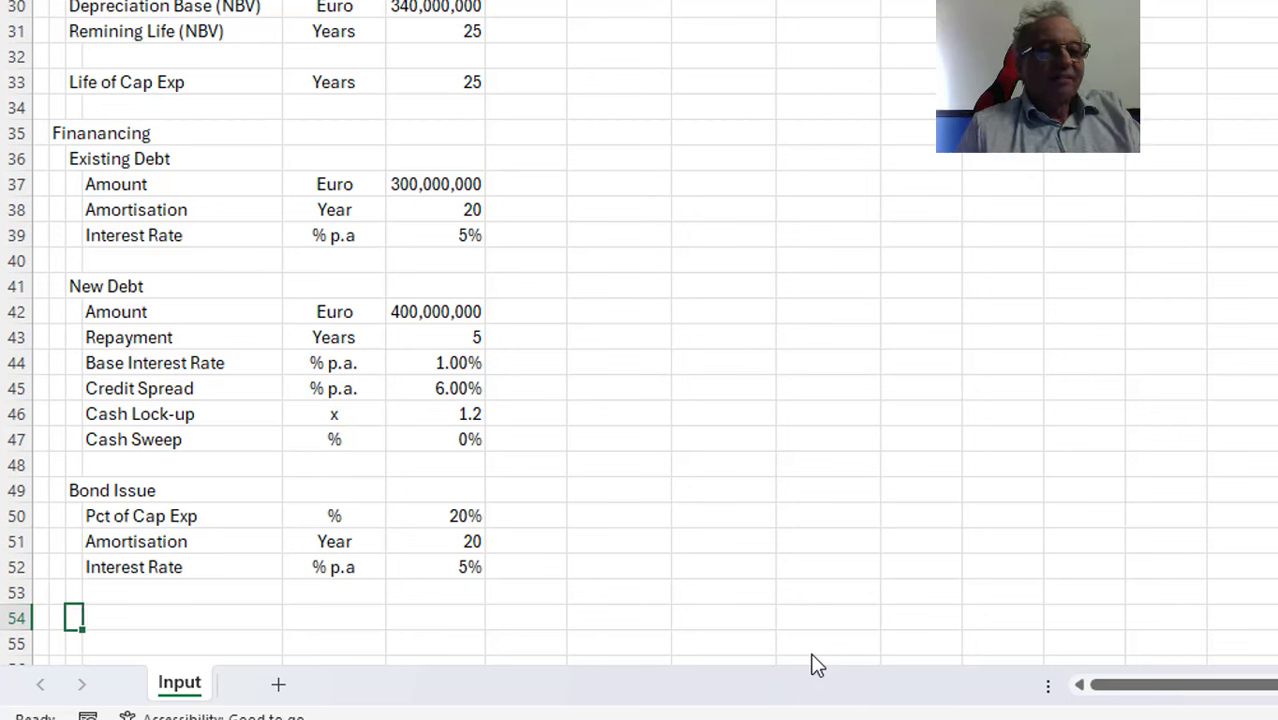
Insert two blank rows above the Existing Debt subheading, directly under the financing section heading
key(Up)
key(Up)
key(Up)
key(Up)
key(Up)
key(Up)
key(Up)
key(Up)
key(Up)
key(Up)
key(Up)
key(Up)
key(Up)
key(Up)
key(Up)
key(Up)
key(Up)
key(Up)
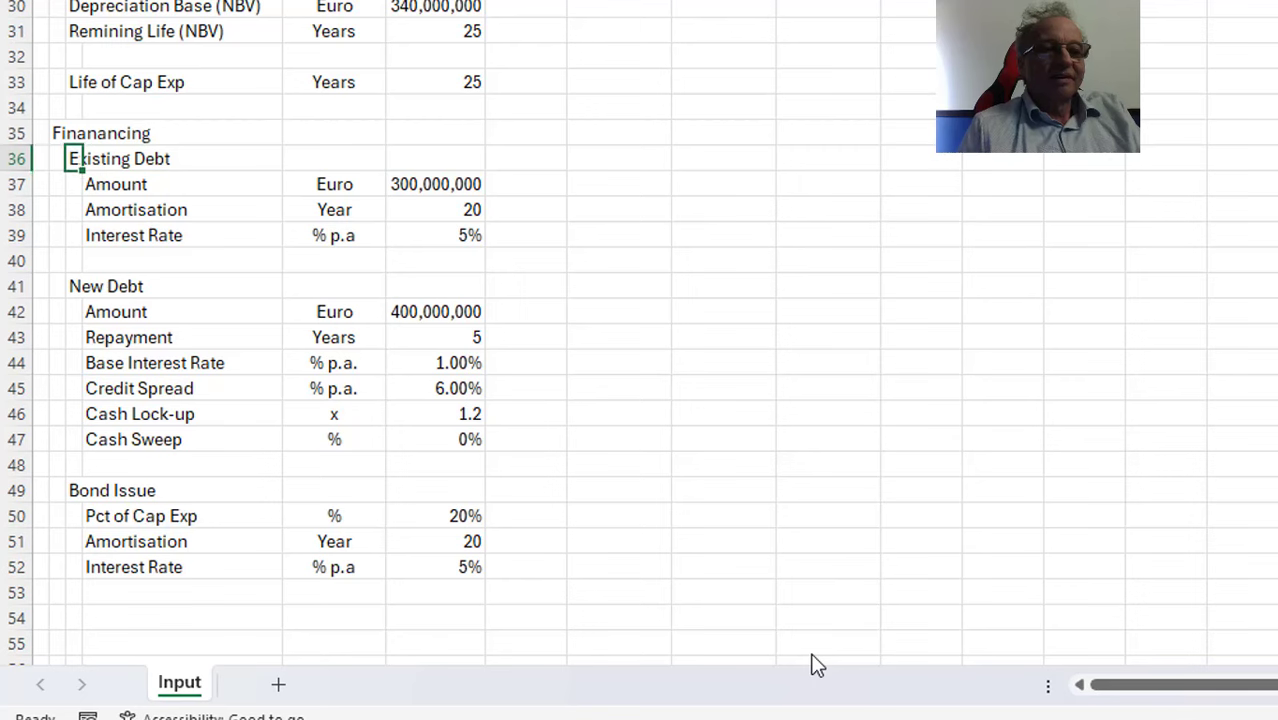
key(shift+space)
key(ctrl+shift+plus)
key(ctrl+shift+plus)
key(Right)
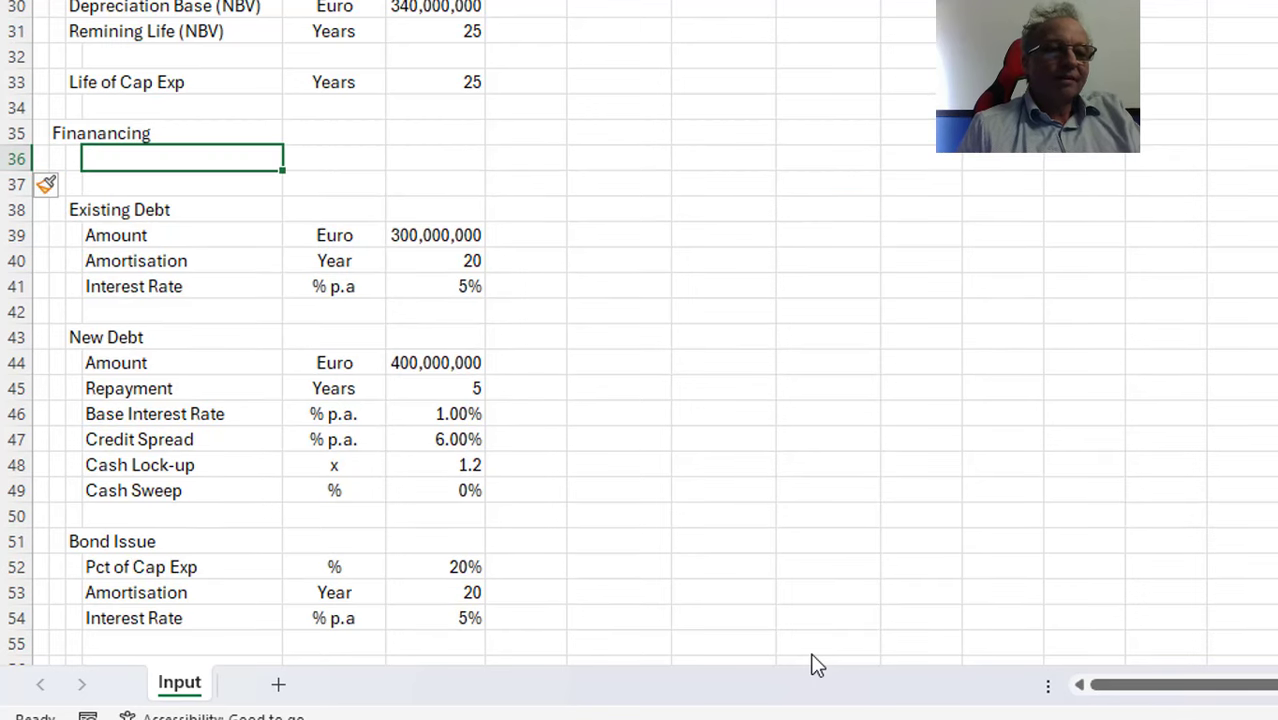
Label C36 "Percent Financed" as the first item under the financing heading
key(Left)
text(Percen)
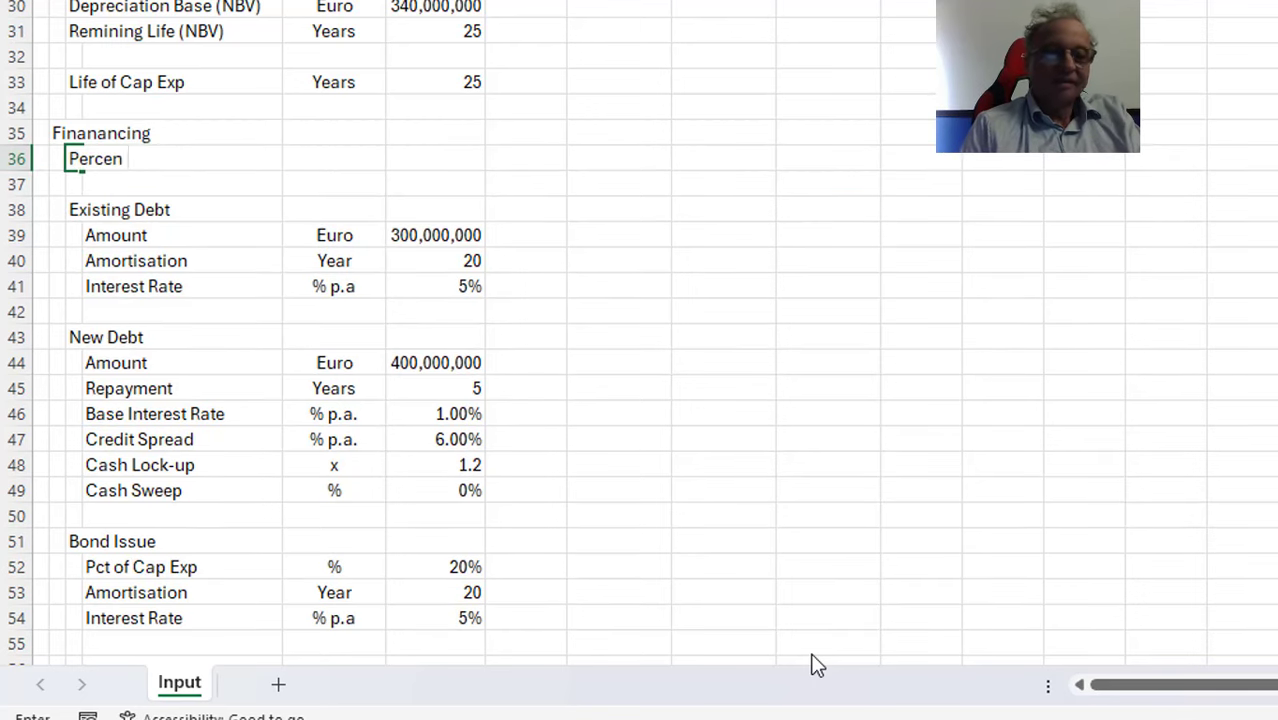
text(t Financing)
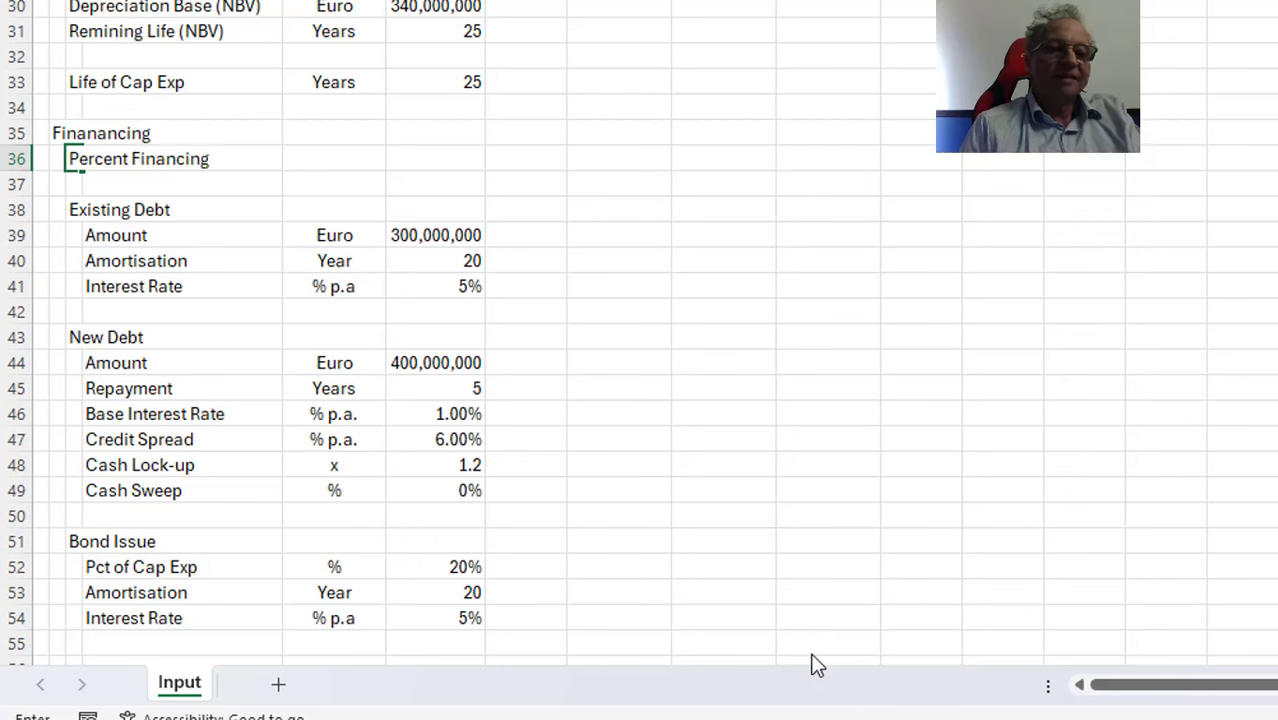
key(BackSpace)
key(BackSpace)
key(BackSpace)
text(ed)
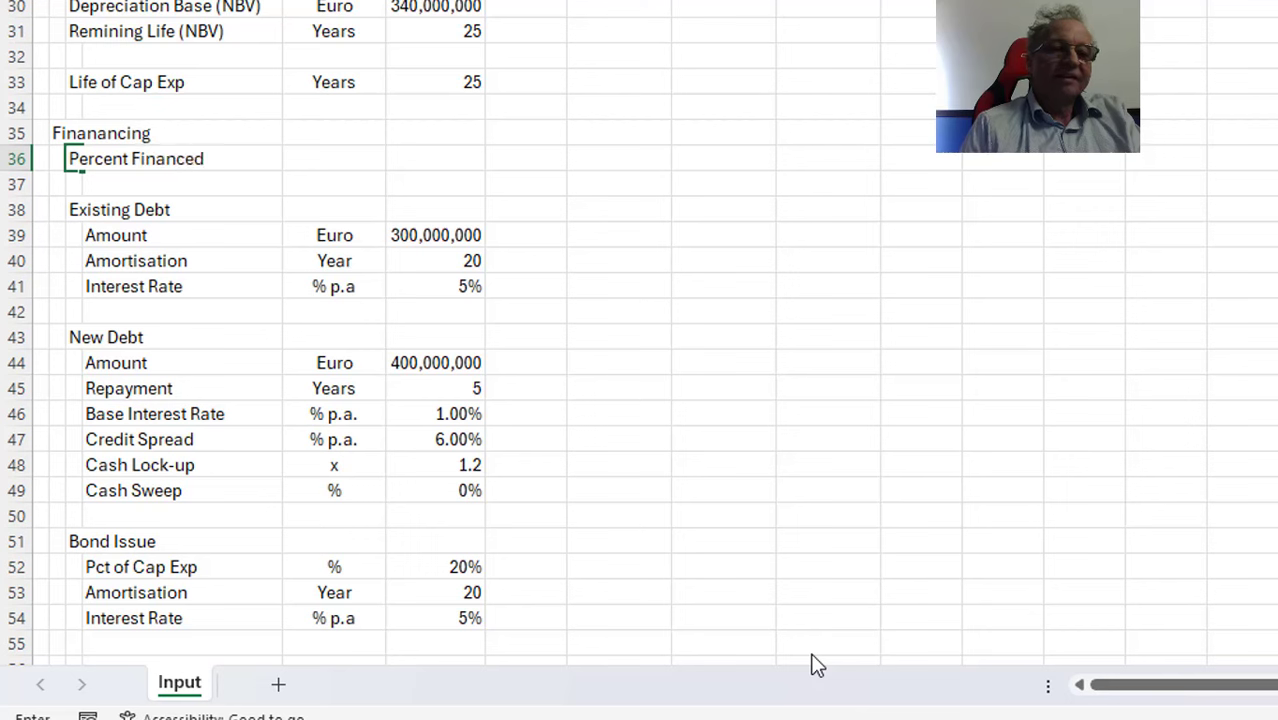
text(d)
key(Return)
key(Up)
key(F2)
key(BackSpace)
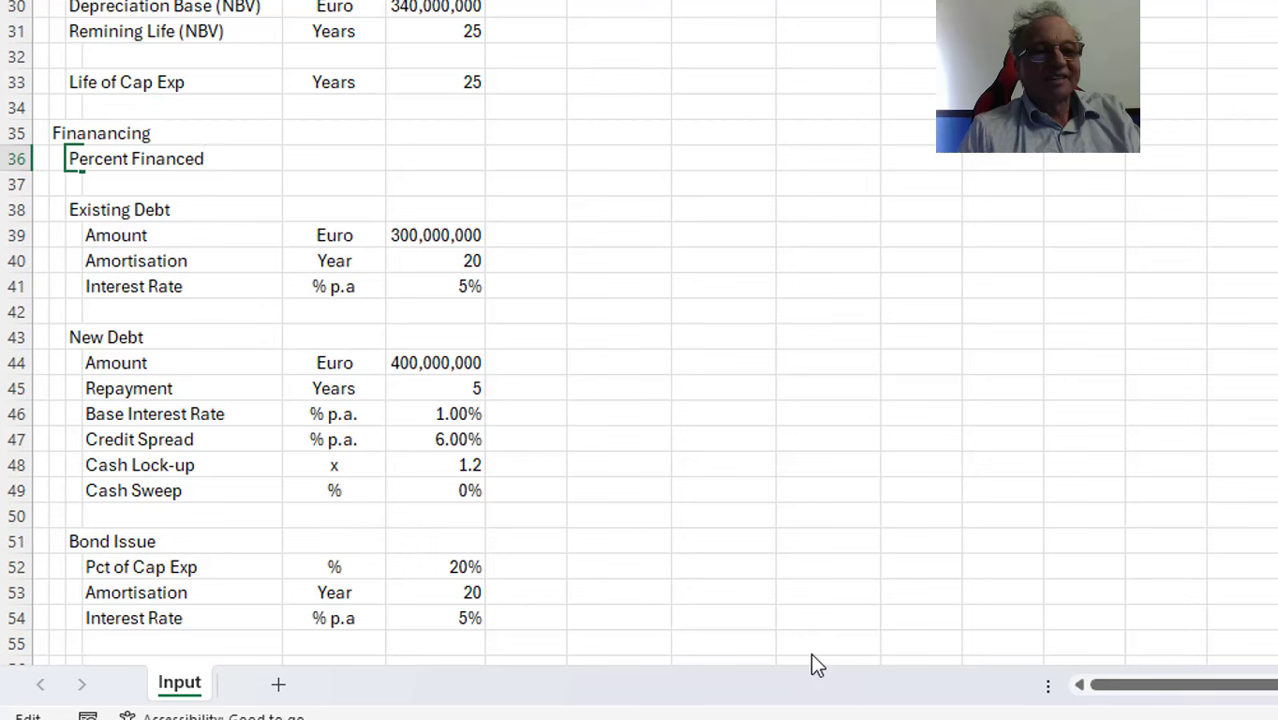
key(Return)
key(Up)
Set the Percent Financed unit in E36 to "%" and enter 97% in F36
key(Right)
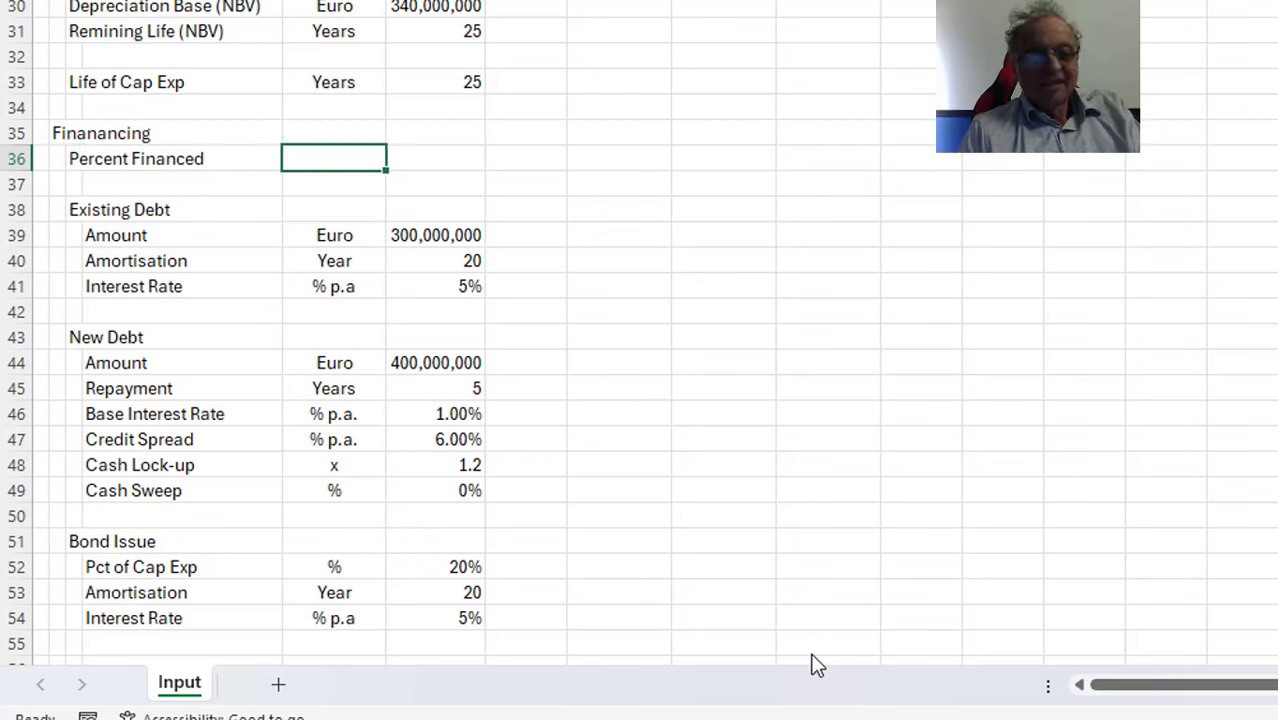
text(%)
key(Return)
key(Up)
key(Right)
text(97%)
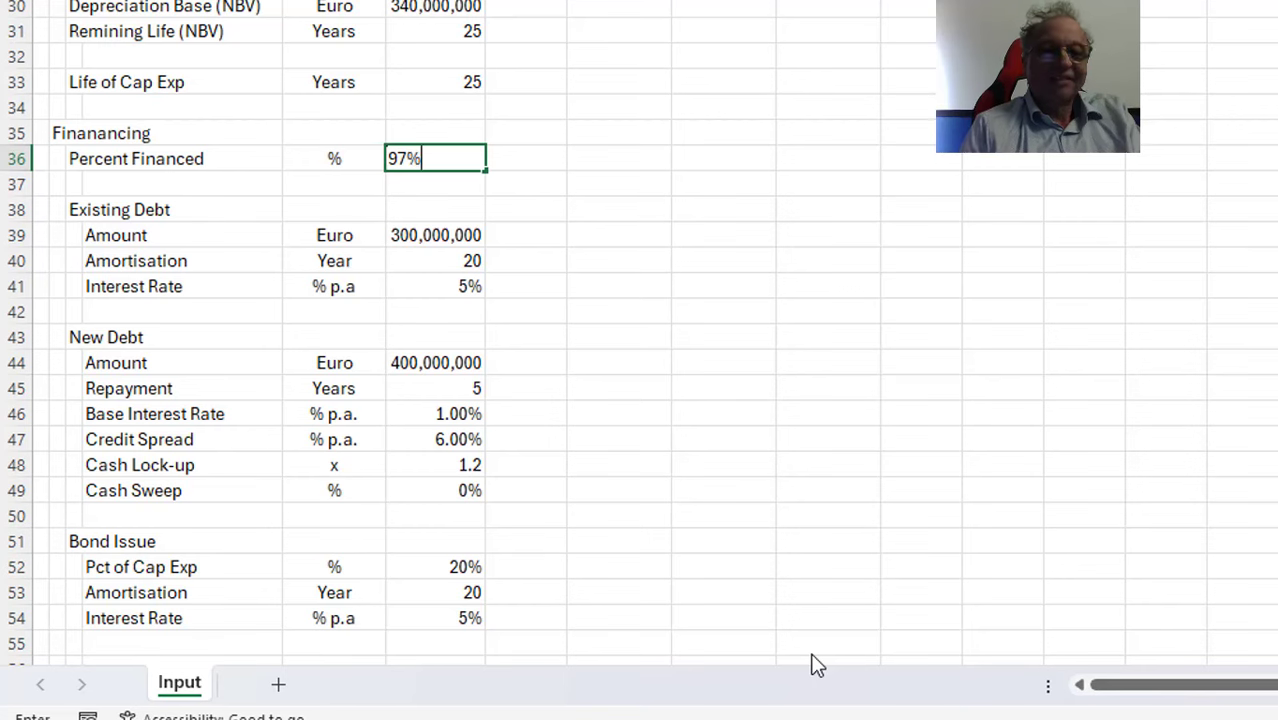
key(Return)
key(Up)
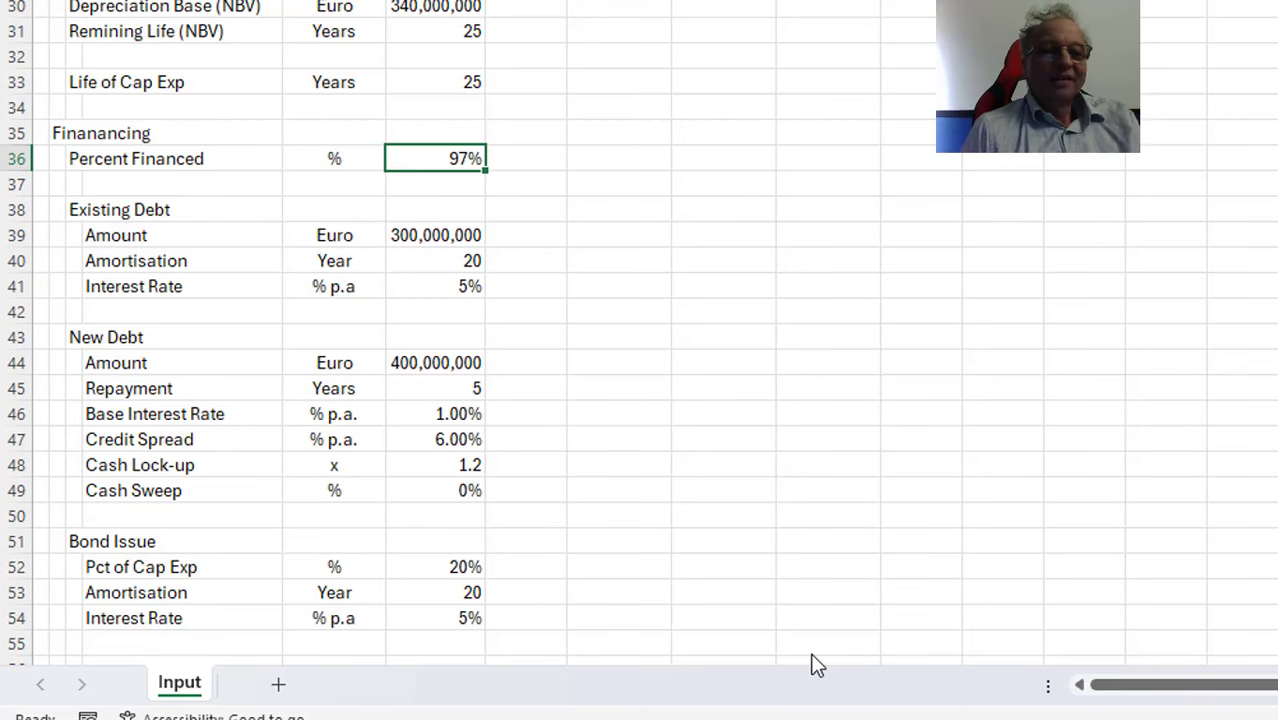
Add the label "EV/EBITDA" in C56 below the Bond Issue block, aligned with the subheadings
key(Down)
key(Down)
key(Down)
key(Down)
key(Down)
key(Down)
key(Down)
key(Down)
key(Down)
key(Down)
key(Down)
key(Down)
key(Down)
key(Down)
key(Down)
key(Down)
key(Down)
key(Down)
key(Down)
key(Down)
key(Down)
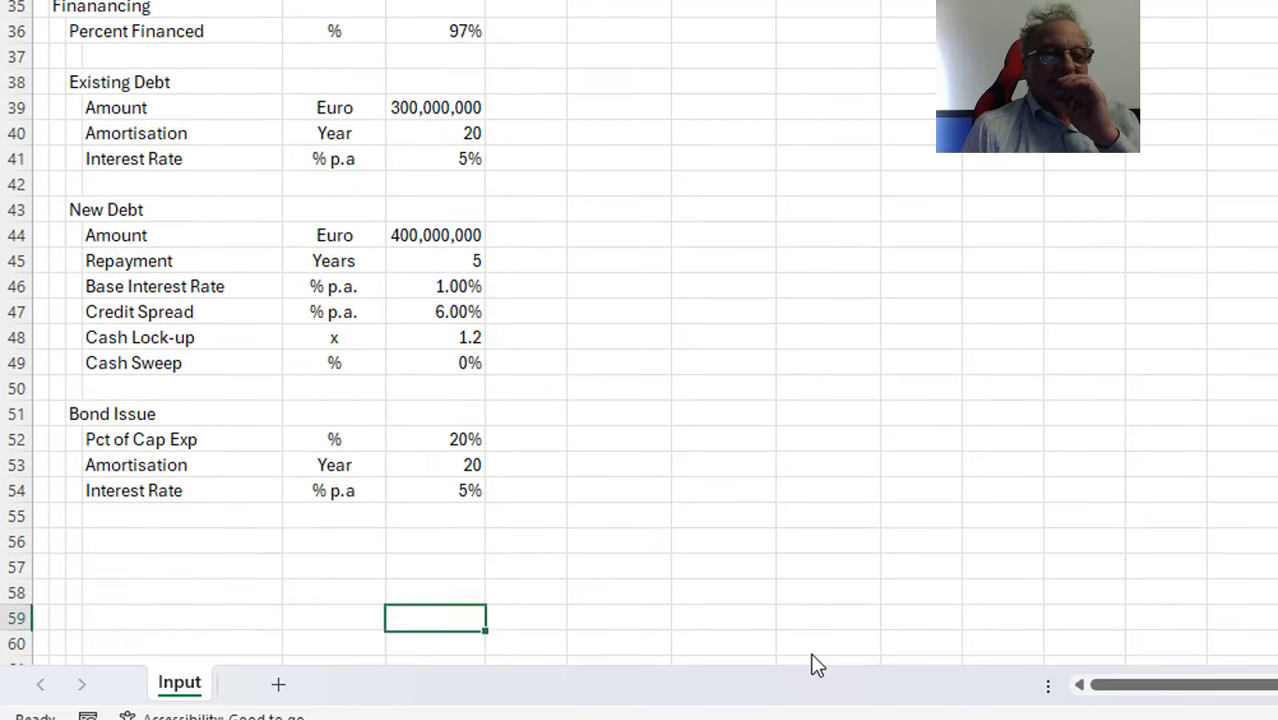
key(Up)
key(Up)
key(Up)
key(Left)
key(Left)
key(Left)
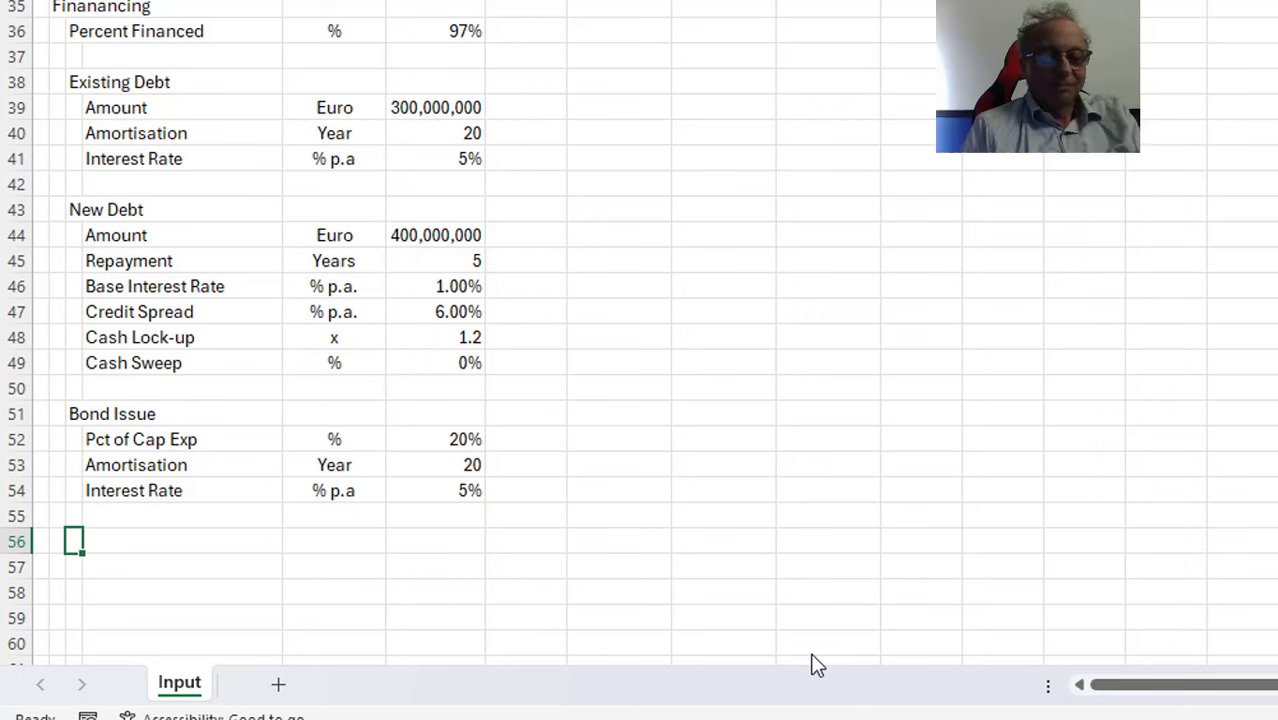
text(E)
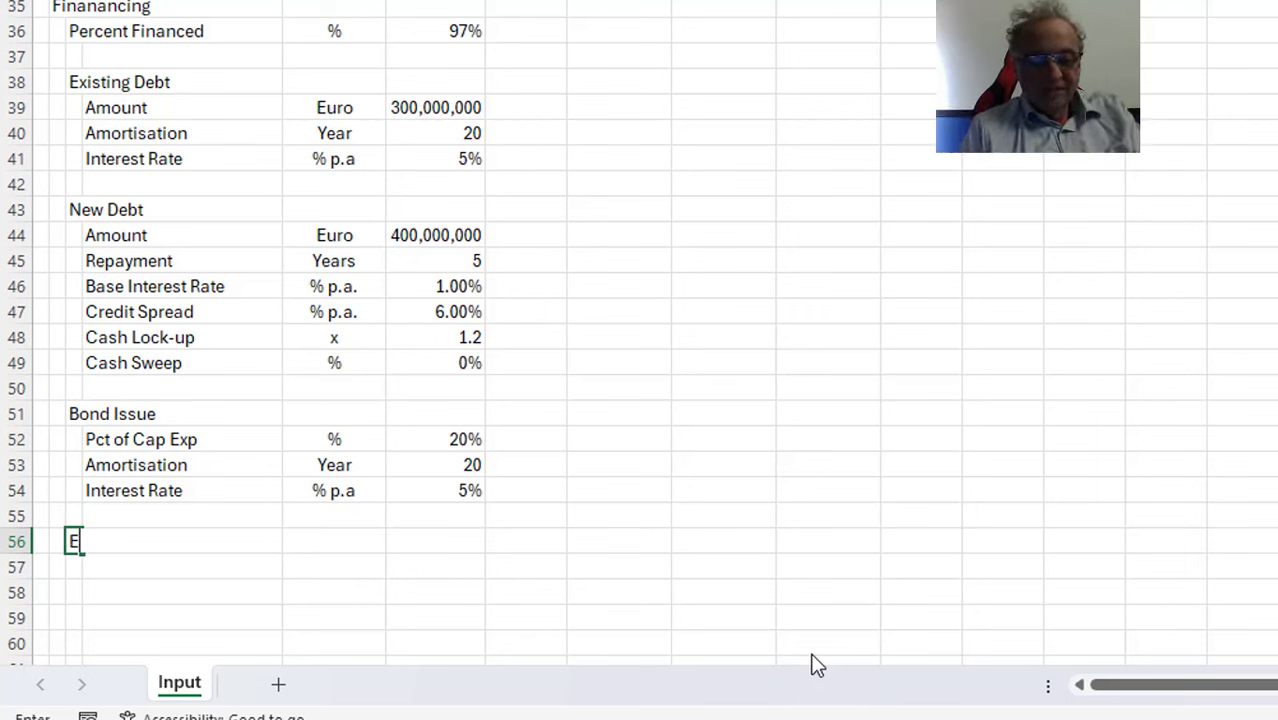
text(V/EBITDA)
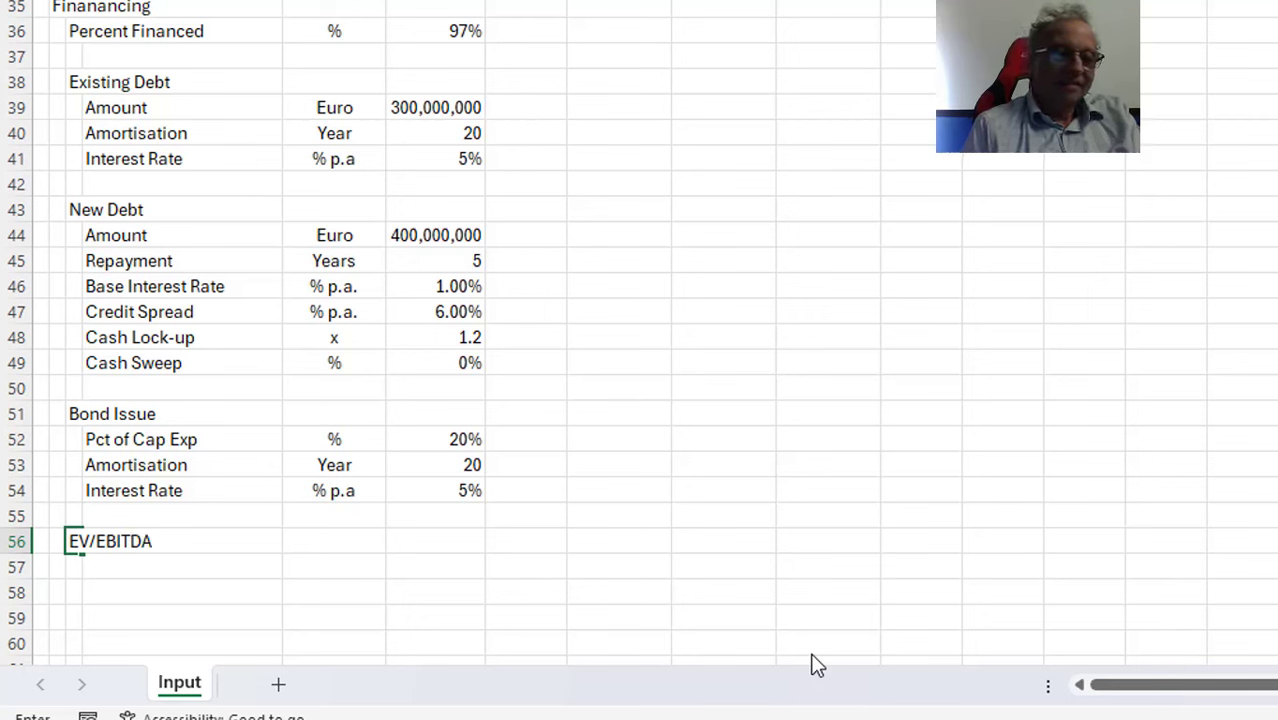
key(Return)
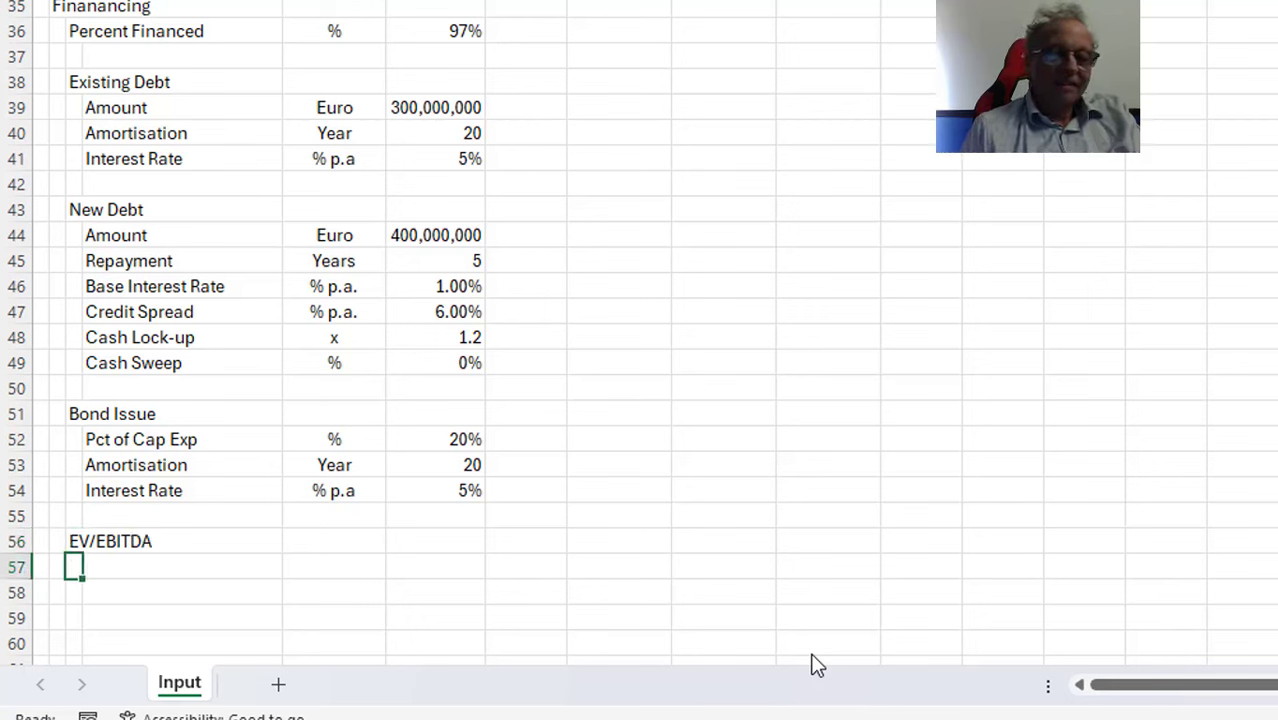
Set the EV/EBITDA unit in E56 to "x" and enter 8.5 in F56
key(Up)
key(Right)
text(x)
key(Return)
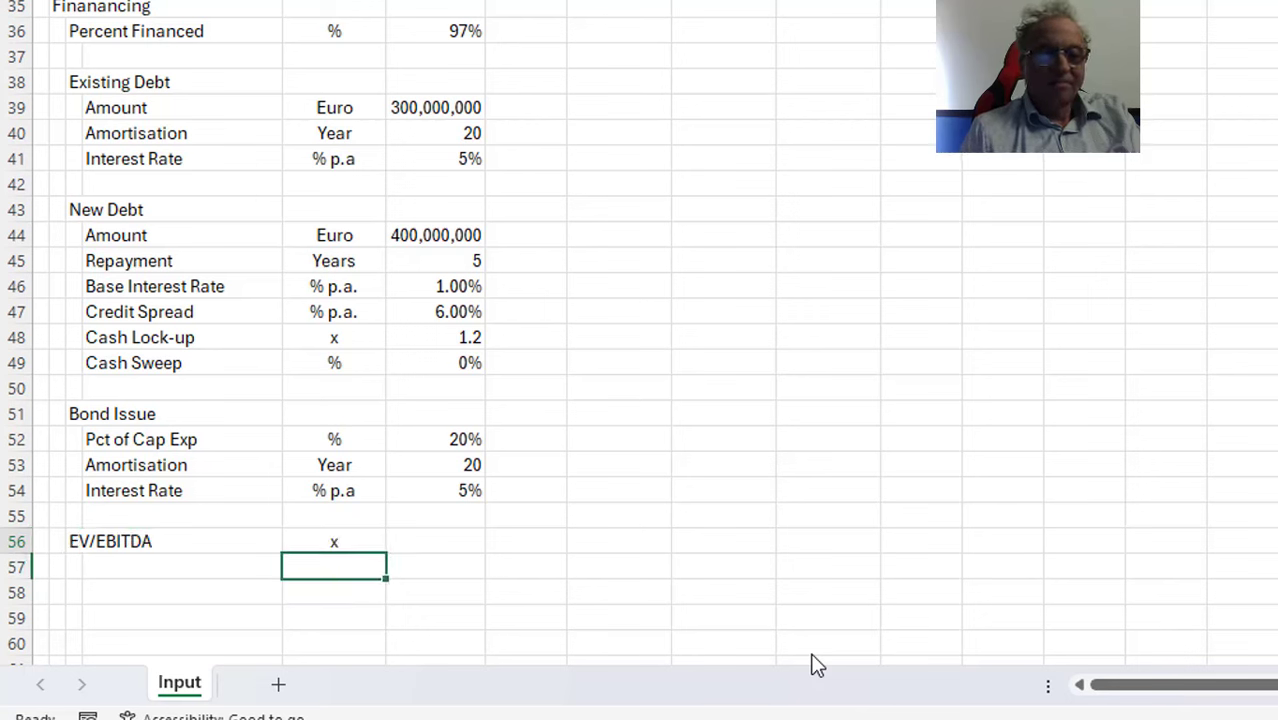
key(Up)
key(Right)
text(8.5)
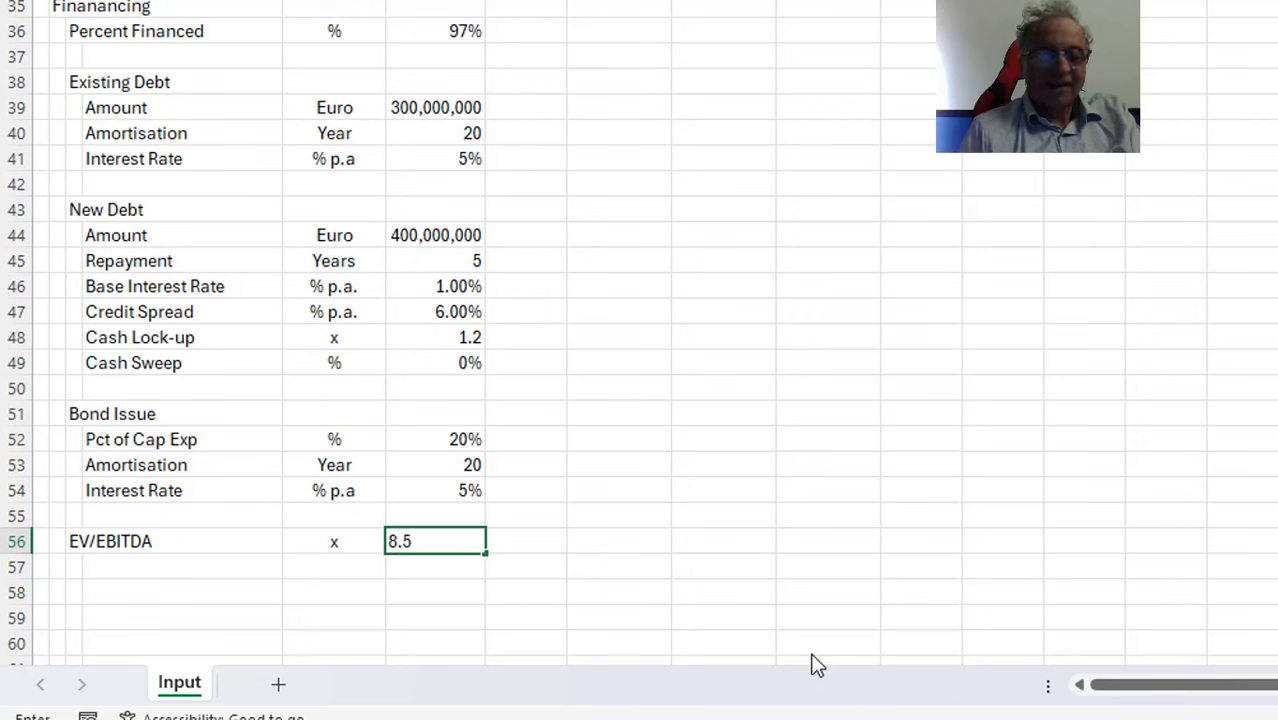
key(Return)
key(Up)
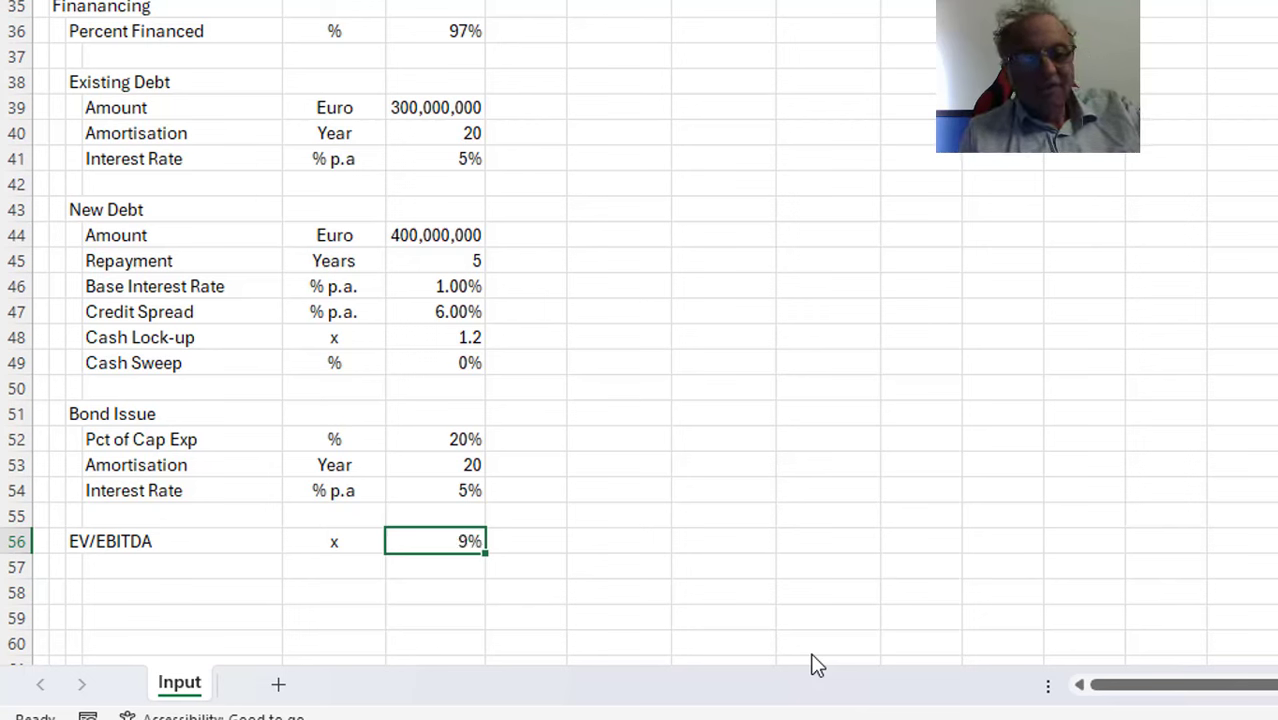
Apply the two-decimal number format to the EV/EBITDA multiple in F56 and re-enter it as 8.5
key(ctrl+shift+1)
text(8.)
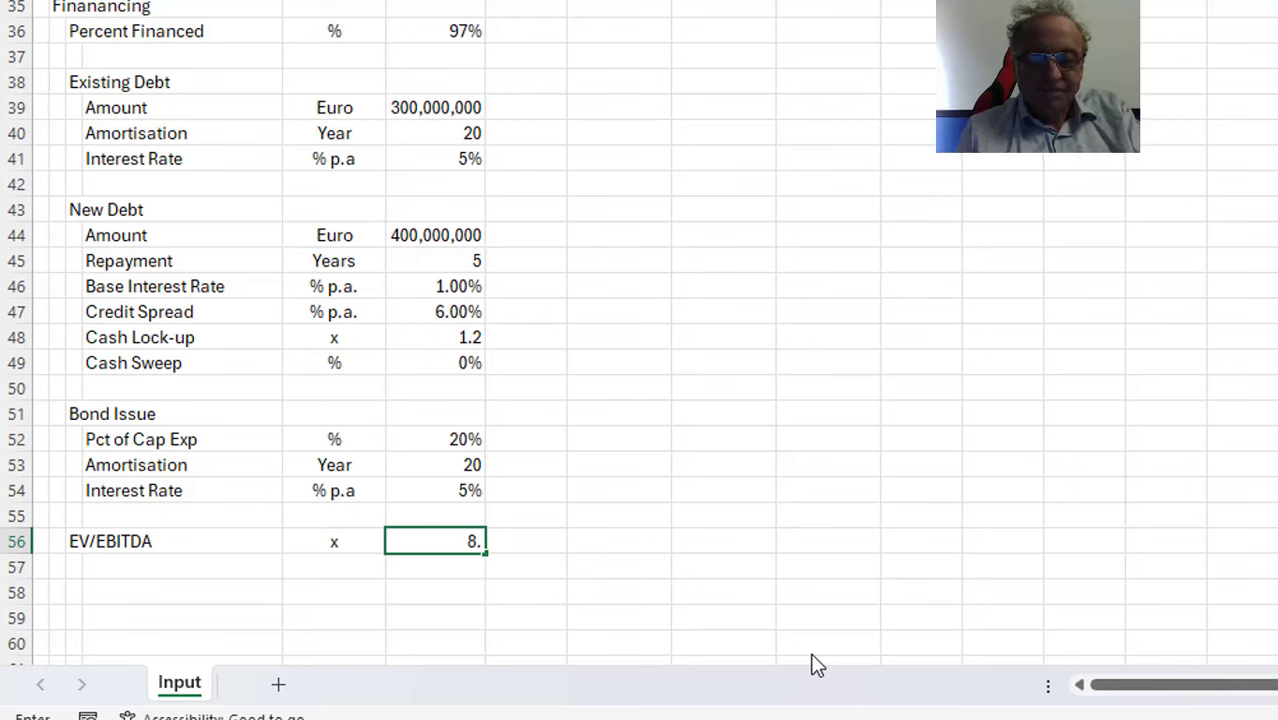
text(5)
key(Return)
key(Up)
key(Right)
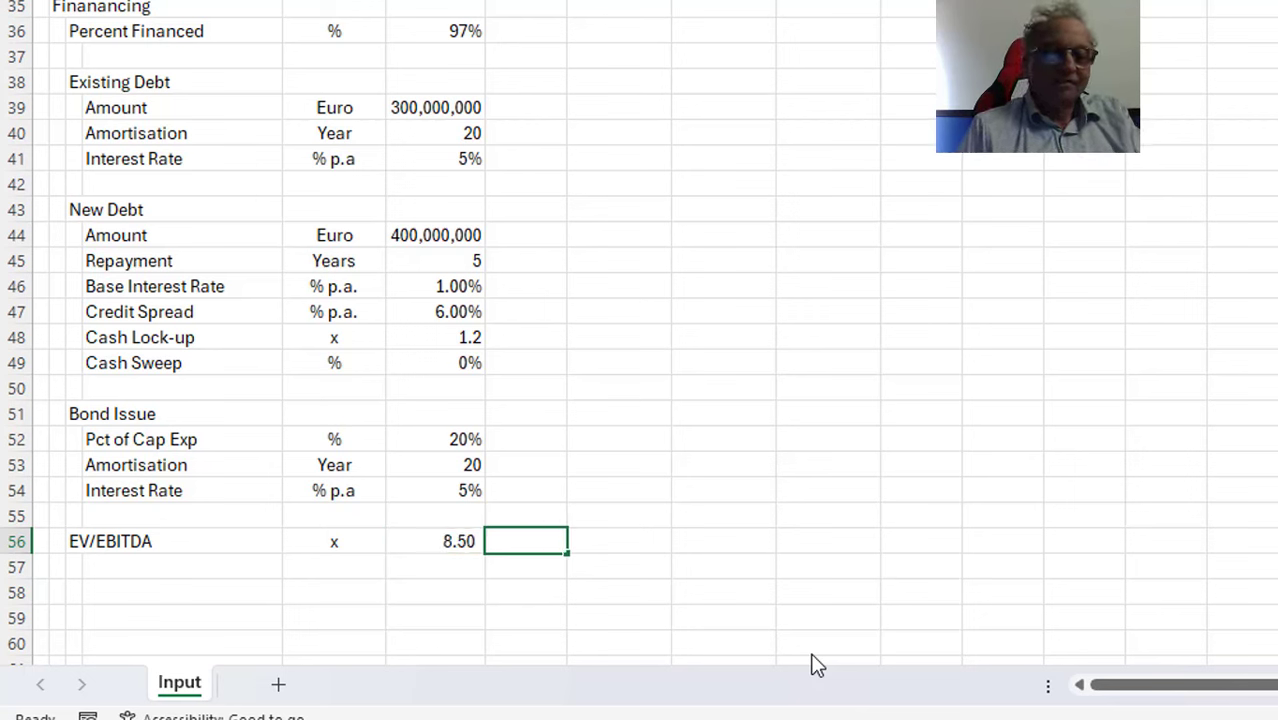
Check the Acquisition Structure section of the case-study PDF for the acquisition multiple and its EBITDA basis, and return to the Input workbook
text(=)
key(Left)
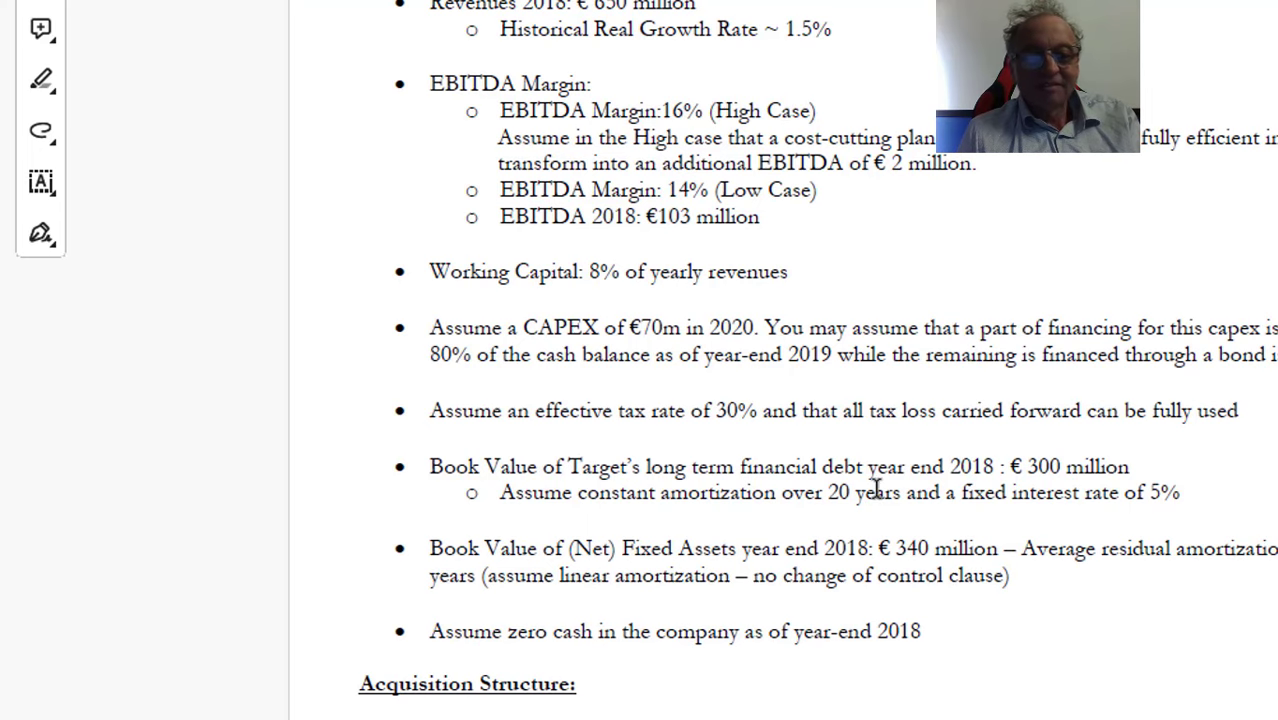
scroll(876, 488, down, 5)
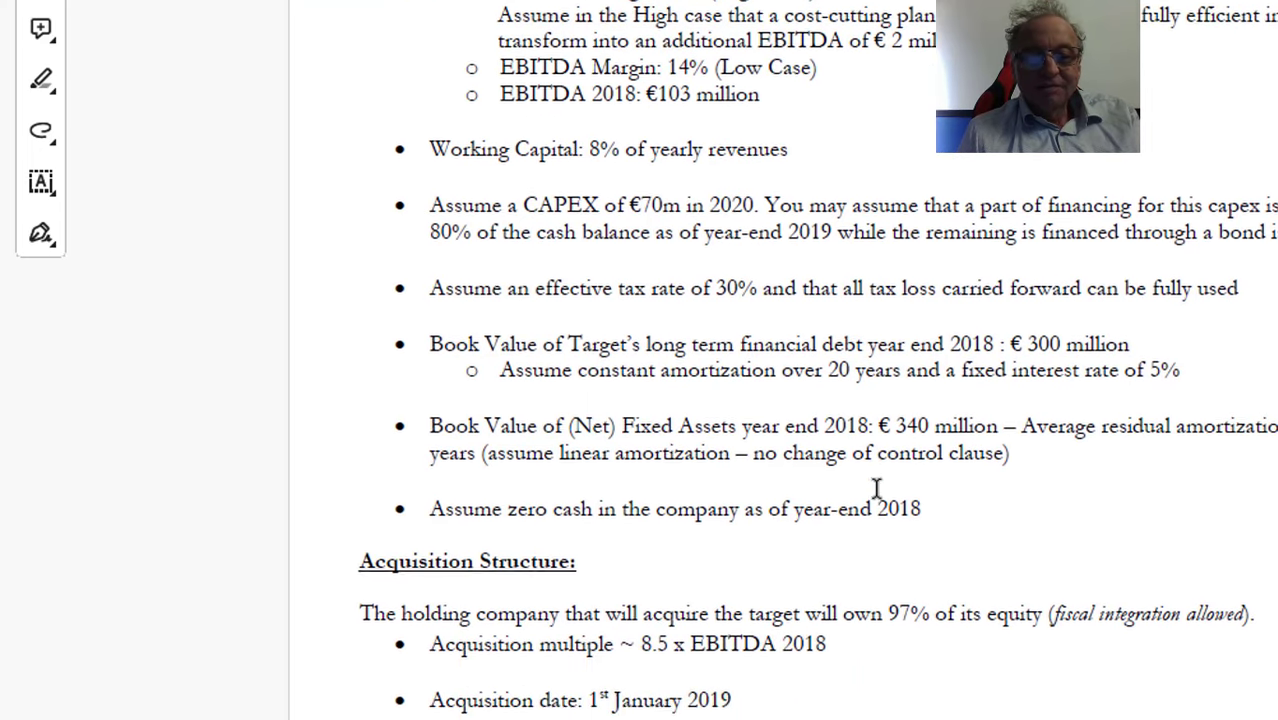
scroll(876, 488, down, 4)
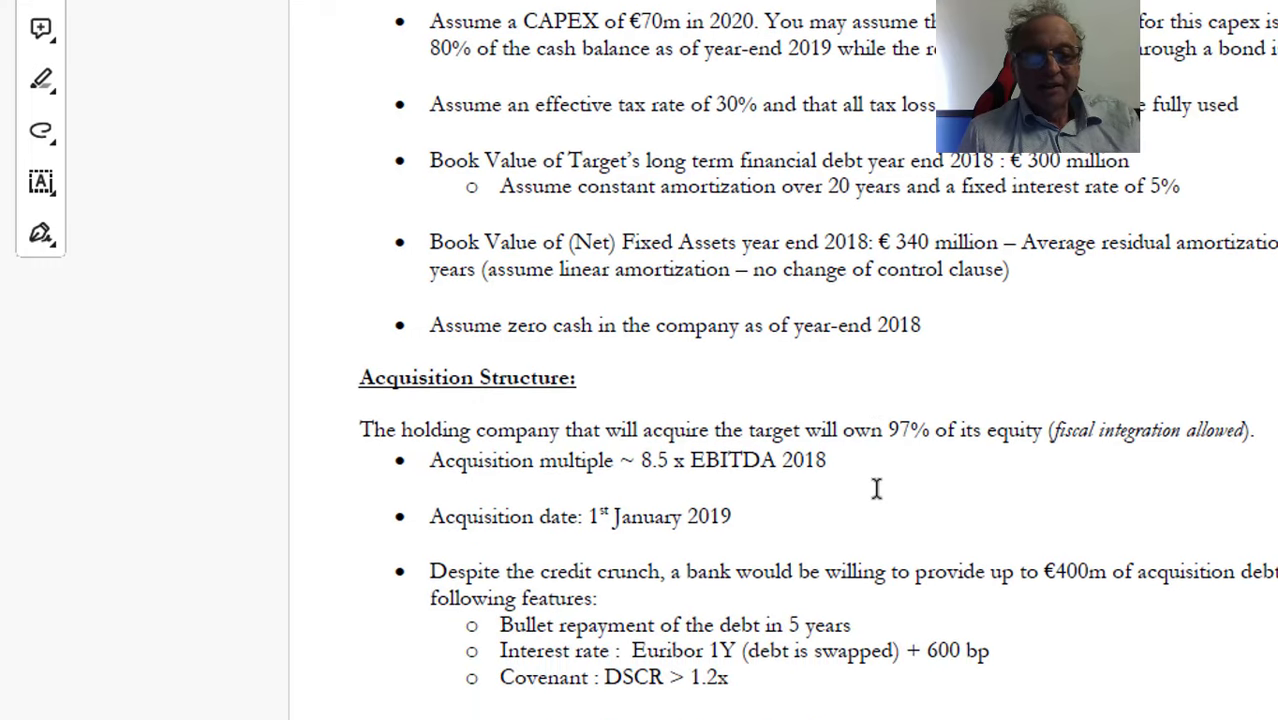
scroll(876, 488, down, 1)
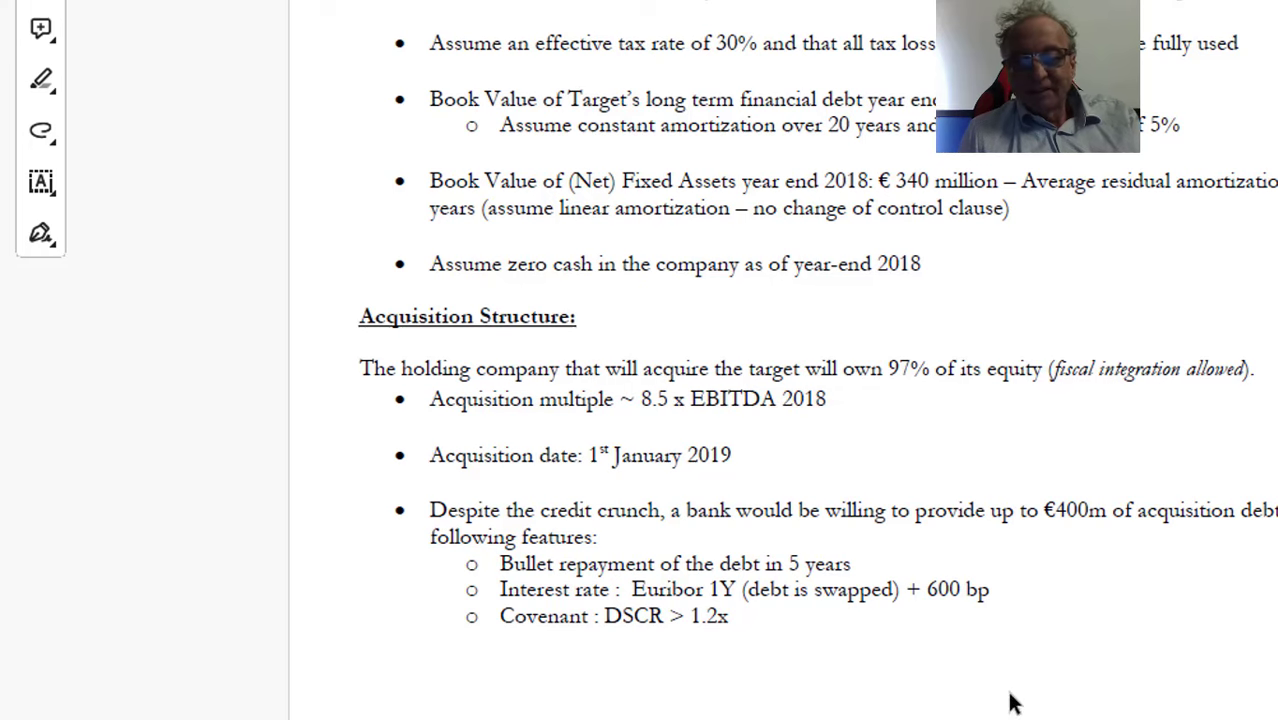
mouse_move(838, 719)
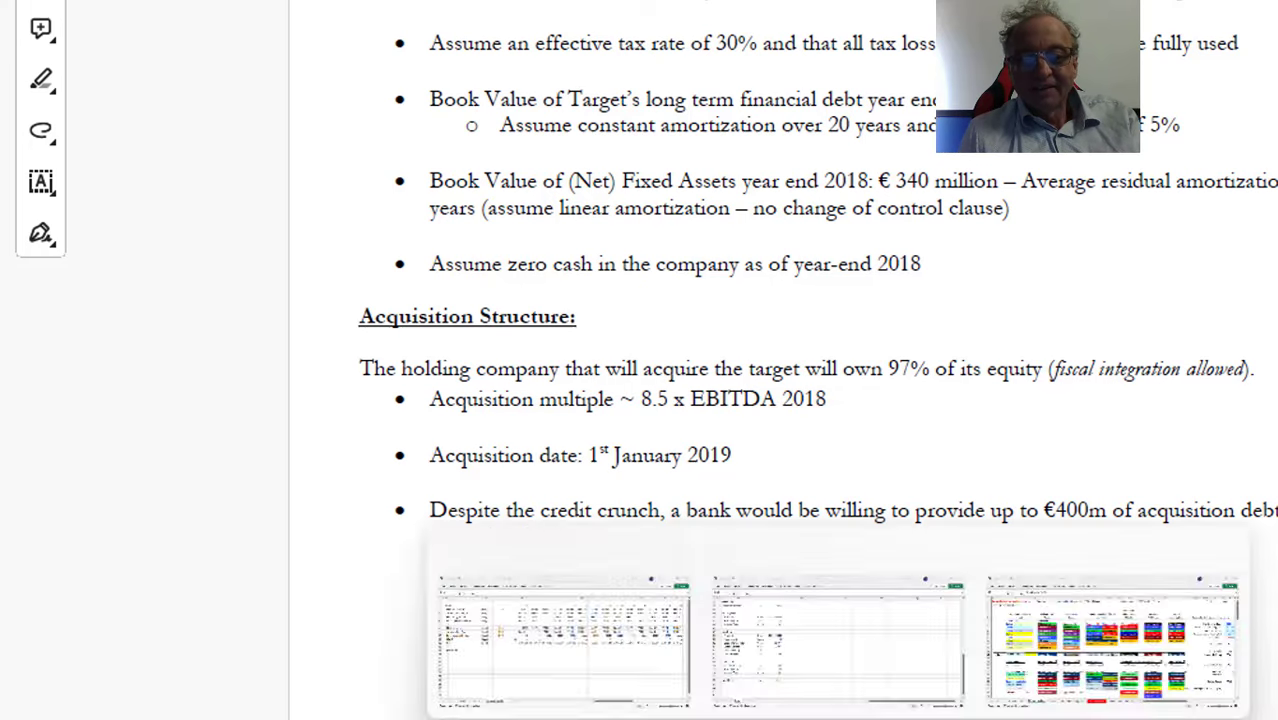
click(805, 653)
In G56, calculate the enterprise value by multiplying the EV/EBITDA multiple in F56 by the 2018 EBITDA in F20
text(=)
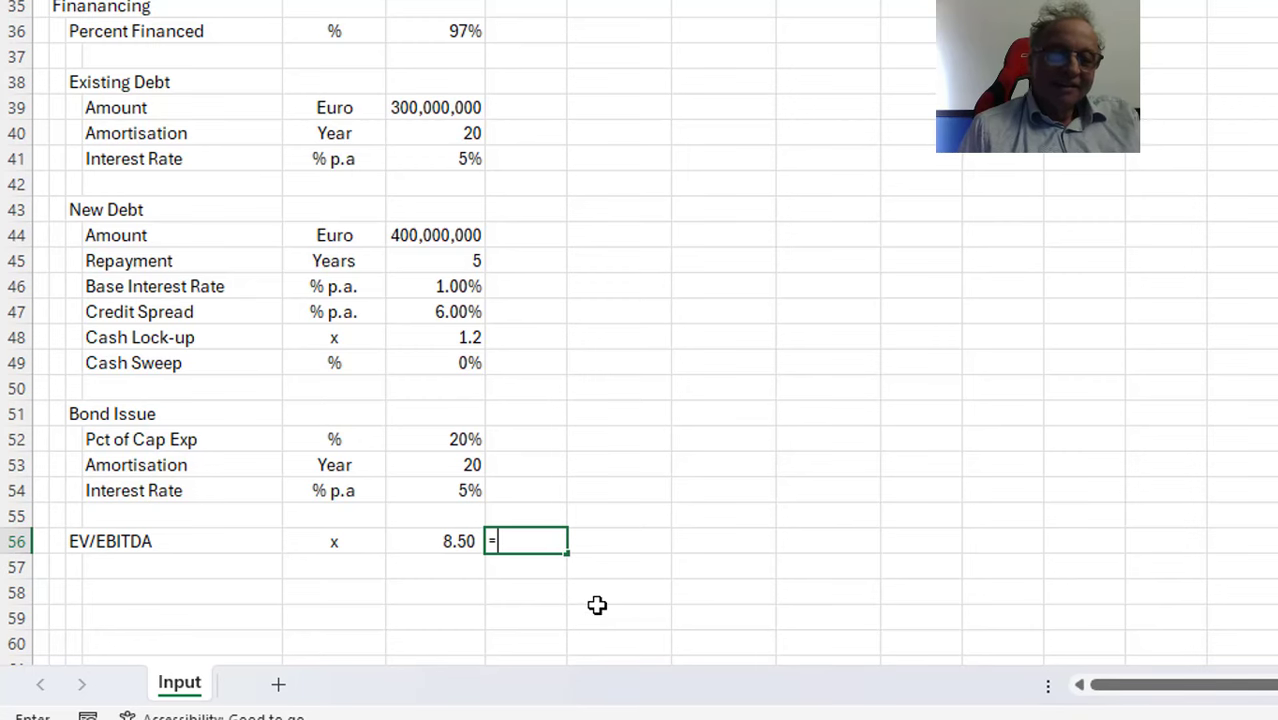
key(Left)
text(*)
key(Page_Up)
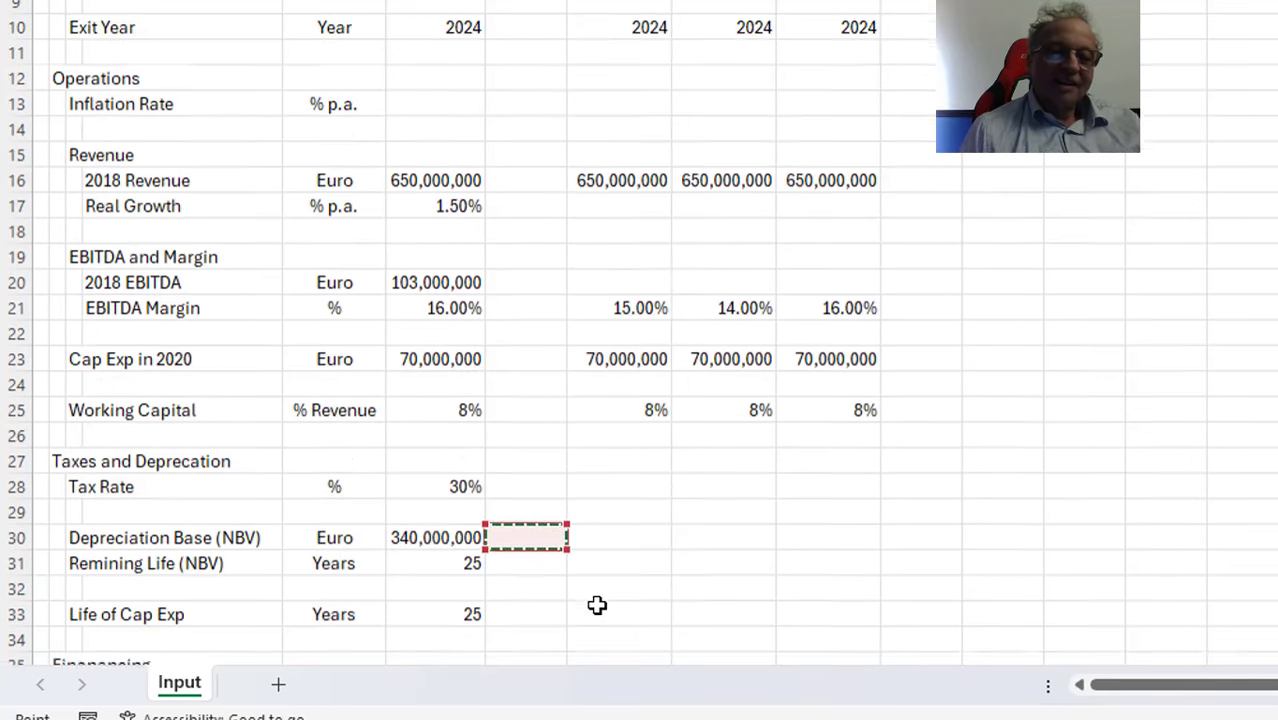
key(Up)
key(Up)
key(Up)
key(Up)
key(Up)
key(Up)
key(Up)
key(Up)
key(Up)
key(Up)
key(Up)
key(Up)
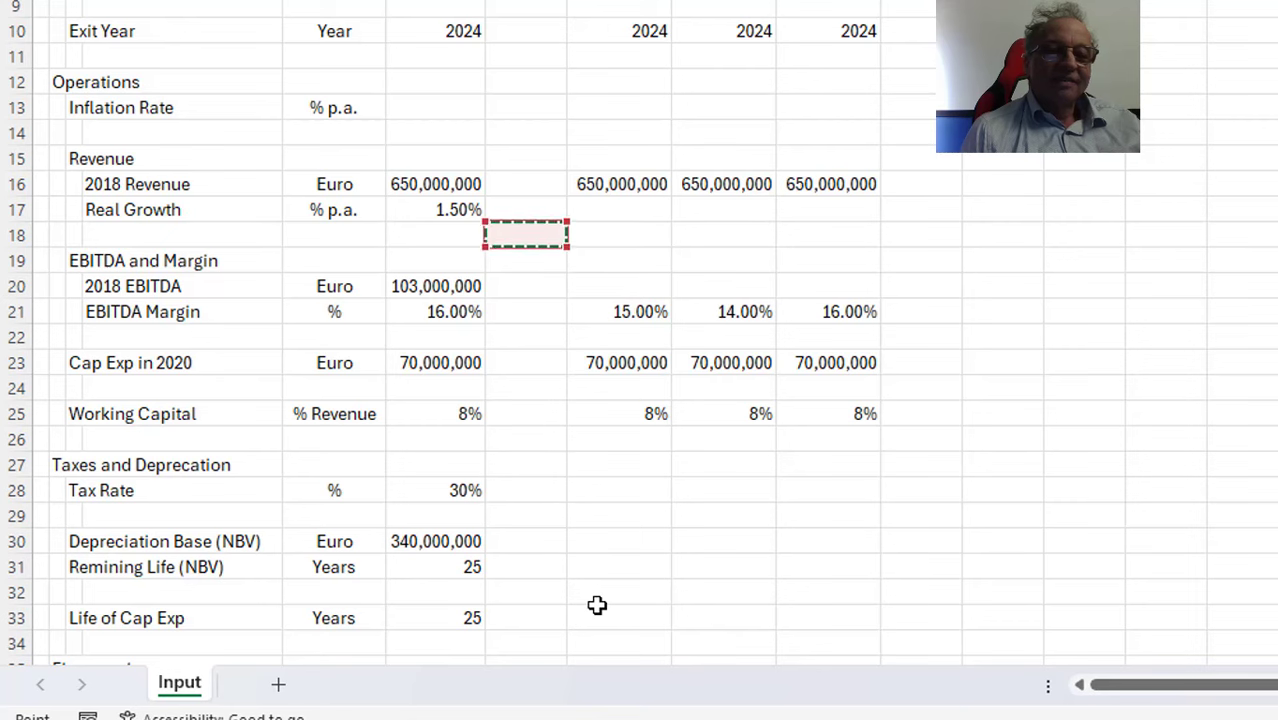
key(Down)
key(Down)
key(Left)
key(Return)
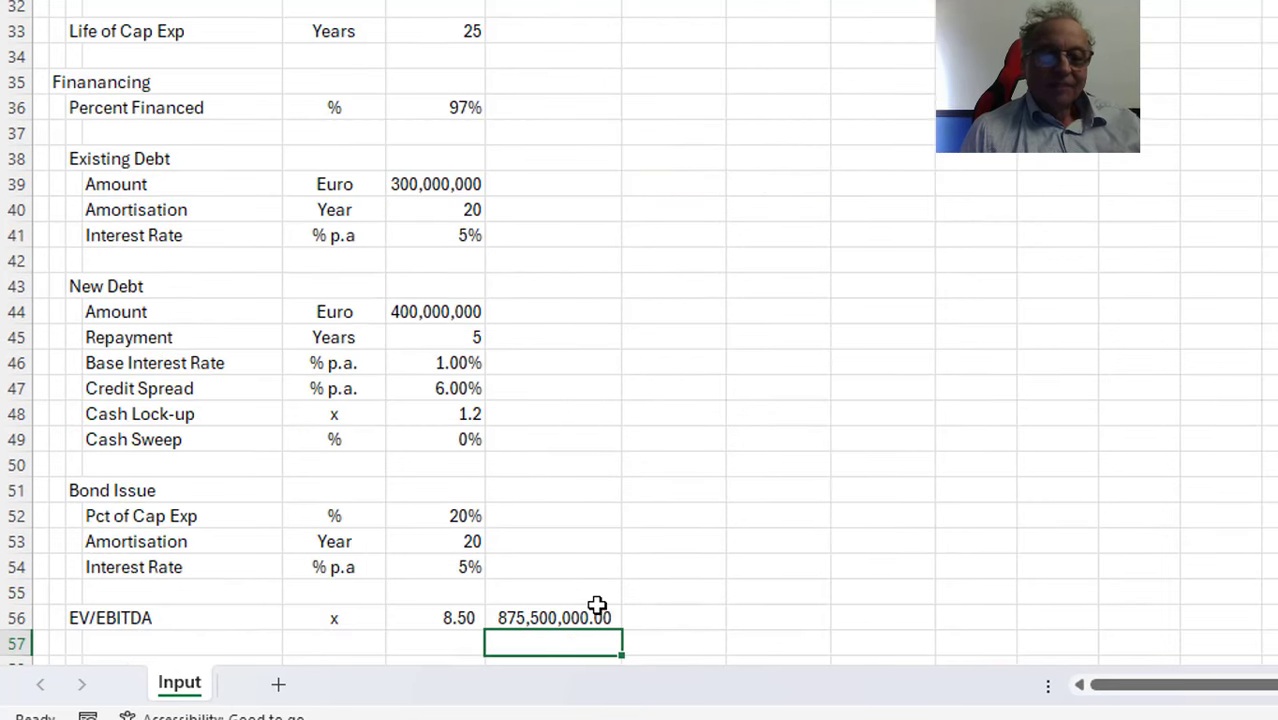
key(Up)
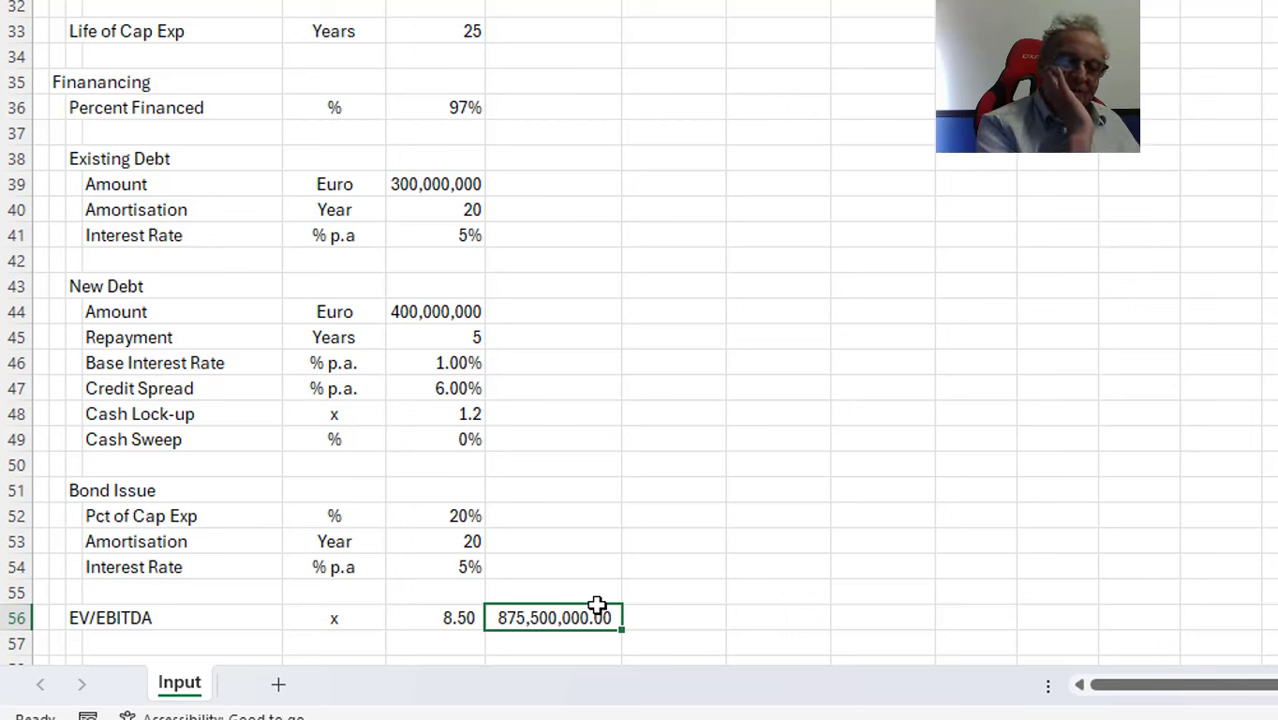
key(Down)
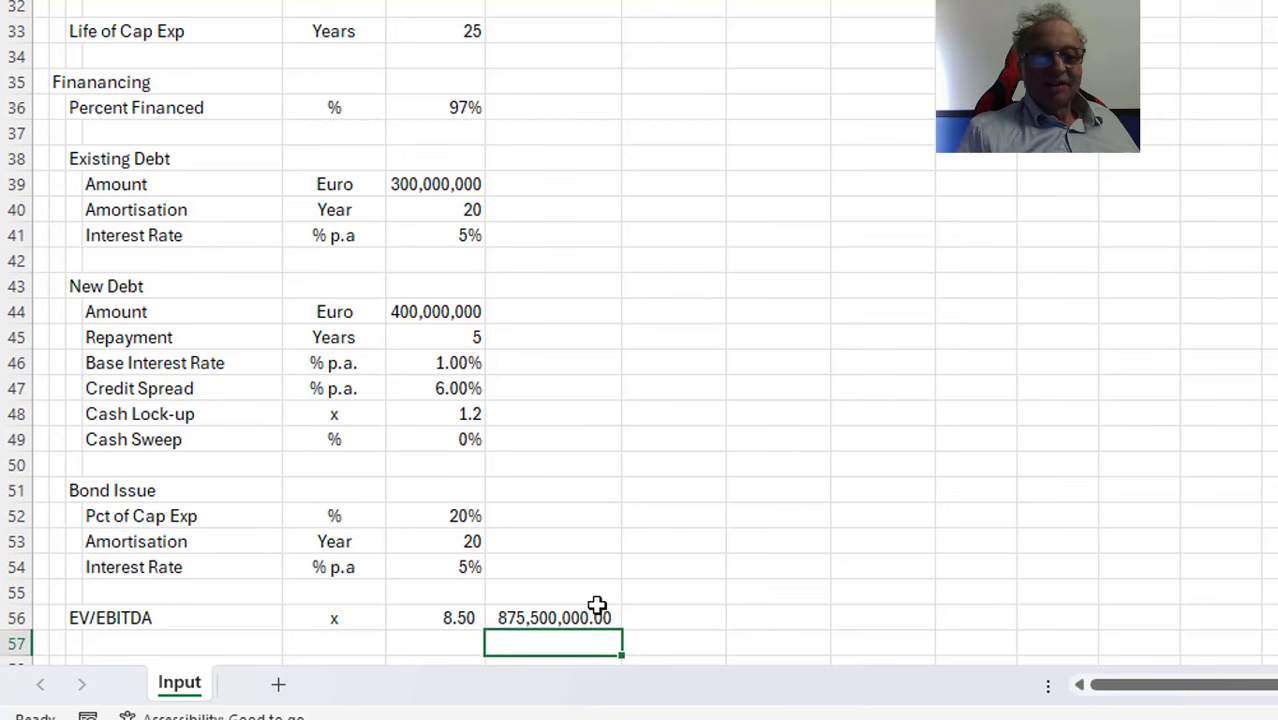
In G57, calculate the remaining value by subtracting the New Debt amount in F44 from the enterprise value in G56
text(=)
key(Up)
text(-)
key(Up)
key(Up)
key(Up)
key(Up)
key(Up)
key(Up)
key(Up)
key(Up)
key(Up)
key(Up)
key(Up)
key(Up)
key(Up)
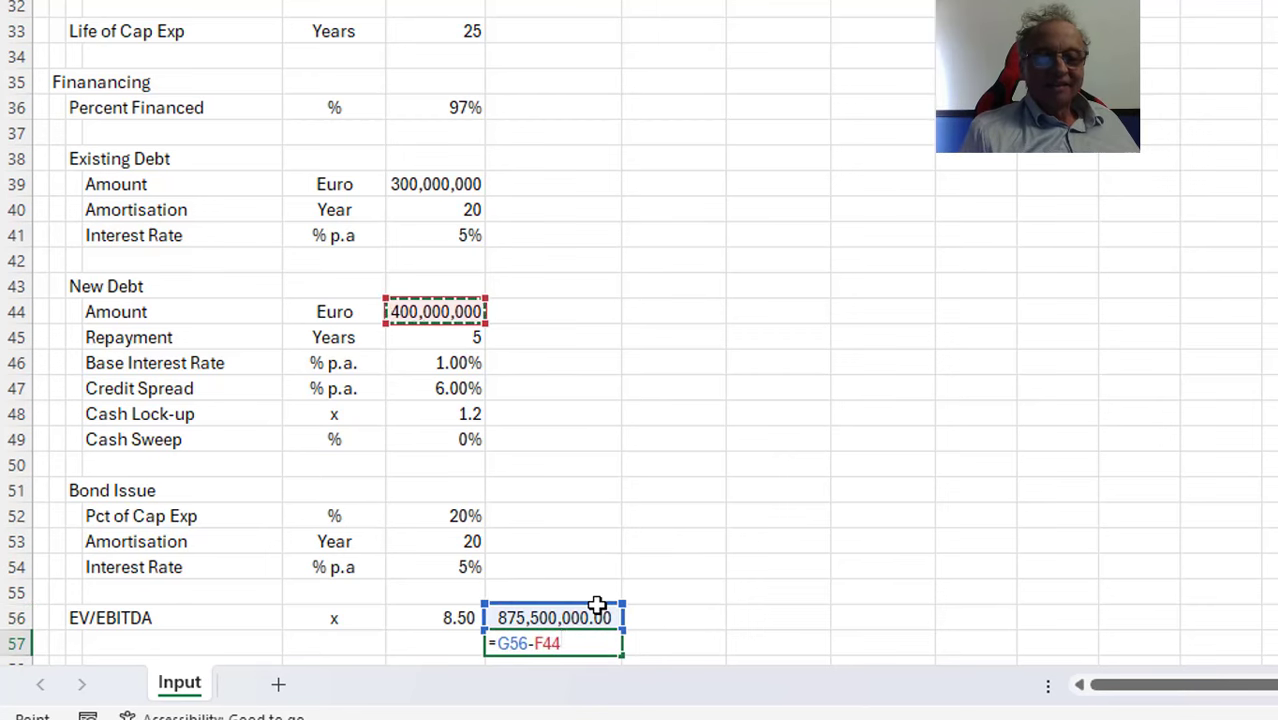
key(Return)
Clear the check calculations in G56:G57
key(Up)
key(Up)
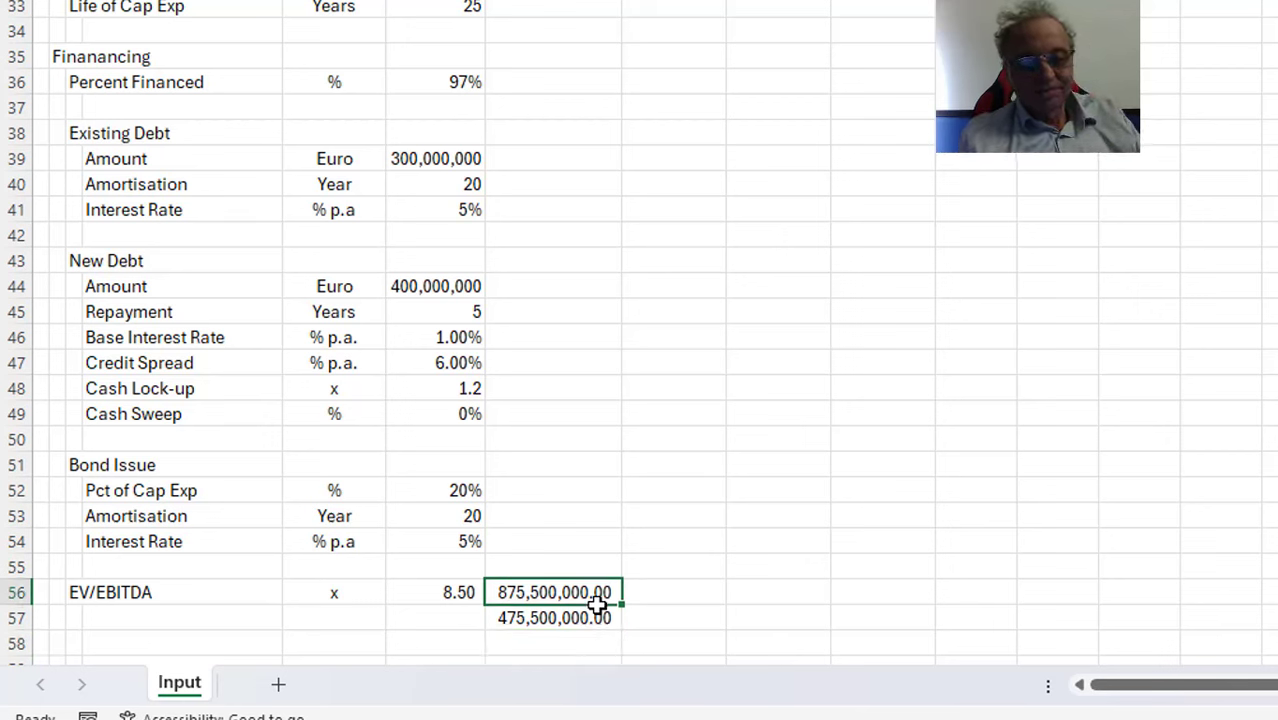
key(shift+Down)
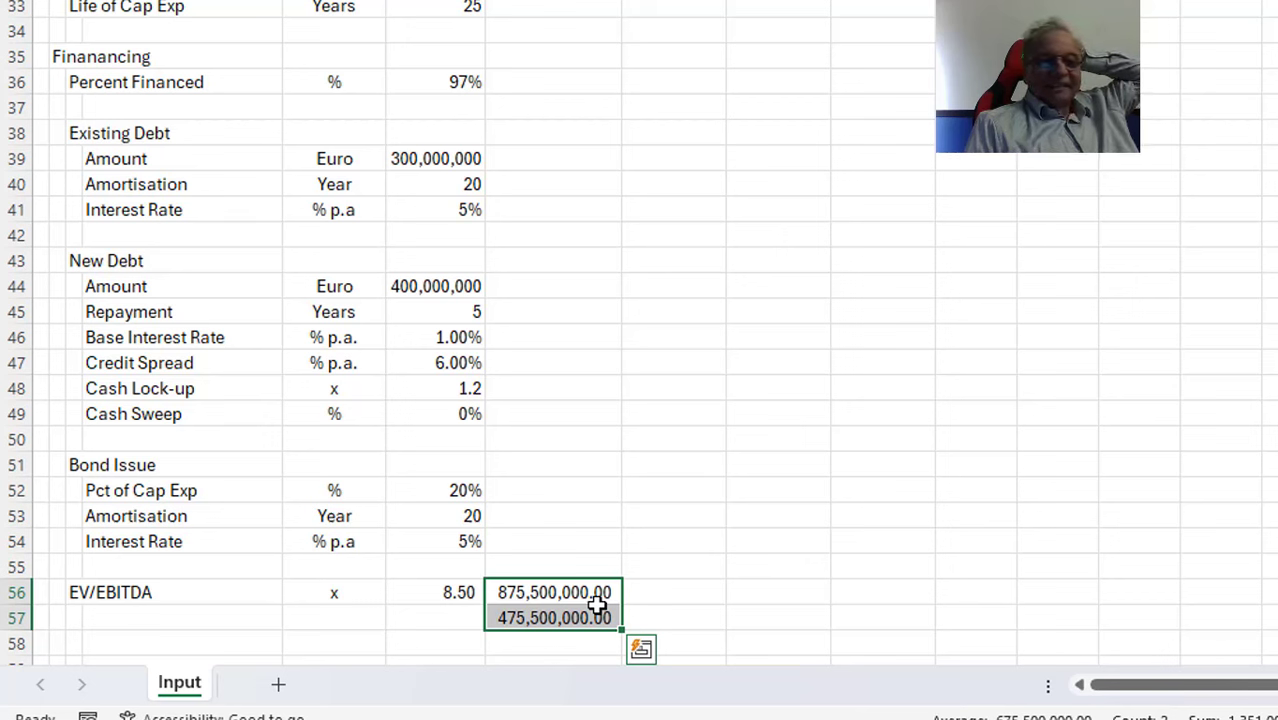
key(Delete)
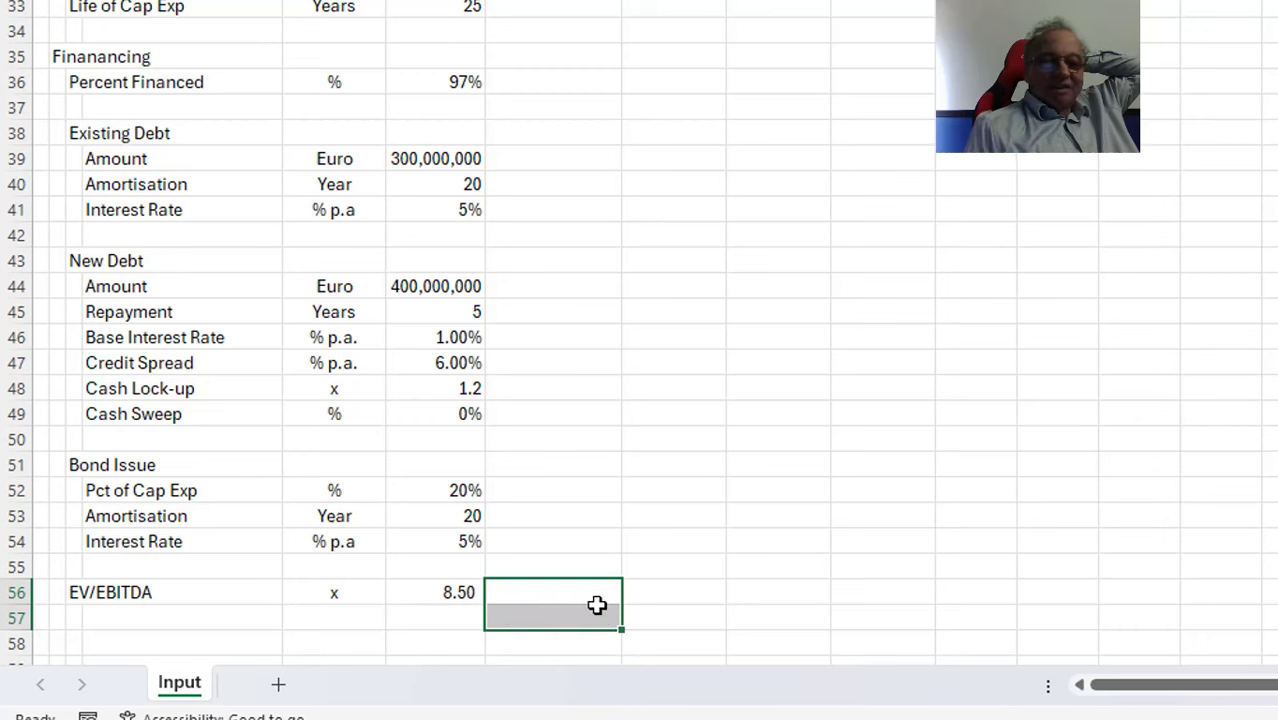
Review the financing and debt assumptions in column F of the Input sheet
key(Up)
key(Left)
key(Down)
key(Up)
key(Up)
key(Up)
key(Up)
key(Up)
key(Up)
key(Up)
key(Up)
key(Up)
key(Up)
key(Up)
key(Up)
key(Up)
key(Up)
key(Up)
key(Up)
key(Up)
key(Up)
key(Up)
key(Up)
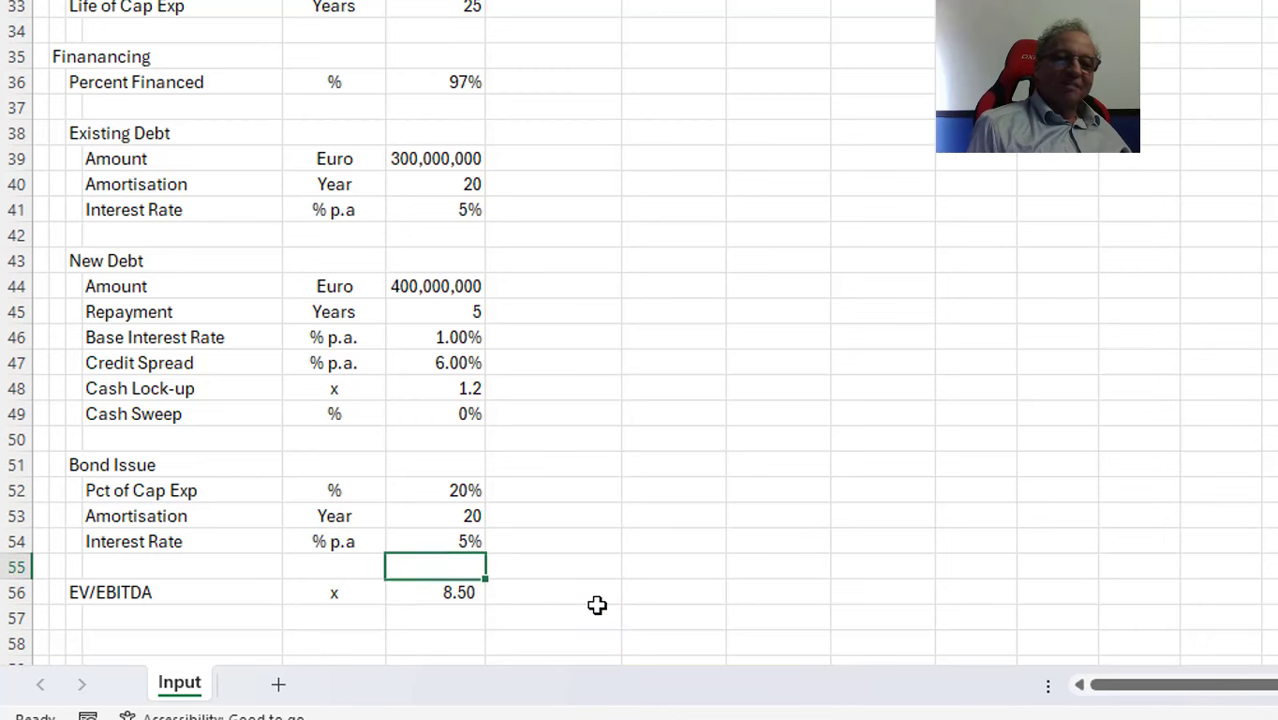
key(Down)
key(Down)
key(Down)
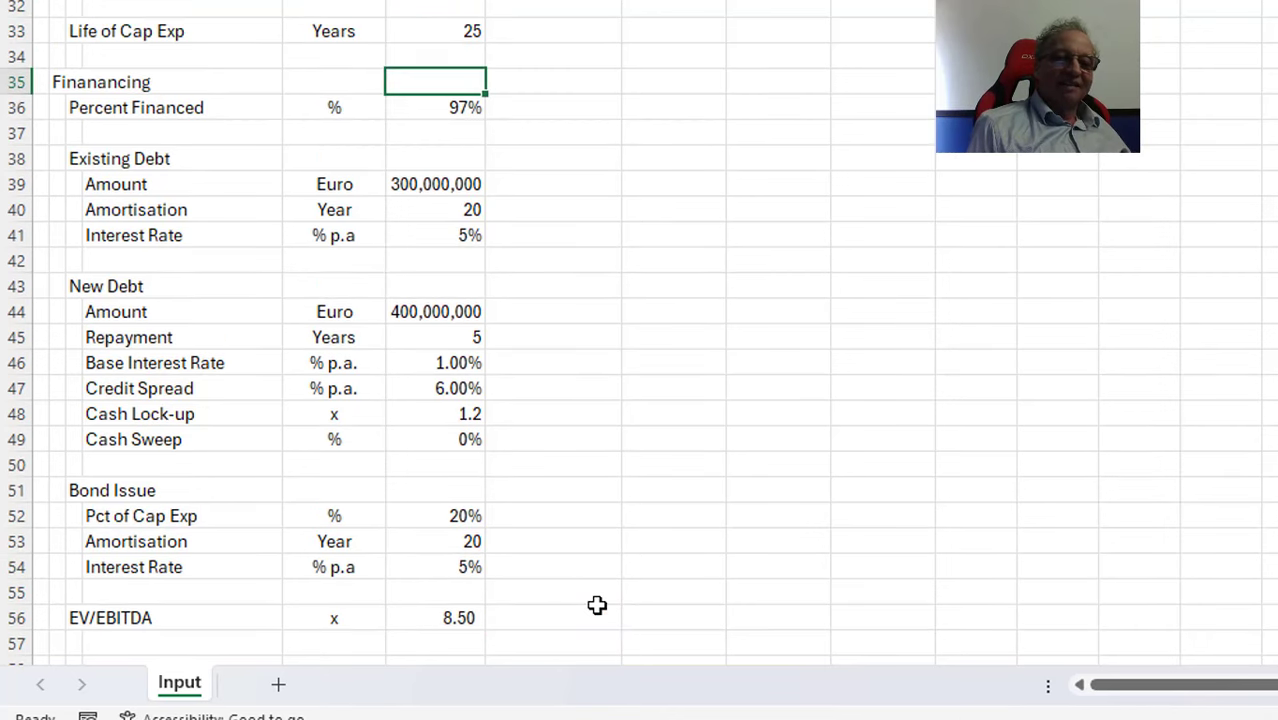
Label C58 "Maximum Equity", below the EV/EBITDA row
key(Down)
key(Down)
key(Down)
key(Down)
key(Down)
key(Down)
key(Down)
key(Down)
key(Down)
key(Down)
key(Down)
key(Down)
key(Down)
key(Down)
key(Down)
key(Down)
key(Down)
key(Down)
key(Down)
key(Down)
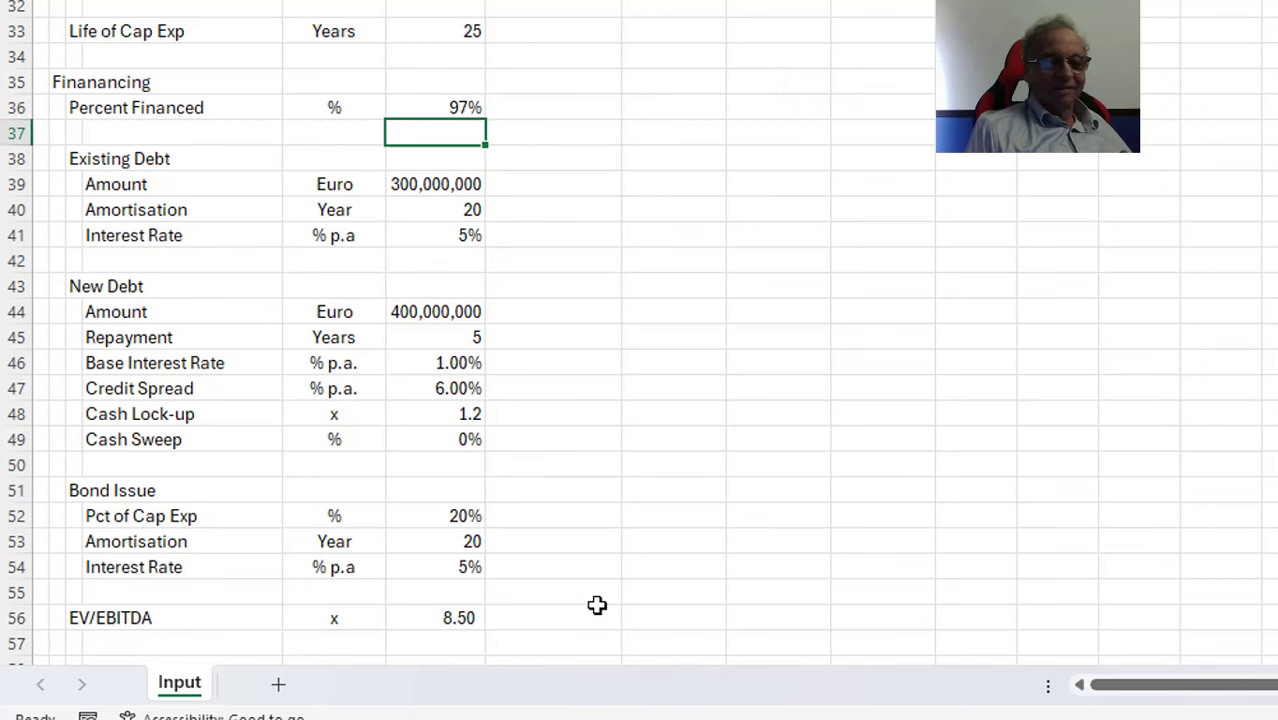
key(Left)
key(Left)
key(Left)
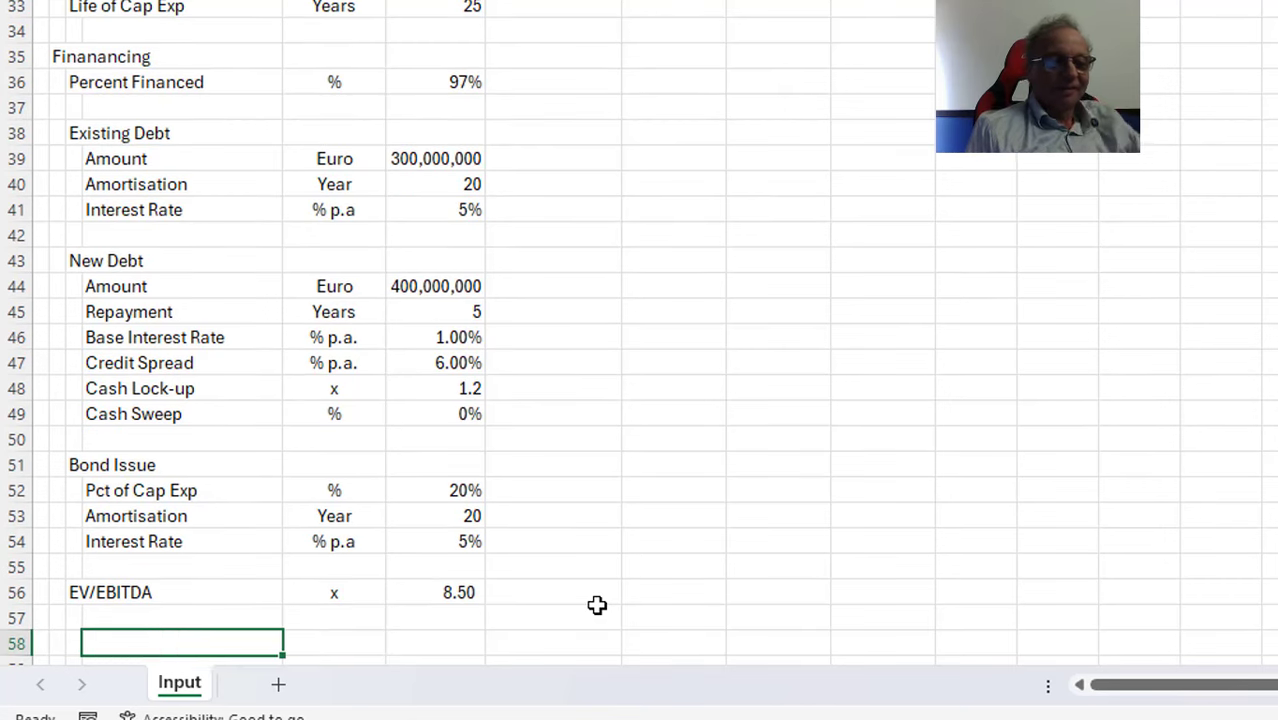
text(MAx)
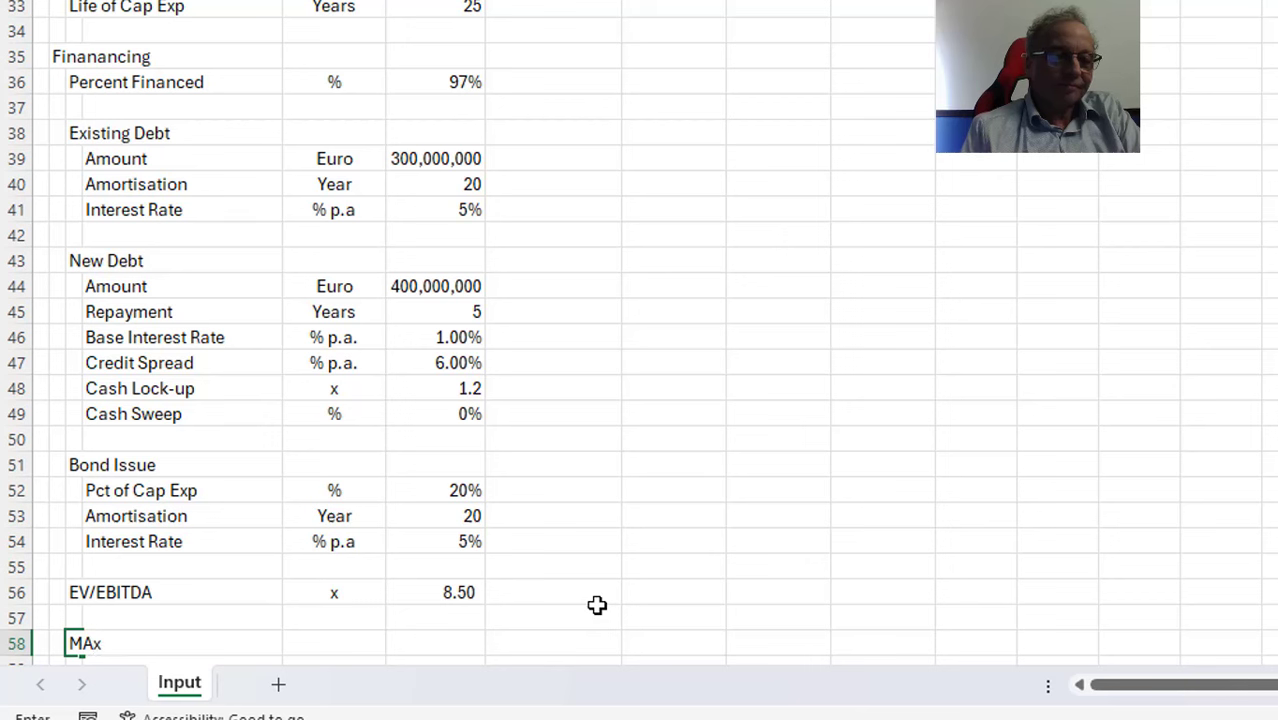
key(Escape)
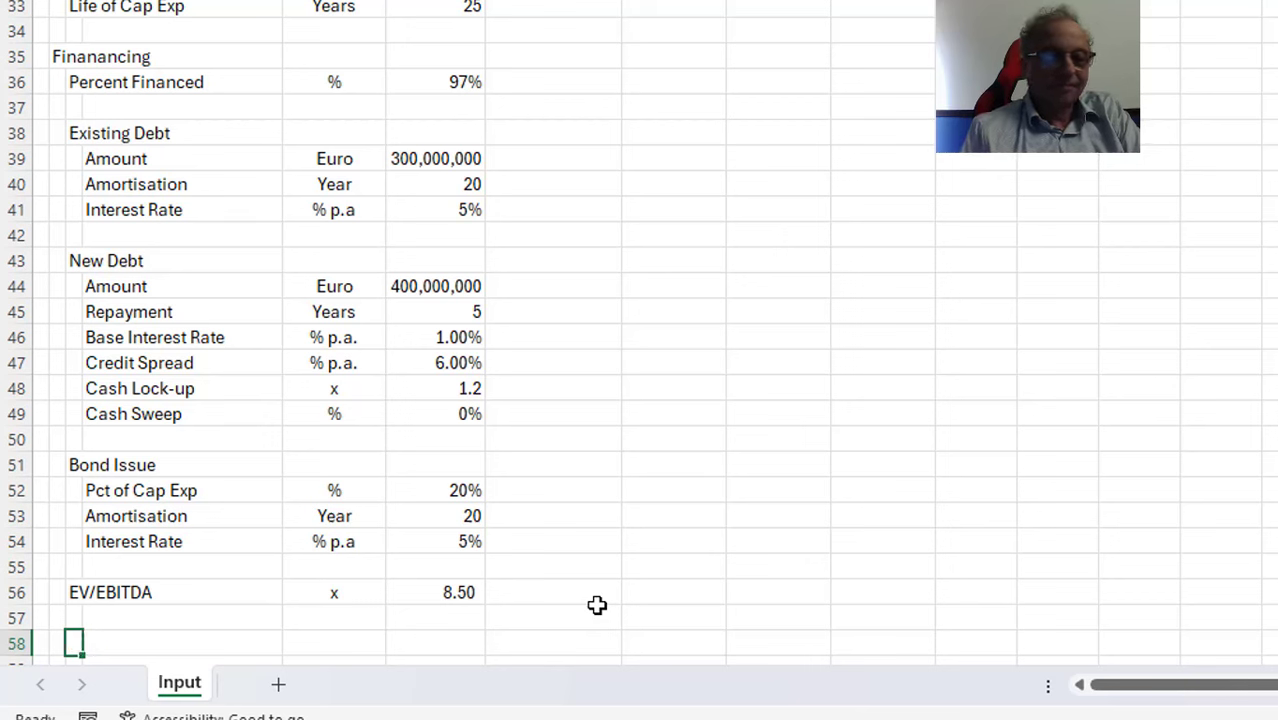
text(Maximum)
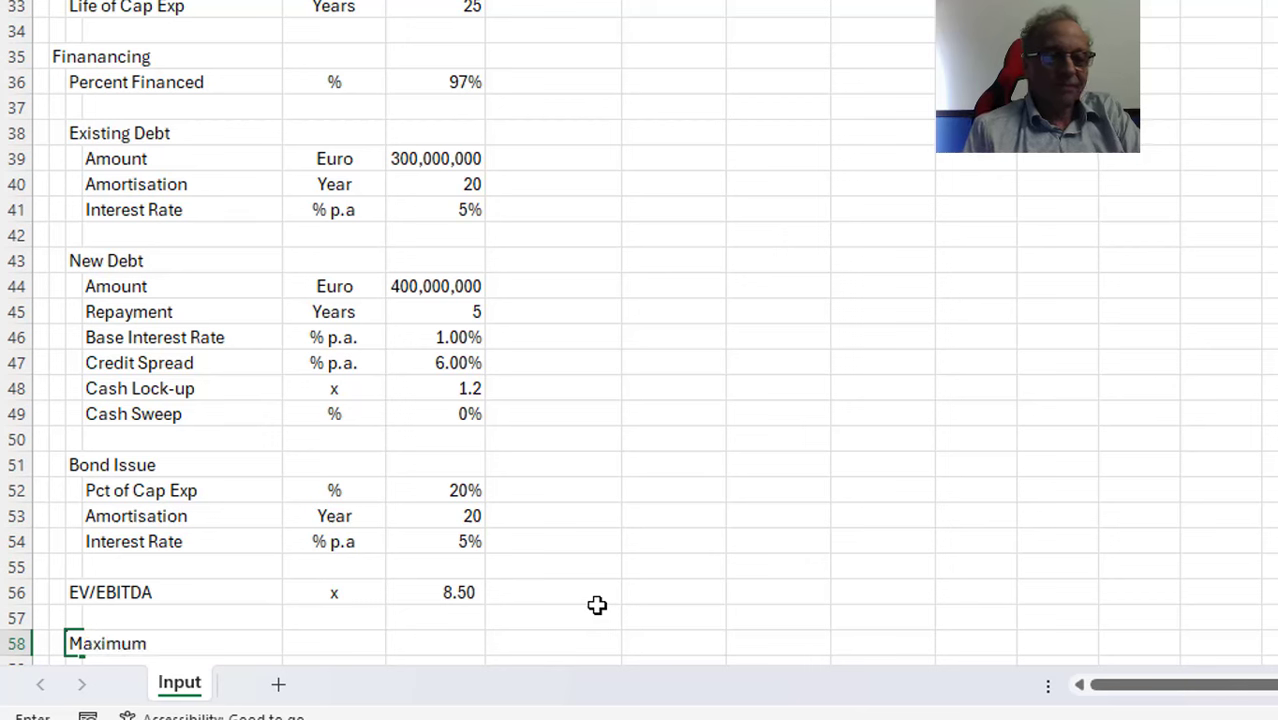
text( Equity)
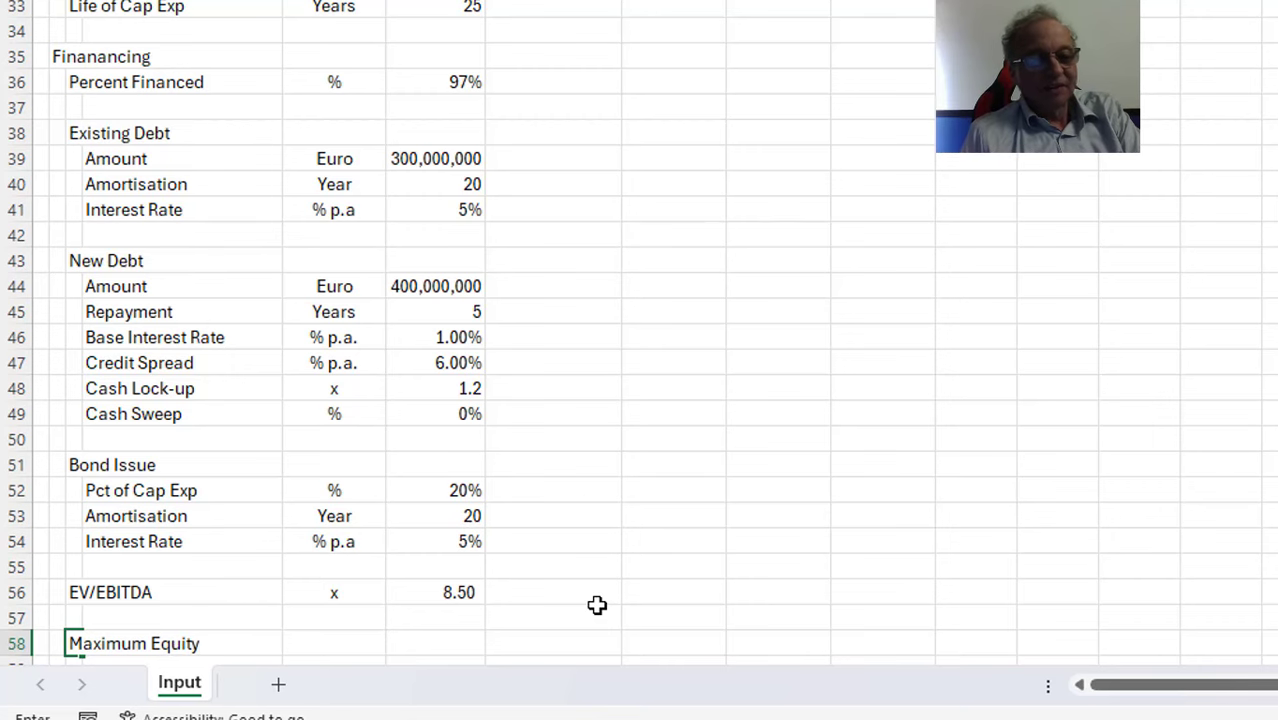
Set the Maximum Equity unit in E58 to "Euro" and enter 400,000,000 in F58
scroll(597, 605, down, 1)
key(Tab)
text(E)
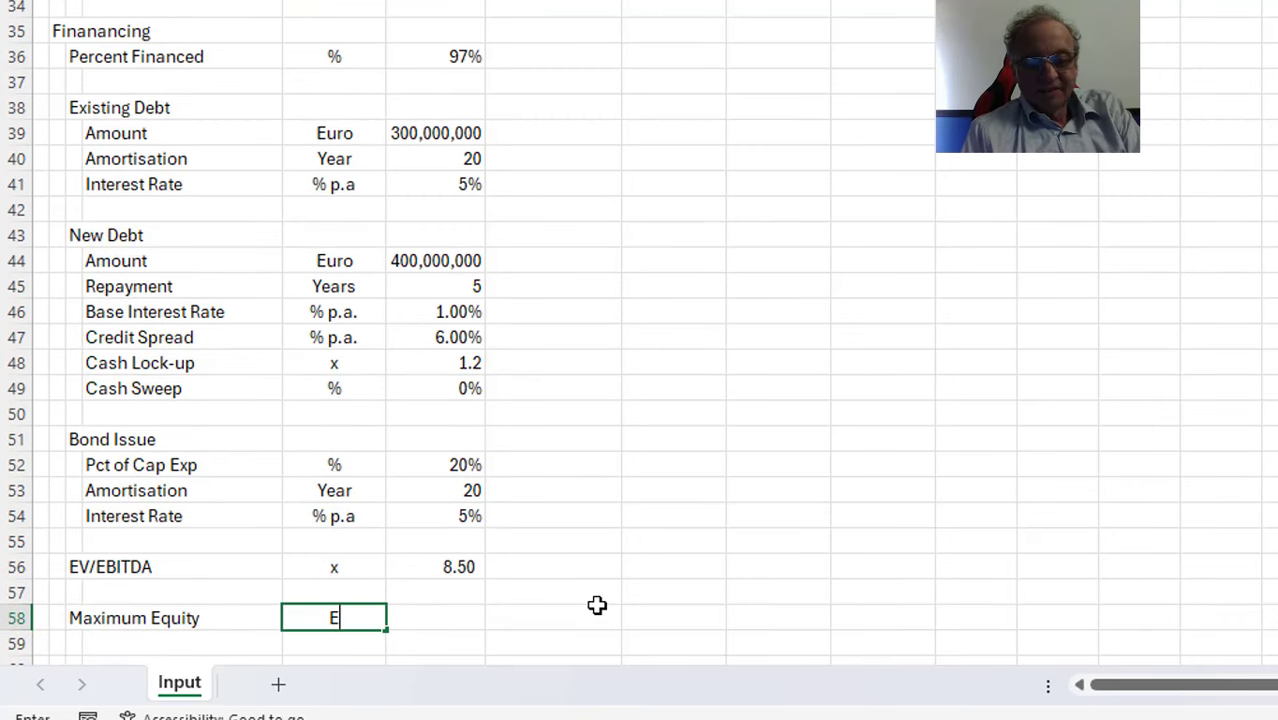
text(uro)
key(Return)
key(Up)
key(Right)
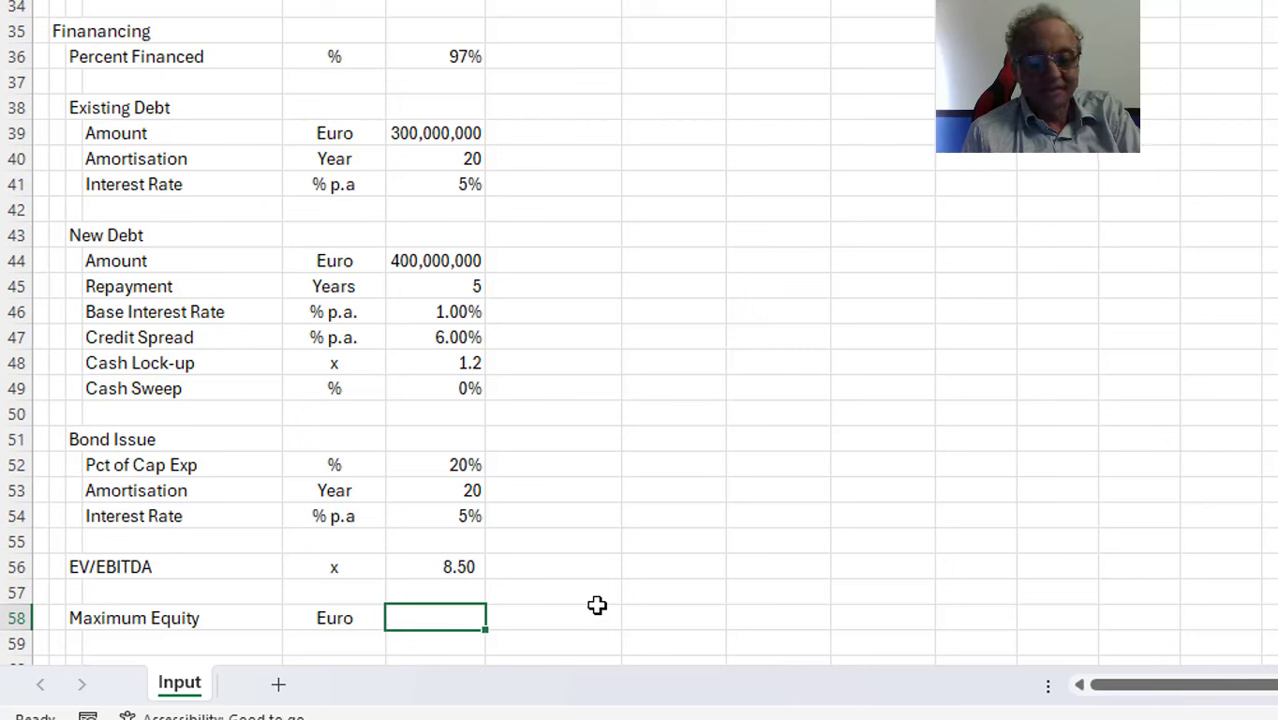
text(400,000,000)
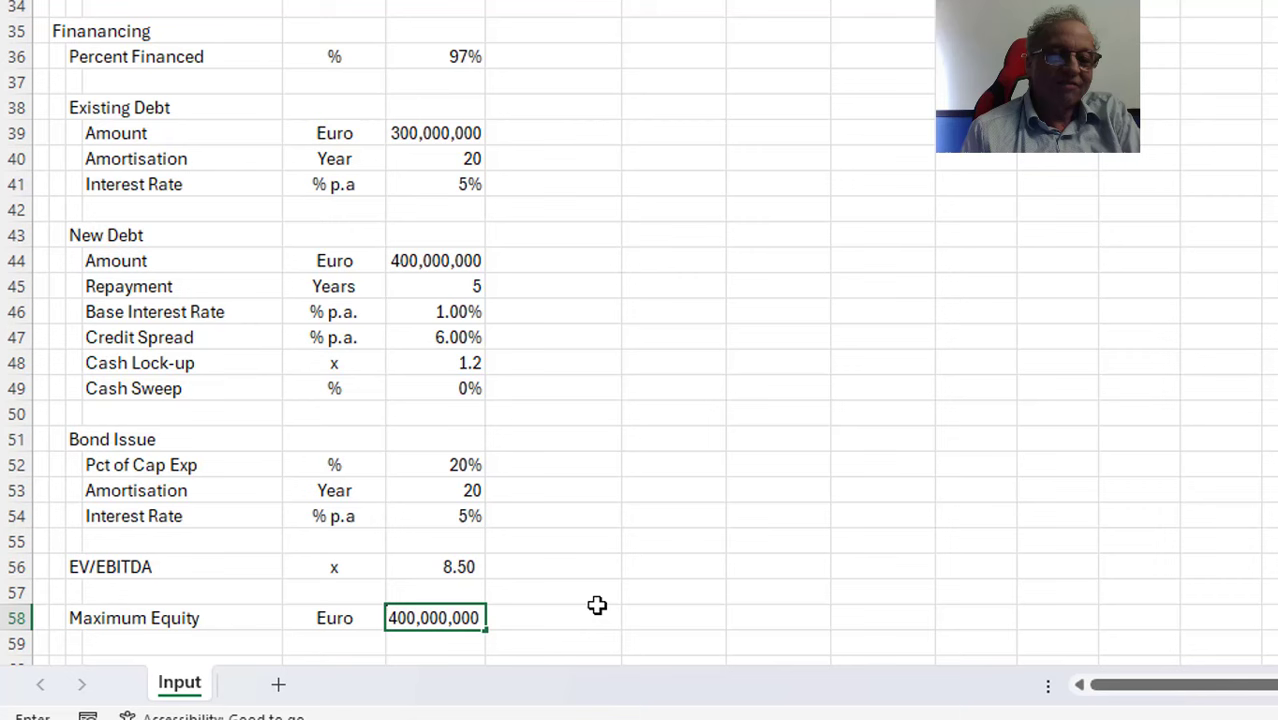
key(Return)
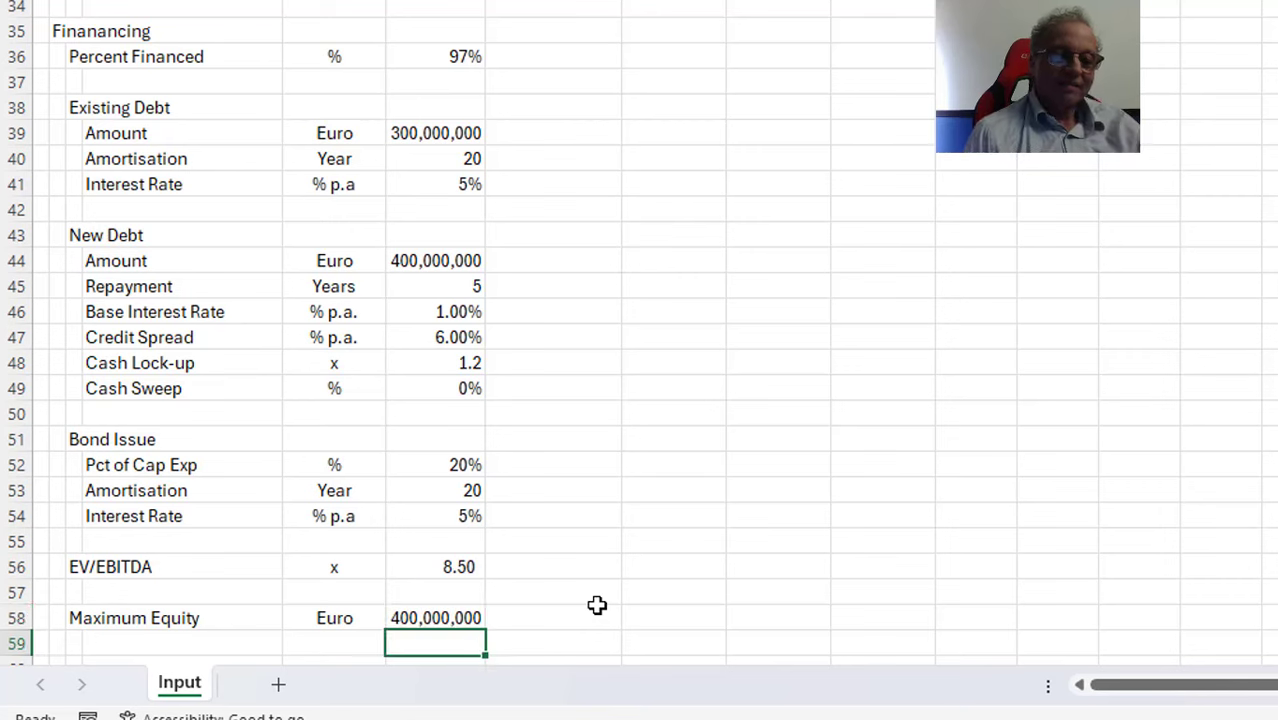
Run the automatic formatting macro on the Input sheet to shade section headings, color the inputs blue and group the rows
key(Up)
key(Page_Up)
key(Page_Up)
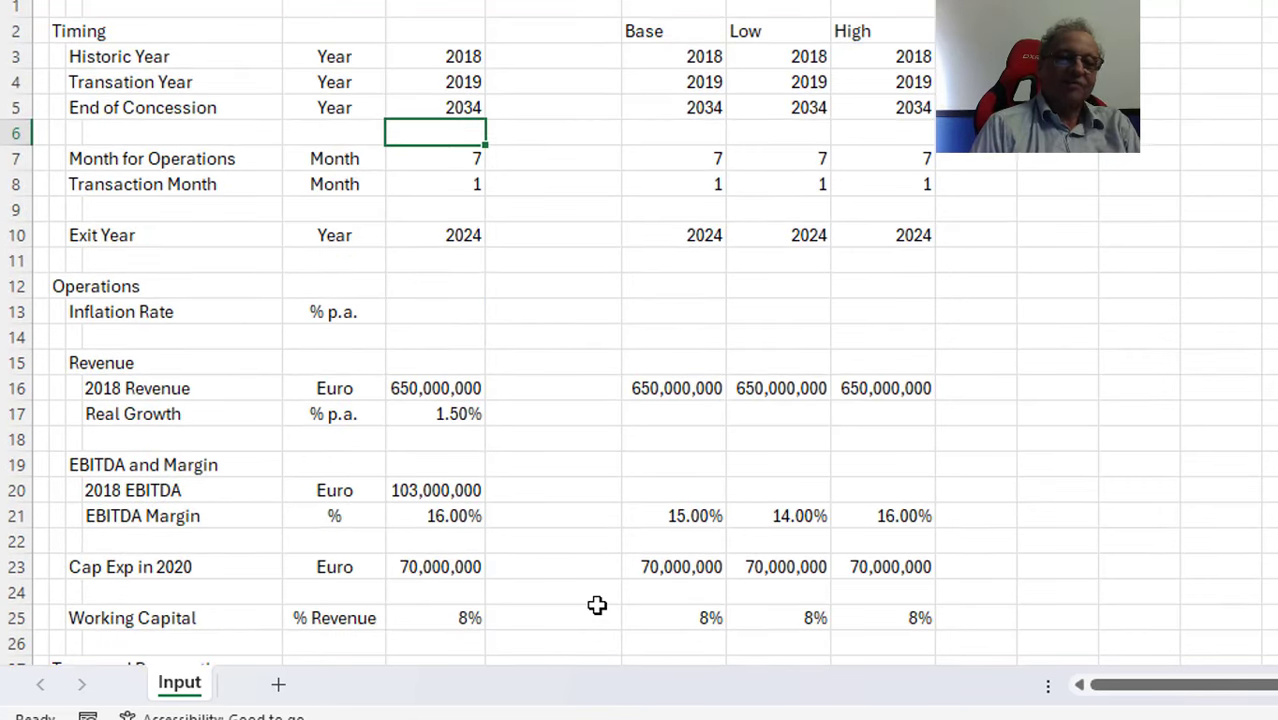
key(ctrl+alt+f)
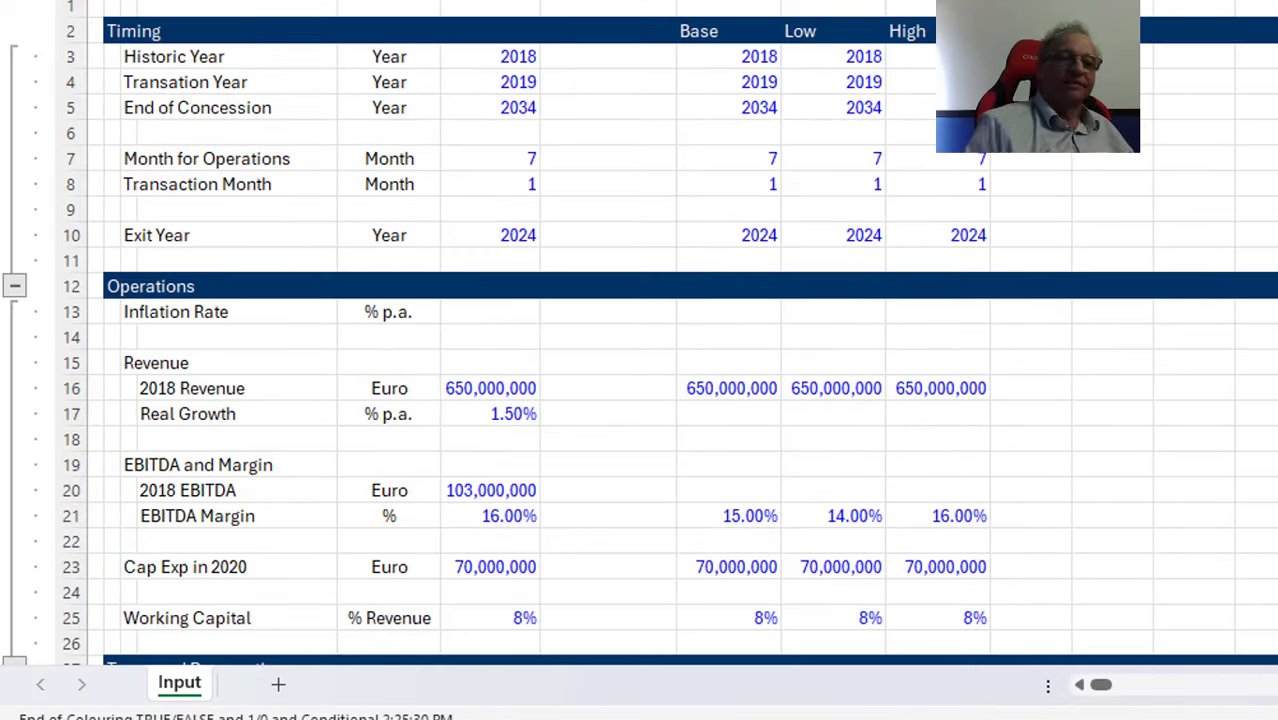
scroll(640, 334, down, 9)
scroll(640, 334, up, 8)
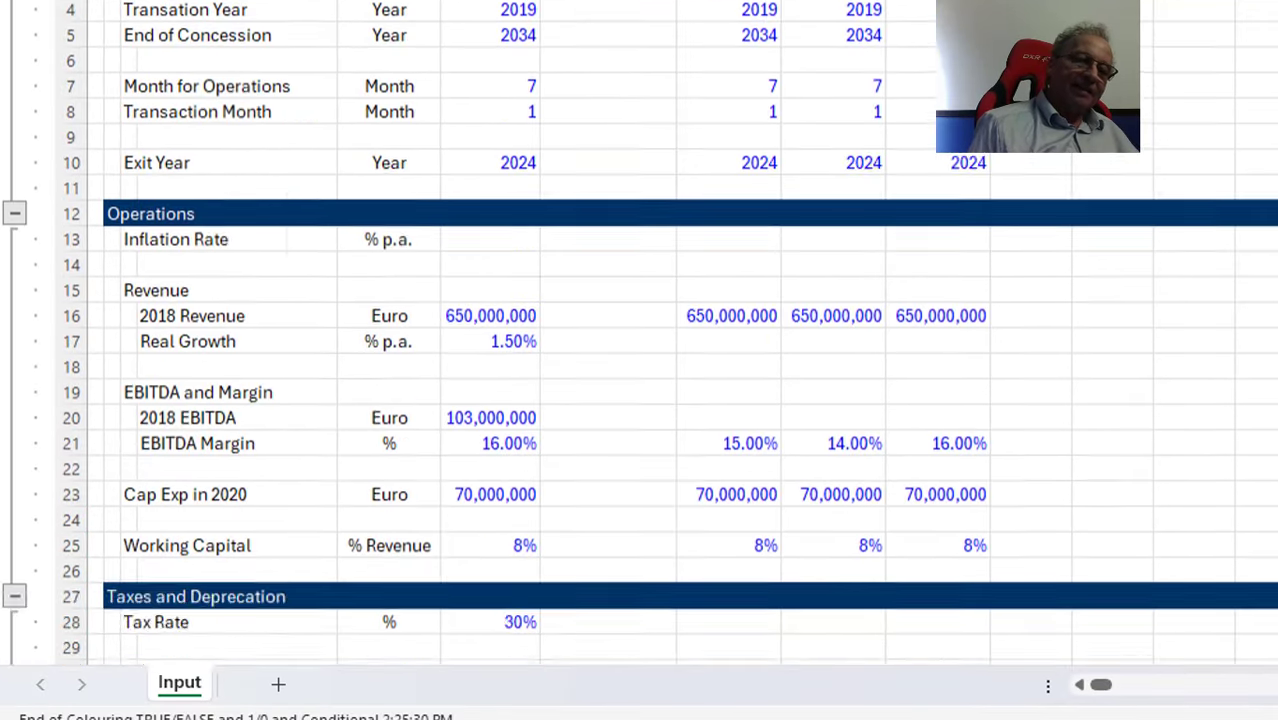
scroll(640, 334, down, 6)
scroll(640, 334, down, 10)
scroll(640, 334, up, 17)
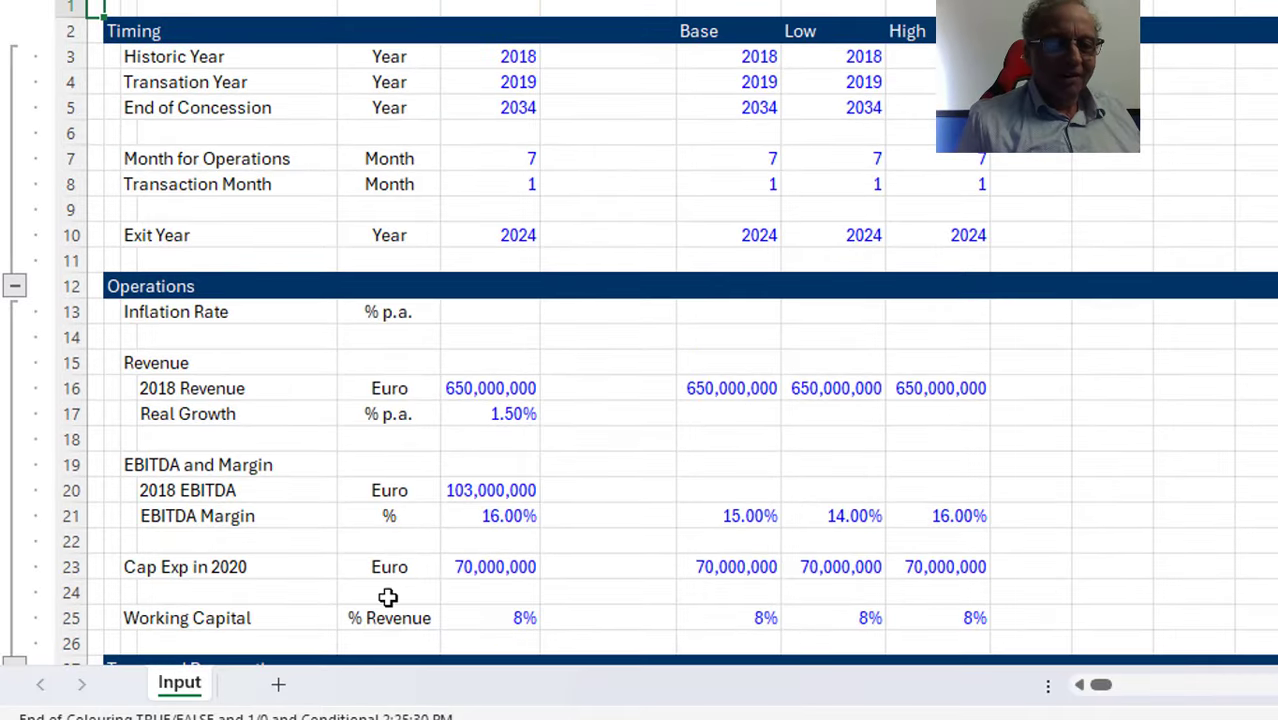
Add a new worksheet after Input and name it "Financial Model"
click(280, 684)
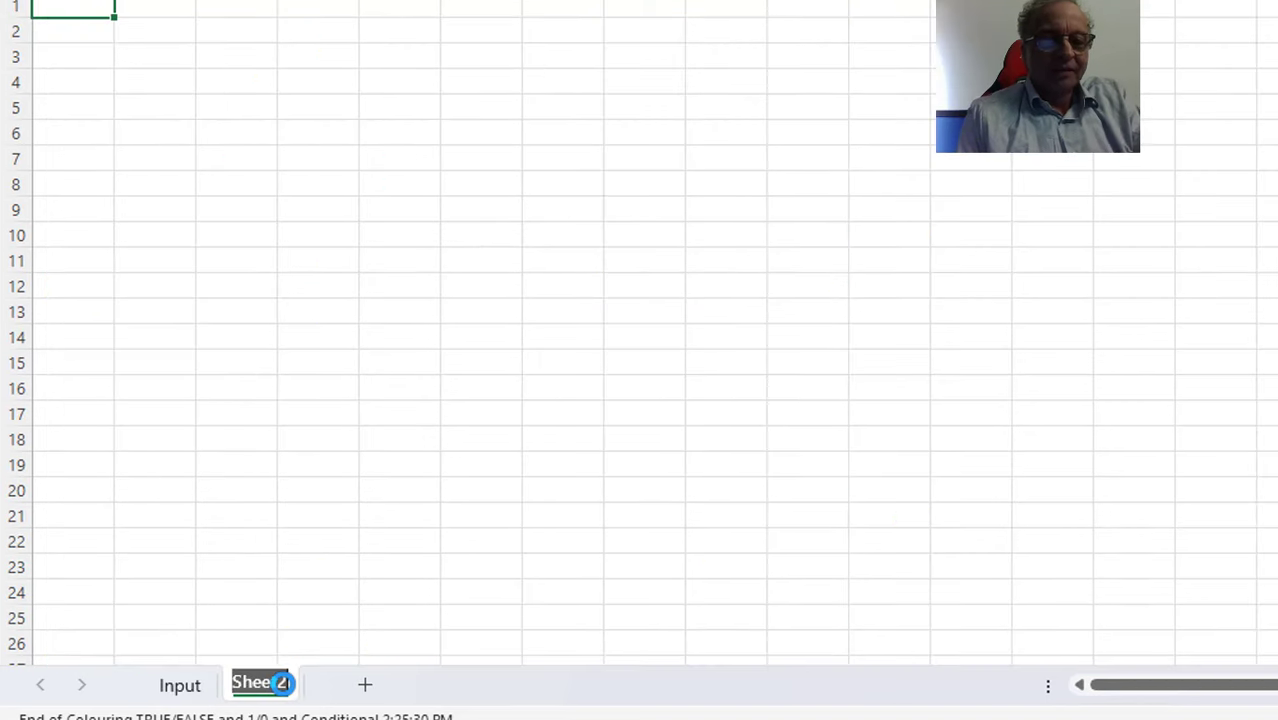
text(Final)
key(BackSpace)
key(BackSpace)
key(BackSpace)
key(BackSpace)
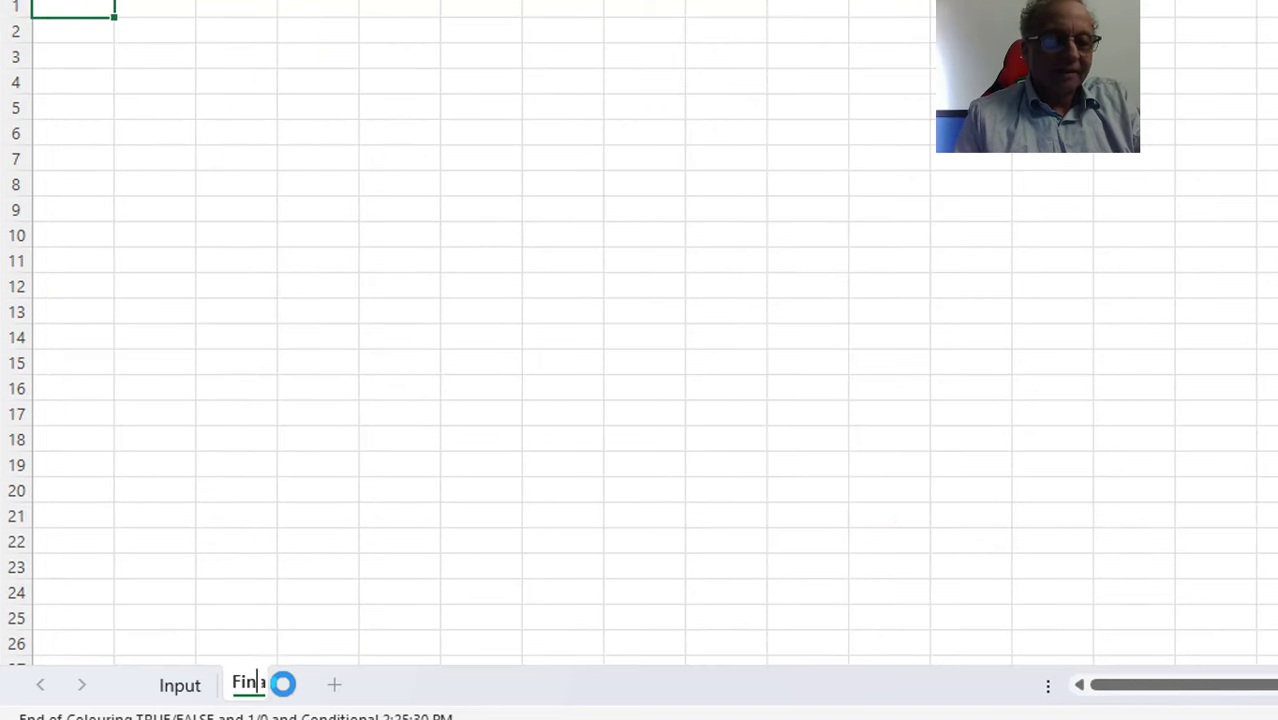
key(BackSpace)
text(Fi)
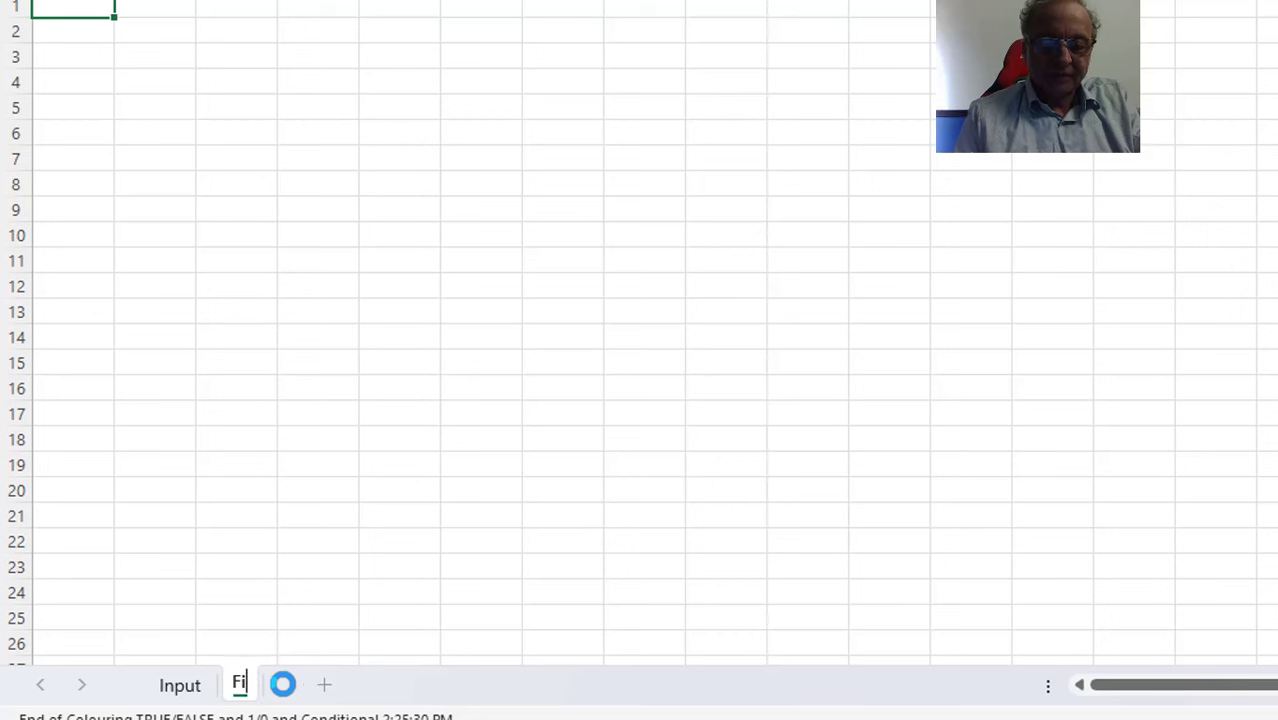
text(nancial Model)
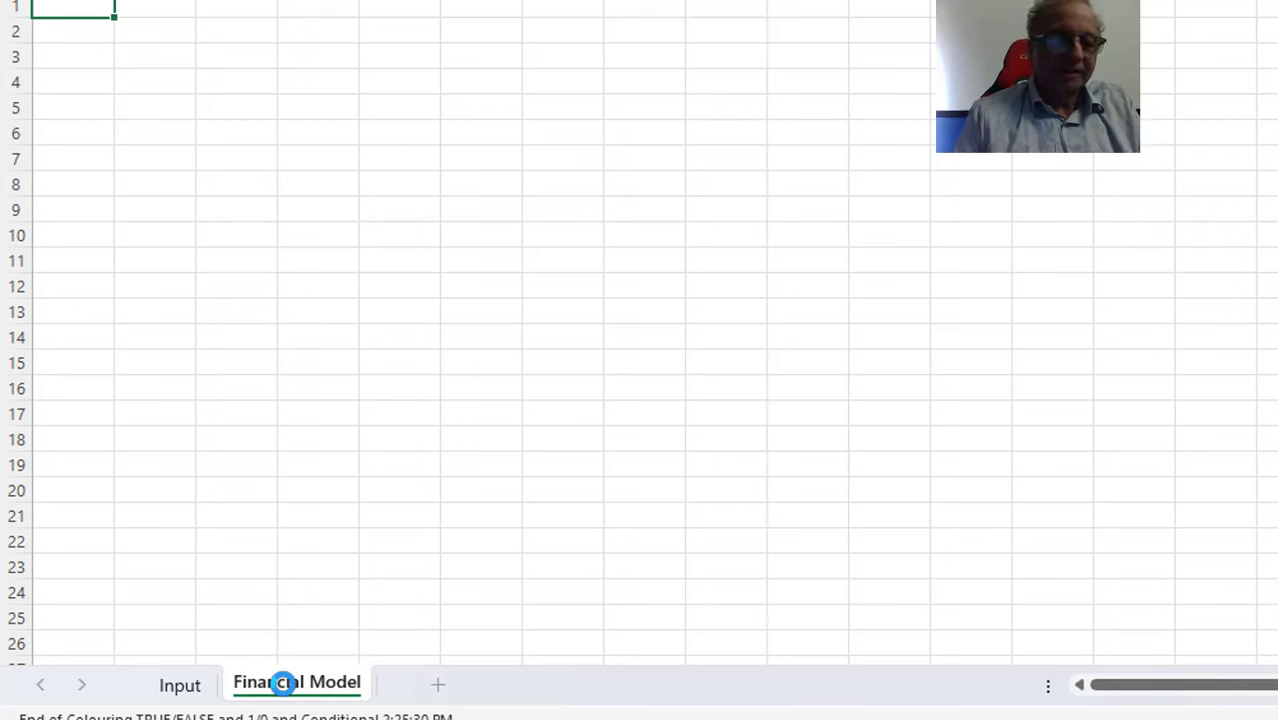
key(Return)
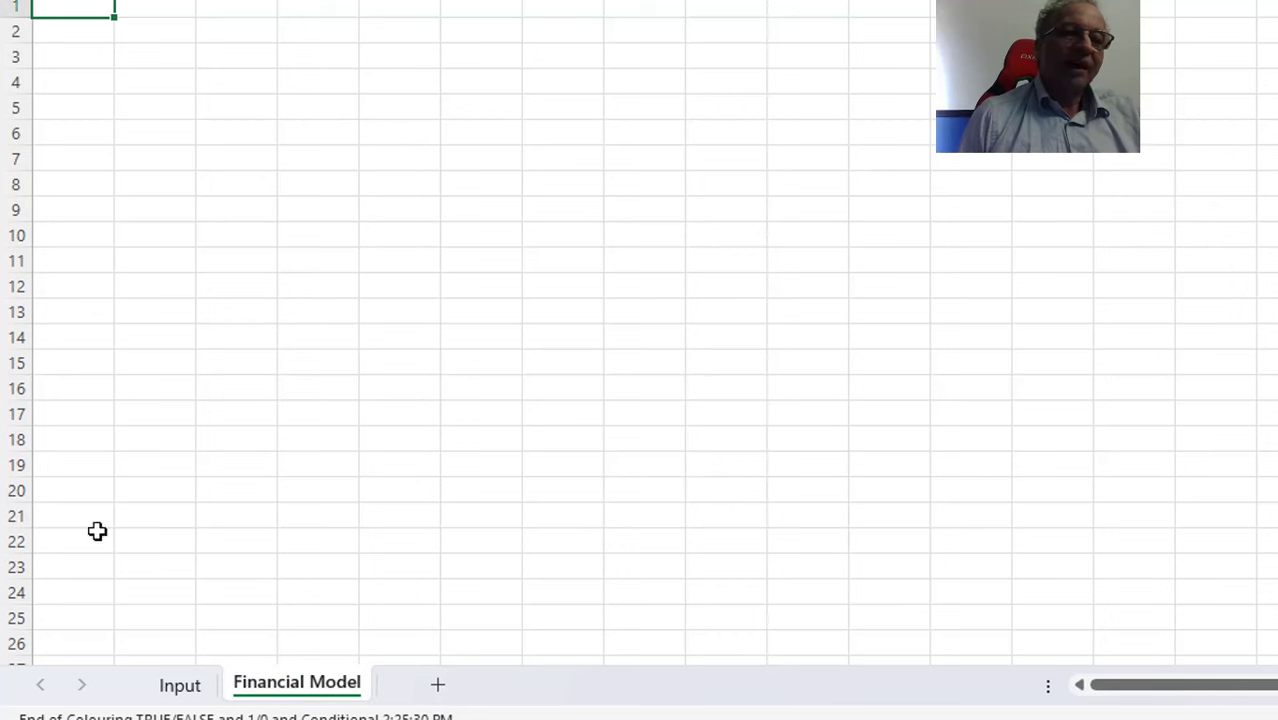
Narrow columns A to C of the Financial Model sheet into thin indent columns
click(236, 2)
shift+click(77, 9)
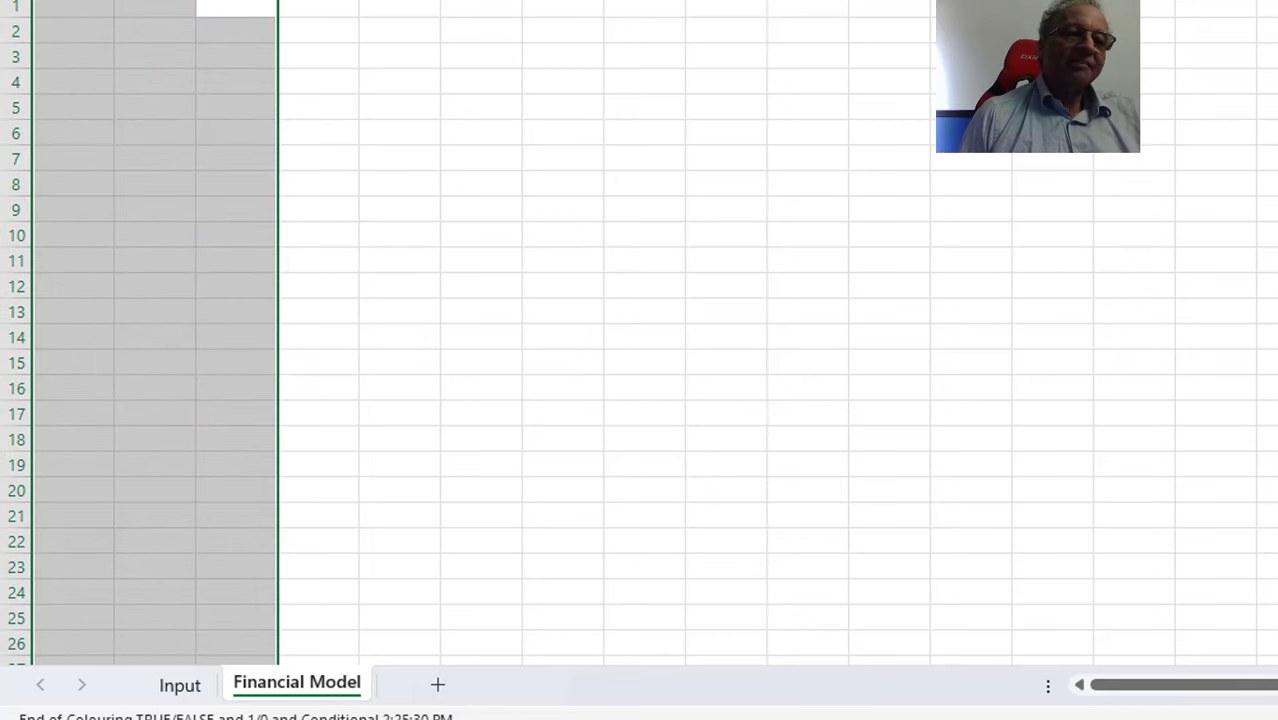
drag(92, 0, 47, 0)
Enter the label "Period" in D2 of the Financial Model sheet
click(46, 80)
key(Up)
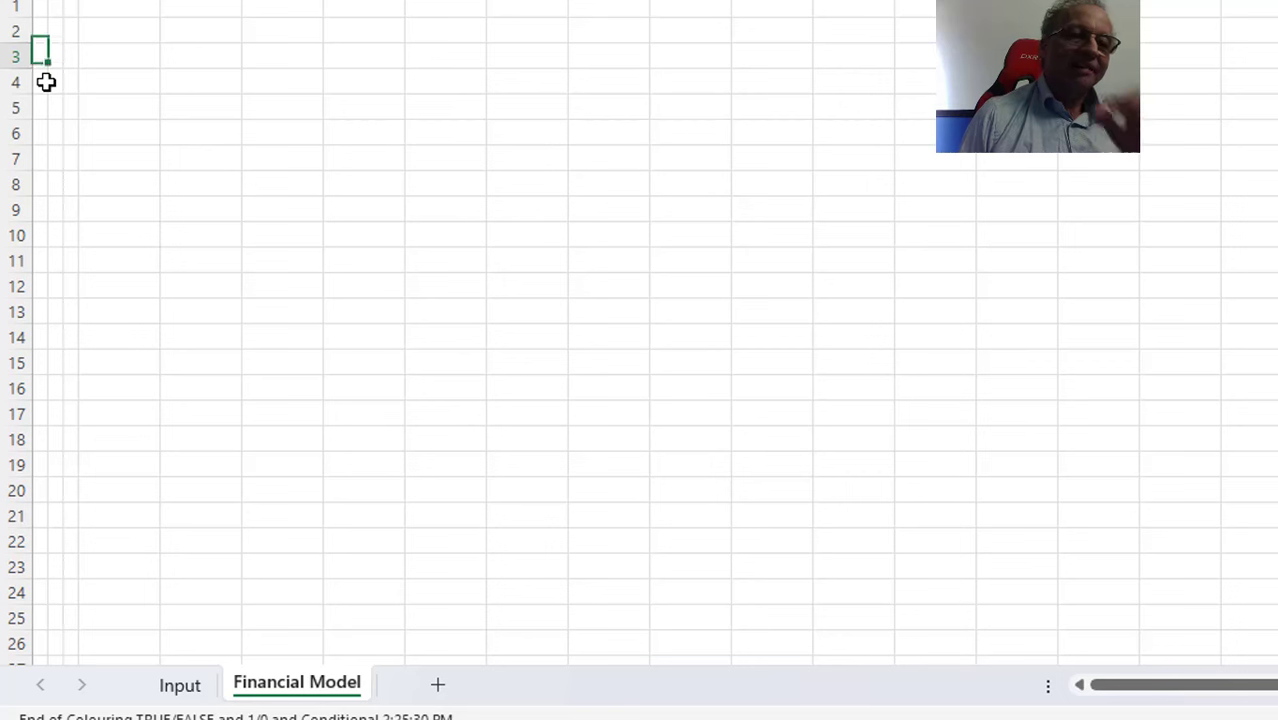
key(Up)
key(Right)
key(Right)
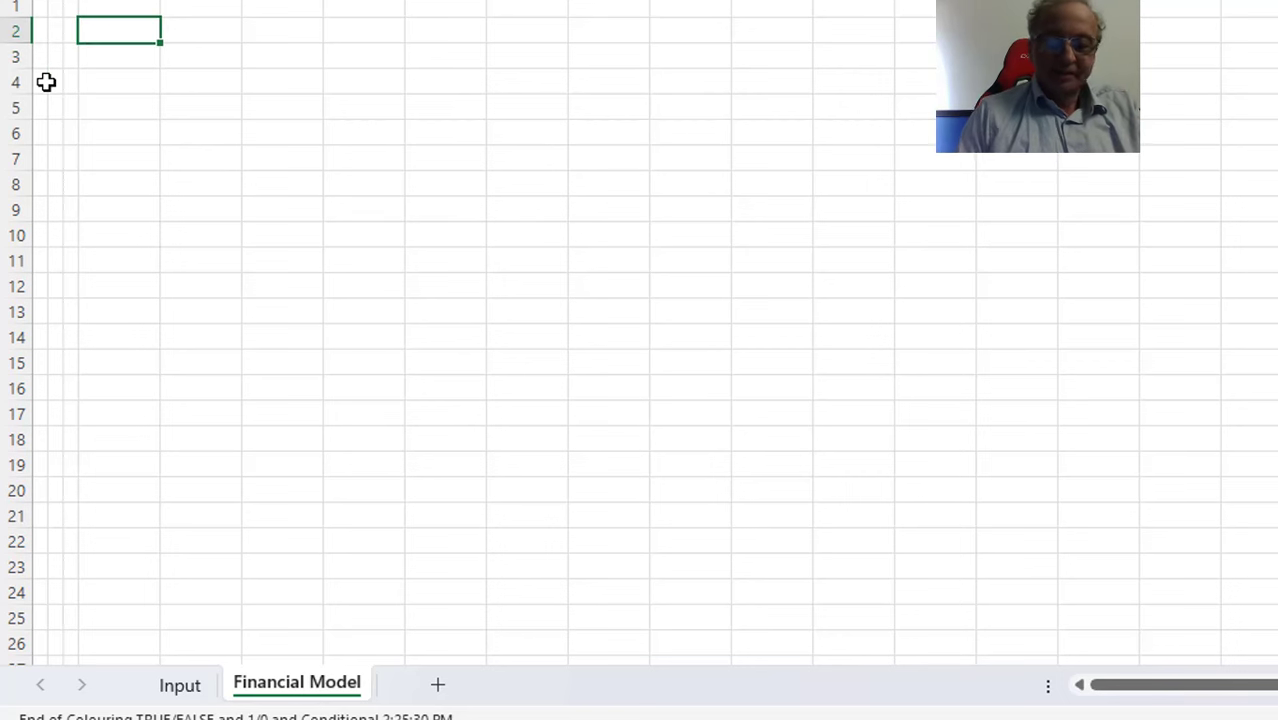
text(Perid)
key(Return)
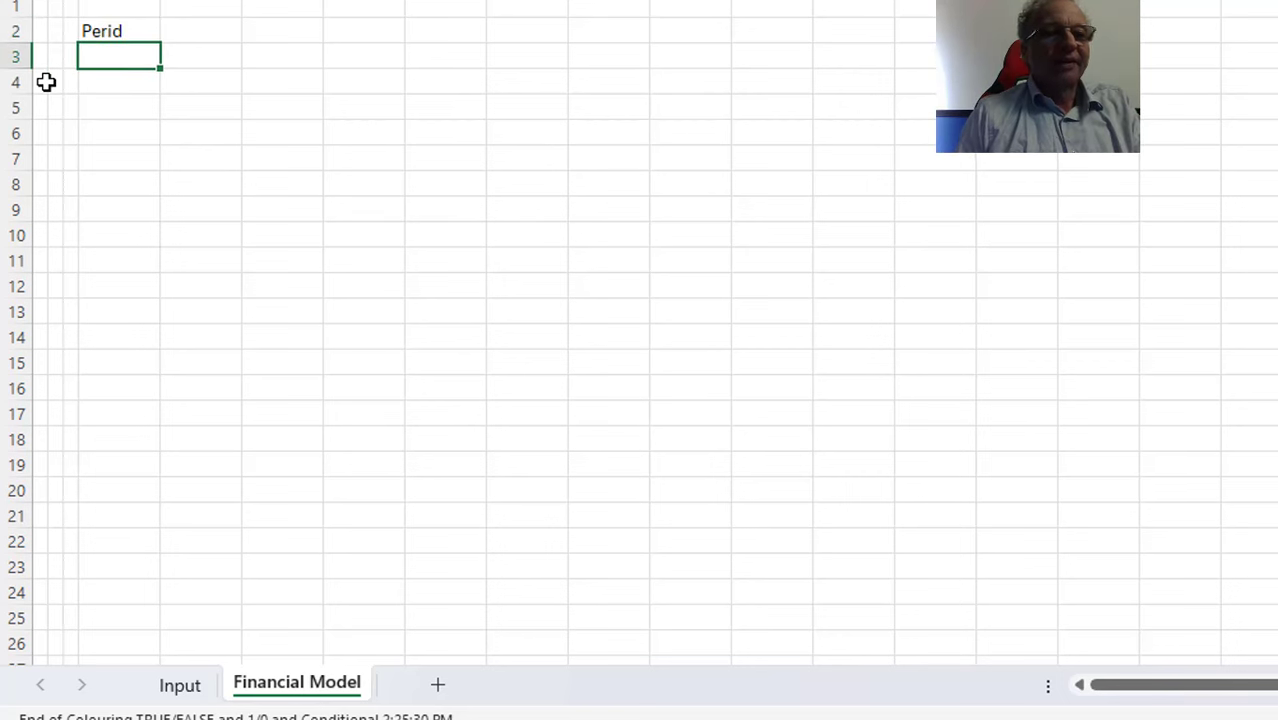
key(Up)
text(Period)
key(Return)
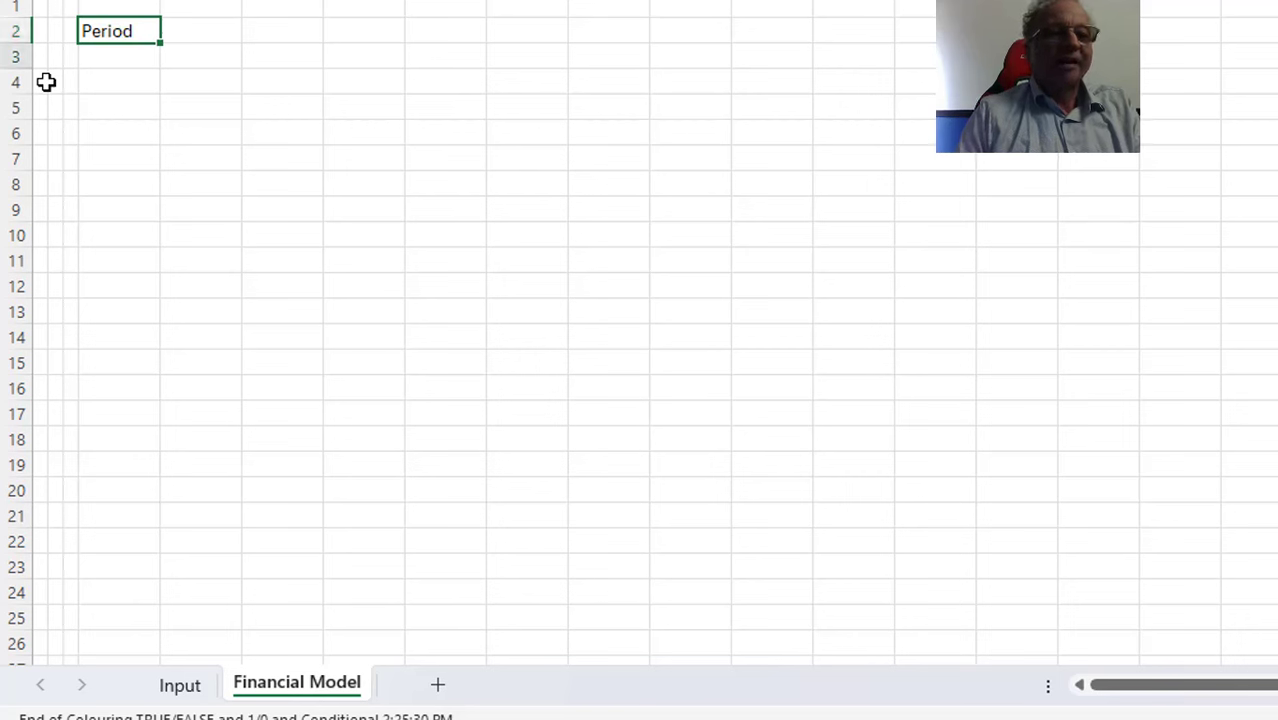
Enter -1 in H2 as the first value of the Period row
key(Up)
key(Right)
key(Right)
key(Right)
key(Right)
key(Right)
key(Left)
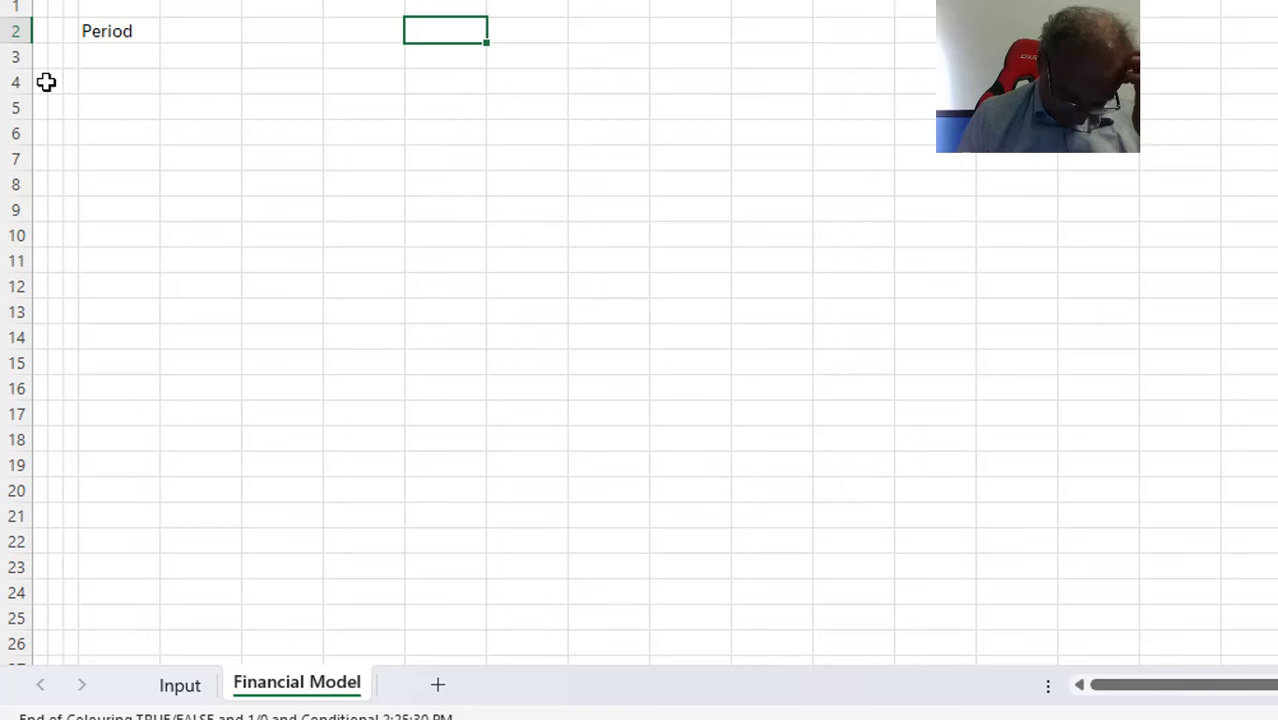
text(-1)
key(Return)
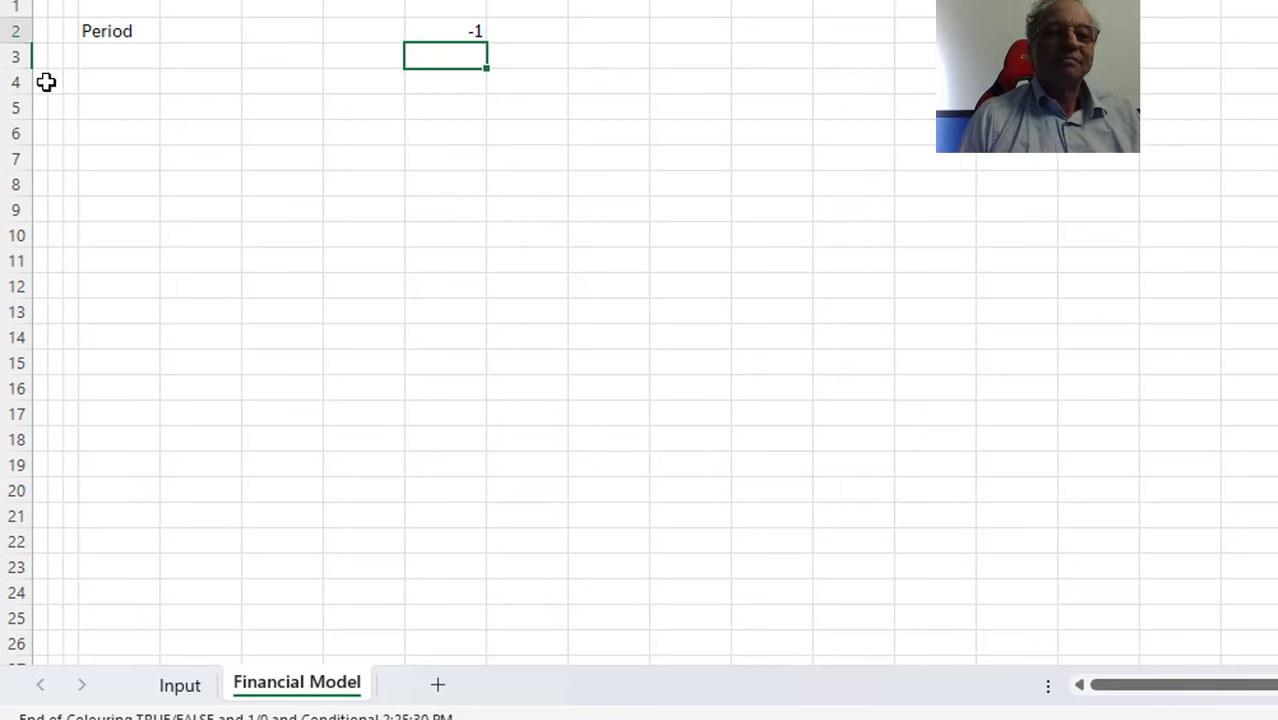
Fill the Period row from H2 rightward with a linear series, step value 1 and stop value 25
key(Up)
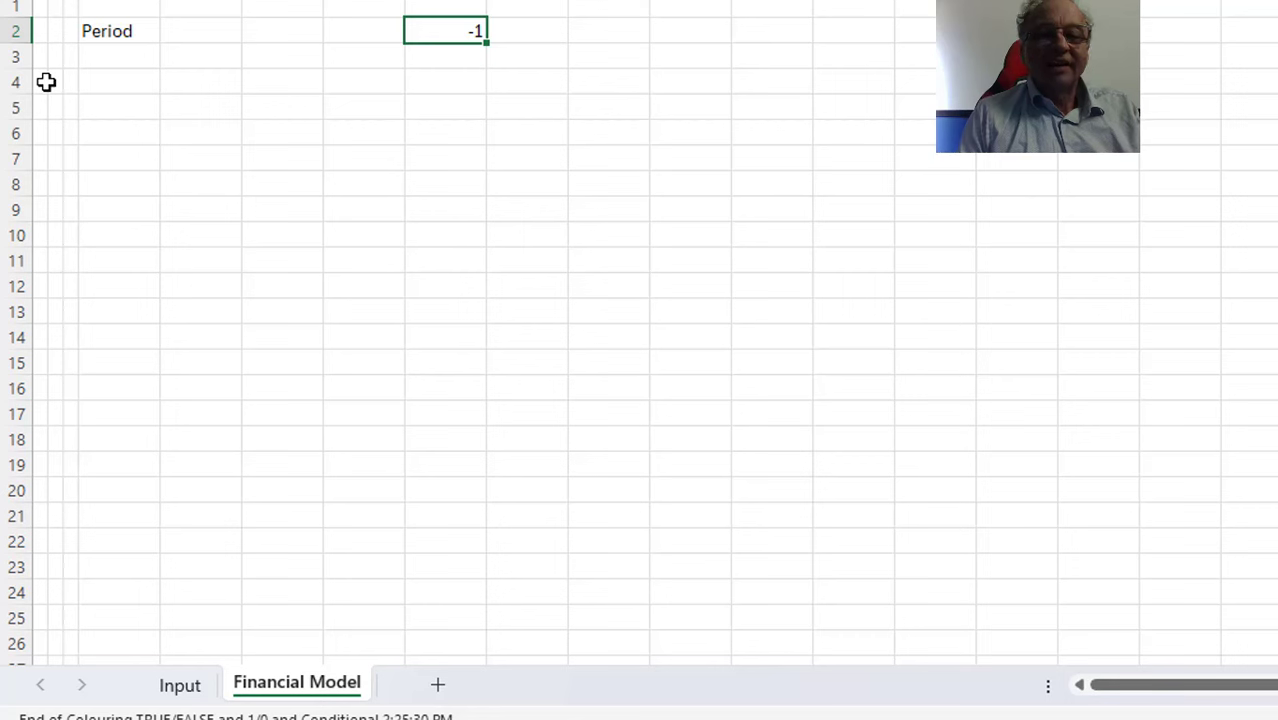
key(Left)
key(Right)
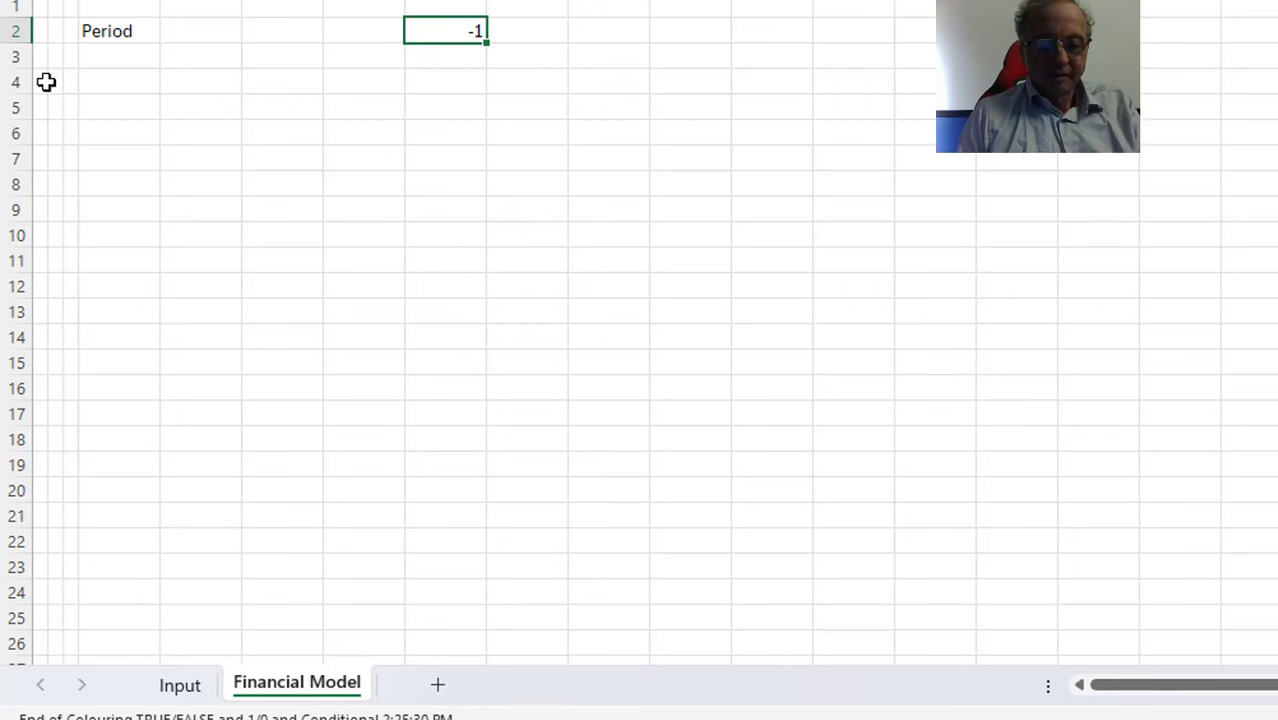
key(alt+h)
key(f)
key(i)
key(s)
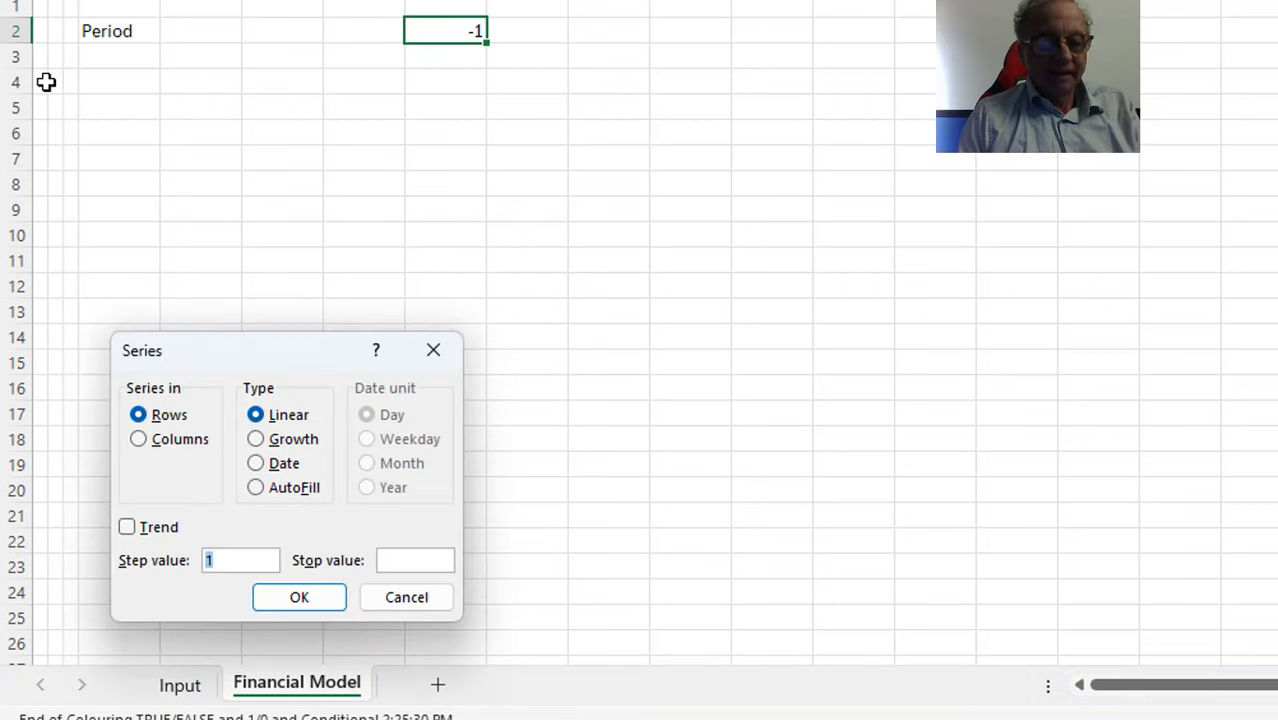
key(Tab)
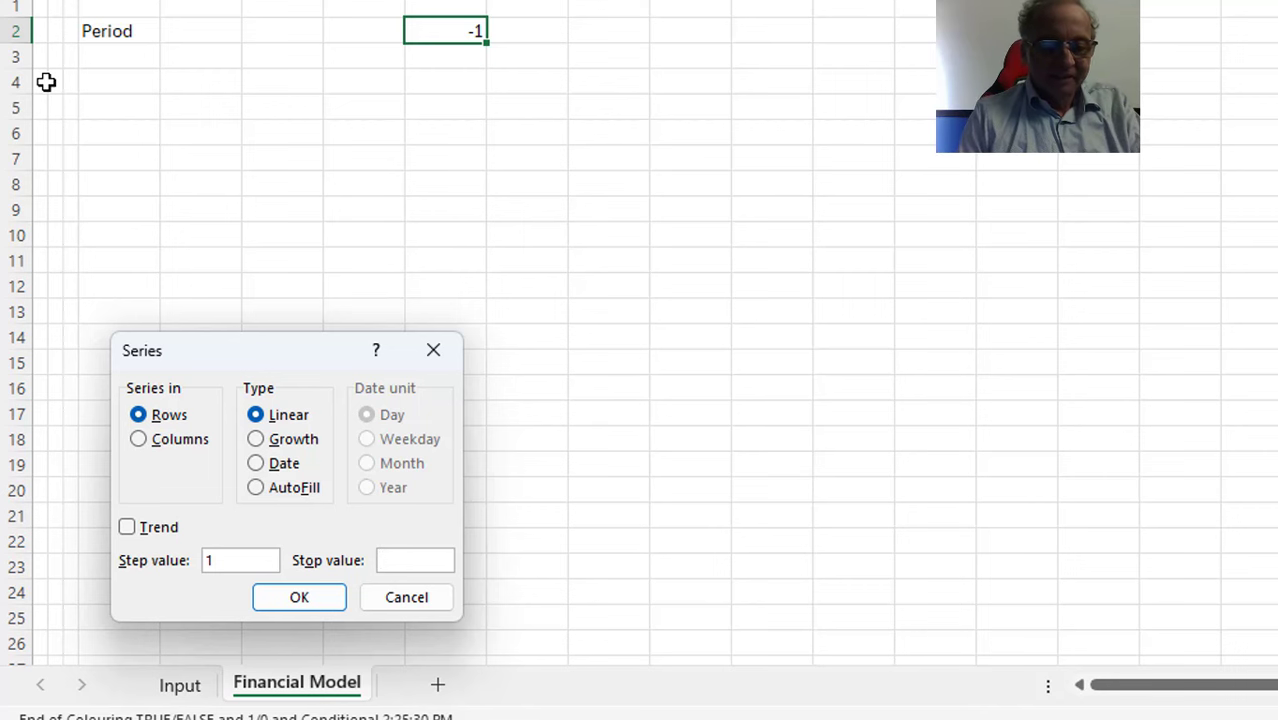
text(25)
key(Return)
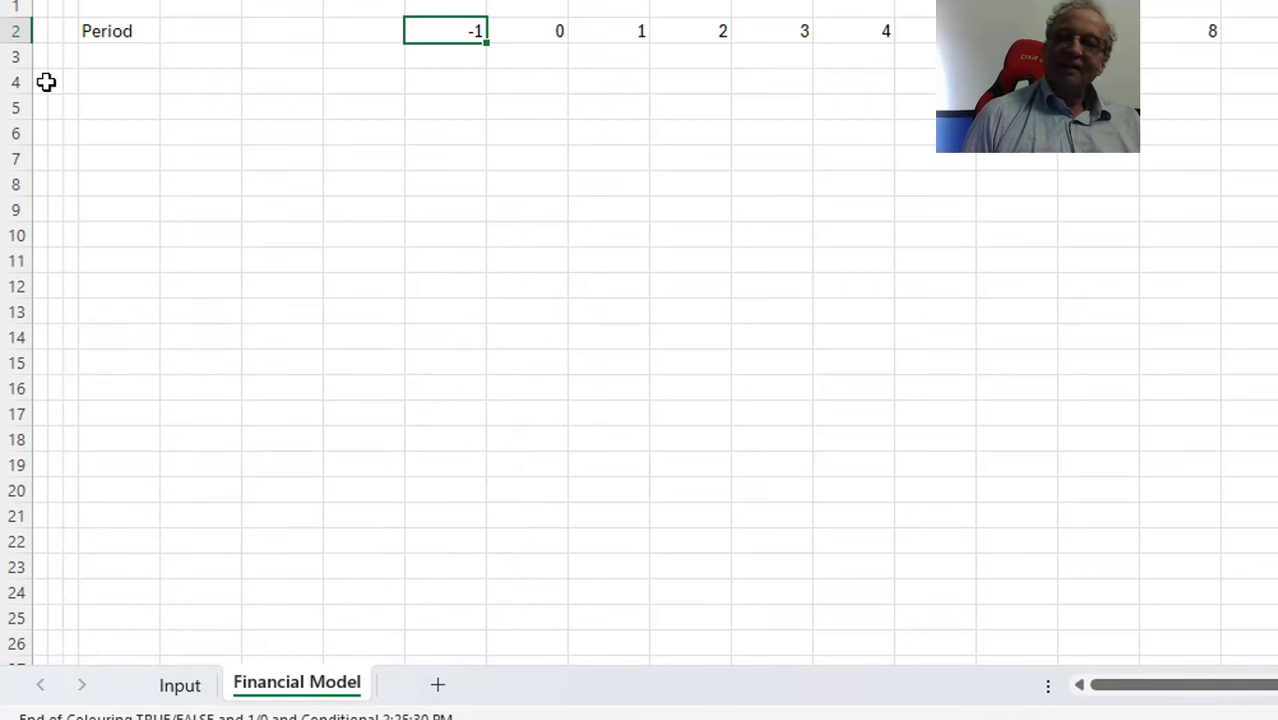
Insert a new row above the Period row and enter the heading "Timing" in C2
key(Down)
key(Down)
key(Left)
key(Left)
key(Left)
key(Left)
key(Left)
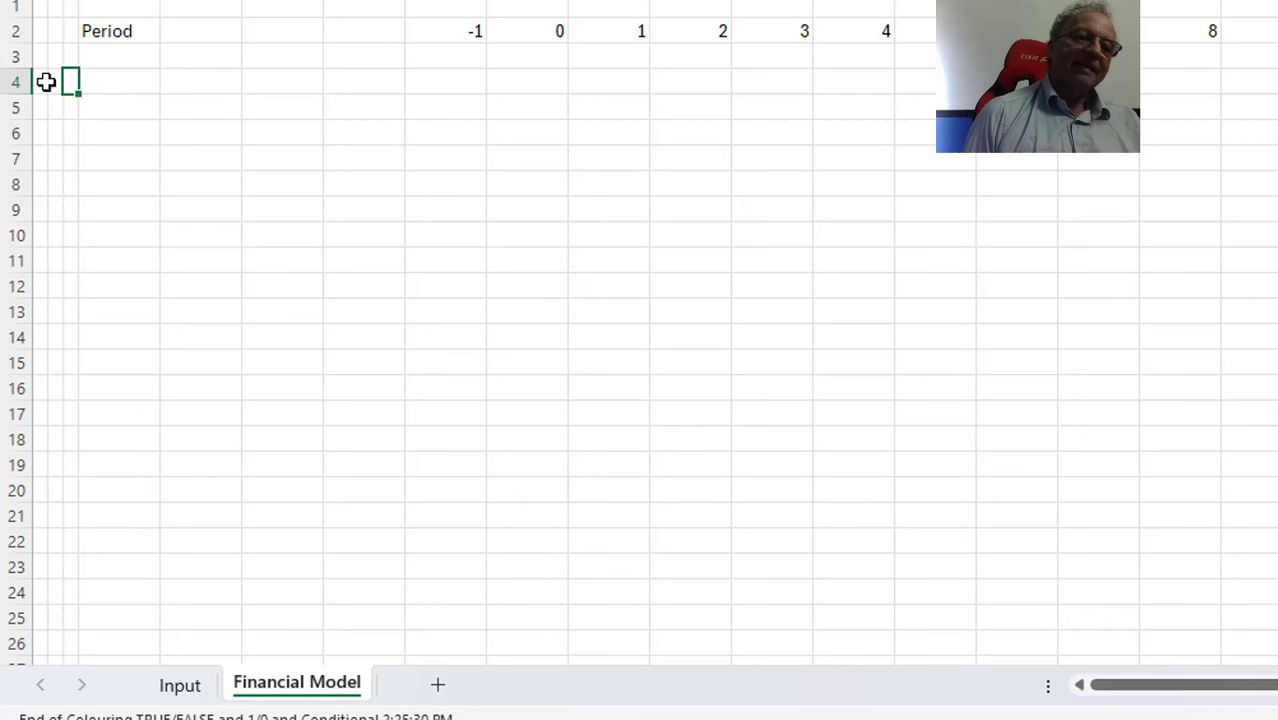
key(Up)
key(Up)
key(Down)
key(Up)
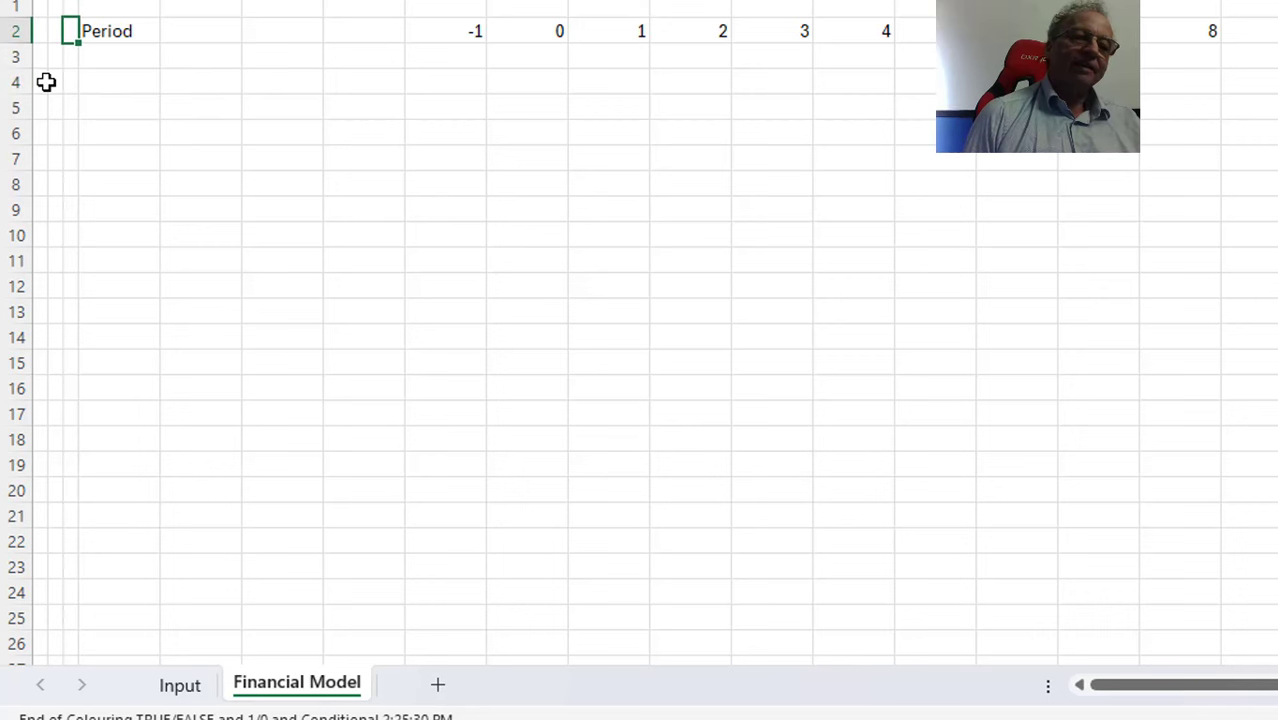
key(shift+space)
key(ctrl+shift+plus)
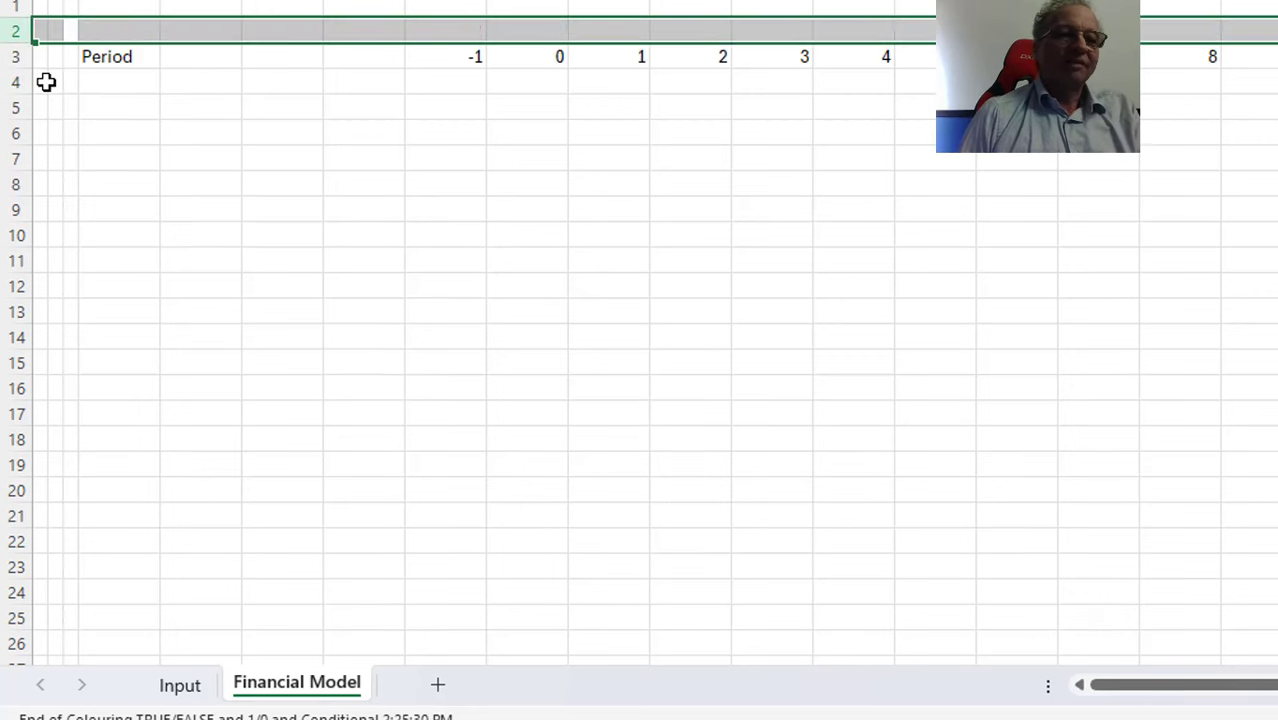
text(Timing)
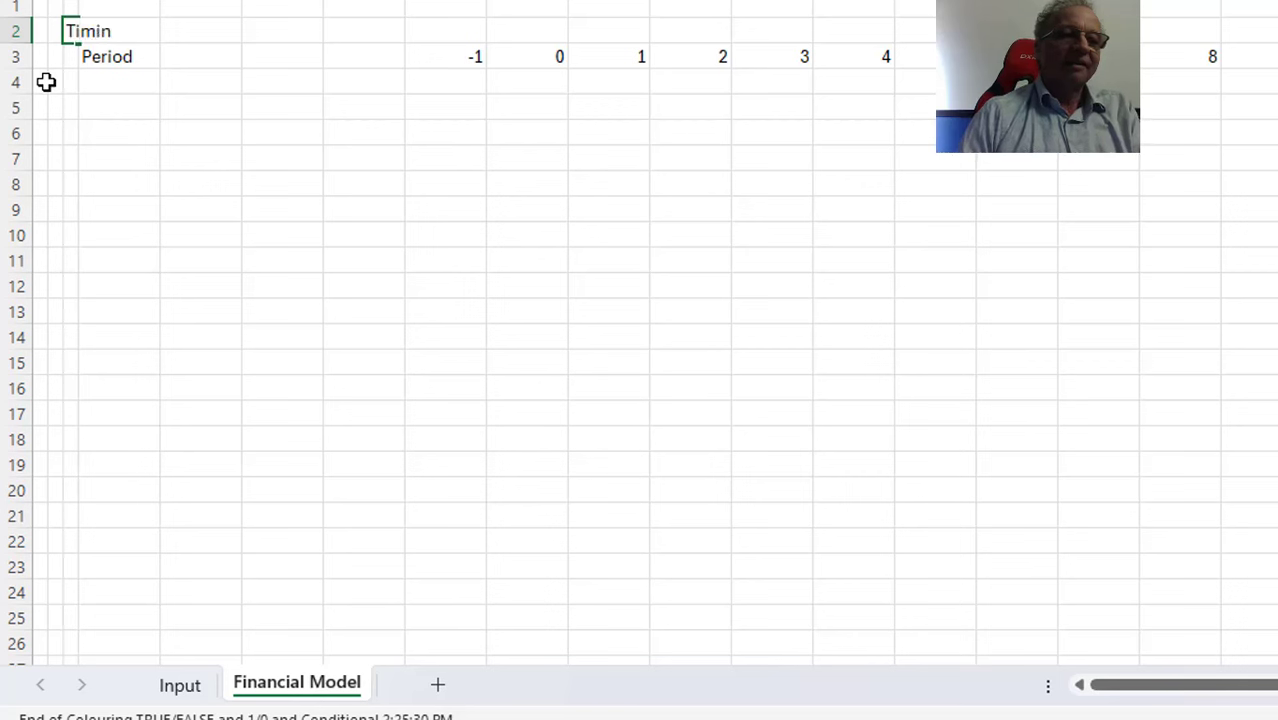
key(Return)
Add the label "Historic Period" in D4 with the value -1 in F4
key(Down)
key(Down)
key(Up)
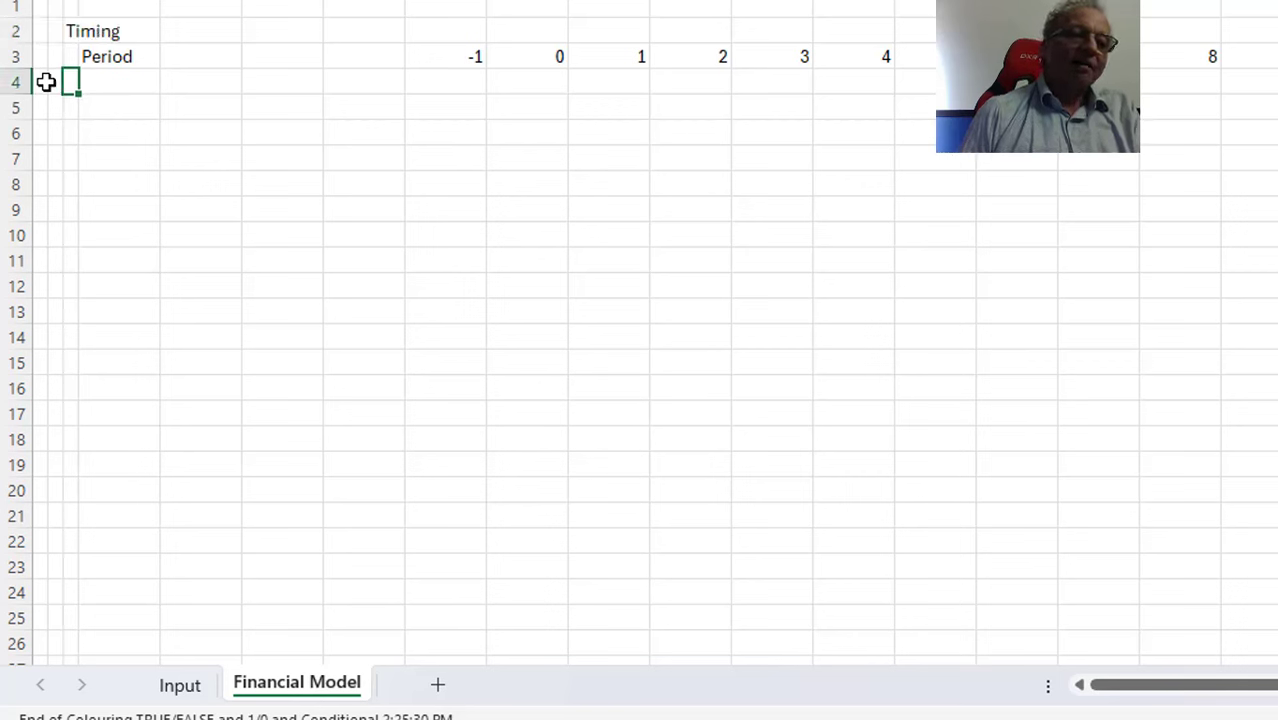
key(Right)
text(Histor)
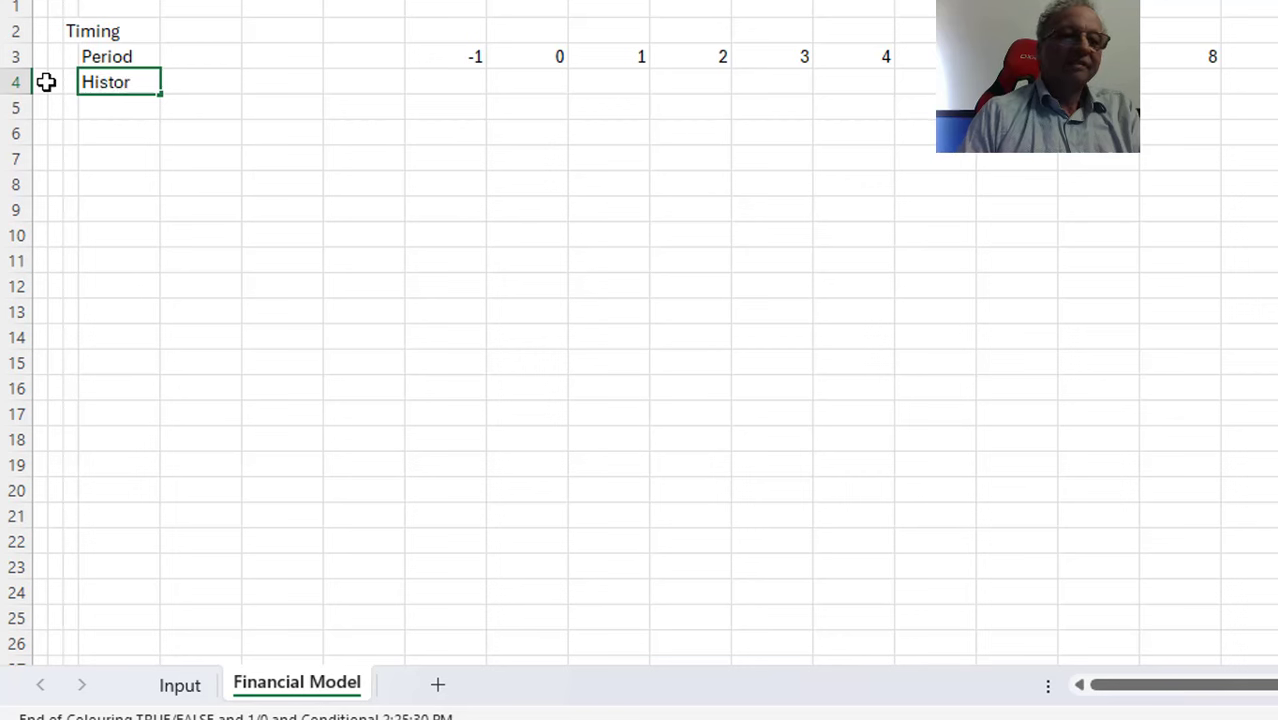
text(ic Period)
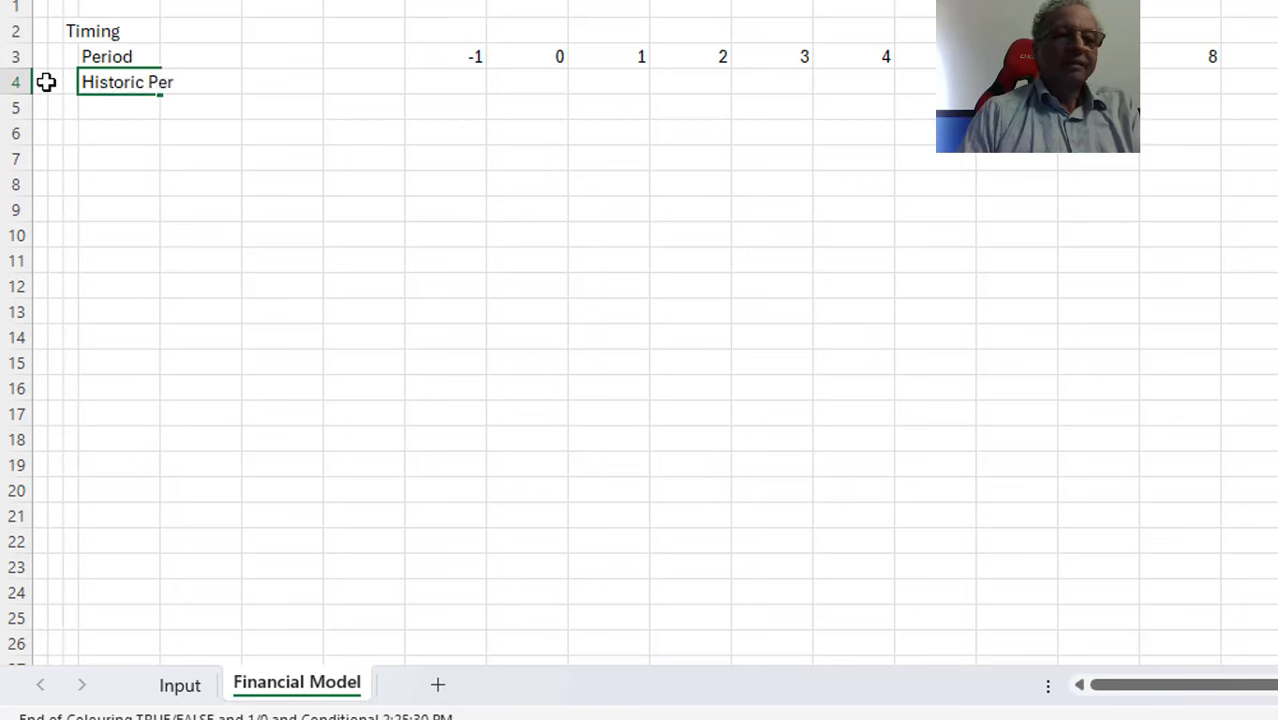
key(Return)
key(Up)
key(Right)
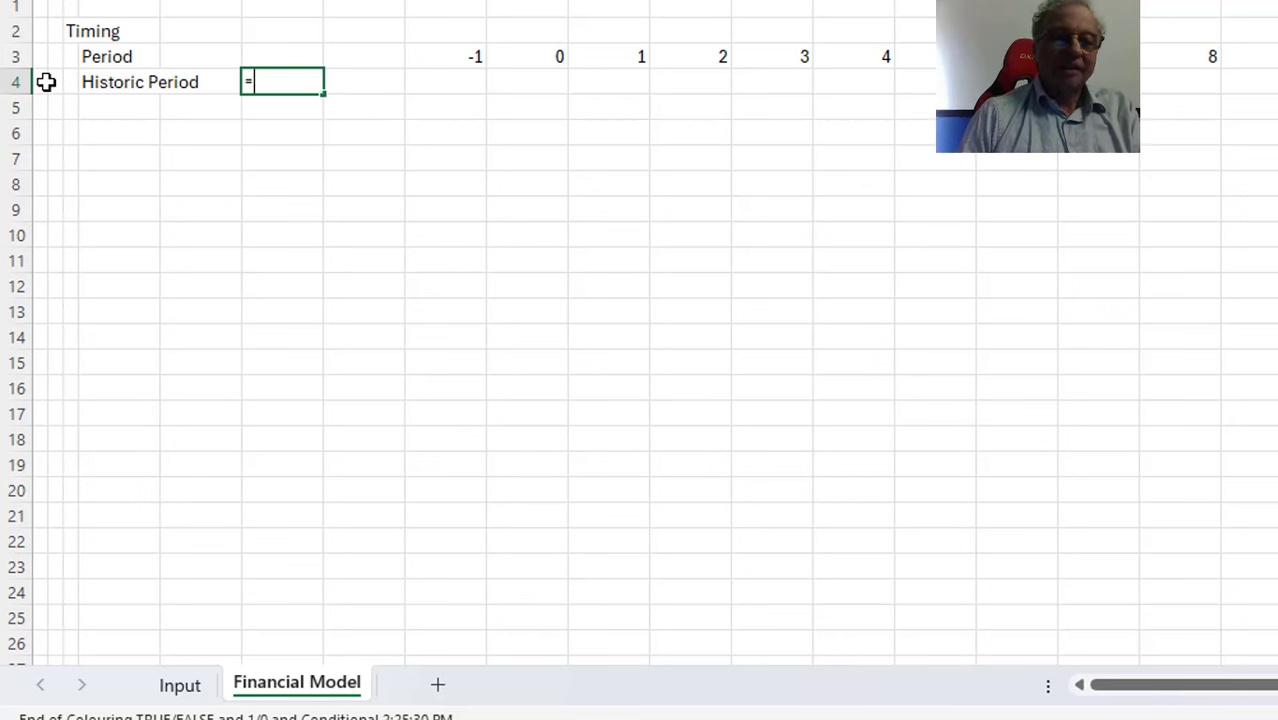
key(Escape)
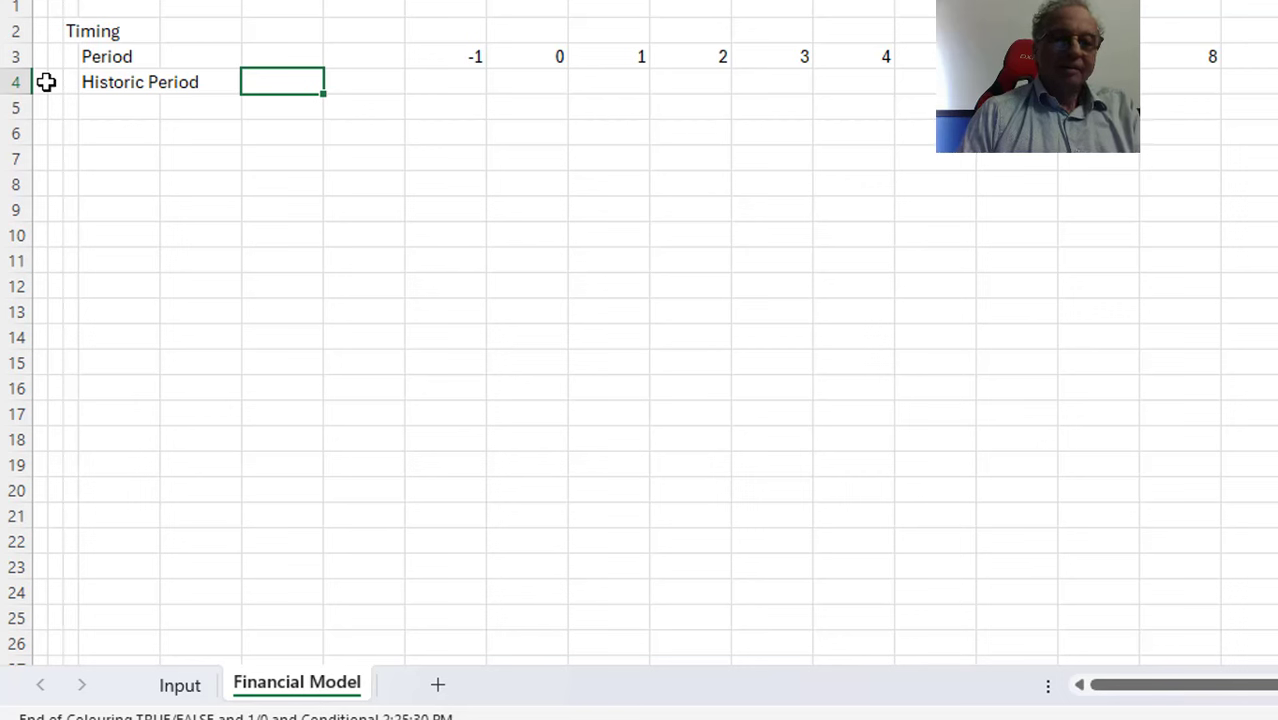
text(-1)
key(Return)
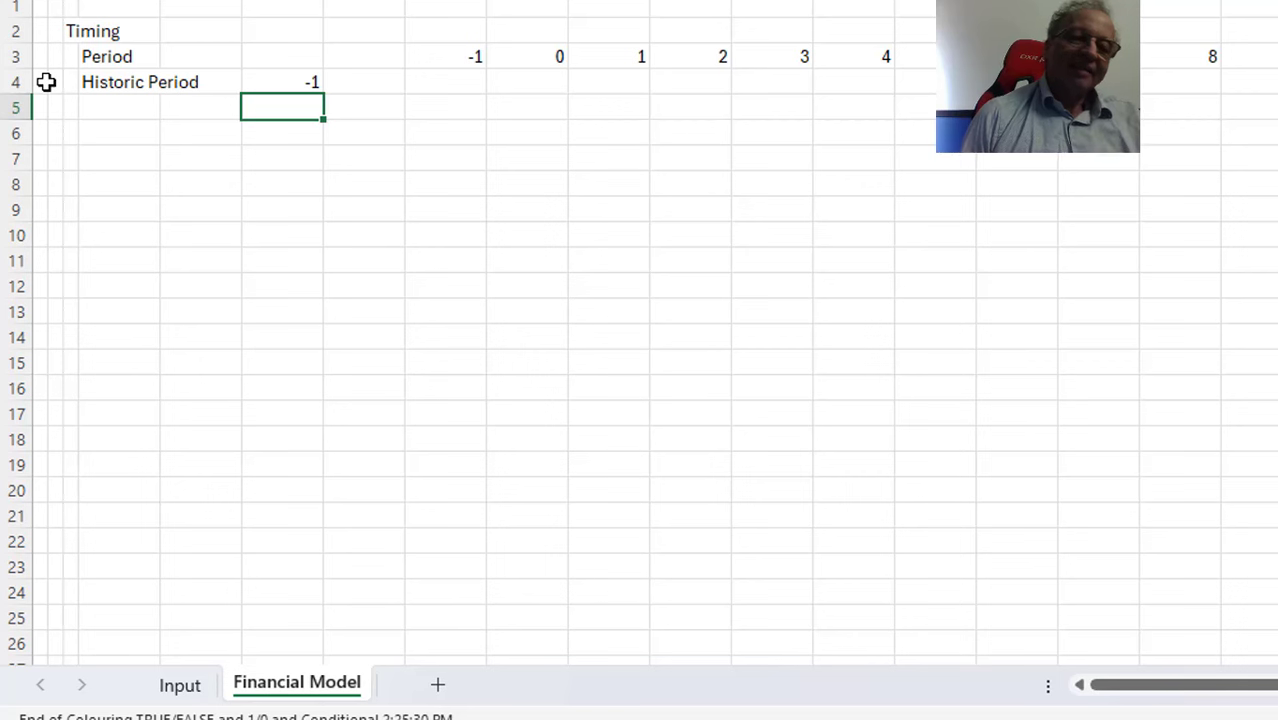
Enter the label "Transaction Period" in D5, below Historic Period
key(Up)
key(Left)
key(Right)
key(Down)
key(Left)
key(Left)
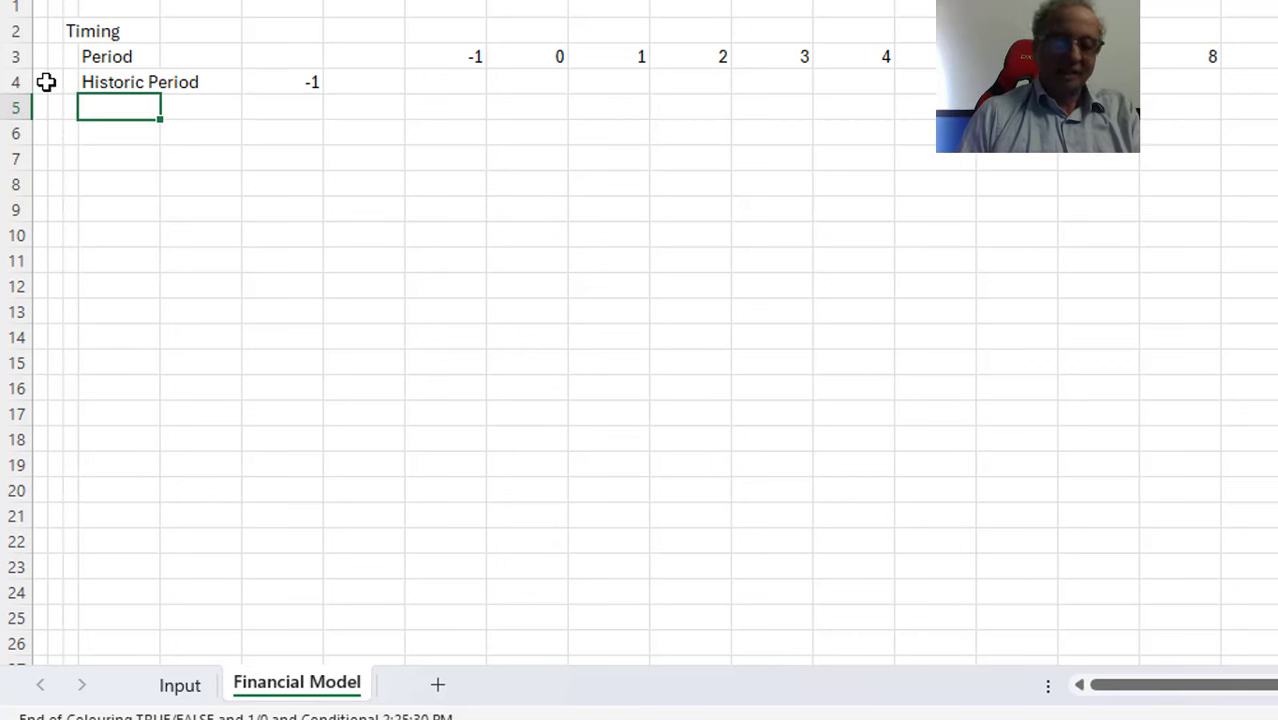
text(Transacti)
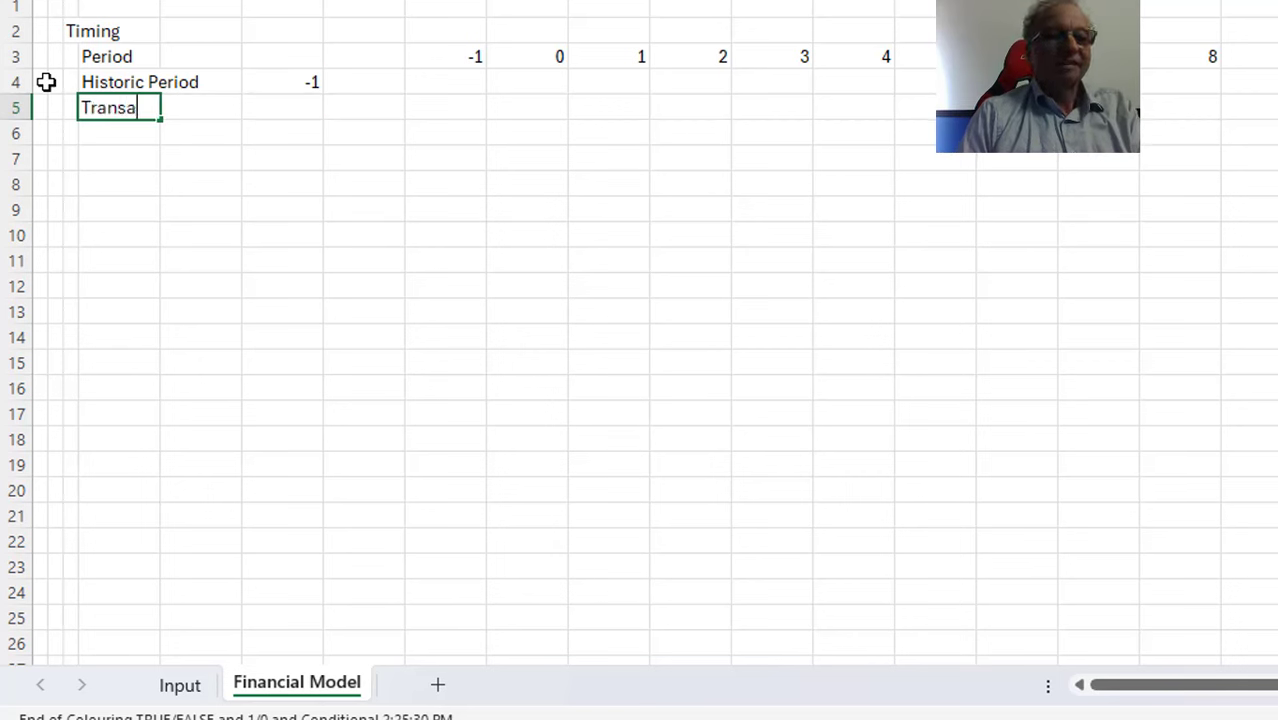
text(onP)
key(BackSpace)
key(BackSpace)
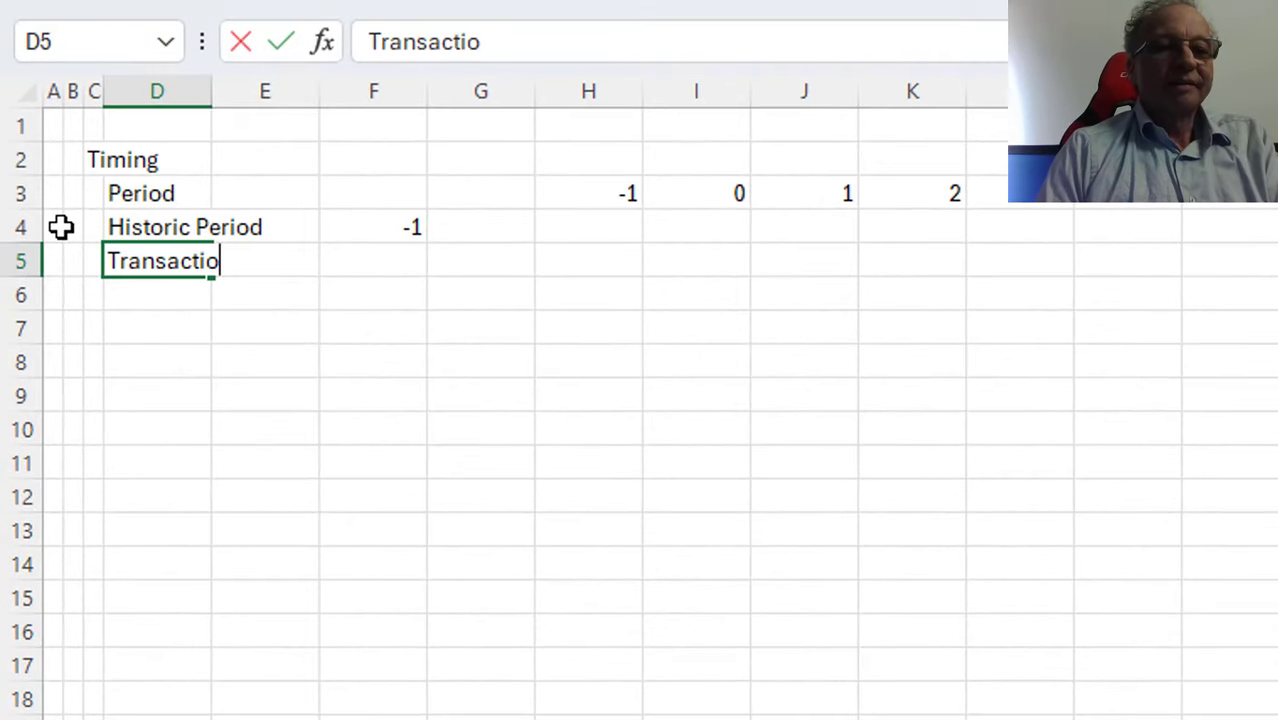
text(n Per)
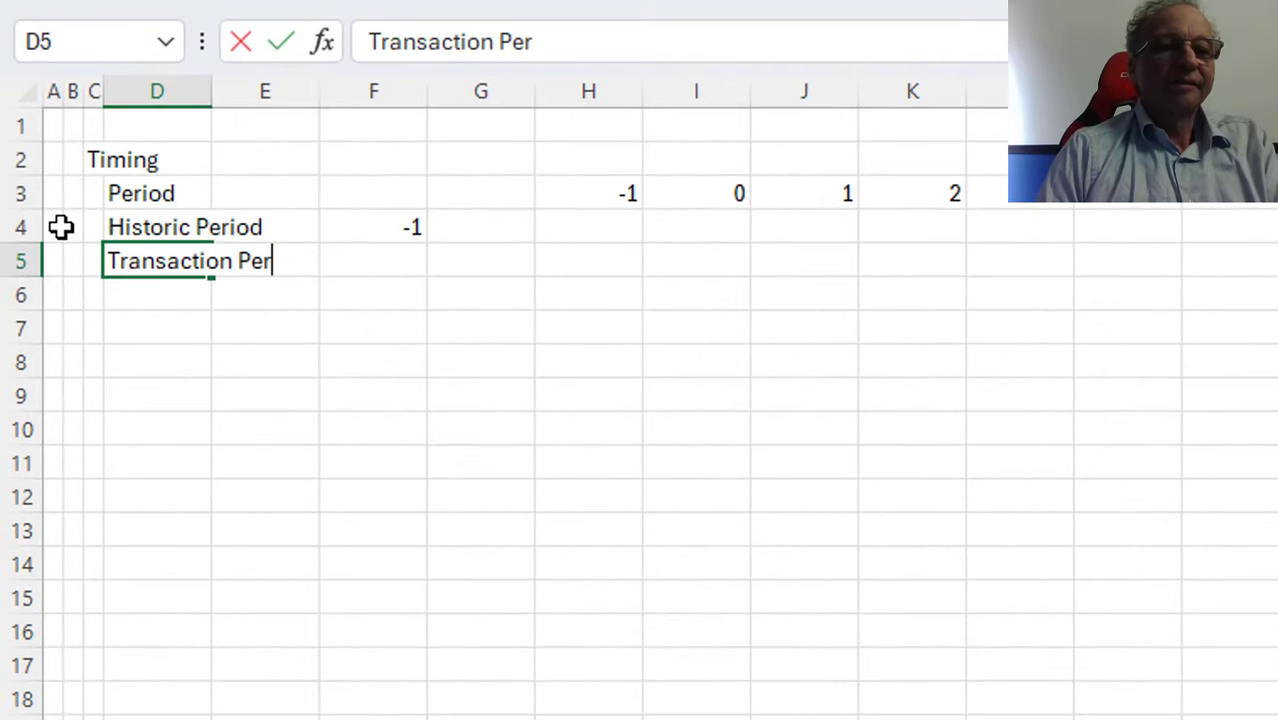
text(iod)
key(Return)
Enter 0 in F5 as the Transaction Period value
key(Up)
key(Right)
key(Right)
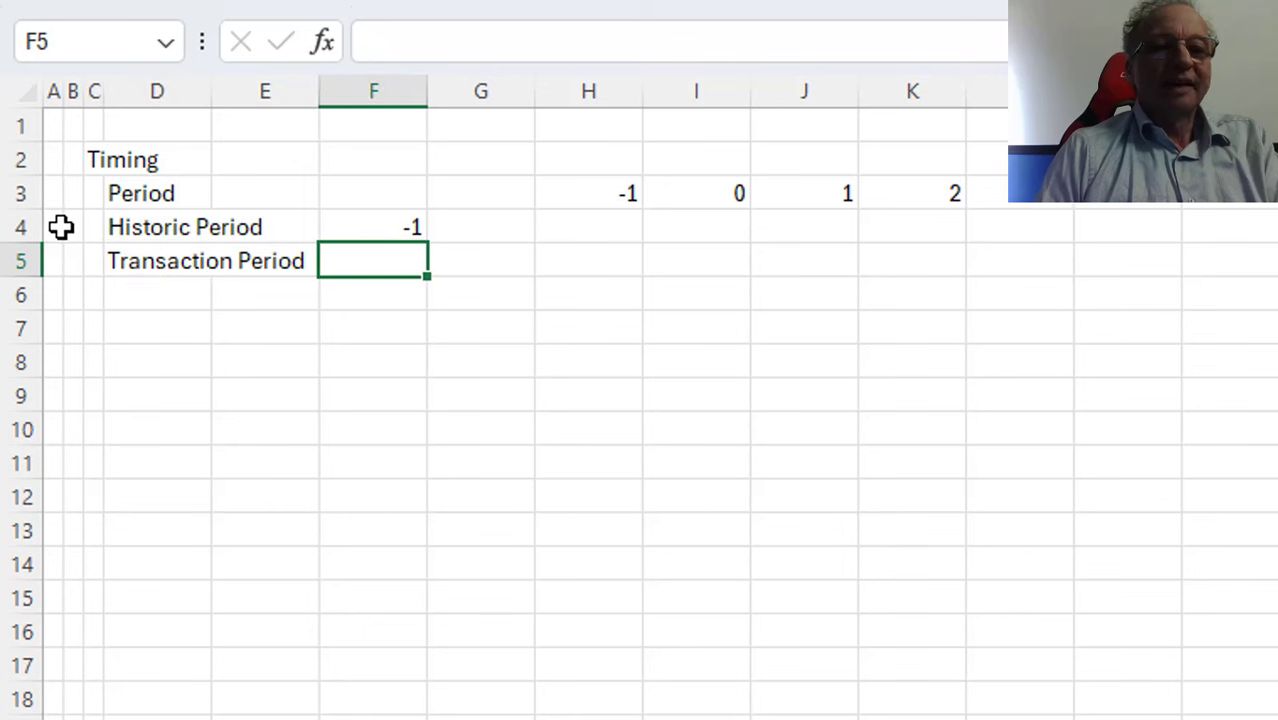
text(0)
key(Return)
Add the label "Start of Operations" in D6 with the value 1 in F6
key(Left)
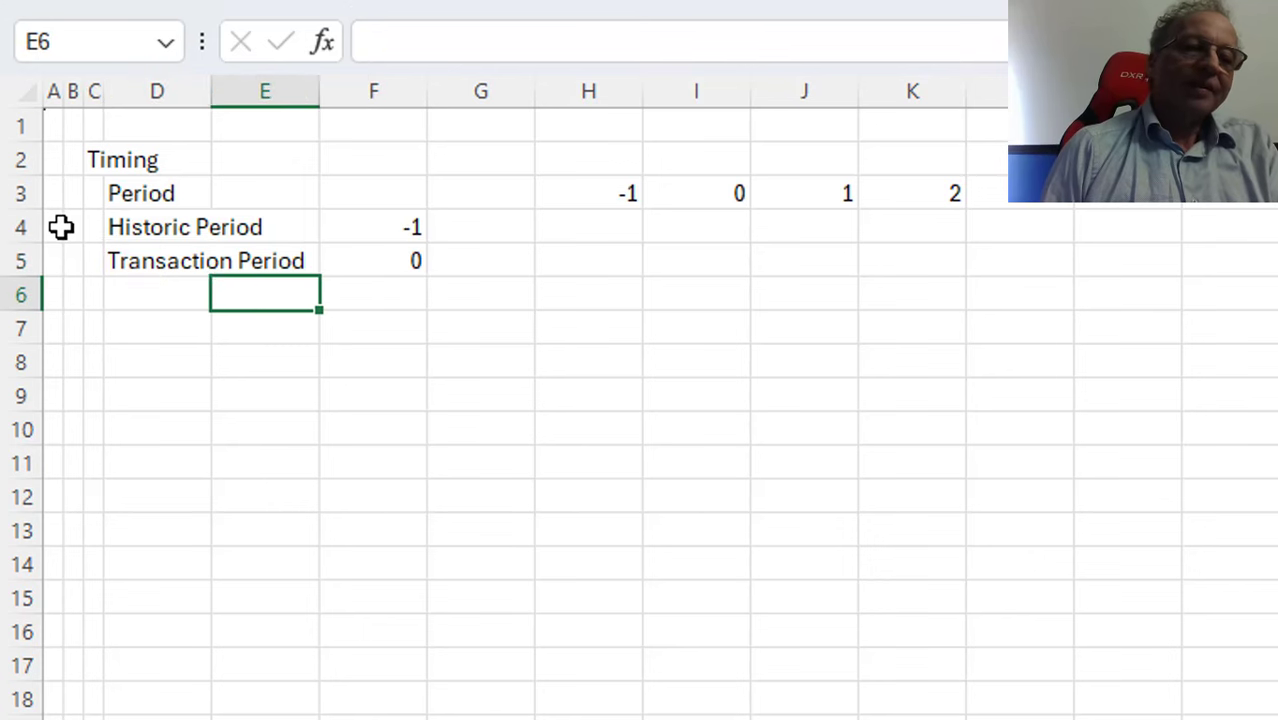
key(Left)
key(Left)
key(Right)
text(St)
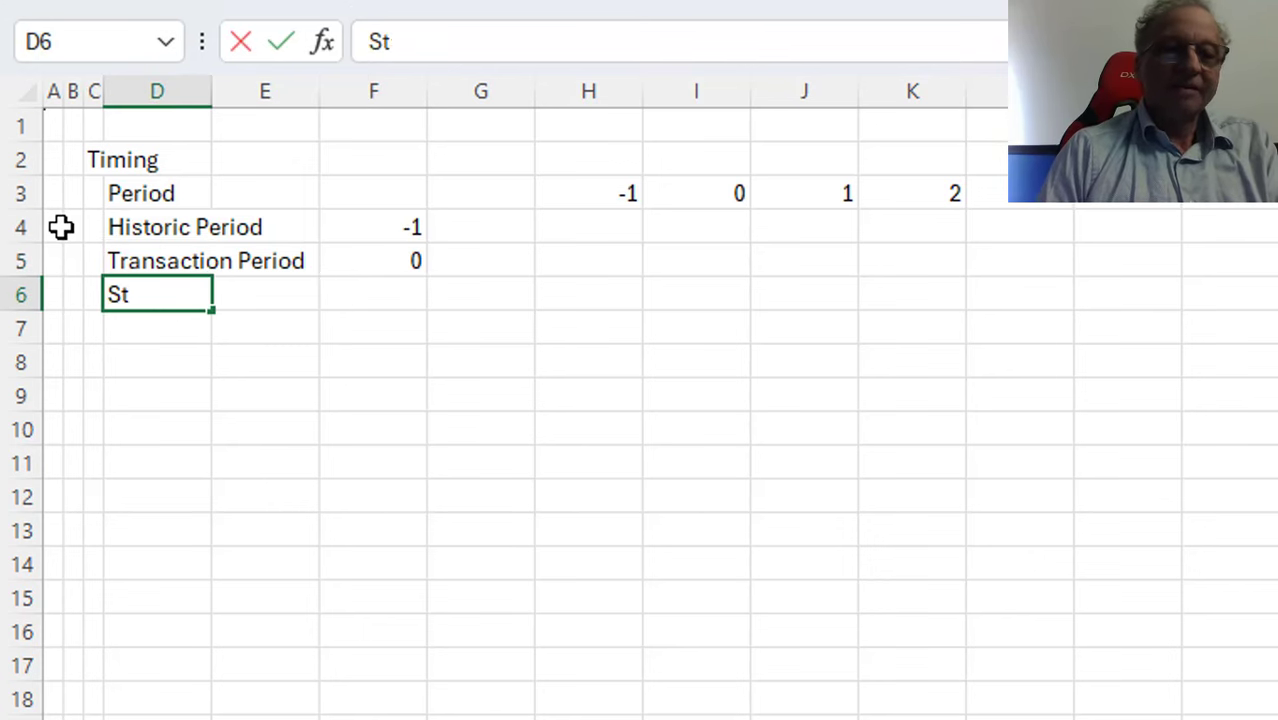
text(art of Op)
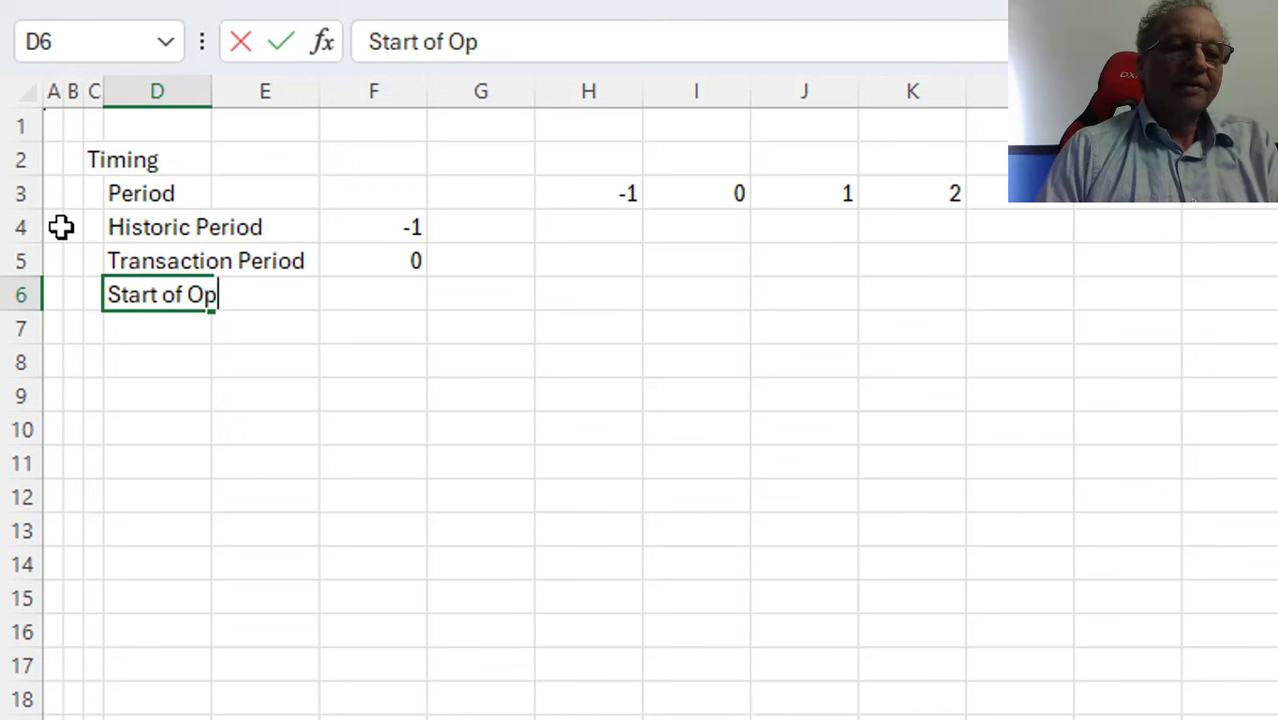
text(erations)
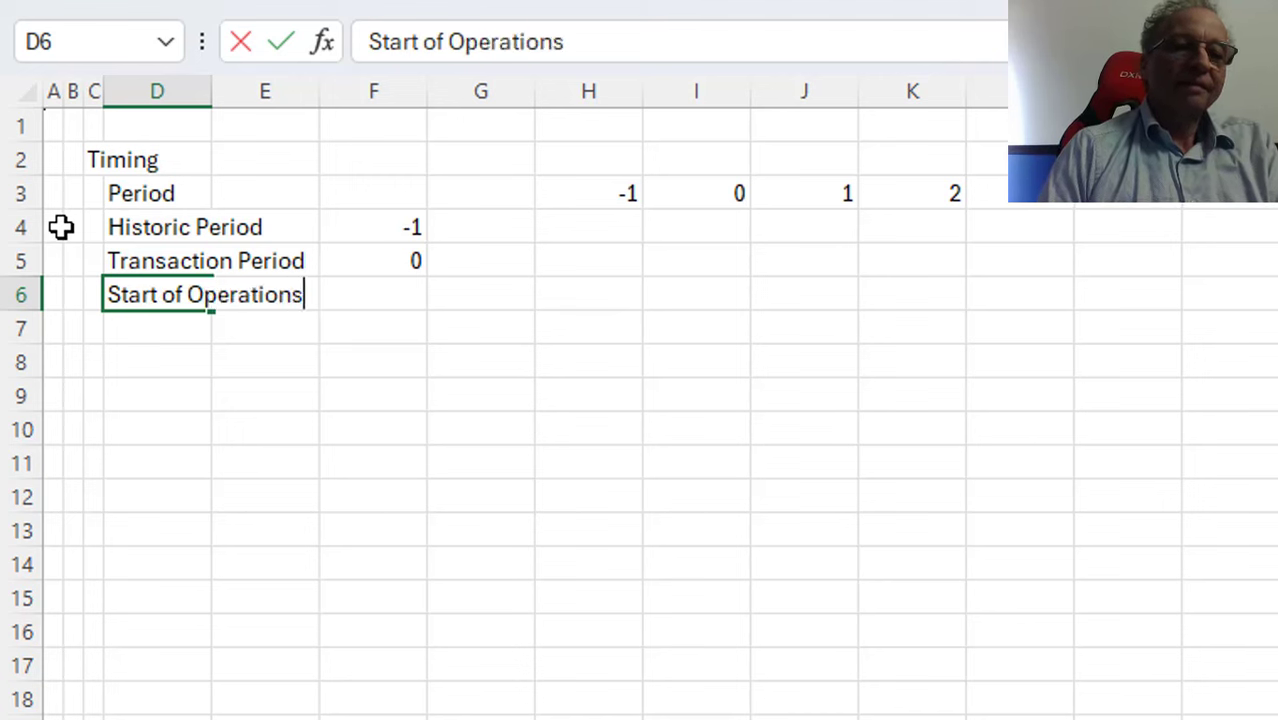
key(Return)
key(Up)
key(Right)
key(Right)
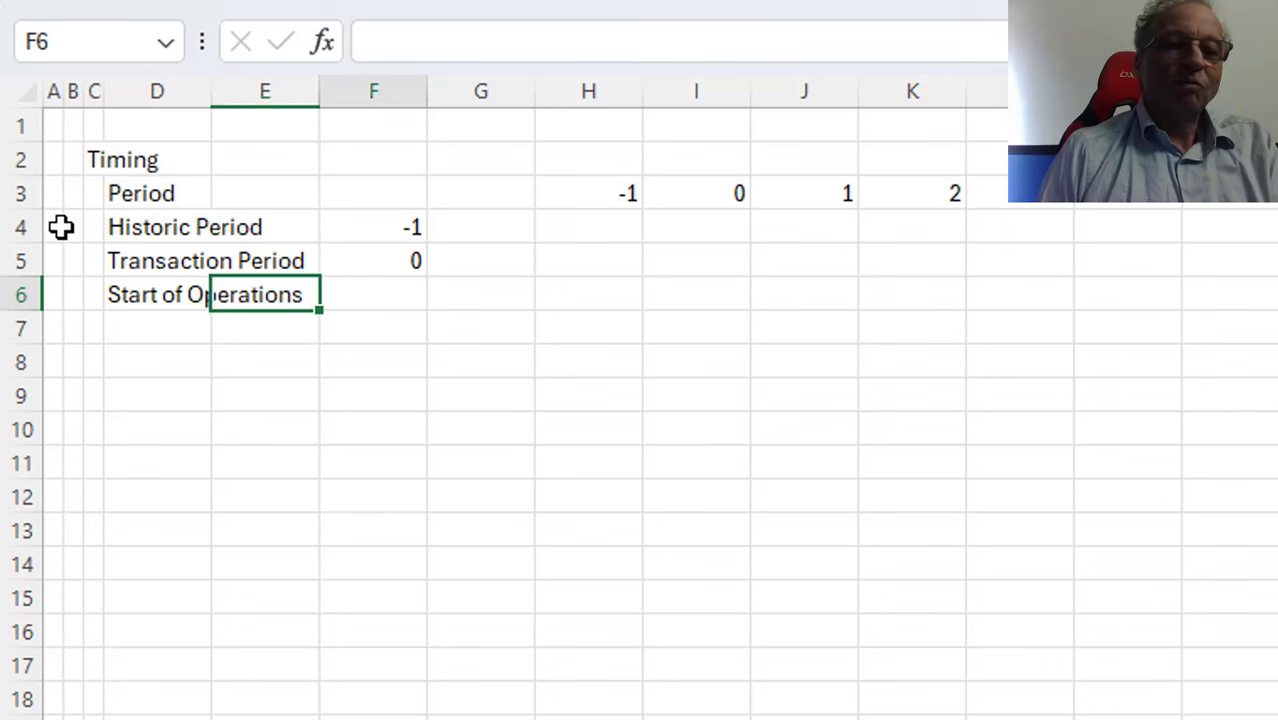
text(1)
key(Return)
Start a row label in D8 with "Hodin", leaving row 7 blank
key(Left)
key(Left)
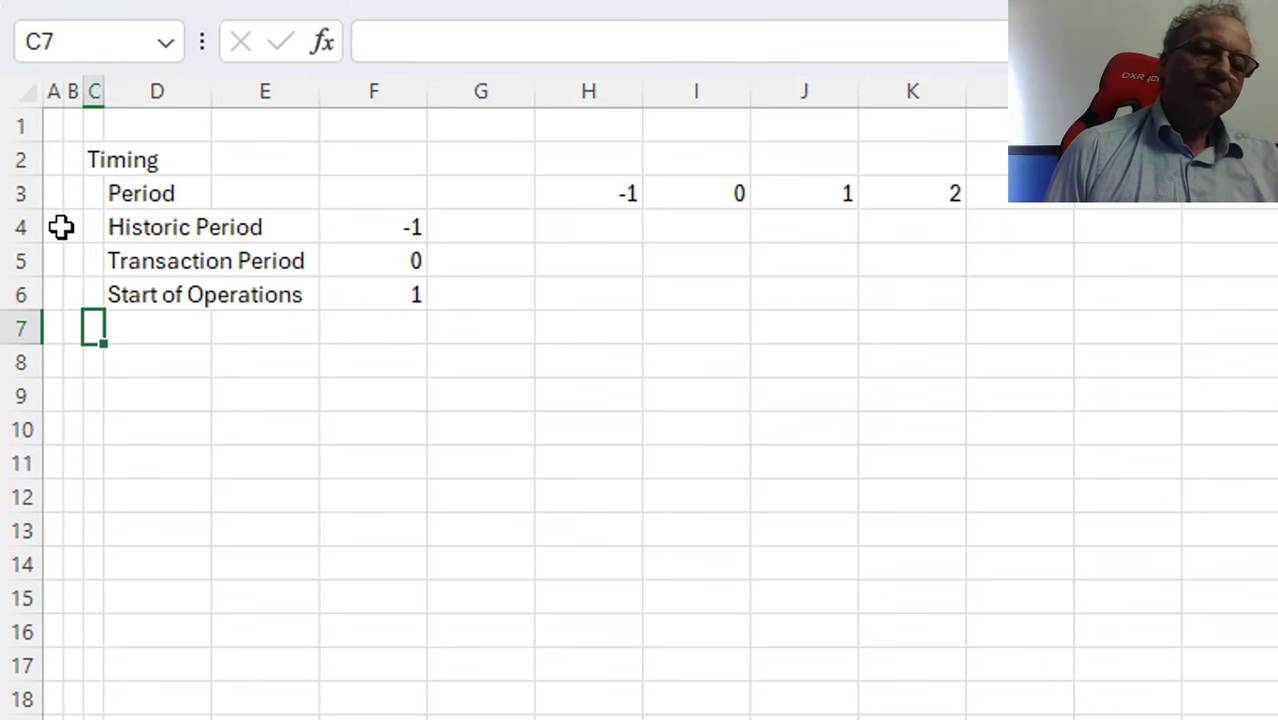
key(Down)
key(Right)
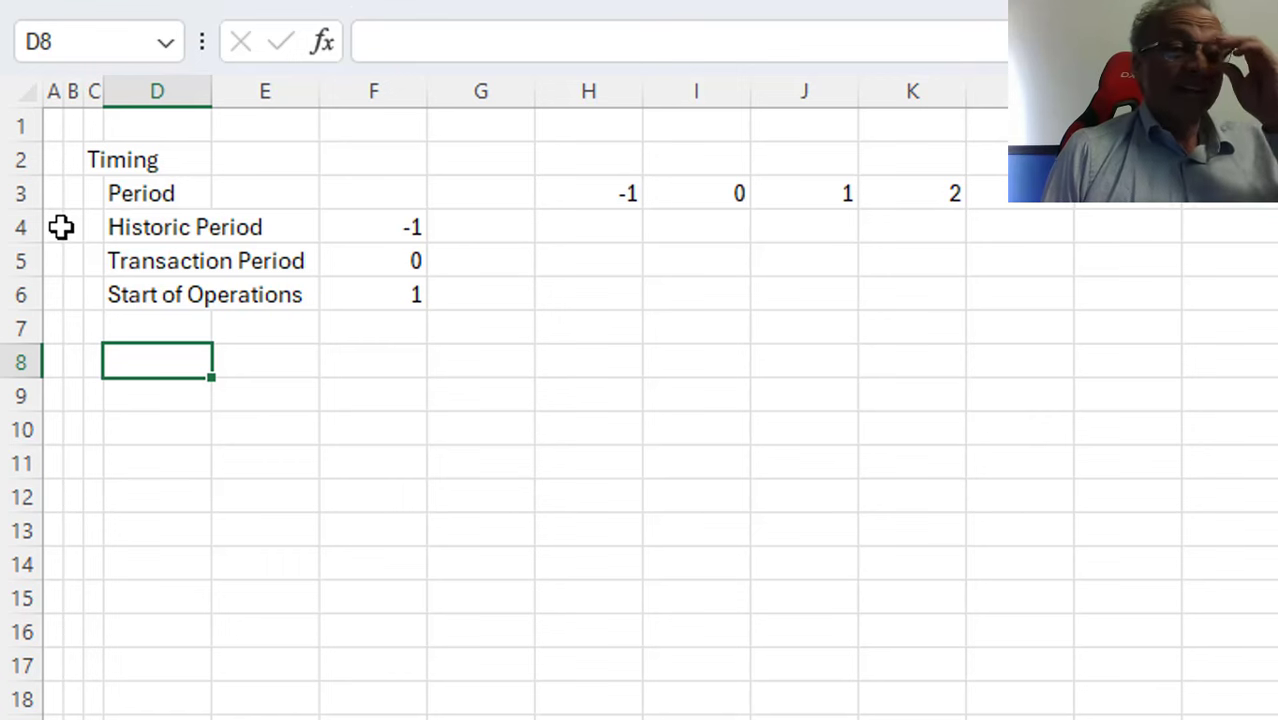
key(Up)
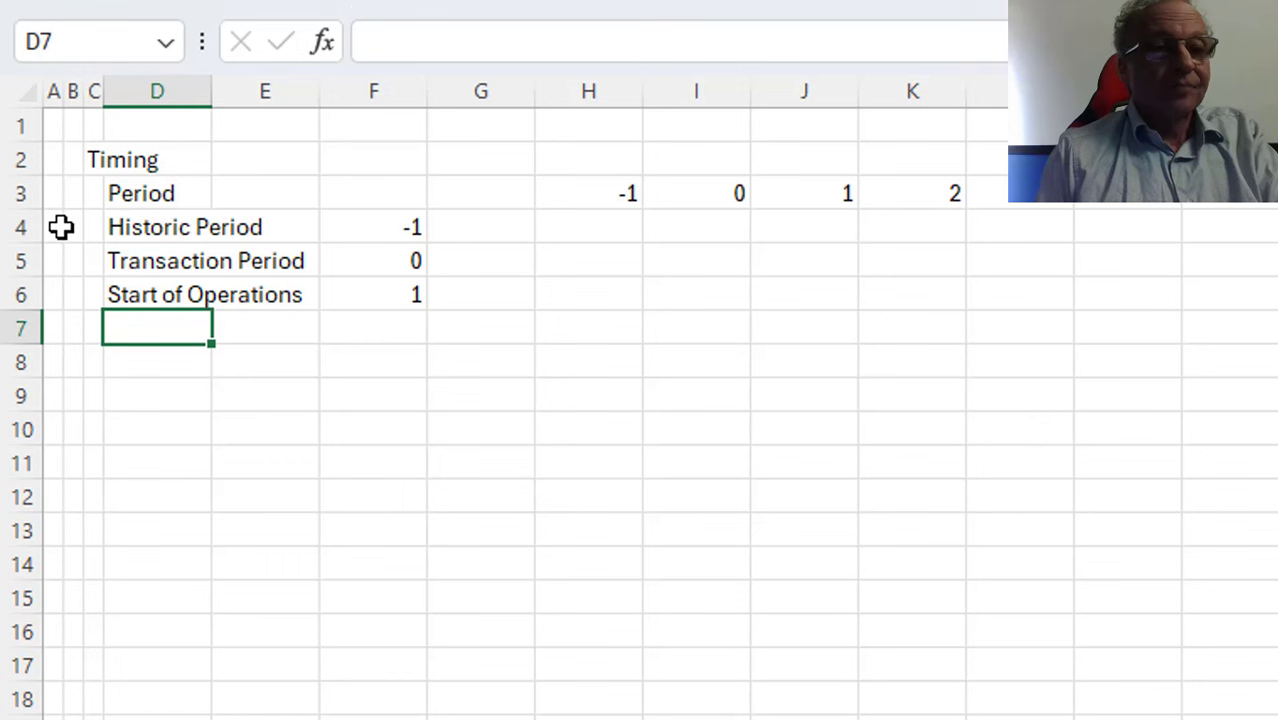
key(Down)
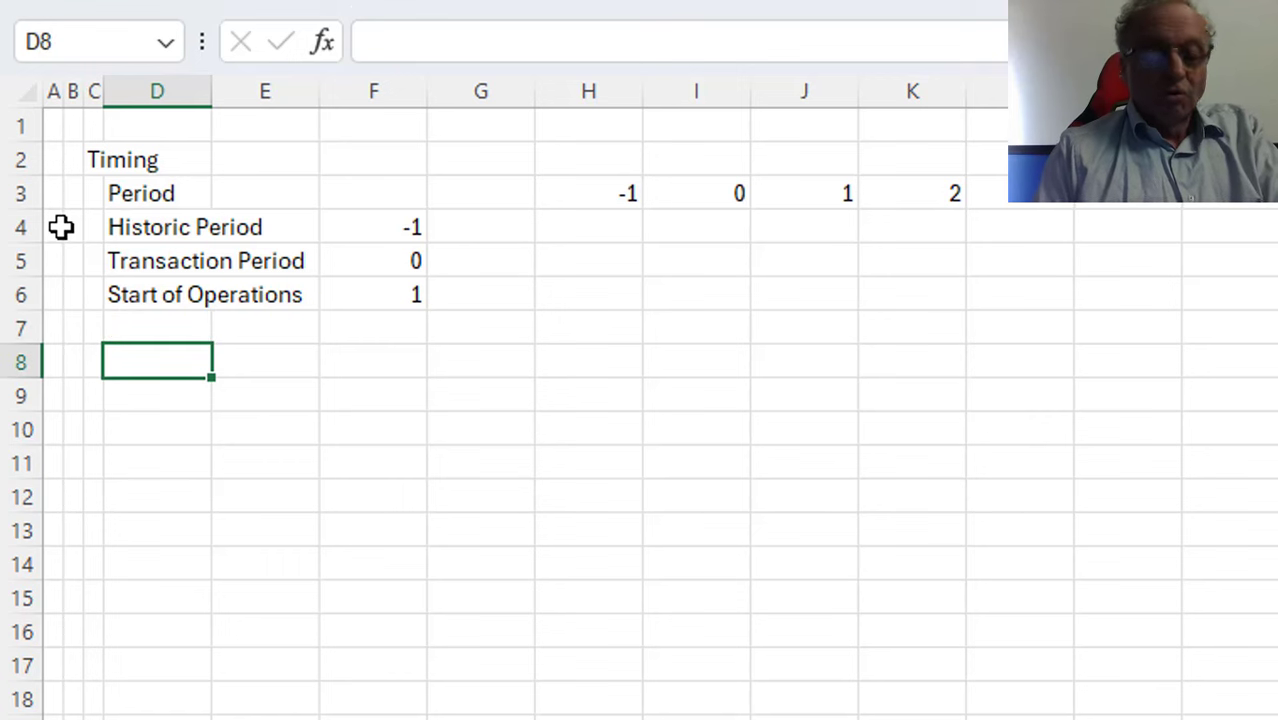
text(Hodin)
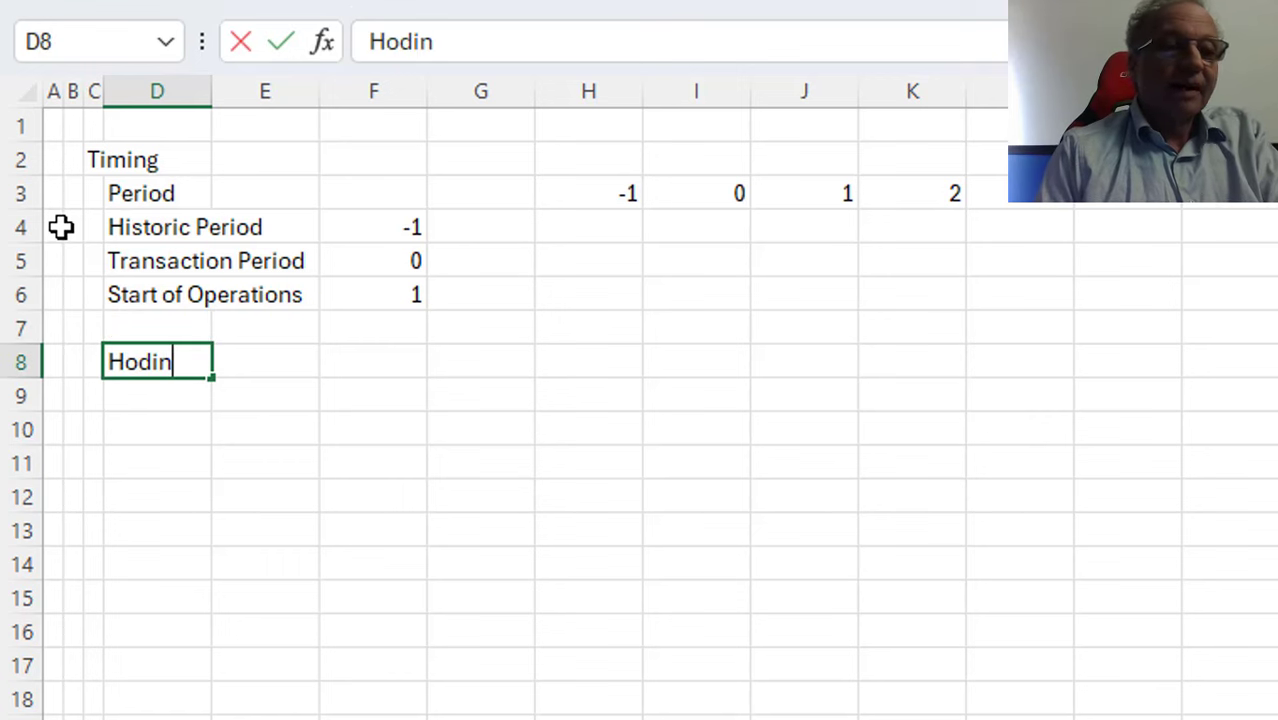
Clear the partly entered text from cell D8
key(BackSpace)
key(BackSpace)
key(BackSpace)
key(BackSpace)
key(BackSpace)
text(Operating E)
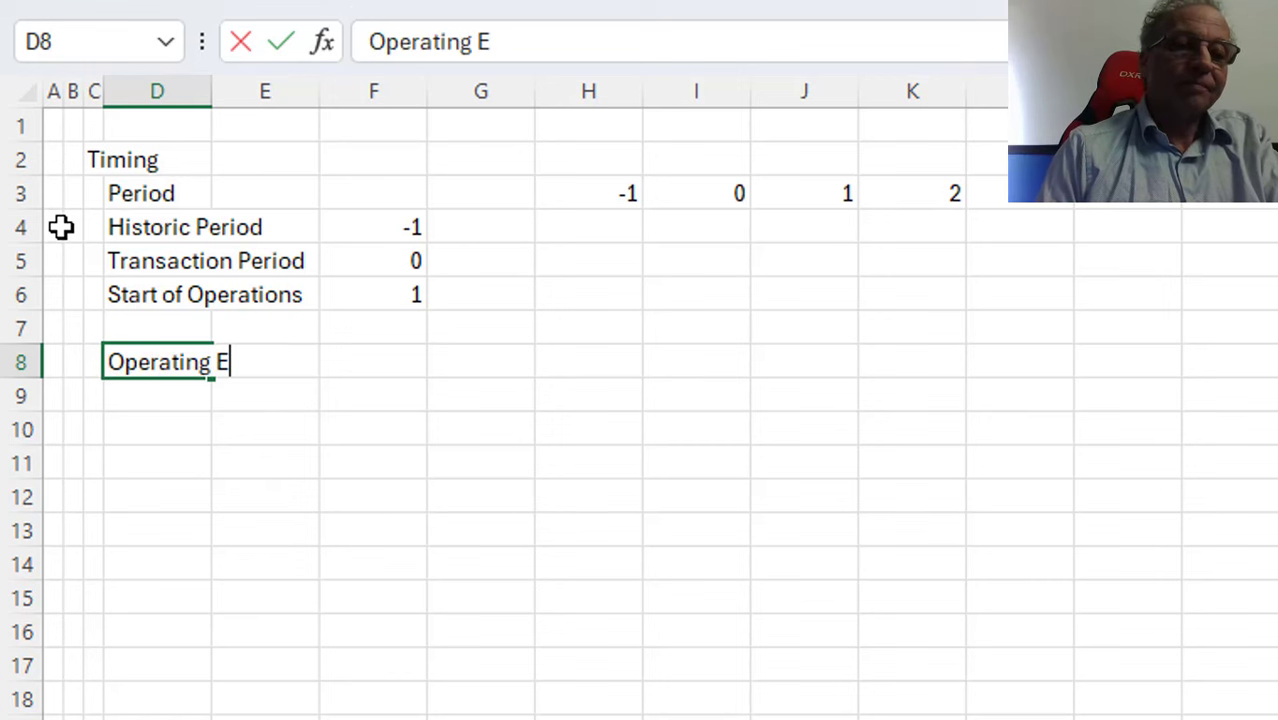
key(BackSpace)
key(BackSpace)
key(BackSpace)
key(BackSpace)
key(BackSpace)
key(BackSpace)
key(BackSpace)
key(BackSpace)
key(BackSpace)
key(BackSpace)
key(BackSpace)
Enter the label "Concession Period" in cell D8 of the timing section
text(C)
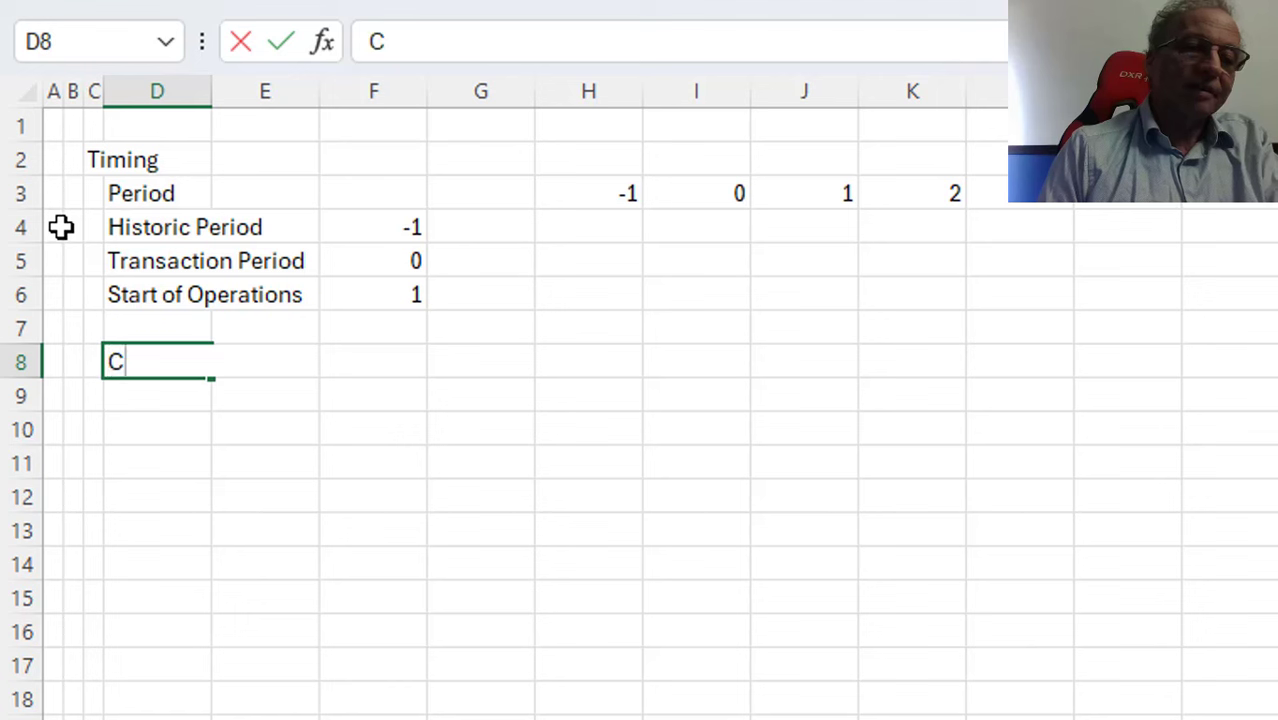
text(oncessio)
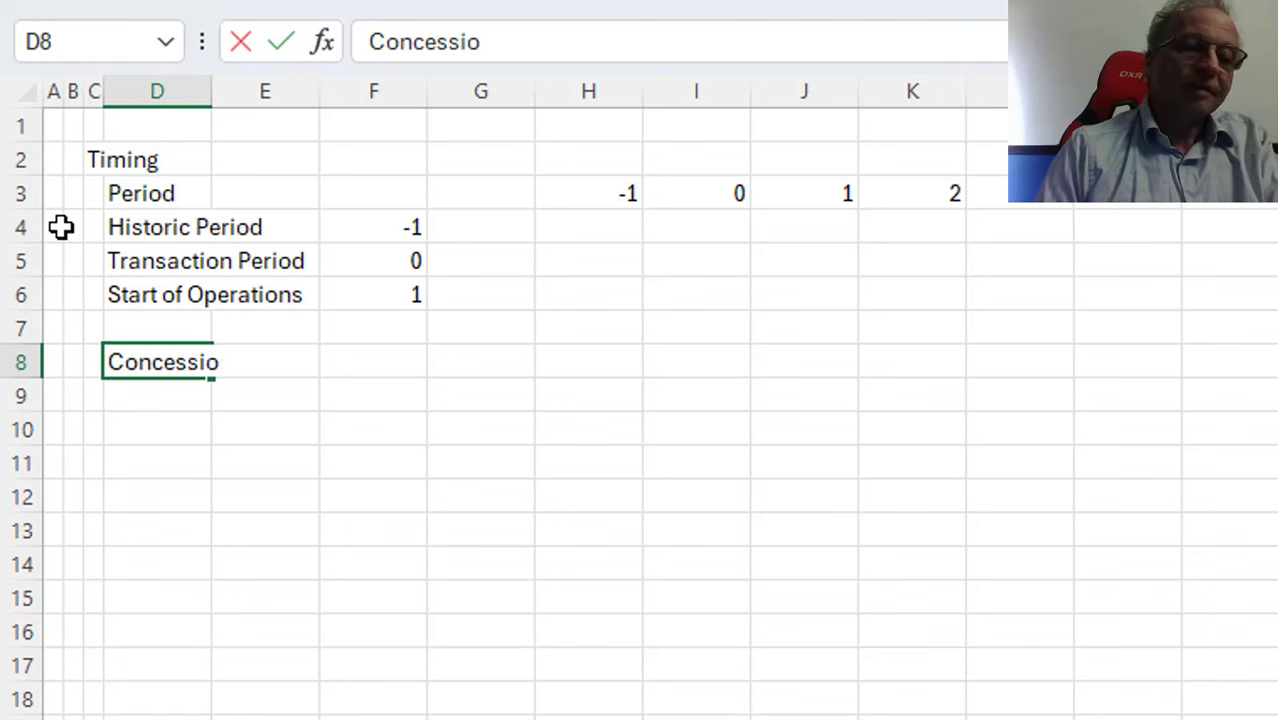
text(n PEriod)
key(Return)
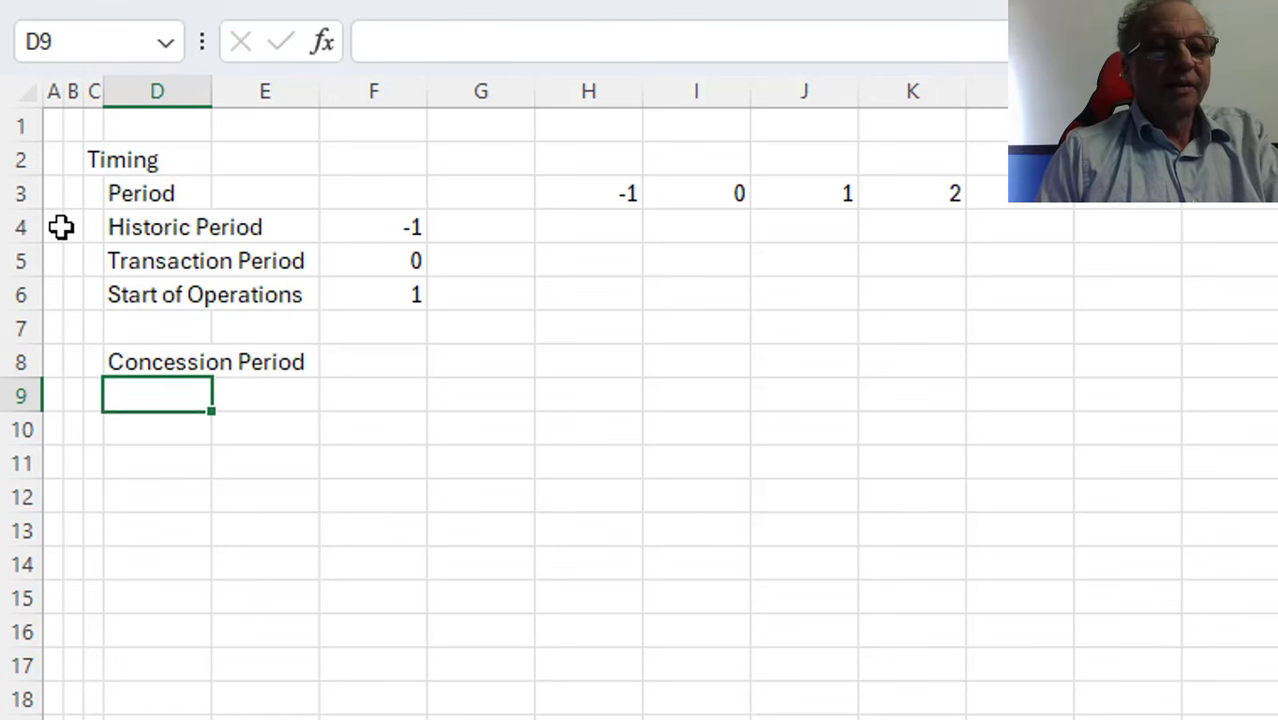
Enter the label "Holding Period" in cell D9, under Concession Period
text(O)
key(BackSpace)
text(H)
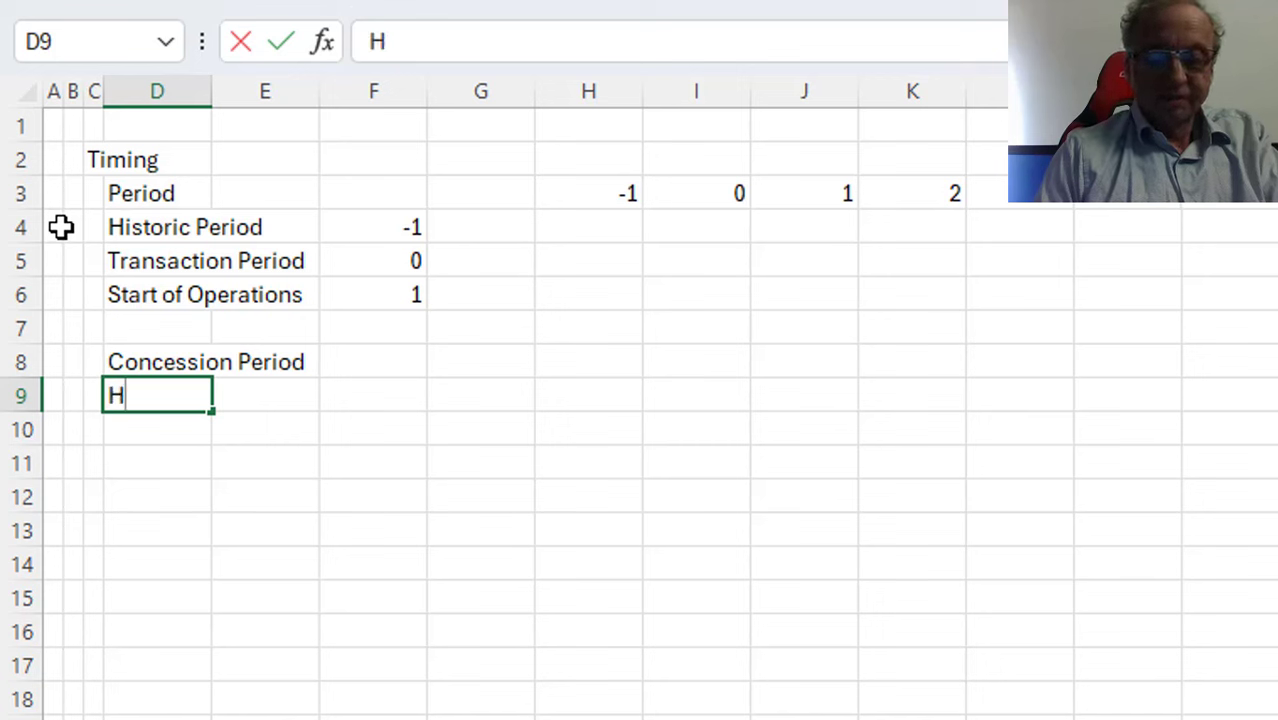
text(olding Period)
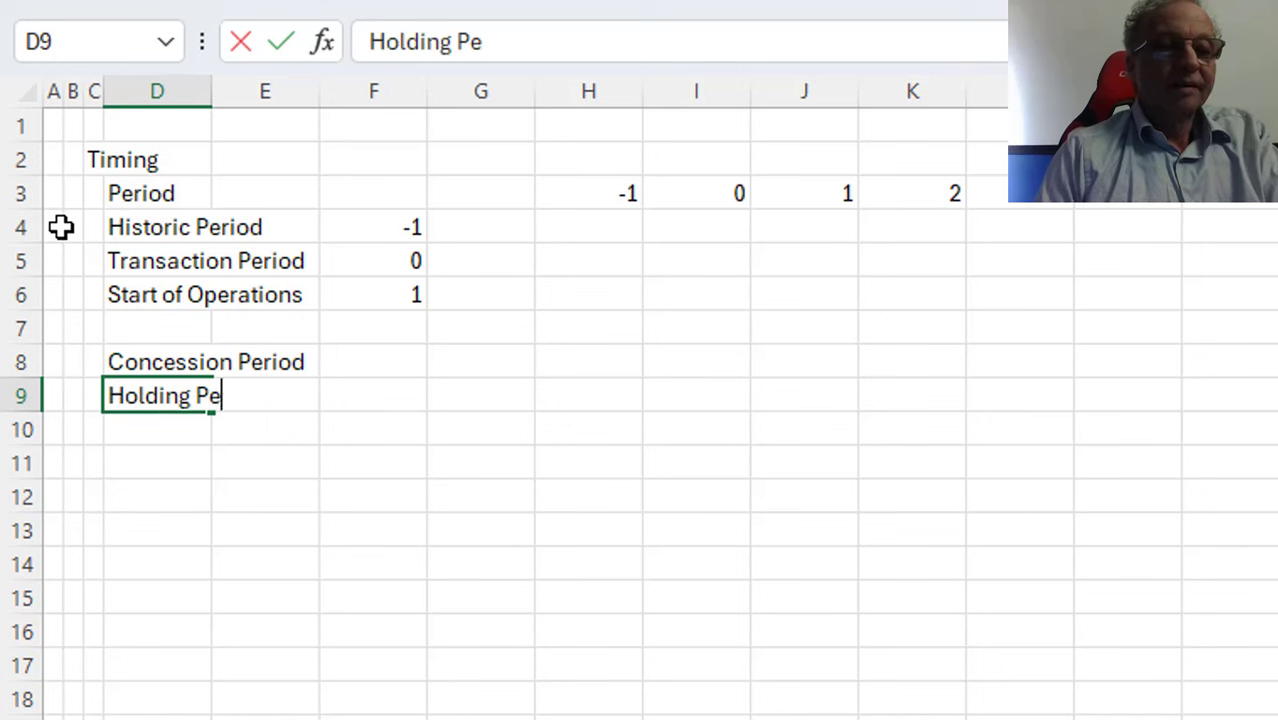
key(Return)
On the following sheet with the input assumptions, add the heading "Exit Value" in cell C60, below the Bond Issue section
key(ctrl+Page_Down)
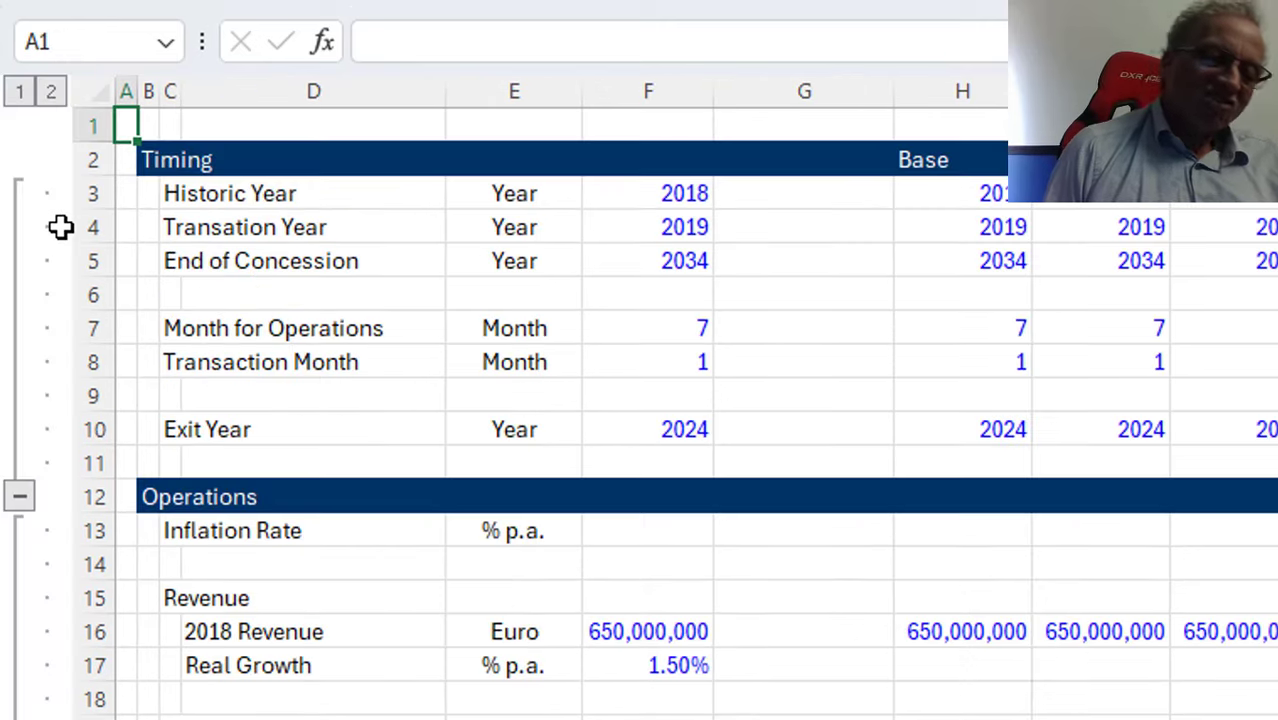
key(Down)
key(Down)
key(Down)
key(Down)
key(Down)
key(Down)
key(Down)
key(Down)
key(Down)
key(Down)
key(Down)
key(Down)
key(Down)
key(Down)
key(Down)
key(Down)
key(Down)
key(Down)
key(Down)
key(Down)
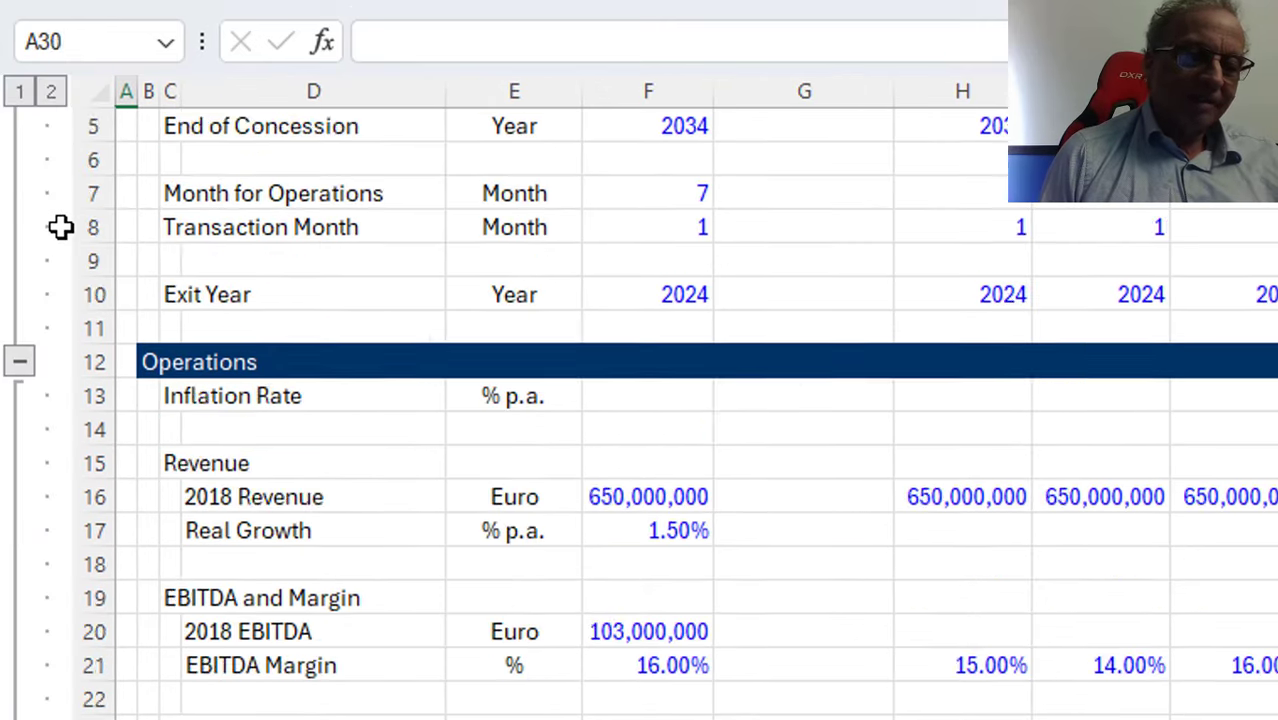
key(Down)
key(Down)
key(Down)
key(Down)
key(Down)
key(Down)
key(Down)
key(Down)
key(Down)
key(Down)
key(Down)
key(Down)
key(Down)
key(Down)
key(Down)
key(Down)
key(Down)
key(Down)
key(Down)
key(Down)
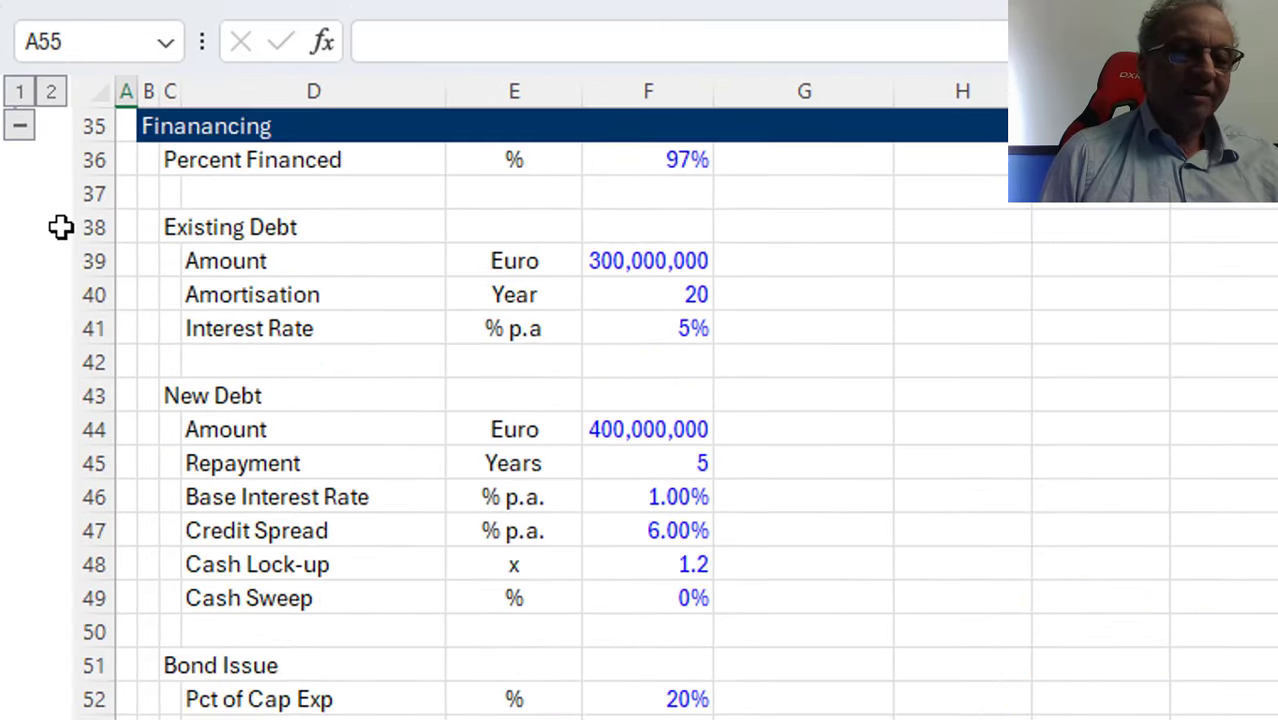
key(Down)
key(Down)
key(Down)
key(Down)
key(Down)
key(Down)
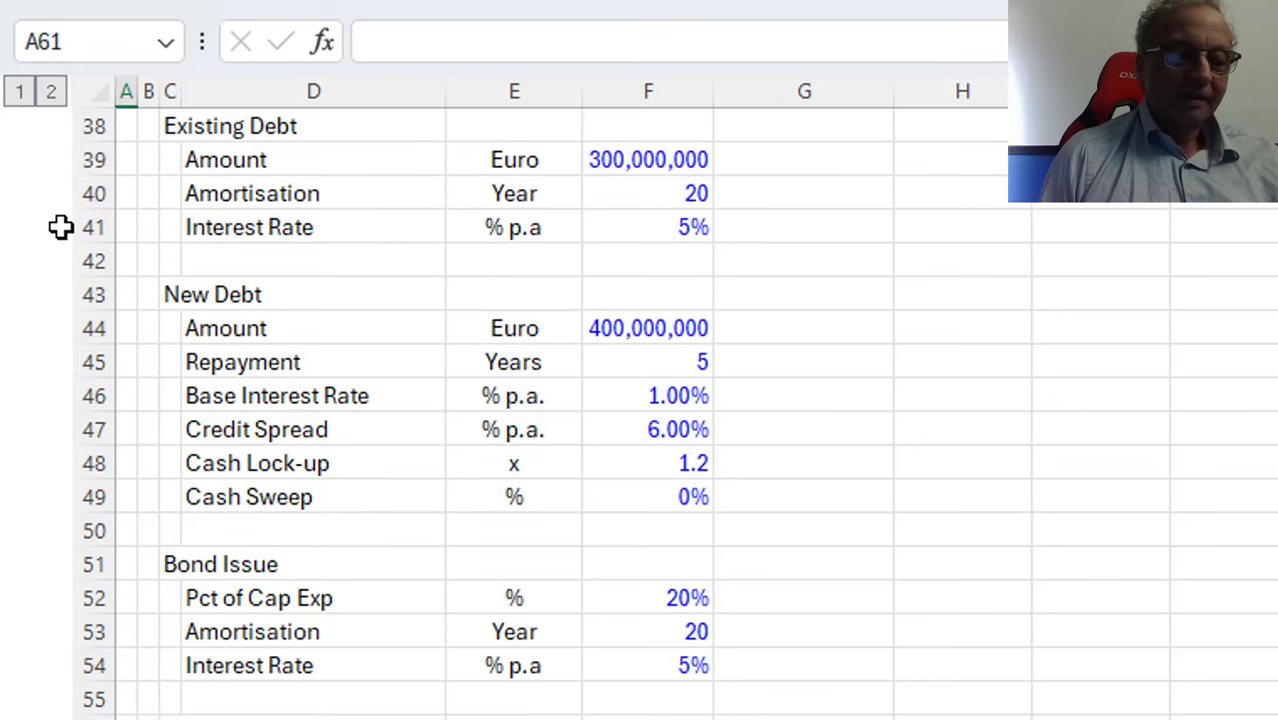
key(Right)
key(Right)
text(E)
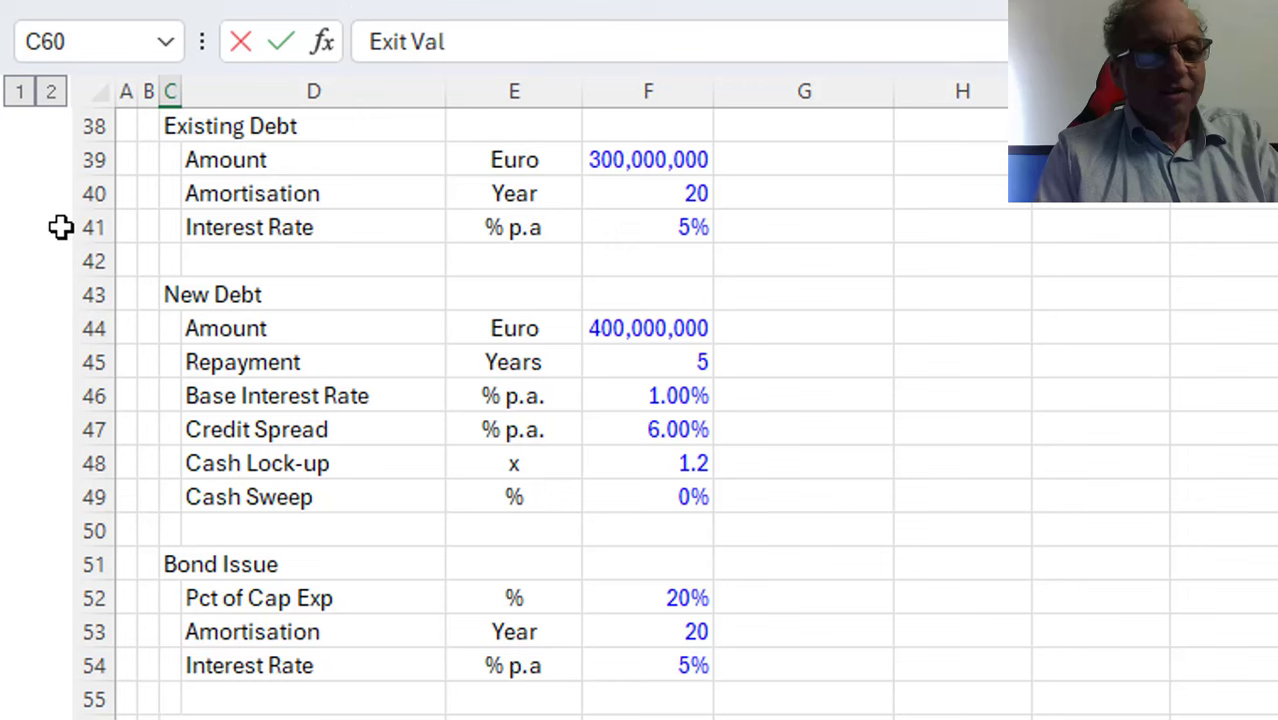
key(Return)
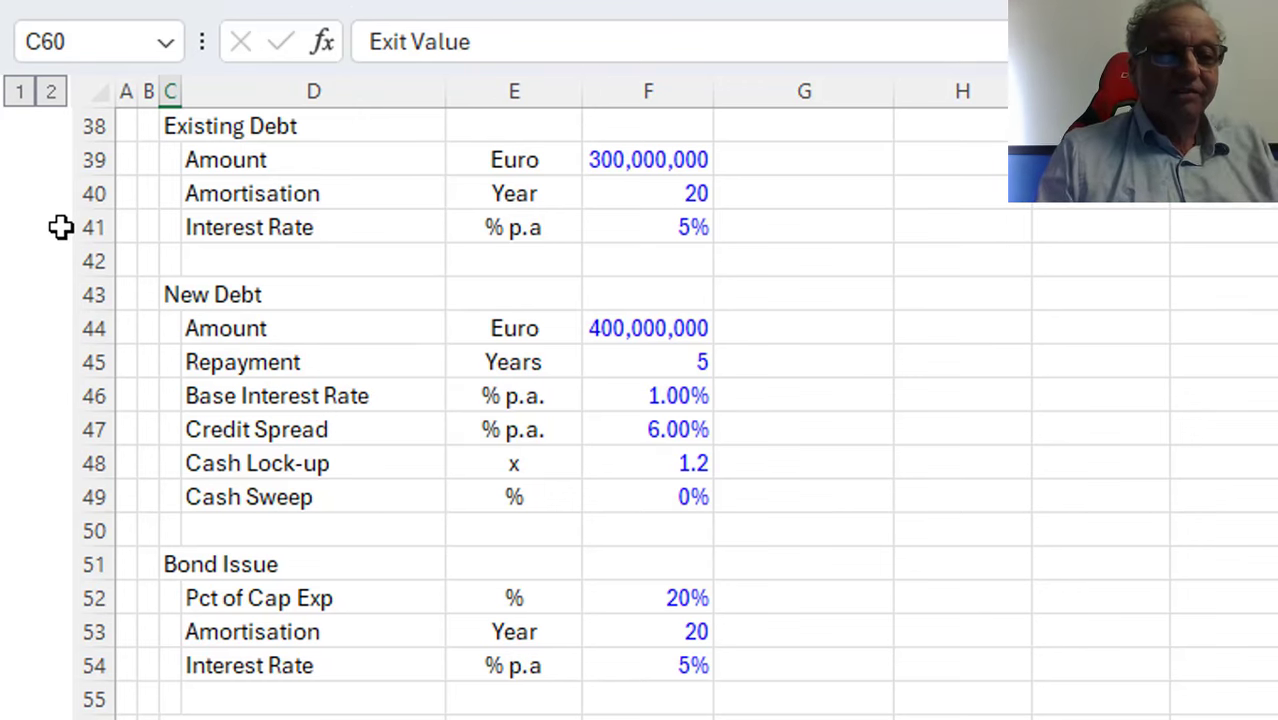
Add a "Discount Rate" line in row 61 under Exit Value, with unit % in column E and 5% in column F
key(Right)
key(Right)
key(Left)
key(Left)
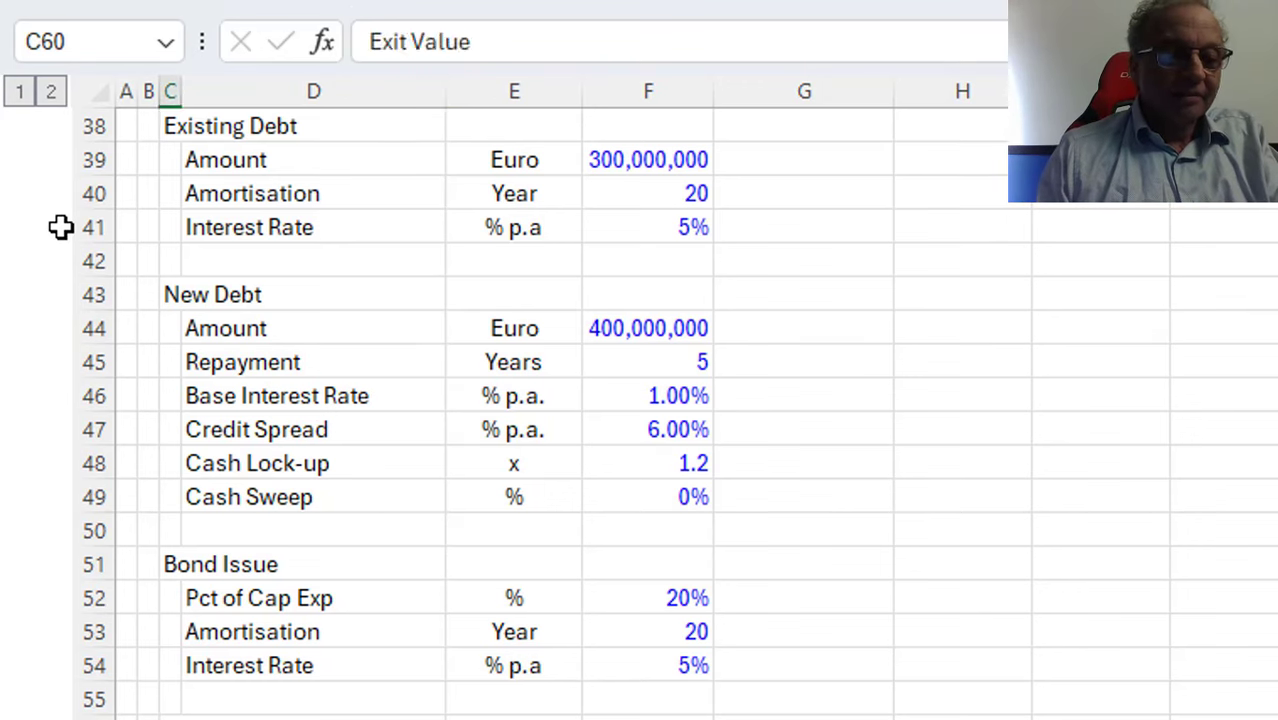
key(Down)
key(Right)
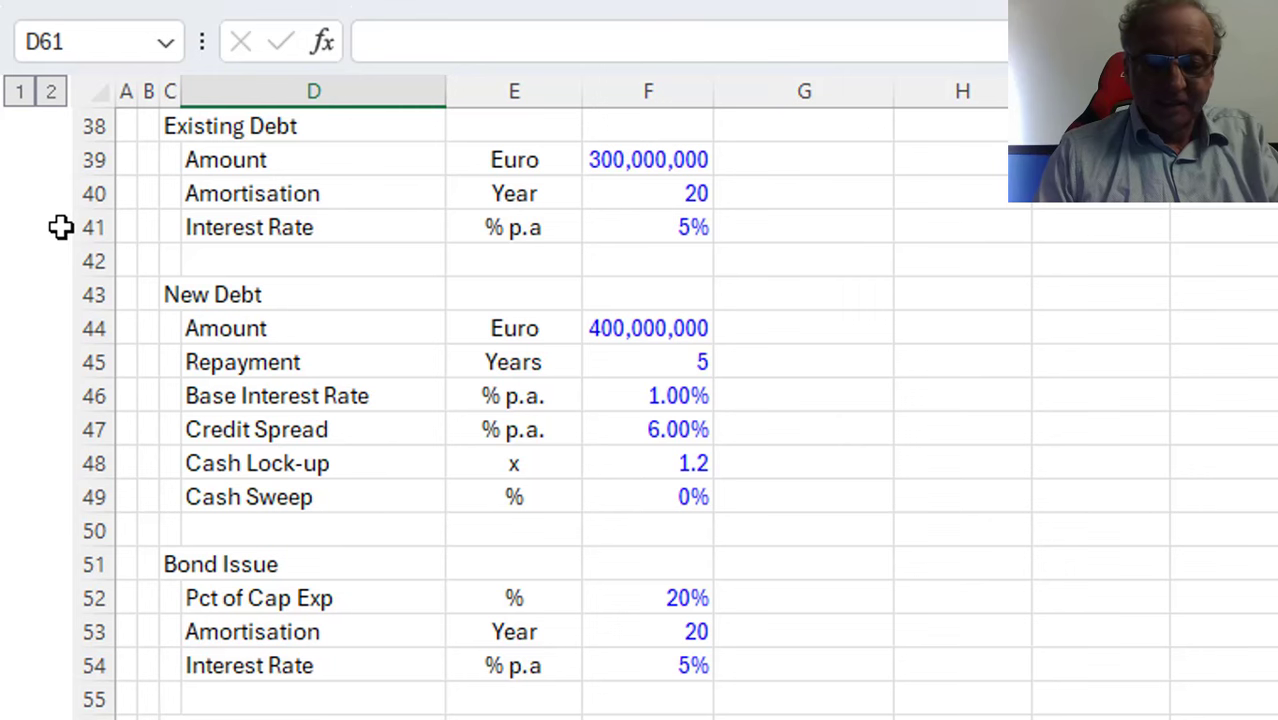
text(Discou)
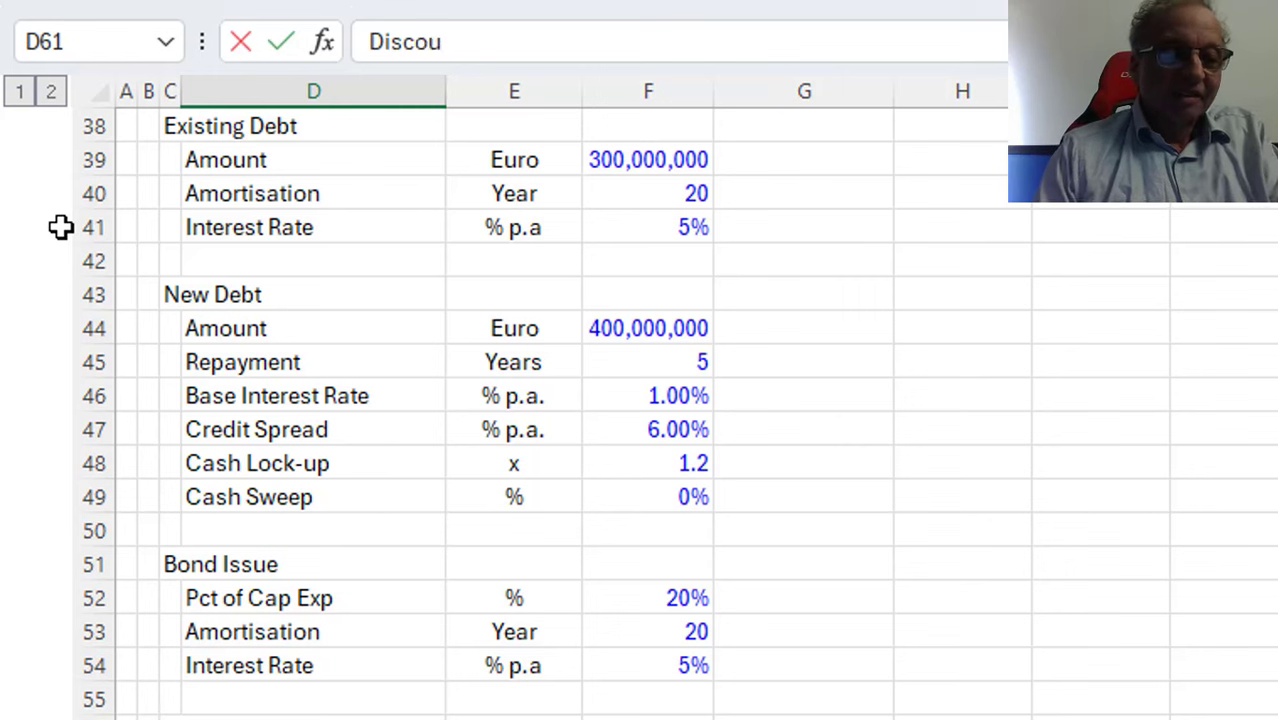
text(nt Rate)
key(Right)
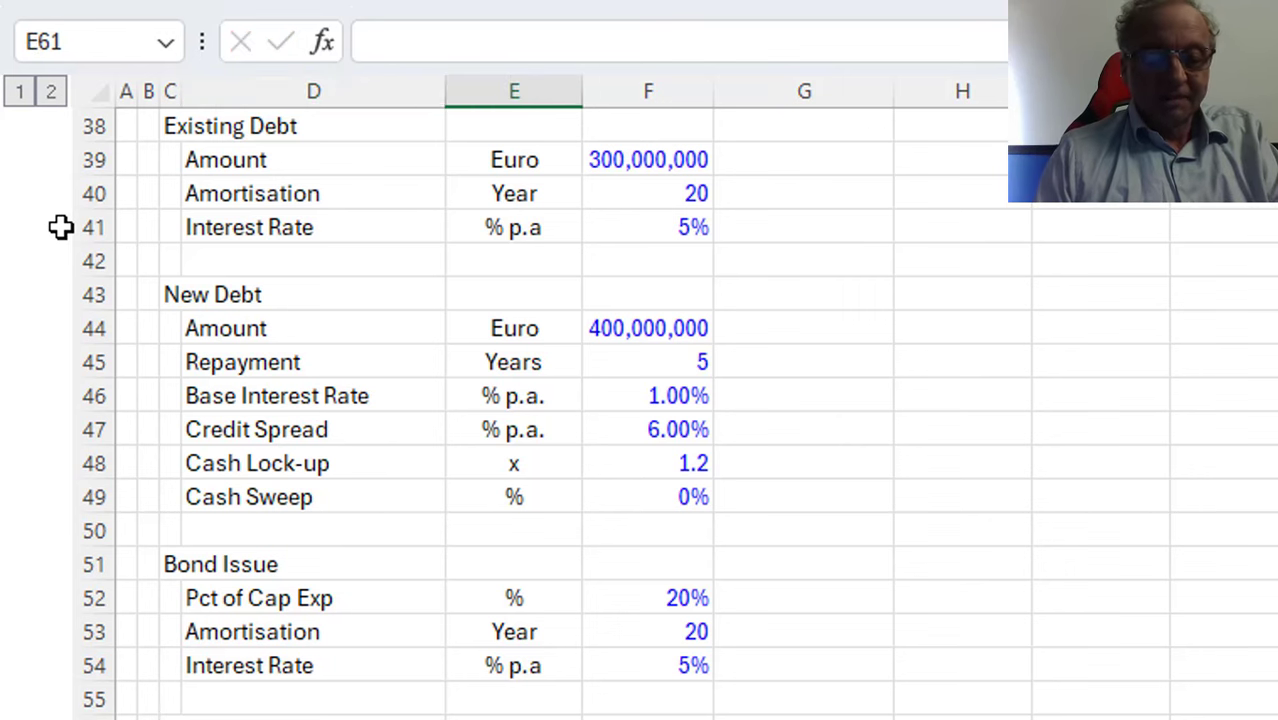
text(%)
key(Right)
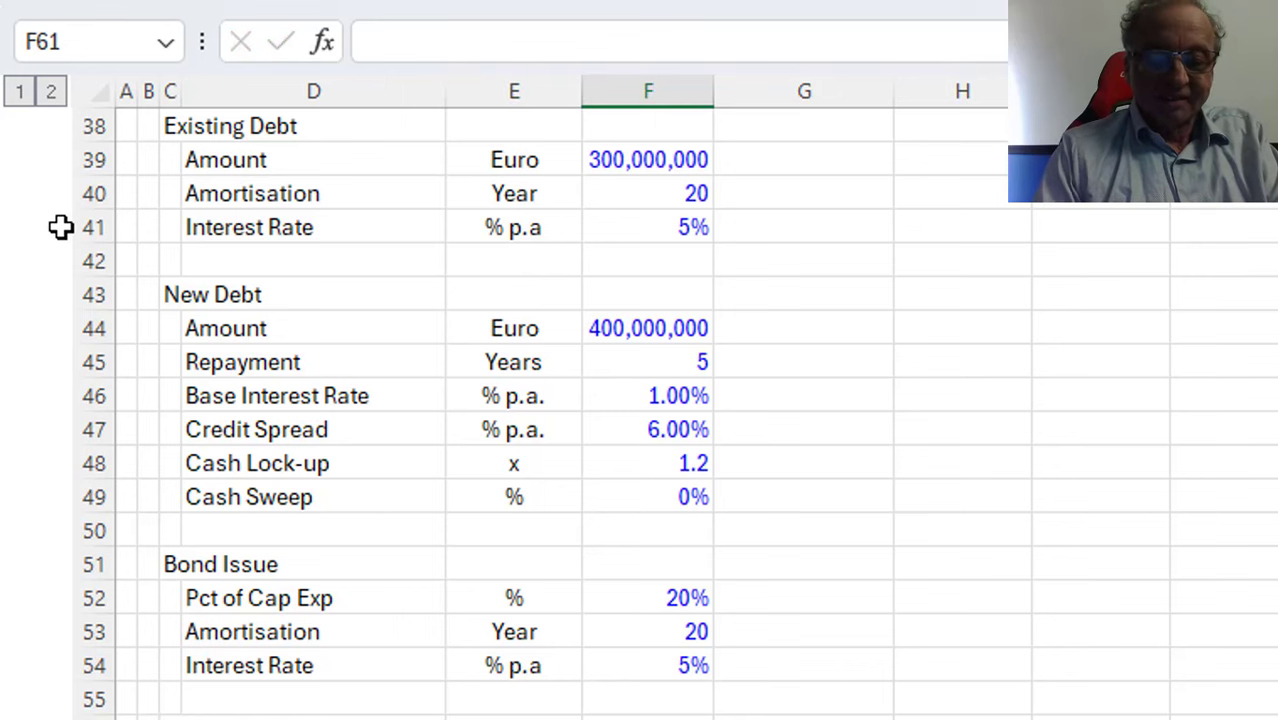
text(5%)
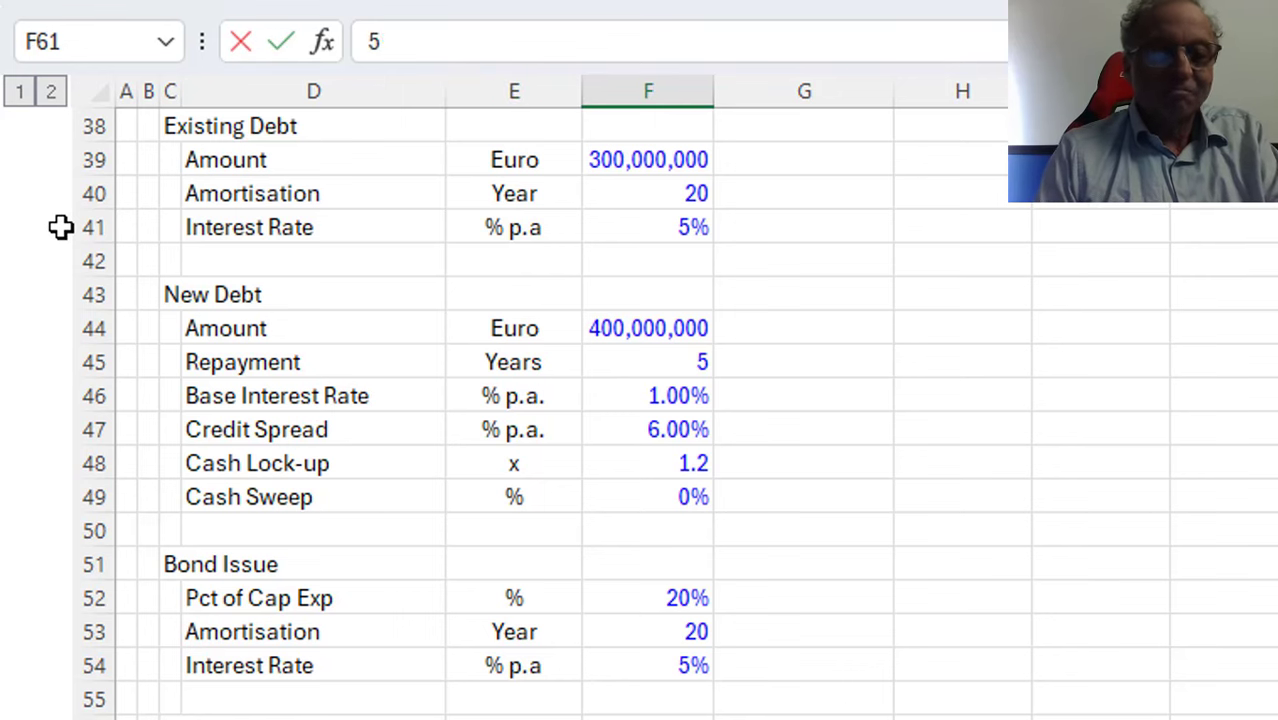
key(Return)
key(Up)
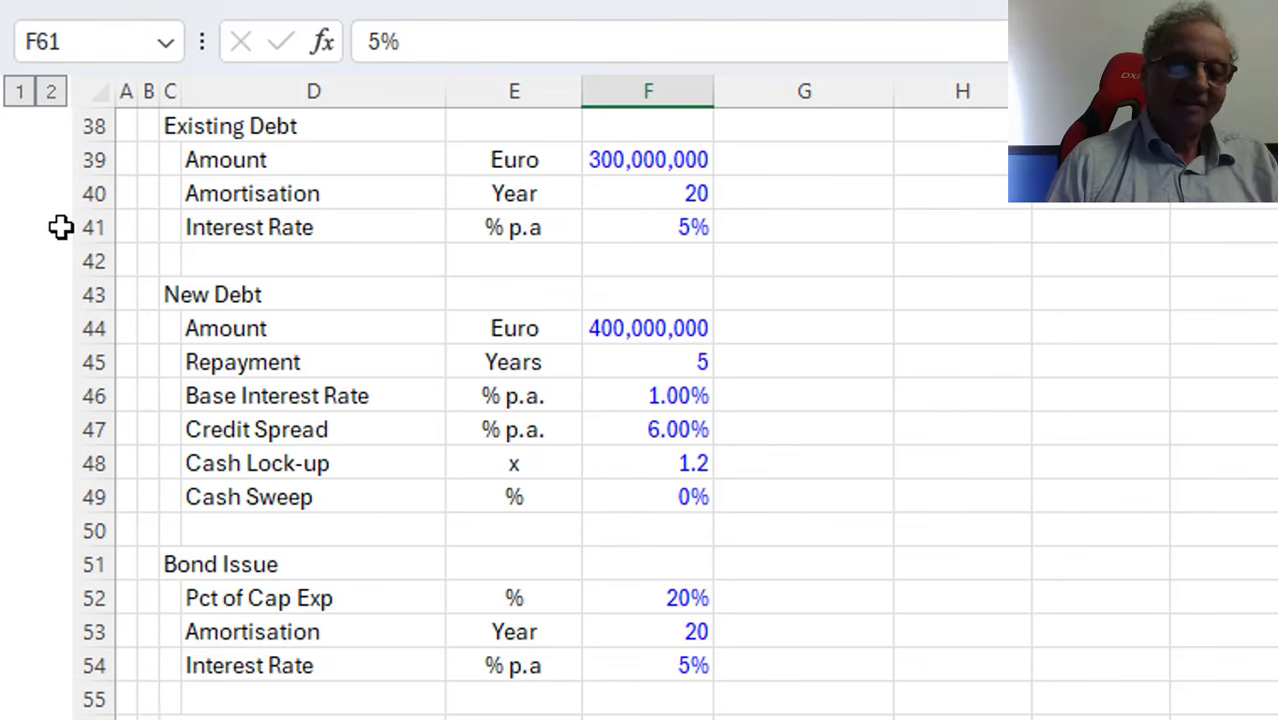
Return to the timing sheet and insert four blank rows above the Concession Period row
key(ctrl+Page_Up)
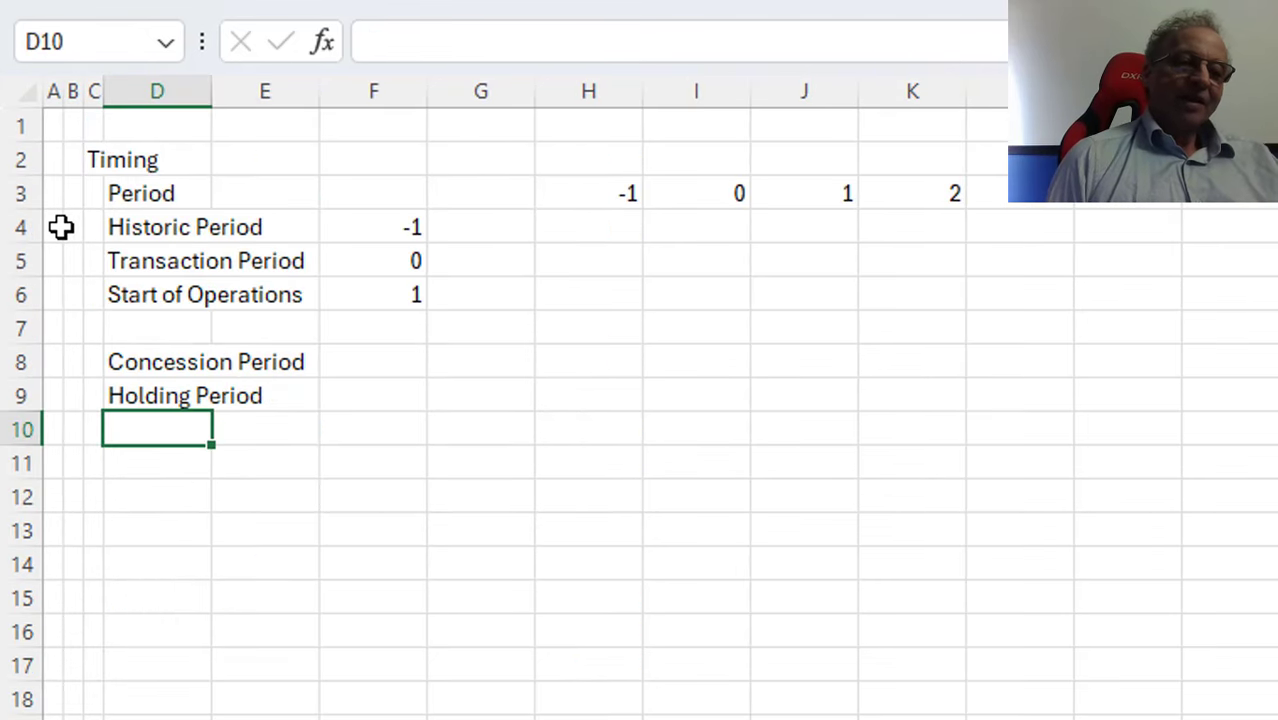
key(Up)
key(Up)
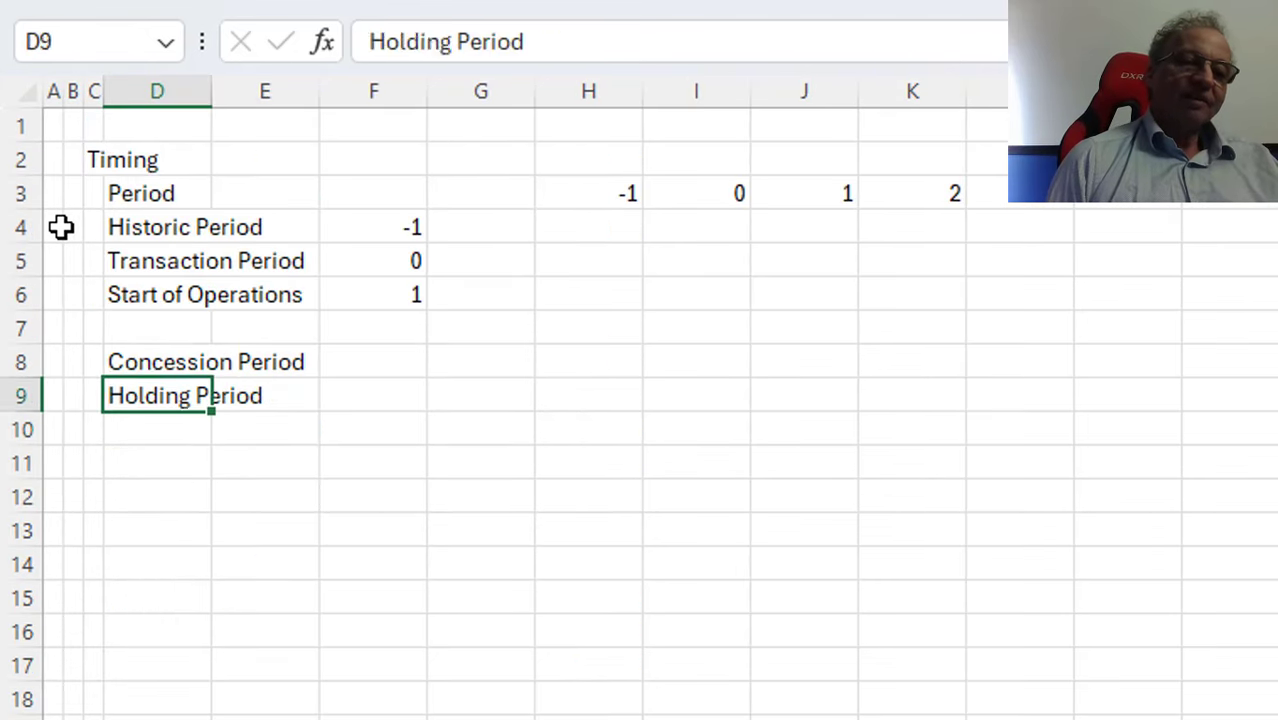
key(Down)
key(Down)
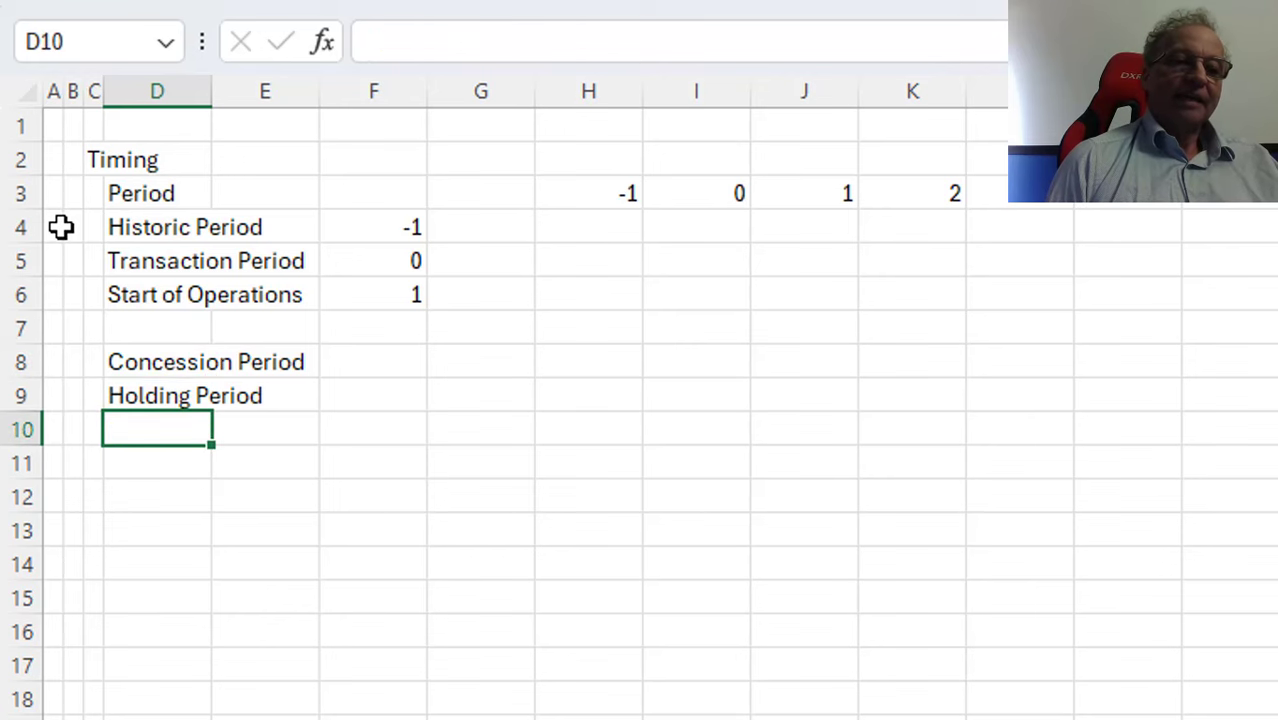
key(Up)
key(Up)
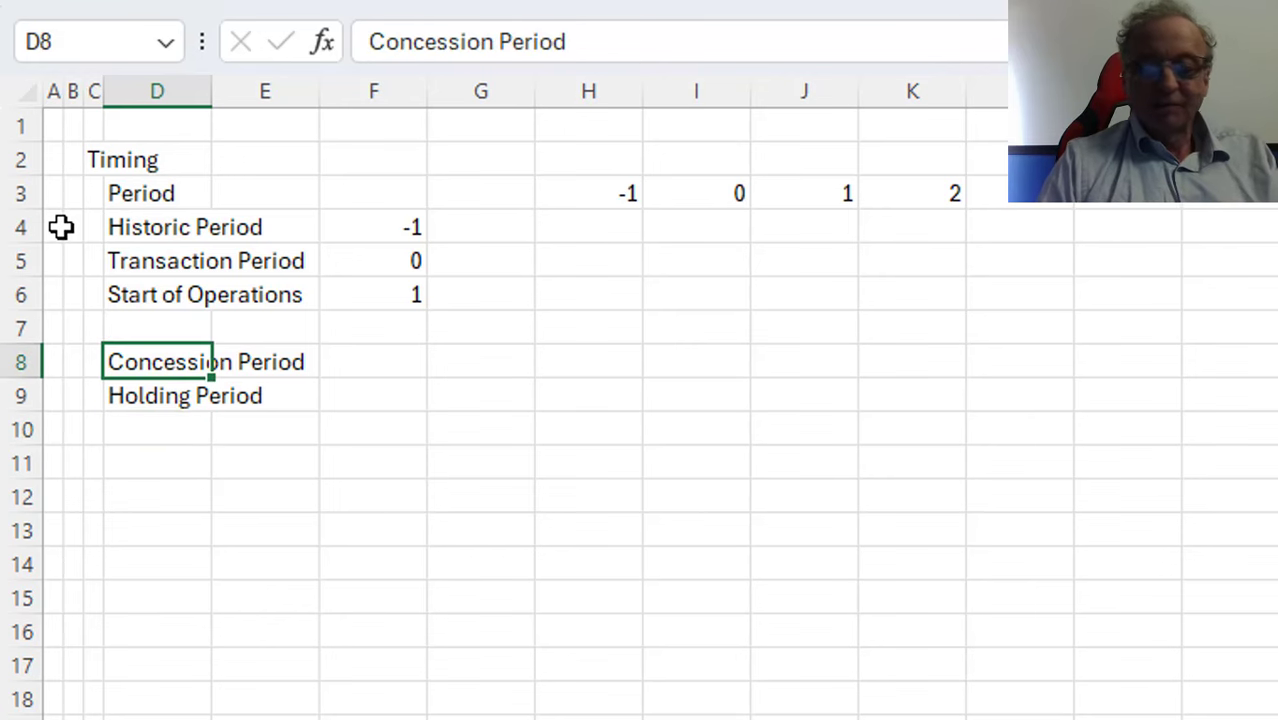
key(shift+space)
key(ctrl+shift+plus)
key(ctrl+shift+plus)
key(ctrl+shift+plus)
key(ctrl+shift+plus)
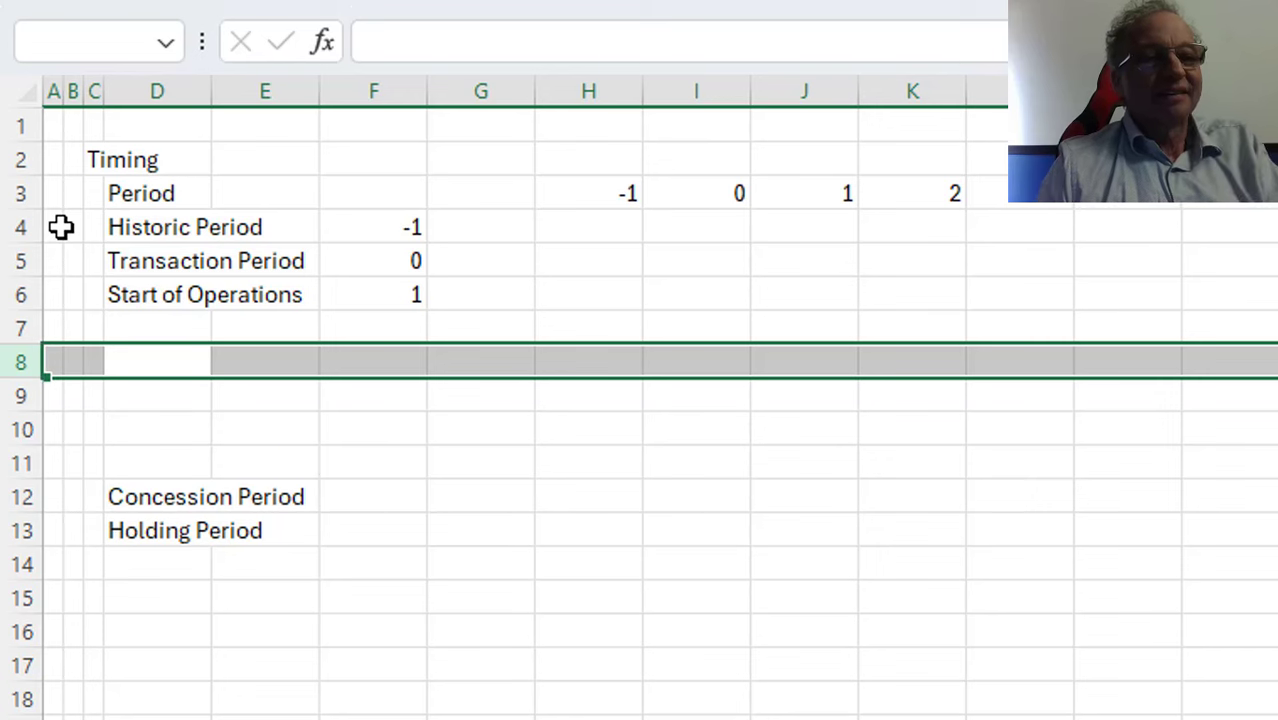
key(Down)
key(Up)
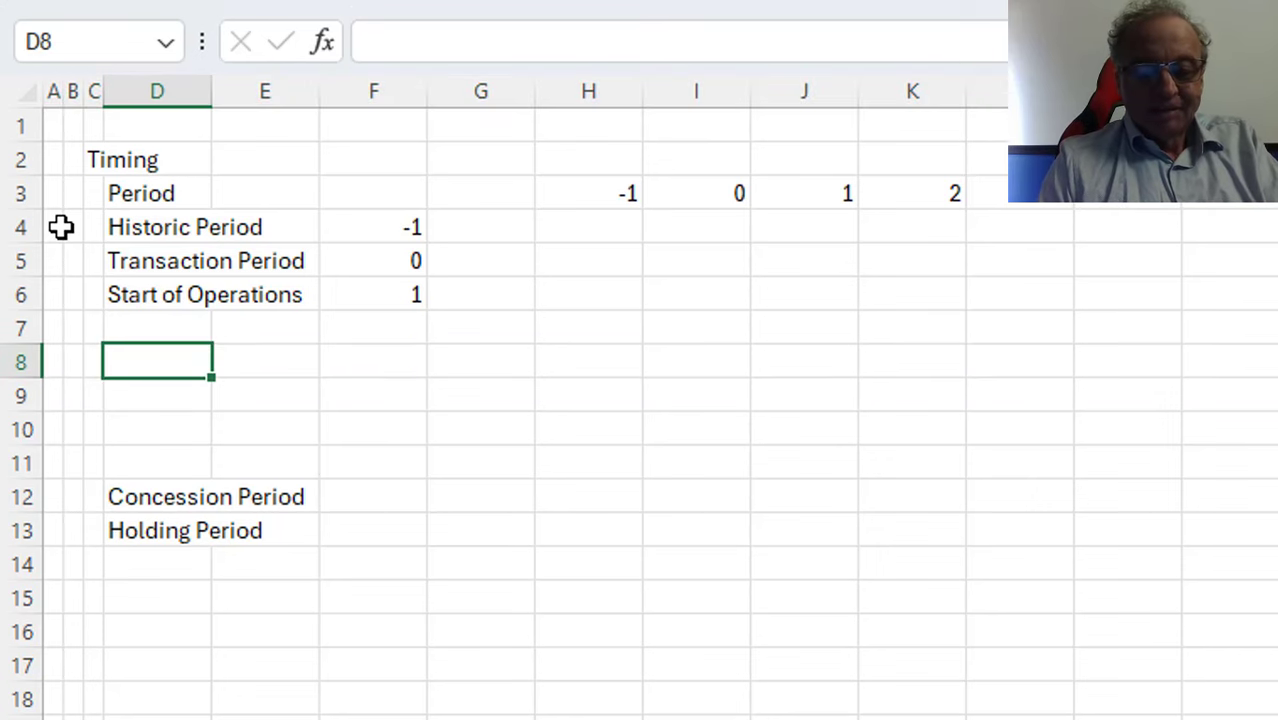
key(F2)
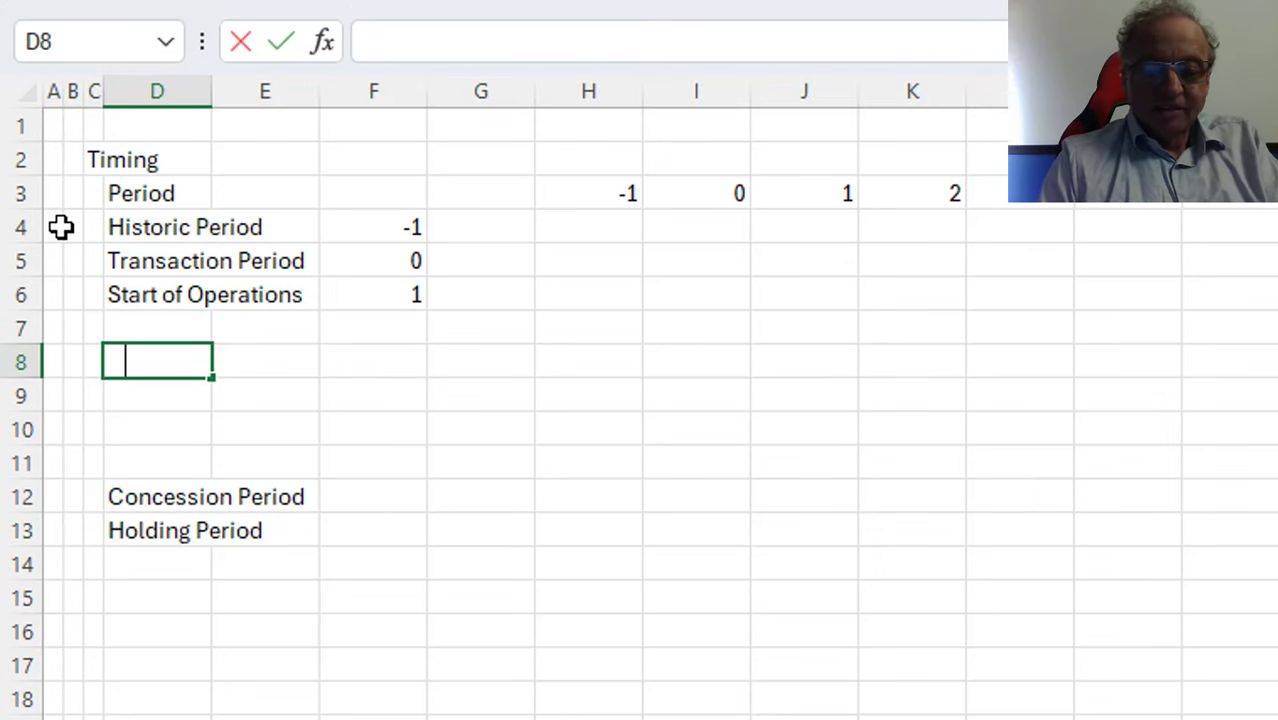
text(H)
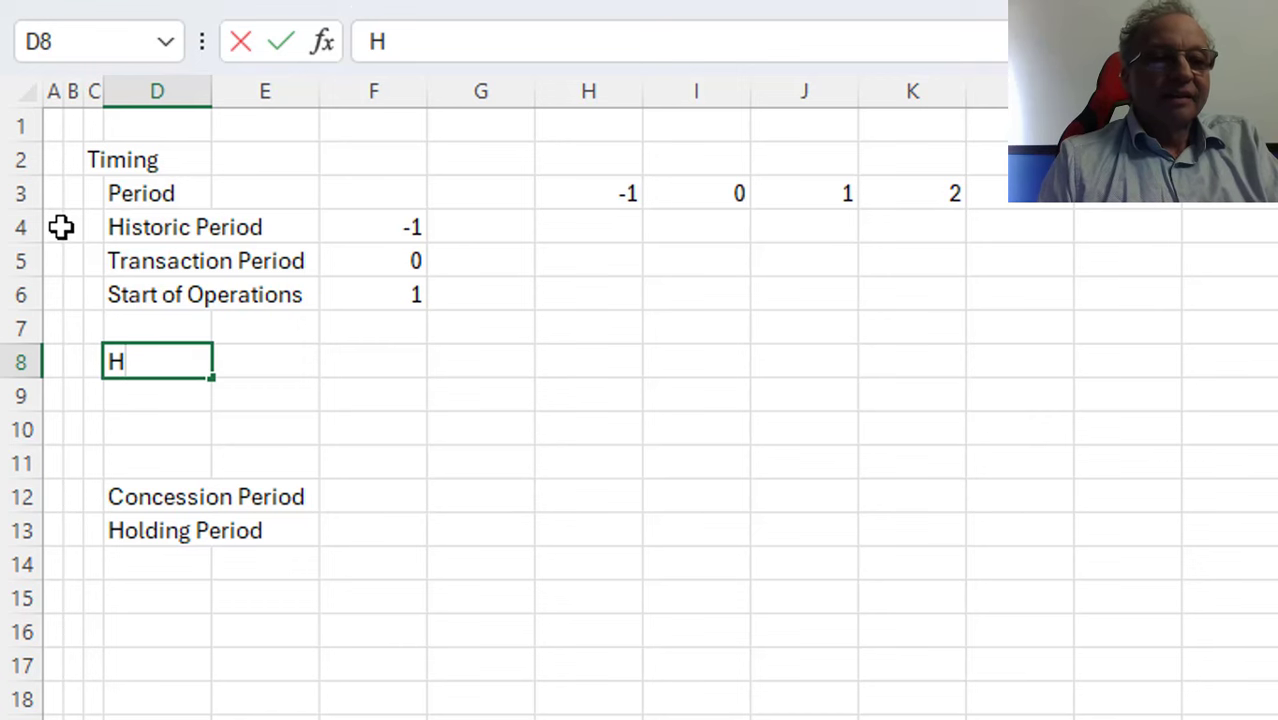
key(Escape)
key(Left)
key(Right)
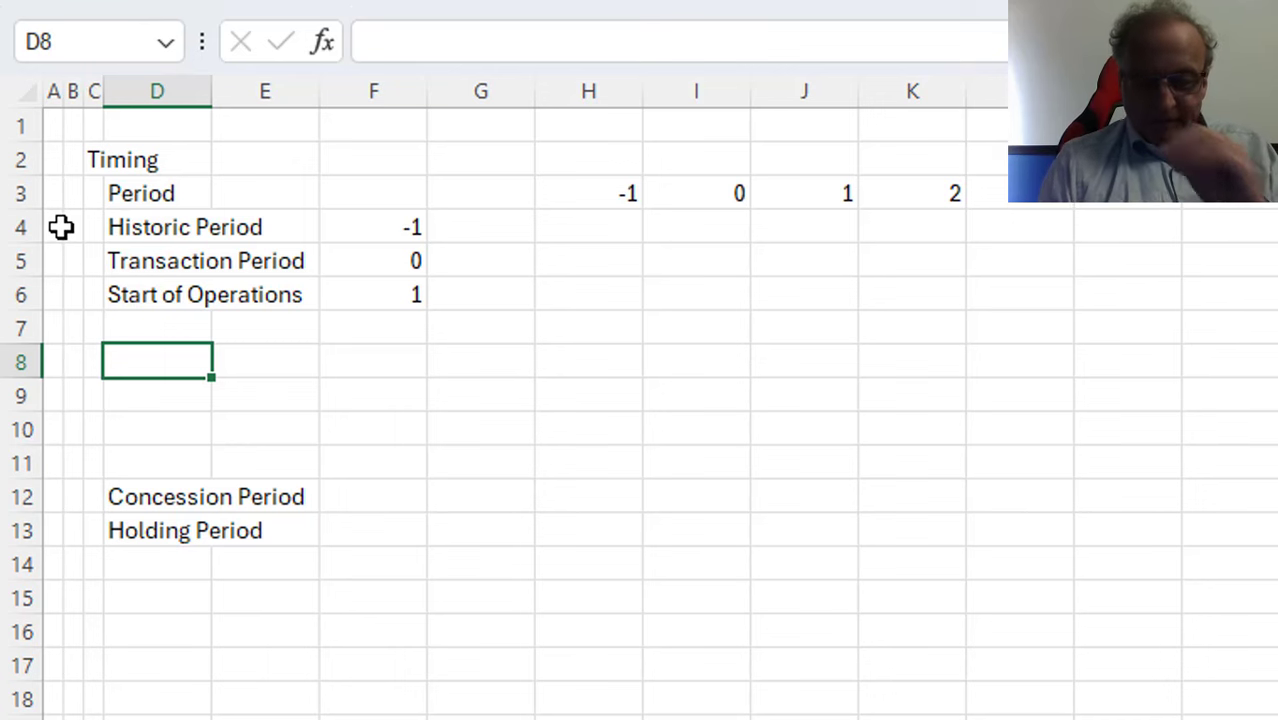
Enter the label "Historic Year" in cell D8
text(Histor)
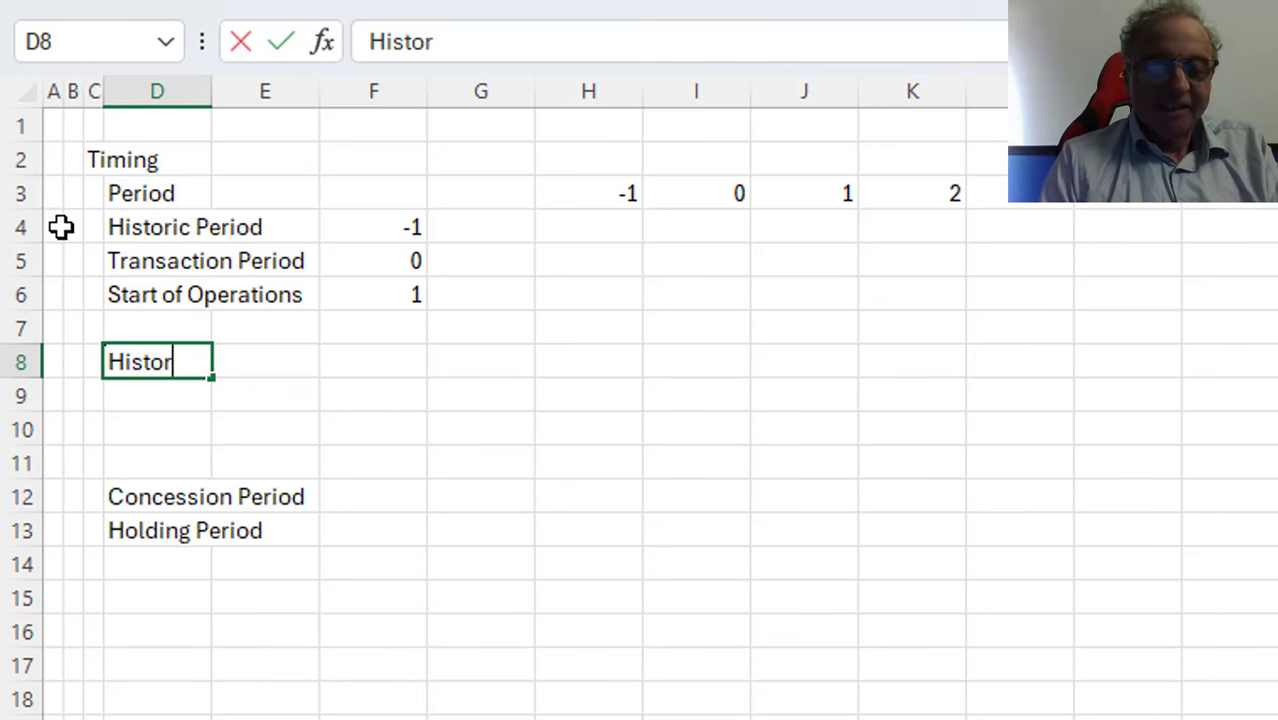
text(ic Y)
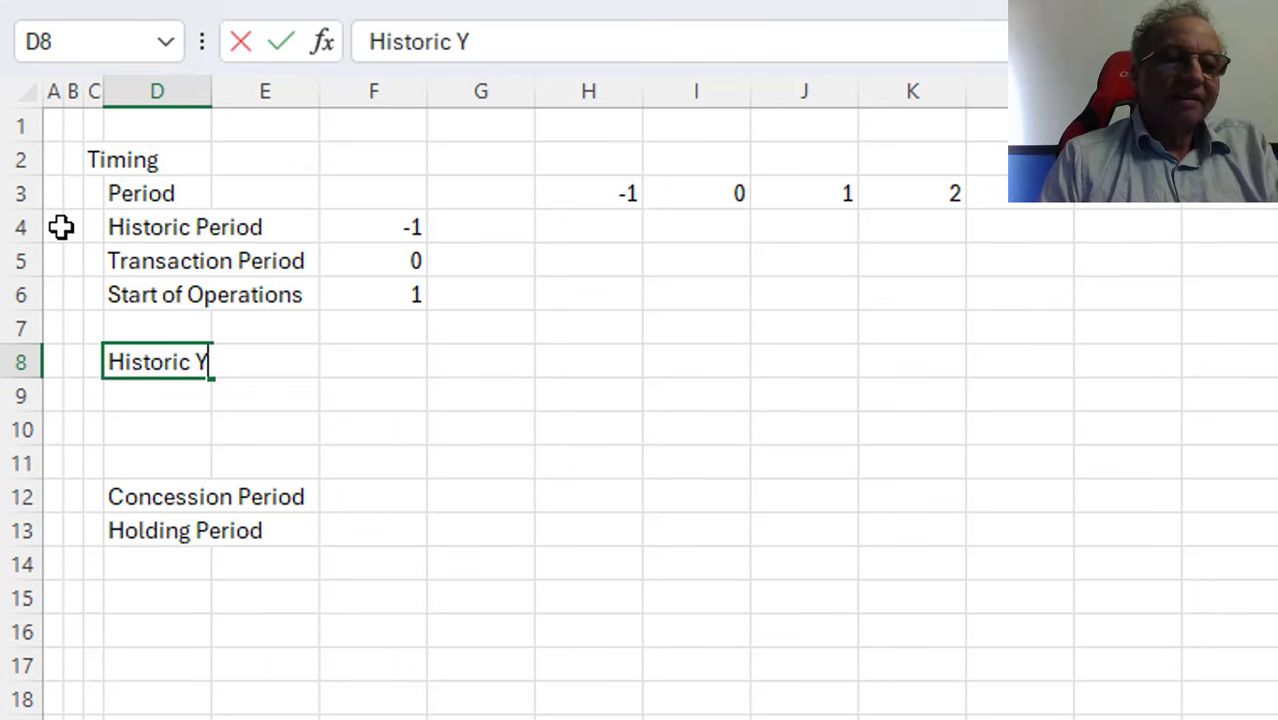
text(ea)
key(BackSpace)
text(ear)
key(Return)
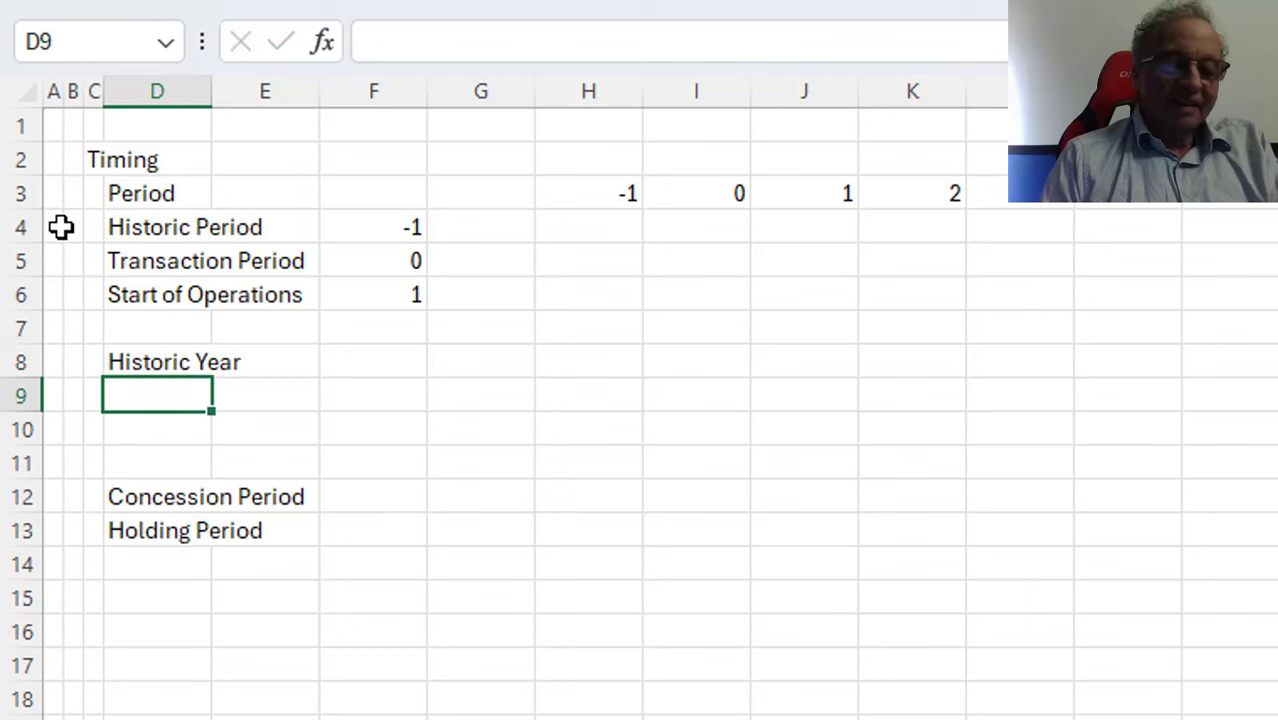
Enter the label "Transaction Year" in cell D9, under Historic Year
text(Trans)
key(BackSpace)
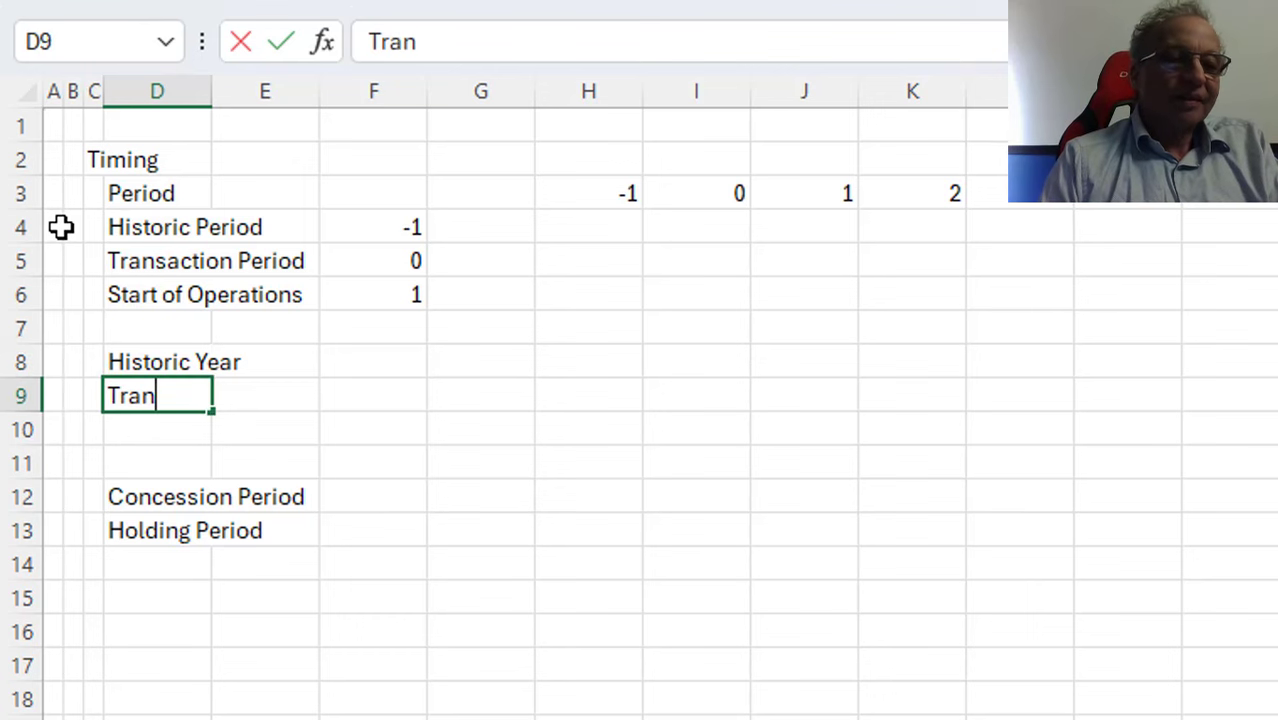
text(saction)
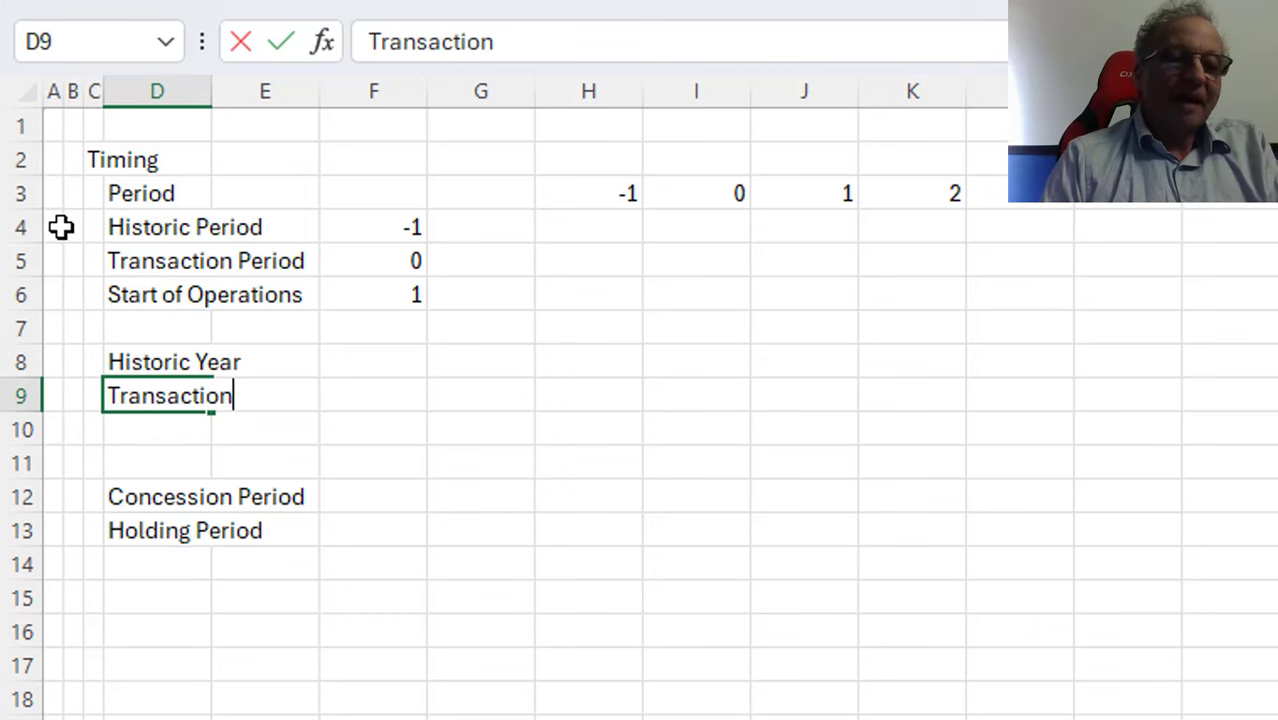
text( Year)
key(Return)
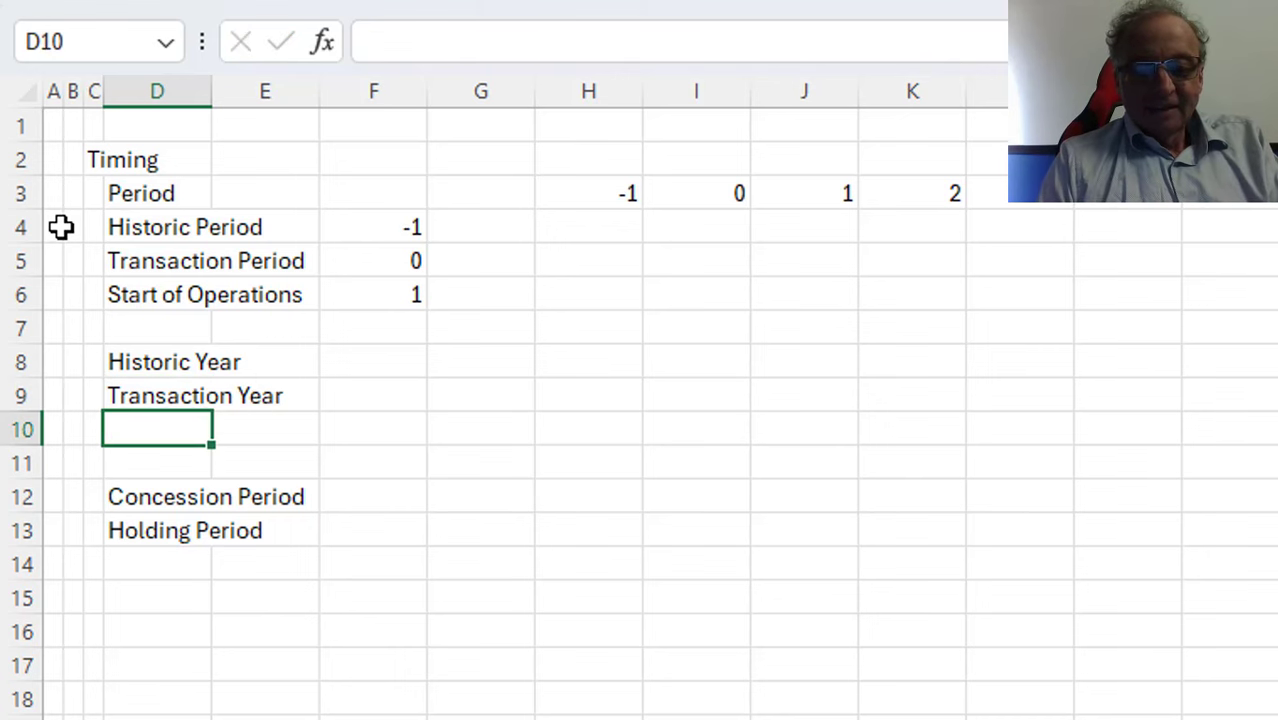
Enter the label "Operating Year" in cell D10, under Transaction Year
text(Operating)
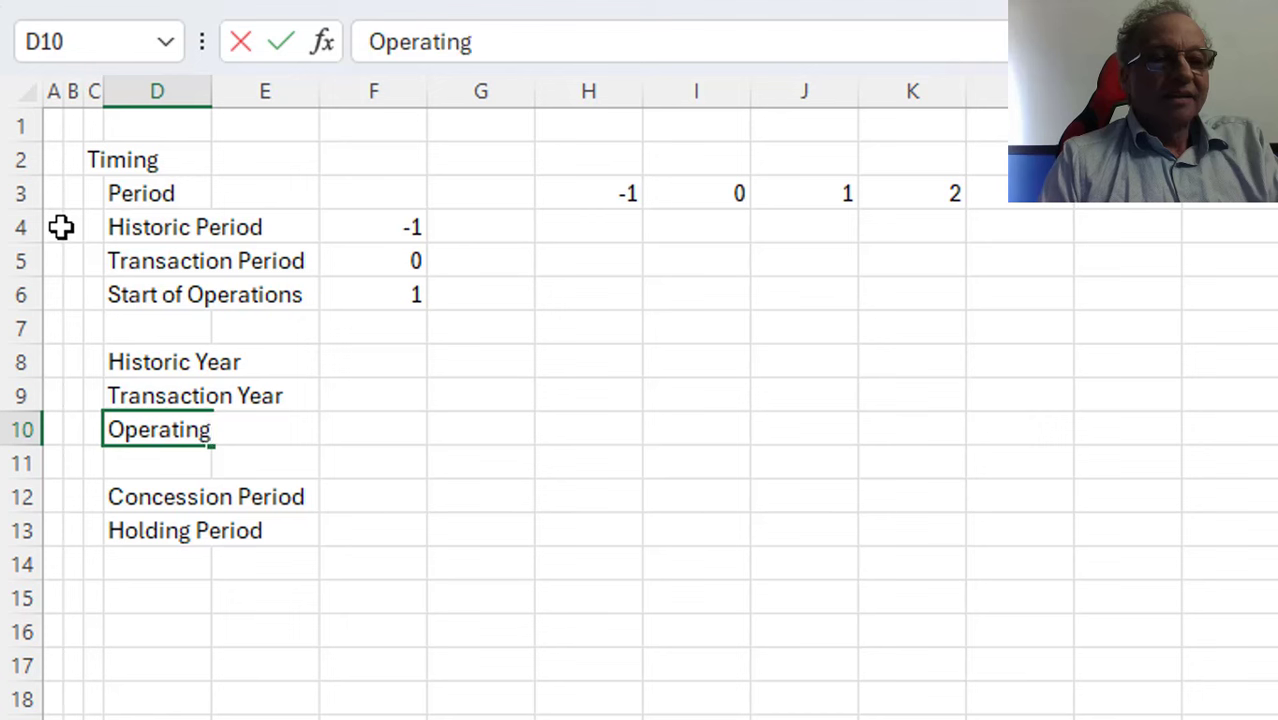
text( Year)
key(Return)
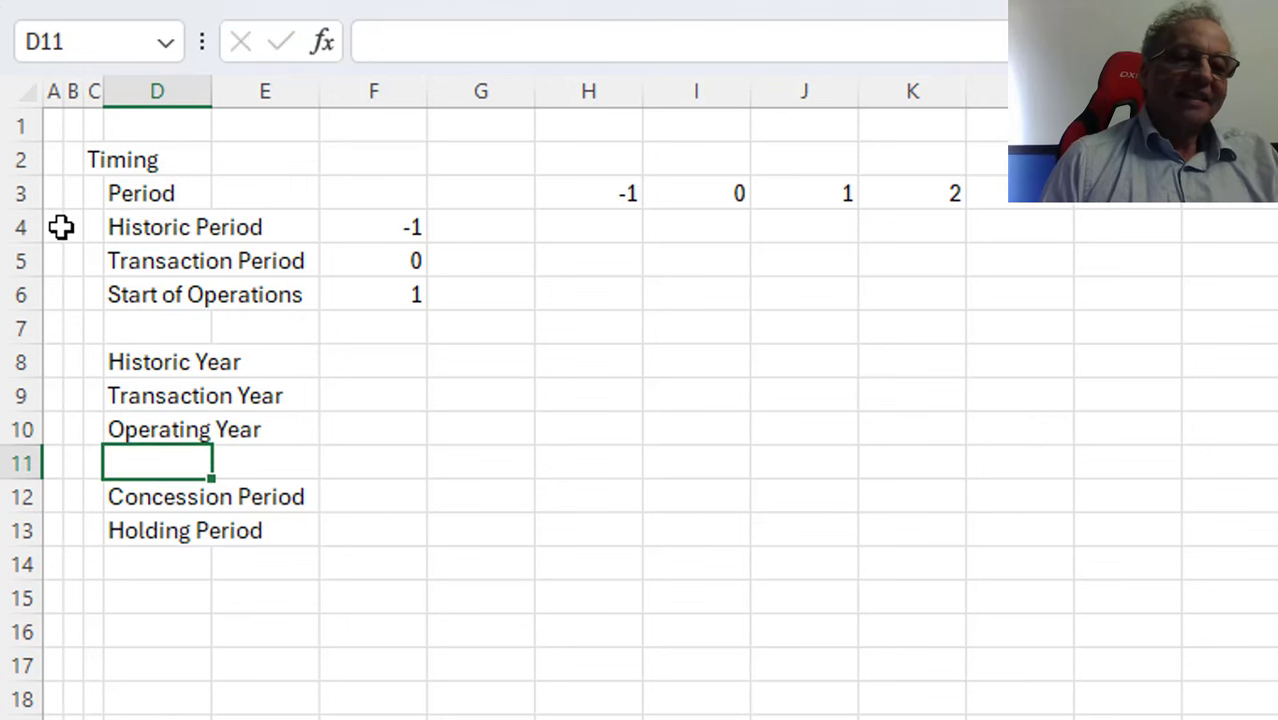
Link the Historic Year value in F8 to cell F3 of the Input sheet
key(Up)
key(Up)
key(Up)
key(Up)
key(Down)
key(Right)
key(Right)
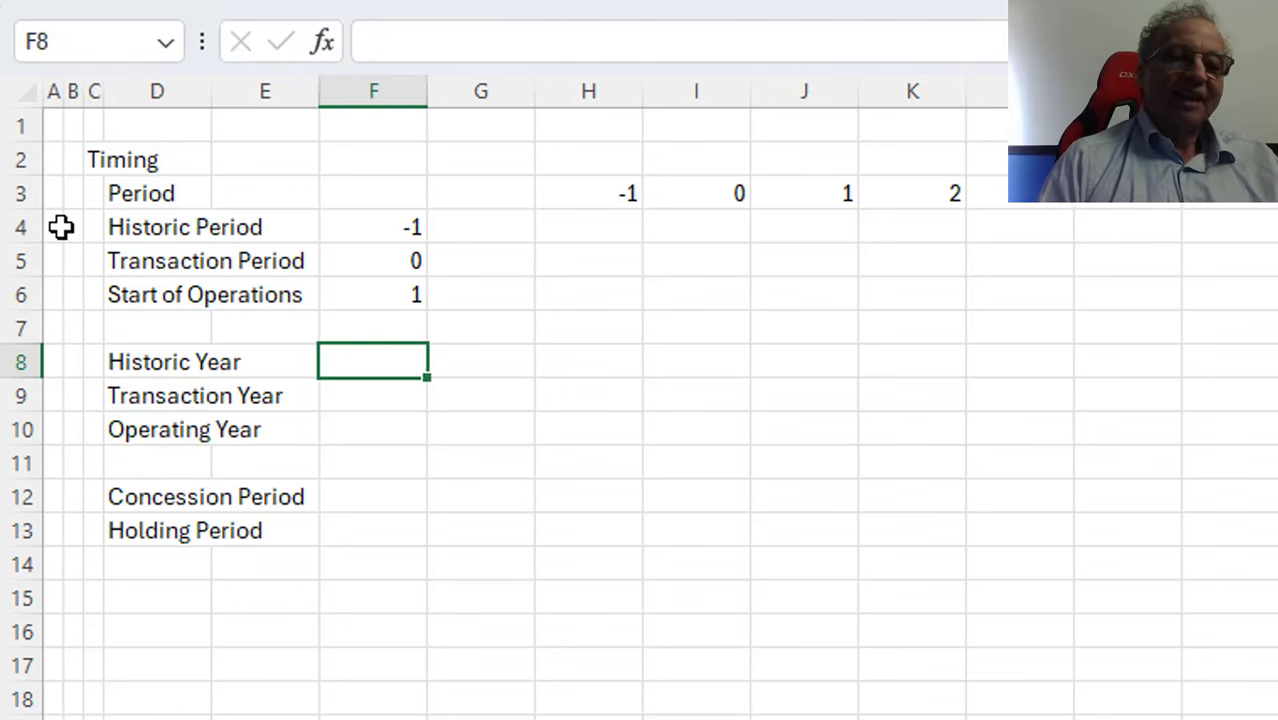
text(=)
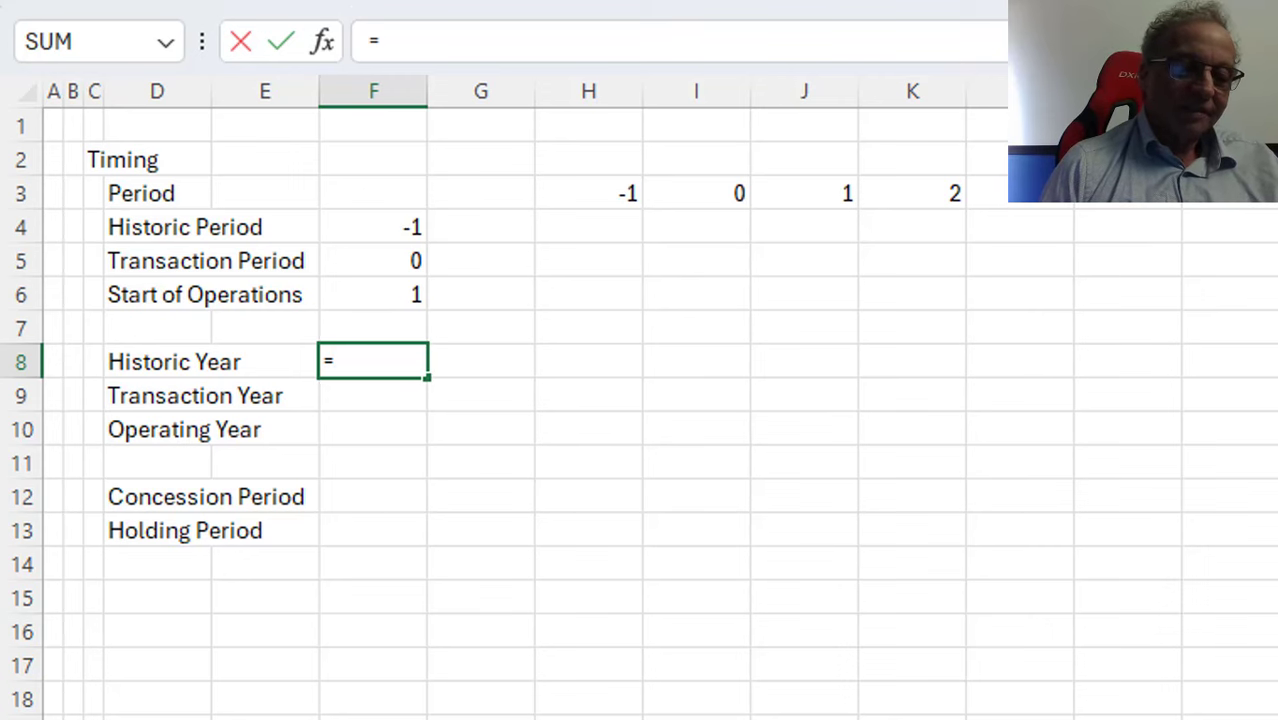
key(ctrl+Page_Up)
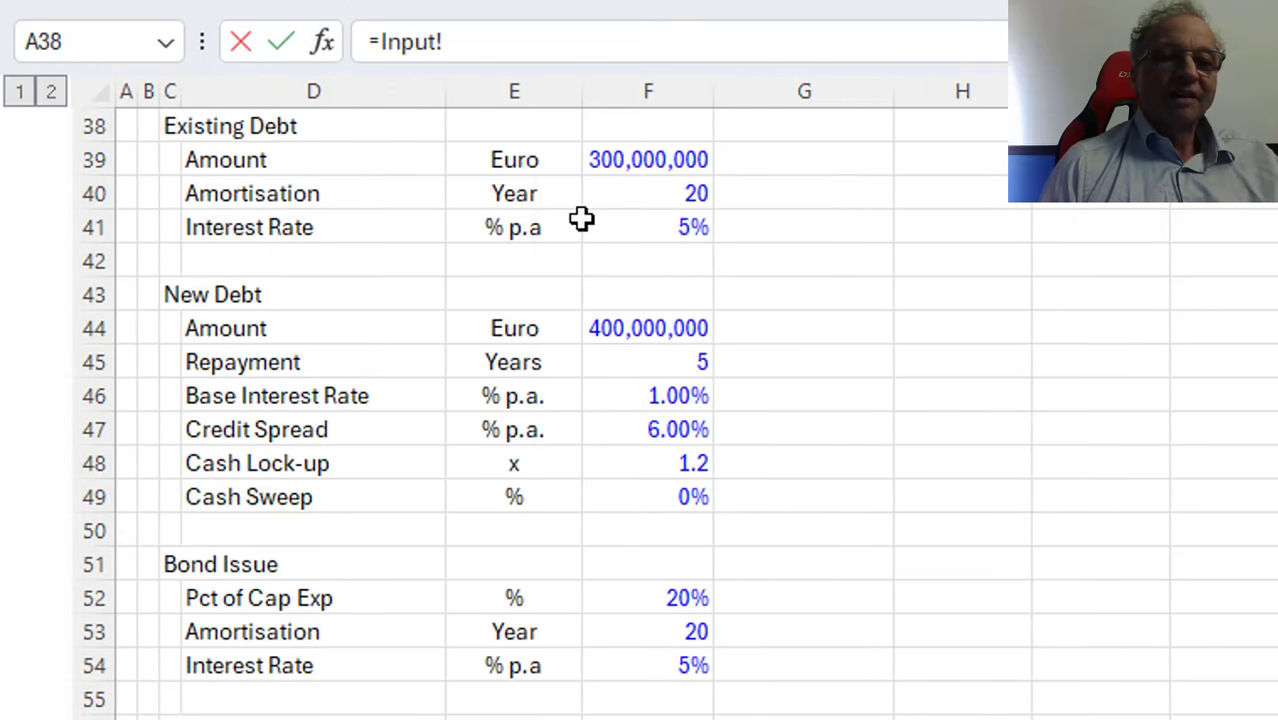
key(ctrl+Up)
click(688, 205)
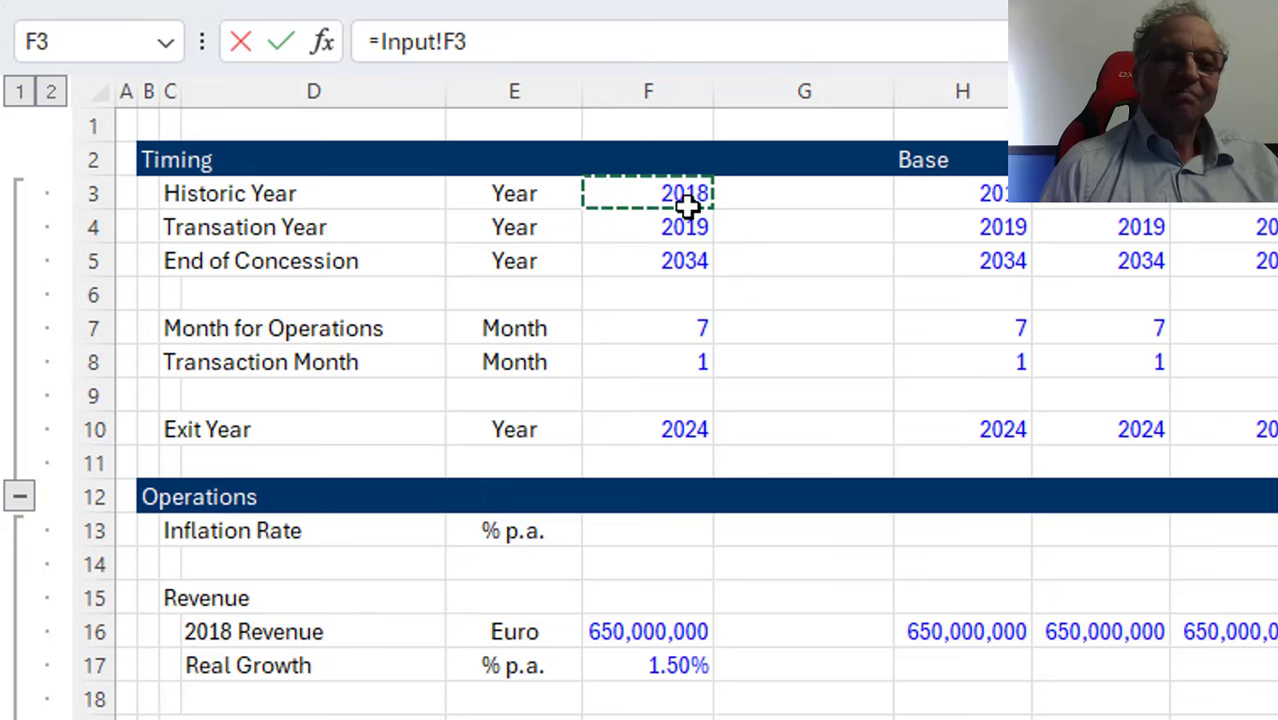
key(Return)
key(Down)
key(Up)
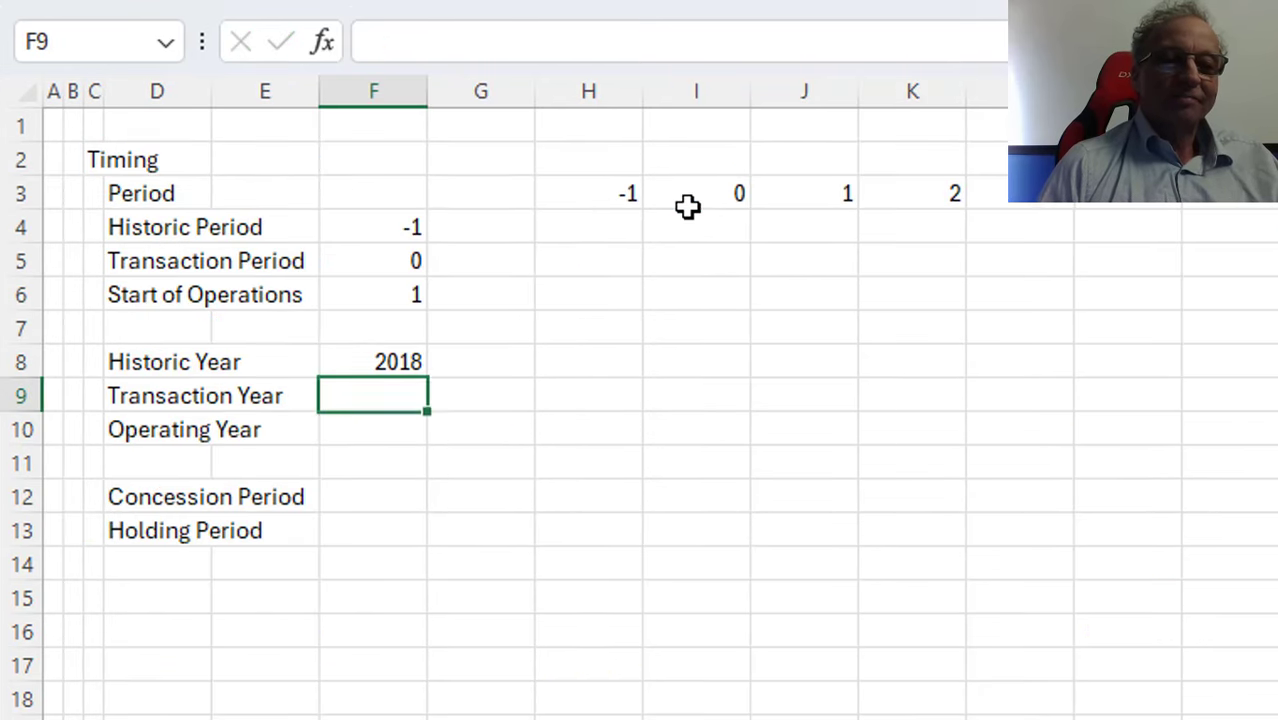
Link the Transaction Year value in F9 to cell F4 of the Input sheet
text(=)
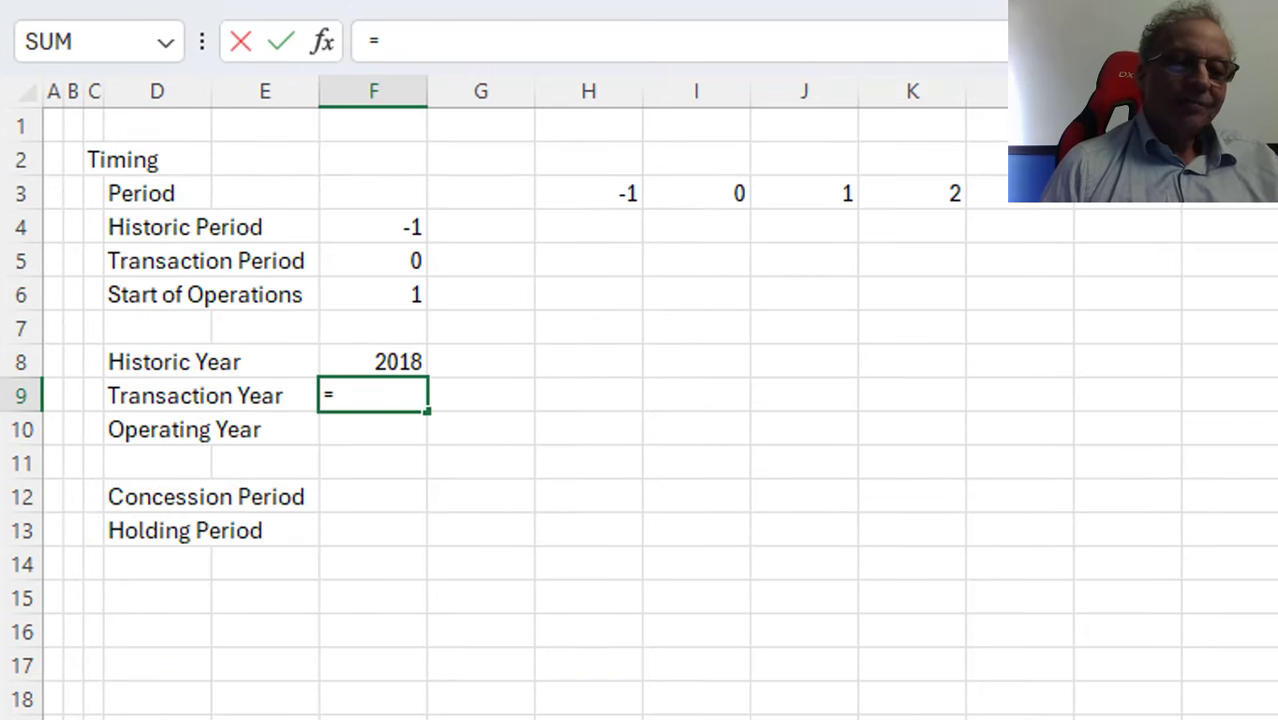
key(ctrl+Page_Down)
click(660, 228)
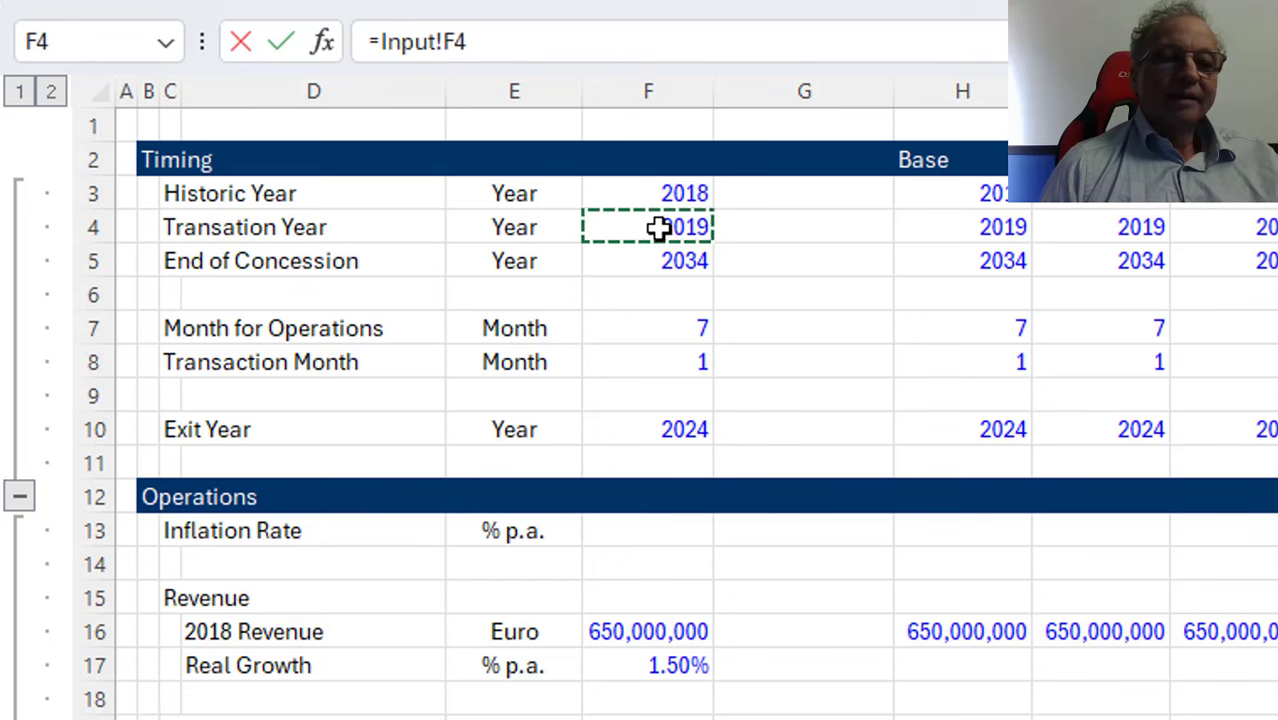
key(Return)
Set the Operating Year in F10 equal to the Transaction Year in F9
text(=)
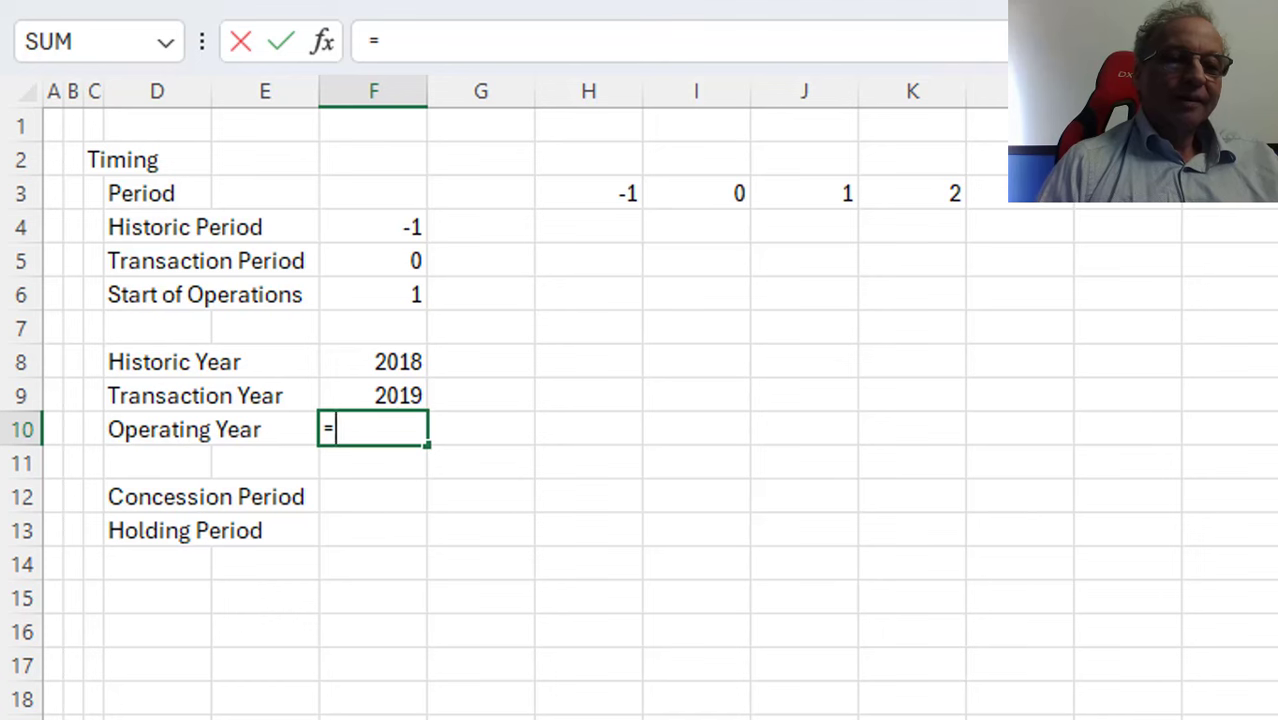
key(Up)
key(Return)
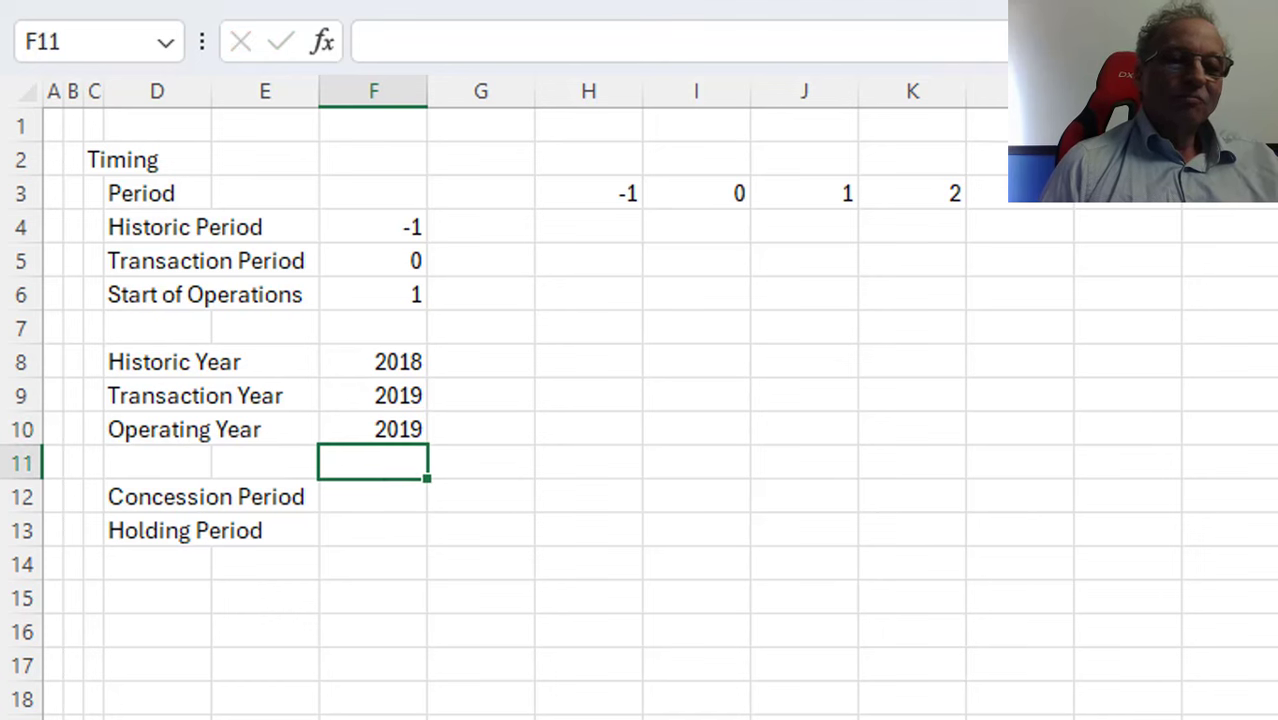
Link the Concession Period value in F12 to the End of Concession year in Input!F5
key(Down)
text(=)
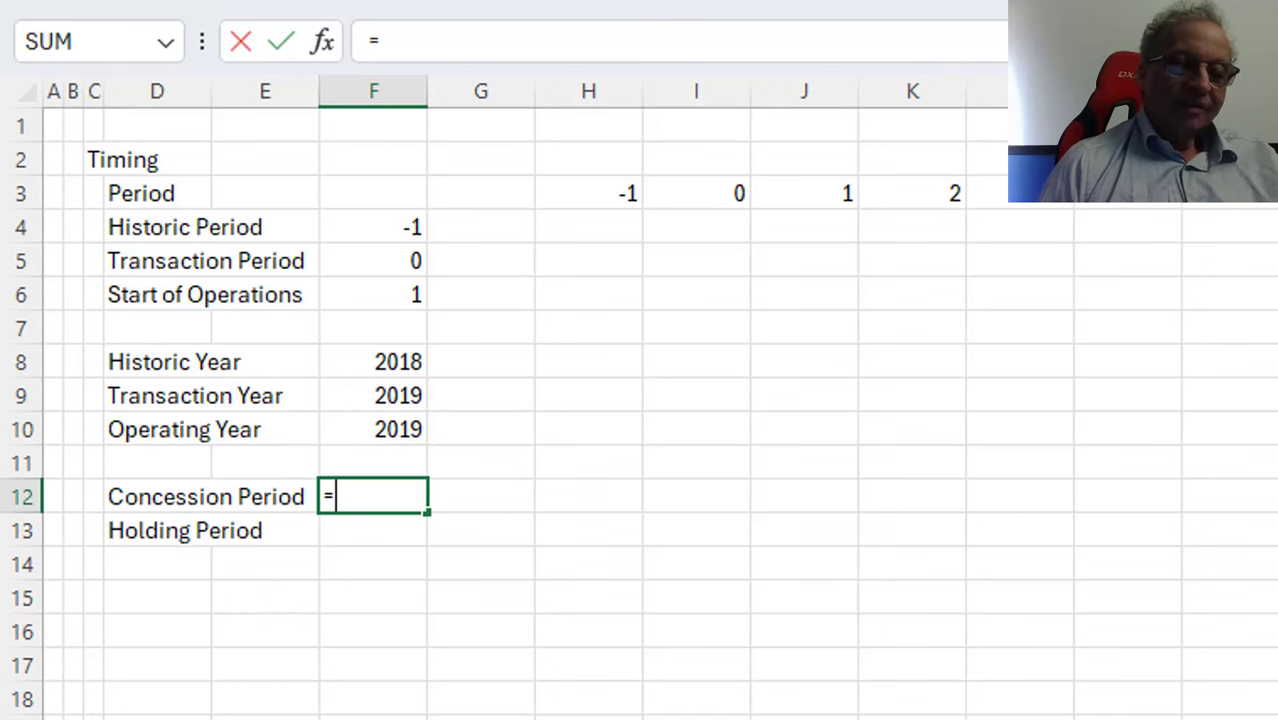
key(ctrl+Page_Up)
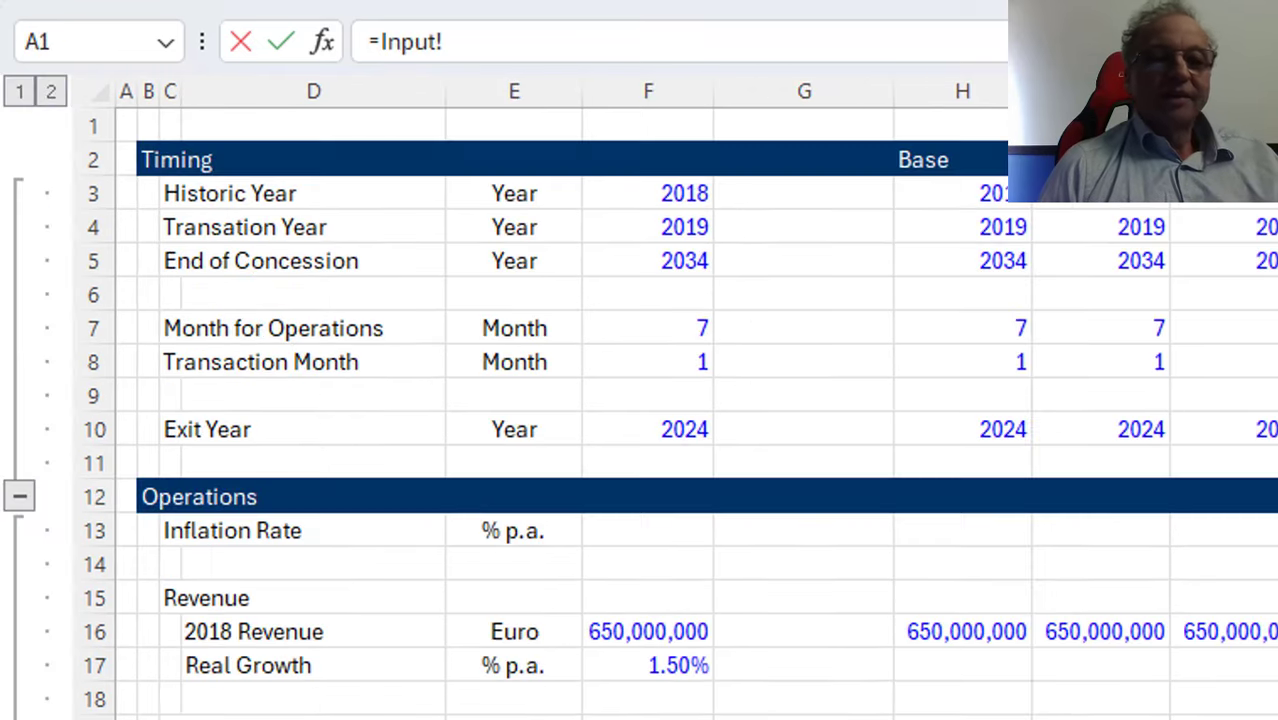
click(685, 261)
key(Return)
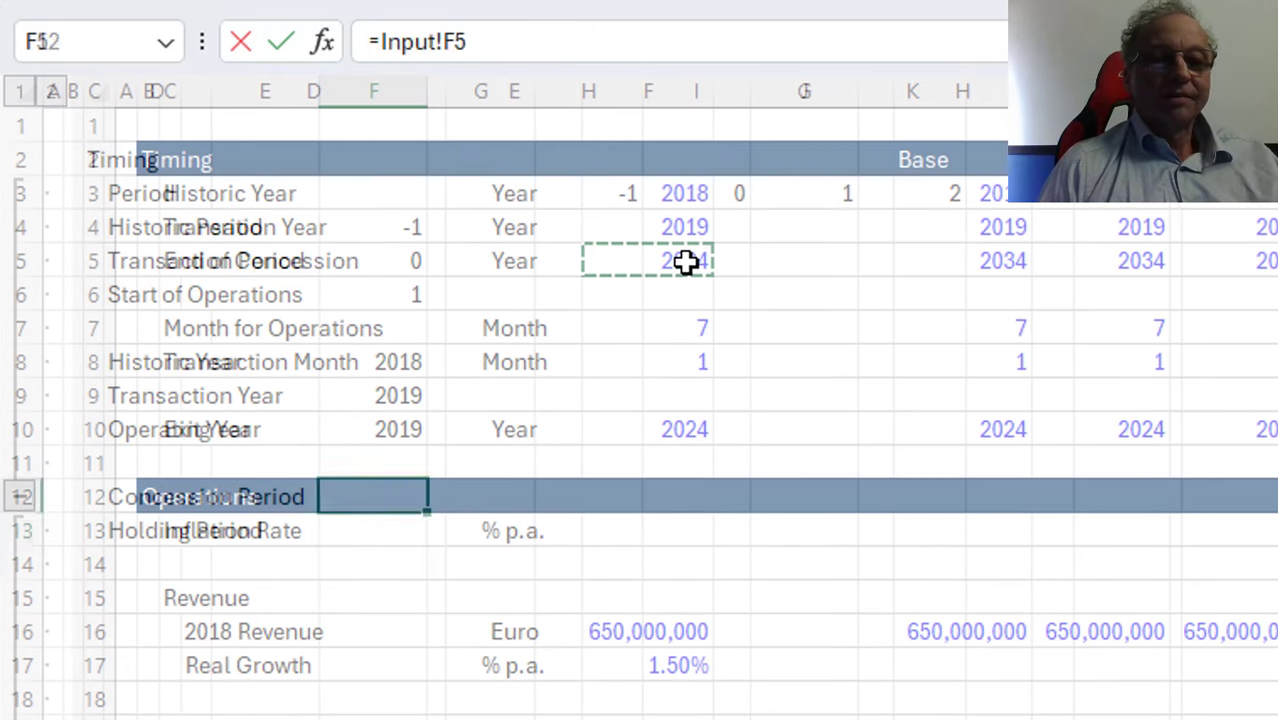
Link the Holding Period value in F13 to the Exit Year in Input!F10
text(=)
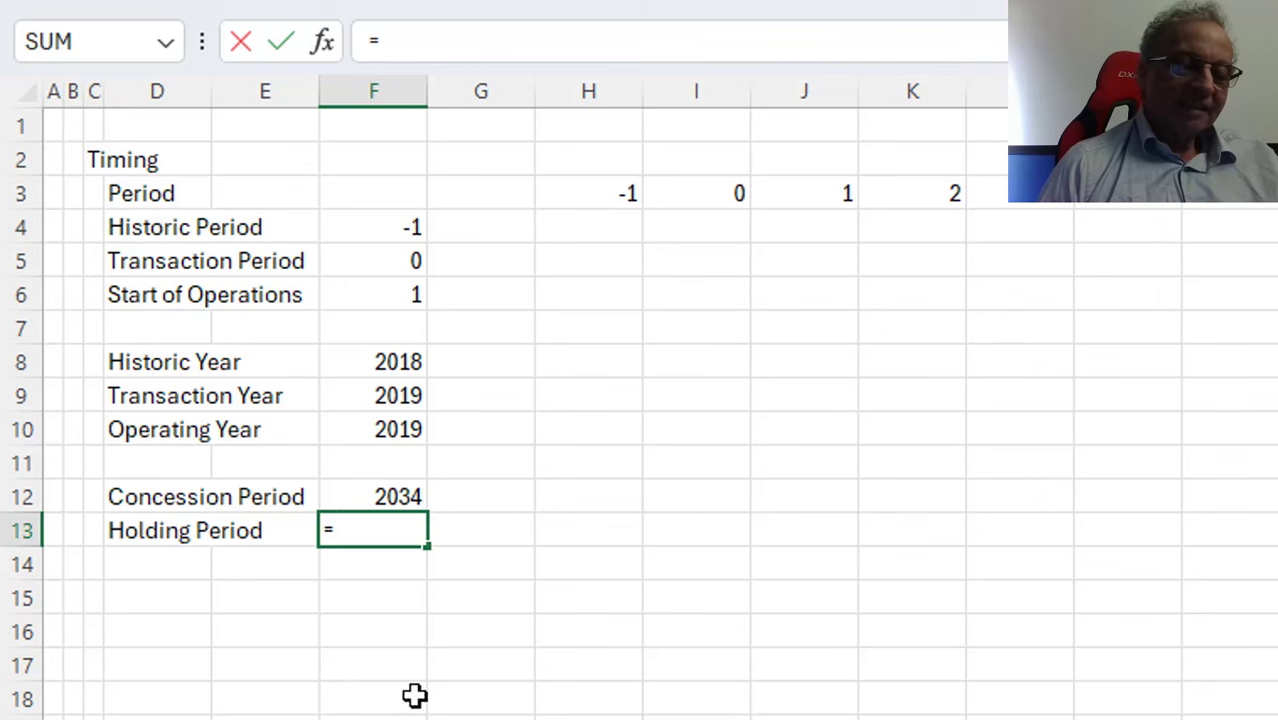
key(ctrl+Page_Up)
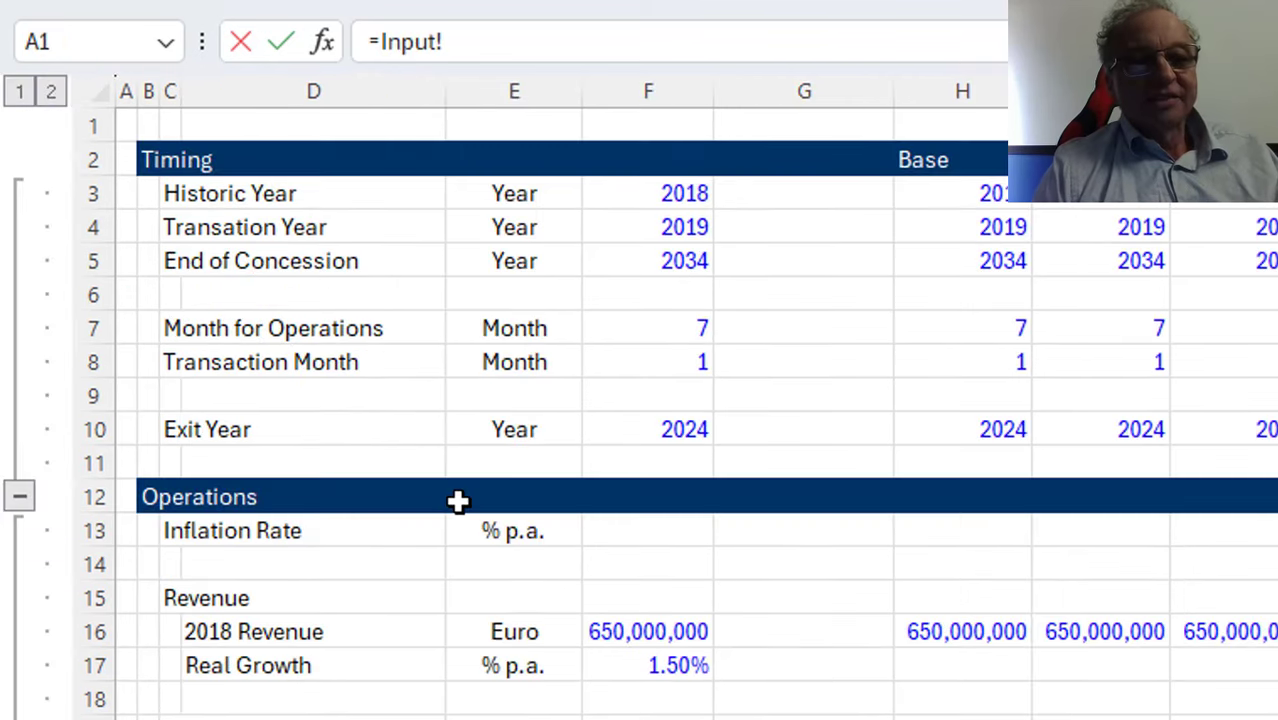
click(657, 431)
key(Return)
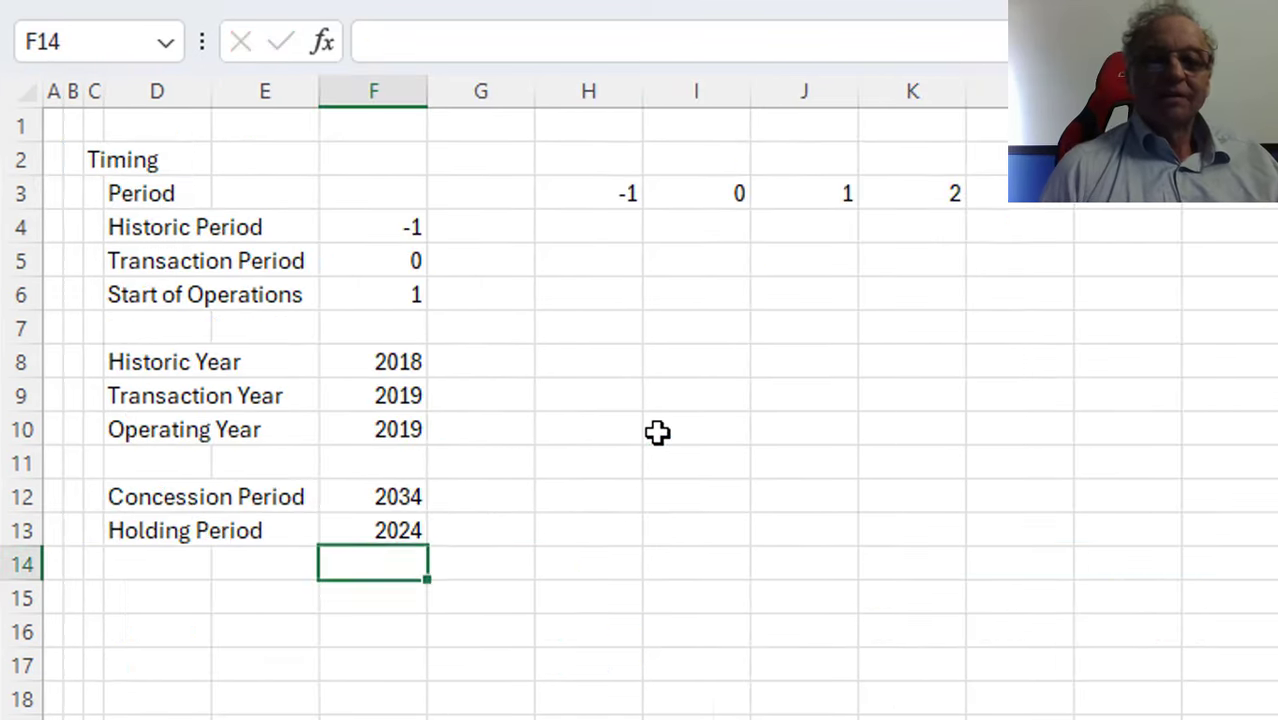
Enter the Historic Period test =H3=$F$4 in H4 and fill it across the timeline
key(Up)
key(Up)
key(Up)
key(Up)
key(Up)
key(Up)
key(Up)
key(Up)
key(Up)
key(Up)
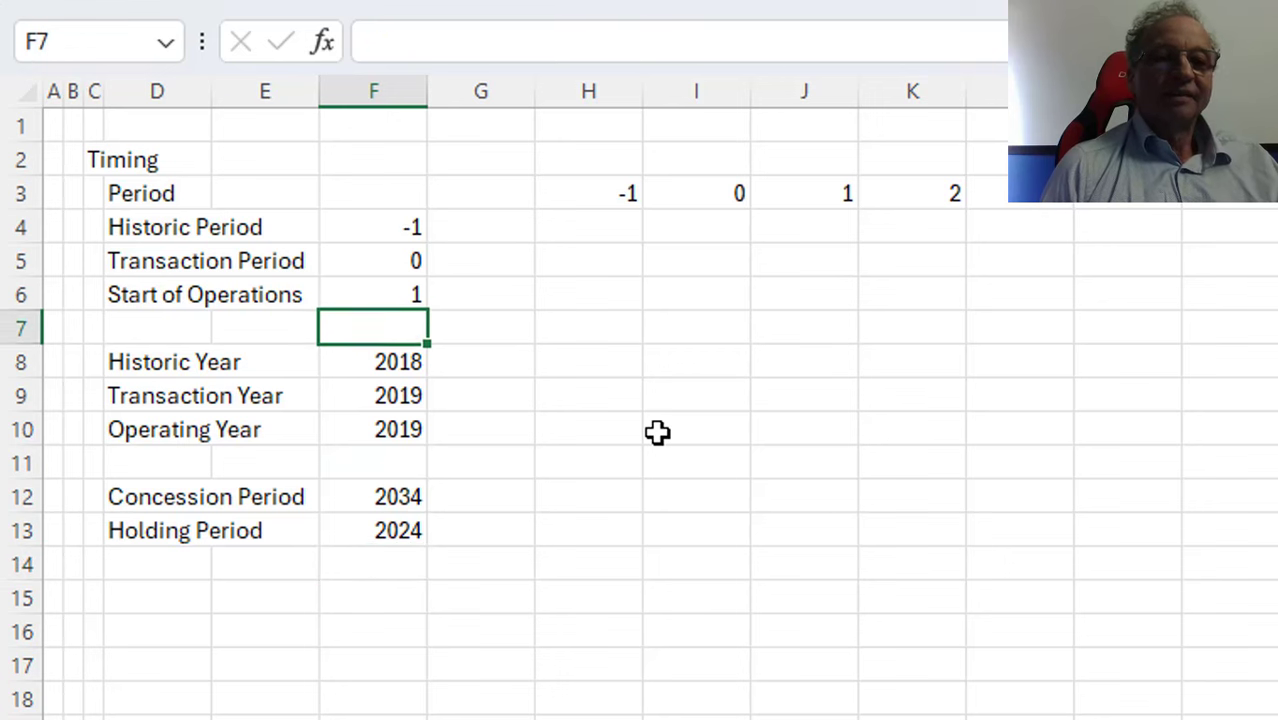
key(Right)
key(Right)
text(=)
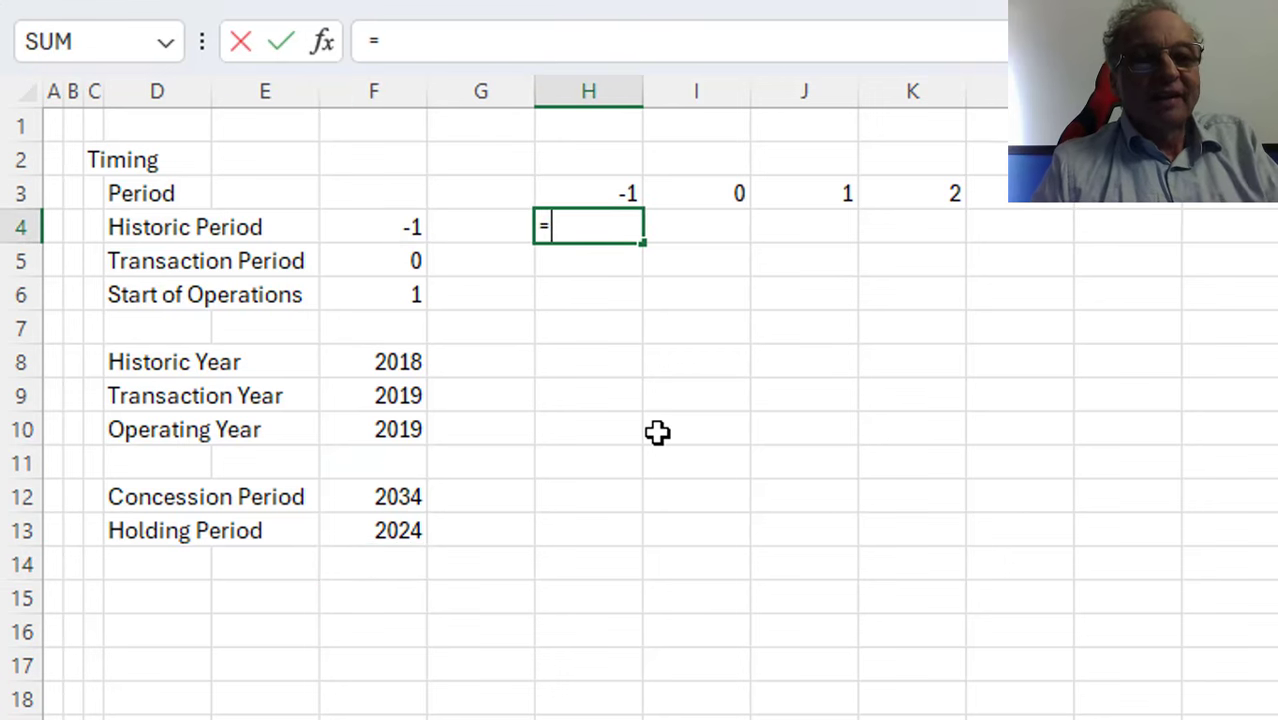
key(Up)
text(=)
key(Left)
key(Left)
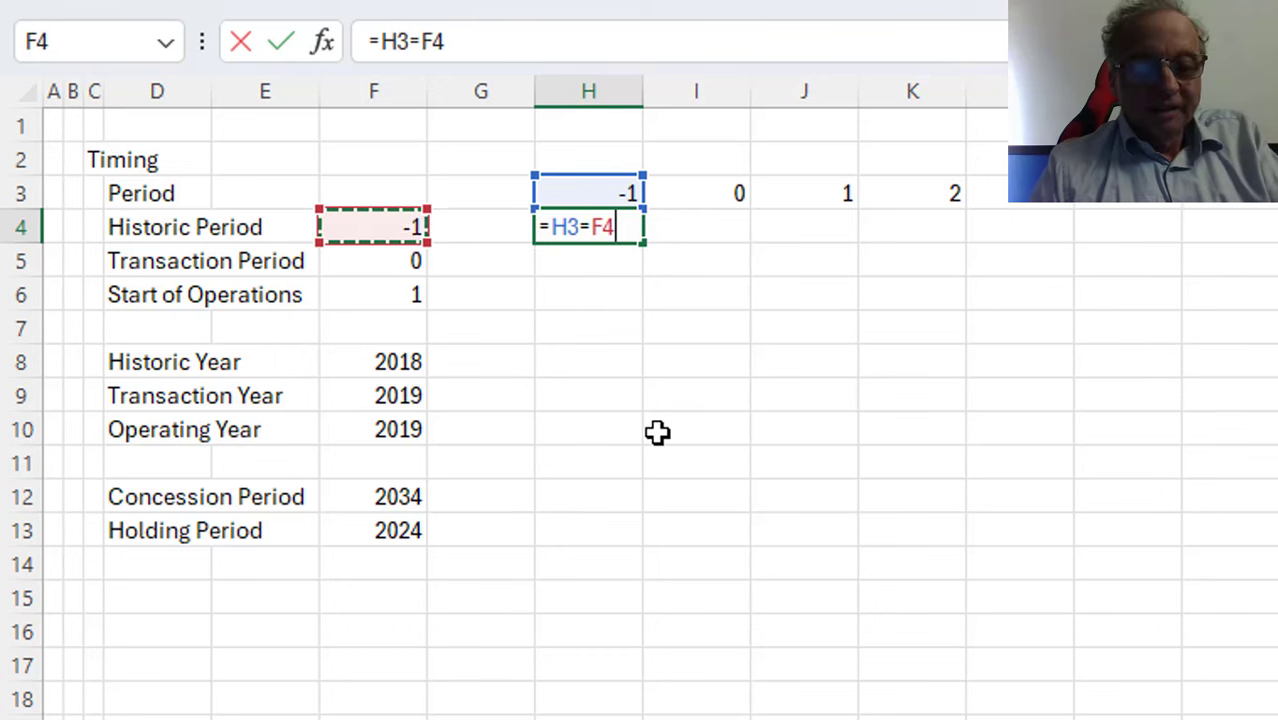
key(F4)
key(Return)
key(Up)
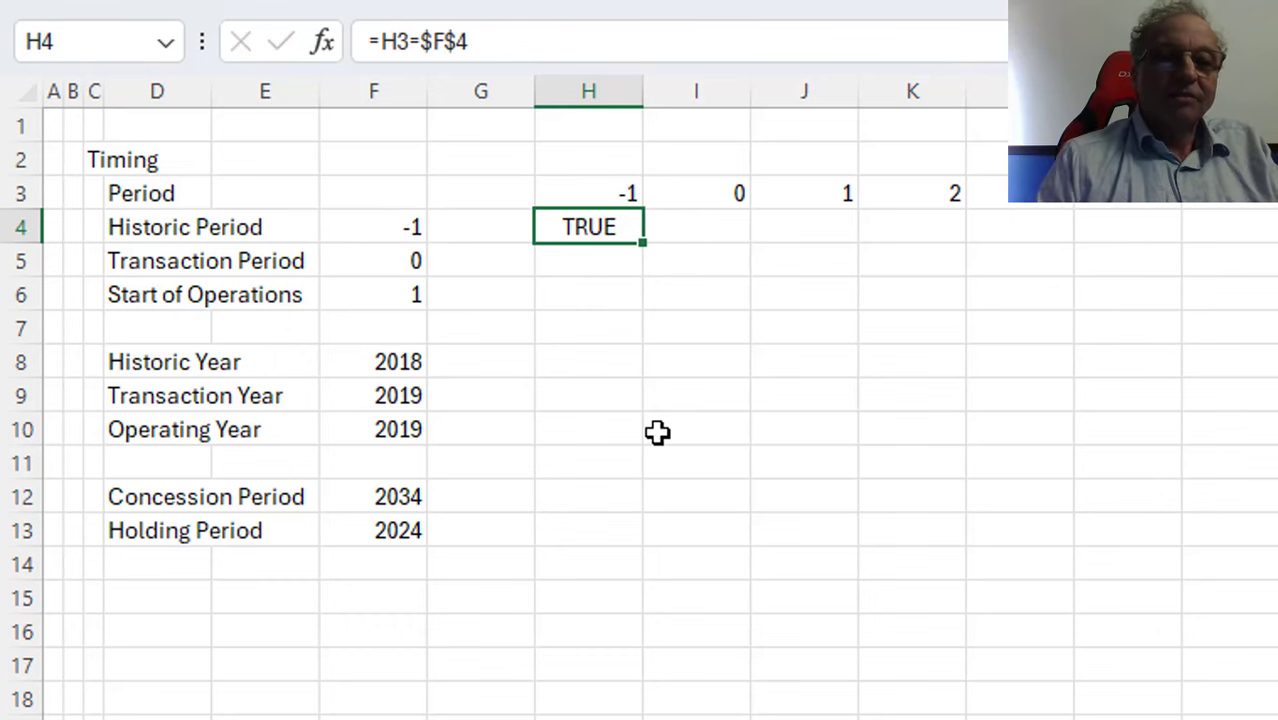
key(ctrl+shift+Right)
key(ctrl+r)
Enter the Transaction Period test =H3=$F$5 in H5 and fill it across the timeline
key(Down)
text(=)
key(Up)
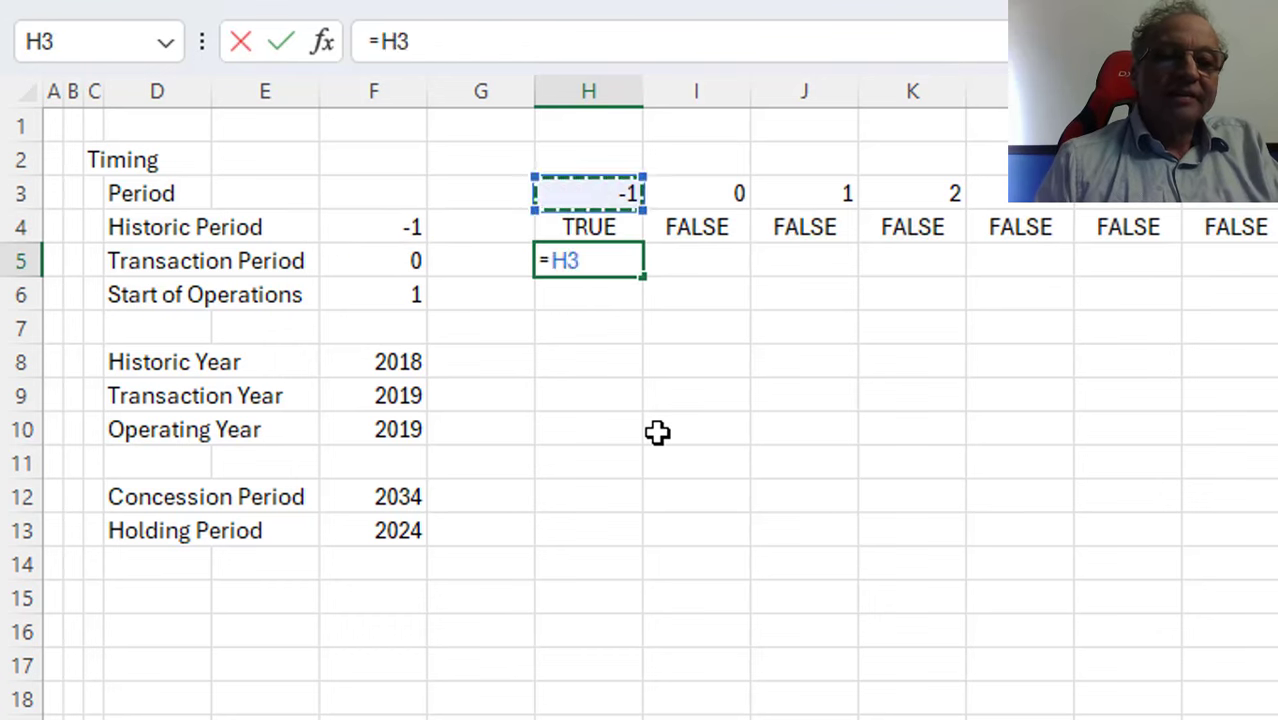
text(=)
key(Left)
key(Left)
key(F4)
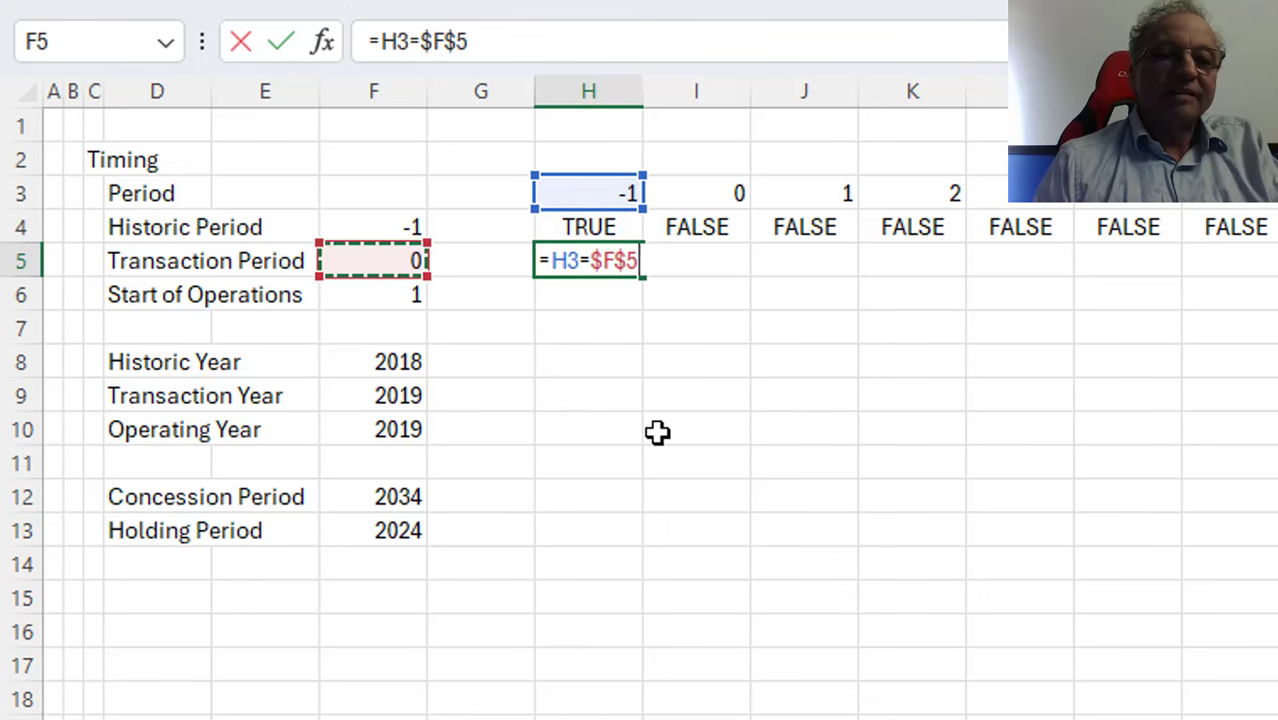
key(Return)
key(Up)
key(ctrl+shift+Right)
key(ctrl+r)
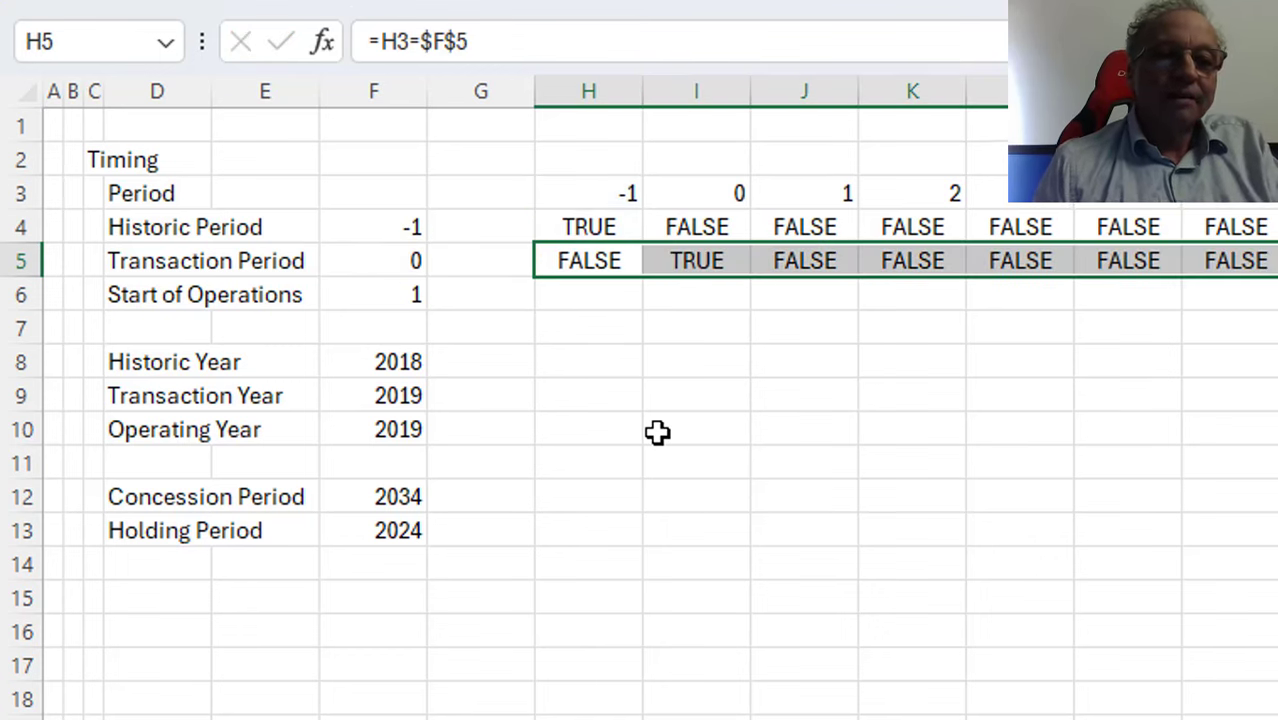
Enter the Start of Operations test =H3=$F$6 in H6 and fill it across the timeline
key(Down)
text(=)
key(Up)
key(Up)
key(Up)
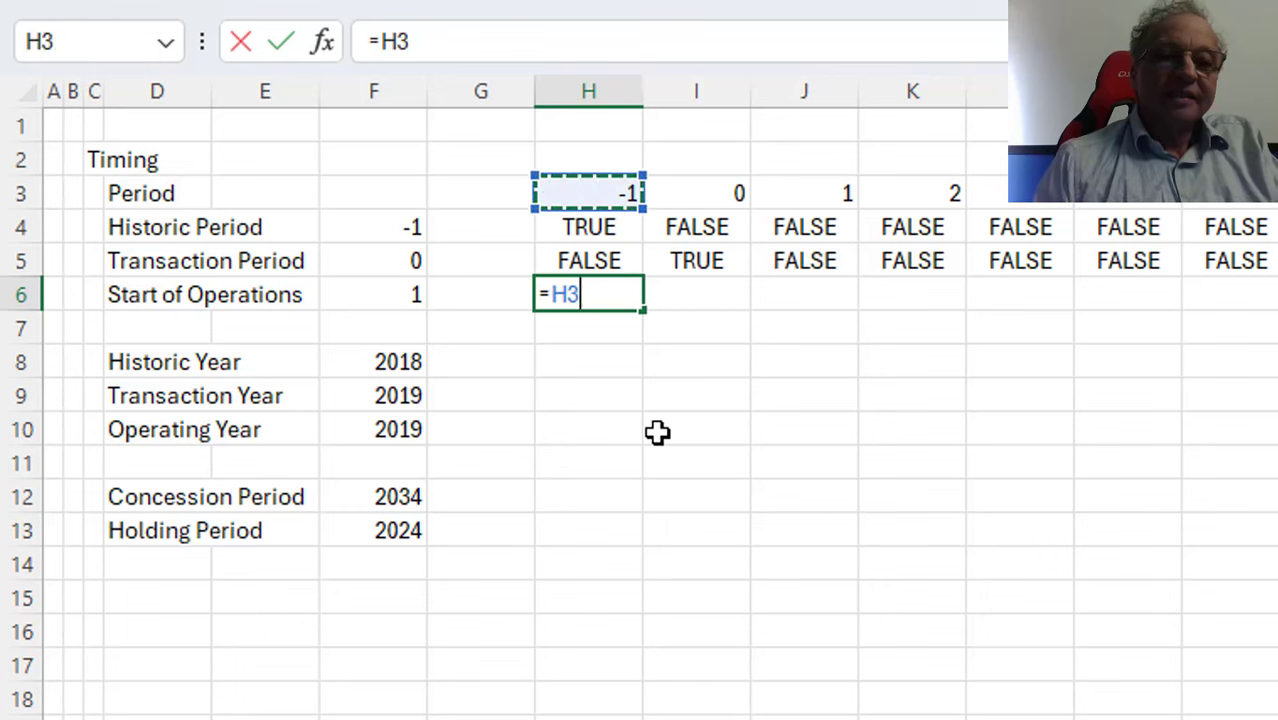
text(=)
key(Left)
key(Left)
key(F4)
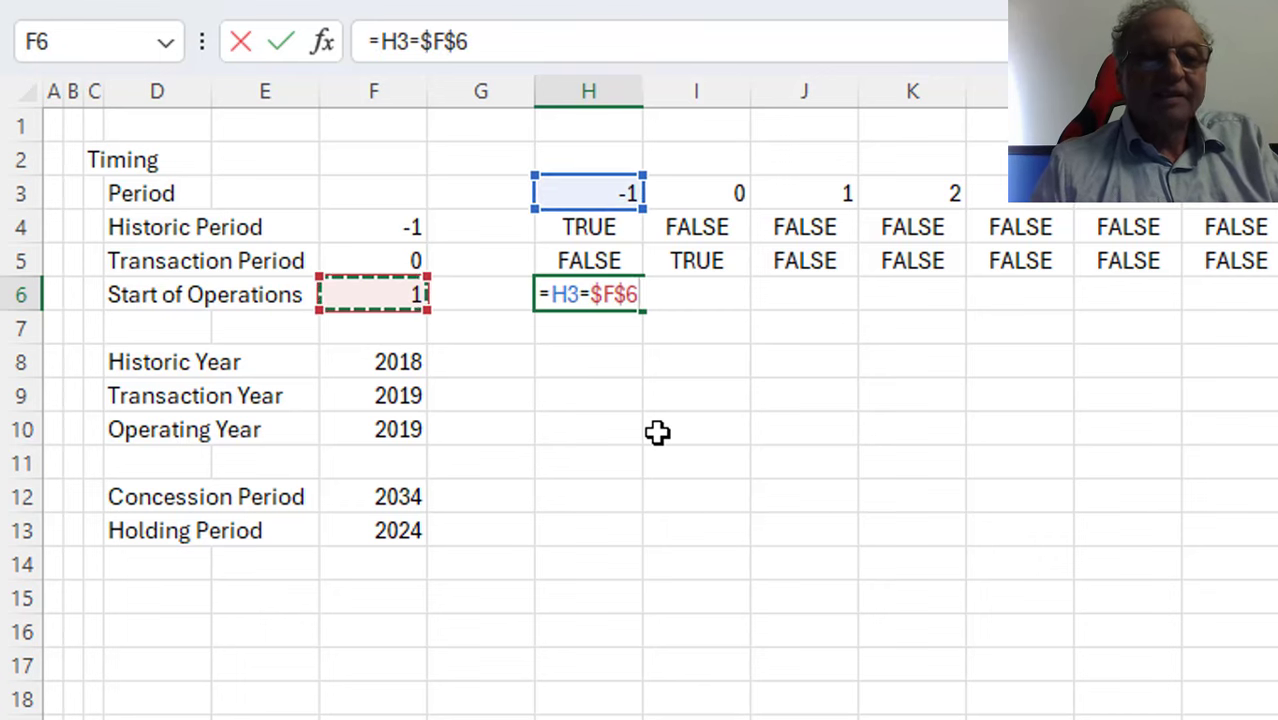
key(Return)
key(Up)
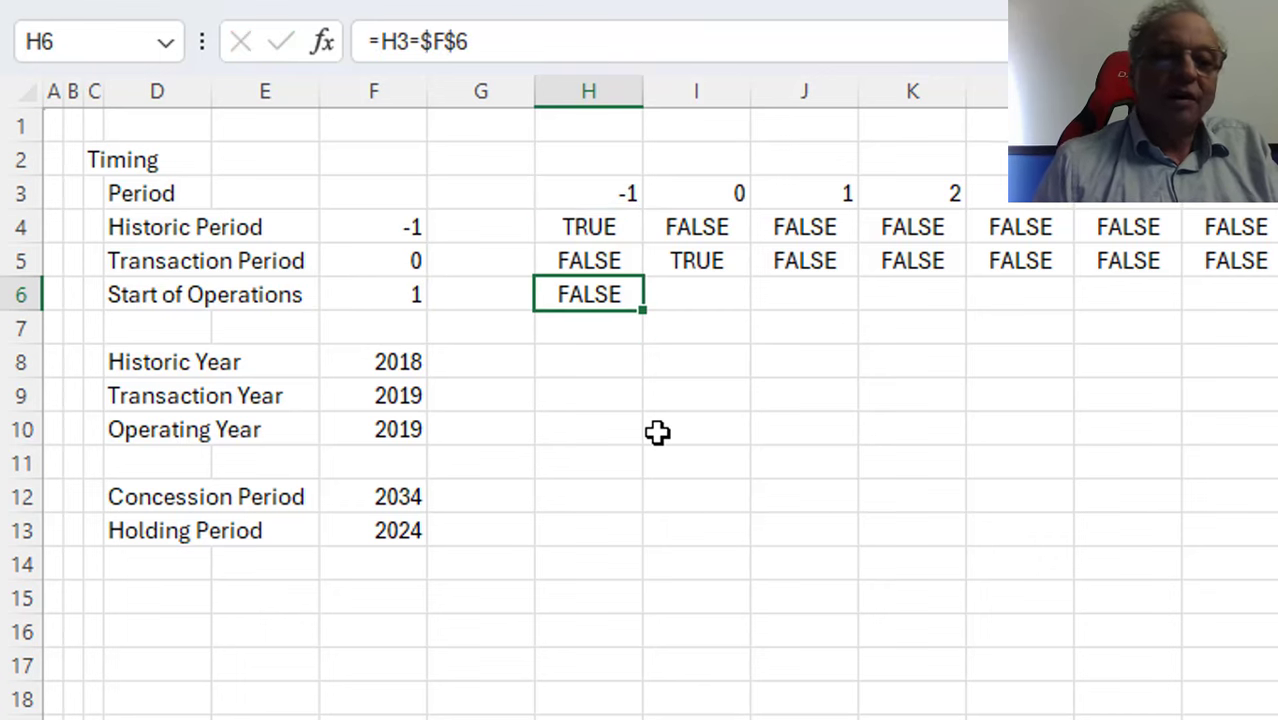
key(ctrl+shift+Right)
key(ctrl+r)
Convert the Historic Period test in H4 to a numeric flag with =(H3=$F$4)*1
key(Up)
key(Up)
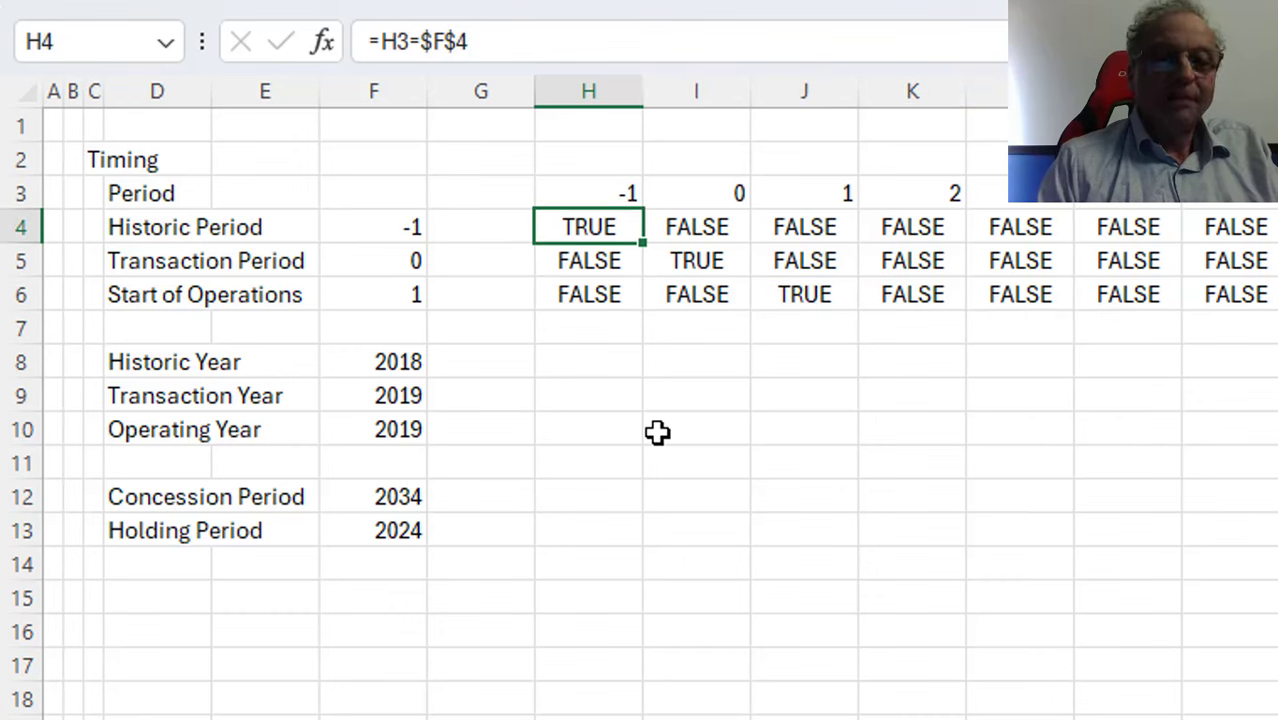
key(F2)
key(Home)
key(Right)
text(()
key(End)
text()*1)
key(ctrl+Return)
Convert the Transaction Period test in H5 to a numeric flag with =(H3=$F$5)*1
key(Down)
key(F2)
key(Home)
key(Right)
text(()
key(End)
text()*1)
key(Return)
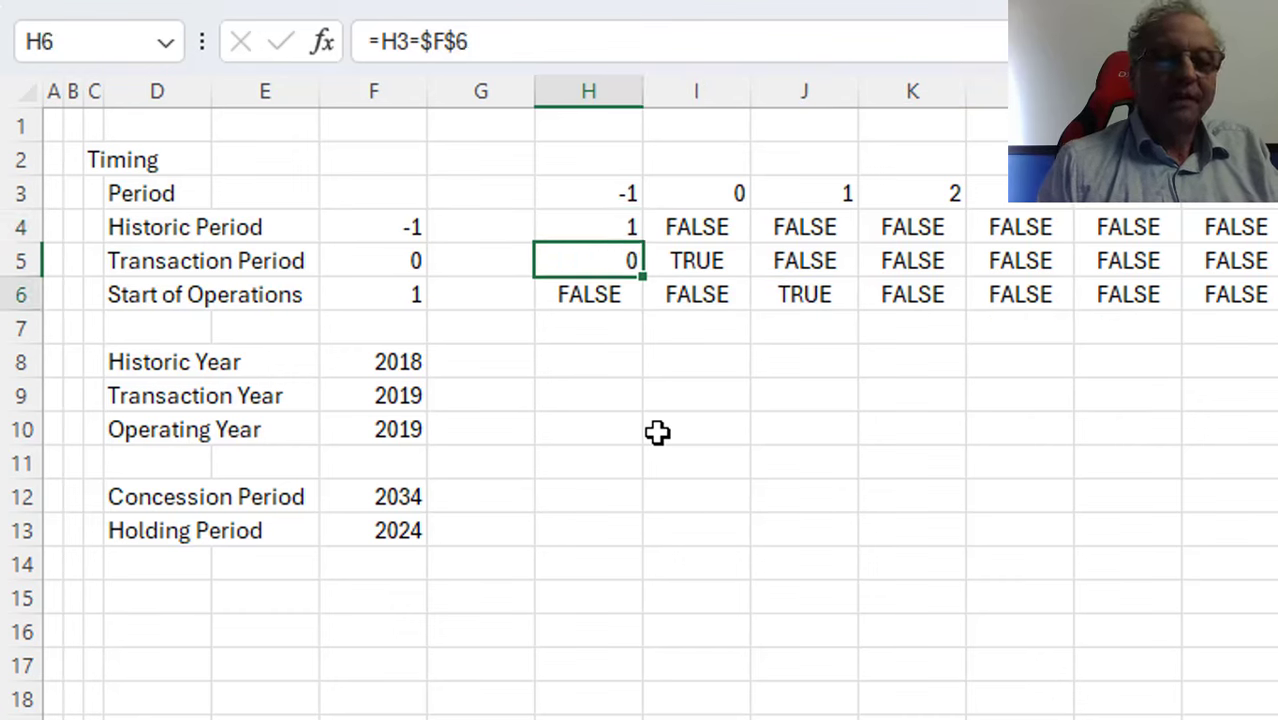
Convert the Start of Operations test in H6 to a numeric flag with =(H3=$F$6)*1
key(F2)
key(Home)
key(Right)
key(parenleft)
key(End)
key(parenright)
key(asterisk)
key(1)
key(ctrl+Return)
Fill the three numeric flag formulas in H4:H6 across all timeline columns
key(Up)
key(Up)
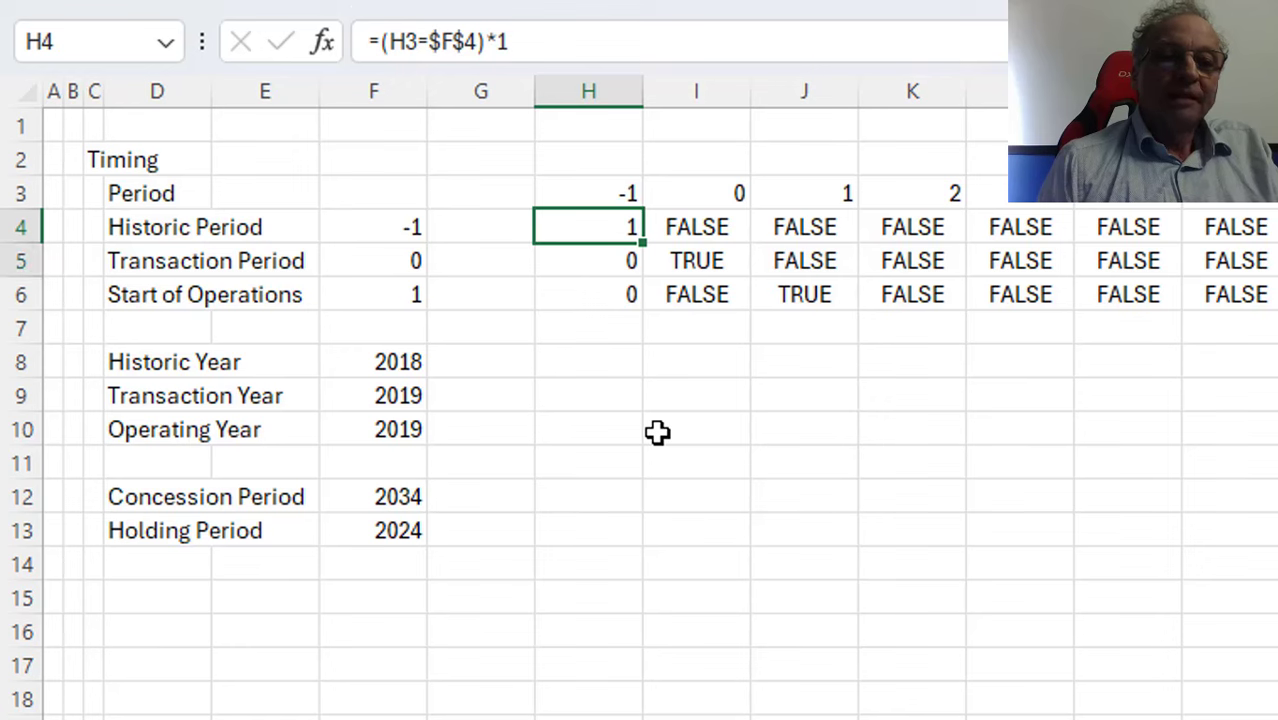
key(shift+Down)
key(shift+Down)
key(ctrl+shift+Right)
key(ctrl+r)
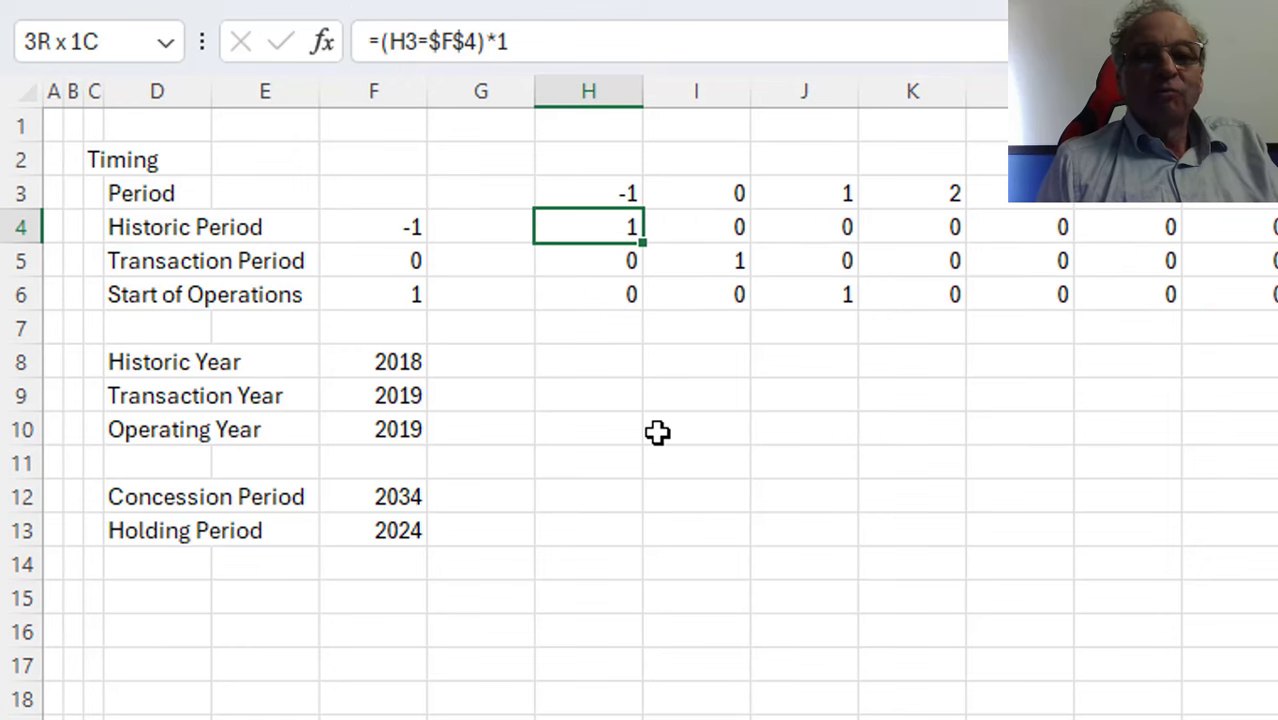
Enter the row label Model Period Date in D15, leaving a blank row below Holding Period
key(Down)
key(Down)
key(Down)
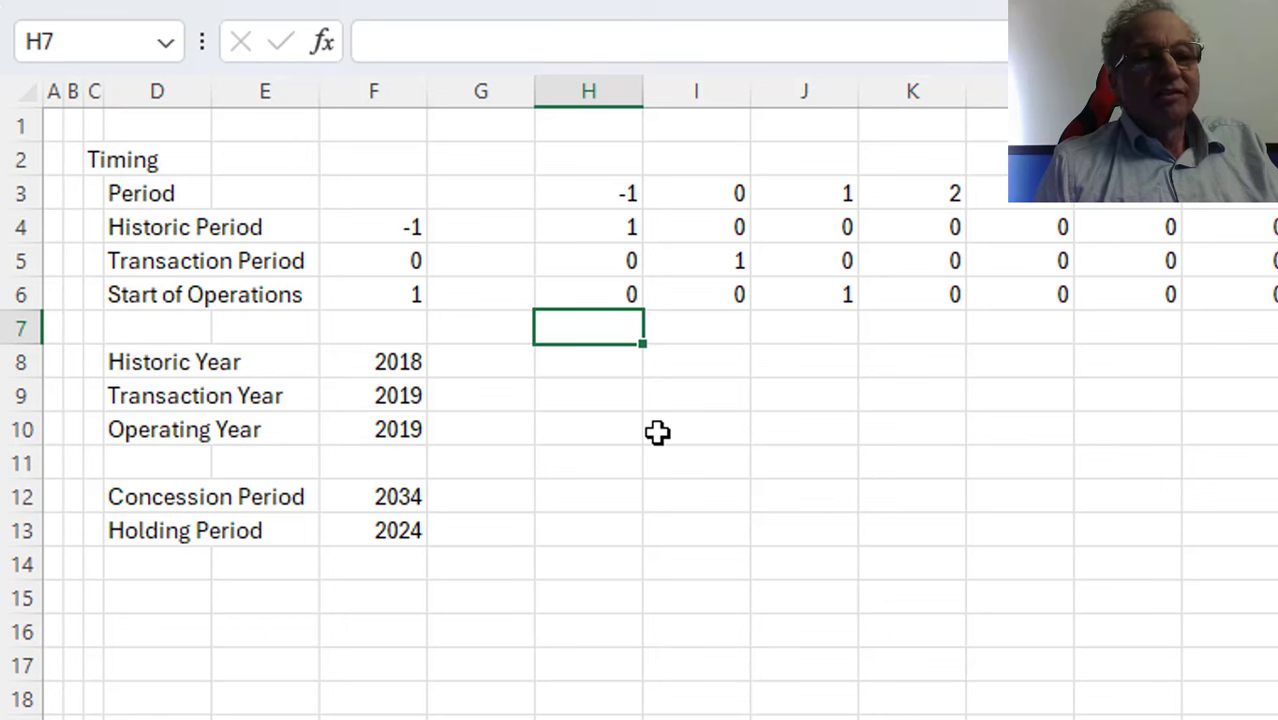
key(Down)
key(Left)
key(Left)
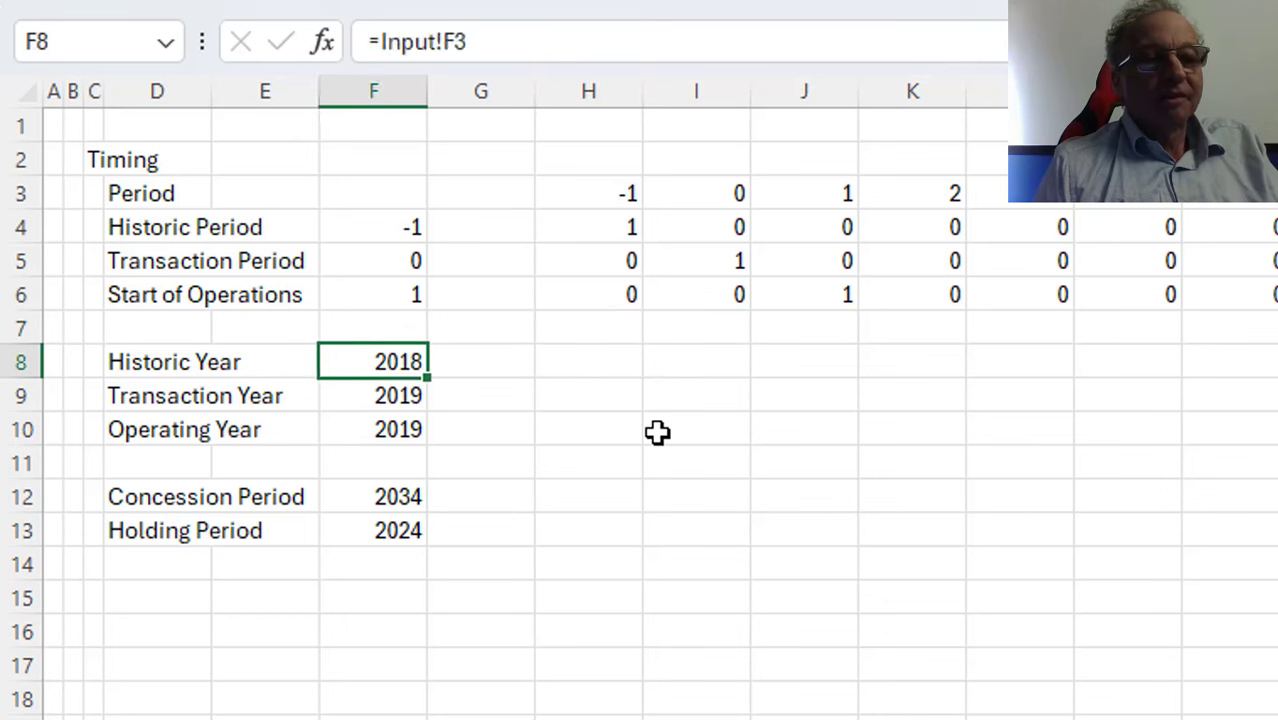
key(Left)
key(Left)
key(Down)
key(Down)
key(Down)
key(Down)
key(Down)
key(Down)
key(Down)
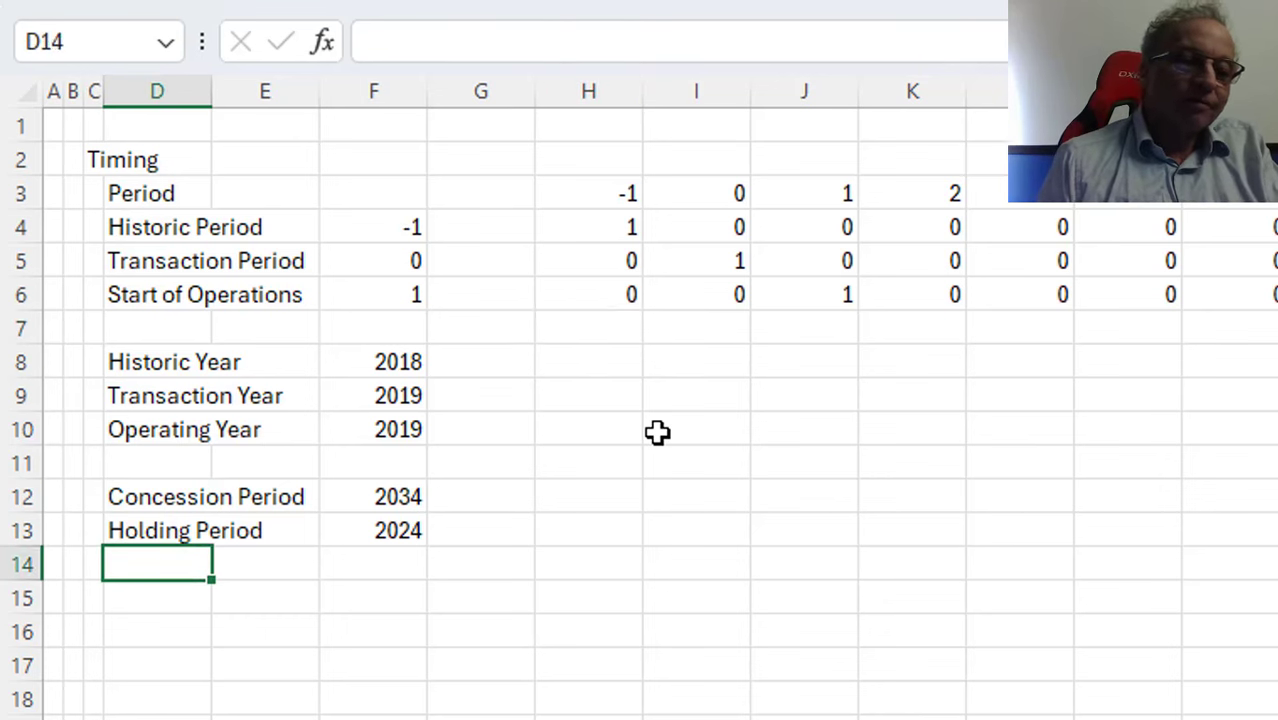
text(M)
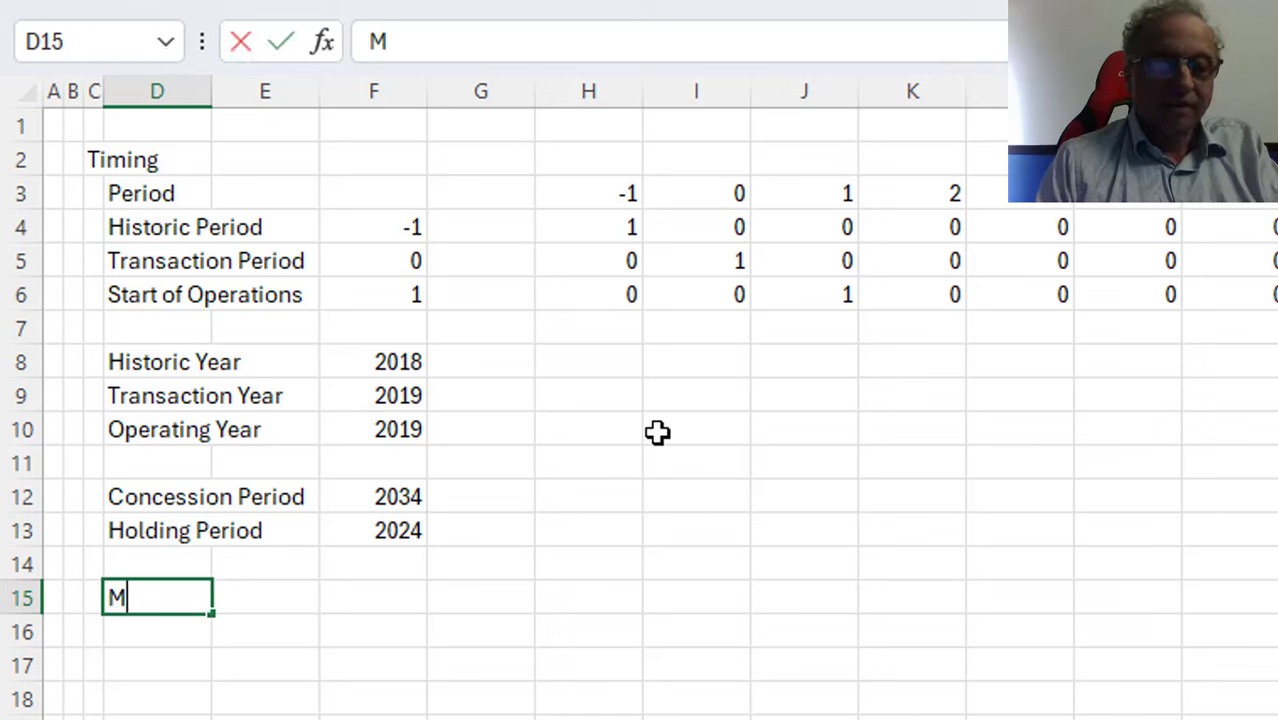
text(odel PEriod Date)
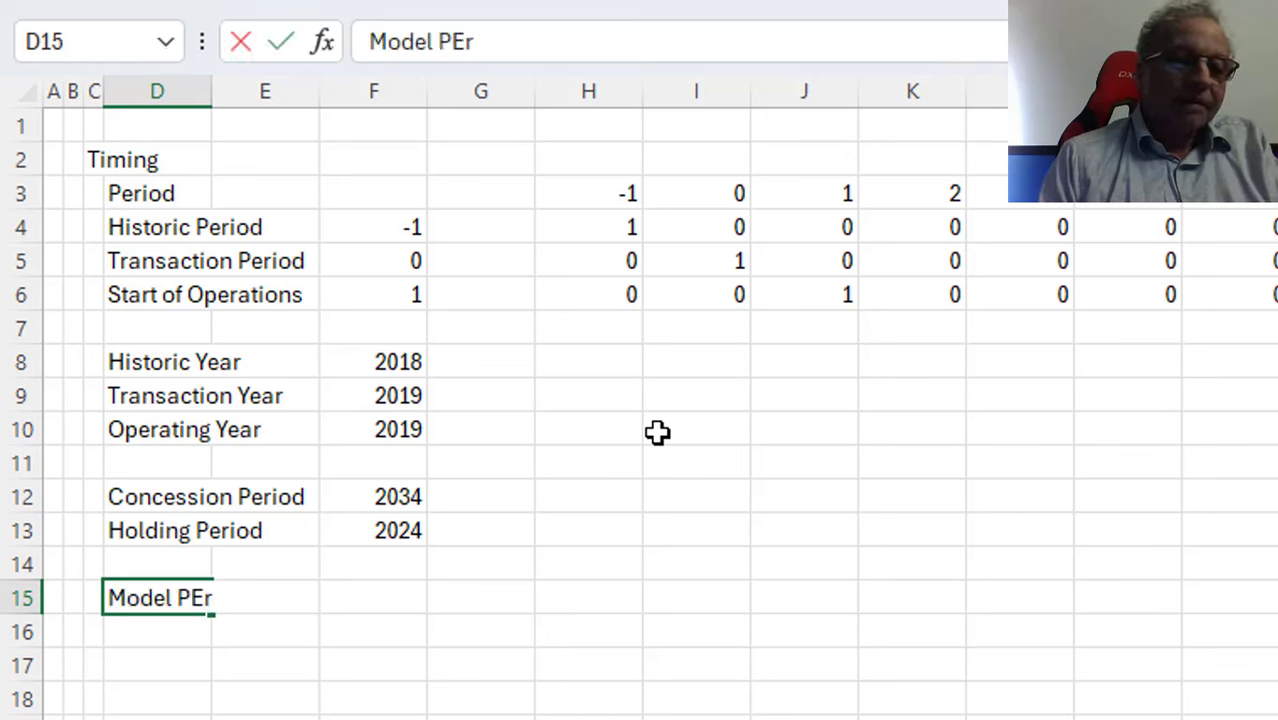
key(Return)
key(Up)
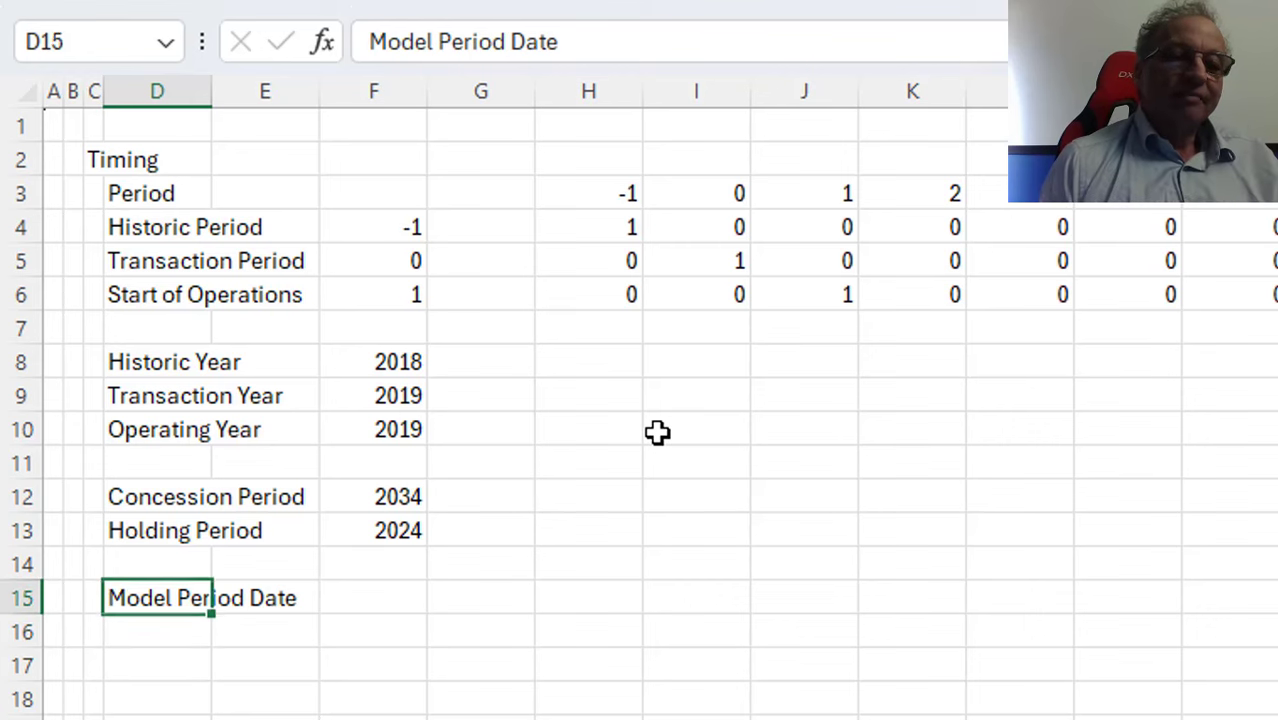
Insert two blank rows above the Historic Year row
key(Right)
key(Right)
key(Up)
key(Up)
key(Up)
key(Up)
key(Up)
key(Up)
key(Up)
key(Up)
key(Up)
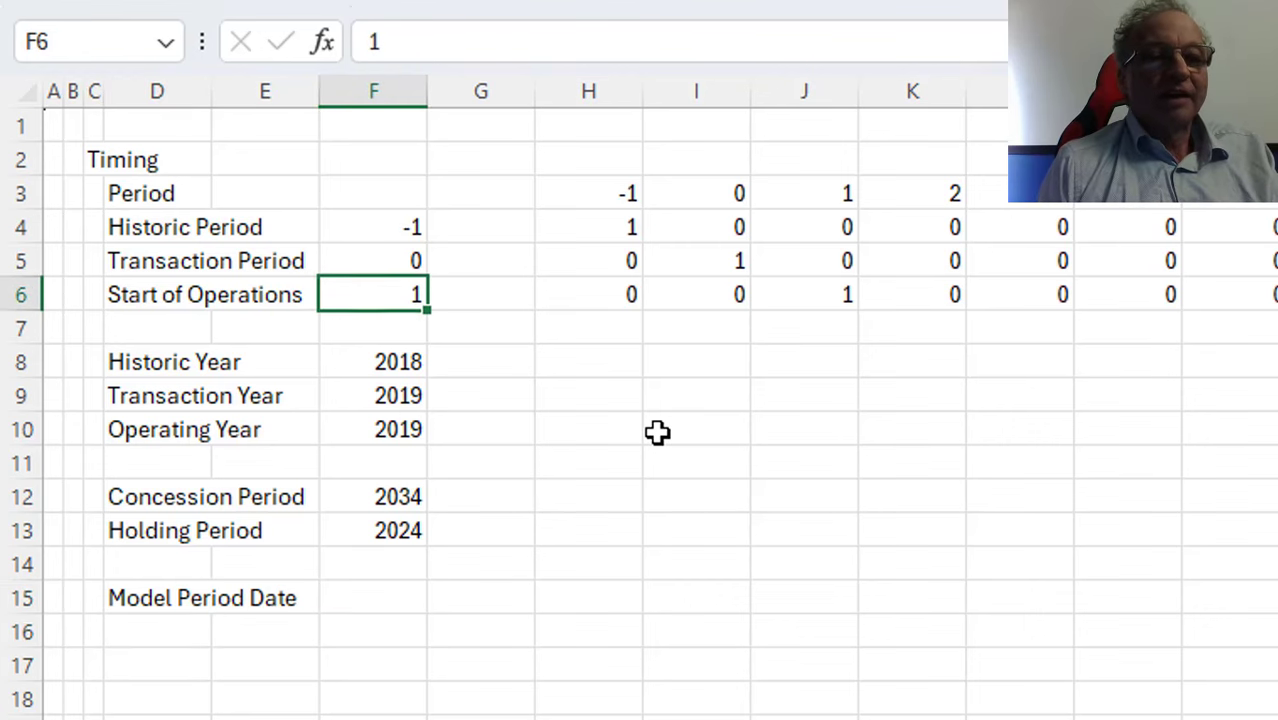
key(Down)
key(Down)
key(shift+space)
key(ctrl+shift+plus)
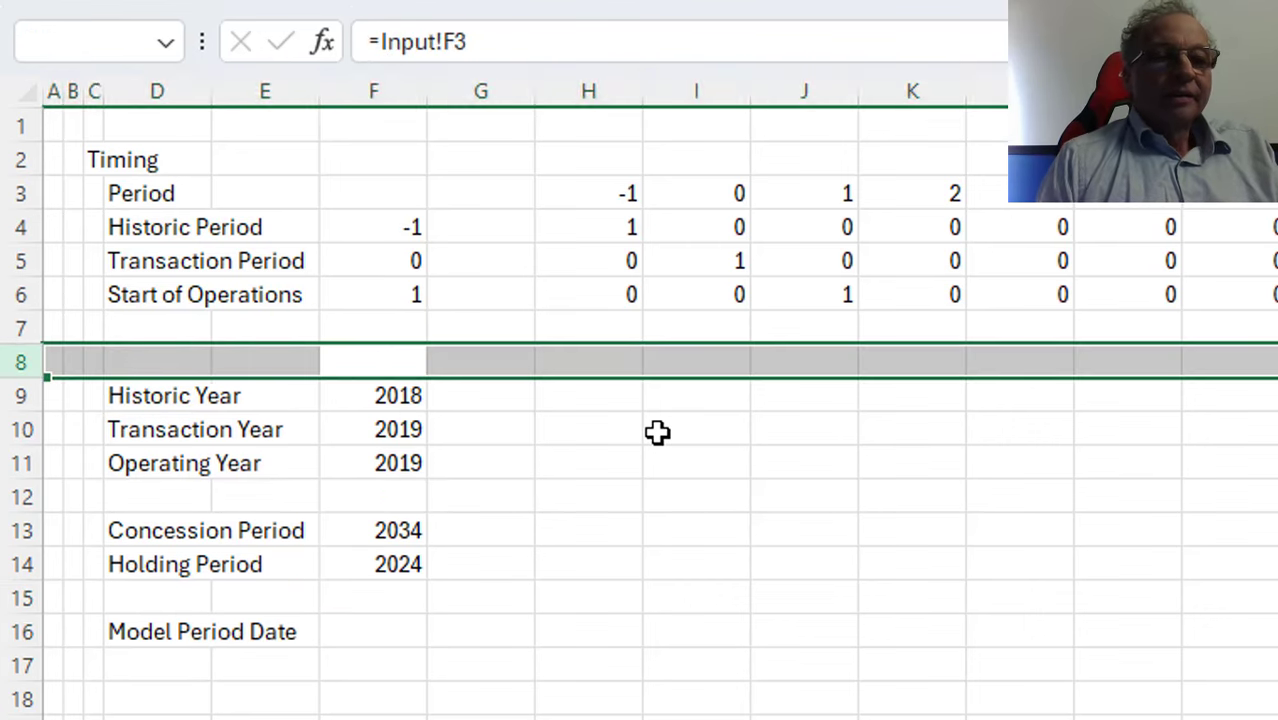
key(ctrl+shift+plus)
Copy the Model Period Date label from D17 into D8, below the period flags
key(Left)
key(Down)
key(Down)
key(Down)
key(Down)
key(Down)
key(Down)
key(Down)
key(Down)
key(Left)
key(Left)
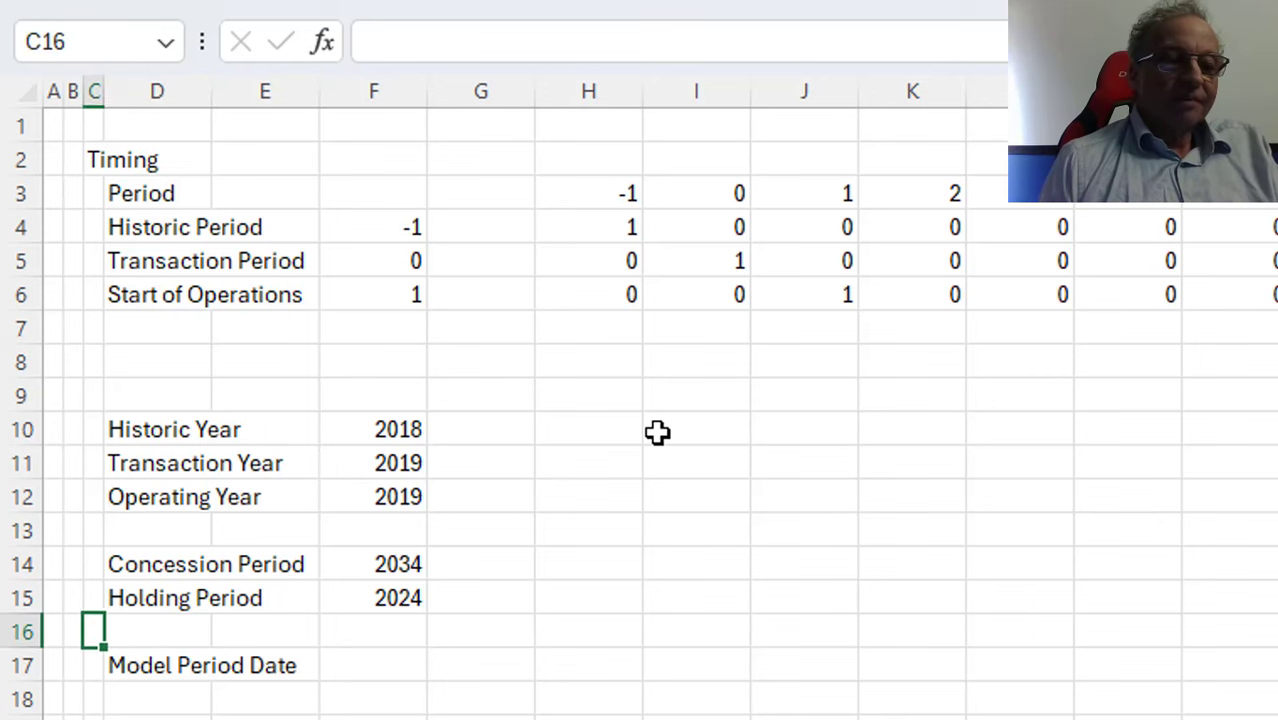
key(Down)
key(Right)
key(ctrl+c)
key(Up)
key(Up)
key(Up)
key(Up)
key(Up)
key(Up)
key(Up)
key(Up)
key(Up)
key(Up)
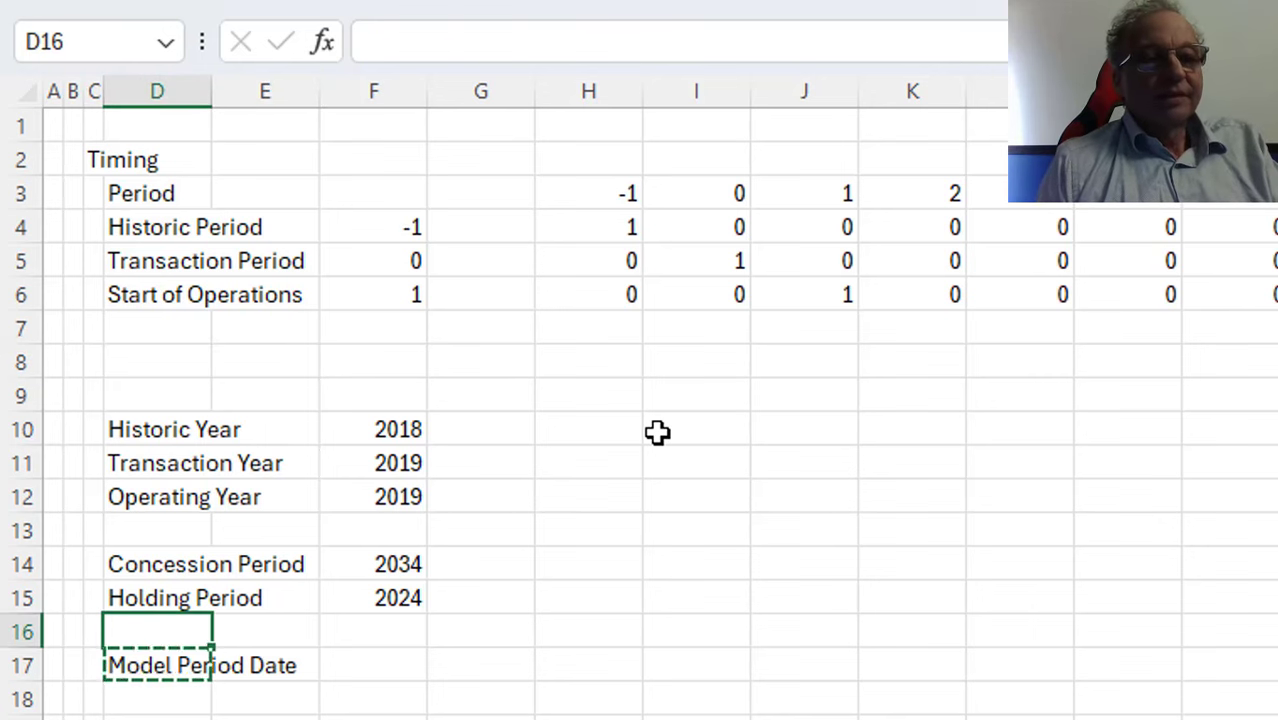
key(Up)
key(Down)
key(Down)
key(ctrl+v)
Freeze the panes at H9 so that rows 1 to 8 and columns A to G stay fixed
key(Right)
key(Right)
key(Right)
key(Right)
key(Right)
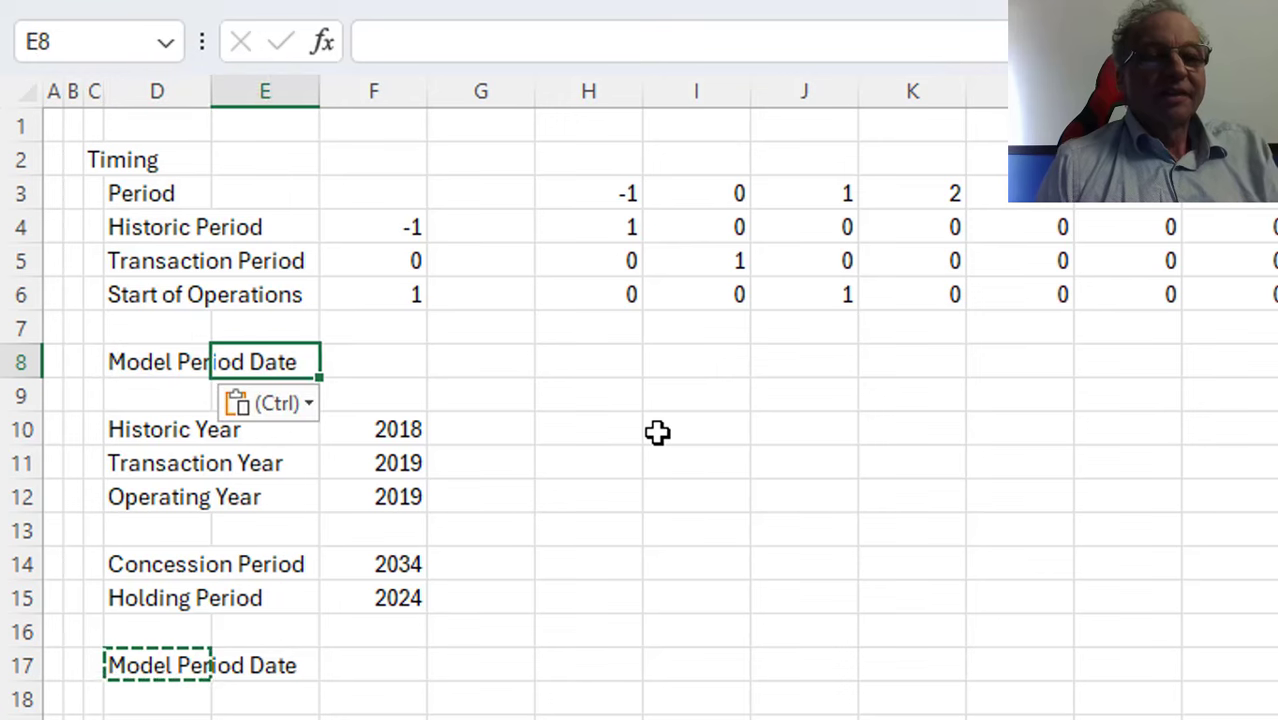
key(Down)
key(Left)
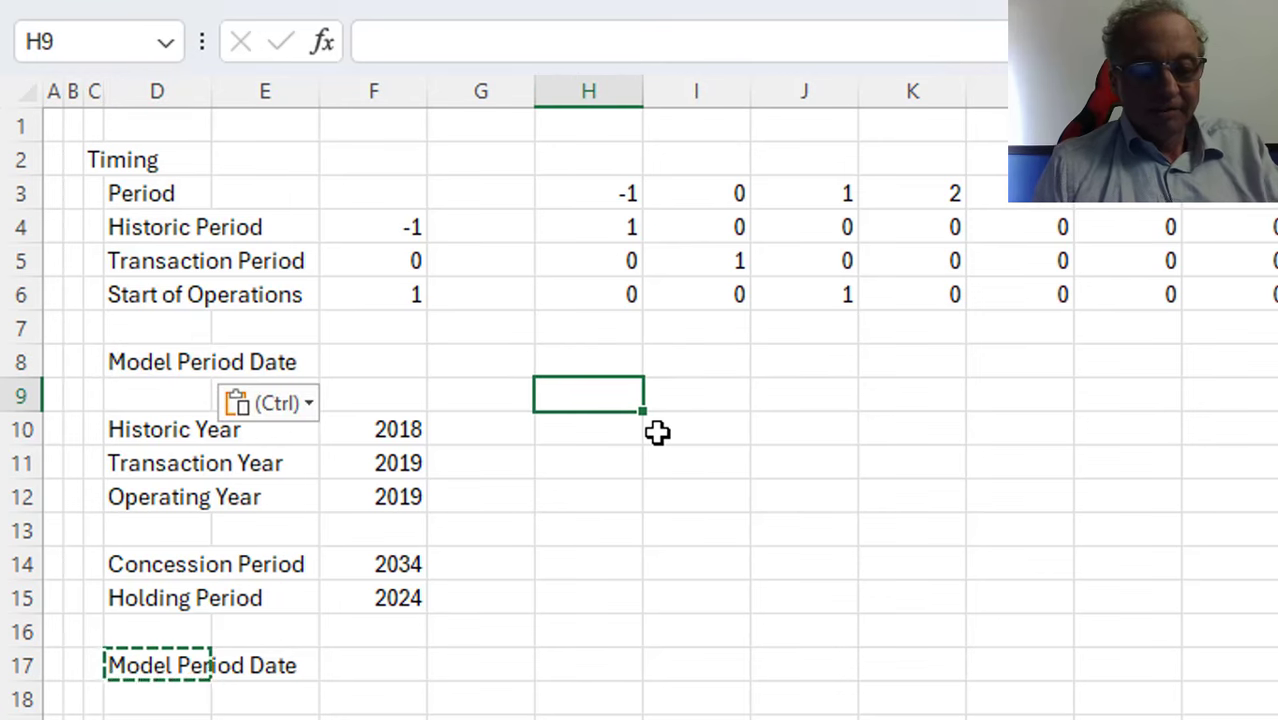
key(alt+w)
key(f)
key(f)
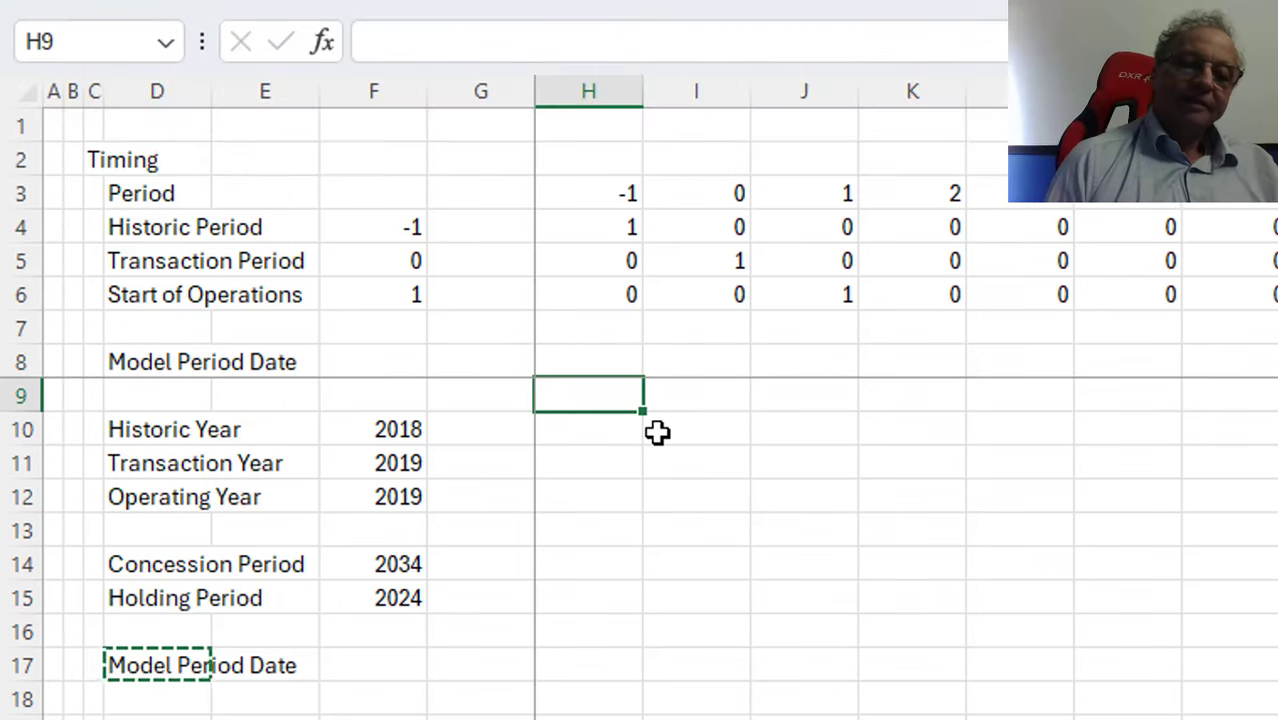
key(Up)
key(Up)
key(Down)
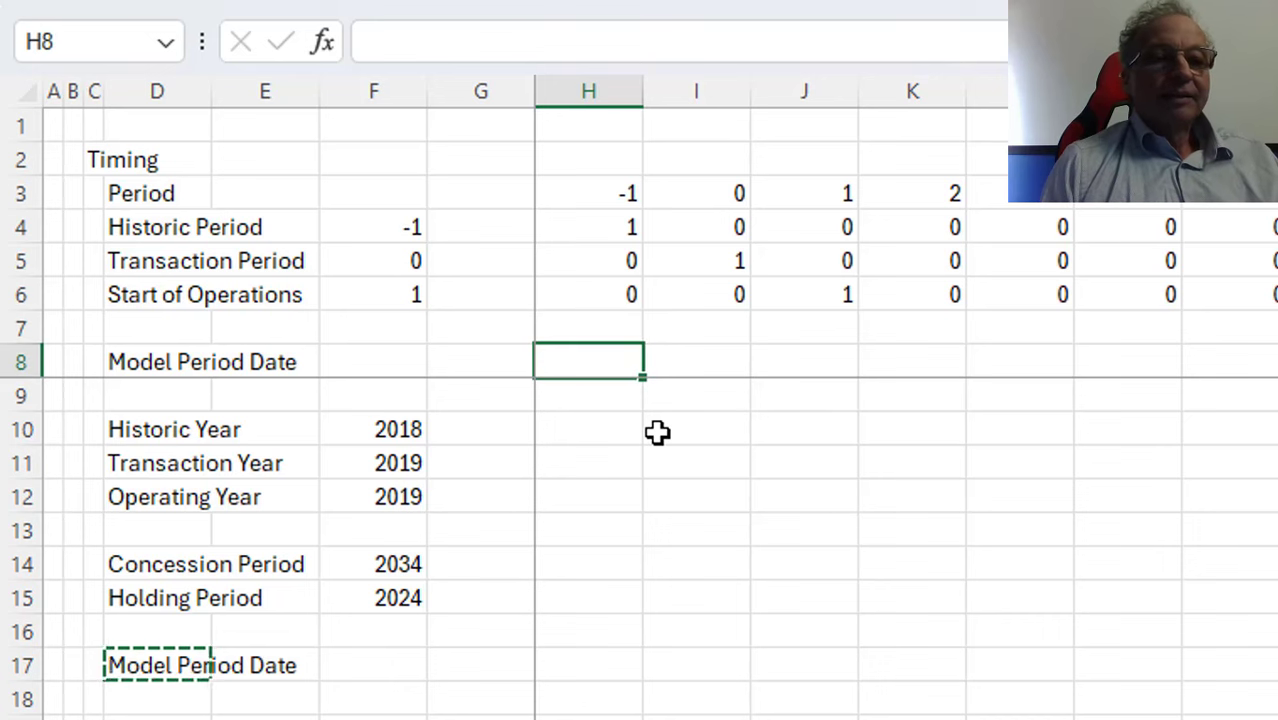
key(Left)
key(Down)
key(Down)
key(Right)
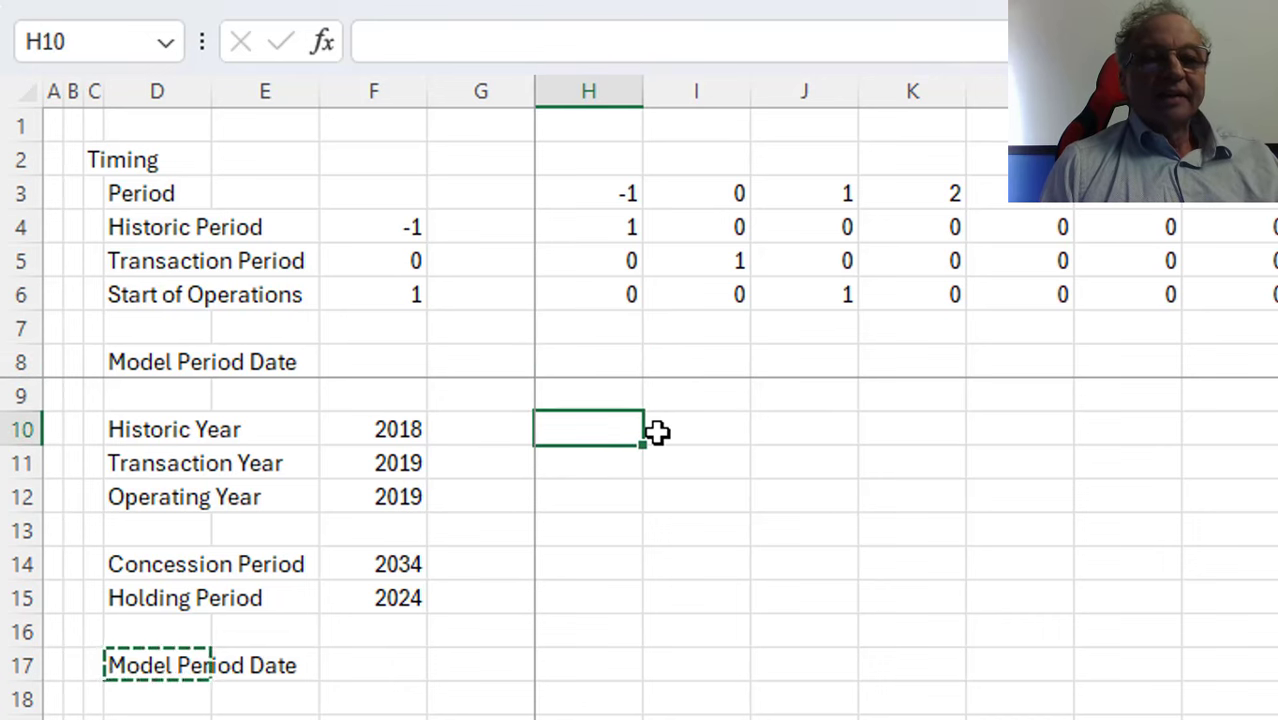
text(=)
key(Left)
key(Left)
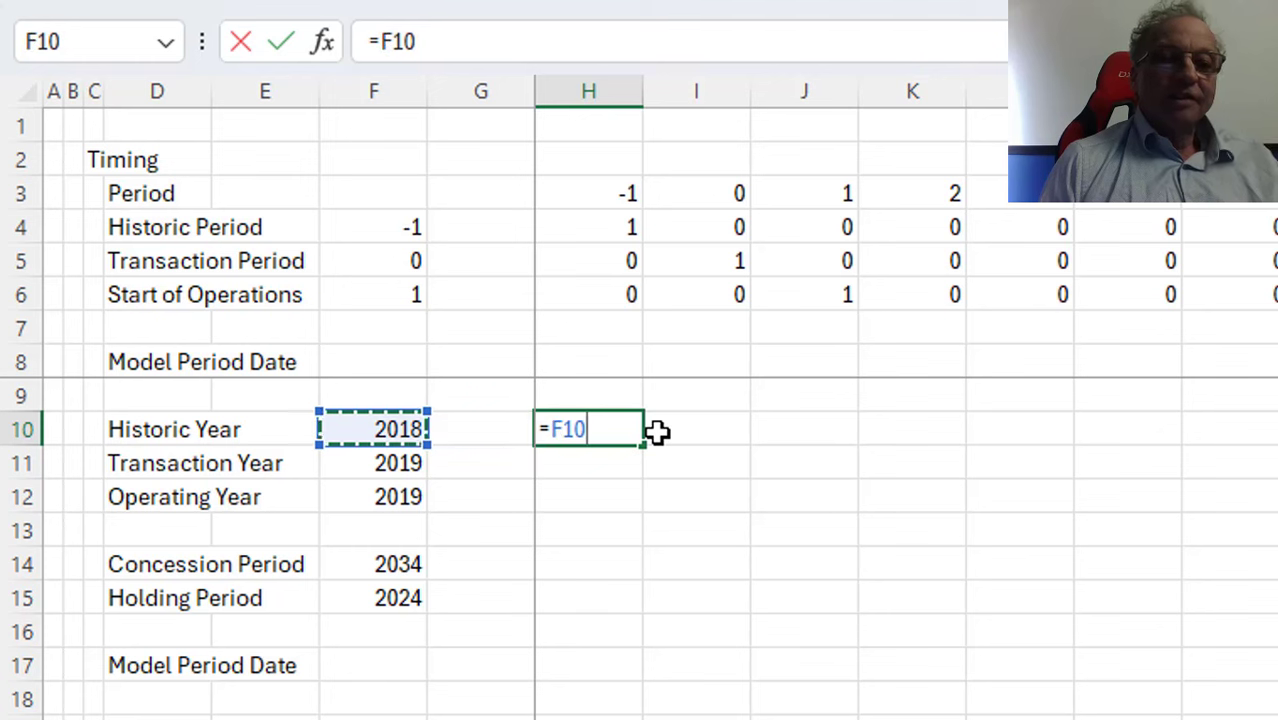
key(Escape)
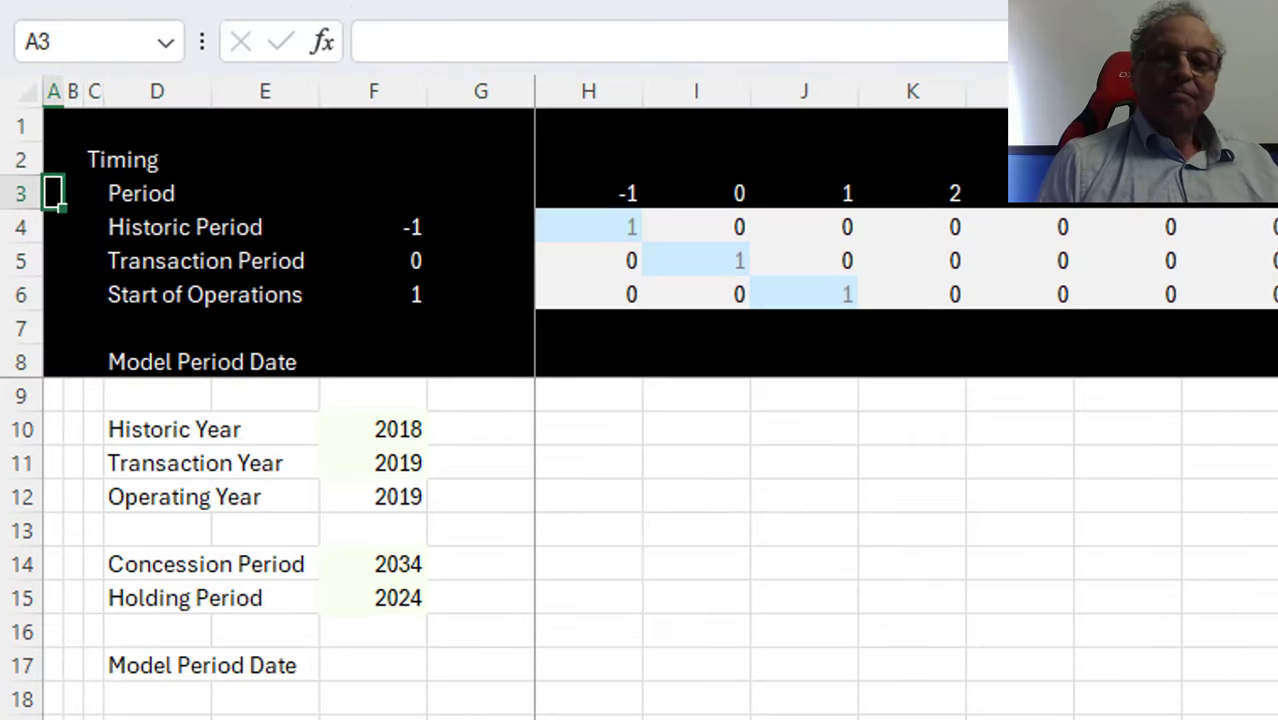
Examine the highlighted period flags in H4:J6 and move on to cell H10 in the Historic Year row
click(53, 227)
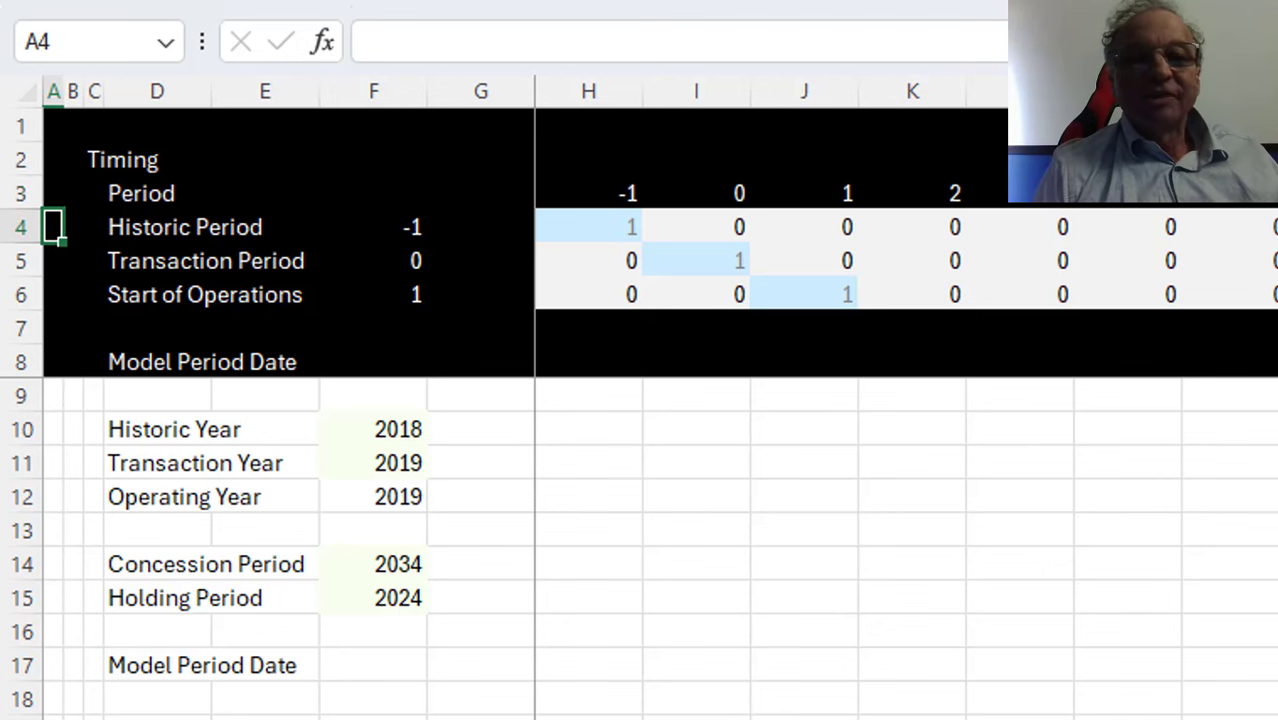
key(Down)
key(Right)
key(Right)
key(Right)
key(Right)
key(Right)
key(Right)
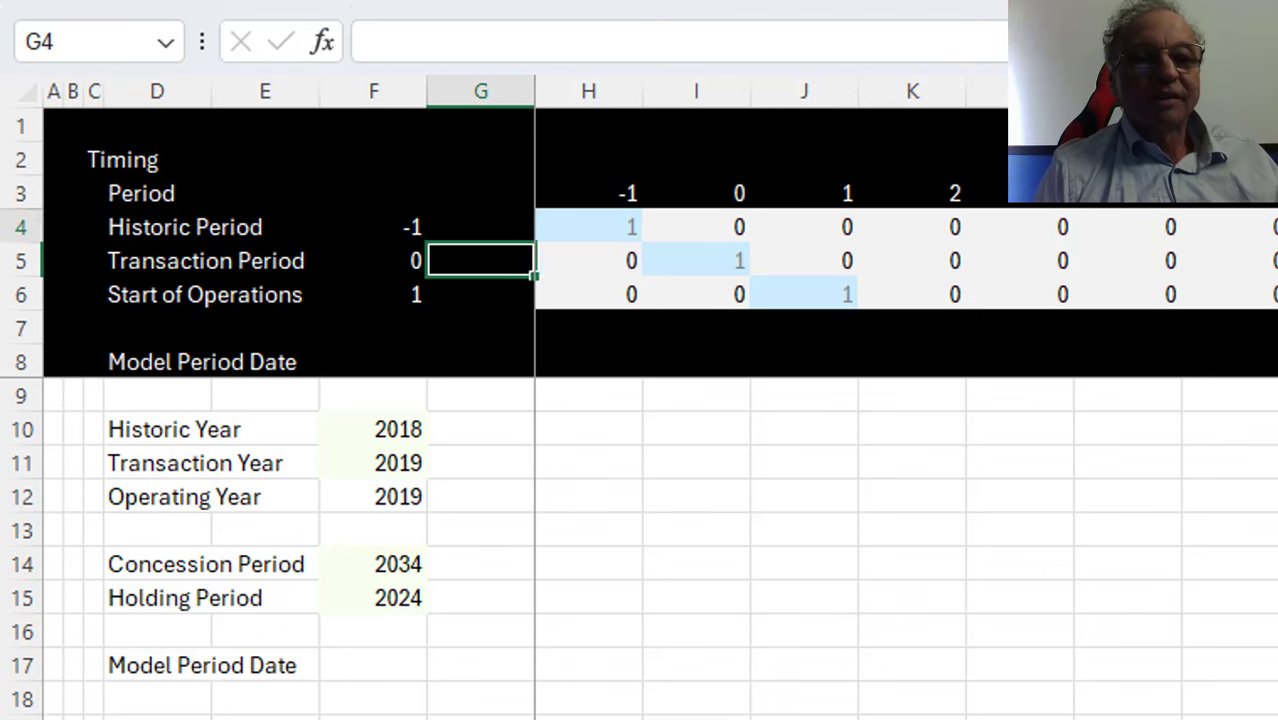
key(Up)
key(Right)
key(Down)
key(Right)
key(Down)
key(Down)
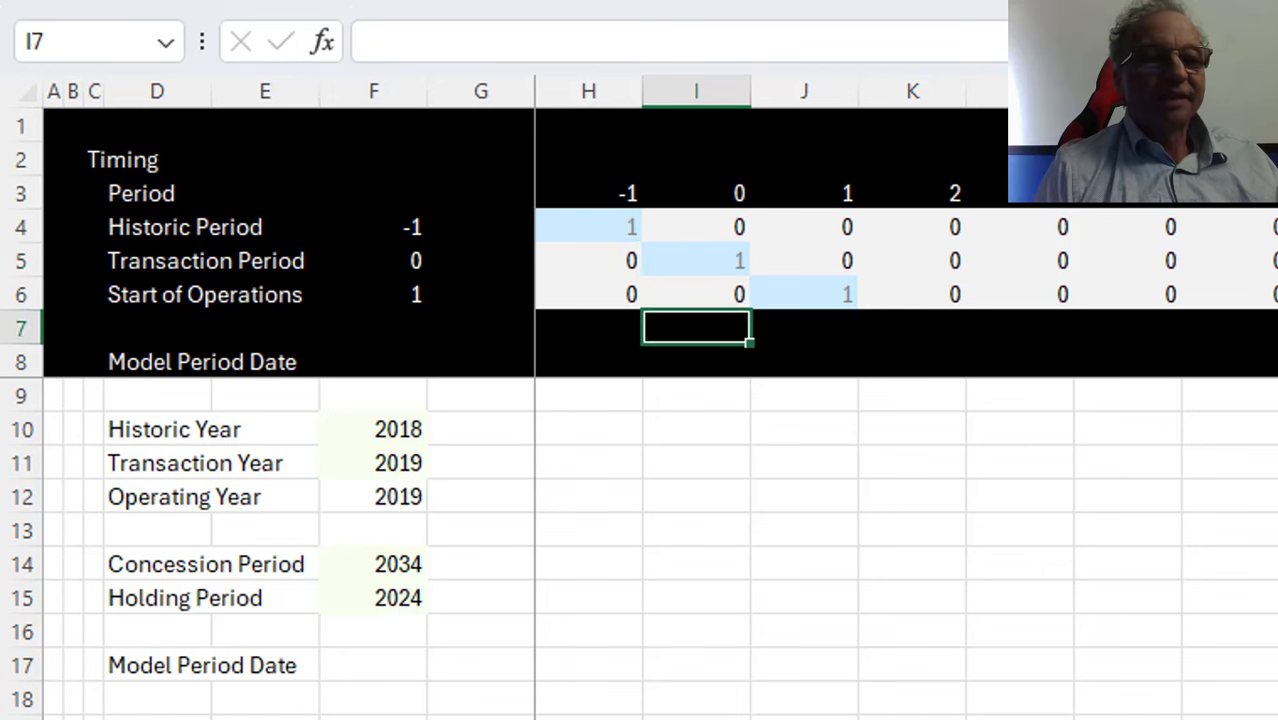
key(Down)
key(Left)
key(Down)
key(Down)
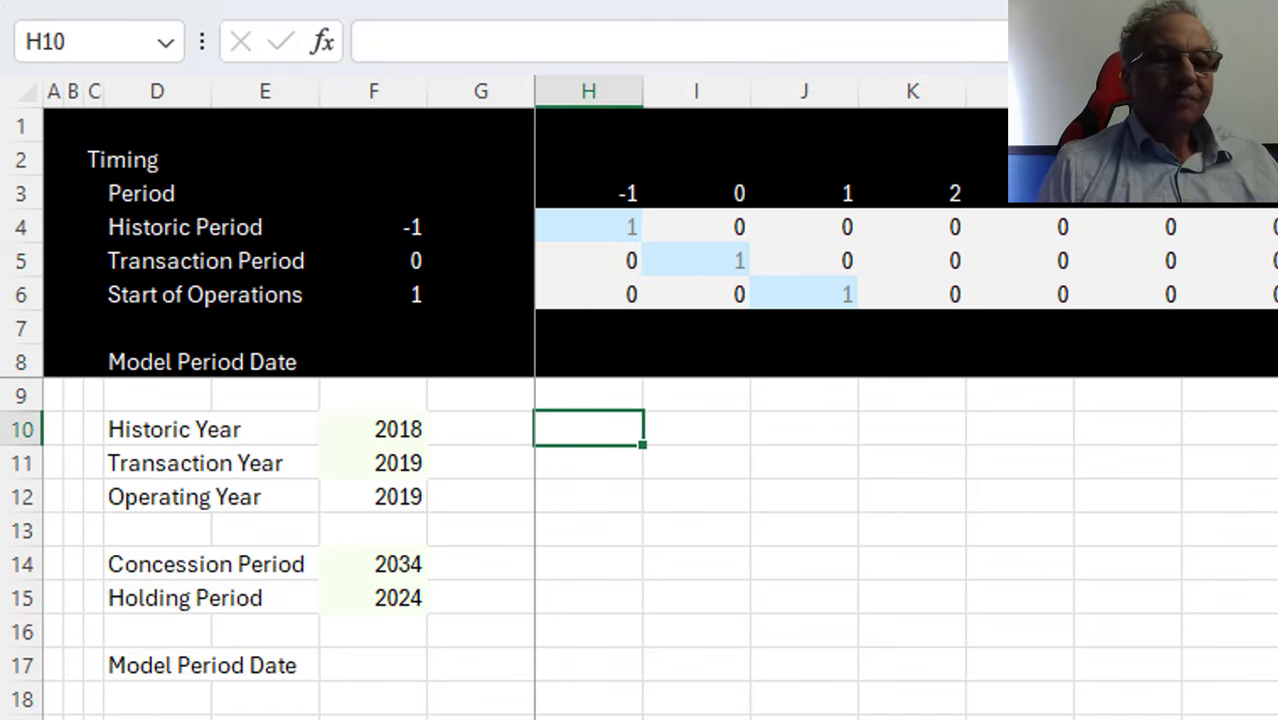
text(=)
key(Left)
key(Left)
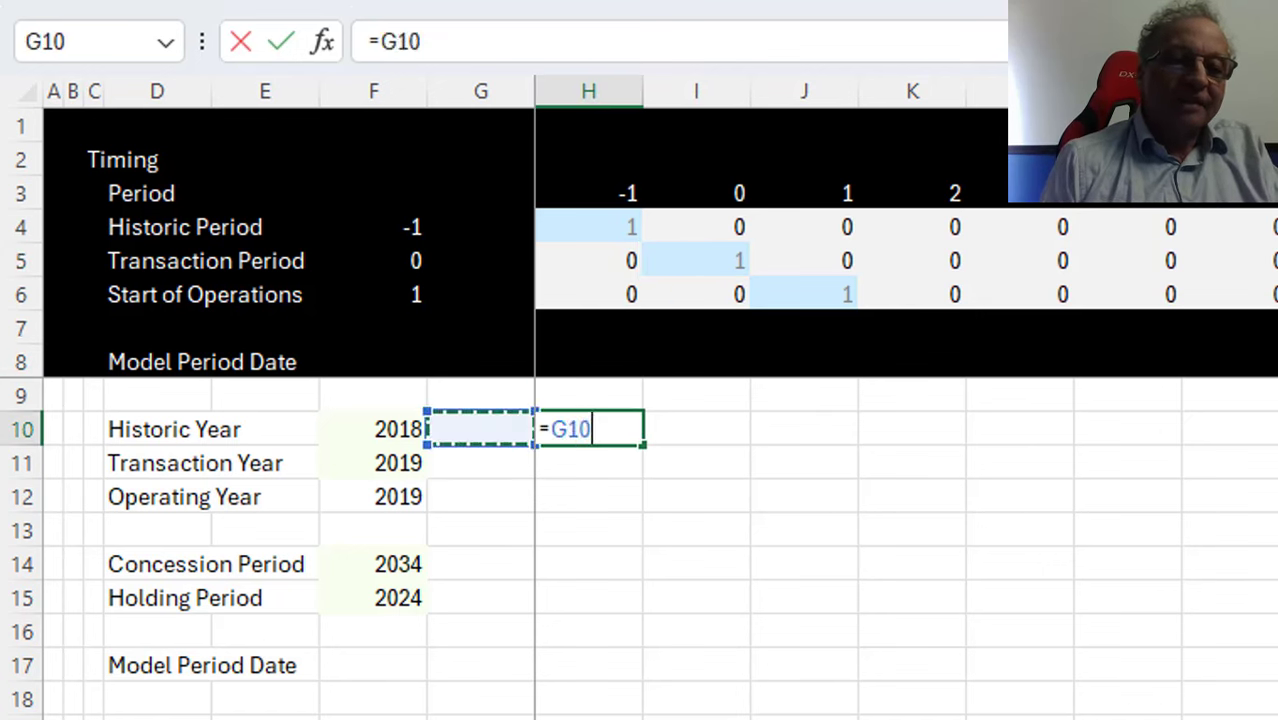
key(F4)
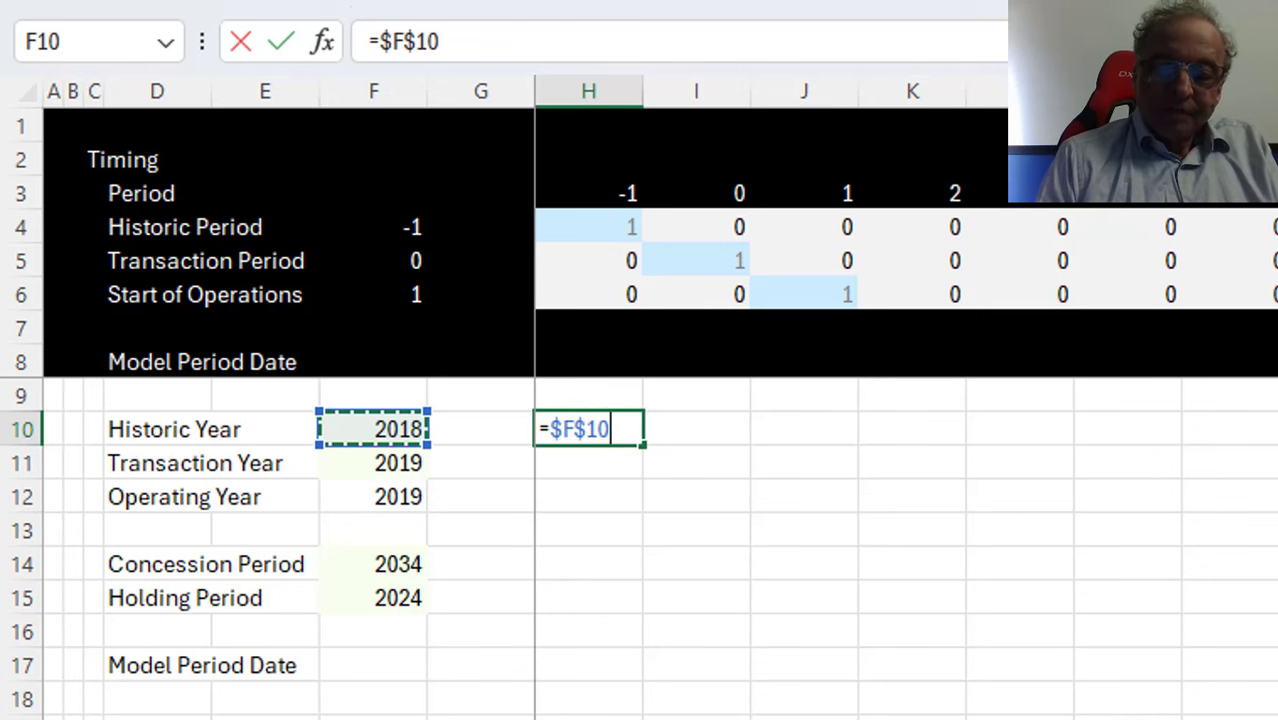
text(*)
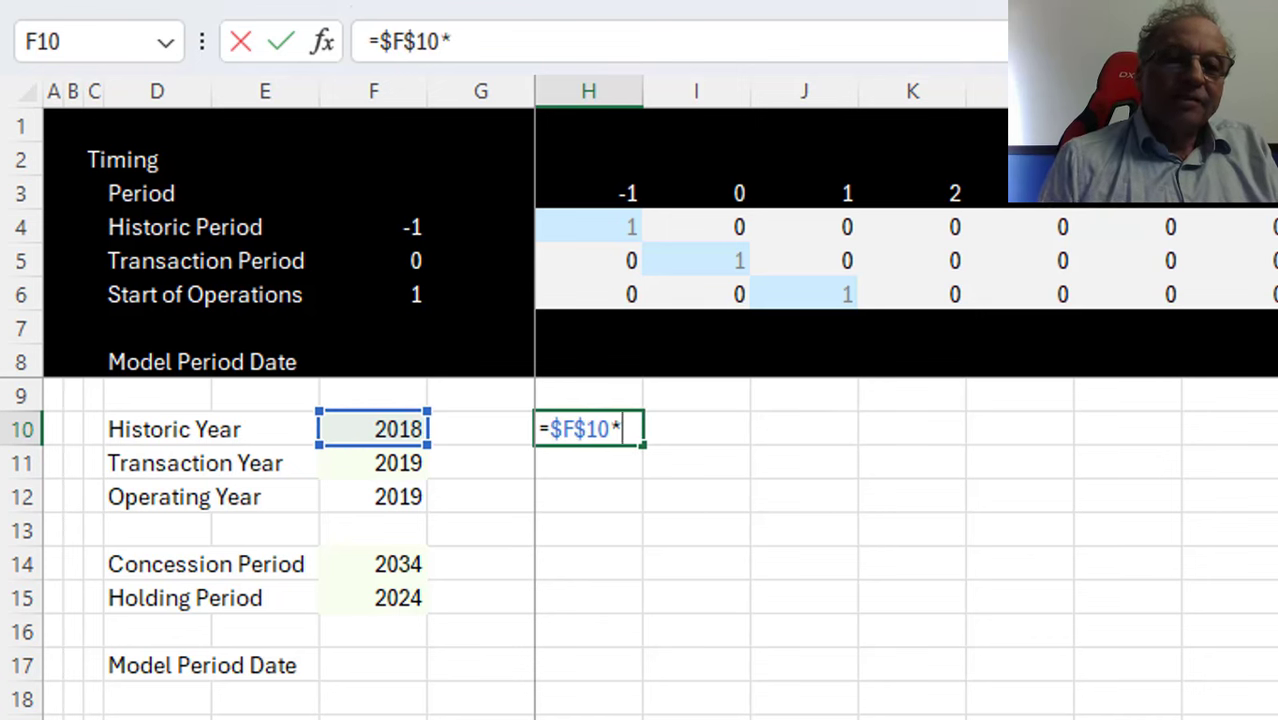
key(Up)
key(Up)
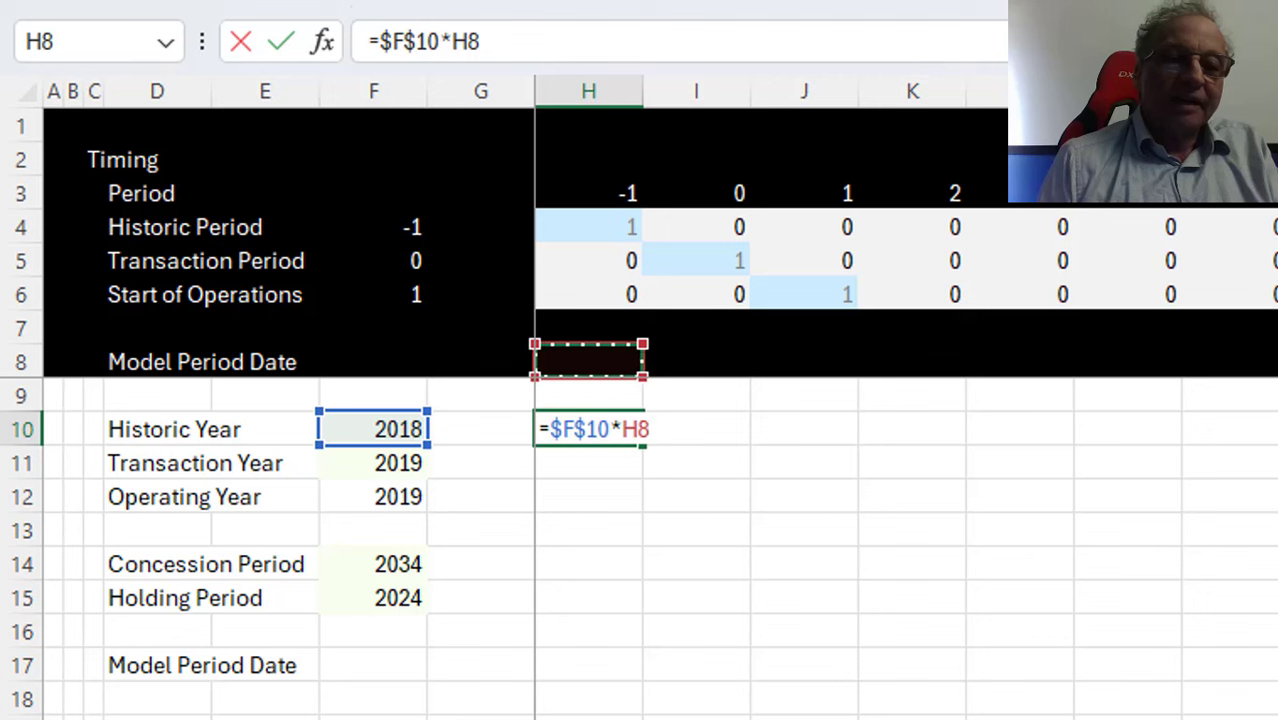
key(Escape)
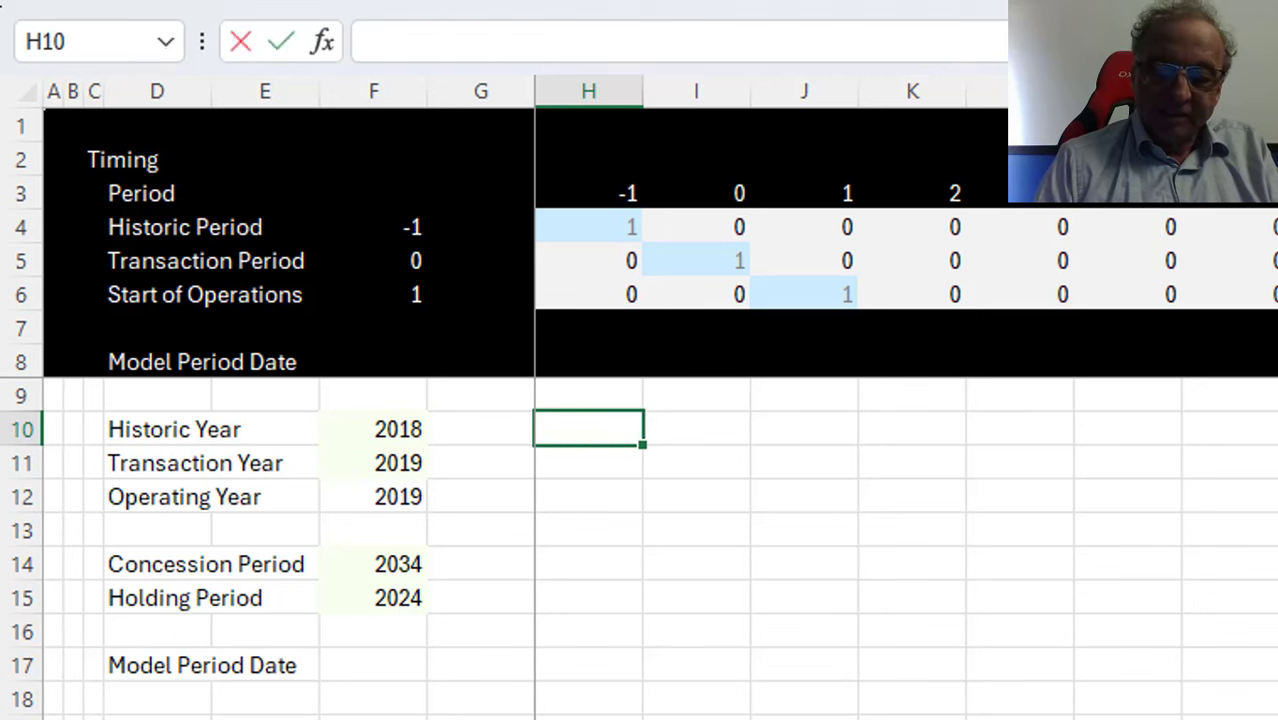
Enter =IF(H4,$F$10) in H10 for the Historic Year and fill it across the timeline
text(=if()
key(Up)
key(Up)
key(Up)
key(Up)
key(Up)
key(Up)
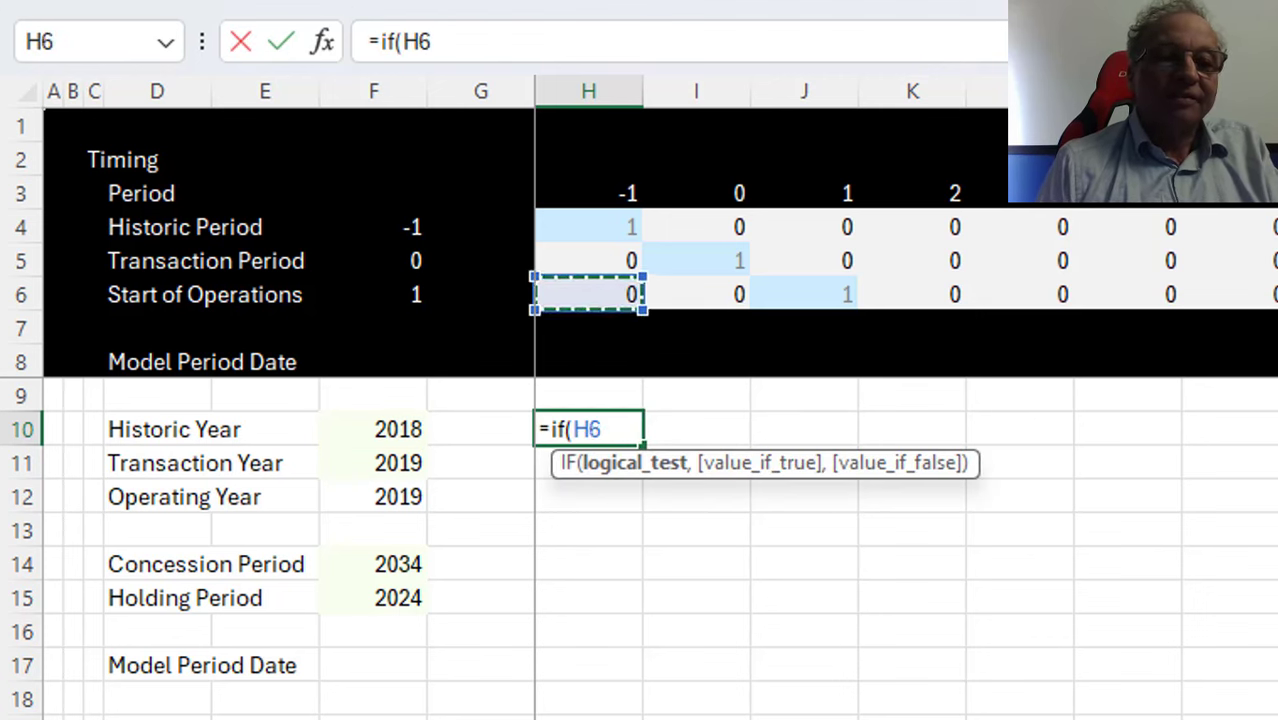
text(,)
key(Left)
key(Left)
key(F4)
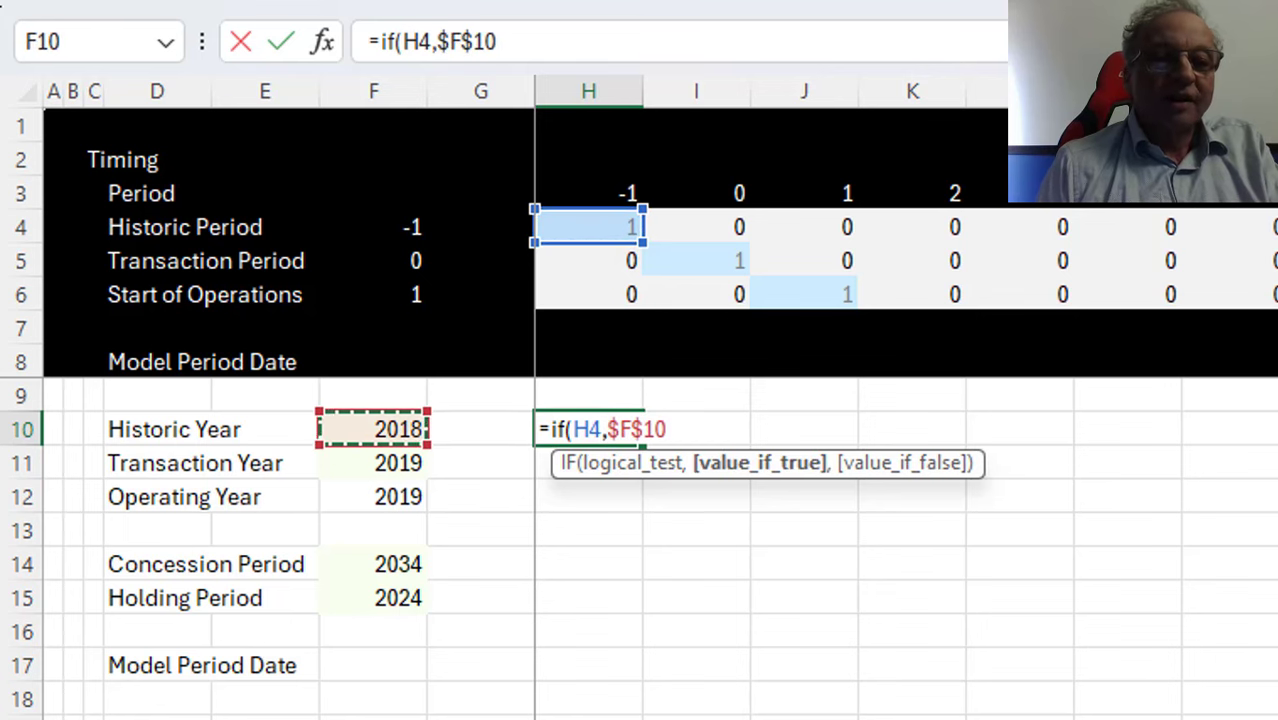
text())
key(ctrl+Return)
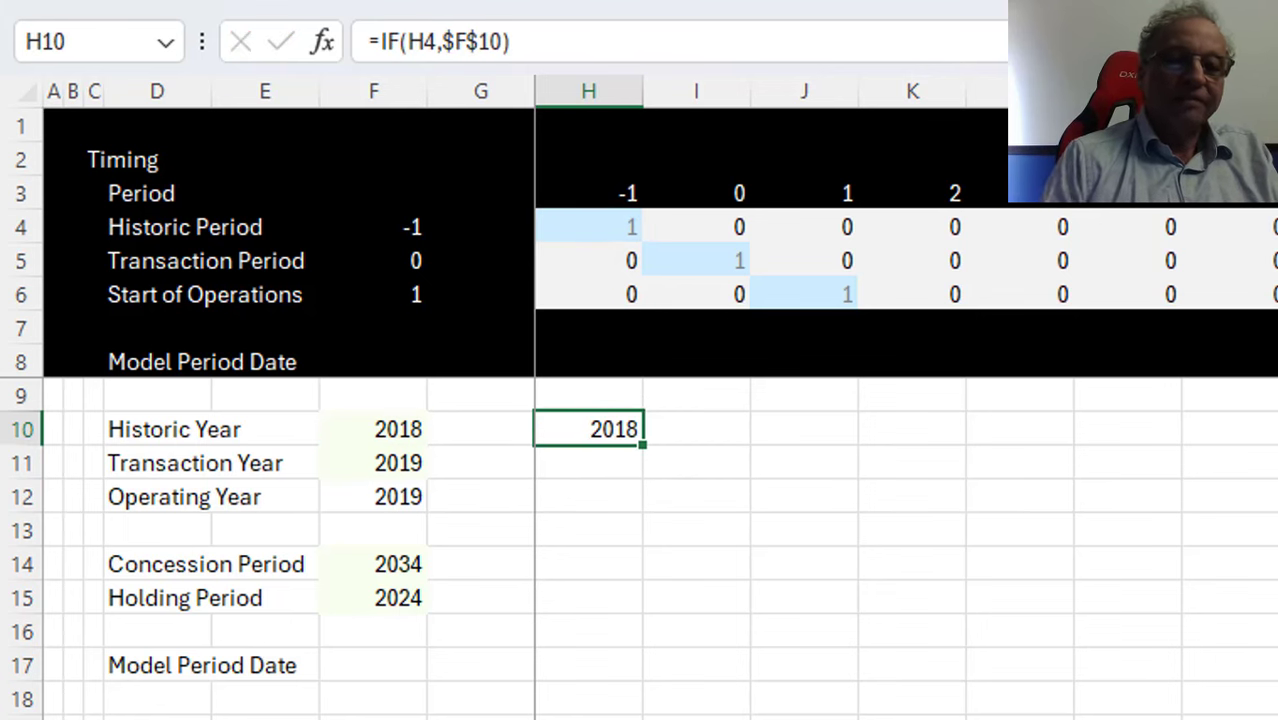
key(Down)
text(=)
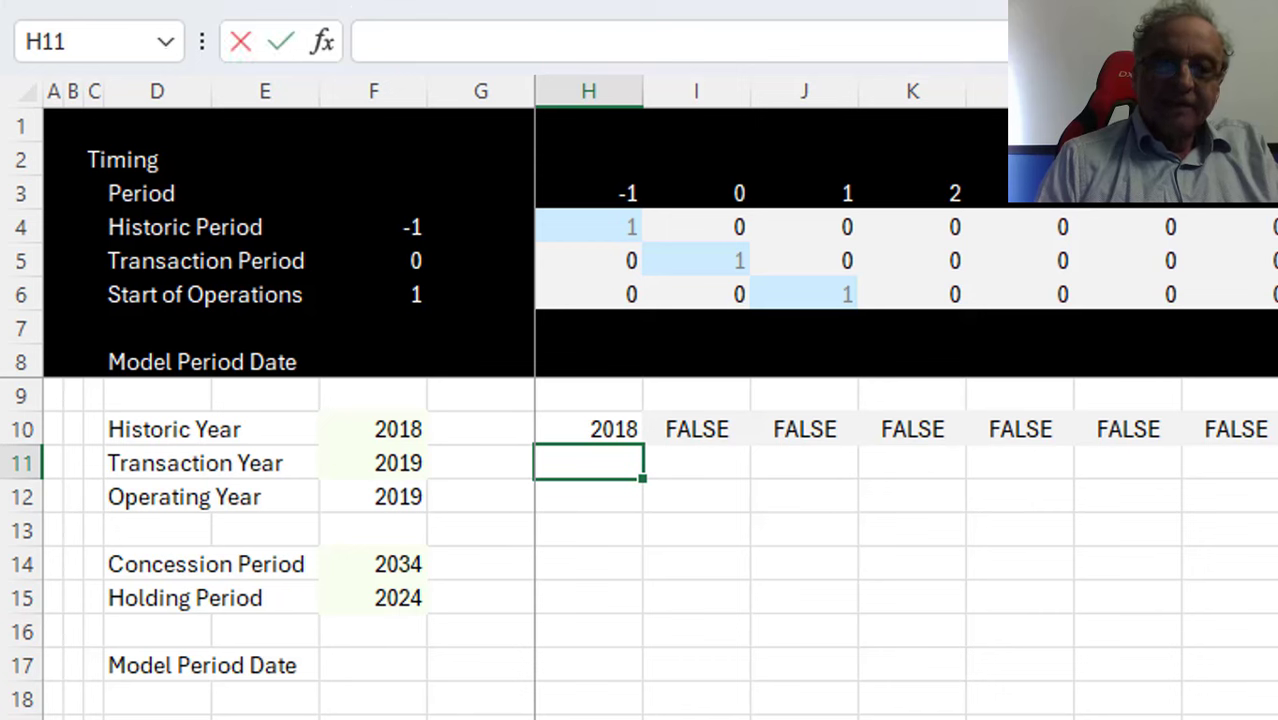
text(if()
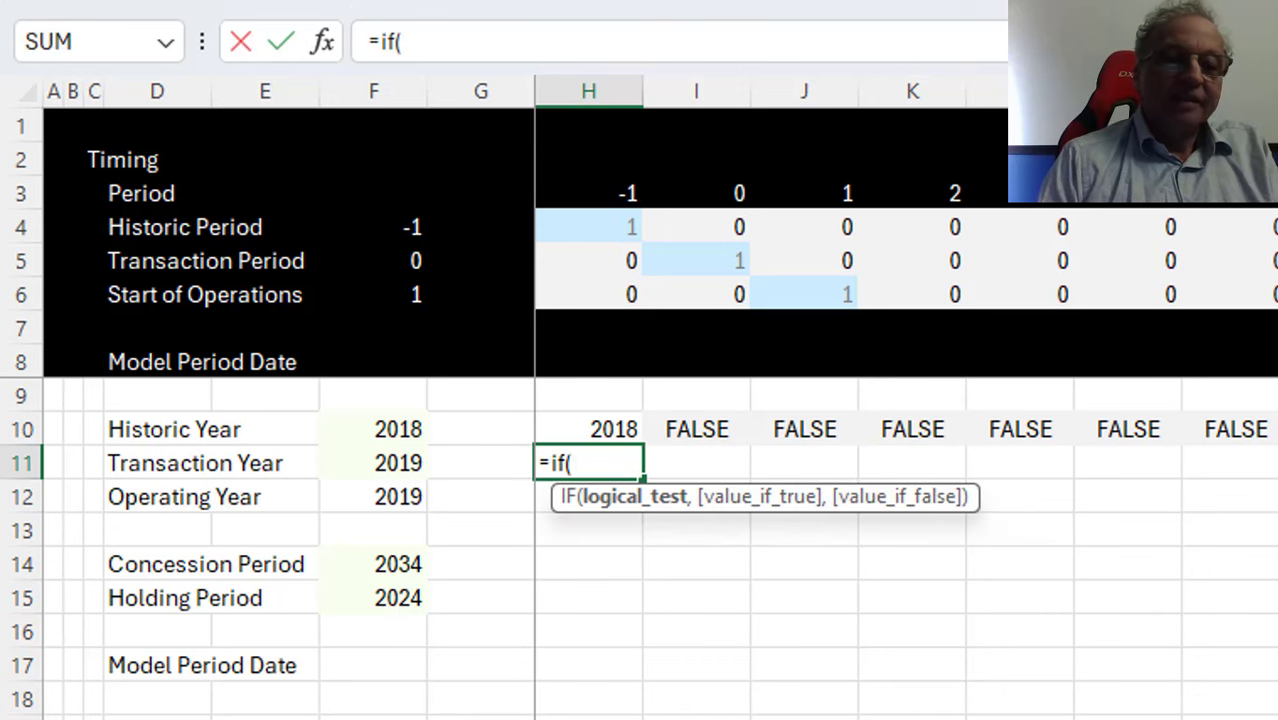
key(Left)
key(Left)
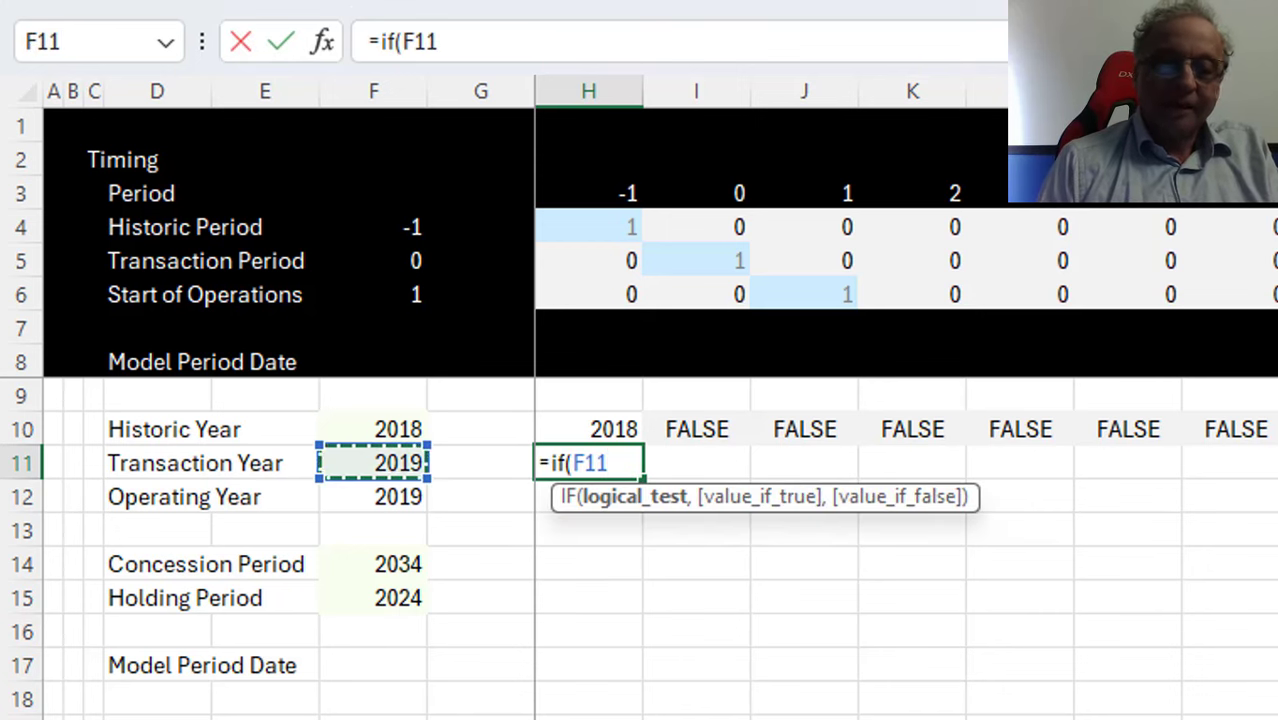
key(Escape)
Enter =IF(H5,$F$11) in H11 for the Transaction Year
text(=if()
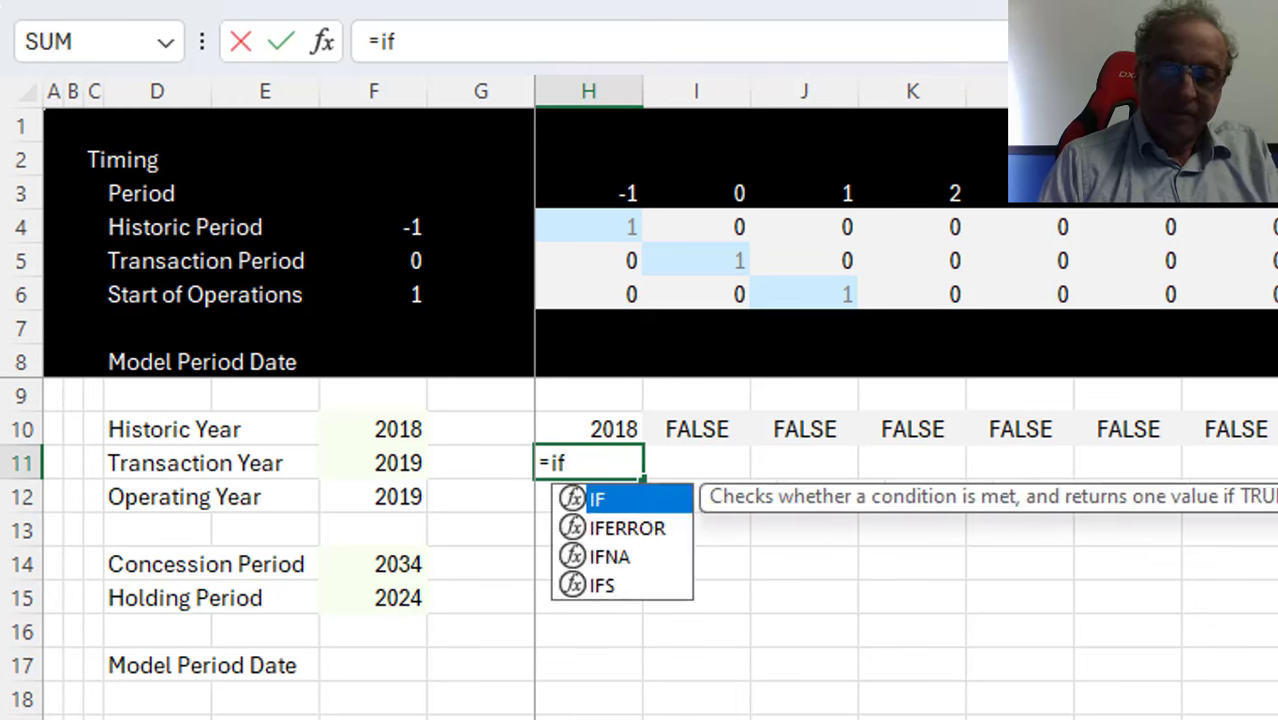
key(Up)
key(Up)
key(Up)
key(Up)
key(Up)
key(Up)
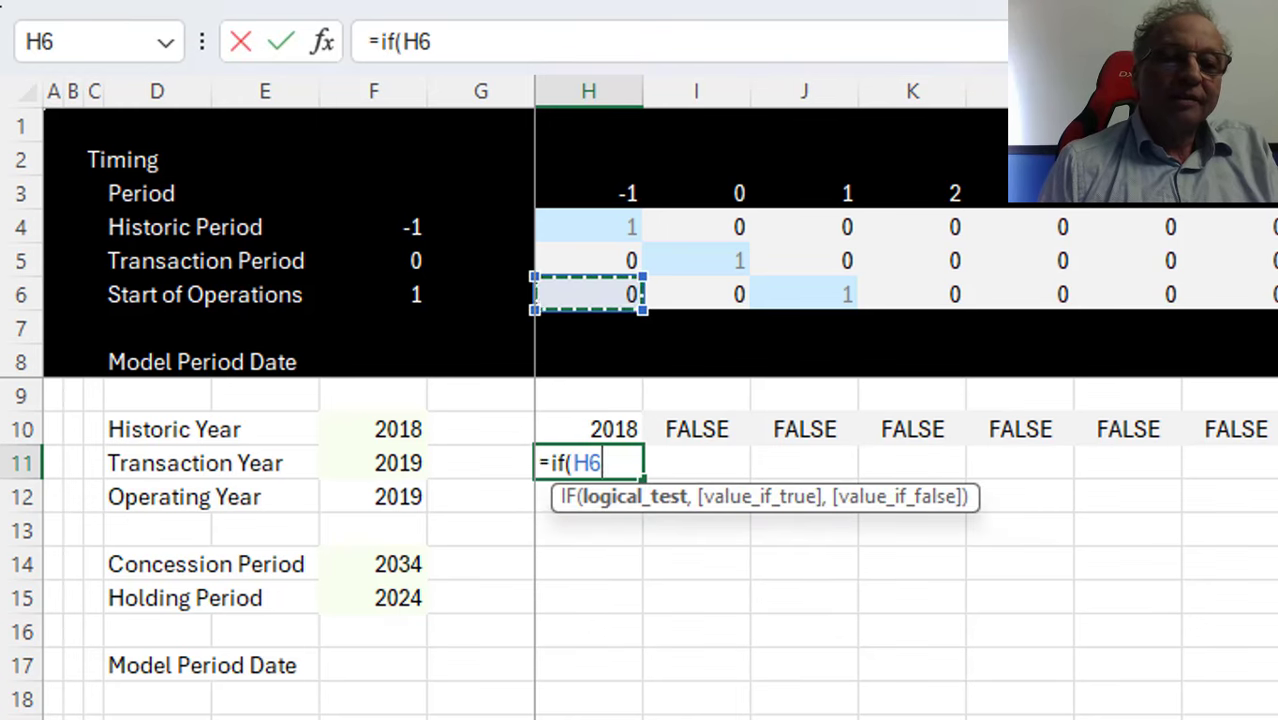
text(,)
key(Left)
key(Left)
key(F4)
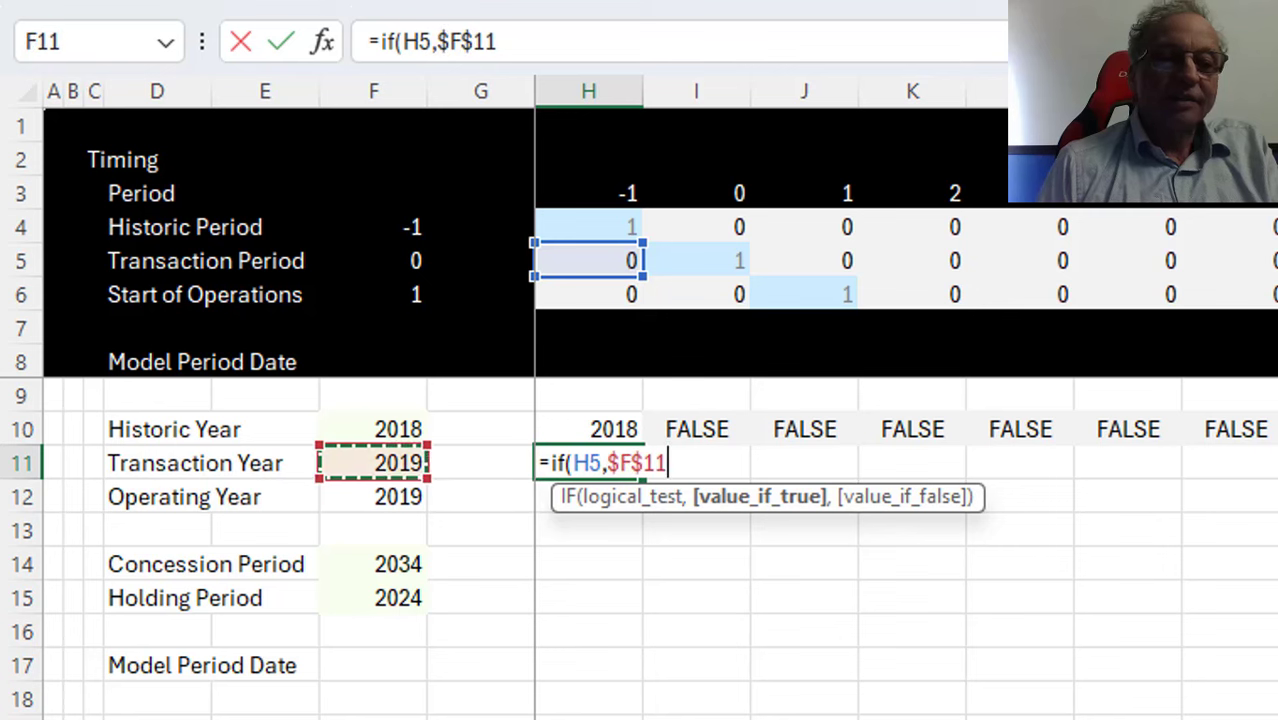
key(Return)
key(Up)
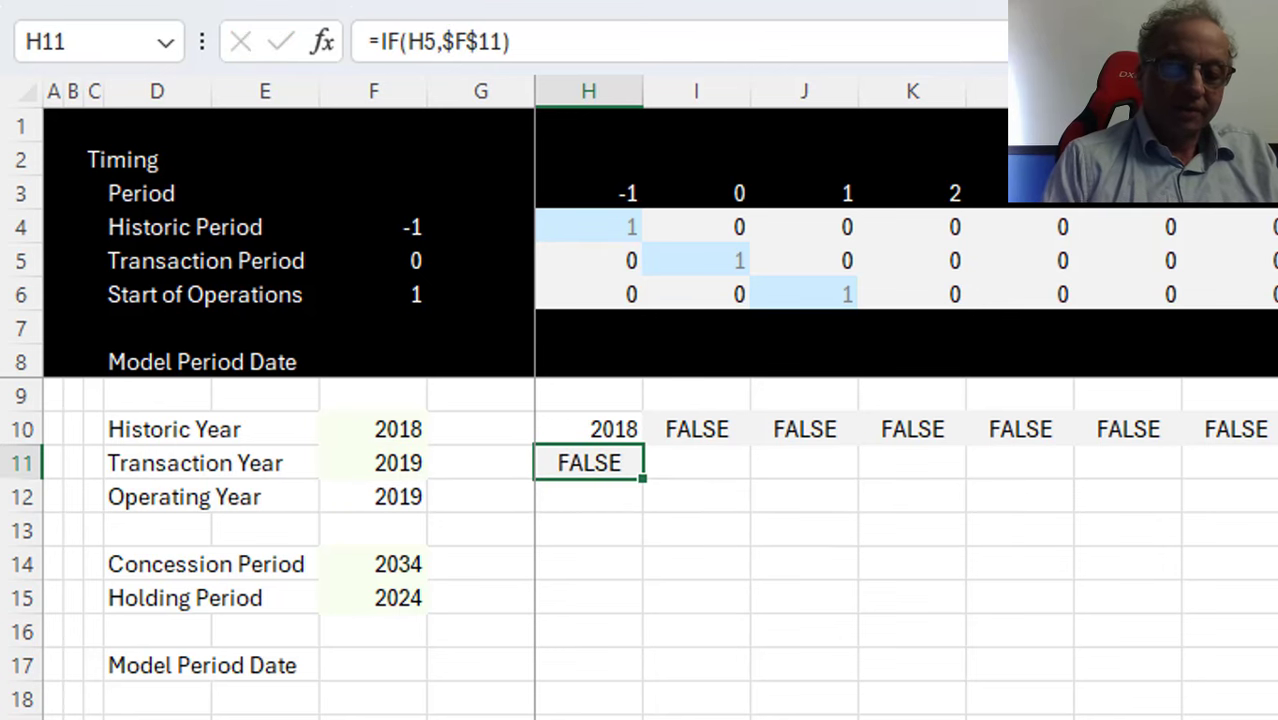
Fill the Transaction Year formula from H11 across the timeline and move to the Operating Year row
key(ctrl+shift+Right)
key(ctrl+r)
key(Down)
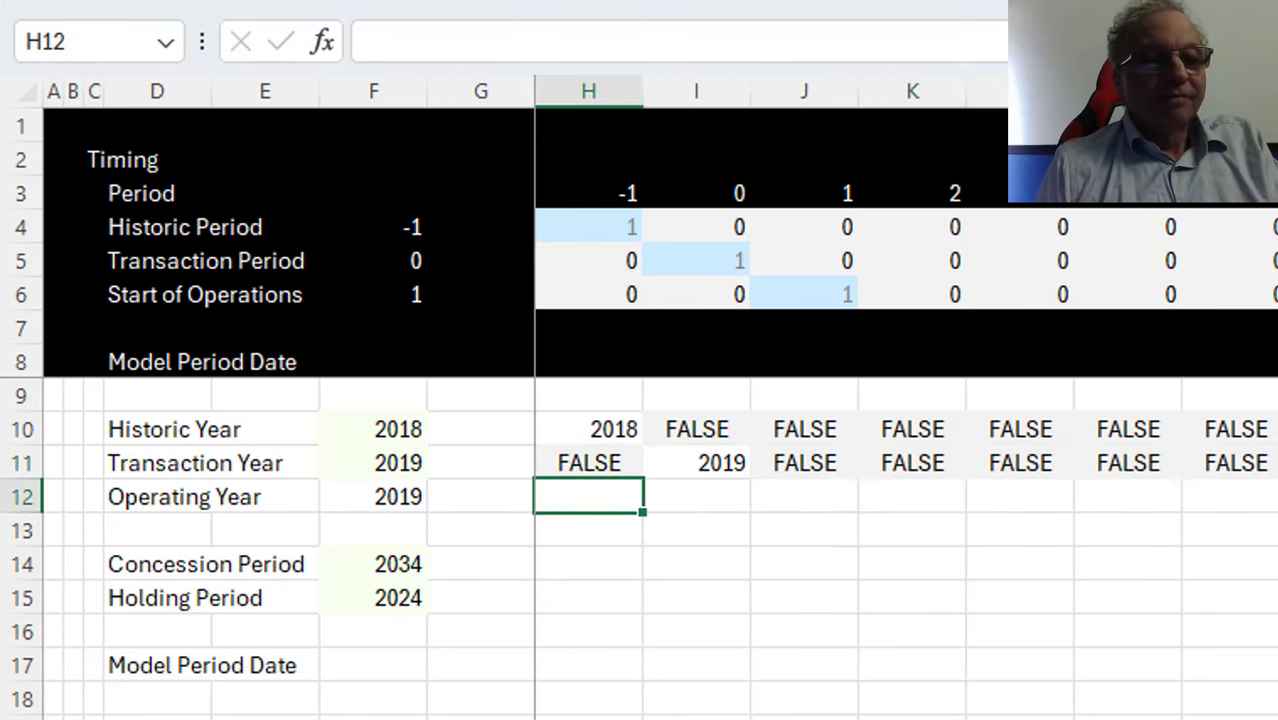
key(Left)
key(Right)
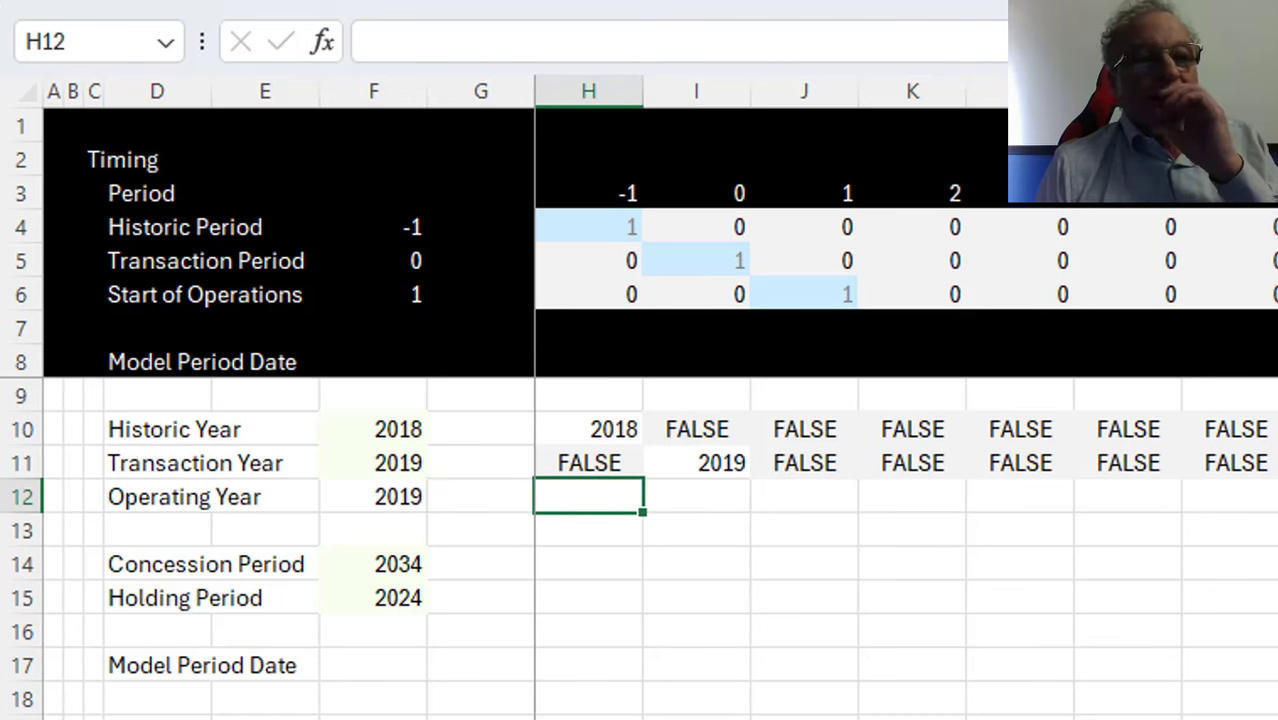
key(Up)
key(Up)
key(Up)
key(Up)
key(Up)
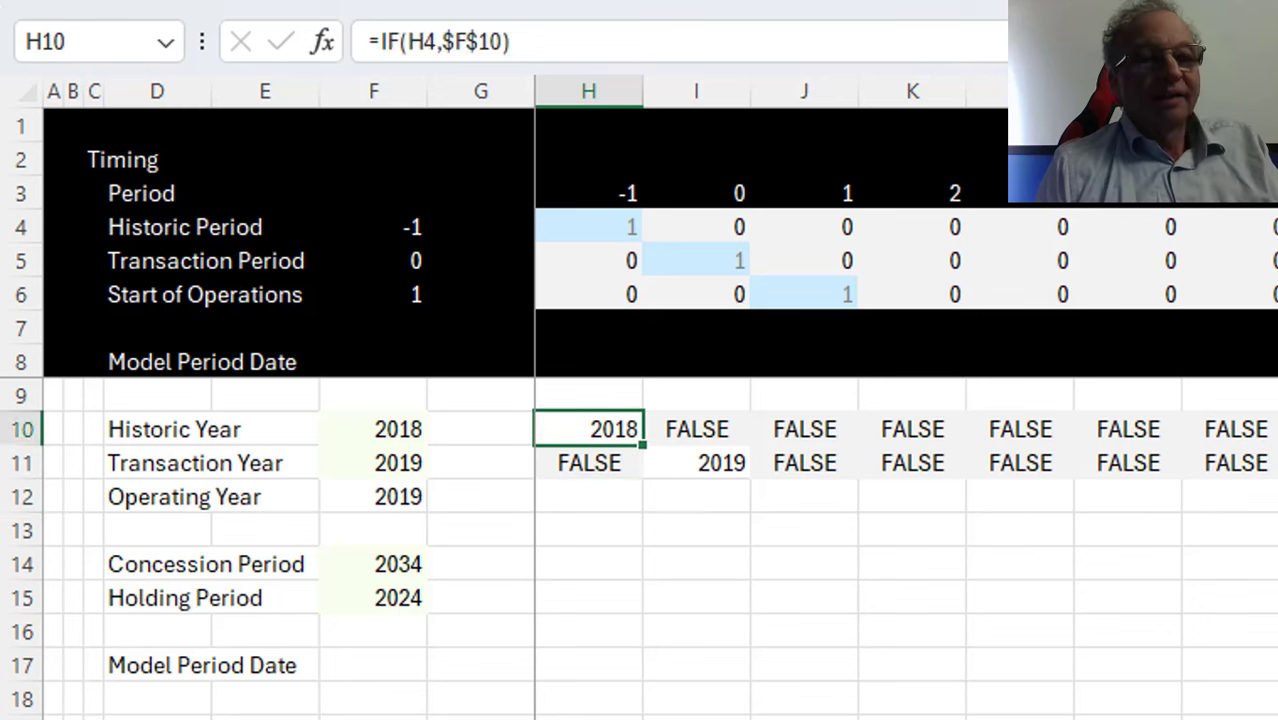
key(shift+space)
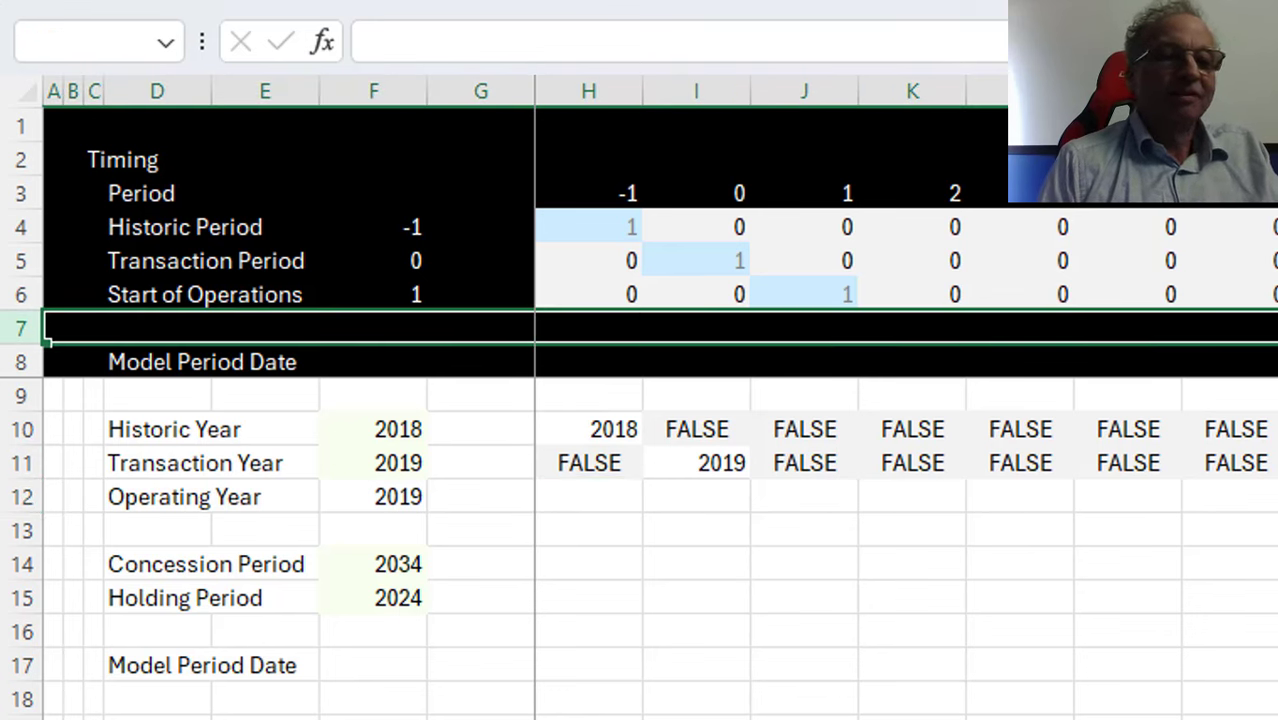
key(Down)
key(Down)
key(Down)
key(Down)
key(Down)
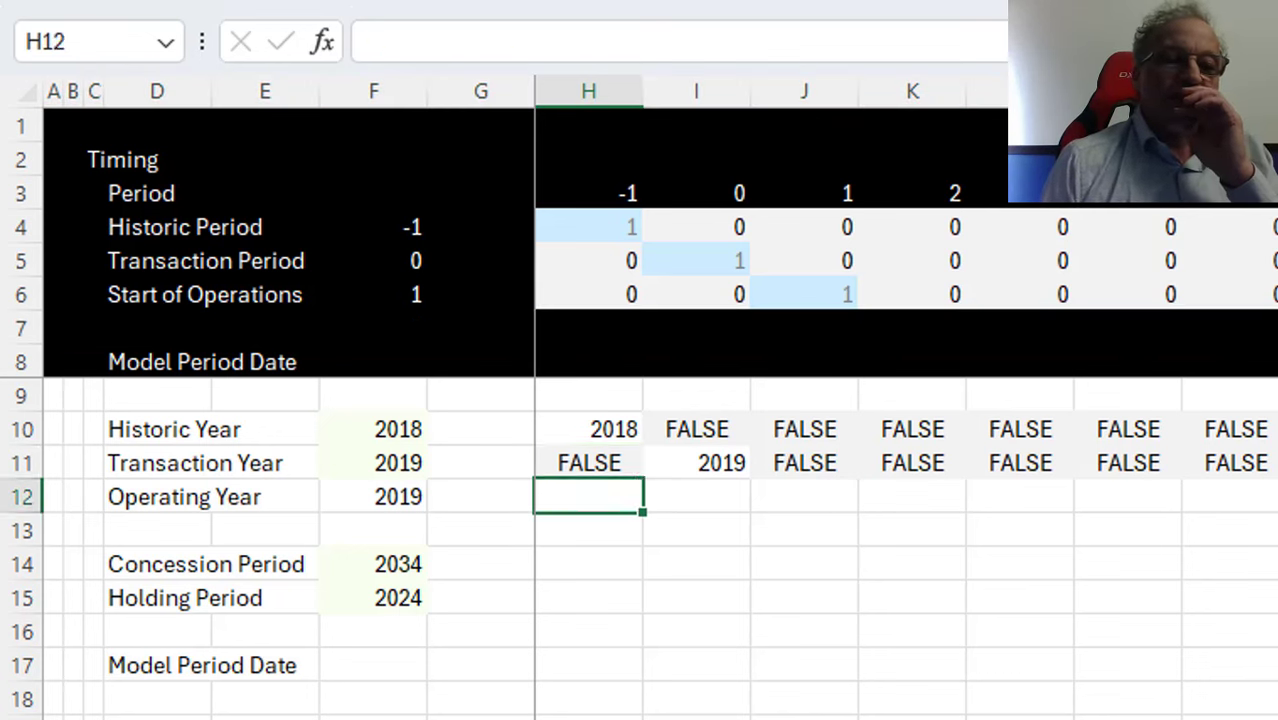
key(Right)
key(Right)
key(Left)
key(Left)
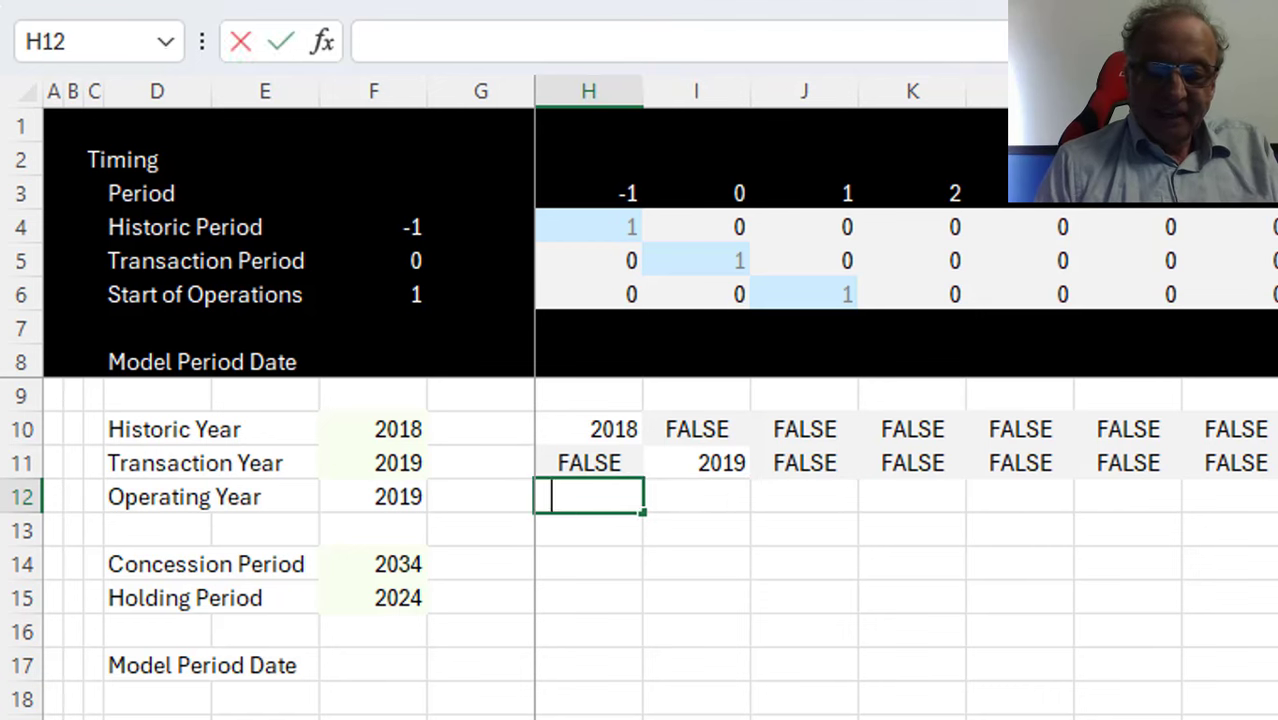
Enter =IF(H6,F12,G12+1) in H12 for the Operating Year and check its references
text(=if()
key(Up)
key(Up)
key(Up)
key(Up)
key(Up)
key(Up)
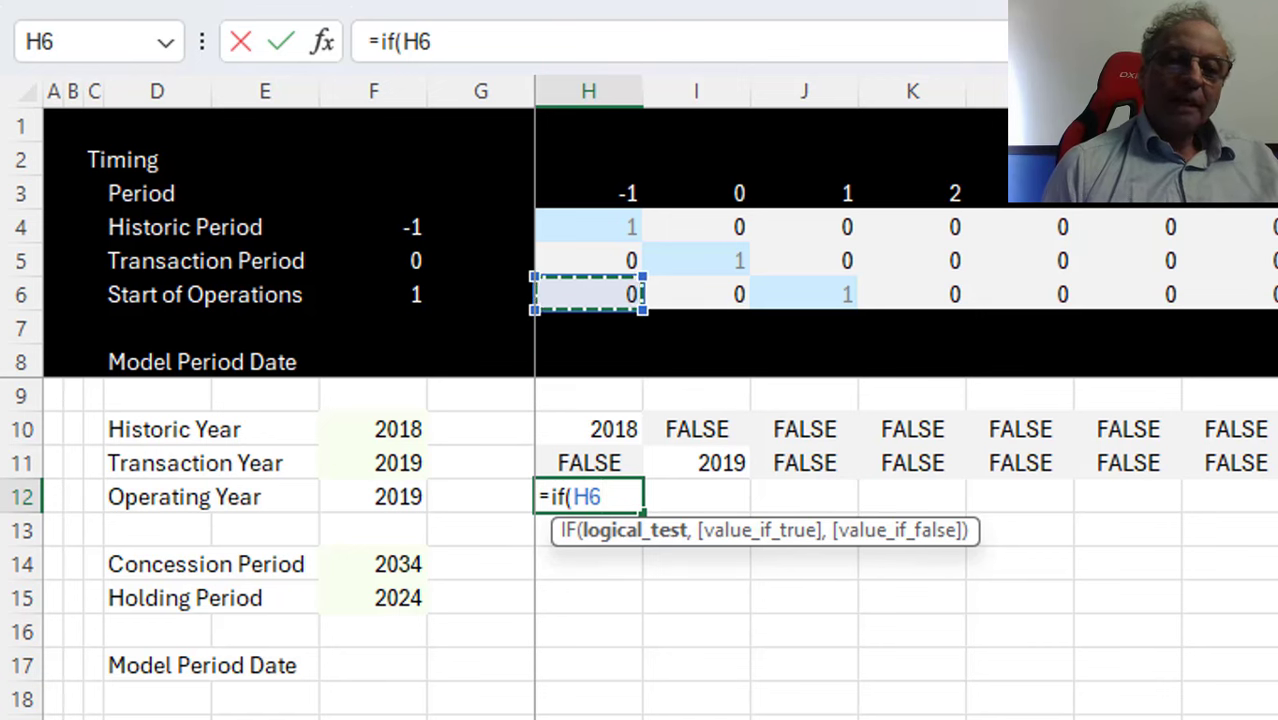
text(,)
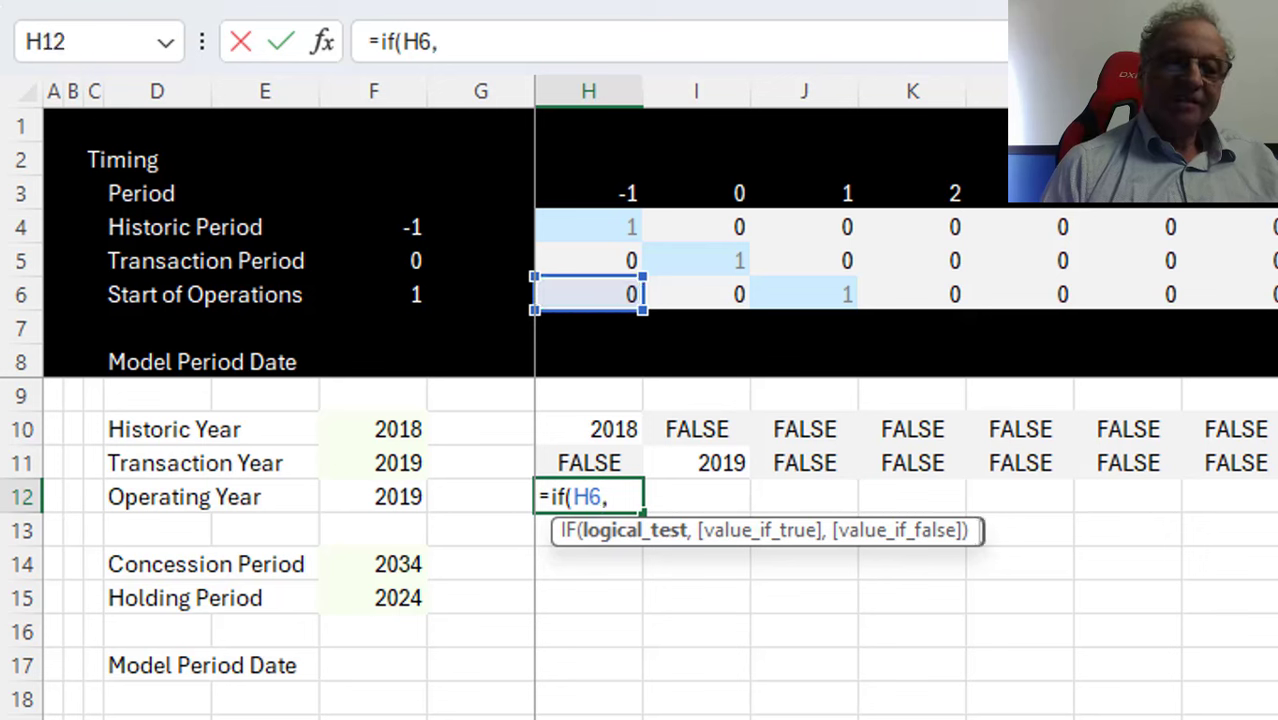
key(Left)
key(Left)
text(,)
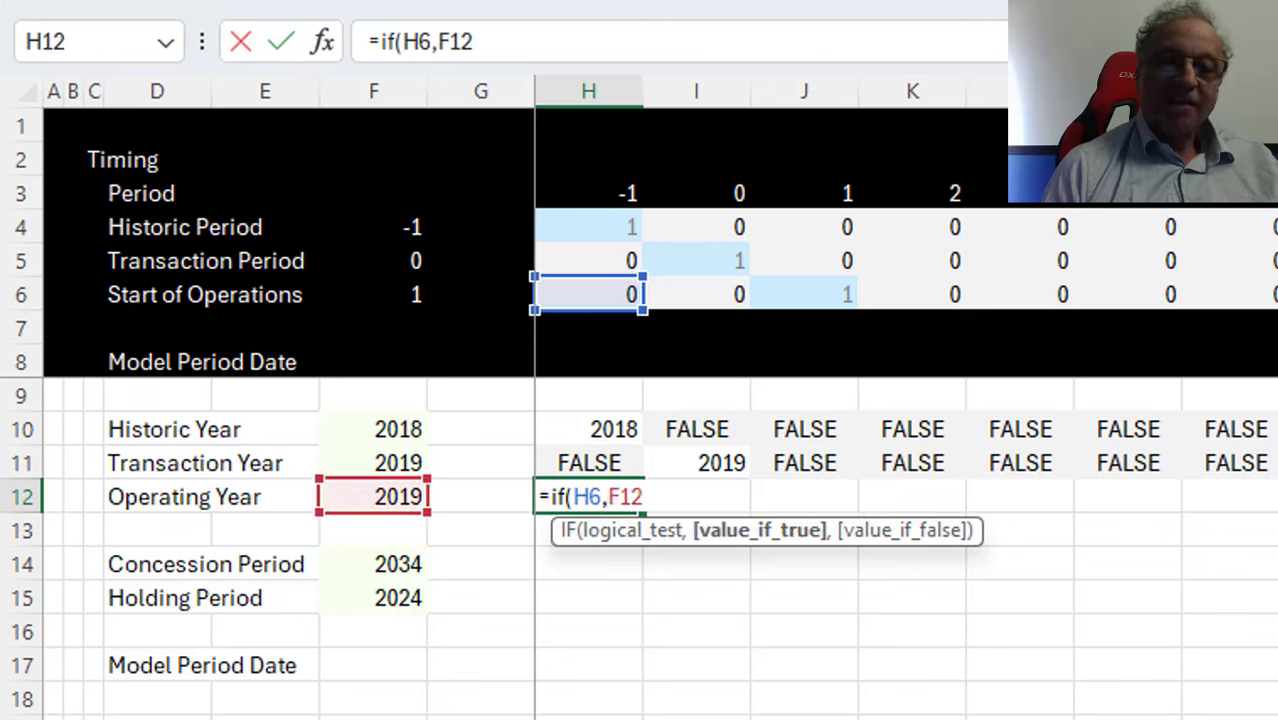
key(Left)
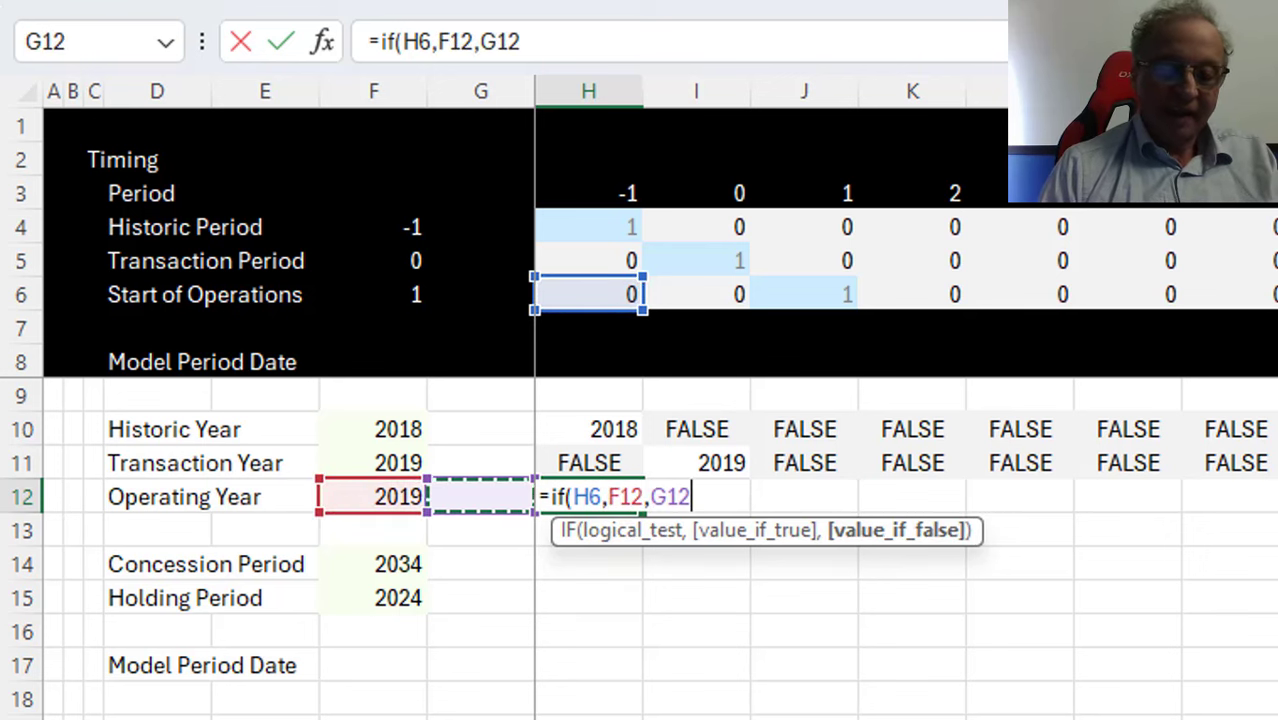
text(+1)
key(Return)
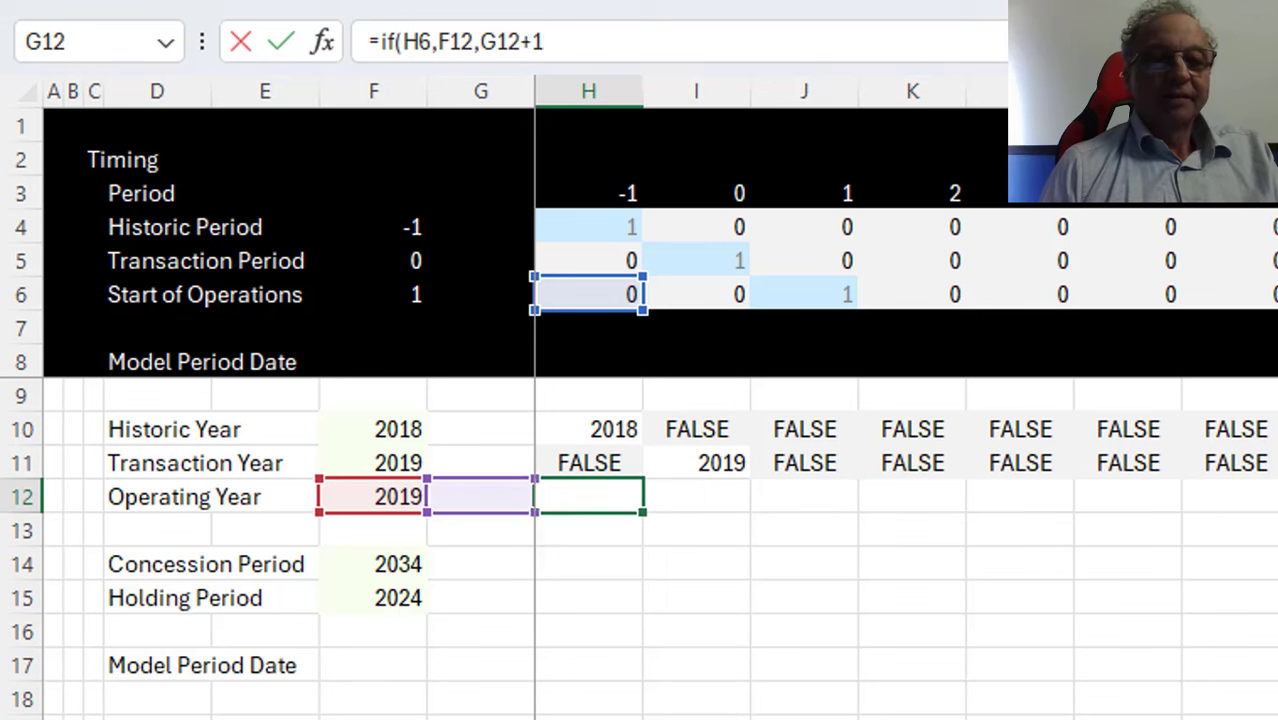
key(Up)
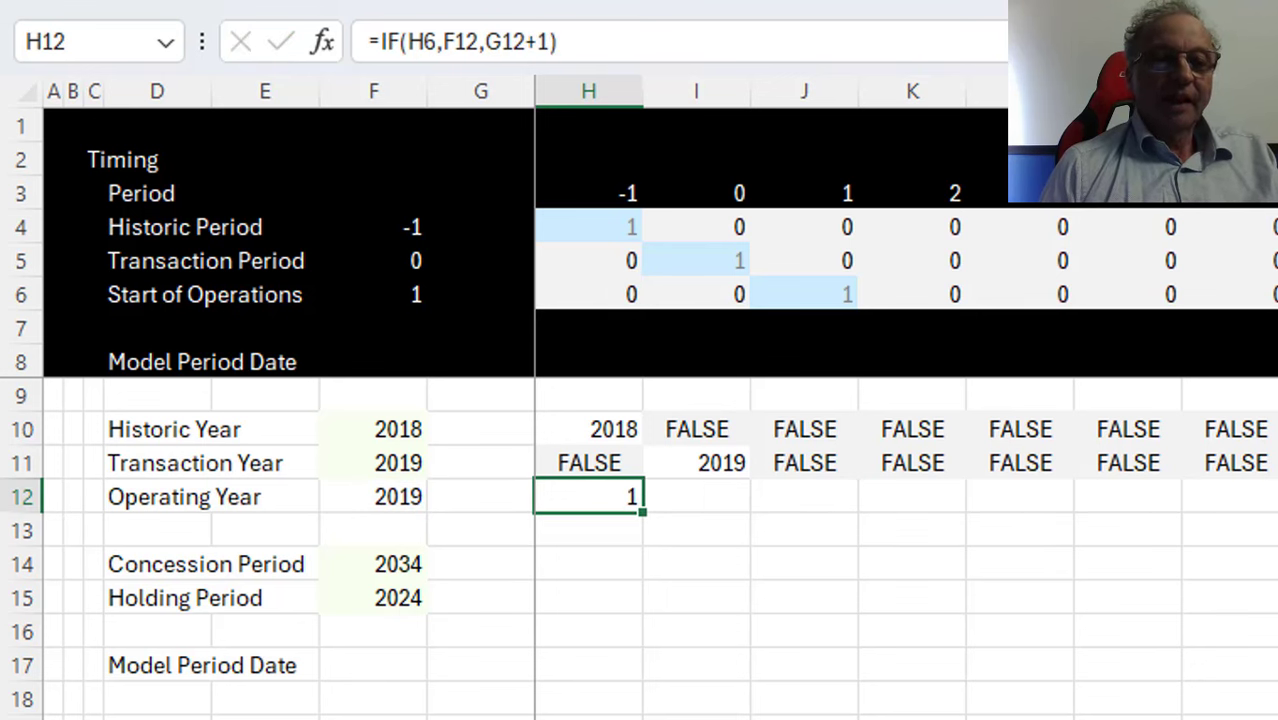
key(F2)
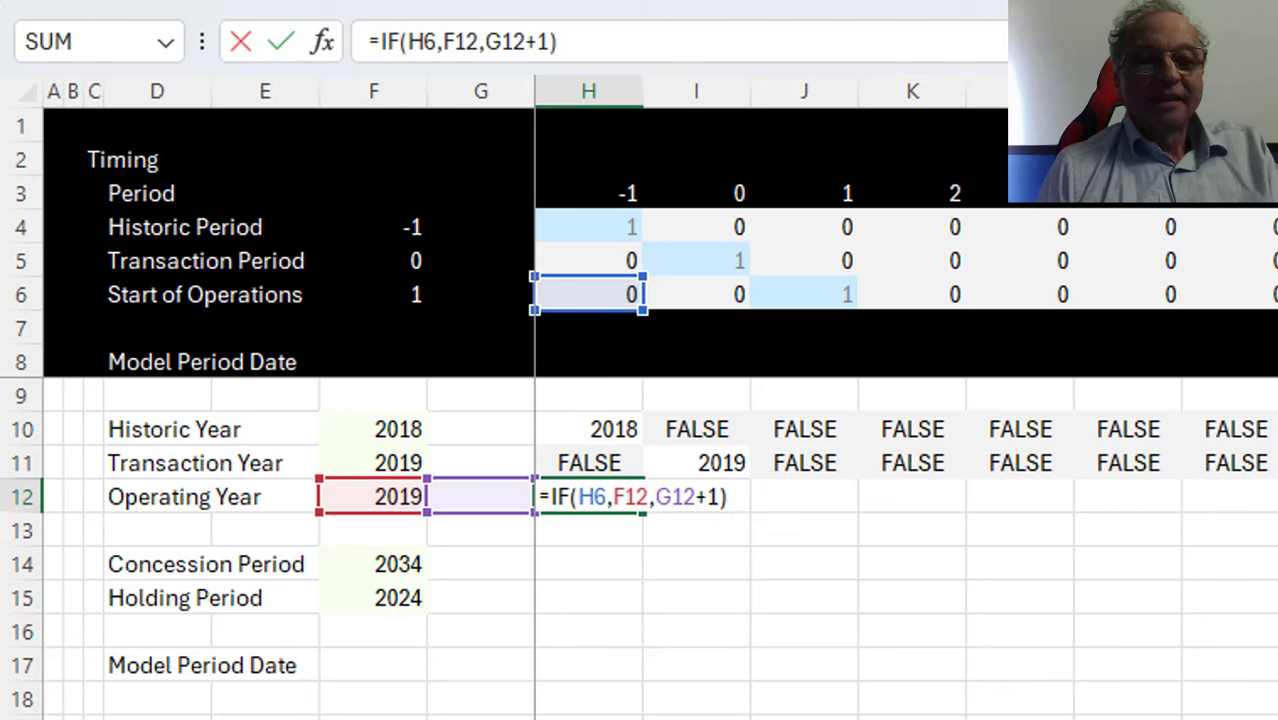
key(Escape)
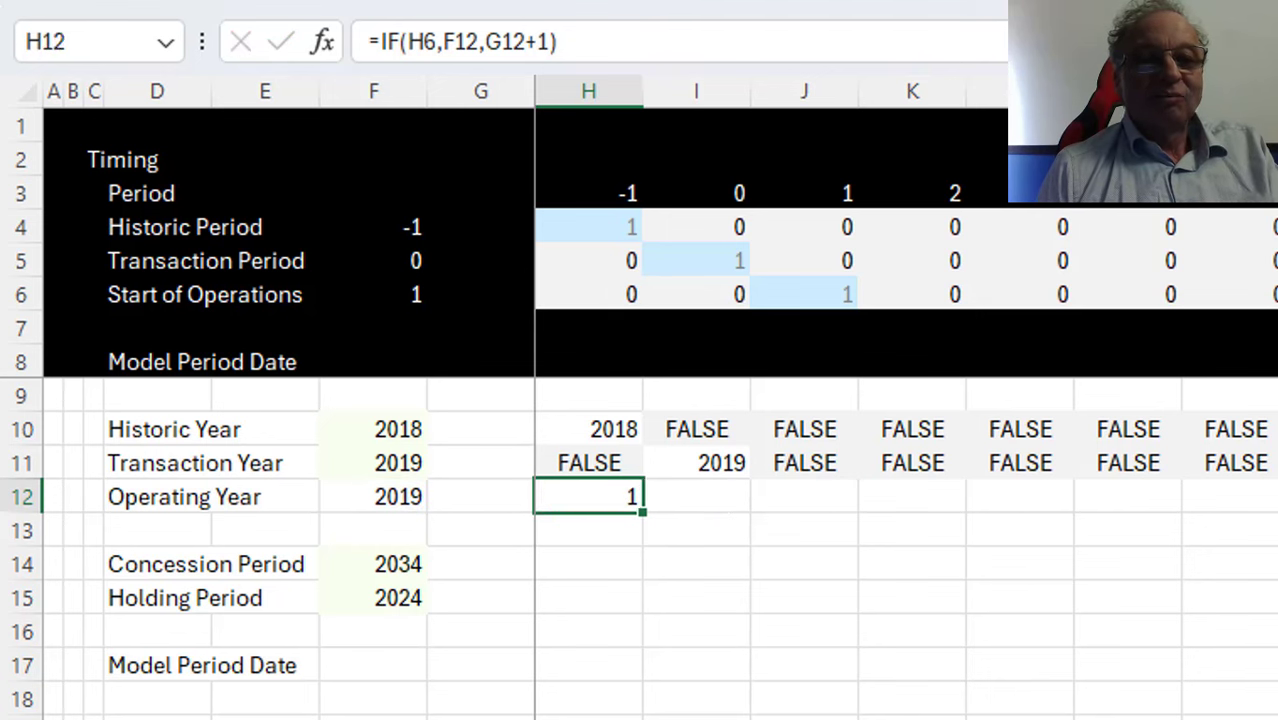
Insert a new row 7 directly below the Start of Operations row
key(Up)
key(Up)
key(Up)
key(Up)
key(Up)
key(shift+space)
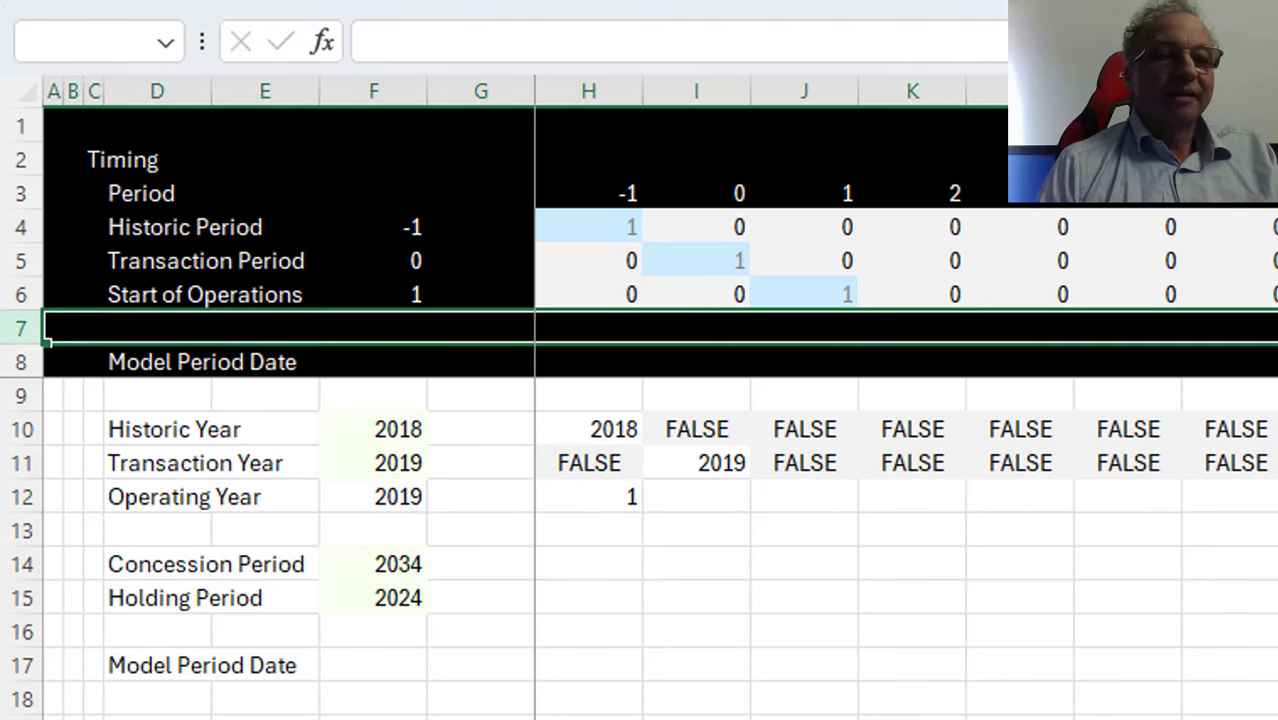
key(ctrl+shift+plus)
Label the new row Operations Flag in D7
click(265, 327)
click(157, 327)
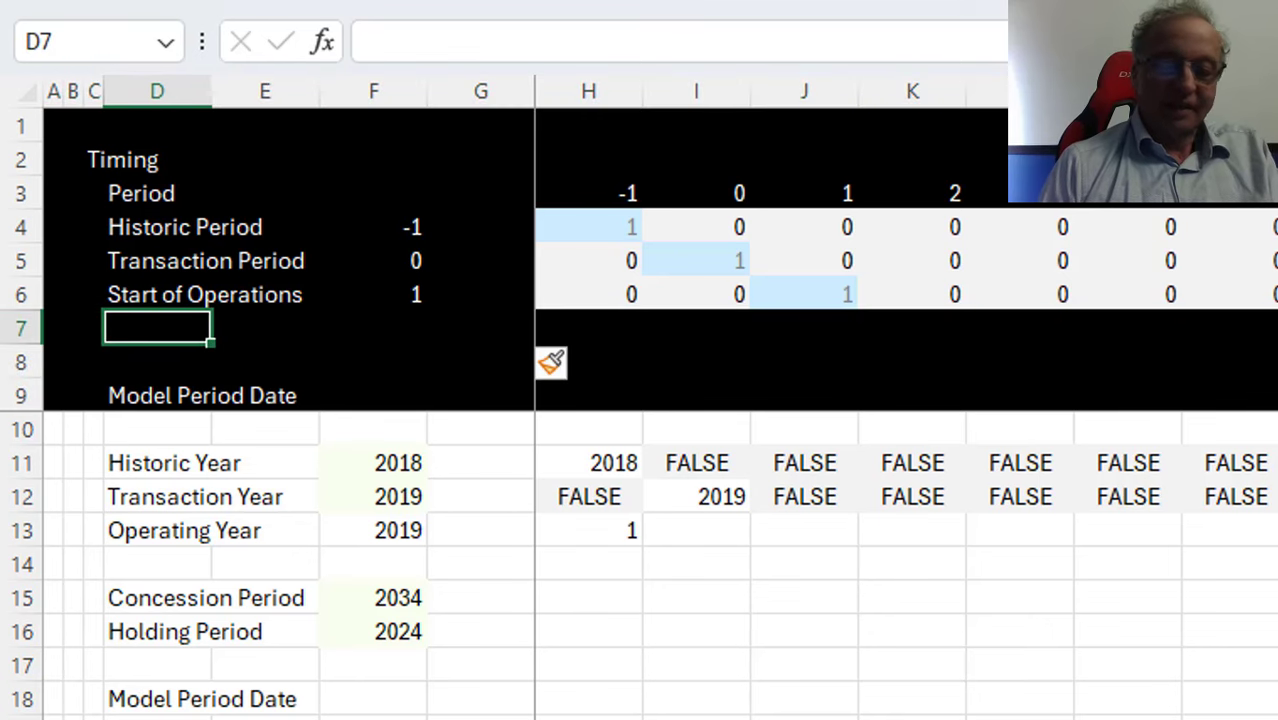
text(Operations)
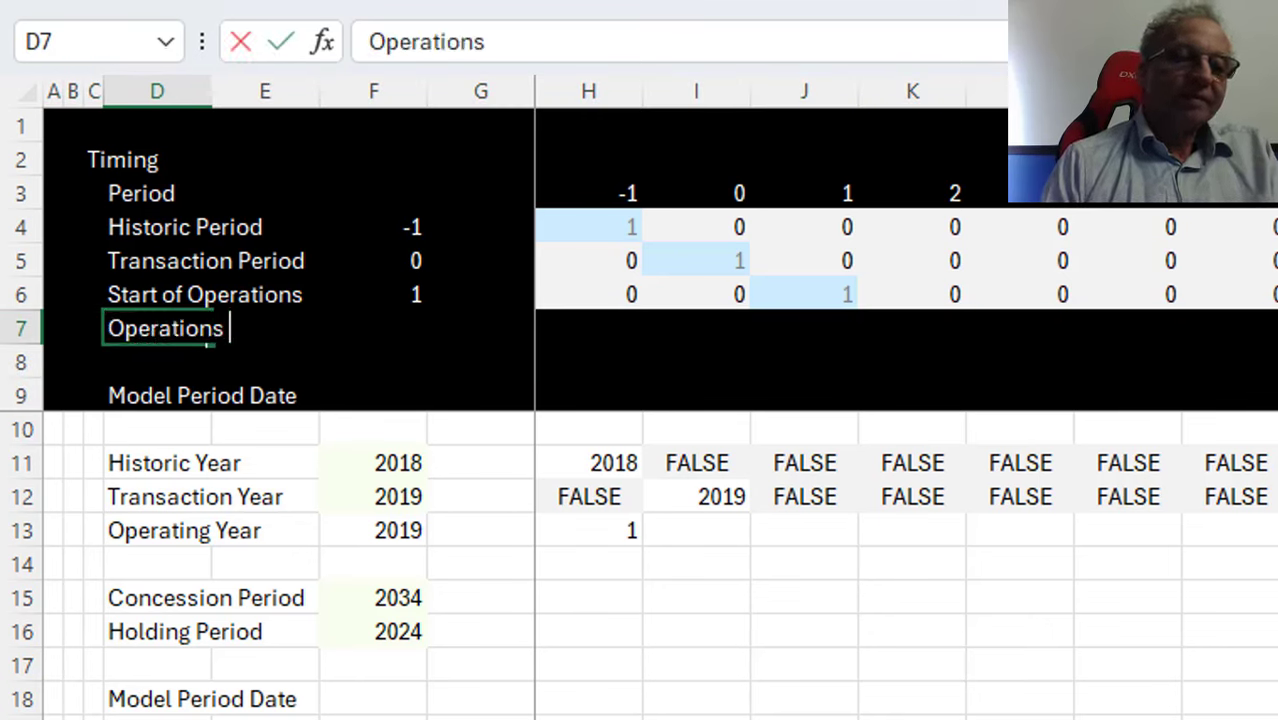
text( Falg)
key(Return)
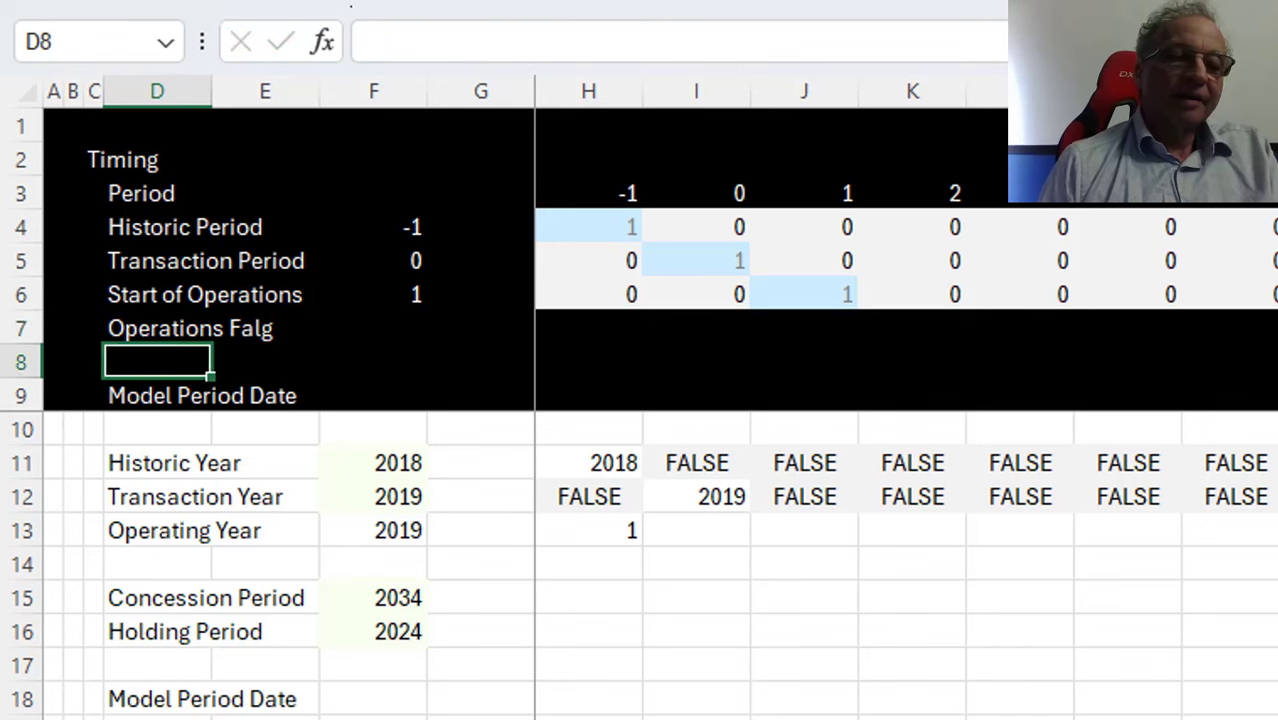
key(Up)
key(F2)
key(BackSpace)
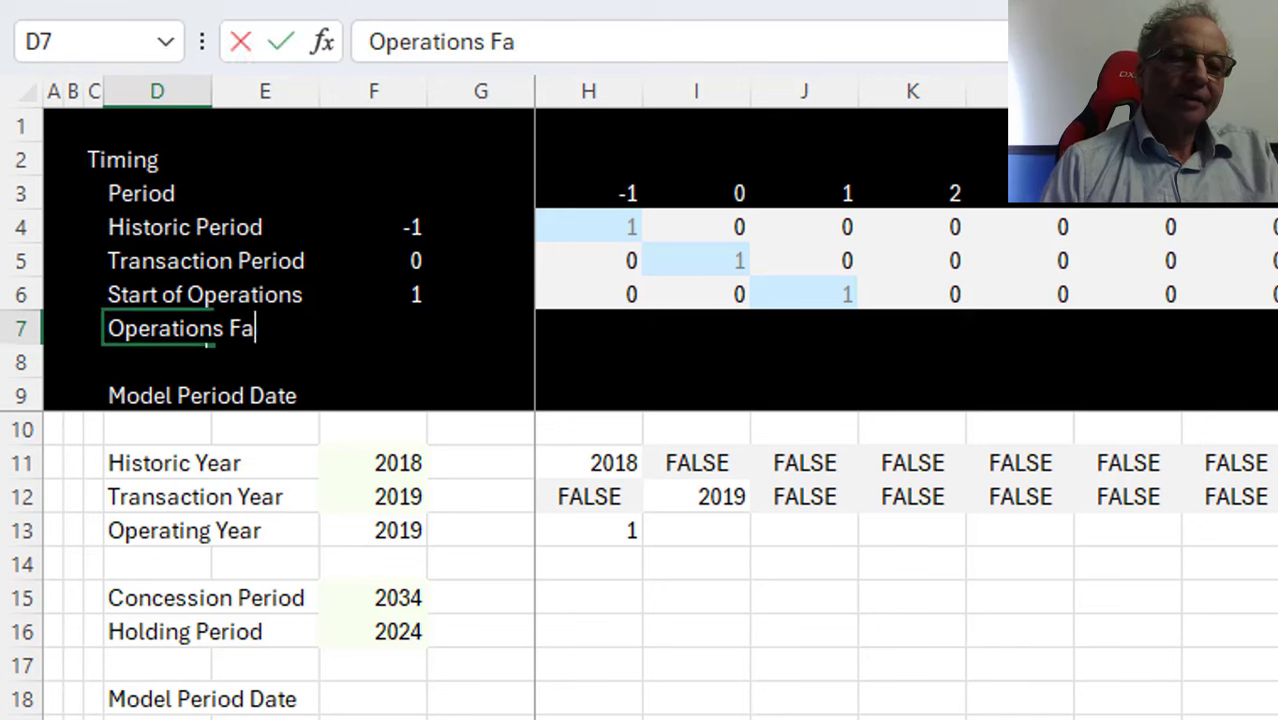
key(BackSpace)
text(ag)
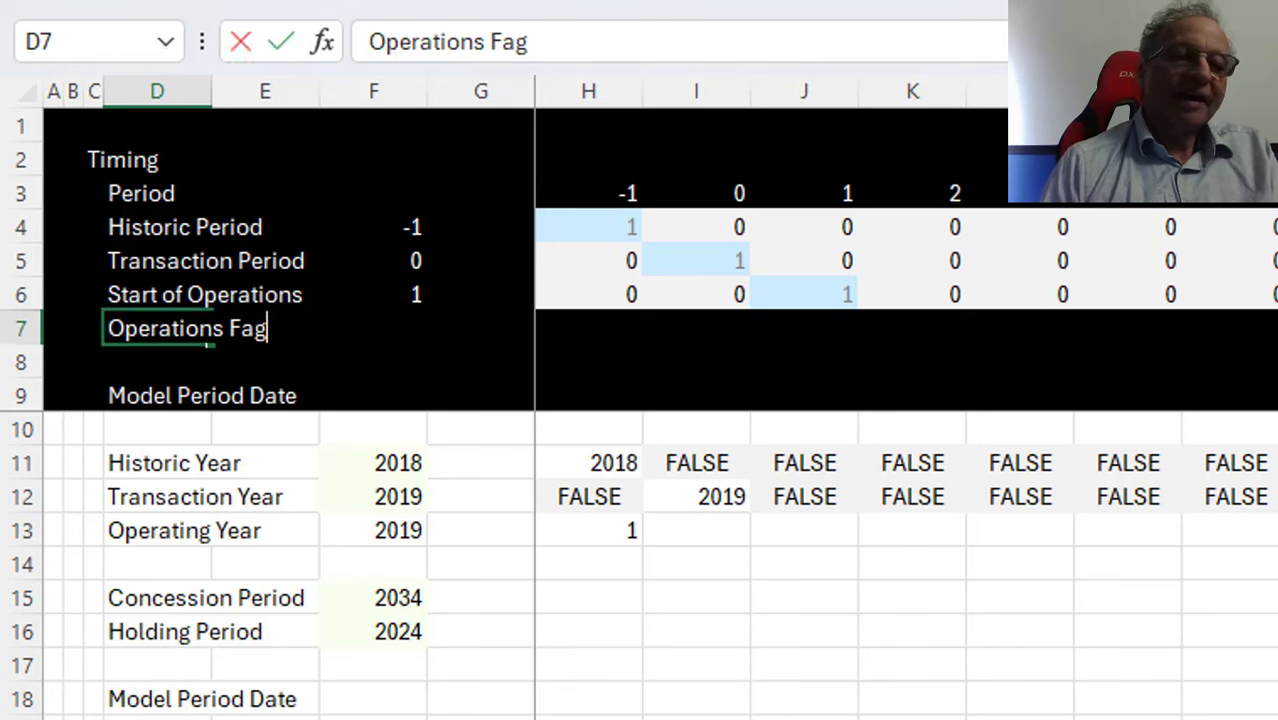
key(BackSpace)
key(BackSpace)
text(la)
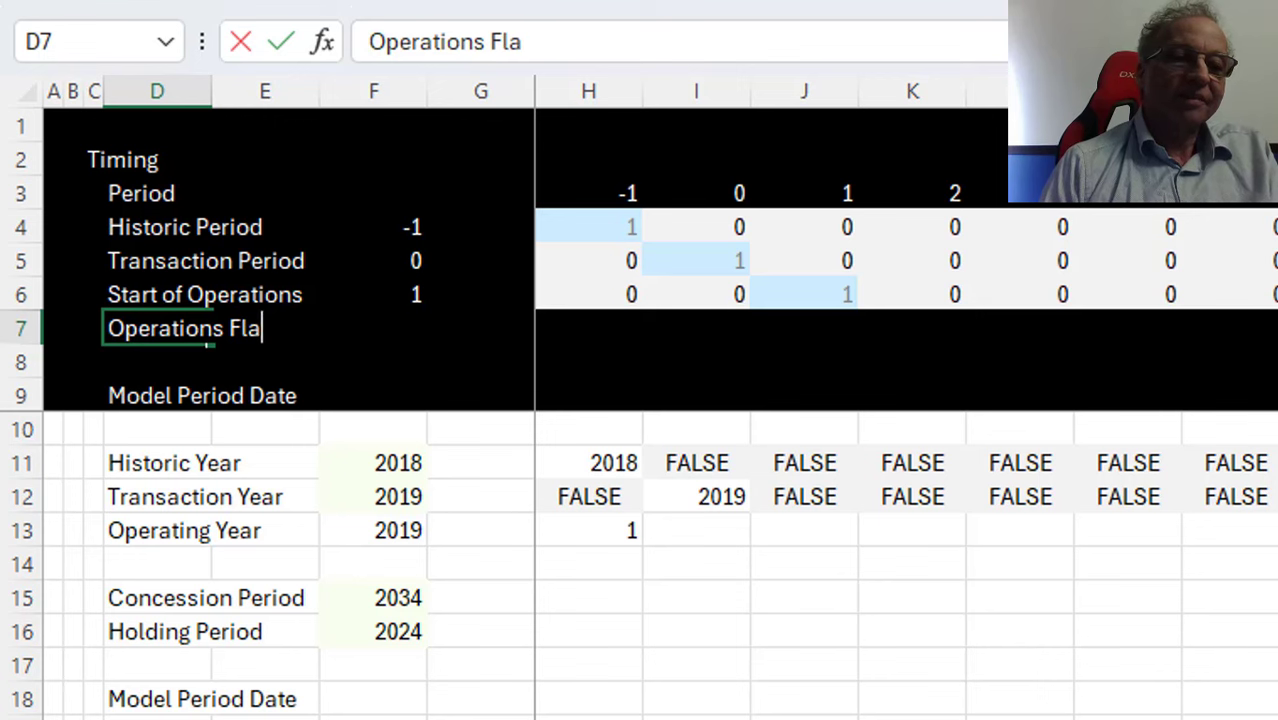
text(g)
key(Return)
Insert a blank column F between the row labels and the input values
key(Right)
key(Right)
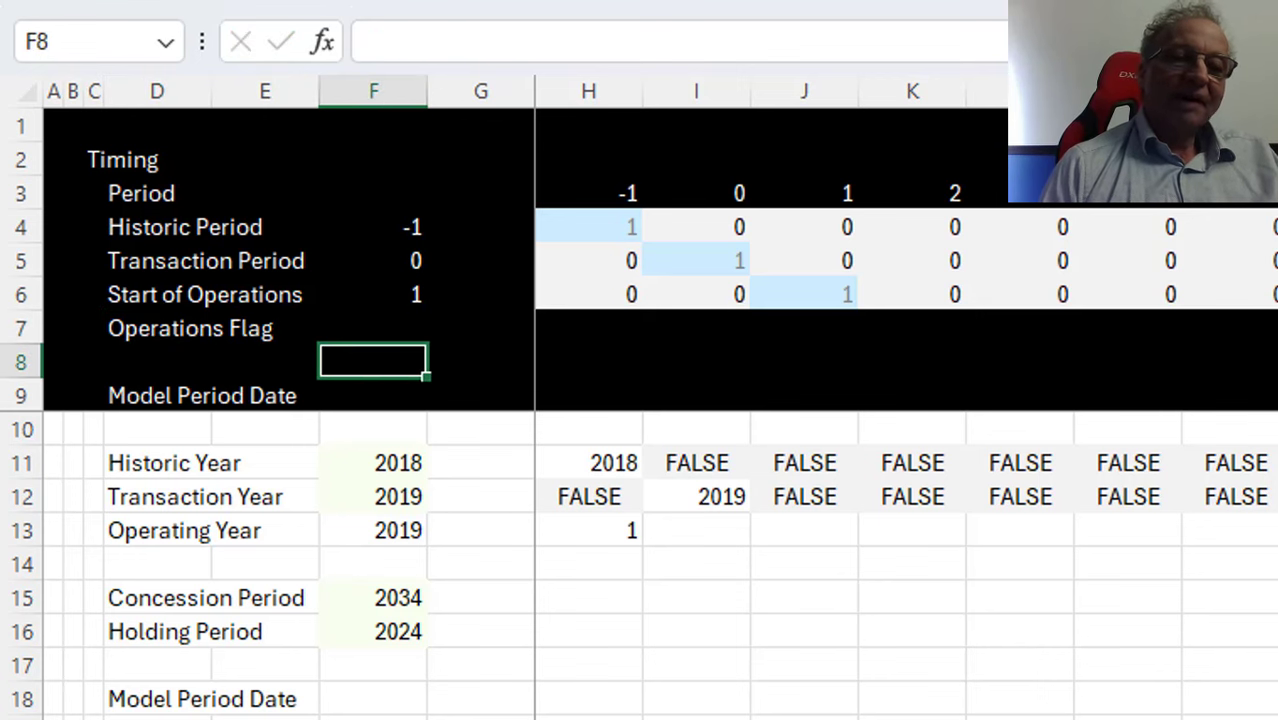
key(ctrl+space)
key(ctrl+shift+plus)
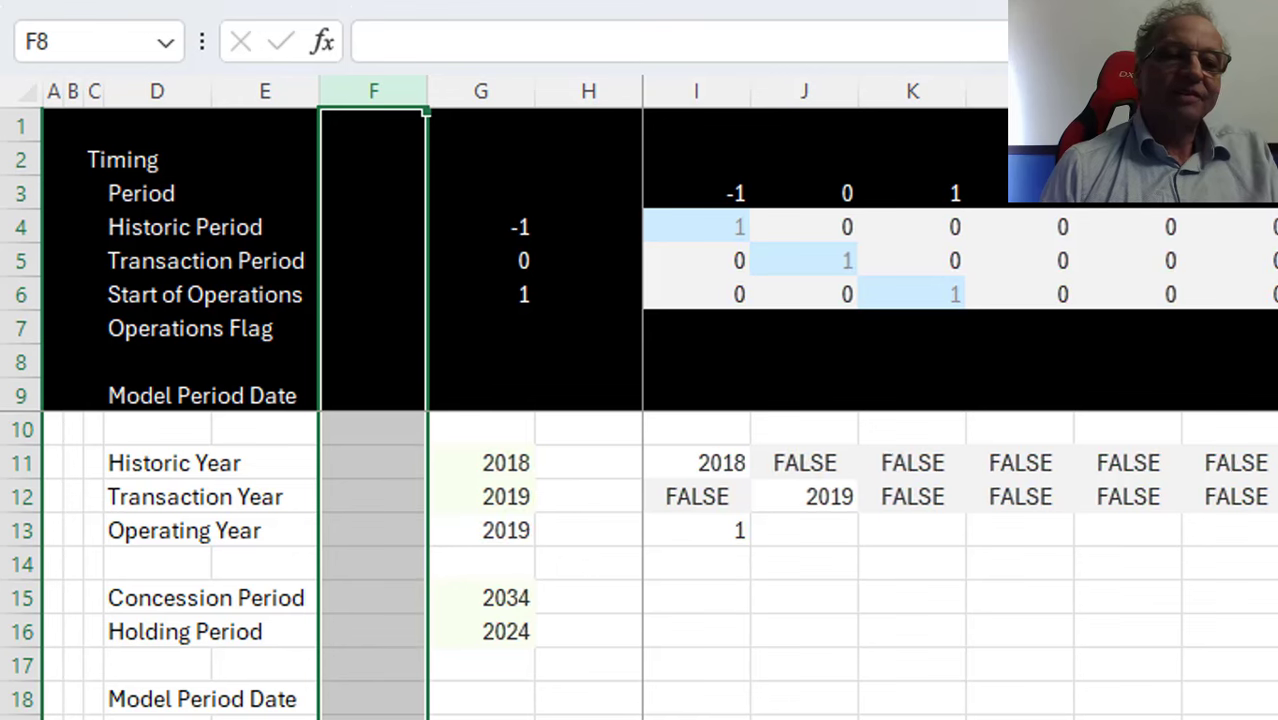
key(Left)
key(Right)
key(Right)
key(Right)
key(Right)
key(Left)
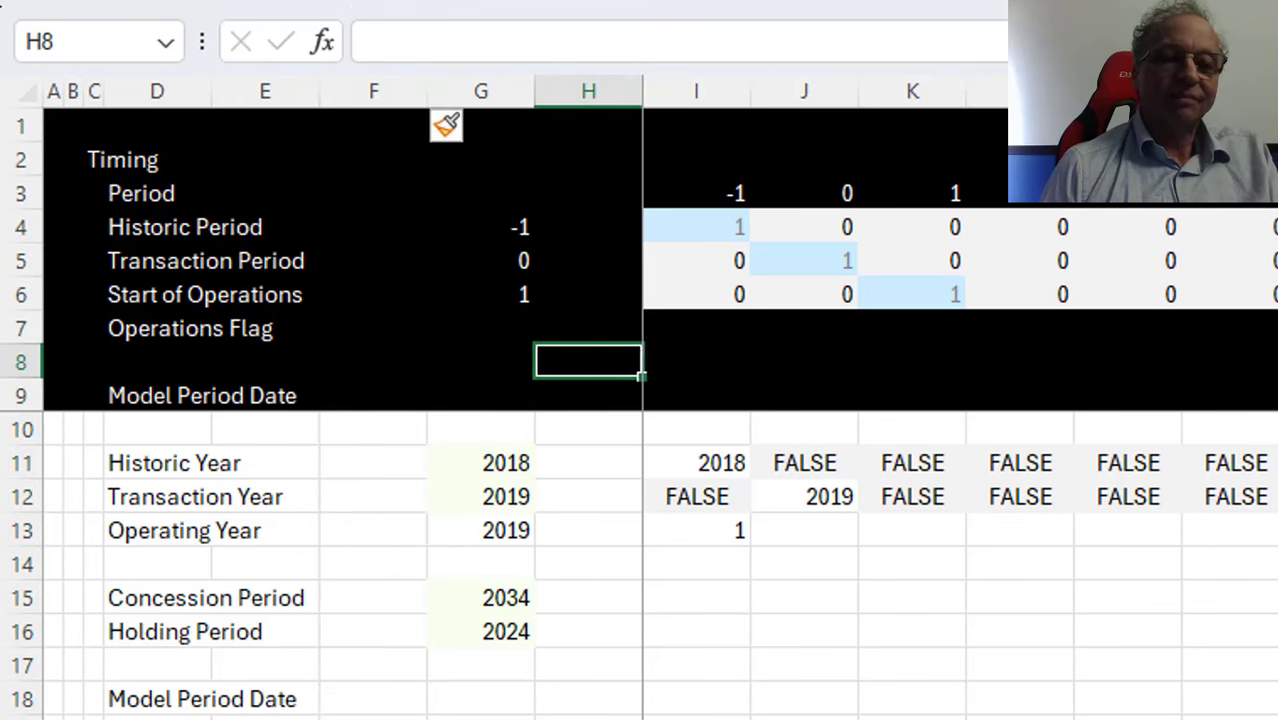
key(Right)
key(Up)
key(Up)
key(Up)
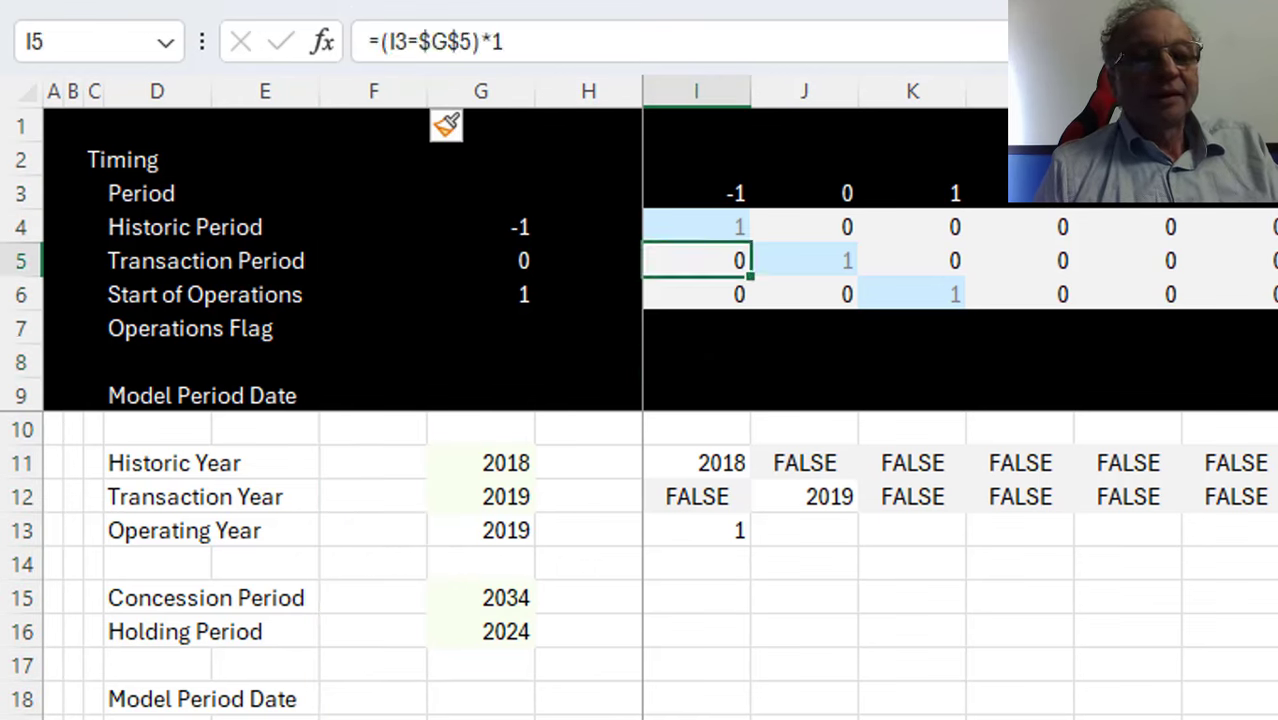
Enter Flag in F4:F7 beside the Historic Period, Transaction Period, Start of Operations and Operations Flag labels
key(Left)
key(Left)
key(Left)
key(Up)
key(Up)
key(Down)
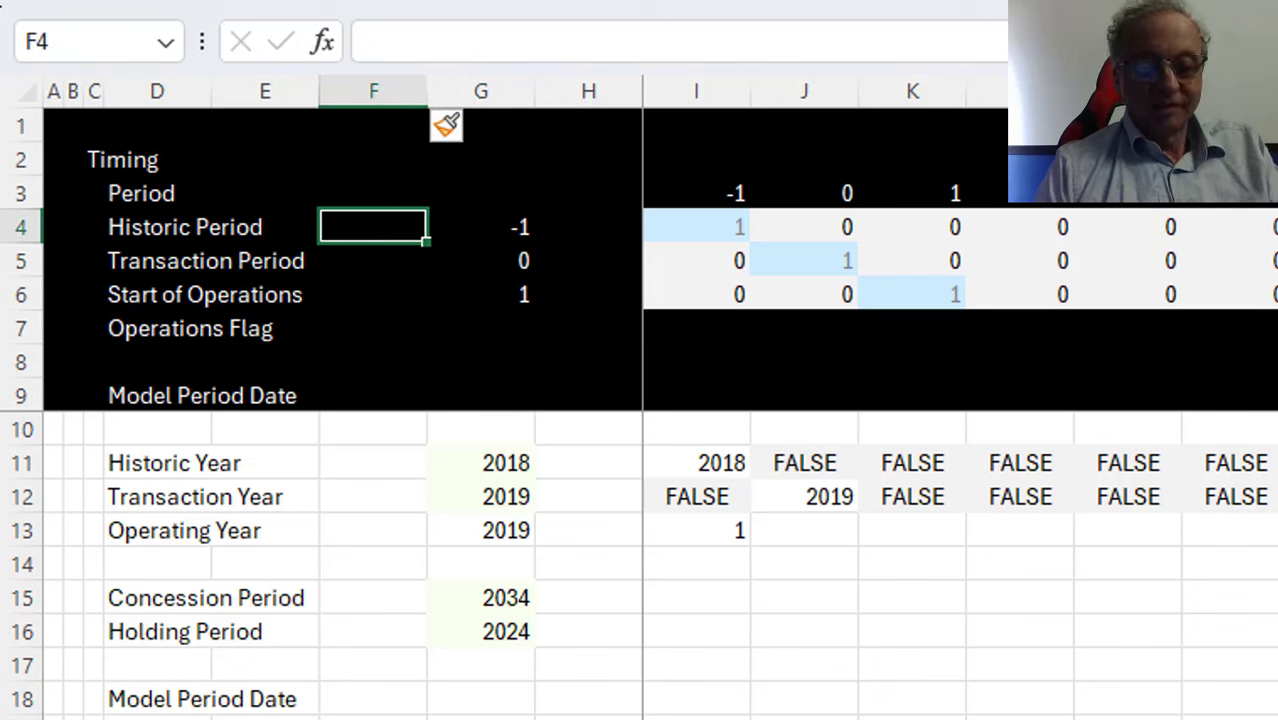
text(Flag)
key(Return)
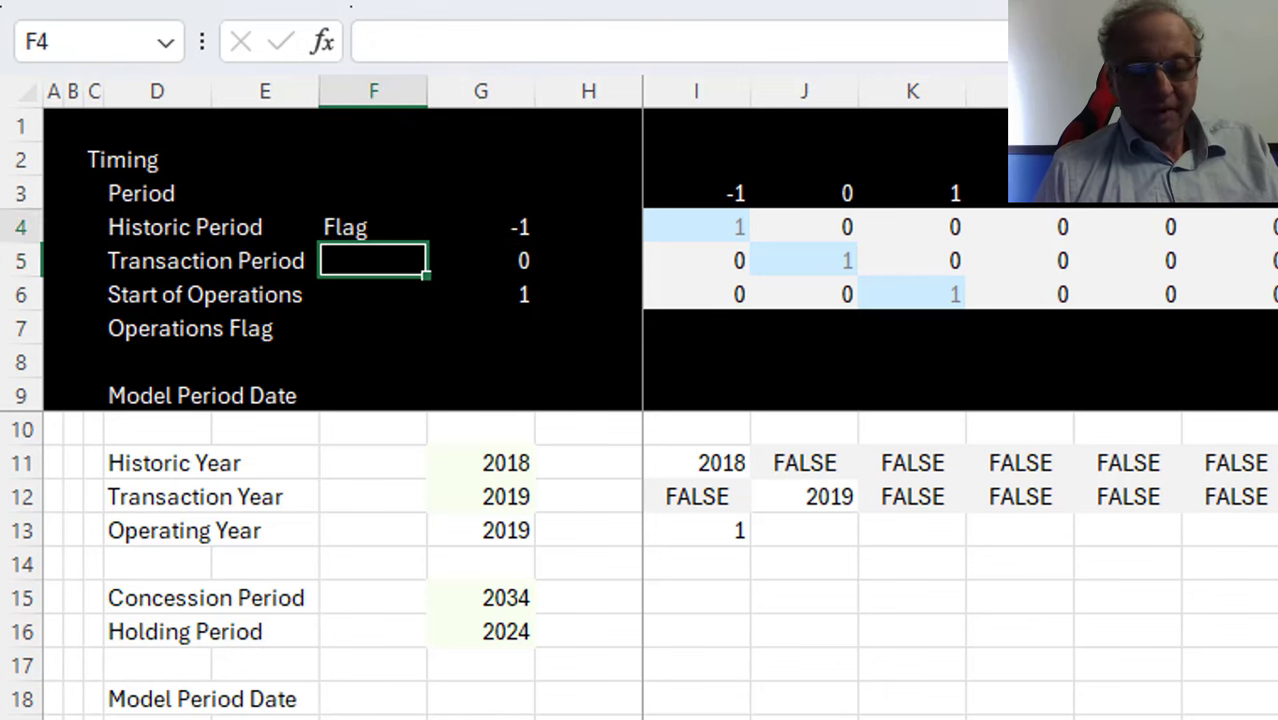
key(Up)
key(Down)
text(Flag)
key(Return)
text(Flag)
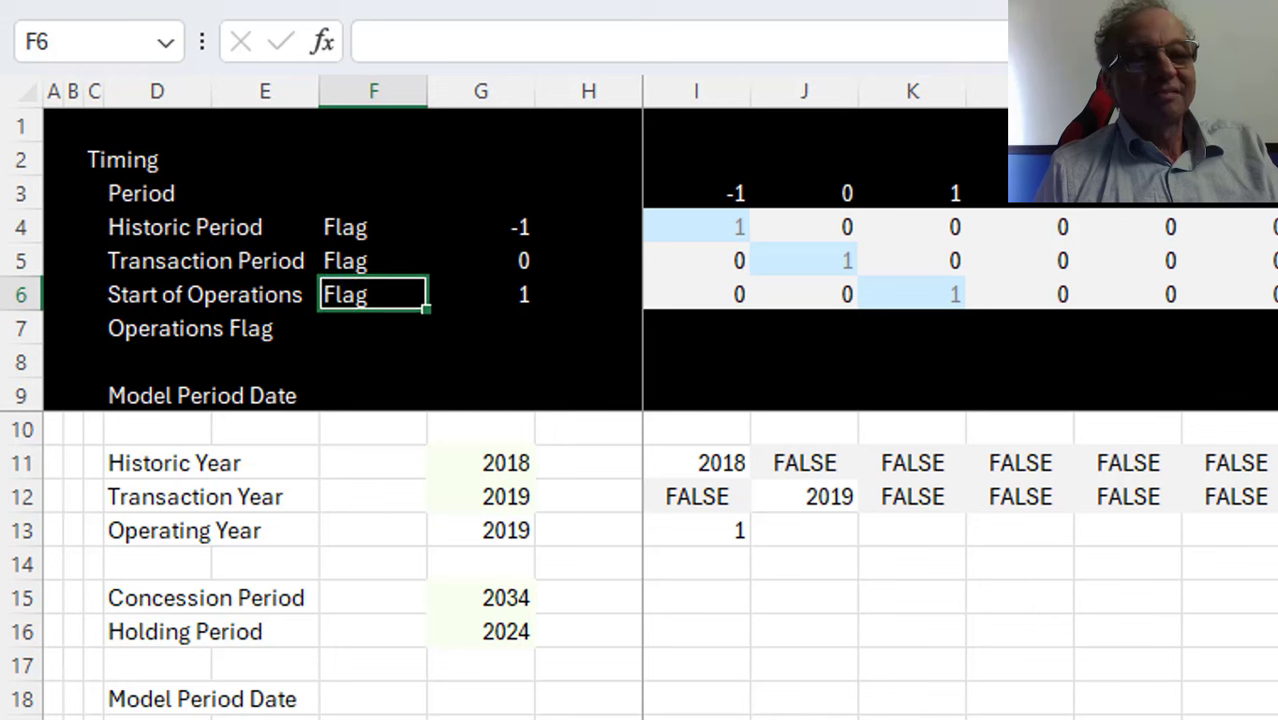
key(Return)
text(Flag)
key(Return)
key(Return)
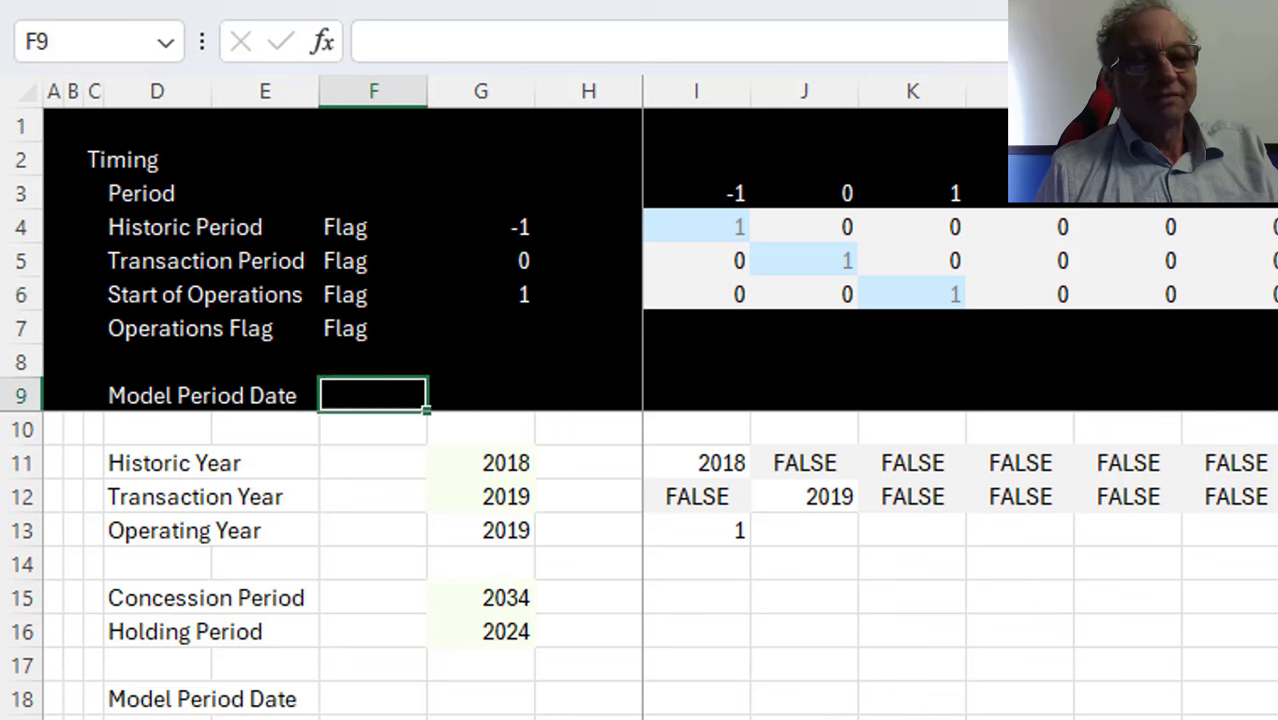
Enter the unit Date in F9 beside Model Period Date and Year in F11:F13 beside the historic, transaction and operating year labels
text(Date)
key(Return)
key(Return)
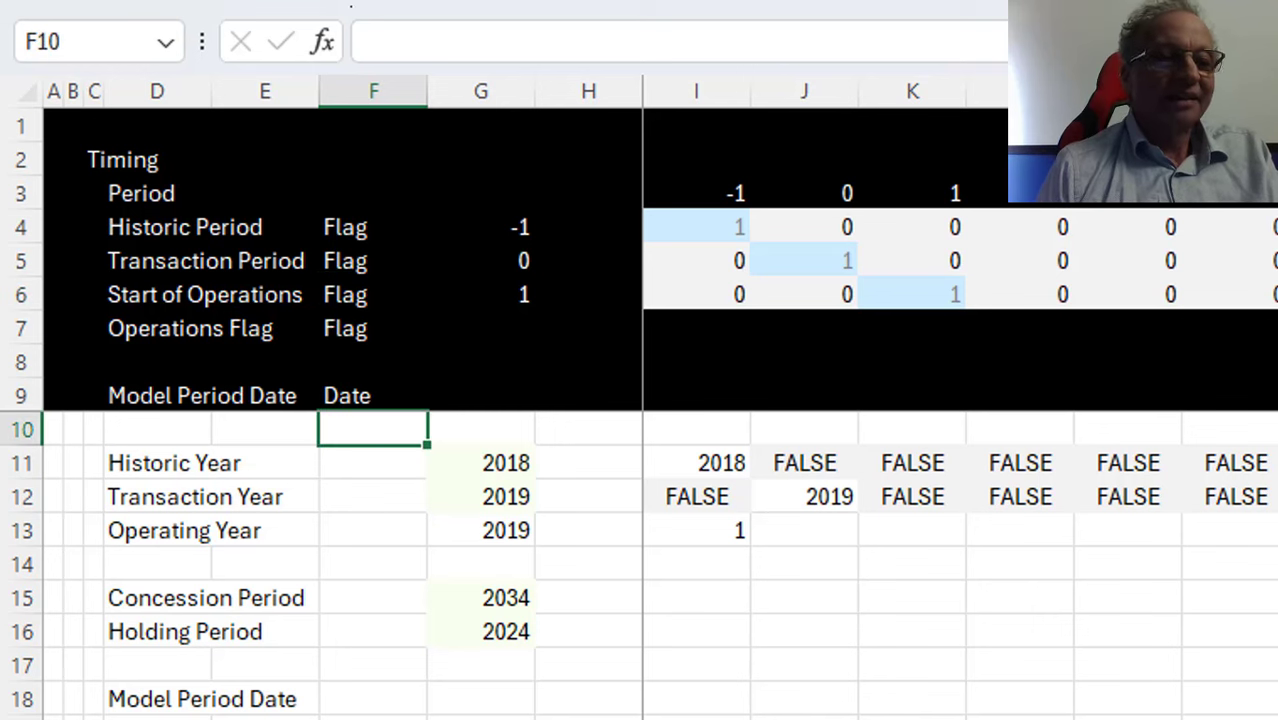
text(Year)
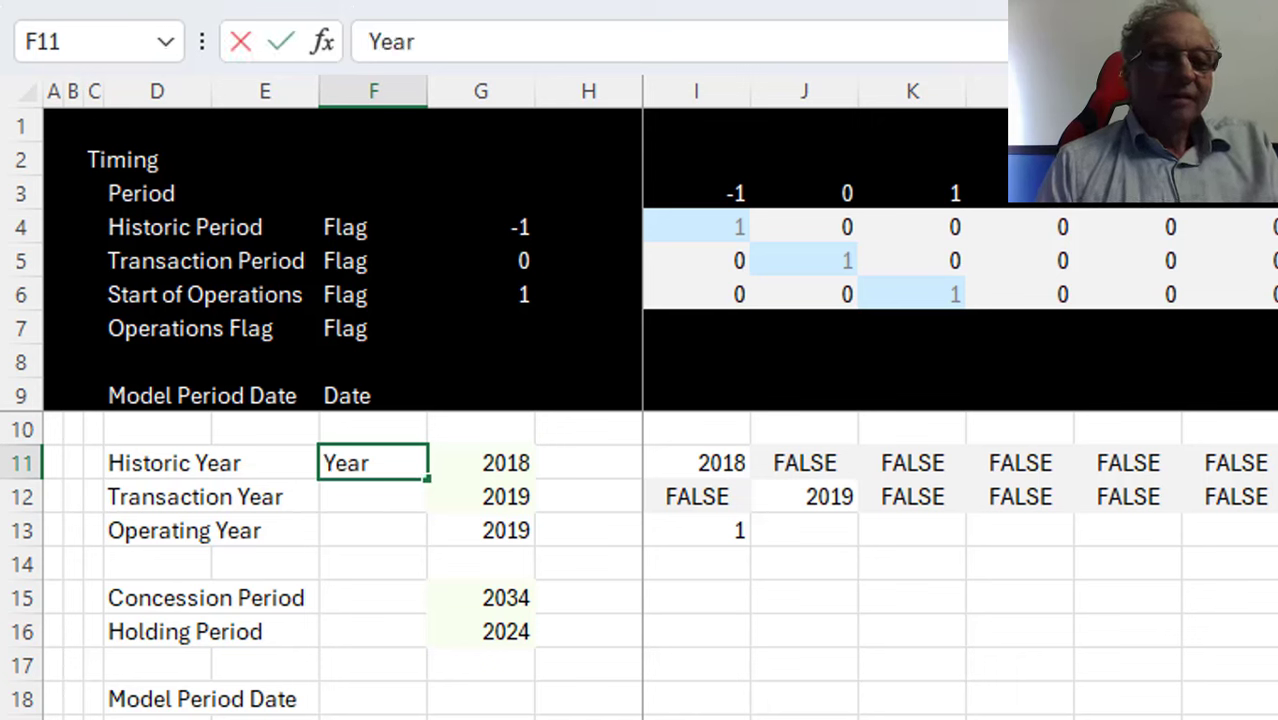
key(ctrl+Return)
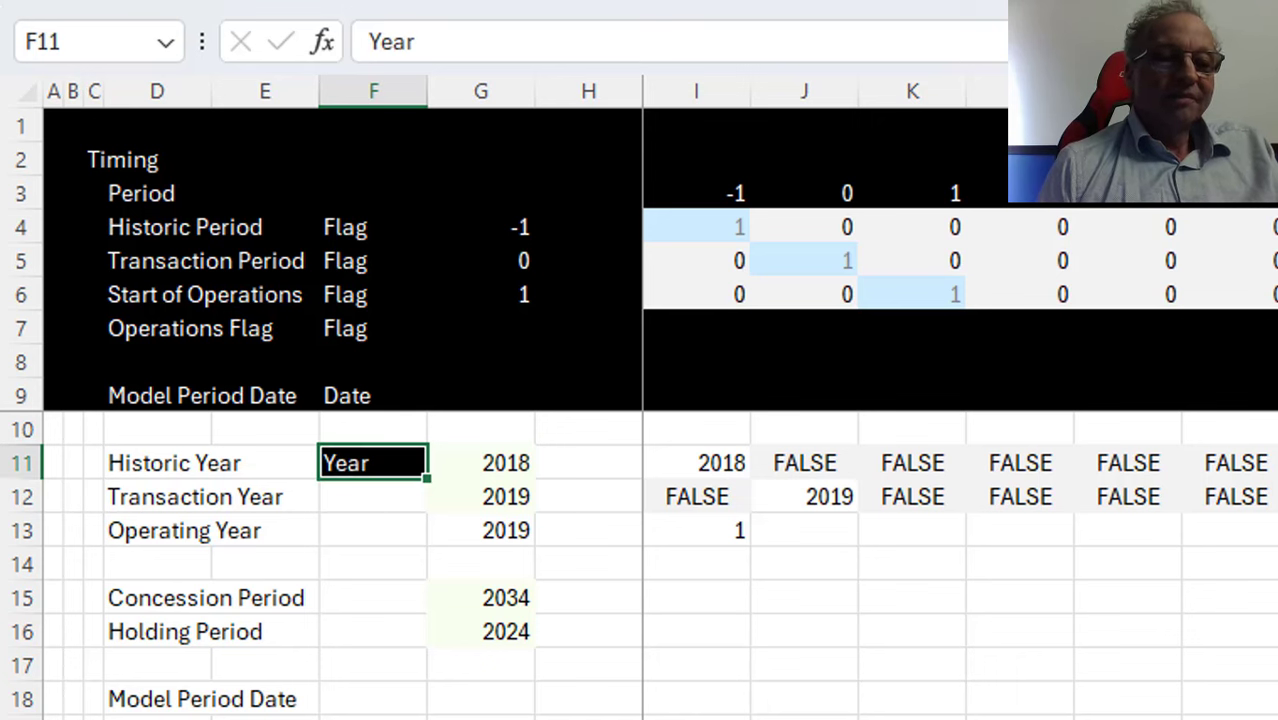
key(shift+Down)
key(shift+Down)
key(ctrl+d)
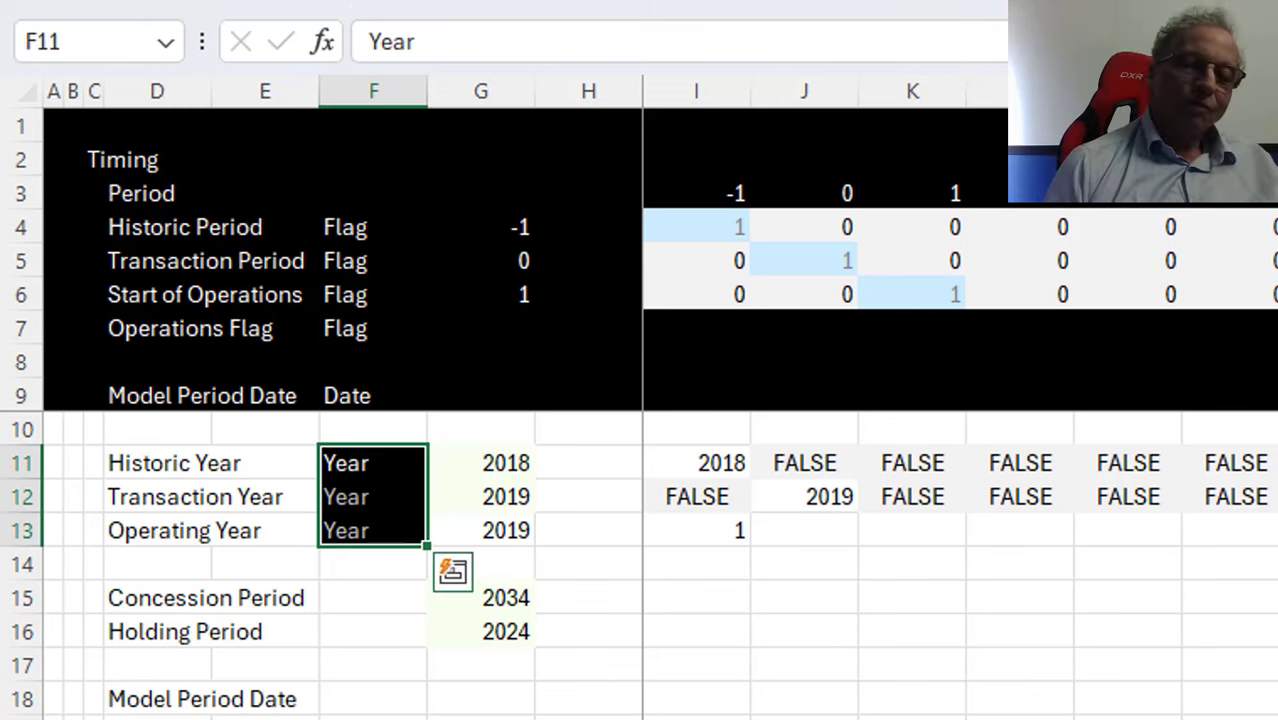
Link the Operations Flag input in G7 to the Start of Operations value with =G6
key(Right)
key(Right)
key(Right)
key(Up)
key(Up)
key(Up)
key(Up)
key(Left)
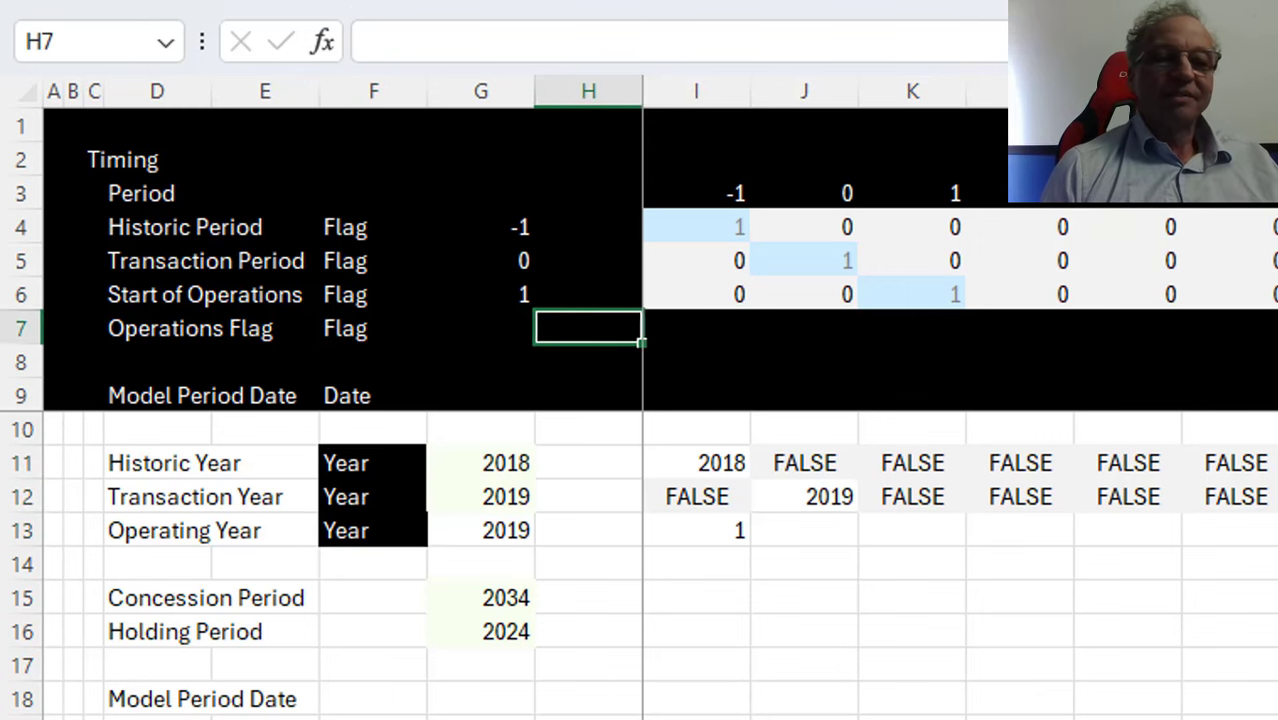
key(Left)
key(Left)
key(Right)
key(Right)
key(Right)
key(Left)
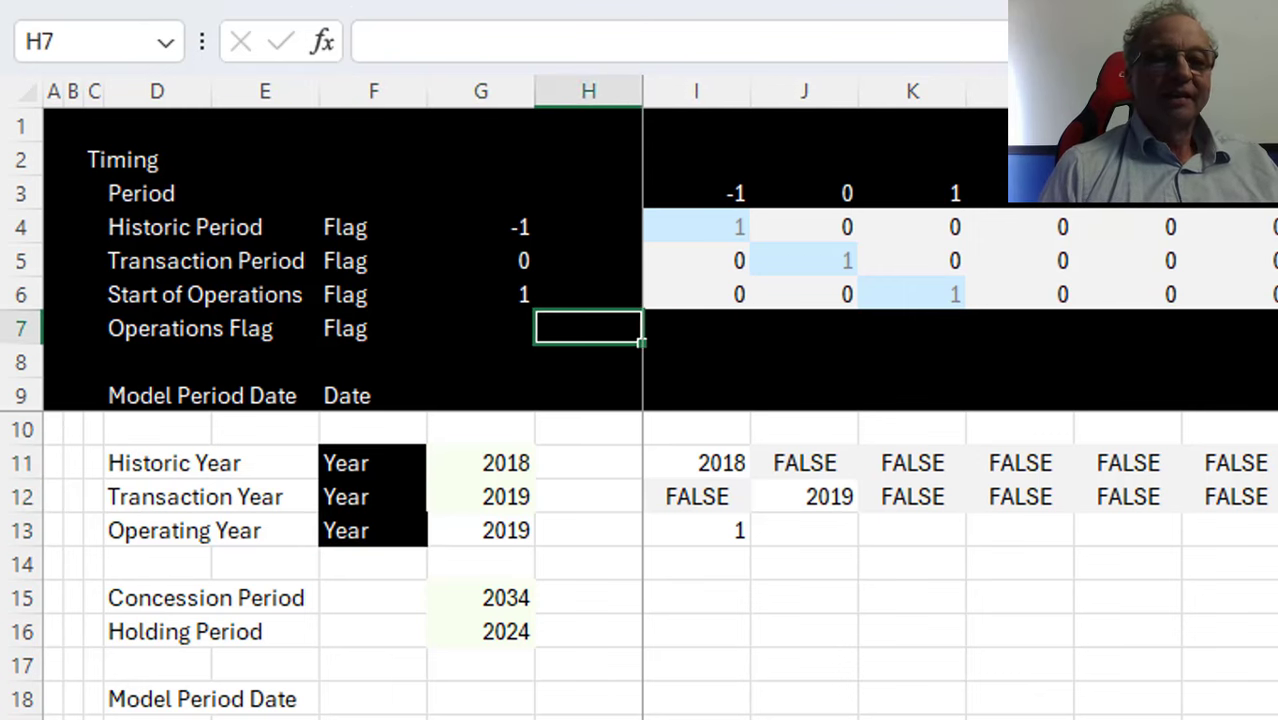
key(Left)
text(=)
key(Up)
key(Return)
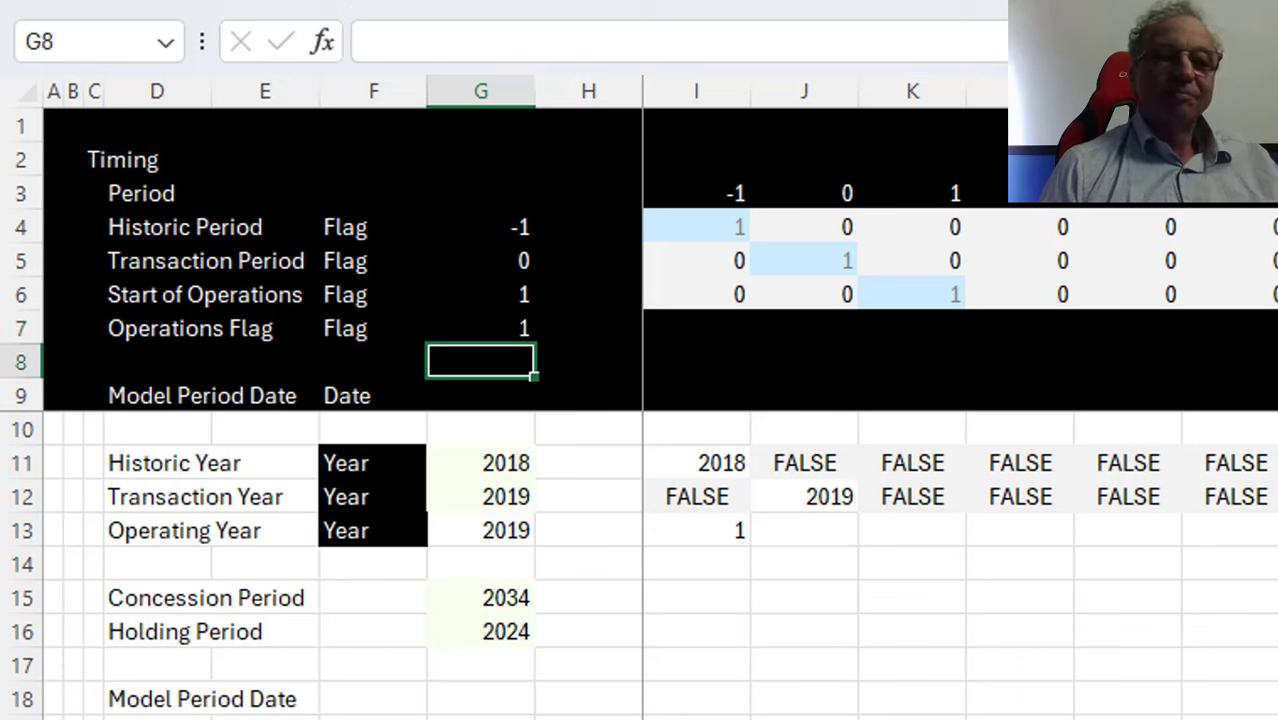
key(Up)
key(Right)
key(Right)
text(=)
key(Up)
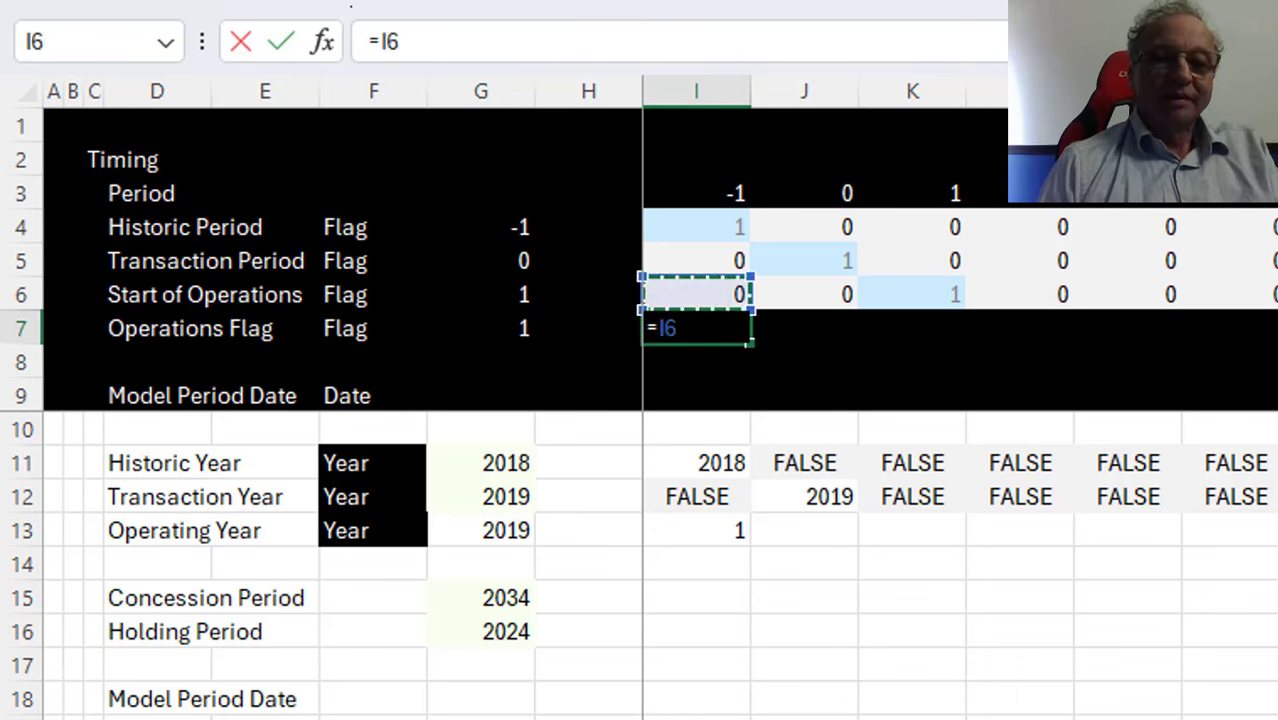
text(<)
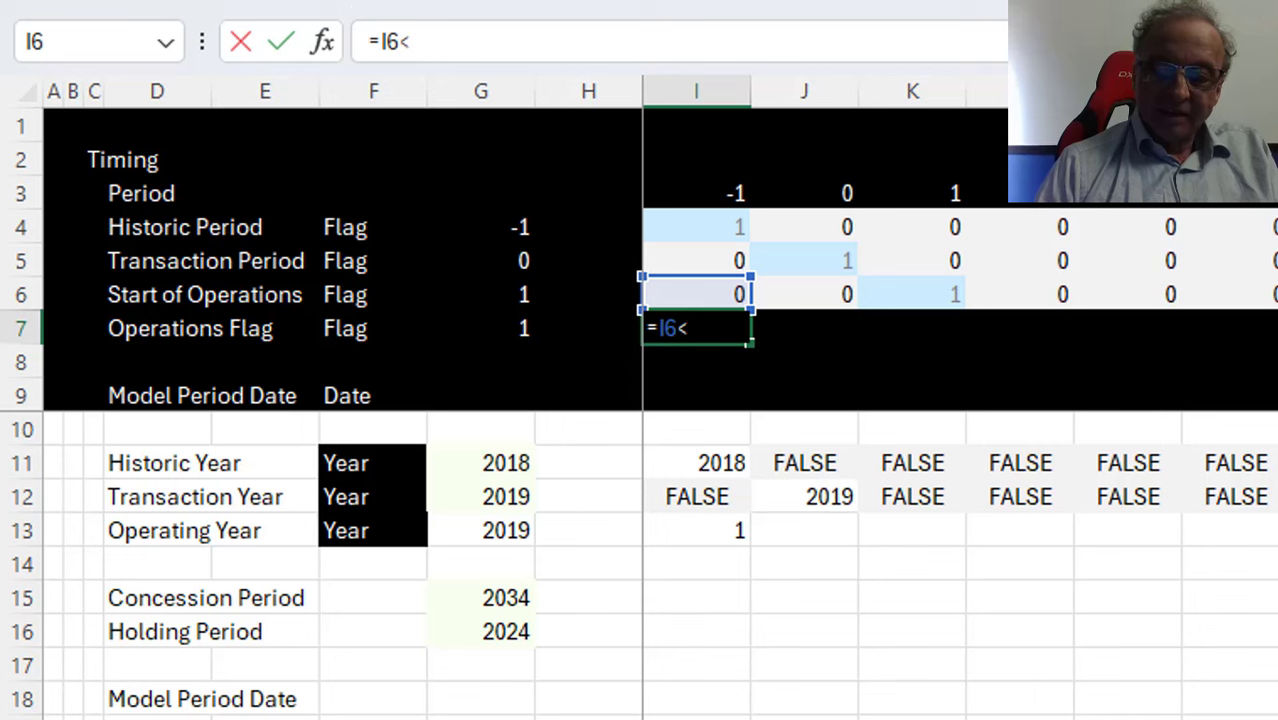
key(BackSpace)
key(Escape)
key(Escape)
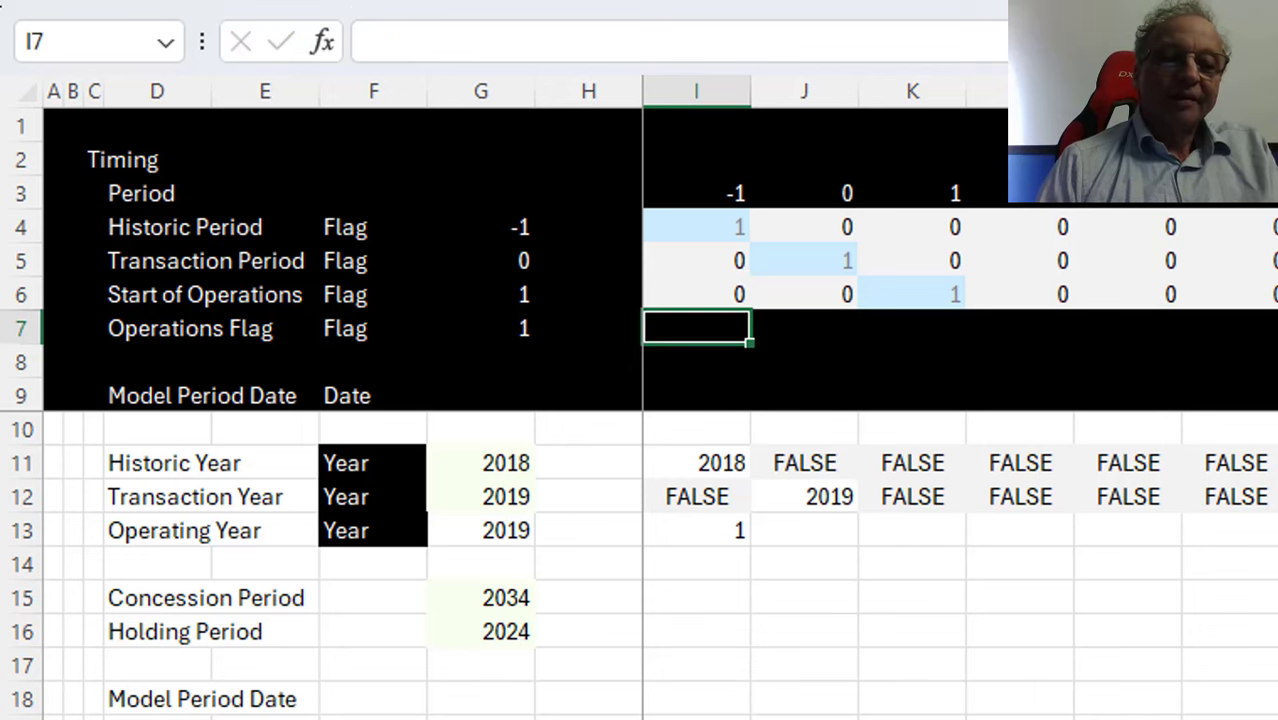
Enter the Operations Flag test =I3>=$G$7 in I7, comparing the period number with the fixed start value
text(=)
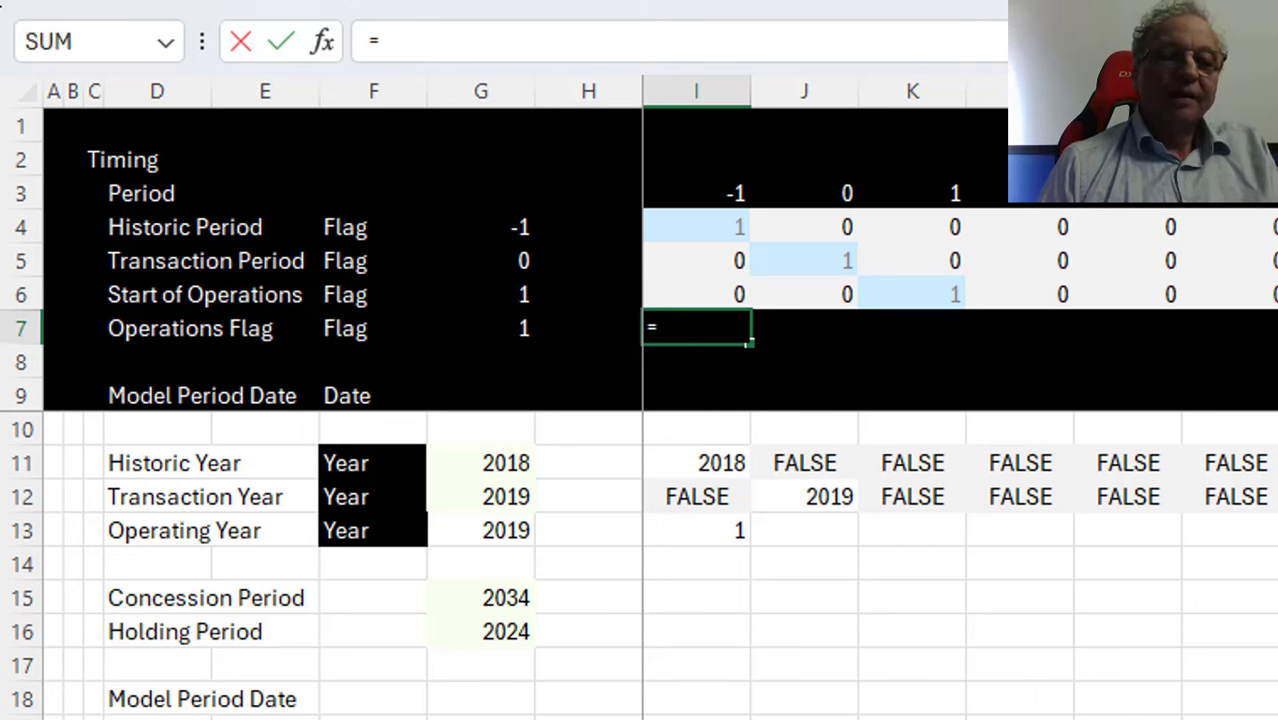
key(Up)
key(Up)
key(Up)
key(Up)
text(>)
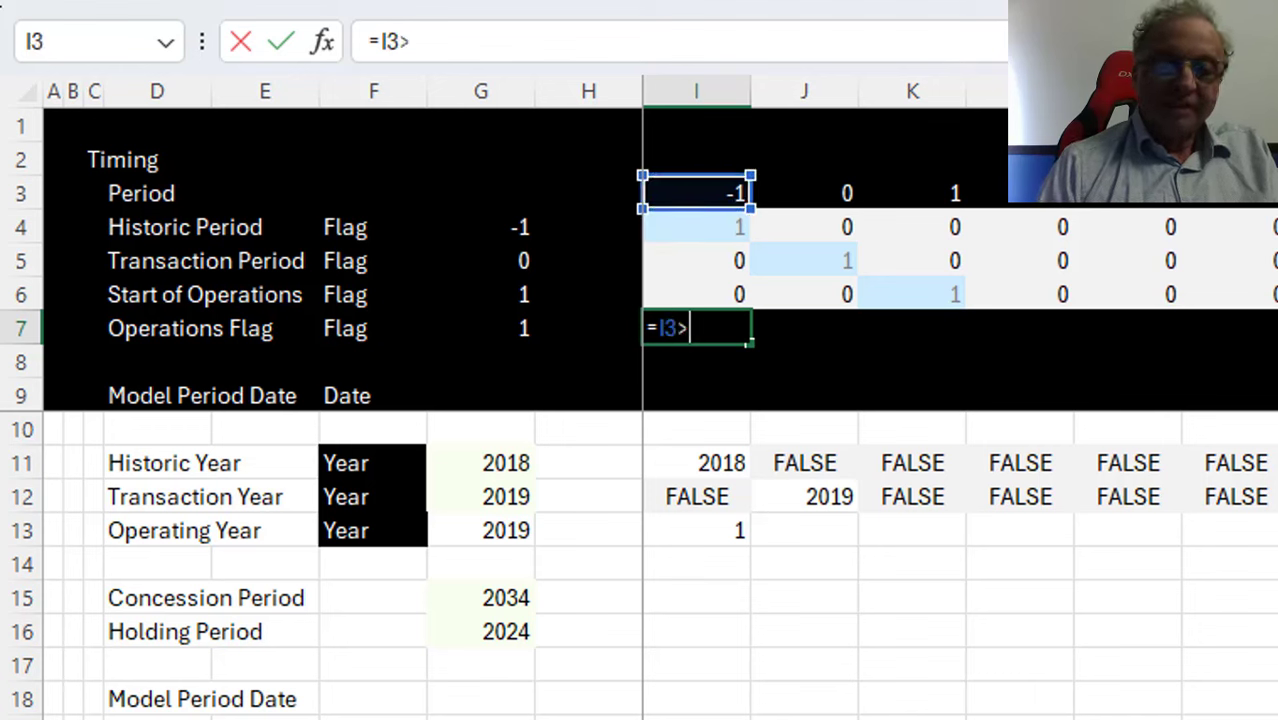
text(=)
key(Left)
key(Left)
key(F4)
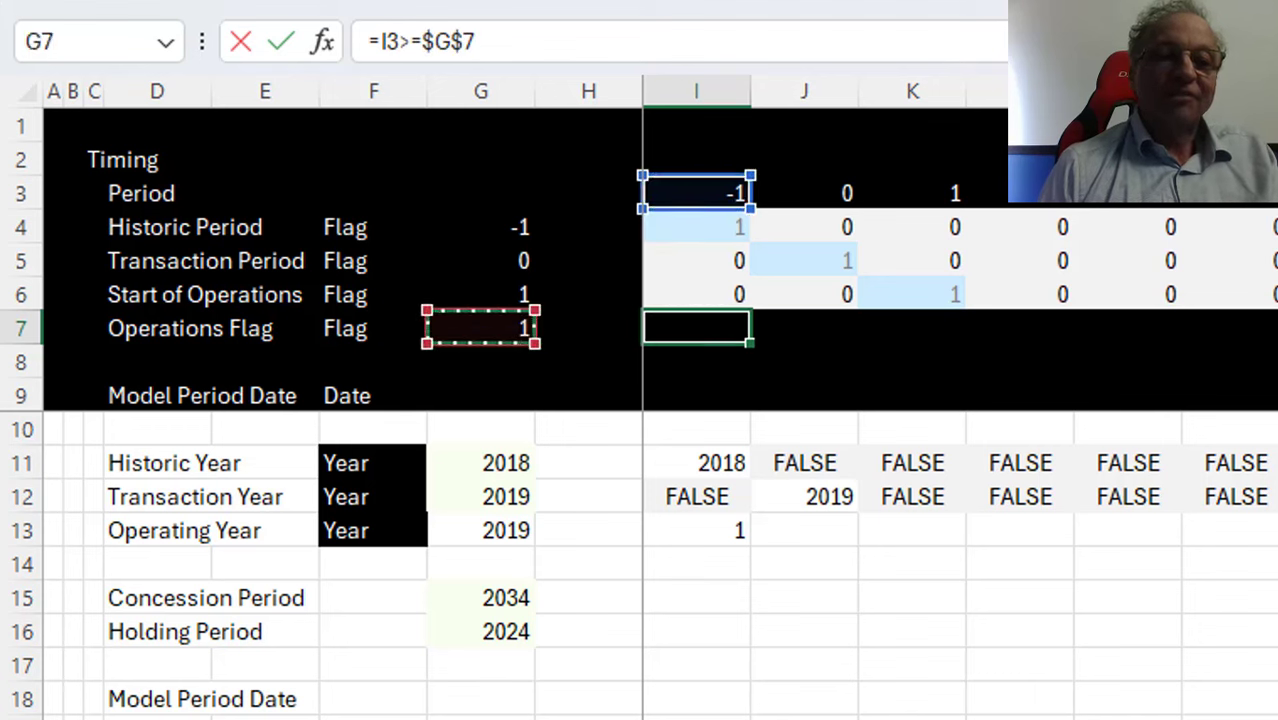
key(Return)
Convert the I7 test to a number as =(I3>=$G$7)*1 and copy it across the Operations Flag row
key(Up)
key(alt)
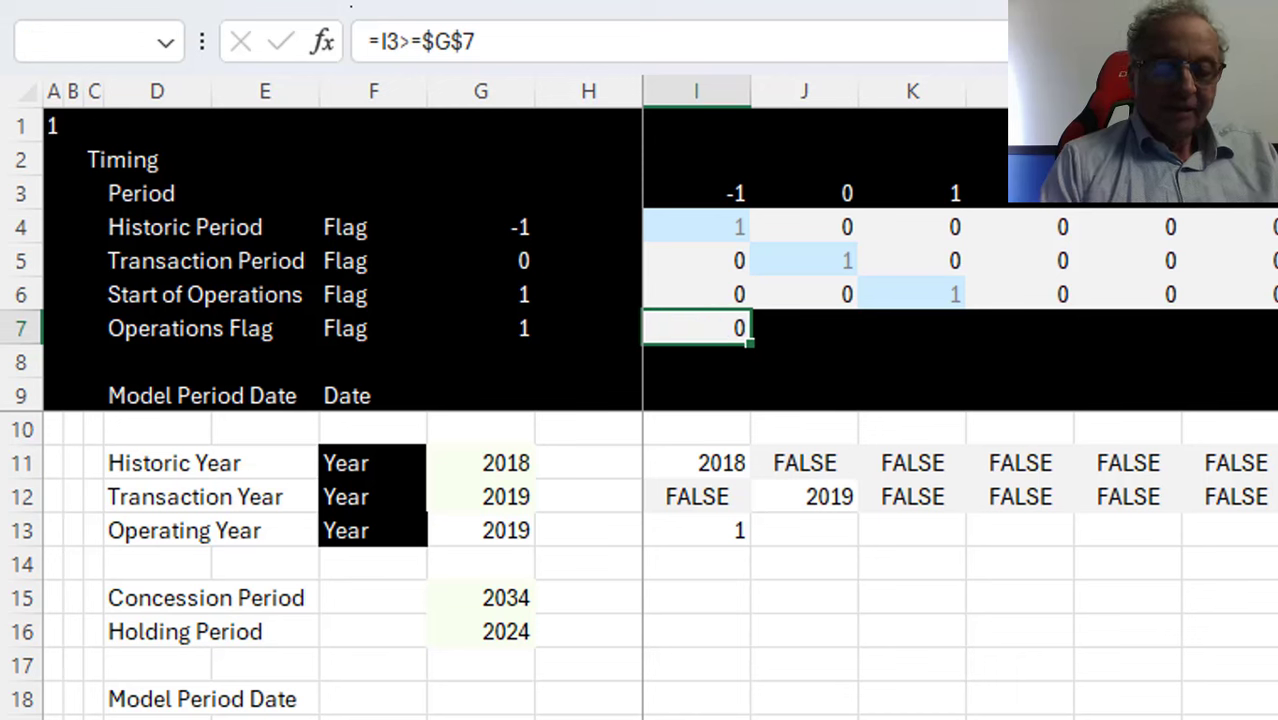
key(ctrl+shift+Right)
key(ctrl+r)
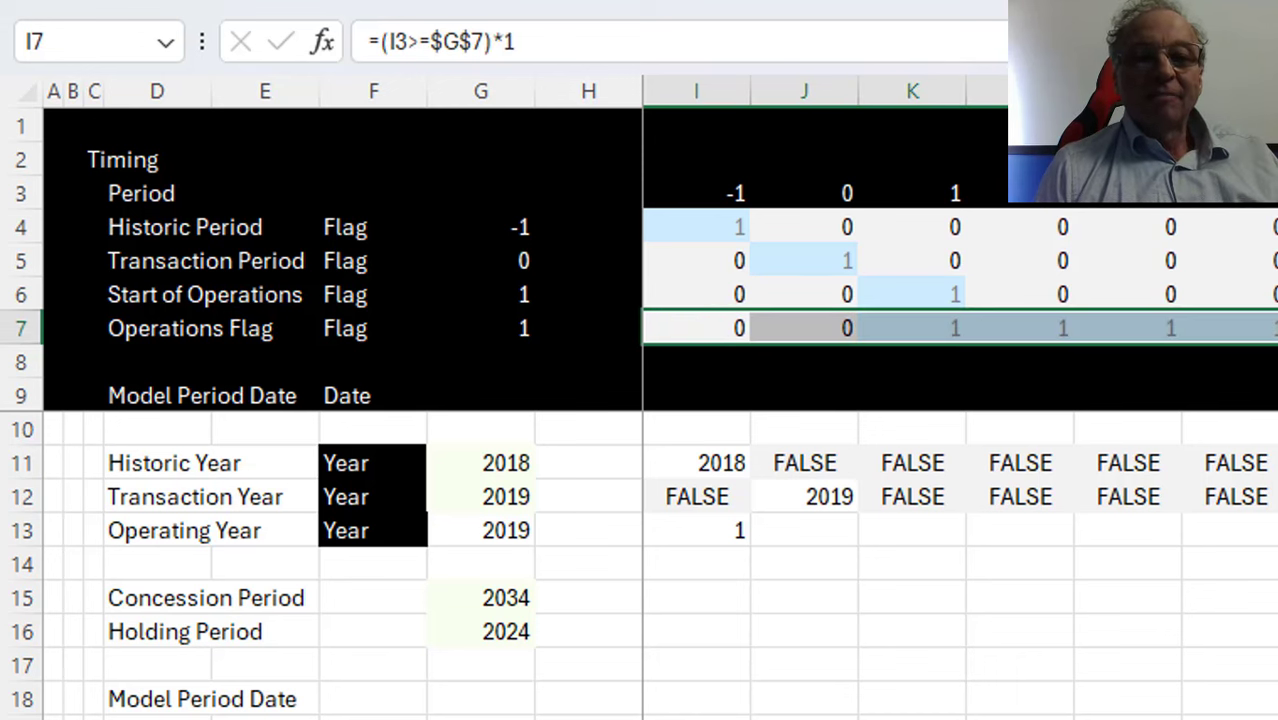
Change the Operating Year formula in I13 to =IF(I6,G13,H13+I7) and copy it across the row
key(Down)
key(Down)
key(Down)
key(Down)
key(Down)
key(Down)
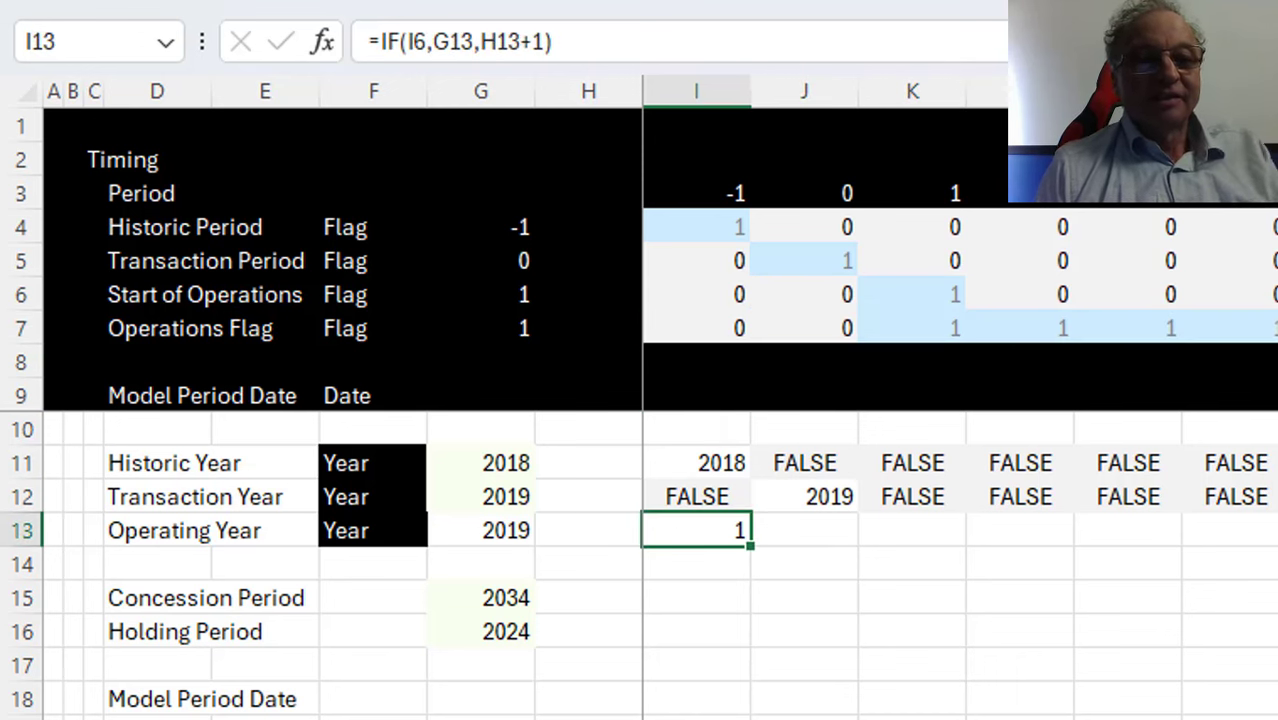
key(F2)
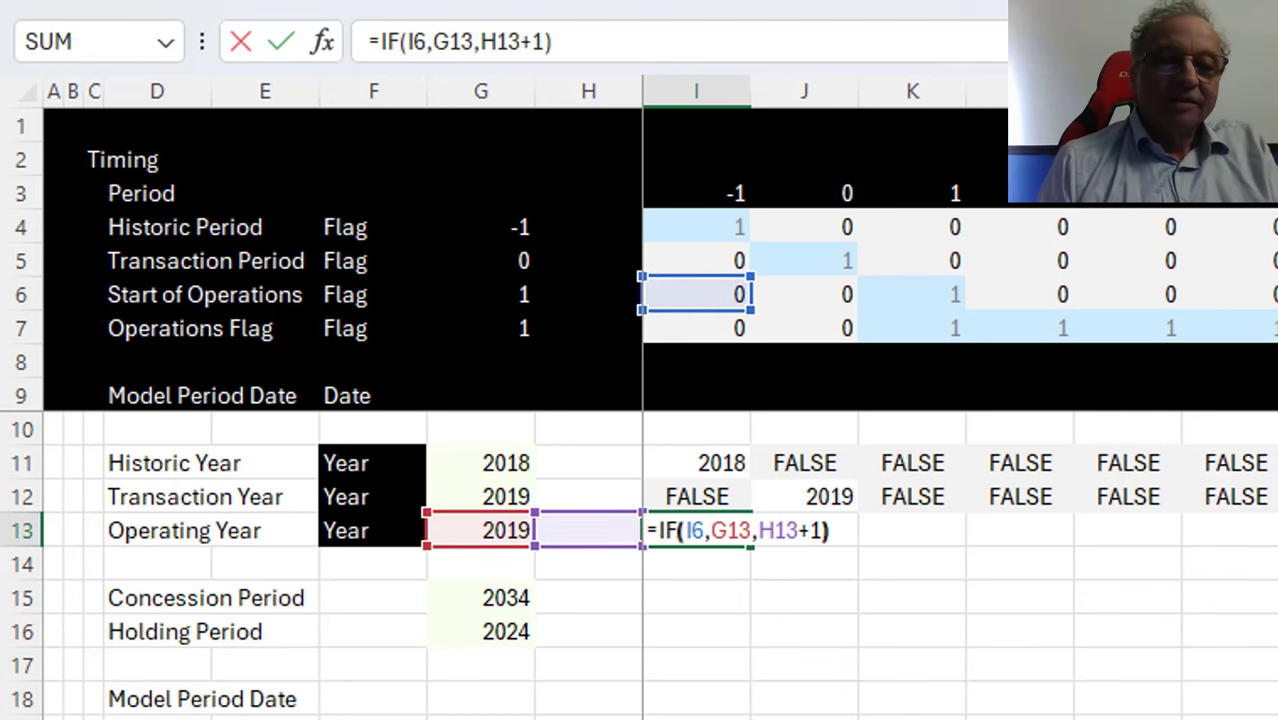
key(Left)
key(Left)
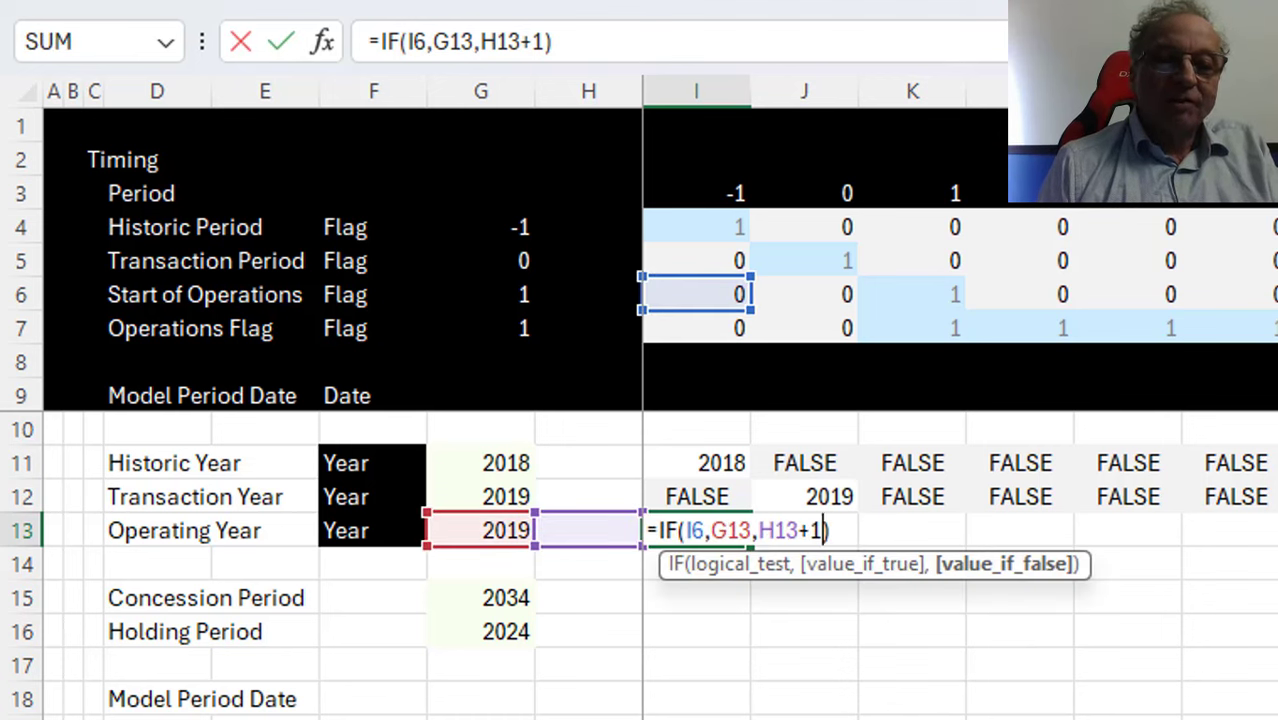
key(Delete)
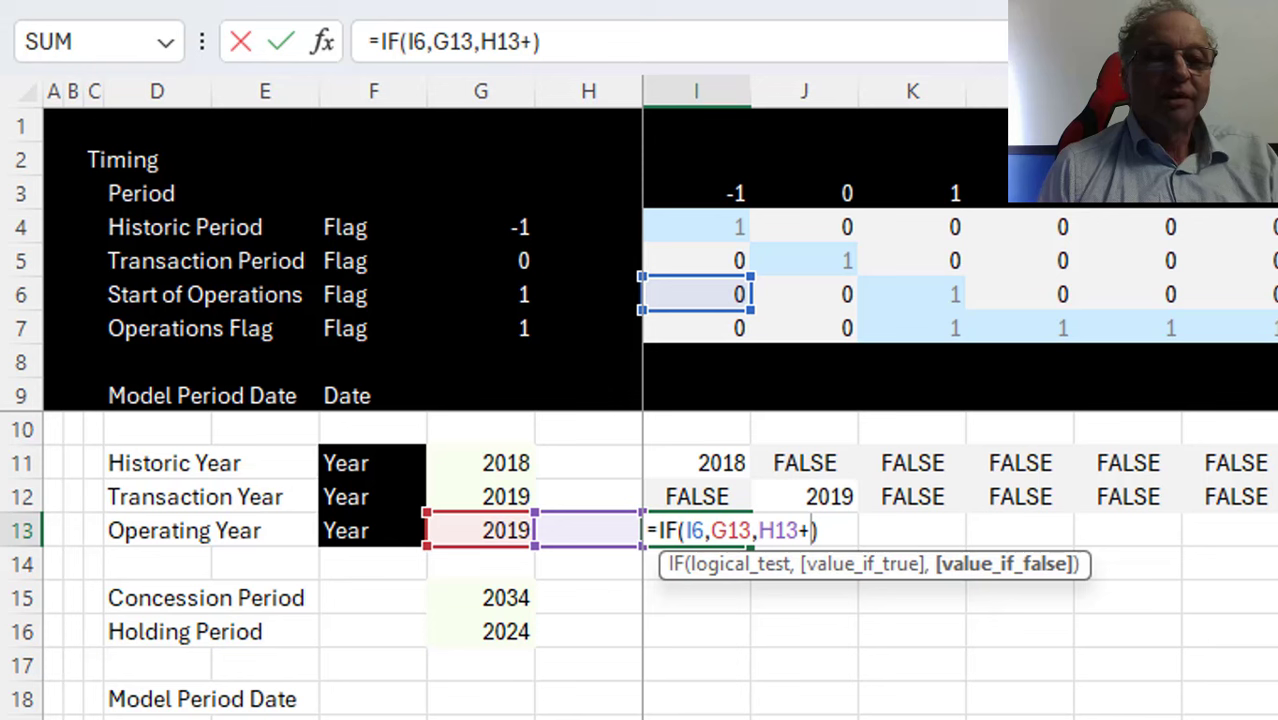
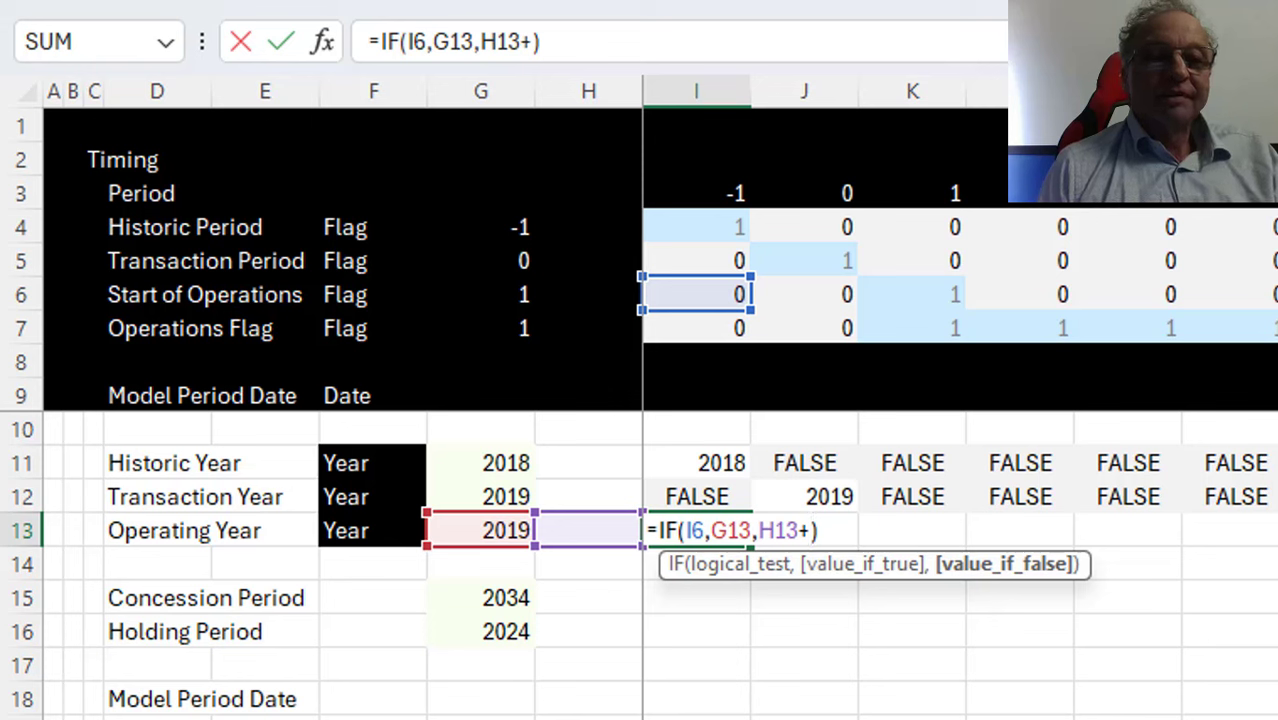
click(712, 332)
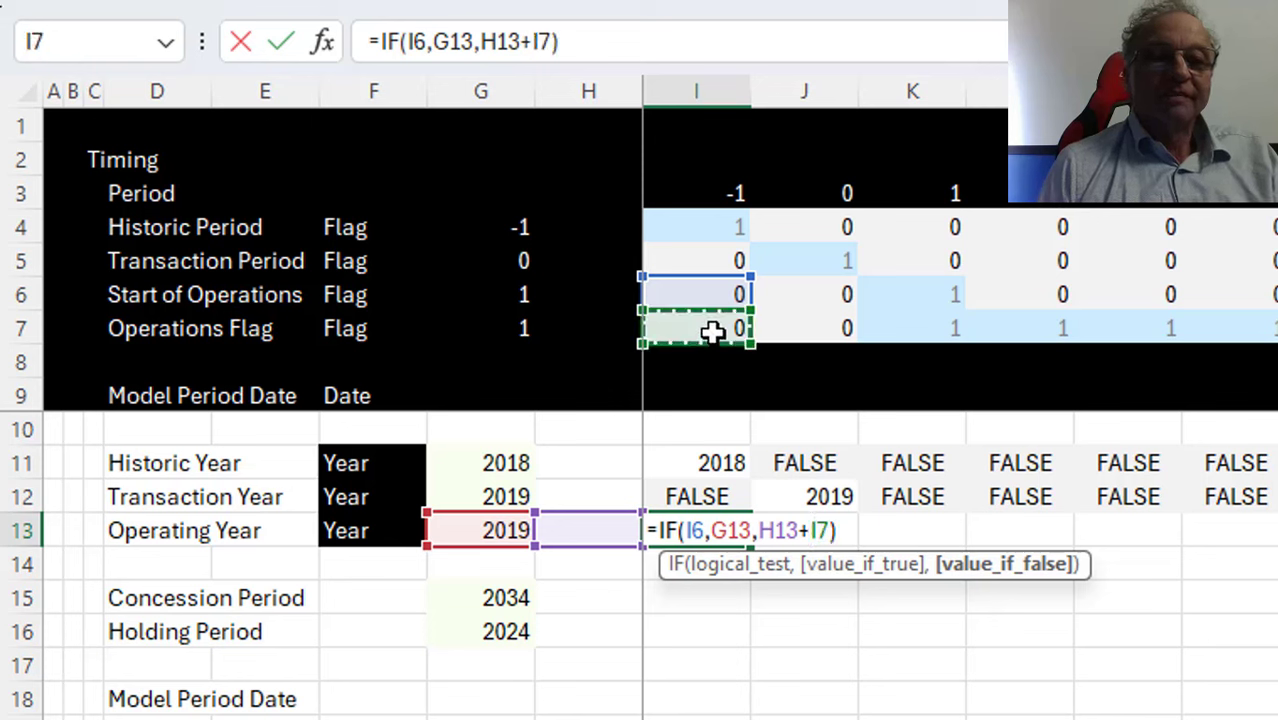
key(Return)
key(Up)
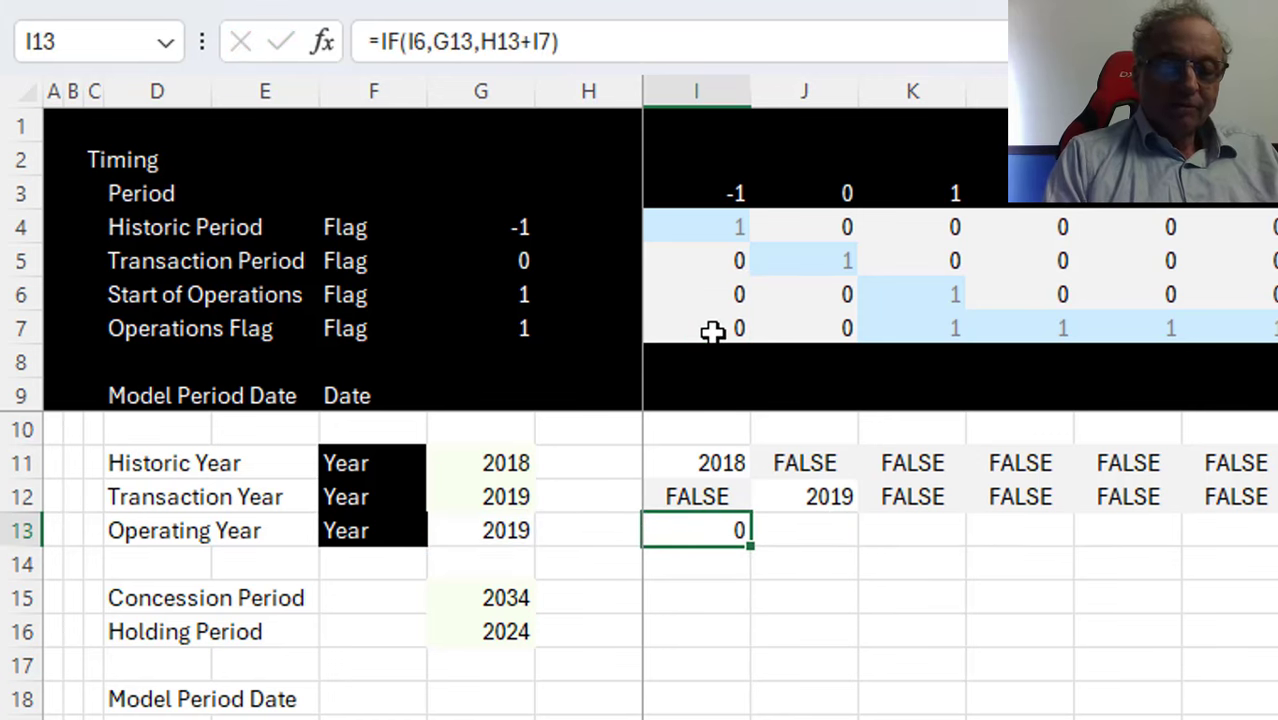
key(ctrl+shift+Right)
key(ctrl+r)
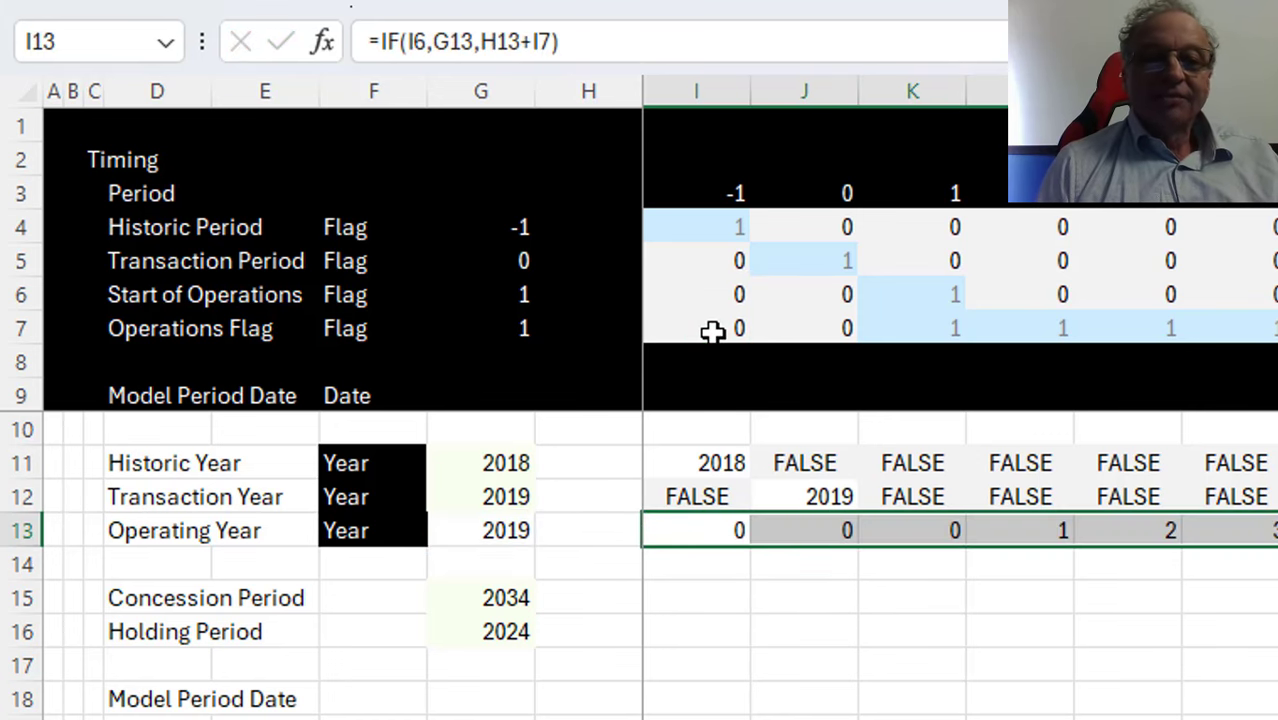
Convert the Historic Year formula in I11 to =(IF(I4,$G$11))*1 and copy it across the row
key(Left)
key(Up)
key(Up)
key(Right)
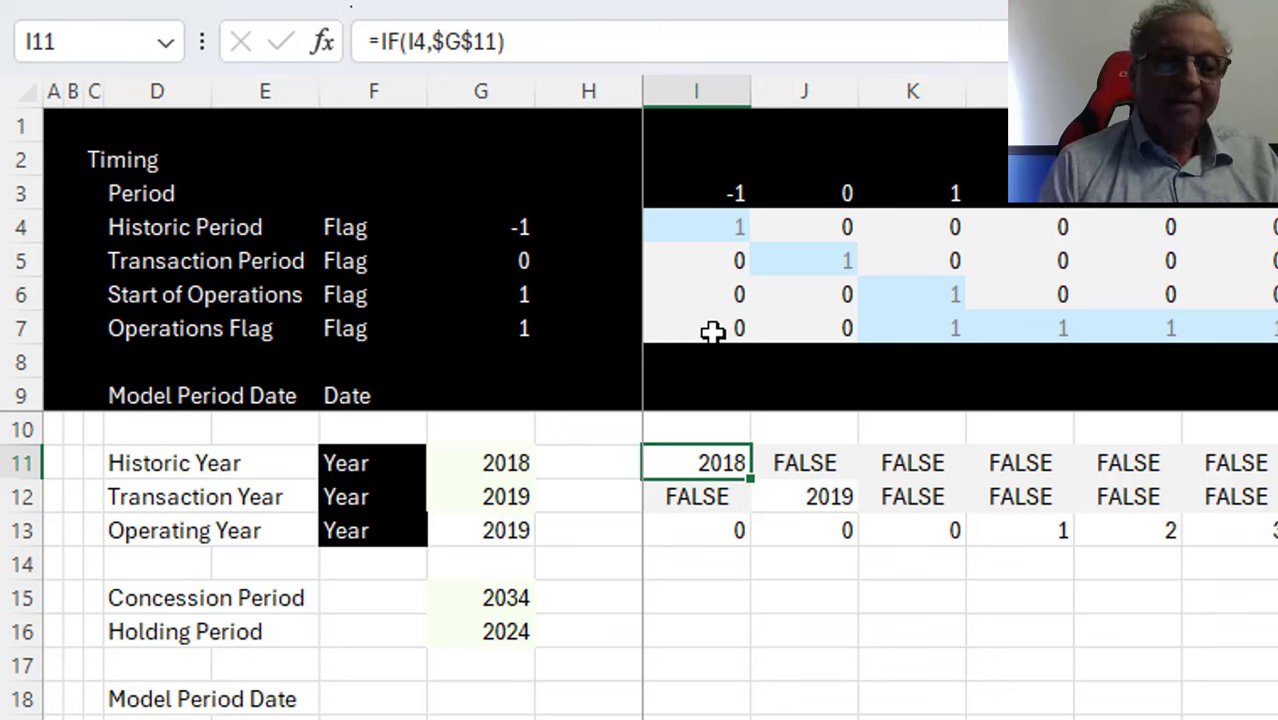
key(F2)
key(Home)
text(()
key(End)
text()*1)
key(ctrl+Return)
key(ctrl+shift+Right)
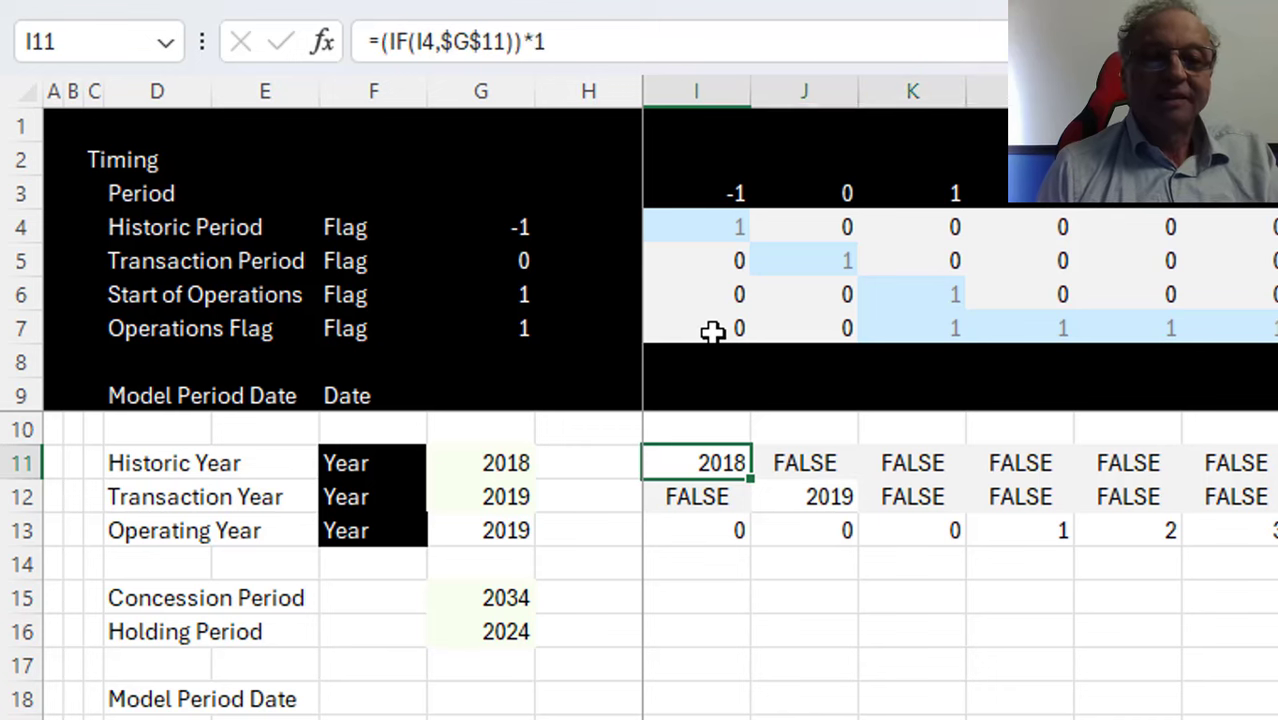
key(ctrl+r)
key(ctrl+shift+Left)
Convert the Transaction Year formula in I12 to =(IF(I5,$G$12))*1 and copy it across the row
key(Down)
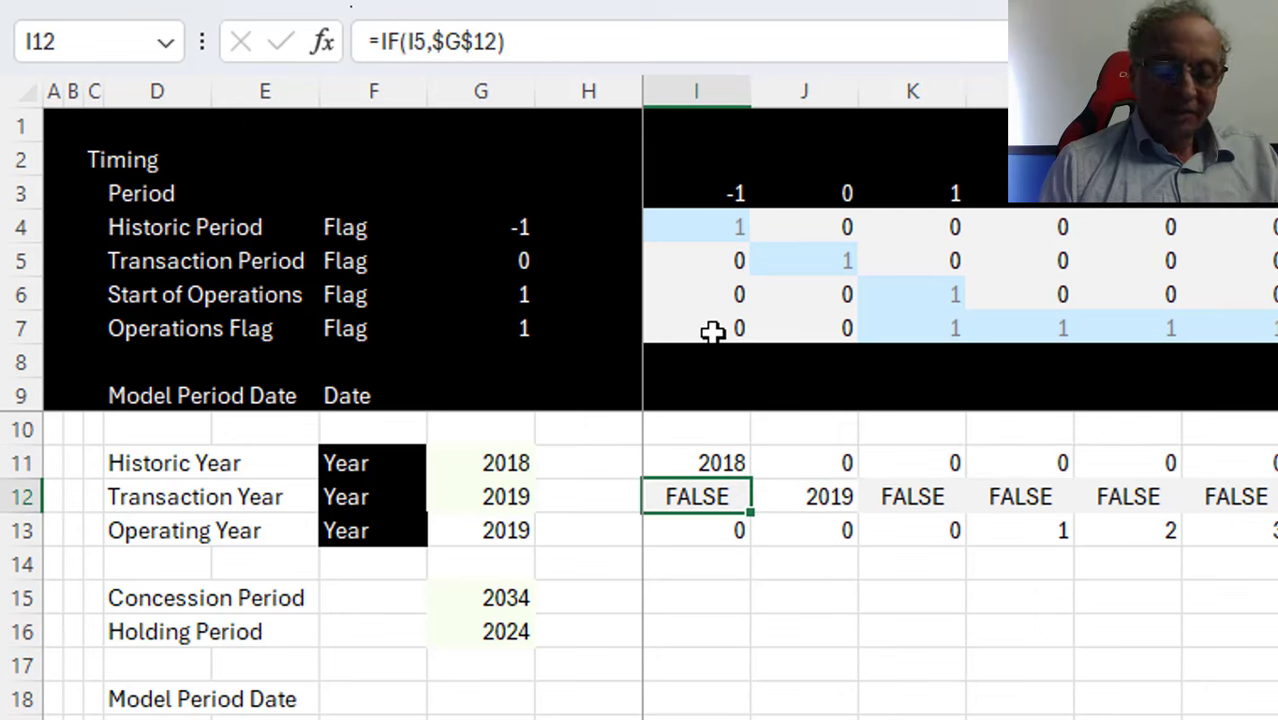
key(ctrl+d)
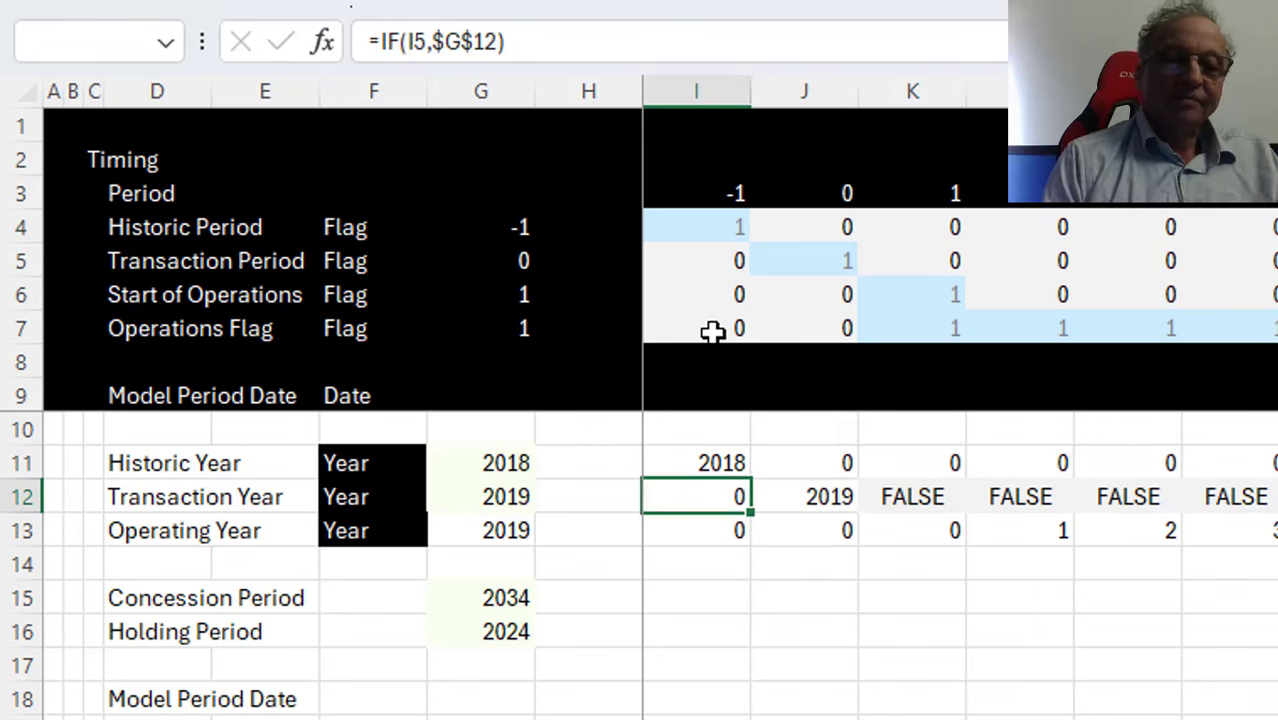
key(ctrl+shift+Right)
key(ctrl+r)
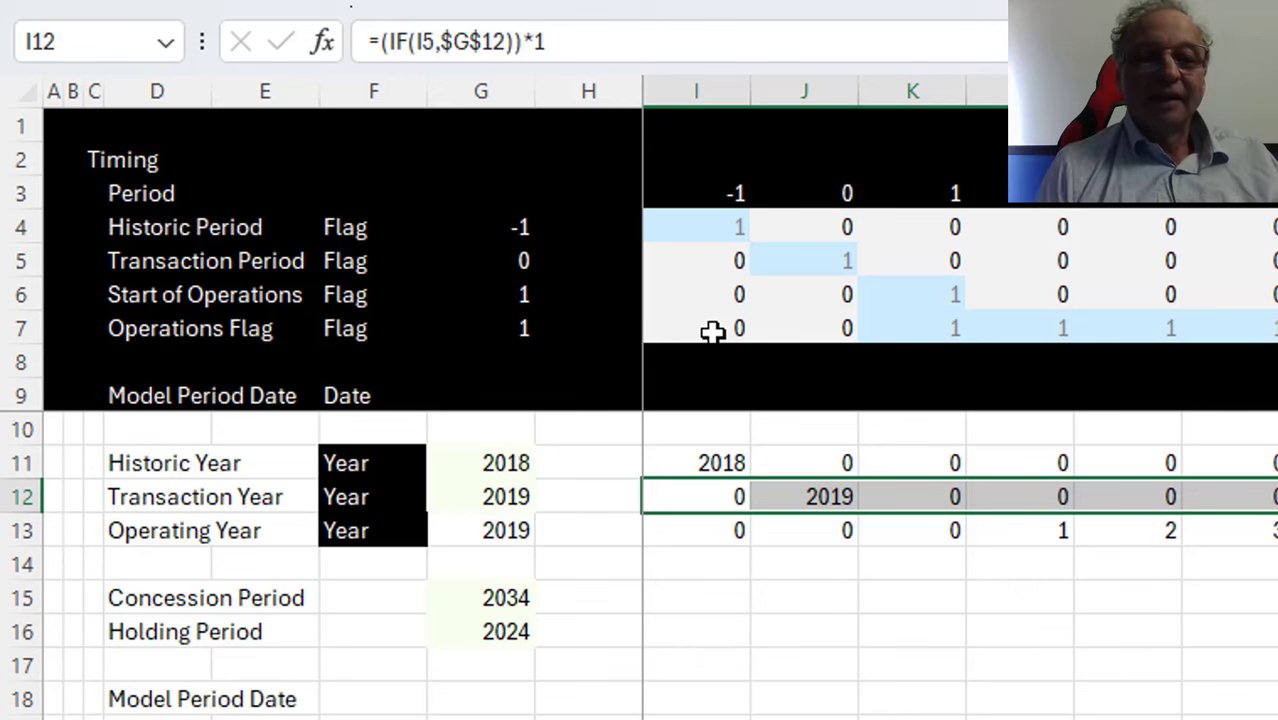
Make the G13 reference in I13 absolute, giving =IF(I6,$G$13,H13+I7), and copy the formula across the Operating Year row
key(Down)
key(Down)
key(Up)
key(Right)
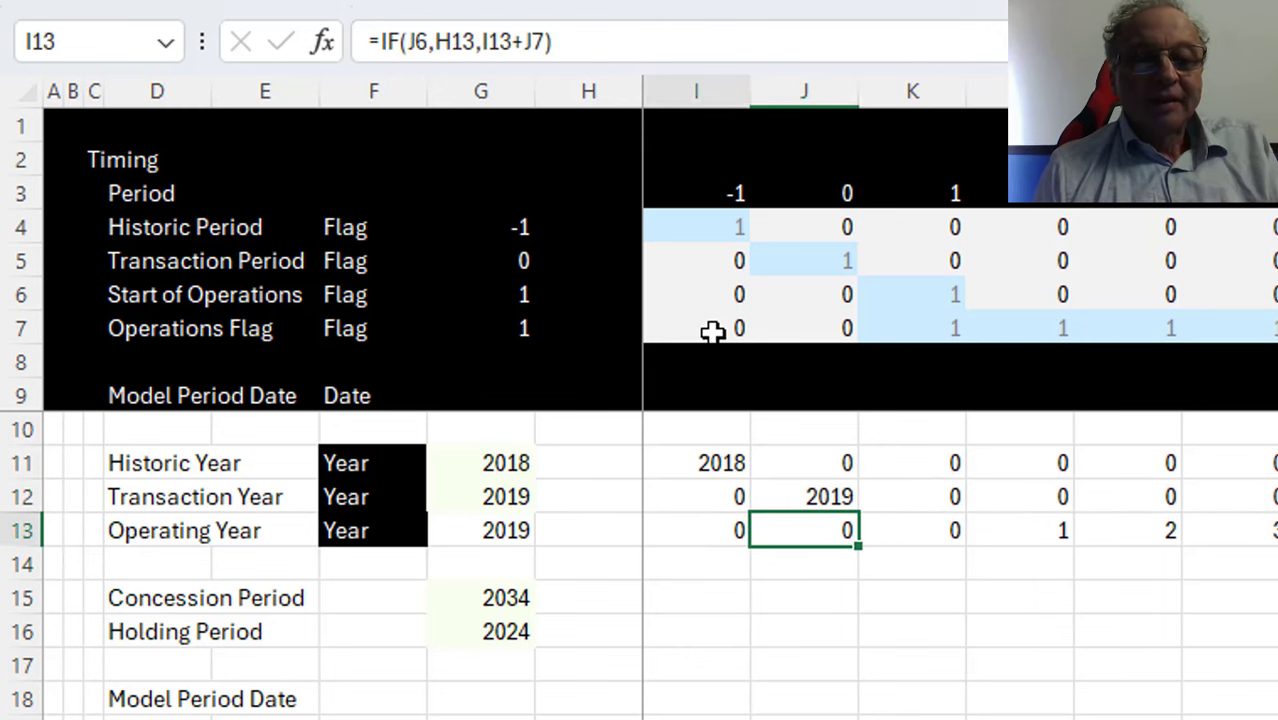
key(Left)
key(F2)
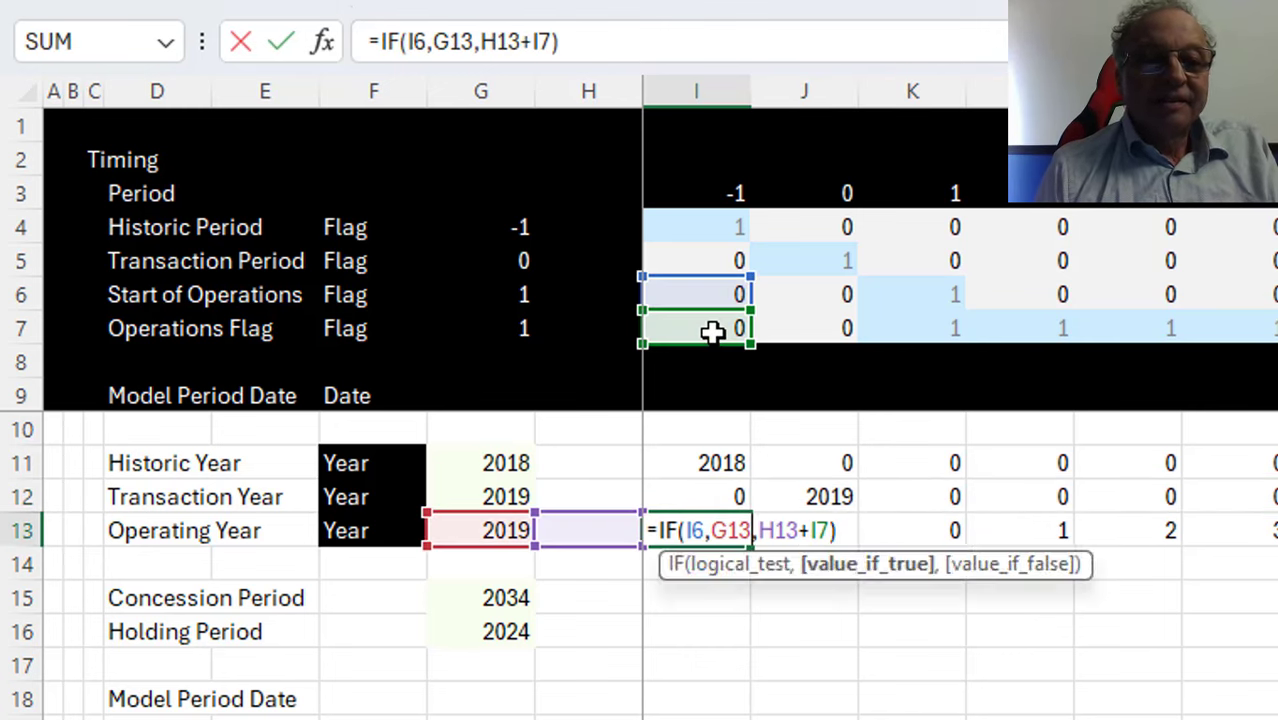
key(F4)
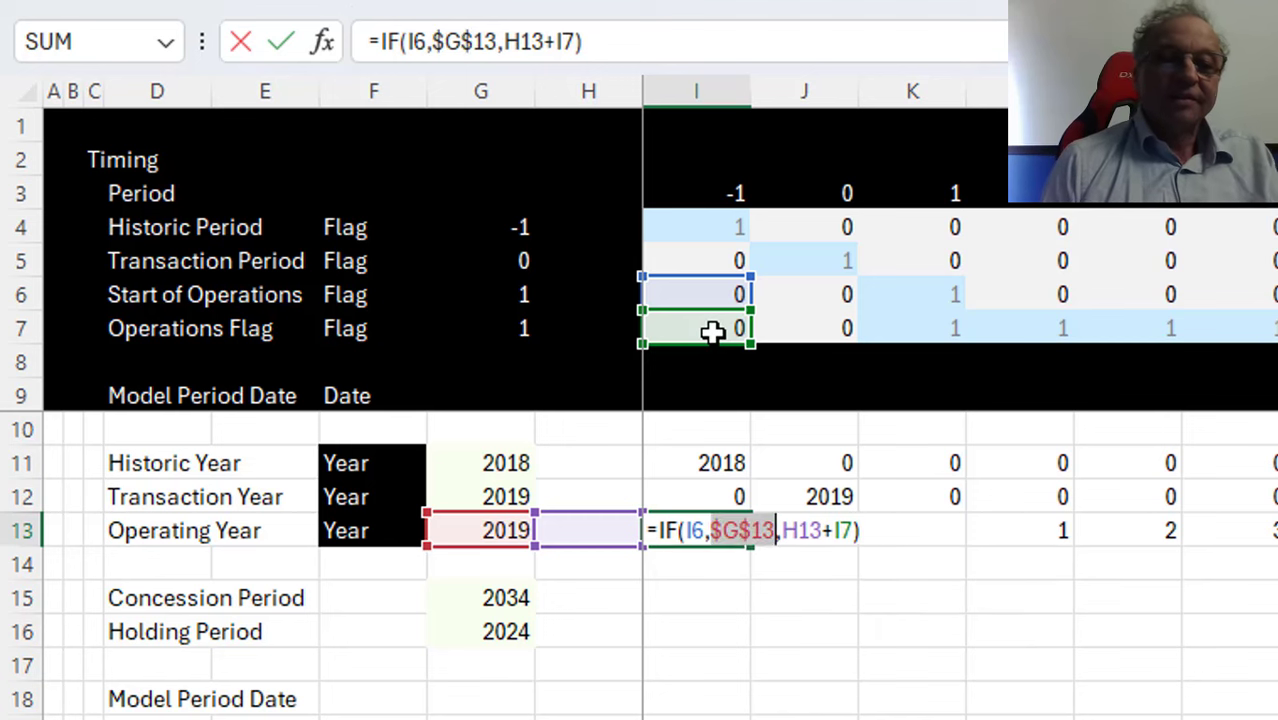
key(ctrl+Return)
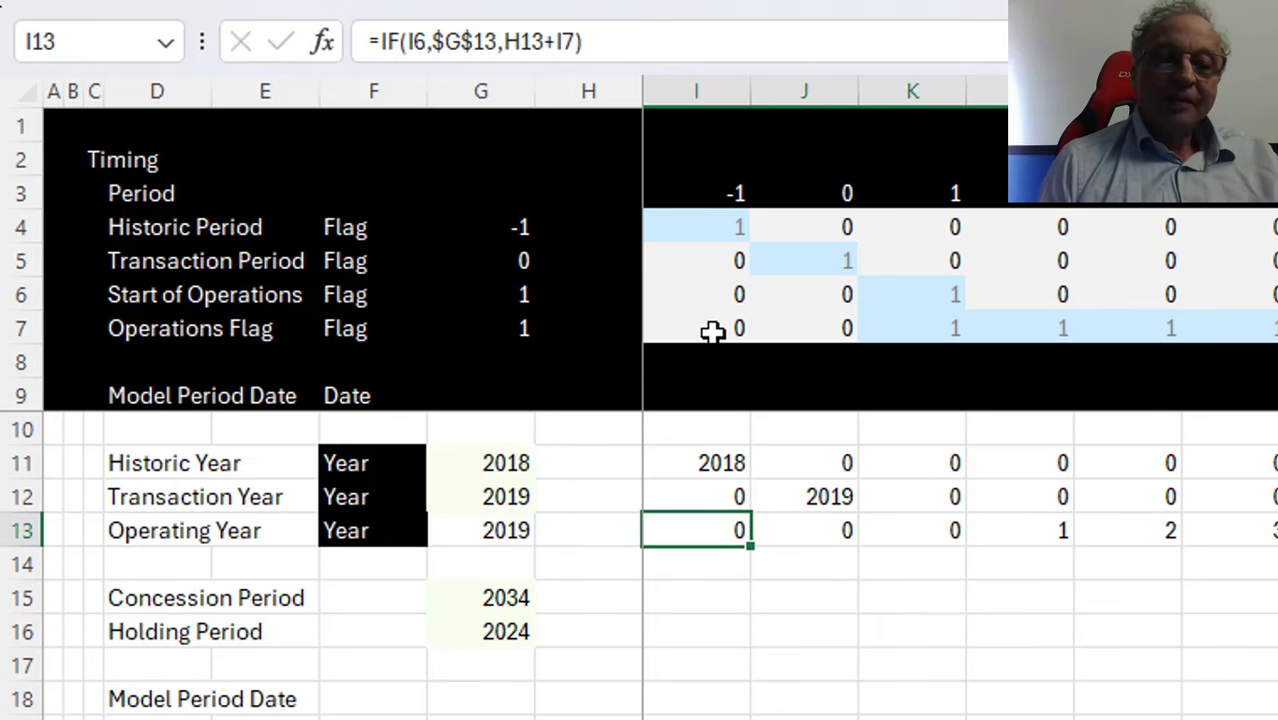
key(ctrl+shift+Right)
key(ctrl+r)
key(Down)
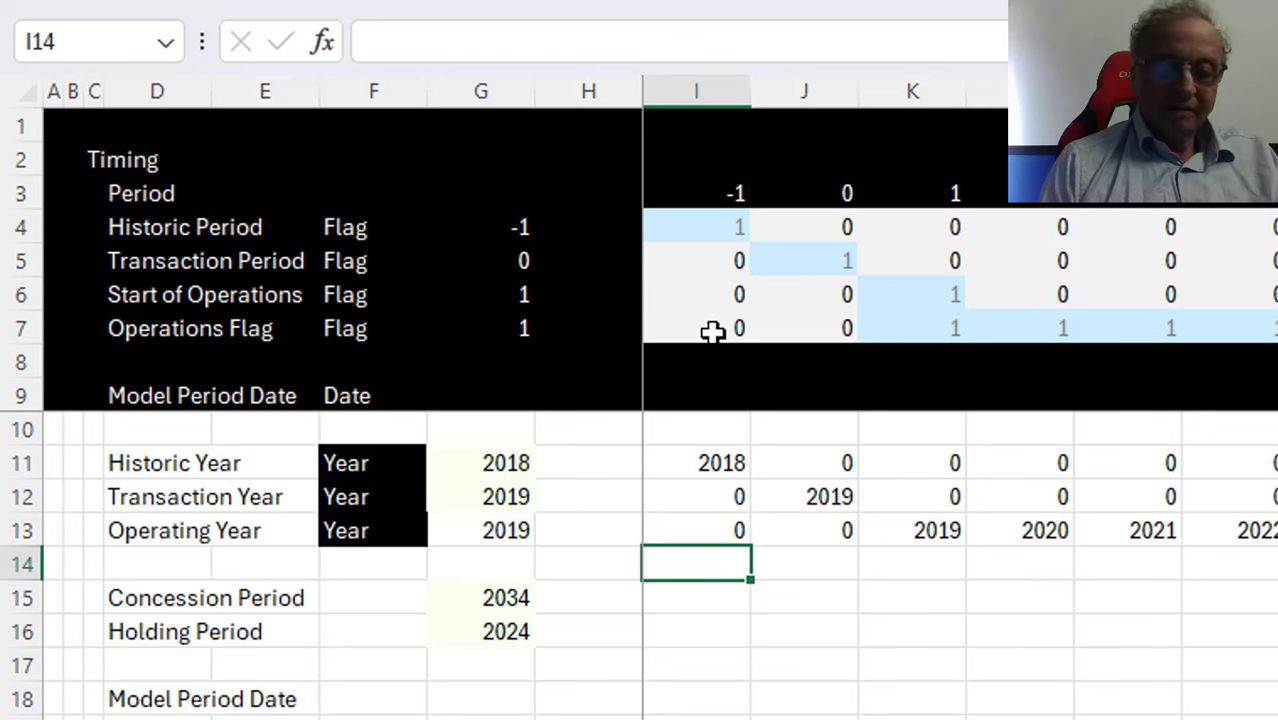
Insert a new row 14 directly below Operating Year and label it Year in D14
key(shift+space)
key(ctrl+shift+plus)
key(Left)
key(Left)
key(Left)
key(Left)
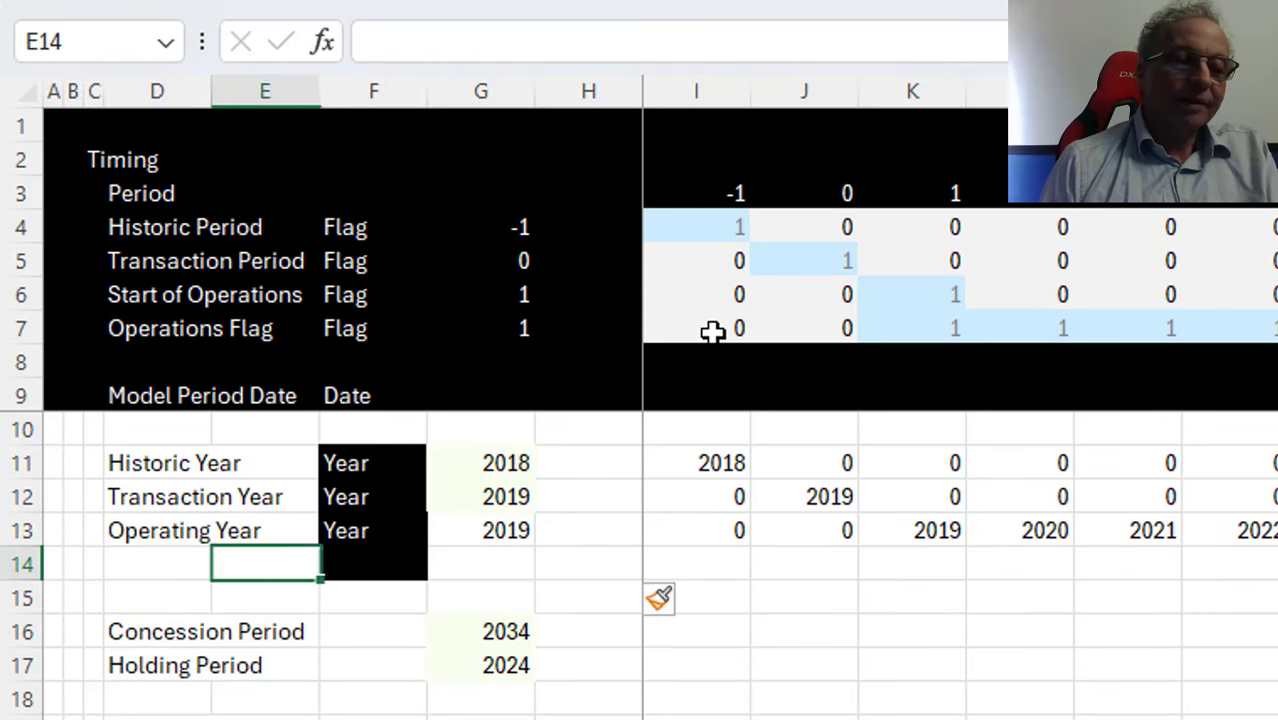
key(Left)
text(Year)
key(Return)
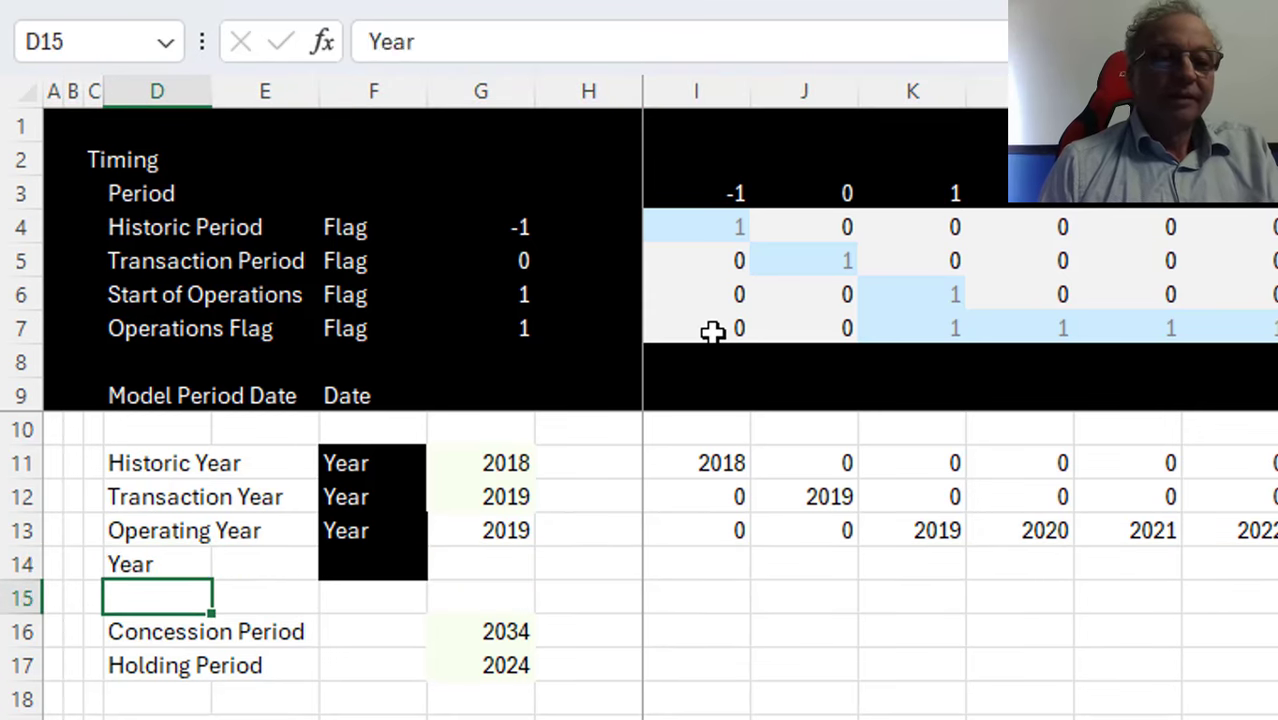
Fill the unit label Year from the cell above into F14 for the new Year row
key(Up)
key(Right)
key(Right)
key(Right)
key(Left)
key(Left)
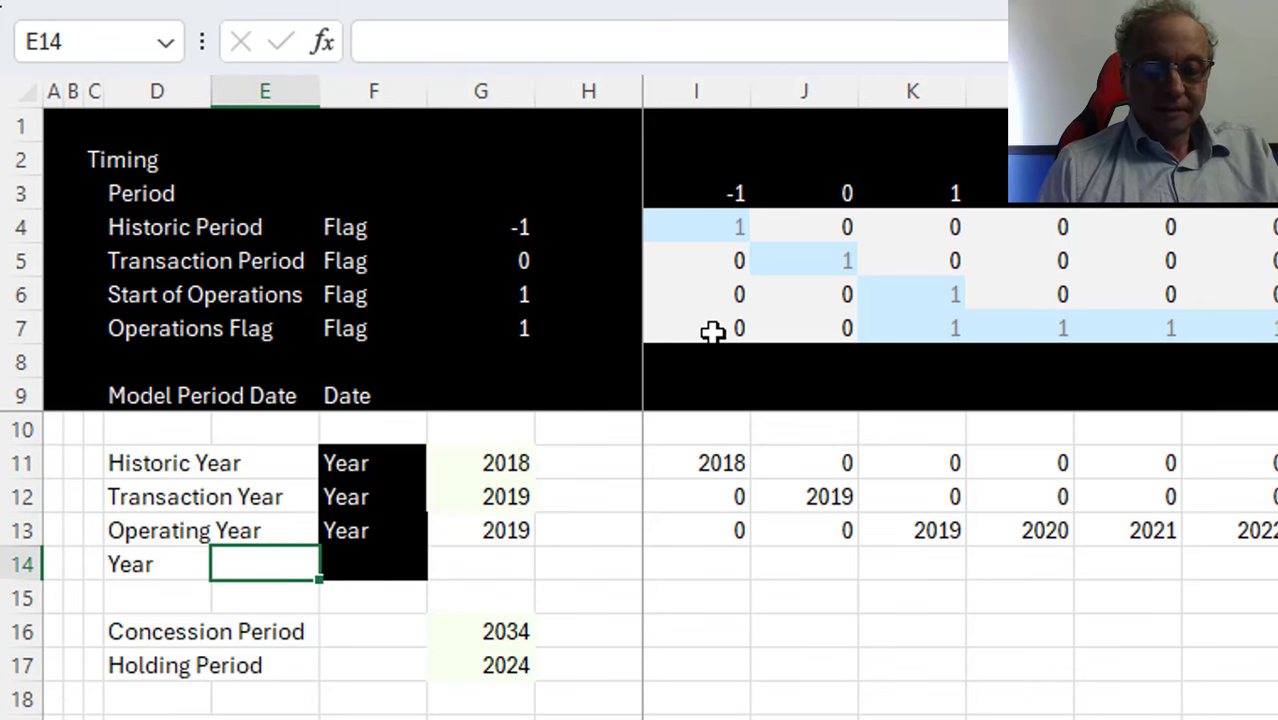
key(Right)
key(ctrl+d)
Enter =I11+I12+I13 in I14 to combine the historic, transaction and operating years, and copy it across the Year row
key(ctrl+Right)
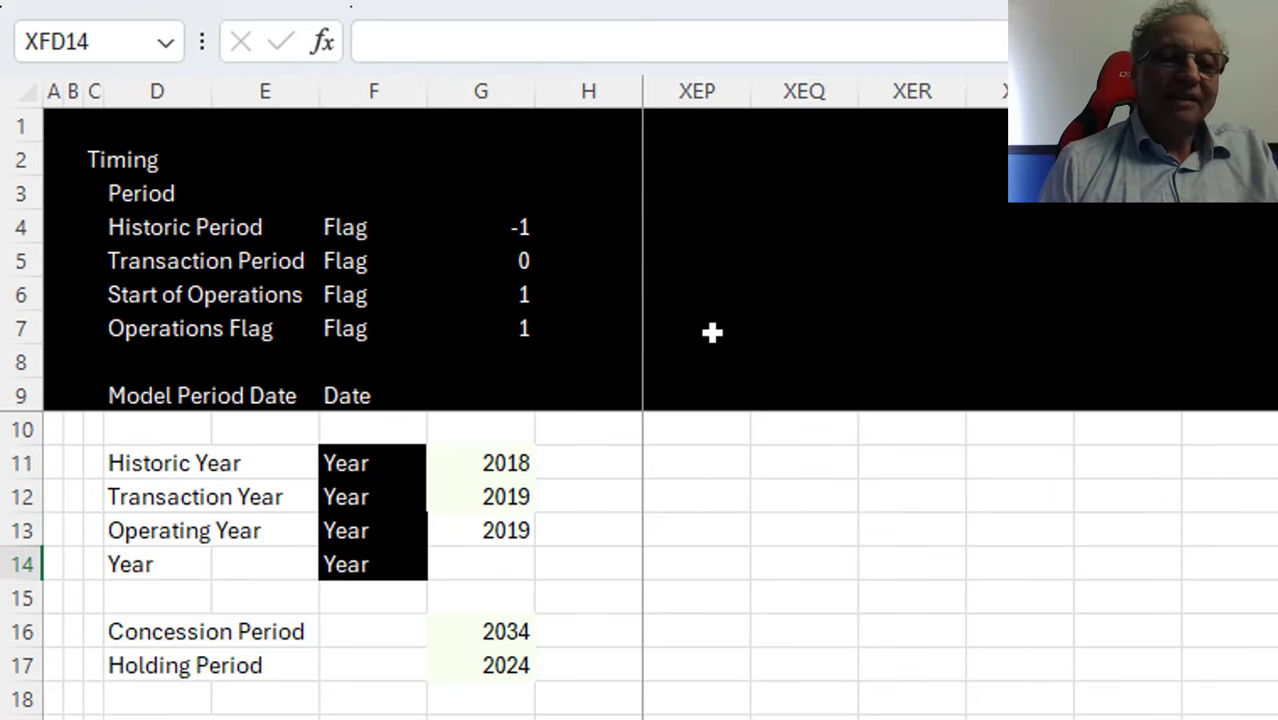
key(Left)
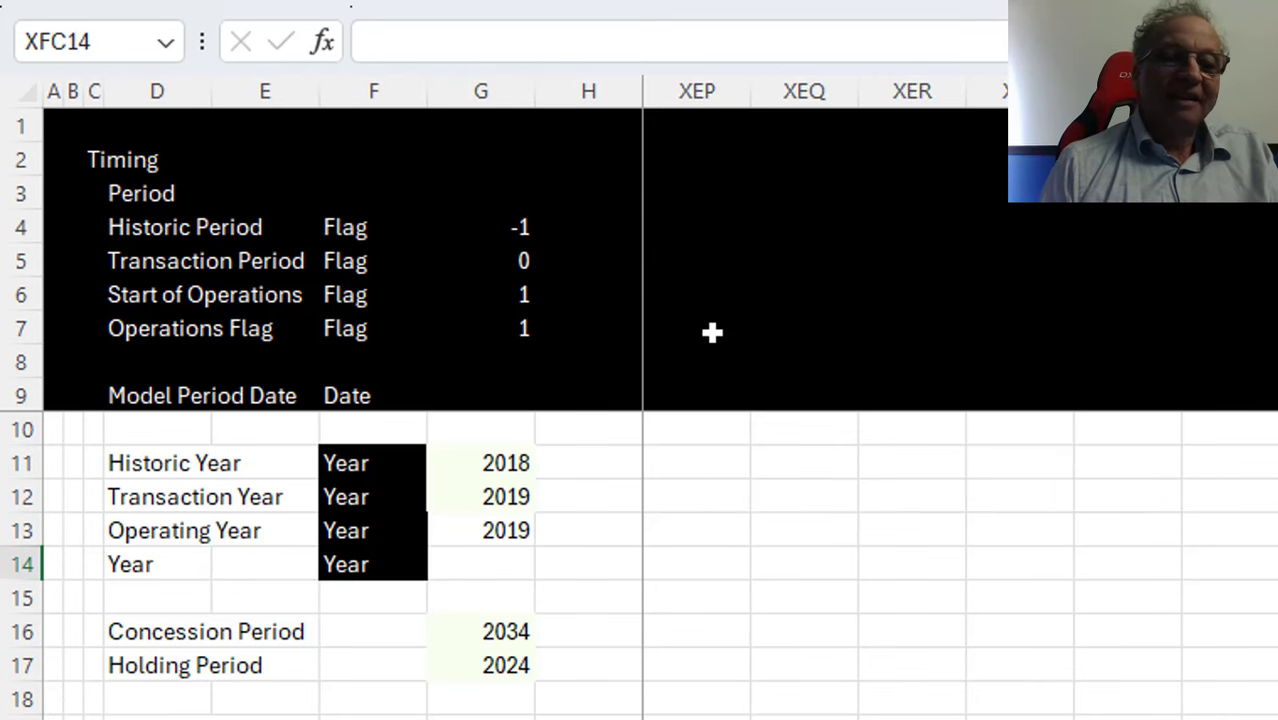
click(456, 511)
key(Right)
key(Right)
key(Left)
key(Down)
key(Down)
key(Right)
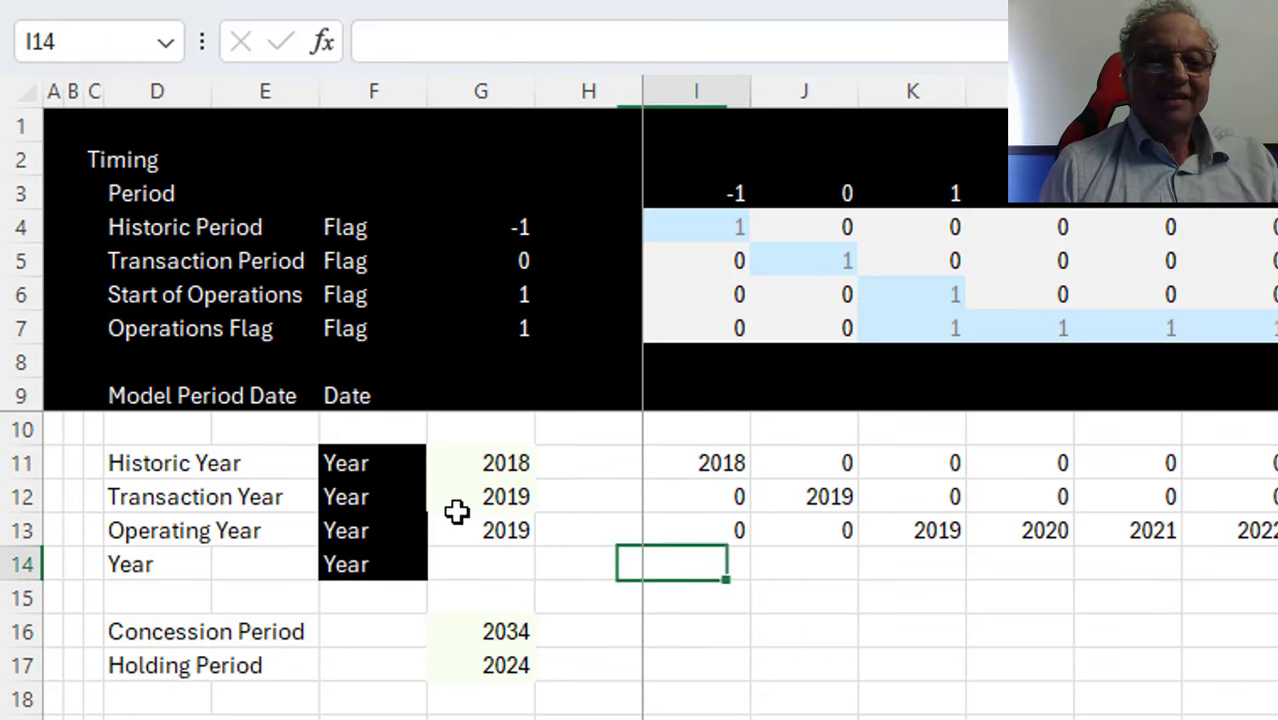
text(=)
key(Up)
key(Up)
key(Up)
text(+)
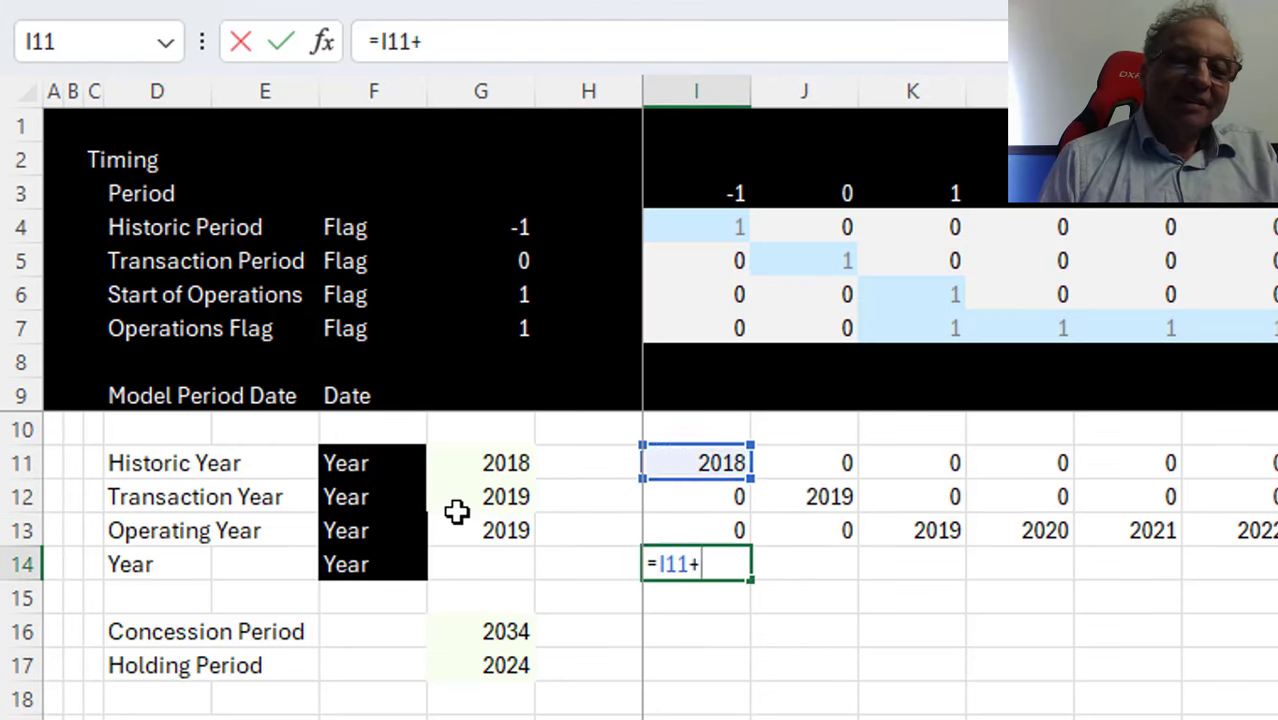
key(Up)
key(Up)
text(+)
key(Up)
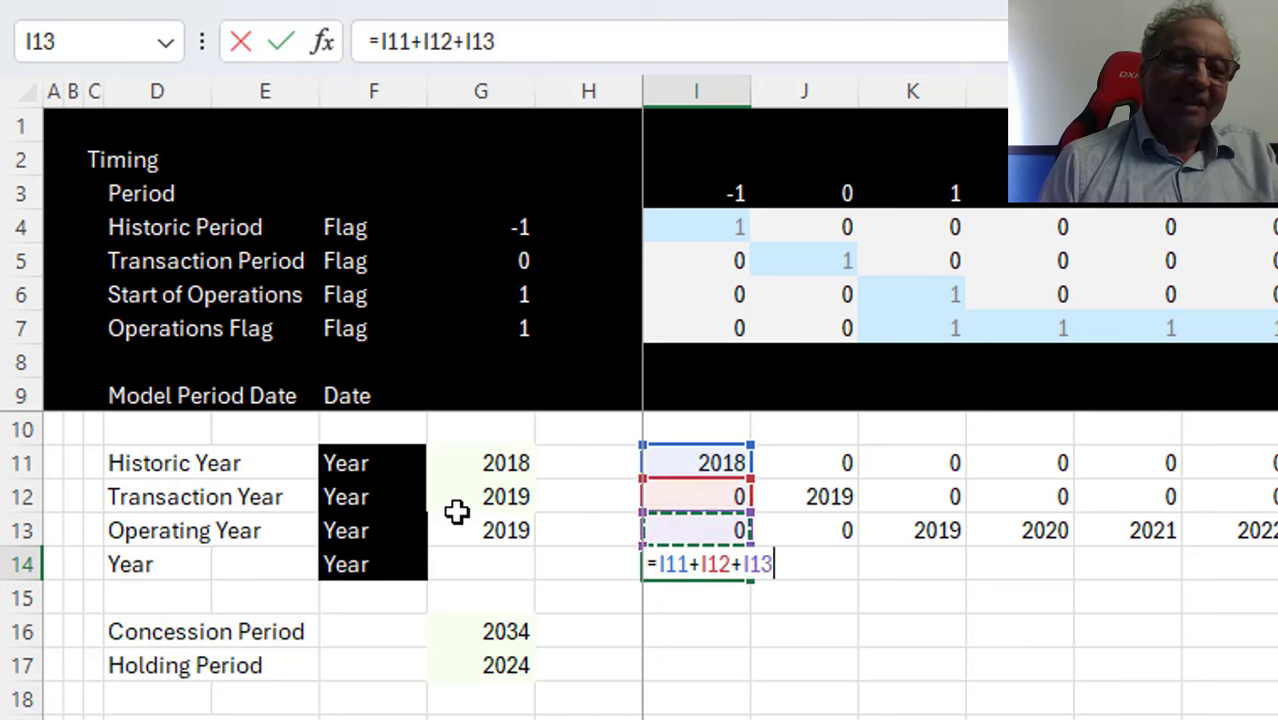
key(ctrl+Return)
key(ctrl+shift+Right)
key(ctrl+r)
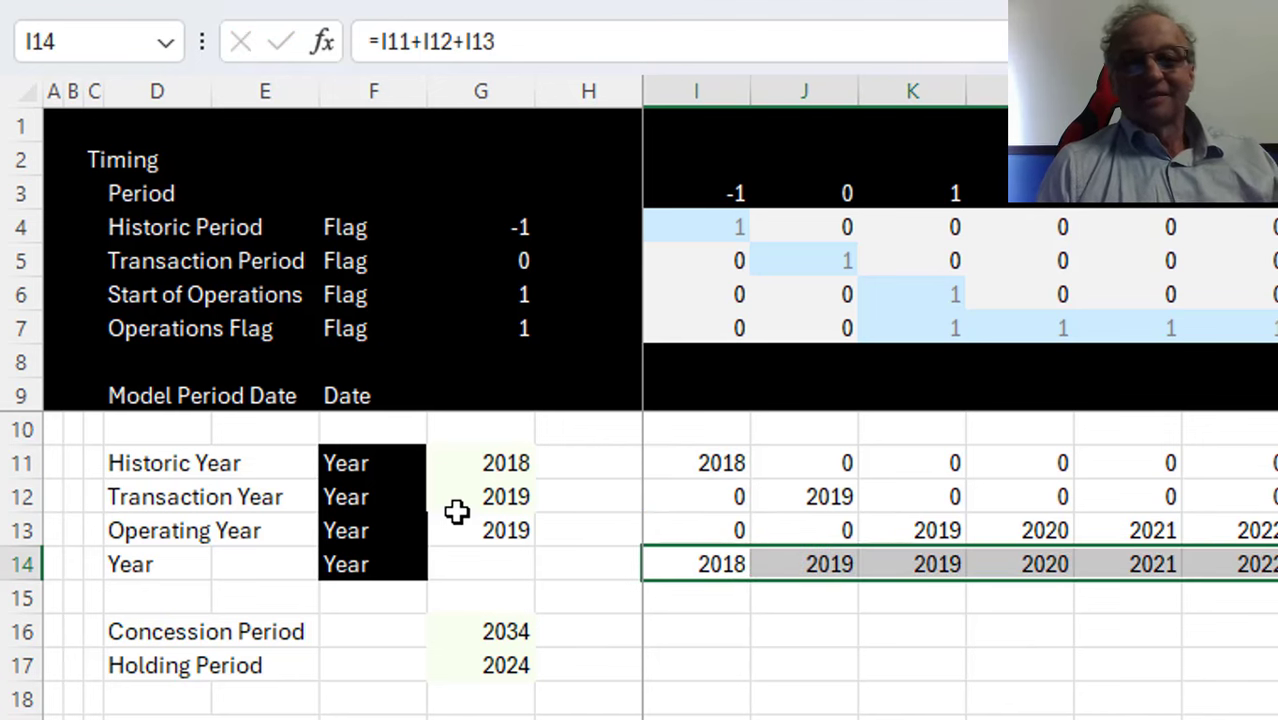
Enter the Concession Period flag formula =AND(I7,I14<=$G$16) in I16
key(Down)
key(Down)
key(Left)
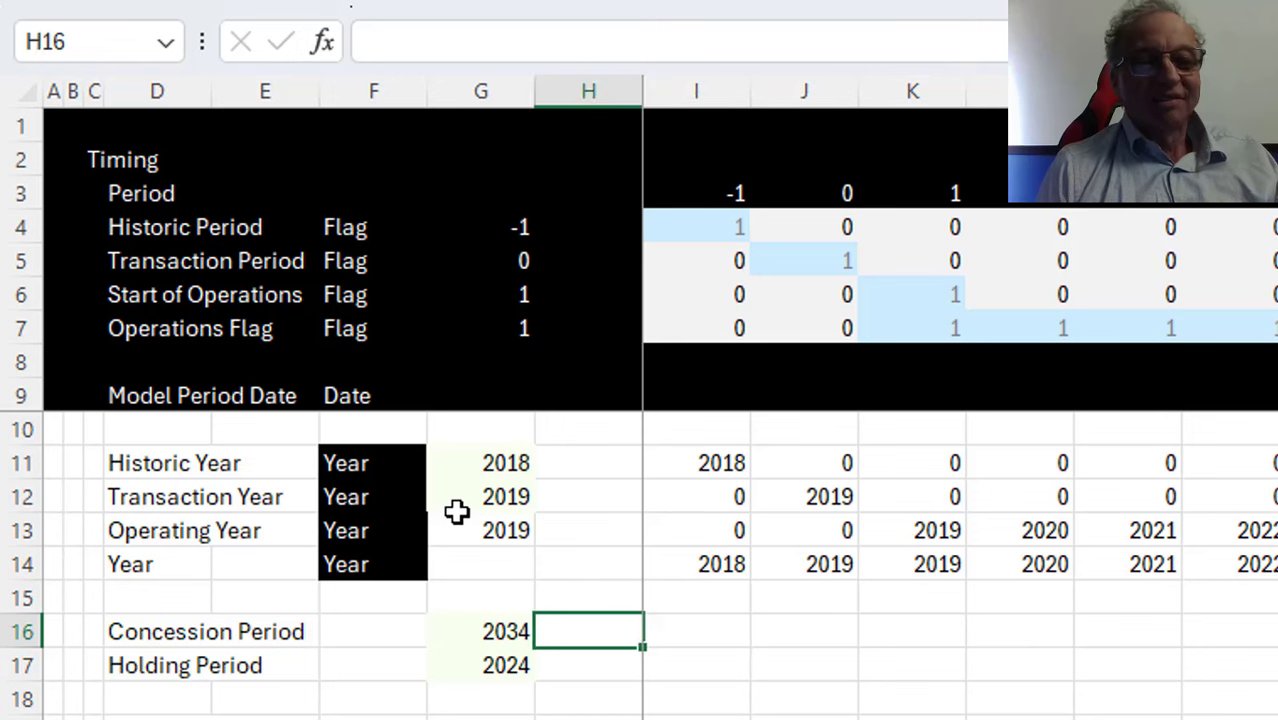
key(Right)
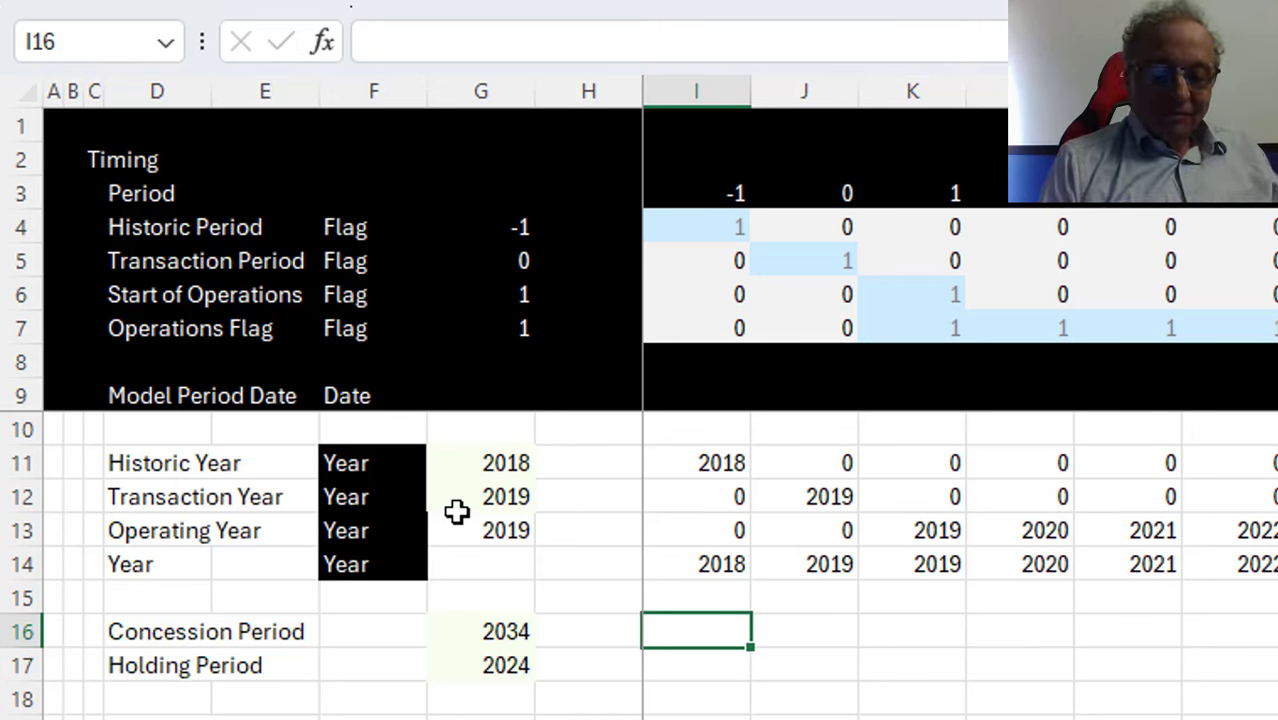
text(=and()
key(Up)
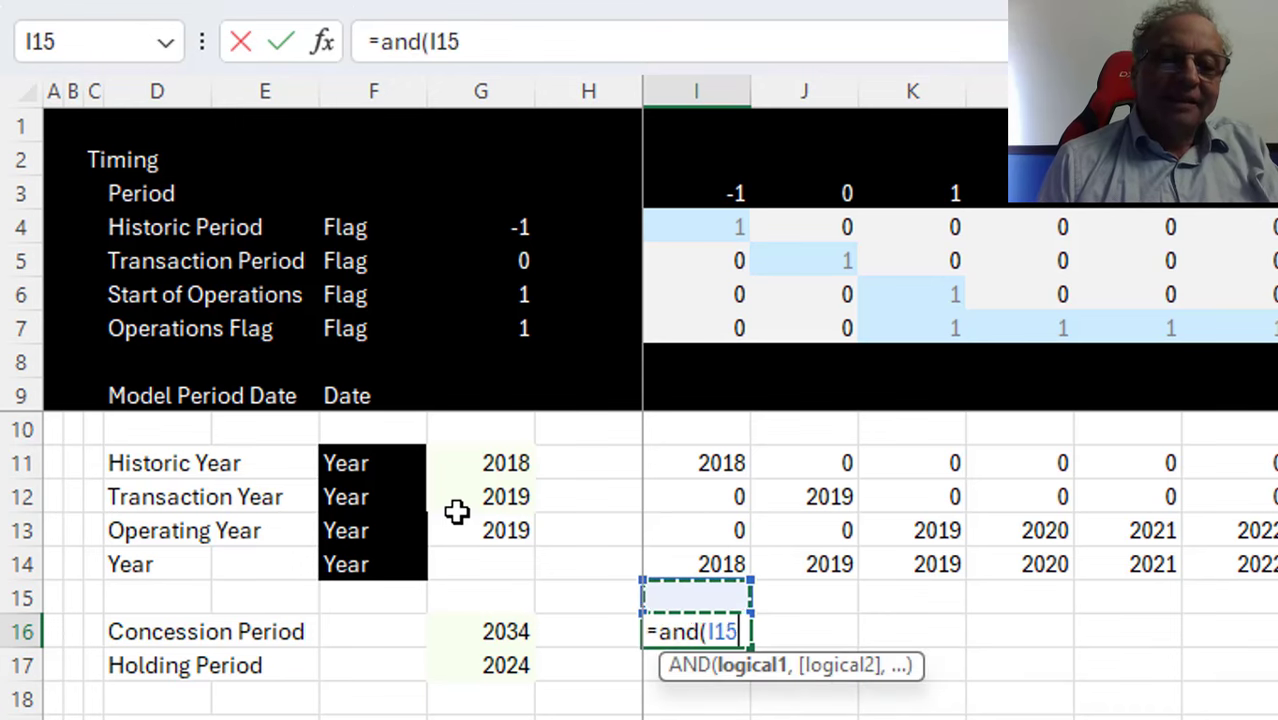
key(Up)
key(Up)
key(Up)
key(Up)
key(Up)
key(Up)
key(Up)
key(Up)
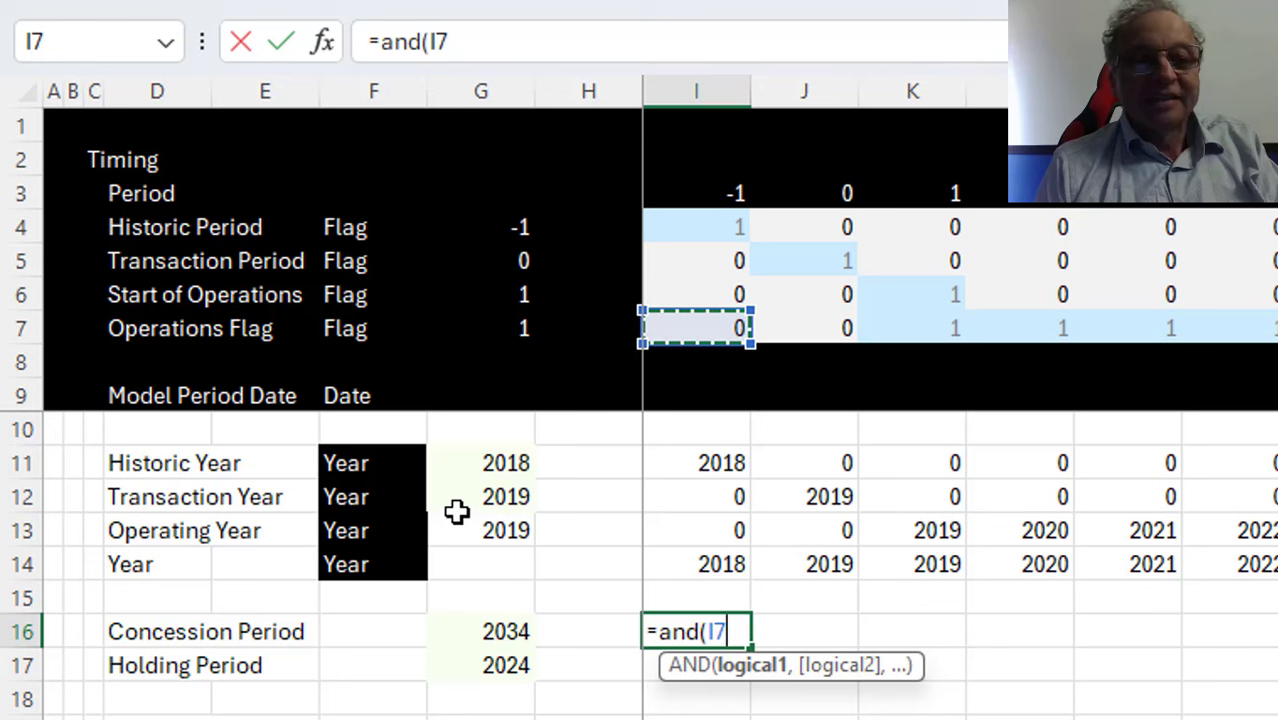
text(,)
key(Up)
key(Up)
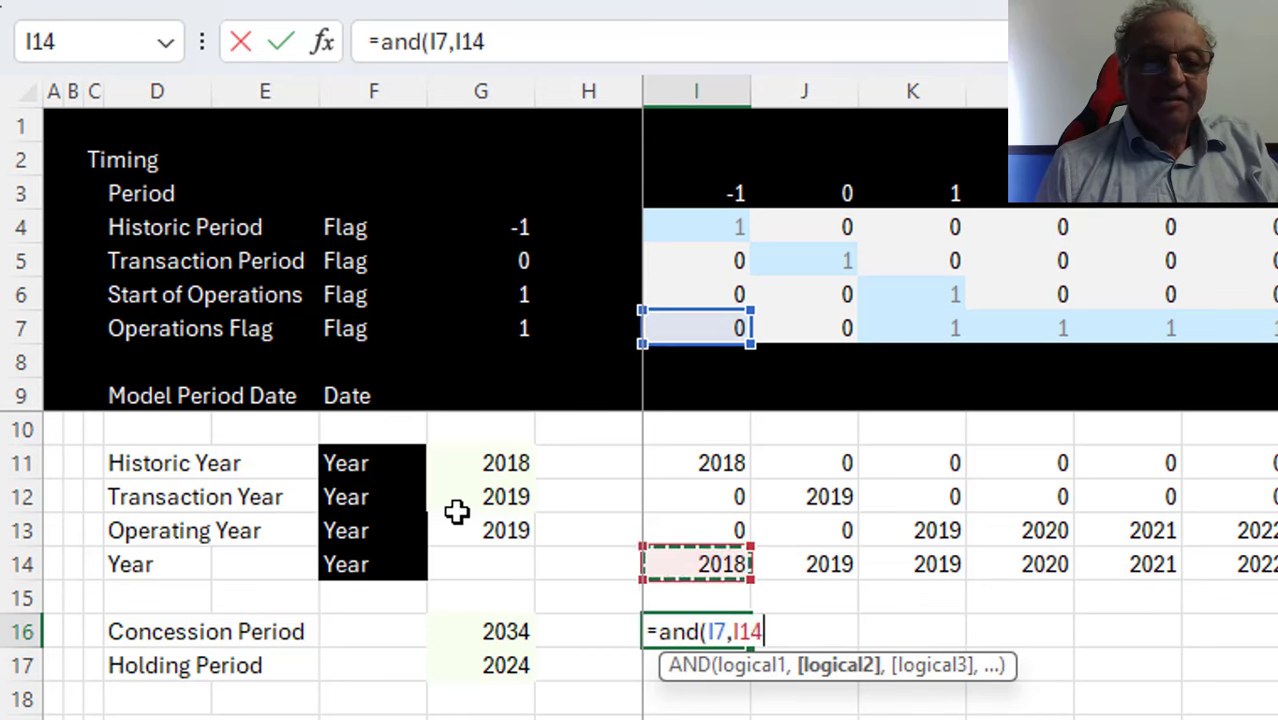
text(<=)
key(Left)
key(Left)
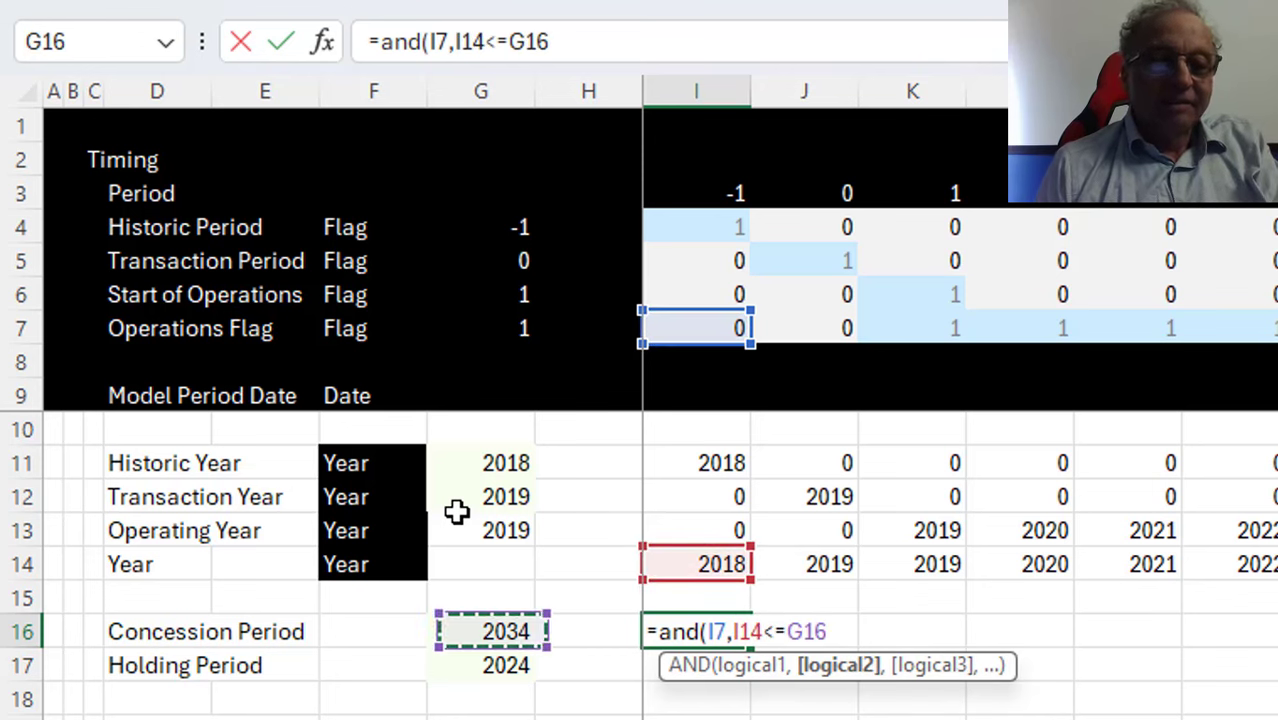
key(F4)
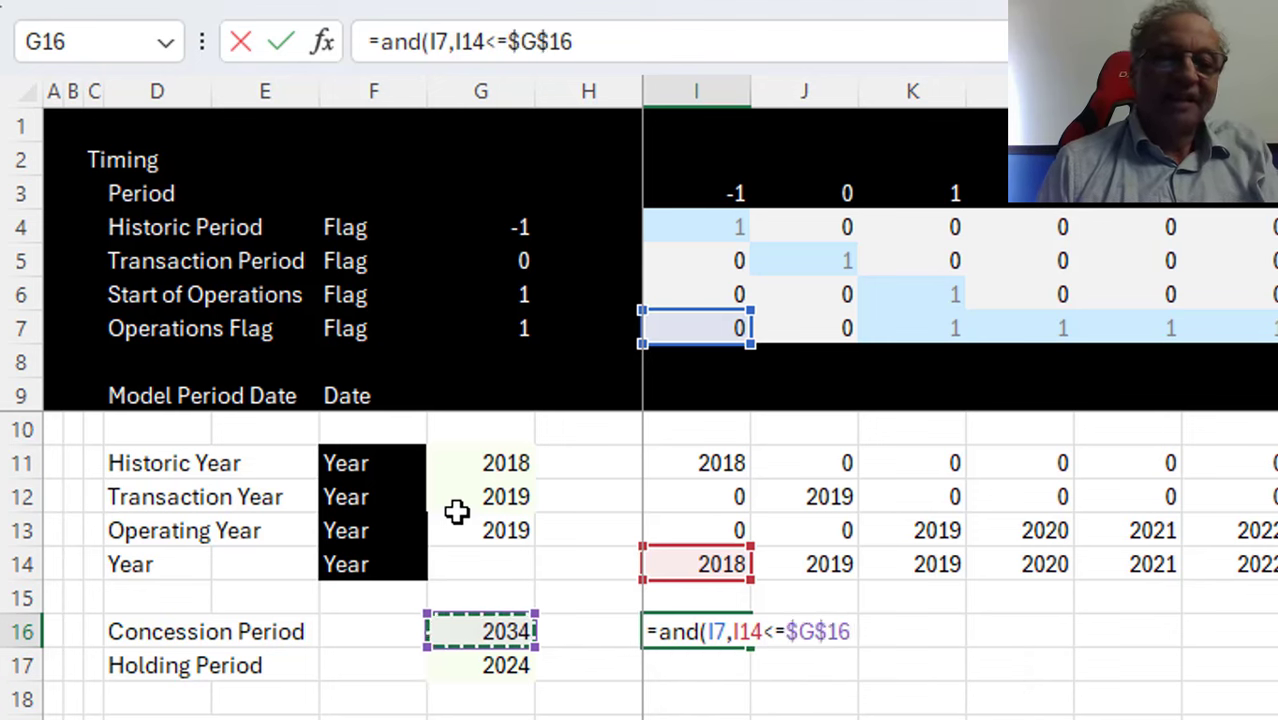
key(ctrl+Return)
Multiply the AND result in I16 by 1 to make it numeric, and copy the formula across the Concession Period row
key(alt)
key(Escape)
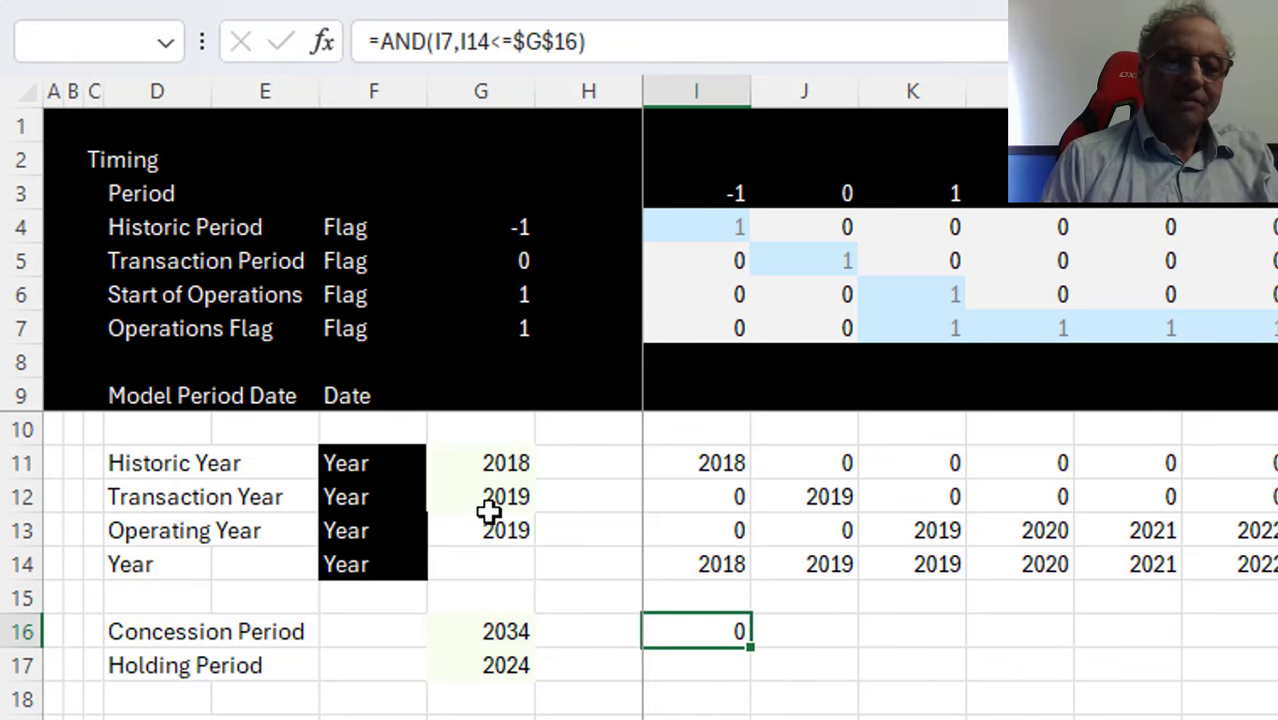
key(ctrl+shift+Right)
key(ctrl+r)
Enter the Holding Period flag formula =AND(I16,I14<=$G$17) in I17
key(Down)
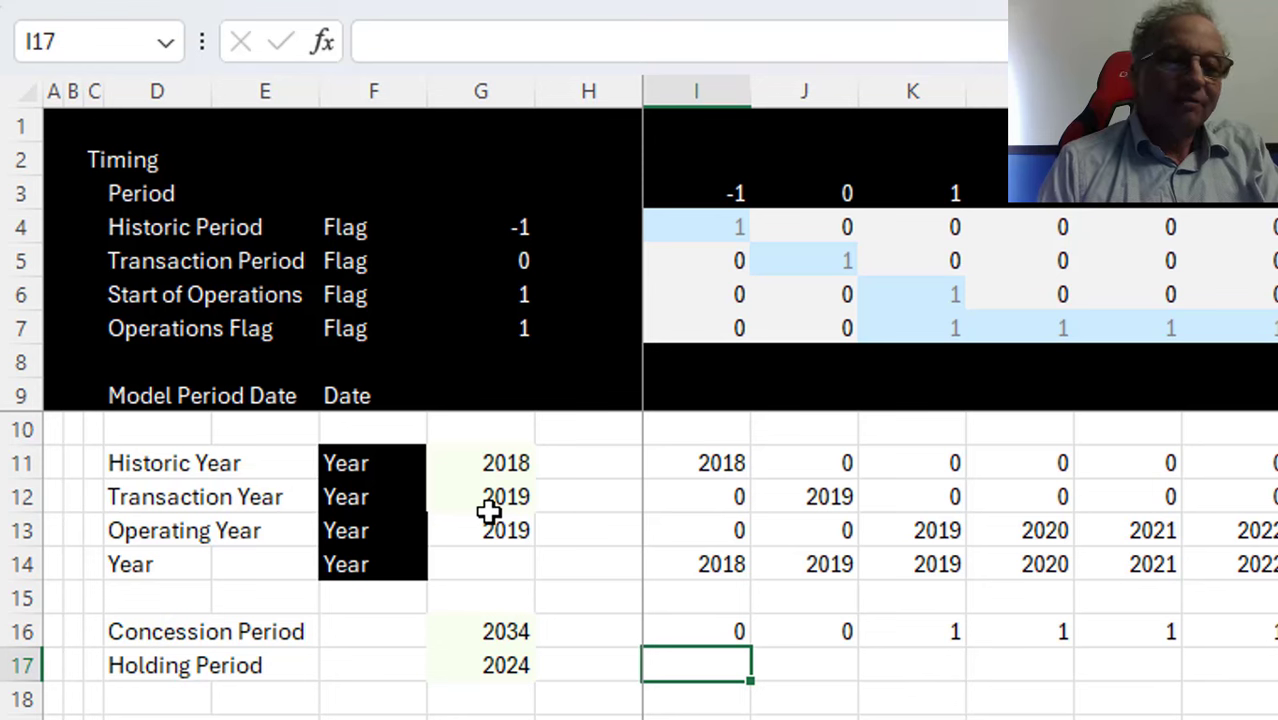
text(=)
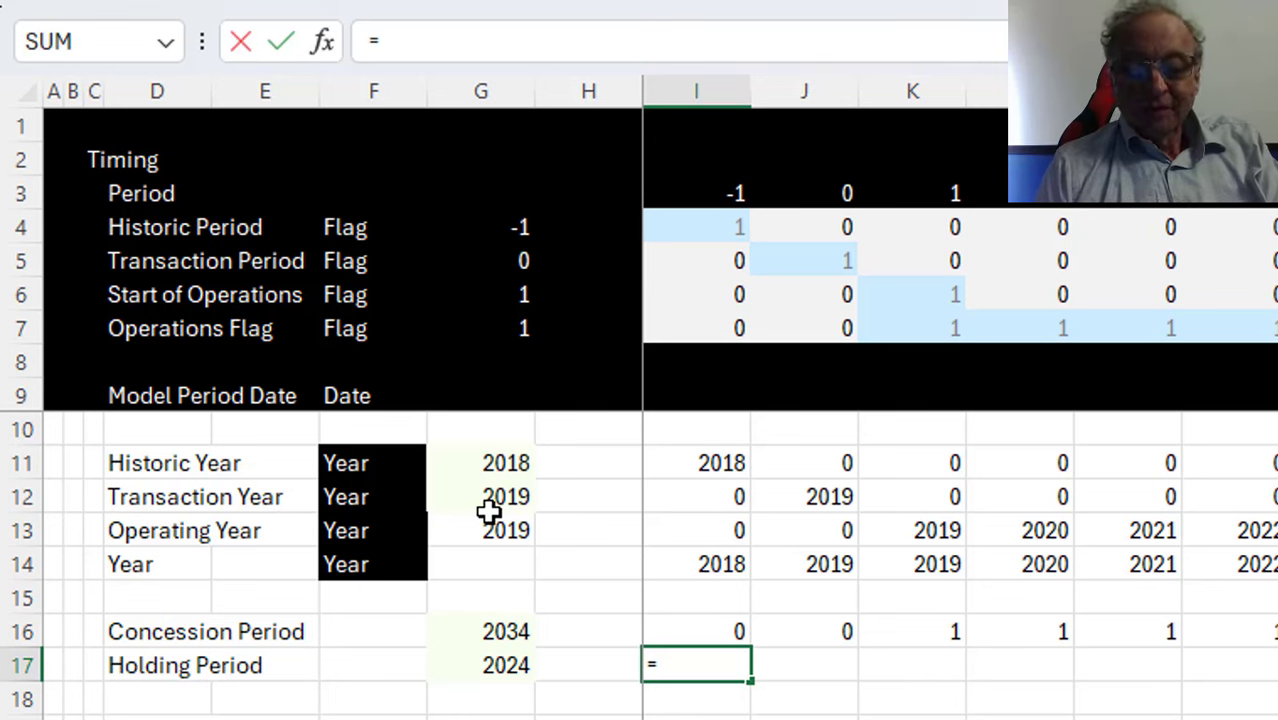
text(and()
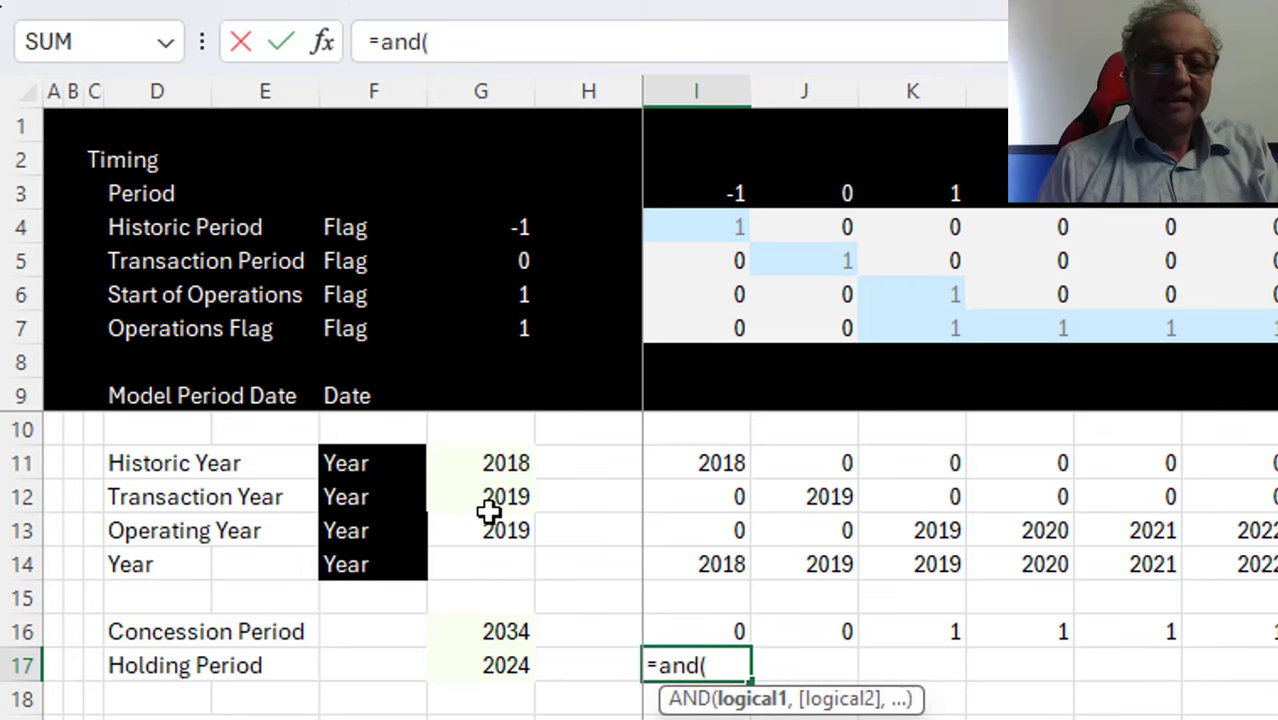
key(Up)
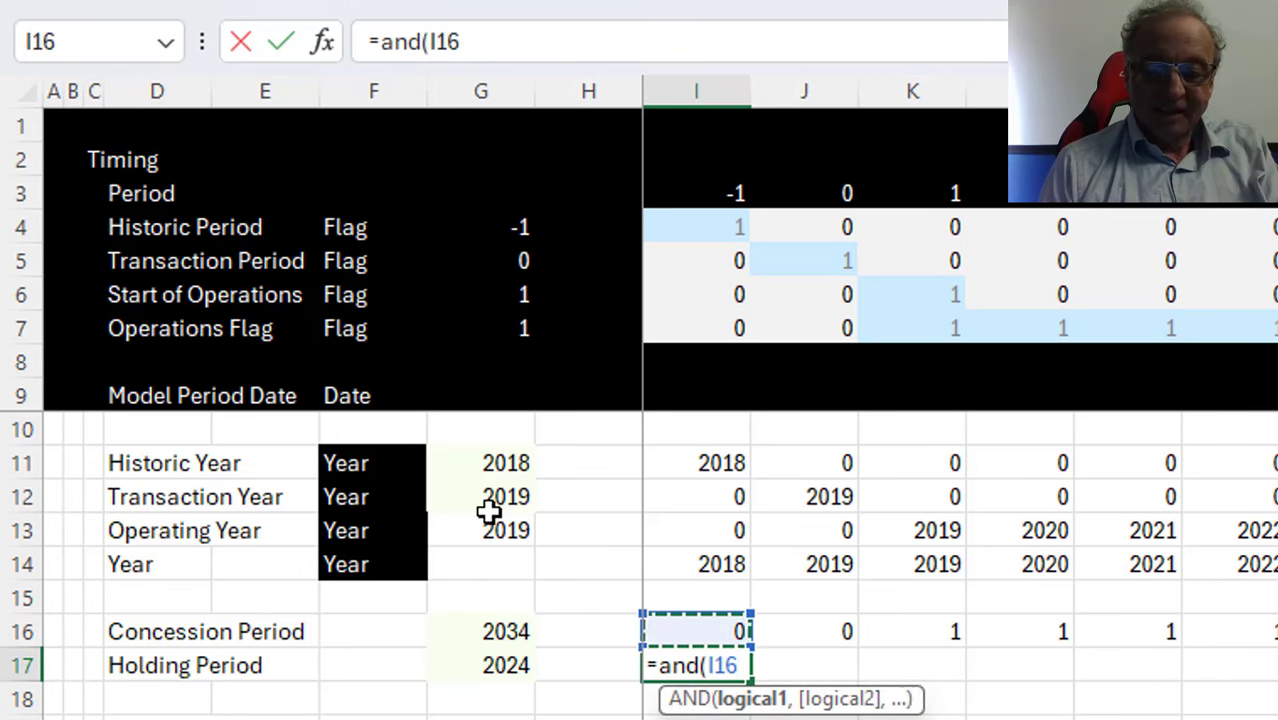
text(,)
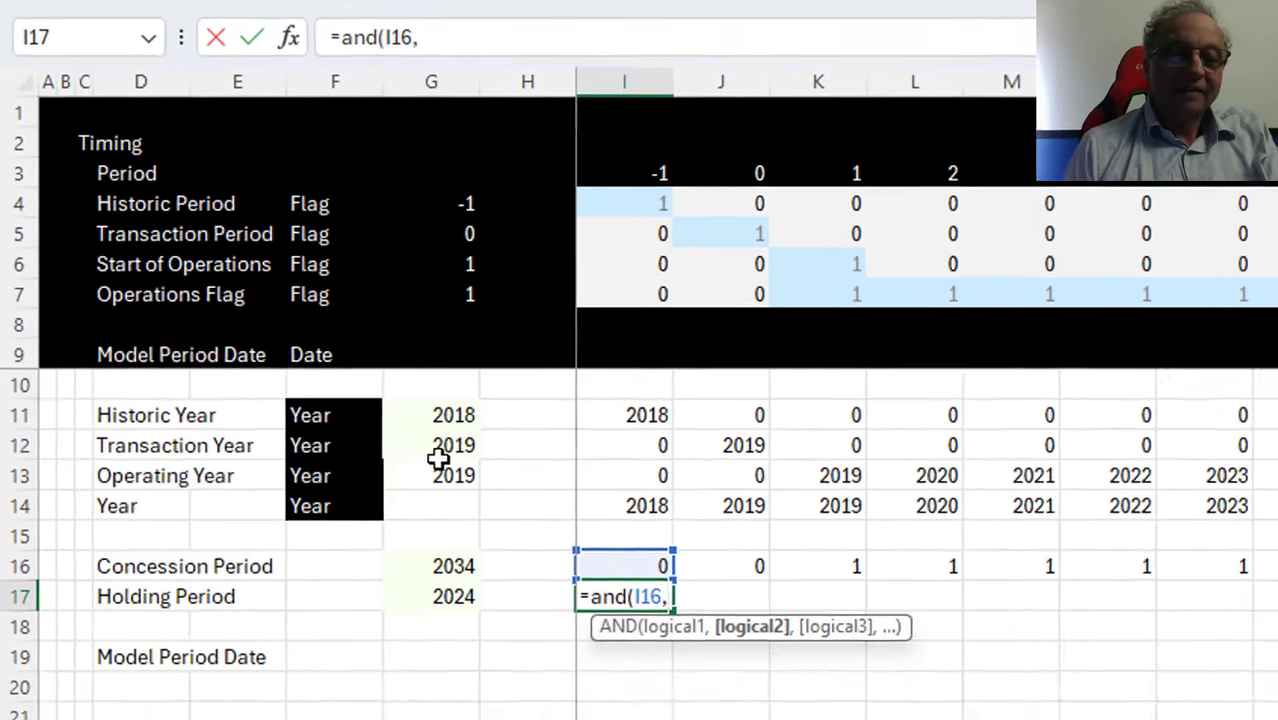
key(Up)
key(Up)
key(Up)
text(<)
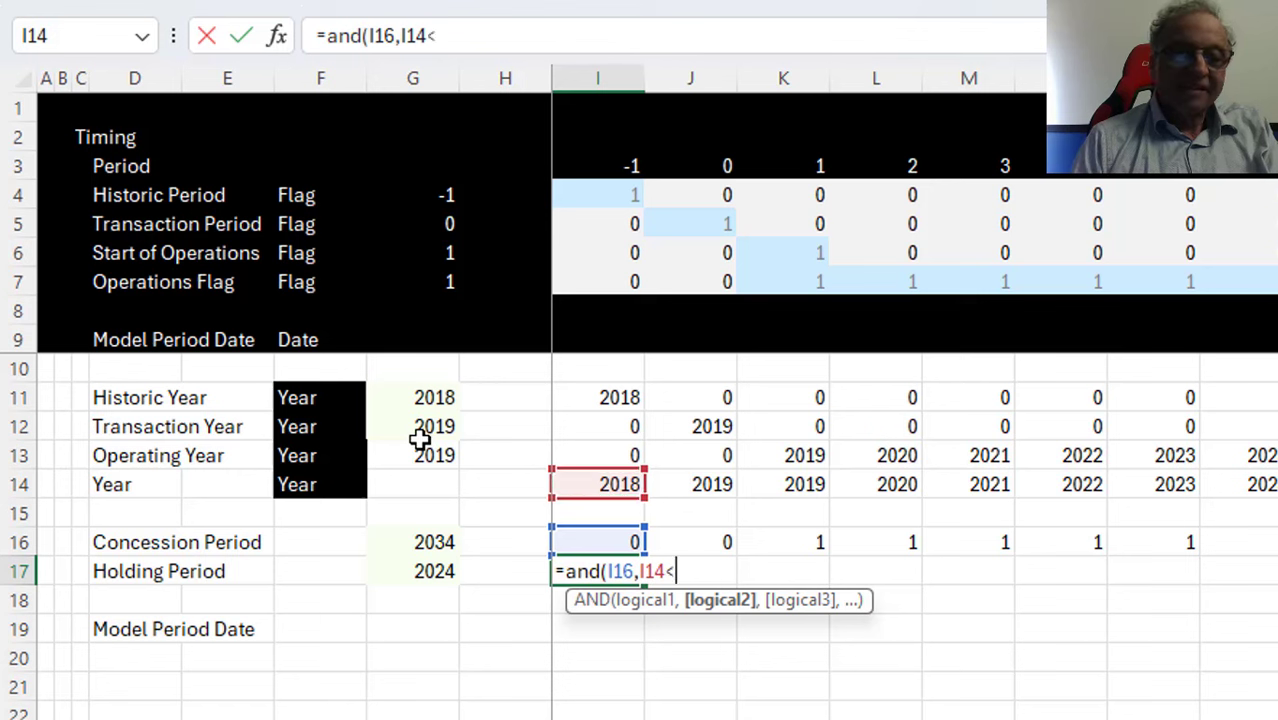
text(=)
key(Left)
key(Left)
key(F4)
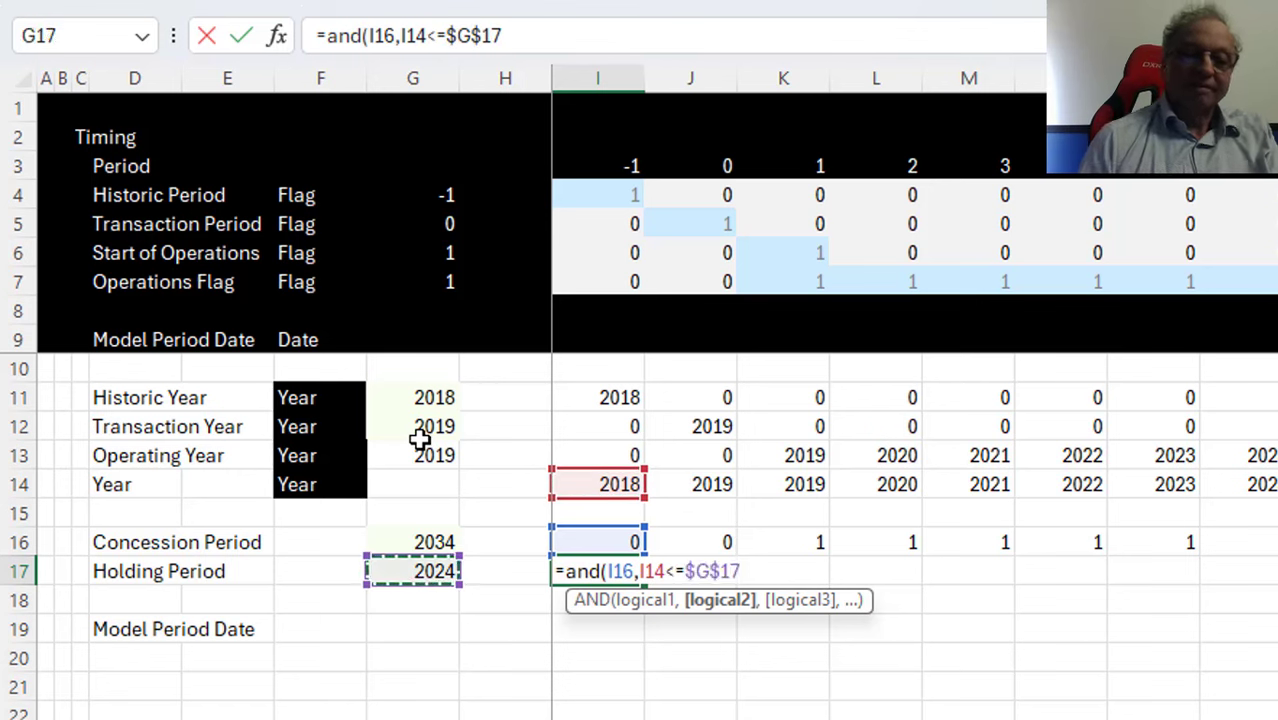
key(Return)
Convert the Holding Period formula in I17 to =(AND(I16,I14<=$G$17))*1 and copy it across the row
key(Up)
key(ctrl+z)
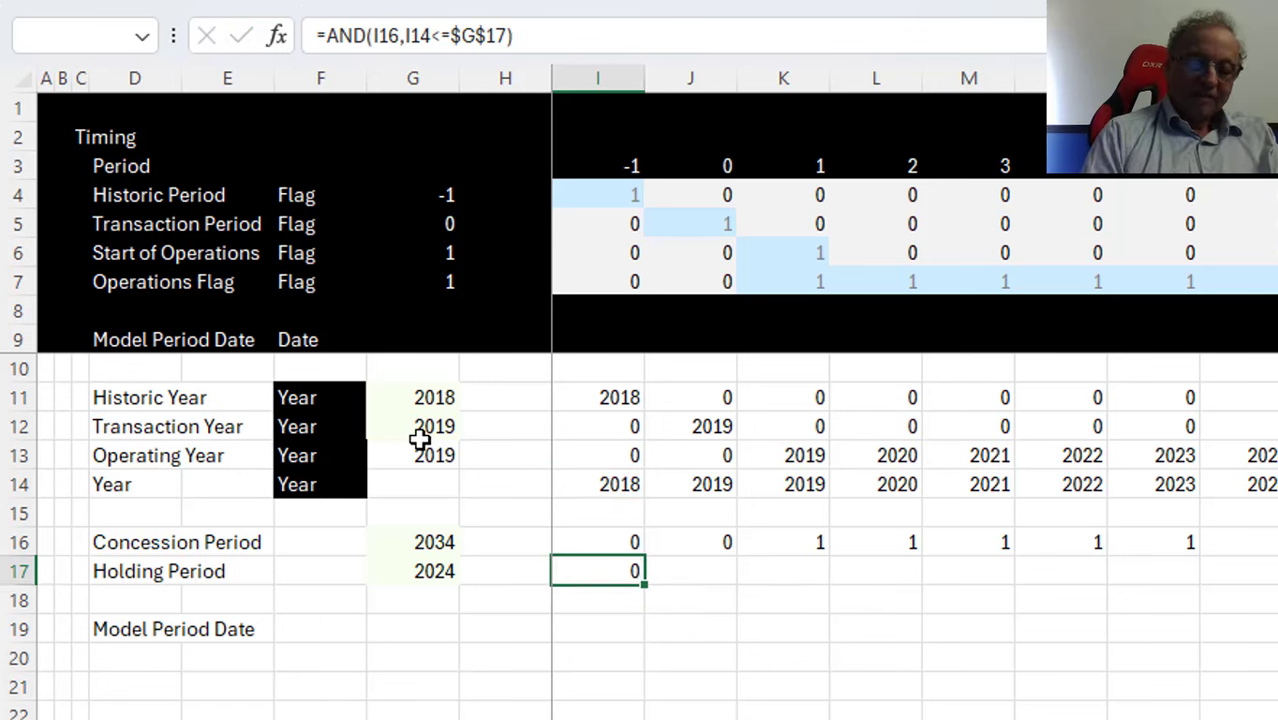
key(ctrl+shift+Right)
key(ctrl+r)
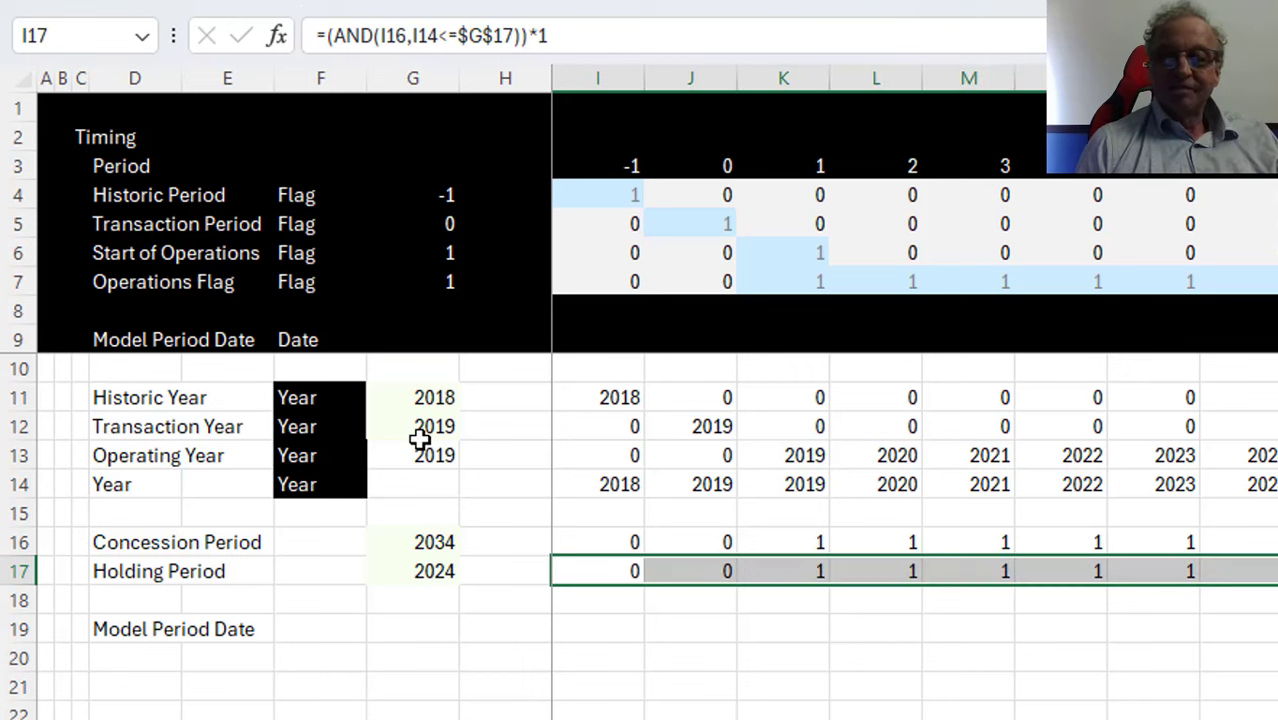
Examine the Holding Period formulas and flags cell by cell along row 17
key(Right)
key(Right)
key(Right)
key(Right)
key(Right)
key(Right)
key(Right)
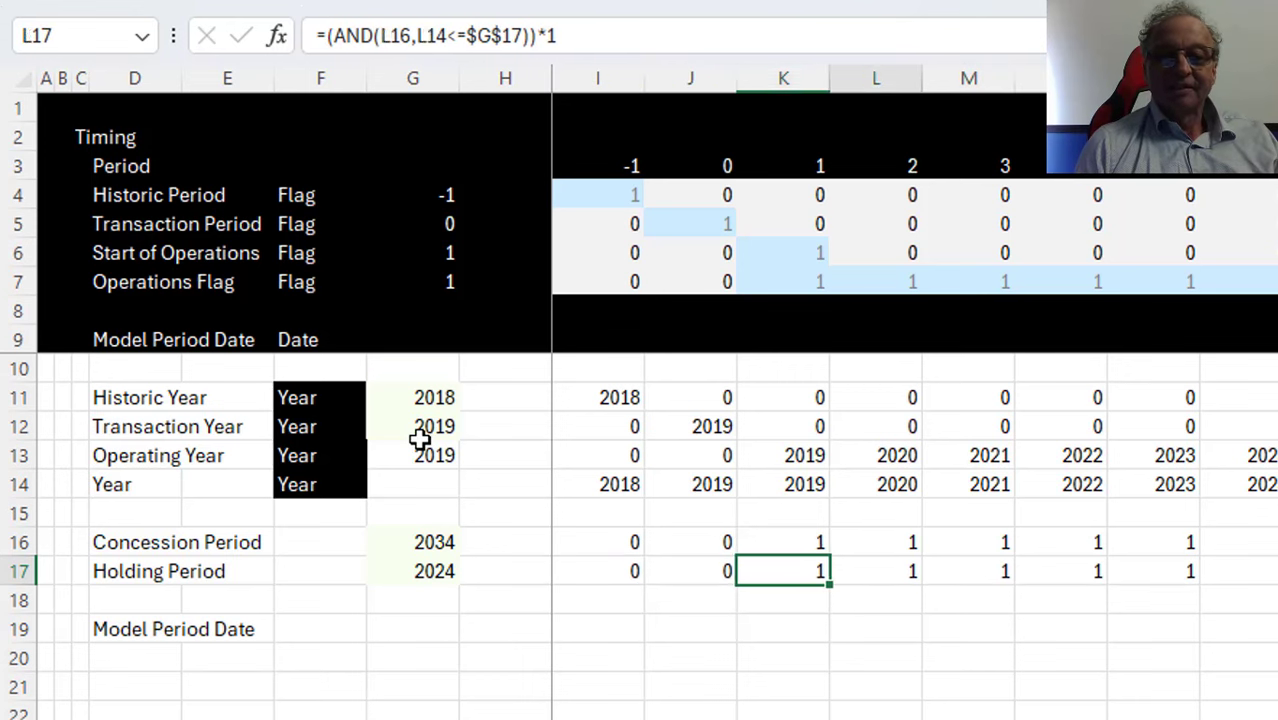
key(Right)
key(Right)
key(Right)
key(Right)
key(Right)
key(Right)
key(Right)
key(Right)
key(Right)
key(Right)
key(Right)
key(Right)
key(Right)
key(Right)
key(Right)
key(Right)
key(Right)
key(Right)
key(Right)
key(Right)
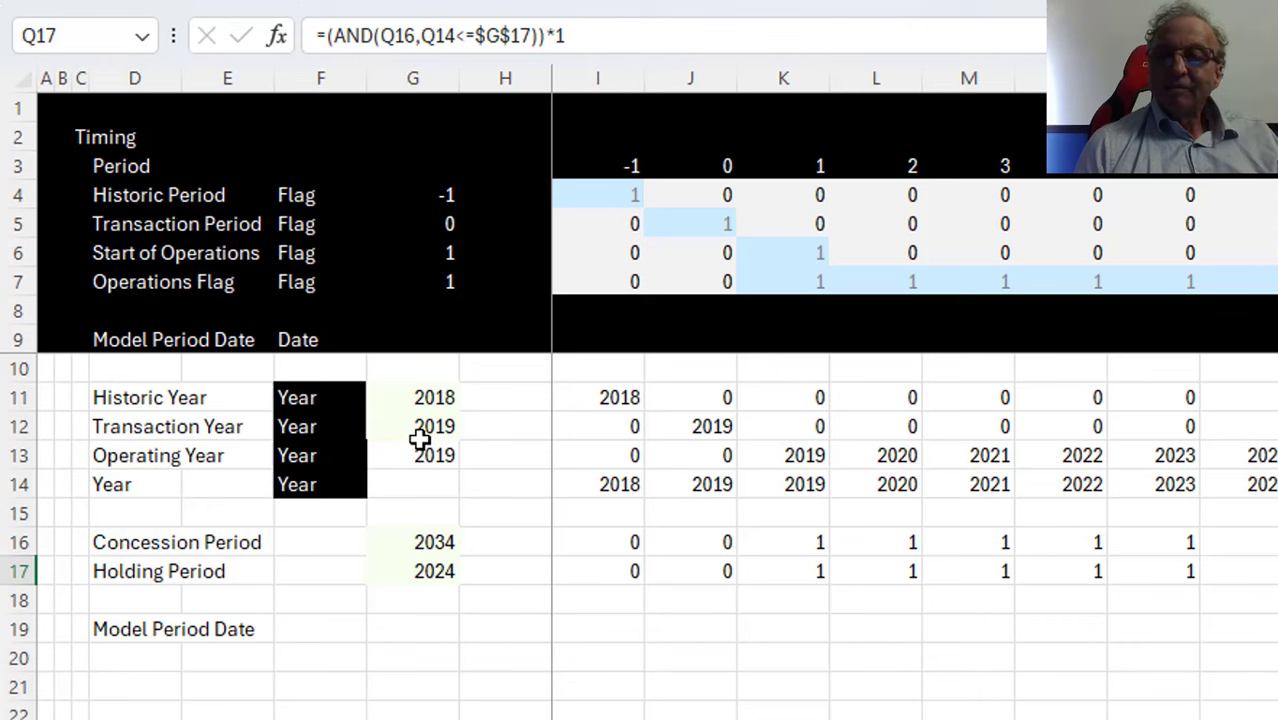
key(Left)
key(Left)
key(Left)
key(Left)
key(Left)
key(Left)
key(Left)
key(Left)
key(Left)
key(Left)
key(Left)
key(Left)
key(Left)
key(Left)
key(Left)
key(Left)
key(Left)
key(Left)
key(Left)
key(Left)
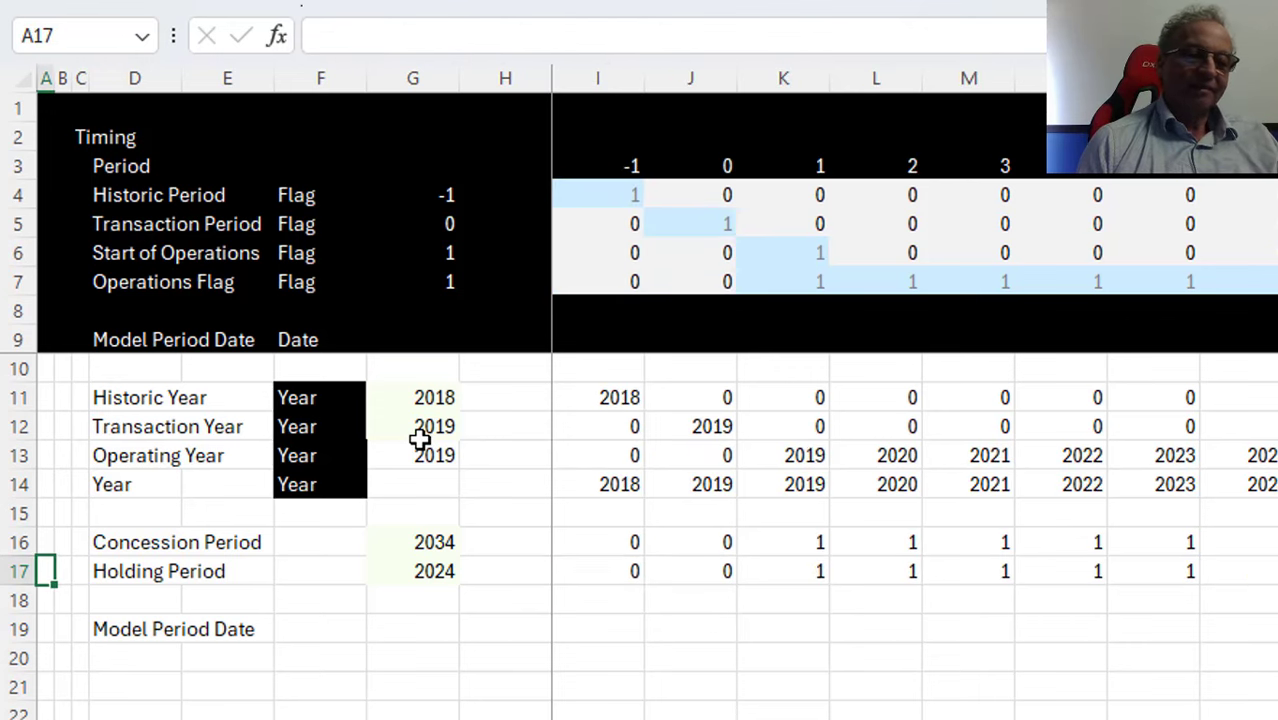
Link G19 in the Model Period Date row to the Month for Operations on the Input sheet with =Input!F7
key(Down)
key(Down)
key(Right)
key(Right)
key(Right)
key(Right)
key(Right)
key(Right)
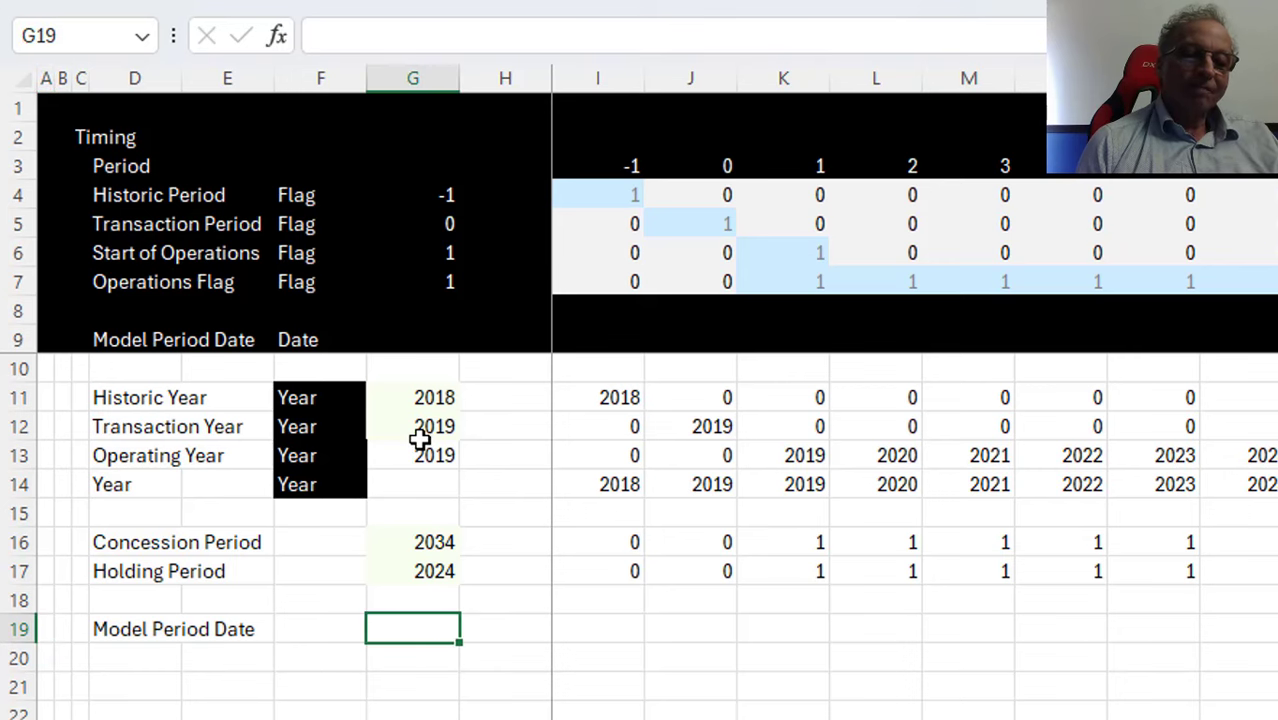
text(=)
key(ctrl+Page_Up)
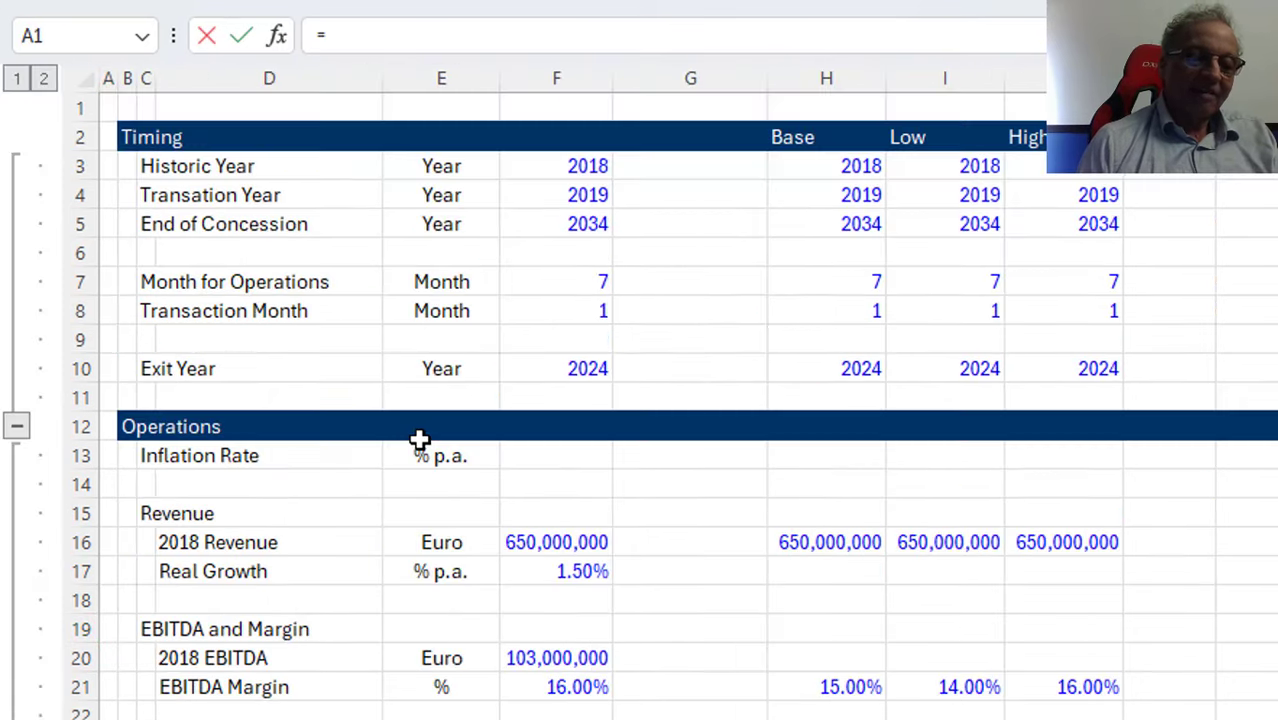
click(588, 290)
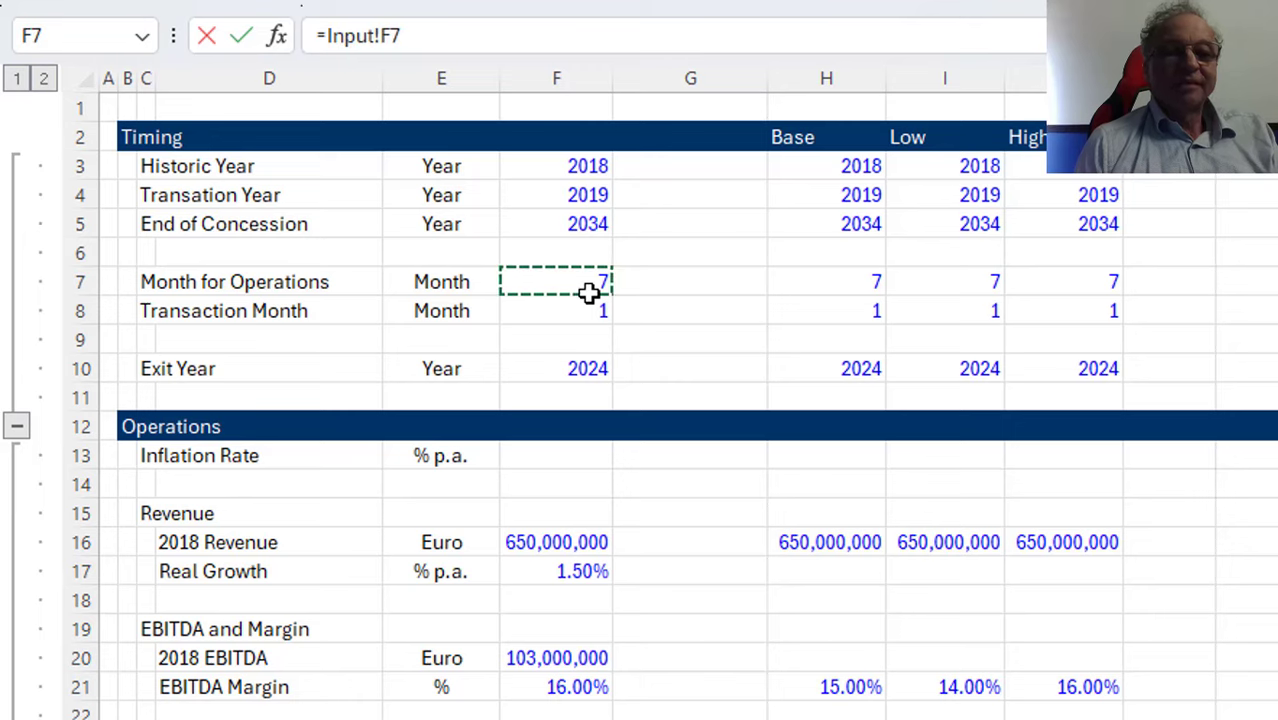
key(ctrl+Page_Down)
key(Return)
Link H19 in the Model Period Date row to the Transaction Month in F8 of the Input sheet
key(Up)
key(Right)
text(=)
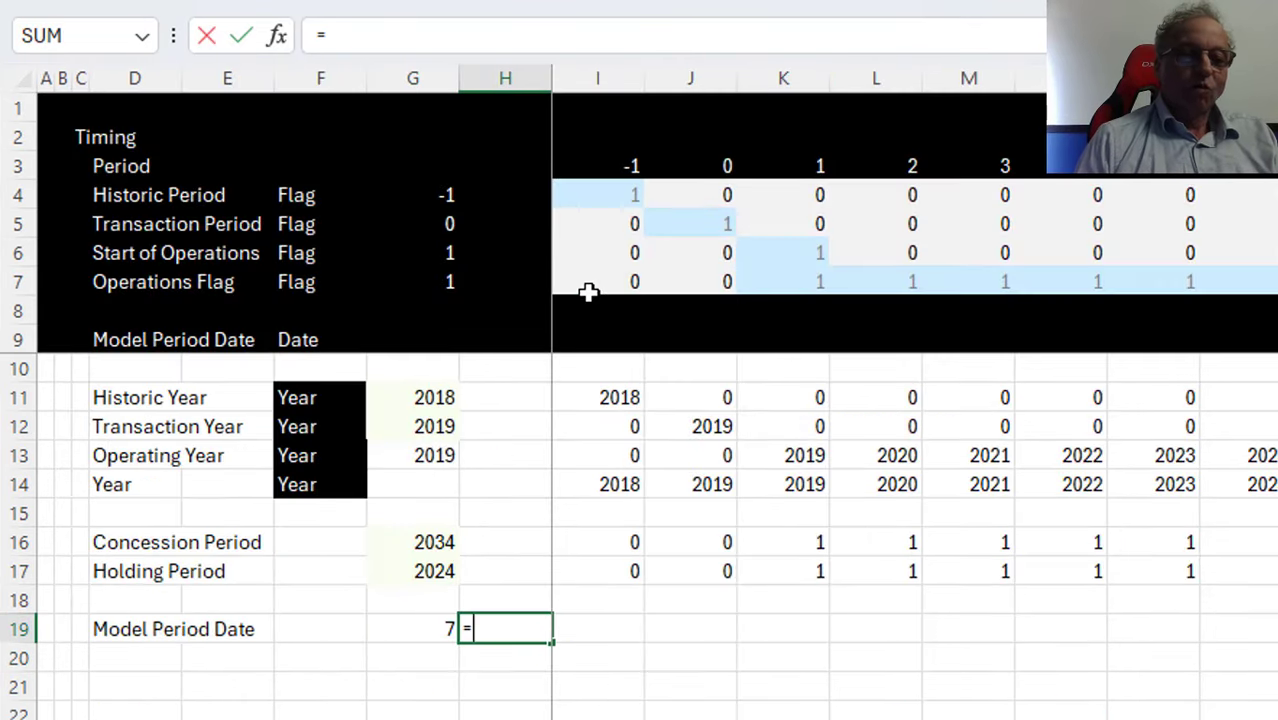
key(ctrl+Page_Up)
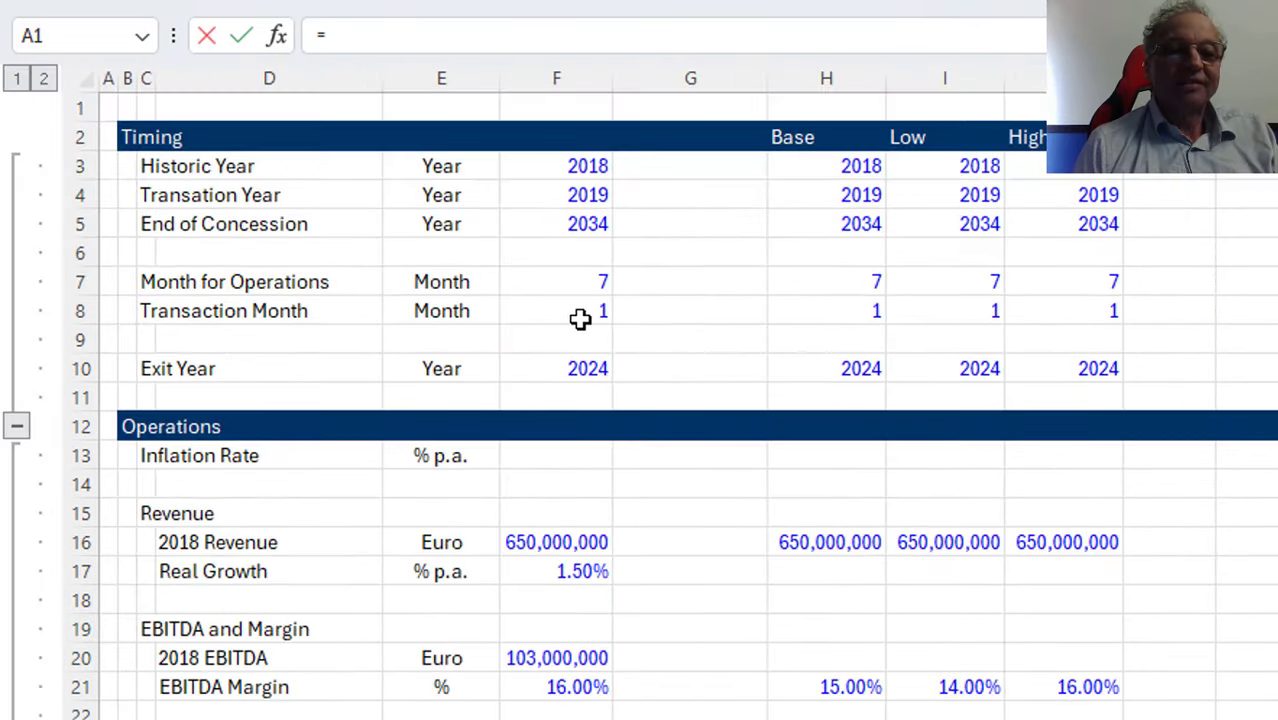
click(581, 318)
key(ctrl+Page_Down)
key(Tab)
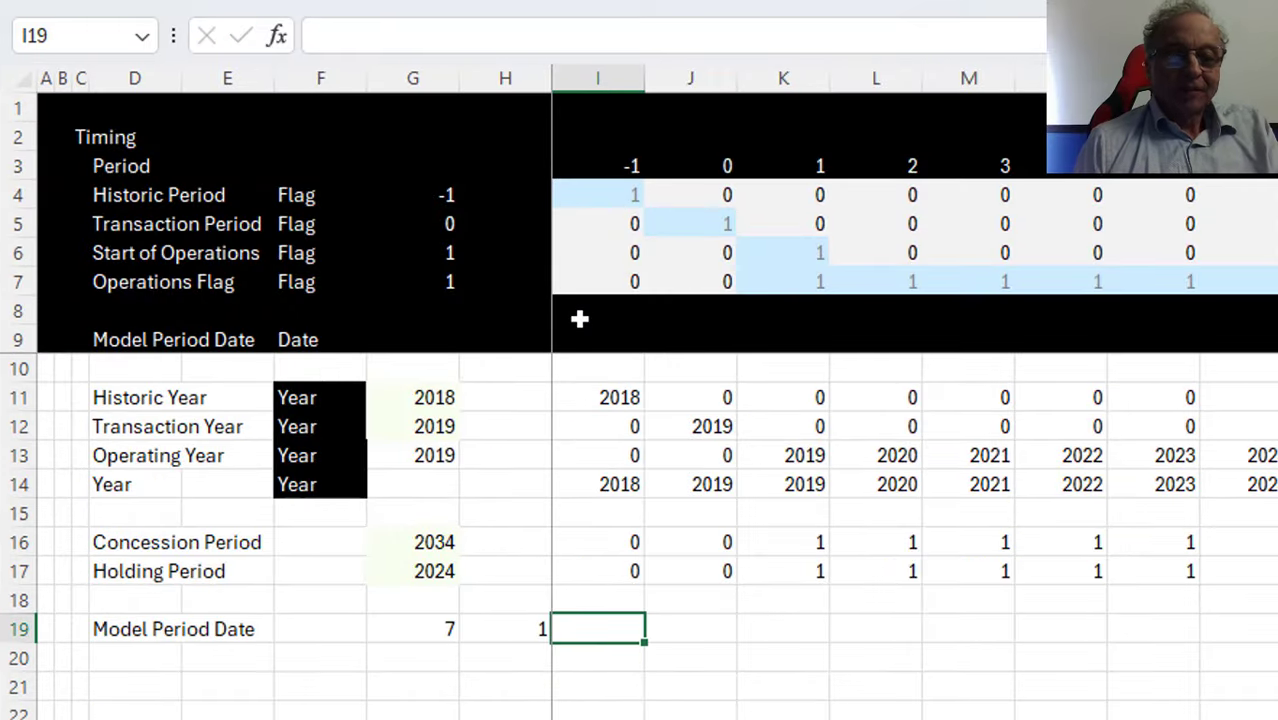
Enter =IF(I5,$H$19,$G$19) in I19 of the Model Period Date row and copy it across the row
text(=if()
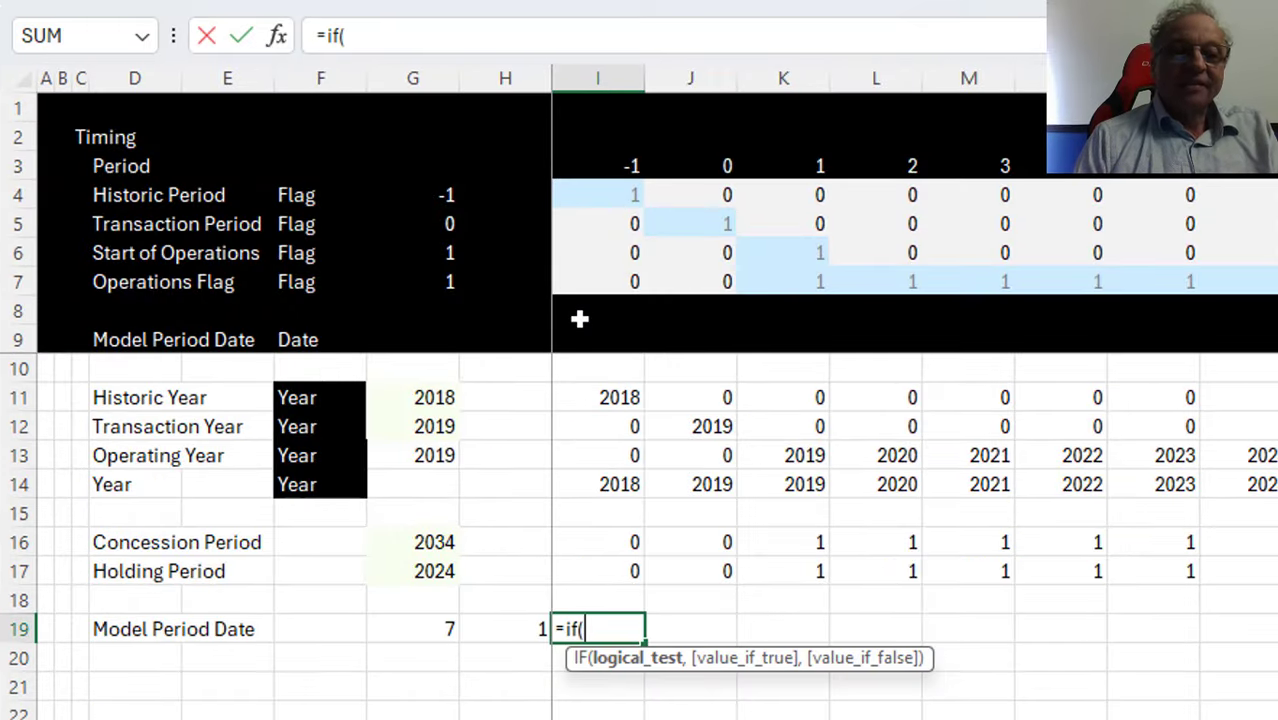
click(594, 207)
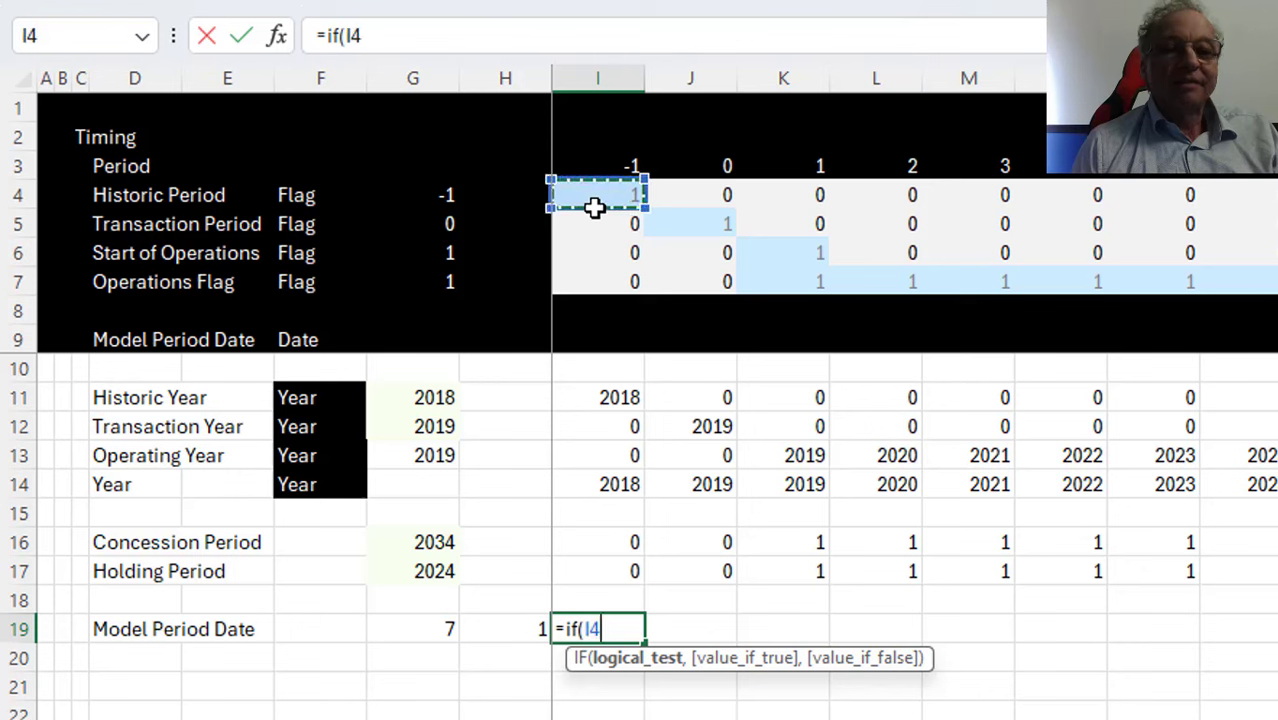
key(Down)
text(,)
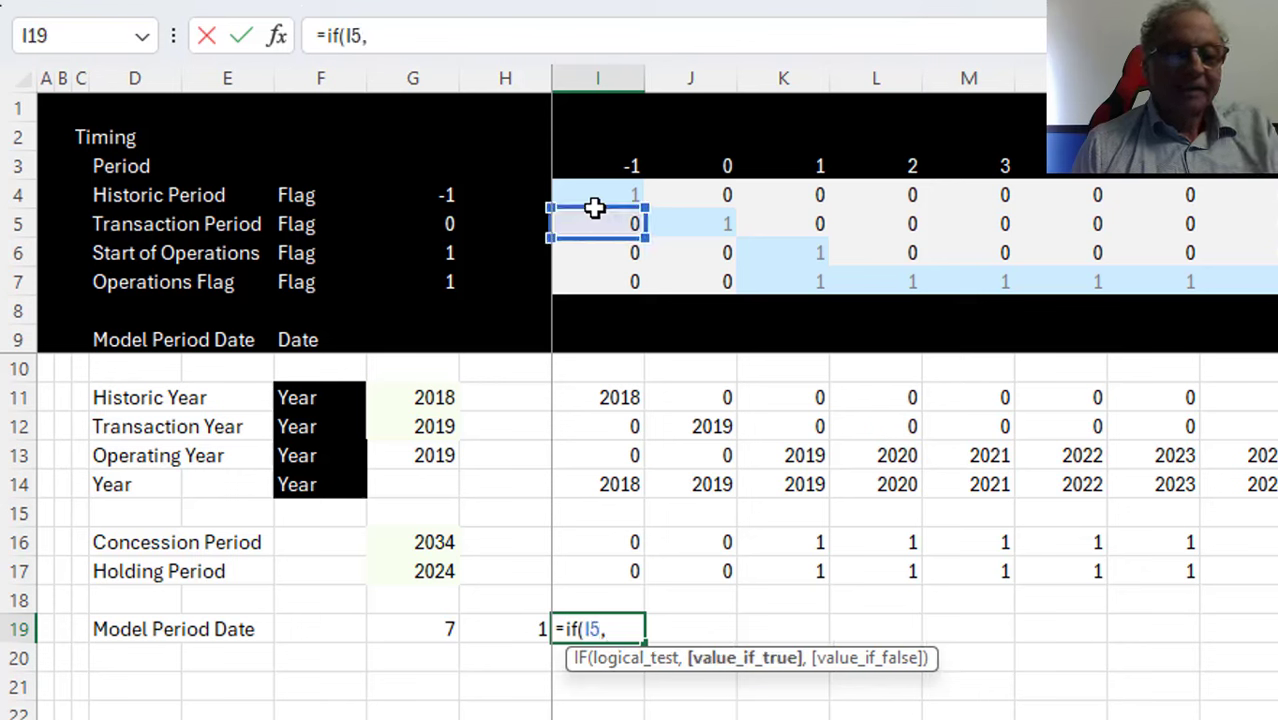
key(Left)
key(F4)
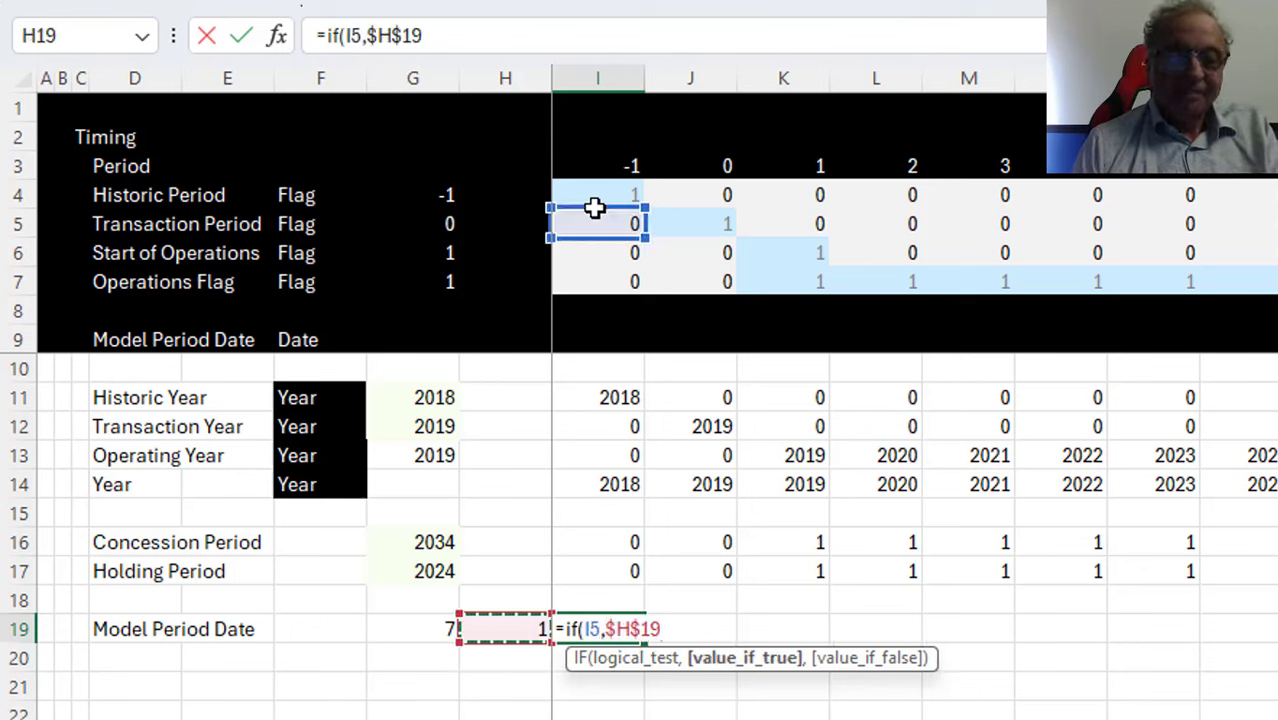
text(,)
key(Left)
key(Left)
key(F4)
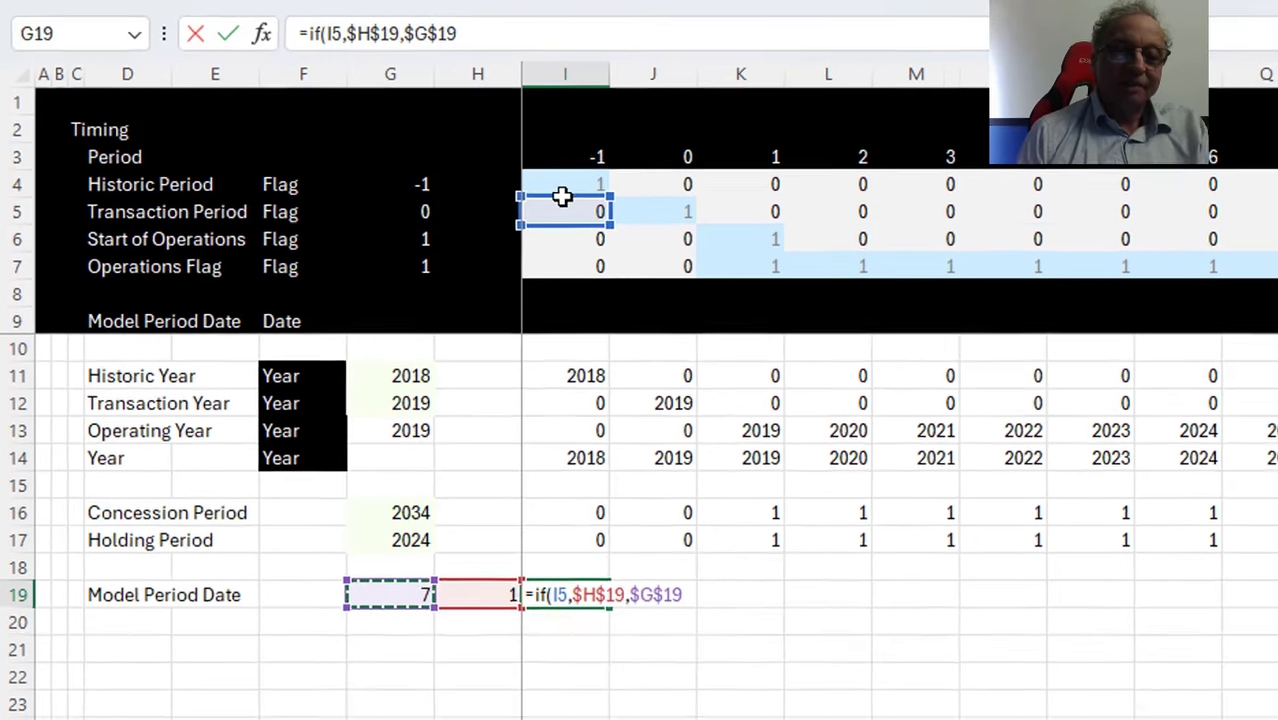
key(ctrl+Return)
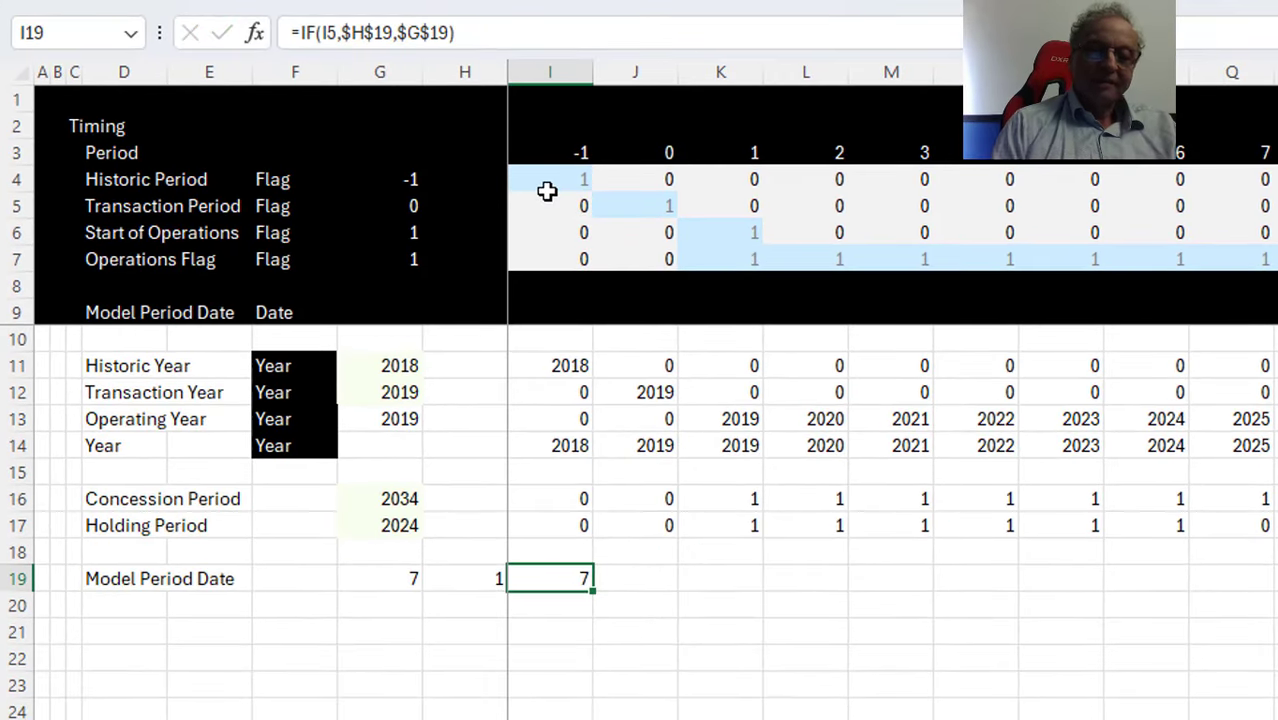
key(ctrl+shift+Right)
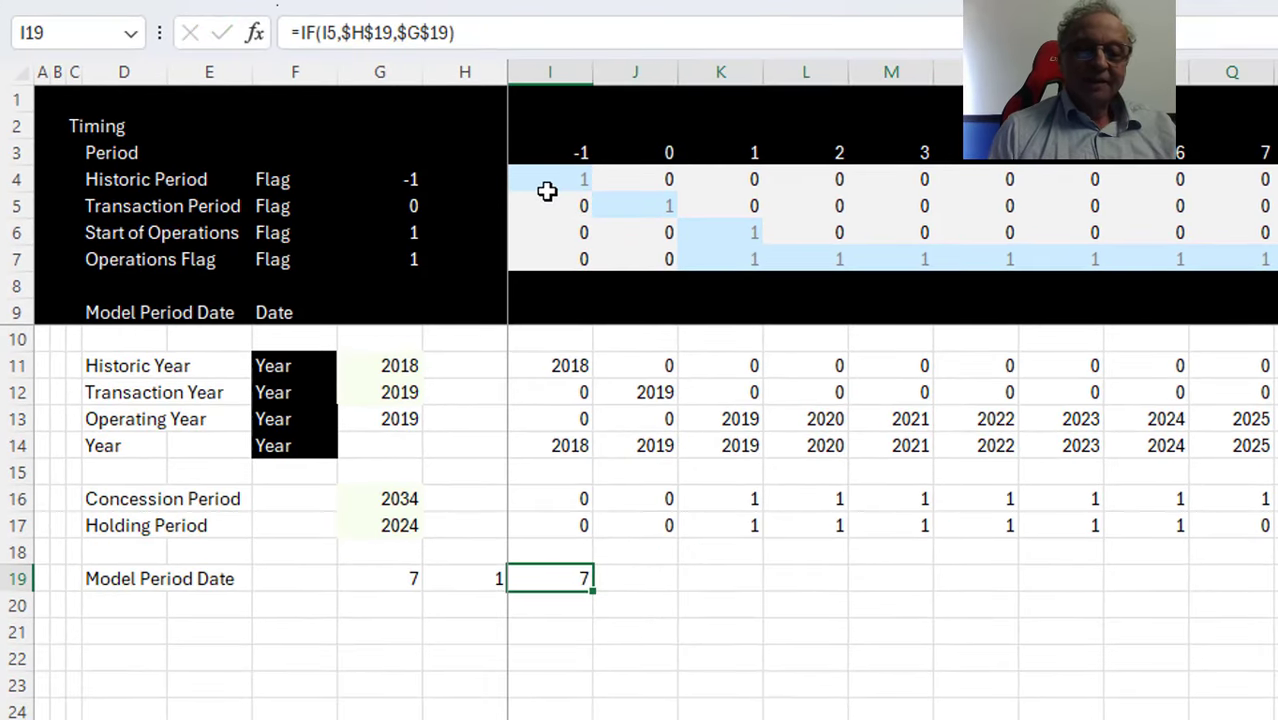
key(ctrl+r)
Rename the label in D19 to Model Period Month
key(Down)
key(Left)
key(Left)
key(Left)
key(Left)
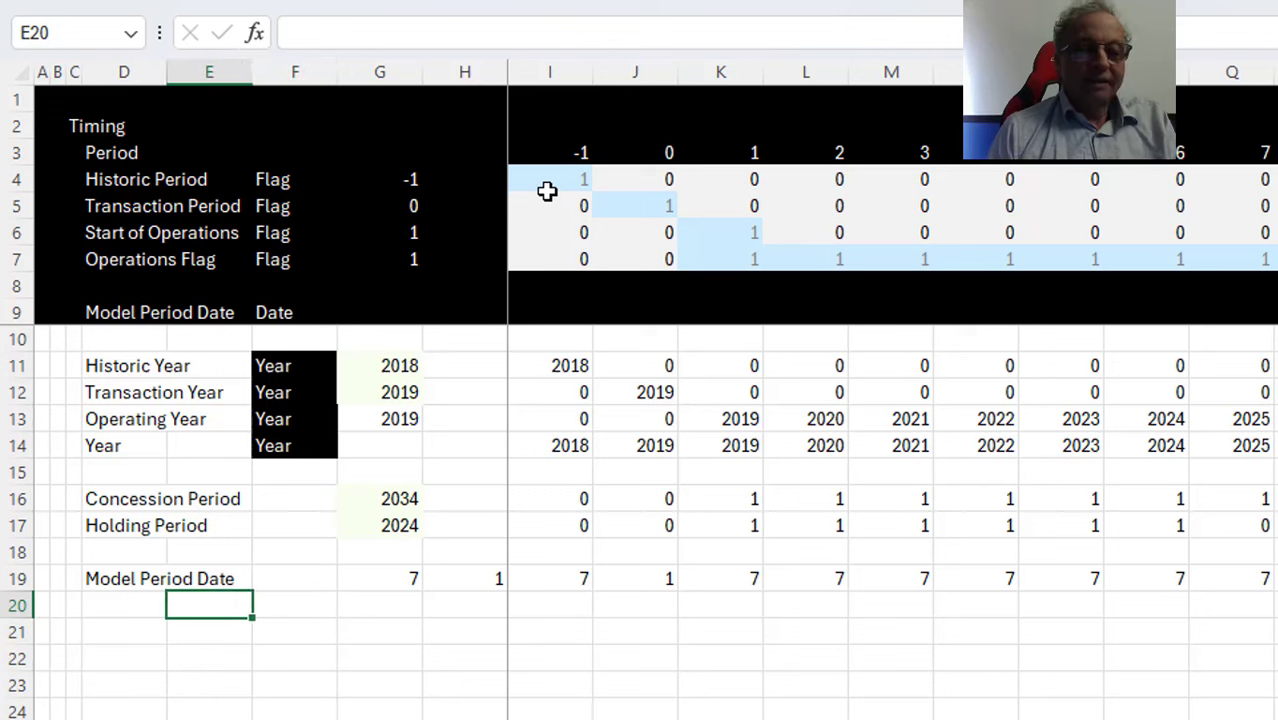
key(Up)
key(Left)
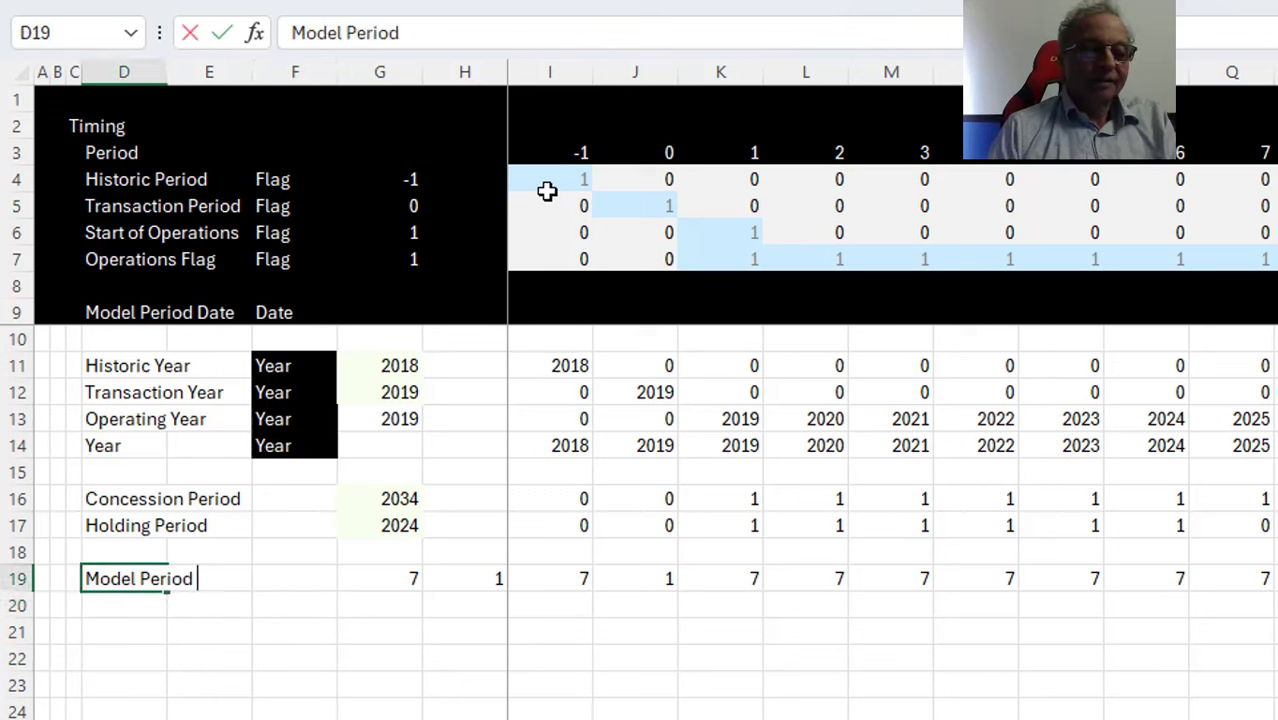
text(Model Period Mont)
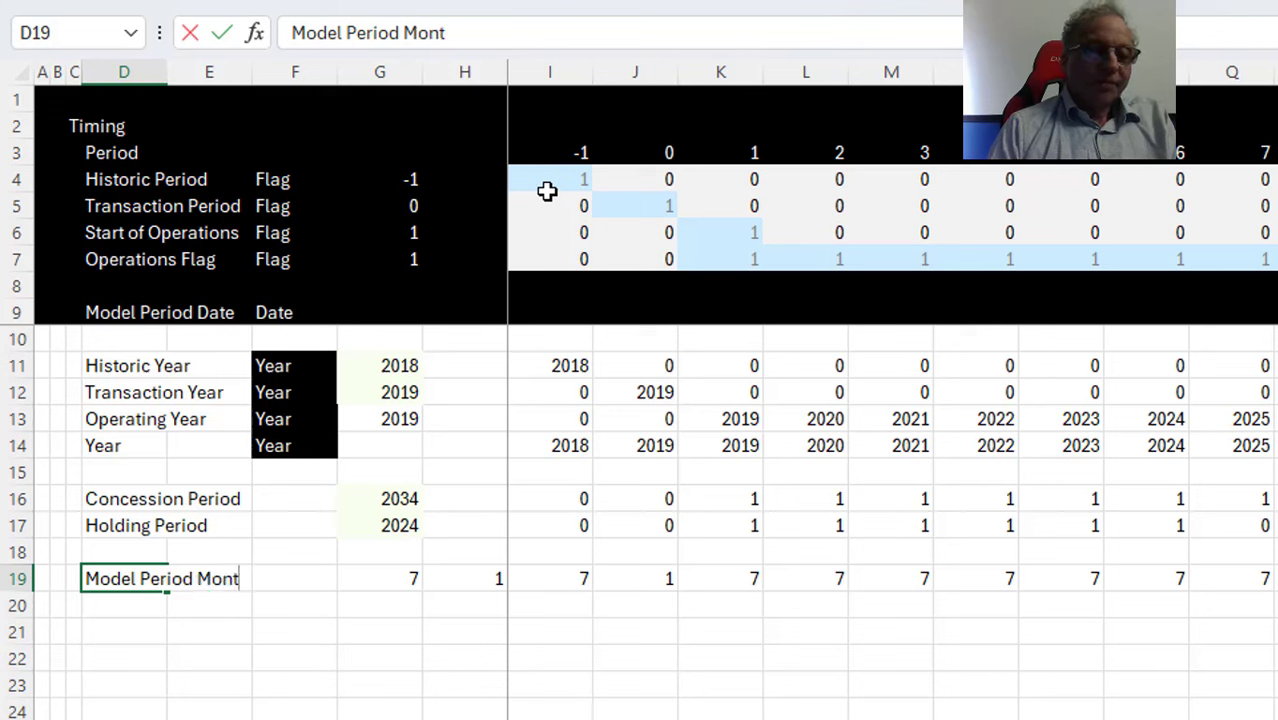
text(h)
key(Return)
Label the row below, in D20, as Model Period Date, based on the label above it
key(ctrl+apostrophe)
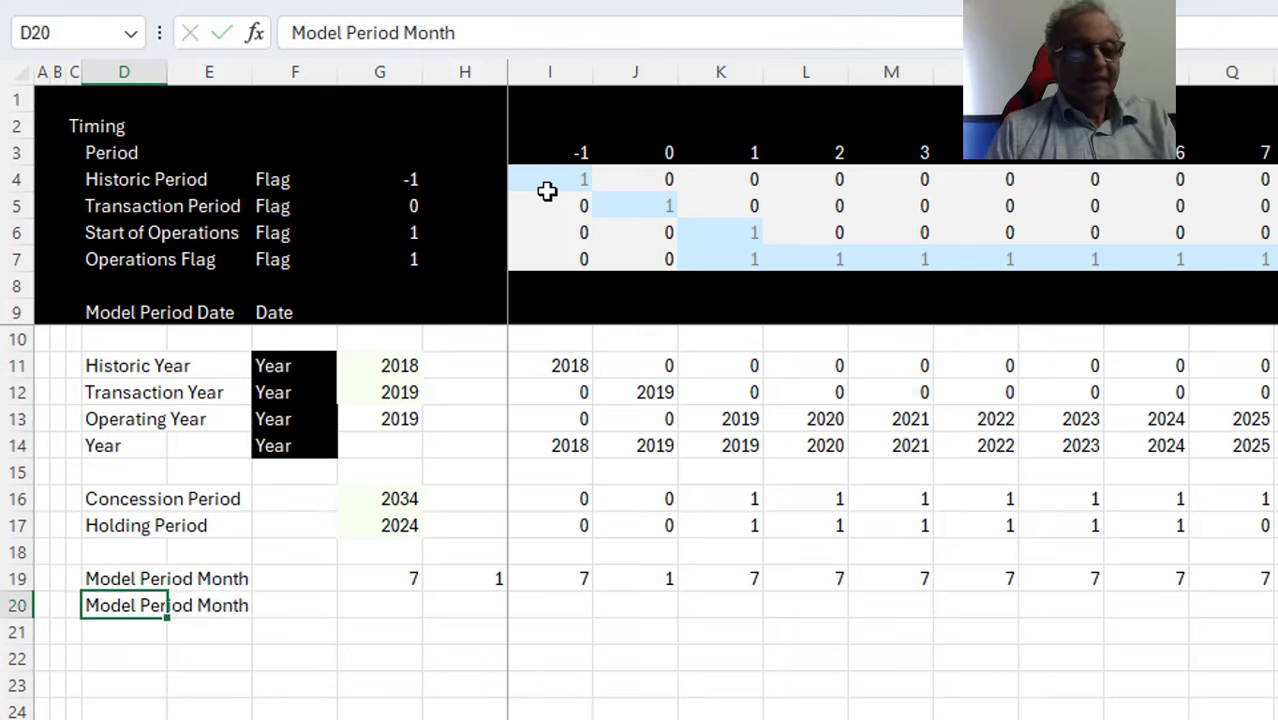
key(BackSpace)
key(BackSpace)
key(BackSpace)
key(BackSpace)
text(Date)
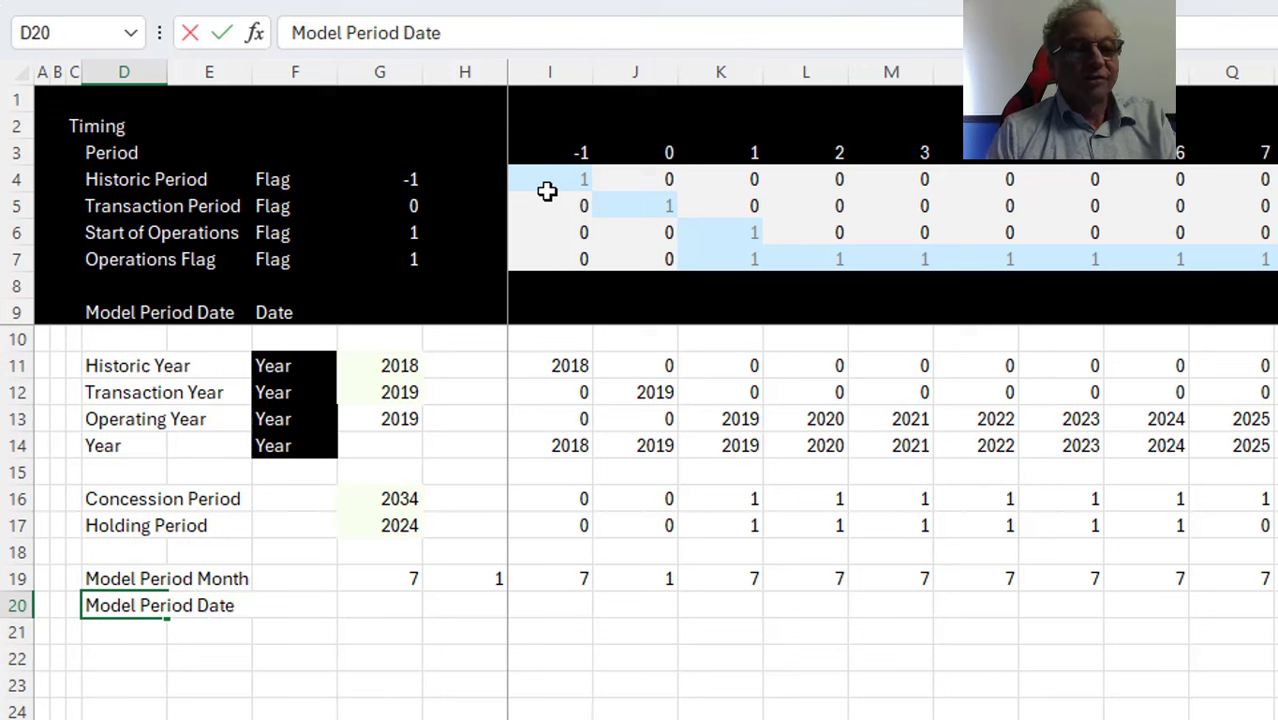
Enter =DATE(I14,I19,1) in I20 to build the first model period date from the year and month rows
key(Right)
key(Right)
key(Right)
key(Right)
key(Right)
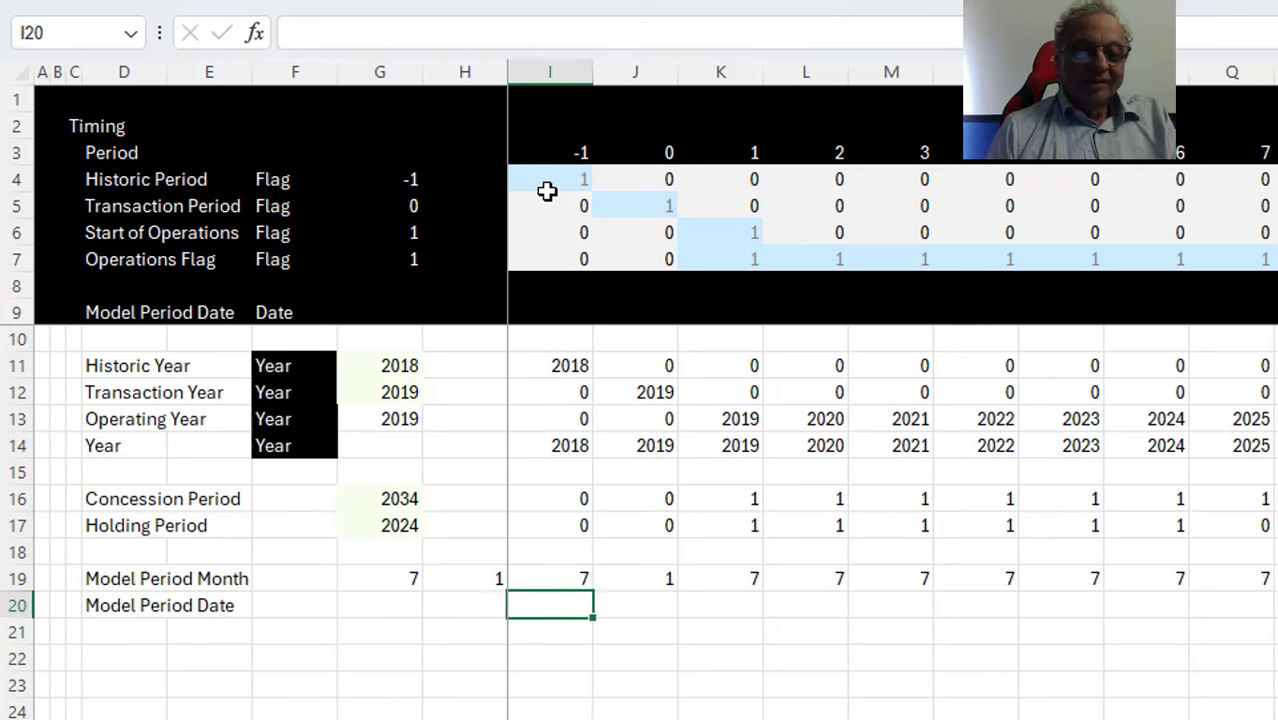
text(=date()
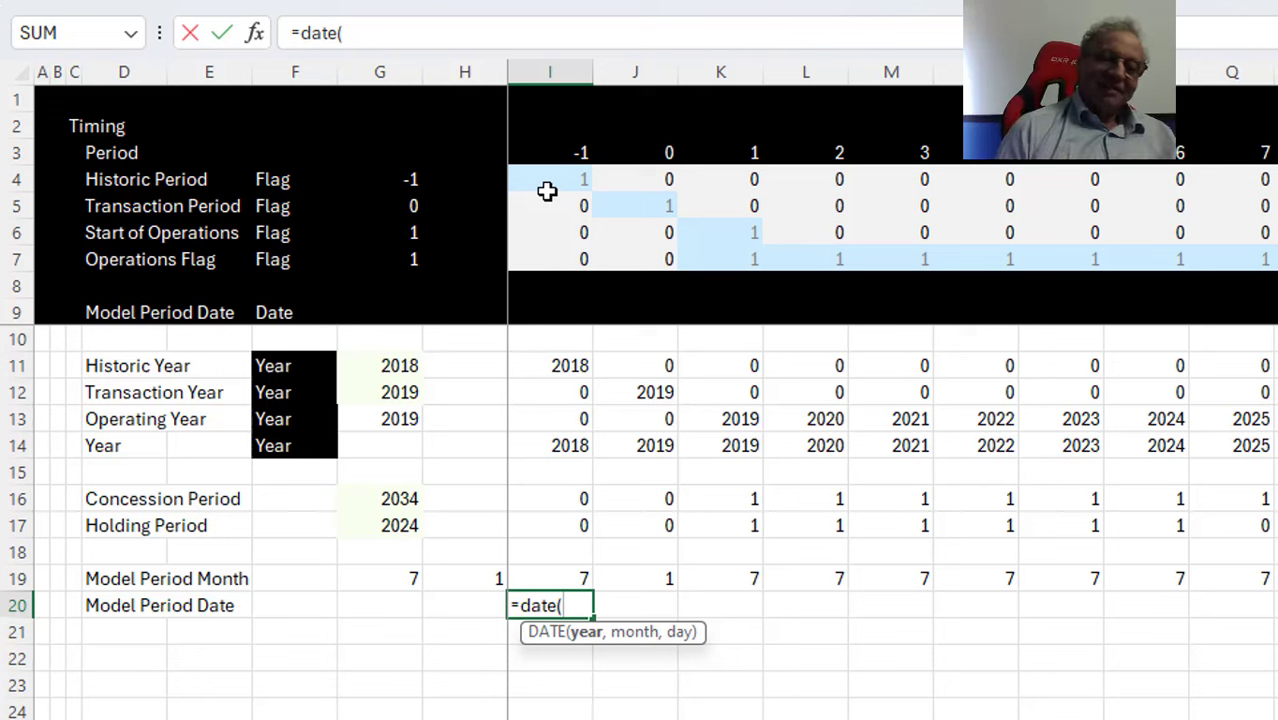
key(Up)
key(Up)
key(Up)
key(Up)
key(Up)
key(Up)
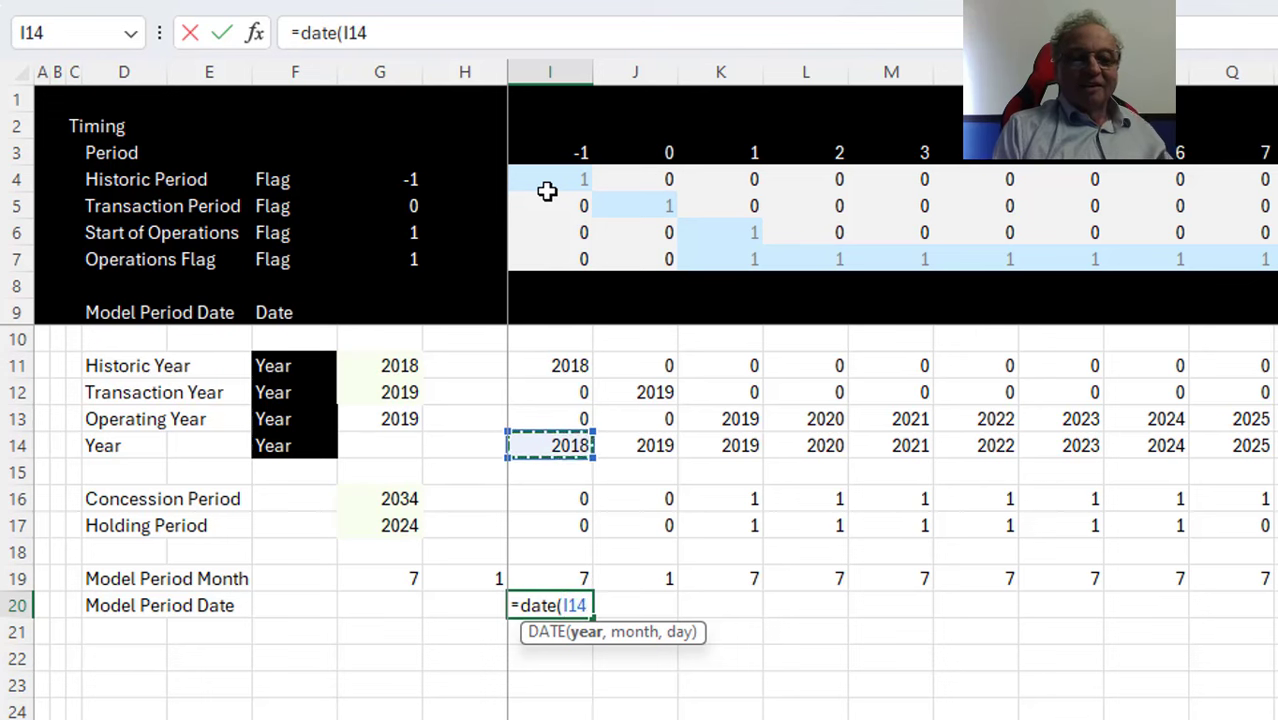
text(,)
key(Up)
text(,1)
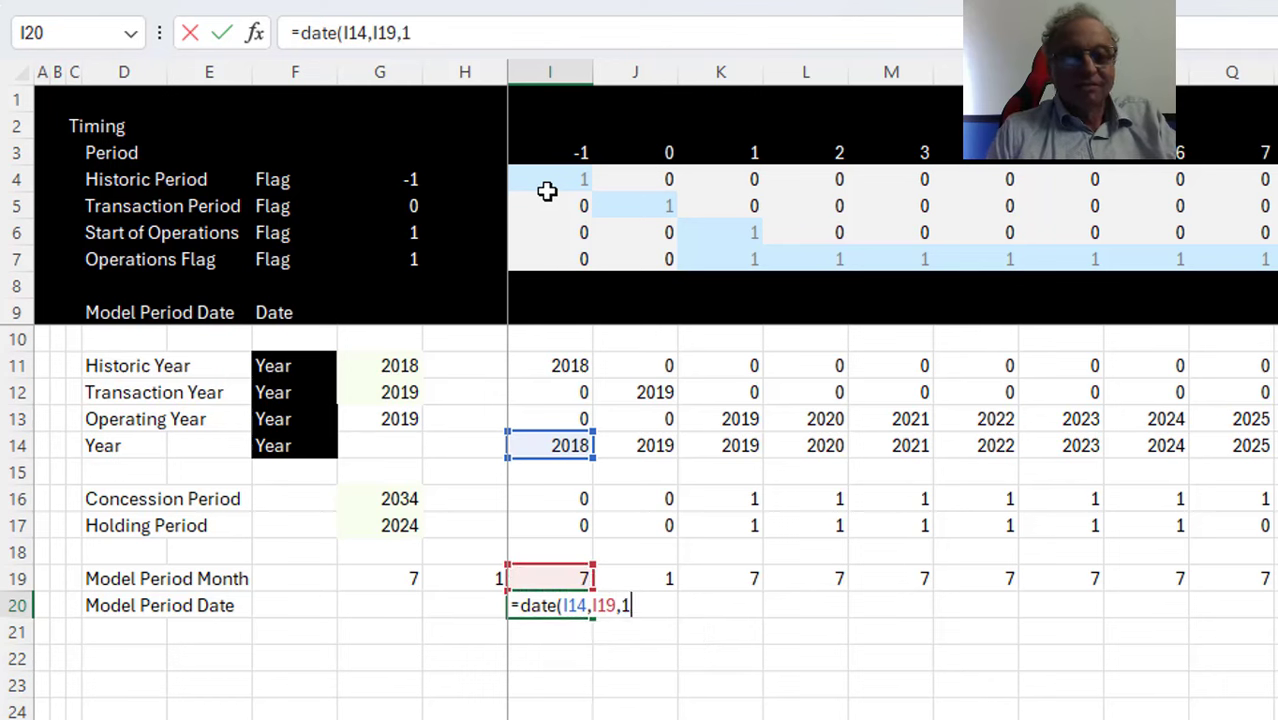
key(ctrl+Return)
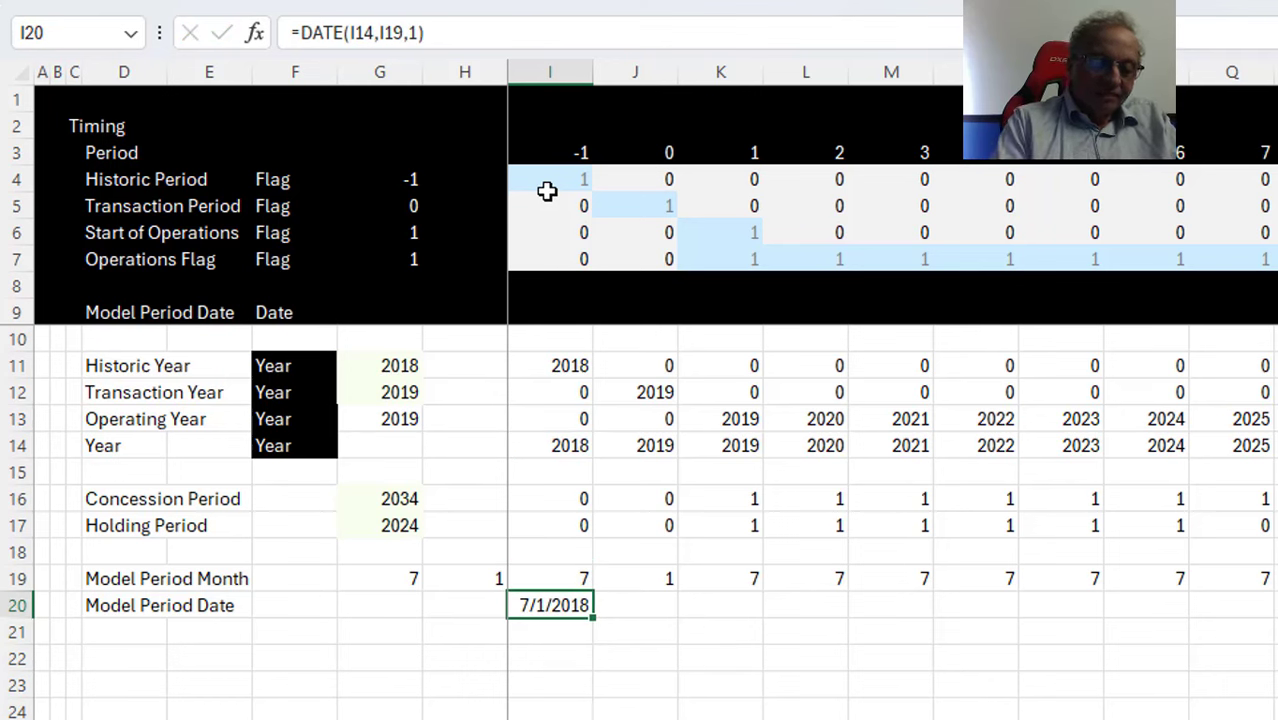
Apply the day-month-year date format to I20 and copy the date formula across the Model Period Date row
key(ctrl+shift+3)
key(ctrl+shift+Right)
key(ctrl+r)
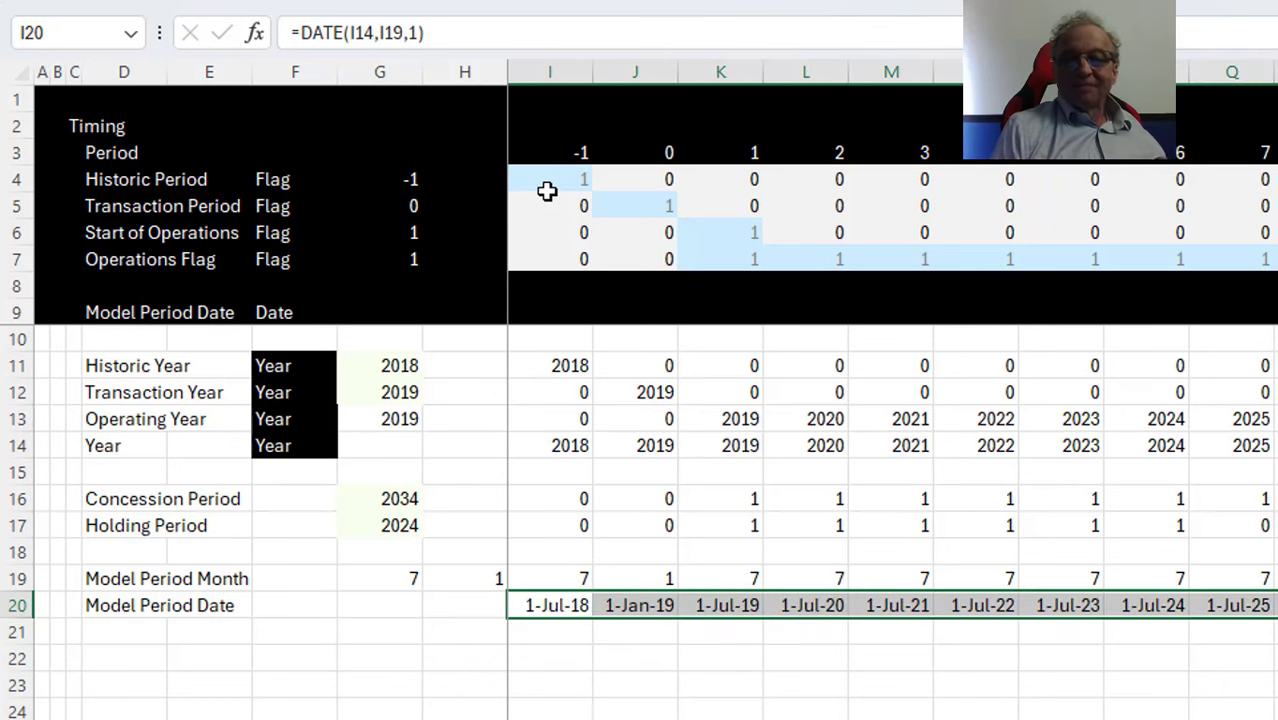
key(Left)
key(Right)
key(Right)
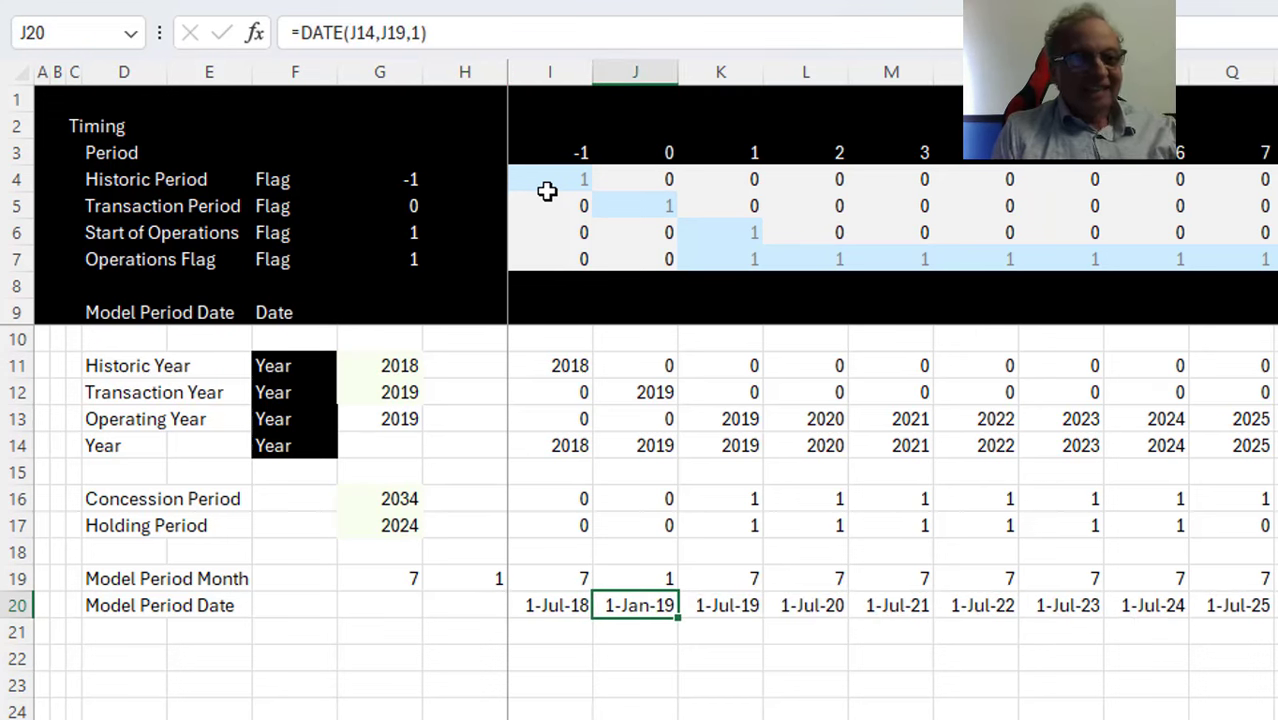
Run the custom formatting macro on the sheet to colour the linked input cells and the concession and holding period flags
key(Down)
key(Down)
key(Left)
key(Left)
key(Left)
key(Left)
key(Left)
key(Left)
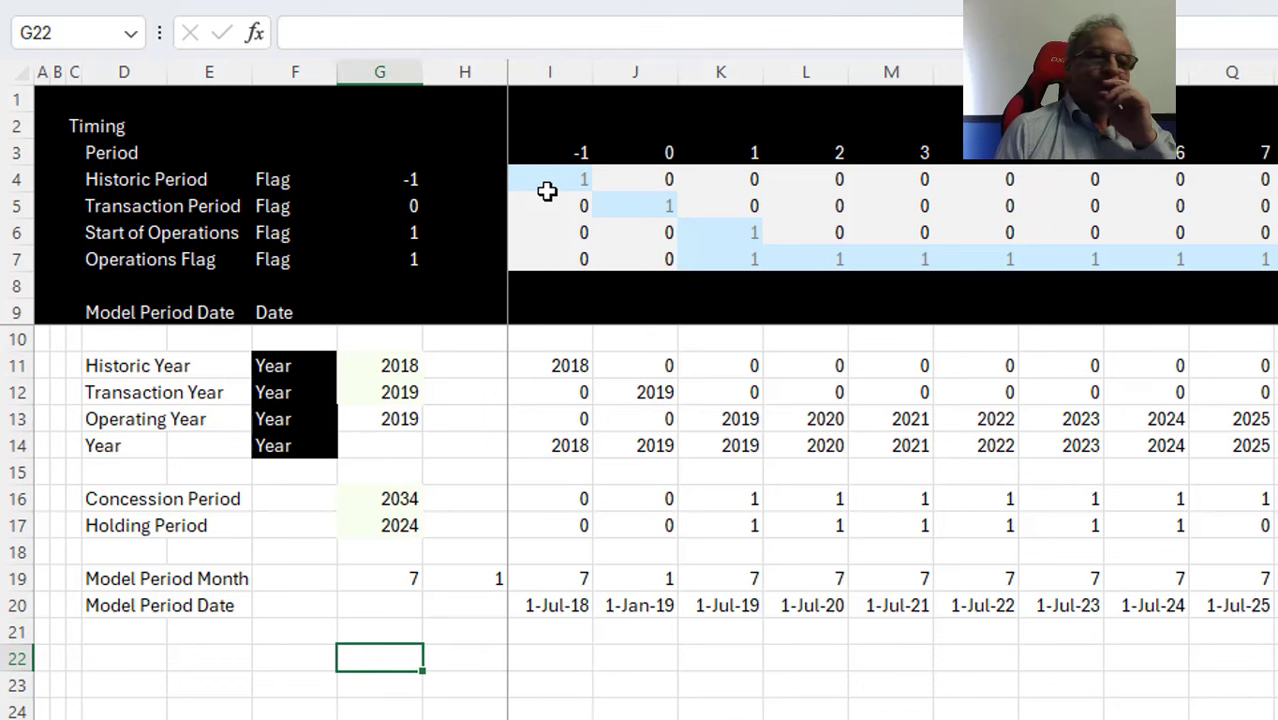
key(Left)
key(Left)
key(Left)
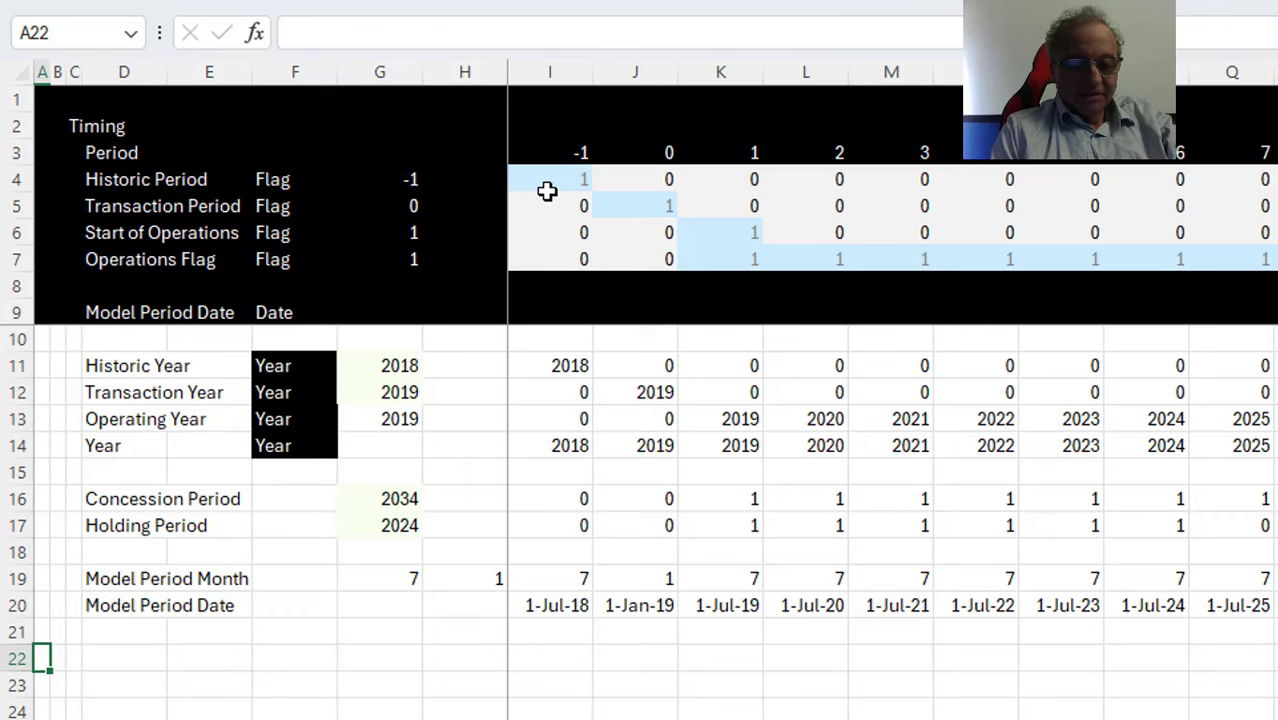
key(ctrl+alt+c)
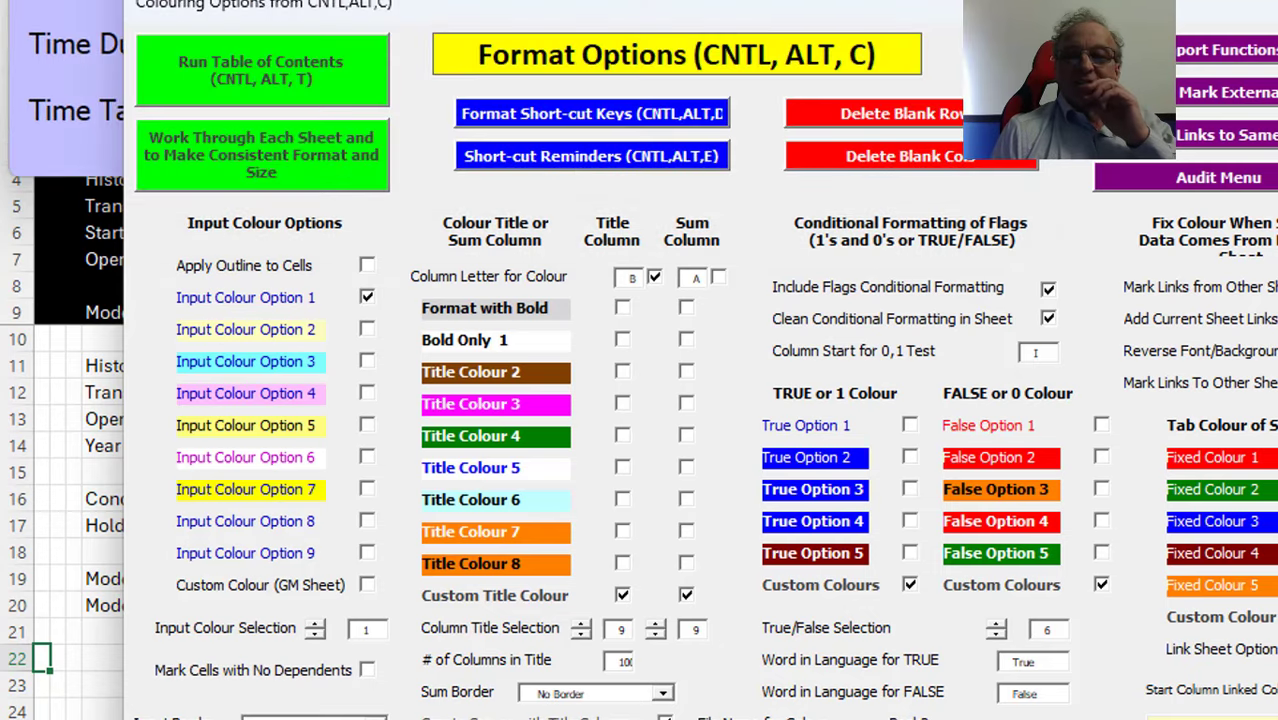
key(Escape)
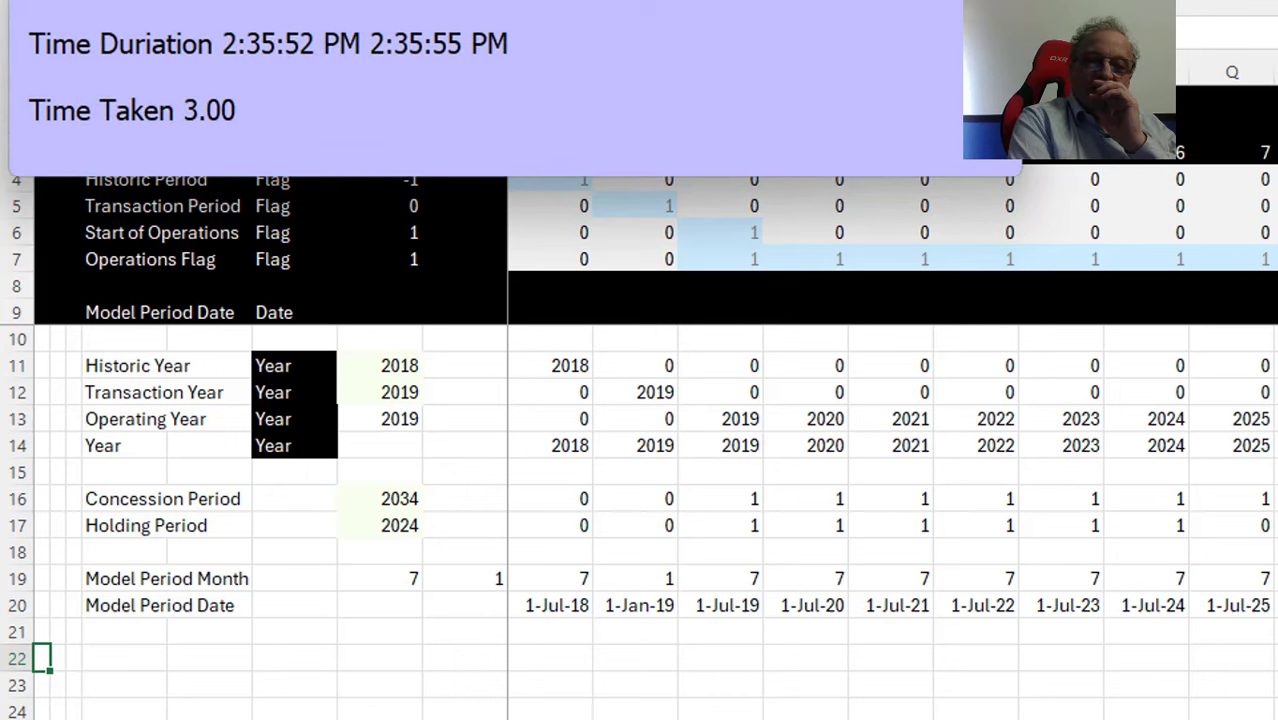
key(ctrl+alt+i)
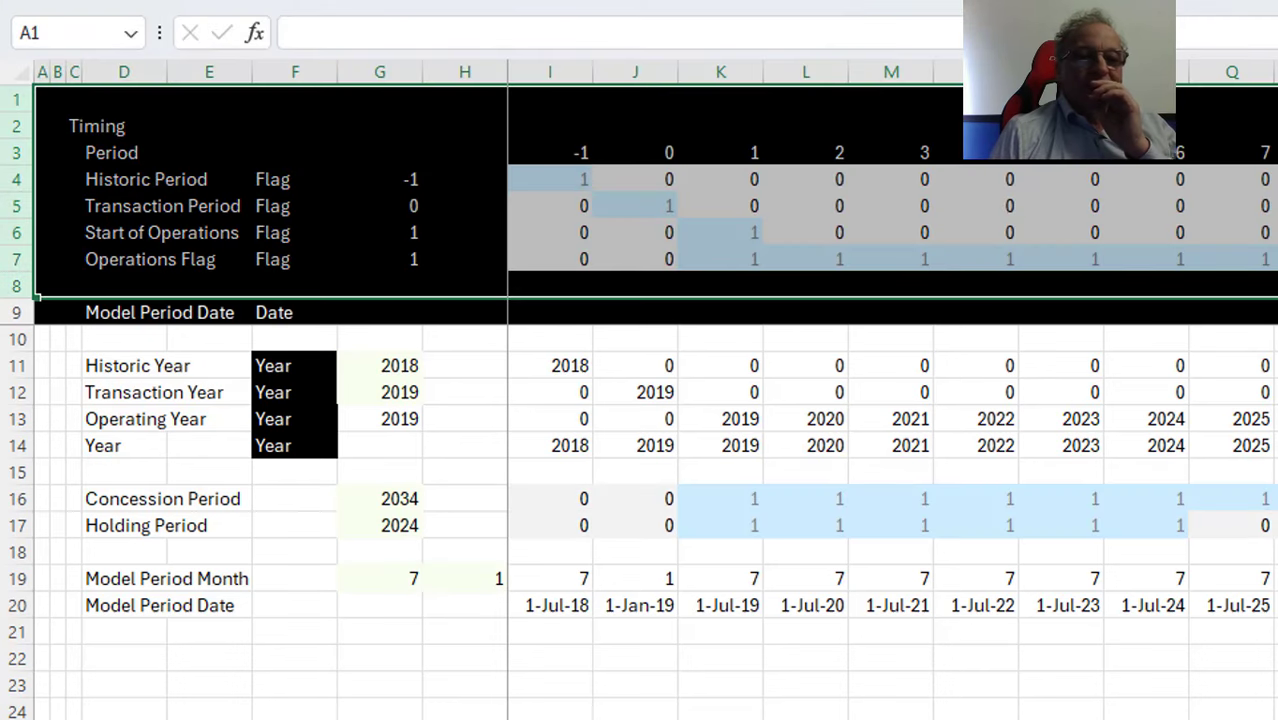
Link the header's Model Period Date in I9 to the calculated date with =I20 and copy it across row 9
key(Right)
key(Right)
key(Down)
key(Down)
key(Down)
key(Down)
key(Down)
key(Down)
key(Down)
key(Down)
key(Down)
key(Down)
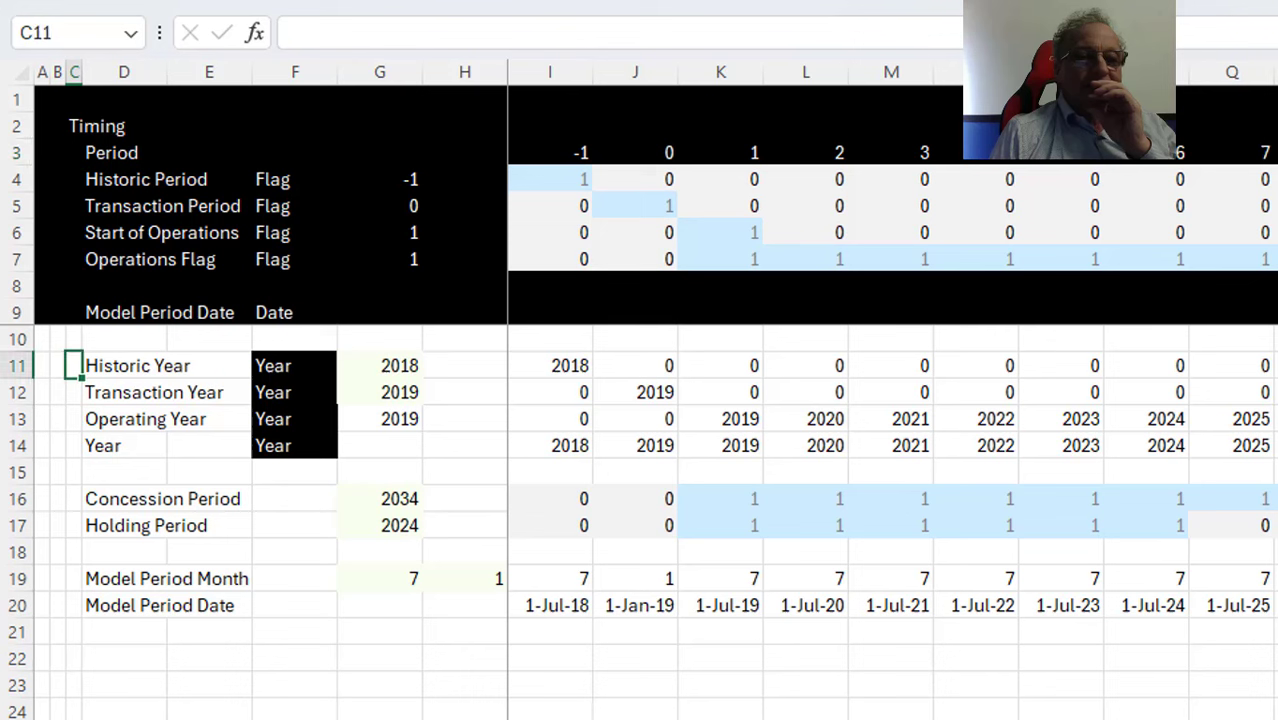
key(Right)
key(Up)
key(Up)
key(Right)
key(Right)
key(Right)
key(Right)
key(Right)
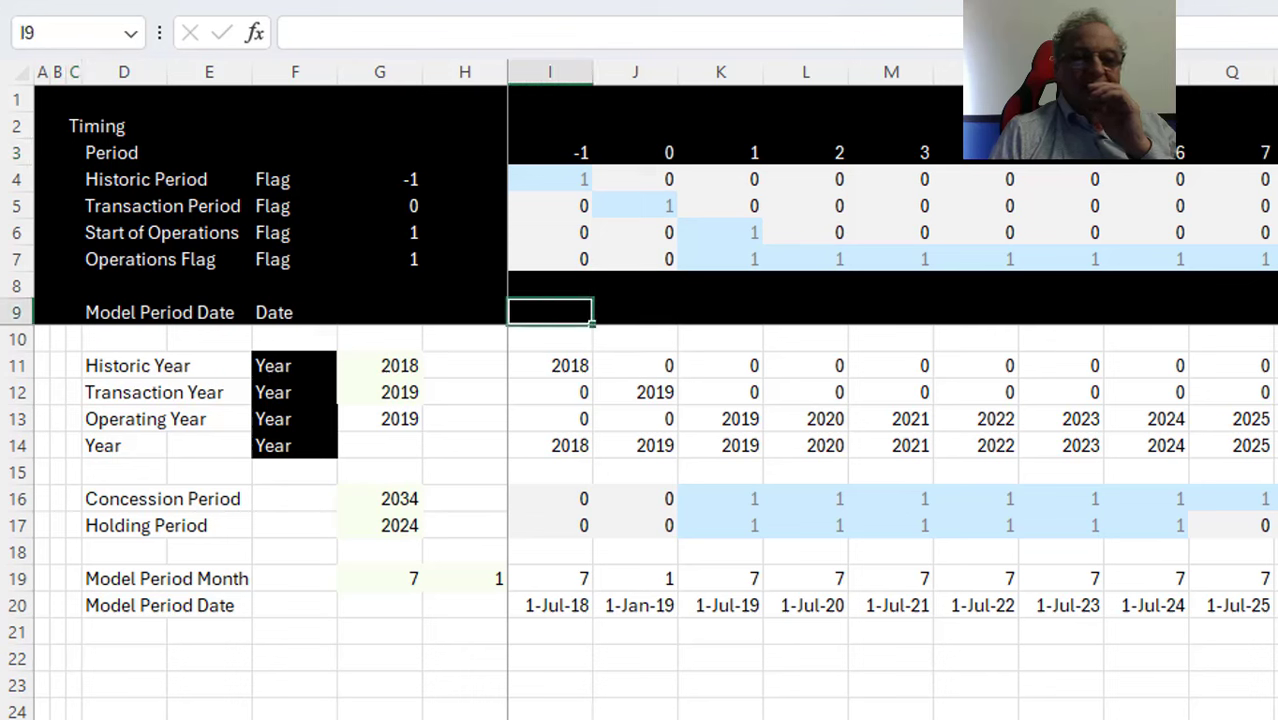
text(=)
key(Down)
key(Down)
key(Down)
key(Down)
key(Down)
key(Down)
key(Down)
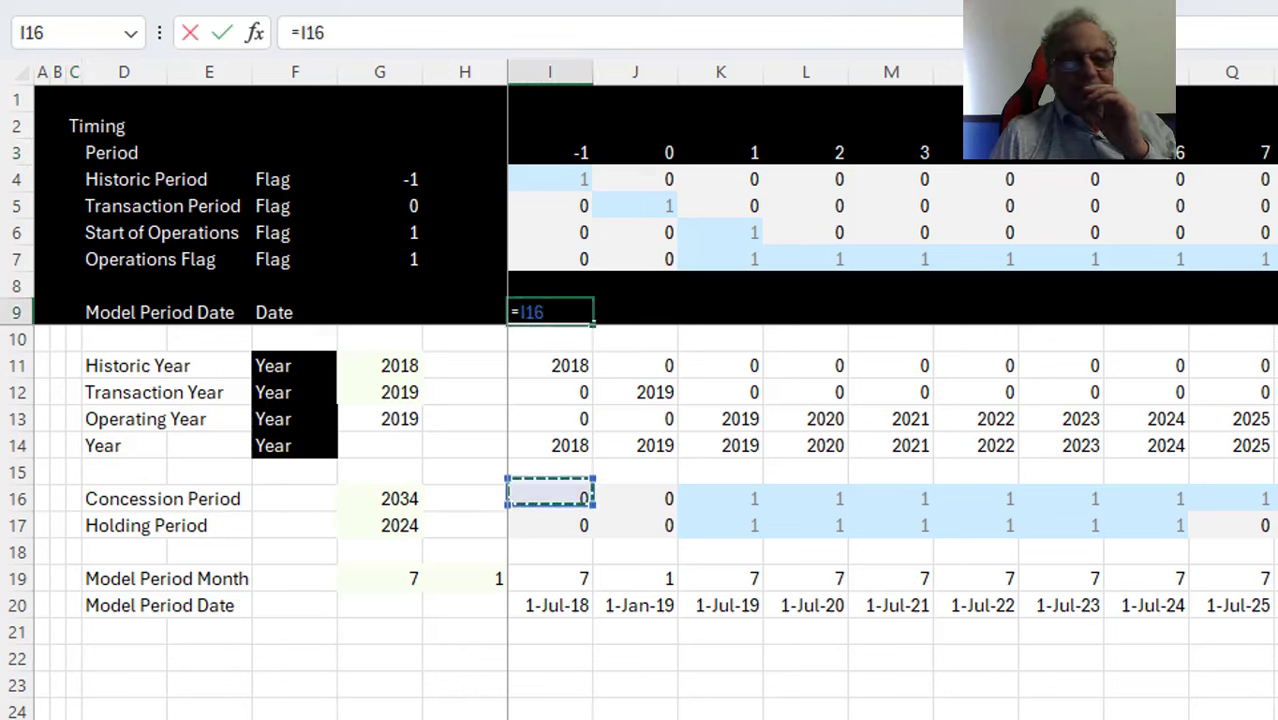
key(Down)
key(Down)
key(Down)
key(Down)
key(Return)
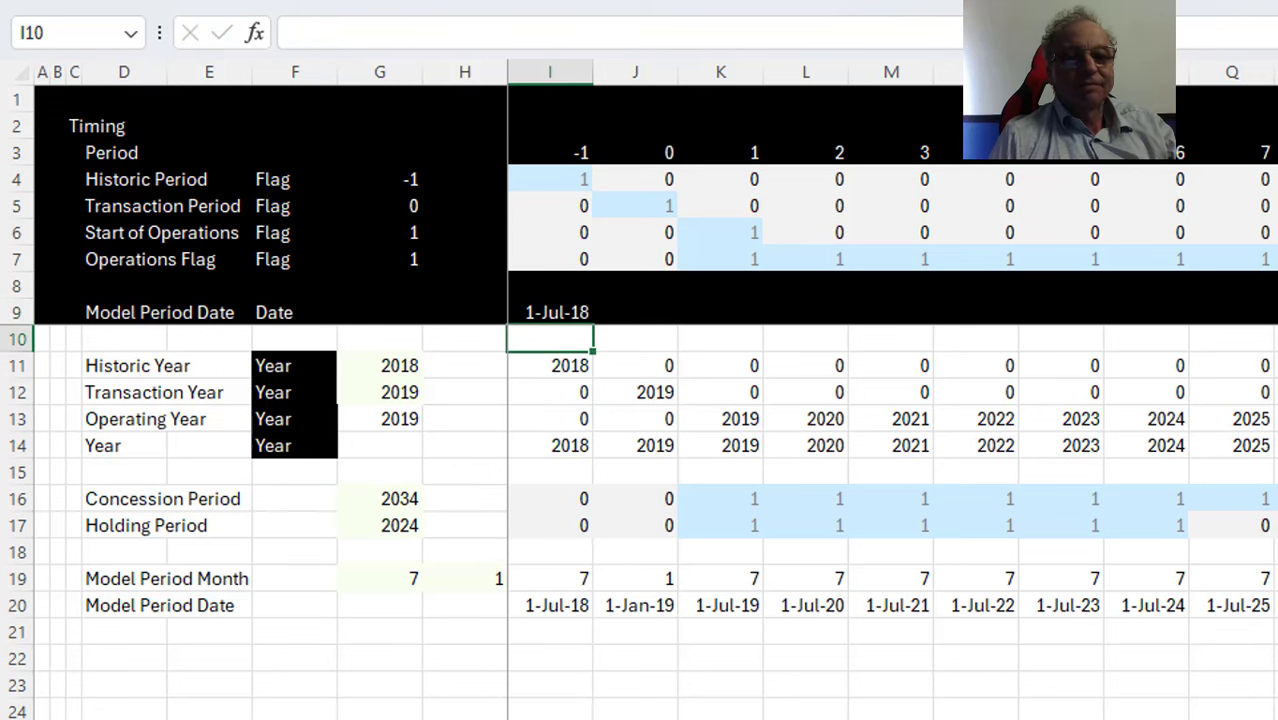
key(Up)
key(ctrl+shift+Right)
key(ctrl+r)
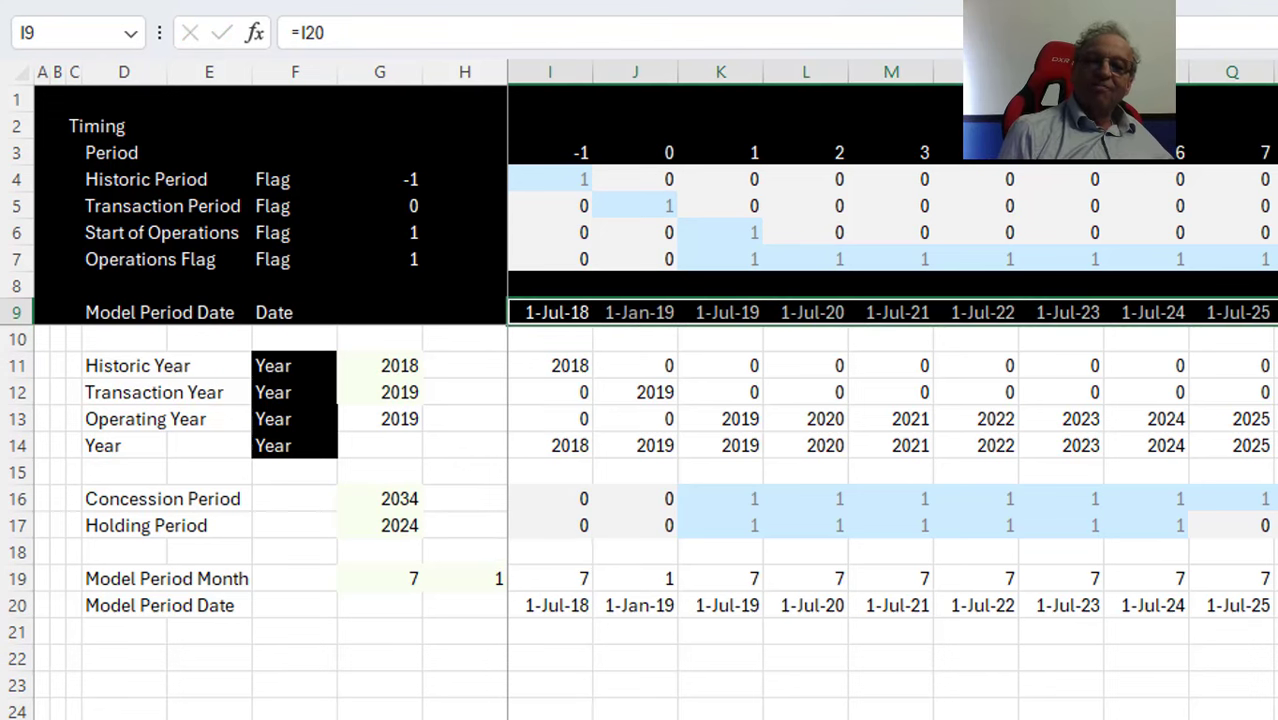
key(Down)
key(Down)
key(Down)
key(Down)
key(Down)
key(Down)
key(Down)
key(Down)
key(Down)
key(Down)
key(Down)
key(Down)
key(Down)
key(Down)
key(Down)
key(Left)
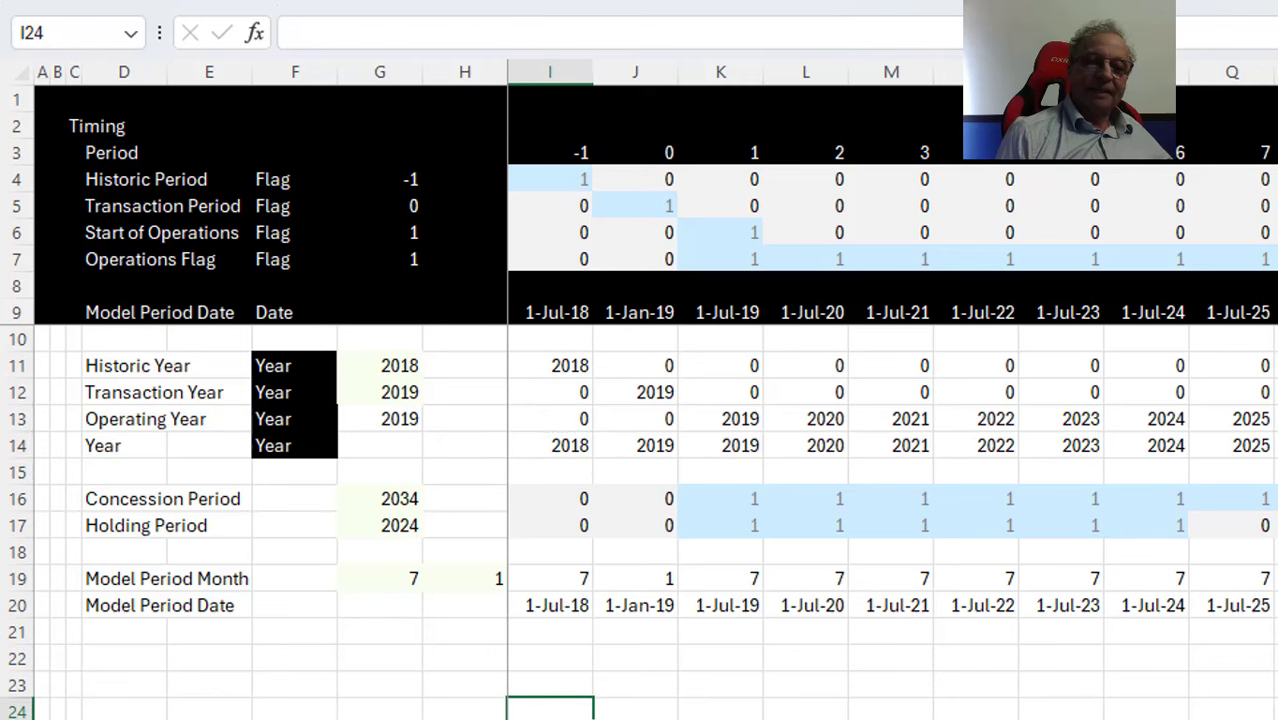
key(Left)
key(Left)
key(Left)
key(Down)
key(Down)
key(Down)
key(Down)
key(Down)
key(Down)
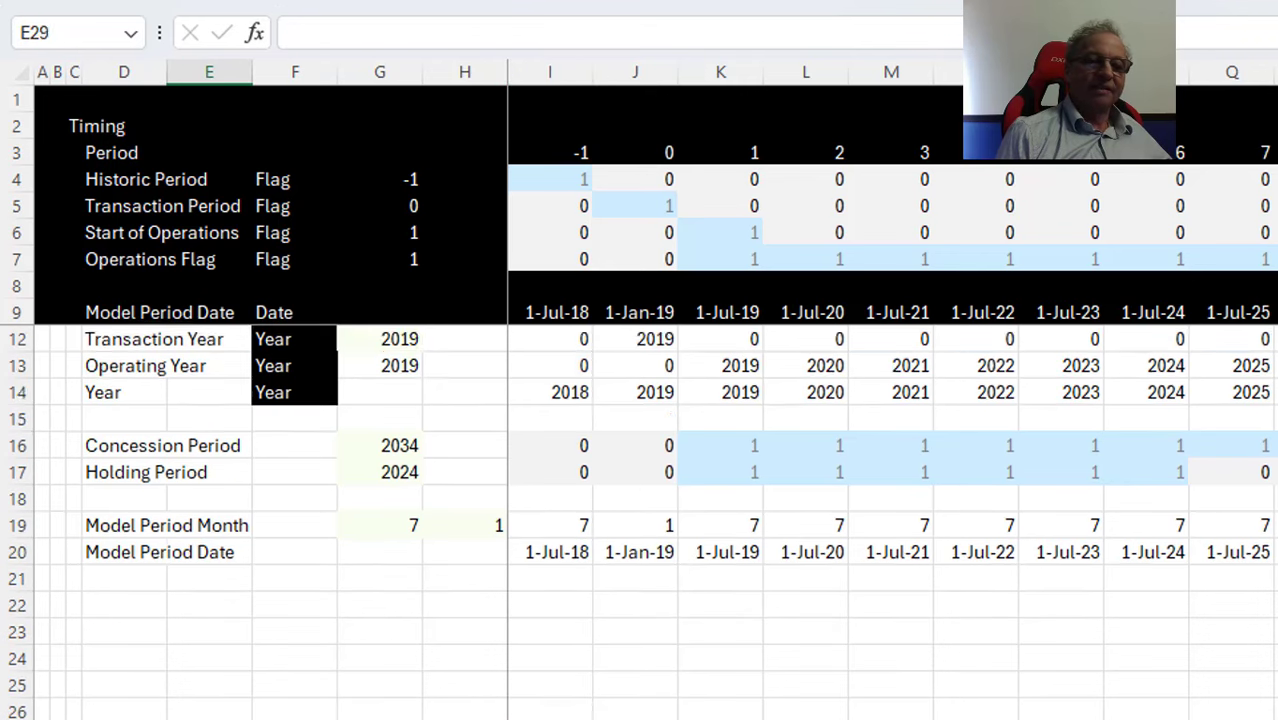
key(Up)
key(Up)
key(Up)
key(Up)
key(Up)
key(Up)
key(Up)
key(Up)
key(Up)
key(Up)
key(Up)
key(Up)
key(Up)
key(Up)
key(Up)
key(Up)
key(Up)
key(Up)
key(Up)
key(Up)
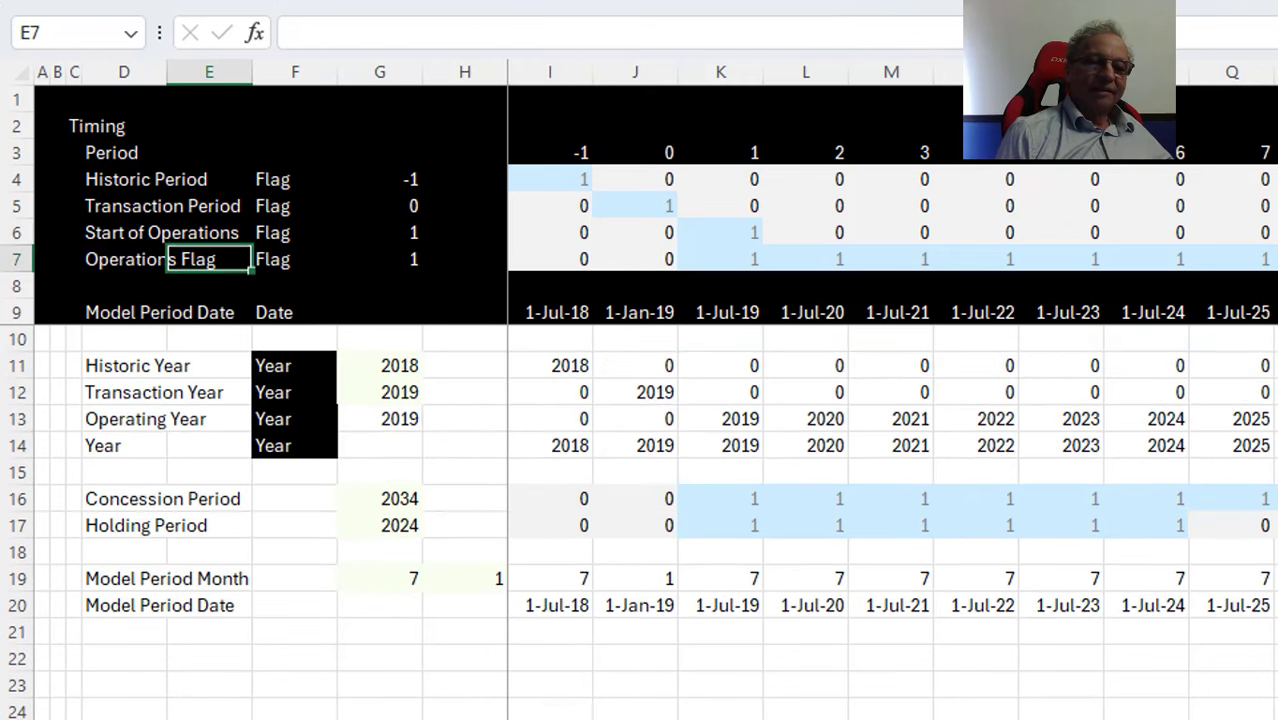
key(Down)
key(Down)
key(Down)
key(Down)
key(Right)
key(Up)
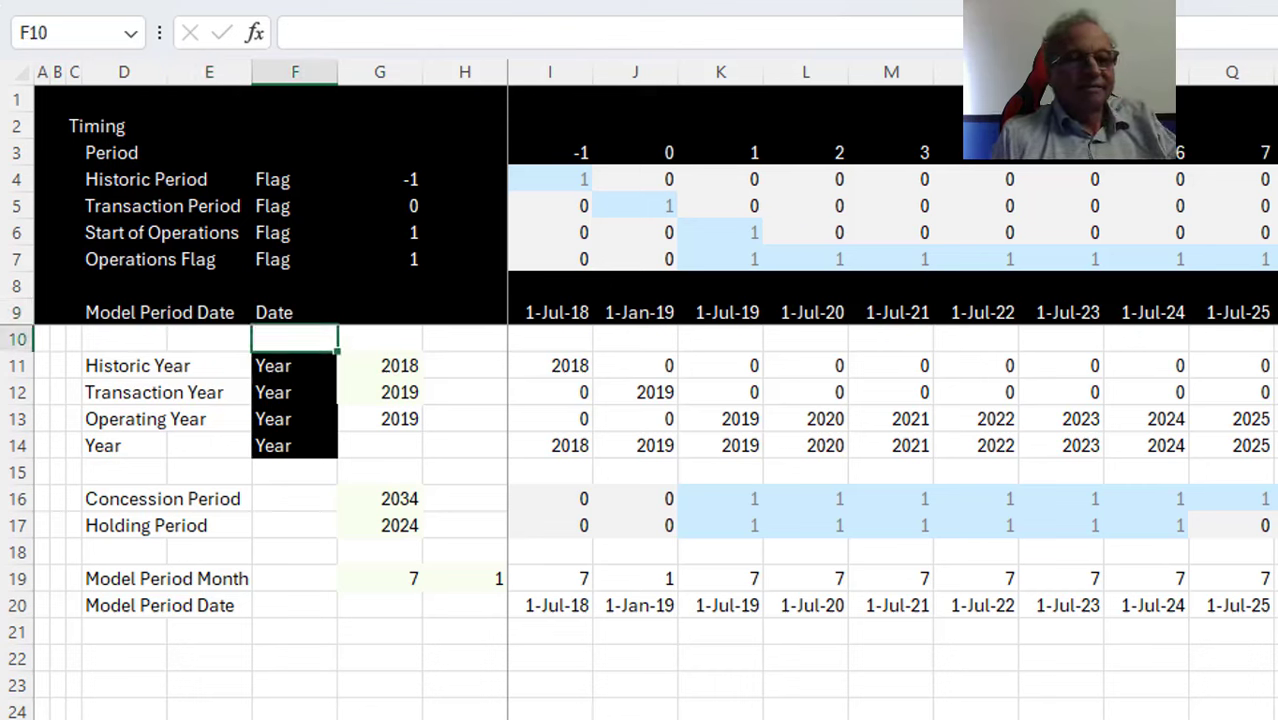
Add an Operations section heading in B22, below the timing section
key(Down)
key(Down)
key(Down)
key(Down)
key(Down)
key(Down)
key(Down)
key(Down)
key(Down)
key(Left)
key(Left)
key(Down)
key(Down)
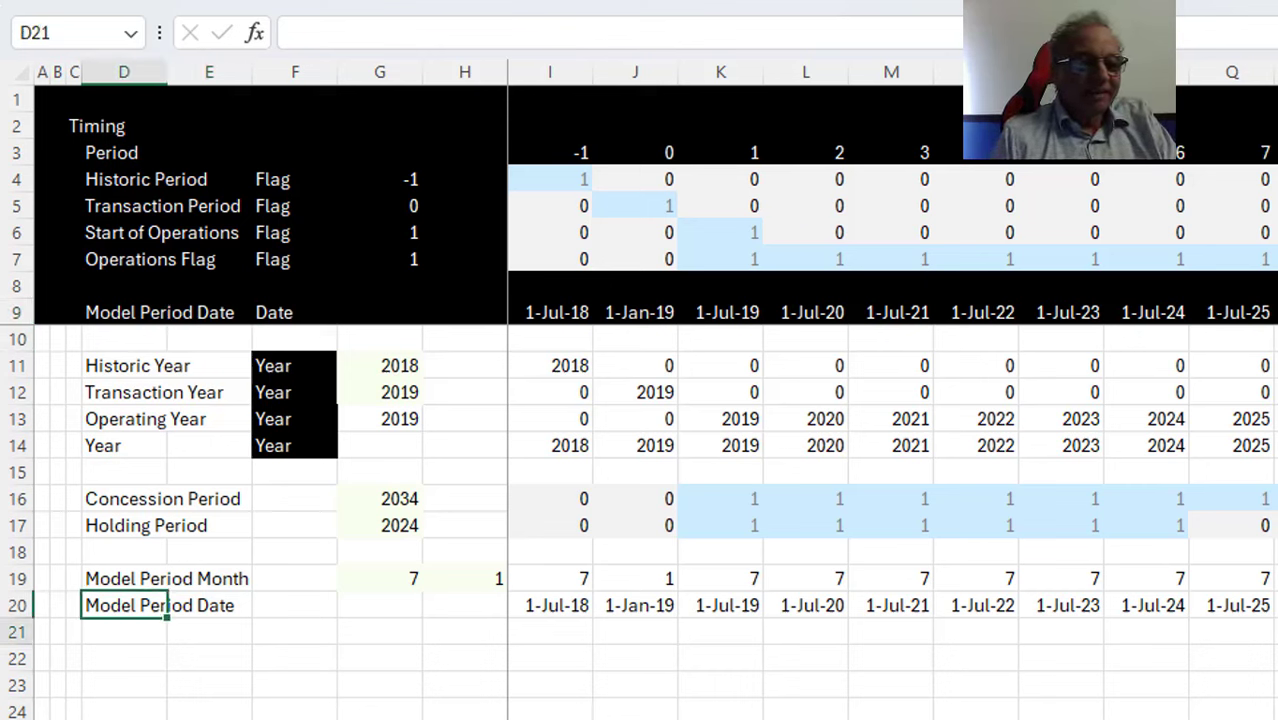
key(Left)
key(Left)
key(Down)
text(Oper)
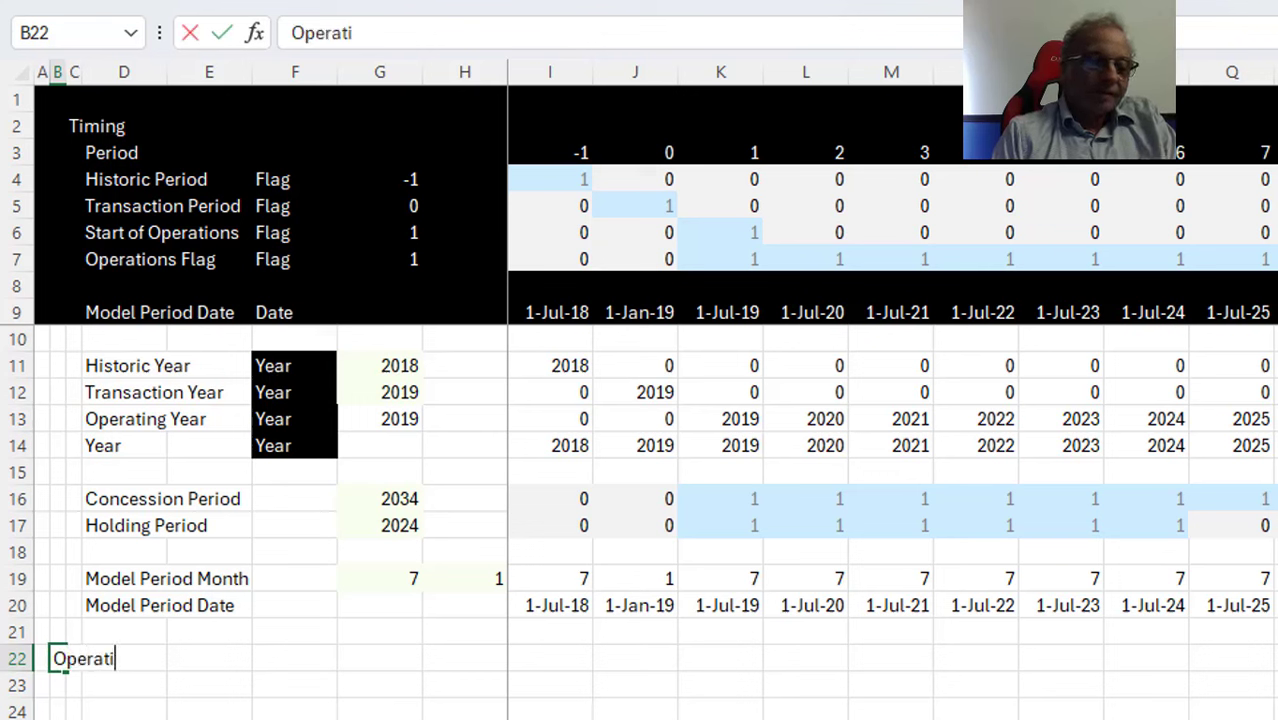
text(ations)
key(Return)
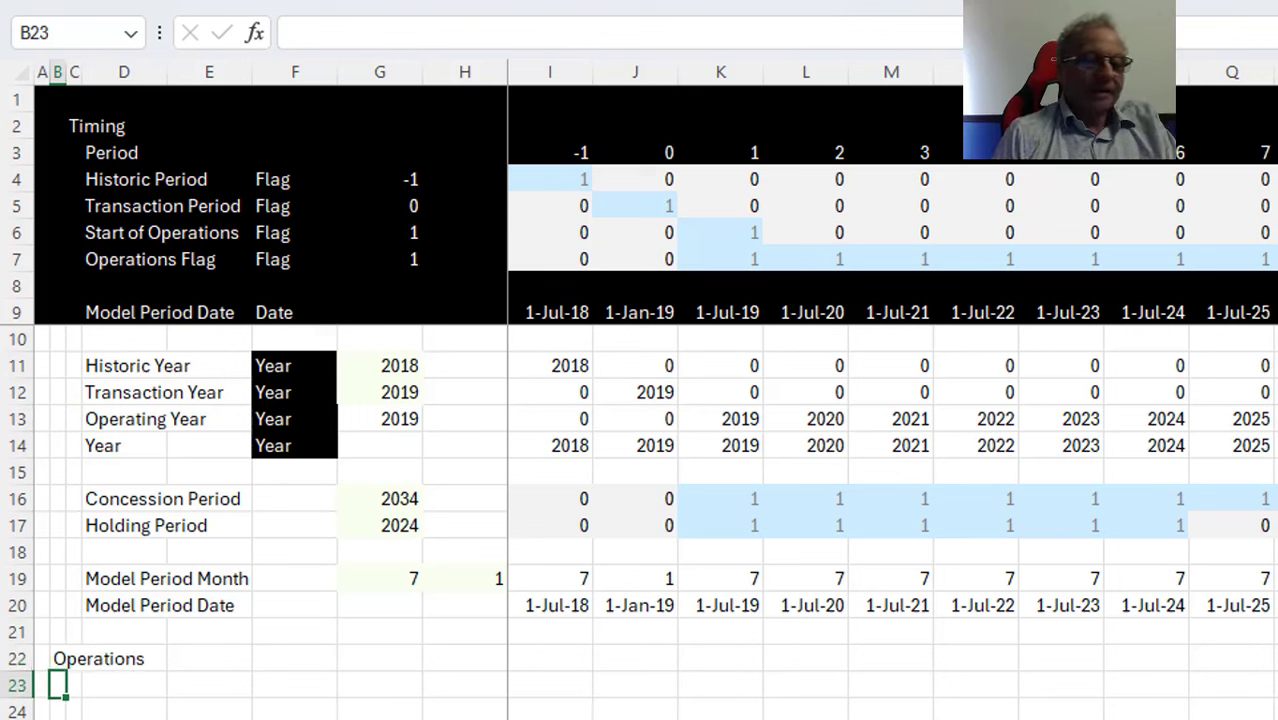
Label C23 as Growth Rate and enter % as its unit in F23
key(Right)
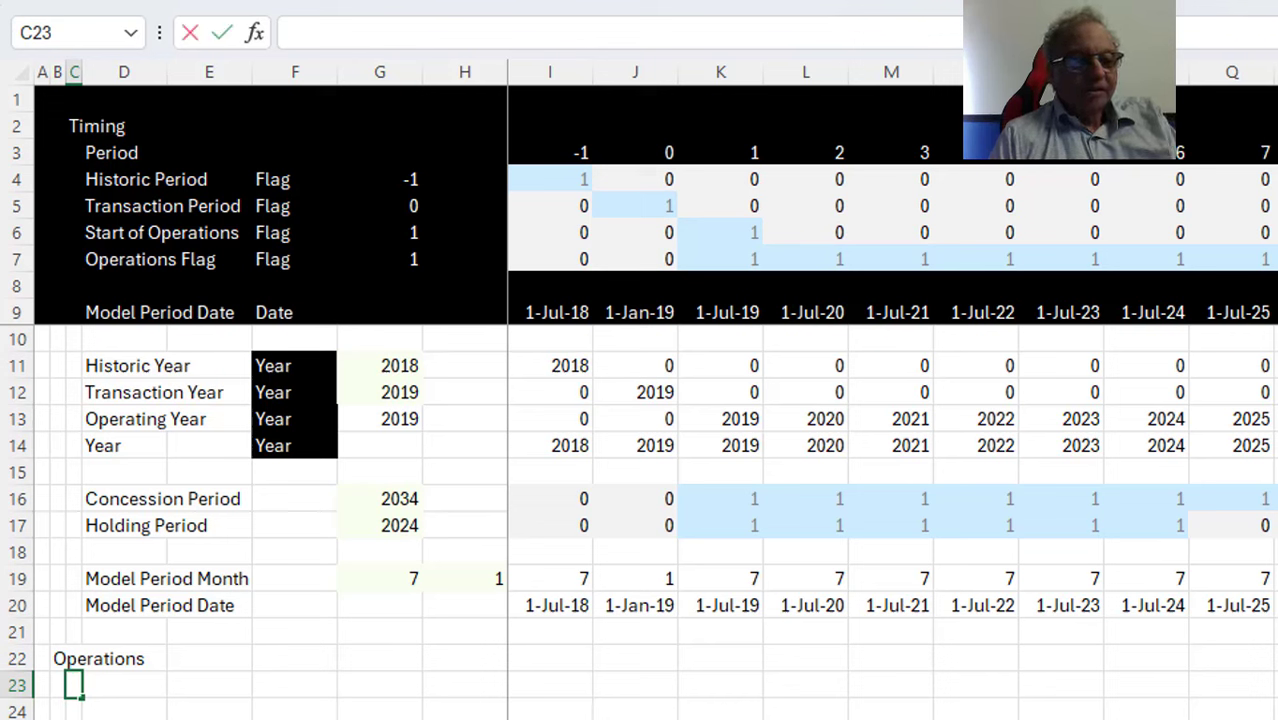
text(Grao)
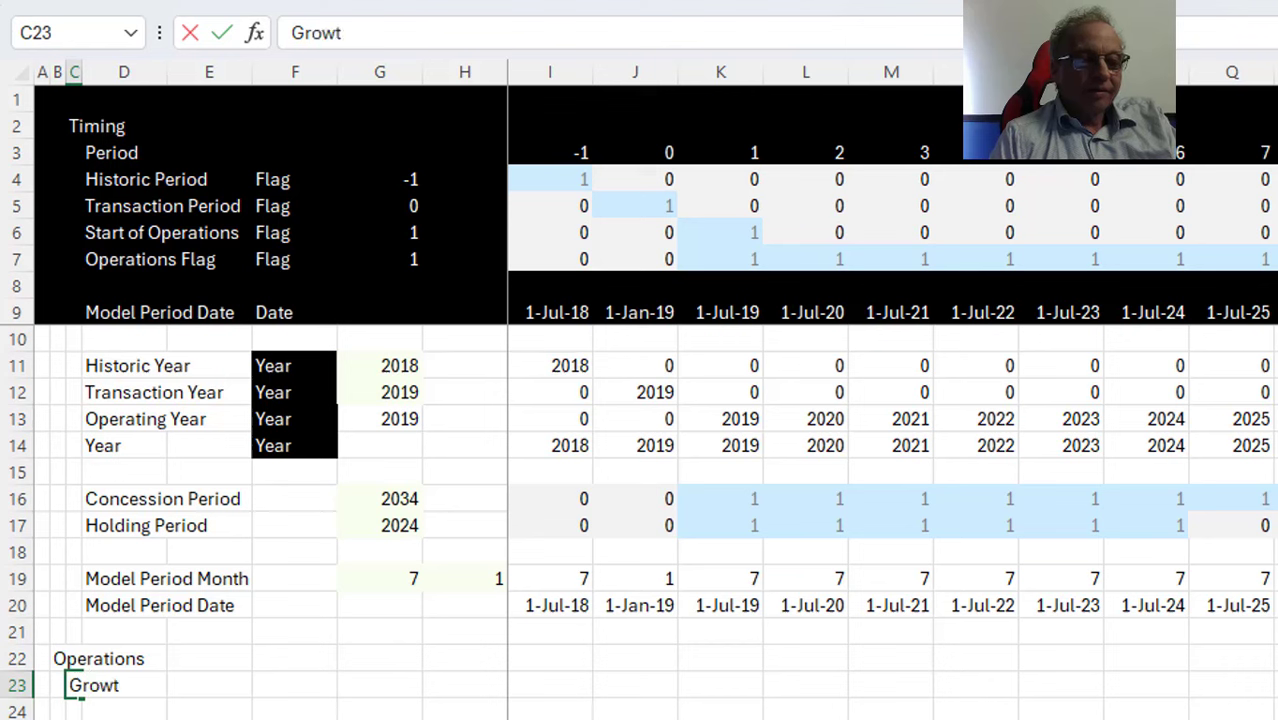
text(th Rate)
key(Right)
key(Right)
key(Right)
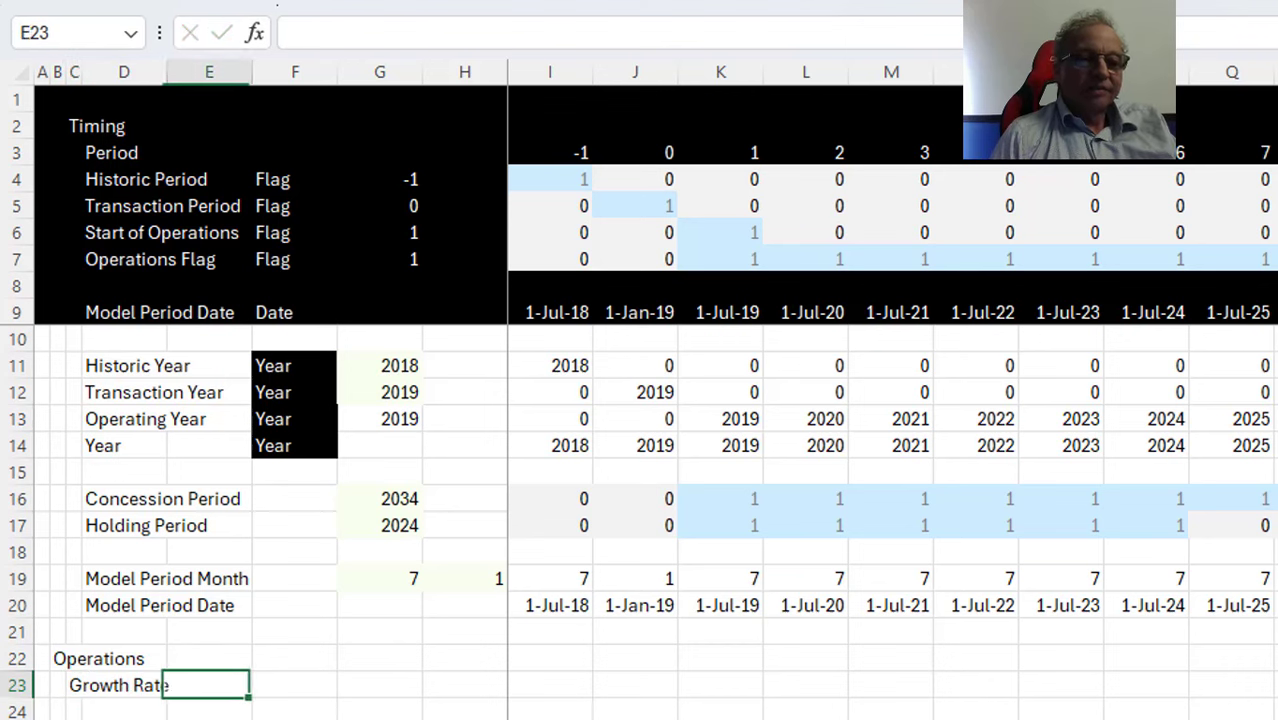
key(Right)
key(Left)
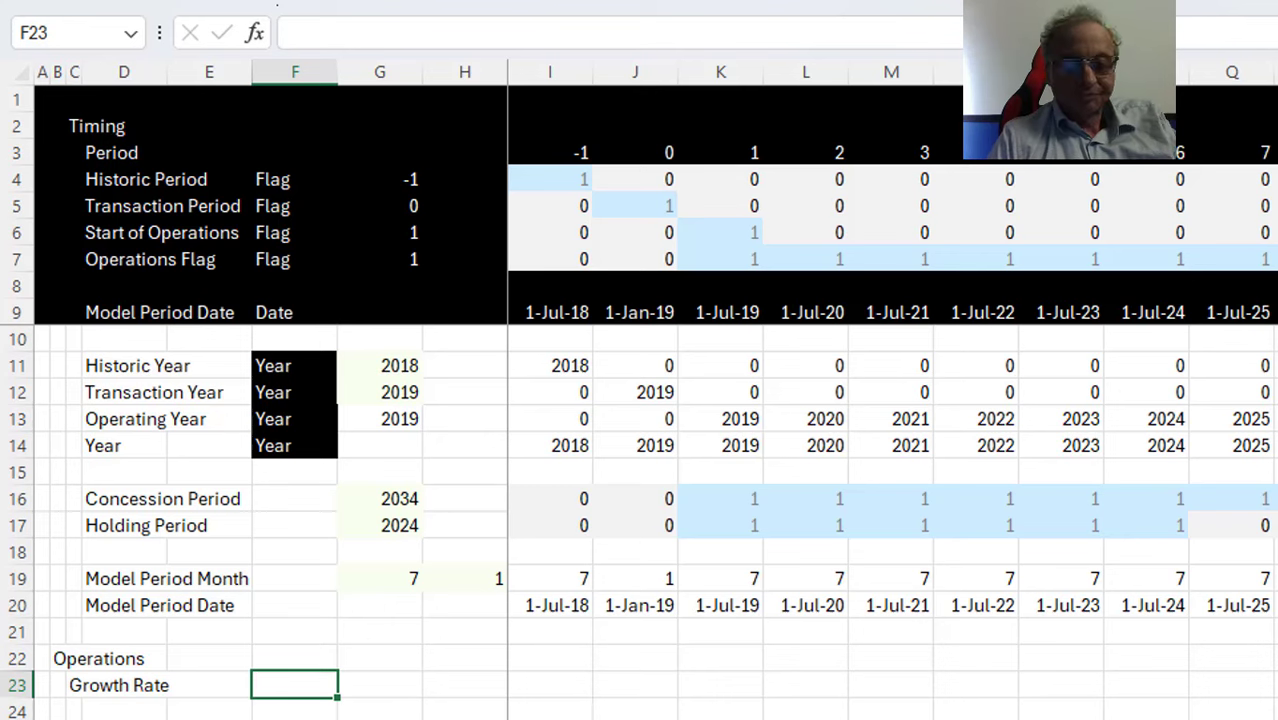
text(%)
key(Right)
Link the Growth Rate in G23 to the Real Growth input in F17 of the inputs sheet
text(=)
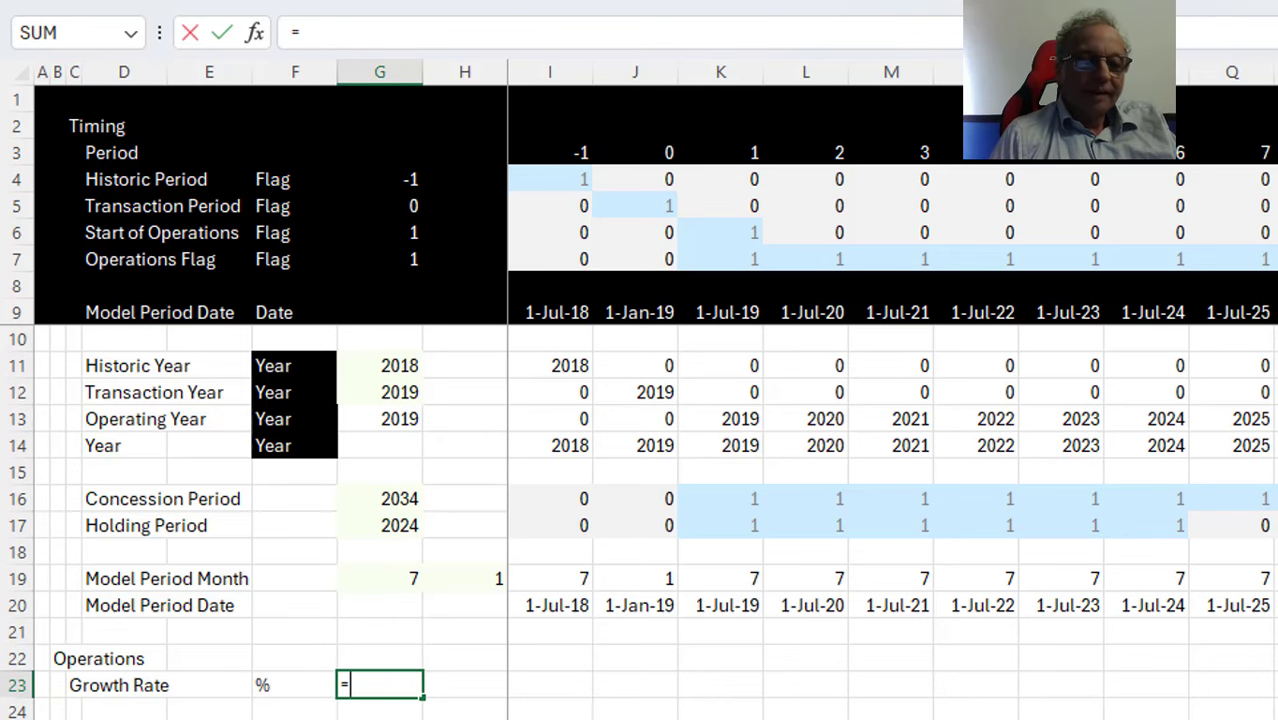
key(ctrl+Page_Up)
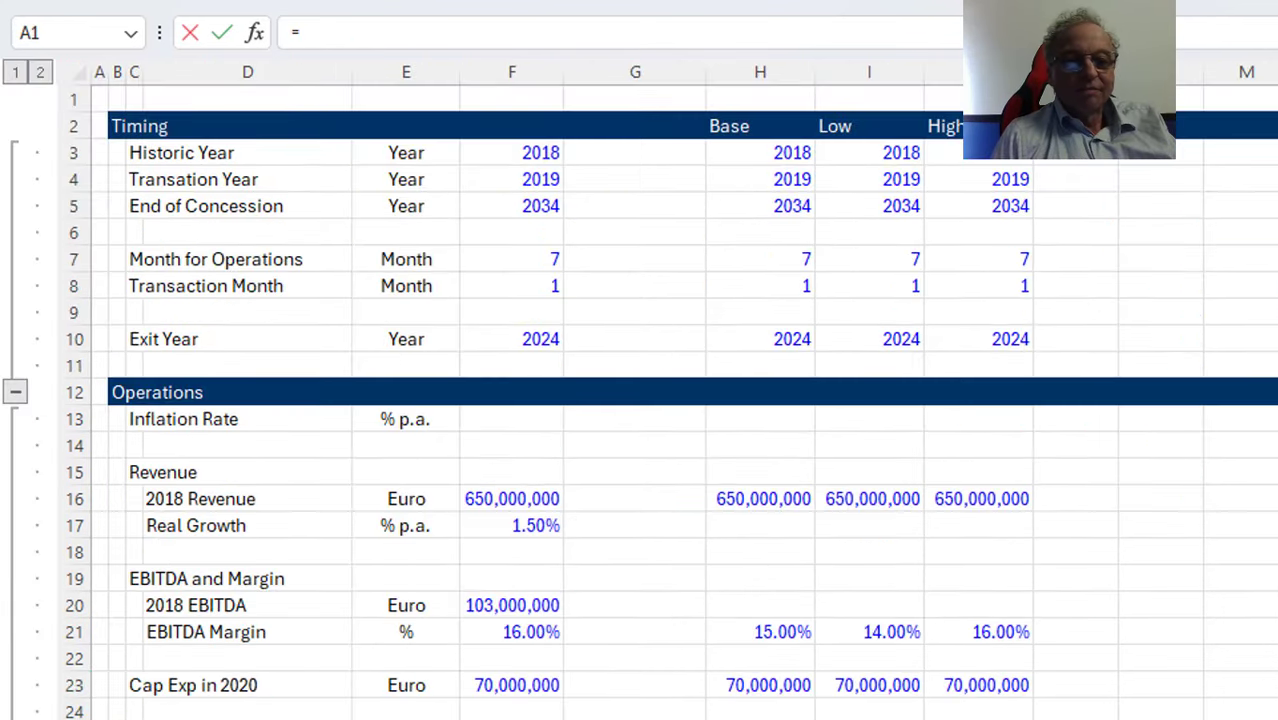
click(505, 527)
key(Return)
Enter =IF(I7,$G$23) in I23 so the growth rate applies only when the Operations Flag is on
key(Up)
key(Right)
key(Right)
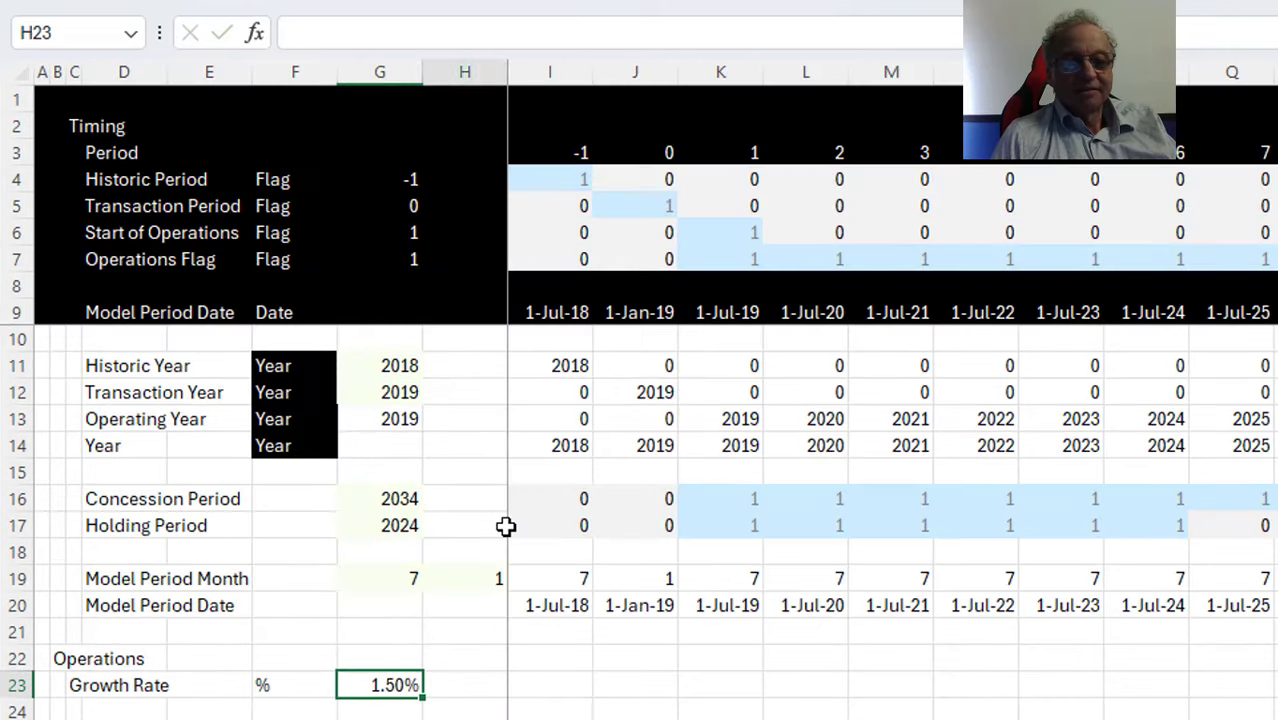
text(=)
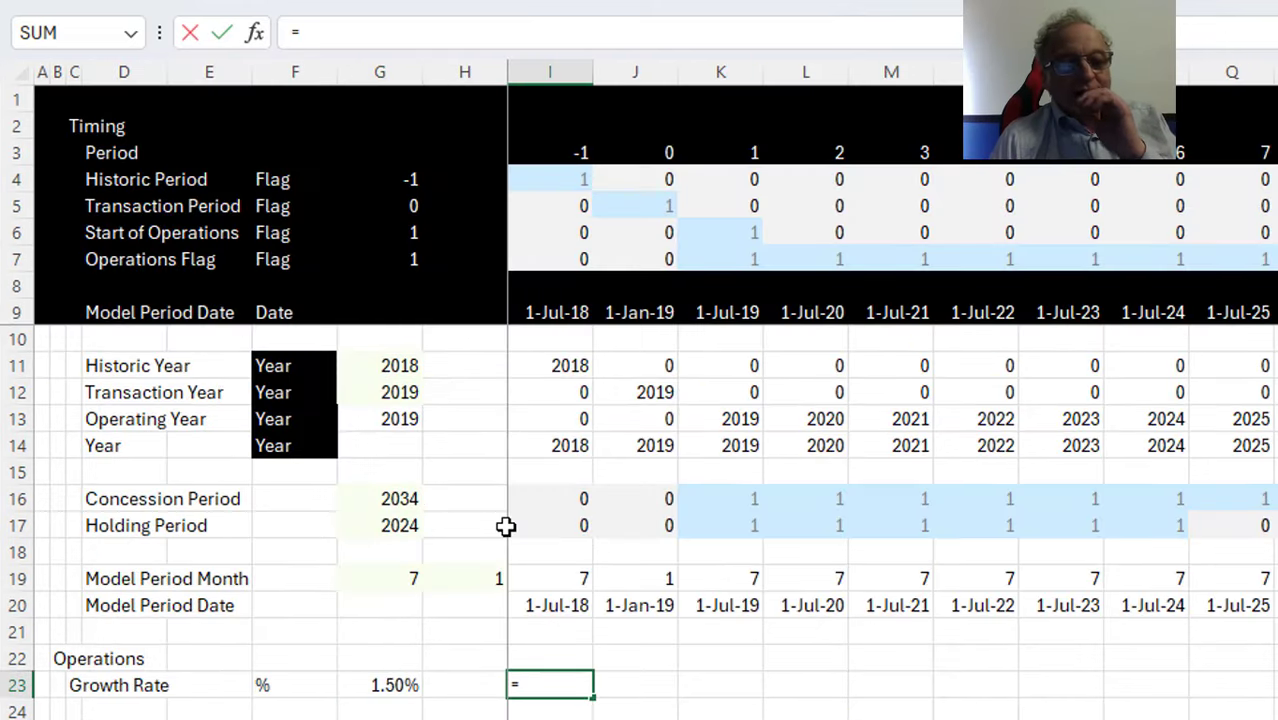
key(BackSpace)
text(=if()
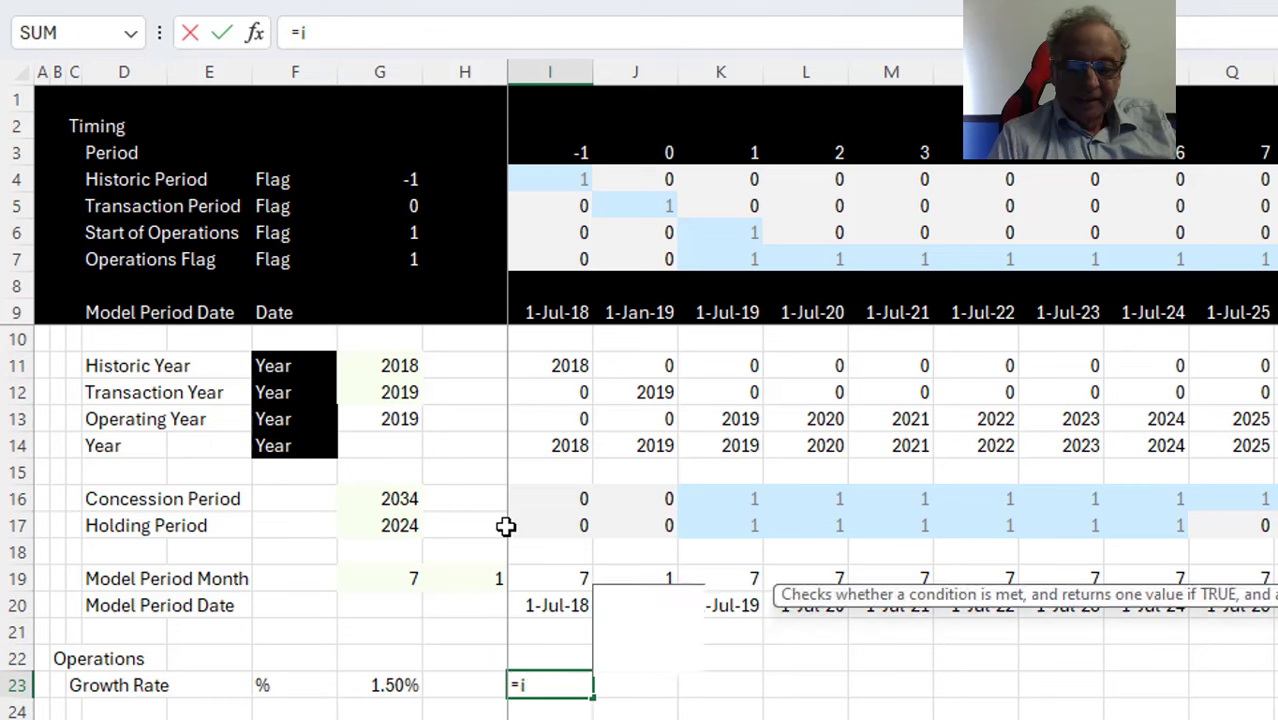
click(562, 234)
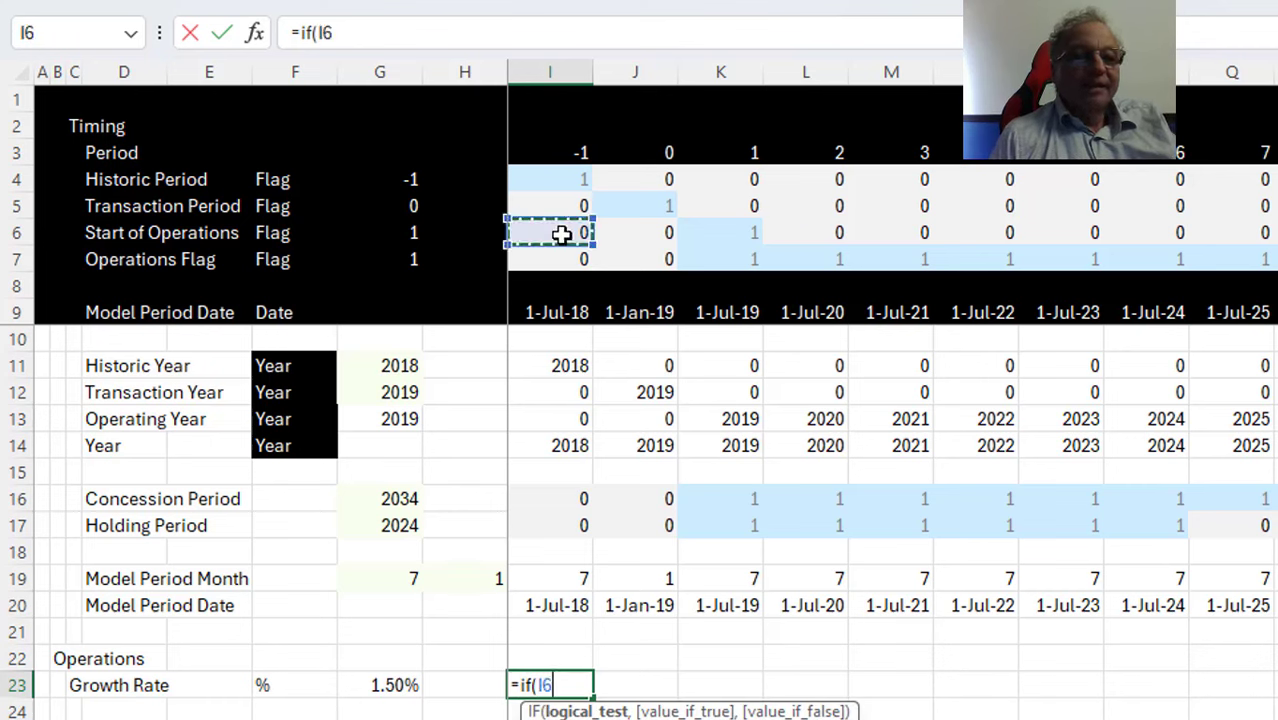
key(Down)
key(Down)
key(Up)
text(,)
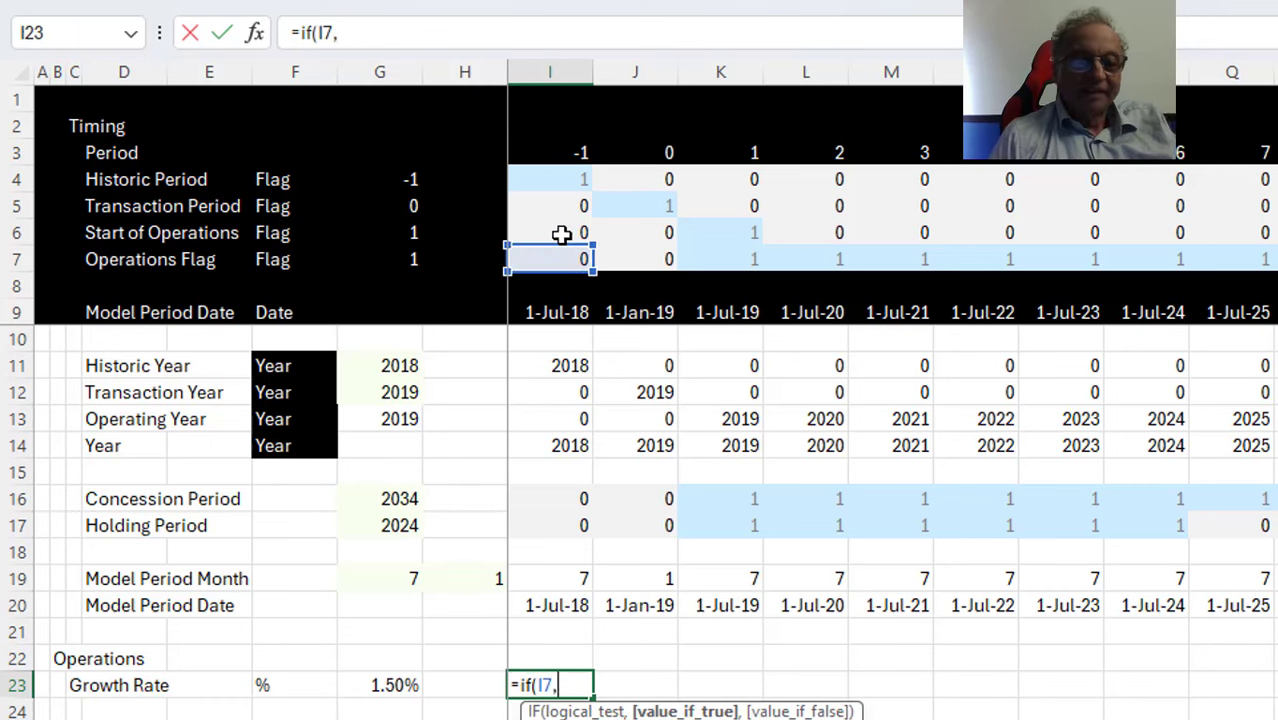
key(Left)
key(Left)
key(F4)
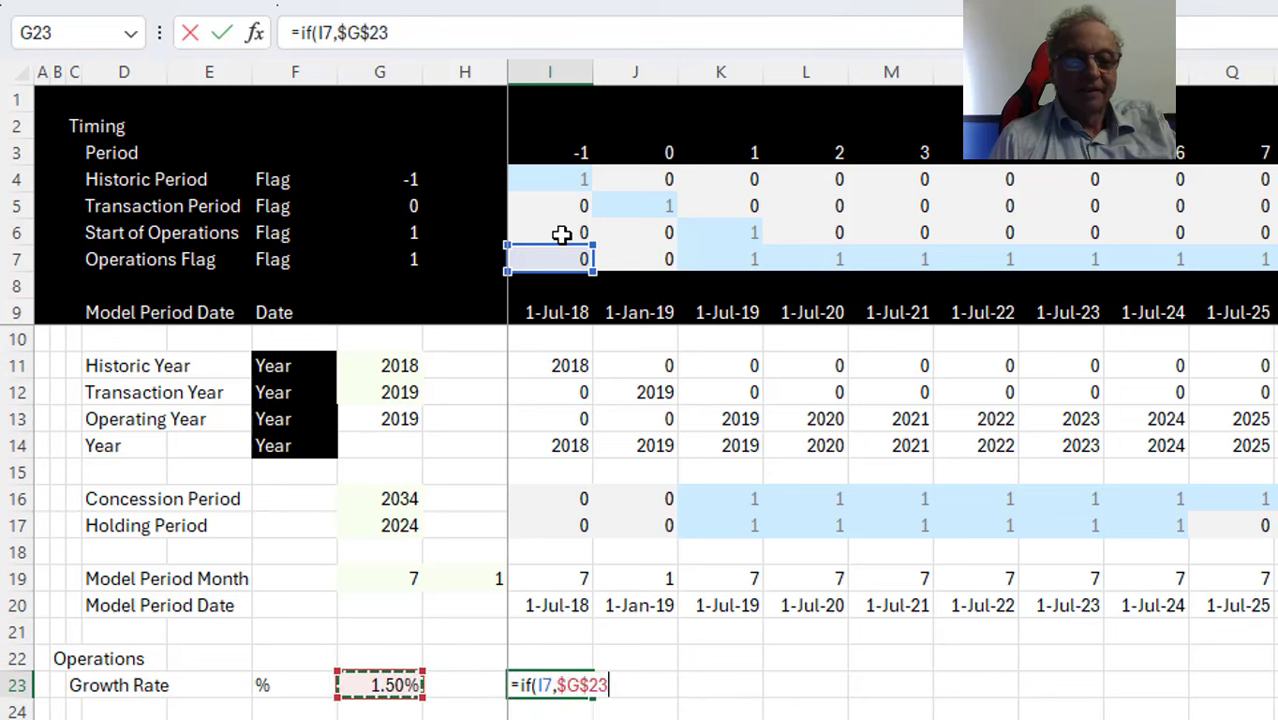
key(Return)
Turn the I23 formula into =(IF(I7,$G$23))*1 and copy it across the Growth Rate row
key(Up)
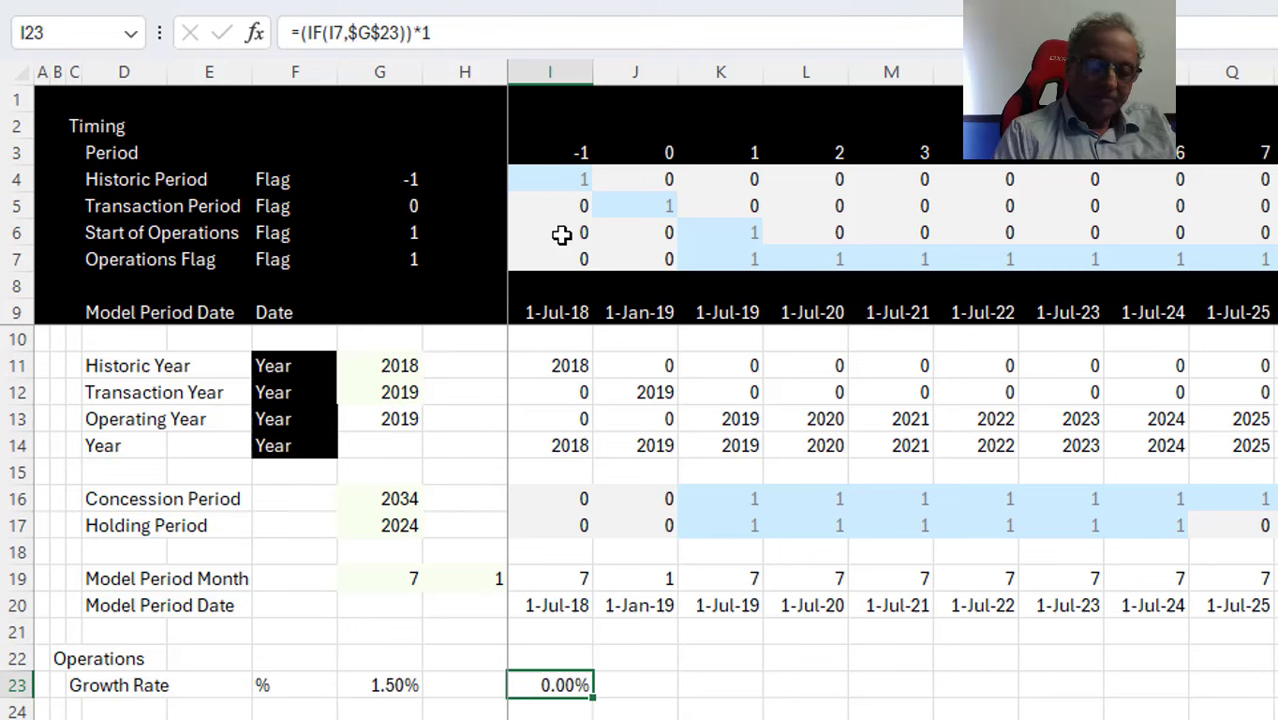
key(ctrl+shift+Right)
key(ctrl+r)
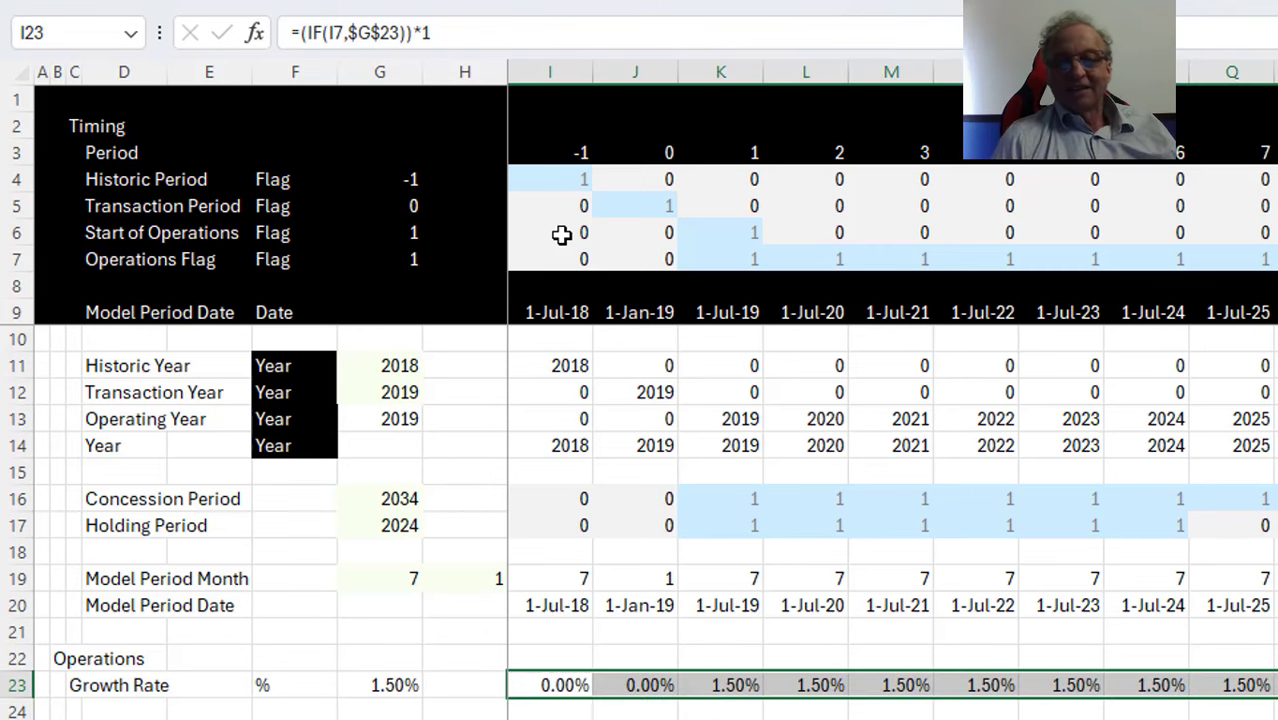
Label C24 as Growth Index, below the Growth Rate row
key(Down)
key(Left)
key(Left)
key(Left)
key(Left)
key(Left)
key(Left)
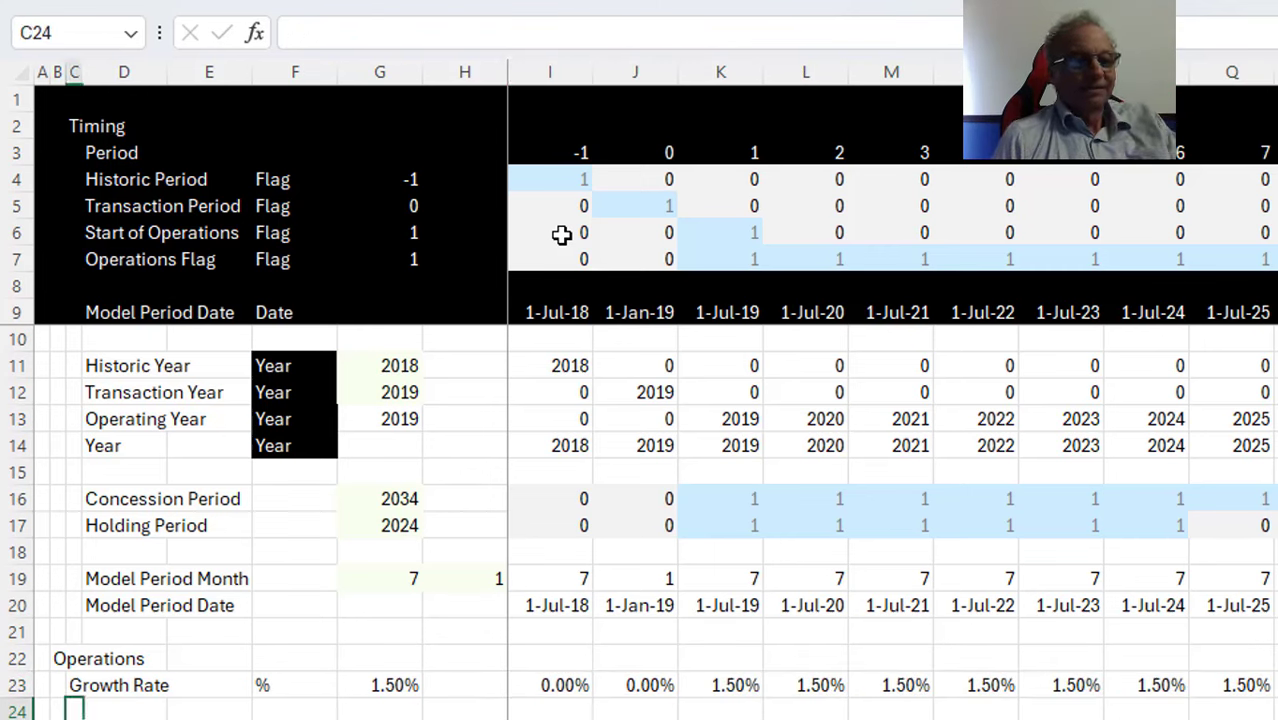
text(Growth Rat)
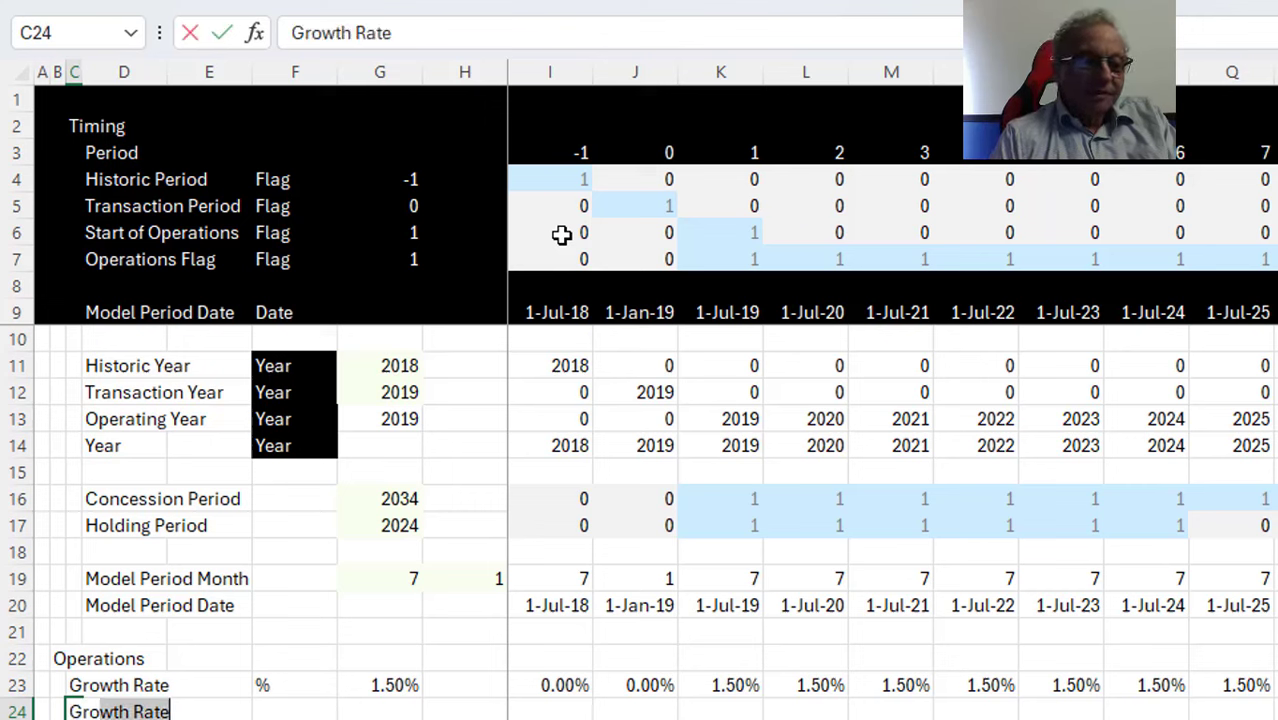
key(Delete)
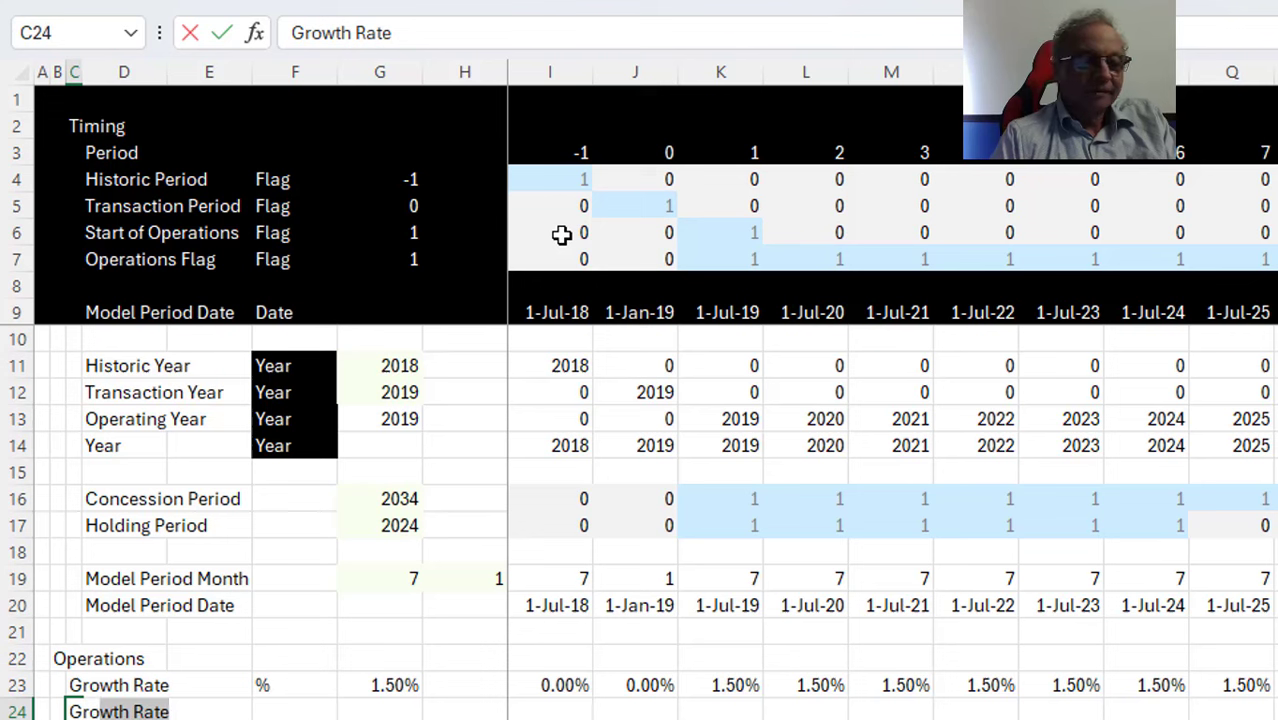
key(BackSpace)
key(BackSpace)
key(BackSpace)
key(BackSpace)
text(Ind)
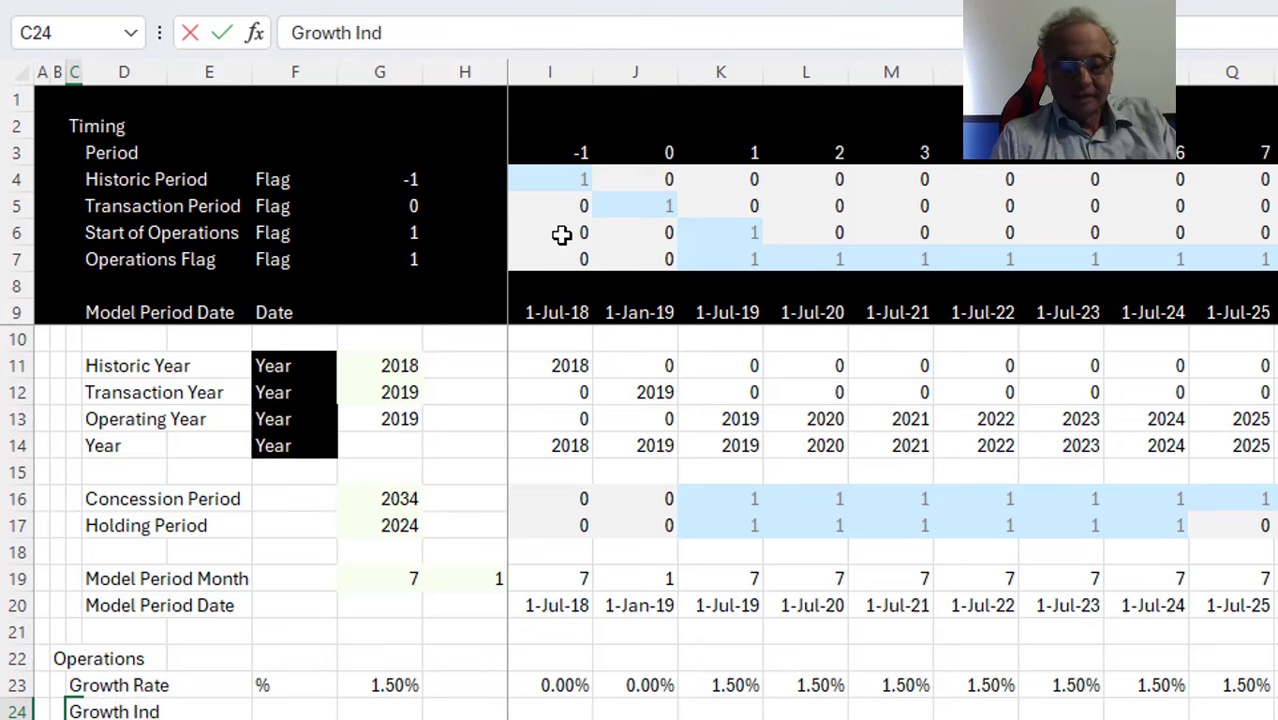
Enter 1 in H24 as the starting value of the Growth Index
key(Right)
key(Right)
key(Right)
key(Right)
key(Right)
key(Right)
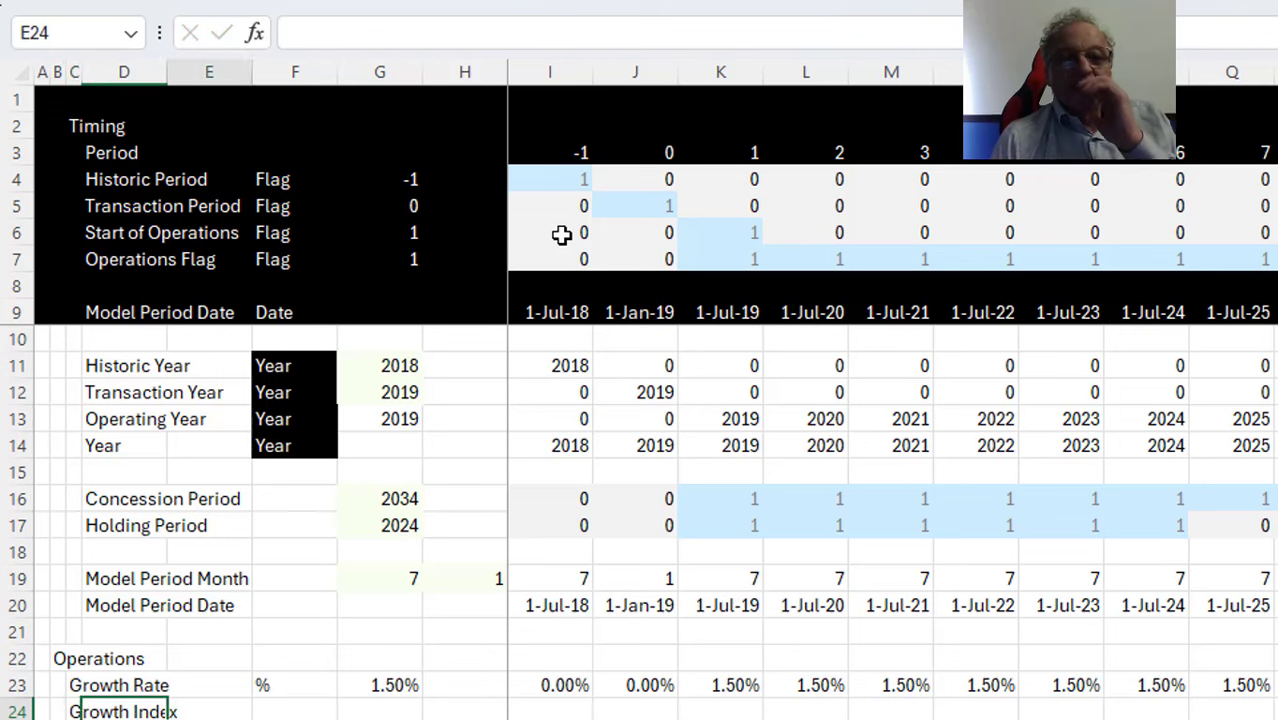
key(Right)
key(Right)
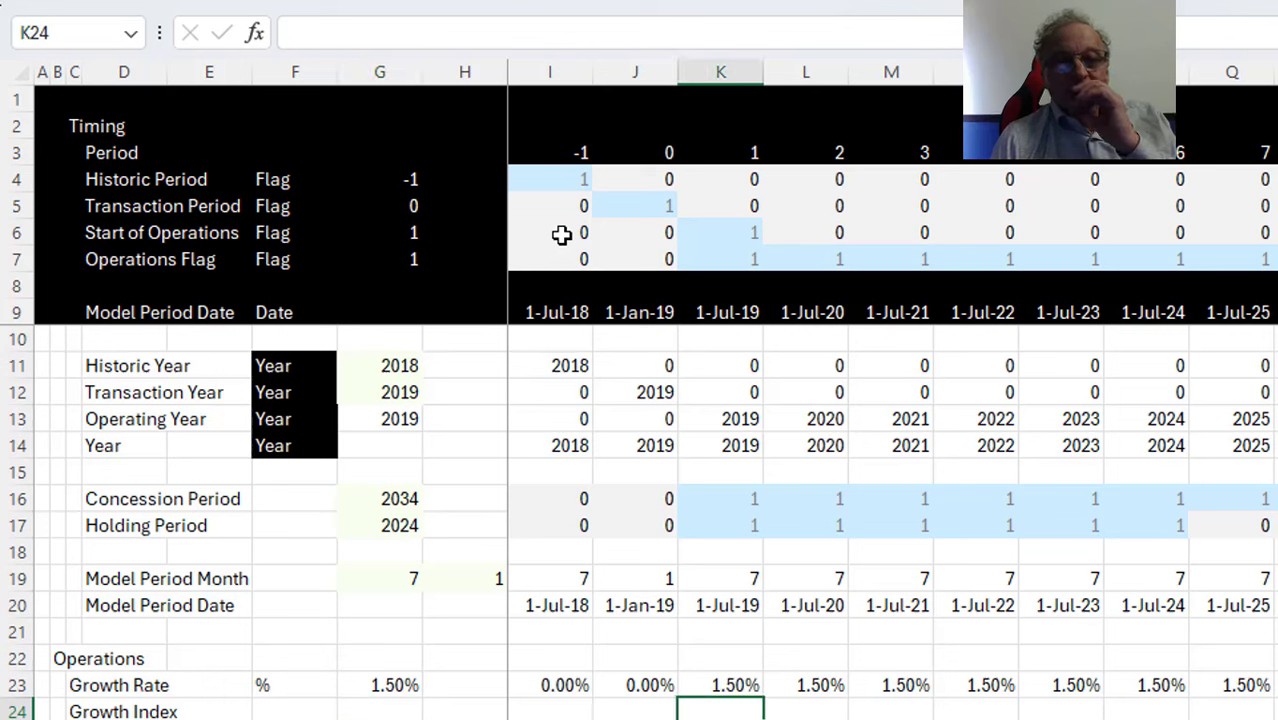
key(Left)
key(Left)
key(Left)
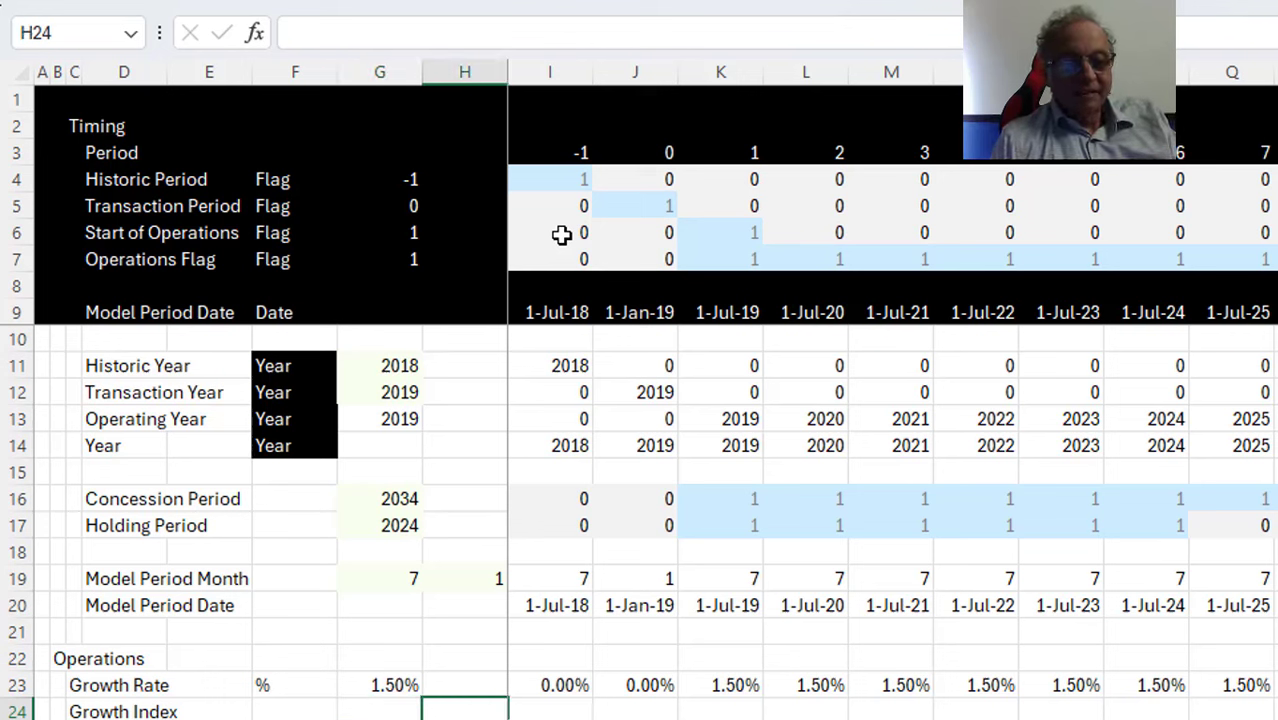
text(1)
key(Return)
Enter =H24*(1+I23) in I24 to compound the previous index by the period's growth rate
key(Right)
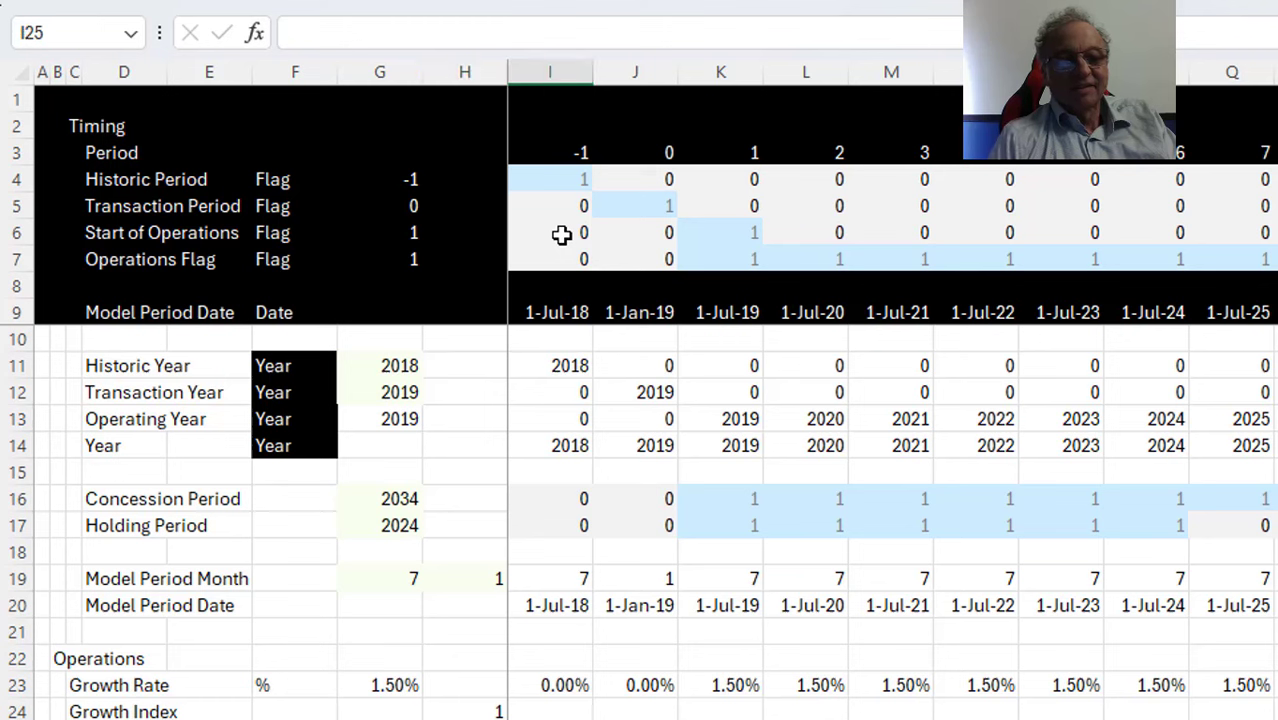
key(Up)
text(=)
key(Left)
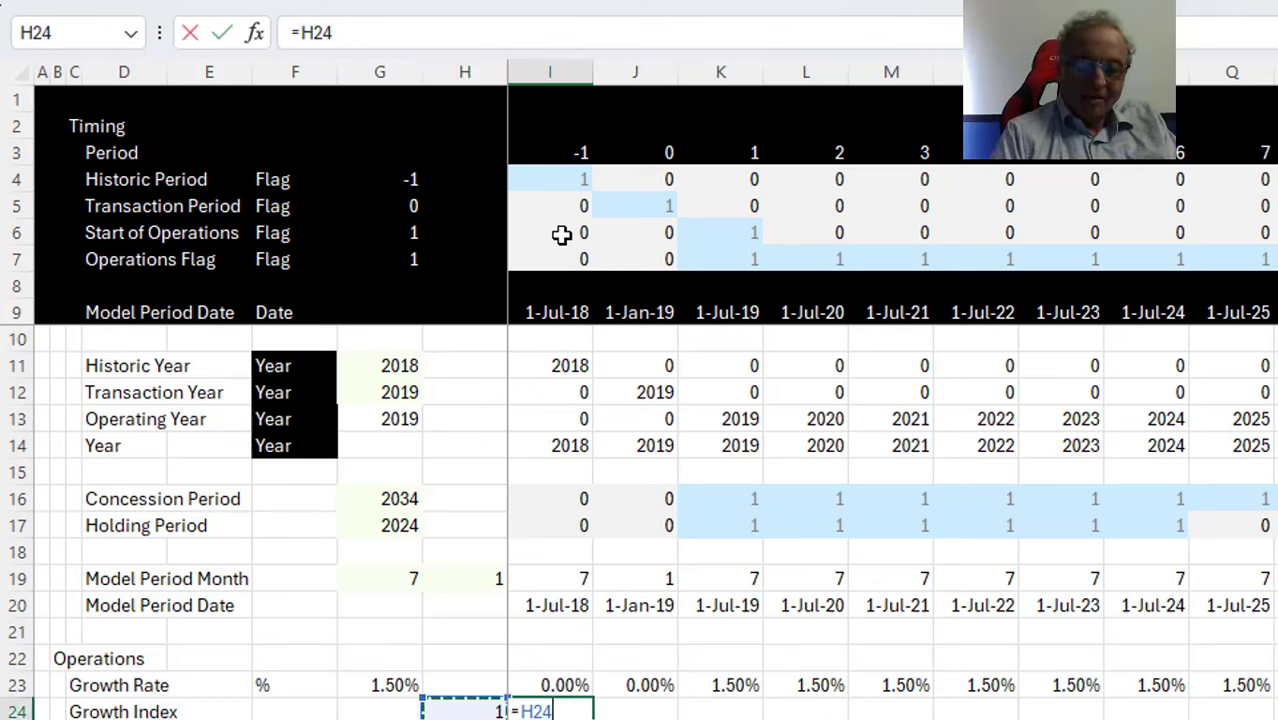
text(*)
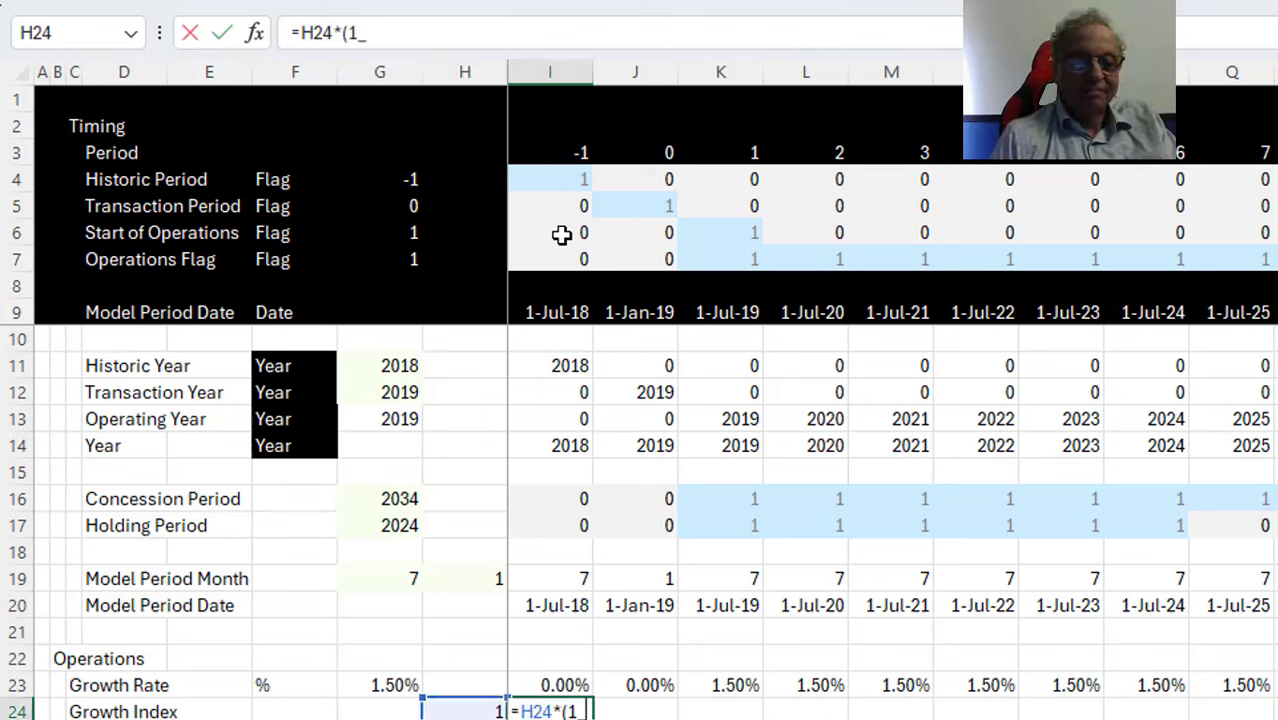
text((1+)
key(Up)
key(Return)
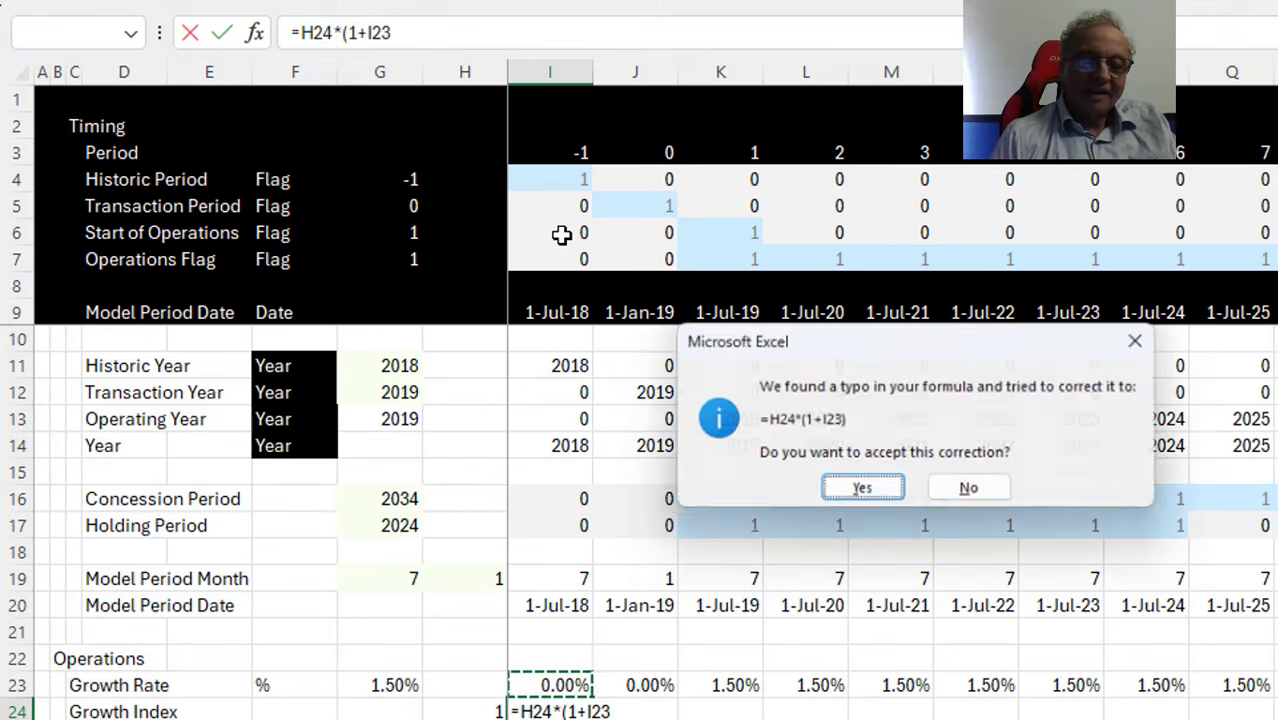
key(Return)
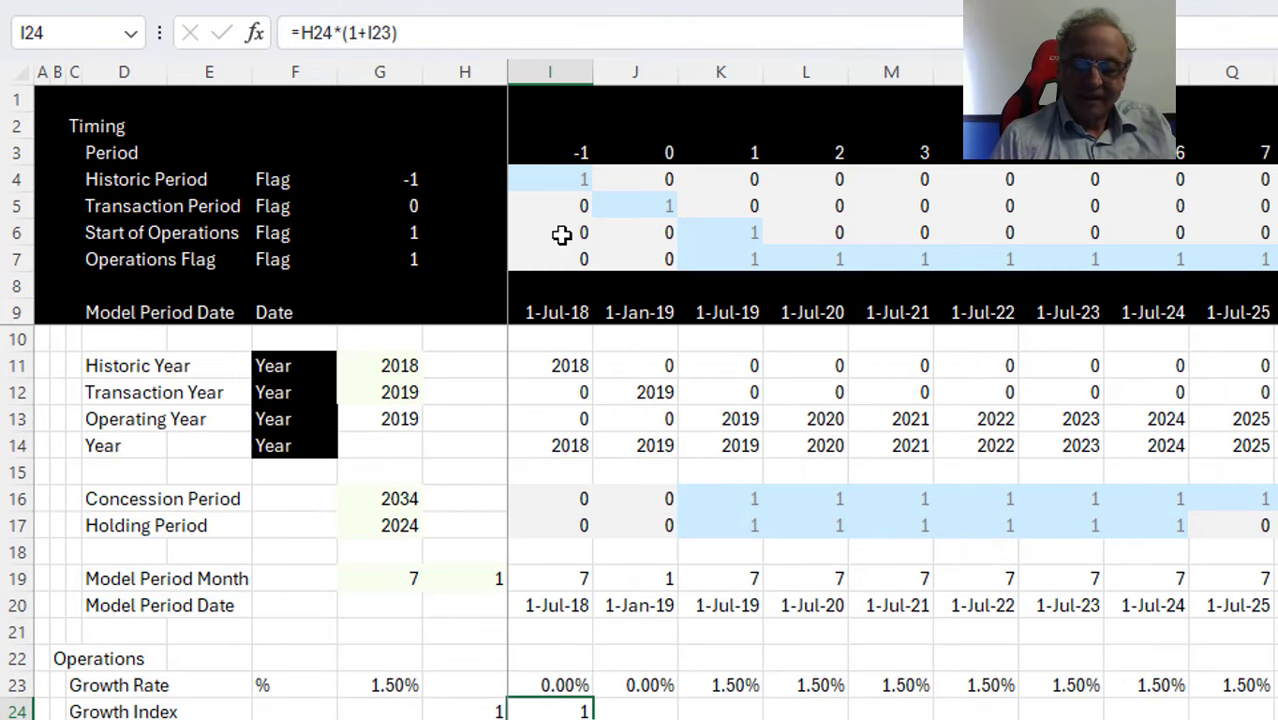
Format I24 as a number with two decimals and copy the formula across the Growth Index row
key(ctrl+shift+1)
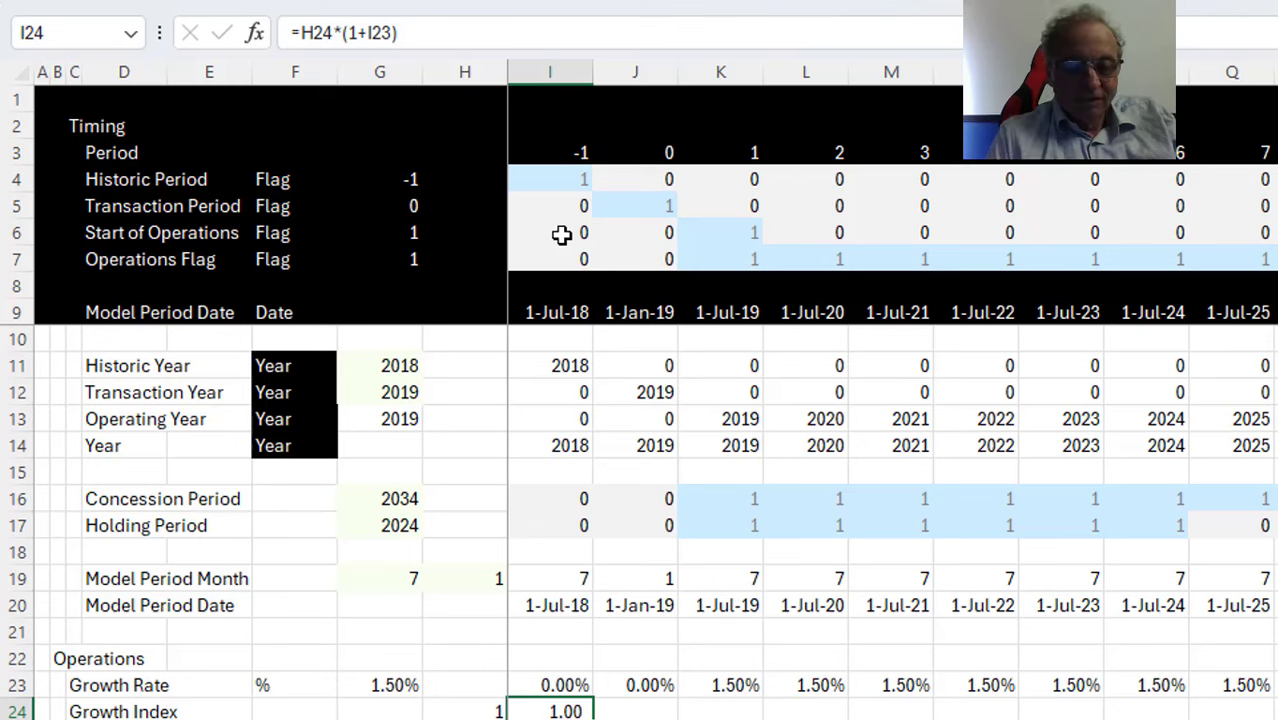
key(ctrl+shift+Right)
key(ctrl+r)
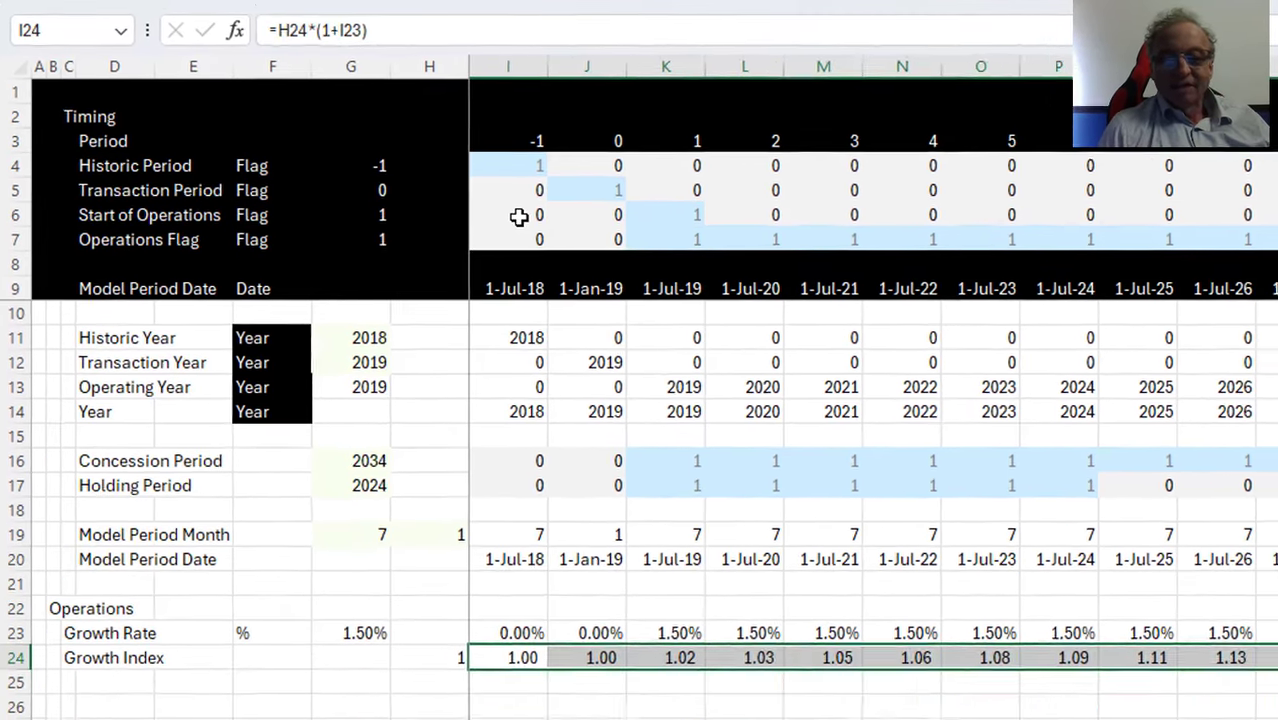
Label C25 as Base Revenue, below the Growth Index row
key(Down)
key(Left)
key(Left)
key(Left)
key(Left)
key(Left)
key(Left)
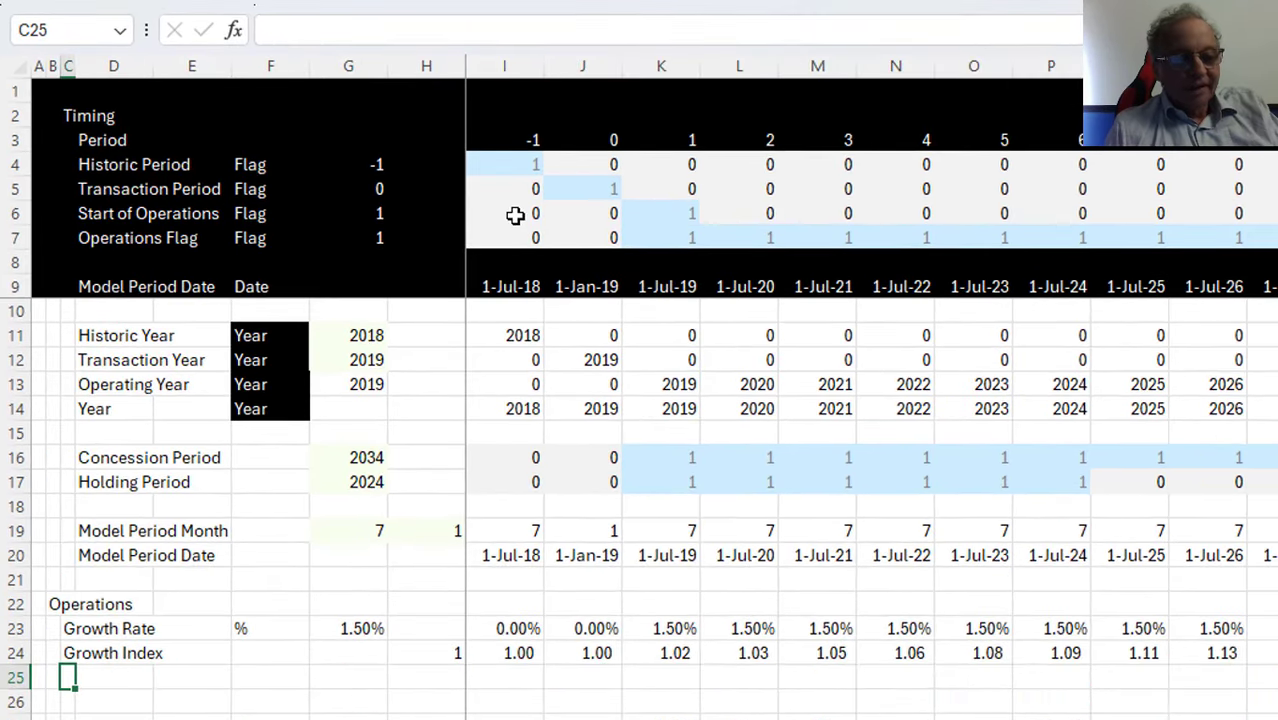
text(Base)
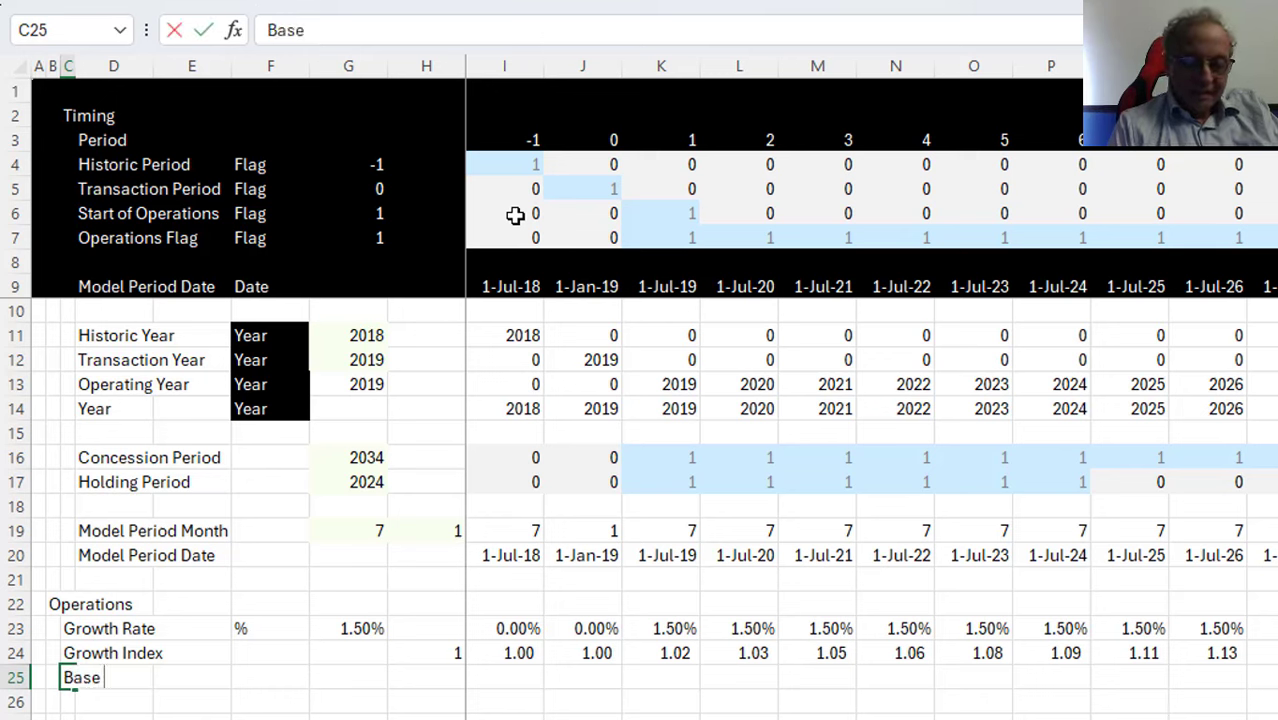
text( Revenue)
key(Return)
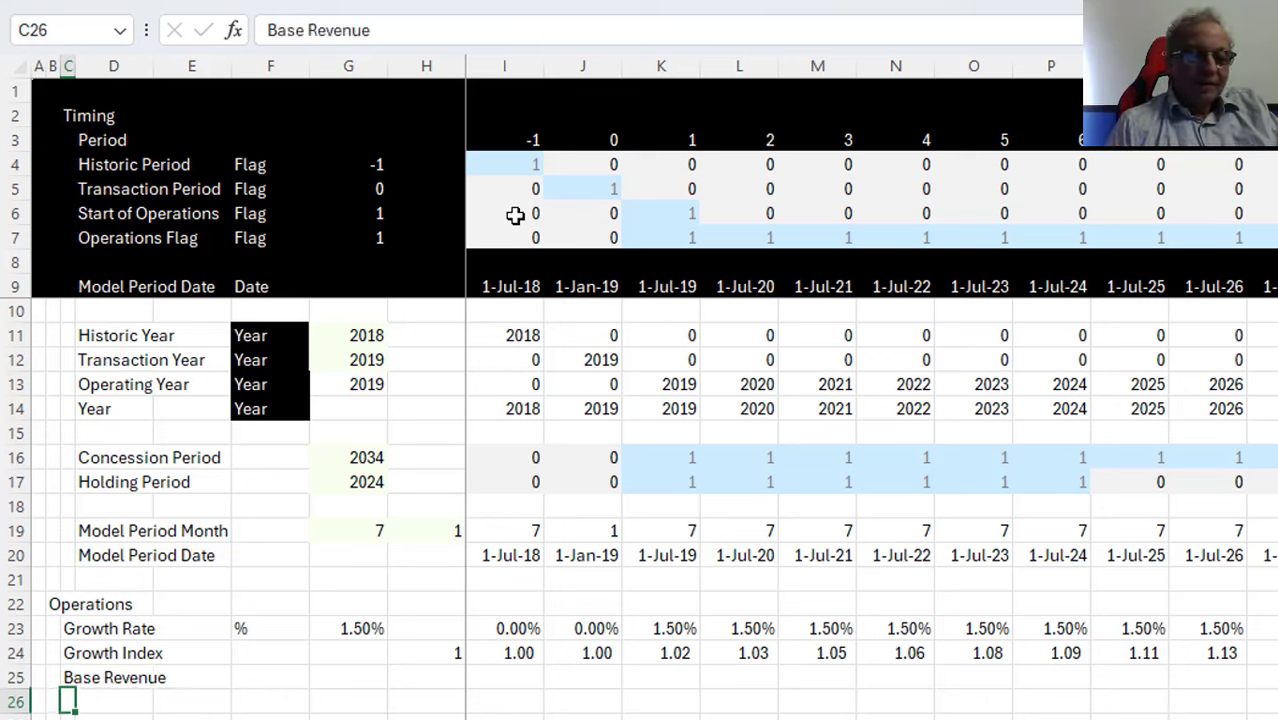
Enter the units Index in F24 for the Growth Index and Euro in F25 for Base Revenue
key(Up)
key(Right)
key(Right)
key(Up)
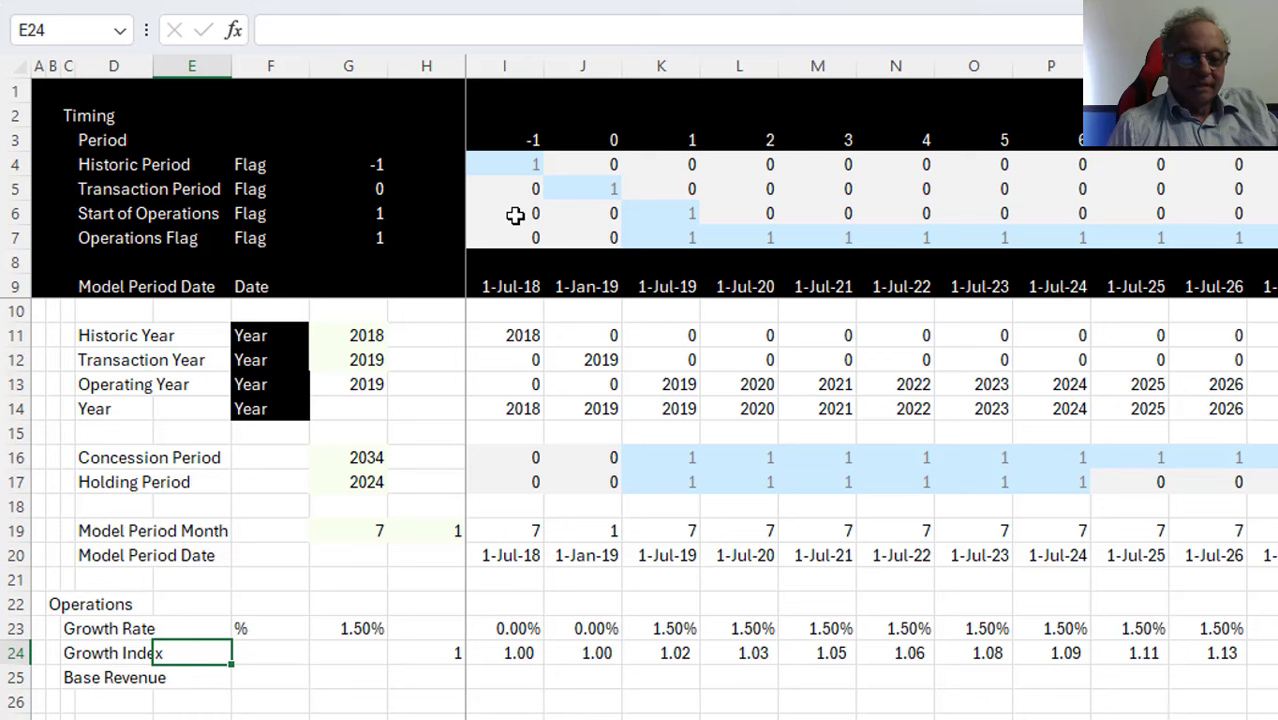
key(Right)
text(In)
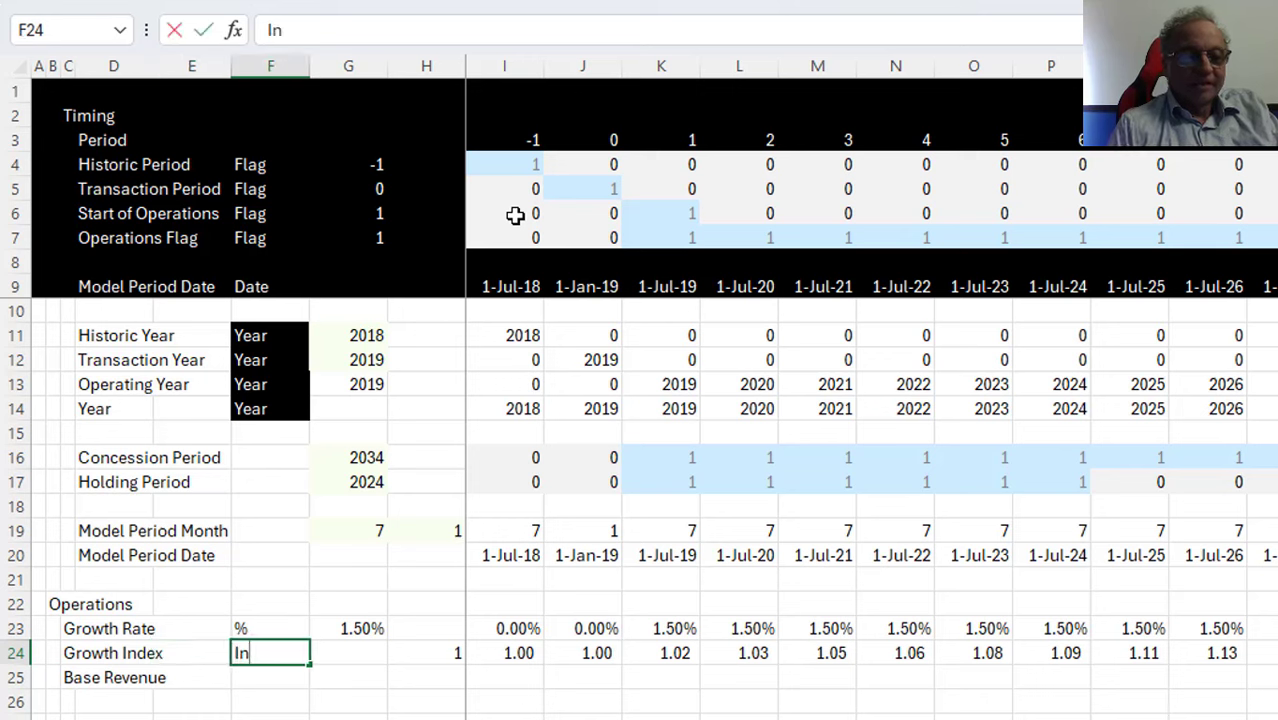
text(dex)
key(Return)
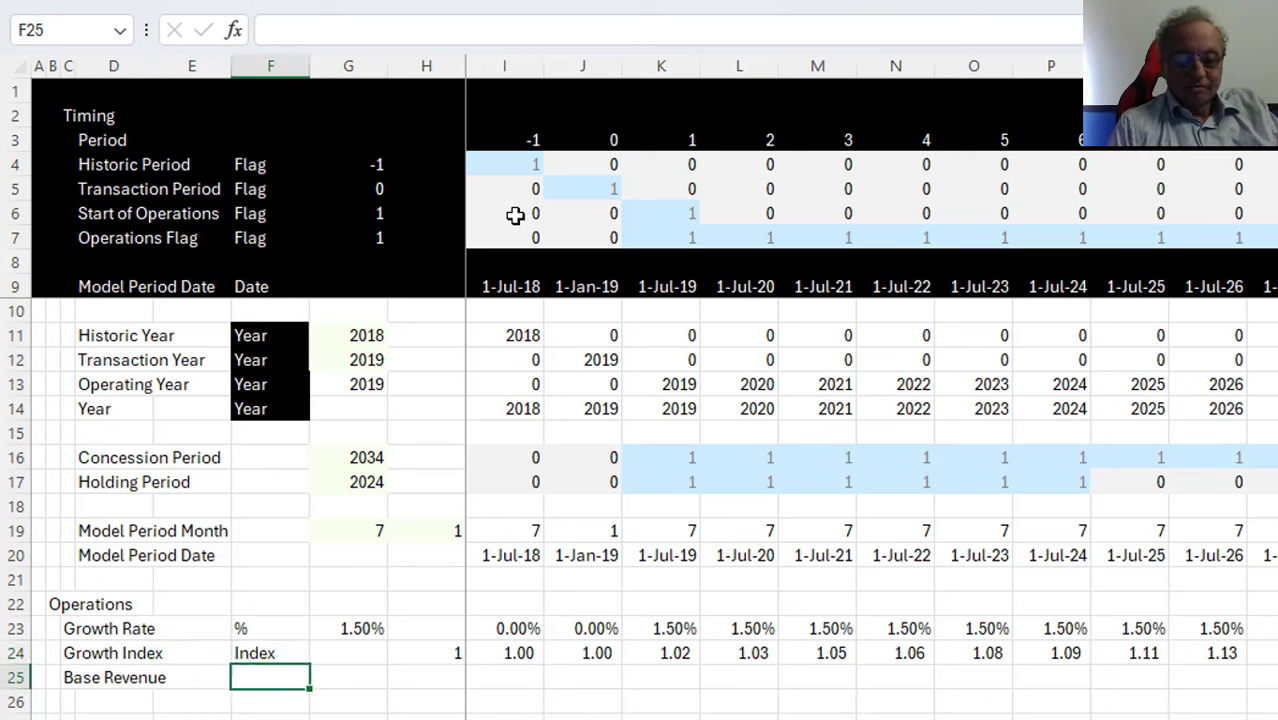
text(Euro)
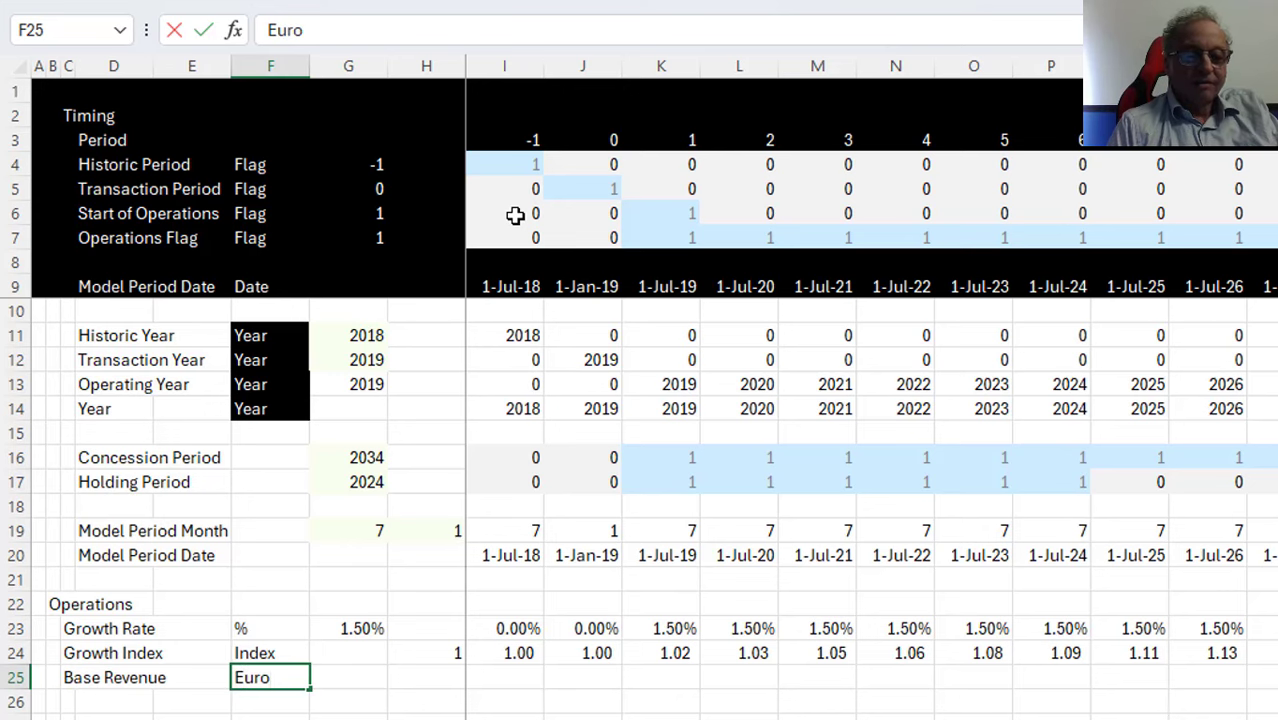
key(Return)
Link the Base Revenue in G25 to the 2018 Revenue on the Input sheet with =Input!F16
key(Up)
key(Right)
text(=)
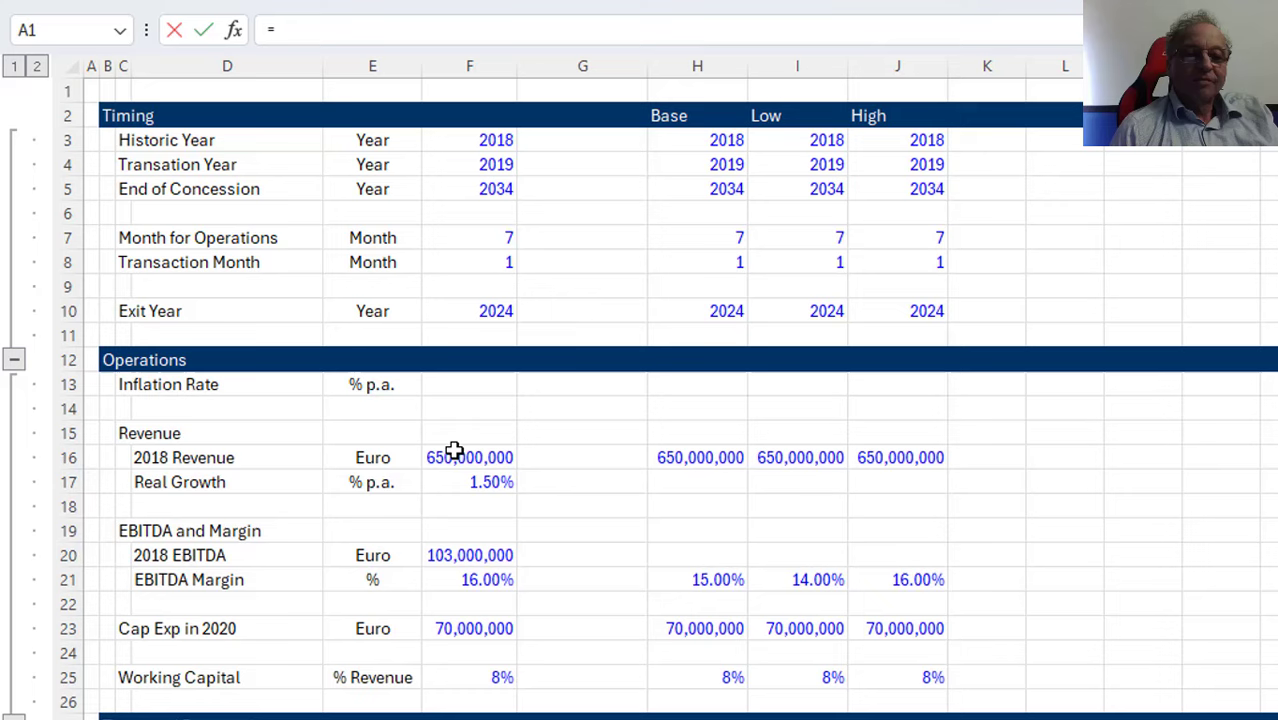
click(455, 452)
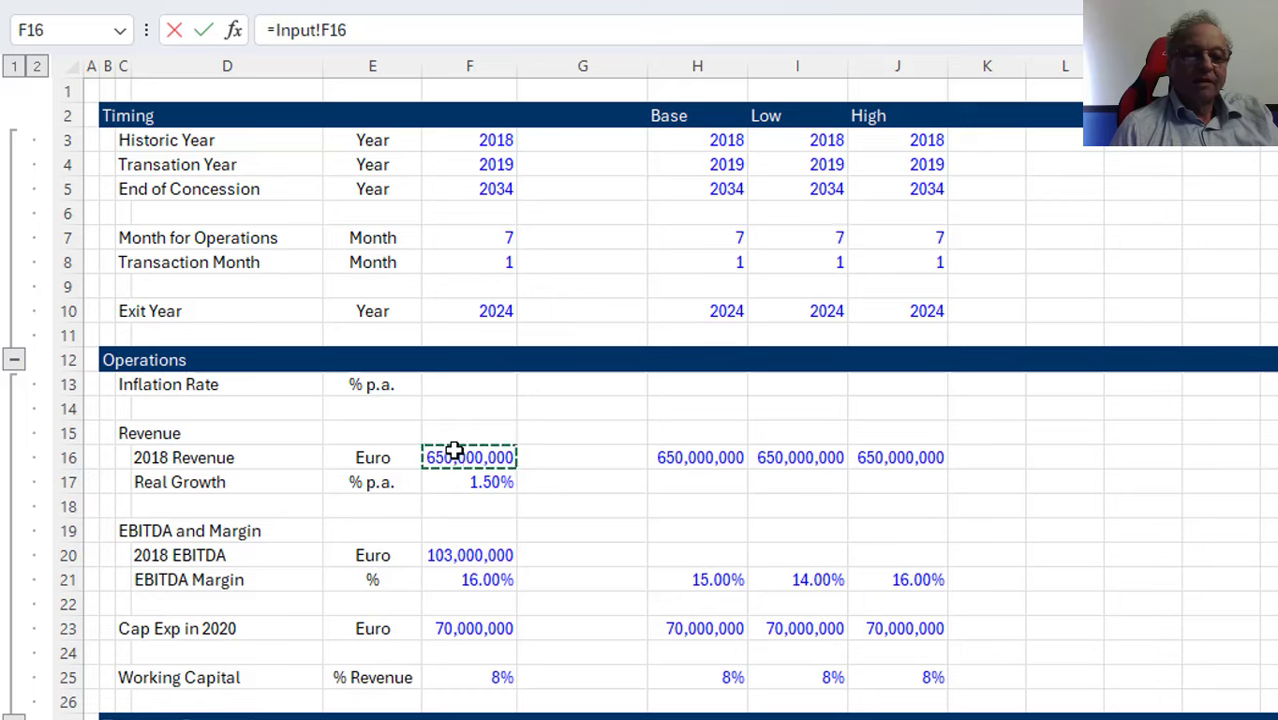
key(Return)
key(Up)
key(Right)
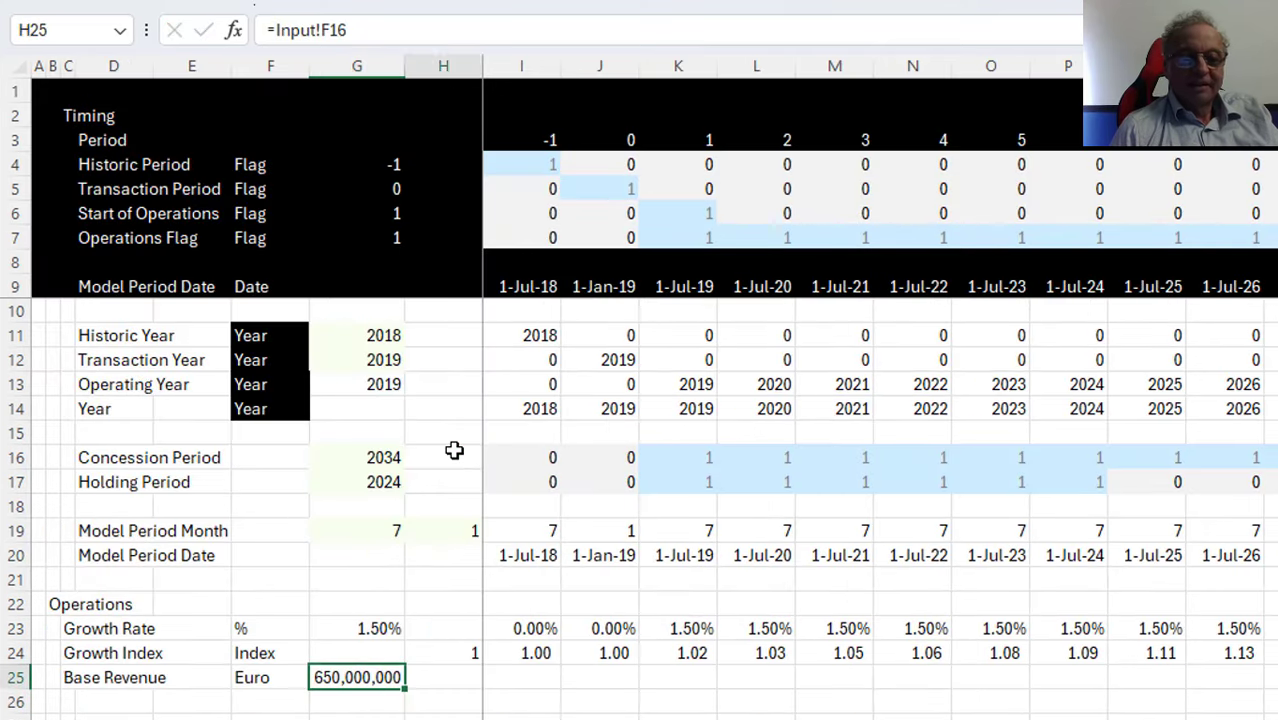
key(Right)
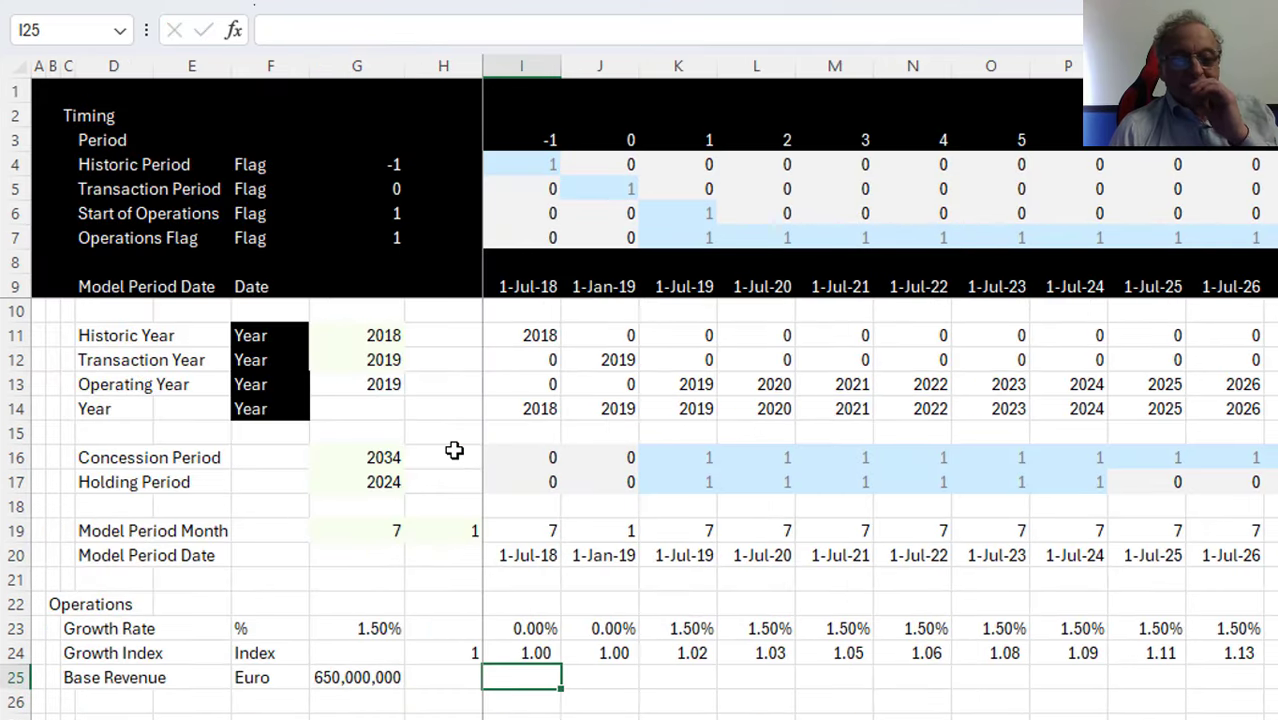
key(Left)
key(Left)
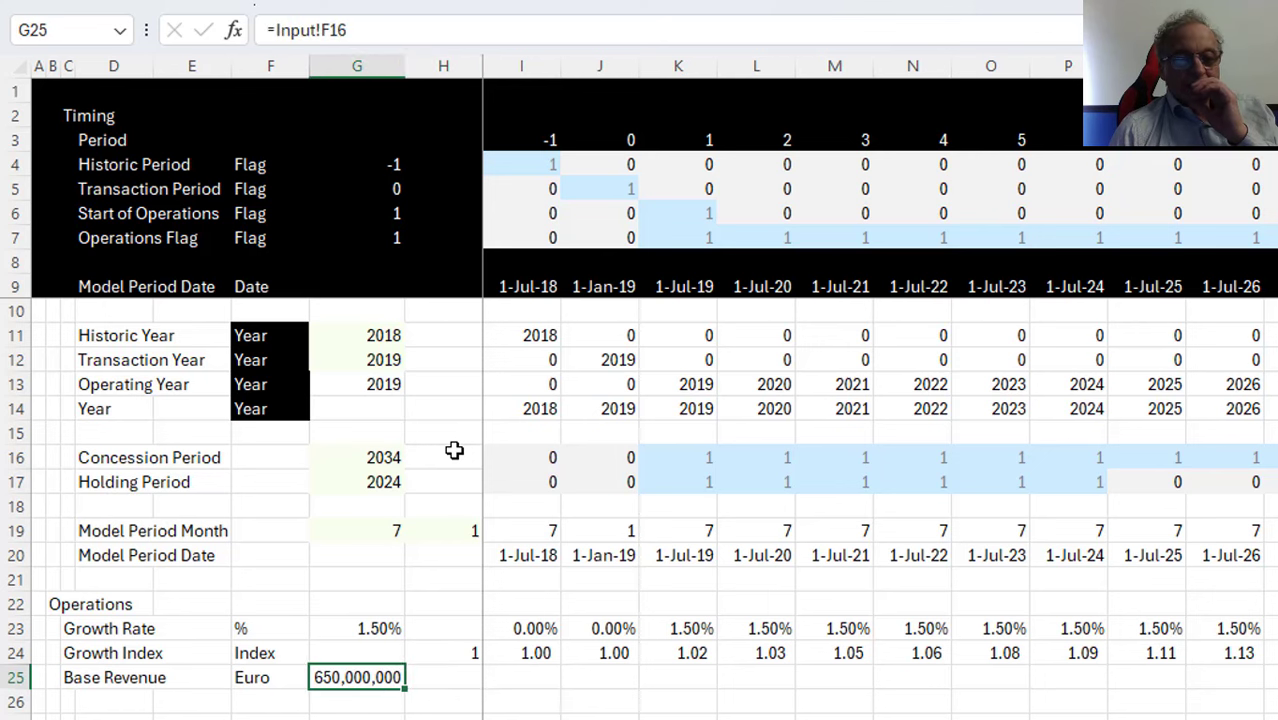
Enter =$G$25 in I25 and copy it across the Base Revenue row for all periods
key(Right)
key(Right)
text(=)
key(Left)
key(Left)
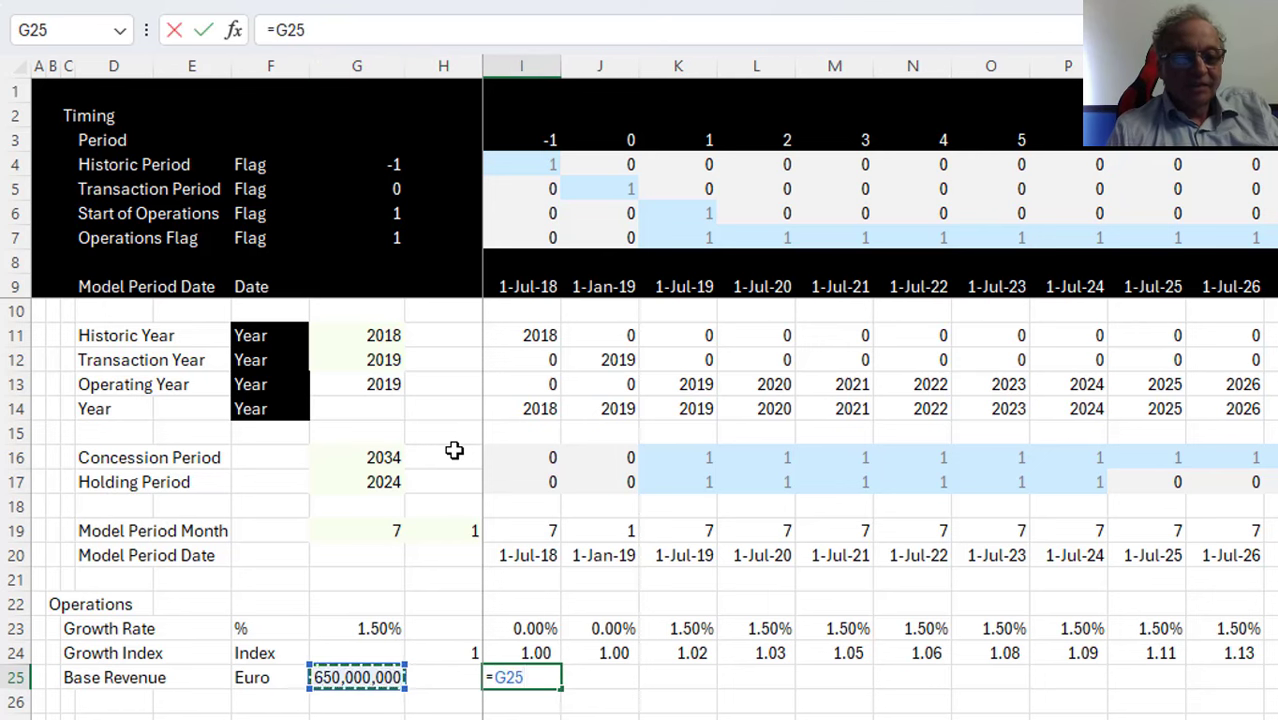
key(F4)
key(ctrl+Return)
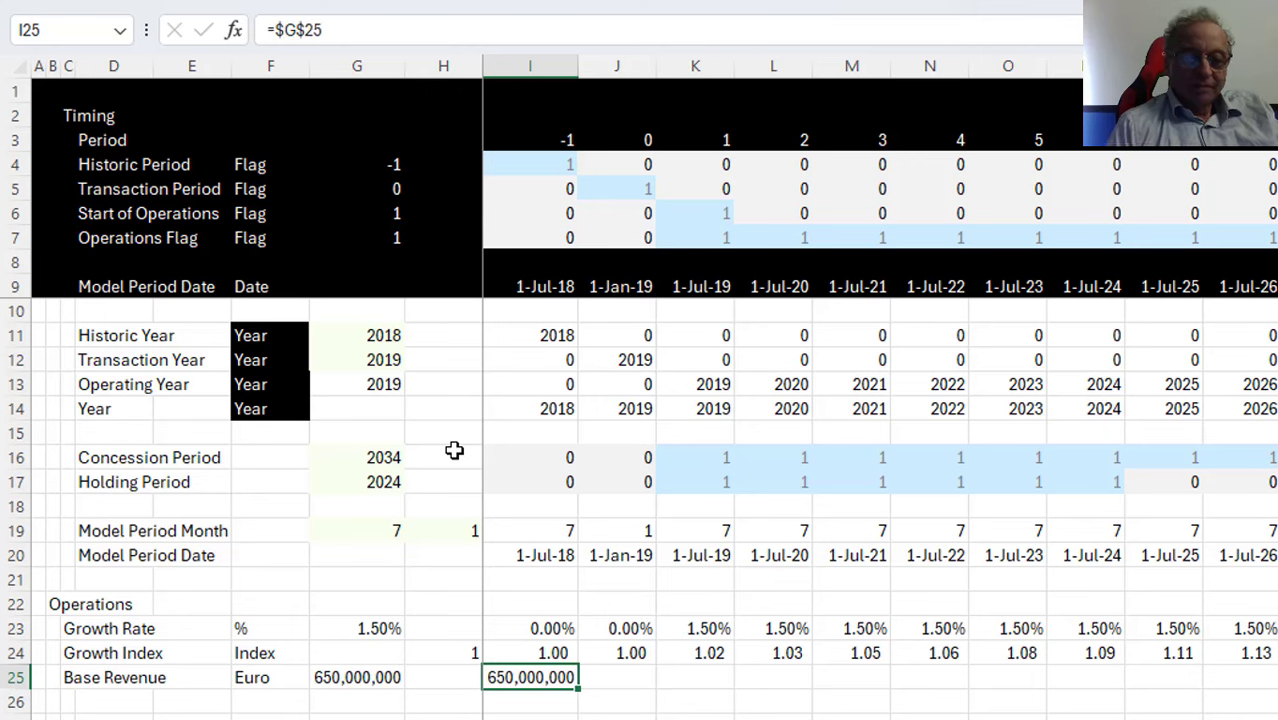
key(ctrl+shift+Right)
key(ctrl+r)
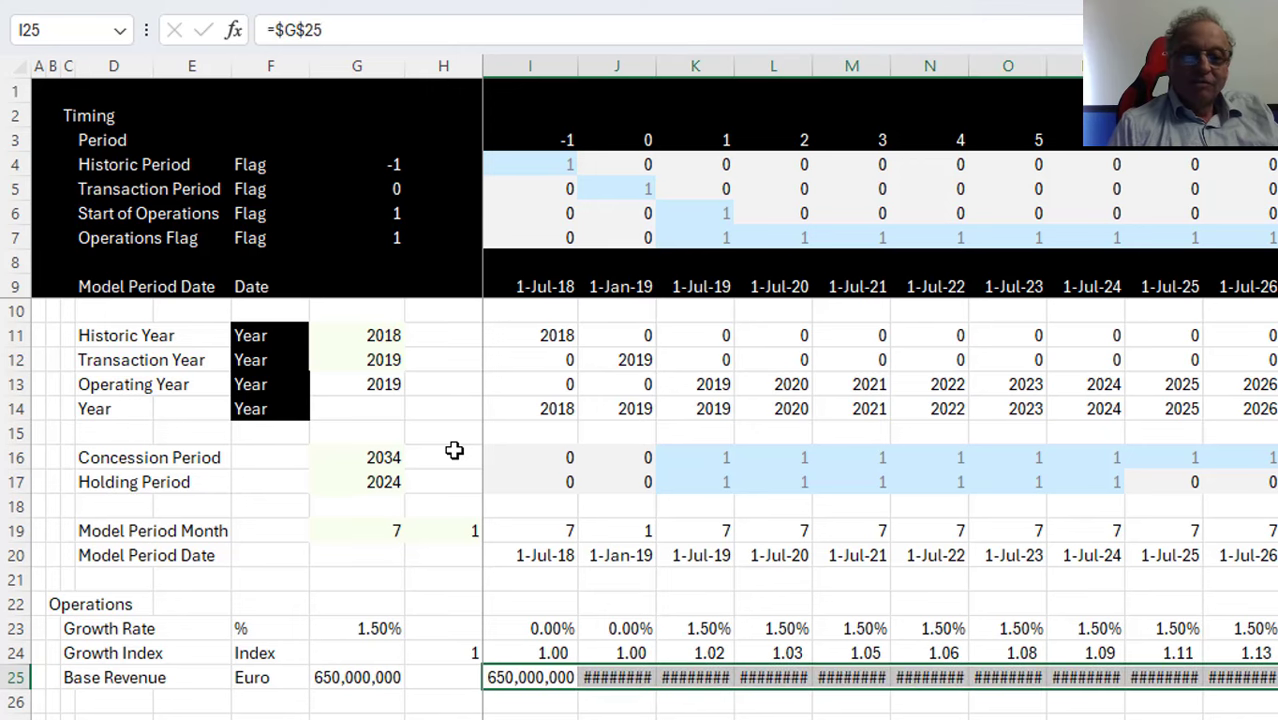
Widen all the period columns from I onwards so the large revenue values fit comfortably
key(ctrl+space)
drag(634, 62, 653, 63)
key(Left)
key(Left)
key(Left)
key(Left)
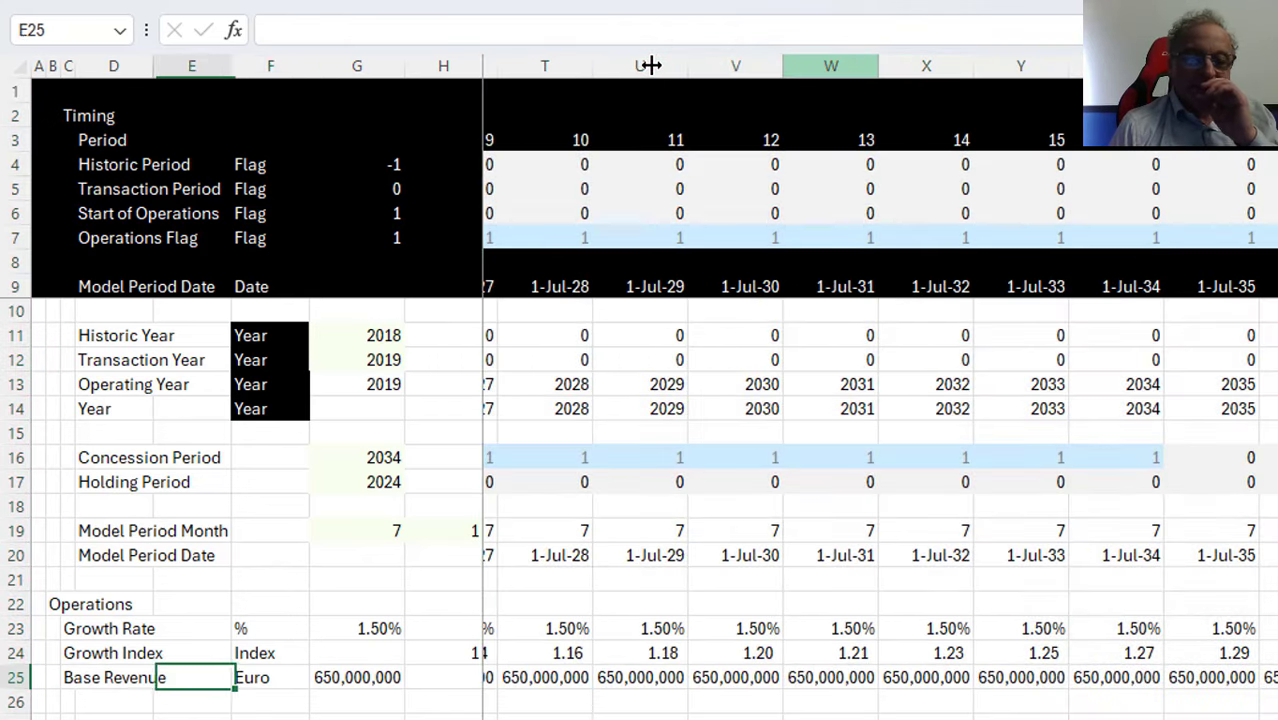
key(Right)
key(Right)
key(Right)
key(Right)
key(Right)
key(Left)
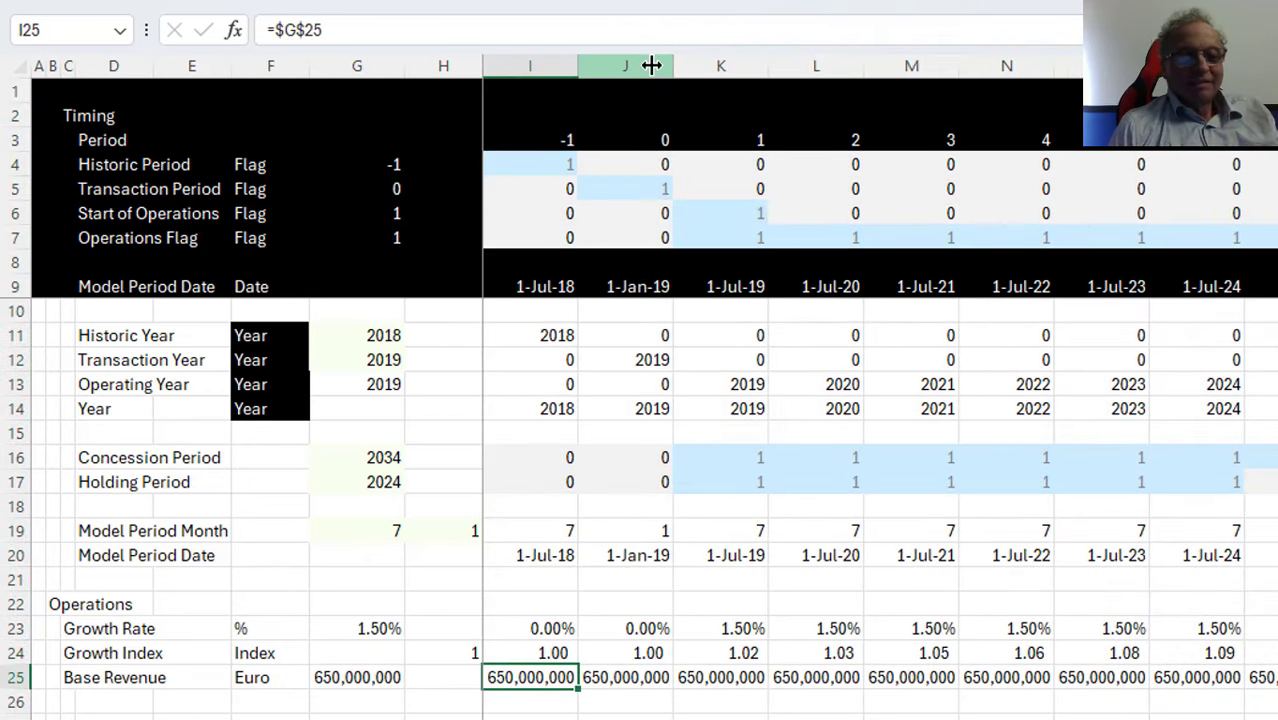
key(ctrl+shift+Right)
key(ctrl+space)
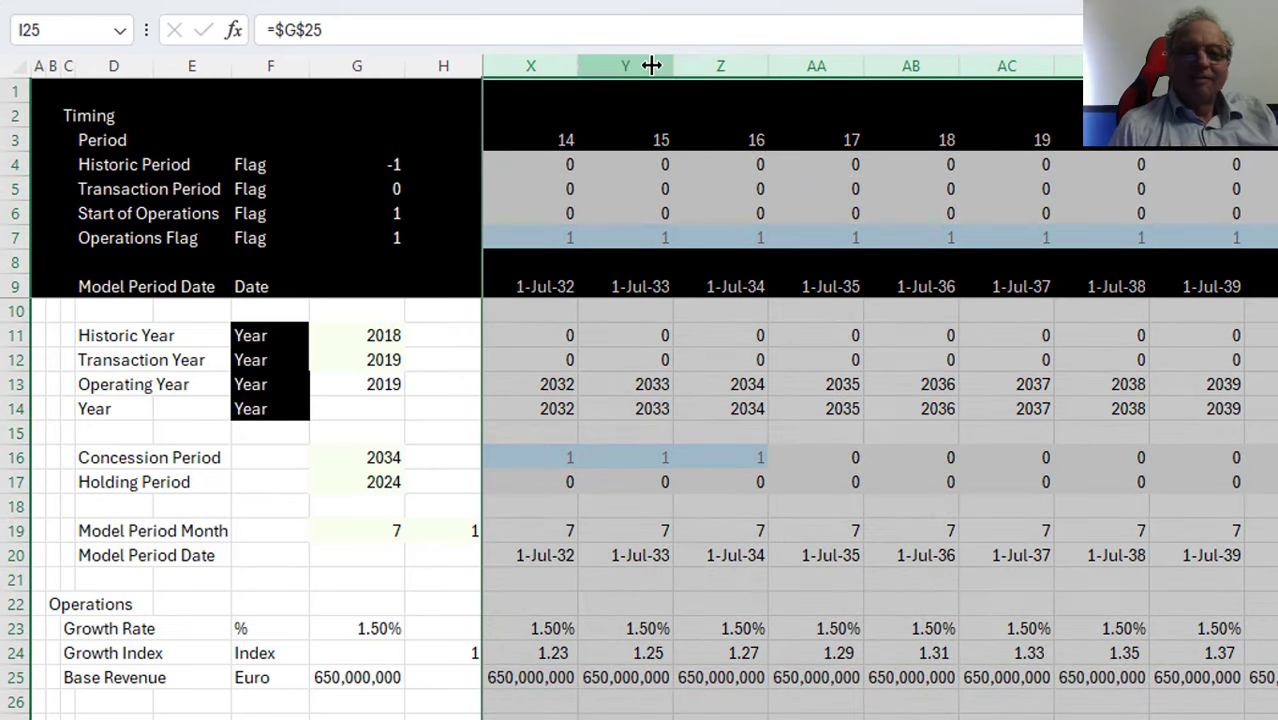
drag(665, 63, 689, 73)
Label C27 as Revenue Forecast, leaving one blank row below Base Revenue
key(Left)
key(Left)
key(Left)
key(Down)
key(Down)
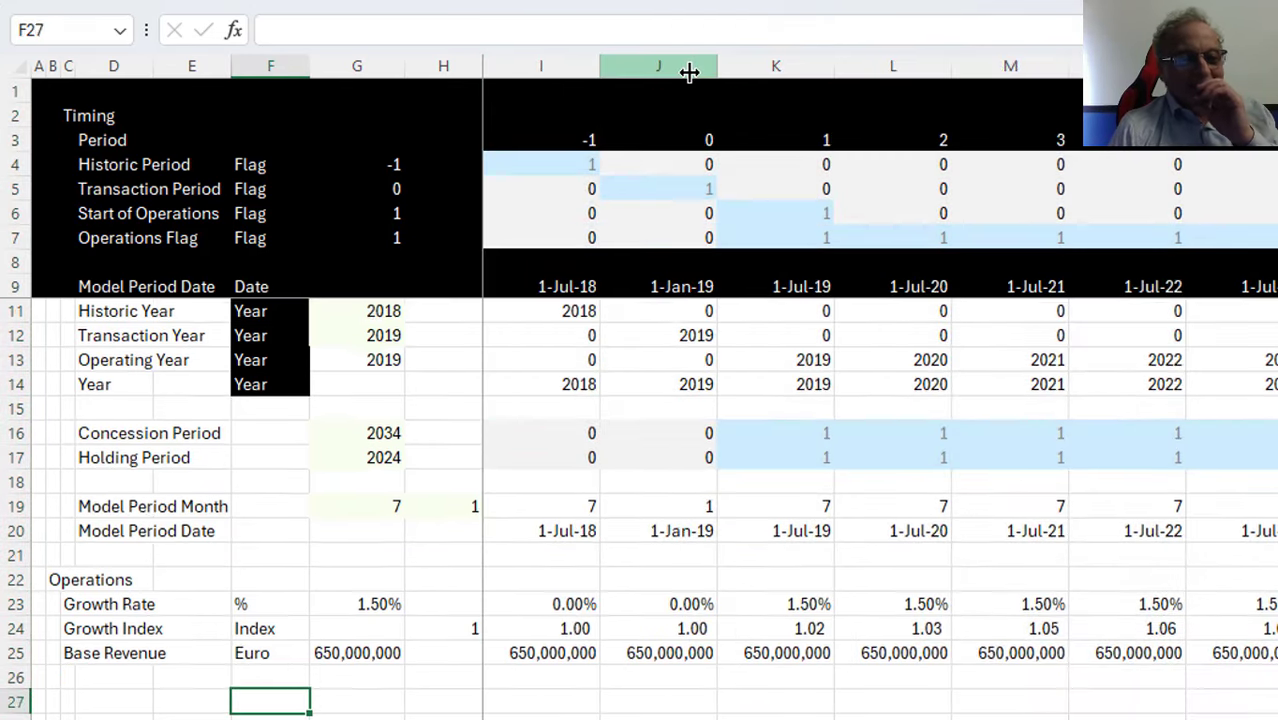
key(Up)
key(Left)
key(Left)
key(Down)
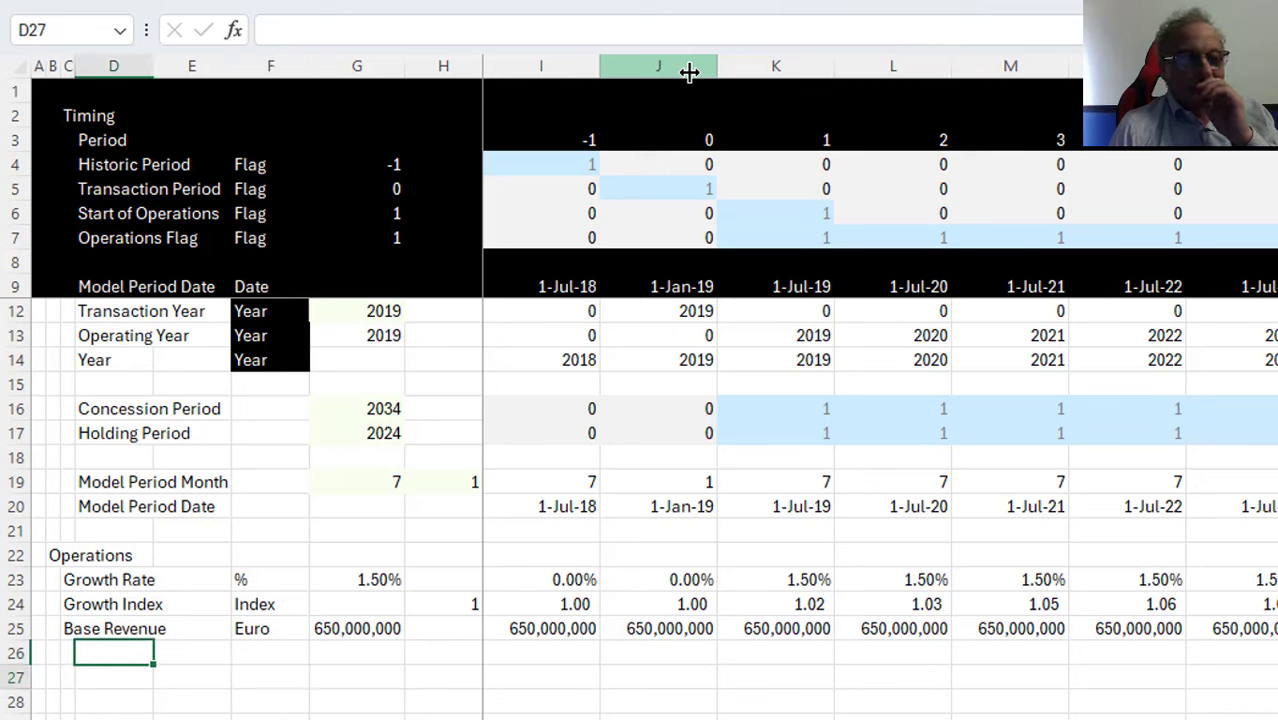
key(Left)
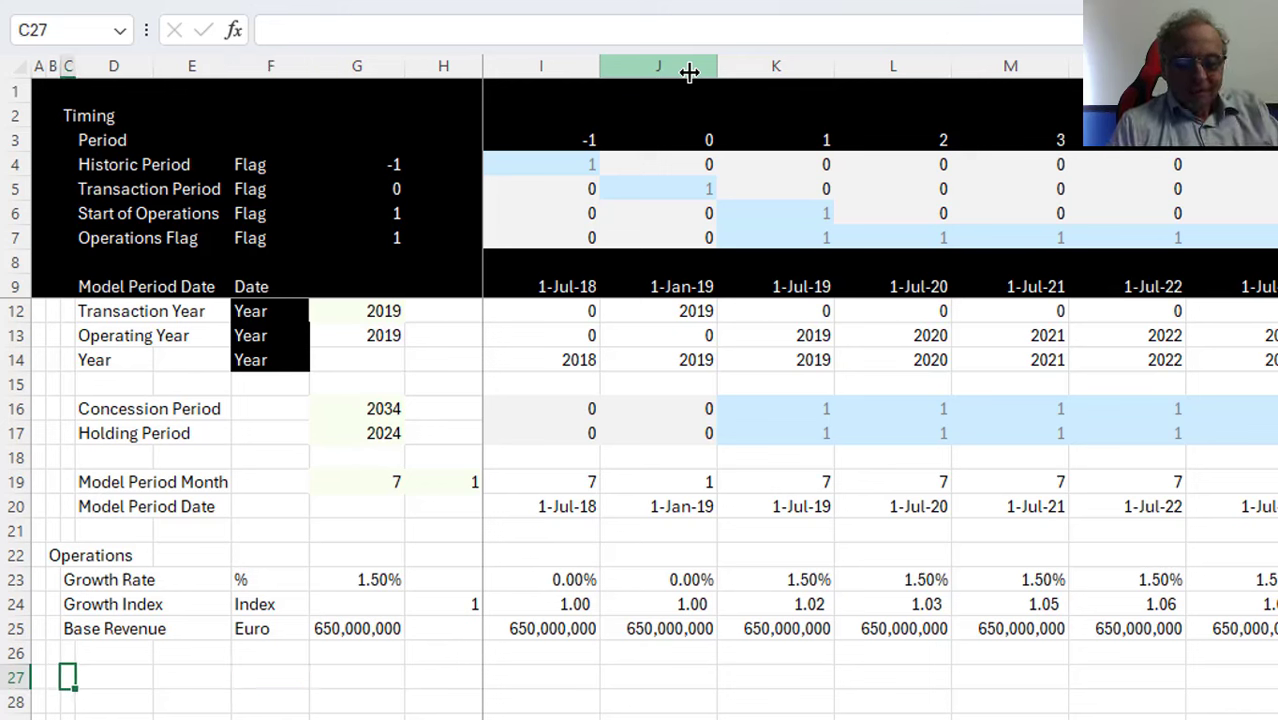
text(Rw)
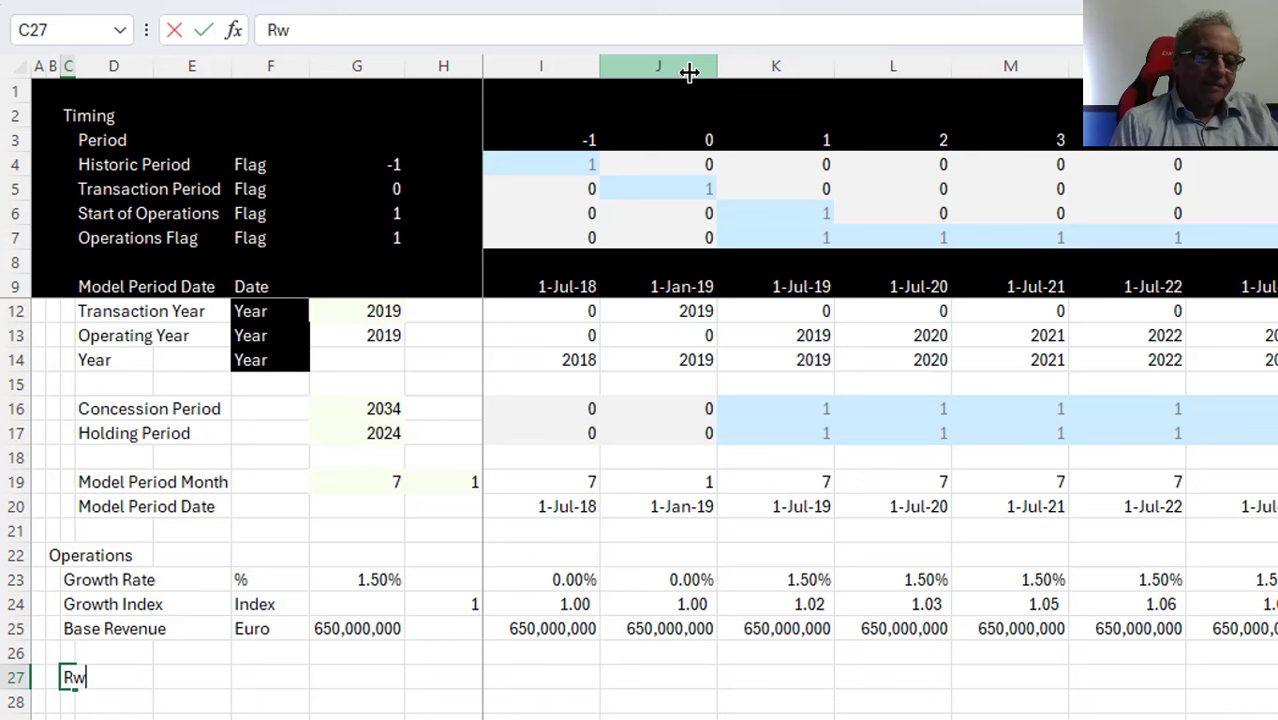
key(BackSpace)
key(BackSpace)
key(BackSpace)
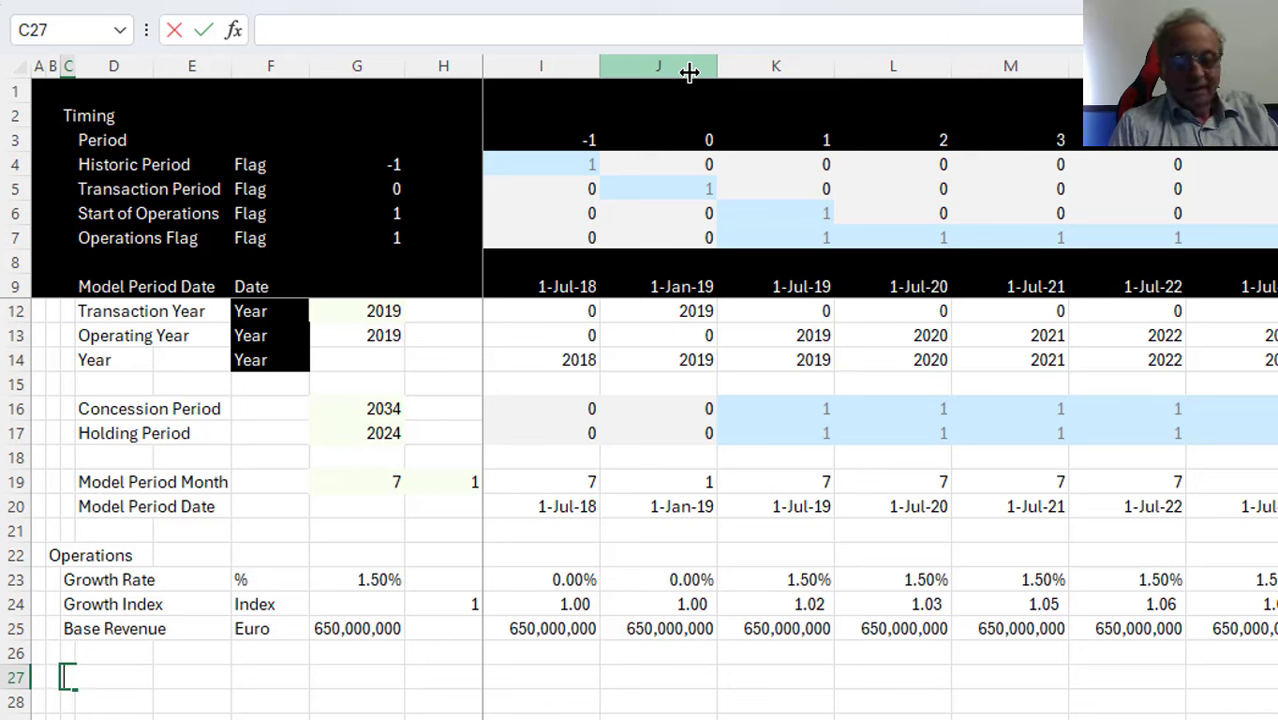
text(Revenue Fe)
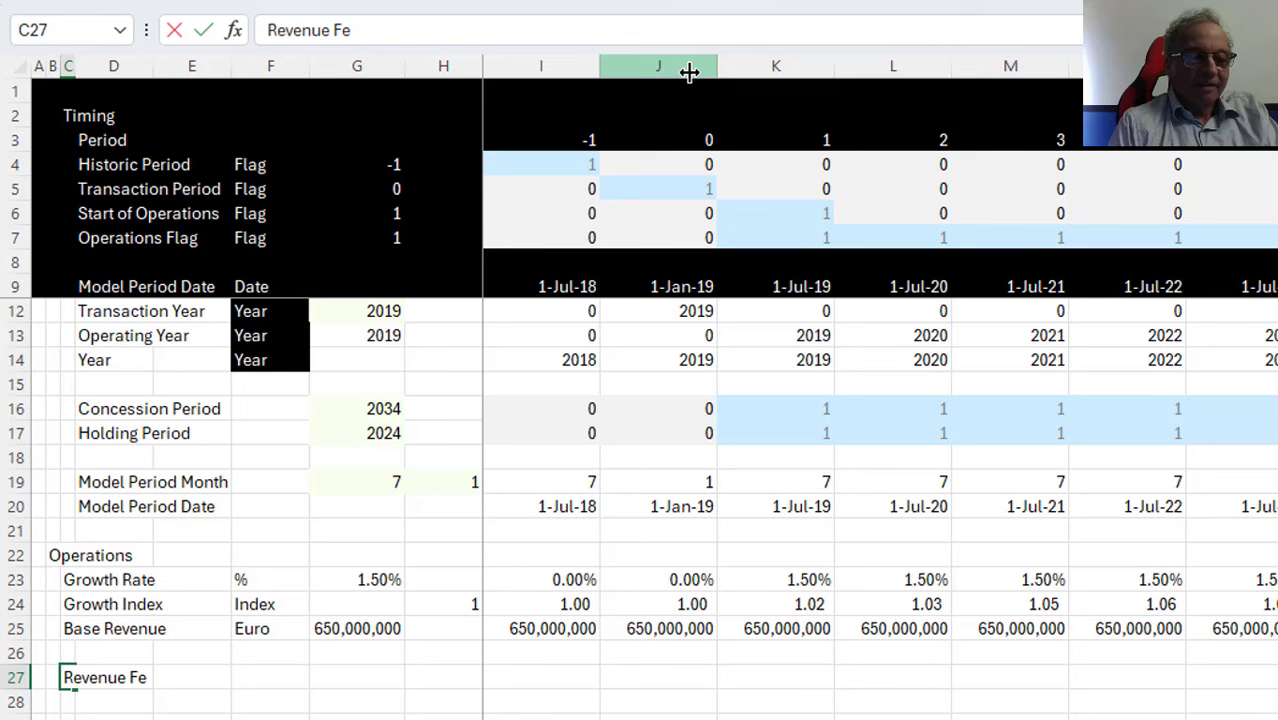
key(BackSpace)
text(or)
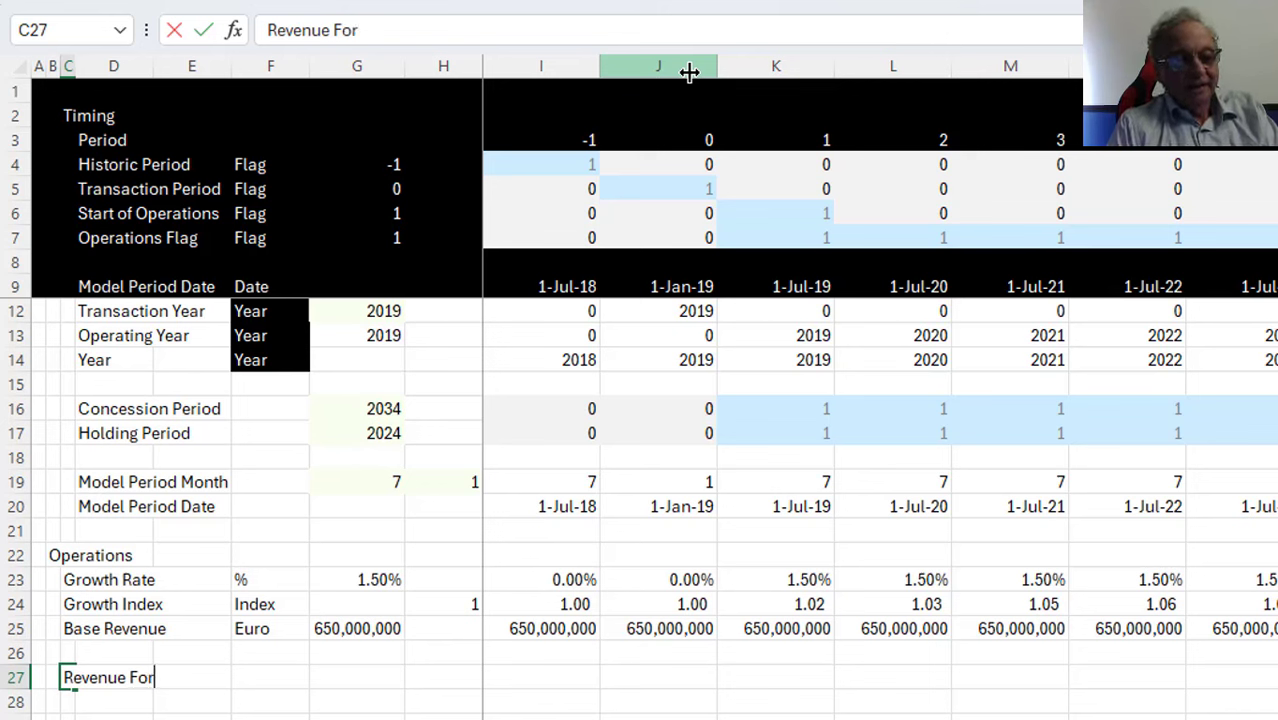
text(e)
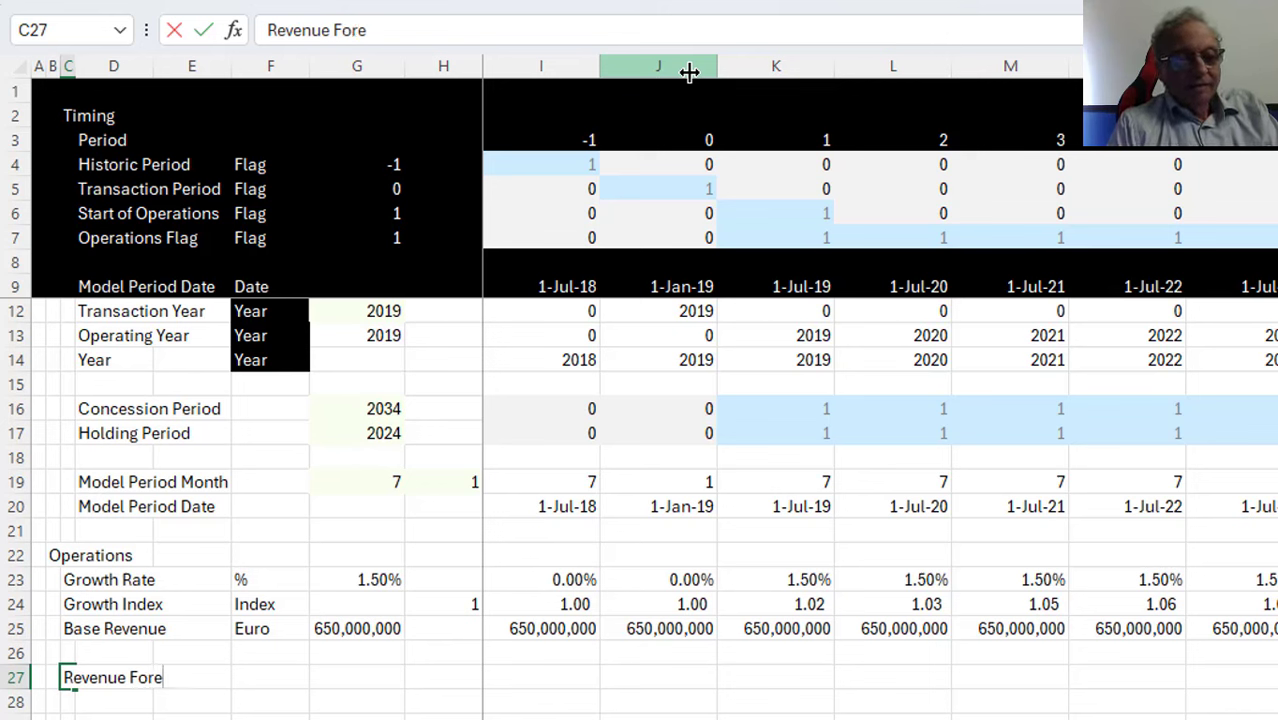
text(cas)
Copy the Euro unit from F25 to F27 for the Revenue Forecast row
key(Right)
key(Right)
key(Right)
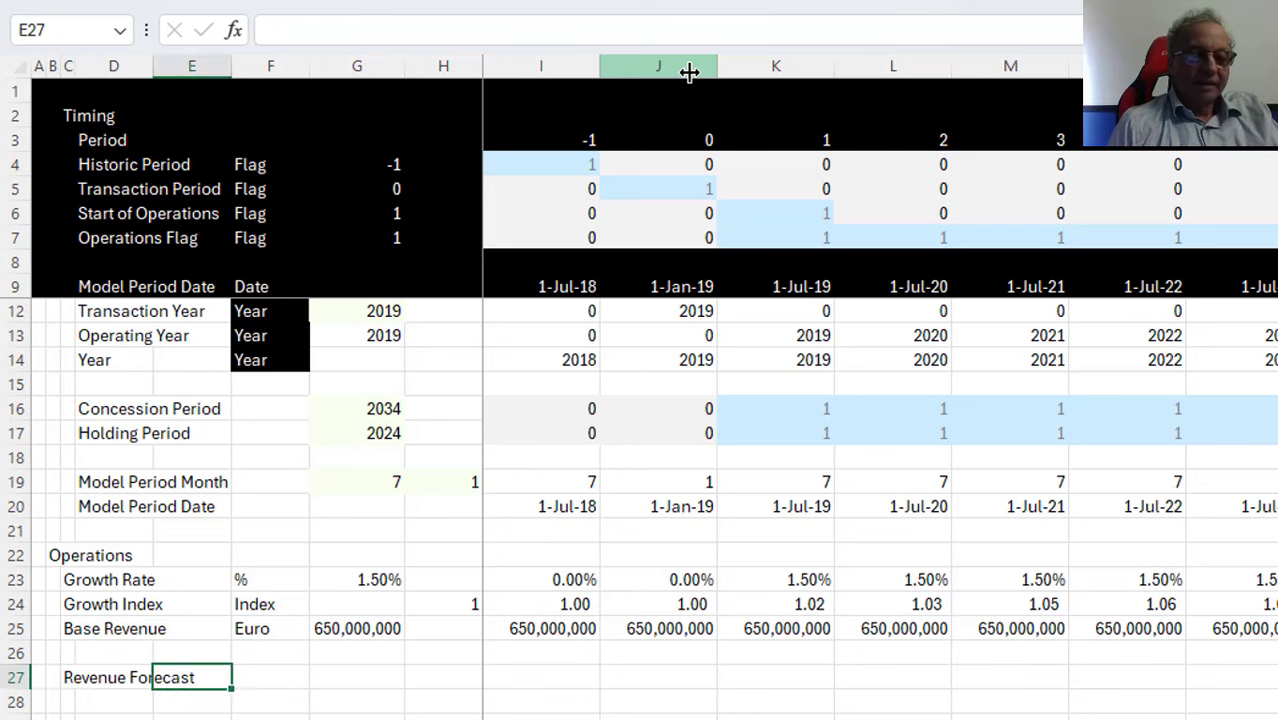
key(Up)
key(Up)
key(ctrl+c)
key(Down)
key(Down)
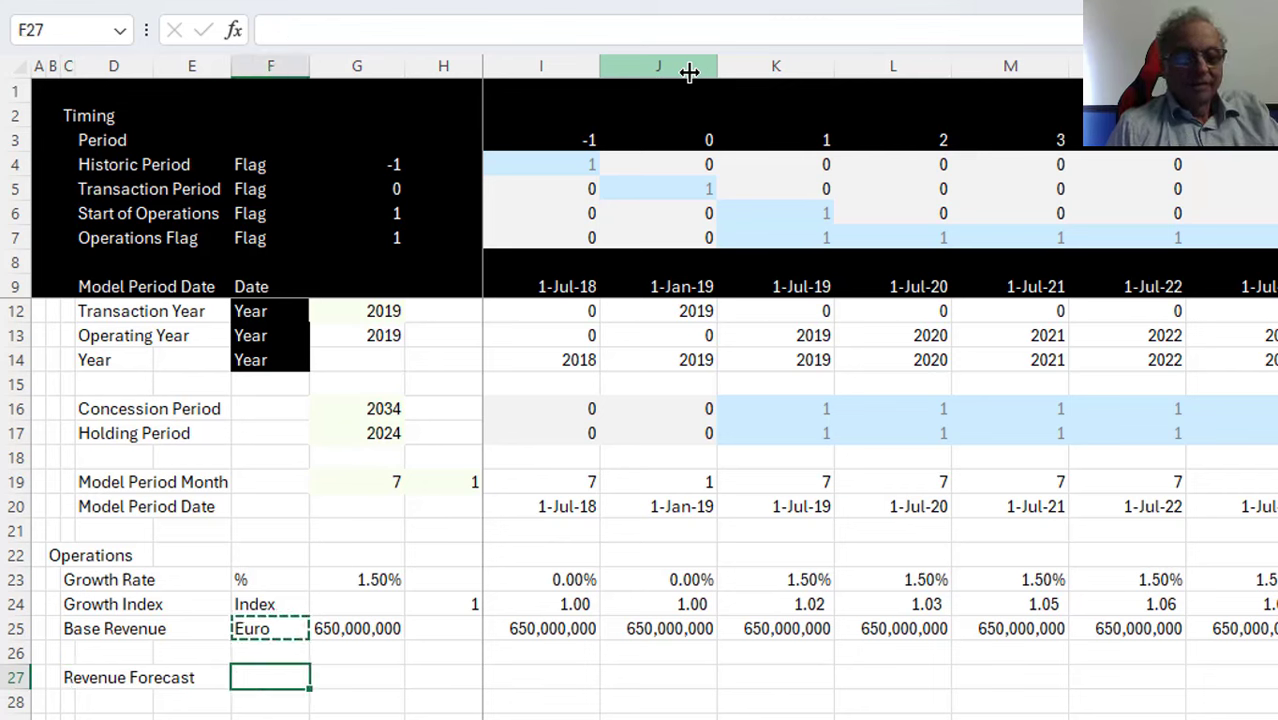
key(ctrl+v)
Enter =I25*I24*I7 in I27 and copy it across the Revenue Forecast row for all periods
key(Right)
key(Right)
key(Right)
text(=)
key(Up)
key(Up)
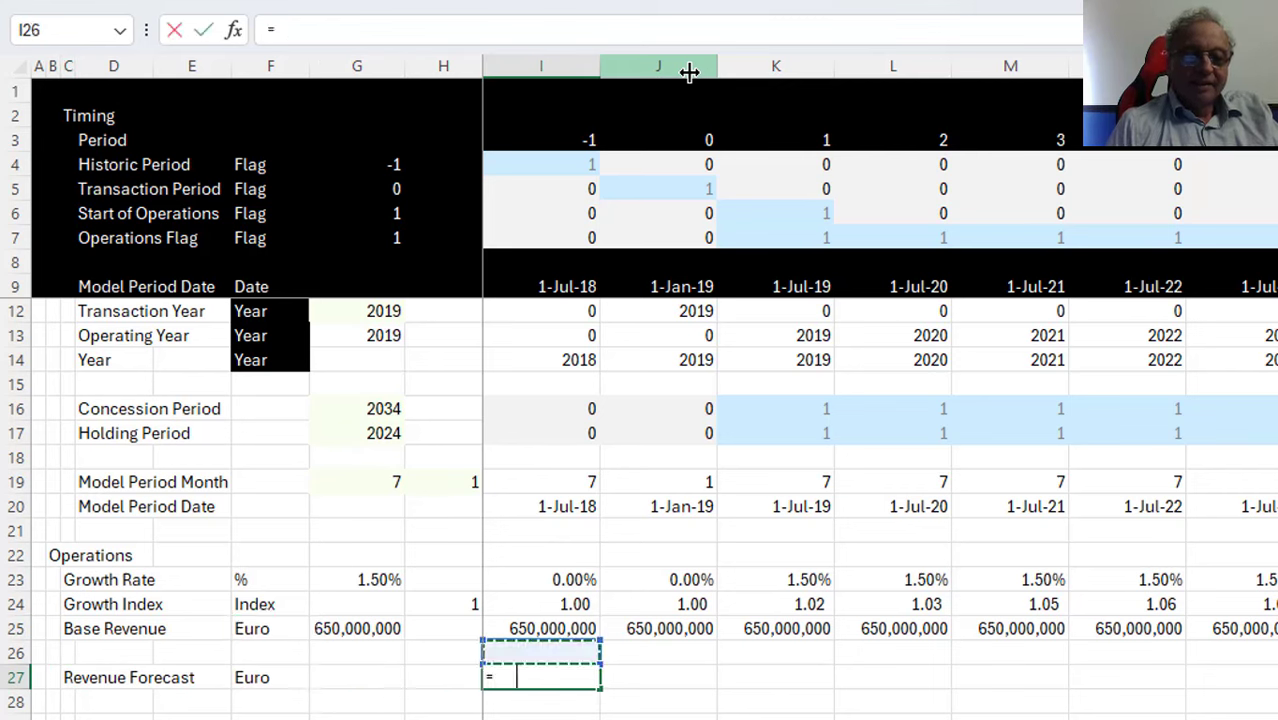
text(*)
key(Up)
key(Up)
key(Up)
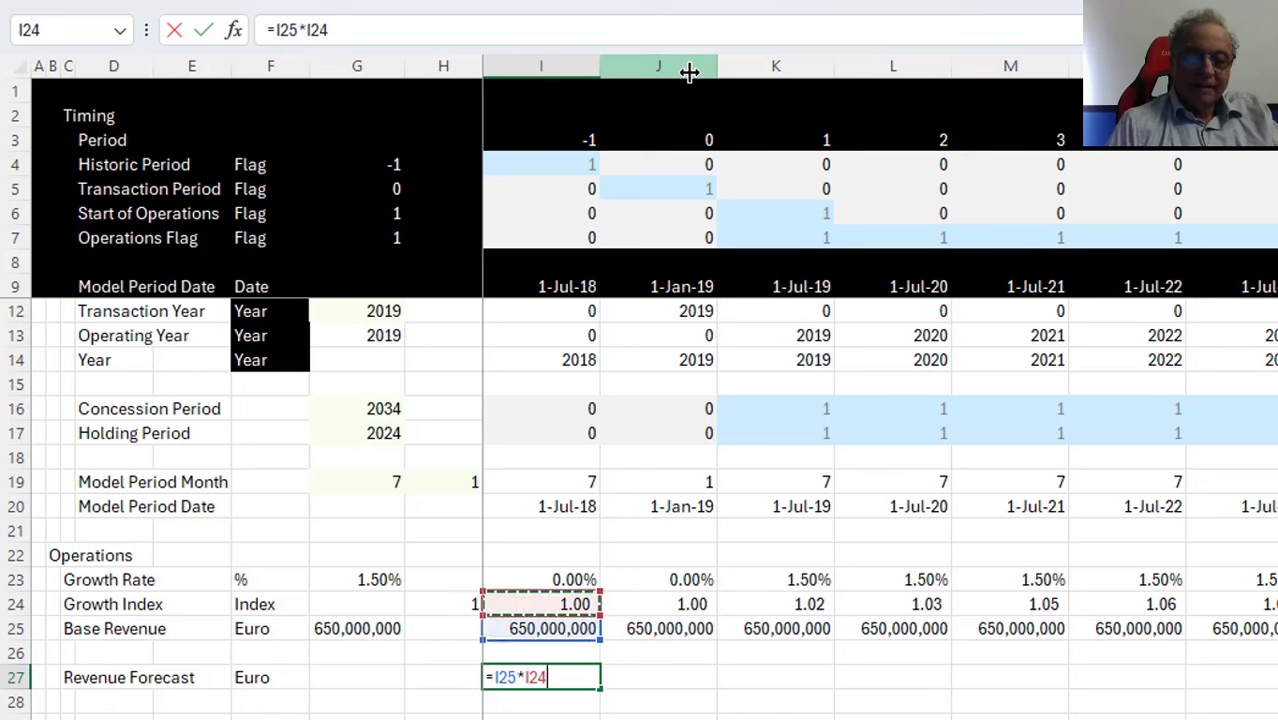
text(*)
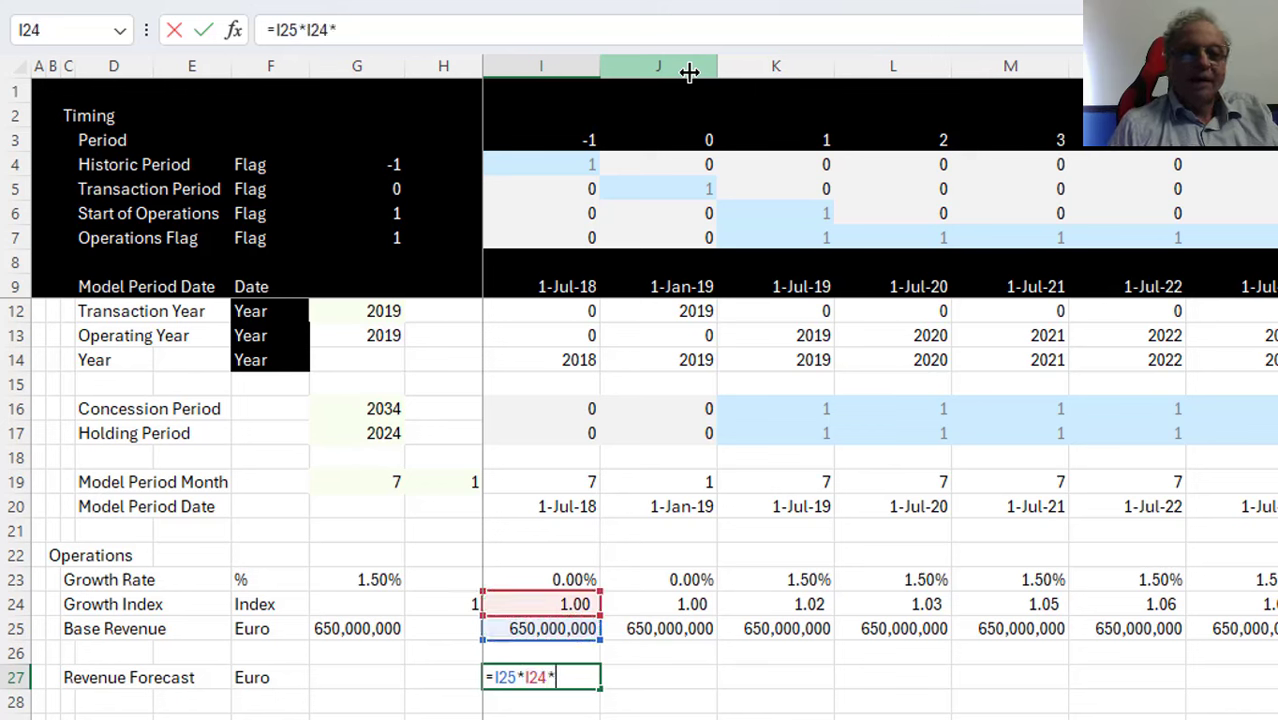
click(548, 238)
key(ctrl+Return)
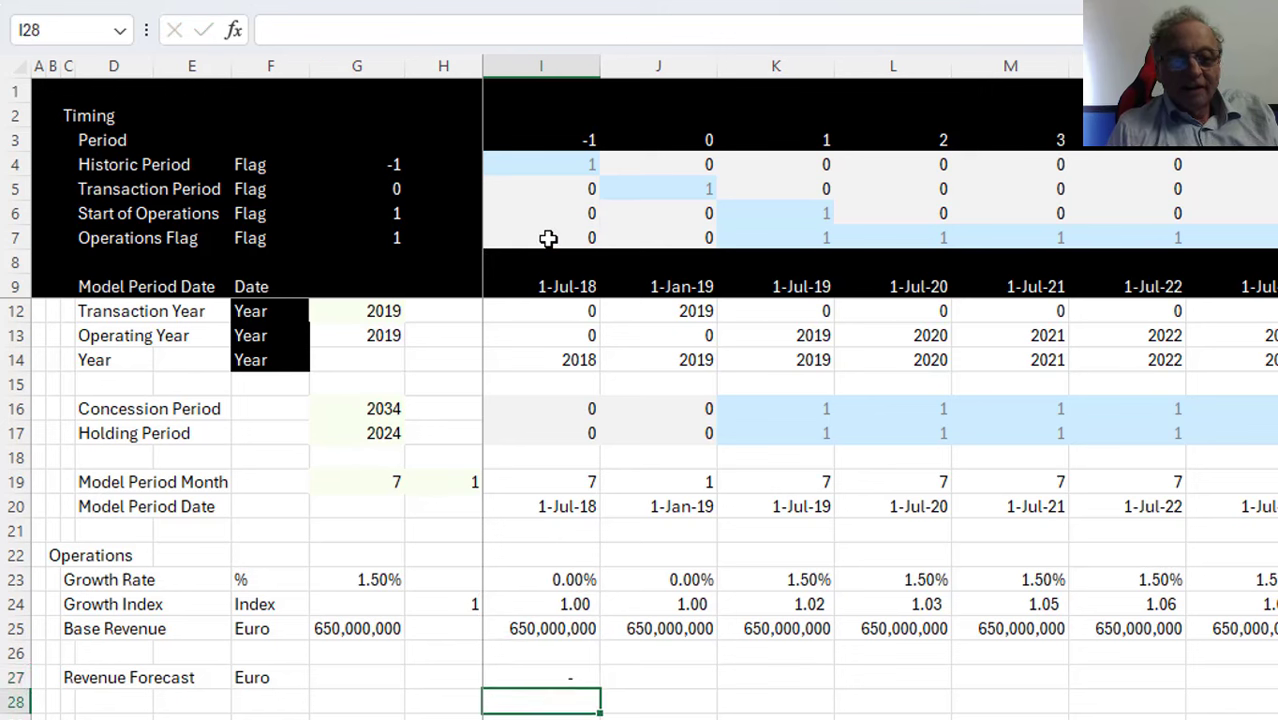
key(ctrl+shift+Right)
key(ctrl+r)
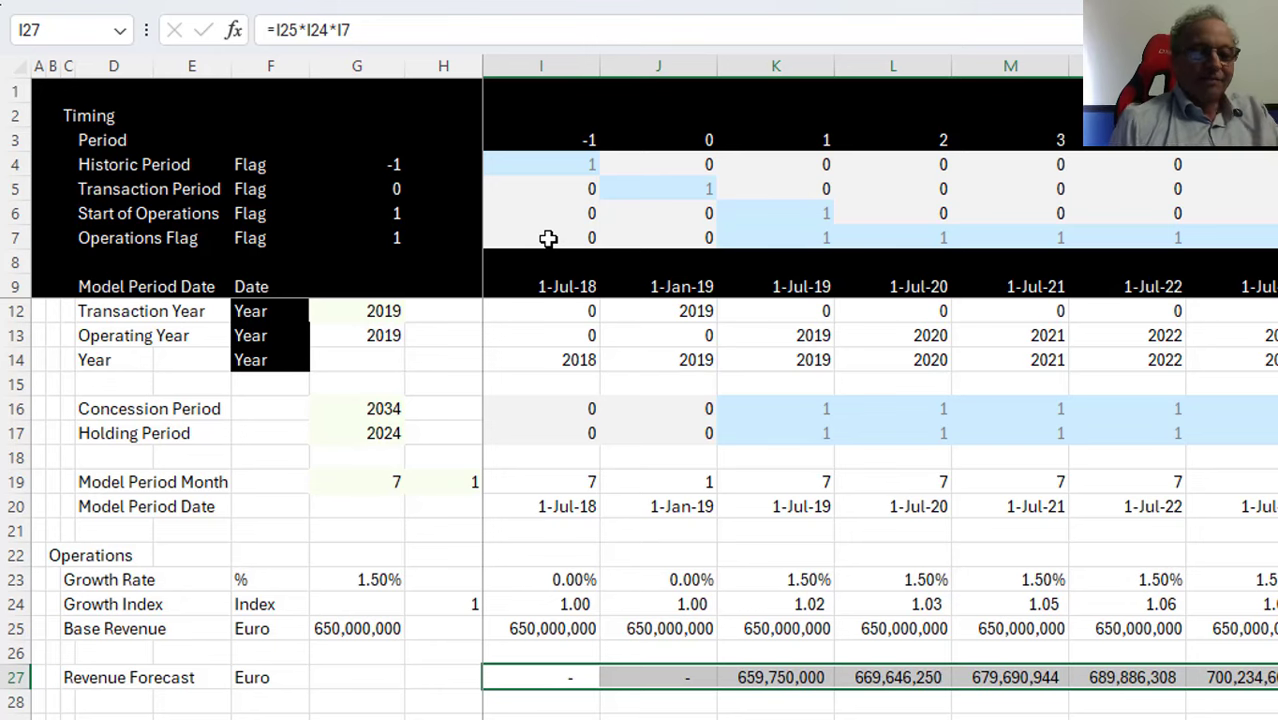
On the Input sheet, insert two blank rows at row 26, directly below Working Capital in the Operations section
key(ctrl+Page_Up)
key(Left)
key(Down)
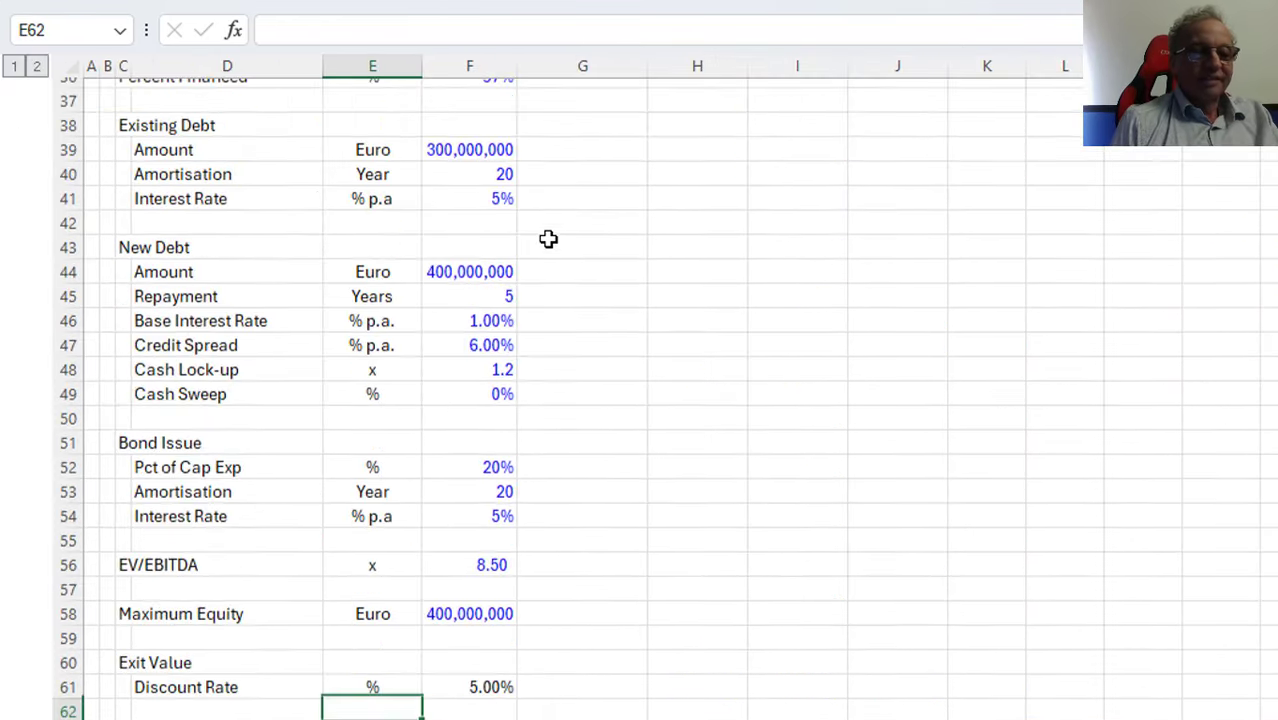
key(Page_Up)
key(Down)
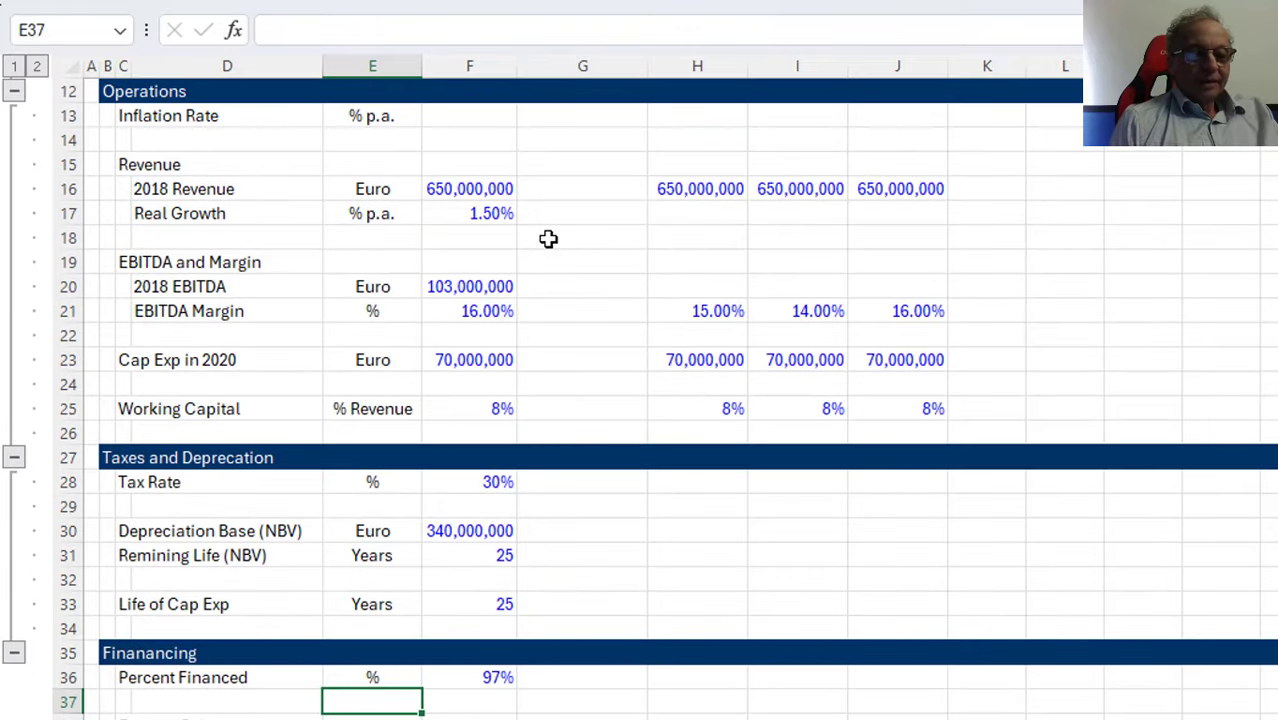
click(192, 414)
key(Down)
key(shift+space)
key(ctrl+shift+plus)
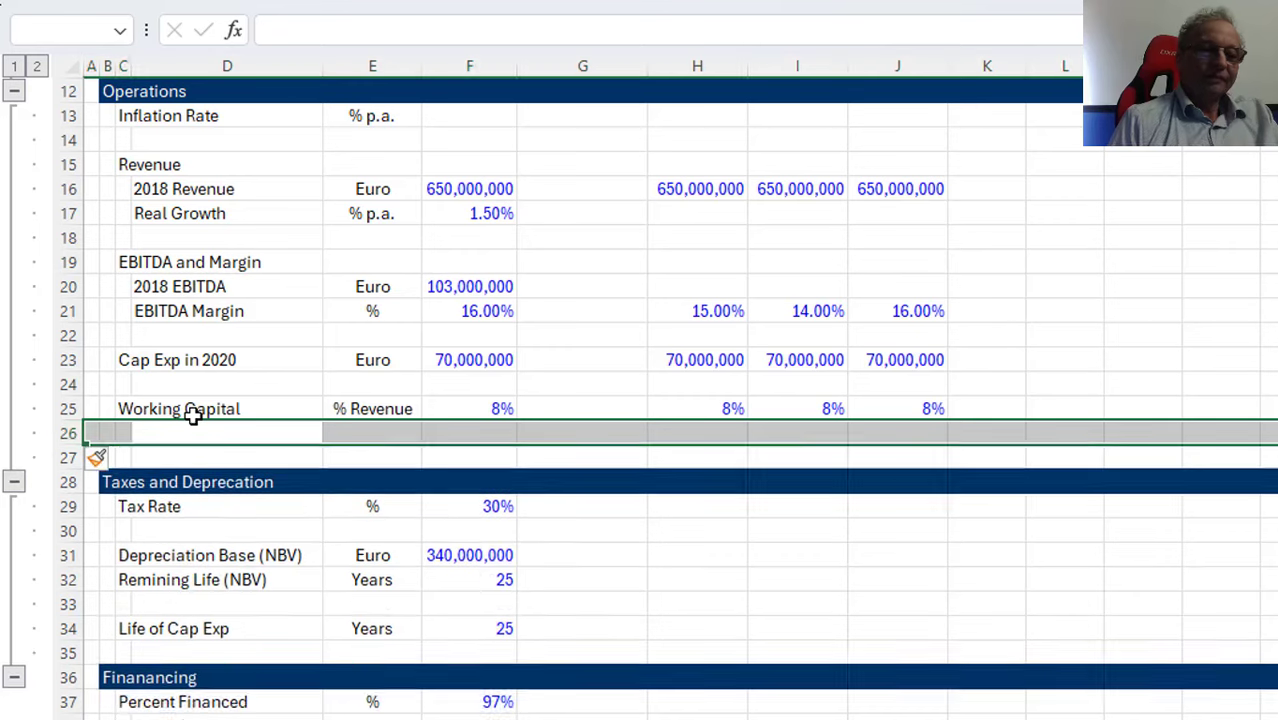
key(ctrl+shift+plus)
Label C27 as Year, leaving one blank row below Working Capital
key(Down)
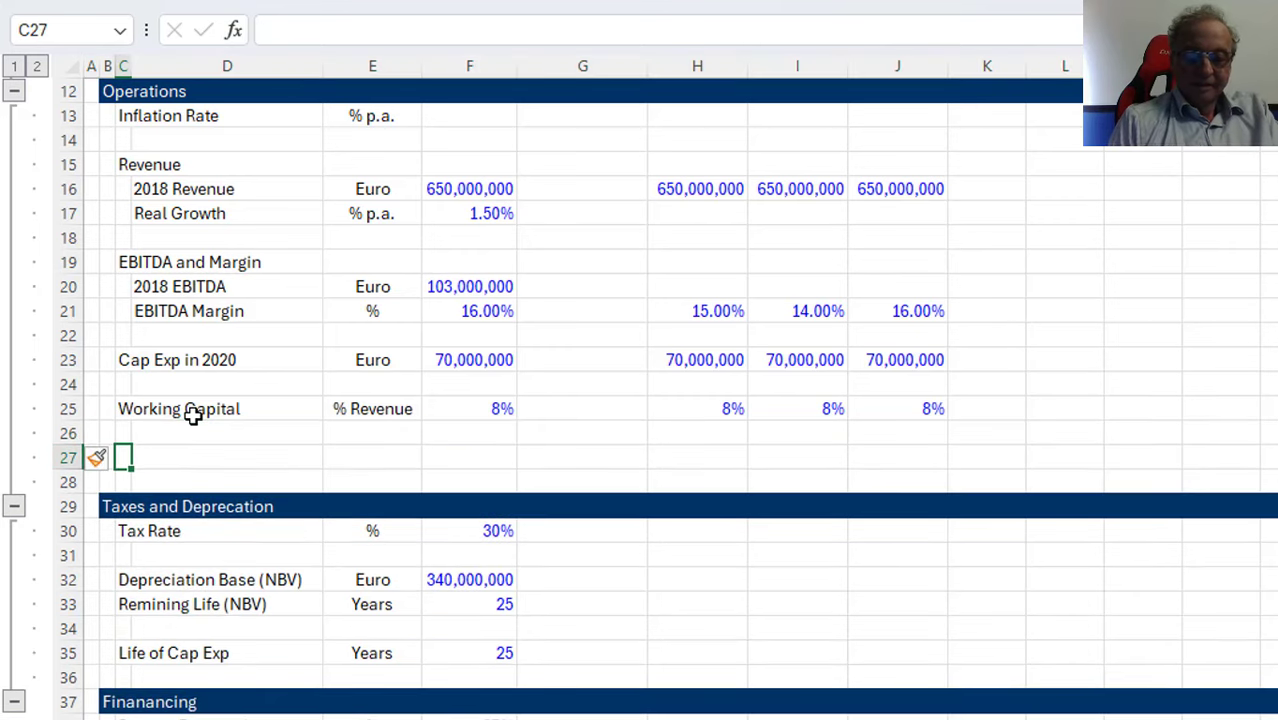
text(Sy)
key(BackSpace)
key(BackSpace)
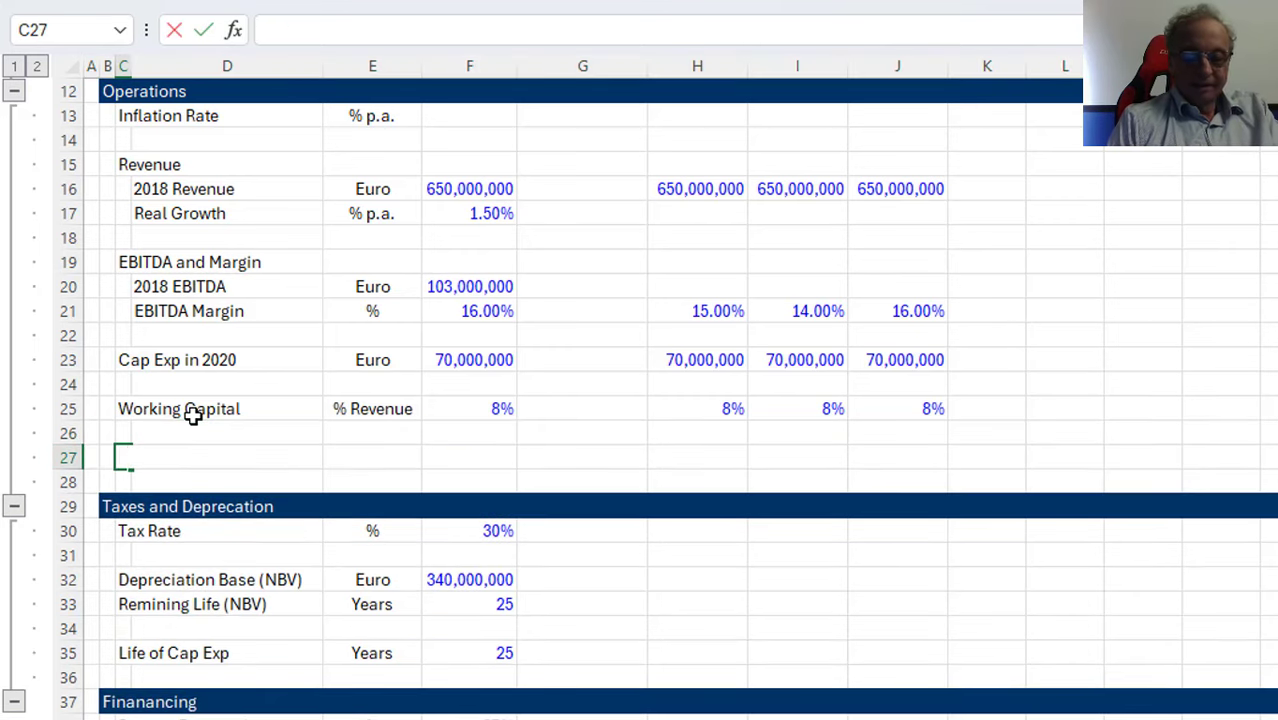
text(Year)
key(Return)
Insert a row at row 28, directly below Year, and label C28 as Synergies
key(shift+space)
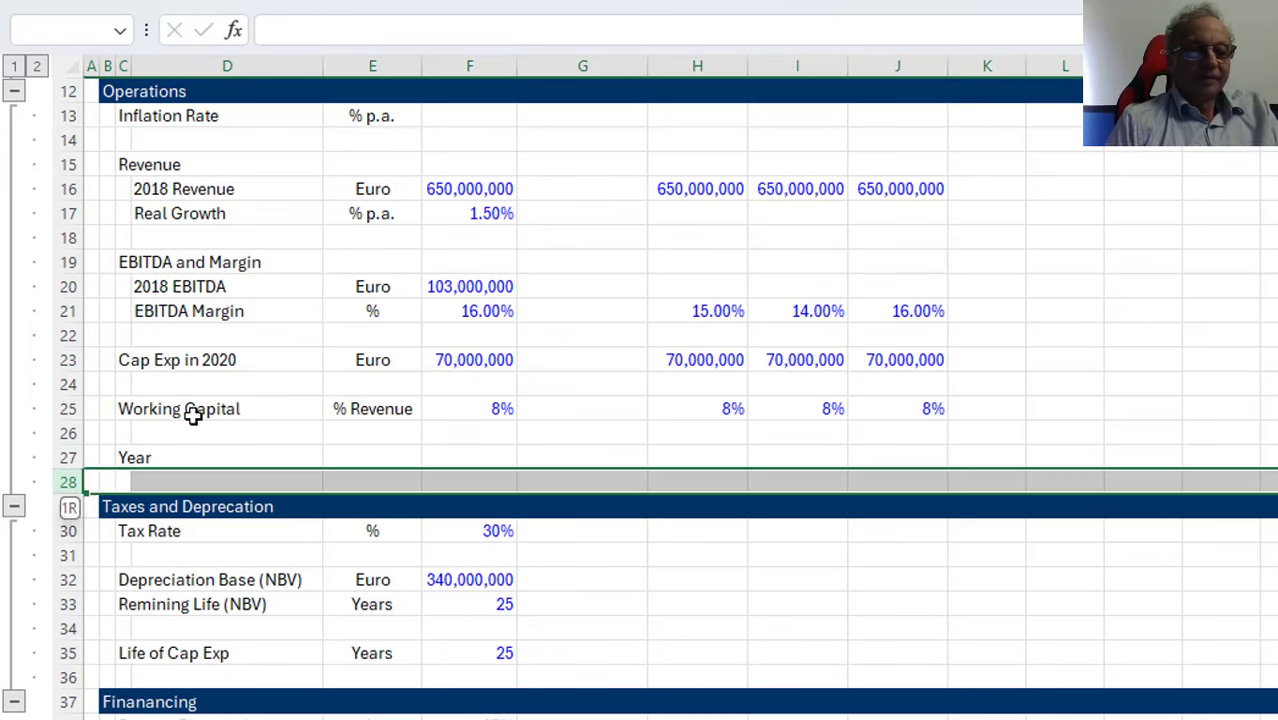
key(ctrl+shift+plus)
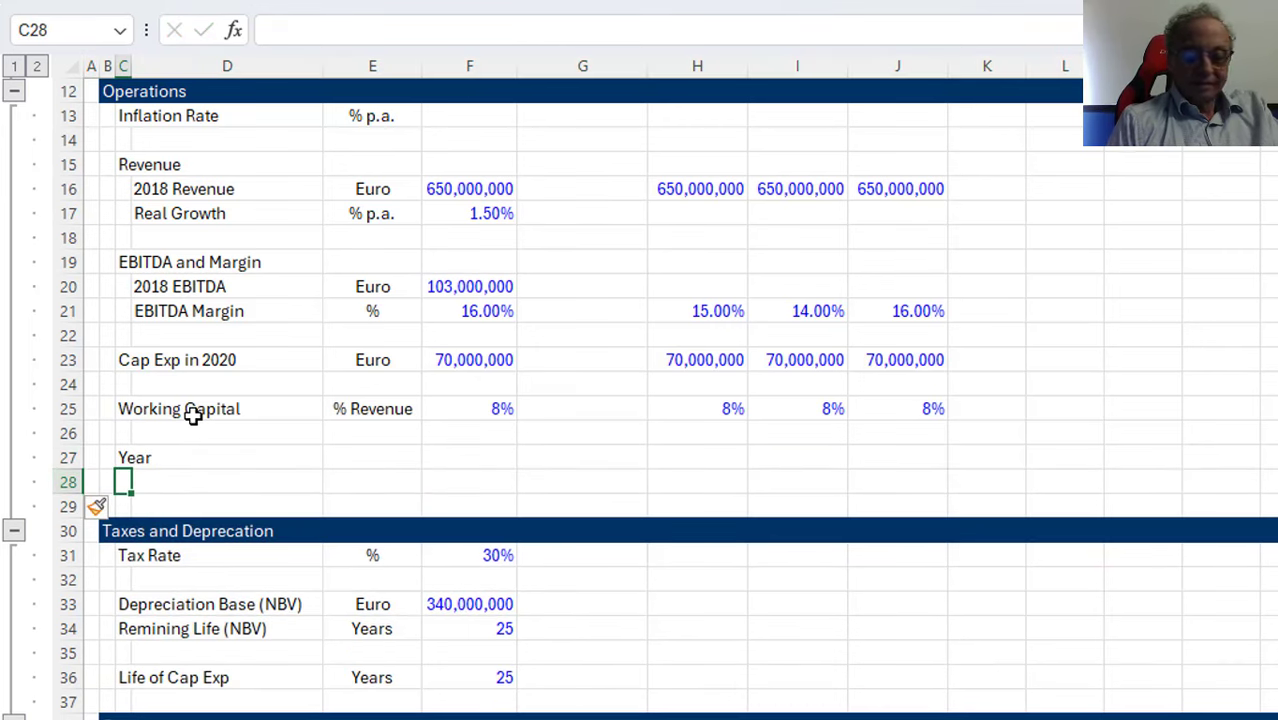
text(Syn)
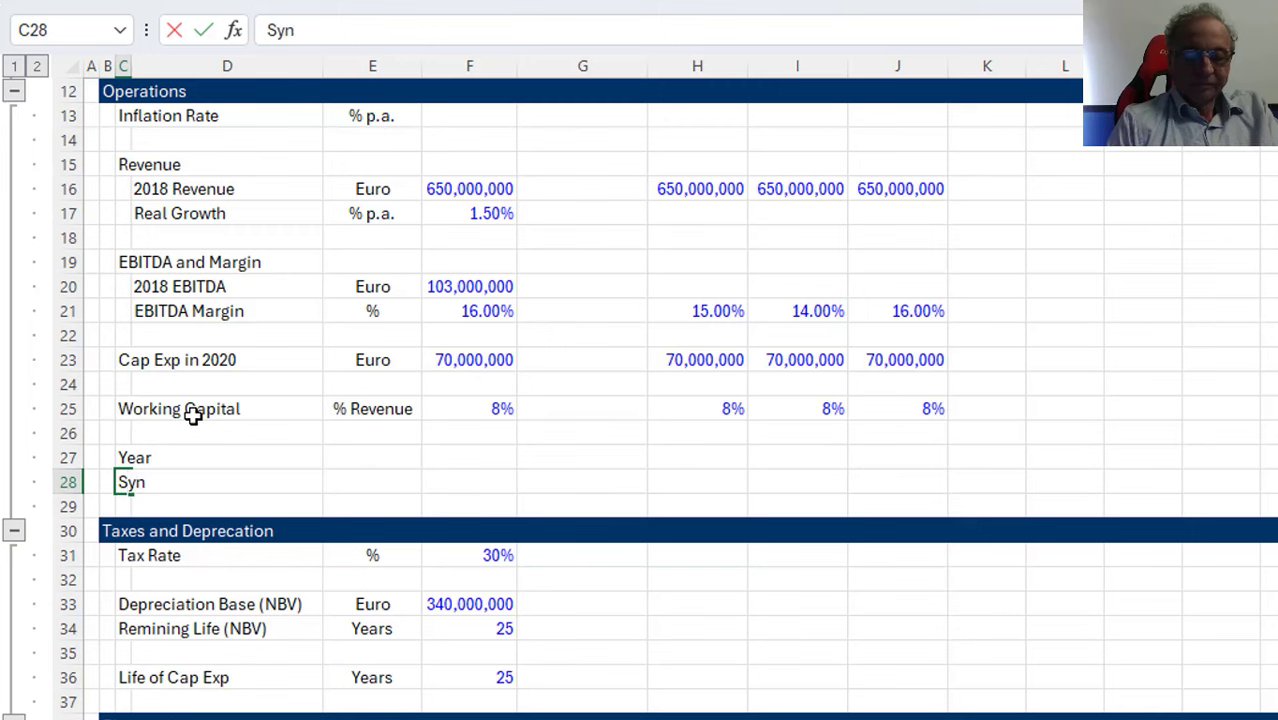
text(ergis)
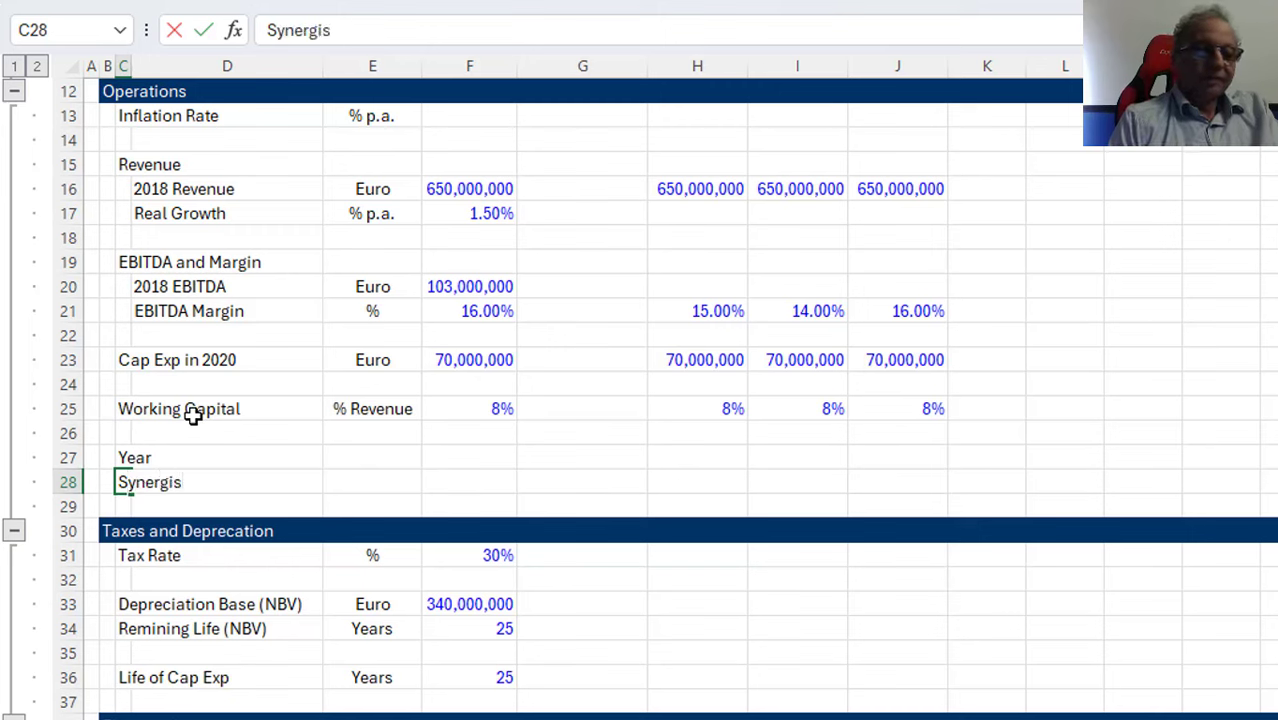
key(BackSpace)
text(es)
key(Return)
Insert a row at row 29, directly below Synergies, and label C29 as Flag for Synergies
key(shift+space)
key(ctrl+shift+plus)
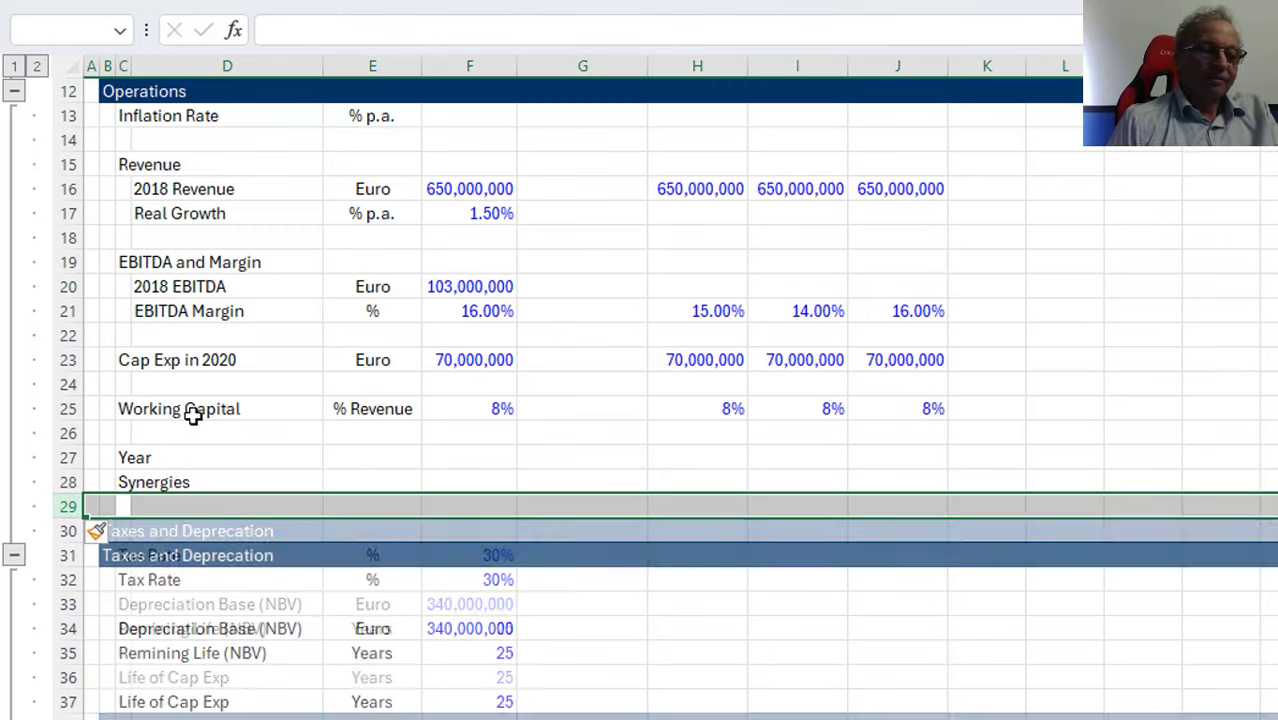
key(Left)
key(Right)
text(Flag)
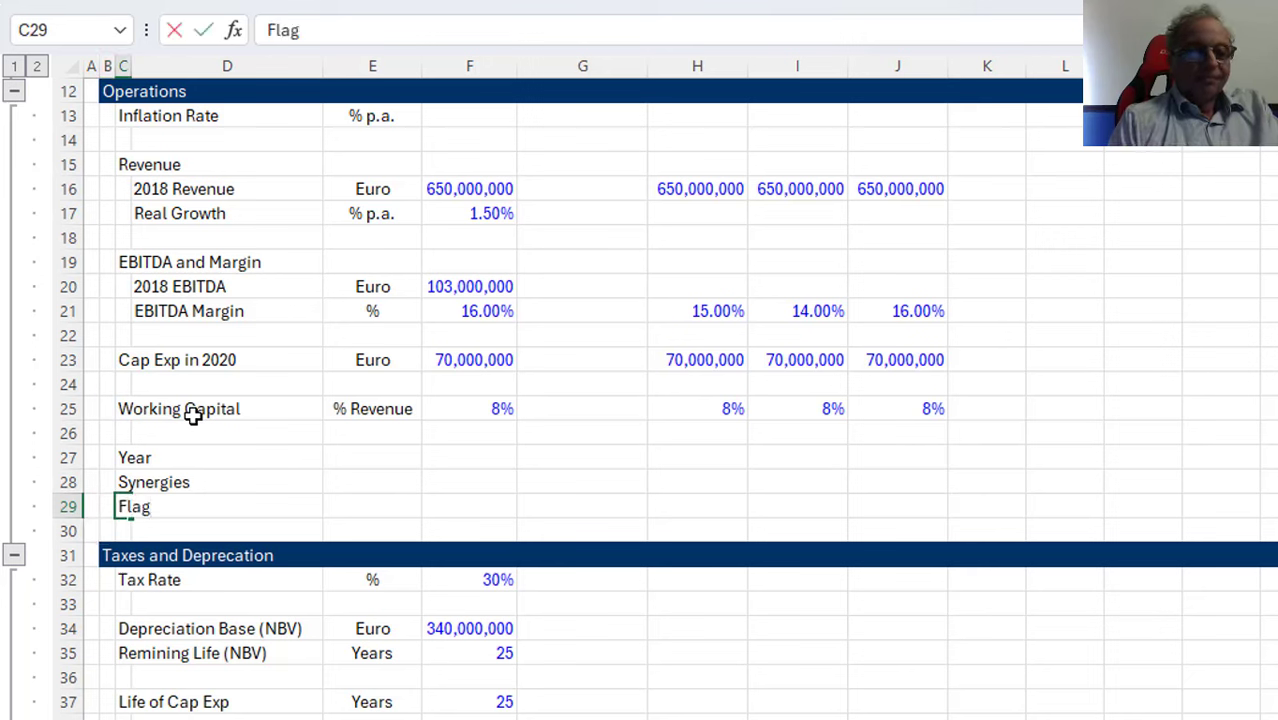
text( for Synergies)
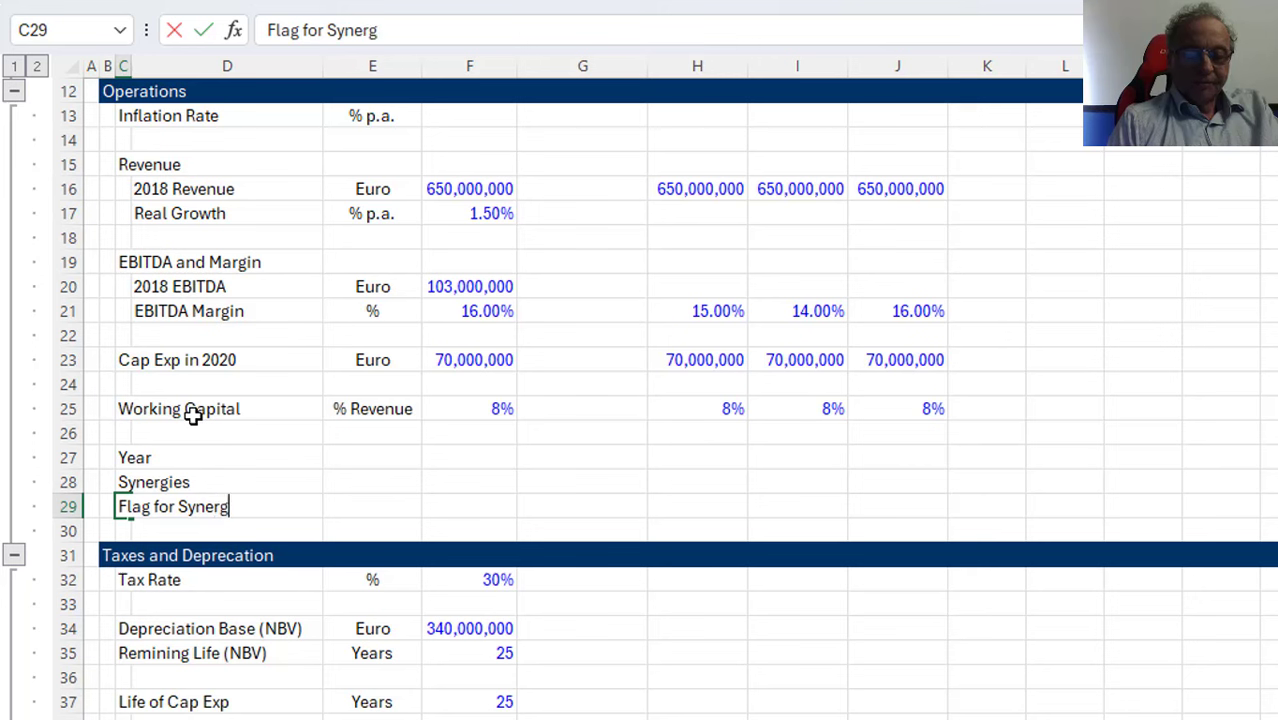
key(ctrl+Return)
Enter Year as the unit in E27 for the Year row
key(Up)
key(Up)
key(Right)
key(Right)
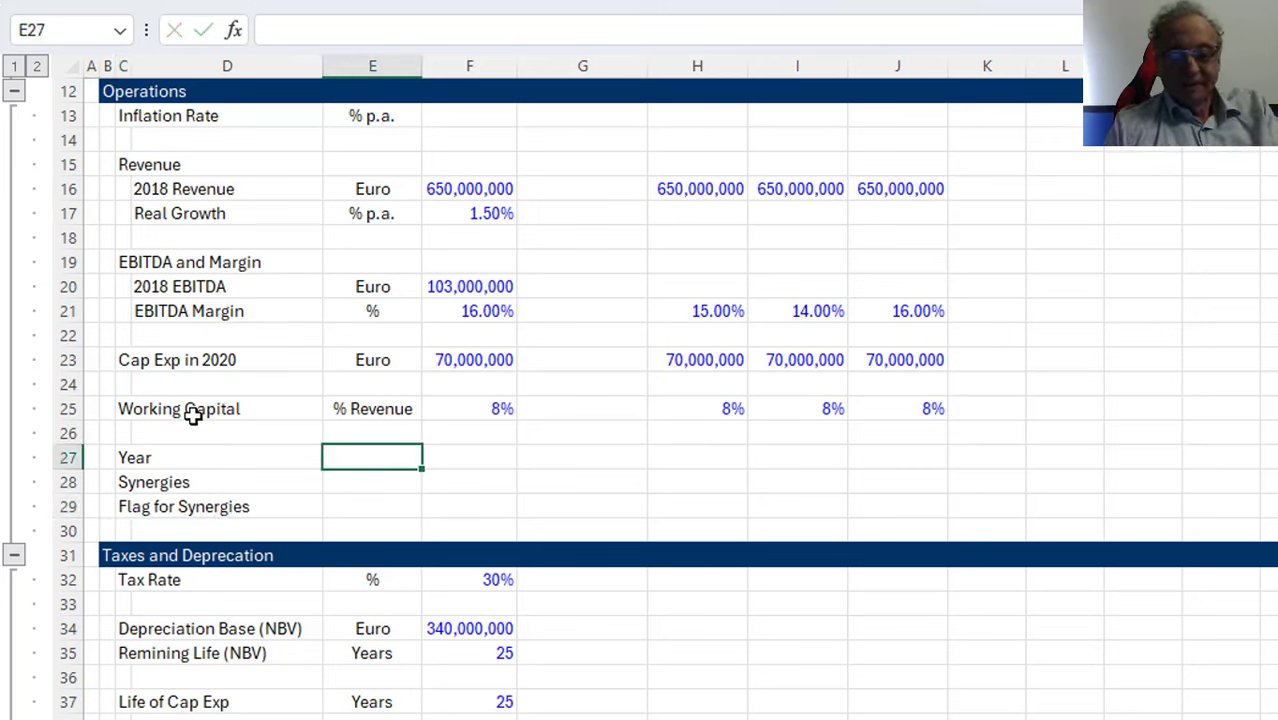
text(Year)
key(Return)
Enter 2020 as the first year in H27 and apply the General number format to the cell
key(Up)
key(Right)
key(Right)
key(Right)
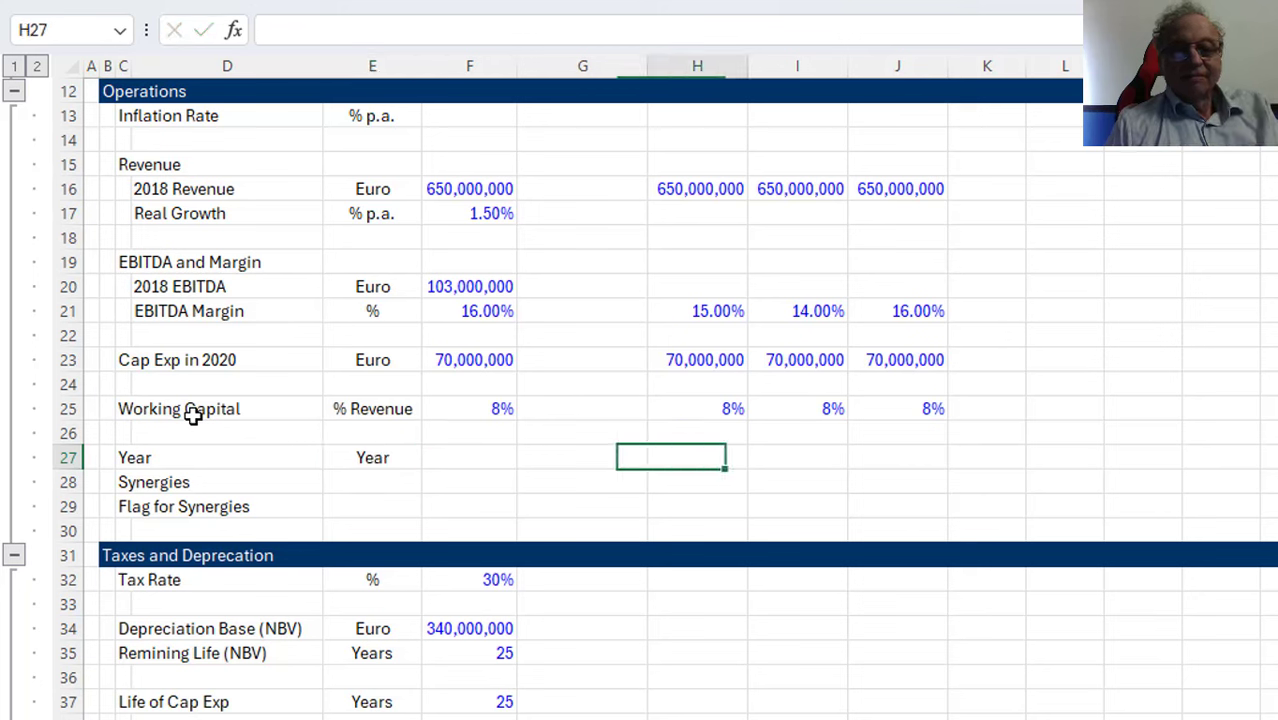
text(2020)
key(Return)
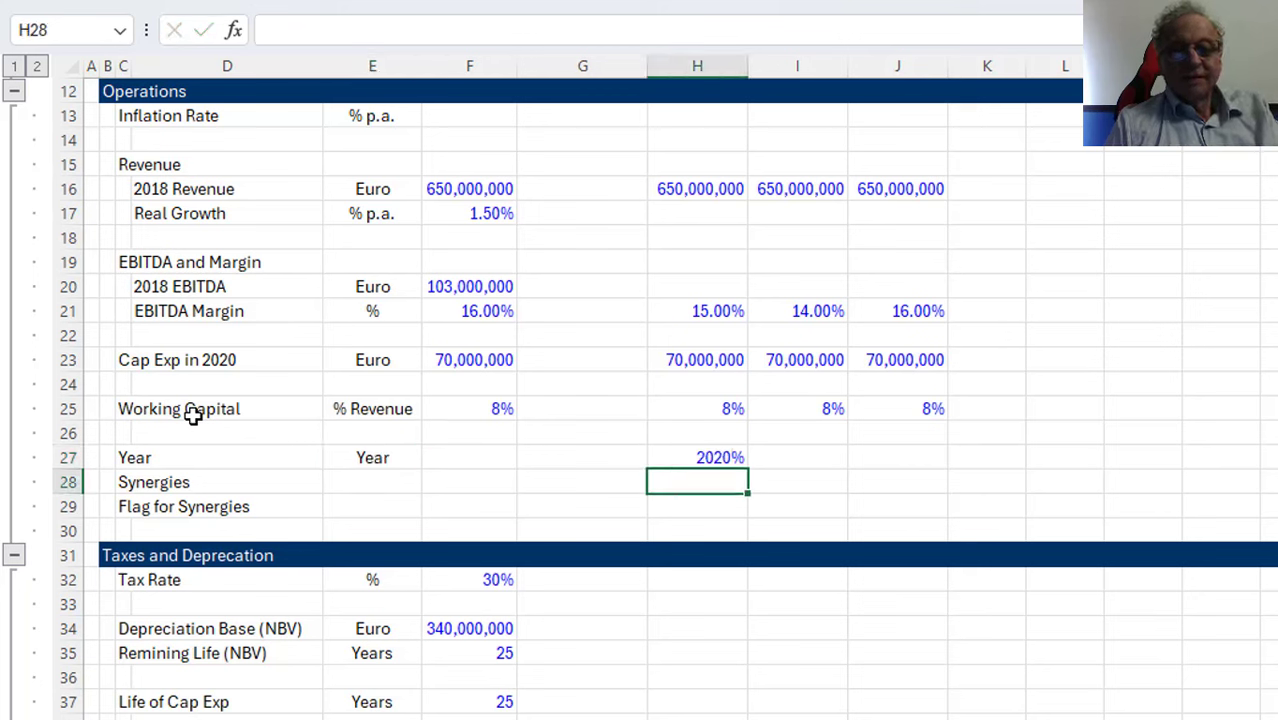
key(Up)
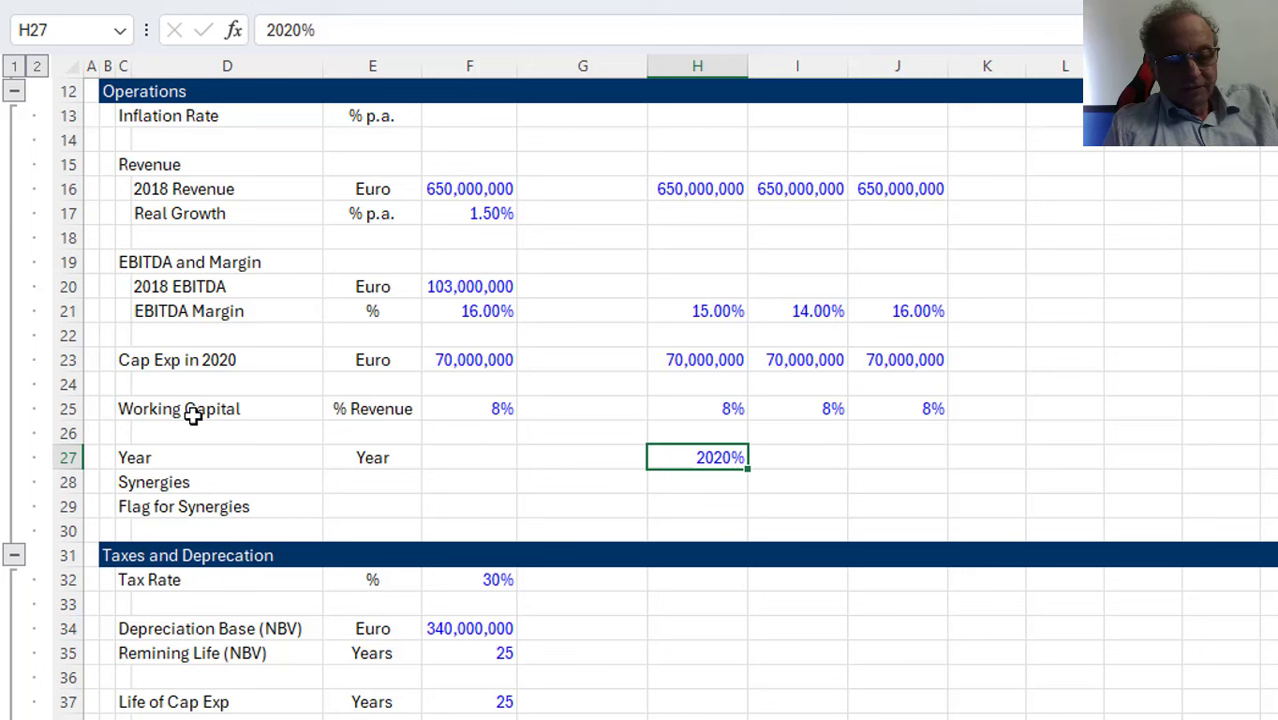
text(202)
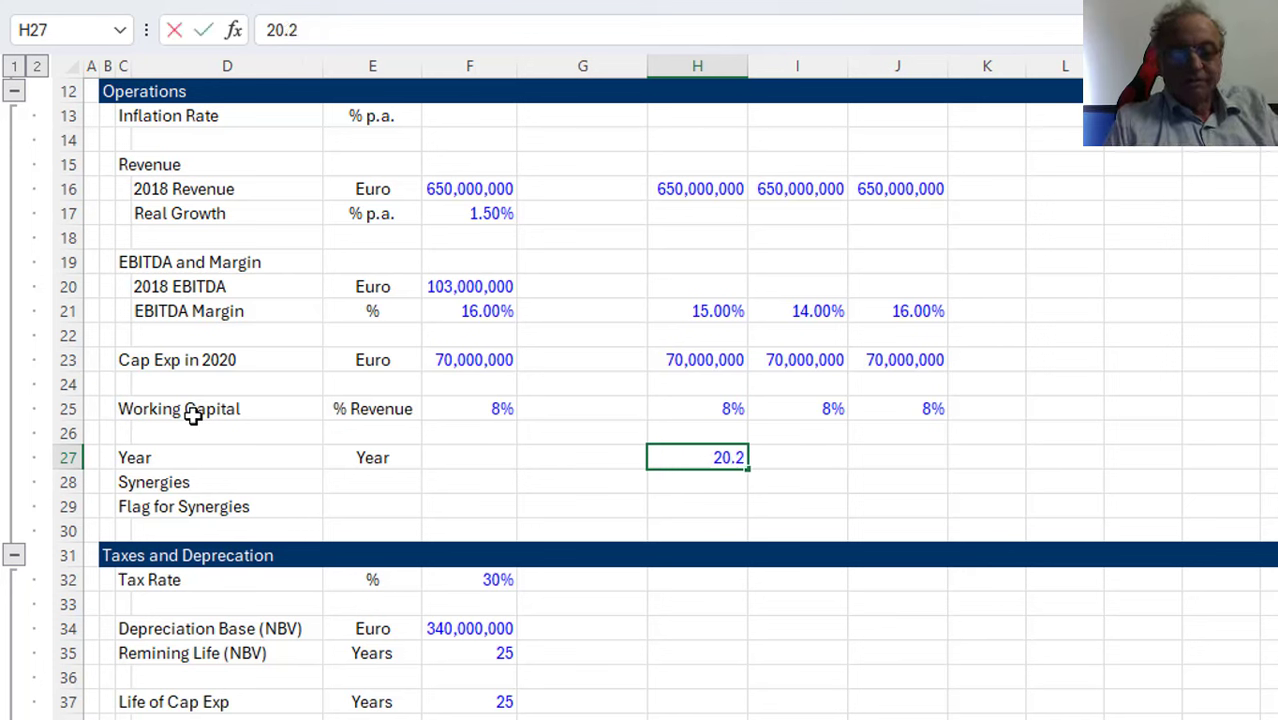
key(BackSpace)
key(BackSpace)
text(20)
key(BackSpace)
key(BackSpace)
text(020)
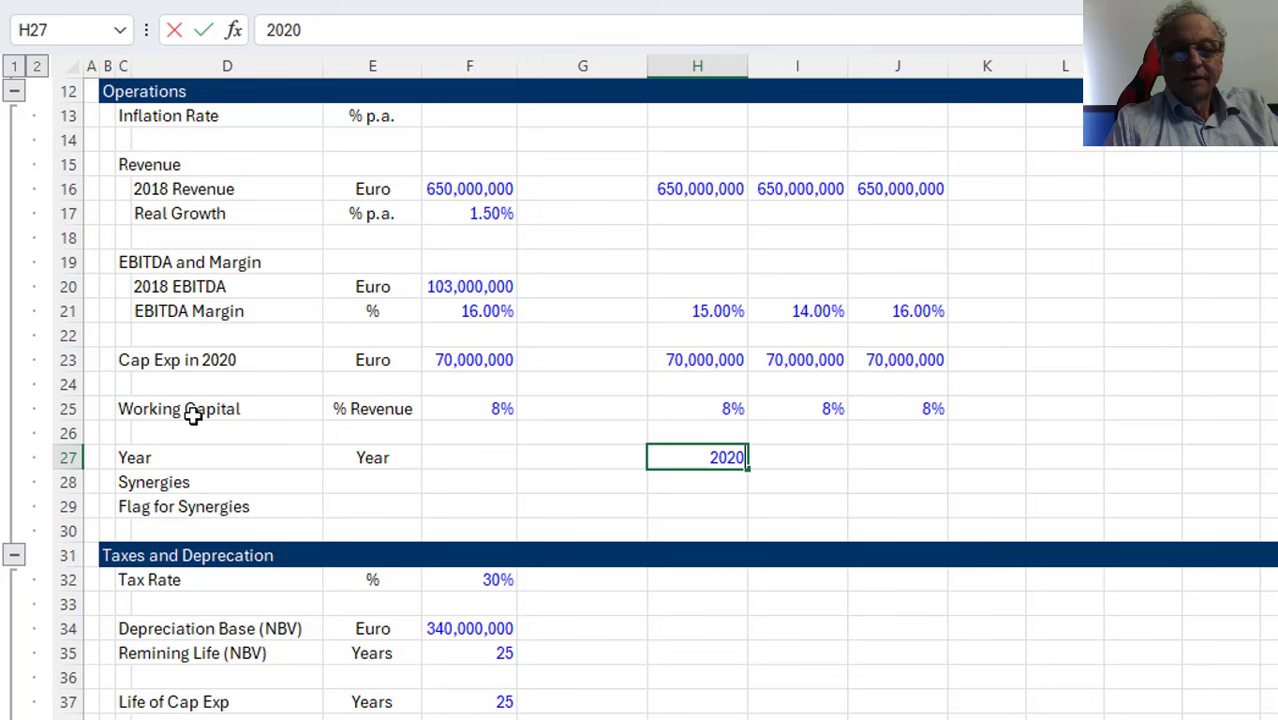
key(Return)
key(Up)
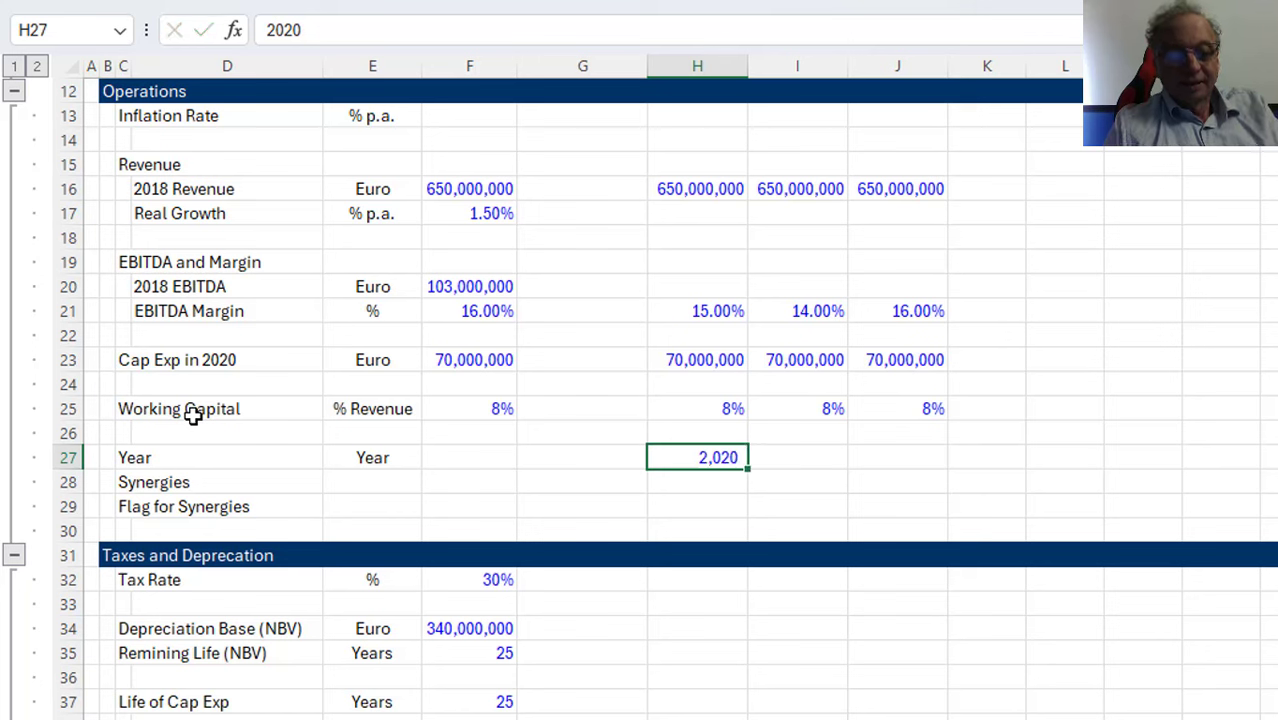
key(ctrl+shift+asciitilde)
Fill a series from 2020 in H27 across to J27, giving 2021 and 2022
key(shift+Right)
key(shift+Right)
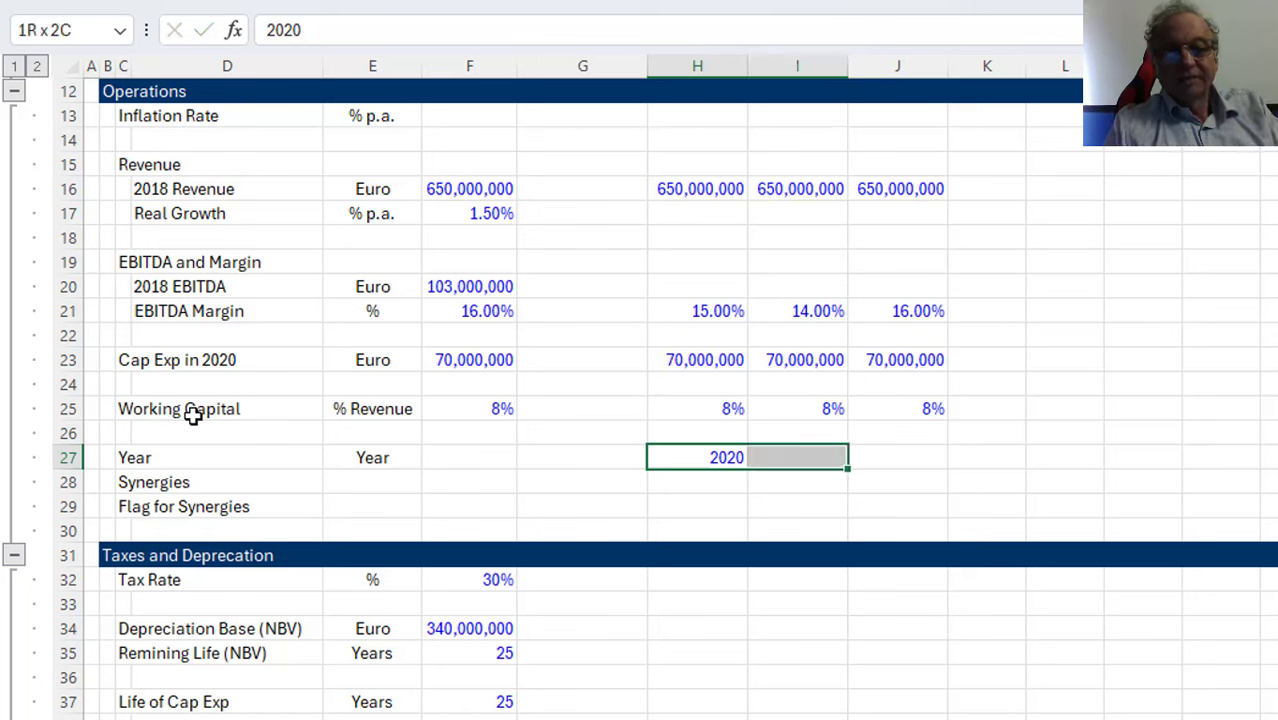
key(Tab)
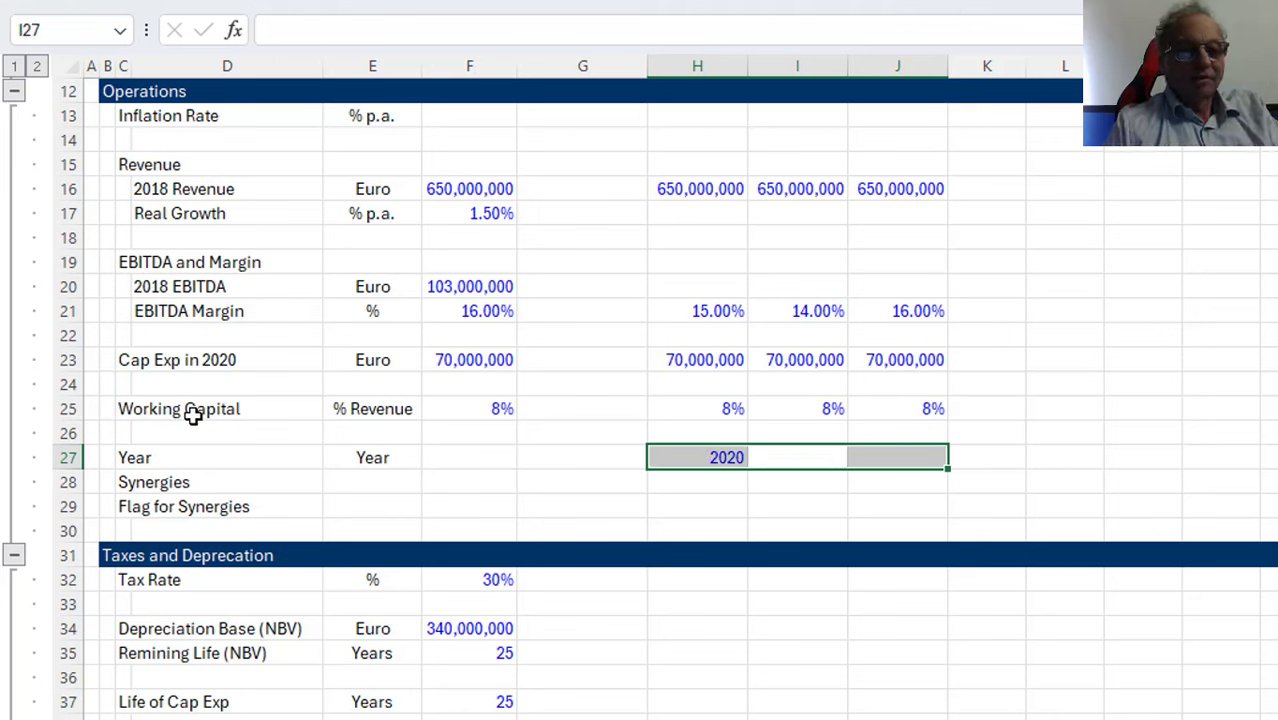
key(alt)
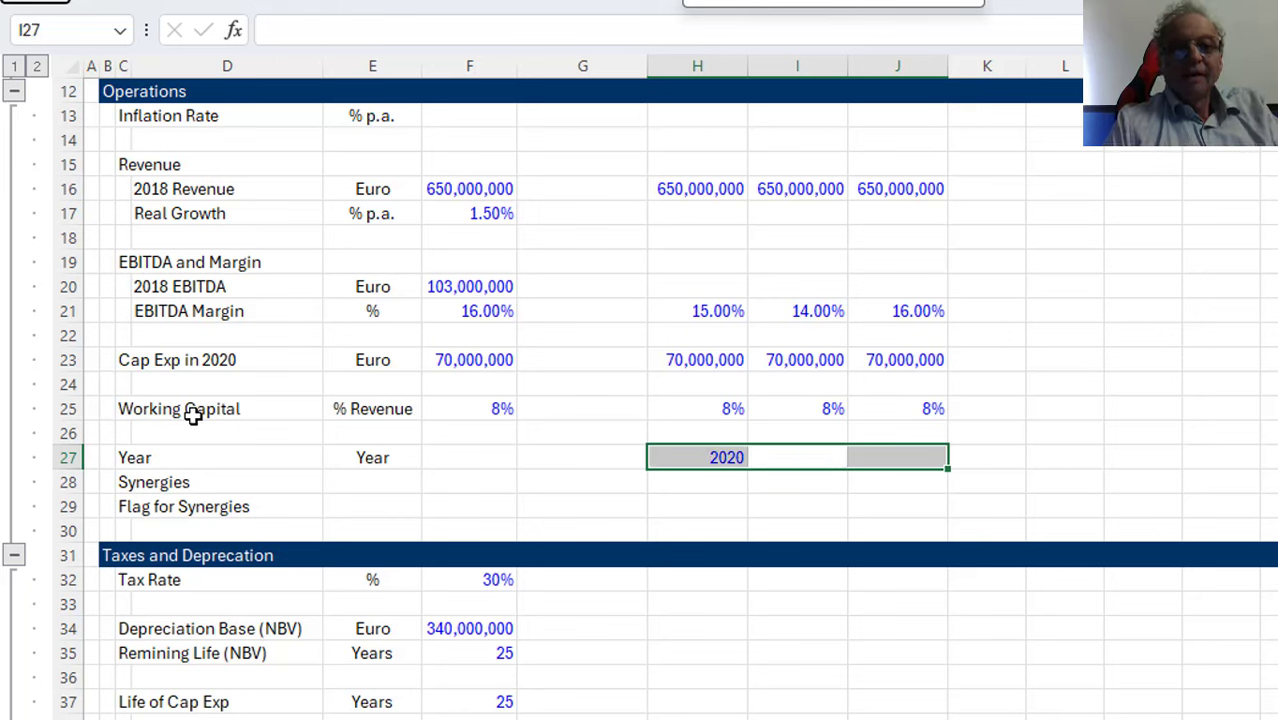
key(h)
key(f)
key(i)
key(s)
key(Return)
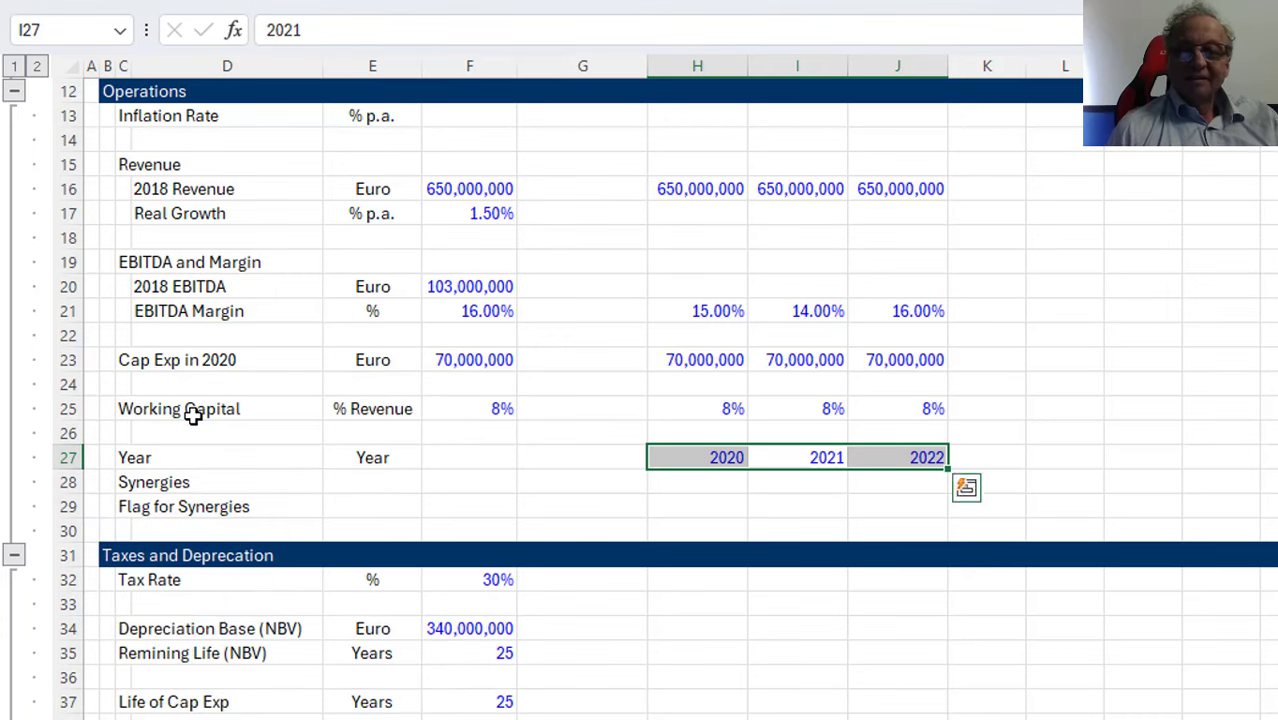
Enter the units Euro in E28 for Synergies and Flag in E29 for Flag for Synergies
key(Left)
key(Down)
key(Left)
key(Left)
key(Left)
key(Right)
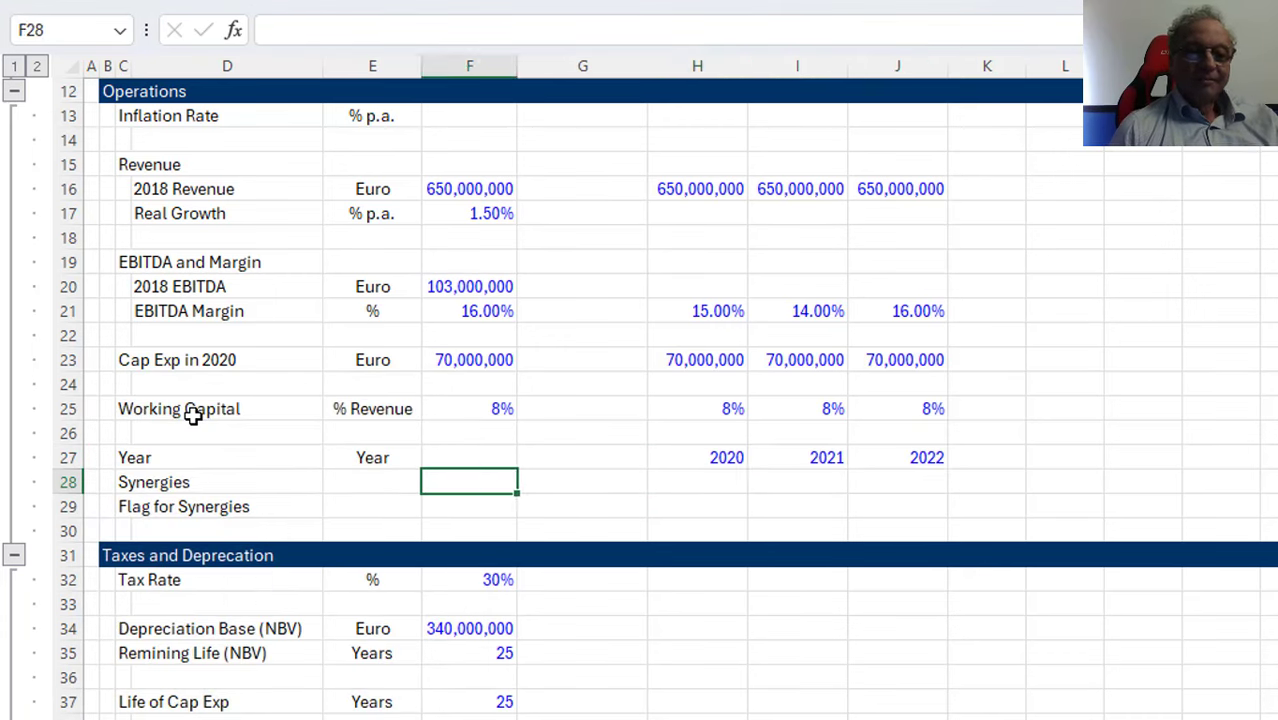
key(Left)
text(Euro)
key(Return)
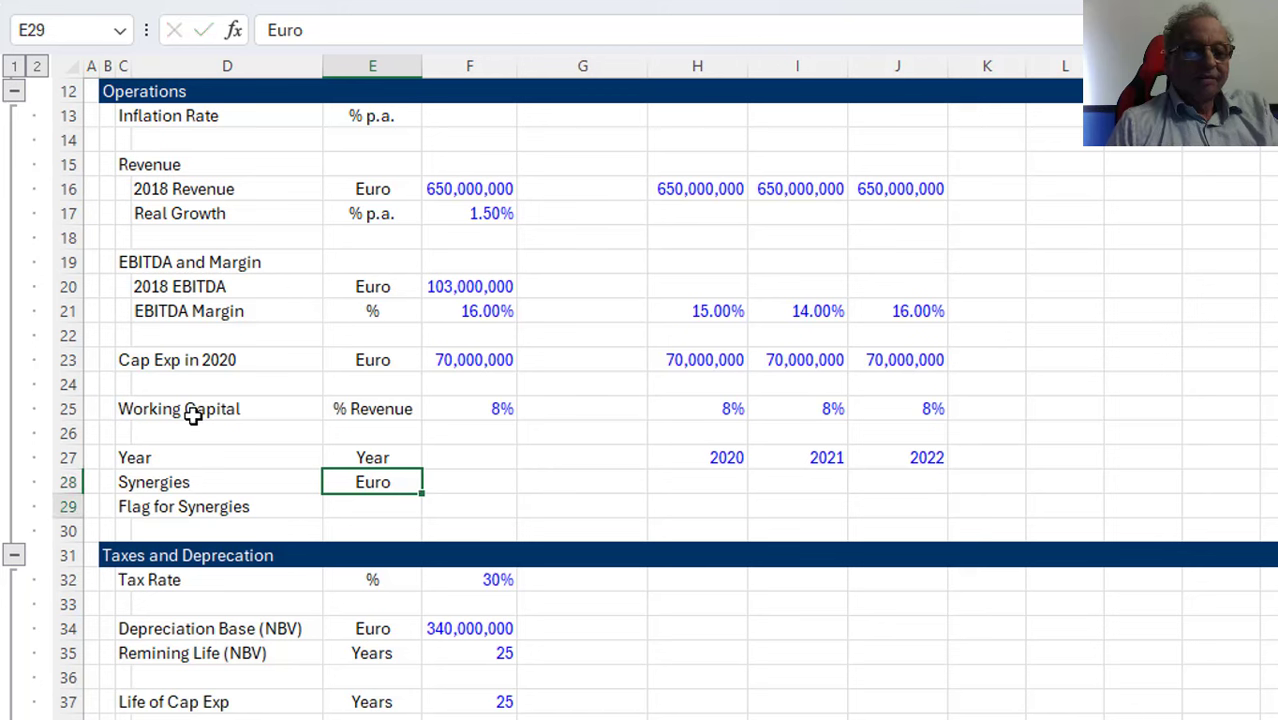
text(Flag)
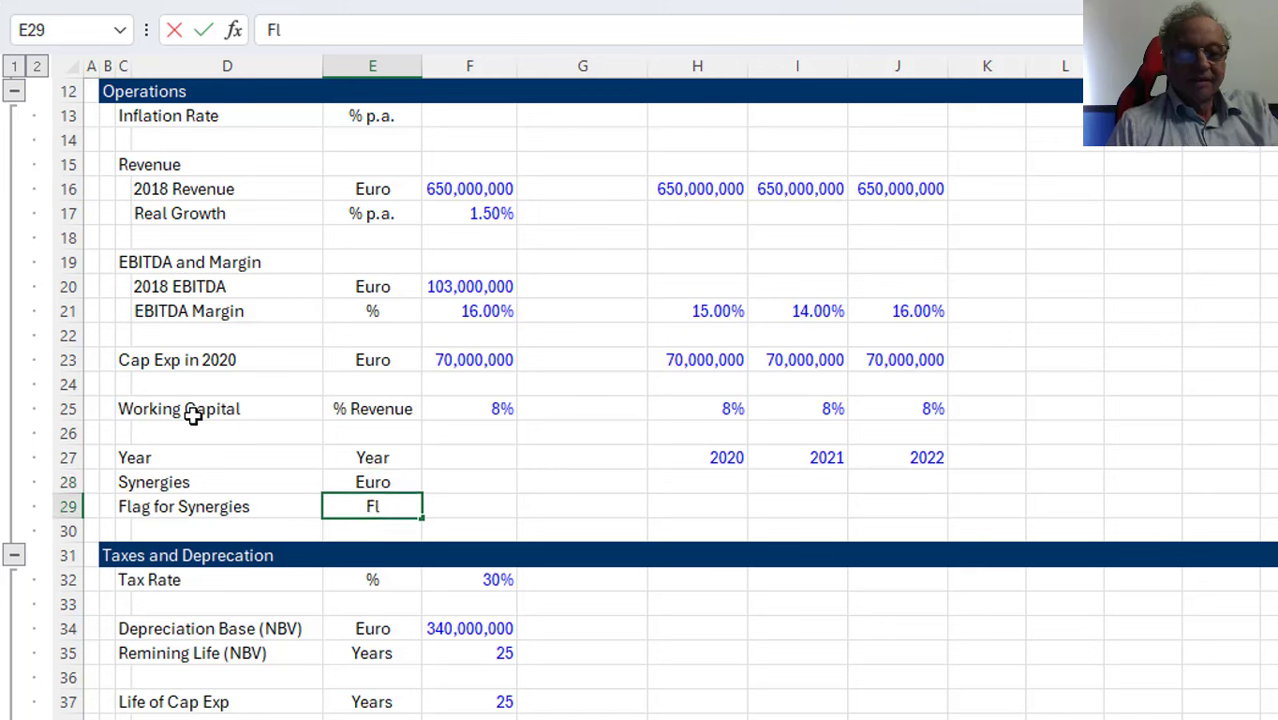
key(Return)
Set the Flag for Synergies input in F29 to TRUE
key(Up)
key(Right)
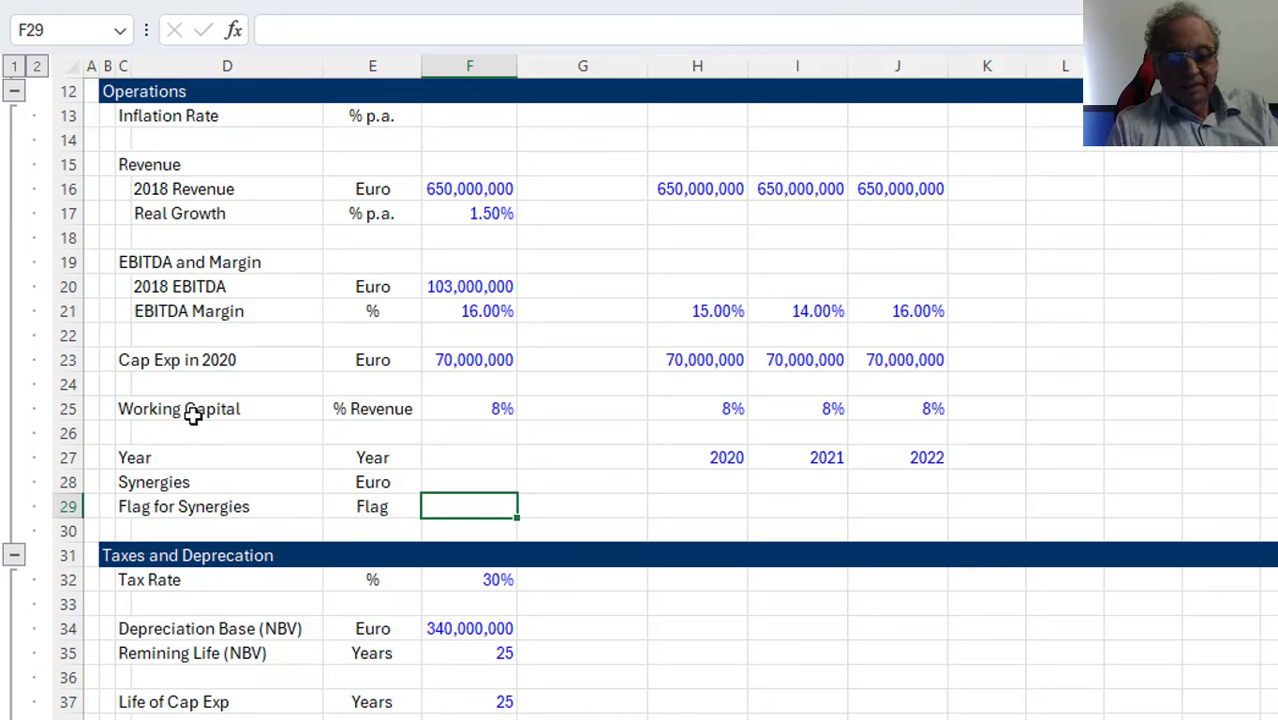
text(true)
key(Return)
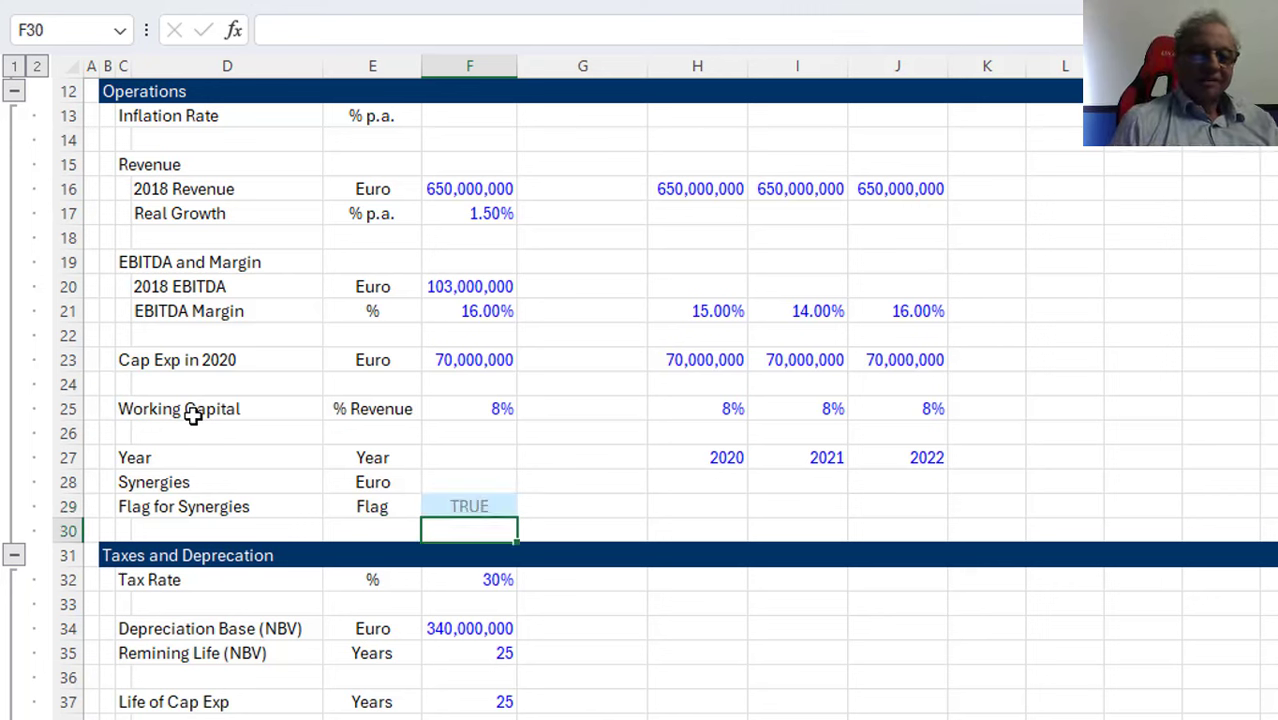
Switch to TEST_Excel modelling.pdf to read the High Case cost-cutting EBITDA assumptions, and return to the Book2 workbook in Excel
key(Up)
key(Up)
key(Right)
key(Right)
key(Right)
key(Left)
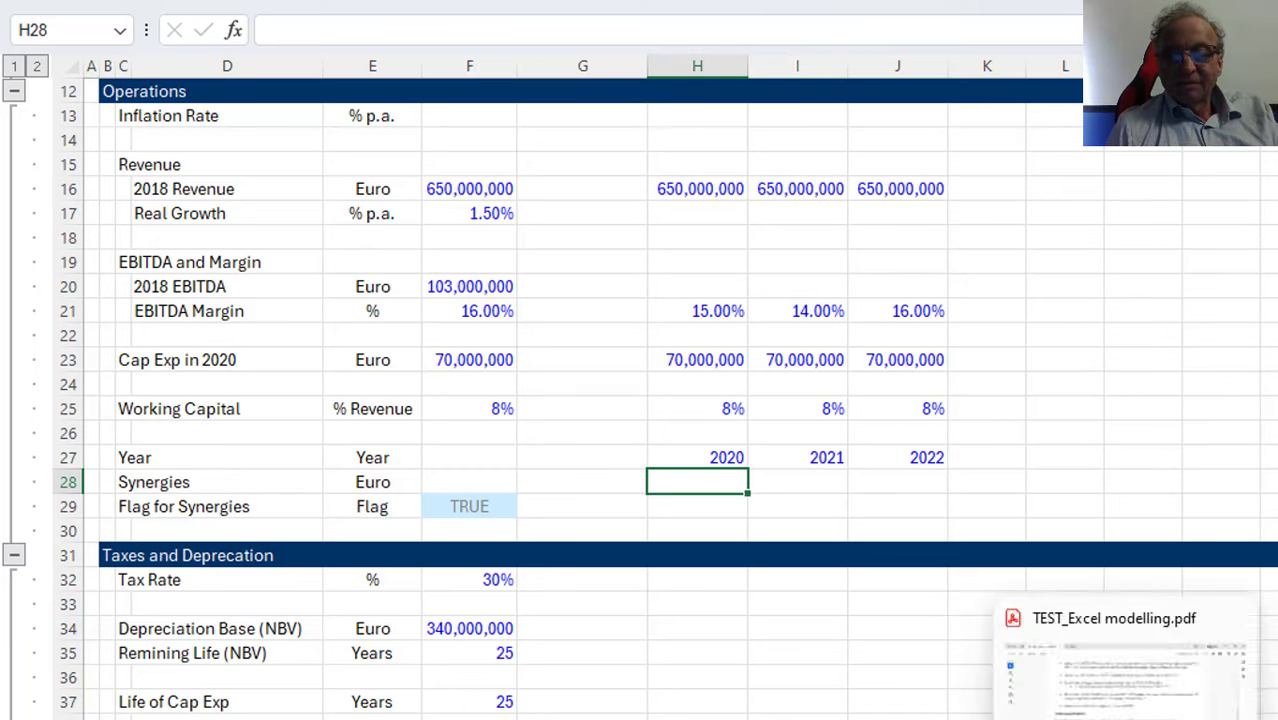
click(1125, 655)
scroll(720, 545, up, 10)
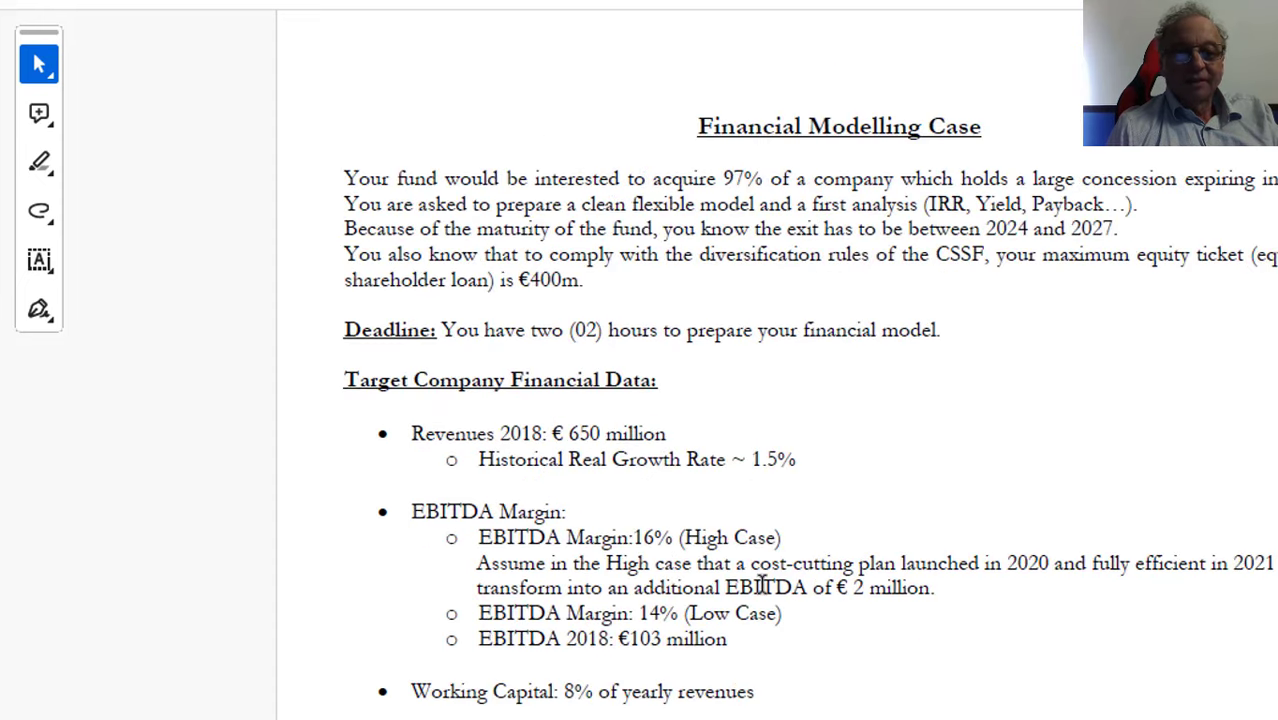
scroll(660, 600, down, 1)
scroll(625, 645, down, 1)
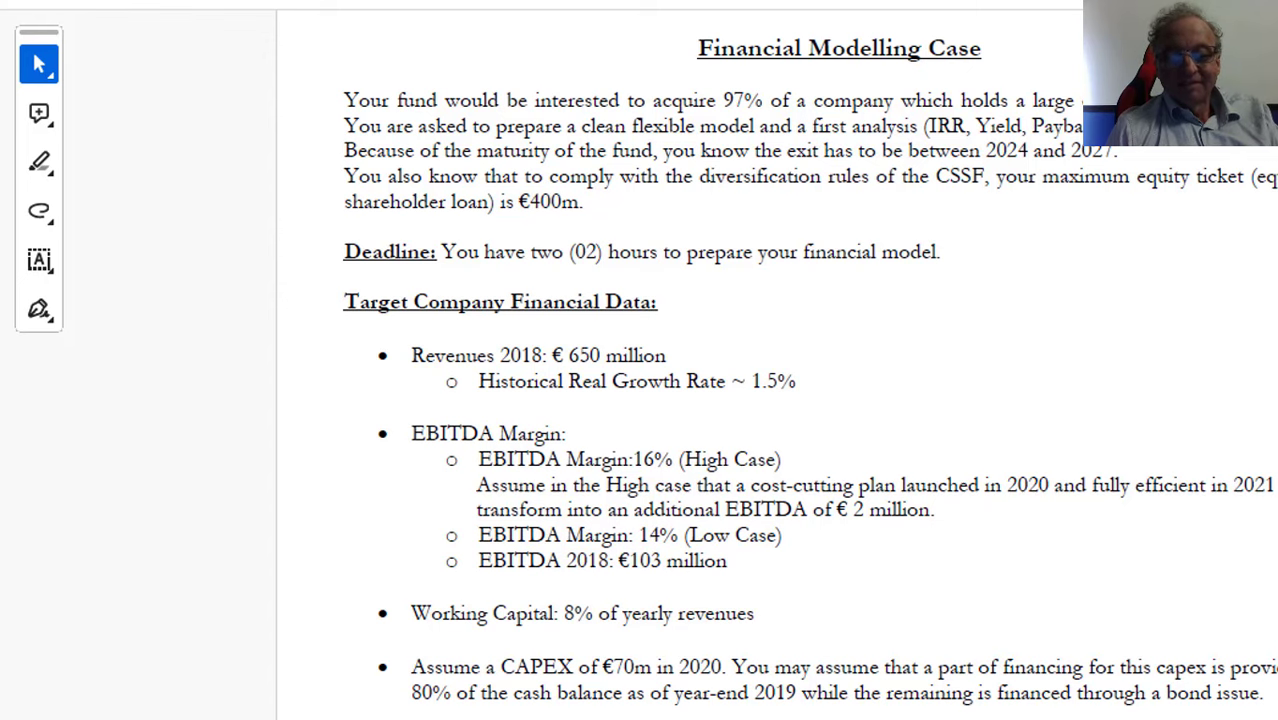
mouse_move(802, 718)
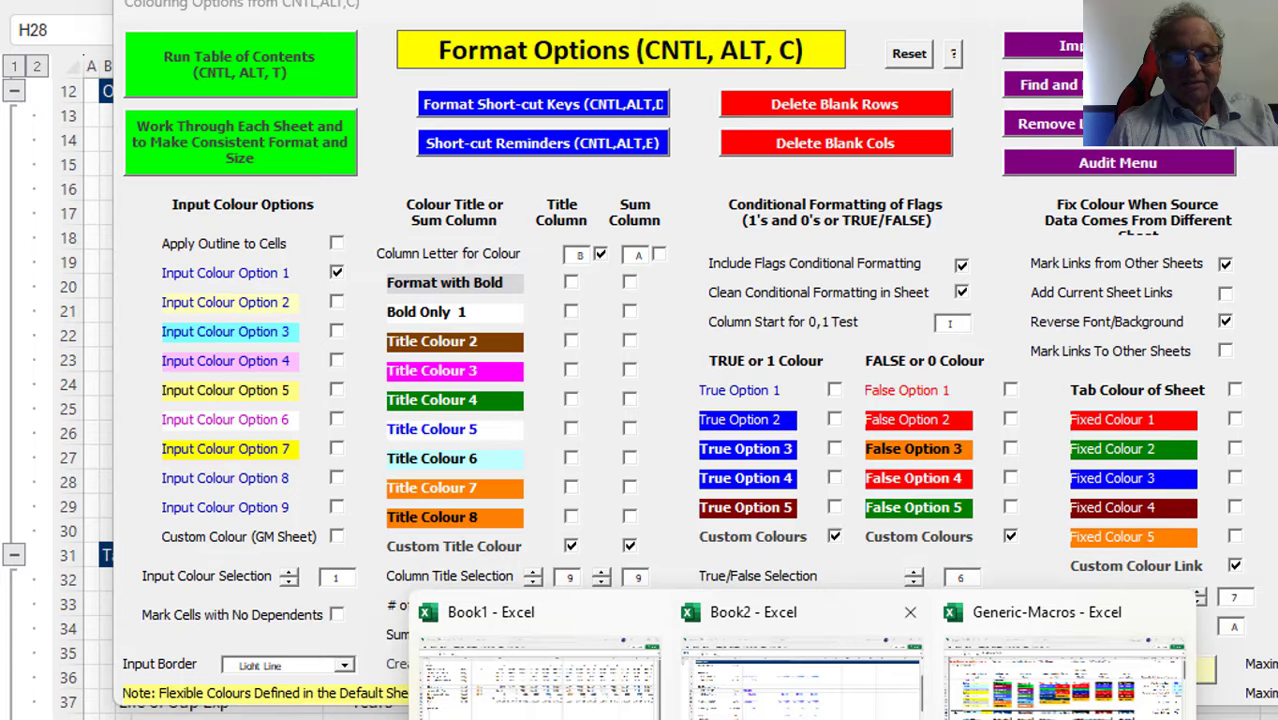
click(800, 670)
click(797, 482)
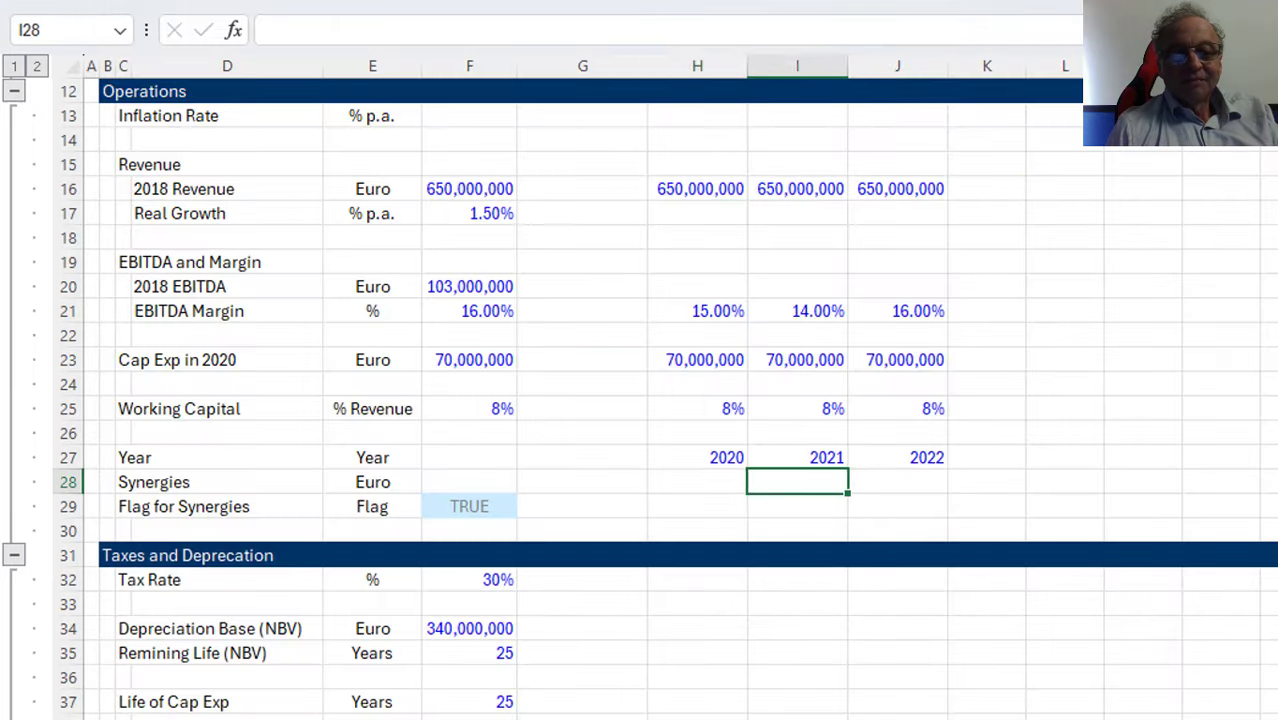
Enter 1,000,000 in H28 as the Synergies amount for 2020
click(697, 482)
text(1%,000,%)
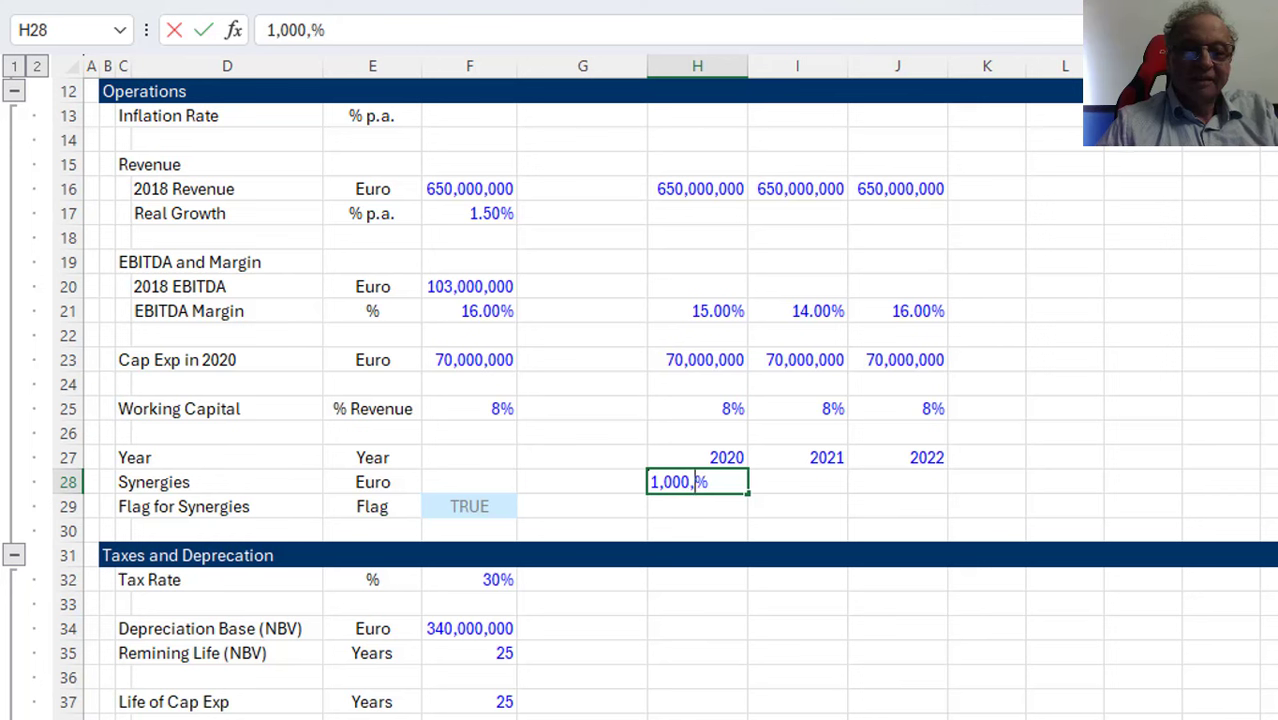
key(Delete)
key(Return)
key(Up)
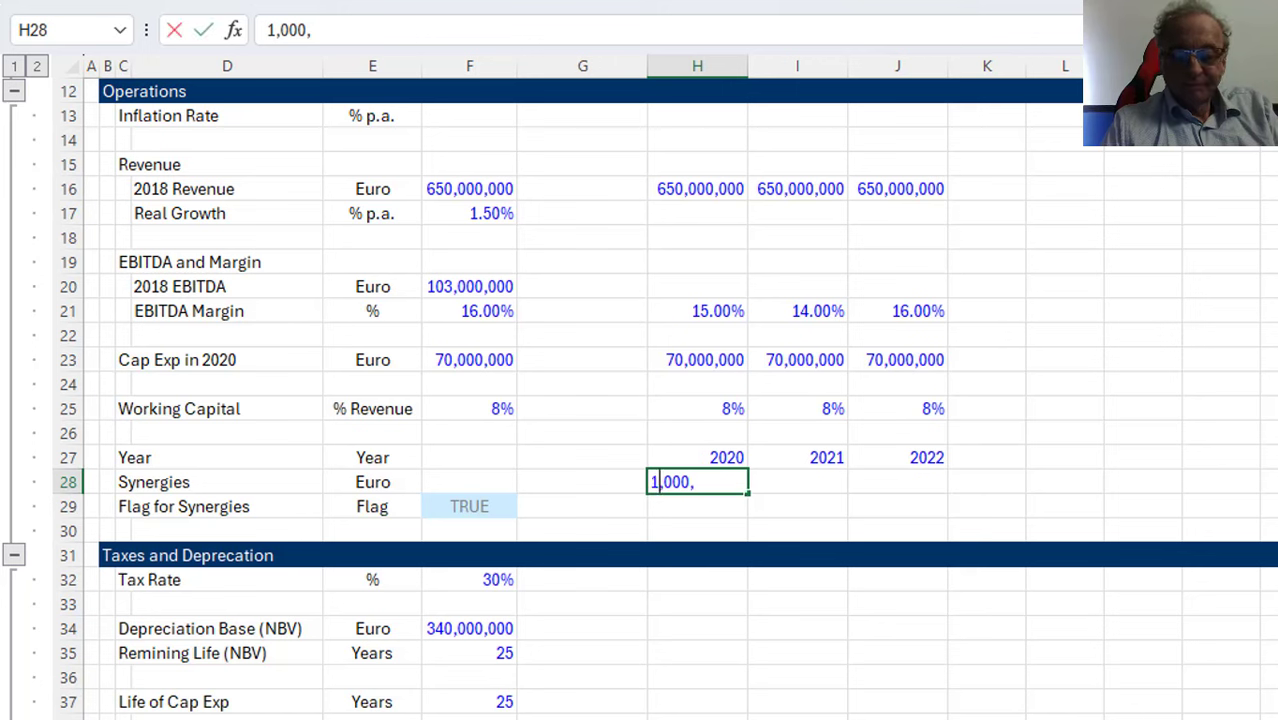
key(BackSpace)
key(BackSpace)
key(BackSpace)
key(BackSpace)
text(000,000)
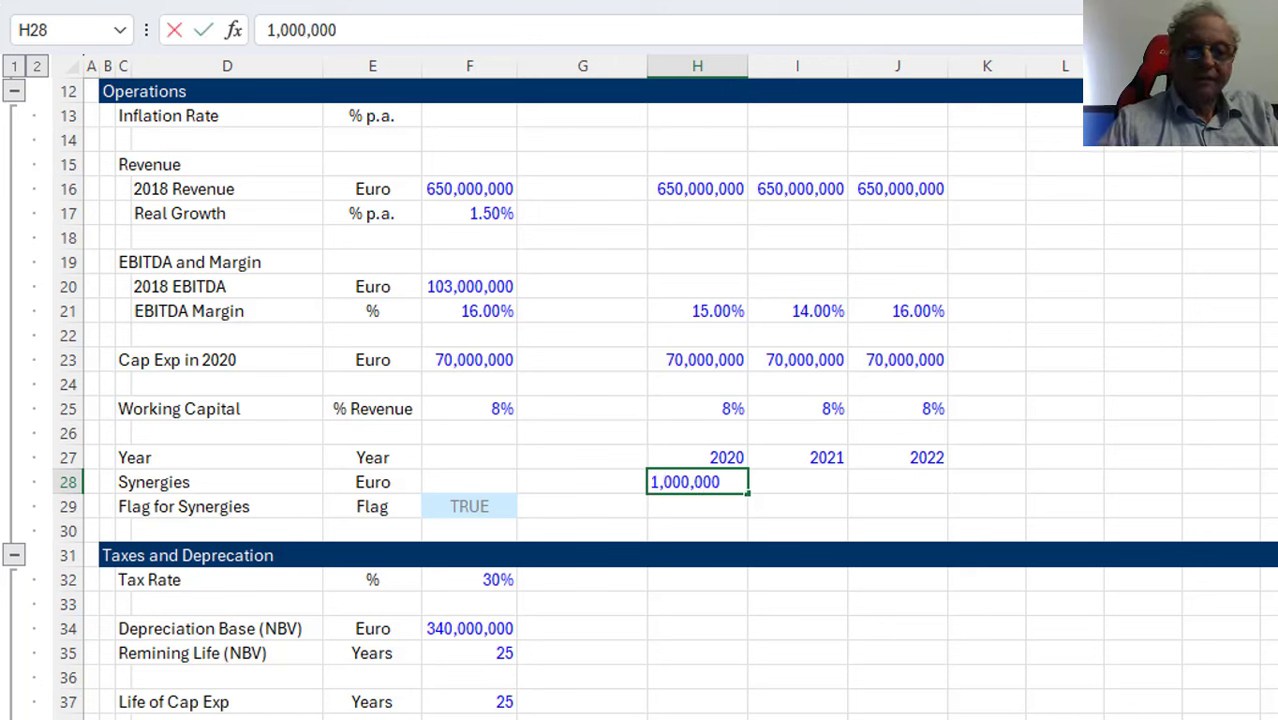
key(Return)
click(697, 482)
Enter 2,000,000 in I28 as the 2021 Synergies amount and format it as a number with thousands separators
click(797, 482)
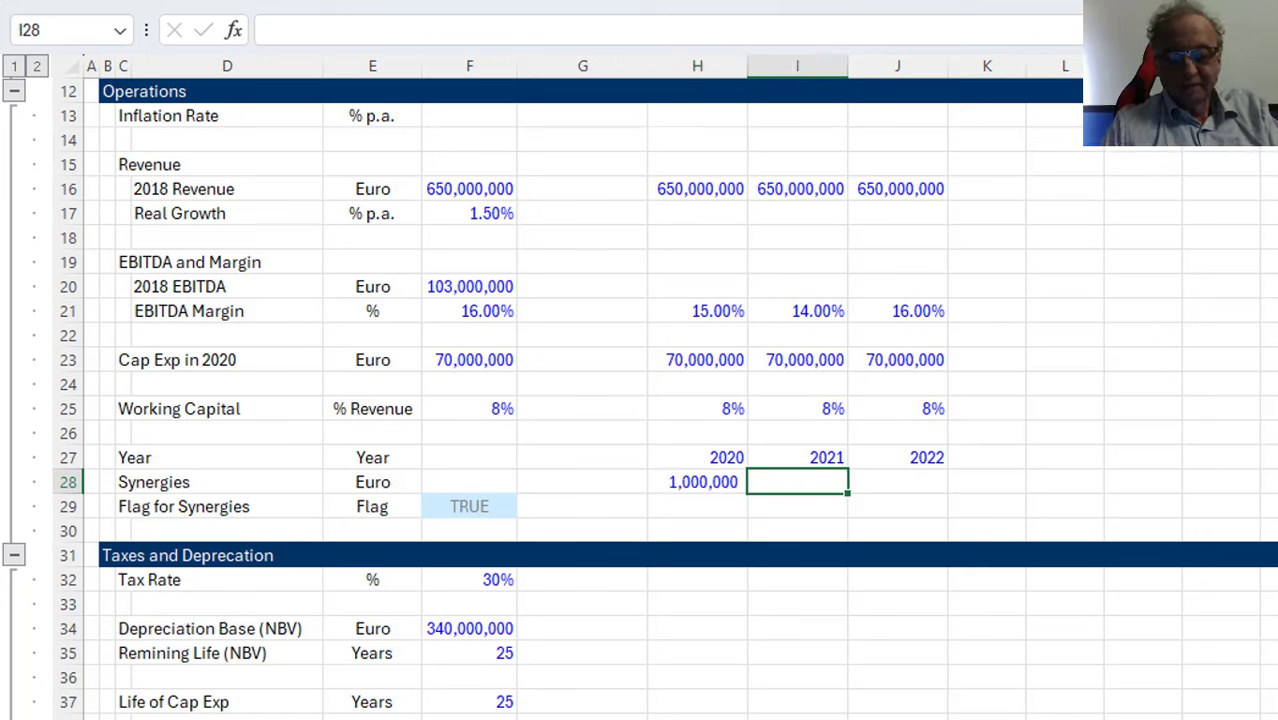
text(2,000,)
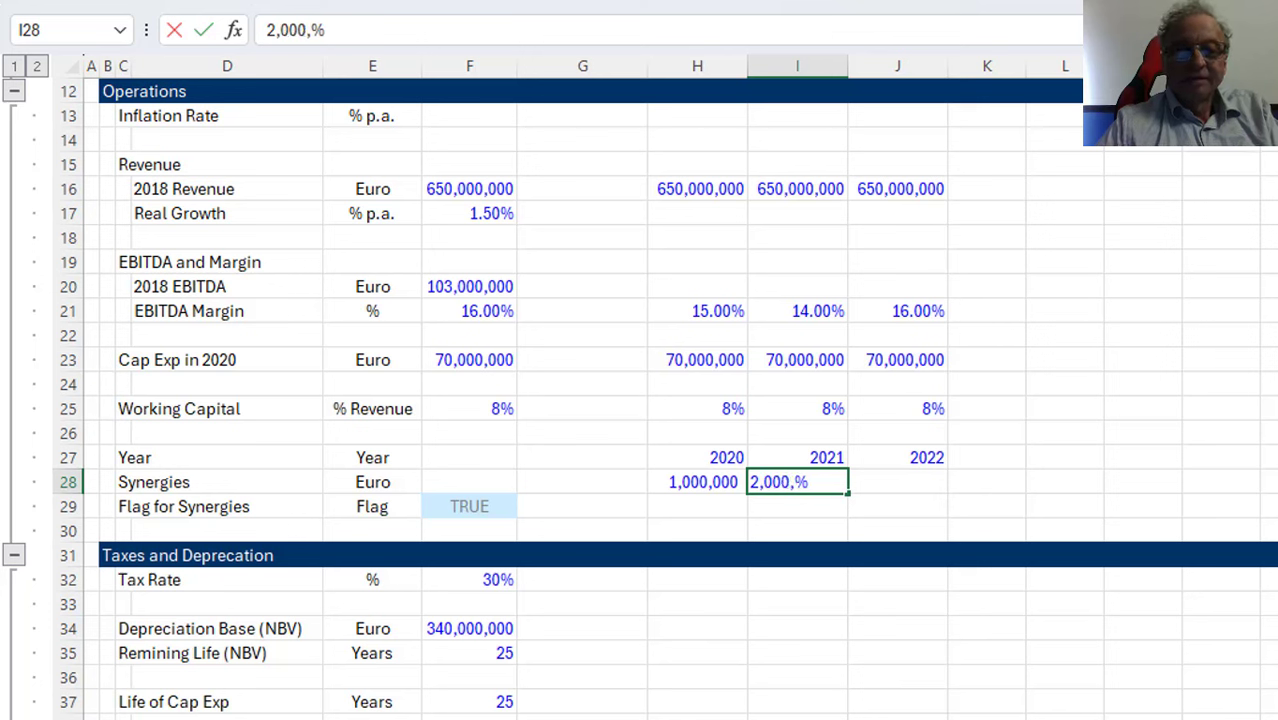
text(000)
key(Delete)
key(ctrl+Return)
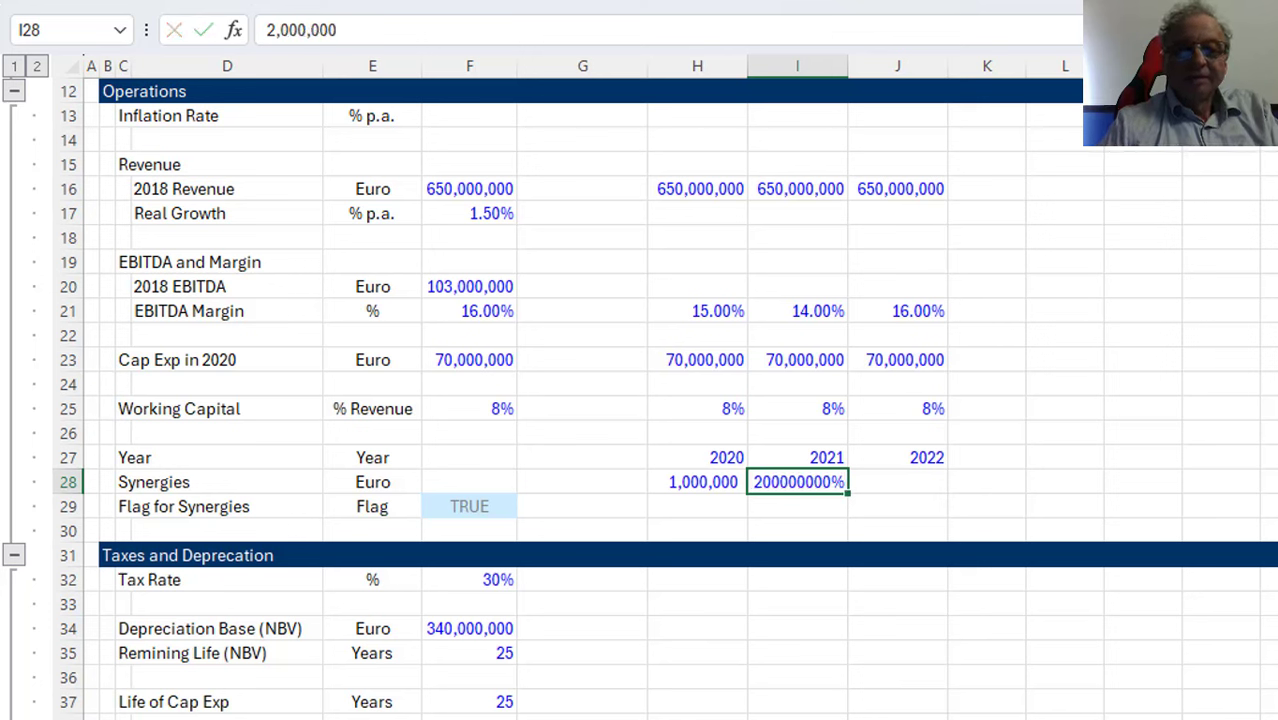
key(Return)
key(Up)
key(ctrl+shift+1)
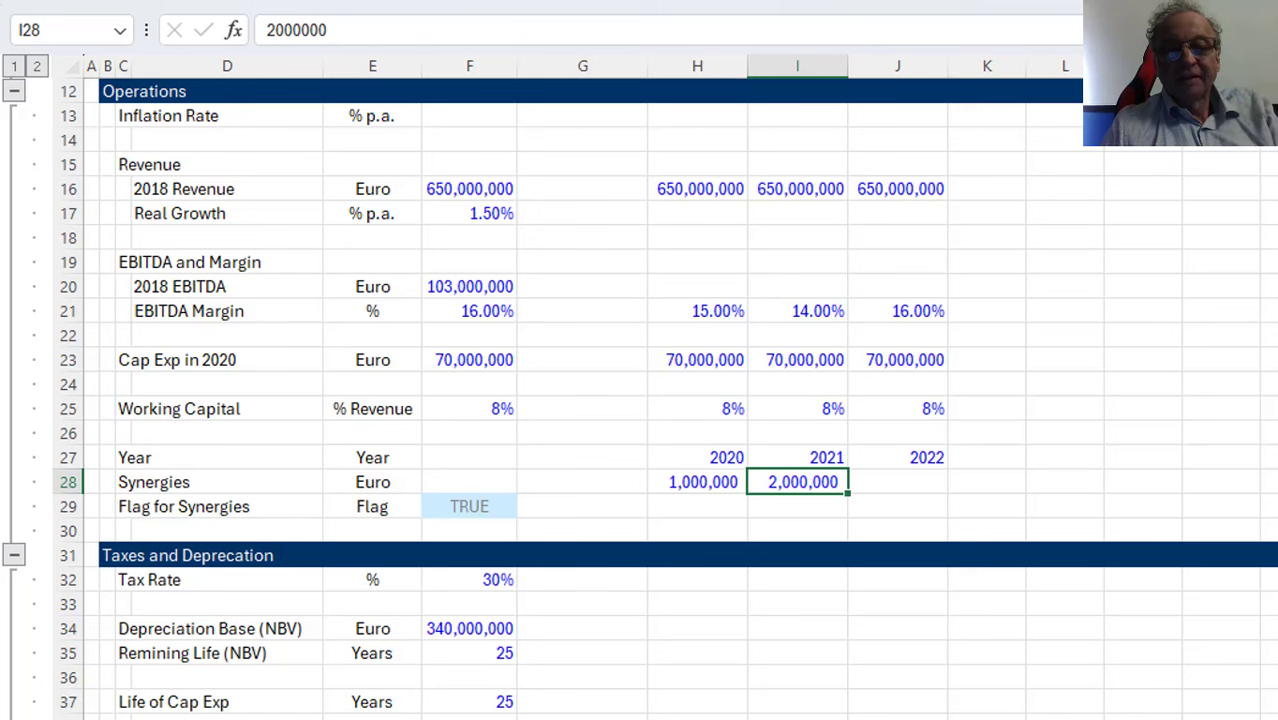
Copy the 2021 Synergies amount from I28 to J28 for 2022
key(Right)
key(Left)
key(ctrl+c)
key(Right)
key(ctrl+v)
key(Left)
key(Left)
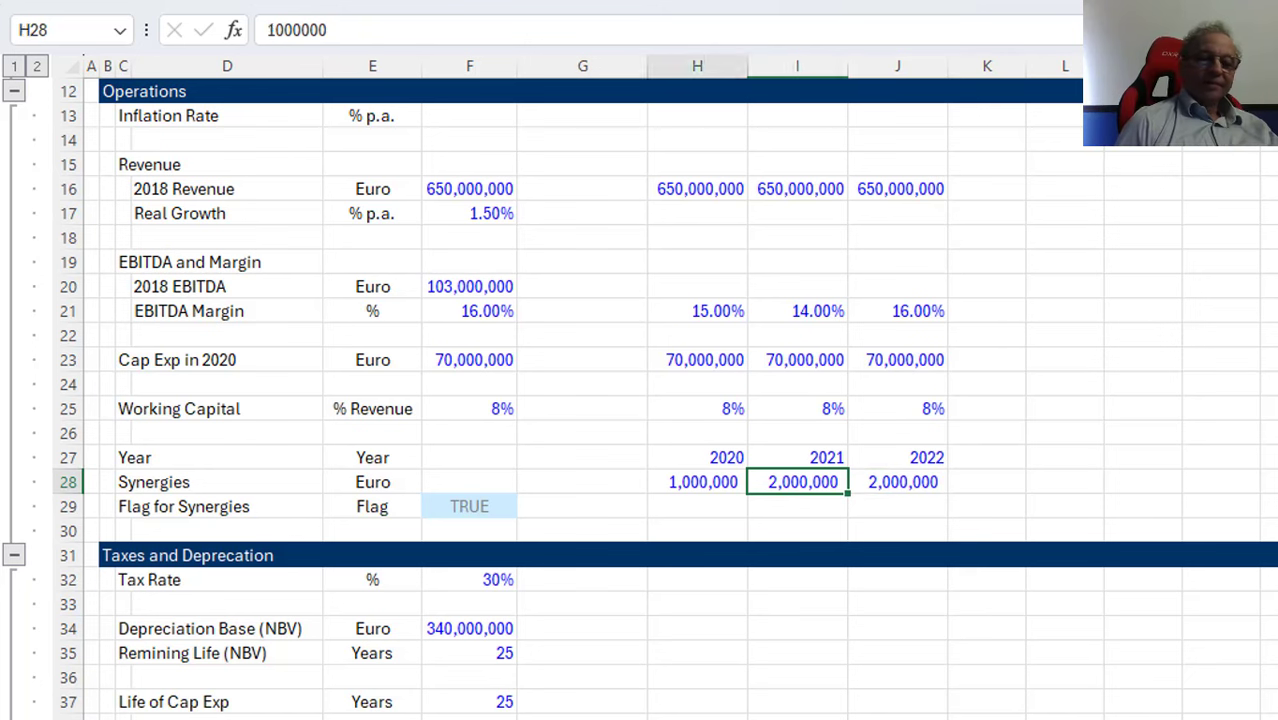
key(Left)
key(Left)
key(Down)
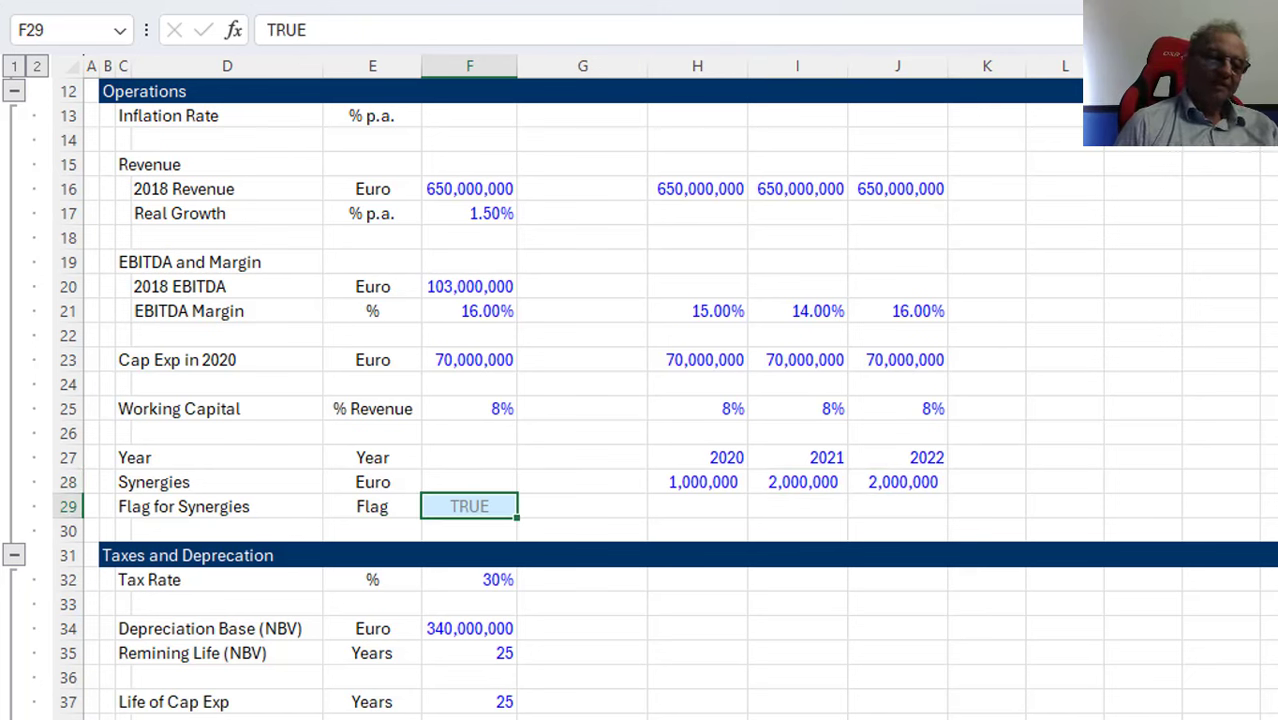
Switch to the calculation sheet with the timeline and go to C29, two rows below Revenue Forecast
key(ctrl+Page_Down)
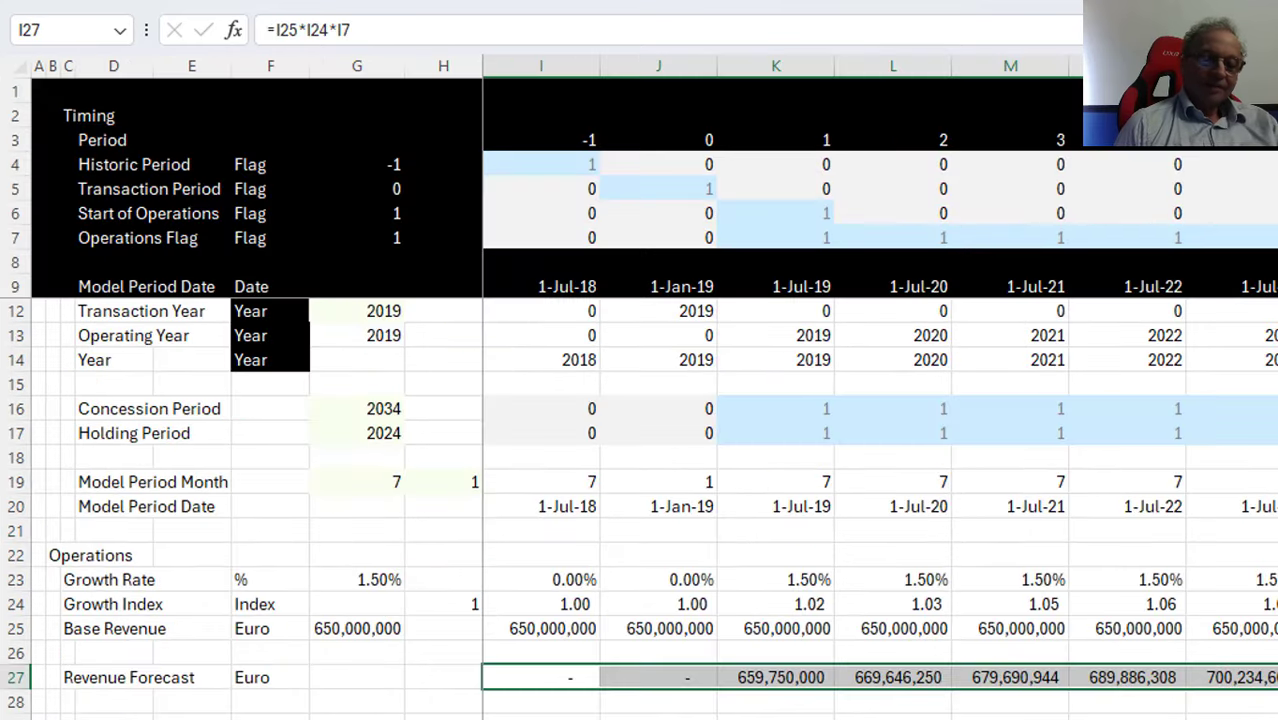
key(Down)
key(Down)
key(Down)
key(Down)
key(Up)
key(Up)
key(Up)
key(Up)
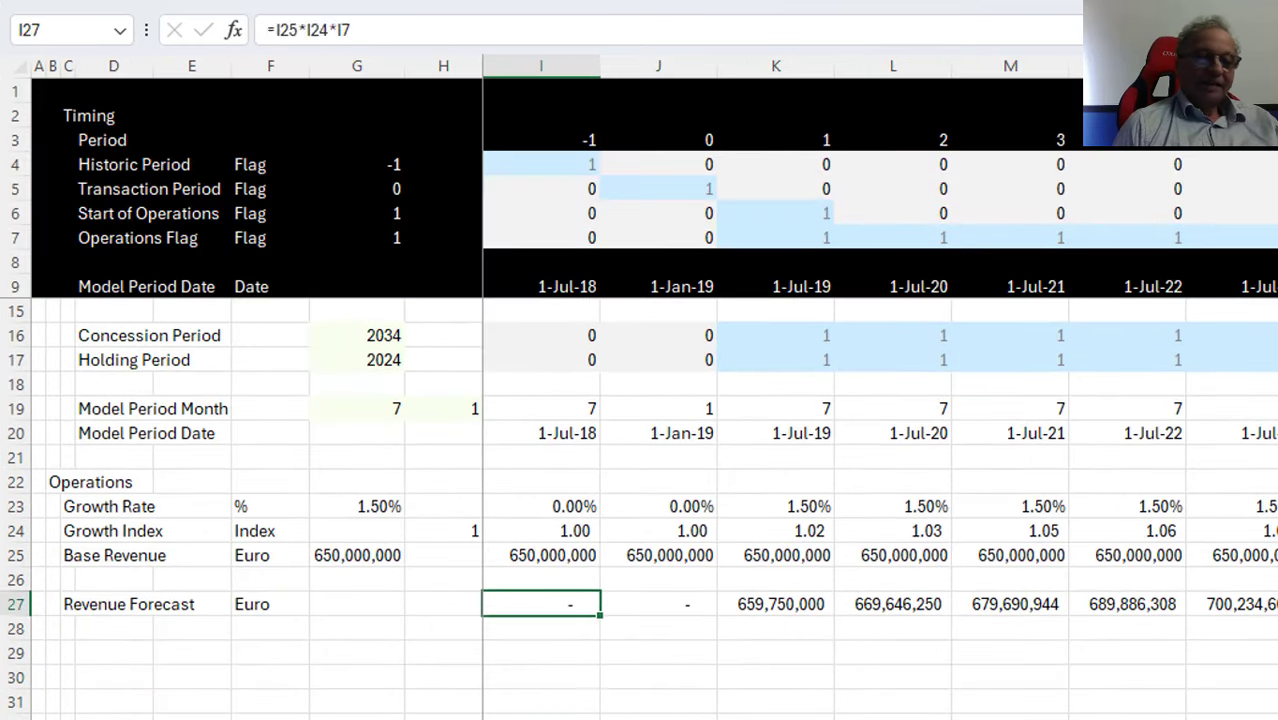
key(Left)
key(Left)
key(Left)
key(Left)
key(Left)
key(Left)
key(Down)
key(Down)
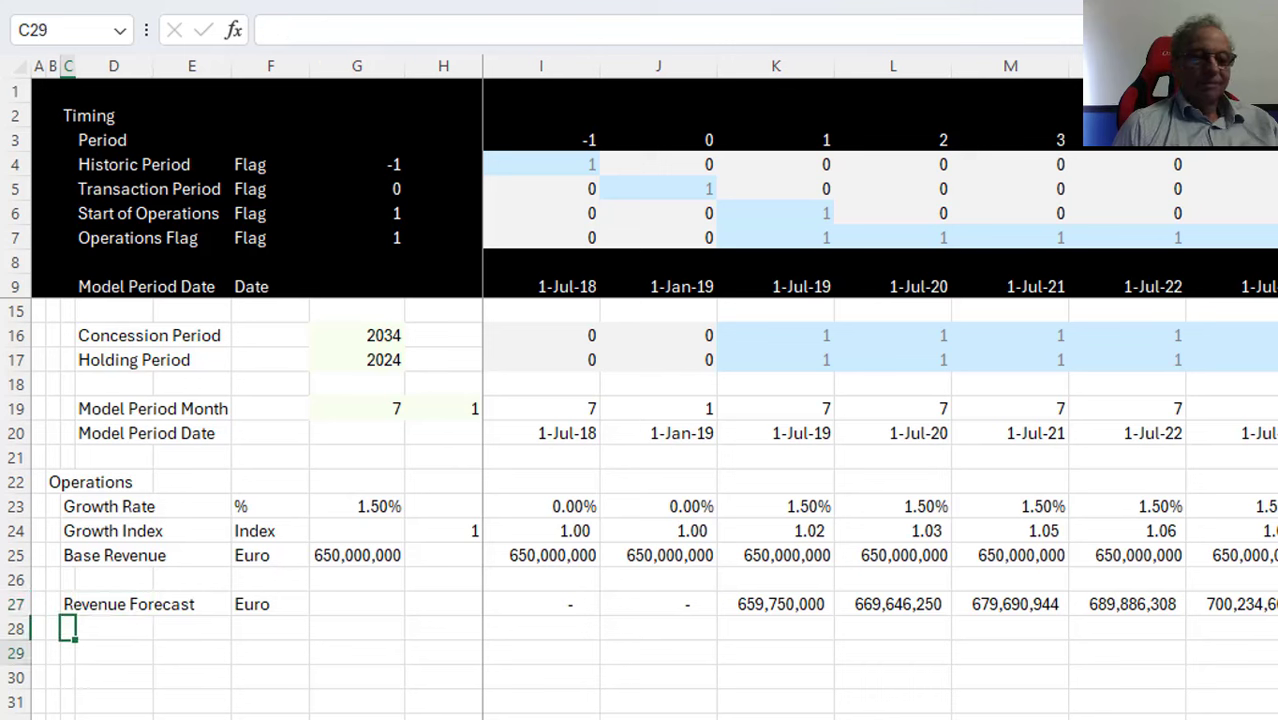
text(O)
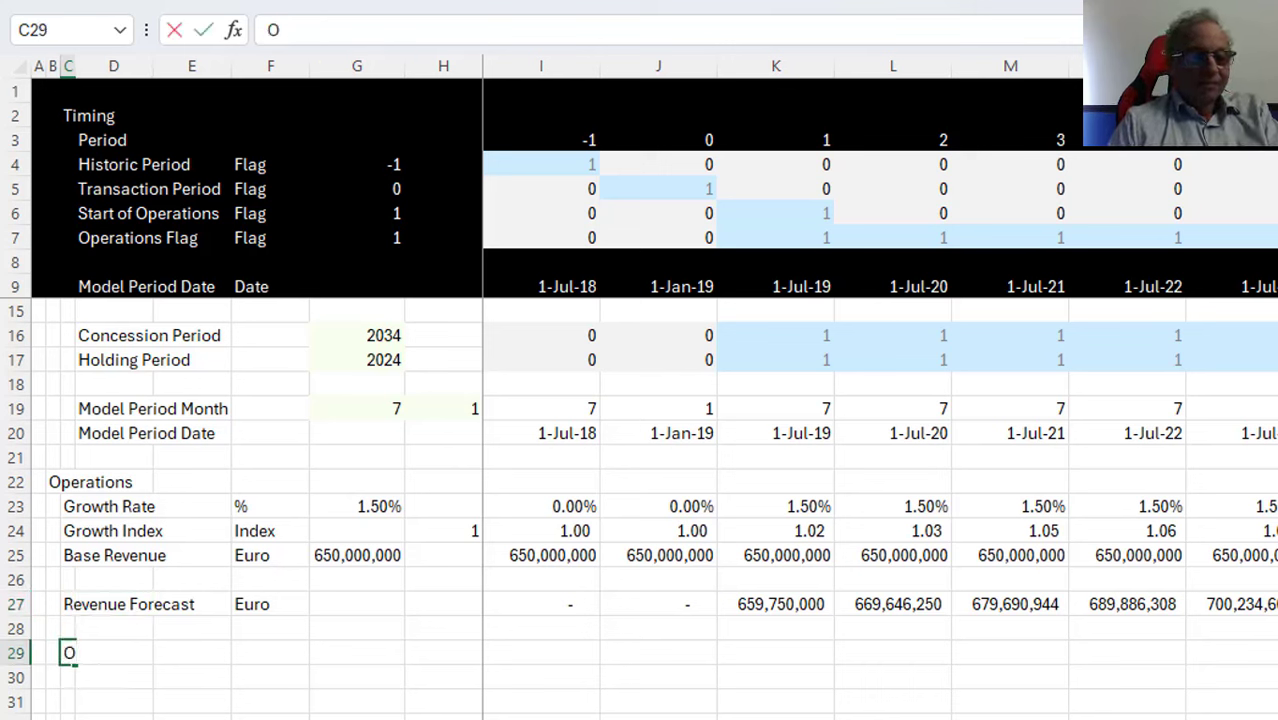
text(perat)
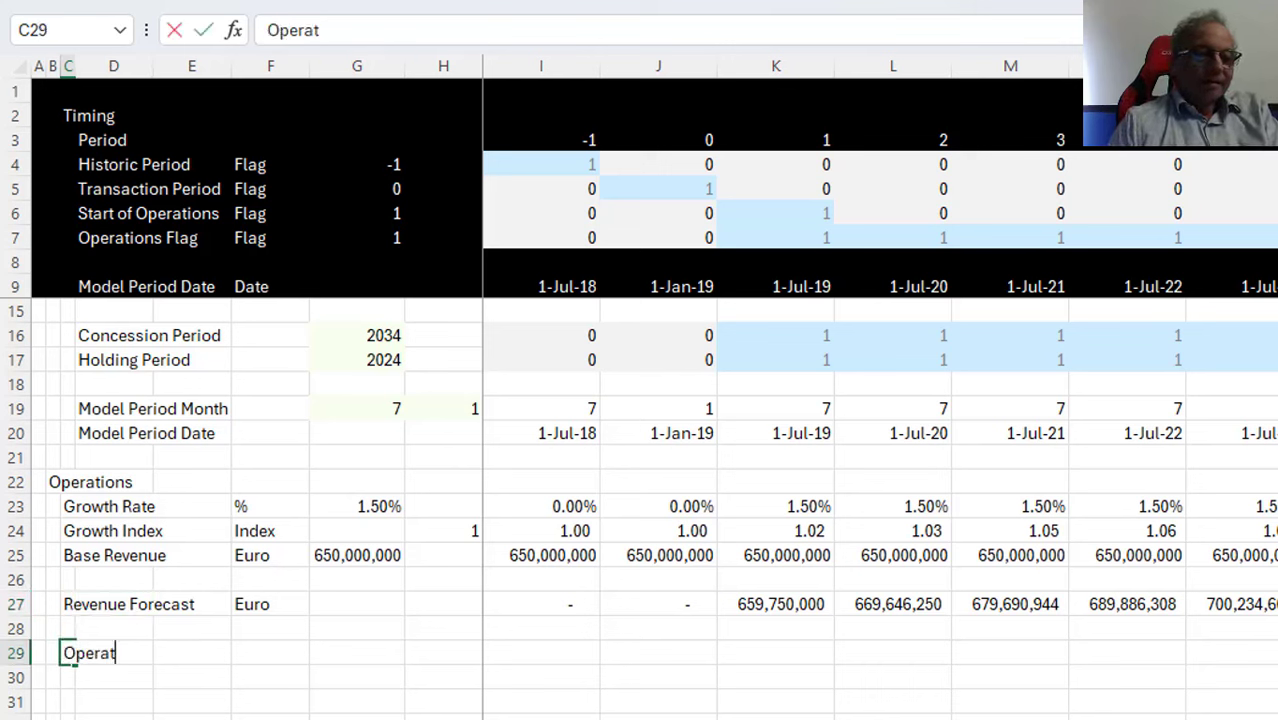
key(Escape)
click(114, 652)
click(114, 677)
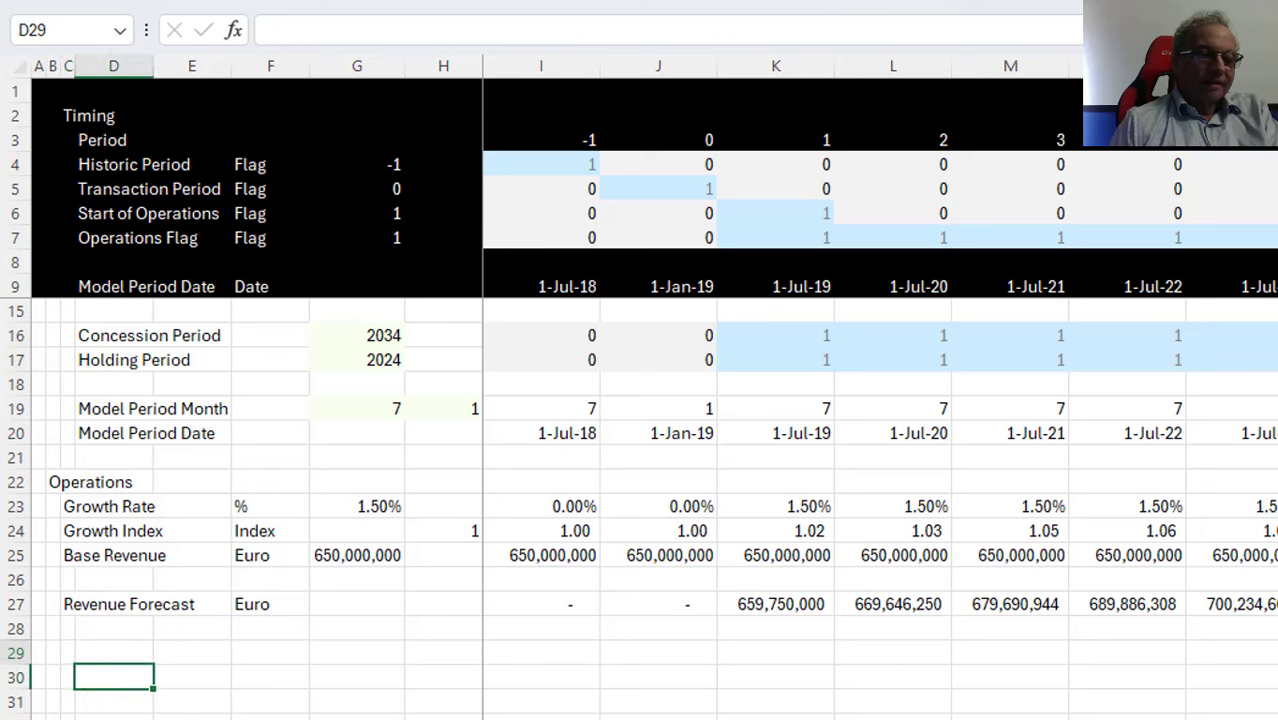
Enter the heading Operating Expense in C29
click(67, 652)
text(Oper)
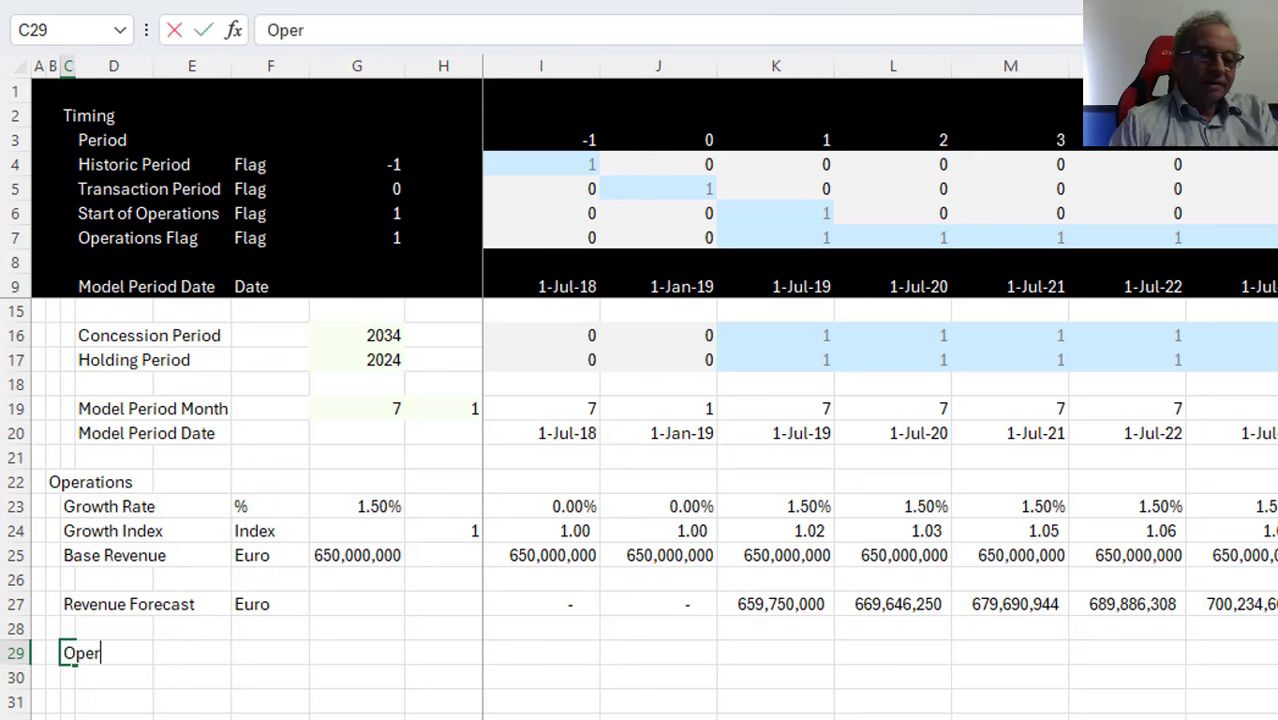
text(ing)
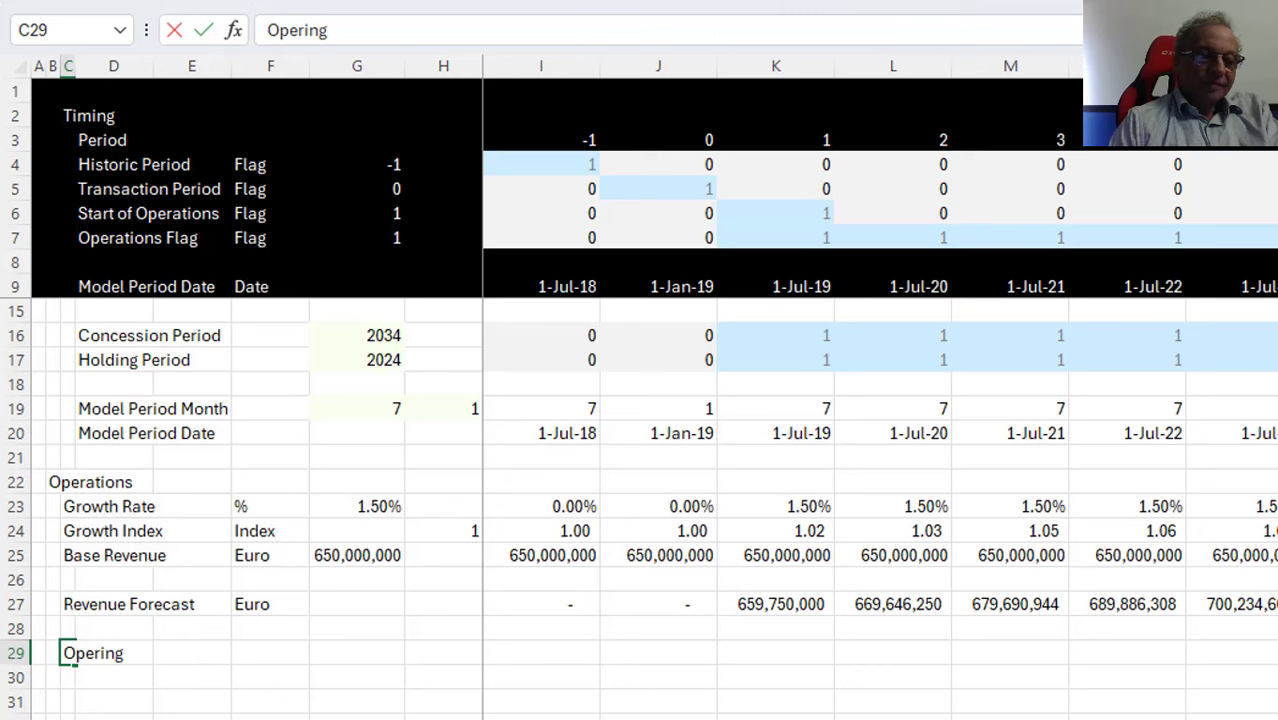
key(BackSpace)
key(BackSpace)
key(BackSpace)
text(ating Ex)
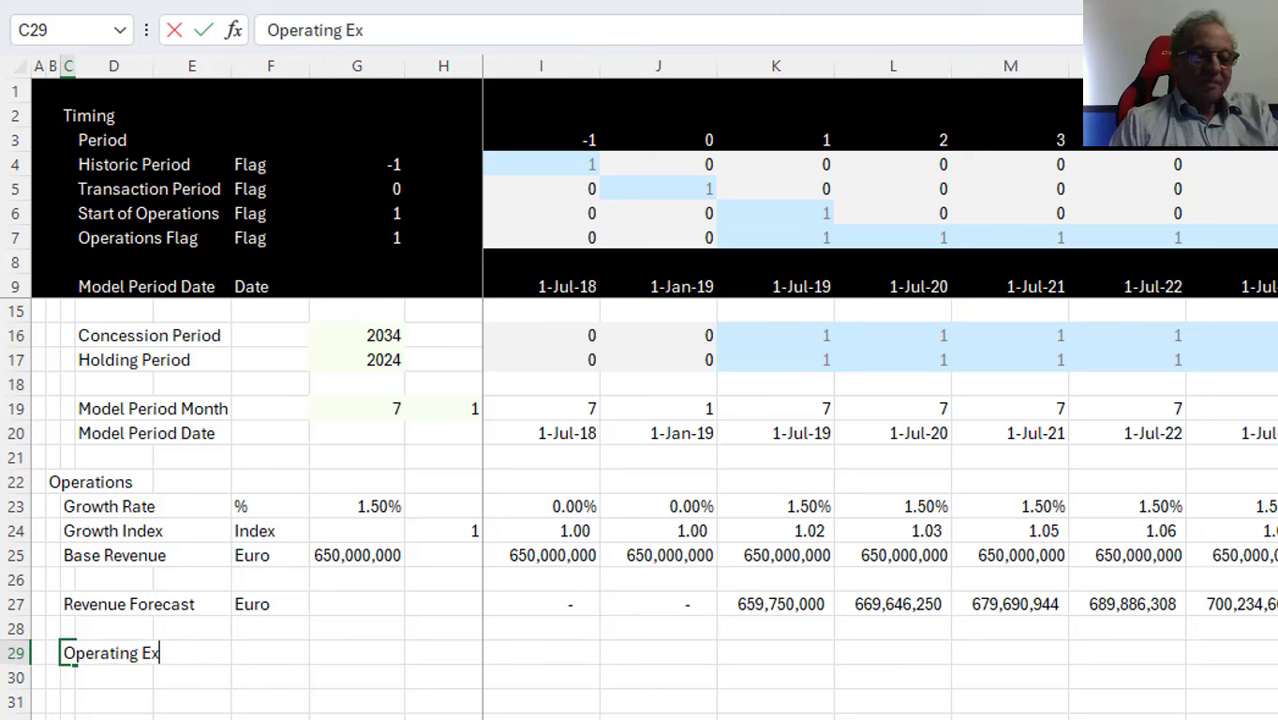
text(pense)
key(Return)
Enter the indented labels Margin in D30 and Implied Op Exp in D31 under Operating Expense
key(Right)
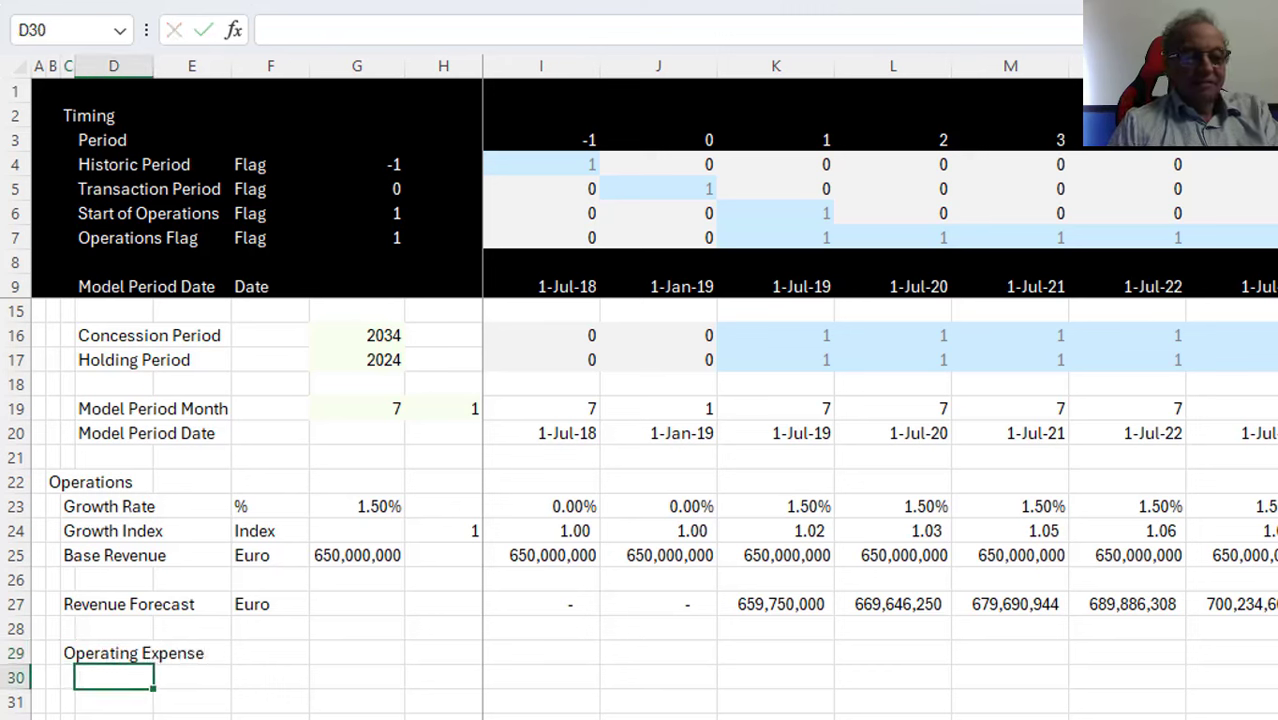
text(Margin)
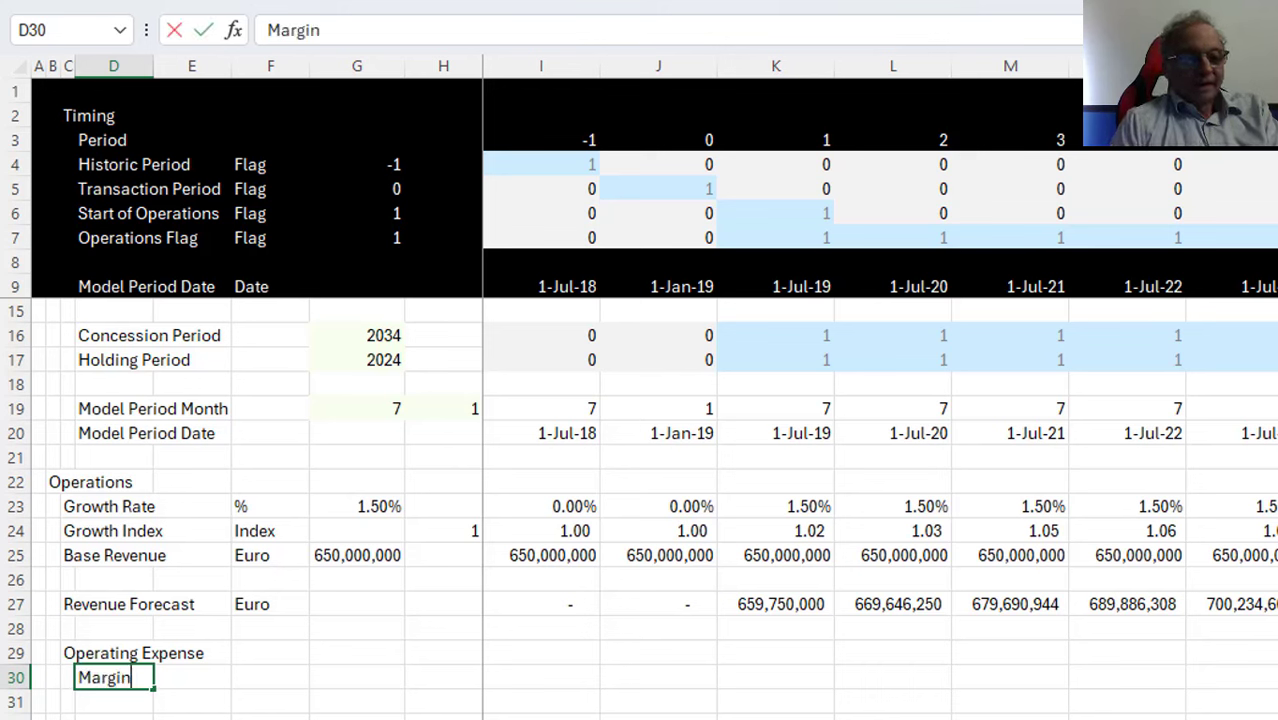
key(Return)
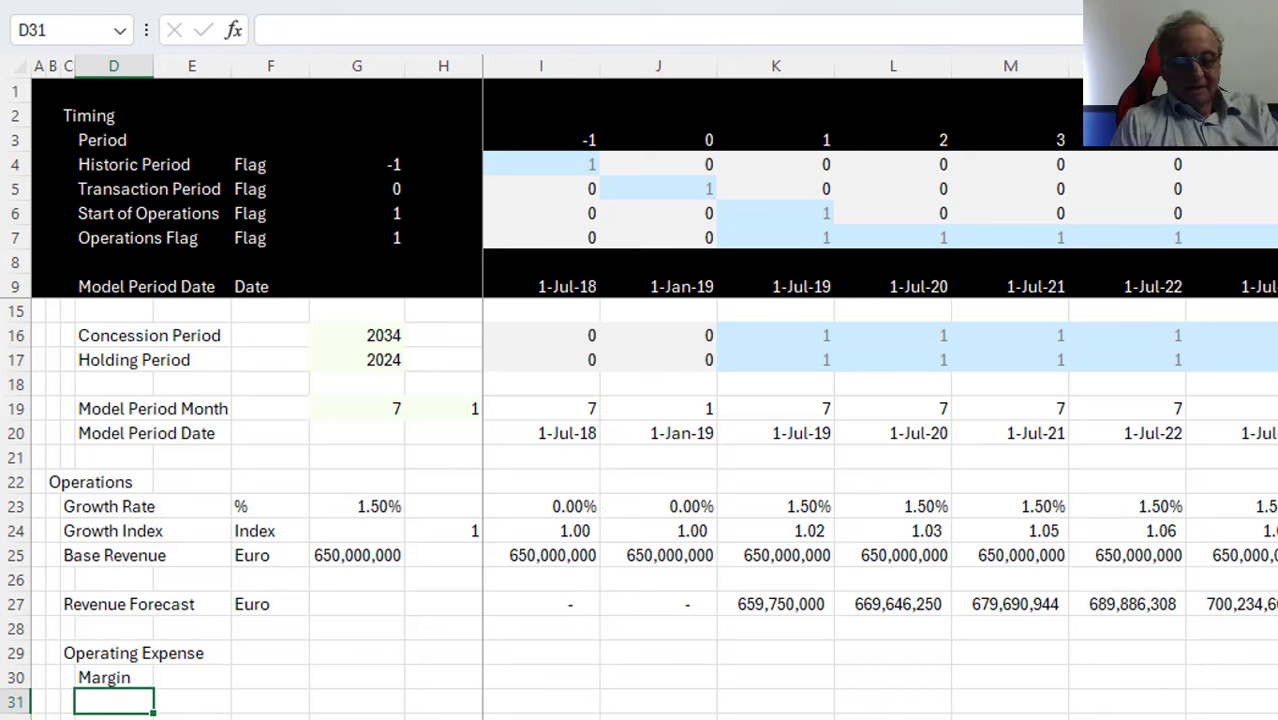
text(Implied)
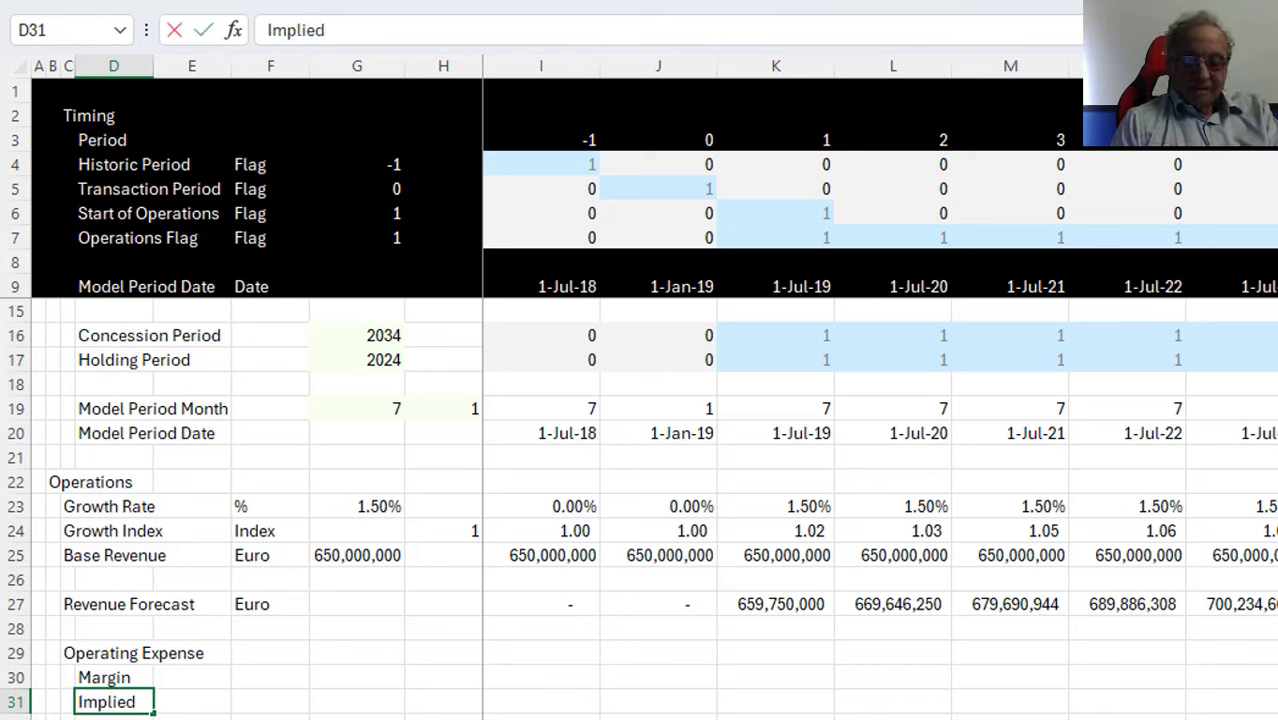
text( Op Exp)
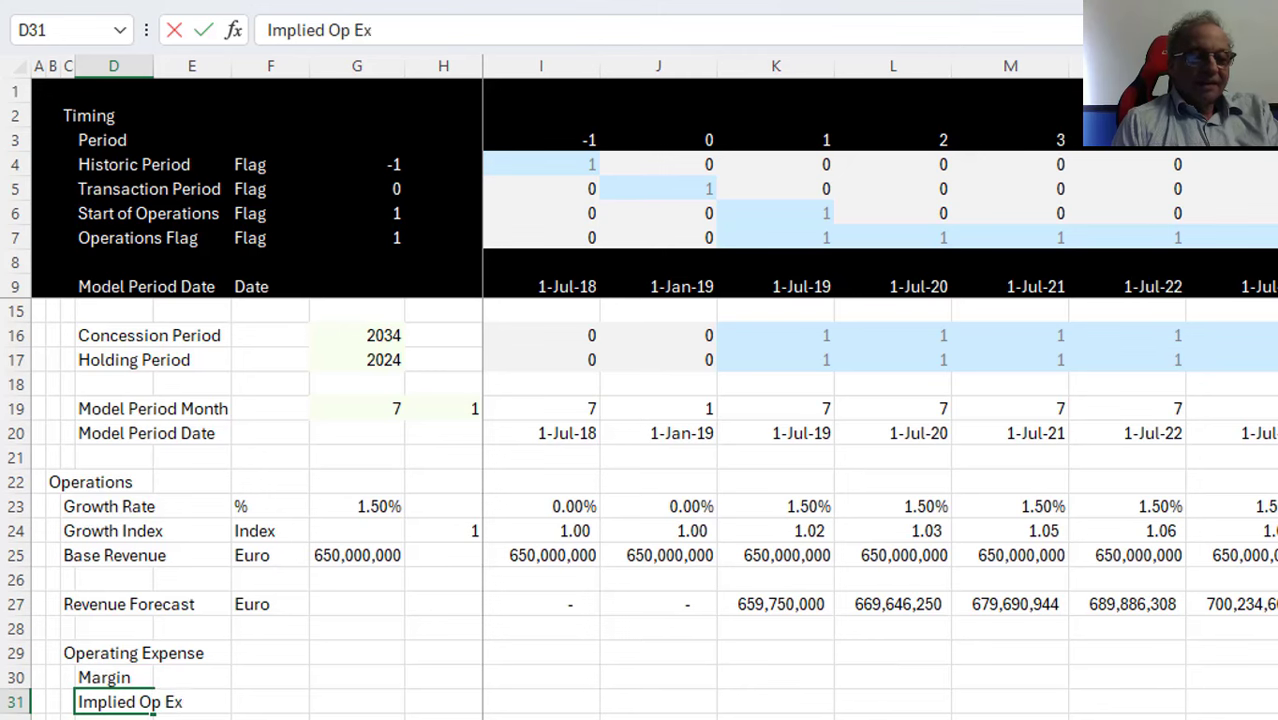
key(Return)
key(Up)
key(Up)
key(Up)
key(Up)
key(Up)
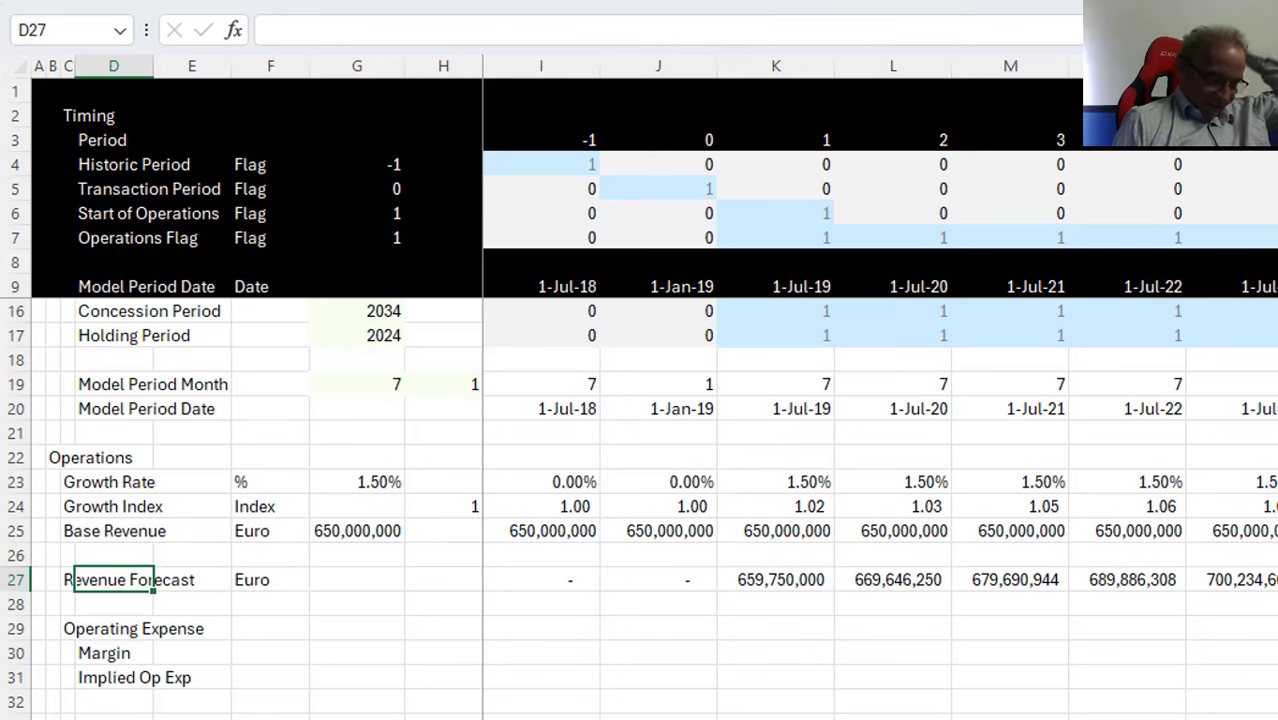
key(Down)
key(Down)
key(Down)
key(Down)
key(Down)
key(Down)
key(Down)
key(Down)
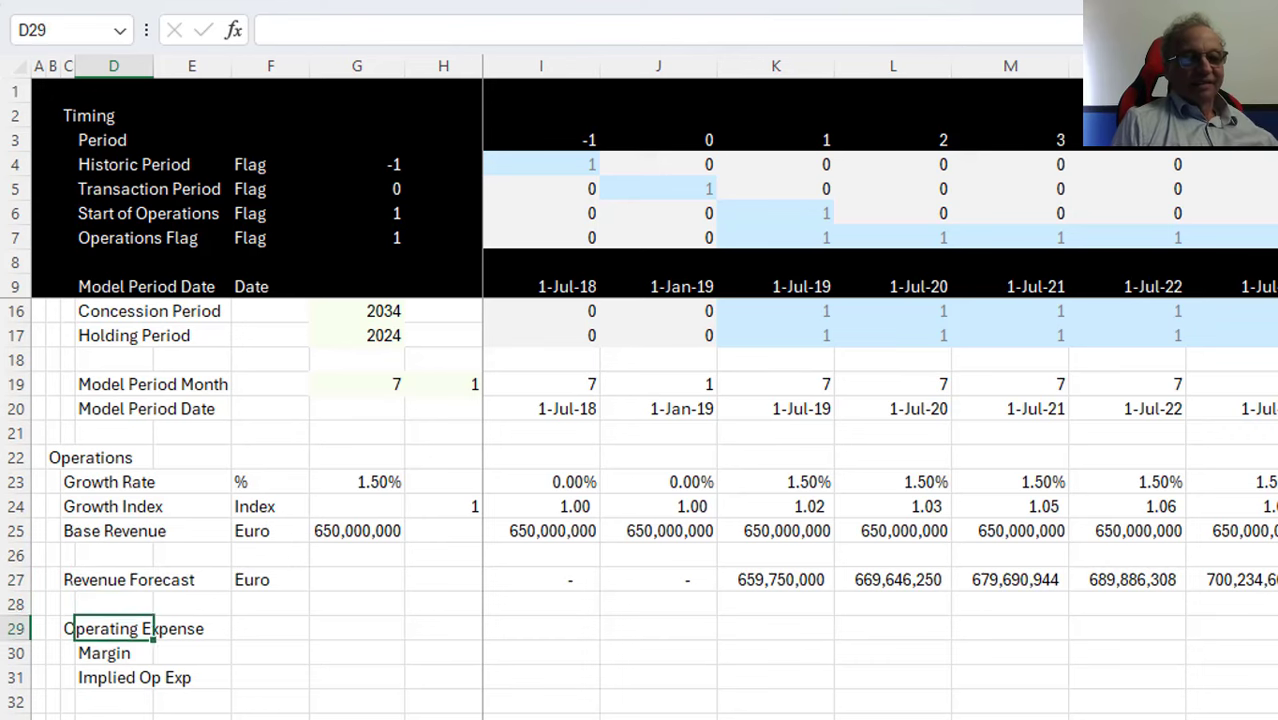
key(Up)
key(Up)
key(Up)
key(Up)
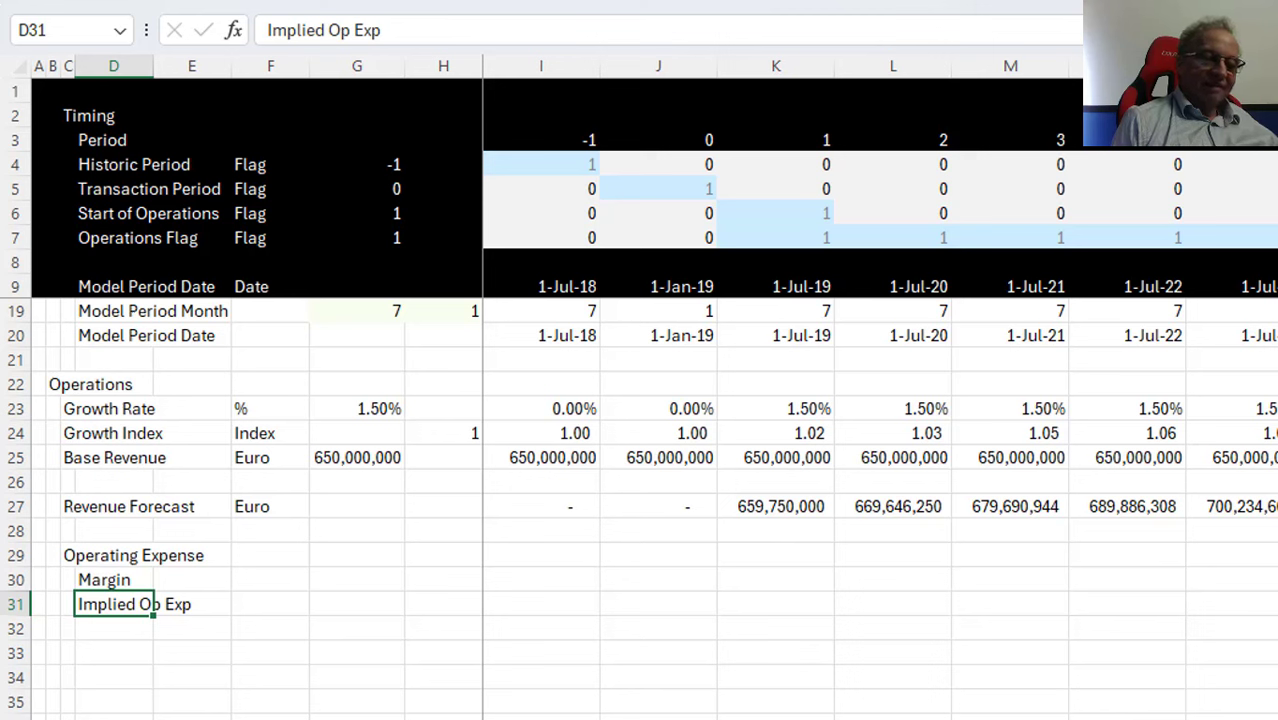
key(Down)
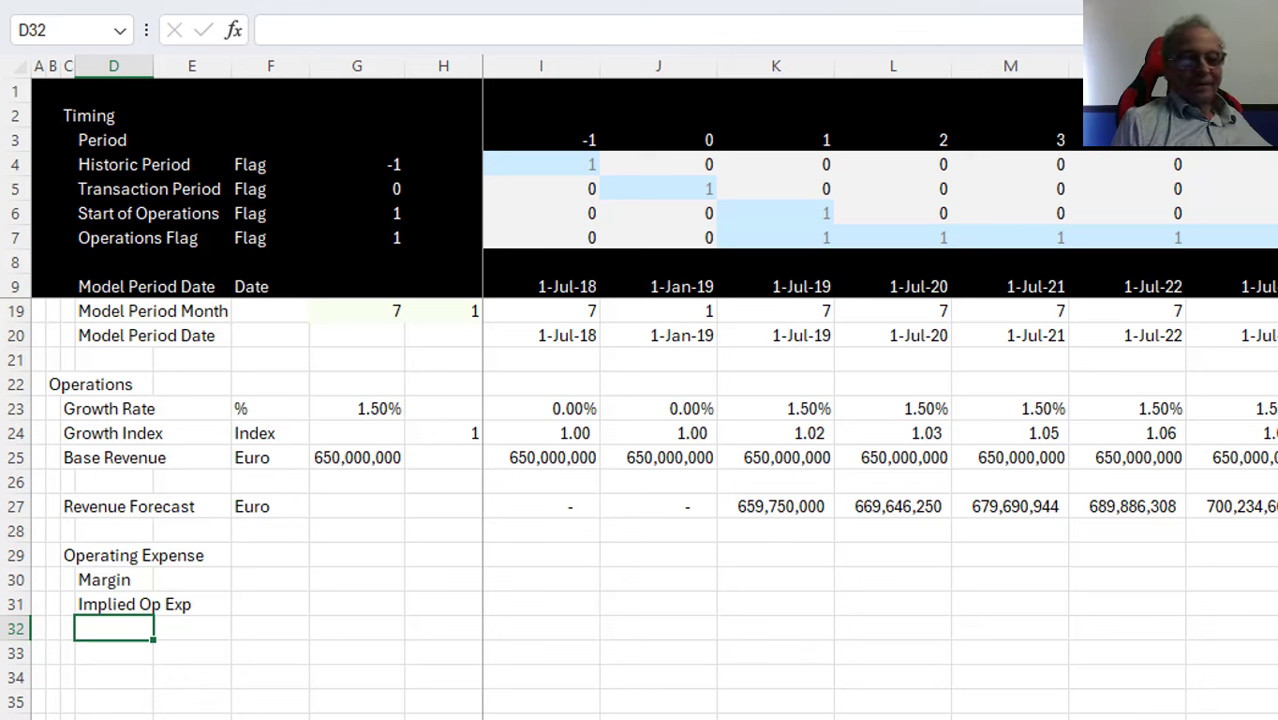
Enter % in F30 as the unit for Margin
key(Up)
key(Up)
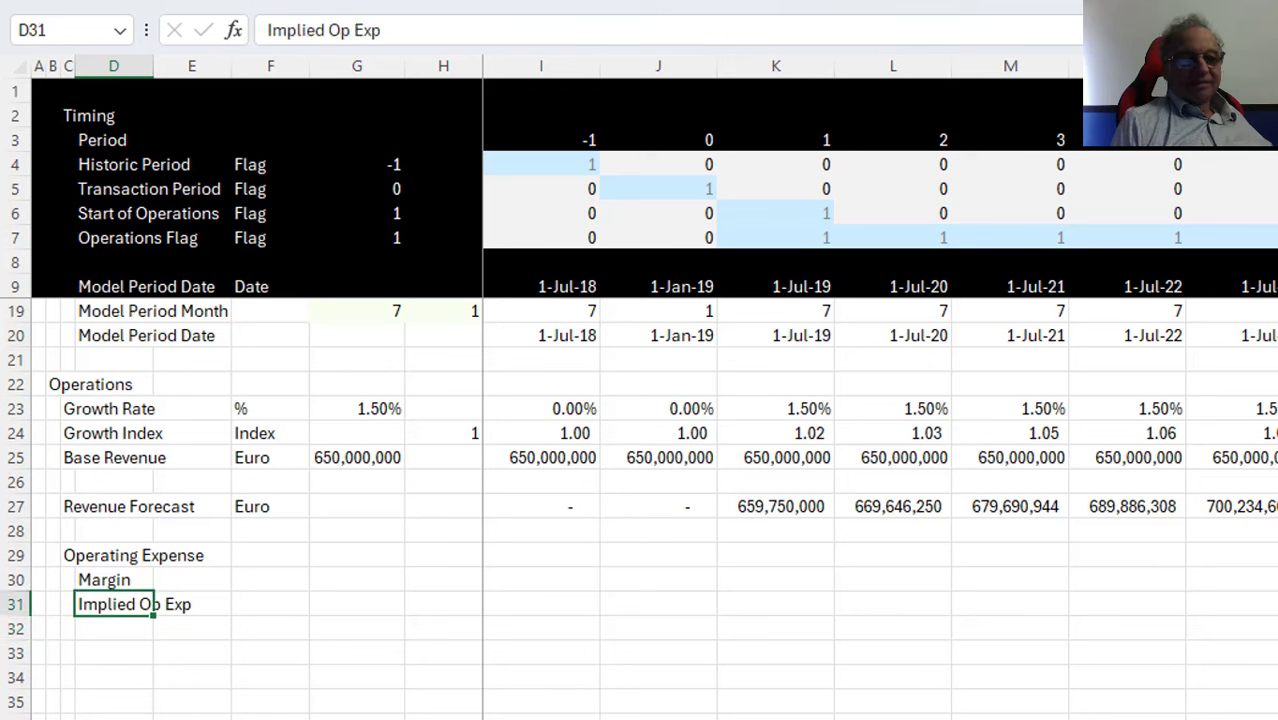
key(Right)
key(Right)
key(Right)
key(Left)
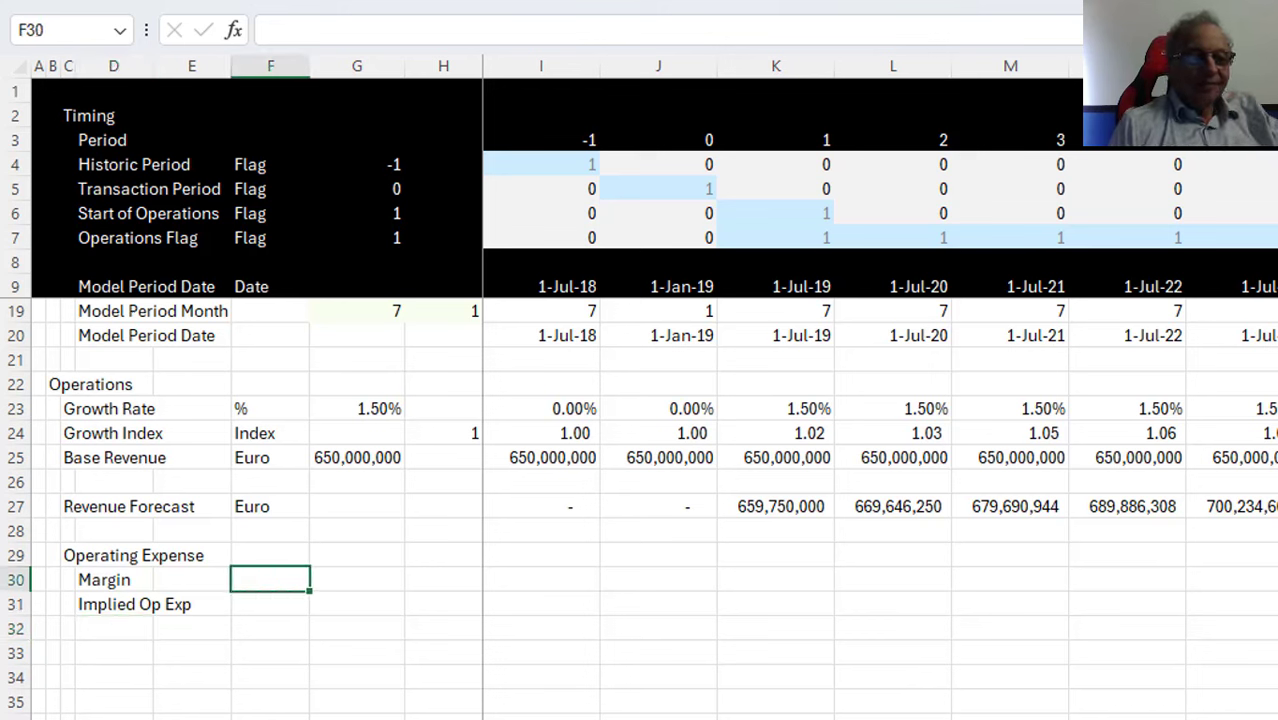
text(%)
key(Return)
key(Up)
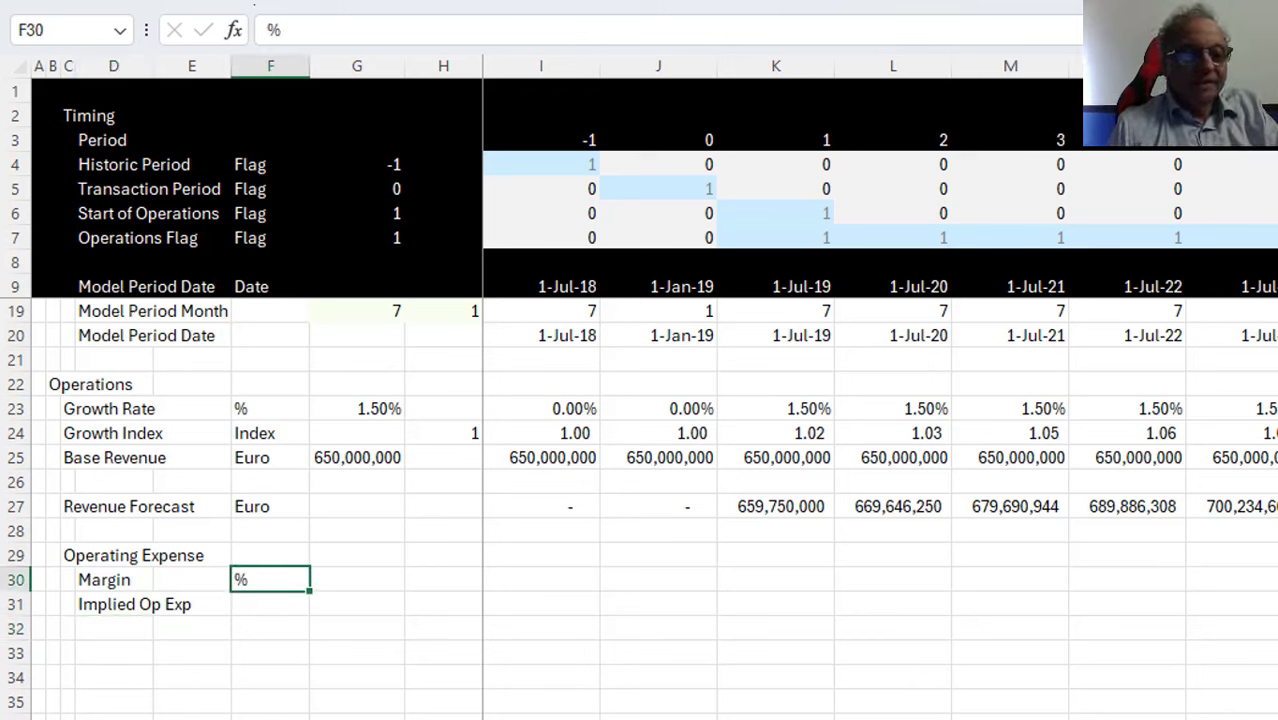
Link the Margin cell G30 to the EBITDA Margin in F21 of the Input sheet
key(Right)
text(=)
key(ctrl+Page_Up)
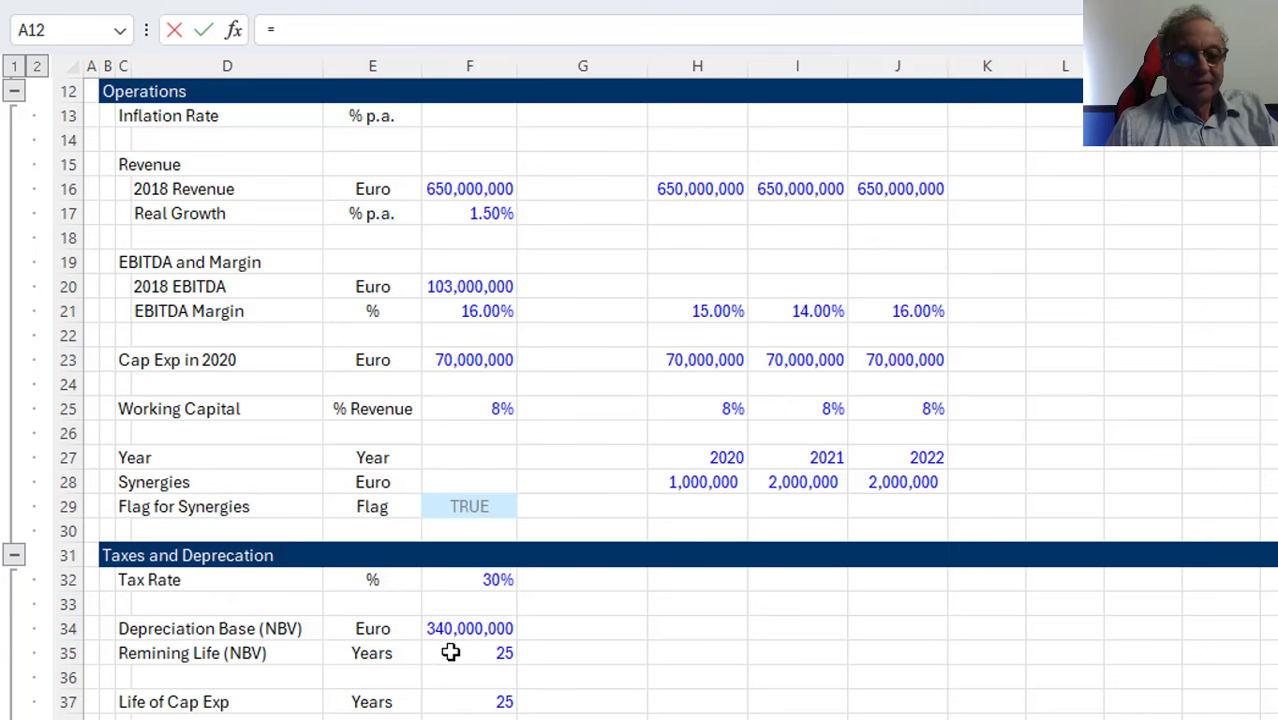
click(470, 313)
key(Return)
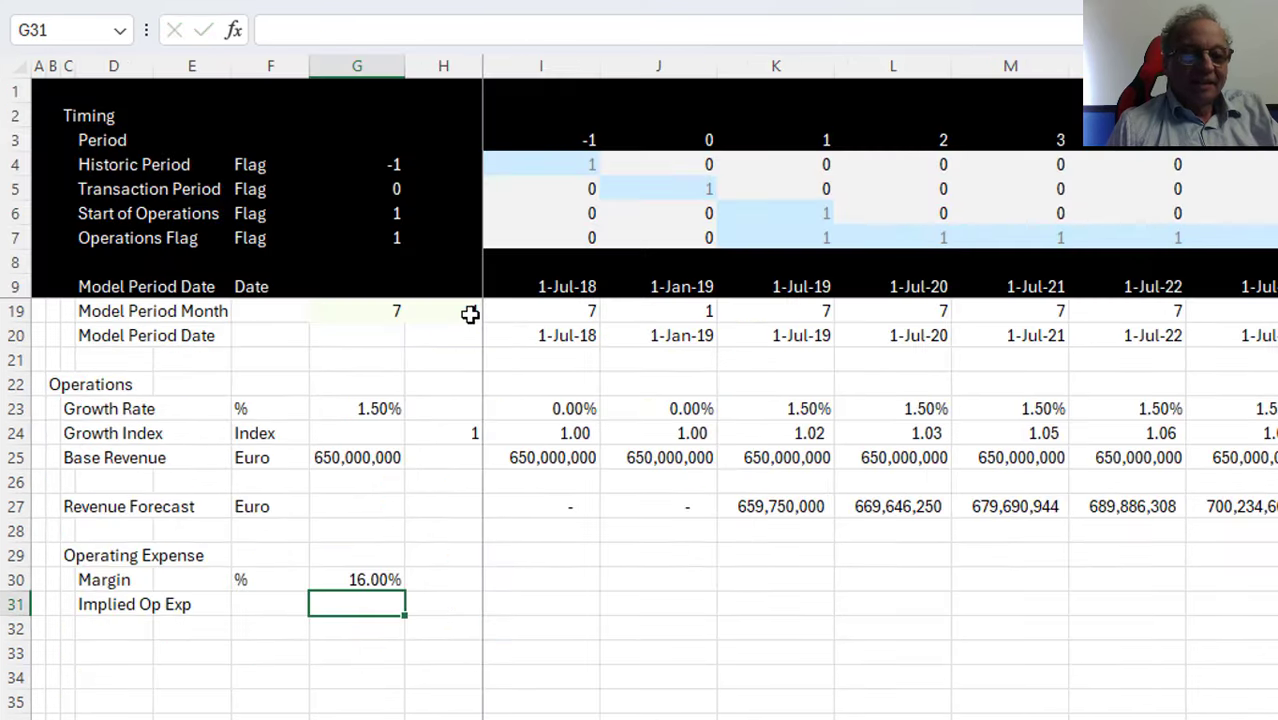
Insert a blank row between Margin and Implied Op Exp
key(shift+space)
key(ctrl+shift+plus)
key(Left)
key(Left)
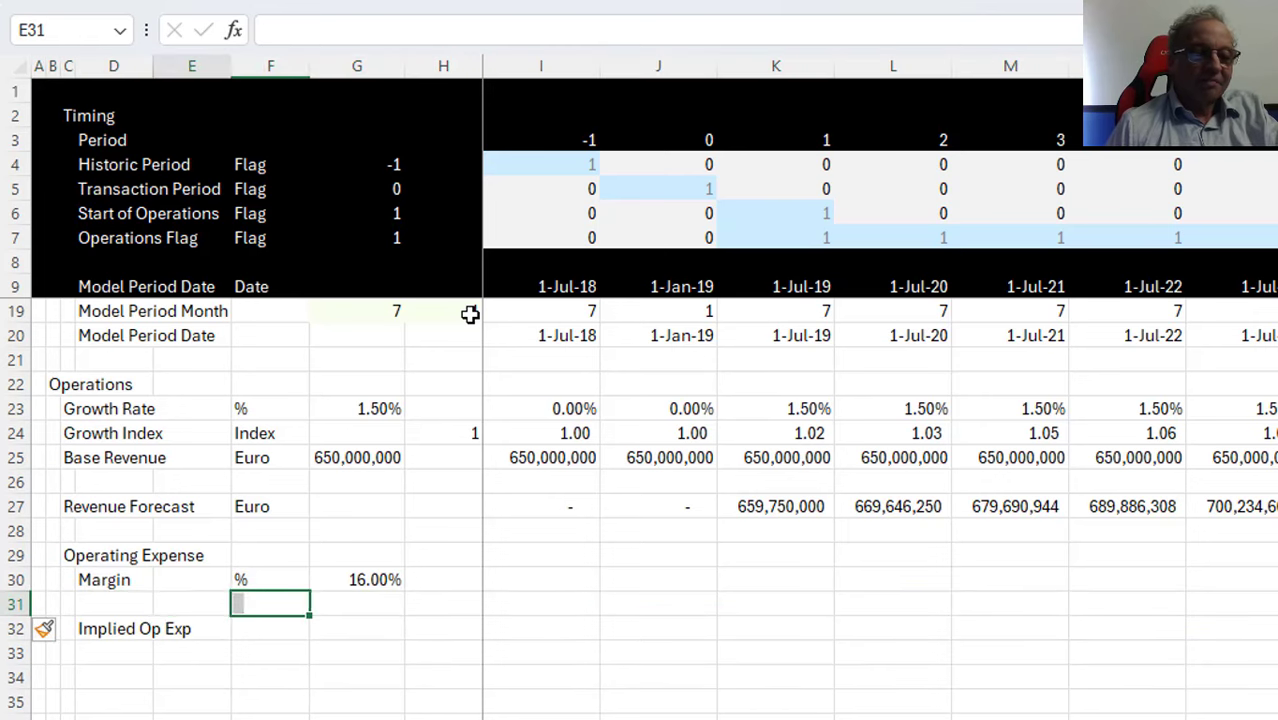
key(Left)
key(Right)
key(Up)
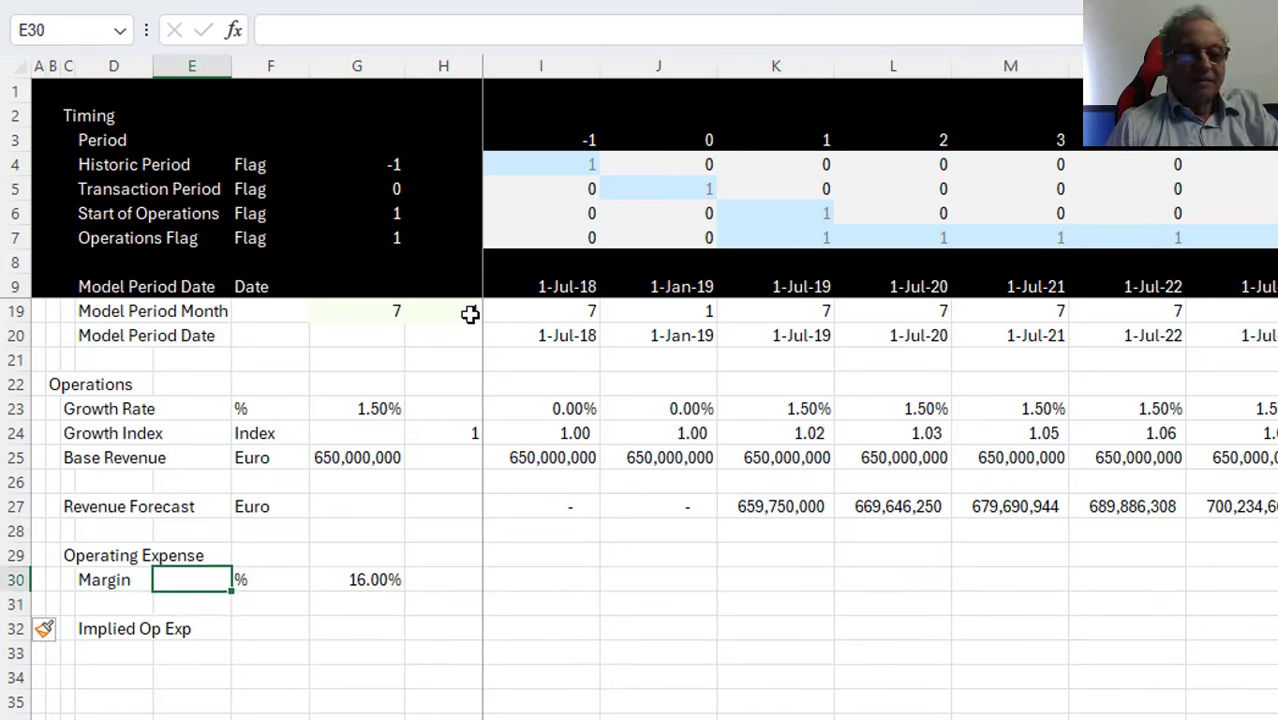
Set the first-period Margin in I30 to a locked reference to the margin in G30
key(Right)
key(Right)
key(Right)
key(Right)
key(Left)
key(Left)
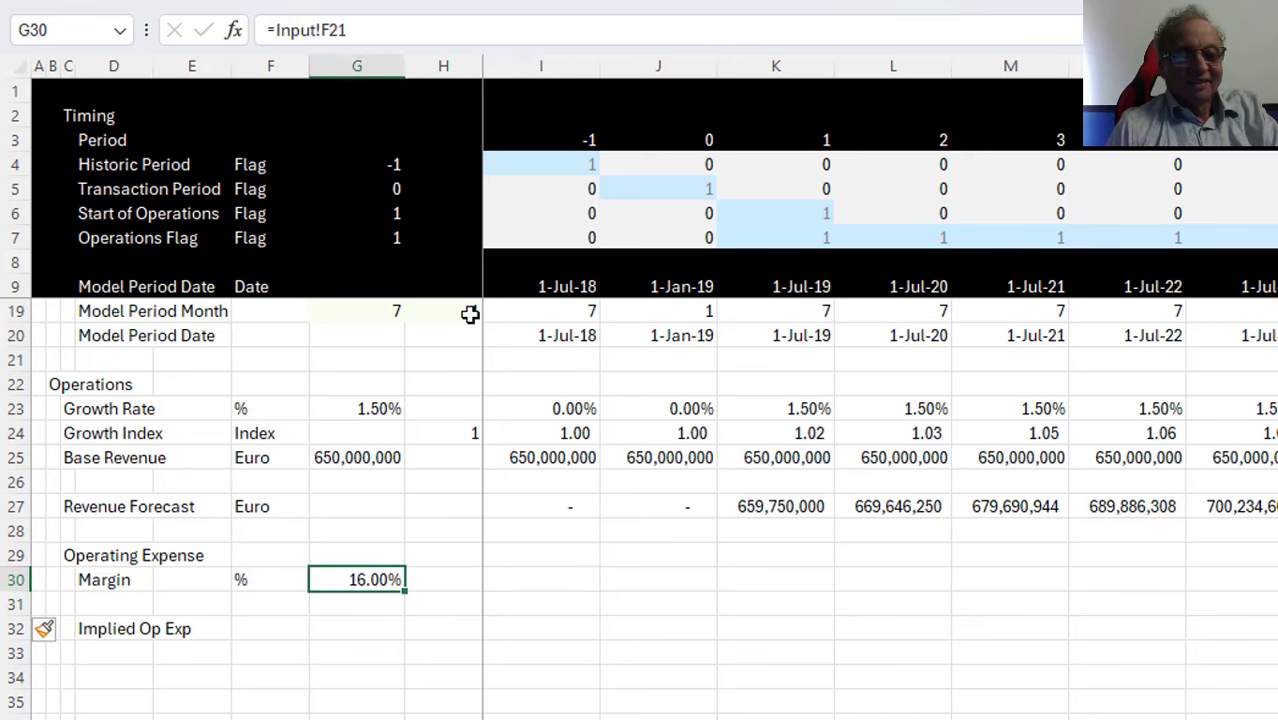
key(Left)
key(Right)
key(Right)
key(Right)
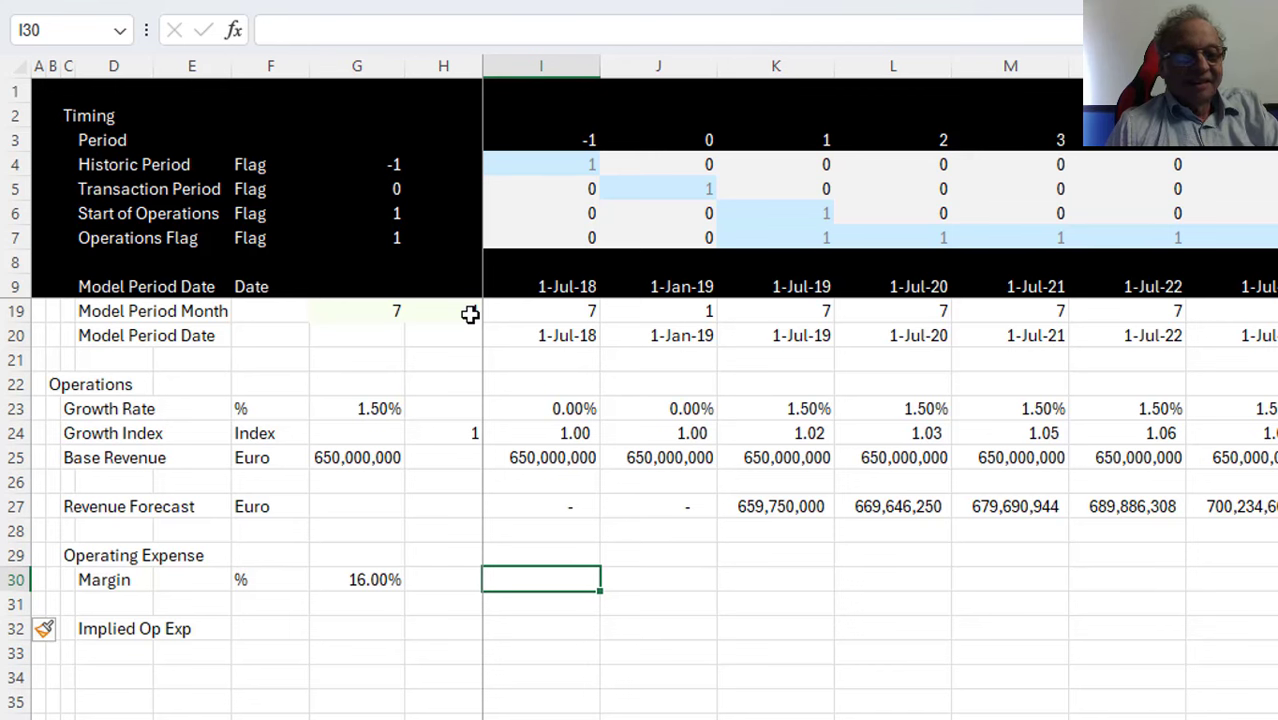
text(=)
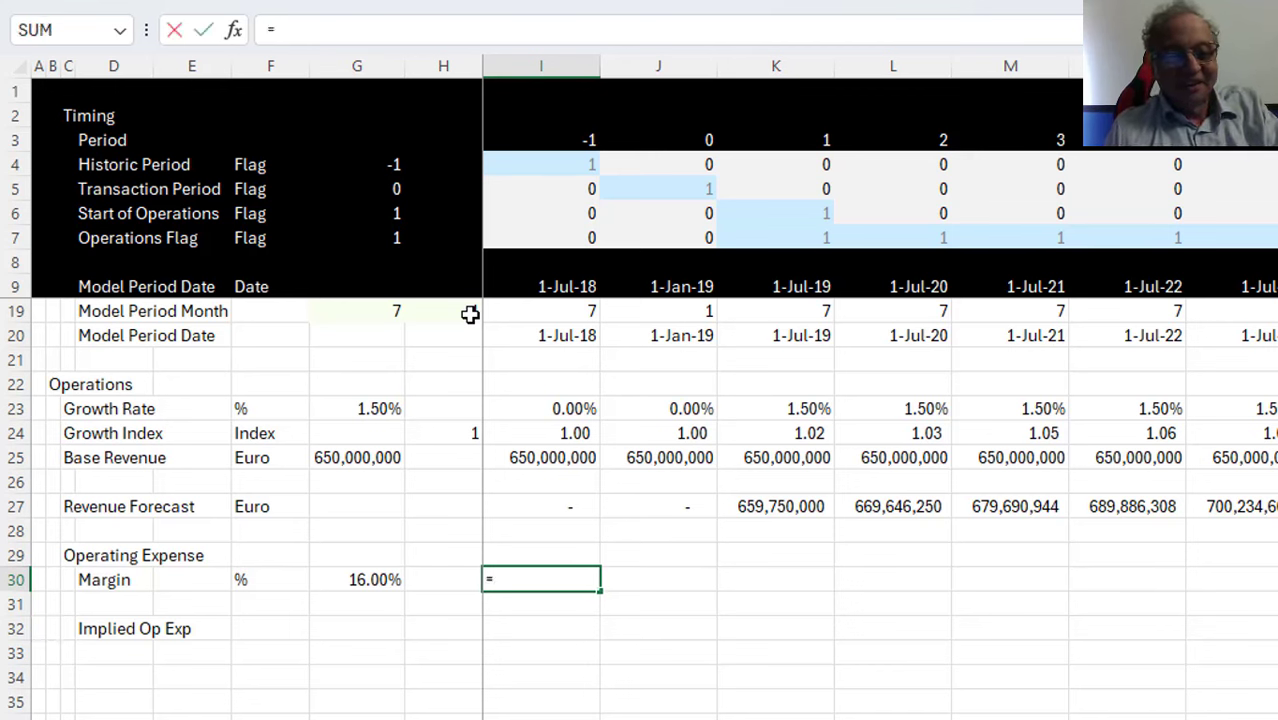
key(Left)
key(Left)
key(F4)
key(Return)
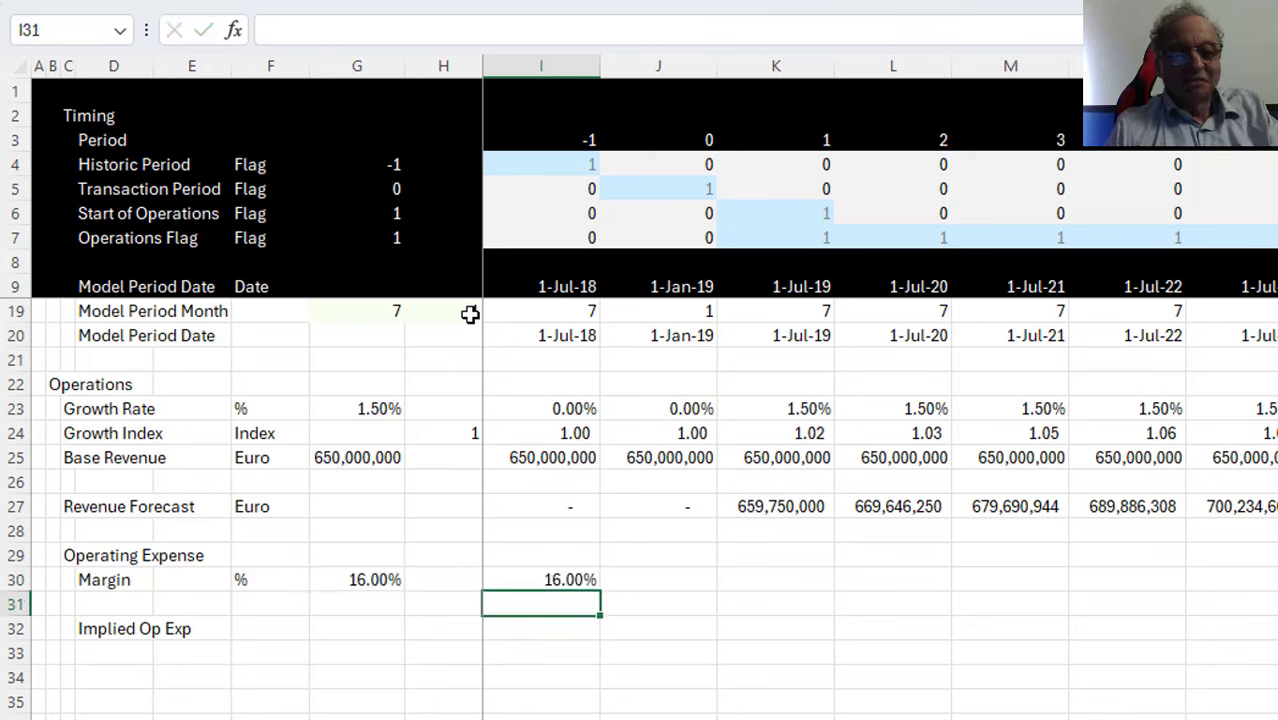
Copy the first-period Margin formula in I30 across all periods of row 30
key(Up)
key(ctrl+shift+Right)
key(ctrl+r)
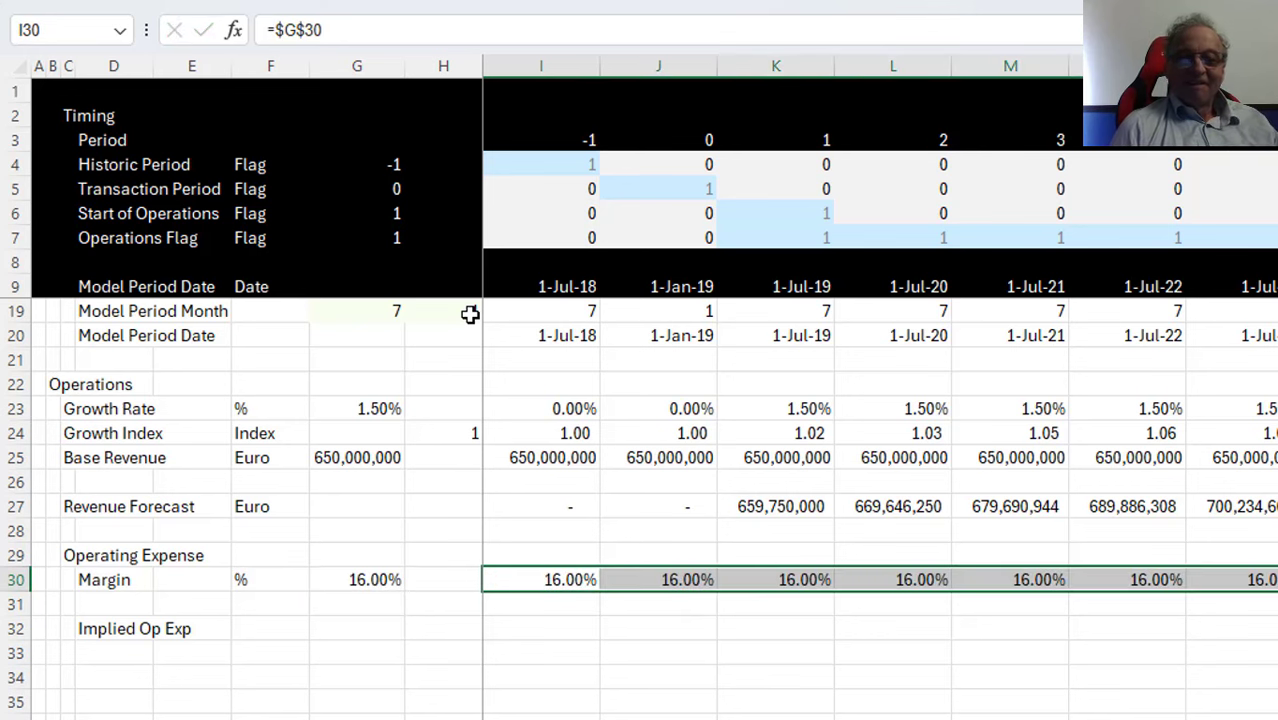
Delete the blank row 31 between Margin and Implied Op Exp
key(Down)
key(Left)
key(Left)
key(Left)
key(Left)
key(Left)
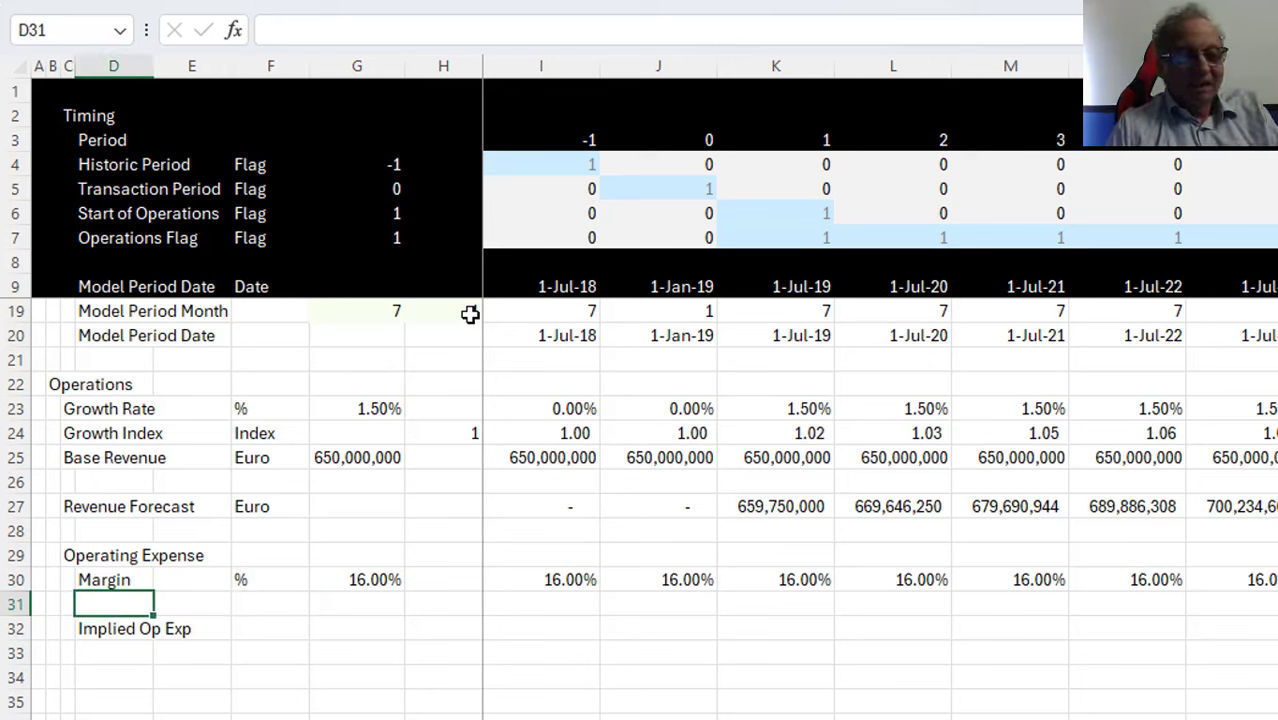
key(shift+space)
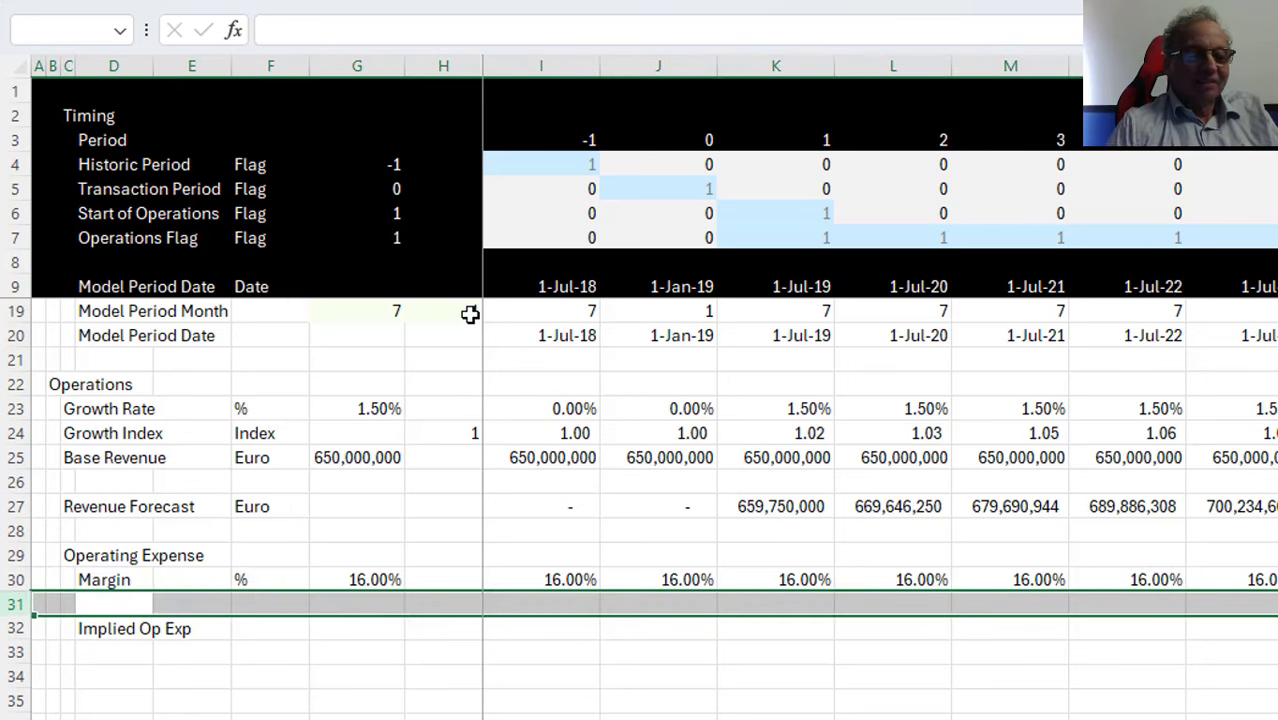
key(ctrl+minus)
Change the Implied Op Exp label in D31 to Implied EBITDA
key(F2)
key(BackSpace)
key(BackSpace)
key(BackSpace)
key(BackSpace)
key(BackSpace)
key(BackSpace)
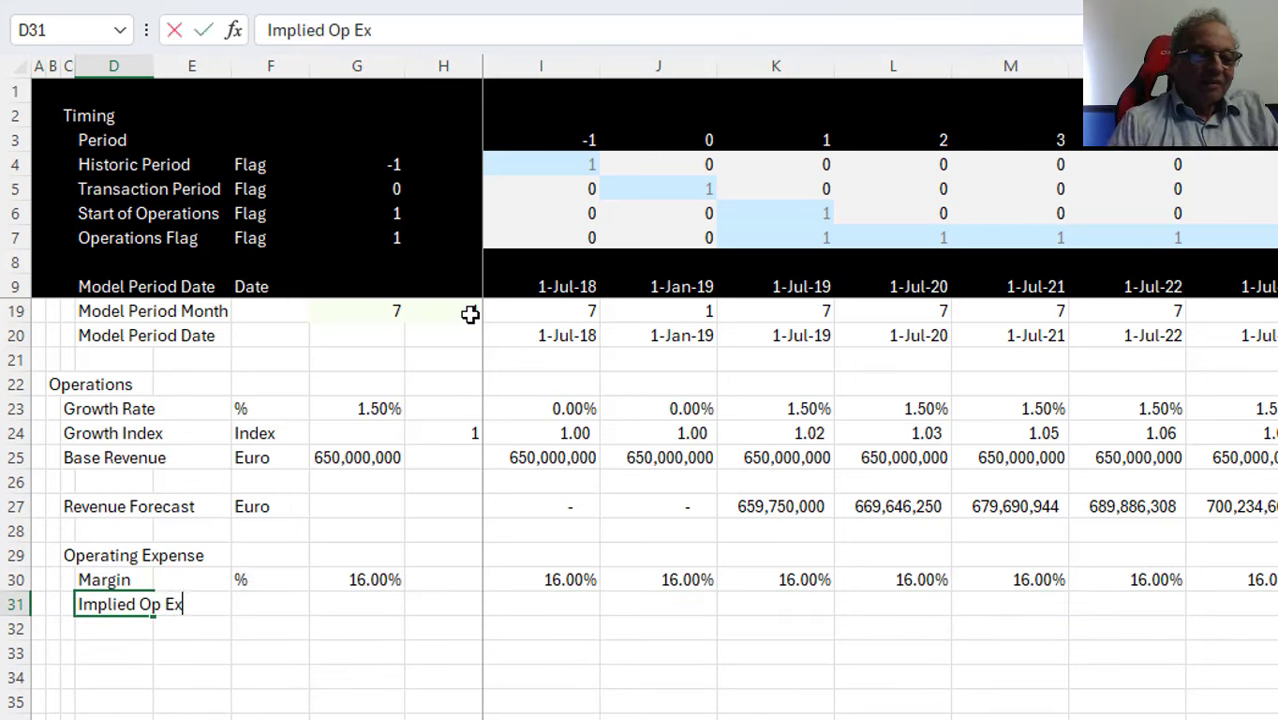
text(EBIA)
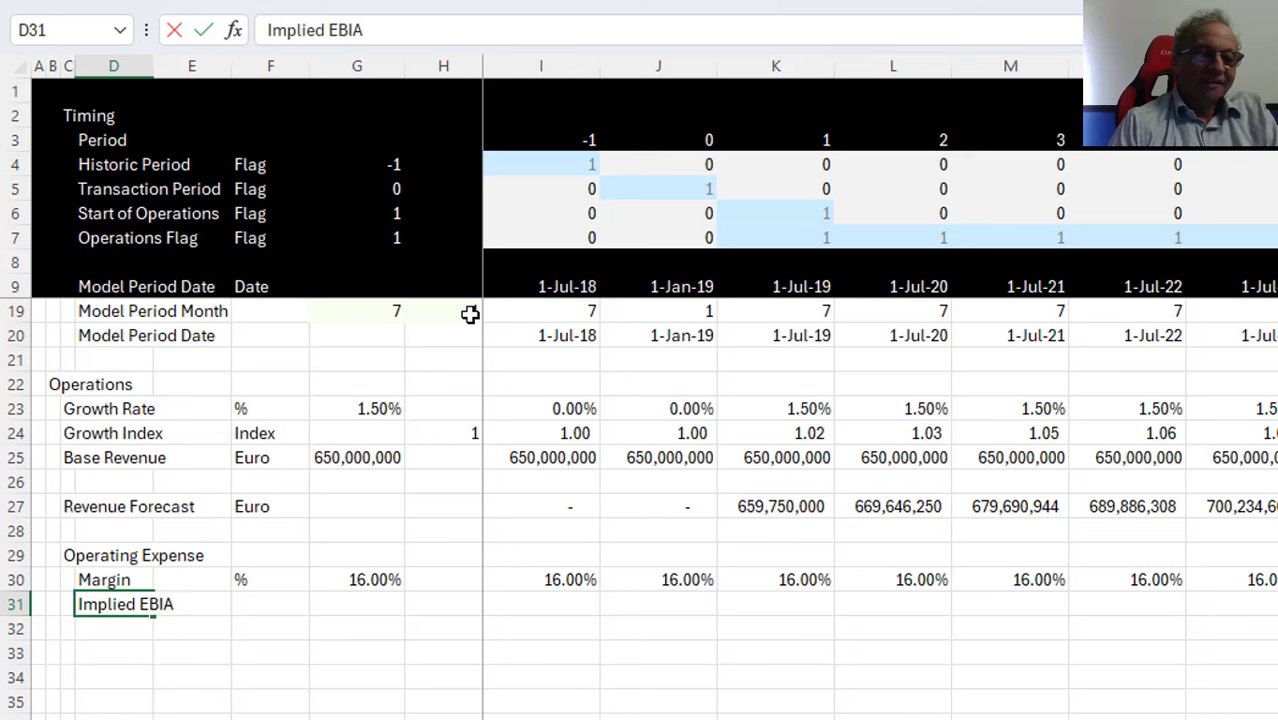
key(BackSpace)
text(DAT)
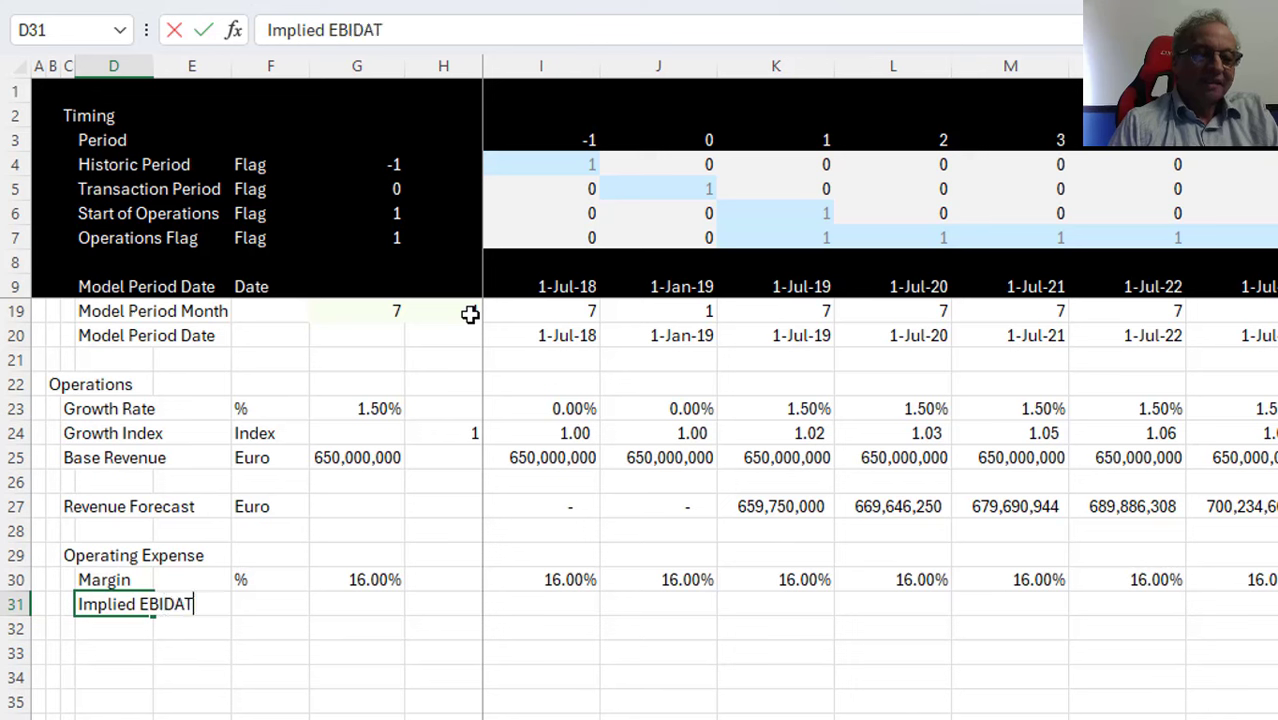
key(Return)
key(Up)
key(Right)
key(Right)
key(Left)
key(Left)
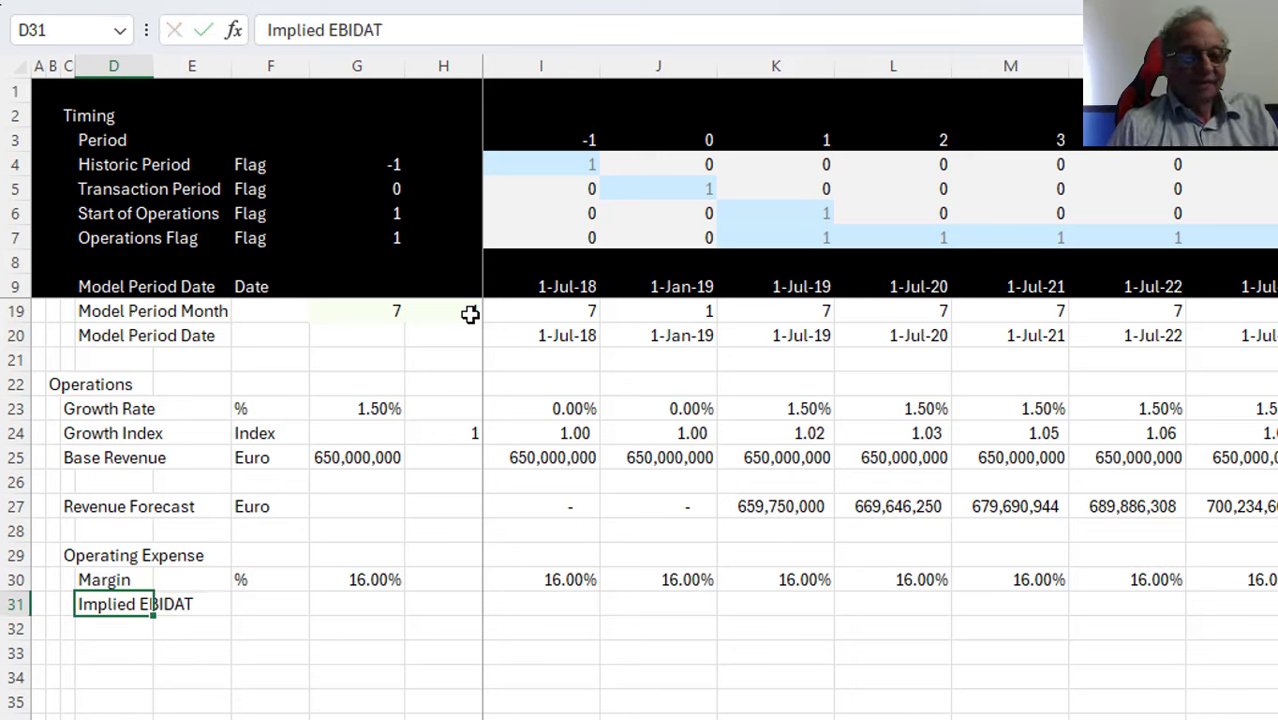
key(F2)
key(BackSpace)
key(BackSpace)
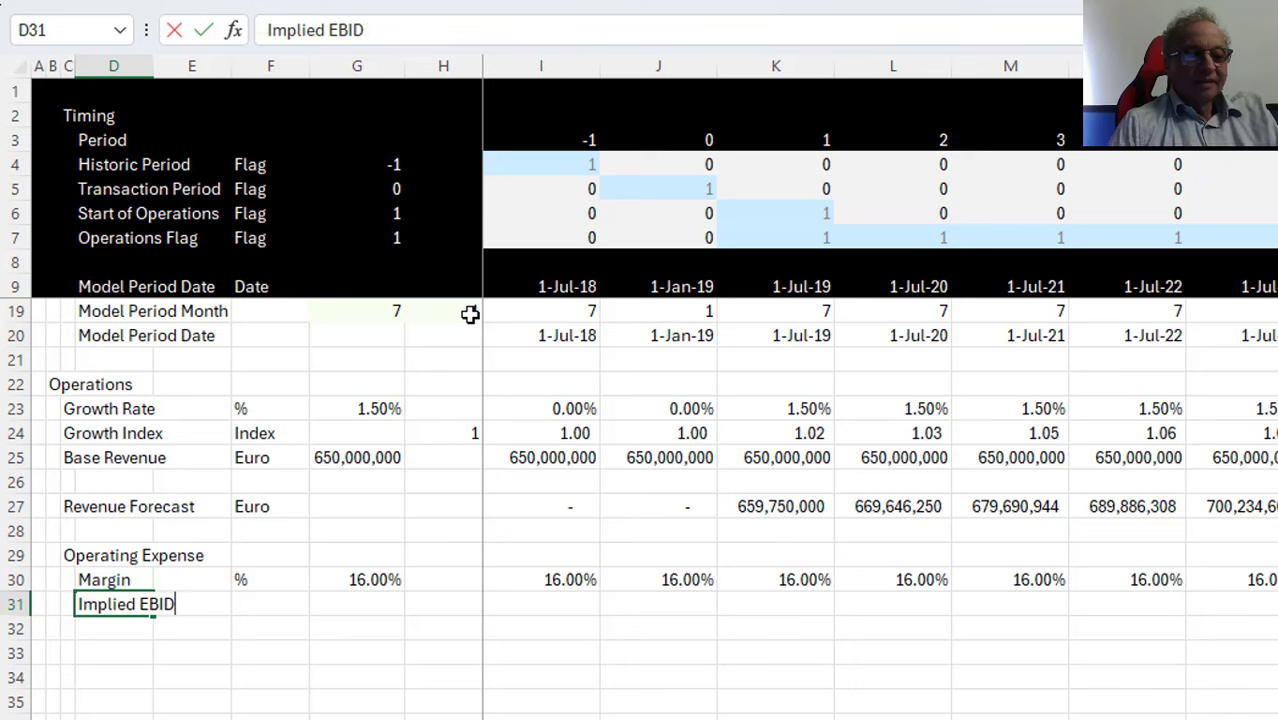
key(BackSpace)
text(TDA)
key(Return)
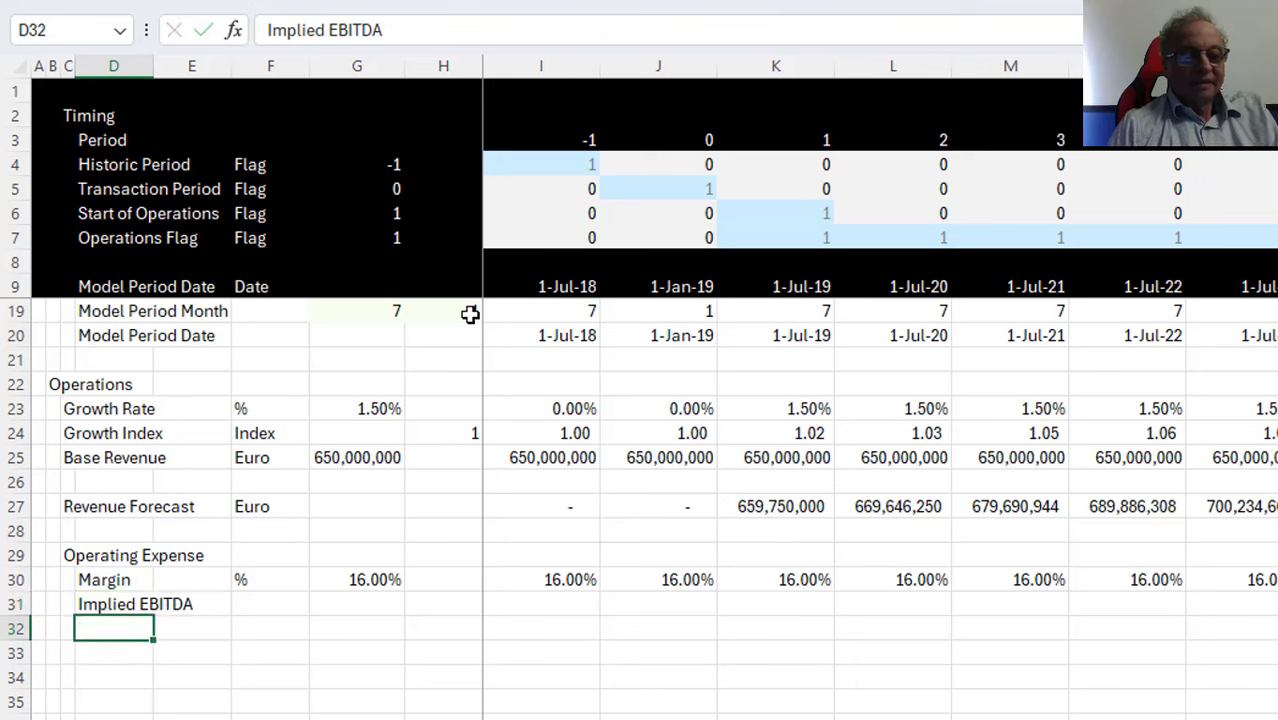
Enter Euro in F31 as the unit for Implied EBITDA
key(Up)
key(Right)
key(Right)
text(EU)
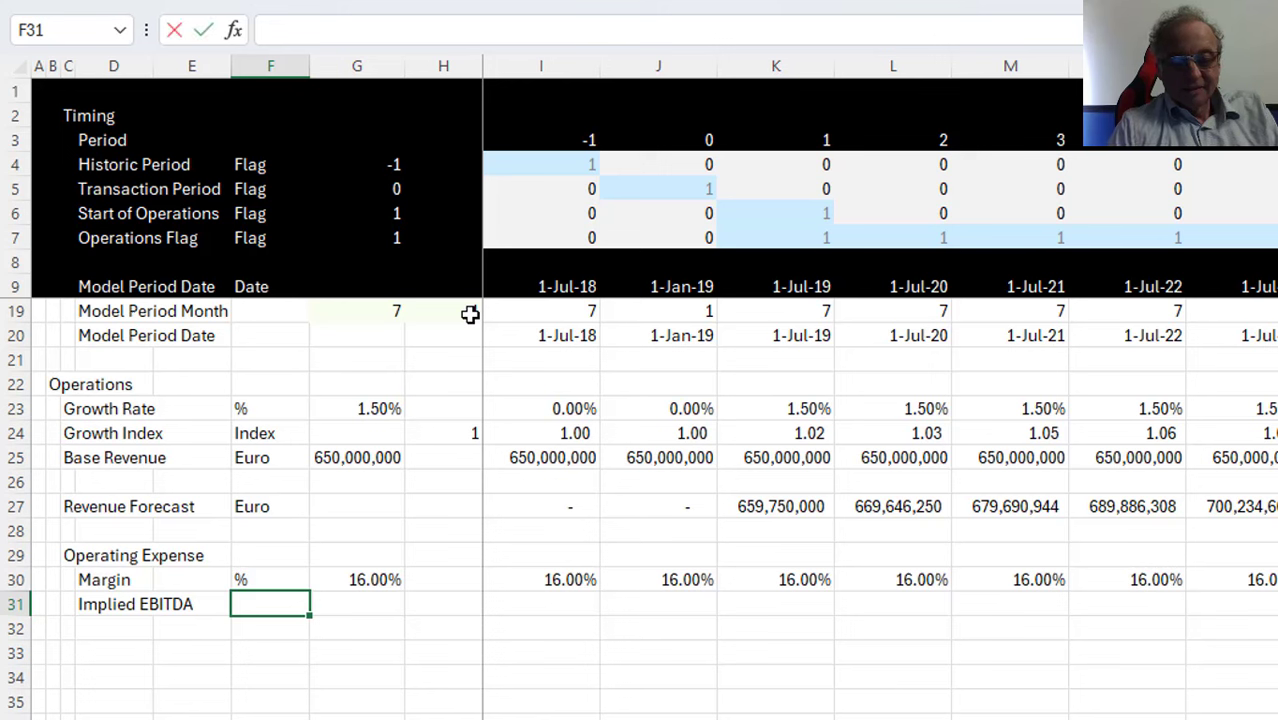
key(BackSpace)
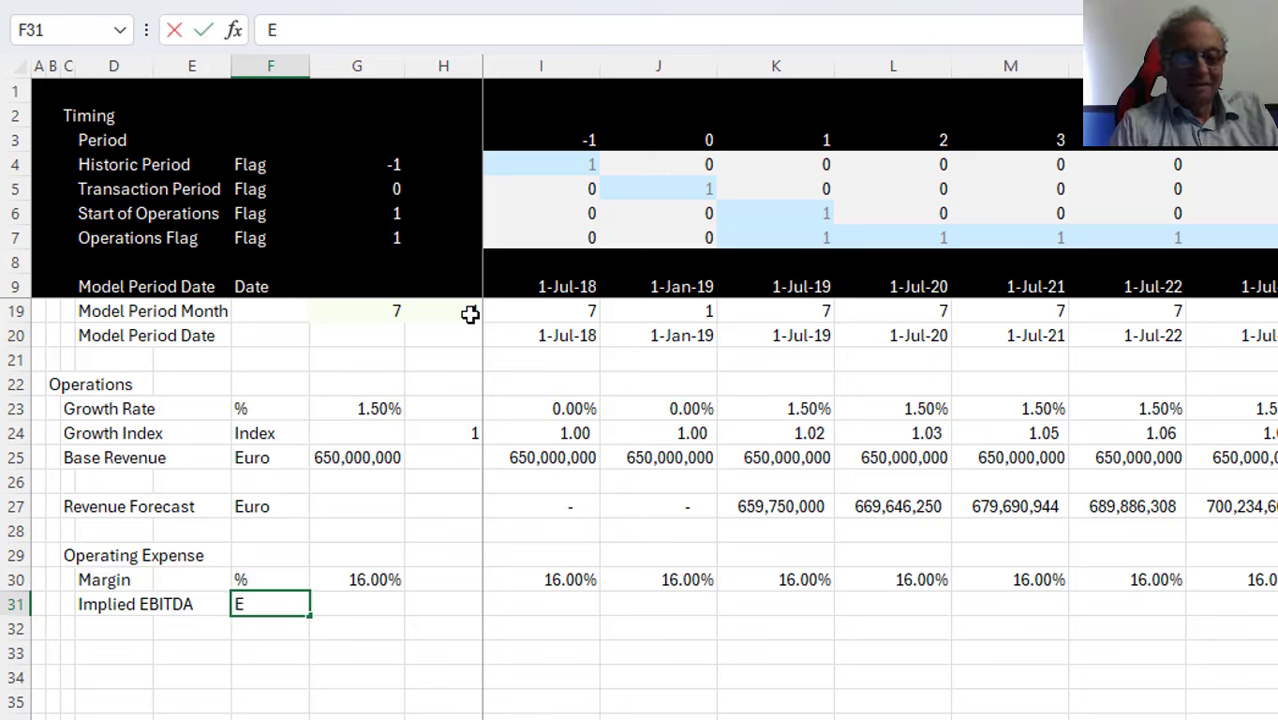
text(uro)
key(Return)
key(Up)
Try calculating the first-period Implied EBITDA in I31 as Revenue Forecast divided by Margin, =I27/I30
key(Right)
key(Right)
key(Right)
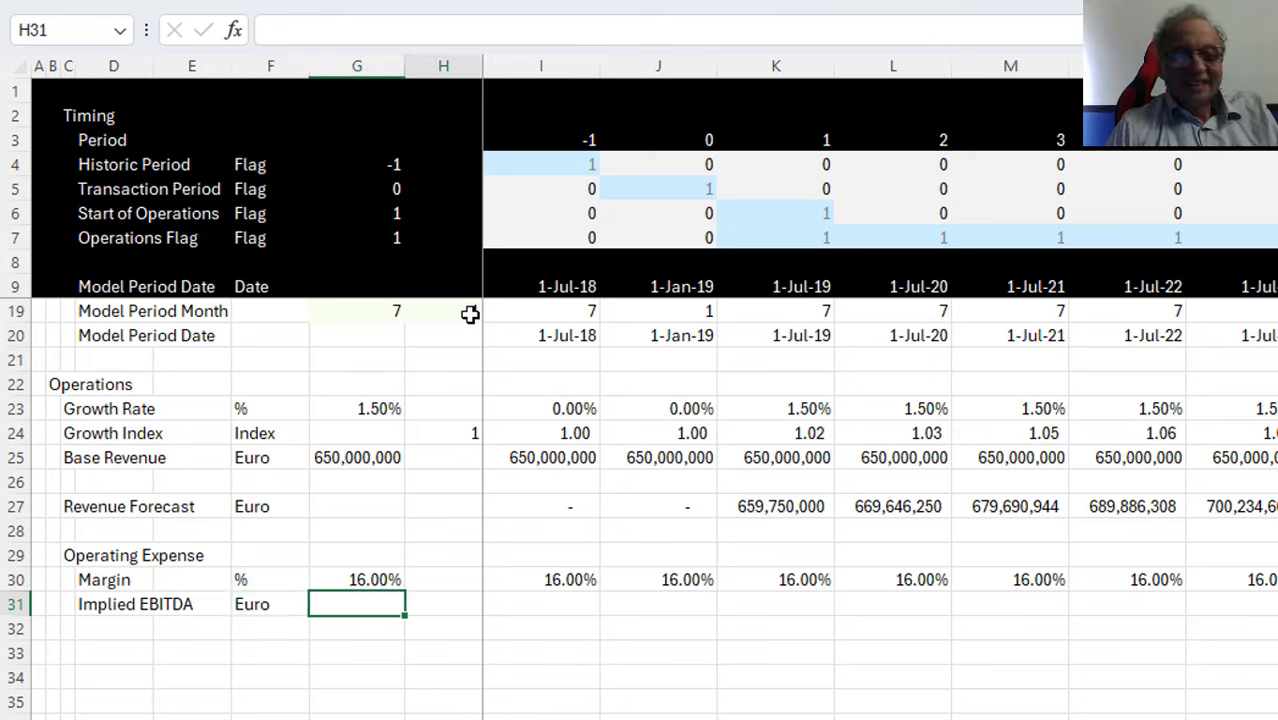
text(==)
key(Escape)
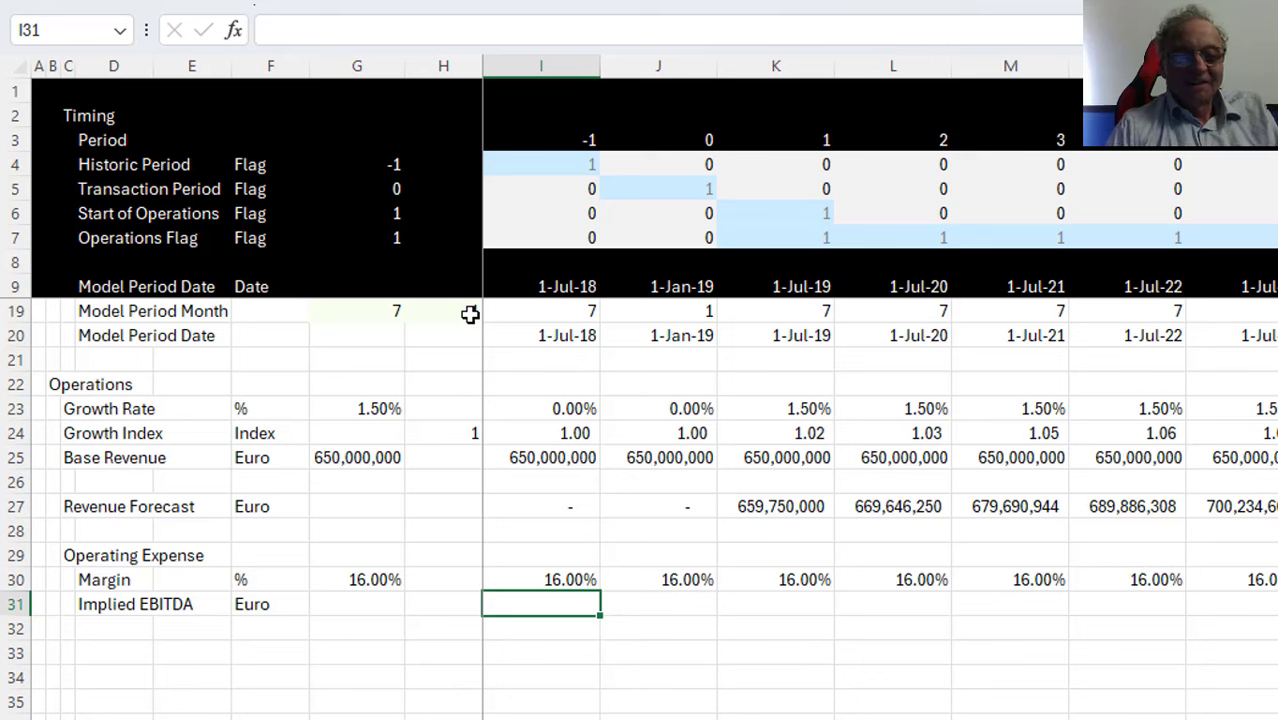
text(=)
key(Up)
key(Up)
key(Up)
key(Up)
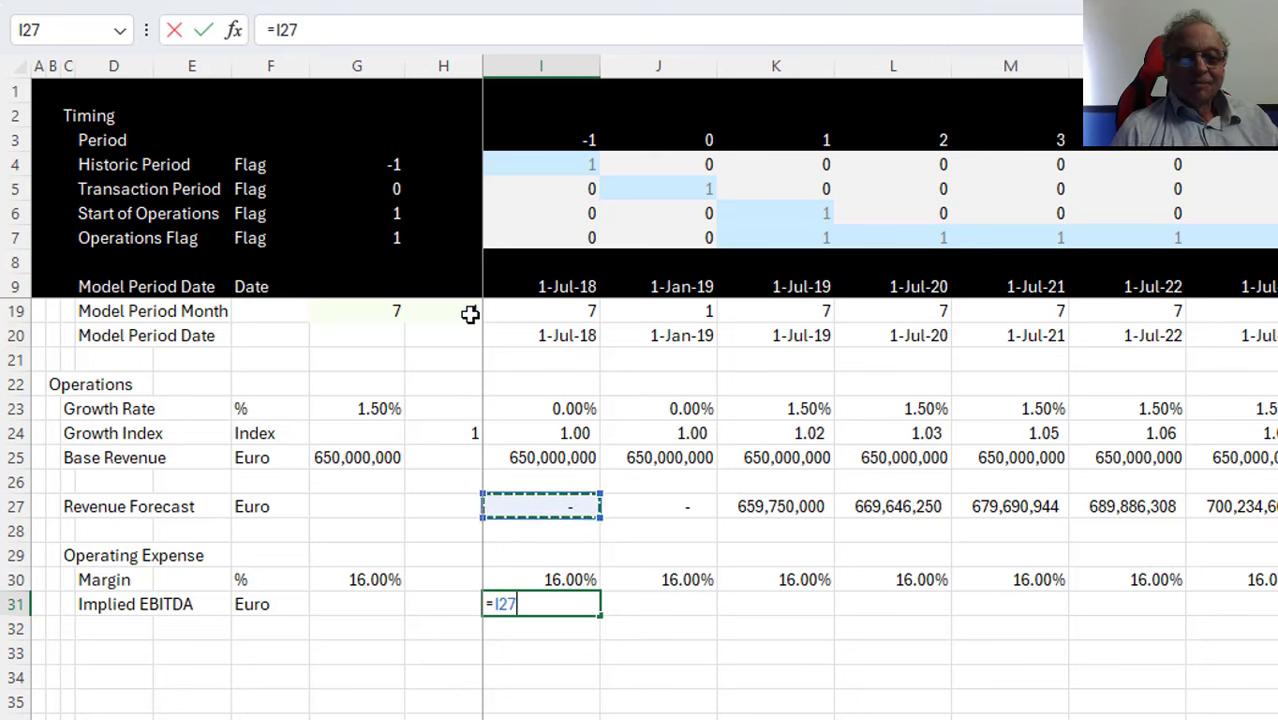
text(/)
key(Up)
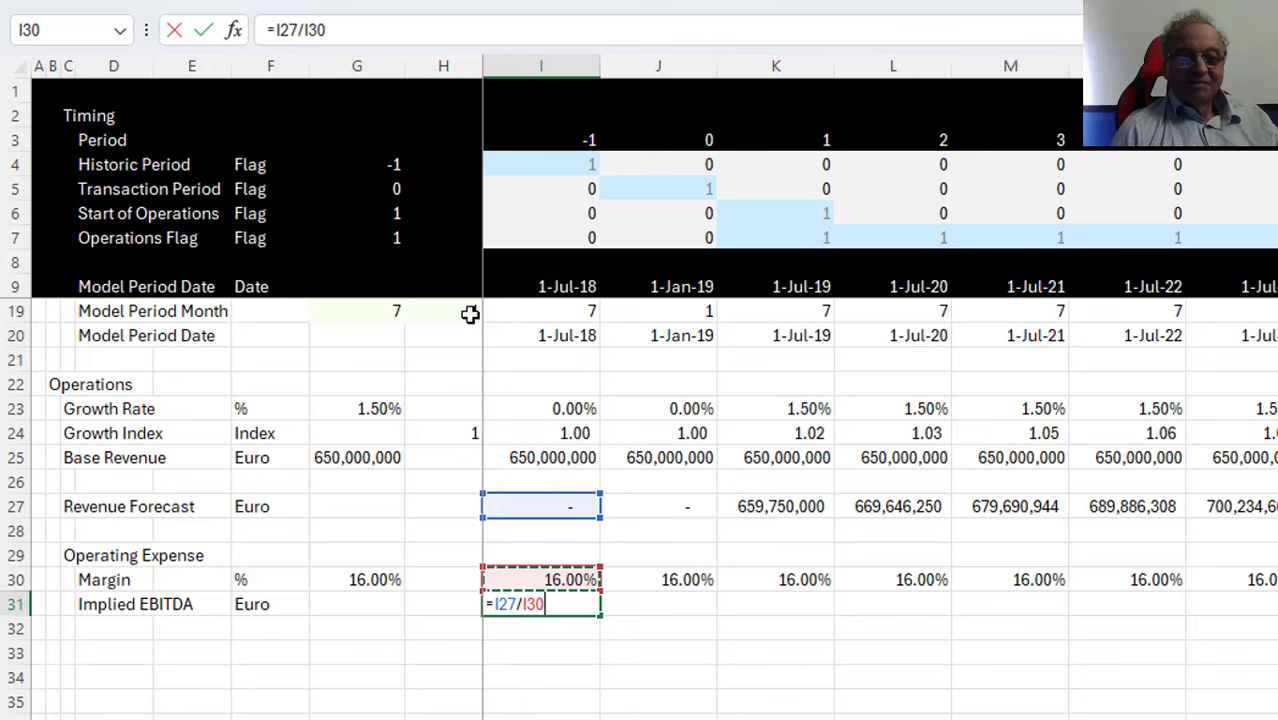
key(Return)
key(Up)
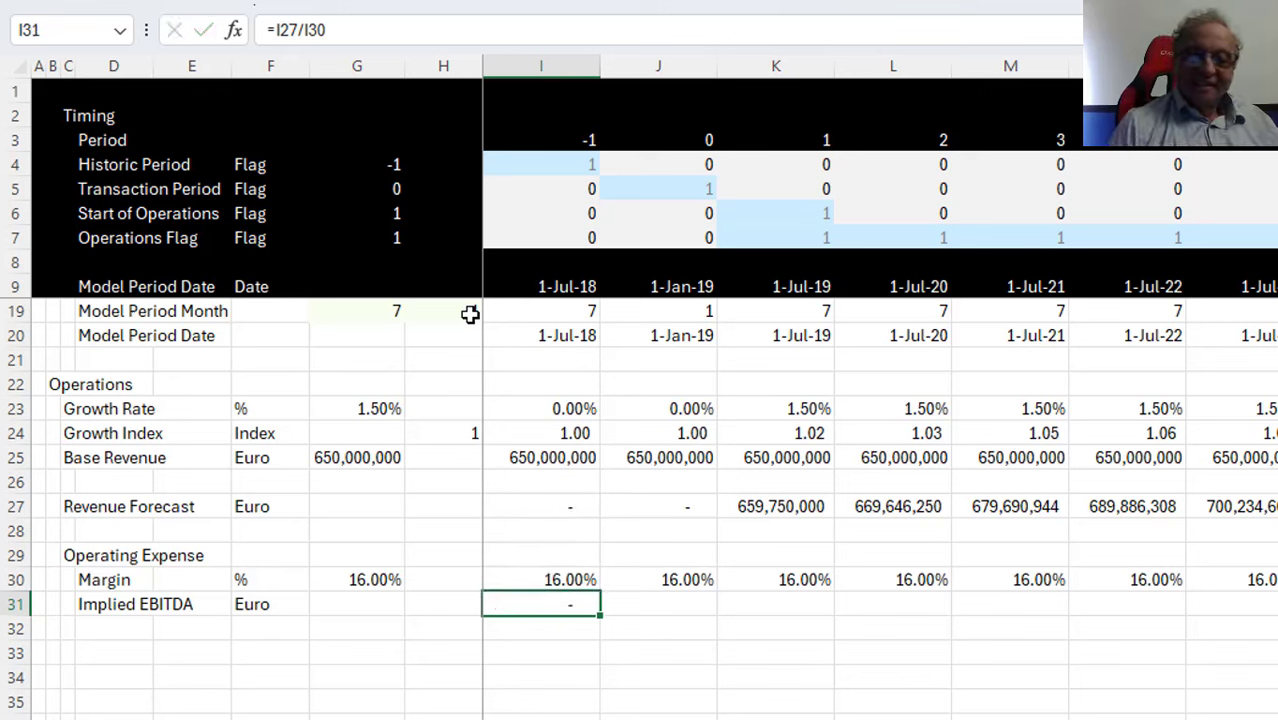
Fill the division formula from I31 across all periods of the Implied EBITDA row
key(ctrl+shift+Right)
key(ctrl+r)
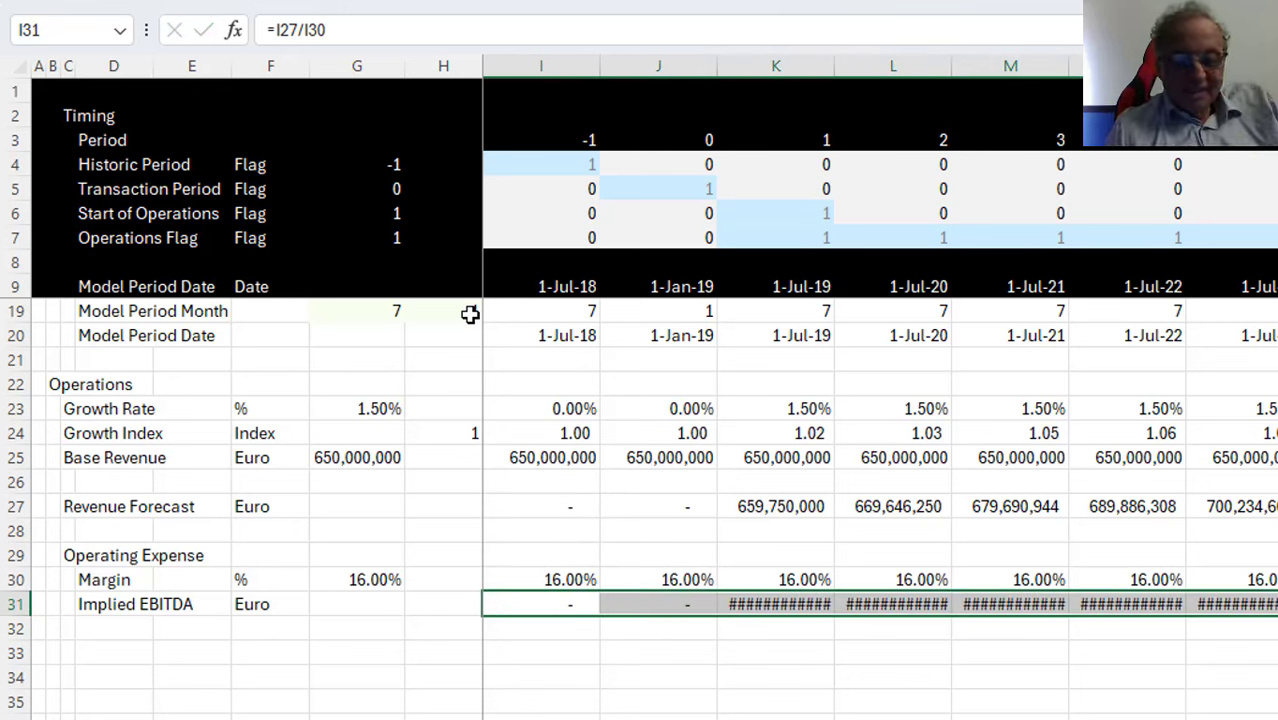
key(Left)
key(Right)
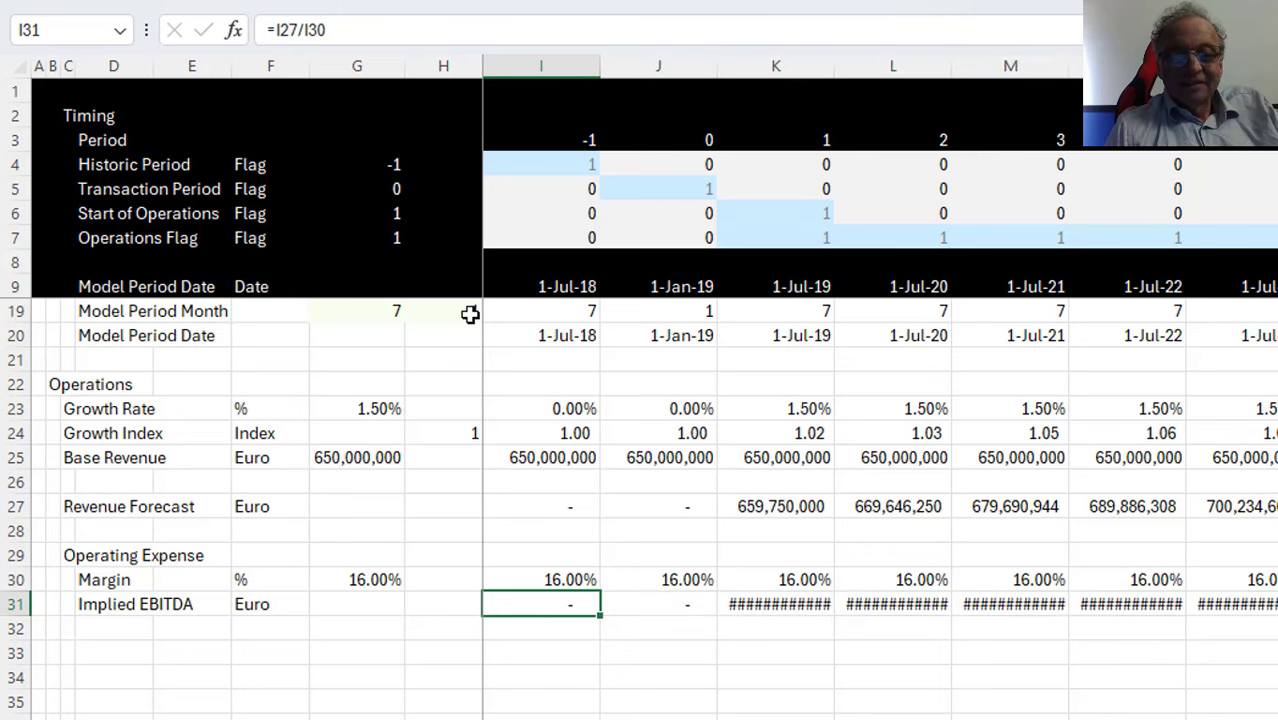
key(ctrl+shift+Right)
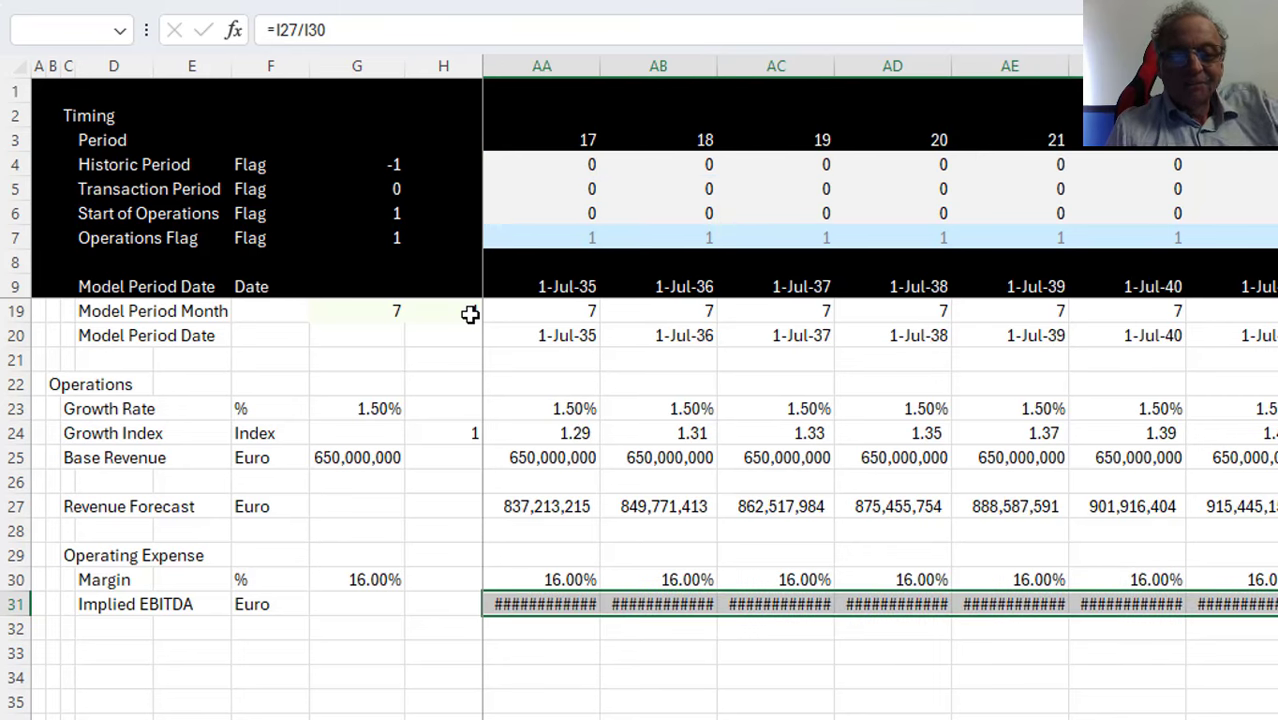
key(Left)
key(Right)
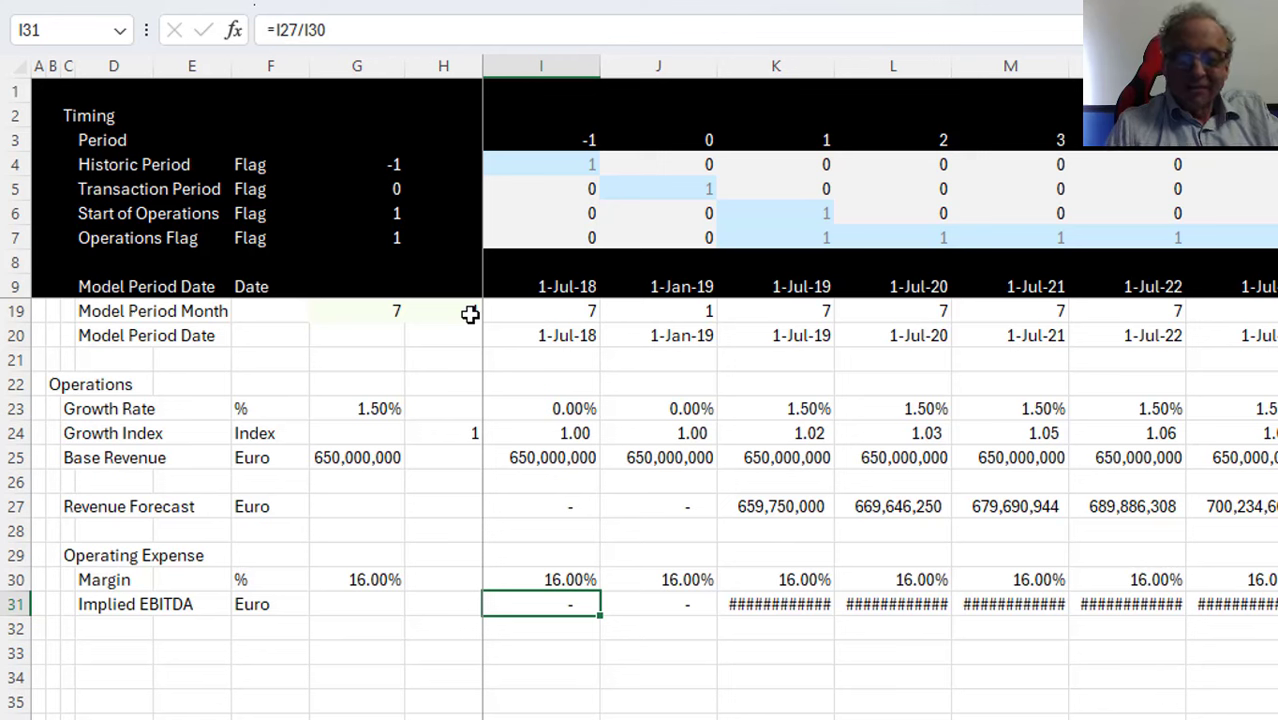
Set the first-period Implied EBITDA in I31 to Margin times Revenue Forecast, =I30*I27
text(=)
key(Up)
text(*)
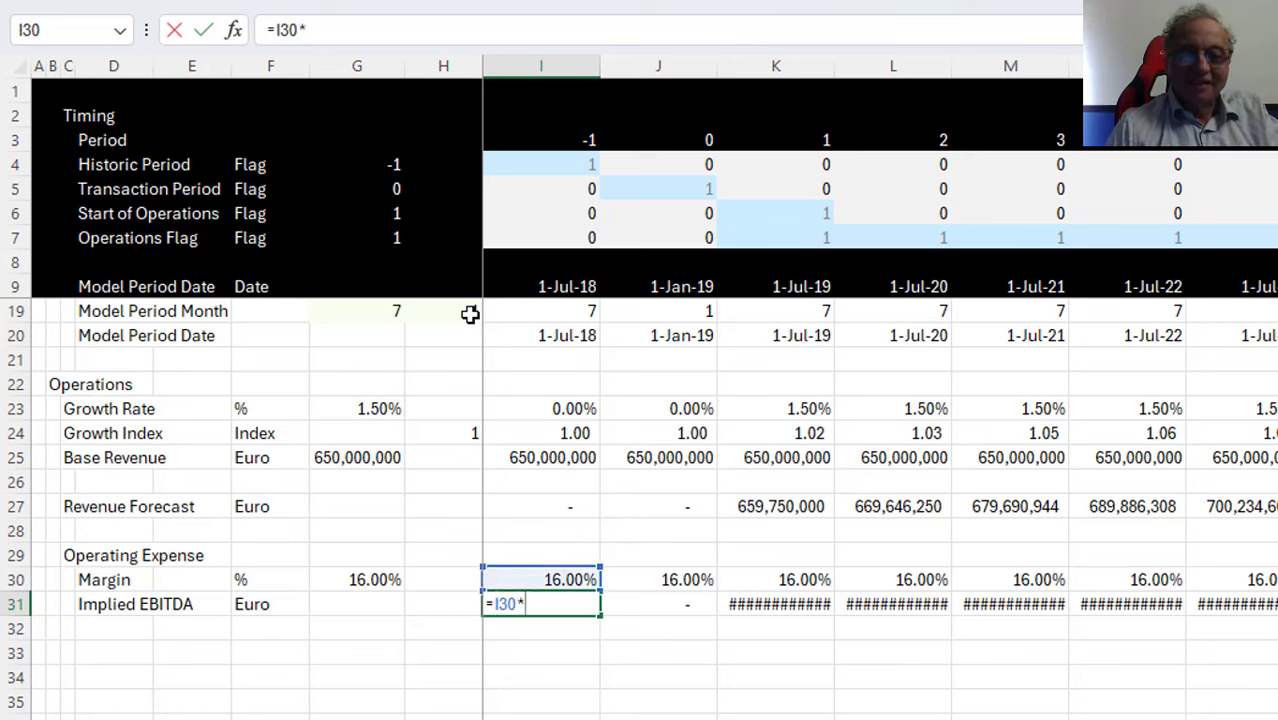
key(Up)
key(Up)
key(Up)
key(Up)
key(Return)
key(Up)
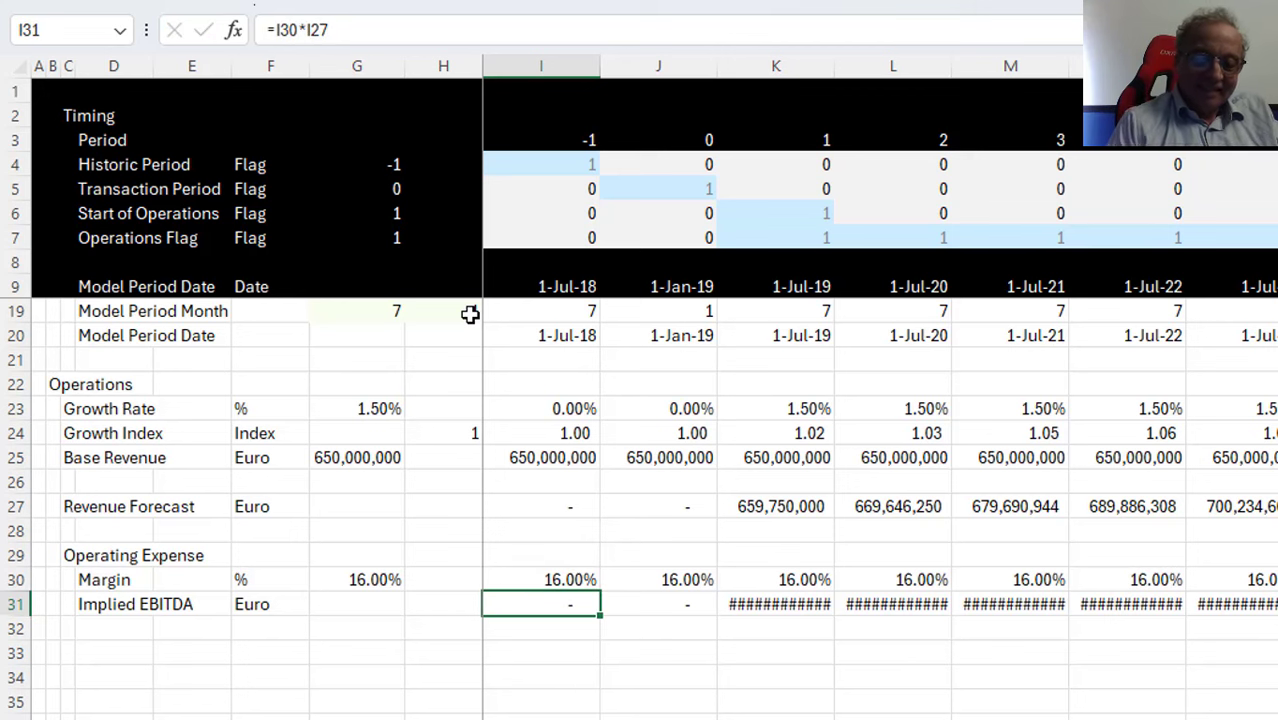
Copy the =I30*I27 formula from I31 across all periods of row 31
key(ctrl+shift+Right)
key(ctrl+r)
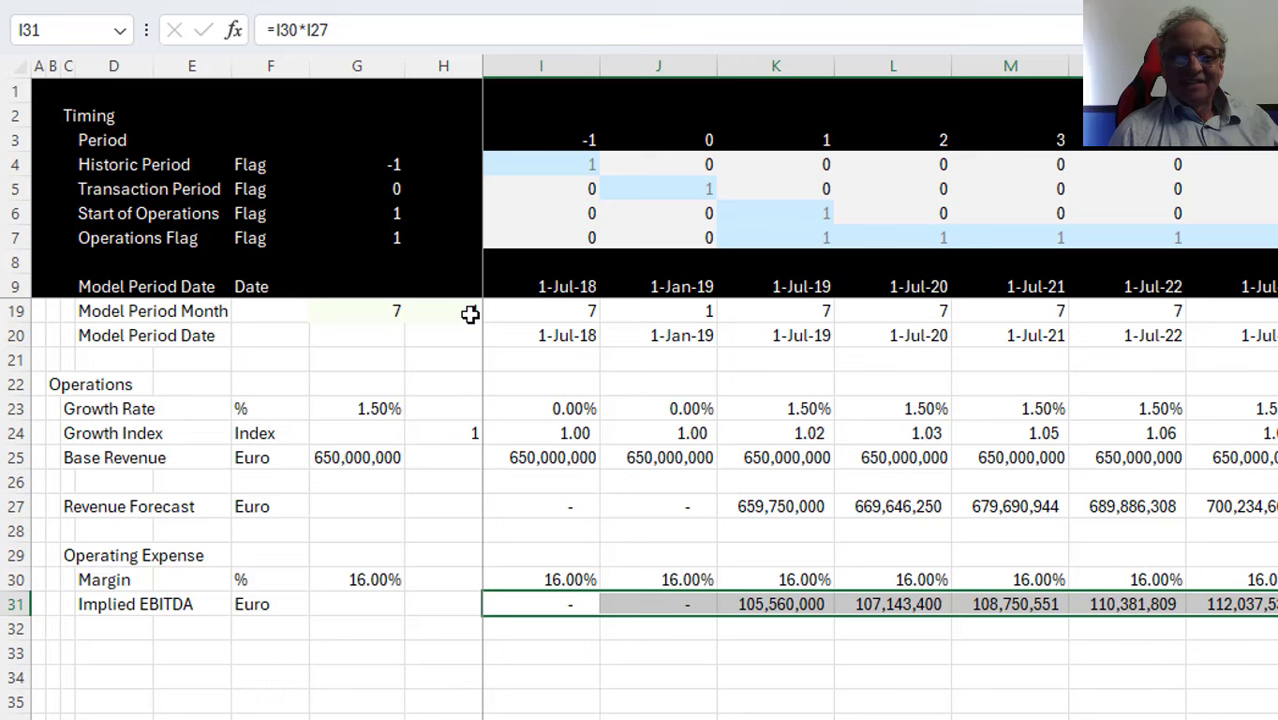
key(ctrl+shift+Left)
key(Right)
key(Right)
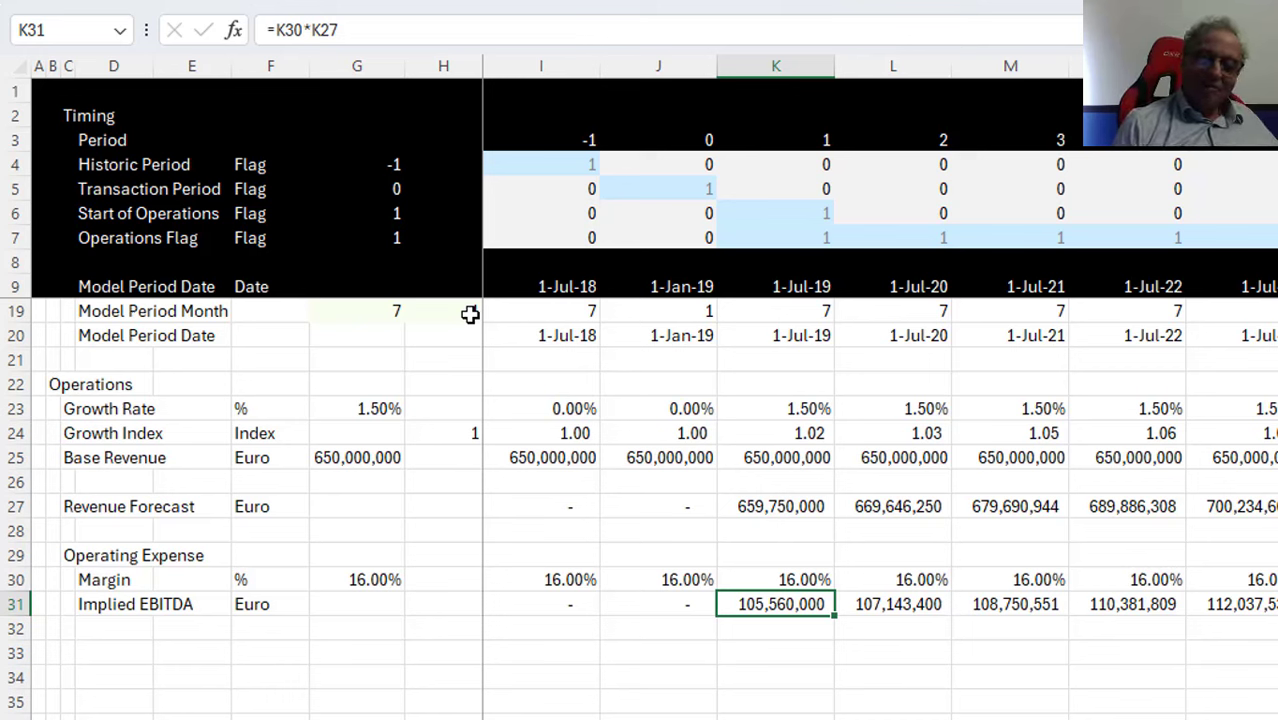
Enter a label beginning with "Implied O" in D33, leaving row 32 blank below Implied EBITDA
key(Left)
key(Left)
key(Left)
key(Left)
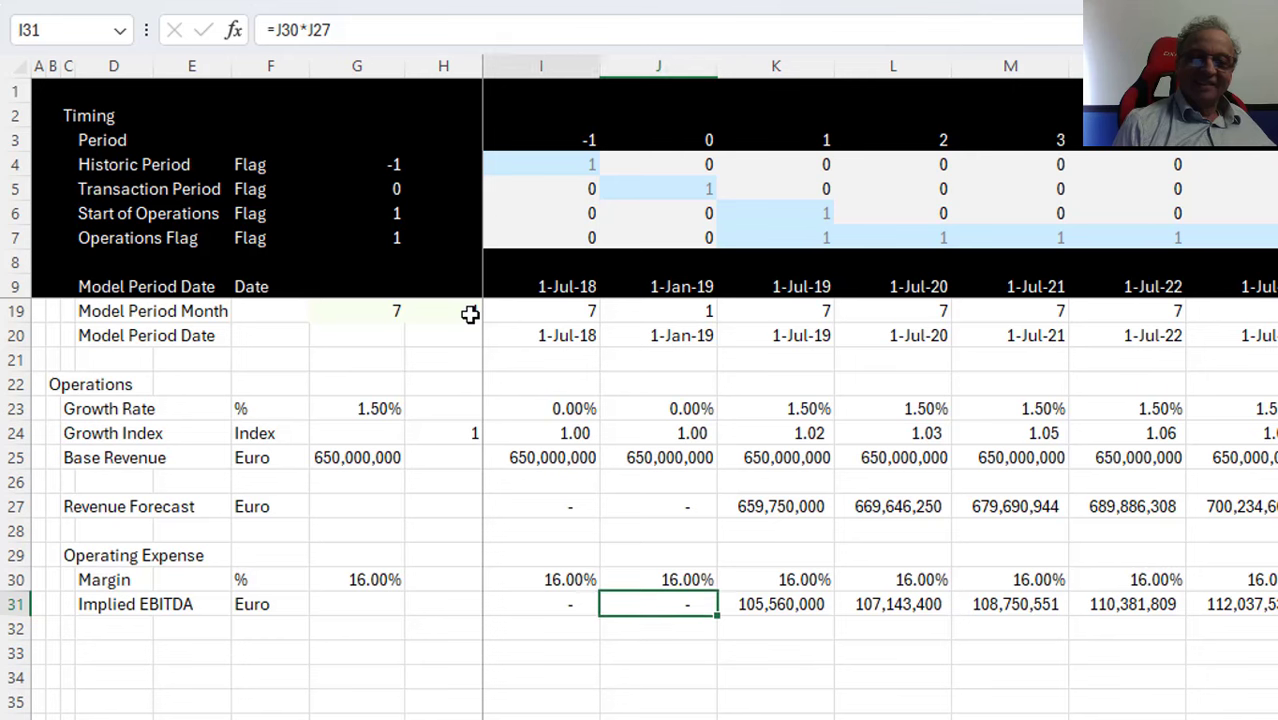
key(Left)
key(Left)
key(Left)
key(Down)
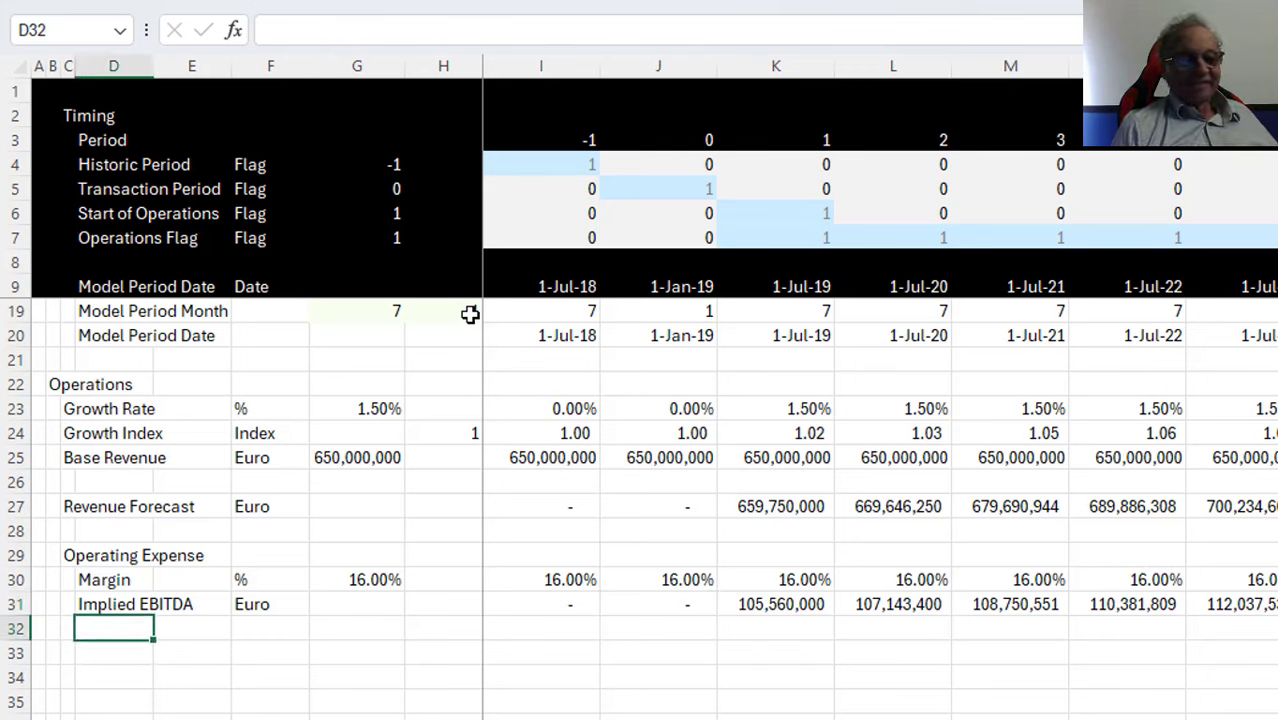
key(Down)
text(Im)
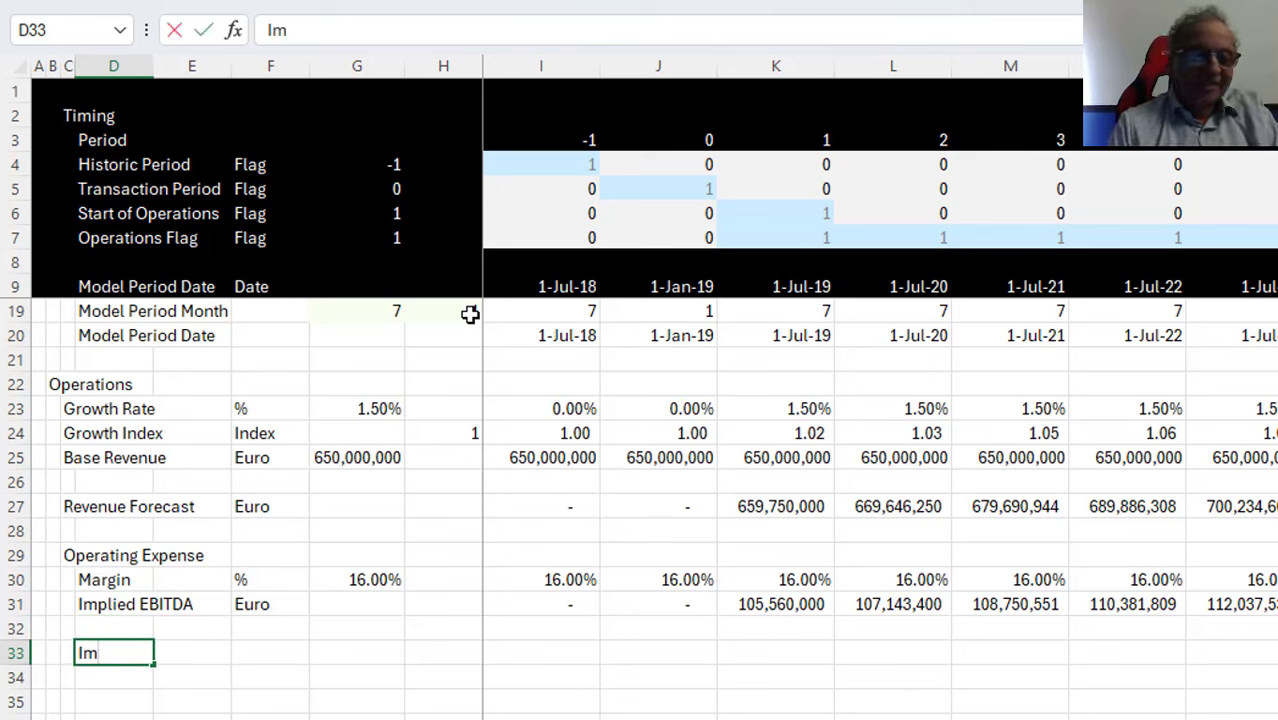
text(plied O)
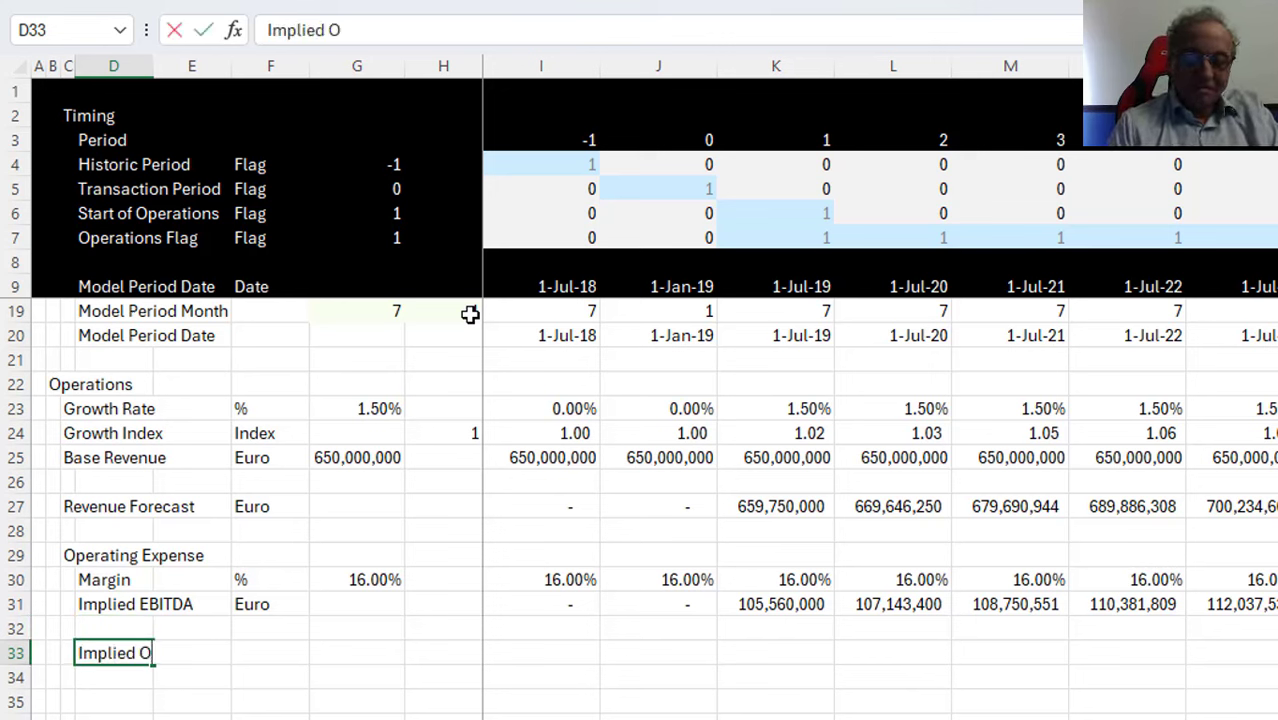
Label cell D33 "Implied Op Exp" and copy the Euro unit from the Implied EBITDA row into F33
text(p Exp)
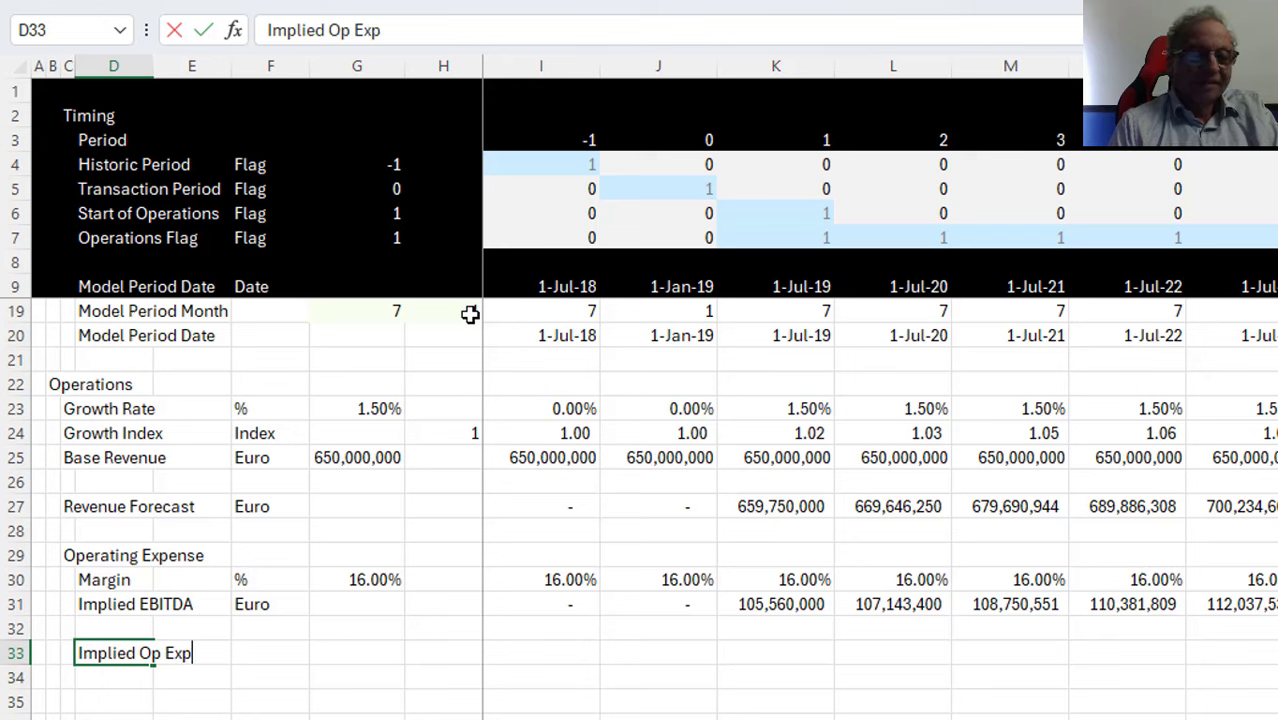
key(Return)
key(Up)
key(Right)
key(Up)
key(Up)
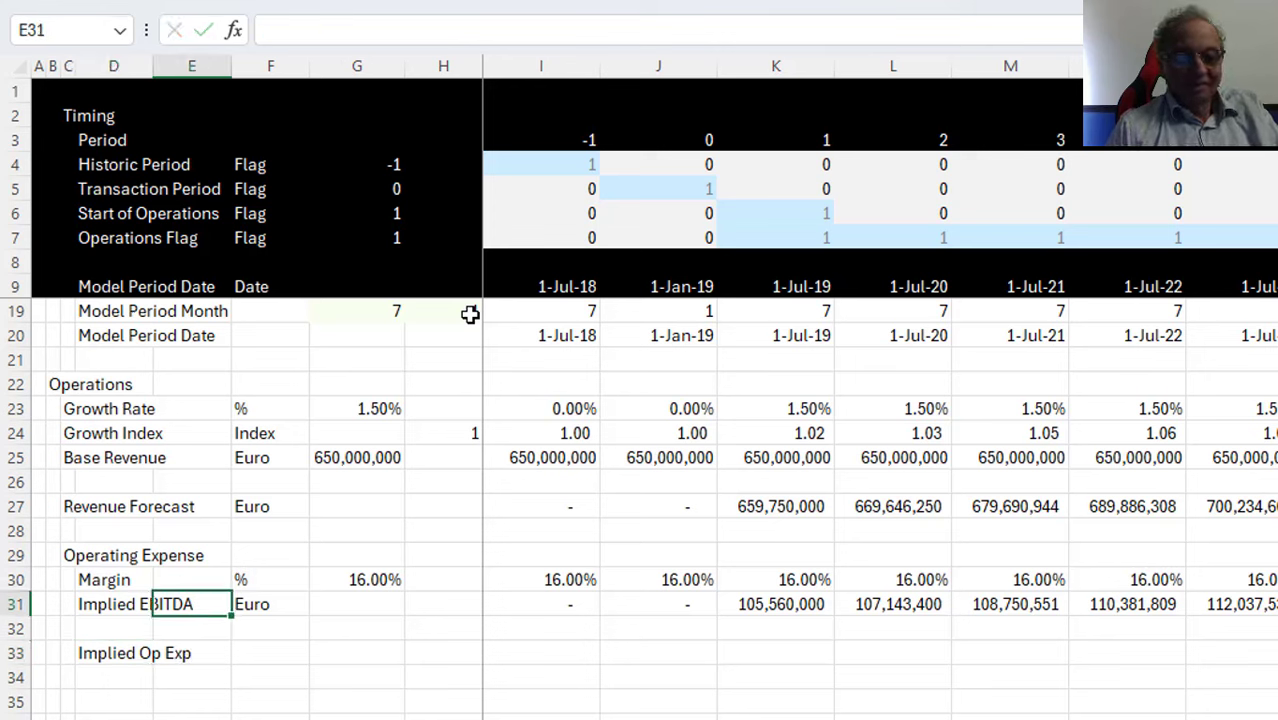
key(Right)
key(ctrl+c)
key(Down)
key(Down)
key(ctrl+v)
key(Right)
key(Right)
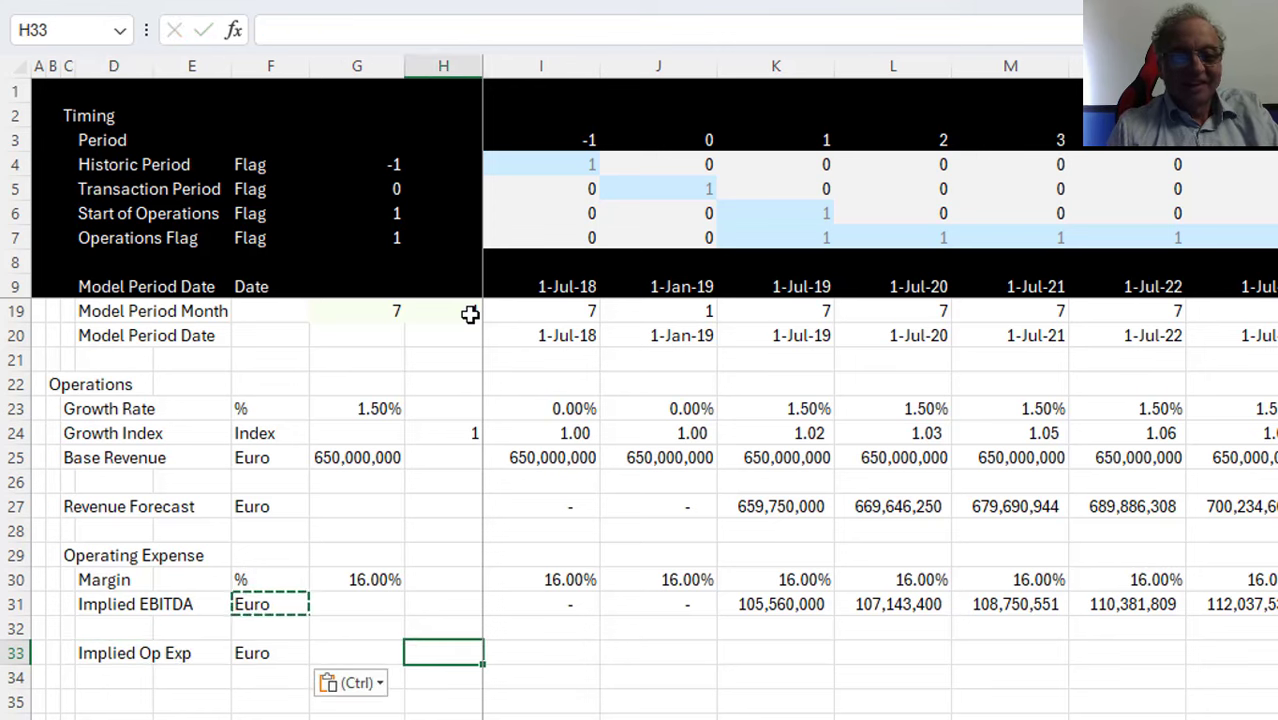
In I33, calculate implied operating expense as revenue forecast minus implied EBITDA with =I27-I31
key(Right)
text(=)
key(Up)
key(Up)
key(Up)
key(Up)
key(Up)
key(Up)
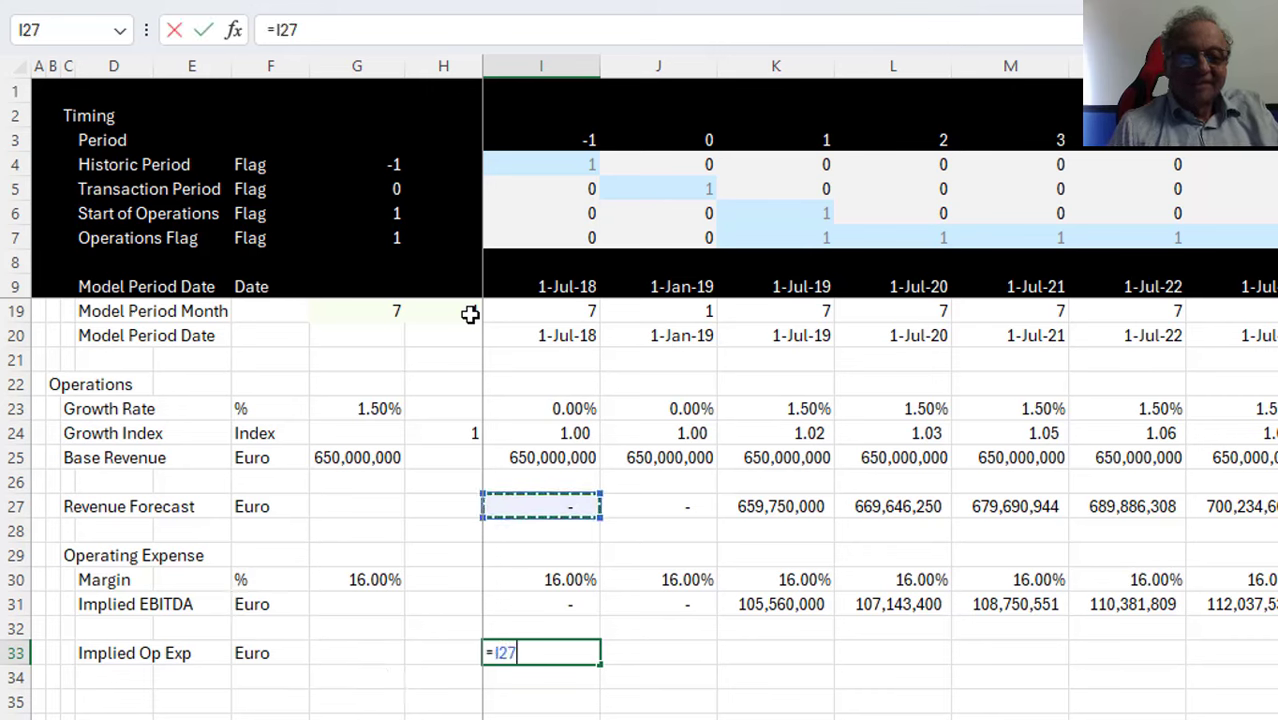
text(-)
key(Up)
key(Up)
key(Return)
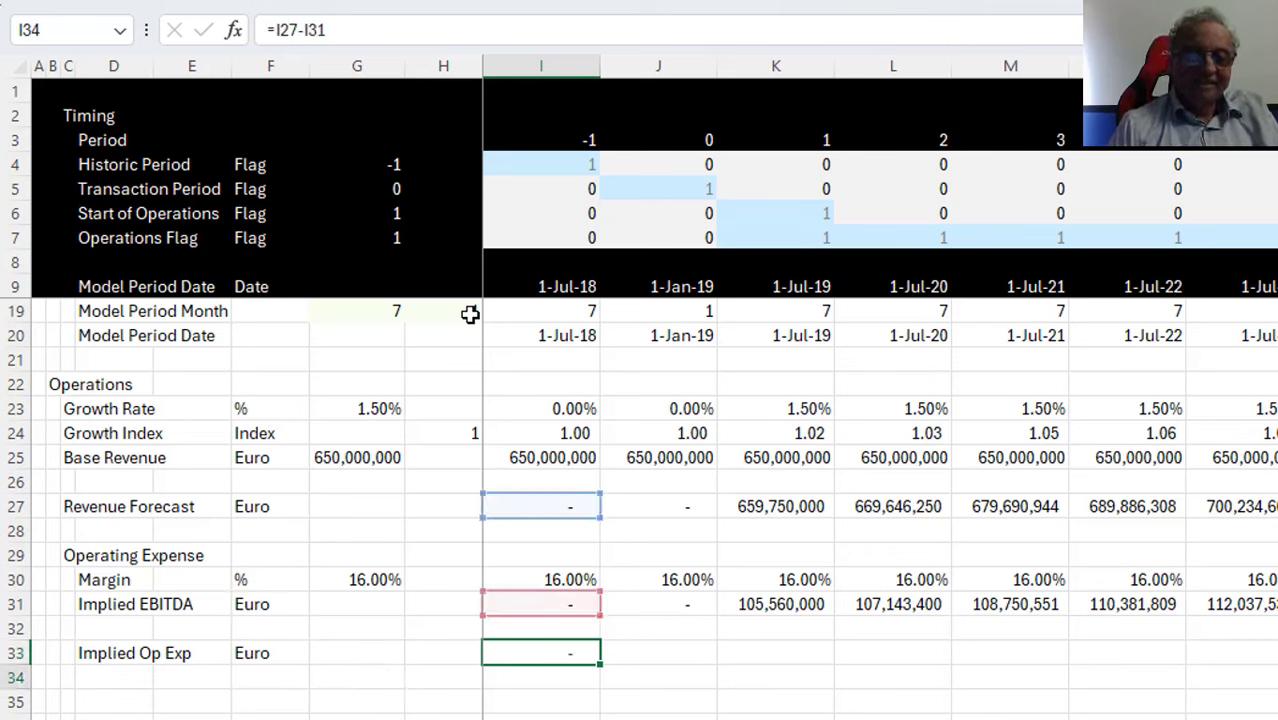
key(Up)
key(ctrl+shift+a)
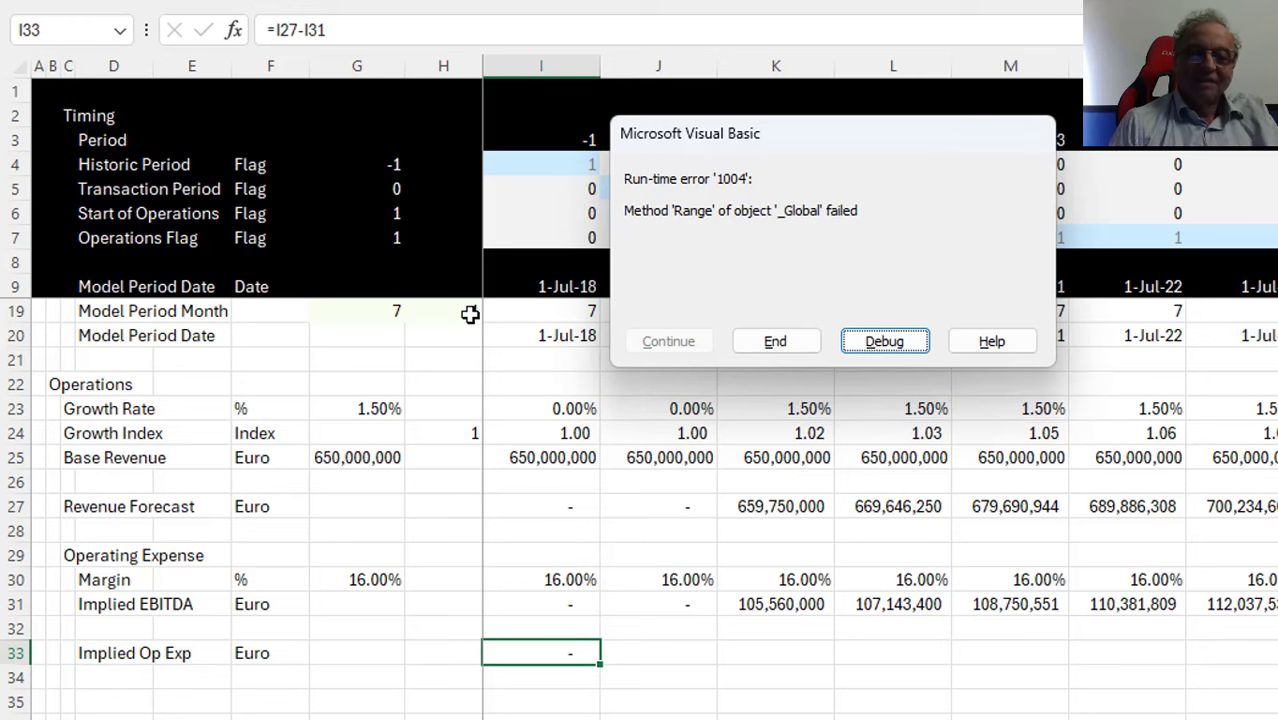
key(Left)
key(Return)
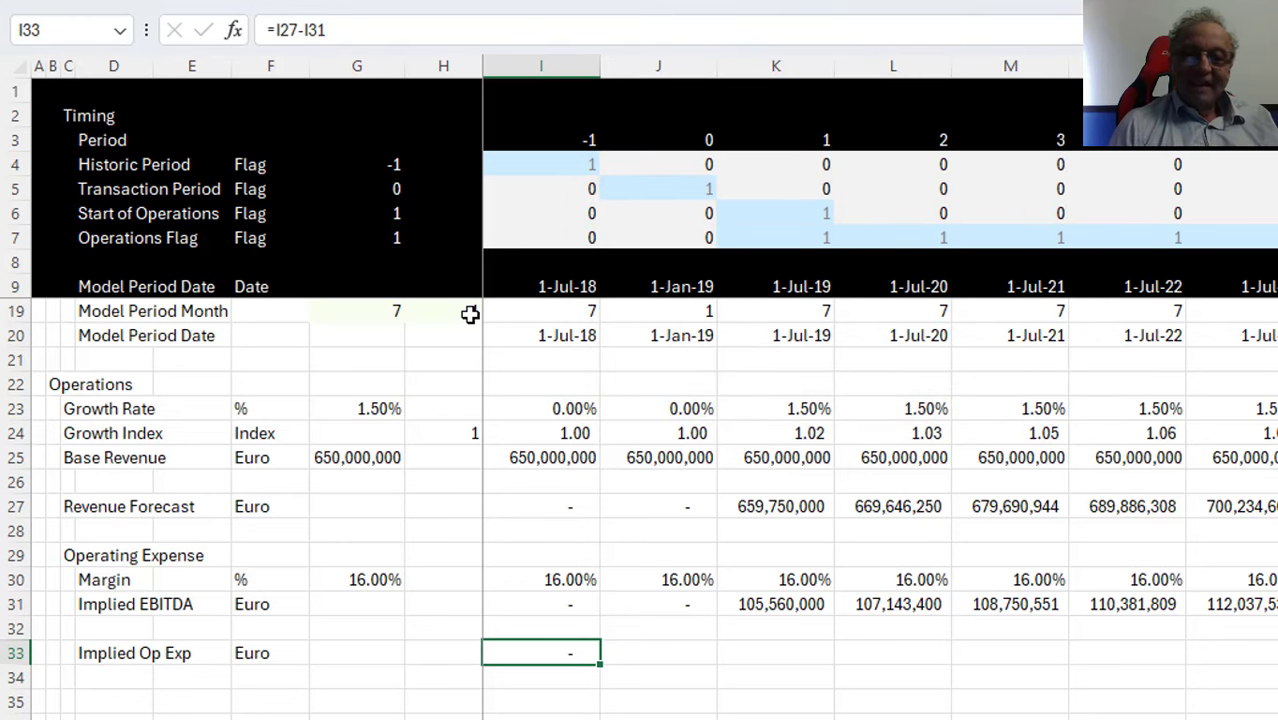
Fill the Implied Op Exp formula from I33 across all timeline columns of row 33
key(ctrl+shift+Right)
key(ctrl+r)
Label cell D35 "Synergies" and enter the unit Euro in F35
key(Down)
key(Down)
key(Left)
key(Left)
key(Left)
key(Left)
key(Left)
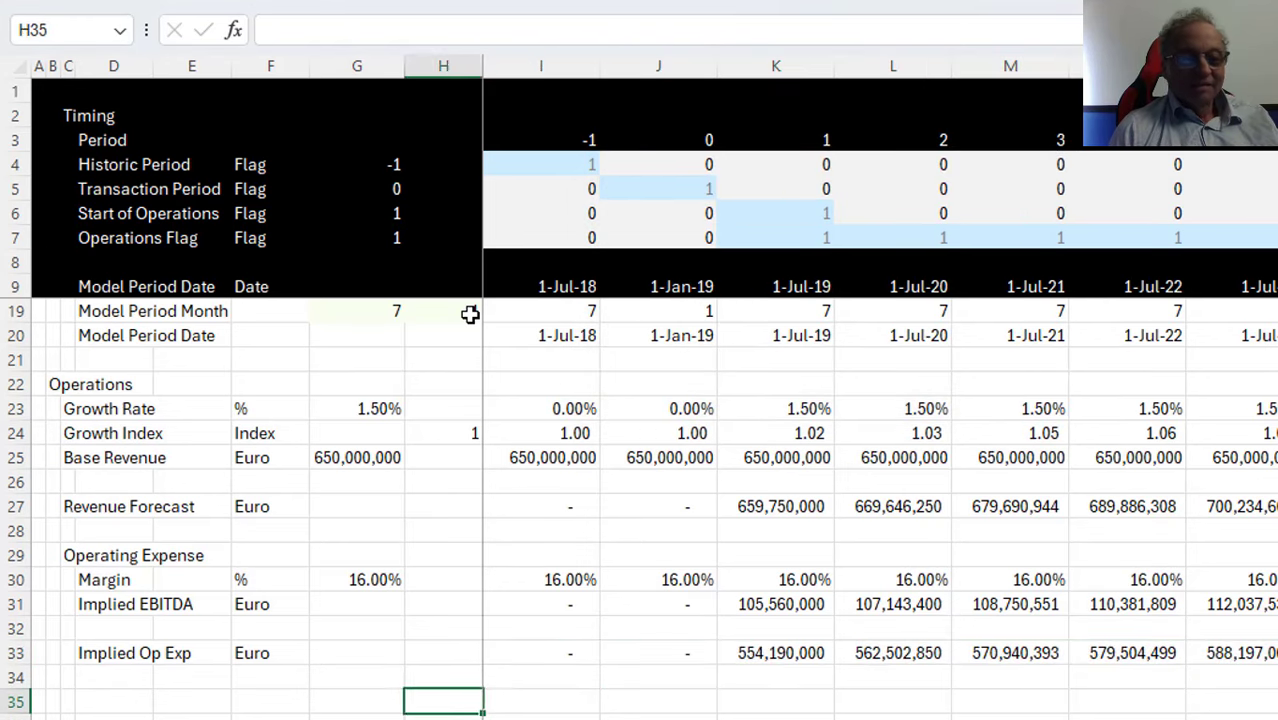
text(Synergies)
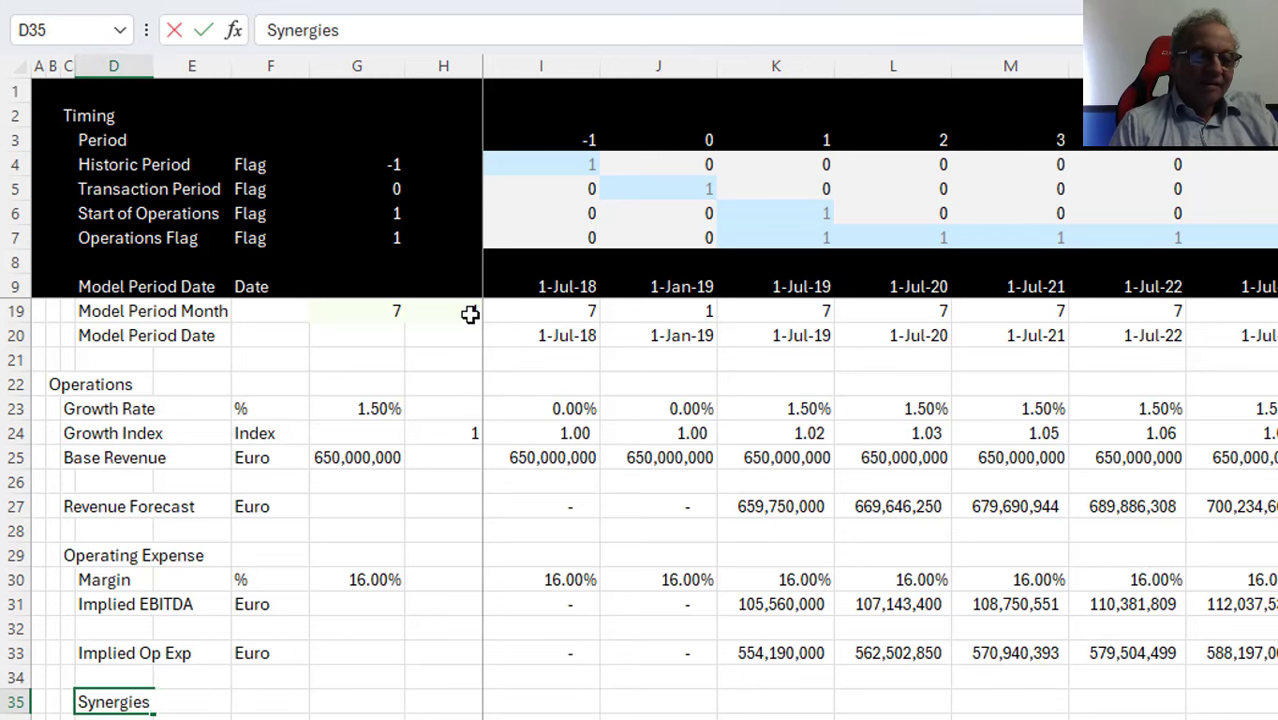
key(Return)
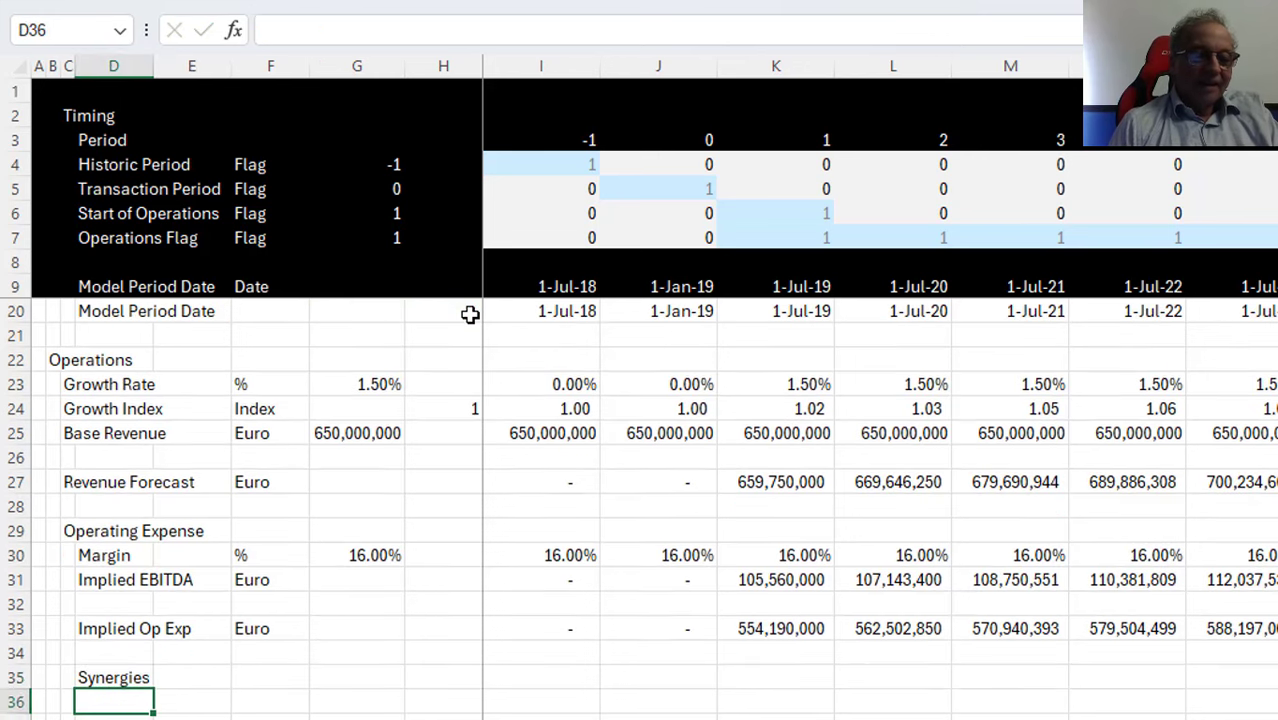
key(Up)
key(Right)
key(Right)
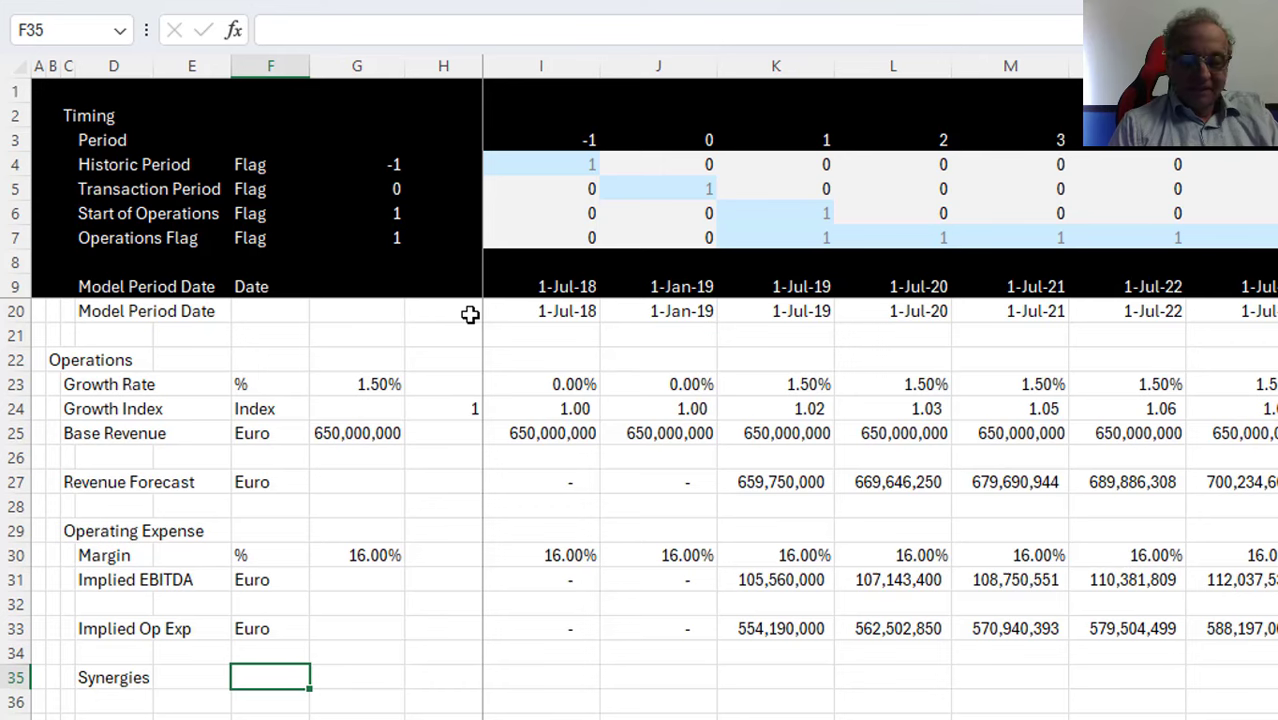
text(Euro)
key(Return)
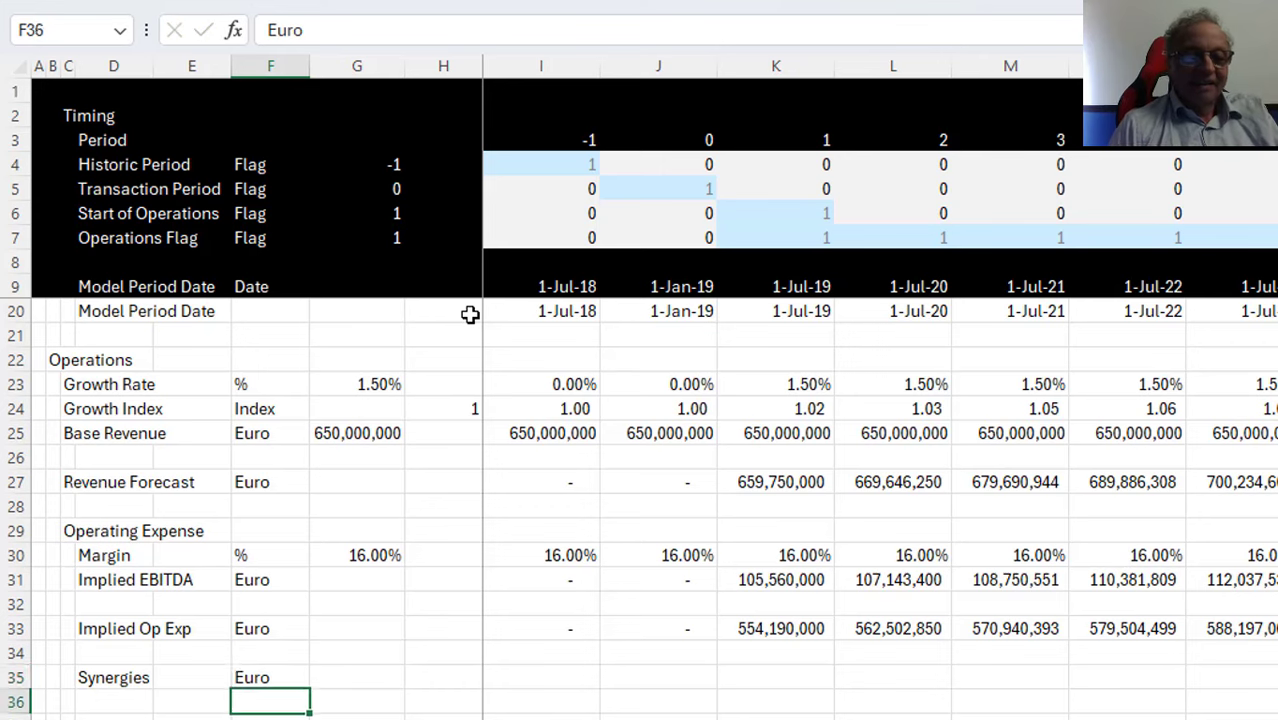
Link G35 to the Flag for Synergies on the Input sheet with =Input!F29
key(Up)
key(Right)
text(=)
key(ctrl+Page_Up)
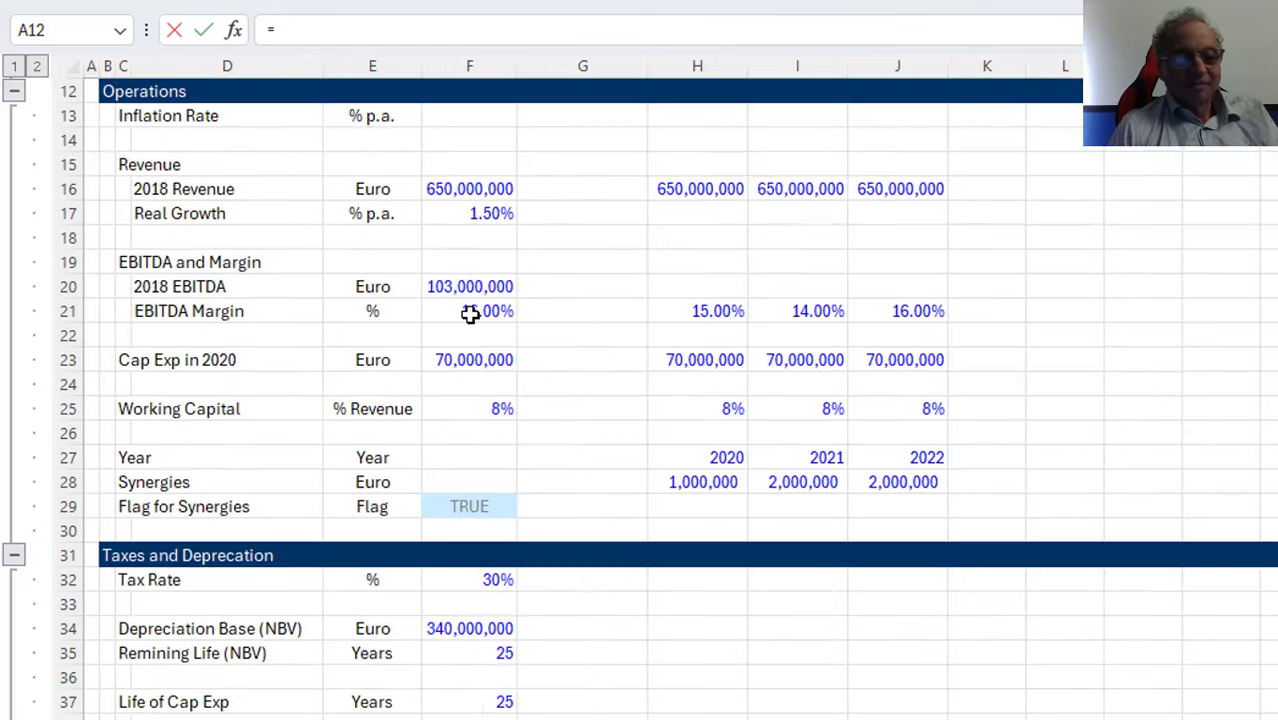
click(469, 496)
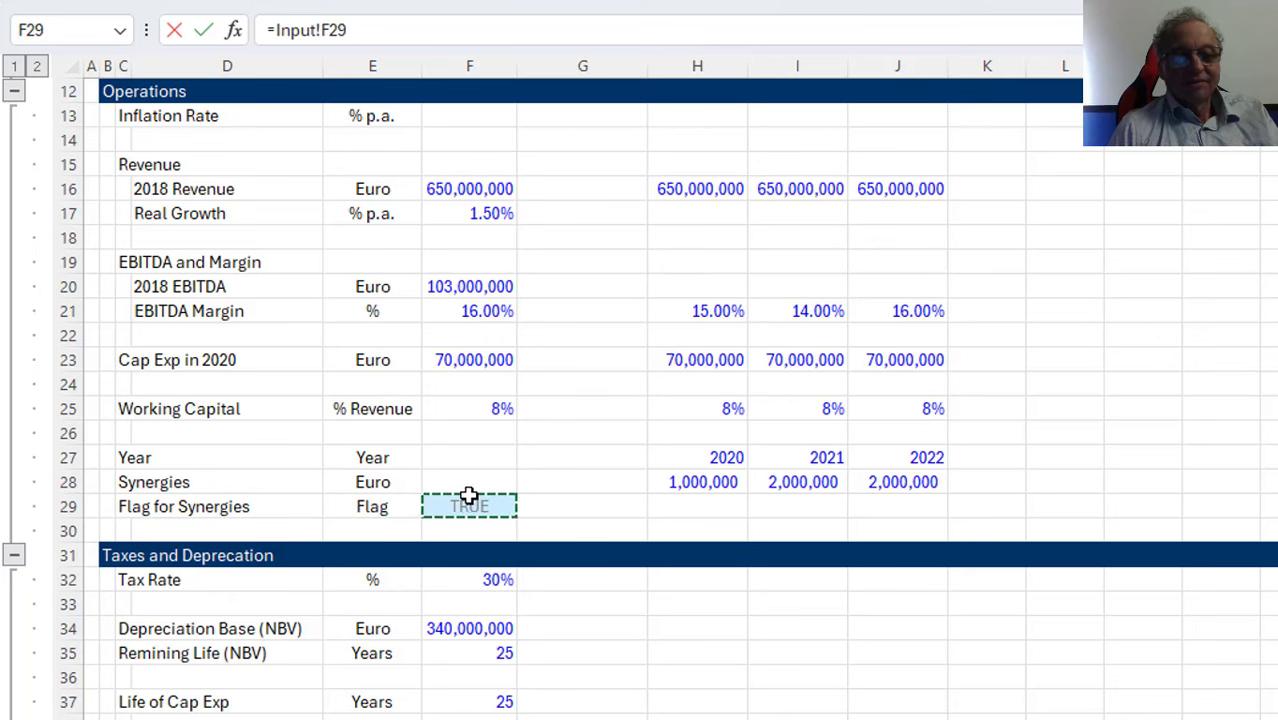
key(Return)
In I35, look up the synergies for the model year with =LOOKUP(I14,Input!27:27,Input!28:28)
key(Up)
key(Right)
key(Right)
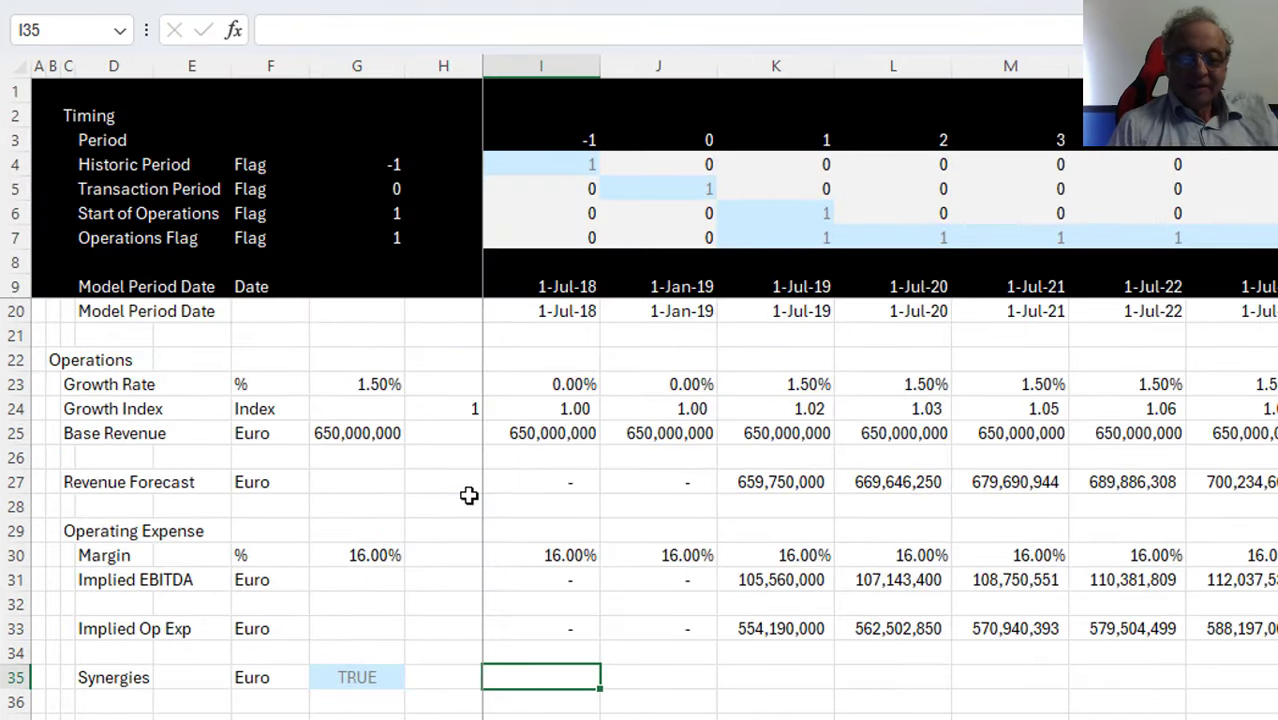
text(=loo)
key(Tab)
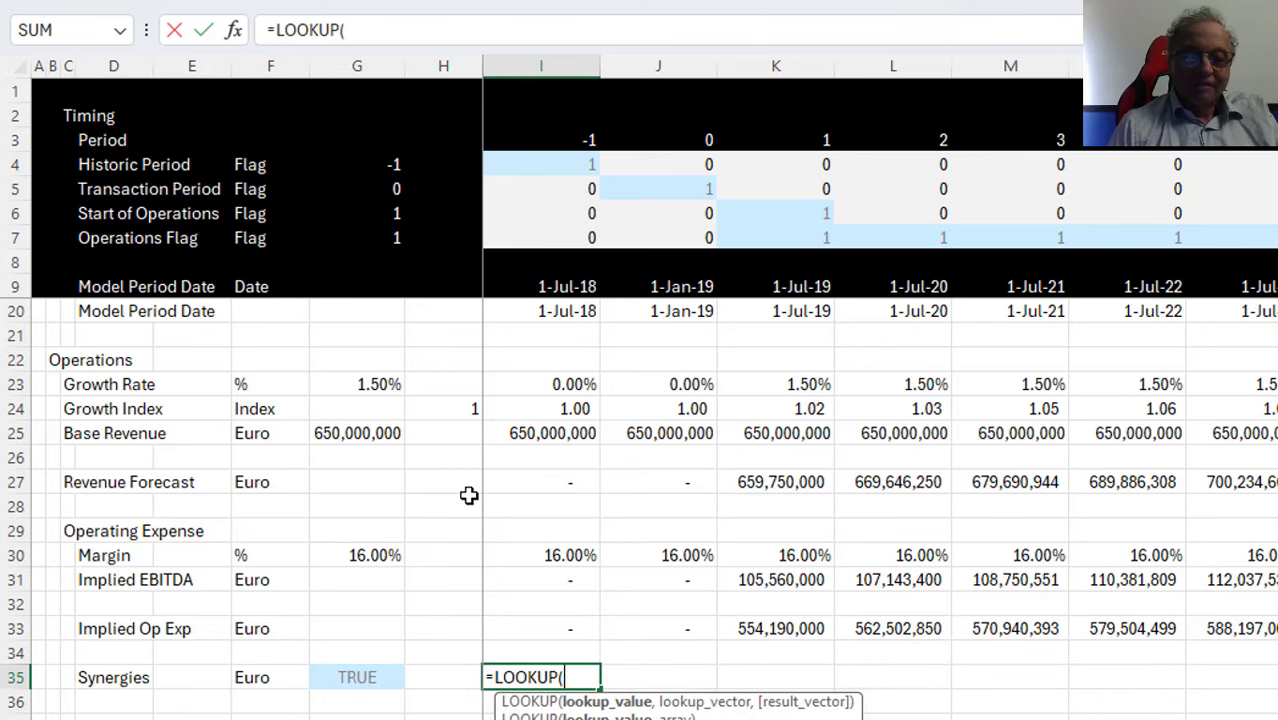
click(533, 381)
key(ctrl+Home)
key(Down)
key(Down)
key(Down)
key(Down)
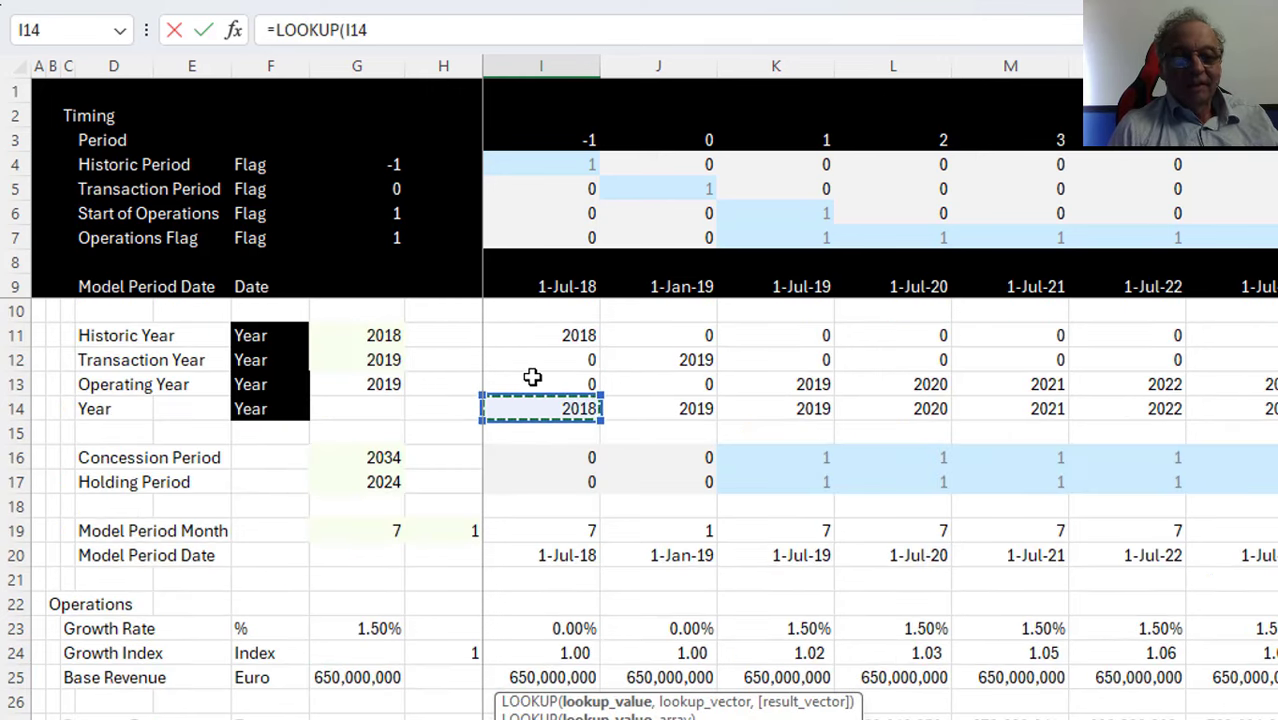
text(,)
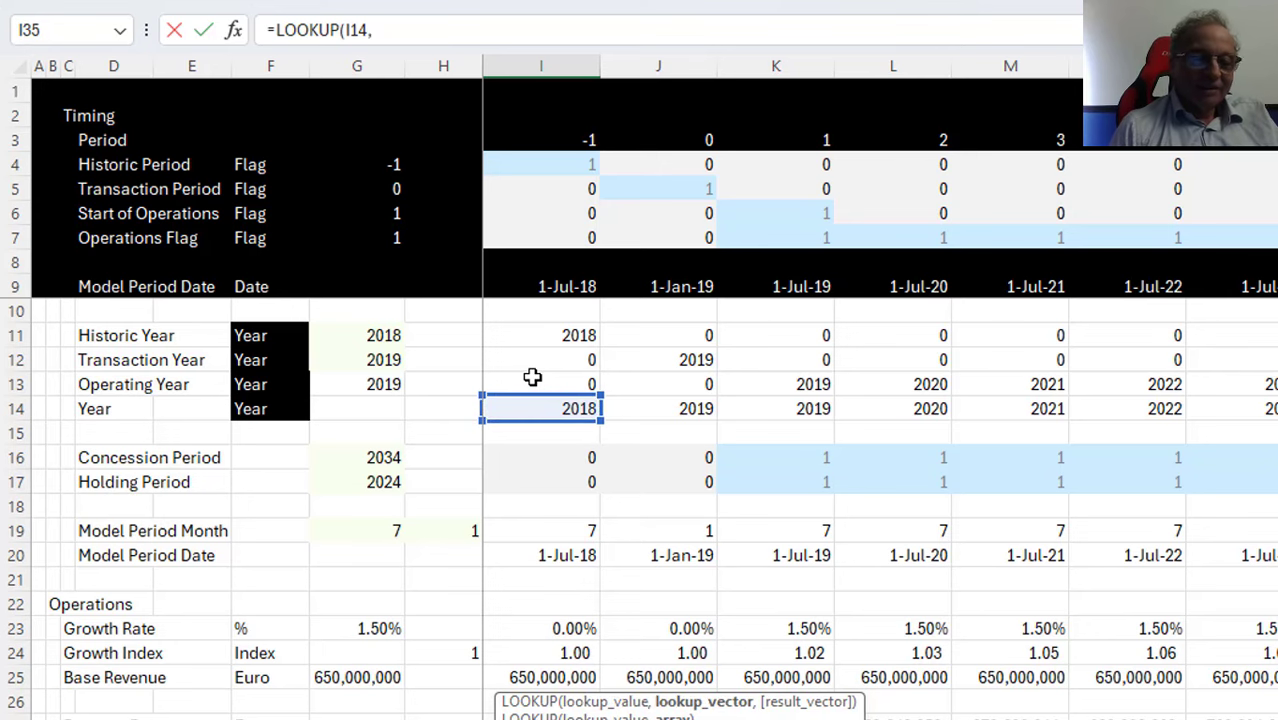
key(ctrl+Page_Up)
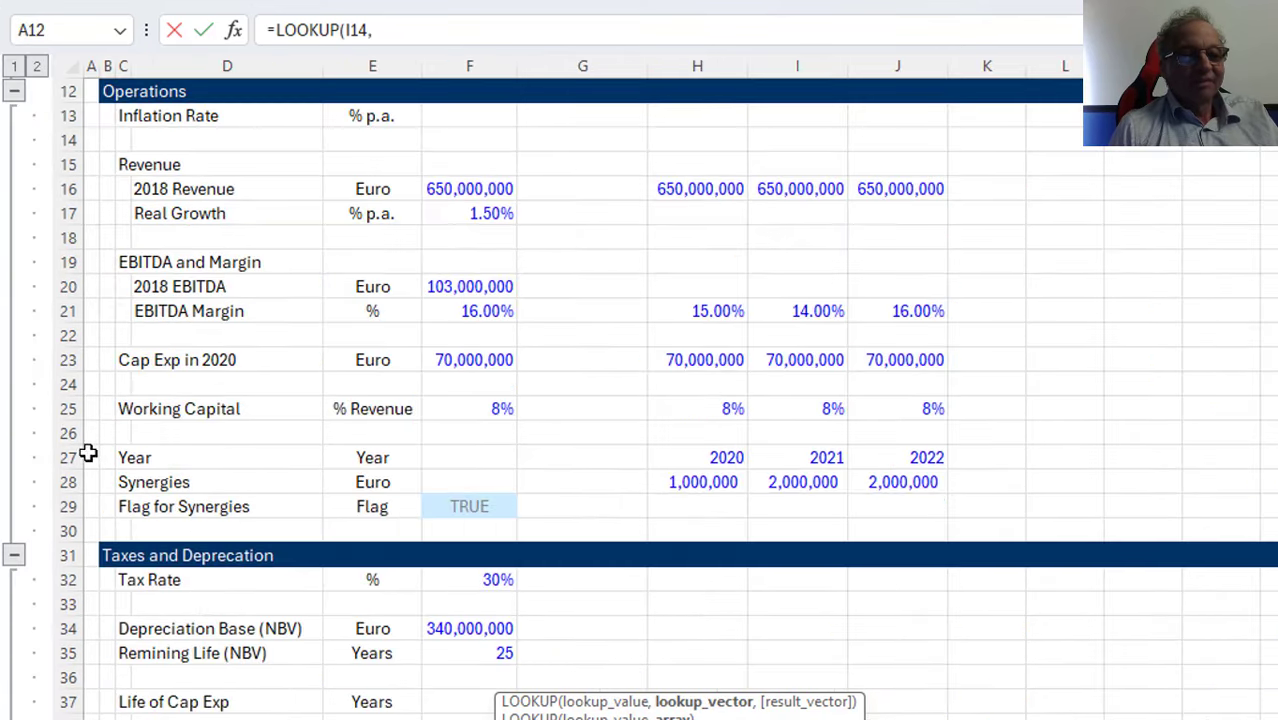
click(72, 456)
text(,)
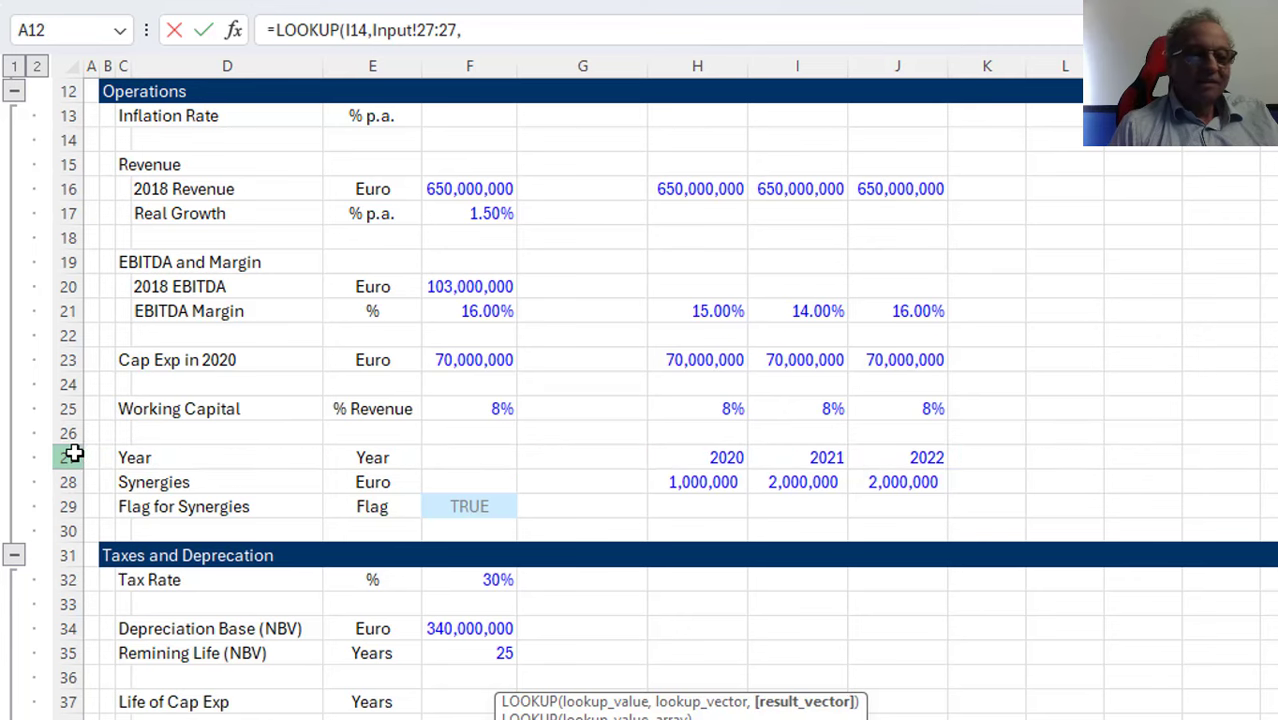
click(66, 482)
key(ctrl+Return)
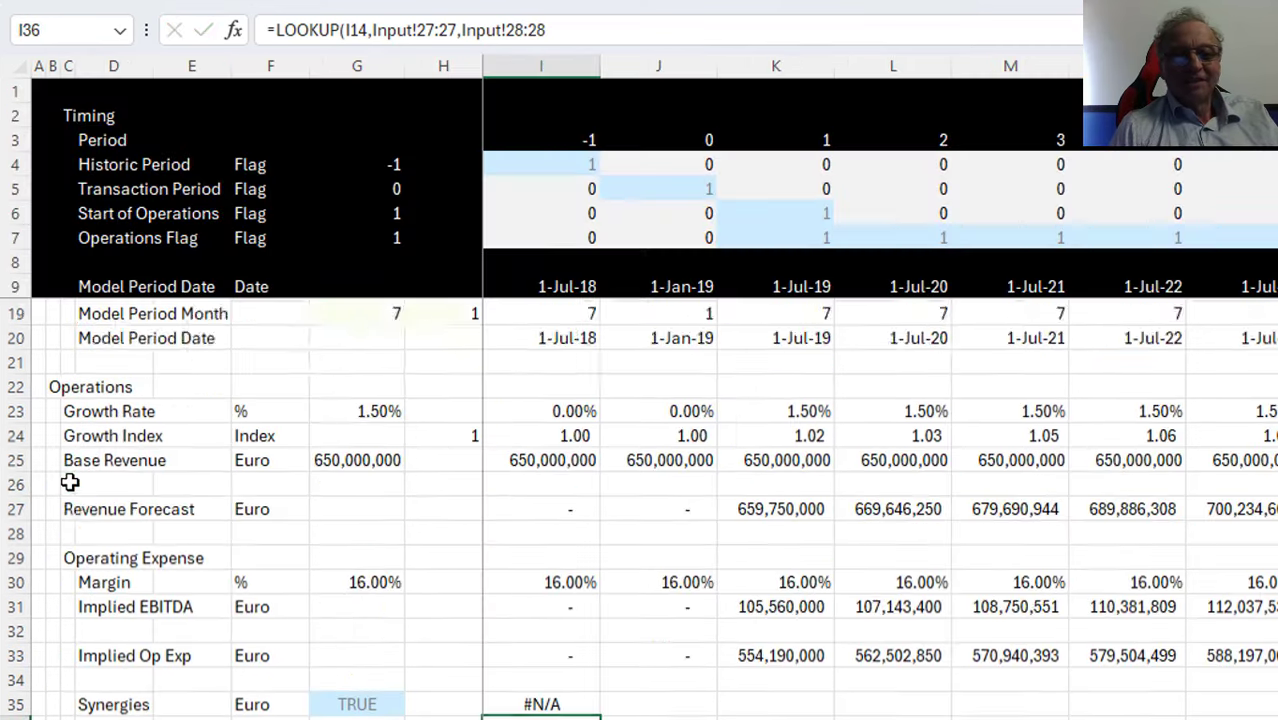
On the Input sheet, enter 2018 in G27, ahead of the 2020 entry in the synergies Year row
key(ctrl+Page_Up)
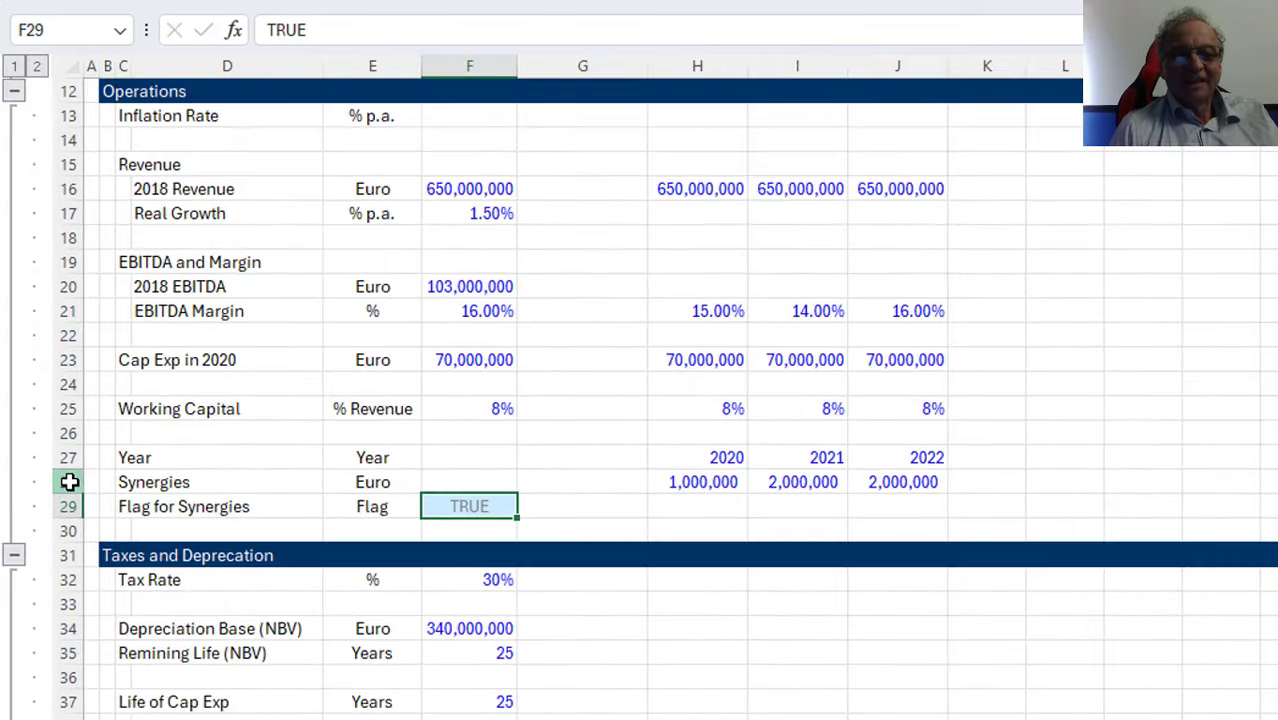
key(Up)
key(Up)
key(Right)
key(Right)
key(Left)
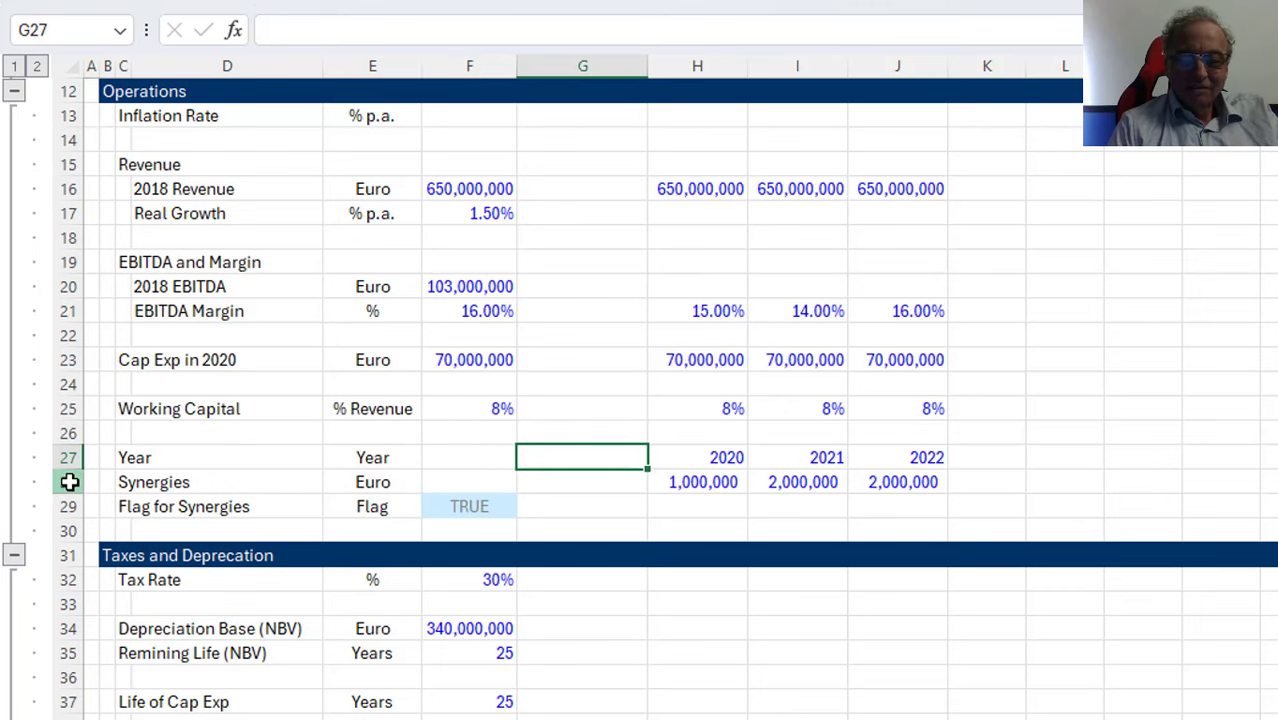
text(2018)
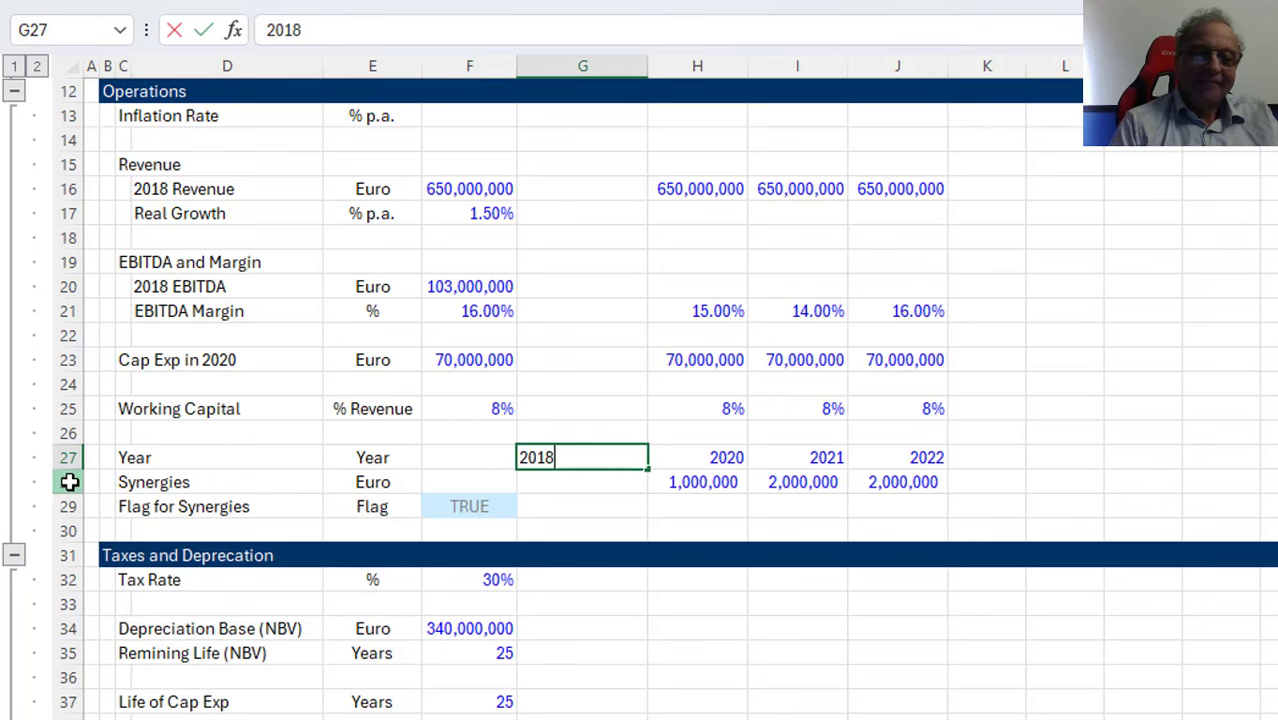
key(Return)
Return to the model sheet and fill the Synergies lookup from I35 across all timeline columns
key(ctrl+Page_Down)
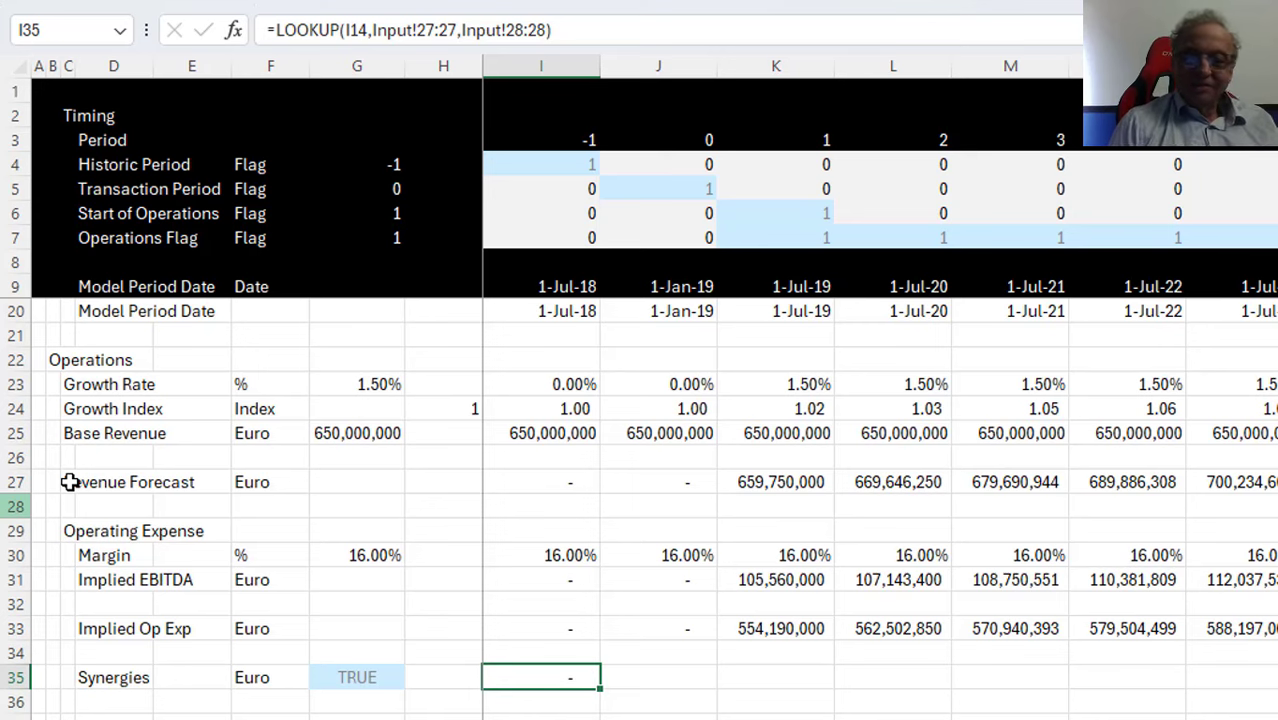
key(ctrl+shift+Right)
key(ctrl+r)
key(Down)
key(Down)
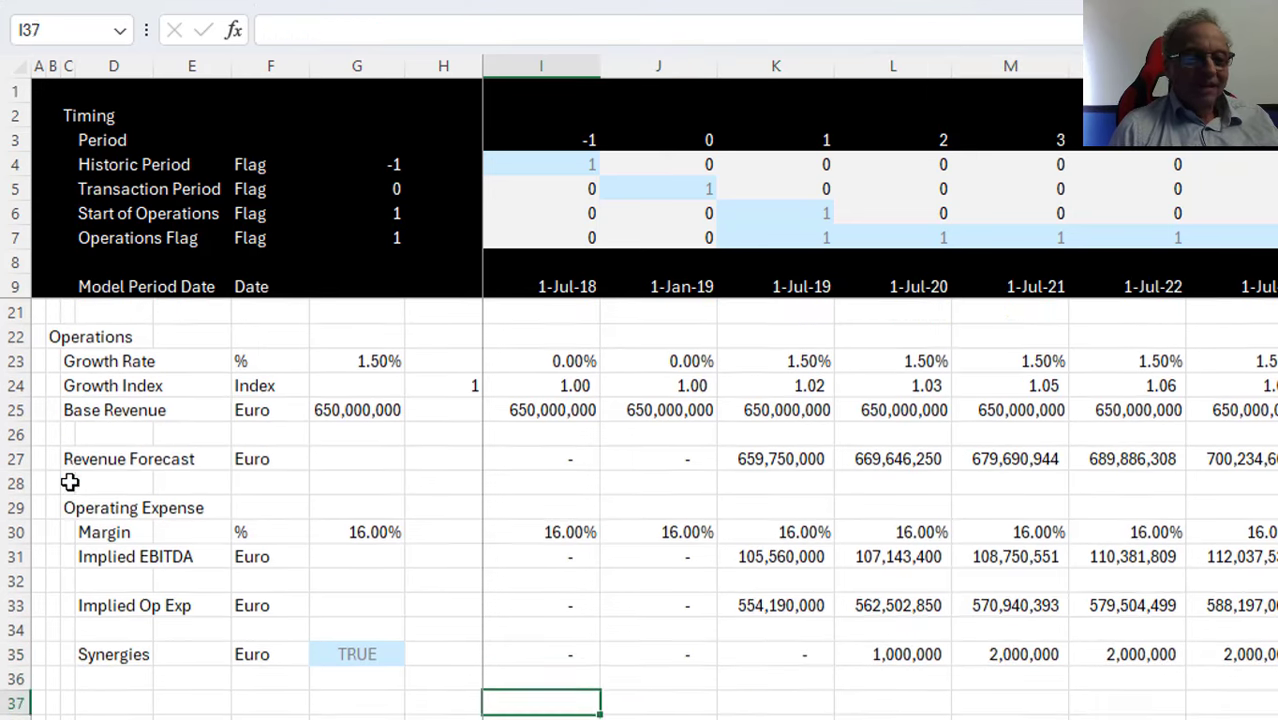
key(Up)
key(Up)
key(Left)
key(Left)
key(Right)
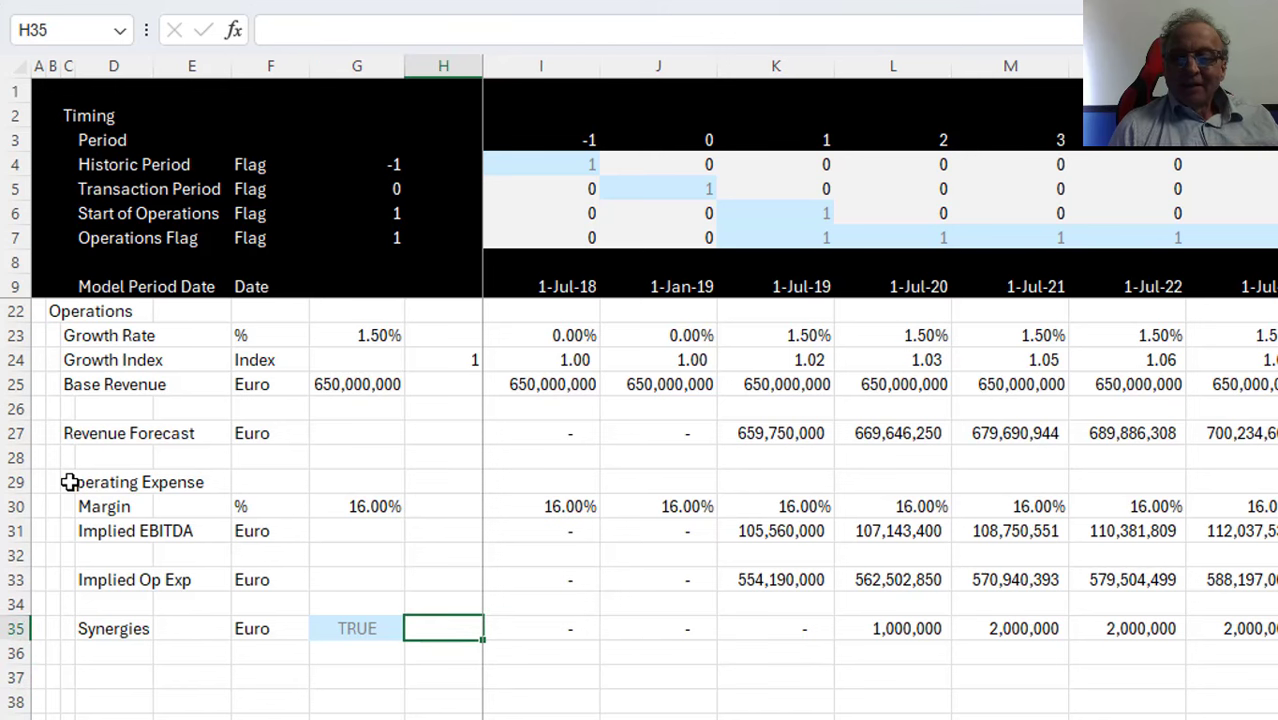
key(Right)
Label cell D37 "Total EBIDA", two rows below Synergies
key(Down)
key(Left)
key(Left)
key(Left)
key(Left)
key(Left)
key(Left)
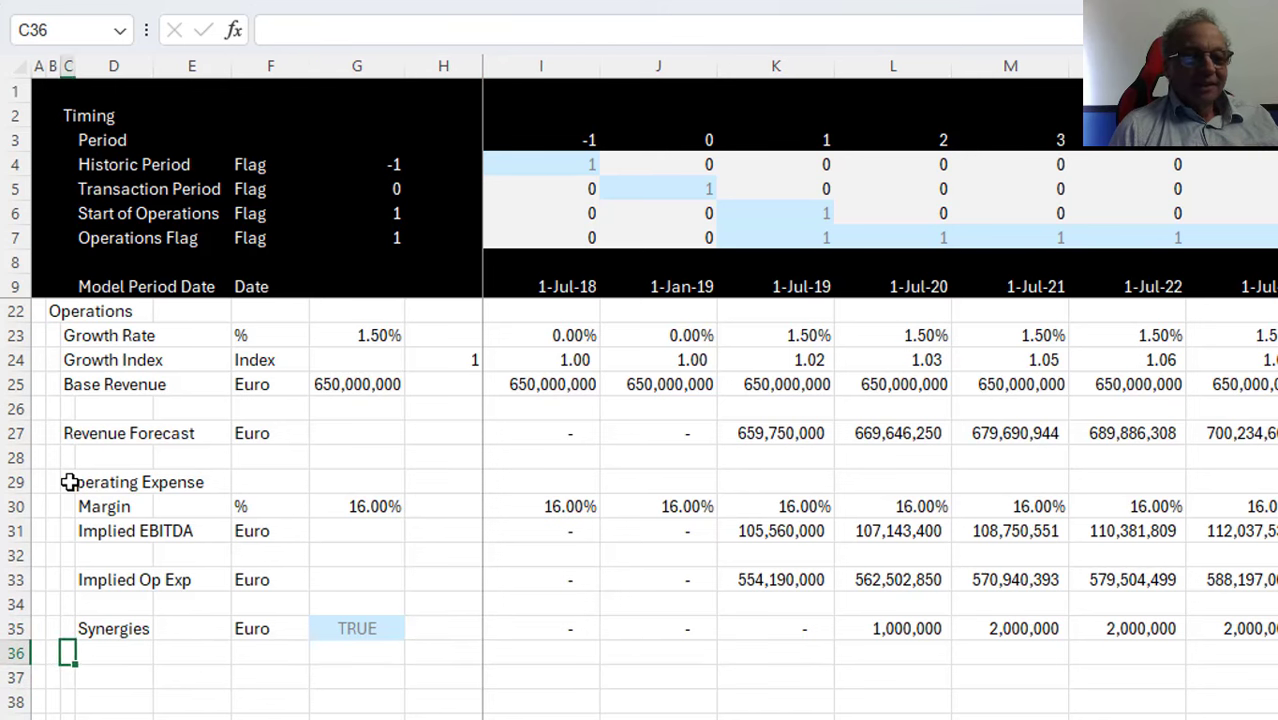
key(Down)
key(Right)
text(Total)
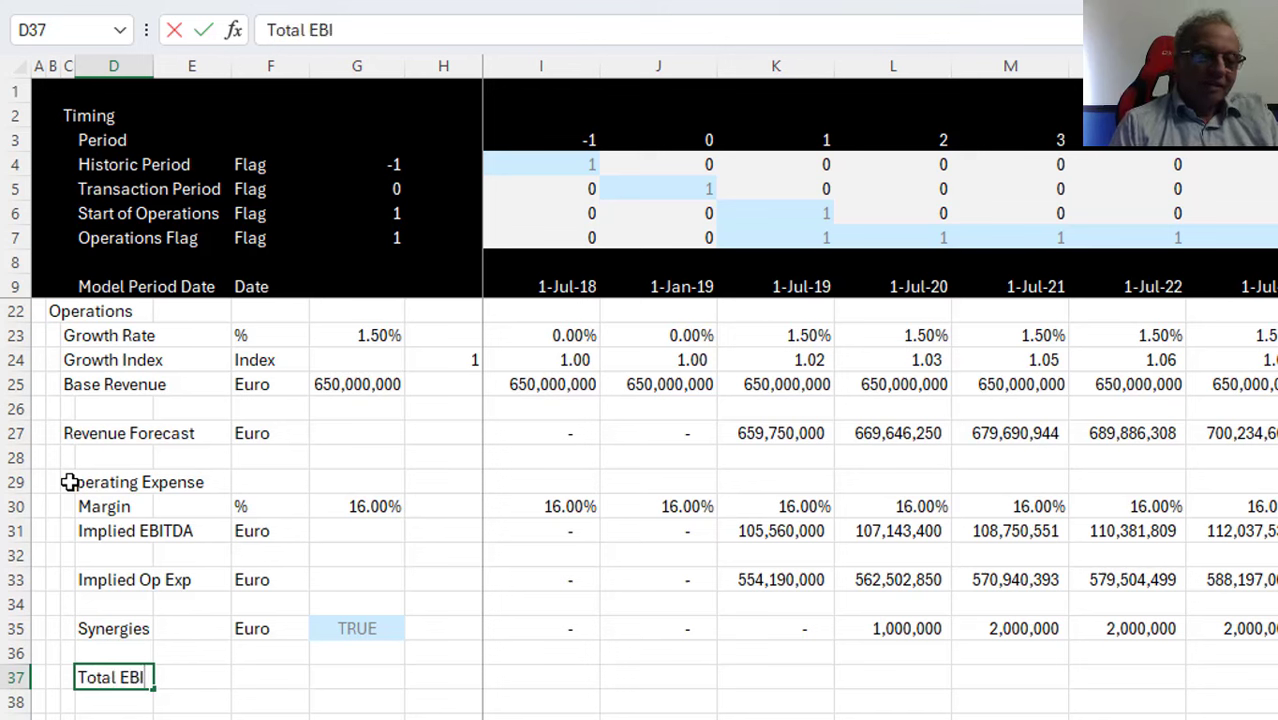
key(Return)
Copy the Euro unit from the Synergies row into F37
key(Up)
key(Right)
key(Right)
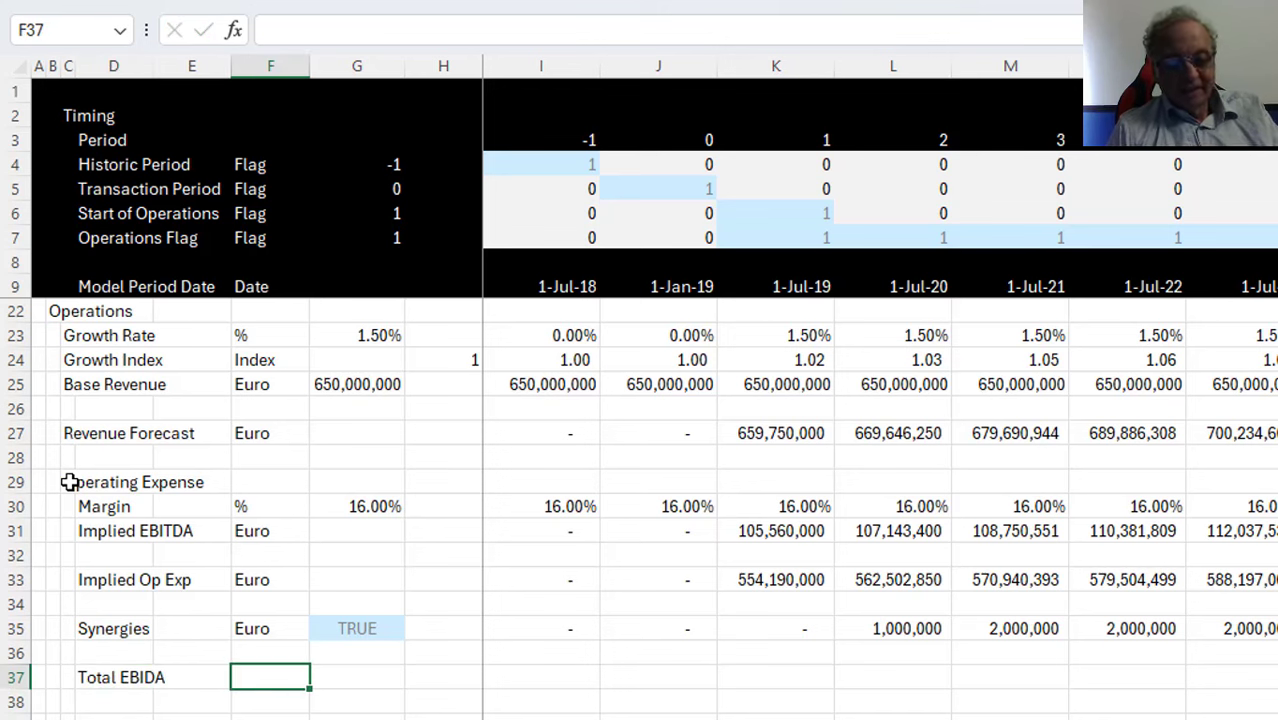
key(Up)
key(Up)
key(ctrl+c)
key(Down)
key(Down)
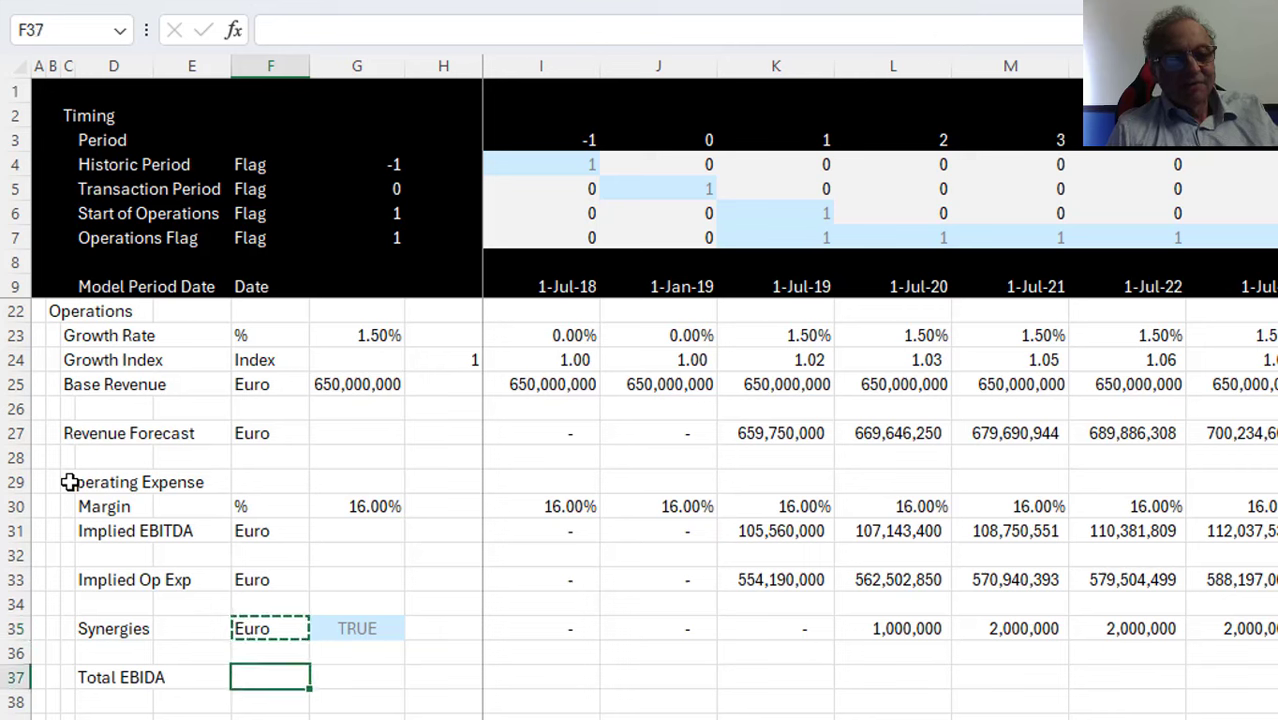
key(ctrl+v)
In I37, add implied EBITDA and synergies with the formula =I31+I35
key(Right)
key(Right)
key(Right)
text(=)
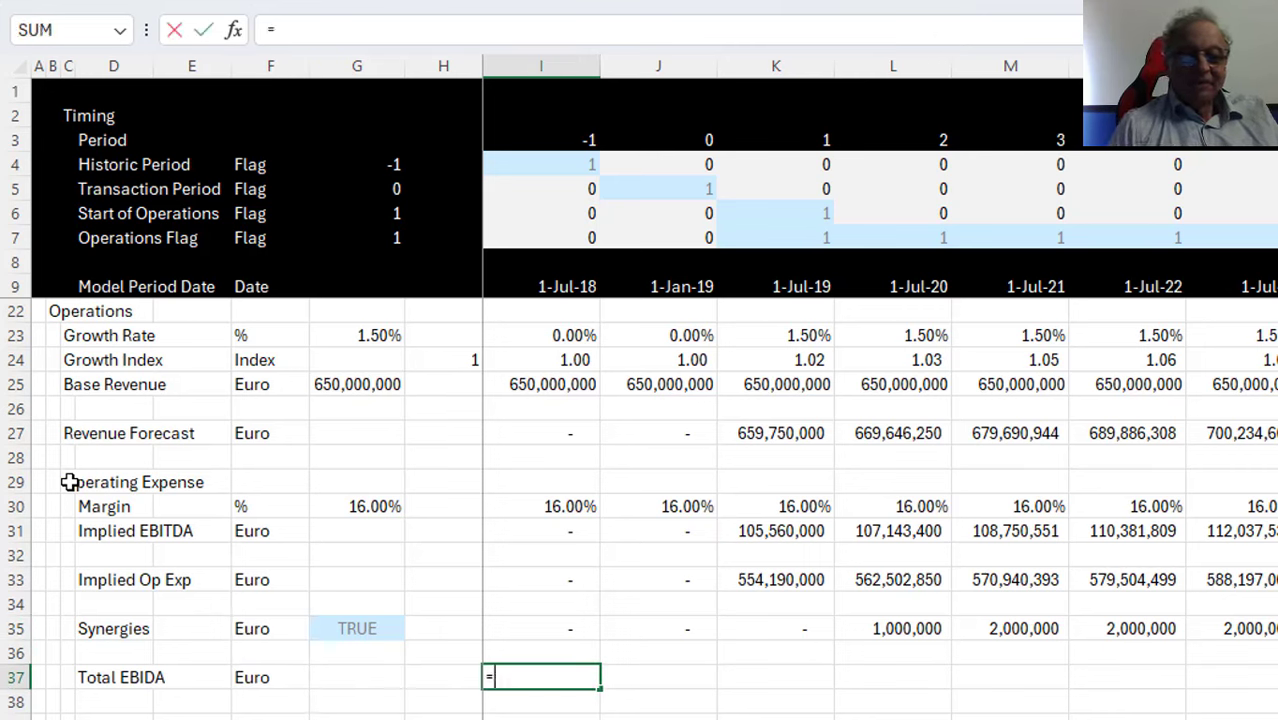
key(Up)
key(Up)
key(Up)
key(Up)
key(Up)
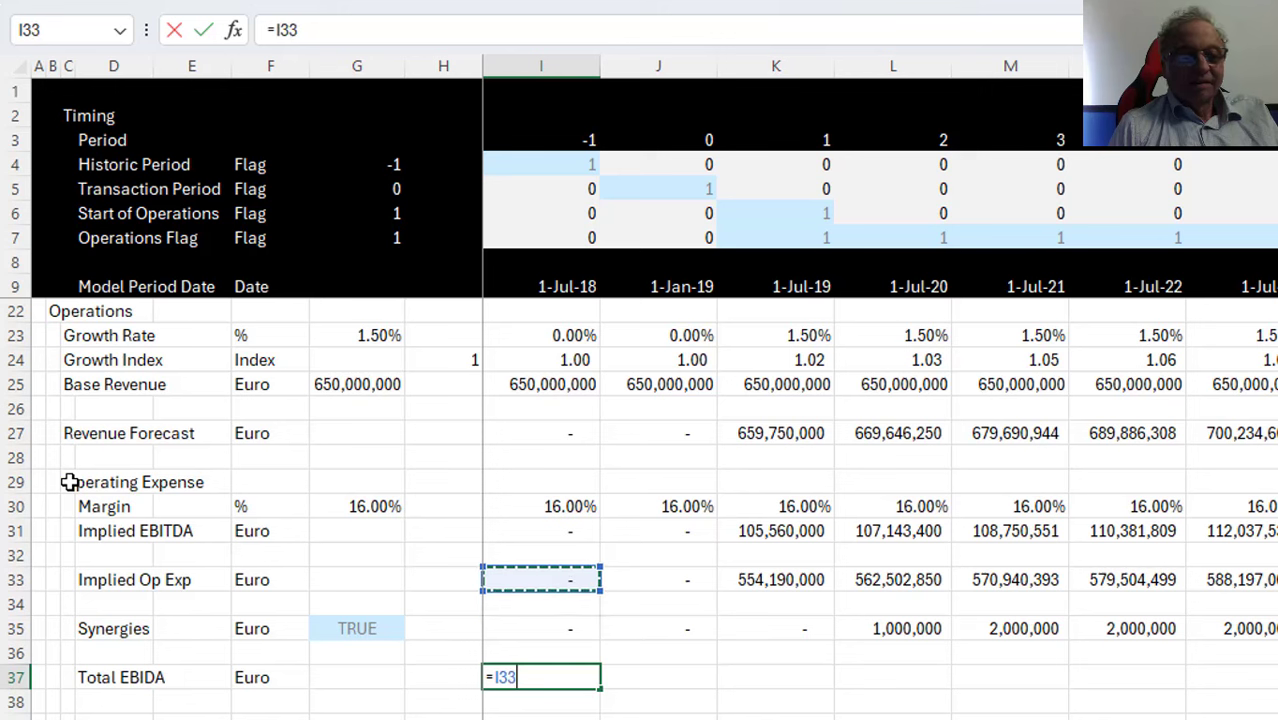
key(Up)
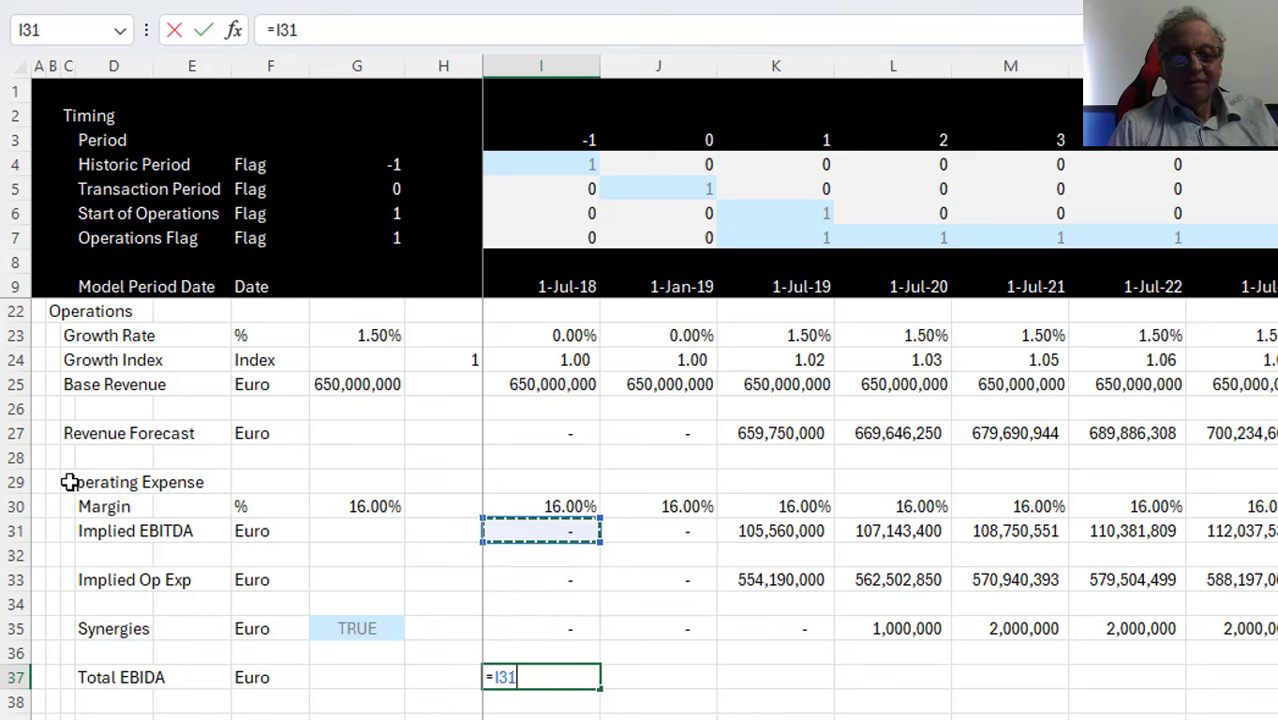
text(+)
key(Up)
key(Up)
key(Return)
key(Up)
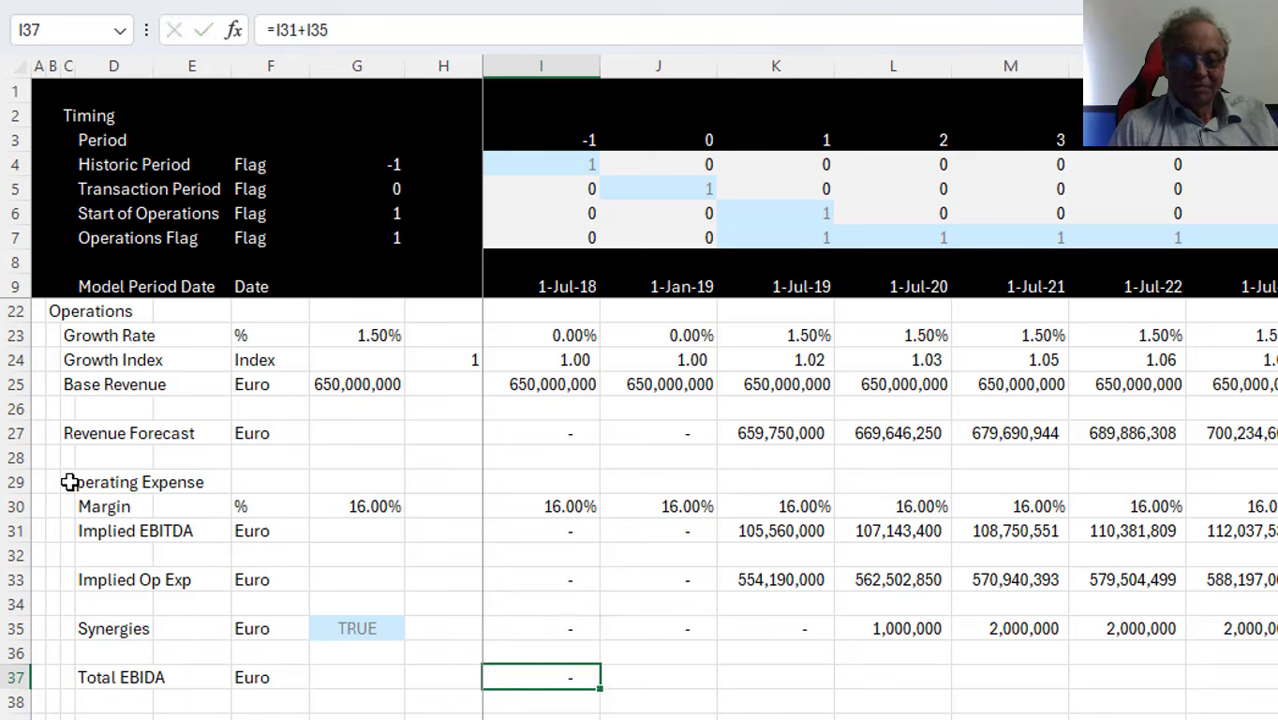
Fill the total EBITDA formula from I37 across all timeline columns
key(ctrl+shift+Right)
key(ctrl+r)
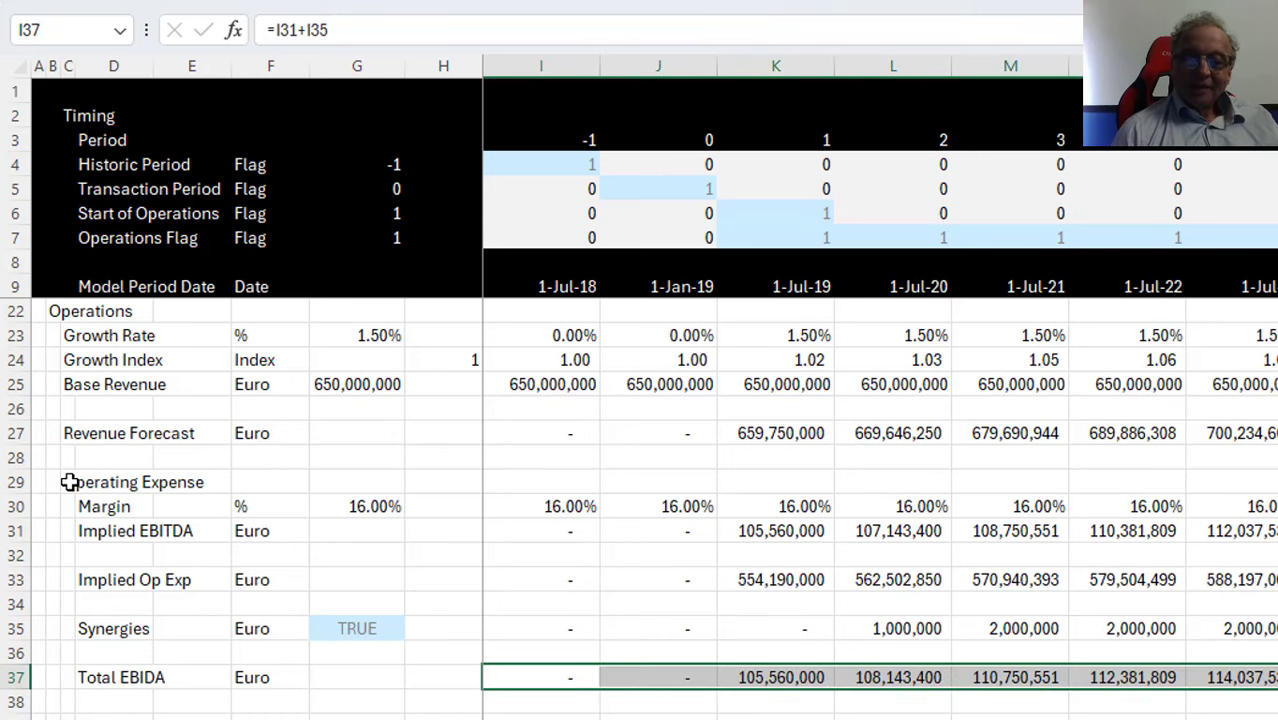
key(Down)
key(Down)
key(Down)
key(Up)
key(Down)
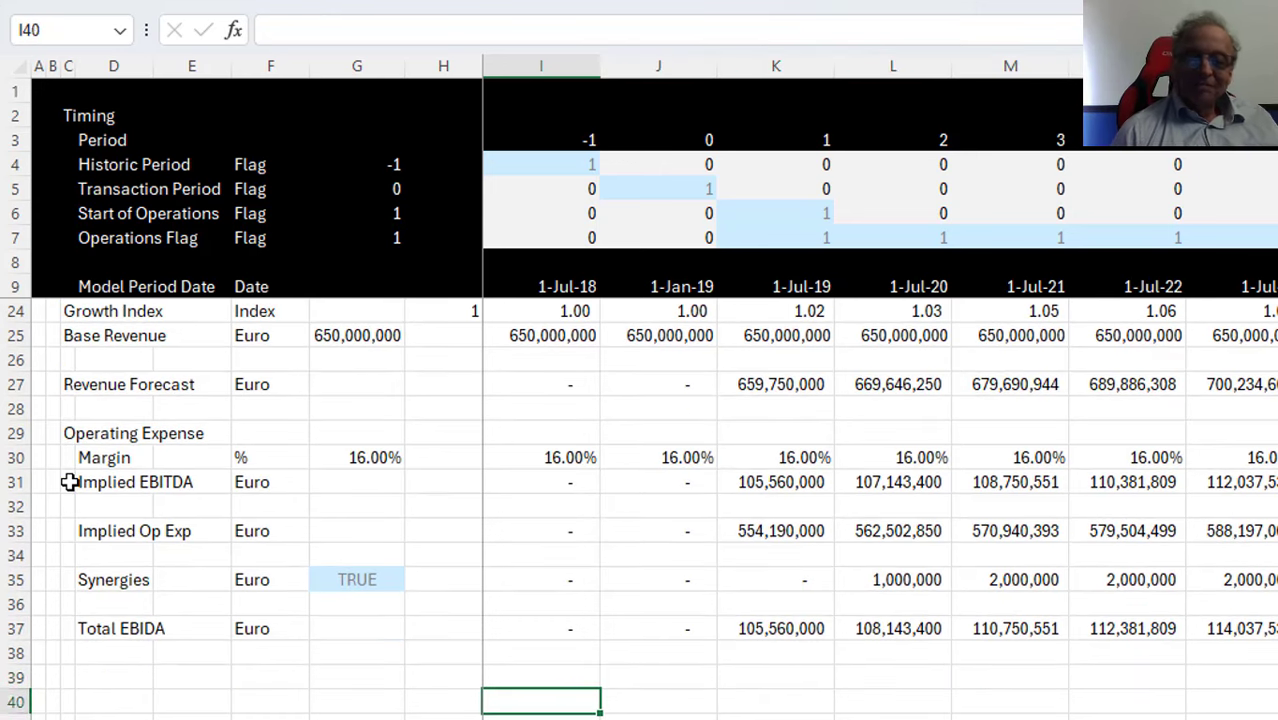
key(Down)
key(Left)
key(Up)
key(Left)
key(Left)
key(Up)
key(Up)
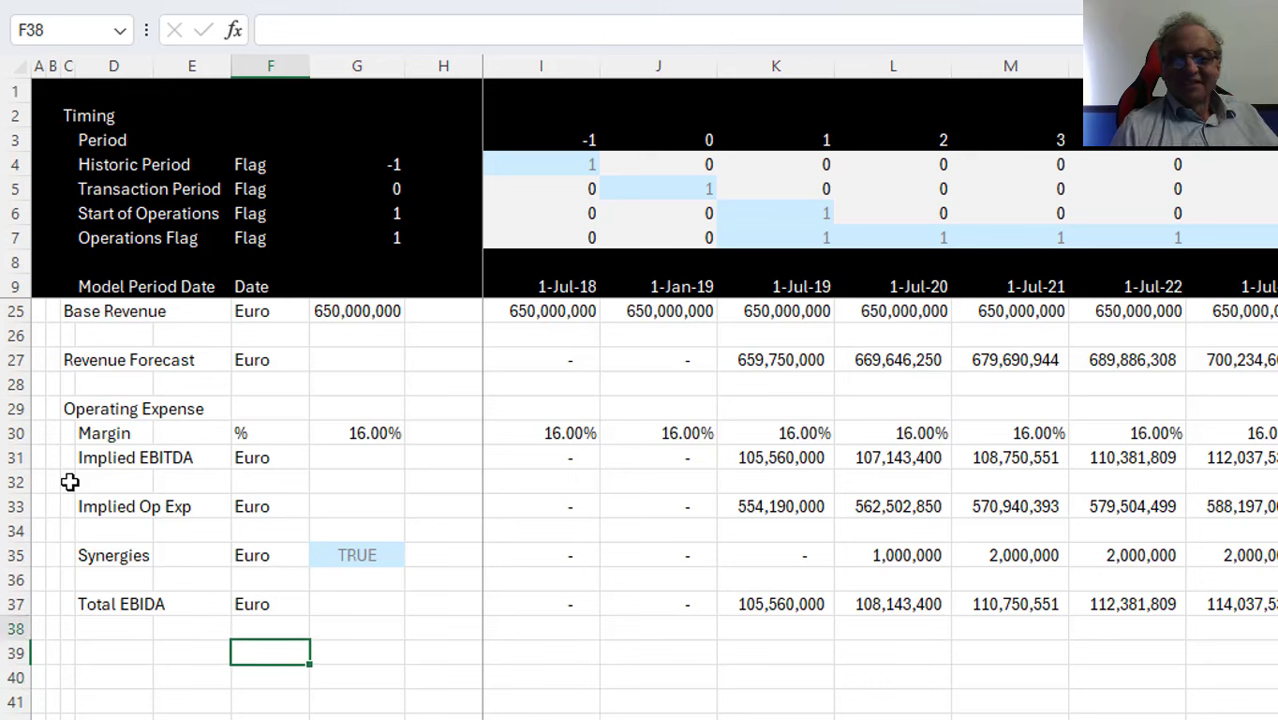
key(Right)
key(Left)
key(Left)
key(Left)
key(Left)
key(Up)
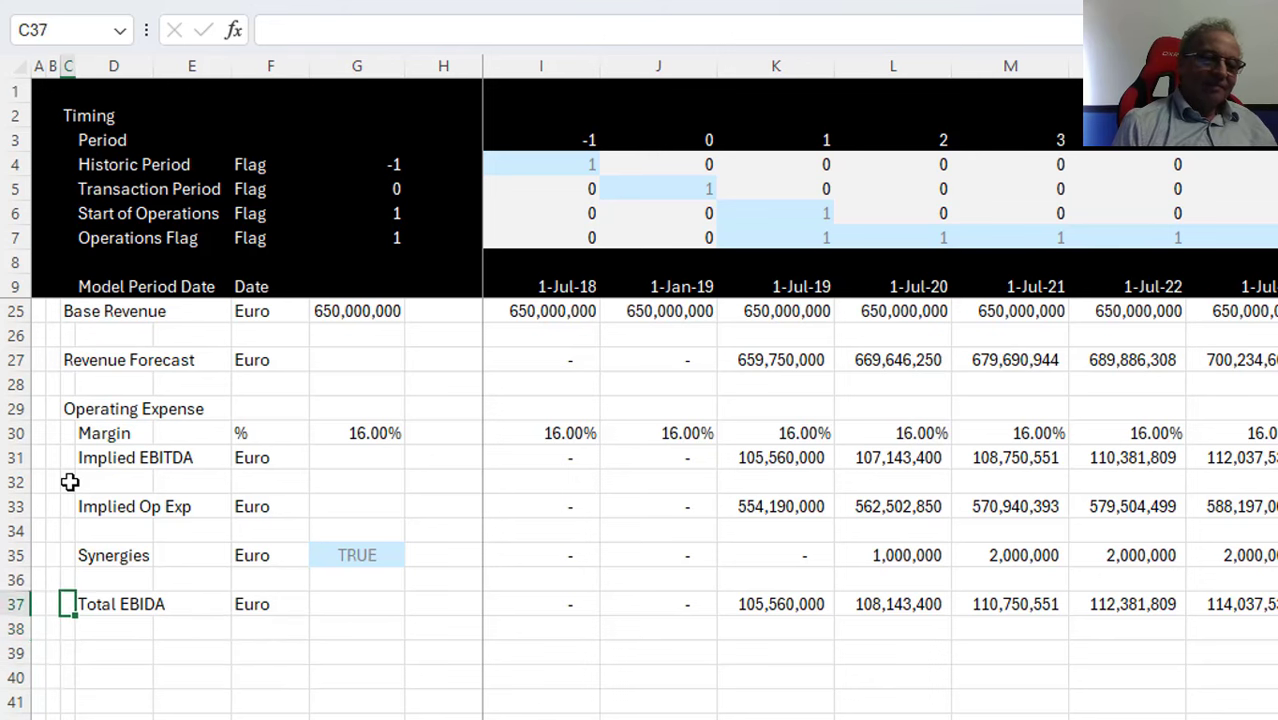
key(Left)
key(Left)
key(Down)
key(Down)
key(Down)
key(Down)
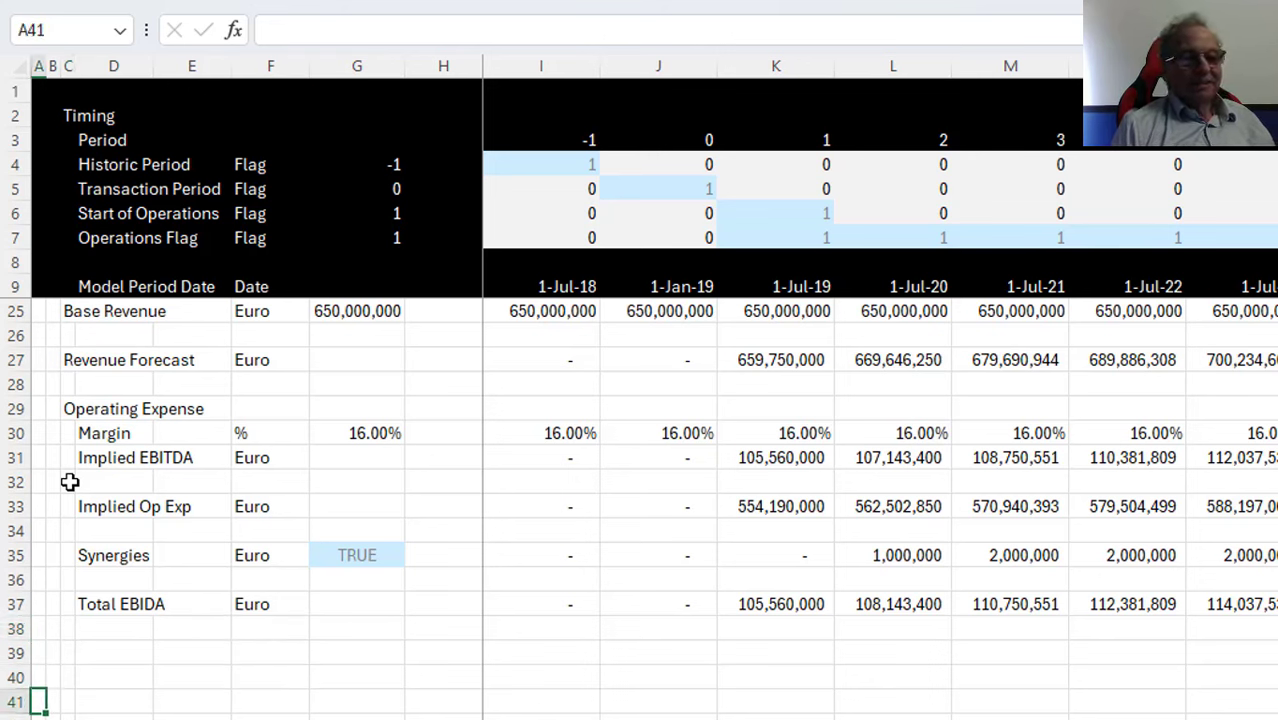
key(Up)
key(Up)
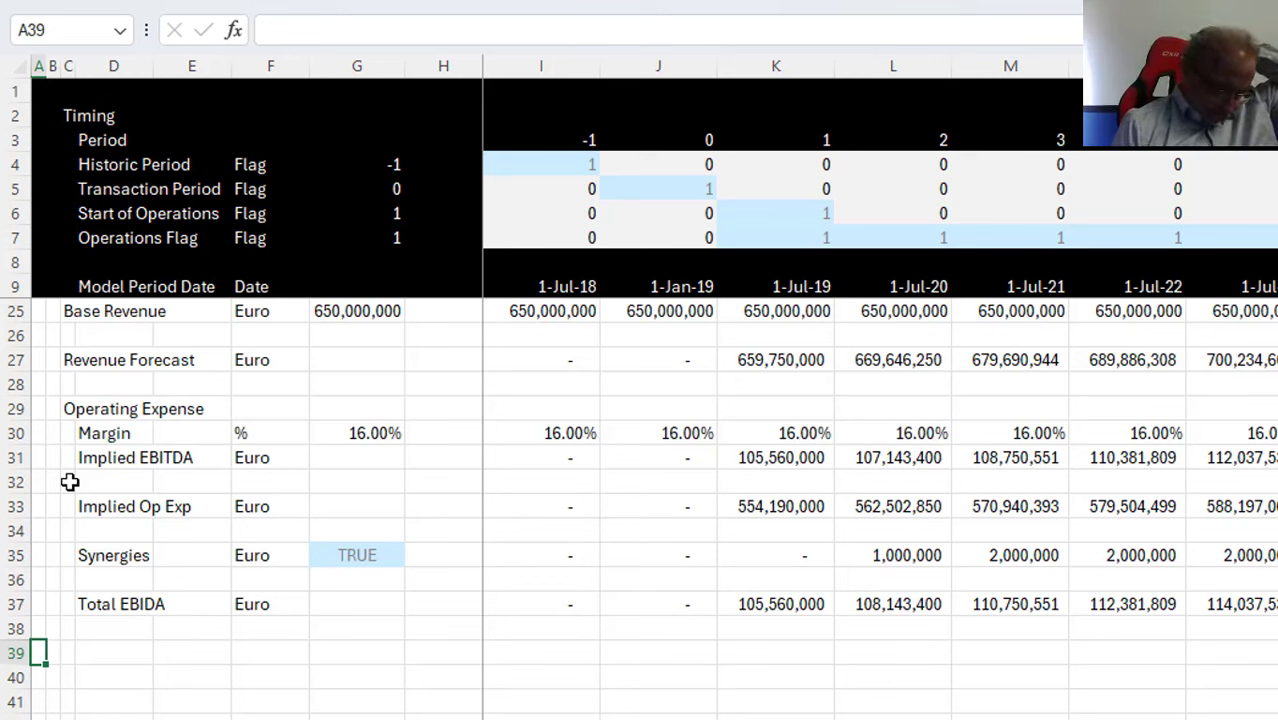
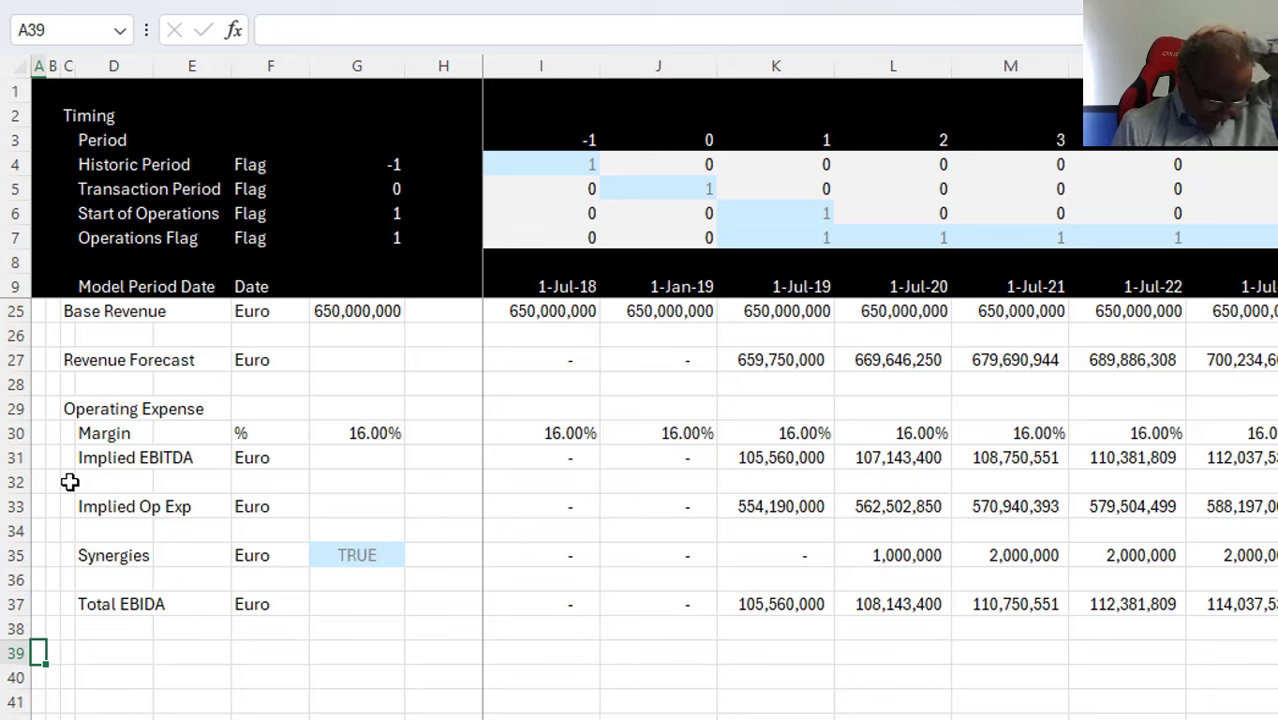
Correct the label in D37 to read "Total EBITDA"
key(Up)
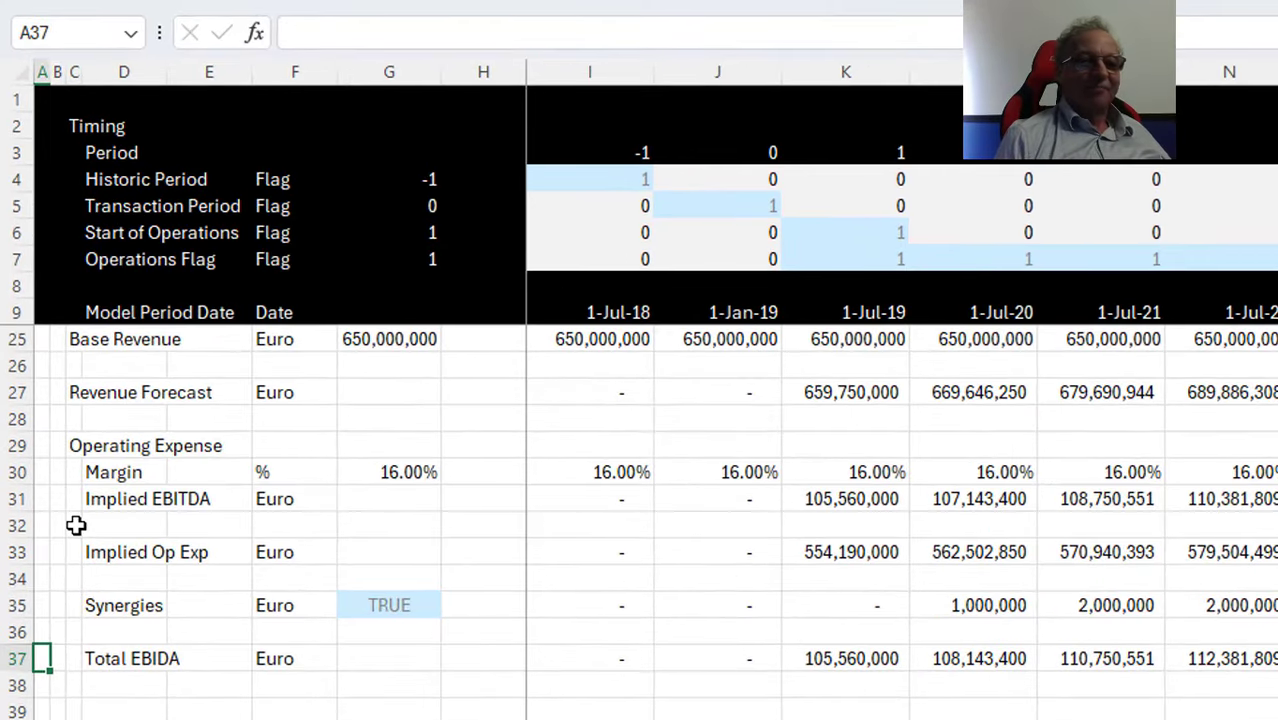
key(Down)
key(Down)
key(Right)
key(Up)
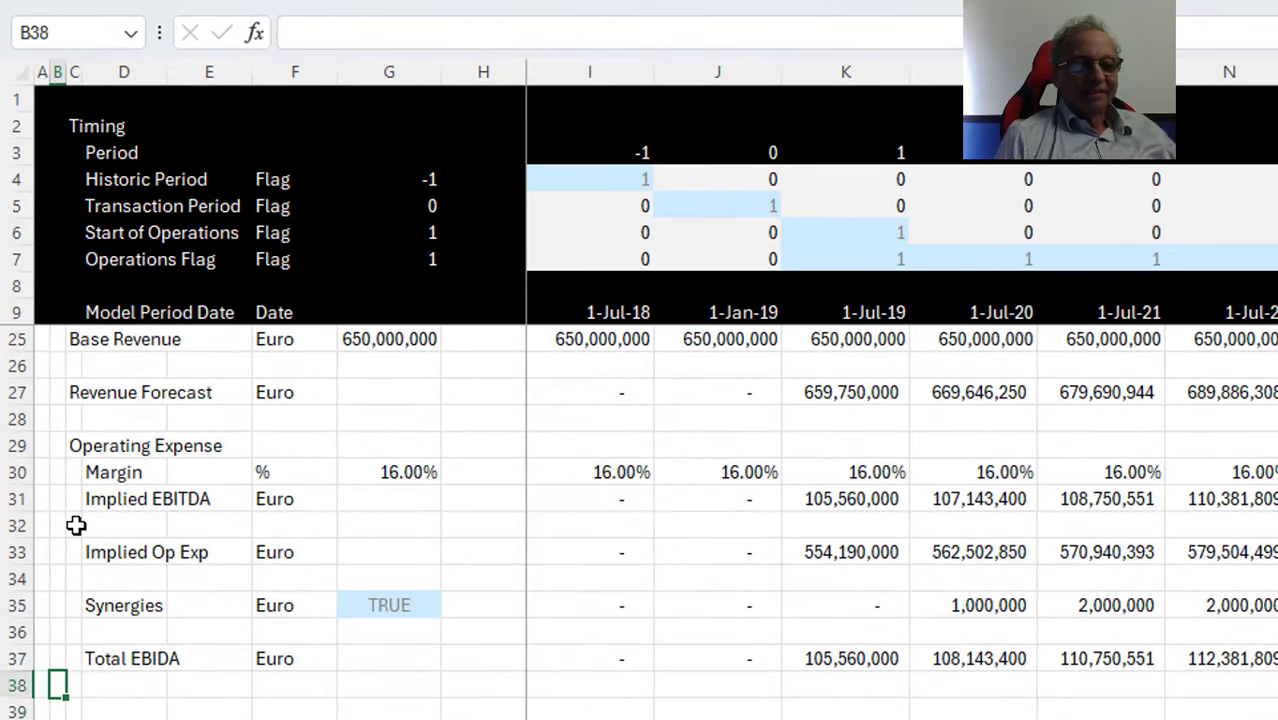
key(Up)
key(Right)
key(Right)
key(F1)
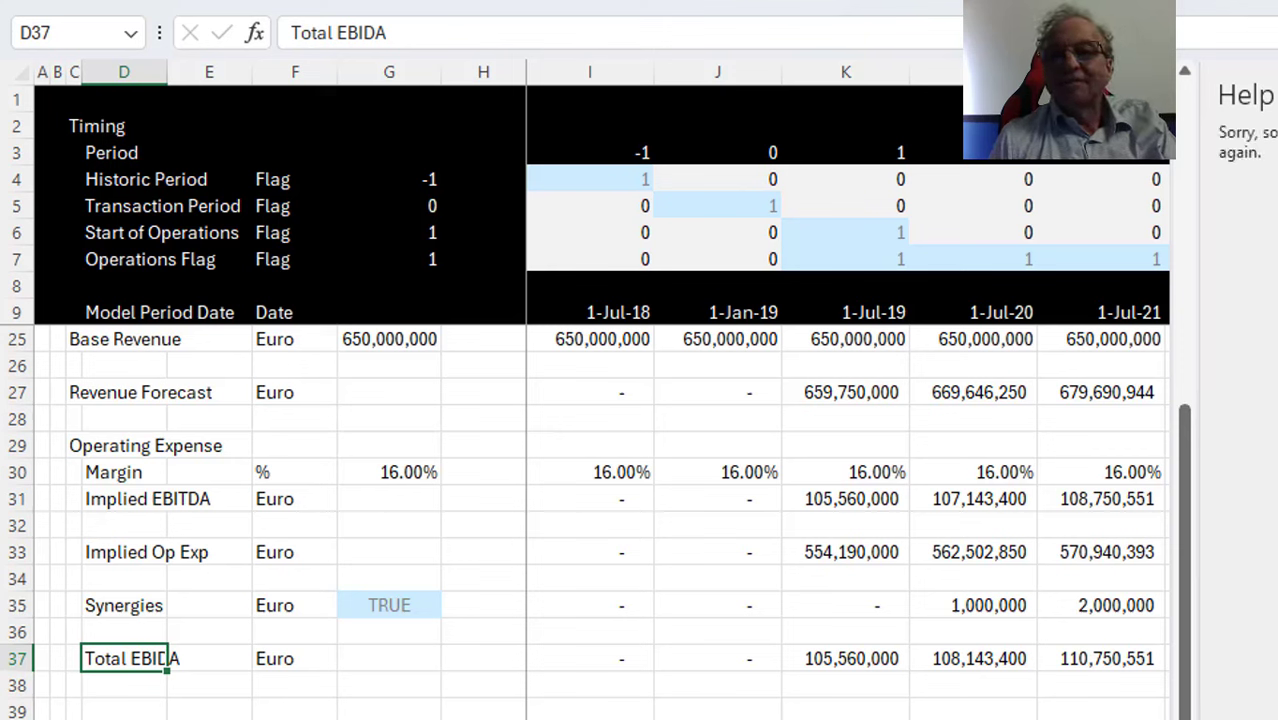
key(Escape)
key(F2)
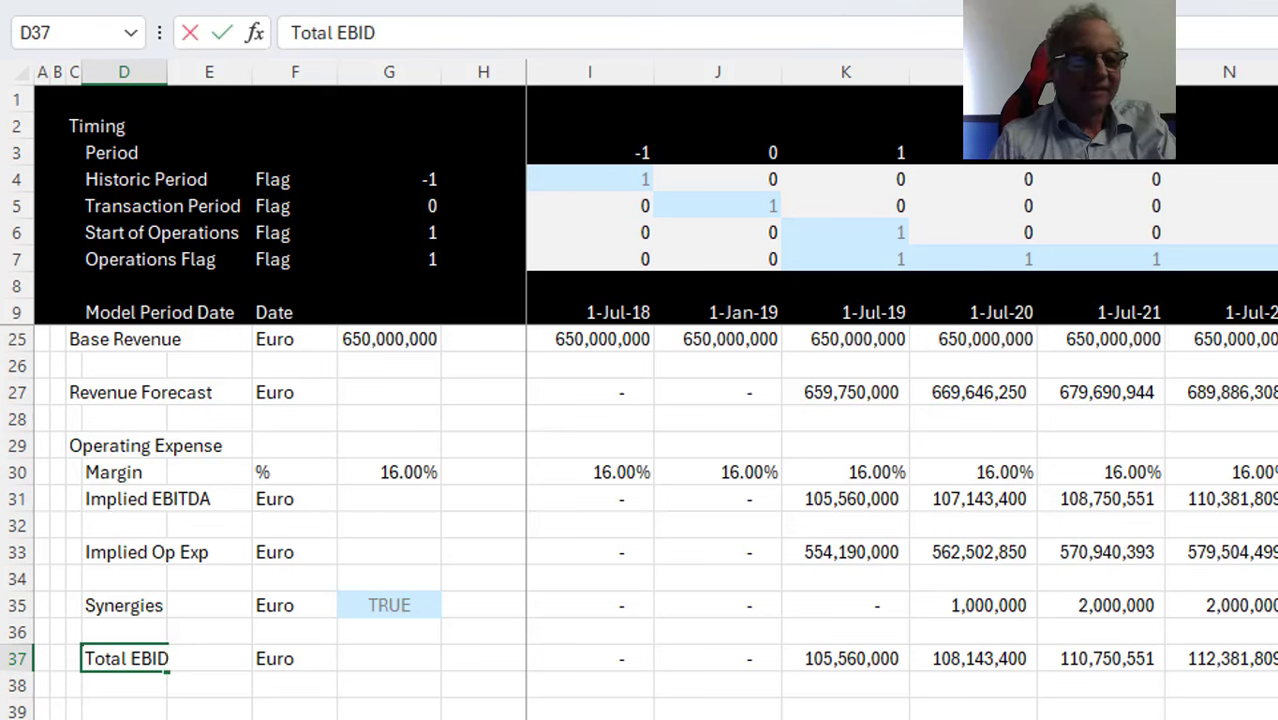
key(BackSpace)
text(TDA)
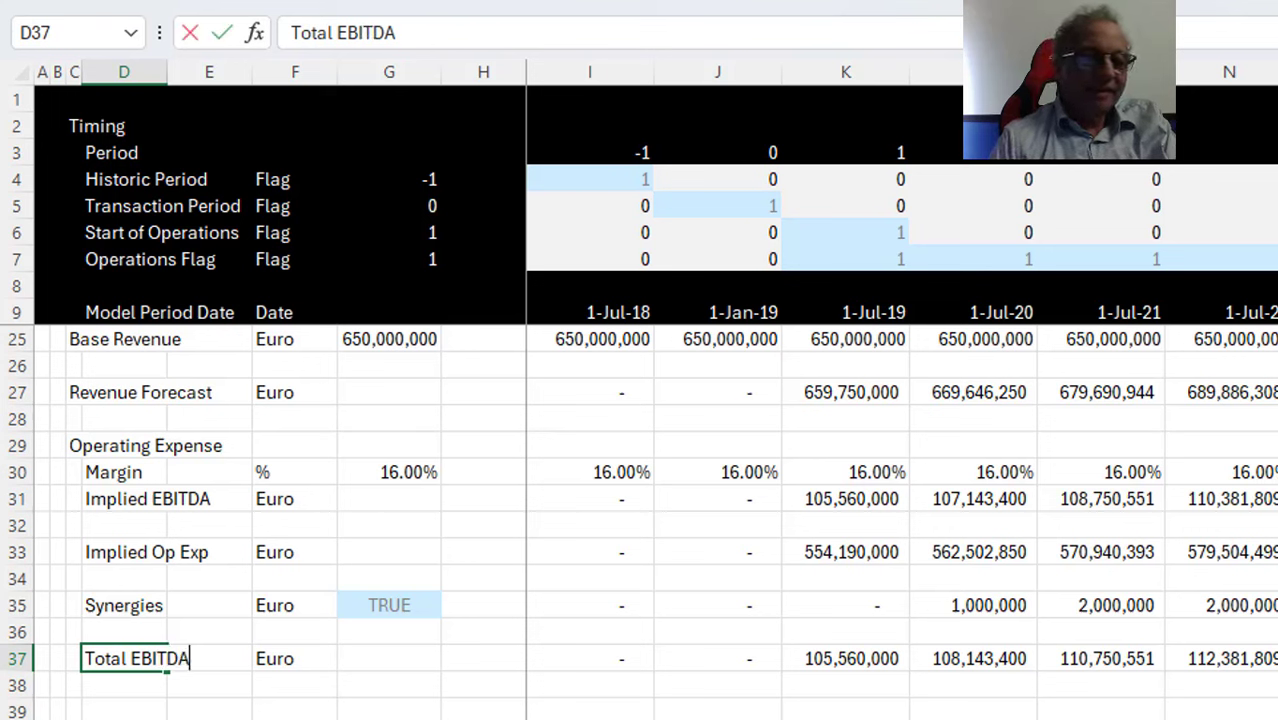
key(Return)
Label cell D39 "Working Capital", two rows below Total EBITDA
key(Return)
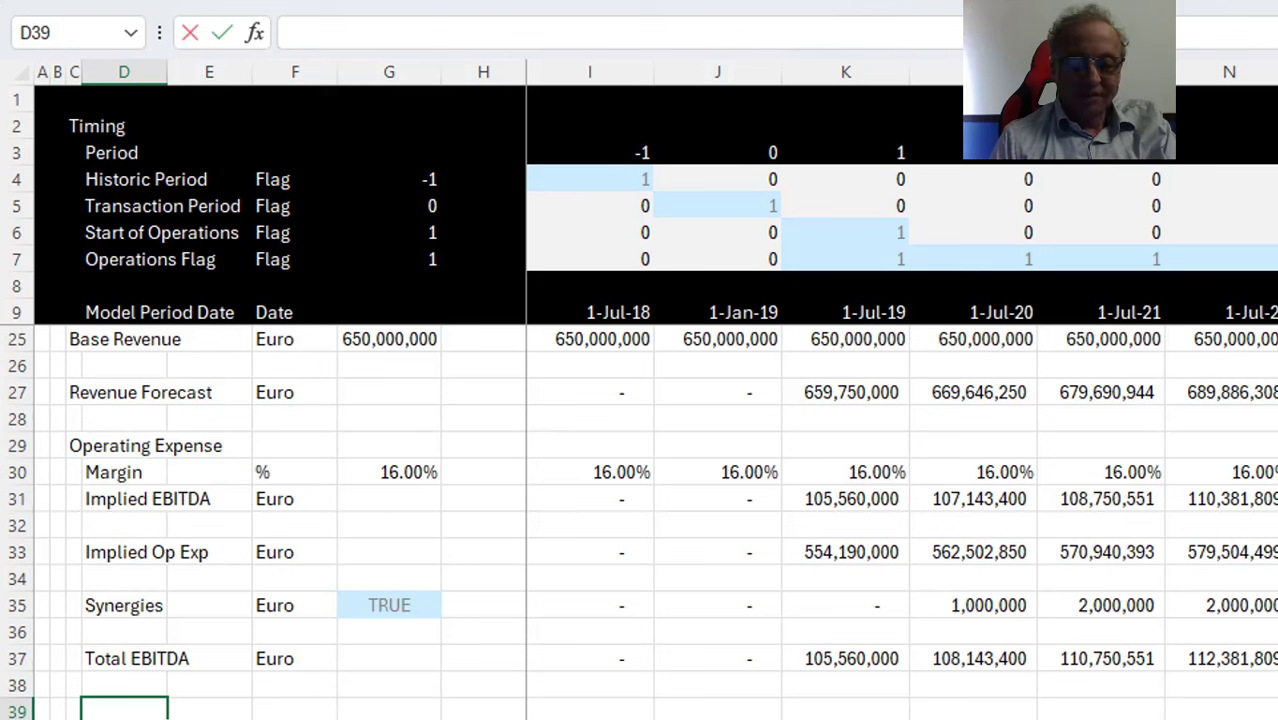
text(Working Ca)
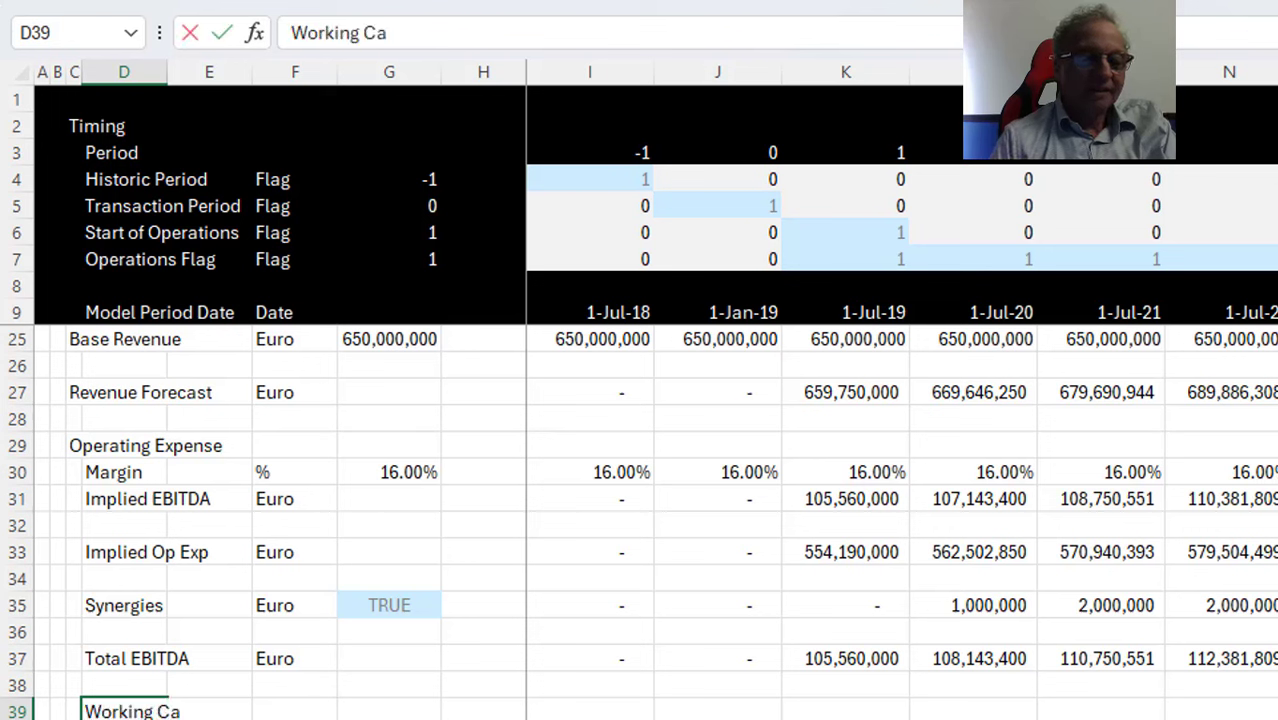
text(pital)
key(Return)
Copy the Euro unit from the Total EBITDA row into F39 for Working Capital
key(Up)
key(Right)
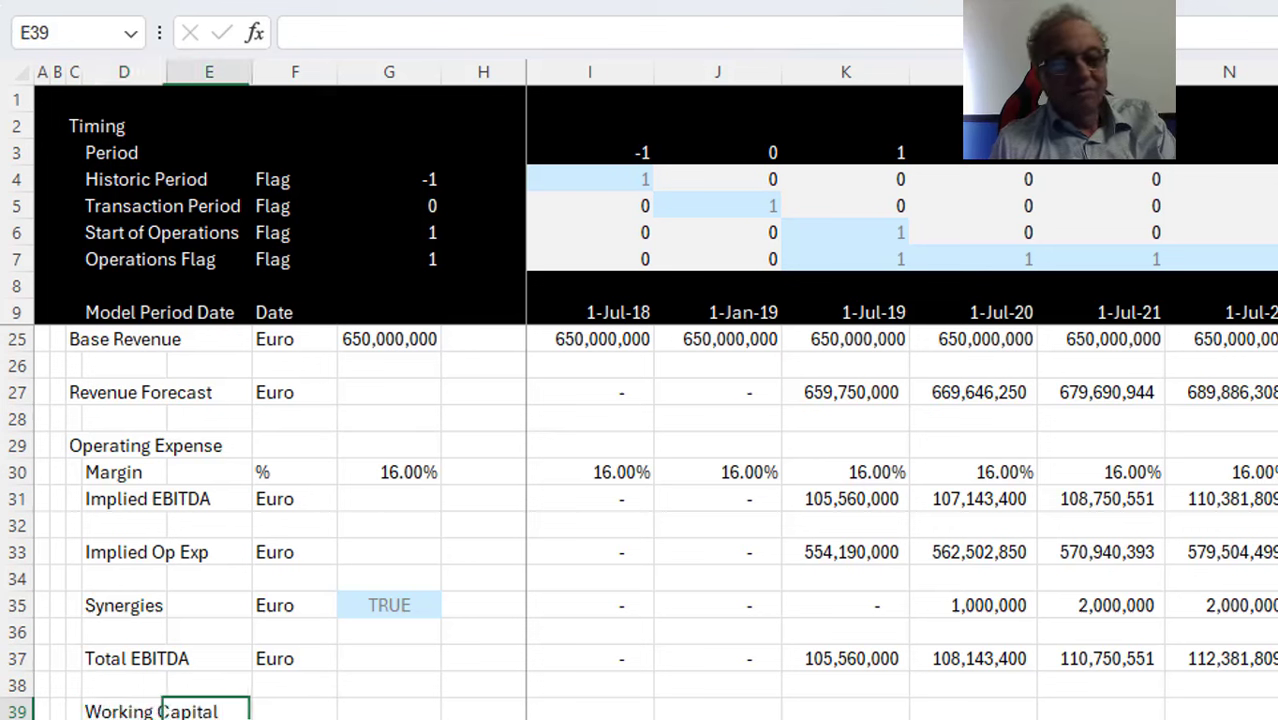
key(Right)
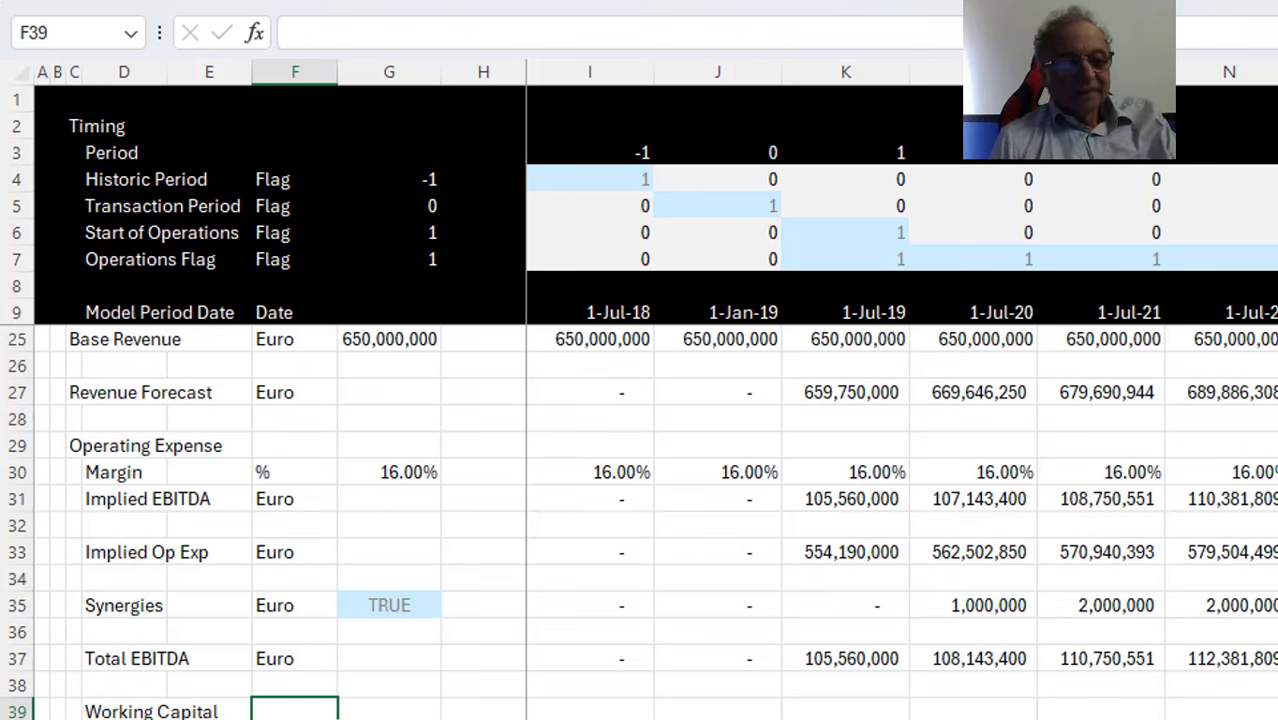
key(Up)
key(Up)
key(ctrl+c)
key(Down)
key(Down)
key(ctrl+v)
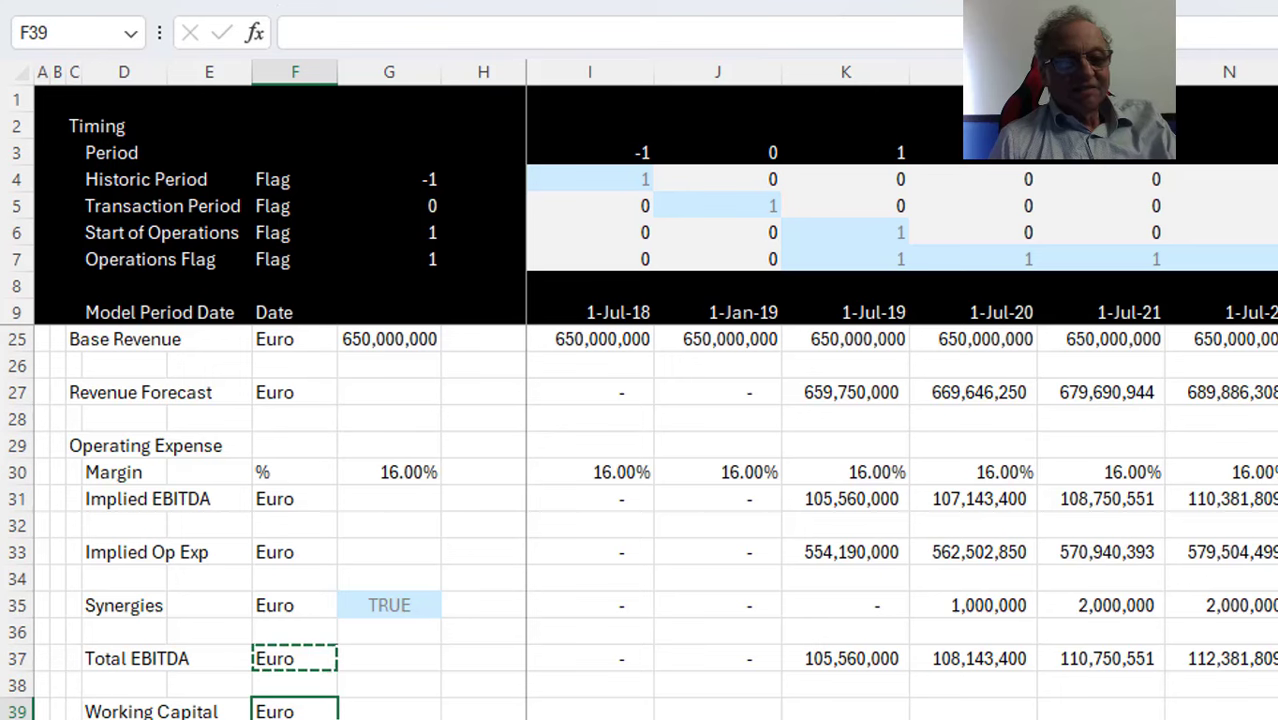
Link G39 to the Working Capital percentage of revenue on the Input sheet with =Input!F25
key(Right)
text(=)
key(ctrl+Page_Up)
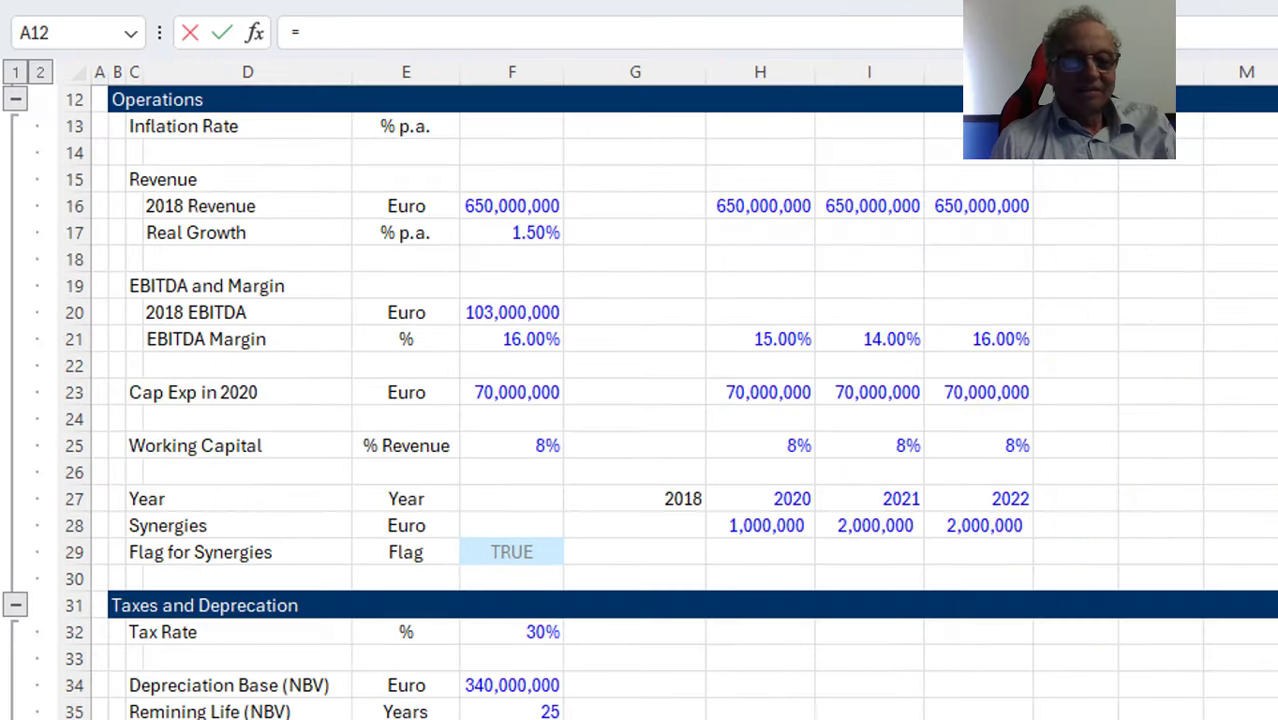
click(540, 435)
key(Return)
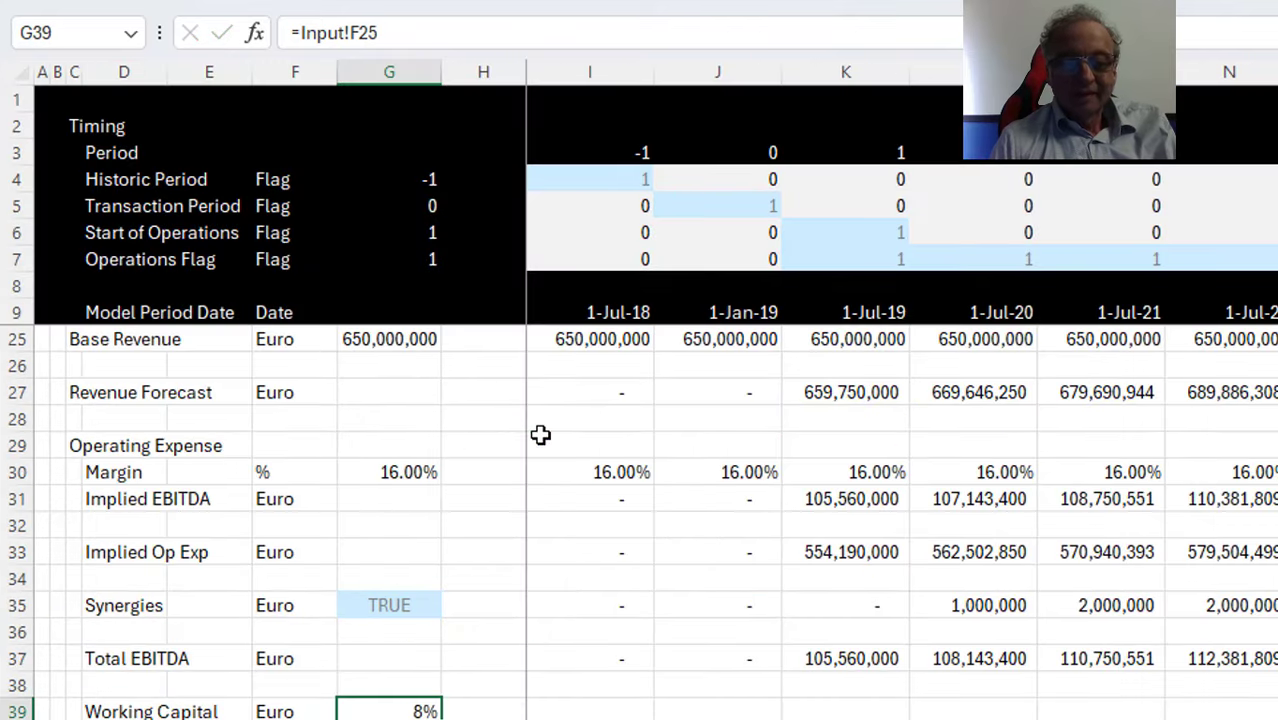
key(Right)
key(Right)
text(=)
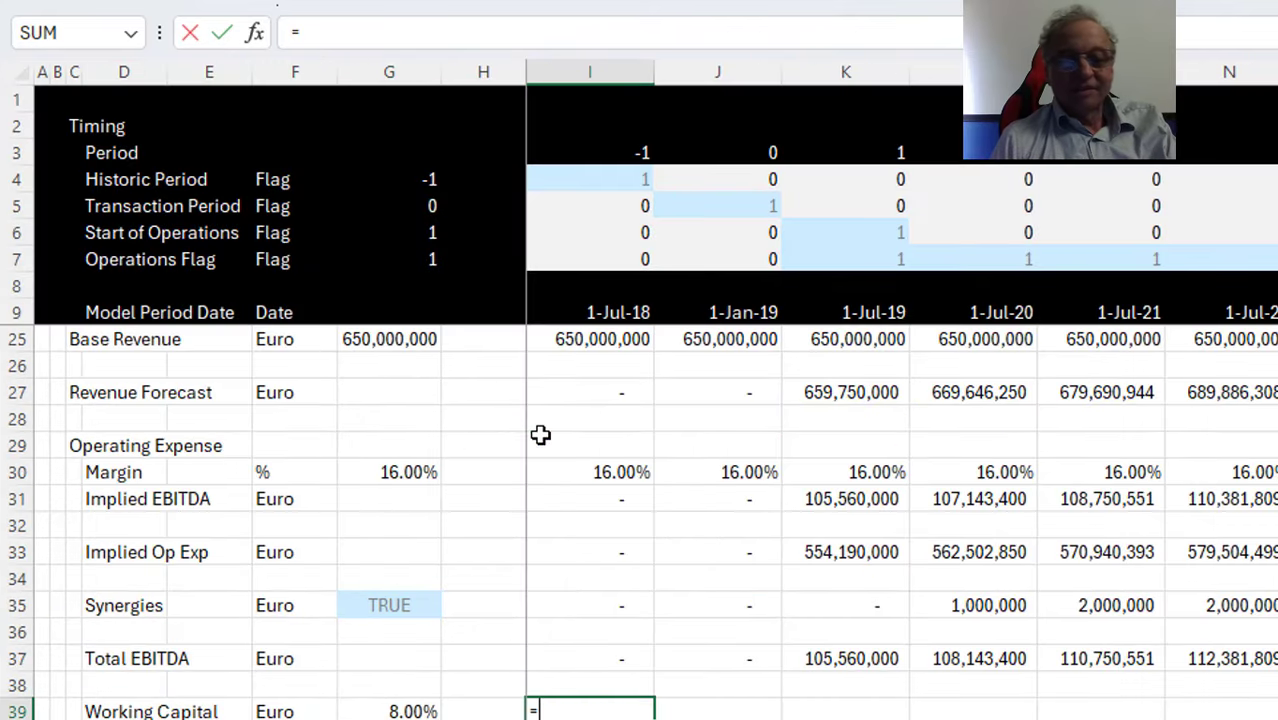
key(Up)
key(Up)
key(Up)
key(Up)
key(Up)
key(Up)
key(Up)
key(Up)
key(Up)
key(Up)
key(Up)
key(Up)
key(Up)
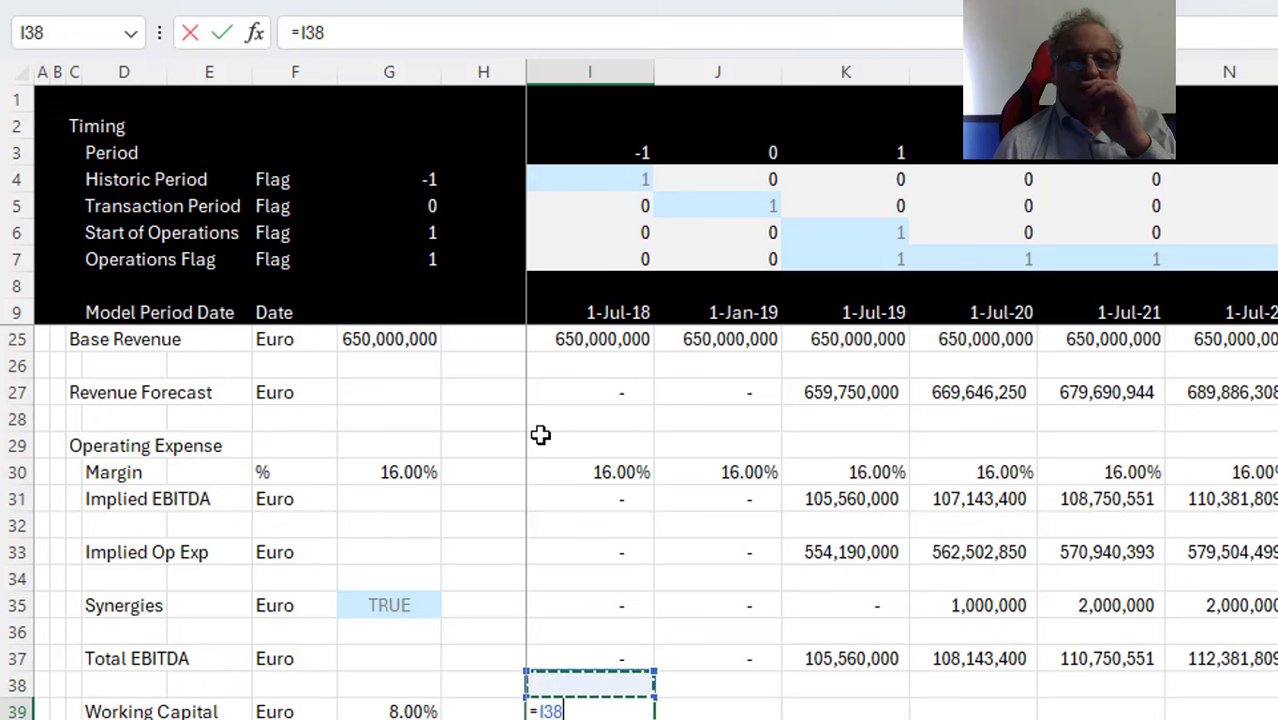
key(Down)
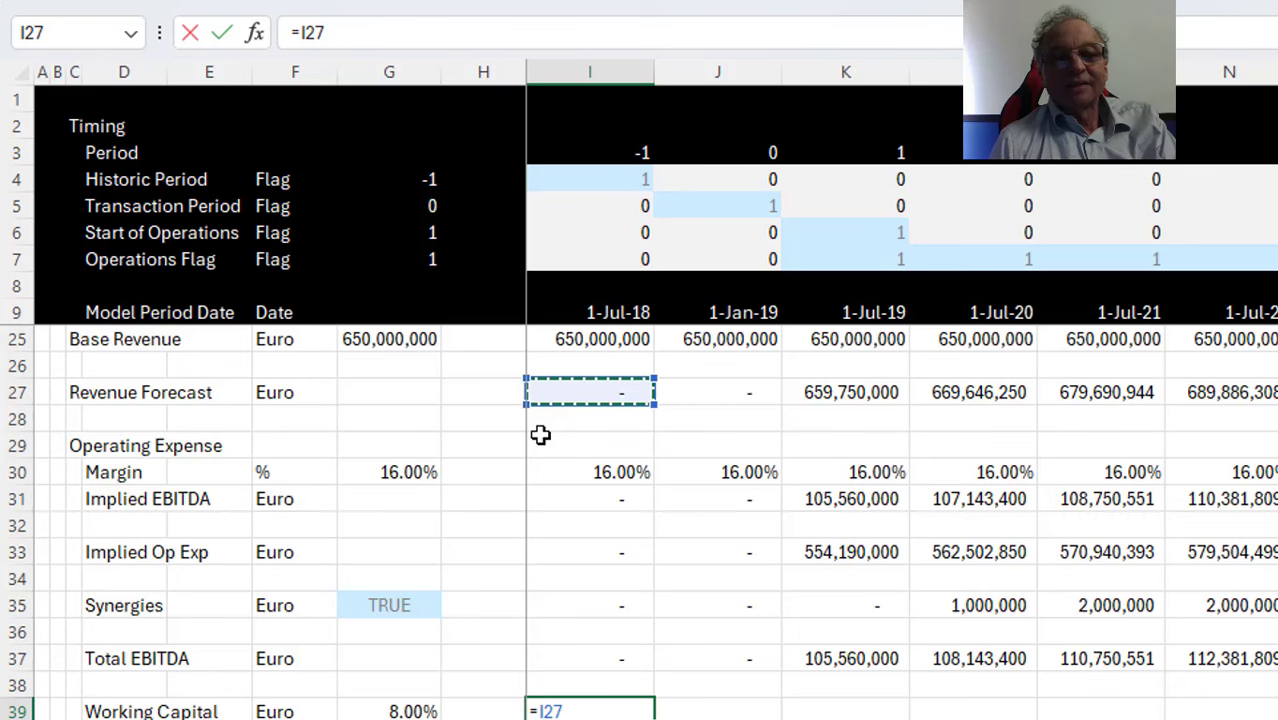
key(Escape)
key(Escape)
Review the operations rows from Growth Index and Base Revenue down to Working Capital
key(Left)
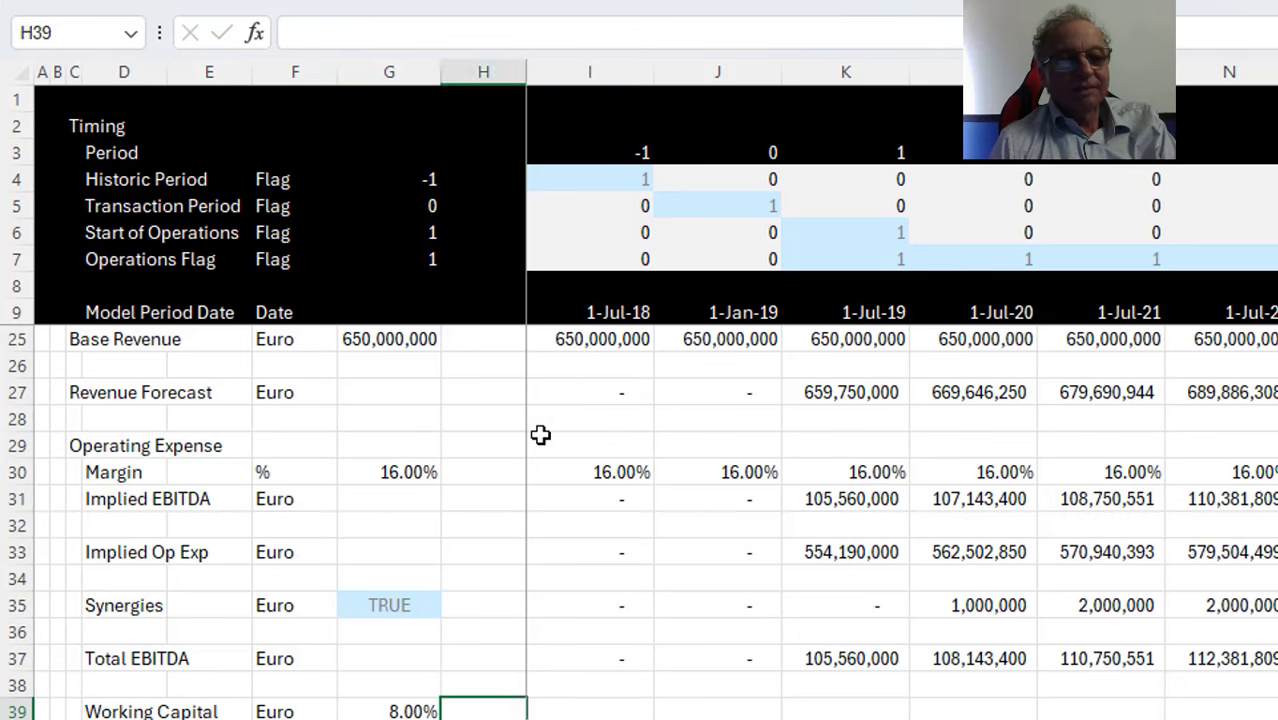
key(Left)
key(Up)
key(Up)
key(Up)
key(Up)
key(Up)
key(Up)
key(Up)
key(Up)
key(Up)
key(Up)
key(Up)
key(Up)
key(Up)
key(Up)
key(Up)
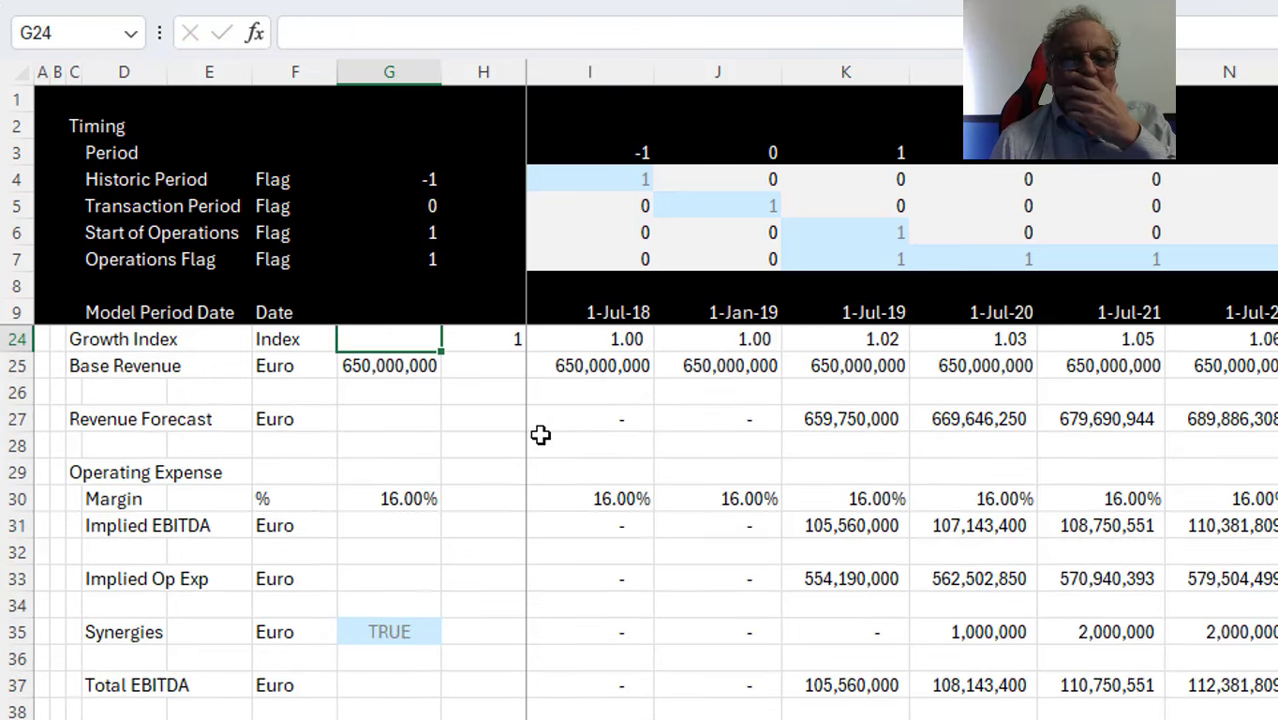
key(Down)
key(Down)
key(Down)
key(Down)
key(Down)
key(Down)
key(Down)
key(Down)
key(Down)
key(Down)
key(Down)
key(Down)
key(Down)
key(Down)
key(Down)
key(Down)
key(Down)
key(Down)
key(Down)
key(Down)
key(Down)
key(Down)
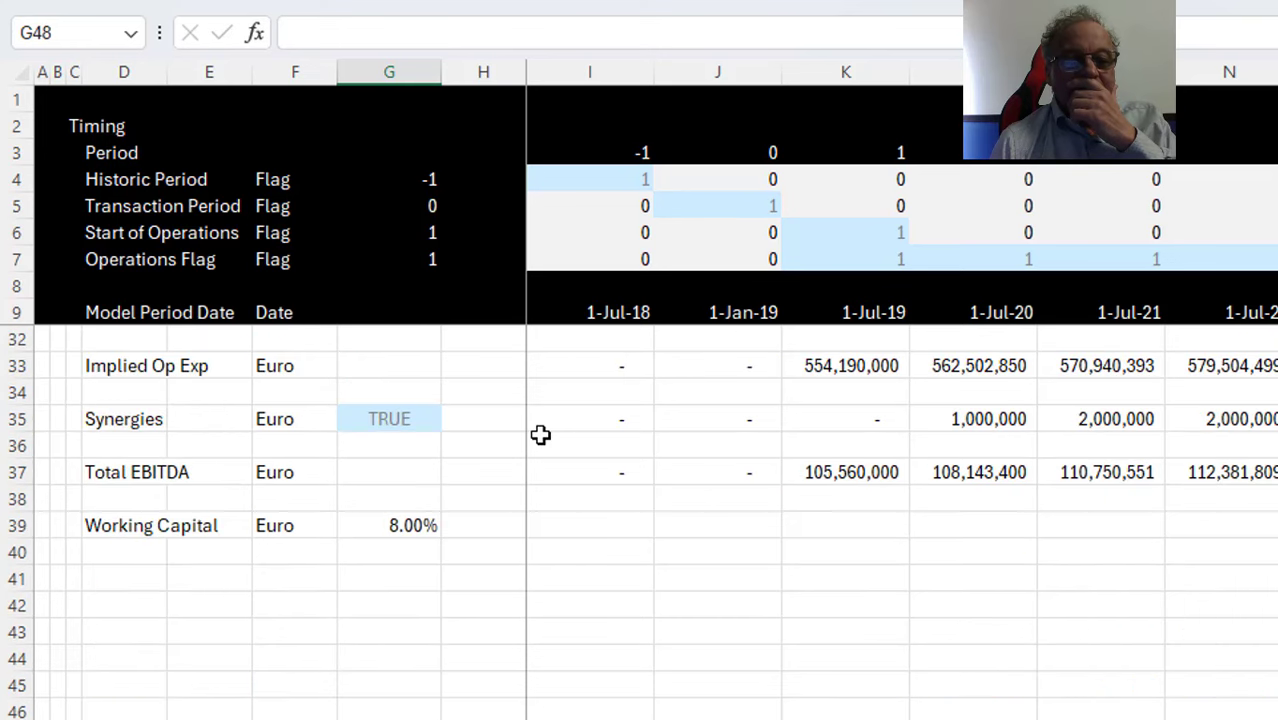
key(Up)
key(Up)
key(Up)
key(Up)
key(Up)
key(Up)
key(Up)
key(Up)
key(Up)
key(Up)
key(Up)
key(Down)
key(Down)
key(Down)
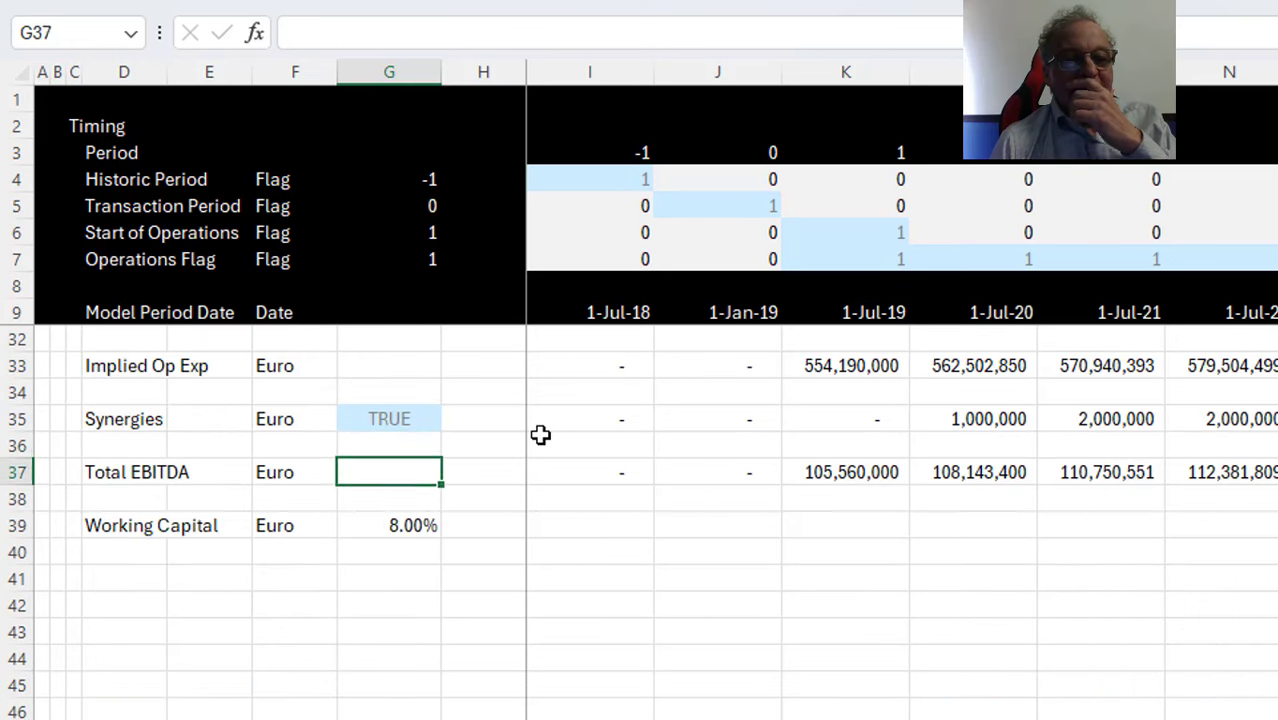
Insert a blank row at row 39, directly above Working Capital
key(Left)
key(Left)
key(Down)
key(Left)
key(Left)
key(Left)
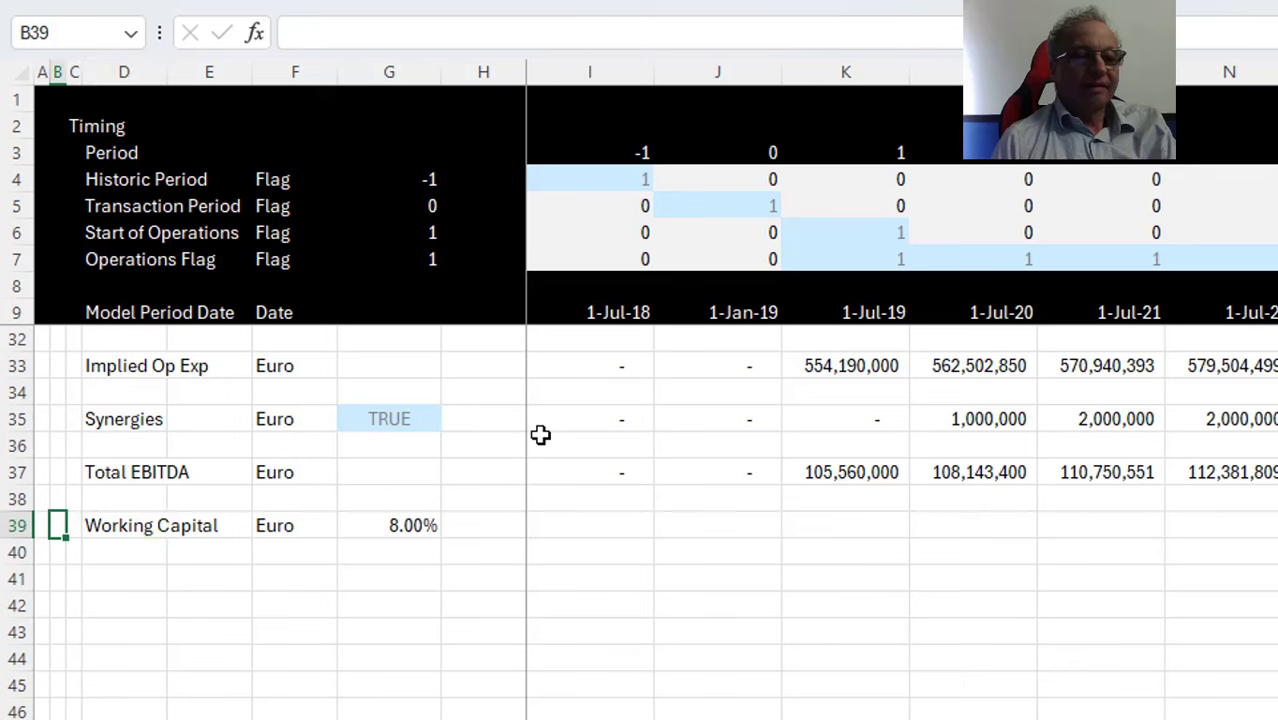
key(shift+space)
key(ctrl+shift+plus)
Label cell D39 in the new row "Revenues incl Hist"
key(Right)
key(Right)
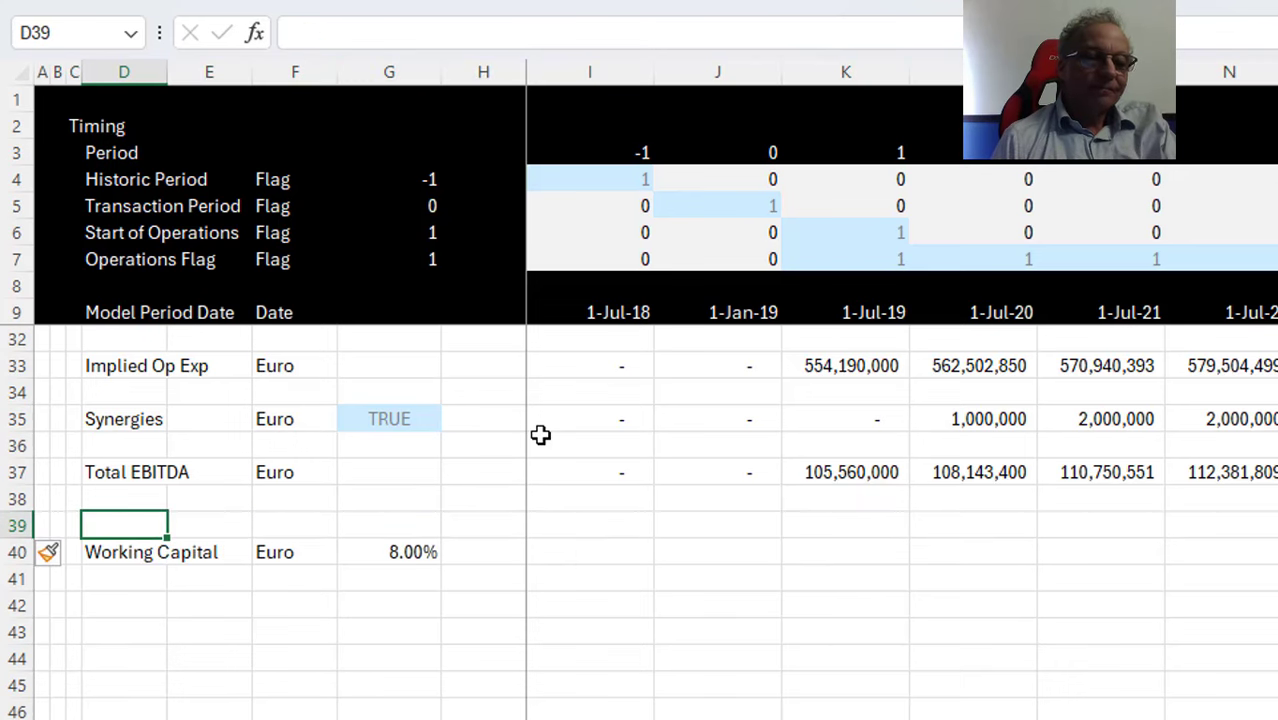
text(REvenues inc)
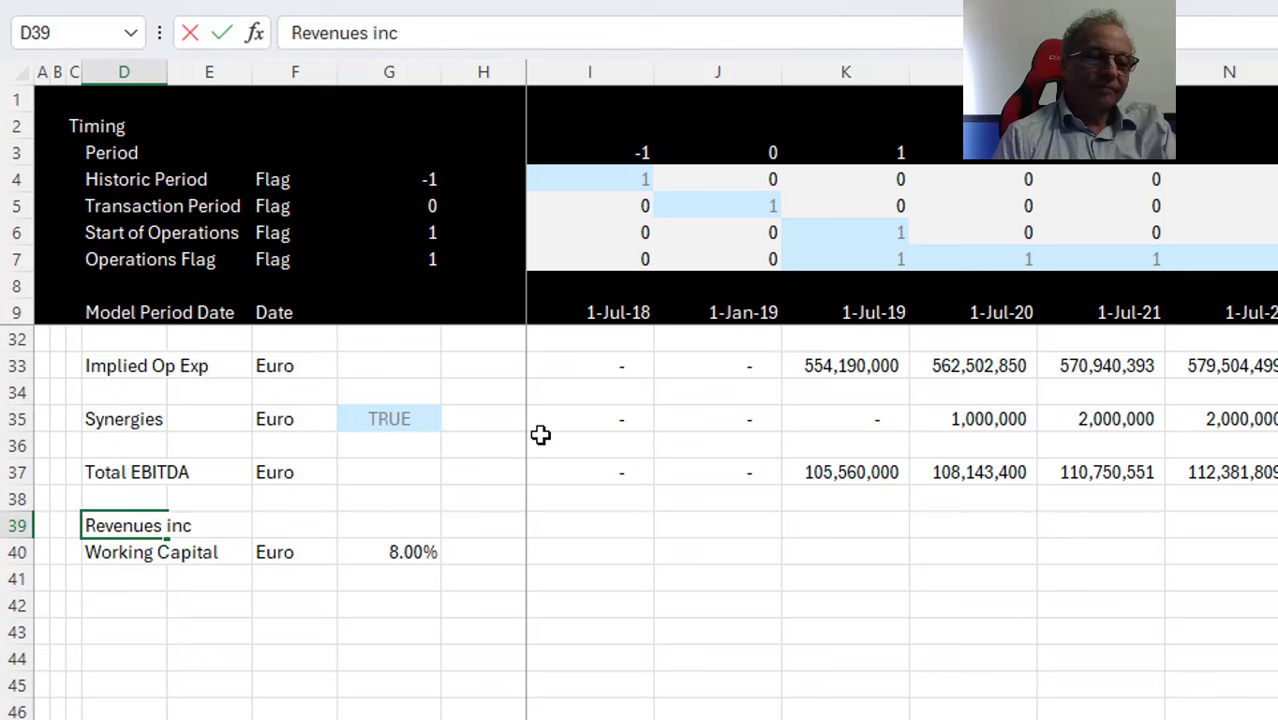
text(l His)
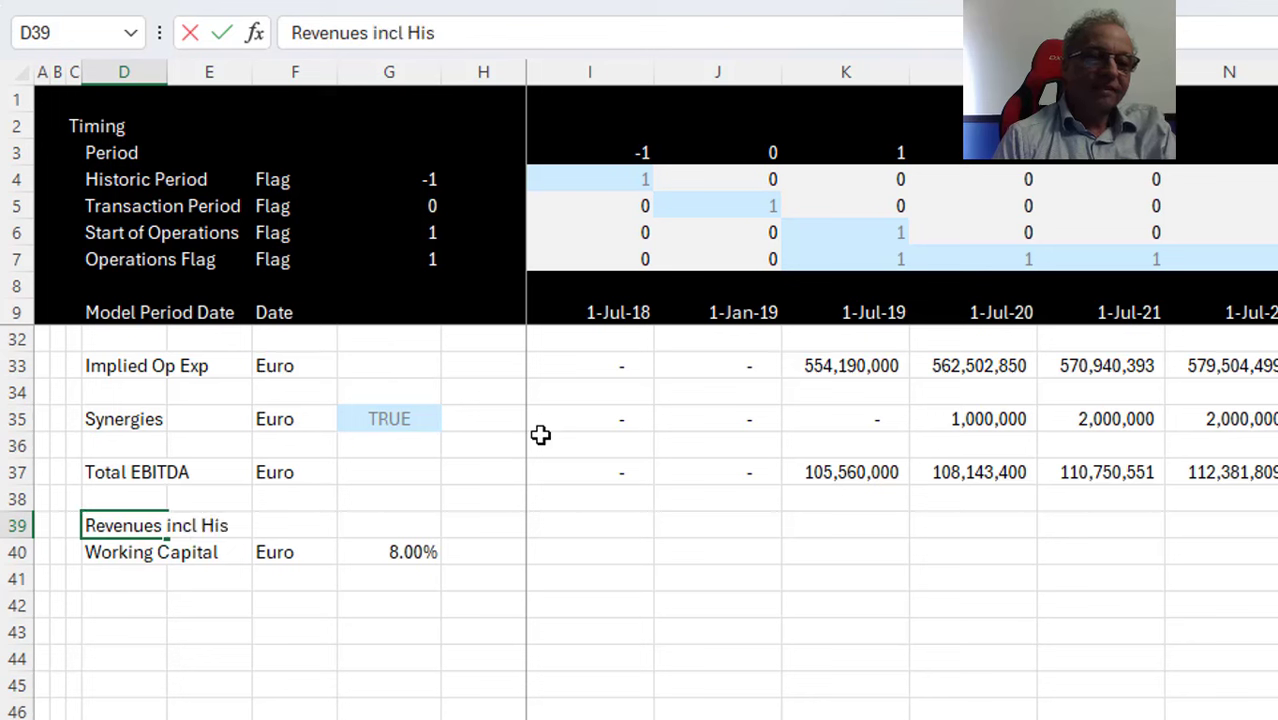
text(t)
key(Return)
Copy the Euro unit from the Total EBITDA row into F39 for Revenues incl Hist
key(Up)
key(Right)
key(Up)
key(Up)
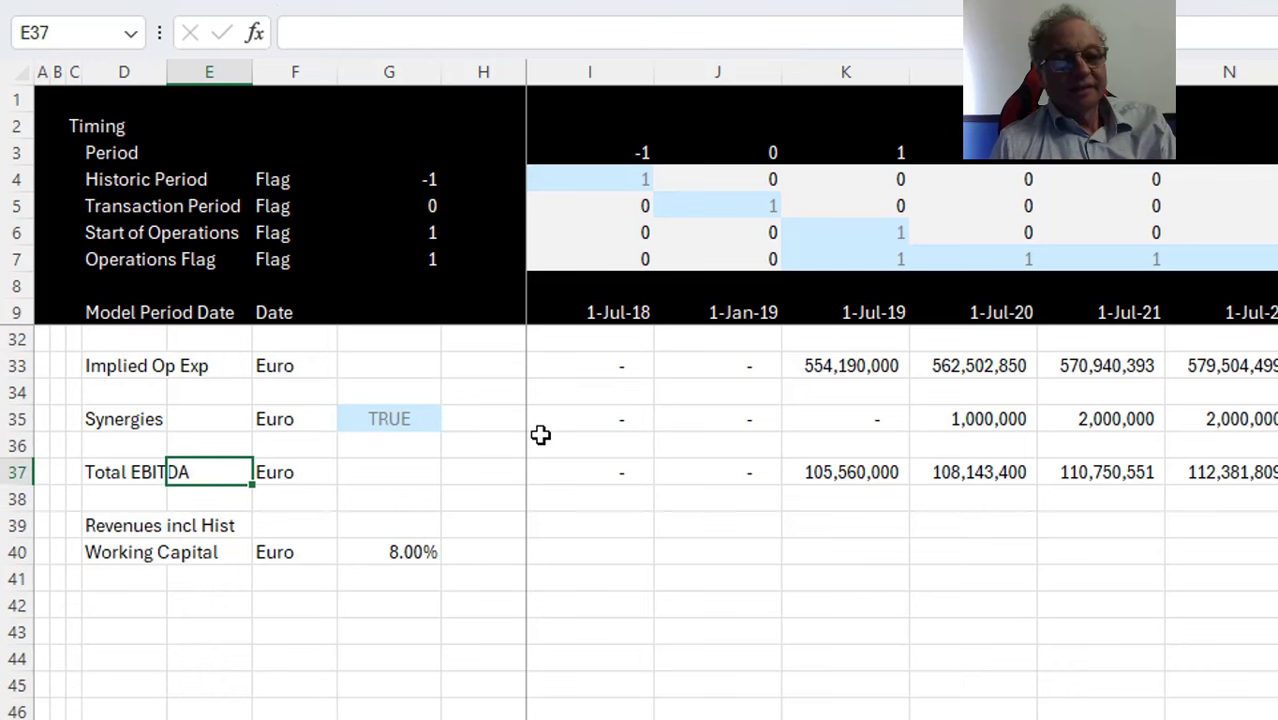
key(Right)
key(ctrl+c)
key(Down)
key(Down)
key(ctrl+v)
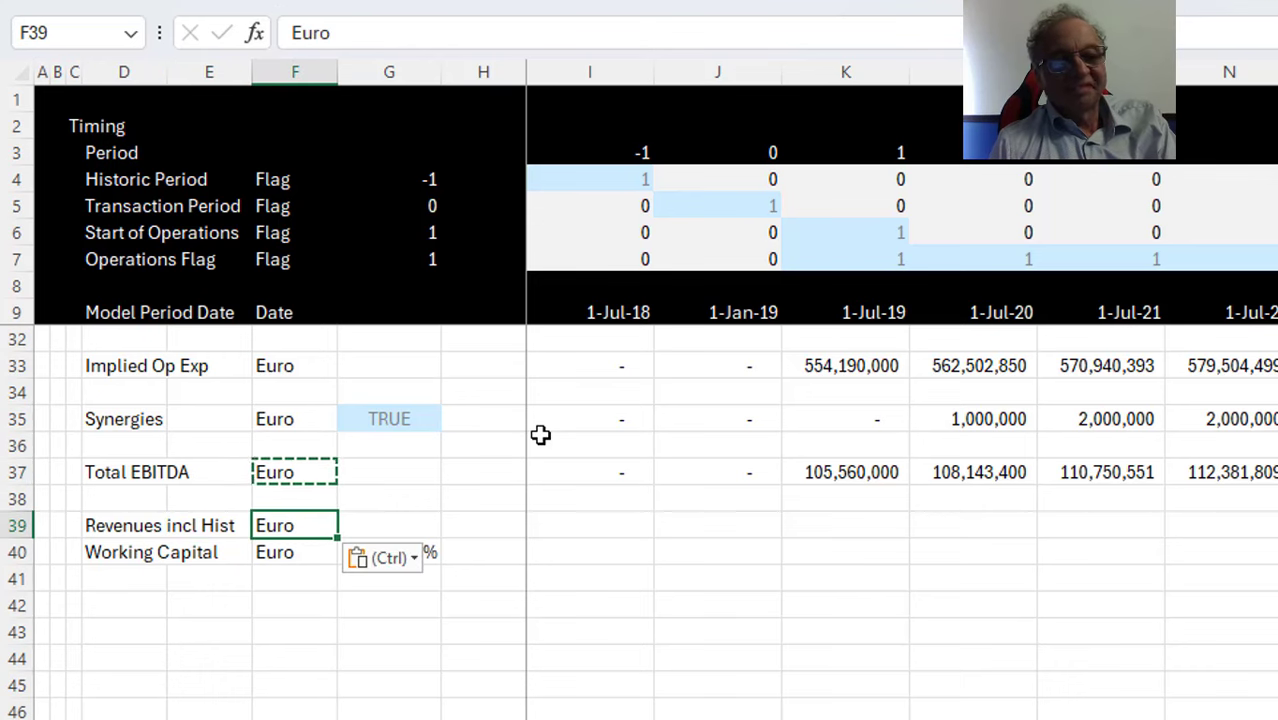
key(Escape)
key(Right)
key(Right)
key(Right)
text(=)
key(Up)
key(Up)
key(Up)
key(Up)
key(Up)
key(Up)
key(Up)
key(Up)
key(Up)
key(Up)
key(Up)
key(Up)
key(Up)
key(Up)
key(Up)
key(Up)
key(Up)
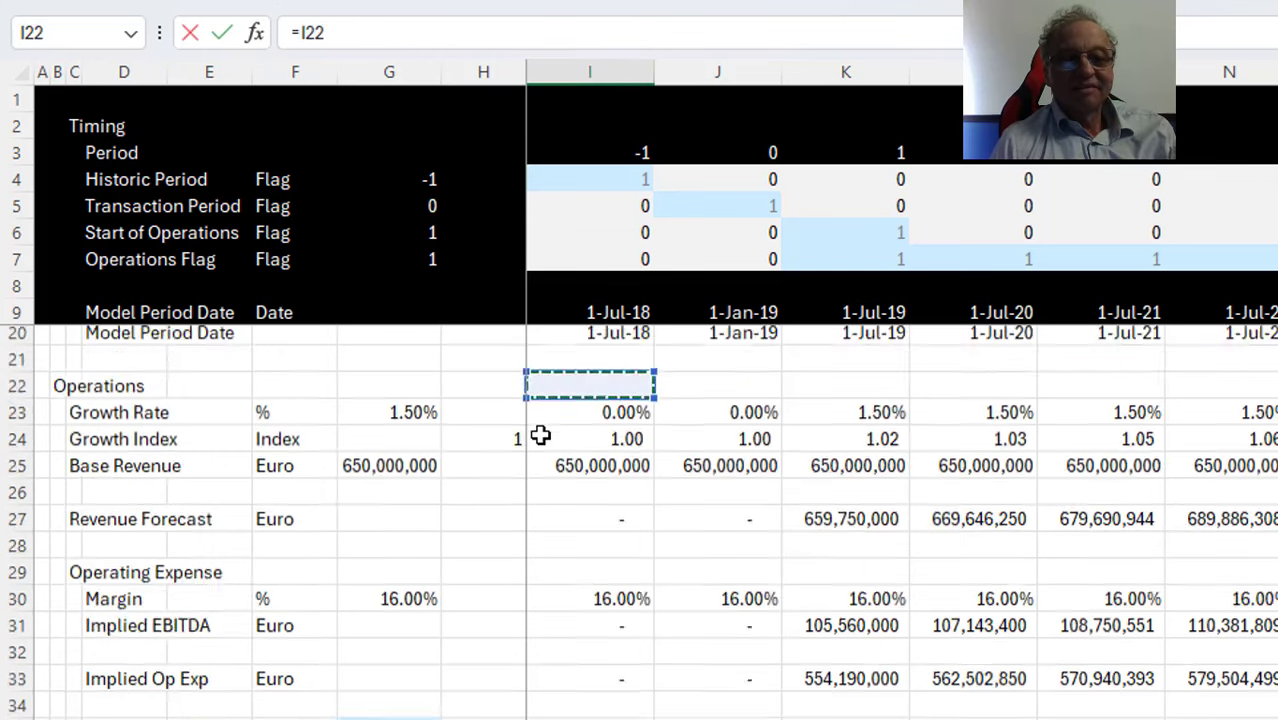
key(Down)
key(Down)
key(Down)
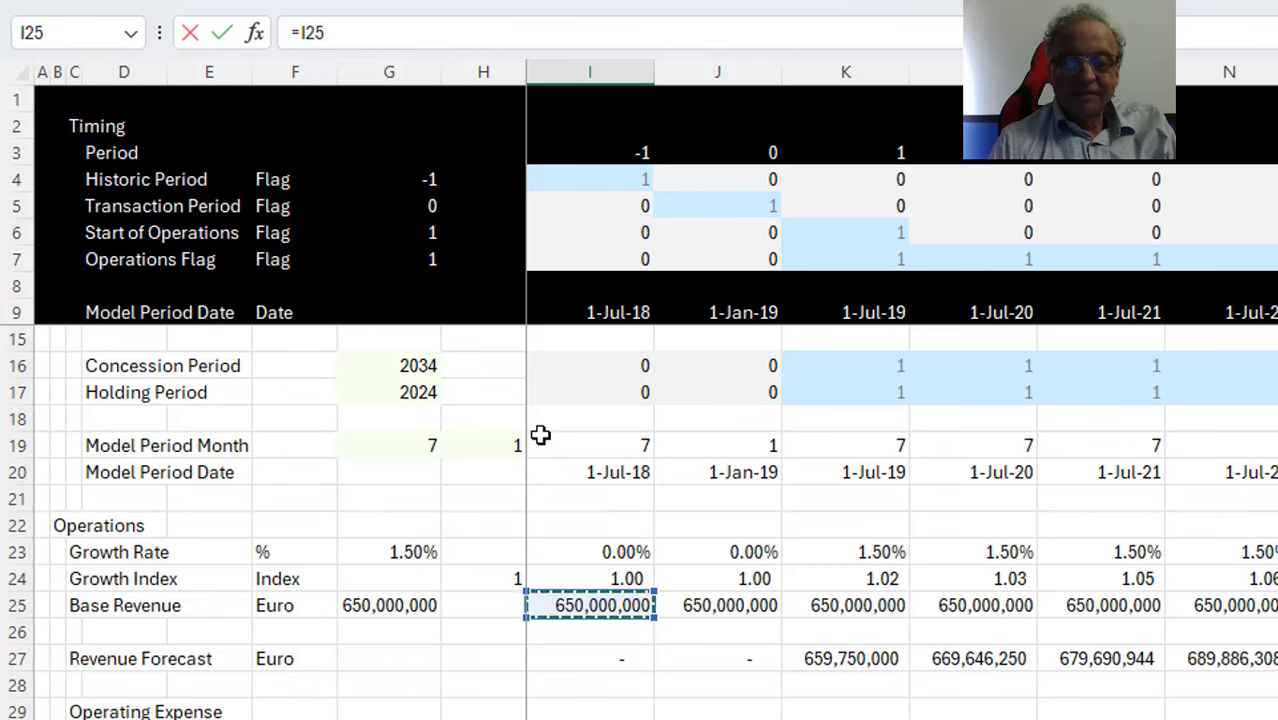
key(Escape)
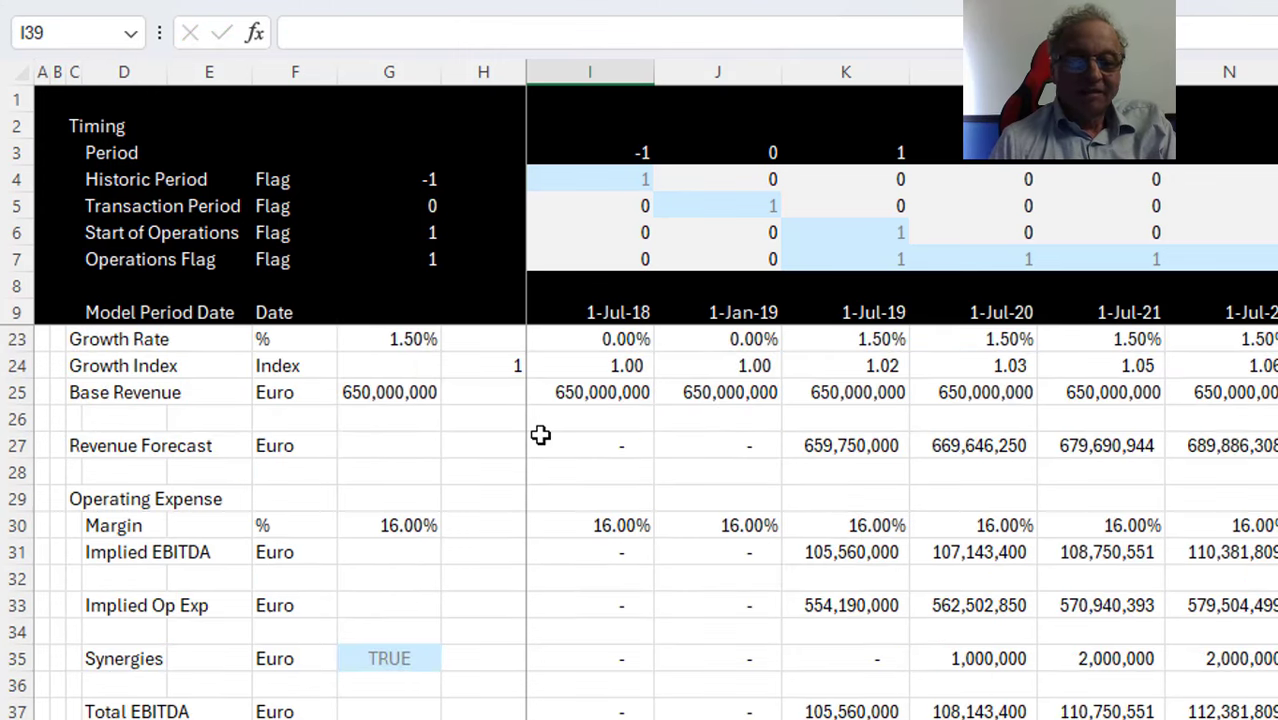
Enter =IF(I7,I27,I25) in I39 for Revenues incl Hist and fill it across the timeline
text(=if()
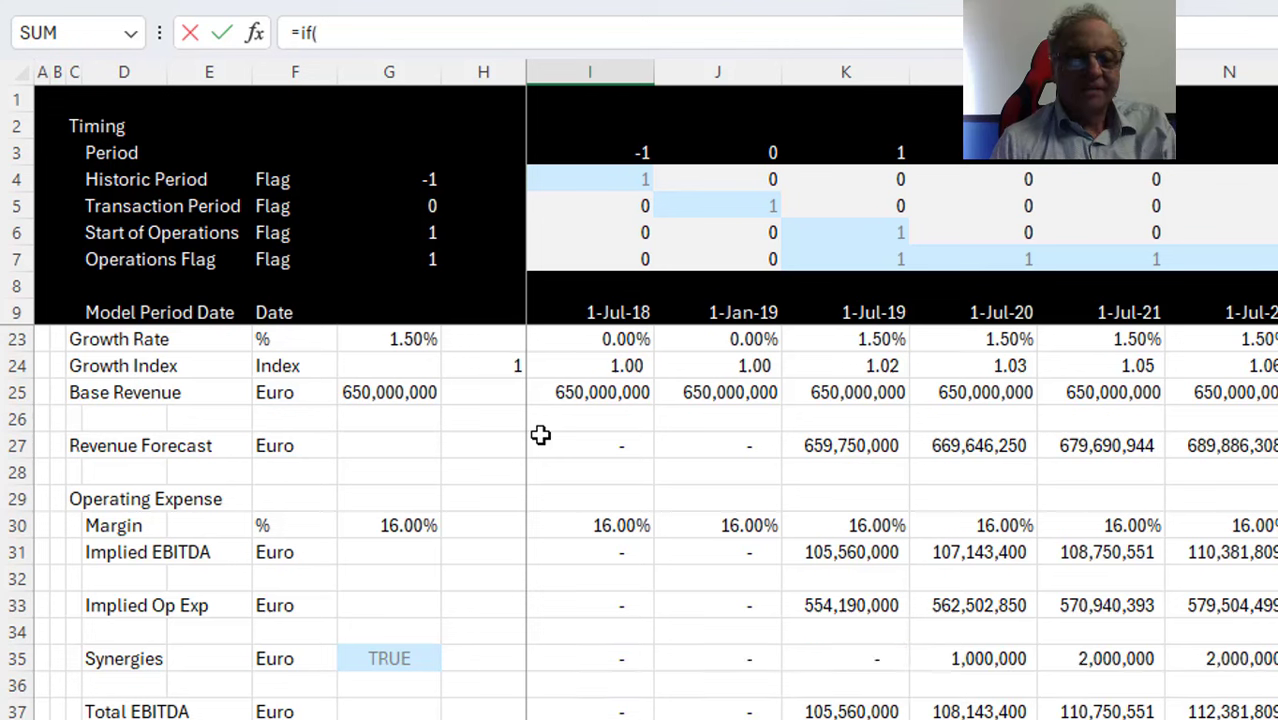
click(603, 263)
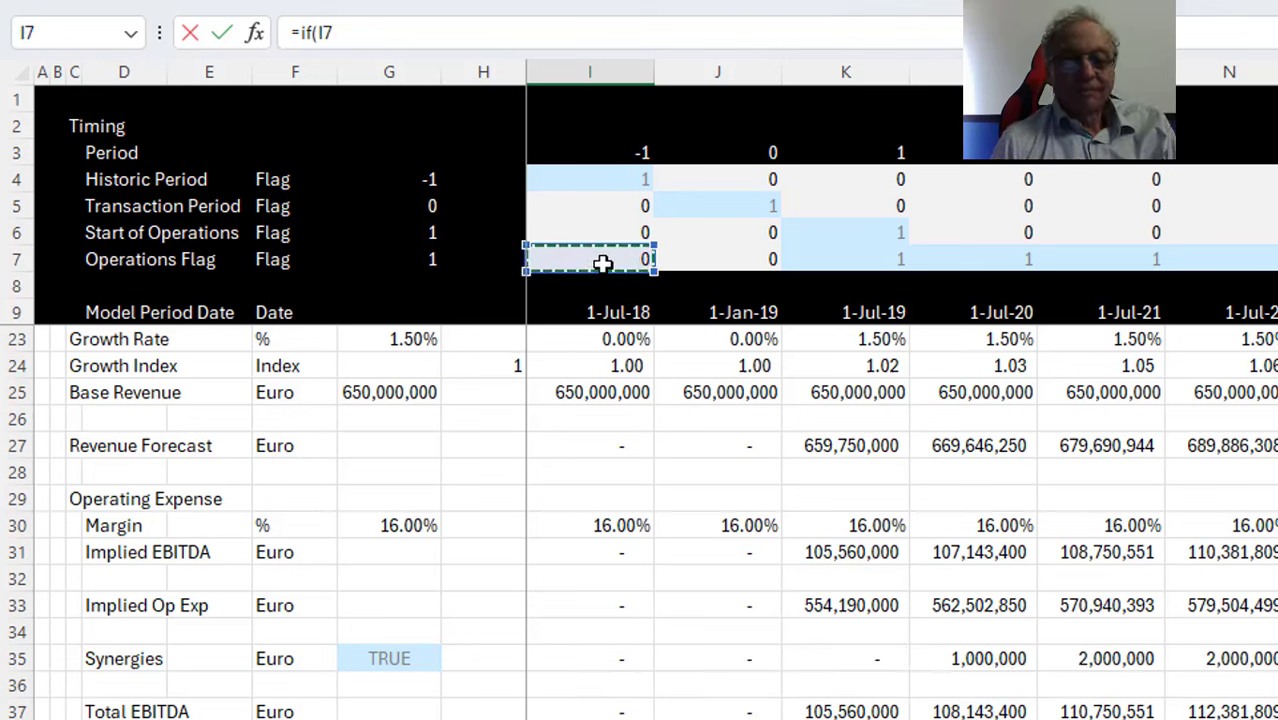
text(,)
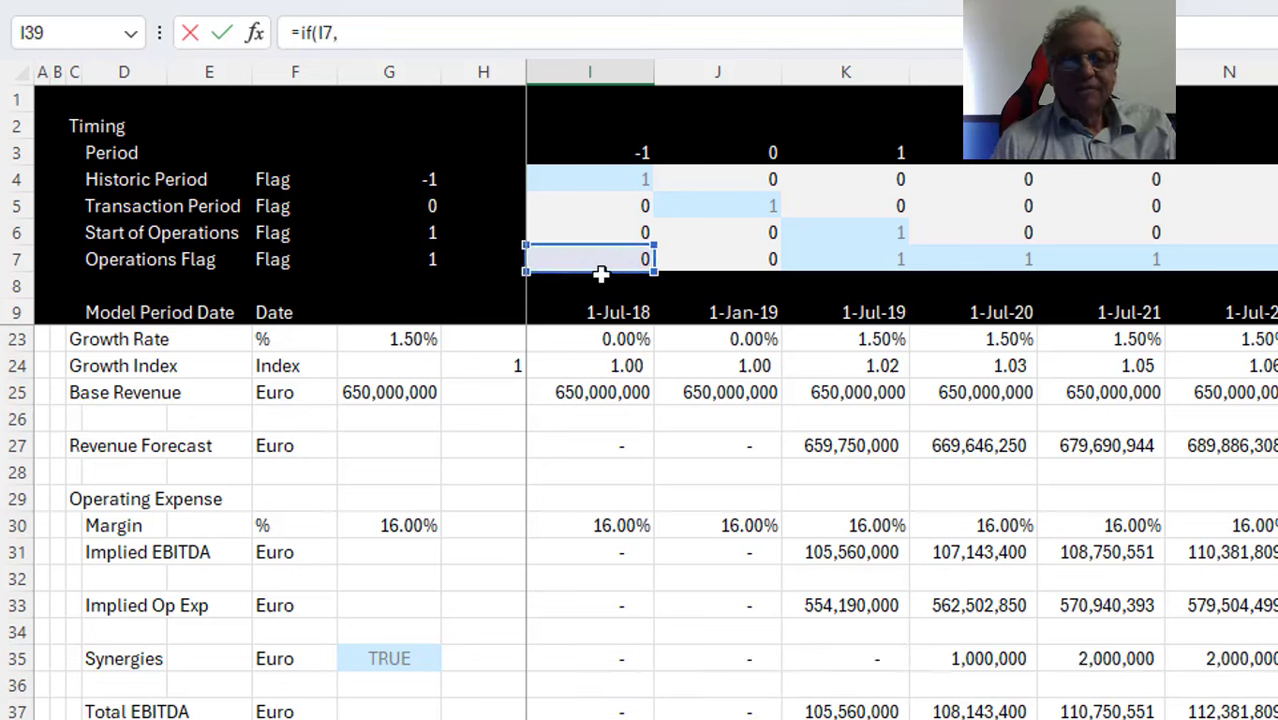
click(585, 450)
text(,)
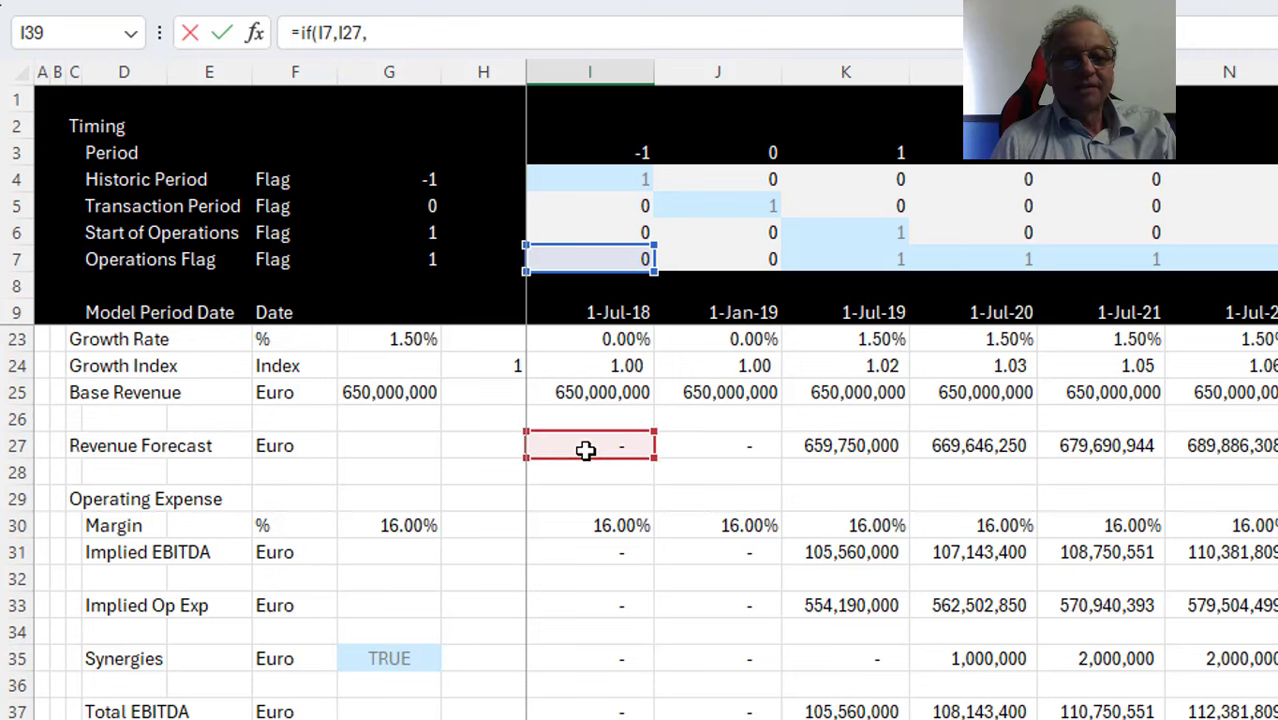
click(565, 390)
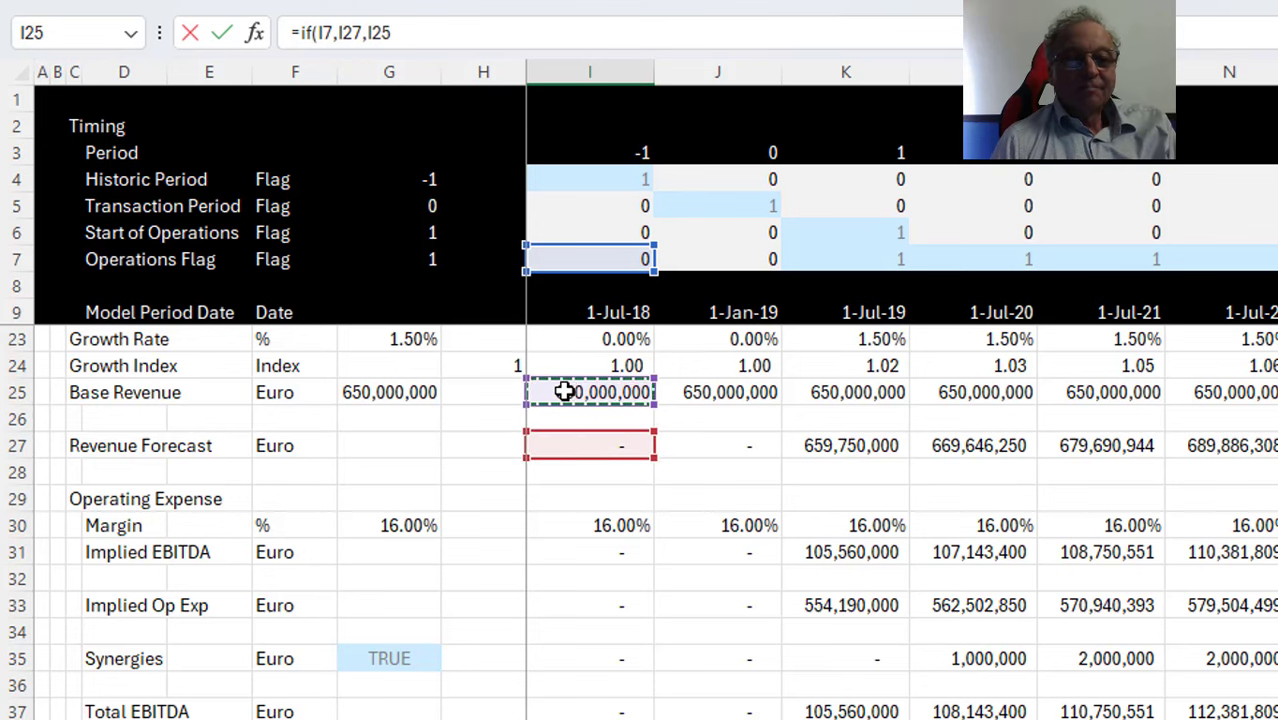
key(Return)
key(Up)
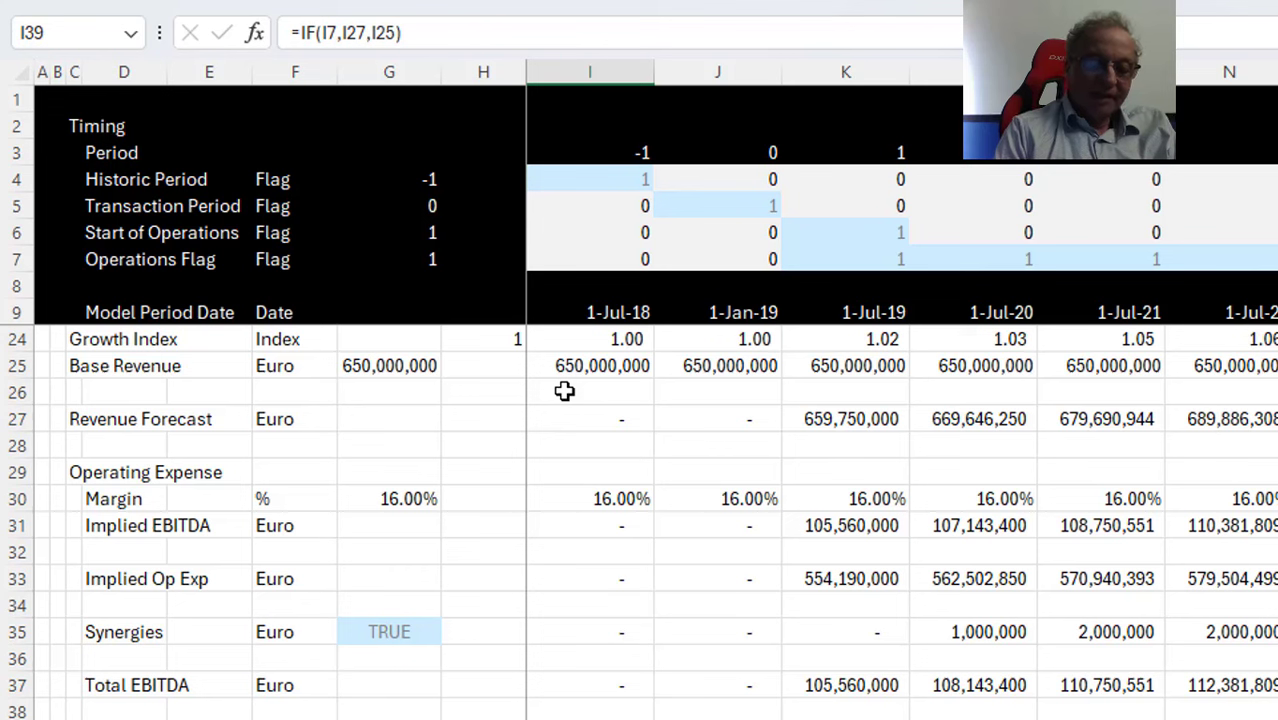
Calculate Working Capital in I40 as =I39*$G$40 and fill the formula across all periods
key(Down)
key(Left)
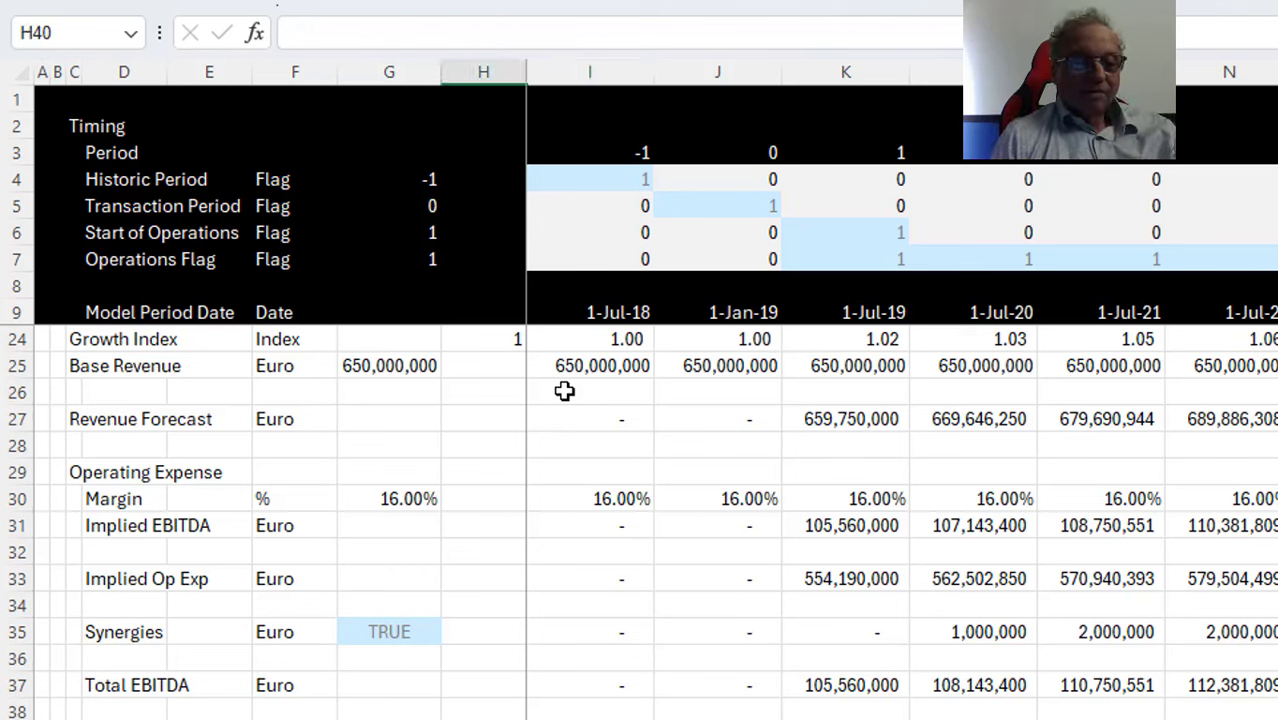
key(Right)
text(=)
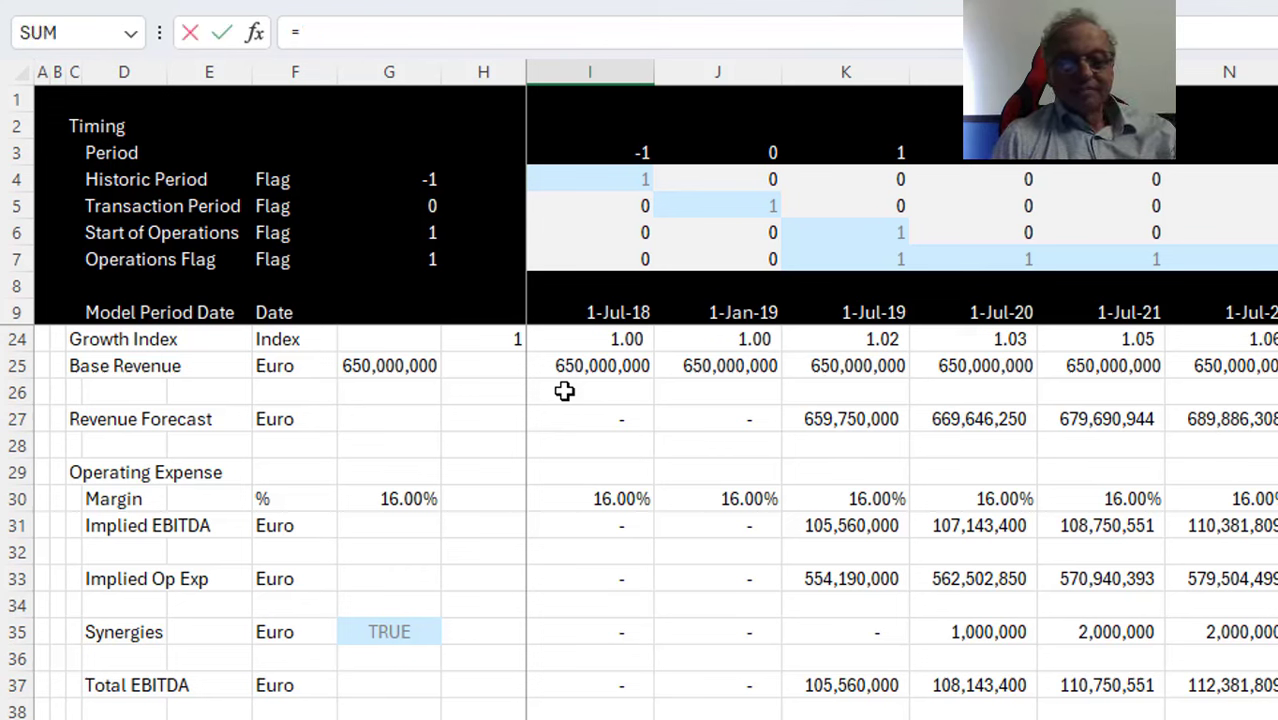
key(Up)
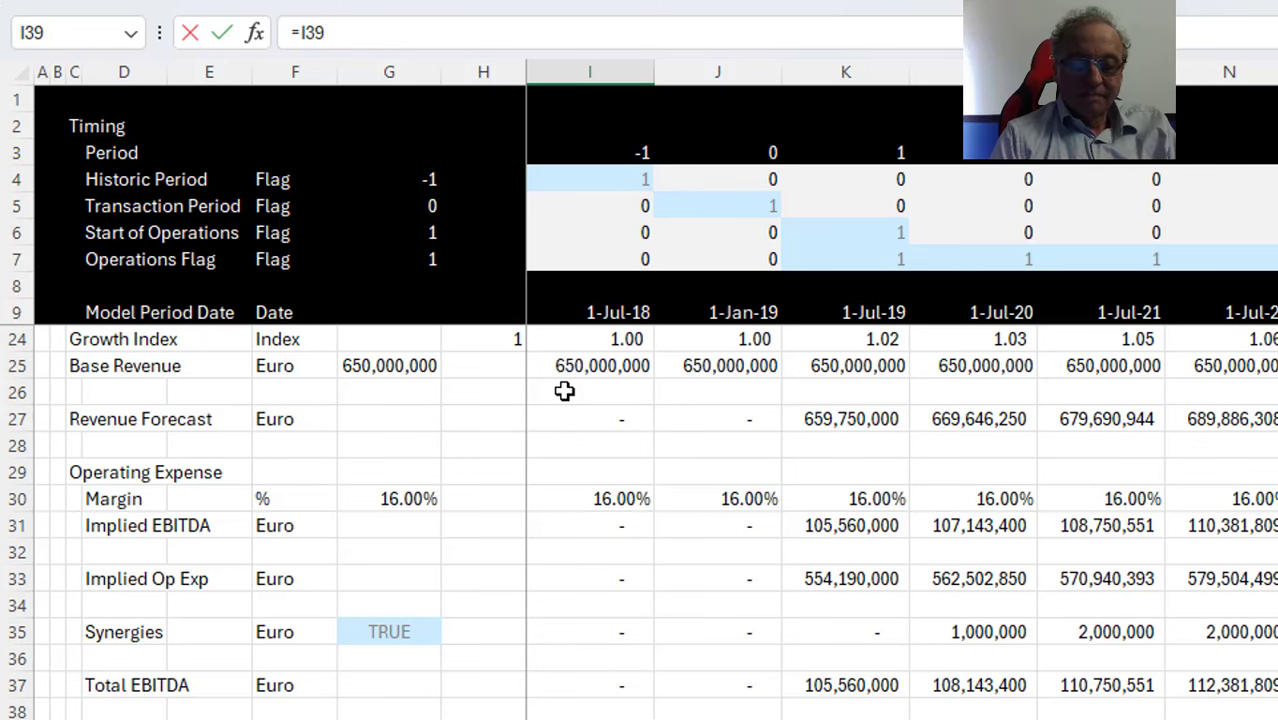
text(*)
key(Left)
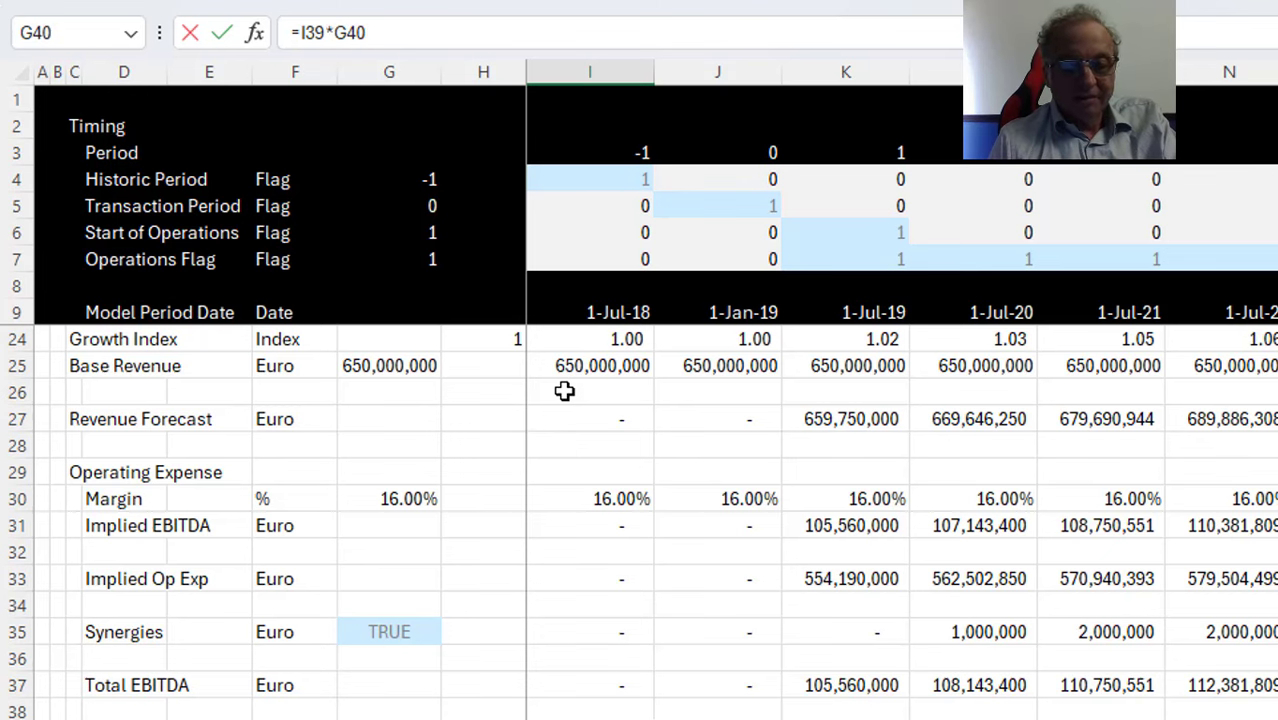
key(F4)
key(Return)
key(Up)
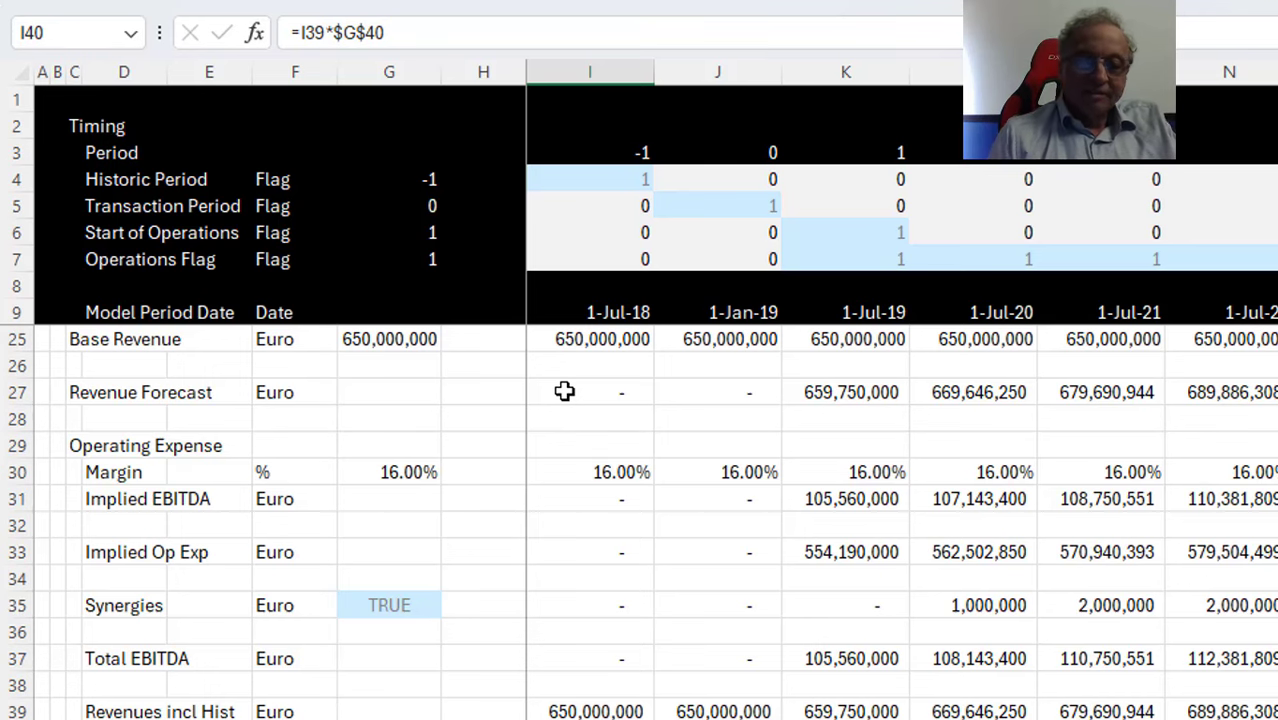
key(ctrl+shift+Right)
key(ctrl+r)
Label D41 "Change in WC" and give the row the Euro unit in F41
key(Down)
key(Left)
key(Left)
key(Left)
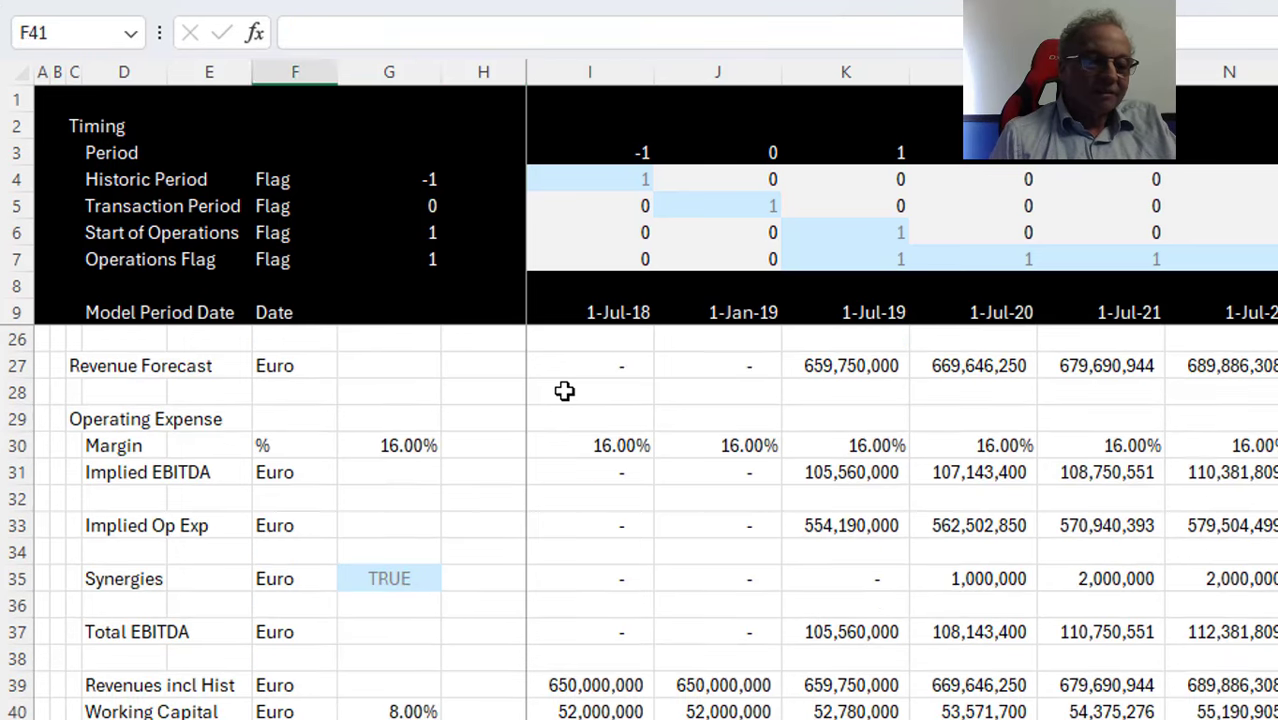
key(Left)
key(Left)
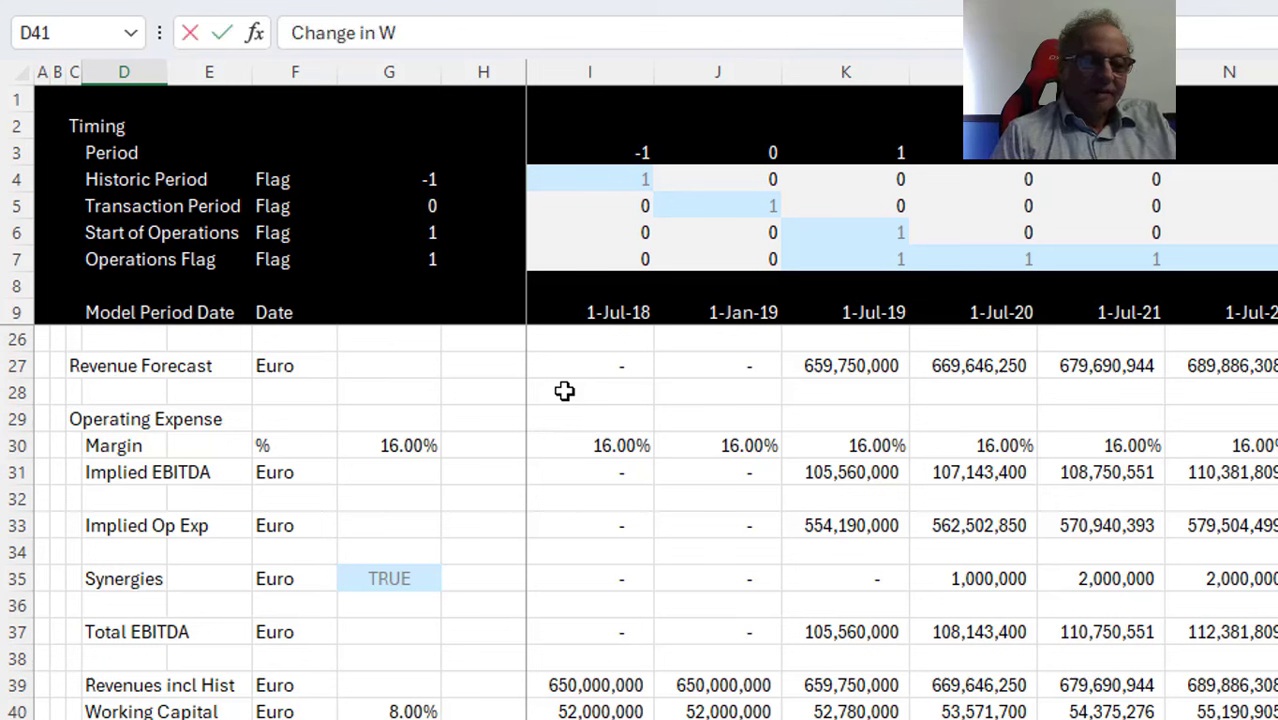
key(Down)
key(Up)
key(Right)
key(Right)
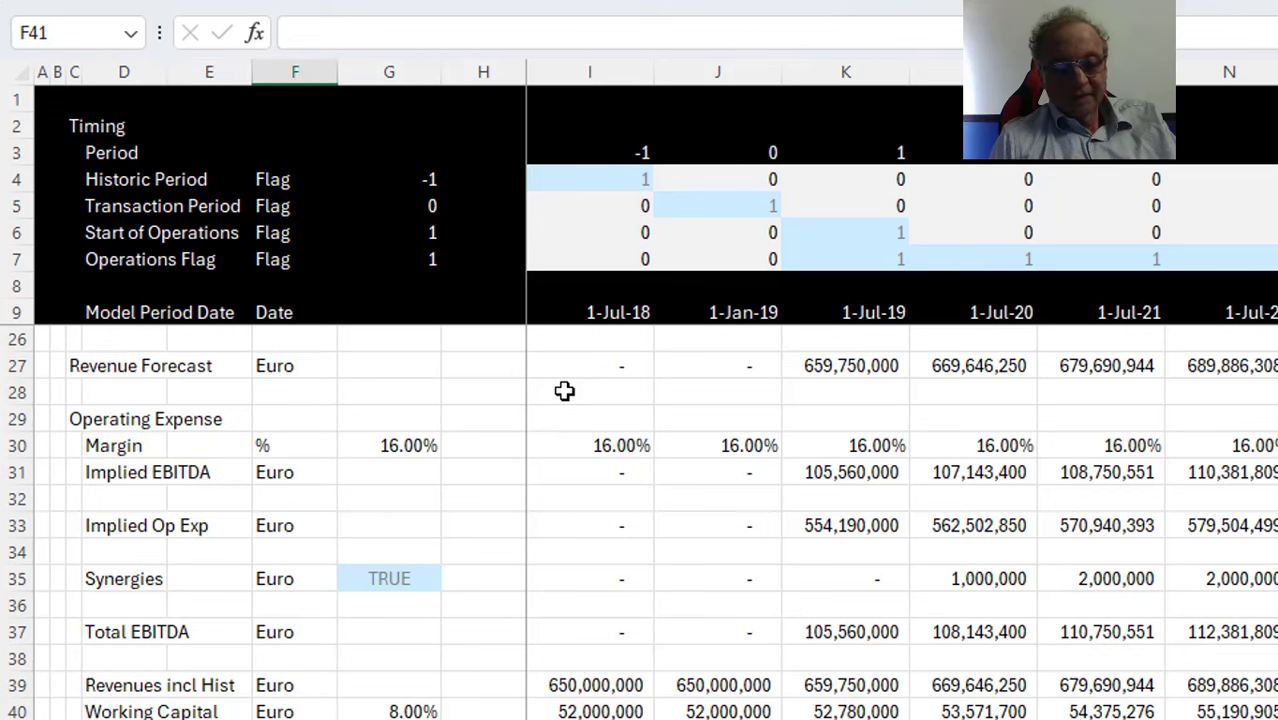
Calculate Change in WC from J41 as =J40-I40 and fill the formula across the remaining periods
key(Right)
key(Right)
key(Right)
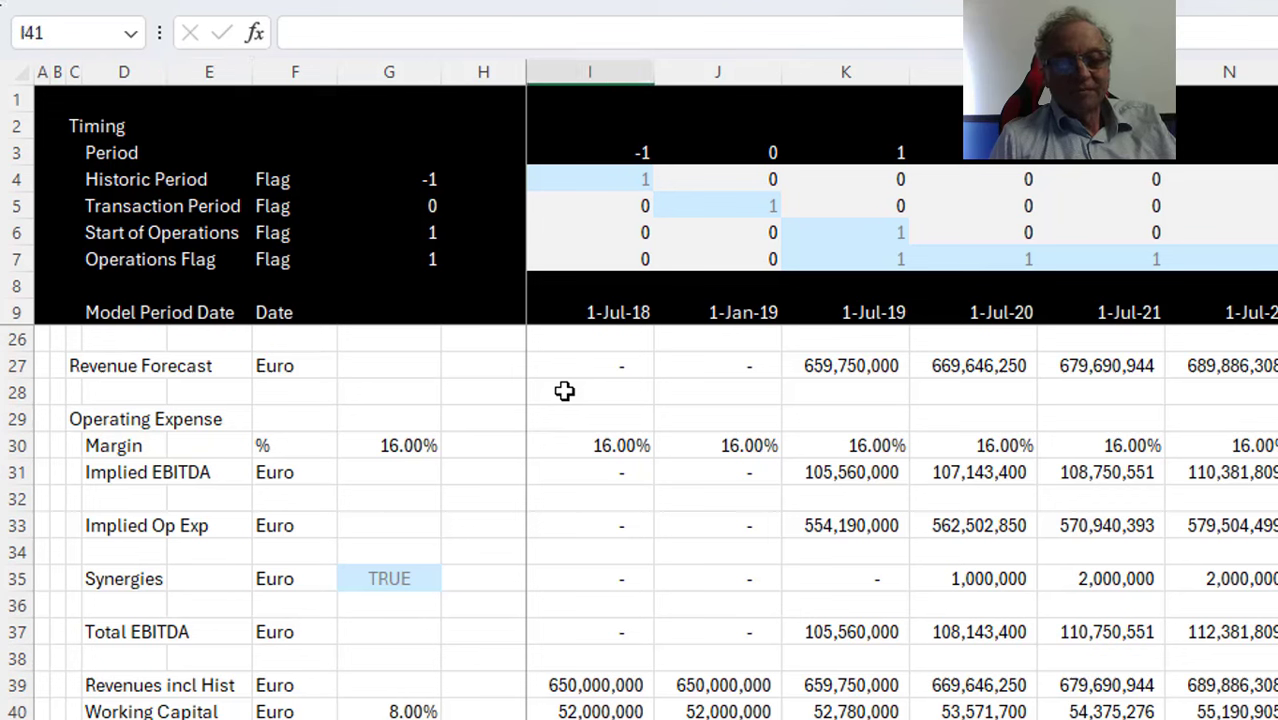
key(Right)
text(=)
key(Up)
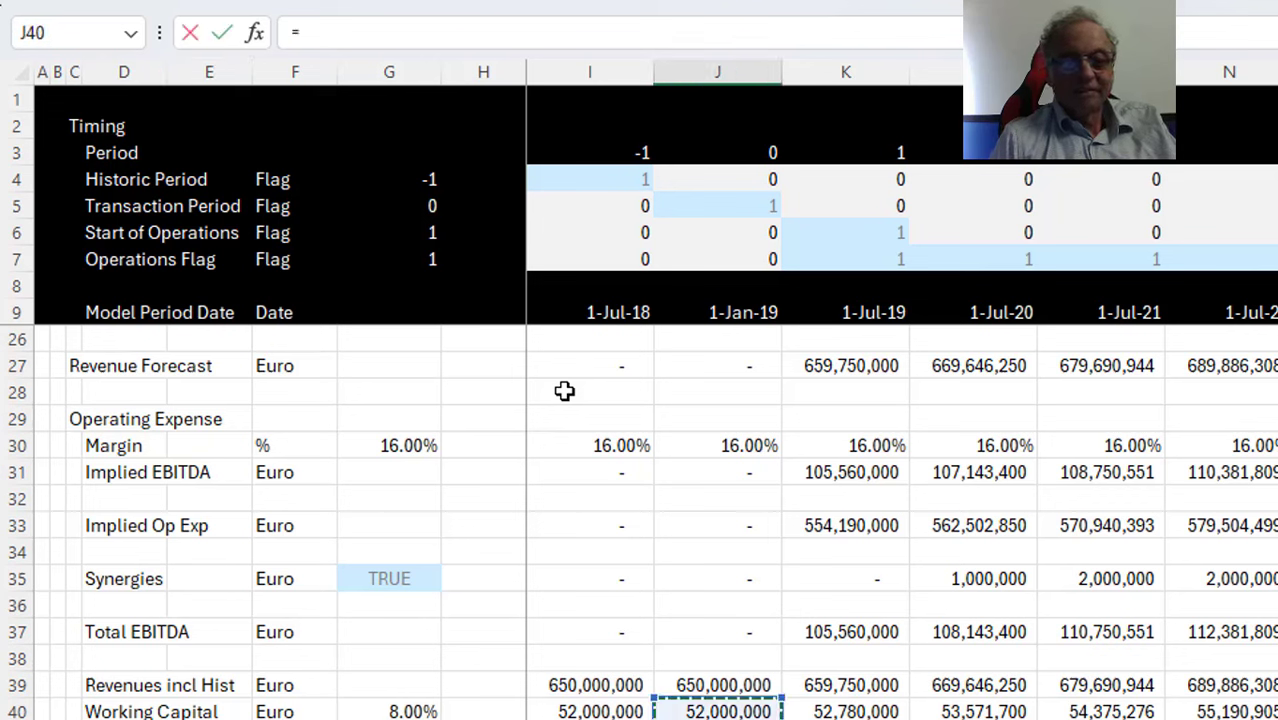
text(-)
key(Left)
key(Up)
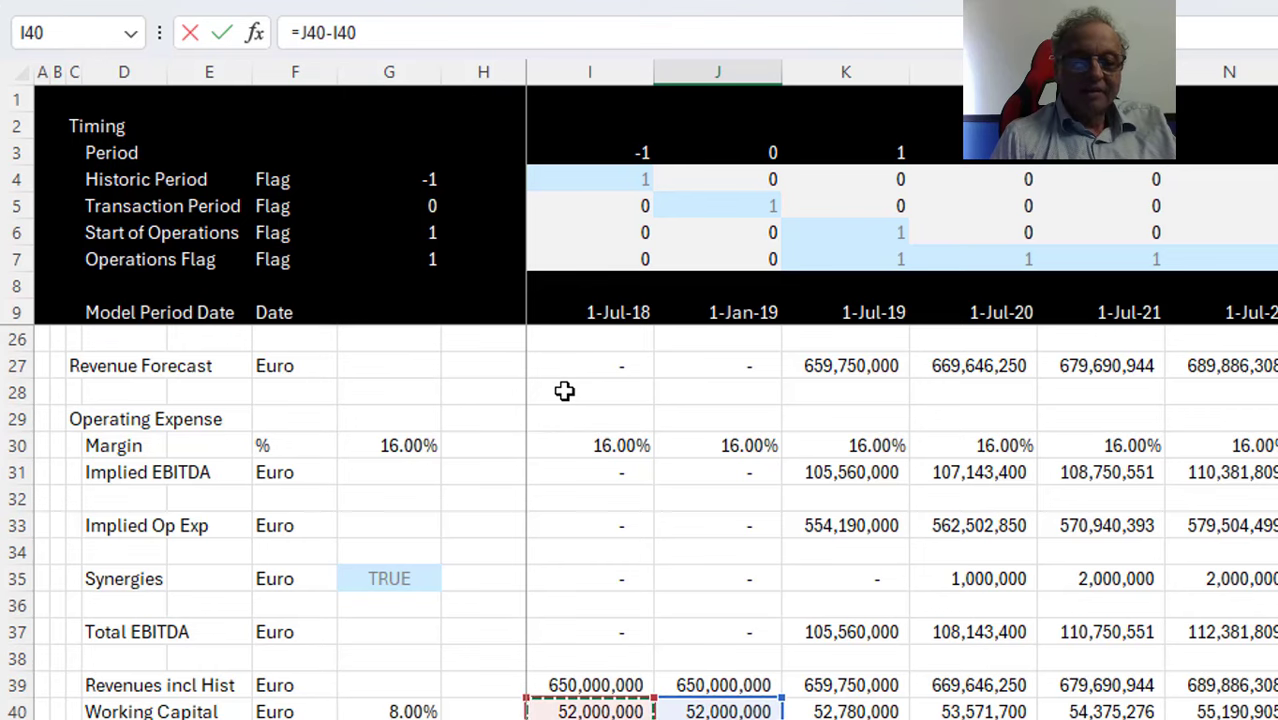
key(Return)
key(Up)
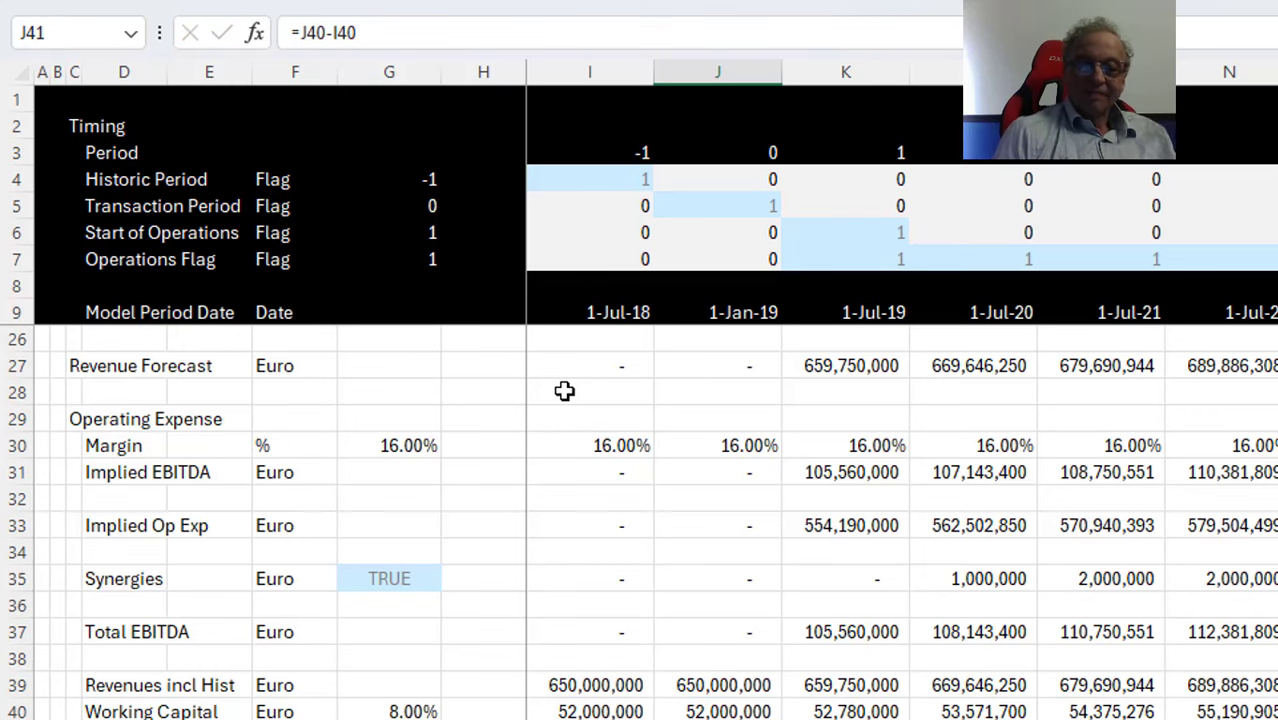
key(ctrl+shift+Right)
key(Down)
key(Down)
key(Down)
key(Down)
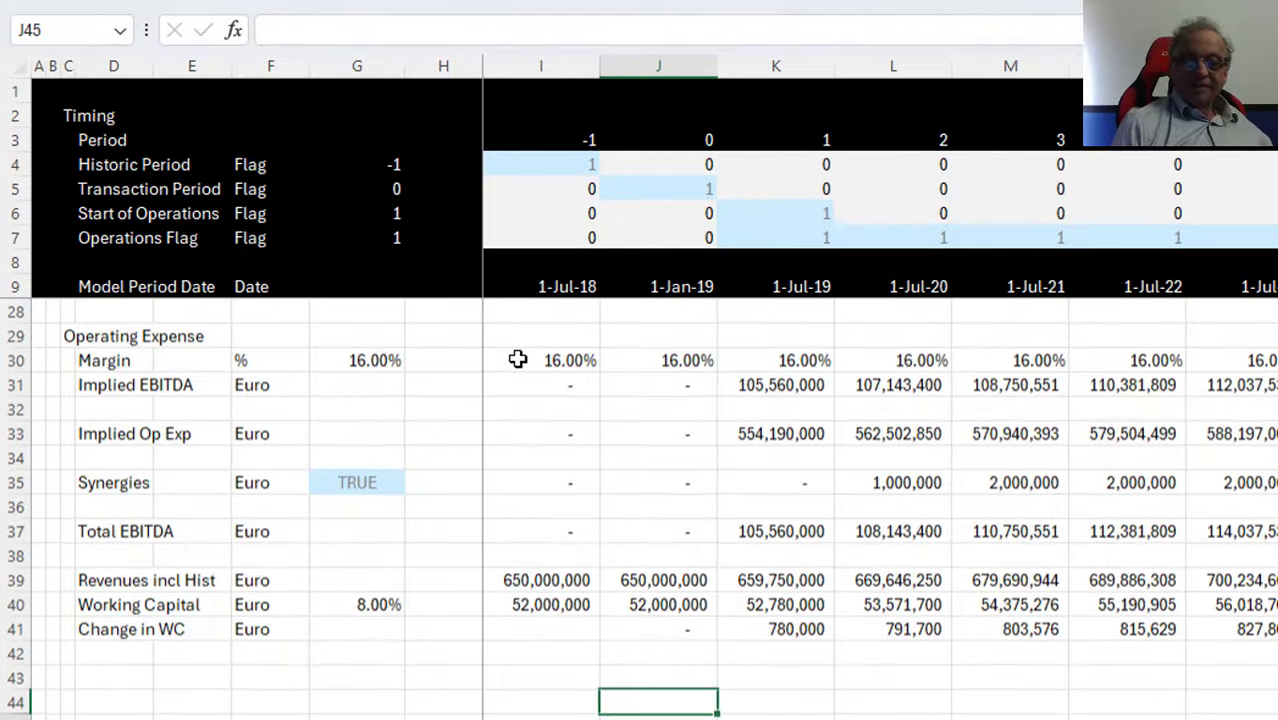
key(Up)
key(Left)
key(Left)
key(Left)
key(Left)
key(Left)
key(Left)
key(Left)
key(Left)
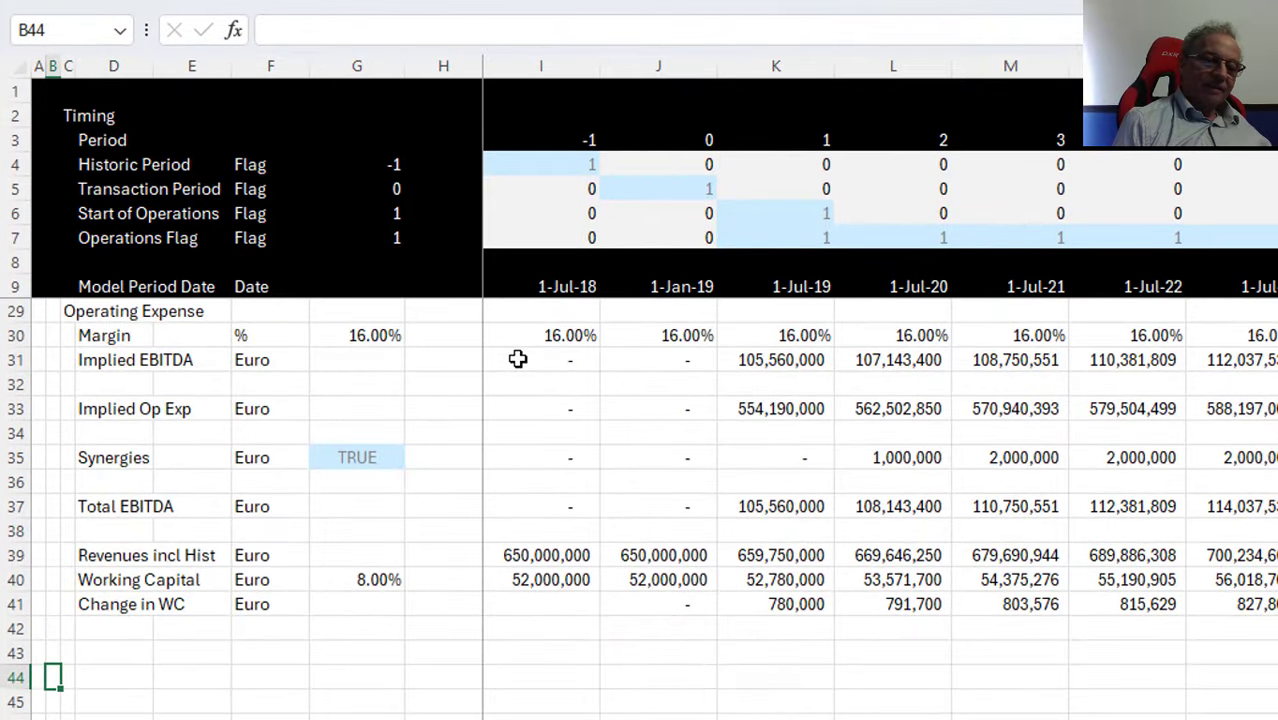
key(Up)
text(Ta)
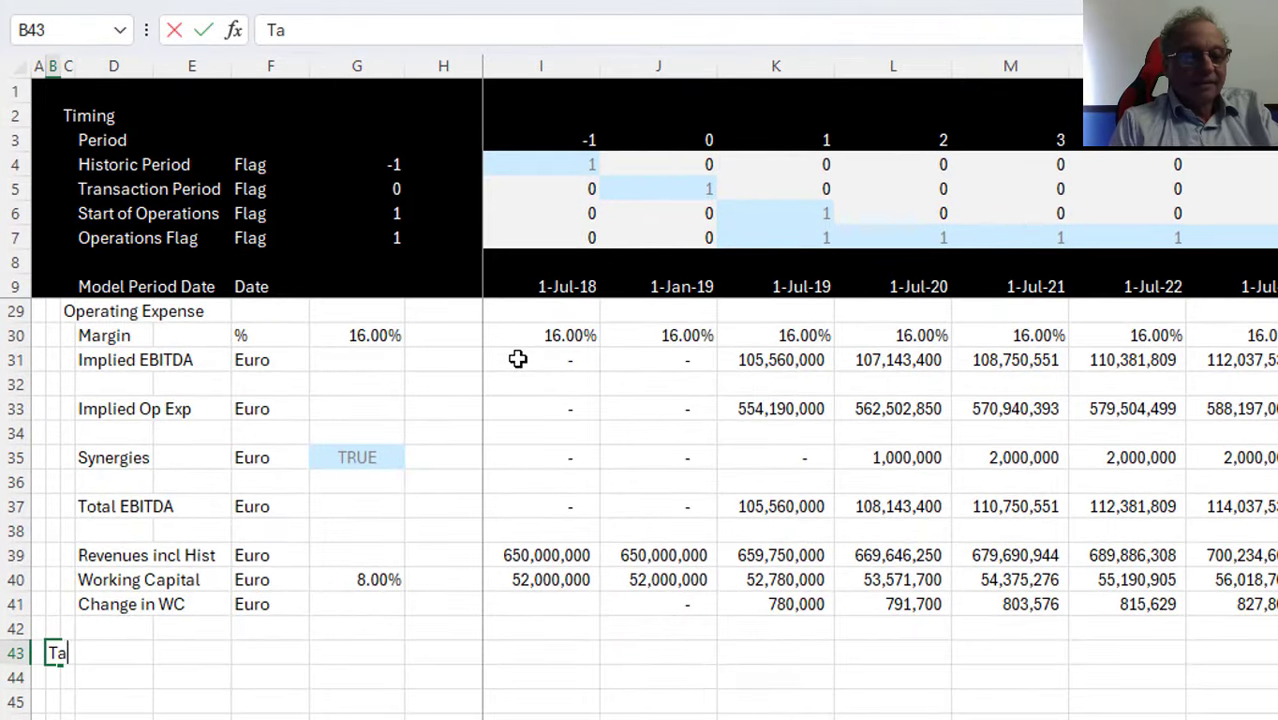
key(BackSpace)
key(BackSpace)
key(BackSpace)
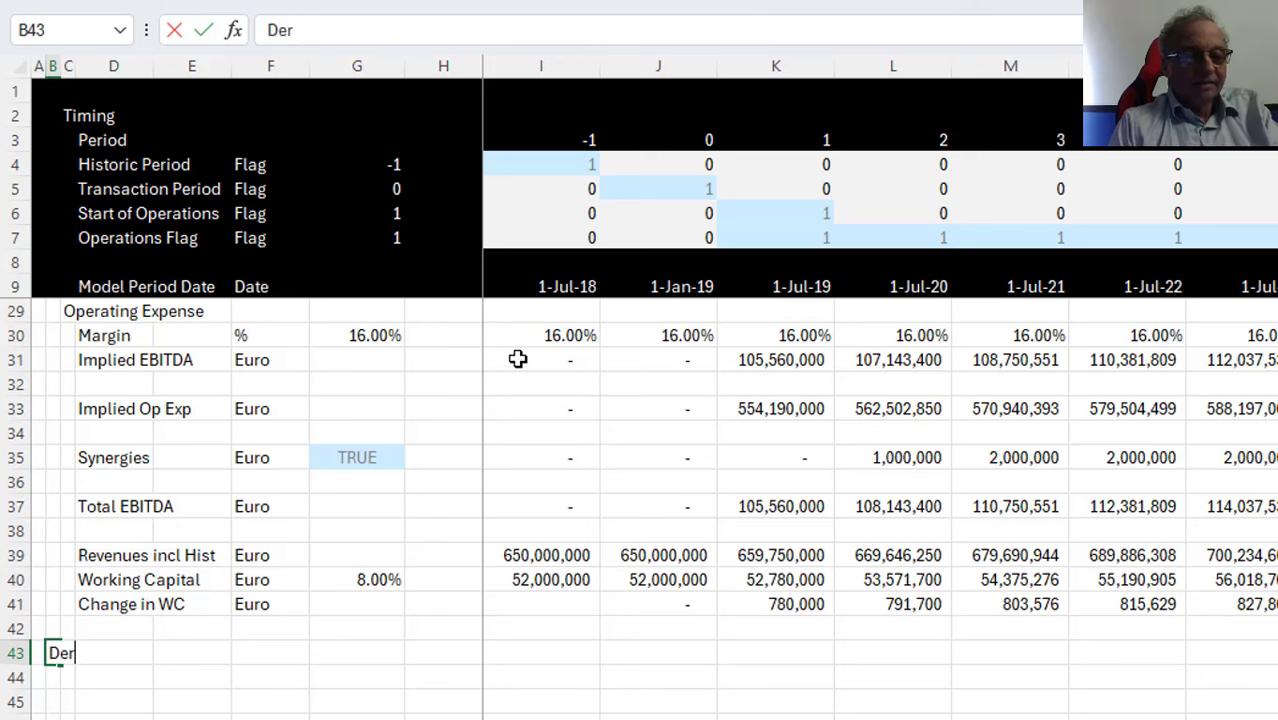
key(Escape)
Label cell D43 "Cap Exp", below the Change in WC row
key(Right)
key(Right)
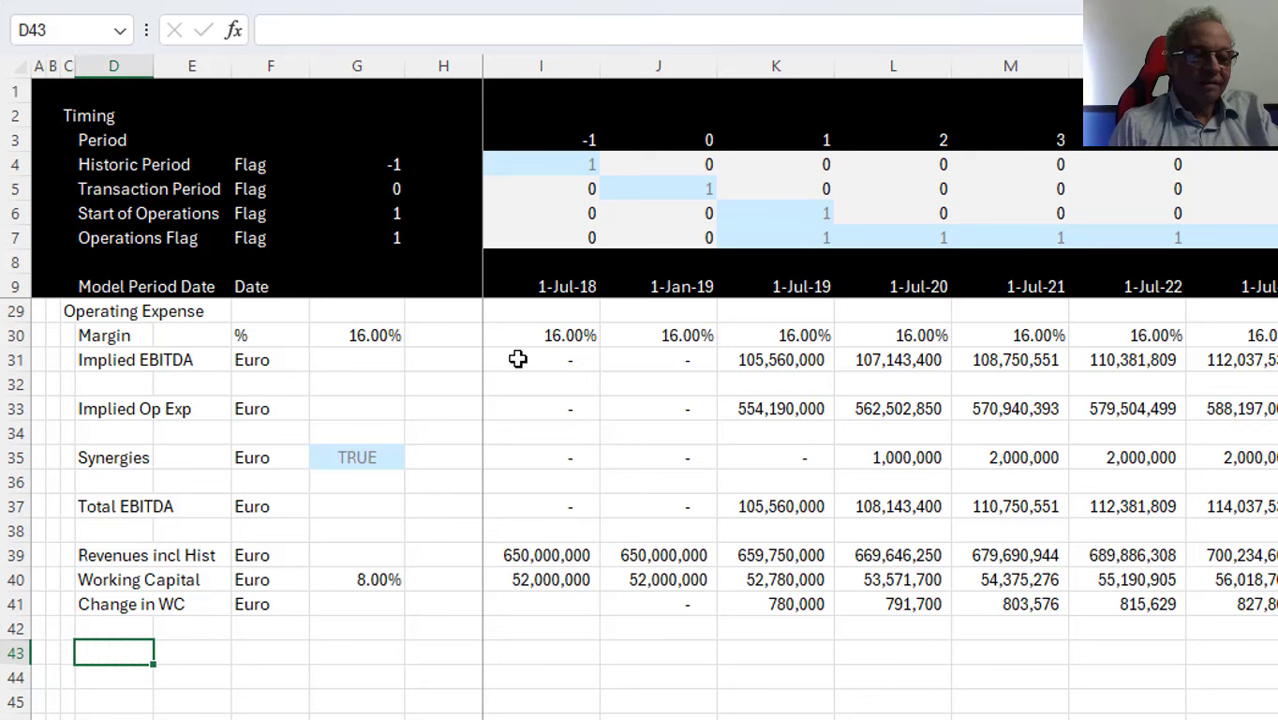
text(Cap)
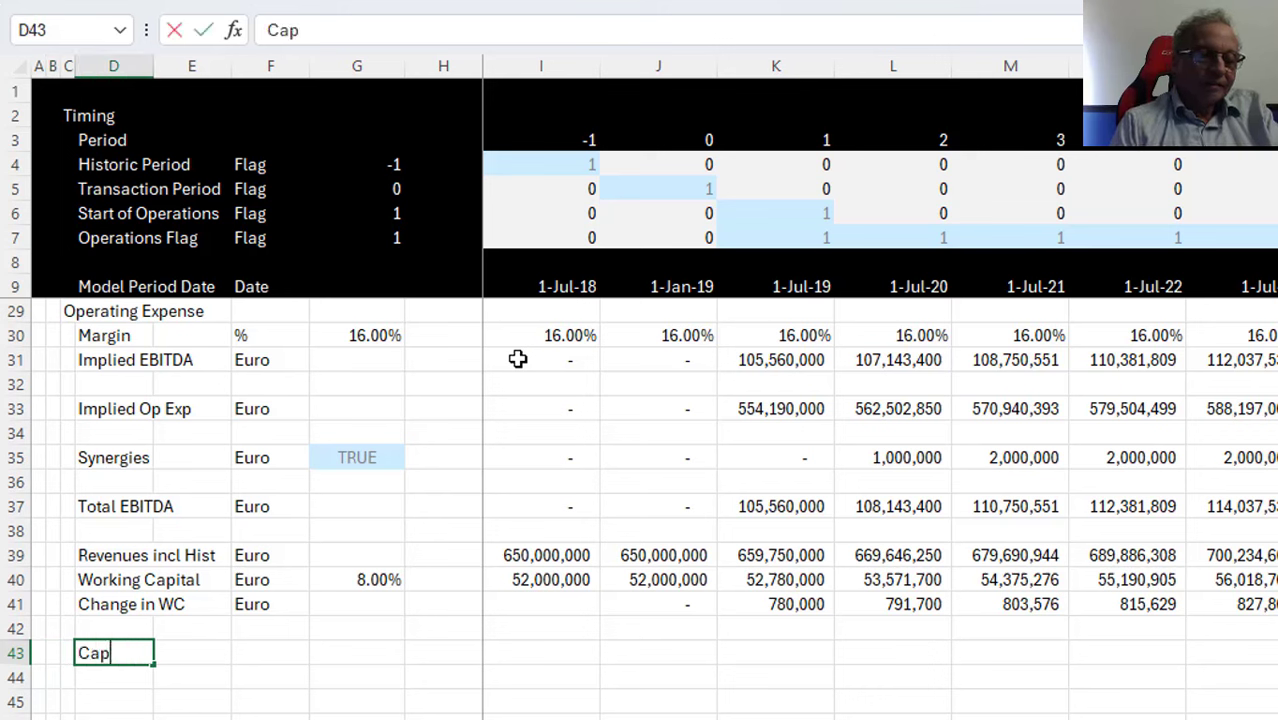
text( Exp)
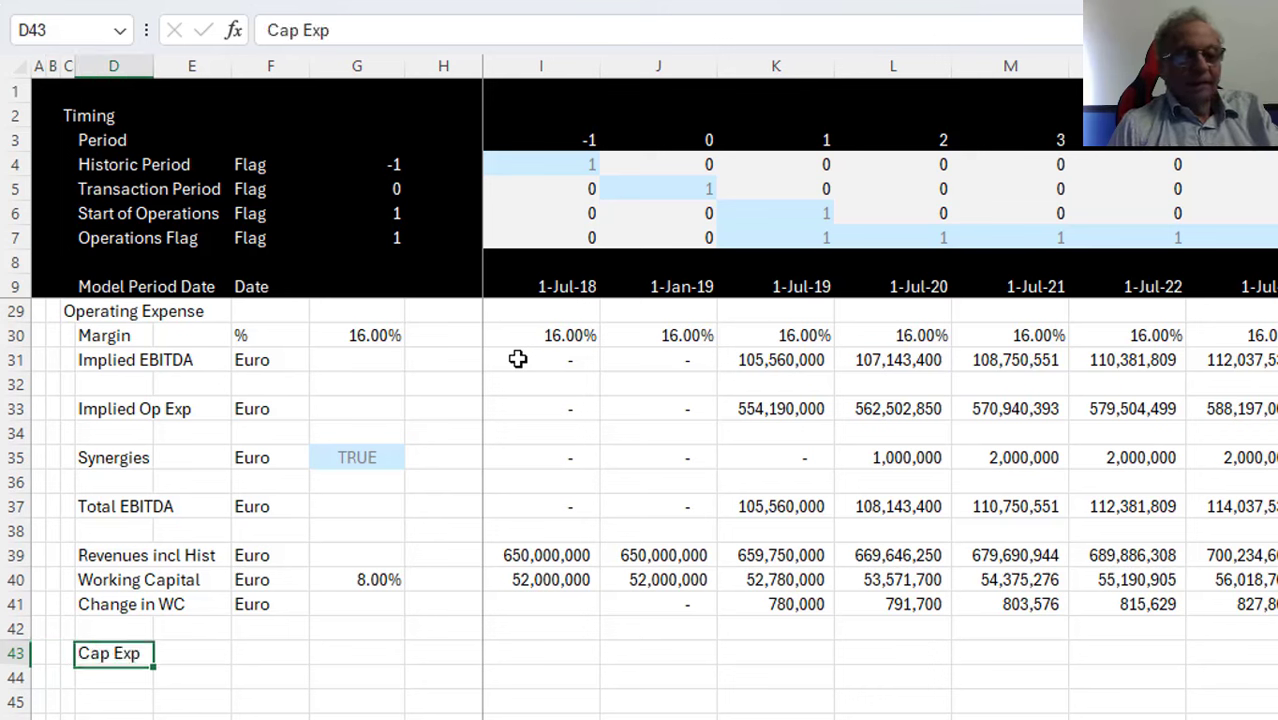
key(Right)
key(Right)
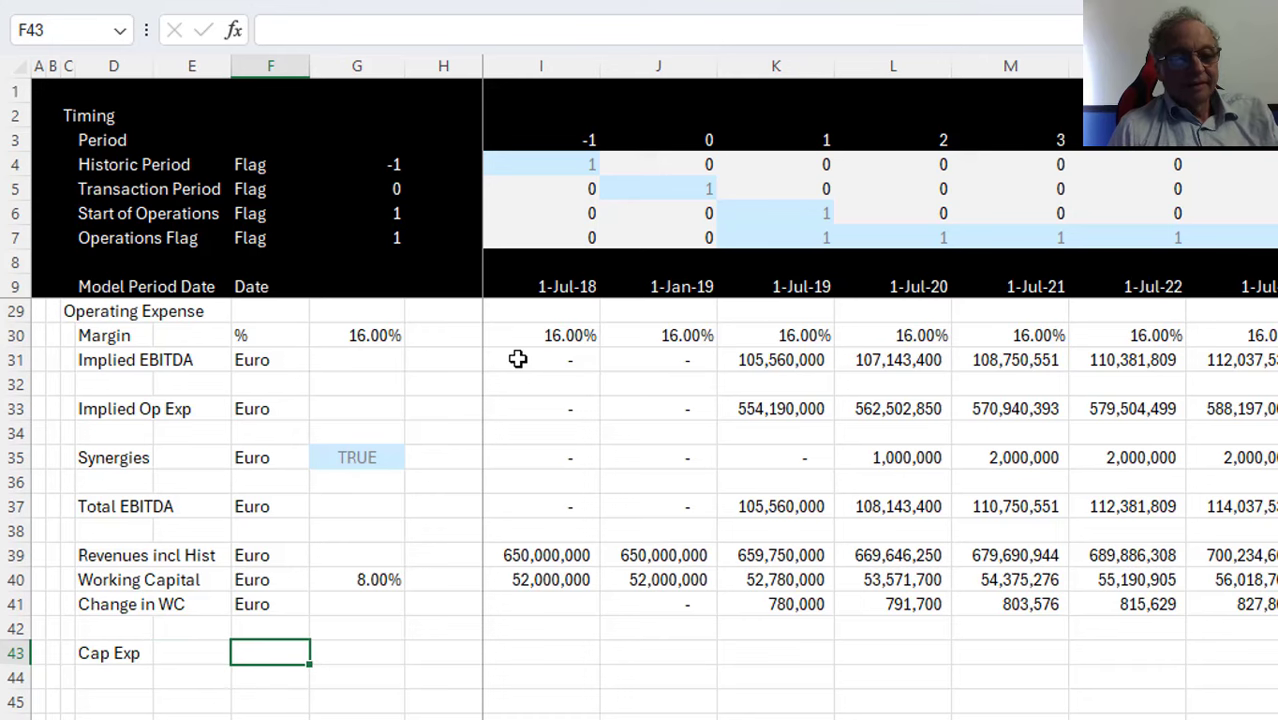
On the assumptions sheet, insert a blank row at row 23, directly above Cap Exp in 2020
key(ctrl+Page_Up)
key(Up)
key(Up)
key(Up)
key(Up)
key(Up)
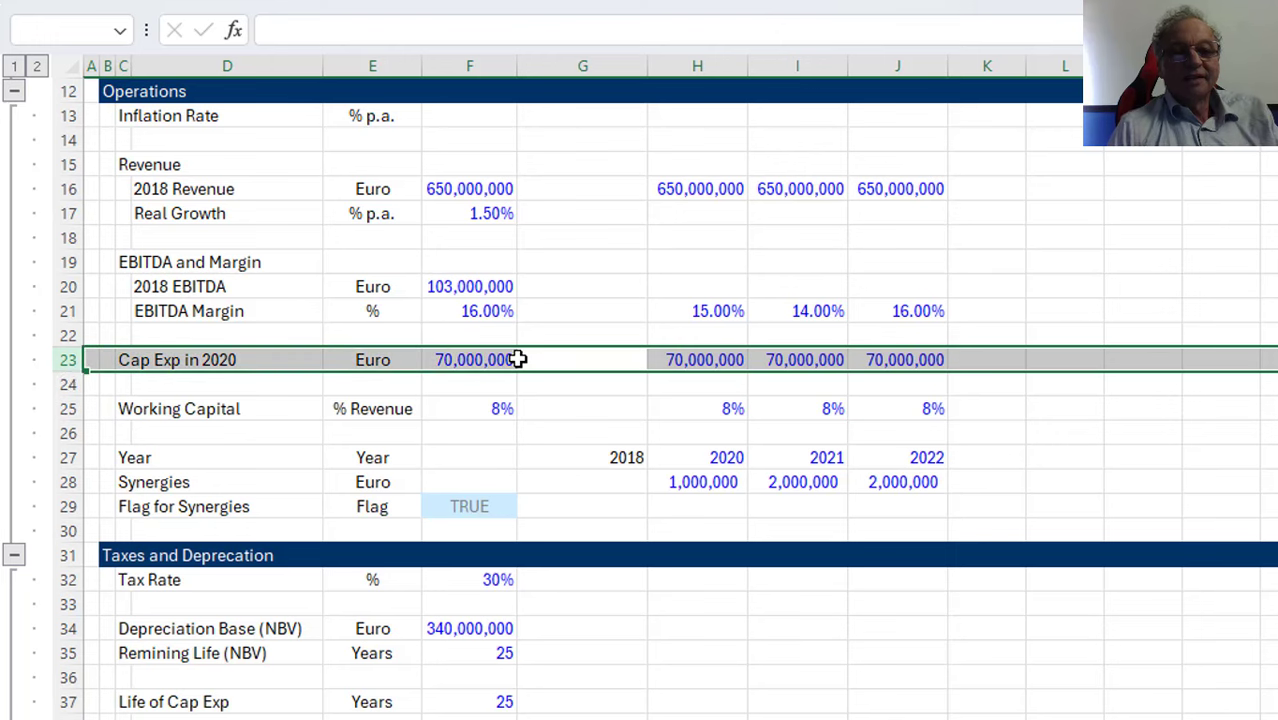
key(ctrl+plus)
click(519, 359)
key(Left)
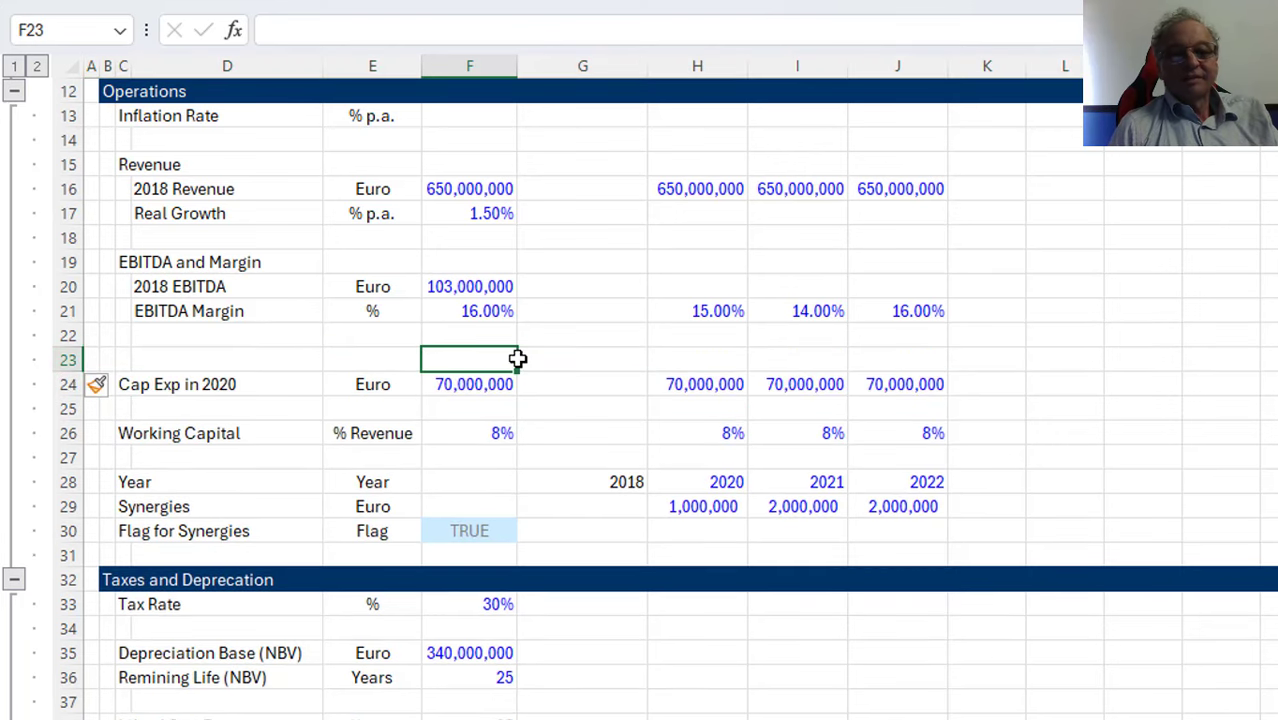
key(Right)
key(Right)
key(Left)
text(20)
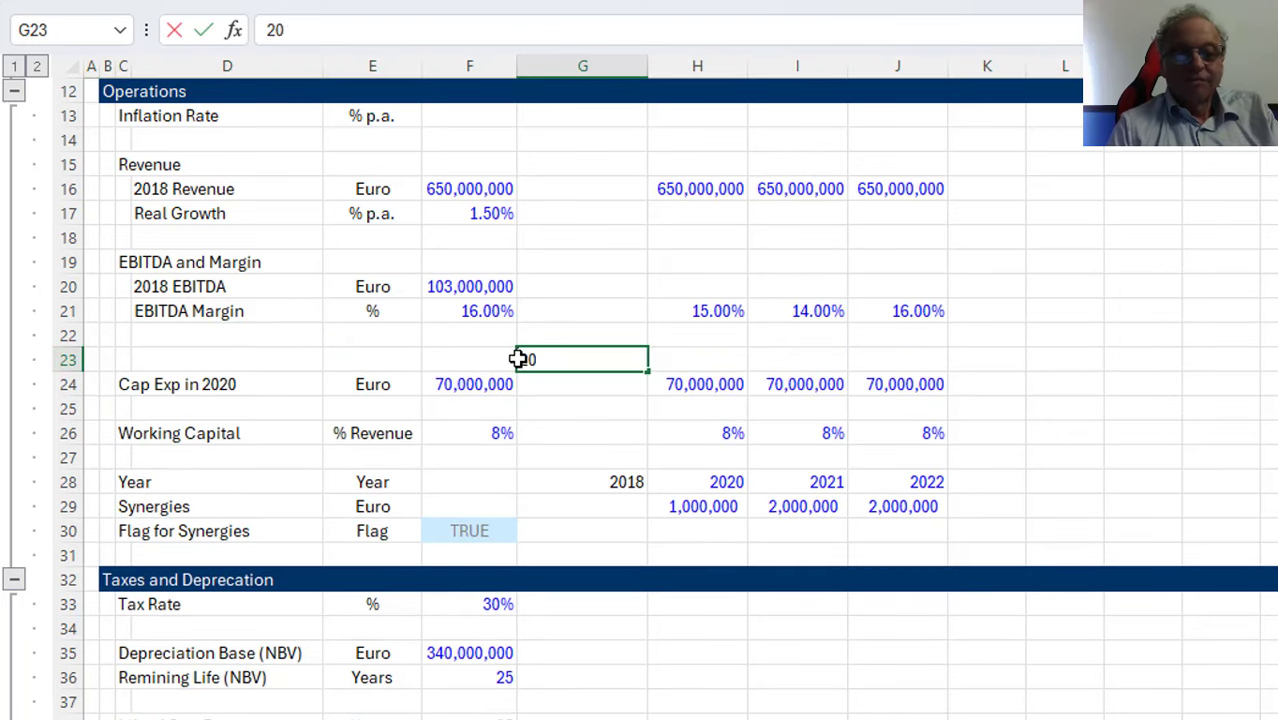
text(19)
key(BackSpace)
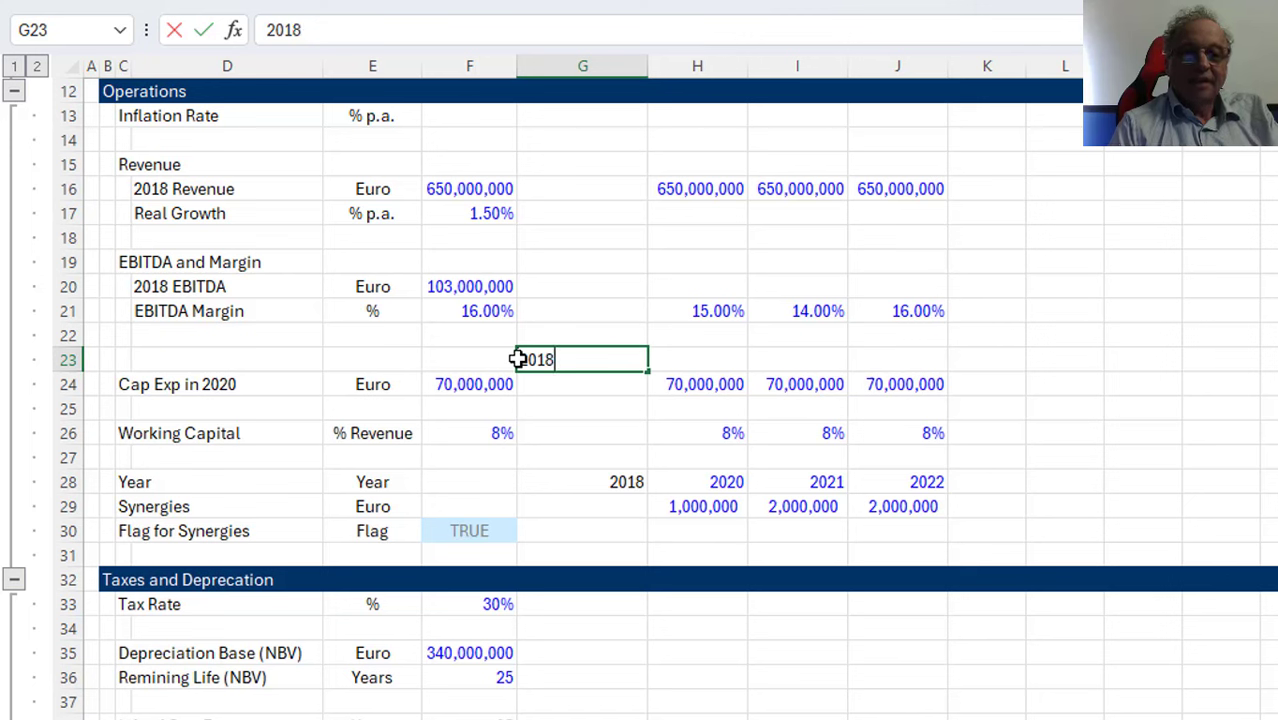
text(8)
key(Return)
key(Up)
key(Left)
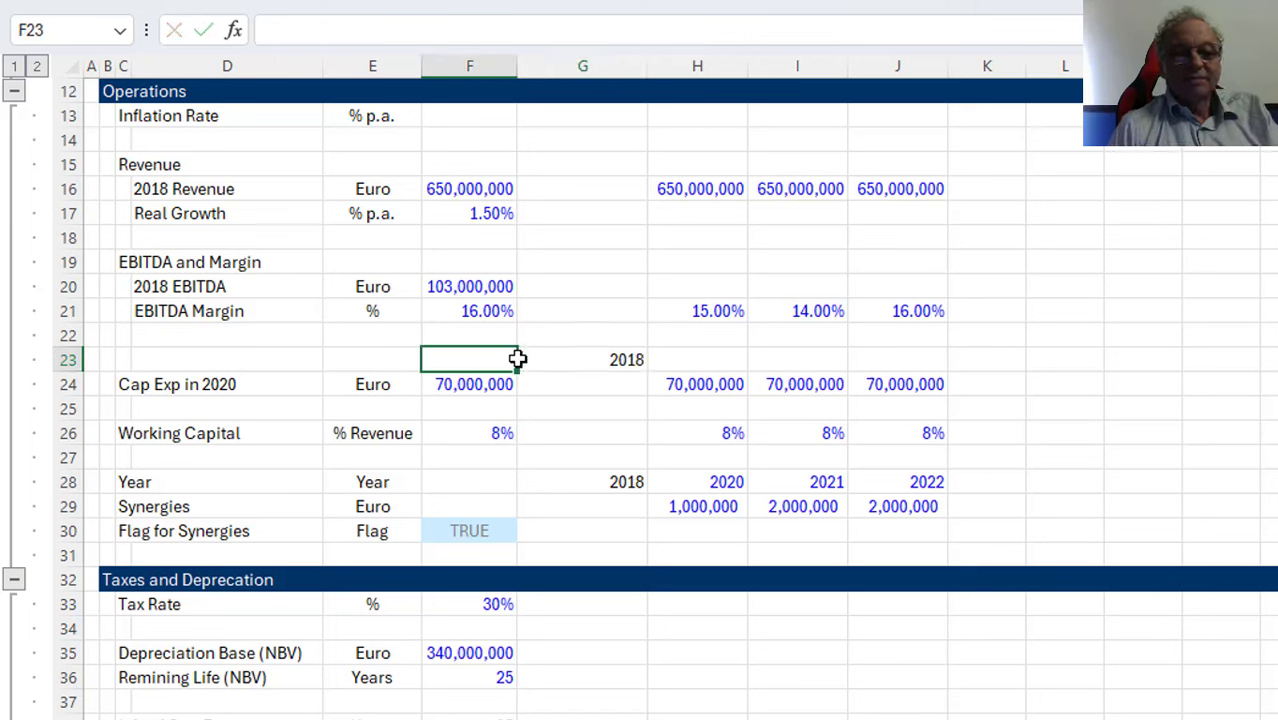
key(Right)
key(Delete)
key(Left)
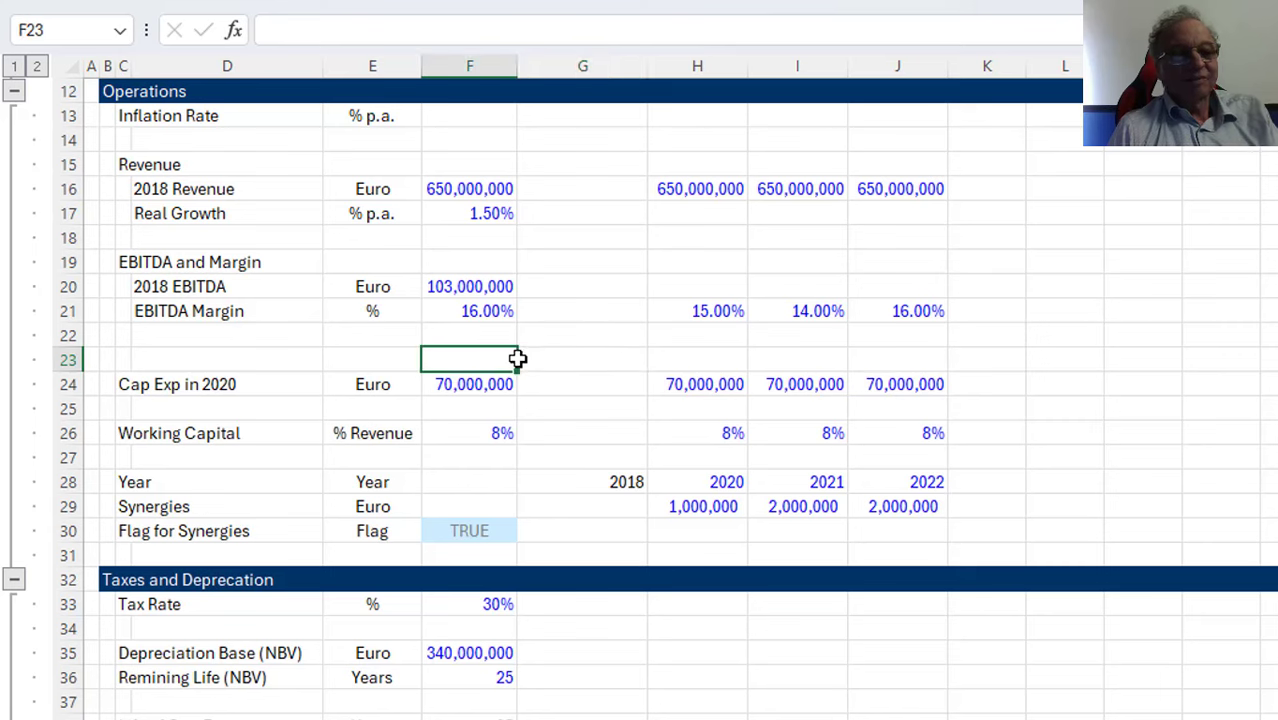
Delete the blank row 23 above Cap Exp in 2020 on the assumptions sheet
key(shift+space)
key(ctrl+minus)
key(Down)
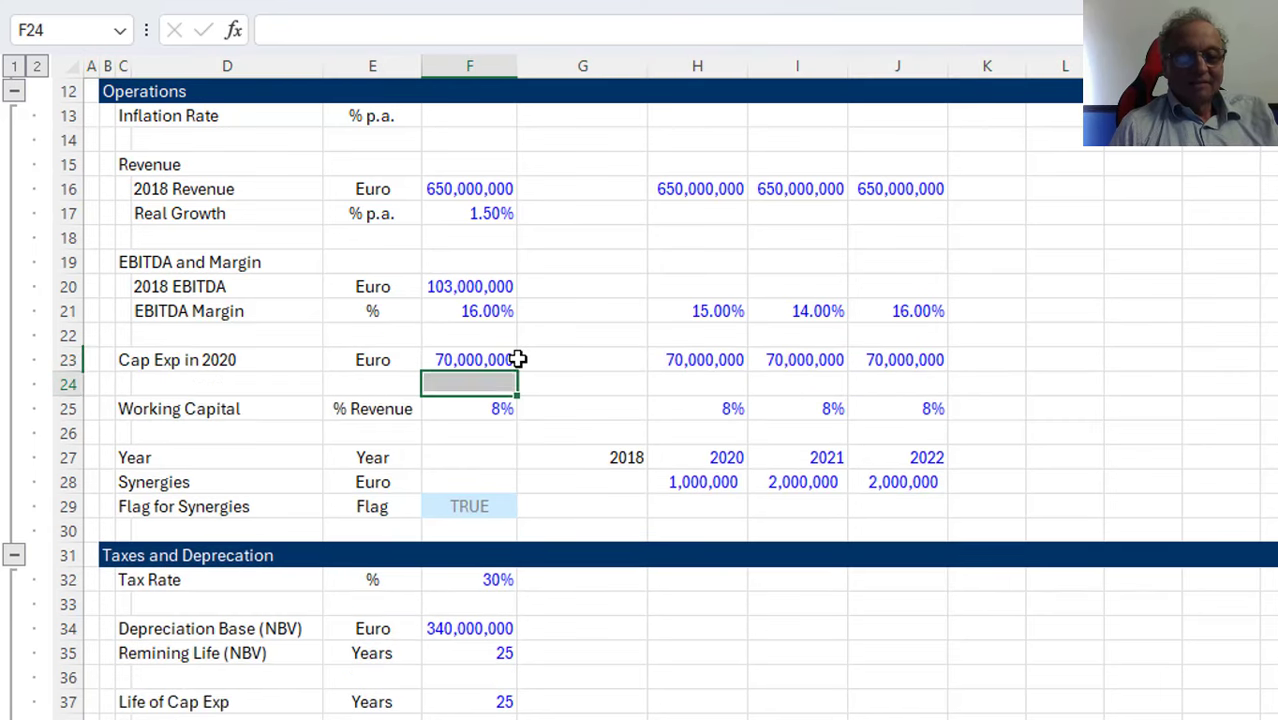
On the model sheet, insert a row above Cap Exp, label D43 "Cap Exp Period" and enter the unit Flag in F43
key(ctrl+Page_Down)
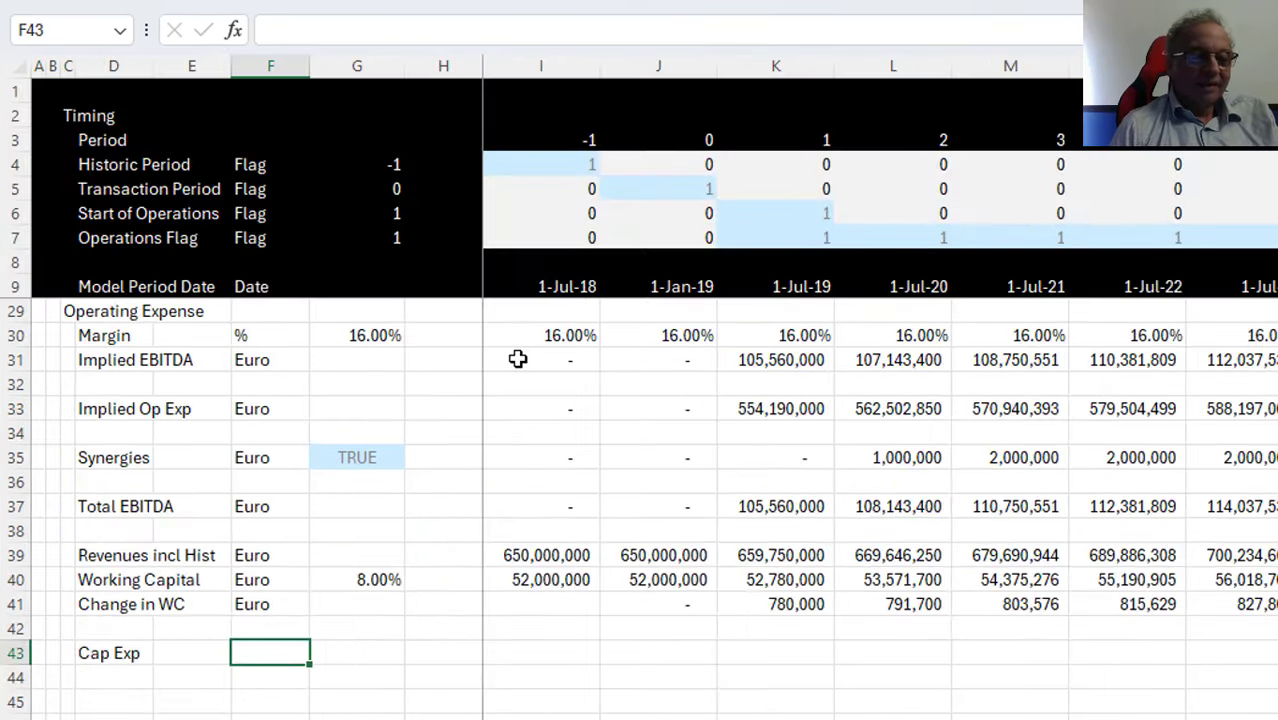
key(Left)
key(Left)
key(shift+space)
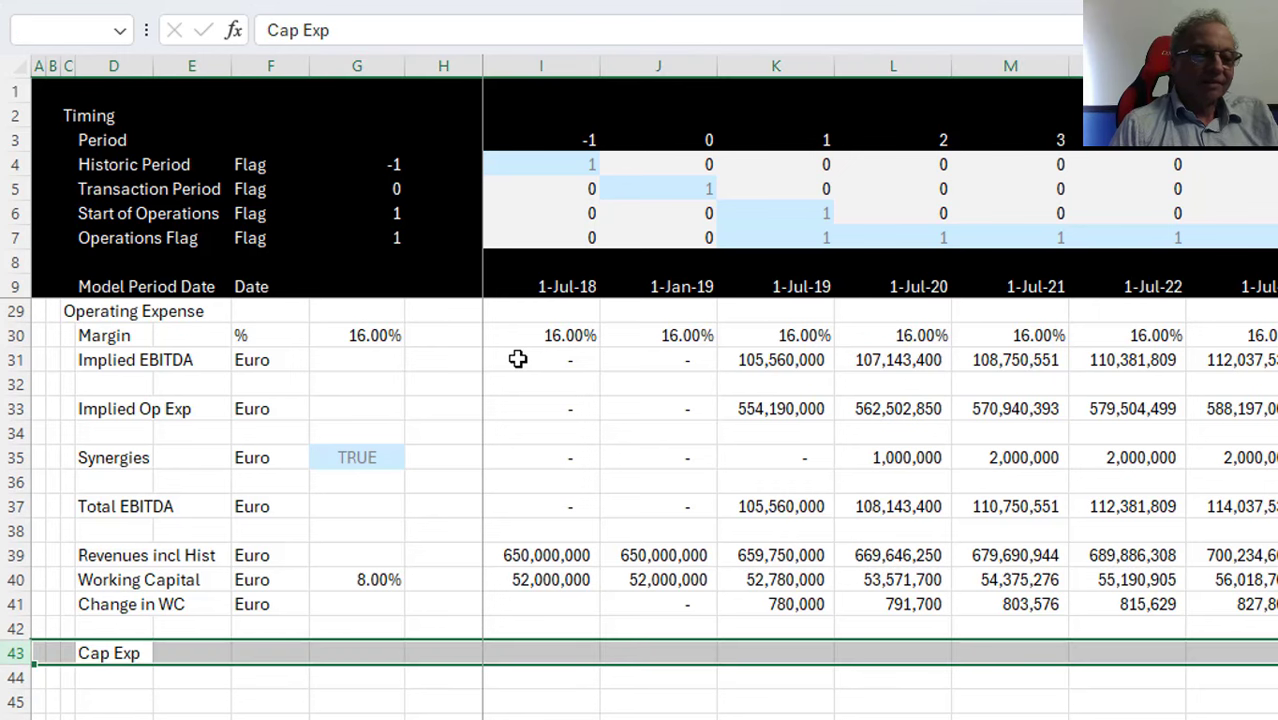
key(ctrl+plus)
text(Cap )
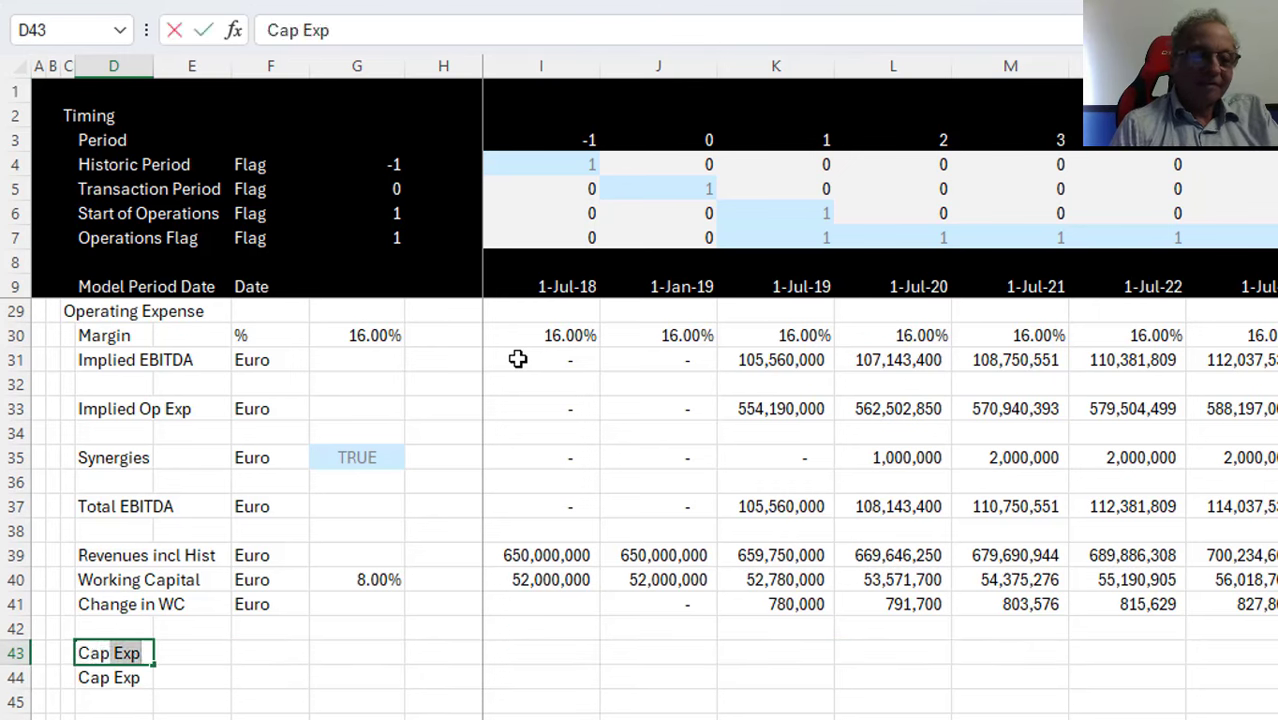
text(Exp Peri)
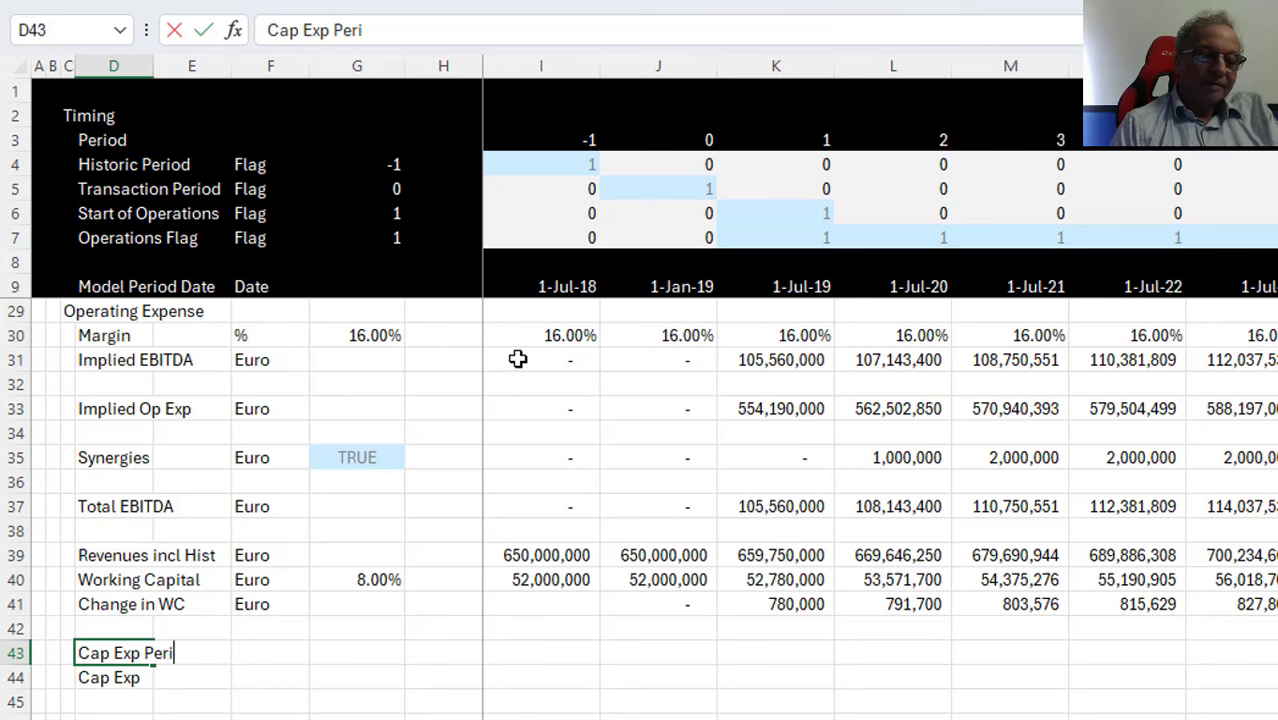
text(od)
key(Tab)
key(Tab)
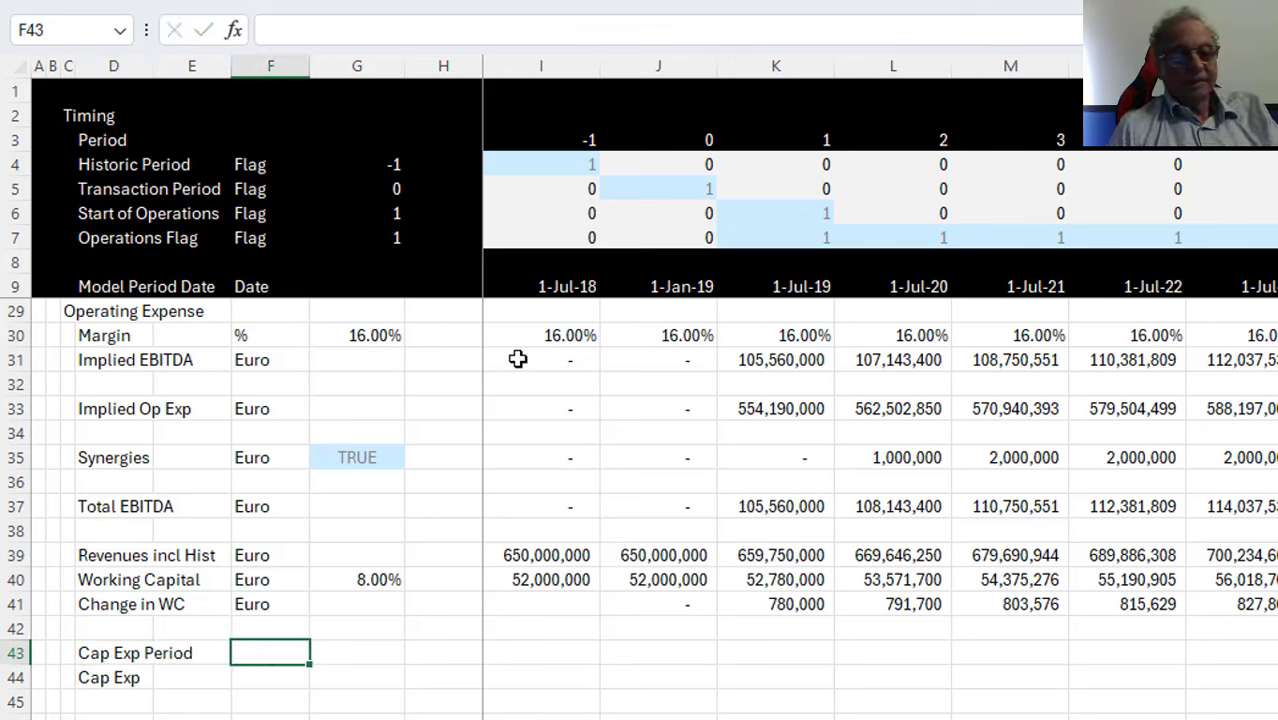
text(Flag)
key(Return)
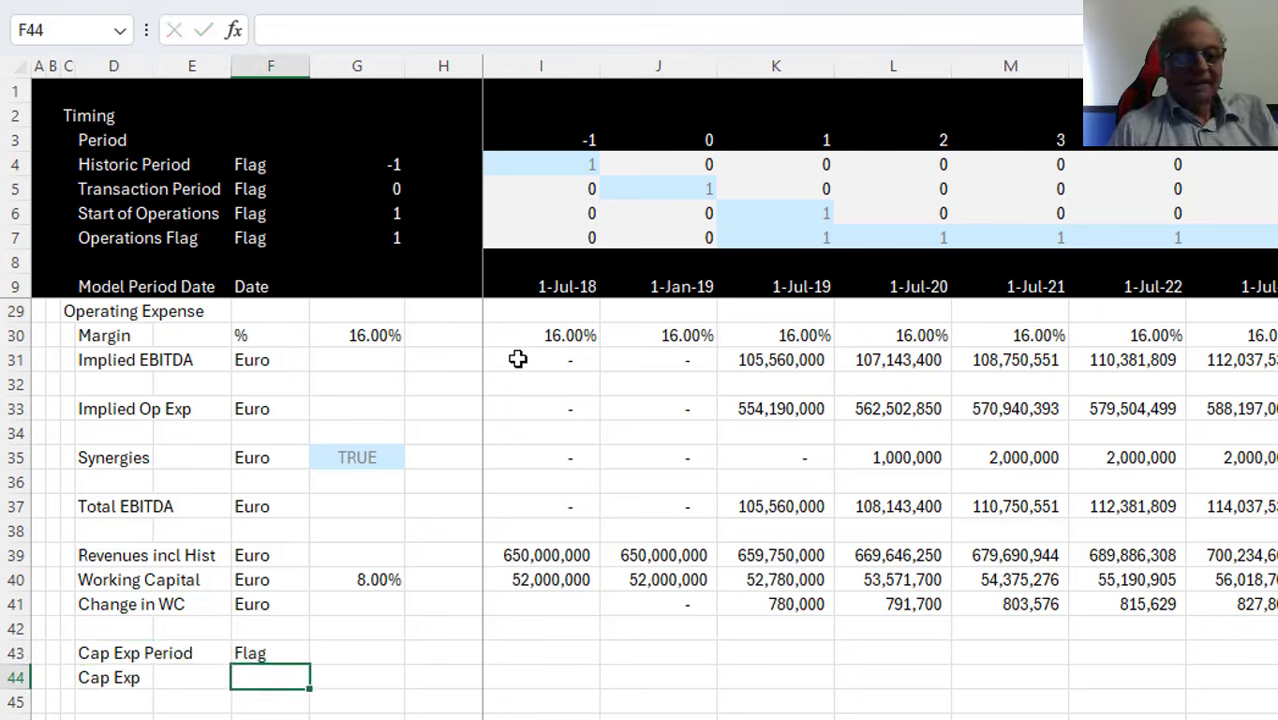
Enter 2020 in G43 as the year of the Cap Exp Period row
key(Up)
key(Up)
key(Right)
key(Down)
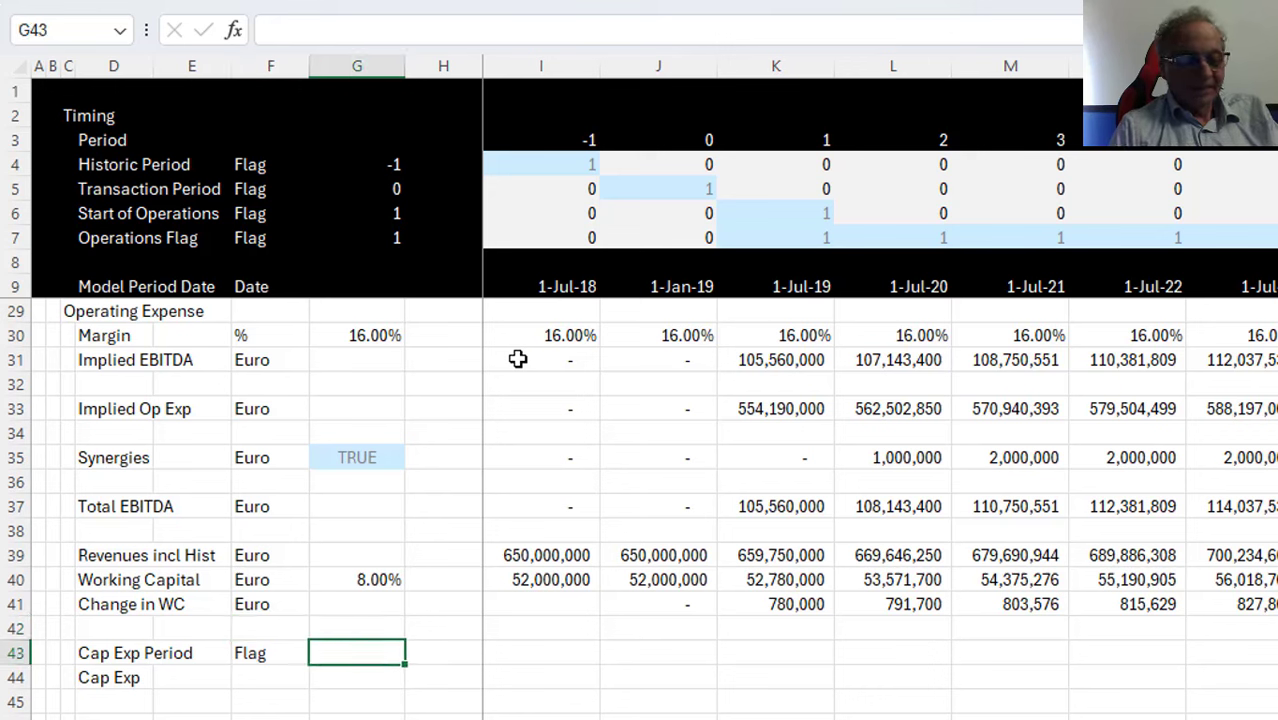
text(202)
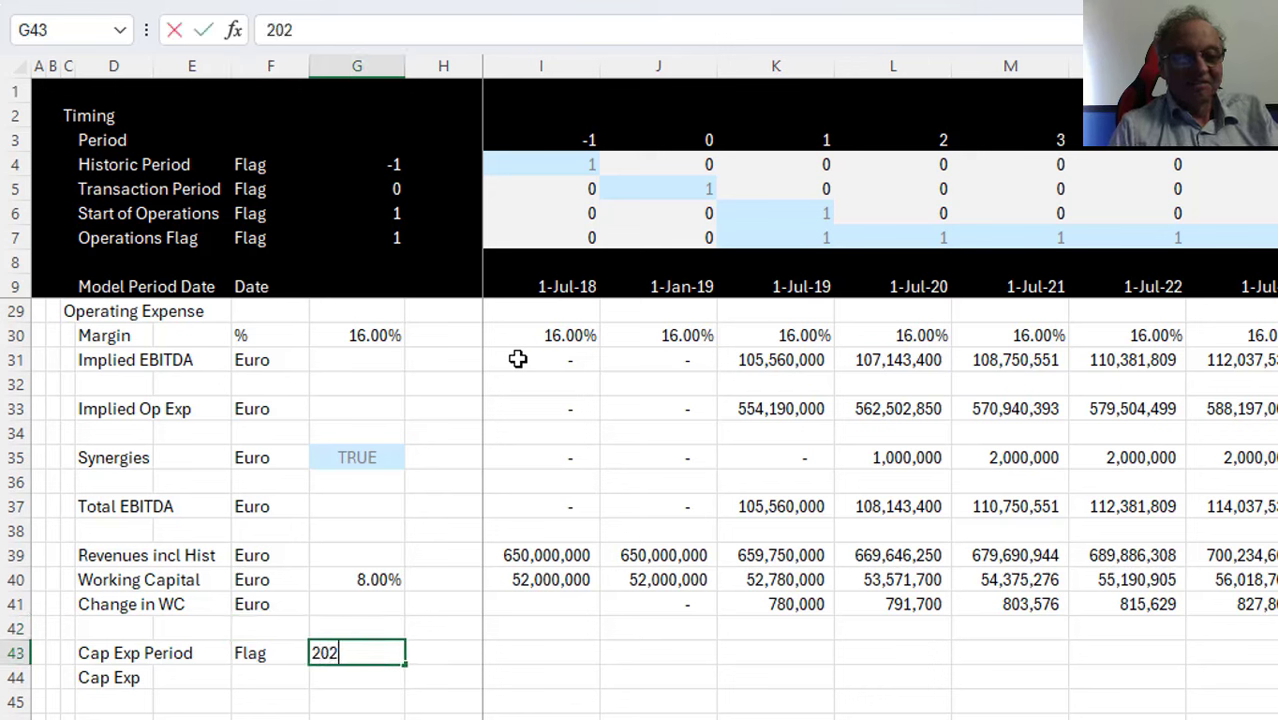
key(Right)
Build the Cap Exp Period flag in I43 as =$G$43=I14 and fill it across the remaining periods
key(Right)
key(Right)
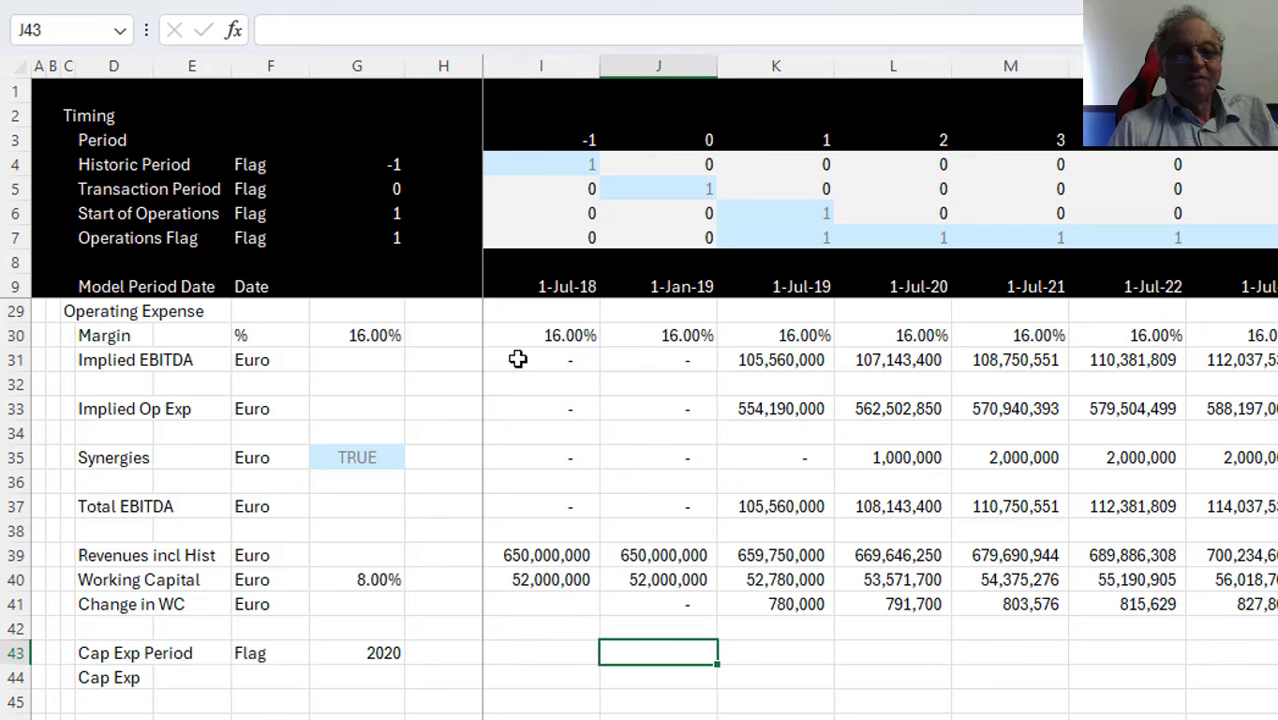
key(Left)
text(=)
key(Left)
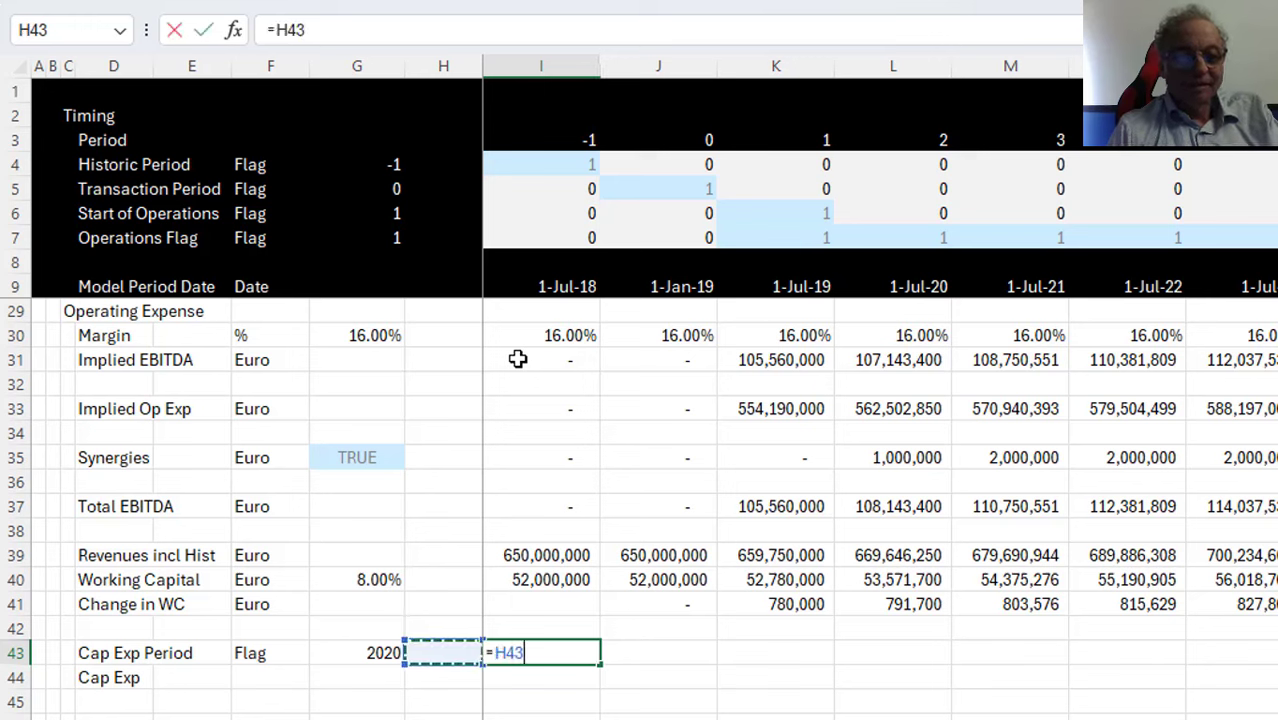
key(Left)
key(F4)
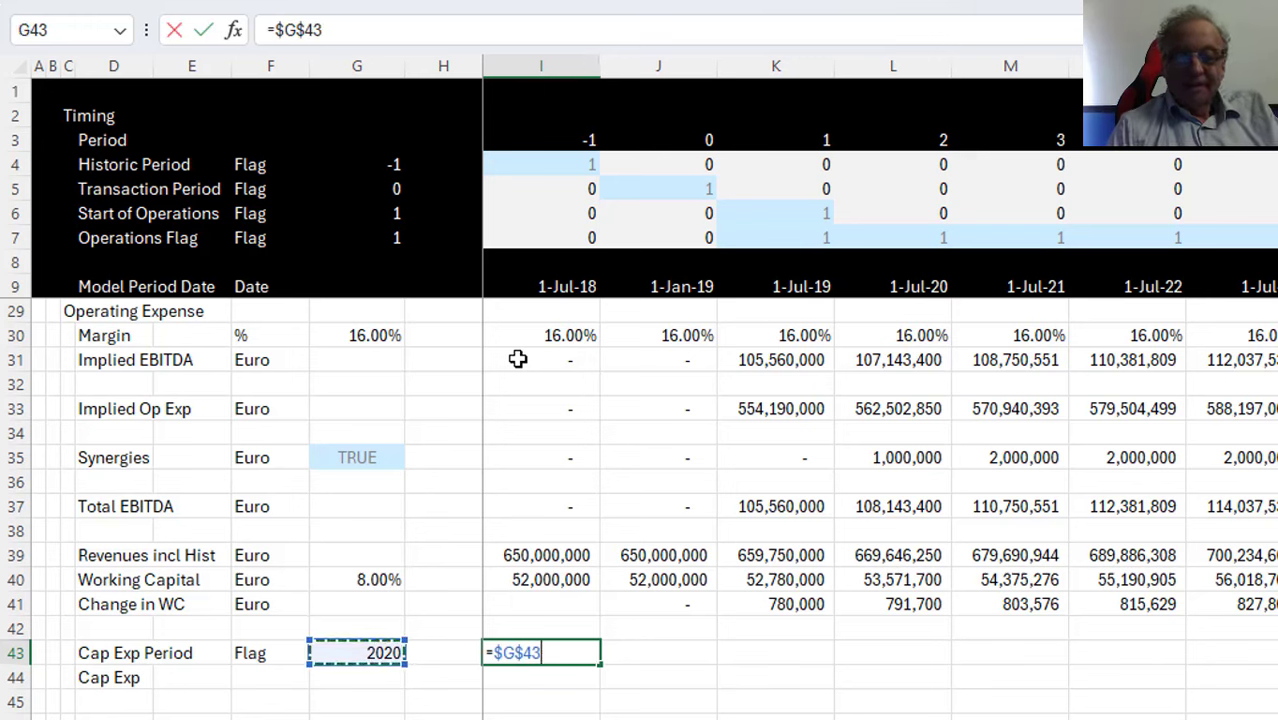
text(=)
key(Page_Up)
key(Up)
key(Up)
key(Up)
key(Up)
key(Up)
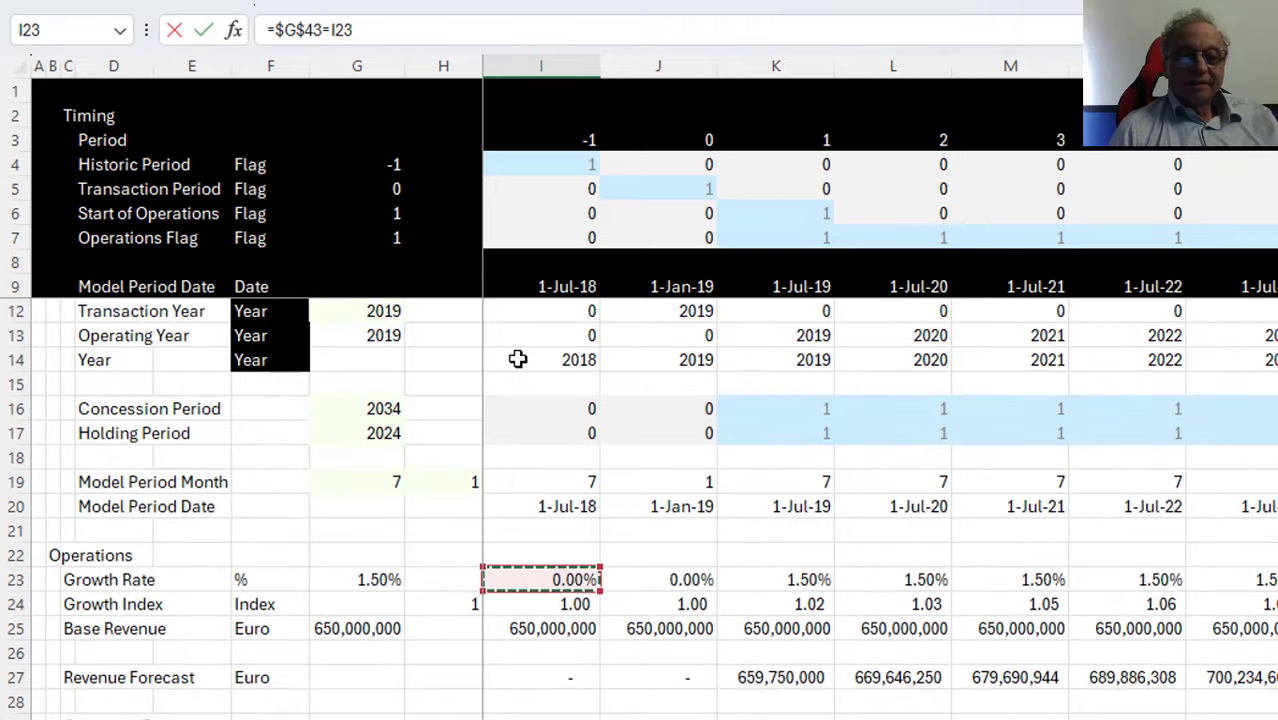
key(Up)
key(Up)
key(Up)
key(Up)
key(Up)
key(Up)
key(Up)
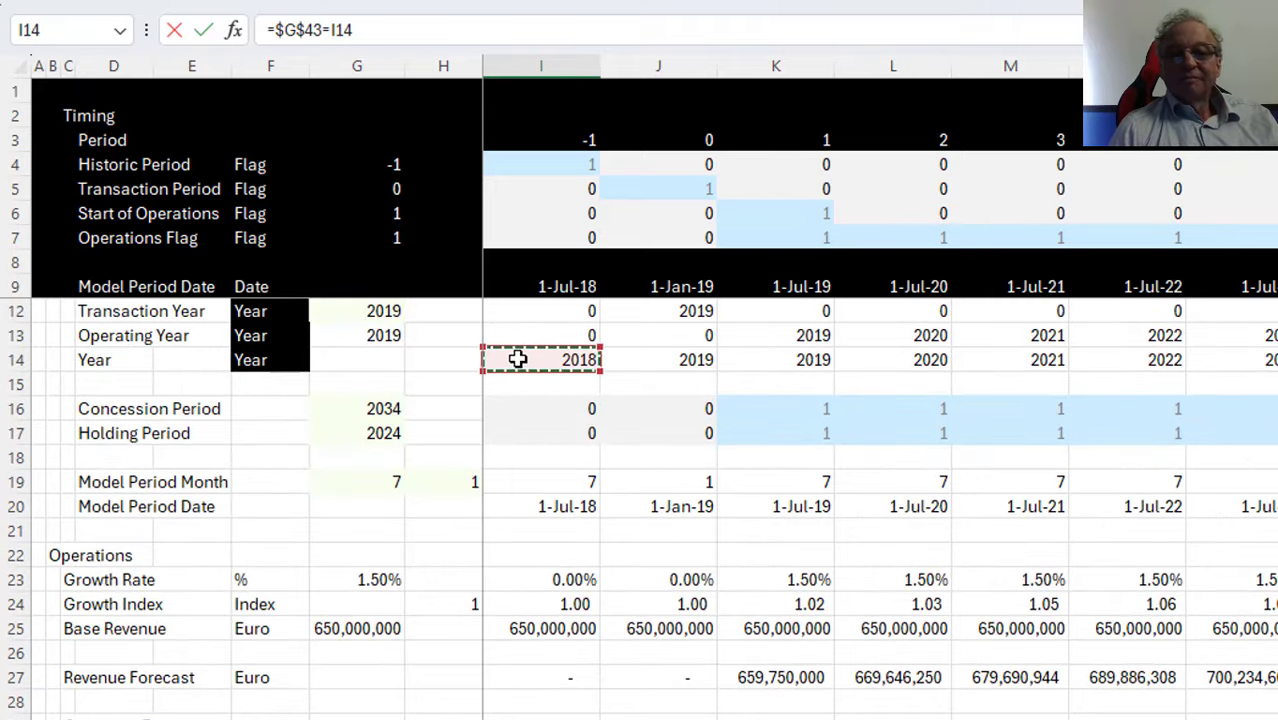
key(Return)
key(Up)
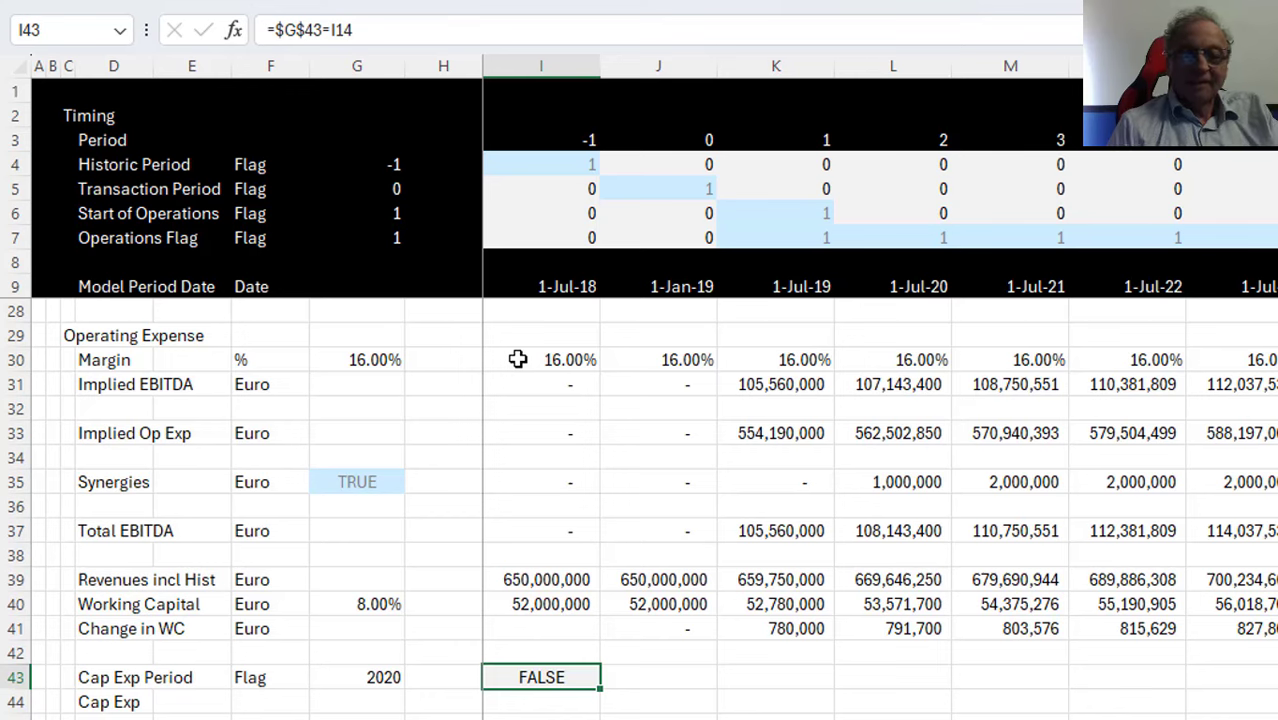
key(ctrl+shift+Right)
key(ctrl+r)
Give the Cap Exp row the Euro unit in F44
key(Down)
key(Down)
key(Left)
key(Left)
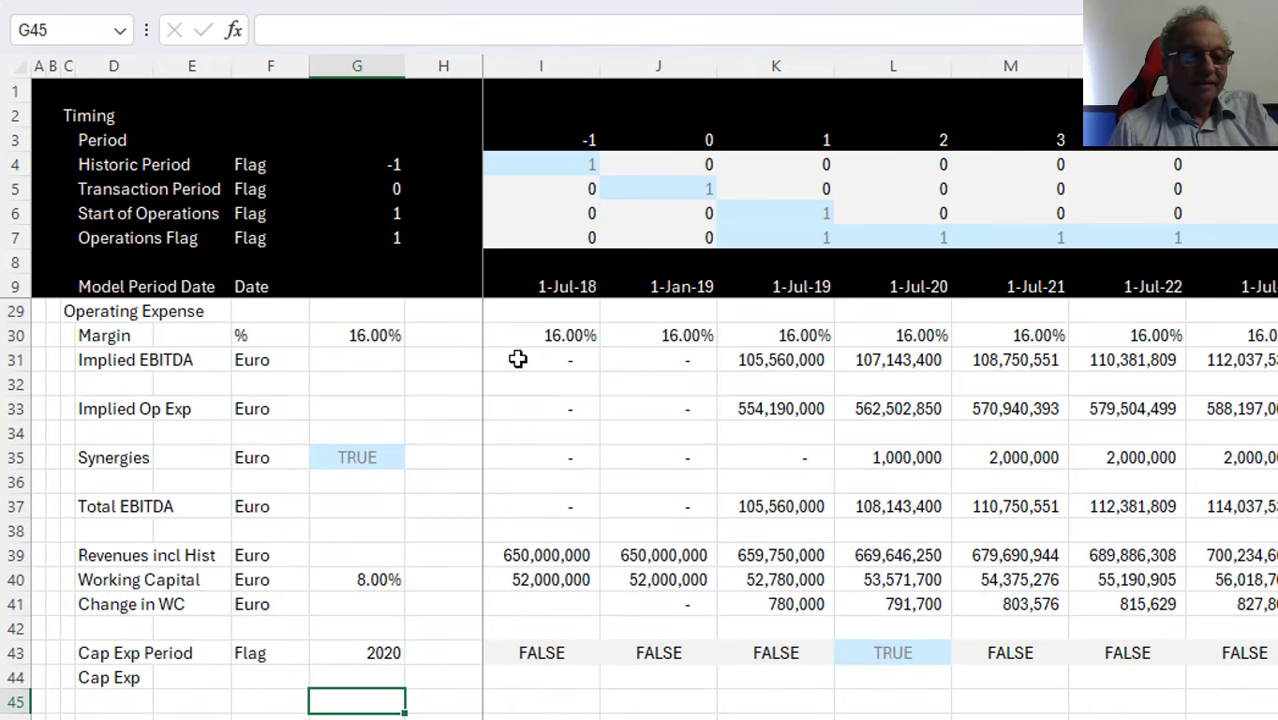
key(Up)
key(Left)
key(Left)
key(Right)
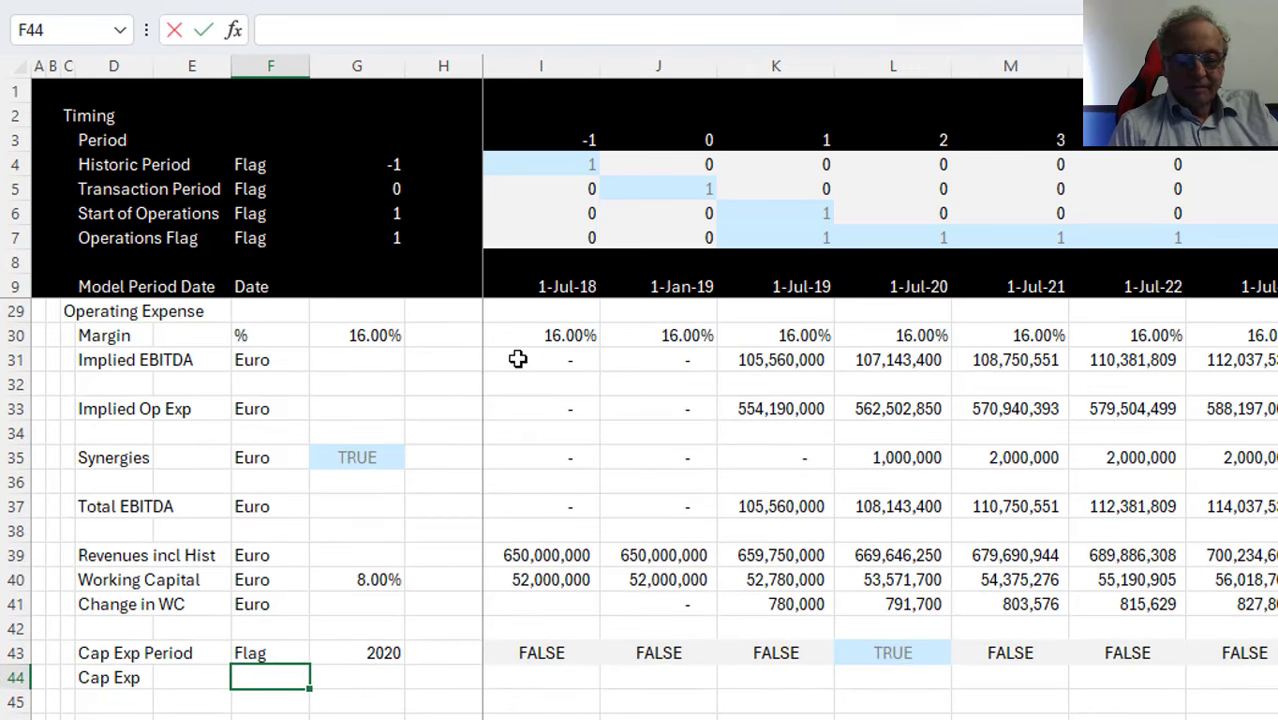
text(Eur)
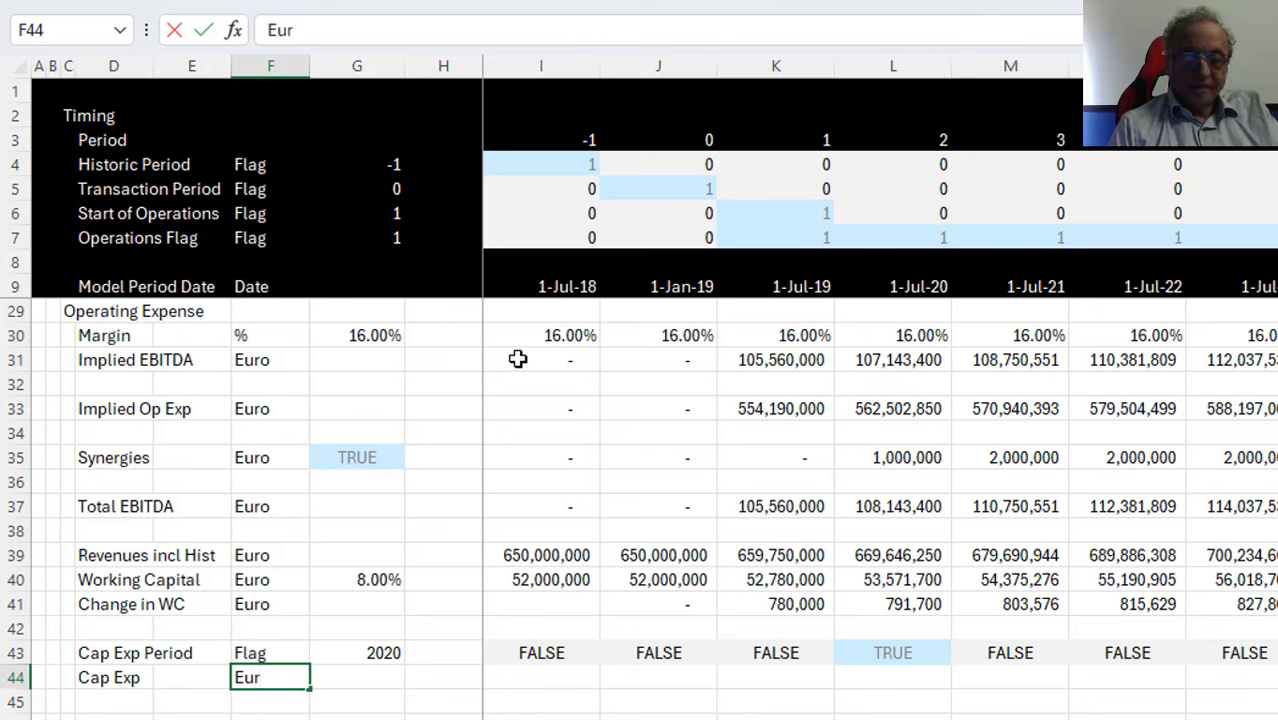
text(o)
key(Return)
Link G44 to the Cap Exp in 2020 amount in F23 of the assumptions sheet
key(Up)
key(Right)
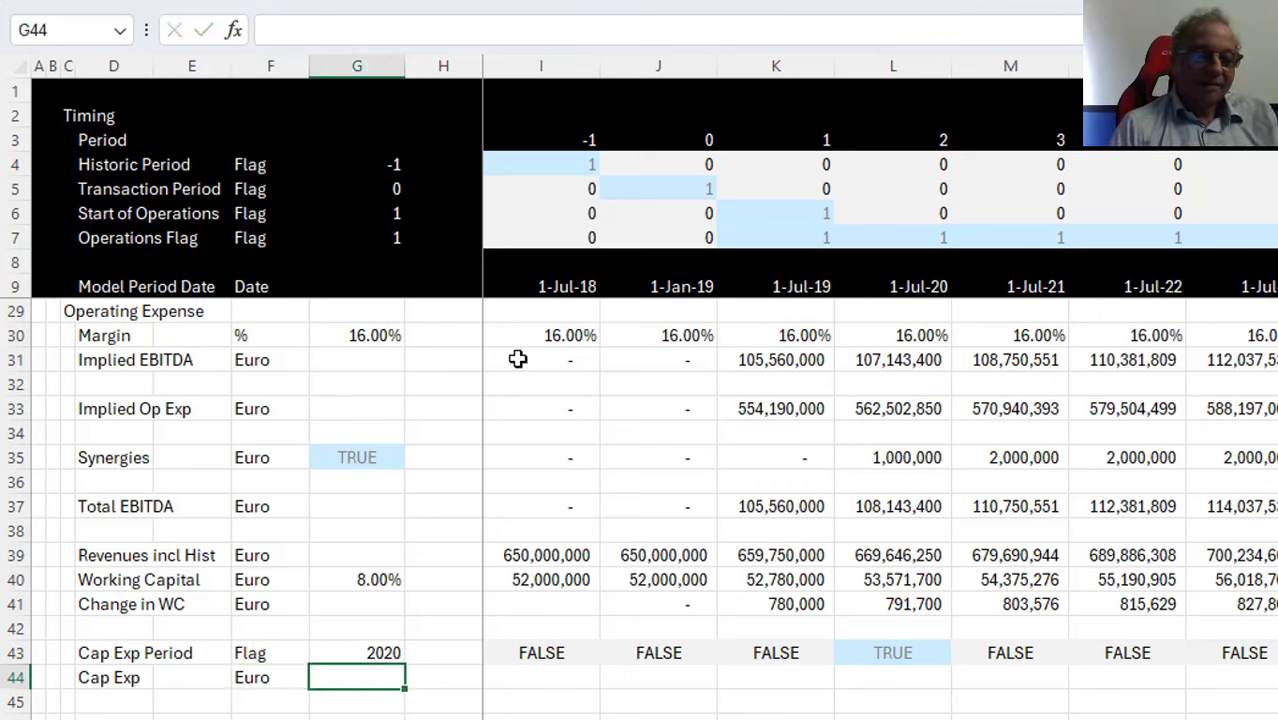
text(=)
key(ctrl+Page_Up)
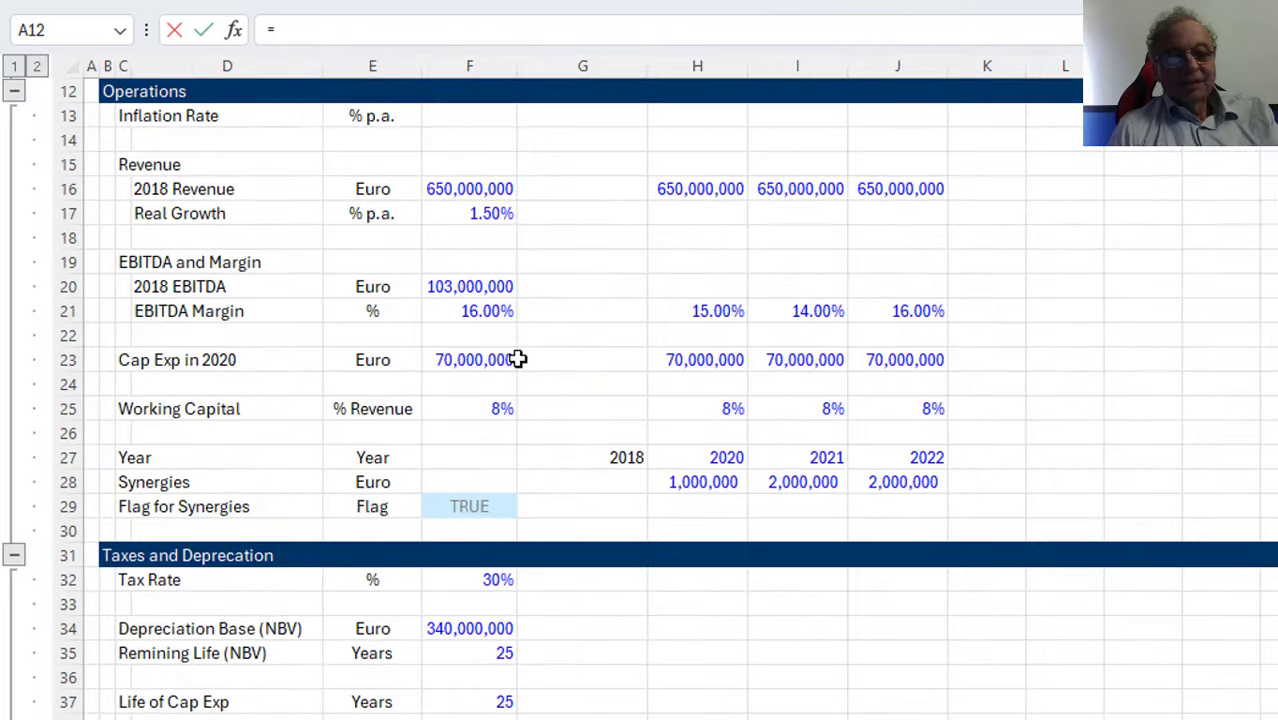
click(441, 365)
key(Return)
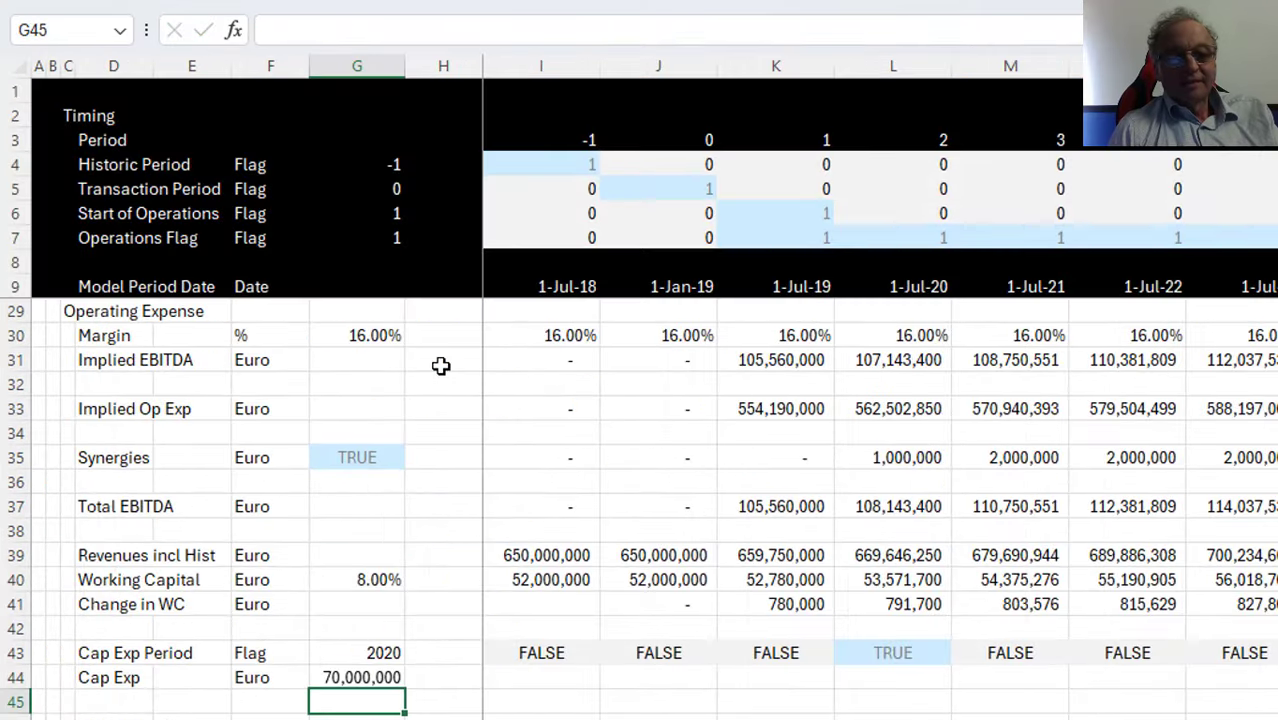
Calculate Cap Exp from I44 as =$G$44*I43 and fill the formula across the remaining periods
key(Up)
key(Right)
key(Right)
text(=)
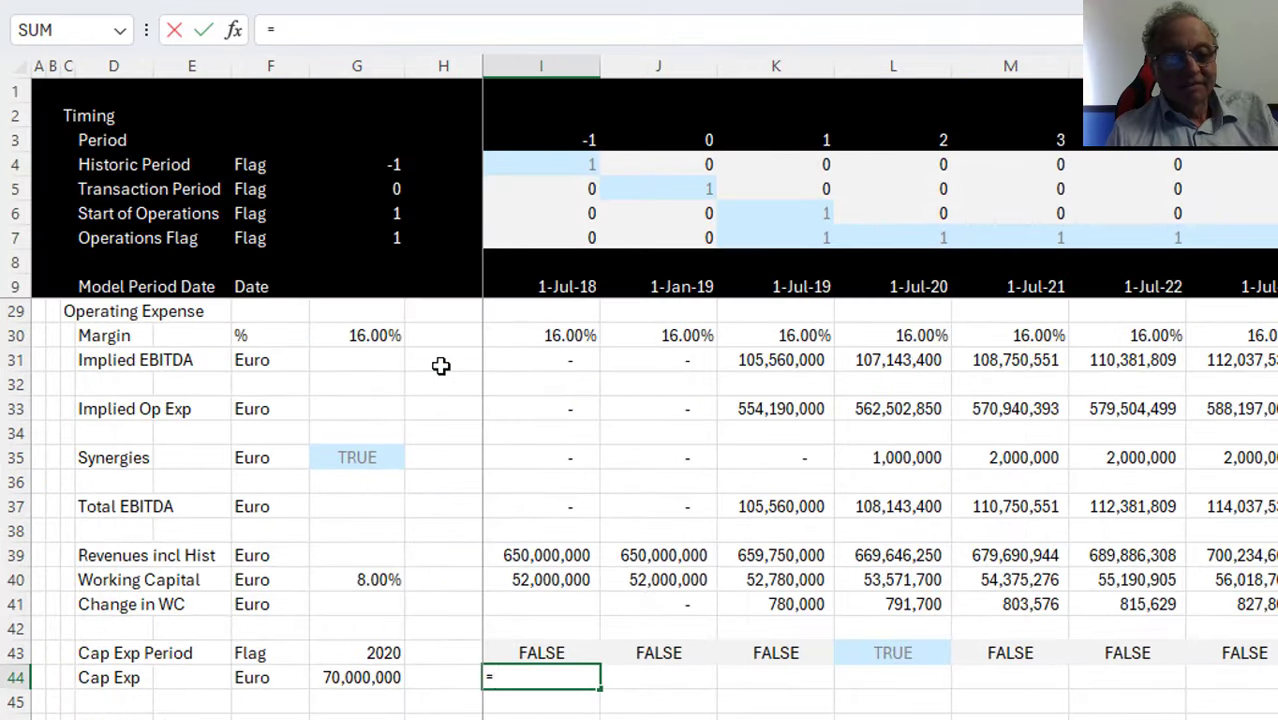
key(Left)
key(Left)
key(F4)
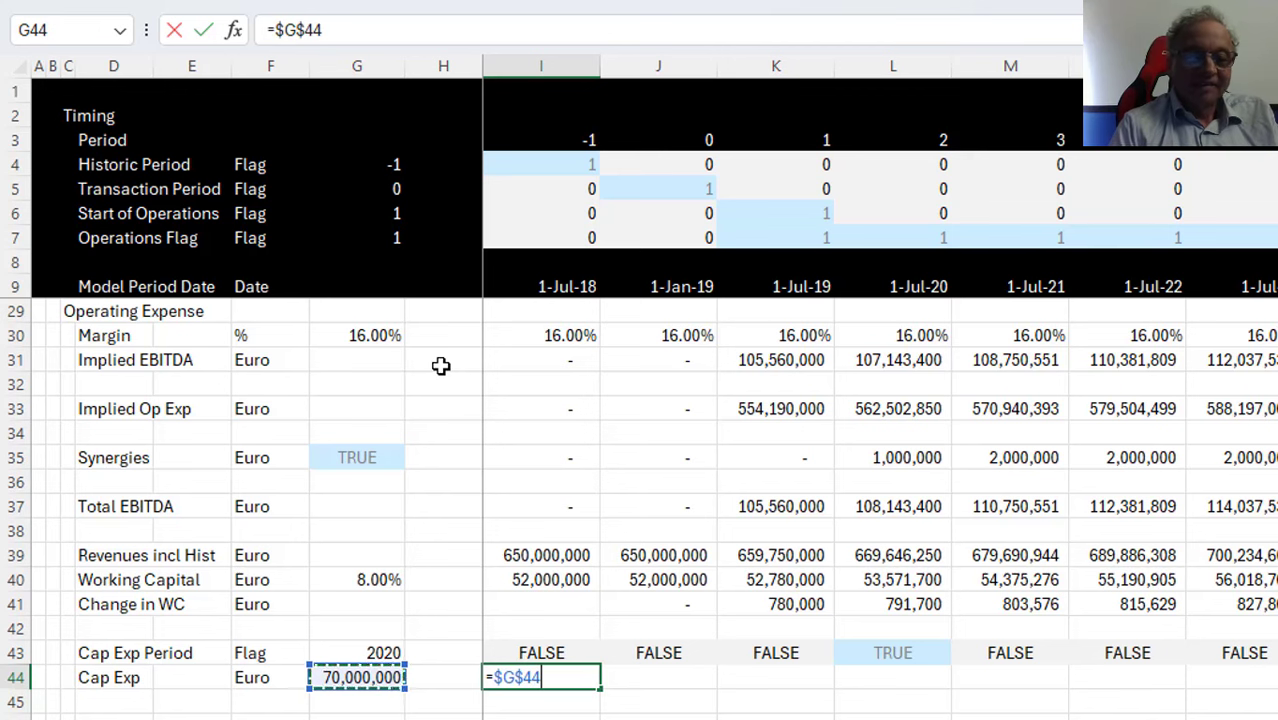
text(*)
key(Up)
key(Return)
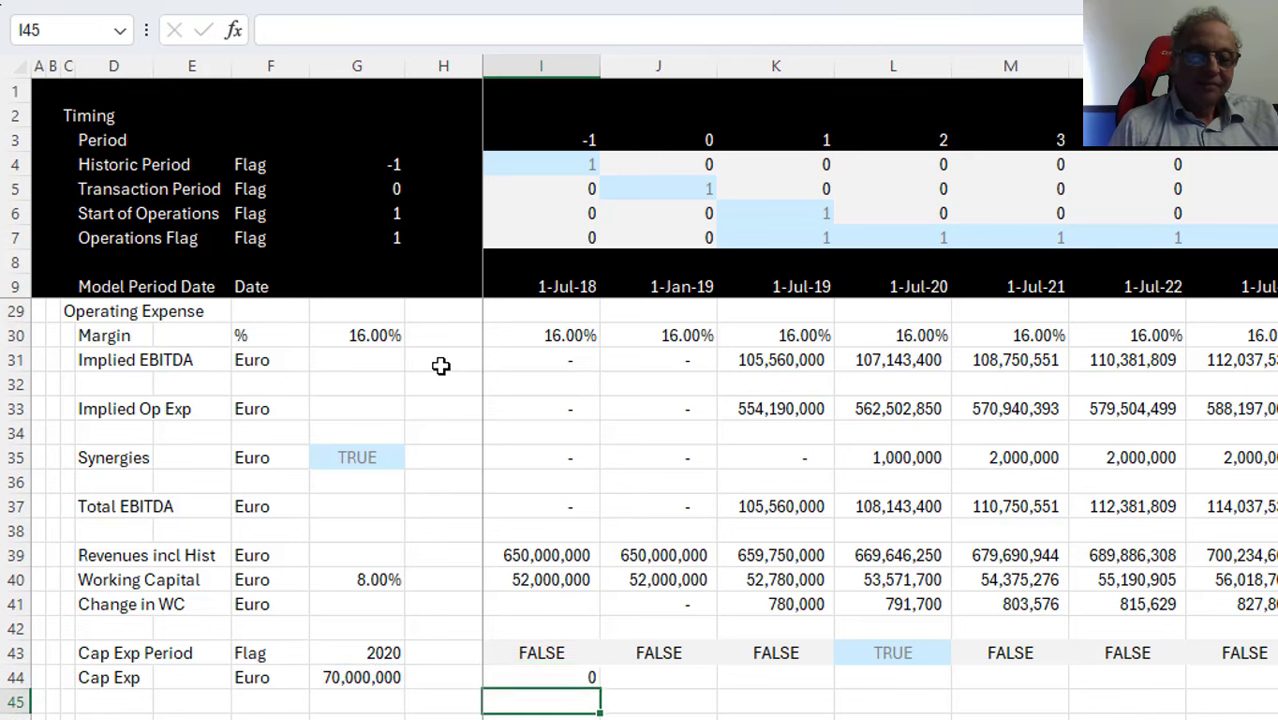
key(Up)
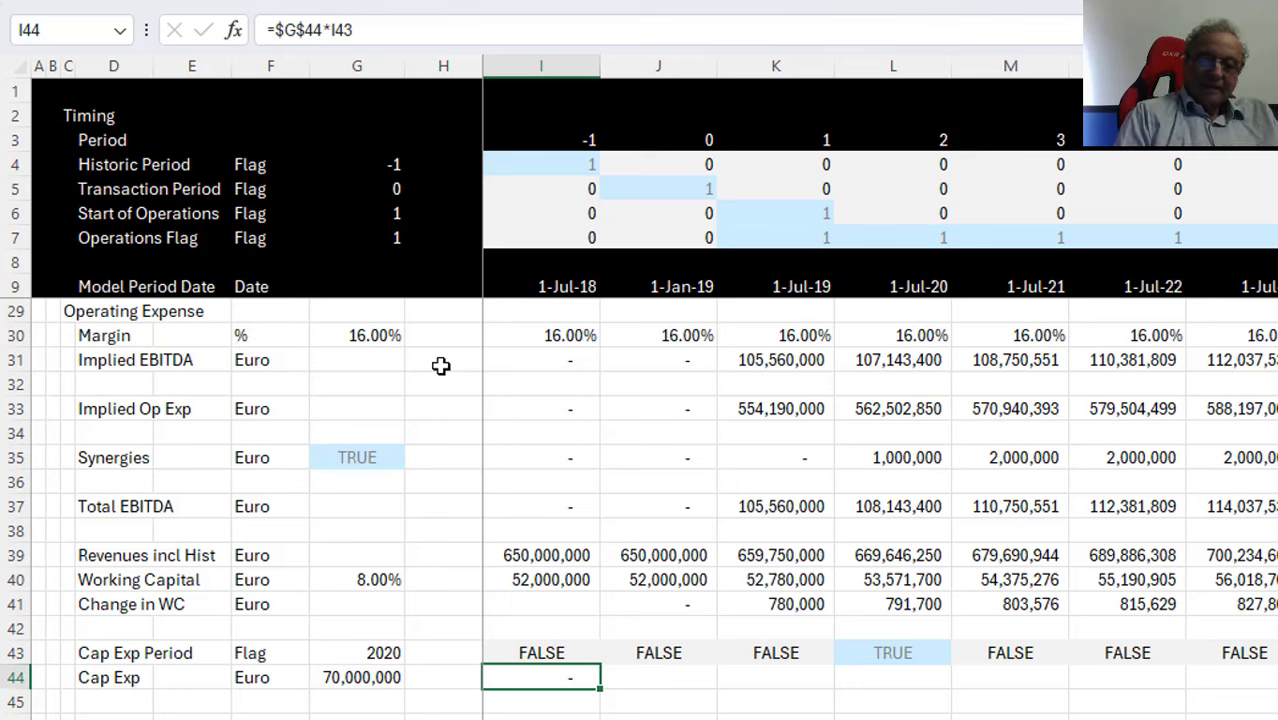
key(ctrl+shift+Right)
key(ctrl+r)
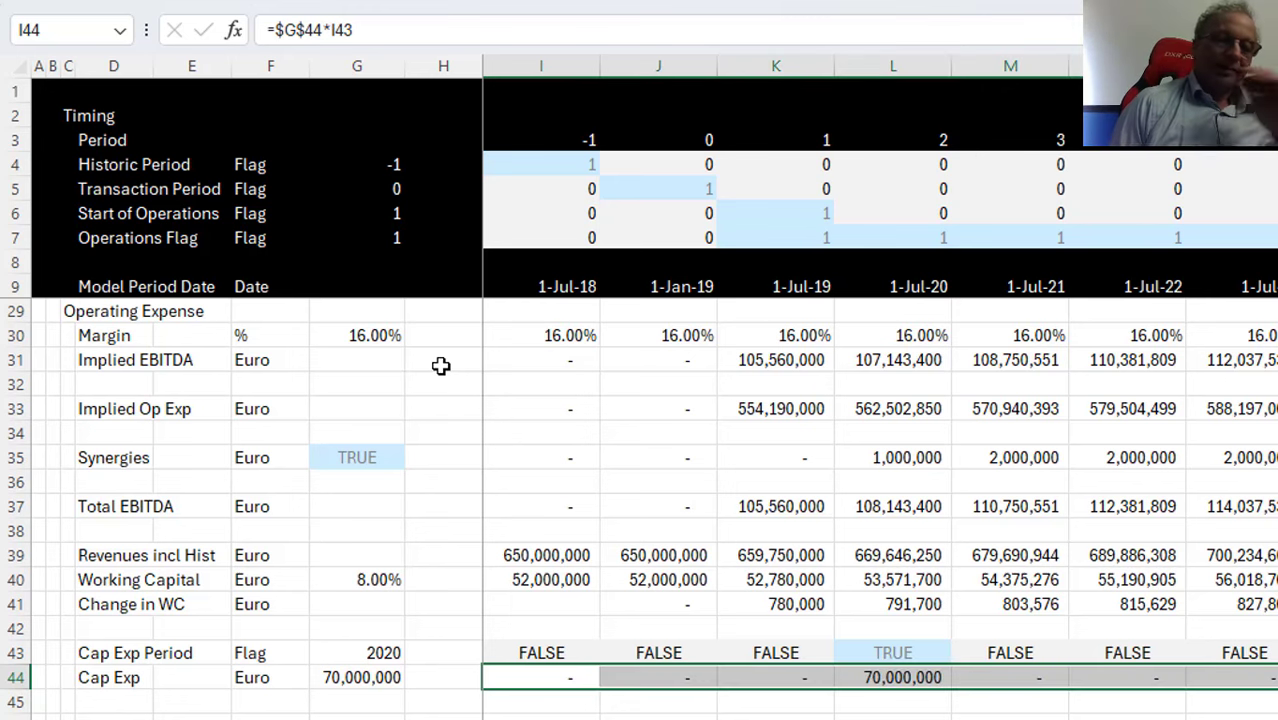
Add the section heading "Depreciation" in B46, below the Cap Exp rows
key(Down)
key(Down)
key(Down)
key(Left)
key(Left)
key(Left)
key(Left)
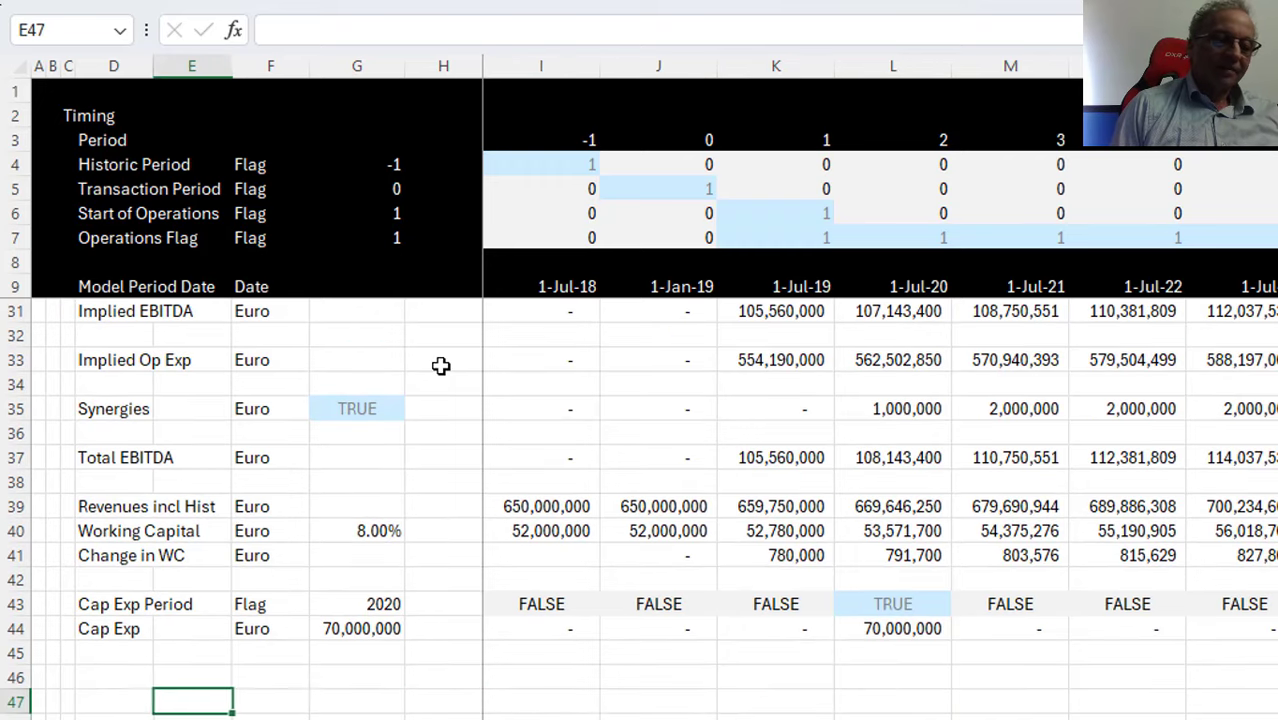
key(Left)
key(Left)
key(Up)
key(Up)
key(Left)
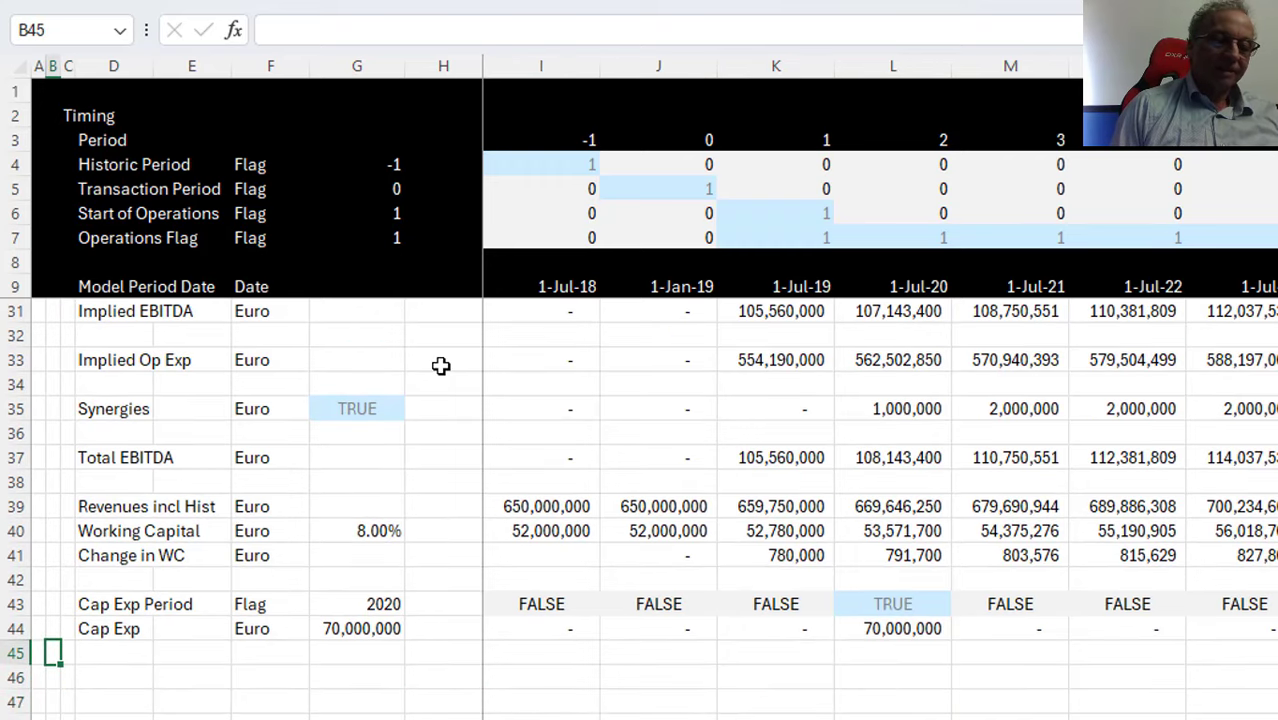
key(Down)
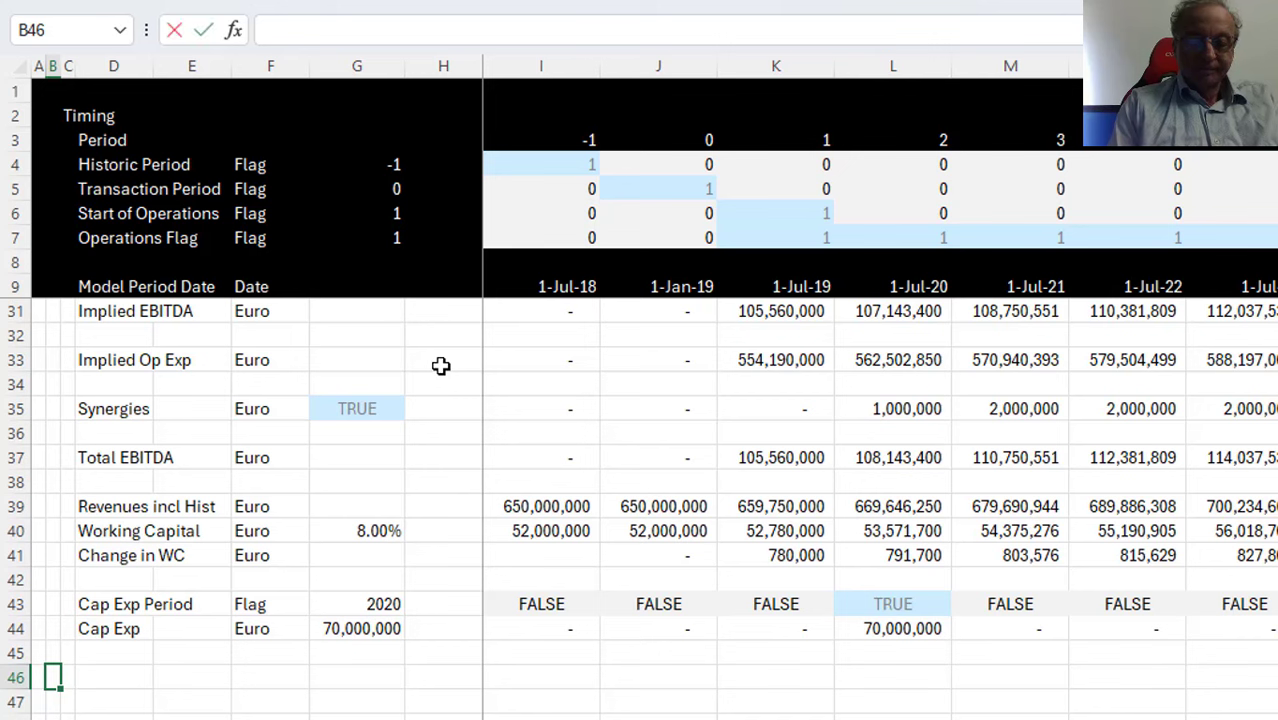
text(Depreciatin)
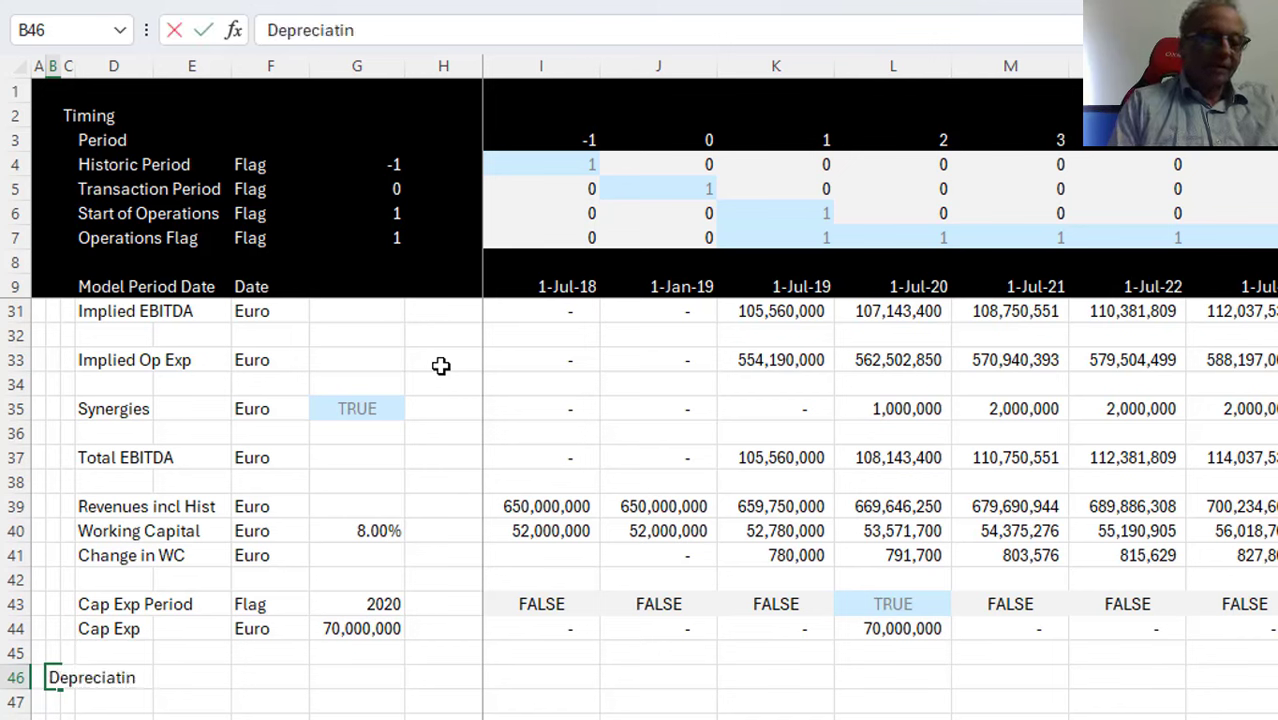
key(Return)
key(Up)
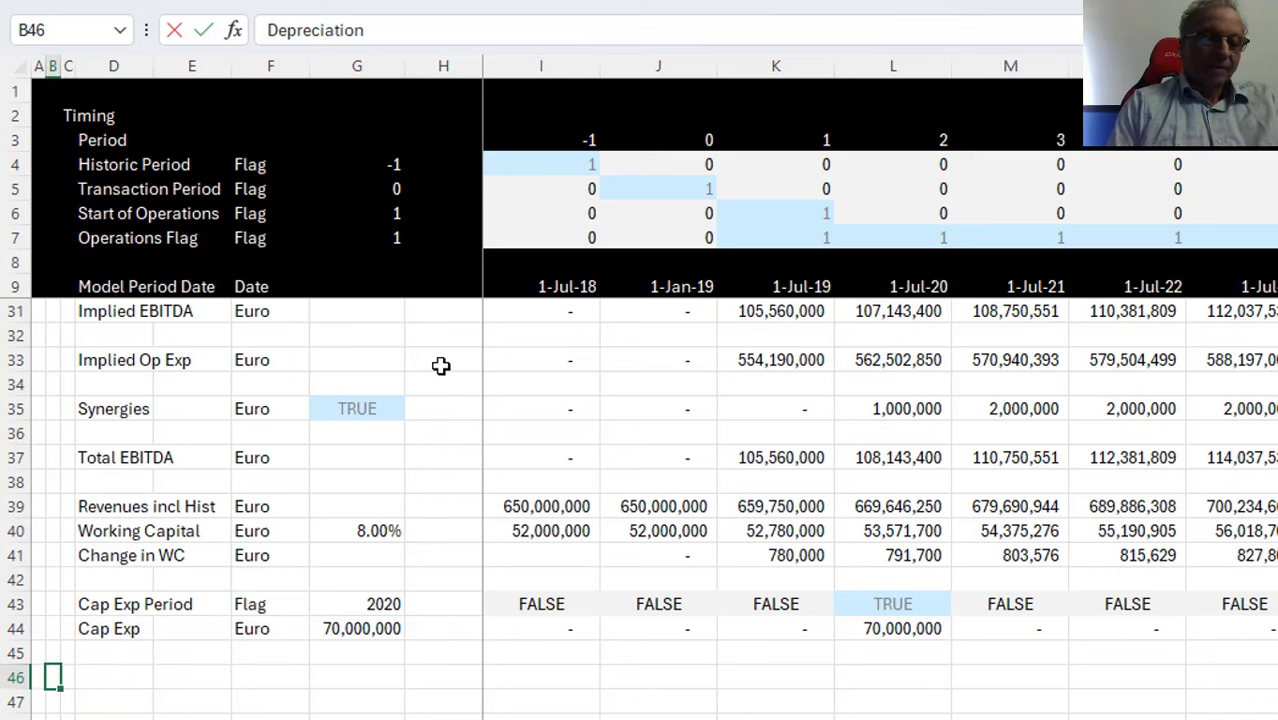
key(Return)
Label C47 "Book Value" under the Depreciation heading and give the row the Euro unit in F47
key(Right)
text(Bo)
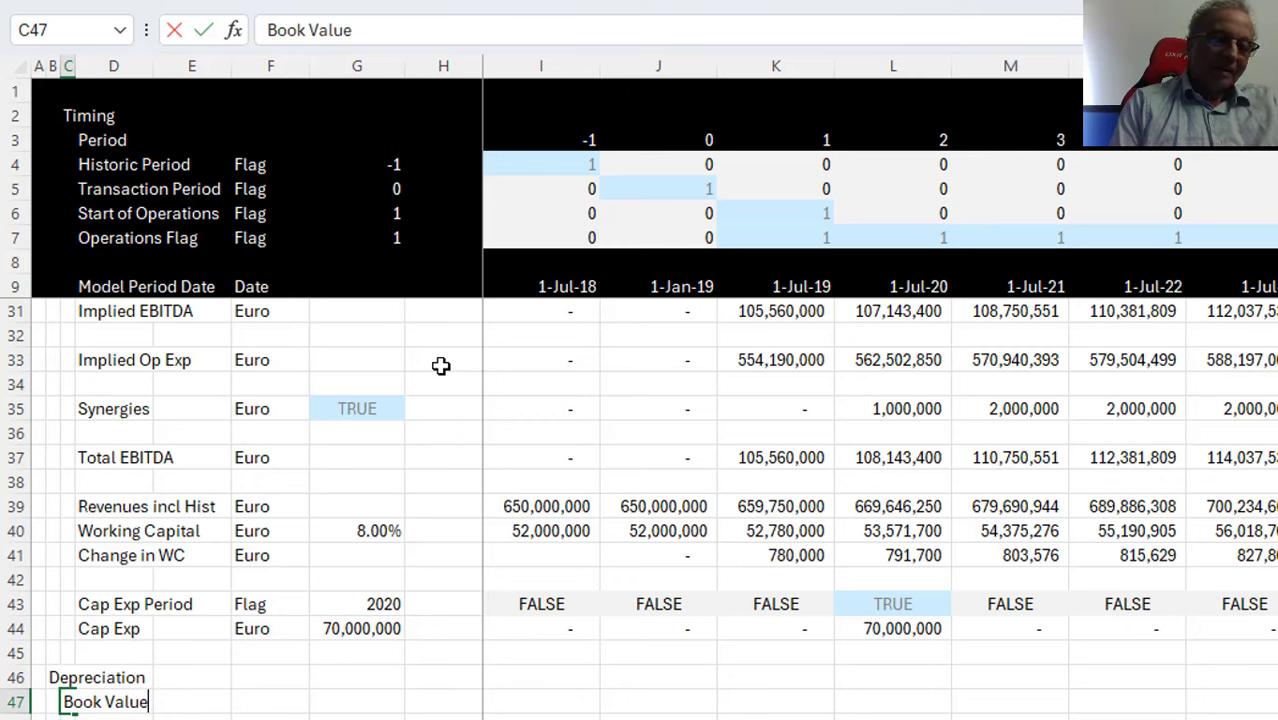
text(ok Value)
key(Return)
key(Up)
key(Right)
key(Right)
key(Right)
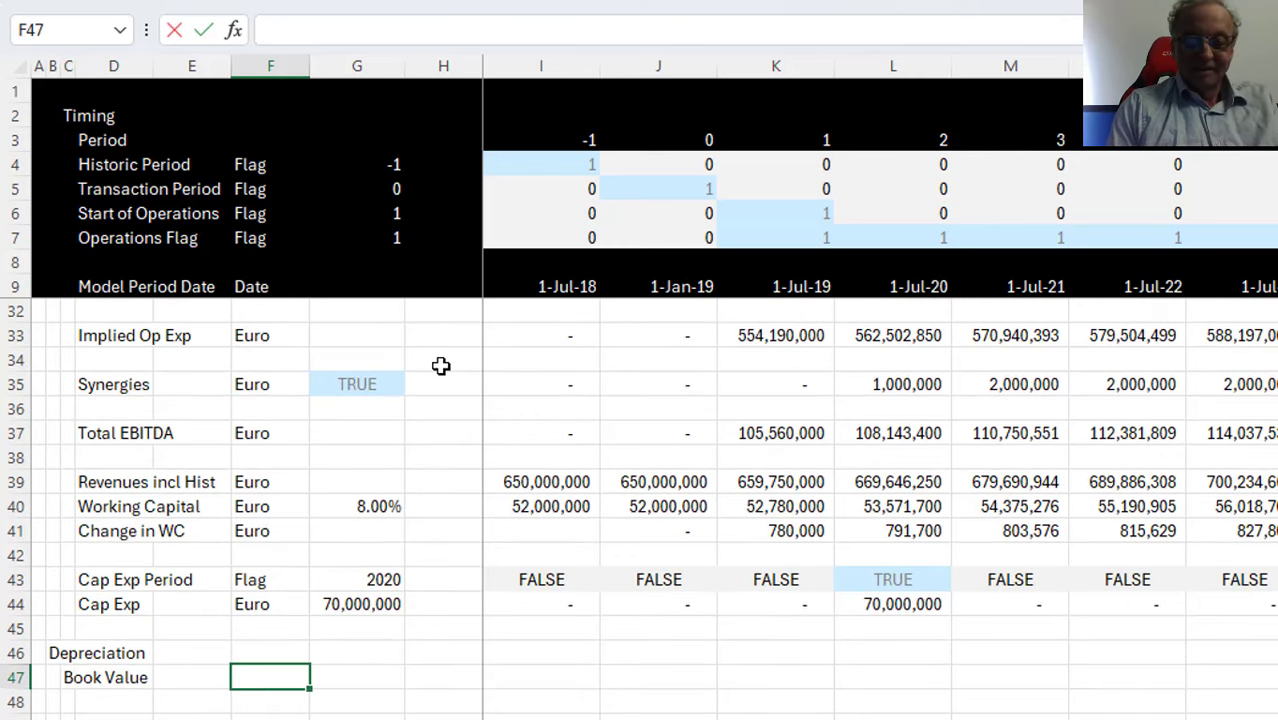
text(Euro)
key(Return)
Link G47 to the Depreciation Base (NBV) amount in F34 of the Input sheet
key(Up)
key(Right)
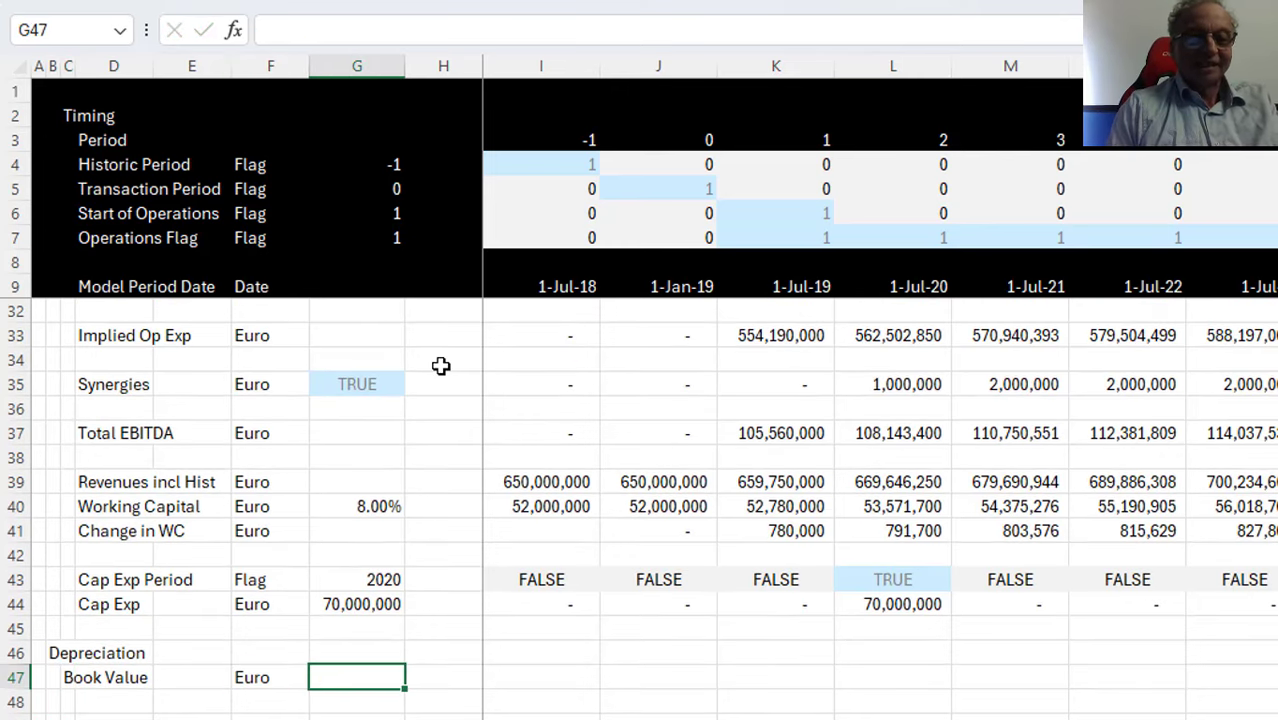
text(=)
key(ctrl+Page_Up)
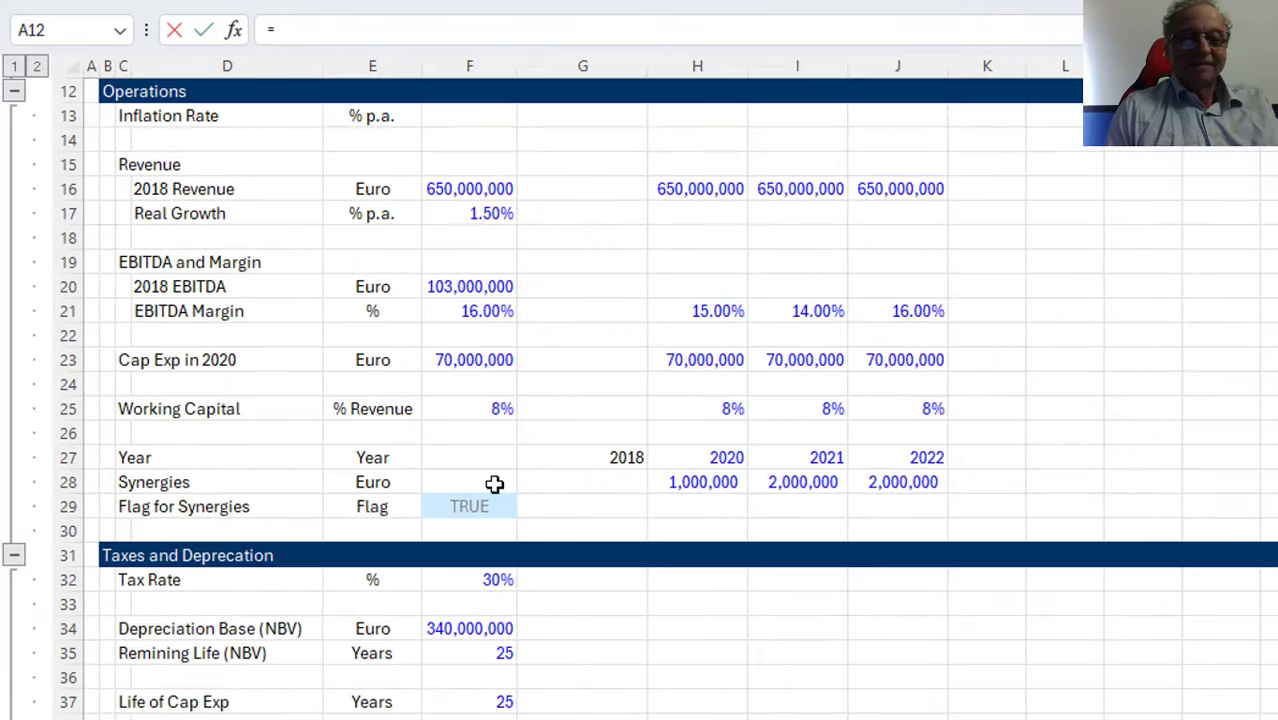
click(430, 358)
key(Down)
key(Down)
key(Down)
key(Down)
key(Down)
key(Down)
key(Down)
key(Down)
key(Down)
key(Down)
key(Down)
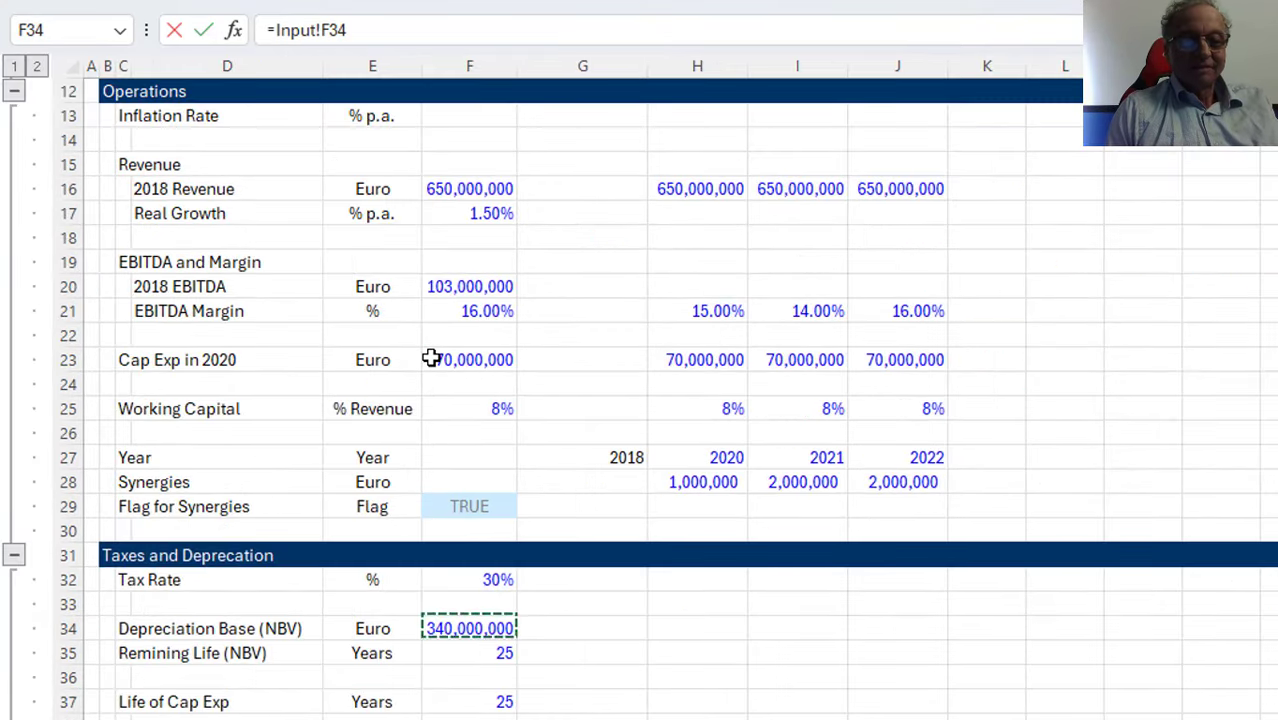
key(Return)
Set the Book Value in I47 to =$G$47 and fill the formula across the remaining periods
key(Up)
key(Right)
key(Right)
key(Right)
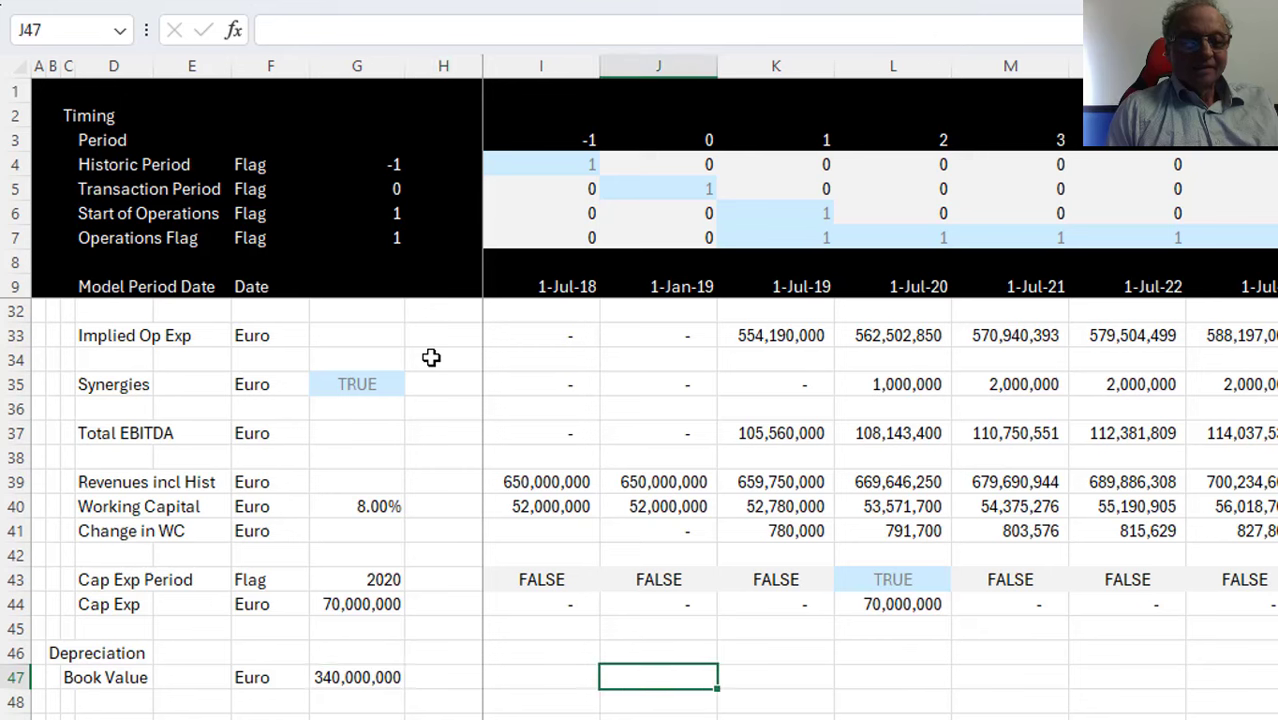
key(Left)
text(=)
key(Left)
key(Left)
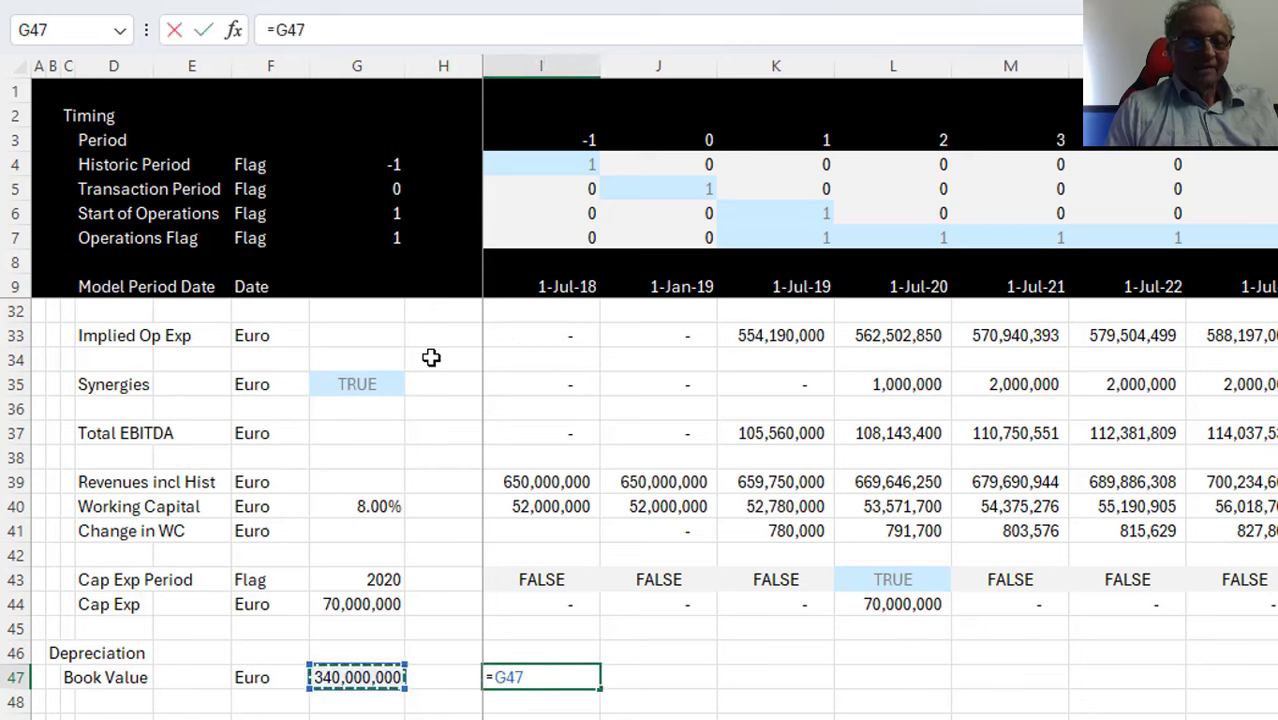
key(F4)
key(Return)
key(Up)
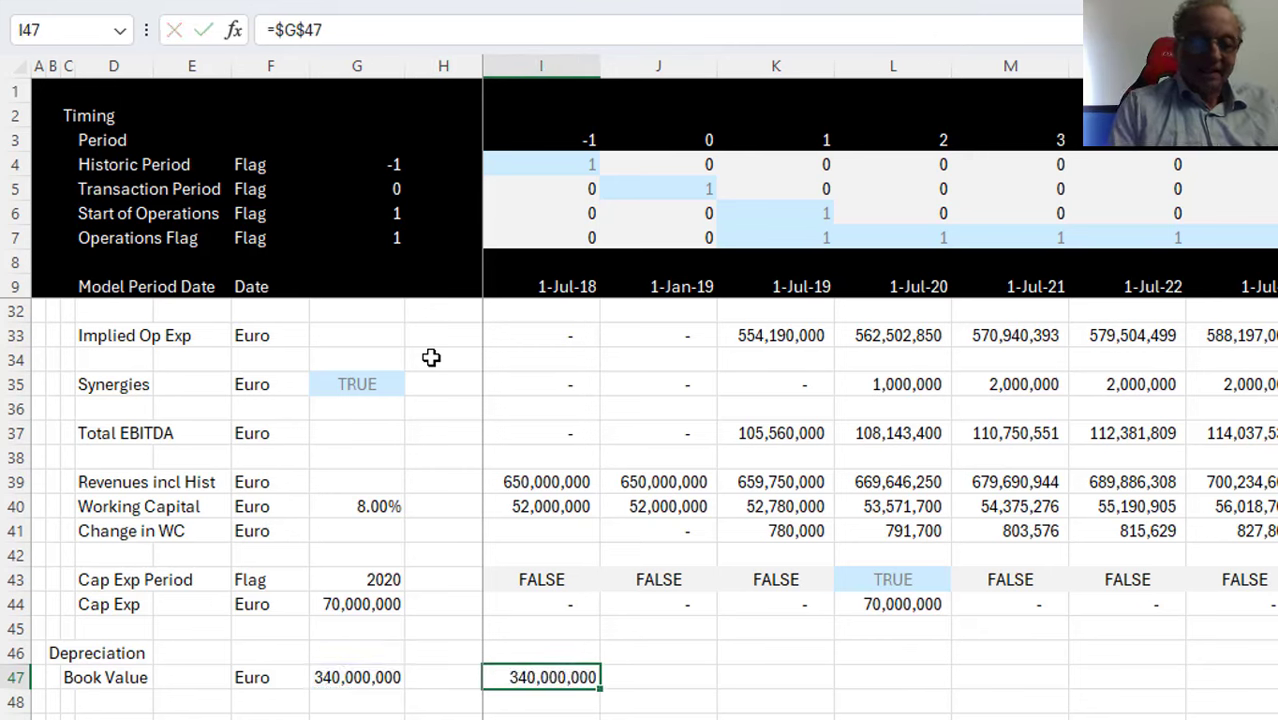
key(ctrl+shift+Right)
key(ctrl+r)
Label C48 "Remaining Life" below Book Value and give the row the Years unit in F48
key(Down)
key(Left)
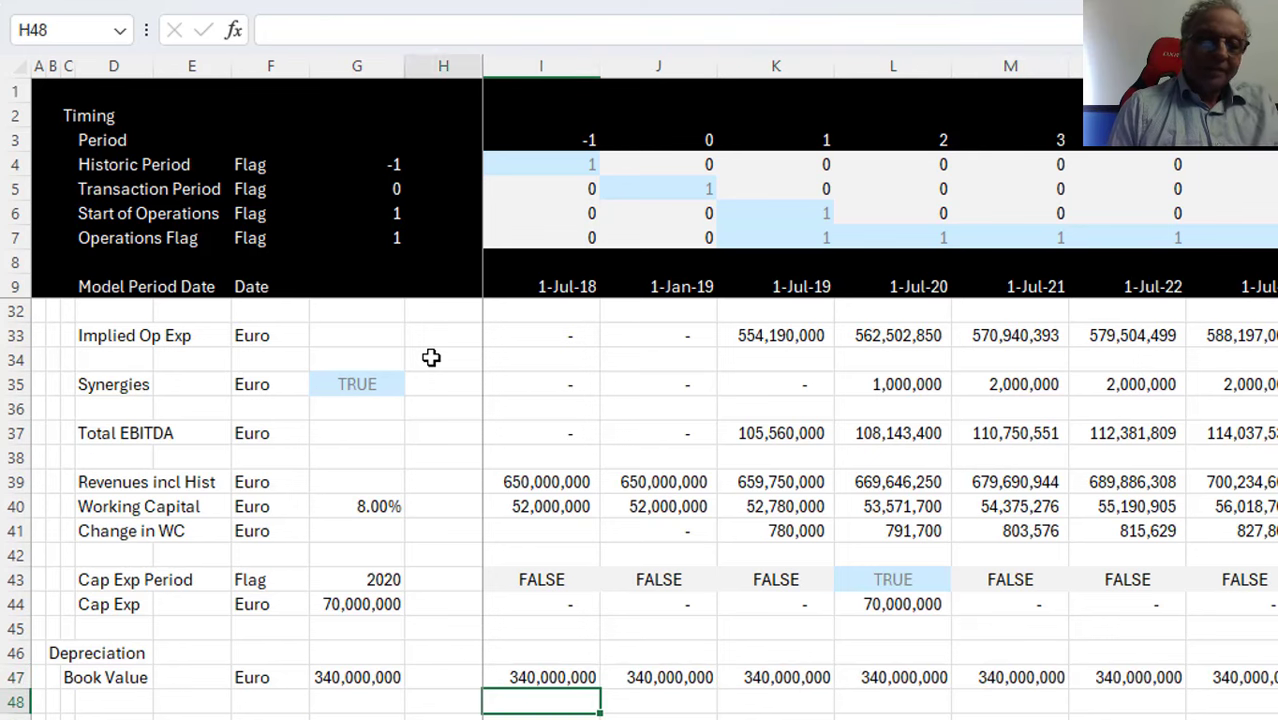
key(Left)
key(Left)
key(Left)
key(Left)
key(Left)
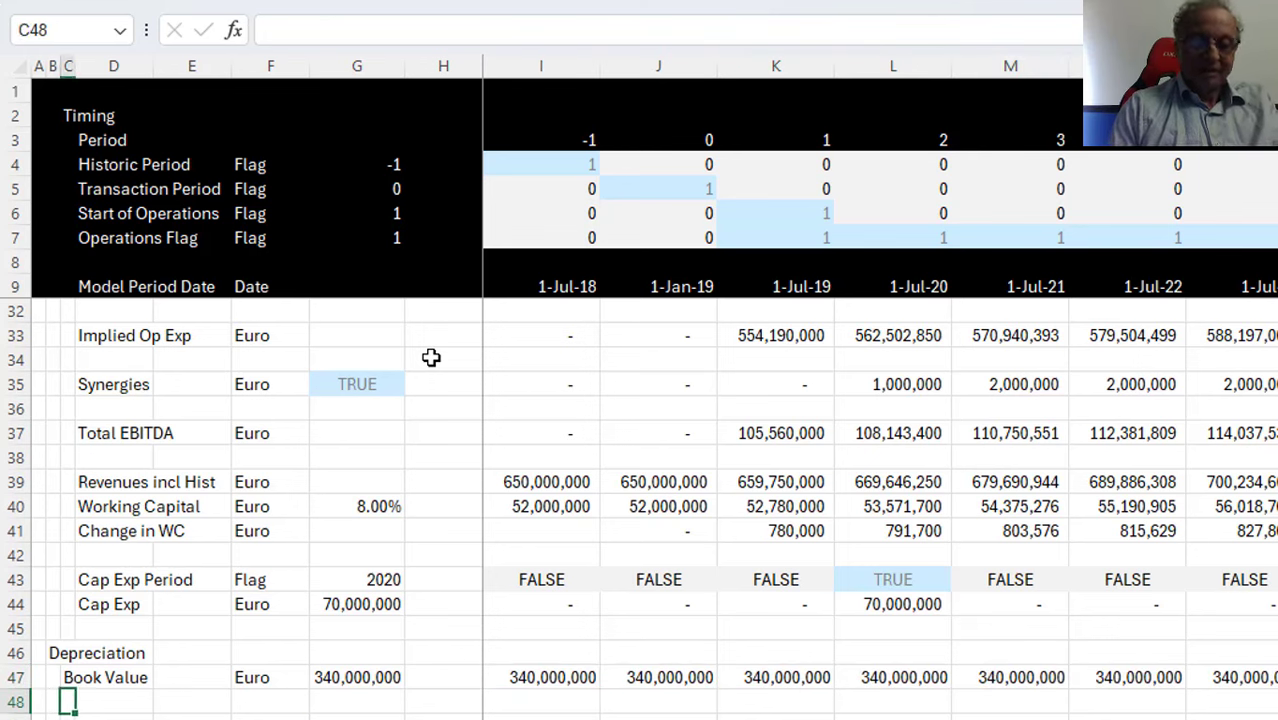
text(Remi)
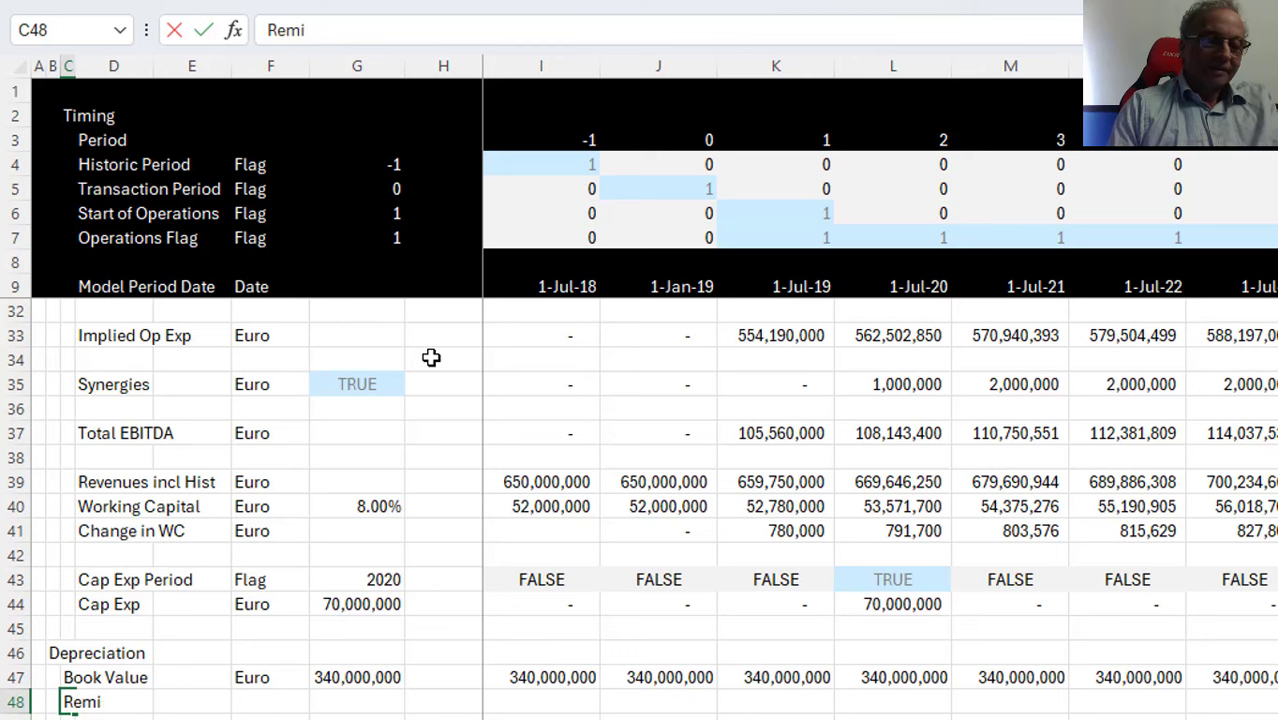
text(ain)
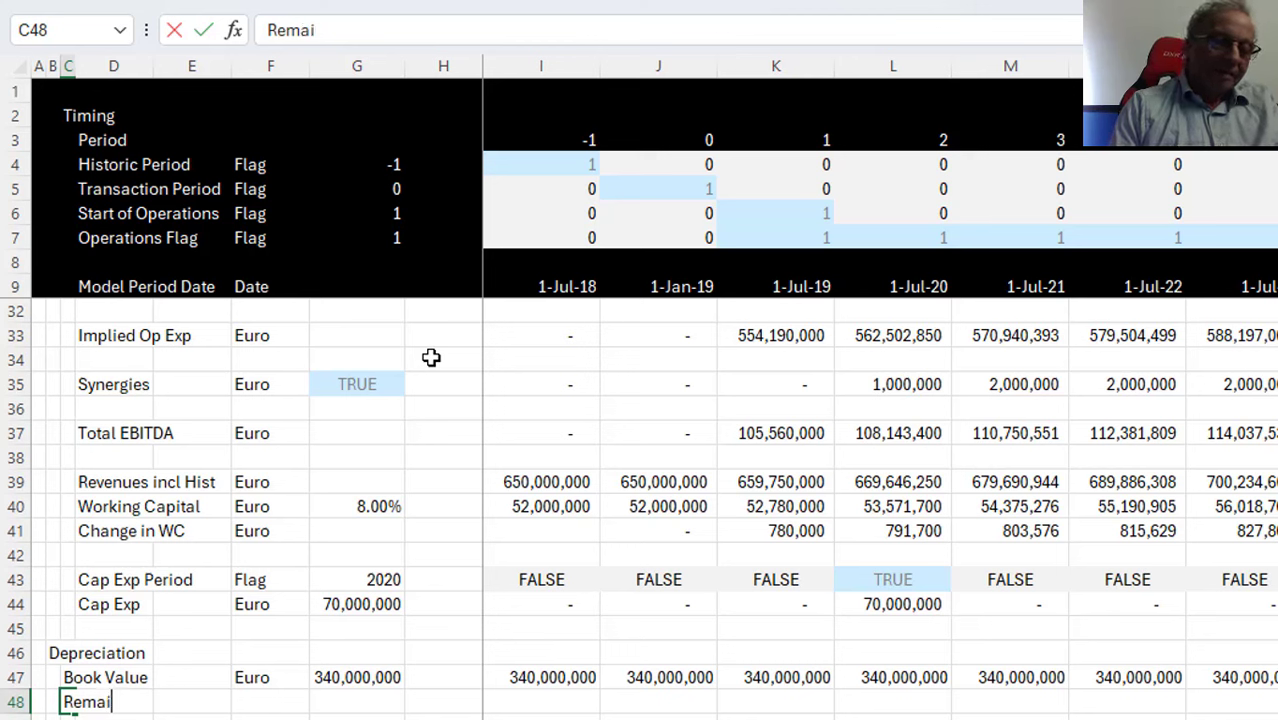
text(ing Life)
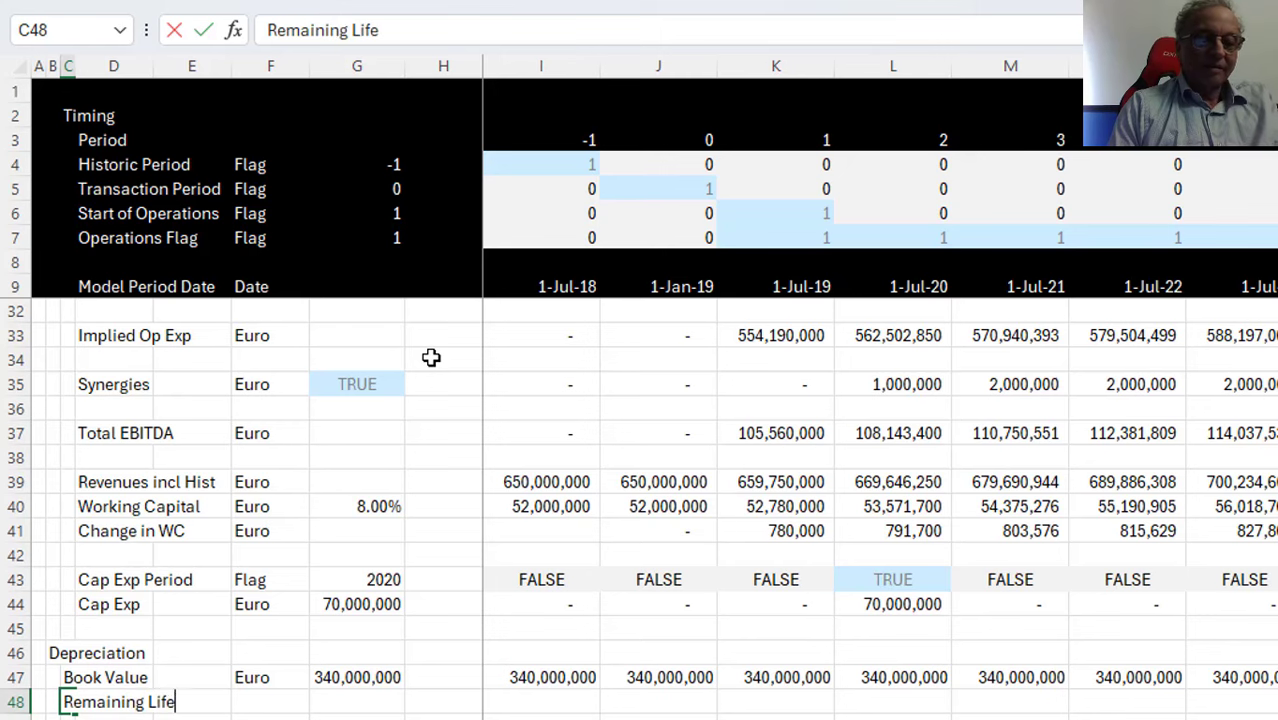
key(Return)
key(Up)
key(Right)
key(Right)
key(Right)
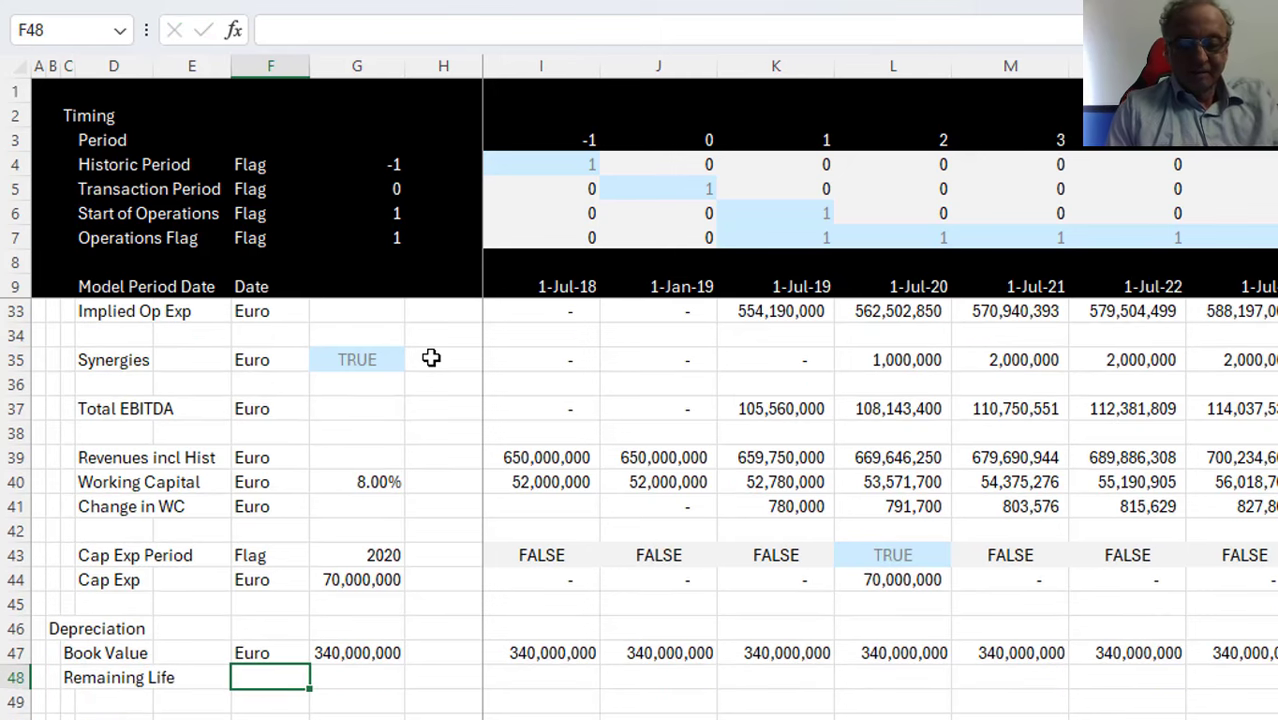
text(Years)
key(Return)
Link G48 to the remaining life (NBV) in F35 of the Input sheet
key(Up)
key(Right)
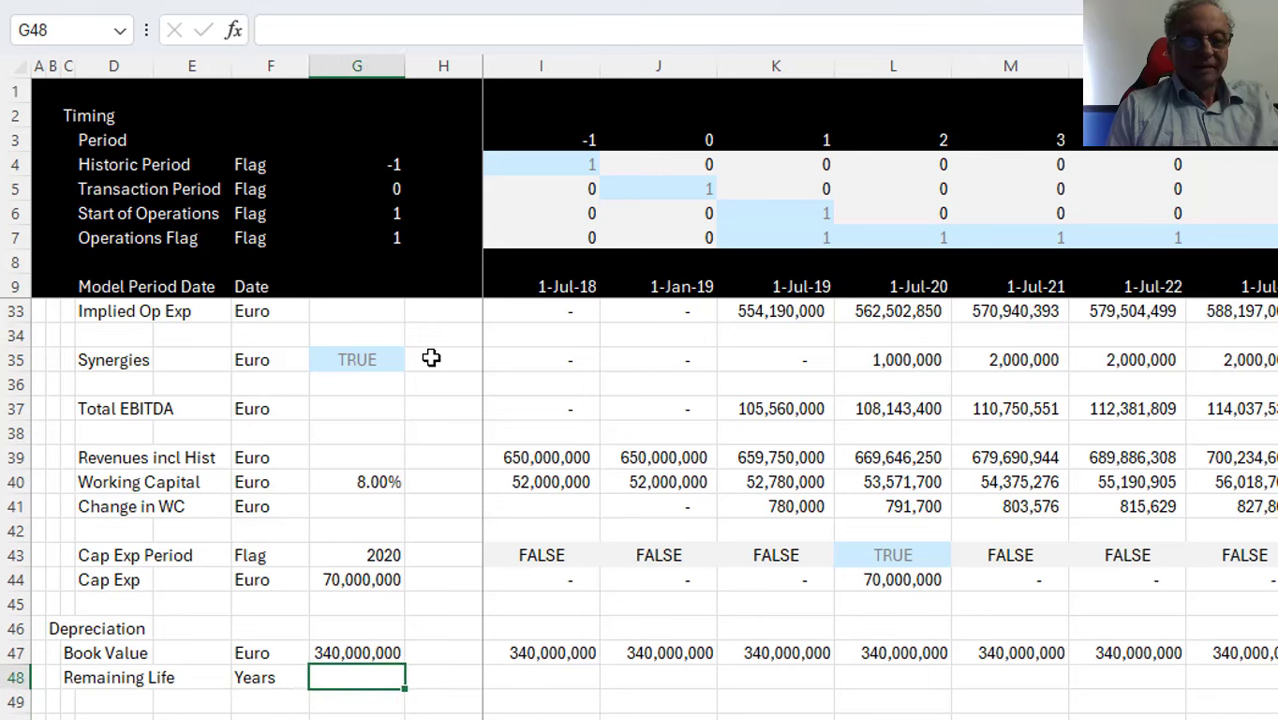
text(=)
key(ctrl+Page_Up)
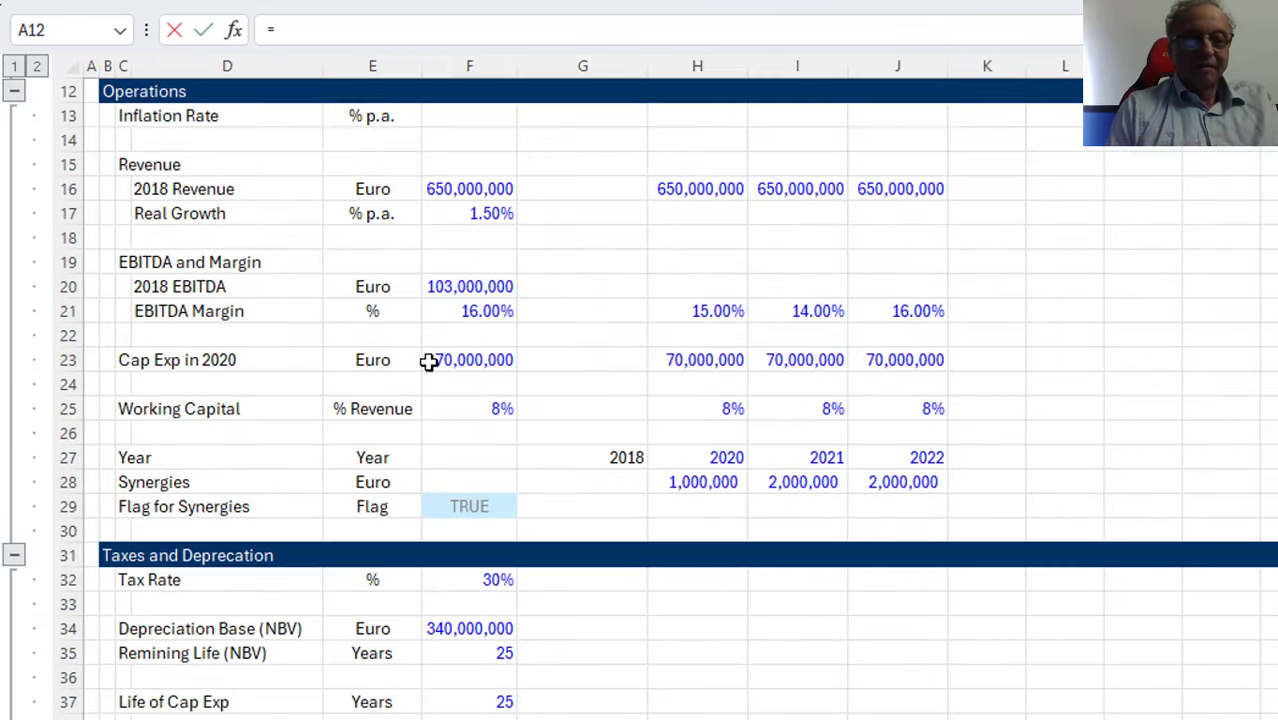
click(470, 706)
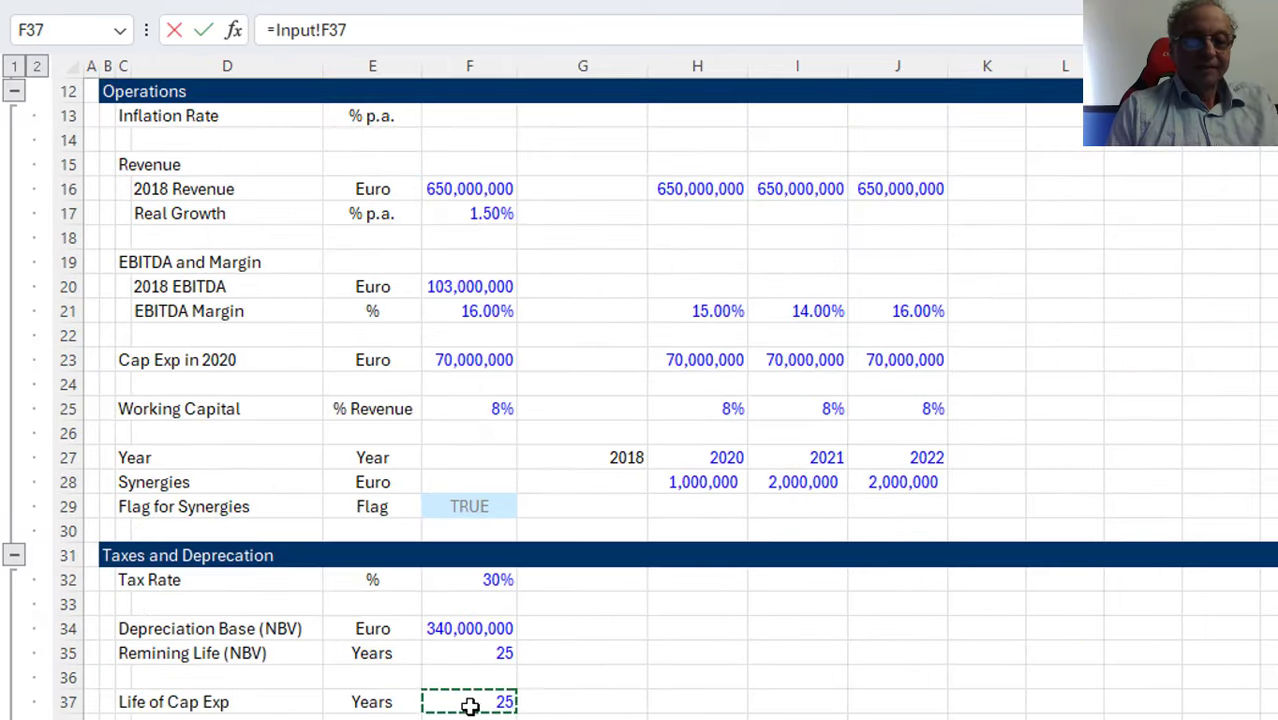
key(Up)
key(Up)
key(Return)
Set the Remaining Life in I48 to =$G$48 and fill the formula across the remaining periods
key(Up)
key(Right)
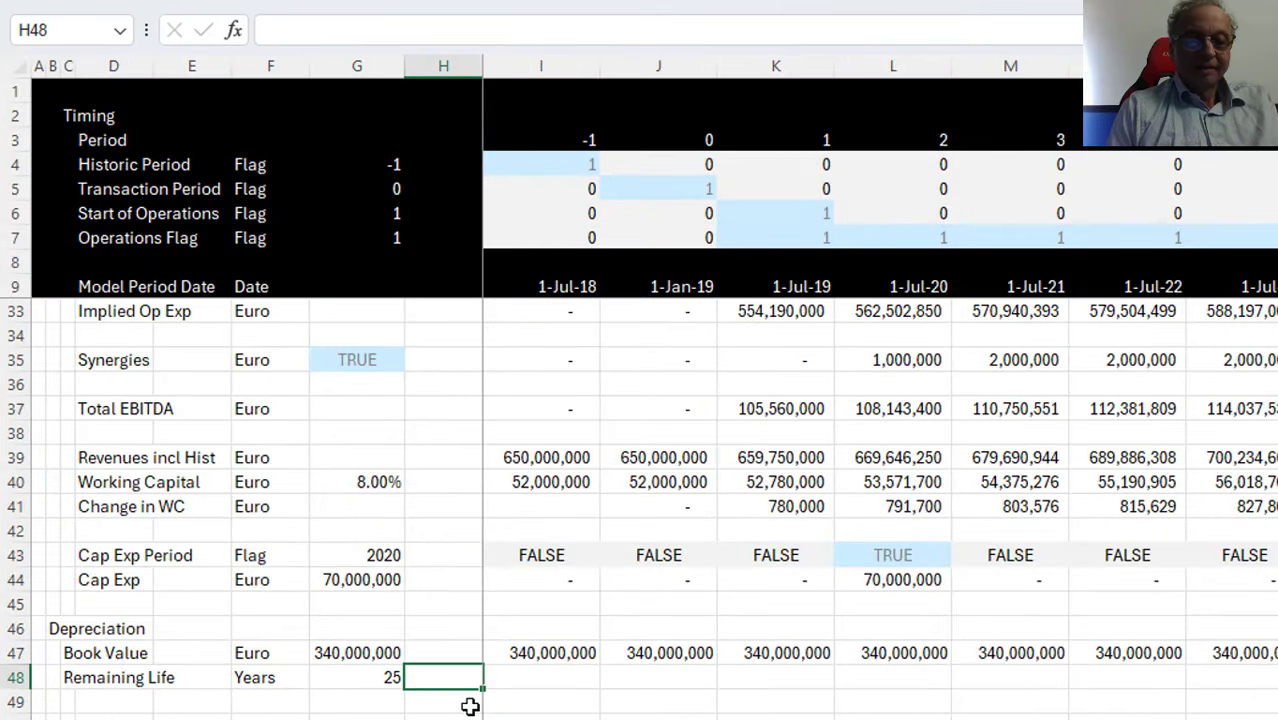
key(Right)
text(=)
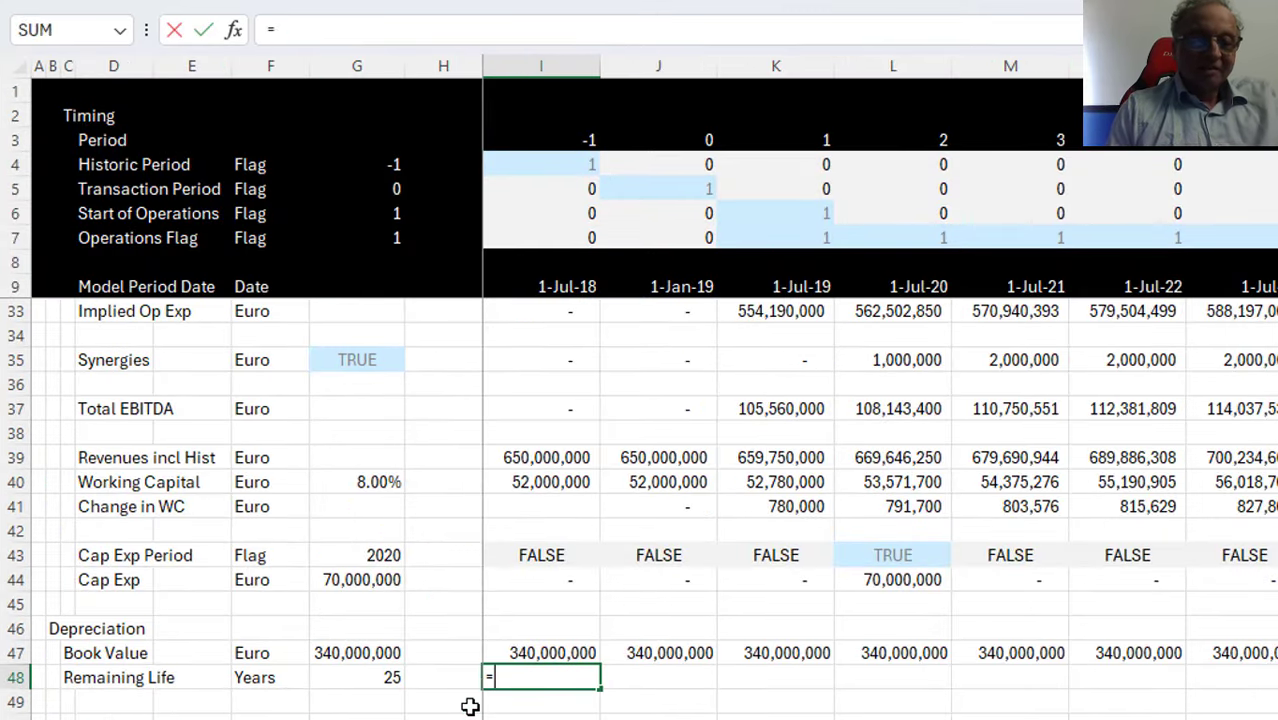
key(Left)
key(Left)
key(F4)
key(Return)
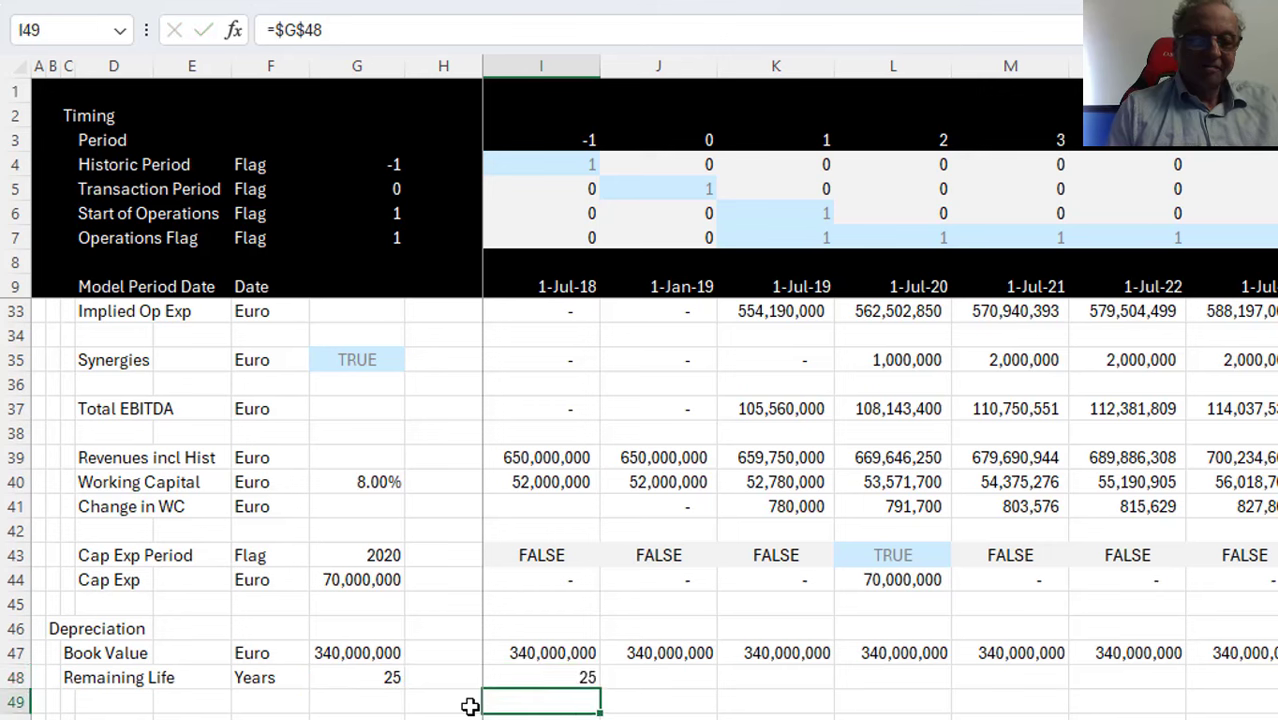
key(Up)
key(ctrl+shift+Right)
key(ctrl+r)
Label C49 "Exisiting Depreciation" below the Remaining Life row
key(Down)
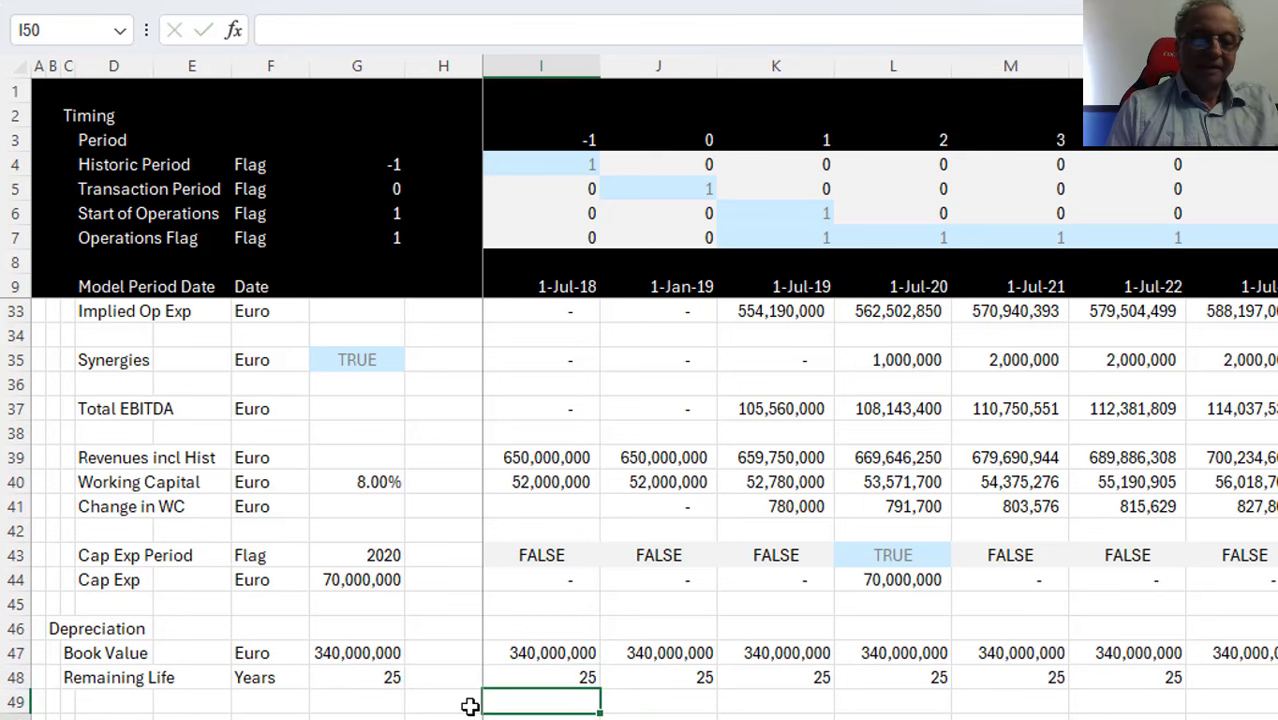
key(Down)
key(Left)
key(Up)
key(Left)
key(Left)
key(Left)
key(Left)
key(Left)
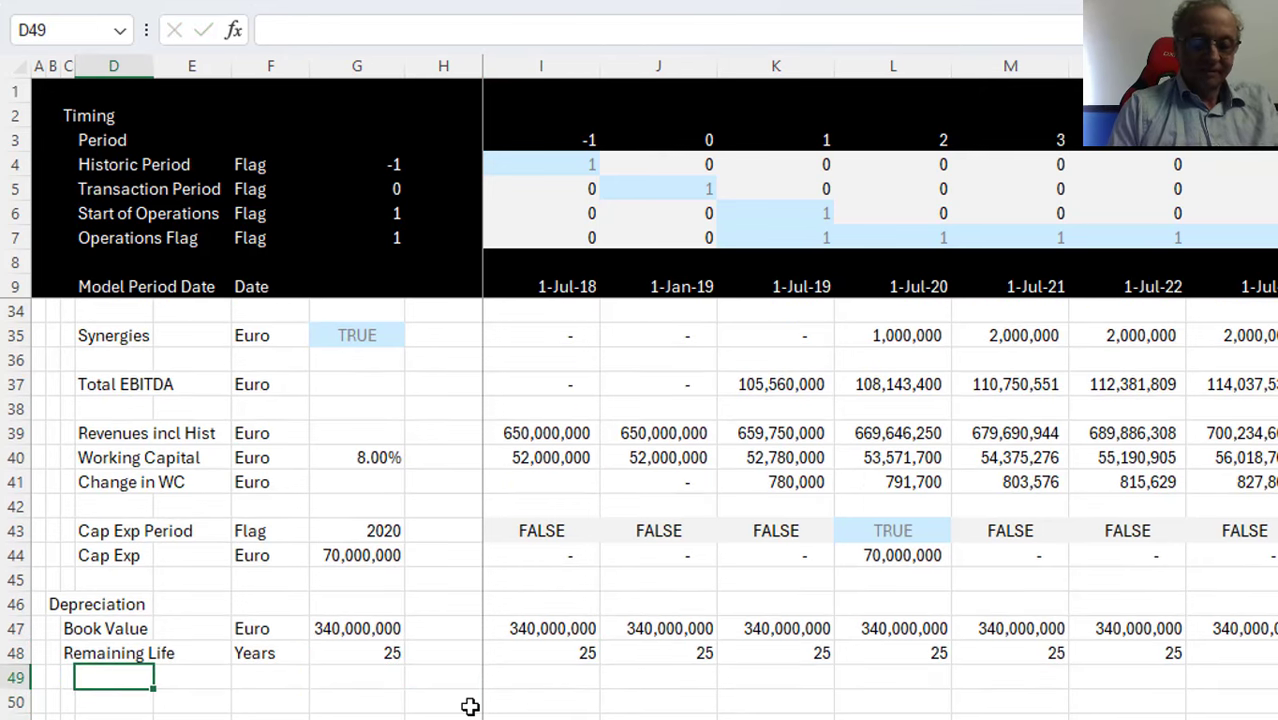
text(Exisitn )
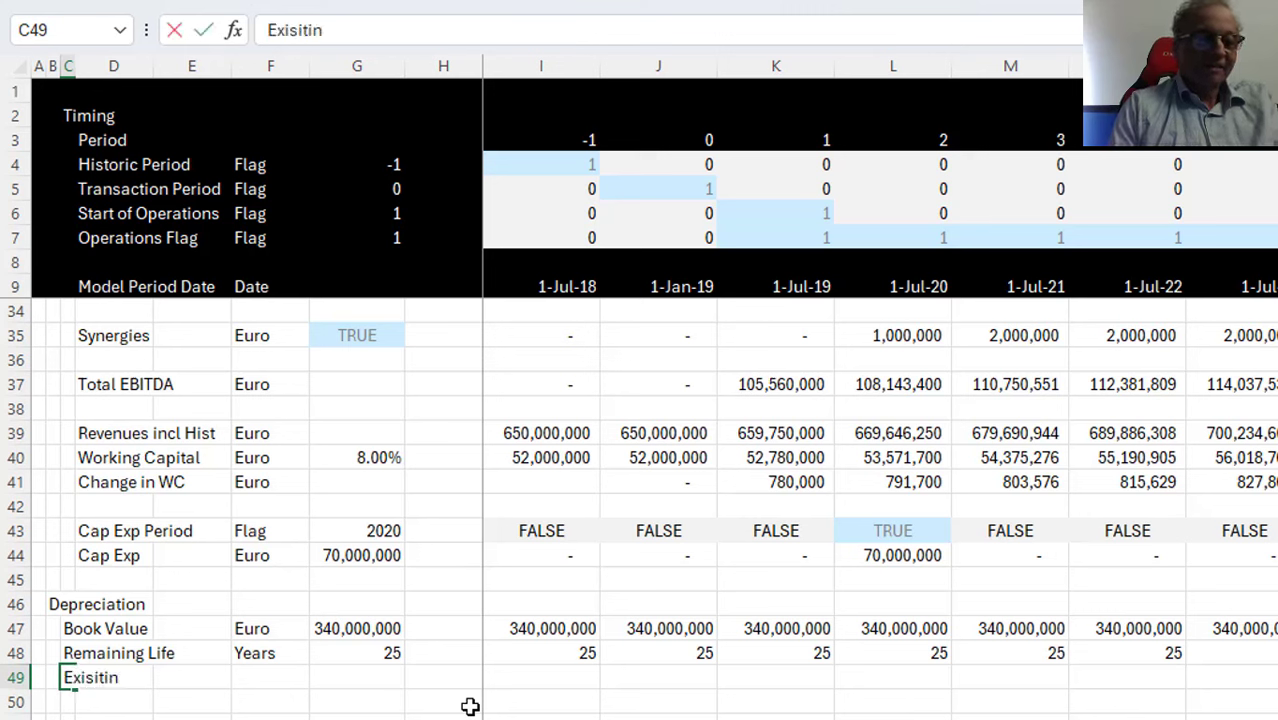
text(g Depreciation)
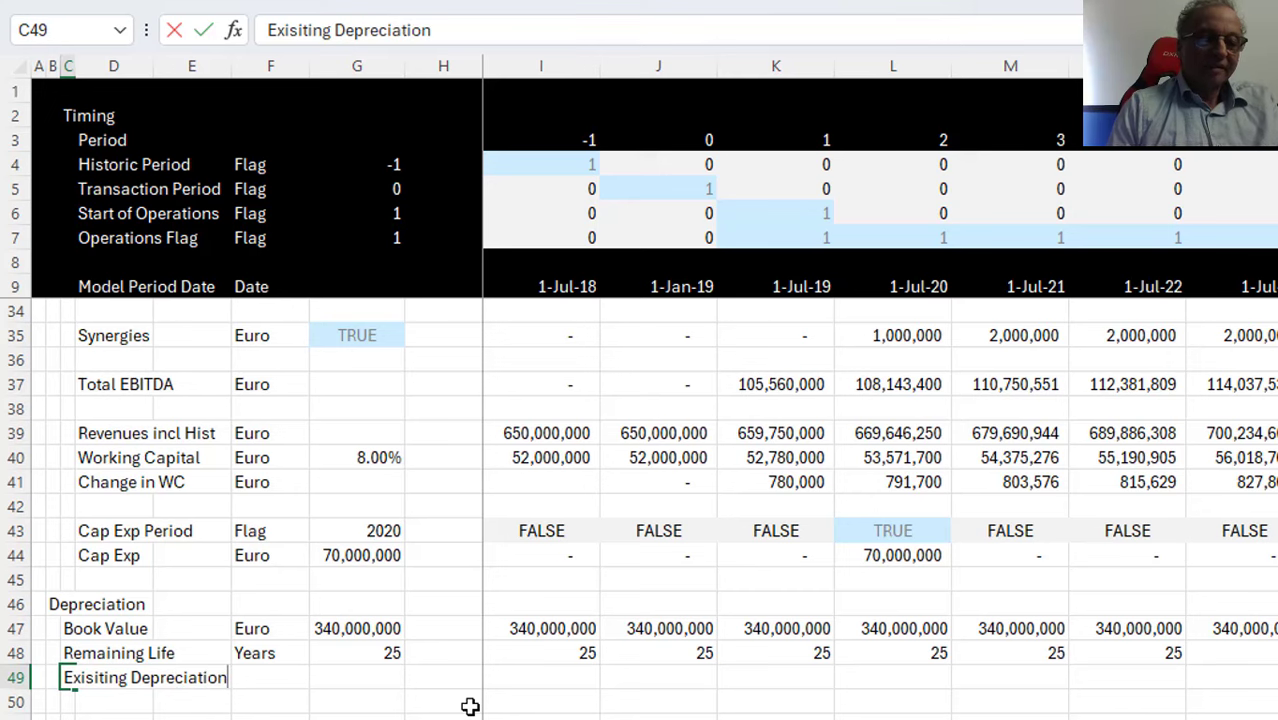
key(Return)
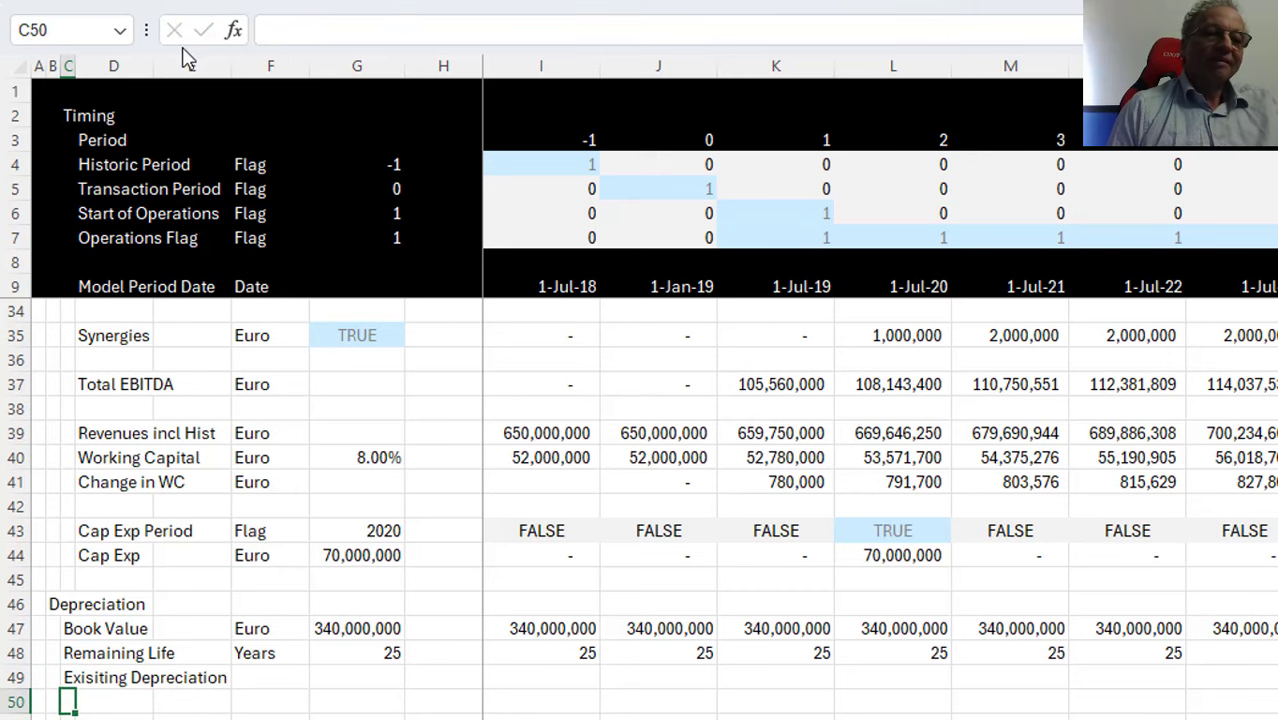
Widen column D to fit the row labels and give the Exisiting Depreciation row the Euro unit in F49
drag(154, 65, 284, 92)
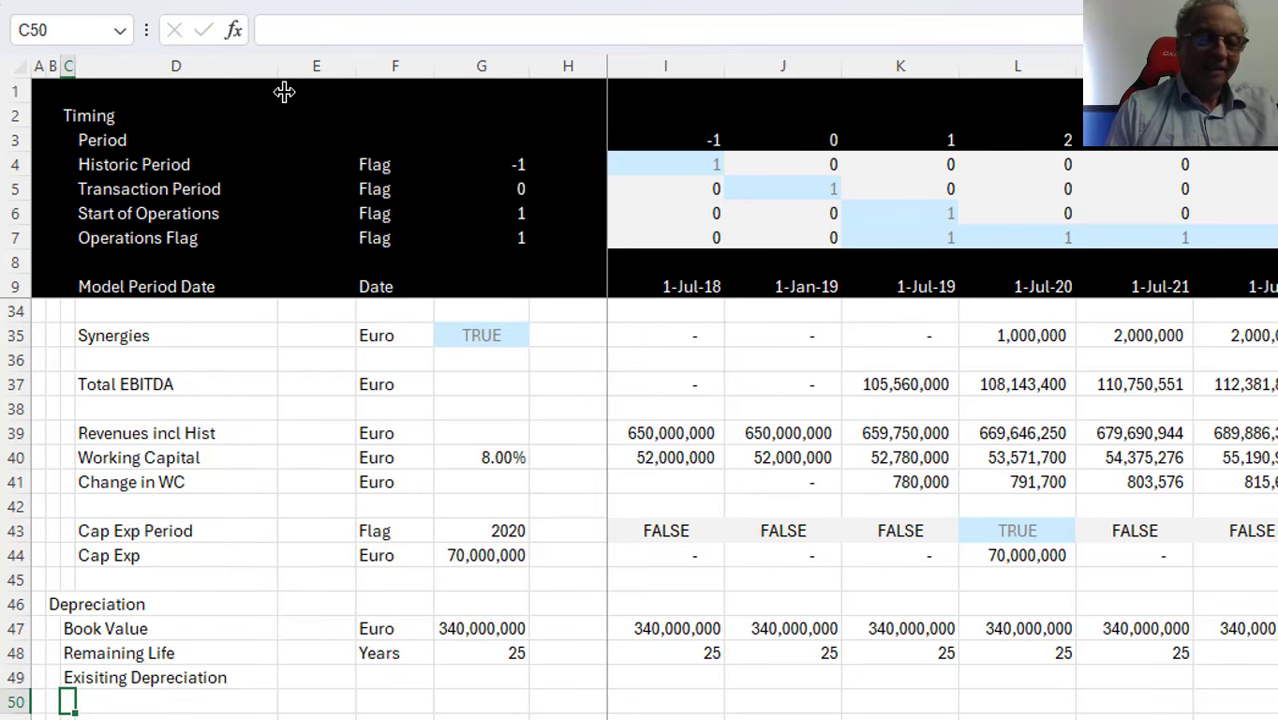
key(Up)
key(Right)
key(Right)
key(Right)
text(Euro)
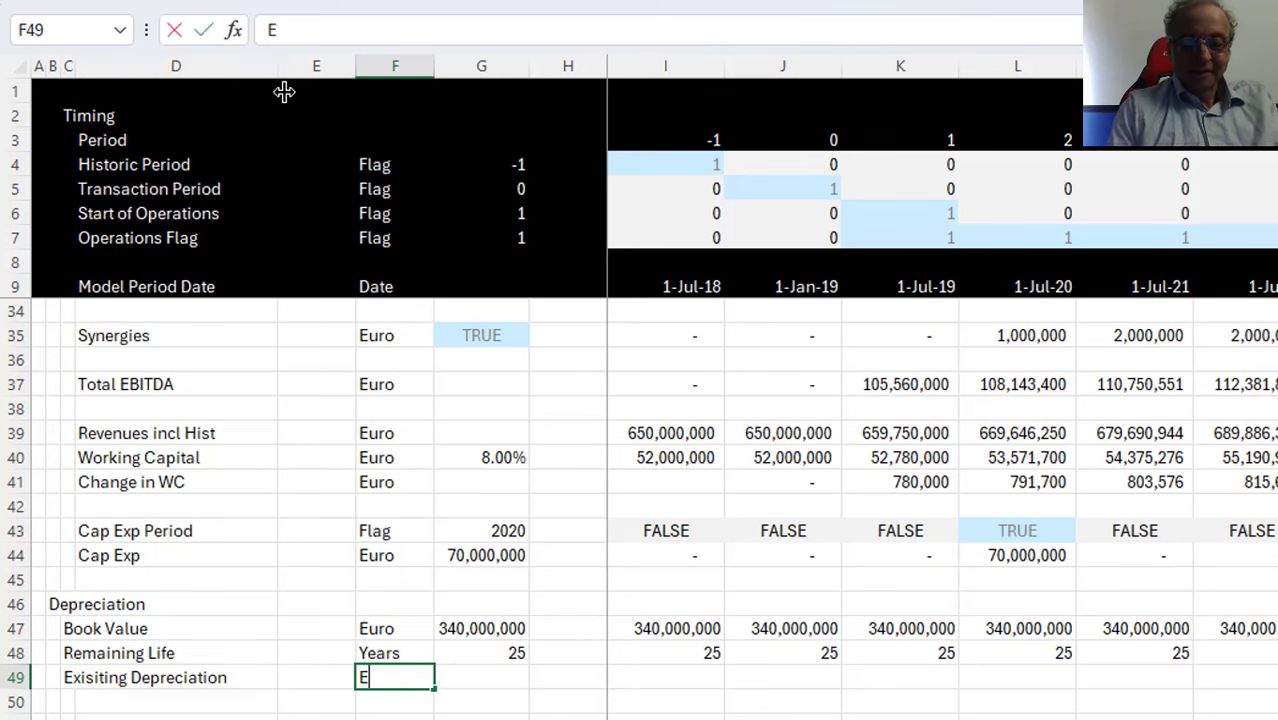
Calculate Exisiting Depreciation from I49 as =I47/I48 with thousands separators and fill it across the remaining periods
key(Right)
key(Right)
key(Right)
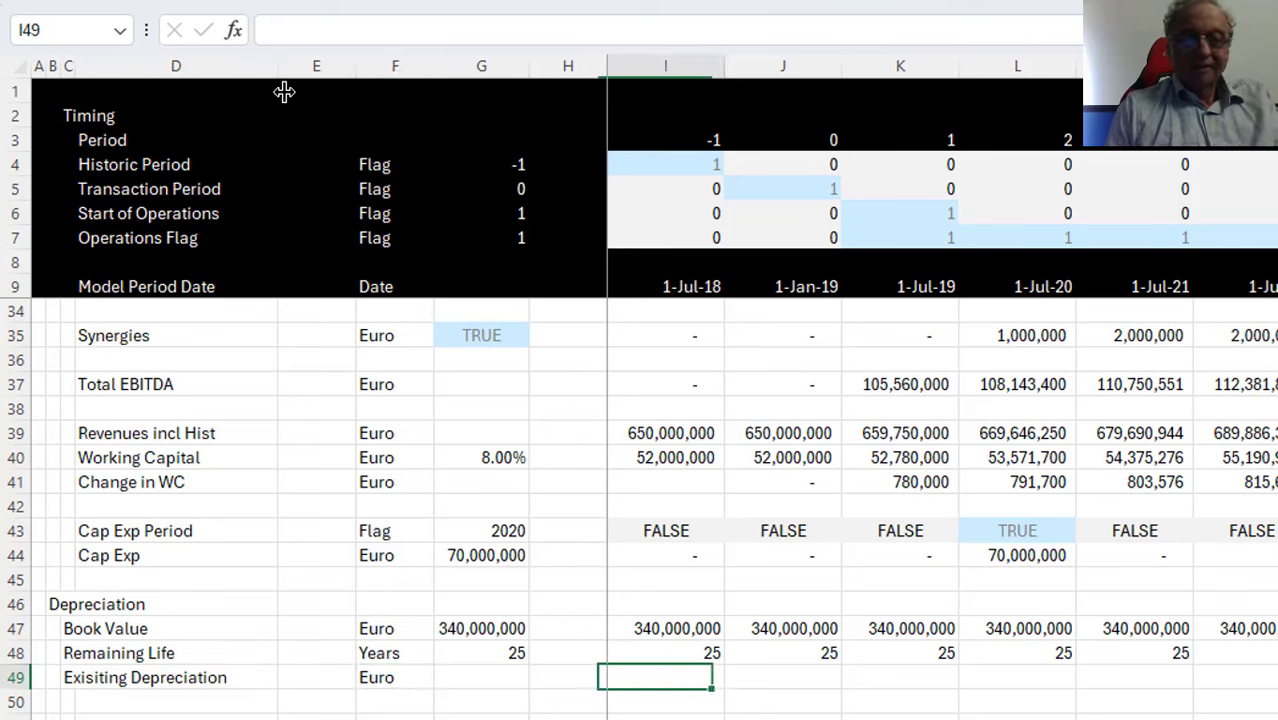
text(=)
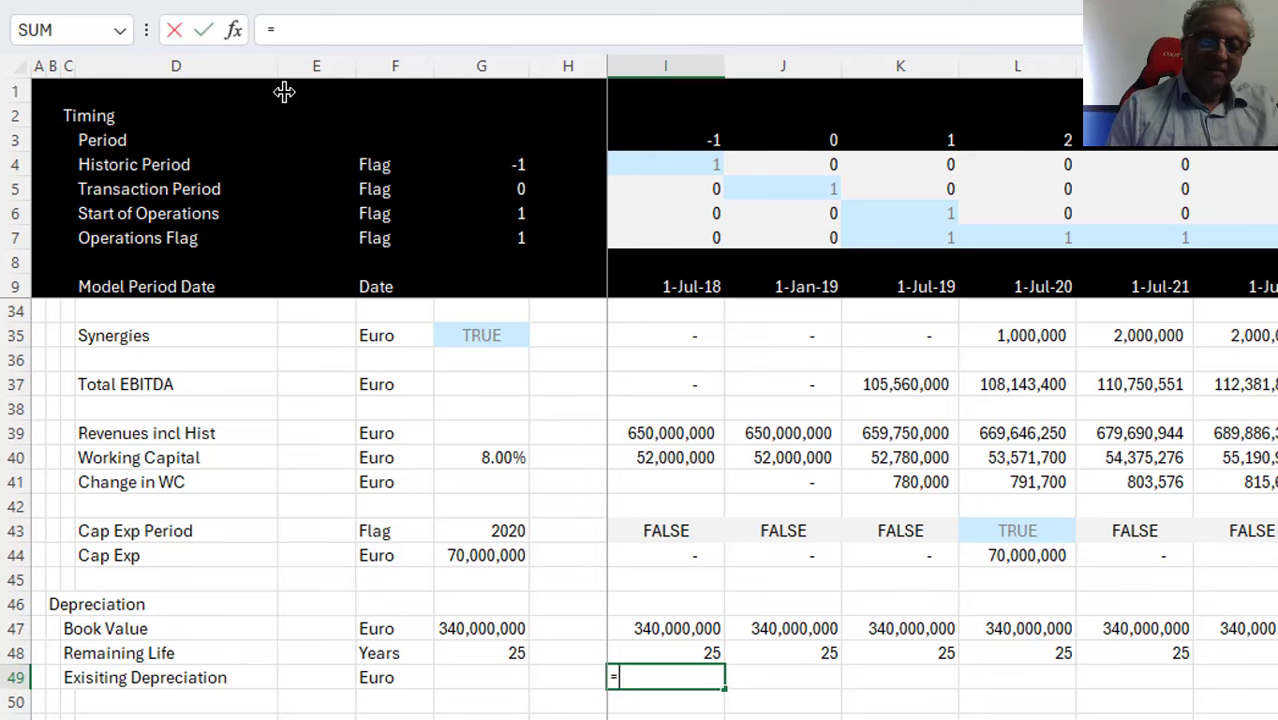
key(Up)
key(Up)
text(/)
key(Up)
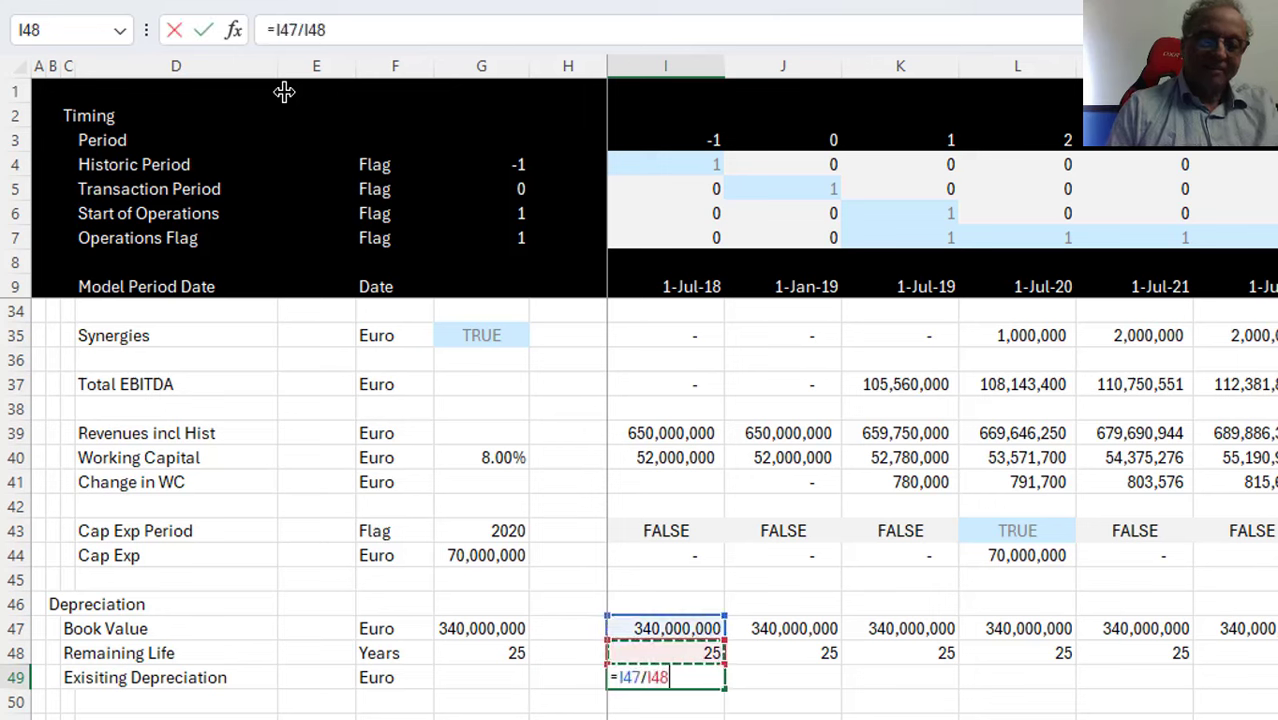
key(ctrl+Return)
key(ctrl+shift+1)
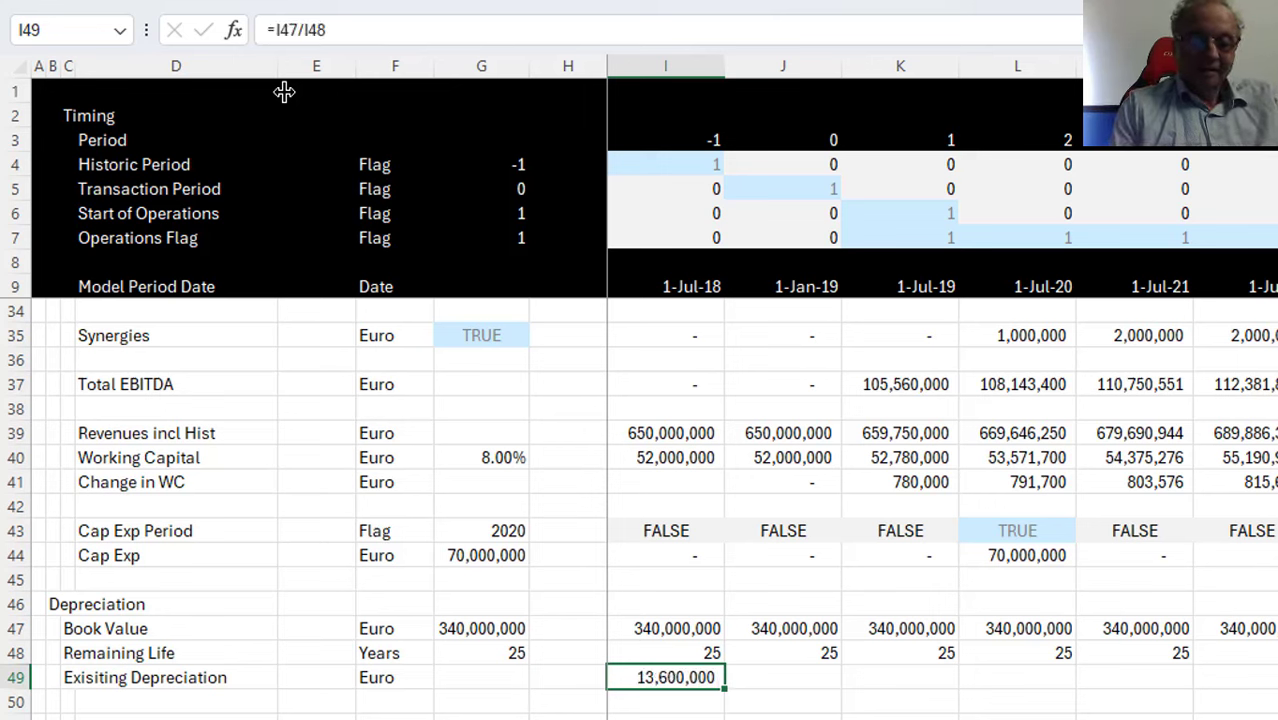
key(ctrl+shift+Right)
key(ctrl+r)
Review the Exisiting Depreciation row across all model periods against the timing flags
key(Down)
key(Down)
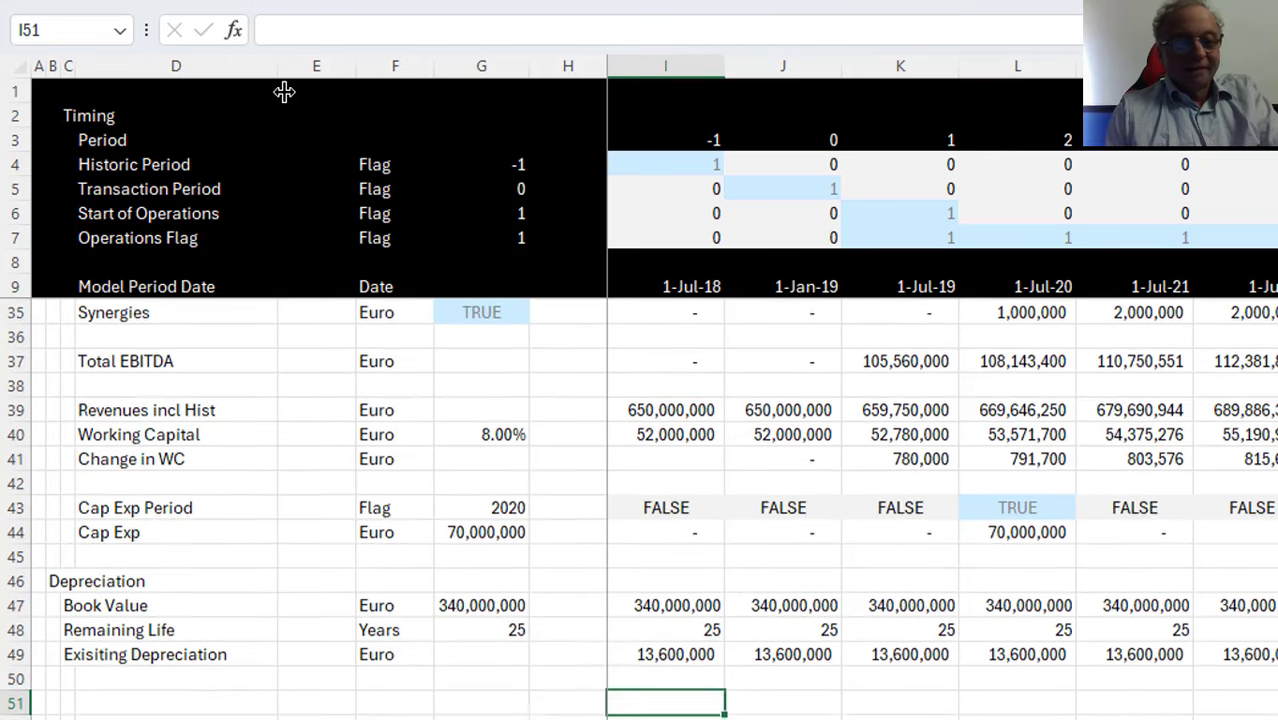
key(Left)
key(Up)
key(Left)
key(Up)
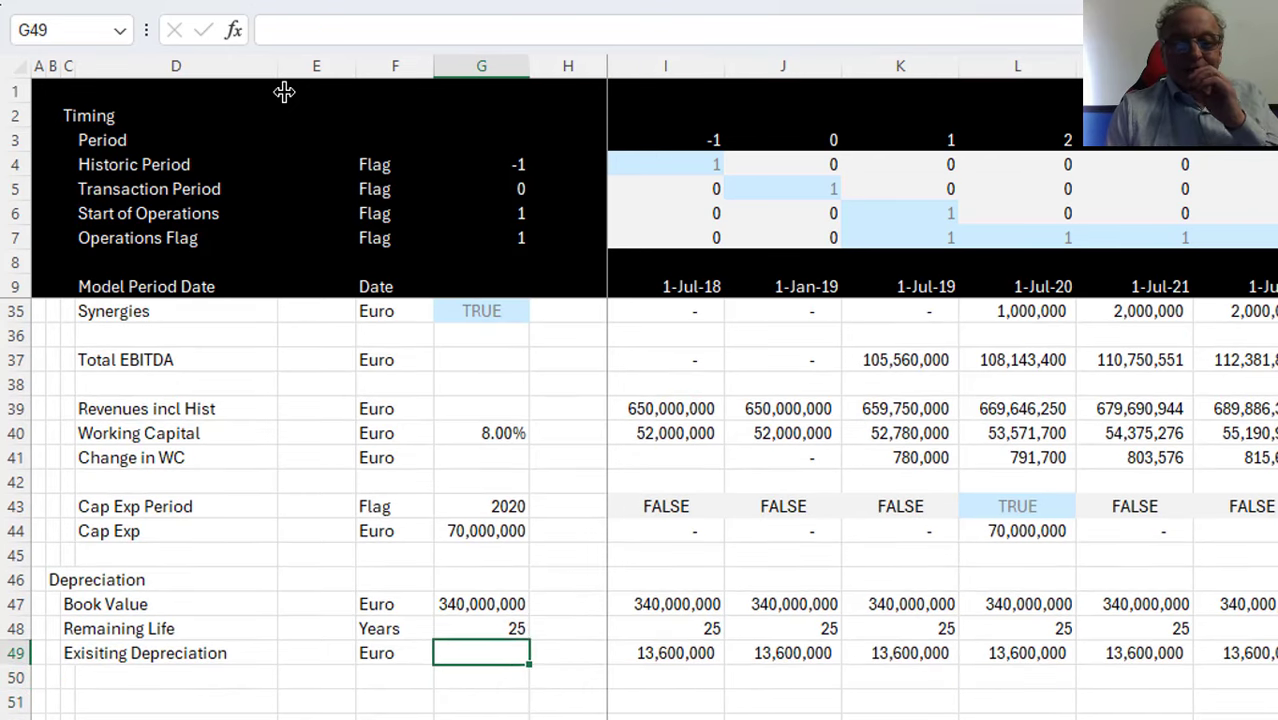
key(Right)
key(Right)
key(ctrl+shift+Right)
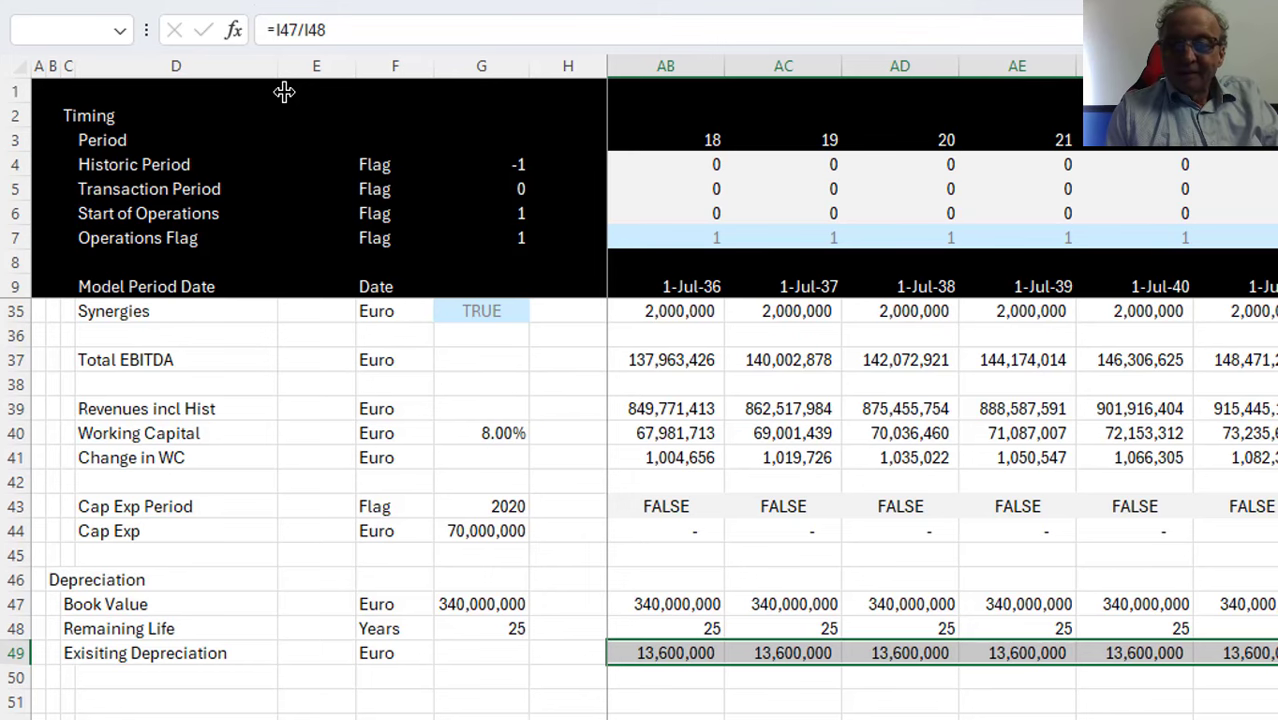
key(Left)
key(Right)
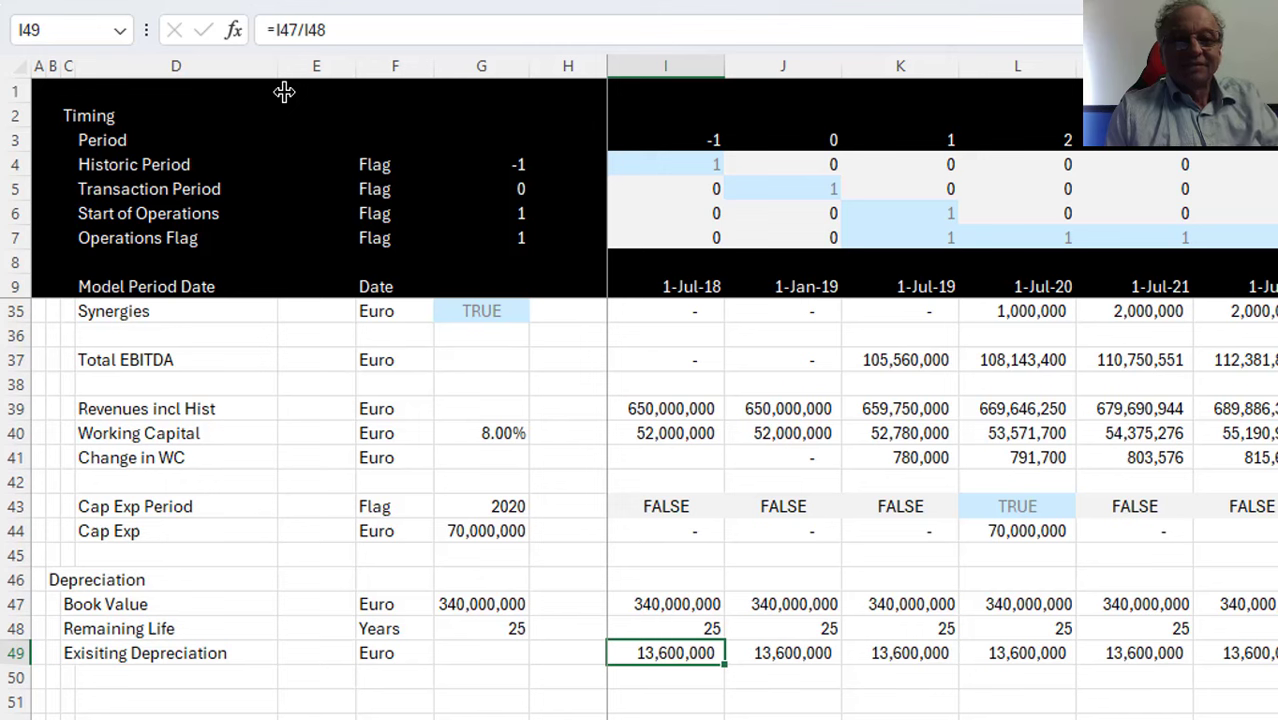
Multiply the depreciation formula in I49 by the Operations Flag, making it =I47/I48*I7
key(F2)
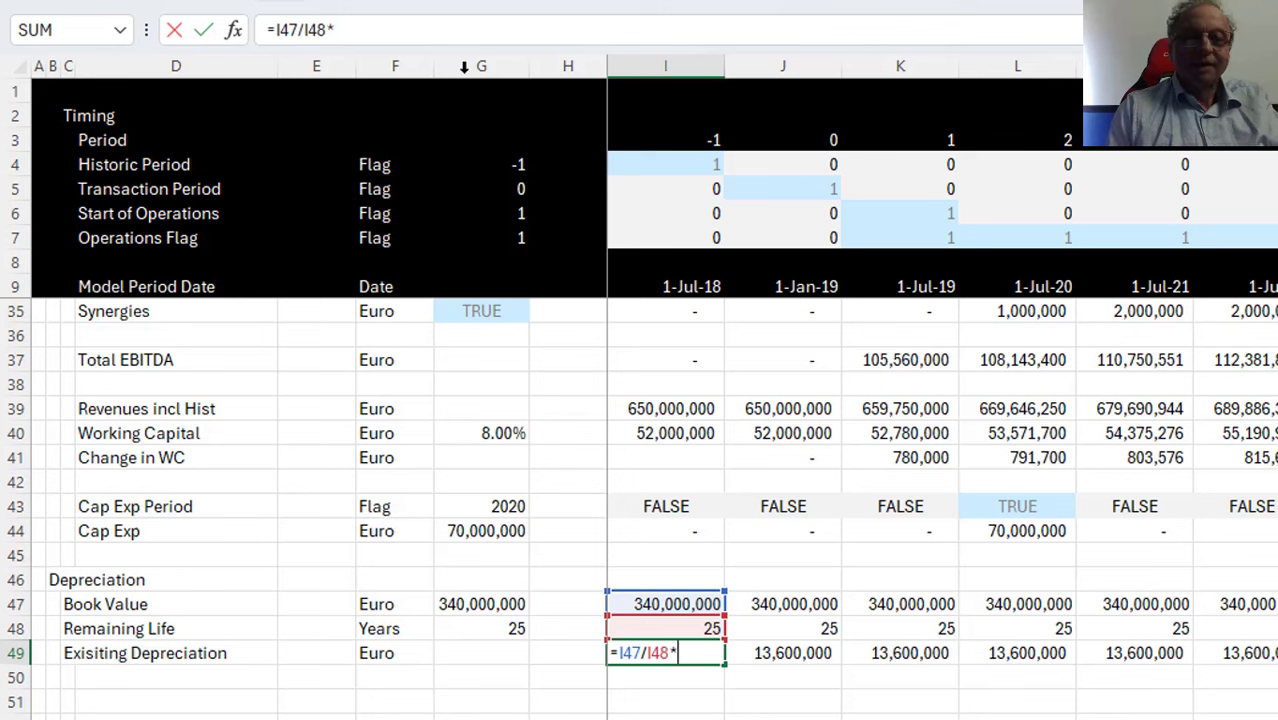
click(655, 230)
key(Return)
key(Up)
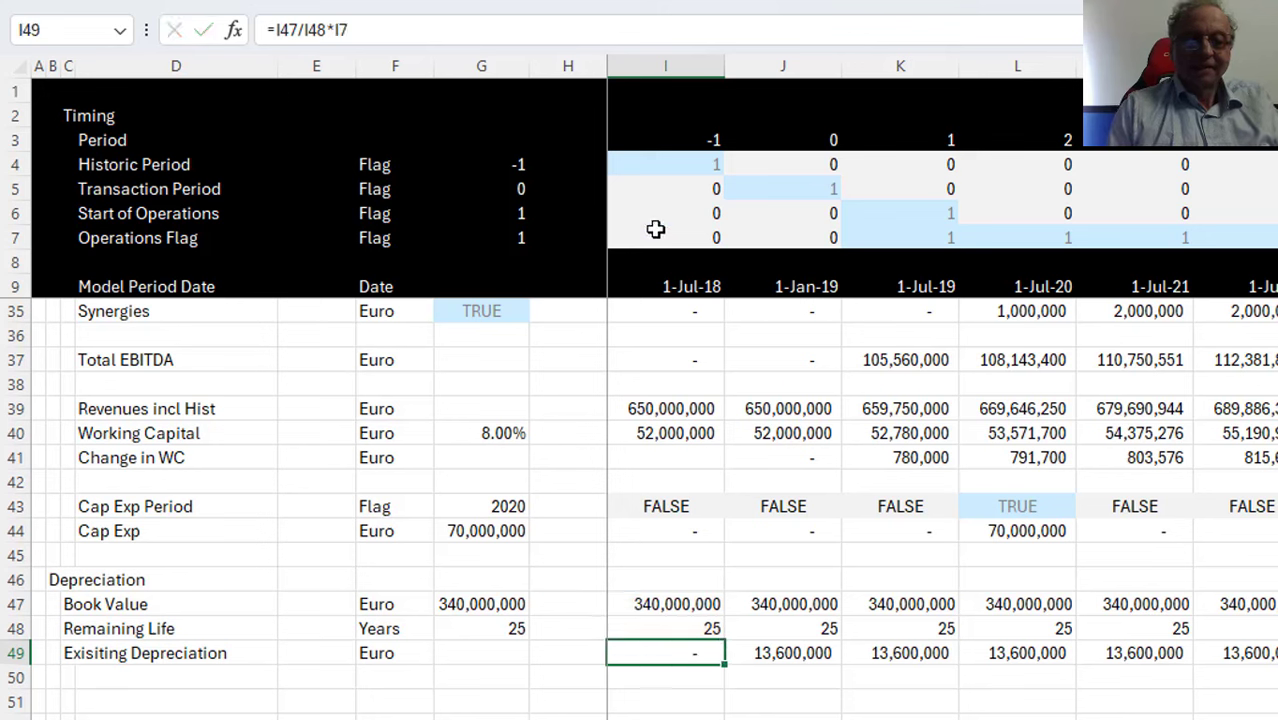
Fill the flagged depreciation formula from I49 across the remaining periods and check its cell references in I49
key(ctrl+shift+Right)
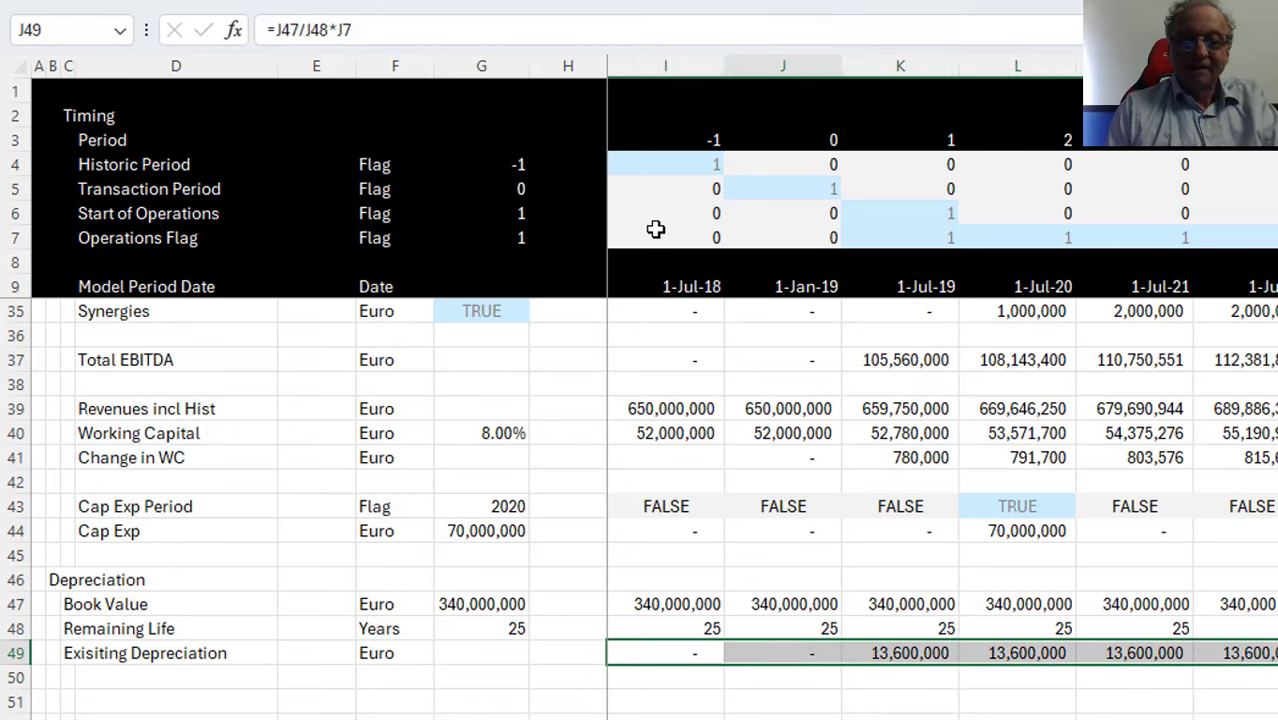
key(ctrl+r)
key(F2)
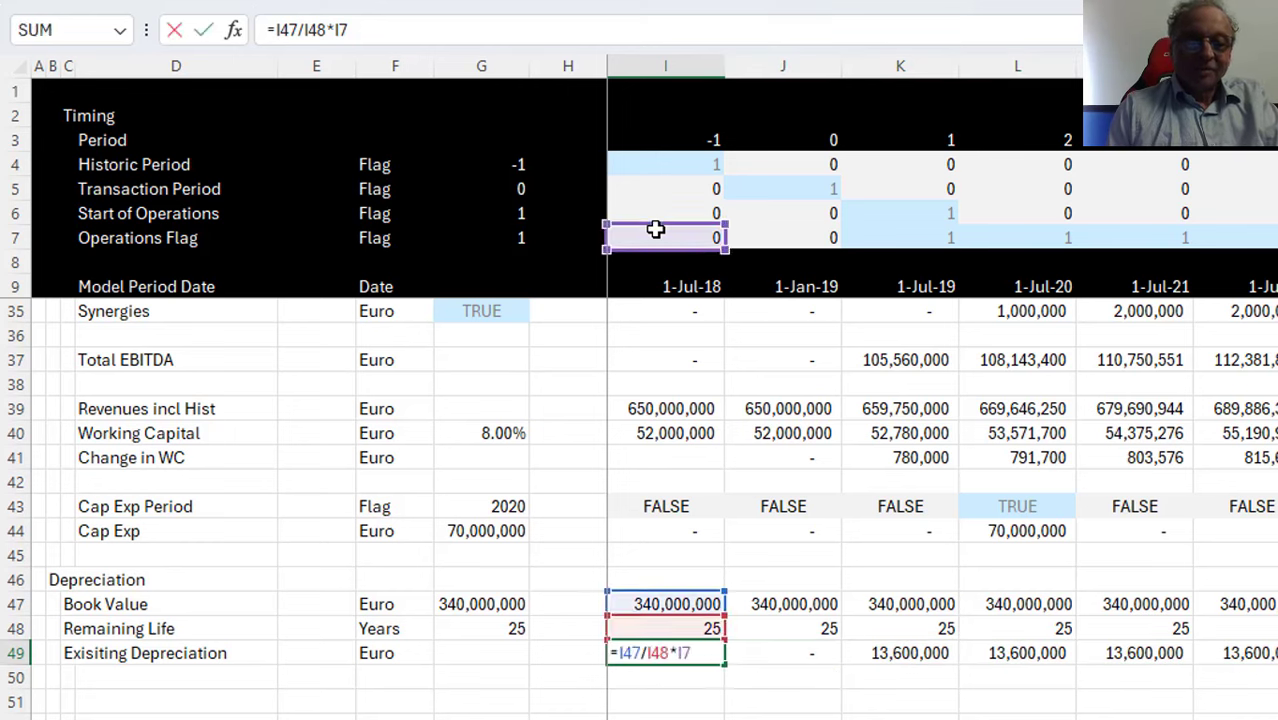
key(Escape)
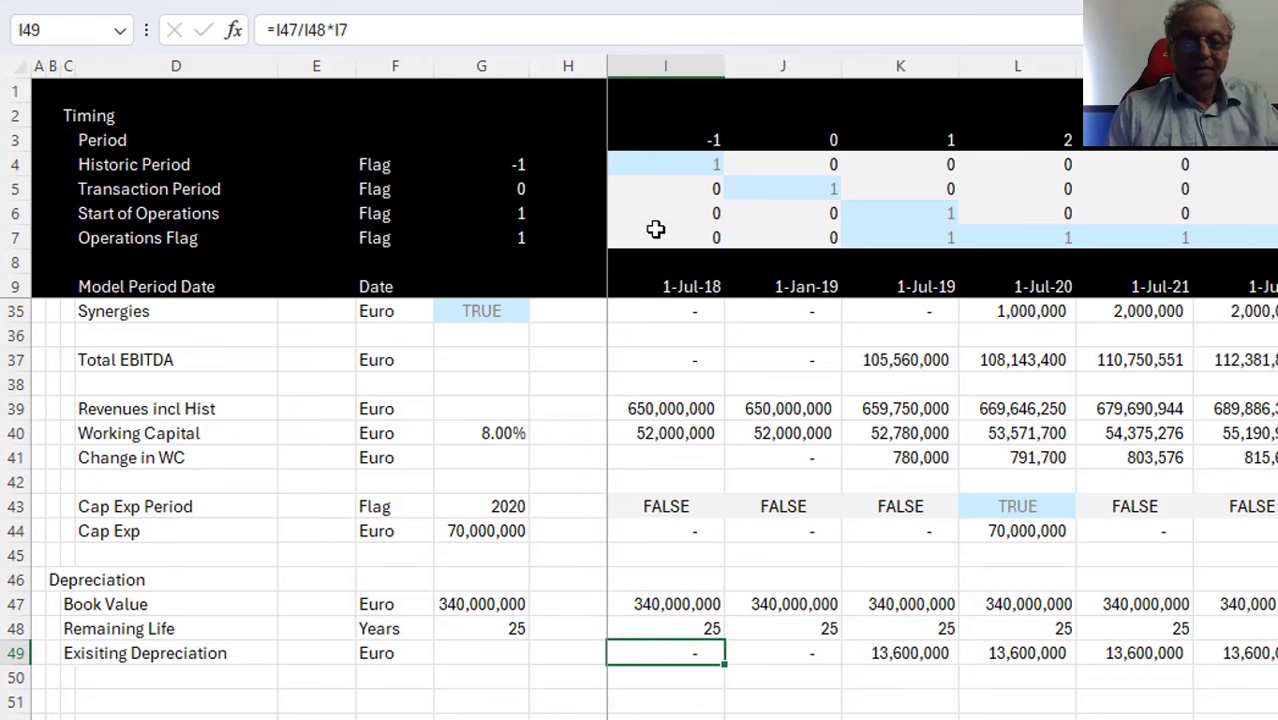
Insert a row above Exisiting Depreciation and label it Depreciation Period in C49
key(shift+space)
key(ctrl+shift+plus)
key(Left)
key(Left)
key(Left)
key(Left)
key(Left)
key(Left)
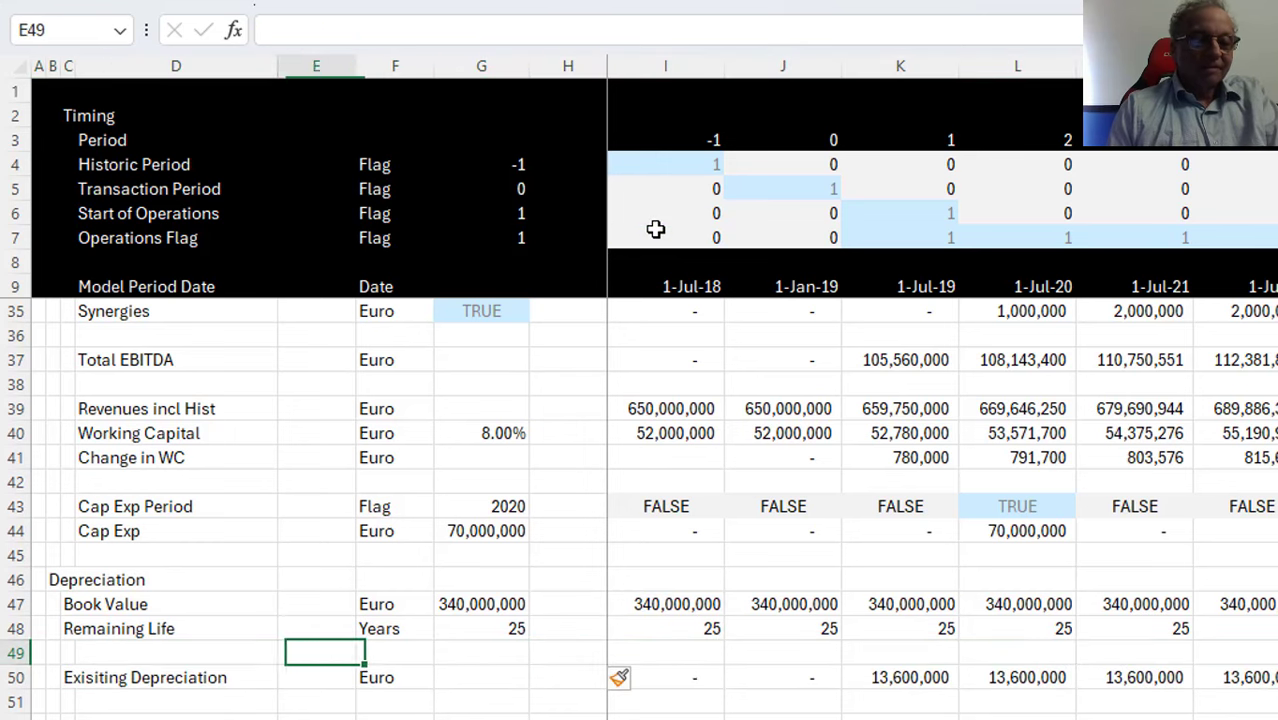
text(Depre)
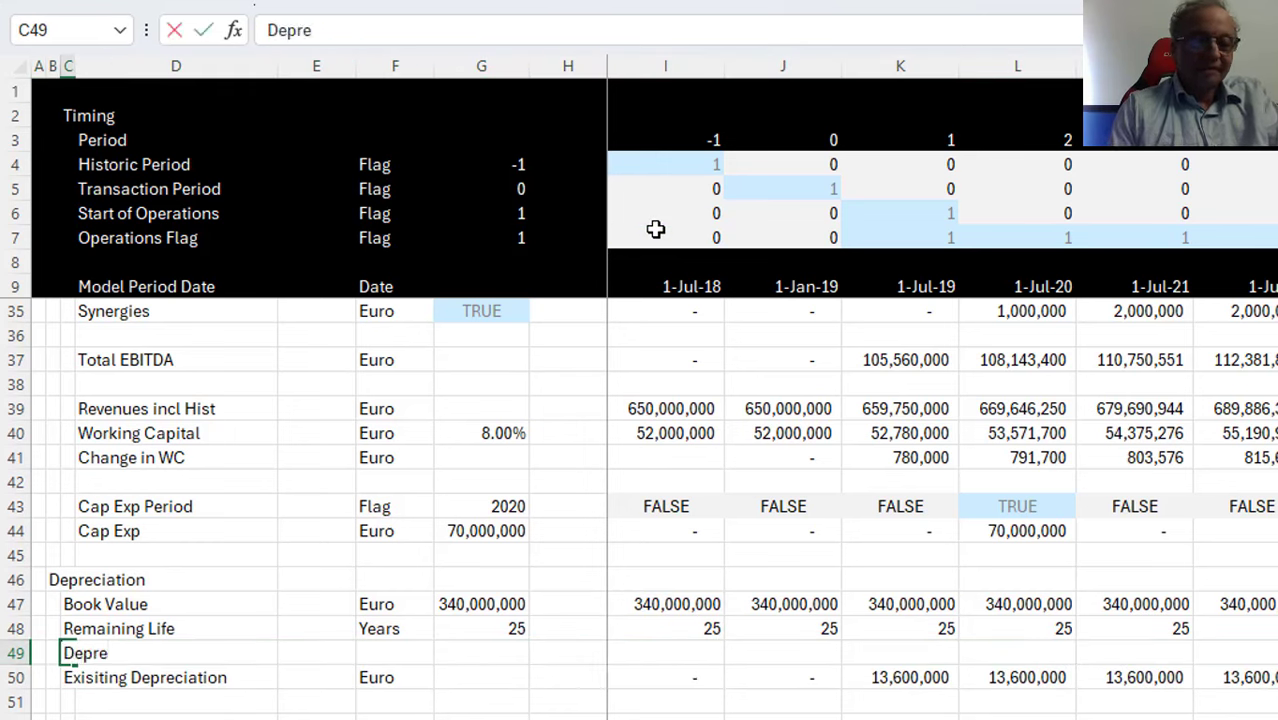
text(ciation Perio)
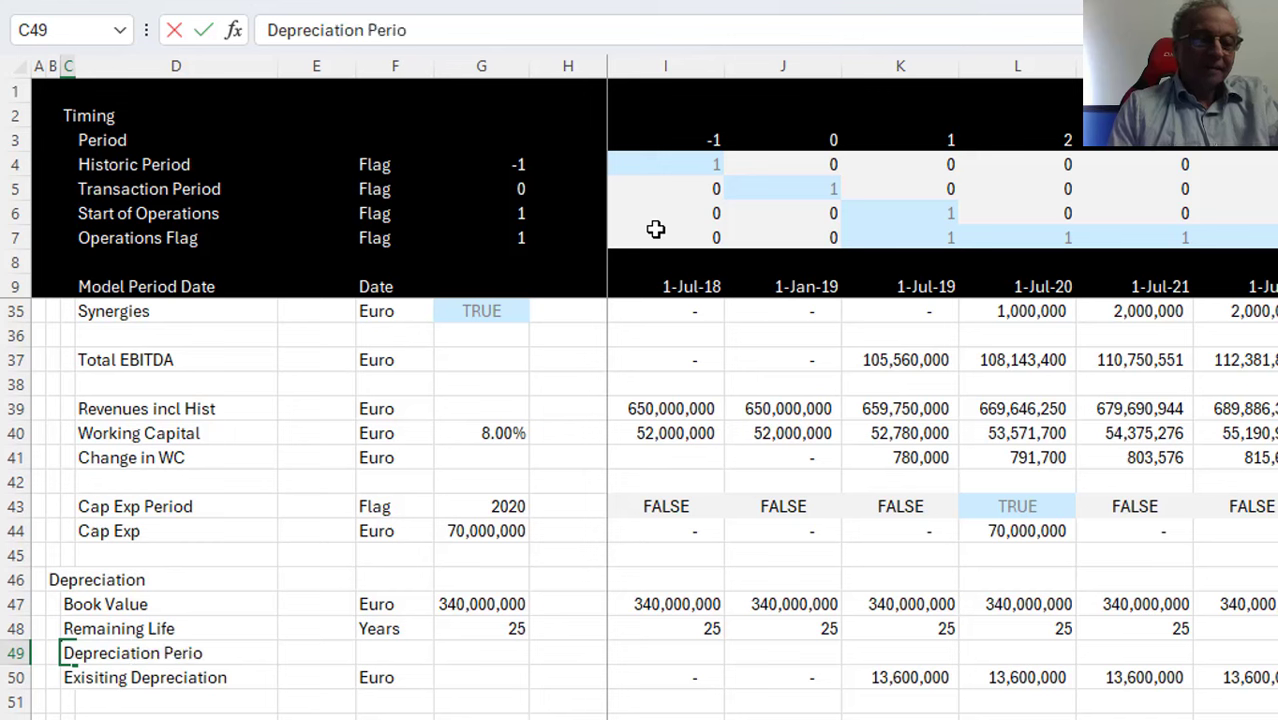
text(d)
key(Return)
Give the Depreciation Period row the unit Flag in F49
key(Up)
key(Right)
key(Right)
key(Right)
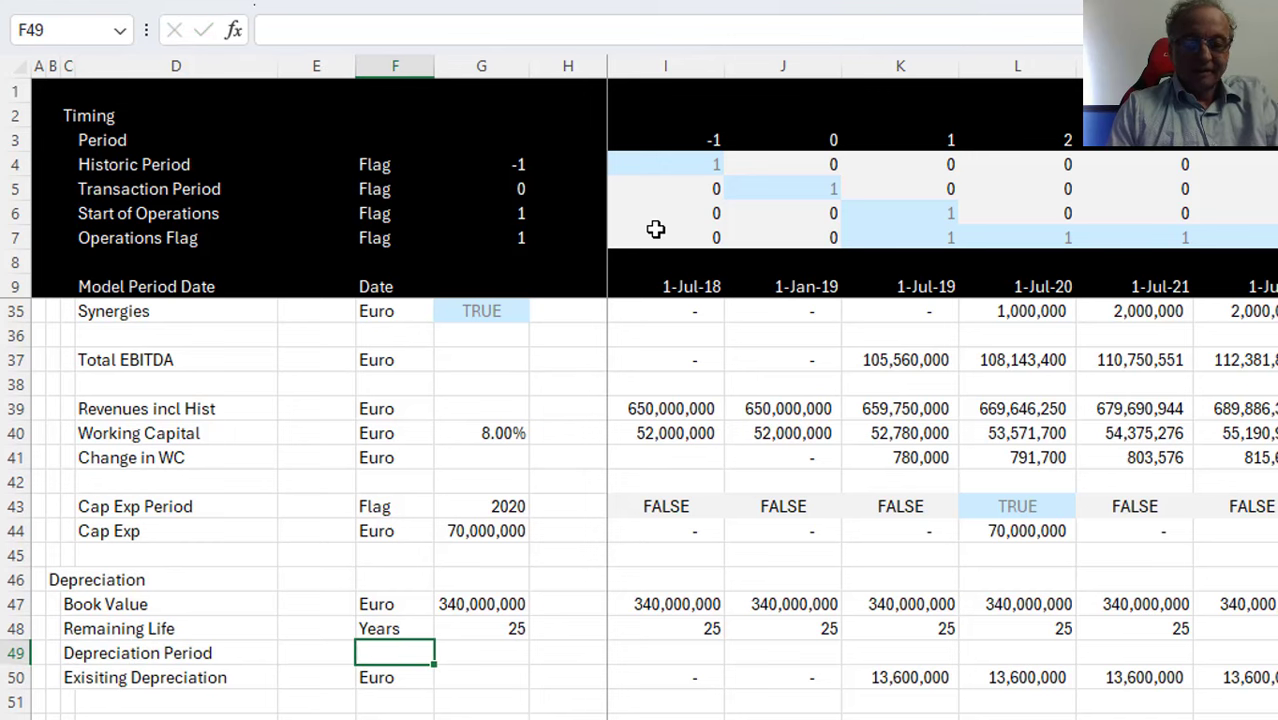
text(Falg)
key(Return)
key(Up)
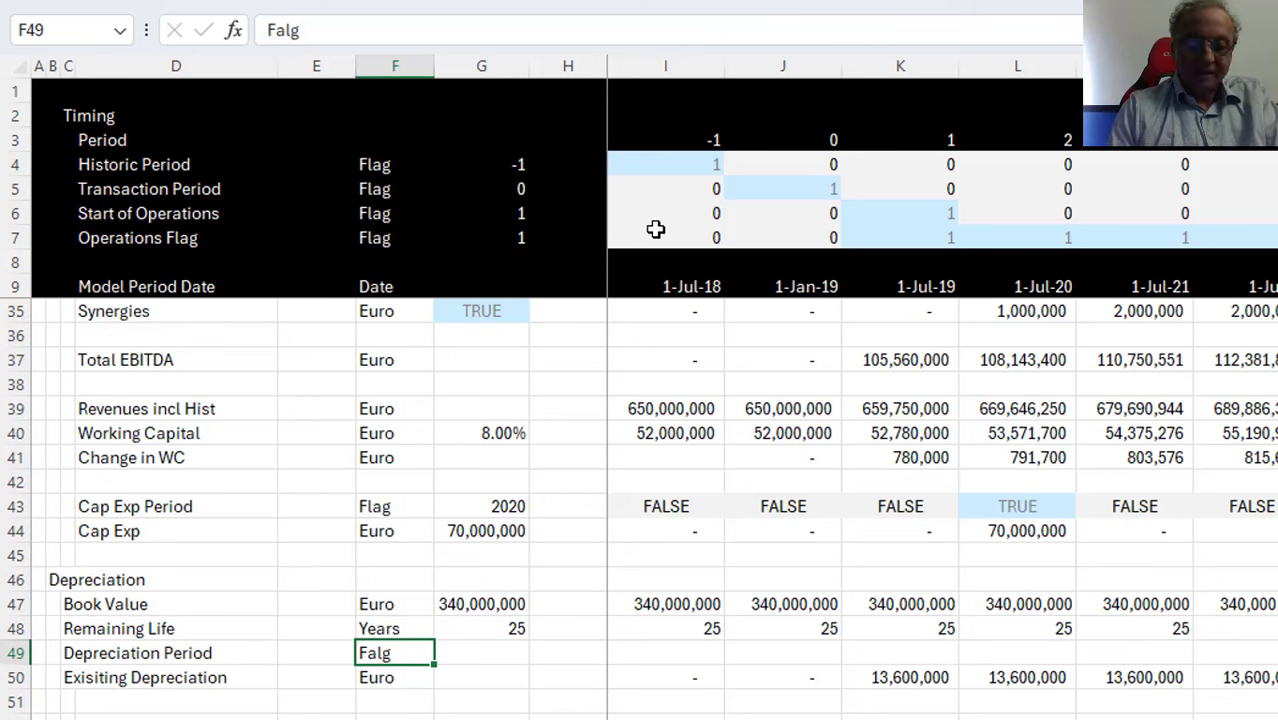
key(BackSpace)
key(BackSpace)
key(BackSpace)
text(lag)
key(Return)
key(Up)
key(Right)
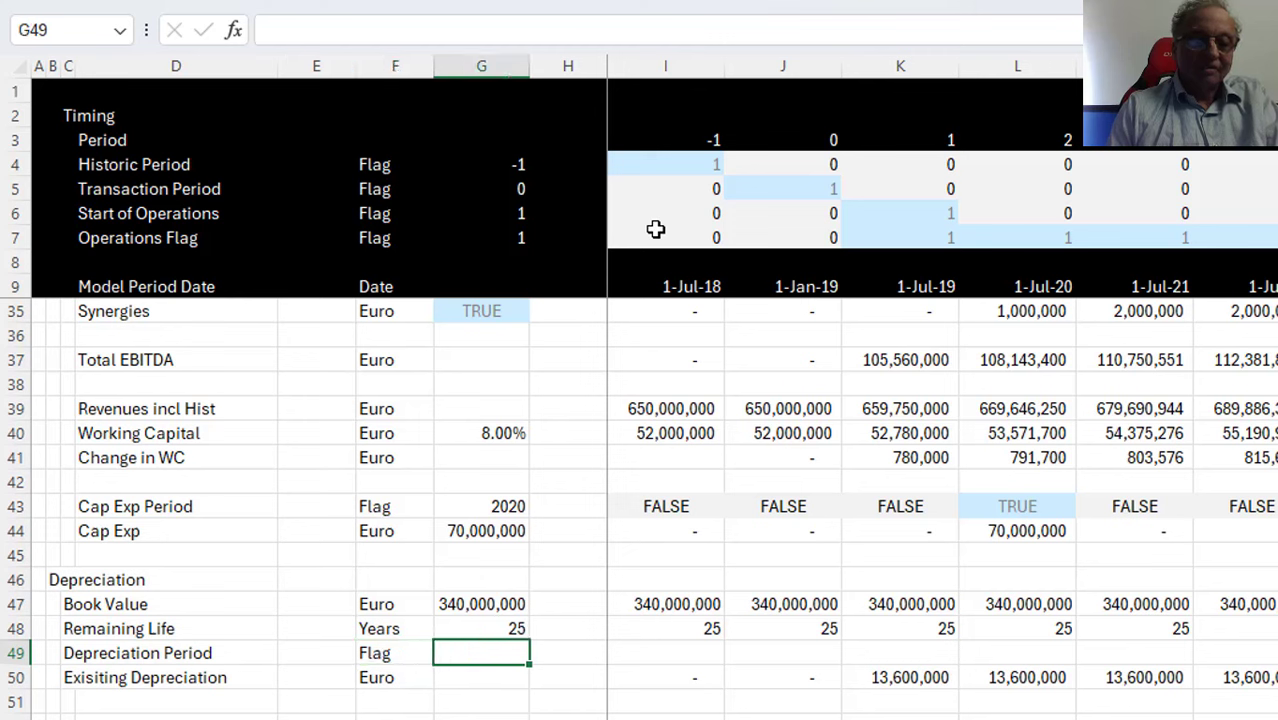
Enter Flag beside the Depreciation Period label in E49
key(Left)
key(Left)
text(Fla)
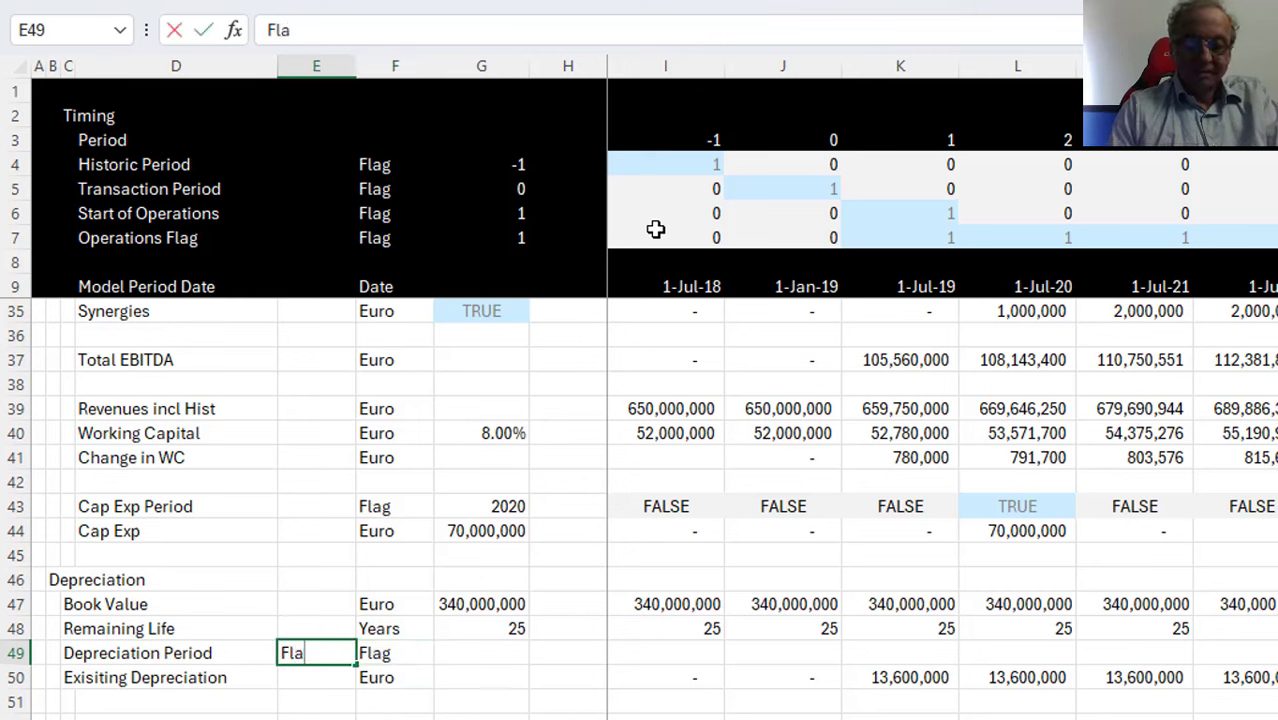
text(g)
key(Return)
key(Up)
Calculate the Depreciation Period flag in I49 as =I3<=I48 and fill it across the remaining periods
key(Right)
key(Right)
key(Right)
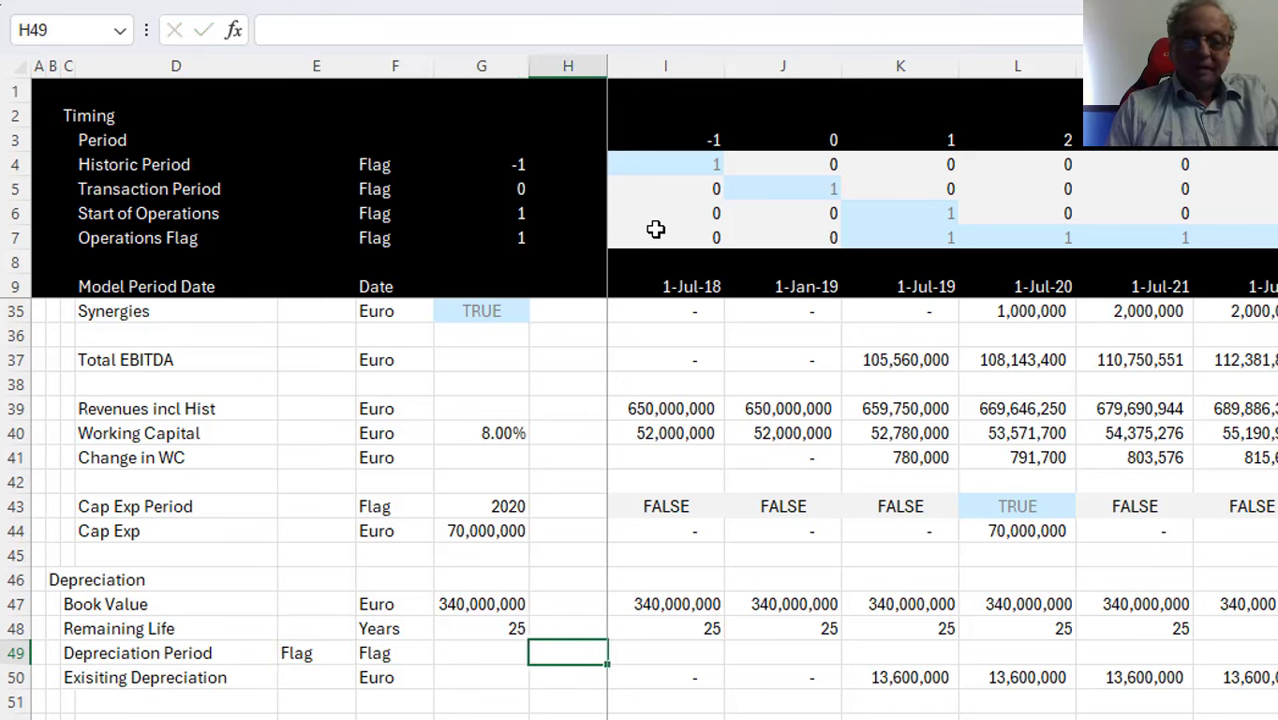
key(Right)
text(=)
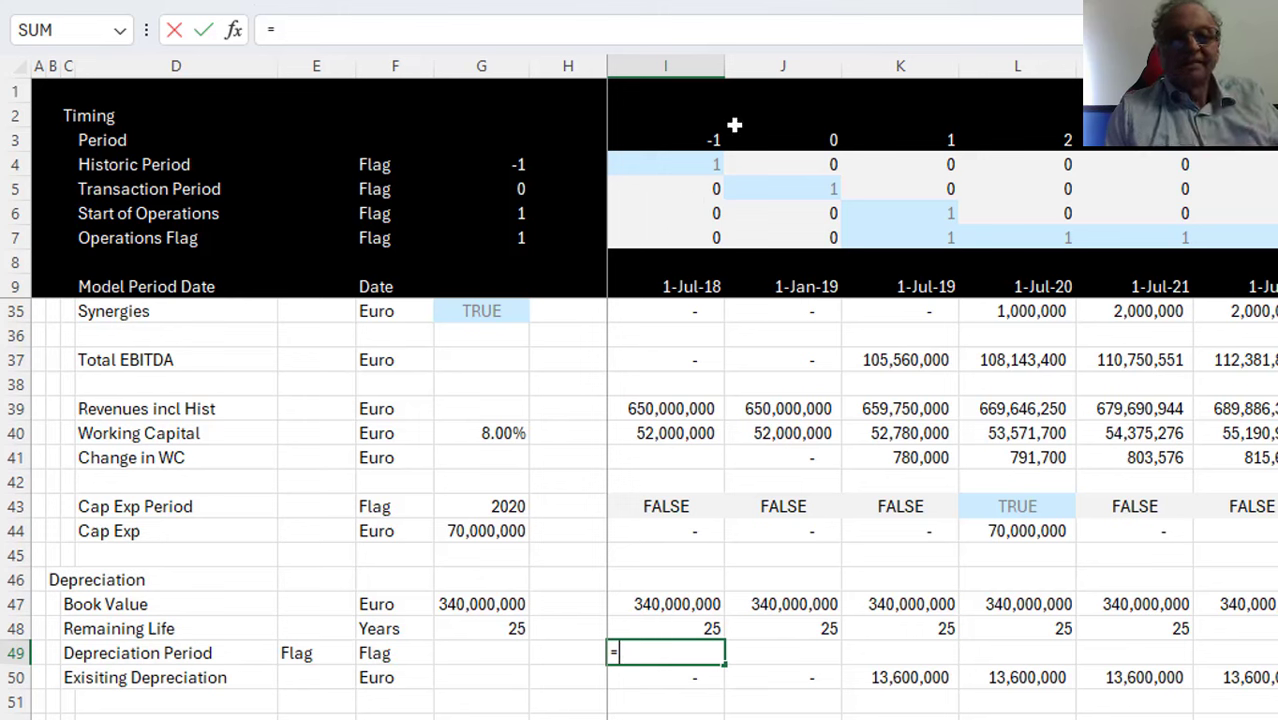
click(695, 143)
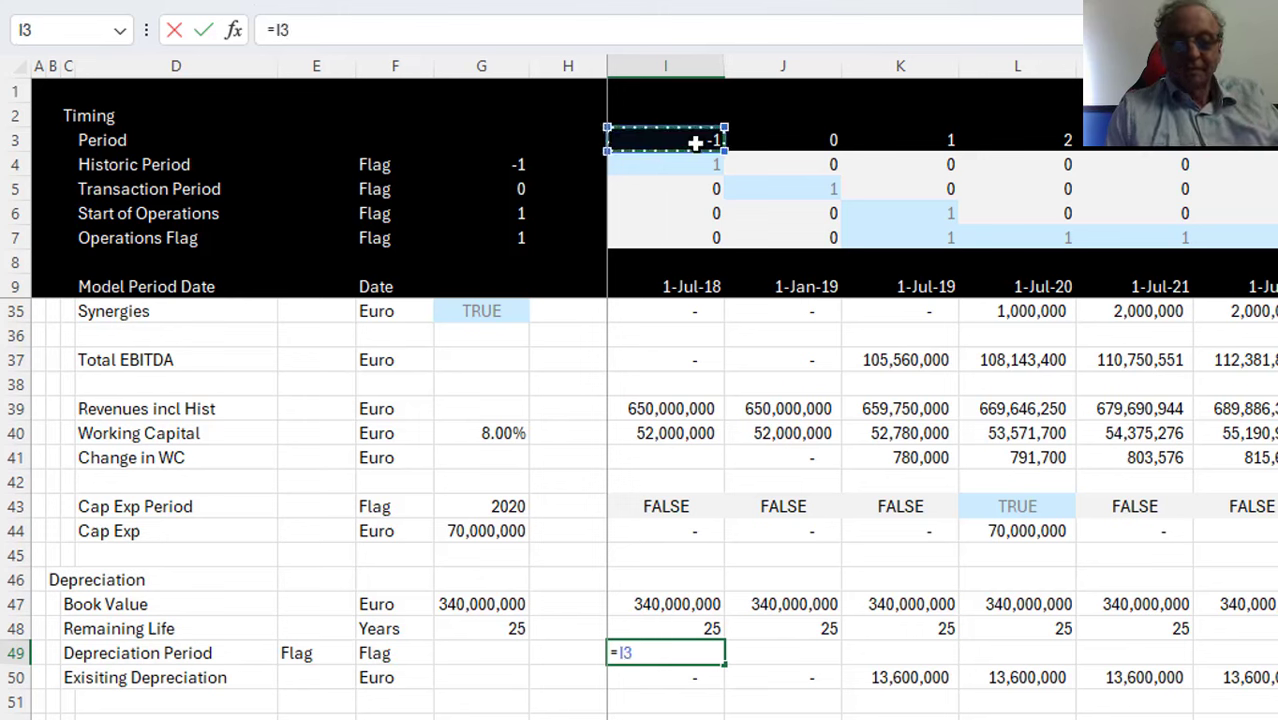
text(<=)
key(Left)
key(Left)
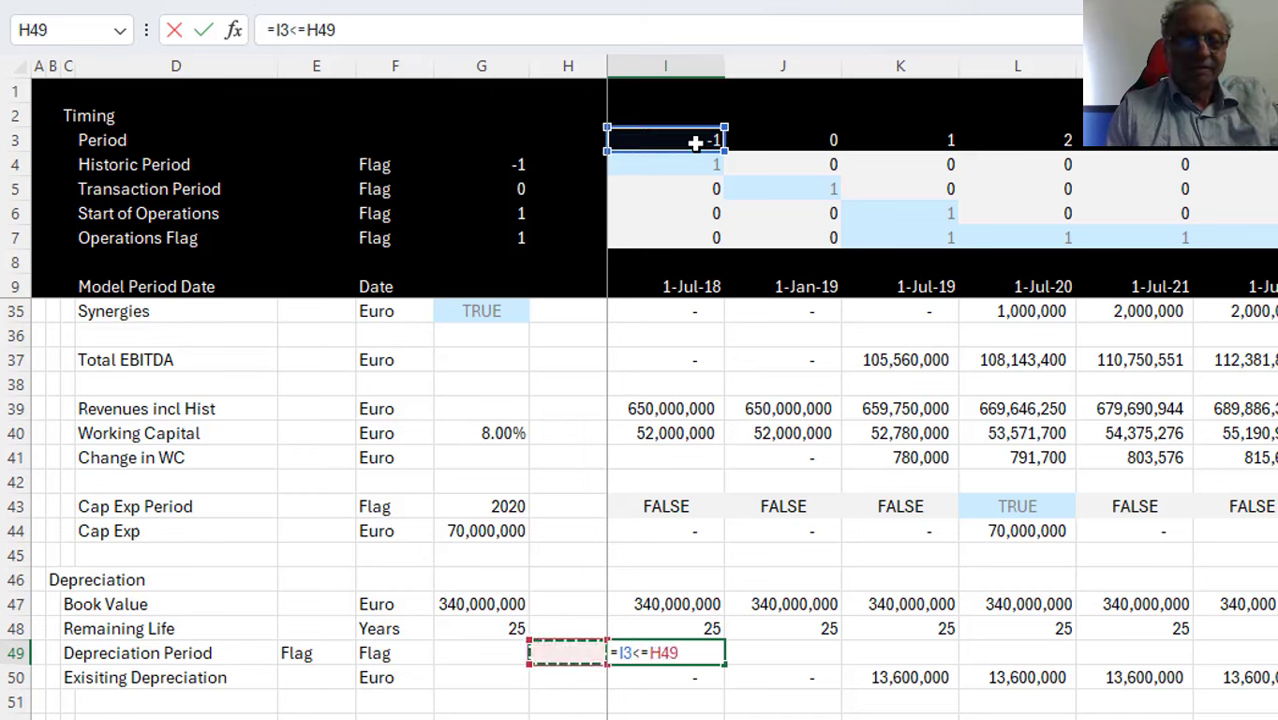
key(Up)
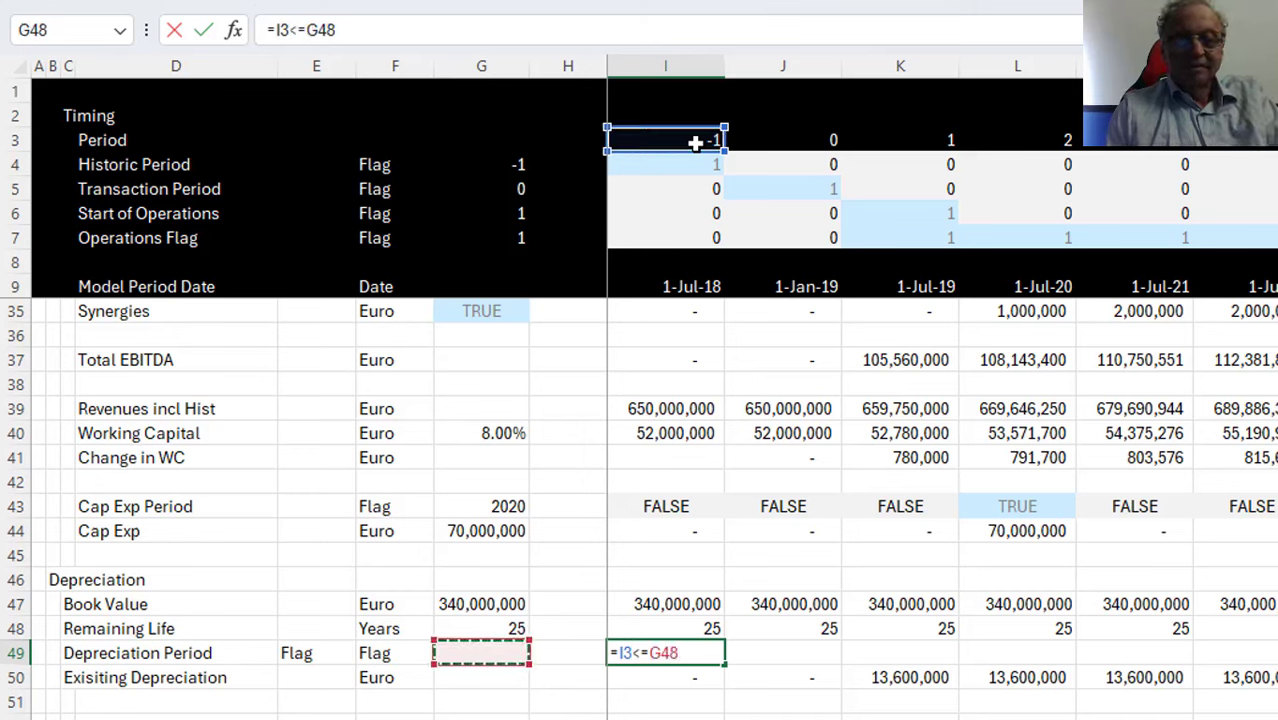
key(Right)
key(Right)
key(Up)
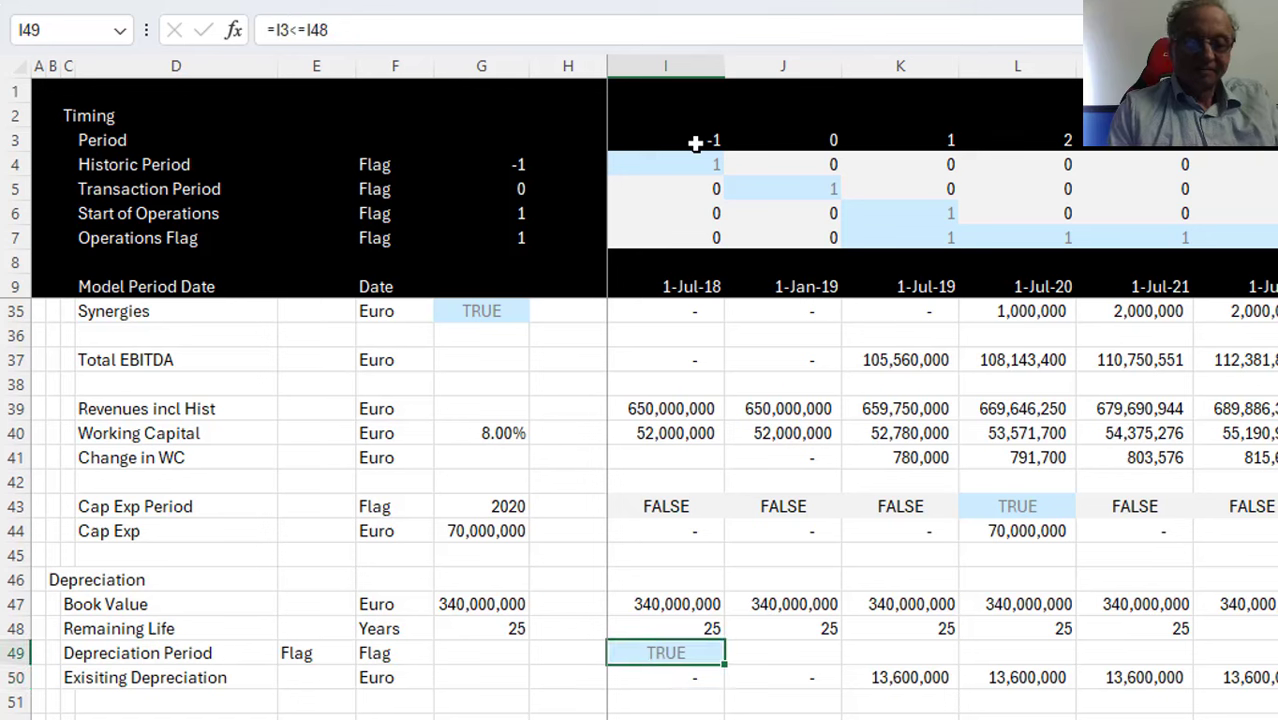
key(F2)
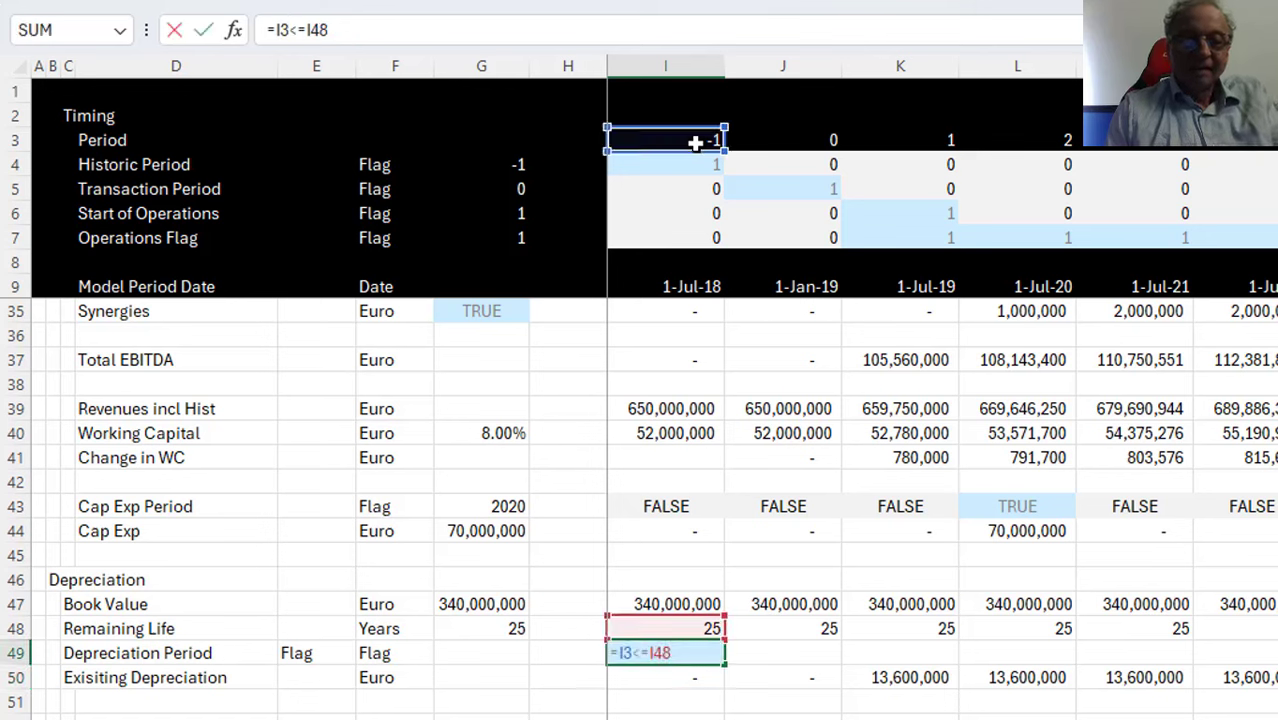
key(ctrl+Return)
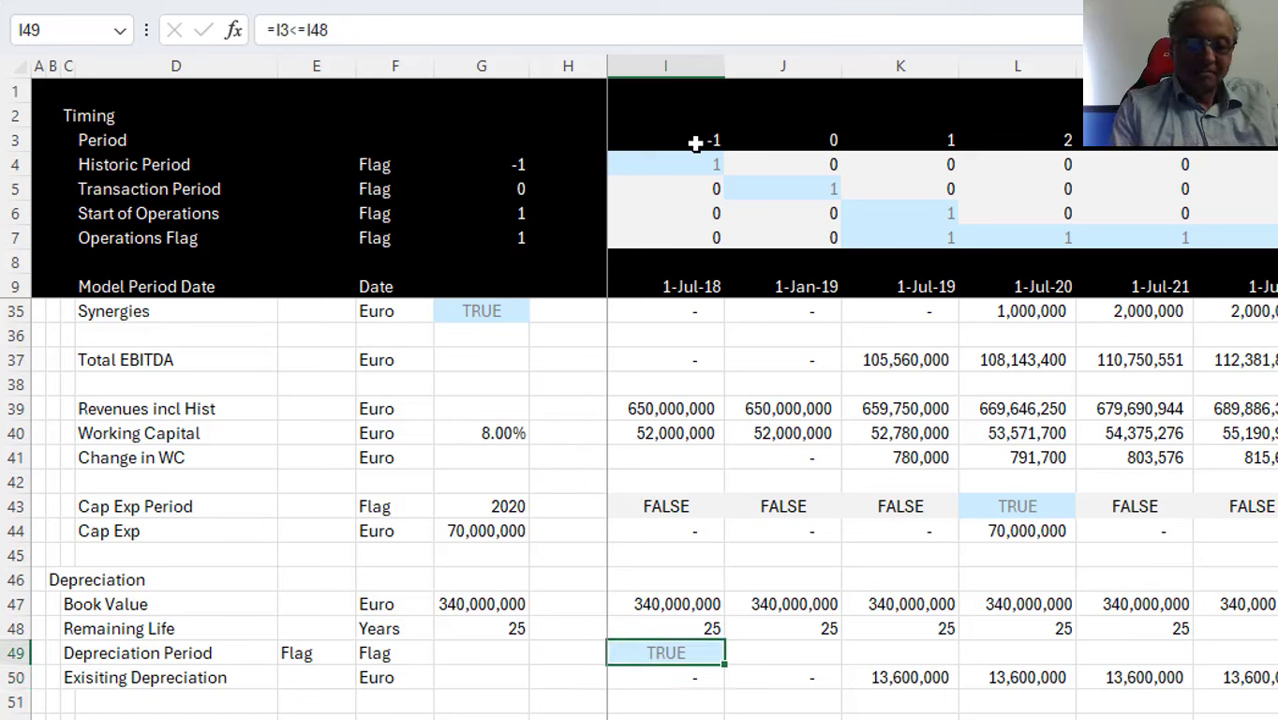
key(ctrl+shift+Right)
key(ctrl+r)
Multiply the Exisiting Depreciation formula in I50 by the Depreciation Period flag, making it =I47/I48*I7*I49
key(Down)
key(Down)
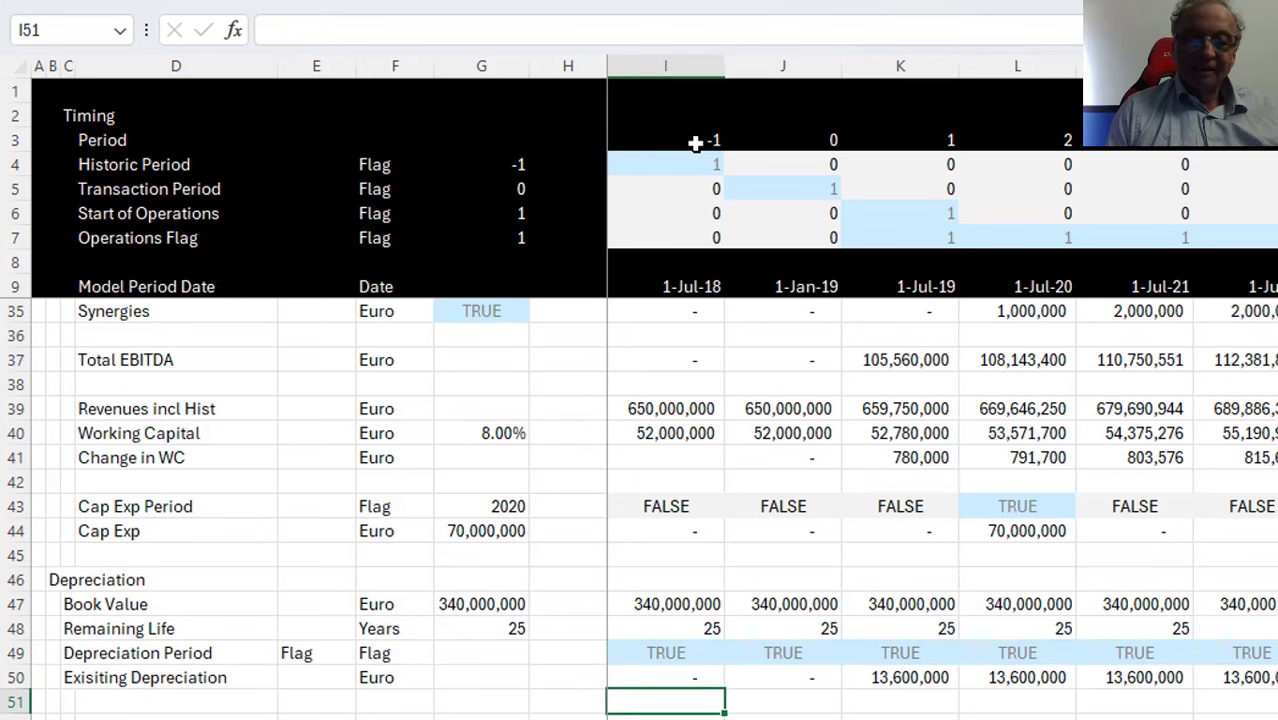
key(Left)
key(Left)
key(Left)
key(Up)
key(Right)
key(Right)
key(Right)
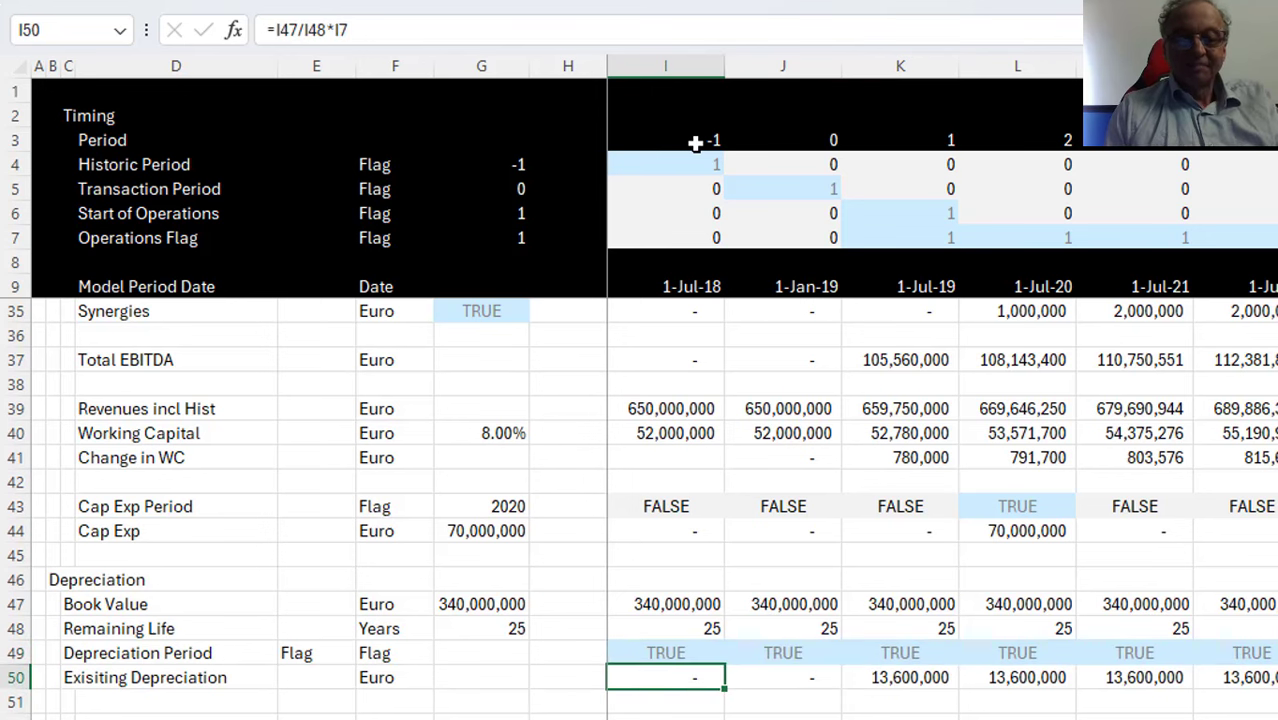
key(F2)
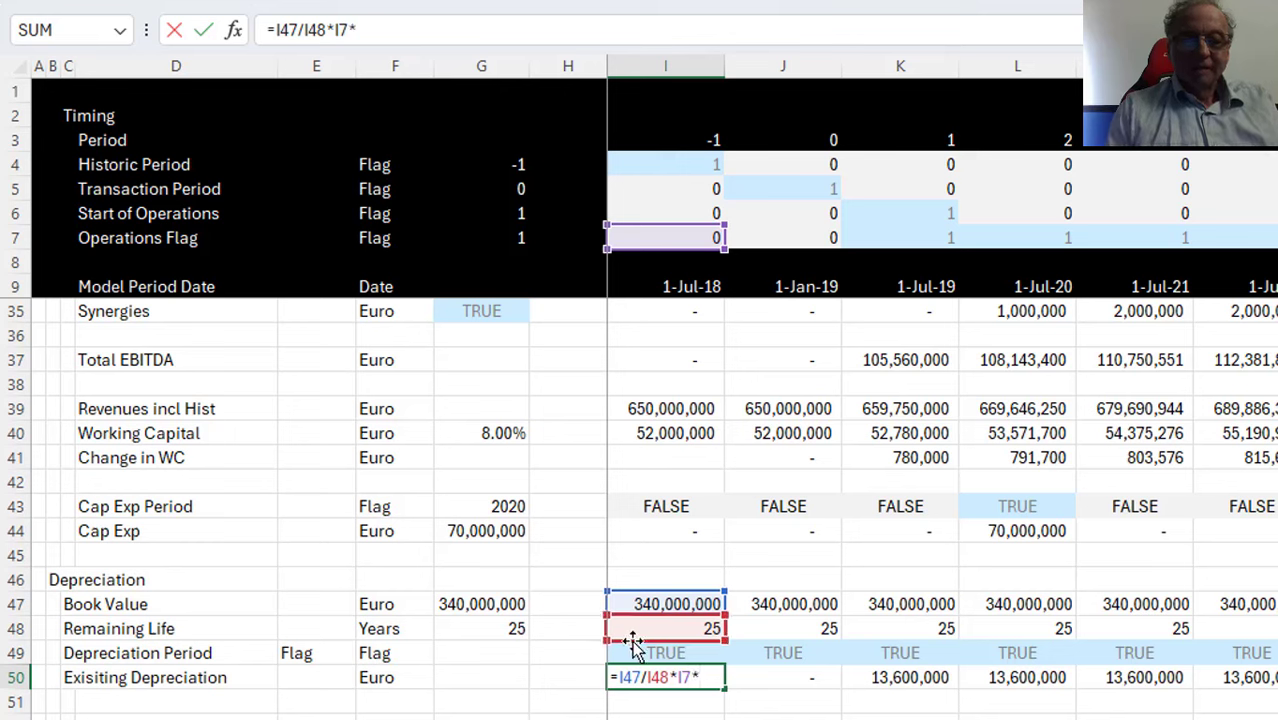
key(BackSpace)
key(BackSpace)
key(BackSpace)
key(BackSpace)
key(BackSpace)
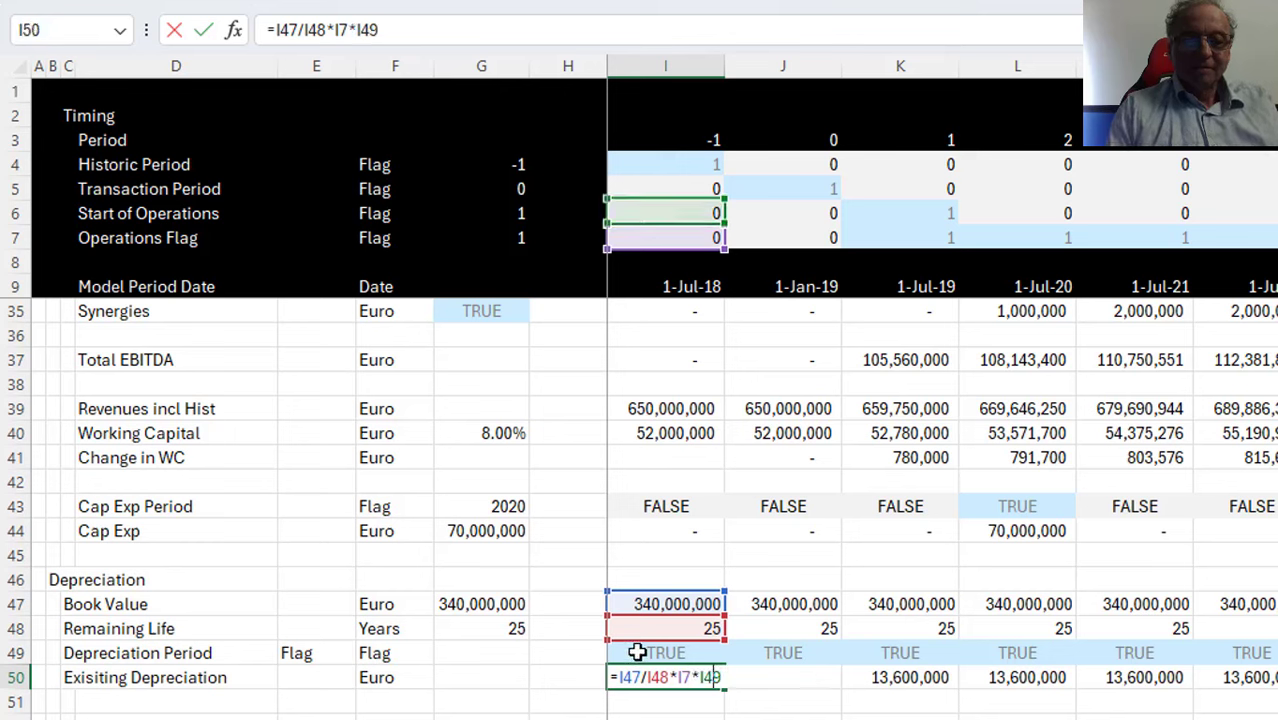
key(BackSpace)
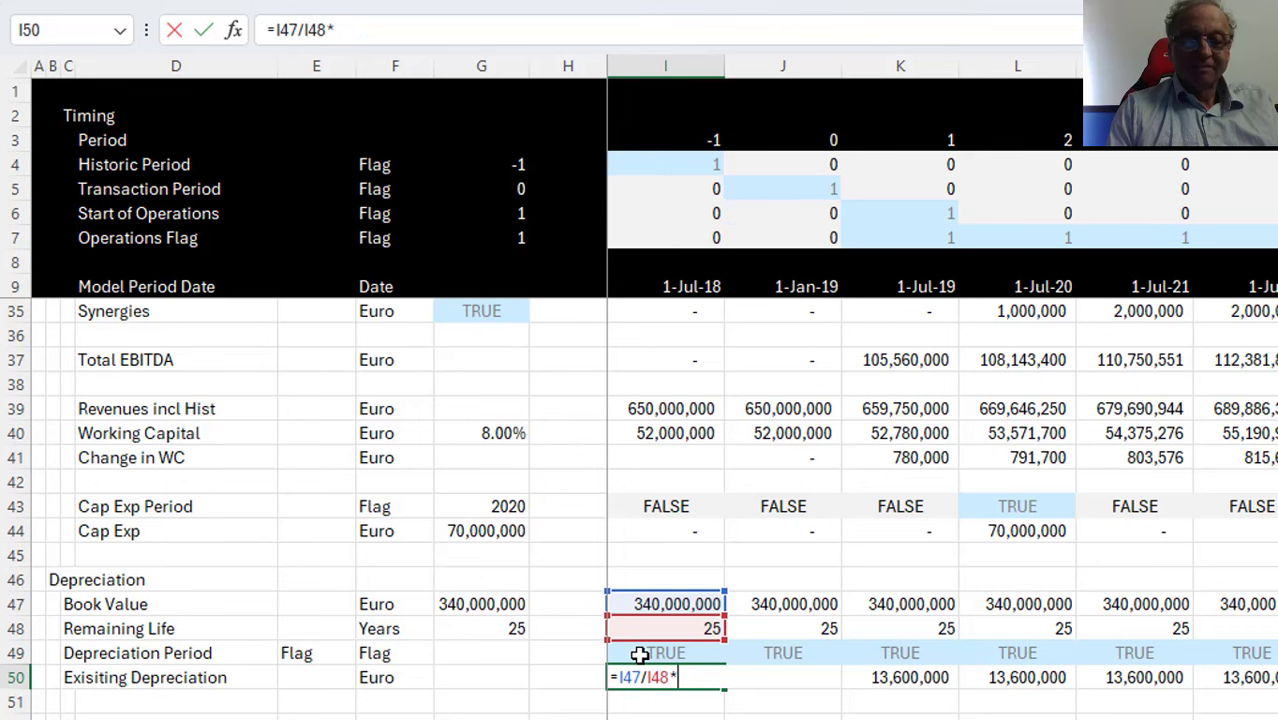
click(640, 655)
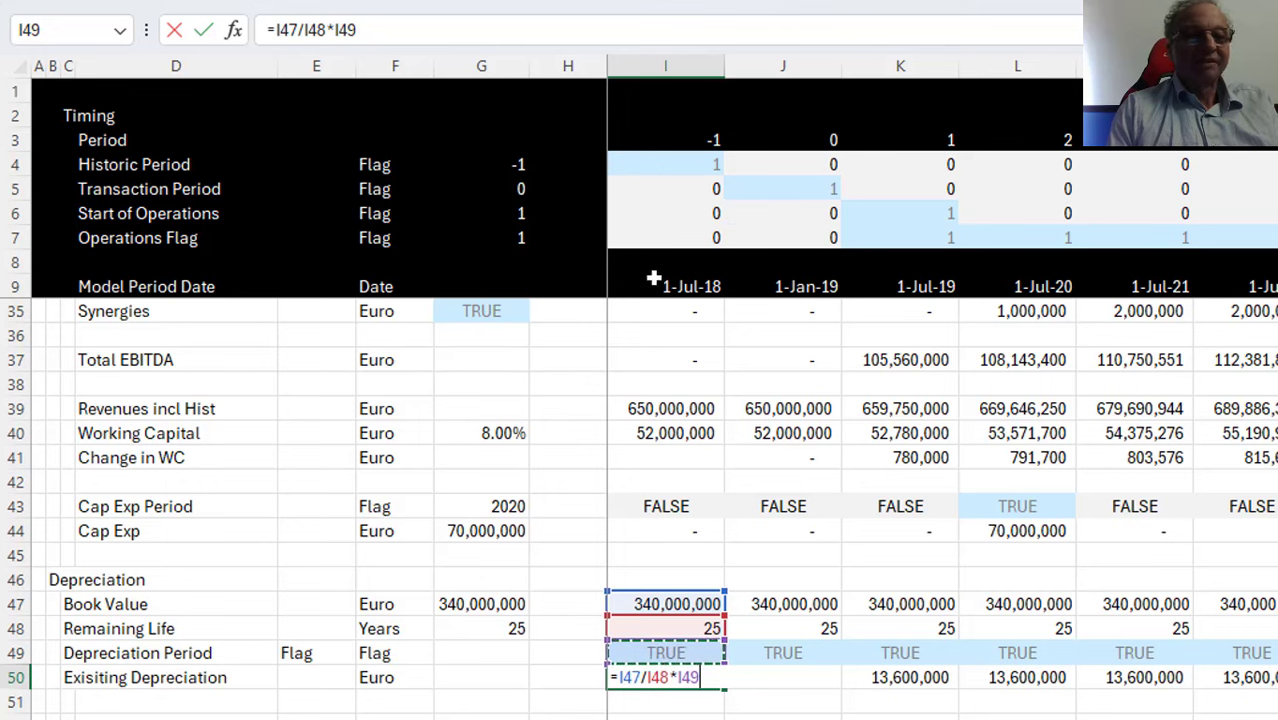
click(686, 240)
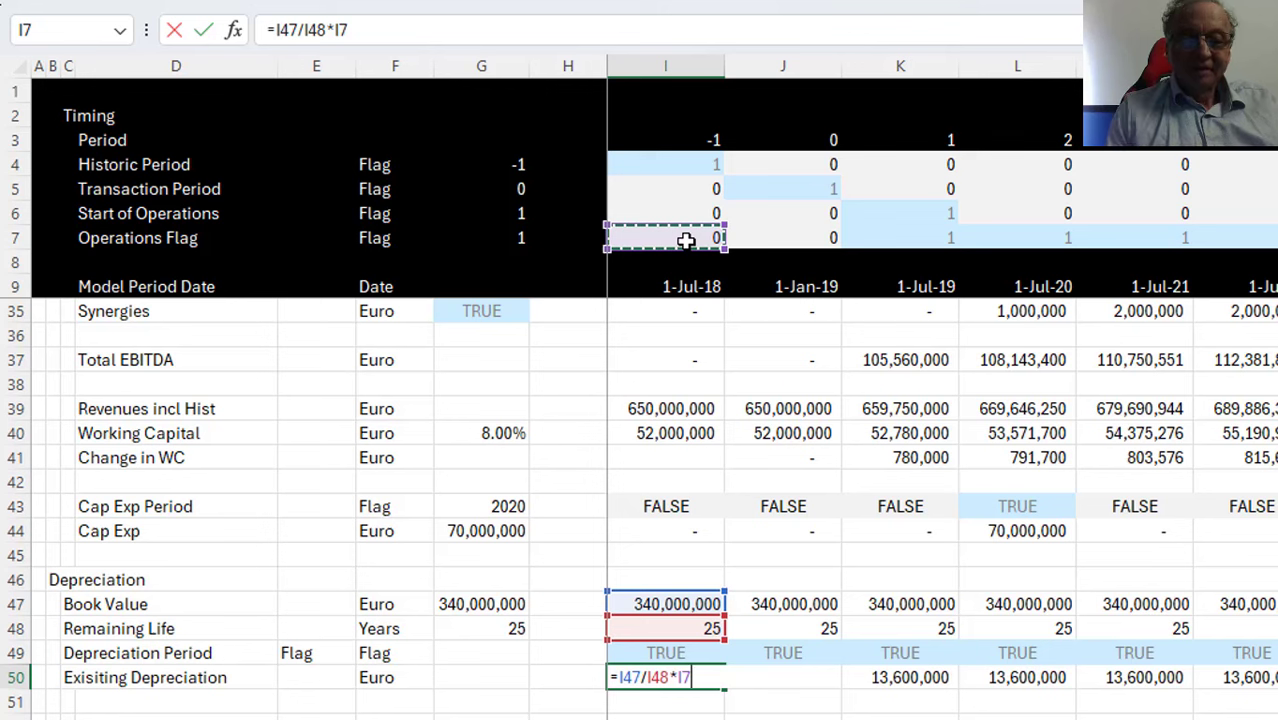
text(*)
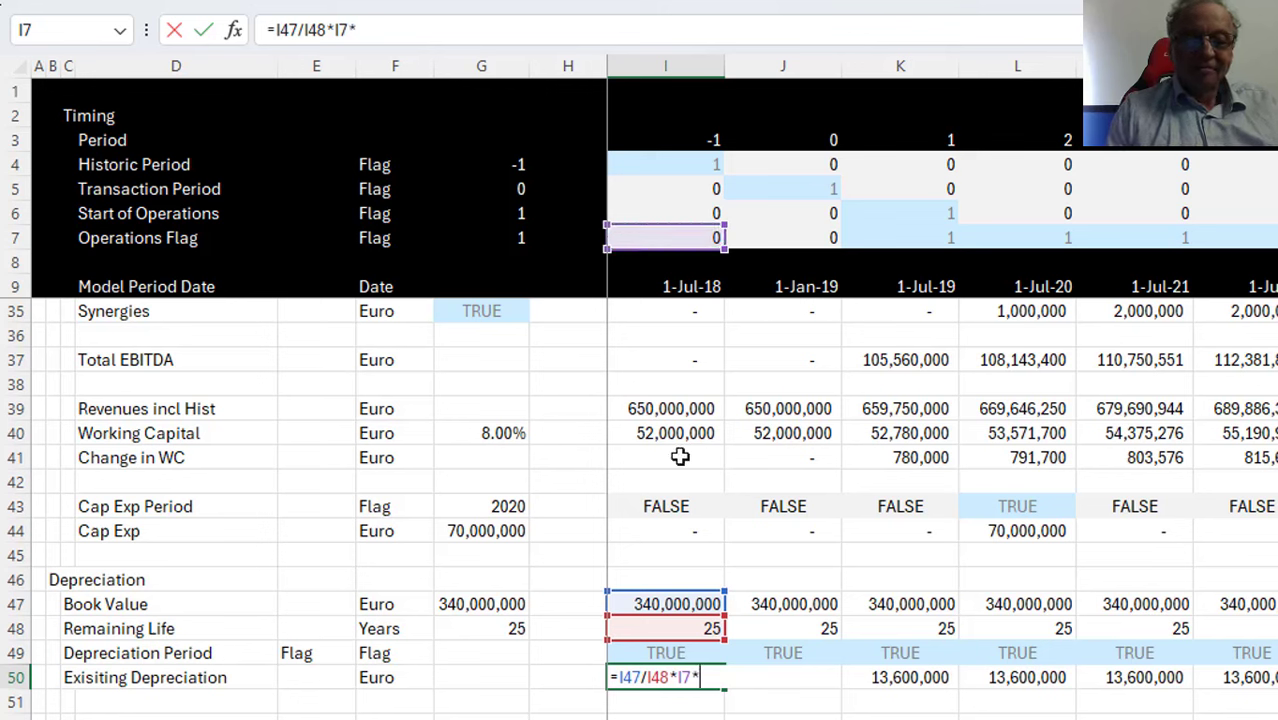
click(628, 652)
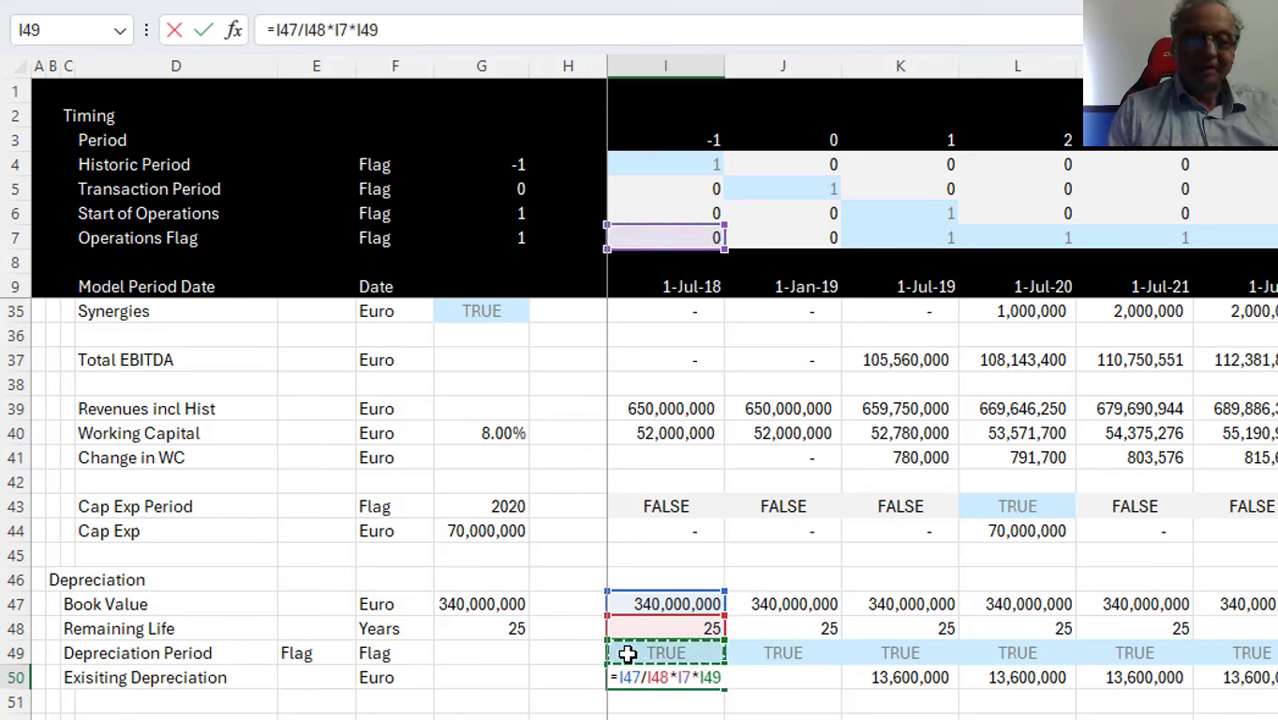
key(Return)
key(Up)
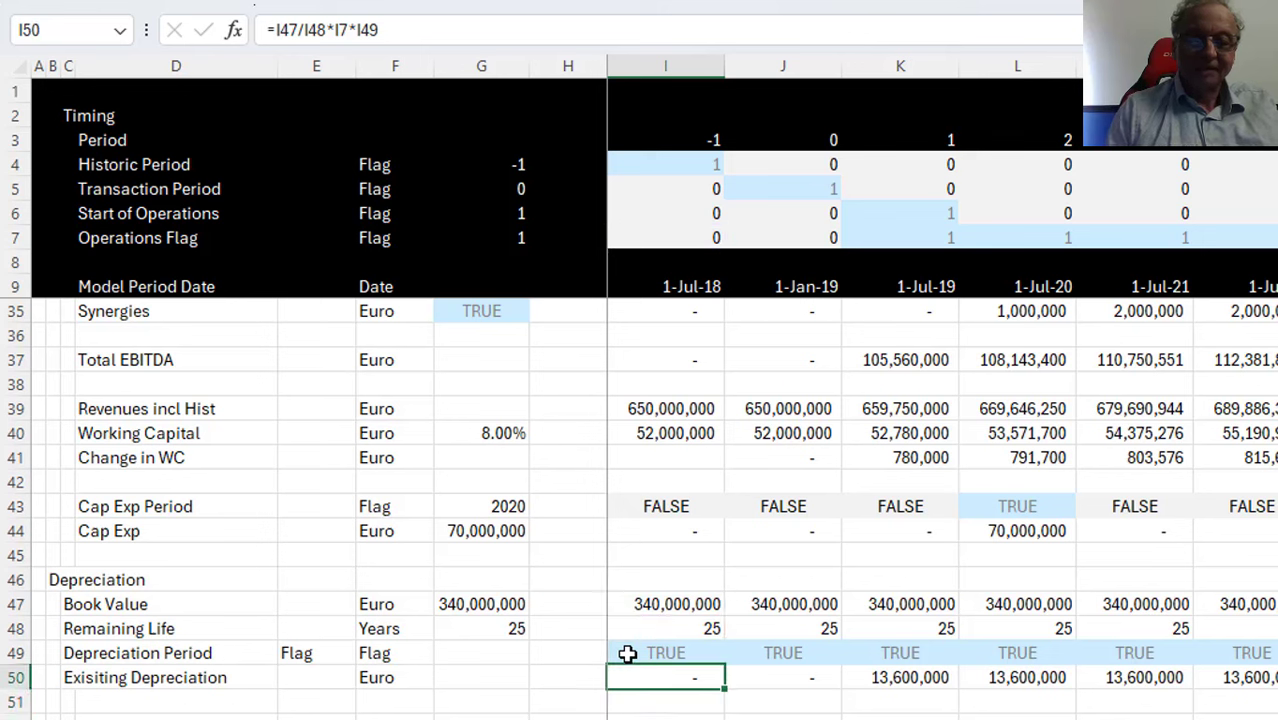
key(ctrl+shift+Right)
key(ctrl+shift+Left)
Insert a blank column at H, between the input values in column G and the model periods
key(Left)
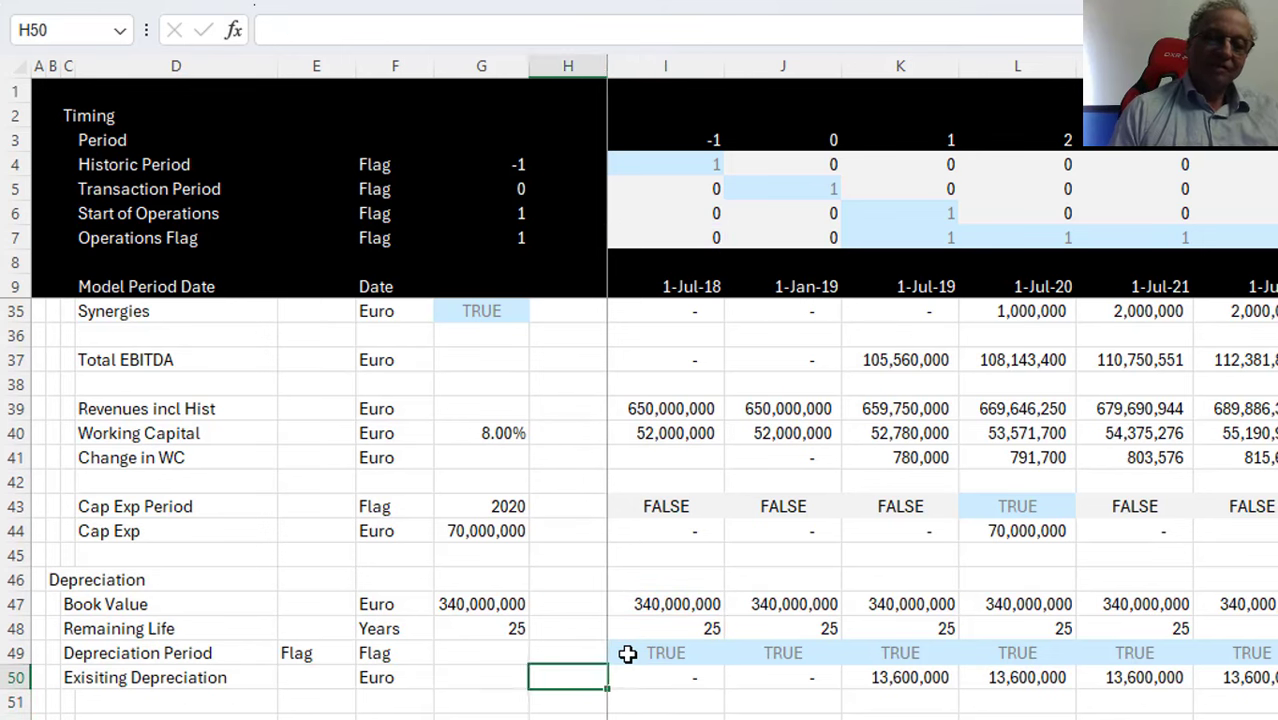
key(ctrl+space)
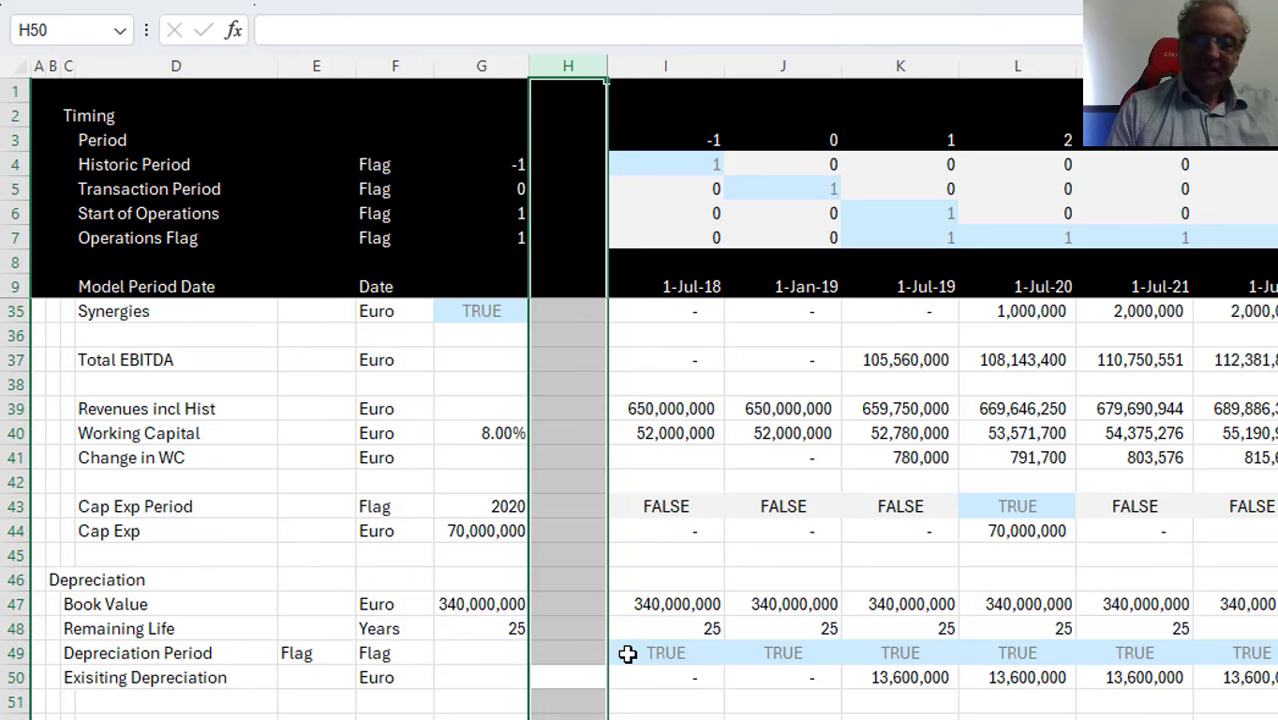
key(ctrl+shift+plus)
key(shift+BackSpace)
Enter the column headings Constant in G2 and Sum in H2
key(Up)
key(Up)
key(Up)
key(Up)
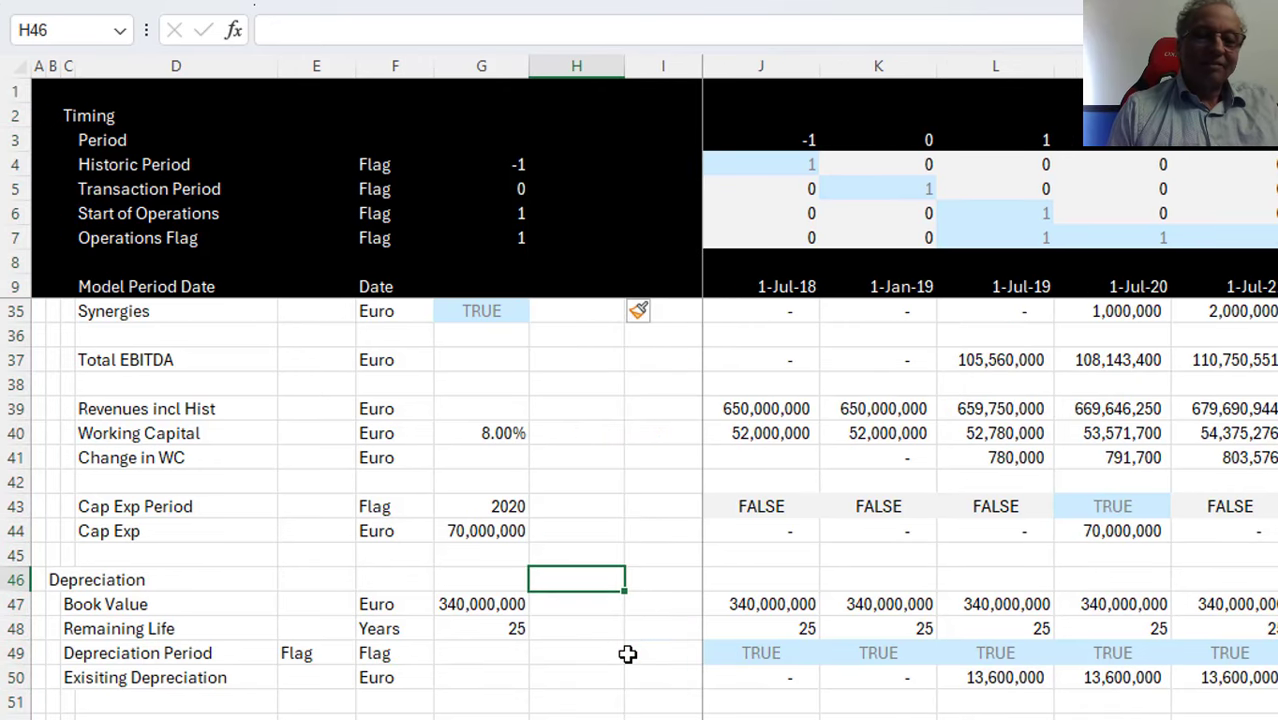
key(Up)
key(Up)
key(Up)
key(Up)
key(Up)
key(Up)
key(Up)
key(Up)
key(Up)
key(Up)
key(Up)
key(Up)
key(Up)
key(Up)
key(Up)
key(Up)
key(Up)
key(Up)
key(Up)
key(Up)
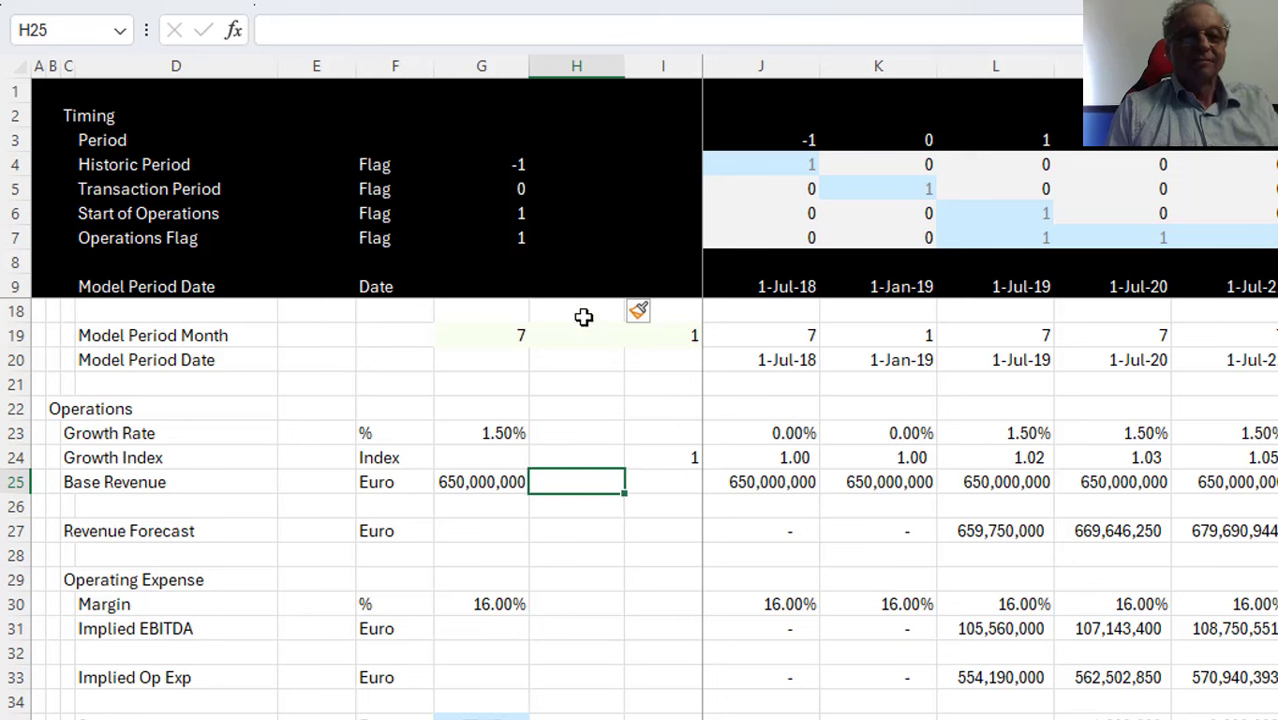
click(472, 121)
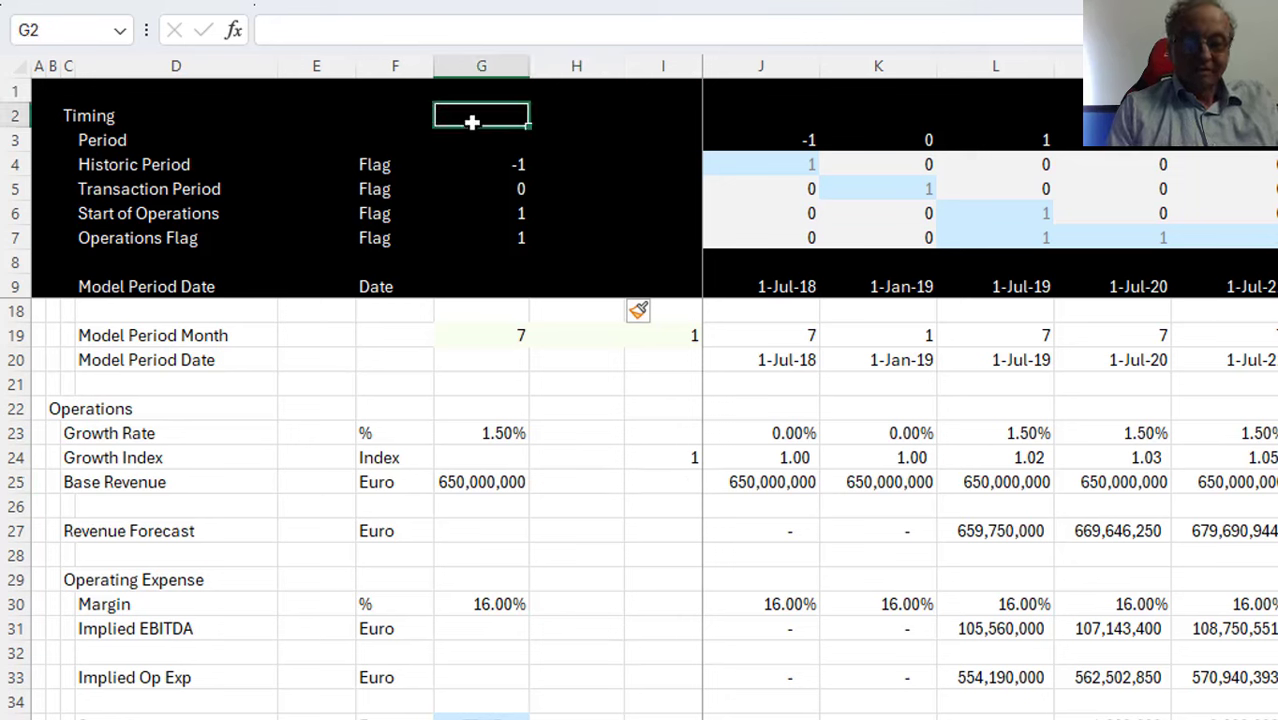
text(Constant)
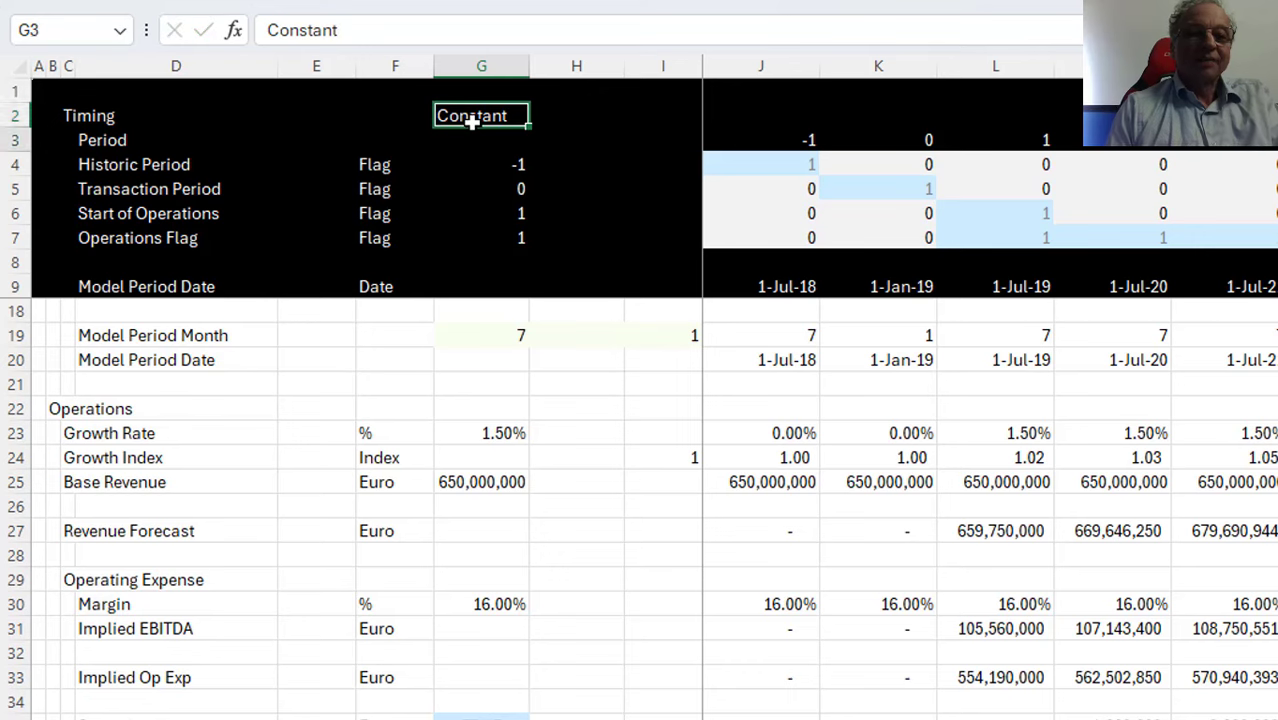
key(Tab)
text(Su)
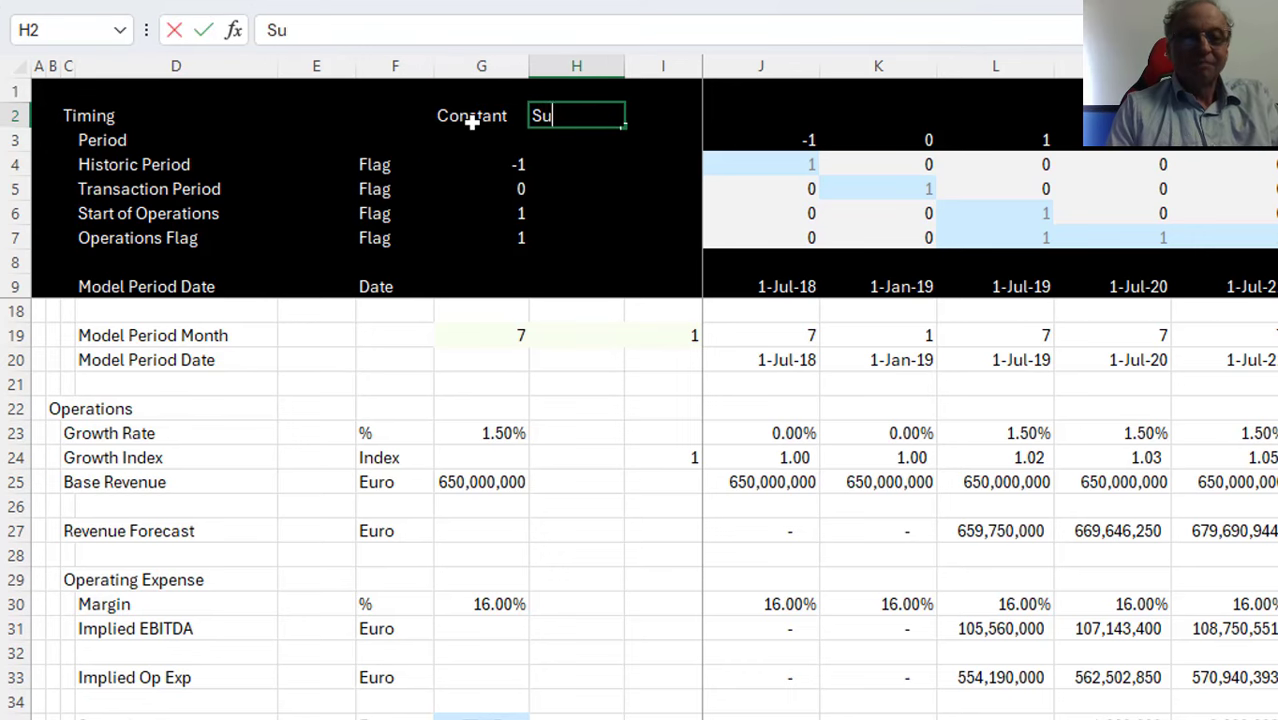
text(m)
key(Return)
Total the Revenue Forecast row in H27 with the formula =SUM(J27:XFD27)
key(Down)
key(Down)
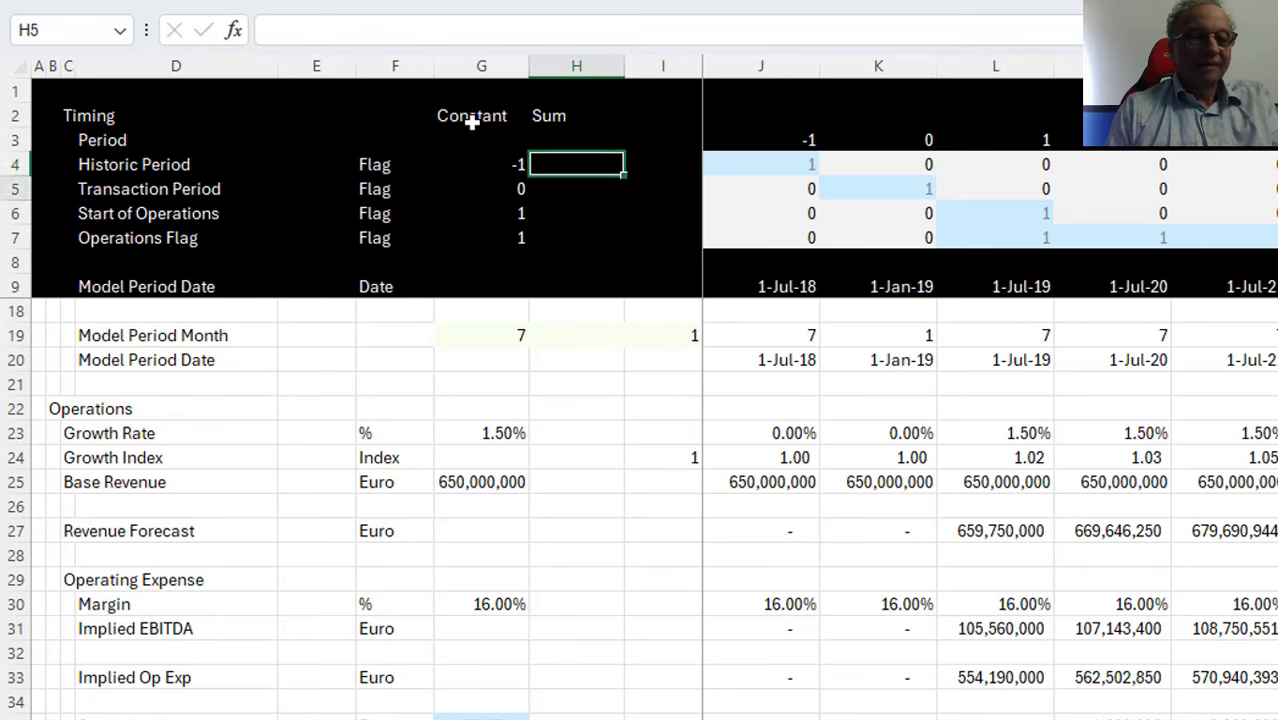
key(Down)
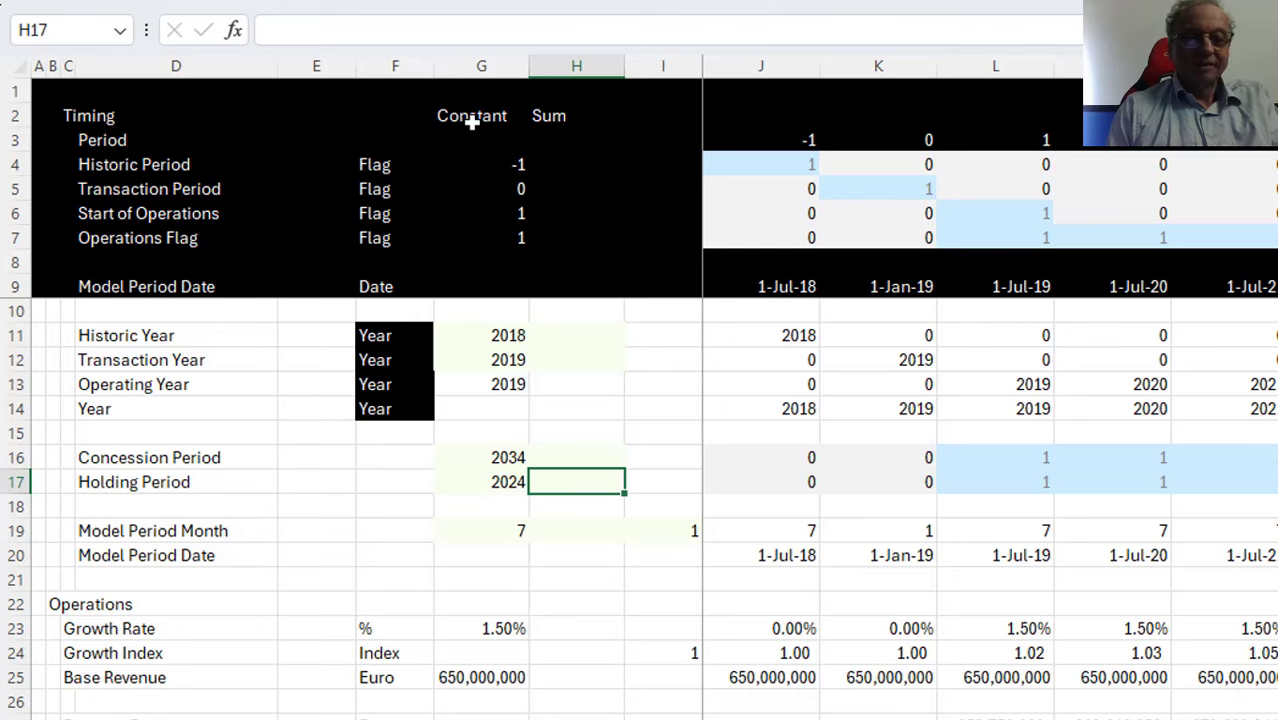
key(Page_Down)
key(Up)
key(Up)
key(Up)
key(Up)
key(Up)
key(Up)
key(Up)
key(Up)
key(Up)
key(Up)
key(Up)
key(Up)
key(Up)
key(Up)
key(Up)
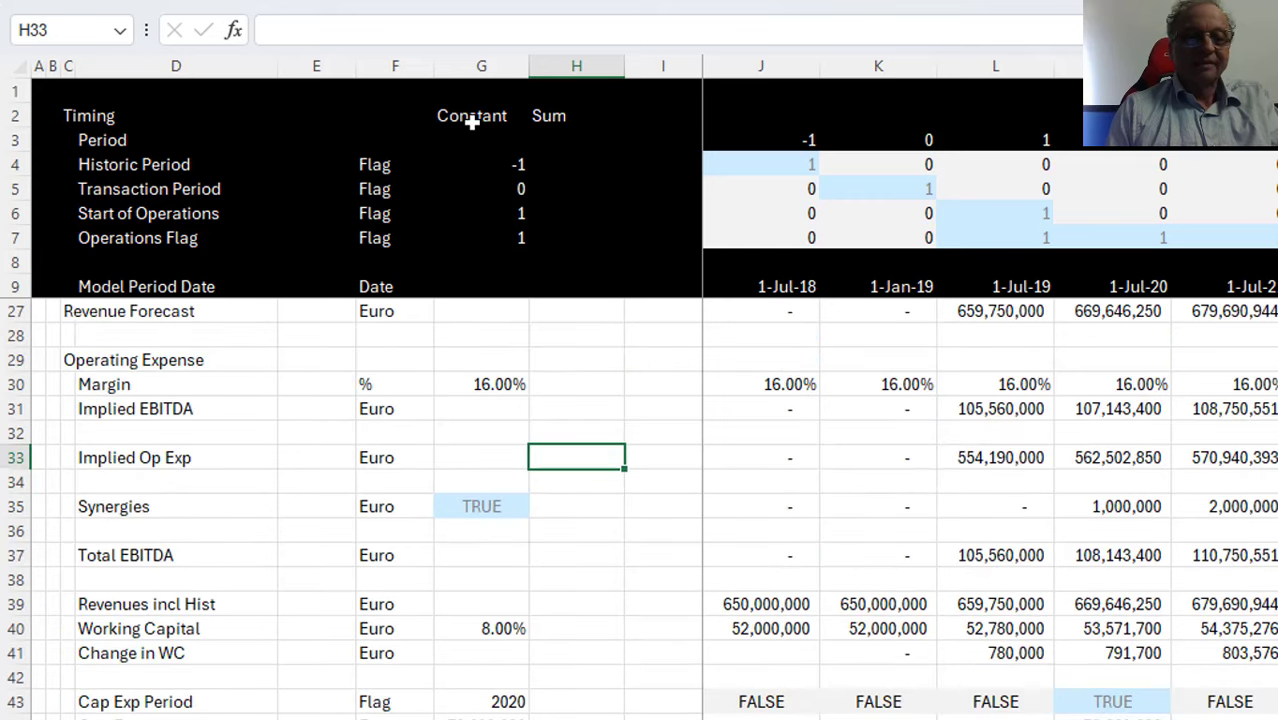
key(Down)
key(Down)
key(Down)
key(Down)
key(Down)
key(Down)
key(Down)
key(Down)
key(Down)
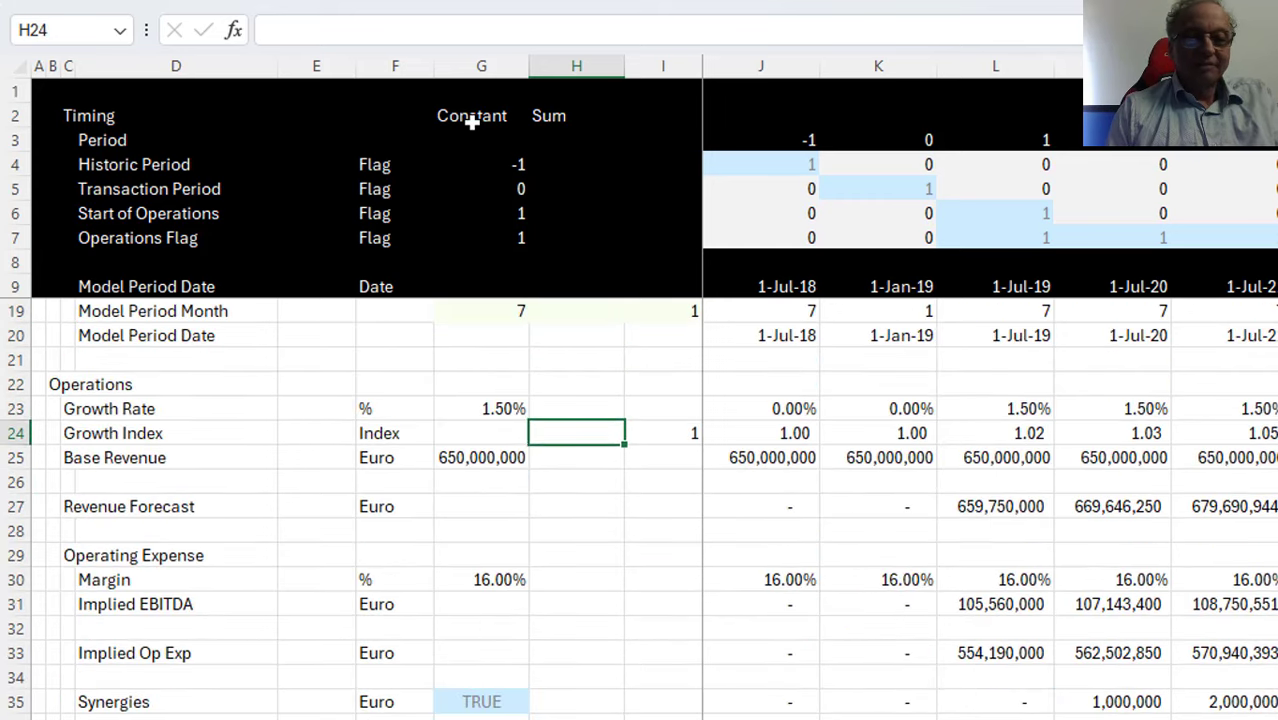
key(Up)
key(ctrl+v)
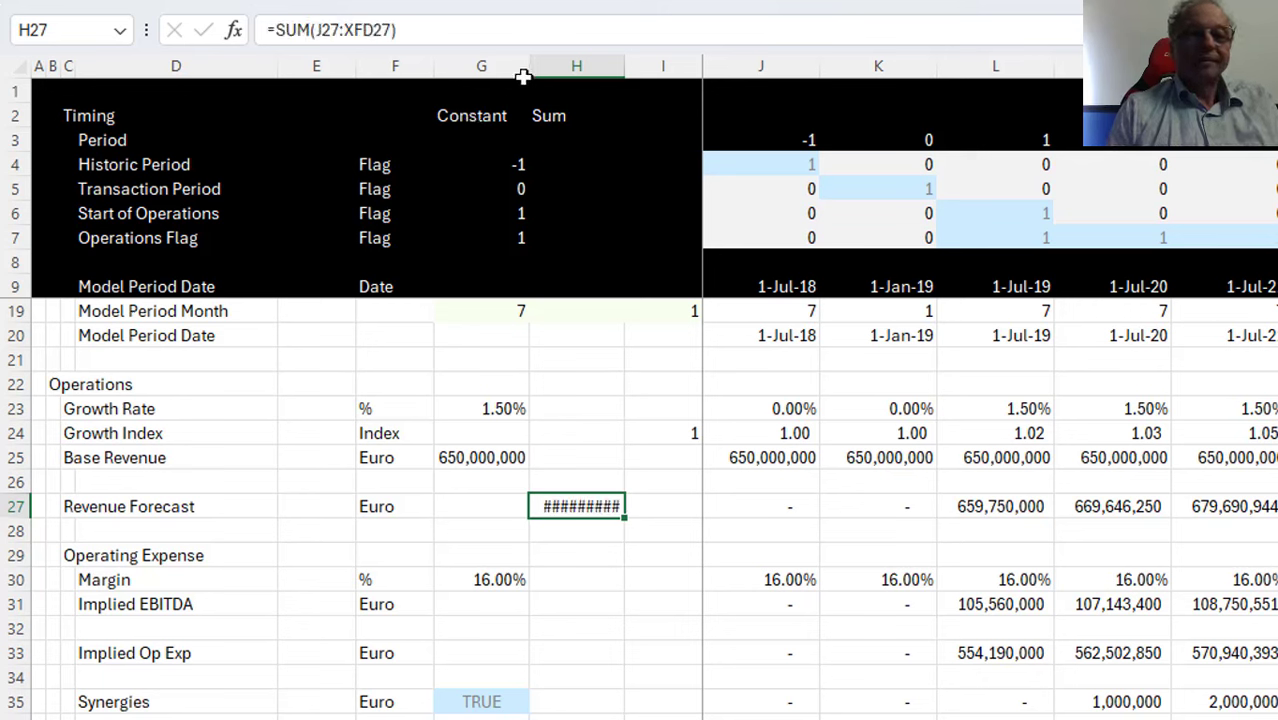
Widen column G slightly and column H enough to show the full Revenue Forecast total
mouse_move(526, 66)
mouse_down()
mouse_move(543, 68)
mouse_move(532, 66)
mouse_up()
drag(631, 66, 650, 68)
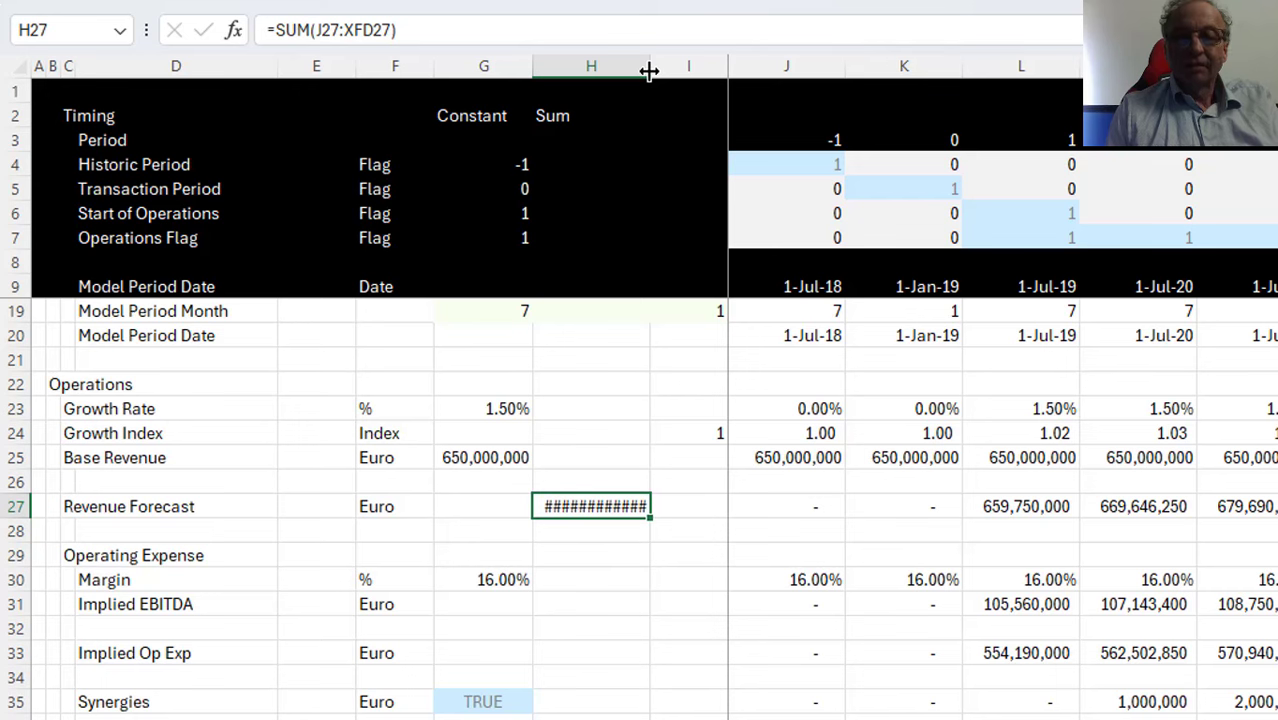
drag(649, 71, 662, 77)
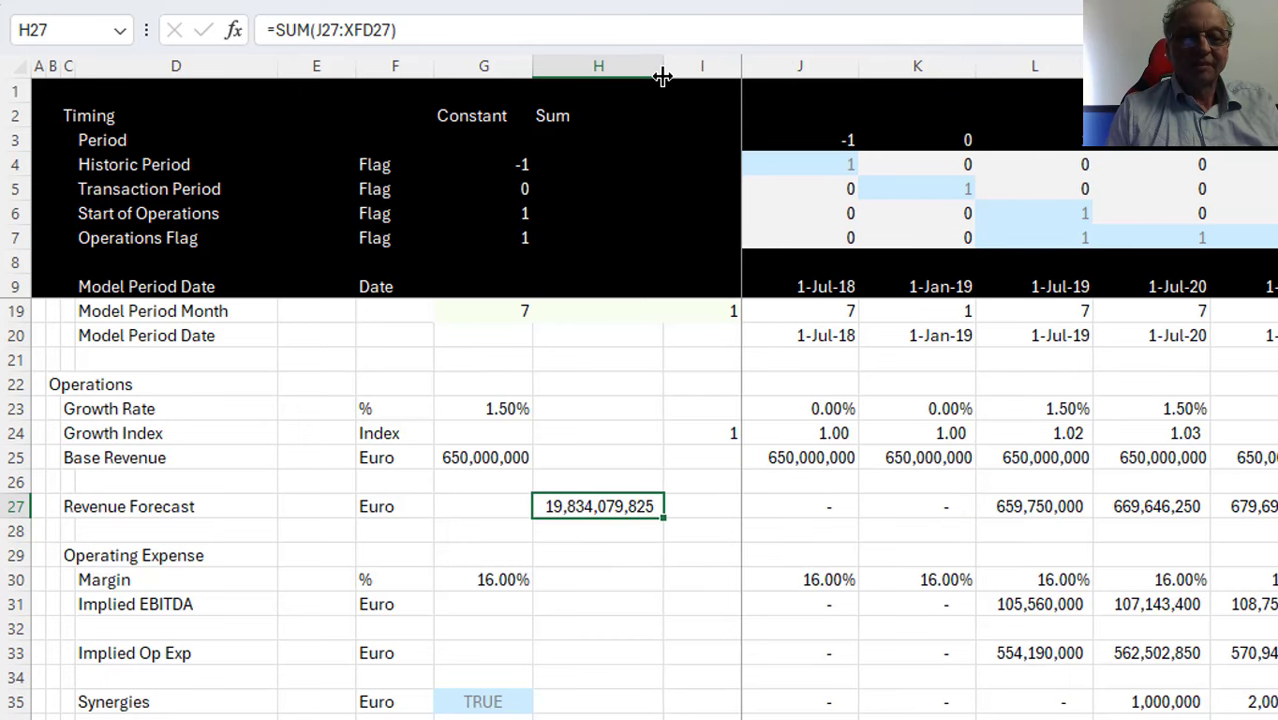
Copy the Revenue Forecast sum formula from H27 into H33 to total Implied Op Exp
key(ctrl+c)
key(Down)
key(Down)
key(Down)
key(Down)
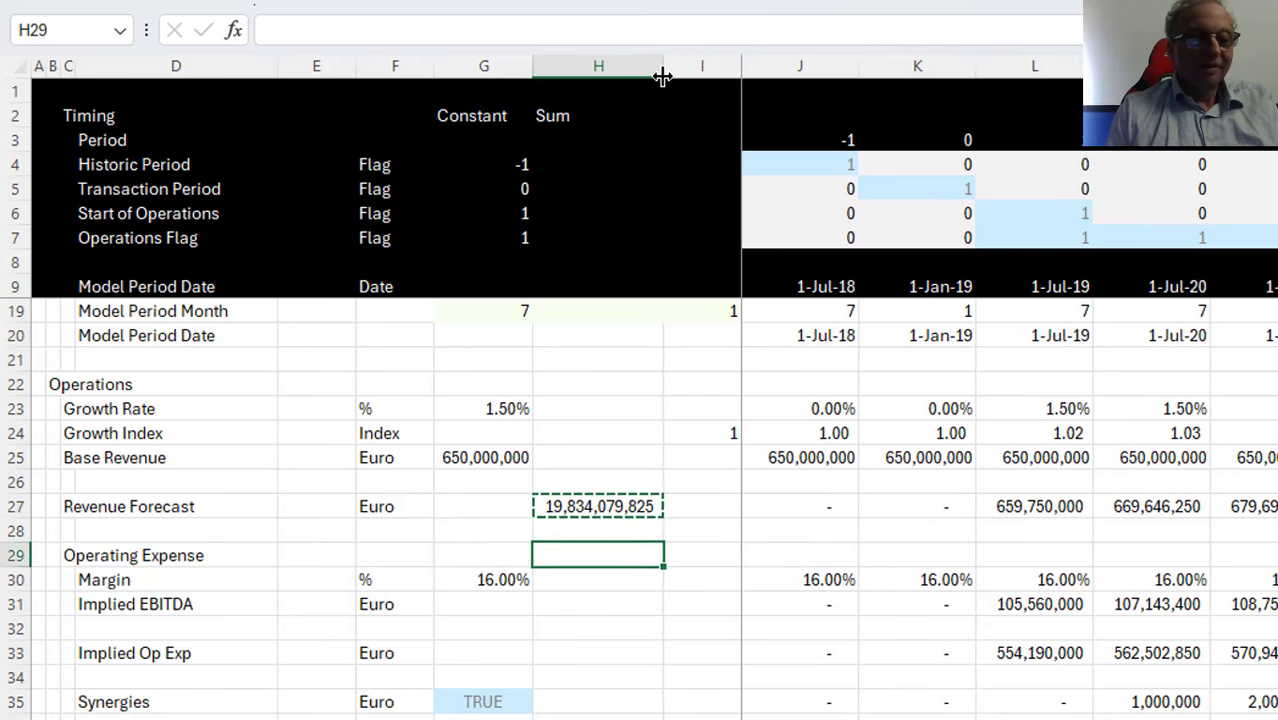
key(Down)
key(Down)
key(Down)
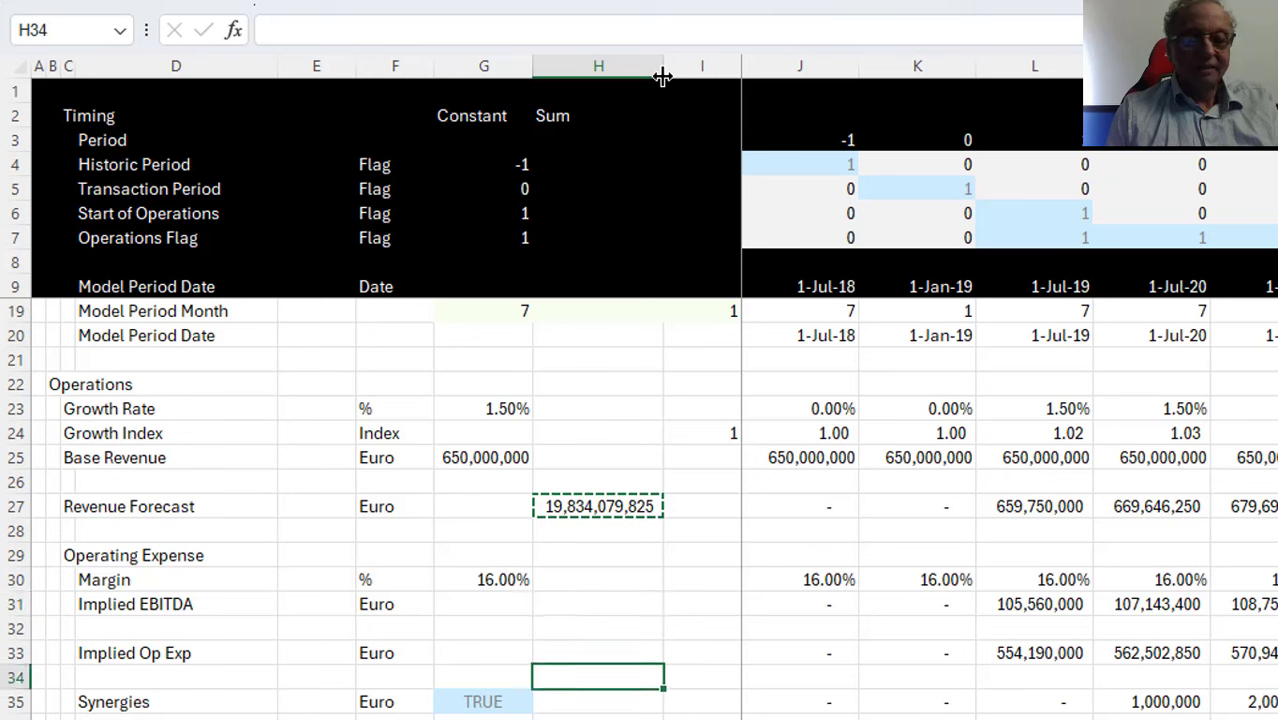
key(Up)
key(Up)
key(Down)
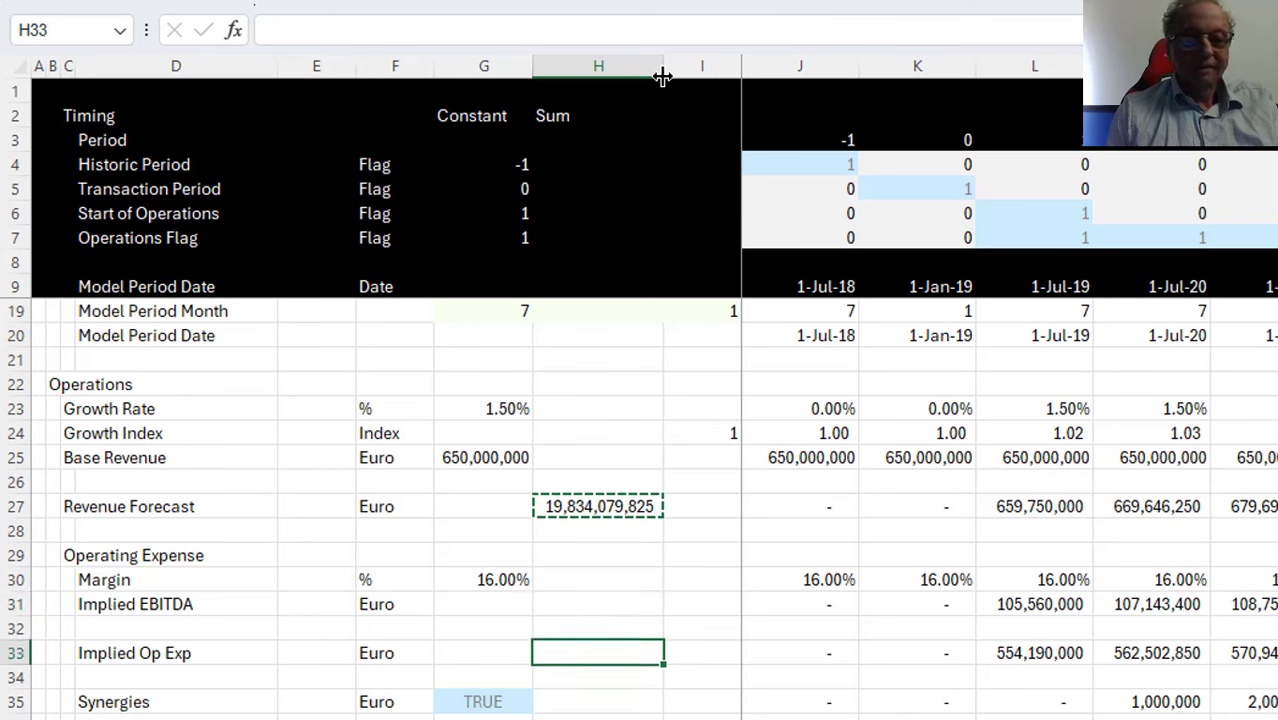
key(ctrl+v)
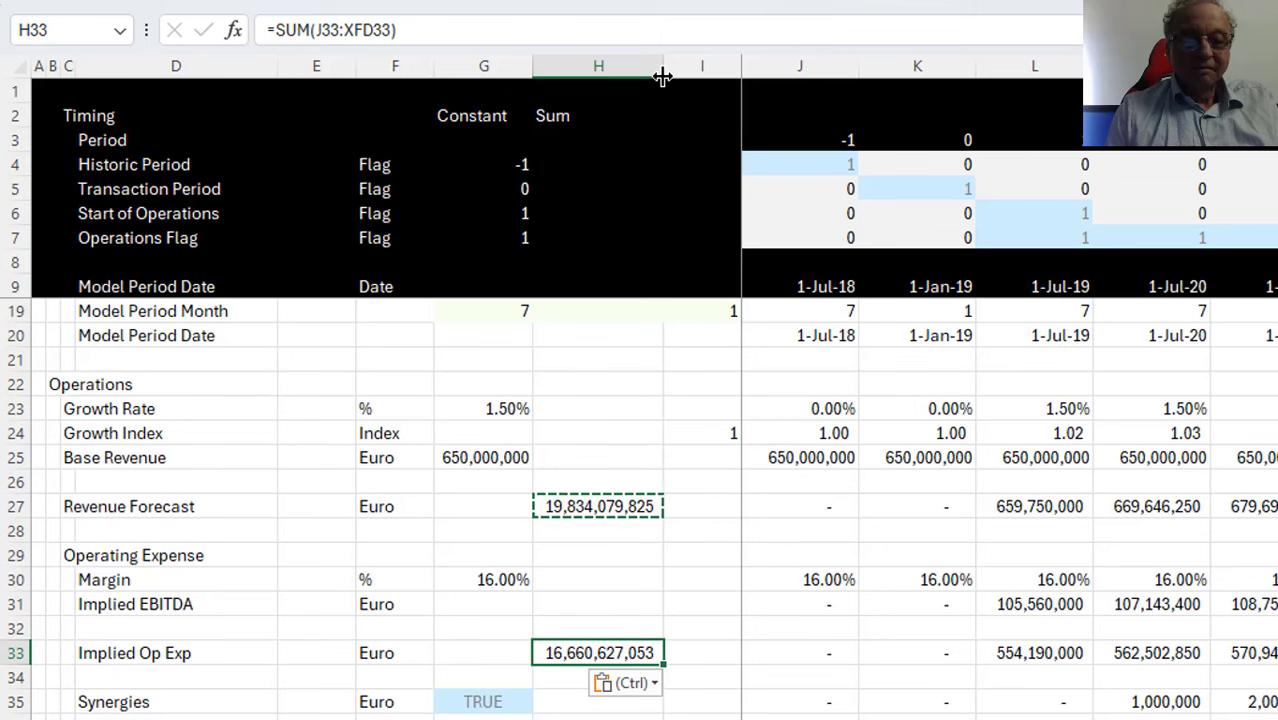
Paste the copied sum formula into H35 for Synergies and H37 for Total EBITDA
key(Down)
key(Down)
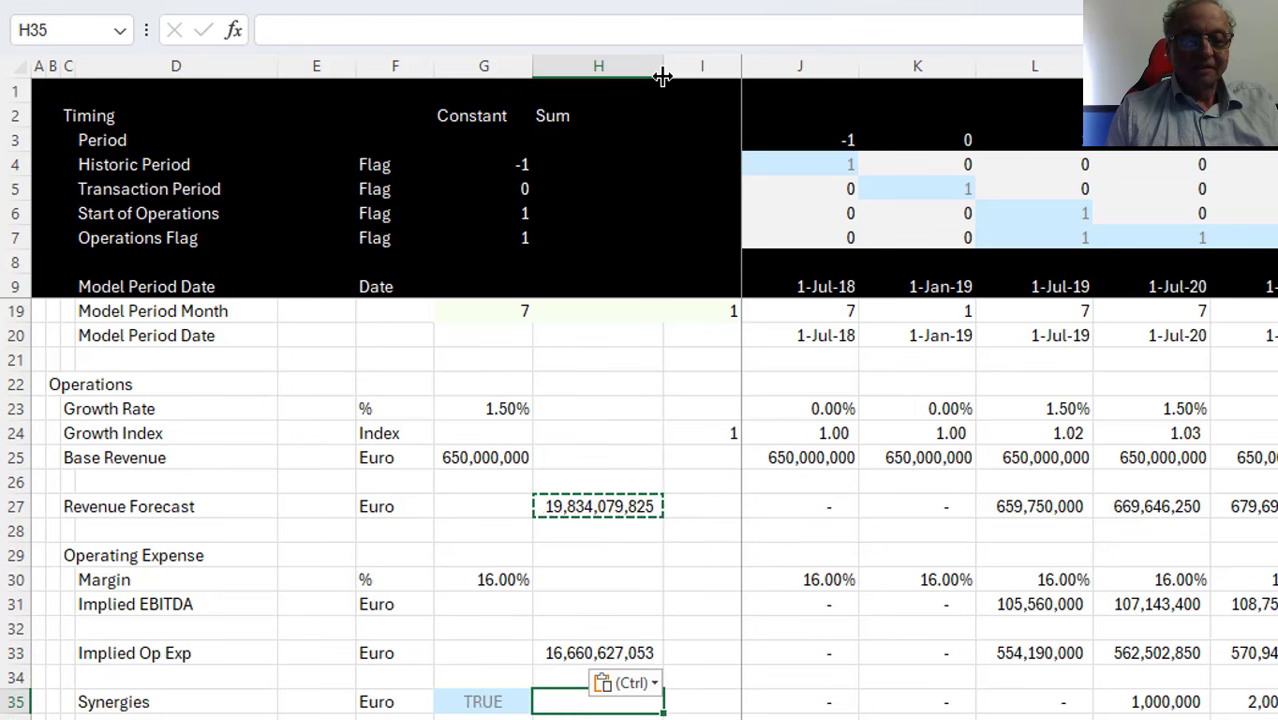
key(ctrl+v)
key(Down)
key(Down)
key(Down)
key(Down)
key(Down)
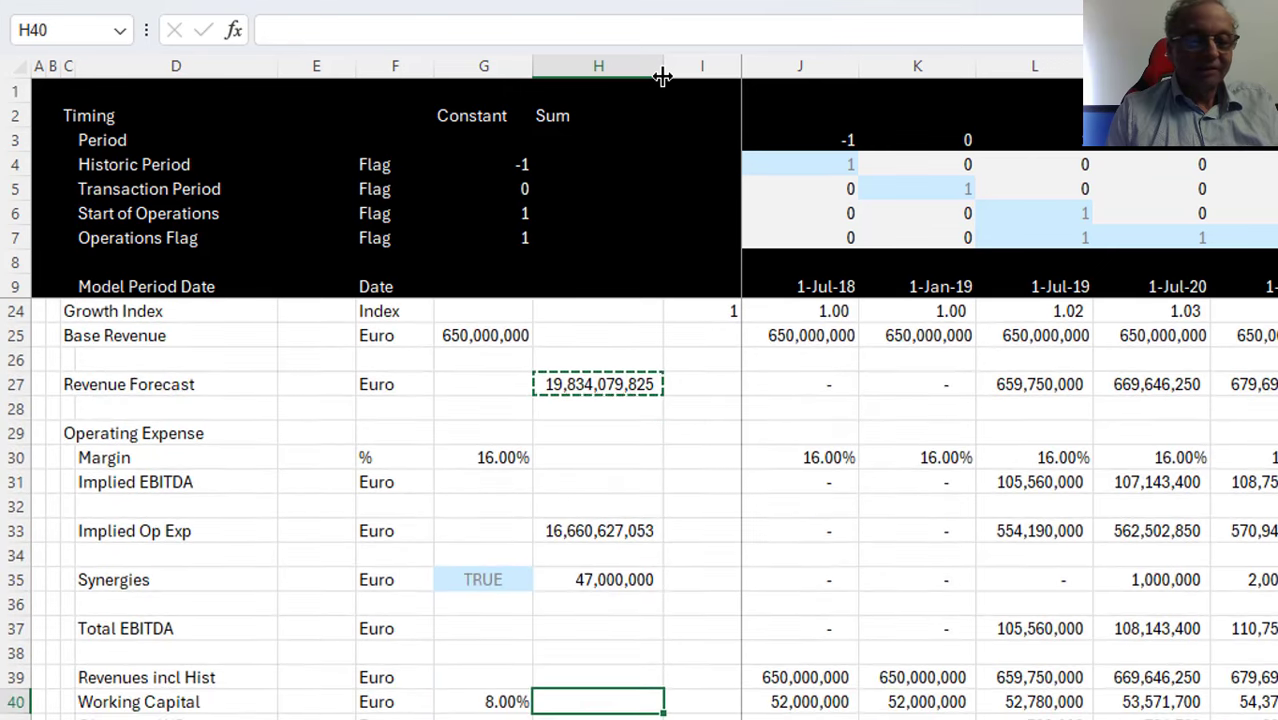
key(Up)
key(Up)
key(Up)
key(ctrl+v)
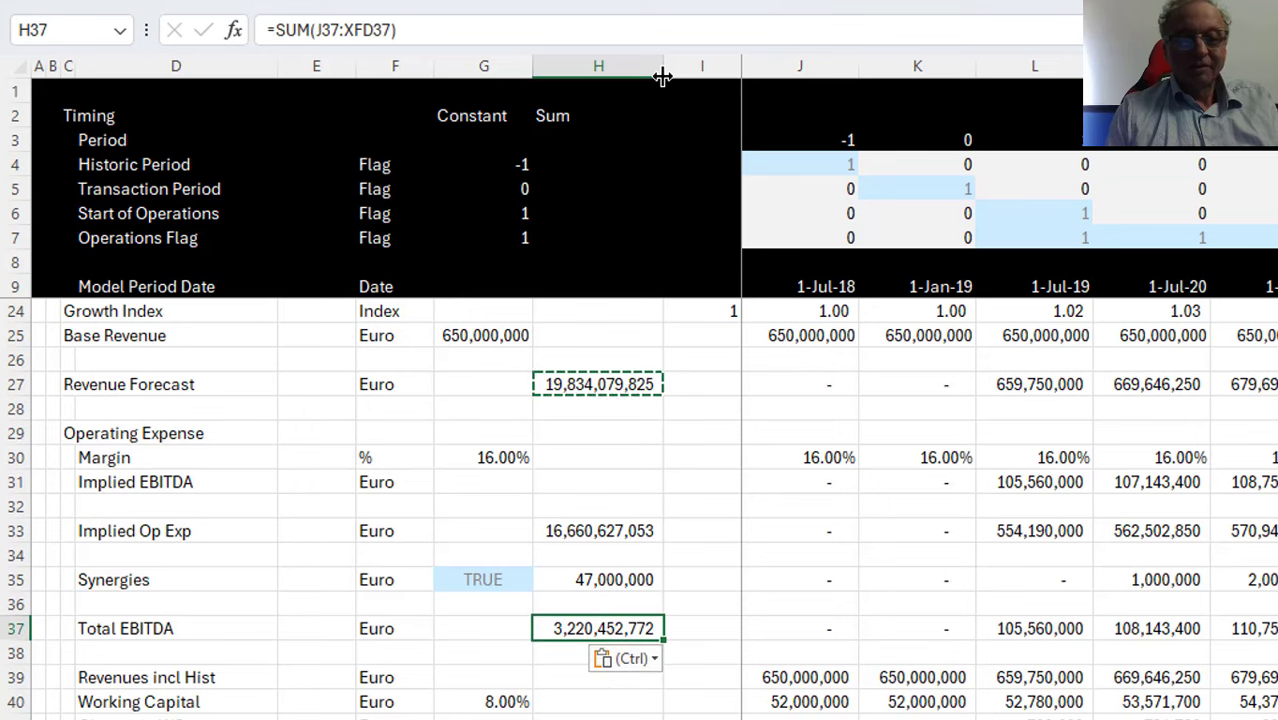
Paste the copied sum formula into H41 to total Change in WC
key(Down)
key(Down)
key(Down)
key(Down)
key(Down)
key(Up)
key(Up)
key(Up)
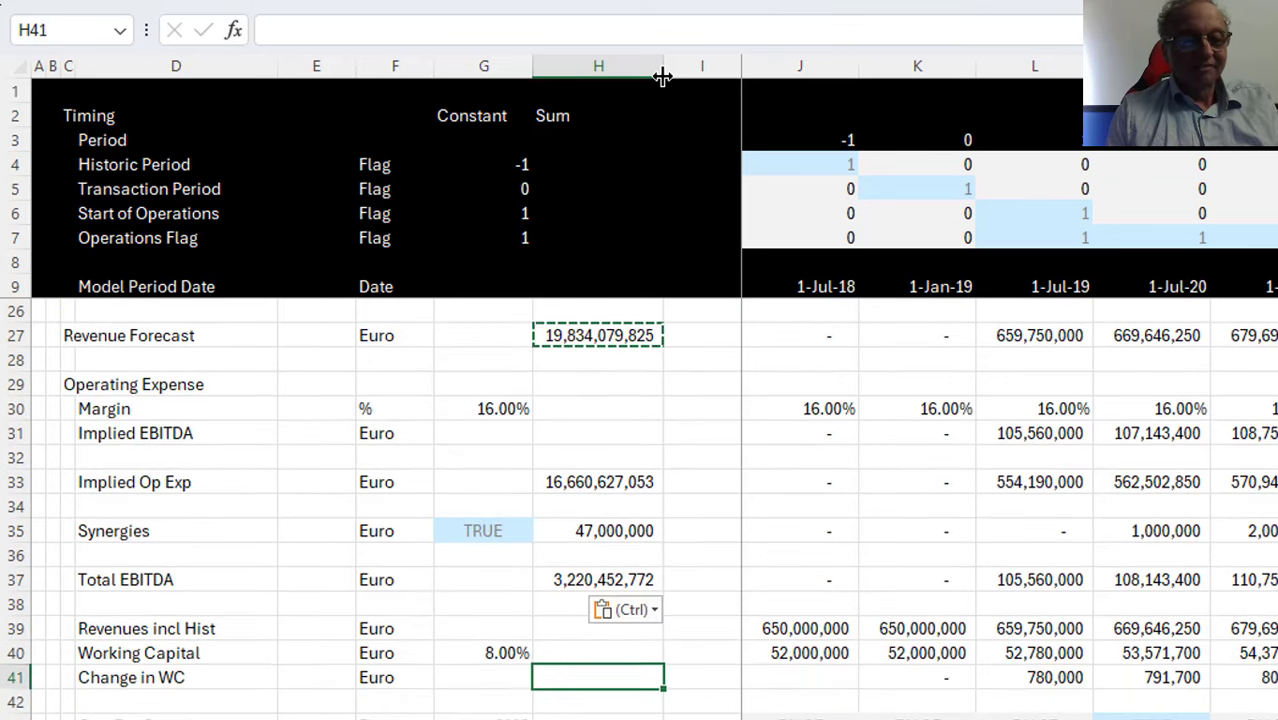
key(Down)
key(Down)
key(ctrl+v)
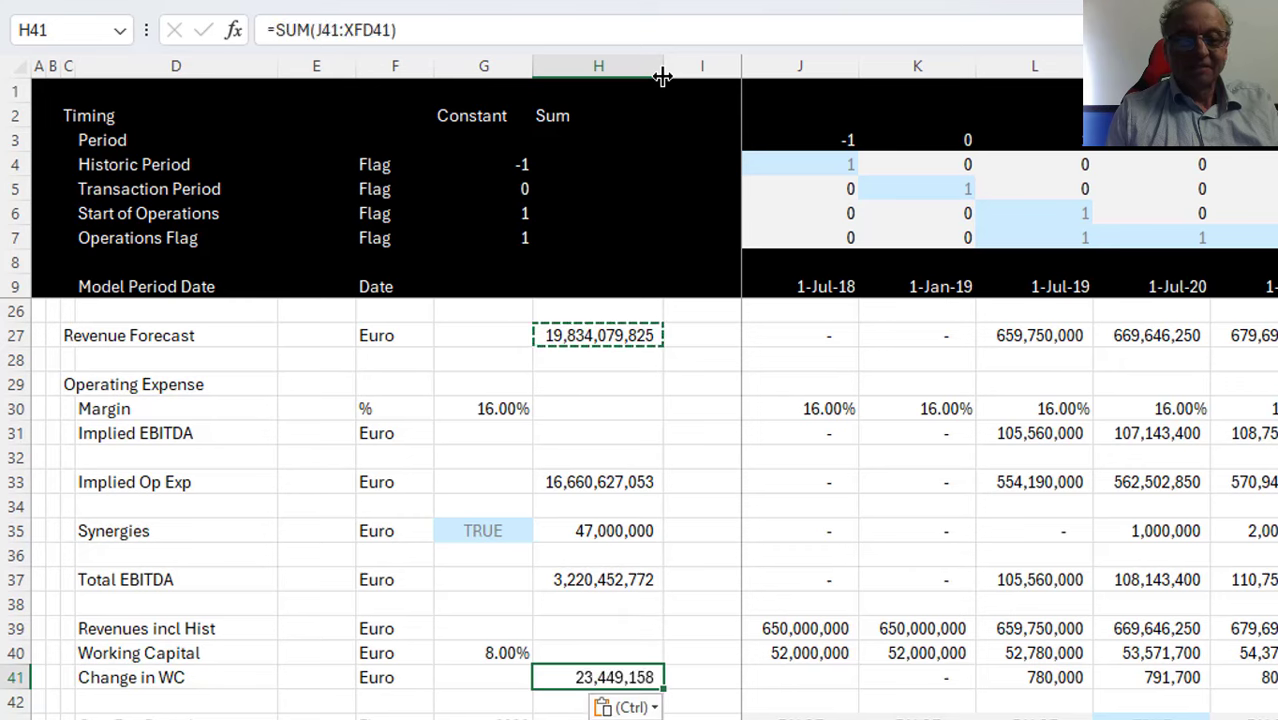
key(Down)
key(Down)
key(Down)
key(Down)
key(Down)
key(Up)
key(Up)
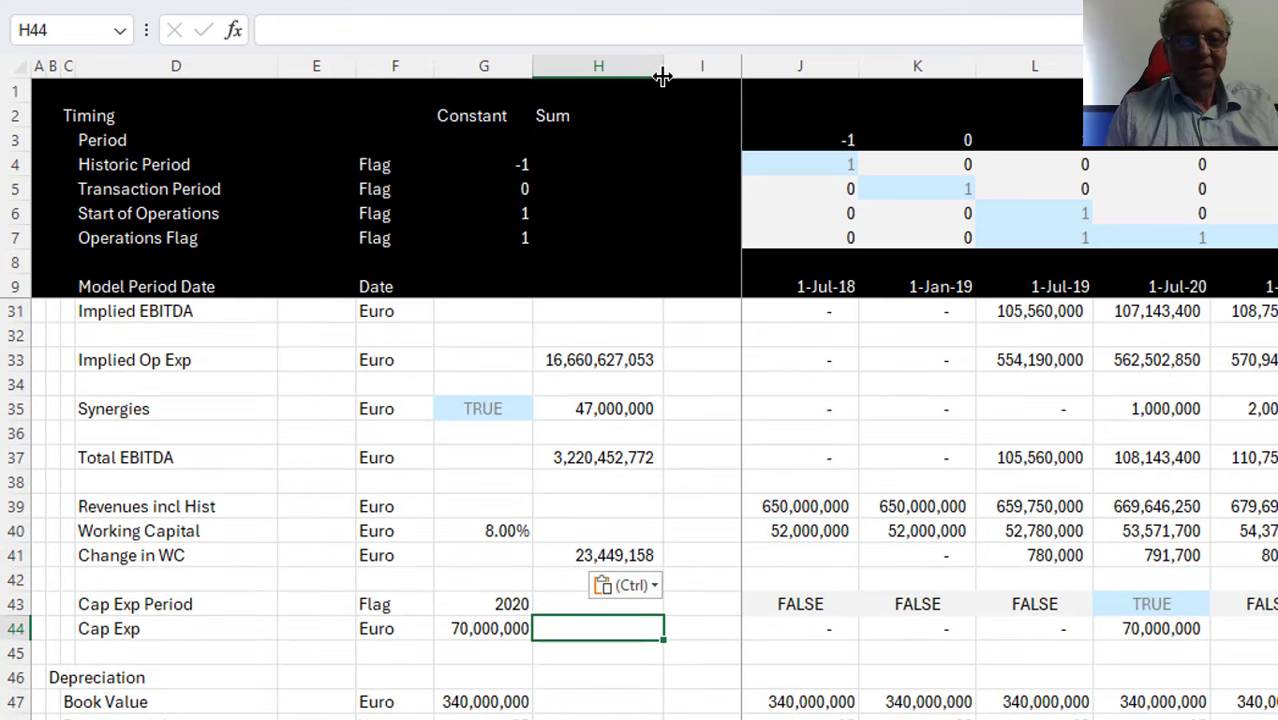
key(Up)
key(Up)
key(Up)
key(ctrl+v)
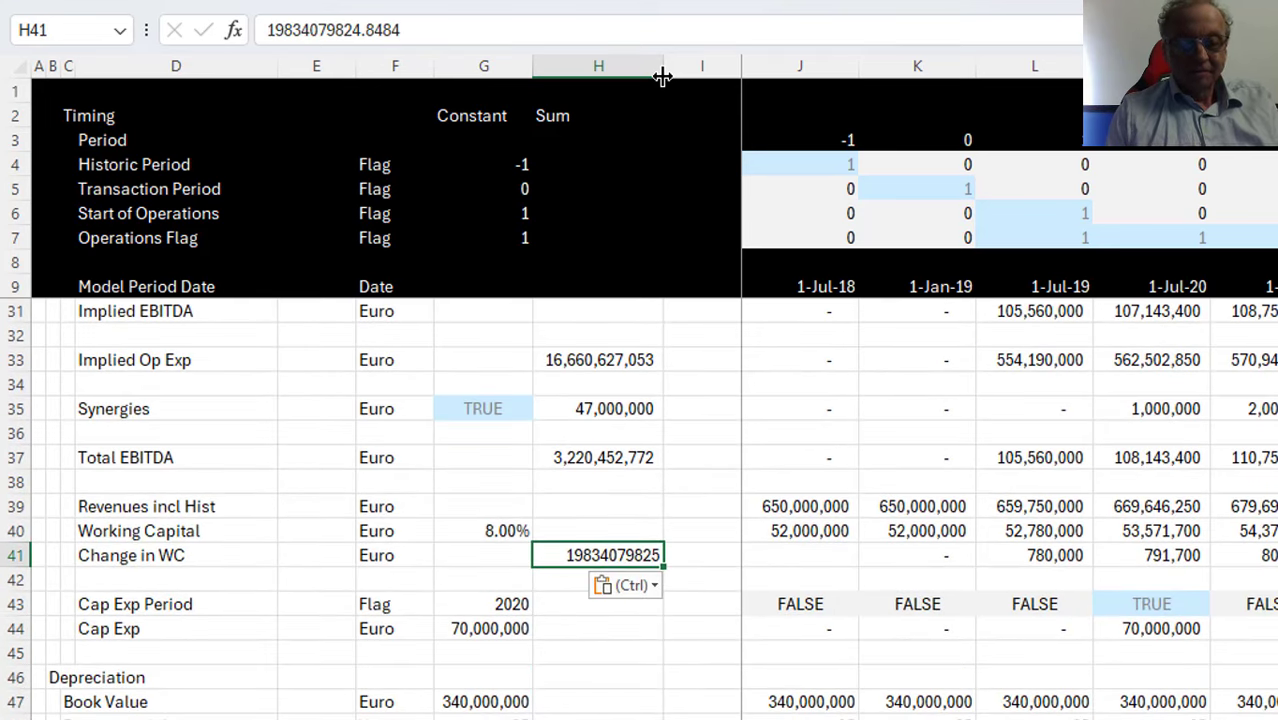
key(ctrl)
key(Escape)
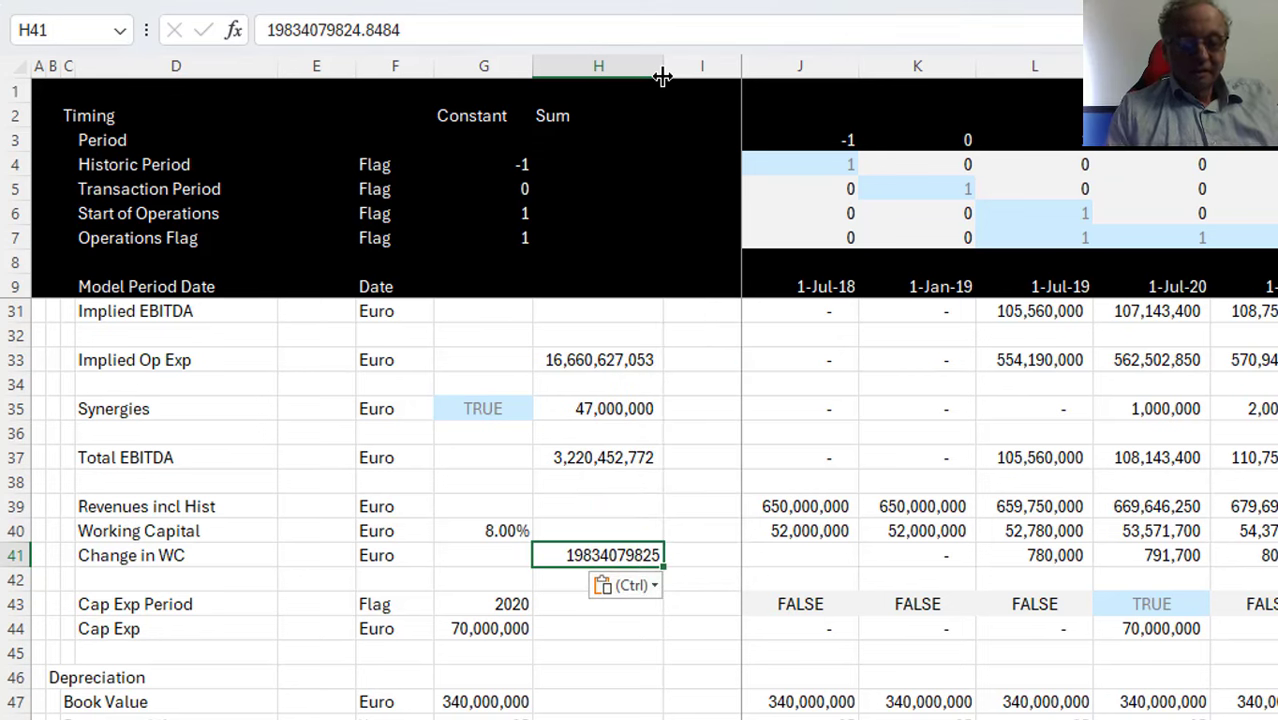
key(ctrl+z)
Copy the sum formula from the Change in WC row into H44 to total Cap Exp
key(ctrl+c)
key(Down)
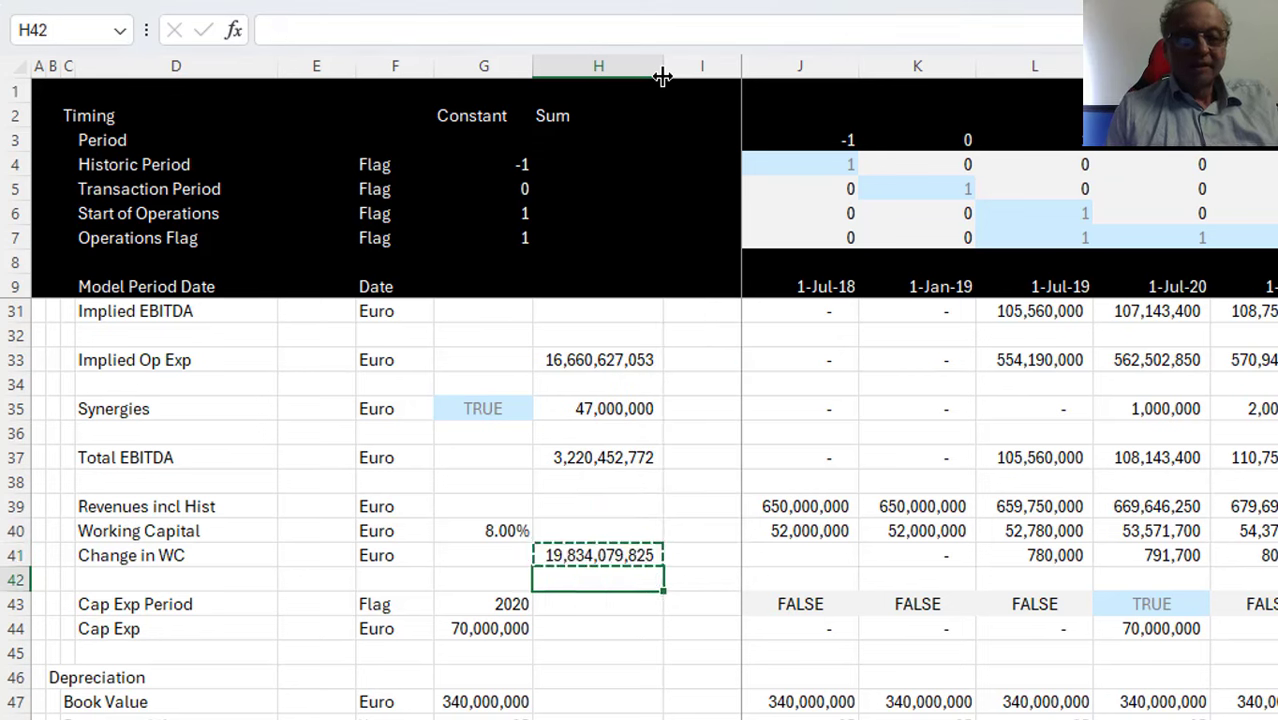
key(Down)
key(Down)
key(ctrl+v)
key(Up)
key(Escape)
Paste the sum formula into H50 to total Exisiting Depreciation across all periods
key(Down)
key(Down)
key(Down)
key(Down)
key(Down)
key(Down)
key(Down)
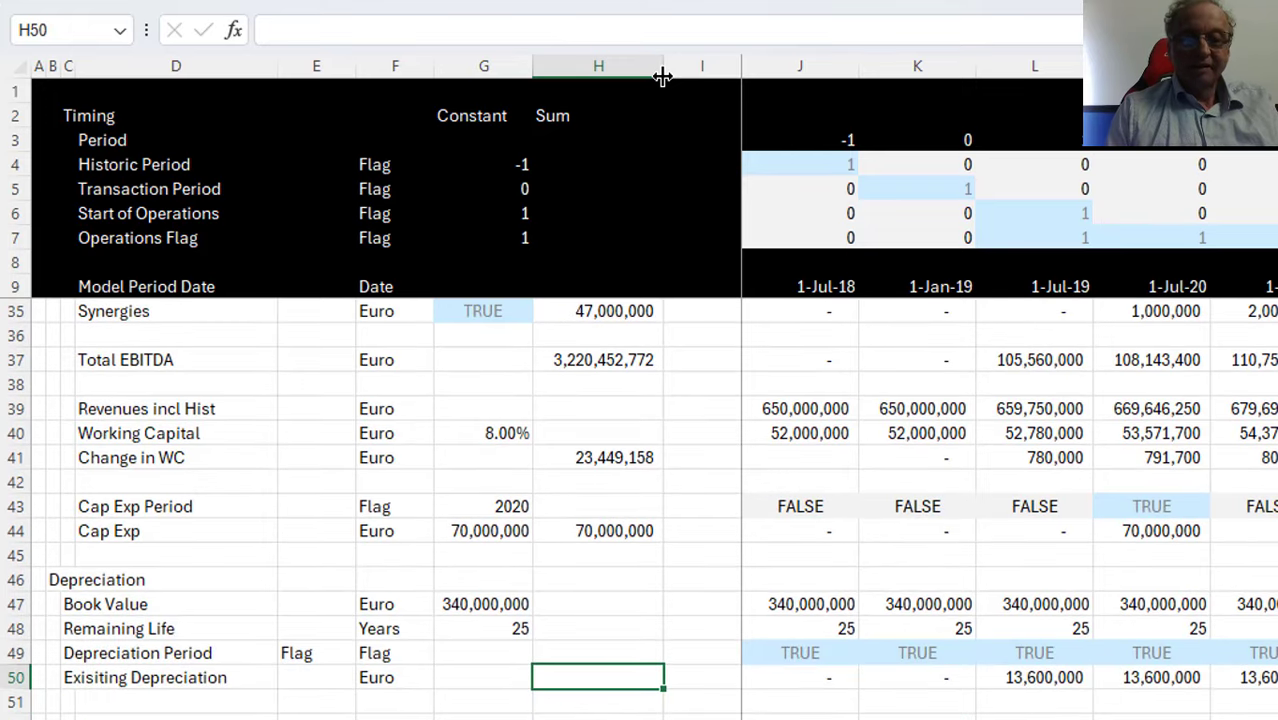
key(ctrl+v)
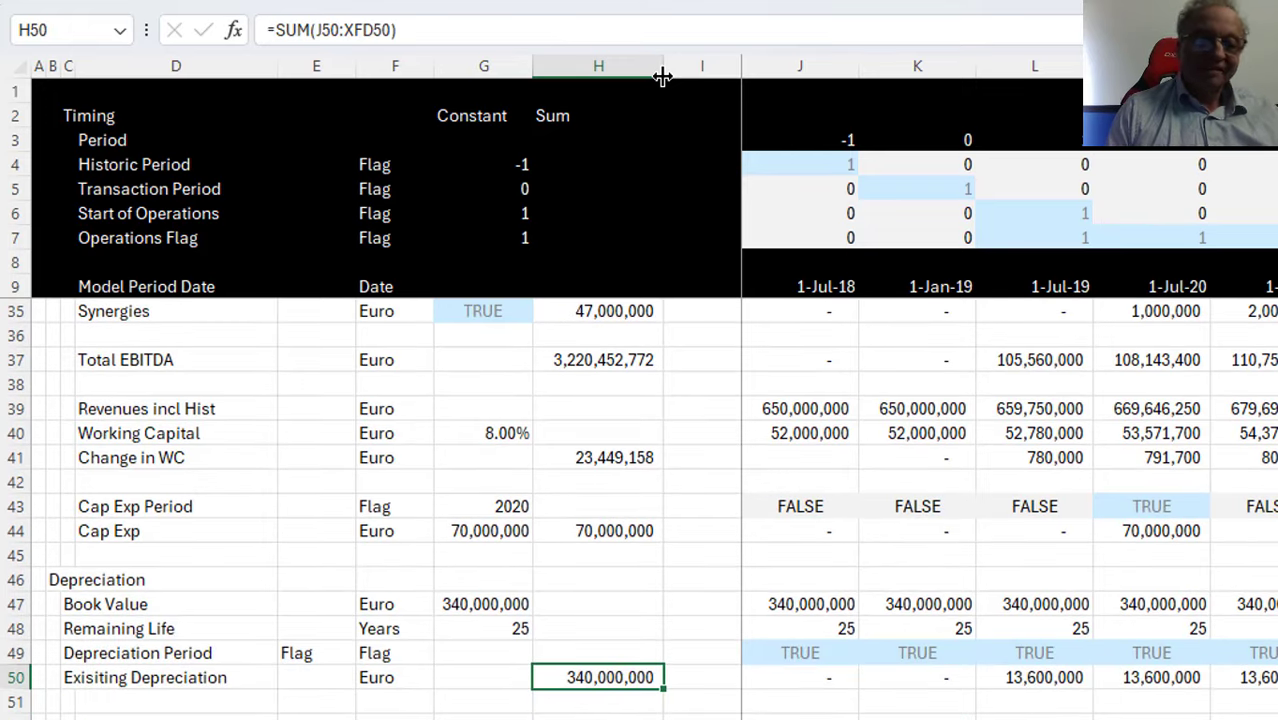
Add a check in I50 comparing total depreciation with the book value, using =H50=G47
key(Down)
key(Down)
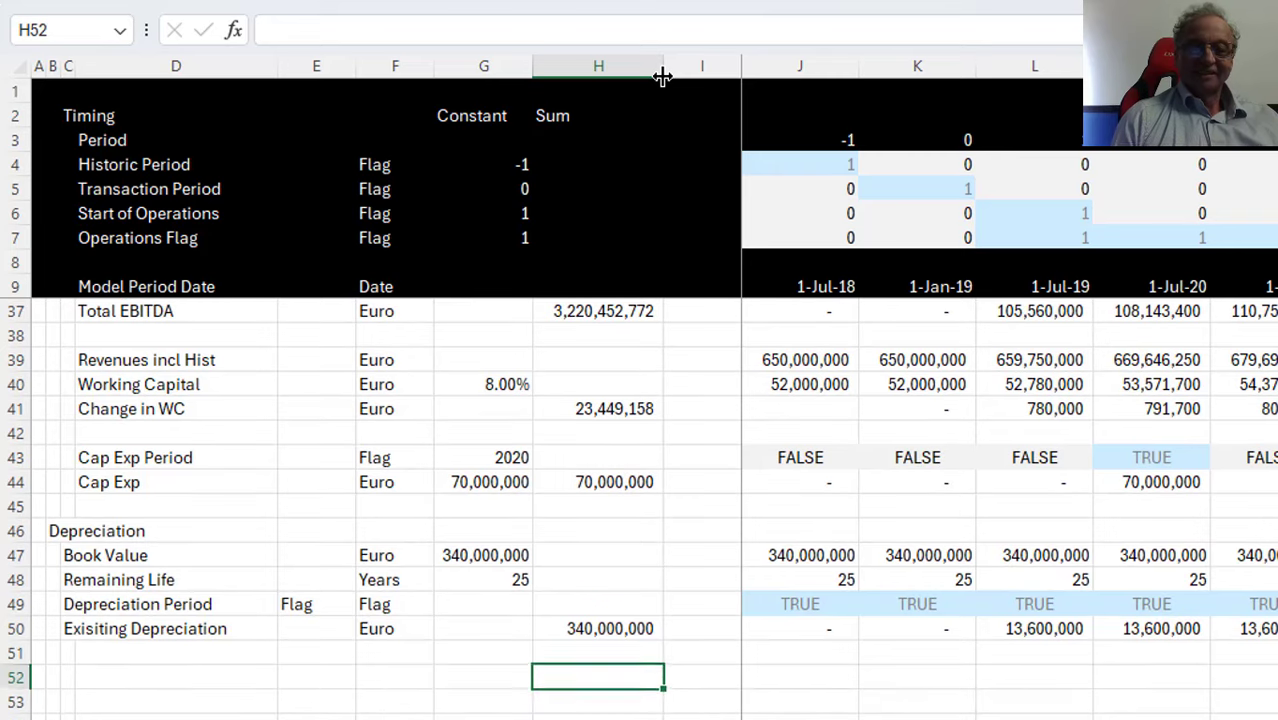
key(Up)
key(Up)
key(Right)
text(=)
key(Left)
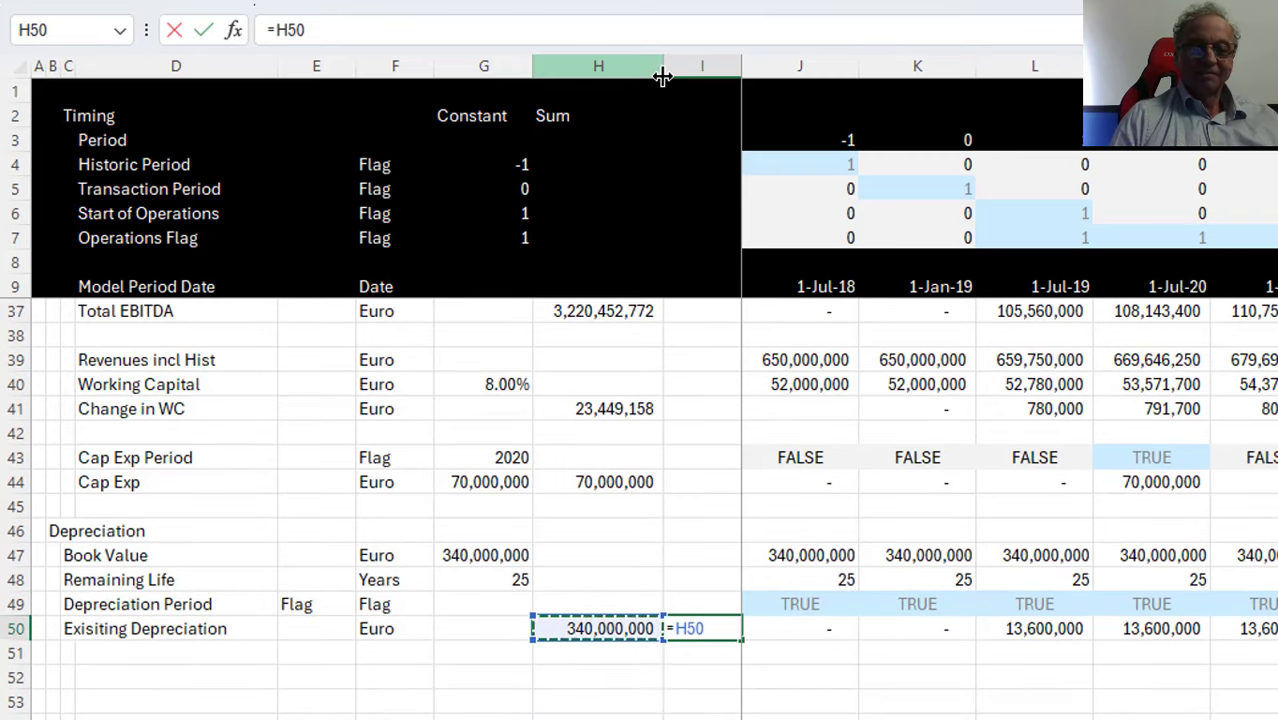
text(=)
key(Up)
key(Up)
key(Up)
key(Left)
key(Left)
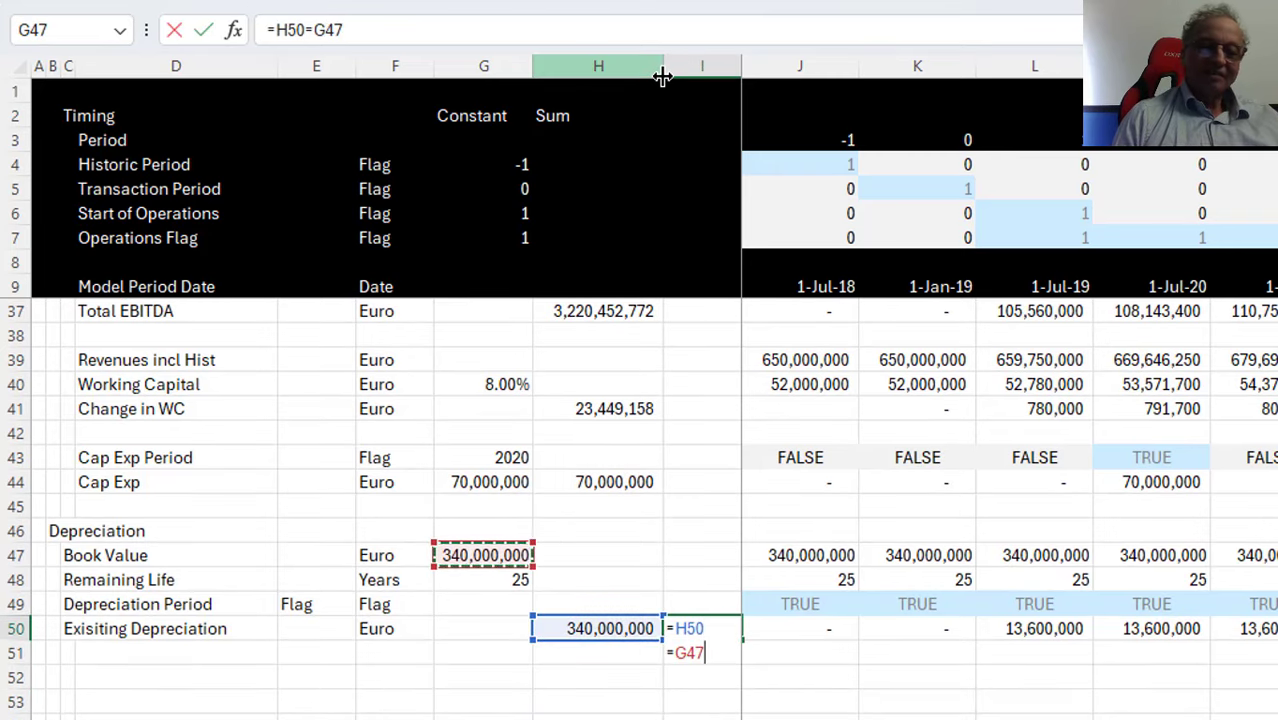
key(Return)
Label a new depreciation row Basis of New Cap Exp in C52
key(Down)
key(Left)
key(Left)
key(Left)
key(Left)
key(Left)
key(Left)
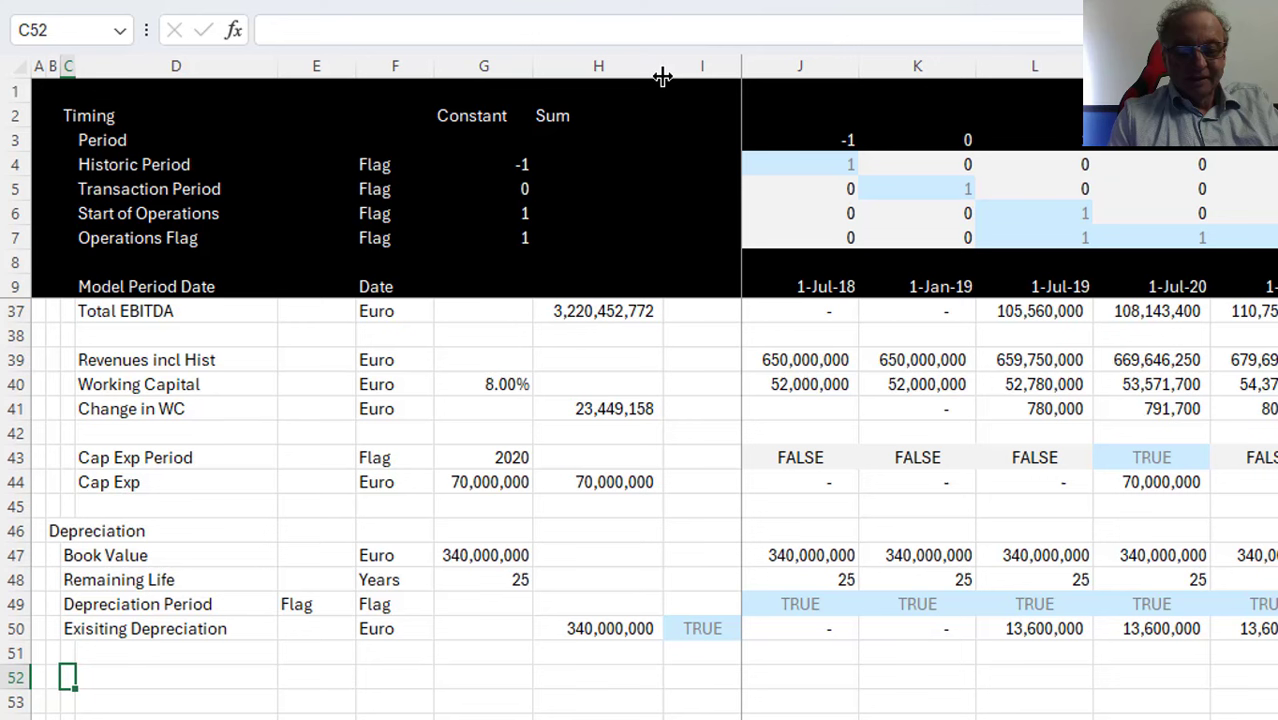
text(Basis of New Cap)
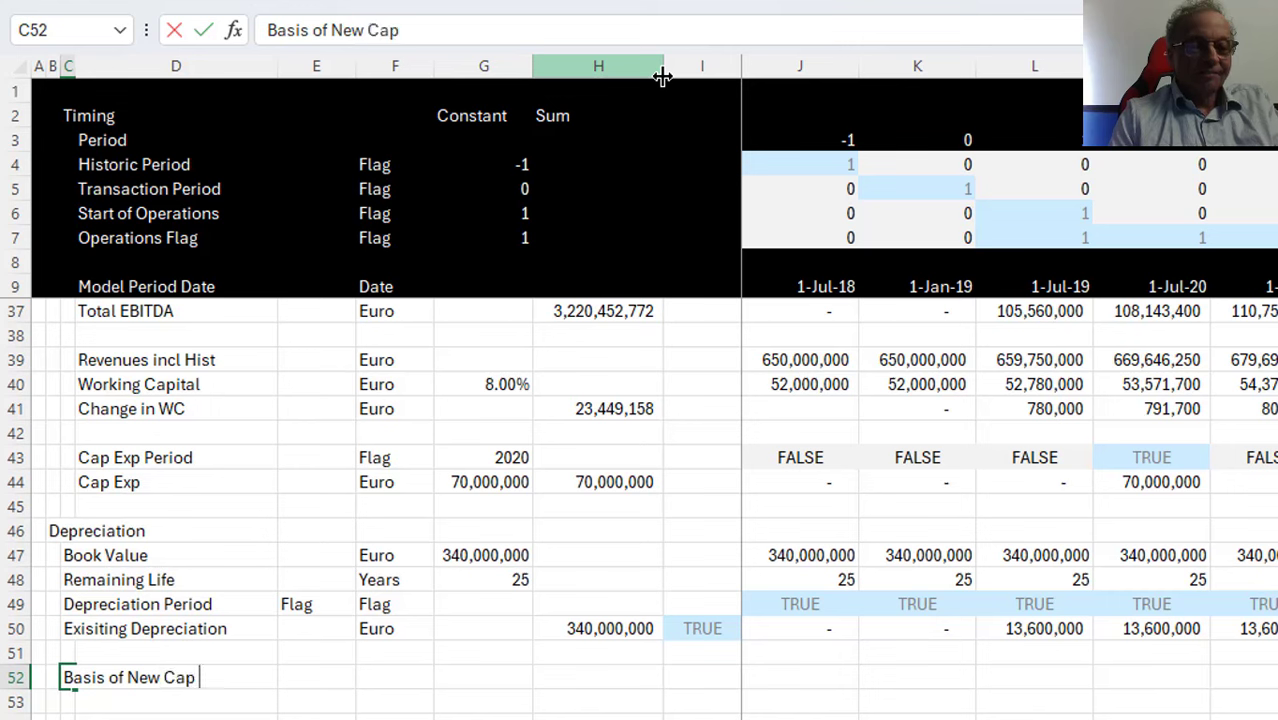
key(Return)
key(Up)
key(Up)
key(Up)
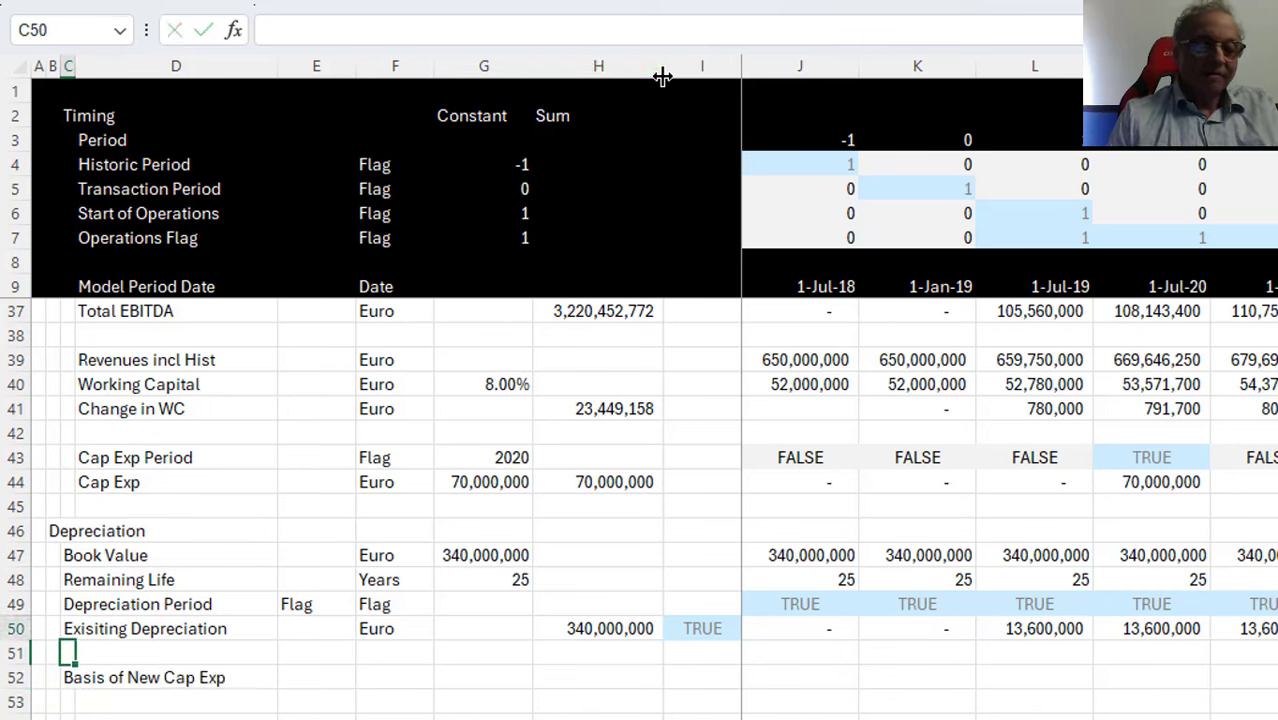
Copy the Euro unit from the Exisiting Depreciation row into F52 for Basis of New Cap Exp
key(Up)
key(Down)
key(Right)
key(Right)
key(Right)
key(ctrl+c)
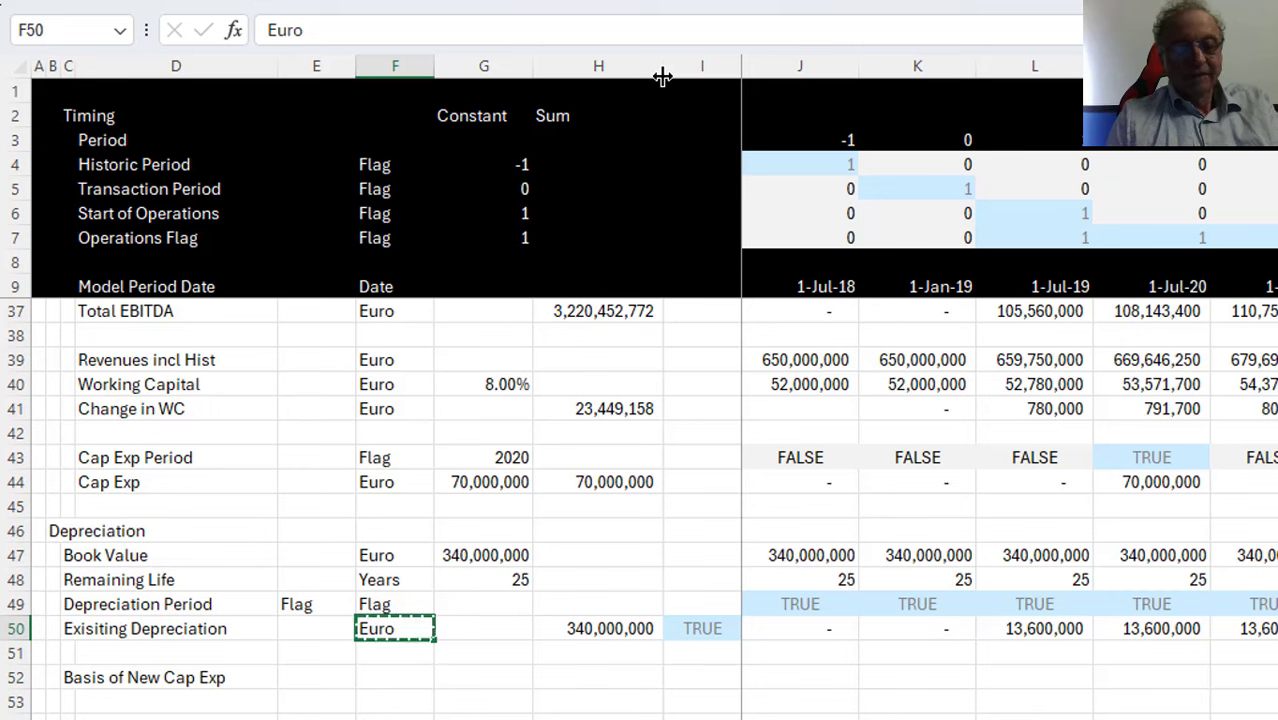
key(Down)
key(Down)
key(Return)
Accumulate the new capital expenditure basis with =I52+J44 in J52 and fill it across all periods
key(Right)
key(Right)
key(Right)
key(Right)
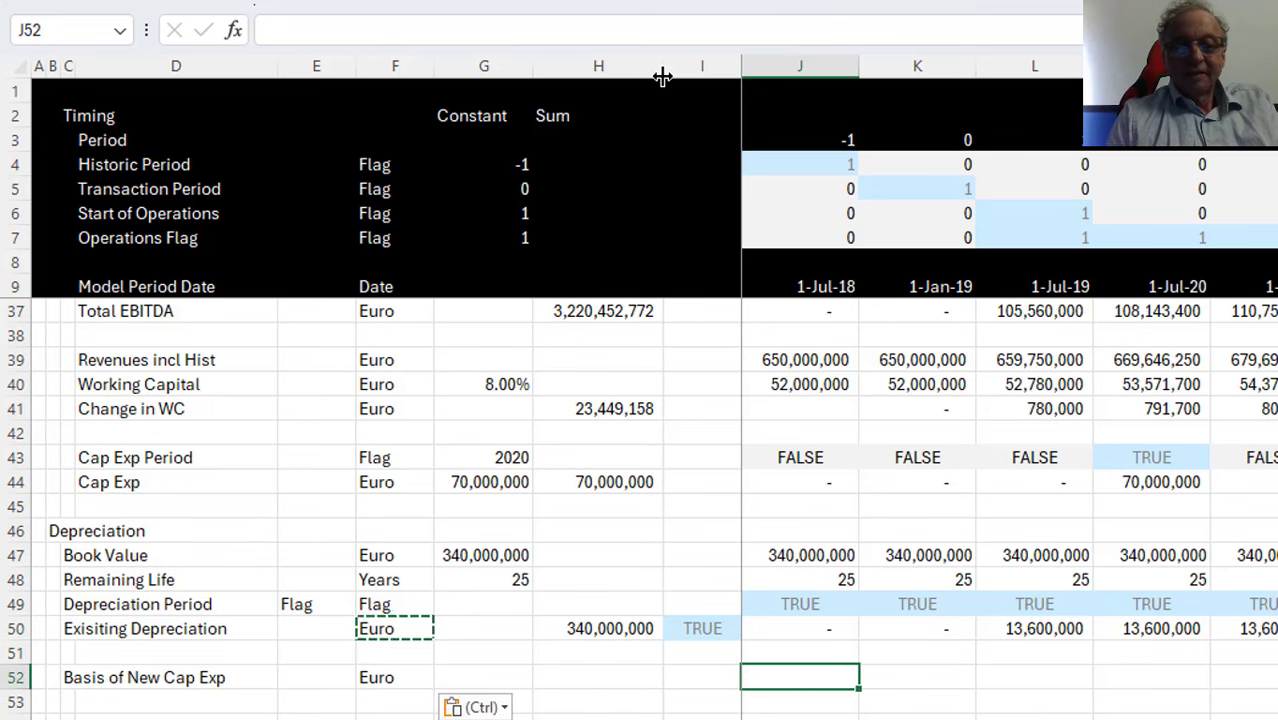
text(=)
key(Left)
text(+)
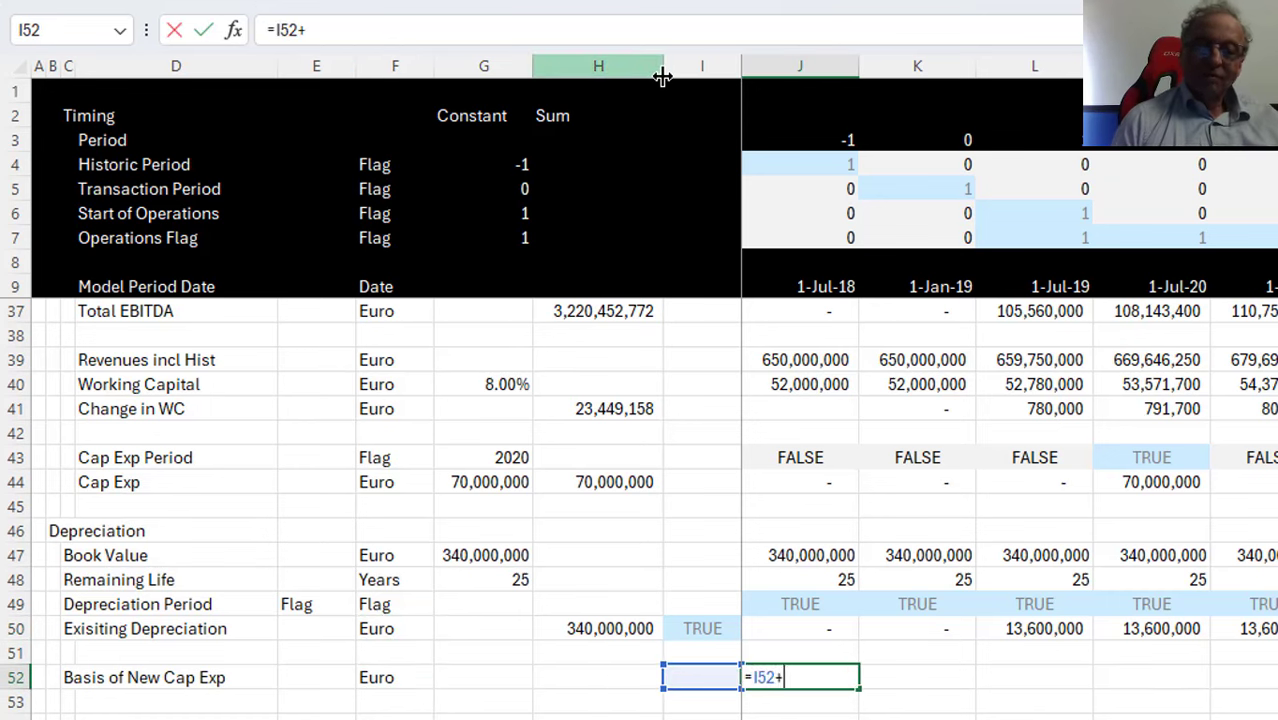
key(Up)
key(Up)
key(Up)
key(Up)
key(Up)
key(Up)
key(Up)
key(Up)
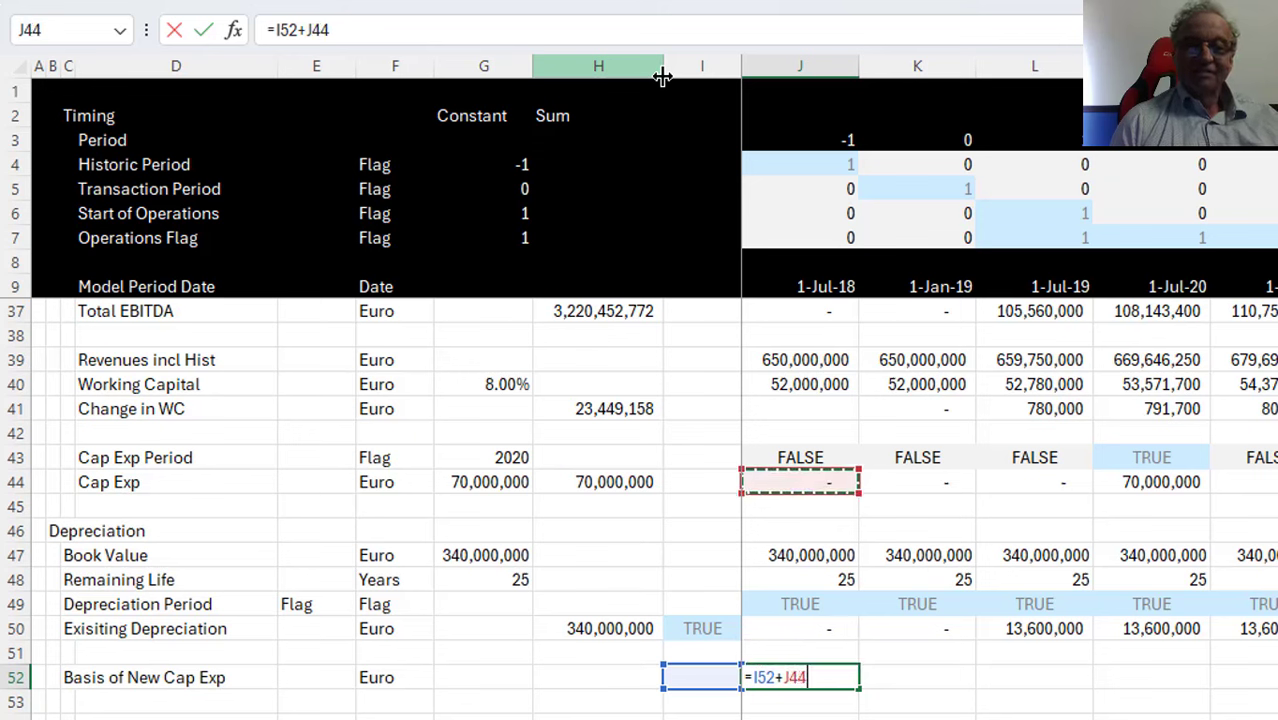
key(Return)
key(Up)
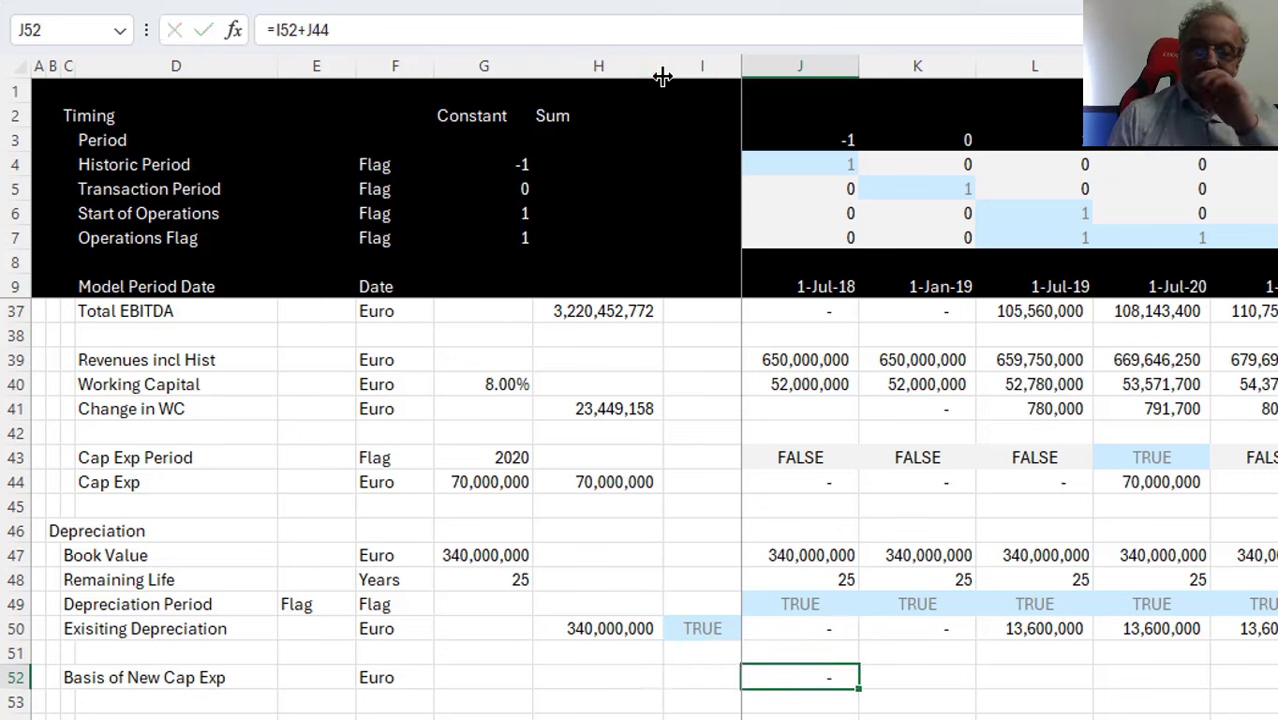
key(ctrl+shift+Right)
key(ctrl+r)
Label the row below Basis of New Cap Exp as Depreciation Life in C53
key(Down)
key(Left)
key(Left)
key(Left)
key(Left)
key(Left)
key(Left)
key(Left)
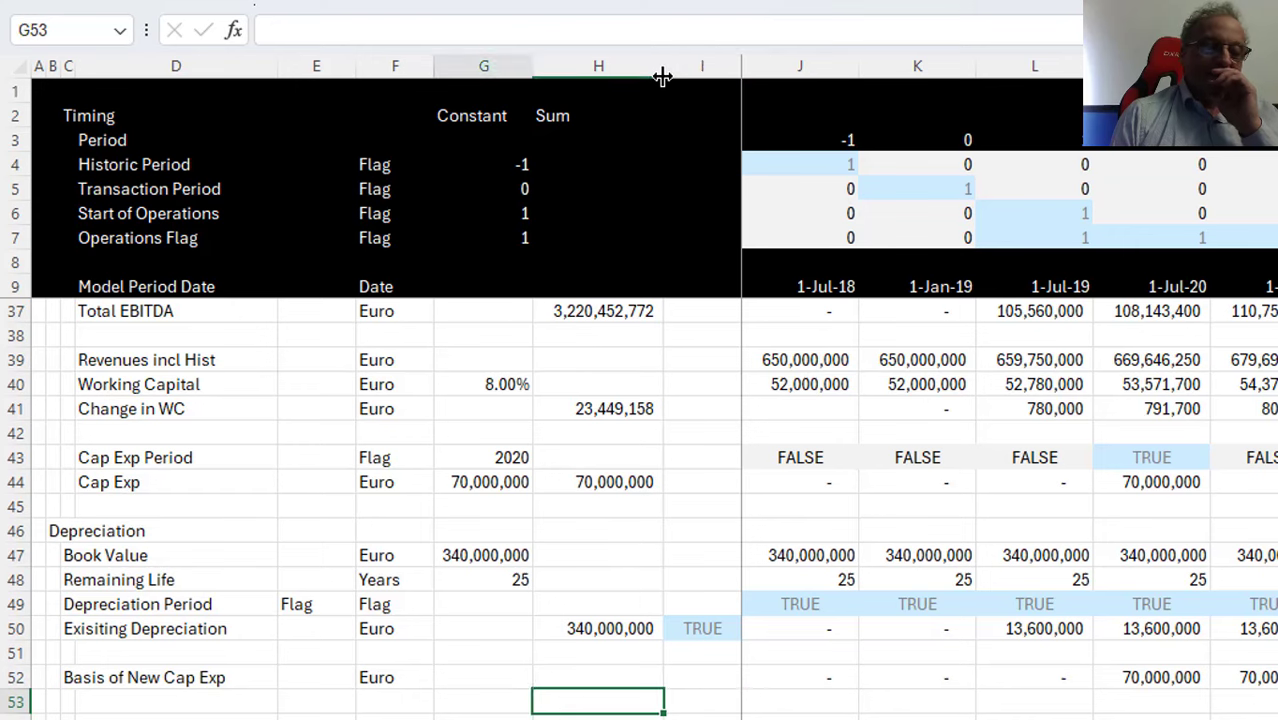
key(Down)
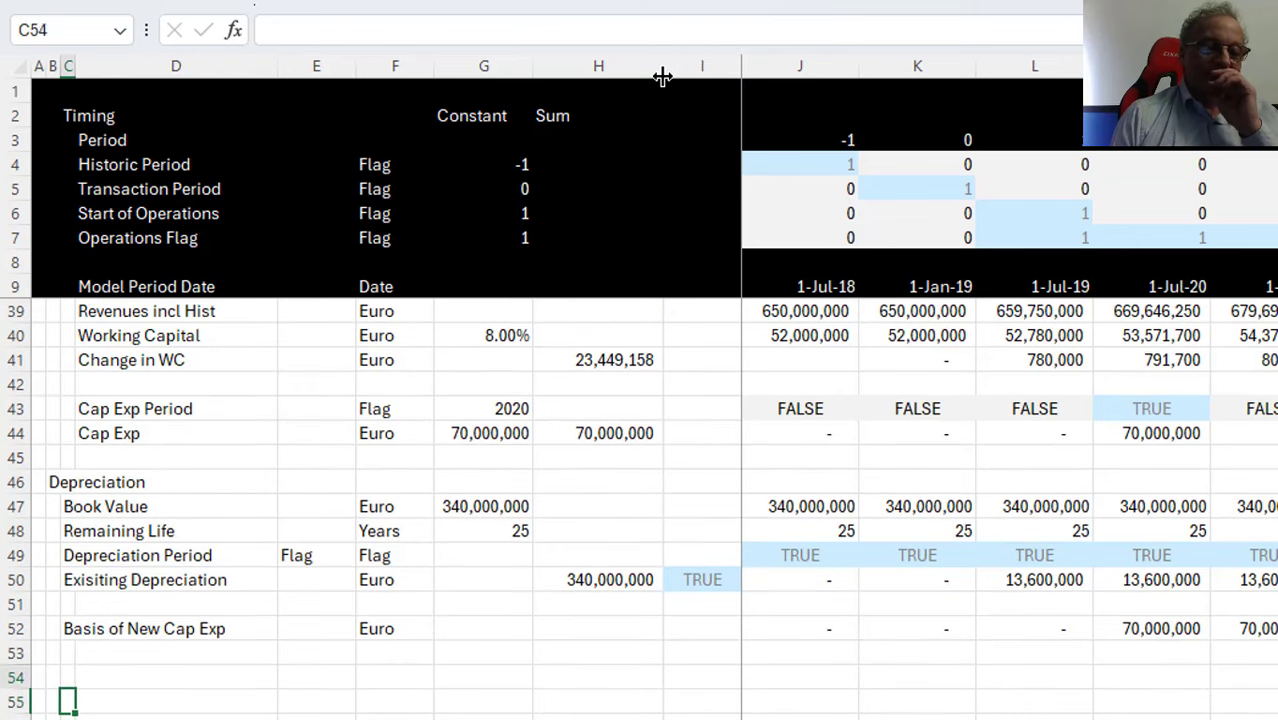
key(Up)
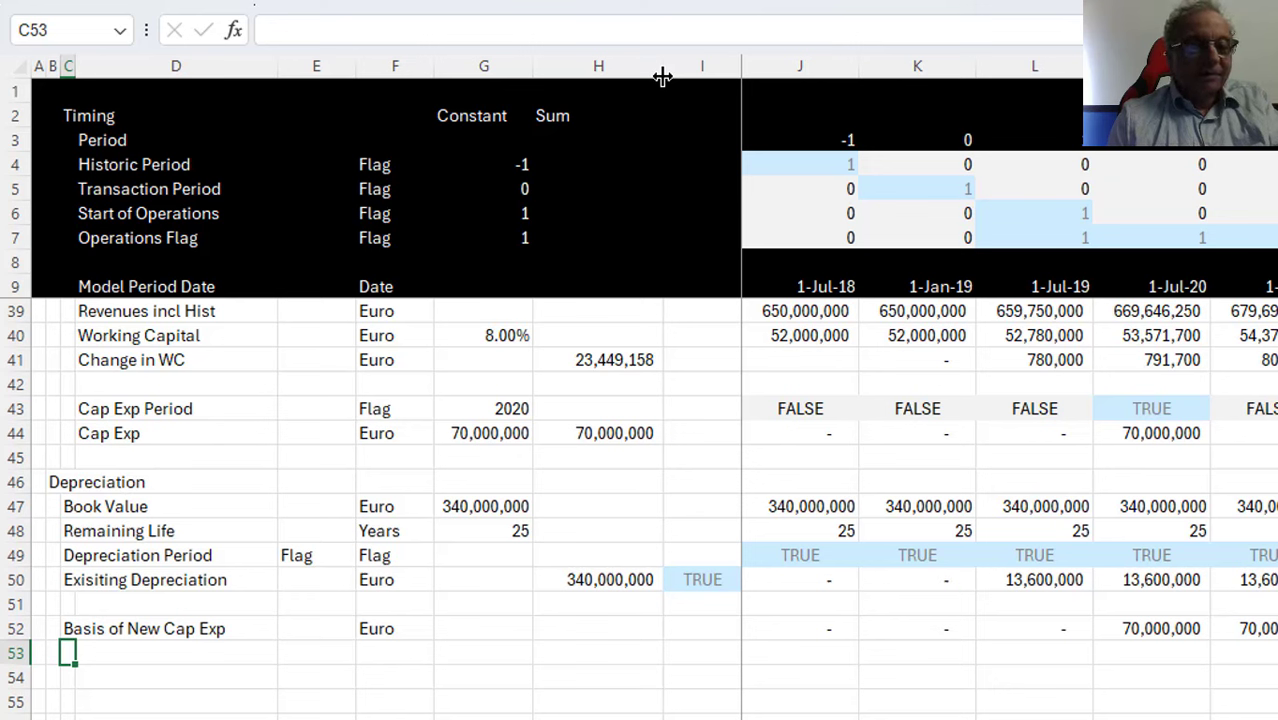
text(De)
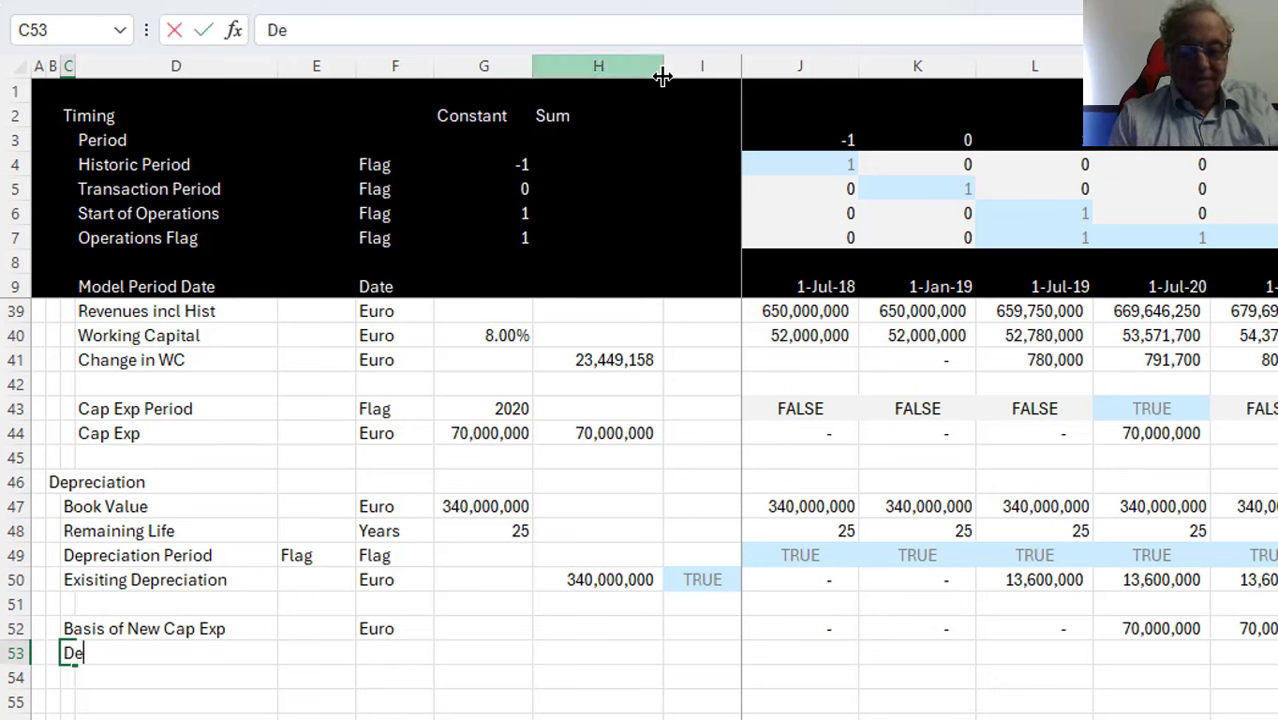
text(preciati)
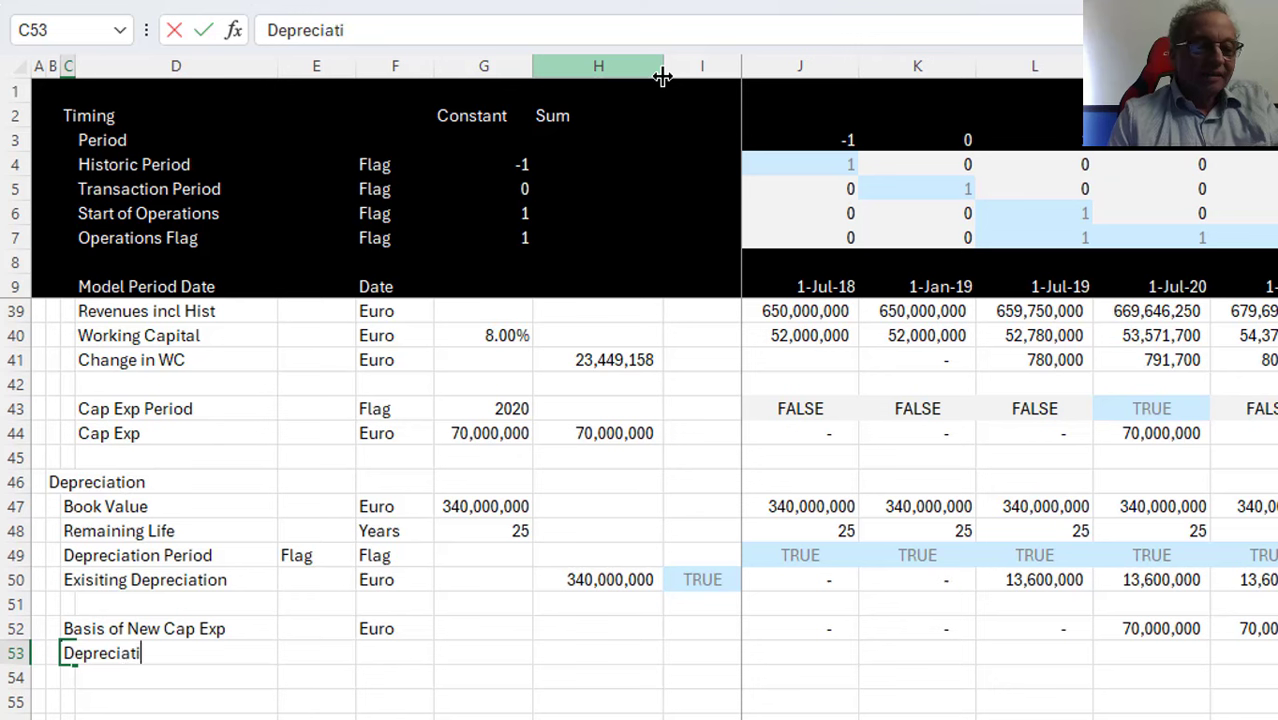
text(on Life)
key(Return)
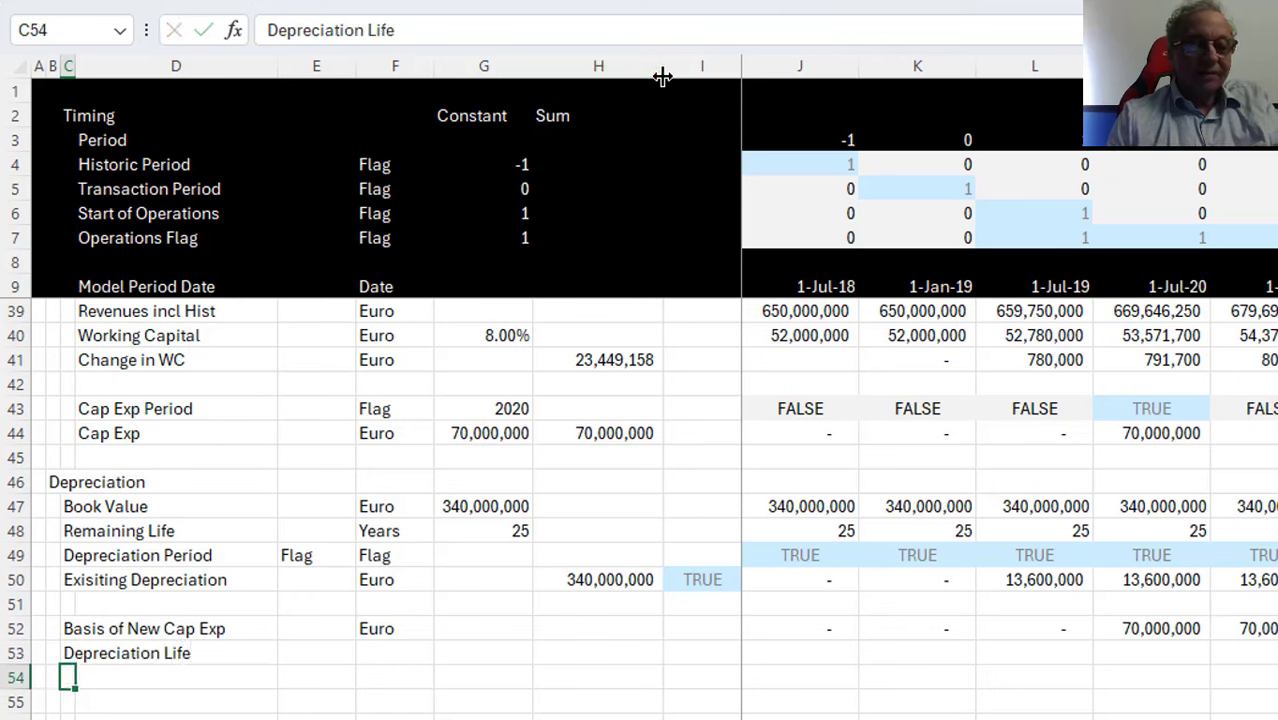
Enter Years as the unit of the Depreciation Life row in F53
key(Up)
key(Right)
key(Right)
key(Right)
text(Years)
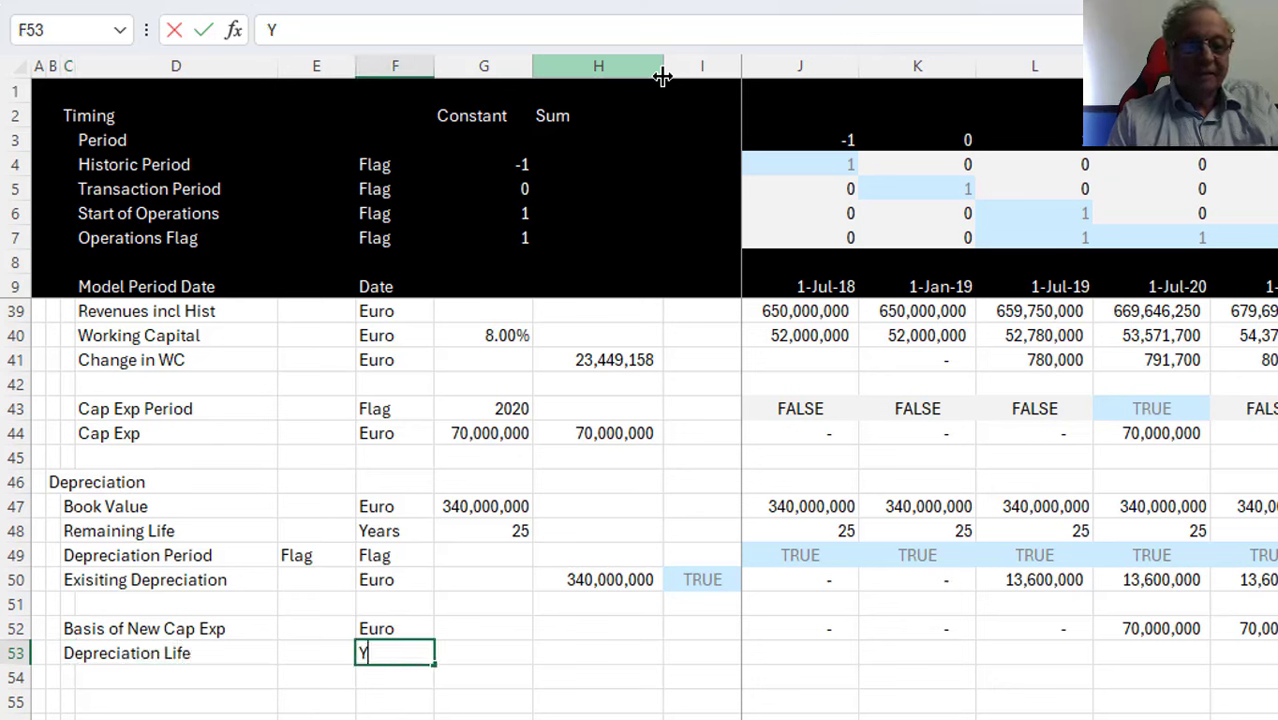
key(Return)
Link the Depreciation Life constant in G53 to Life of Cap Exp on the Input sheet with =Input!F37
key(Up)
key(Right)
text(=)
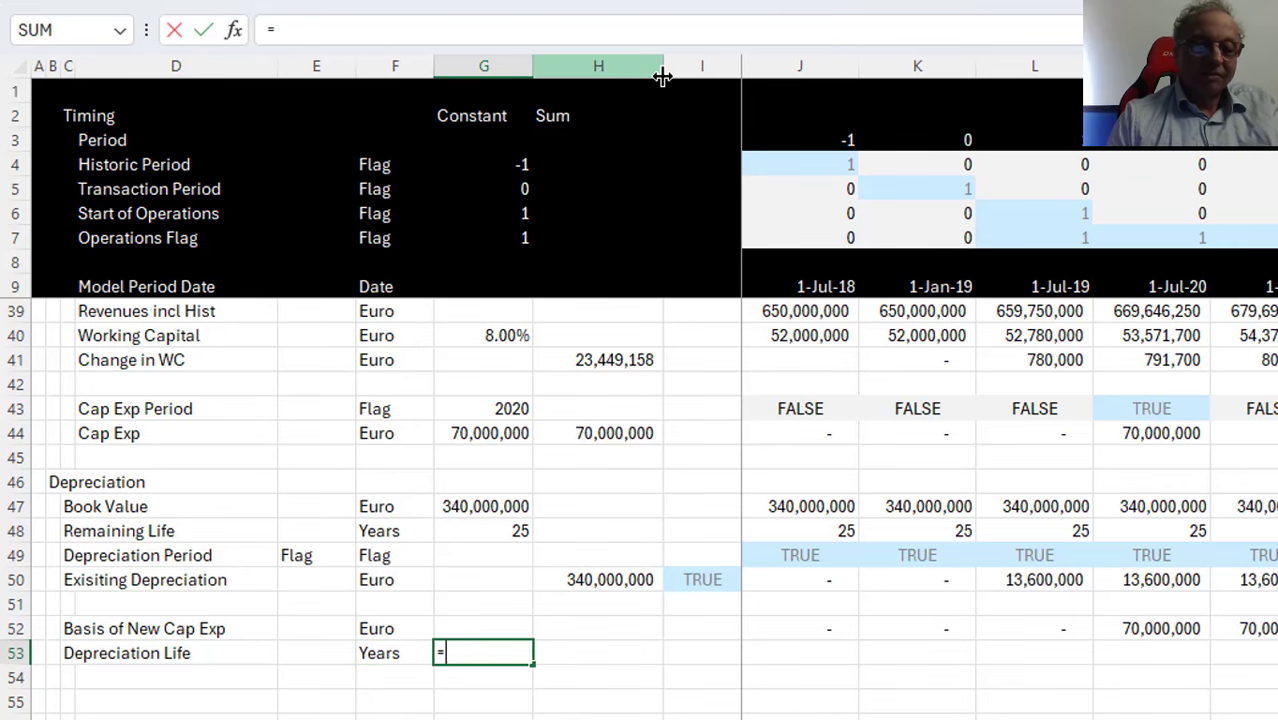
key(ctrl+Page_Up)
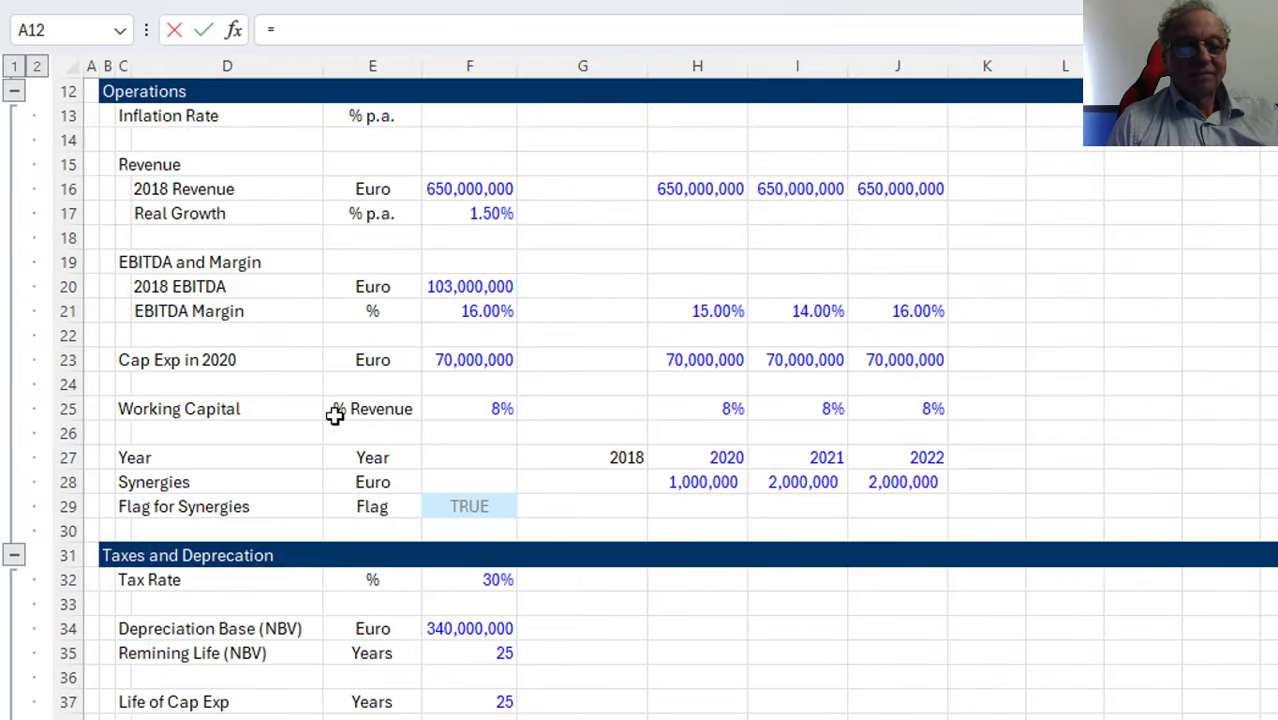
click(490, 702)
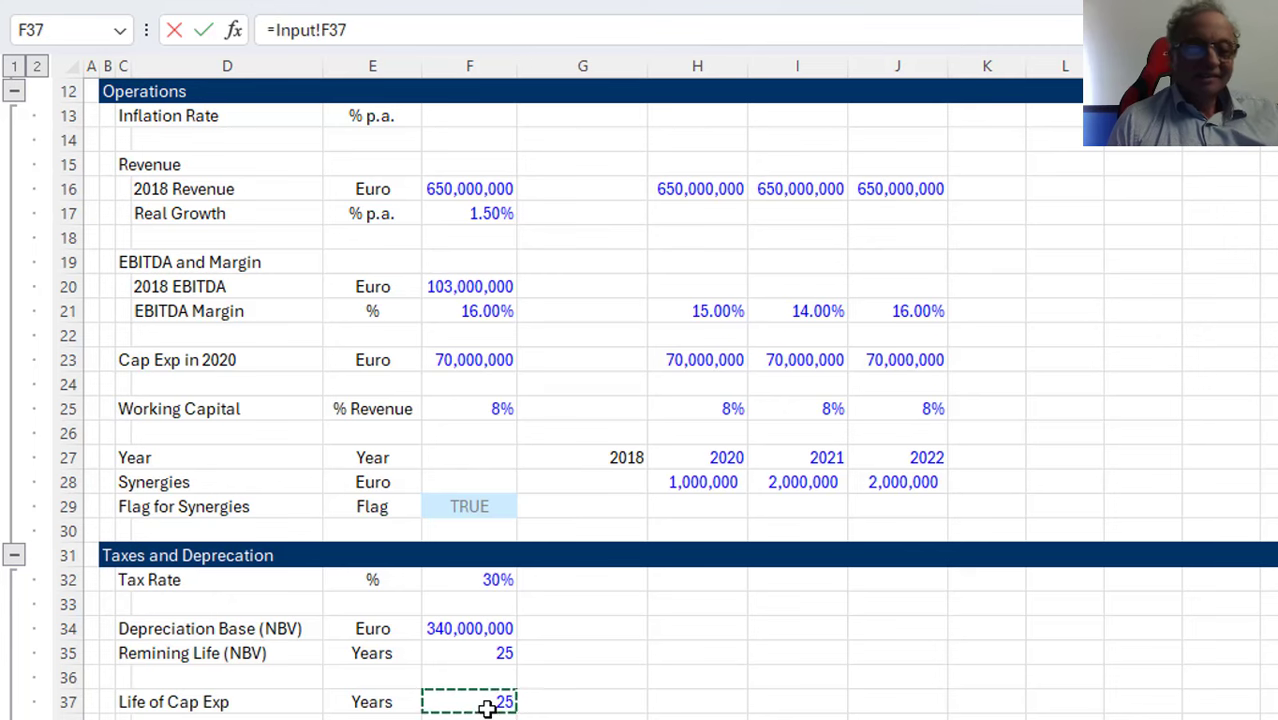
key(ctrl+Page_Down)
key(ctrl+Return)
key(Right)
key(Right)
key(Right)
key(Right)
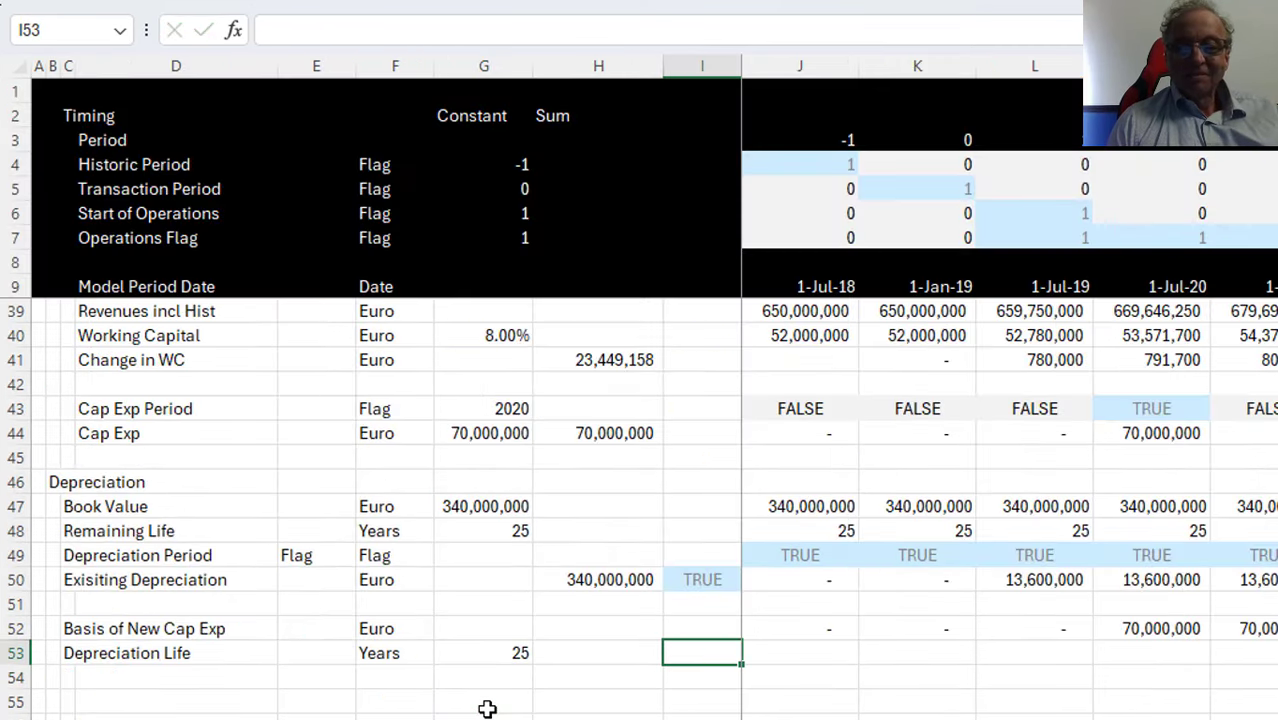
key(Left)
text(=)
key(Left)
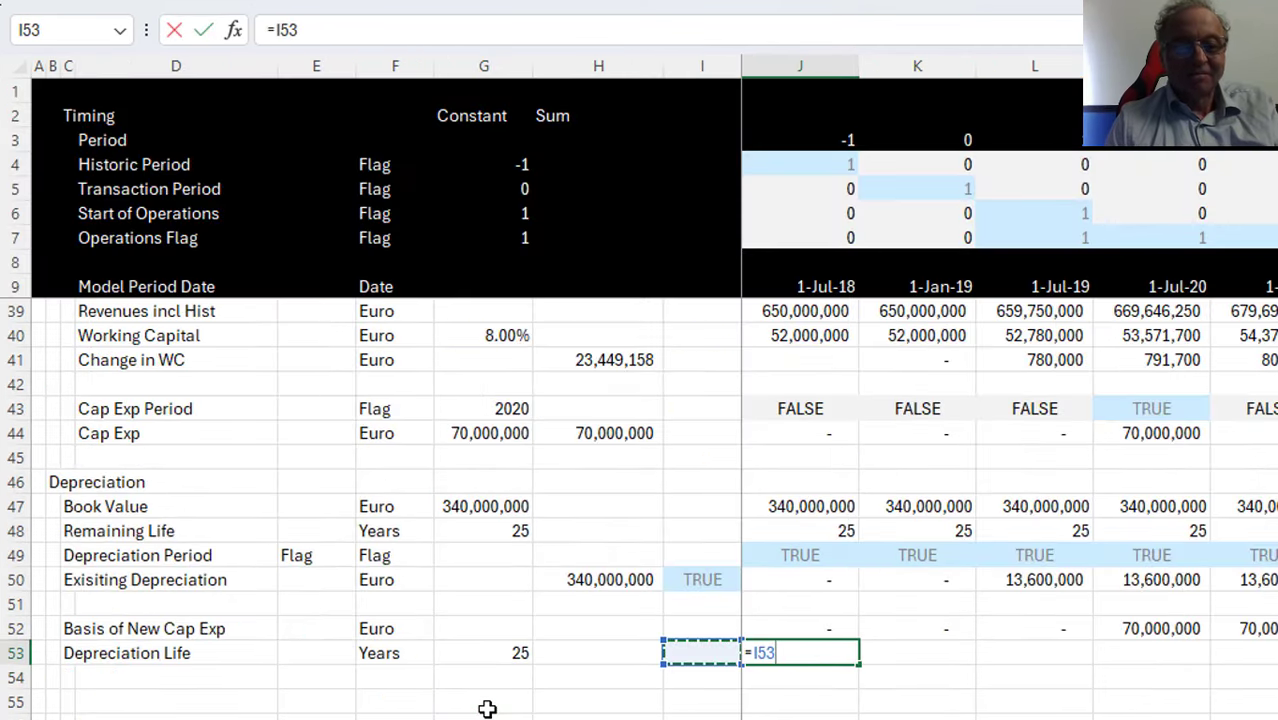
key(Left)
key(Left)
key(F5)
key(Return)
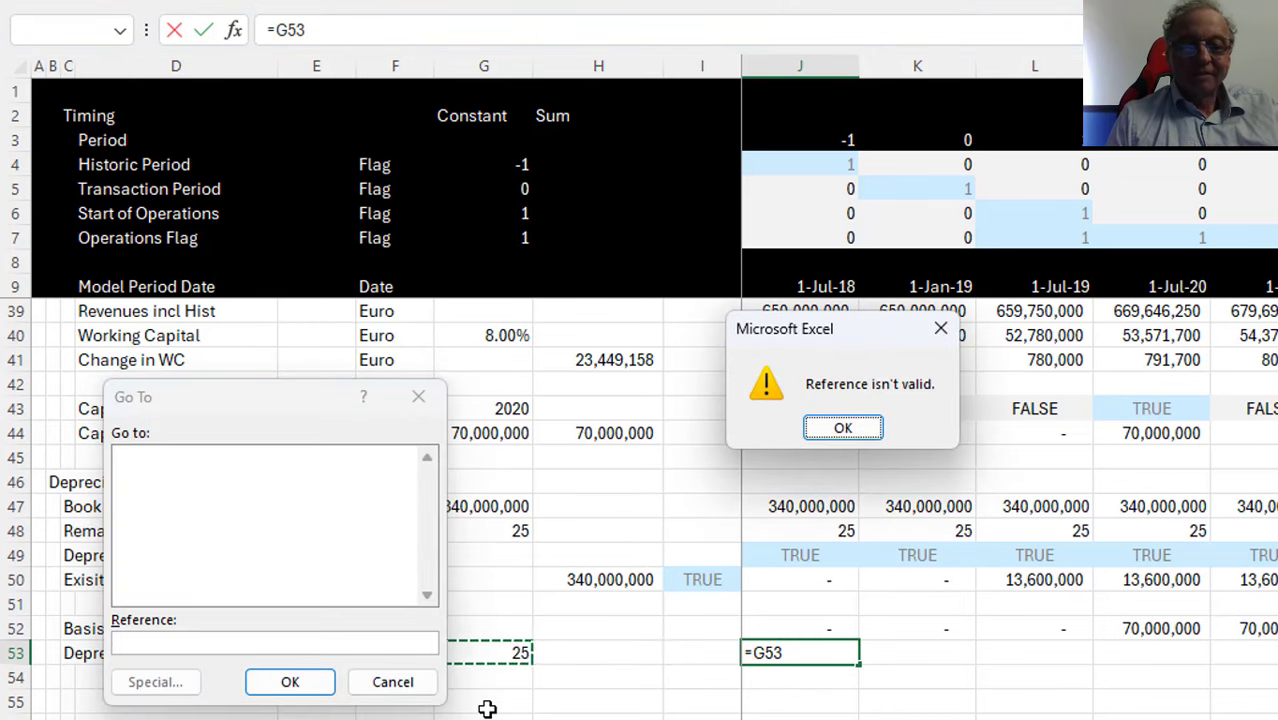
key(Return)
key(Escape)
key(Escape)
Reference the Depreciation Life constant with =$G$53 in J53 and fill it across all periods
text(=)
key(Left)
key(Left)
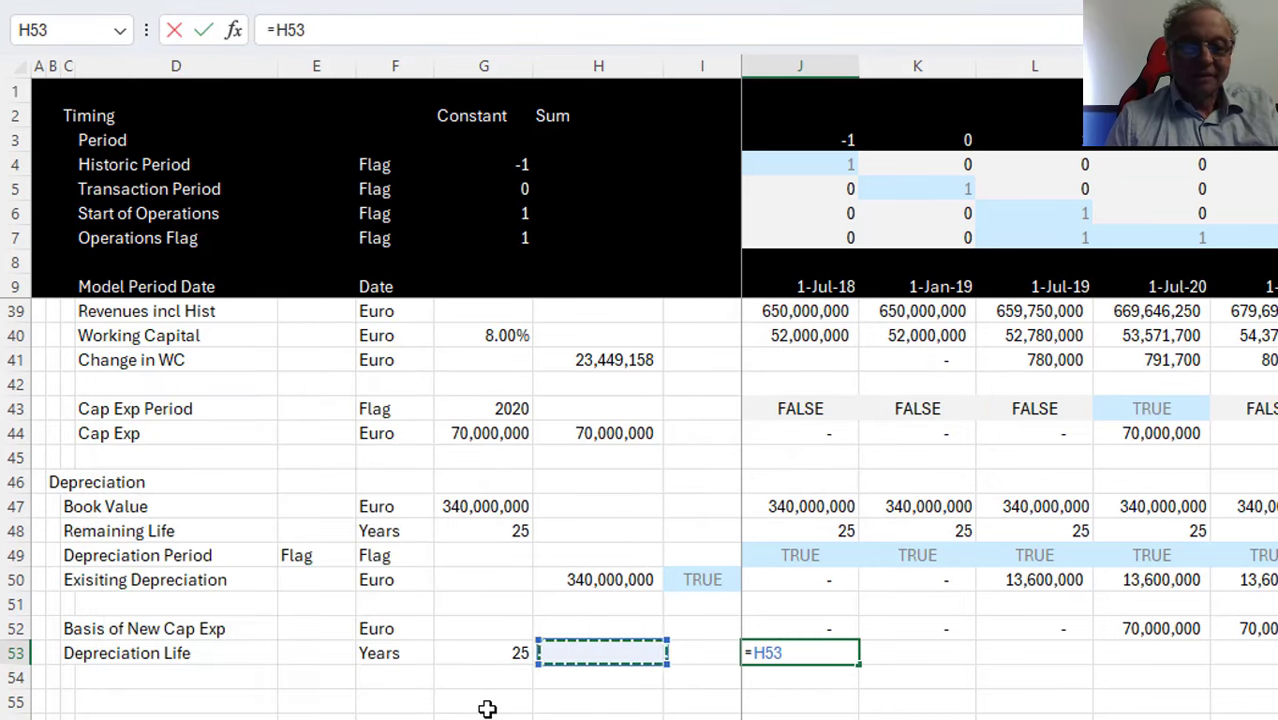
key(Left)
key(F4)
key(Return)
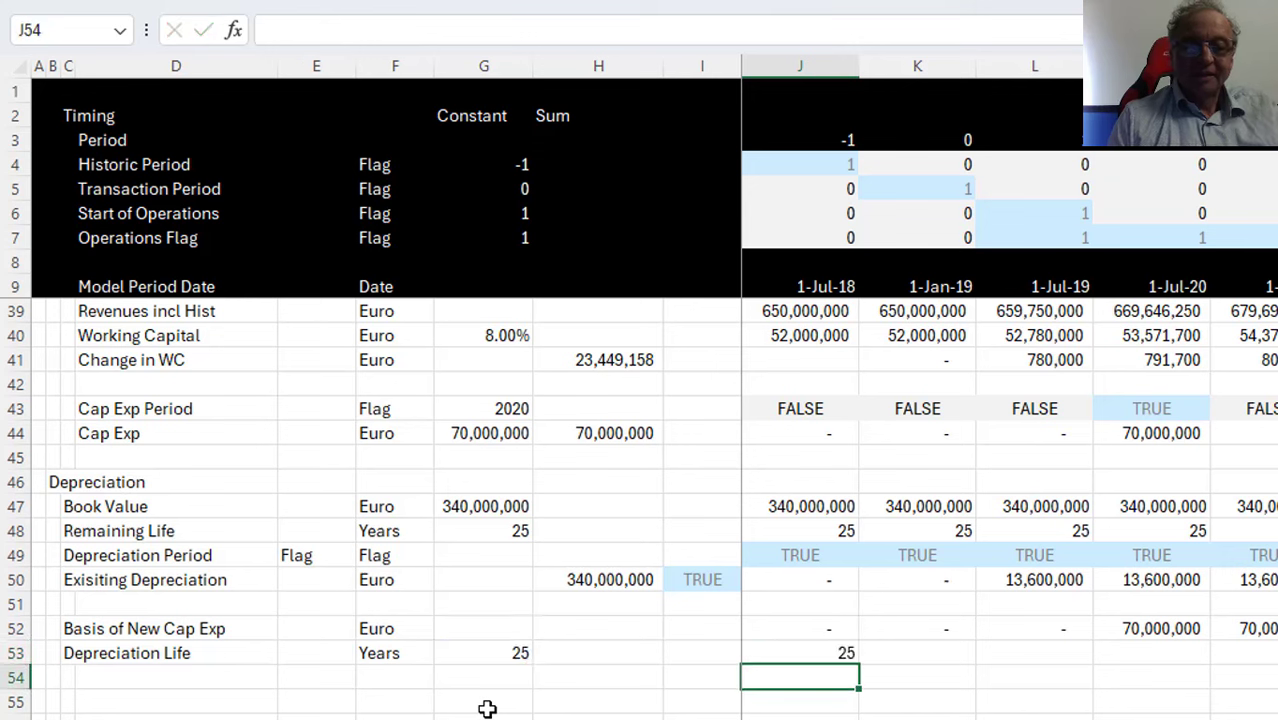
key(Up)
key(ctrl+shift+Right)
key(ctrl+r)
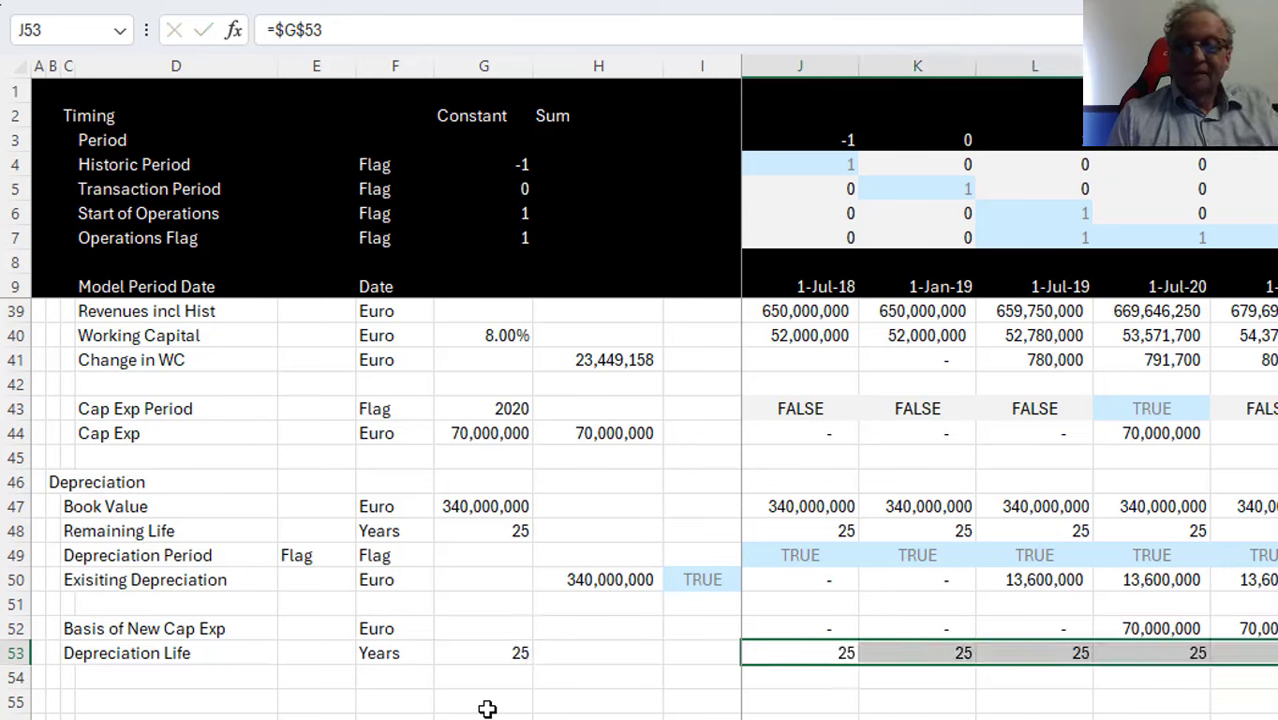
Label the row below Depreciation Life as Period of Depreciation in C54
key(Down)
key(Left)
key(Left)
key(Left)
key(Left)
key(Left)
key(Left)
key(Left)
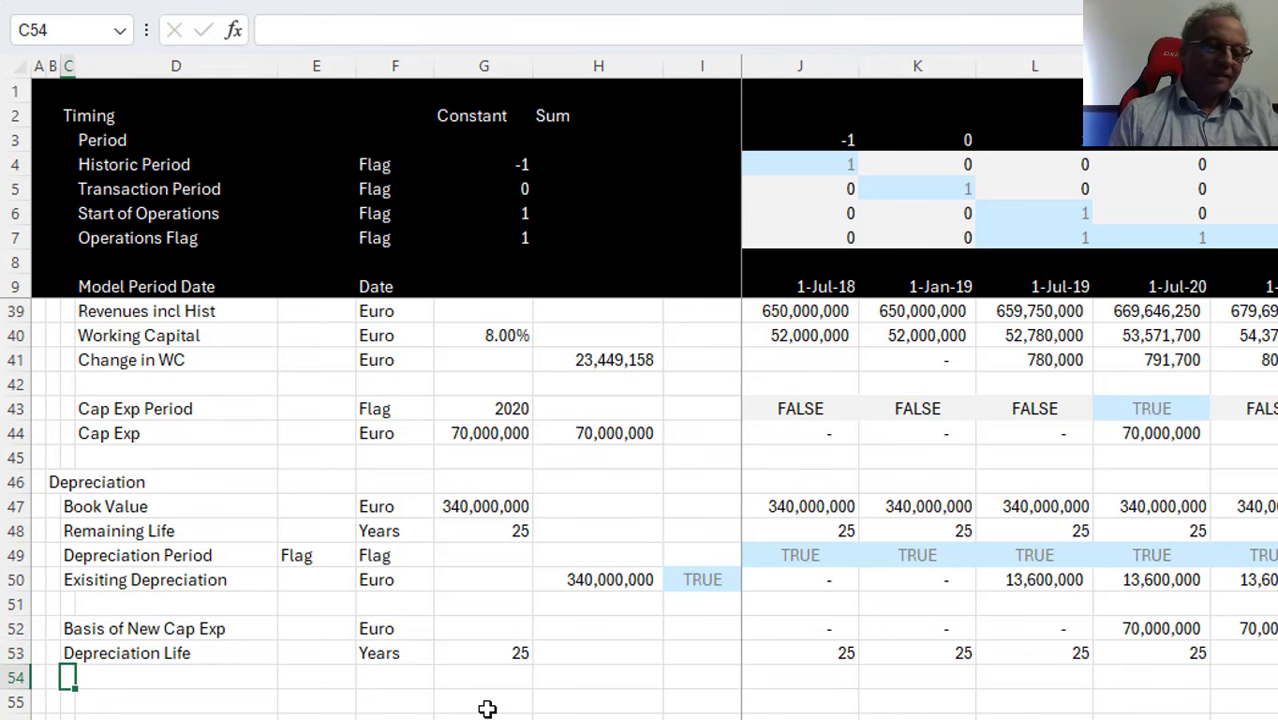
text(Period of Depre)
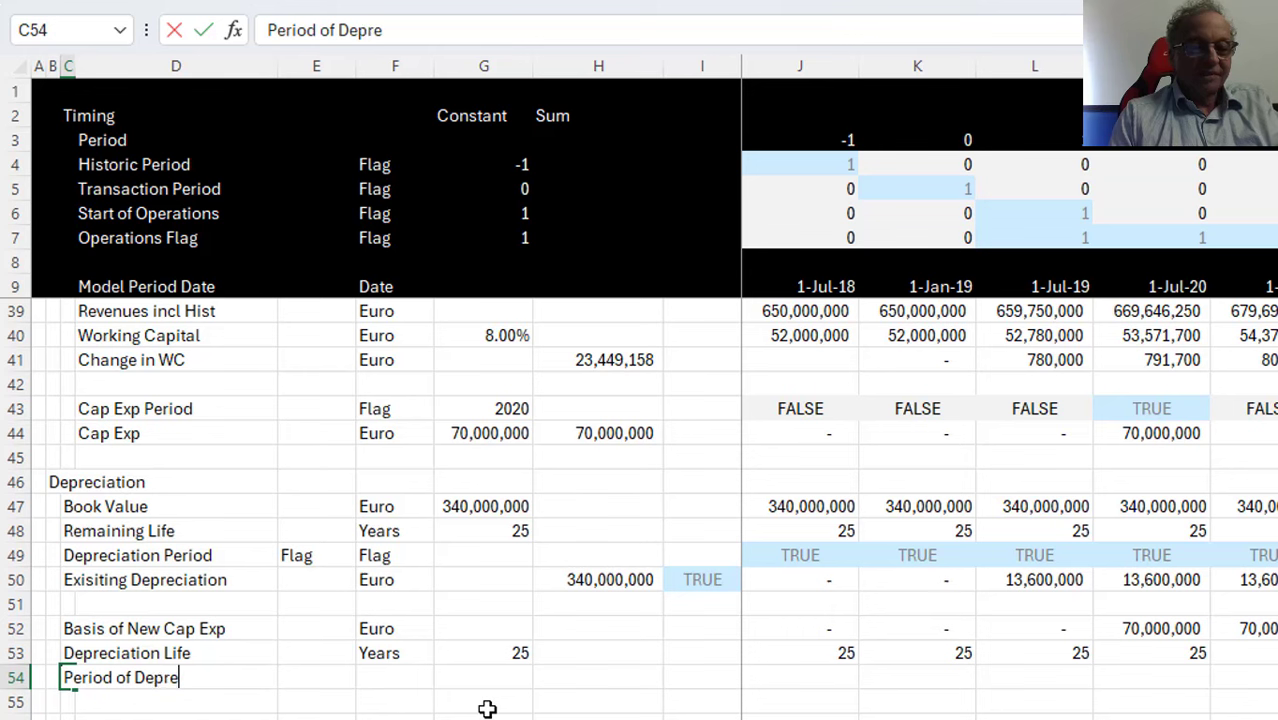
text(ciation)
key(Return)
Enter Flag as the unit of the Period of Depreciation row in F54
key(Up)
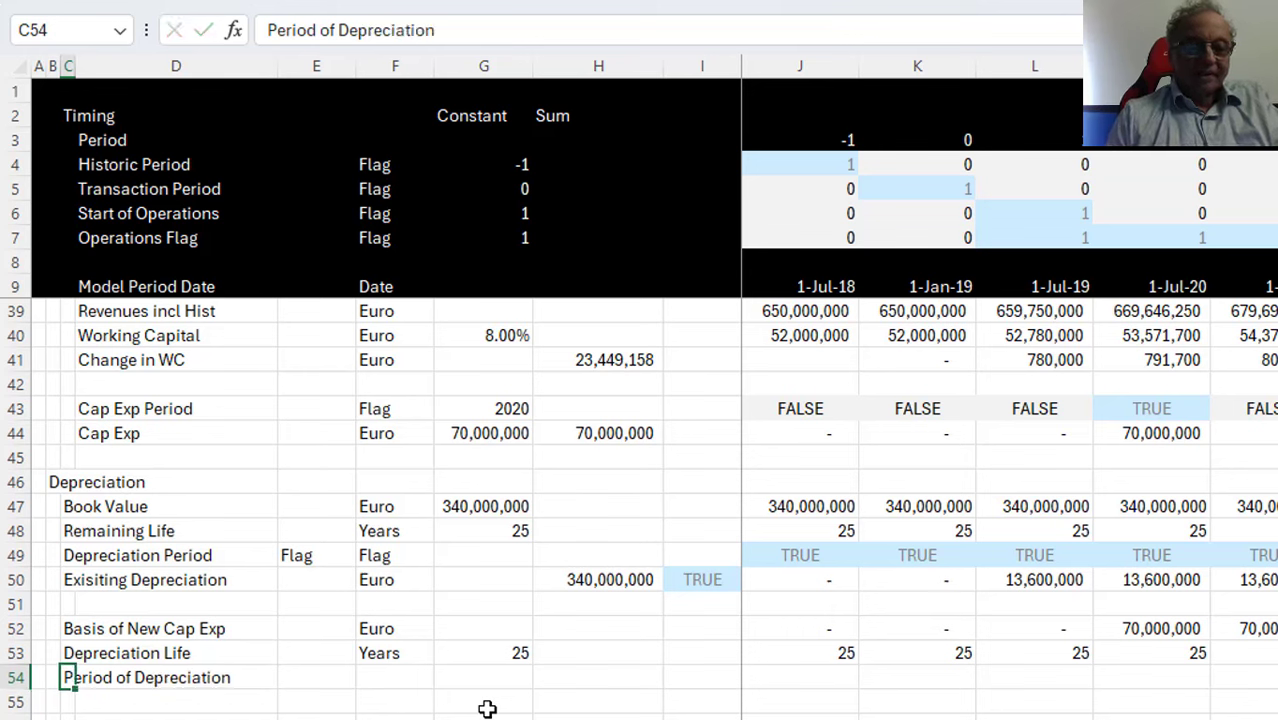
key(Right)
key(Right)
key(Right)
text(Flag)
key(Return)
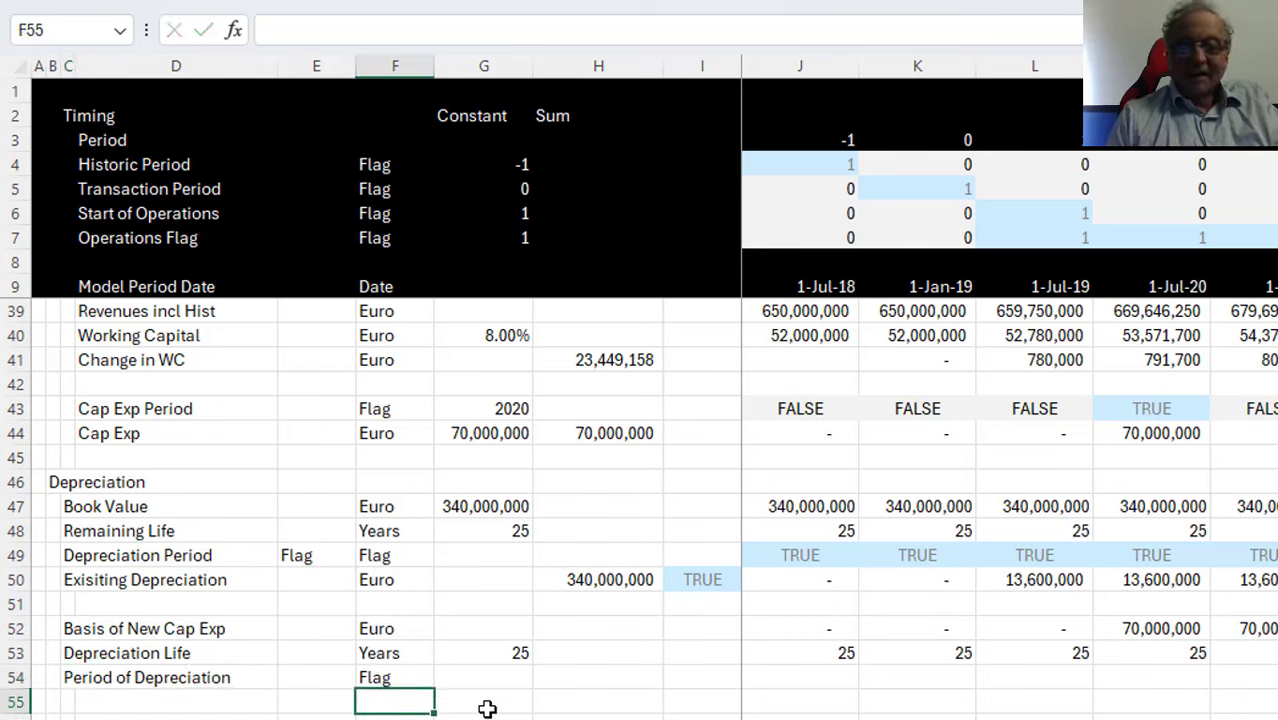
Change the unit of the Period of Depreciation row in F54 to Counter
key(Up)
key(Right)
key(Right)
key(Right)
key(Right)
key(Left)
key(Left)
key(Left)
key(Left)
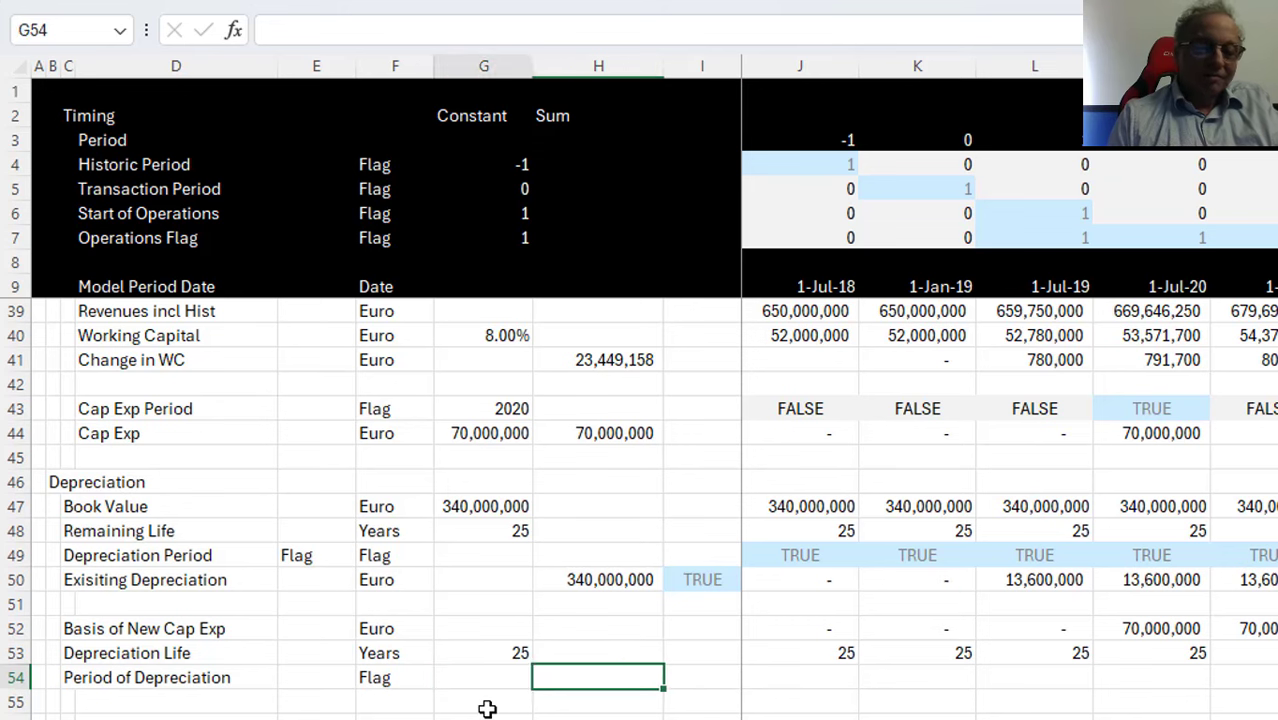
text(Coute)
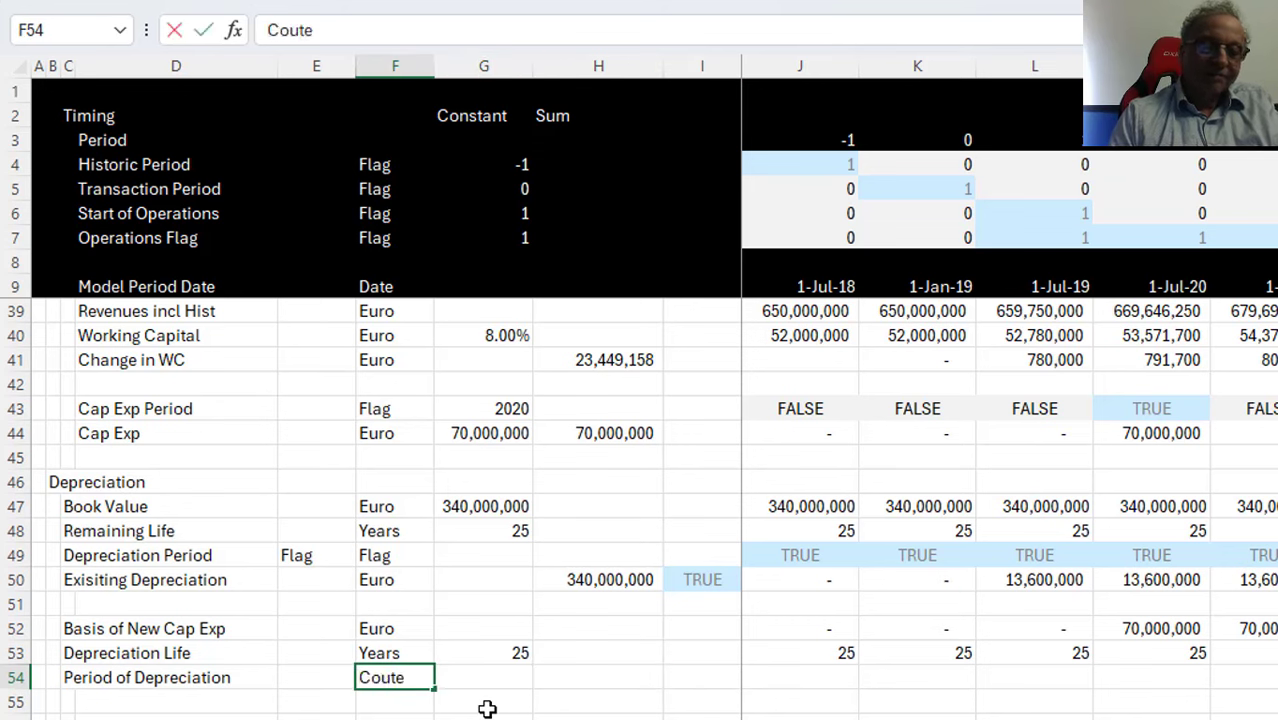
text(r)
key(BackSpace)
key(BackSpace)
key(BackSpace)
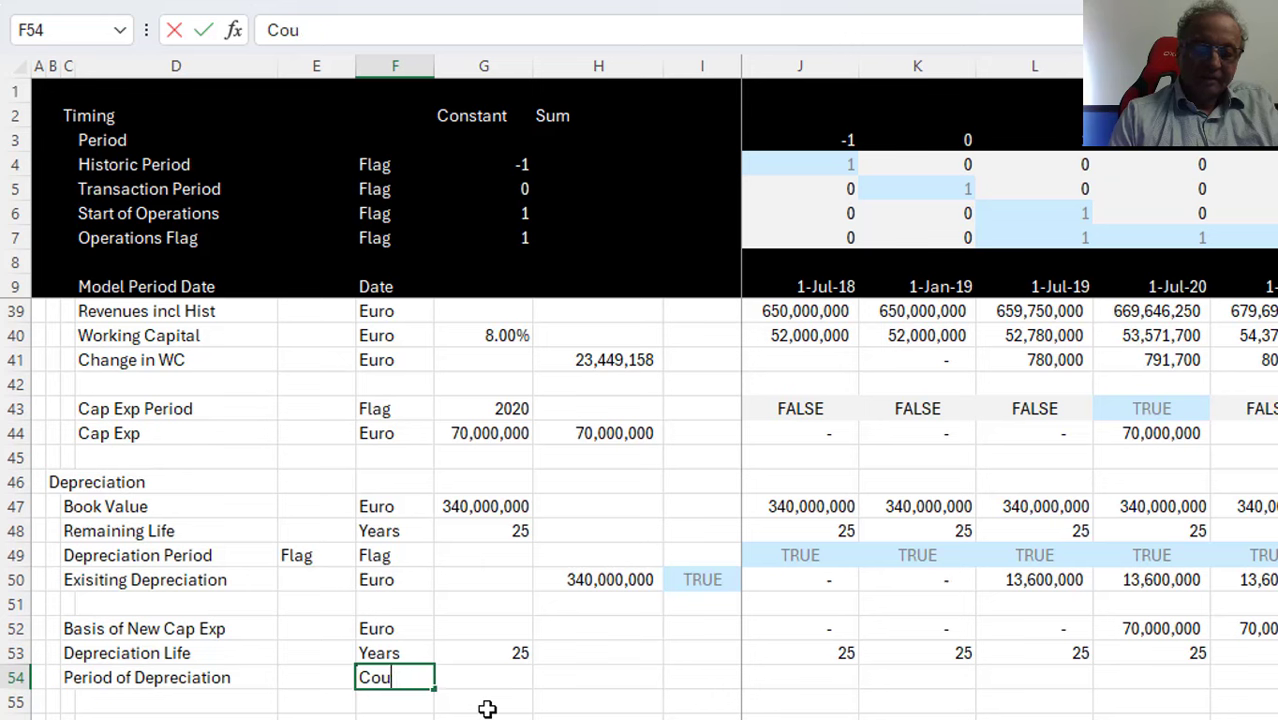
text(nter)
key(Return)
key(Up)
key(Right)
key(Right)
key(Right)
key(Right)
key(Right)
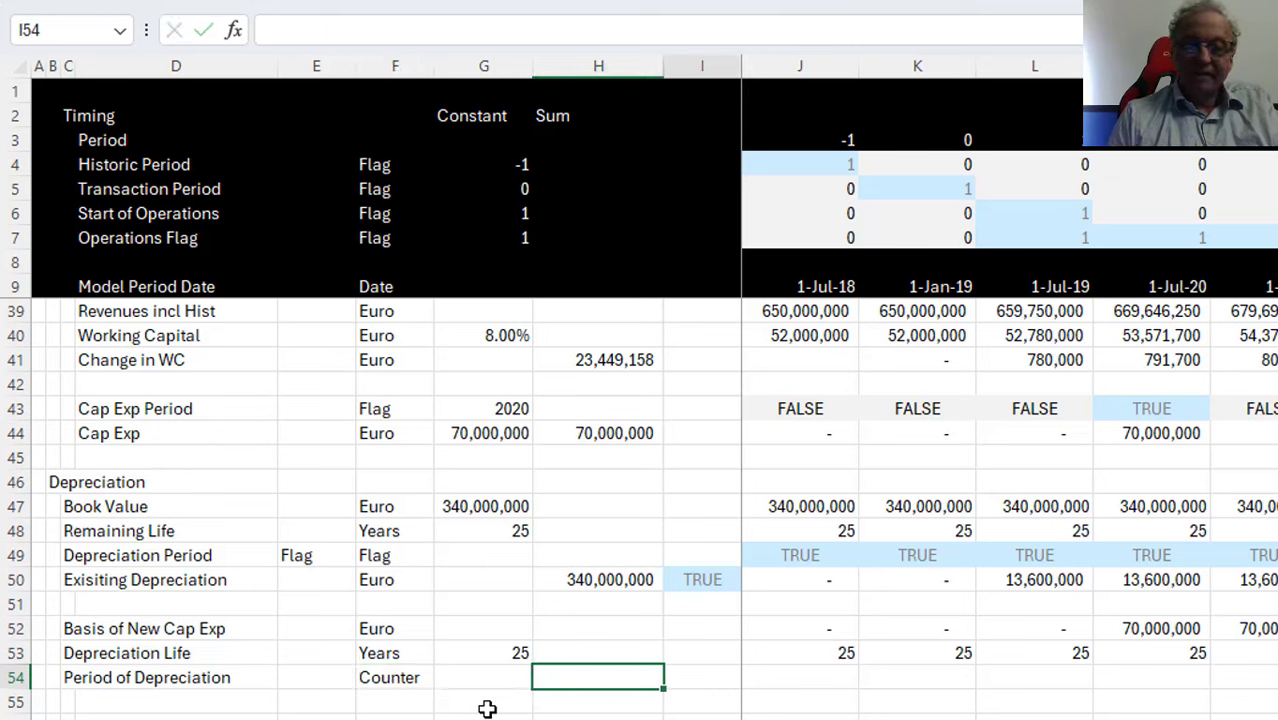
key(Left)
text(=)
key(Left)
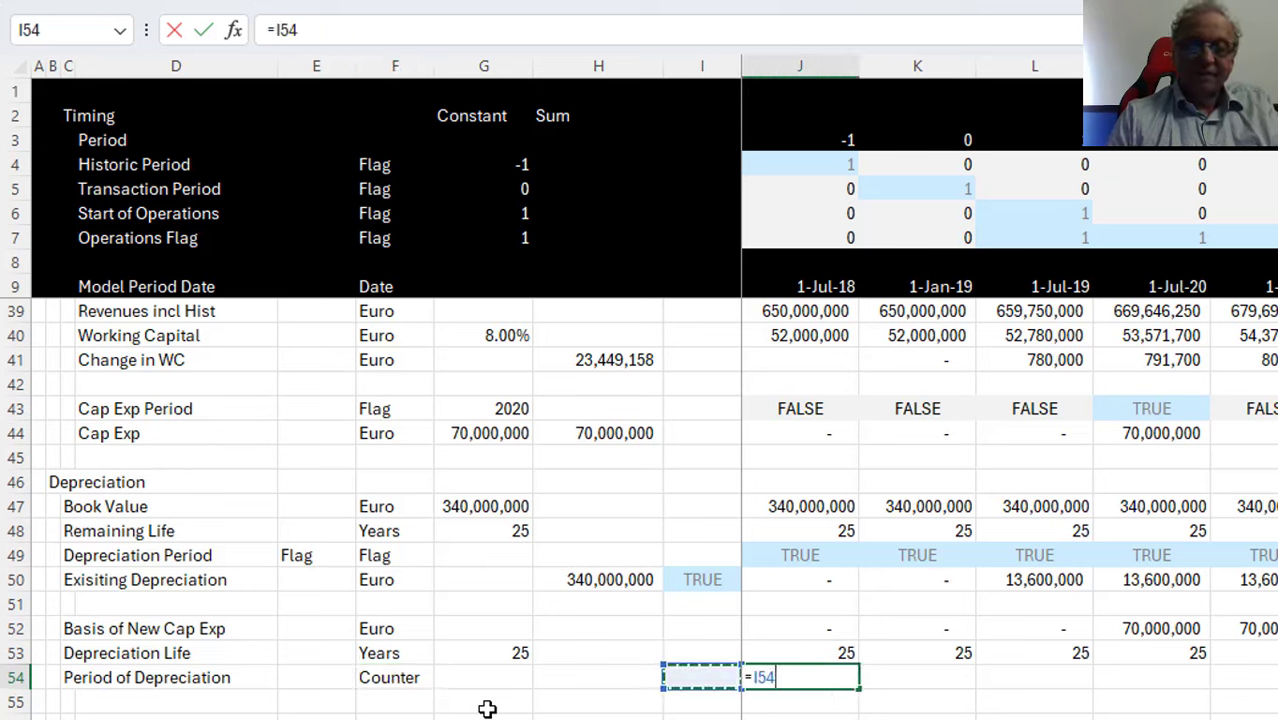
text(+)
key(Up)
key(Up)
key(Up)
key(Up)
key(Up)
key(Up)
key(Up)
key(Up)
key(Up)
key(Up)
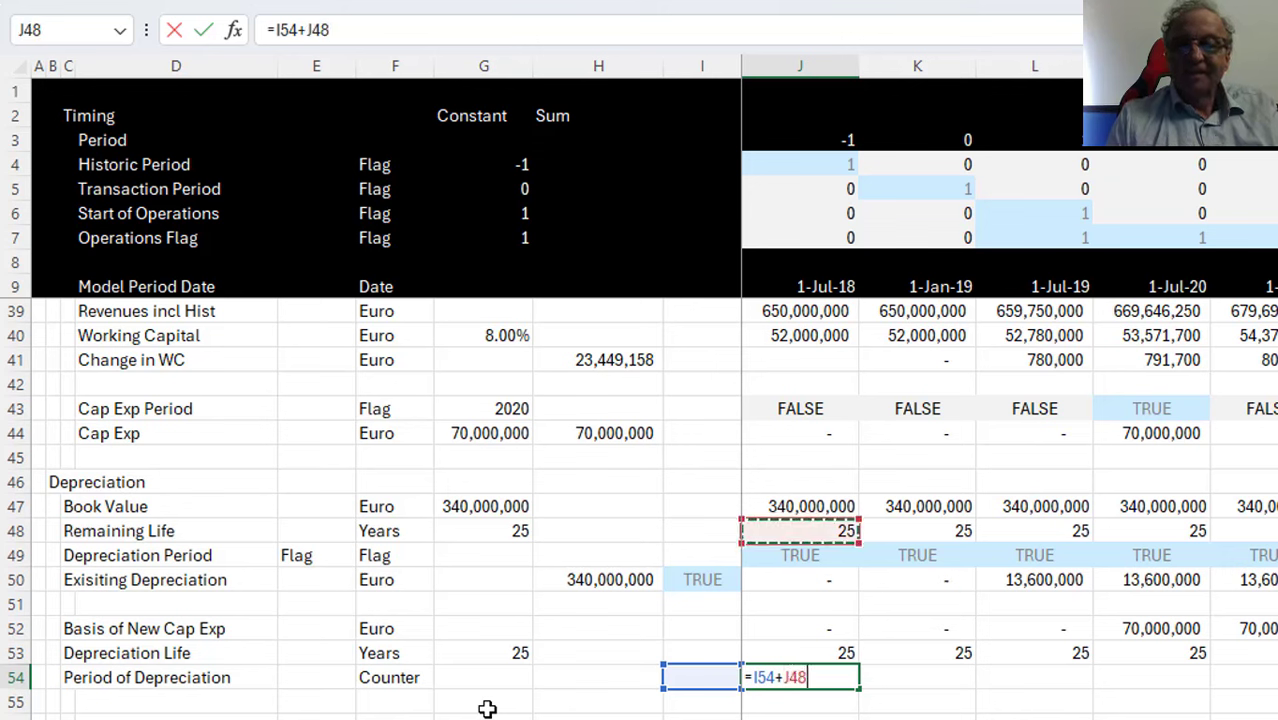
key(Up)
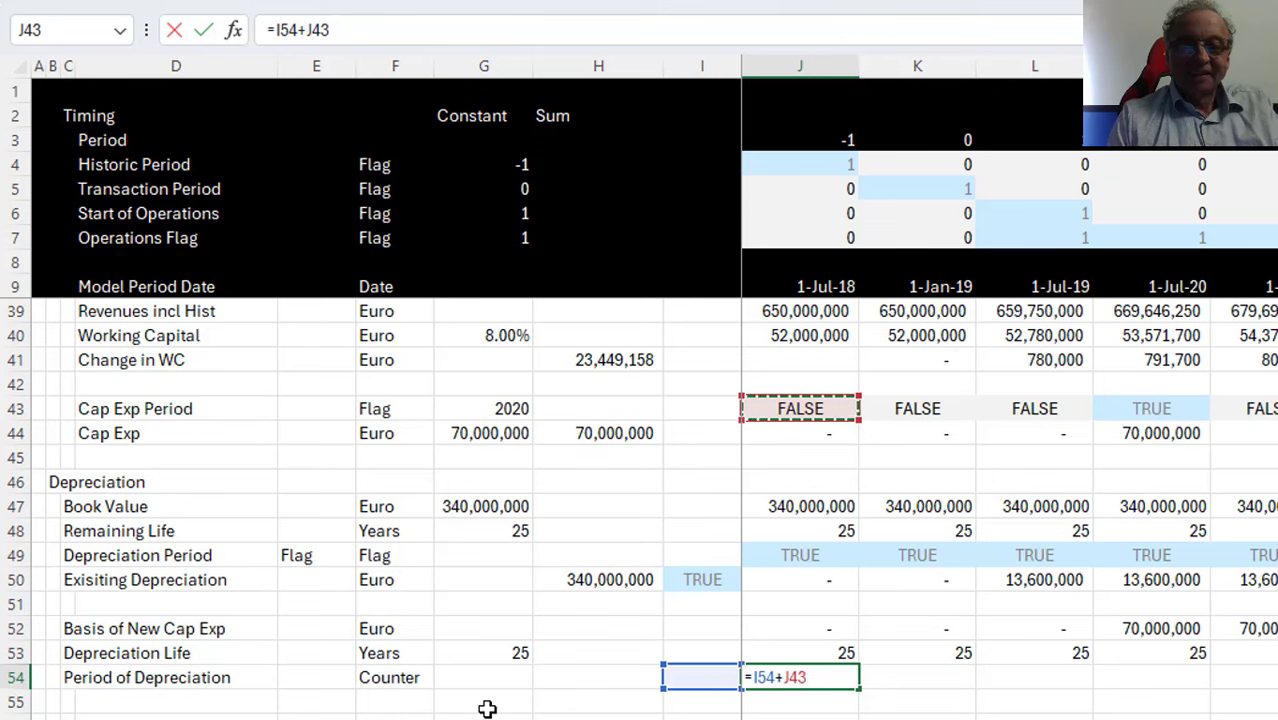
key(Escape)
key(Left)
key(Right)
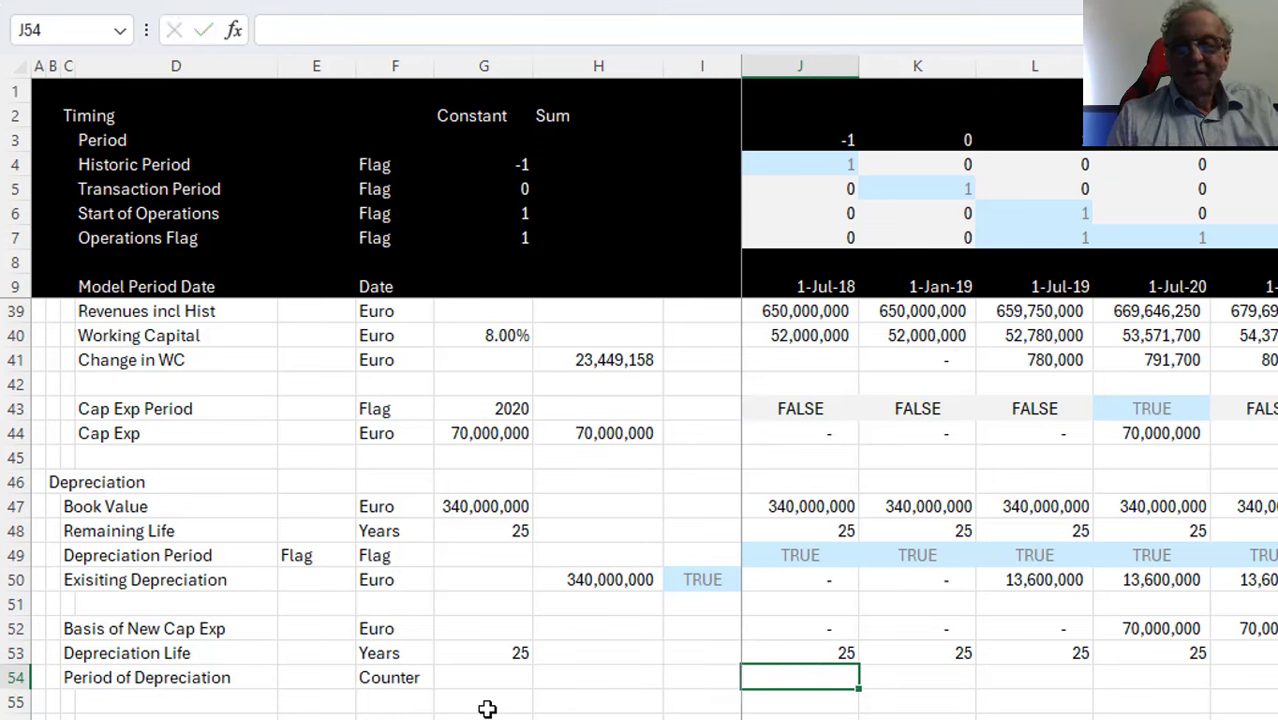
Insert a blank row between the Cap Exp Period and Cap Exp rows, at row 44
key(Left)
key(Left)
key(Left)
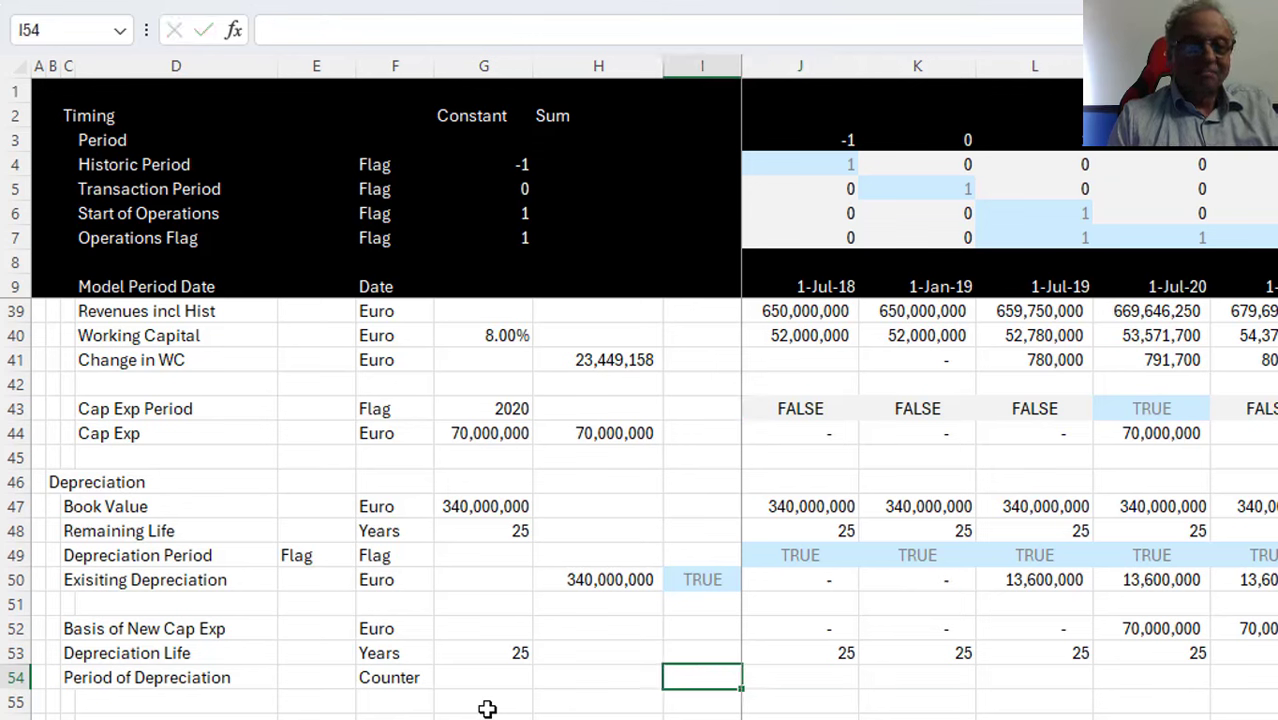
key(Up)
key(Up)
key(Up)
key(Up)
key(Up)
key(Up)
key(Up)
key(Up)
key(Up)
key(Up)
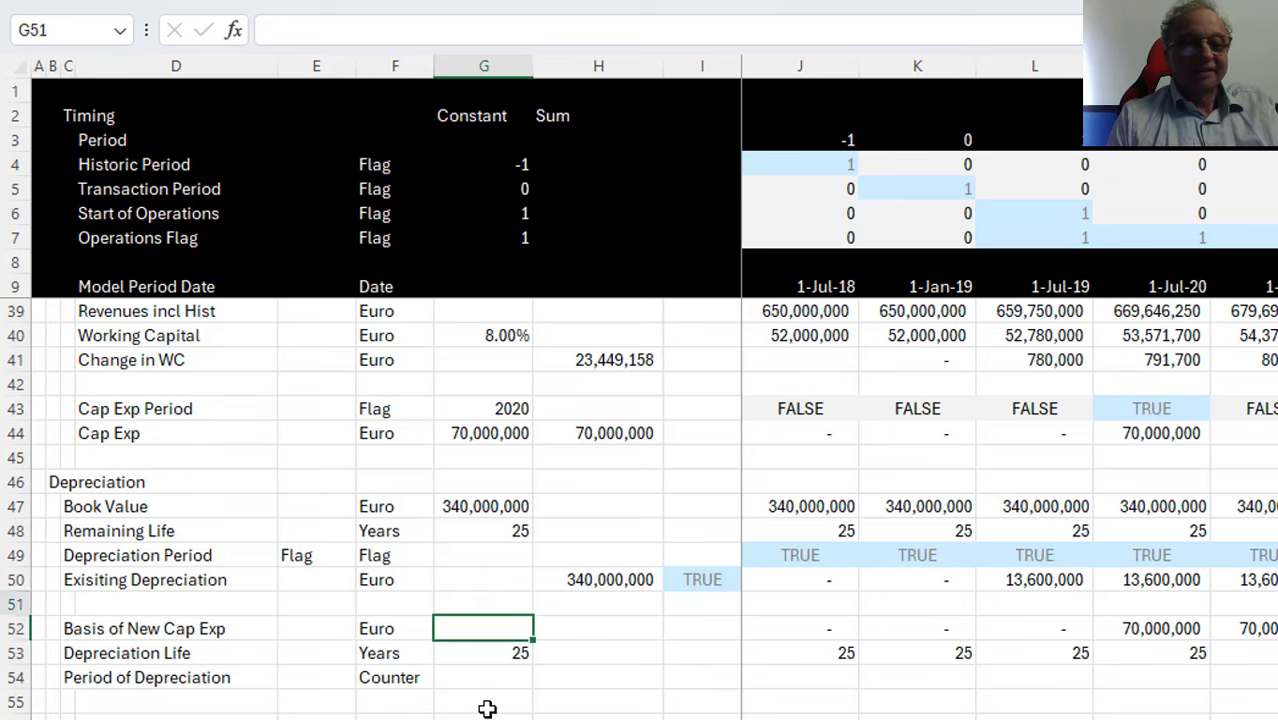
key(Up)
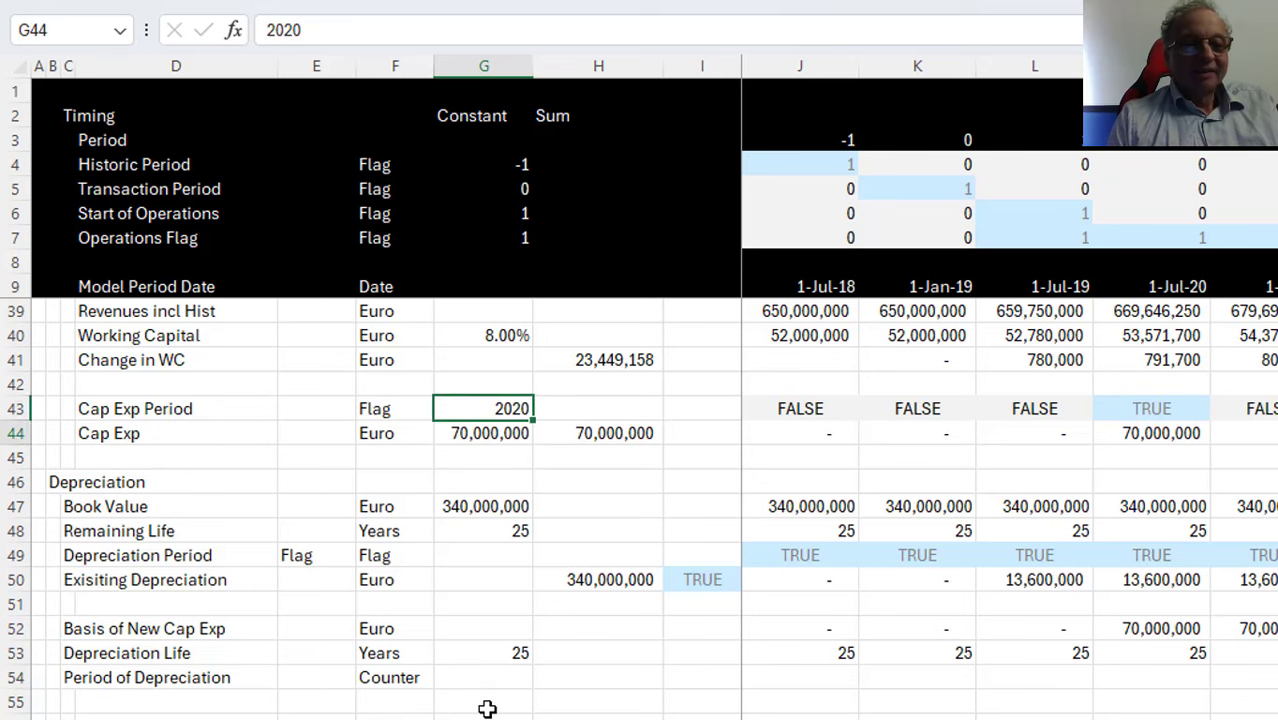
key(Down)
key(shift+space)
key(ctrl+shift+plus)
Label the new row 44 as Life of Cap Exp in D44
key(Left)
key(Left)
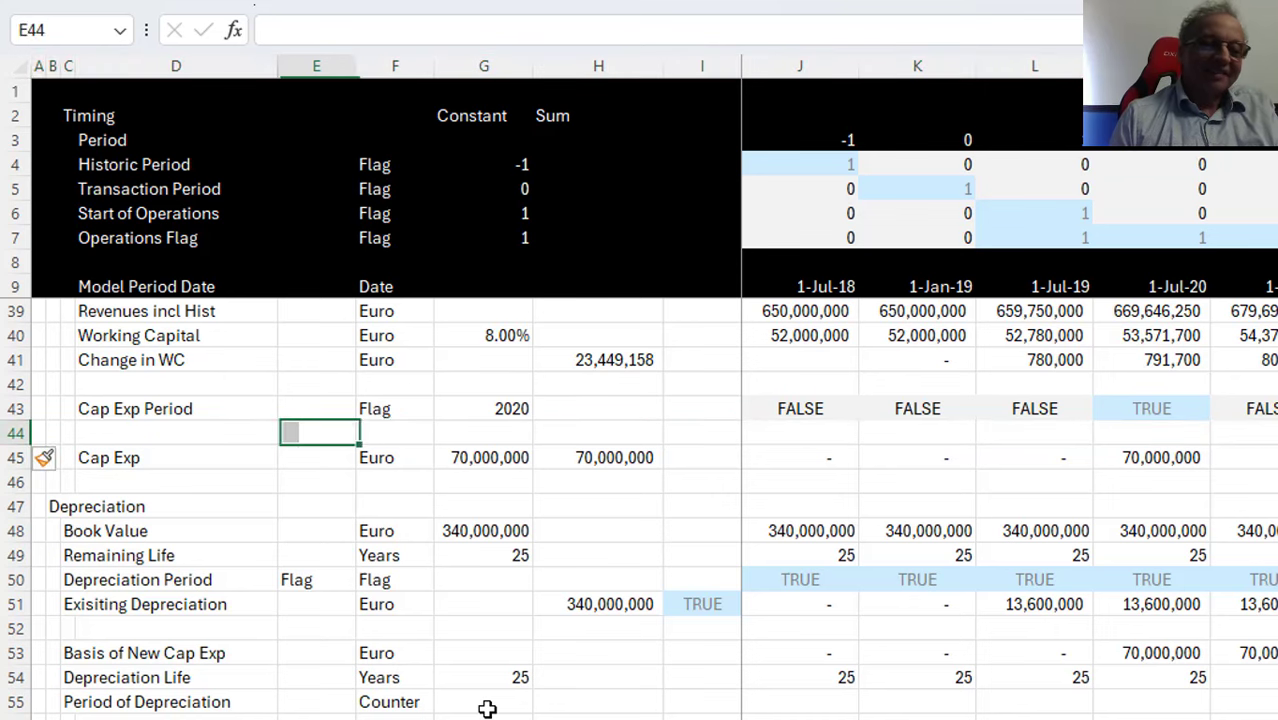
key(Left)
key(Left)
key(Left)
key(Right)
key(Right)
text(Li)
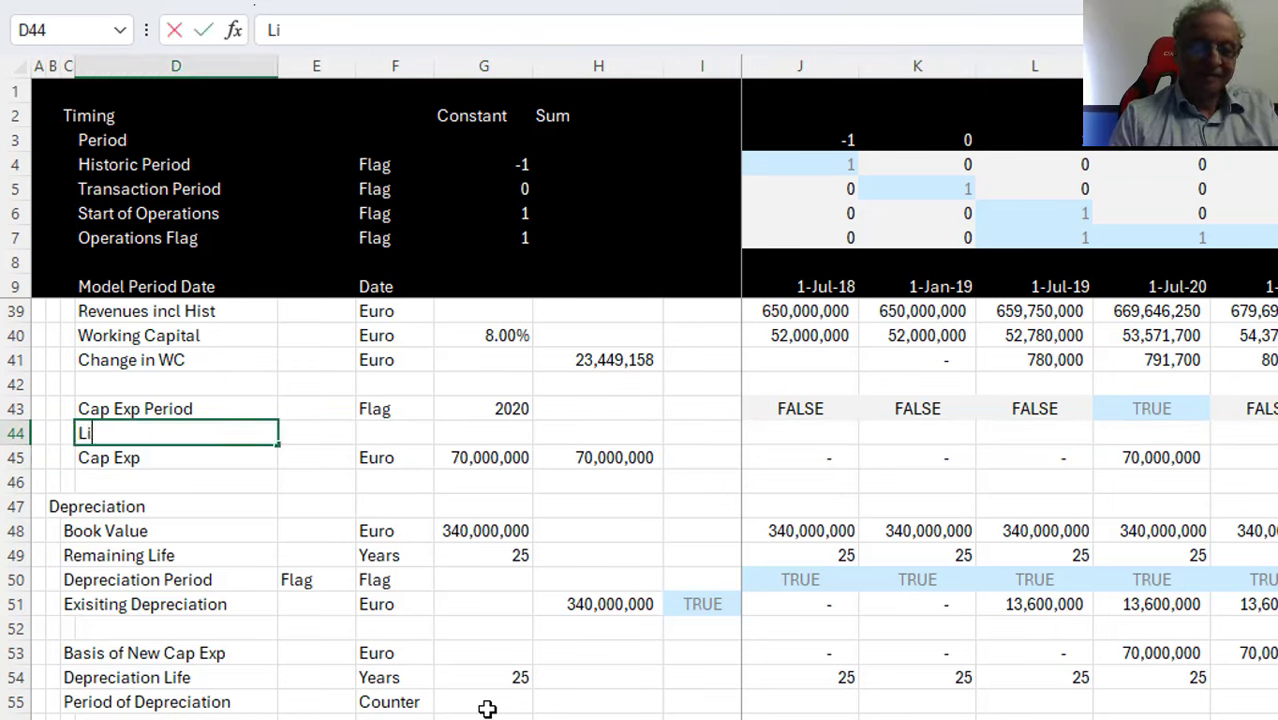
text(fe of Cap Exp)
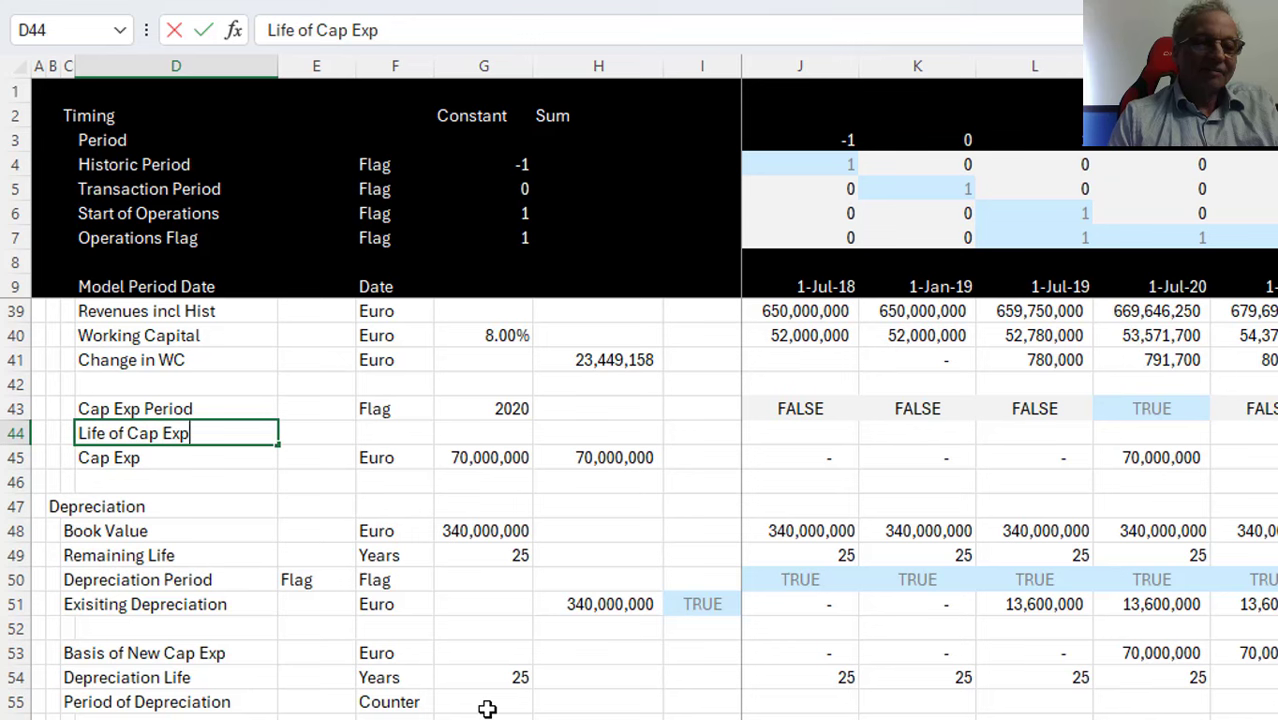
key(Return)
key(Up)
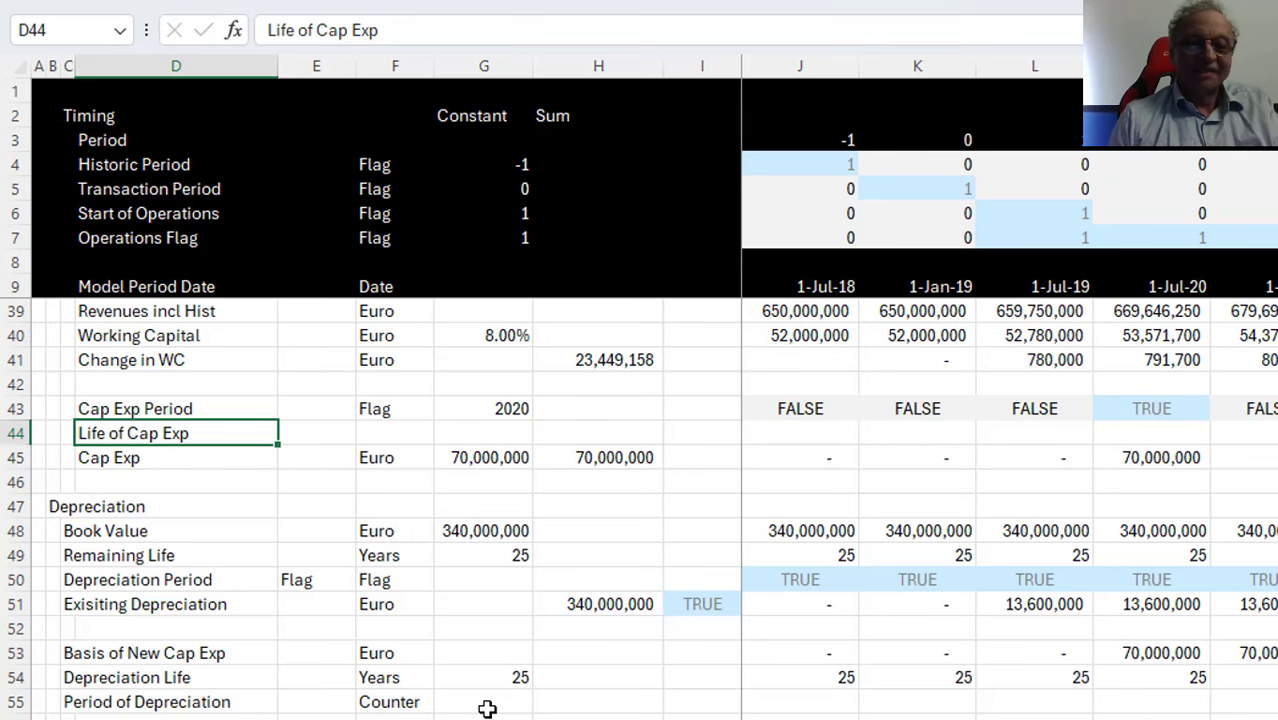
Enter Flag as the unit of the Life of Cap Exp row in F44
key(Right)
key(Right)
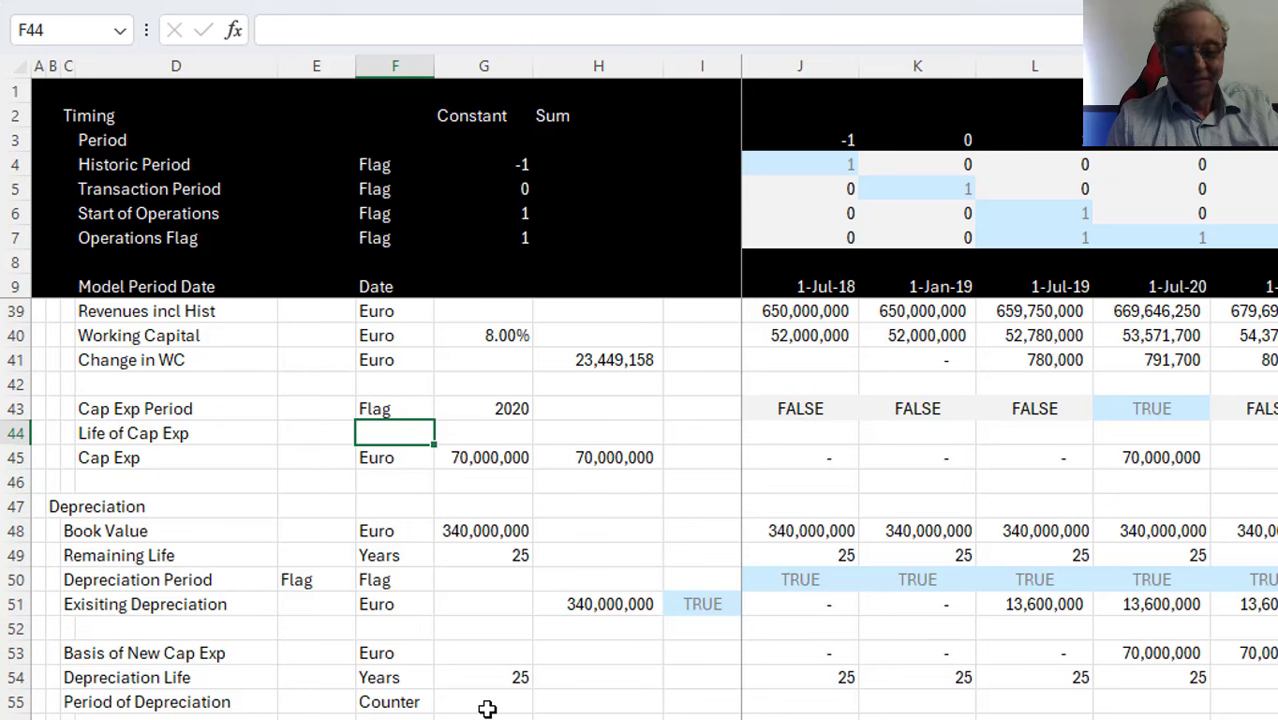
text(Flag)
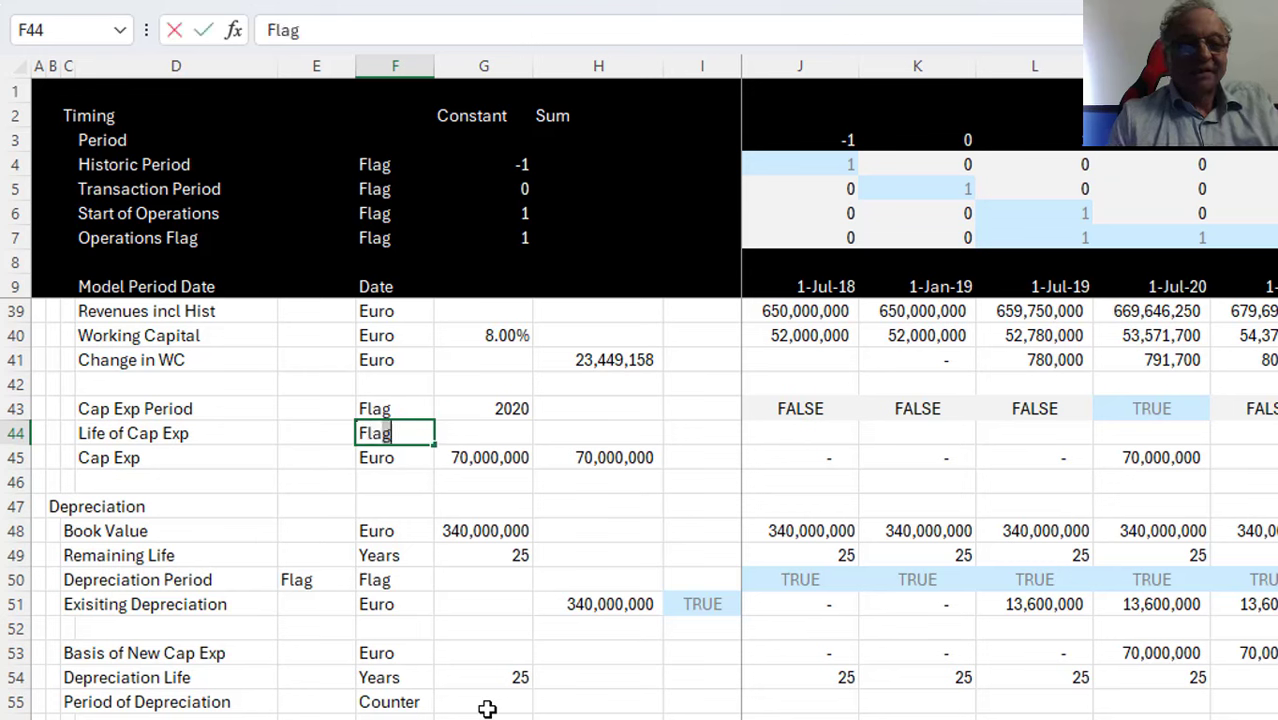
key(Return)
key(Up)
Link the Life of Cap Exp constant in G44 to the Cap Exp Period year with =G43
key(Right)
text(=)
key(Up)
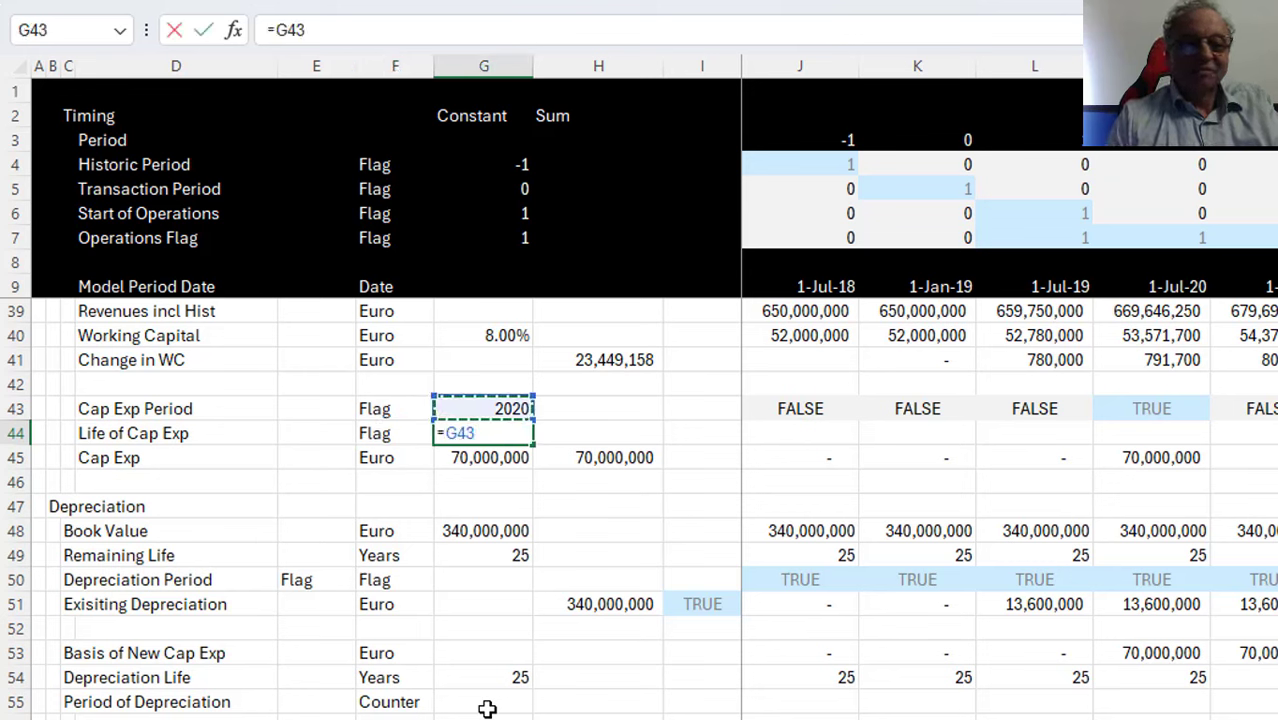
key(Return)
key(Up)
Flag the years from the capital expenditure onward with =J14>=$G$44 in J44 and fill it across all periods
key(Right)
key(Right)
key(Right)
text(=)
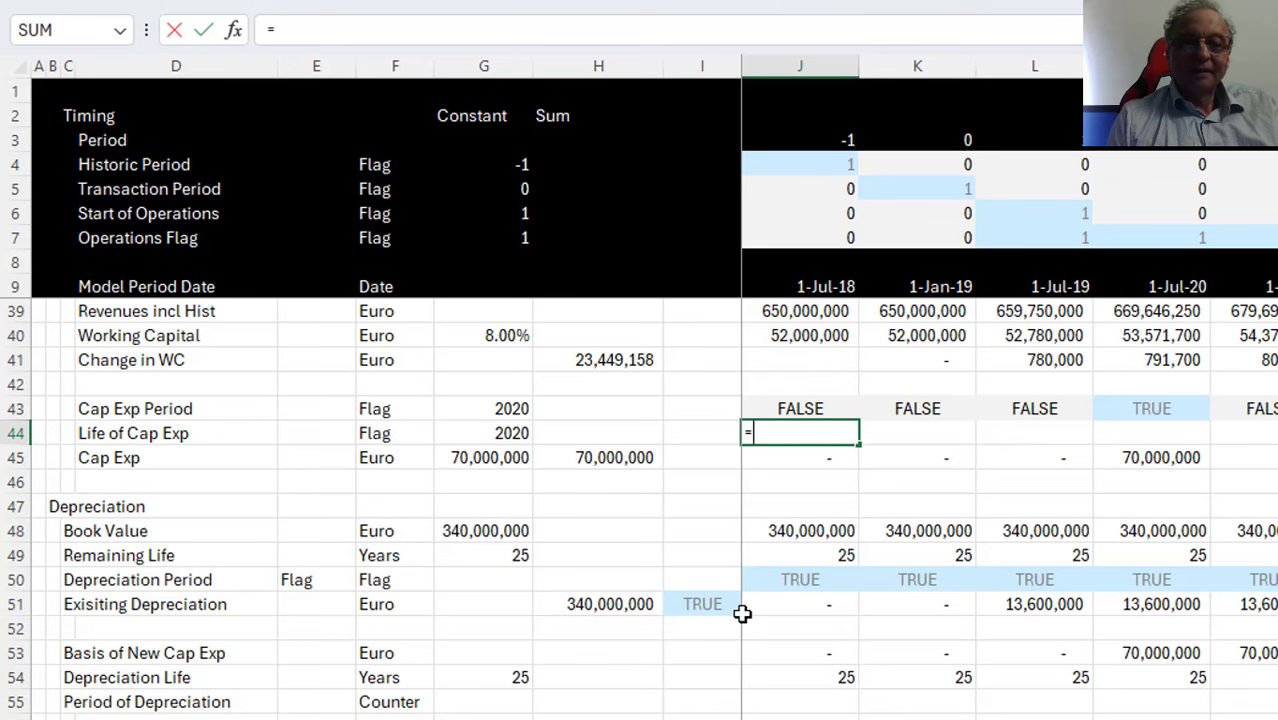
key(Up)
key(Up)
key(Up)
key(Up)
key(Up)
key(Up)
key(Up)
key(Up)
key(Up)
key(Up)
key(Up)
key(Up)
key(Up)
key(Up)
key(Up)
key(Up)
key(Up)
key(Up)
key(Up)
key(Up)
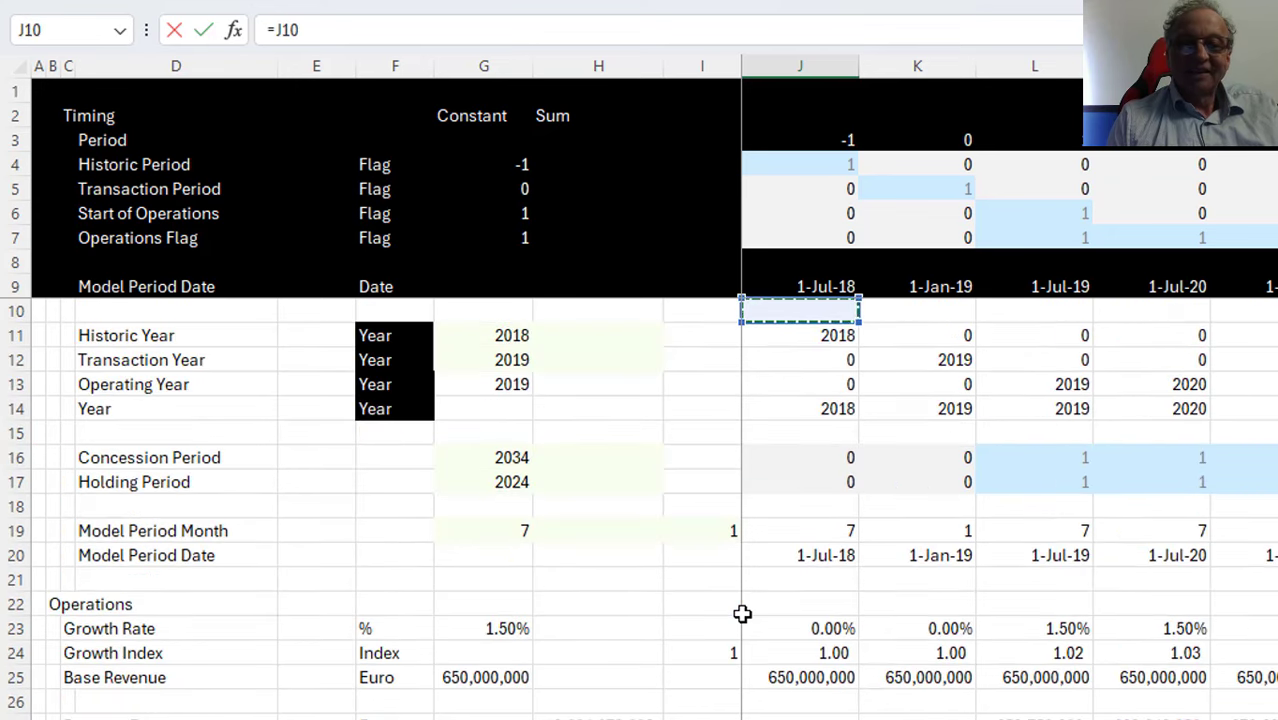
key(Down)
key(Down)
key(Down)
key(Down)
text(>)
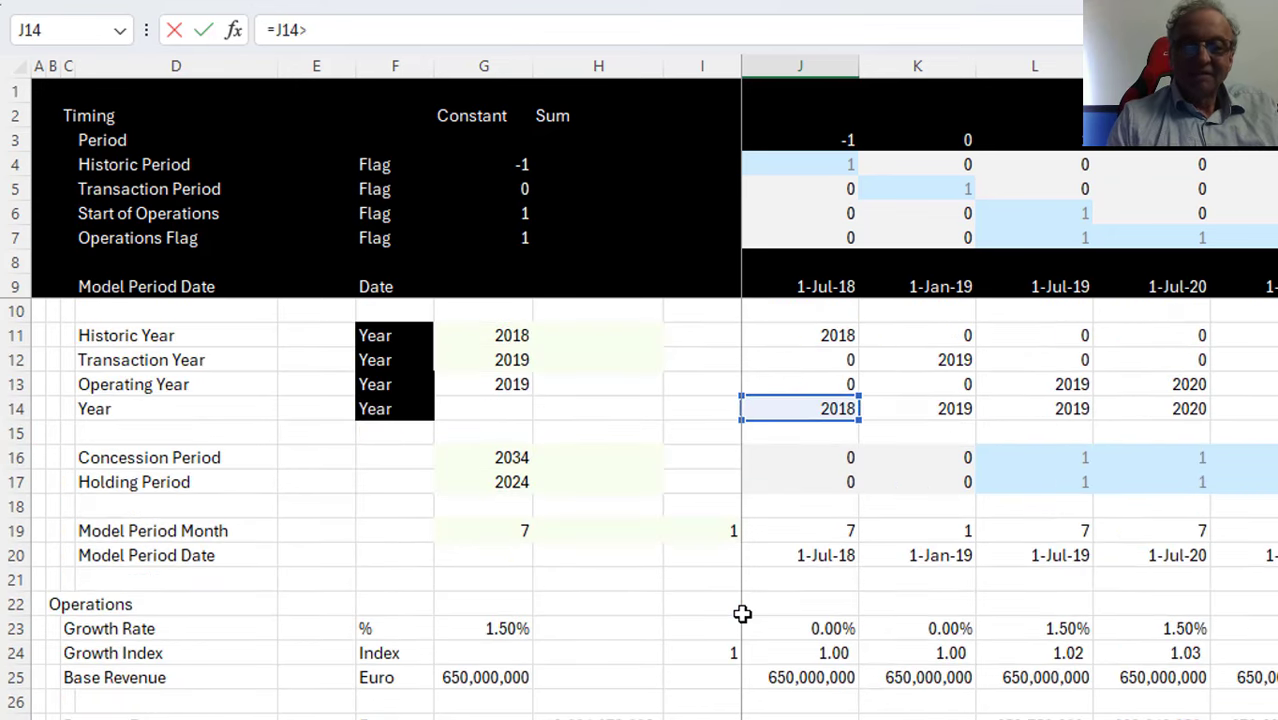
text(=)
key(Down)
key(Down)
key(Down)
key(Down)
key(Down)
key(Down)
key(Down)
key(Down)
key(Down)
key(Down)
key(Down)
key(Down)
key(Down)
key(Down)
key(Down)
key(Down)
key(Down)
key(Down)
key(Down)
key(Down)
key(Left)
key(Left)
key(Left)
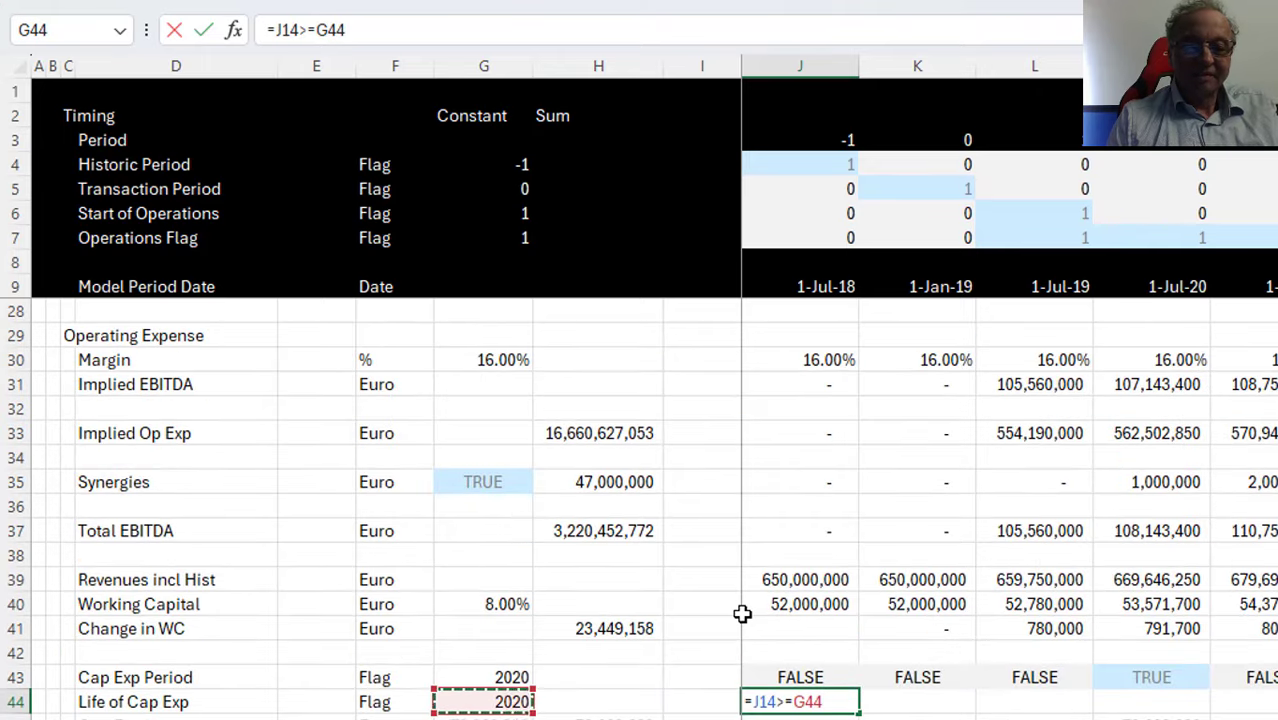
key(F4)
key(Return)
key(Up)
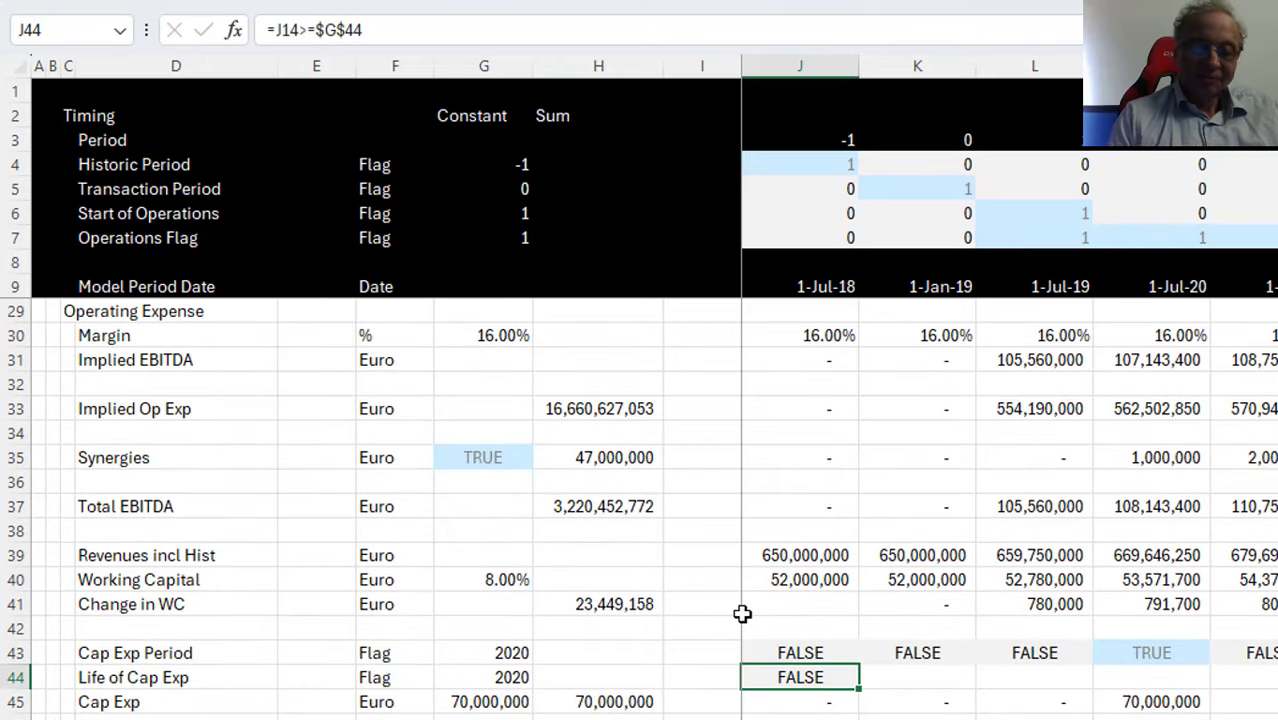
key(ctrl+shift+Right)
key(ctrl+r)
Build the Period of Depreciation counter with =I55+J44 in J55 and fill it across all periods
key(Down)
key(Down)
key(Down)
key(Down)
key(Down)
key(Down)
key(Down)
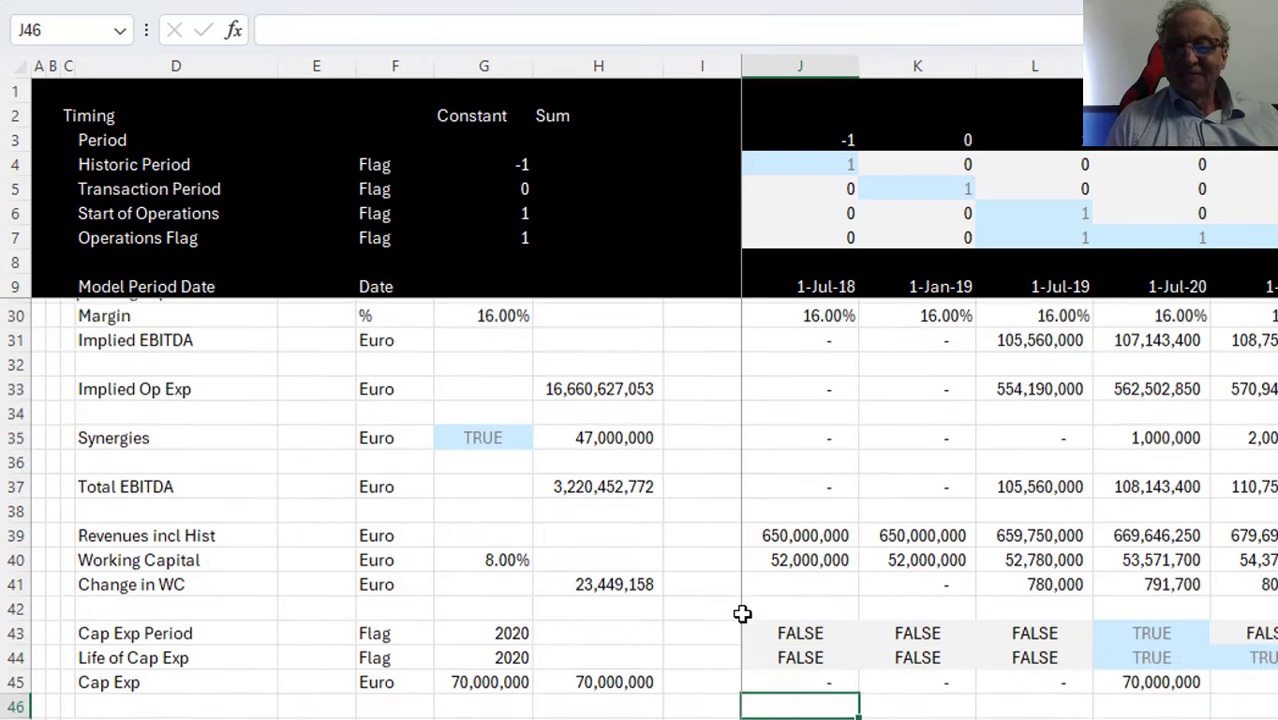
key(Down)
key(Down)
key(Down)
key(Down)
key(Down)
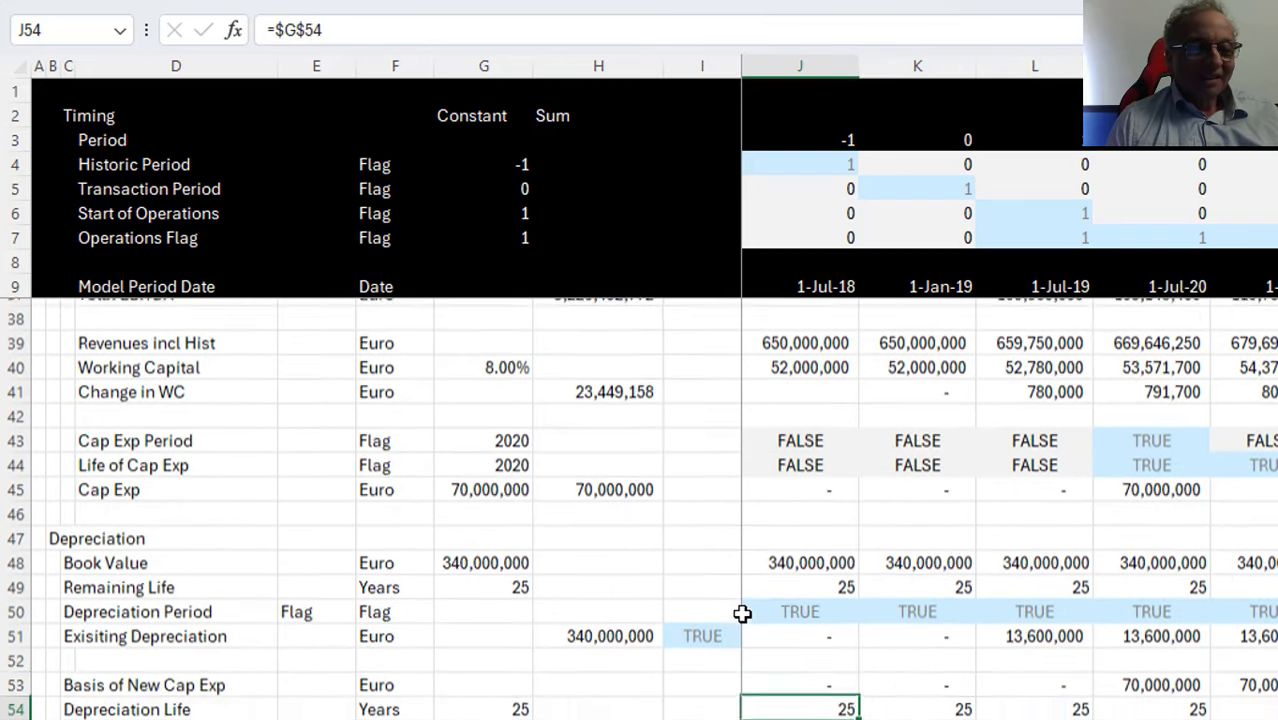
key(Up)
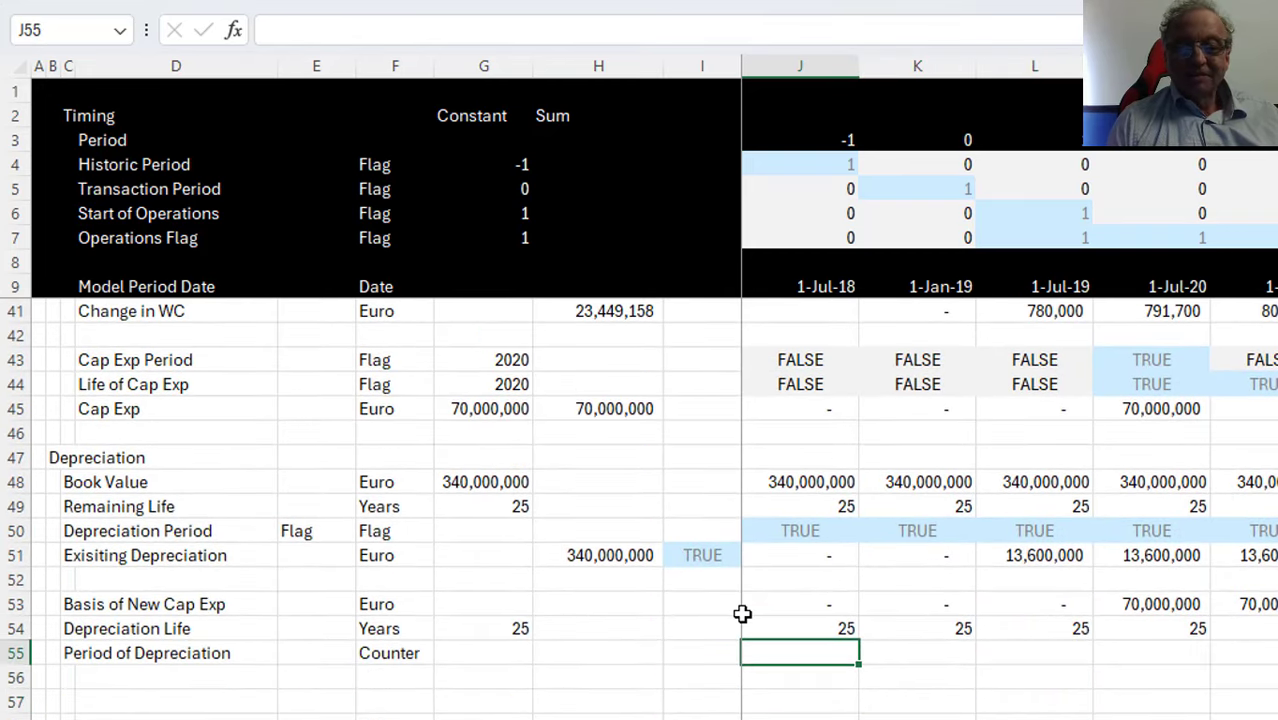
text(=)
key(Left)
text(=)
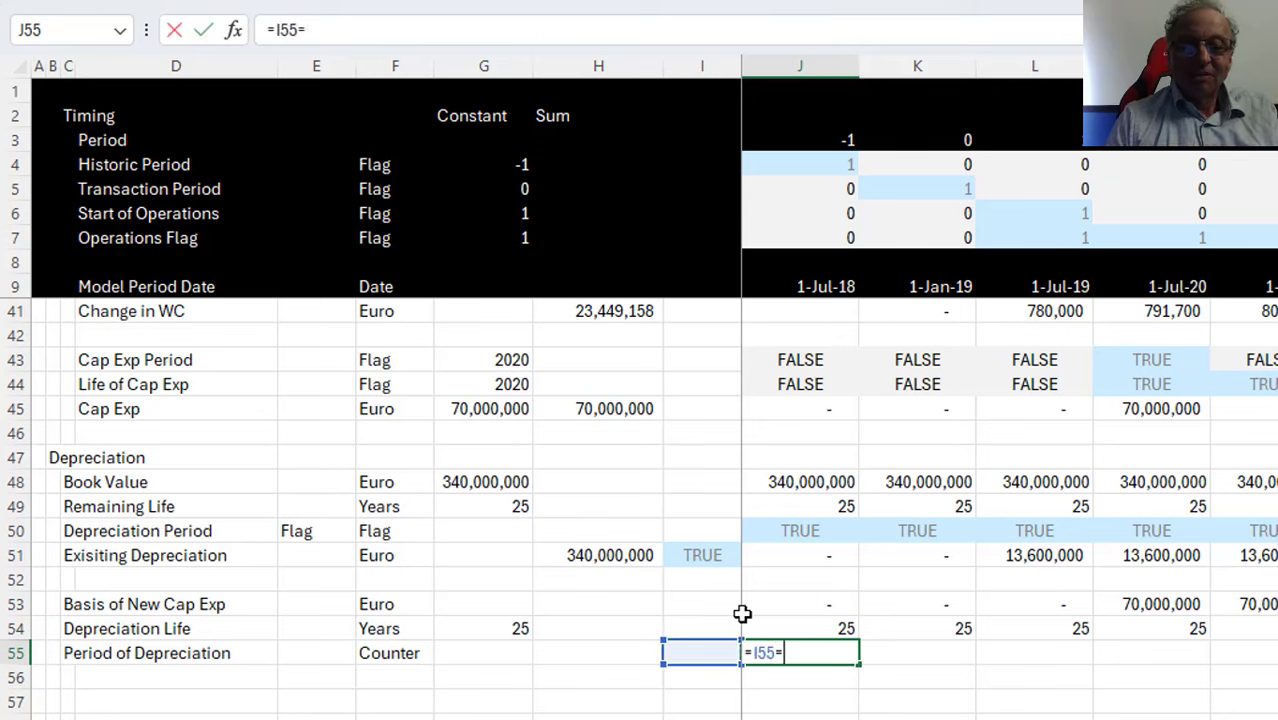
key(BackSpace)
text(+)
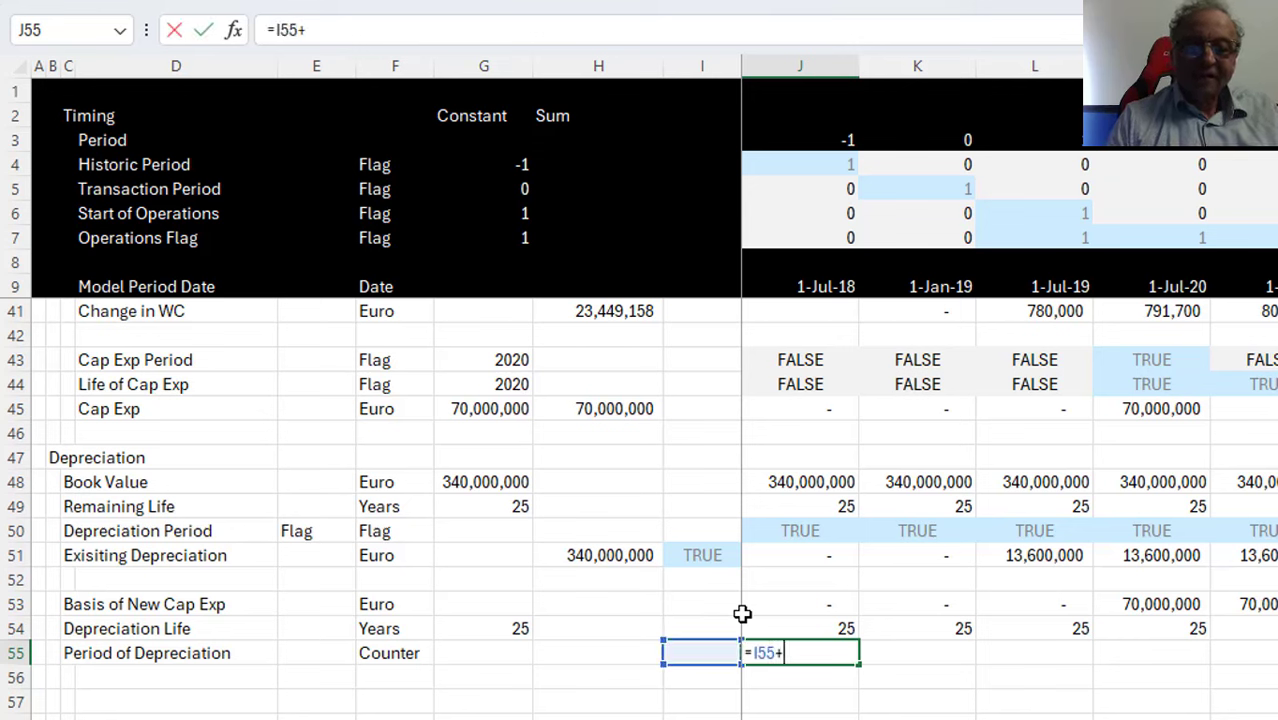
key(Up)
key(Up)
key(Up)
key(Up)
key(Up)
key(Up)
key(Up)
key(Up)
key(Up)
key(Up)
key(Up)
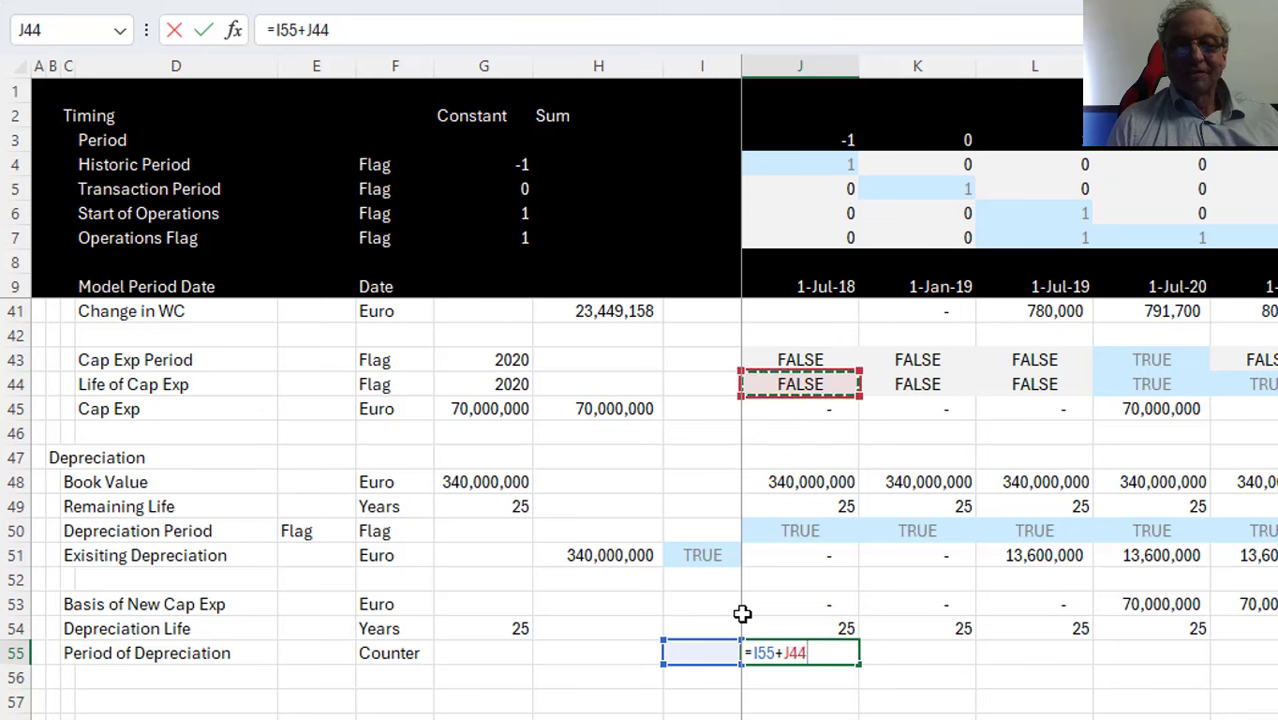
key(Return)
key(Up)
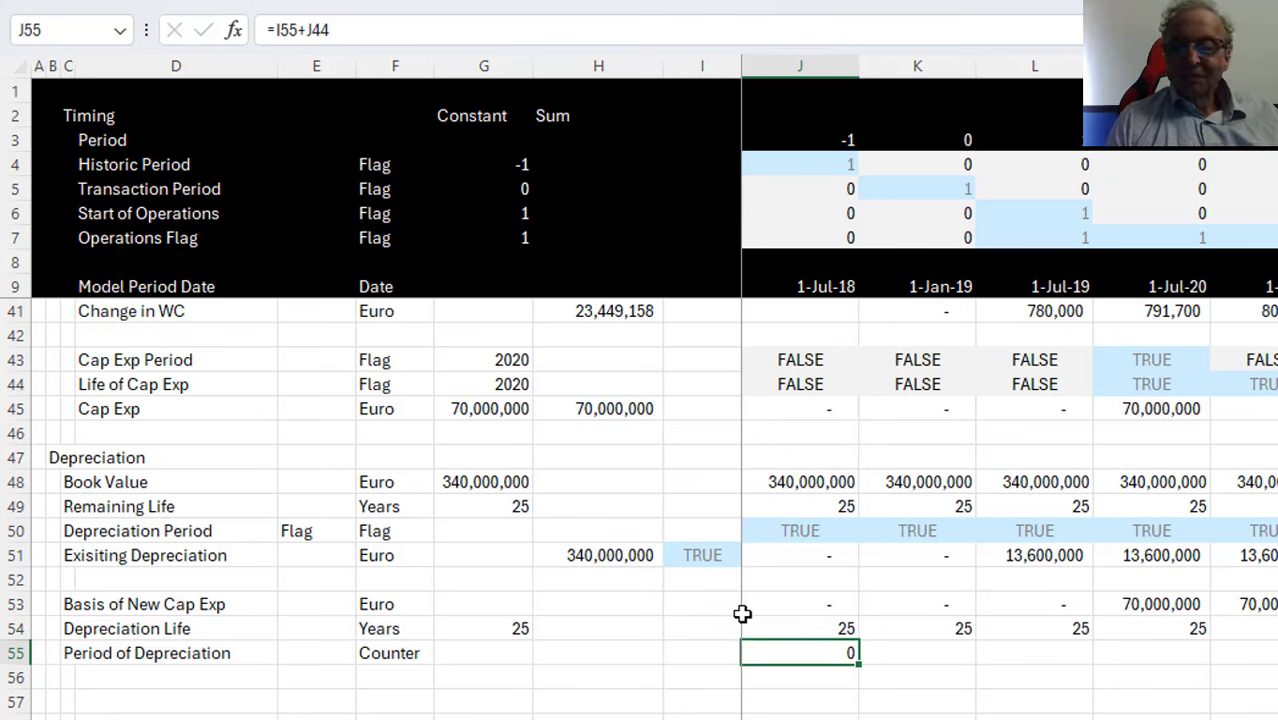
key(ctrl+shift+Right)
key(ctrl+r)
Label the row below Period of Depreciation as Depreciation in C56
key(Down)
key(Left)
key(Left)
key(Left)
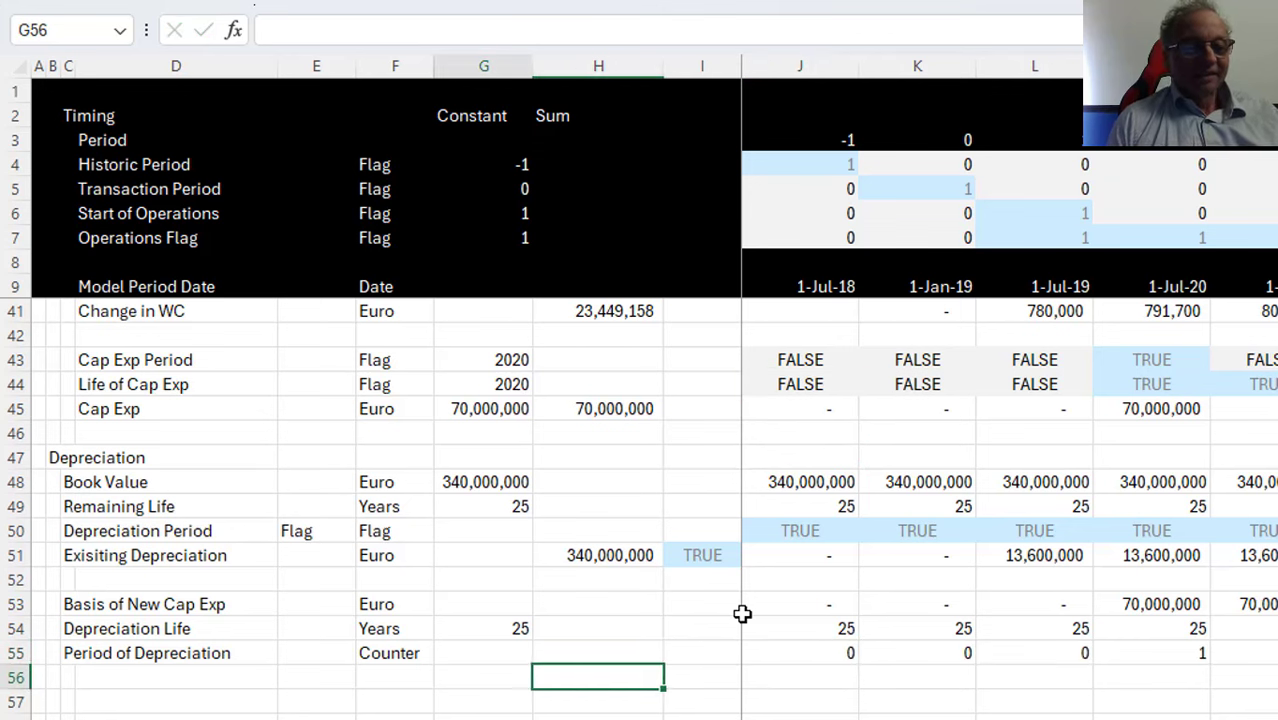
key(Left)
key(Left)
key(Left)
key(Left)
text(dE)
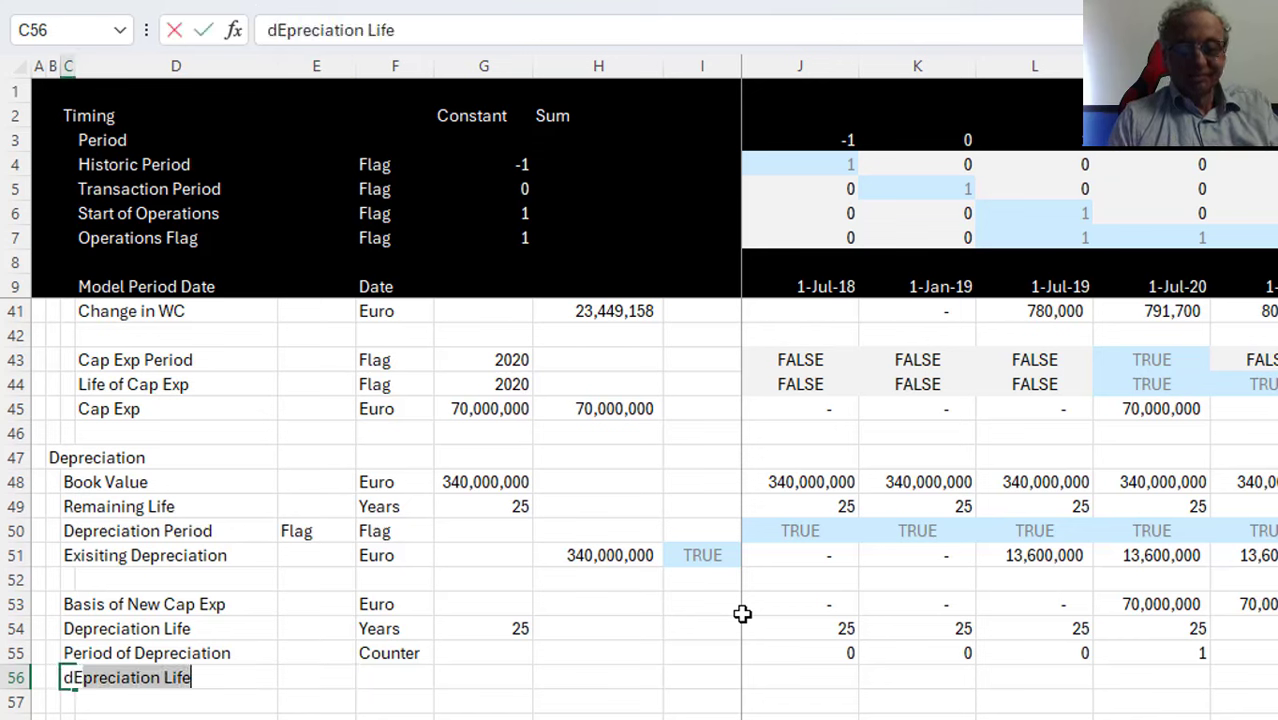
text(PRECIATION)
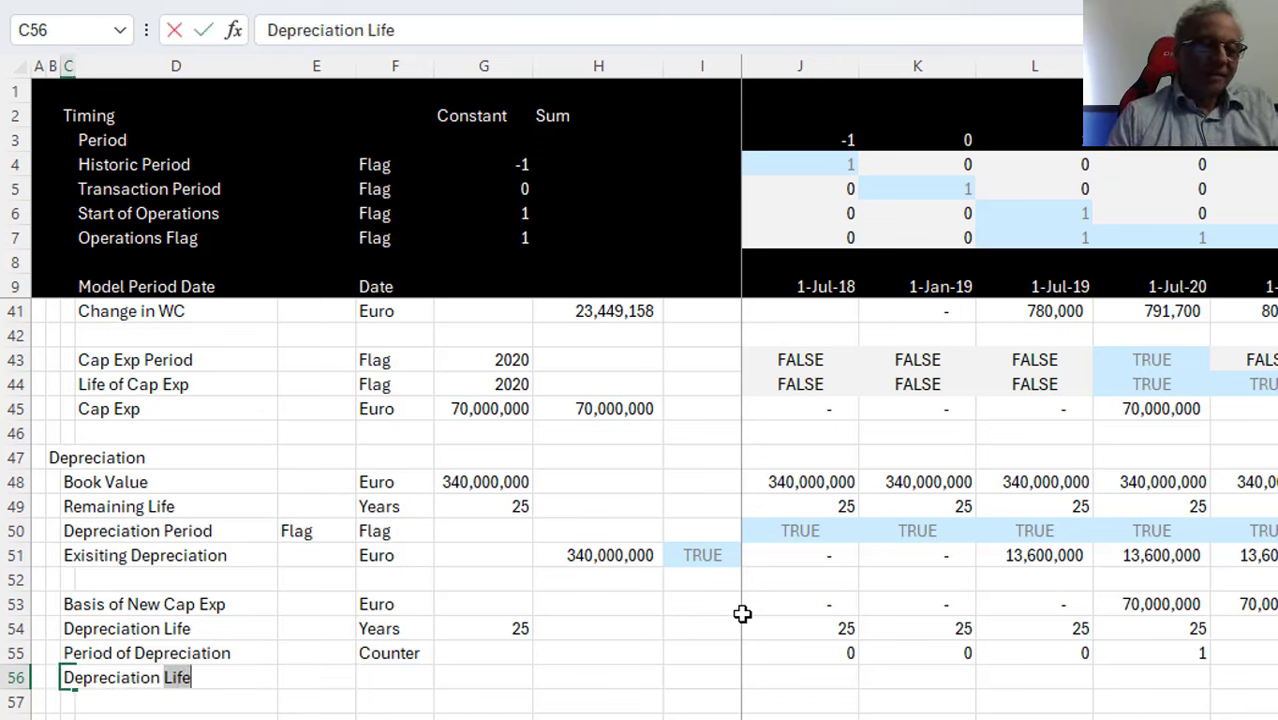
key(BackSpace)
key(Return)
key(Up)
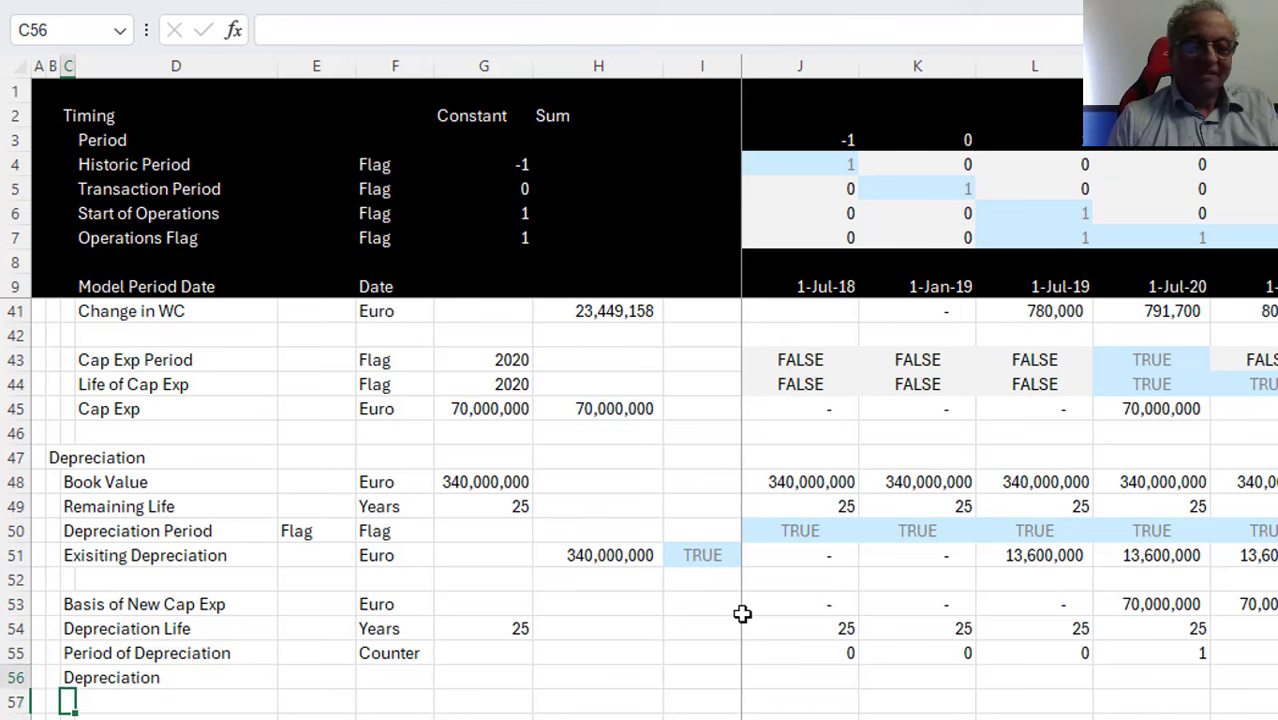
Calculate the new capital expenditure's depreciation with =J53/J54*(J55<=$G$54) in J56 and fill it across all periods
key(Right)
key(Right)
key(Right)
key(Right)
key(Right)
key(Right)
key(Right)
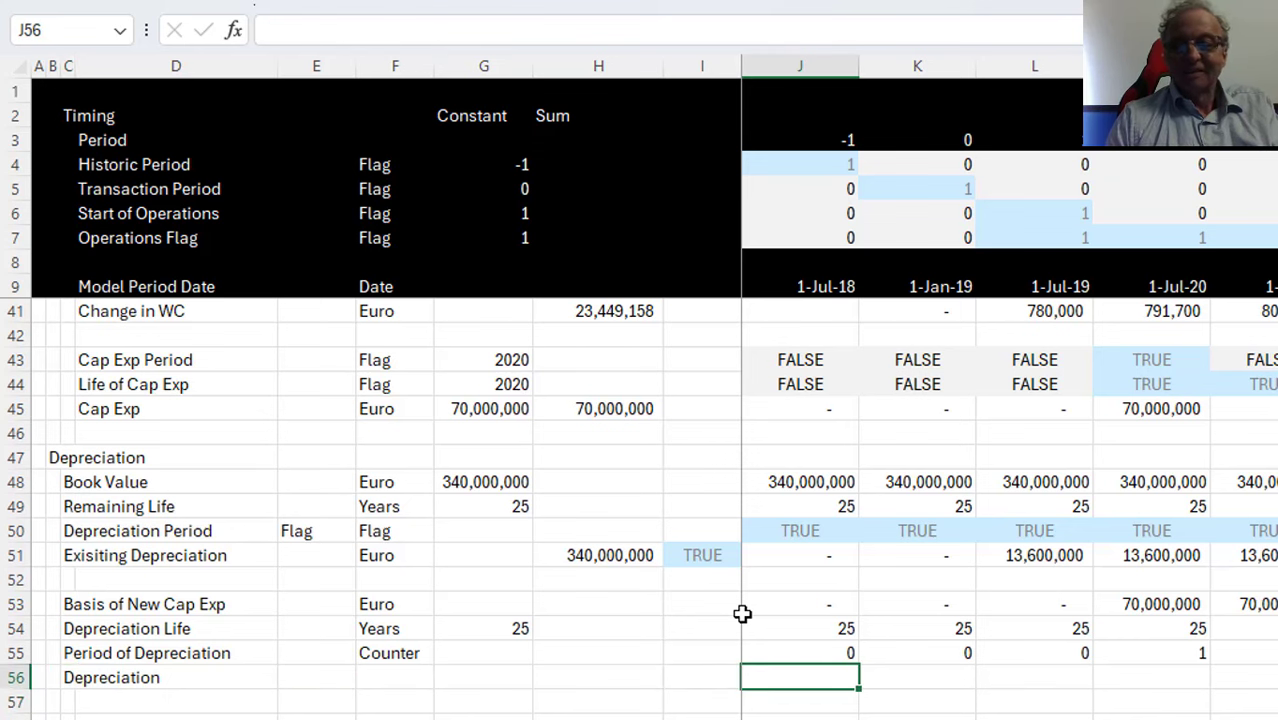
text(=)
key(Up)
key(Up)
key(Up)
key(Up)
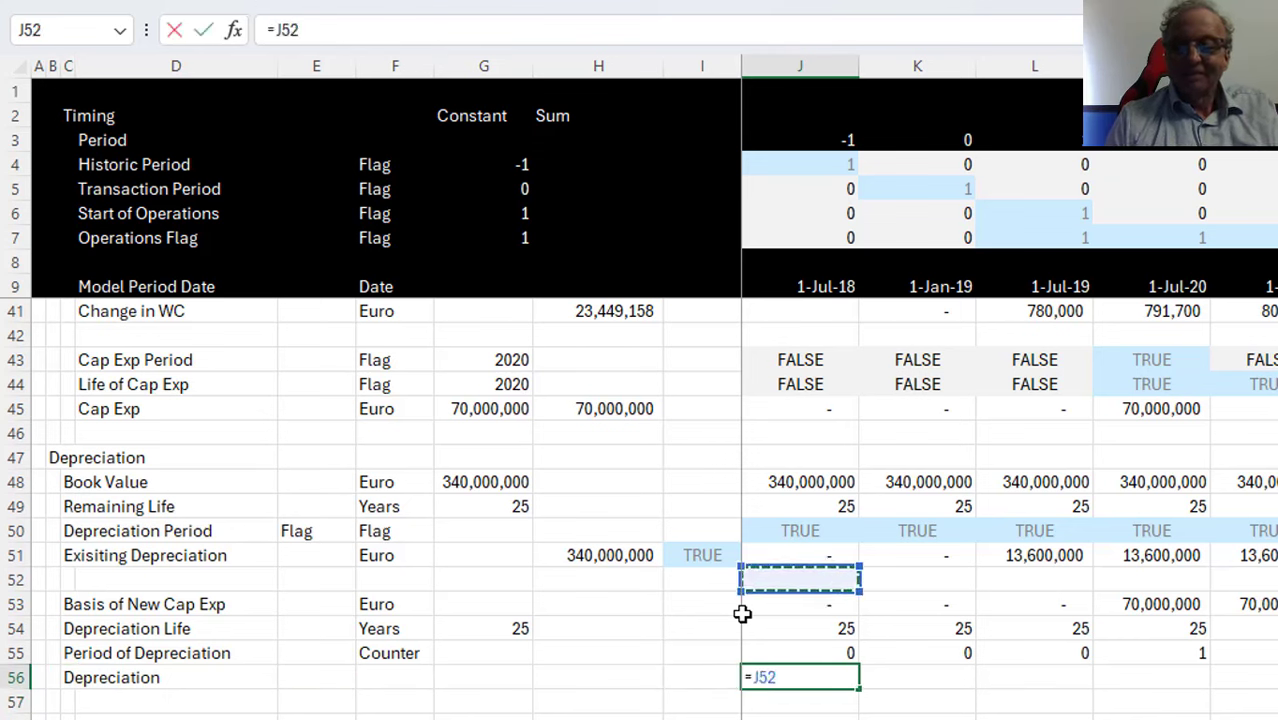
key(Down)
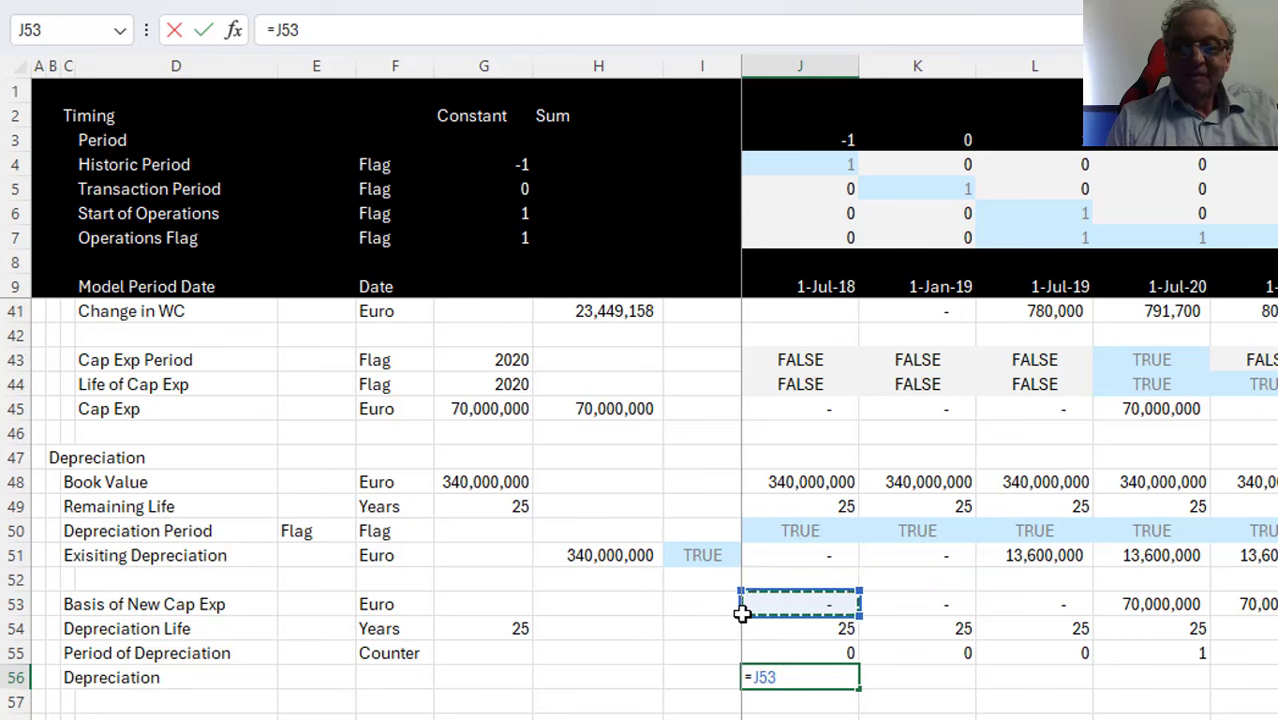
text(/)
key(Down)
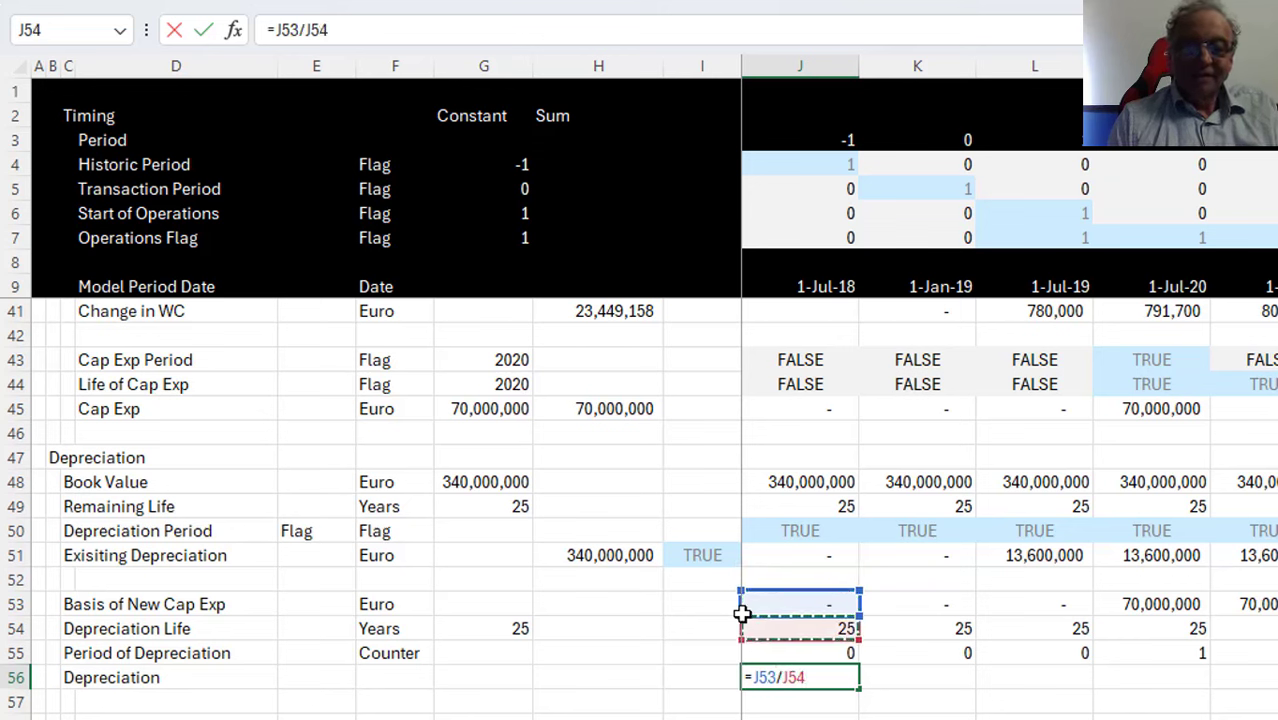
text(*)
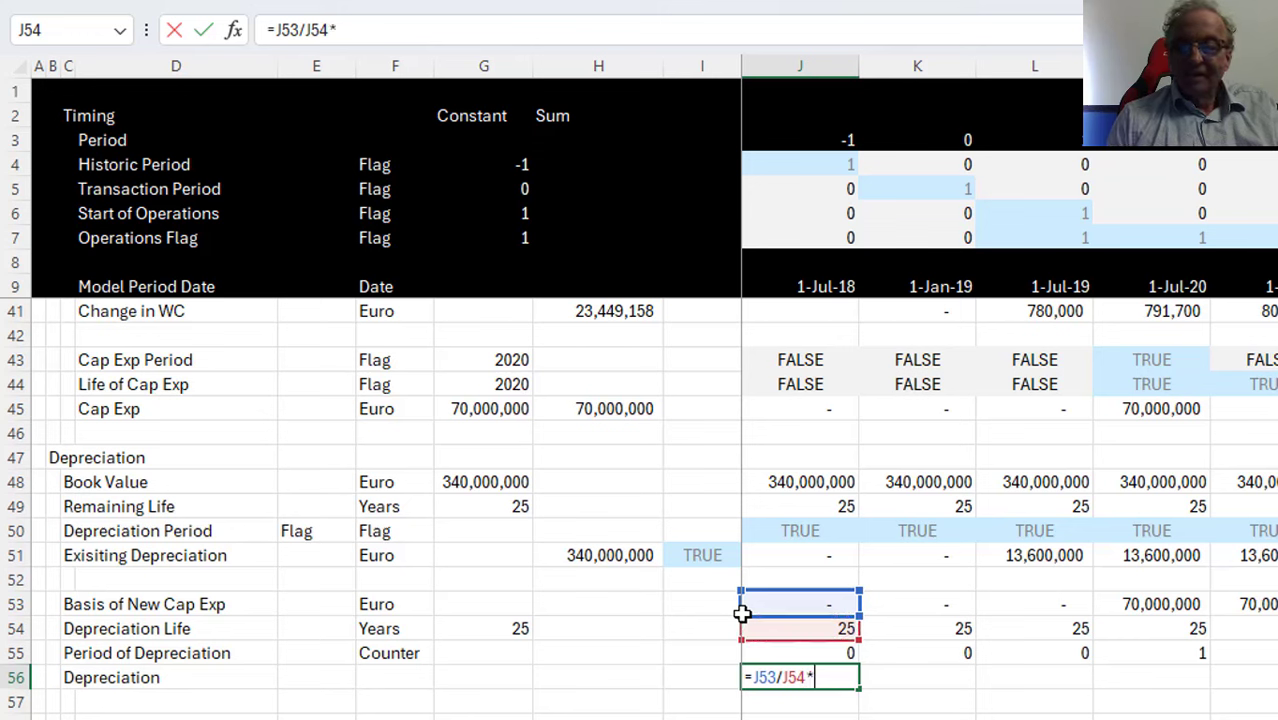
key(Up)
key(BackSpace)
key(BackSpace)
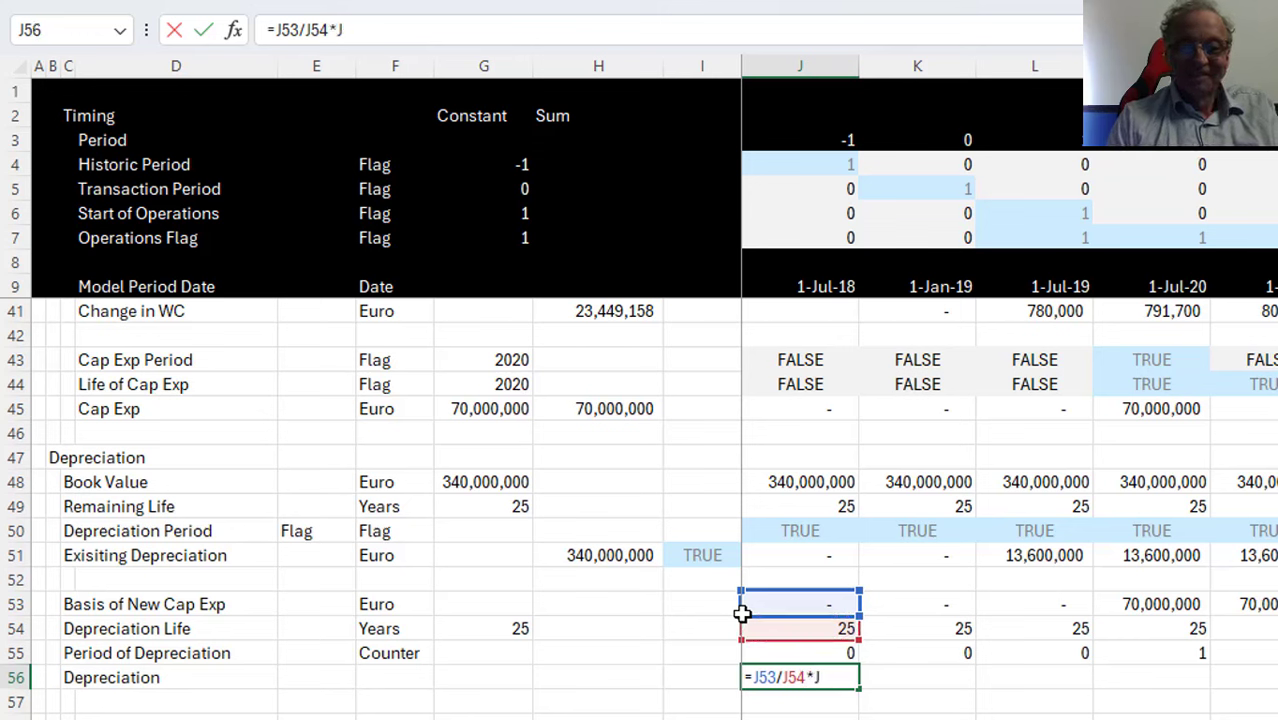
key(BackSpace)
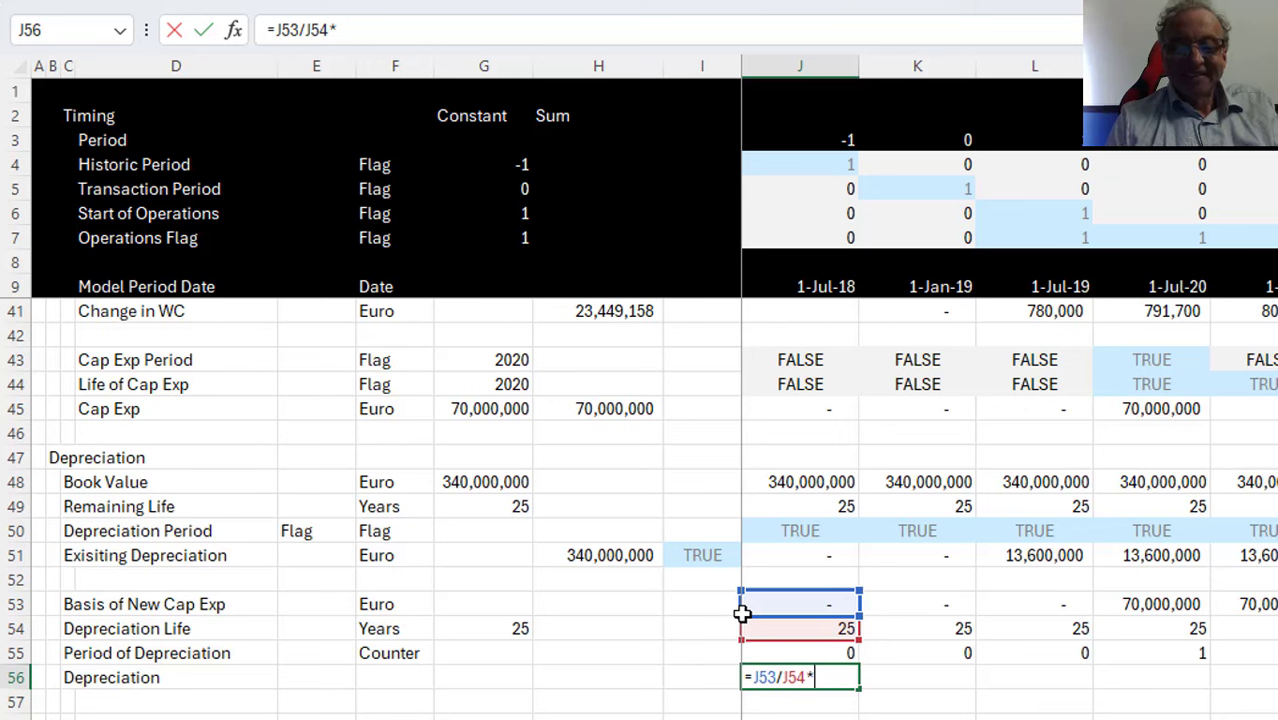
text(()
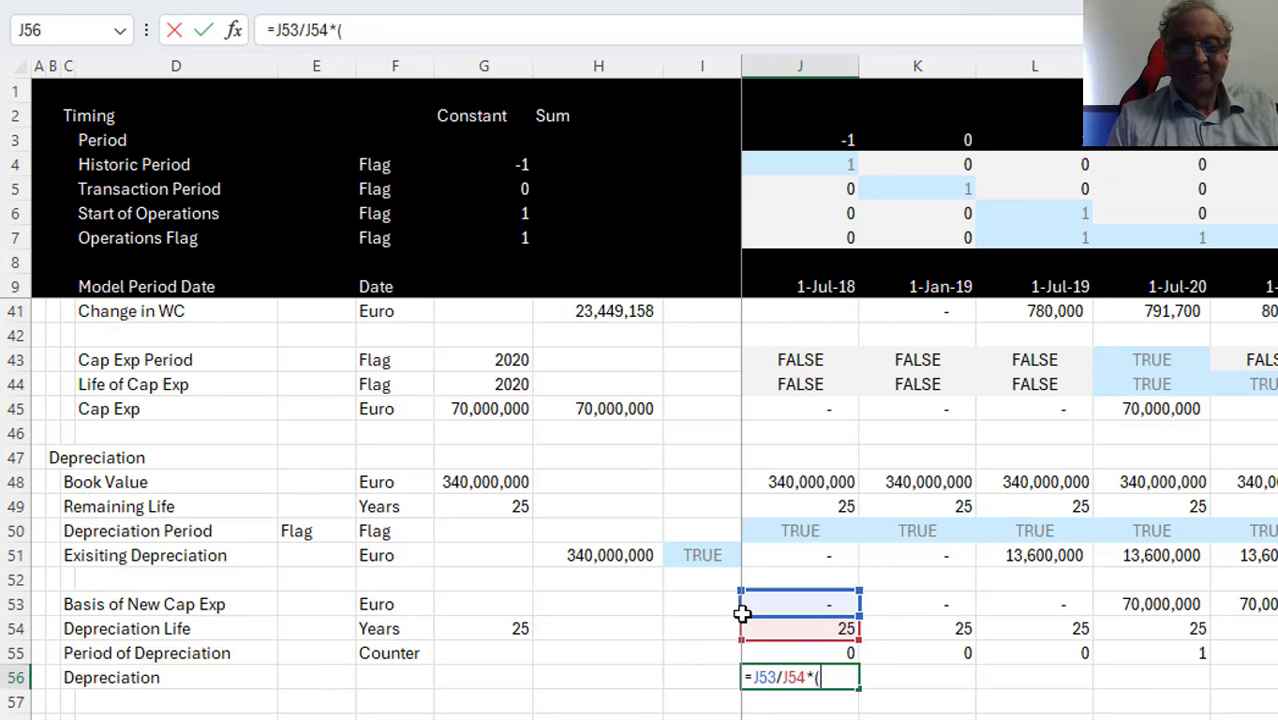
key(Up)
text(<=)
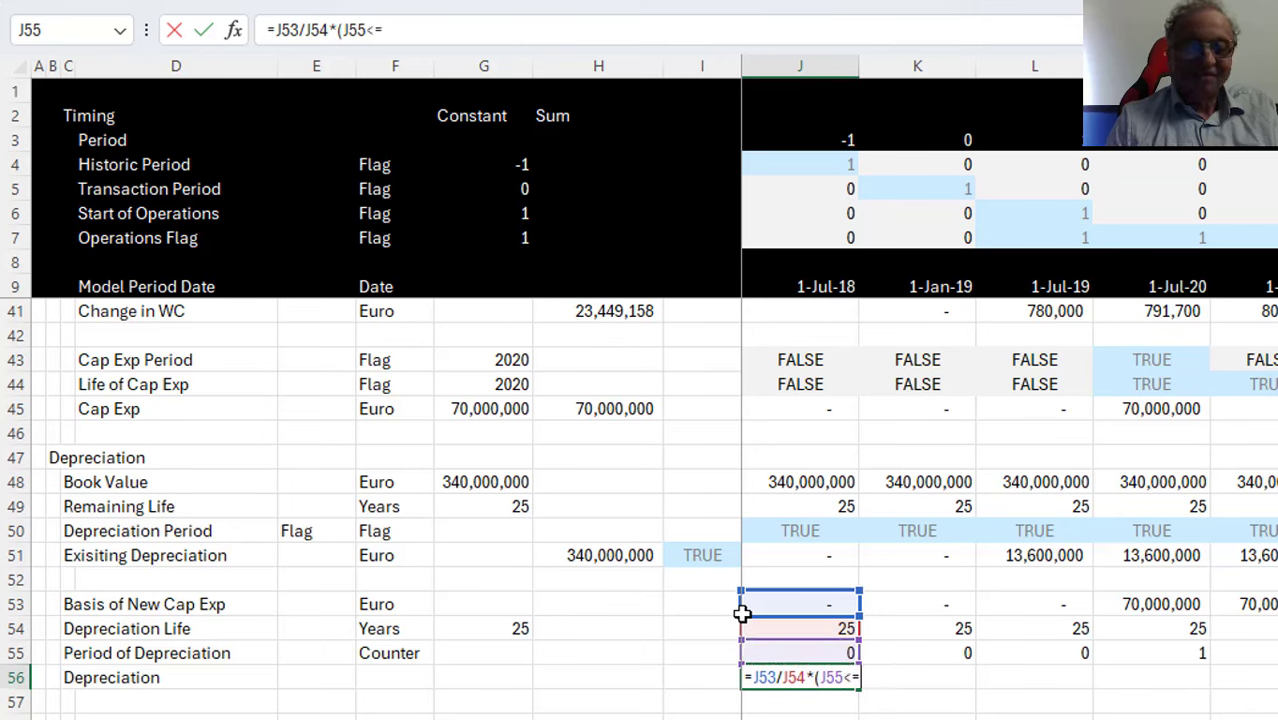
key(Up)
key(Left)
key(Left)
key(Up)
key(Left)
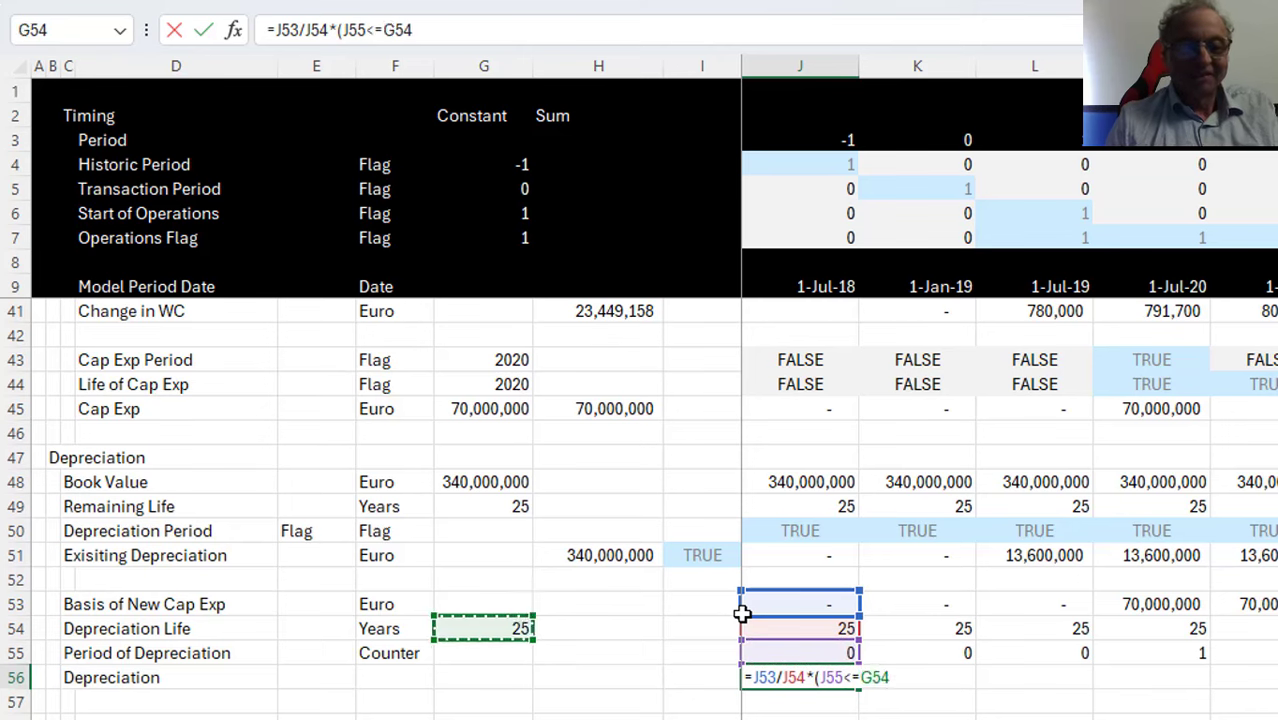
key(Left)
key(Right)
key(F4)
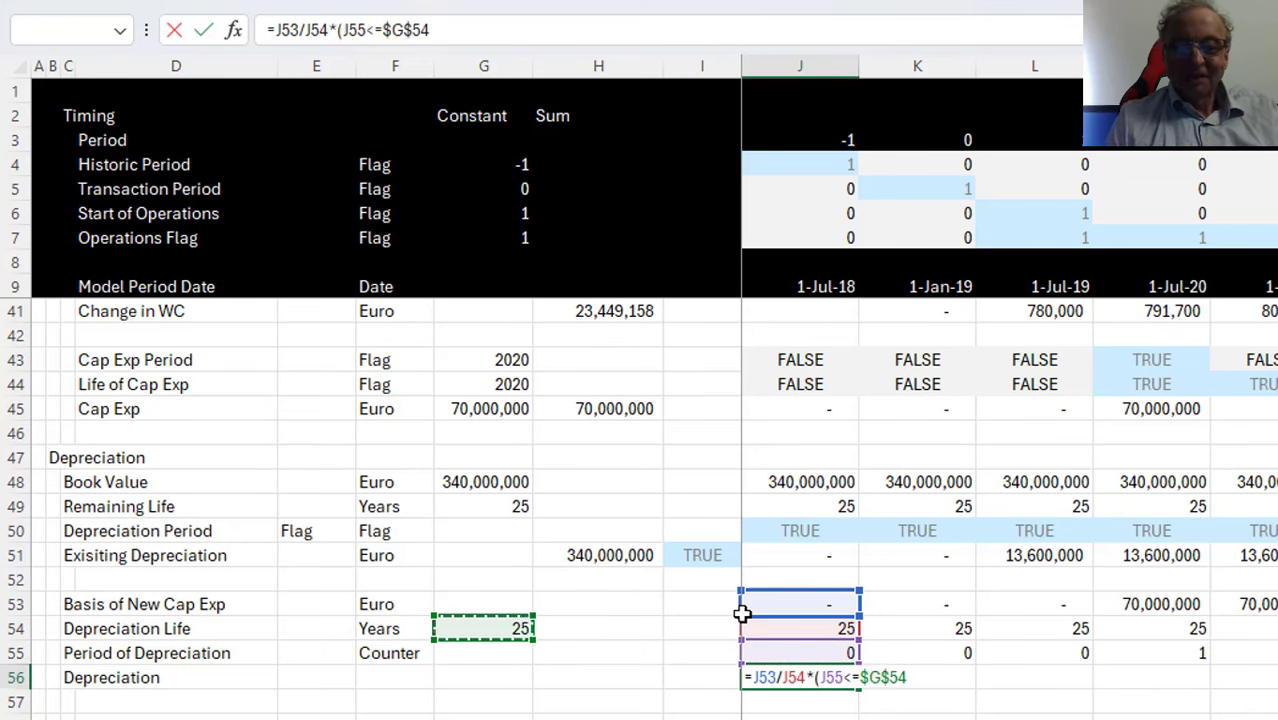
key(Return)
key(Return)
key(Up)
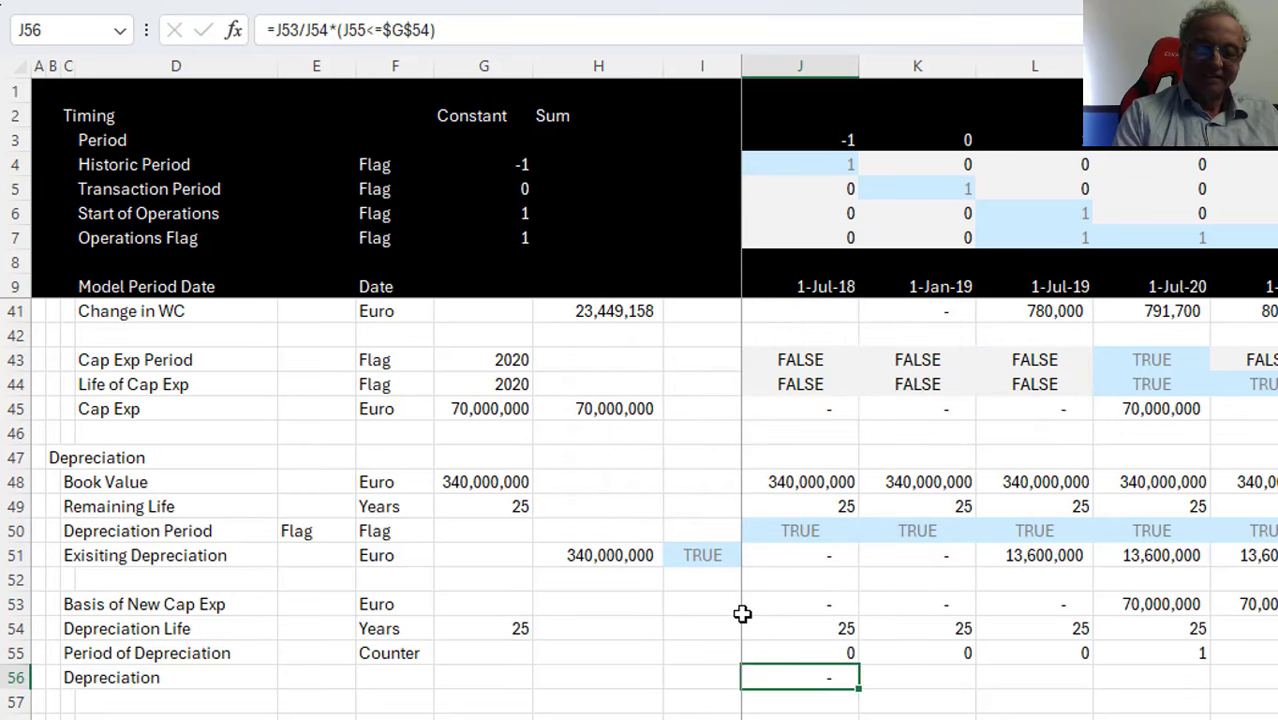
key(ctrl+shift+Right)
key(ctrl+r)
Total the new Depreciation row in H56 with =SUM(J56:XFD56)
key(Left)
key(Left)
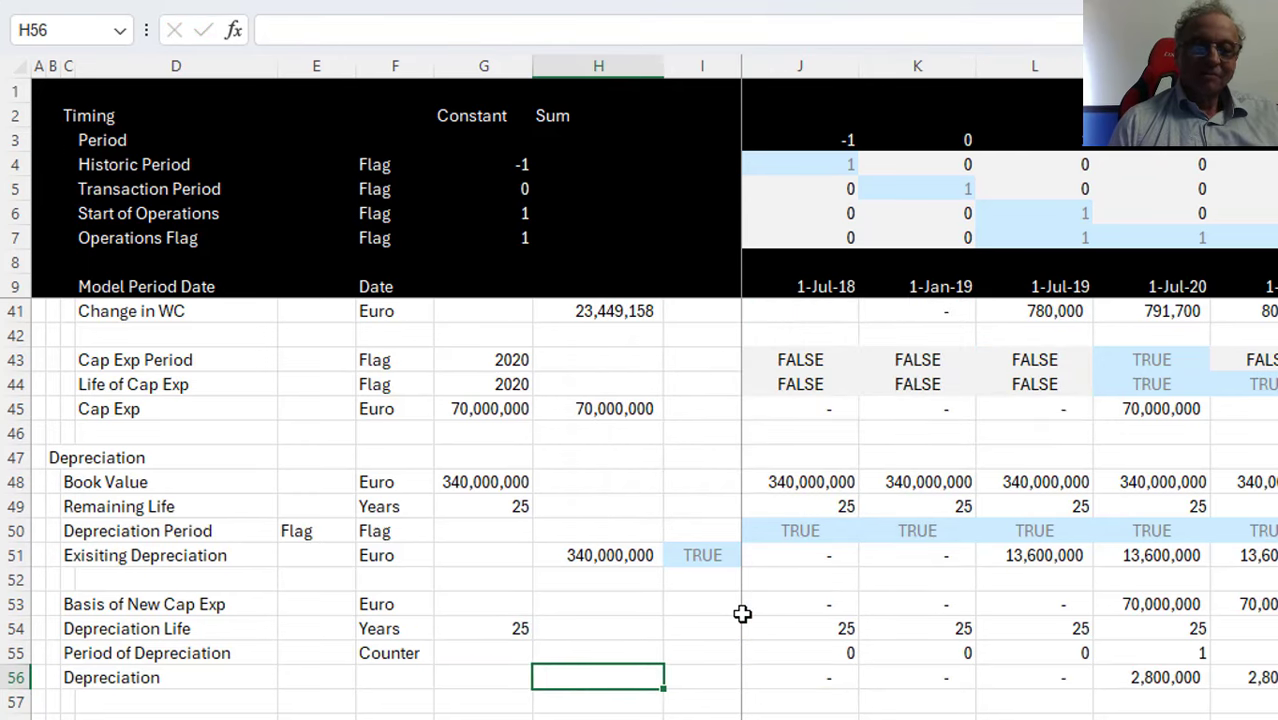
key(alt+equal)
key(ctrl+Return)
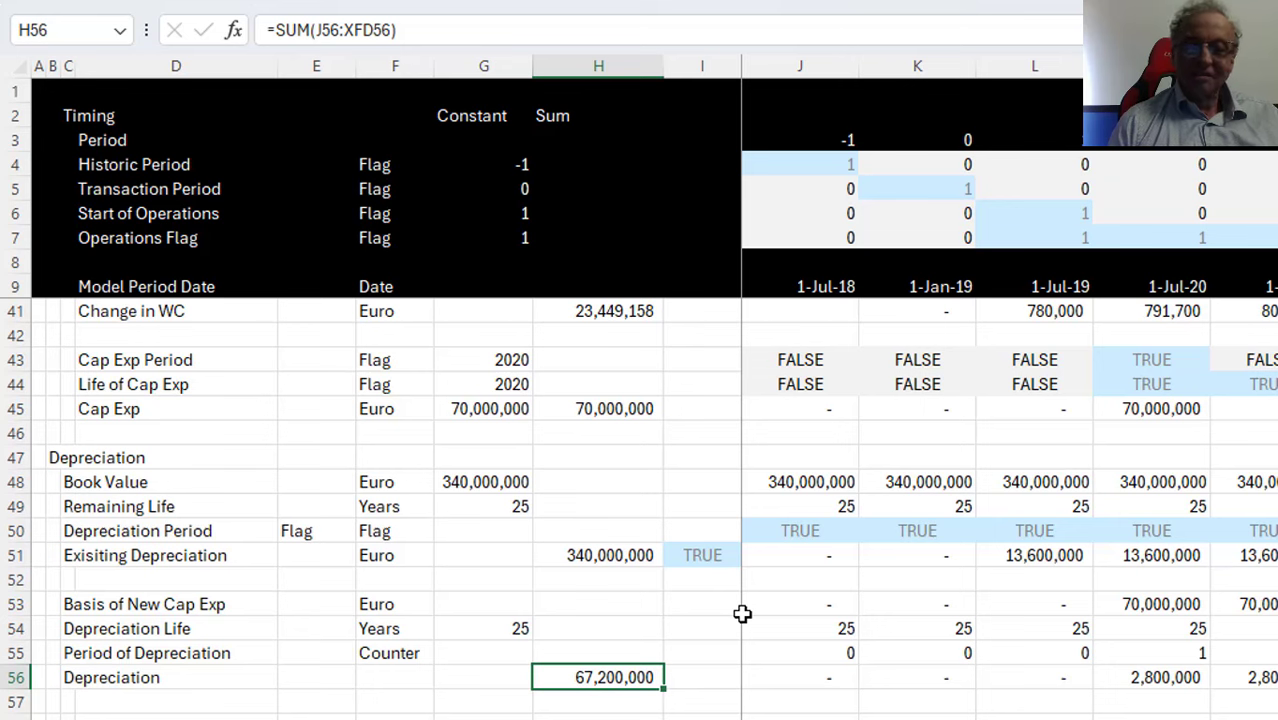
Convert the Life of Cap Exp flag to ones and zeros with =(J14>=$G$44)*1 in J44 and fill it across all periods
key(Right)
key(Right)
key(Up)
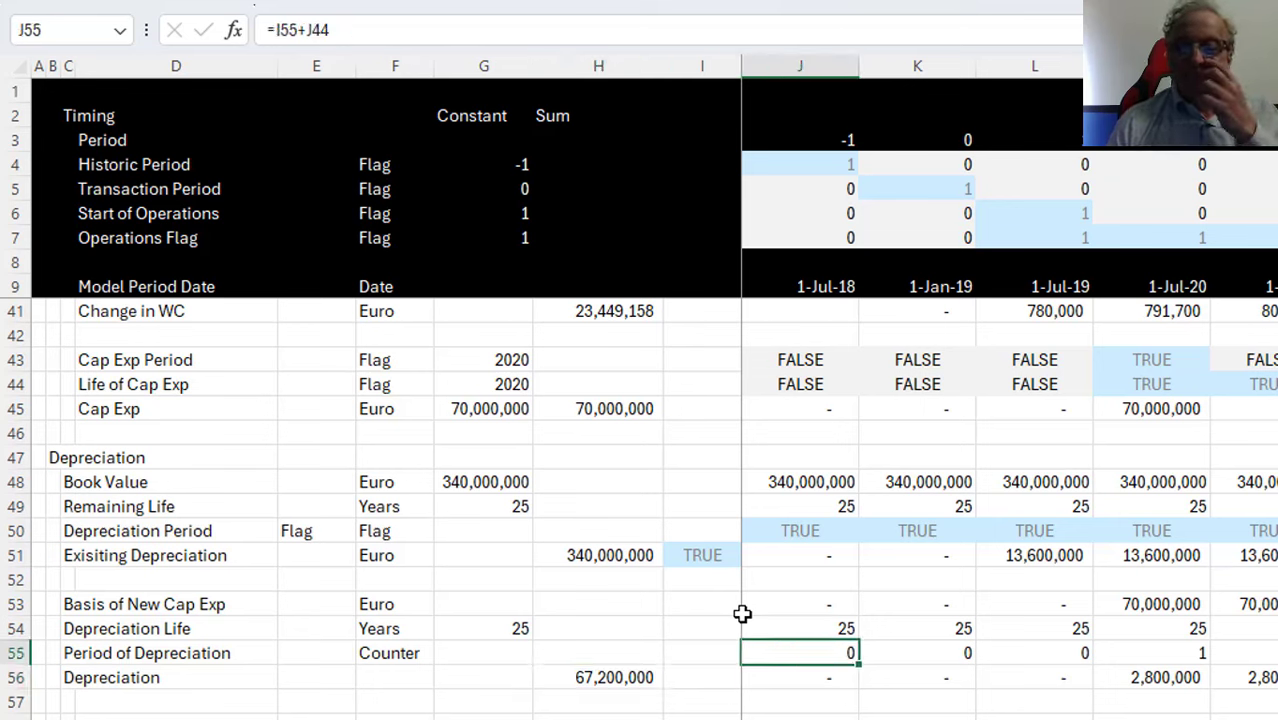
key(Up)
key(Up)
key(Up)
key(Up)
key(Up)
key(Up)
key(Up)
key(Up)
key(Up)
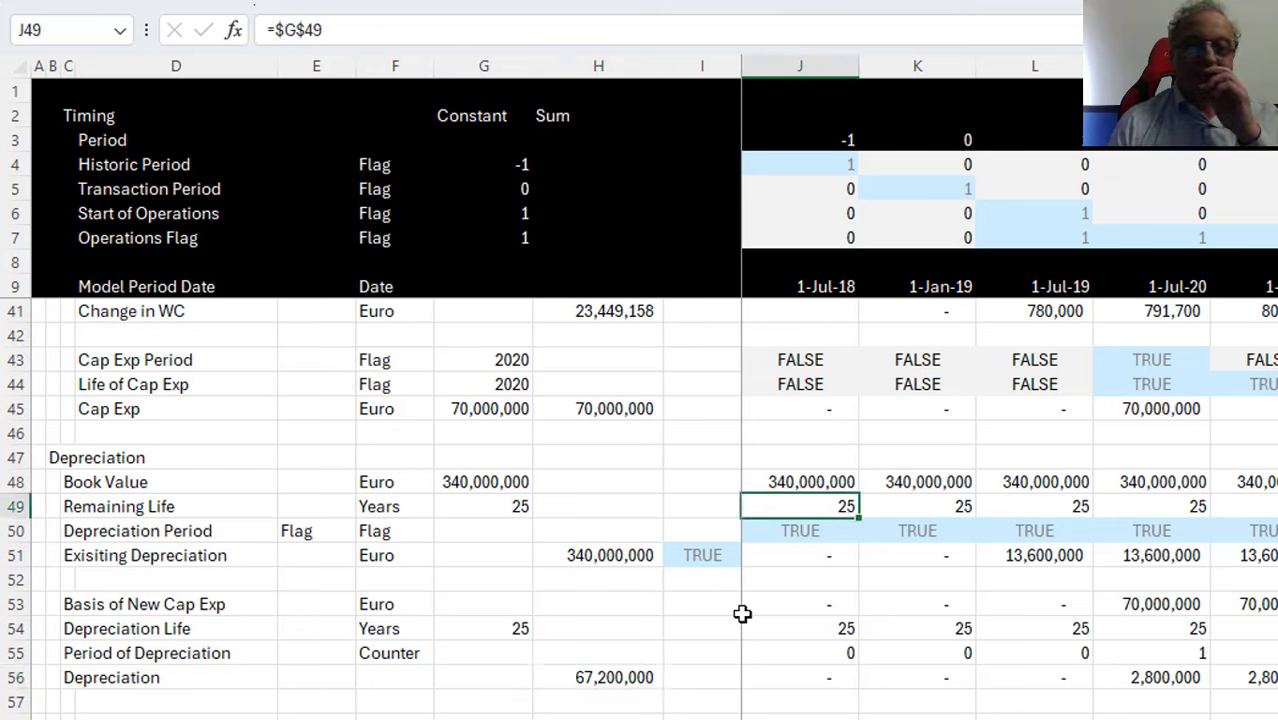
key(Up)
key(Up)
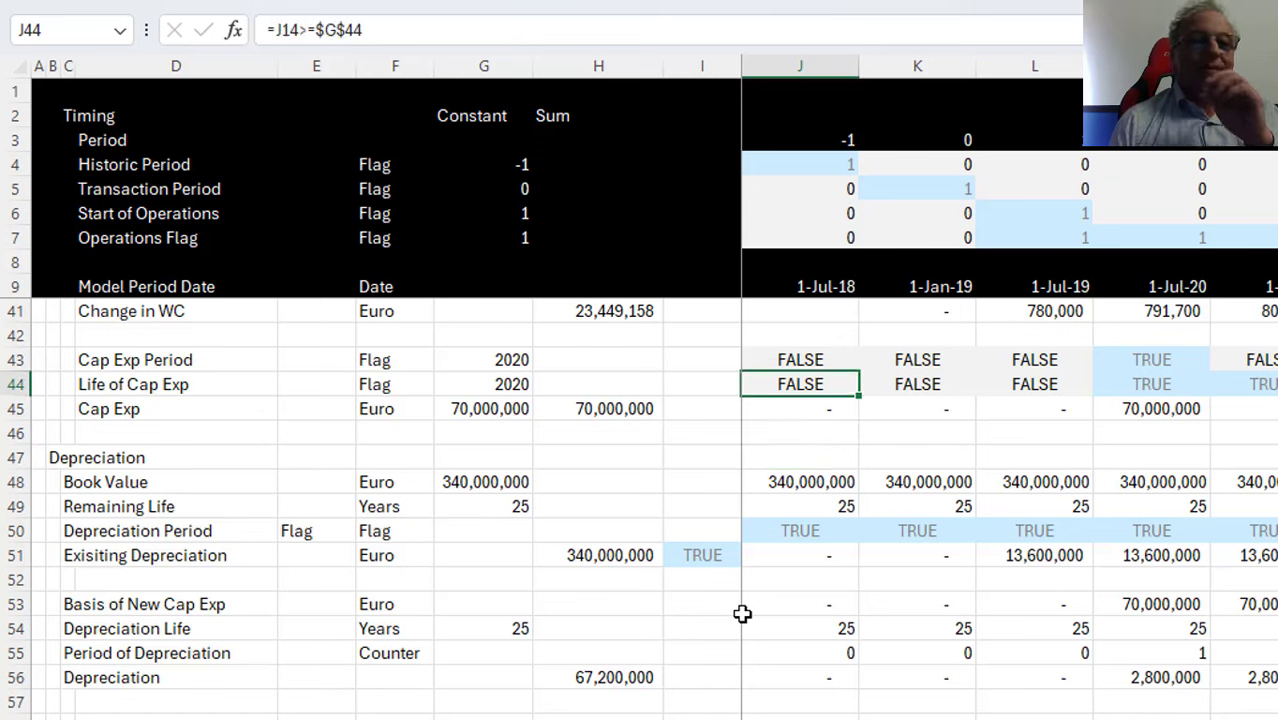
key(Right)
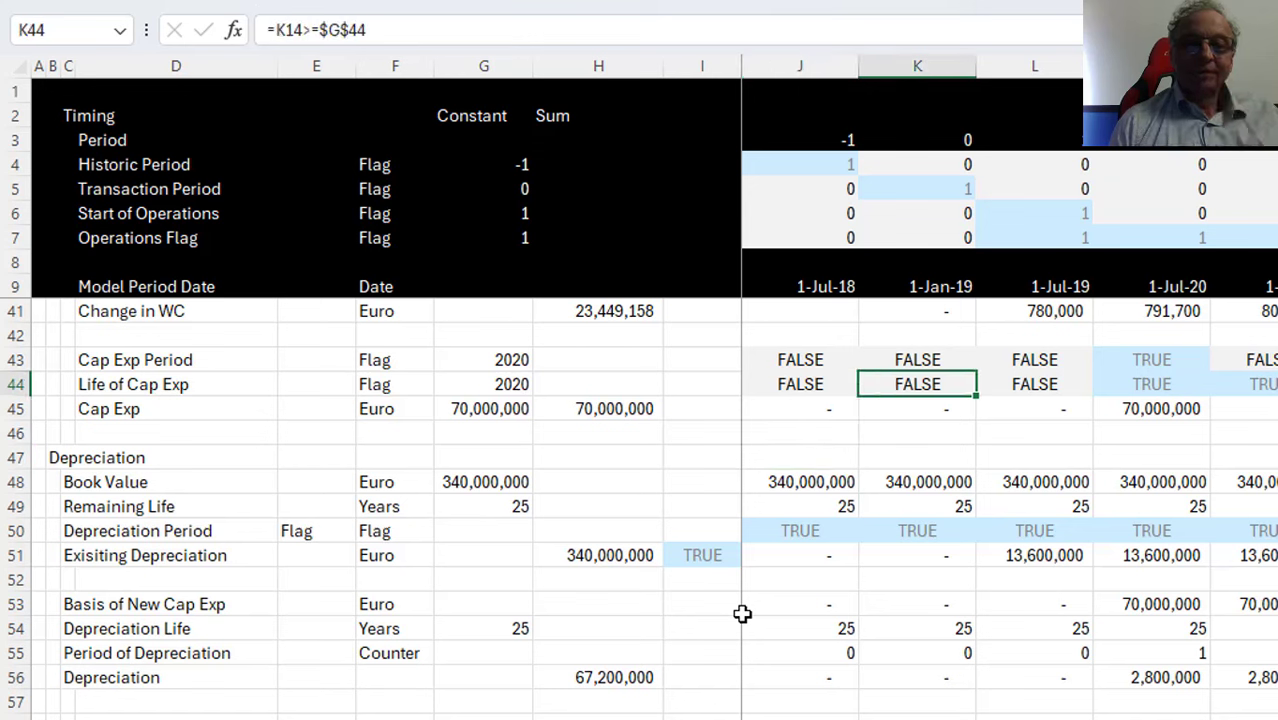
key(Left)
key(Left)
key(Up)
key(Right)
key(Down)
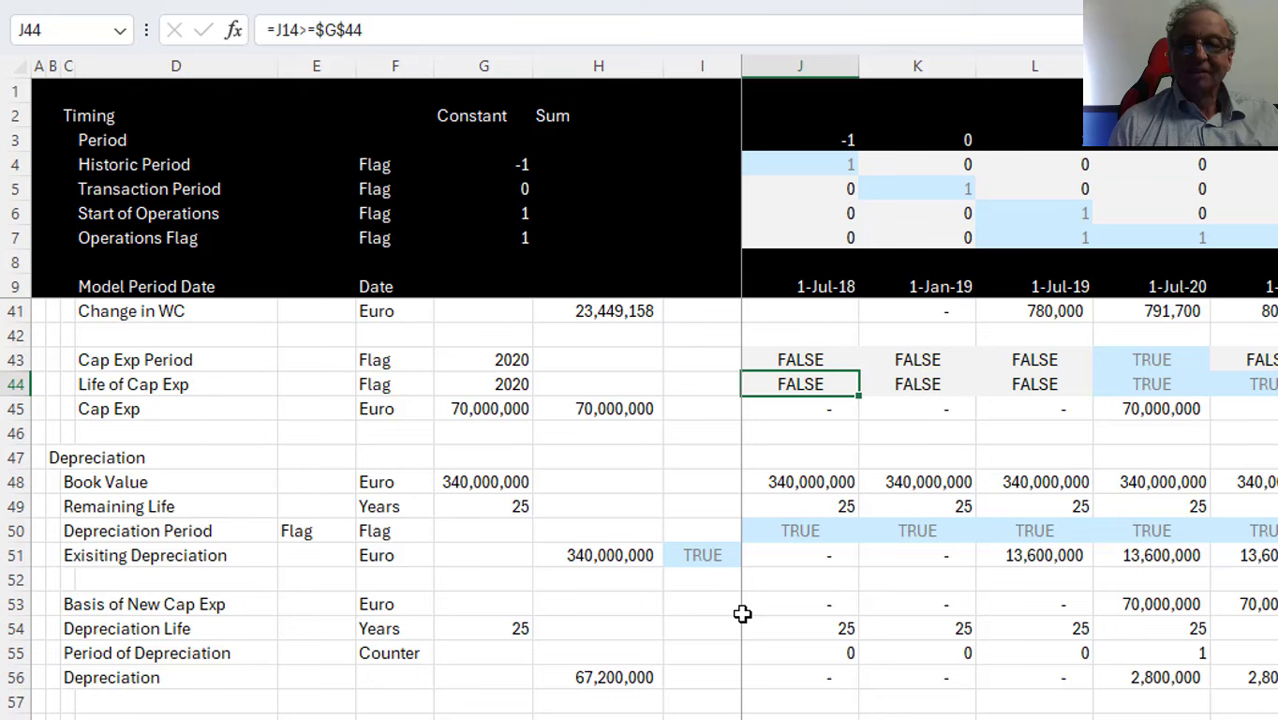
key(Up)
key(Down)
key(ctrl+v)
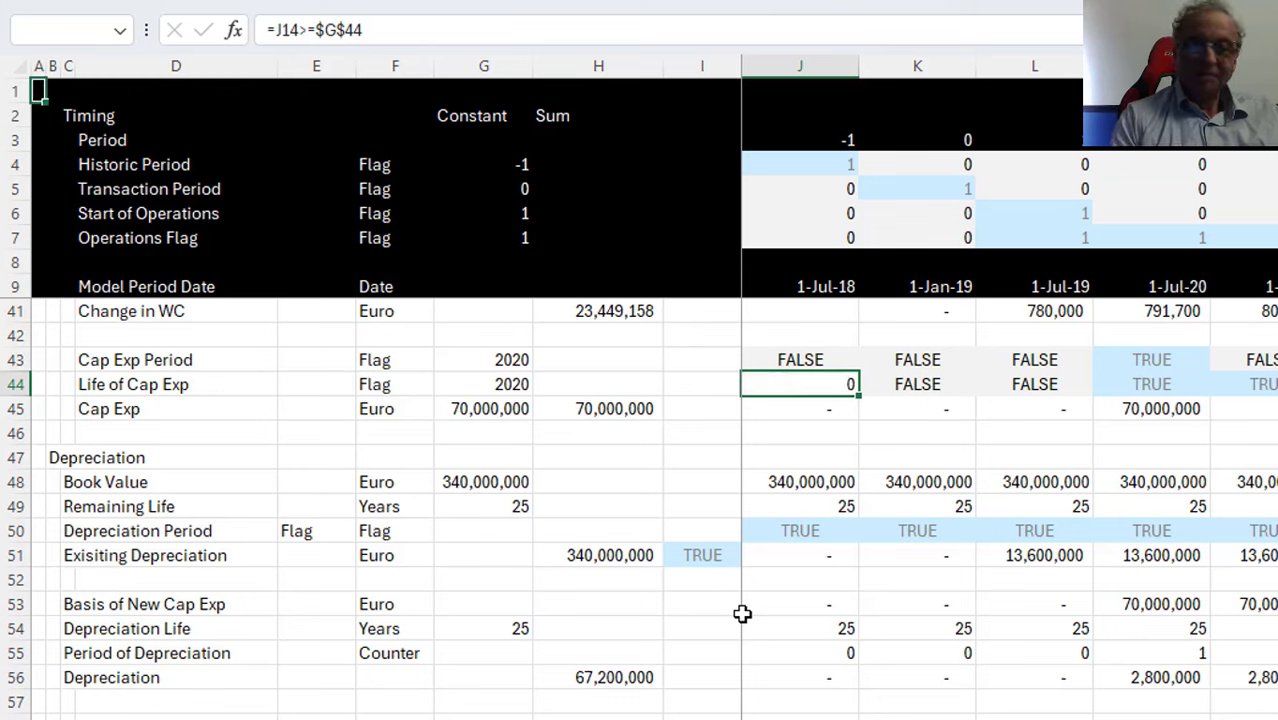
key(shift+ctrl+Right)
key(ctrl+r)
Total the Life of Cap Exp flags in H44 with =SUM(J44:XFD44)
key(Left)
key(Left)
key(Left)
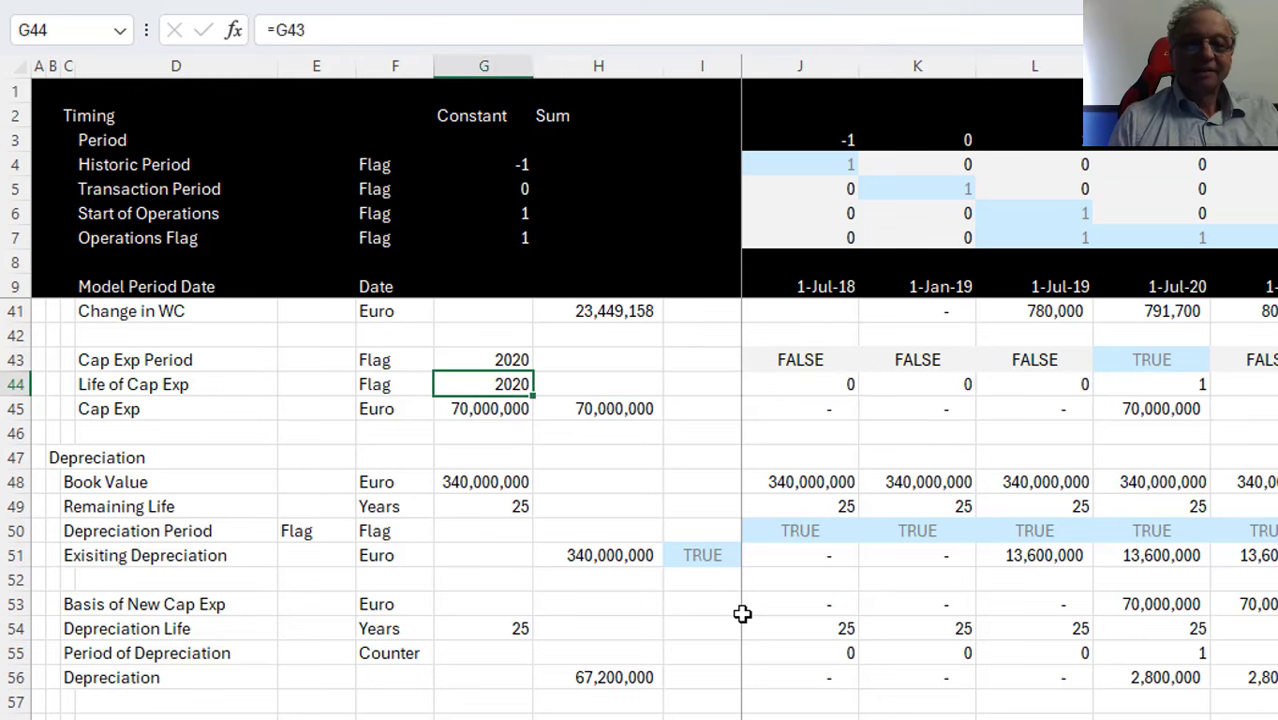
key(Right)
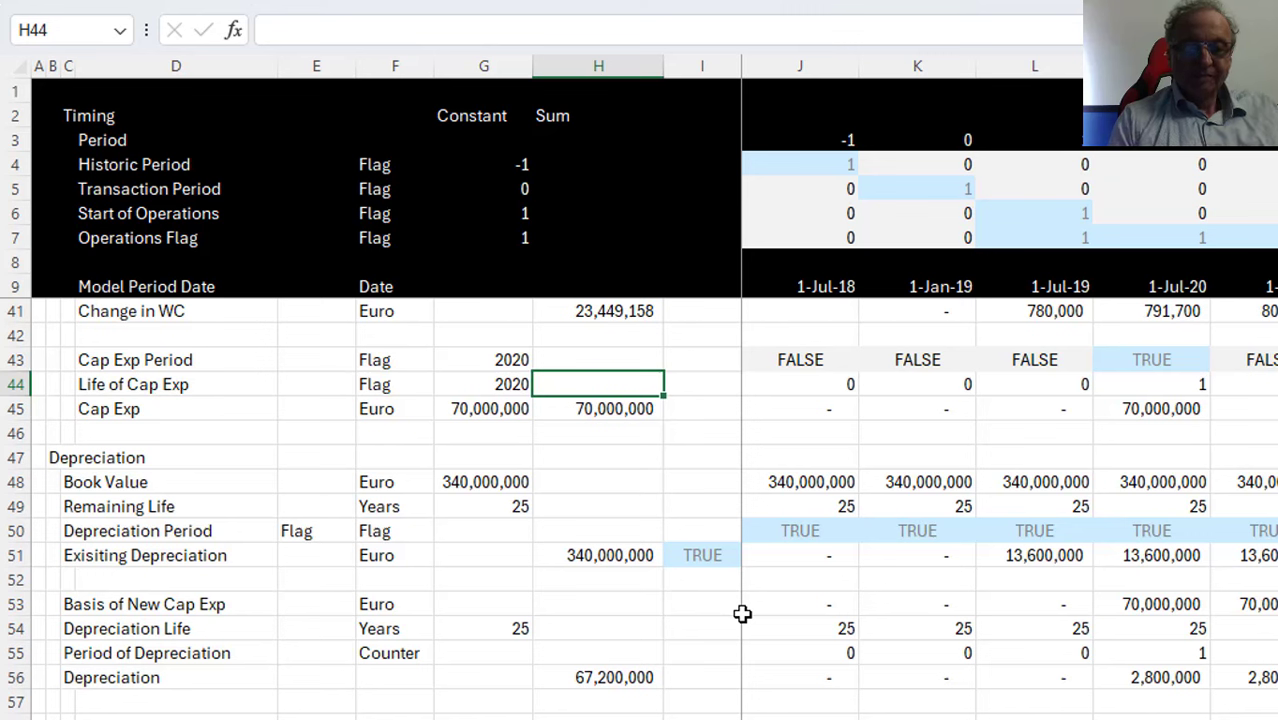
key(ctrl+v)
key(Right)
key(Left)
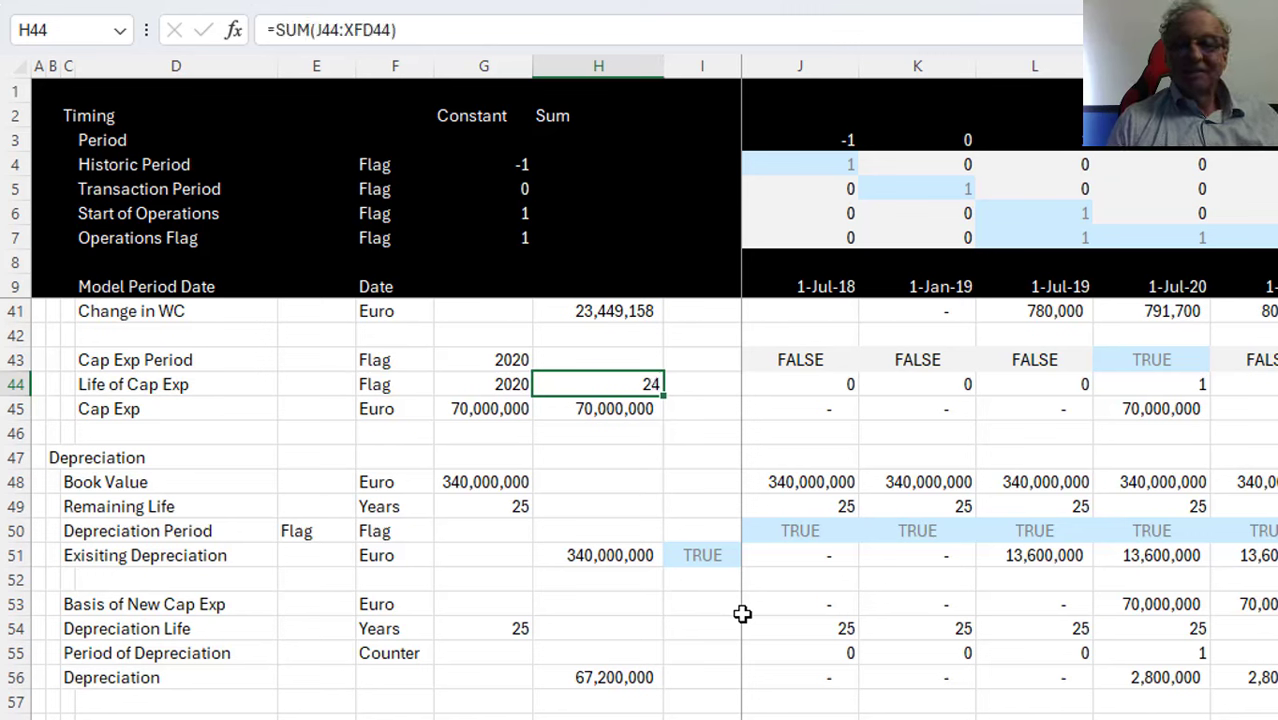
Examine the Life of Cap Exp flags in row 44 across the model periods
key(Right)
key(Left)
key(Right)
key(Right)
key(Right)
key(Right)
key(Right)
key(Right)
key(Right)
key(Right)
key(Right)
key(Right)
key(Right)
key(Right)
key(Right)
key(Right)
key(Right)
key(Right)
key(Right)
key(Right)
key(Right)
key(Right)
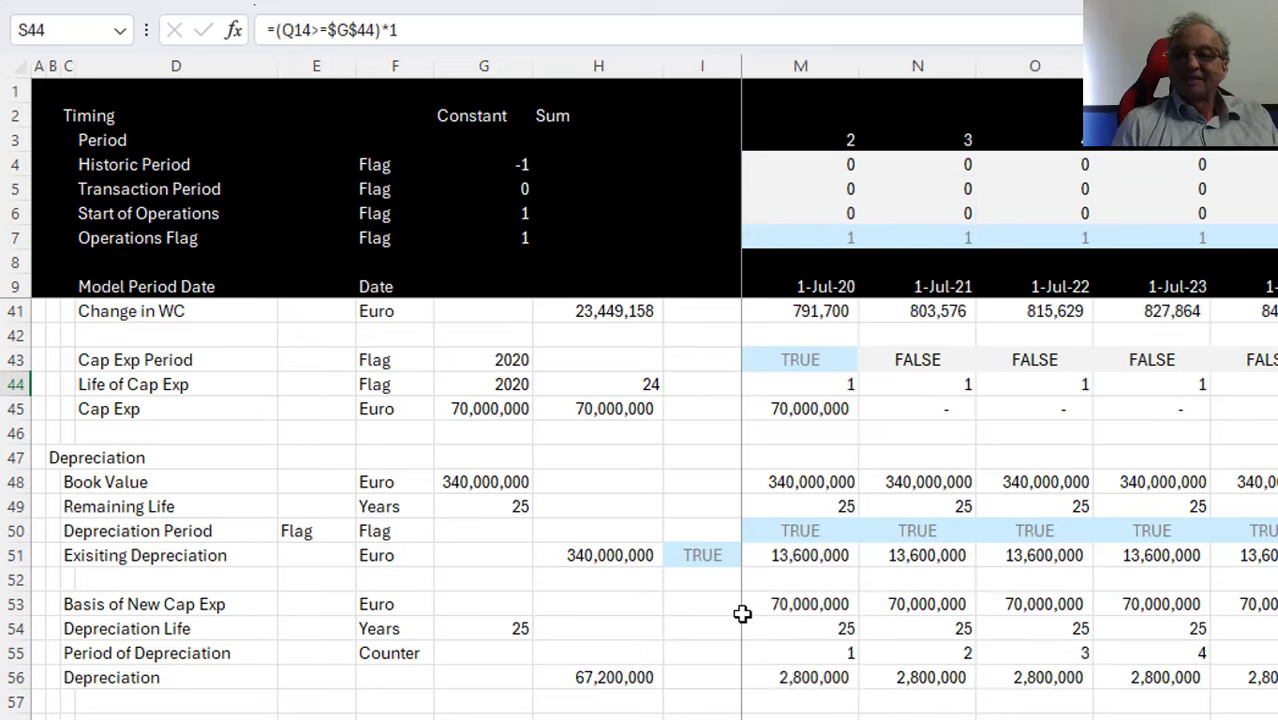
key(Left)
key(ctrl+Left)
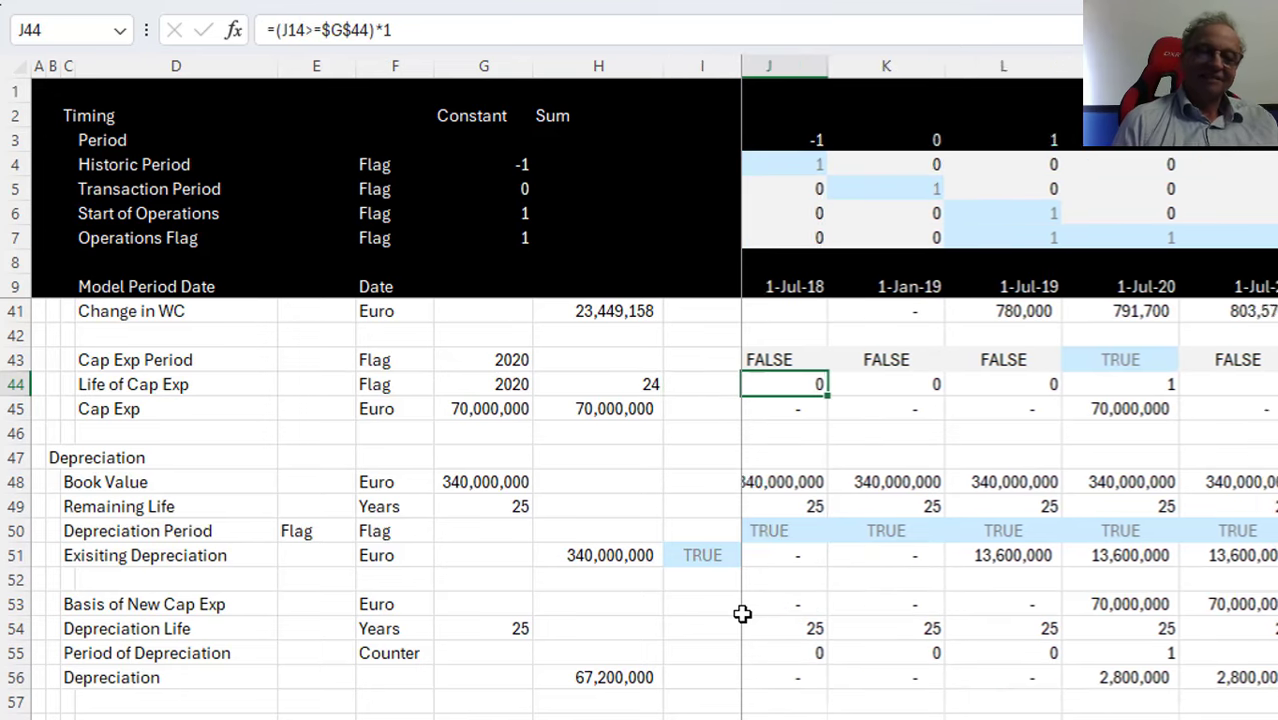
Add a Use of Funds section heading in B58, below the depreciation rows
key(Home)
key(Down)
key(Down)
key(Down)
key(Down)
key(Down)
key(Down)
key(Down)
key(Down)
key(Down)
key(Down)
key(Down)
key(Down)
key(Down)
key(Down)
key(Down)
key(Down)
key(Down)
key(Down)
key(Down)
key(Down)
key(Down)
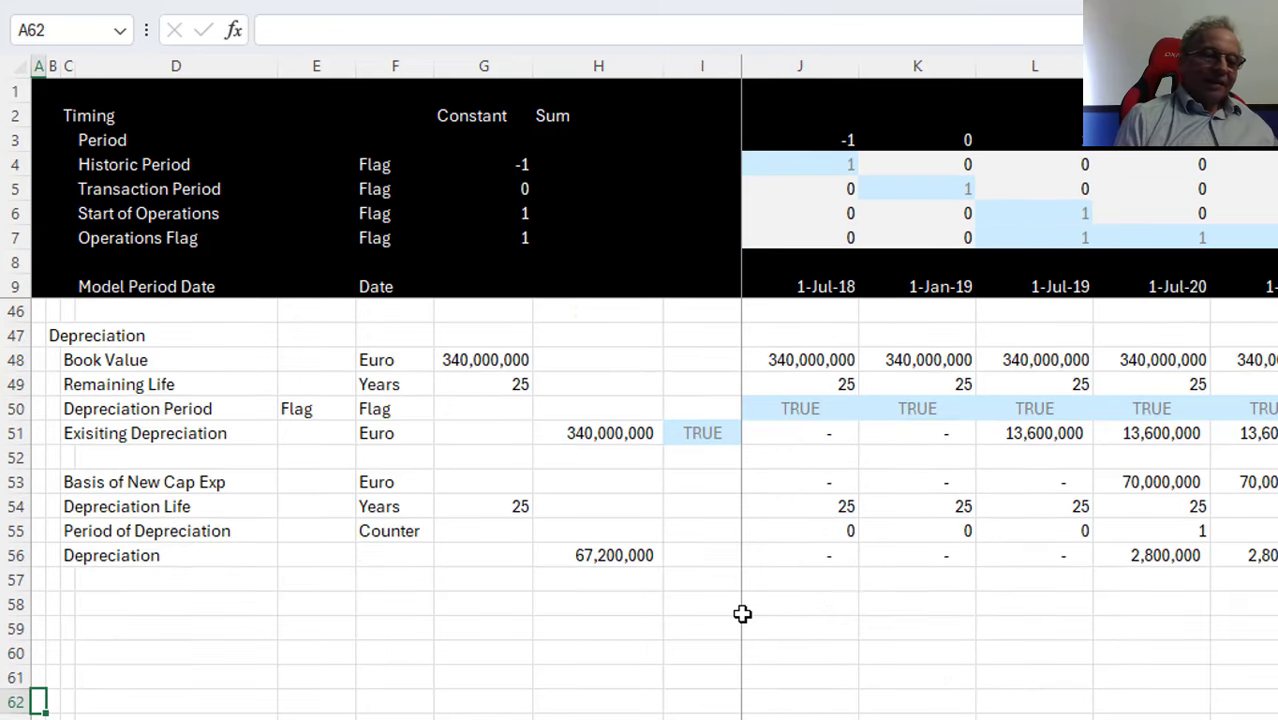
key(Page_Up)
key(Down)
key(Down)
key(Down)
key(Down)
key(Down)
key(Down)
key(Down)
key(Down)
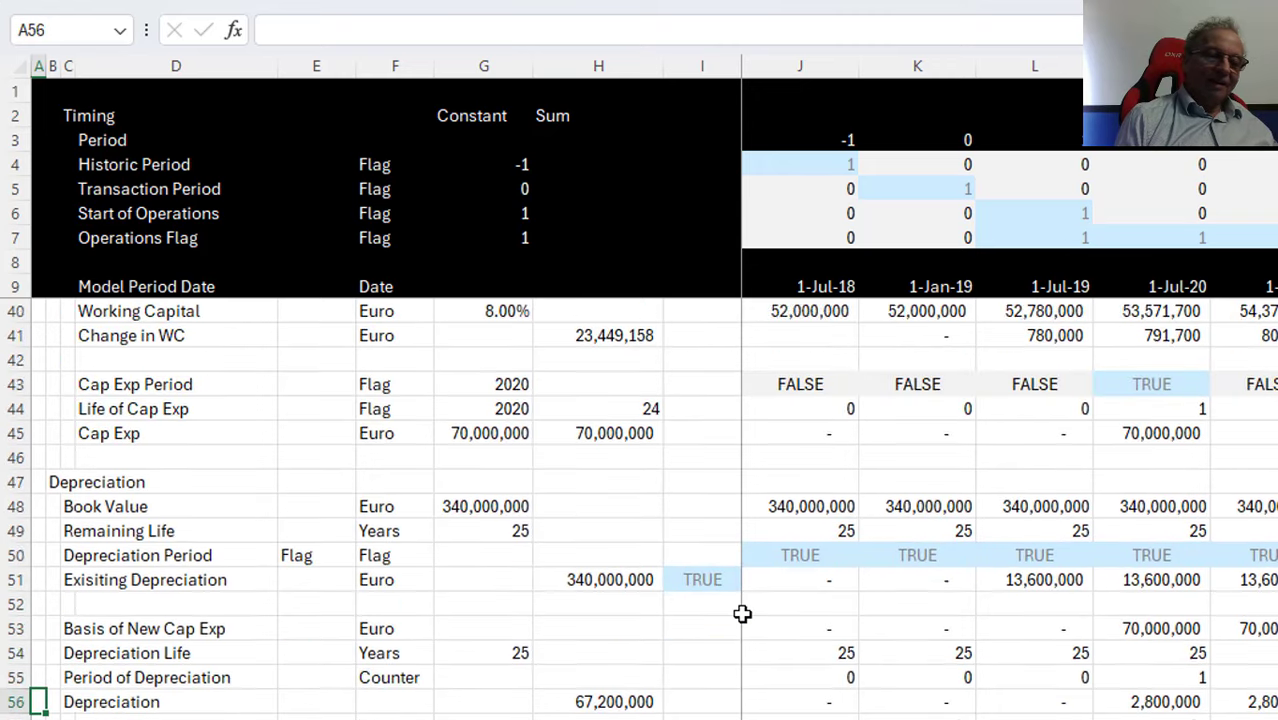
key(Up)
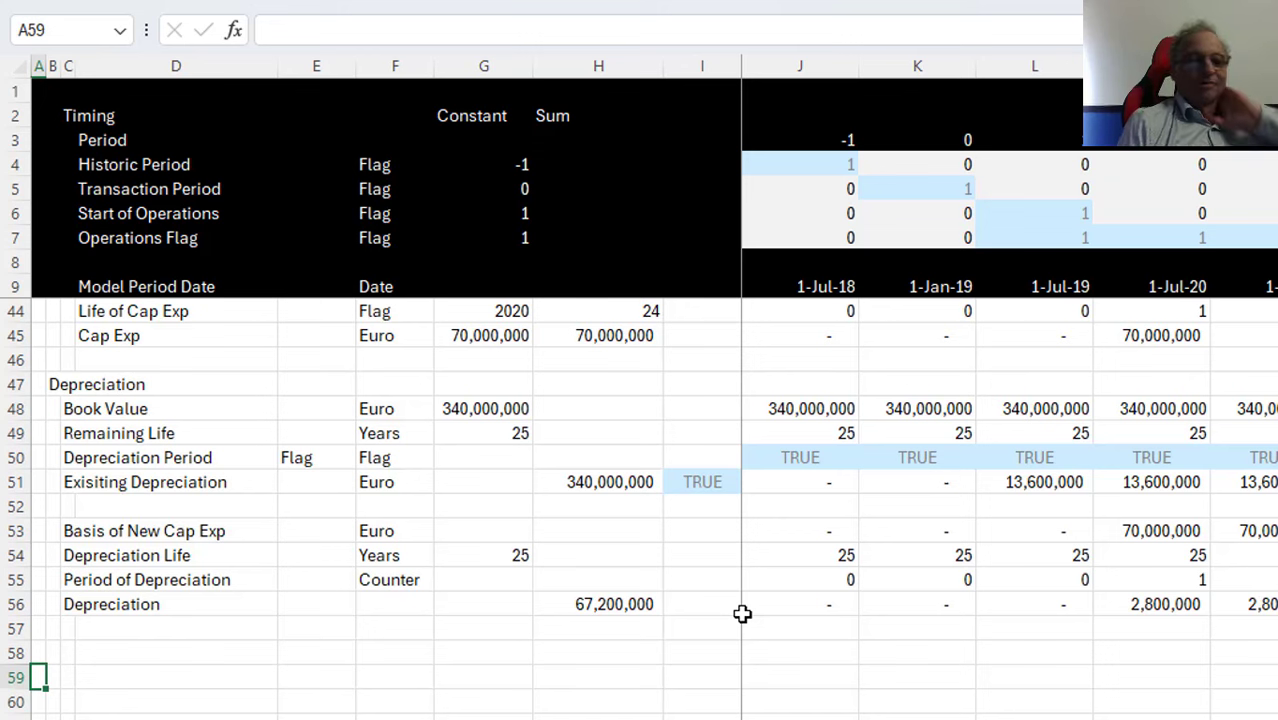
key(Up)
key(Right)
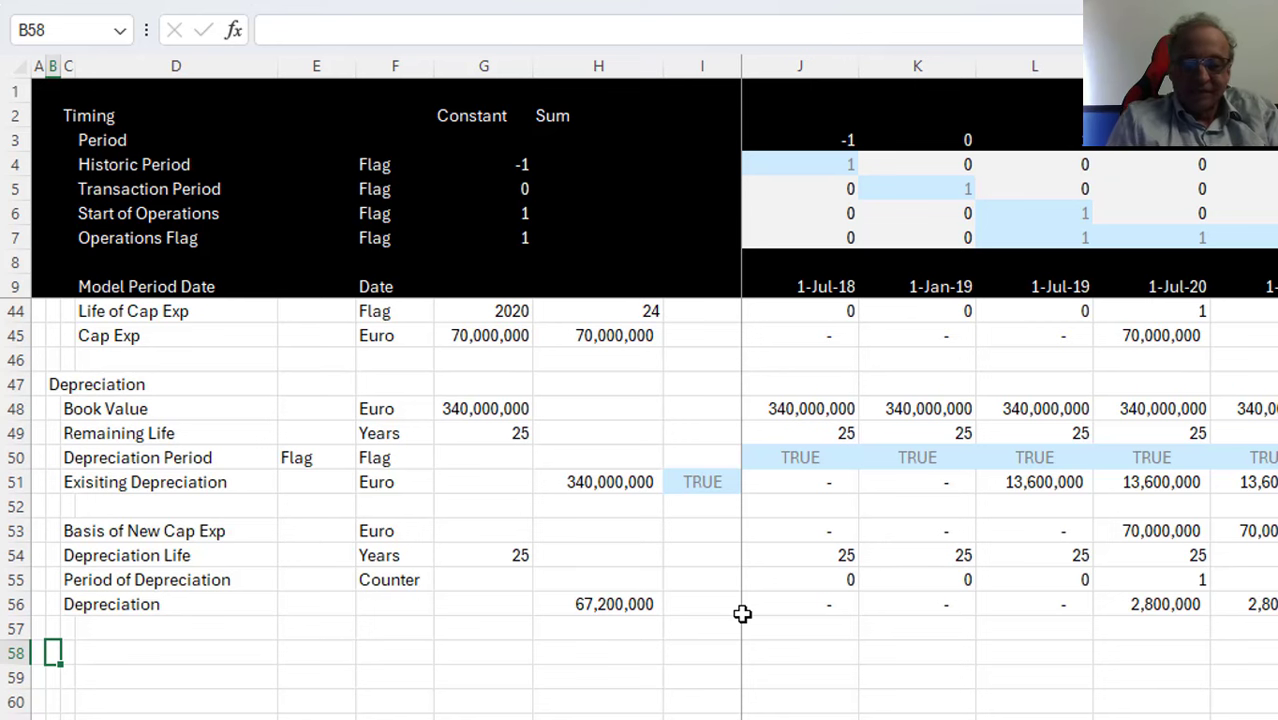
text(Use of )
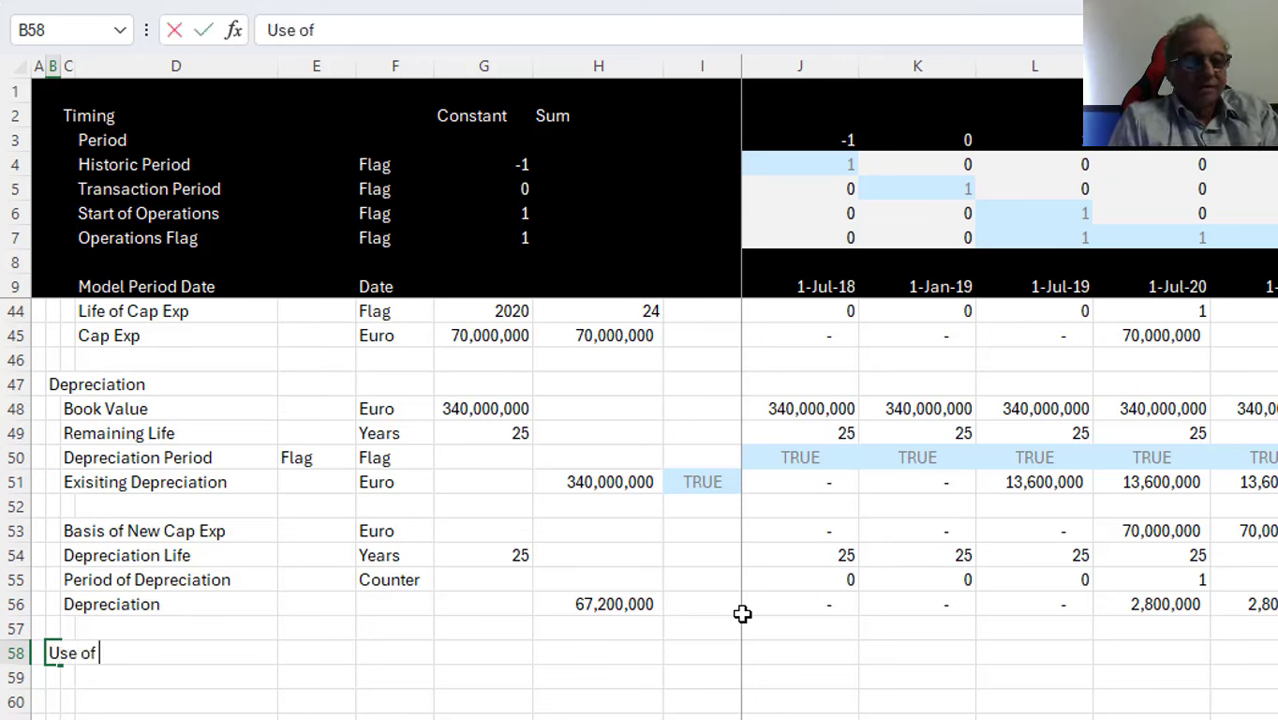
text(Funds)
key(Return)
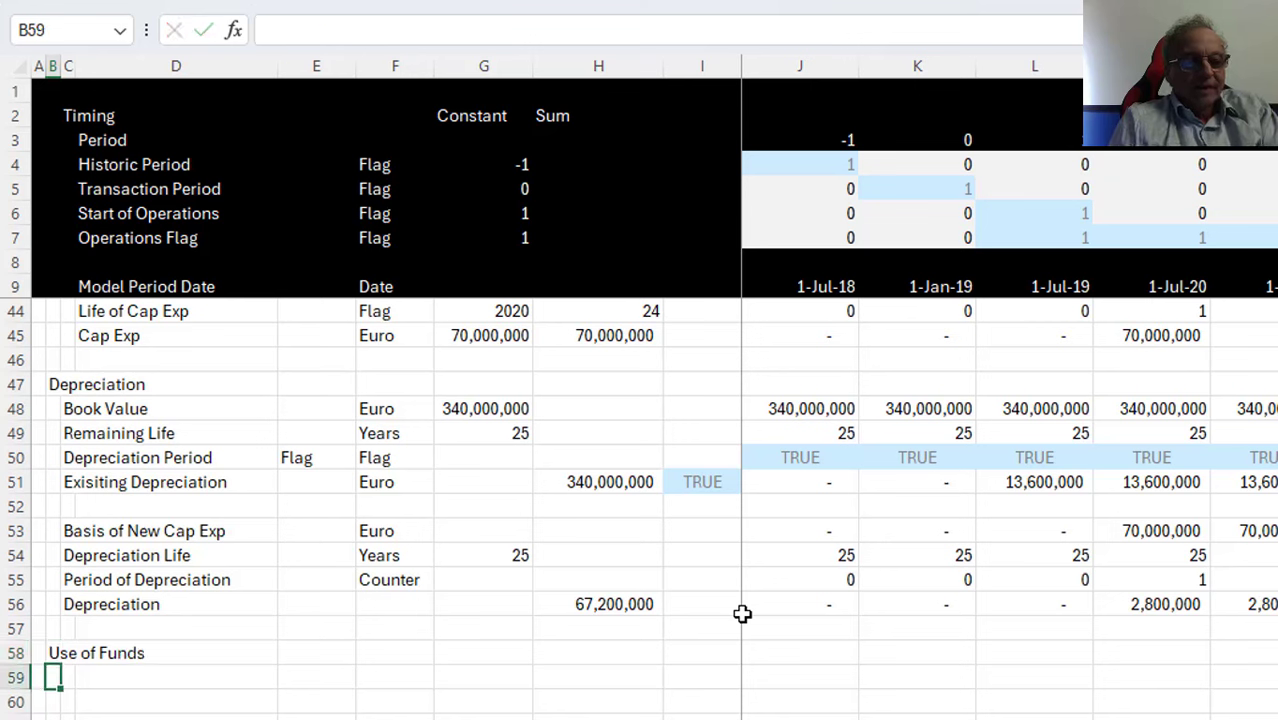
key(Right)
key(Right)
key(Left)
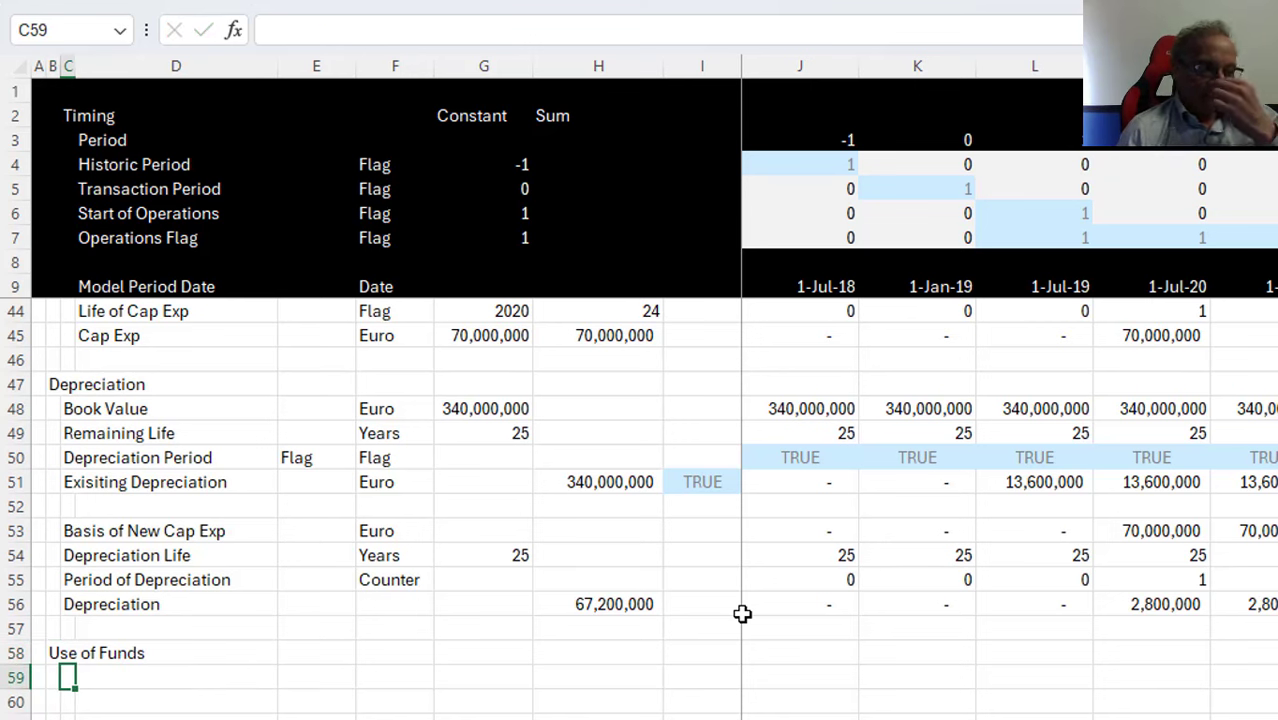
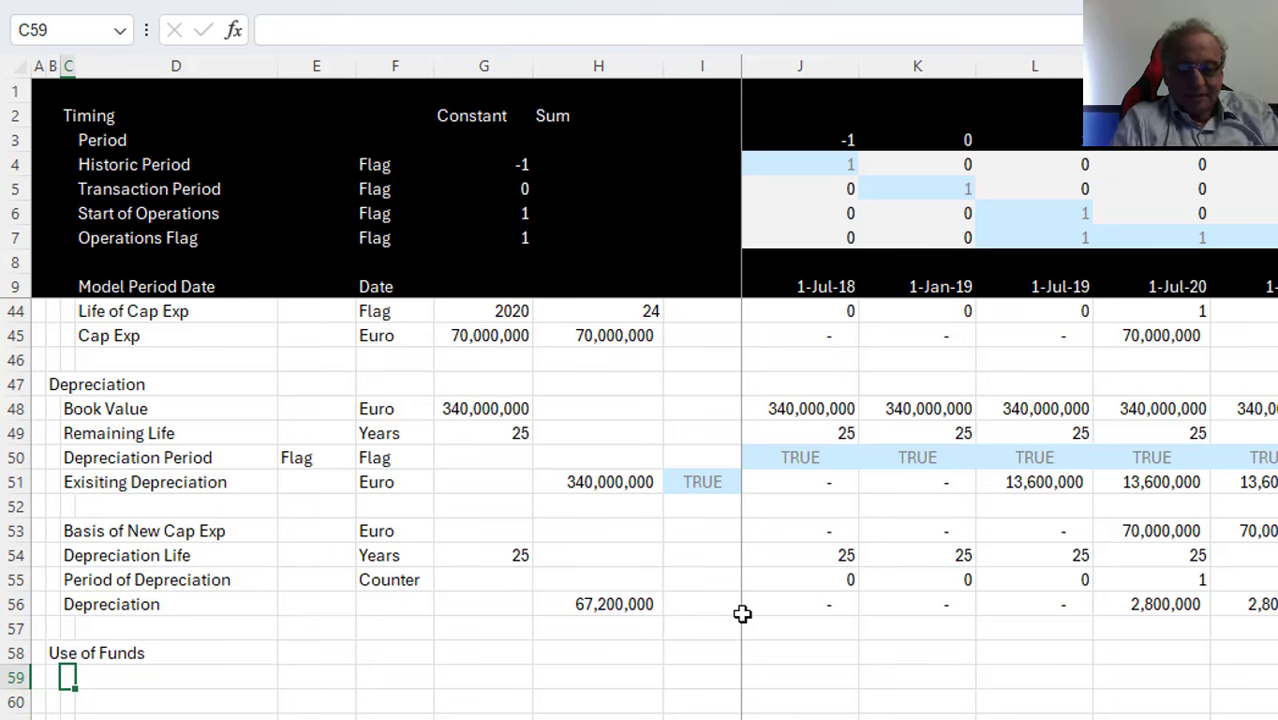
text(EV)
key(BackSpace)
key(BackSpace)
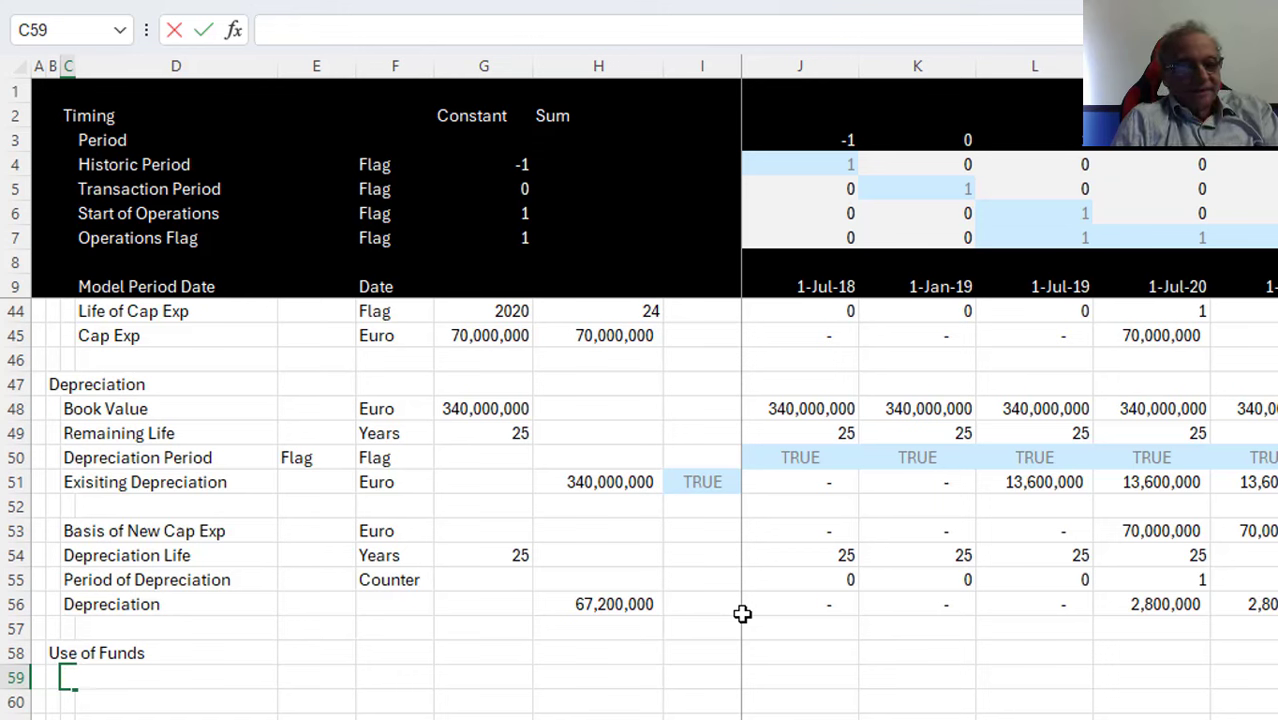
text(Ent)
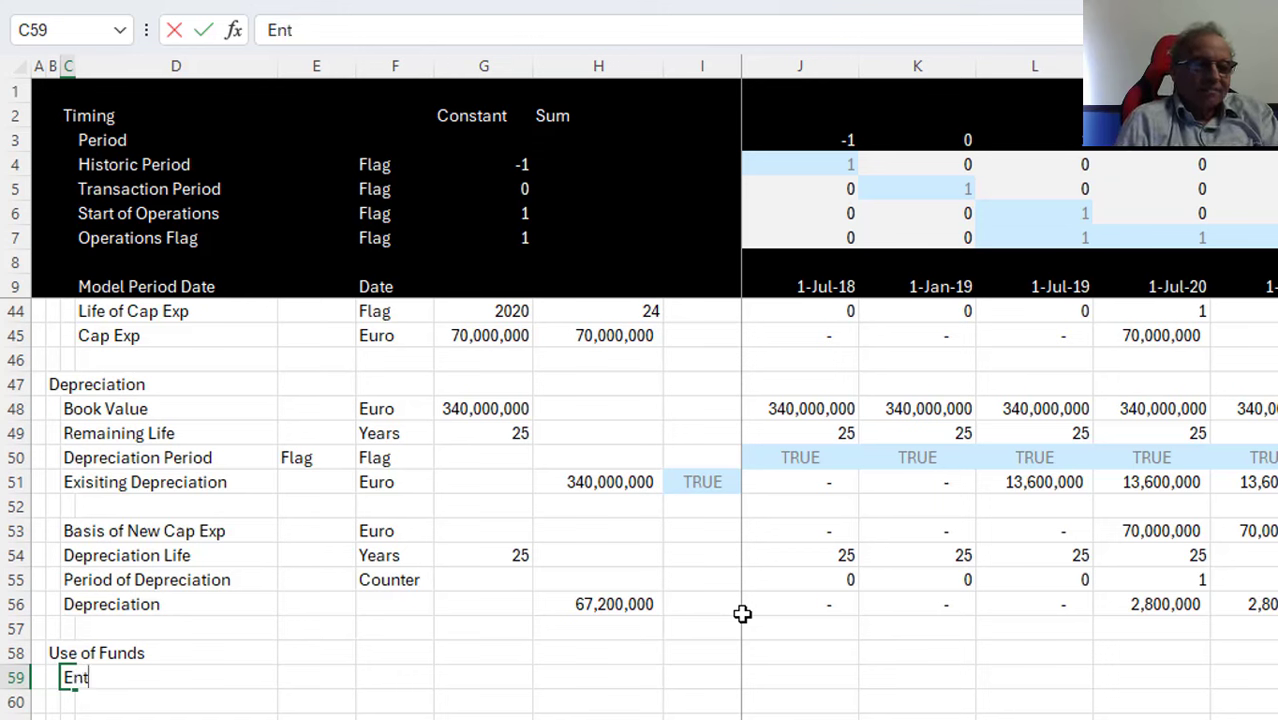
key(BackSpace)
key(BackSpace)
key(BackSpace)
text(E)
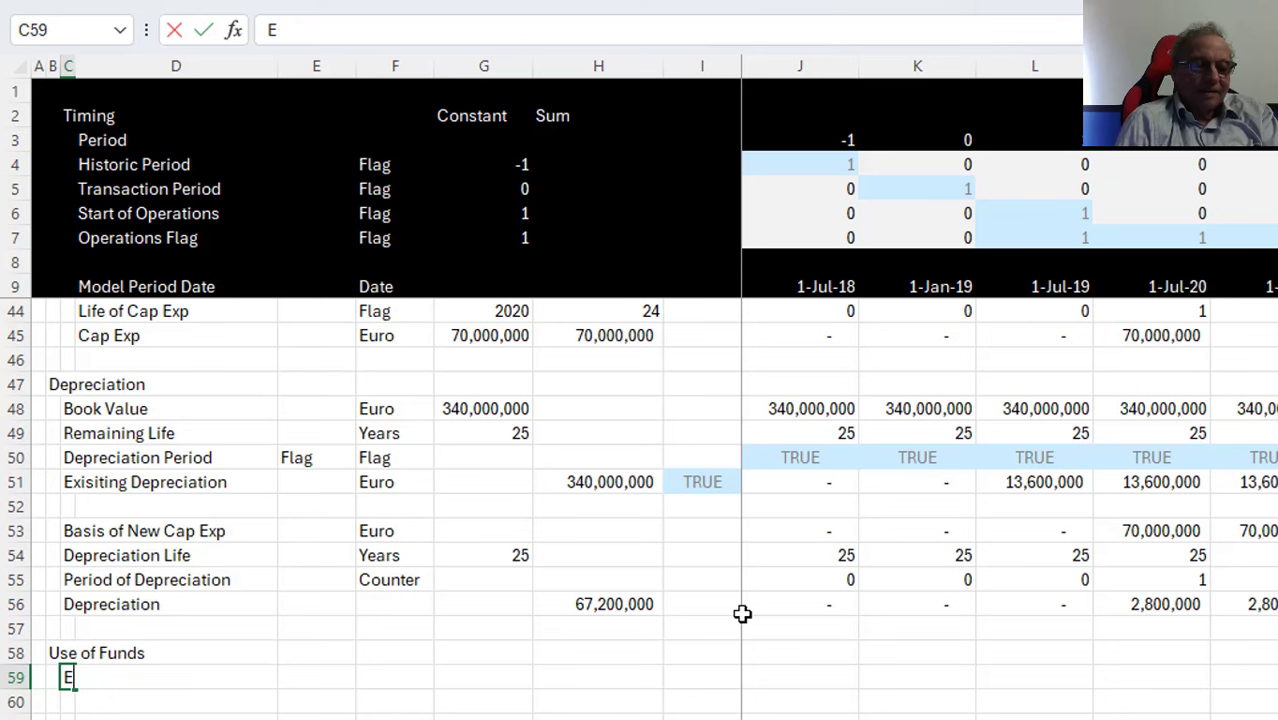
text(V Pur)
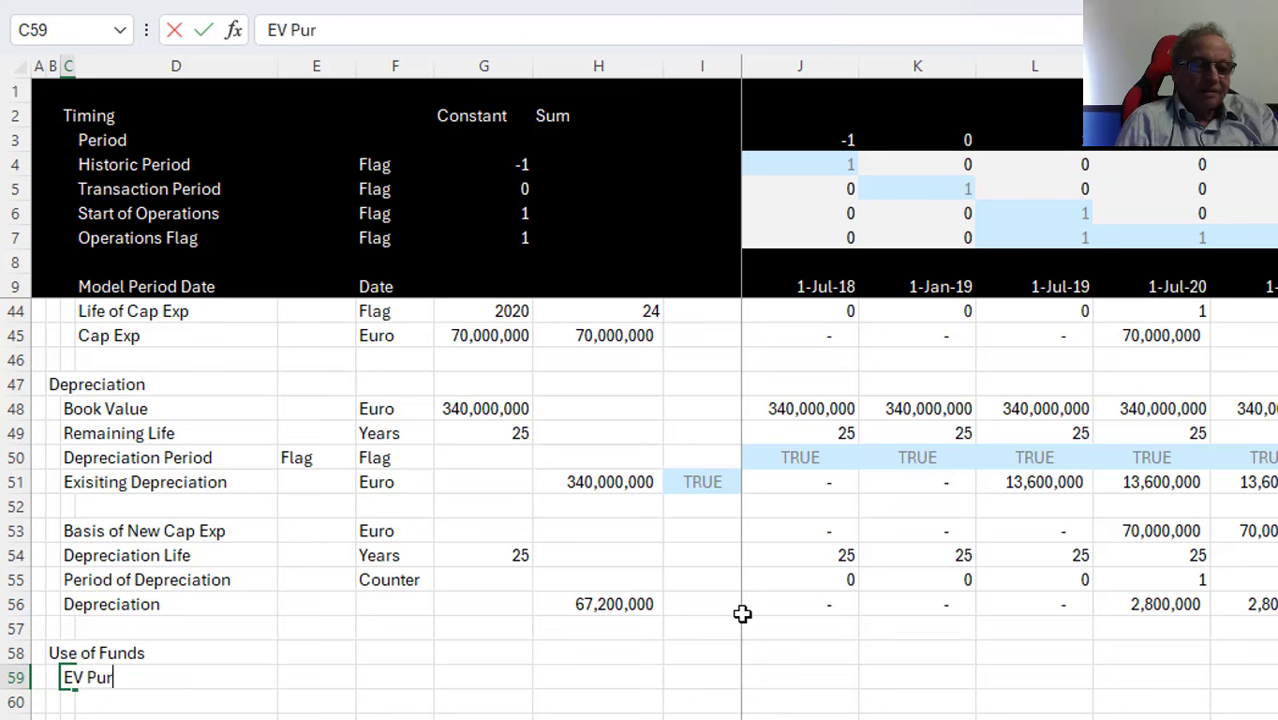
text(case)
key(BackSpace)
key(BackSpace)
key(BackSpace)
key(BackSpace)
key(BackSpace)
key(BackSpace)
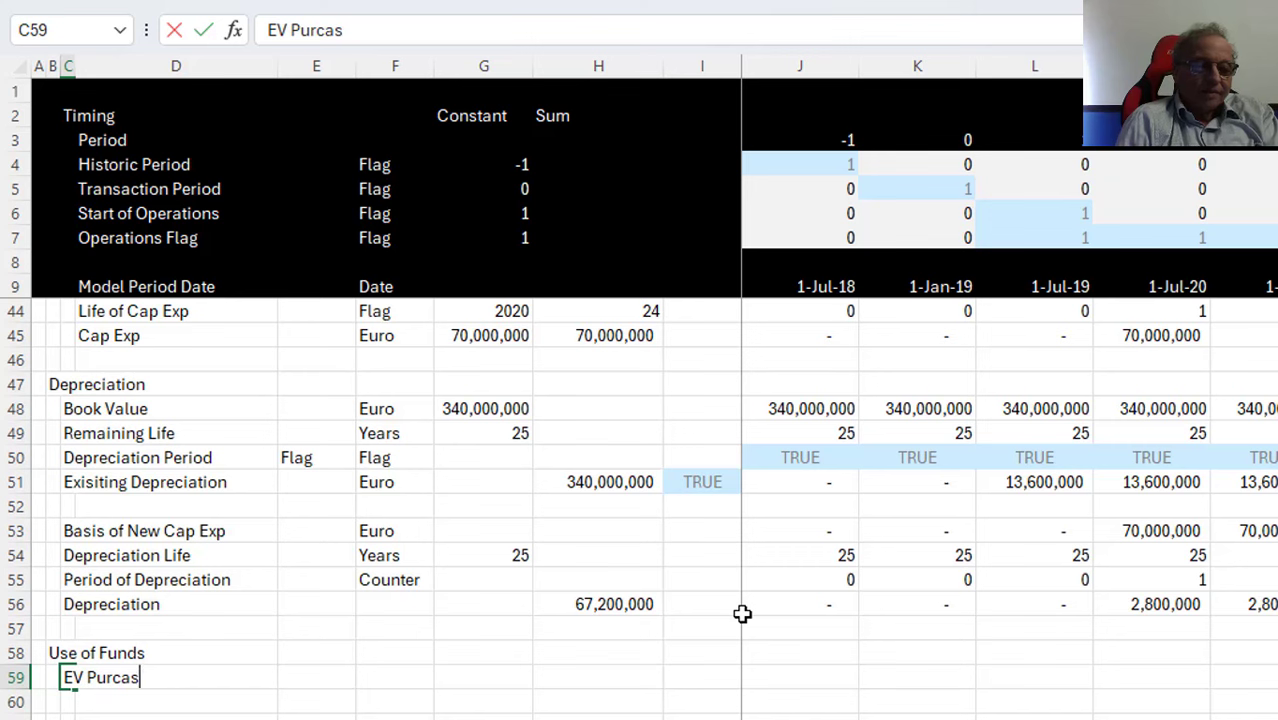
key(BackSpace)
key(BackSpace)
key(BackSpace)
key(BackSpace)
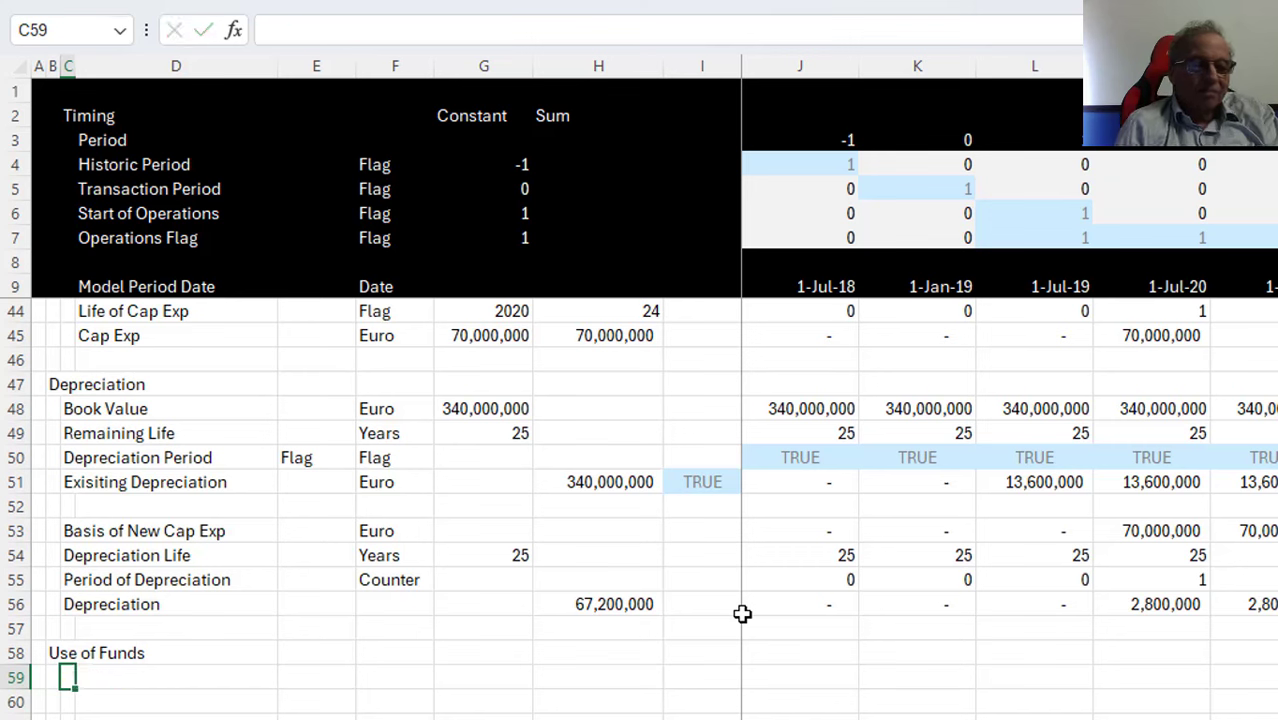
Insert two blank rows above the Use of Funds heading, starting at row 58
key(Up)
key(Up)
key(Left)
key(Left)
key(Down)
key(shift+space)
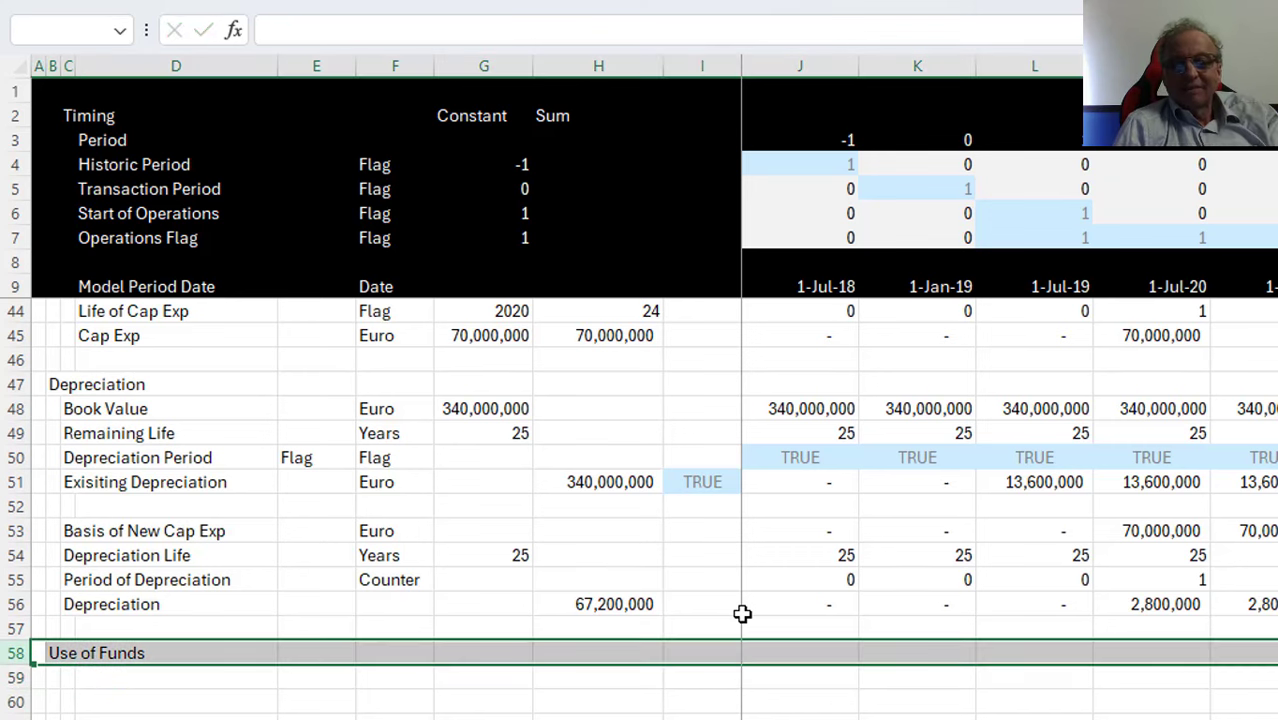
key(ctrl+shift+equal)
key(ctrl+shift+equal)
key(Right)
key(Right)
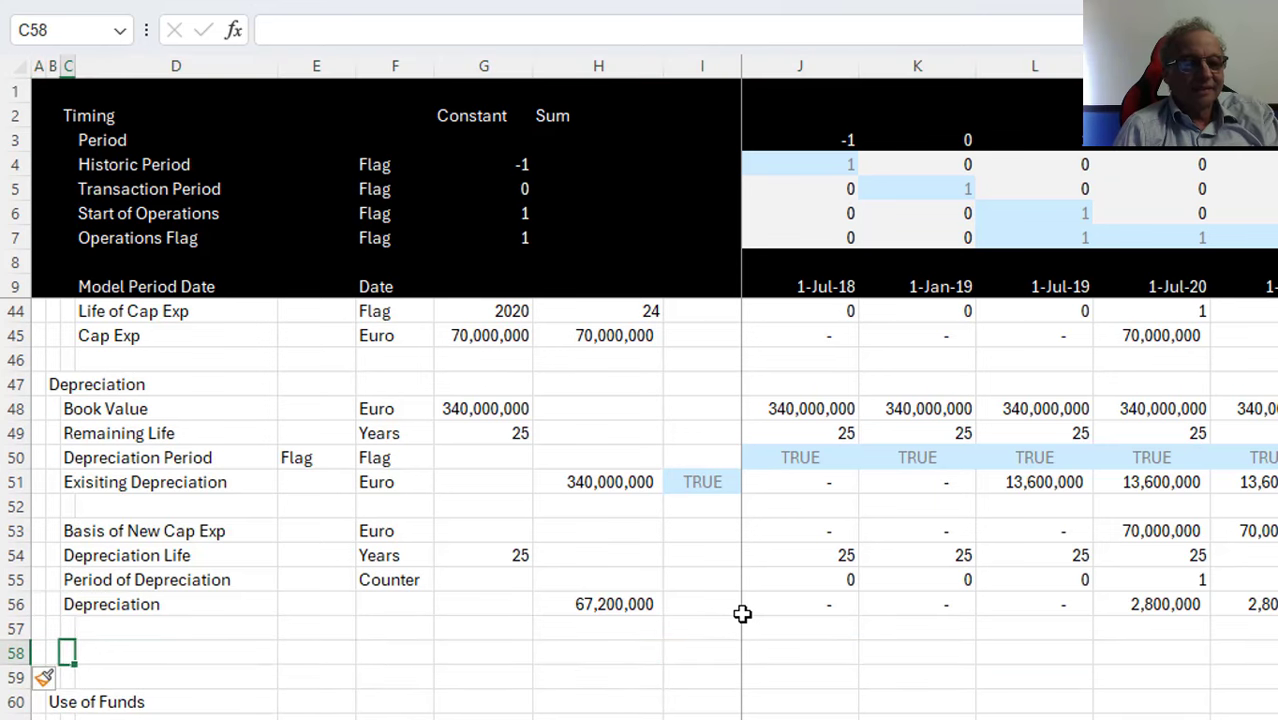
Add two more blank rows at row 58 to leave room for another section before Use of Funds
key(Left)
key(Right)
key(Left)
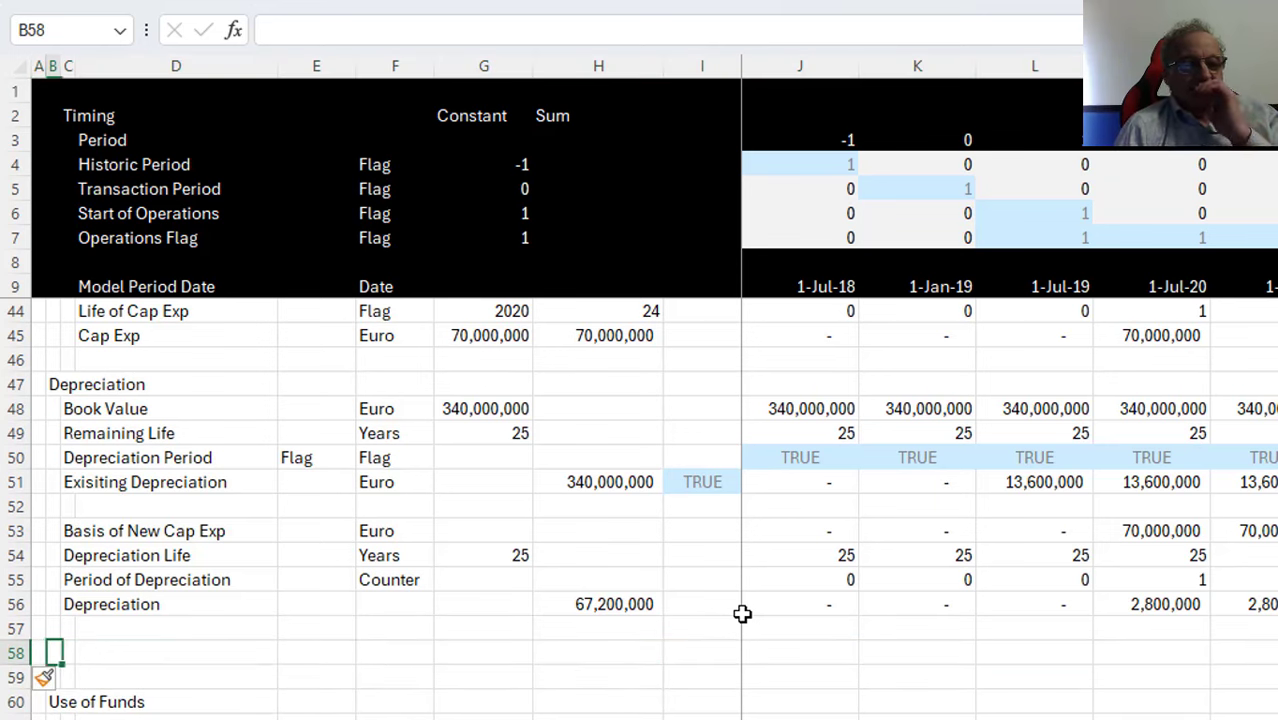
key(Left)
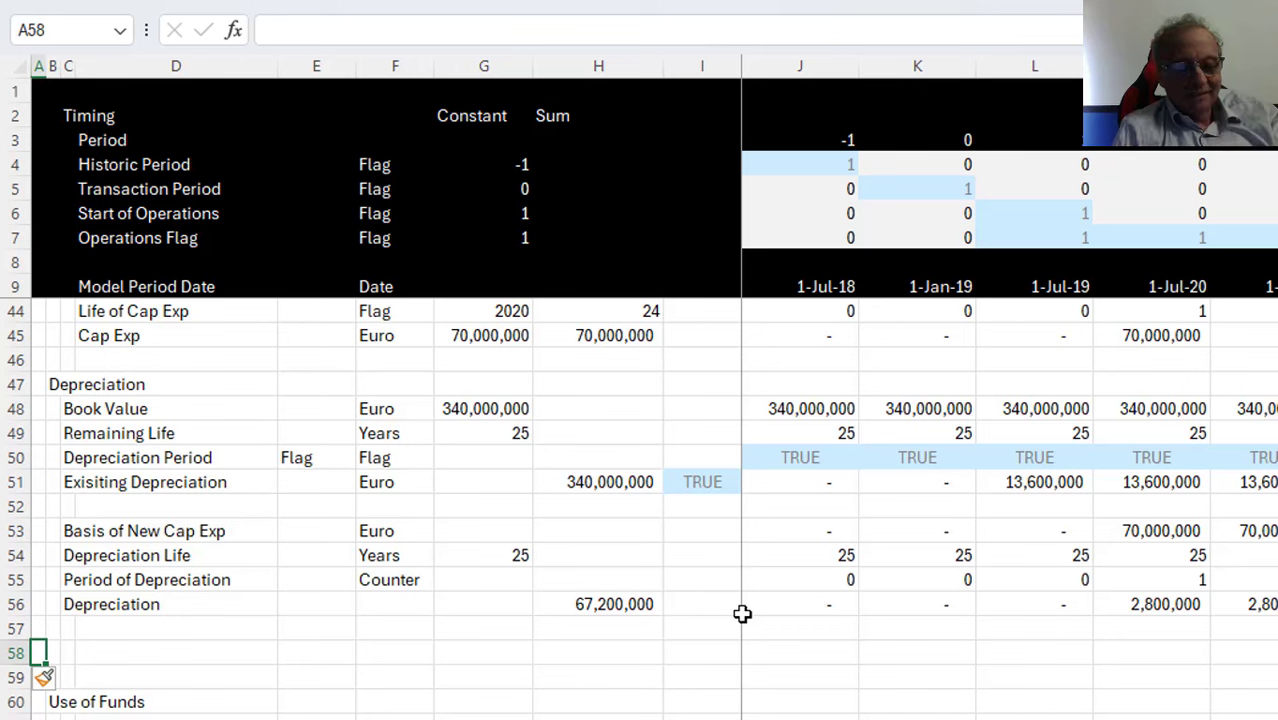
key(shift+space)
key(ctrl+shift+equal)
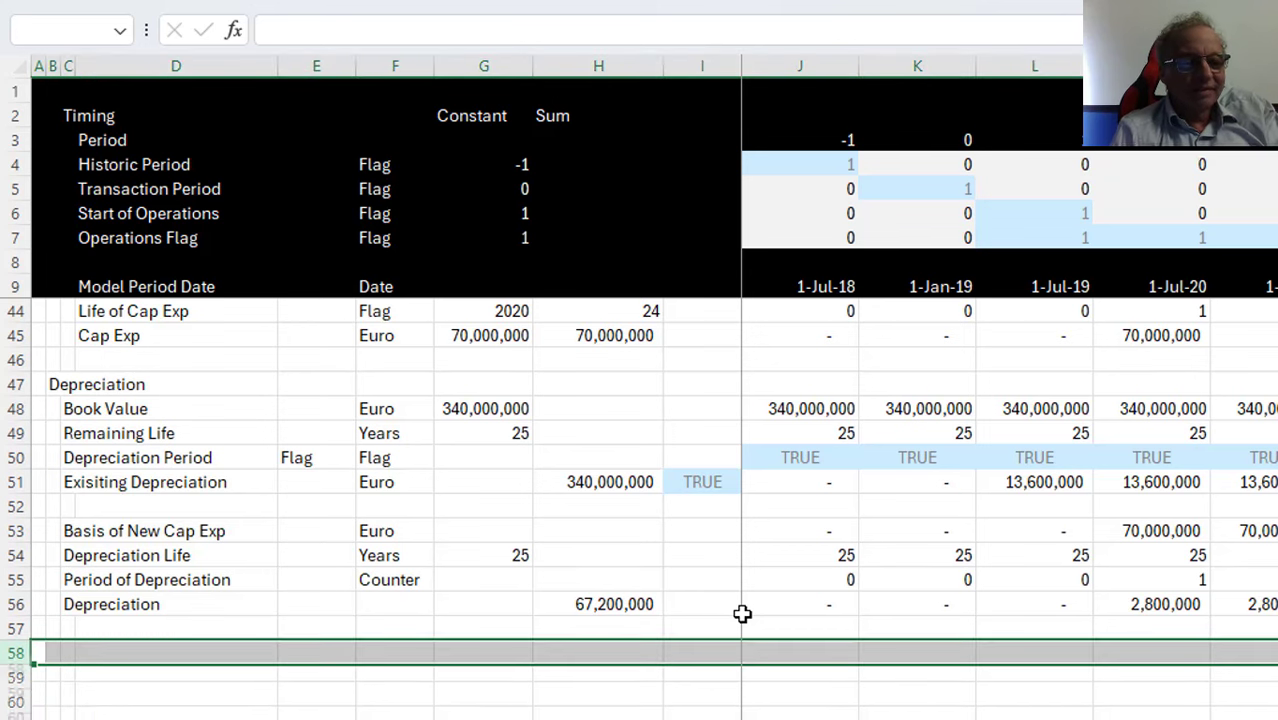
Add an Existing Debt section heading in B58, between the depreciation rows and Use of Funds
key(Right)
key(Left)
key(Right)
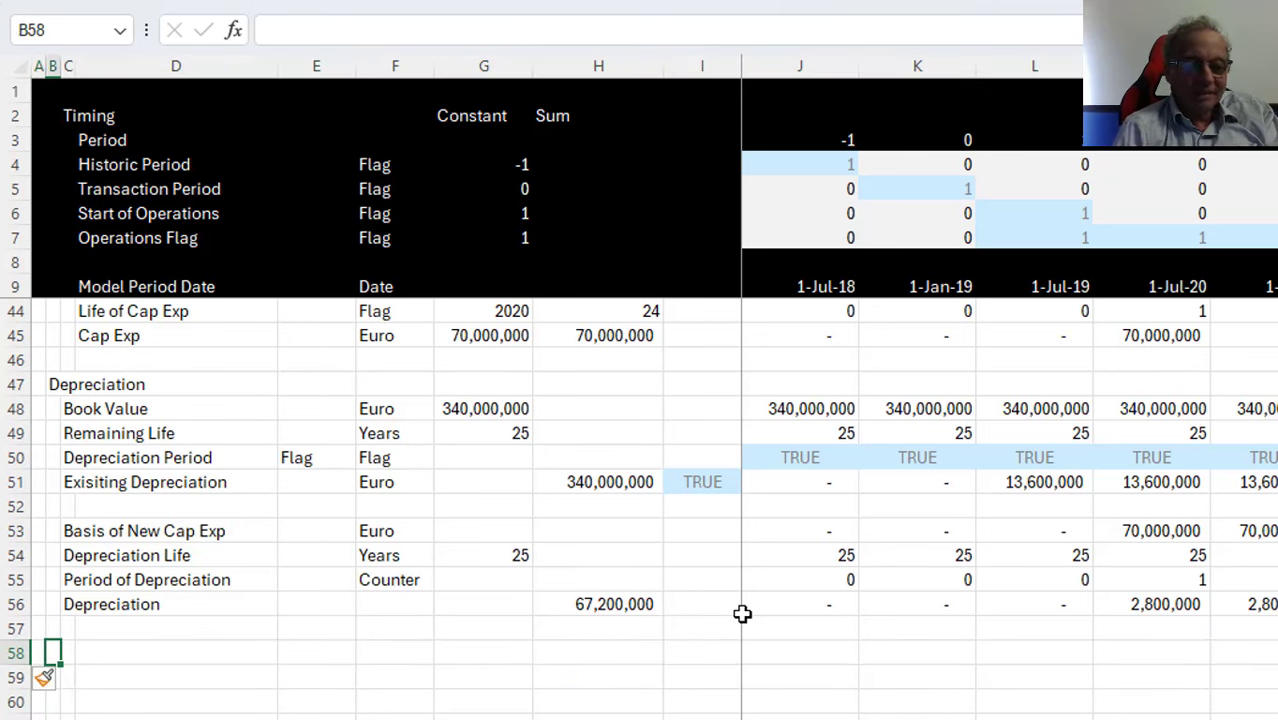
text(Existing C)
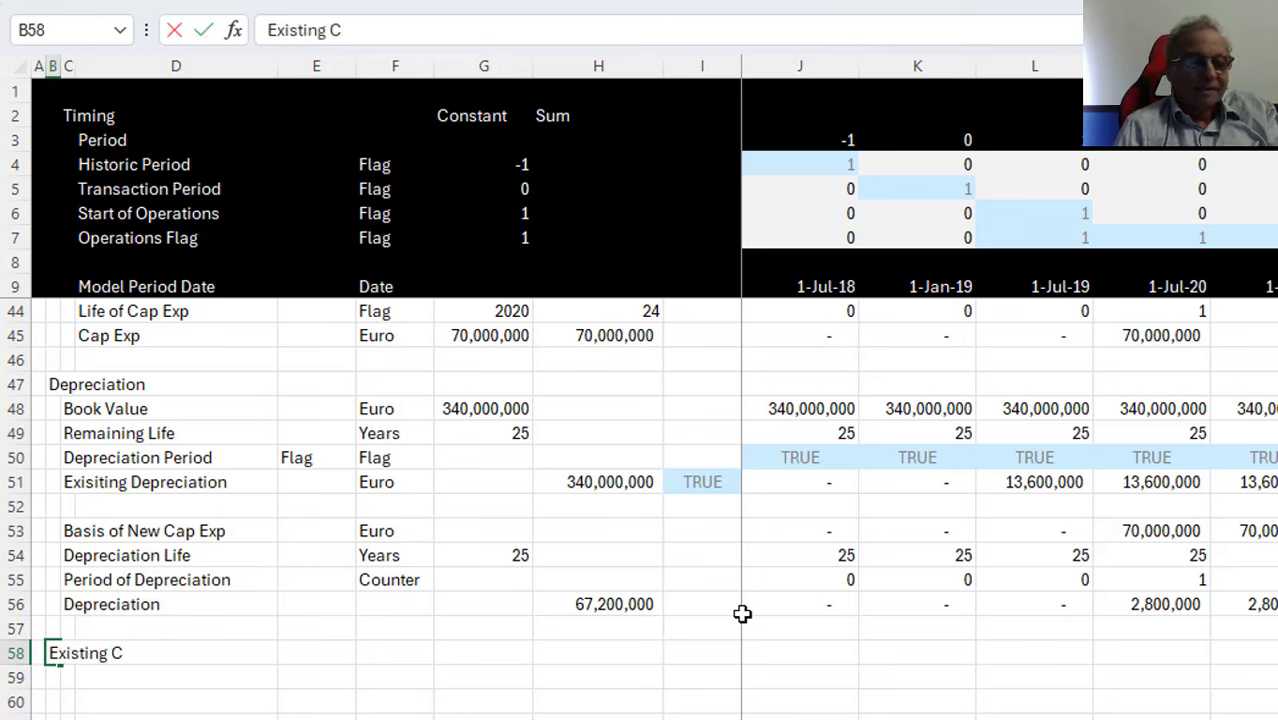
key(BackSpace)
text(Db)
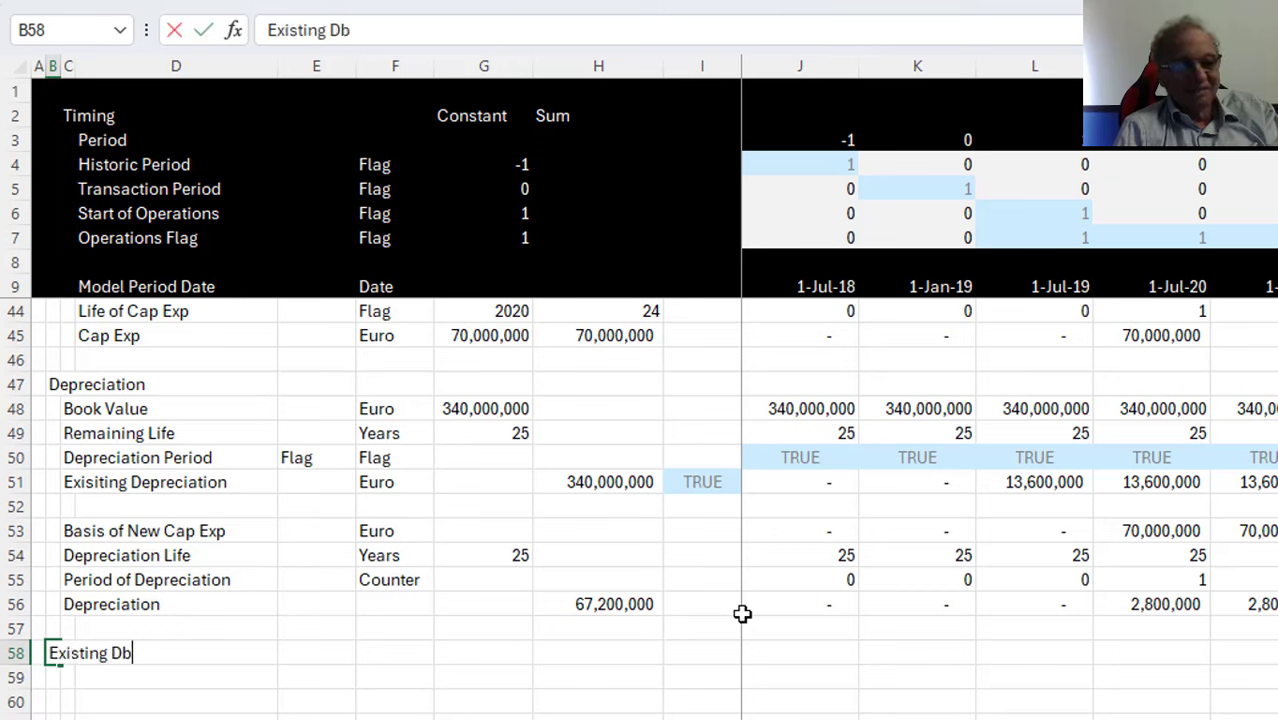
key(BackSpace)
key(BackSpace)
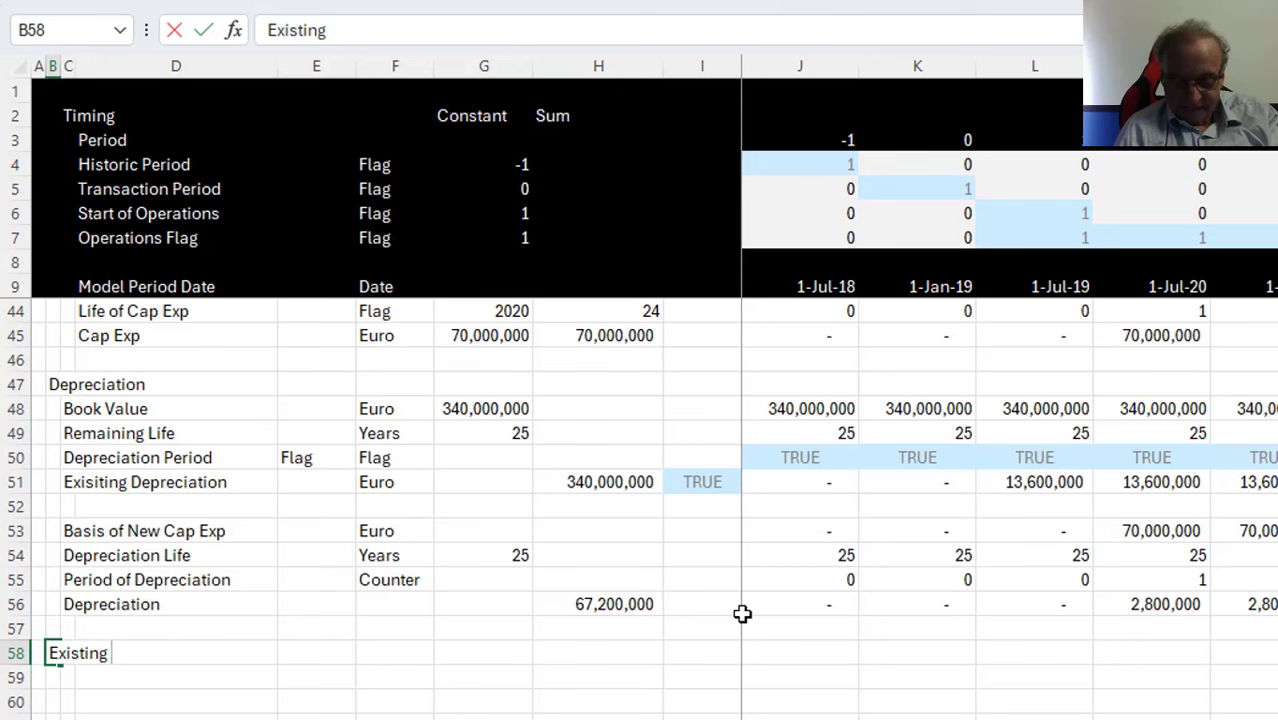
text(Debt)
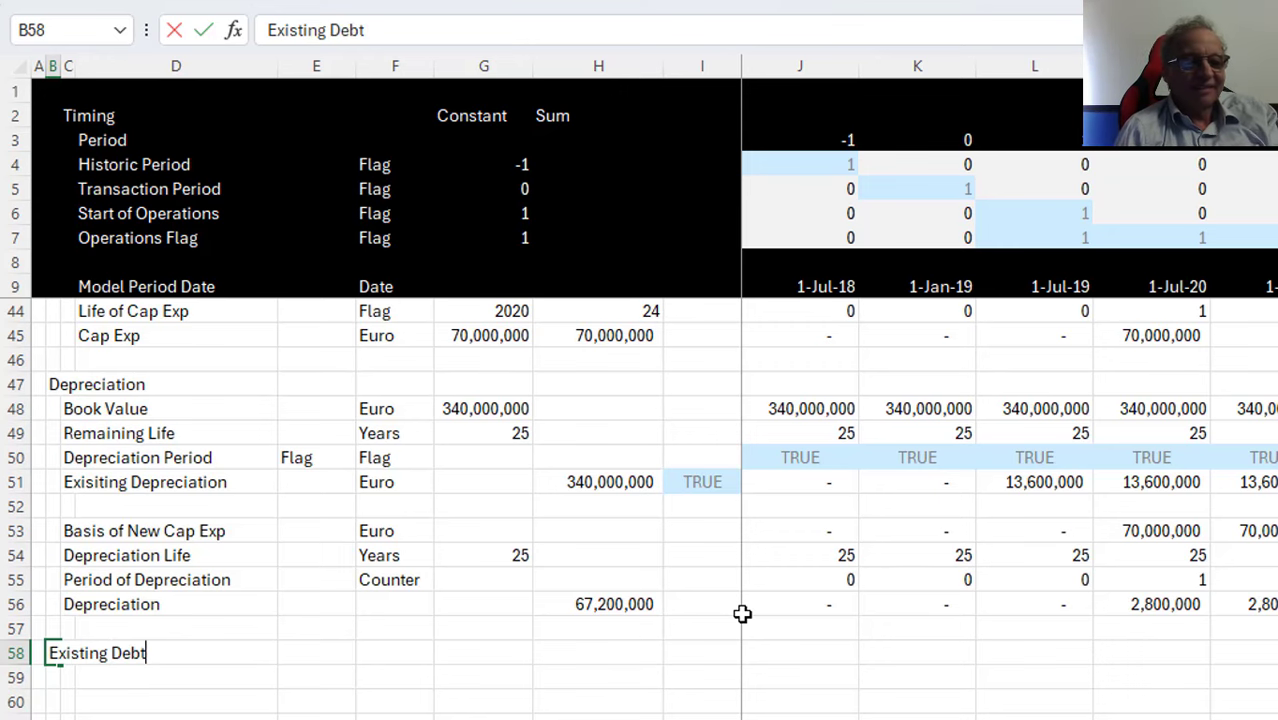
key(Return)
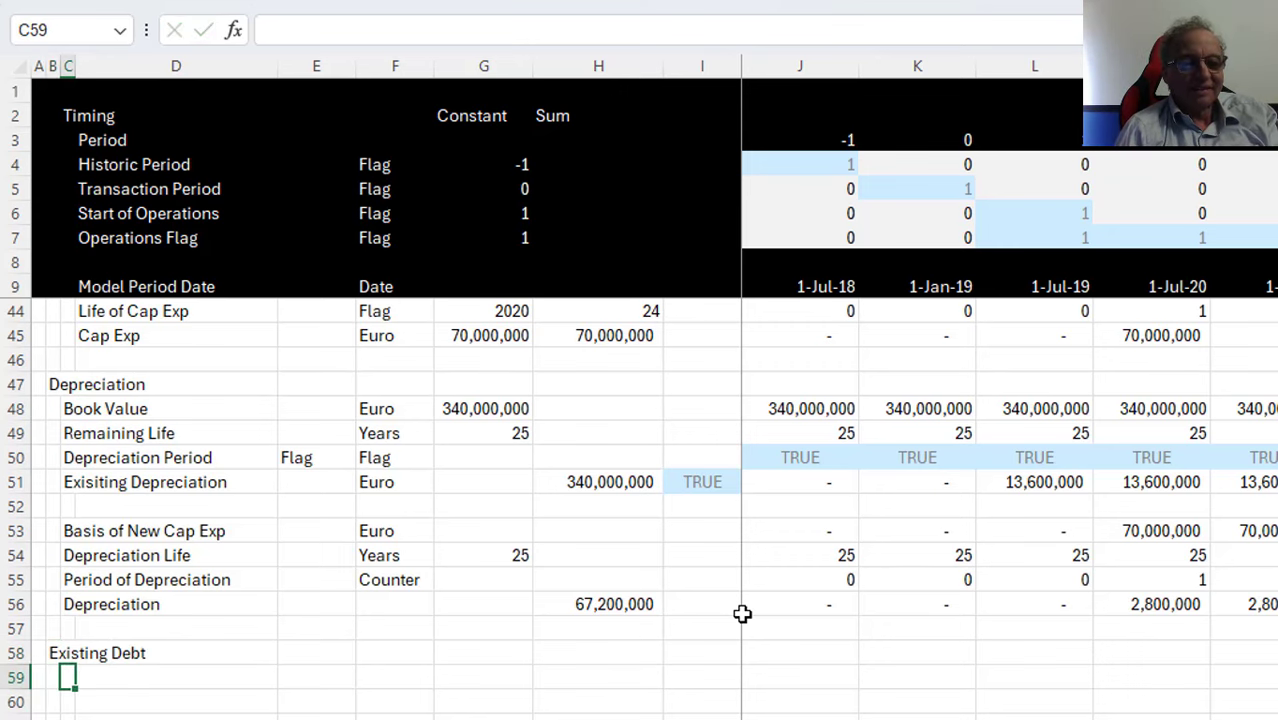
Label C63 as Enterprise Value, directly under the Use of Funds heading
key(Down)
key(Down)
key(Down)
key(Down)
key(Down)
key(Up)
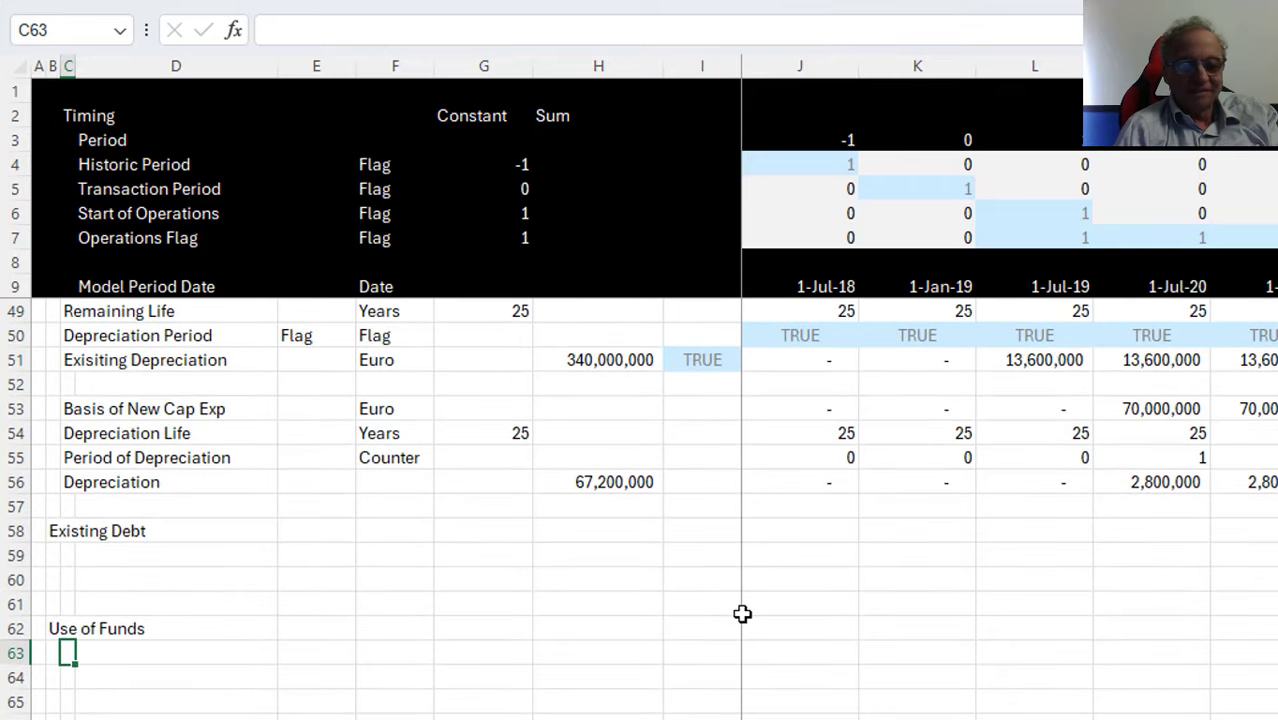
text(Enterpri)
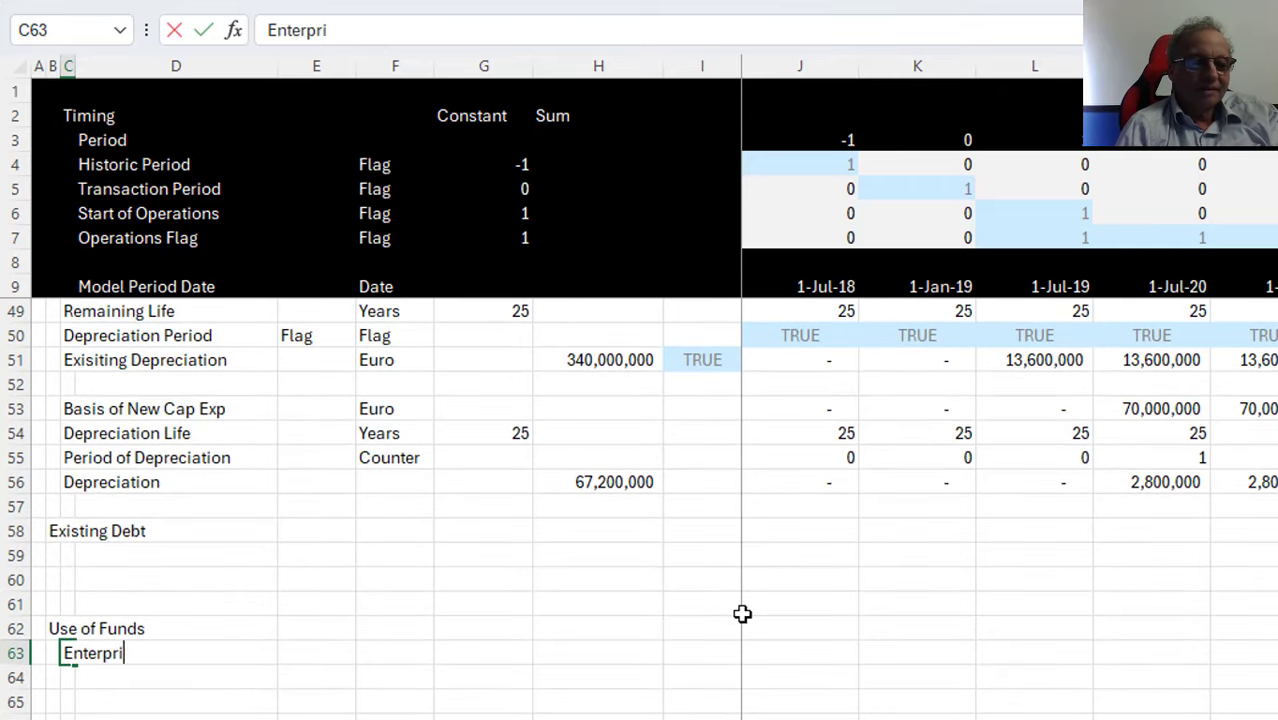
text(se Val)
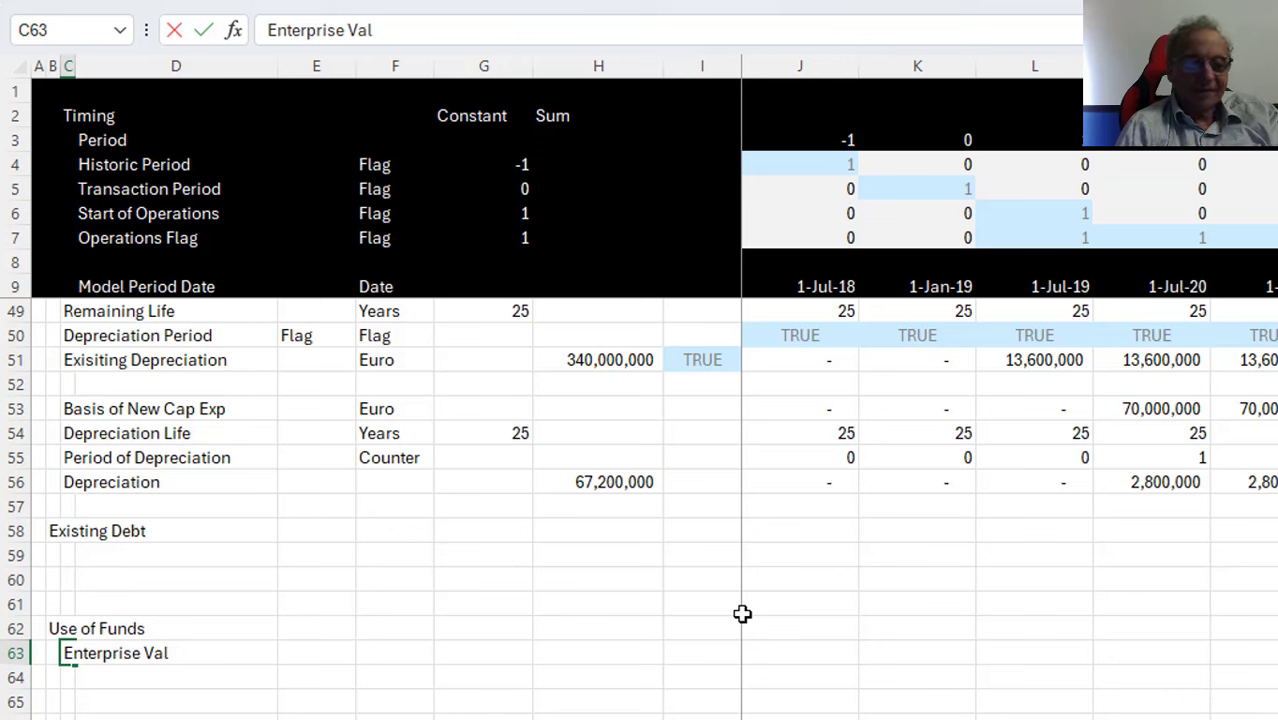
text(eue)
key(Return)
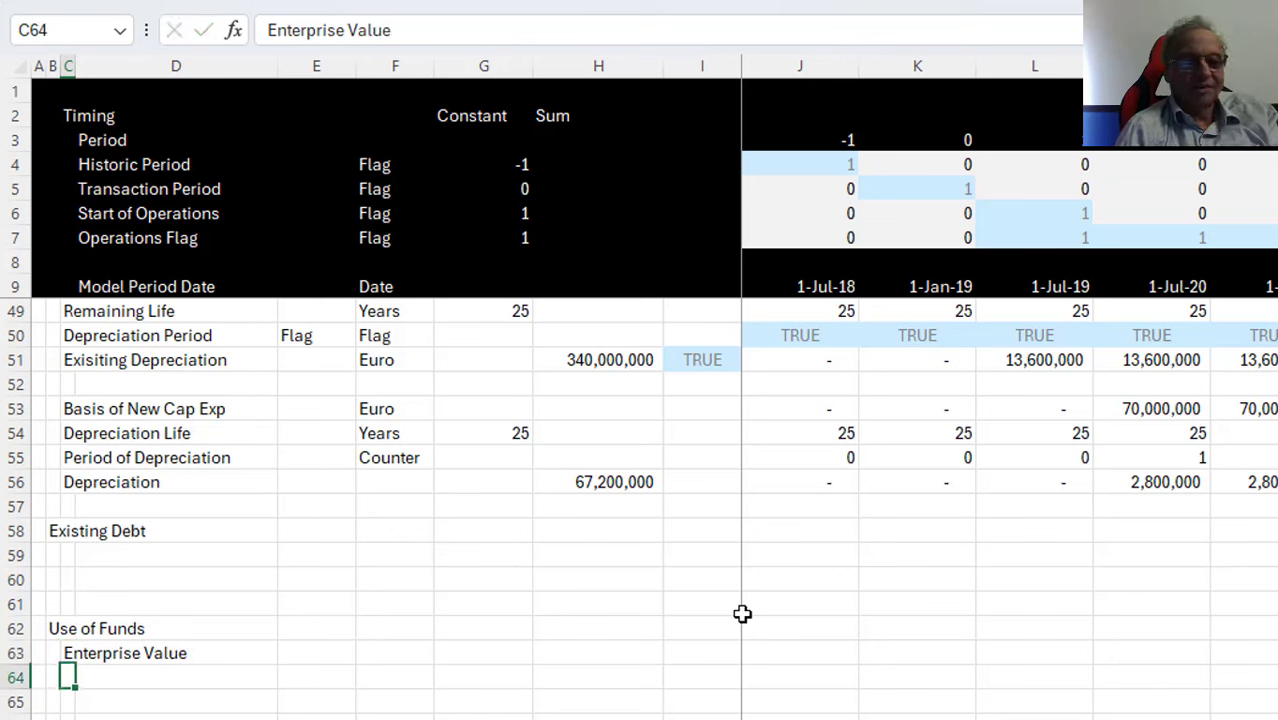
Enter Euro as the unit of the Enterprise Value row in F63
key(Up)
key(Right)
key(Right)
key(Right)
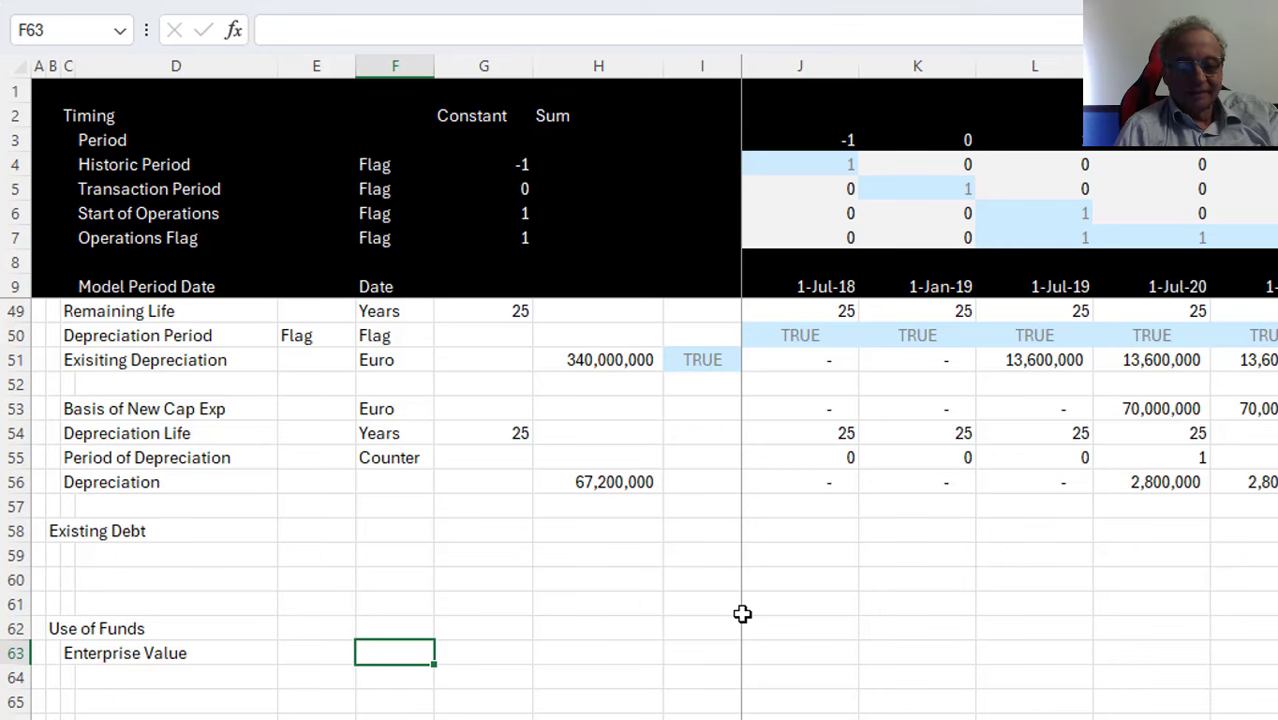
text(Euro)
key(Return)
key(Up)
Link the Enterprise Value constant in G63 to the EV/EBITDA multiple on the Input sheet with =Input!F60
key(Right)
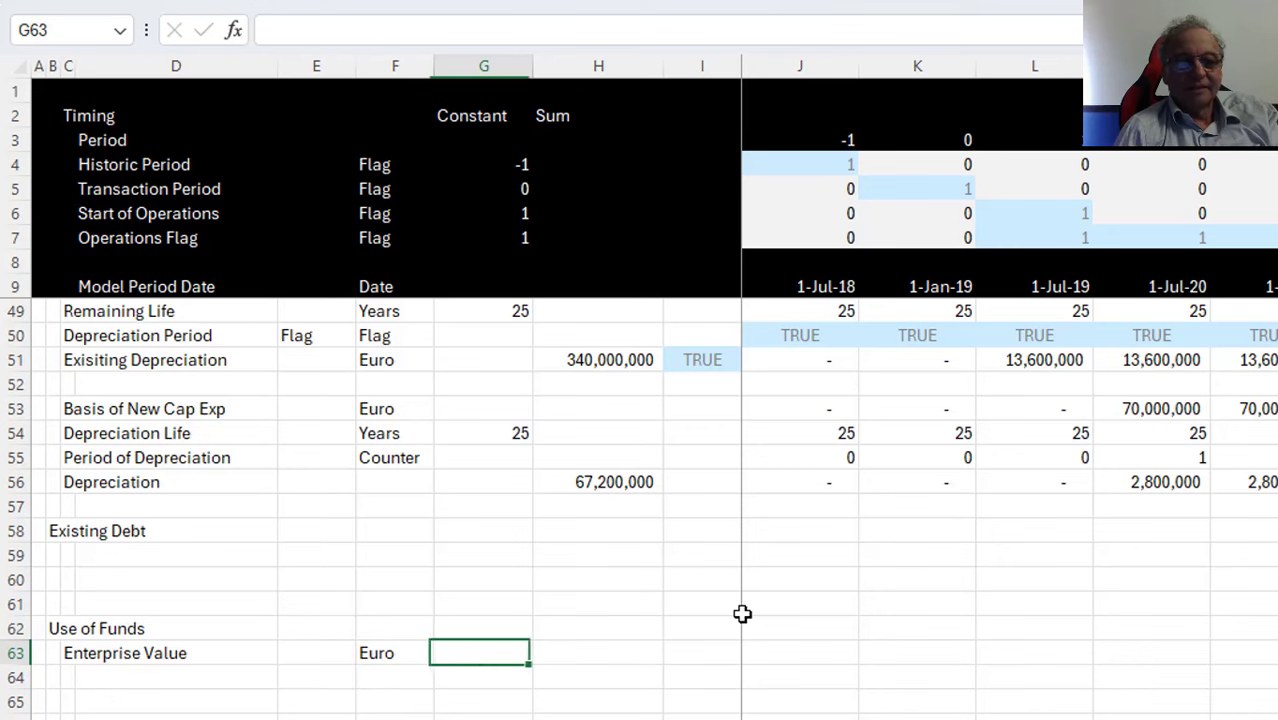
text(=)
key(ctrl+Page_Up)
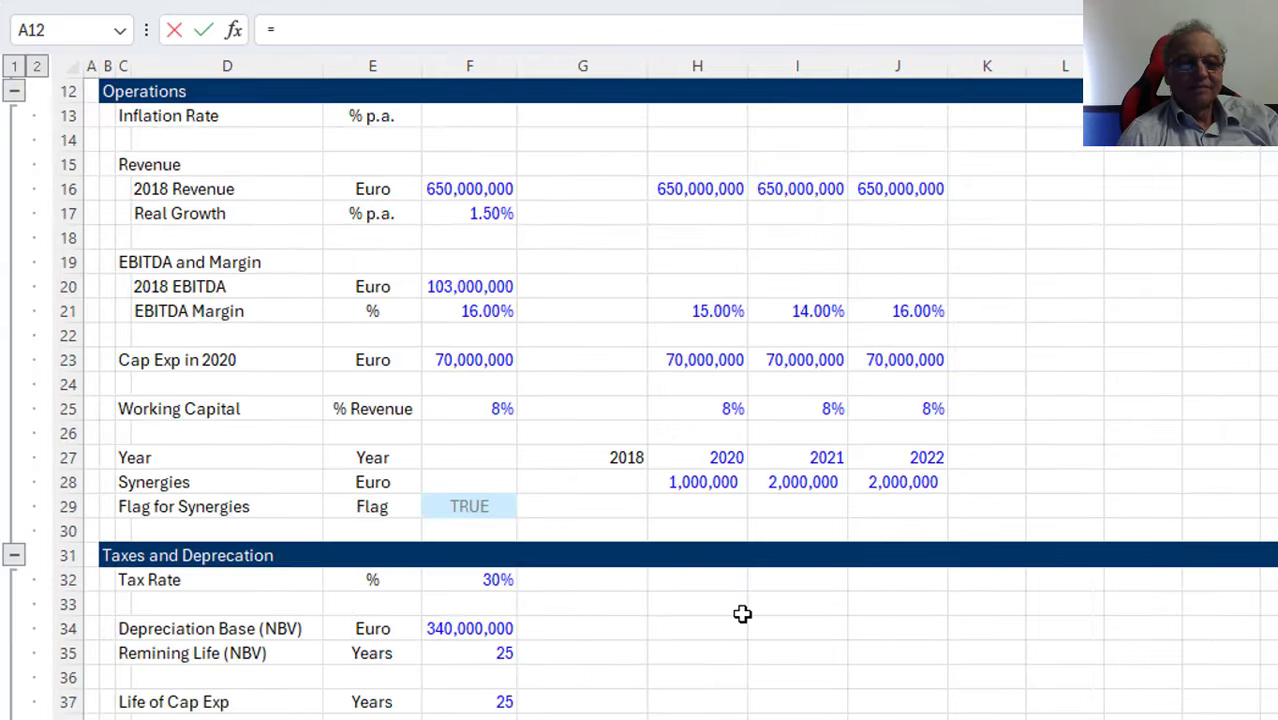
click(474, 414)
key(Down)
key(Down)
scroll(475, 417, up, 4)
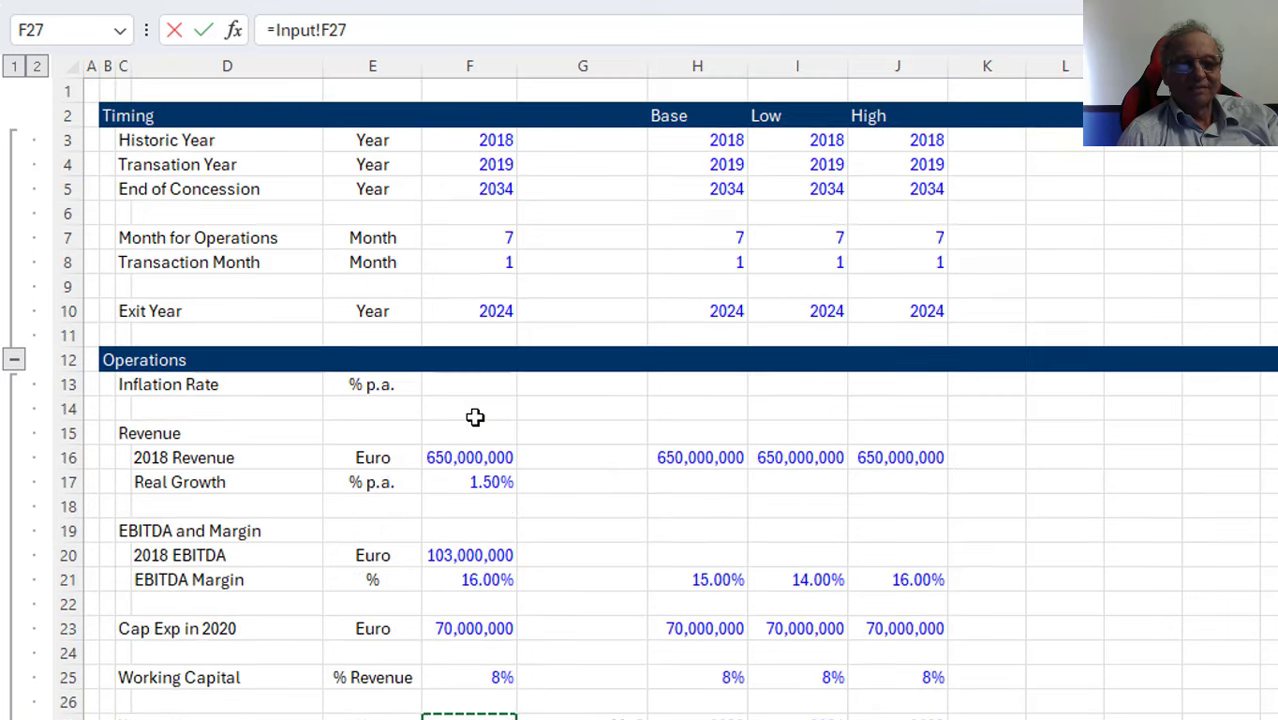
key(Down)
key(Down)
key(Down)
key(Down)
key(Down)
key(Down)
key(Down)
key(Down)
key(Down)
key(Down)
key(Down)
key(Down)
key(Down)
key(Down)
key(Down)
key(Down)
key(Down)
key(Down)
key(Down)
key(Down)
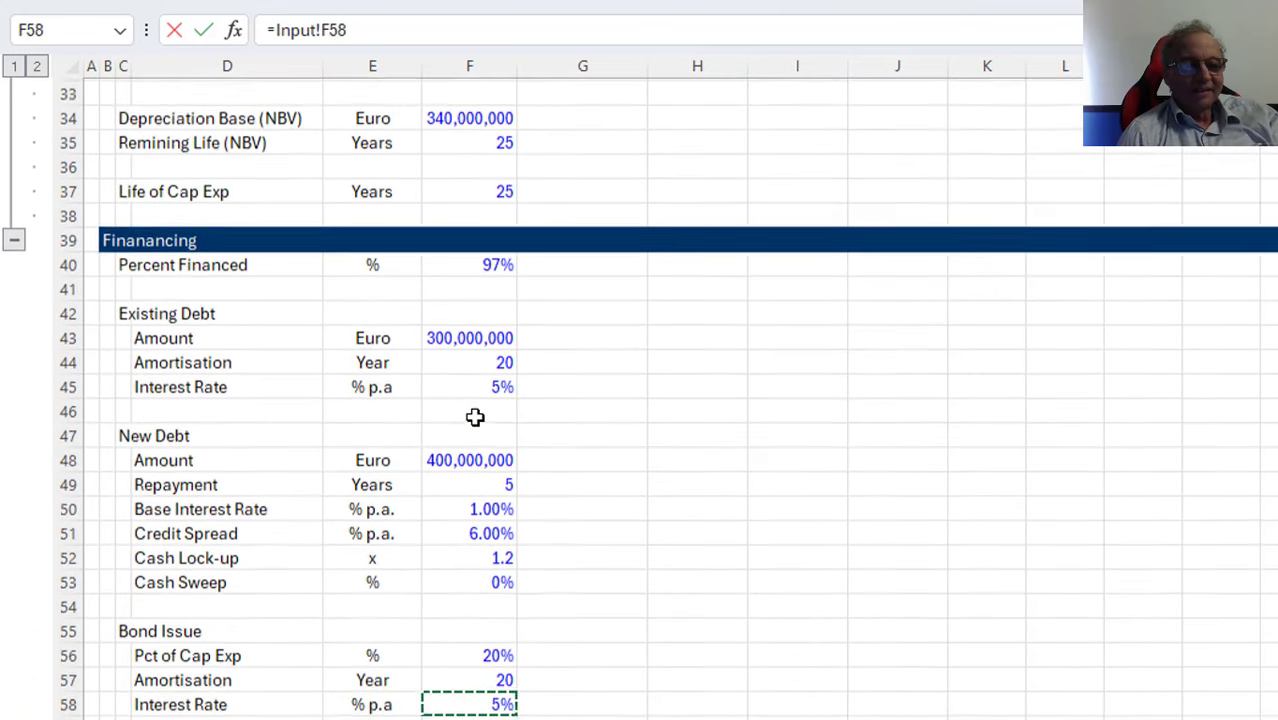
key(Down)
key(Down)
key(Down)
key(Down)
key(Up)
key(Up)
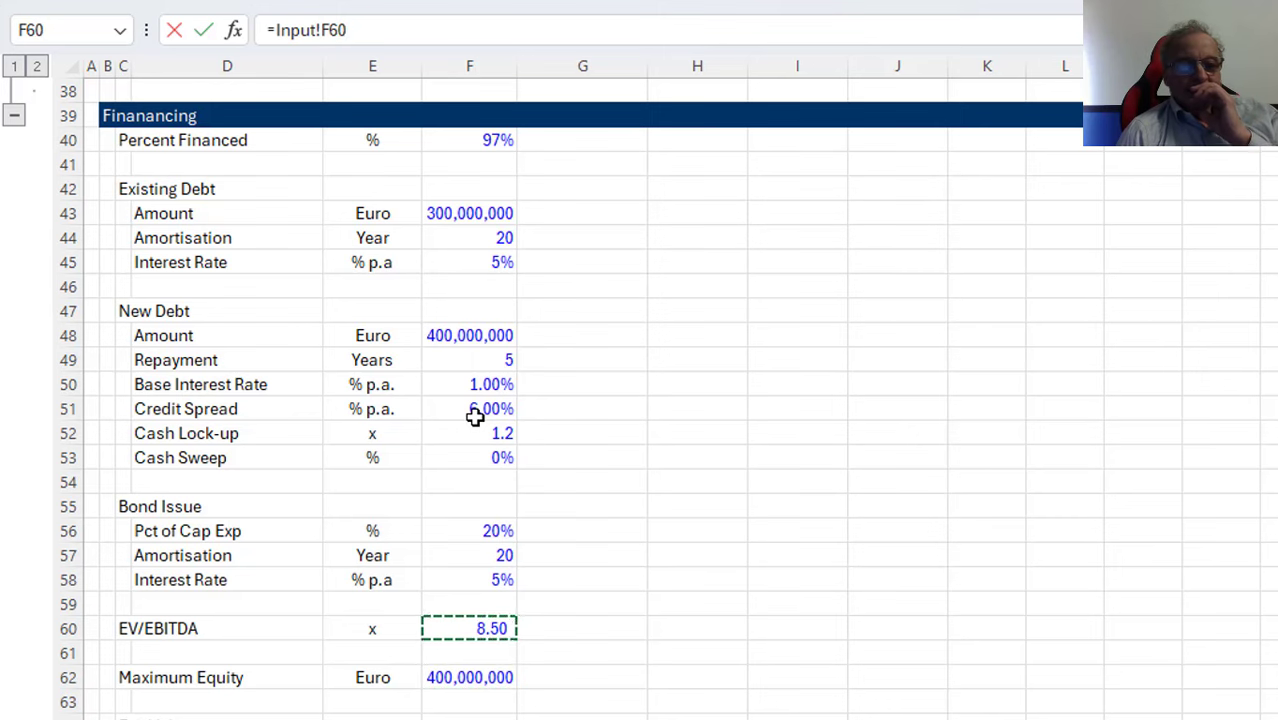
key(Return)
Insert two blank rows at row 60, between the Existing Debt and Use of Funds headings
key(Up)
key(Up)
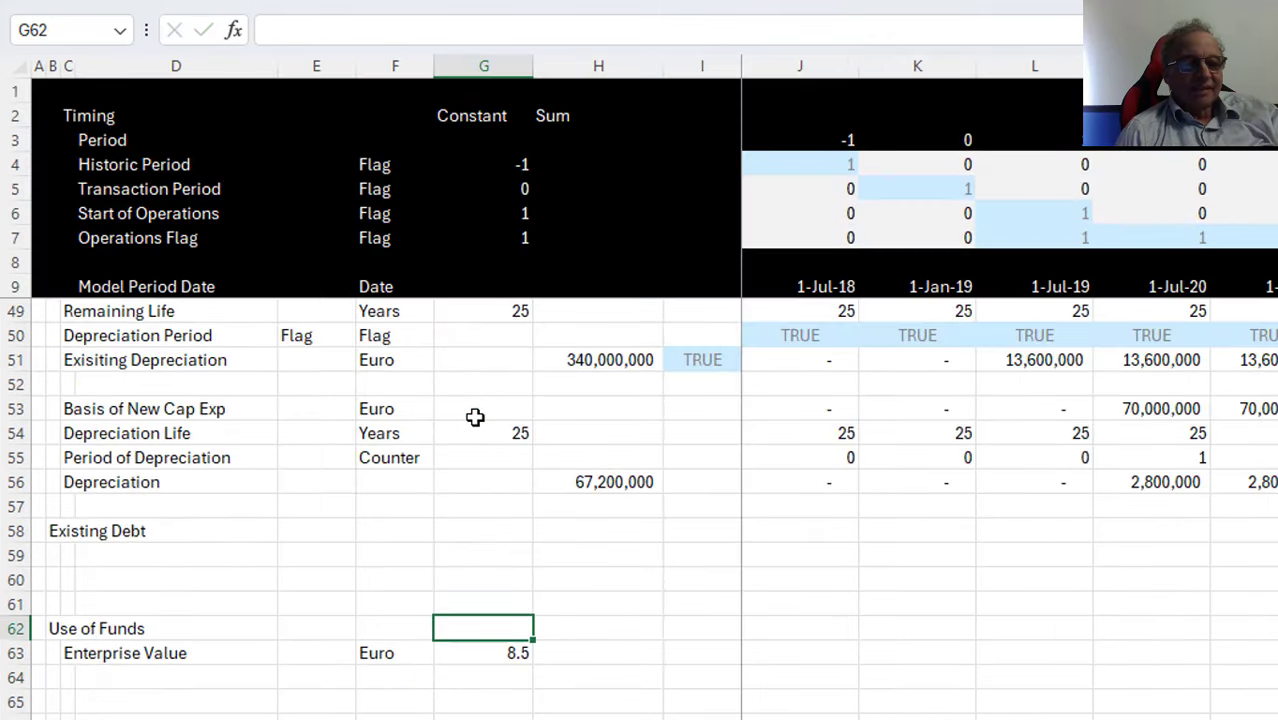
key(Up)
key(Left)
key(Left)
key(Left)
key(Left)
key(Up)
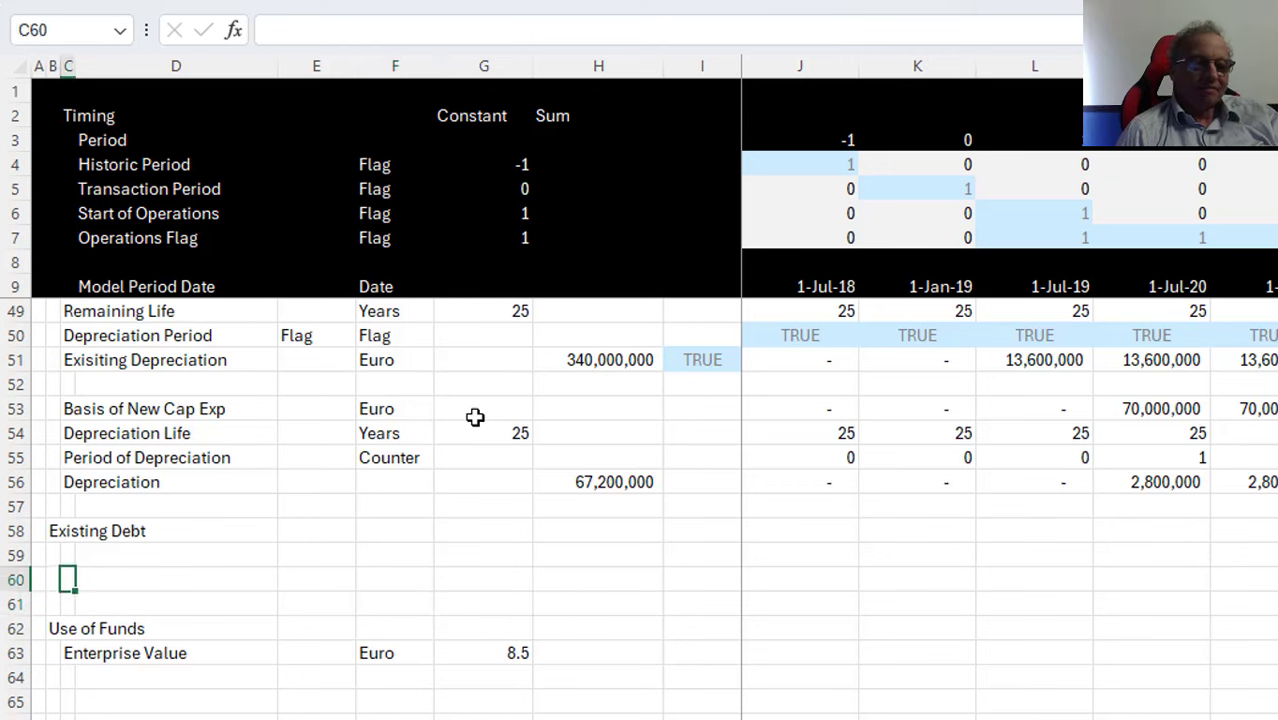
key(Left)
key(Left)
key(shift+space)
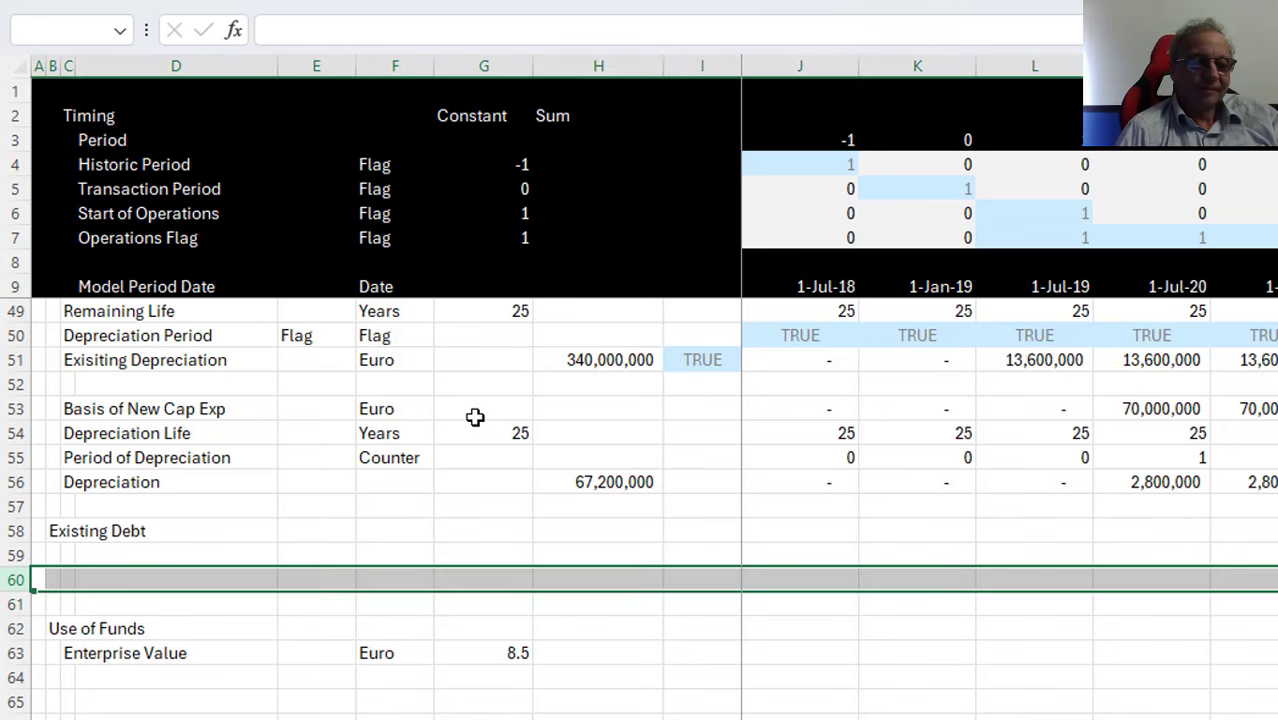
key(ctrl+shift+plus)
key(ctrl+shift+plus)
Label B61 as EBTIDA to Fund, between the Existing Debt and Use of Funds headings
key(Right)
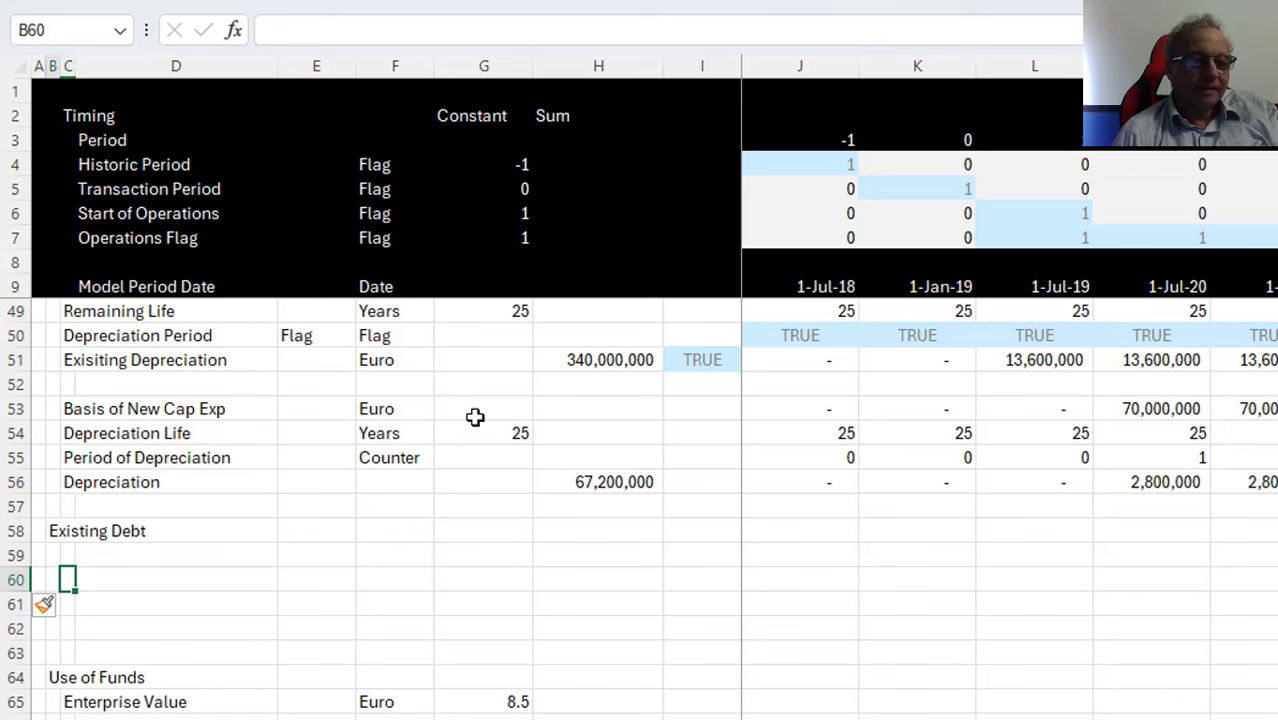
key(Down)
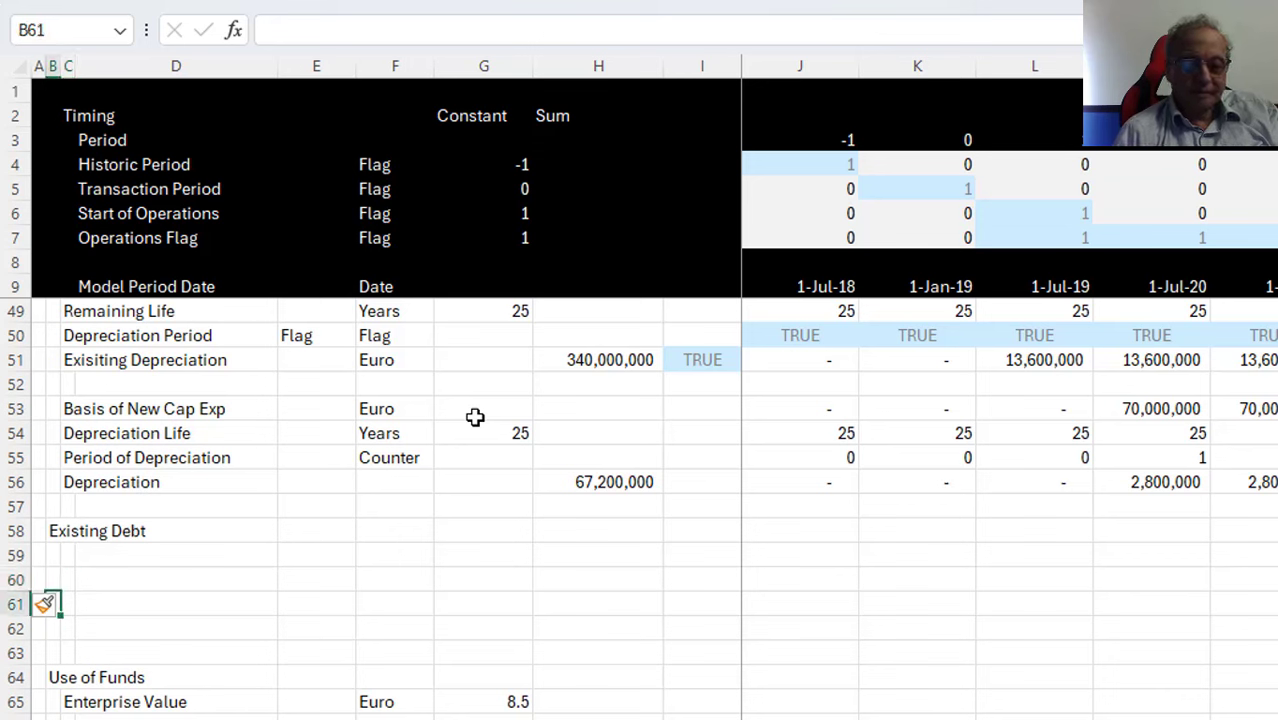
text(EBTID)
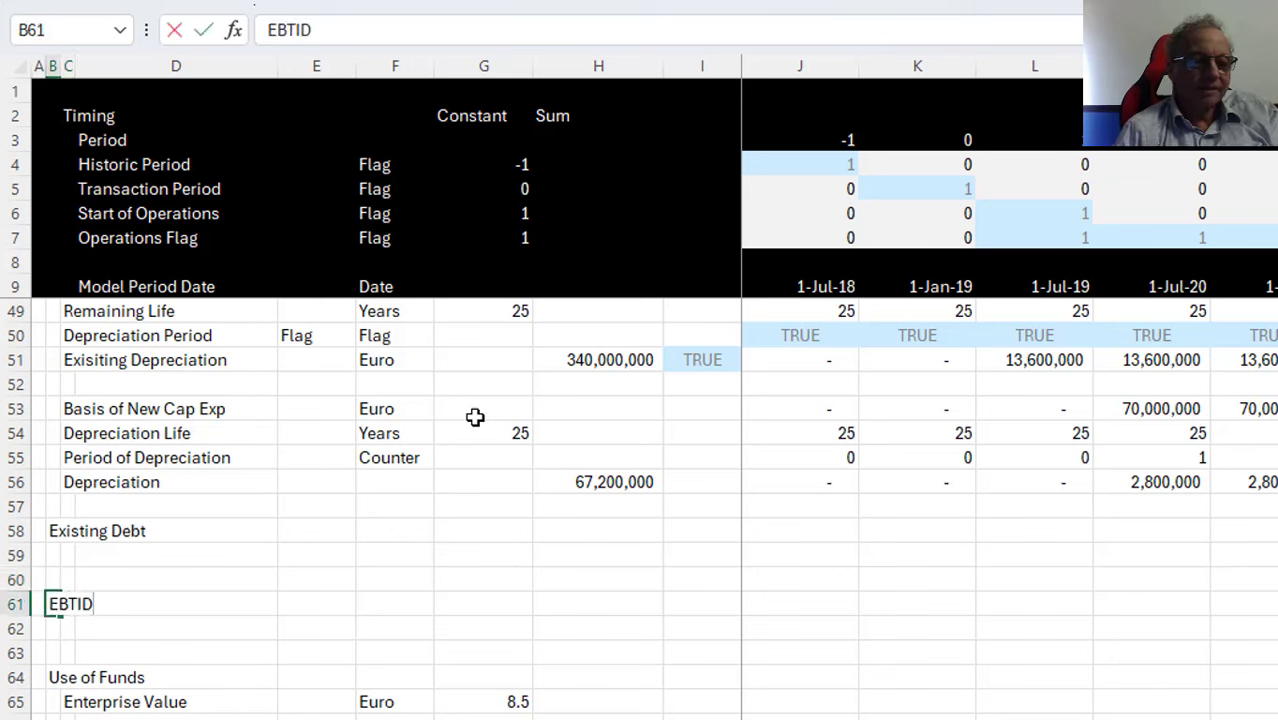
text(A to Fund)
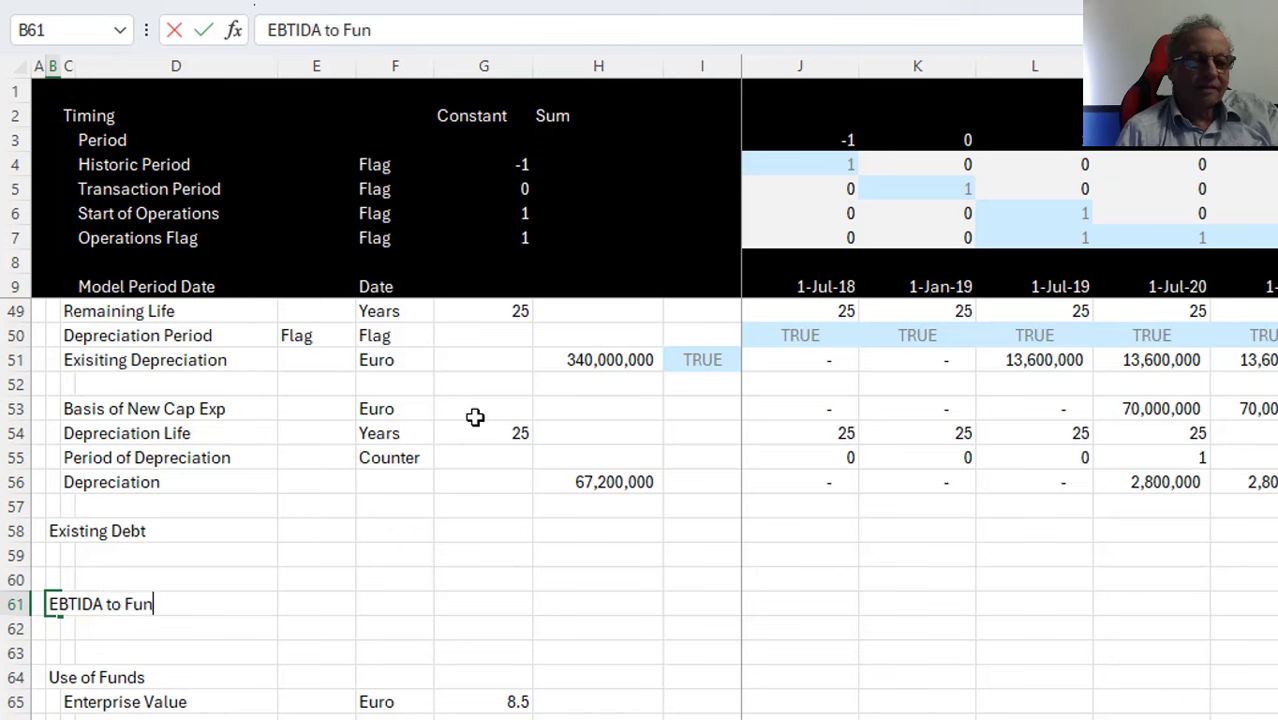
Enter Euro as the unit of the EBTIDA to Fund row in F61
key(Right)
key(Right)
key(Right)
key(Right)
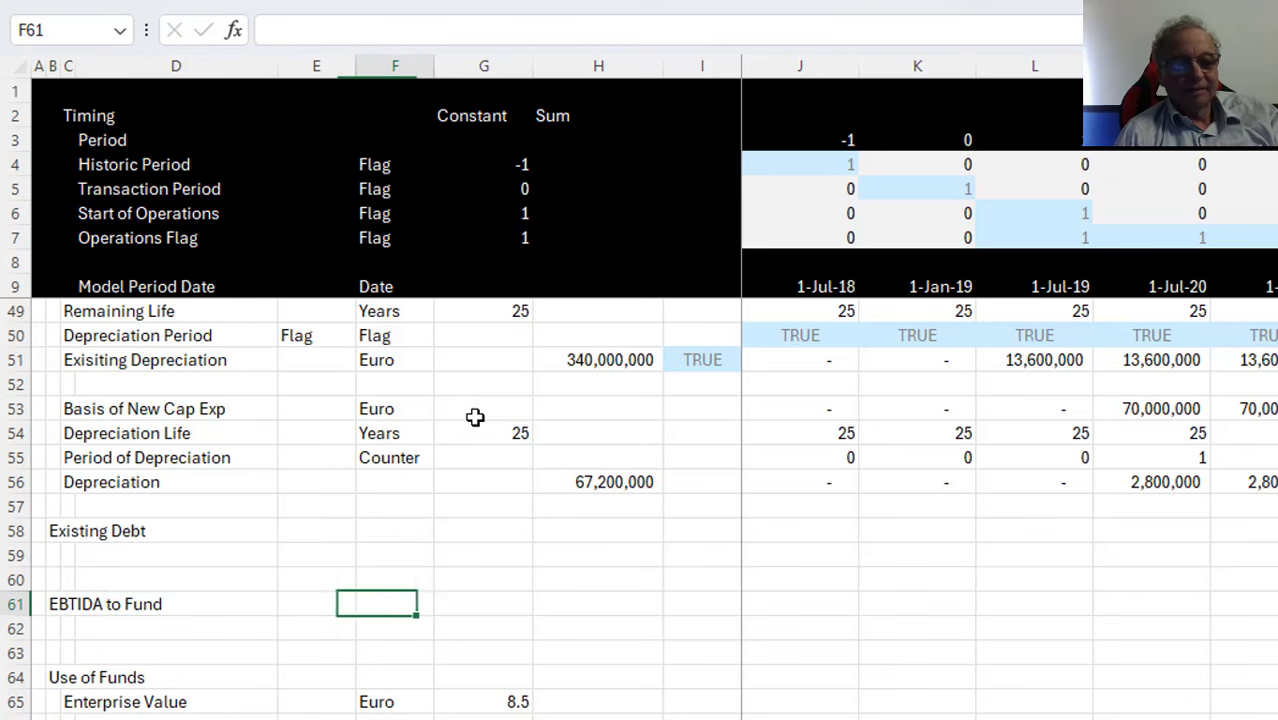
text(U)
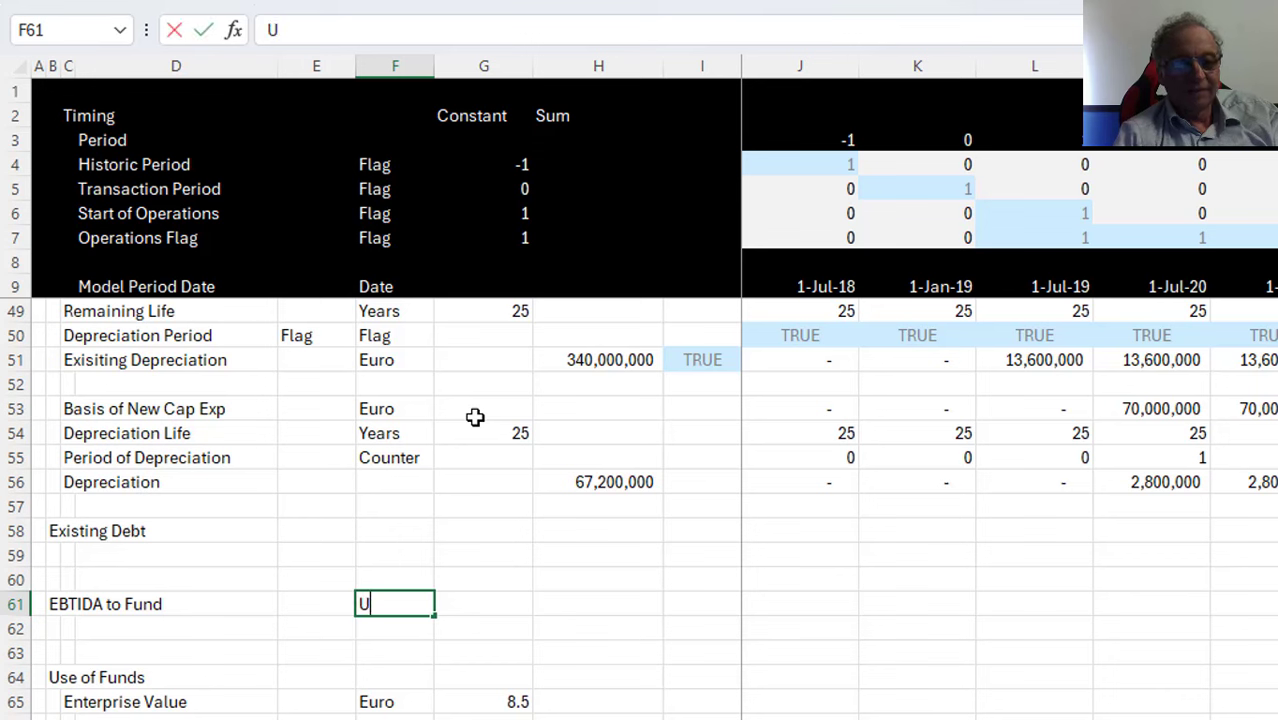
key(BackSpace)
text(Ero)
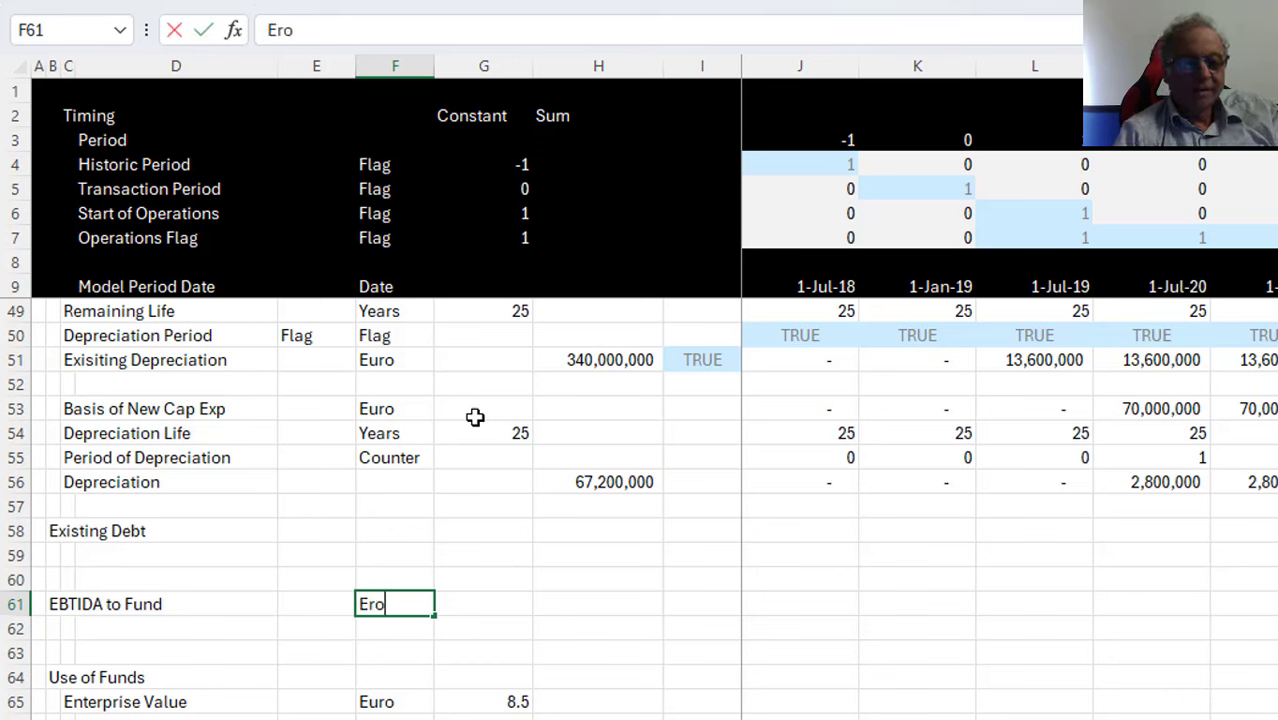
key(BackSpace)
key(BackSpace)
text(uro)
key(Return)
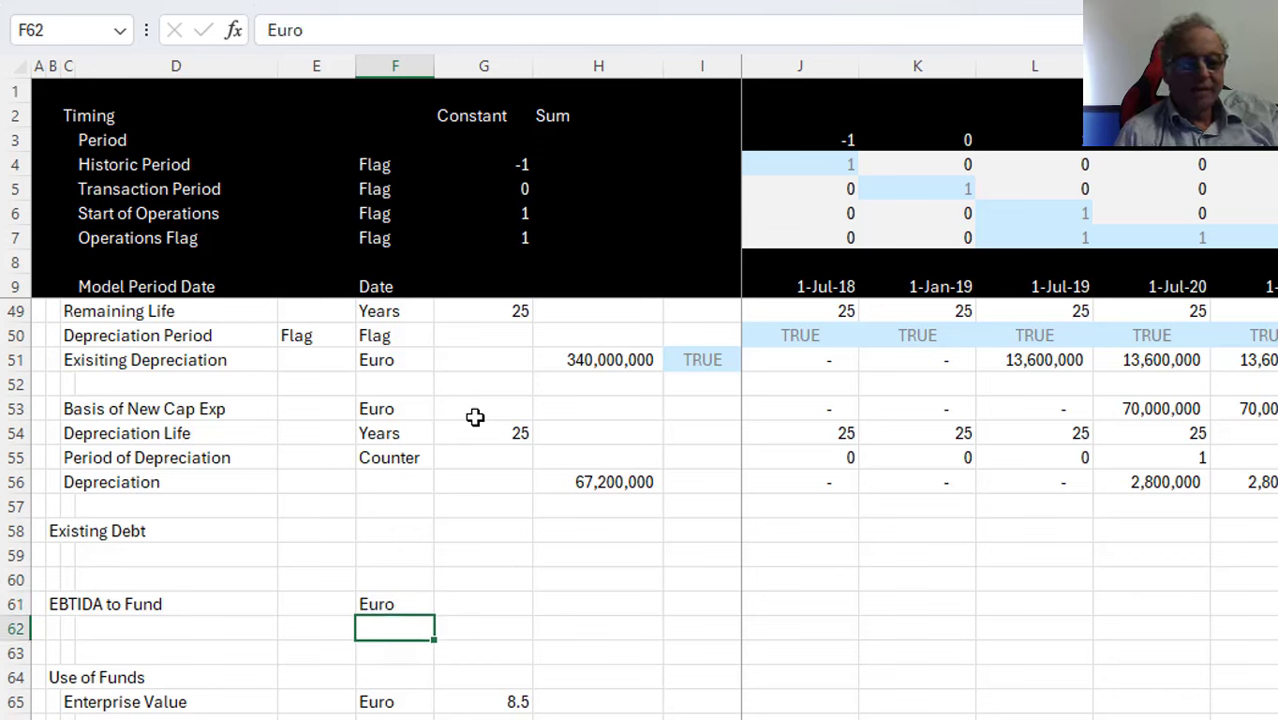
Link the EBTIDA to Fund constant in G61 to Percent Financed on the Input sheet with =Input!F40
key(Up)
key(Right)
text(=)
key(ctrl+Page_Up)
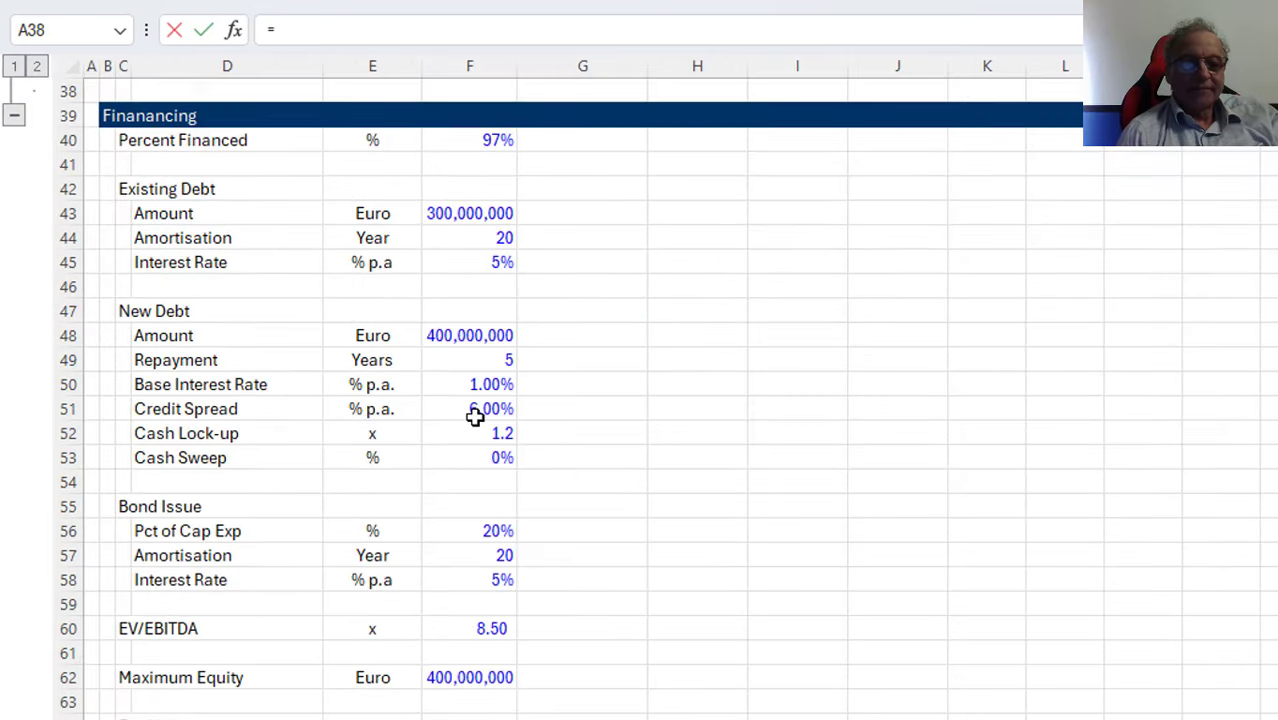
key(Up)
key(Down)
key(Down)
key(Down)
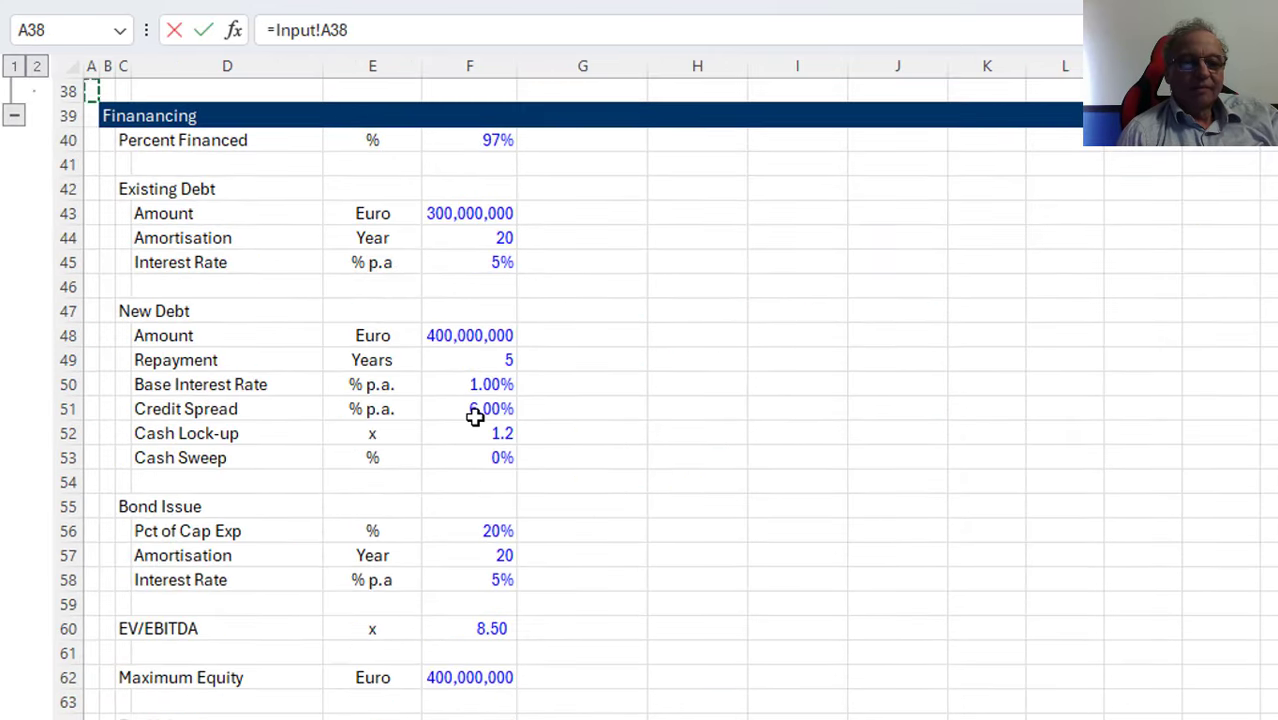
click(443, 133)
key(Return)
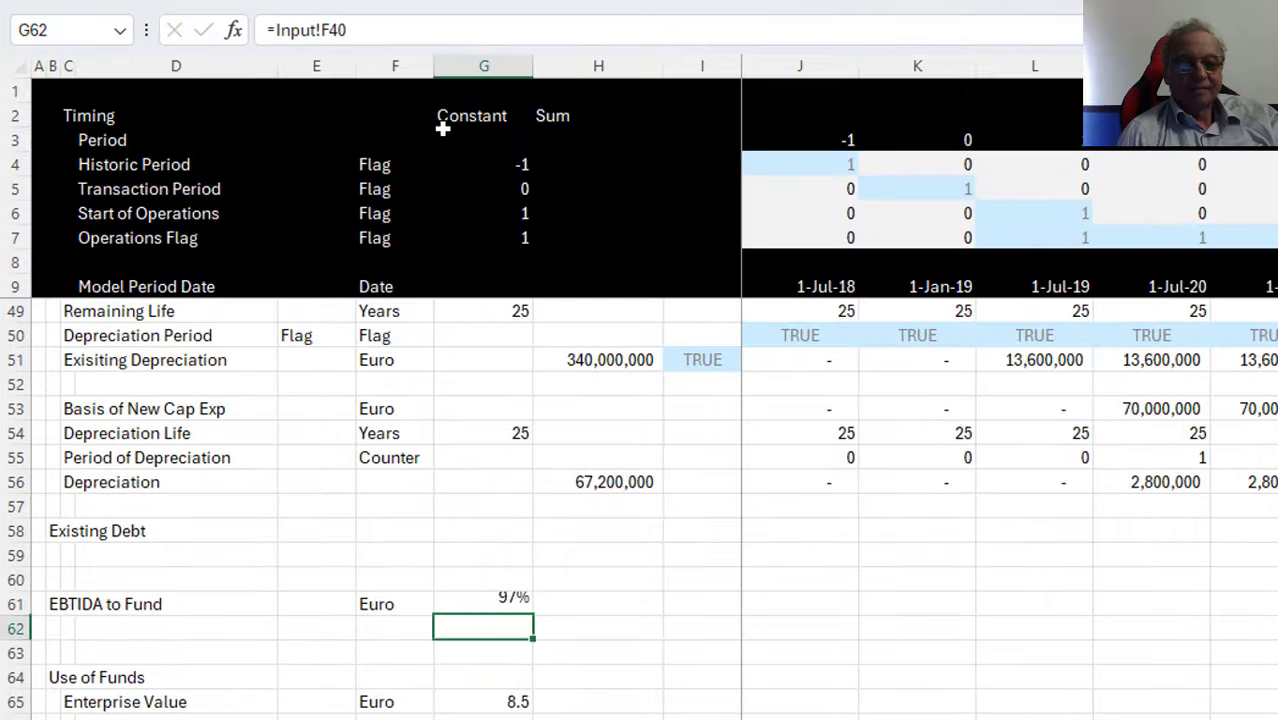
key(Up)
key(Right)
key(Right)
key(Right)
key(Left)
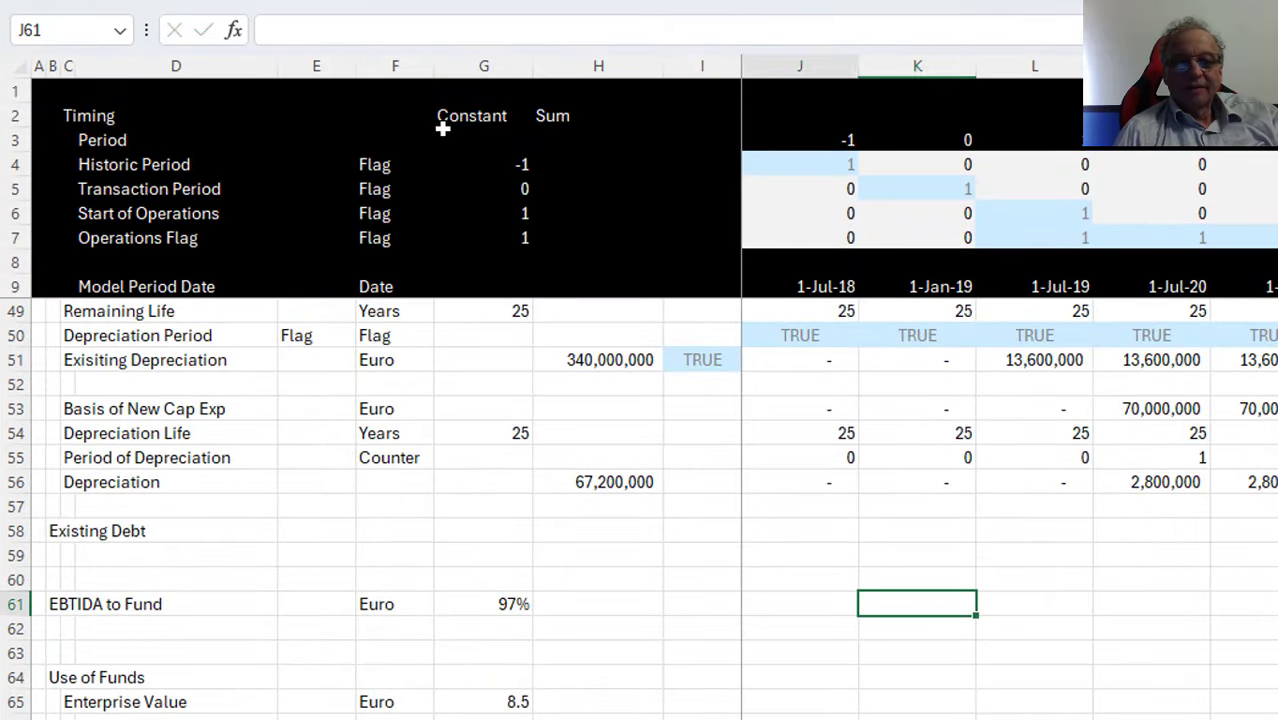
text(=)
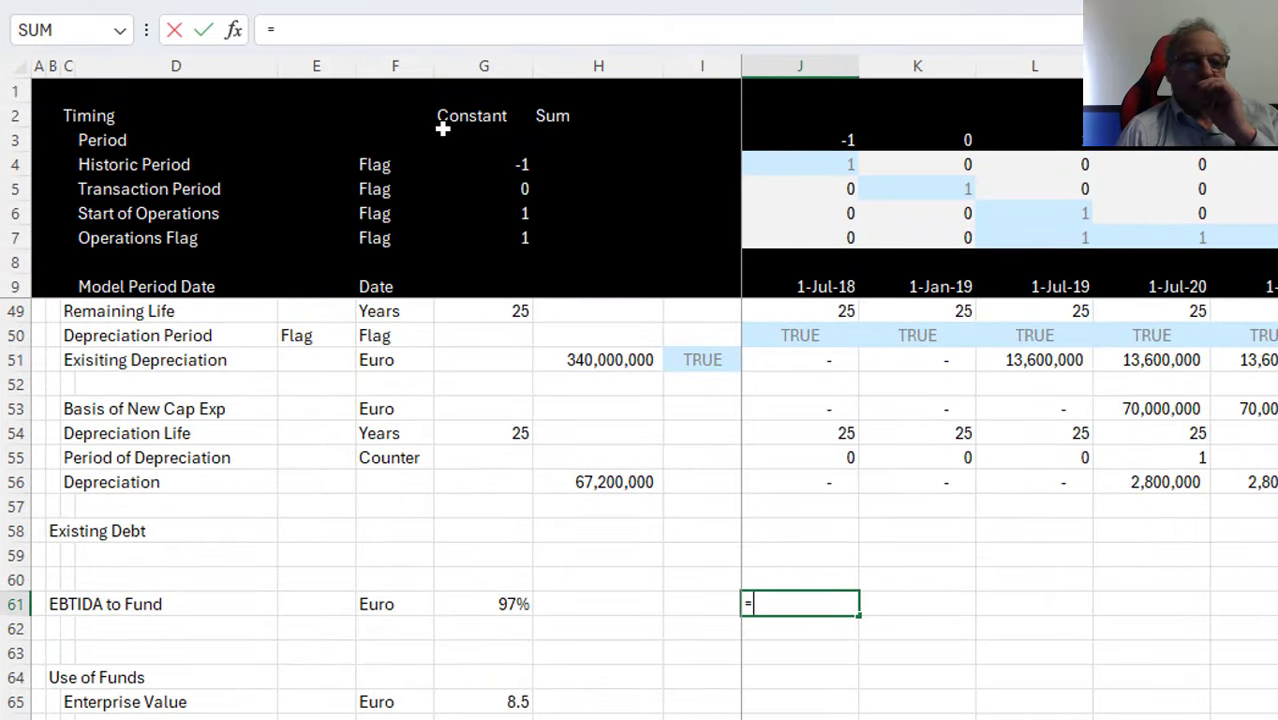
key(Up)
key(Up)
key(Up)
key(Up)
key(Up)
key(Up)
key(Up)
key(Up)
key(Up)
key(Up)
key(Up)
key(Up)
key(Up)
key(Up)
key(Up)
key(Up)
key(Up)
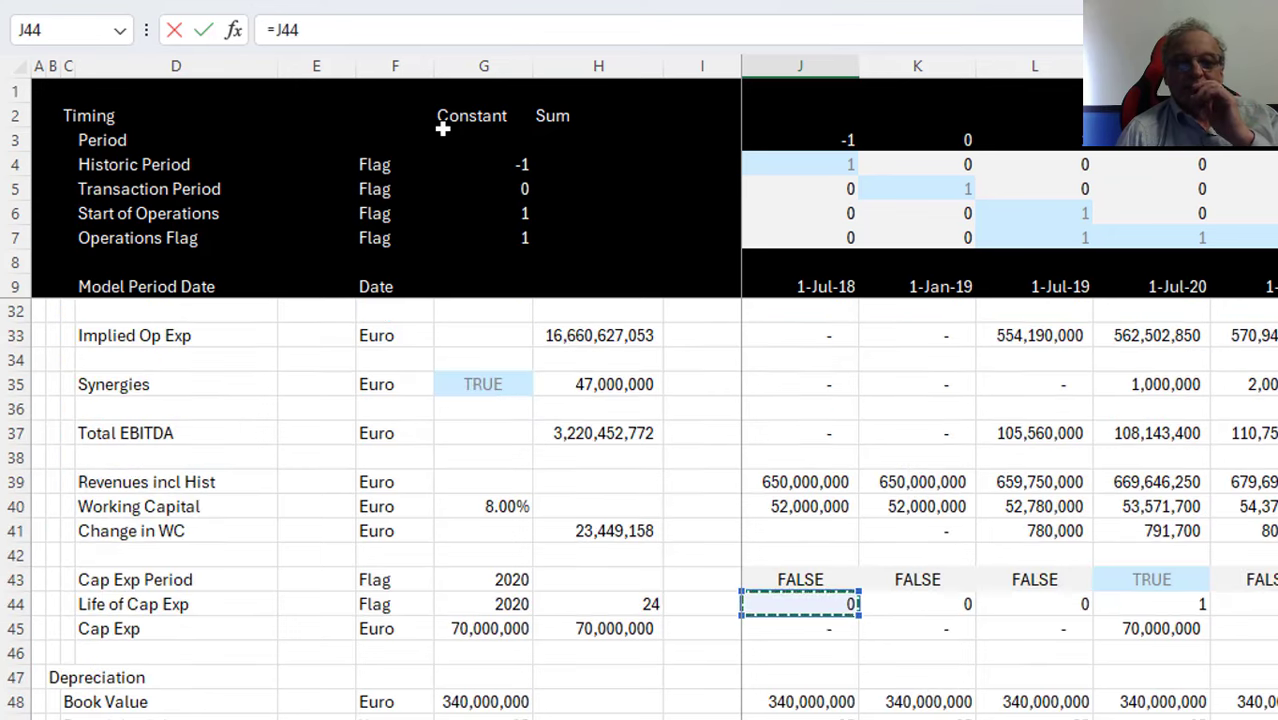
key(Up)
key(Up)
key(Up)
key(Up)
key(Up)
key(Up)
key(Up)
key(Up)
key(Up)
key(Up)
key(Up)
key(Up)
key(Up)
key(Up)
key(Up)
key(Up)
key(Up)
key(Up)
key(Up)
key(Up)
key(Up)
key(Up)
key(Up)
key(Up)
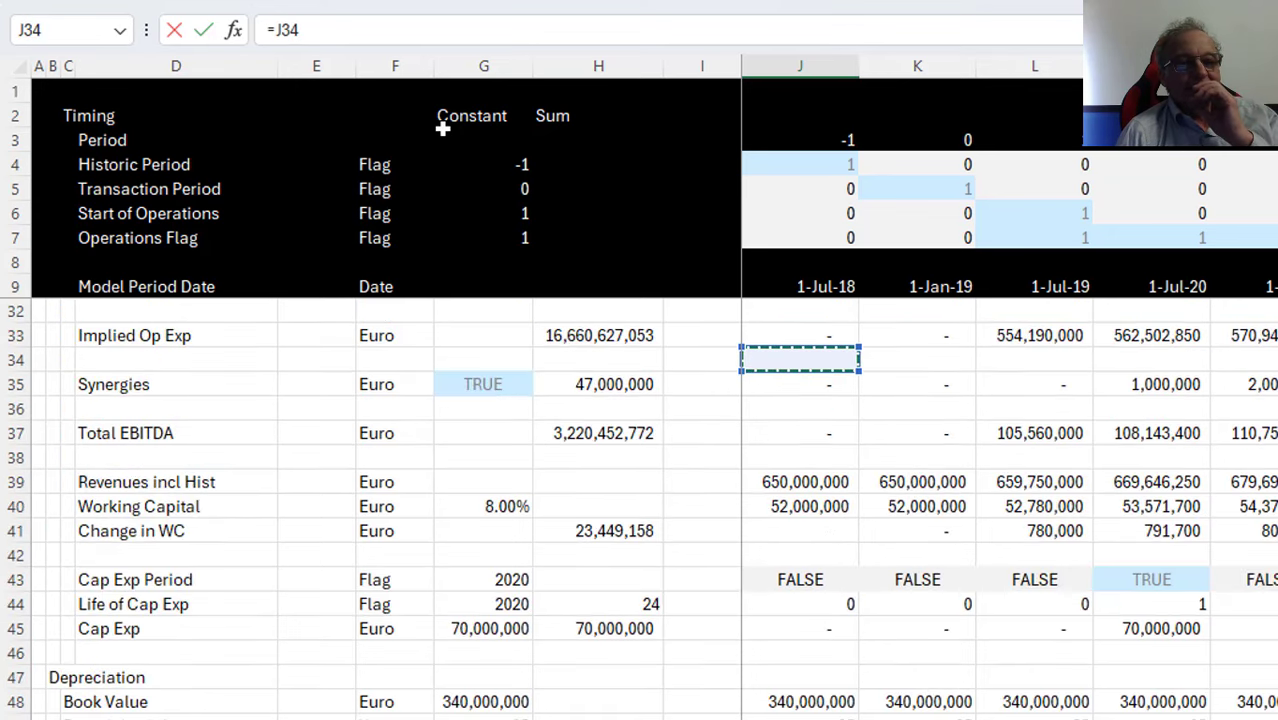
key(Down)
key(Down)
key(Down)
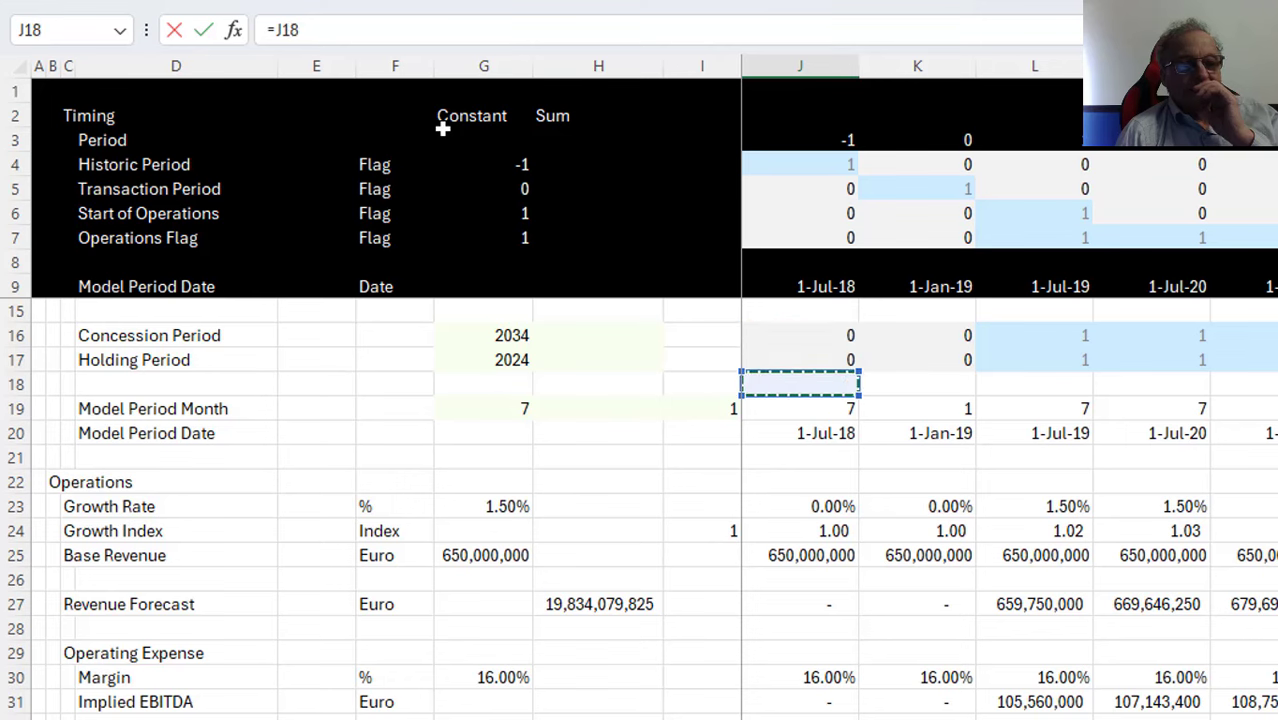
key(Up)
key(Down)
key(Down)
key(Down)
key(Down)
key(Down)
key(Down)
key(Down)
key(Down)
key(Down)
key(Down)
key(Down)
key(Down)
key(Down)
key(Down)
key(Down)
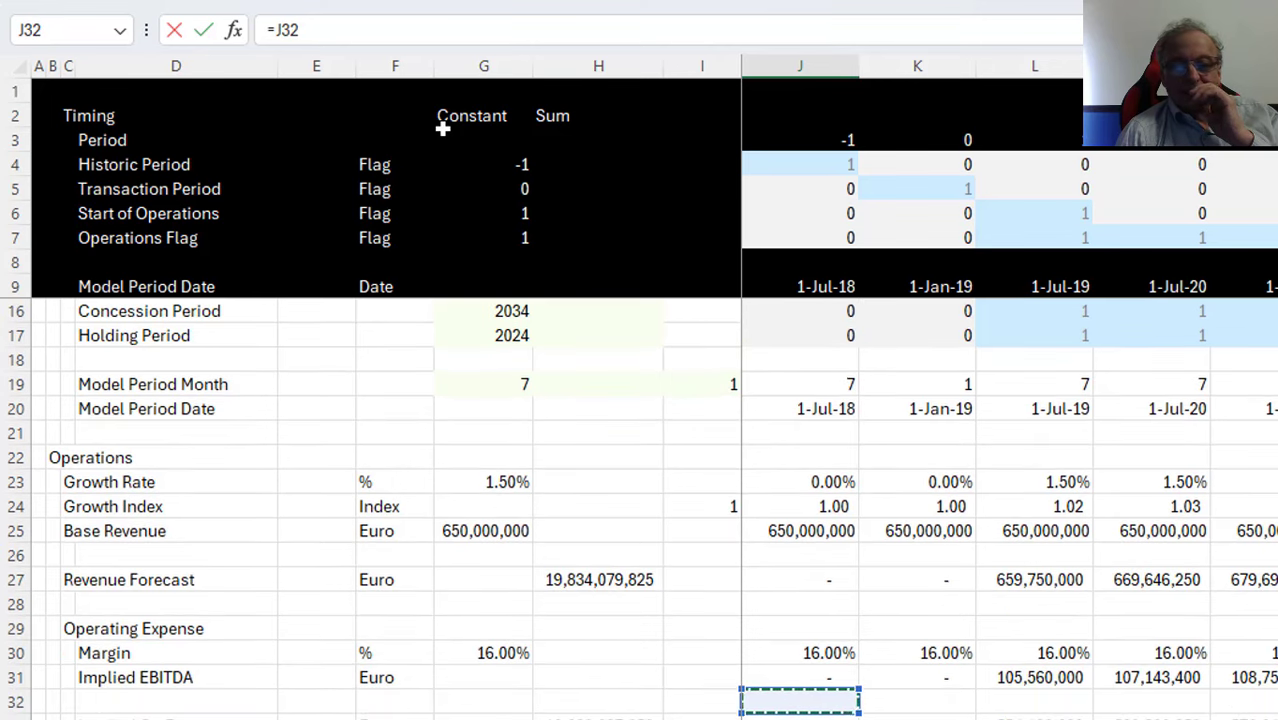
key(Up)
key(Up)
key(Down)
key(Down)
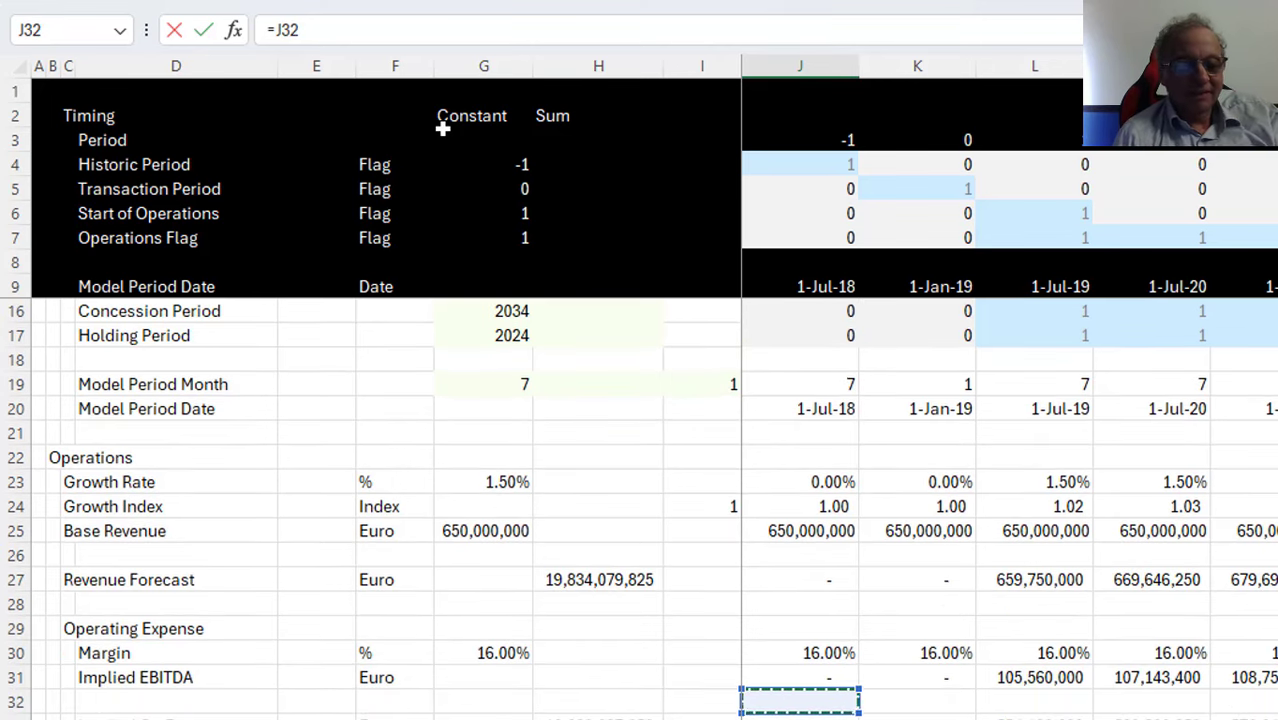
key(Escape)
key(Up)
key(Down)
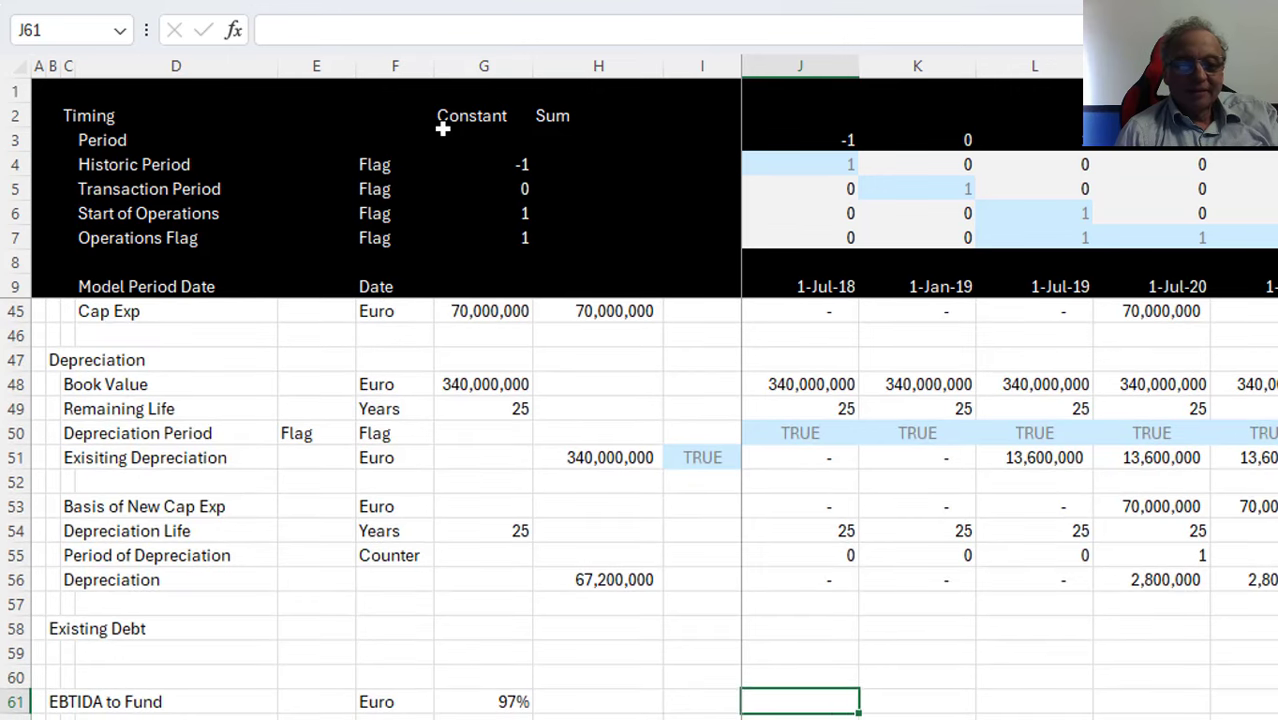
Insert a blank column H between the Constant and Sum columns
key(Left)
key(Left)
key(Left)
key(Right)
key(ctrl+space)
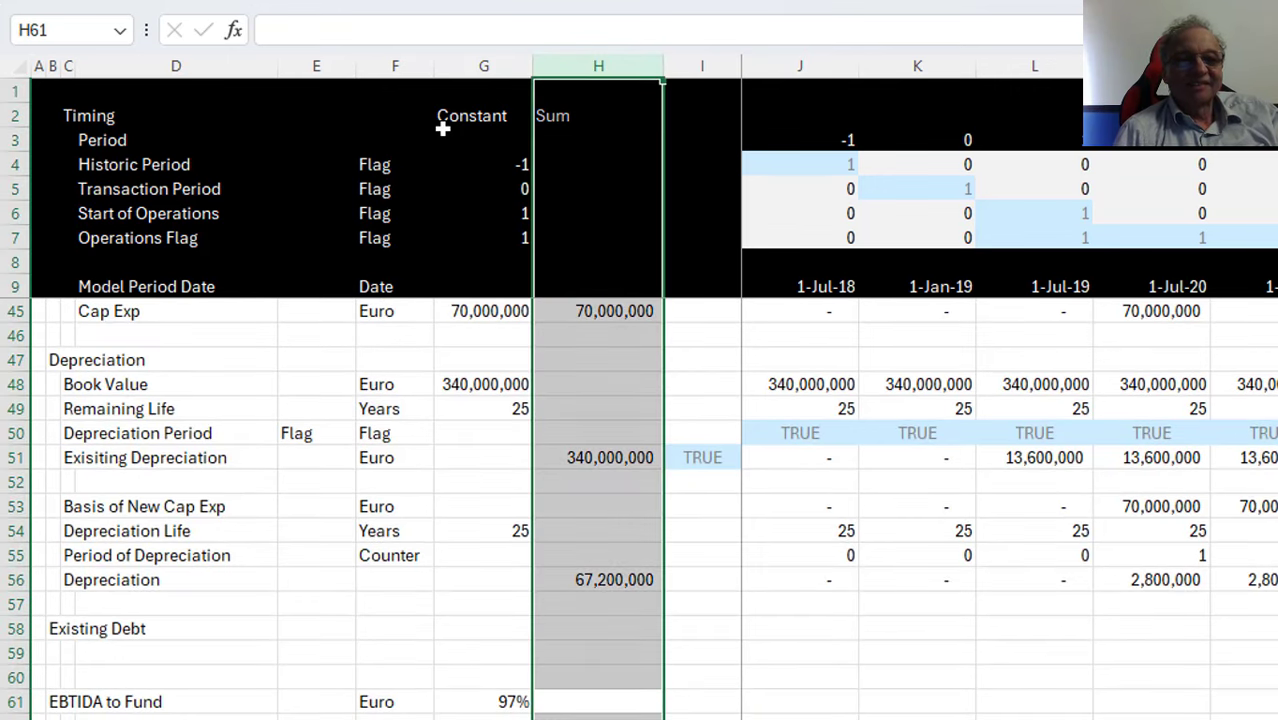
key(ctrl+shift+plus)
key(Left)
key(Right)
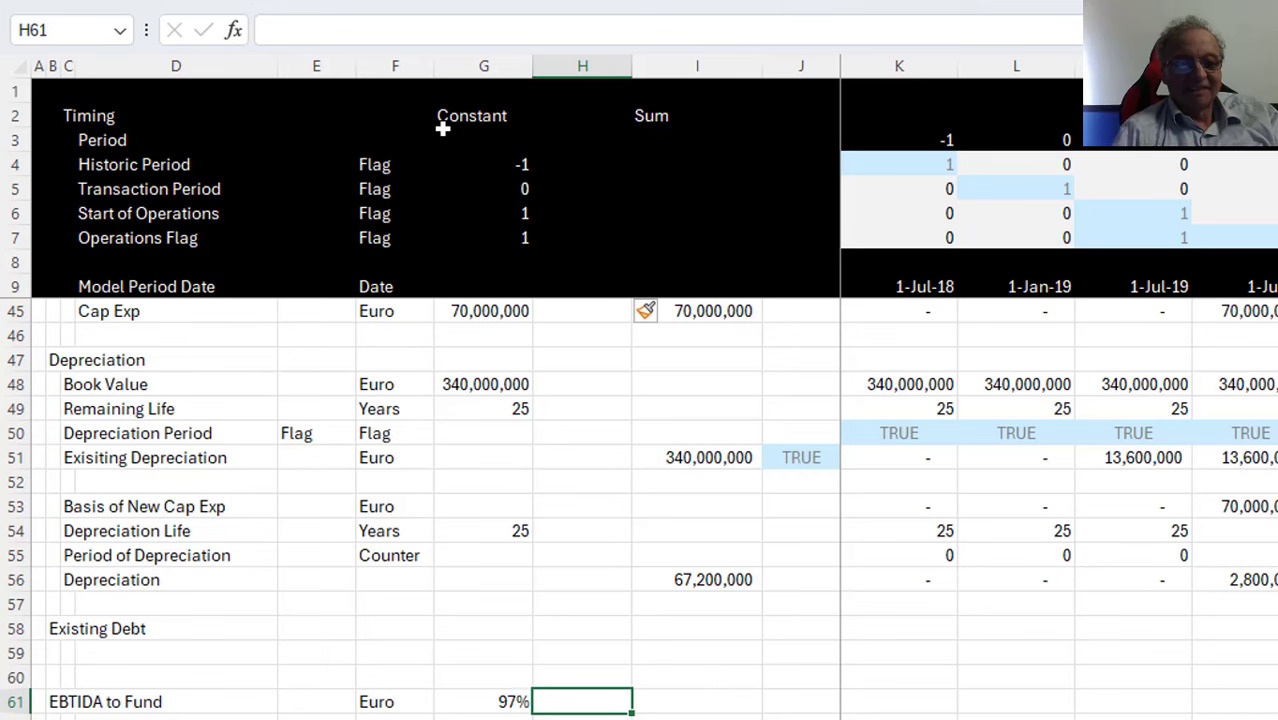
Try to link H61 of the EBTIDA to Fund row to the 2018 EBITDA row on the Input sheet
text(=)
key(ctrl+Page_Up)
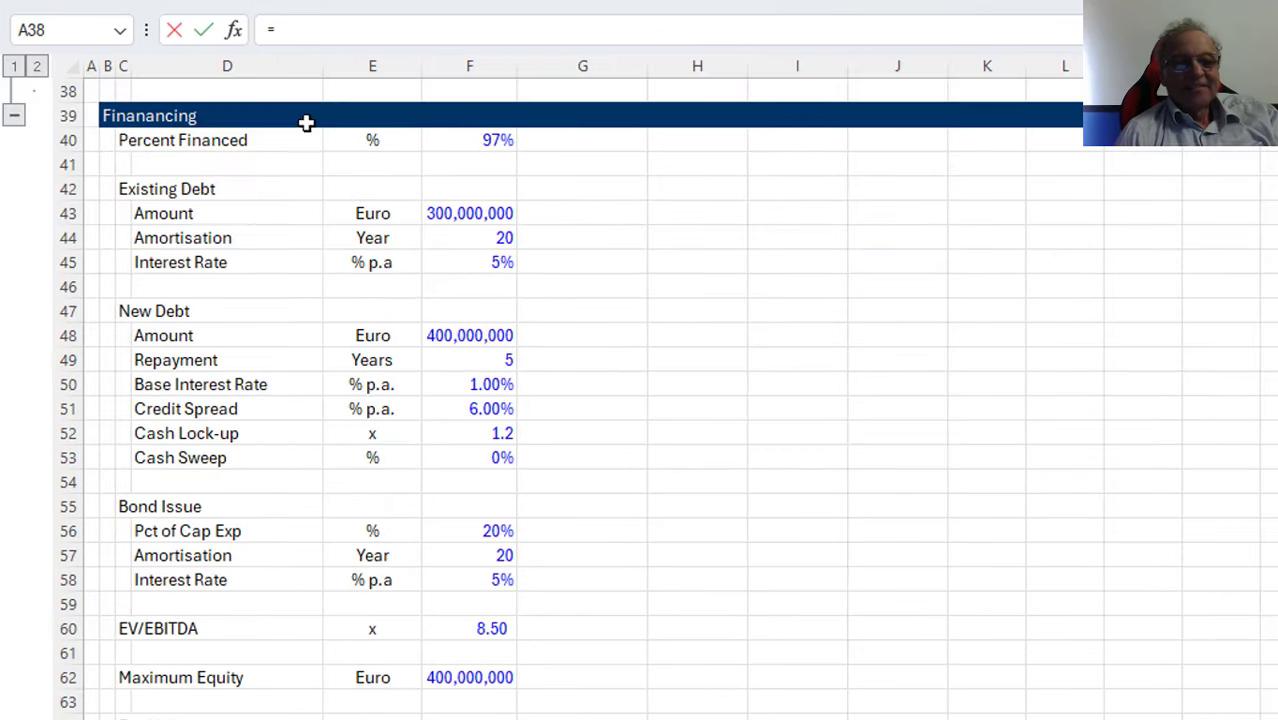
click(444, 350)
scroll(445, 348, up, 9)
key(Up)
key(Up)
key(Up)
key(Up)
key(Up)
key(Up)
key(Up)
key(Up)
key(Up)
key(Up)
key(Up)
key(Up)
key(Up)
key(Up)
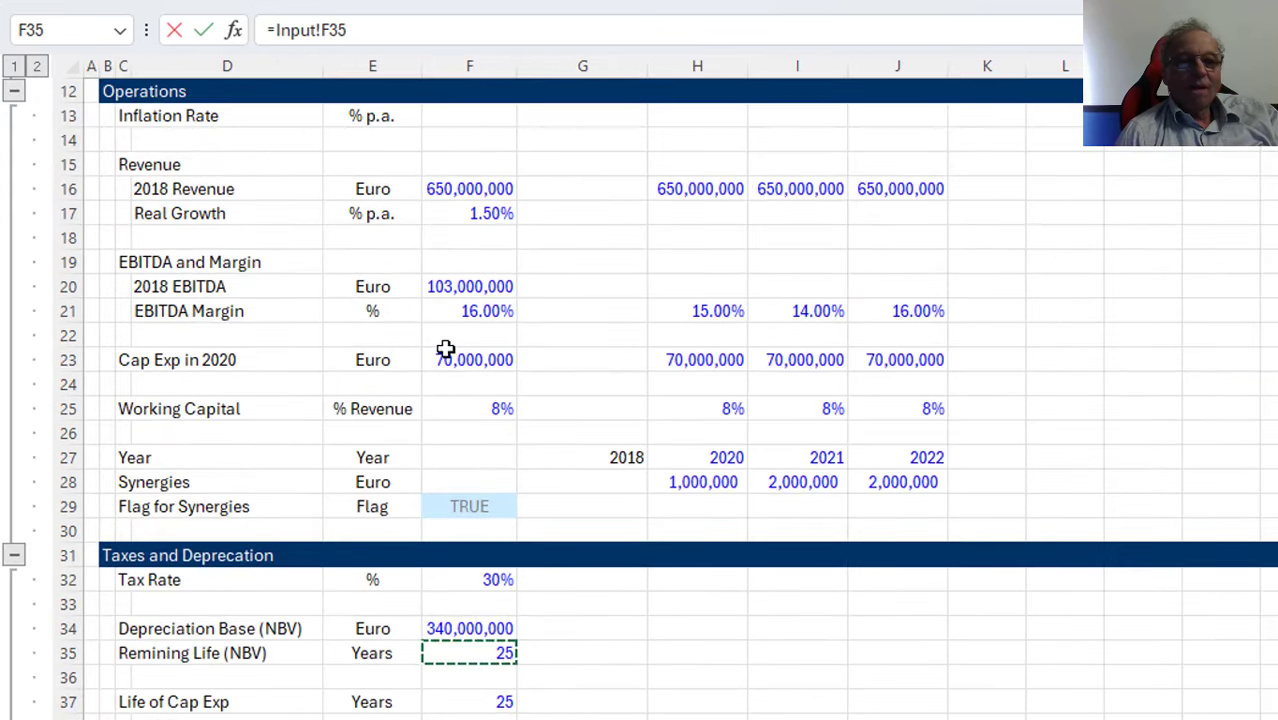
click(420, 286)
key(Return)
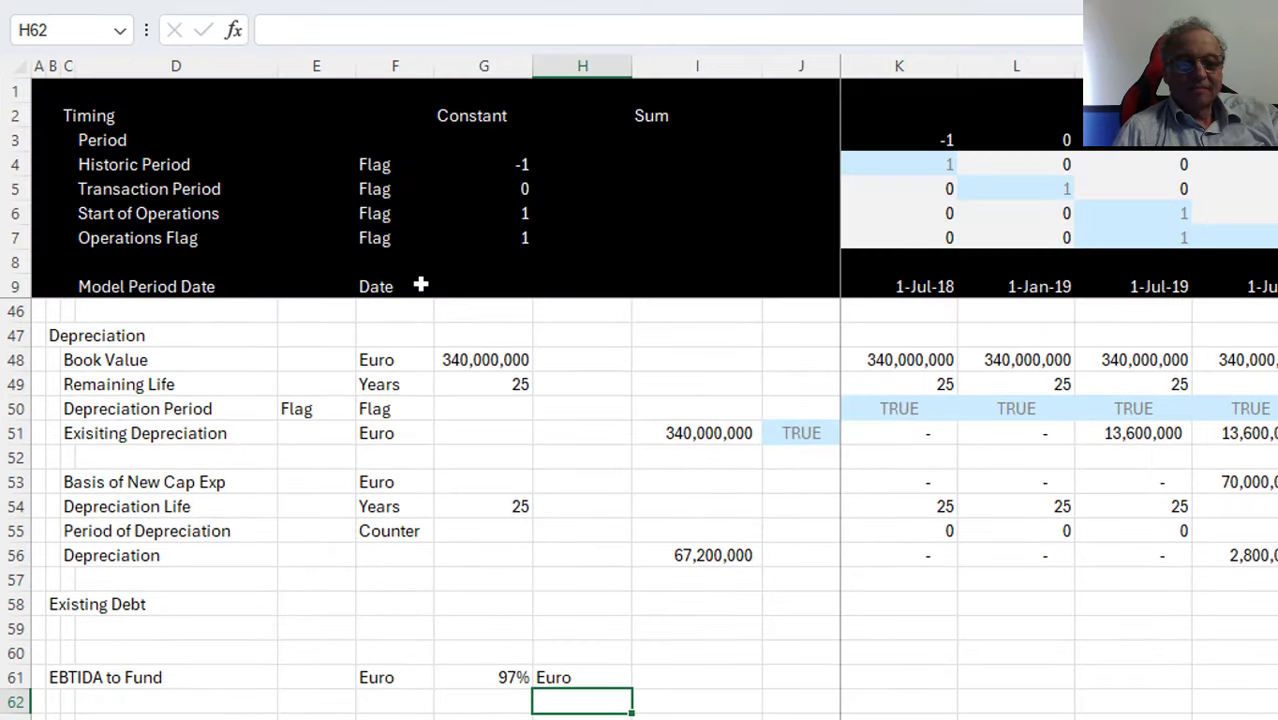
Link H61 to the 2018 EBITDA amount on the Input sheet with =Input!F20 and widen column H to fit the value
text(=)
key(Escape)
key(Up)
text(=)
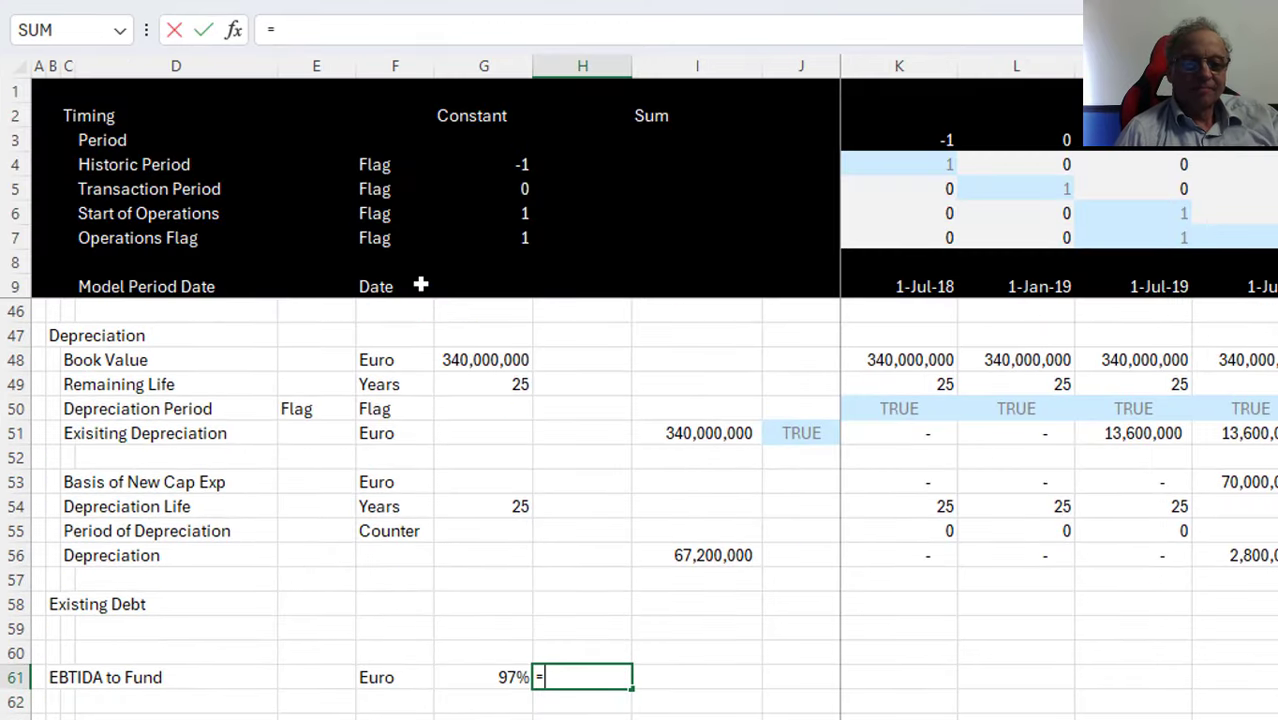
key(ctrl+Page_Up)
click(476, 286)
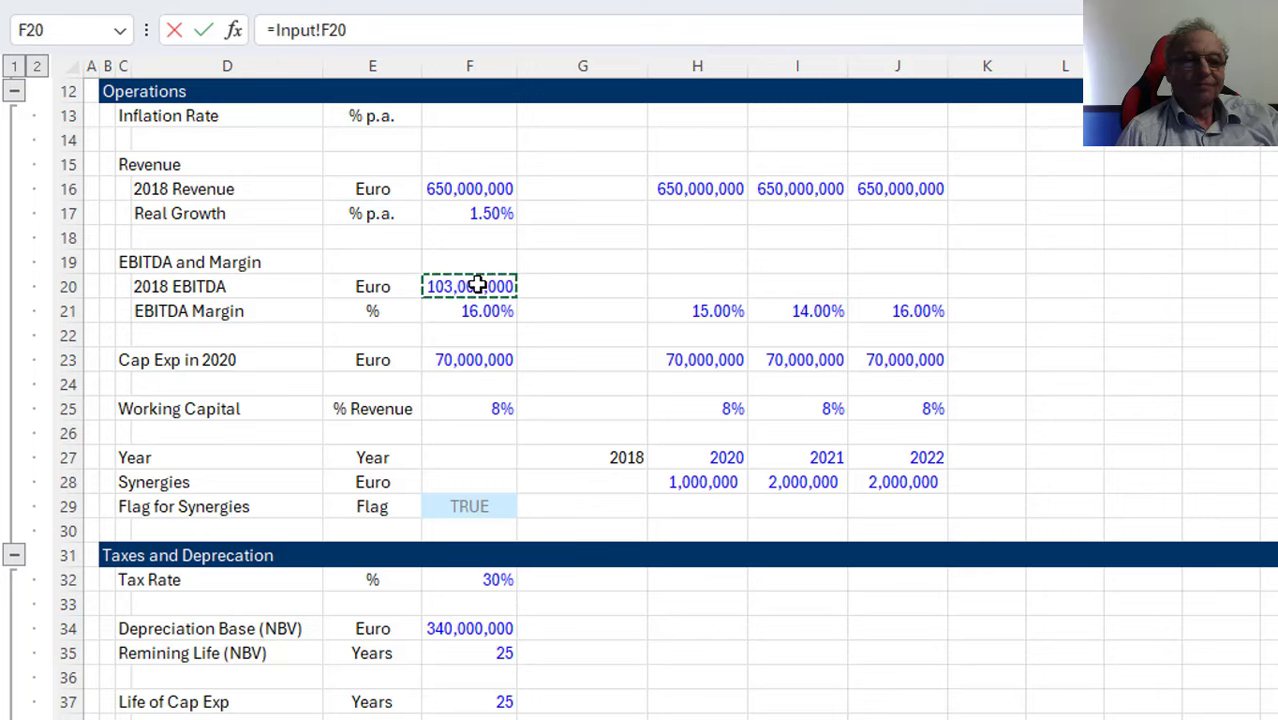
key(Return)
key(Up)
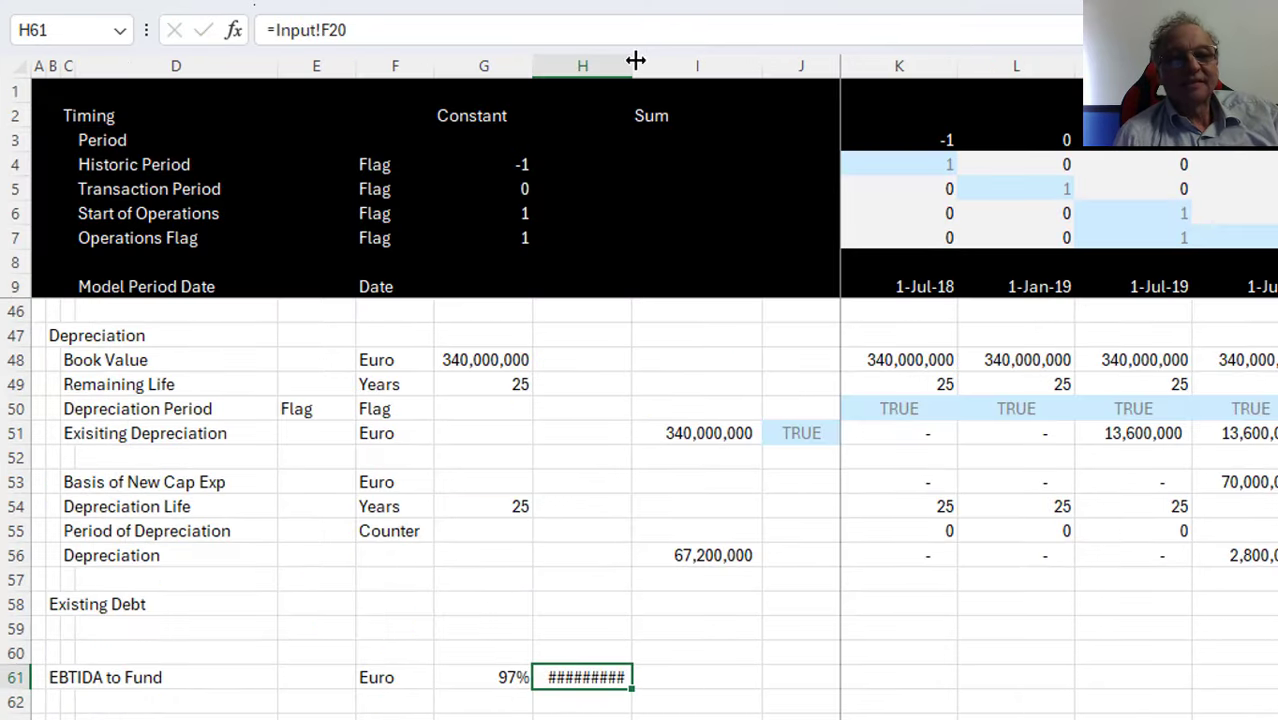
drag(632, 64, 648, 66)
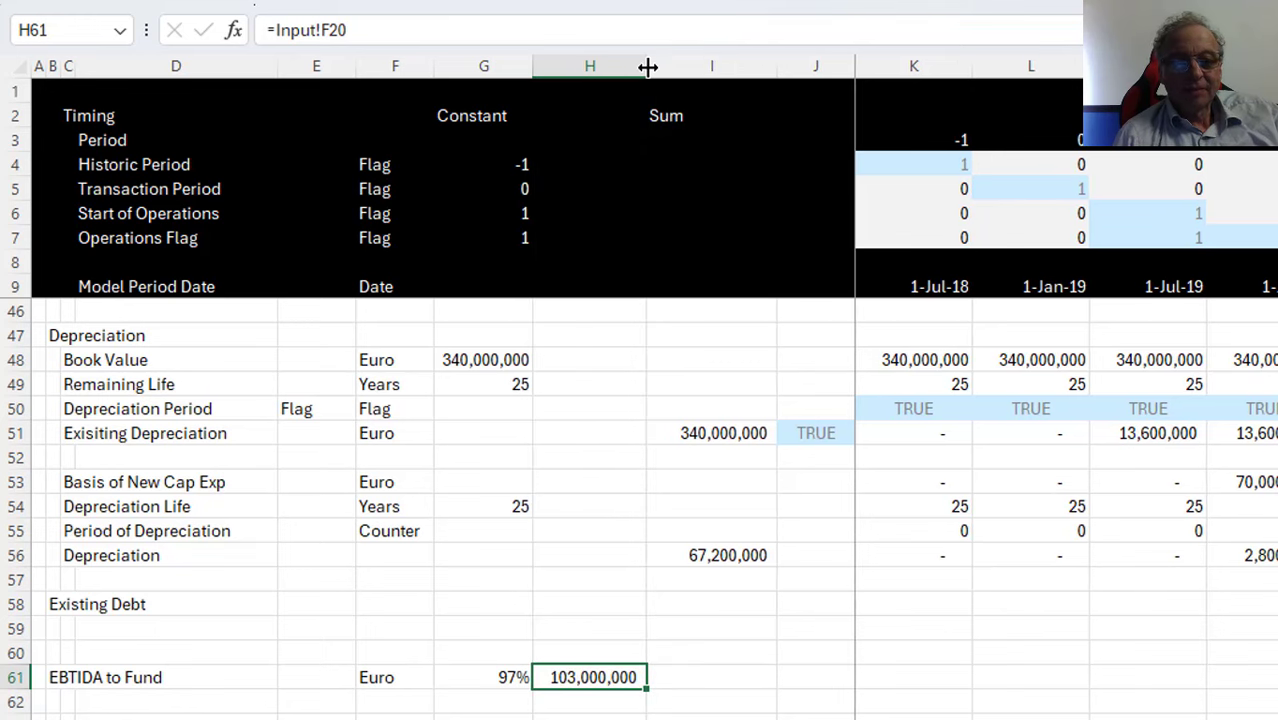
Calculate EBTIDA to Fund for the first period in K61 with =$H$61*$G$61*K6, using the Start of Operations flag
key(Right)
key(Right)
key(Right)
text(=)
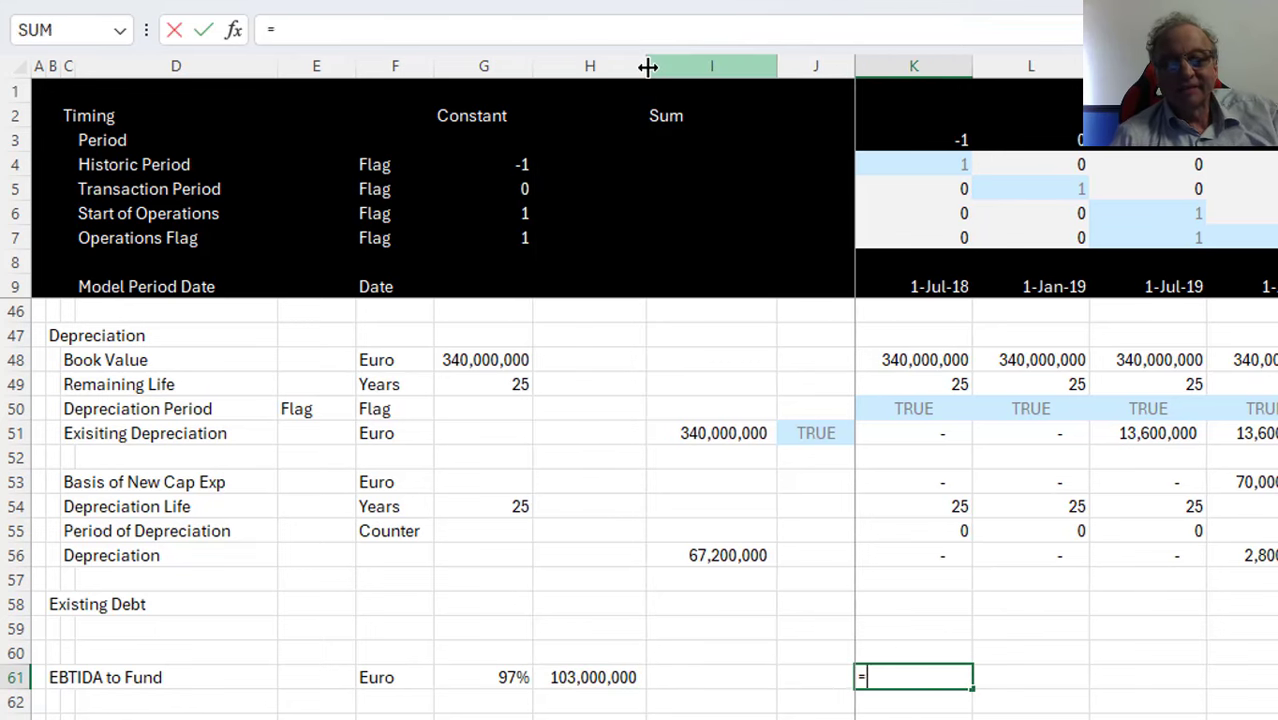
key(Left)
key(Left)
key(Left)
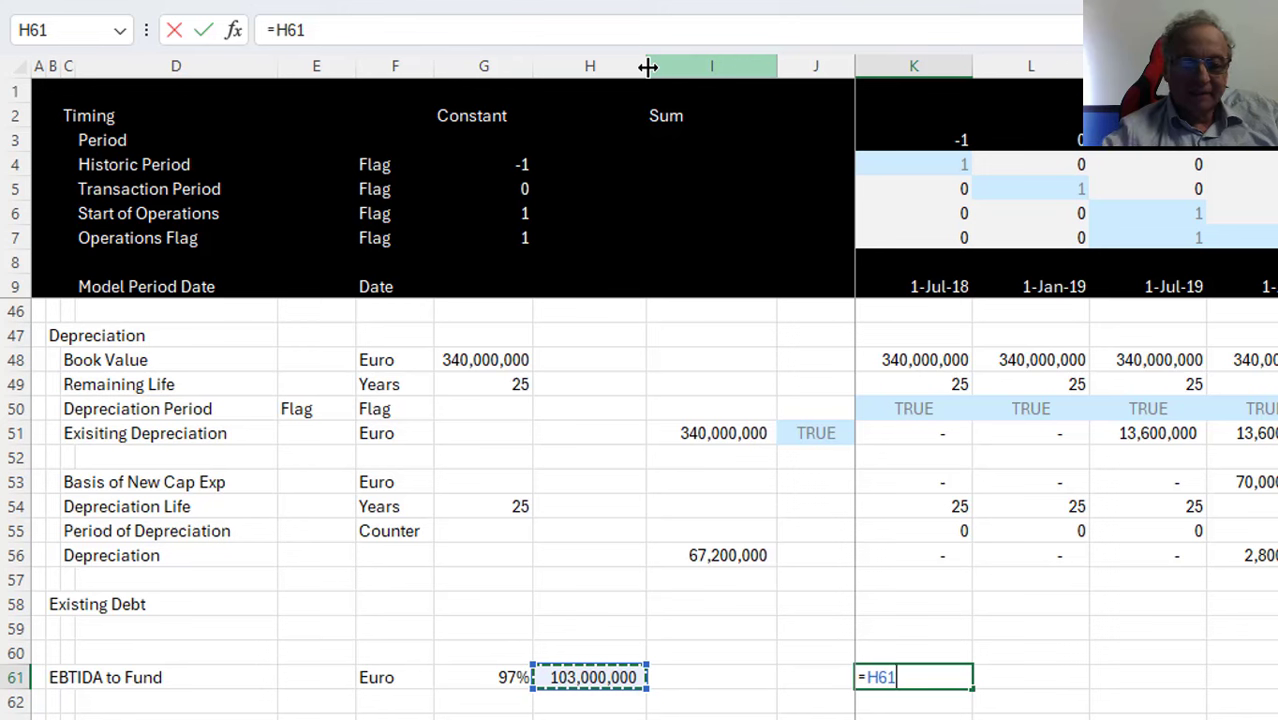
key(F4)
text(*)
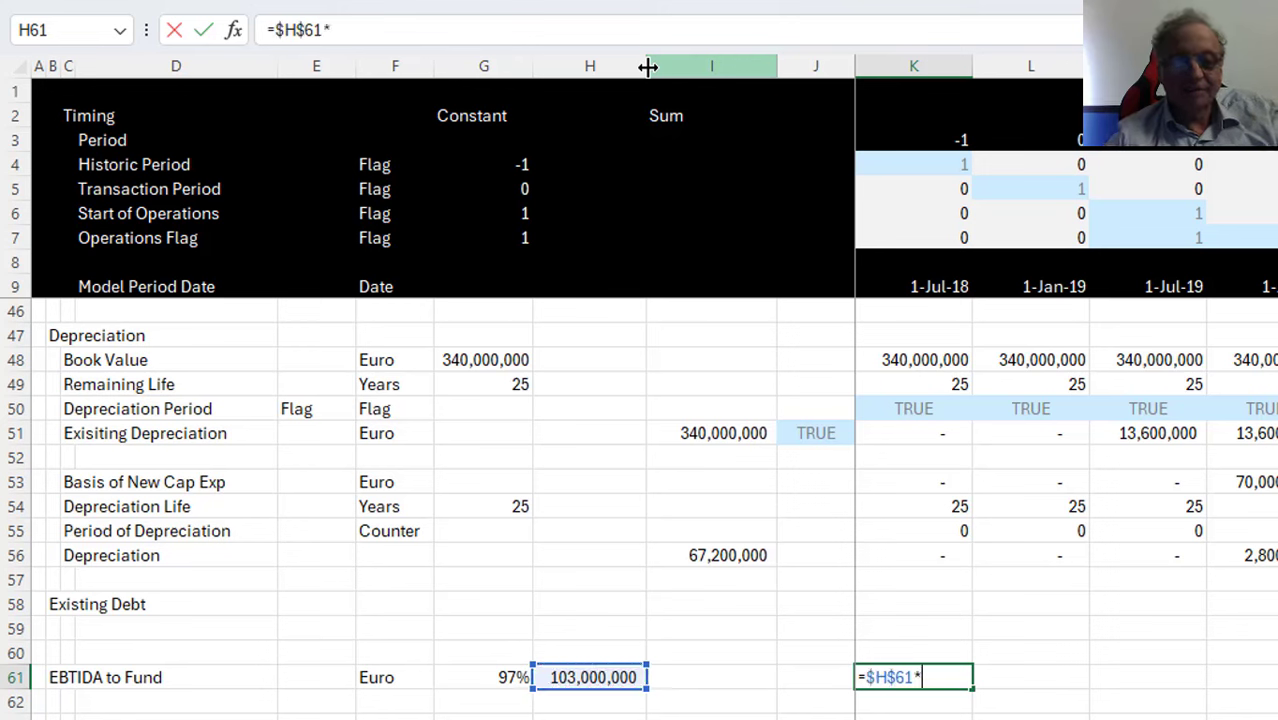
key(Left)
key(Left)
key(Left)
key(Left)
key(F4)
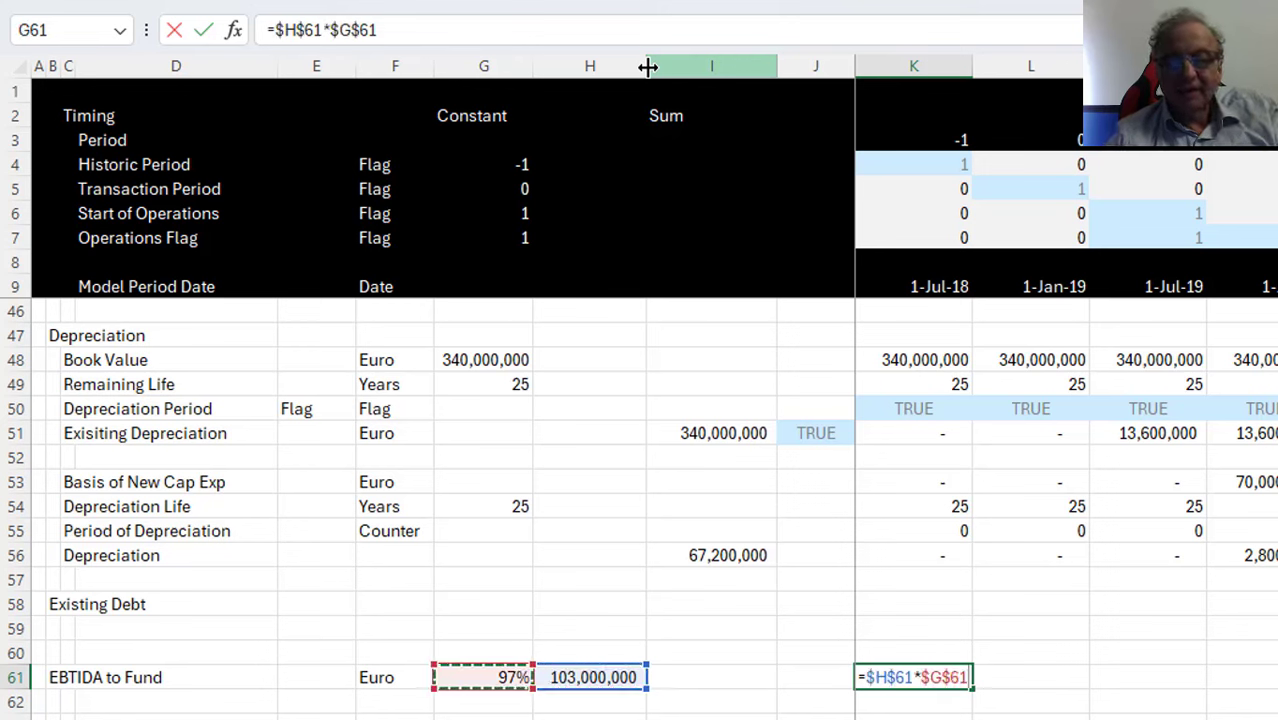
text(*)
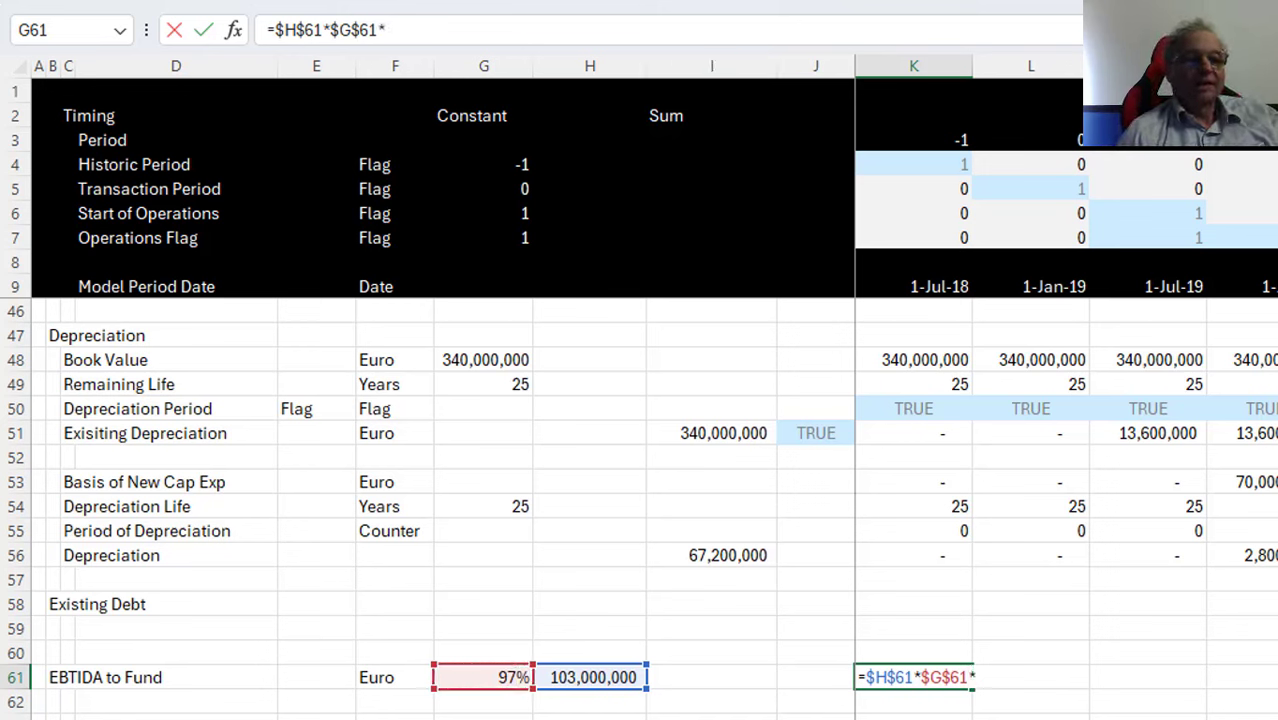
click(899, 194)
key(Down)
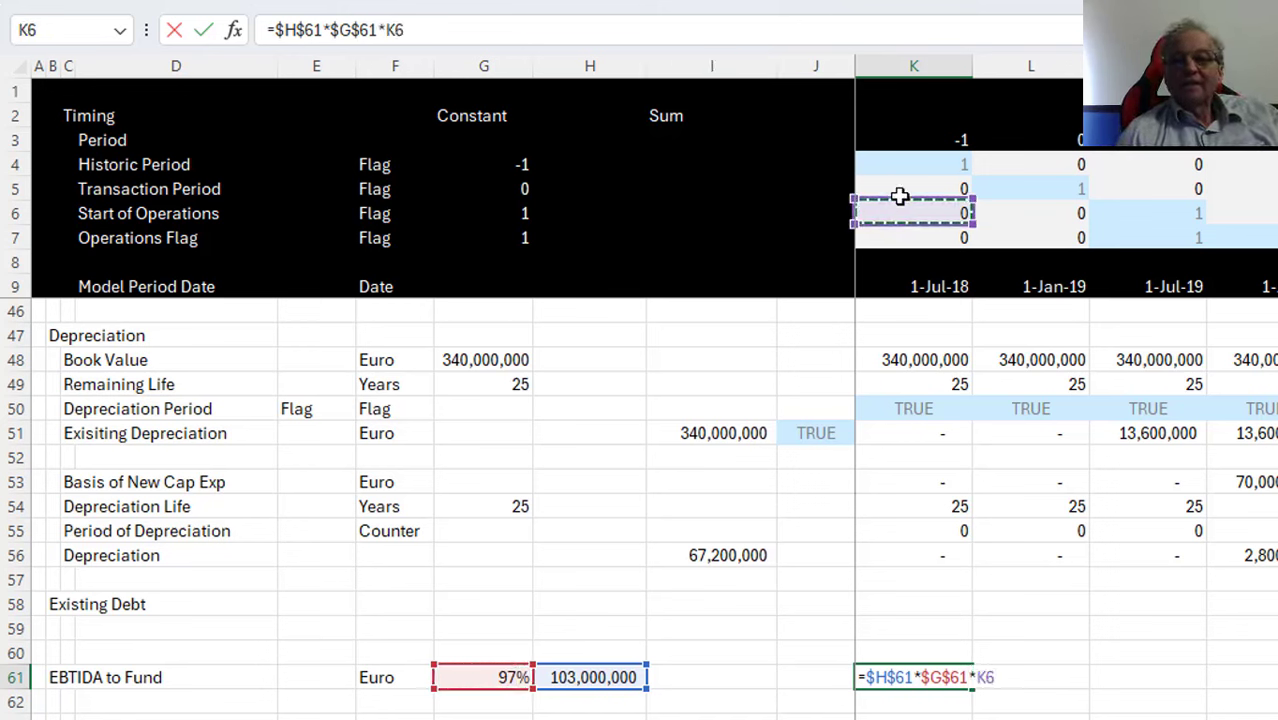
key(Return)
key(Up)
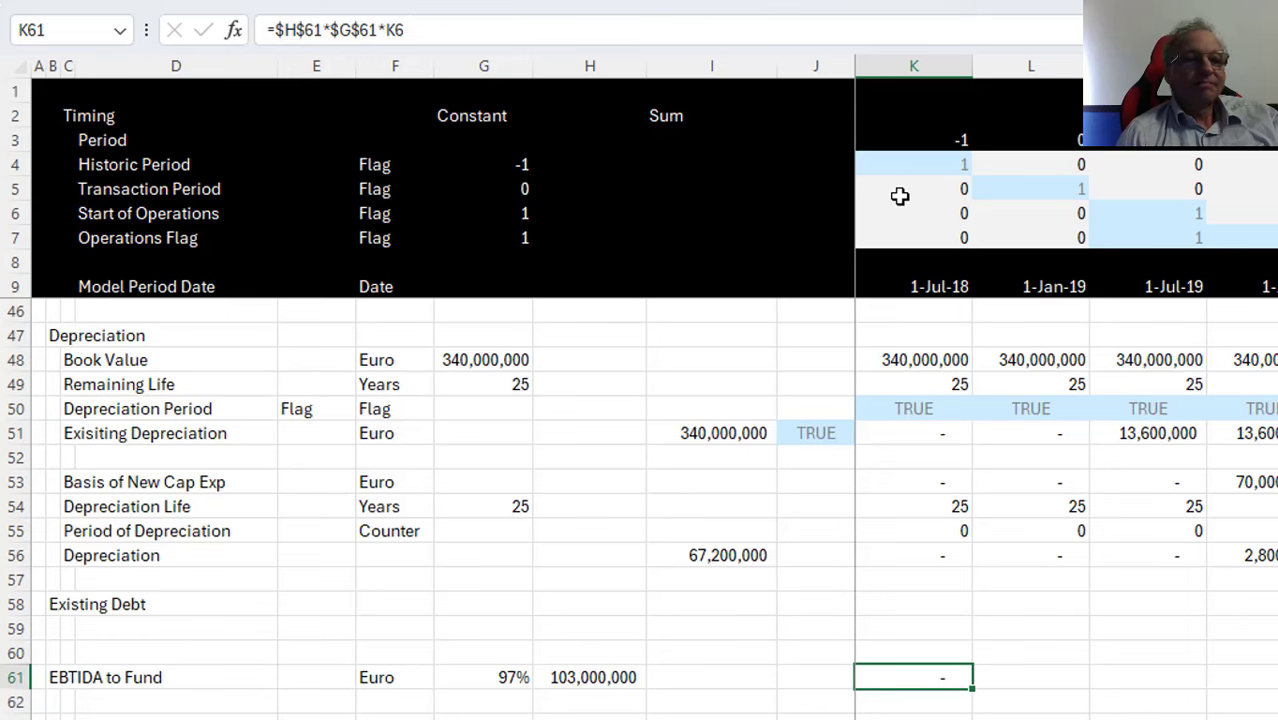
Review the Depreciation and Cap Exp rows above the EBTIDA to Fund row in the first period column
key(Up)
key(Up)
key(Up)
key(Up)
key(Up)
key(Up)
key(Up)
key(Up)
key(Up)
key(Up)
key(Up)
key(Up)
key(Up)
key(Up)
key(Up)
key(Up)
key(Up)
key(Up)
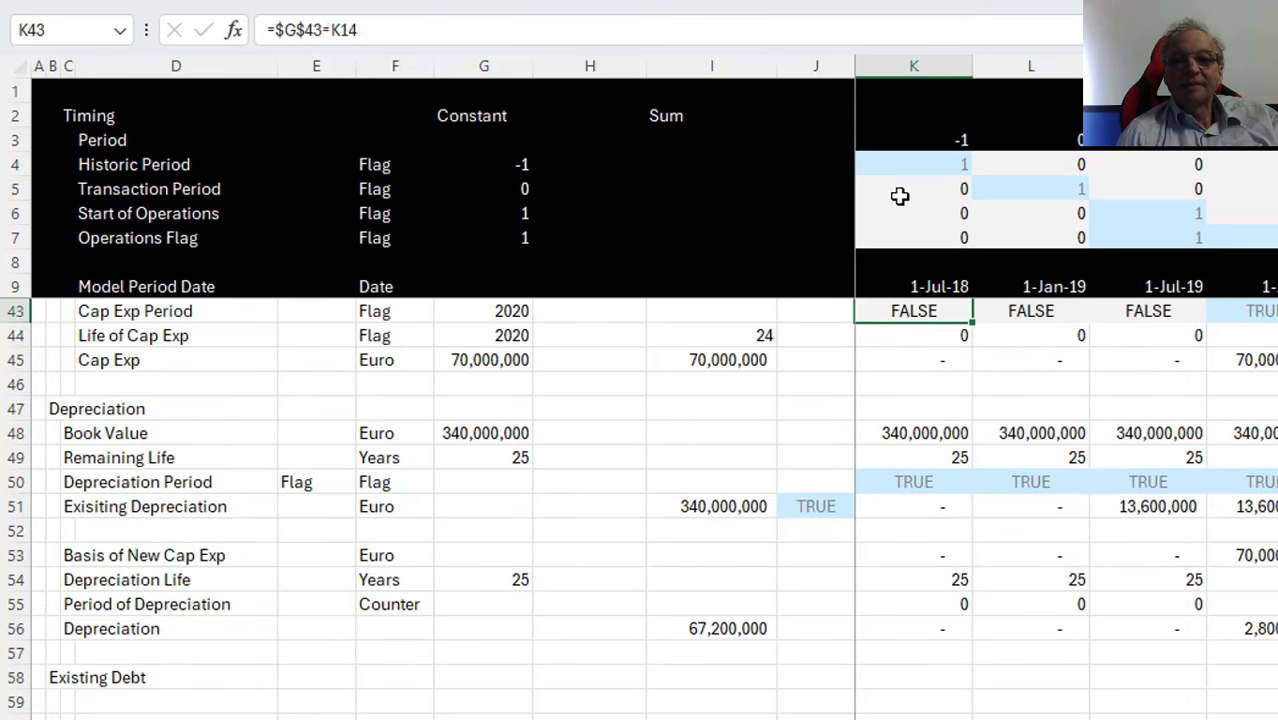
key(Down)
key(Down)
key(Down)
key(Down)
key(Down)
key(Down)
key(Down)
key(Down)
key(Down)
key(Down)
key(Down)
key(Down)
key(Down)
key(Down)
key(Down)
key(Down)
key(Down)
key(Down)
key(Up)
key(Up)
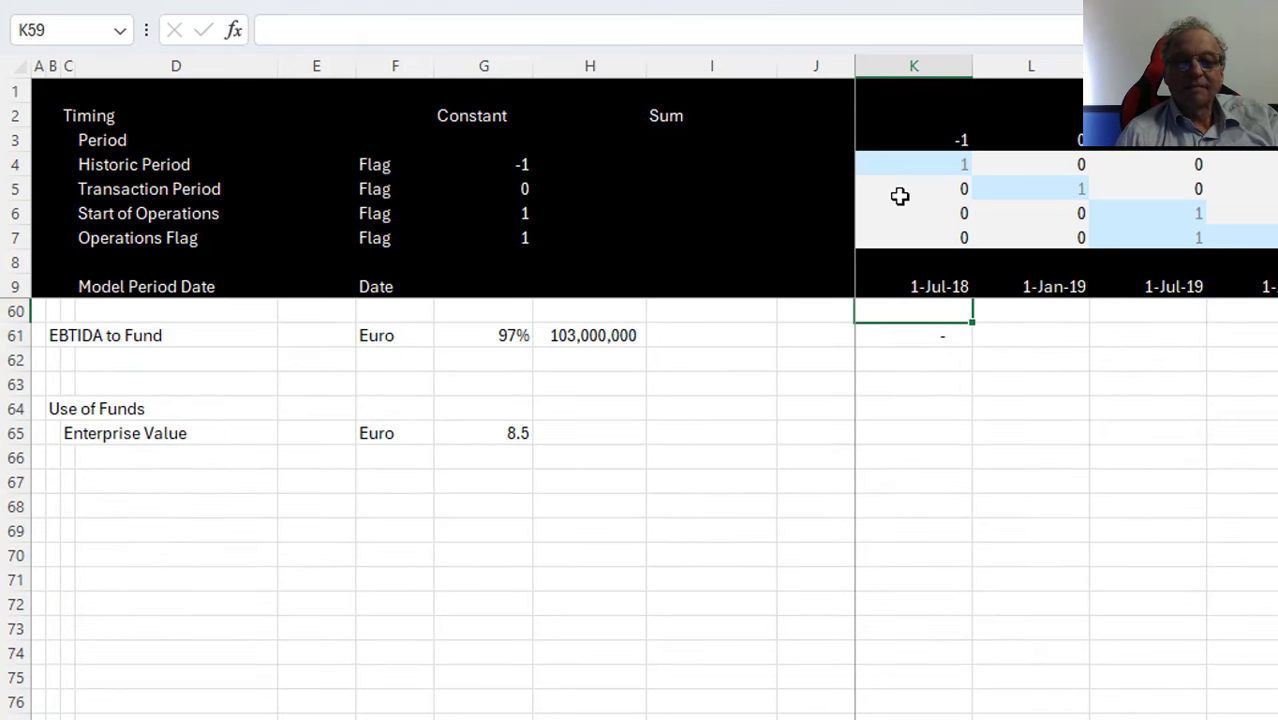
Change the EBTIDA to Fund formula in K61 to =$H$61*$G$61*K5 so it uses the Transaction Period flag
key(Down)
key(Down)
key(F2)
key(BackSpace)
key(BackSpace)
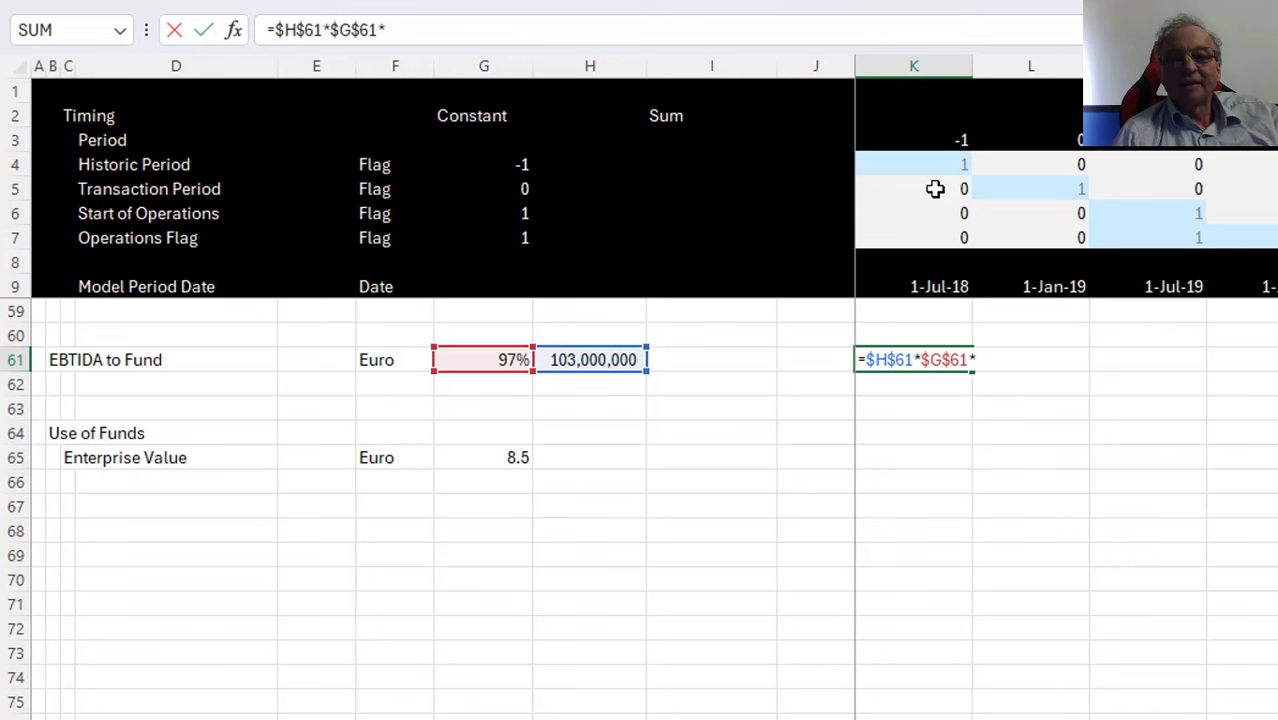
click(935, 189)
key(Return)
key(Up)
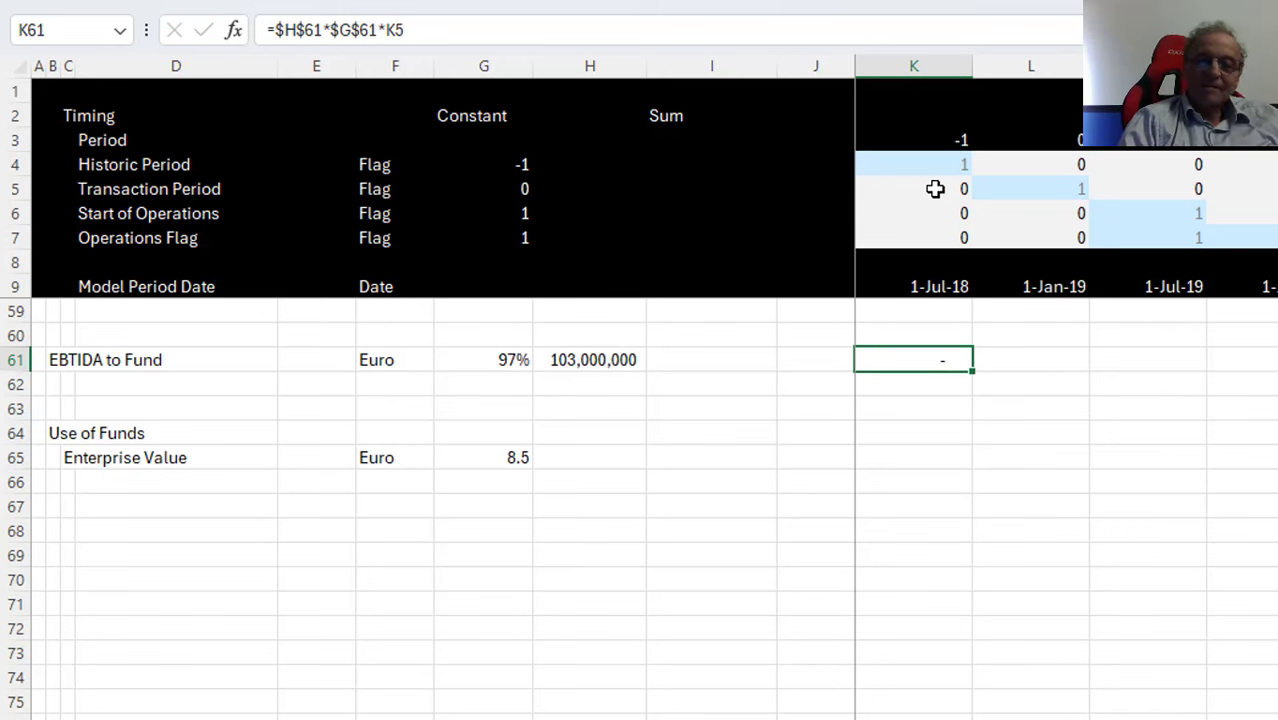
Copy the EBTIDA to Fund formula from K61 across all remaining periods of row 61
key(ctrl+shift+Right)
key(ctrl+r)
key(Down)
key(Down)
key(Down)
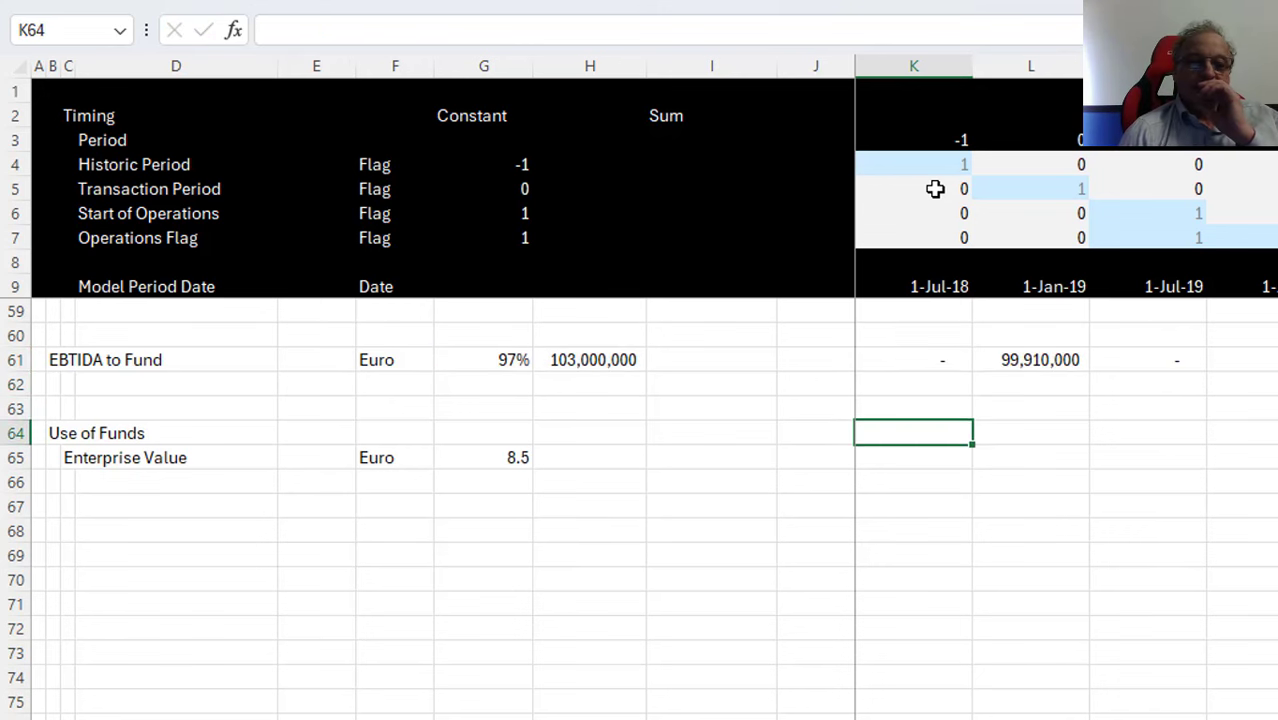
Enter a formula in K65 multiplying EBTIDA to Fund by the fixed Enterprise Value multiple, =K61*$G$65
key(Left)
key(Left)
key(Left)
key(Down)
key(Left)
key(Right)
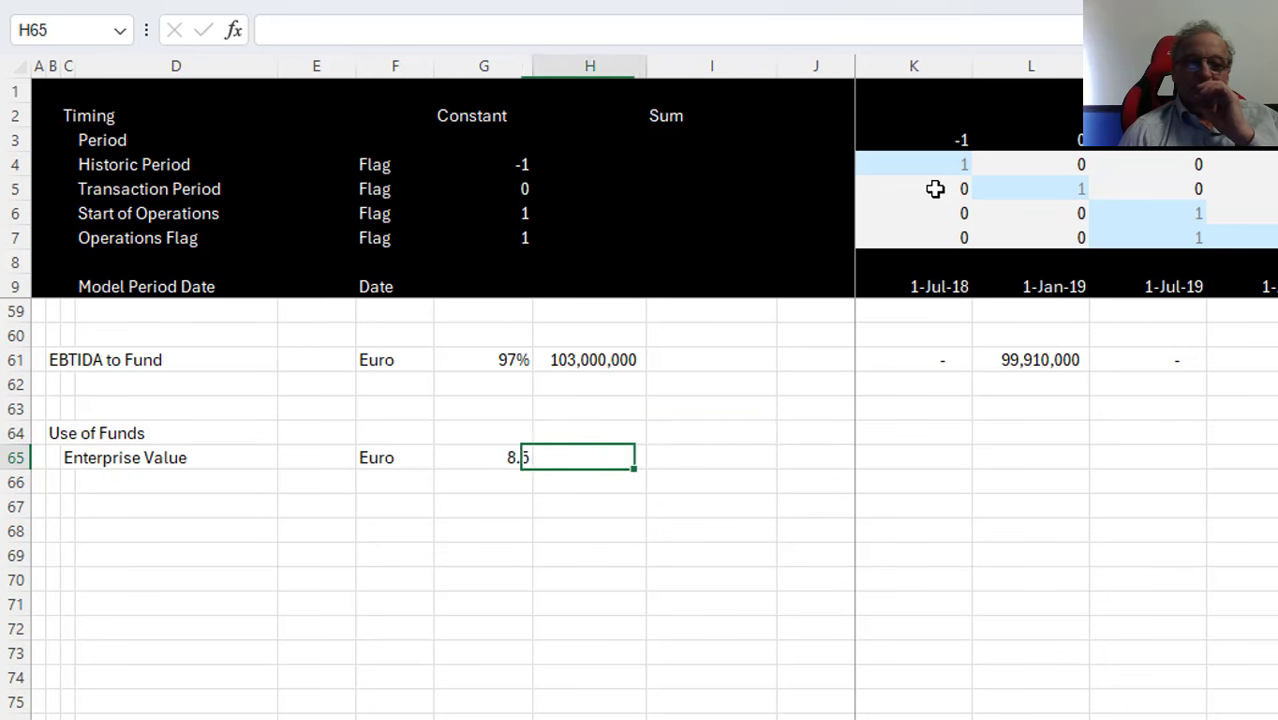
key(Right)
key(Right)
key(Left)
key(Right)
key(Right)
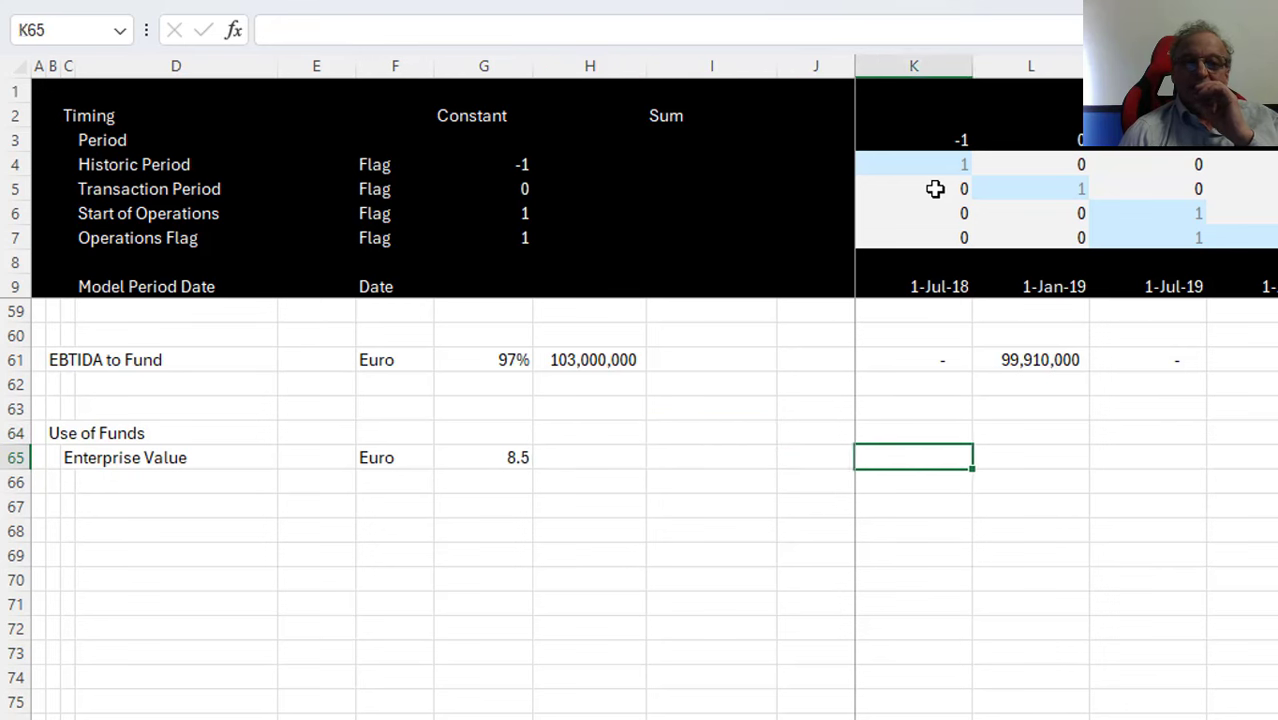
key(Right)
key(Left)
text(=)
key(Up)
key(Up)
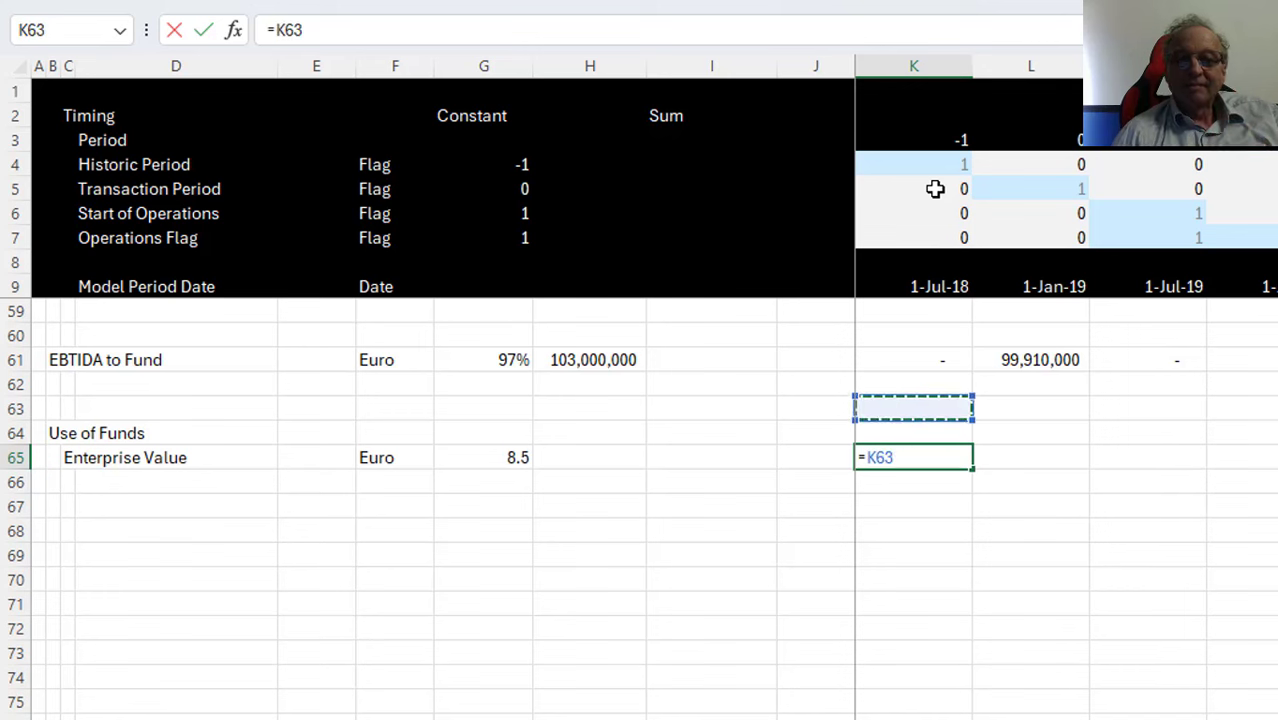
key(Up)
key(Up)
text(*)
key(Left)
key(Left)
key(Left)
key(Left)
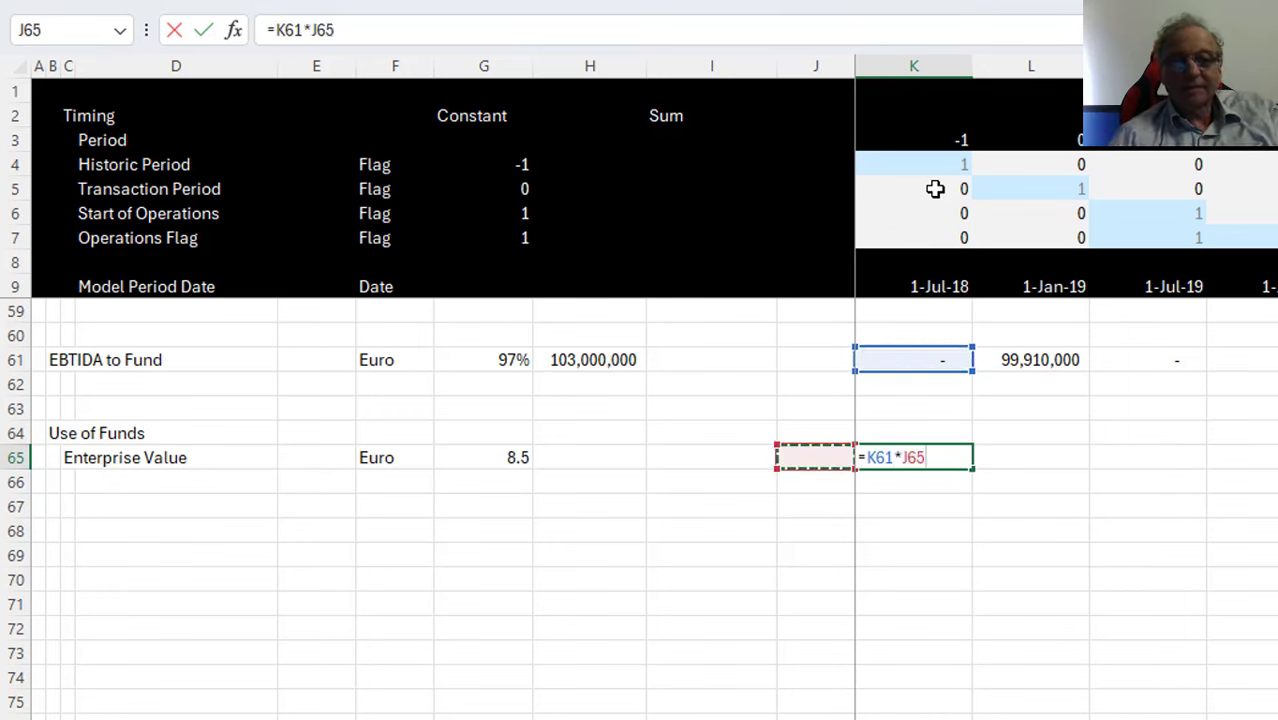
key(F4)
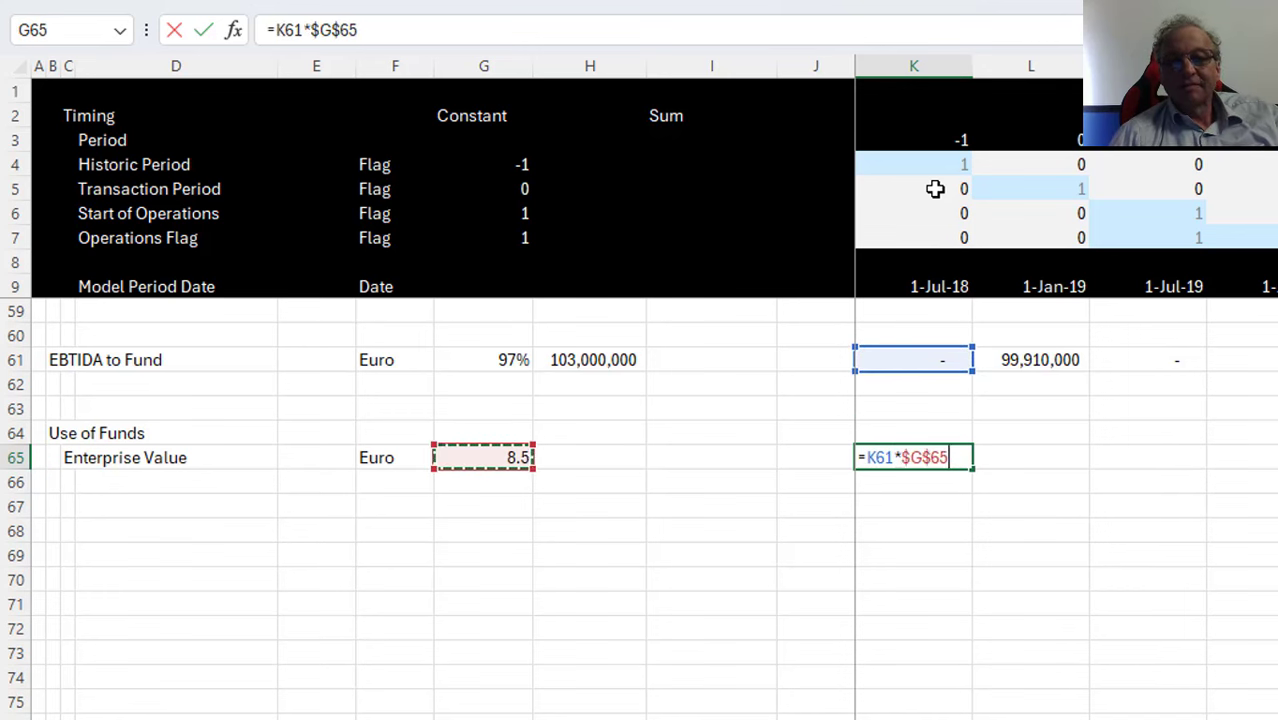
key(Return)
Copy the K65 Enterprise Value formula across the remaining timeline periods in row 65
key(Up)
key(ctrl+shift+Right)
key(ctrl+r)
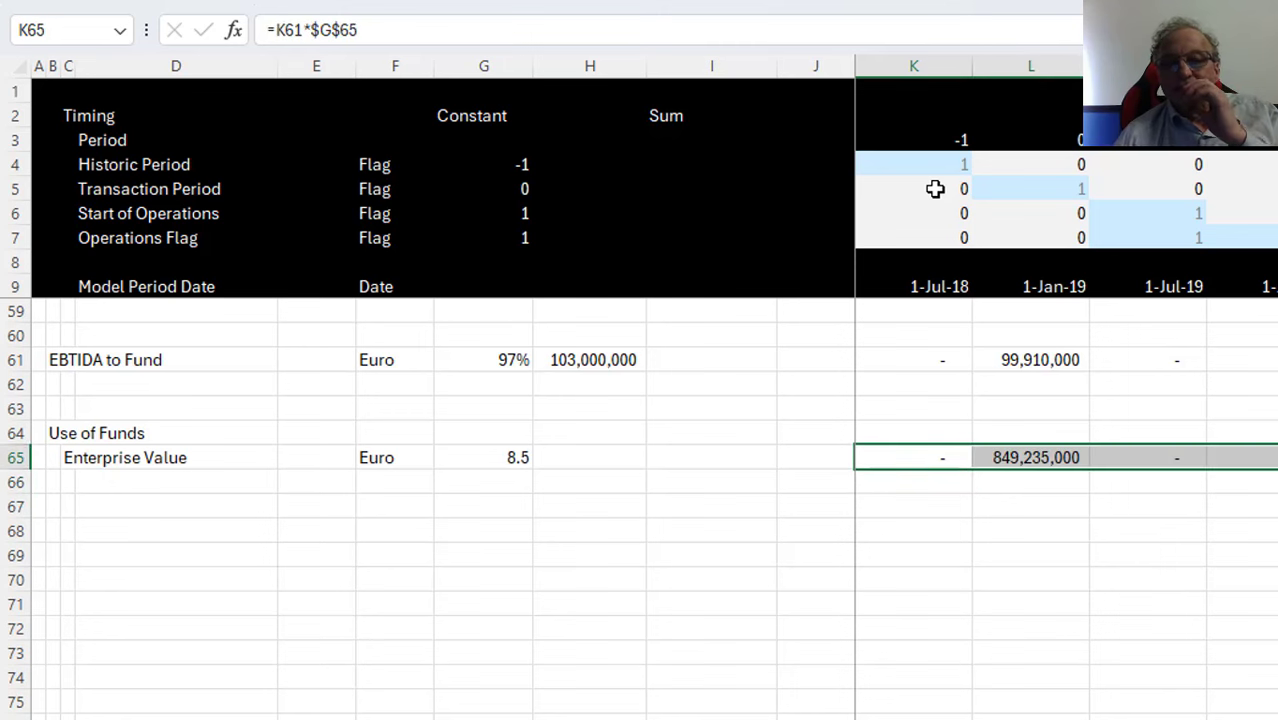
Insert two blank rows directly below the EBTIDA to Fund row, at row 62
key(Down)
key(Down)
key(Left)
key(Left)
key(Left)
key(Left)
key(Left)
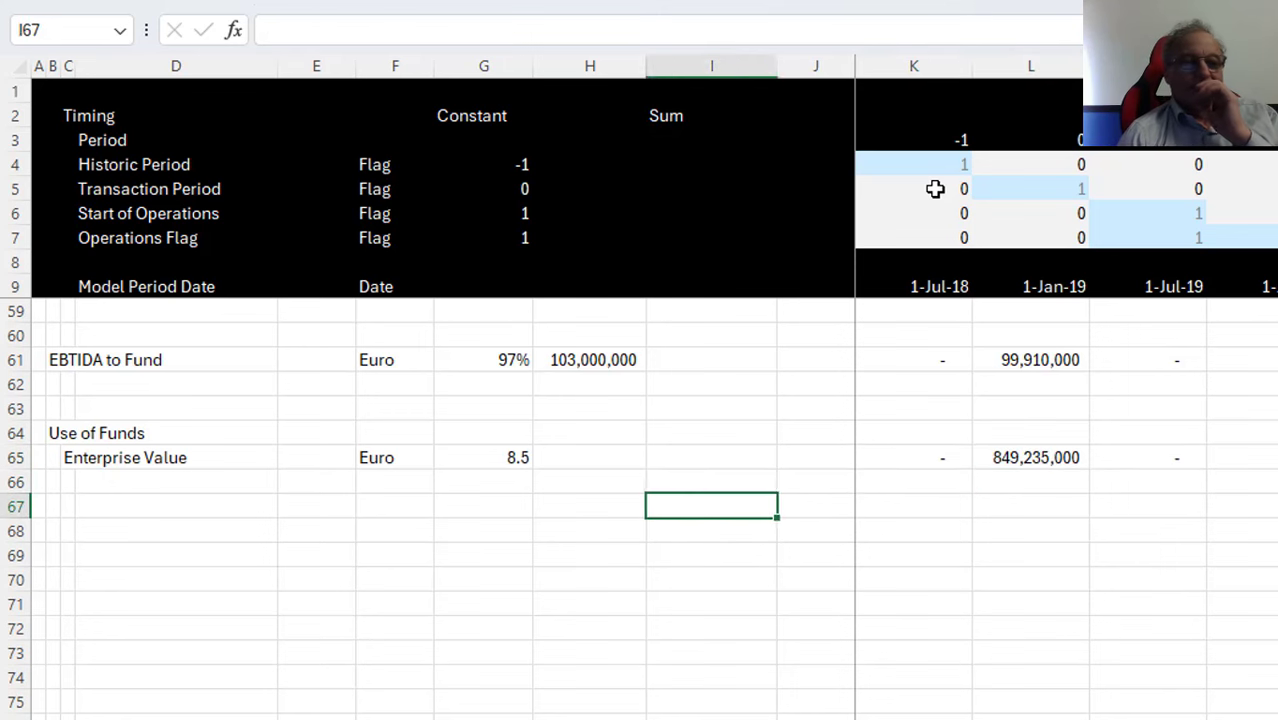
key(Left)
key(Left)
key(Left)
key(Up)
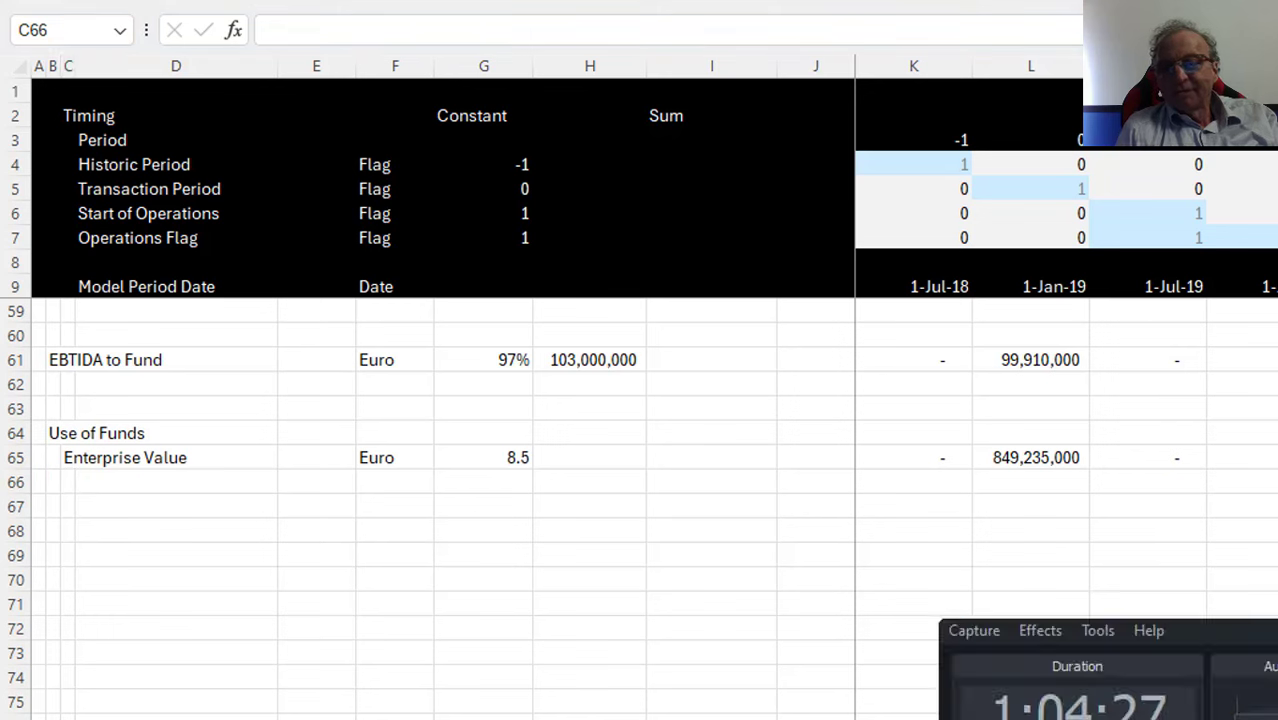
key(Up)
key(Up)
key(Up)
key(Up)
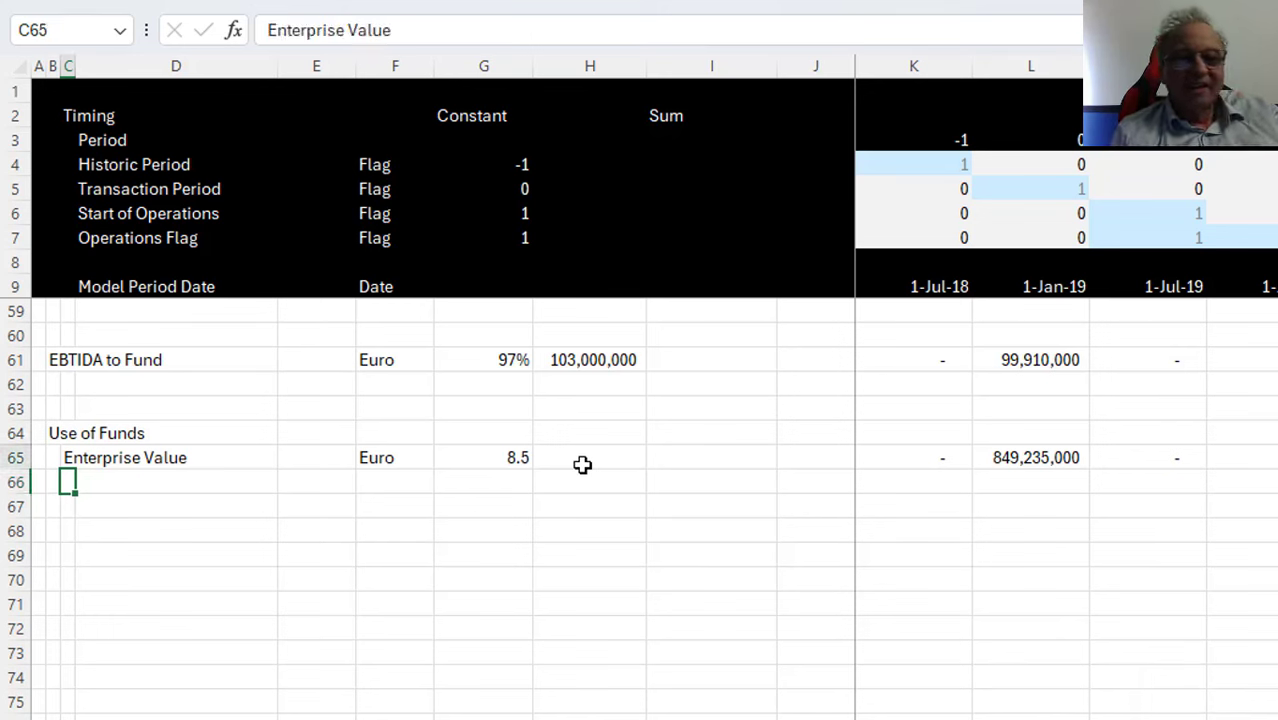
key(shift+space)
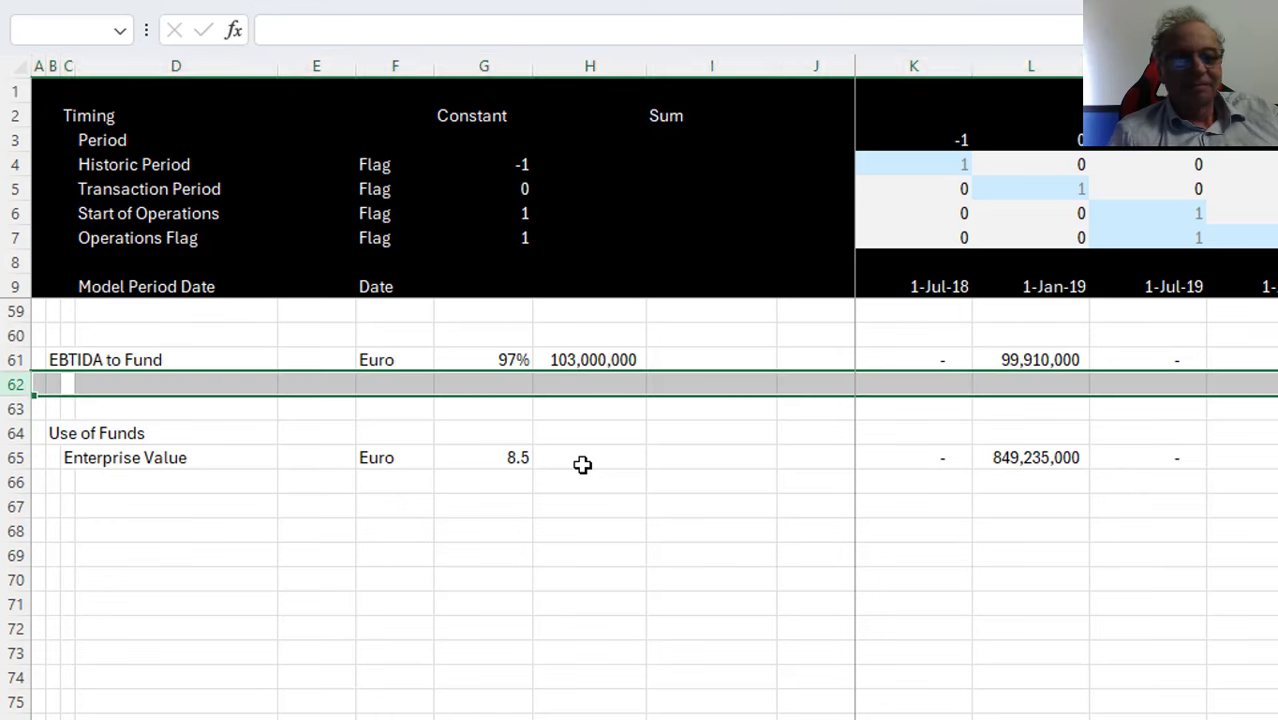
key(ctrl+shift+equal)
key(ctrl+shift+equal)
Enter the section heading "Existing Debt" in cell B63
key(Down)
key(Left)
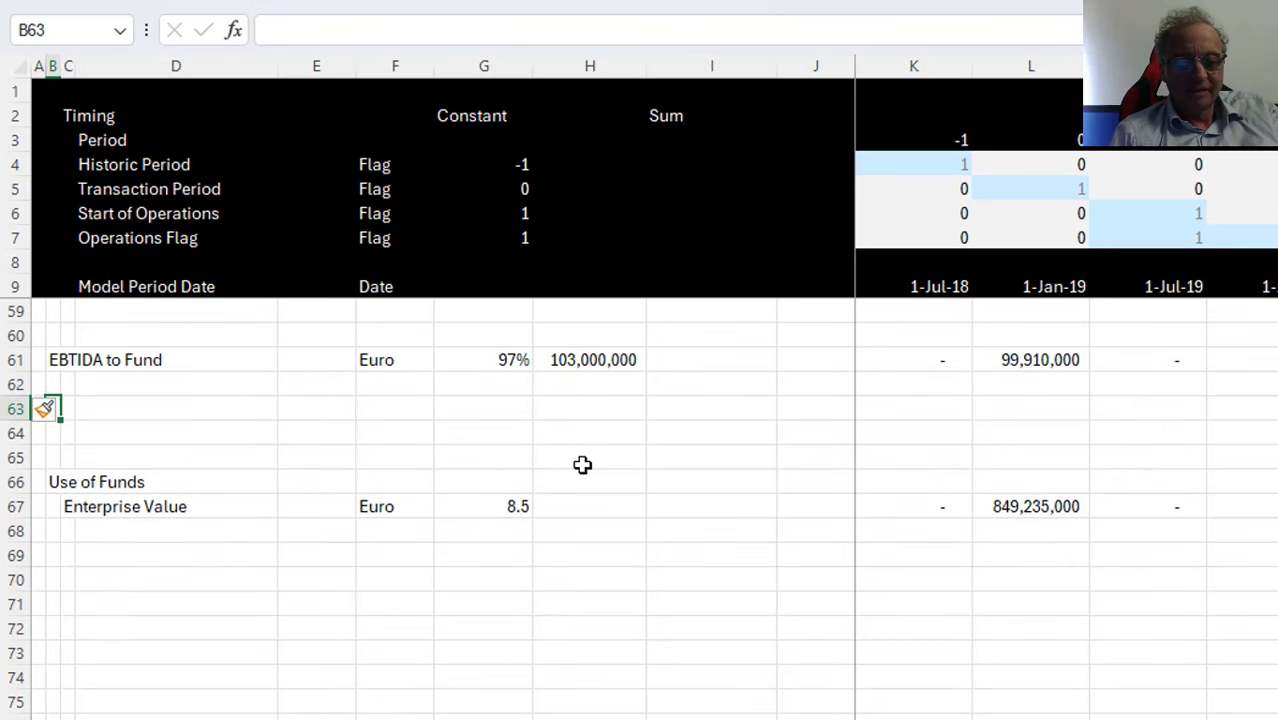
text(Existing Debt)
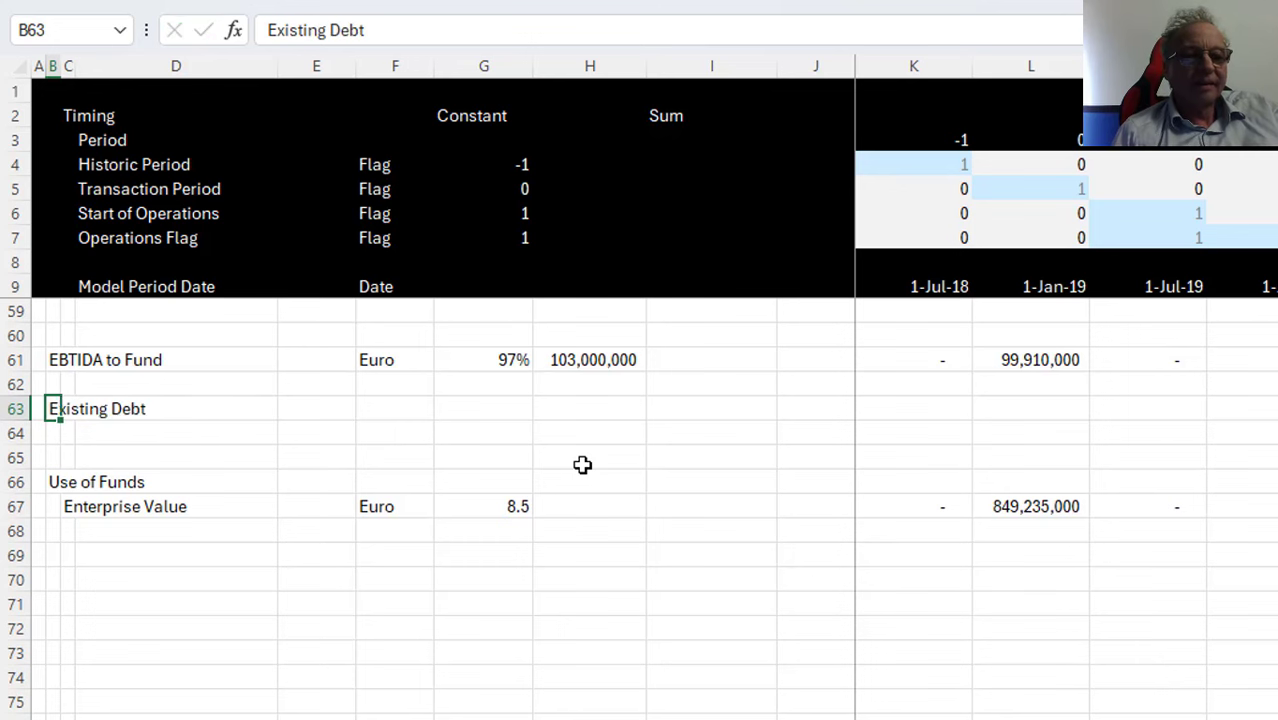
key(Return)
Insert three blank rows directly under the Existing Debt heading
key(shift+space)
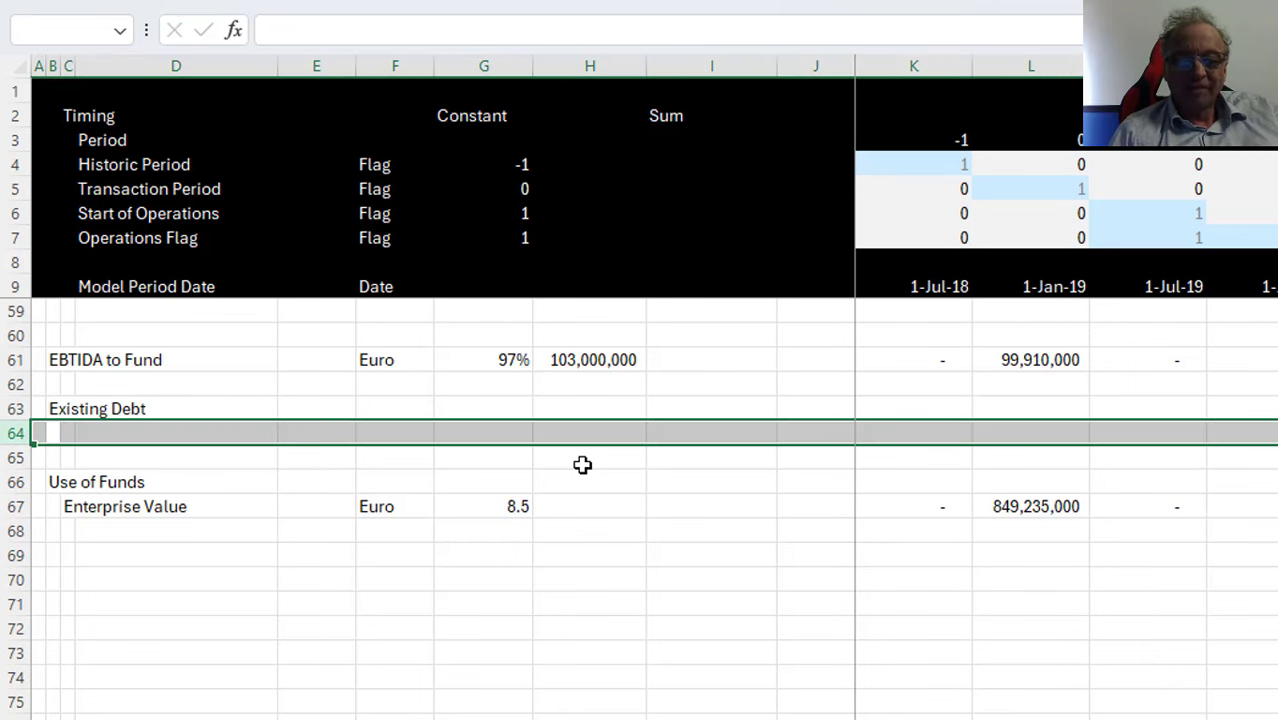
key(ctrl+shift+equal)
key(ctrl+shift+equal)
key(ctrl+shift+equal)
Label the first line under Existing Debt "Opening Balance" in cell C64
key(Right)
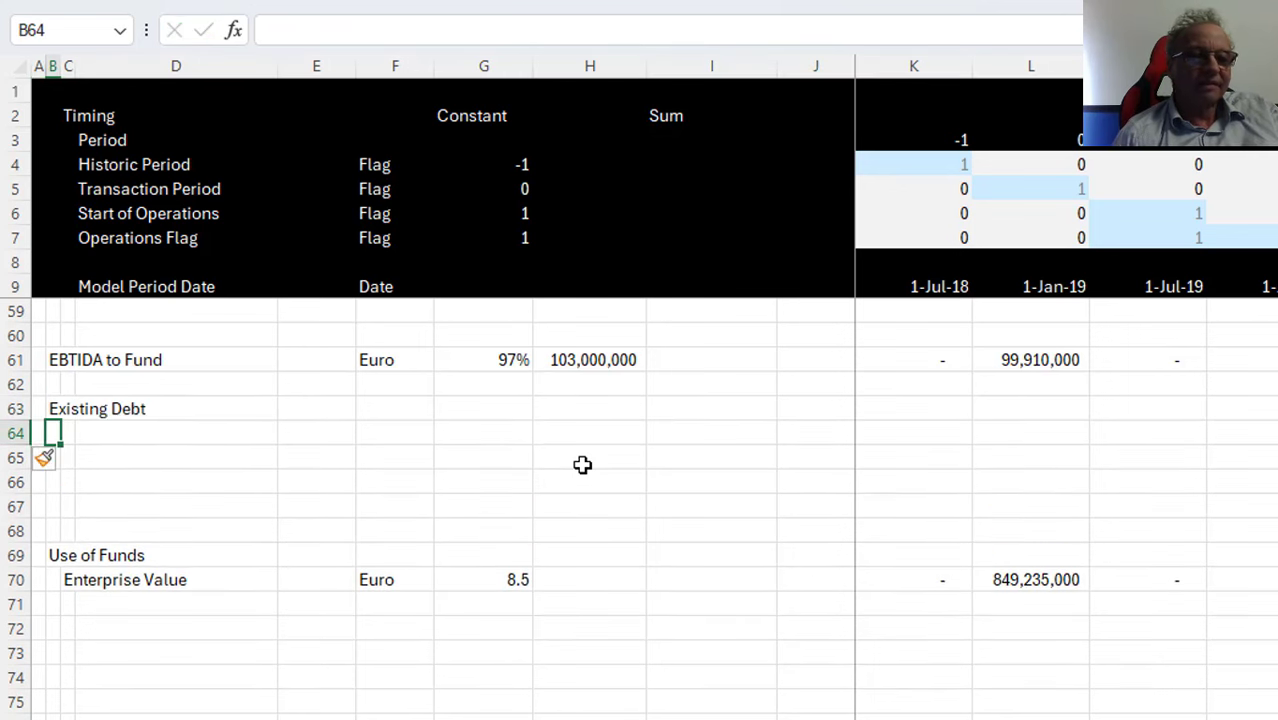
text(OpeningBa)
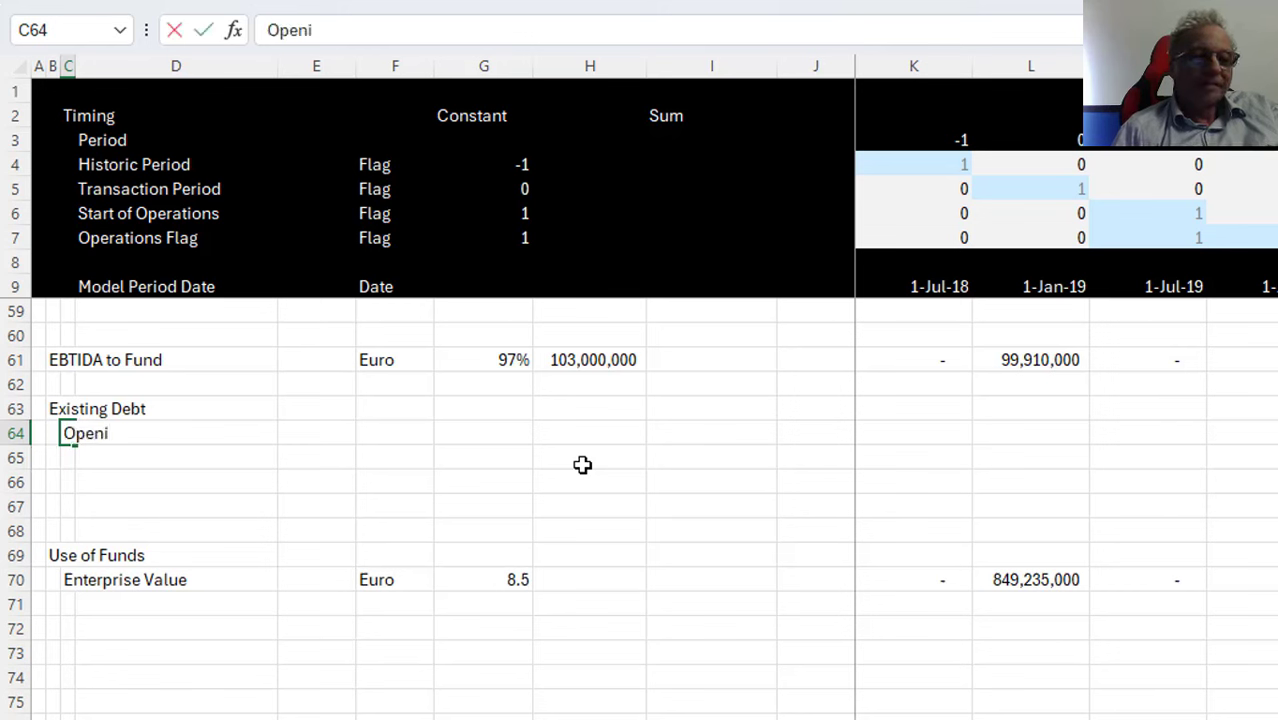
key(BackSpace)
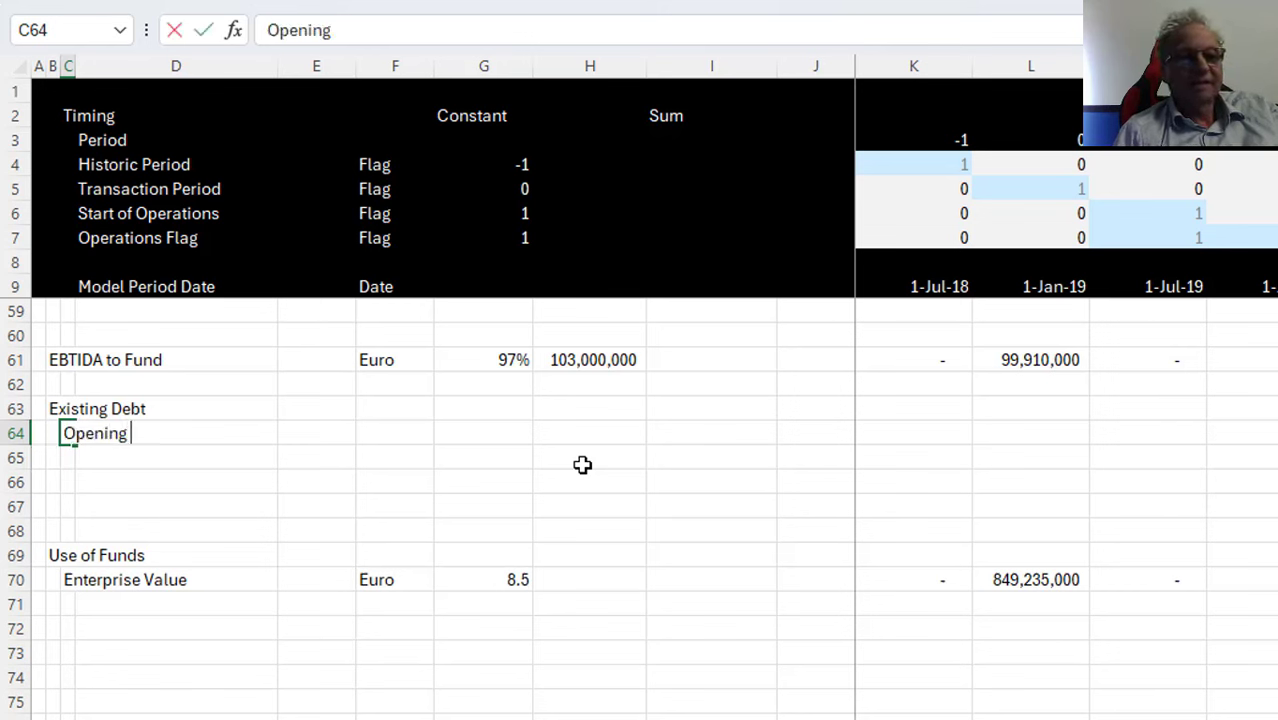
text(b)
key(BackSpace)
text(Balance)
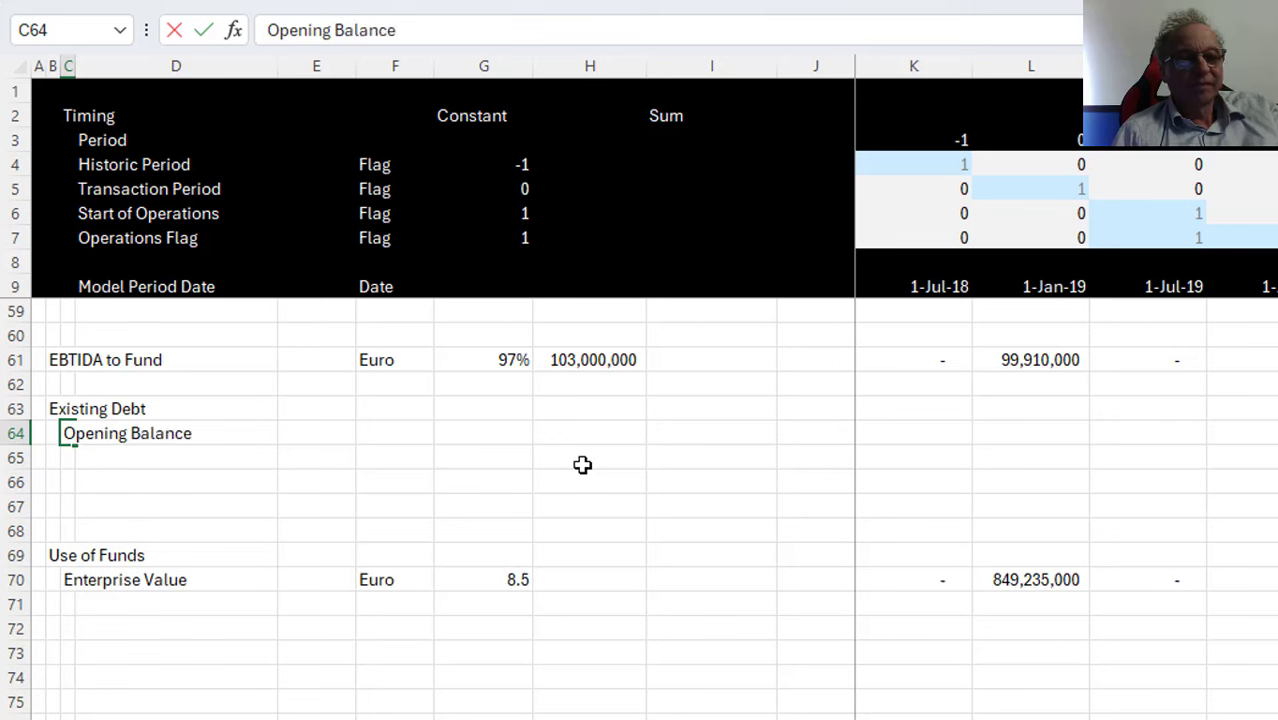
key(Return)
Enter Euro as the unit of the Opening Balance line in F64
key(Up)
key(Right)
key(Right)
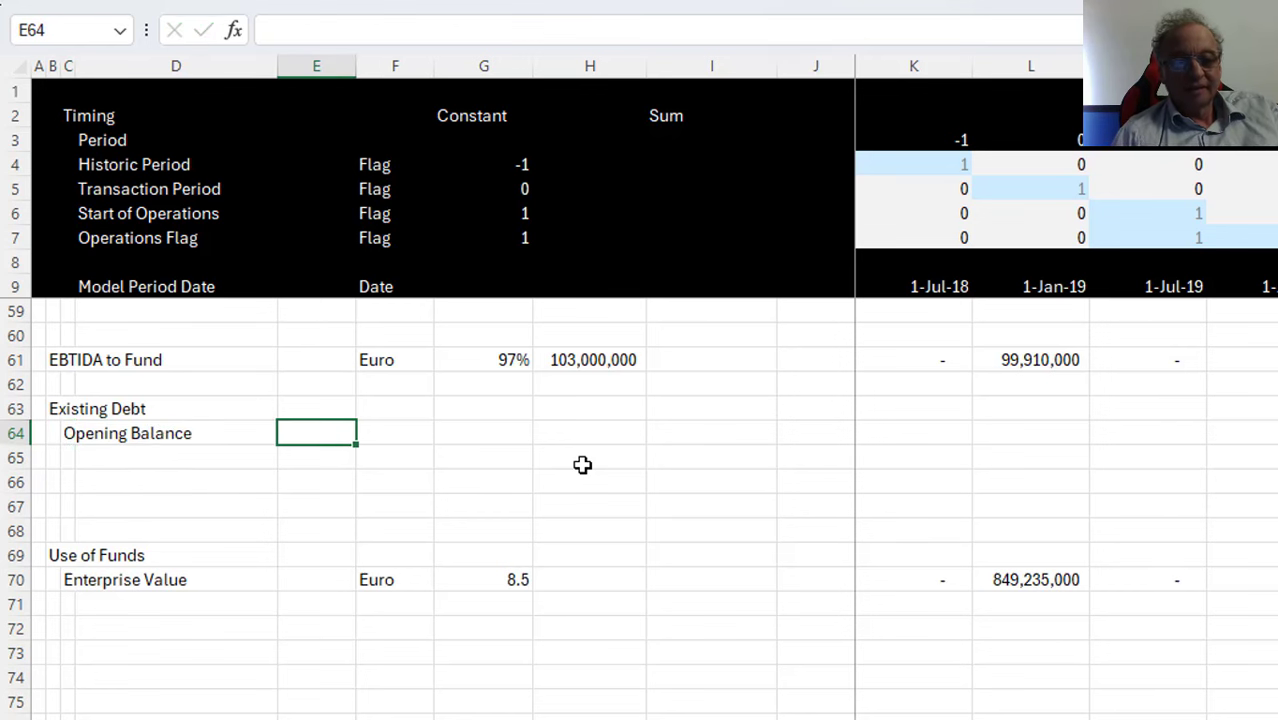
key(Right)
text(Euro)
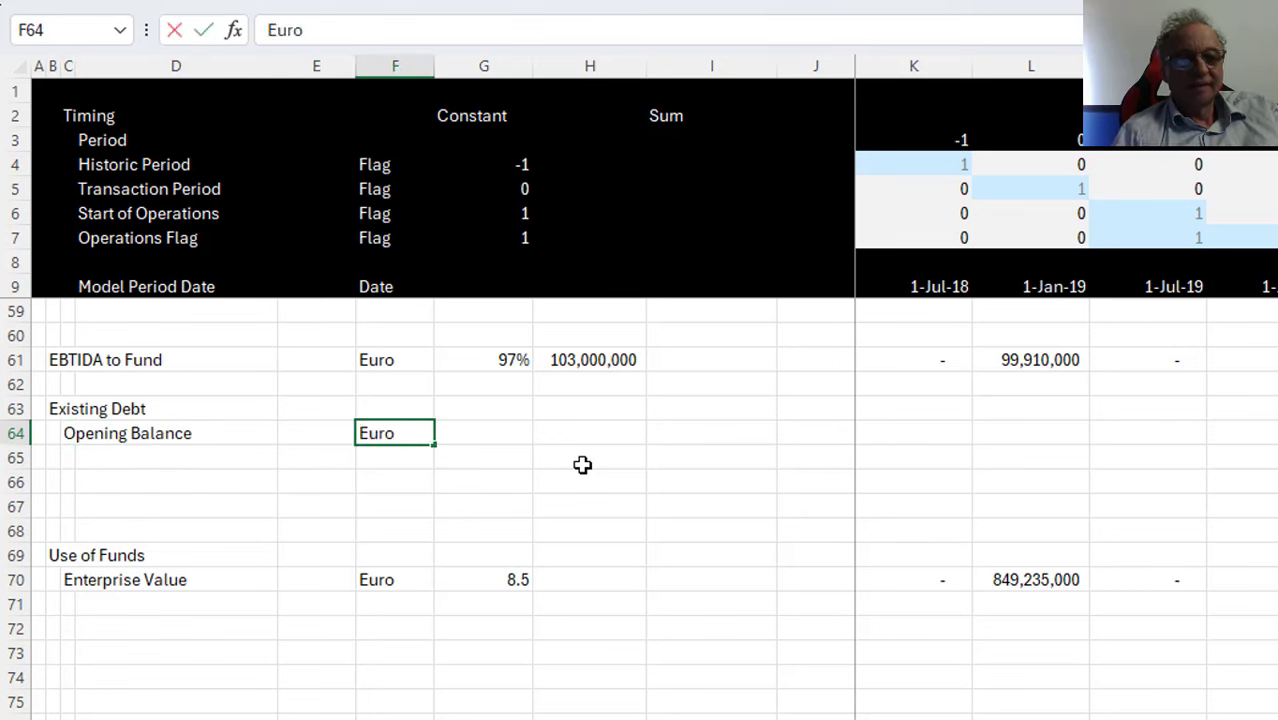
key(Return)
Link the Opening Balance constant in G64 to the existing debt amount on the Input sheet, =Input!F43
key(Up)
key(Right)
text(=)
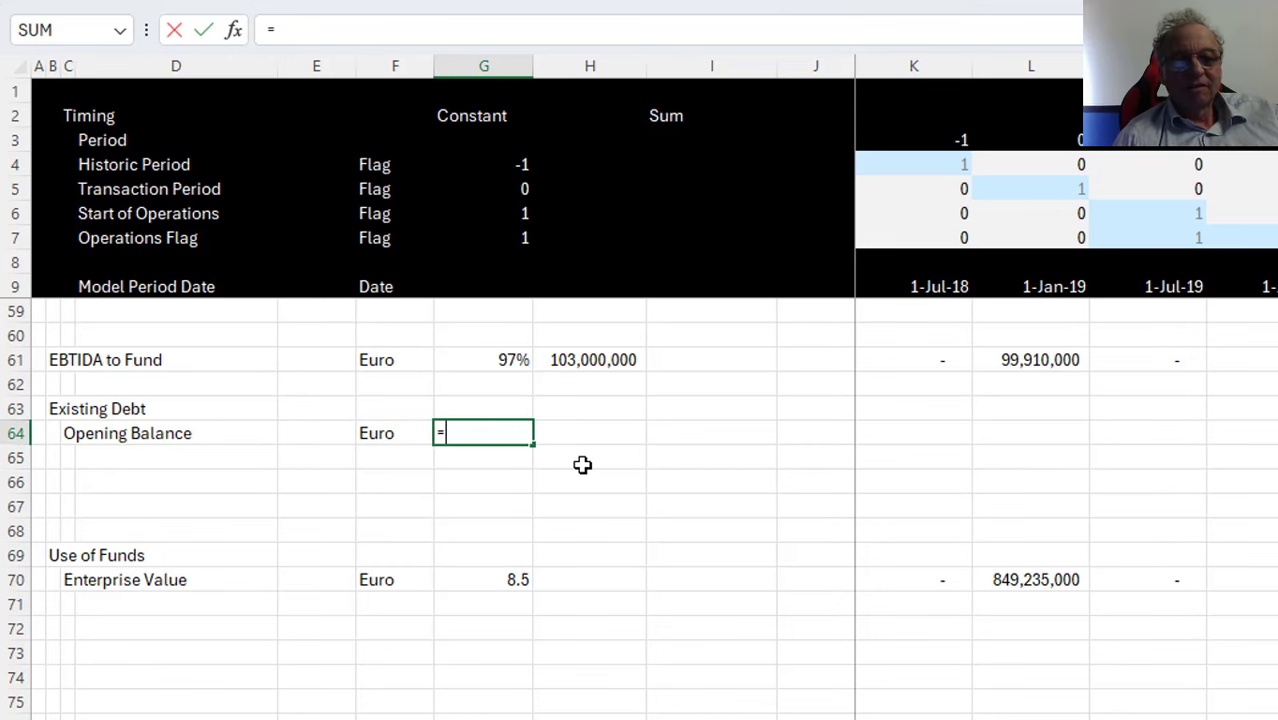
key(ctrl+Page_Up)
key(Page_Down)
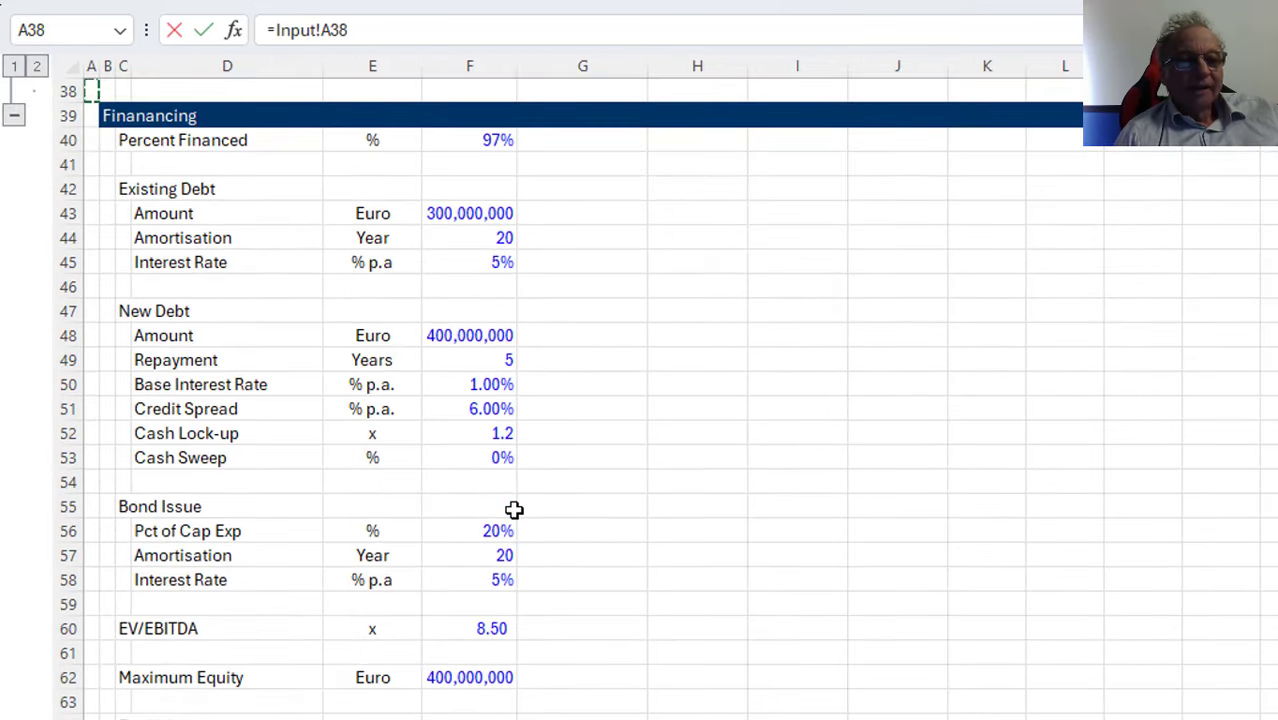
click(445, 205)
key(Return)
Widen column G enough to display the full opening balance amount
key(Up)
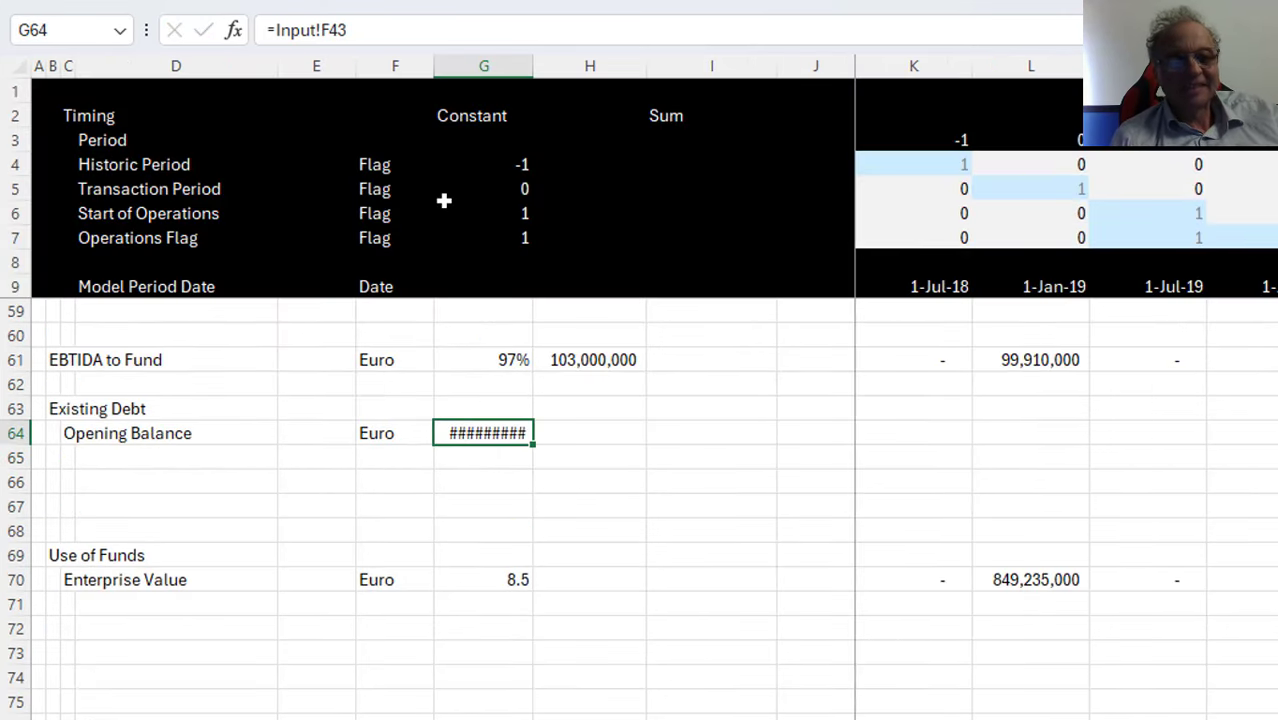
drag(532, 64, 550, 75)
key(Left)
key(Down)
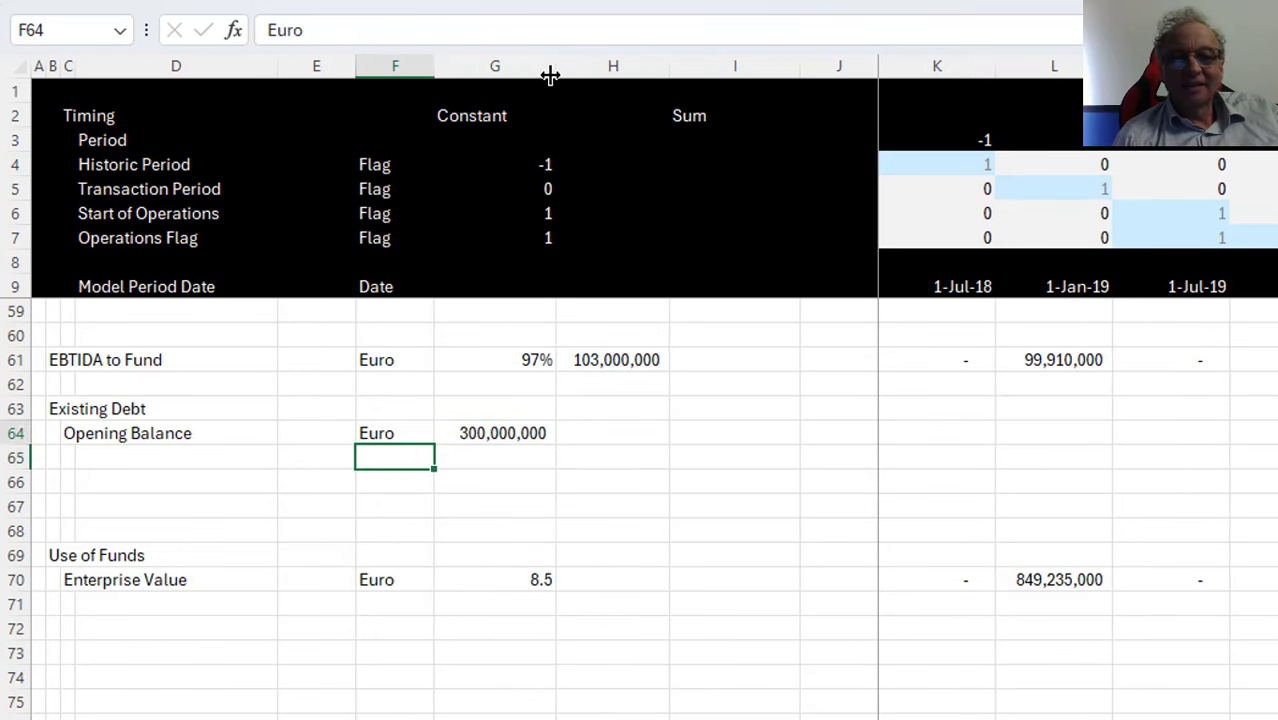
key(Up)
key(Right)
key(Right)
key(Right)
key(Right)
key(Right)
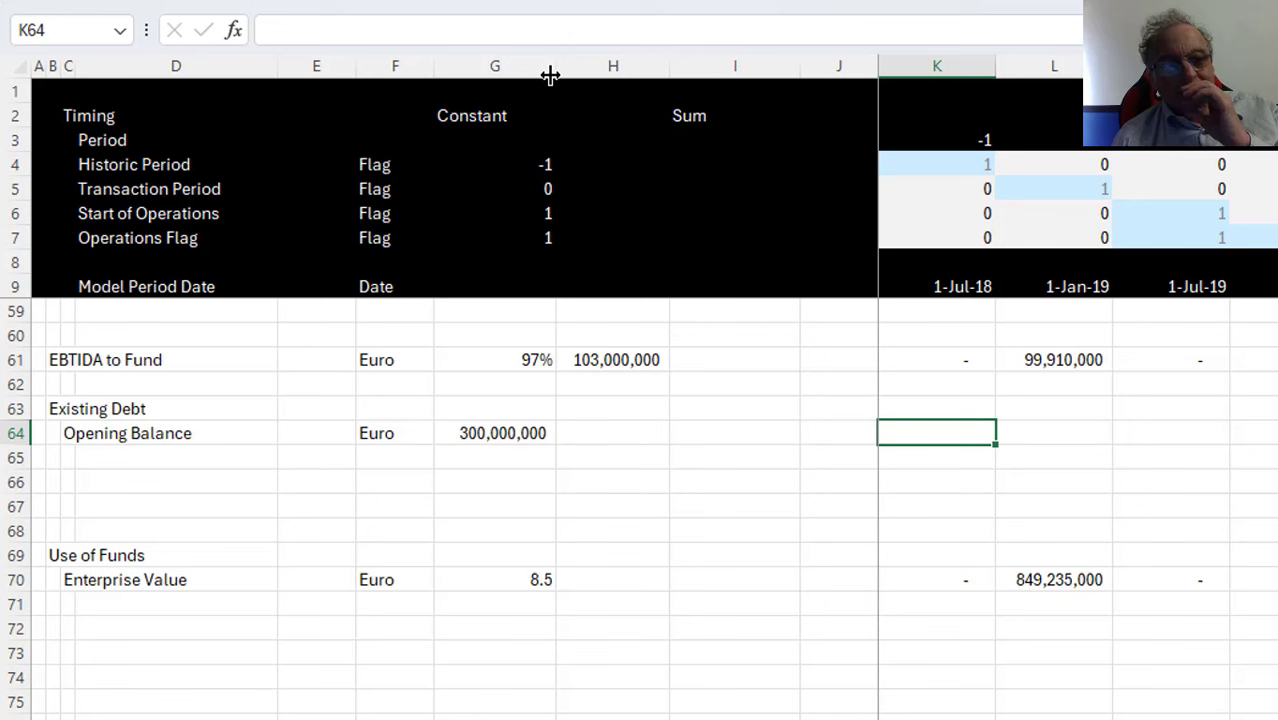
Label the line below Opening Balance "Less: Repayment" in cell C65
key(Left)
key(Left)
key(Left)
key(Left)
key(Left)
key(Left)
key(Left)
key(Left)
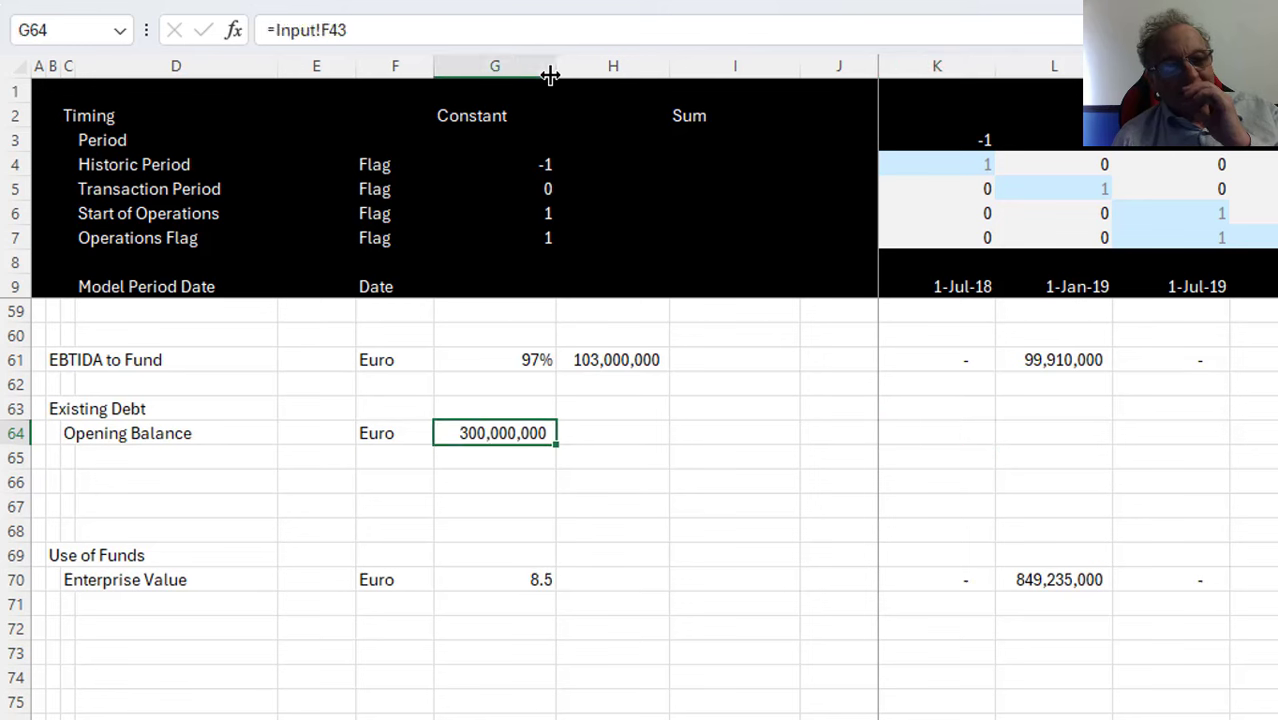
key(Down)
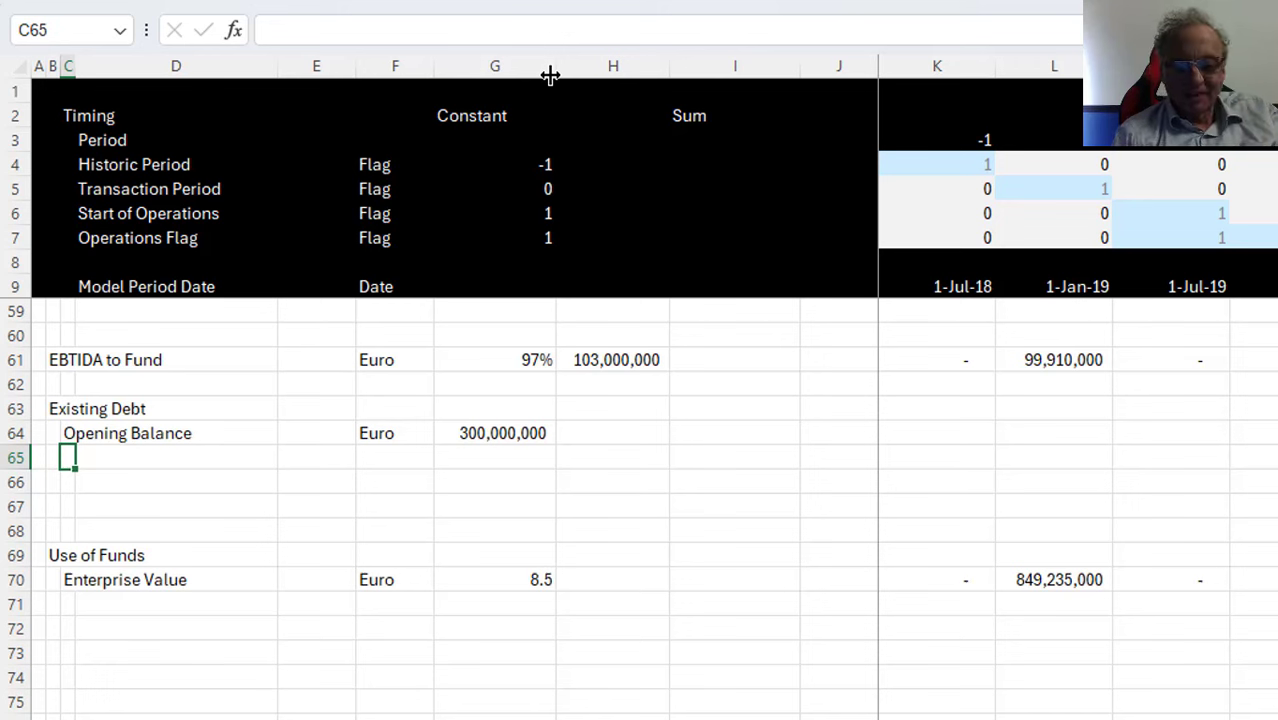
text(Less:)
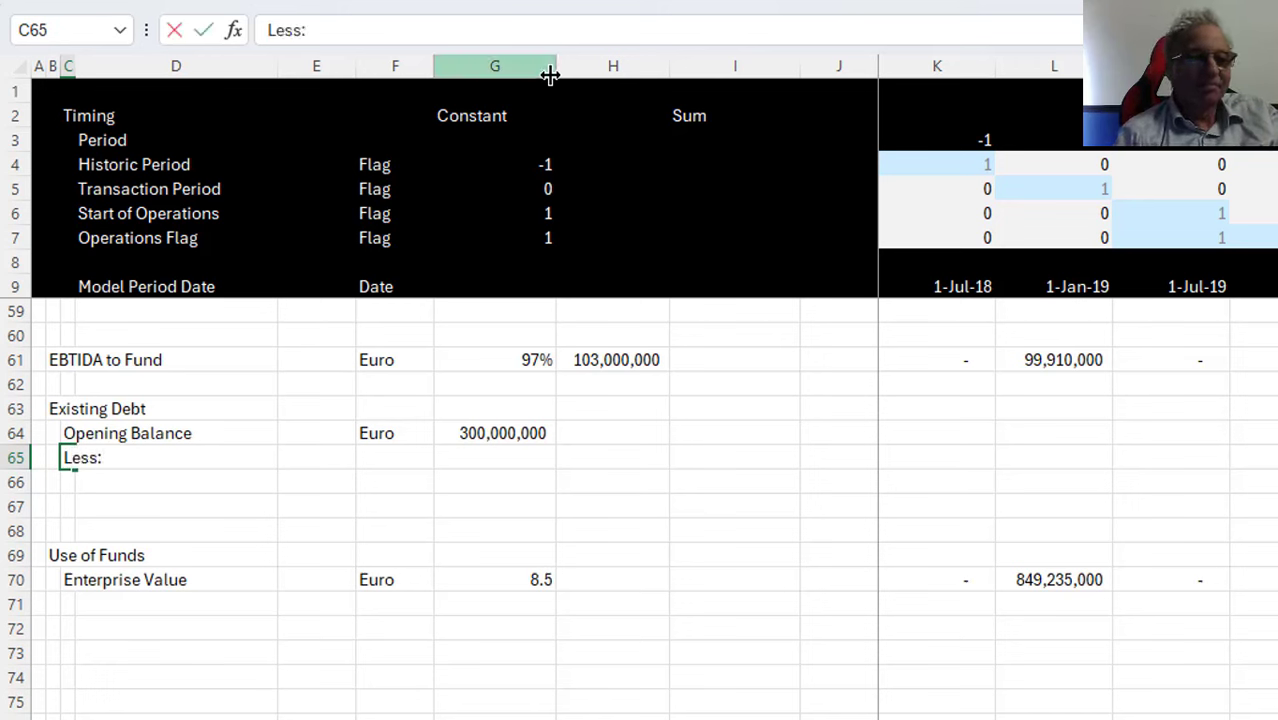
text( Re)
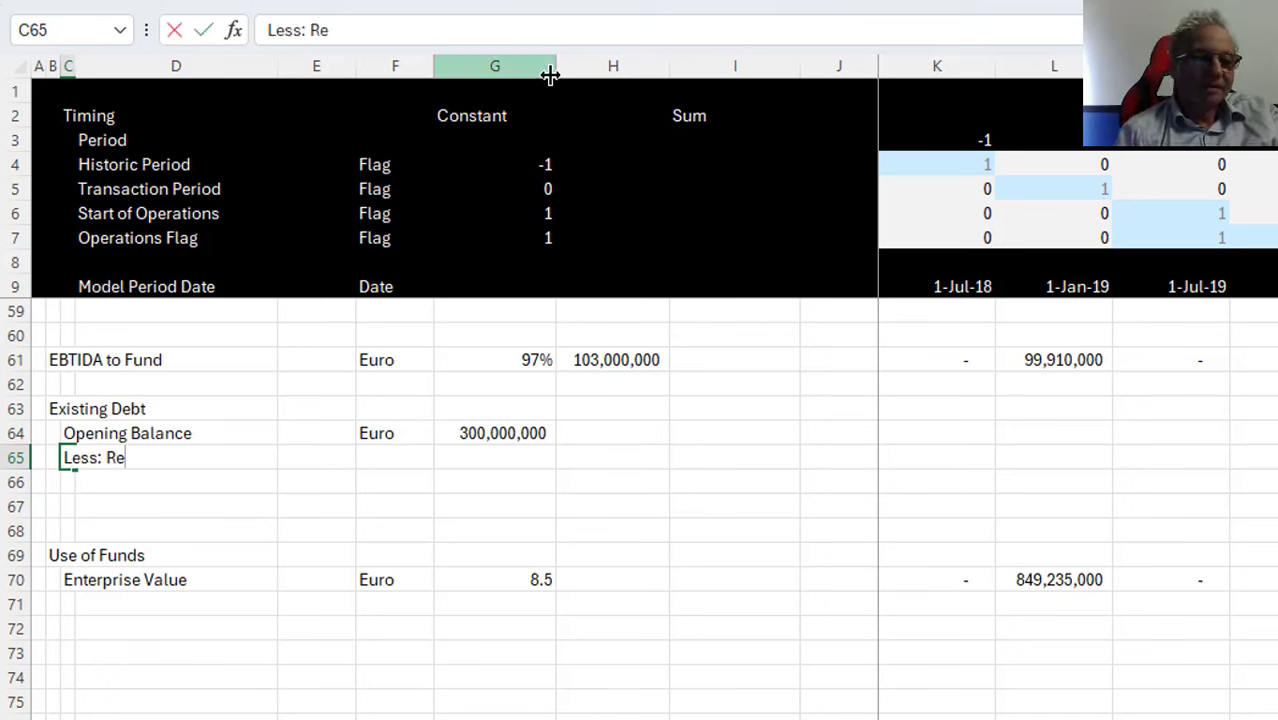
text(payment)
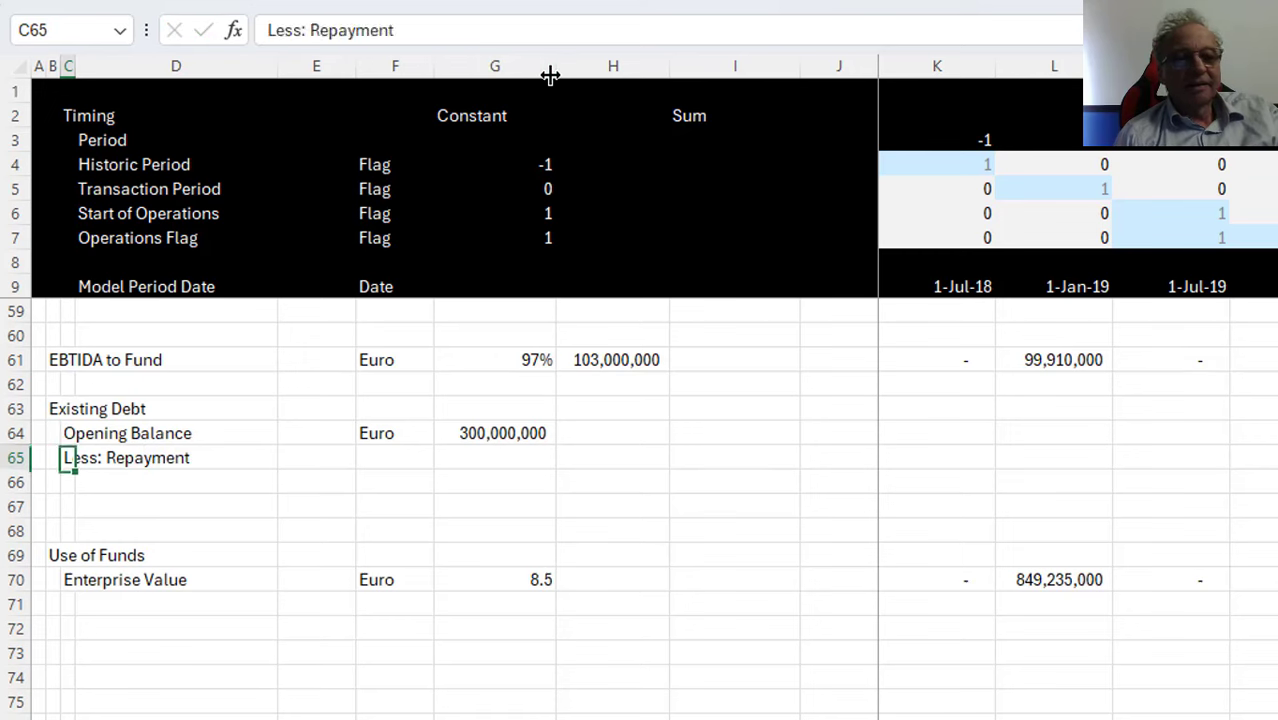
Enter Euro as the unit of the Less: Repayment line in F65
key(Right)
key(Right)
key(Right)
key(Right)
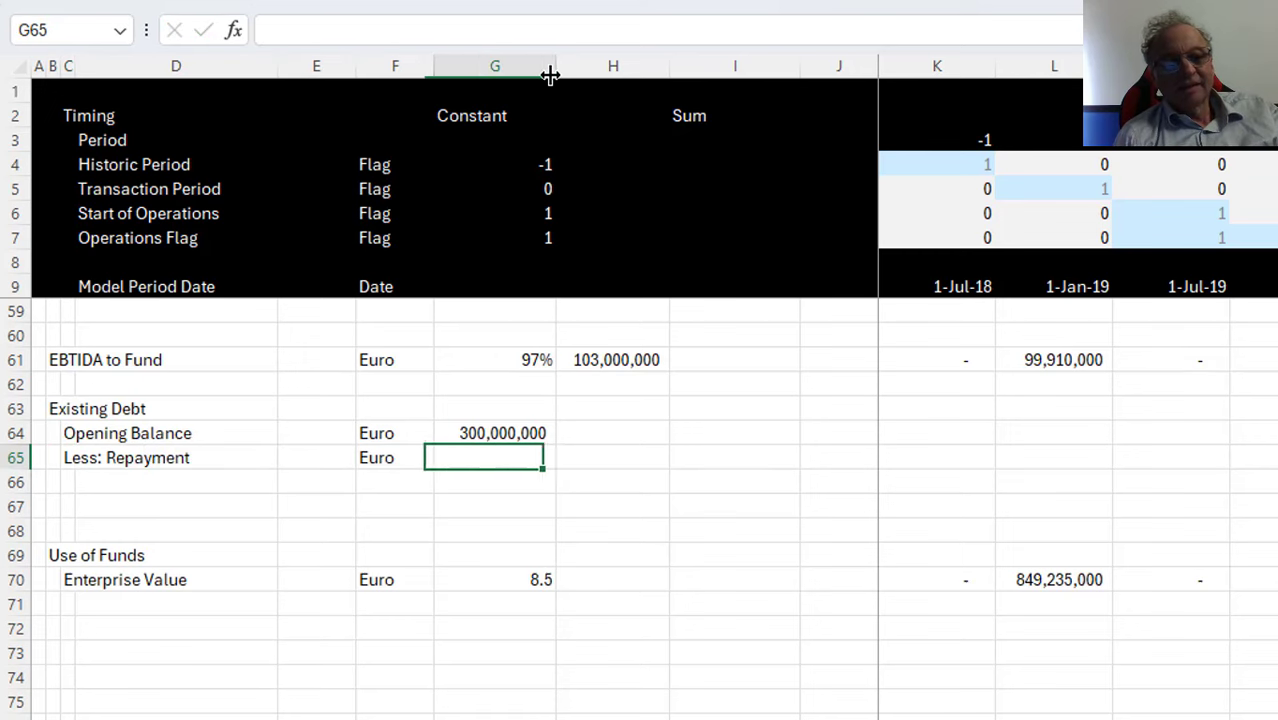
Link the repayment constant in G65 to the existing debt's amortisation period on the Input sheet, =Input!F44
text(=)
key(ctrl+Page_Up)
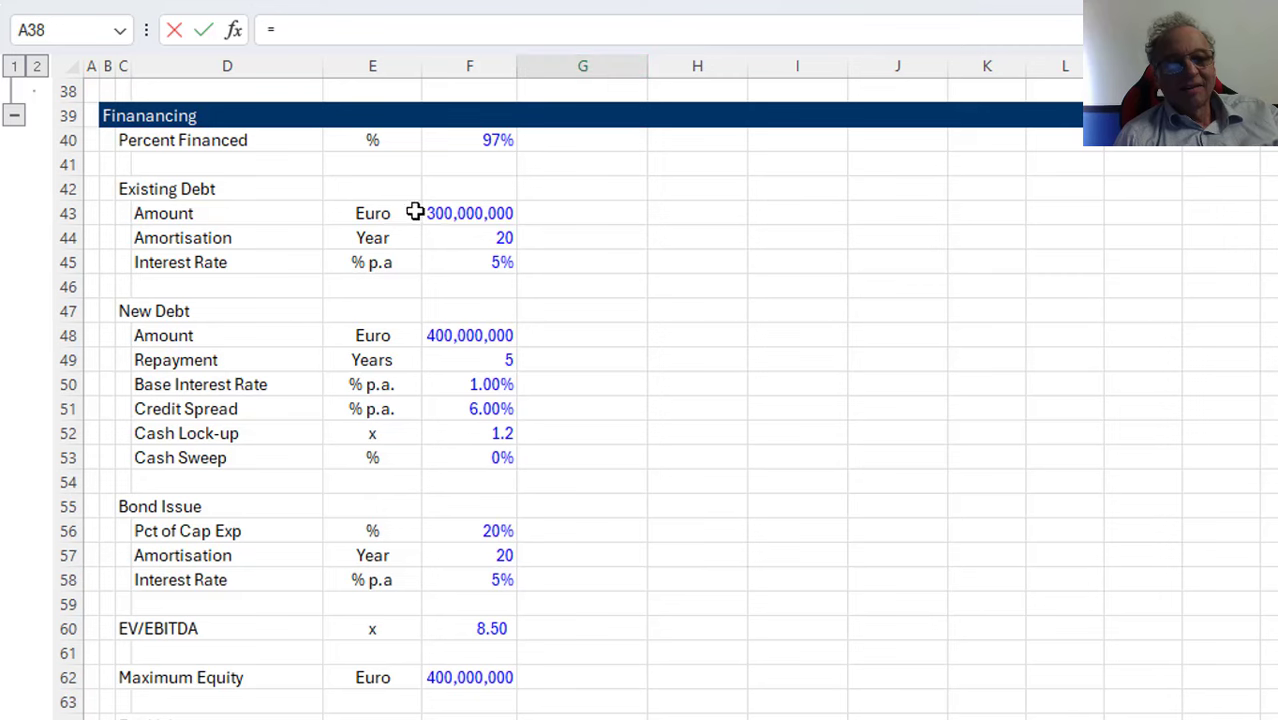
click(476, 238)
key(Return)
Format the amortisation period in G65 as a plain number instead of a percentage
key(Up)
key(Right)
key(Left)
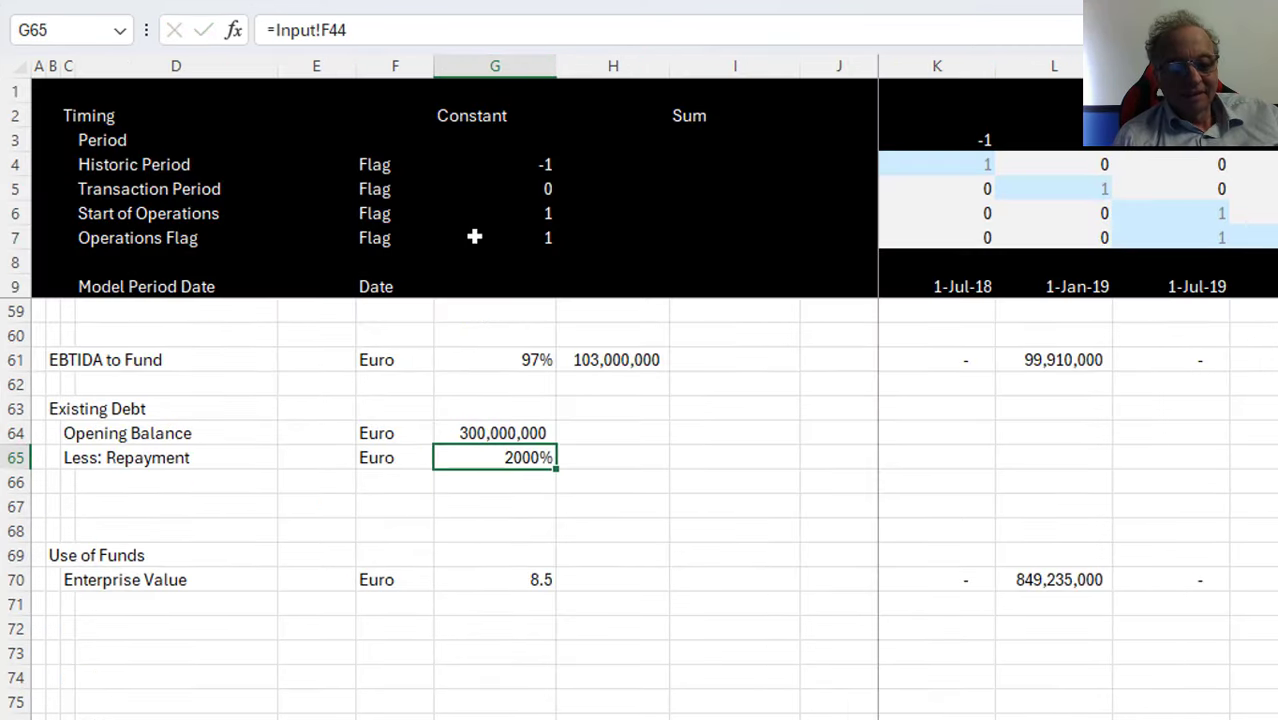
key(ctrl+shift+grave)
Calculate the periodic repayment in H65 by dividing the opening balance by the amortisation period, =G64/G65
key(Right)
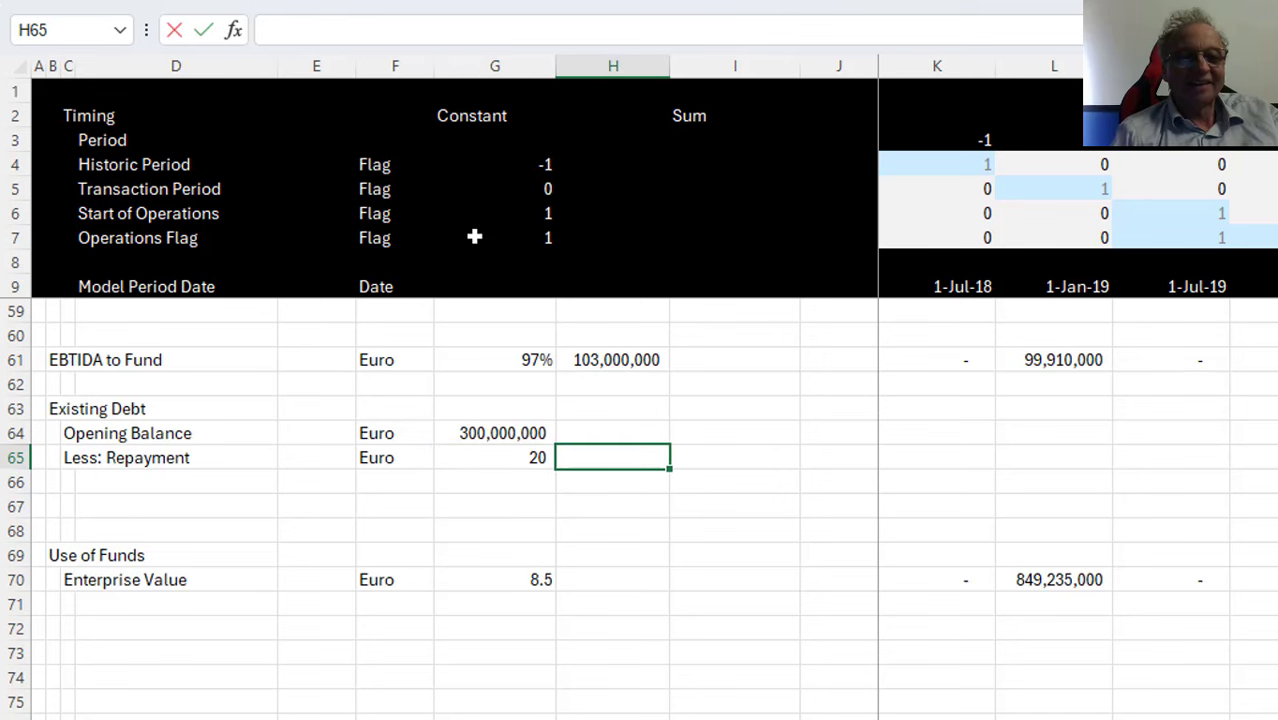
text(=)
key(Up)
key(Left)
text(/)
key(Left)
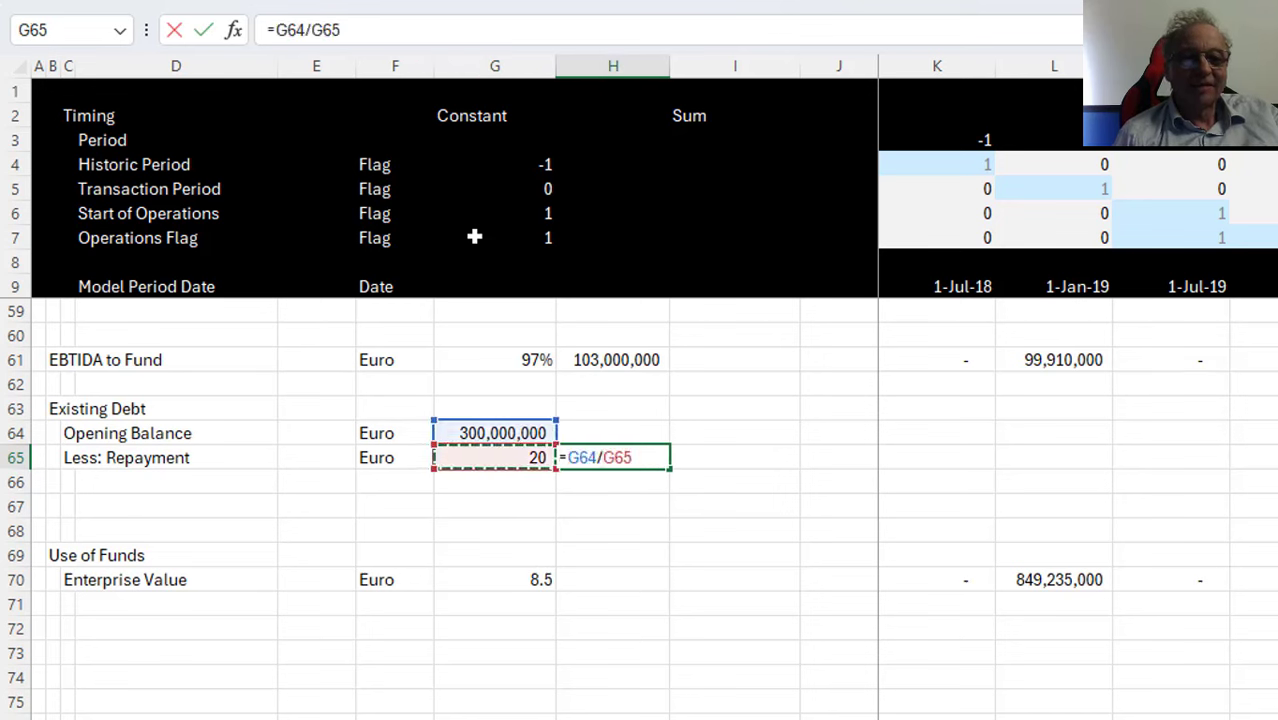
key(Return)
key(Up)
Add a Closing Balance line in C66 beneath the Less: Repayment line of the existing debt schedule
key(Down)
key(Left)
key(Left)
key(Left)
key(Left)
key(Left)
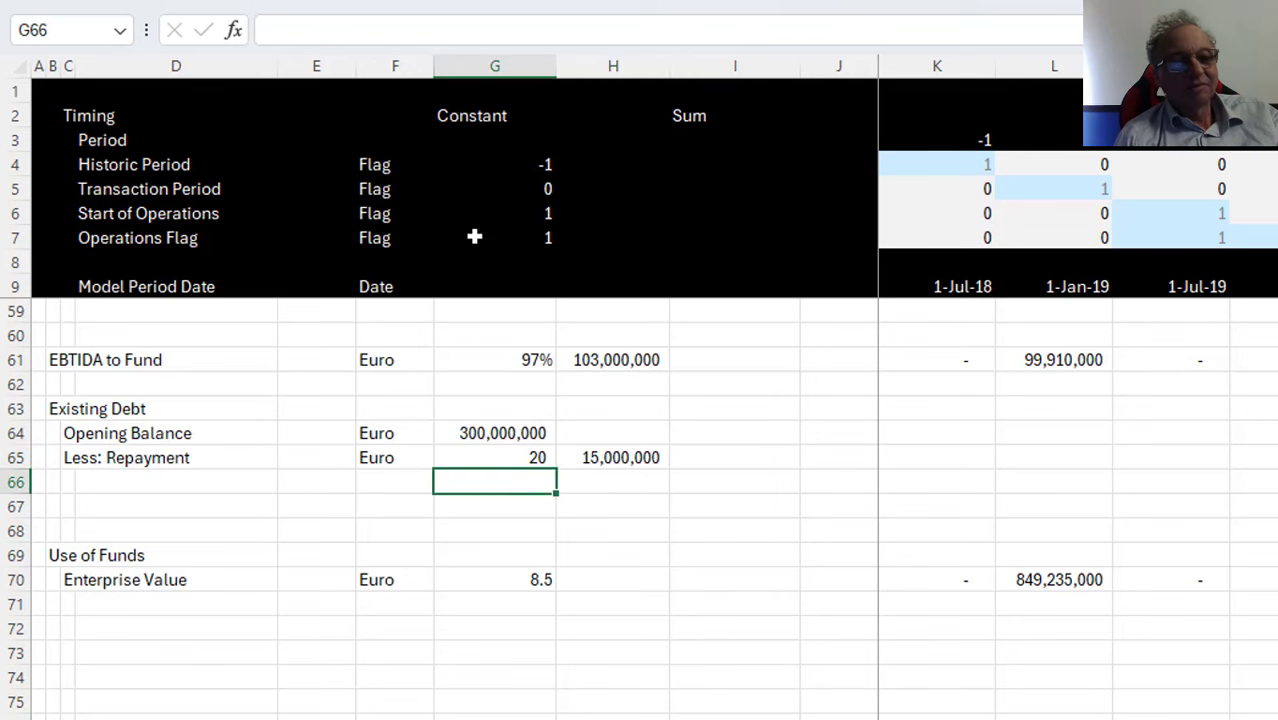
text(Cl)
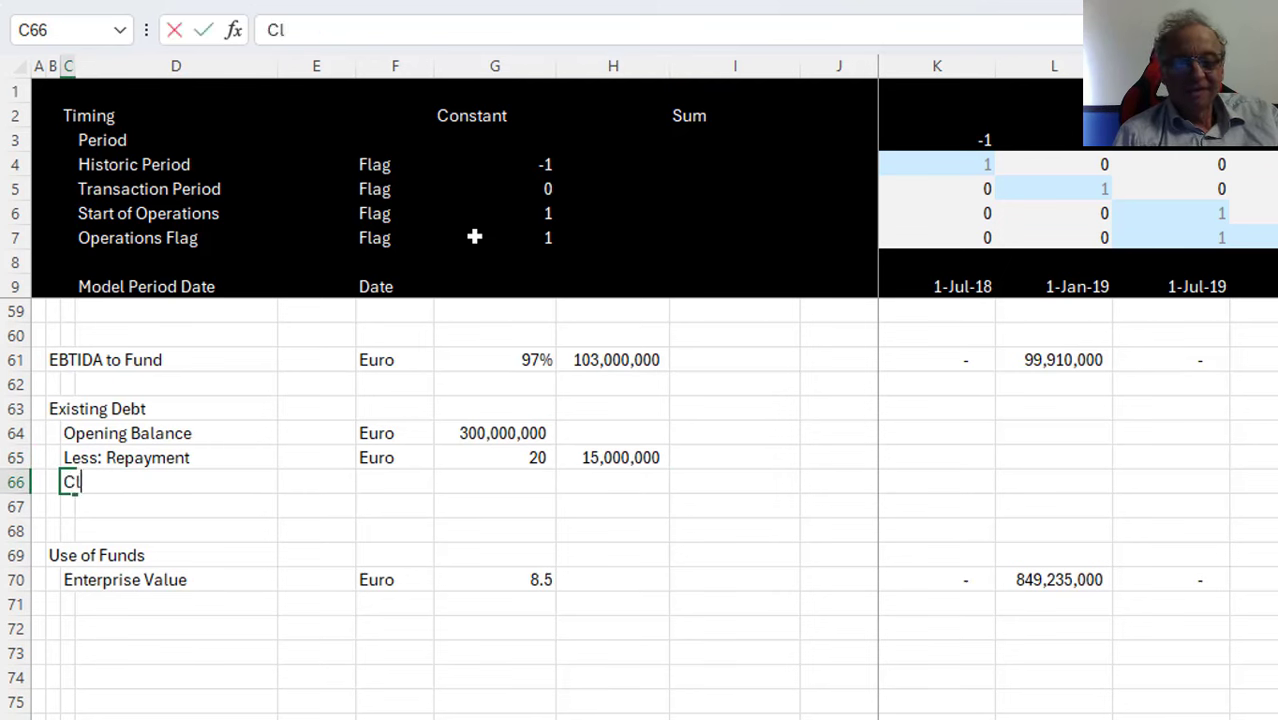
text(osing Ba)
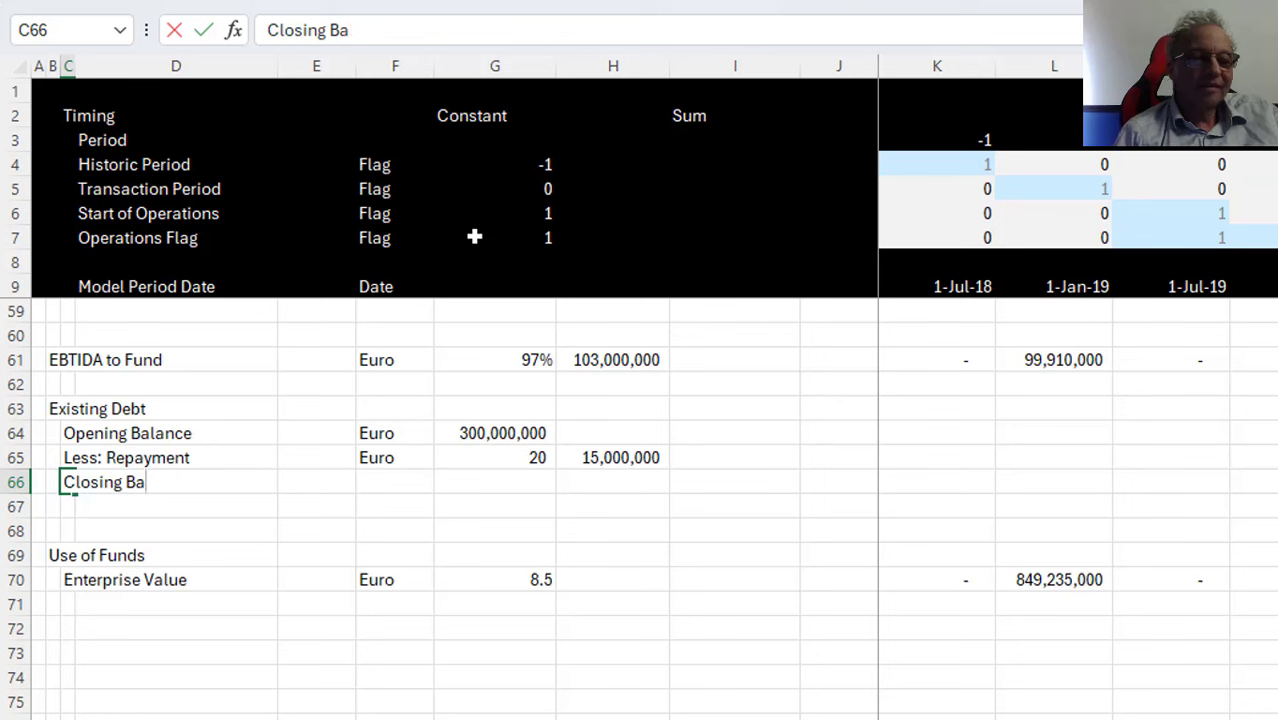
text(lance)
key(Return)
key(Up)
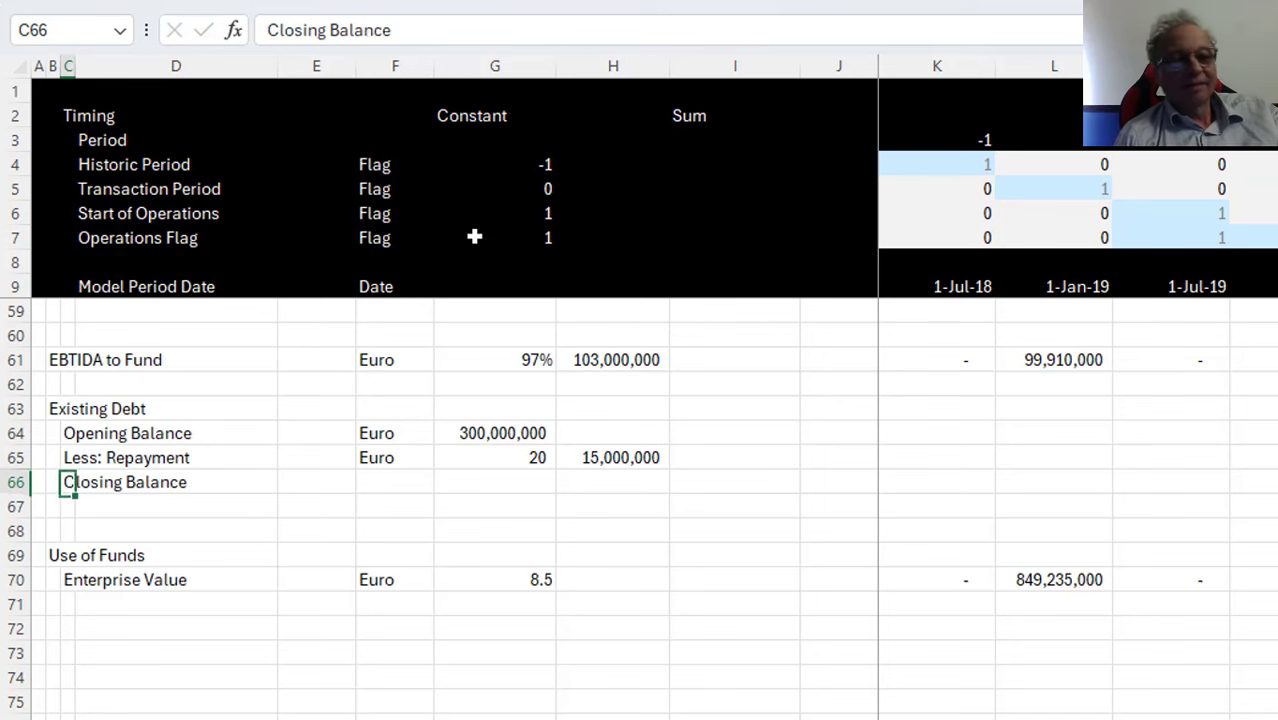
Enter Euro as the unit of the Closing Balance line in F66
key(Right)
key(Right)
key(Right)
text(Euro)
key(Right)
Link the Closing Balance constant in G66 to the opening balance constant, =G64
key(Right)
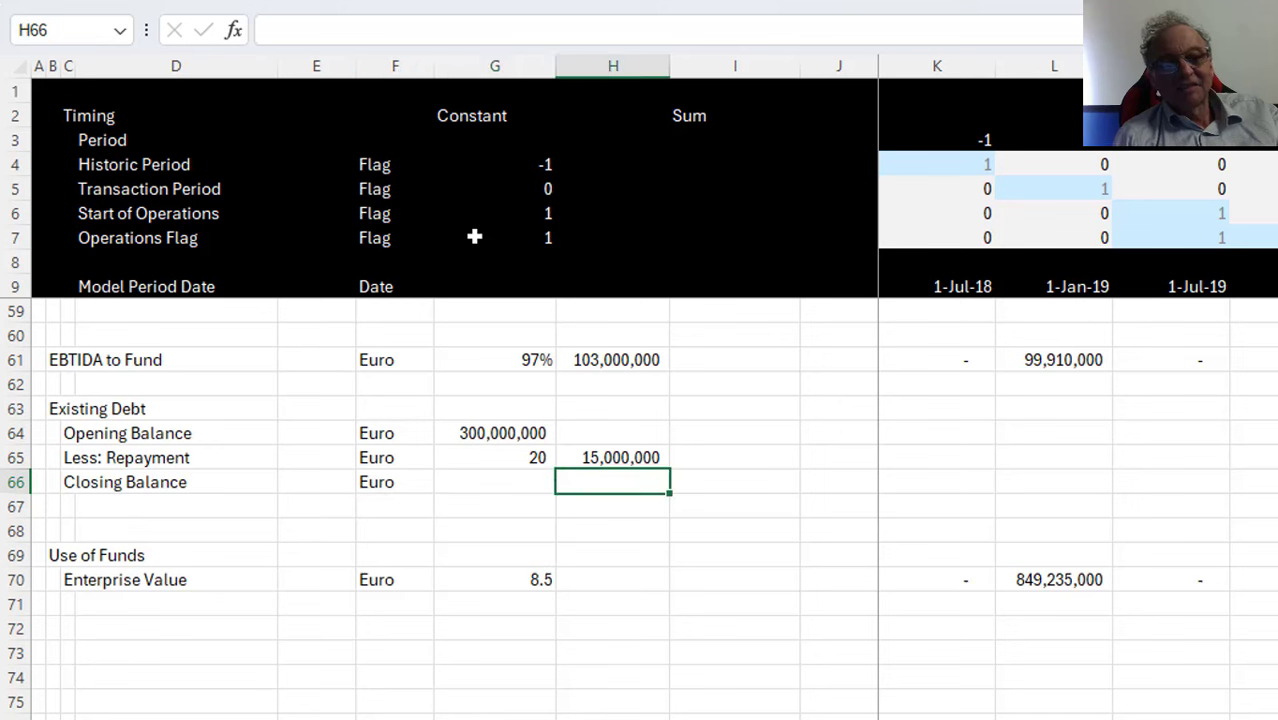
key(Left)
key(Left)
key(Right)
text(=)
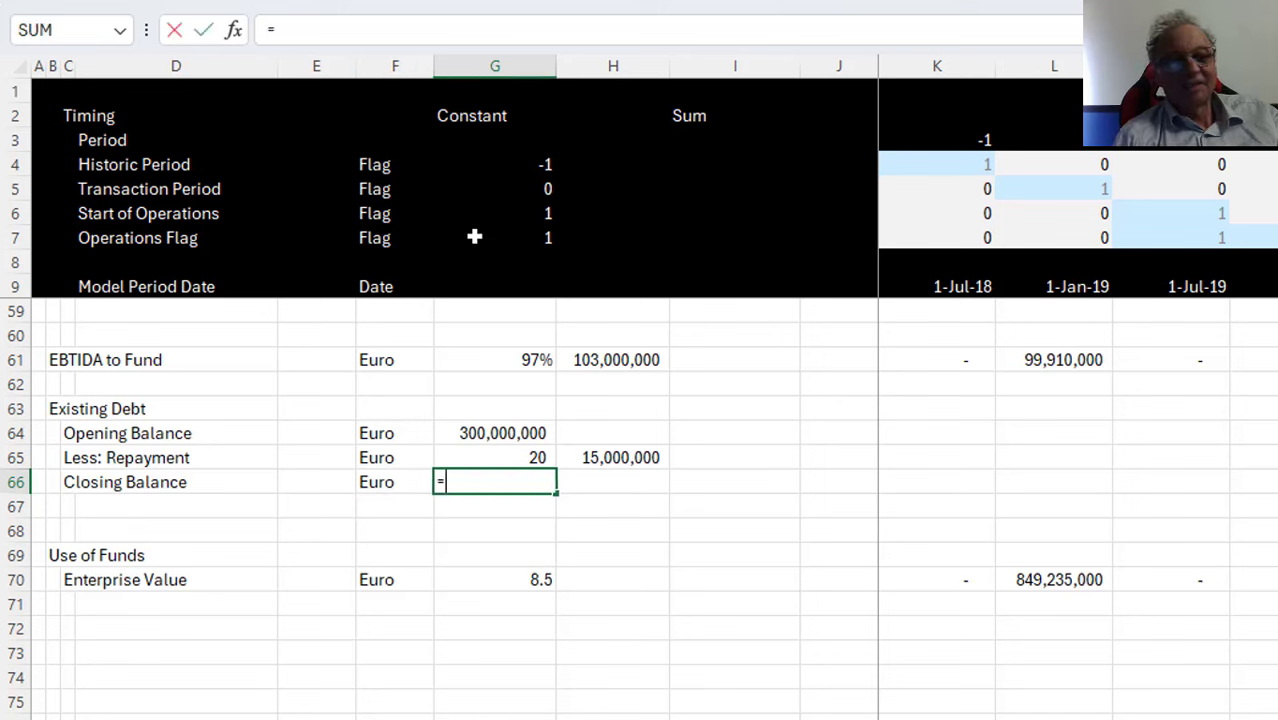
key(Up)
key(Up)
key(Return)
key(Up)
key(Right)
key(Right)
key(Right)
key(Right)
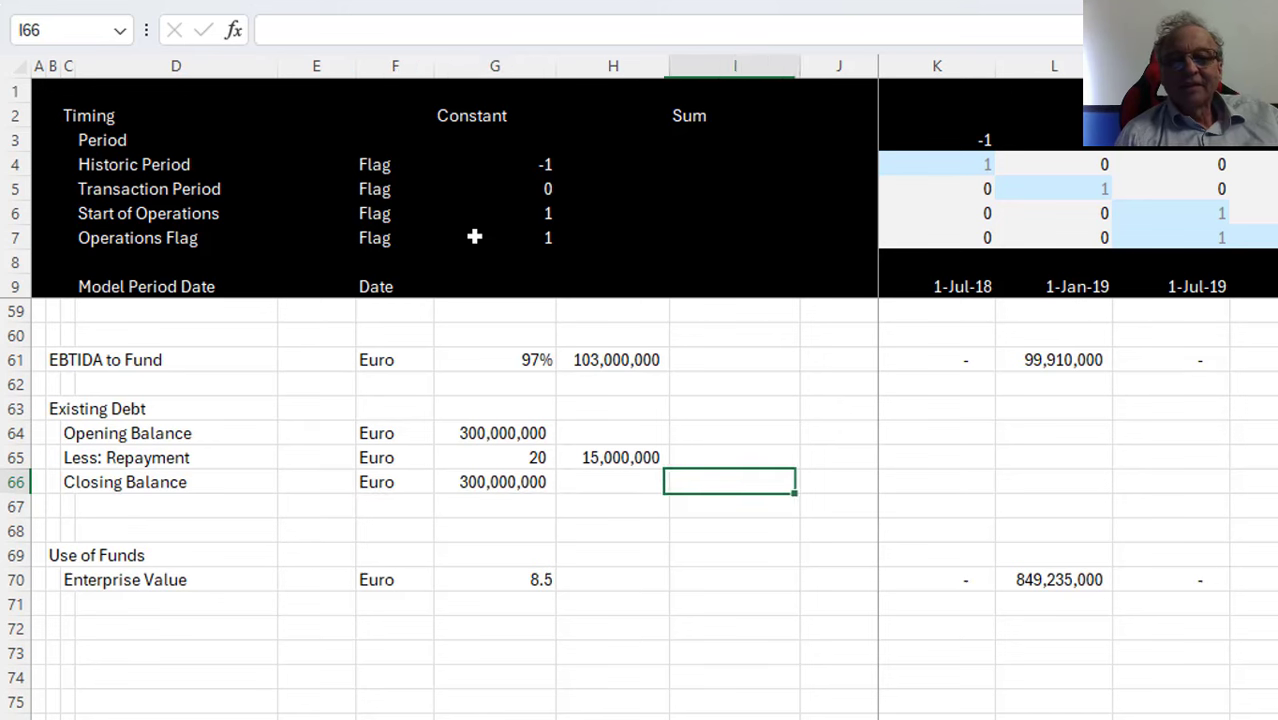
text(=)
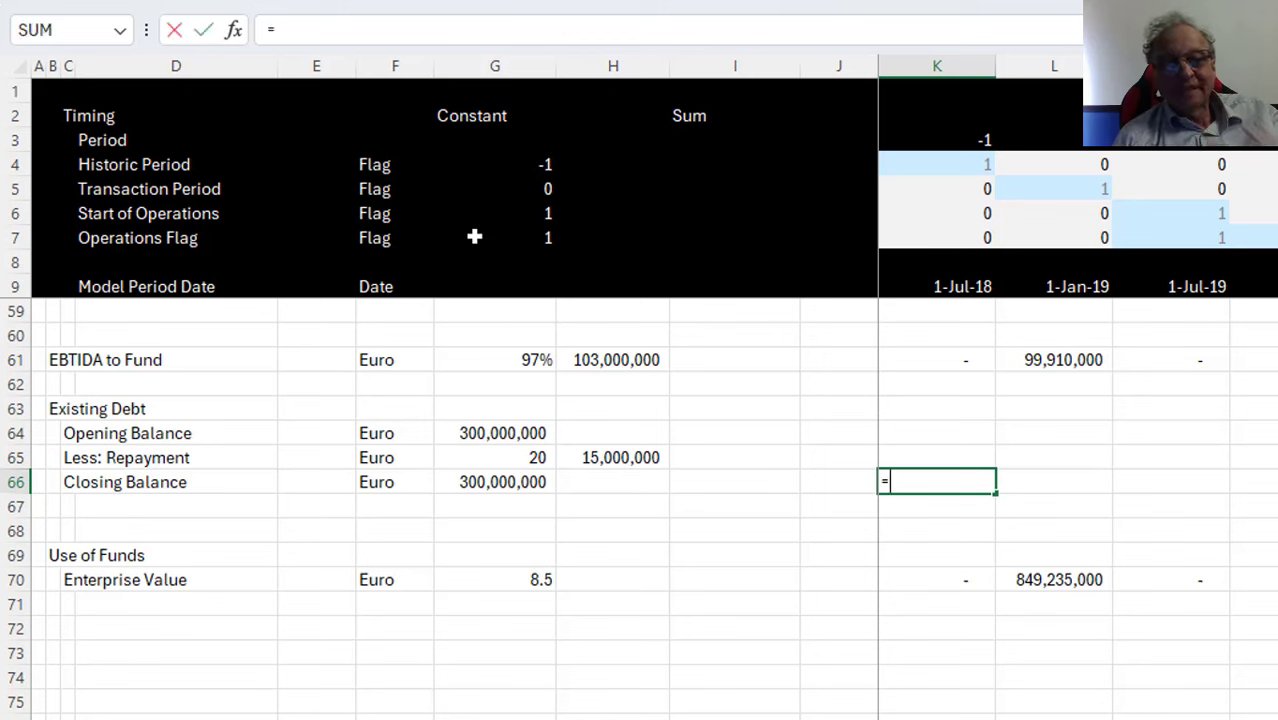
key(Left)
key(Left)
key(Left)
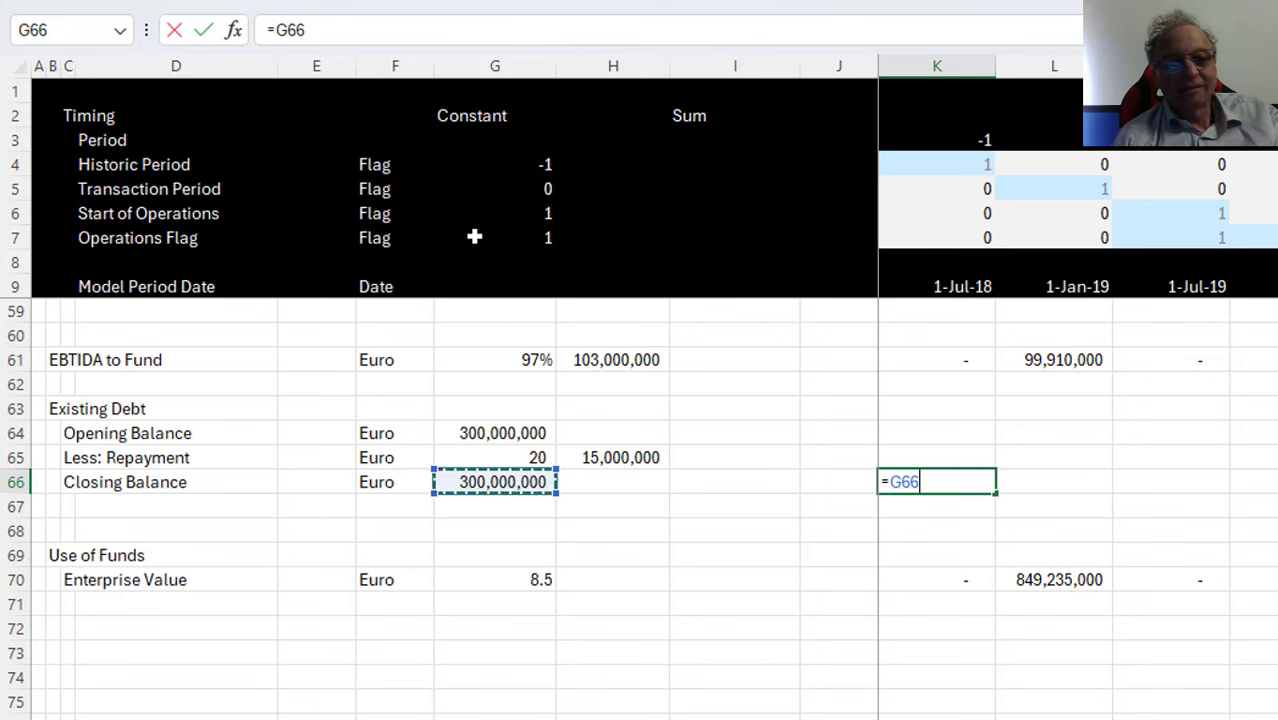
key(Escape)
Calculate the closing balance in K66 using the operations flag and a fixed link to the constant, =IF(K7,K64-K65,$G$66)
text(=)
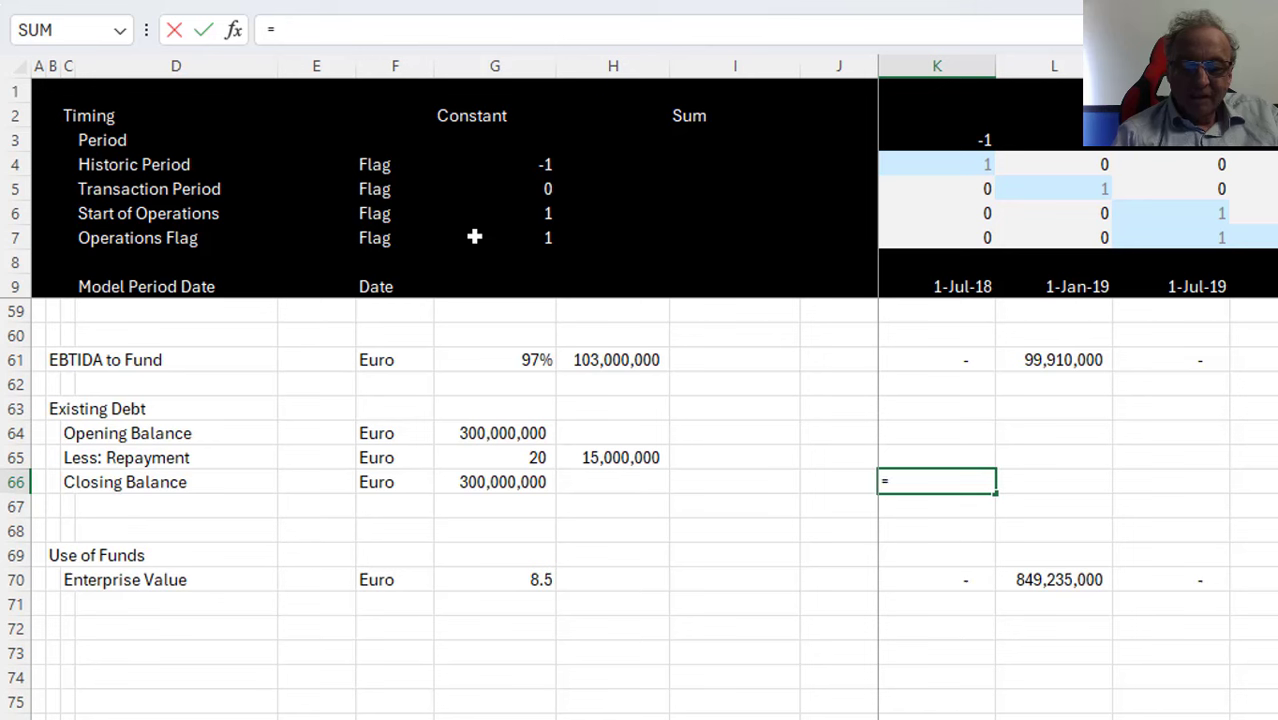
text(if()
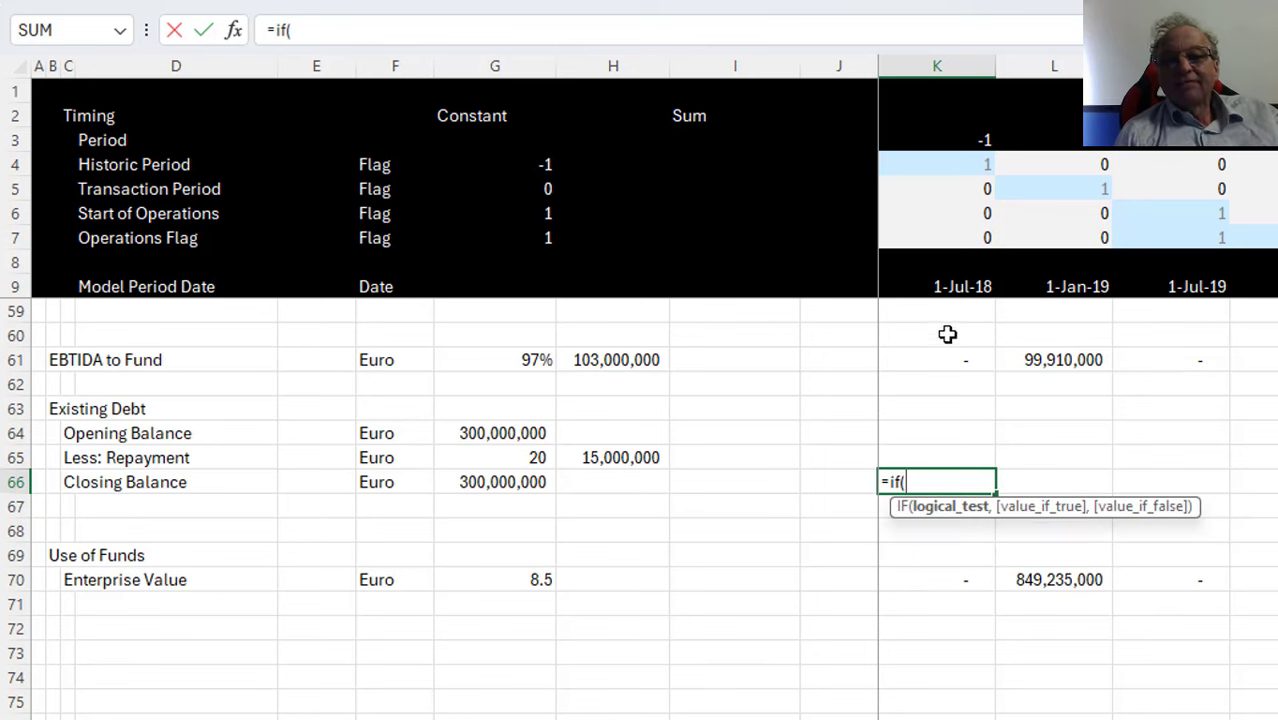
click(957, 239)
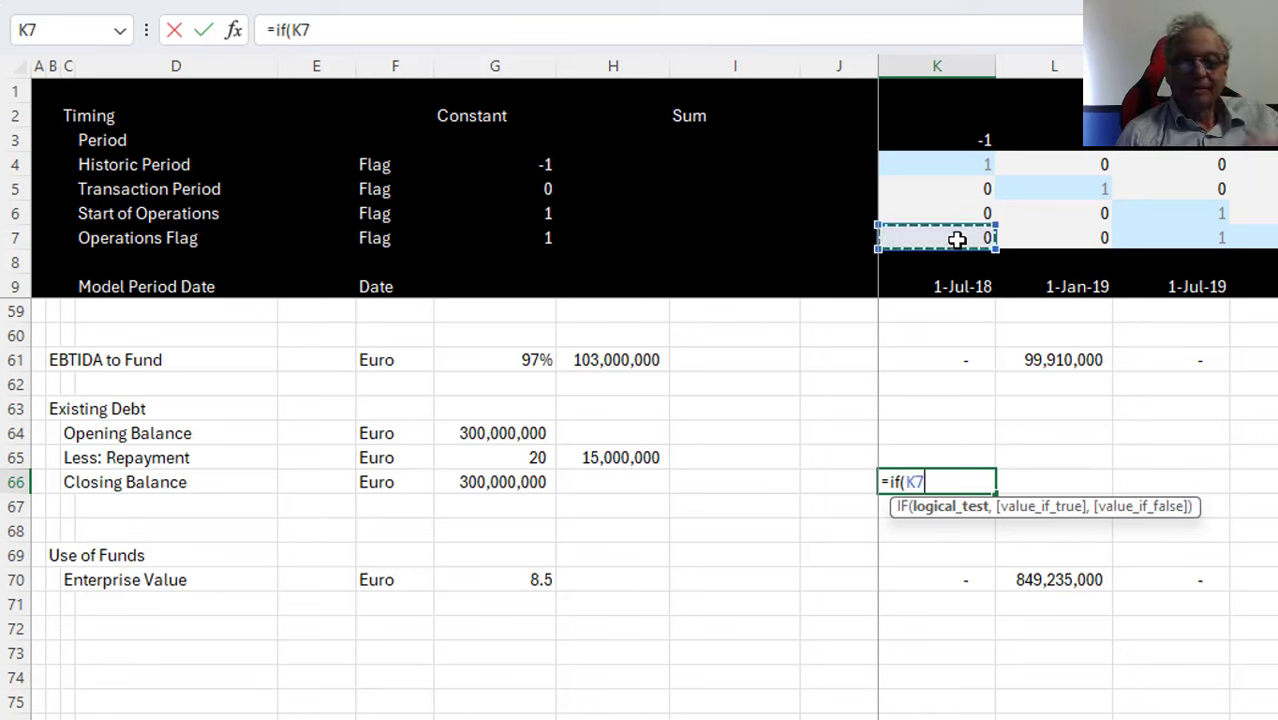
text(,)
key(Up)
key(Up)
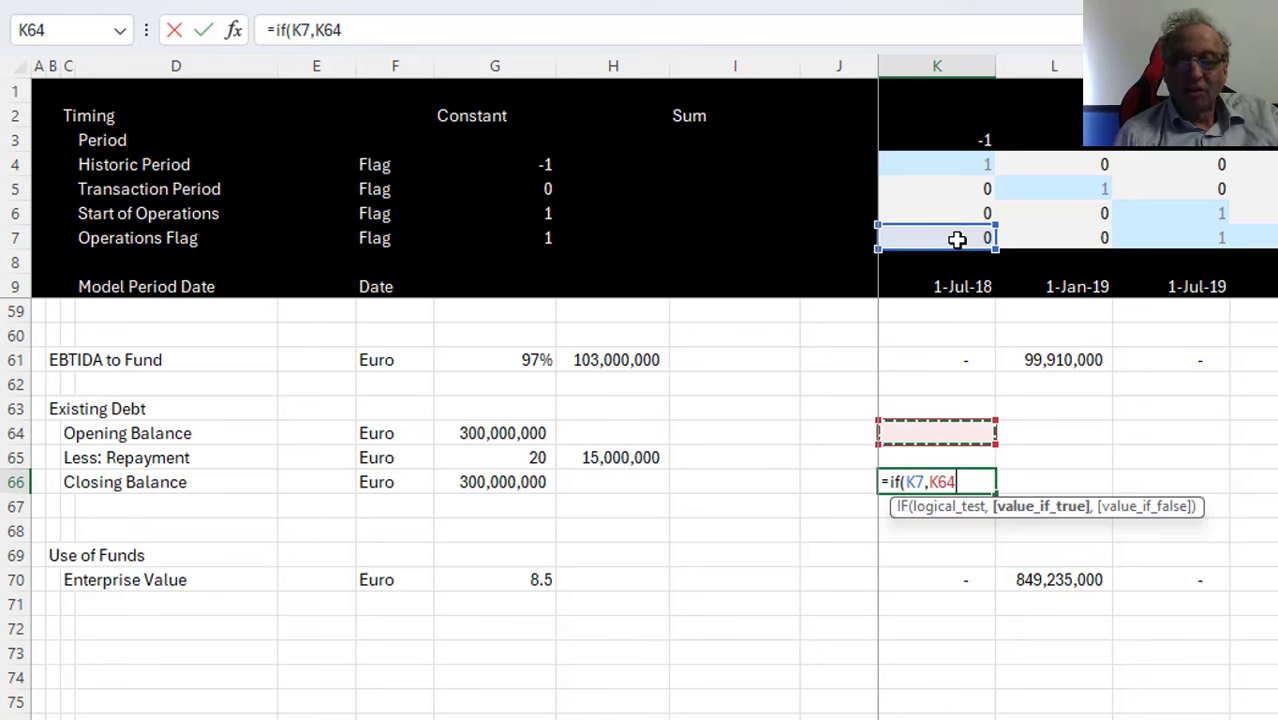
text(-)
key(Up)
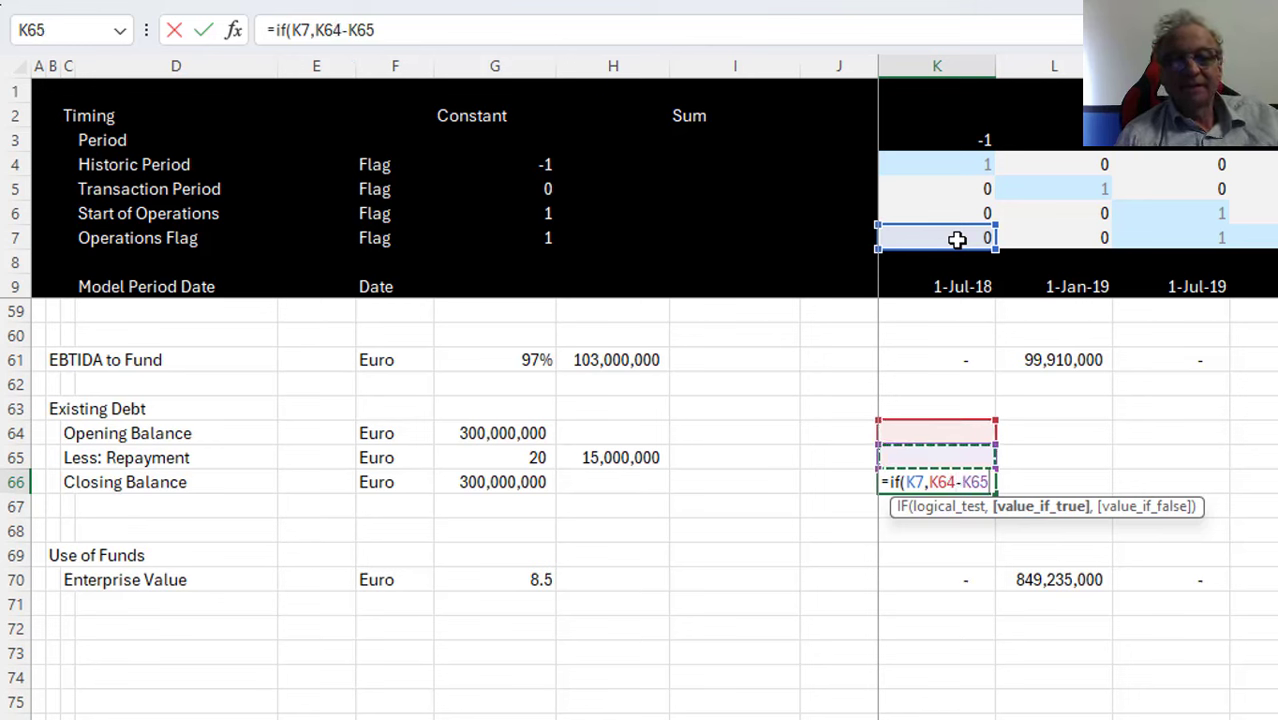
text(,)
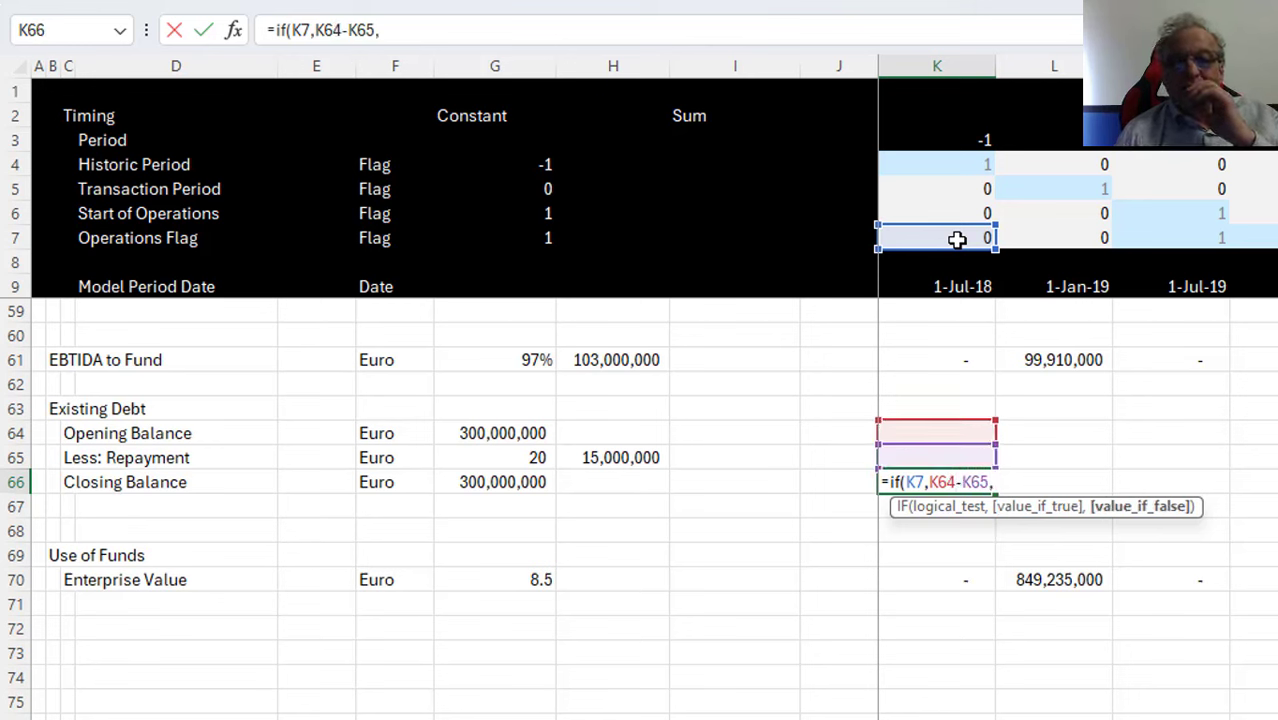
key(Left)
key(Left)
key(Left)
key(Left)
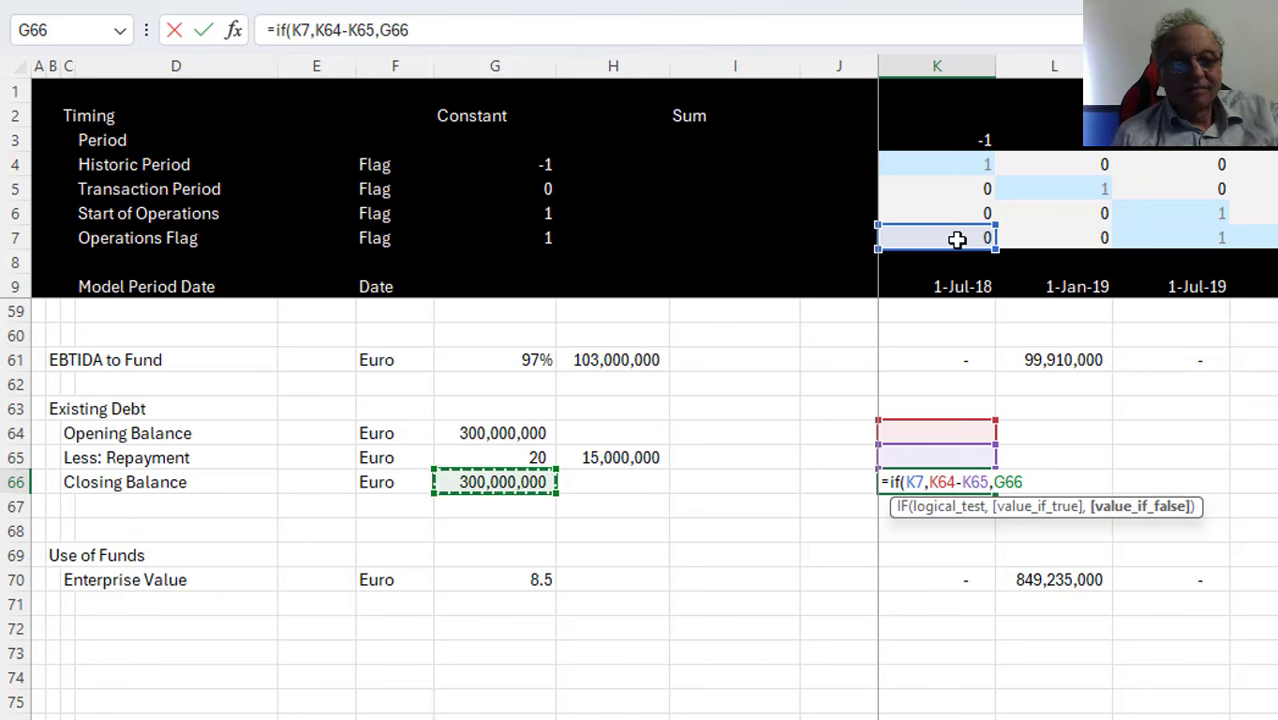
key(F4)
key(Return)
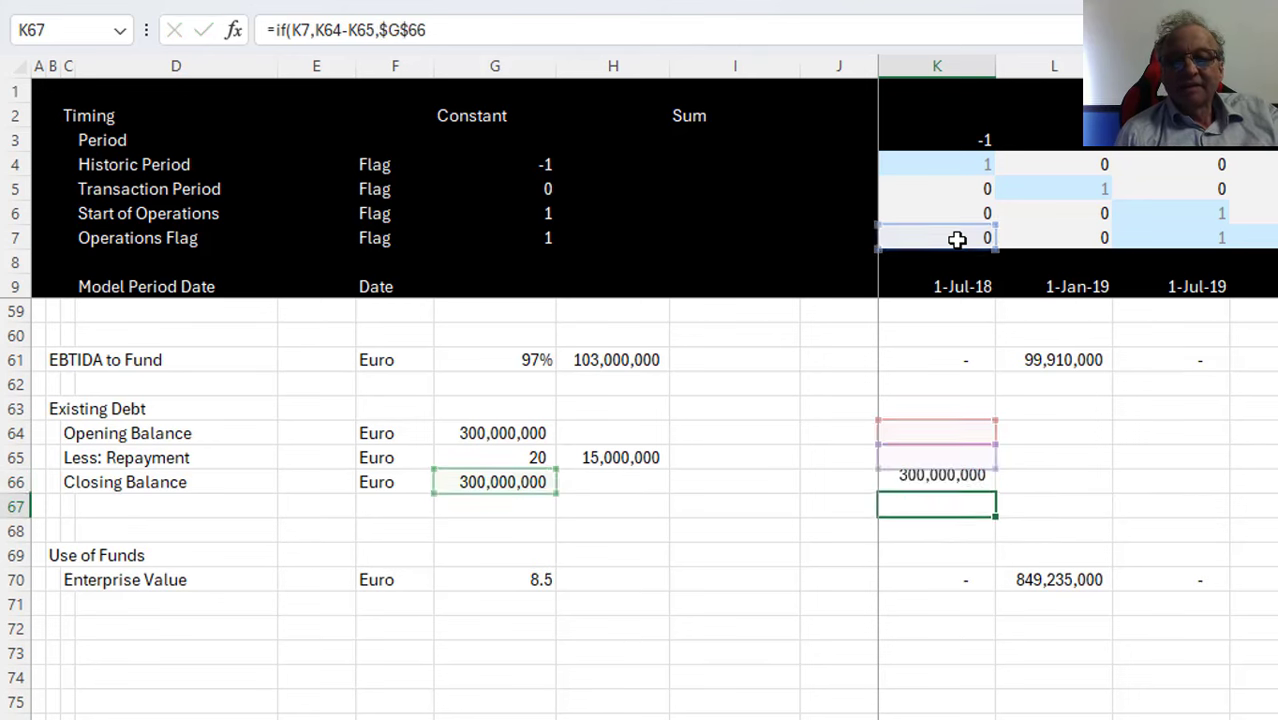
Fill the closing balance formula from K66 across the whole timeline
key(Up)
key(ctrl+shift+Right)
key(ctrl+r)
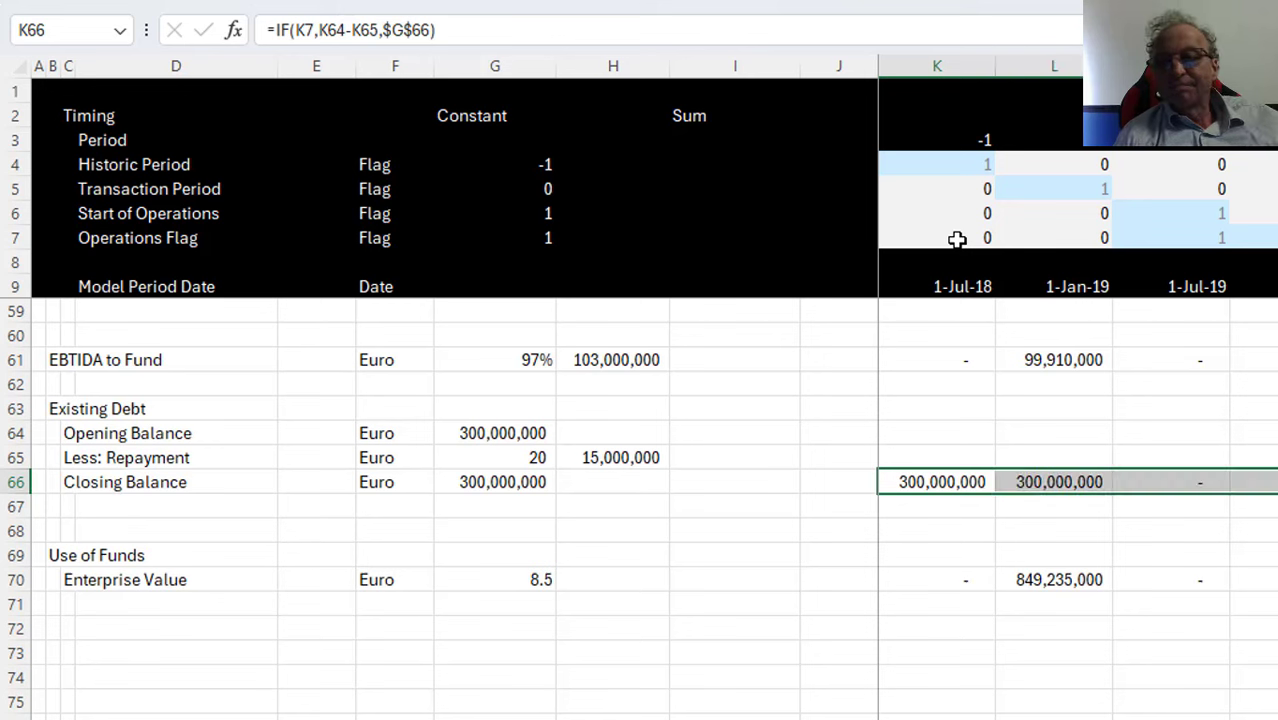
Link the opening balance in K64 to the prior period's closing balance, =J66, and fill it across the timeline
key(ctrl+shift+Left)
key(Up)
key(Up)
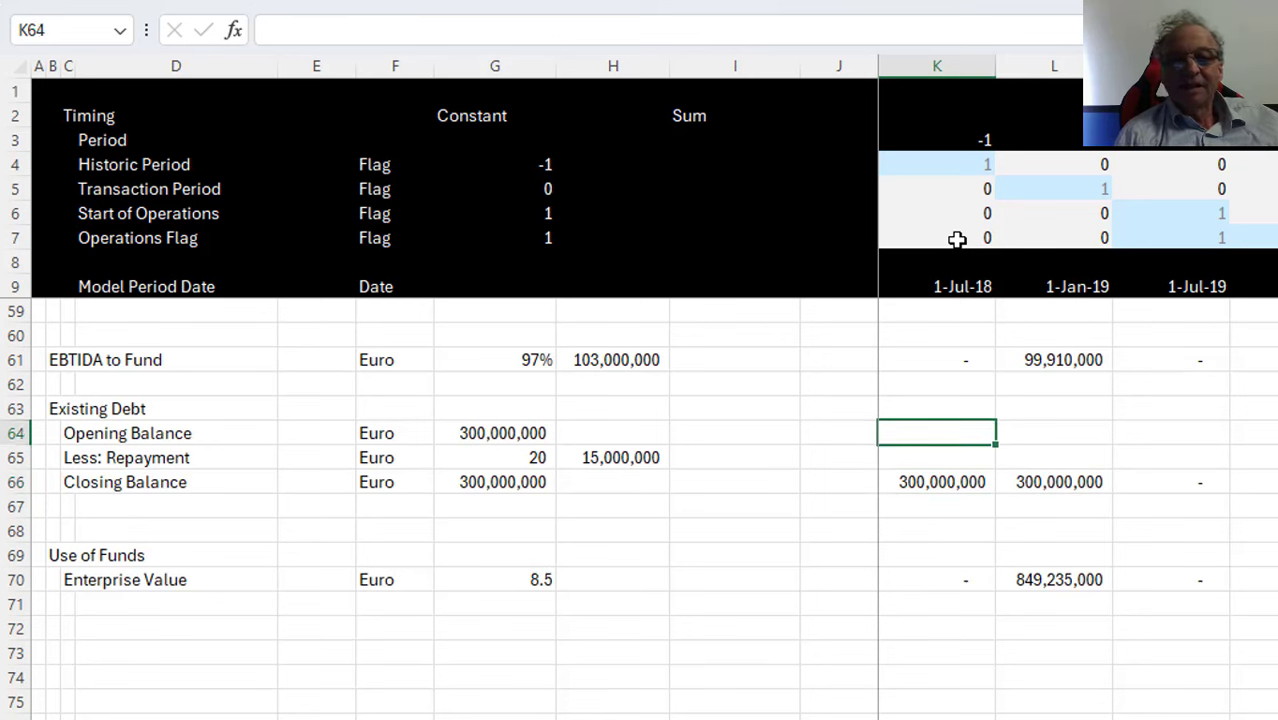
text(=)
key(Down)
key(Down)
key(Left)
key(Return)
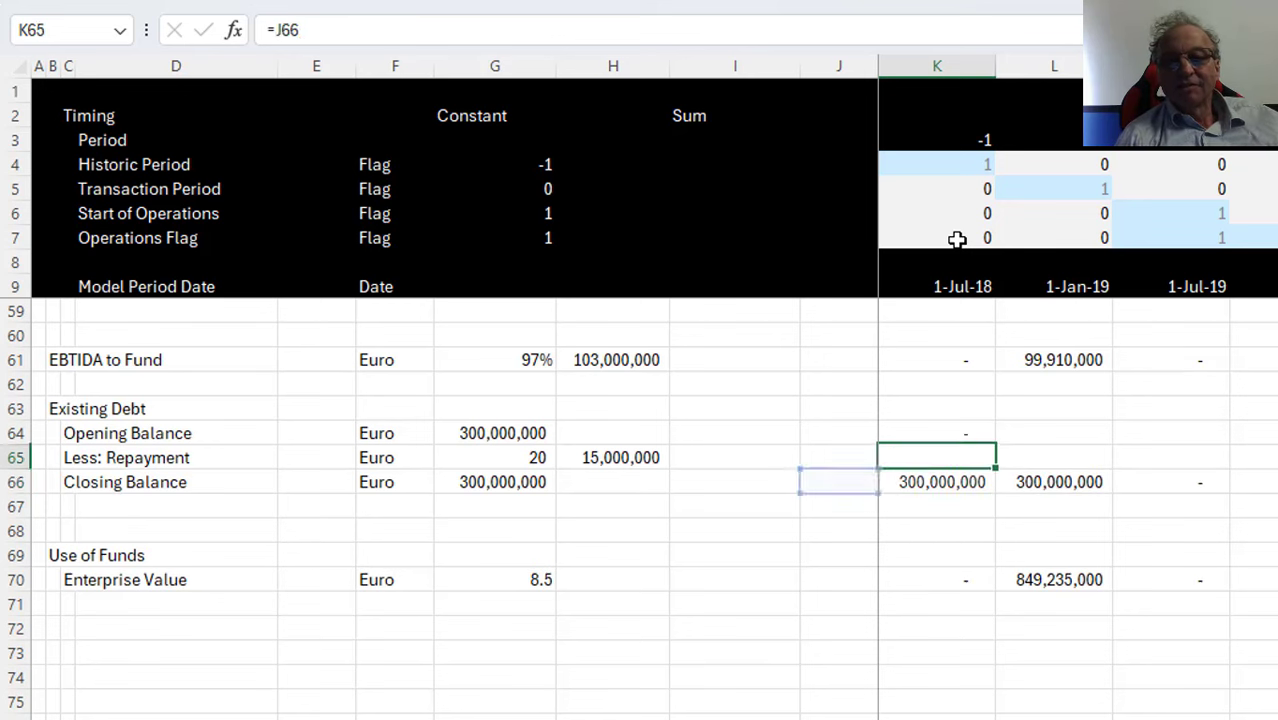
key(Up)
key(ctrl+shift+Right)
key(ctrl+r)
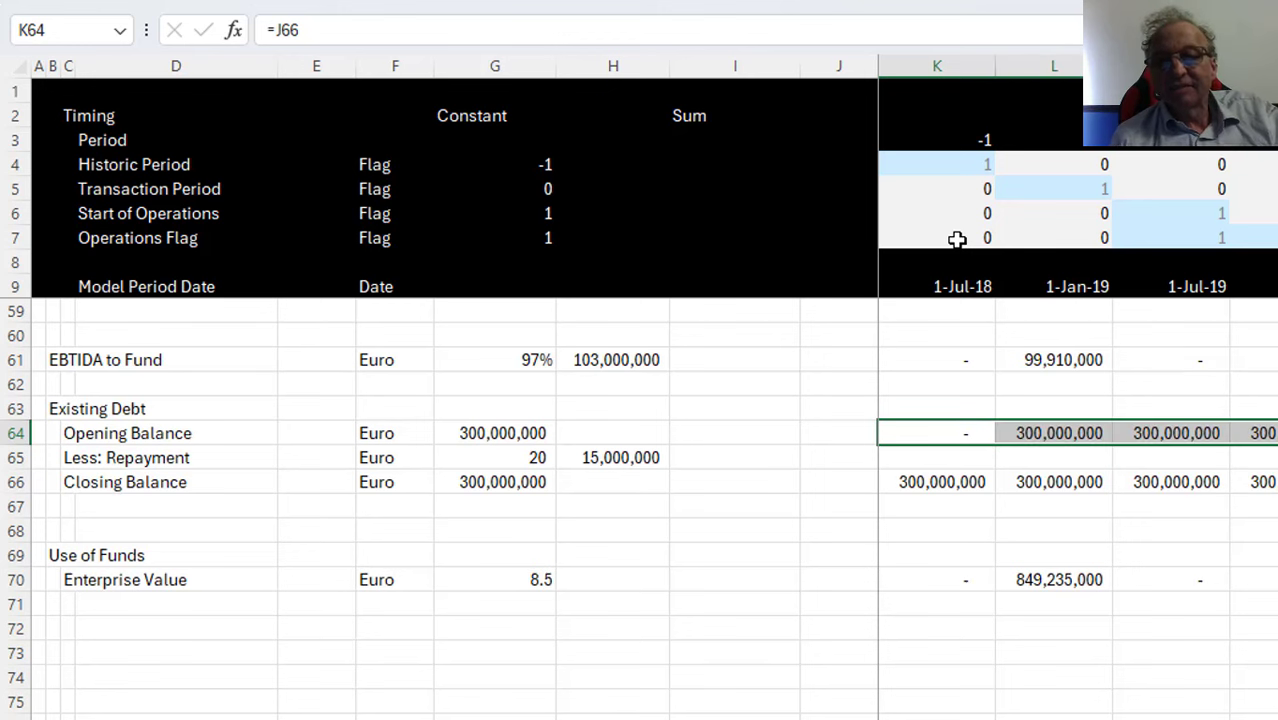
Calculate the repayment in K65 as the fixed periodic amount times the operations flag, =$H$65*K7, and fill it across the timeline
key(Down)
text(=)
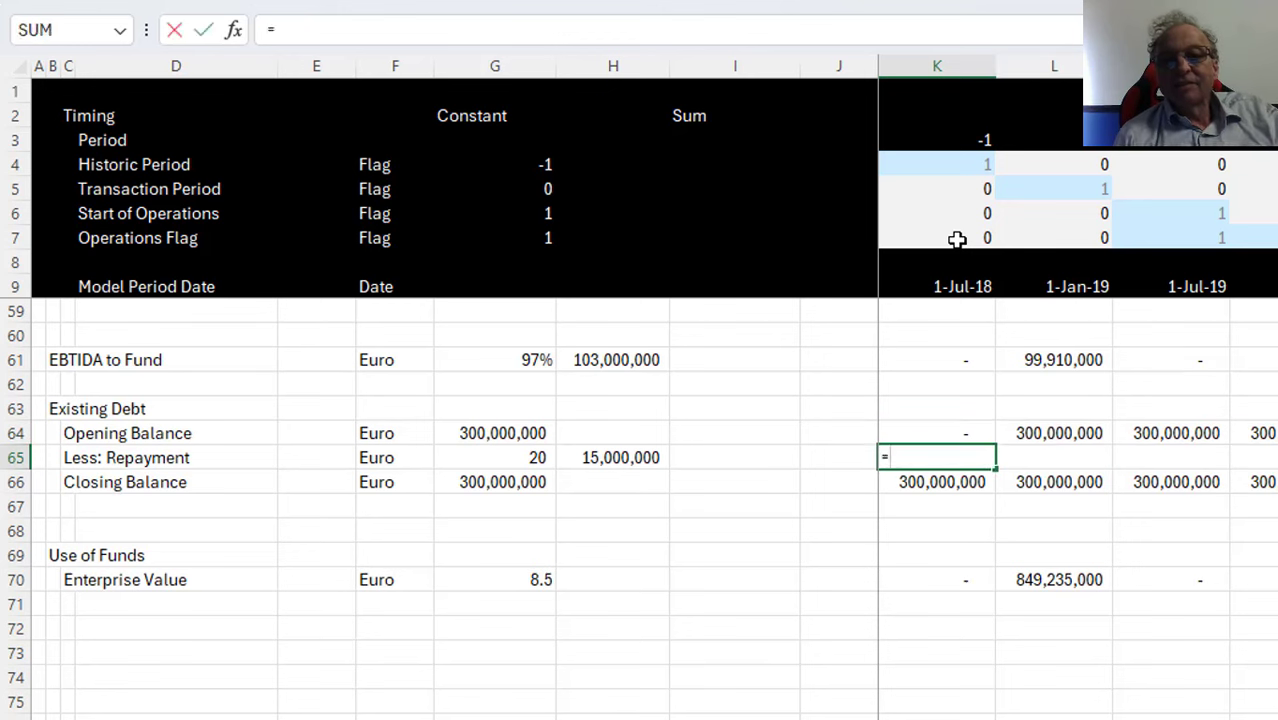
key(Left)
key(Left)
key(Left)
key(F4)
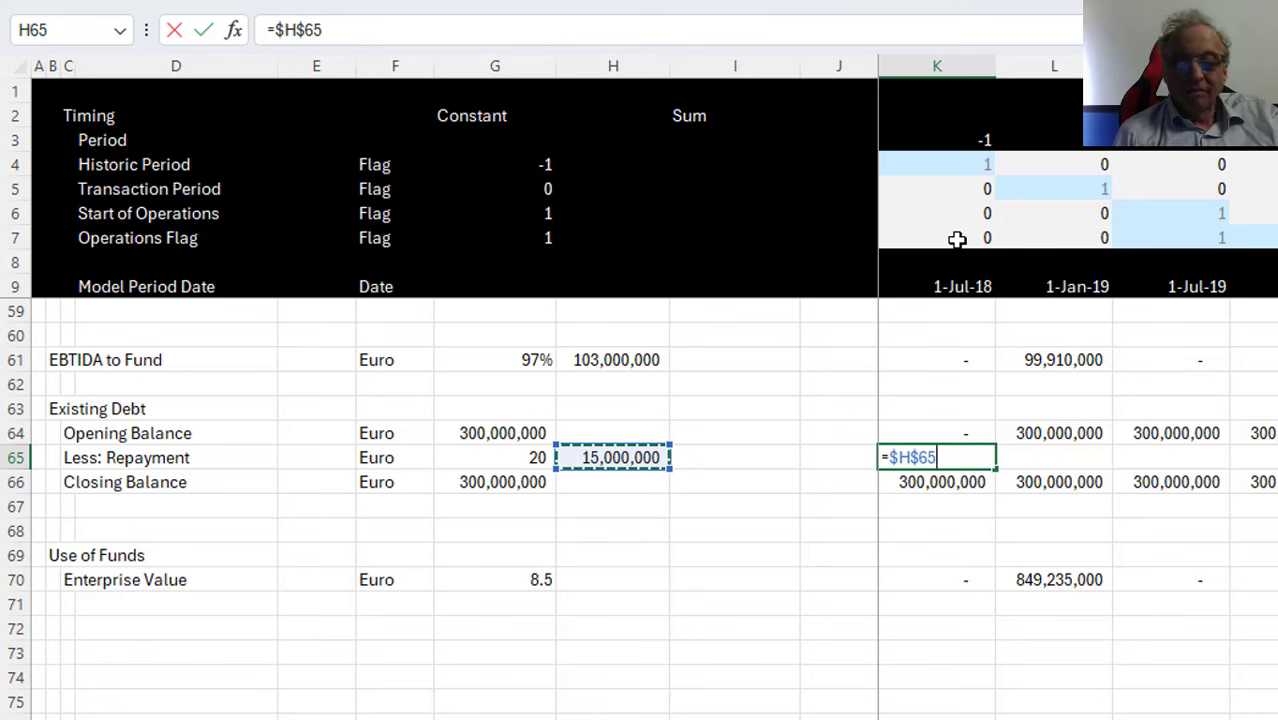
text(*)
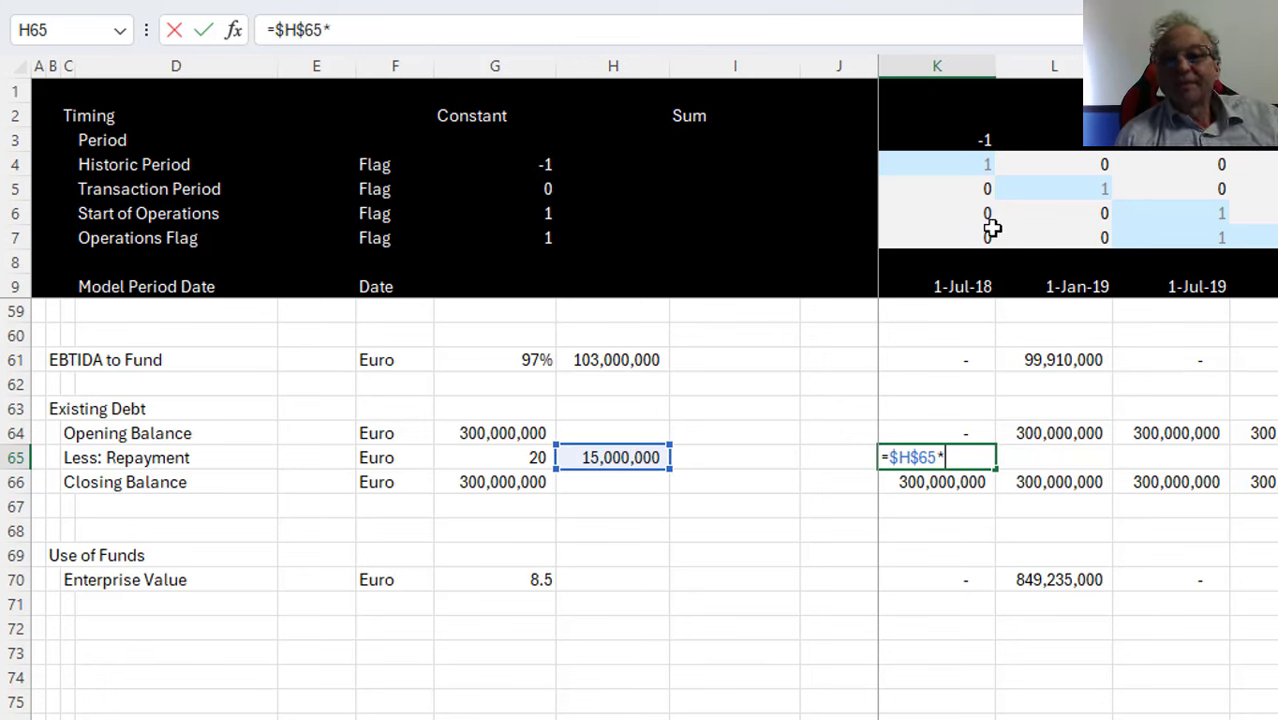
click(988, 239)
key(Return)
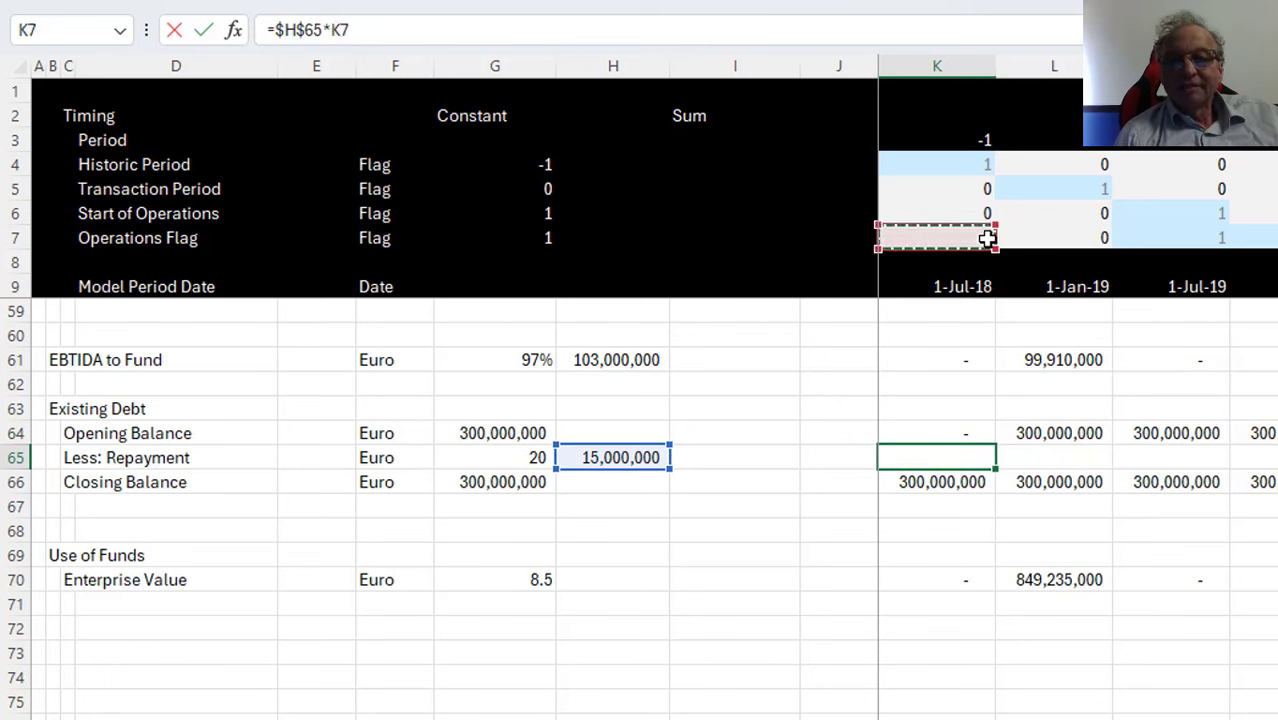
key(Up)
key(ctrl+shift+Right)
key(ctrl+r)
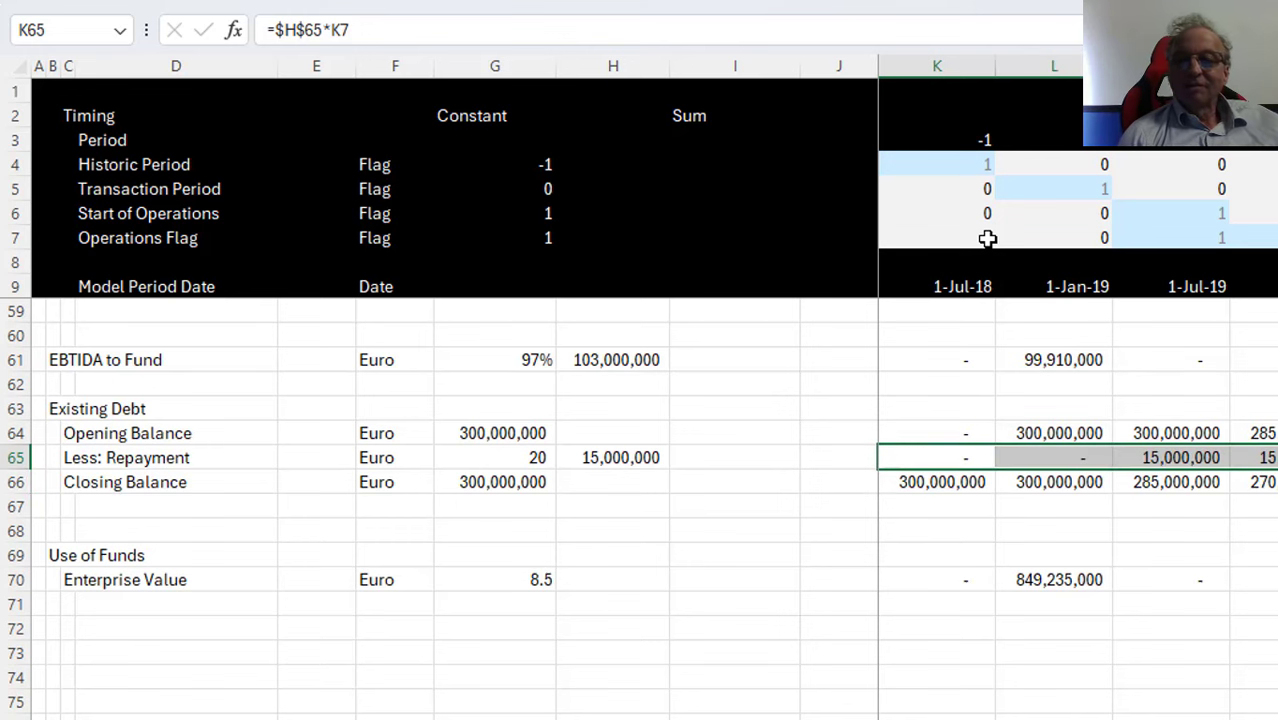
Examine how the existing debt's balances and repayments run across the timeline up to the end of the amortisation period
key(Down)
key(Right)
key(Right)
key(Right)
key(Right)
key(Right)
key(Right)
key(Right)
key(Right)
key(Right)
key(Right)
key(Right)
key(Right)
key(Right)
key(Right)
key(Right)
key(Right)
key(Right)
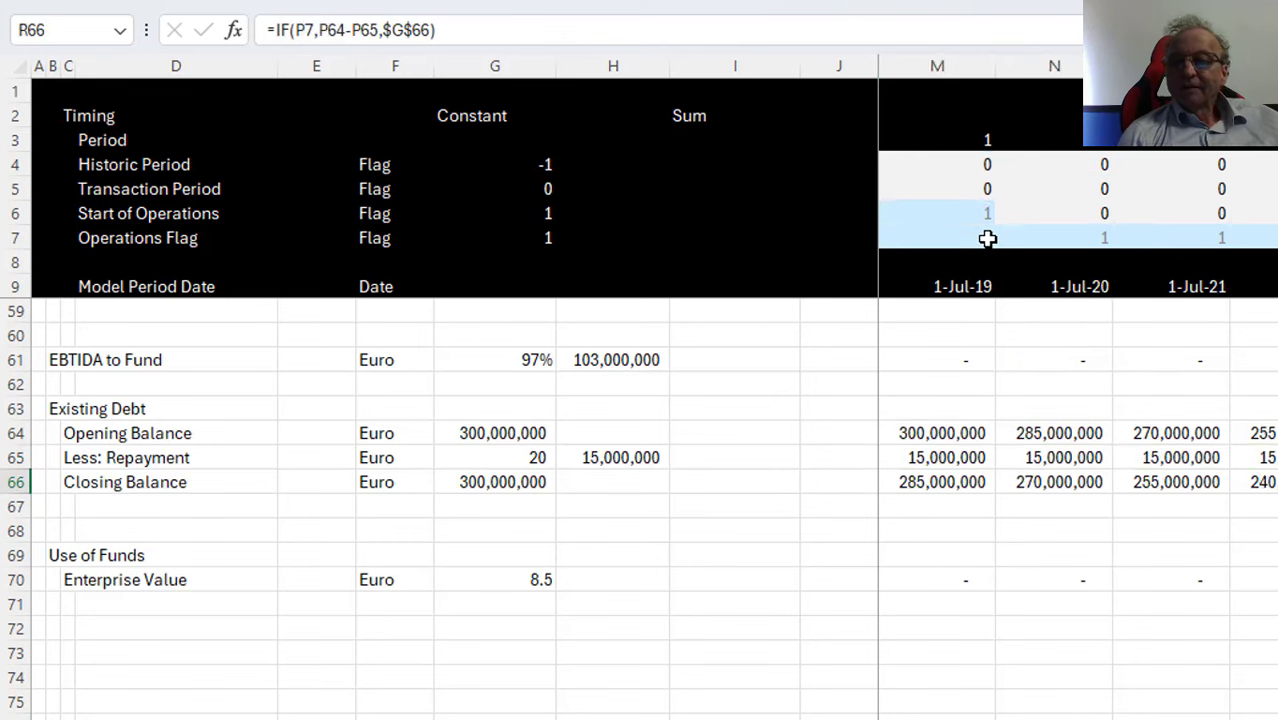
key(Right)
key(Right)
key(Right)
key(Right)
key(Right)
key(Right)
key(Left)
key(Left)
key(Left)
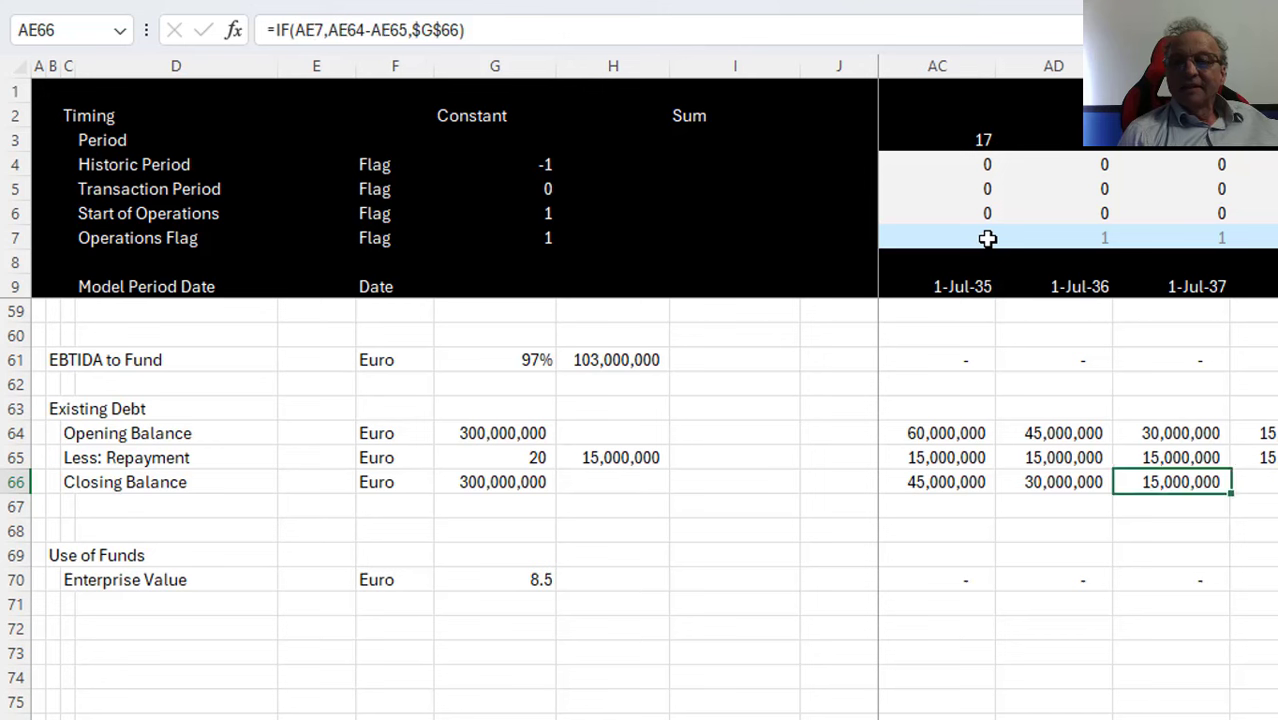
key(Up)
key(Left)
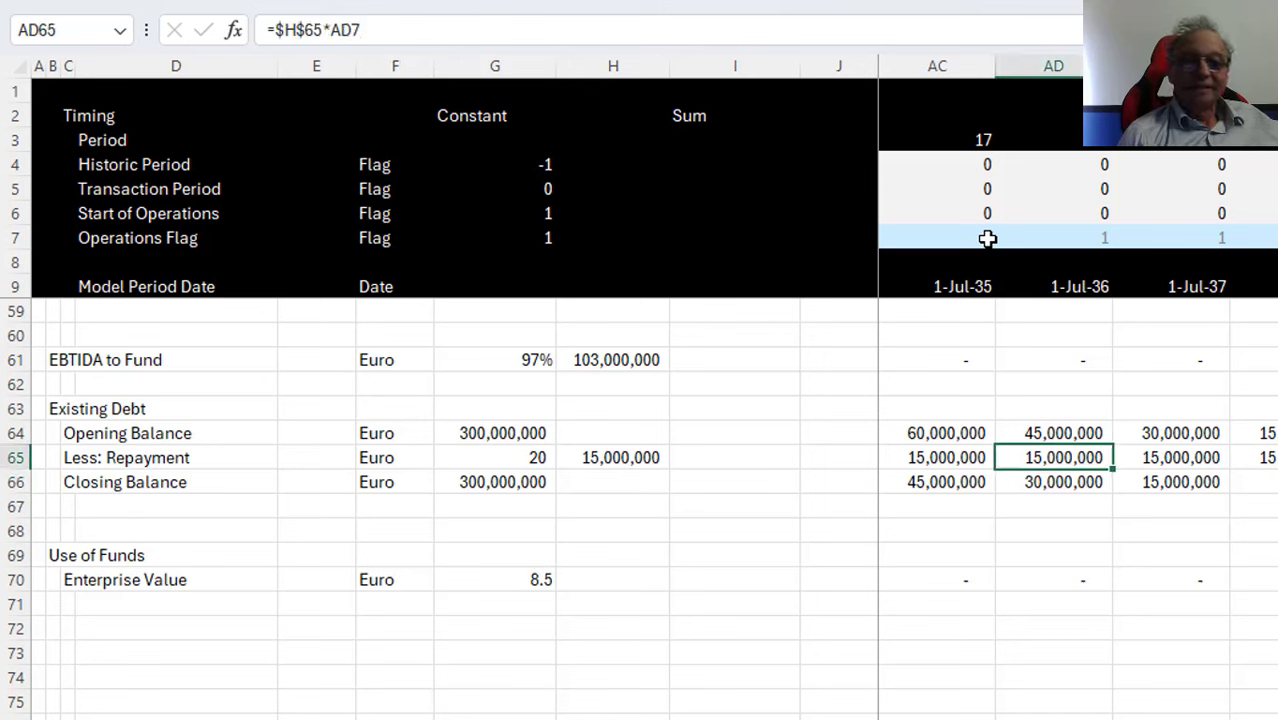
key(Right)
key(Right)
key(Up)
key(Up)
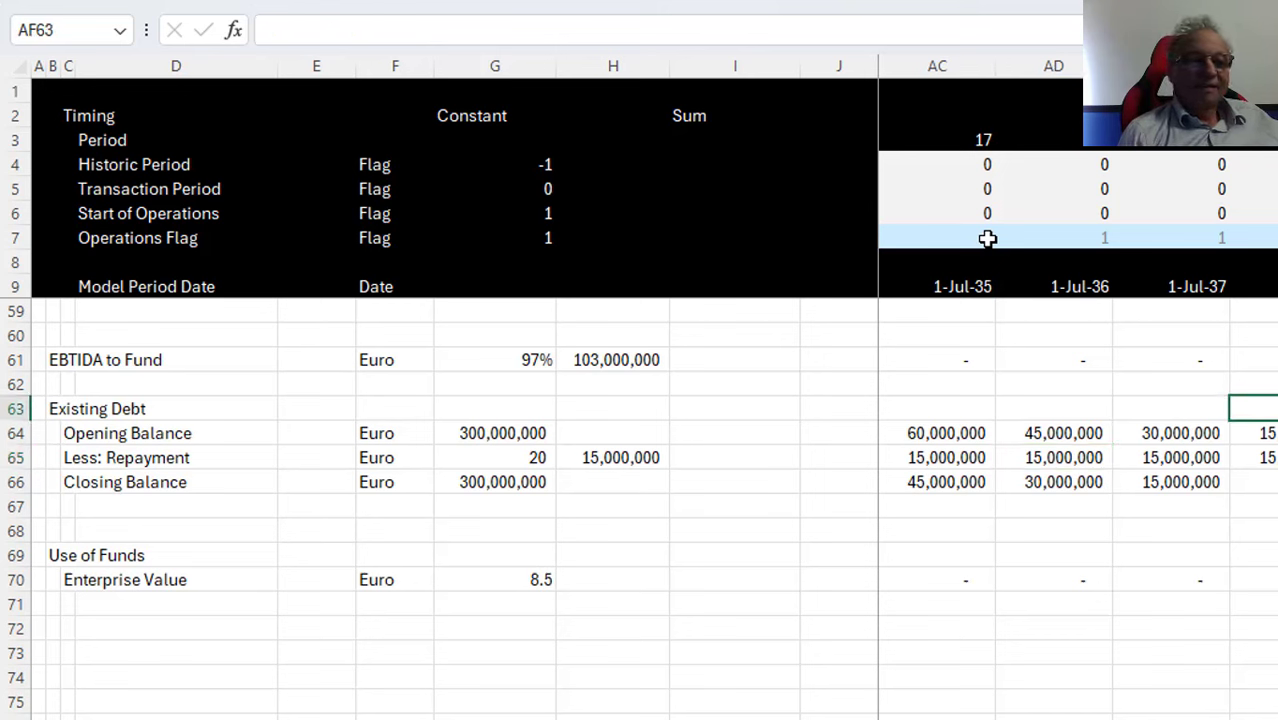
key(Left)
key(Left)
key(Left)
key(Left)
key(Left)
key(Left)
key(Left)
key(Left)
key(Left)
key(Left)
key(Left)
key(Left)
key(Left)
key(Left)
key(Left)
key(Left)
key(Left)
Insert two blank rows between the Existing Debt heading and the Opening Balance line
key(Home)
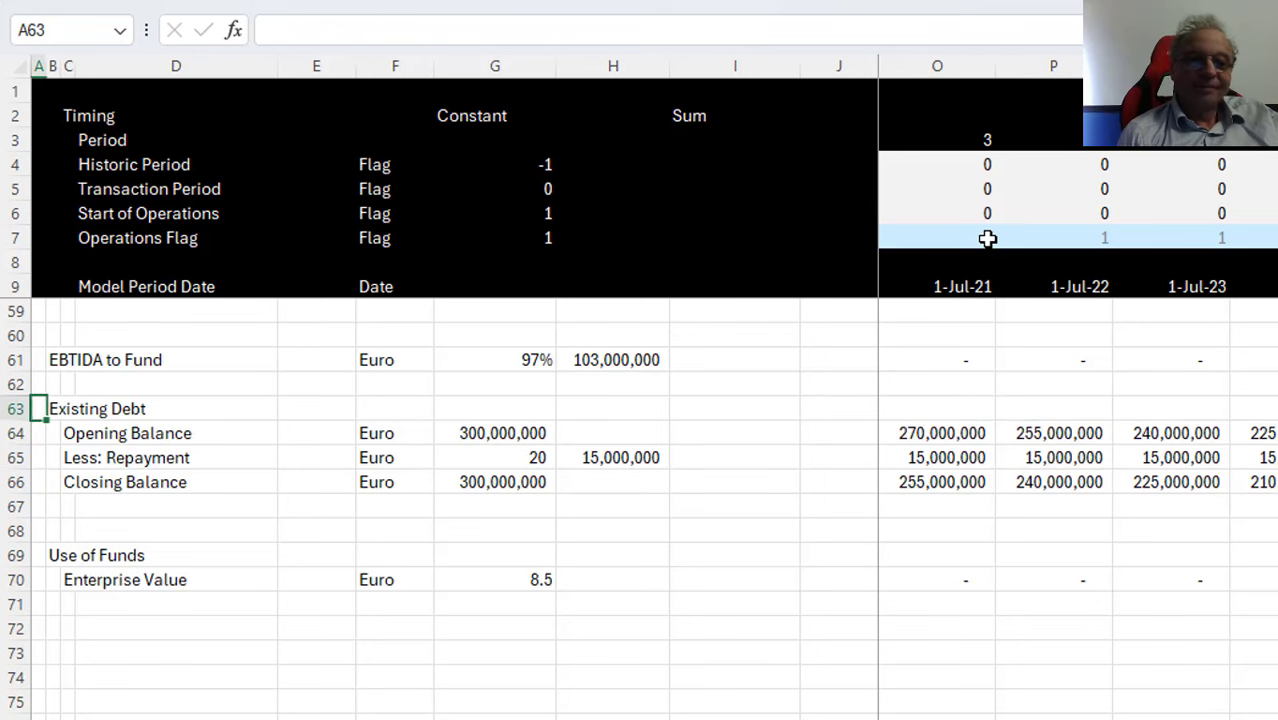
key(Down)
key(shift+space)
key(ctrl+plus)
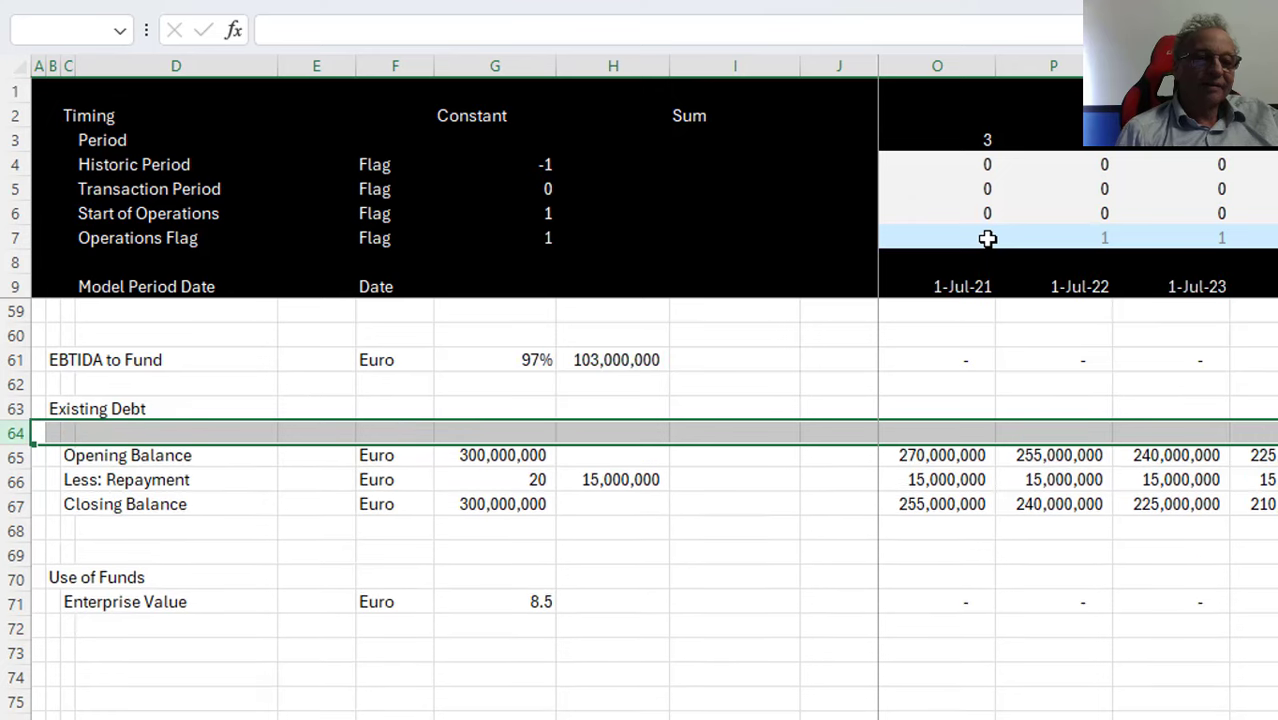
key(ctrl+plus)
Add a Repayment Period line in C64 under the Existing Debt heading
key(Right)
key(Right)
text(Repa)
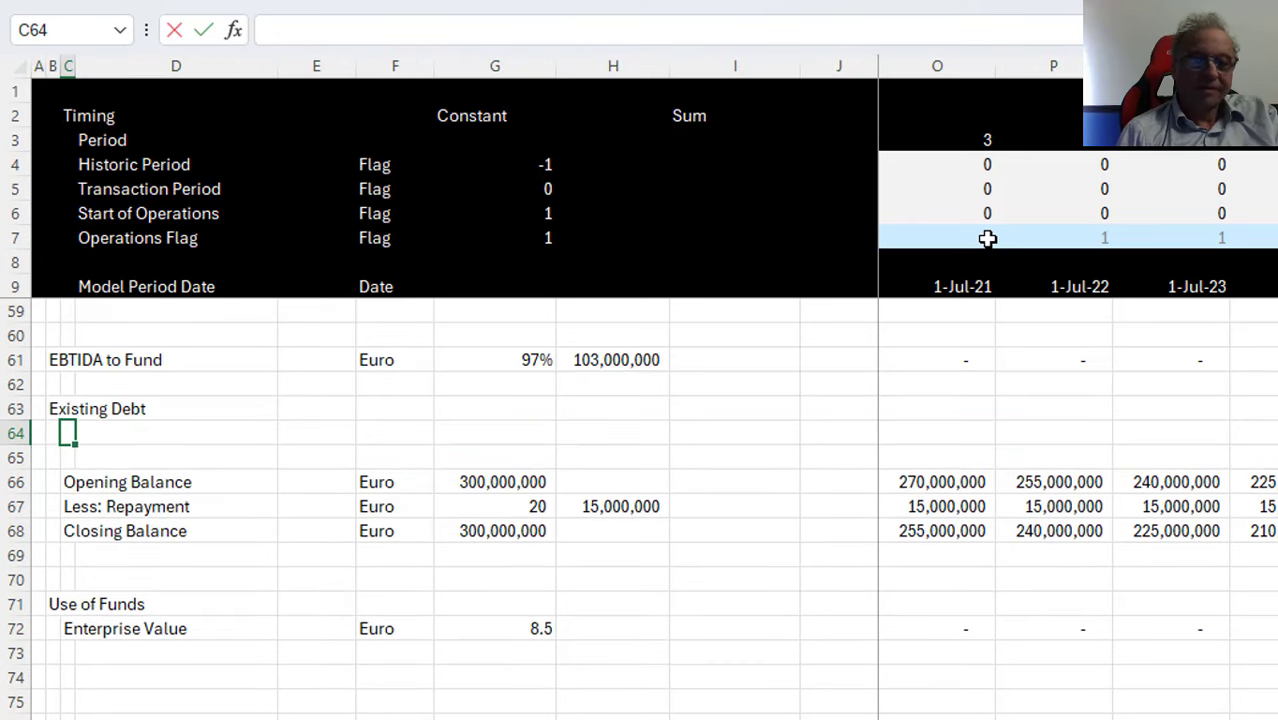
text(yment)
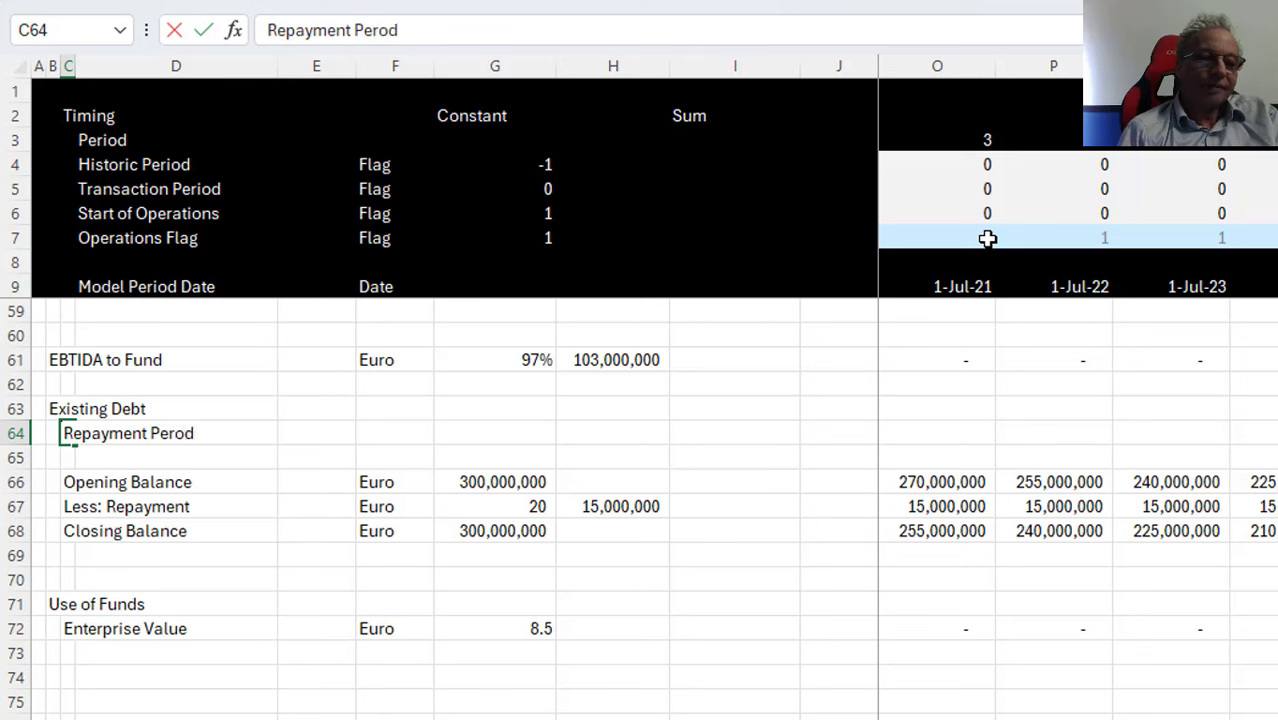
text( Period)
key(Right)
key(Right)
key(Right)
key(Right)
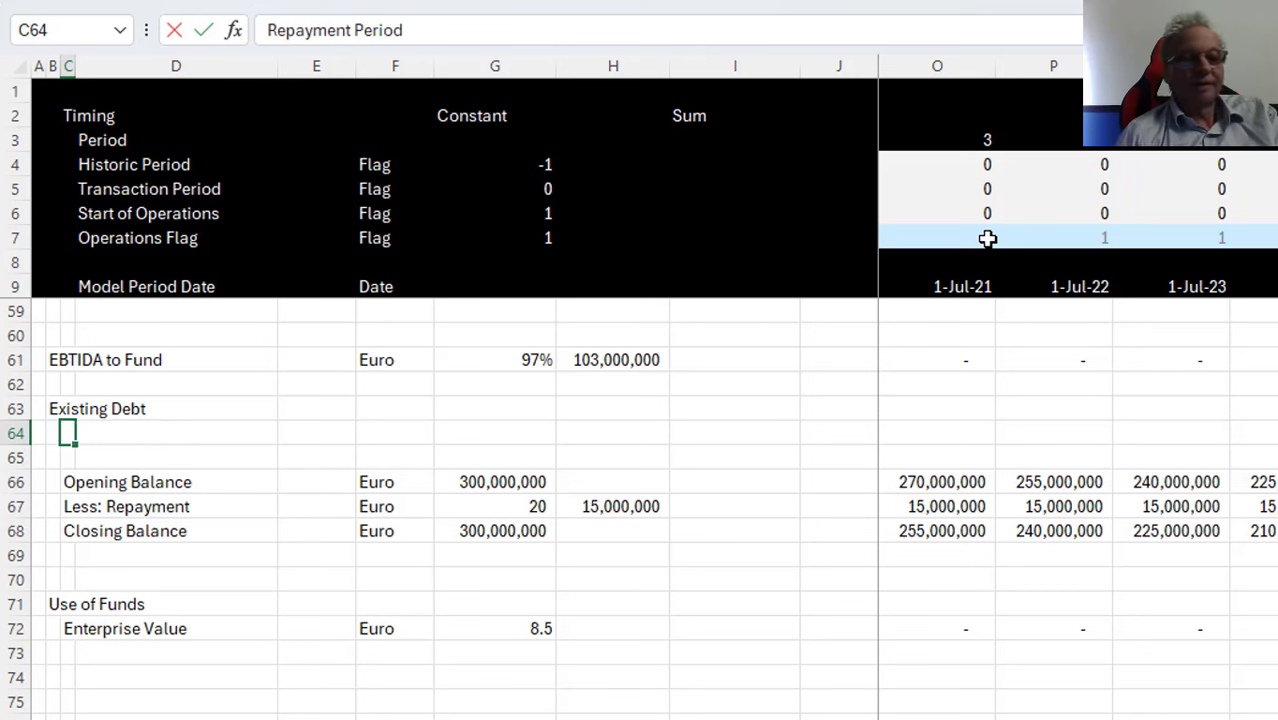
Enter Flag as the unit of the Repayment Period line in F64
key(Right)
key(Right)
key(Left)
key(Left)
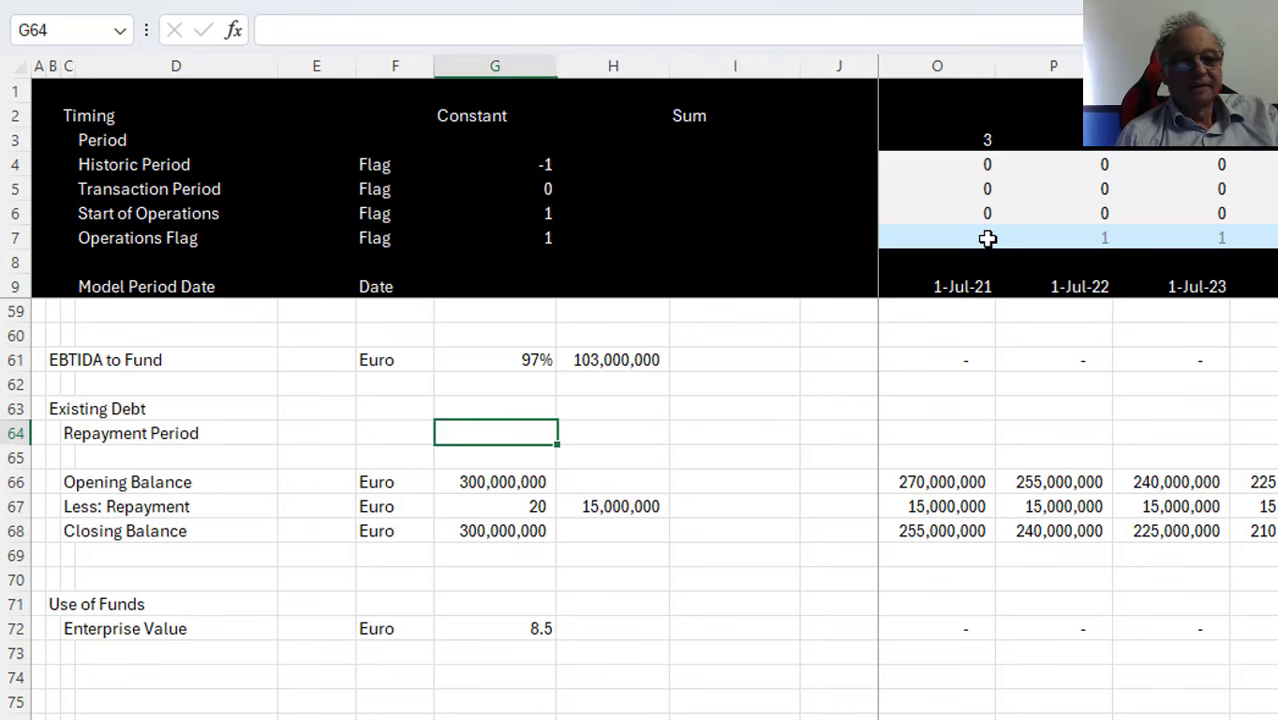
key(Left)
key(Down)
key(Down)
key(Down)
key(Up)
key(Up)
key(Up)
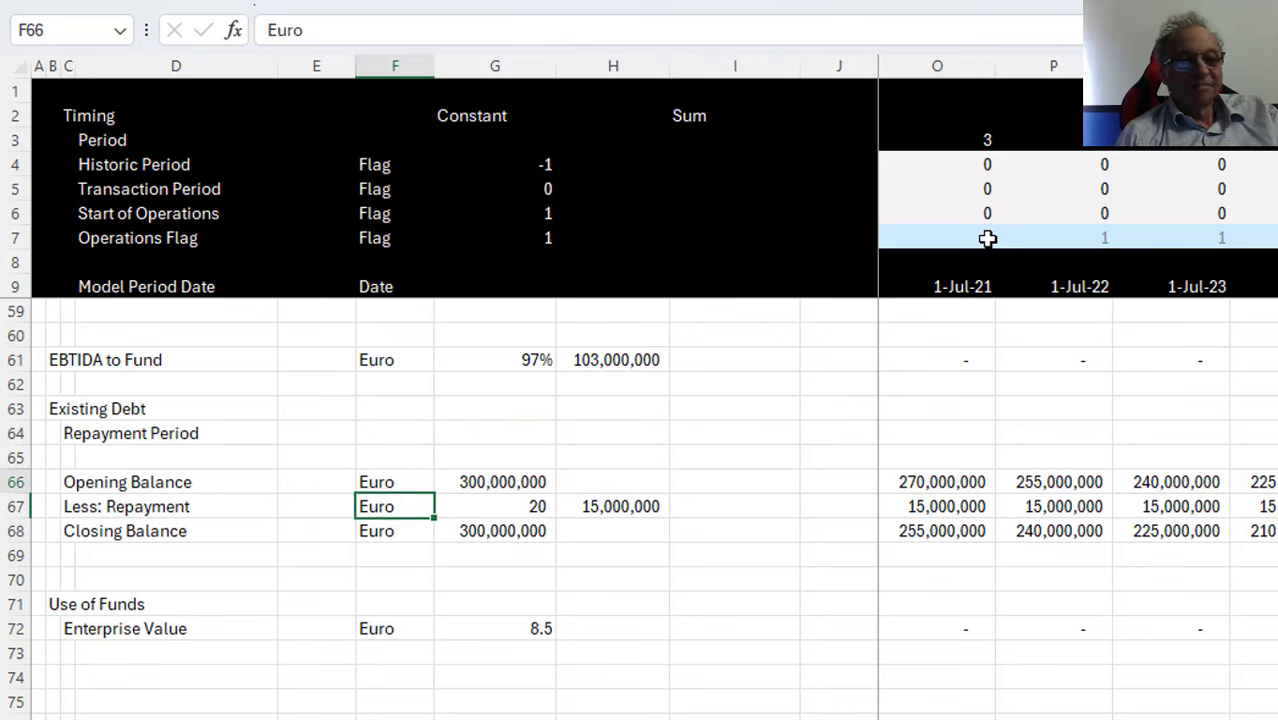
text(Flag)
key(Return)
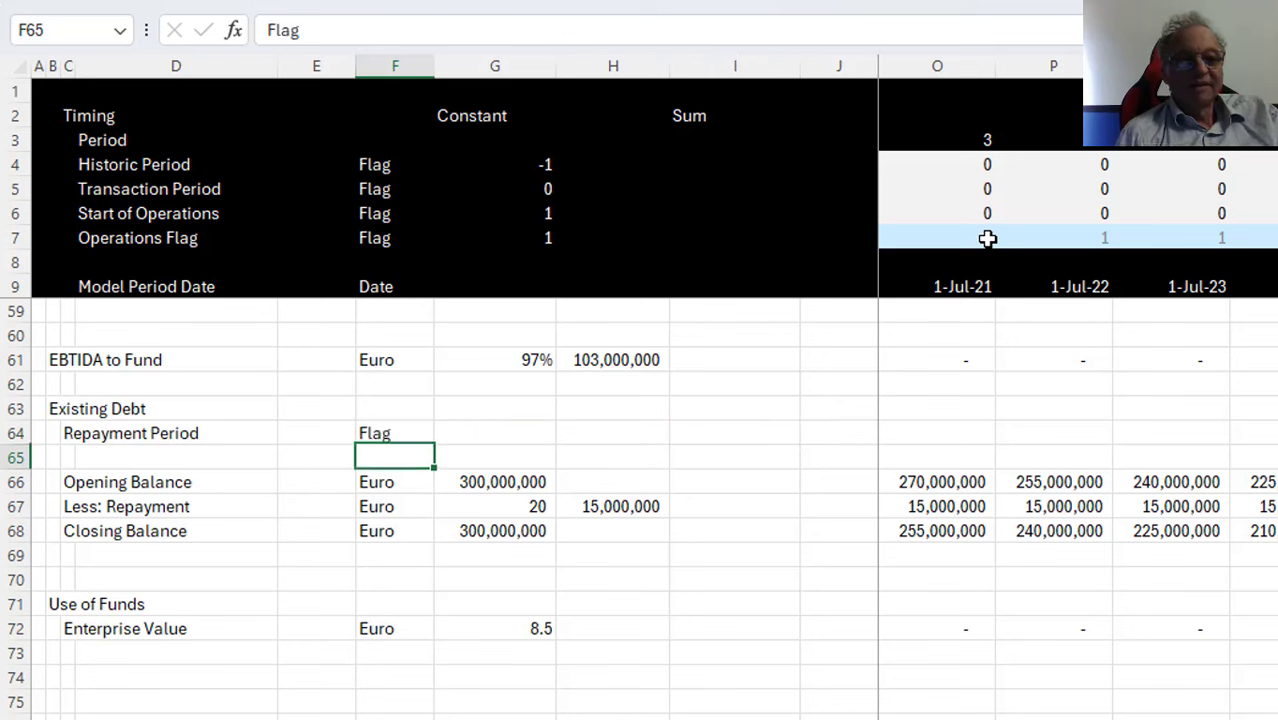
Make the amortisation link in the repayment constant G67 absolute, =Input!$F$44
key(Down)
key(Down)
key(Right)
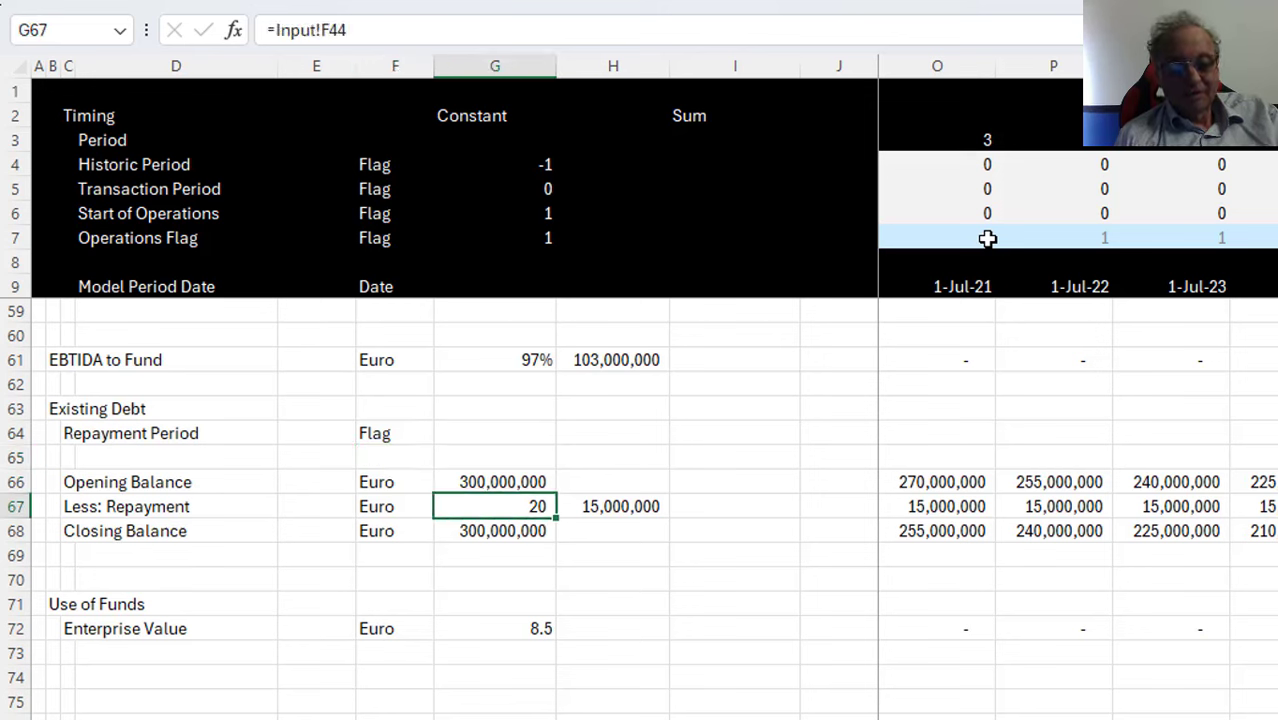
key(F2)
key(F4)
key(Return)
key(Up)
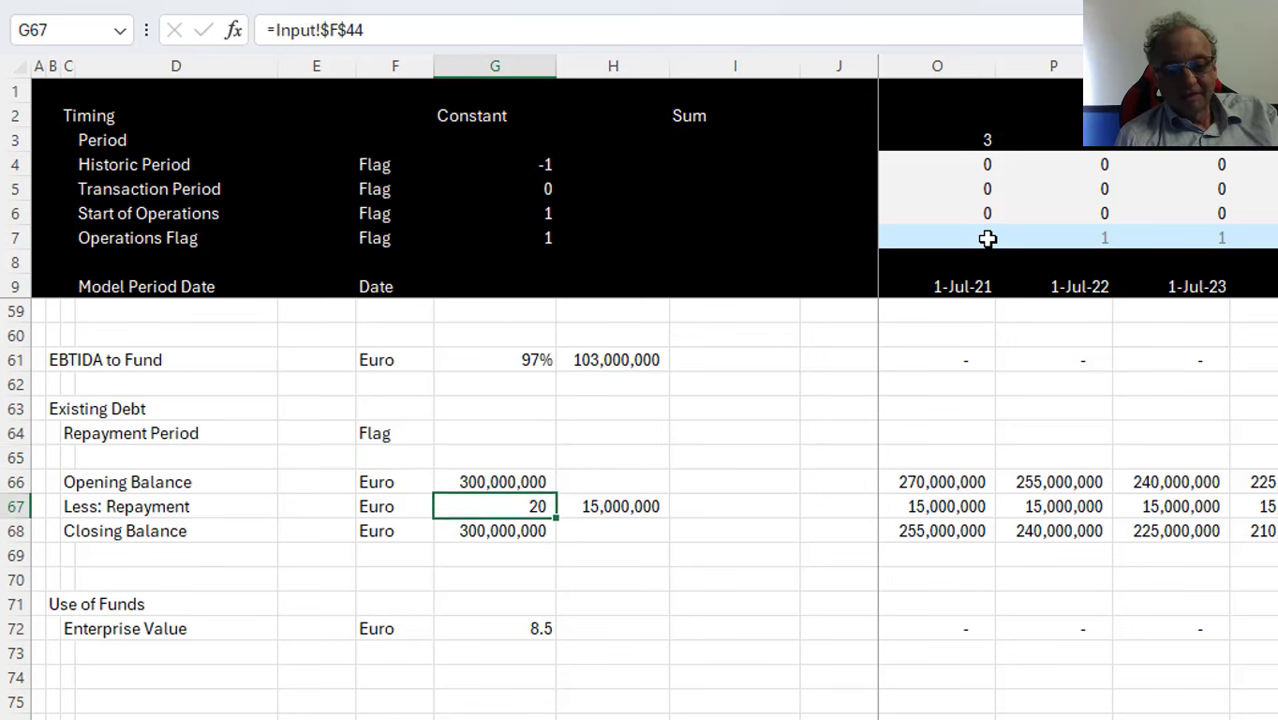
Copy the amortisation link from G67 into the Repayment Period constant G64
key(ctrl+c)
key(Up)
key(Up)
key(Up)
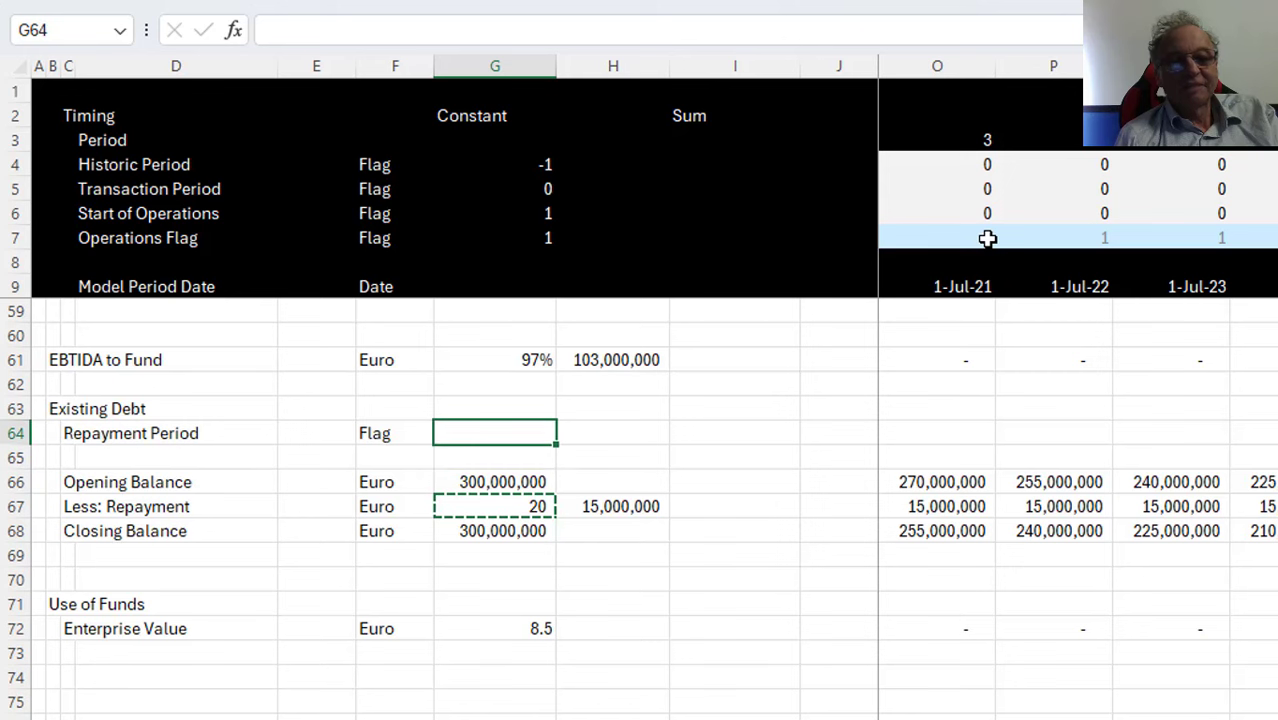
key(ctrl+v)
Build the Repayment Period flag in K64 as =K3<=$G$64 and fill it across the timeline
key(Right)
key(Right)
key(Right)
key(Right)
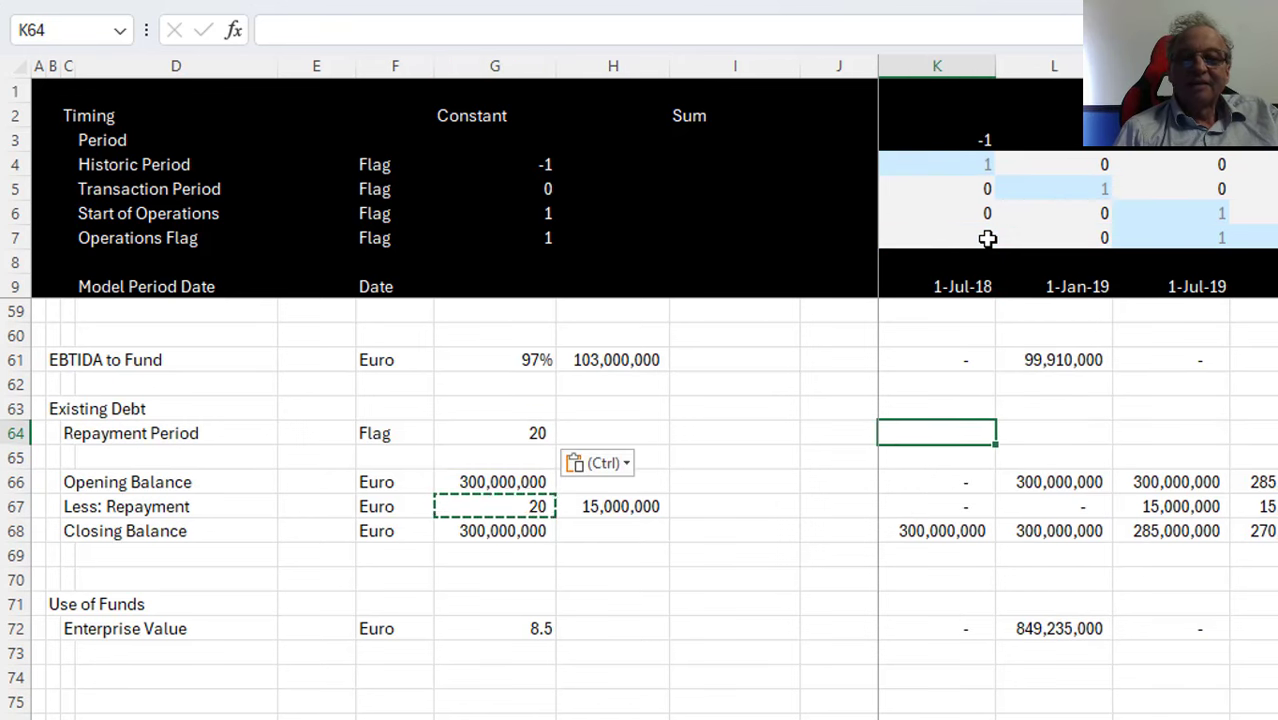
text(=)
click(981, 135)
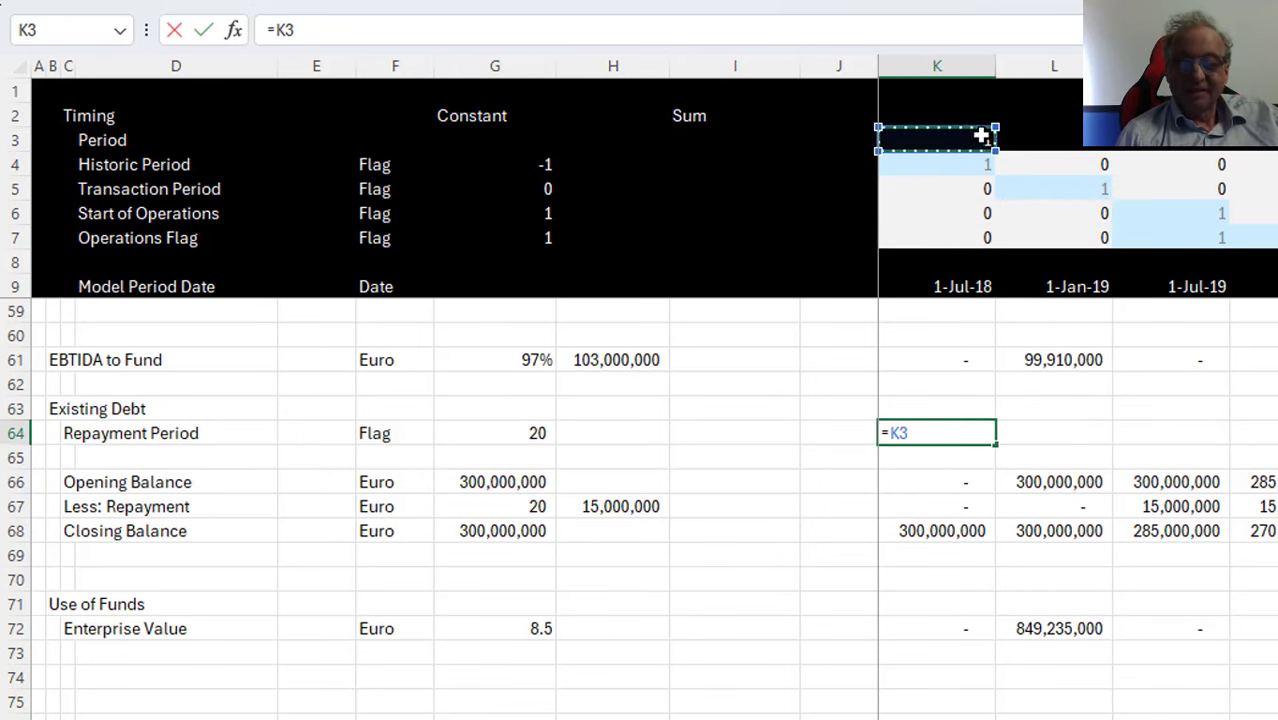
text(<)
key(Left)
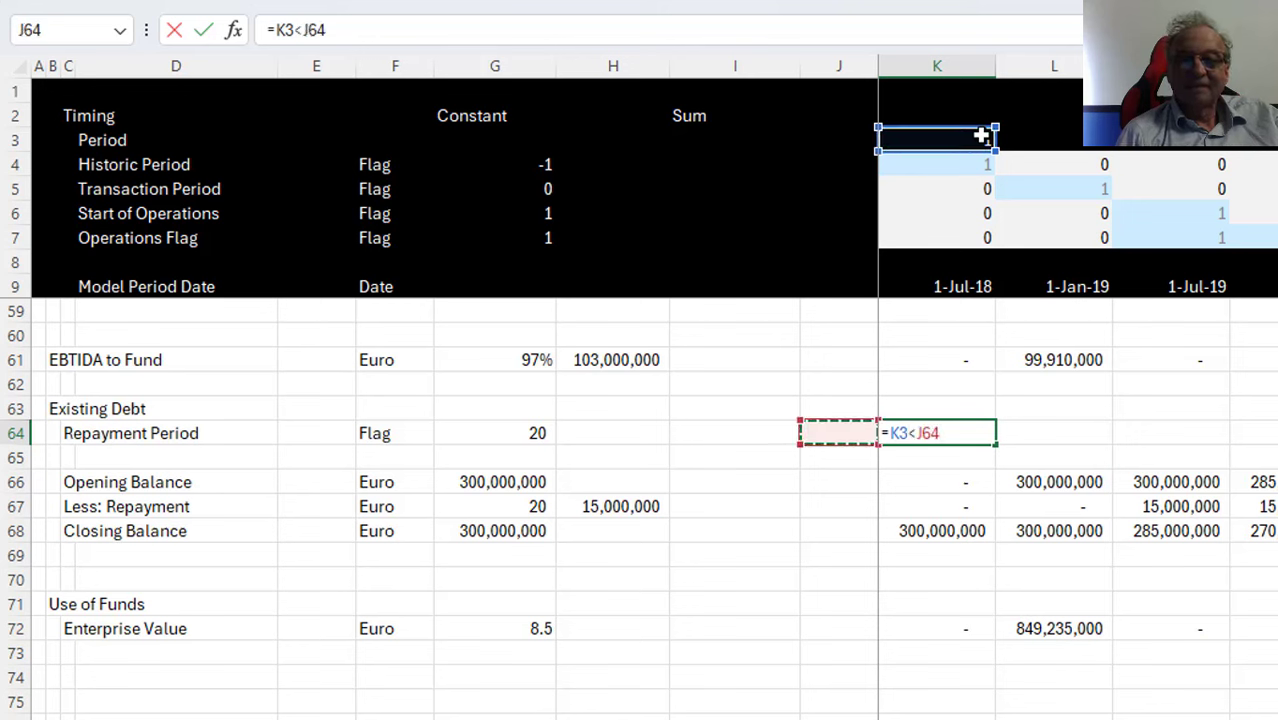
key(ctrl+Up)
key(BackSpace)
key(BackSpace)
text(=)
key(Left)
key(Left)
key(Left)
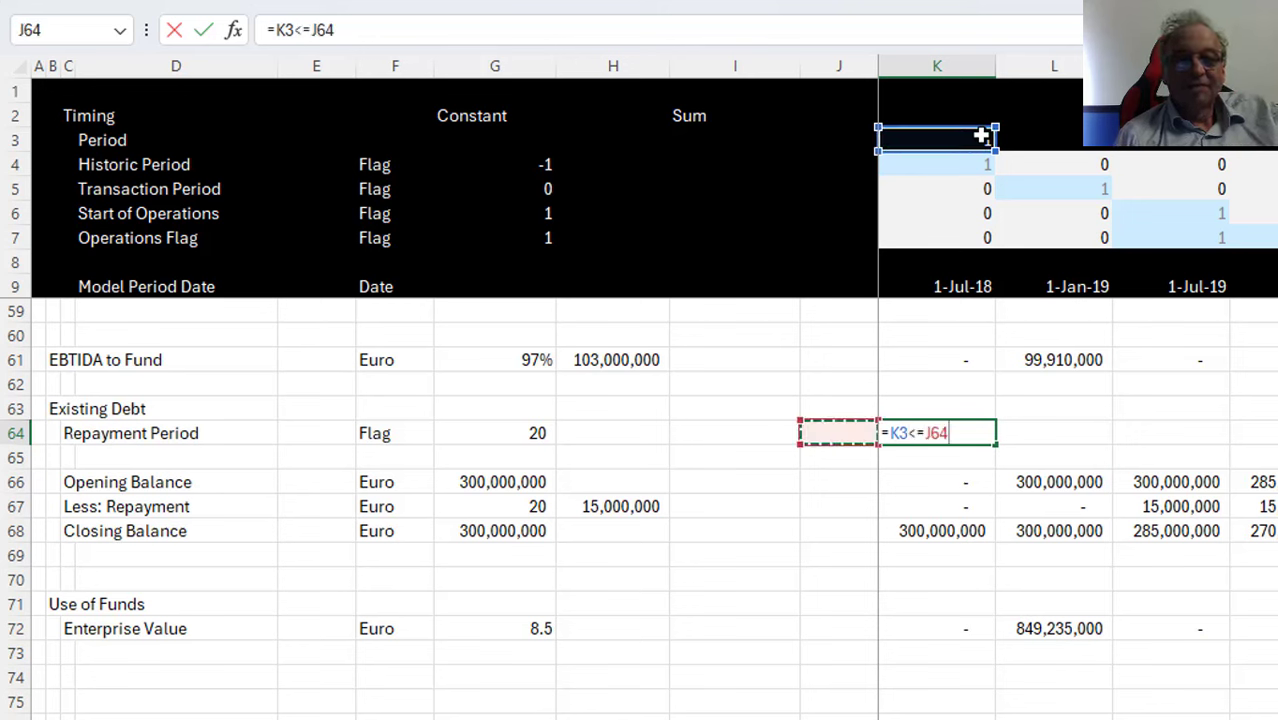
key(F4)
key(ctrl+Return)
key(F2)
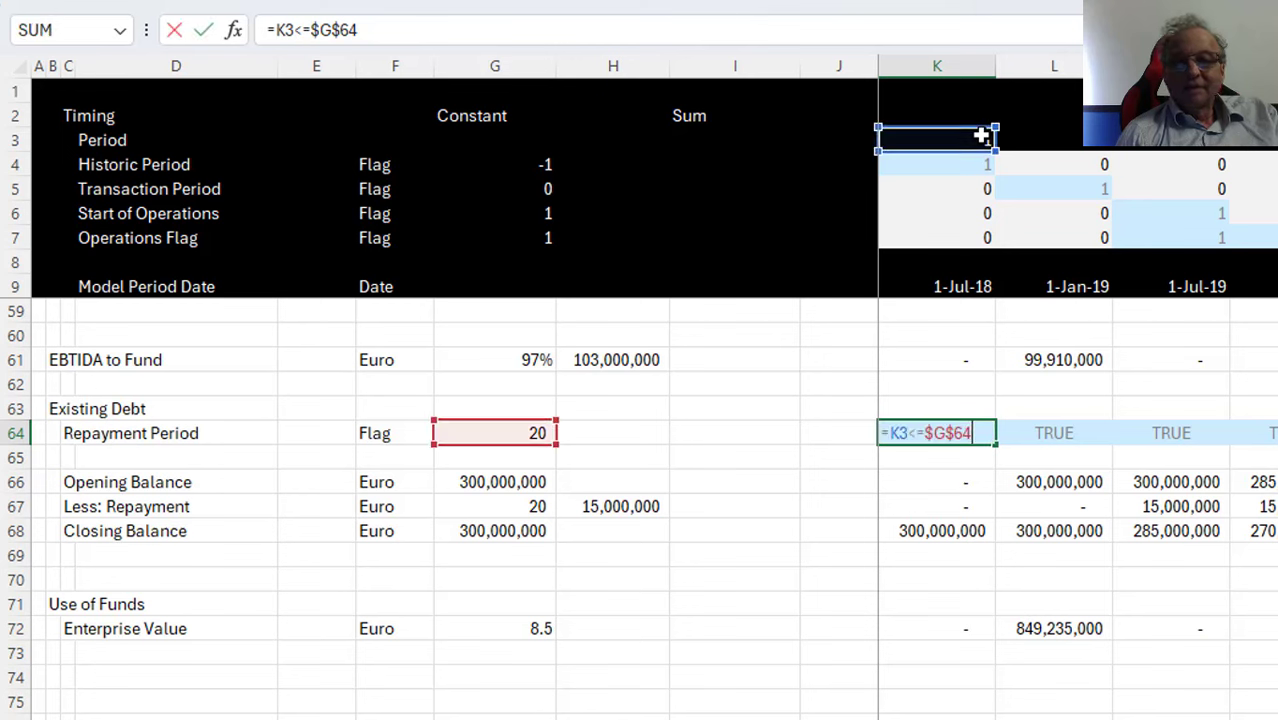
key(Escape)
Extend the repayment formula in K67 with the Repayment Period flag, =$H$67*K7*K64, and fill it across the timeline
key(Down)
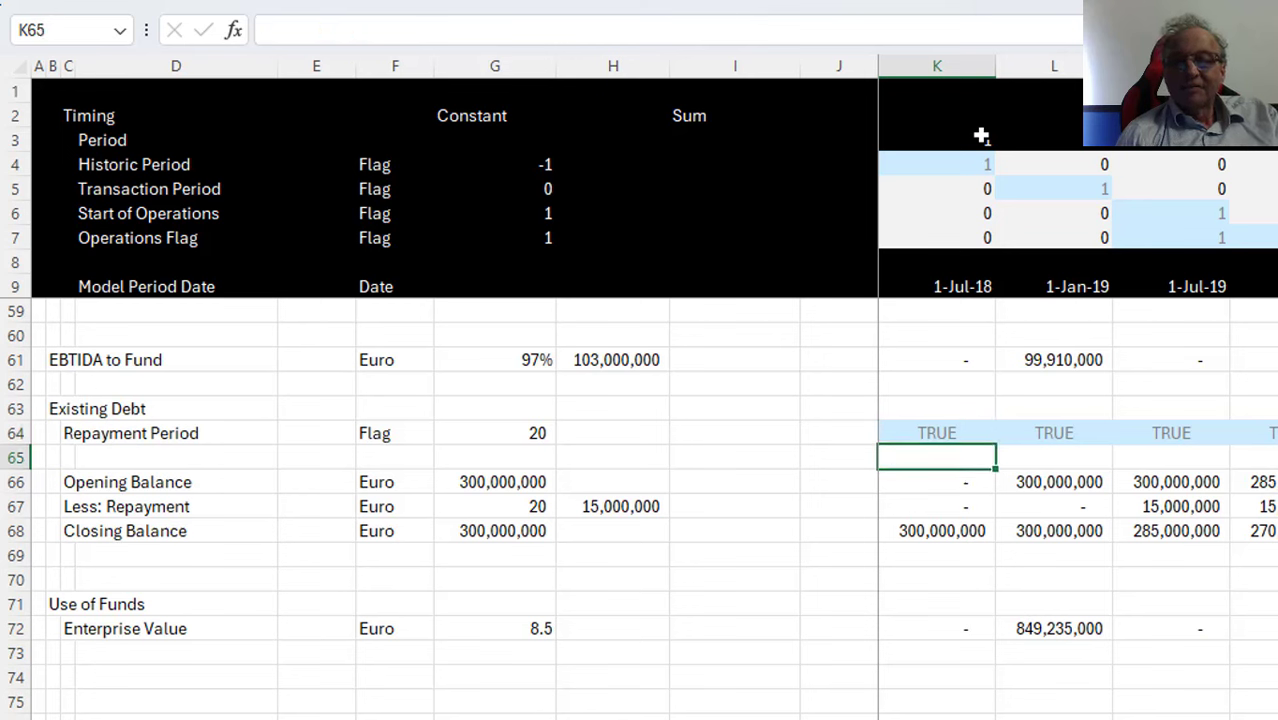
key(Down)
key(Down)
key(Right)
key(Left)
key(F2)
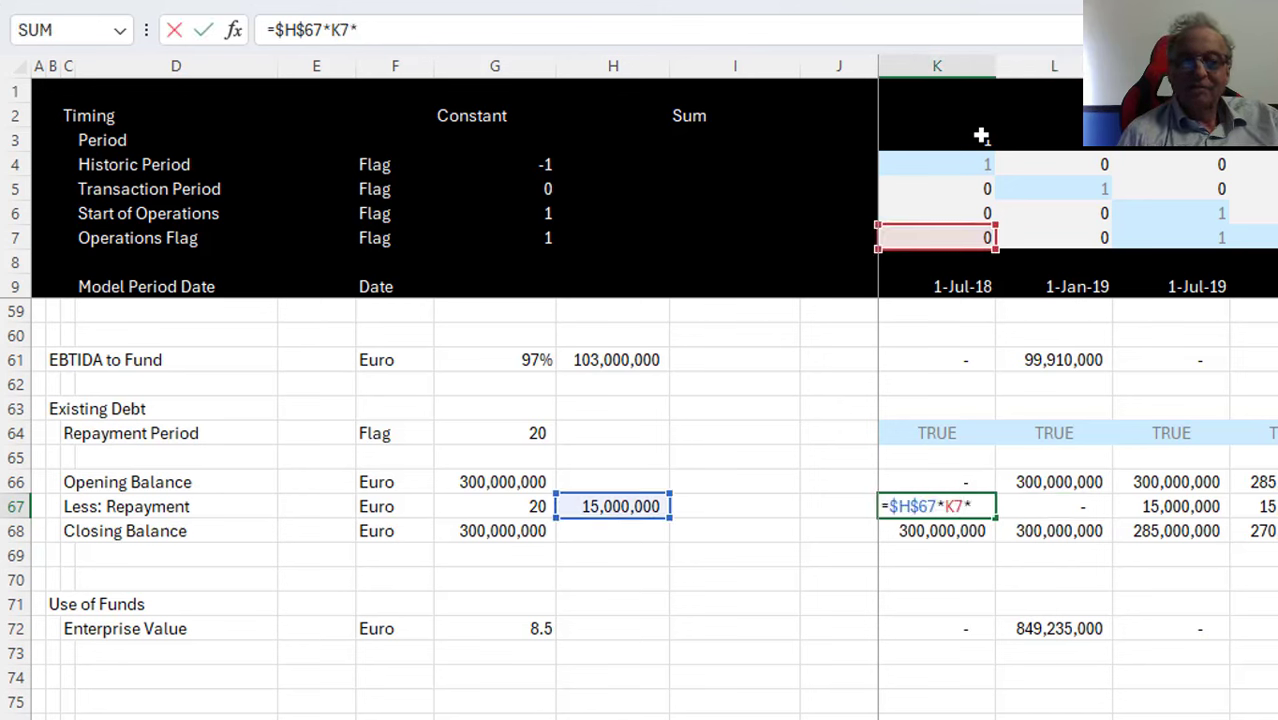
text(*)
click(913, 431)
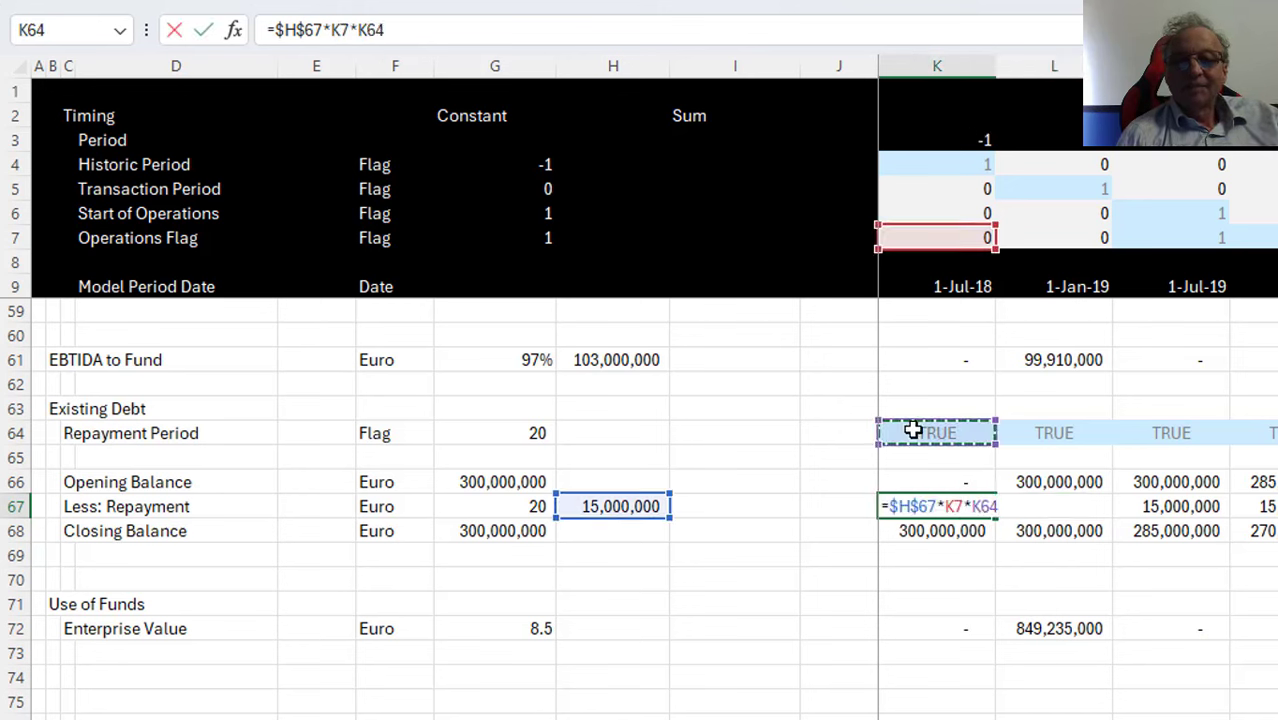
key(Return)
key(Up)
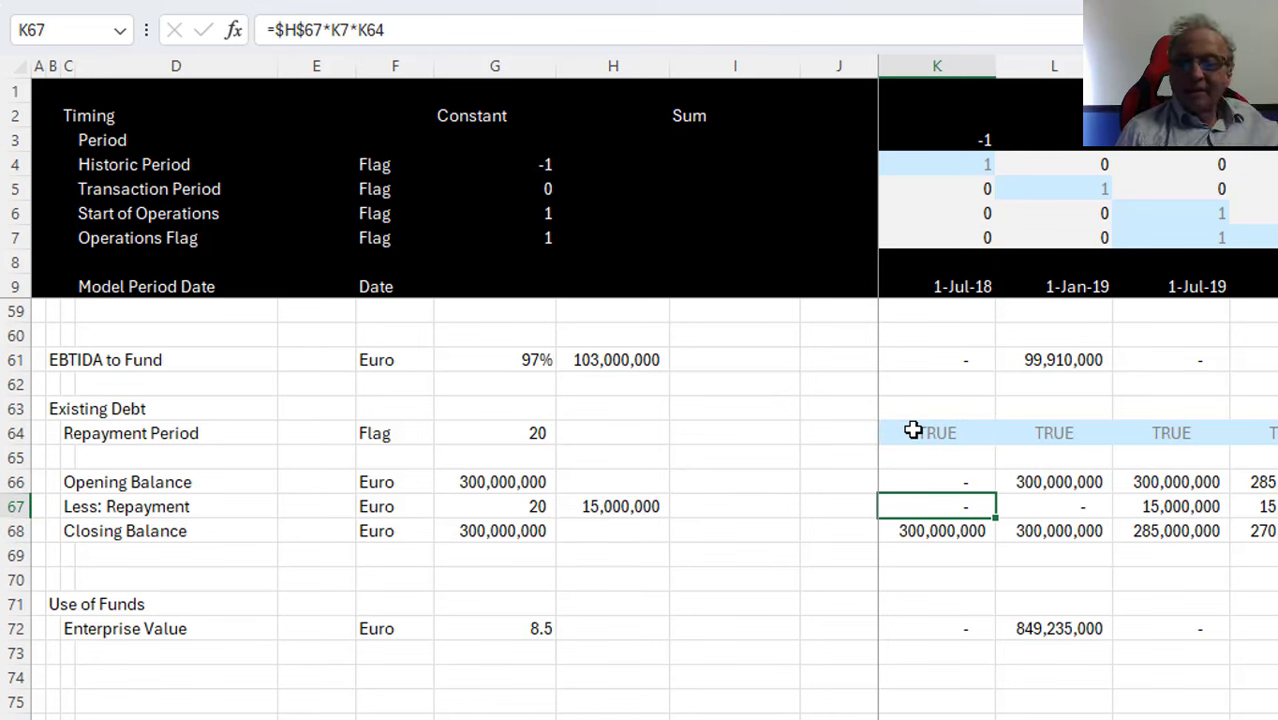
key(ctrl+shift+Right)
key(ctrl+r)
Examine how the flagged repayments in row 67 run across the timeline through the end of the amortisation period
key(Right)
key(Right)
key(Right)
key(Right)
key(Right)
key(Right)
key(Right)
key(Right)
key(Right)
key(Right)
key(Right)
key(Right)
key(Right)
key(Right)
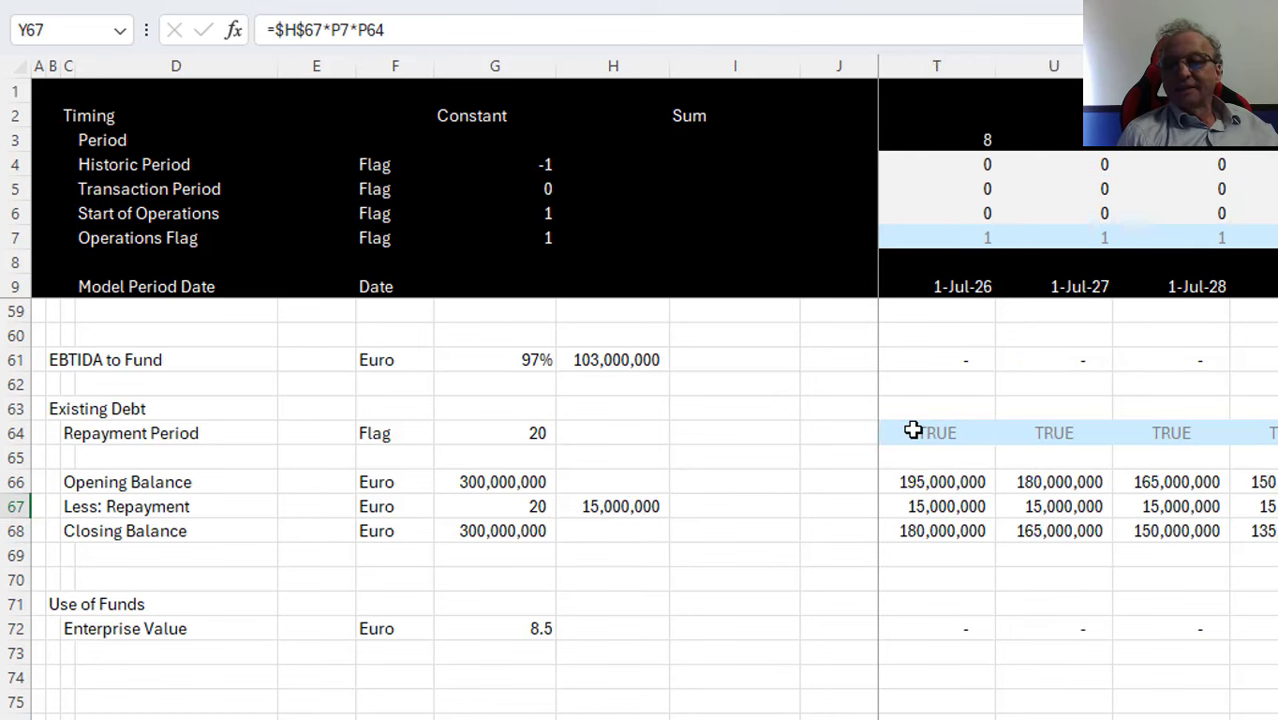
key(Right)
key(Right)
key(Right)
key(Right)
key(Right)
key(Right)
key(Right)
key(Right)
key(Right)
key(Right)
key(Right)
key(Right)
key(Right)
key(Right)
key(Right)
key(Right)
key(Left)
key(Left)
key(Left)
key(Left)
key(Left)
key(Left)
key(Left)
key(Left)
key(Left)
key(Left)
key(Left)
key(Left)
key(Left)
key(Left)
key(Left)
key(Left)
key(Left)
key(Left)
key(Left)
key(Left)
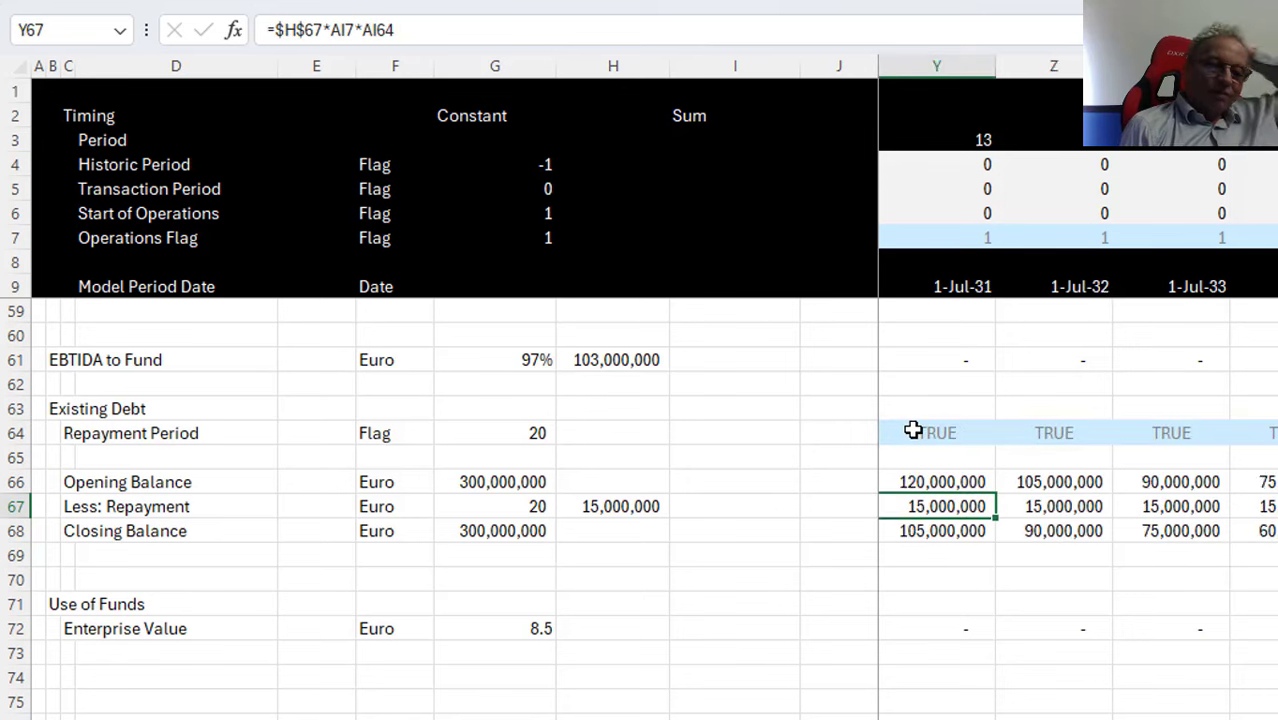
Insert two blank rows between the Closing Balance line and the Use of Funds heading
key(Down)
key(Down)
key(Down)
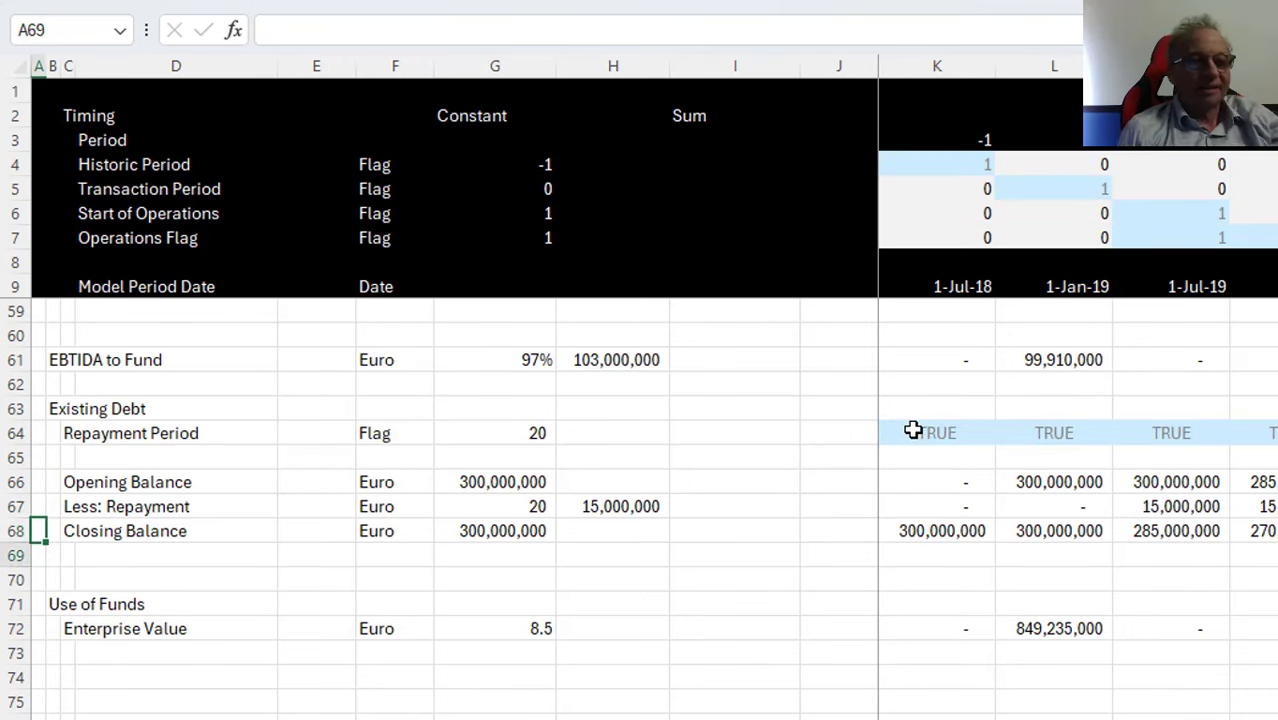
key(shift+space)
key(ctrl+shift+plus)
key(ctrl+shift+plus)
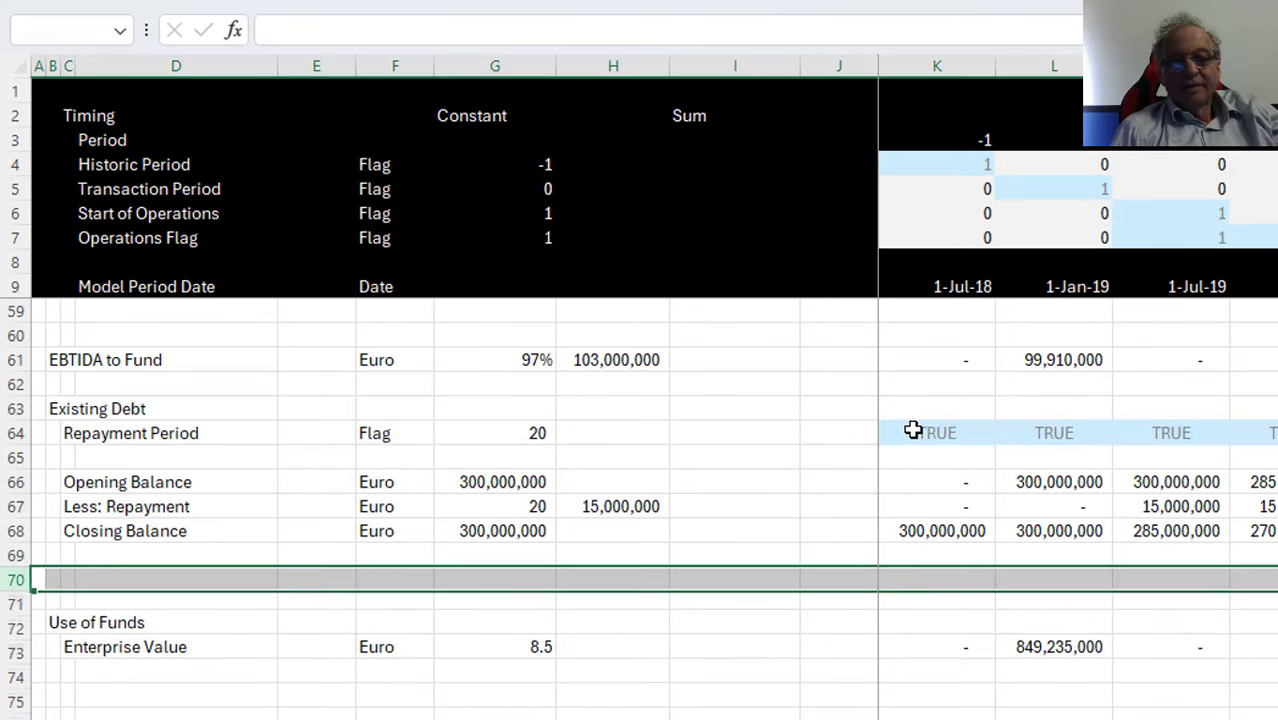
Add an Interest line in C70 below the closing balance, with Euro as its unit in F70
key(Right)
key(Right)
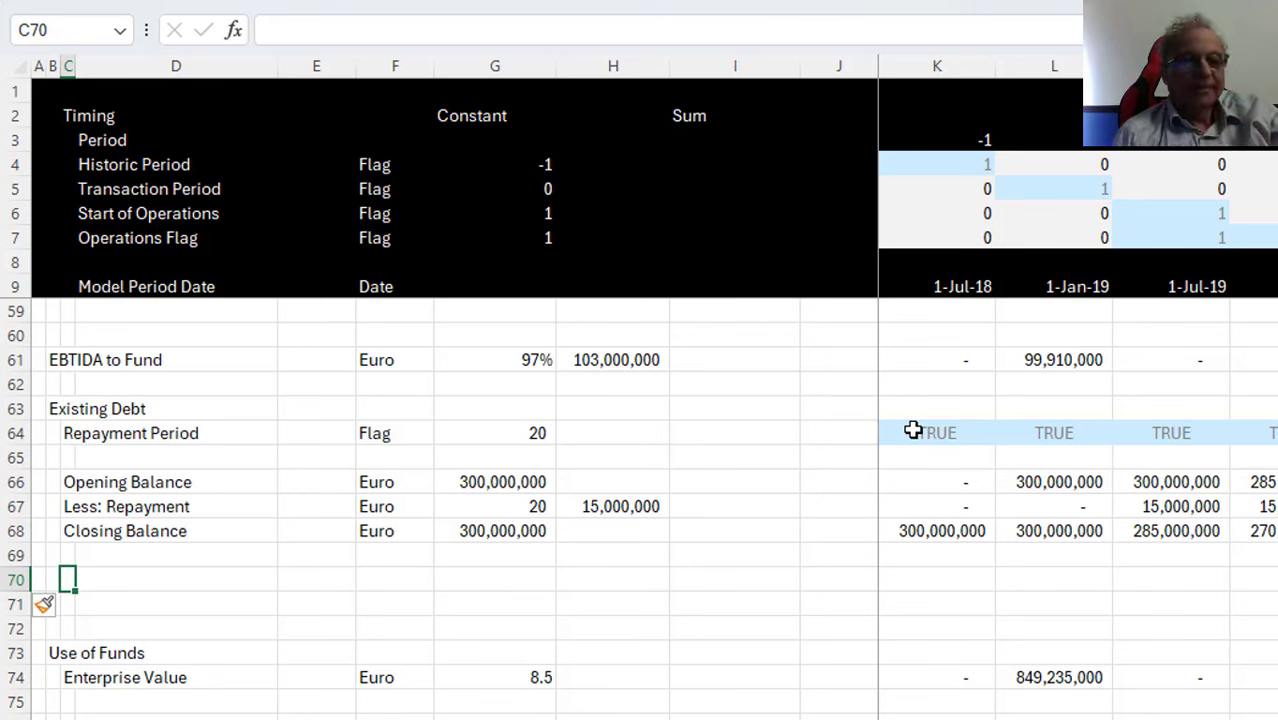
text(Interest)
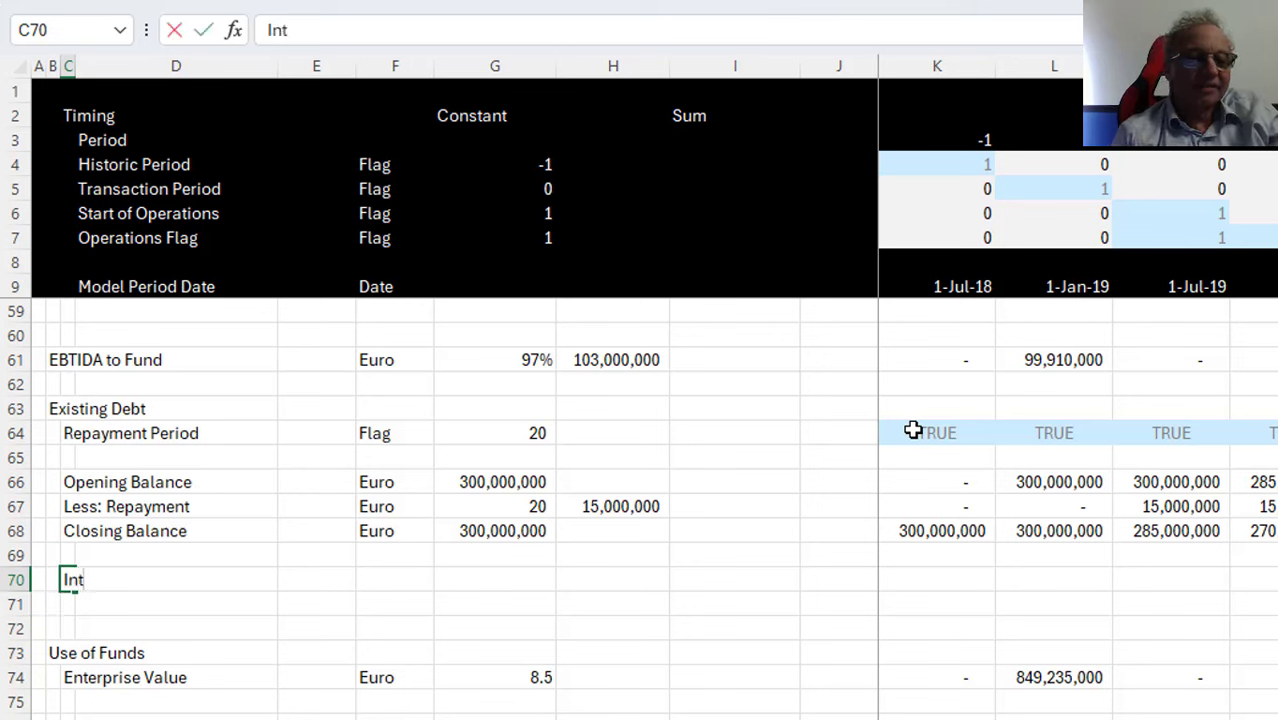
key(Return)
key(Up)
key(Right)
key(Right)
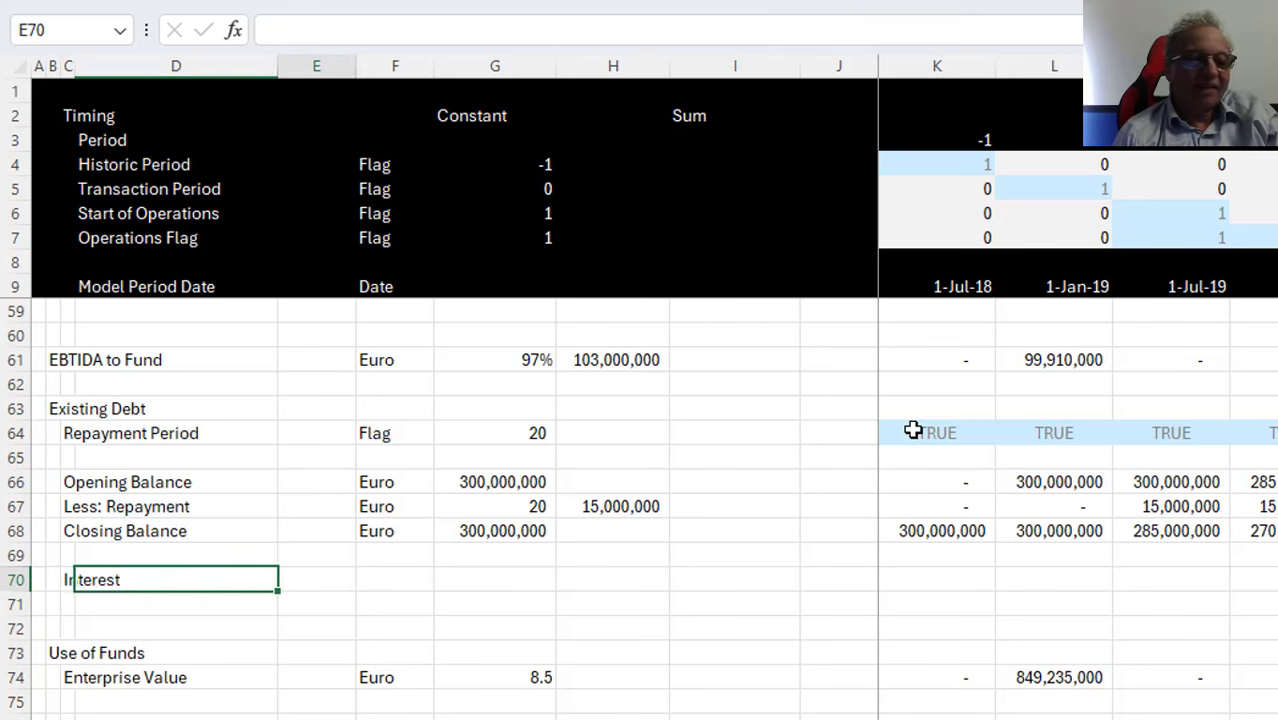
key(Right)
text(Eur)
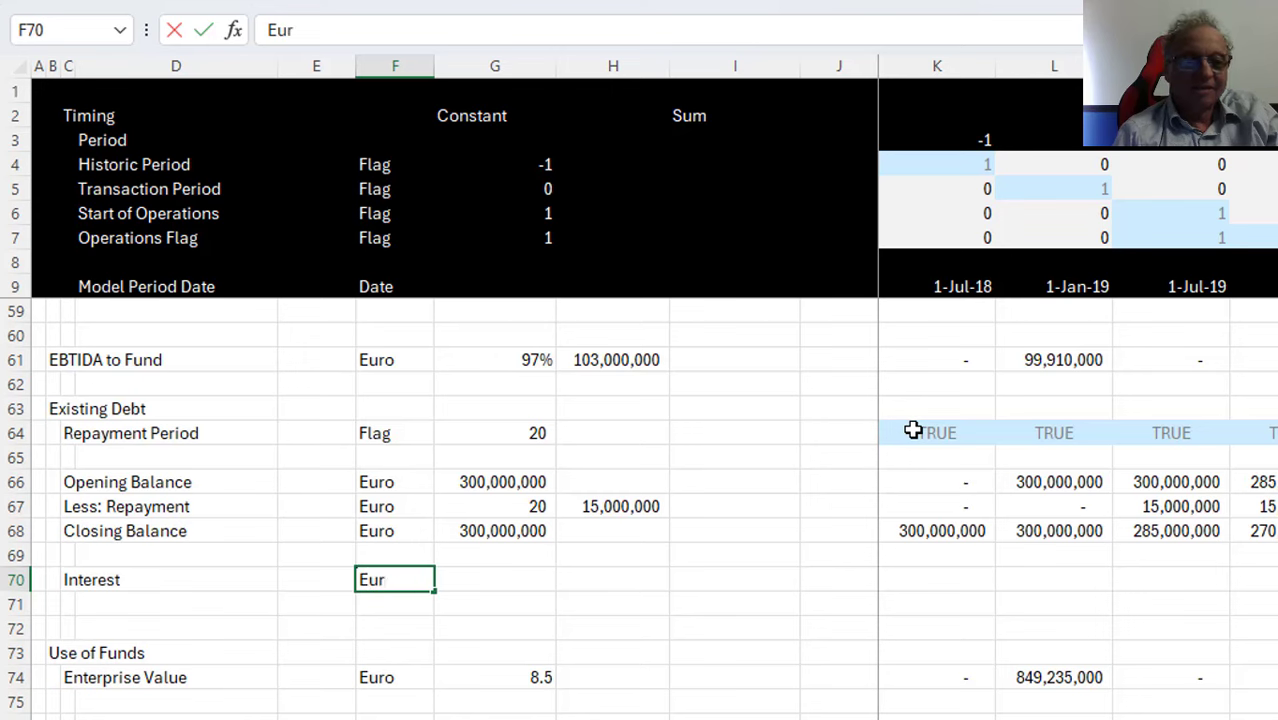
text(o)
key(Return)
Link the Interest constant G70 to the existing debt's interest rate, =Input!F45, and show it as a percentage with two decimals
key(Up)
key(Right)
text(=)
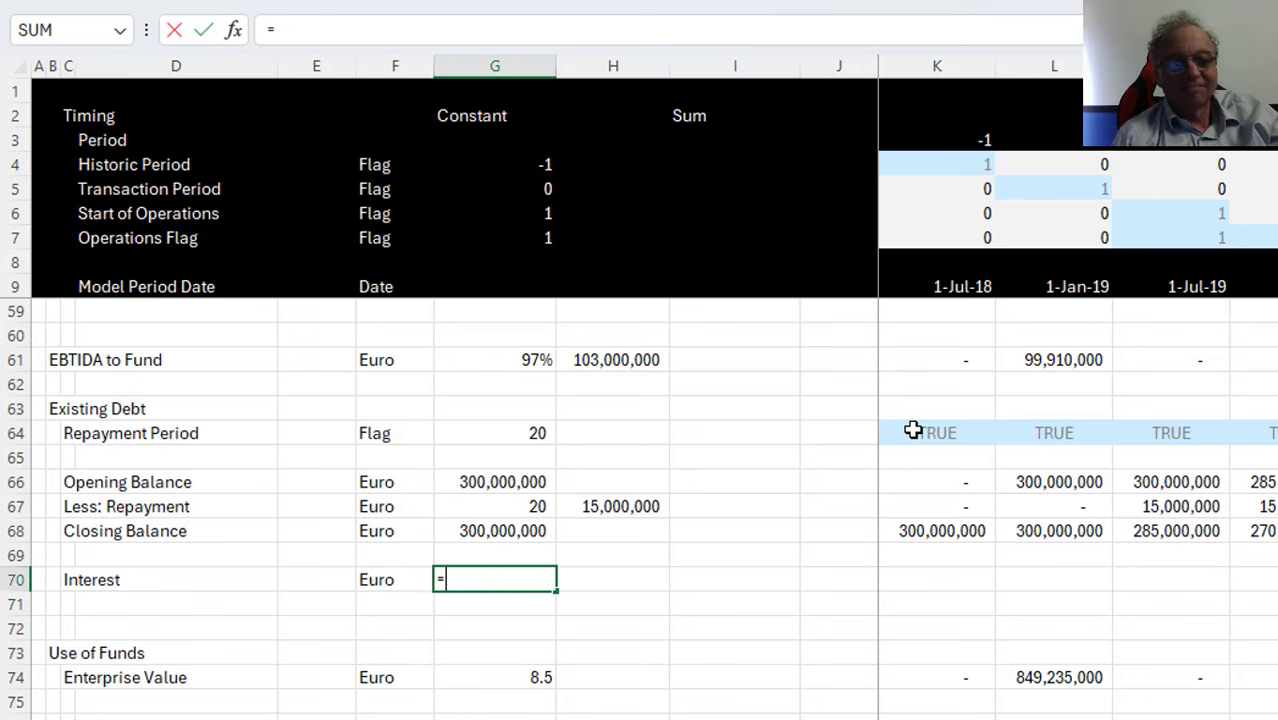
key(ctrl+Page_Up)
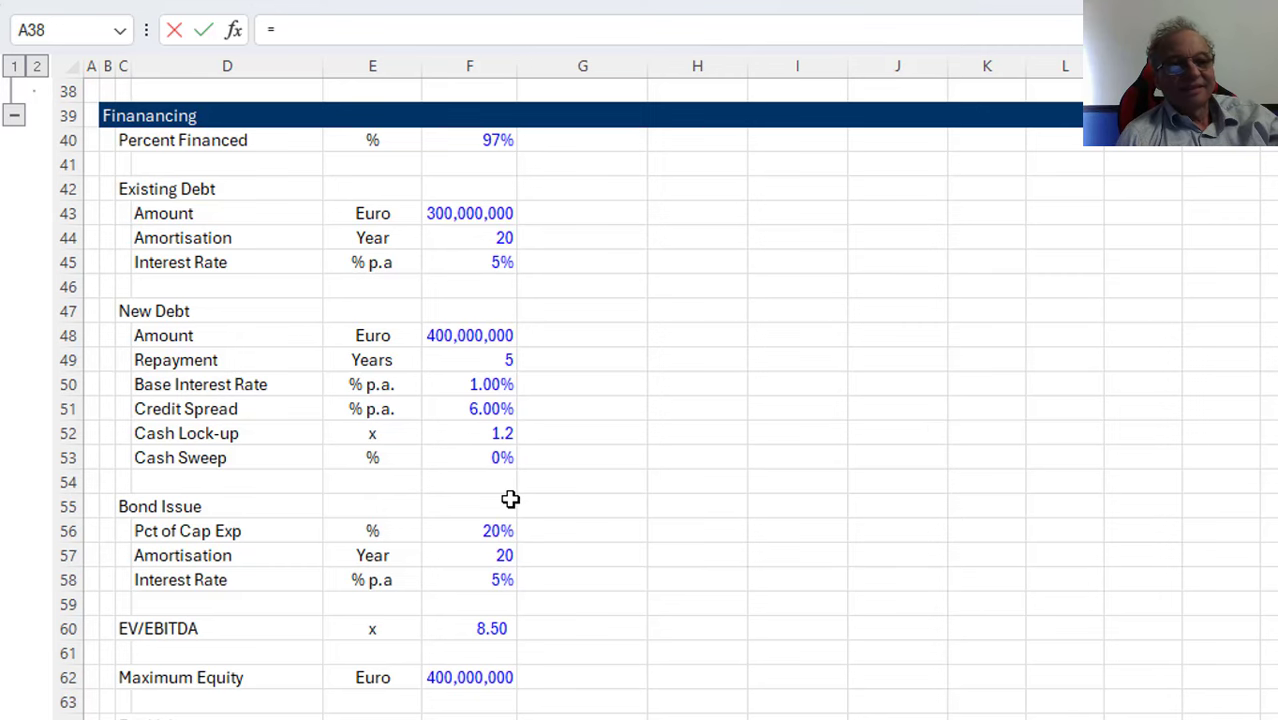
click(458, 264)
key(Return)
key(Up)
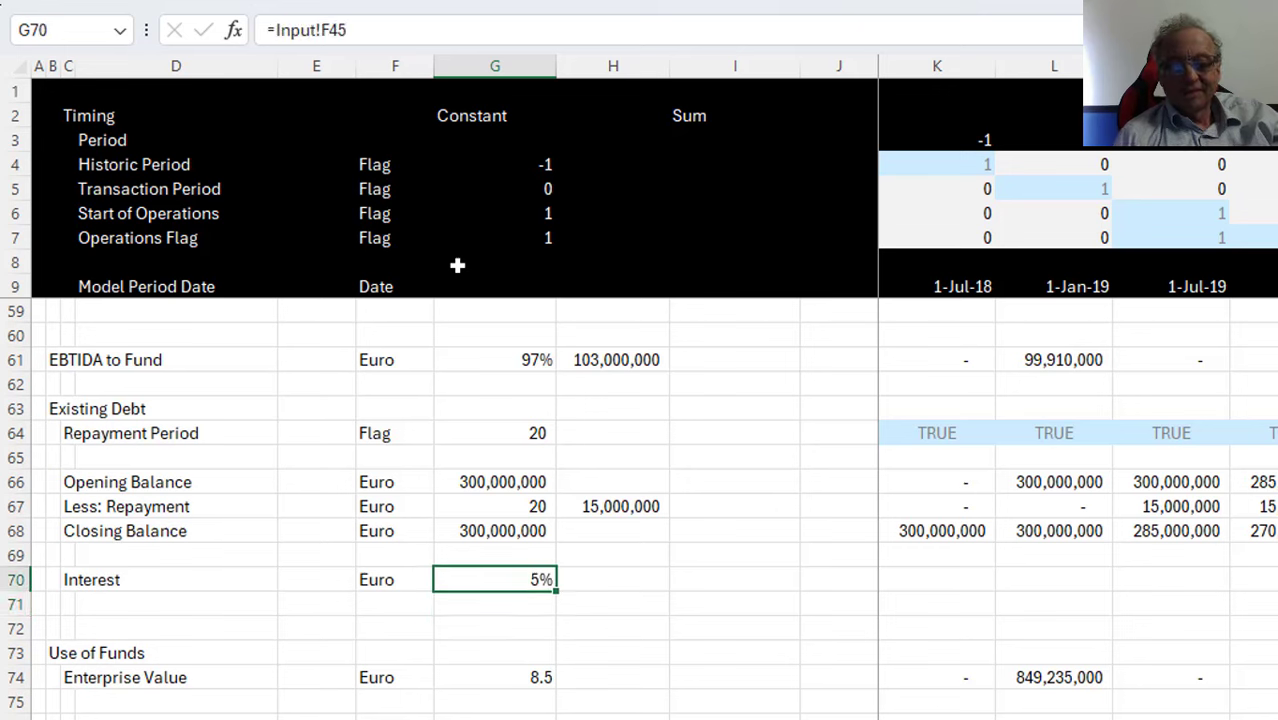
key(Right)
key(Right)
key(Right)
key(Right)
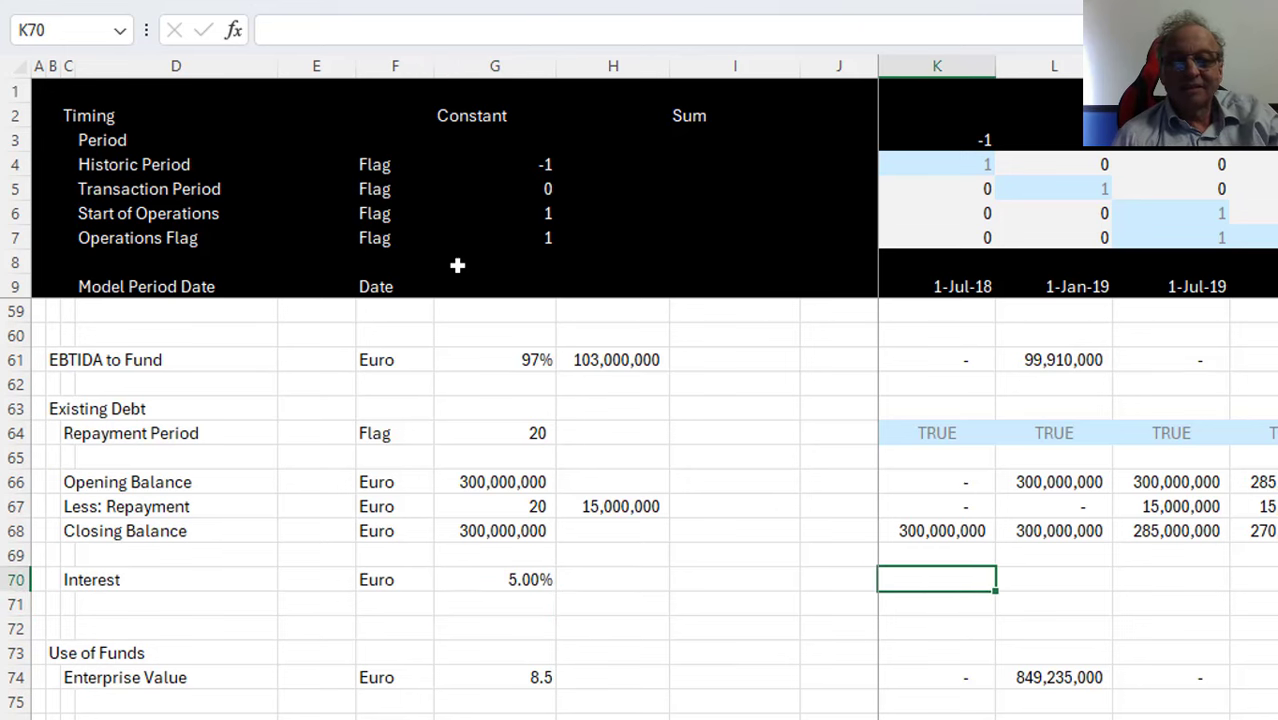
text(=ave)
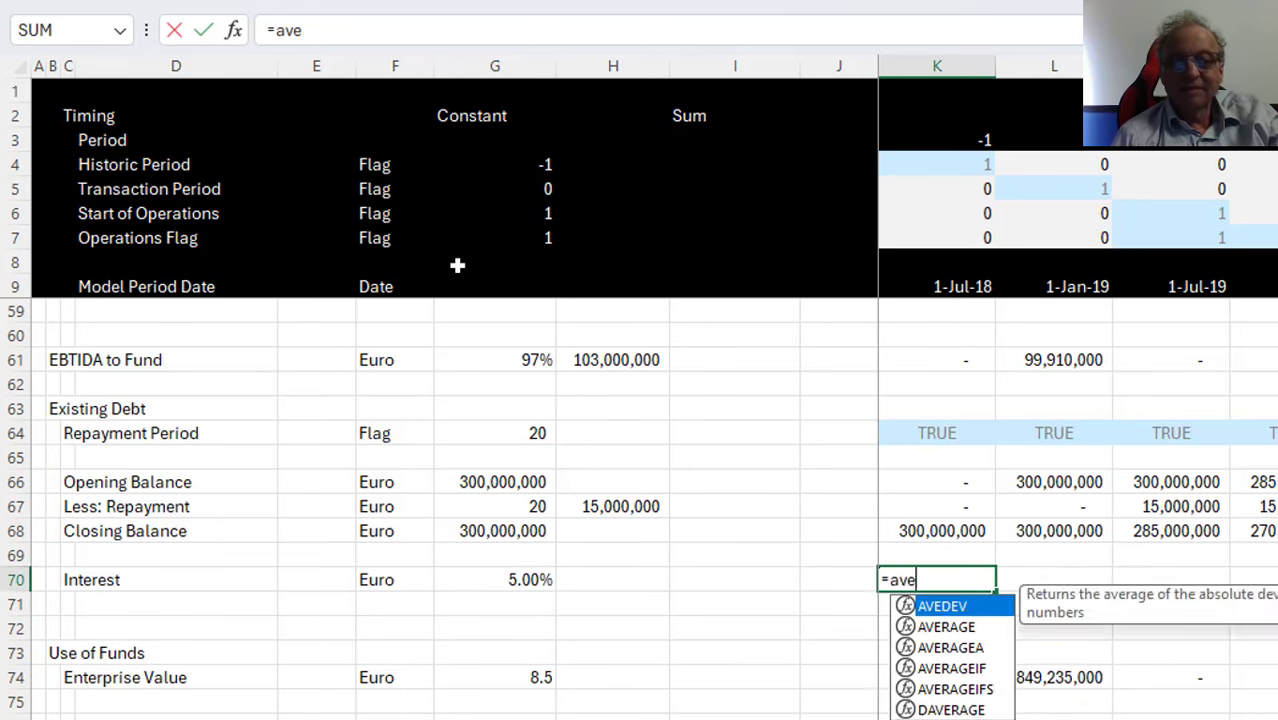
text(rage()
key(Up)
key(Up)
key(Up)
key(Up)
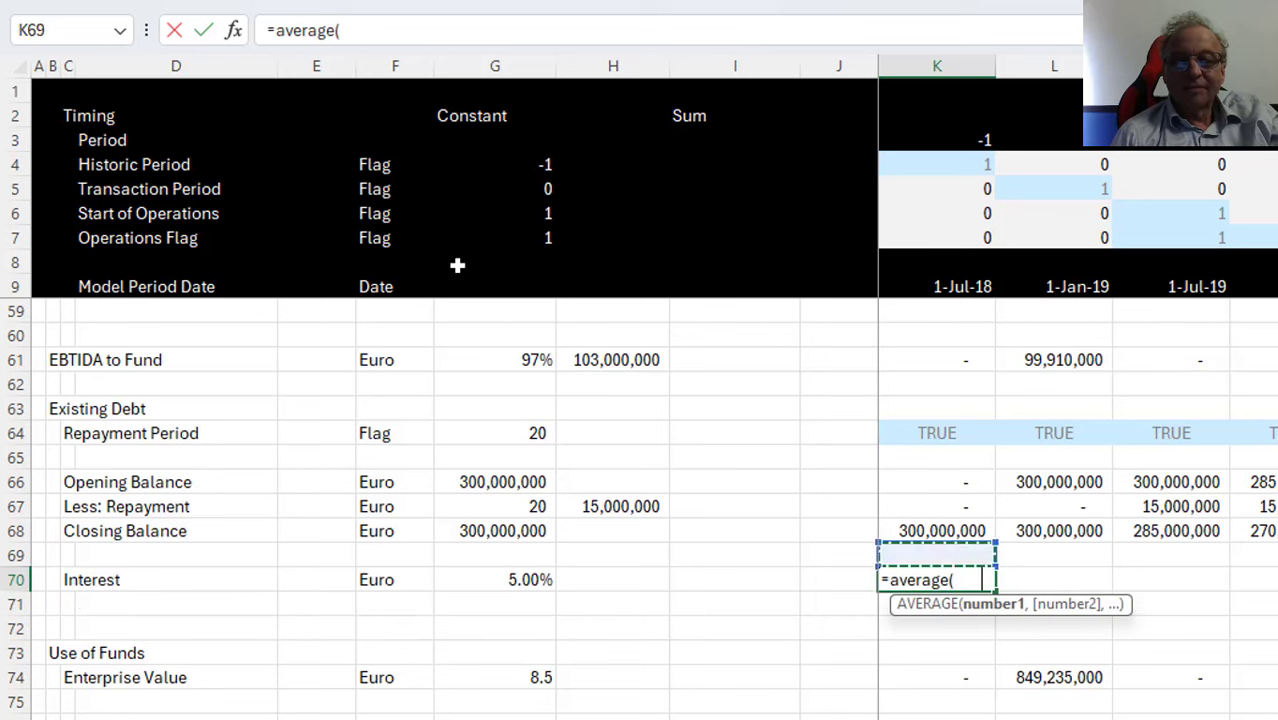
key(BackSpace)
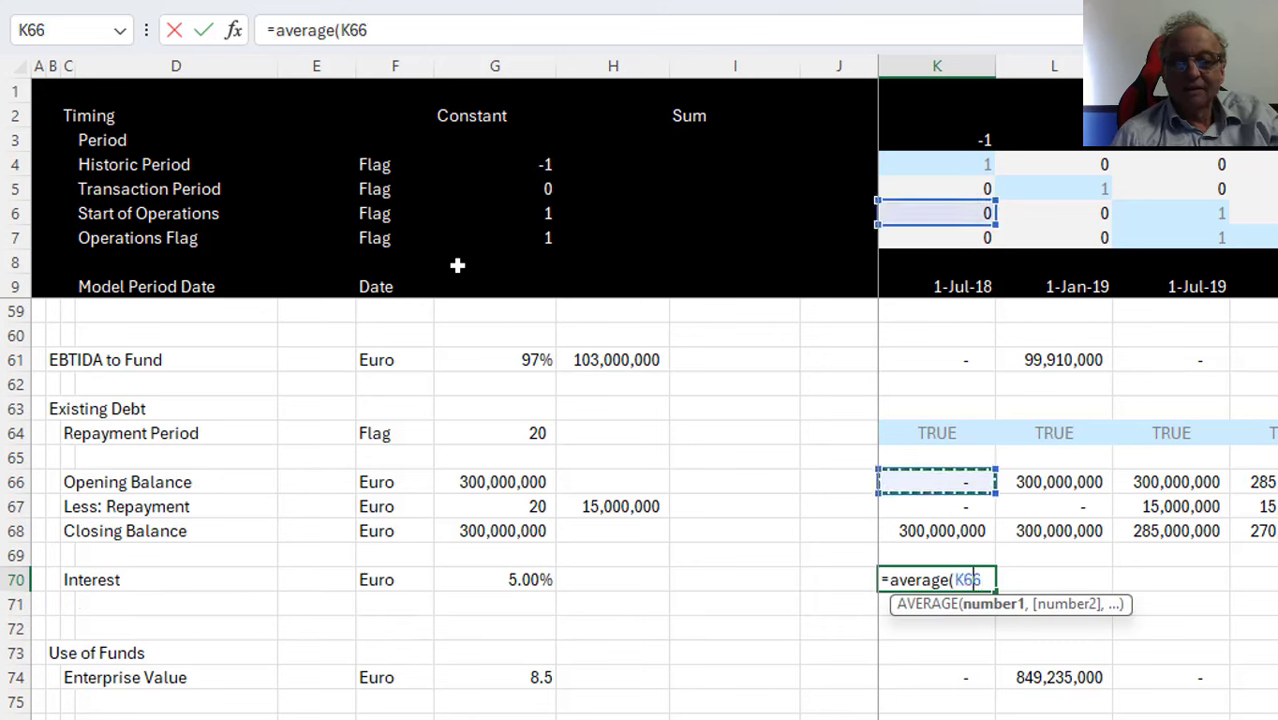
key(Escape)
Calculate the first-period interest in K70 as the average of closing and opening balances times rate and operations flag, =AVERAGE(K68,K66)*$G$70*K7
text(=ave)
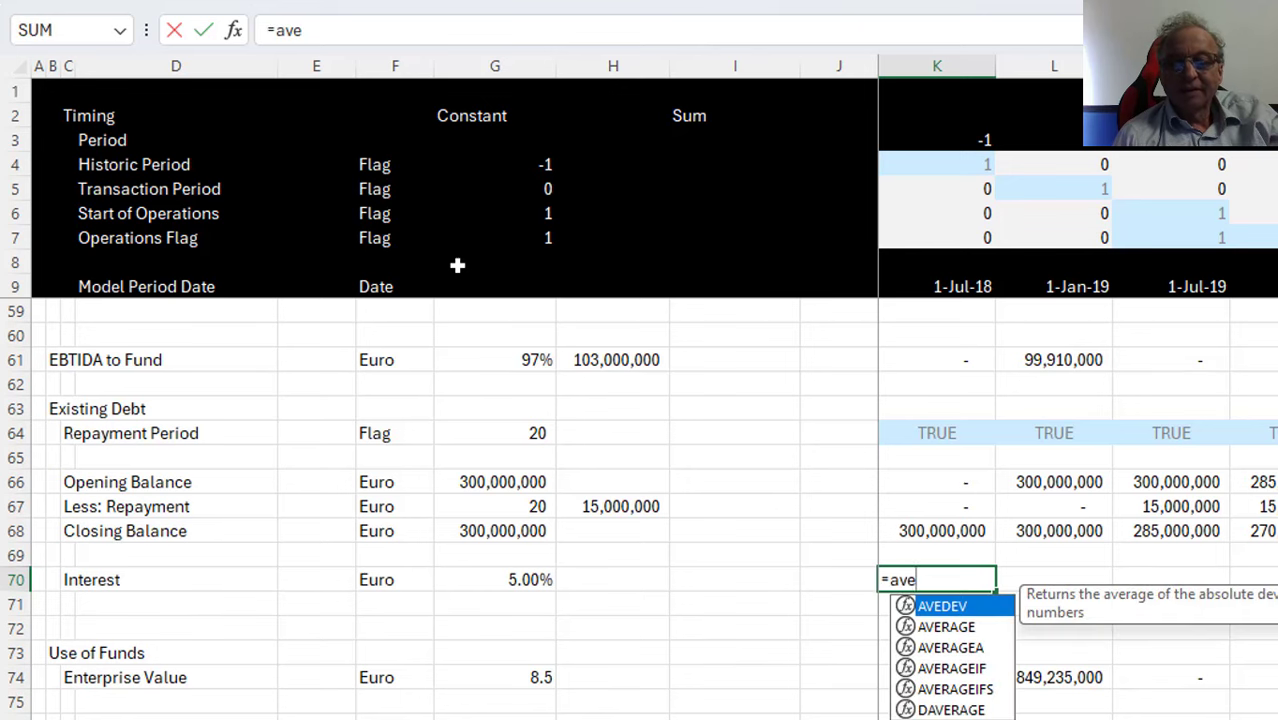
key(Down)
key(Tab)
key(Up)
key(Up)
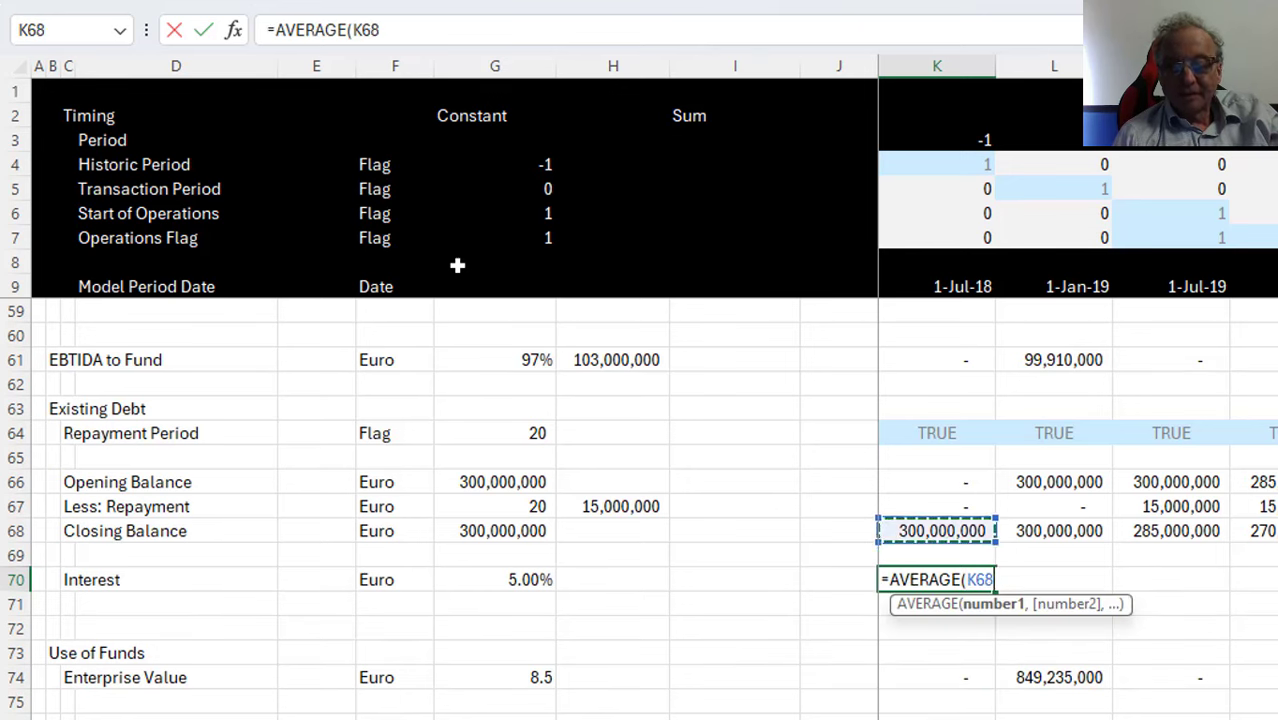
text(,)
key(Up)
key(Up)
key(Up)
key(Up)
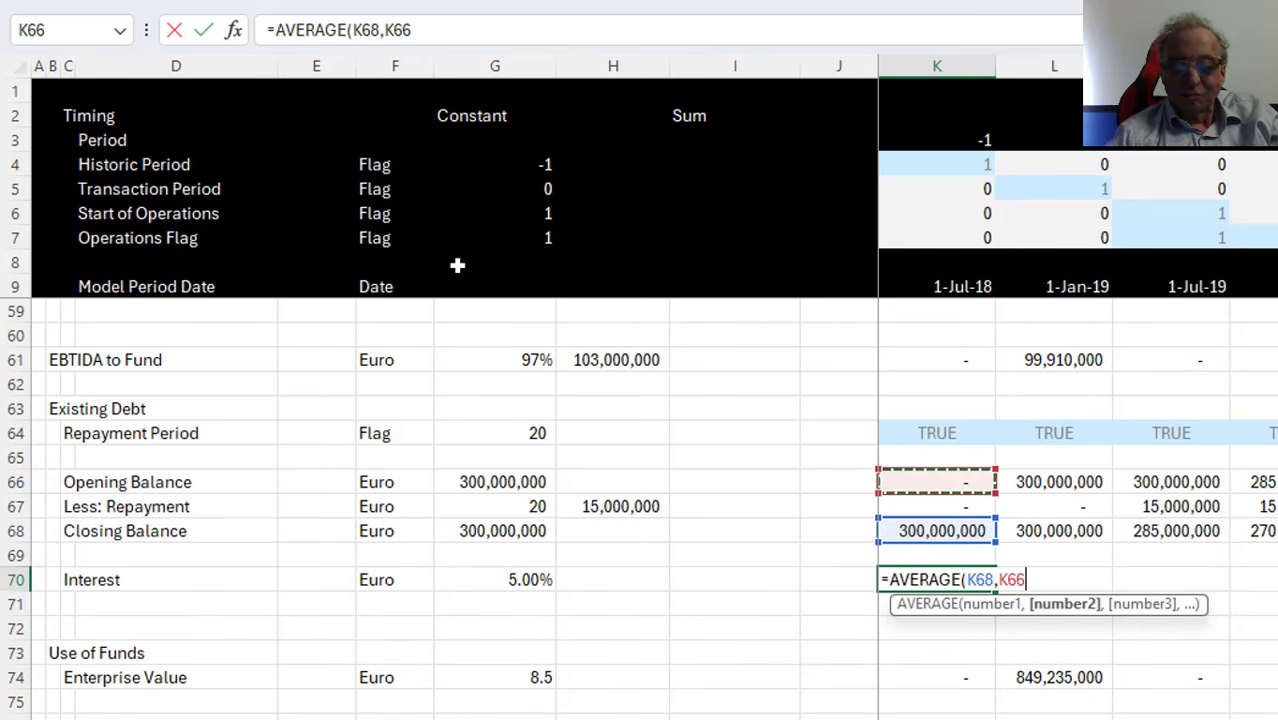
text()*)
key(Left)
key(Left)
key(Left)
key(Left)
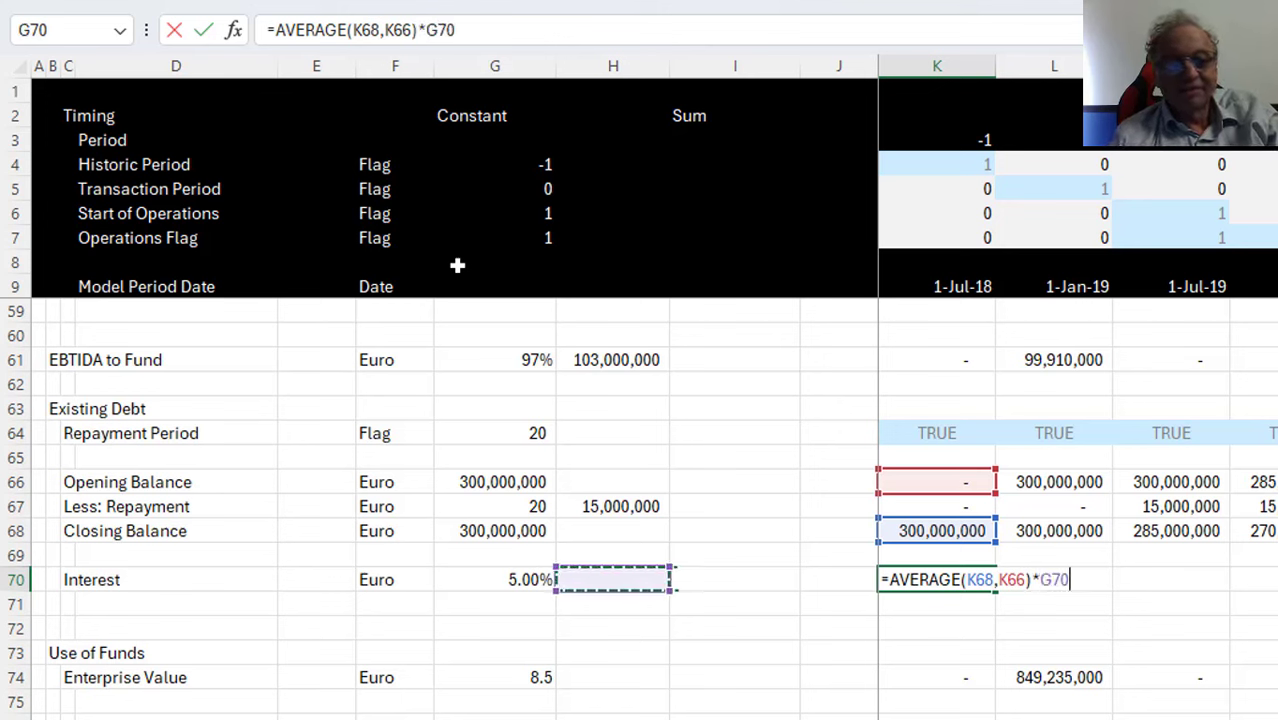
key(F4)
text(*)
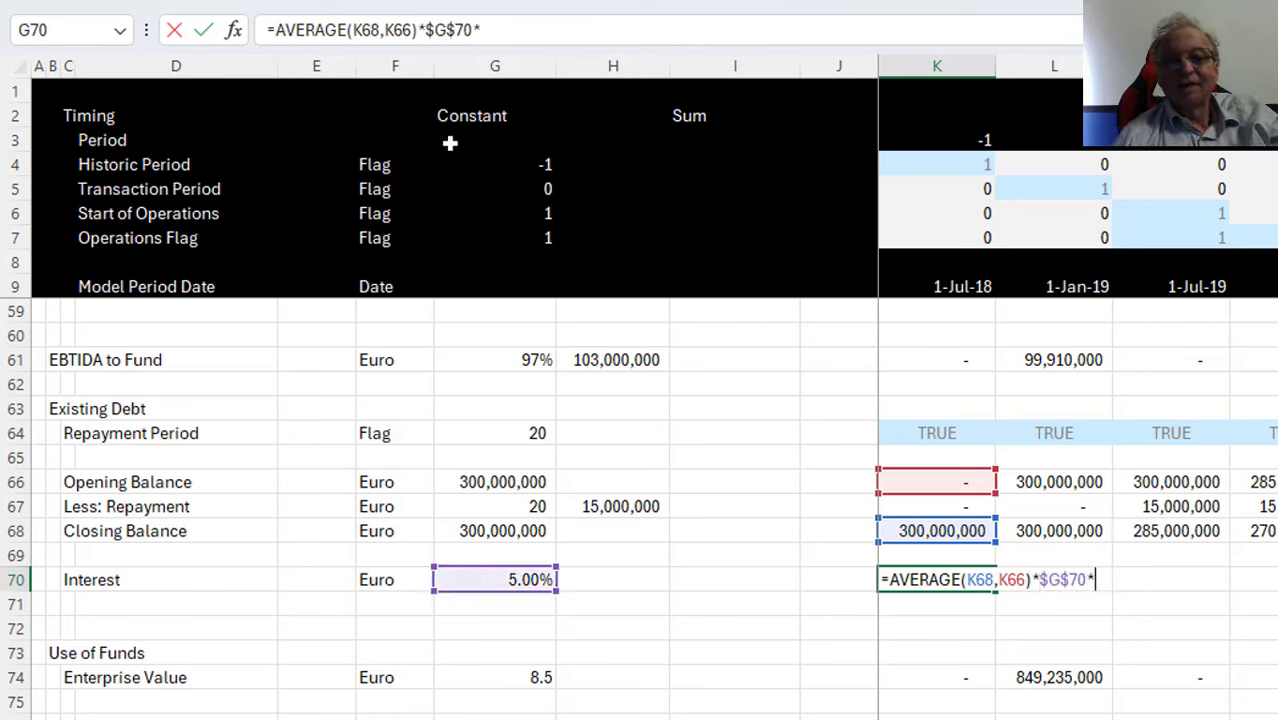
click(962, 230)
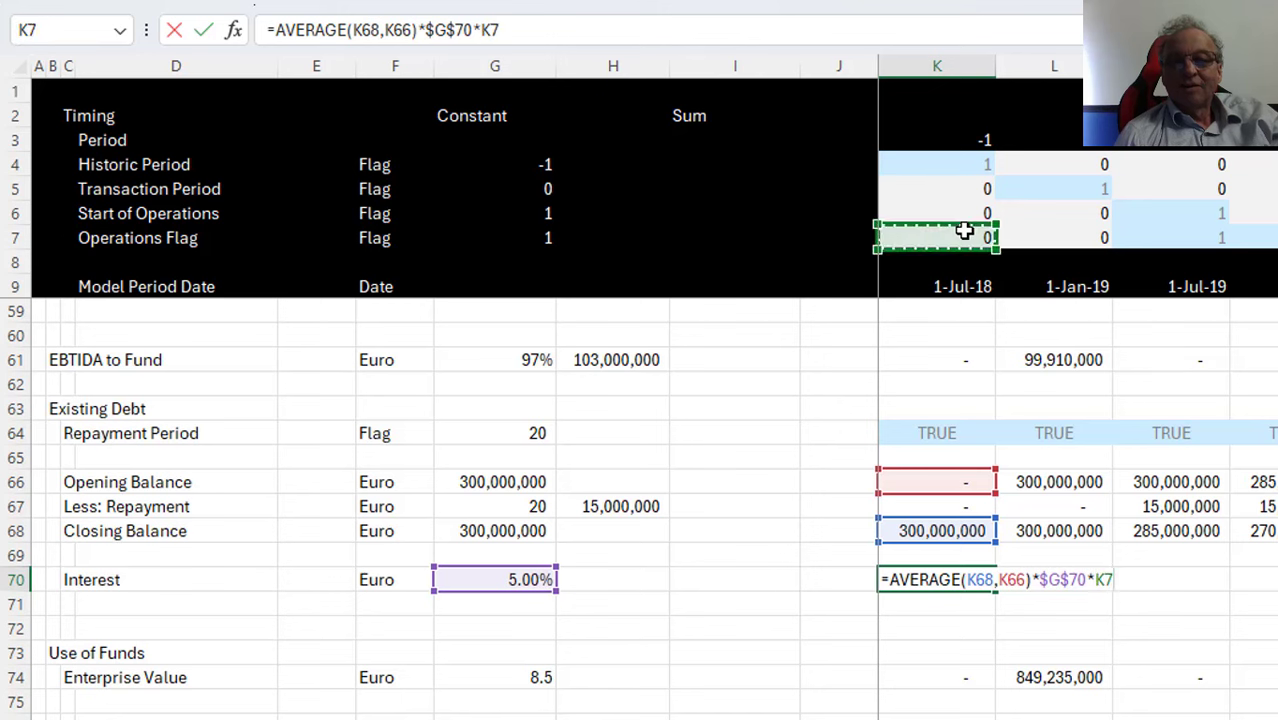
key(Return)
Fill the K70 interest formula across the whole timeline in row 70, showing the amounts without decimals
key(Up)
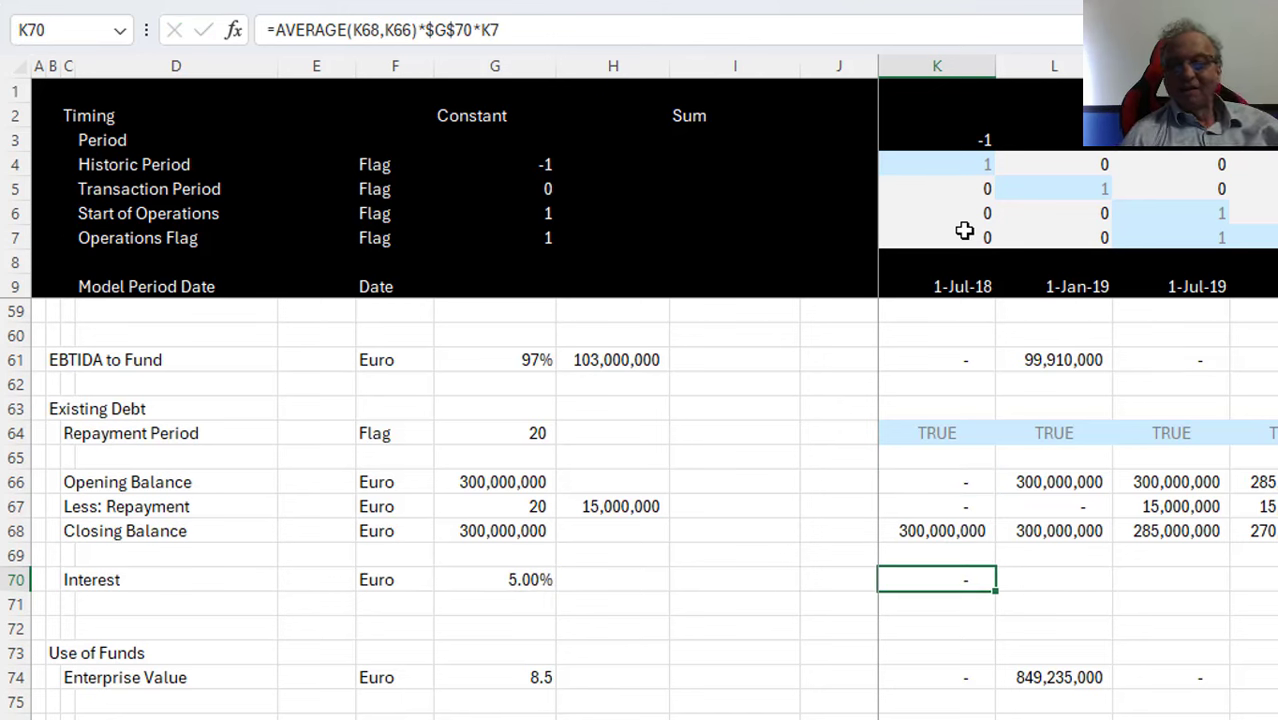
key(ctrl+shift+Right)
key(ctrl+r)
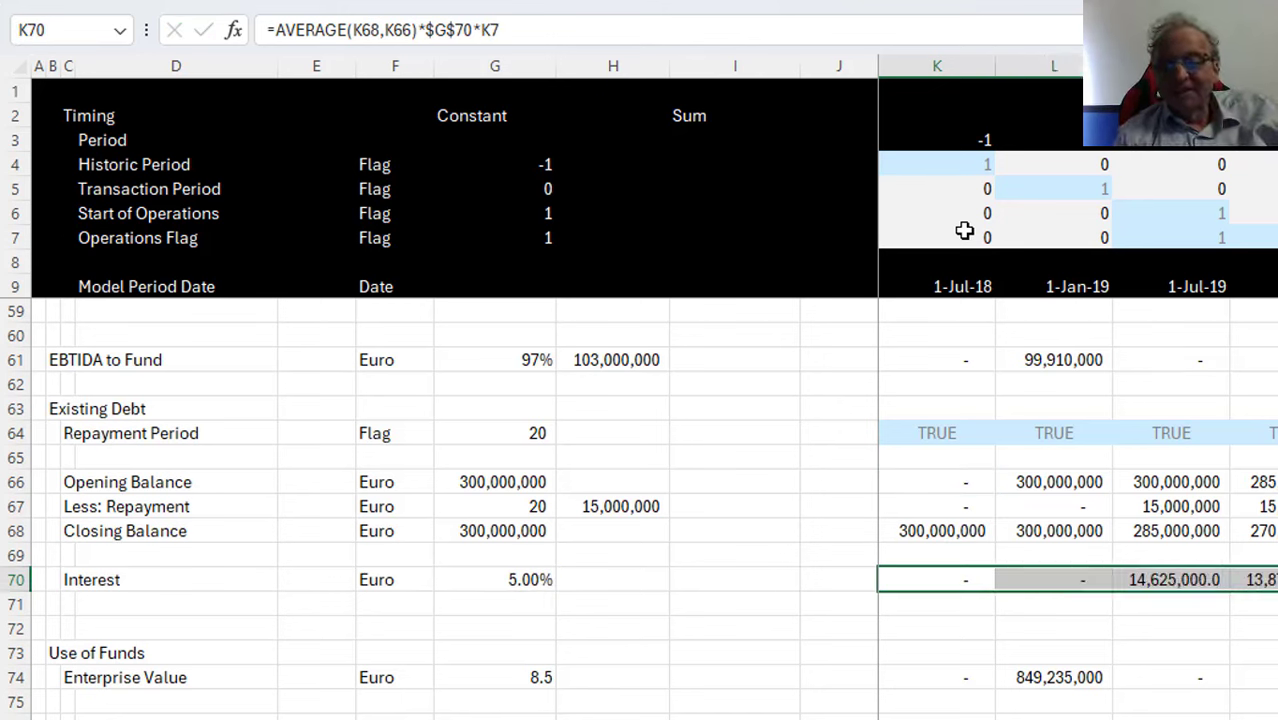
key(Down)
key(Down)
key(Left)
key(Left)
key(Left)
key(Left)
key(Left)
key(Left)
key(Left)
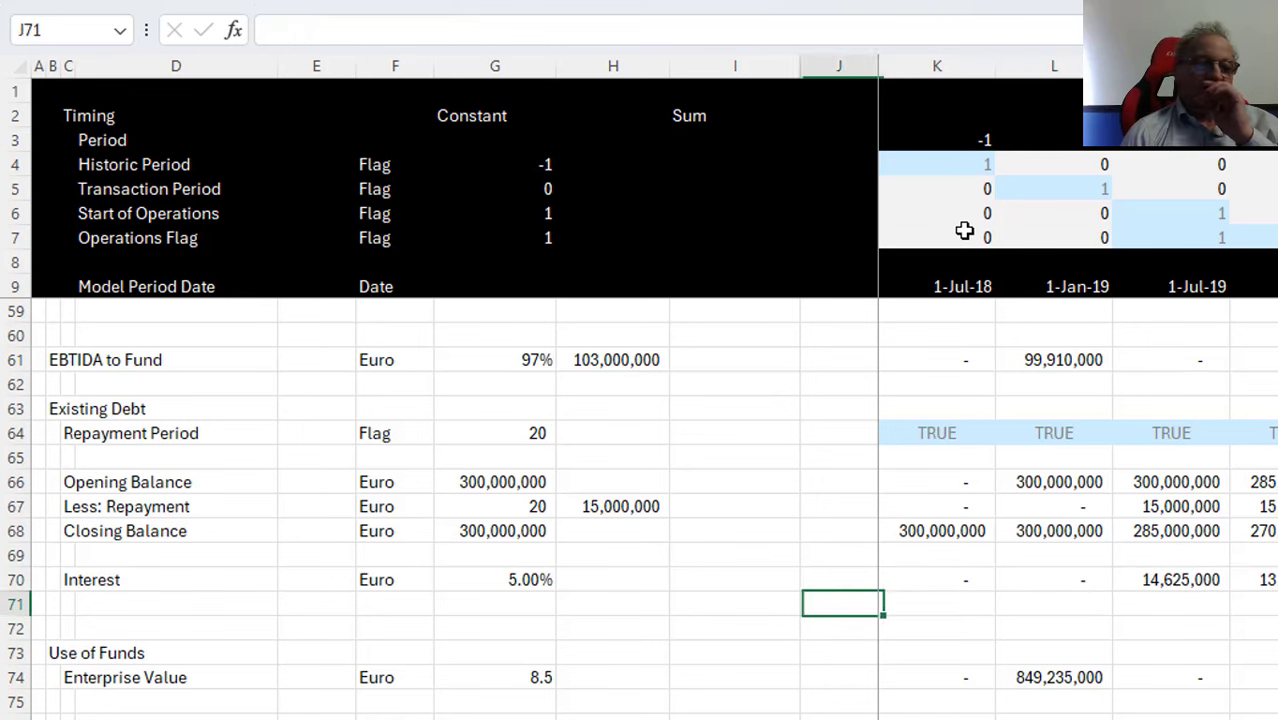
key(Left)
key(Up)
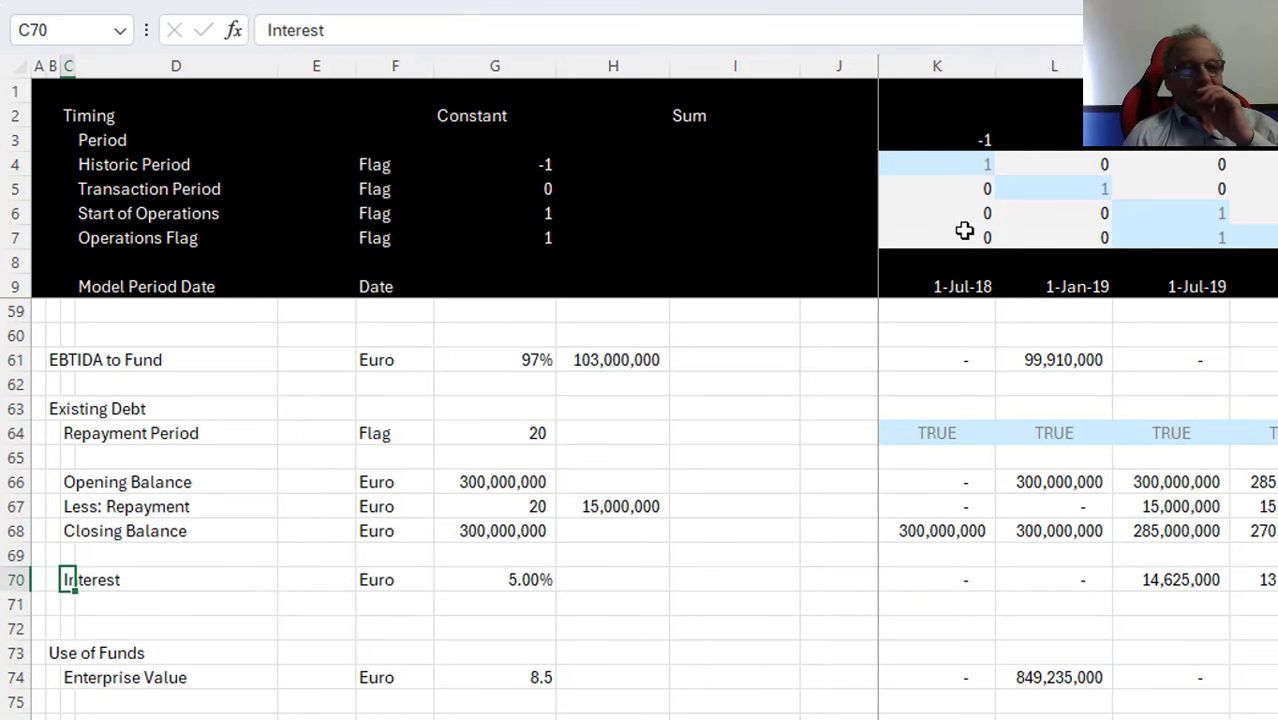
Enter the heading Sources of Funds in B76, below the Use of Funds block
key(Up)
key(Down)
key(Down)
key(Down)
key(Down)
key(Down)
key(Down)
key(Down)
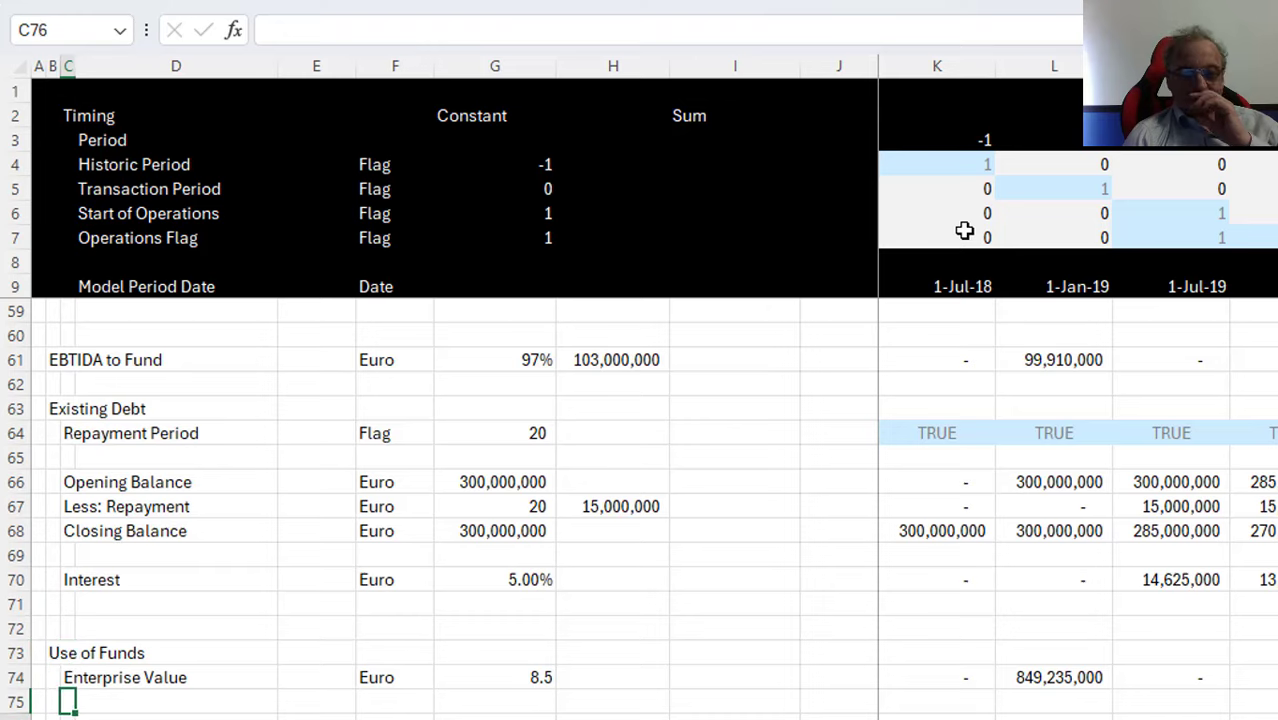
key(Down)
key(Down)
key(Up)
key(Up)
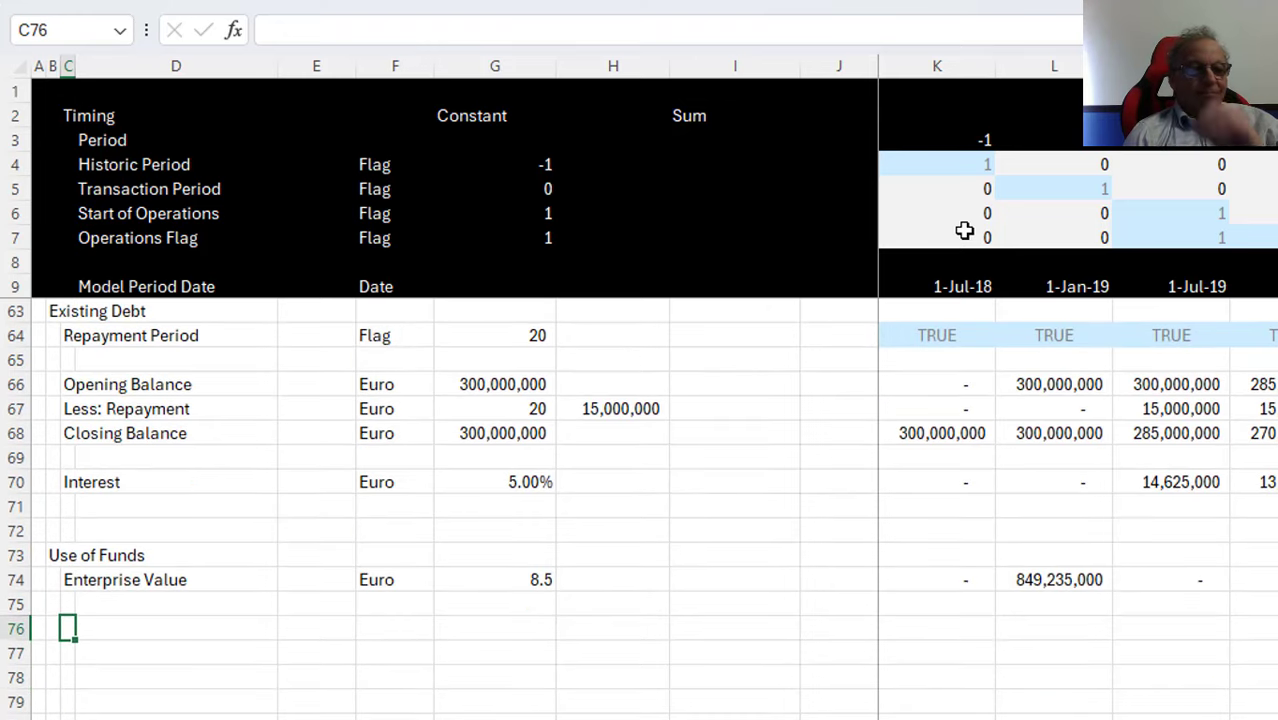
key(Left)
text(Soruce)
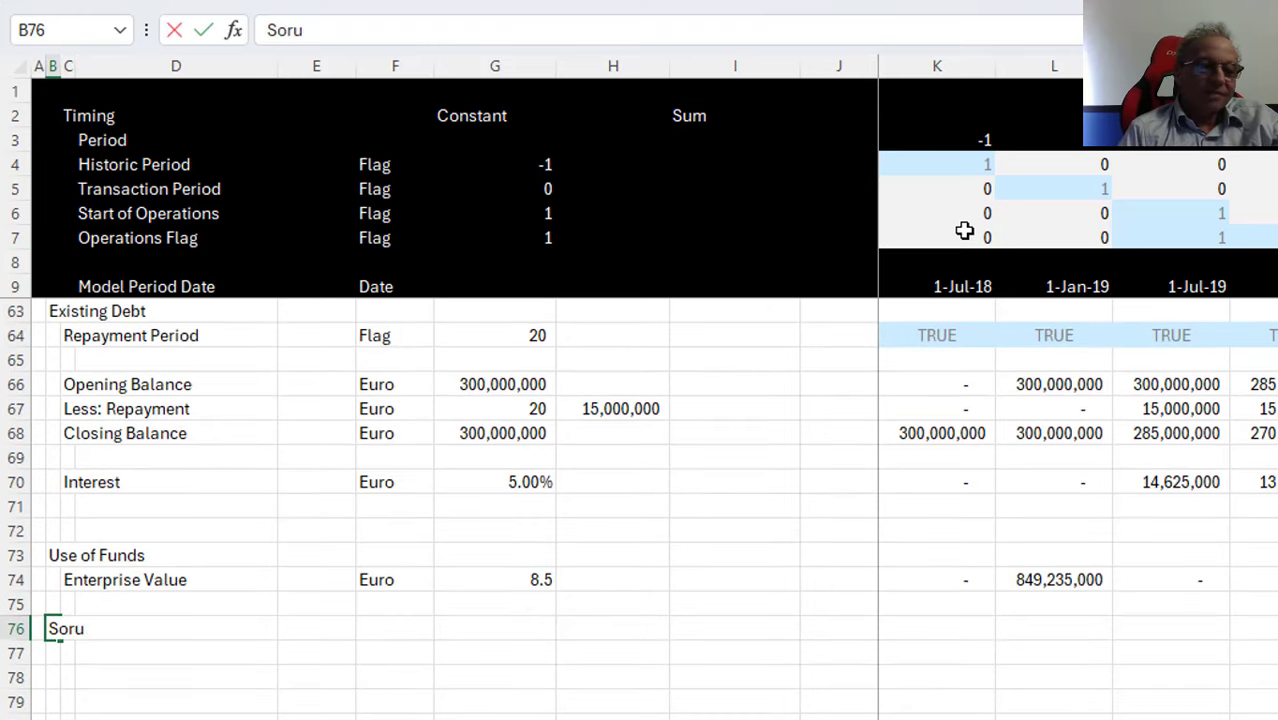
key(BackSpace)
key(BackSpace)
text(u)
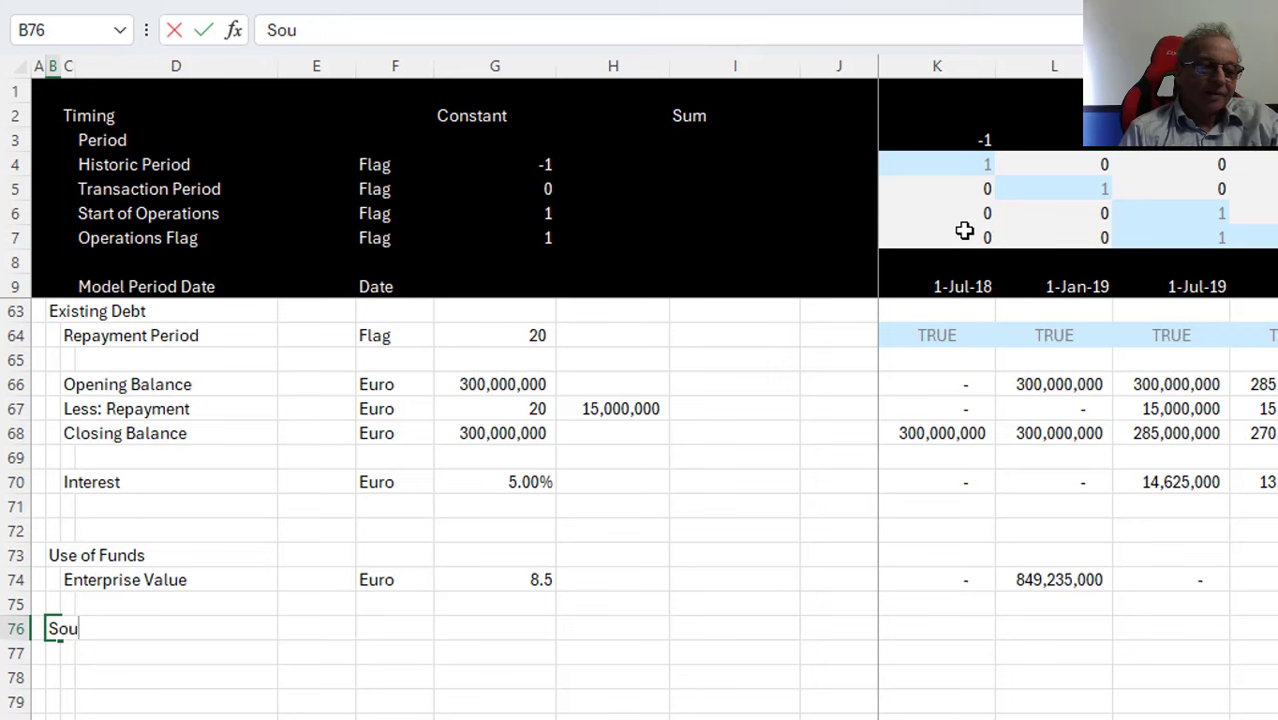
text(rces of Funds)
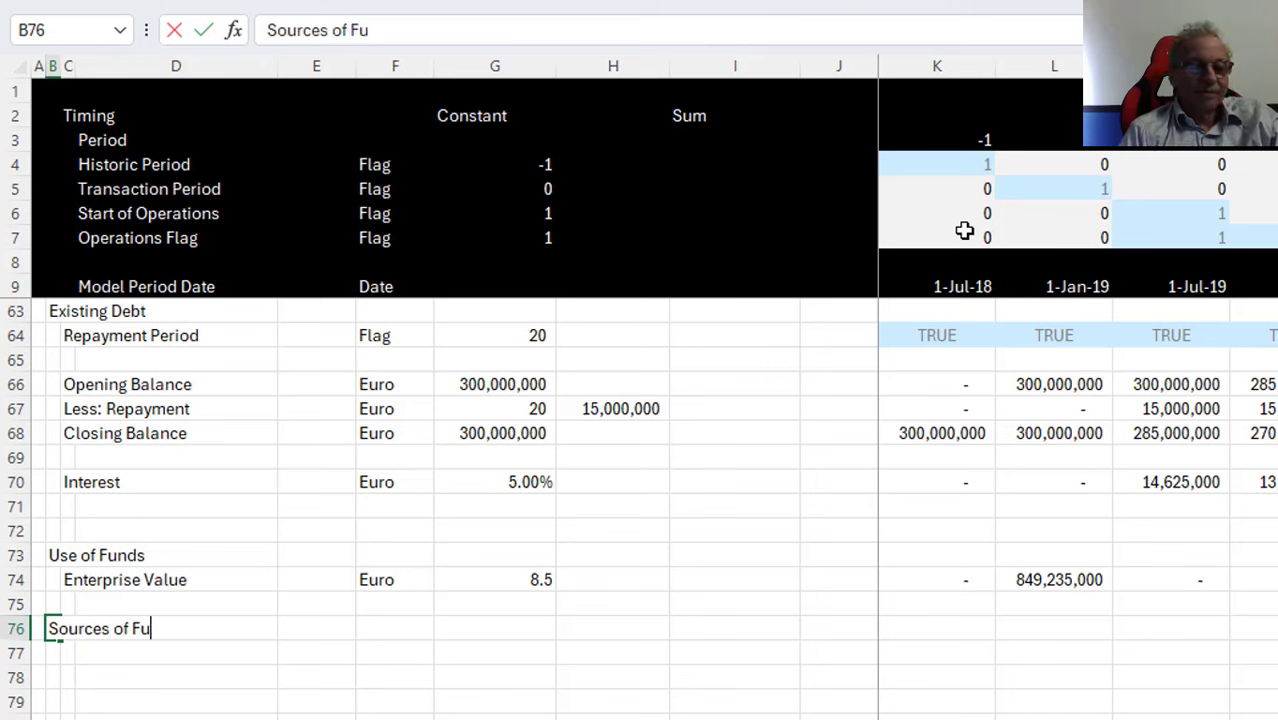
key(Return)
Enter the note EV = Debt + Equity in C77 under the Sources of Funds heading
key(Right)
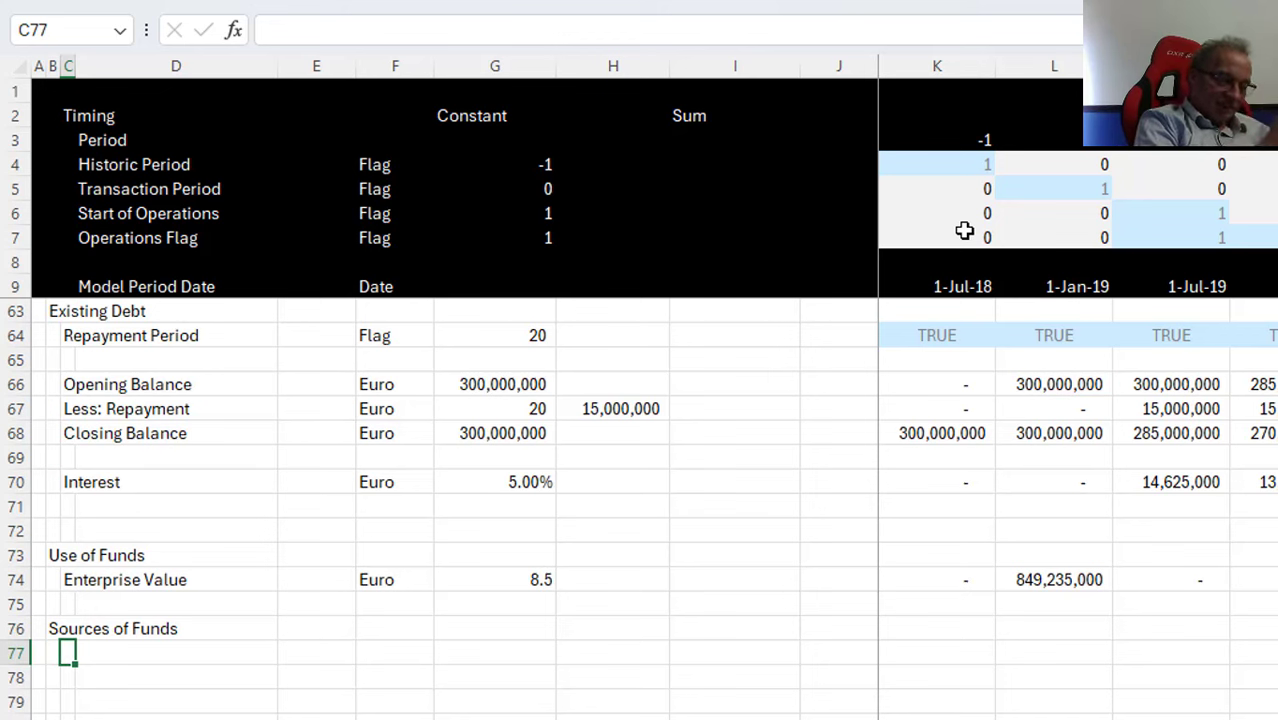
text(EV)
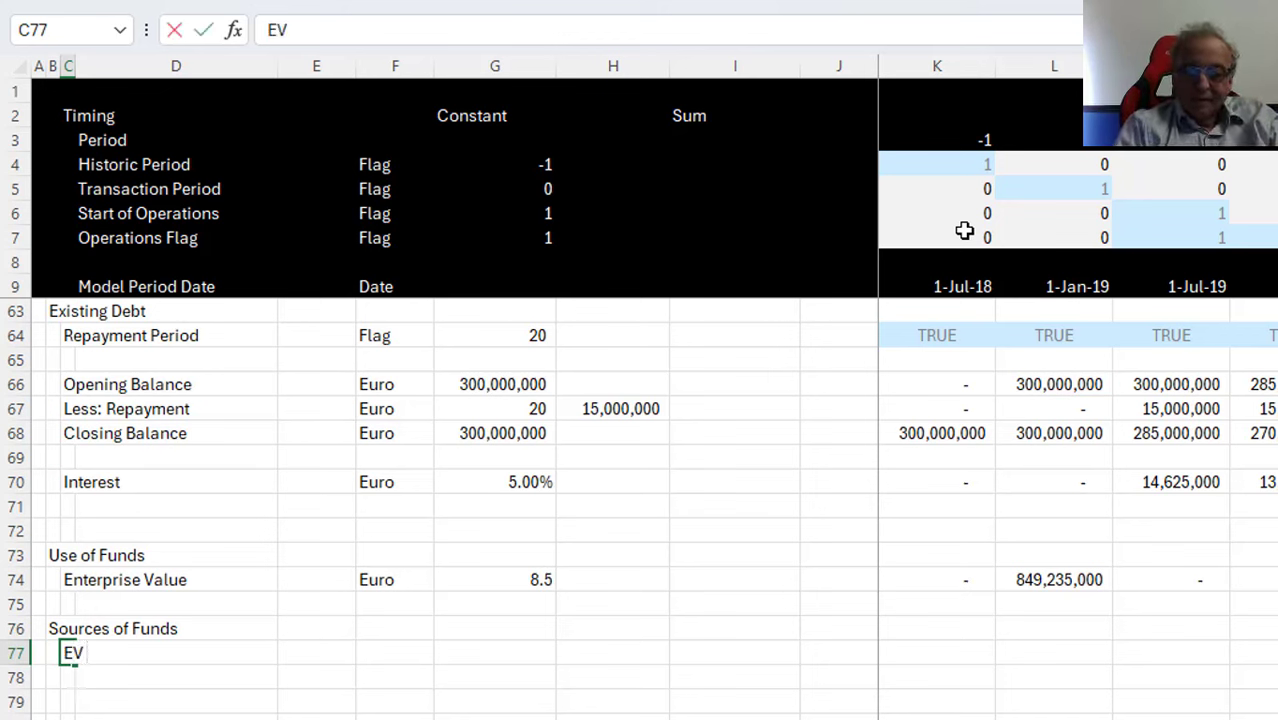
text( = Deb)
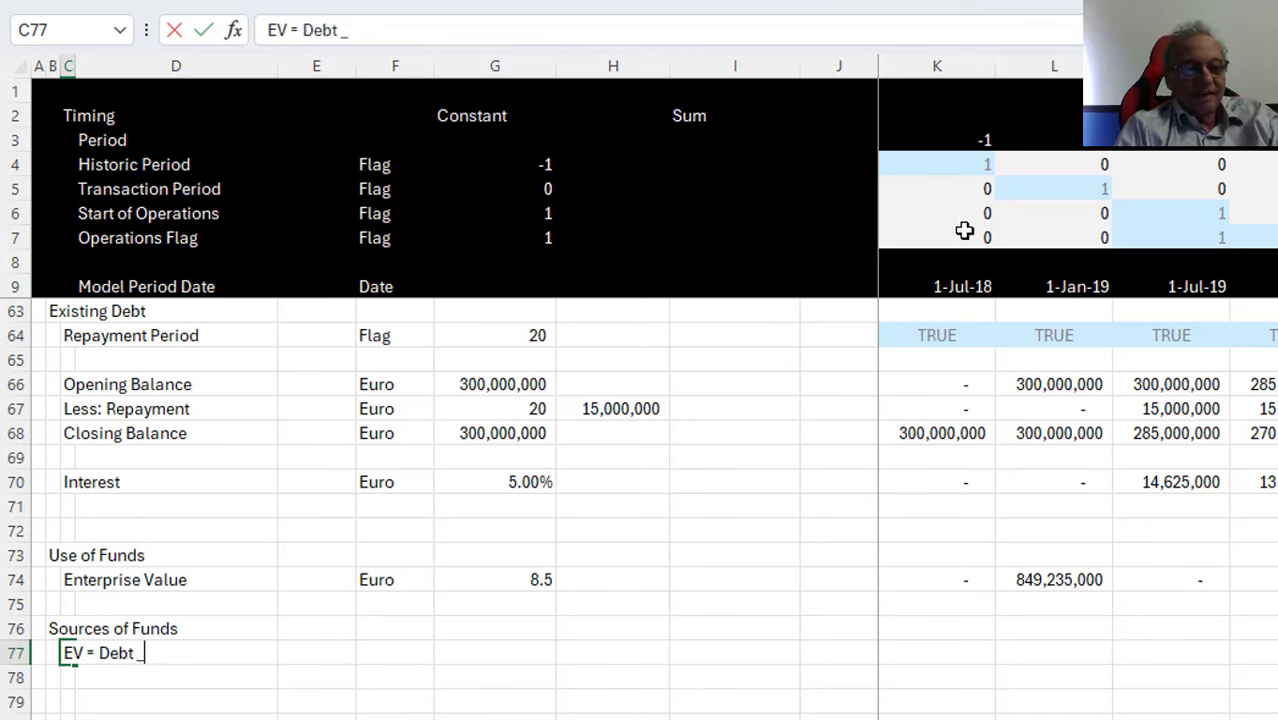
text(t +)
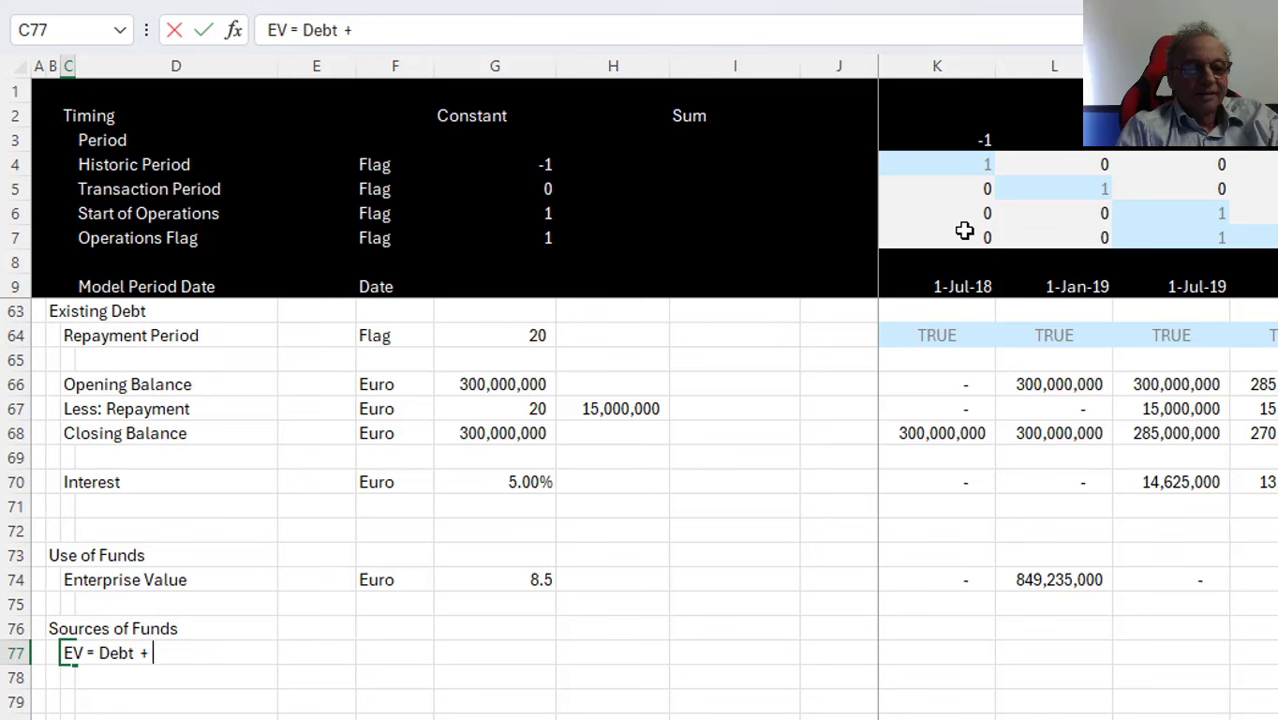
text( Equity)
key(Return)
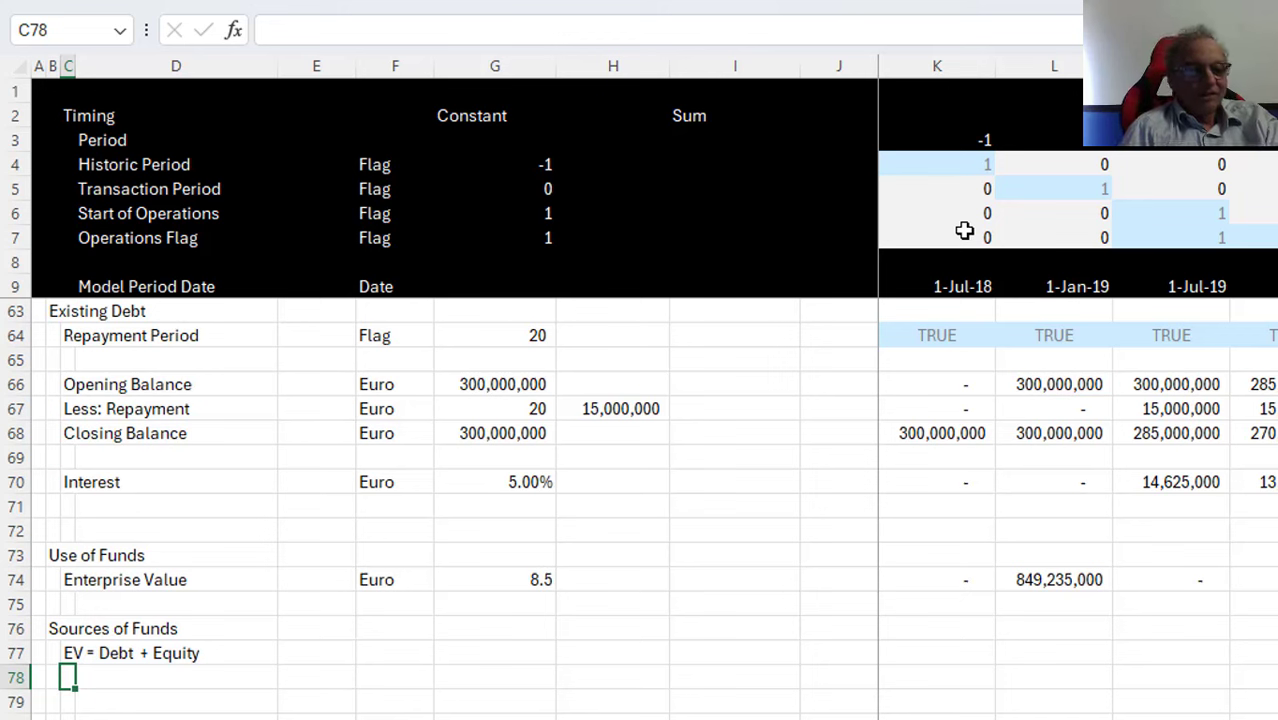
Add the line labels New Debt in C78 and Equity in C79
text(New d)
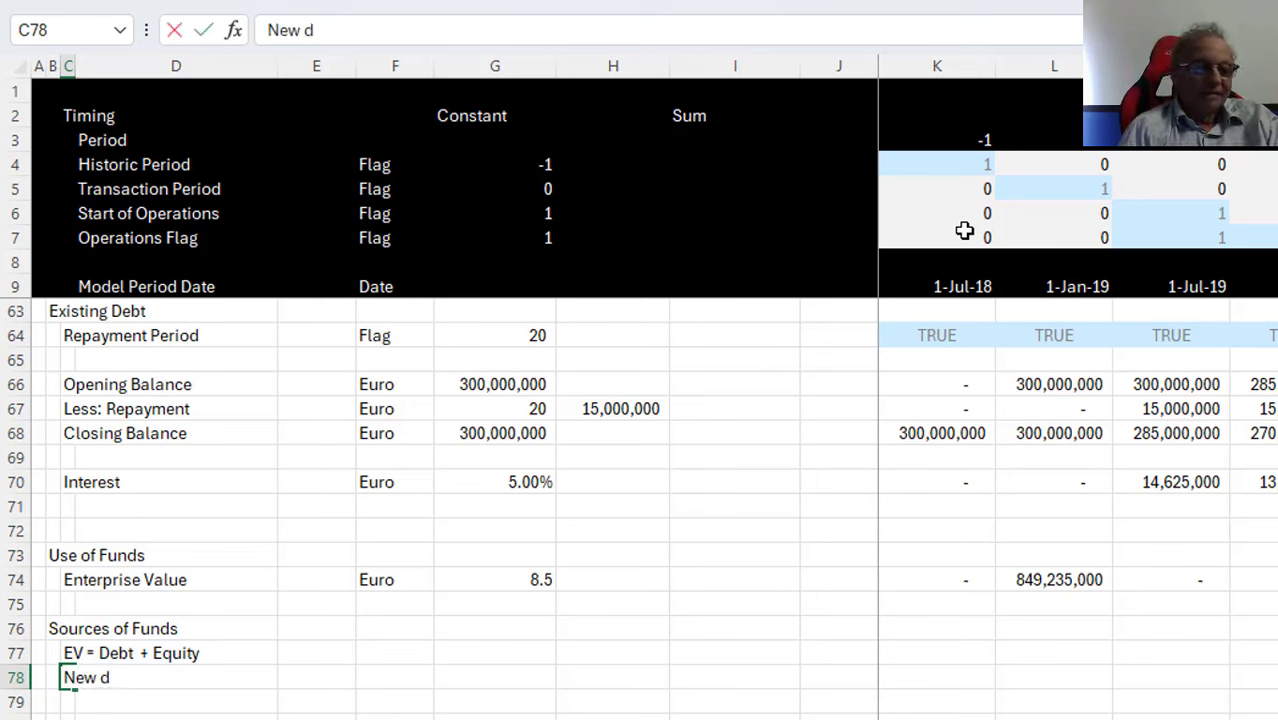
key(BackSpace)
text(Debt)
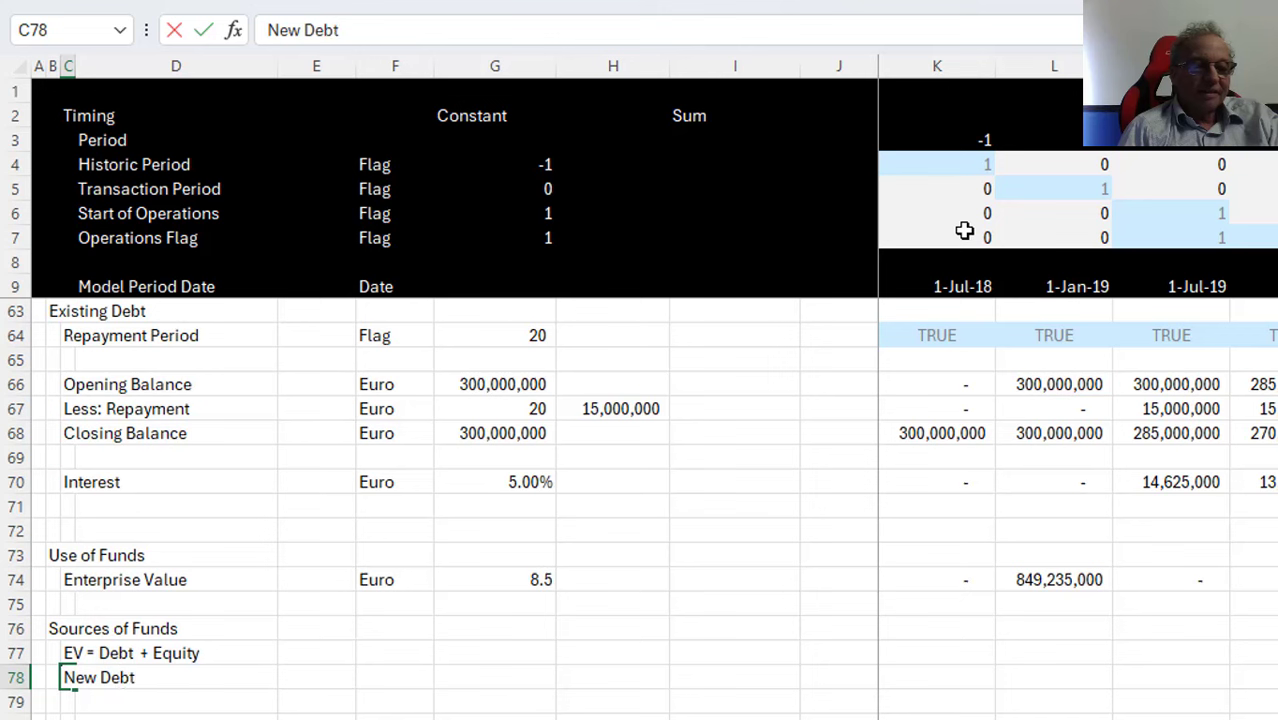
key(Return)
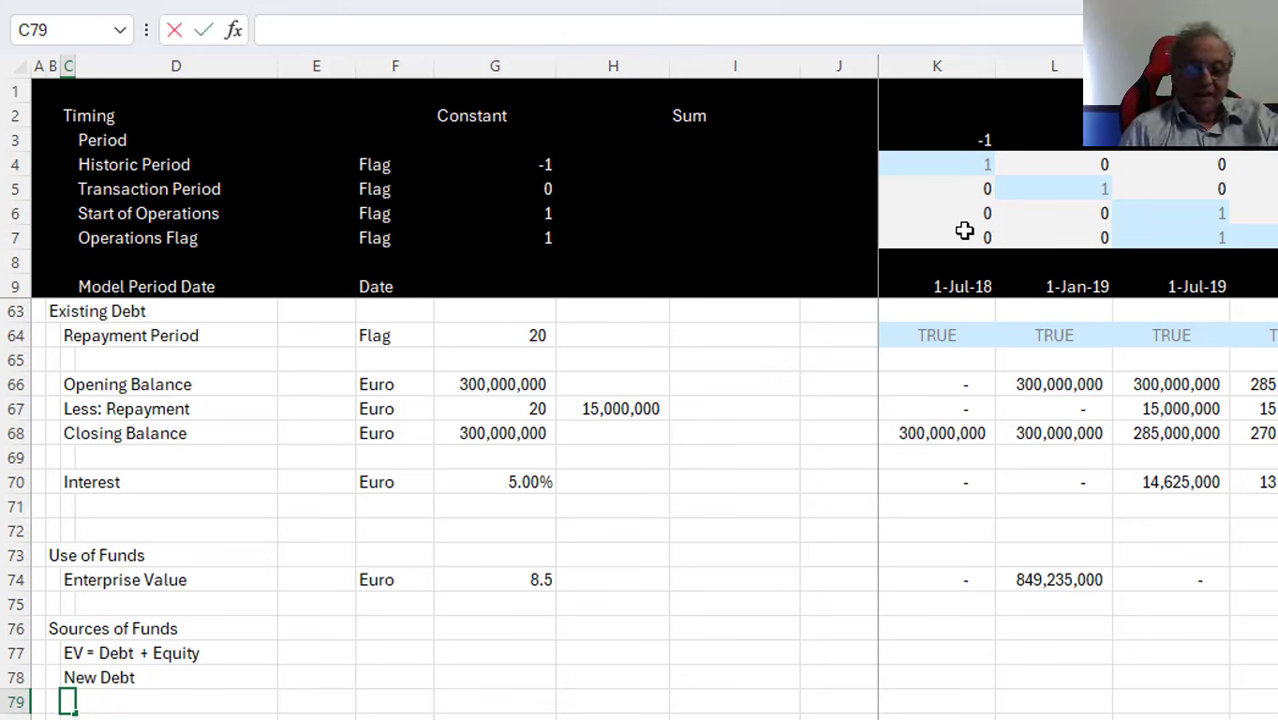
text(Equity)
key(Return)
Rewrite the note in C77 as Equity = EV - Debt and clear the cell again
key(Up)
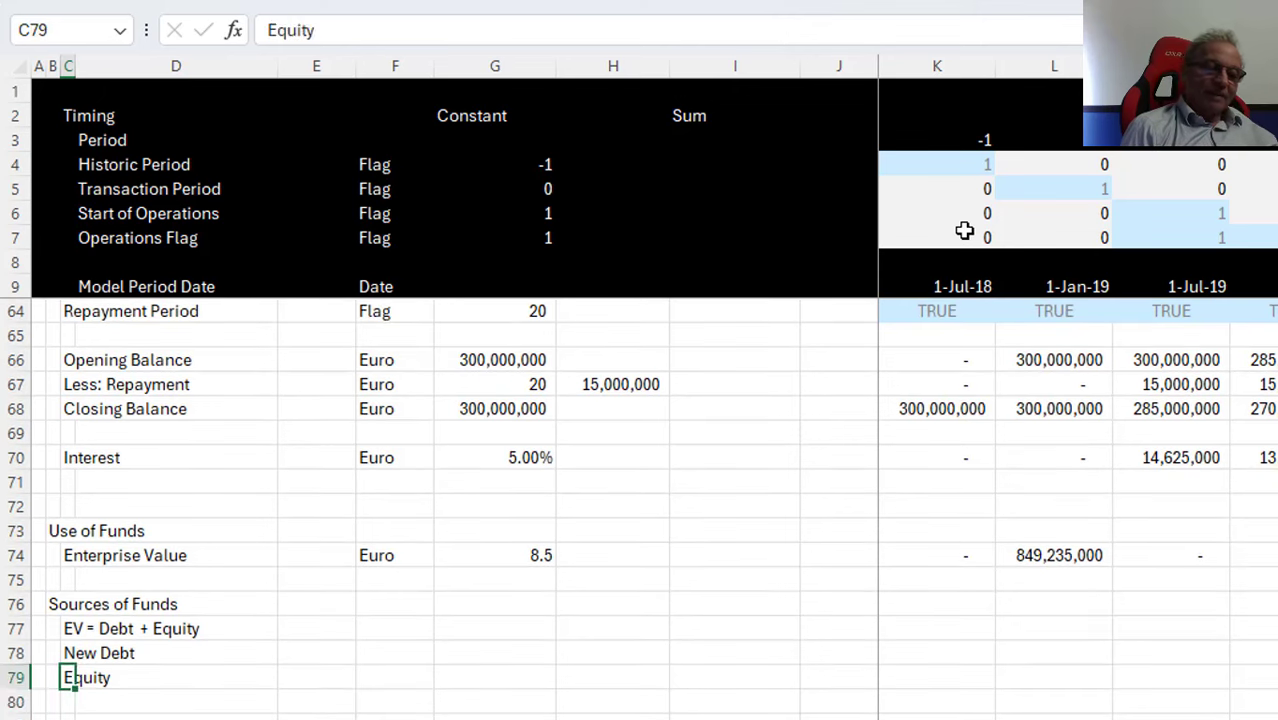
key(Up)
key(Up)
key(Right)
key(Left)
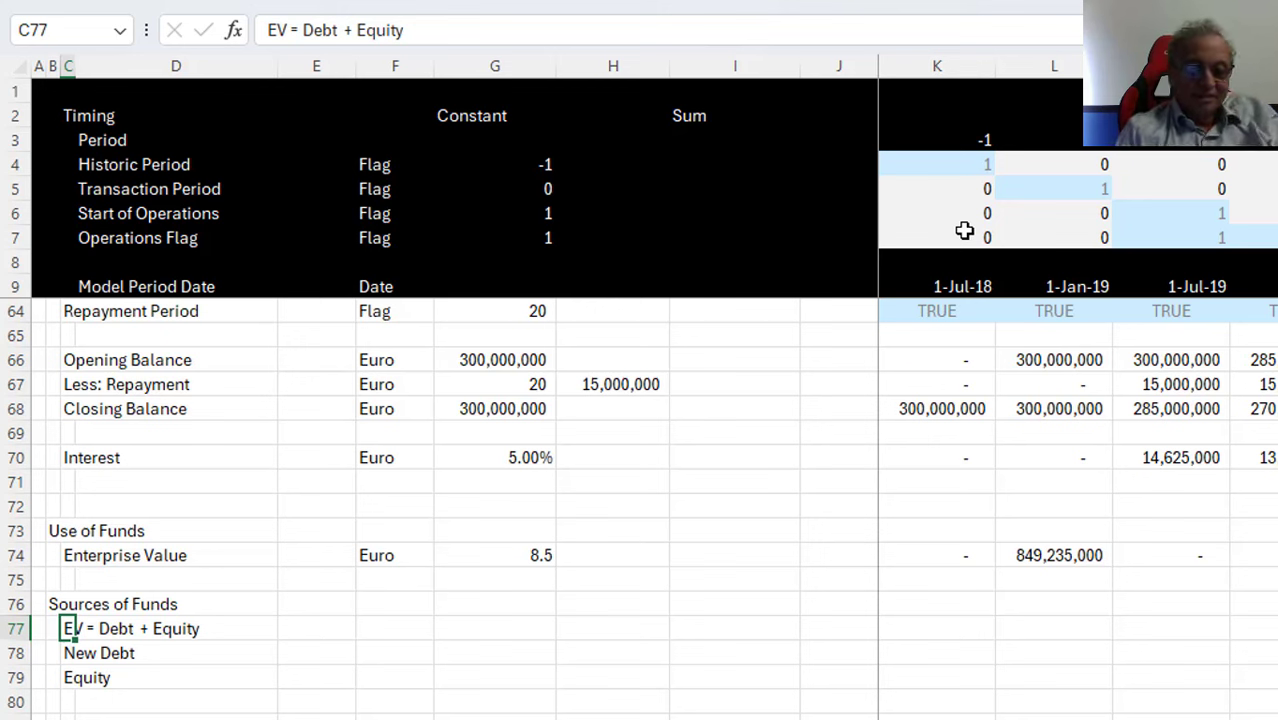
text(Equity)
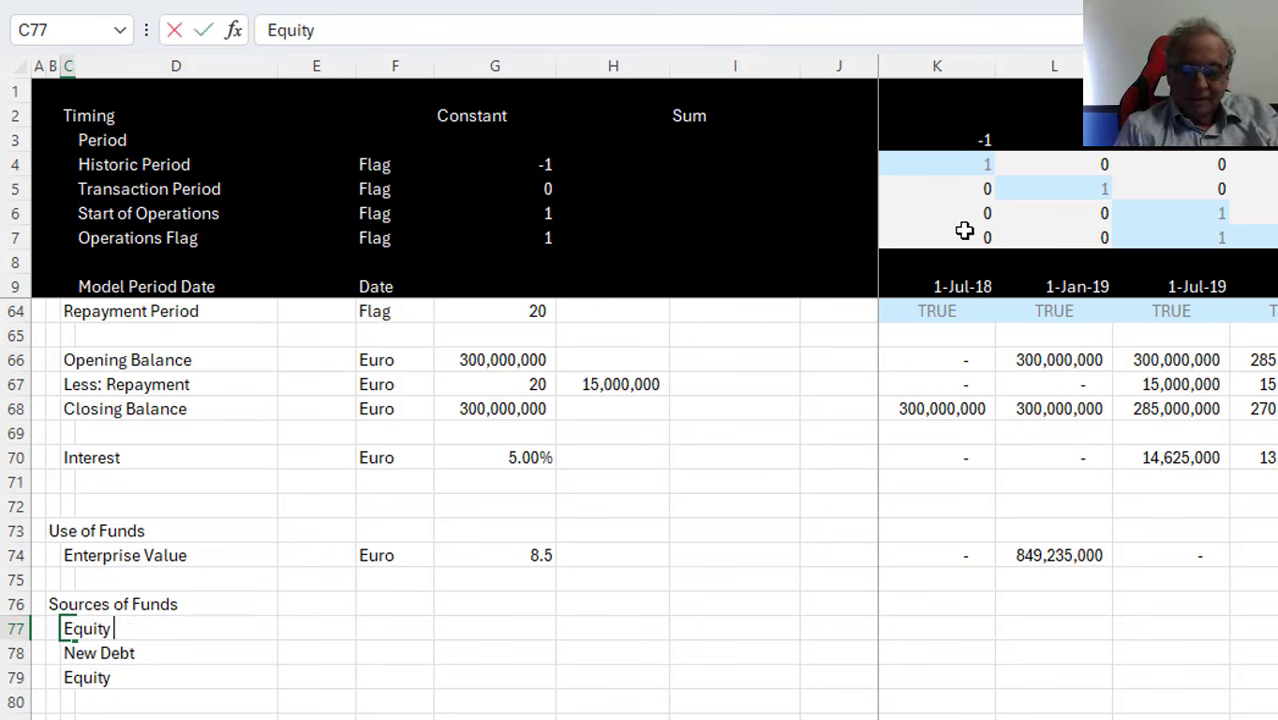
text( = EV - )
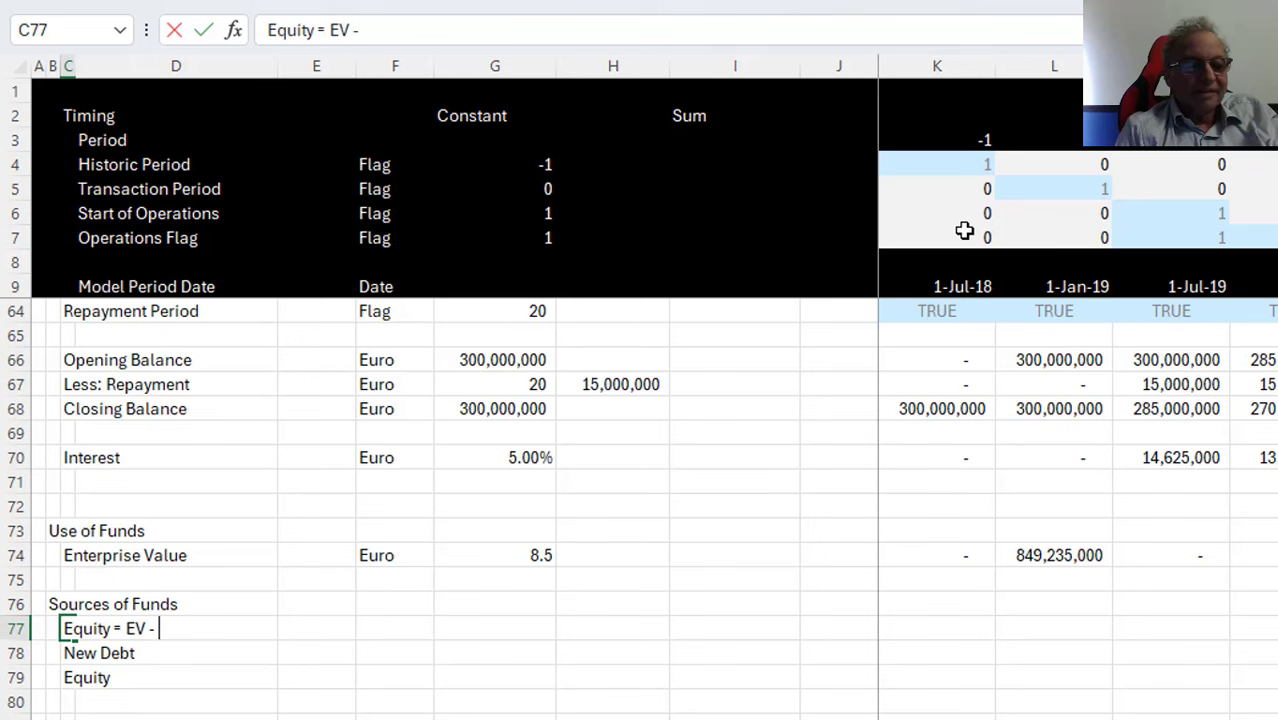
text(Debt)
key(Return)
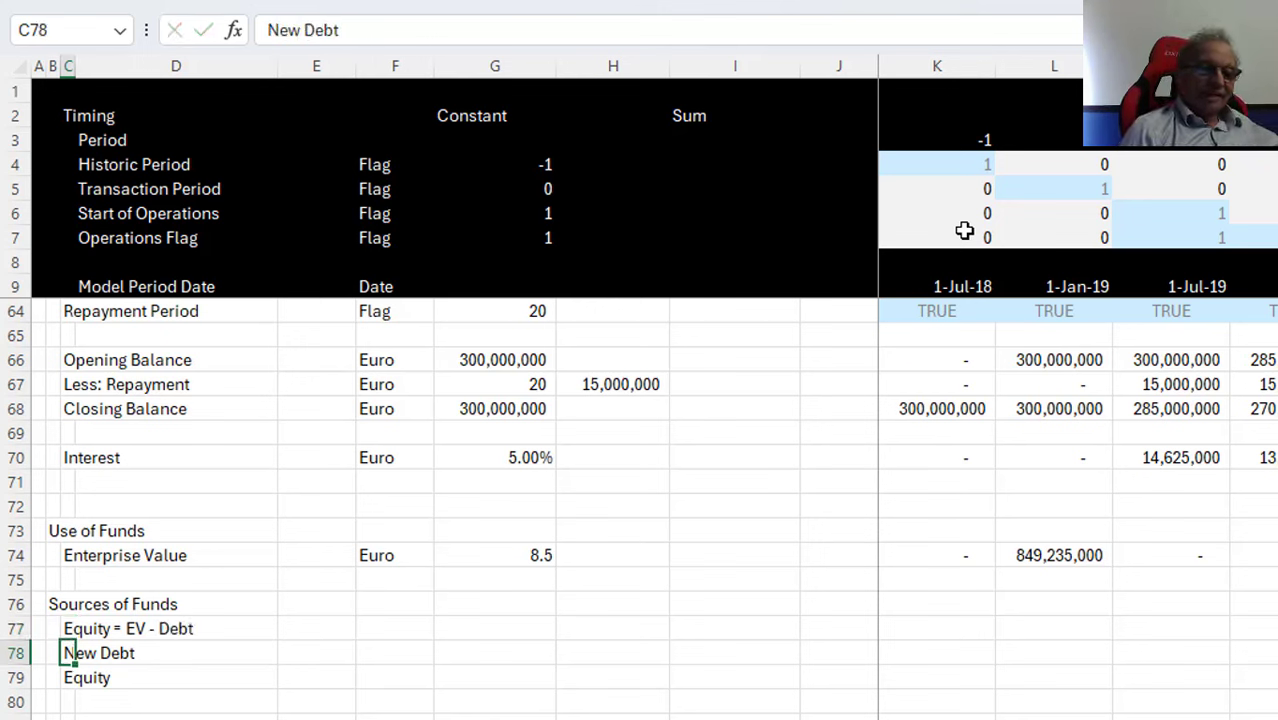
key(Up)
key(Delete)
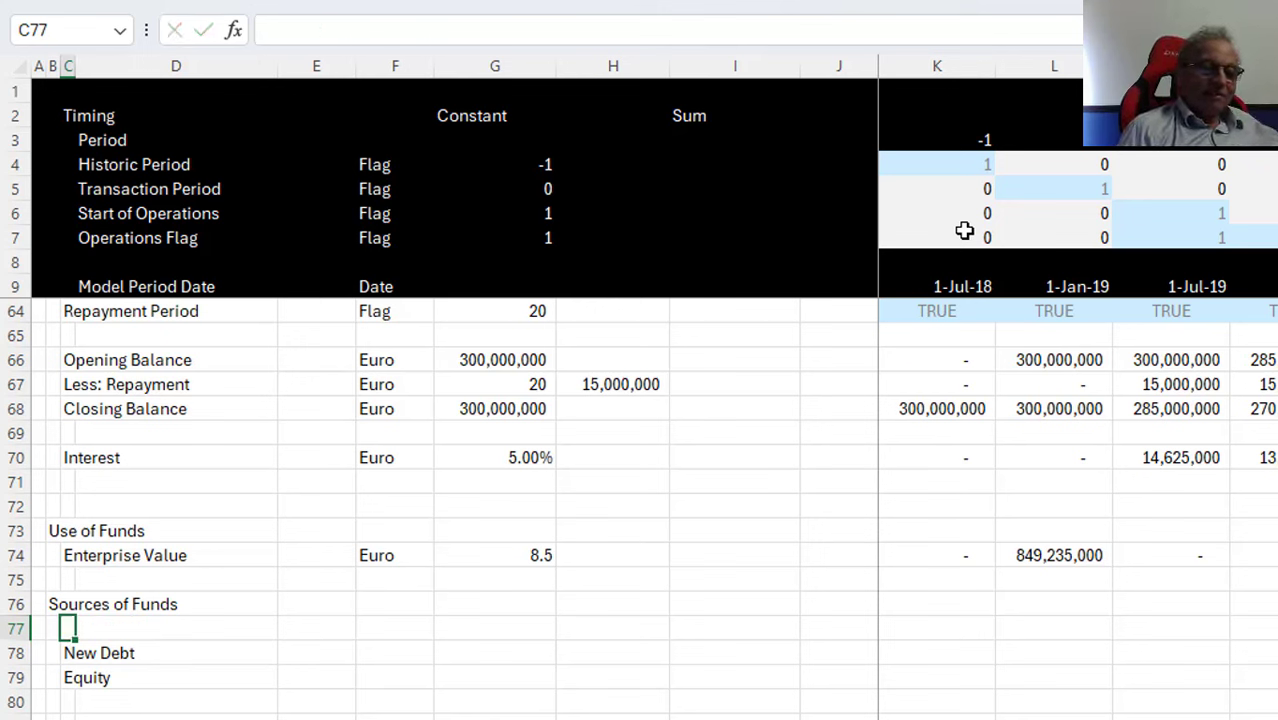
Enter Existing Debt in C77 as the first line under Sources of Funds
text(Existin)
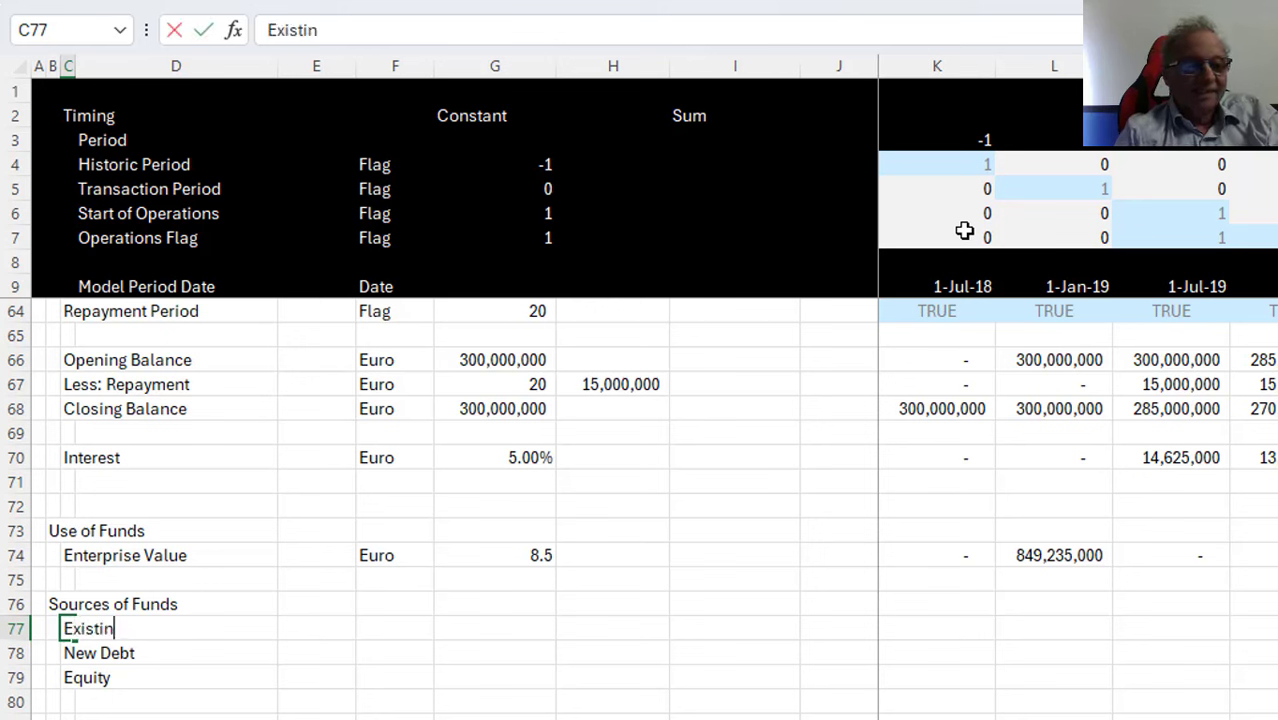
text(g Debt)
key(Return)
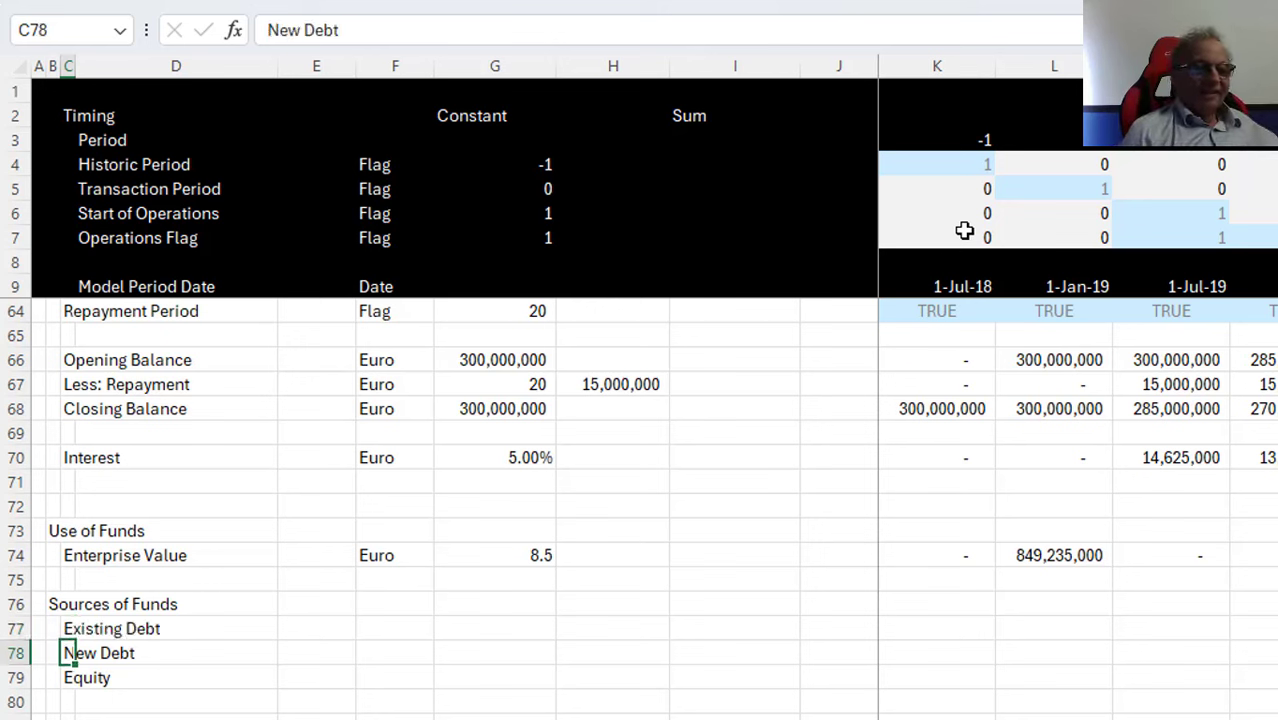
key(Return)
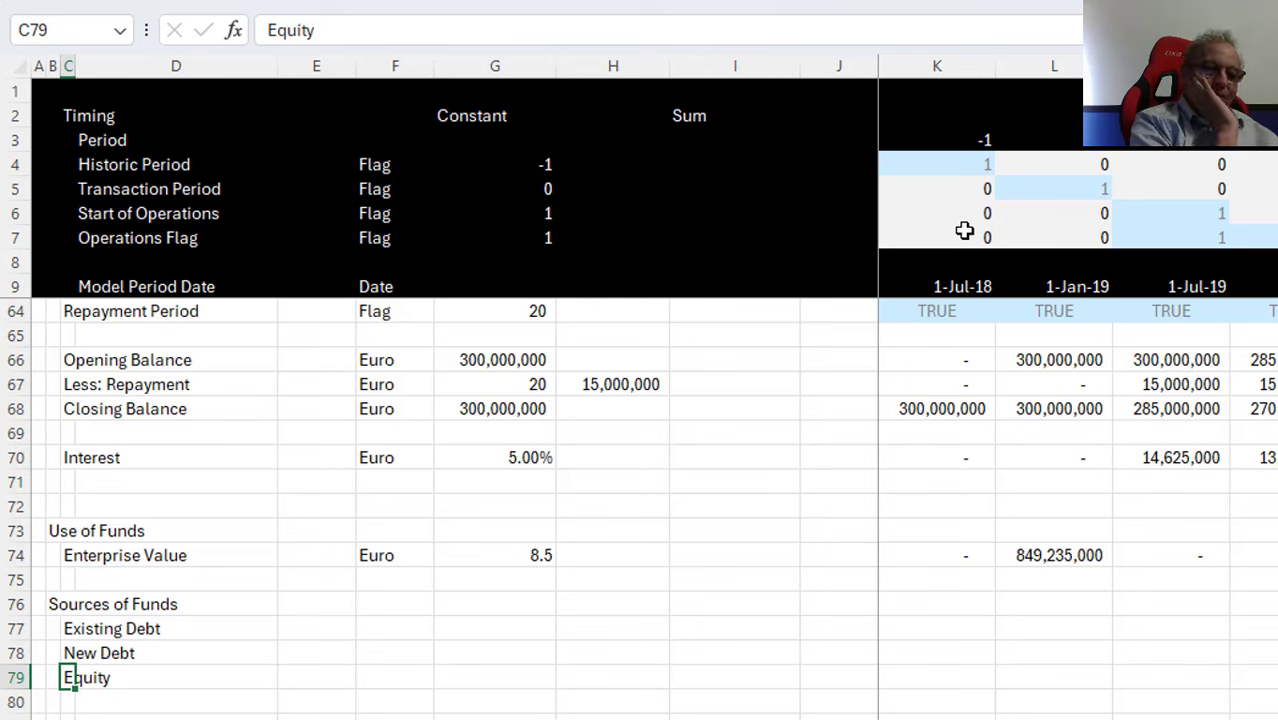
Copy the Euro unit from the Enterprise Value line, F74, to the Existing Debt line in F77
key(Up)
key(Up)
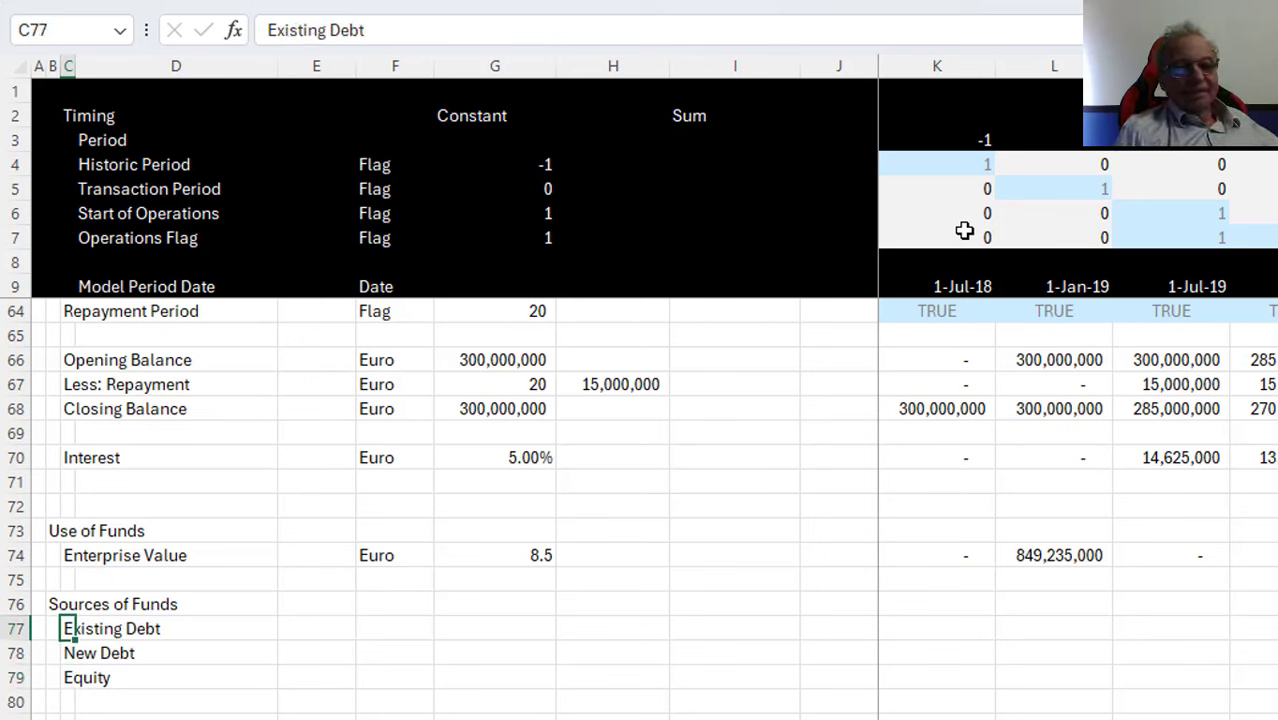
key(Right)
key(Right)
key(Right)
key(Up)
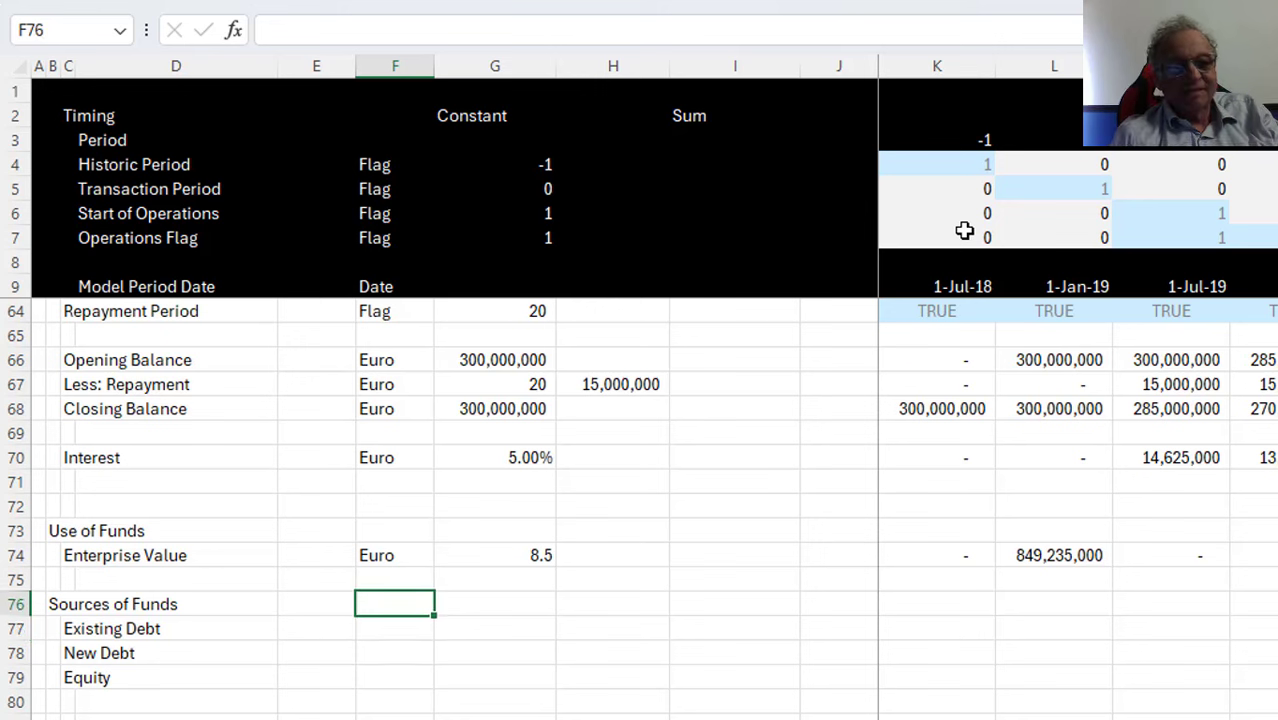
key(Up)
key(Up)
key(ctrl+c)
key(Down)
key(Down)
key(Down)
key(ctrl+v)
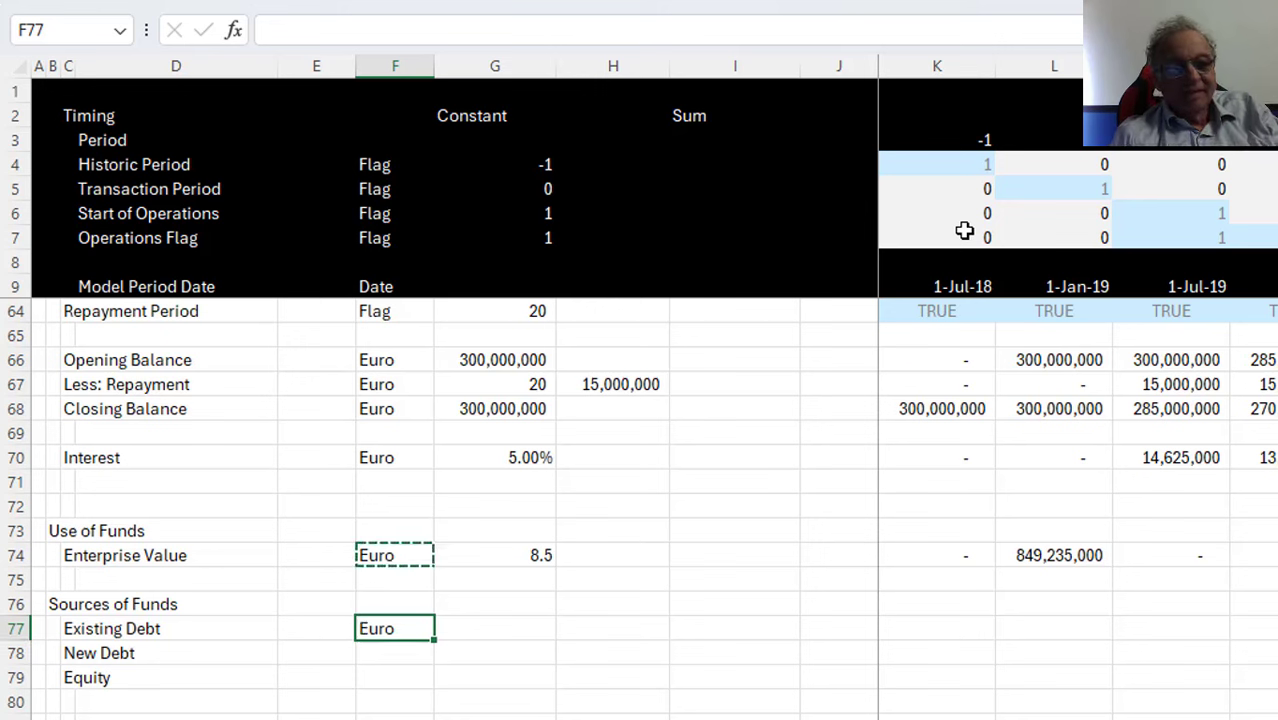
key(Right)
key(Right)
key(Left)
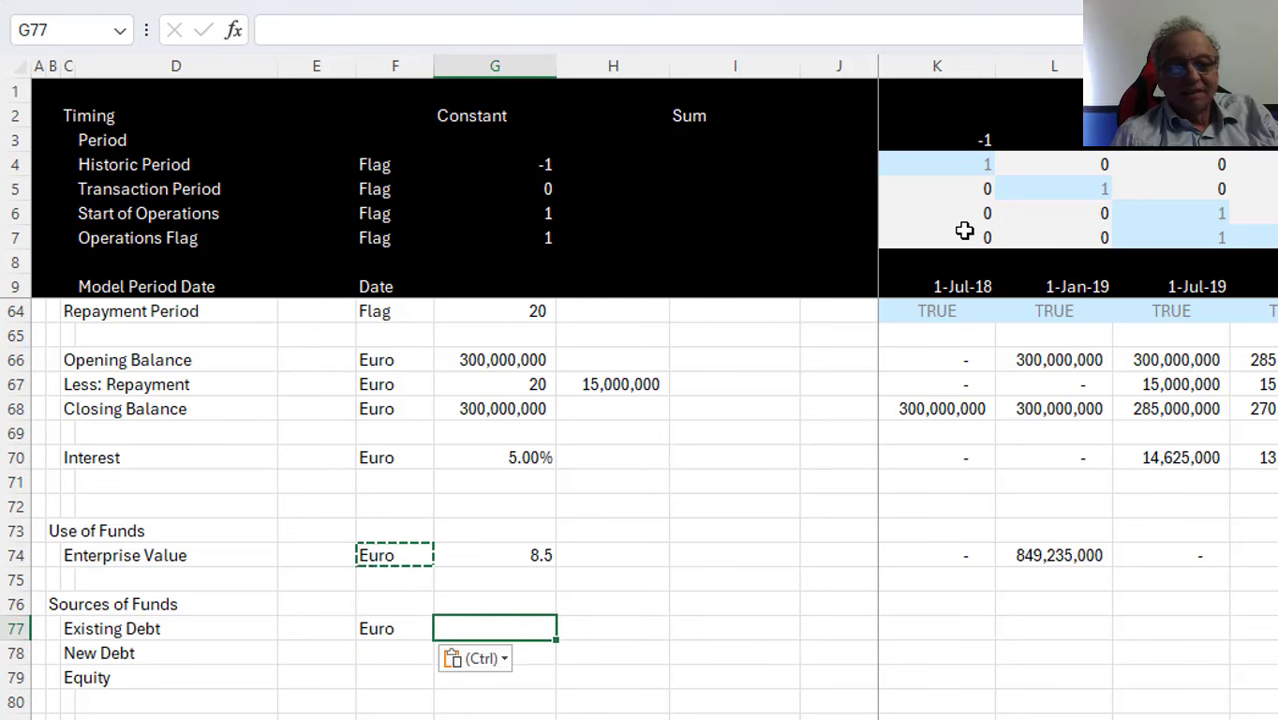
key(Escape)
key(Right)
key(Right)
key(Left)
key(Left)
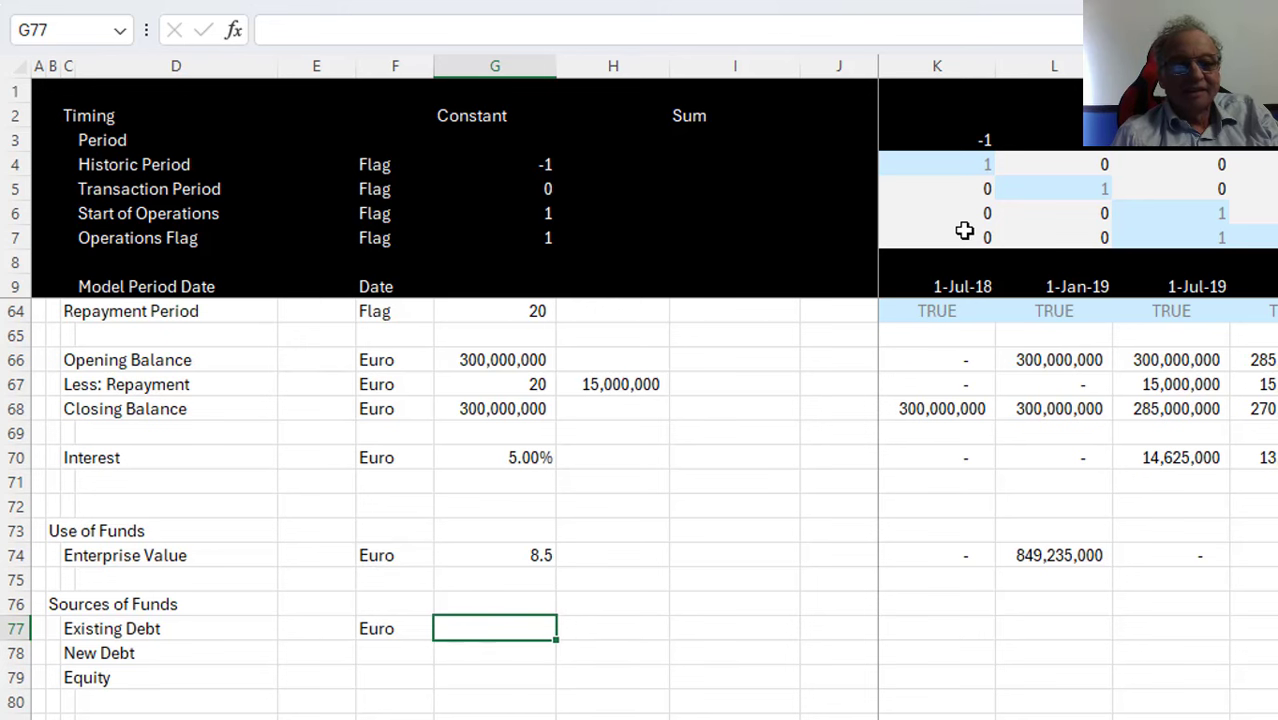
text(=)
key(Escape)
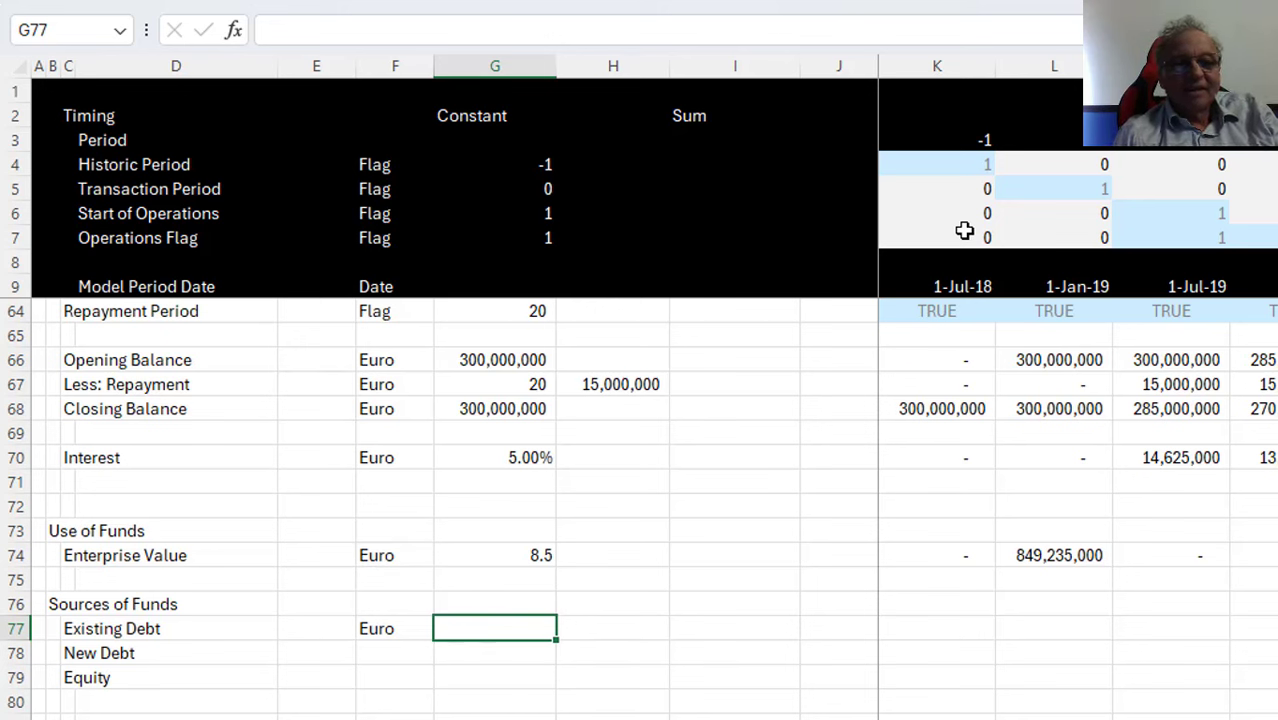
Make the input link in G61 on the EBITDA to Fund line absolute, so the formula reads =Input!$F$40
key(Up)
key(Up)
key(Up)
key(Up)
key(Up)
key(Up)
key(Up)
key(Up)
key(Up)
key(Up)
key(Up)
key(Up)
key(Up)
key(Up)
key(Up)
key(Up)
key(Up)
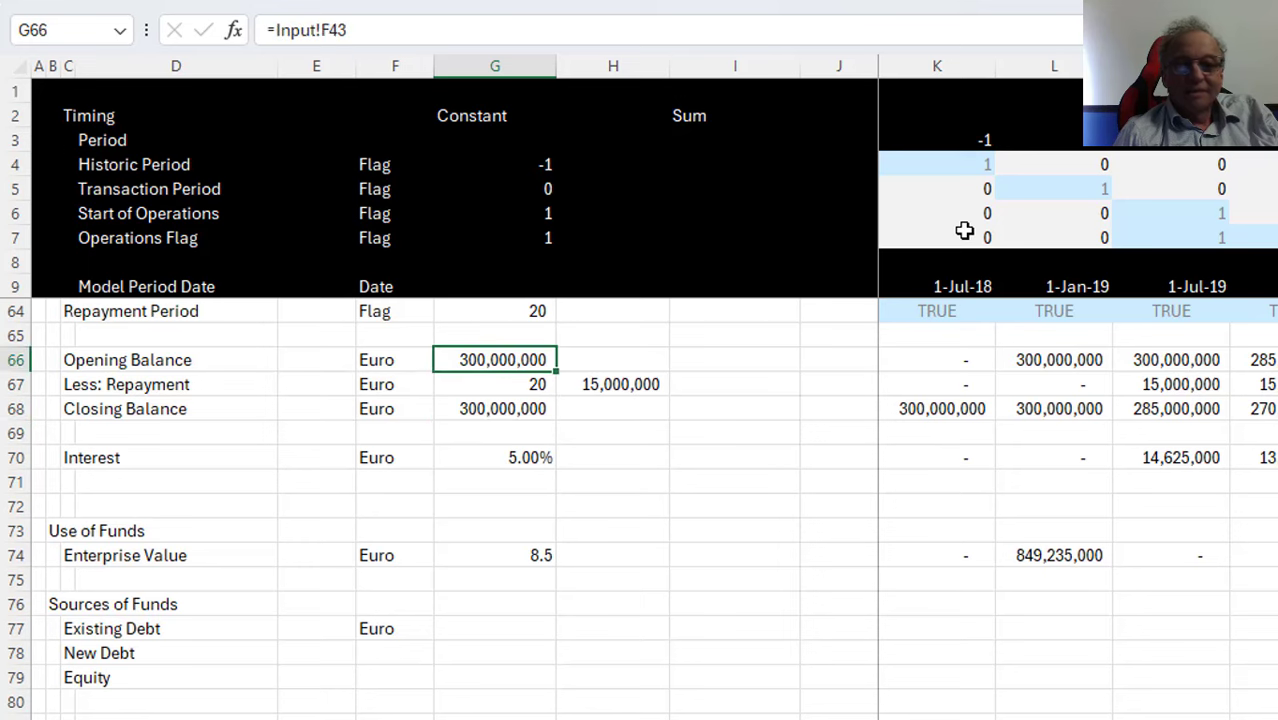
key(Down)
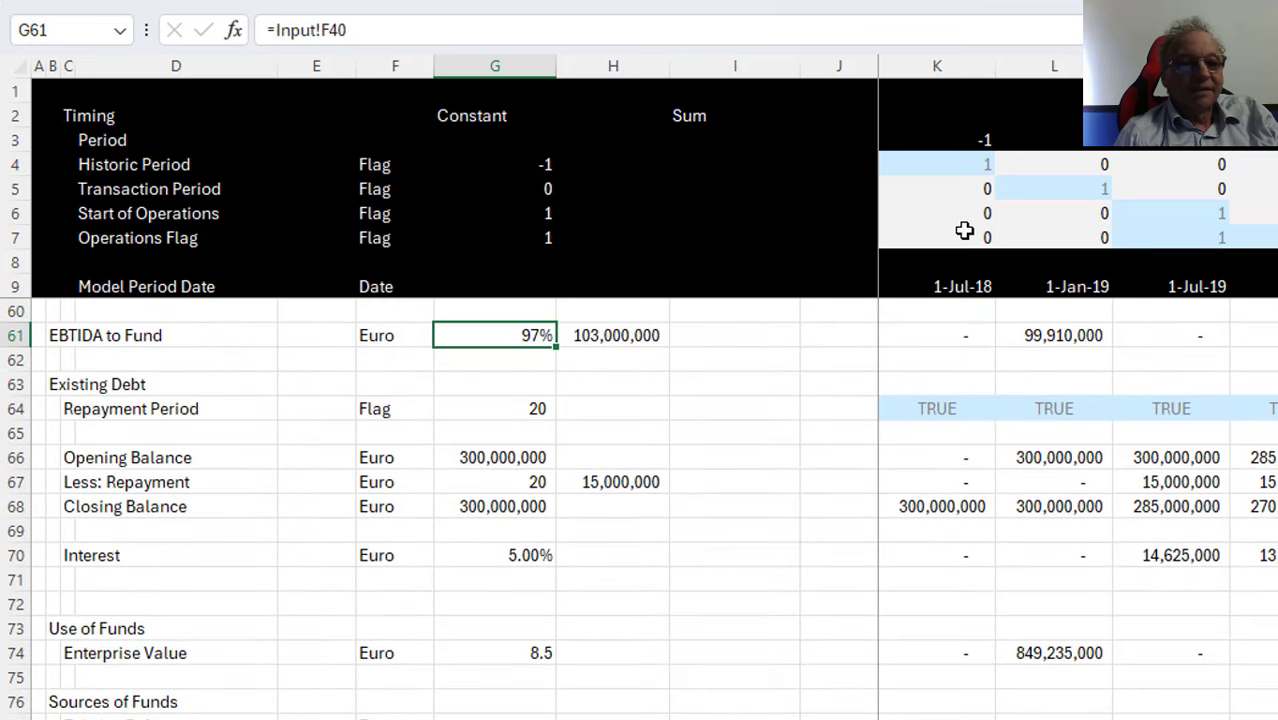
key(ctrl+c)
key(Down)
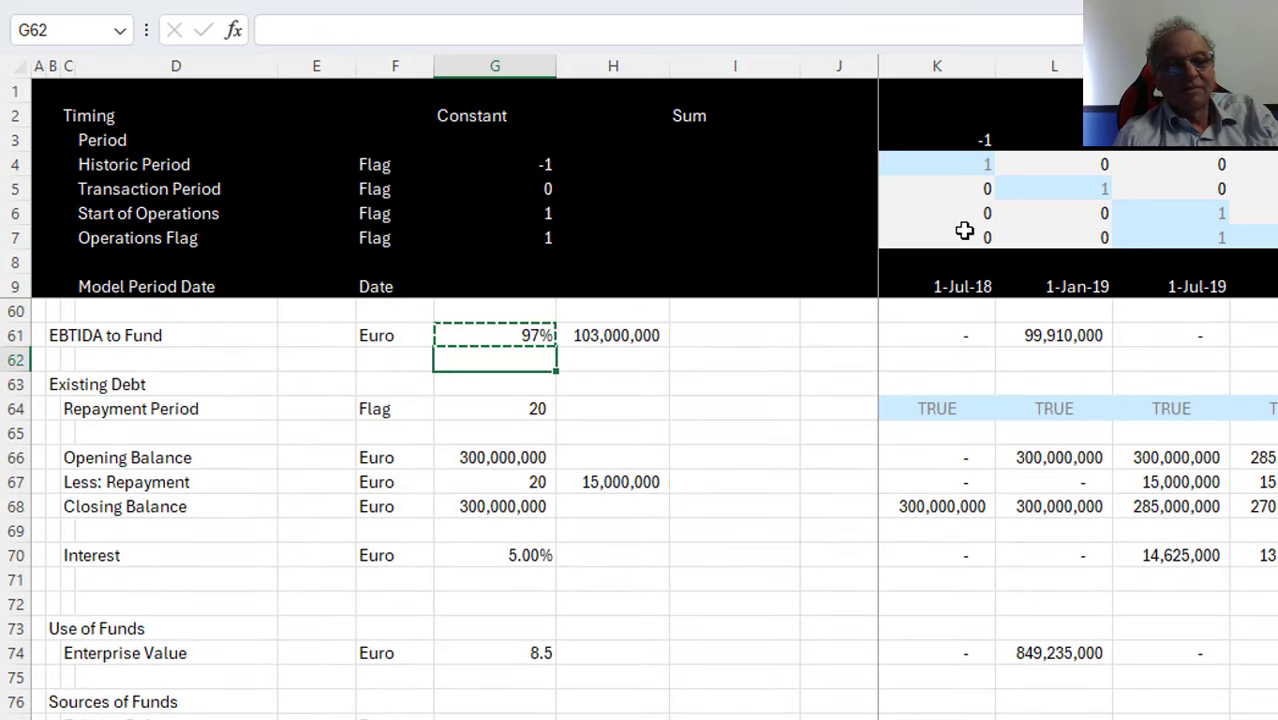
key(Up)
key(F2)
key(F4)
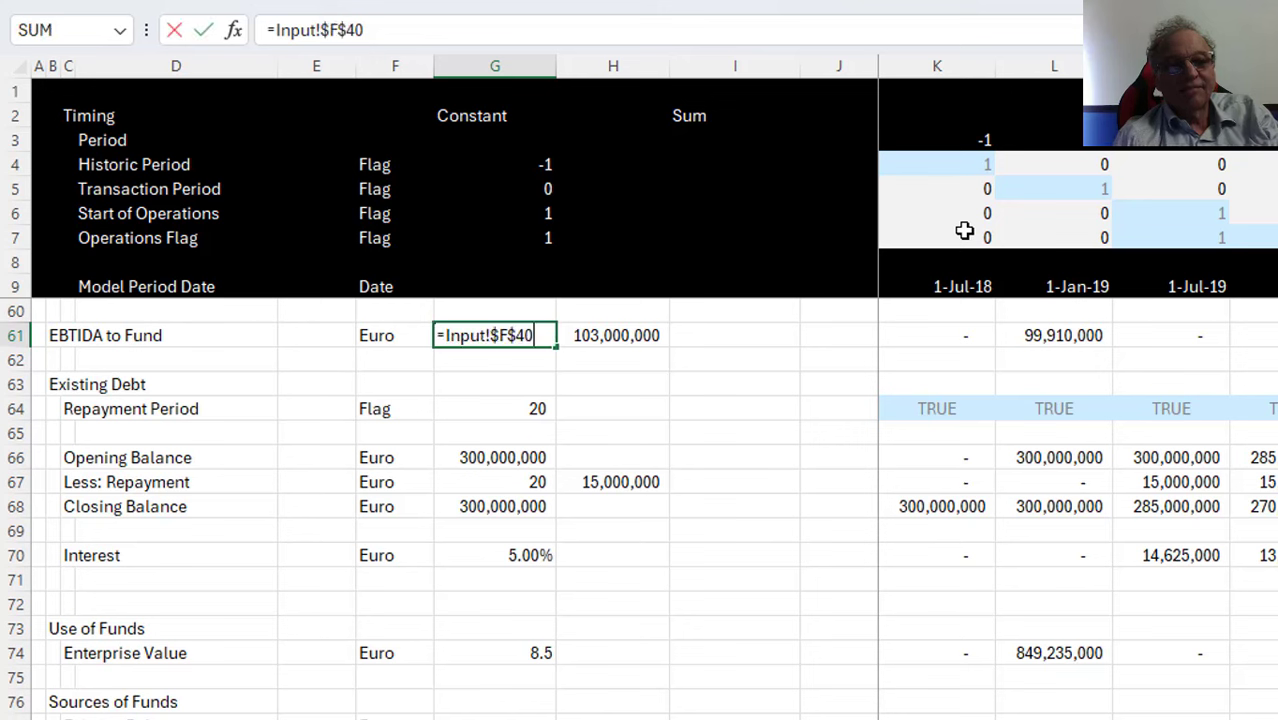
key(Return)
Copy the percent financed link from G61 to G77 on the Existing Debt line under Sources of Funds
key(Up)
key(ctrl+c)
key(Down)
key(Down)
key(Down)
key(Down)
key(Down)
key(Down)
key(Down)
key(Down)
key(Down)
key(Down)
key(Down)
key(Down)
key(Down)
key(Down)
key(Down)
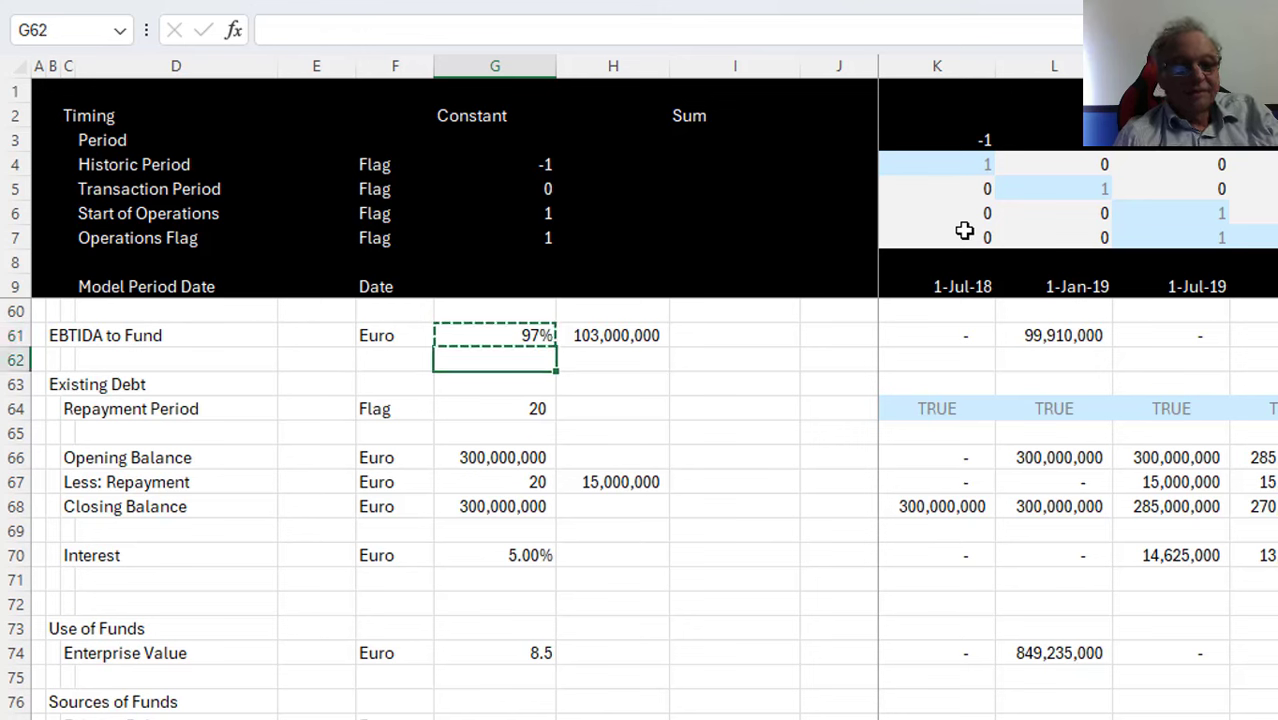
key(Down)
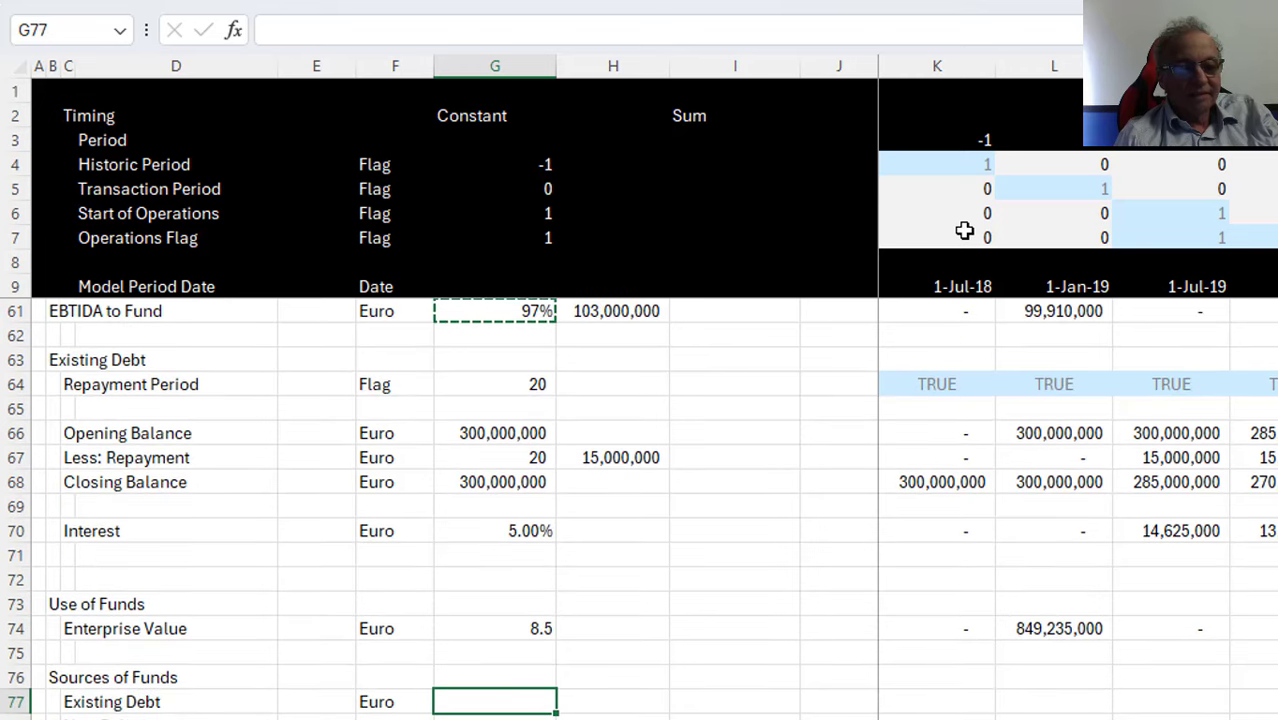
key(ctrl+v)
Enter =$G$77*K68*K5 in K77, multiplying the financed percentage by the closing debt balance and the transaction period flag
key(Right)
key(Right)
key(Right)
key(Right)
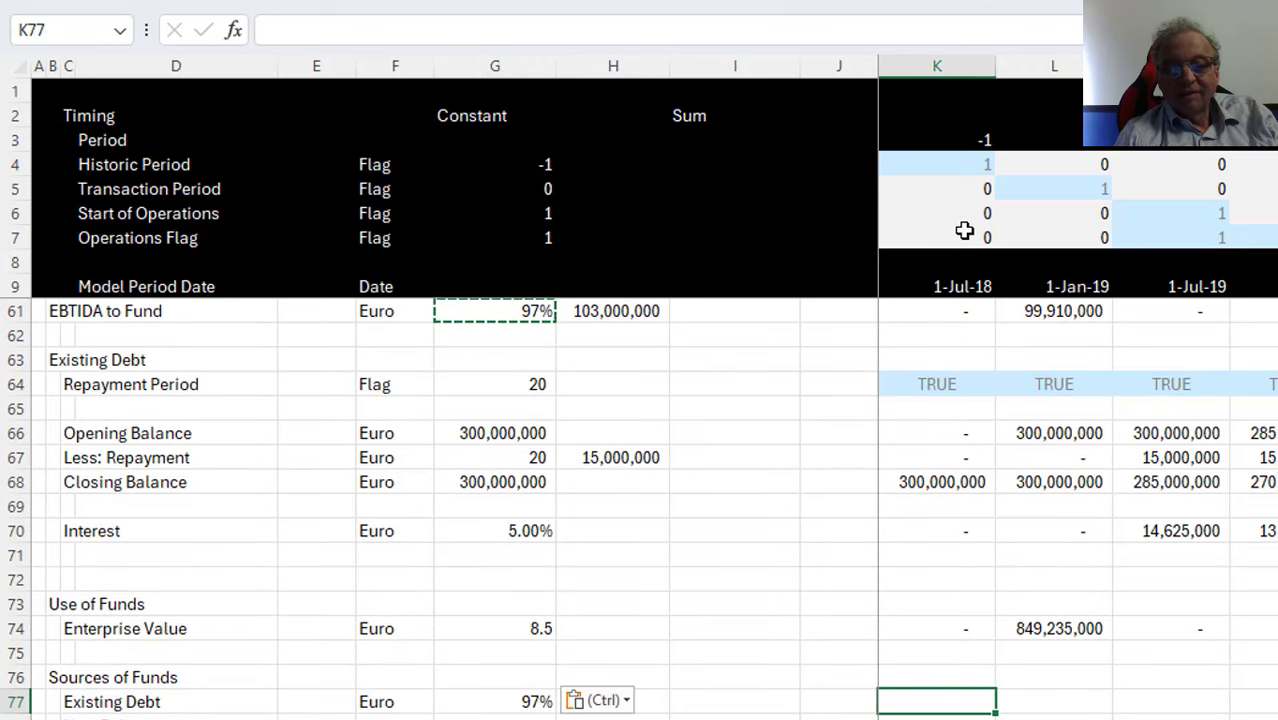
key(Escape)
text(=)
key(Left)
key(Left)
key(Left)
key(Left)
key(F4)
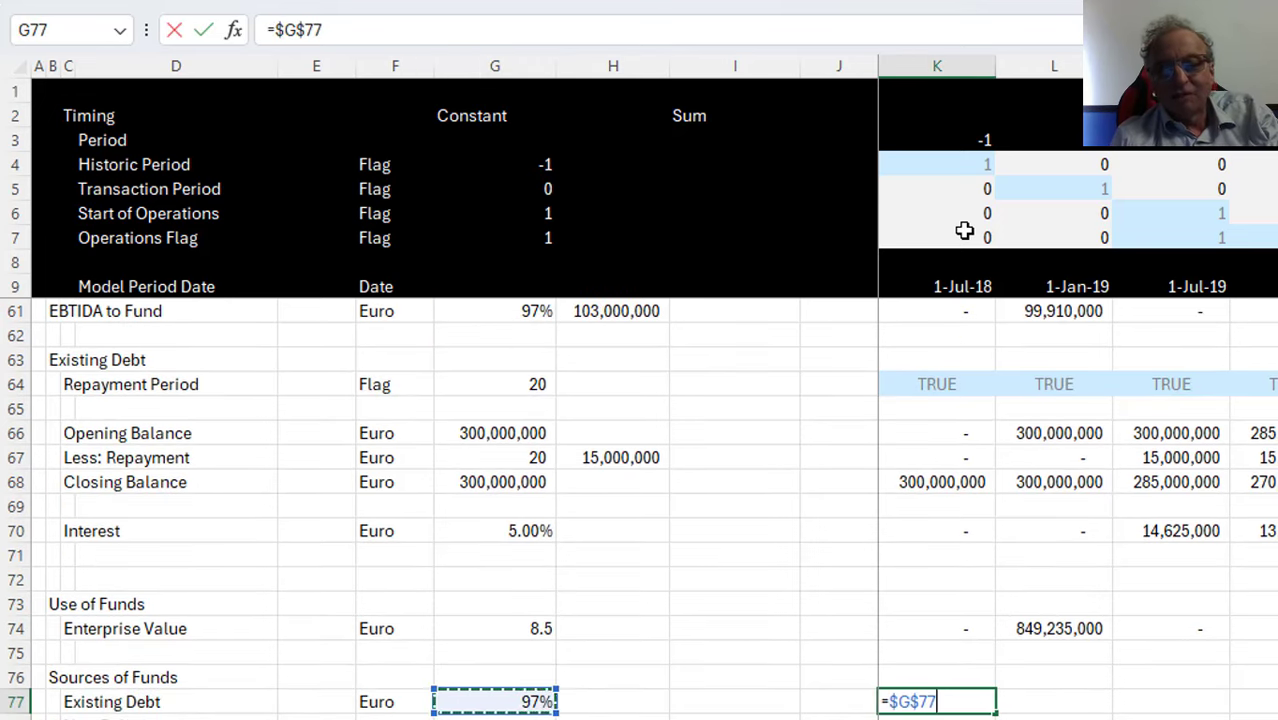
text(*)
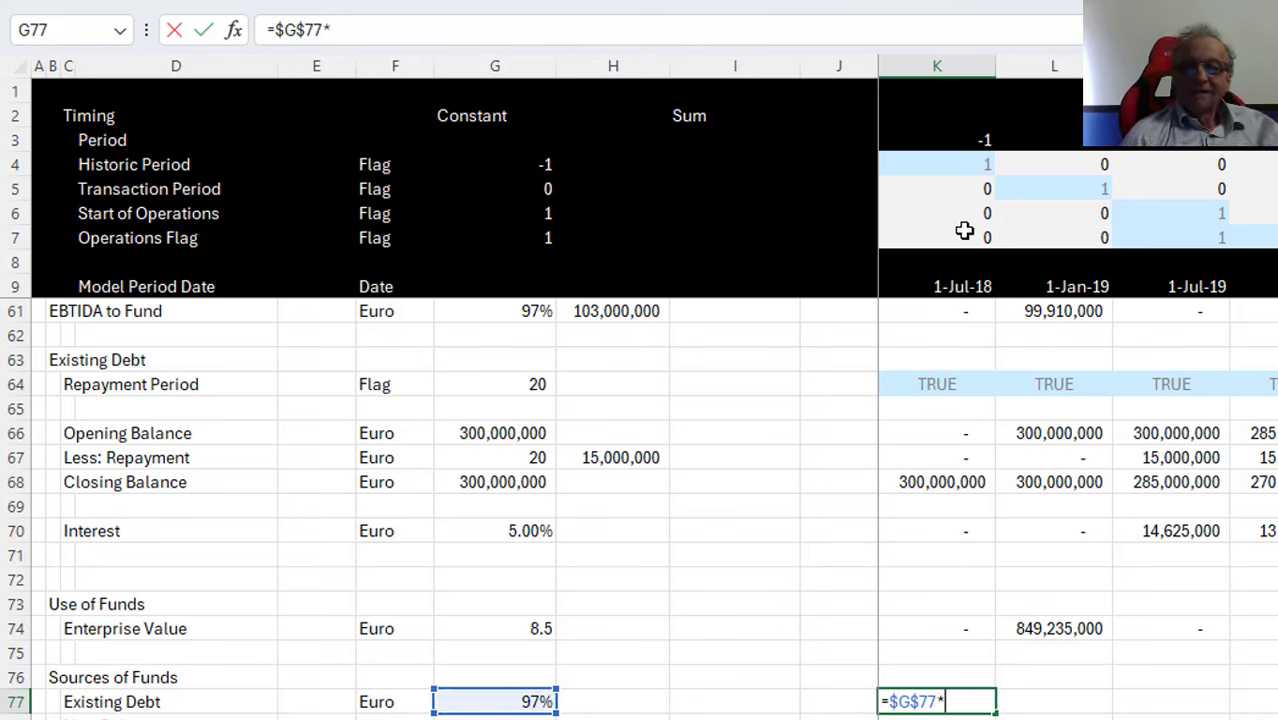
key(Up)
key(Up)
key(Up)
key(Up)
key(Up)
key(Up)
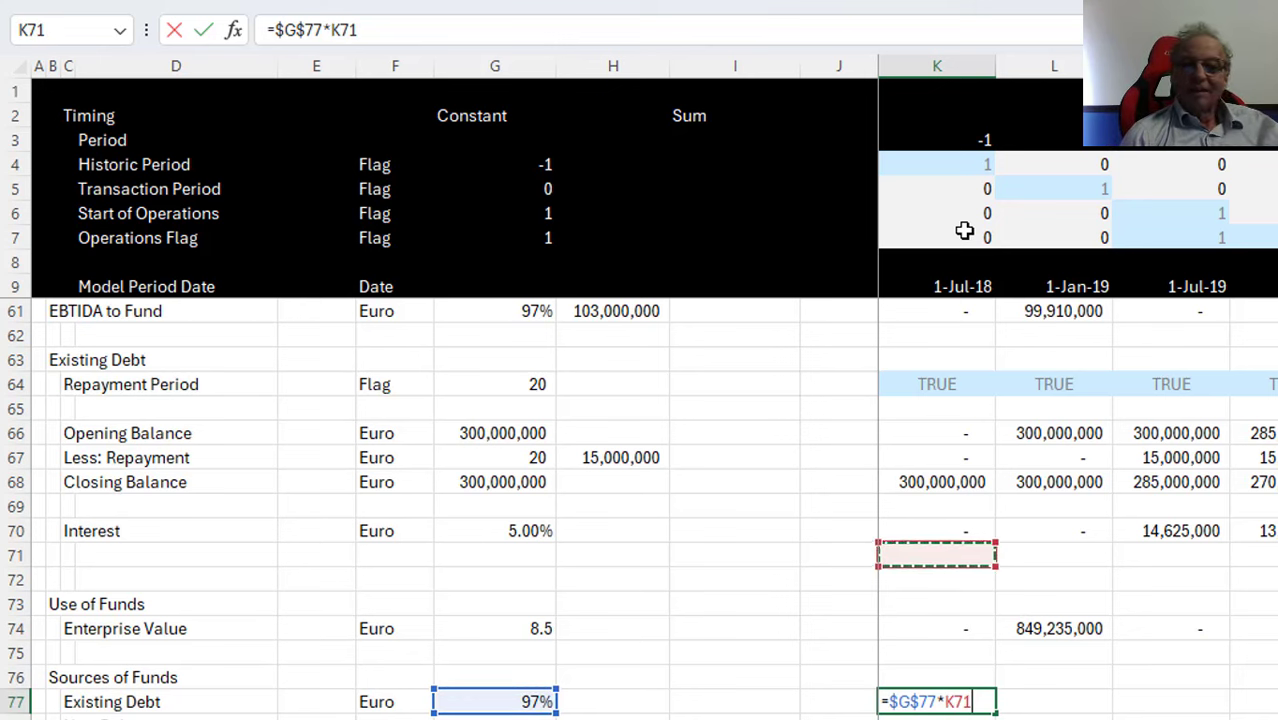
key(Up)
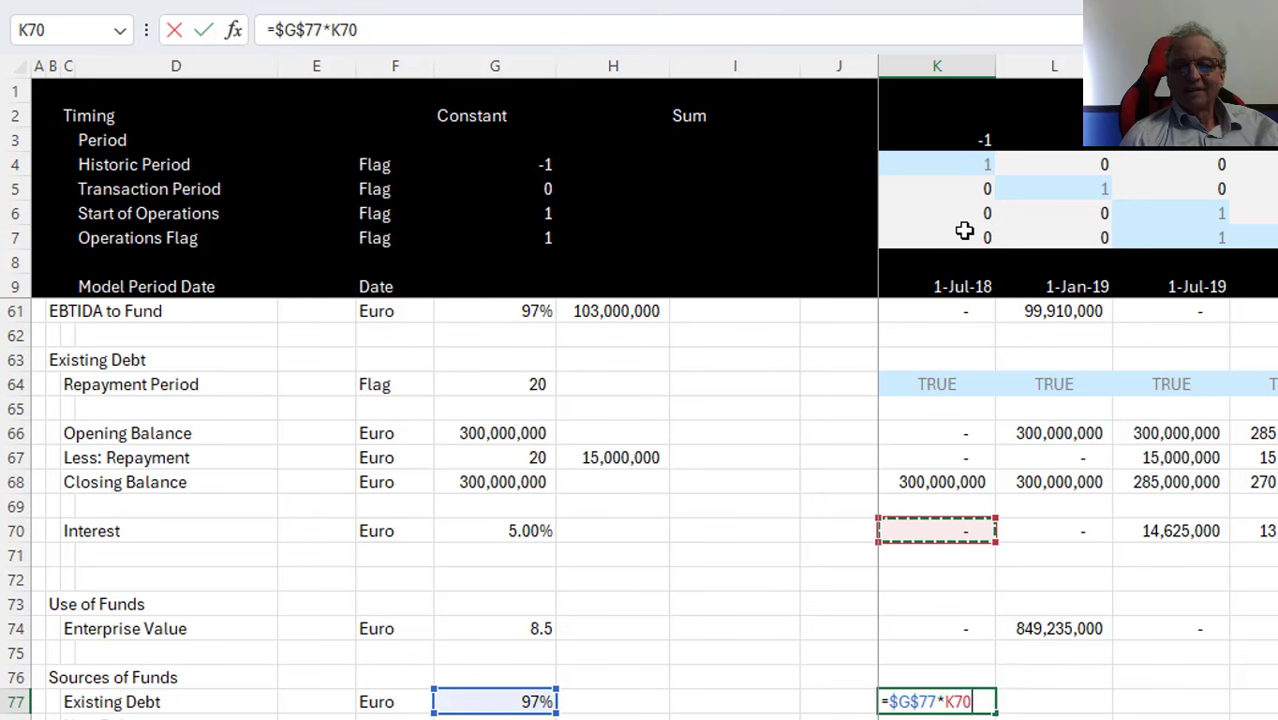
key(Up)
key(Up)
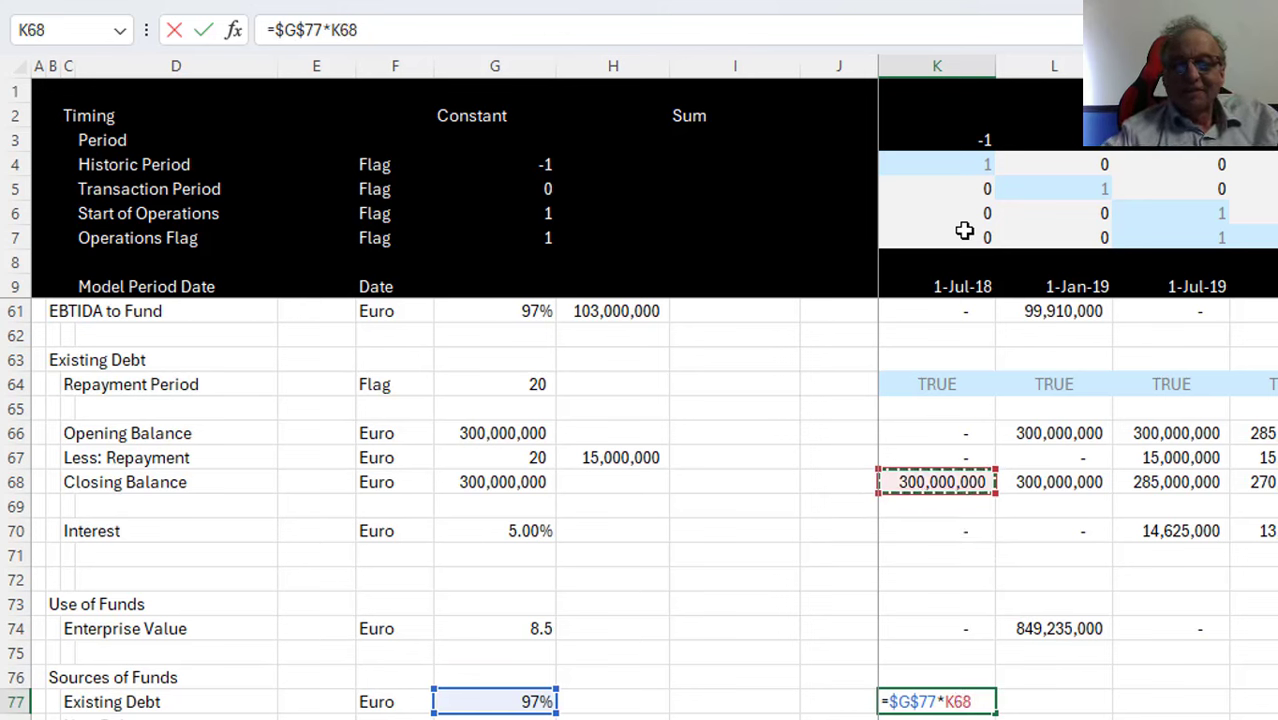
text(*)
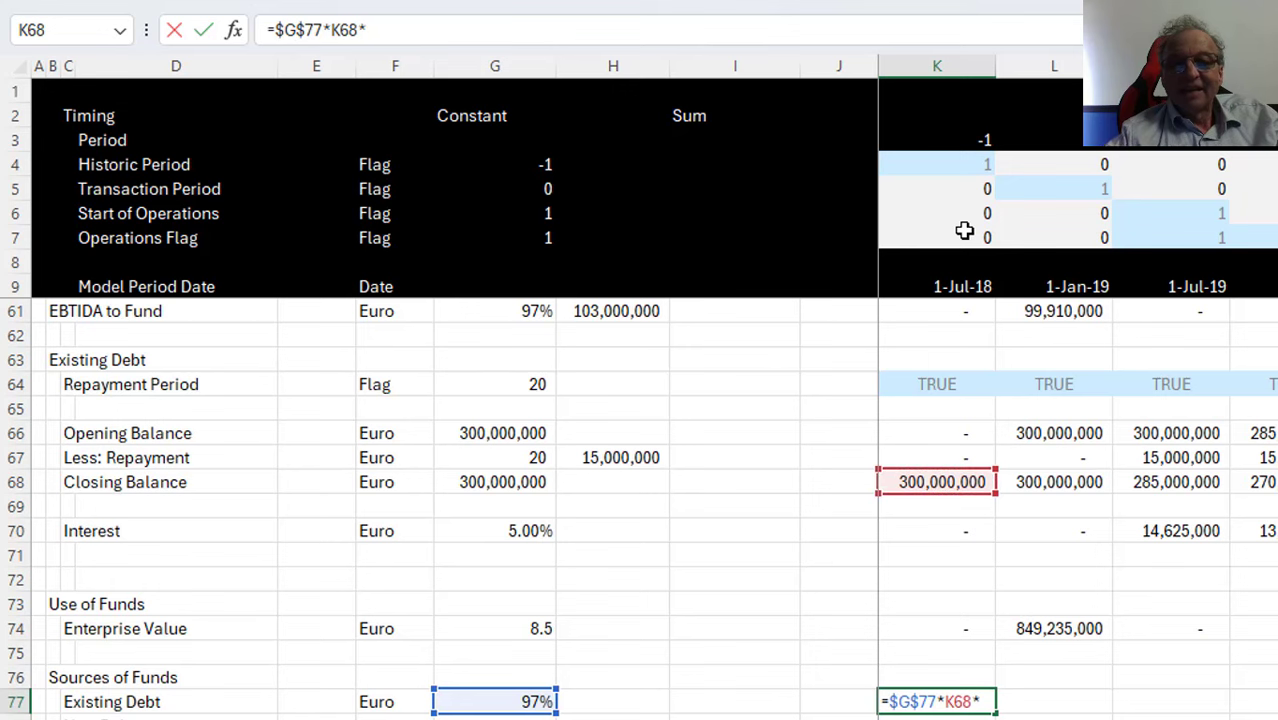
click(951, 189)
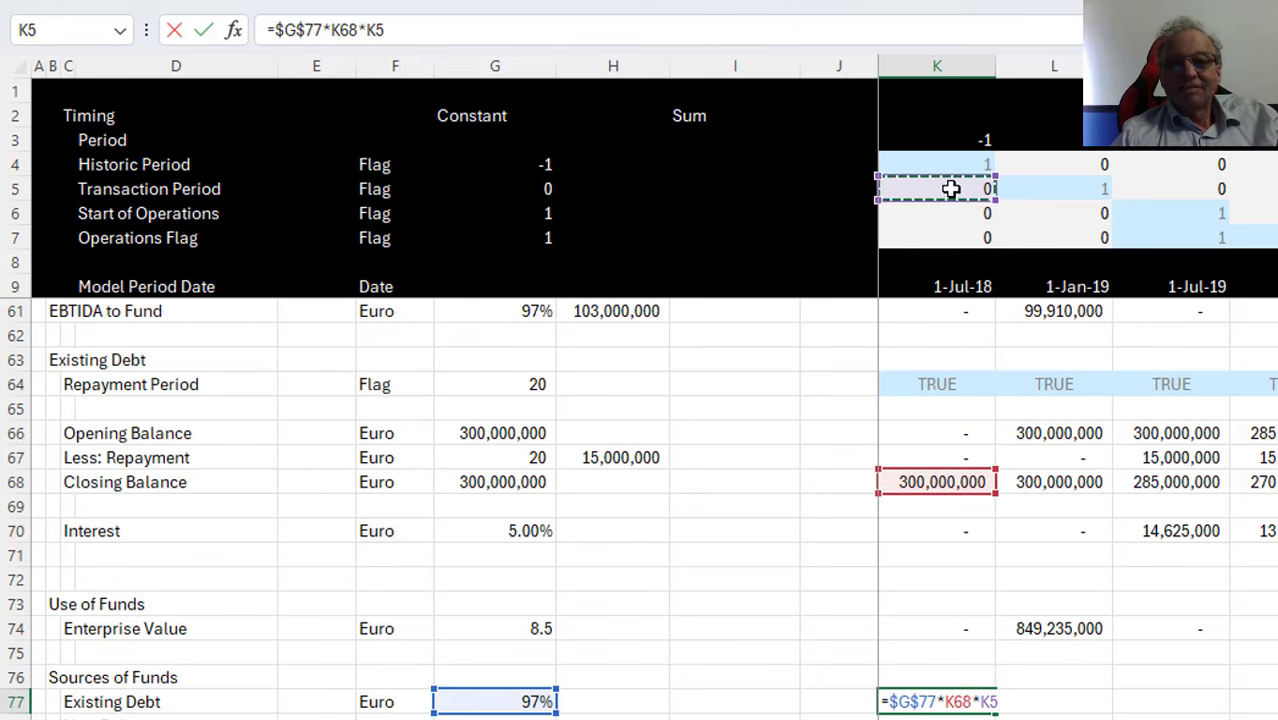
key(Return)
Fill the Existing Debt formula from K77 across the remaining timeline columns of row 77
key(Up)
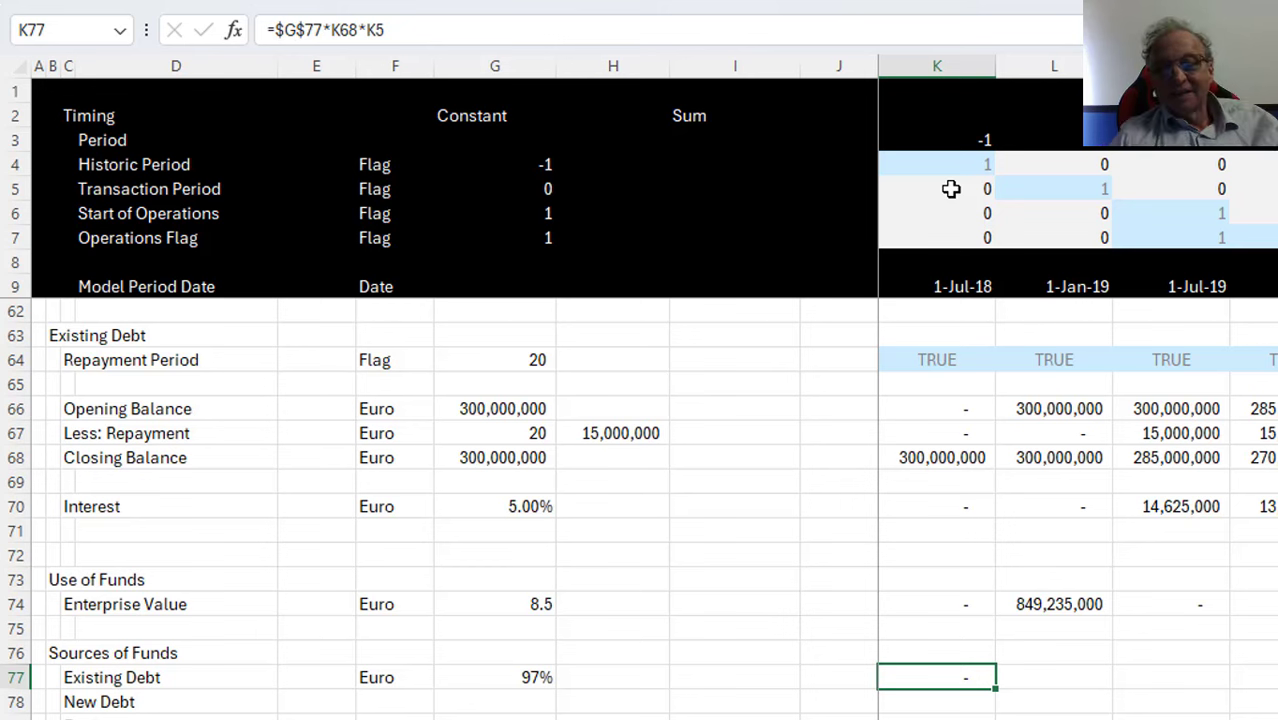
key(ctrl+shift+Right)
key(ctrl+r)
Copy the Euro unit from the Existing Debt line down to F78 on the New Debt line
key(Down)
key(Left)
key(Left)
key(Left)
key(Left)
key(Left)
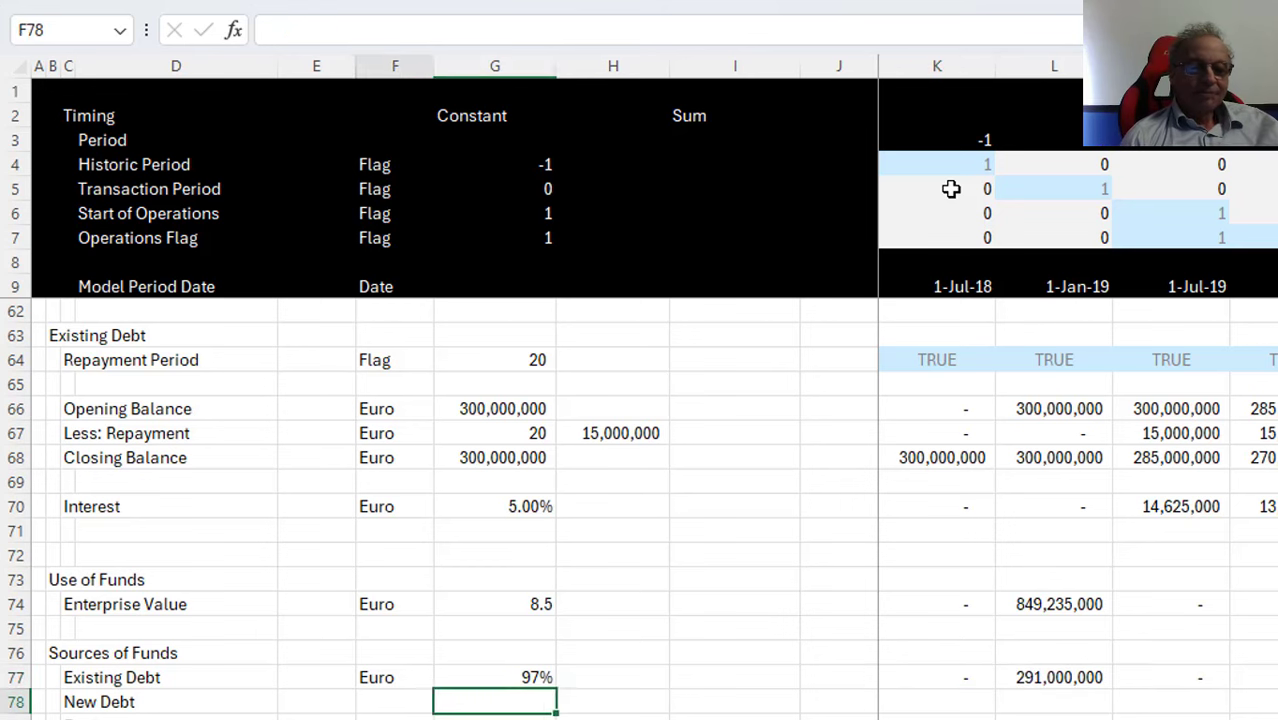
key(Left)
key(Right)
key(ctrl+d)
Link G78 on the New Debt line to the new debt amount on the Input sheet with =Input!F48
key(Right)
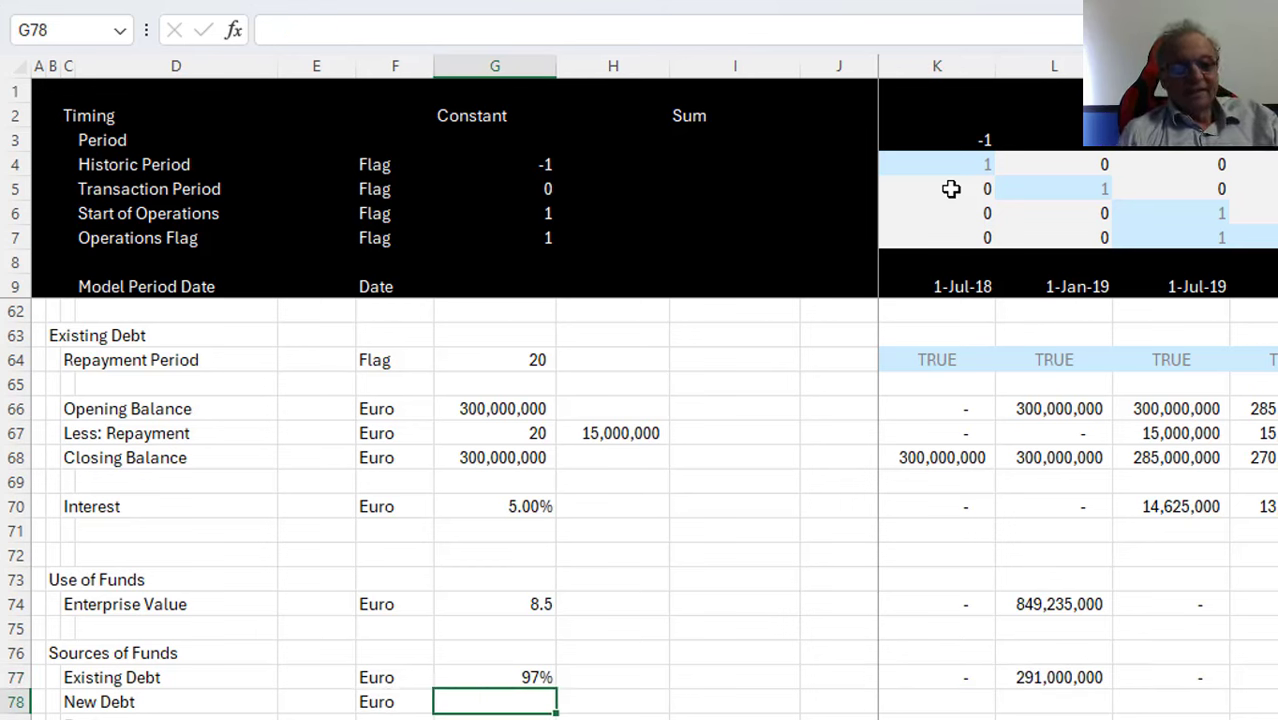
text(=)
key(ctrl+Page_Up)
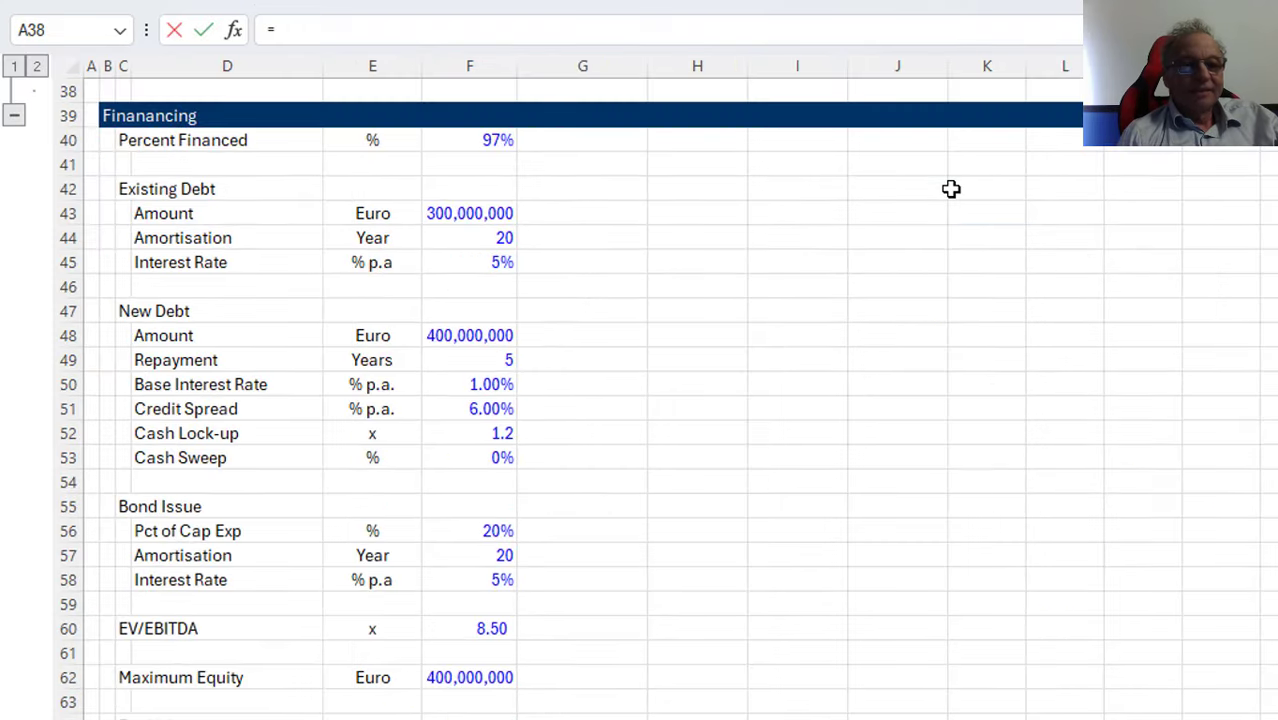
click(485, 337)
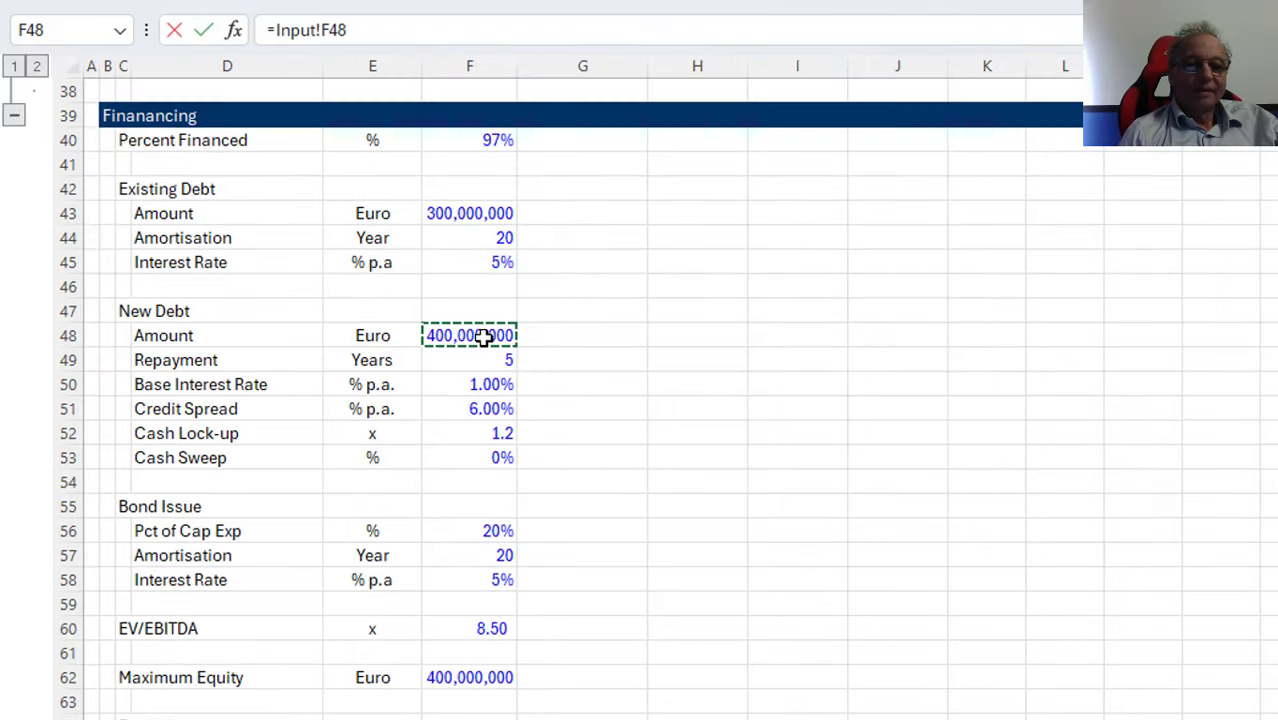
key(Return)
Enter =$G$78*K5 in K78, multiplying the new debt amount by the transaction period flag
key(Up)
key(Right)
key(Right)
key(Right)
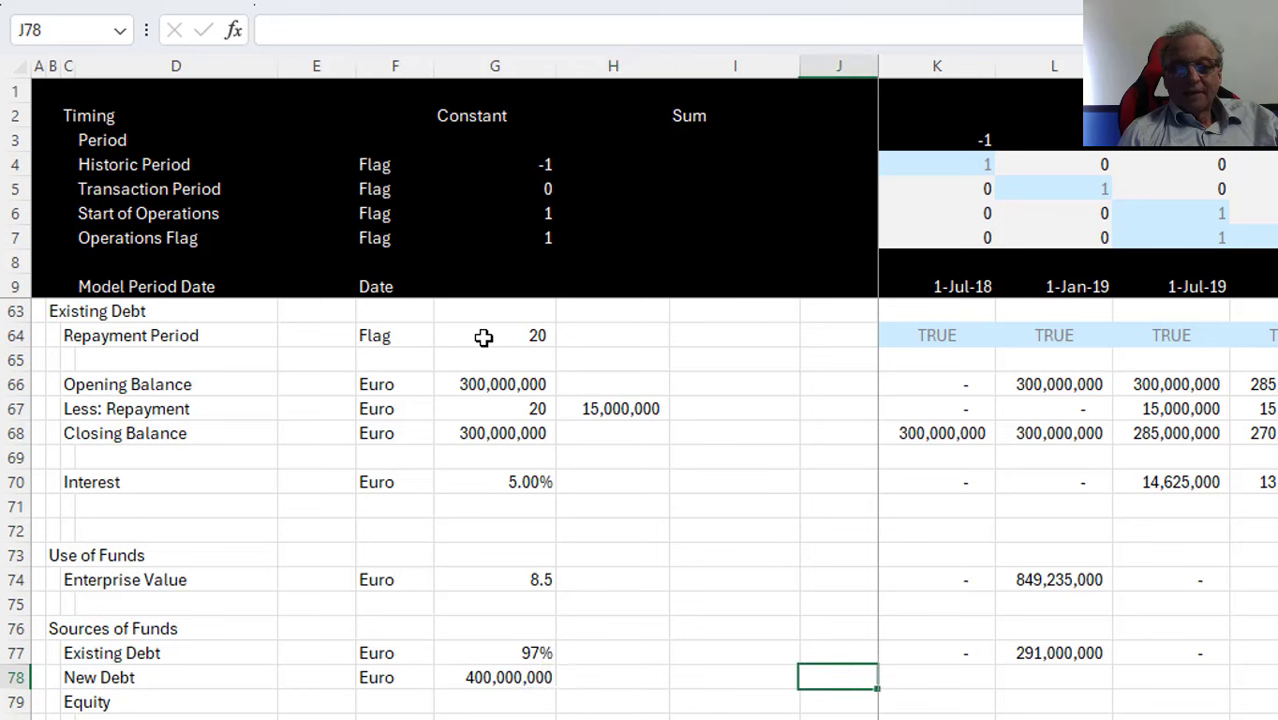
key(Right)
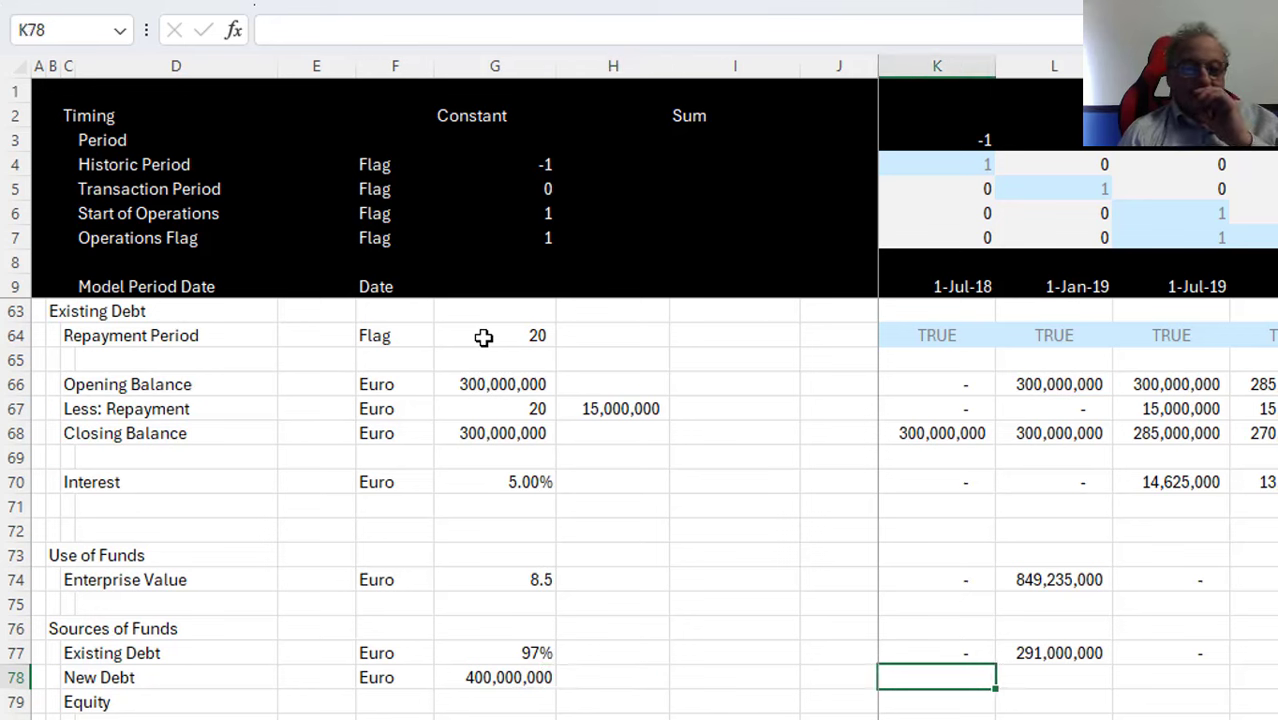
text(=)
key(Left)
key(Left)
key(Left)
key(Left)
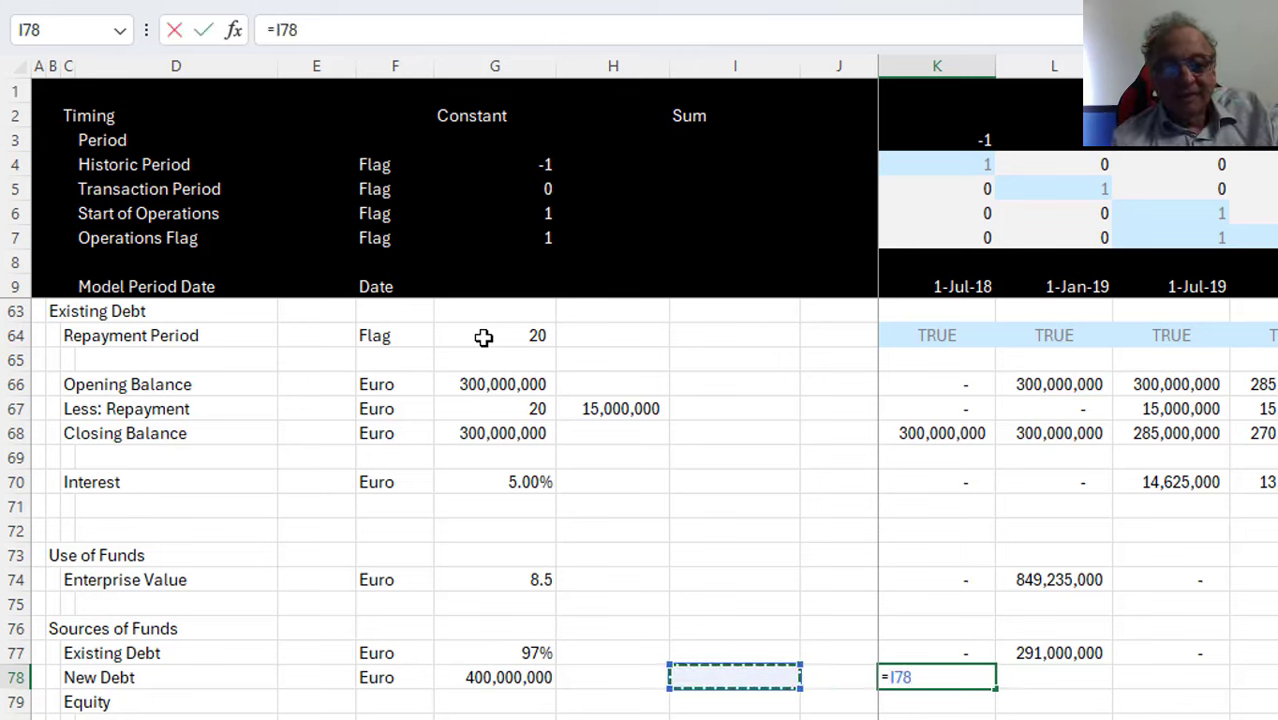
key(F4)
text(*)
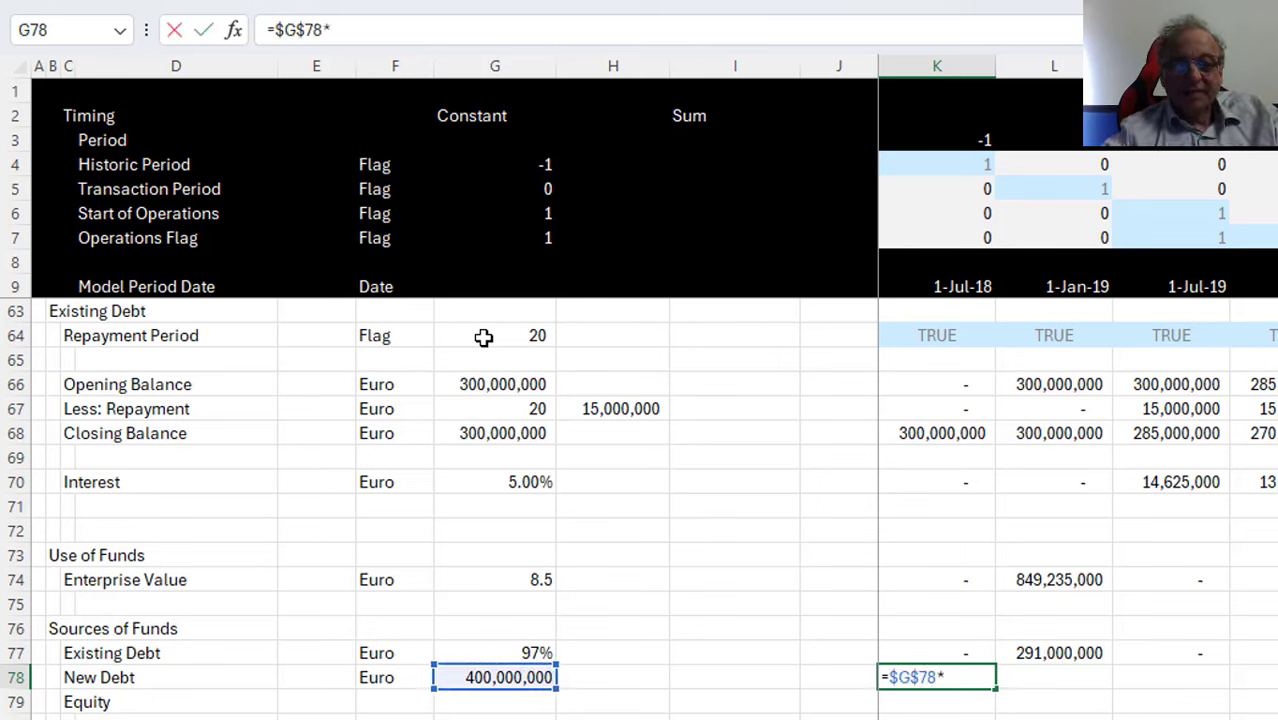
click(954, 187)
key(Return)
Fill the New Debt formula from K78 across the remaining timeline columns of row 78
key(Up)
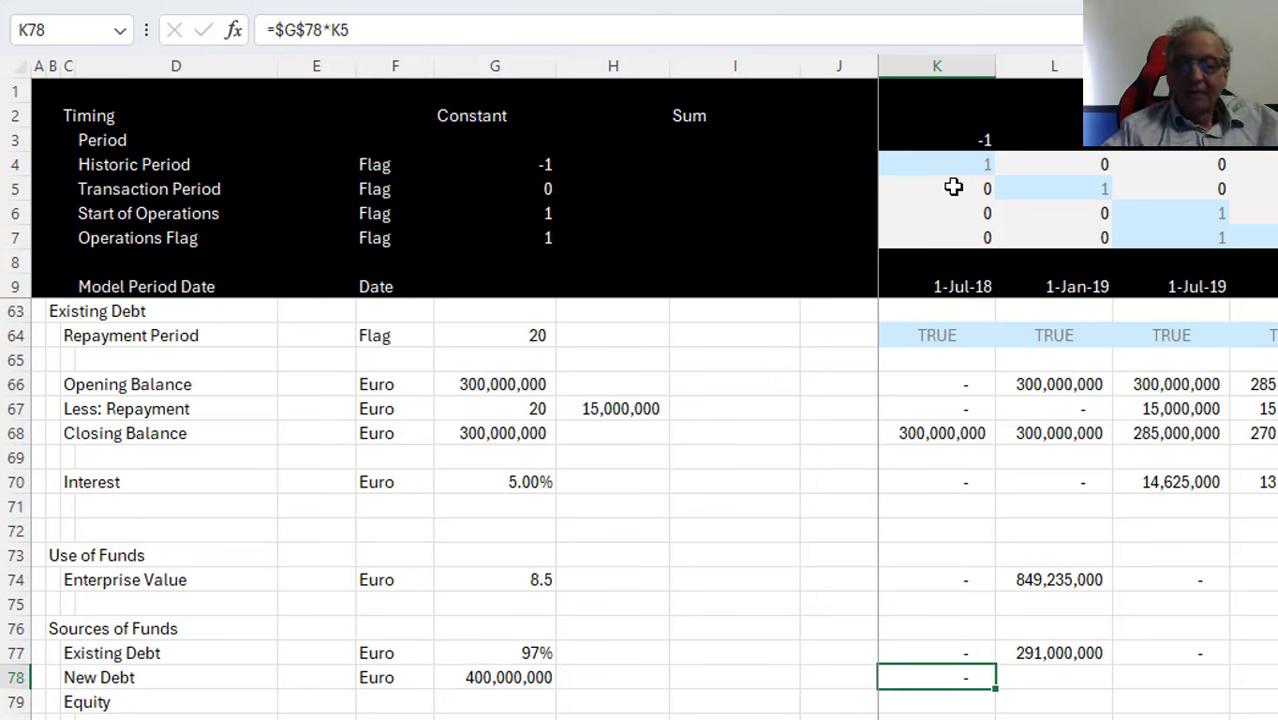
key(ctrl+shift+Right)
key(ctrl+r)
Copy the Euro unit from the New Debt line down to F79 on the Equity line
key(Down)
key(Left)
key(Left)
key(Left)
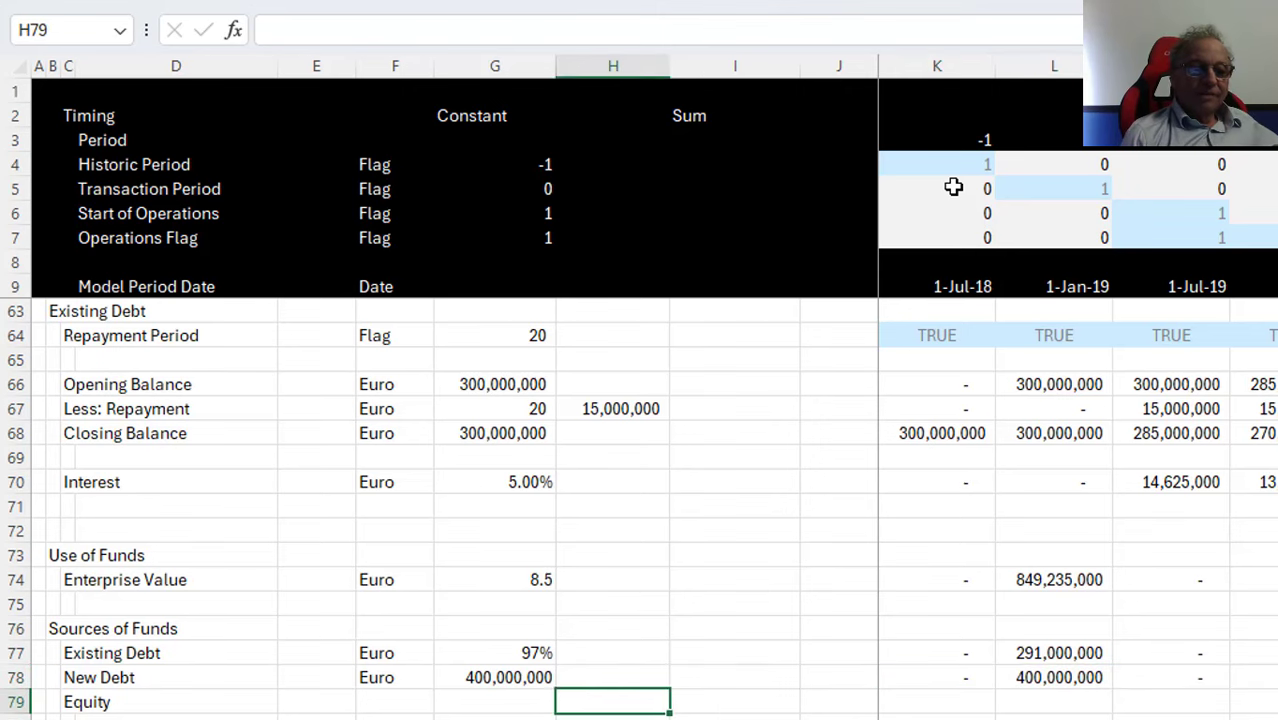
key(Left)
key(Left)
key(Right)
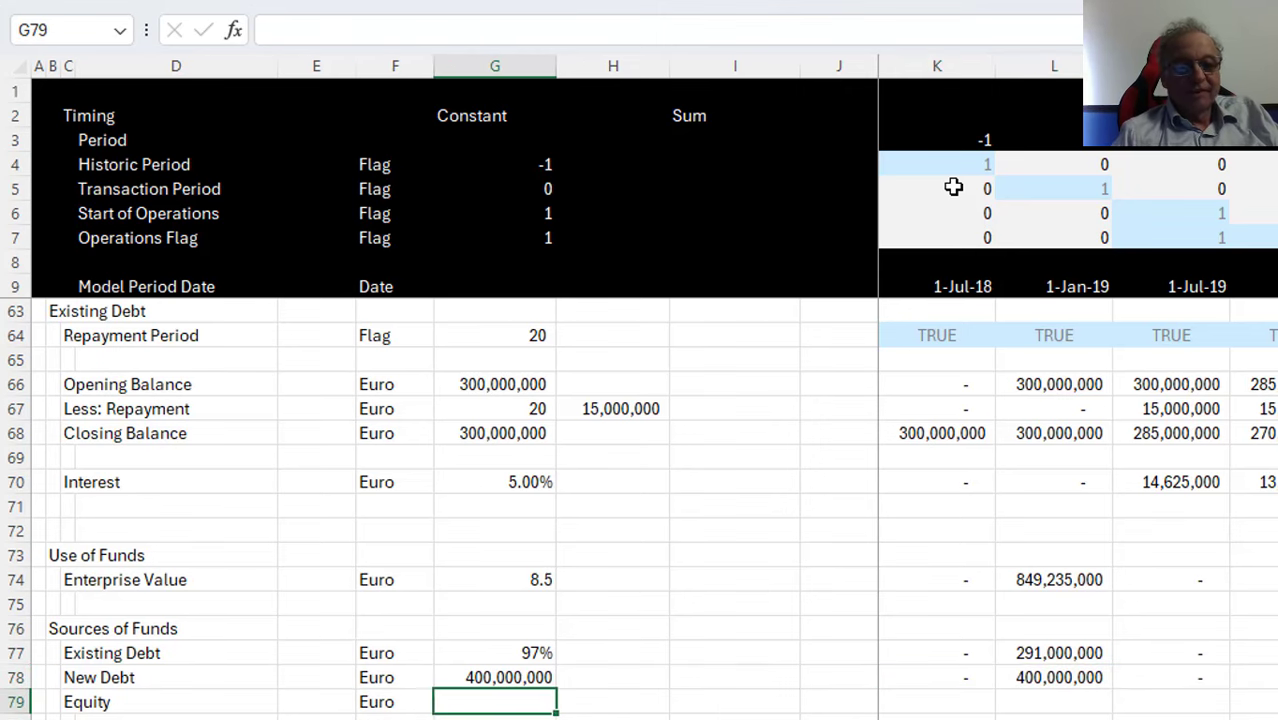
Link G79 on the Equity line to the Maximum Equity amount on the Input sheet with =Input!F62
text(=)
key(ctrl+Page_Up)
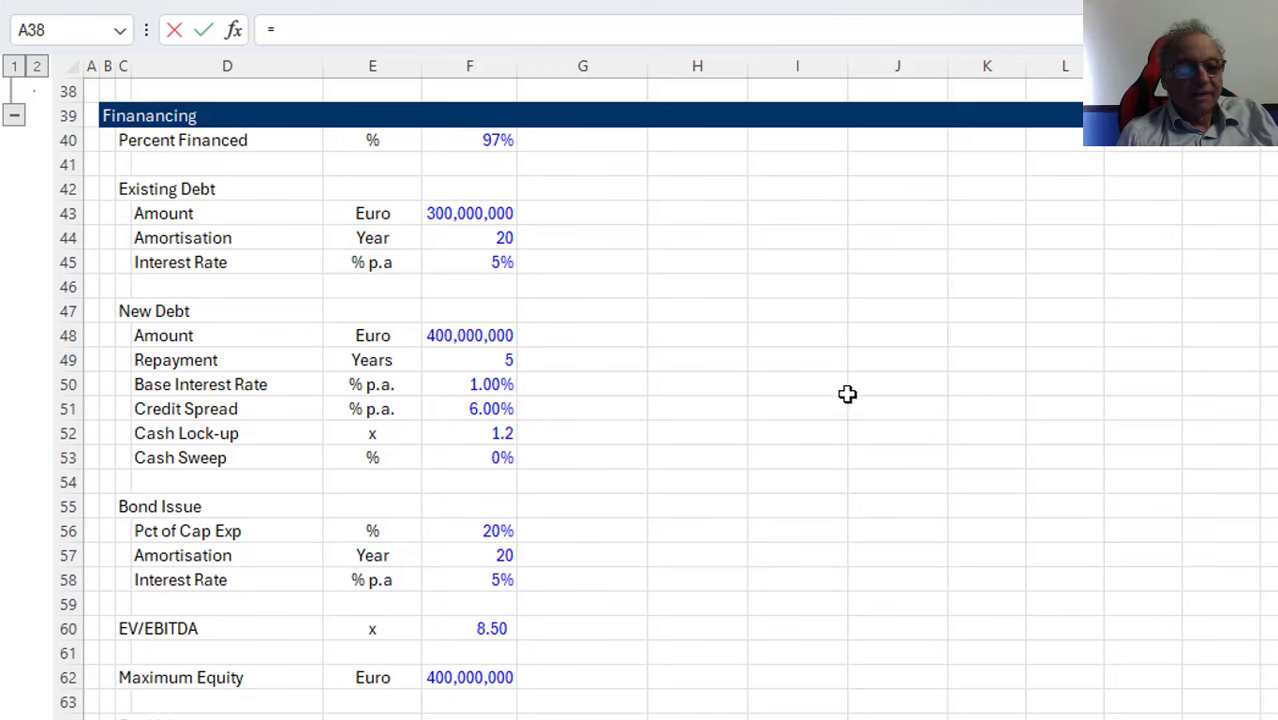
click(477, 665)
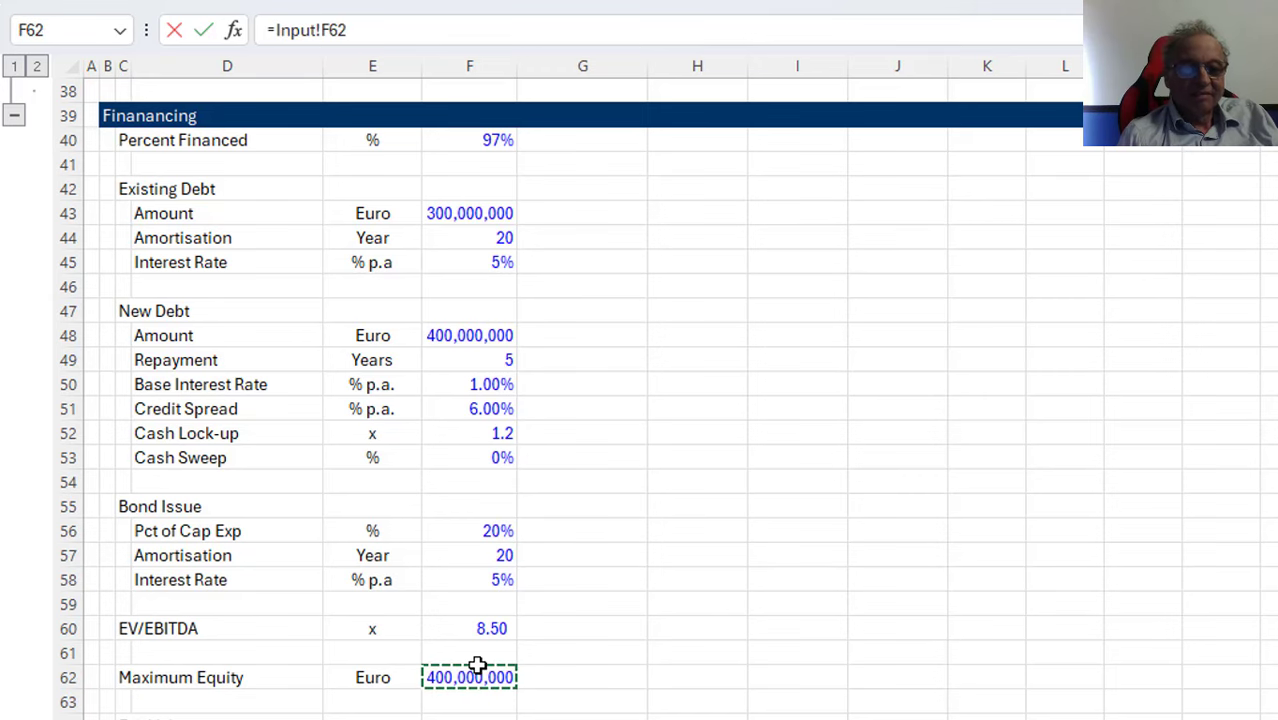
key(Return)
Enter =K74-K77-K78 in K79 to calculate equity as enterprise value less existing and new debt
key(Up)
key(Right)
key(Right)
key(Right)
key(Right)
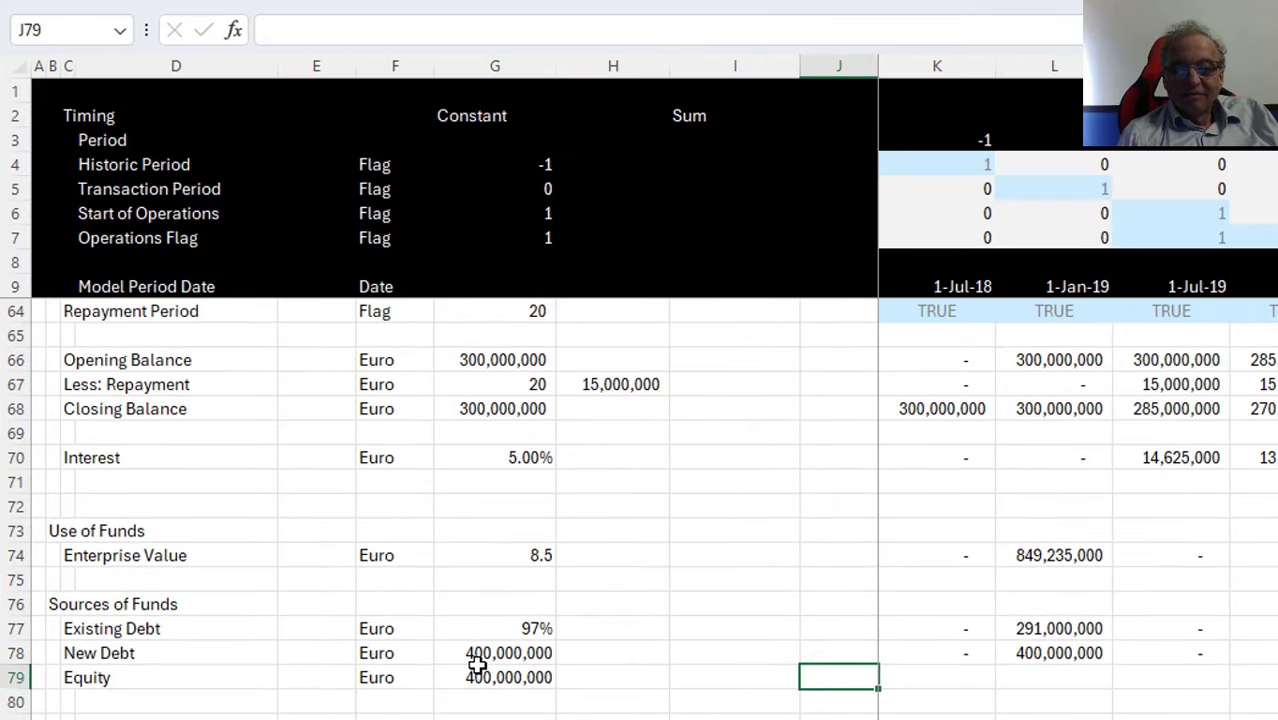
text(=)
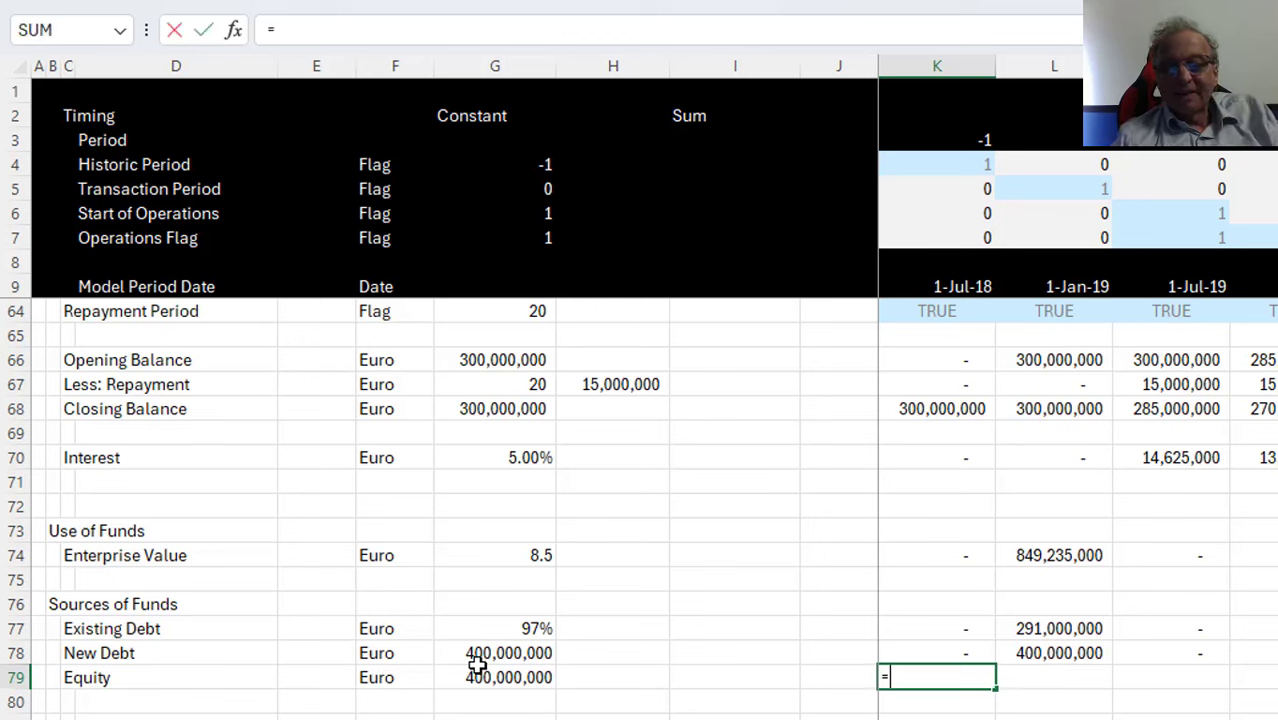
key(Up)
key(Up)
key(Up)
key(Up)
key(Up)
text(-)
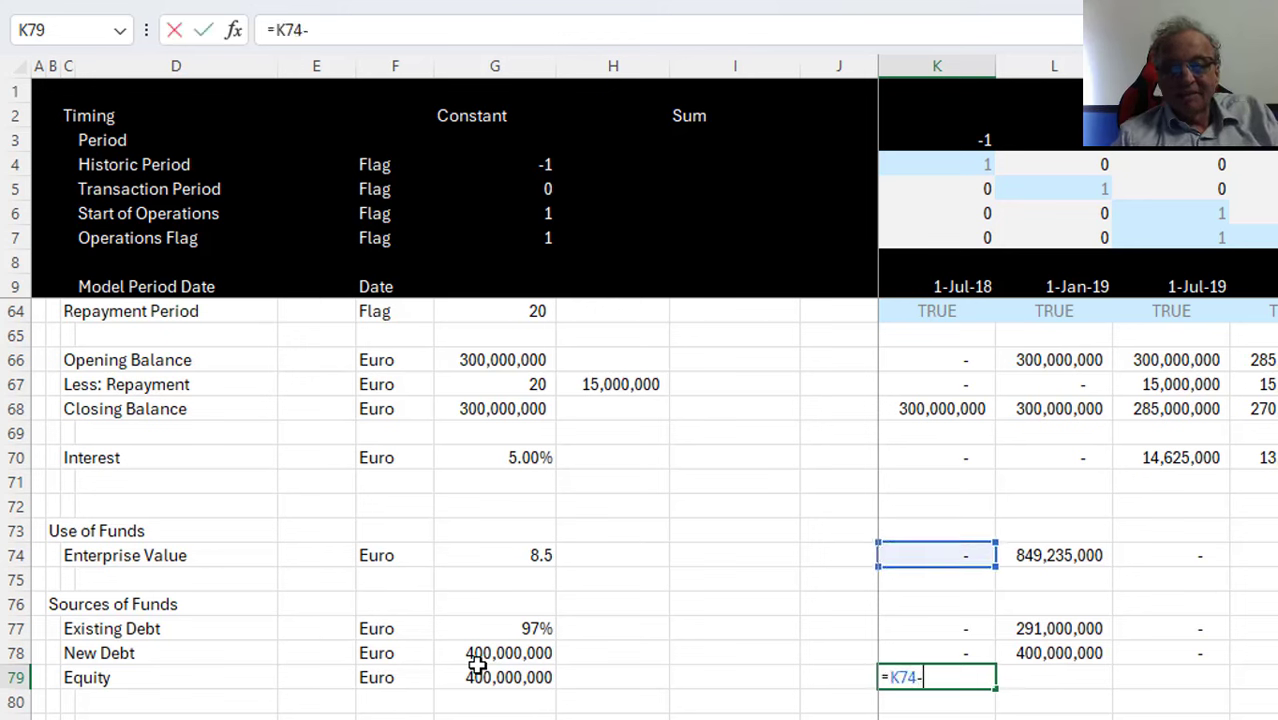
key(Up)
key(Up)
text(-)
key(Up)
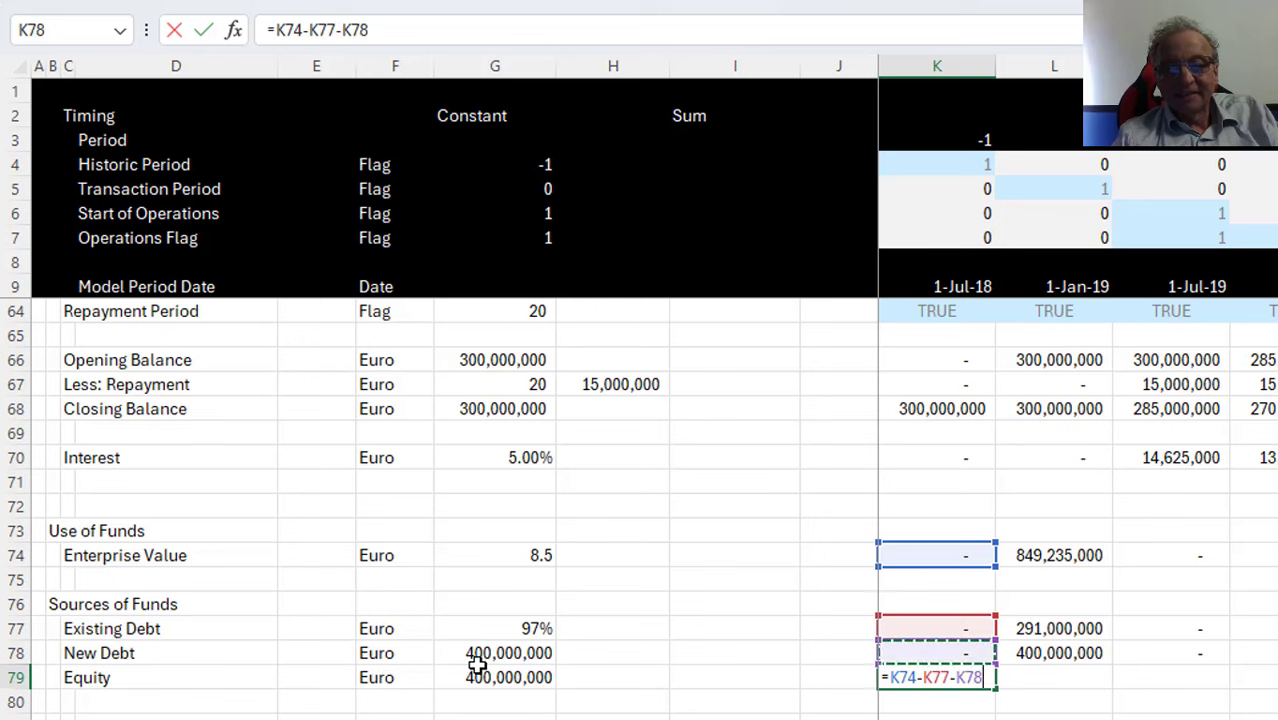
key(Return)
Extend the K79 equity formula to =MIN(K74-K77-K78,$G$79)*K5, capping it at maximum equity and applying the transaction period flag
key(Up)
key(F2)
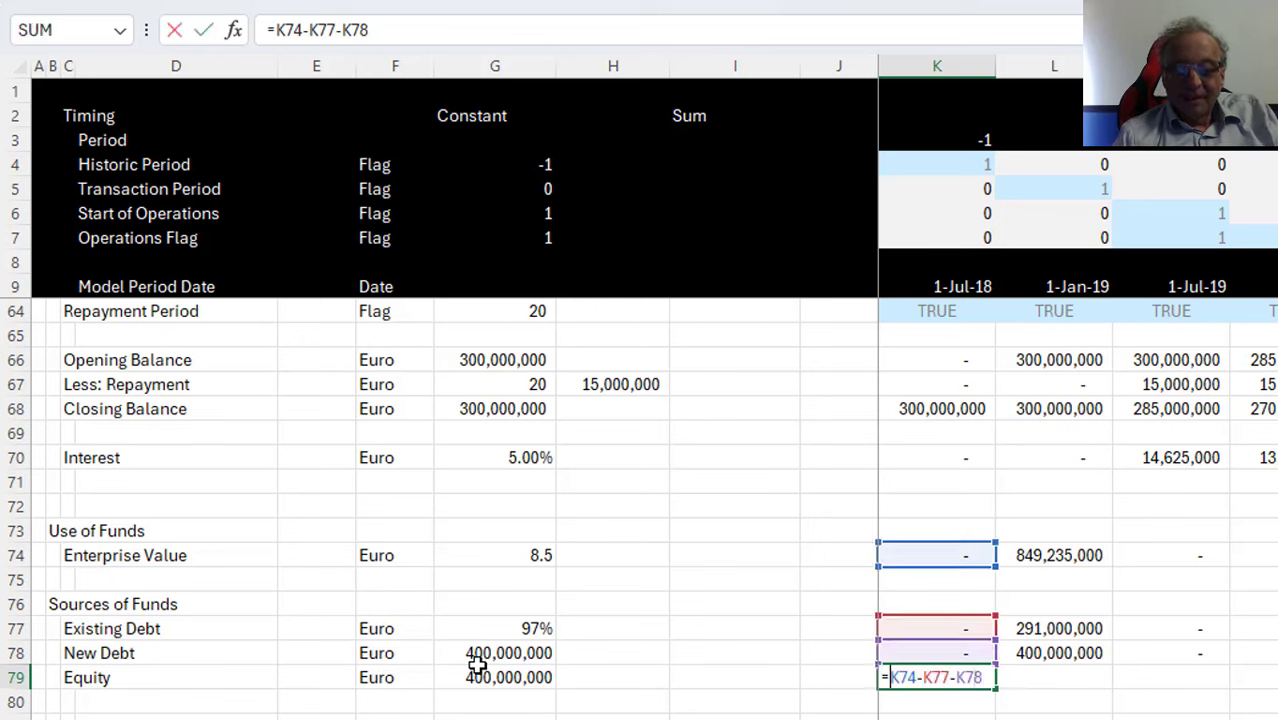
key(Home)
key(Right)
text(min()
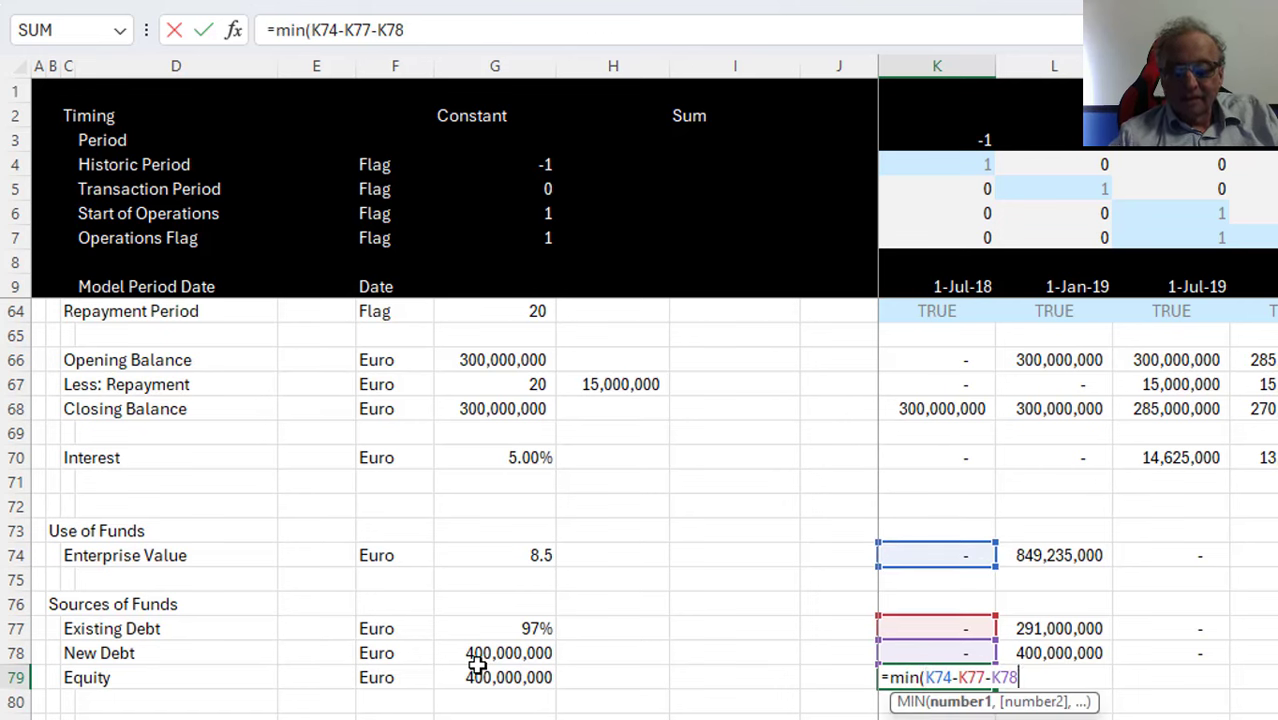
text(,)
click(494, 677)
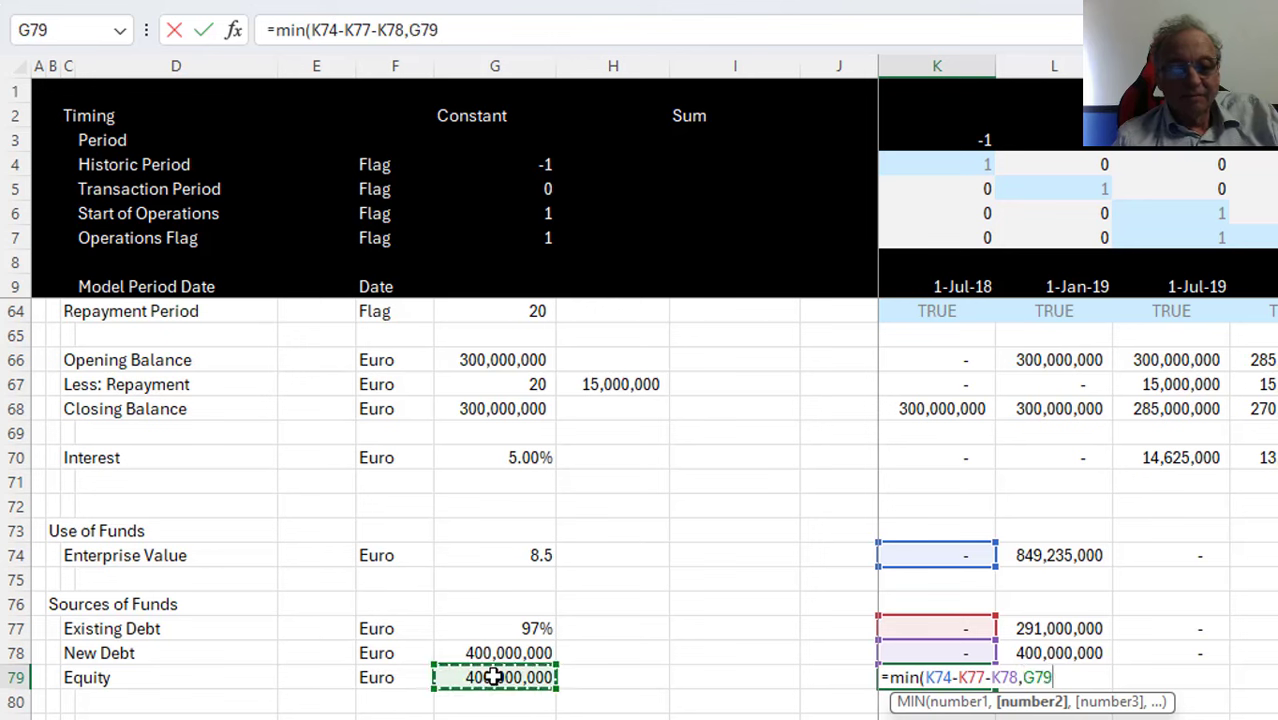
key(F4)
text())
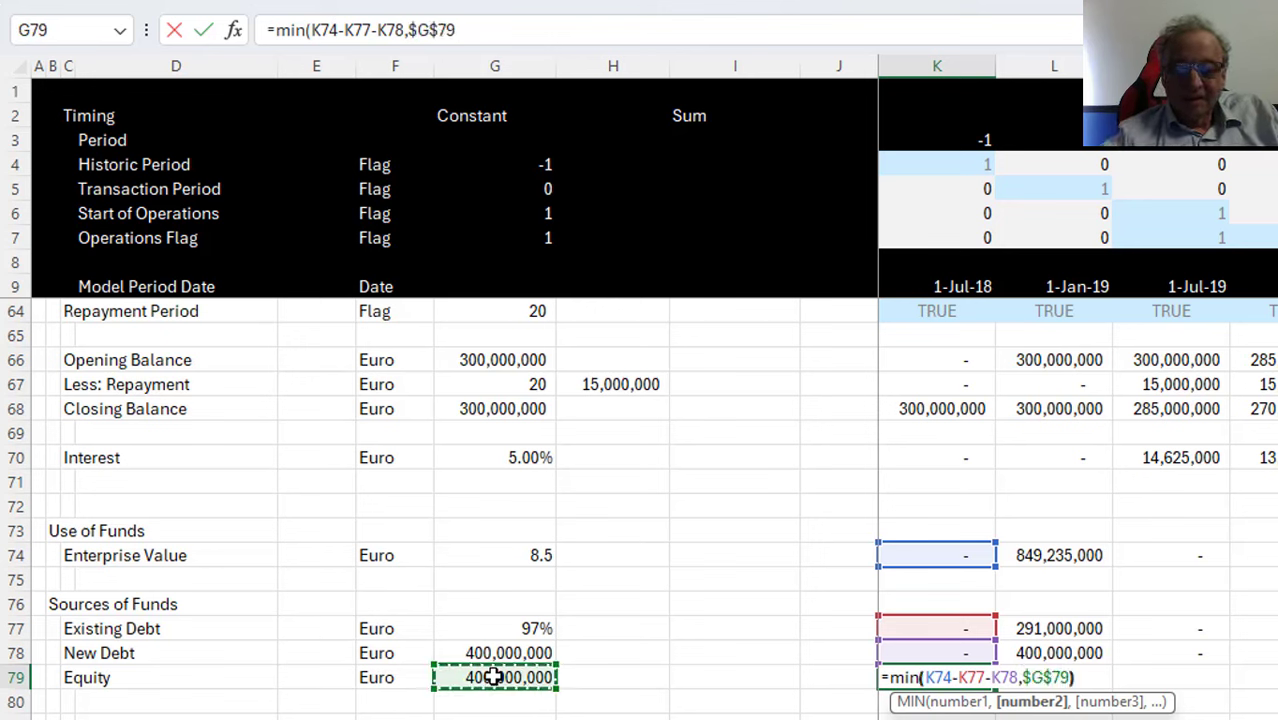
text(*)
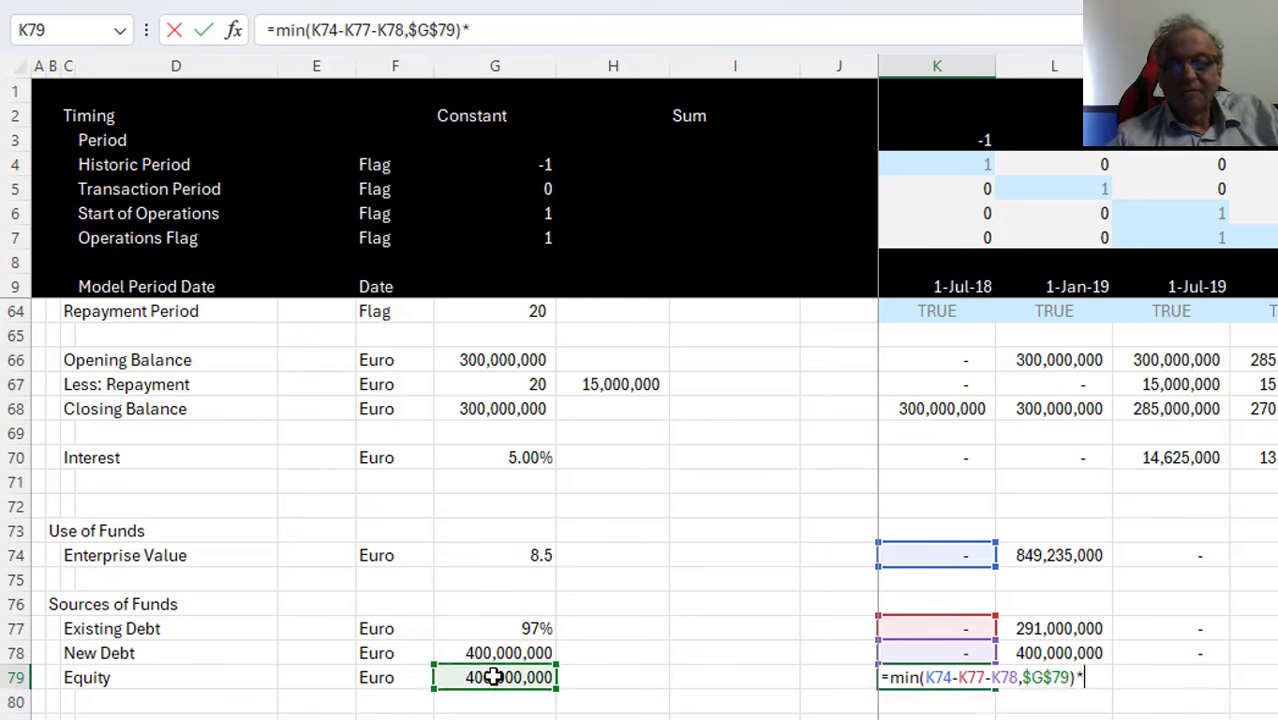
click(956, 196)
key(ctrl+Return)
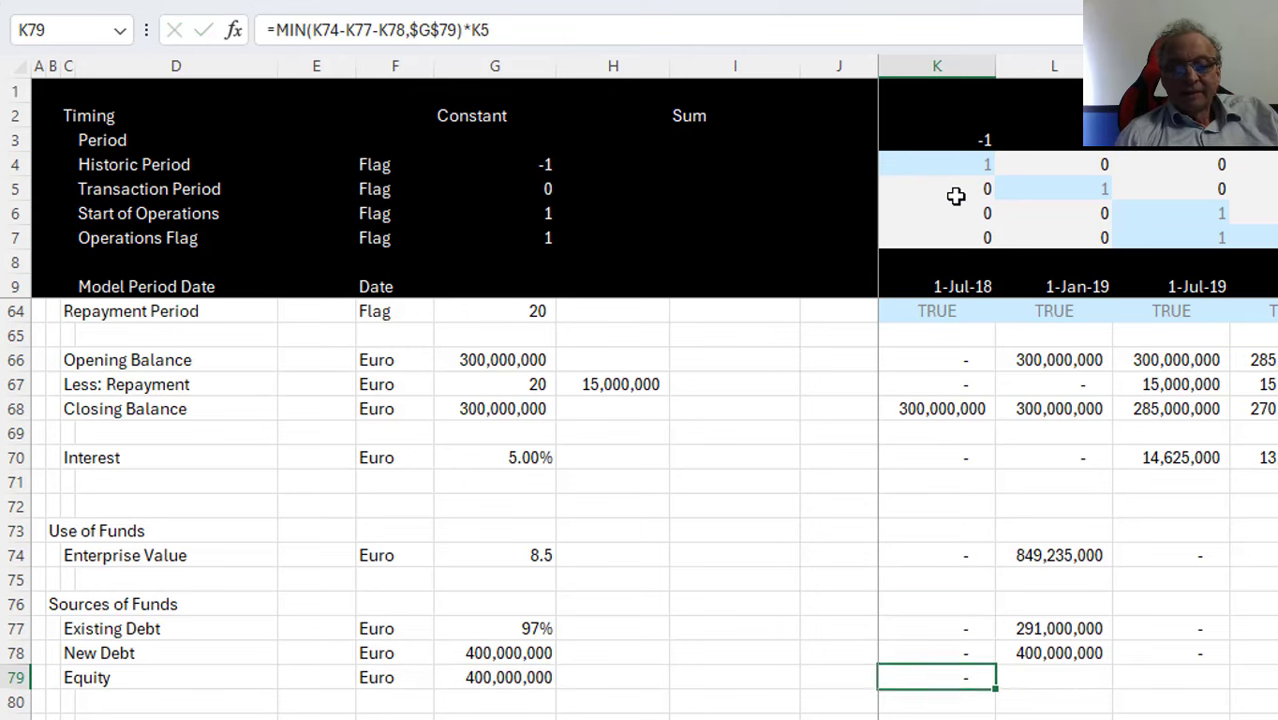
Fill the Equity formula from K79 across the remaining timeline columns of row 79
key(ctrl+shift+Right)
key(ctrl+r)
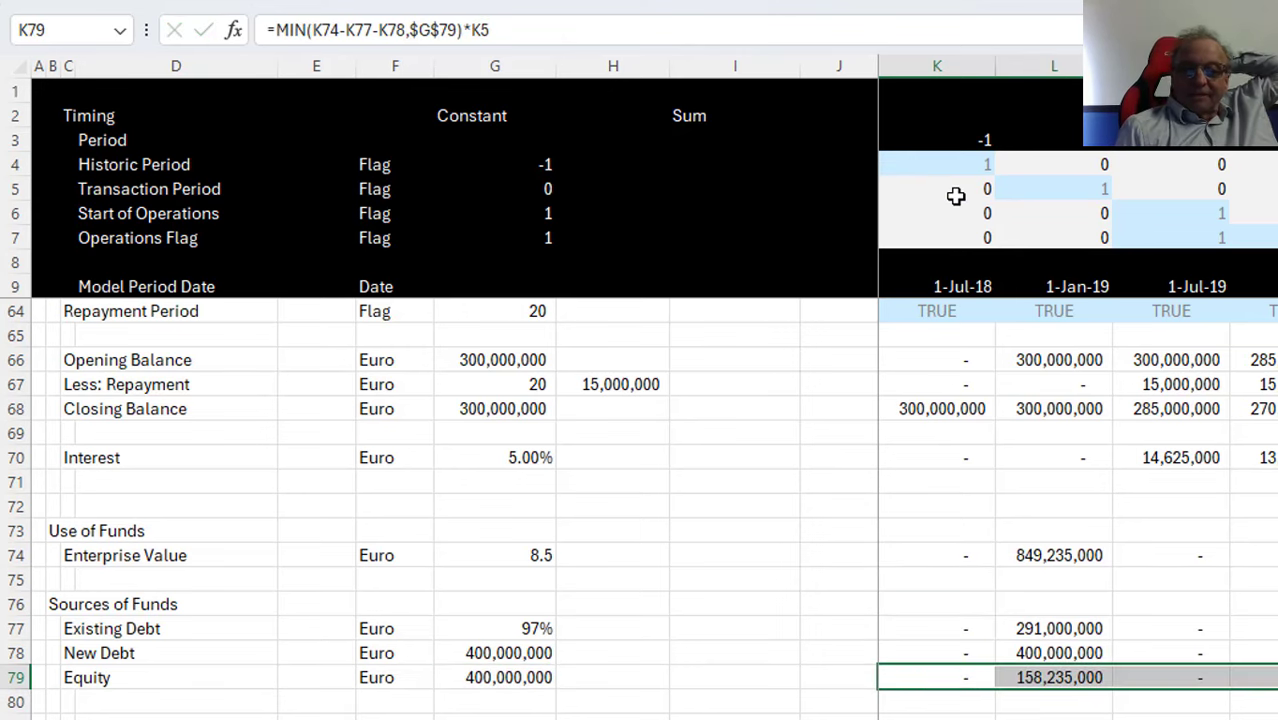
key(Down)
key(Down)
key(Down)
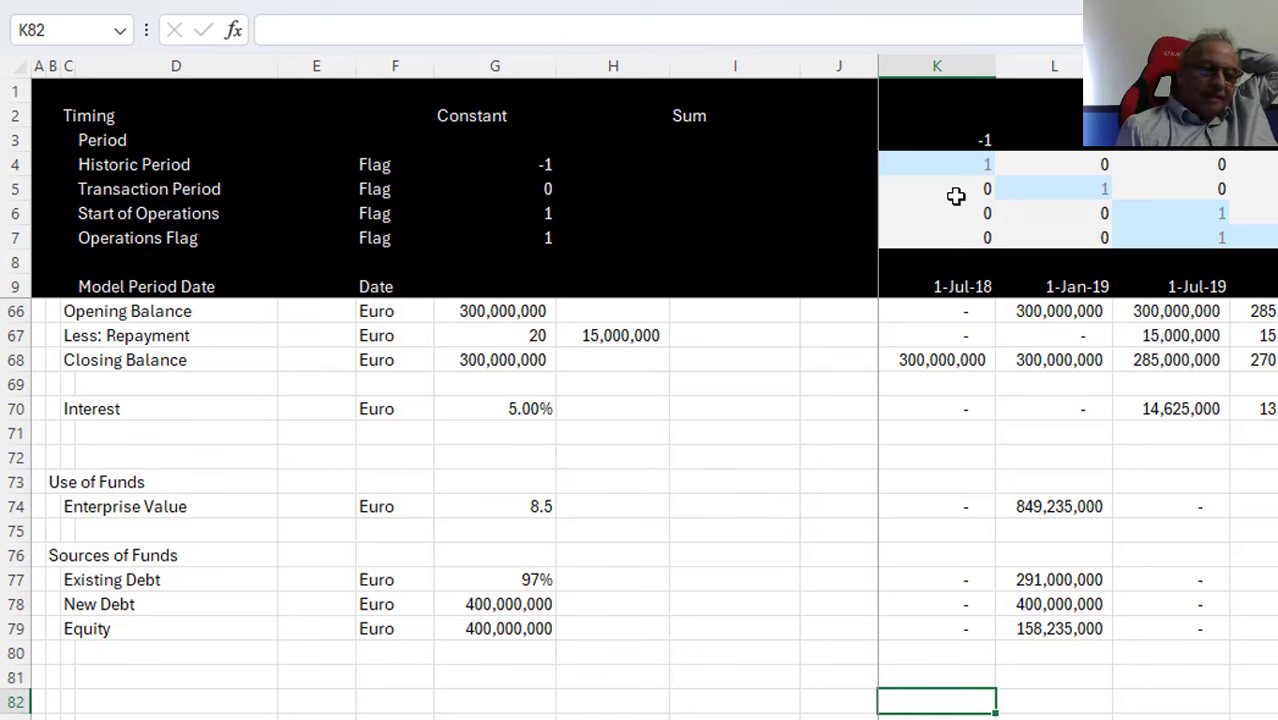
key(Up)
key(Up)
key(Up)
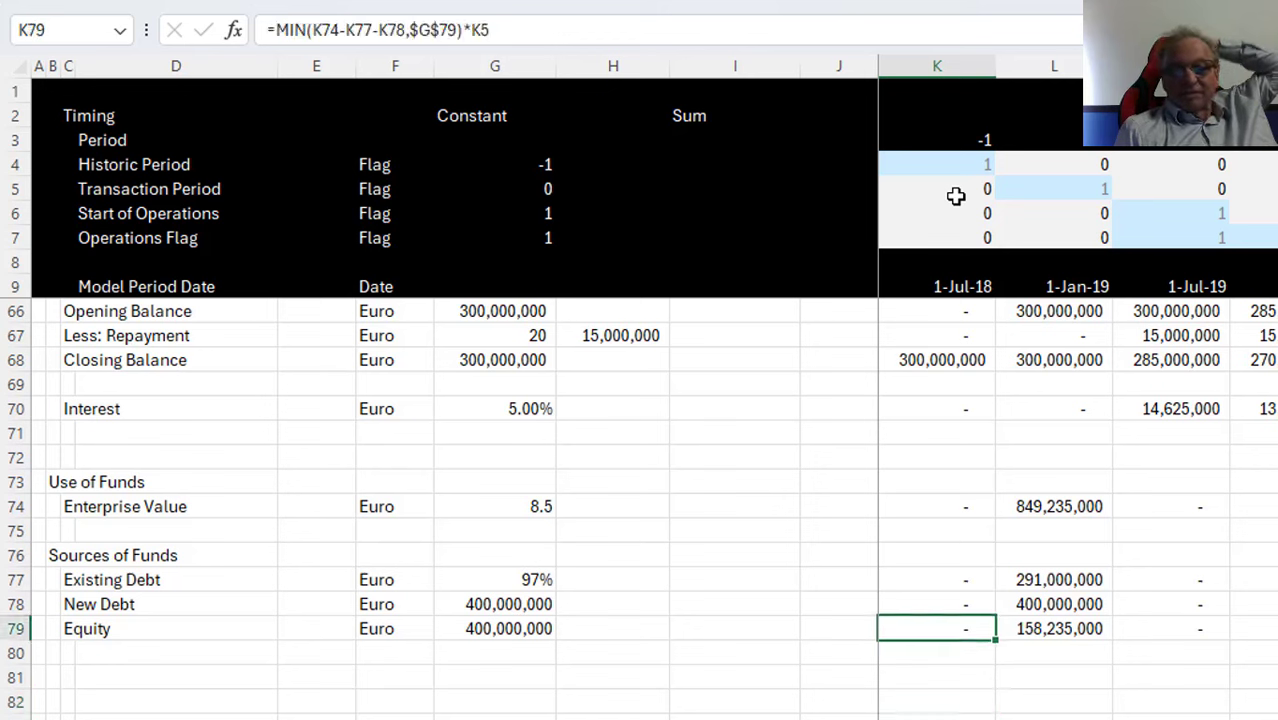
Examine the January 2019 formulas in column L for the existing debt, new debt and equity lines
key(Right)
key(Right)
key(Left)
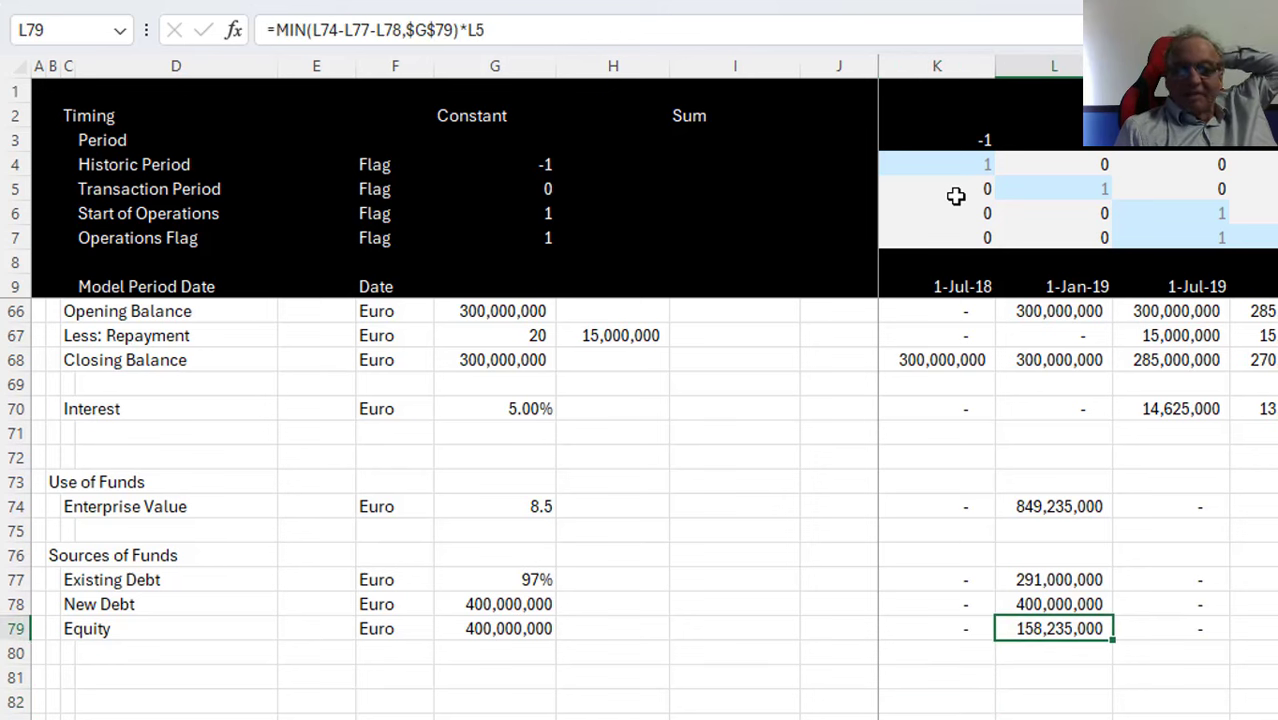
key(Up)
key(Up)
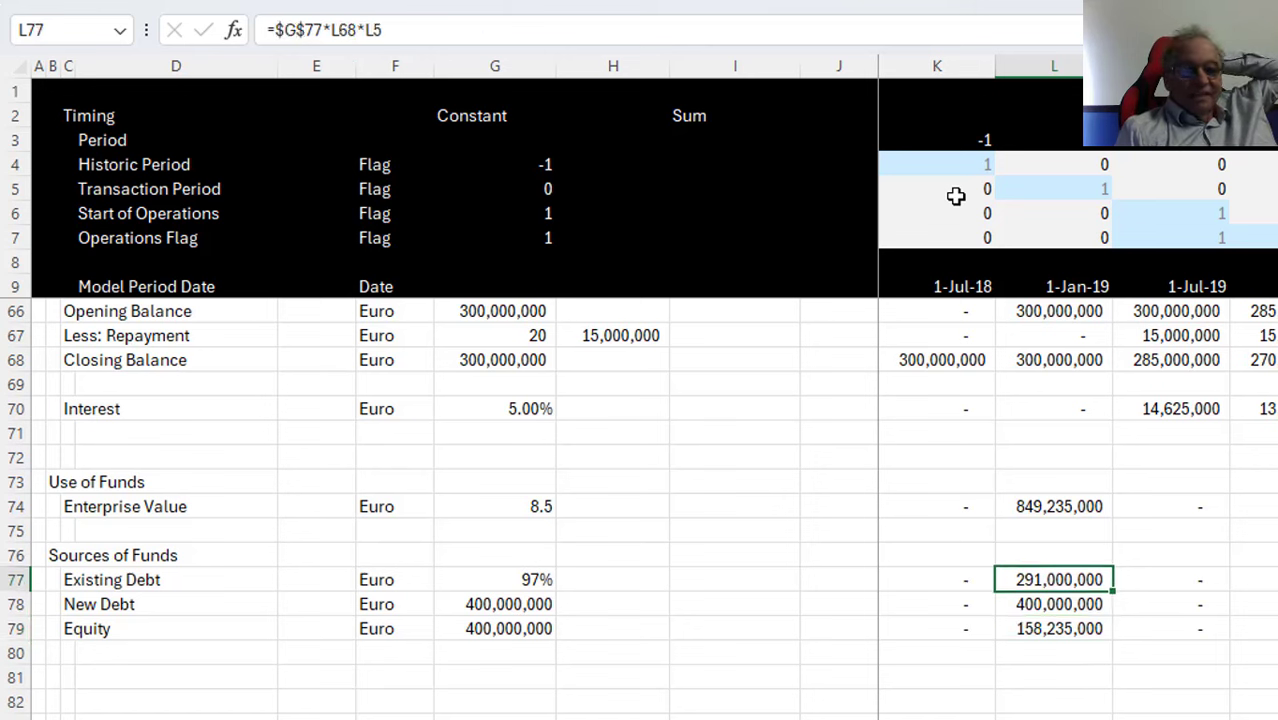
key(Down)
key(Down)
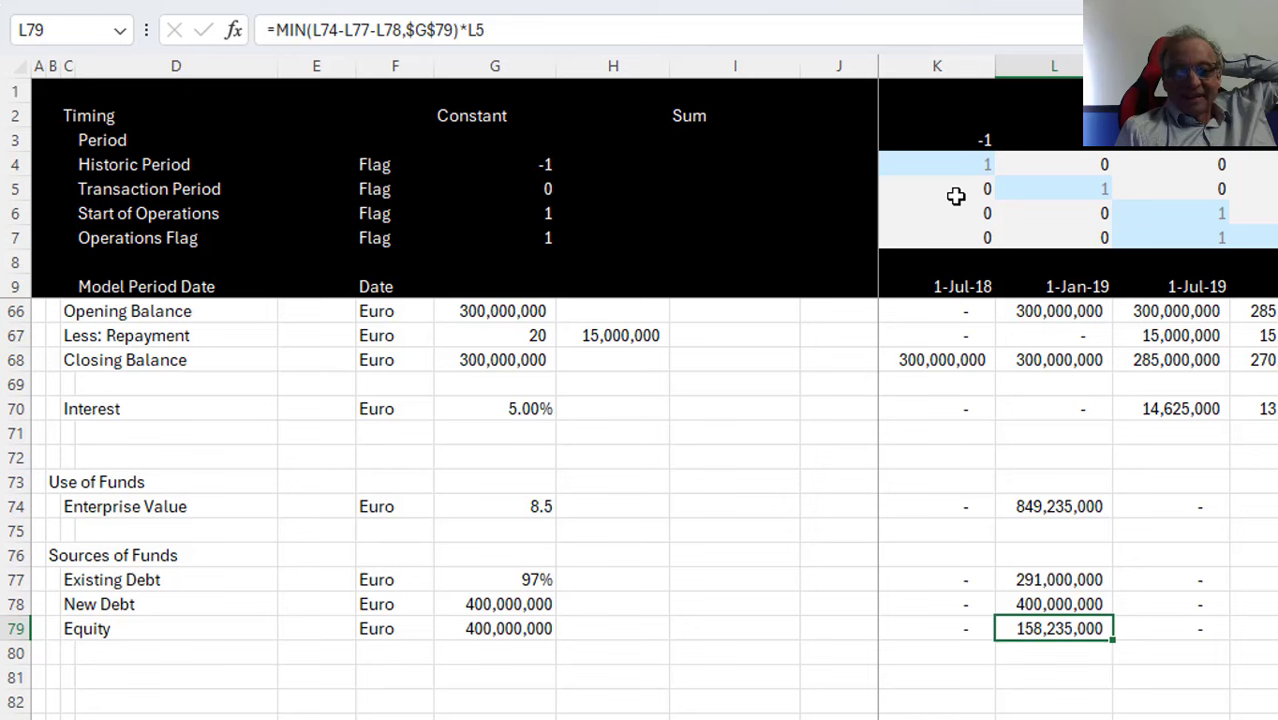
key(Down)
key(Up)
key(Up)
key(Up)
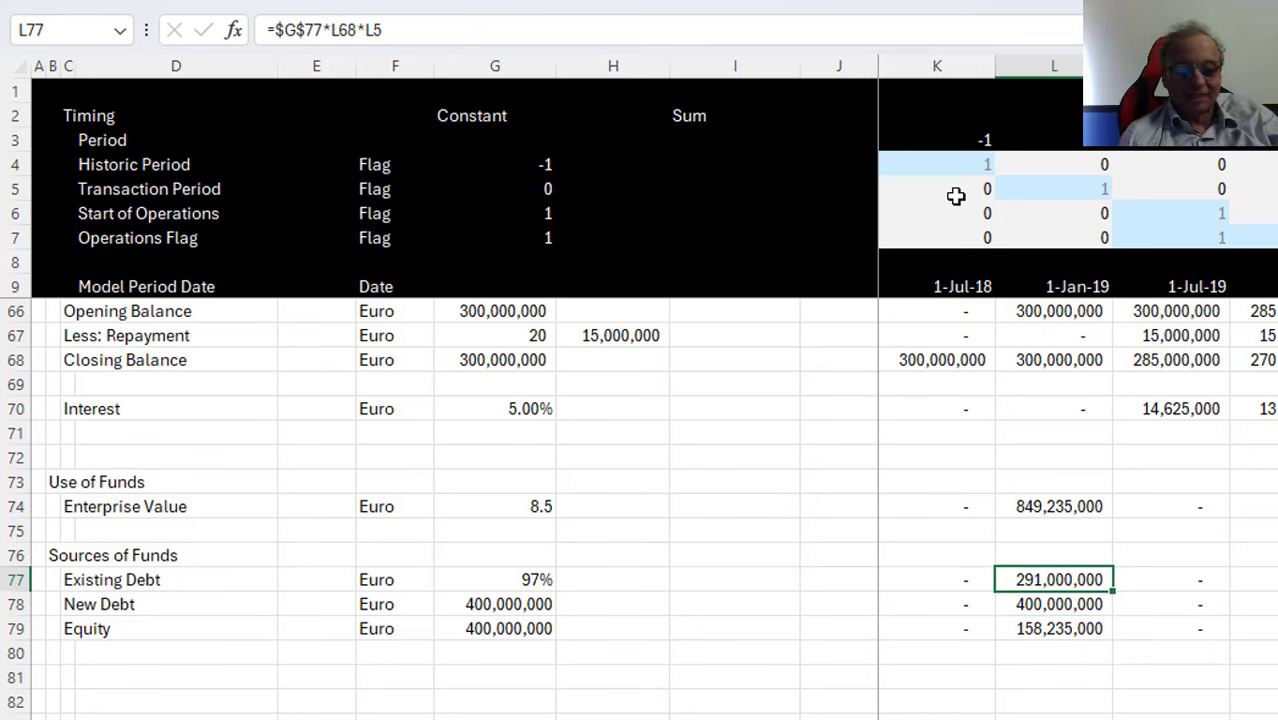
Rename the Existing Debt label in C77 under Sources of Funds to "Assuming Existing Debt"
key(Down)
key(Down)
key(Down)
key(Left)
key(Left)
key(Left)
key(Left)
key(Left)
key(Left)
key(Left)
key(Left)
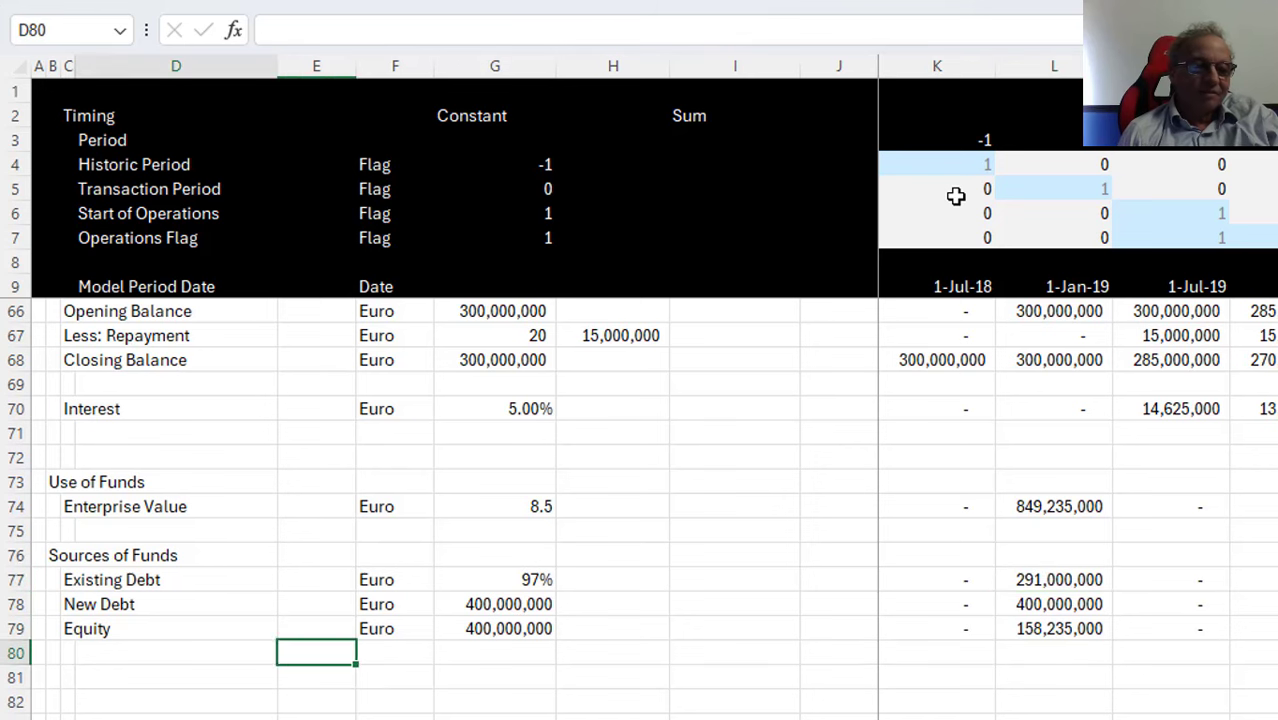
key(Left)
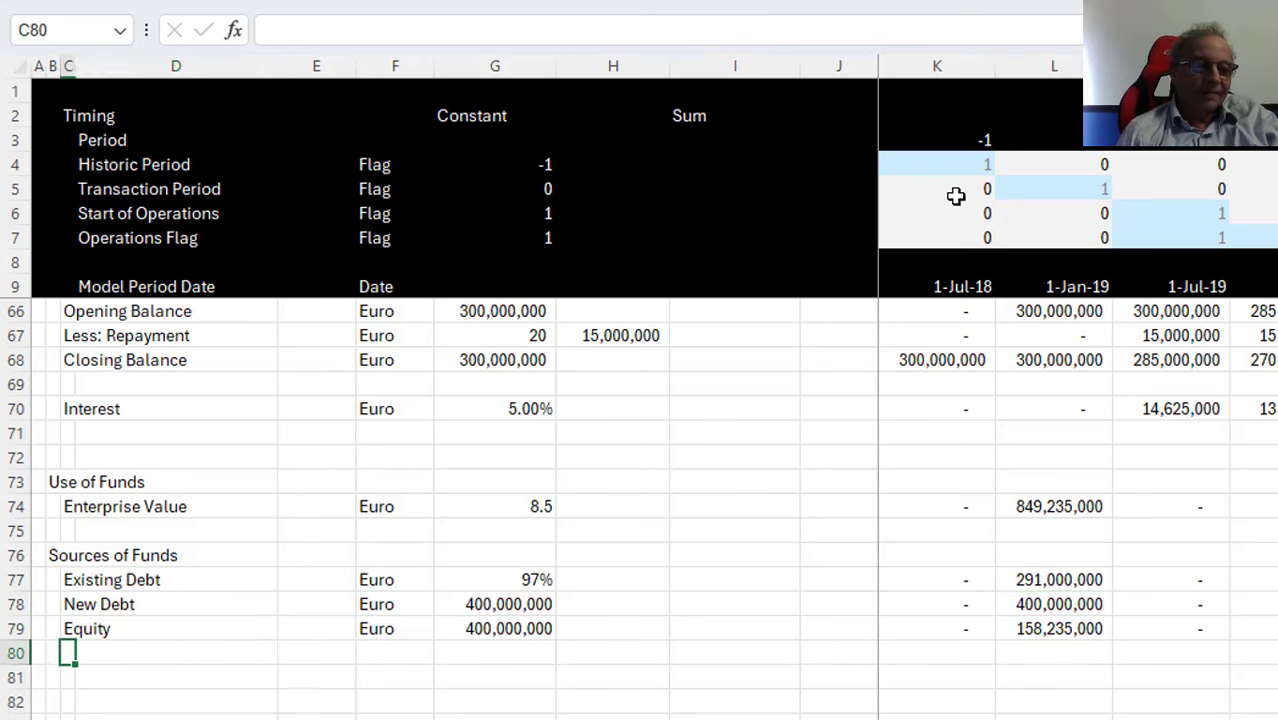
key(Up)
key(Up)
key(Up)
key(F2)
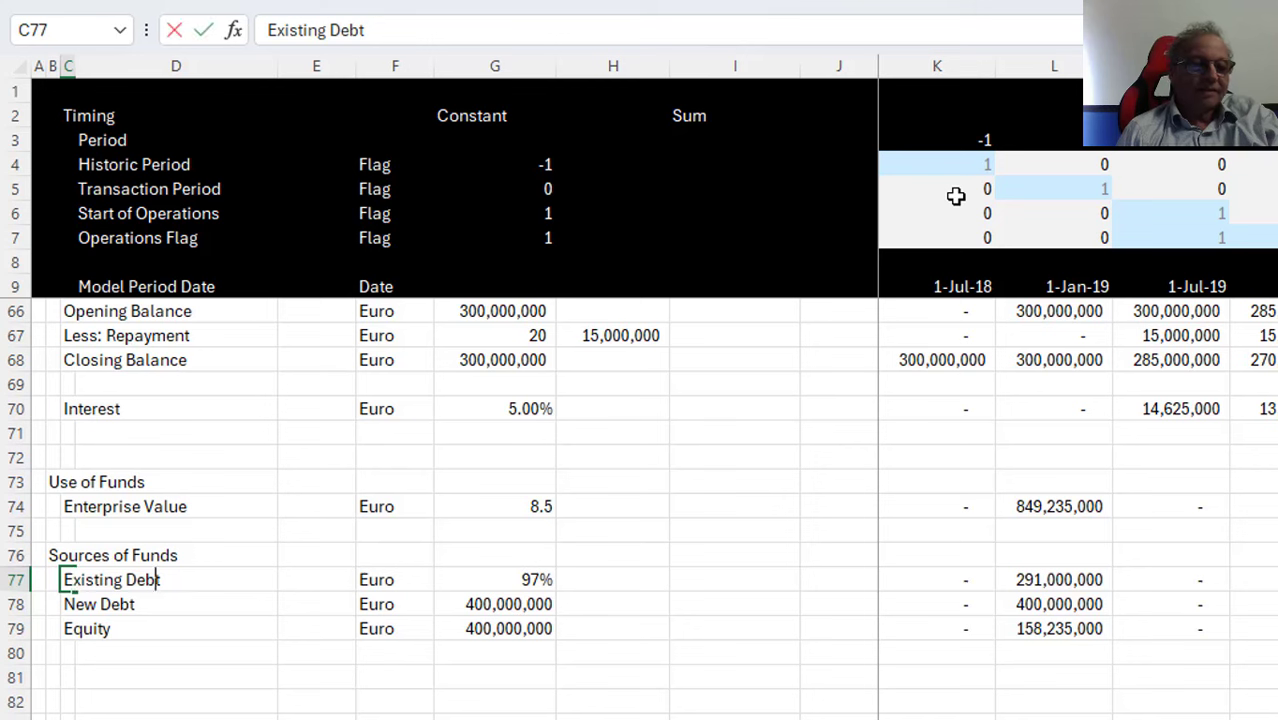
text(A)
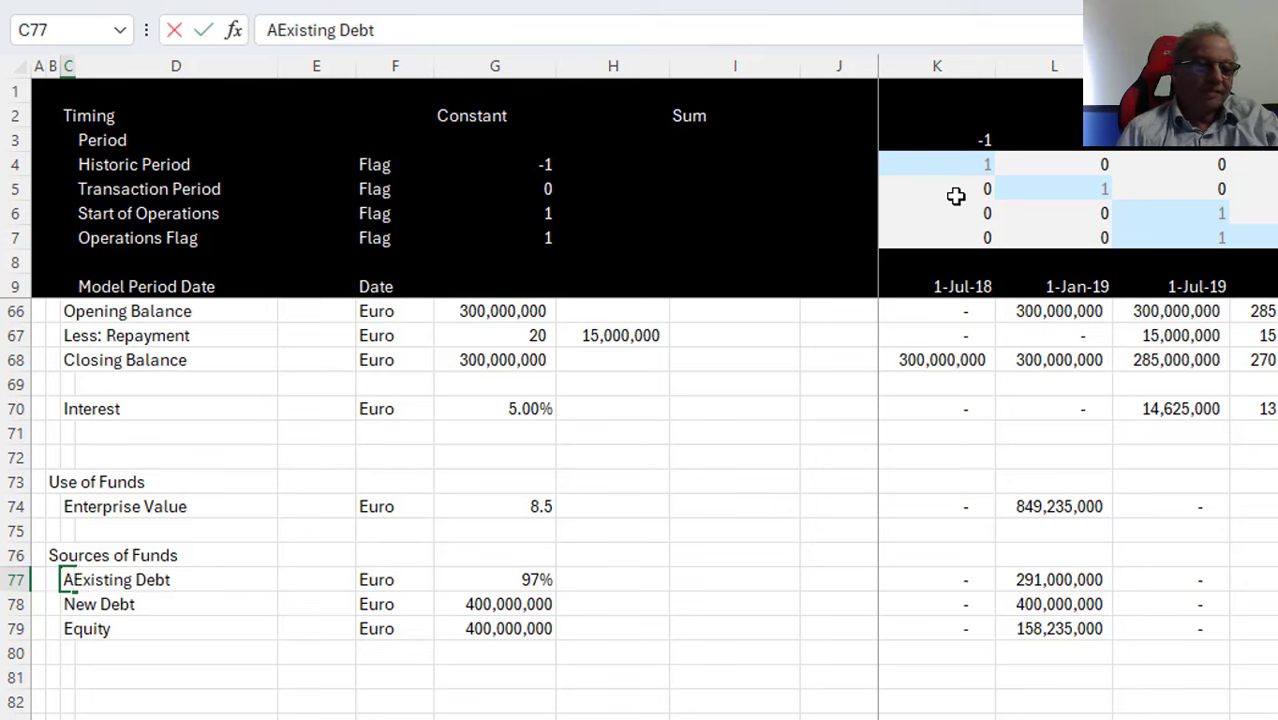
text(ssuming)
key(Return)
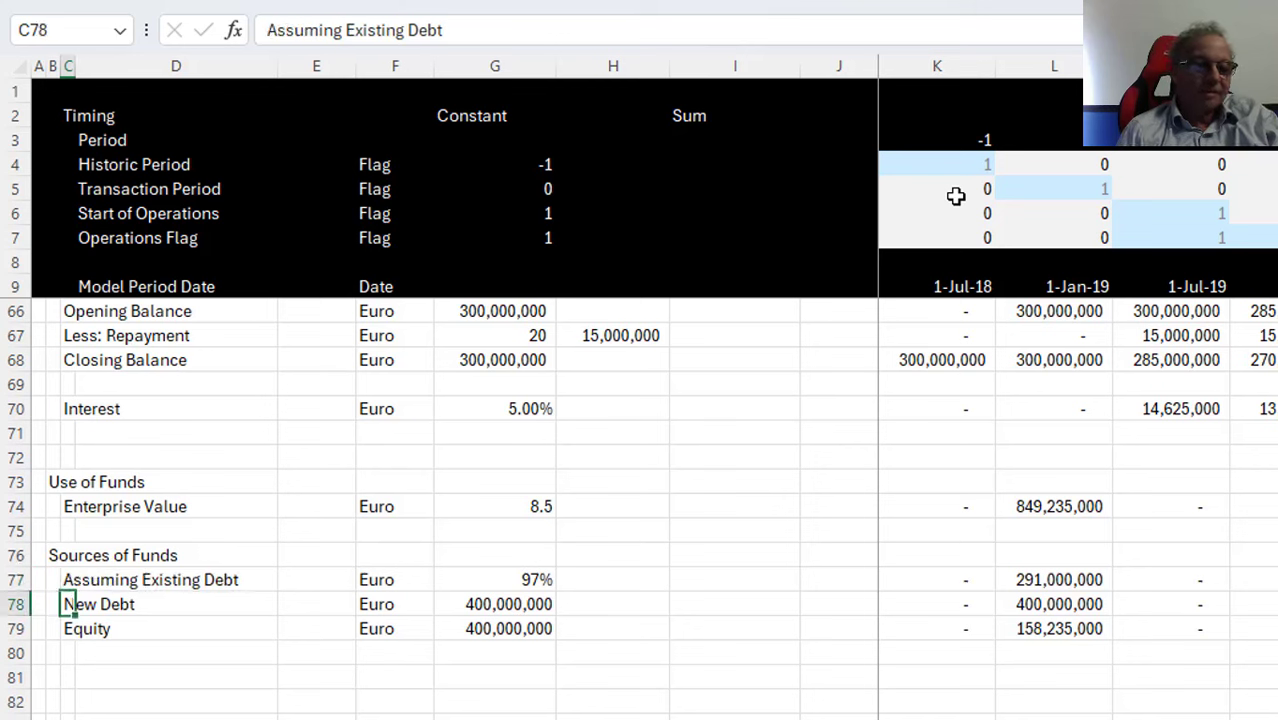
Add a "Total" label in D80 below Equity and copy the Euro unit down to F80
key(Down)
key(Down)
key(Right)
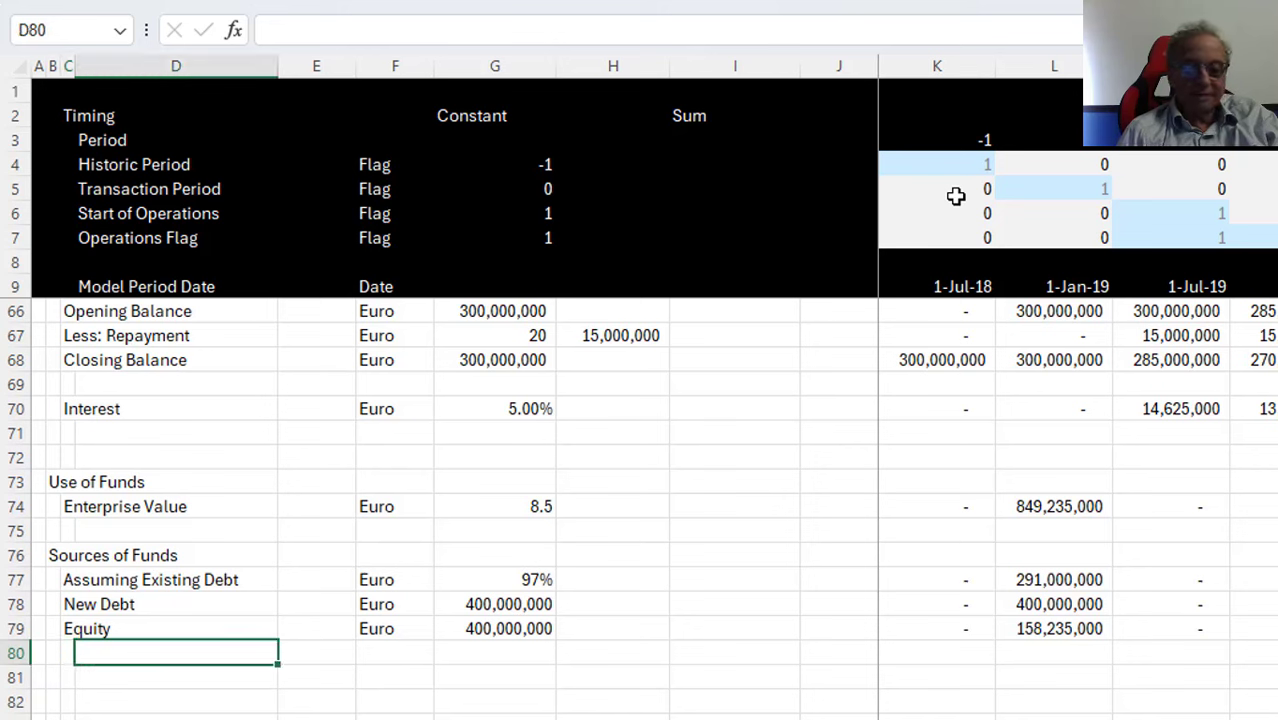
text(Total)
key(Return)
key(Up)
key(Right)
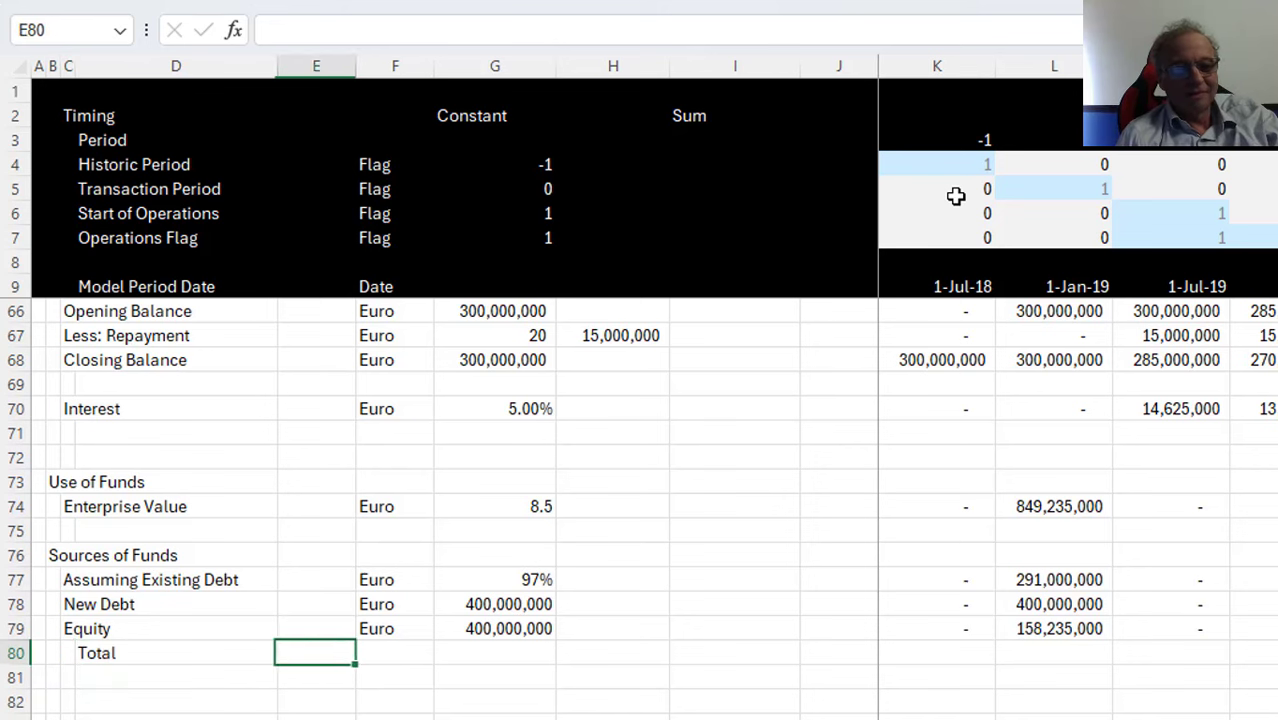
key(Right)
key(ctrl+d)
Enter =SUM(K77:K79) in K80 and fill it across the timeline columns of the Total row
key(Right)
key(Right)
key(Right)
key(Right)
key(Right)
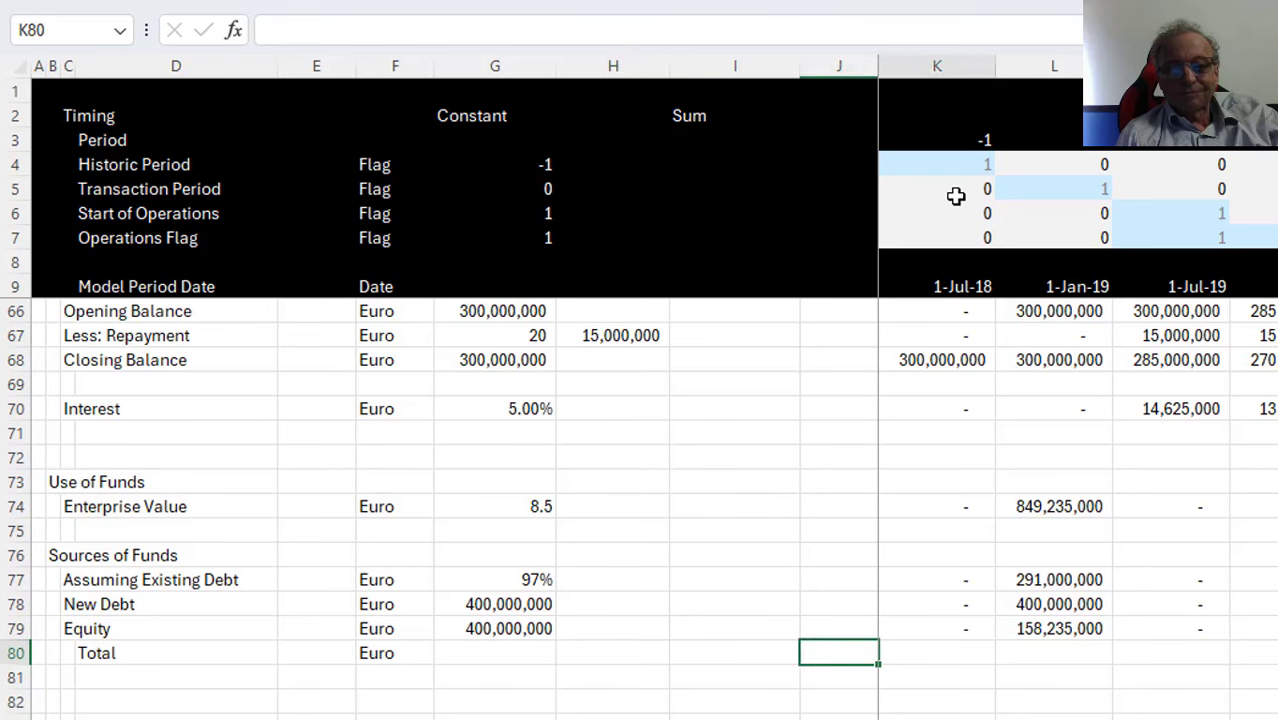
key(alt+equal)
key(Return)
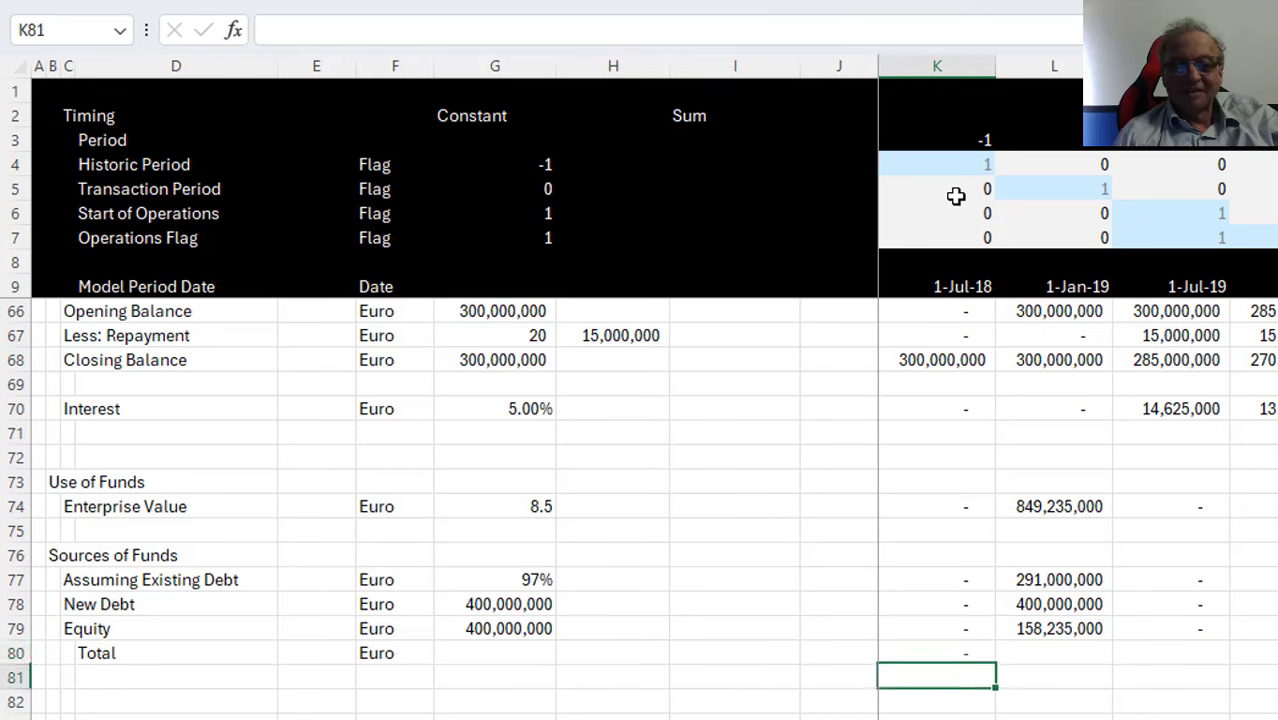
key(Up)
key(ctrl+shift+Right)
key(ctrl+r)
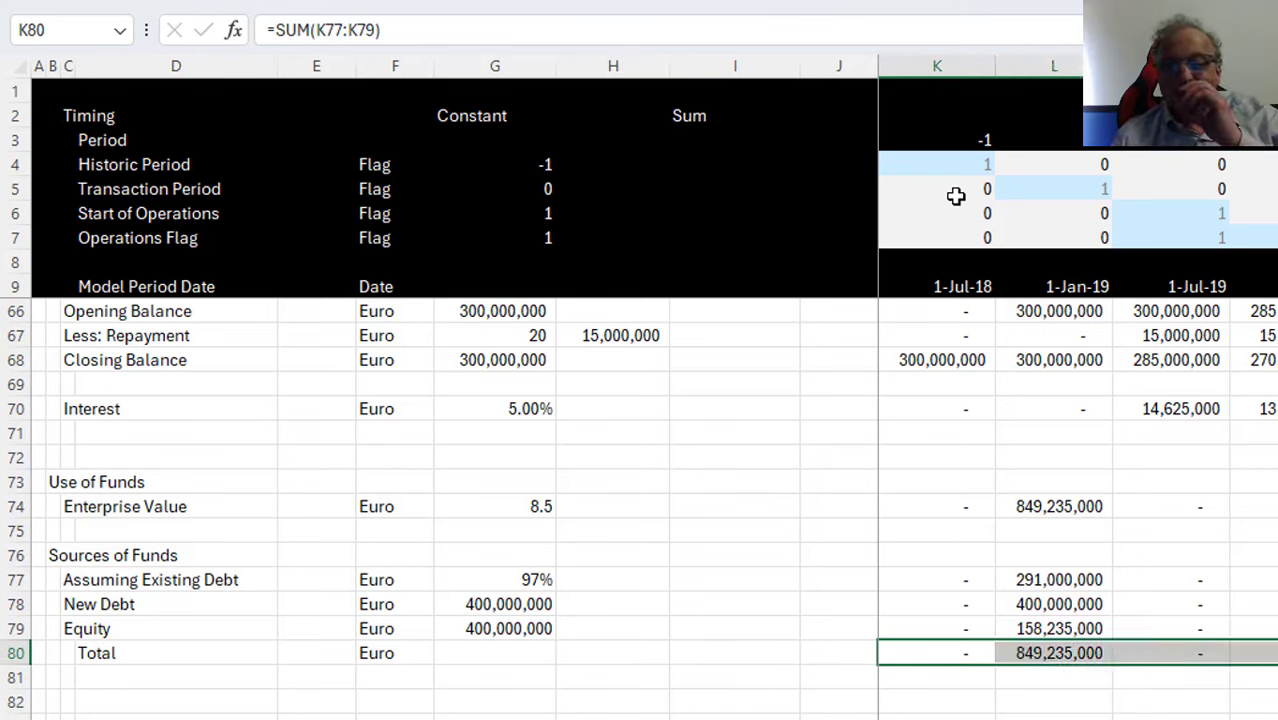
Add a top border to the Sources of Funds Total row from D80 across the timeline columns
key(Down)
key(Down)
key(Down)
key(Up)
key(Up)
key(Up)
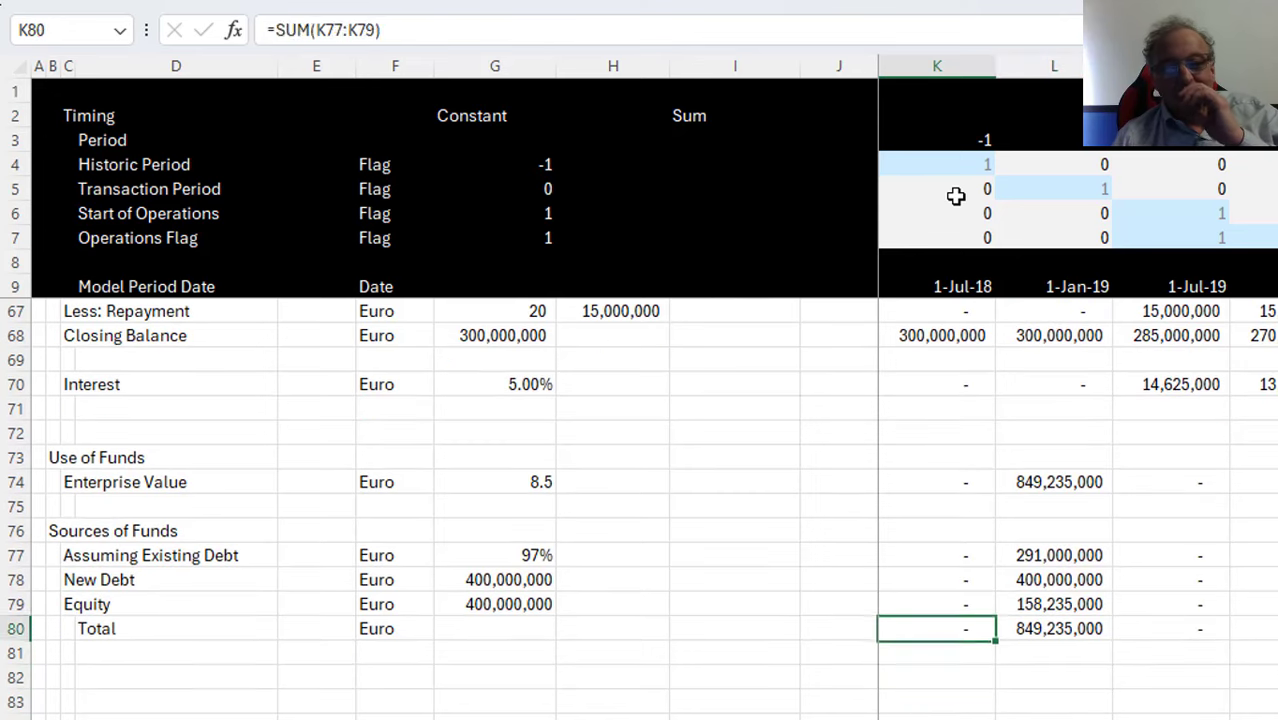
key(Up)
key(Left)
key(Down)
key(Left)
key(Left)
key(Left)
key(Left)
key(Left)
key(Left)
key(Left)
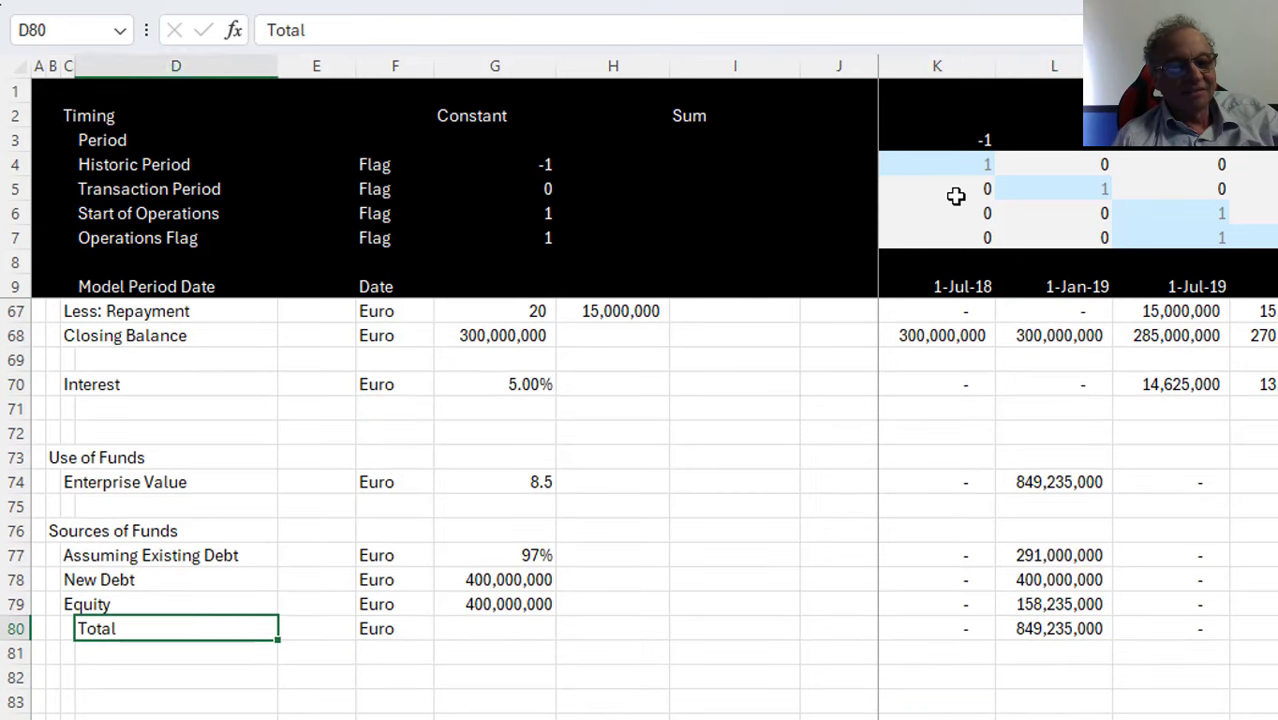
key(ctrl+shift+Right)
key(ctrl+shift+Right)
key(ctrl+shift+Right)
key(ctrl+shift+Right)
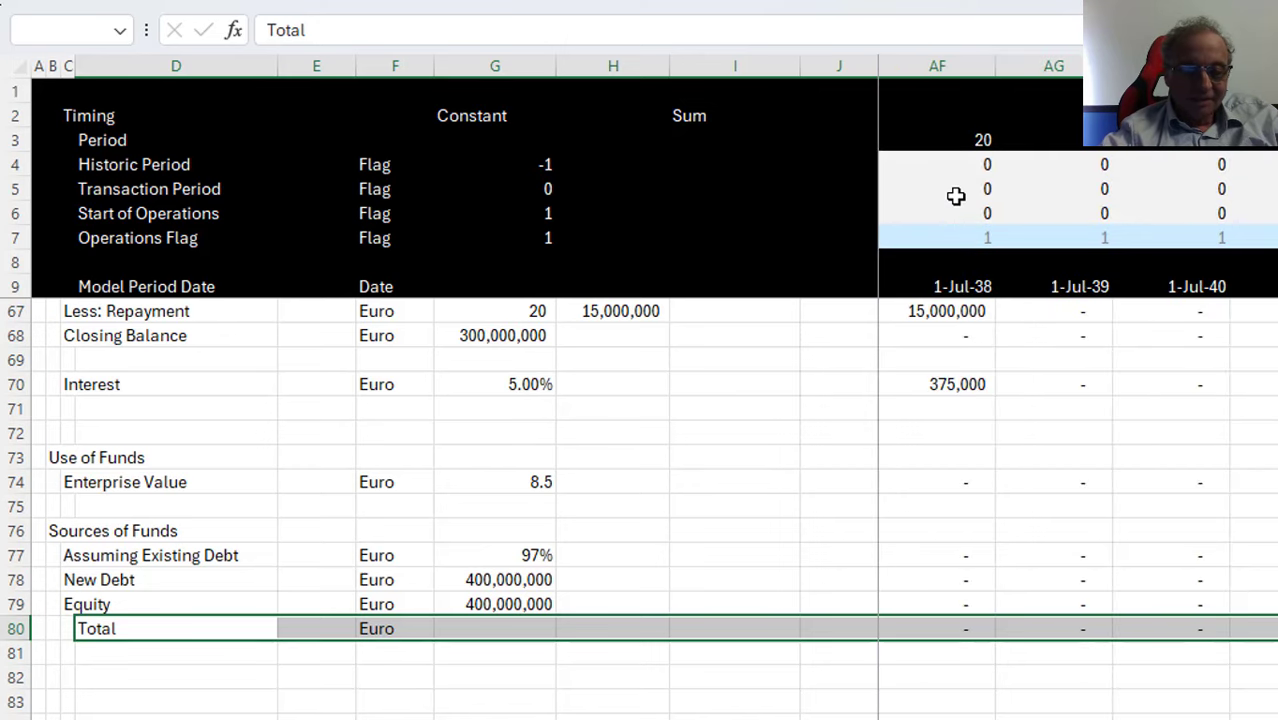
key(p)
key(Down)
key(Down)
key(Left)
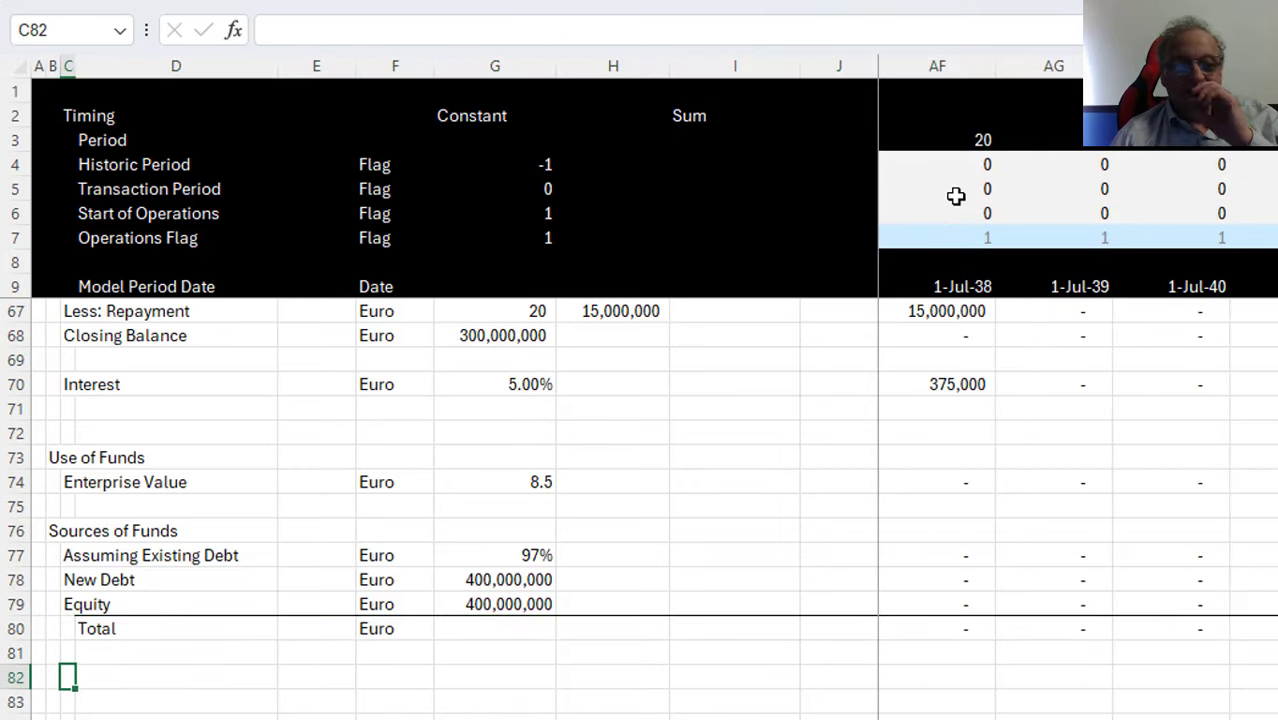
key(Right)
key(Right)
key(Right)
key(Right)
key(Right)
key(Right)
key(Right)
key(Right)
key(Right)
key(Right)
key(Right)
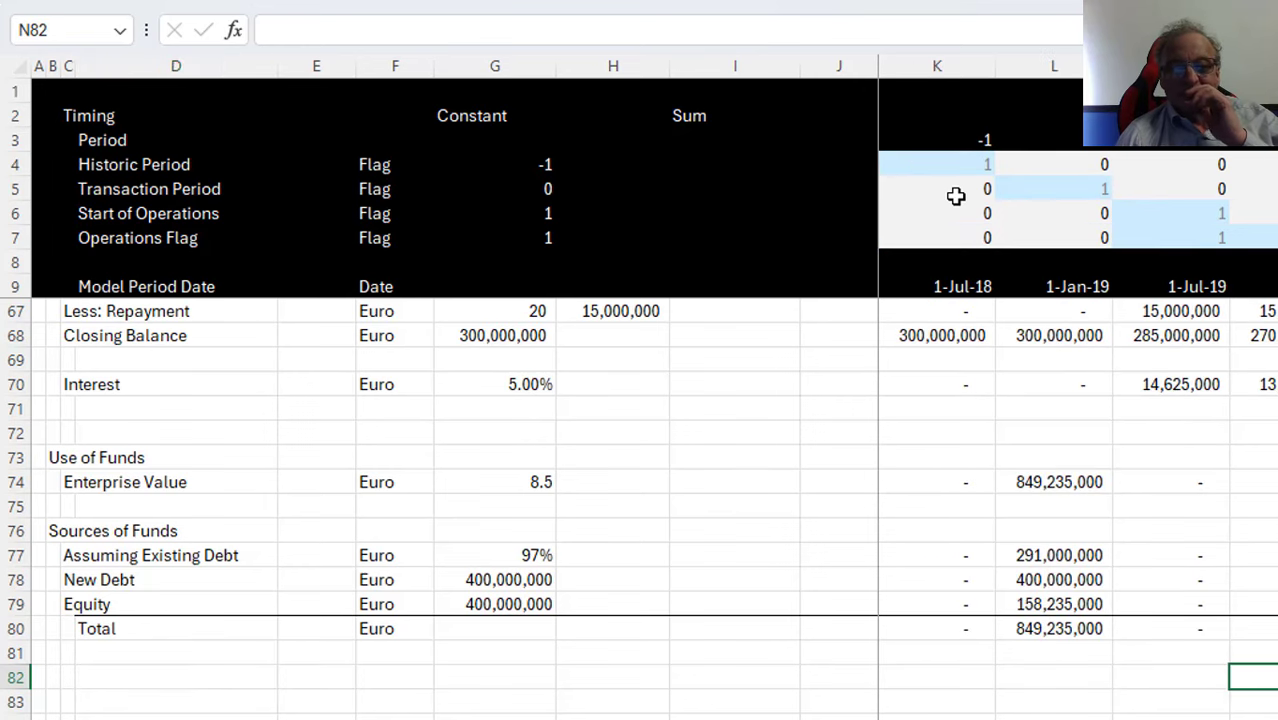
key(Left)
key(Left)
key(Left)
key(Left)
key(Left)
key(Left)
key(Left)
key(Left)
key(Left)
key(Left)
key(Left)
key(Left)
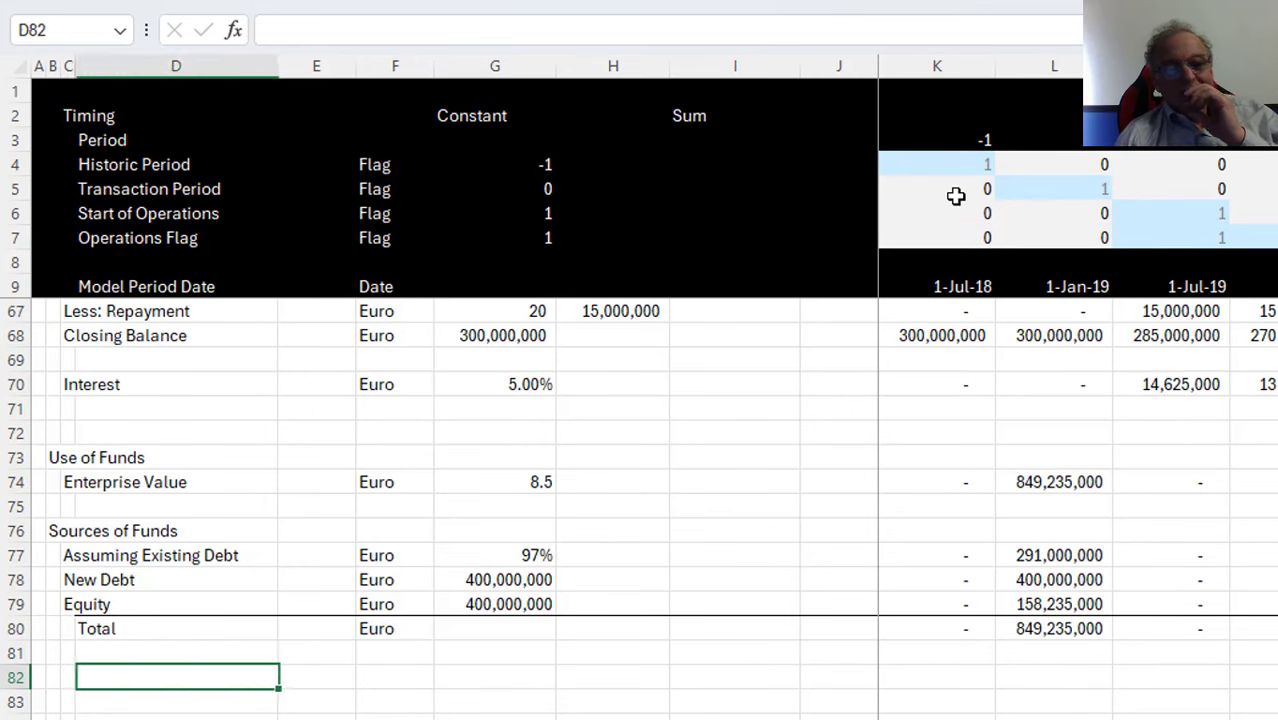
key(Down)
key(Down)
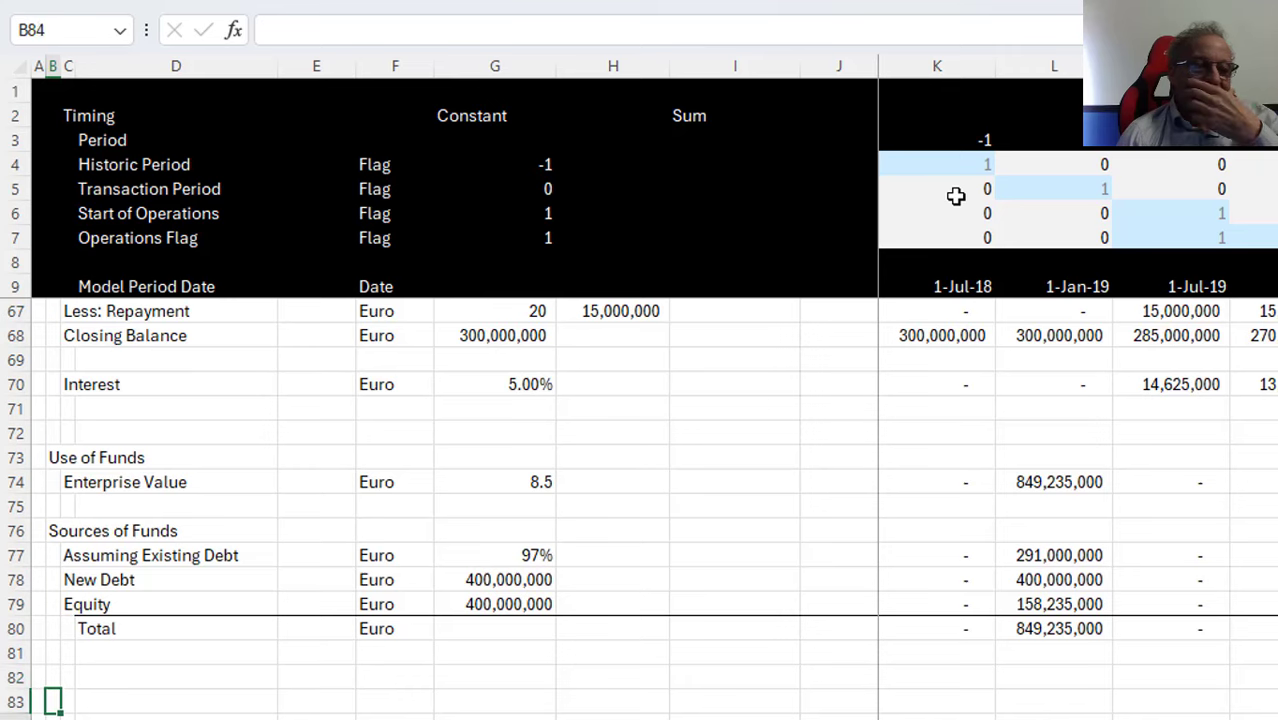
key(Down)
key(Up)
key(Up)
key(Right)
key(Up)
key(Down)
key(Up)
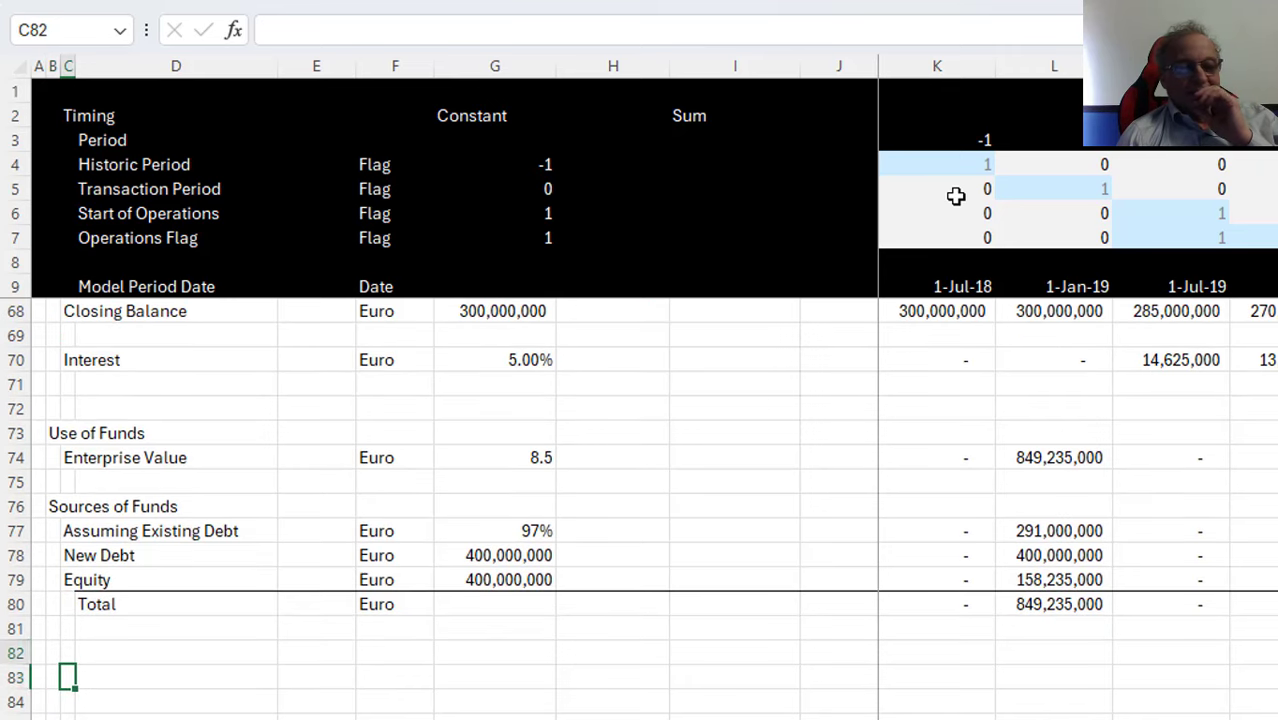
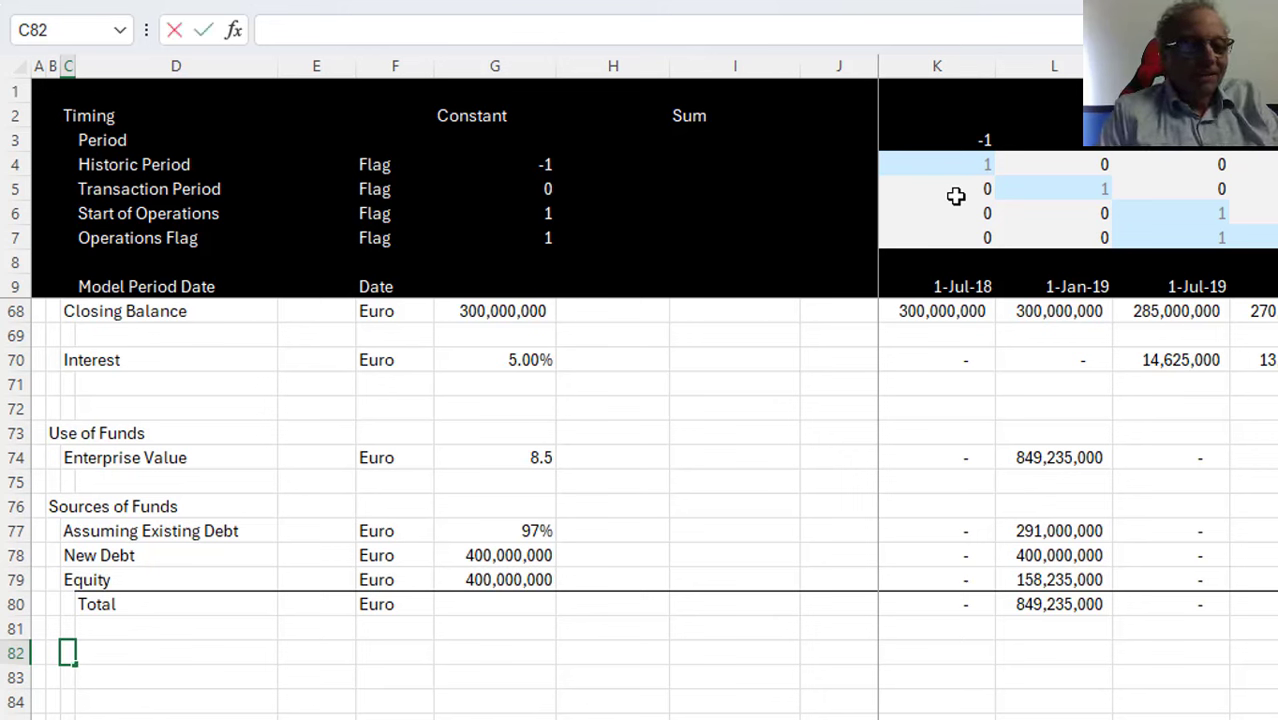
Add a "Free Cash Flow" heading in C82 with the labels "EBITDA" in D83 and "Less:" in D84
text(Free Cash)
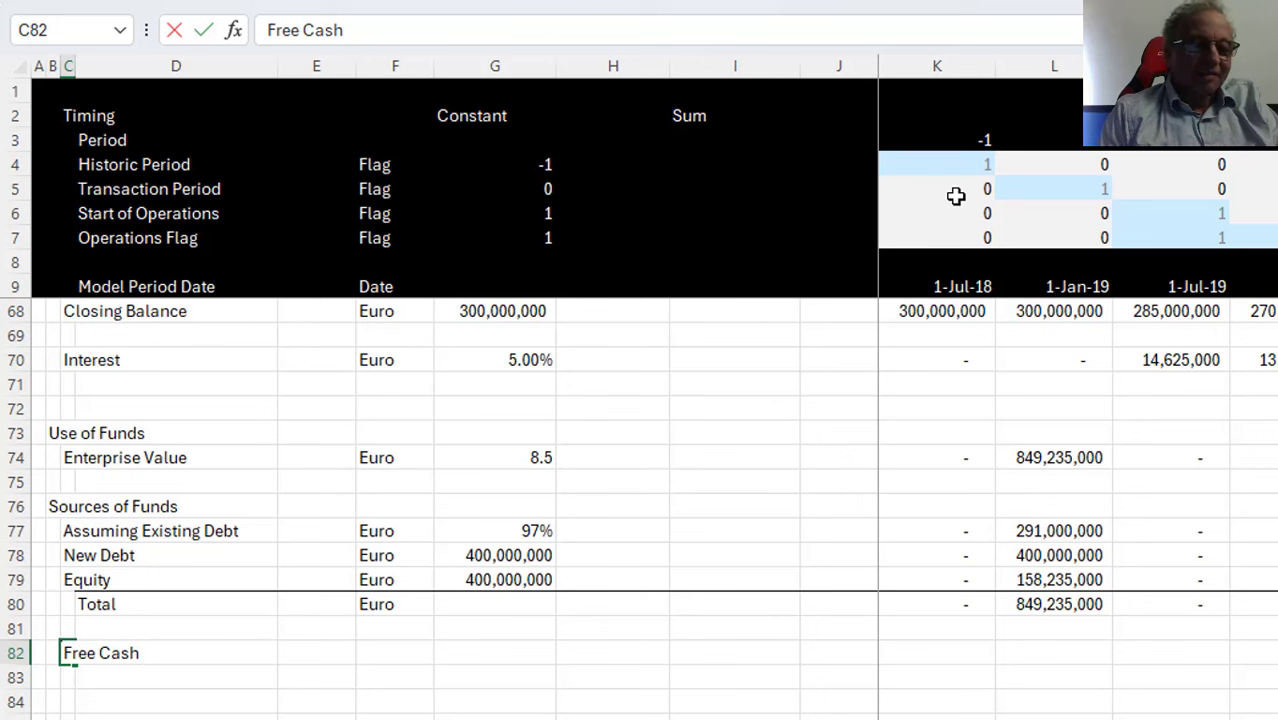
text( Flow)
key(Return)
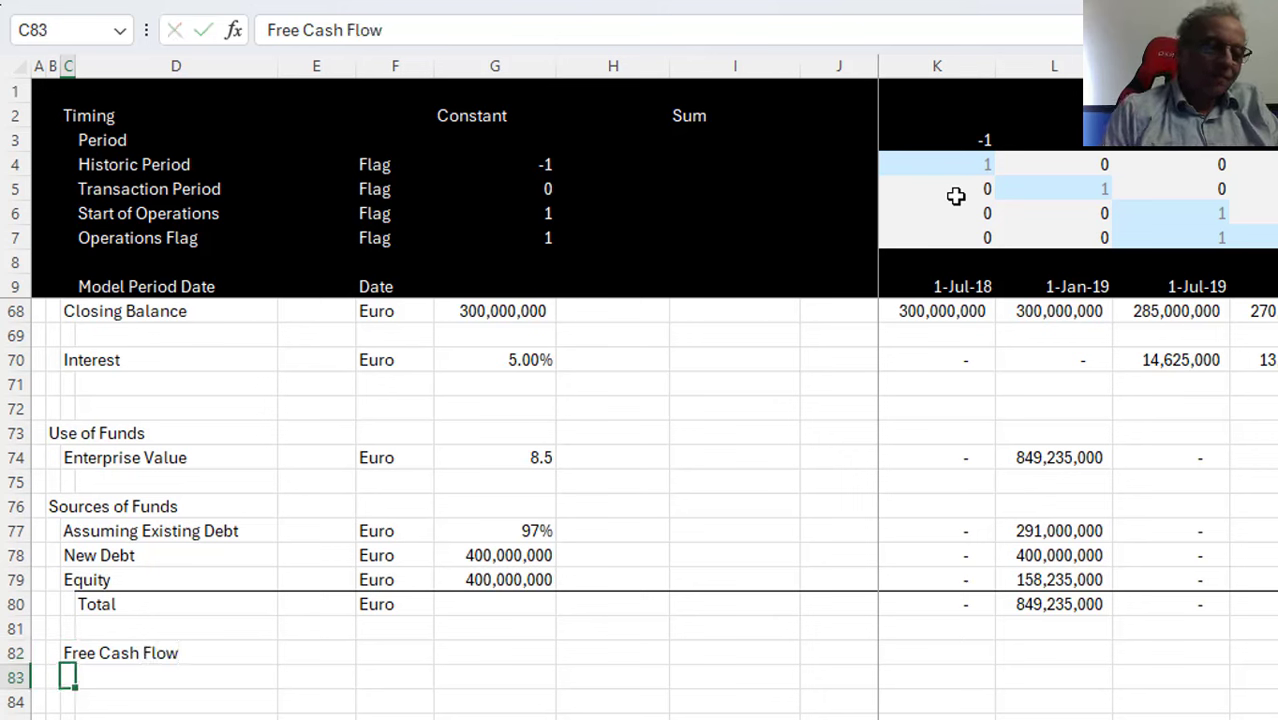
key(Up)
key(Down)
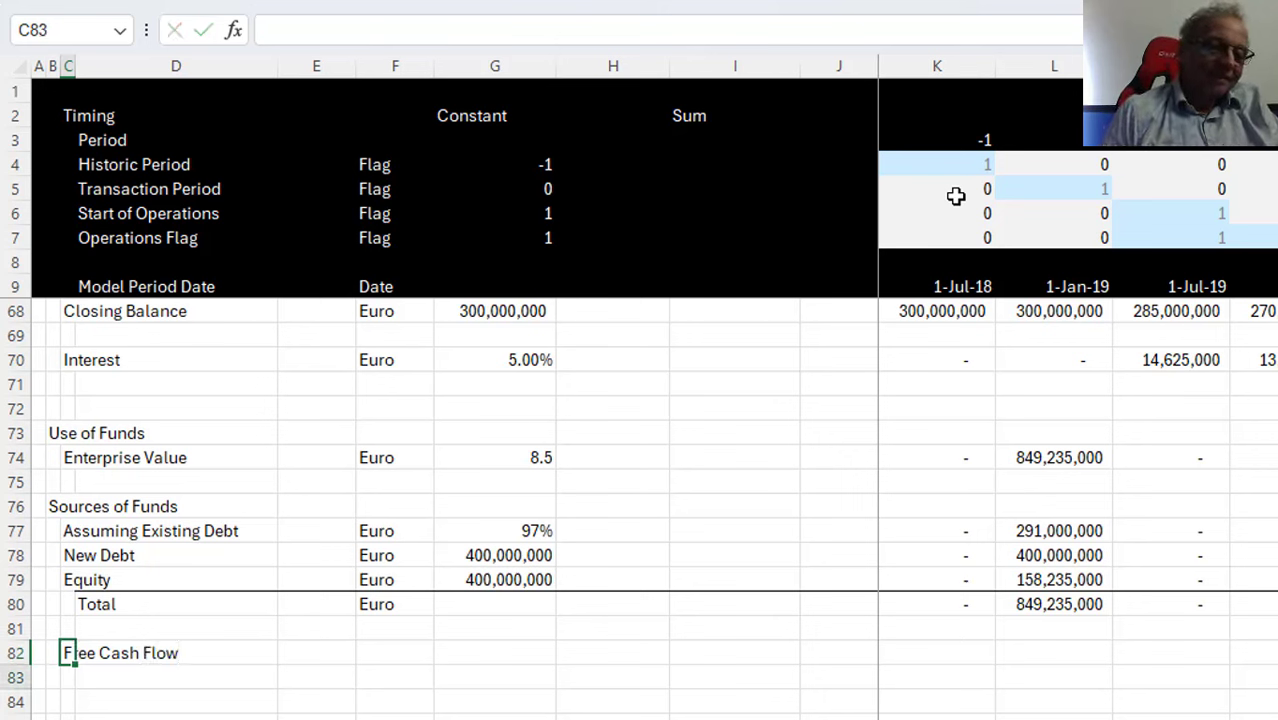
key(Right)
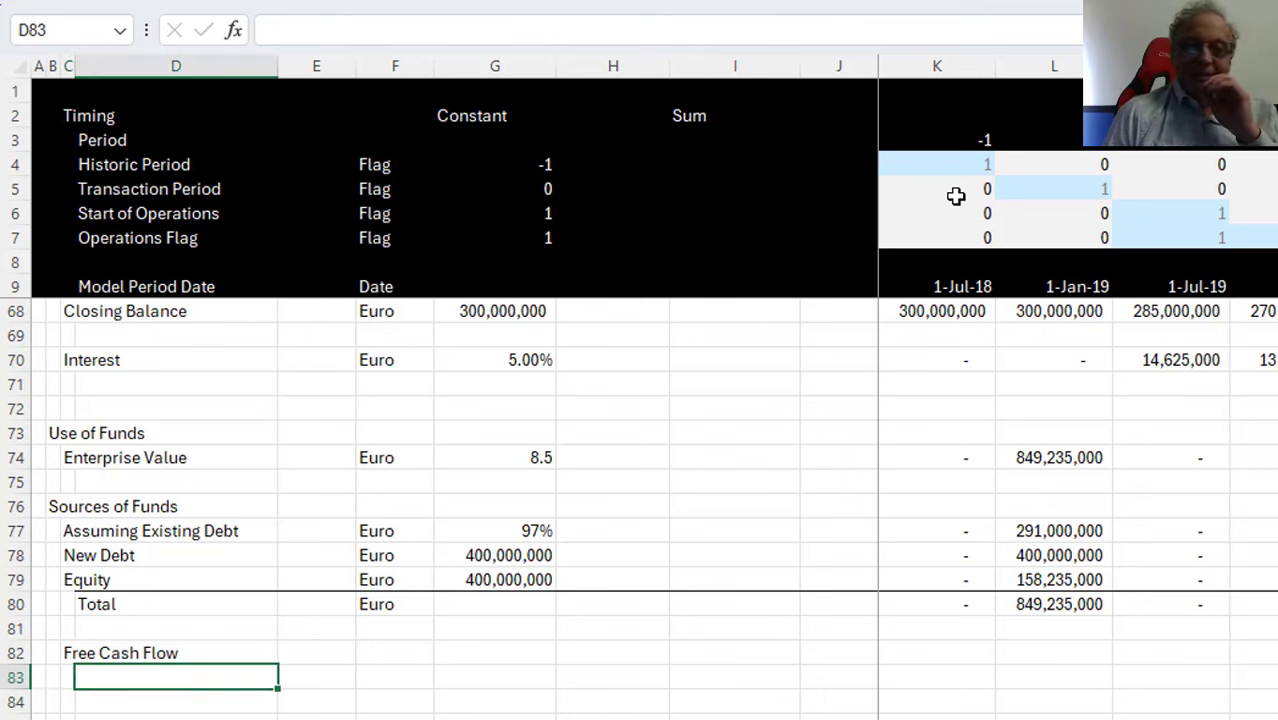
text(EBITDA)
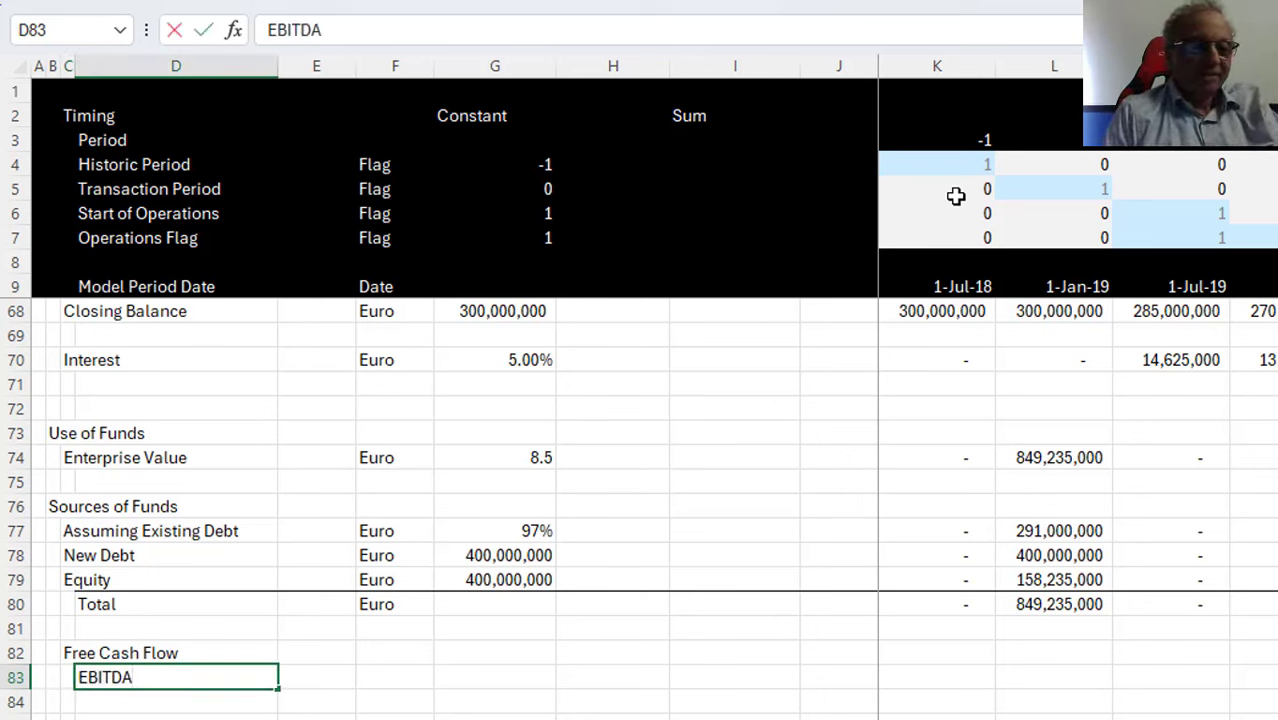
key(Return)
text(LEs)
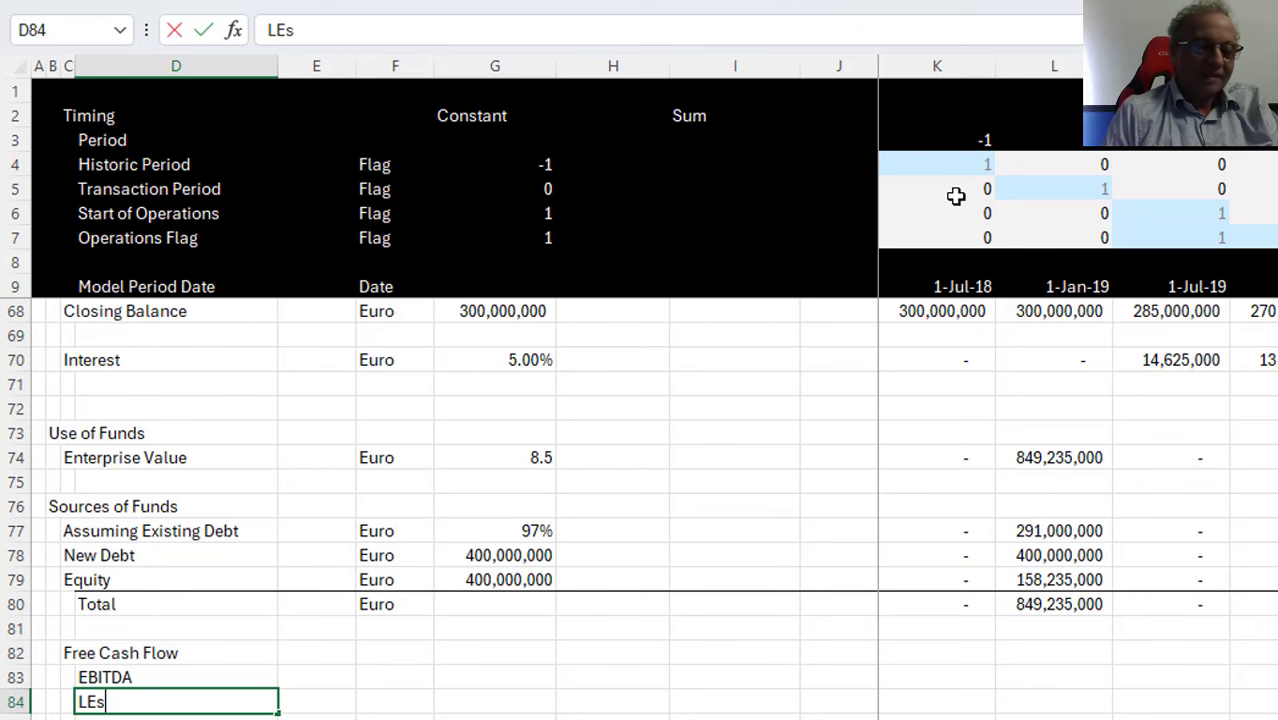
text(s:)
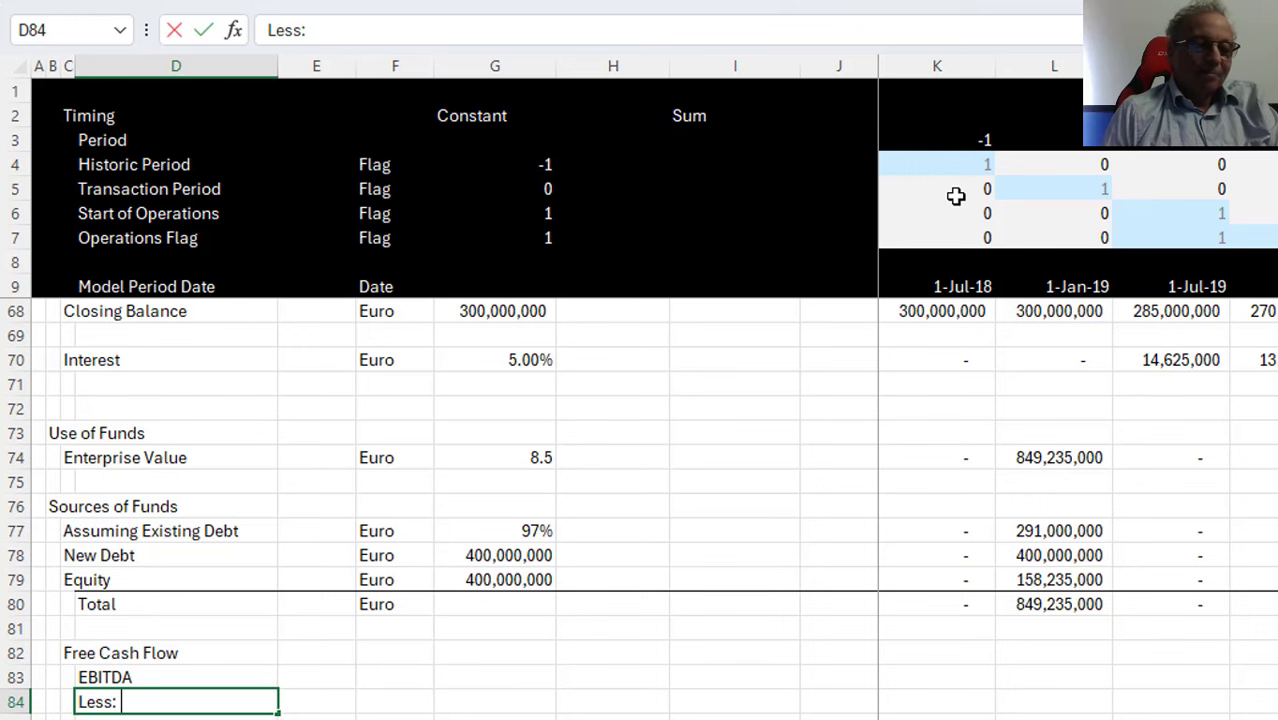
key(Return)
Extend the heading in C82 to read "Free Cash Flow Before Tax"
key(Up)
key(Up)
key(Up)
key(Left)
key(F2)
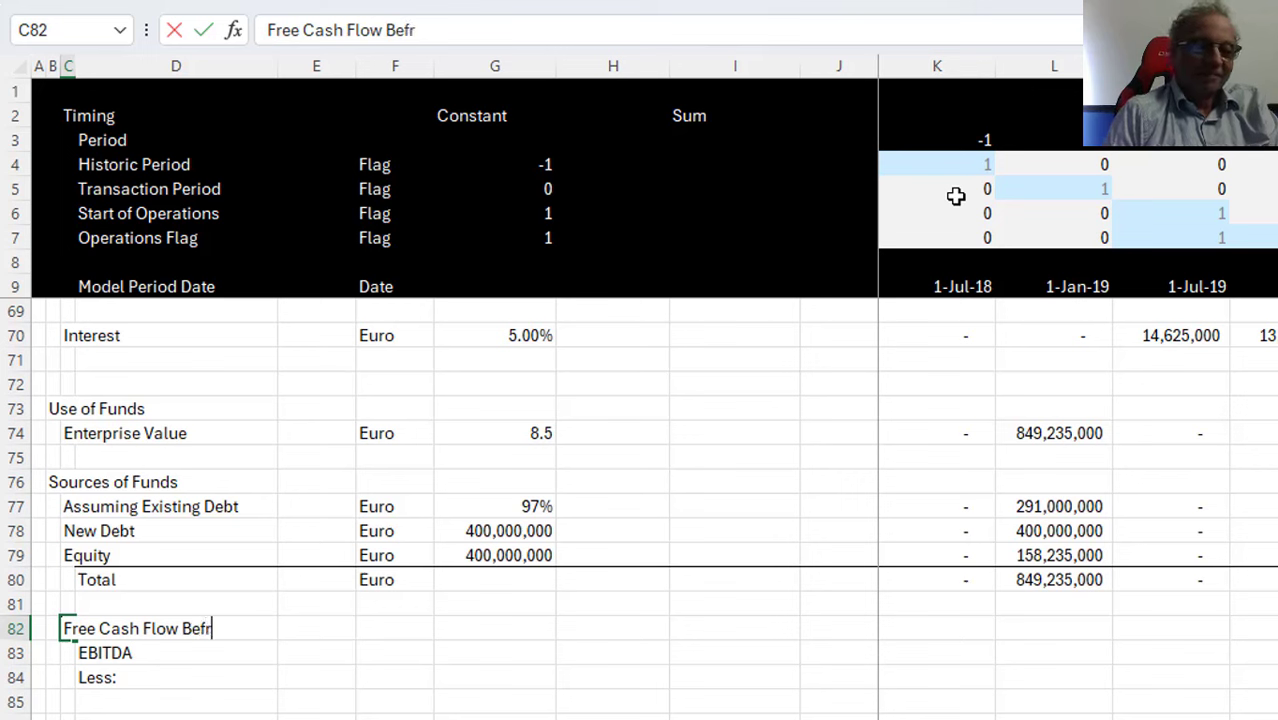
text(Bef)
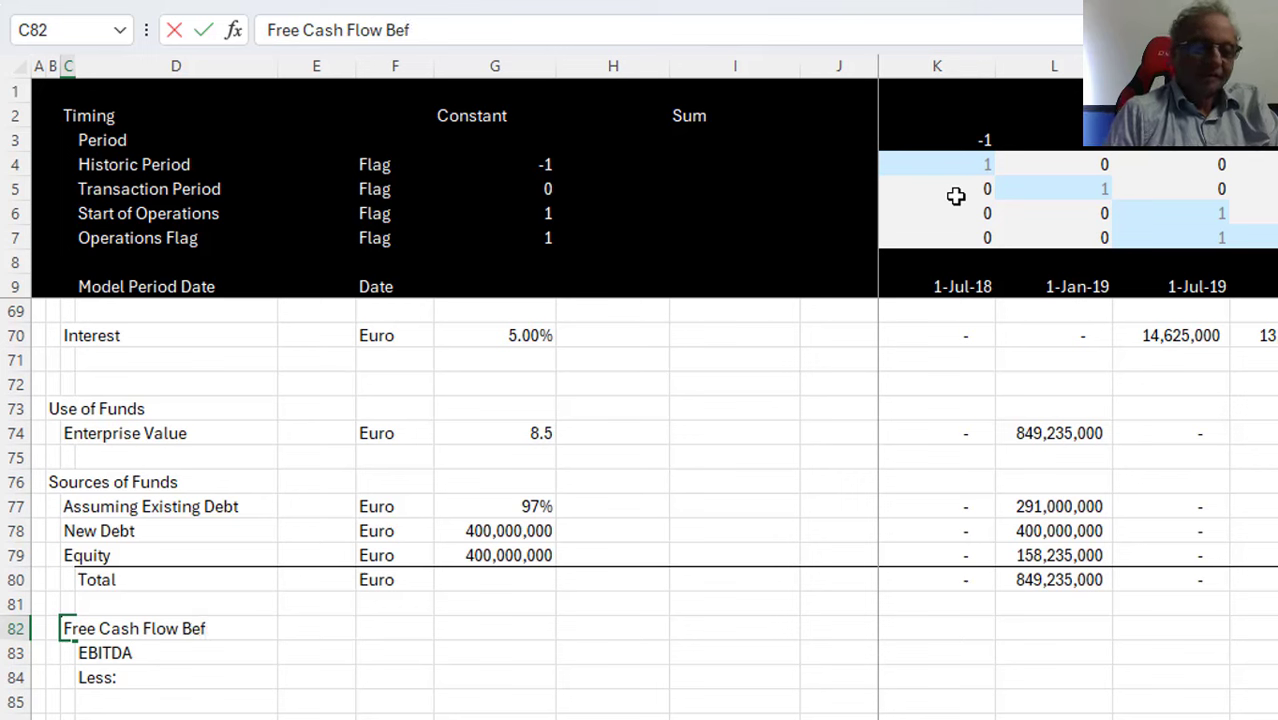
text(ore Tax)
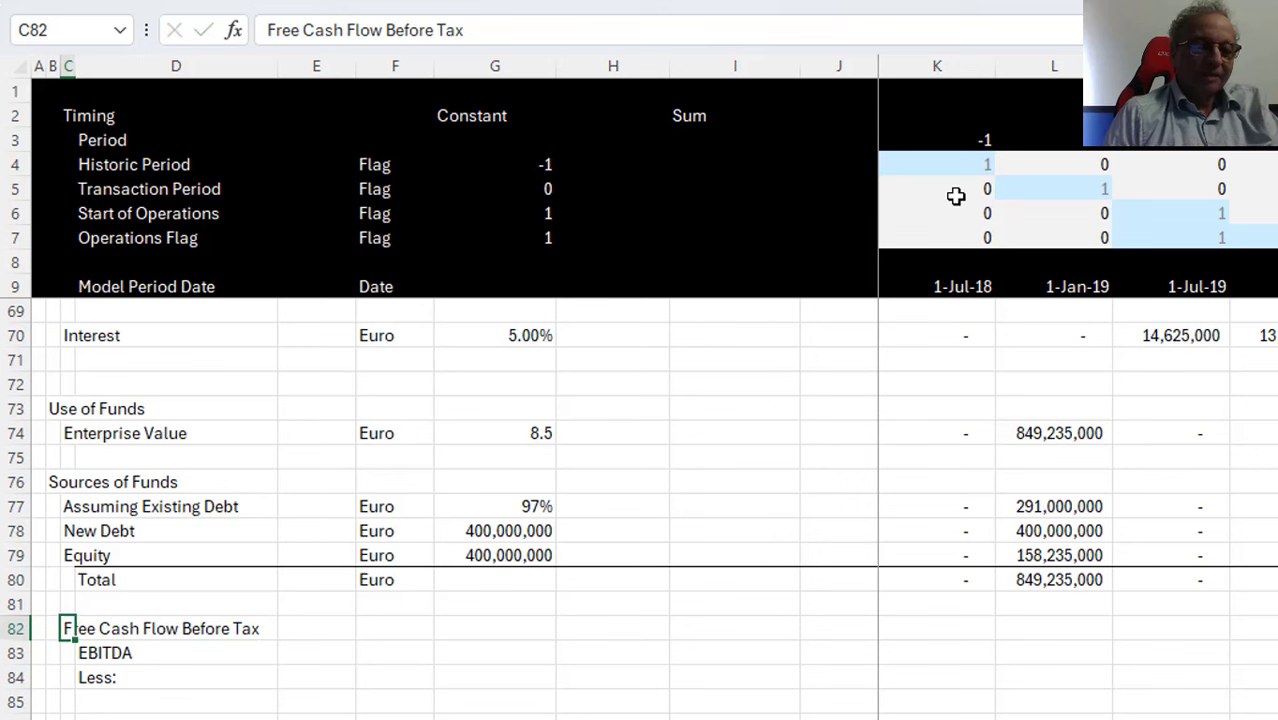
Copy the Euro unit from the New Debt row into F83 and F84 for the EBITDA and Less: rows
key(Up)
key(Right)
key(Right)
key(Up)
key(Up)
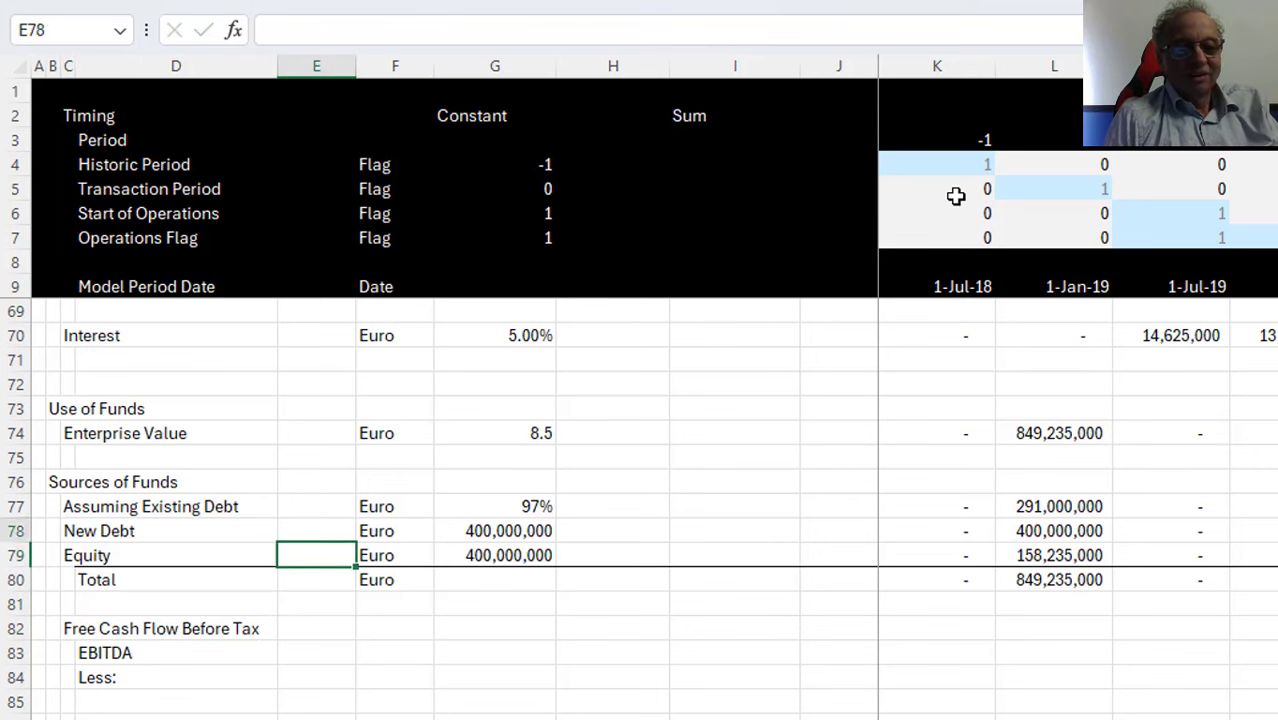
key(Right)
key(ctrl+c)
key(Down)
key(Down)
key(Down)
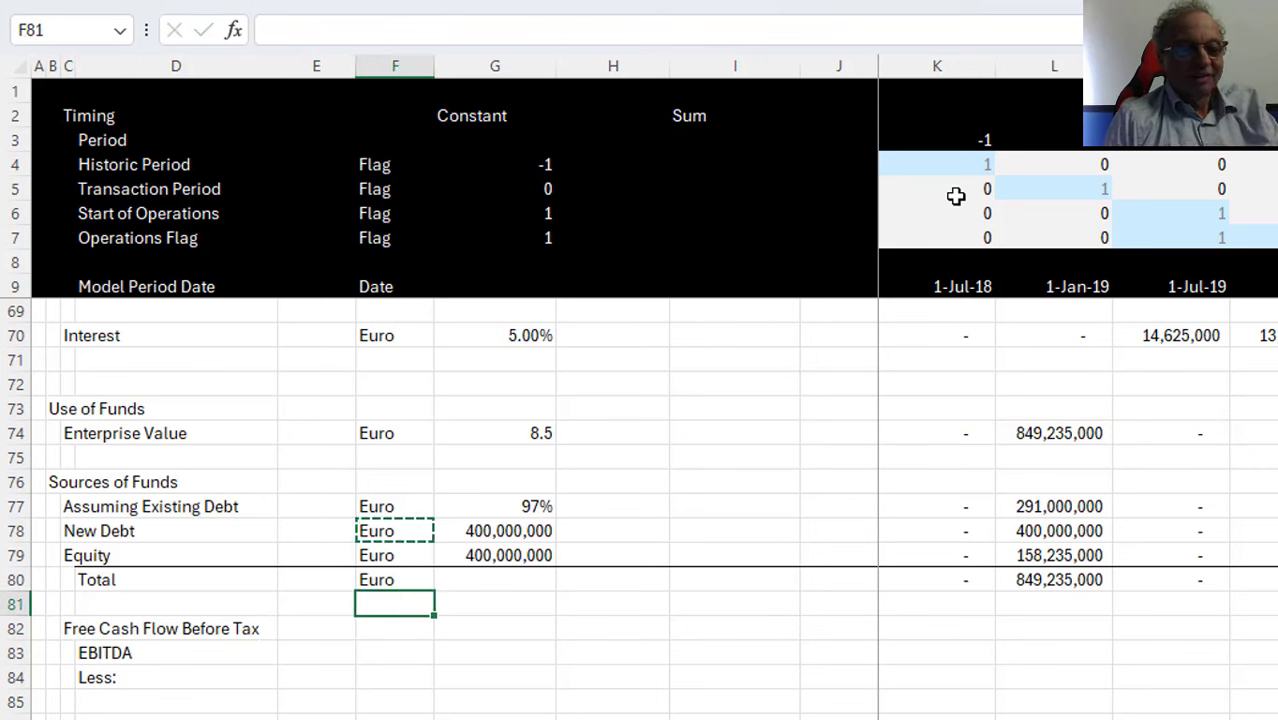
key(Down)
key(Down)
key(ctrl+v)
key(Down)
key(ctrl+v)
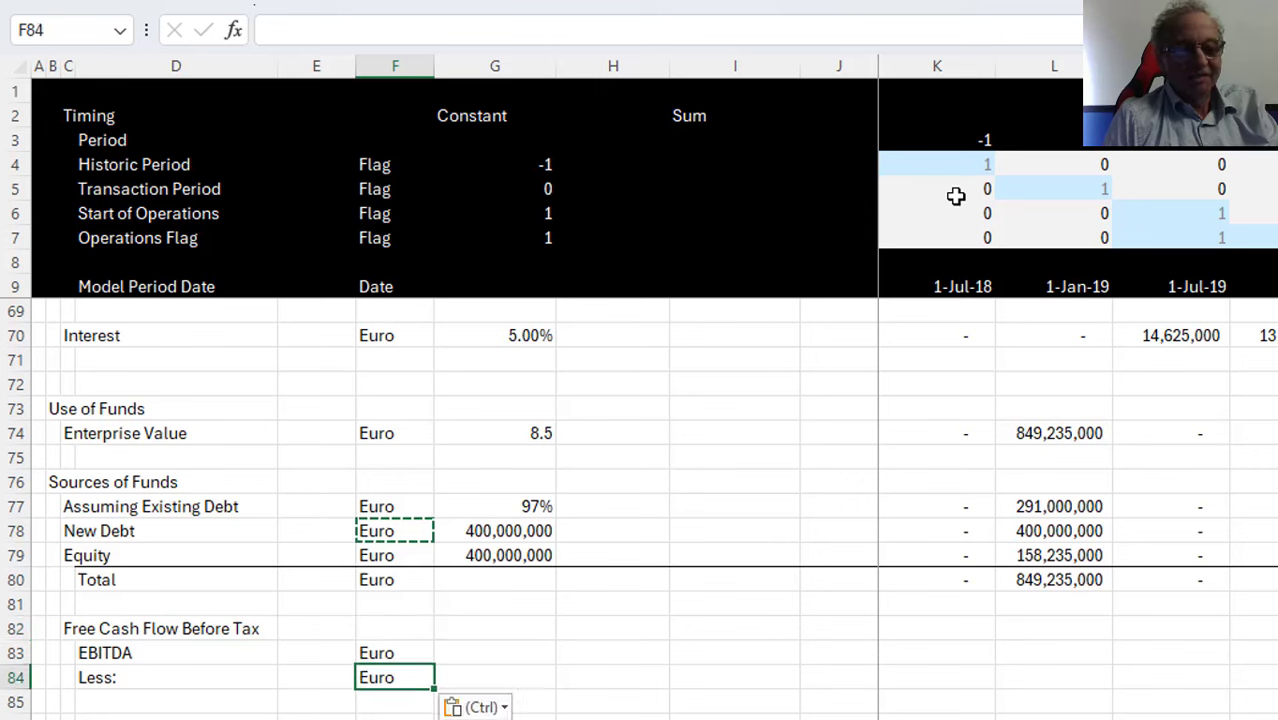
key(Escape)
Complete the label in D84 so it reads "Less: WC Change"
key(Down)
key(Left)
key(Up)
key(Up)
key(Left)
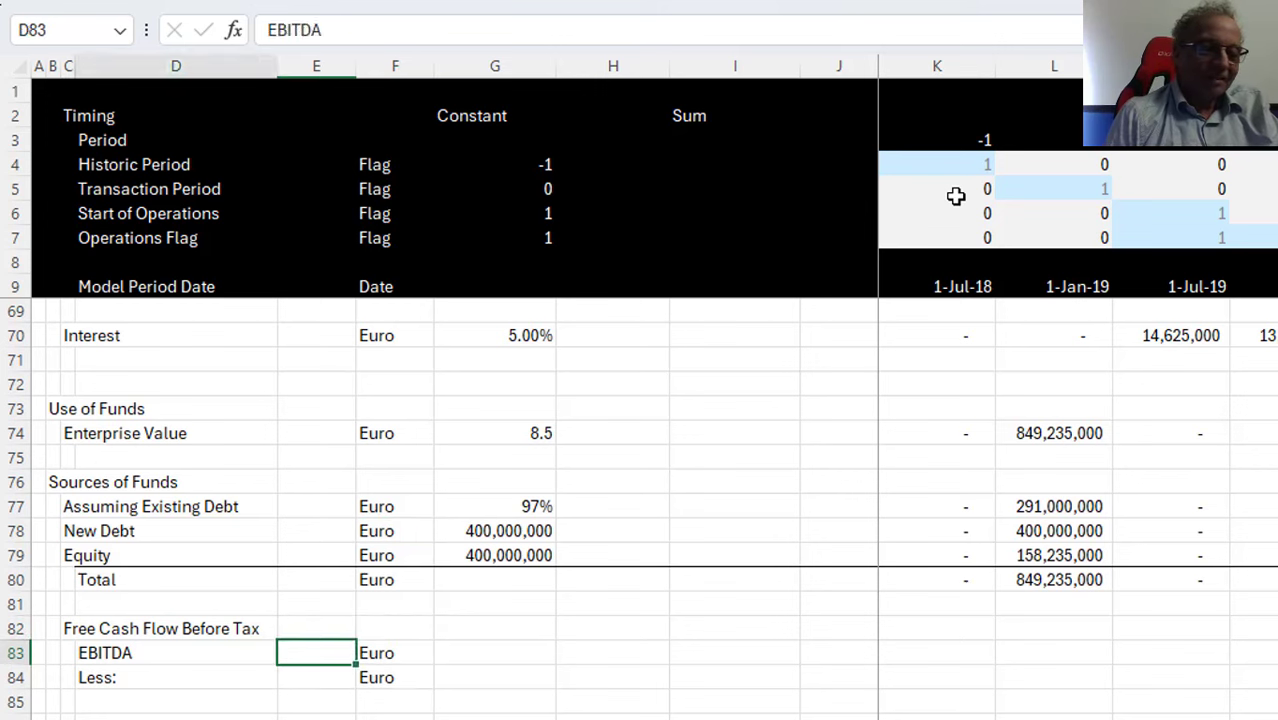
key(Left)
key(Down)
key(Right)
key(F2)
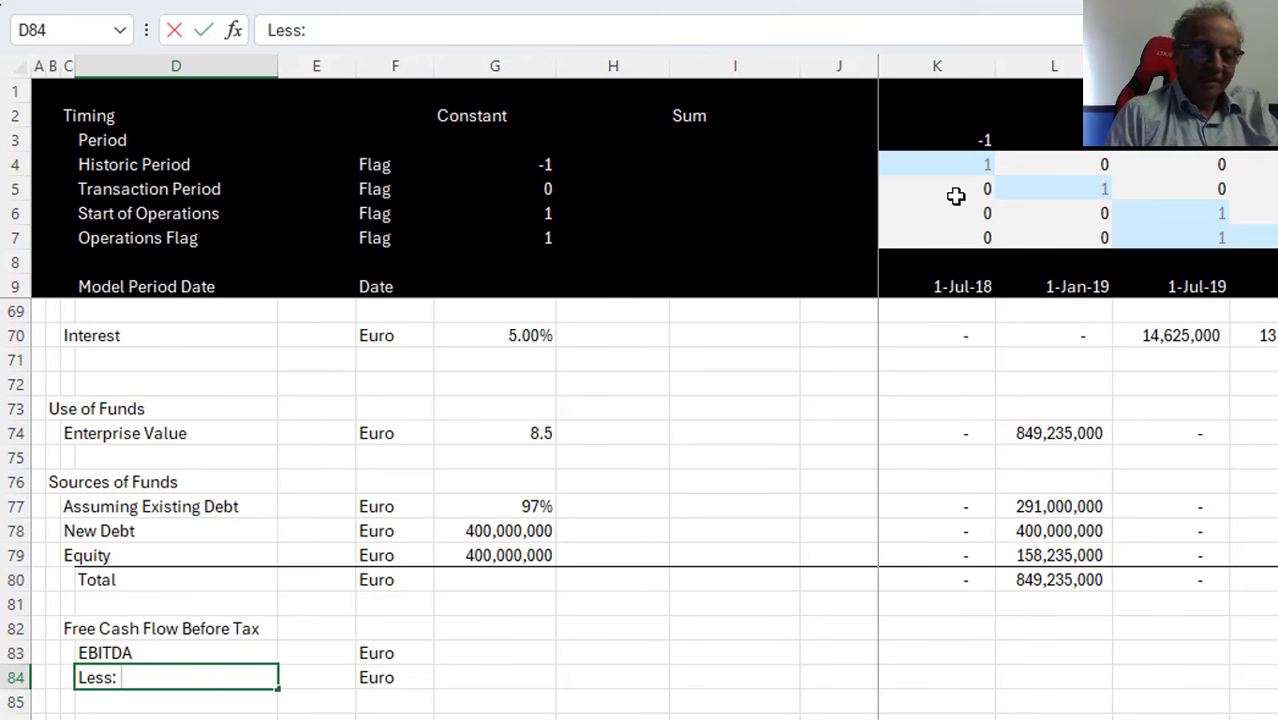
text(WC Cha)
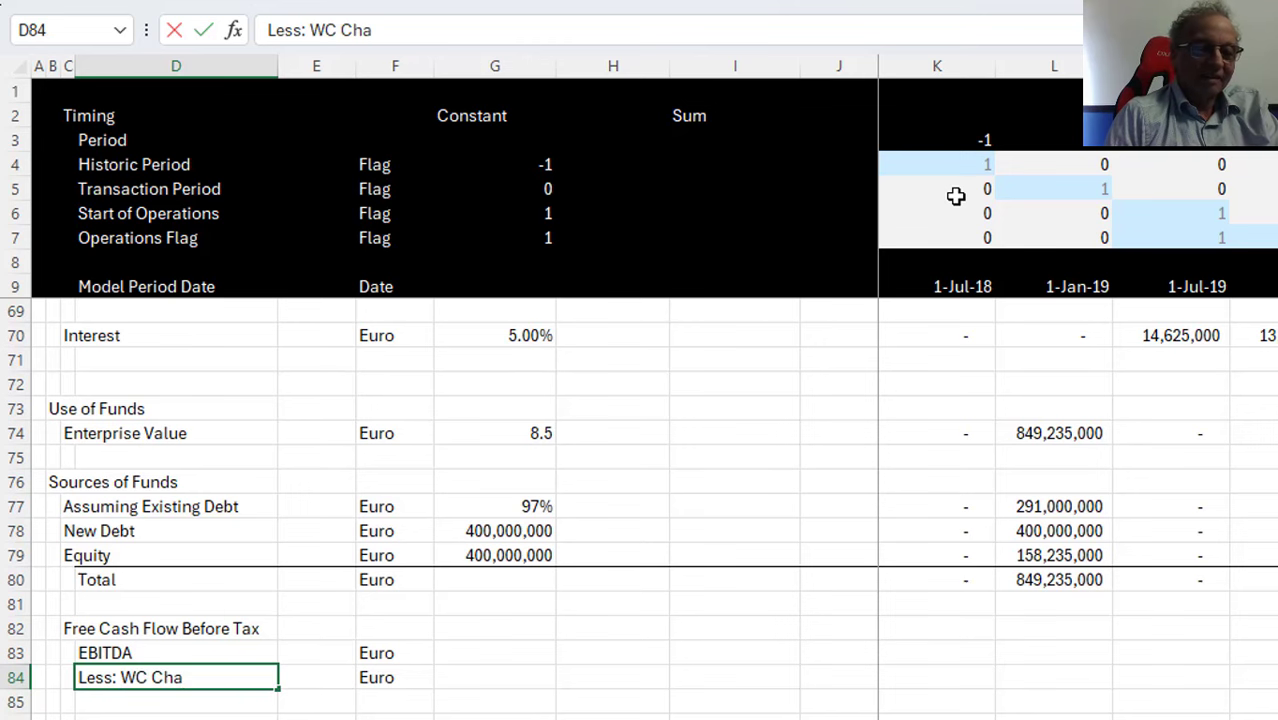
text(nge)
key(Return)
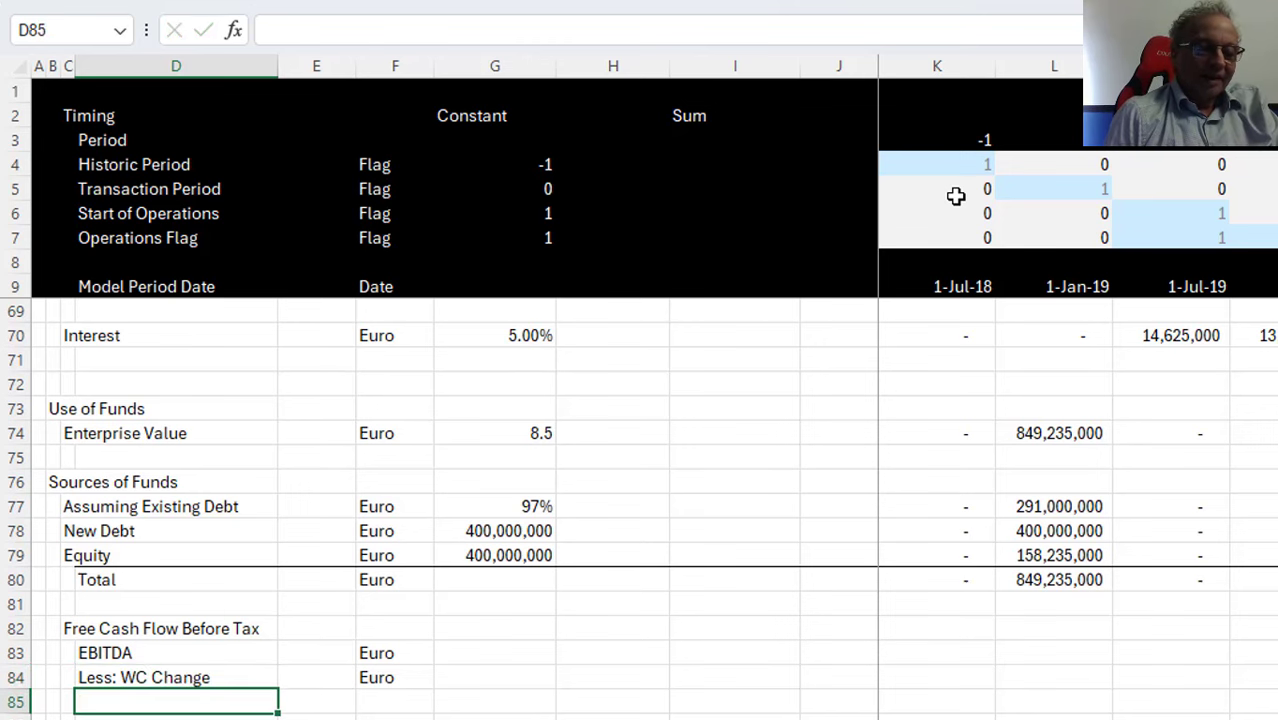
Add a "Less Cap Exp" label in D85 and enter the unit Euro in F85
key(Down)
key(Down)
key(Up)
key(Up)
key(Up)
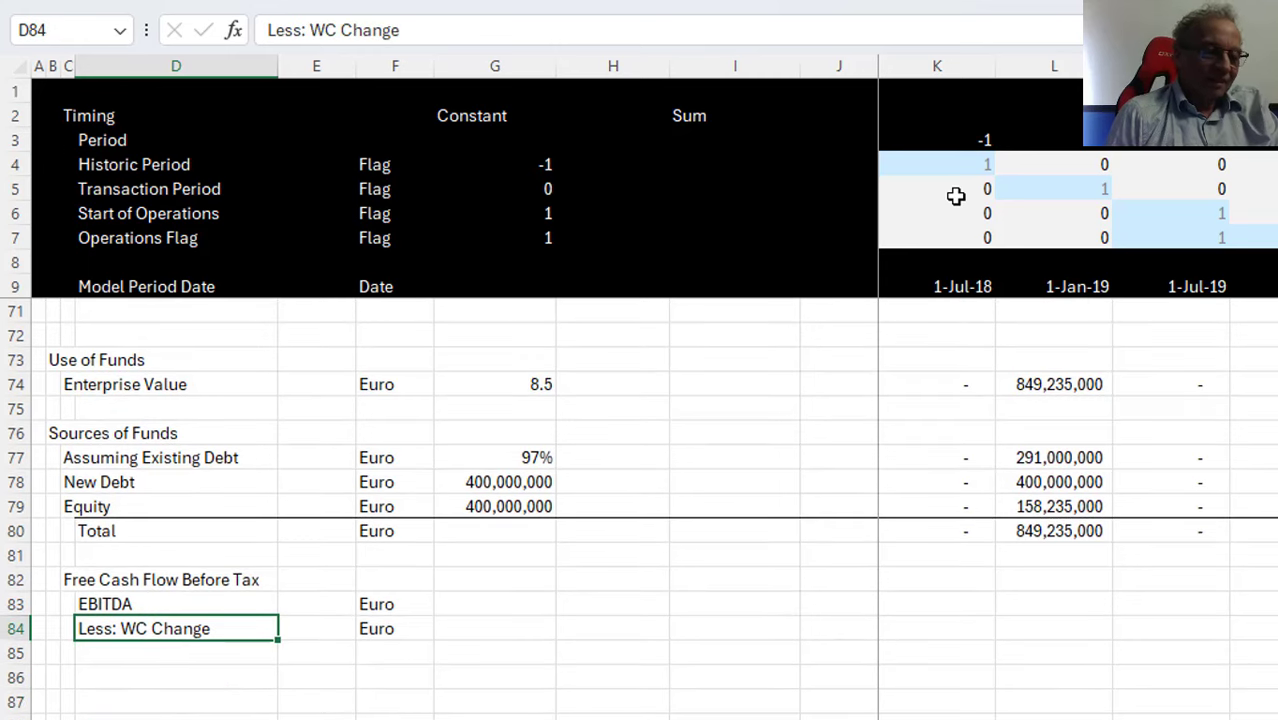
key(Down)
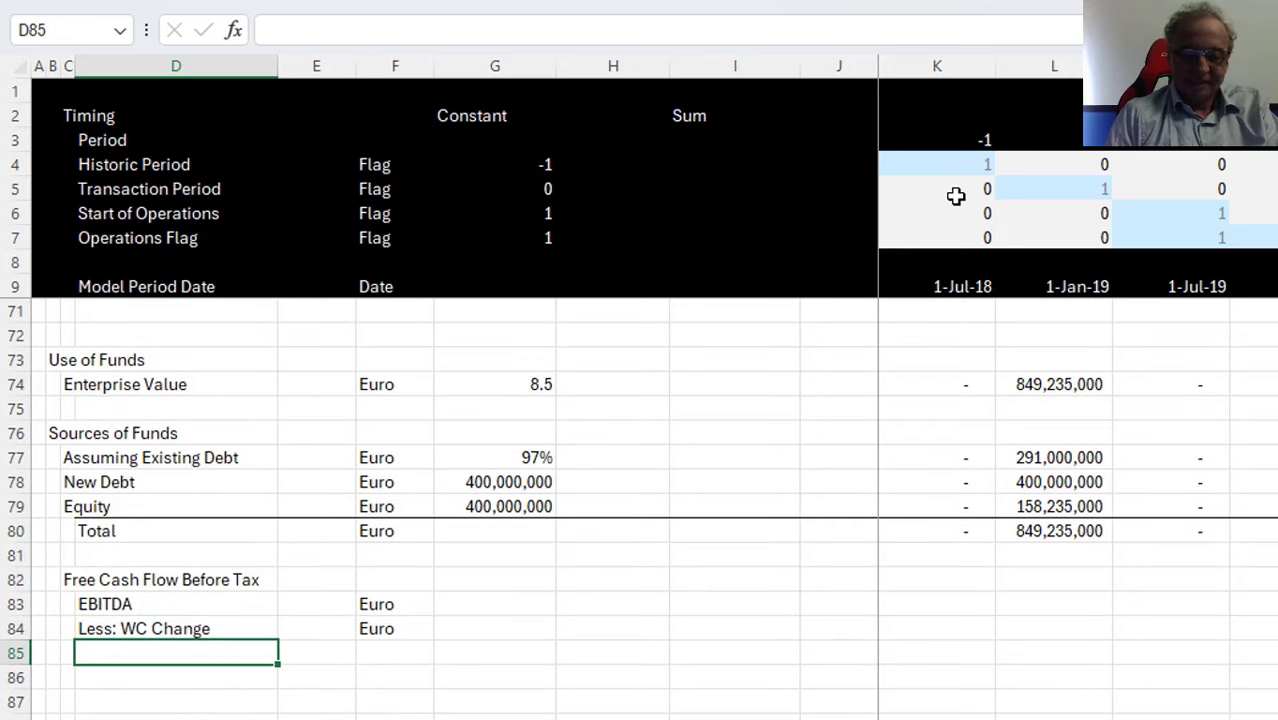
text(LEs)
key(BackSpace)
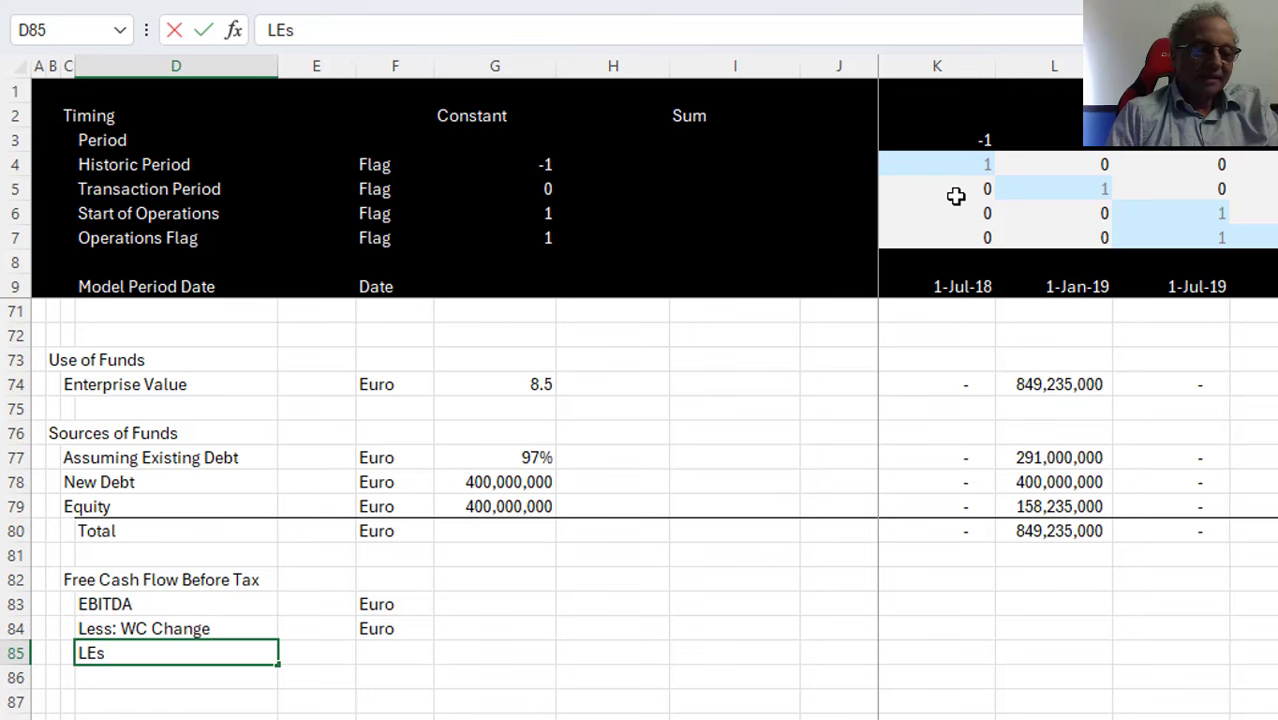
text(ess C)
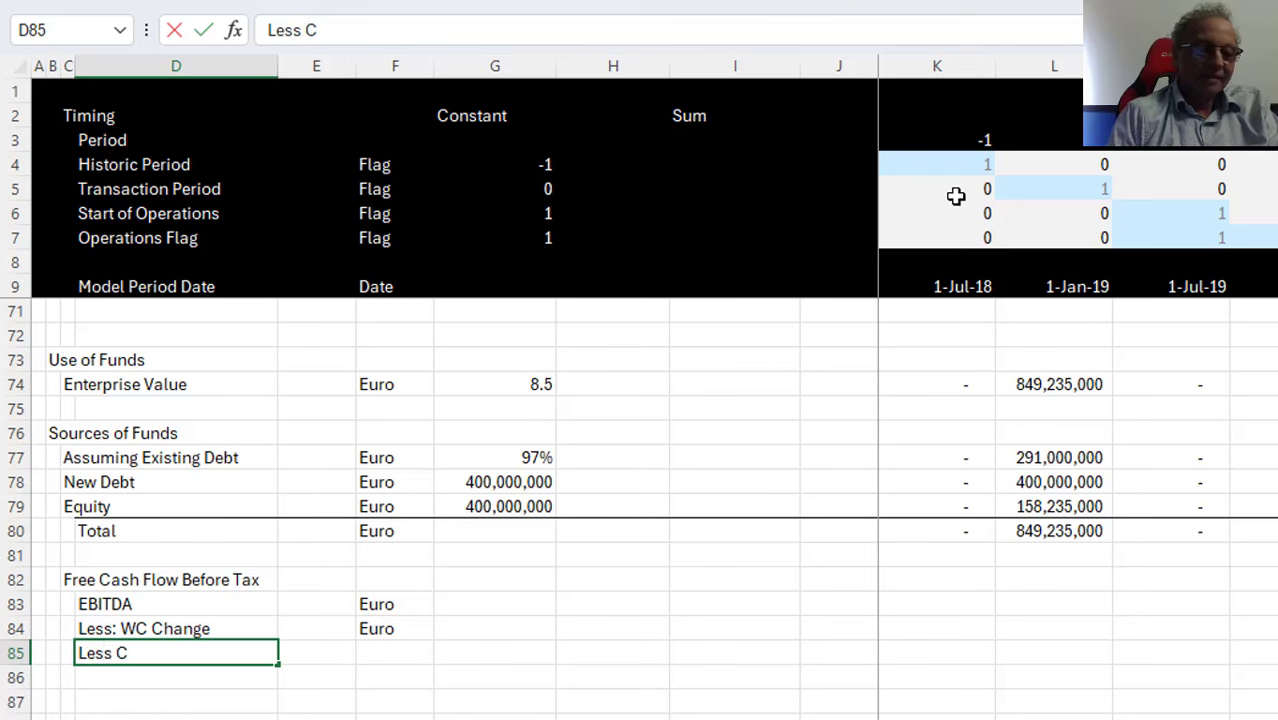
text(ap Expe)
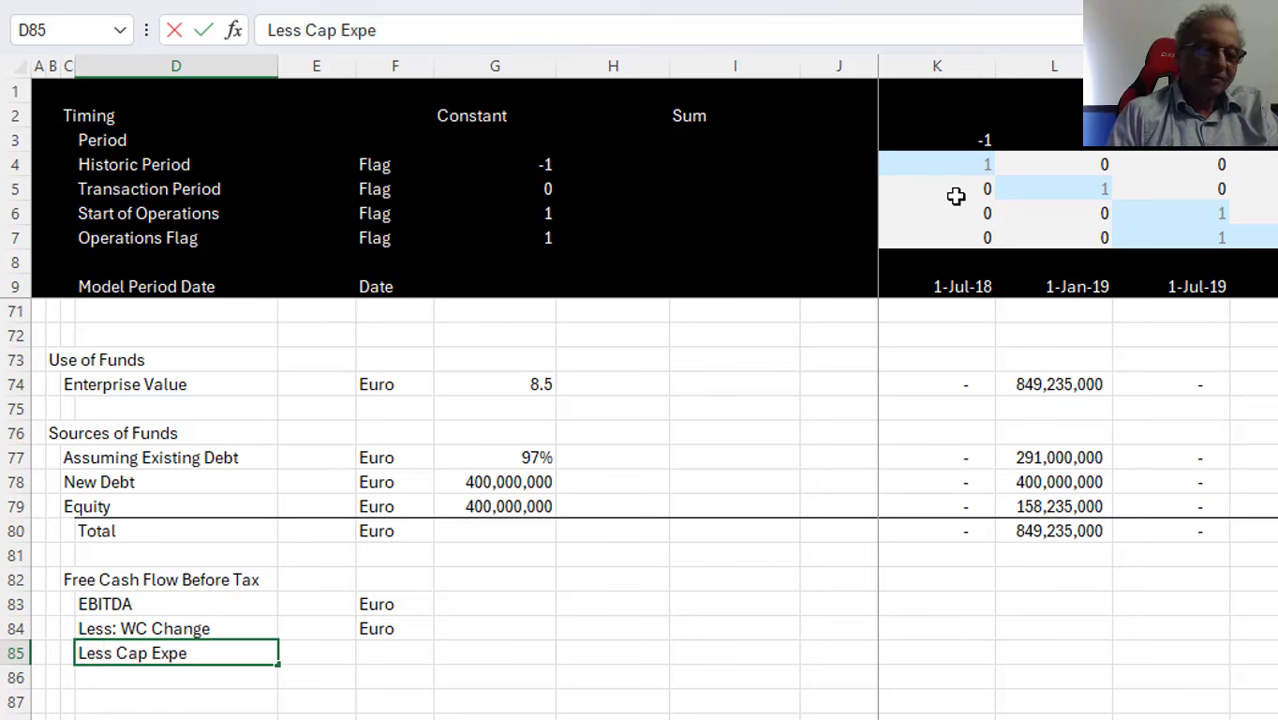
key(Tab)
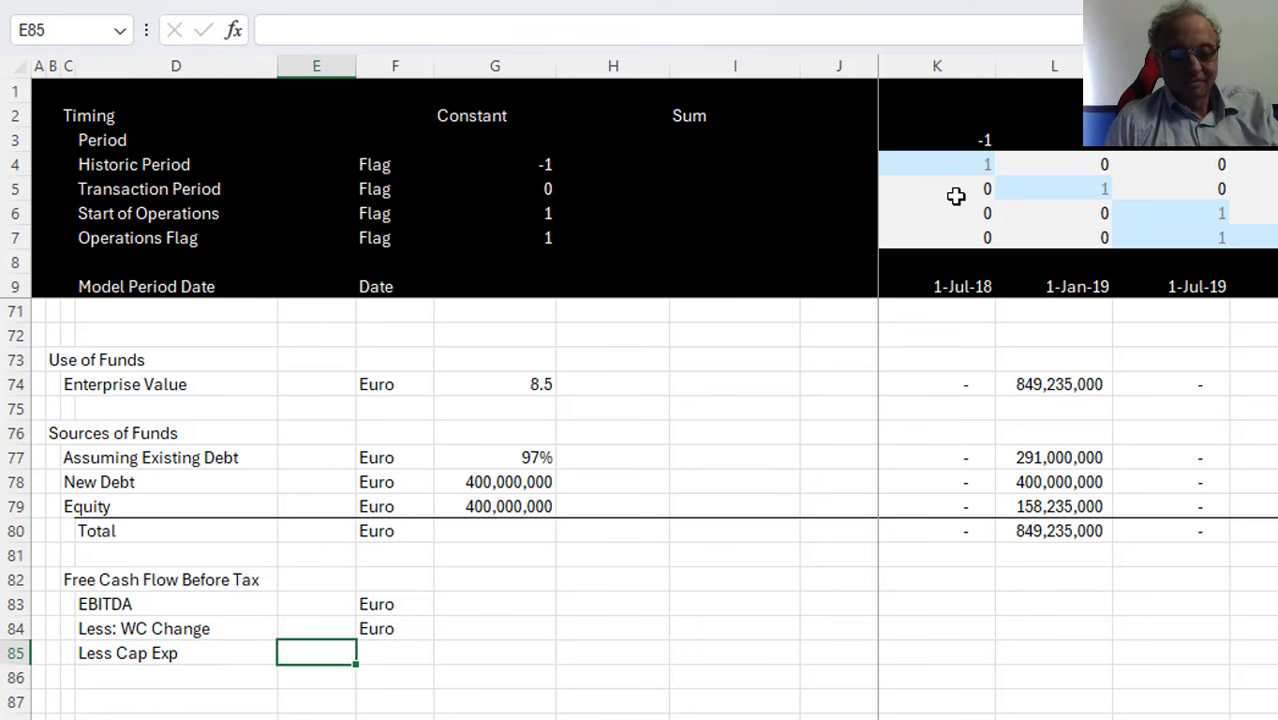
key(Tab)
text(E)
key(Tab)
Link the EBITDA row to the row 61 EBITDA by entering =K61 in K83 and fill it across the timeline columns
key(Up)
key(Up)
key(Right)
key(Right)
key(Right)
key(Right)
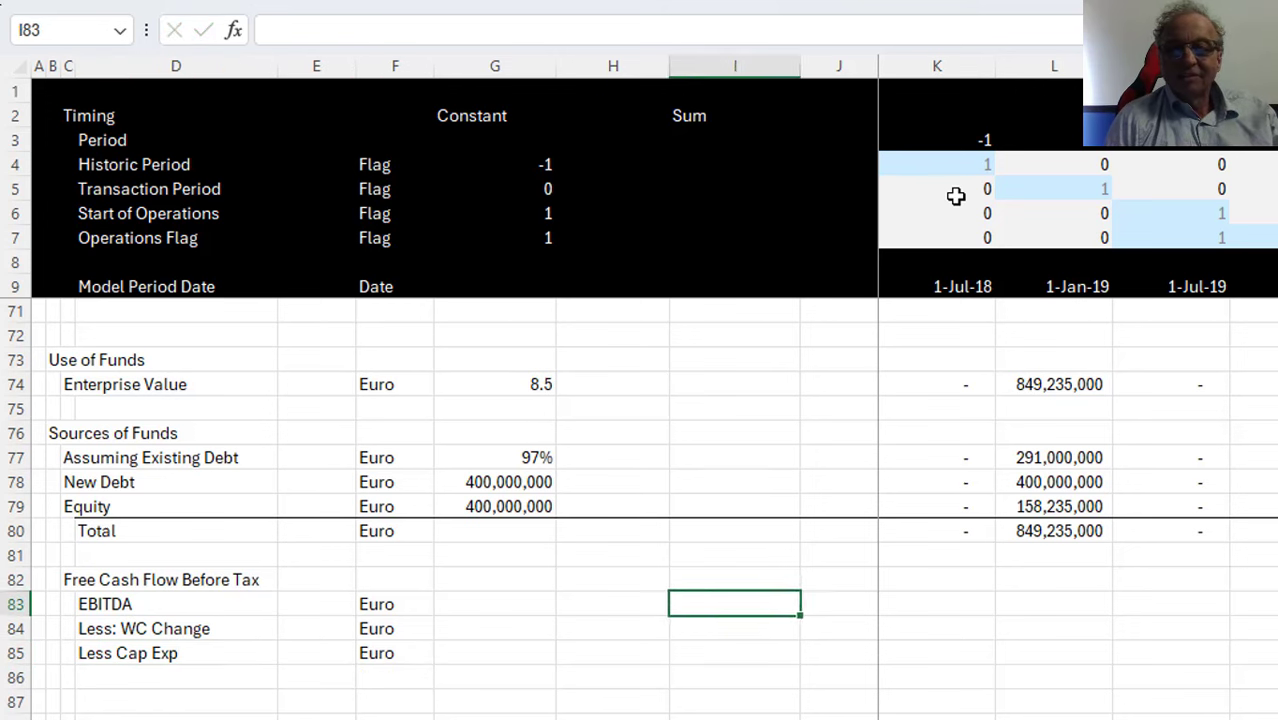
text(=)
key(Up)
key(Up)
key(Up)
key(Up)
key(Up)
key(Up)
key(Up)
key(Up)
key(Up)
key(Up)
key(Up)
key(Up)
key(Up)
key(Up)
key(Up)
key(Up)
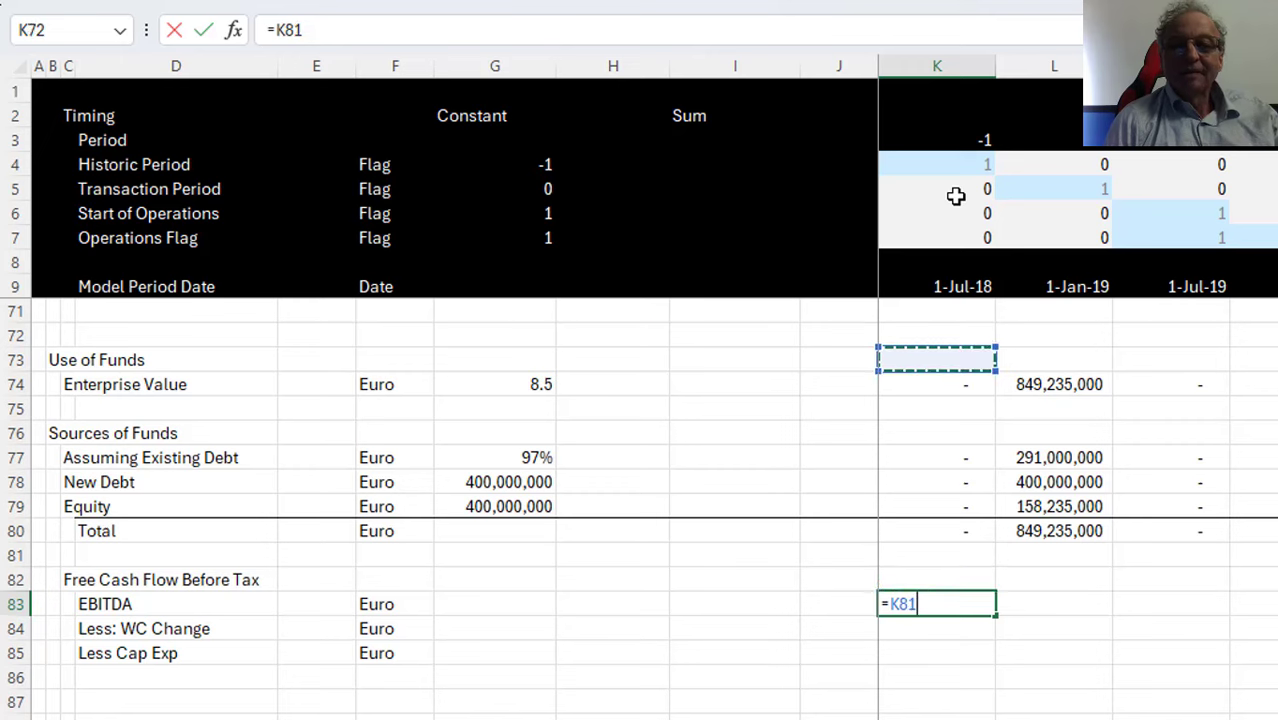
key(Up)
key(Up)
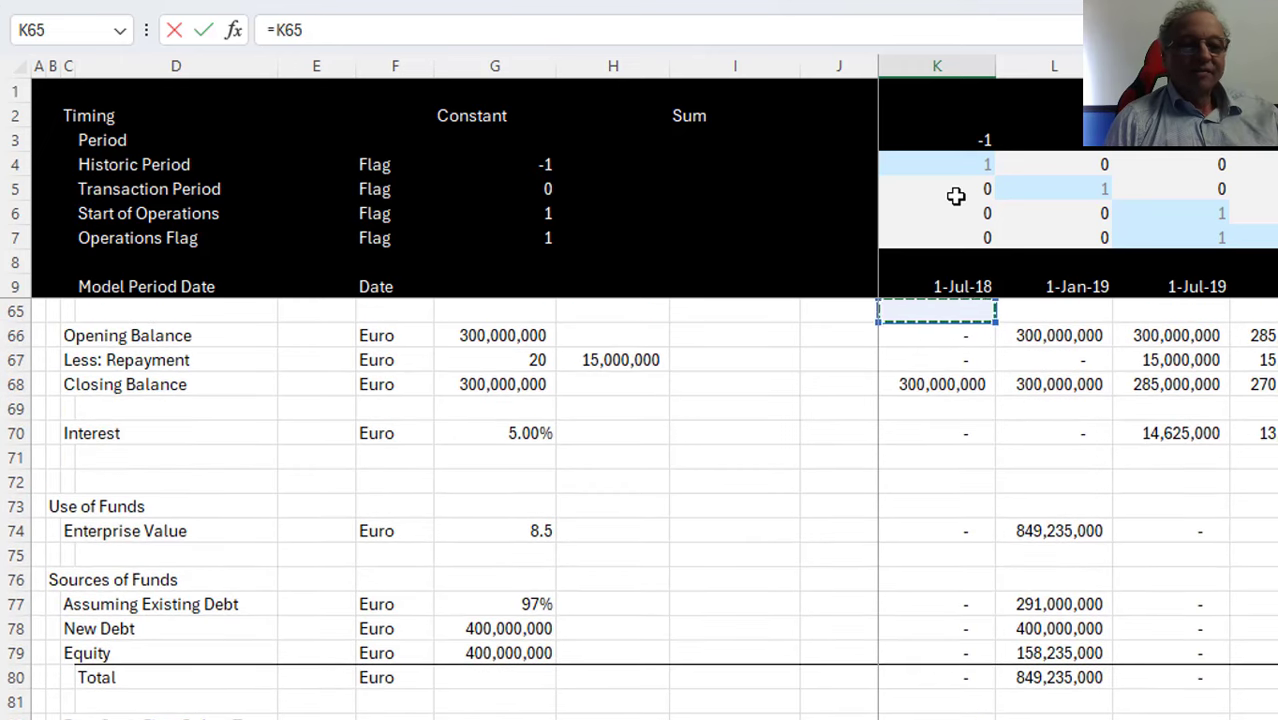
key(Up)
key(Up)
key(Up)
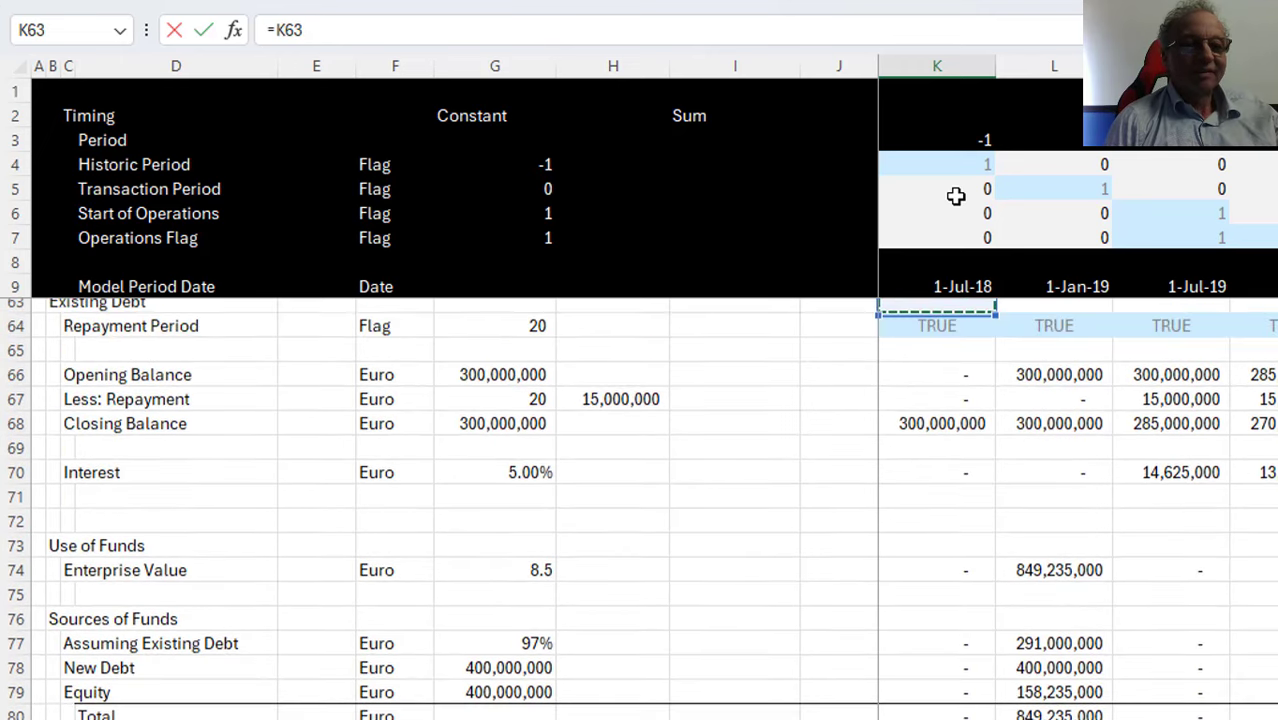
key(Up)
key(Up)
key(Down)
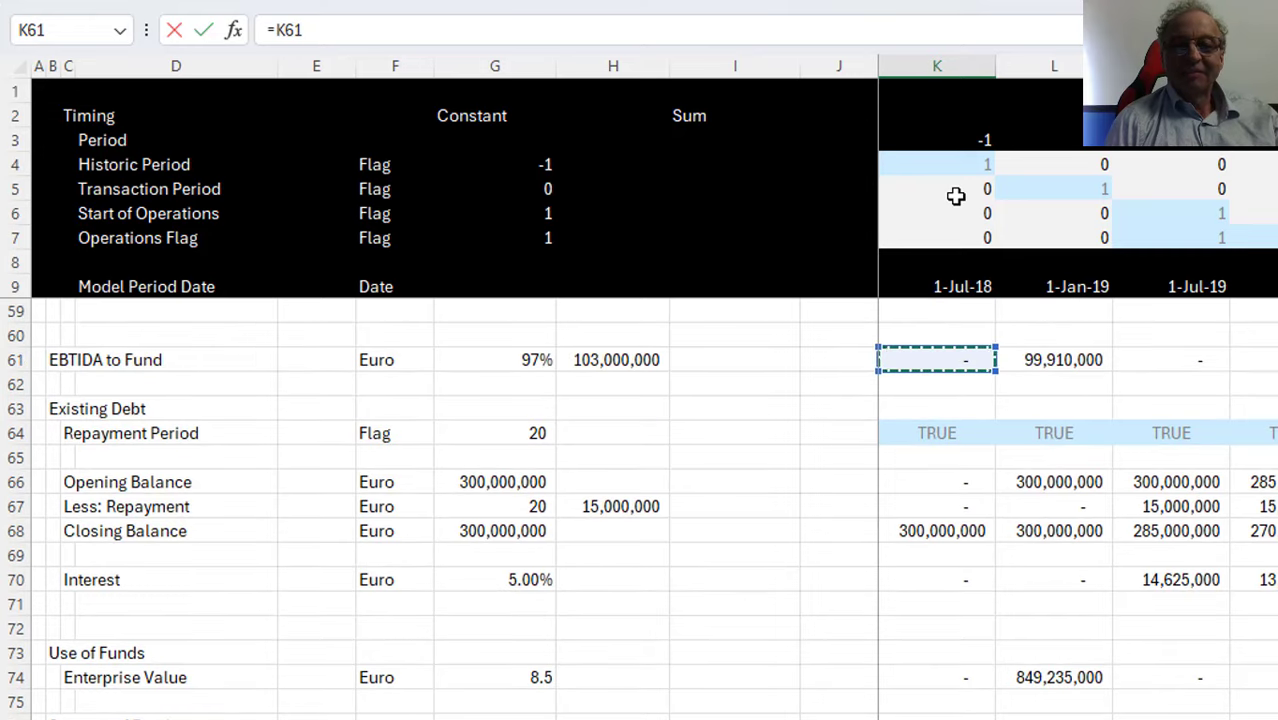
key(Return)
key(Up)
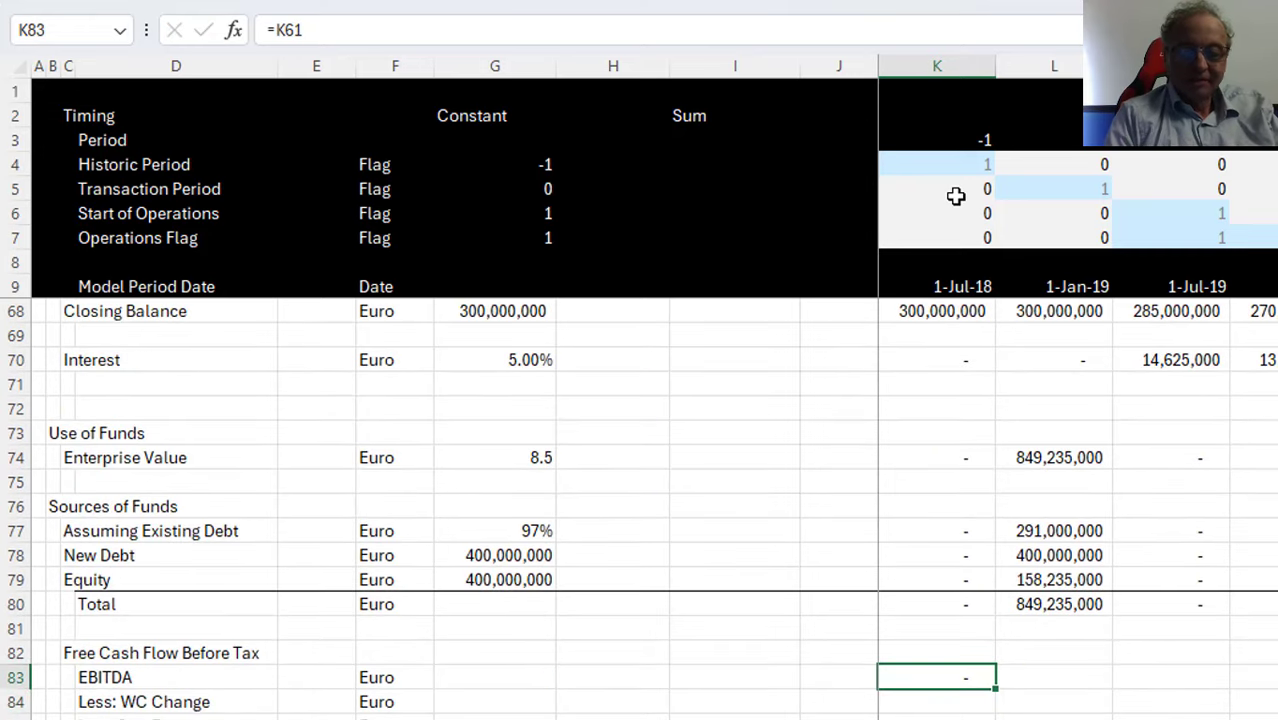
key(shift+Right)
key(ctrl+r)
Copy the 97% constant from G77 into G84 and G85 for the WC Change and Cap Exp rows
key(Down)
key(Down)
key(Up)
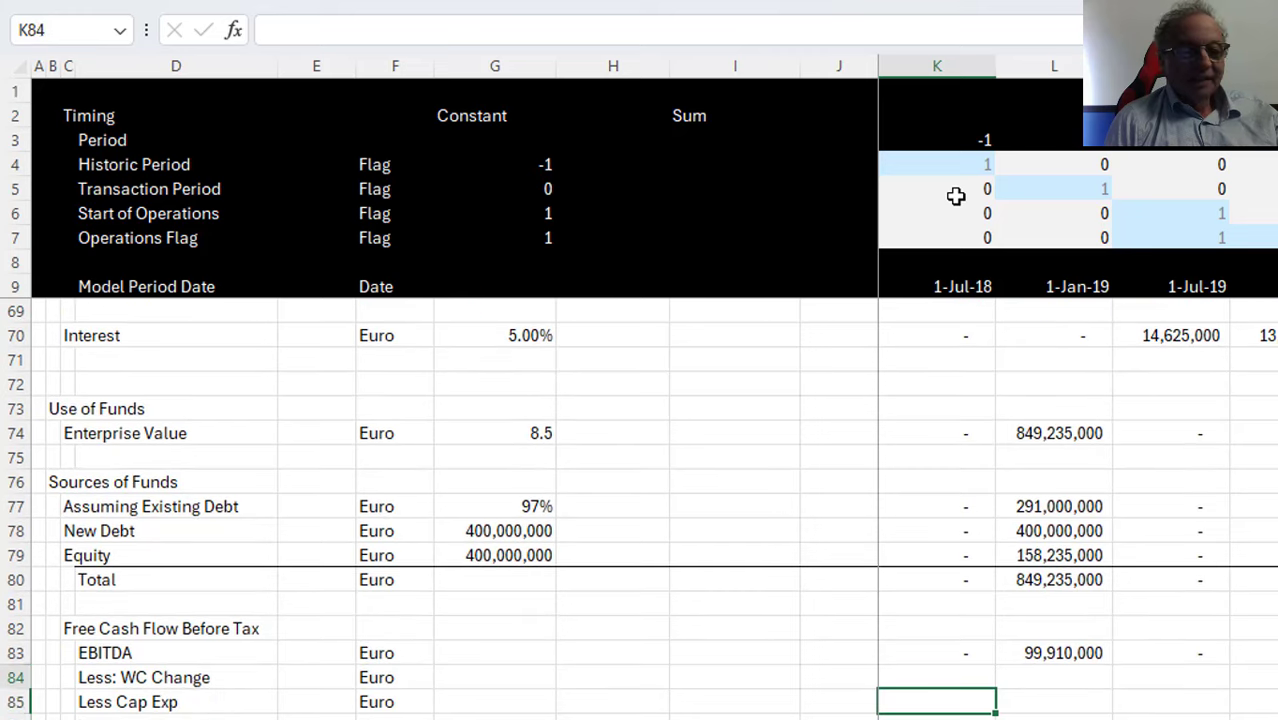
key(Left)
key(Left)
key(Left)
key(Left)
key(Left)
key(Left)
key(Right)
key(Right)
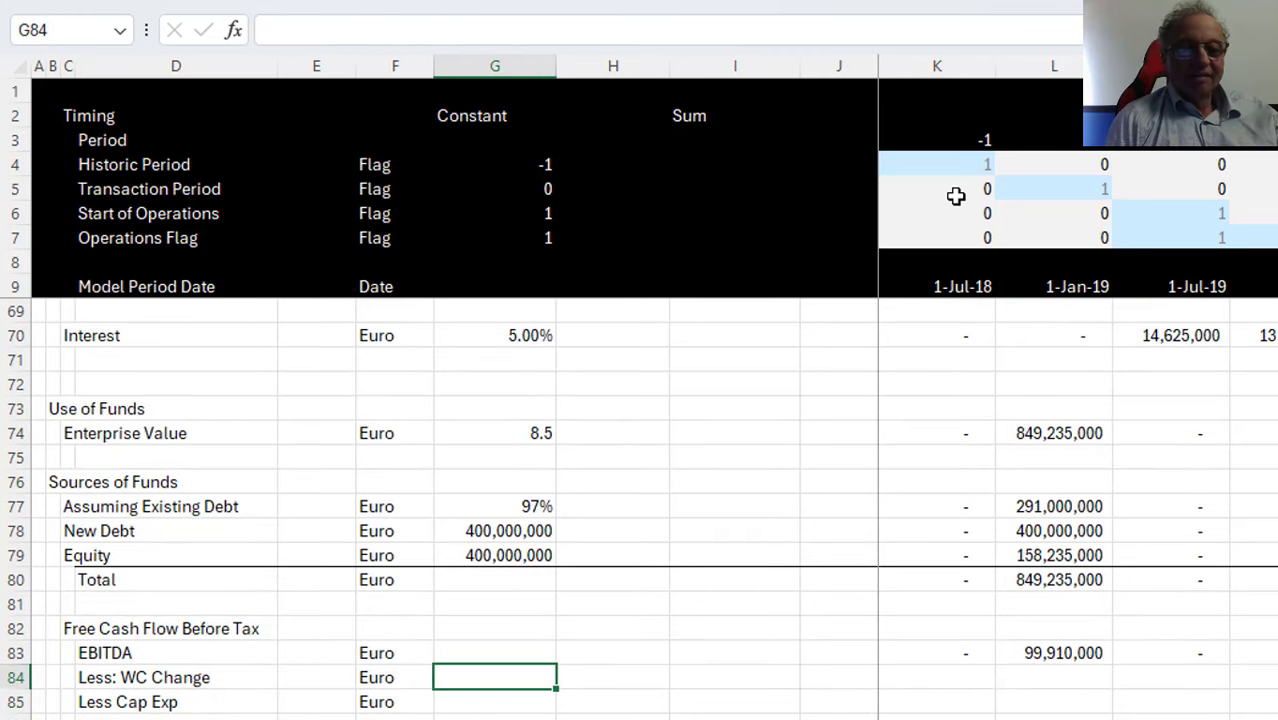
key(Up)
key(Up)
key(Up)
key(Up)
key(Up)
key(Up)
key(Up)
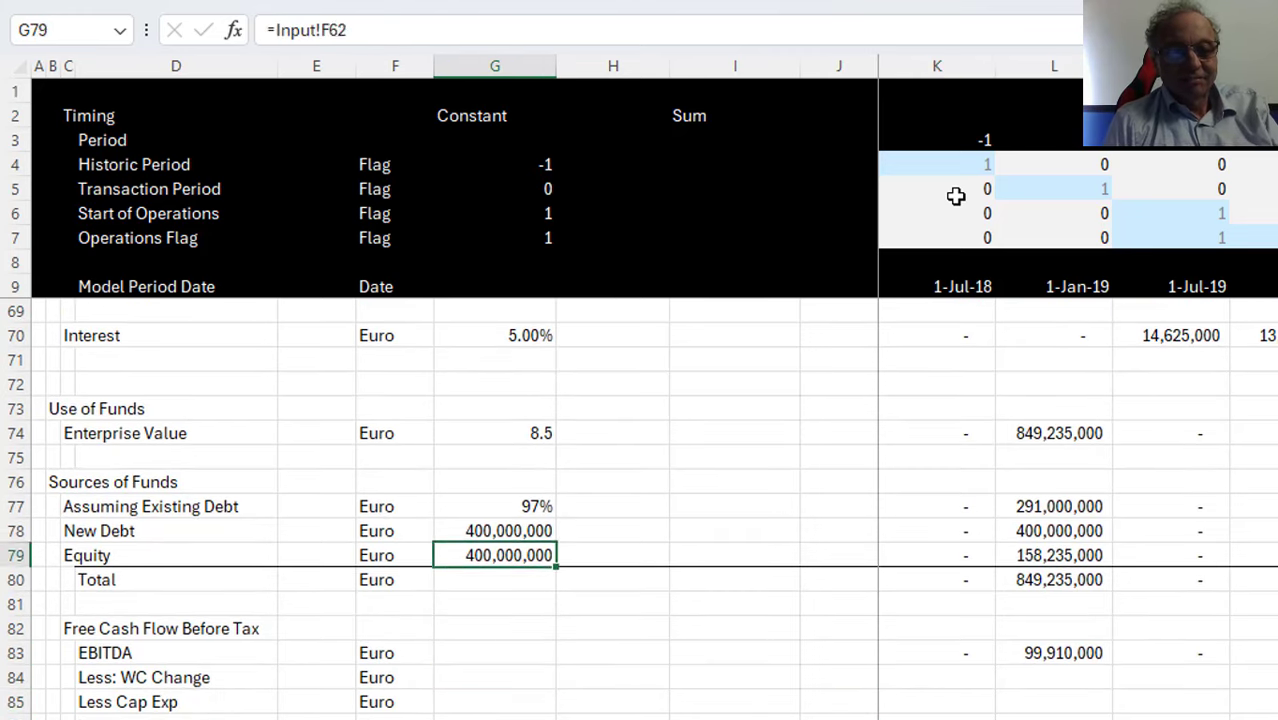
key(ctrl+c)
key(Down)
key(Down)
key(Down)
key(Down)
key(Down)
key(Down)
key(Down)
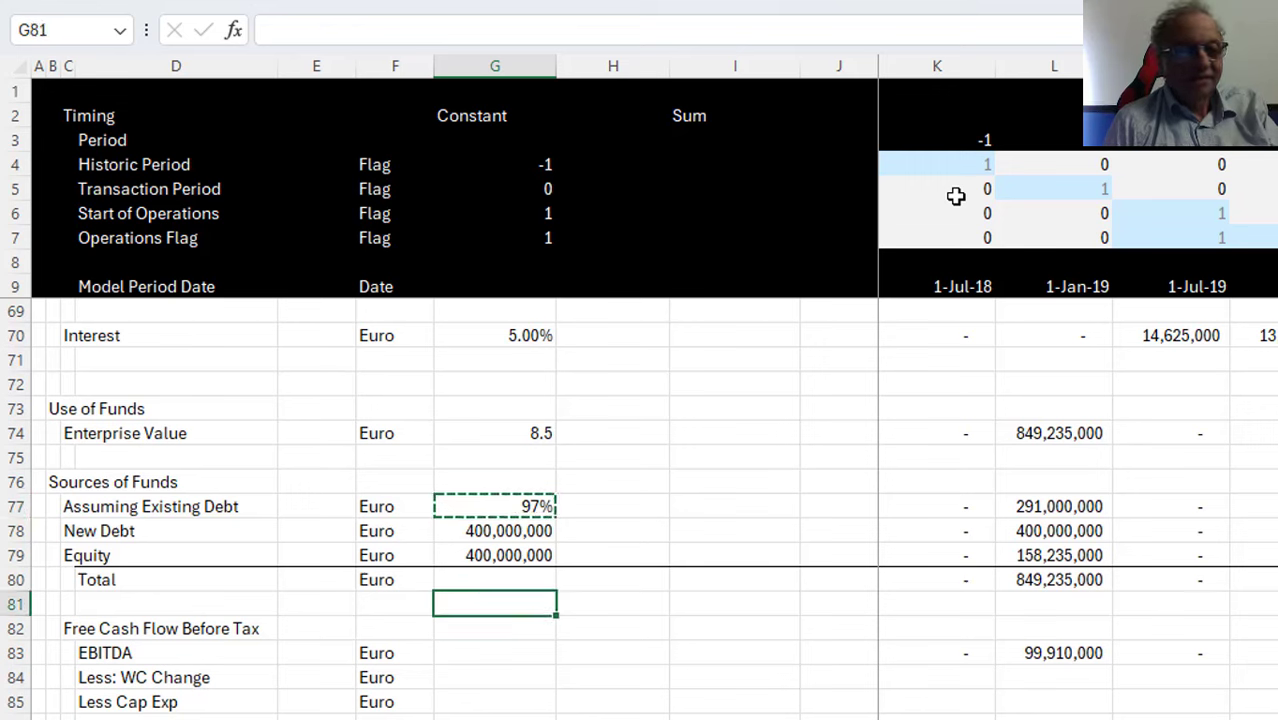
key(ctrl+v)
key(Down)
key(ctrl+v)
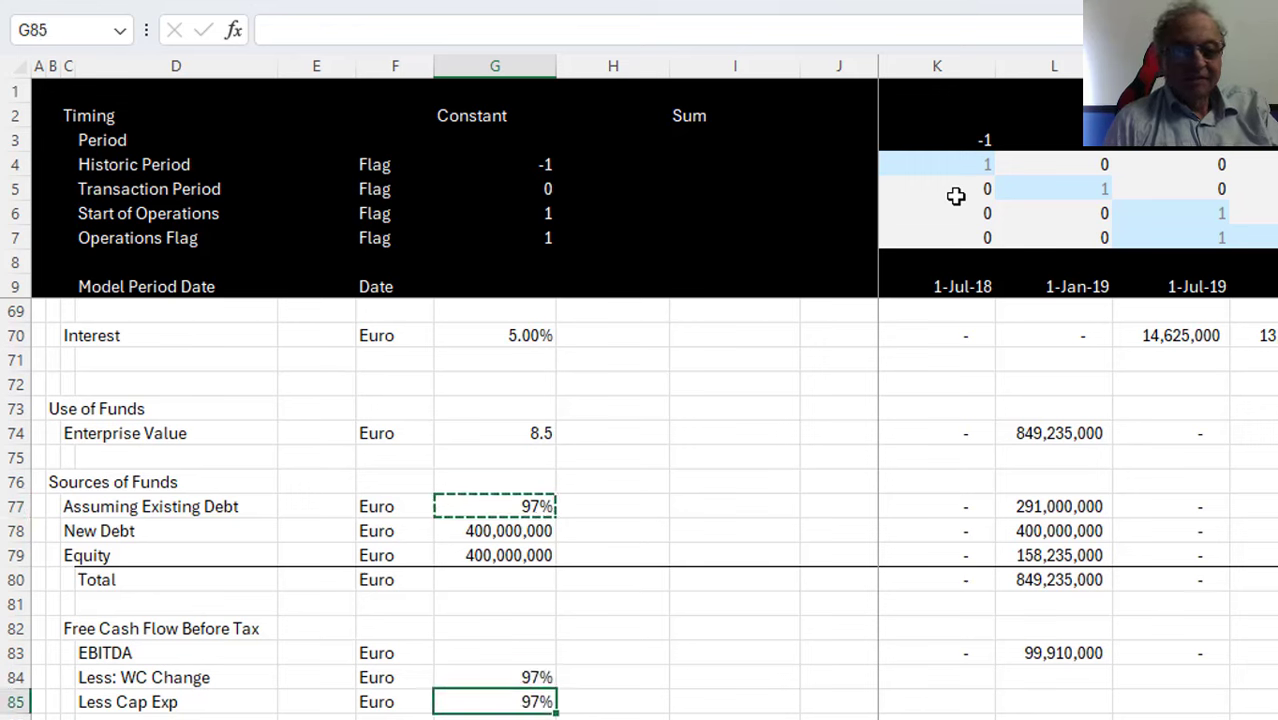
Calculate the WC Change row by entering =K41*$G$84 in K84 and fill it across the timeline columns
key(Up)
key(Escape)
key(Right)
key(Right)
key(Right)
key(Right)
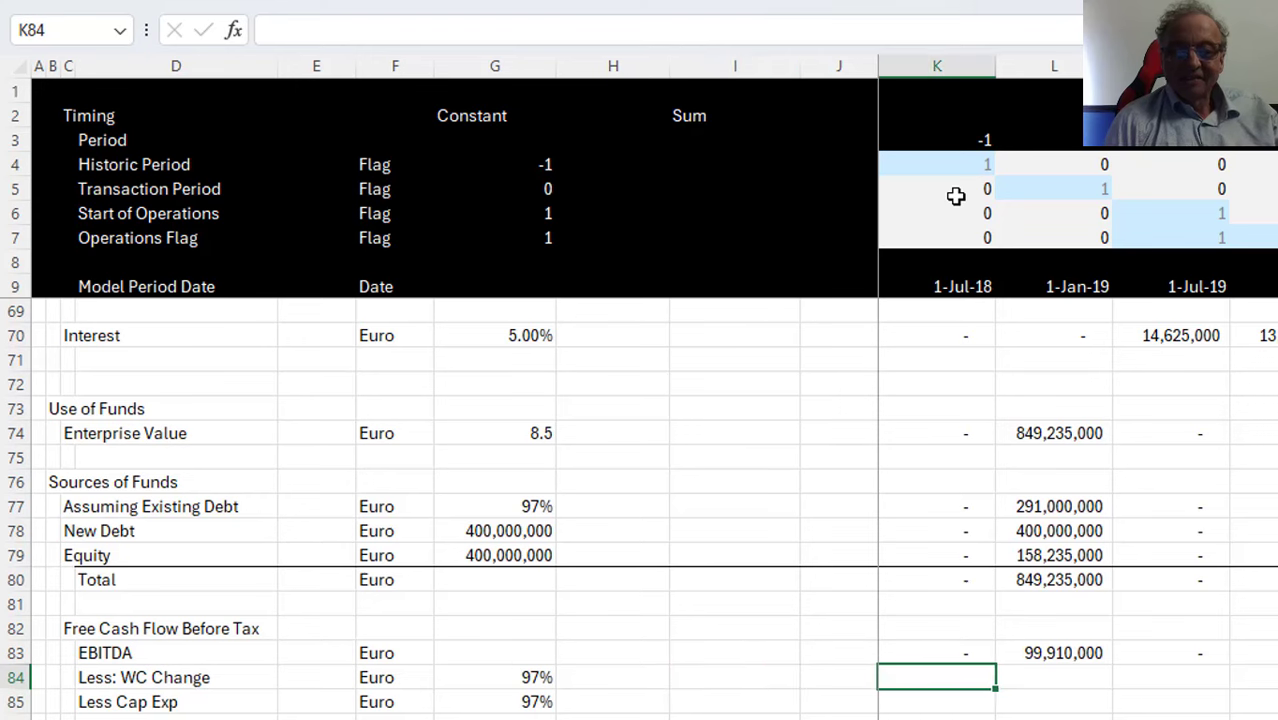
text(=)
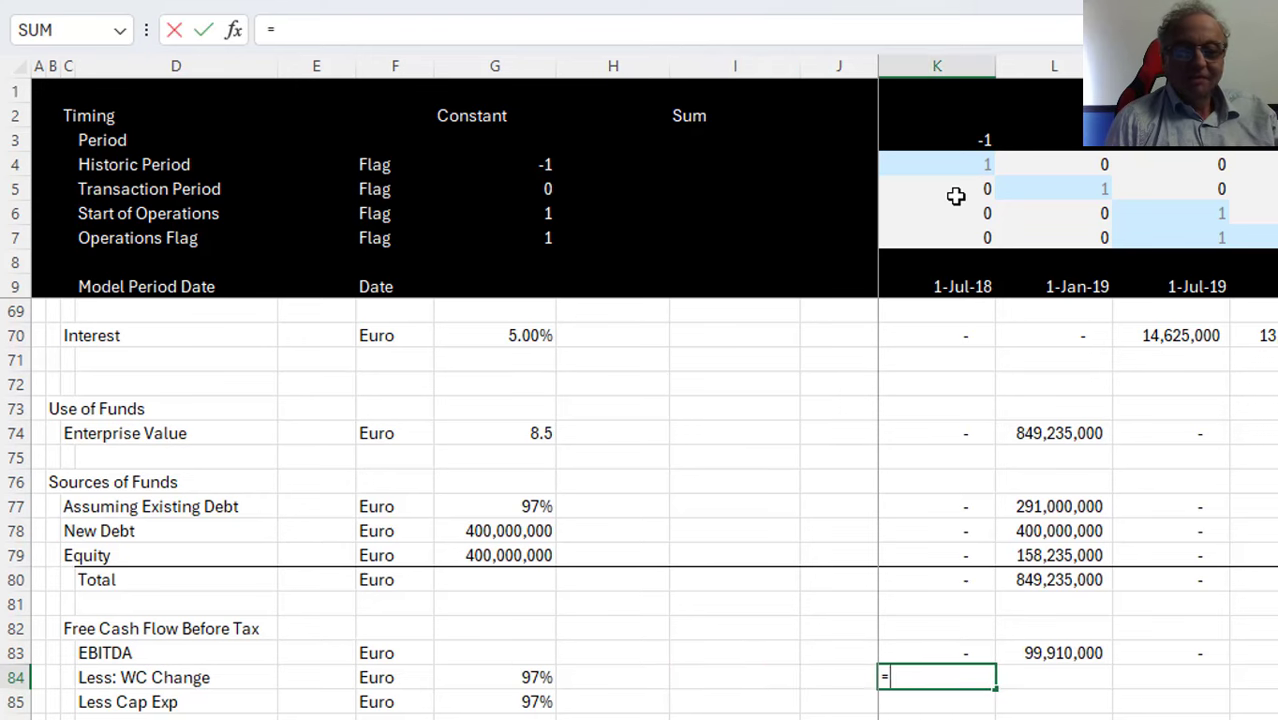
key(Up)
key(Up)
key(Up)
key(Up)
key(Up)
key(Up)
key(Up)
key(Up)
key(Up)
key(Up)
key(Up)
key(Up)
key(Up)
key(Up)
key(Up)
key(Up)
key(Up)
key(Up)
key(Up)
key(Up)
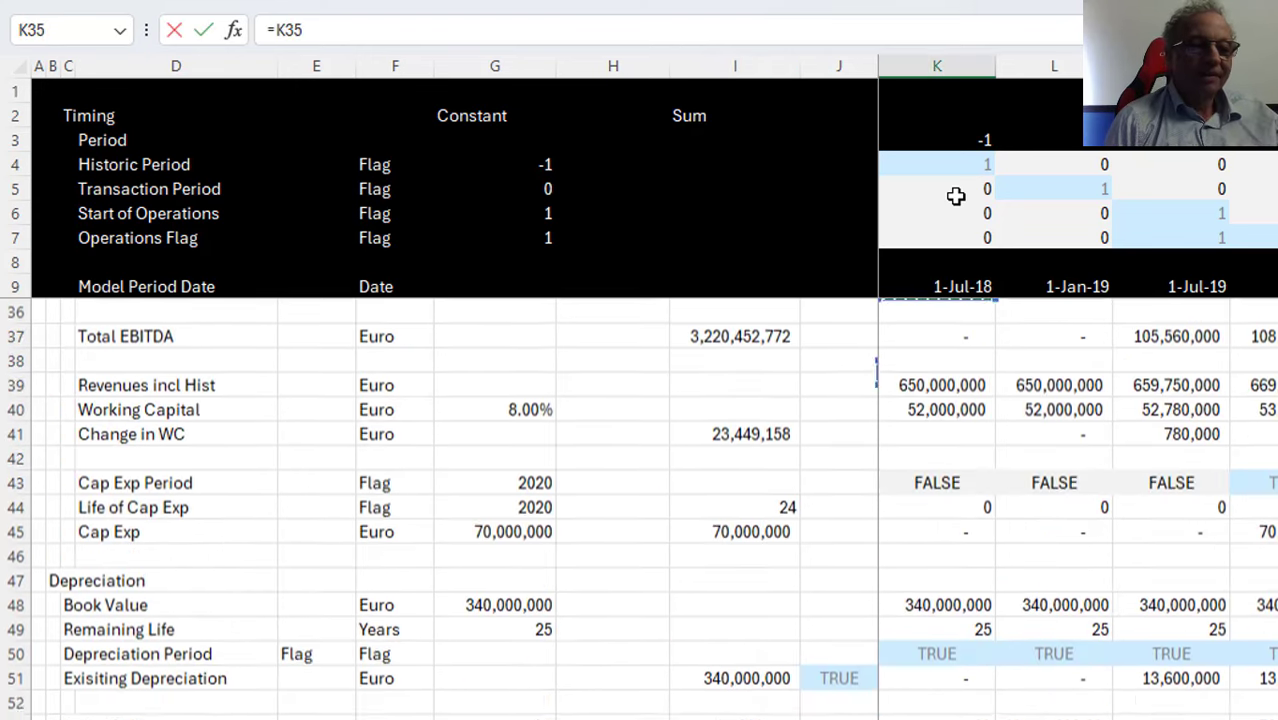
key(Down)
key(Down)
key(Down)
key(Down)
key(Down)
key(Down)
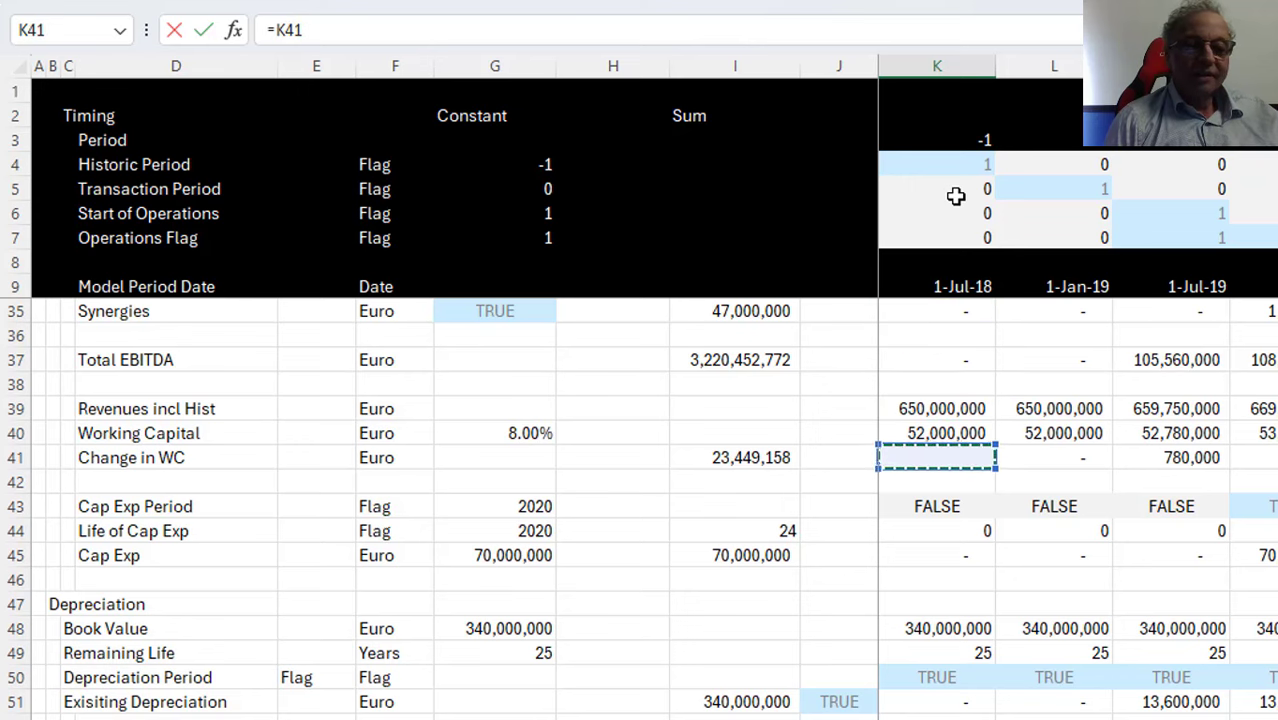
text(*)
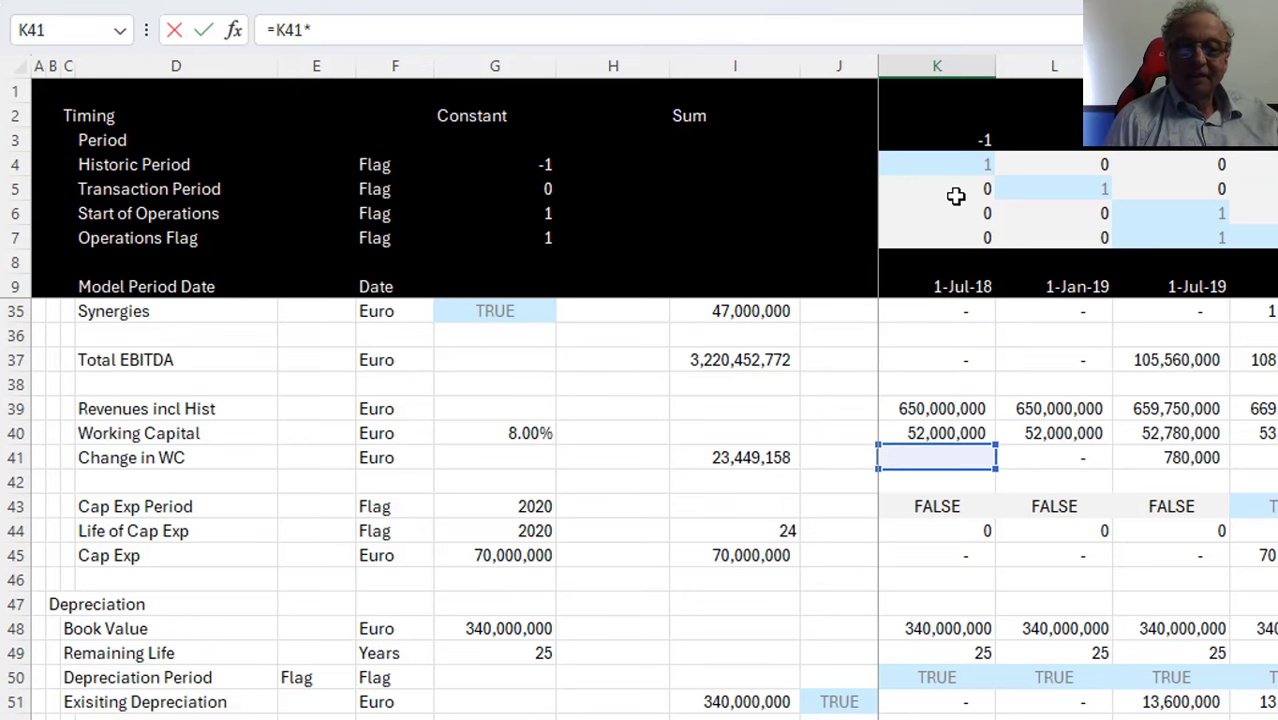
key(Down)
key(Down)
key(Down)
key(Down)
key(Down)
key(Down)
key(Down)
key(Down)
key(Down)
key(Down)
key(Down)
key(Down)
key(Down)
key(Down)
key(Down)
key(Down)
key(Down)
key(Down)
key(Down)
key(Down)
key(Left)
key(Left)
key(Left)
key(Left)
key(Down)
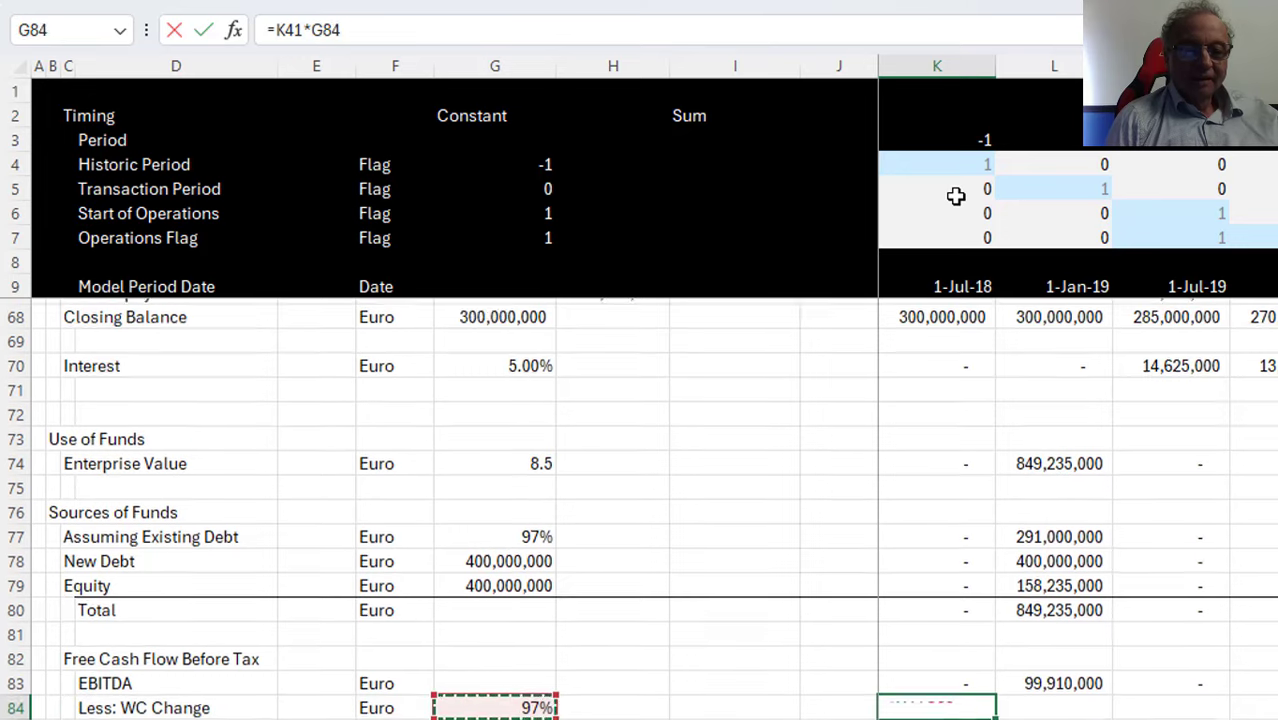
key(Down)
key(Up)
key(F4)
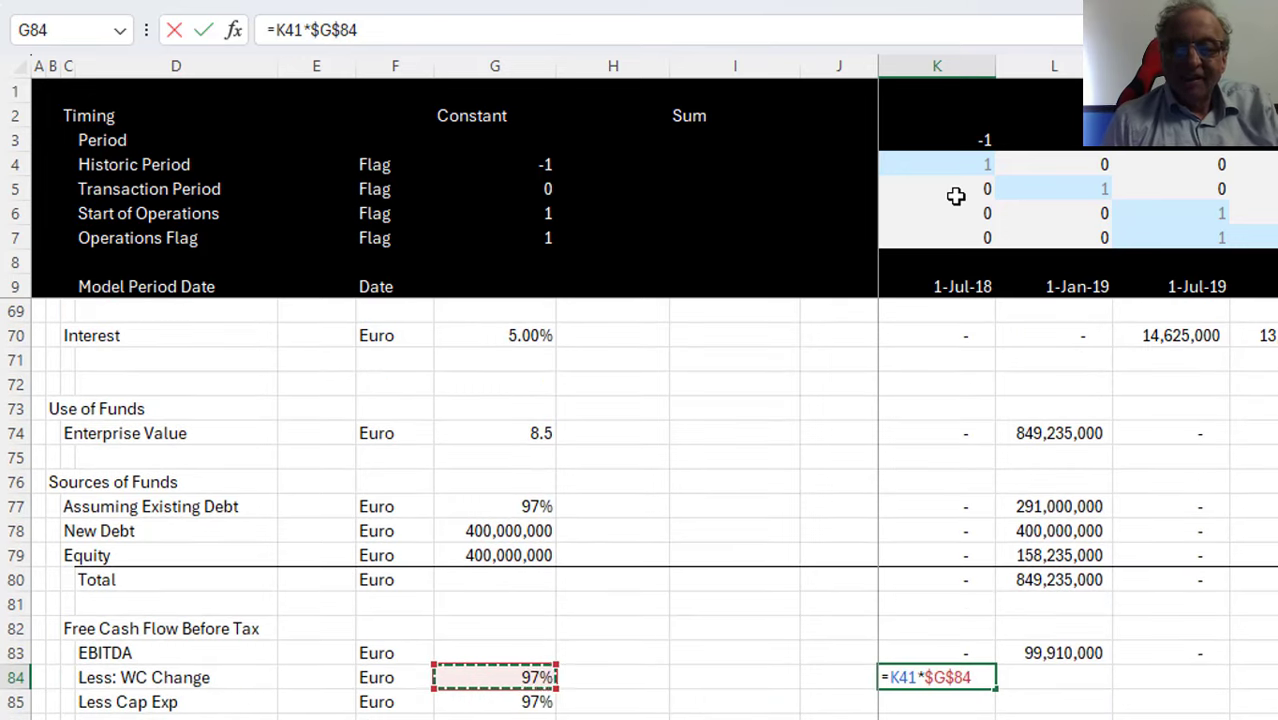
key(Return)
key(Up)
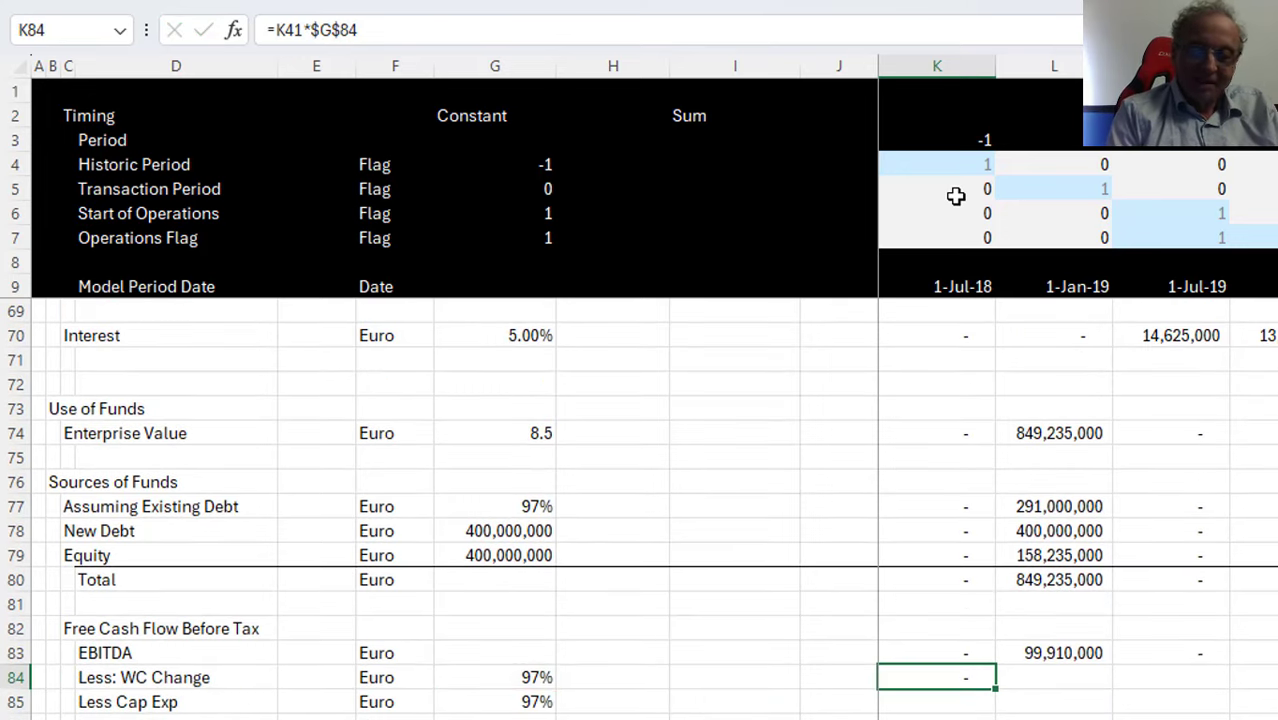
key(ctrl+shift+Right)
key(ctrl+r)
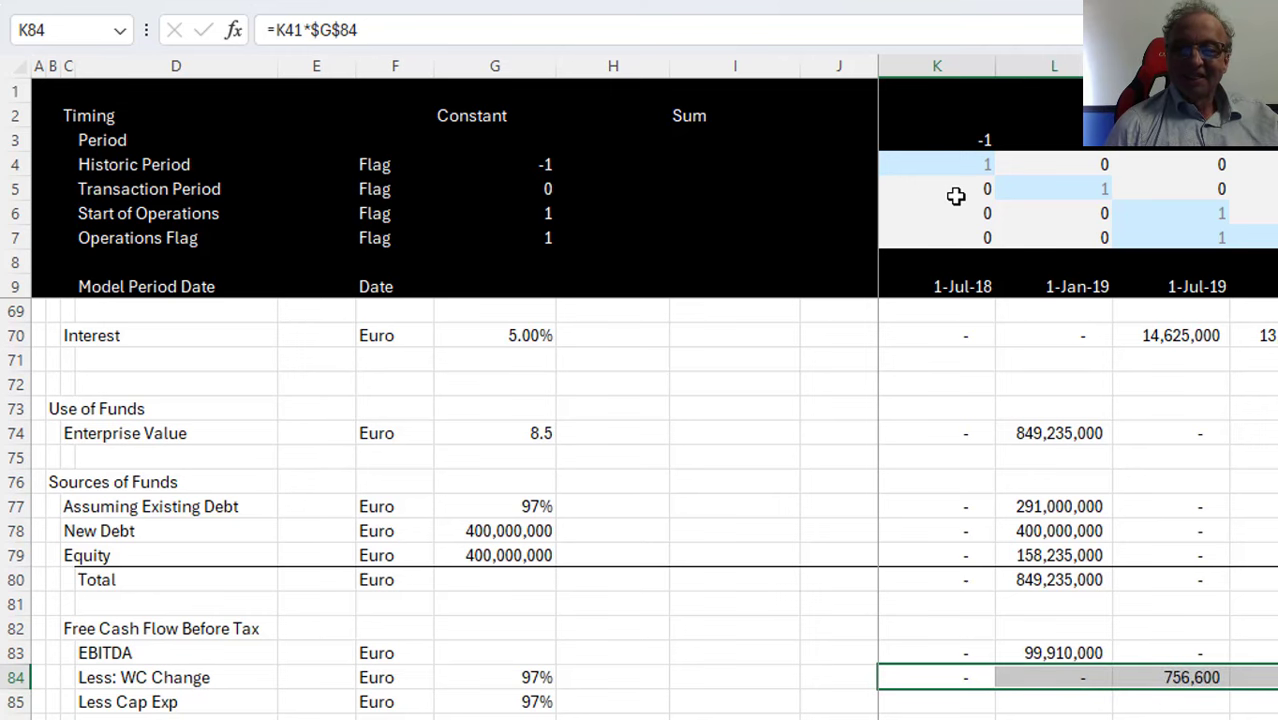
Point the EBTIDA to Fund formula in K61 to the Operations Flag, =$H$61*$G$61*K7, and fill it across the timeline
key(Left)
key(Down)
key(Down)
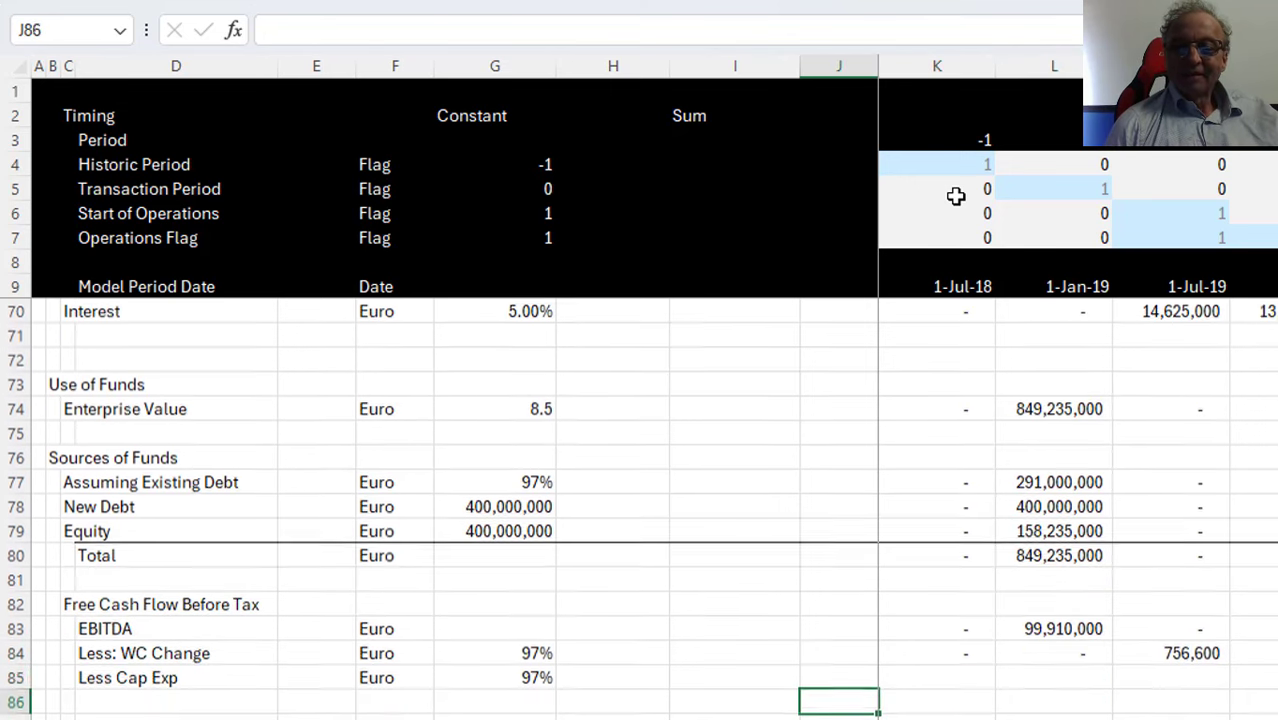
key(Up)
key(Up)
key(Up)
key(Right)
key(Right)
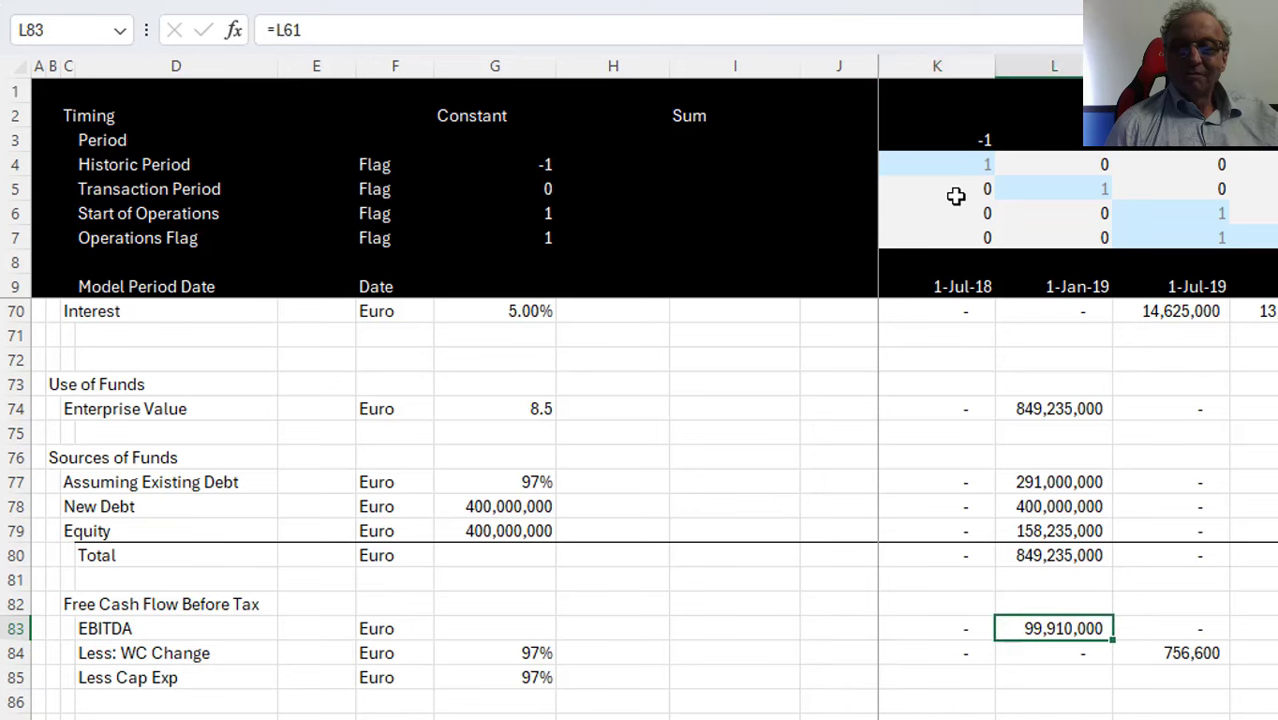
key(Left)
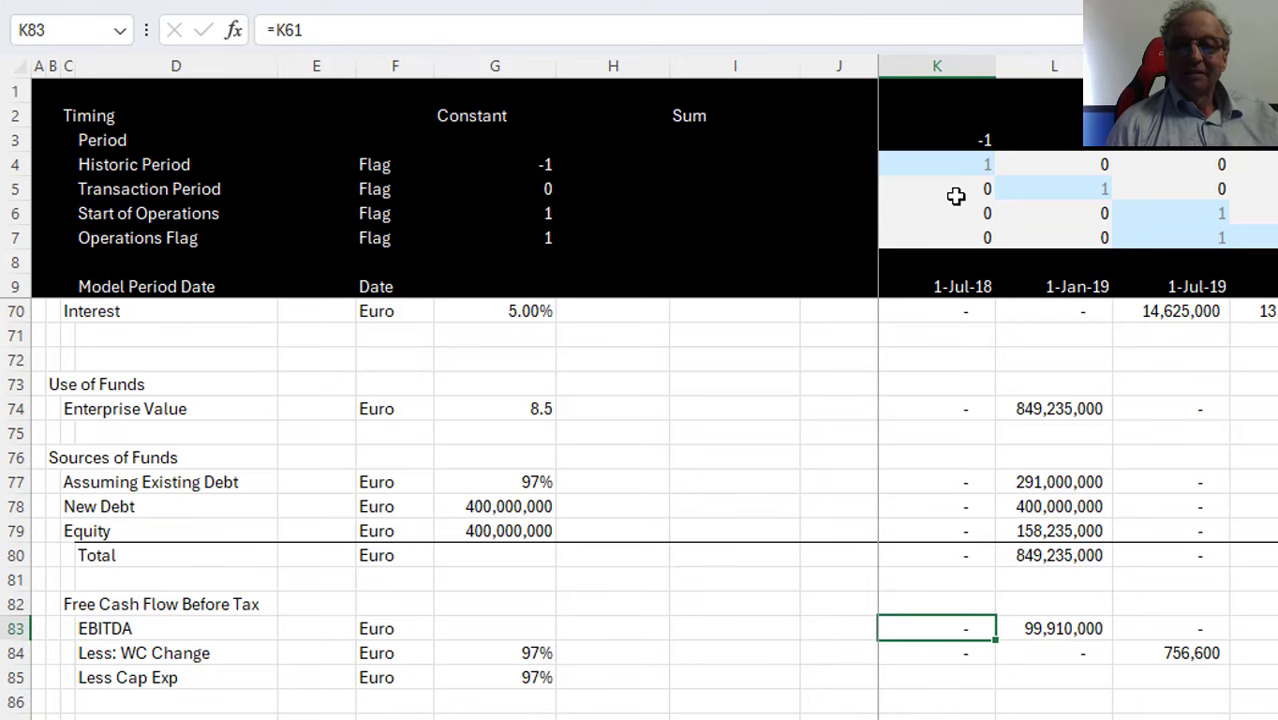
key(Page_Up)
key(Up)
key(Up)
key(Up)
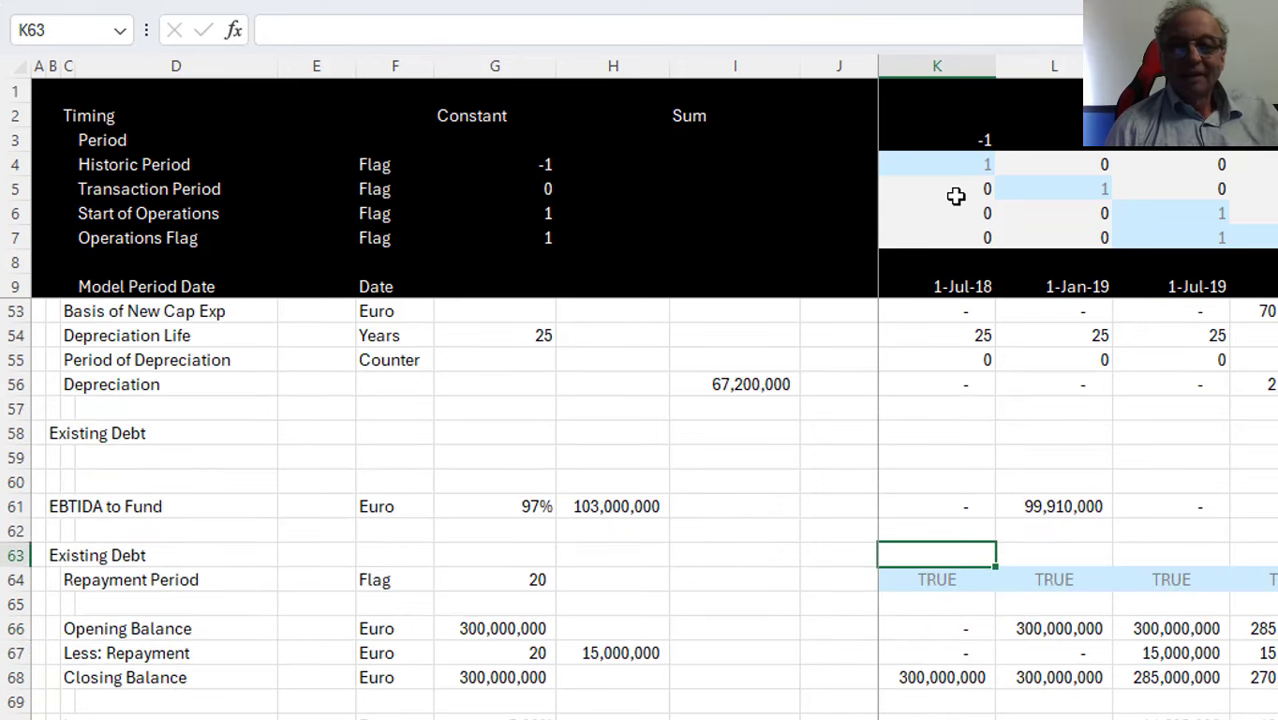
key(Up)
key(Up)
key(F2)
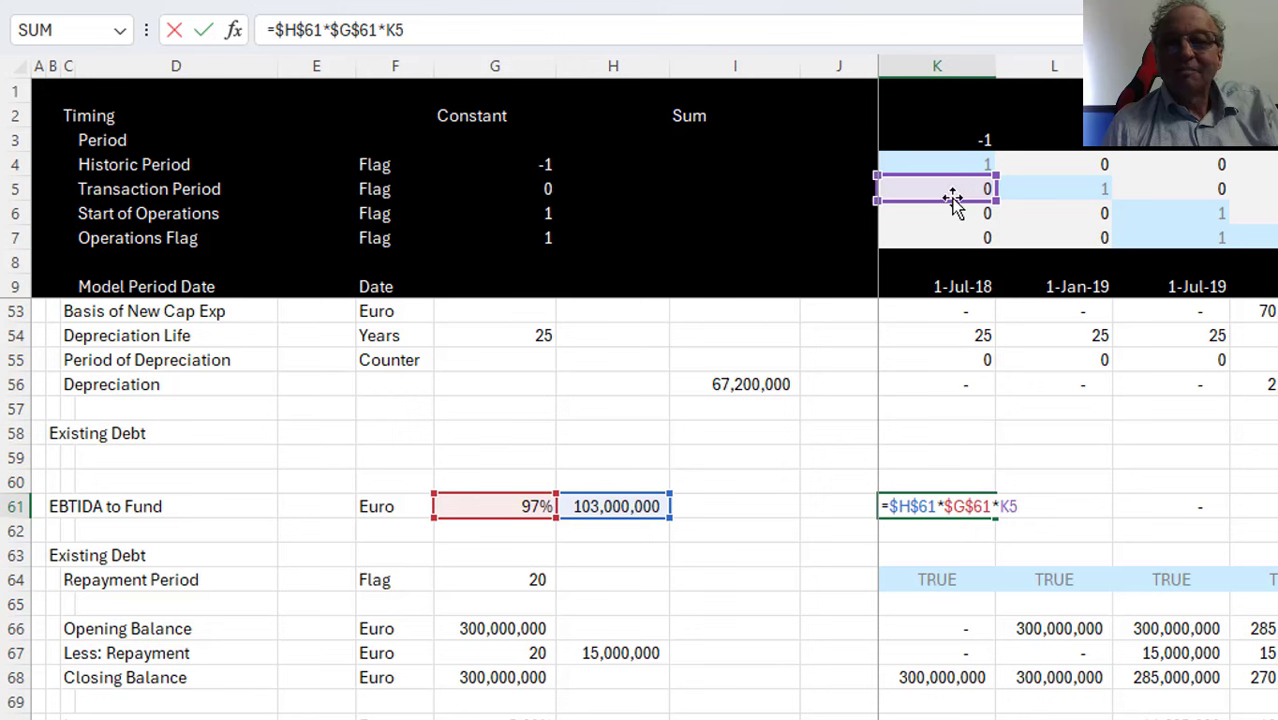
drag(952, 200, 948, 255)
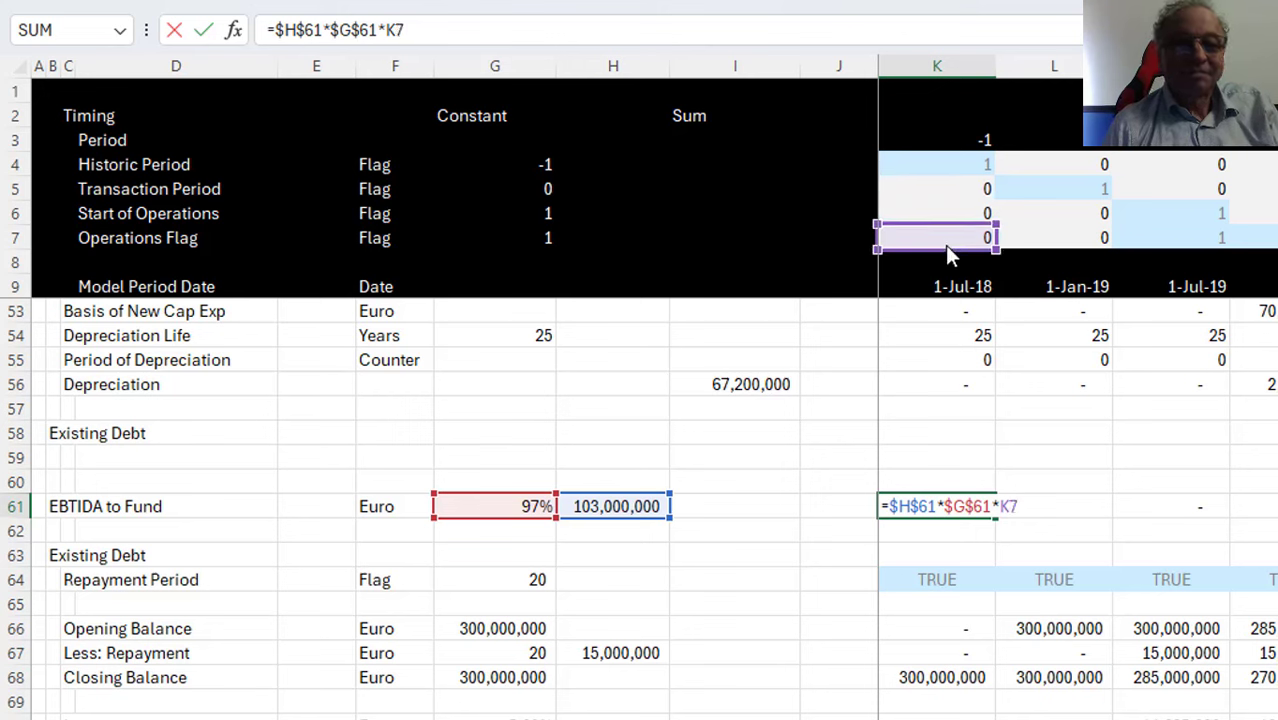
key(ctrl+Return)
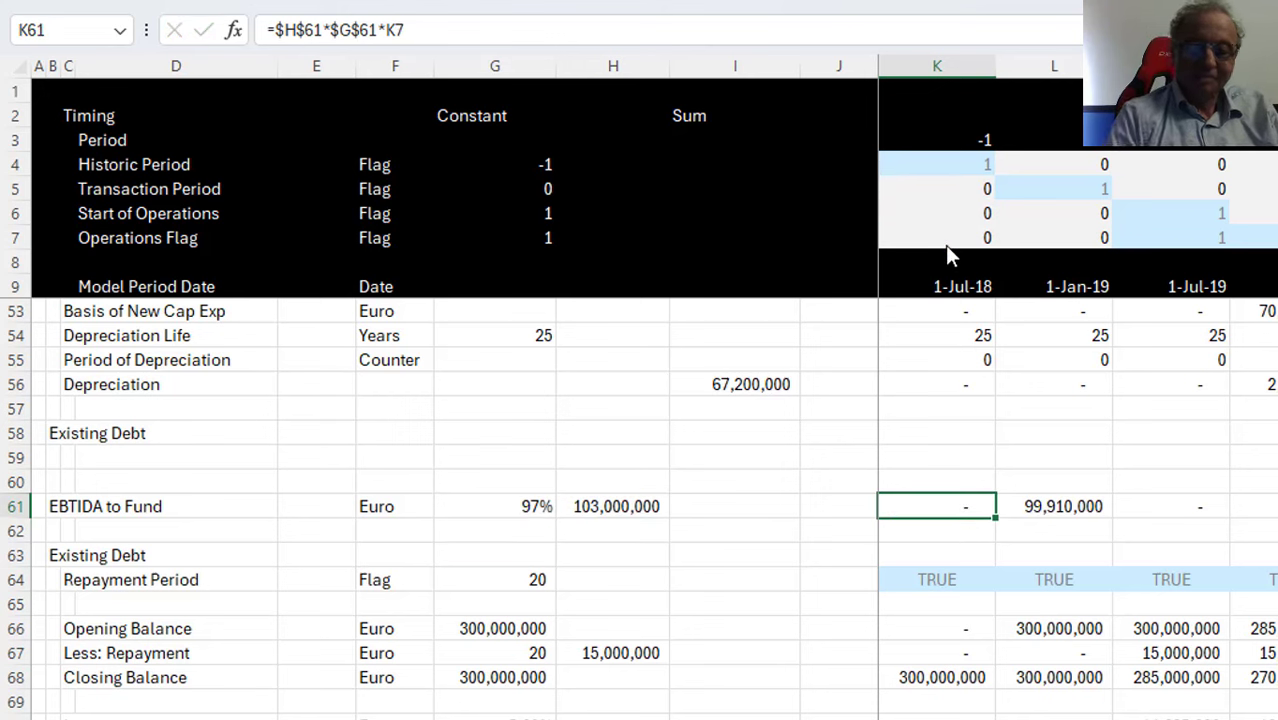
key(ctrl+shift+Right)
key(ctrl+r)
Check how the flag change affects the Use of Funds, Sources of Funds and Free Cash Flow Before Tax rows
key(Down)
key(Down)
key(Down)
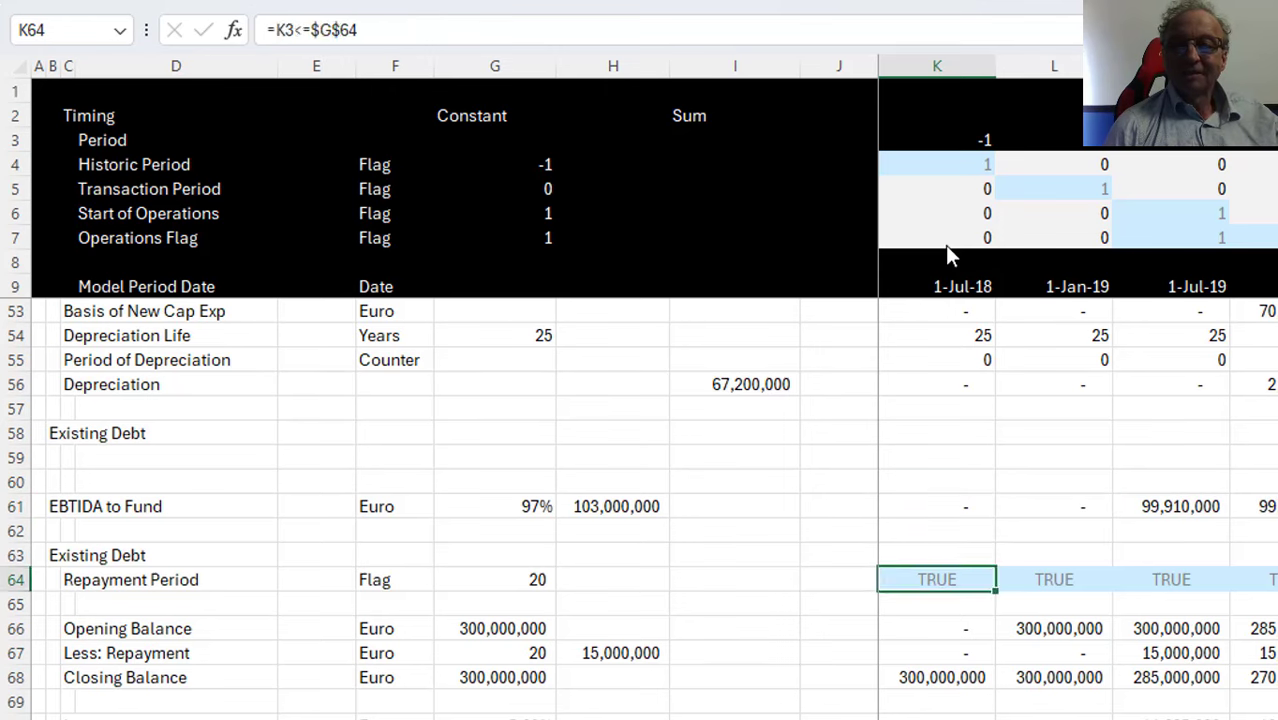
key(Down)
key(Down)
key(Down)
key(Down)
key(Down)
key(Down)
key(Down)
key(Down)
key(Down)
key(Down)
key(Down)
key(Down)
key(Down)
key(Down)
key(Down)
key(Down)
key(Down)
key(Down)
key(Down)
key(Up)
key(Down)
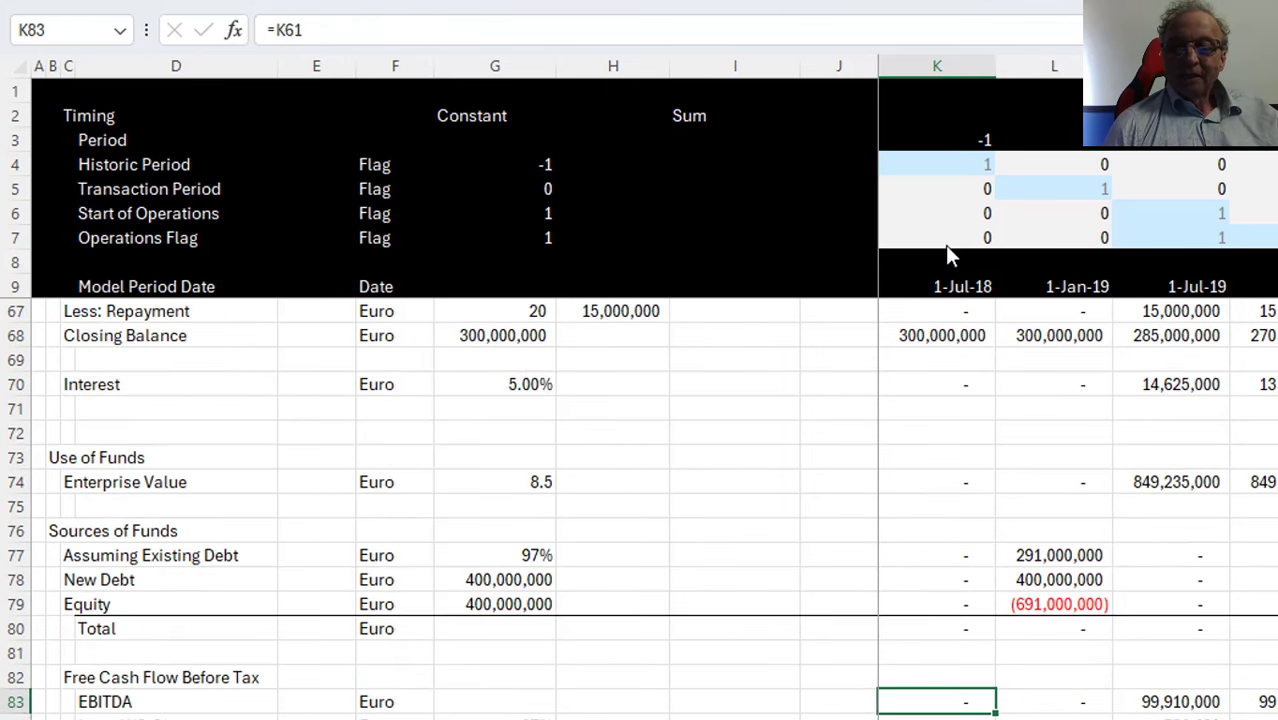
key(Down)
key(Down)
key(Down)
key(Down)
key(Up)
key(Up)
key(Up)
key(Up)
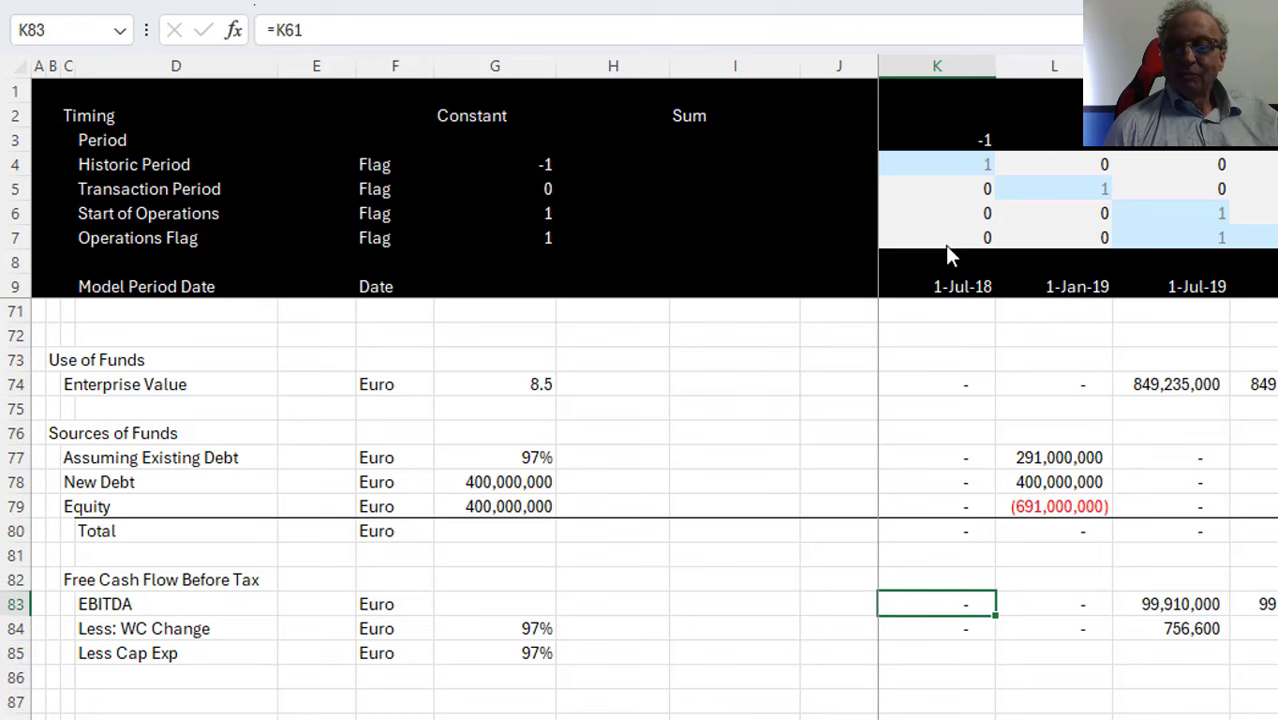
key(Right)
key(Right)
key(Left)
key(Left)
key(Left)
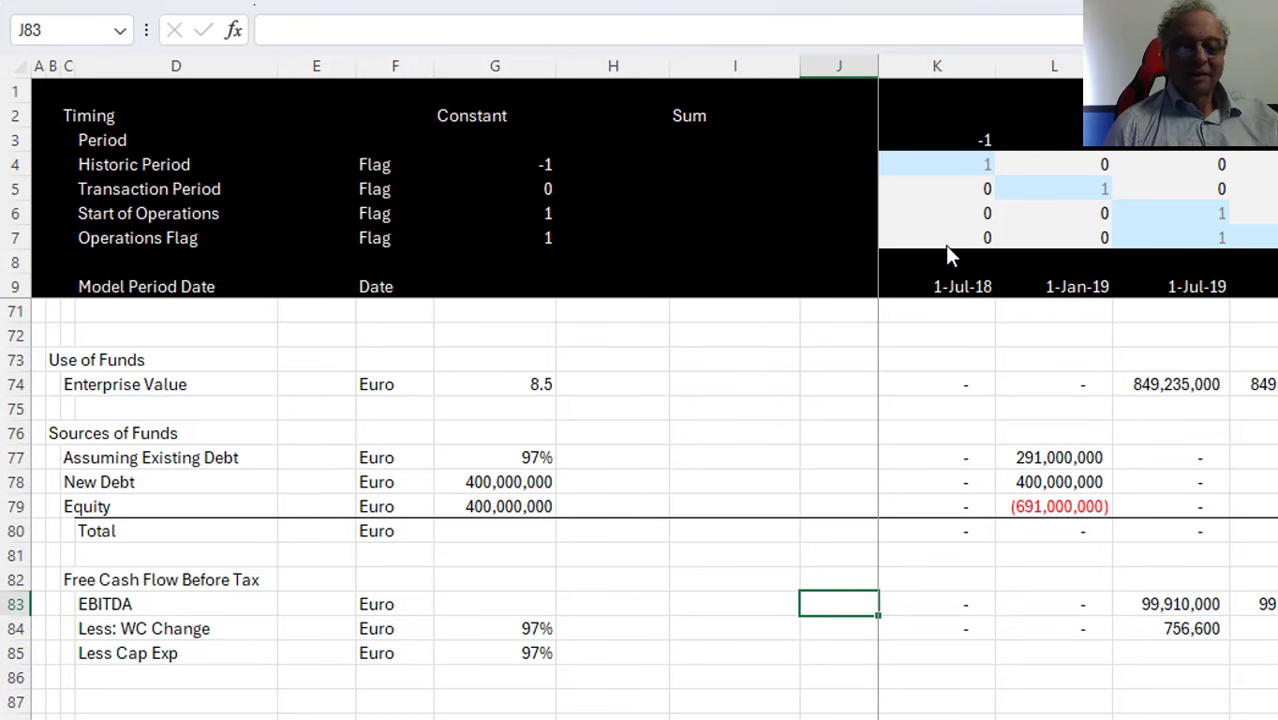
Point the EBTIDA to Fund formula in K61 back to the Transaction Period flag, =$H$61*$G$61*K5, and fill it across the timeline
key(Up)
key(Up)
key(Up)
key(Up)
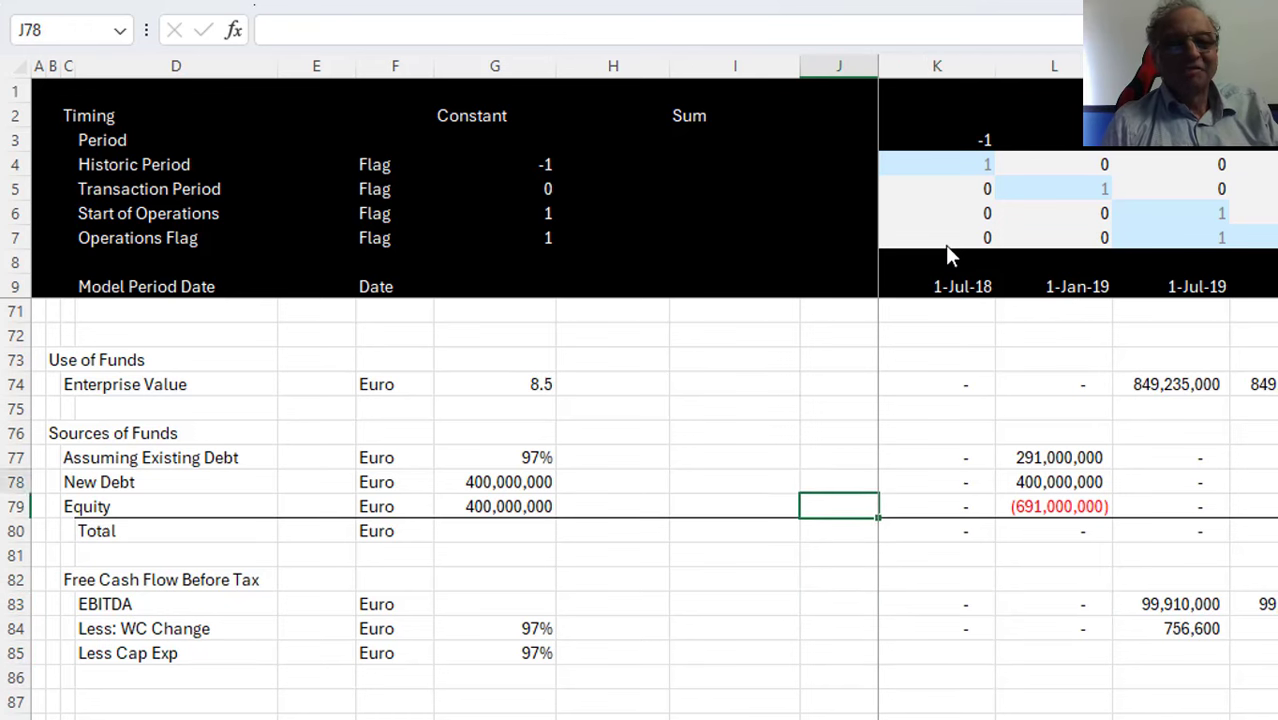
key(Up)
key(Up)
key(Up)
key(Up)
key(Up)
key(Up)
key(Up)
key(Up)
key(Up)
key(Up)
key(Up)
key(Up)
key(Up)
key(Up)
key(Up)
key(Up)
key(Up)
key(Up)
key(Up)
key(Down)
key(Right)
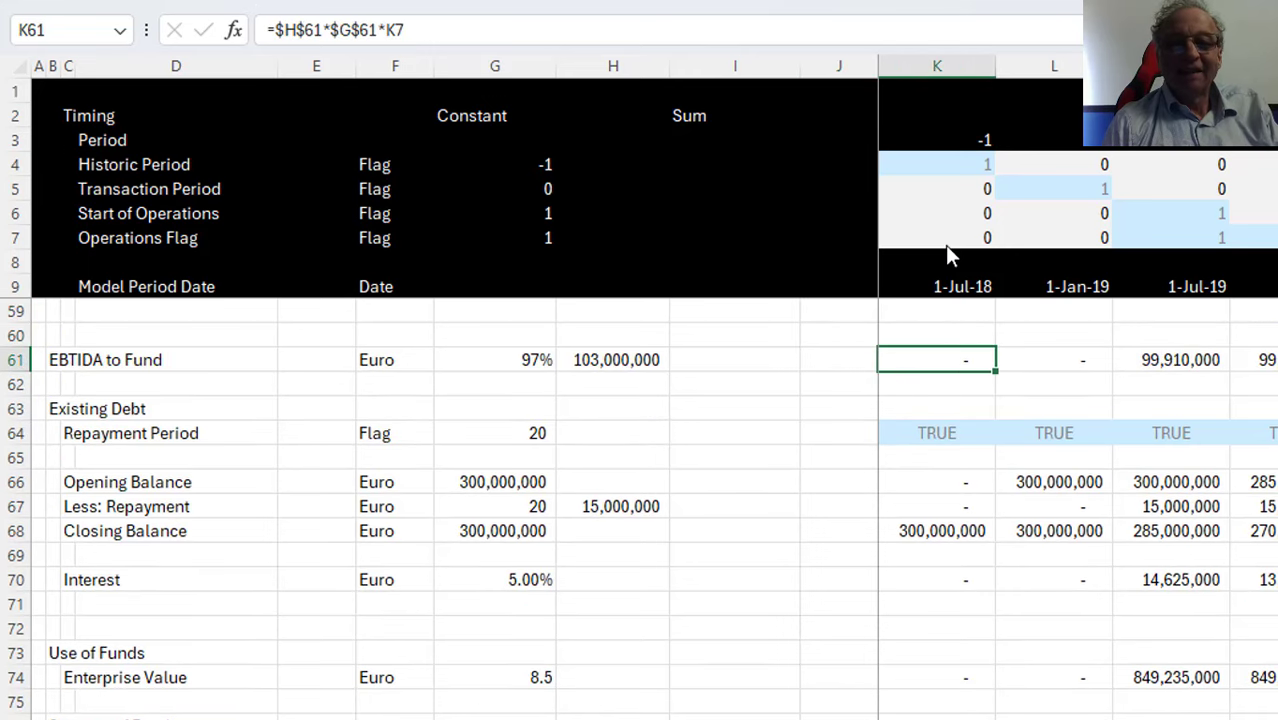
key(Left)
key(Right)
key(F2)
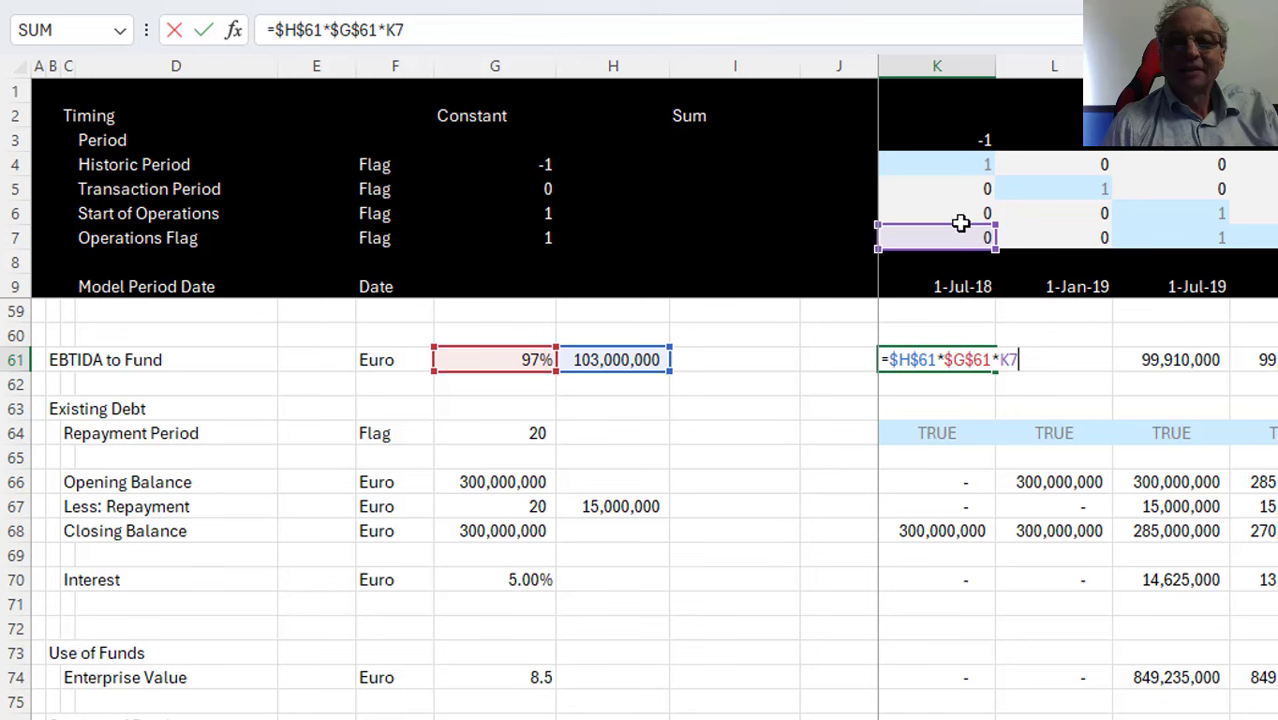
drag(960, 223, 972, 203)
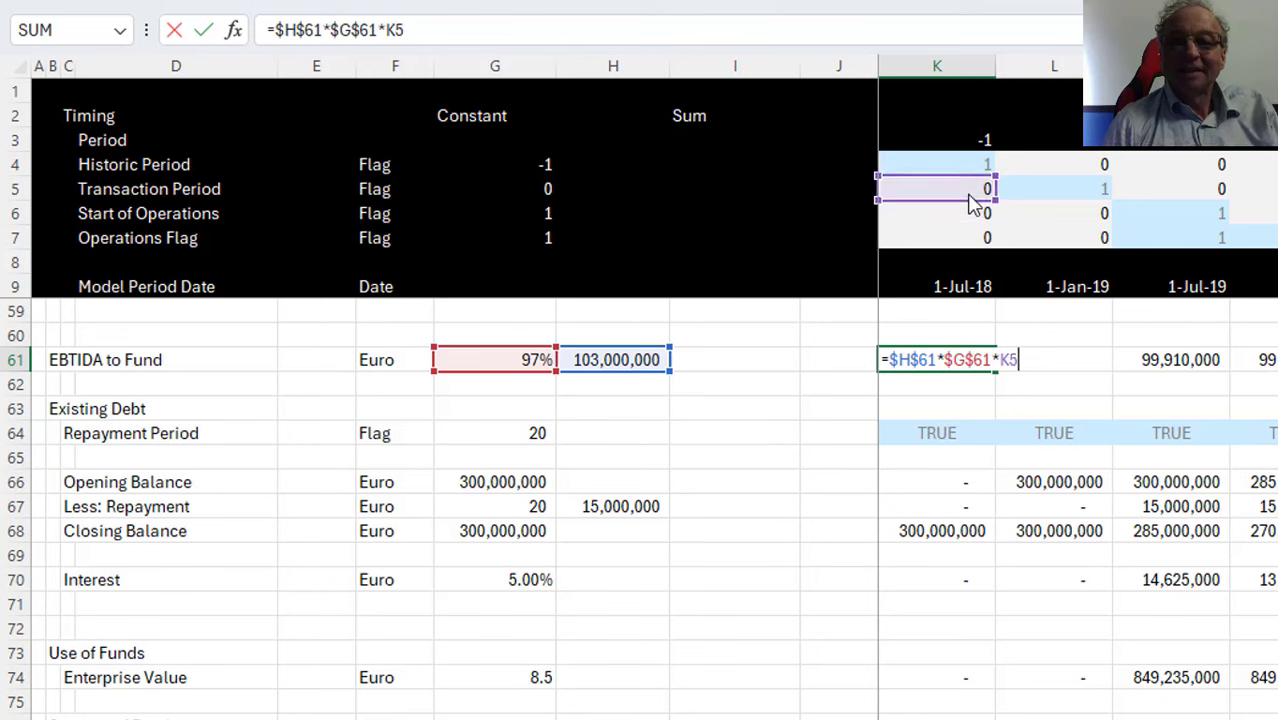
key(Return)
key(Up)
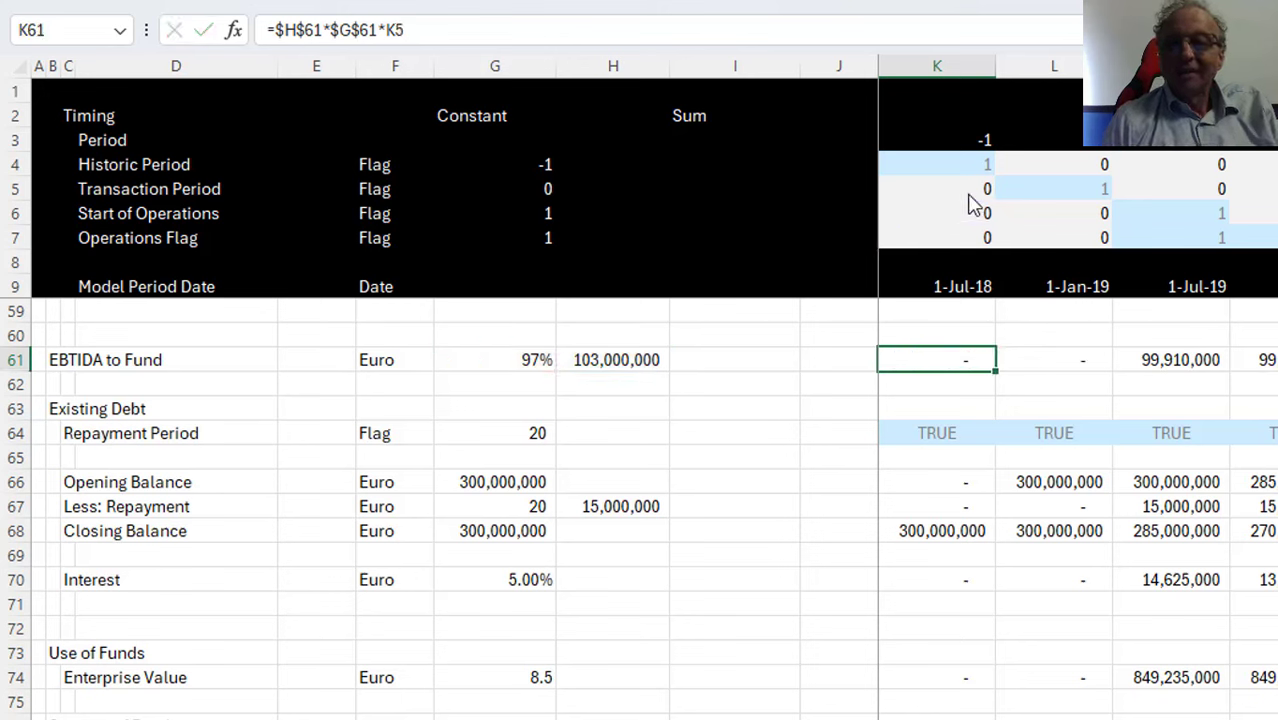
key(ctrl+shift+Right)
key(ctrl+r)
Replace the EBITDA formula in K83 with =K37*$G$83, linking it to Total EBITDA and the ownership percentage cell
key(Down)
key(shift+space)
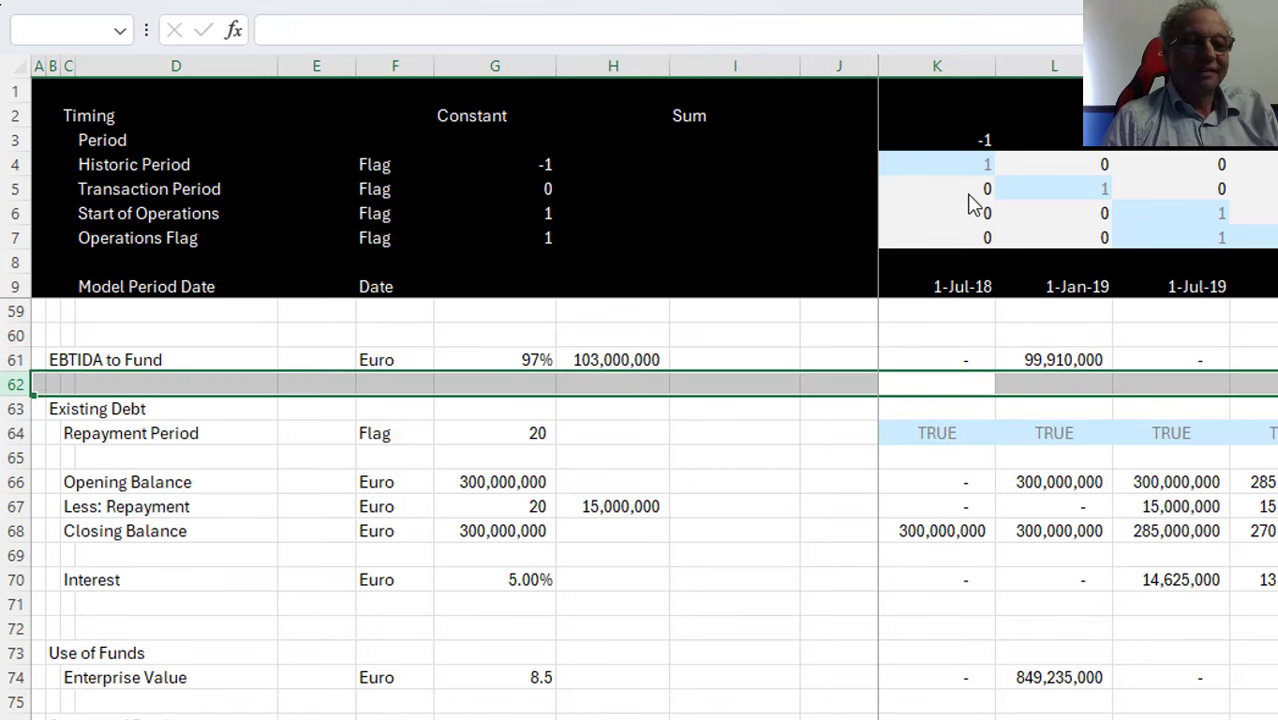
key(Page_Down)
key(Down)
key(Down)
key(Down)
key(Down)
key(Down)
key(Down)
key(Down)
key(Down)
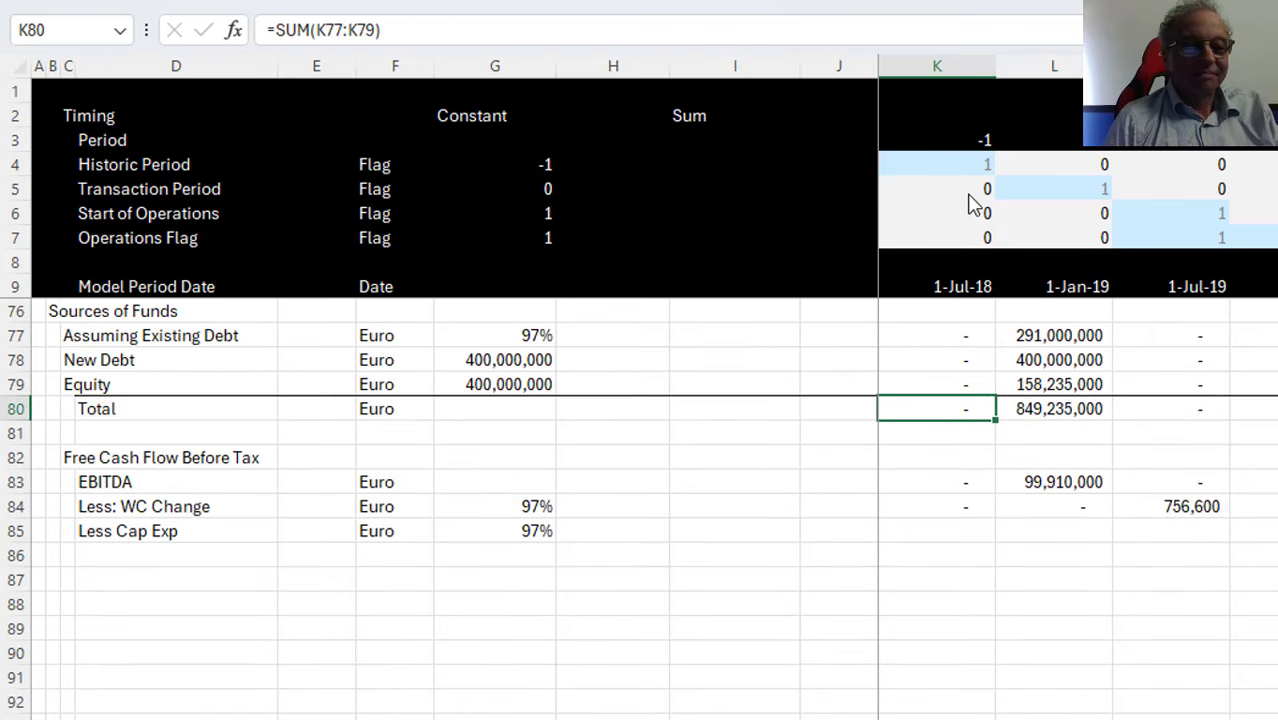
key(Up)
key(Up)
key(Up)
key(Up)
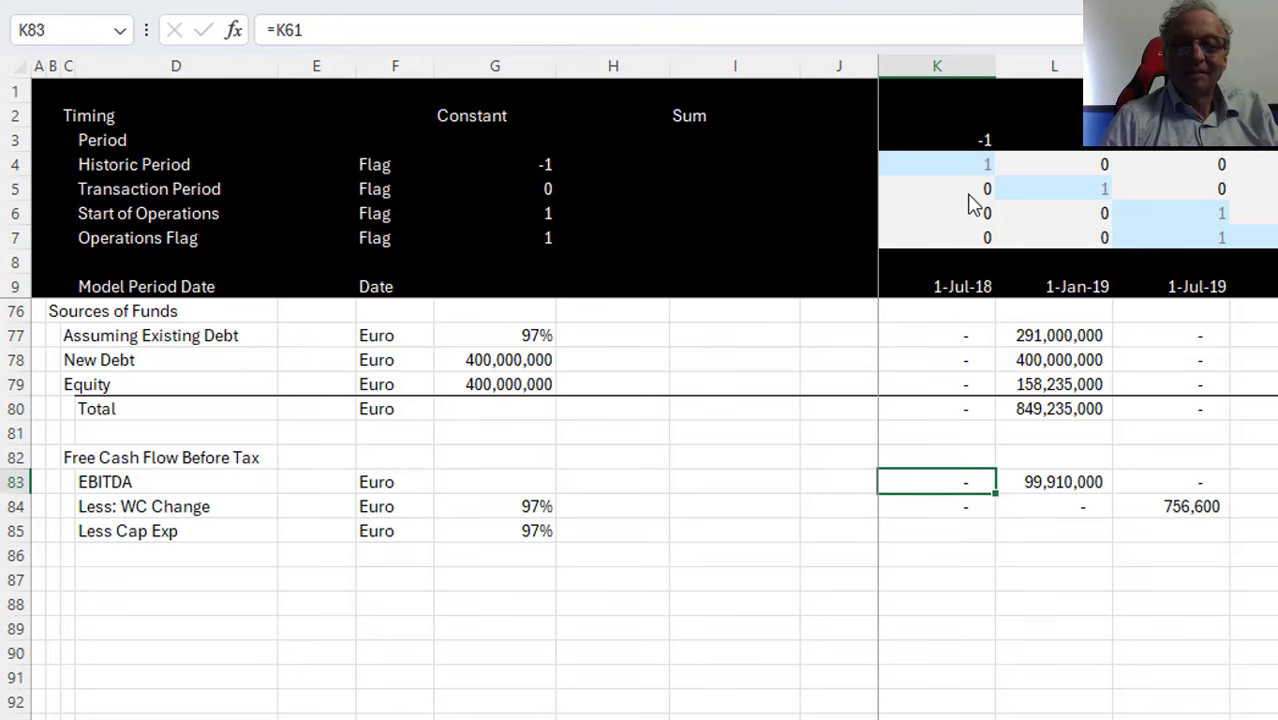
text(=K42)
scroll(975, 205, up, 9)
key(Up)
key(Up)
key(Up)
key(Up)
key(Up)
key(Up)
key(Up)
key(Up)
key(Up)
key(Up)
key(Up)
key(Up)
key(Up)
key(Up)
key(Up)
key(Up)
key(Up)
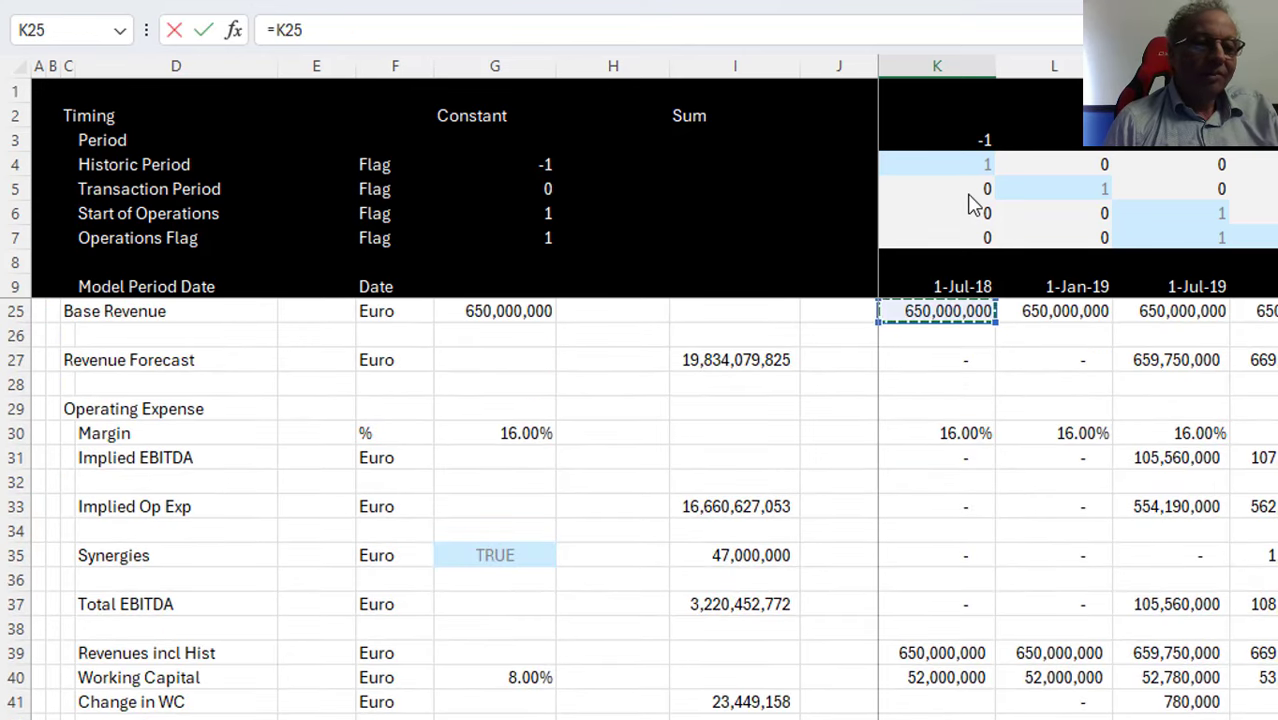
key(Down)
key(Down)
key(Down)
key(Down)
key(Down)
key(Down)
key(Down)
key(Down)
key(Down)
key(Down)
key(Down)
key(Down)
key(Down)
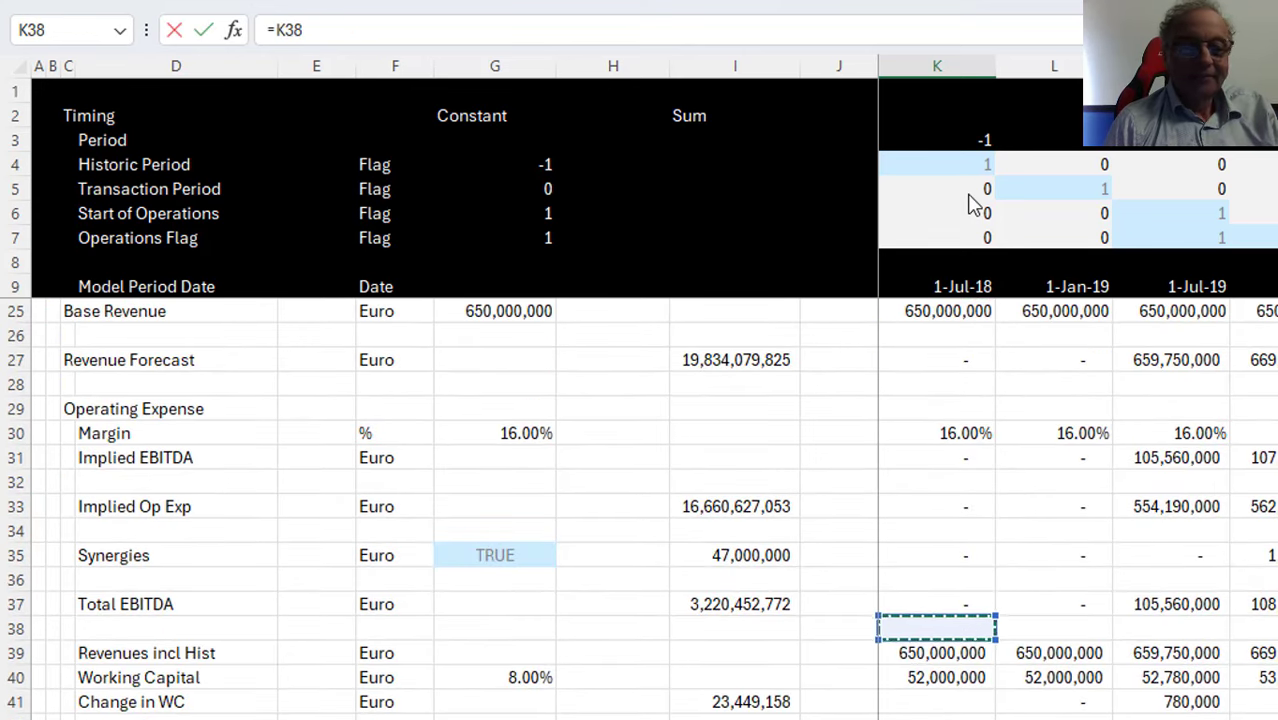
key(Up)
text(*)
key(Left)
key(Left)
key(Left)
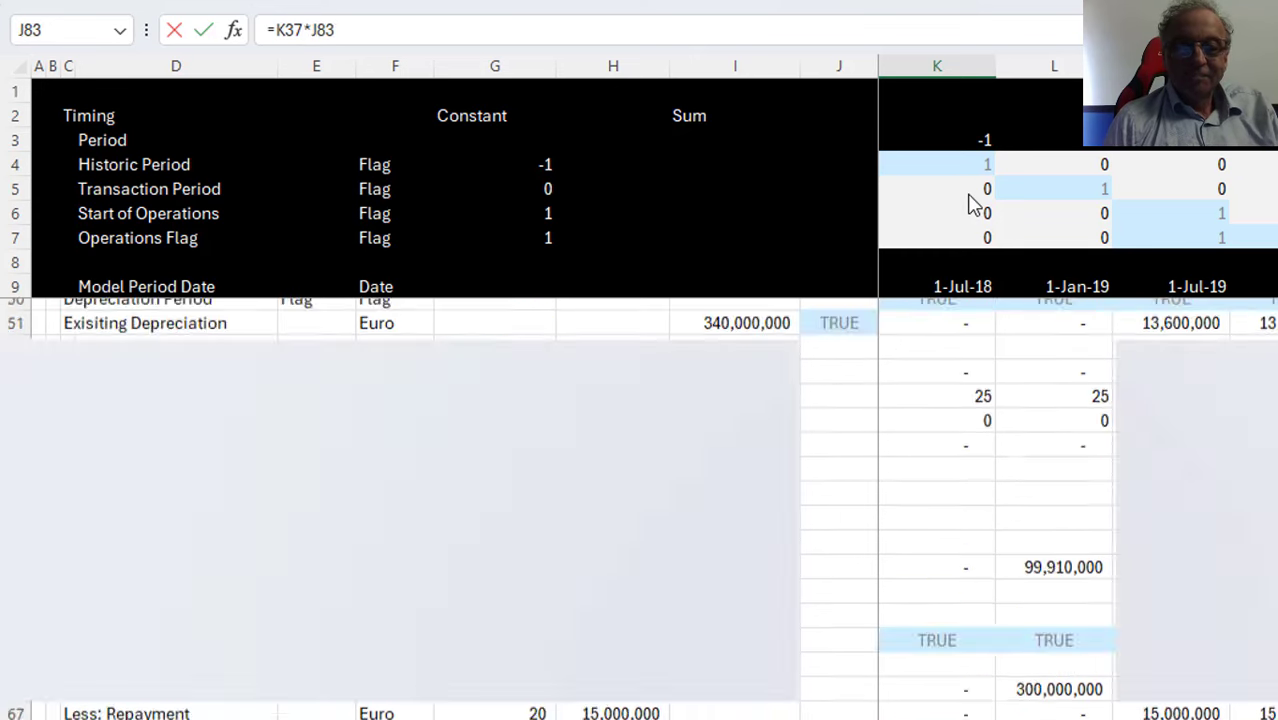
key(Left)
key(Down)
key(Down)
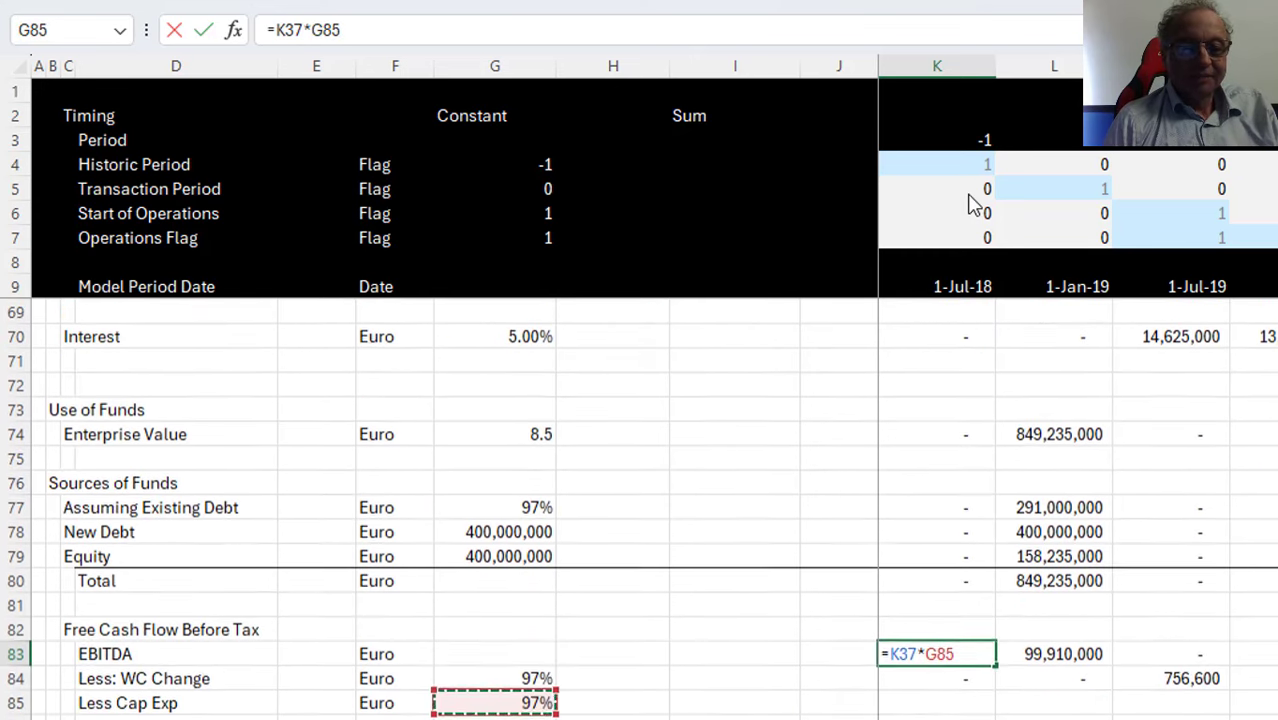
key(Up)
key(Up)
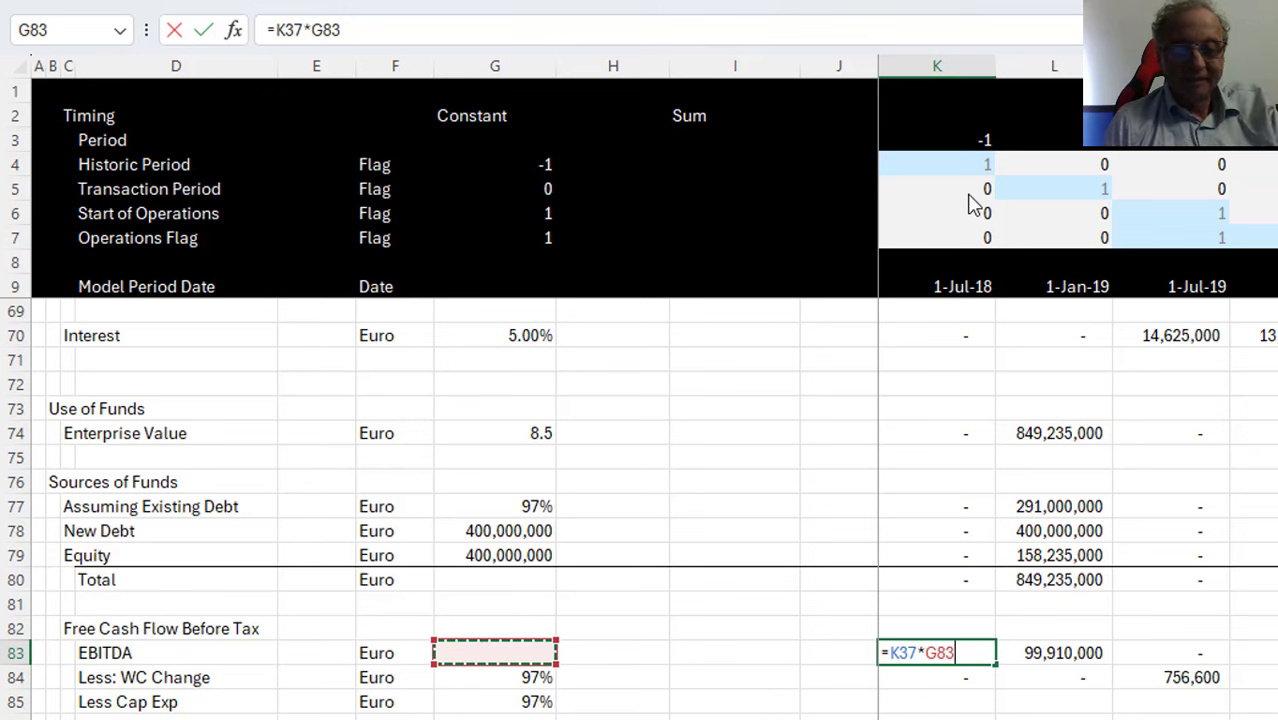
key(F4)
key(Return)
Copy the 97% ownership cell from the WC Change row, G84, into G83 on the EBITDA row
key(Left)
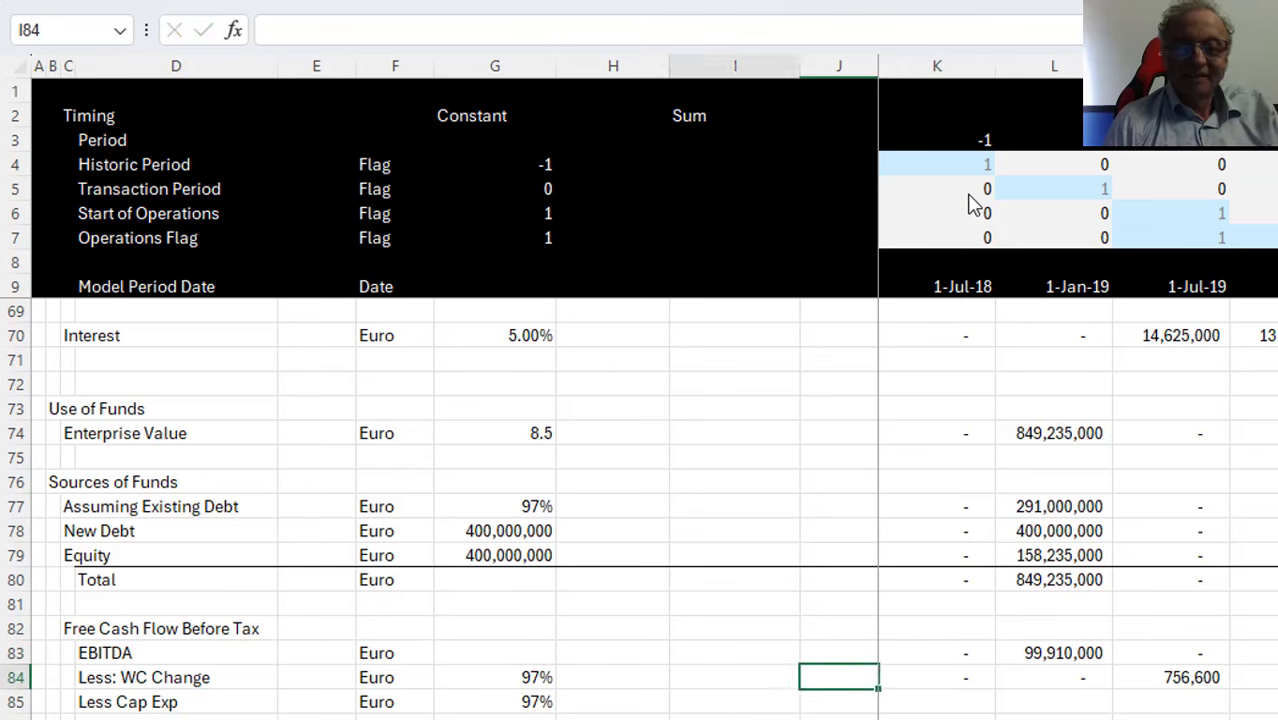
key(Left)
key(Left)
key(Left)
key(ctrl+c)
key(Up)
key(ctrl+v)
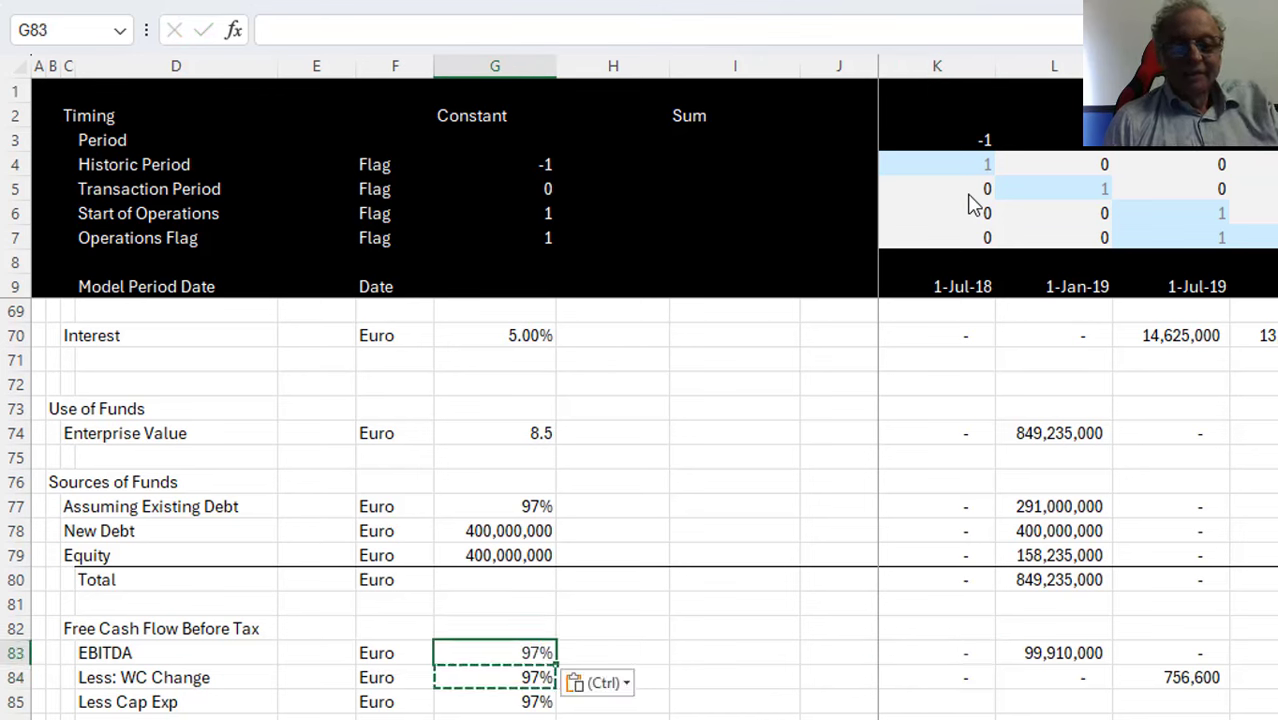
Fill the EBITDA formula in K83 across the timeline columns
key(Right)
key(Right)
key(Right)
key(Right)
key(Escape)
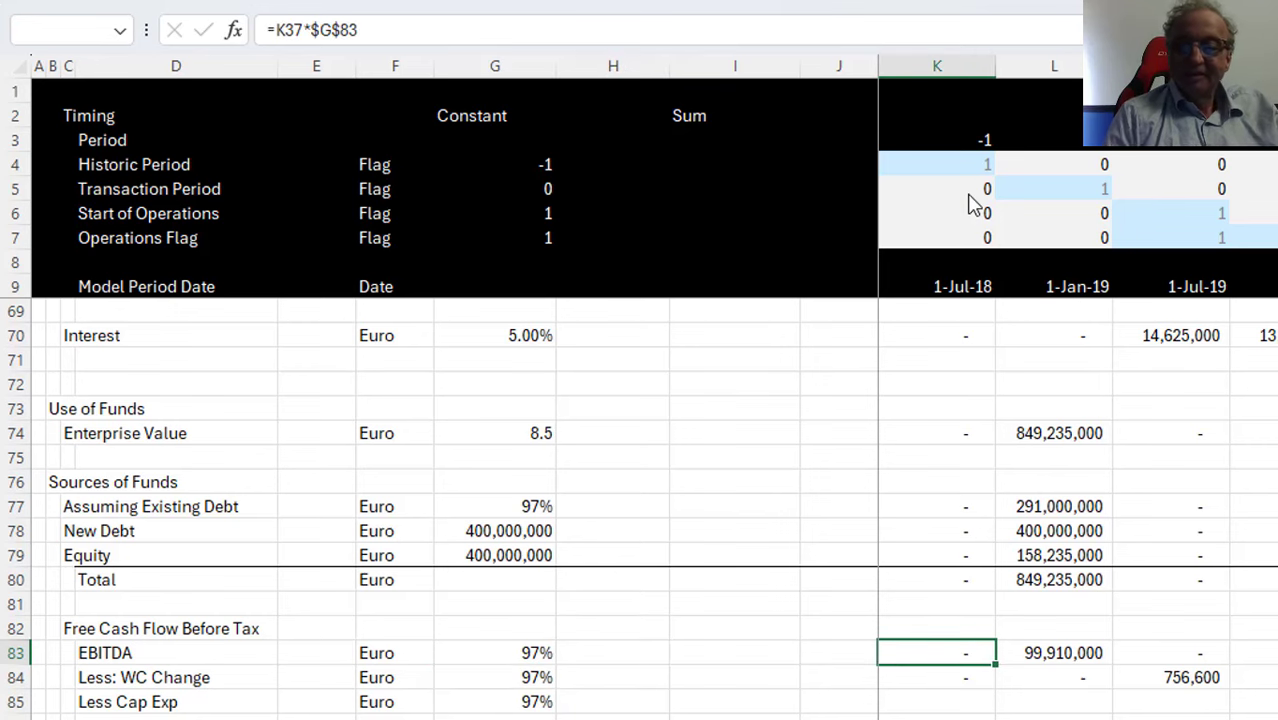
key(ctrl+shift+Right)
key(ctrl+r)
Calculate the Less Cap Exp row by entering =$G$85*K45 in K85 and fill it across the timeline columns
key(Down)
key(Down)
key(Down)
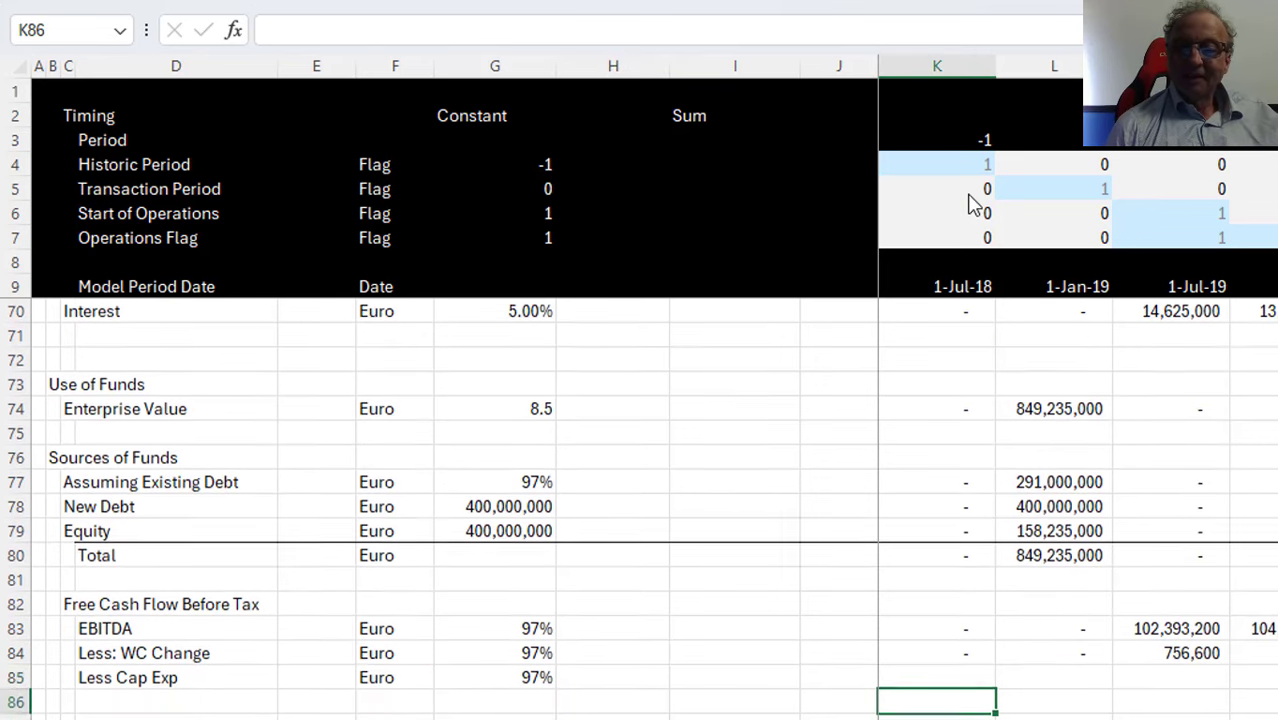
key(Up)
key(Left)
key(Left)
key(Left)
key(Left)
key(Right)
key(Right)
key(Right)
key(Right)
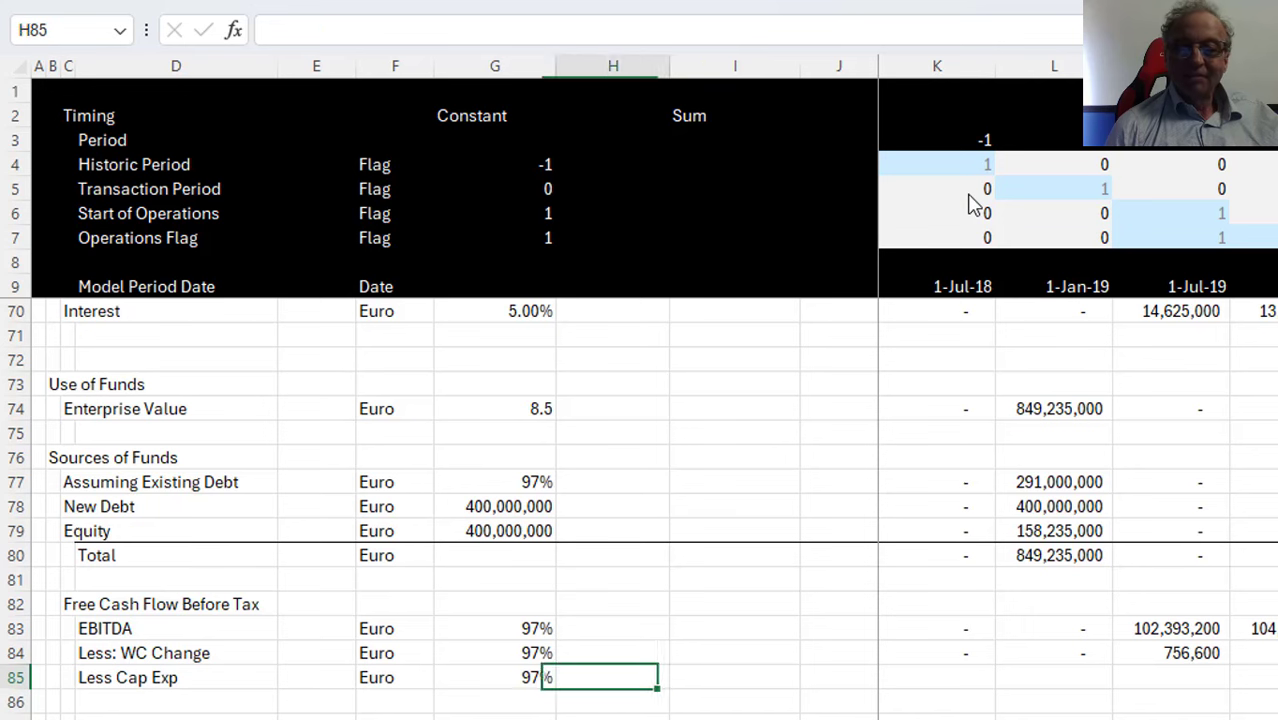
text(=)
key(Left)
key(Left)
key(Left)
key(Left)
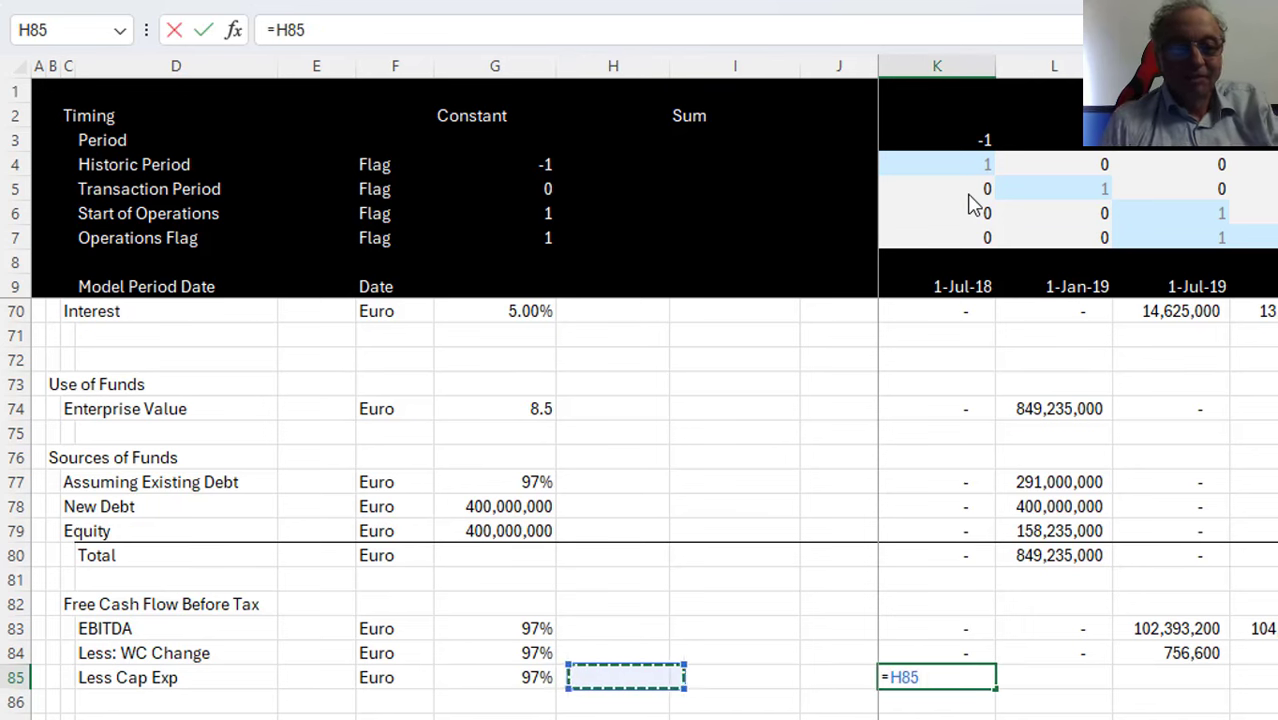
key(F4)
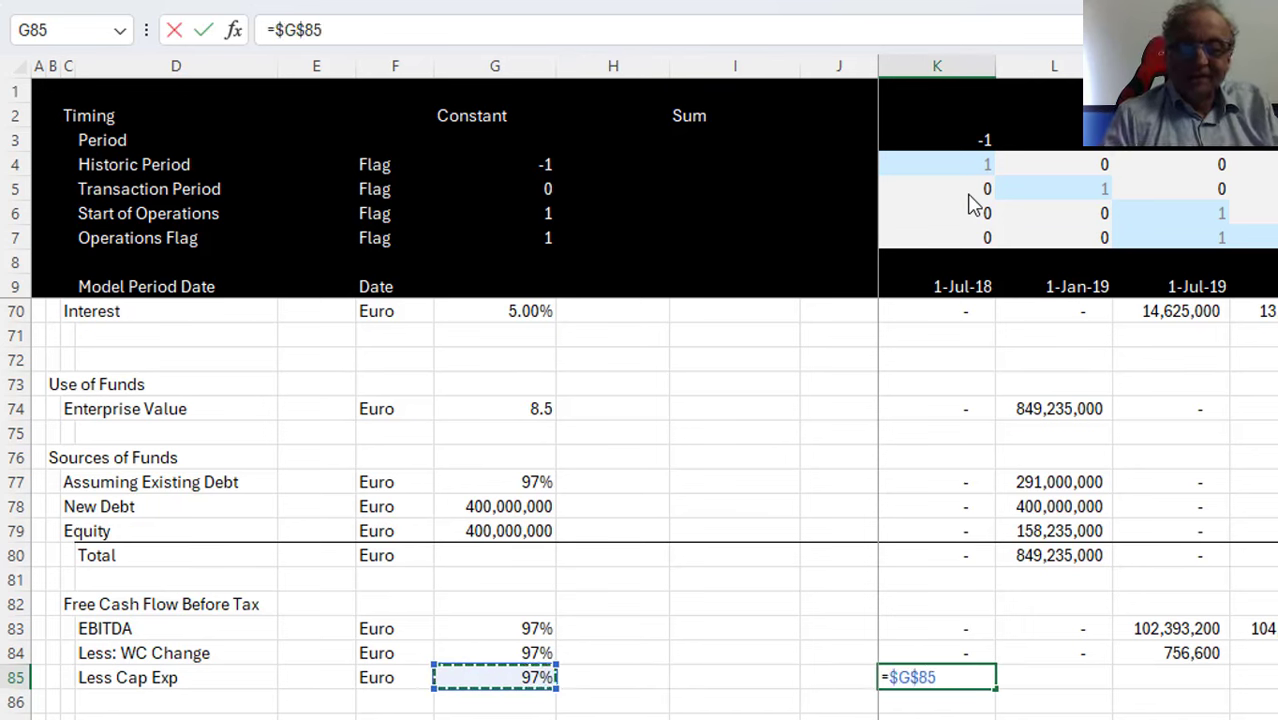
text(*)
key(Up)
key(Up)
key(Up)
key(Up)
key(Up)
key(Up)
key(Up)
key(Up)
key(Up)
key(Up)
key(Up)
key(Up)
key(Up)
key(Up)
key(Up)
key(Up)
key(Up)
key(Up)
key(Up)
key(Up)
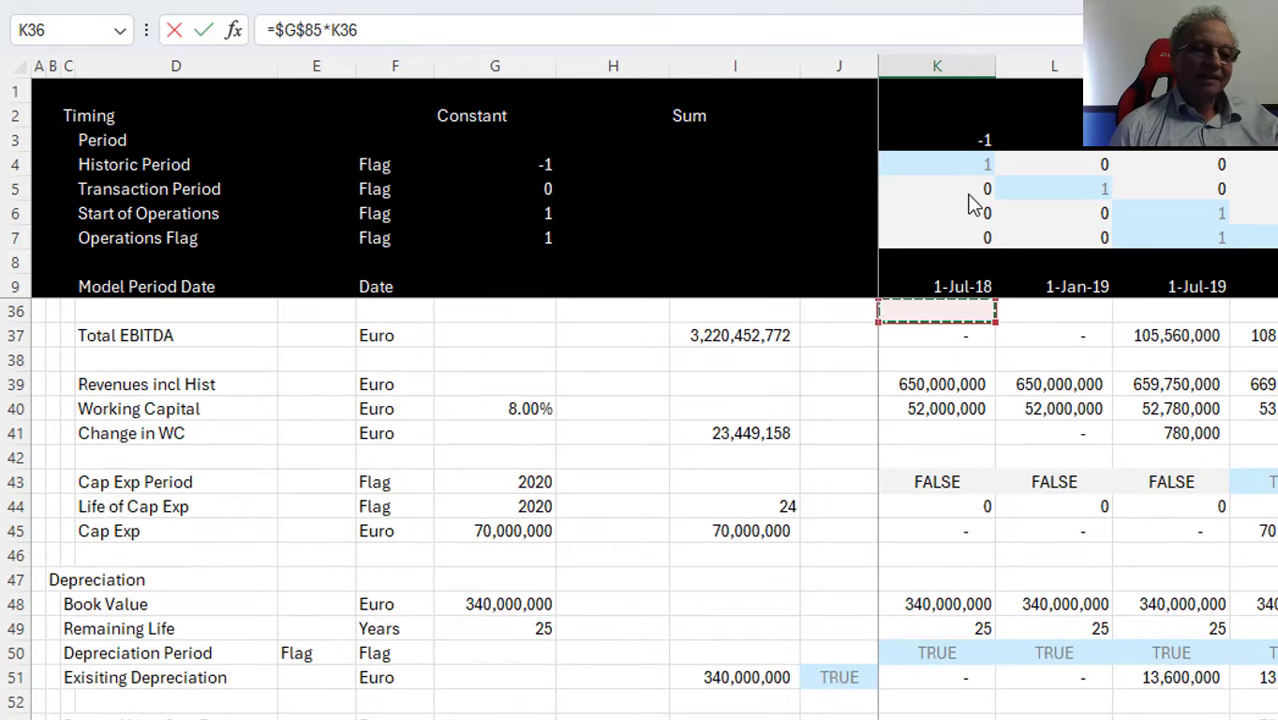
key(Up)
key(Down)
key(Down)
key(Down)
key(Down)
key(Down)
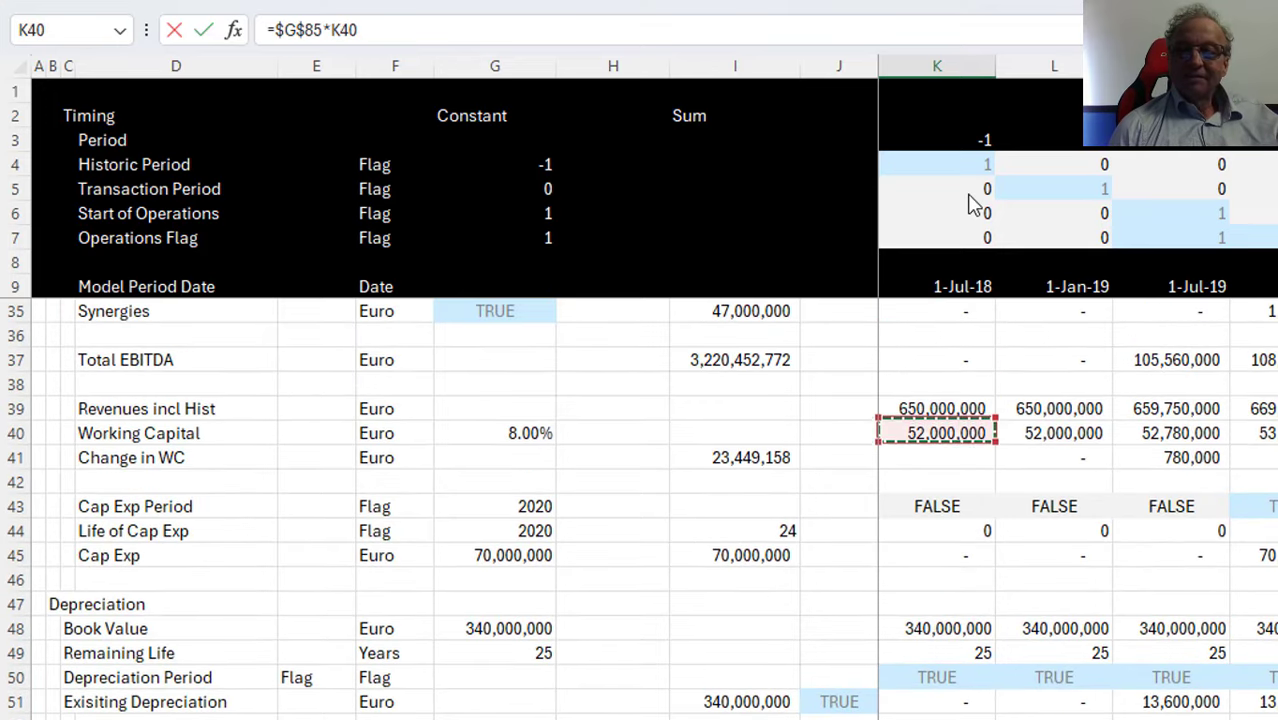
key(Down)
key(Down)
key(Down)
key(Down)
key(Down)
key(Return)
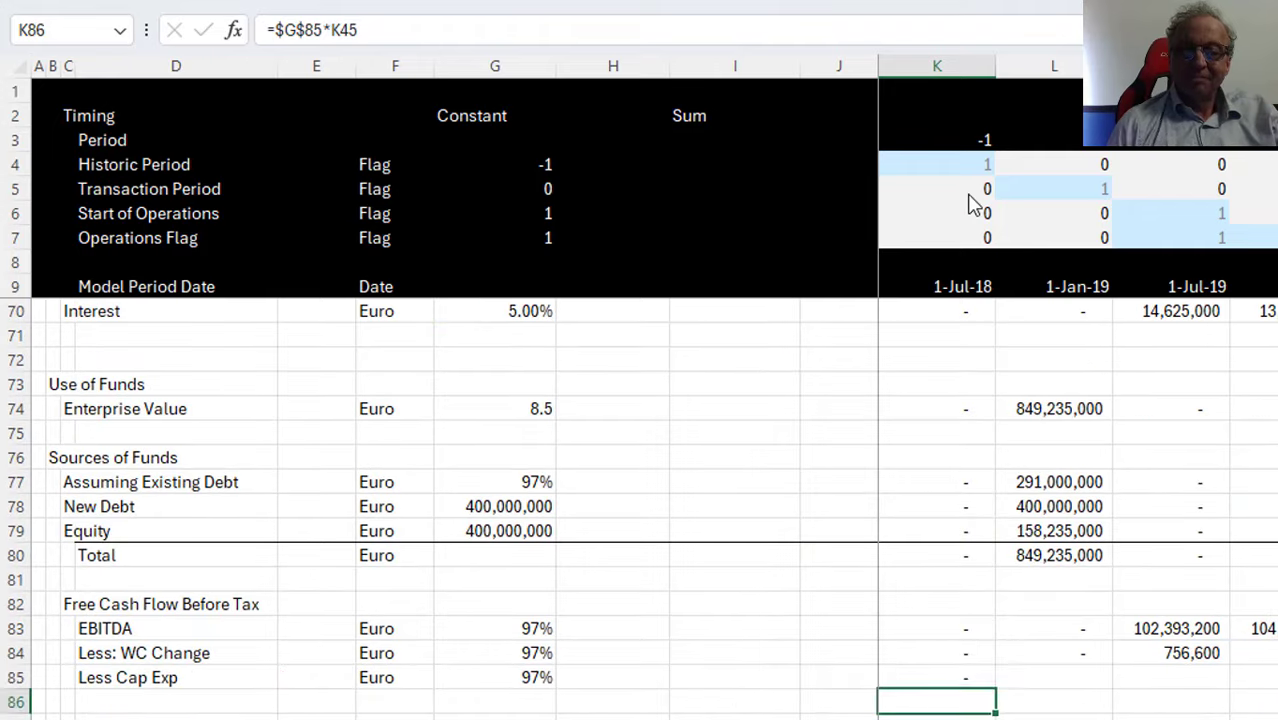
key(Up)
key(ctrl+shift+Right)
key(ctrl+r)
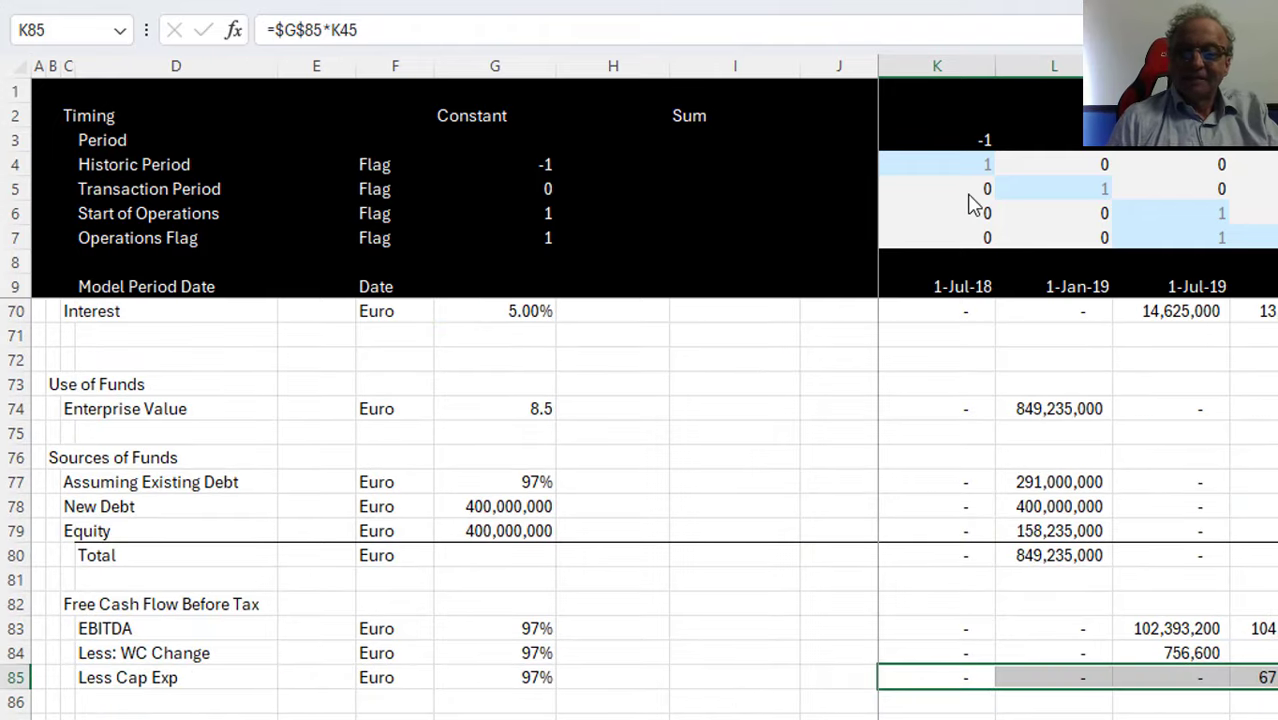
Label row 86 Pre-tax Cash Flow in D86 and fill the Euro unit down into F86
key(Down)
key(Up)
key(Down)
key(Down)
key(Up)
key(Left)
key(Left)
key(Left)
key(Left)
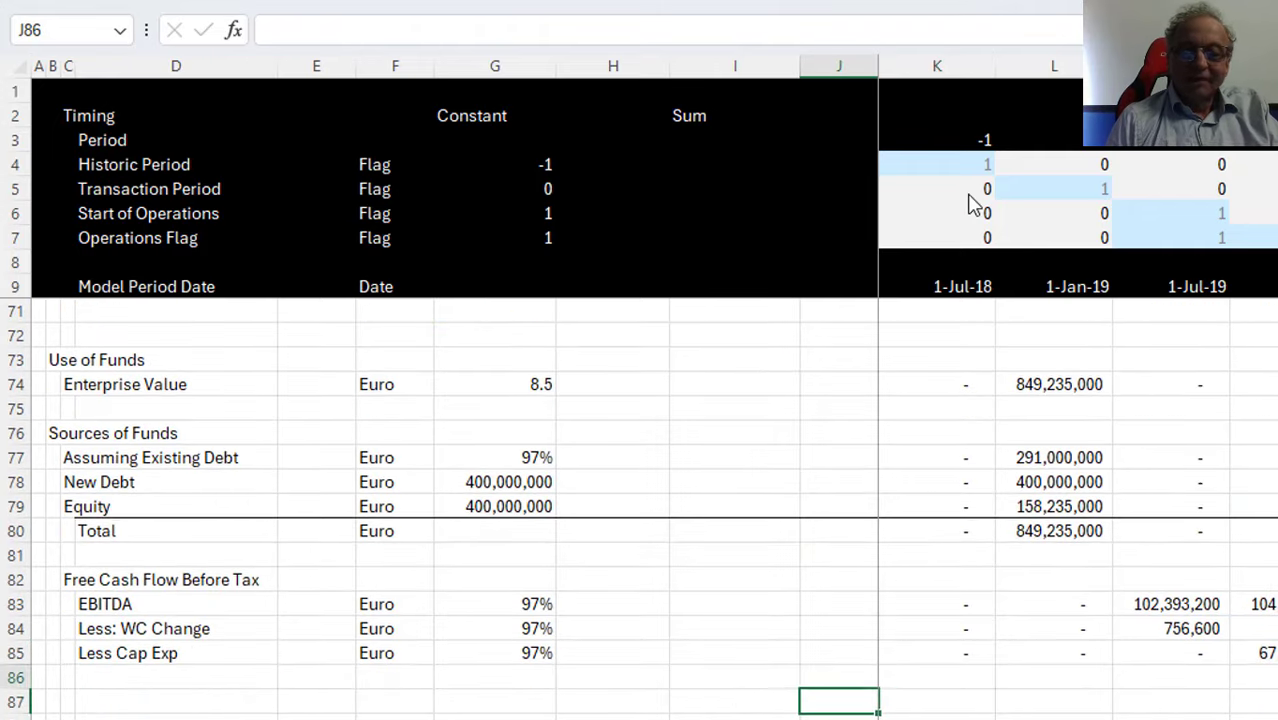
key(Left)
key(Left)
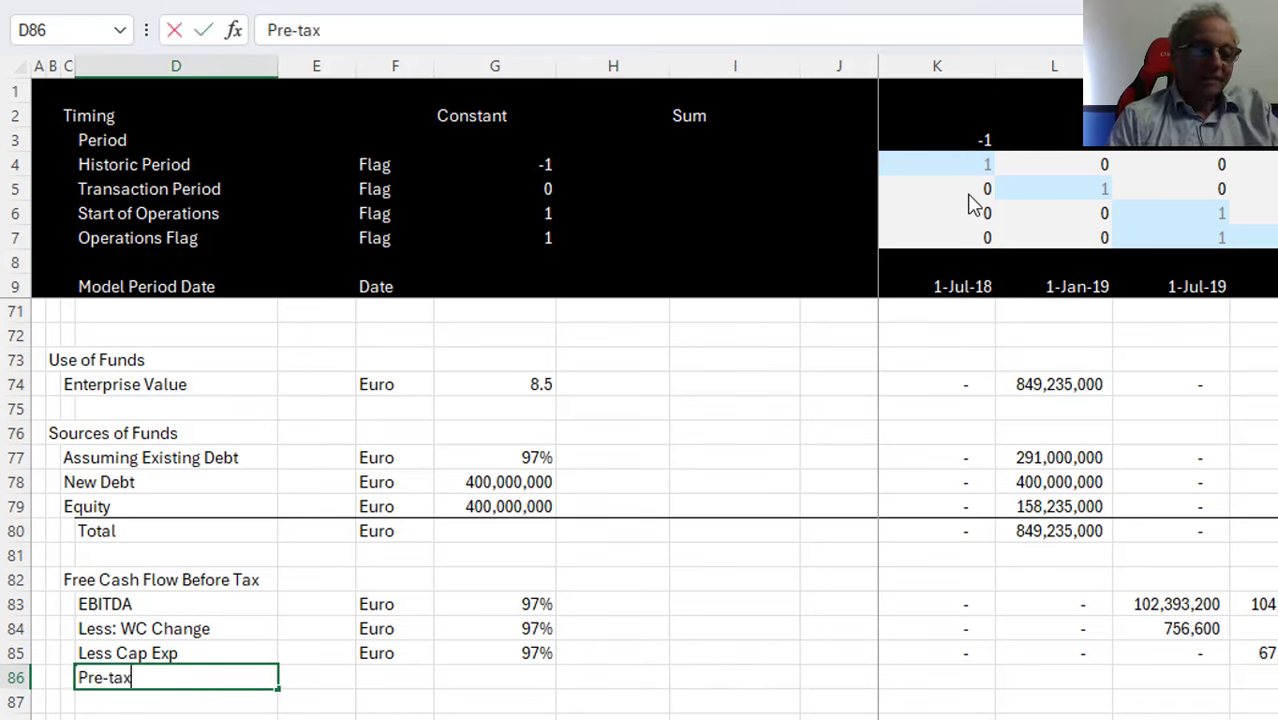
text(Pre-tax Cash Flo)
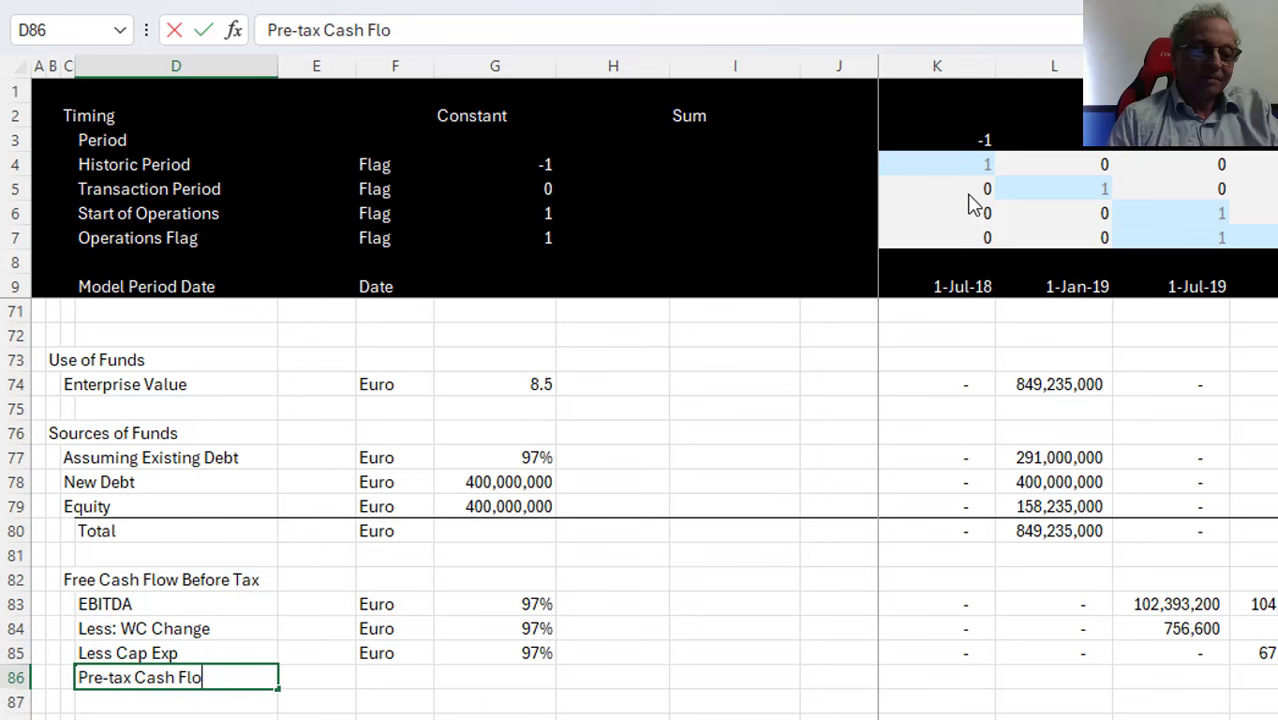
text(w)
key(Return)
key(Up)
key(Right)
key(Right)
key(ctrl+d)
key(Right)
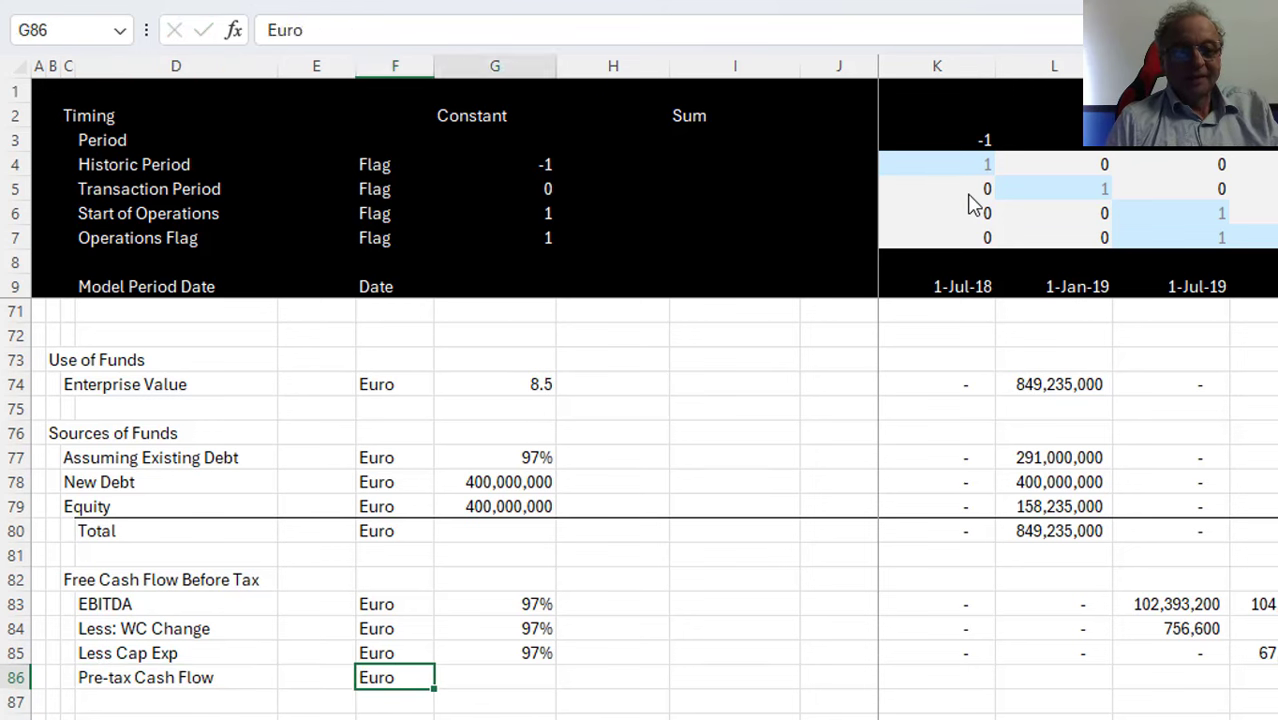
Change the Less: WC Change formula in K84 to the negative form =-K41*$G$84
key(Right)
key(Left)
key(Right)
key(Right)
key(Right)
key(Right)
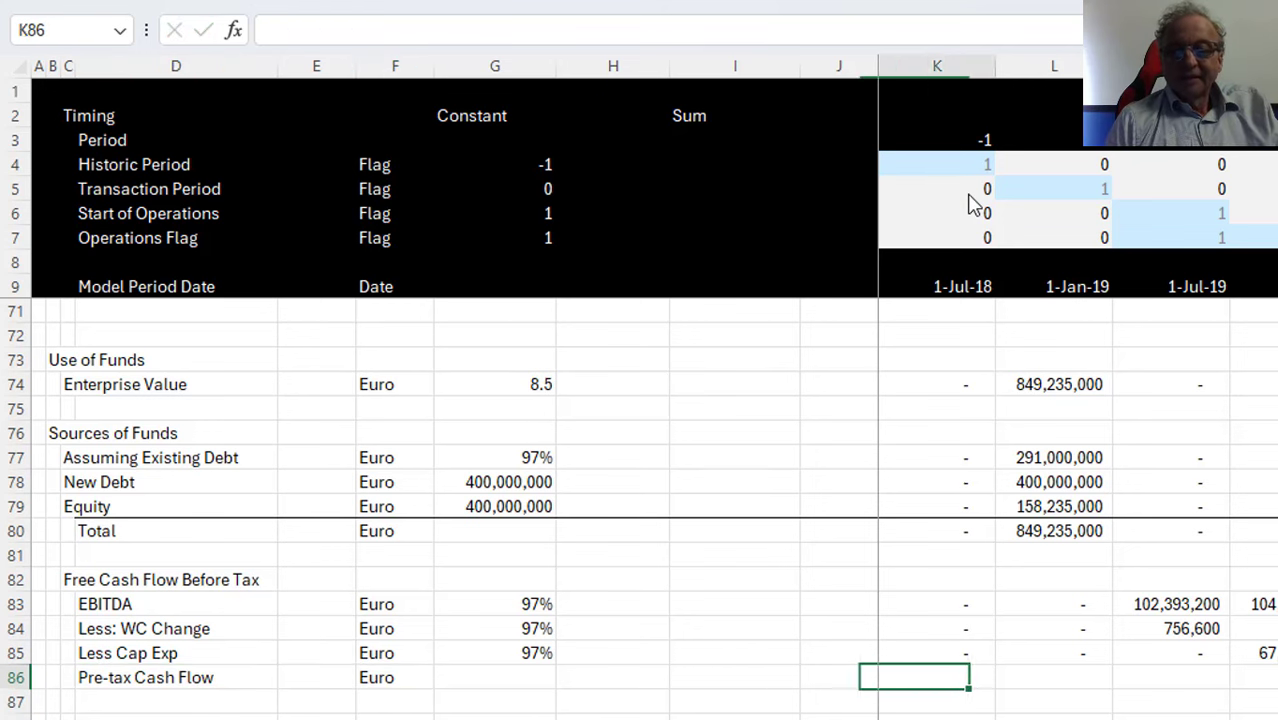
key(Right)
key(Left)
key(Up)
key(Up)
key(Up)
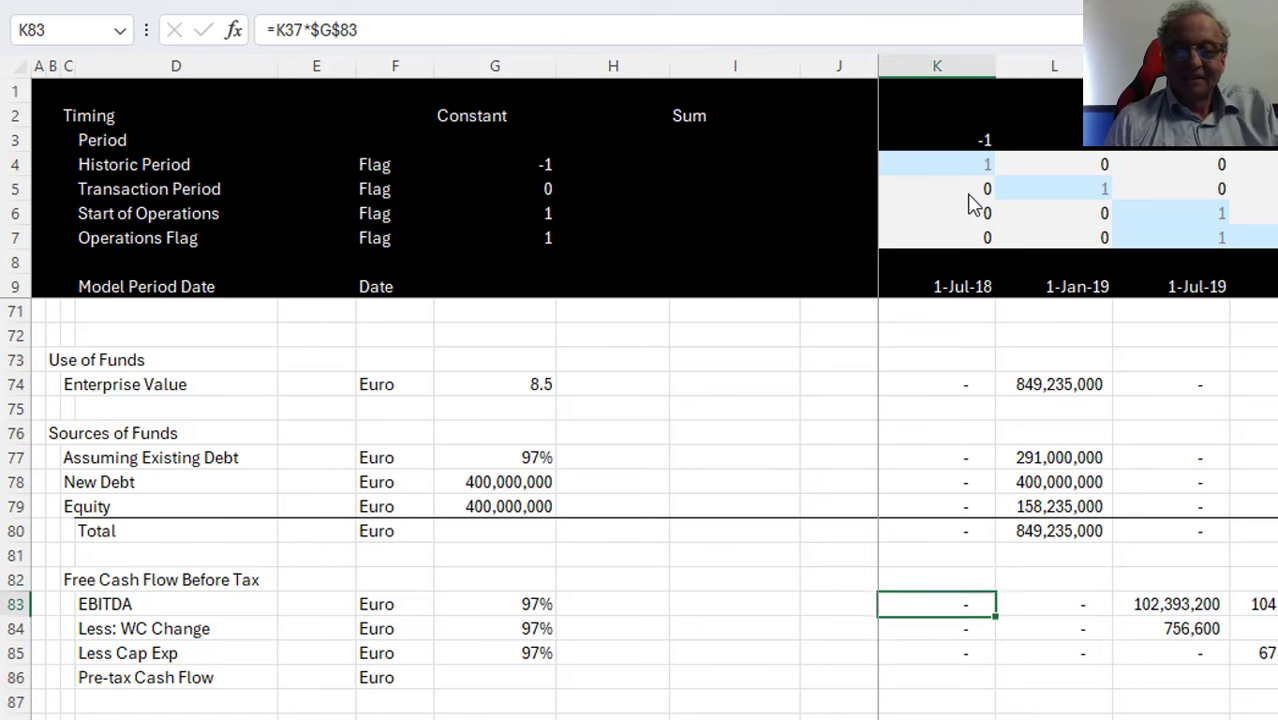
key(Down)
key(F2)
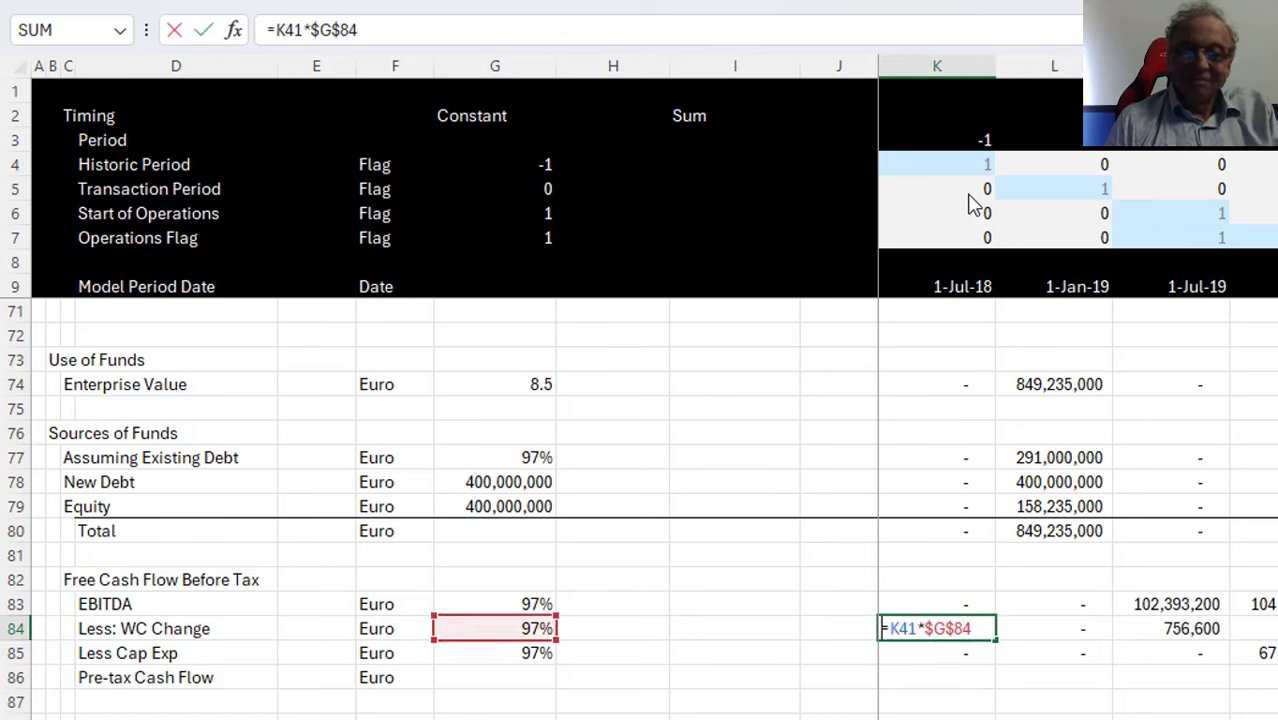
text(-)
key(Return)
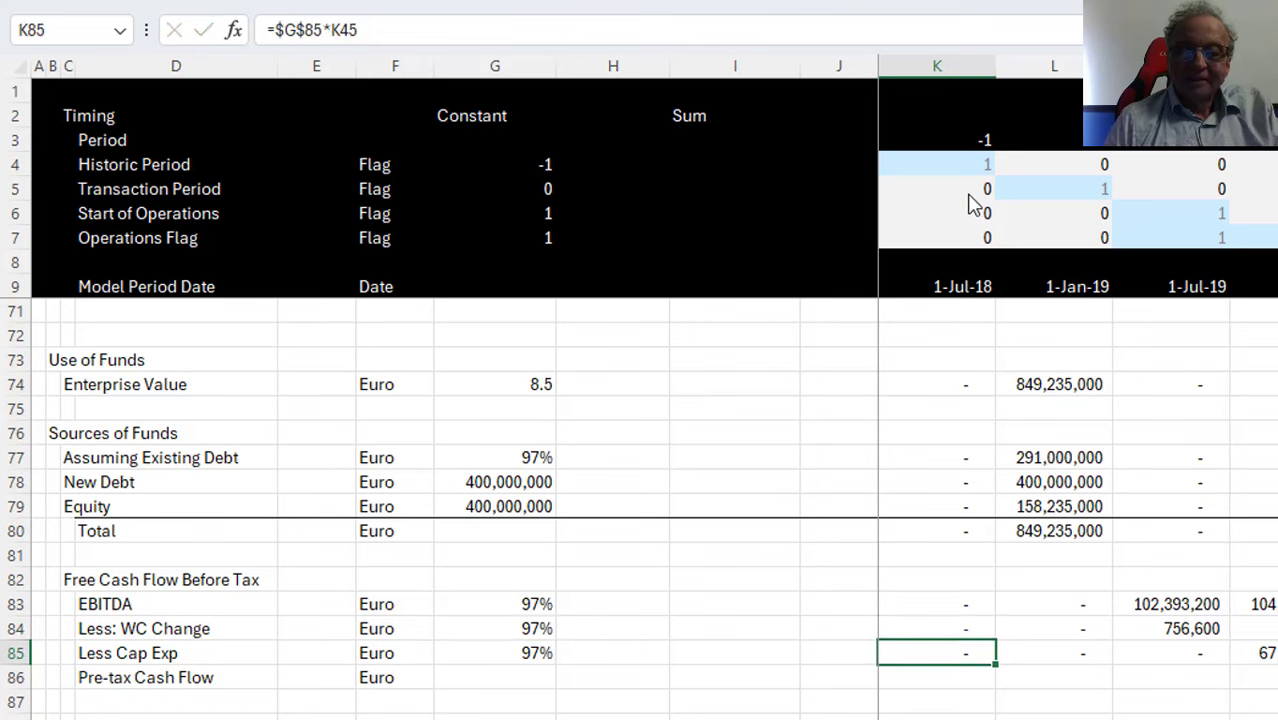
Negate the Less Cap Exp formula in K85 and fill K84:K85 across the timeline columns
key(F2)
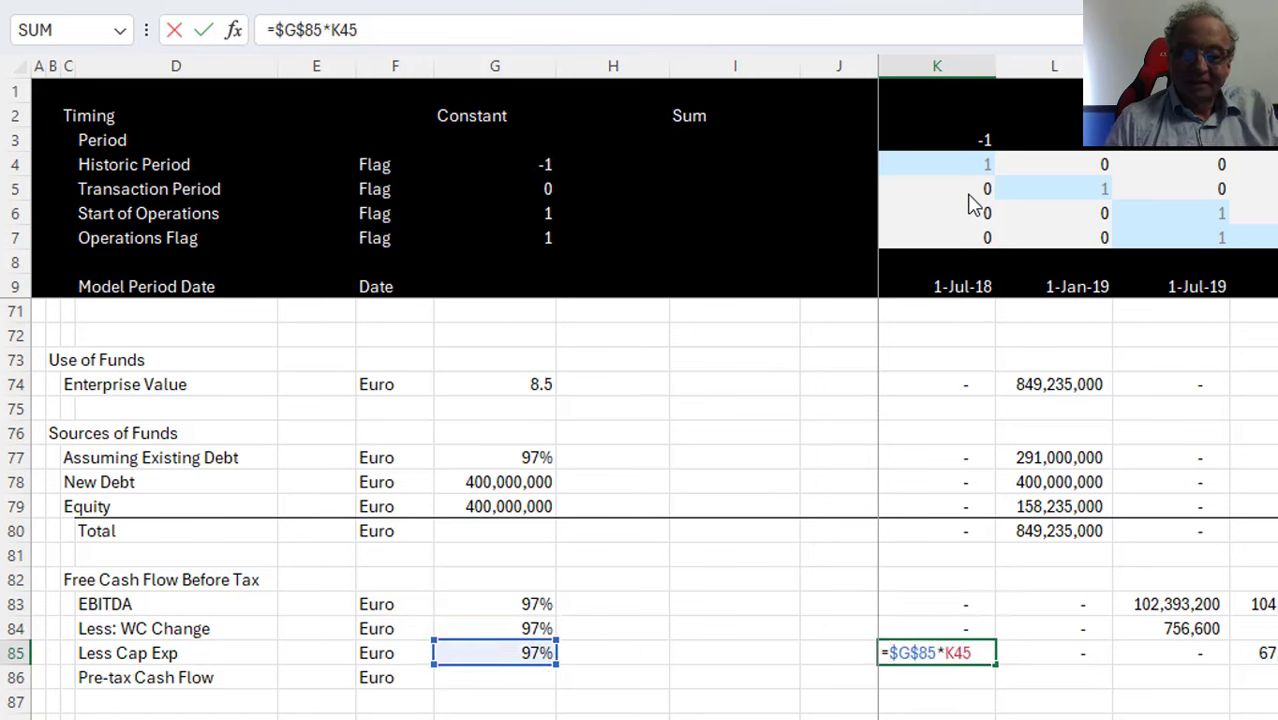
text(-)
key(Return)
key(Up)
key(Up)
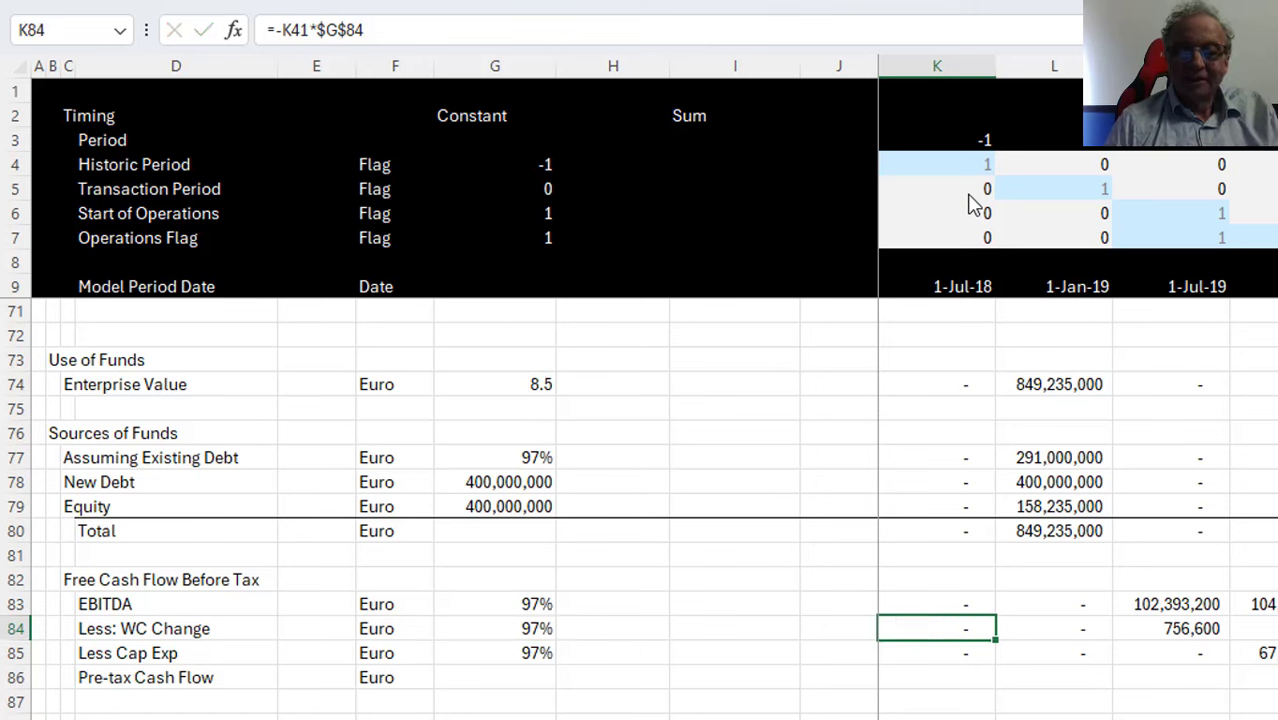
key(shift+Down)
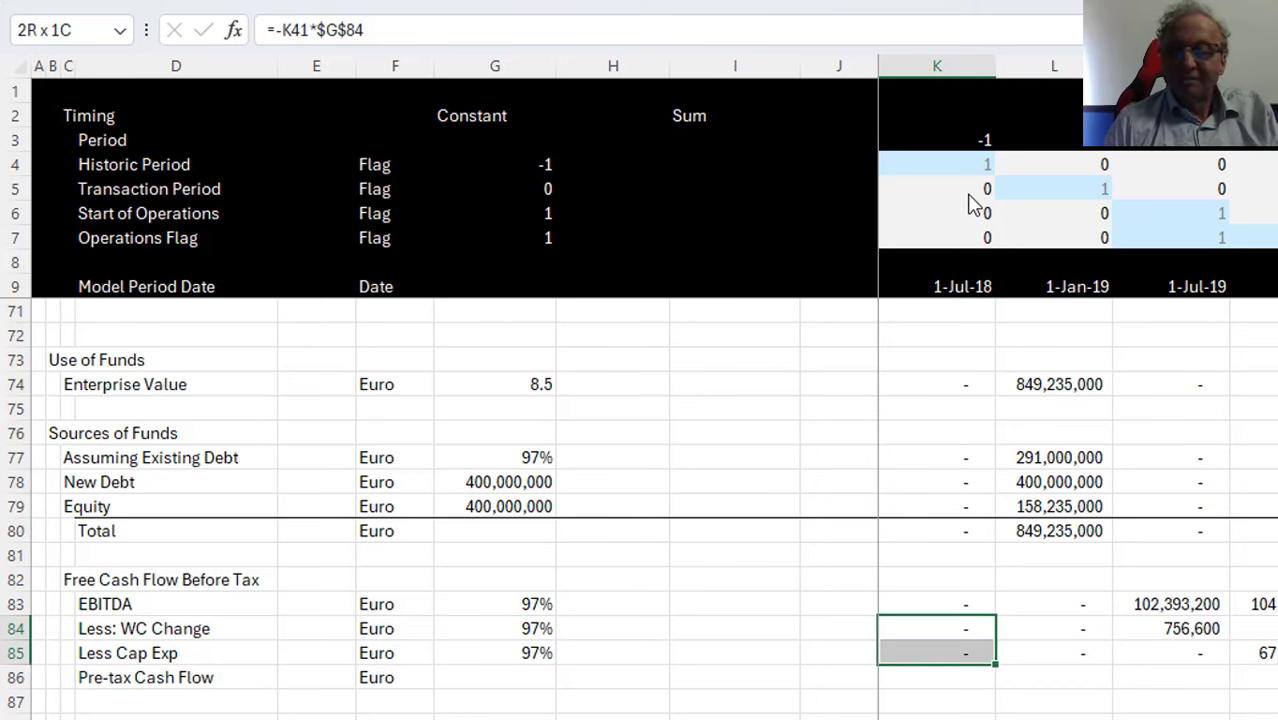
key(Down)
key(Down)
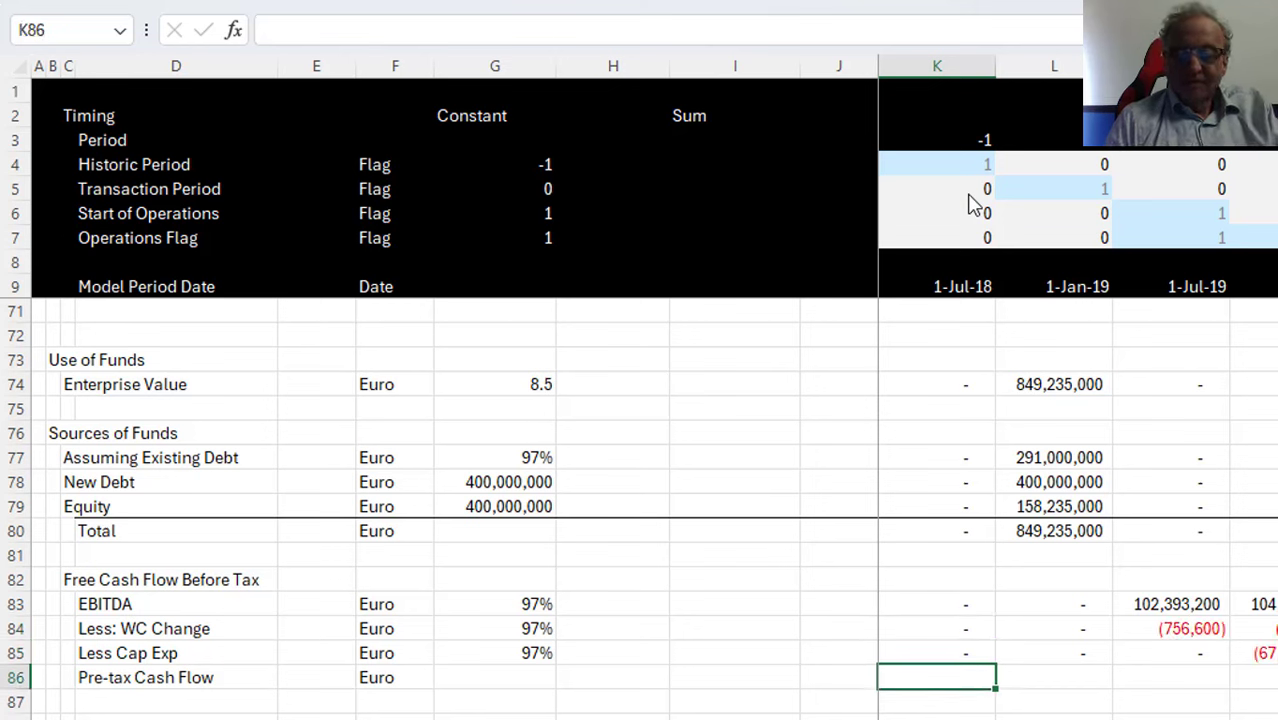
Calculate Pre-tax Cash Flow with =SUM(K83:K85) in K86 and fill it across the timeline columns
key(alt+equal)
key(Return)
key(Up)
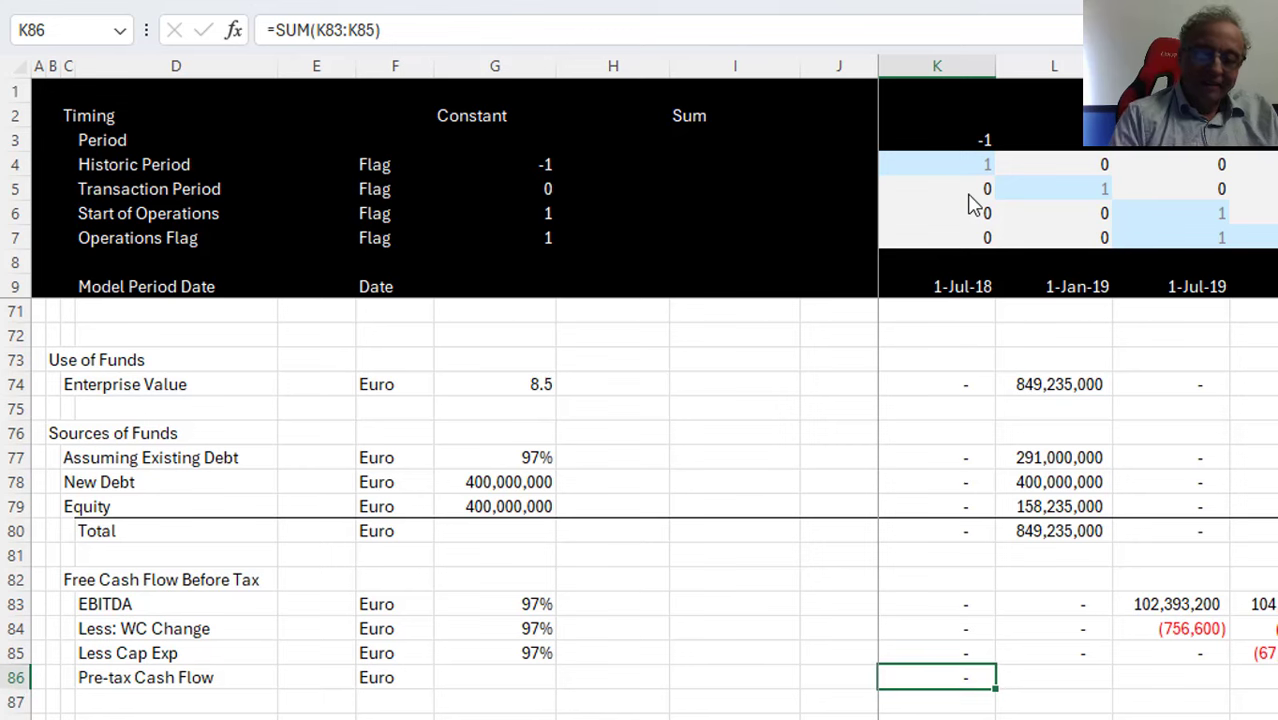
key(ctrl+shift+Right)
key(ctrl+r)
key(Down)
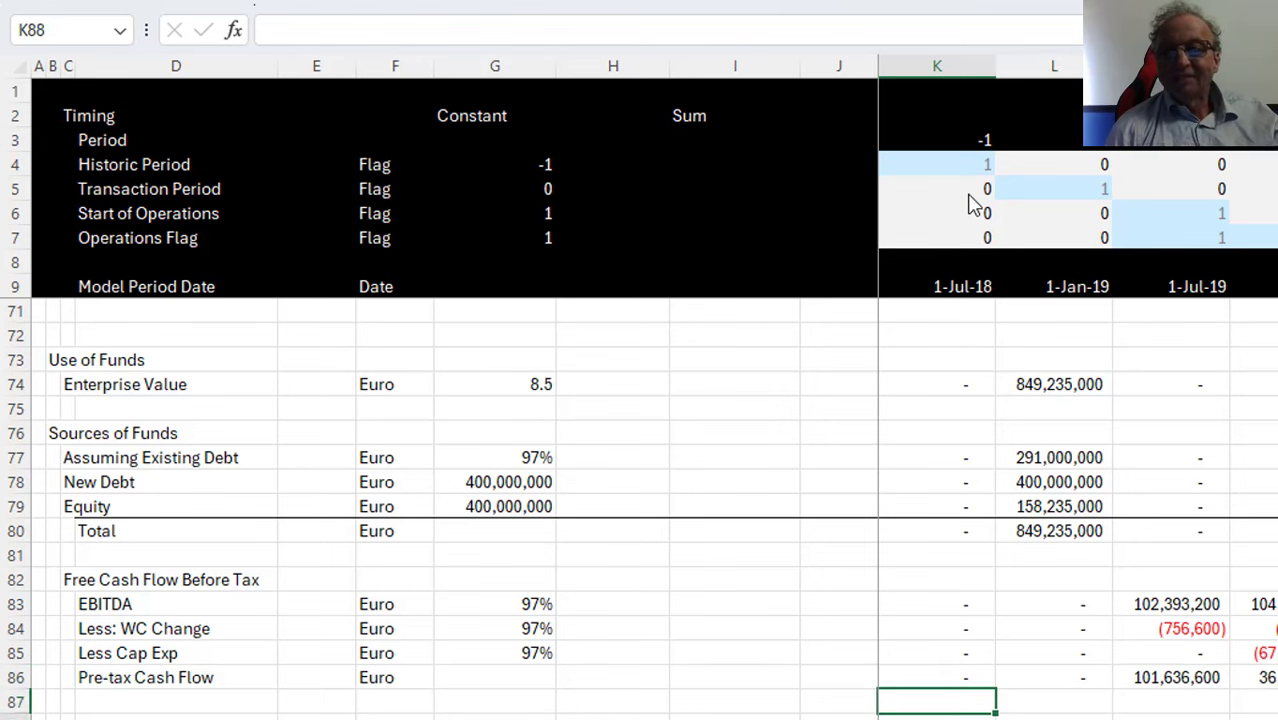
Label row 88 Less: EV Paid in D88, leaving one blank row below Pre-tax Cash Flow
key(Down)
key(Up)
key(Up)
key(Down)
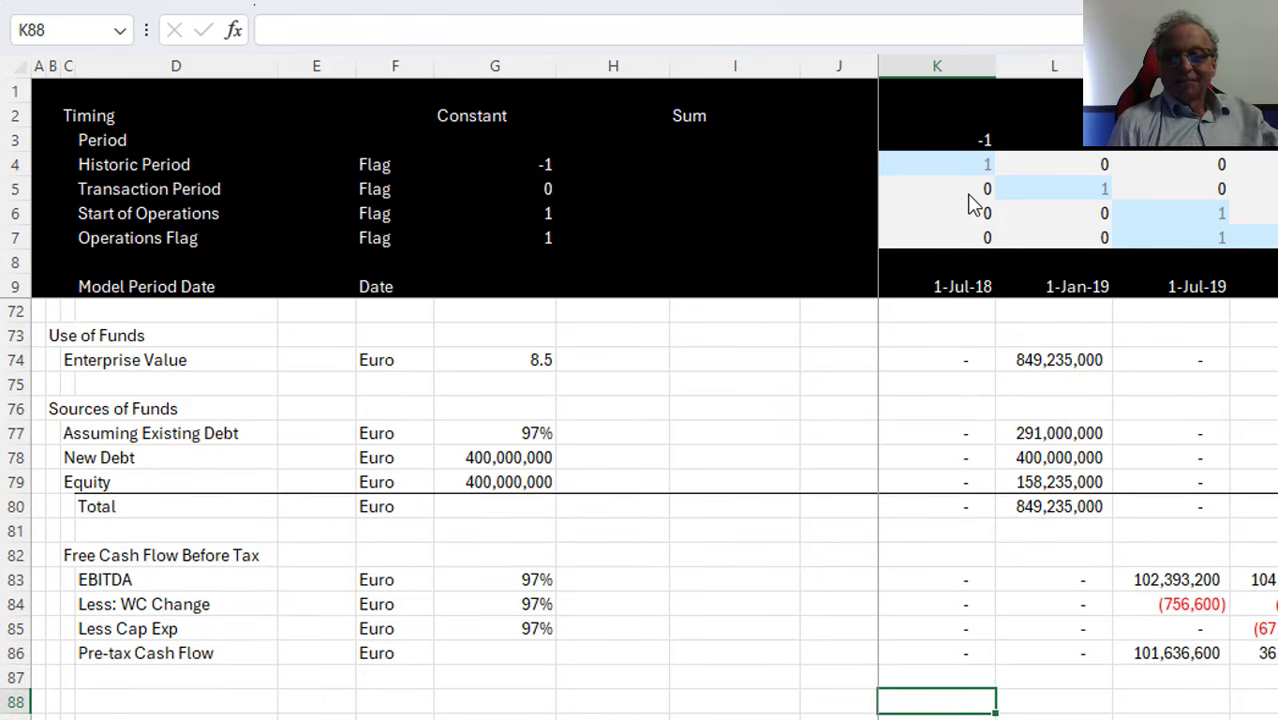
key(Up)
key(Down)
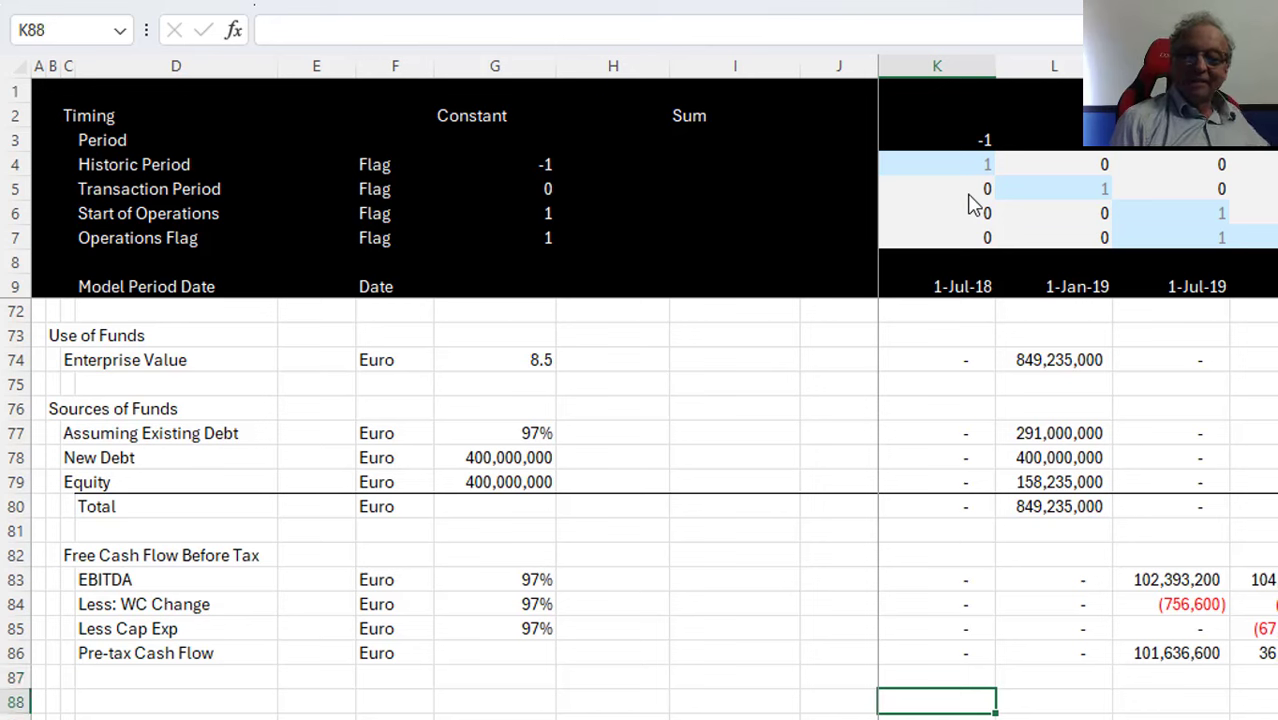
key(Left)
key(Left)
key(Left)
key(Left)
key(Left)
key(Left)
key(Left)
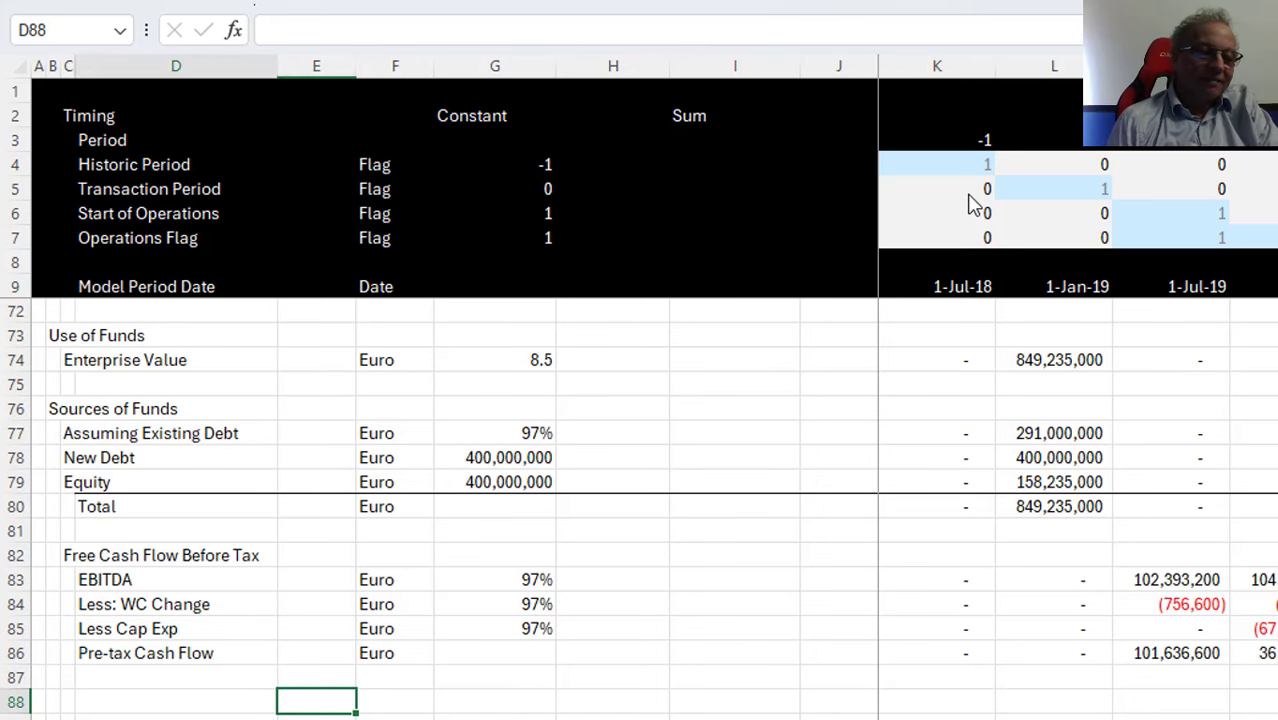
key(Left)
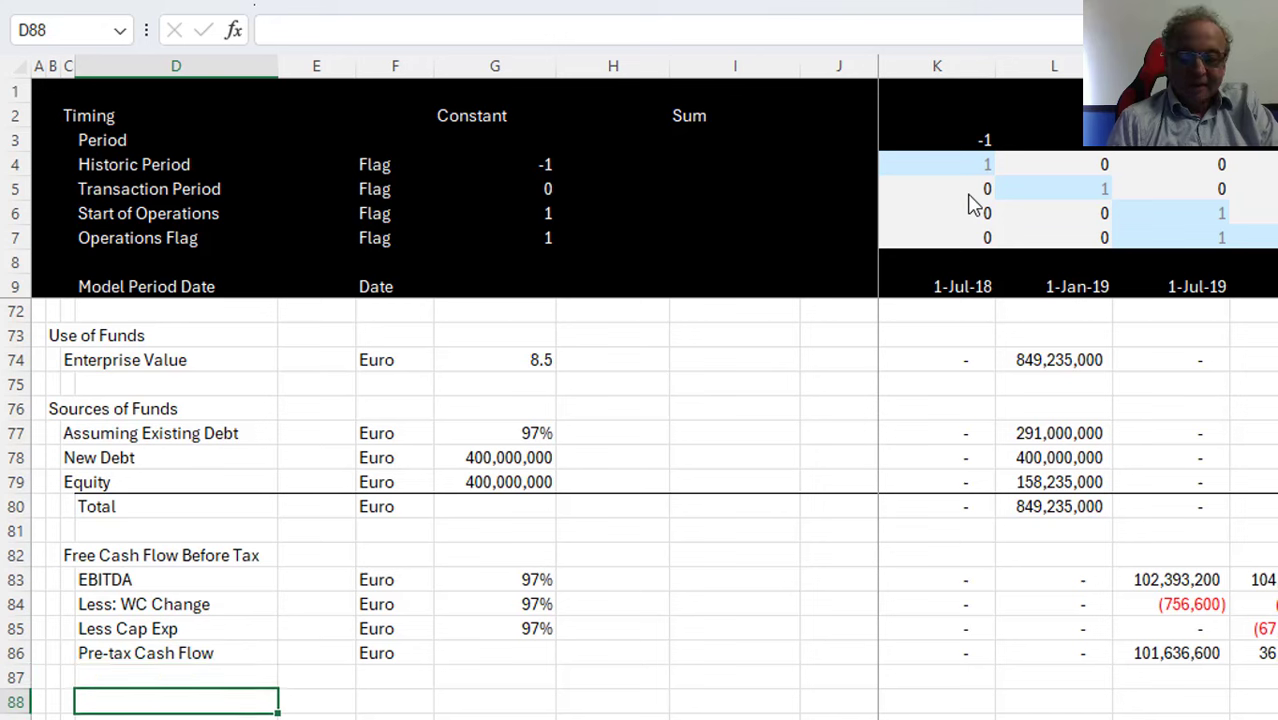
text(Less:)
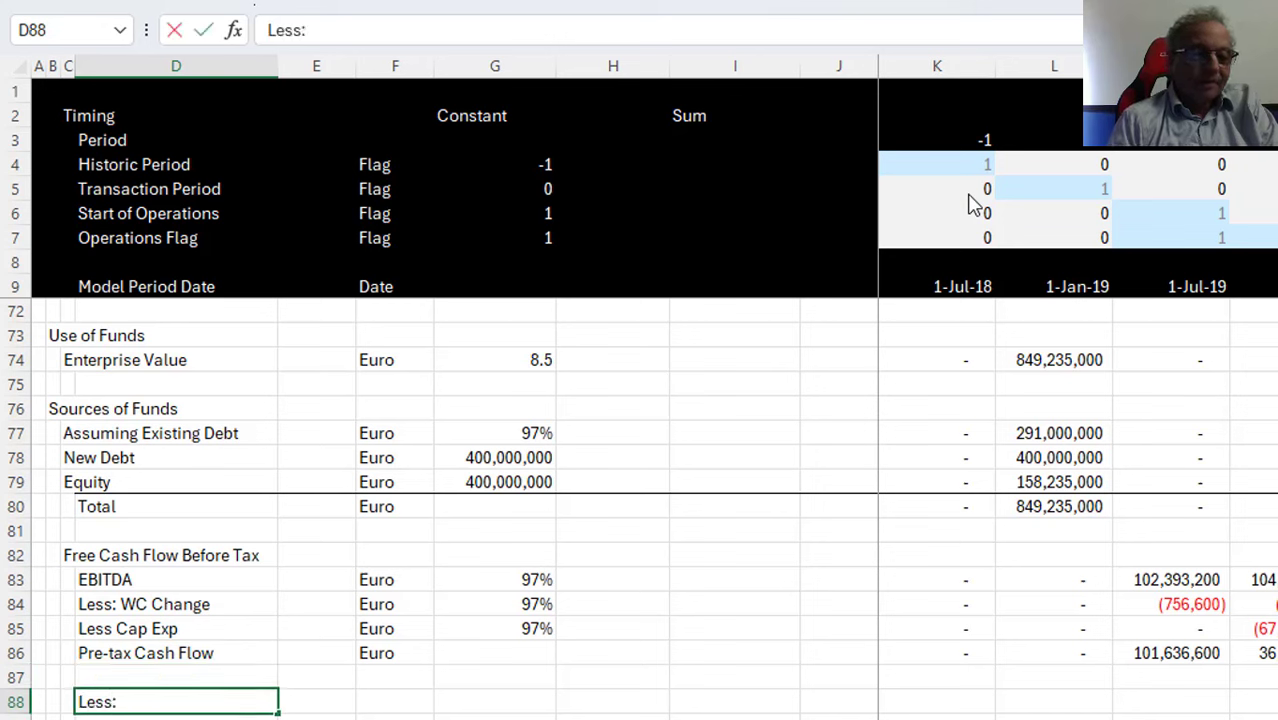
text( EV Paid)
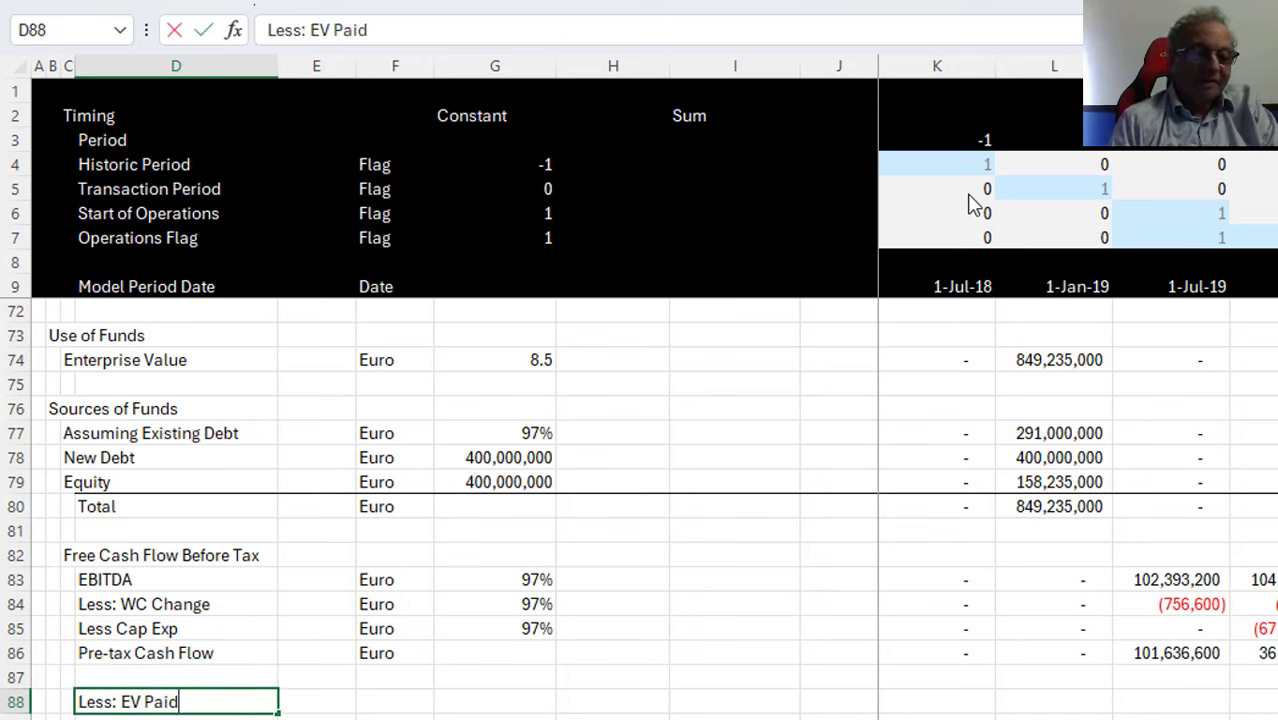
Copy the Euro unit from F86 into F88 on the Less: EV Paid row
key(Right)
key(Right)
key(Up)
key(Up)
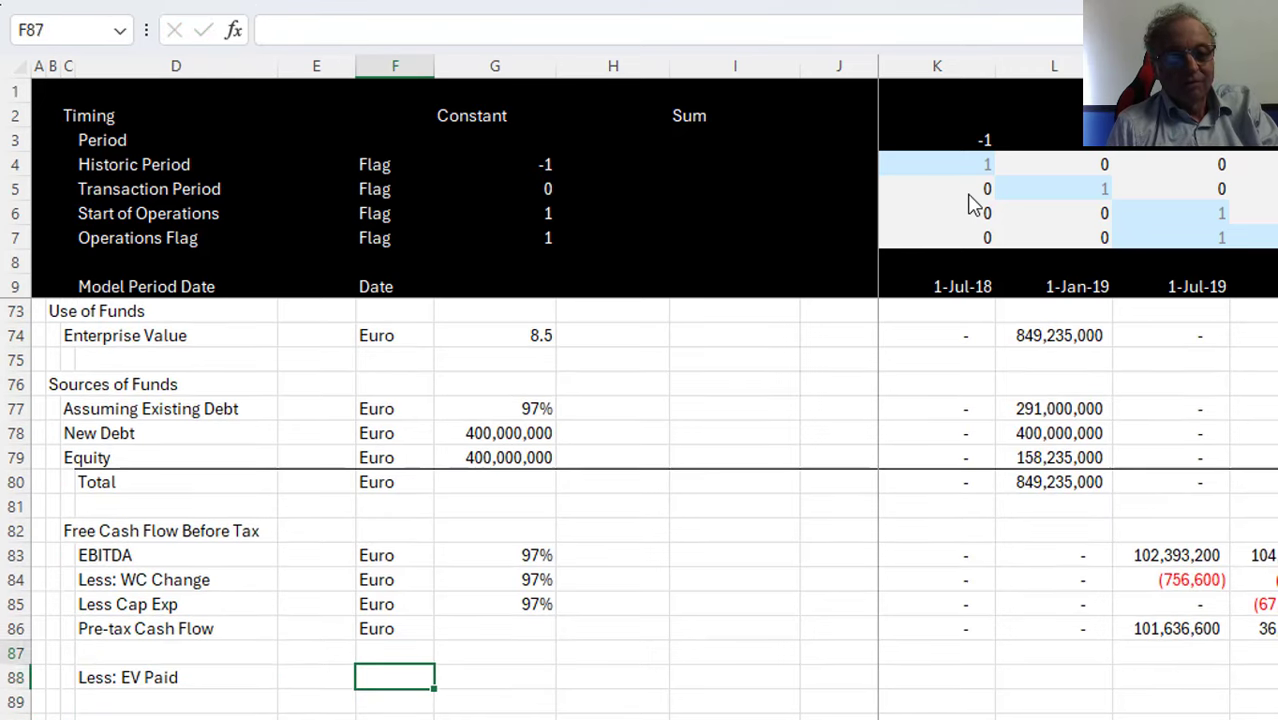
key(ctrl+c)
key(Down)
key(Down)
key(ctrl+v)
key(Right)
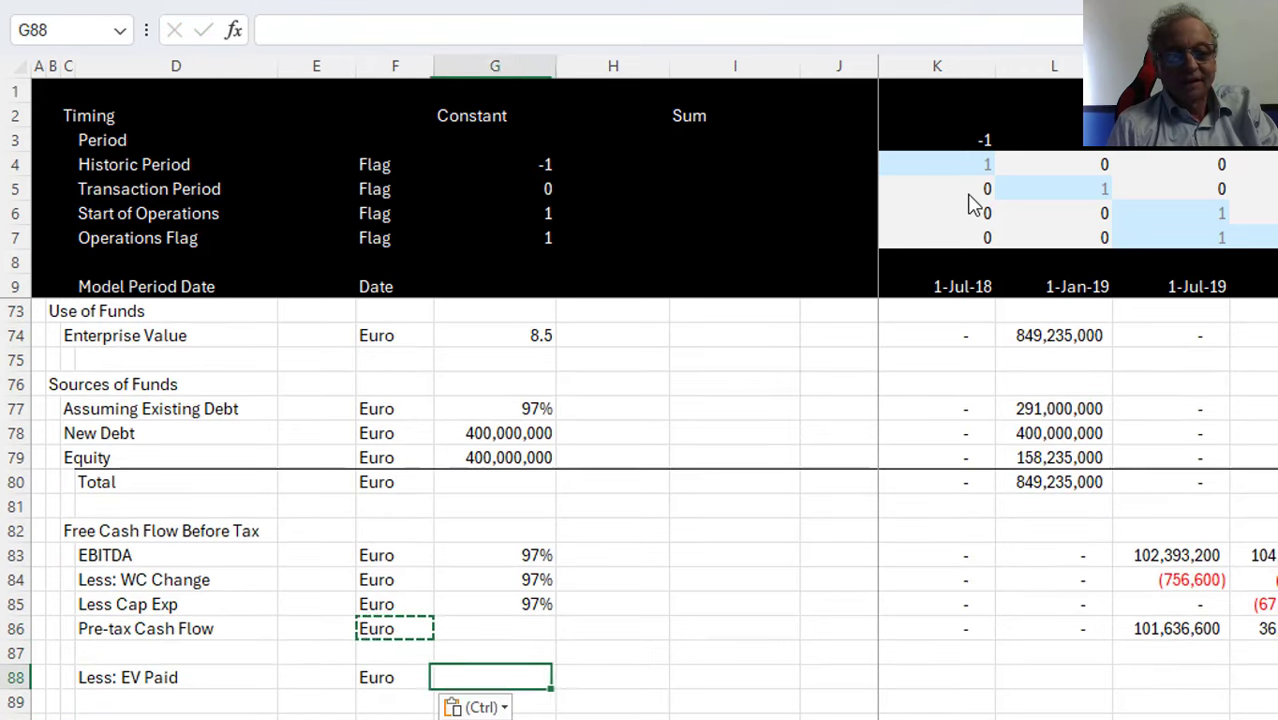
key(Right)
key(Right)
key(Right)
key(Right)
text(=)
key(Up)
key(Up)
key(Up)
key(Up)
key(Up)
key(Up)
key(Up)
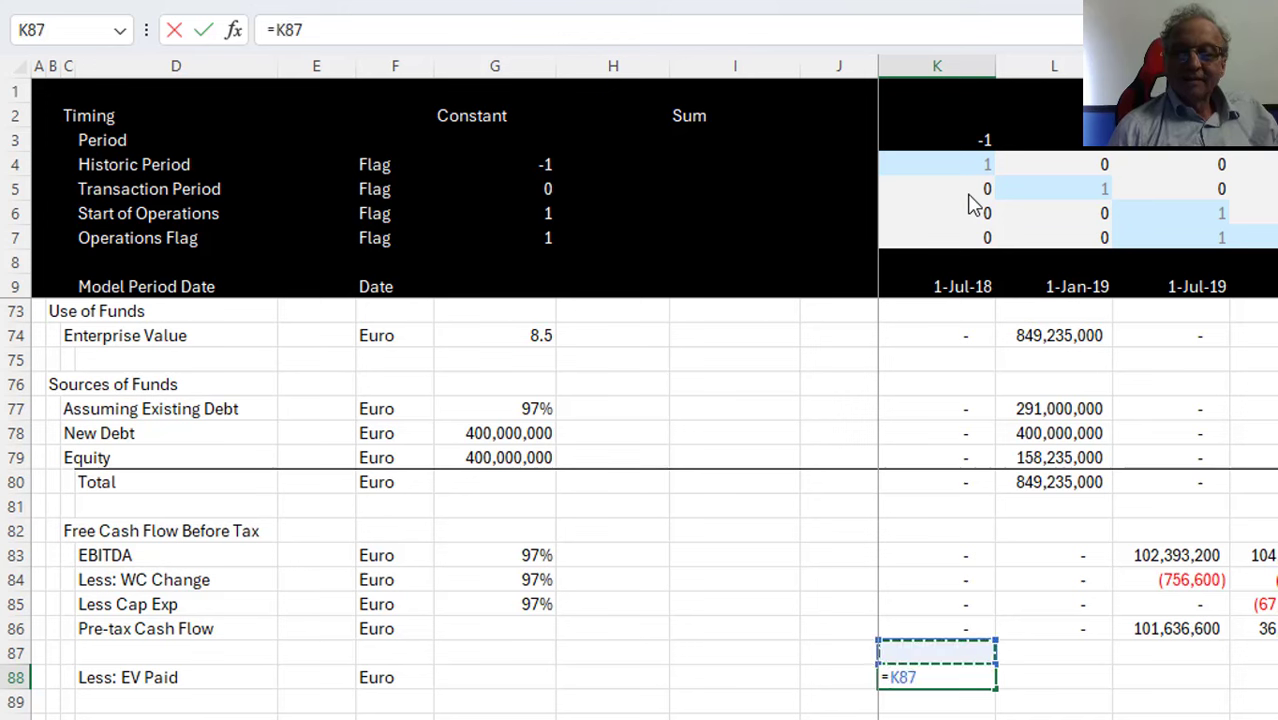
key(Up)
key(Up)
key(Escape)
Enter =-K74 in K88 for Less: EV Paid and fill it across the timeline columns
text(=)
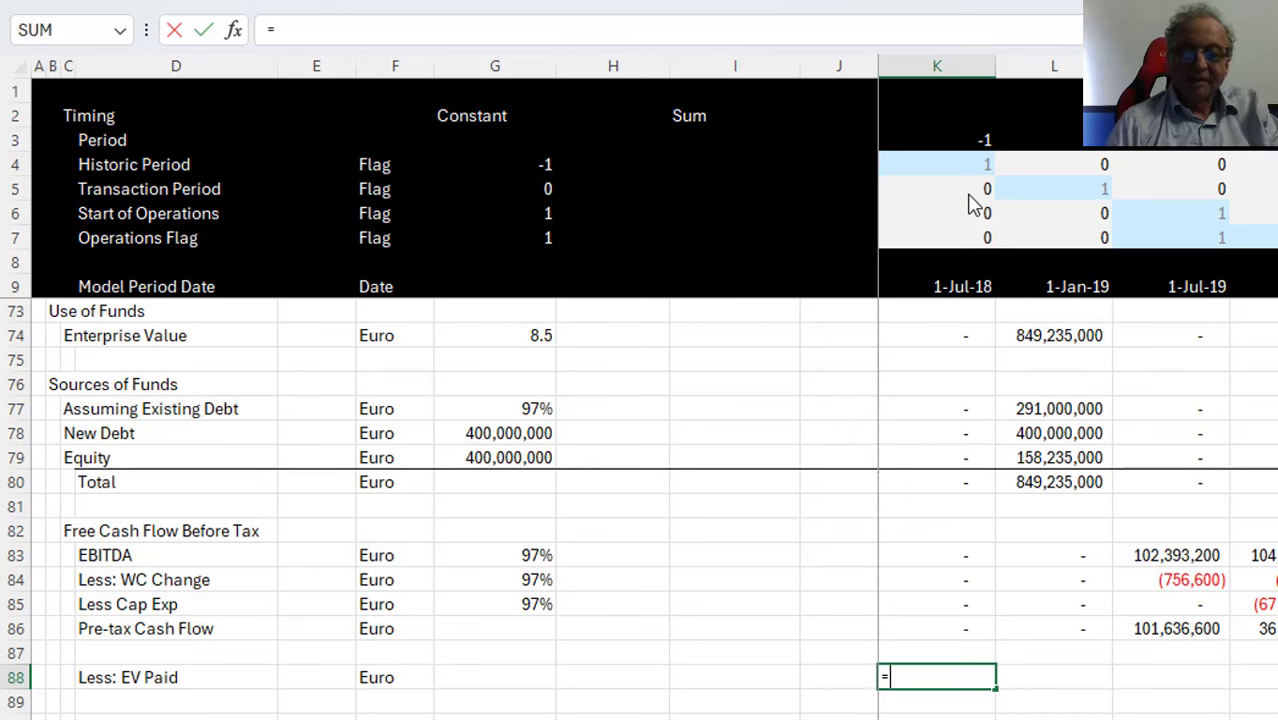
text(-)
key(Up)
key(Up)
key(Up)
key(Up)
key(Up)
key(Up)
key(Up)
key(Up)
key(Up)
key(Up)
key(Up)
key(Up)
key(Up)
key(Up)
key(Up)
key(Up)
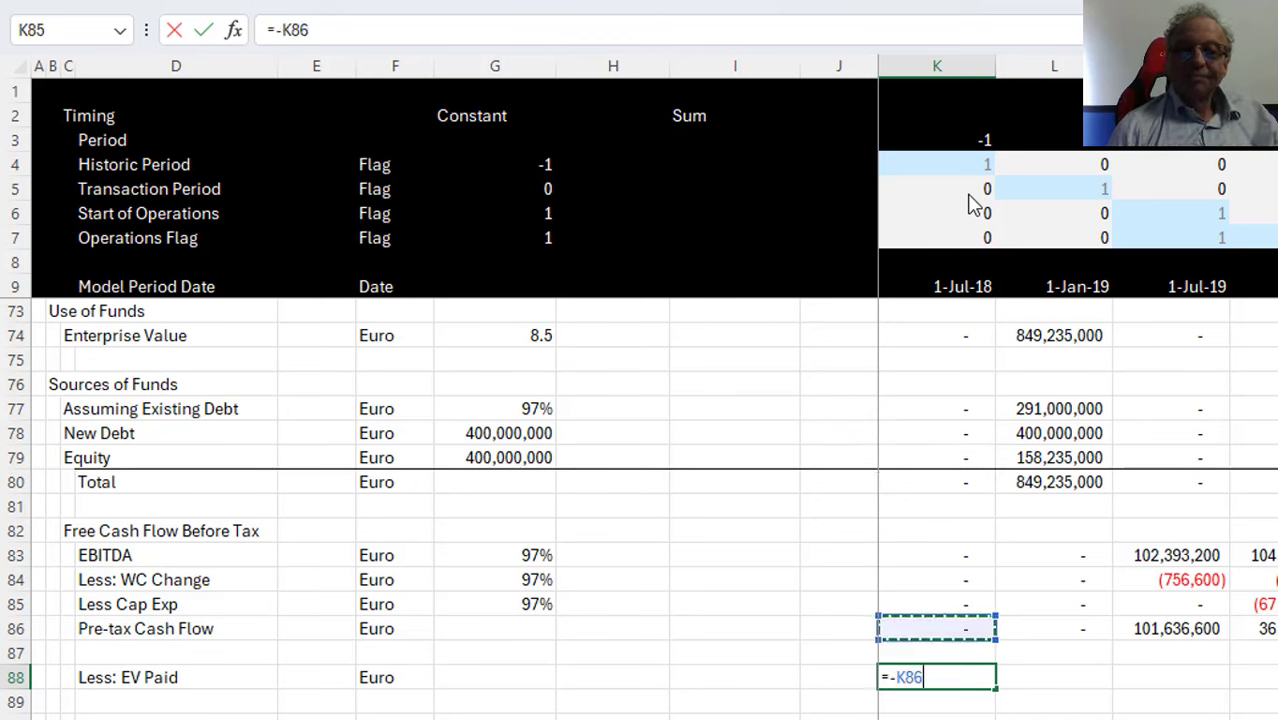
key(Down)
key(Down)
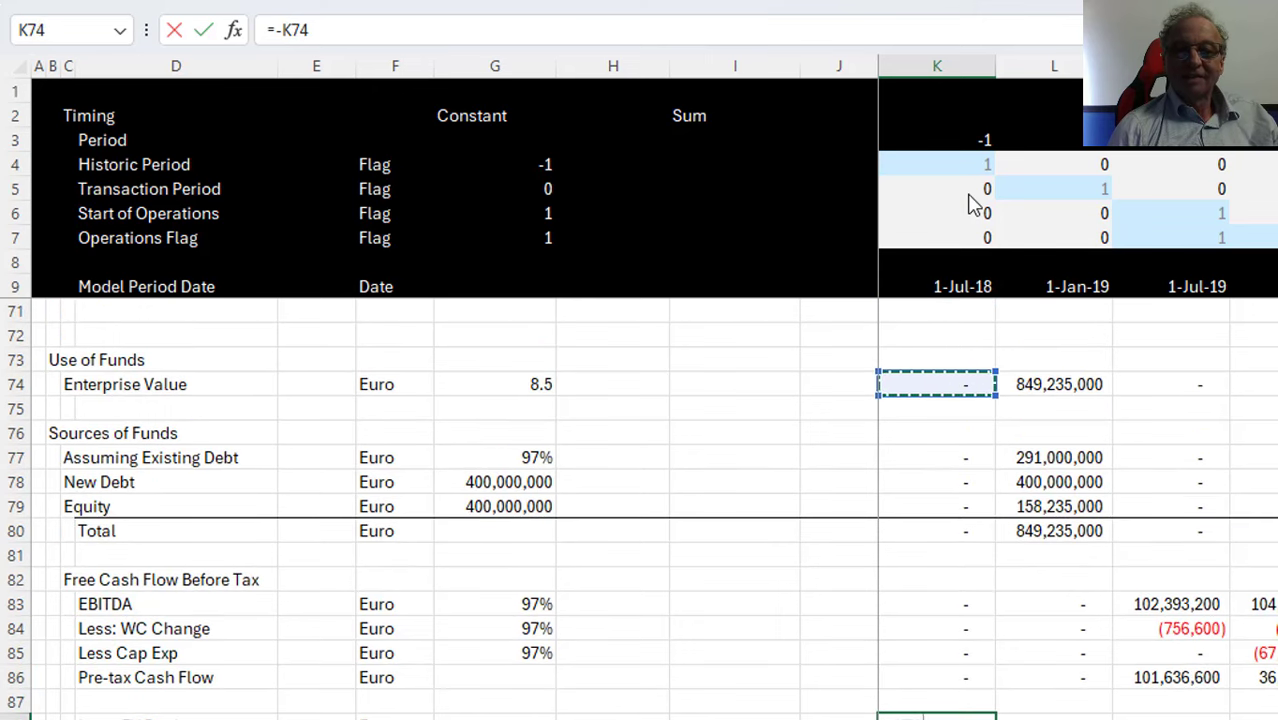
key(Return)
key(Up)
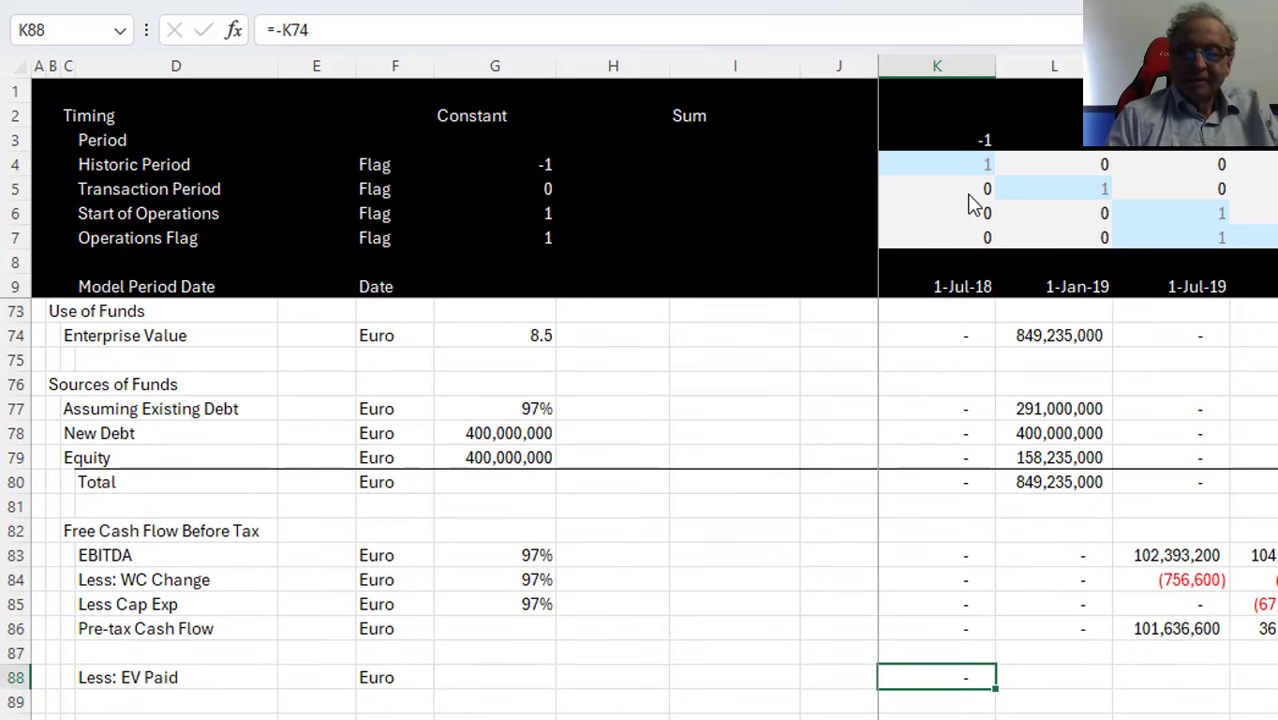
key(ctrl+shift+Right)
key(ctrl+r)
Label row 89 Net Cash Flow in D89 and fill the Euro unit down into F89
key(Down)
key(Left)
key(Left)
key(Down)
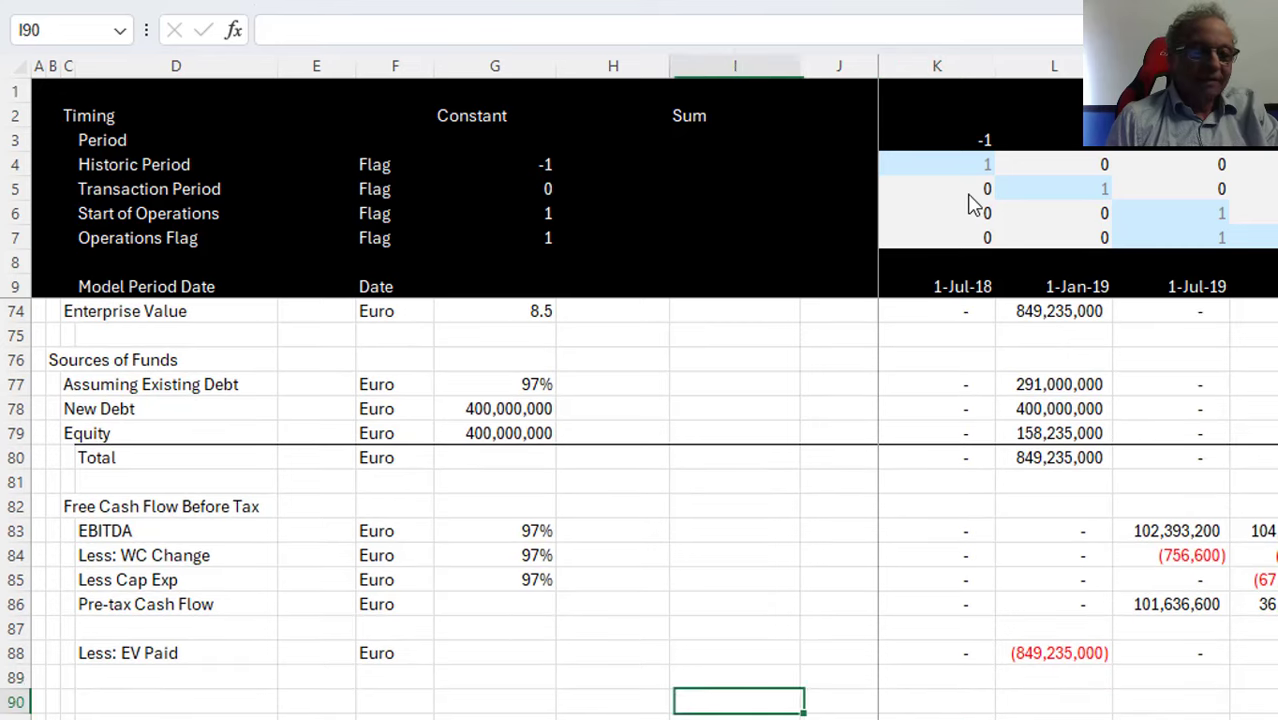
key(Up)
key(Left)
key(Left)
key(Left)
key(Left)
key(Left)
key(Left)
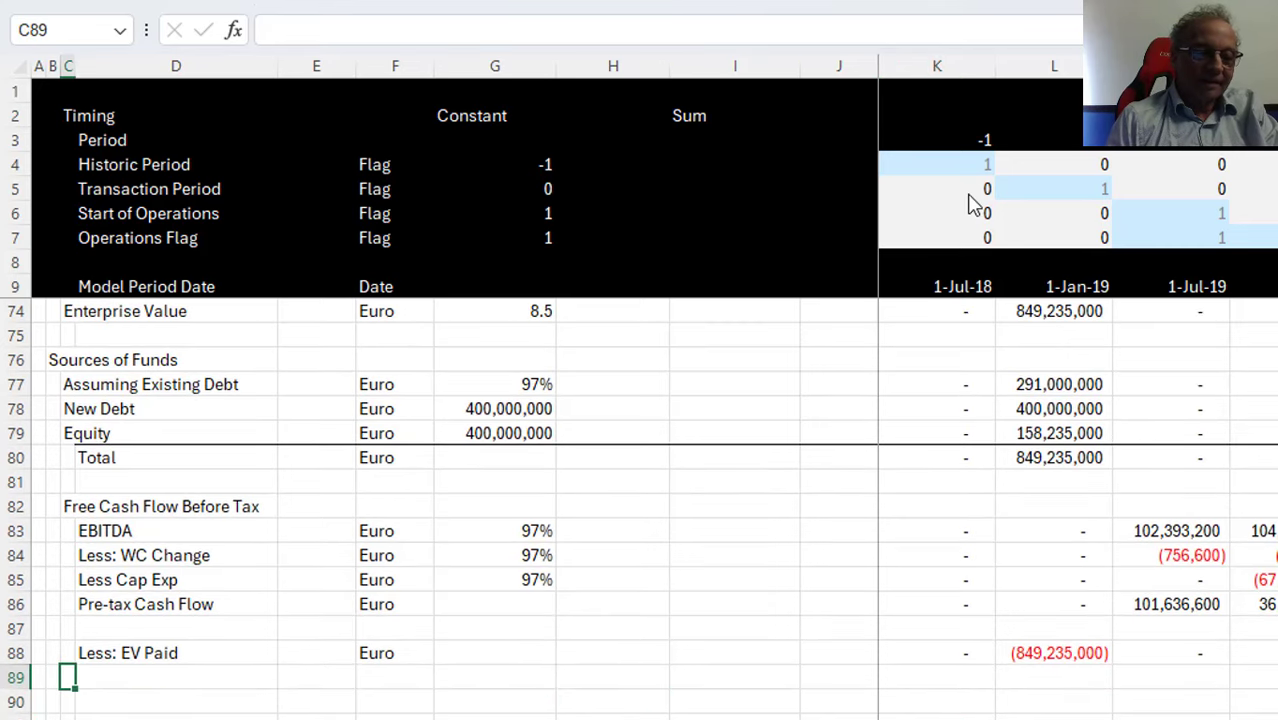
key(Right)
text(Net )
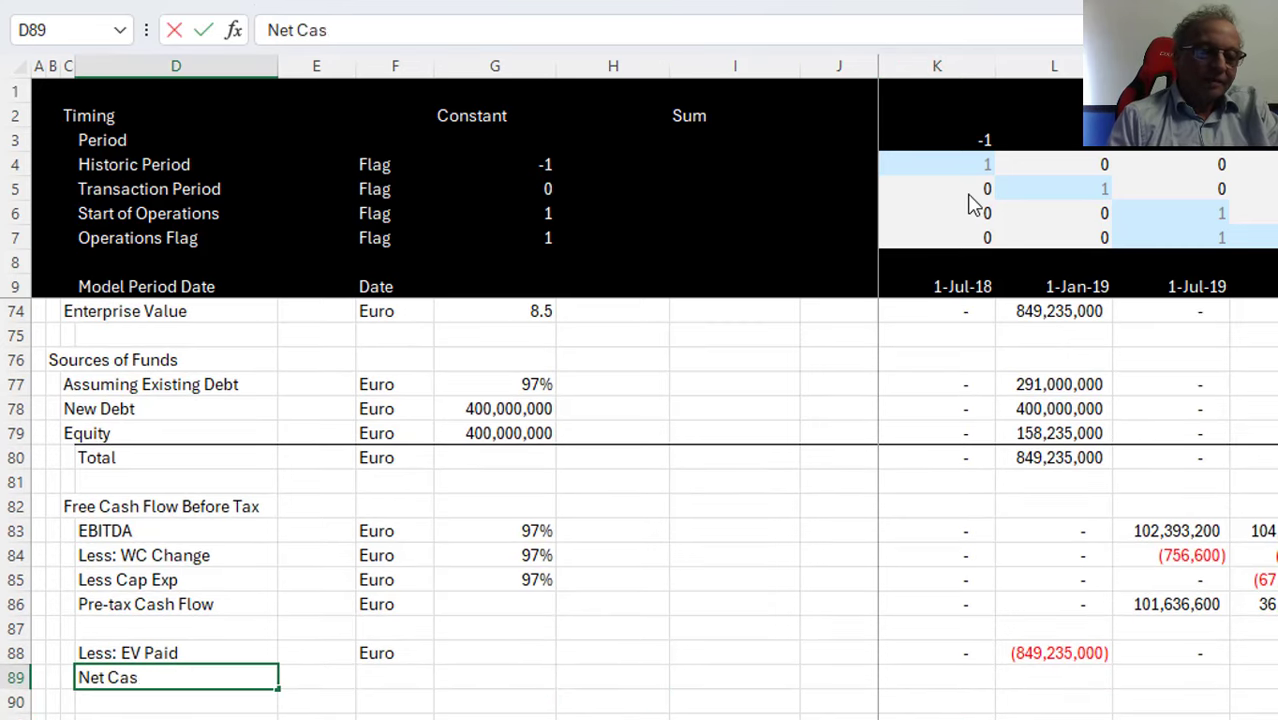
text(Cash Flow)
key(Return)
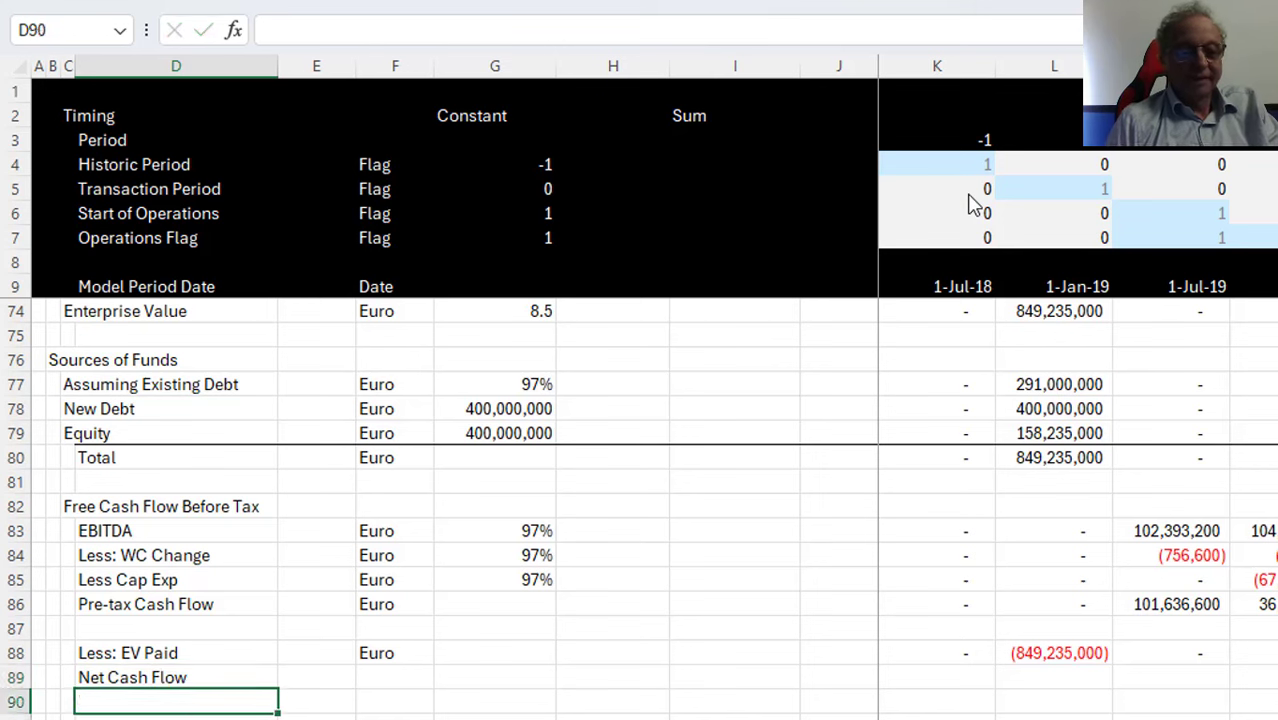
key(Up)
key(Right)
key(Right)
key(ctrl+d)
Calculate Net Cash Flow by entering =K86+K88 in K89 and fill it across the timeline columns
key(Right)
key(Right)
key(Right)
key(Right)
key(Right)
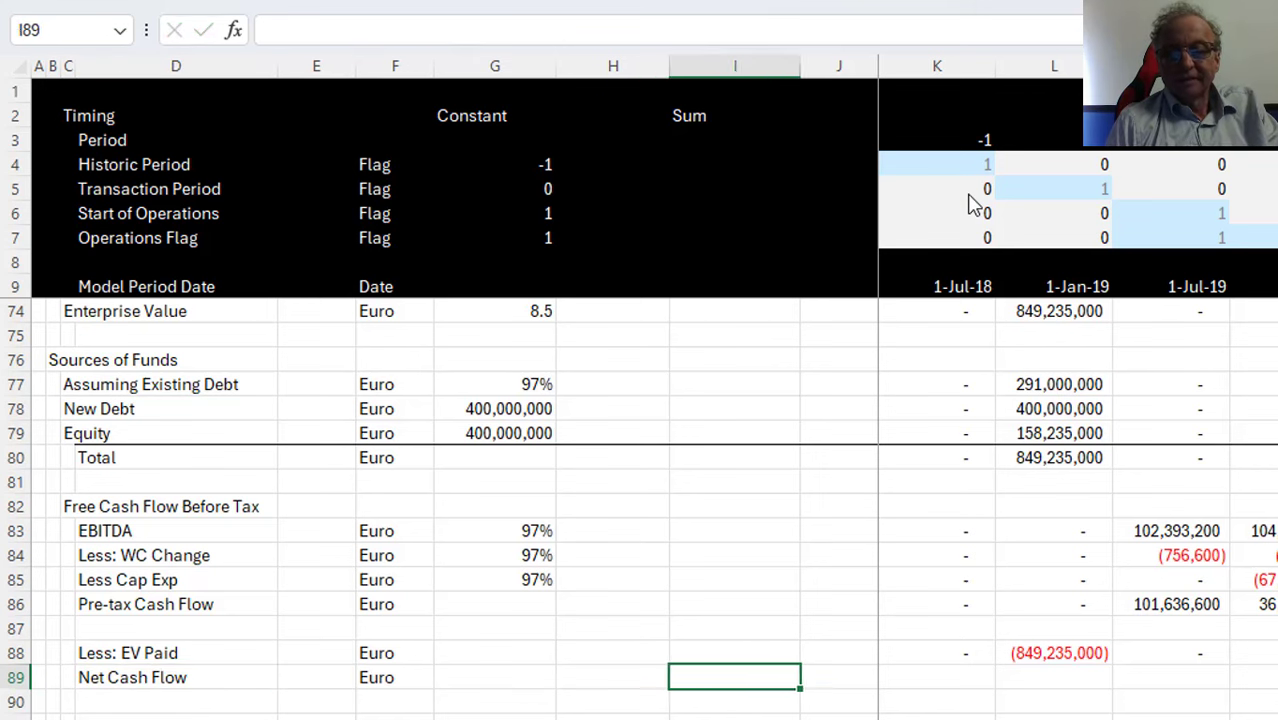
text(=)
key(Up)
key(Up)
key(Up)
text(+)
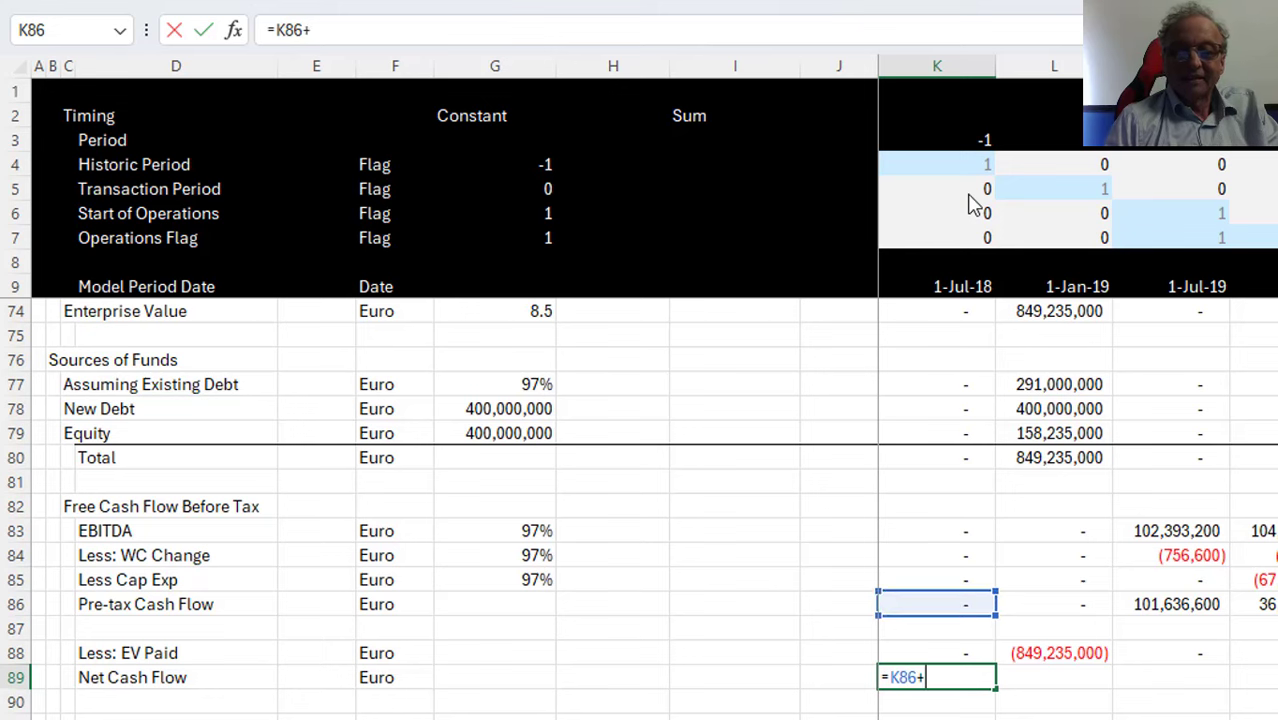
key(Up)
key(Return)
key(Up)
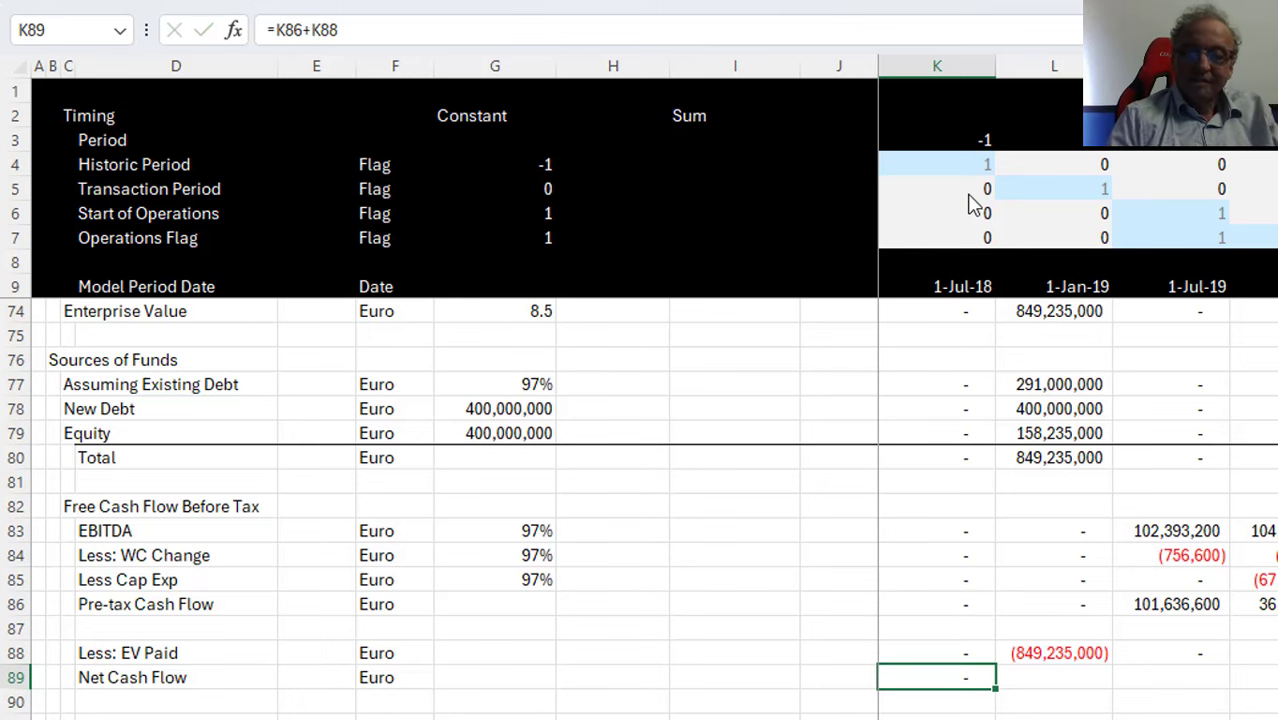
key(shift+Right)
key(shift+Right)
key(ctrl+r)
Label row 91 IRR using XIRR in D91
key(Down)
key(Down)
key(Left)
key(Left)
key(Left)
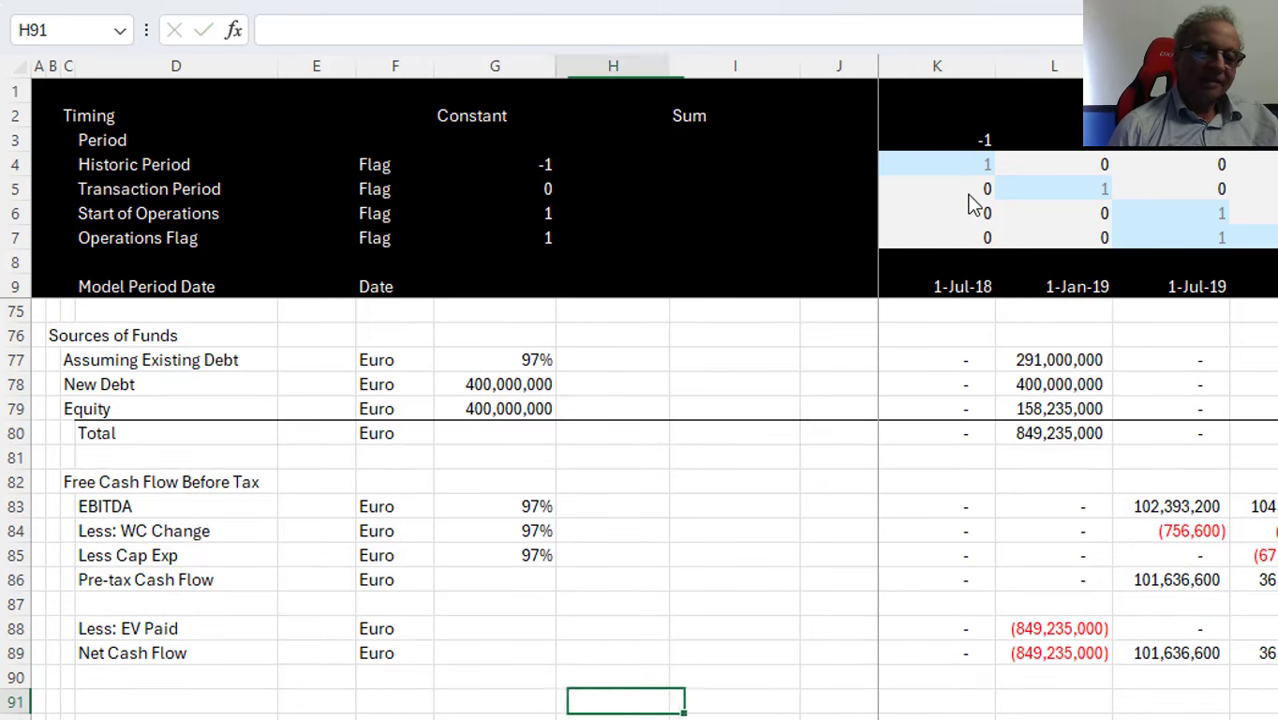
key(Left)
key(Left)
key(Left)
key(Left)
key(Left)
key(Right)
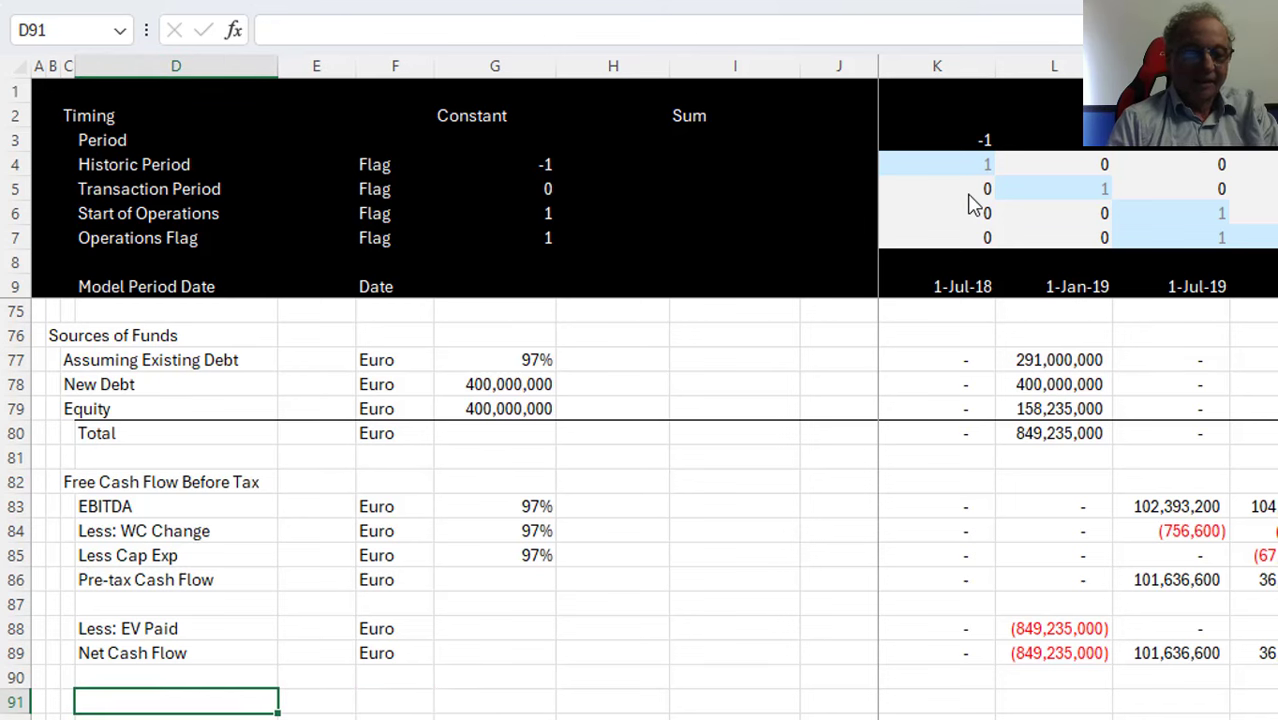
text(IRR)
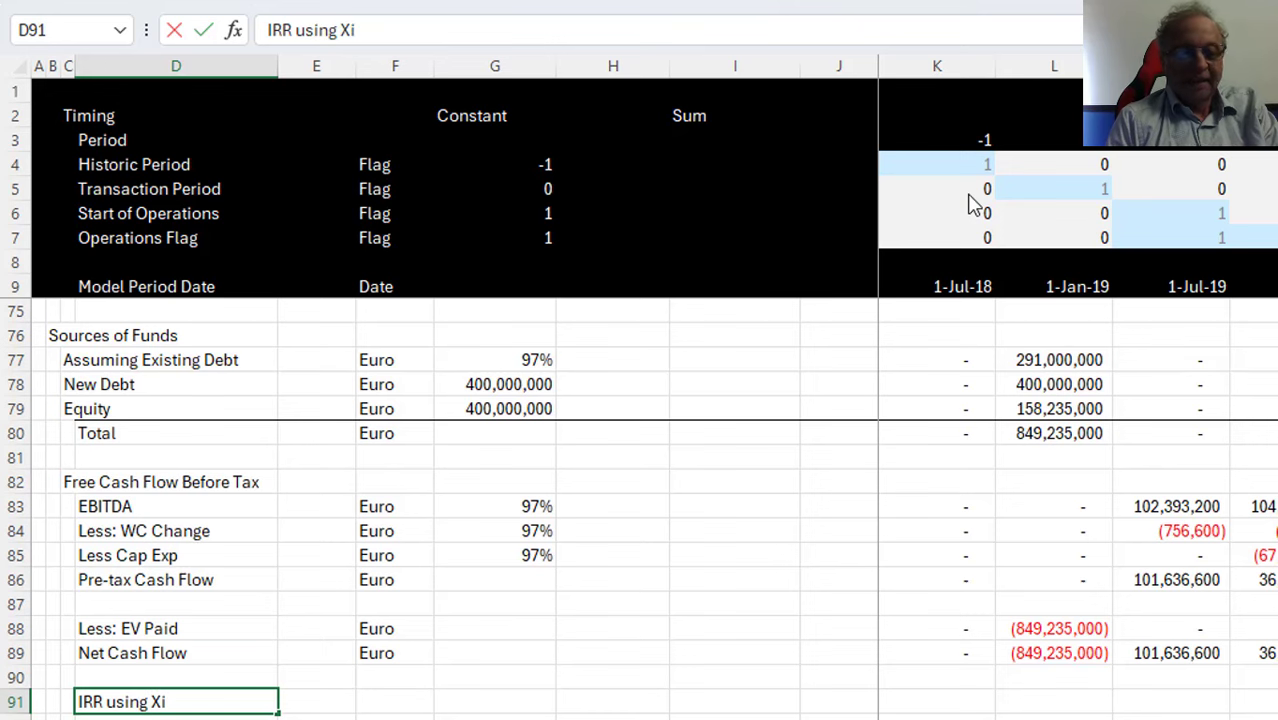
text(using XIRR)
key(Return)
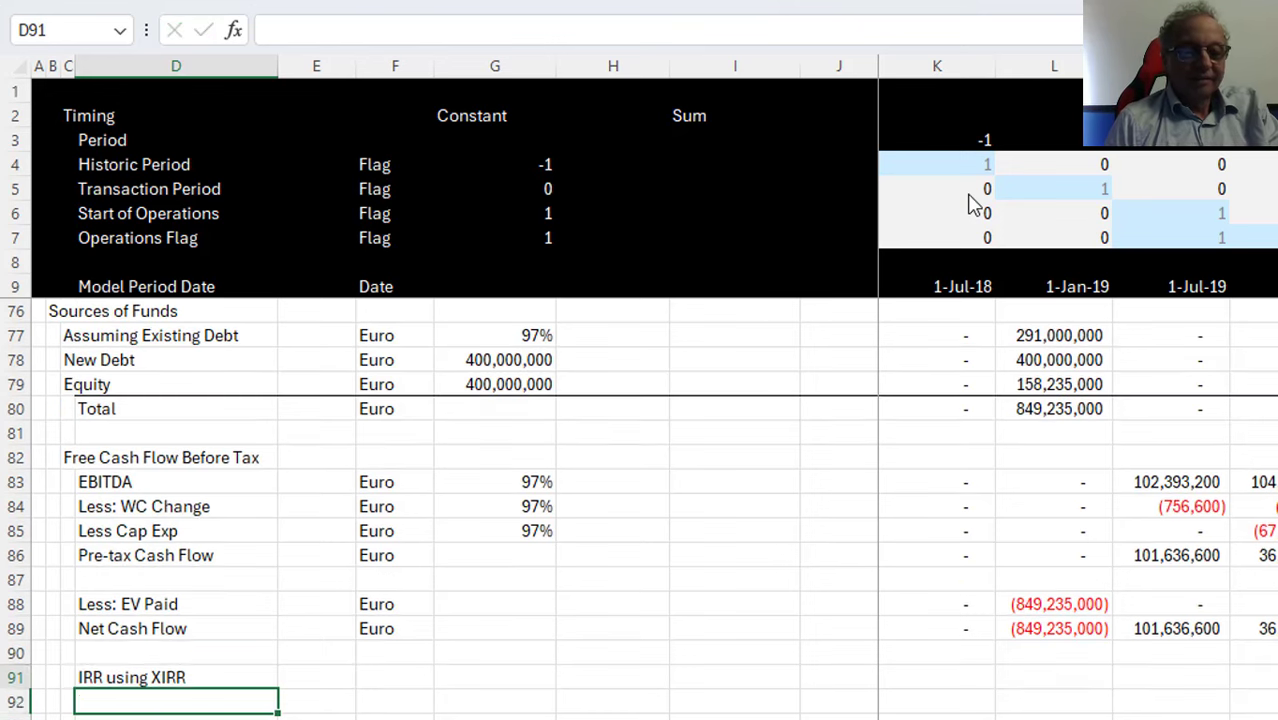
Enter % as the unit for the IRR using XIRR row in F91
key(Up)
key(Right)
key(Right)
text(%)
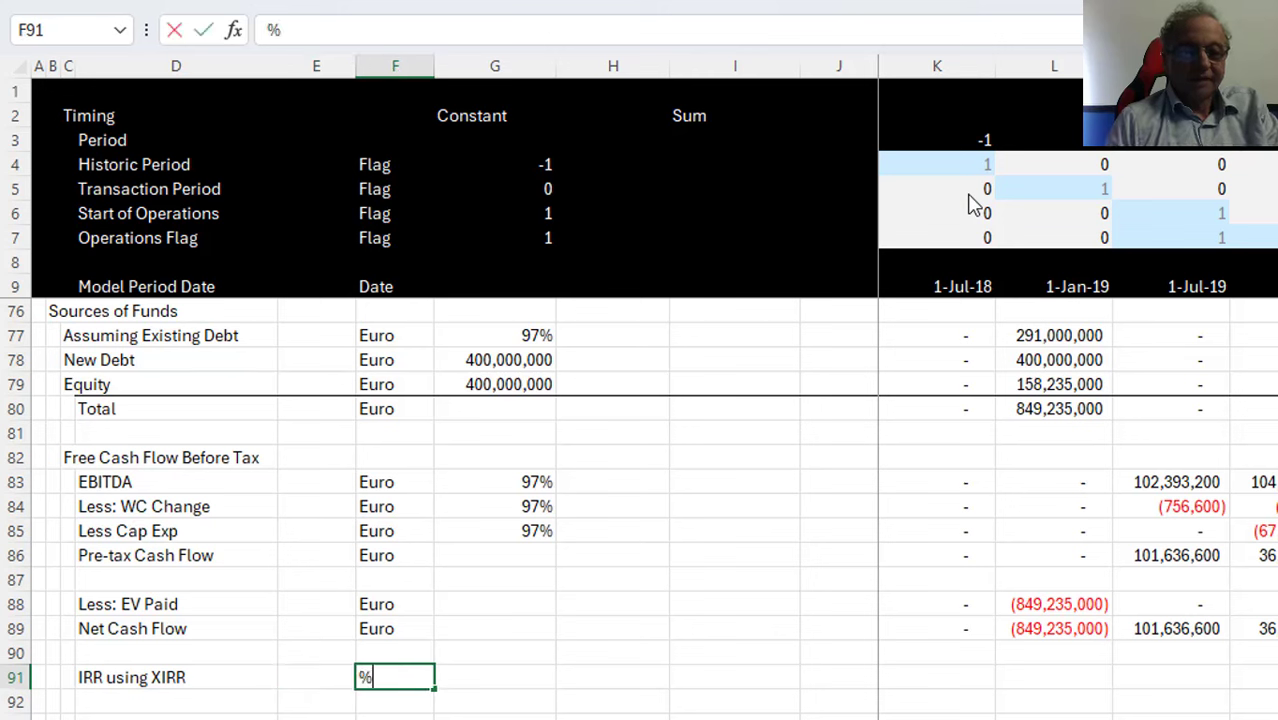
key(Right)
Change the first Net Cash Flow formula in K89 to =K86+K88-.0000000001
text(=xirr()
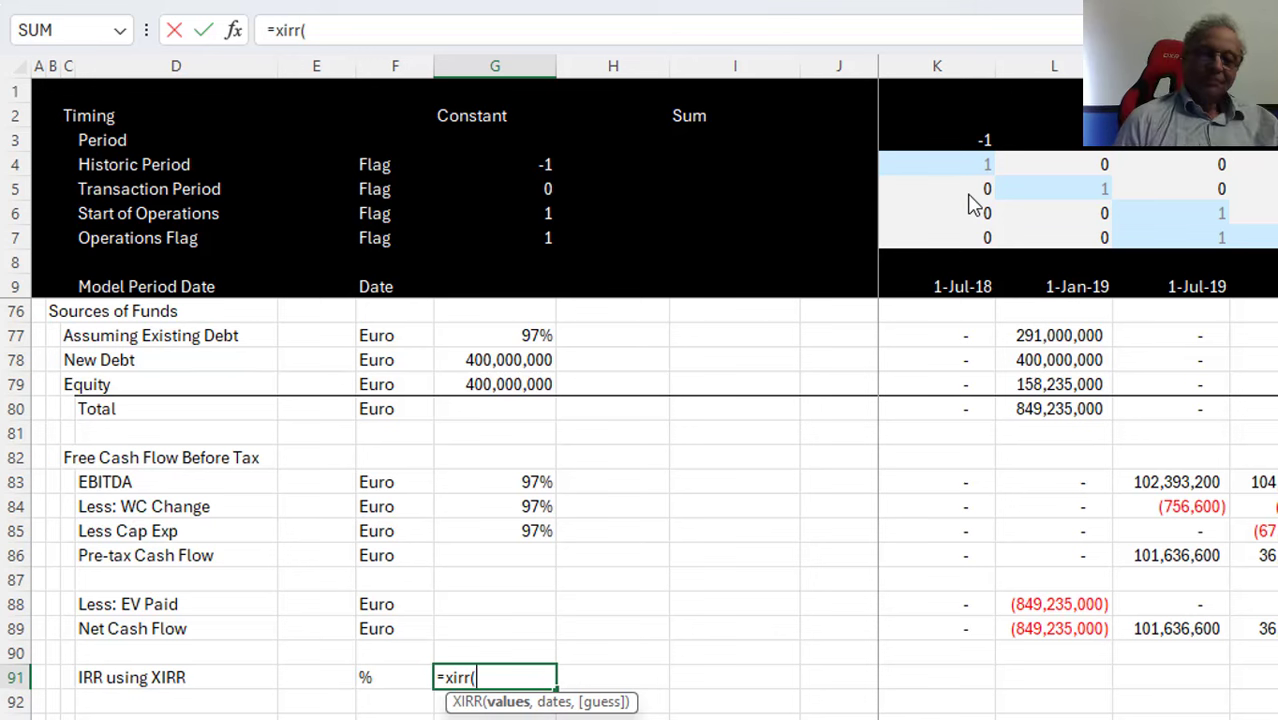
key(Escape)
key(Up)
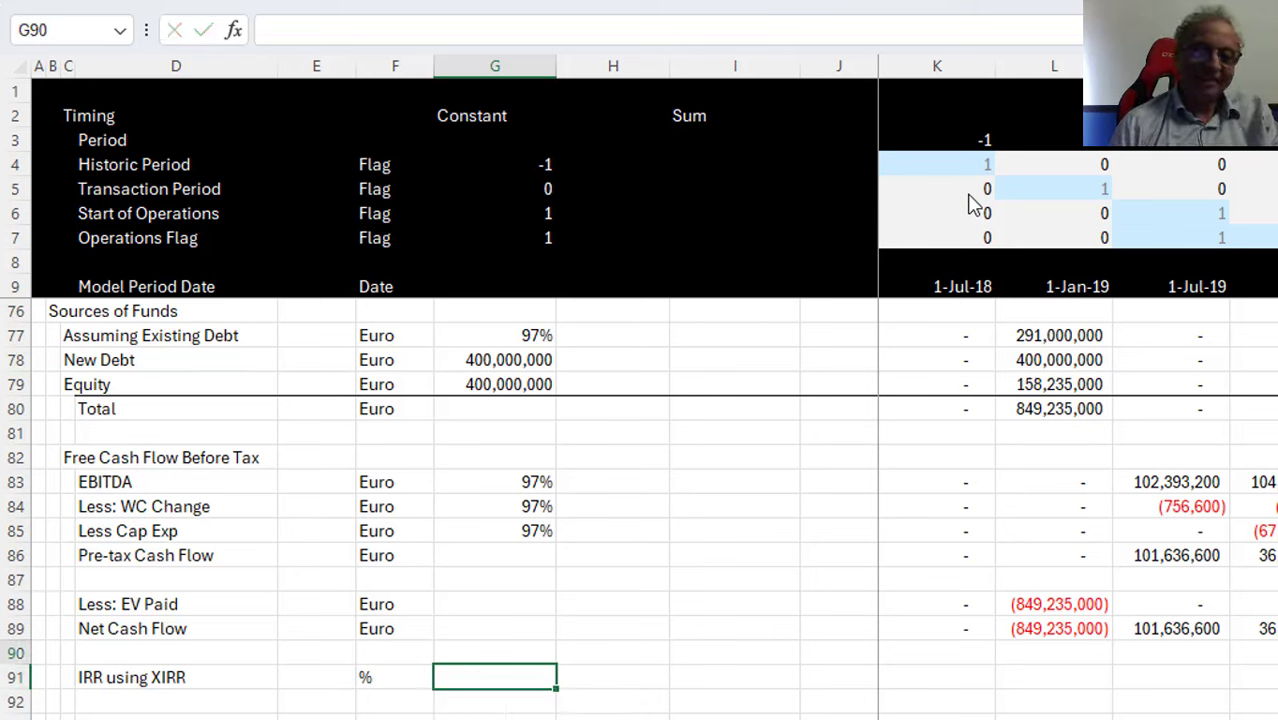
key(Up)
key(Right)
key(Right)
key(Right)
key(Right)
key(F2)
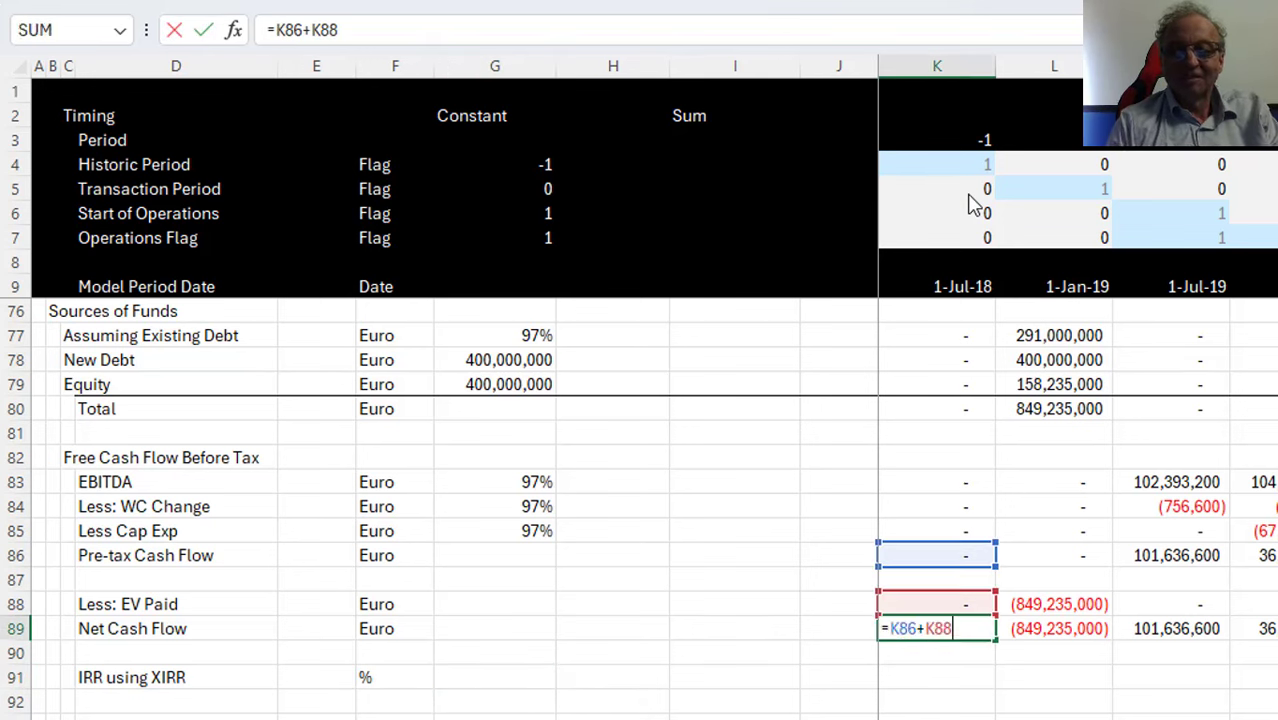
text(-.0)
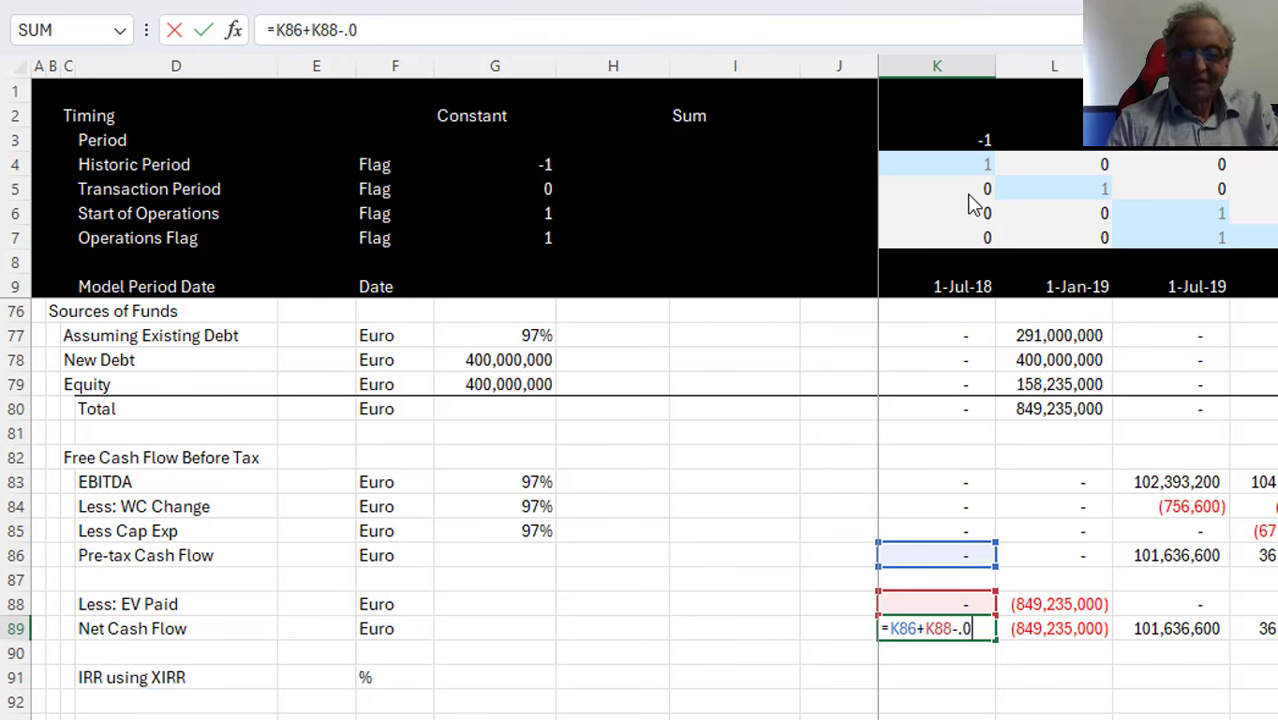
text(000000001)
key(Return)
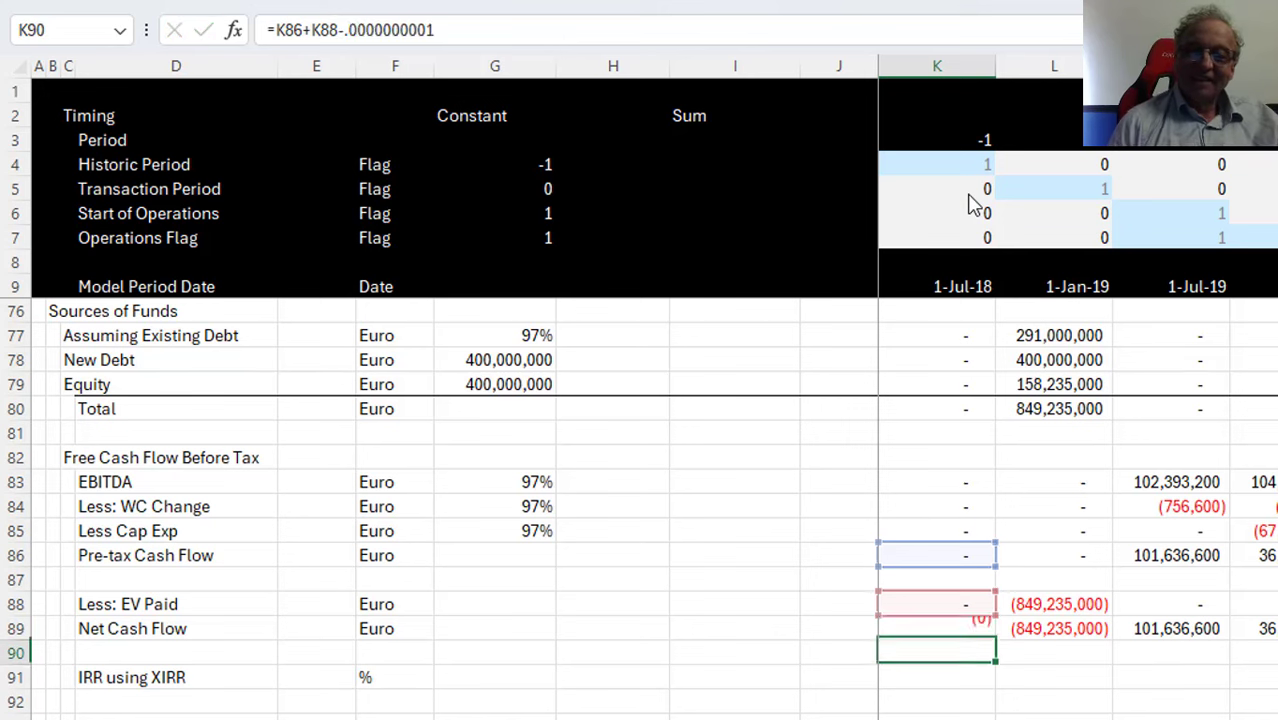
Begin an XIRR formula in G91 with the Net Cash Flow range K89:AK89 as its values
key(Down)
key(Left)
key(Left)
key(Left)
key(Left)
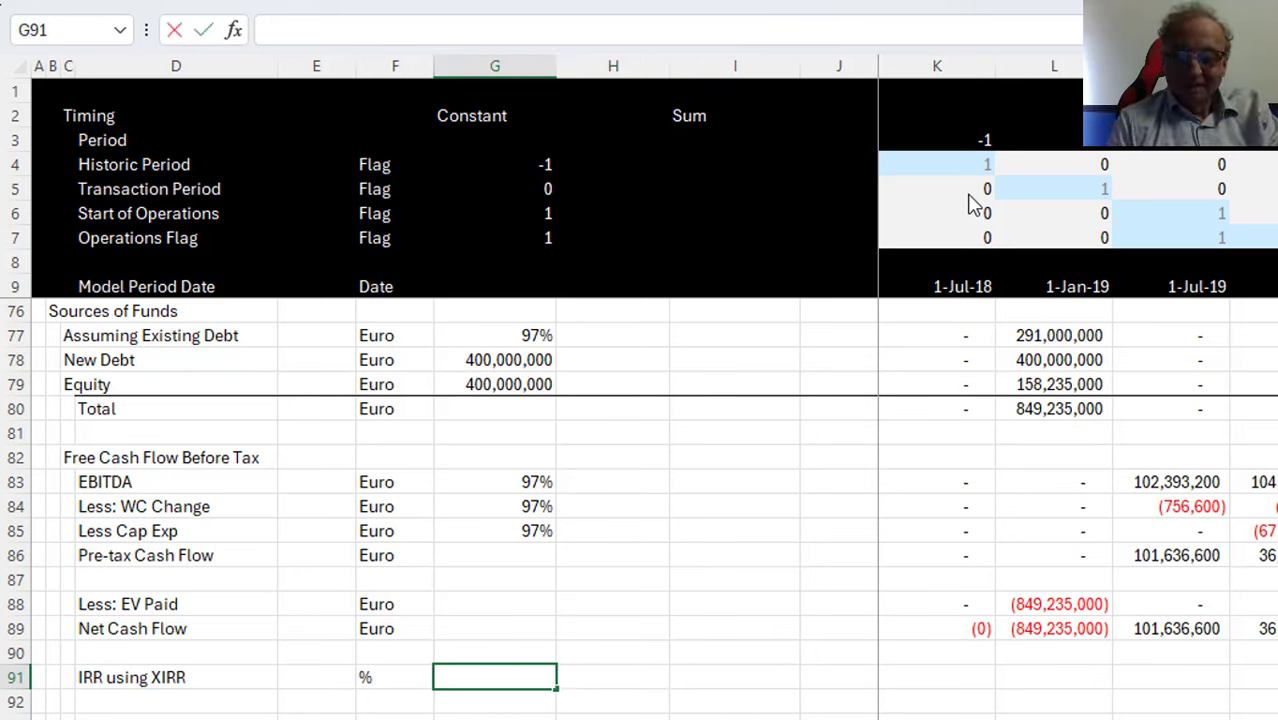
text(=xx)
key(BackSpace)
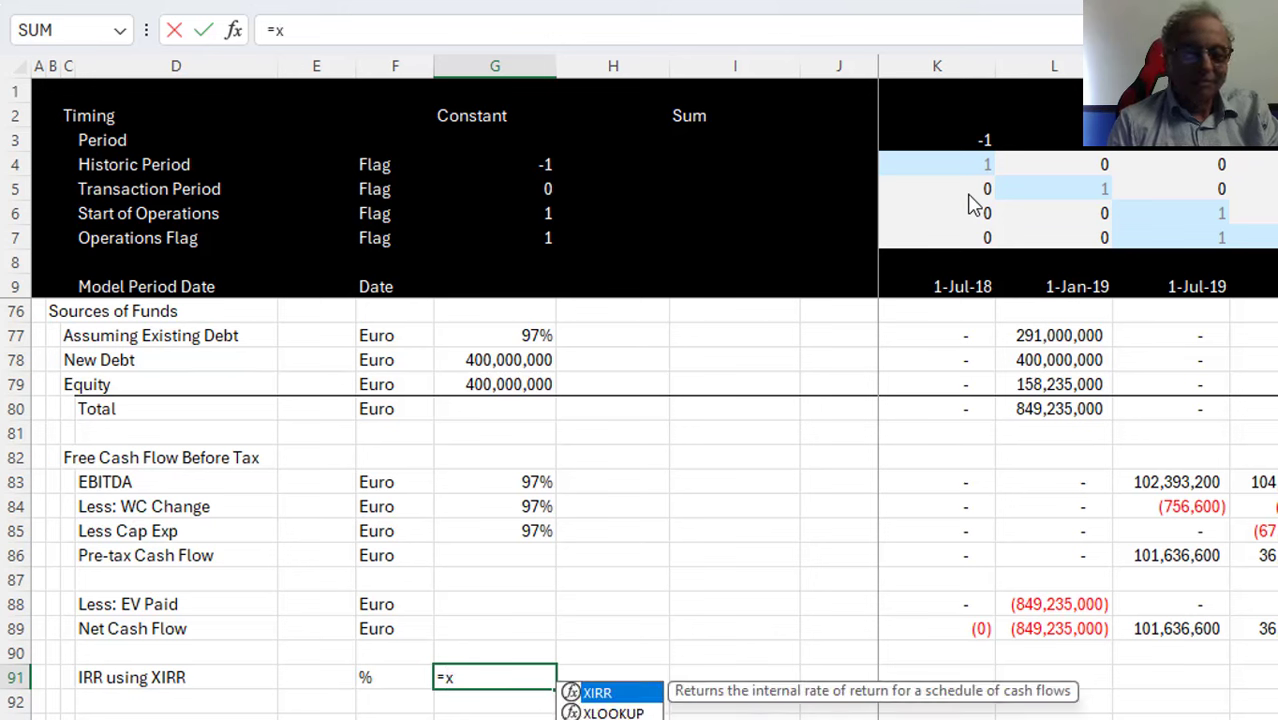
text(irr()
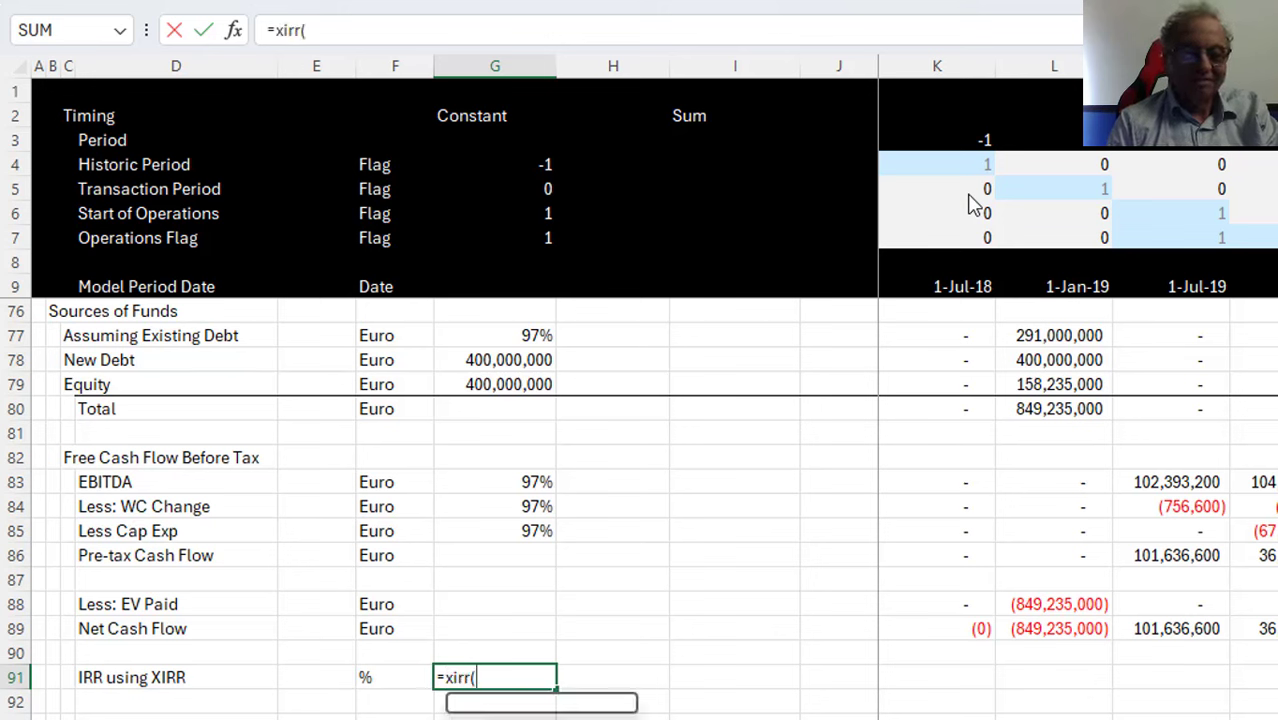
key(Up)
key(Up)
key(Right)
key(Right)
key(Right)
key(Right)
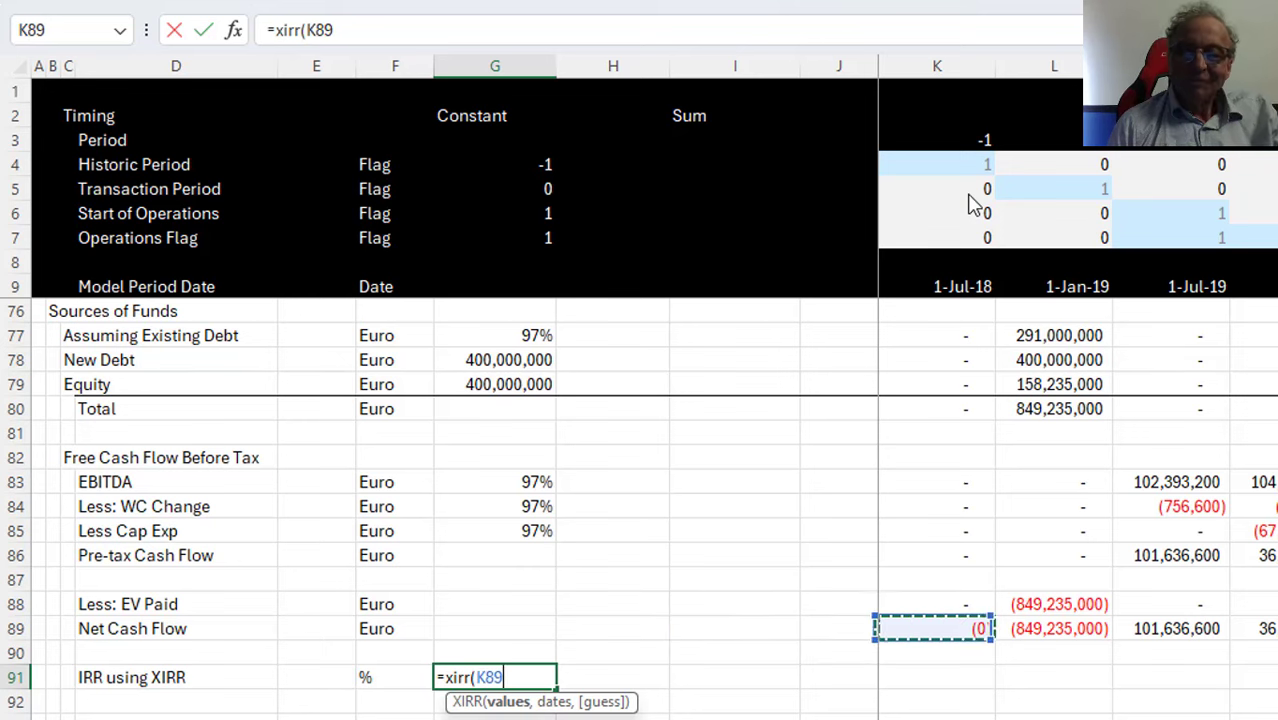
key(ctrl+shift+Right)
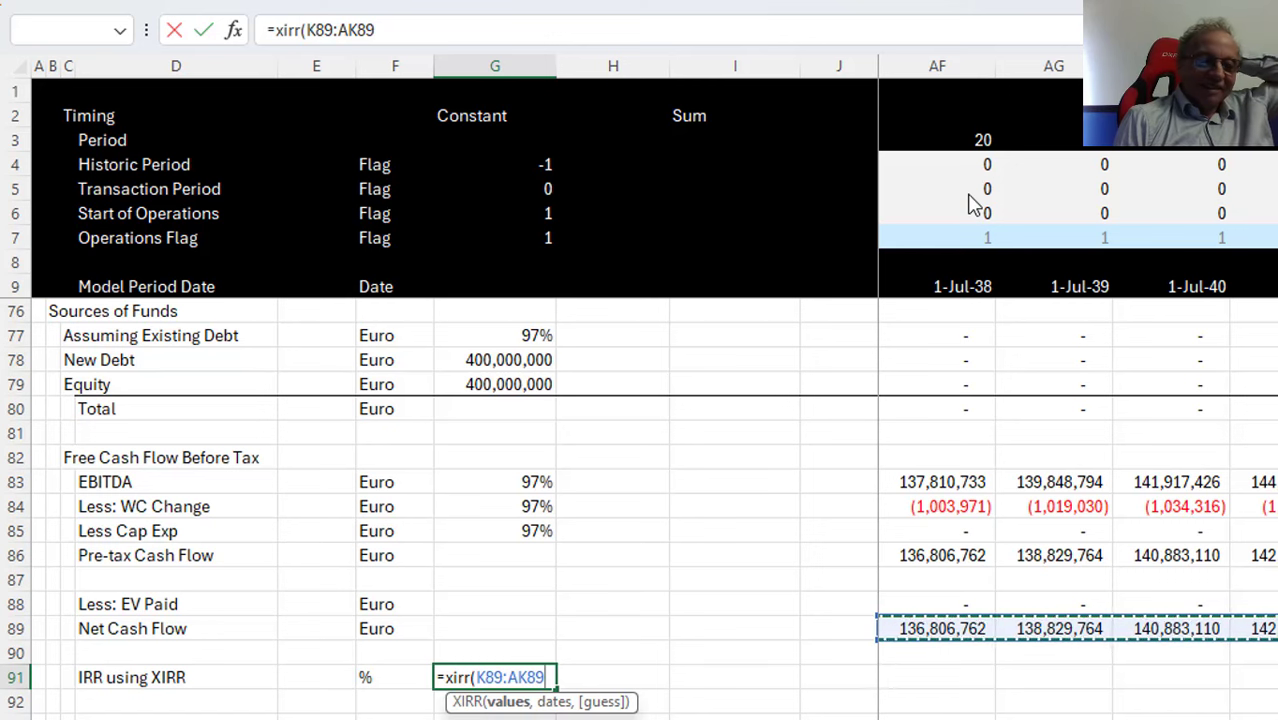
text(,)
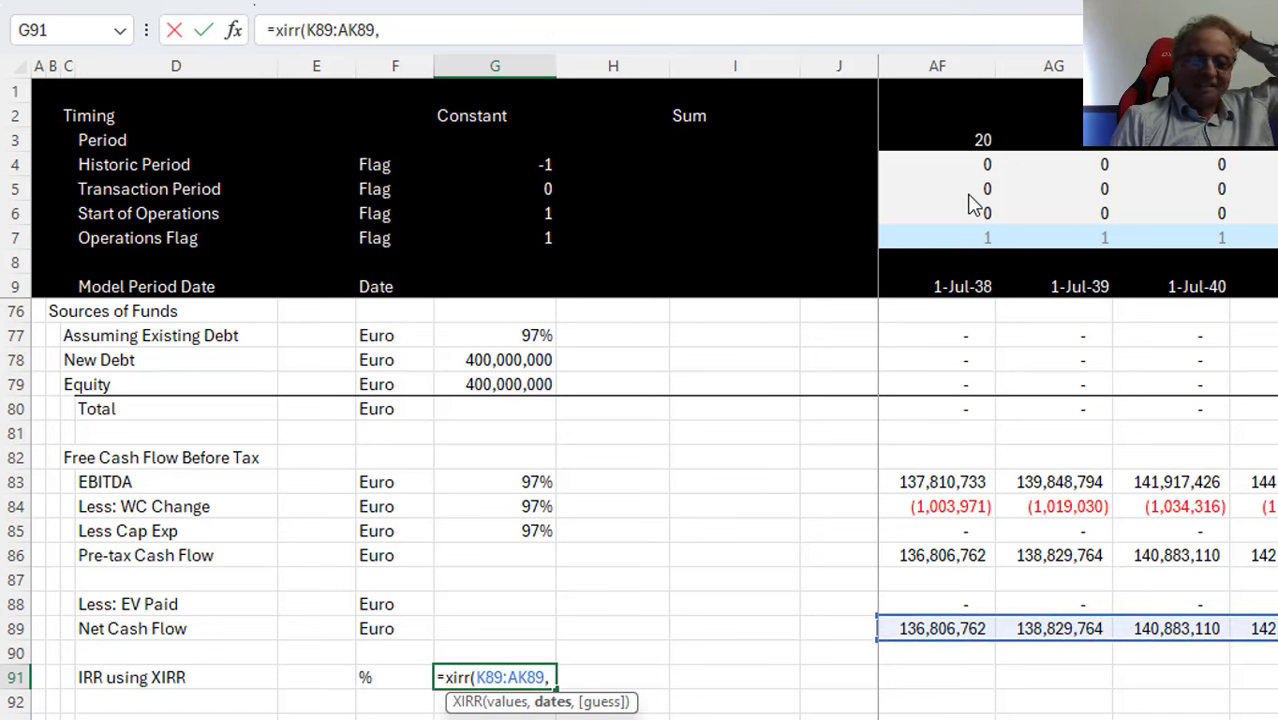
Complete the XIRR formula in G91 with the Model Period Date range K9:AK9 as dates and format the result as a percentage
key(Up)
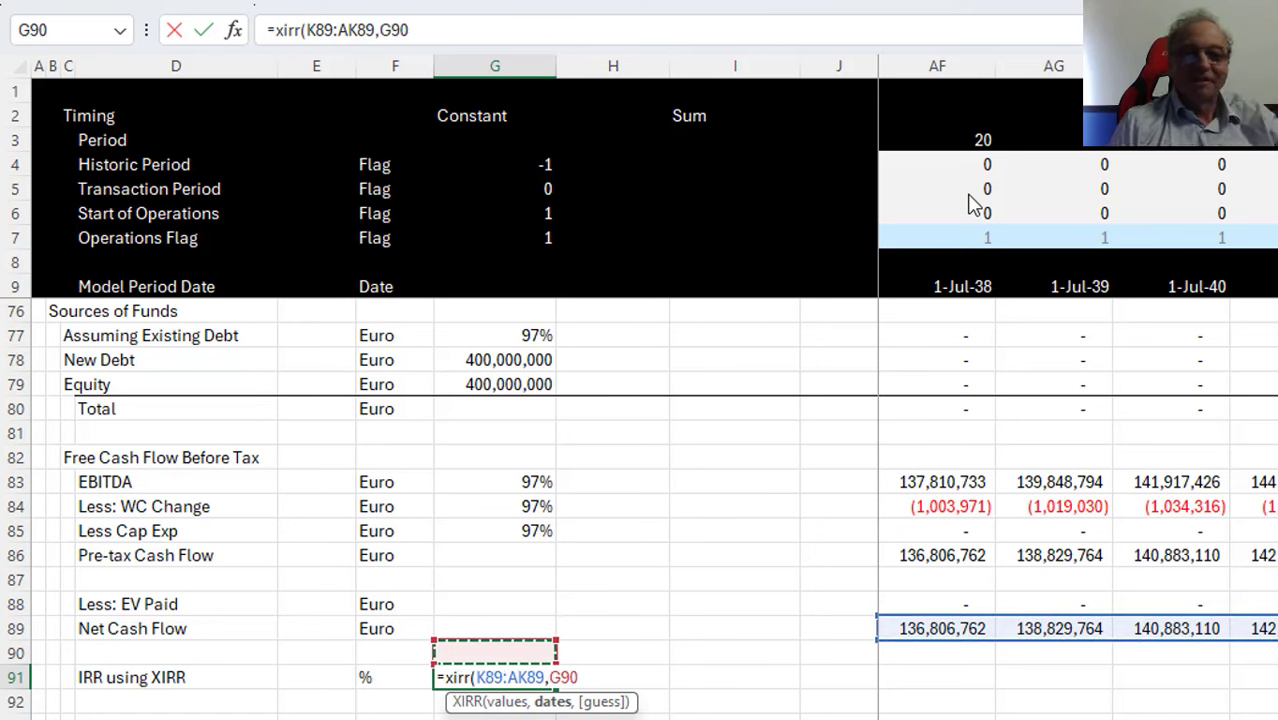
click(895, 274)
key(ctrl+Left)
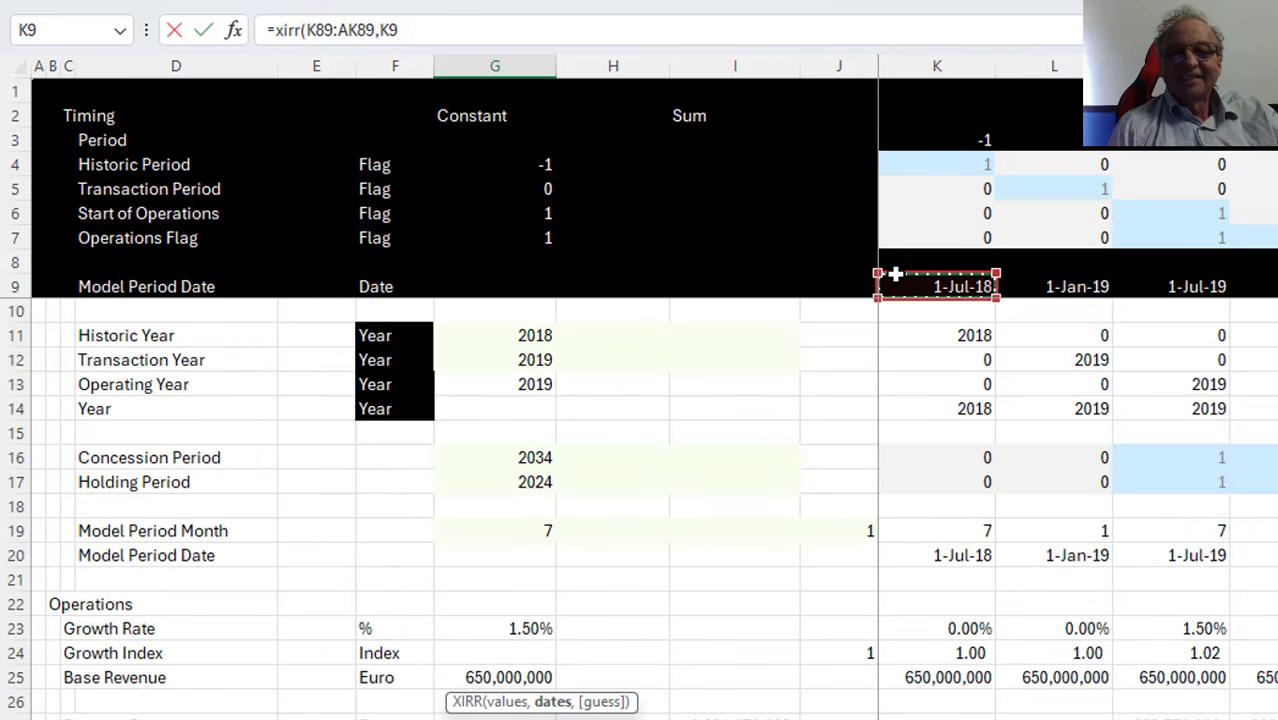
key(ctrl+shift+Right)
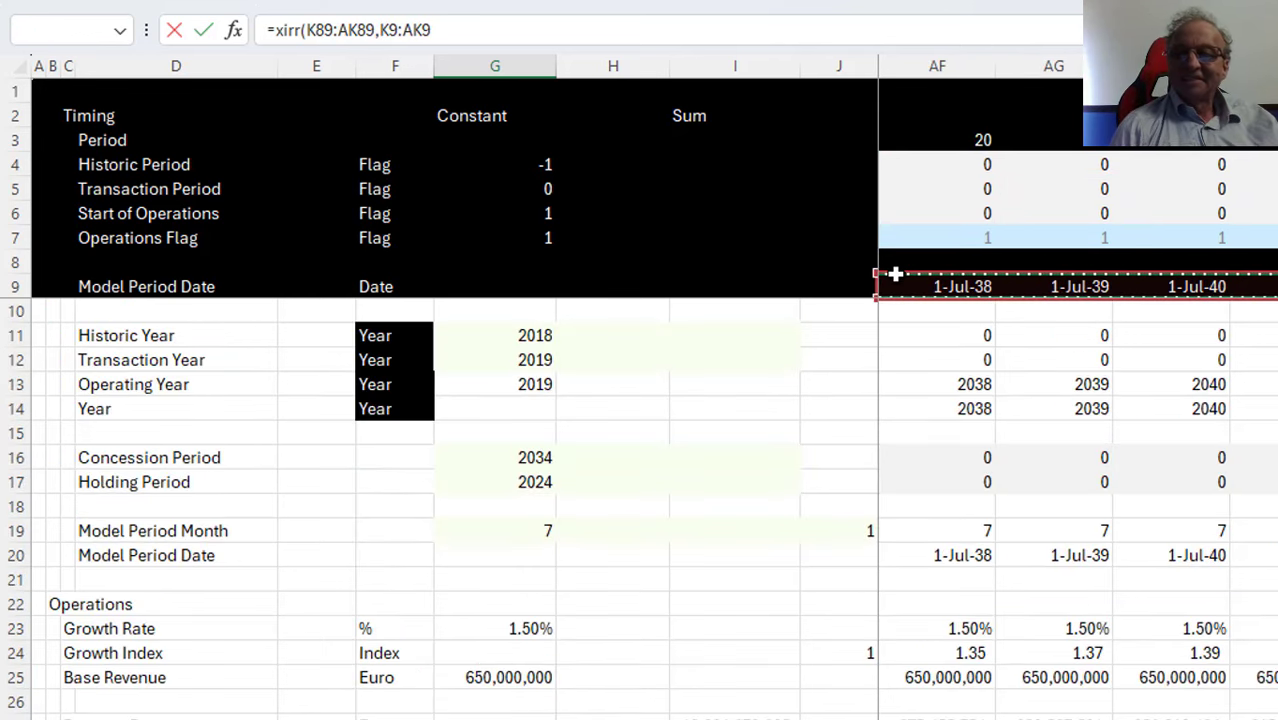
key(Return)
key(Up)
key(ctrl+shift+5)
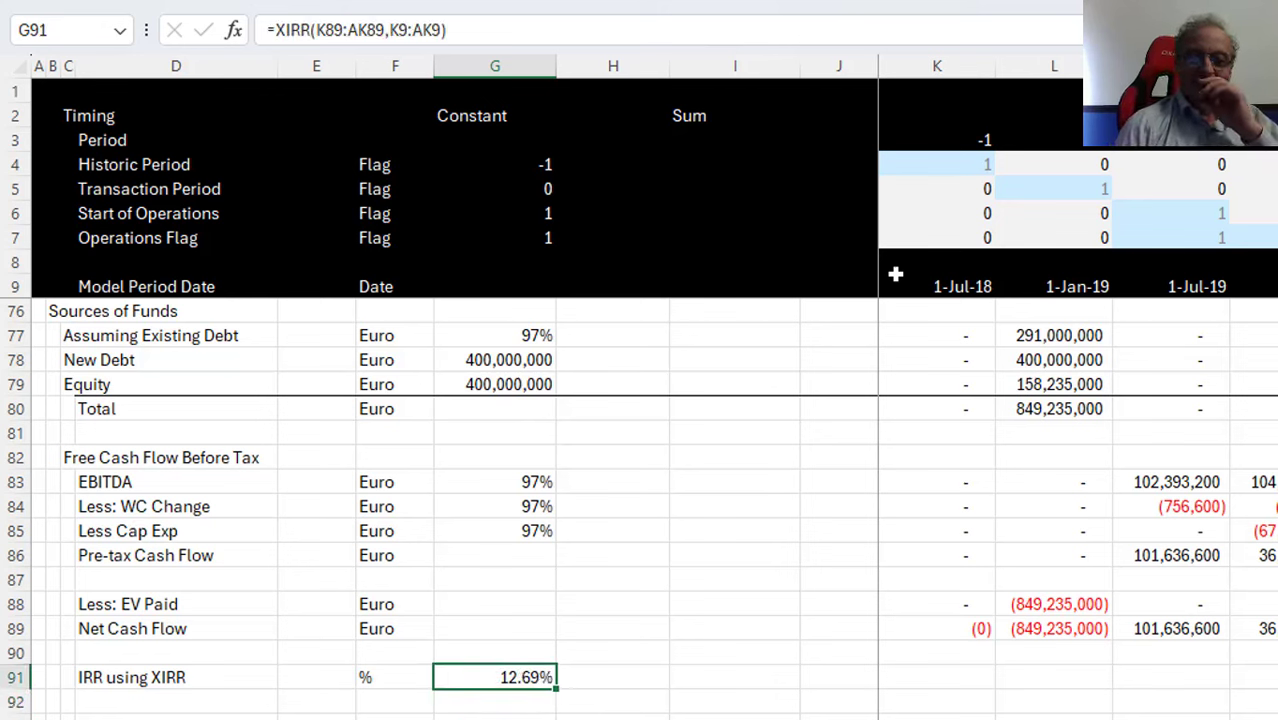
Change the Net Cash Flow label in D89 to Net Cash Flow not TV
key(Up)
key(Left)
key(Up)
key(Up)
key(Left)
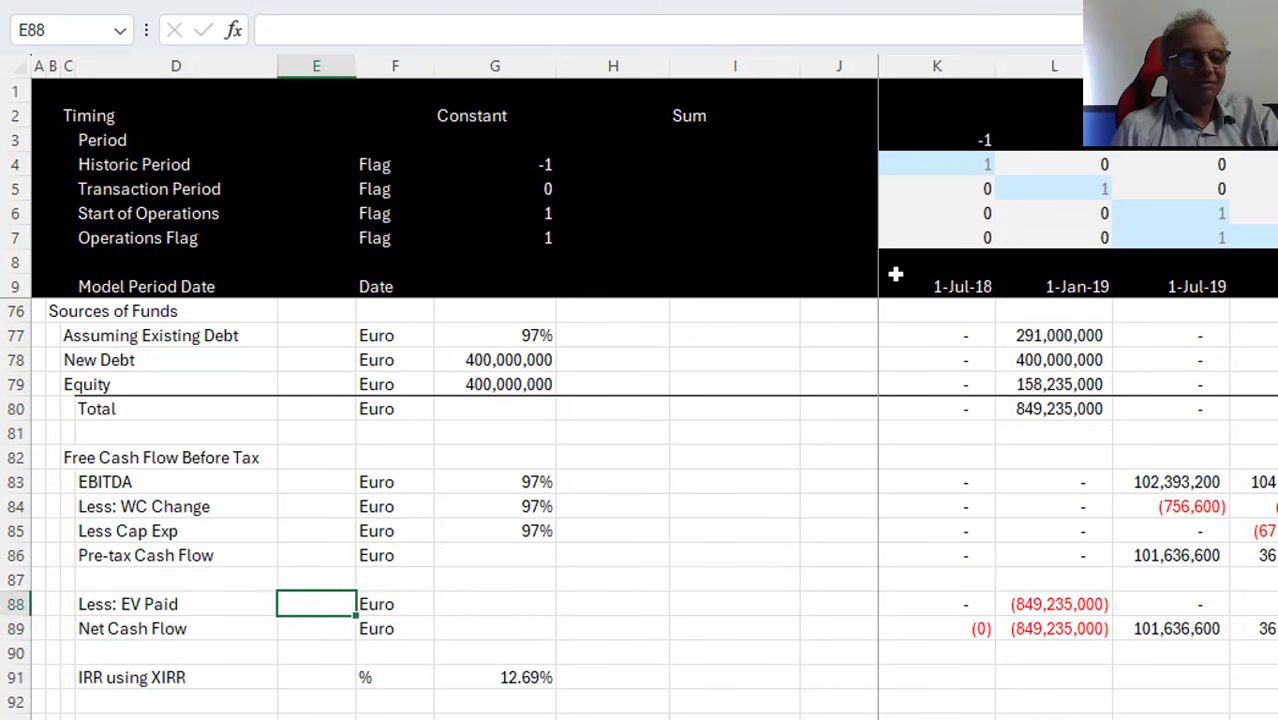
key(Left)
key(Down)
key(Left)
key(Right)
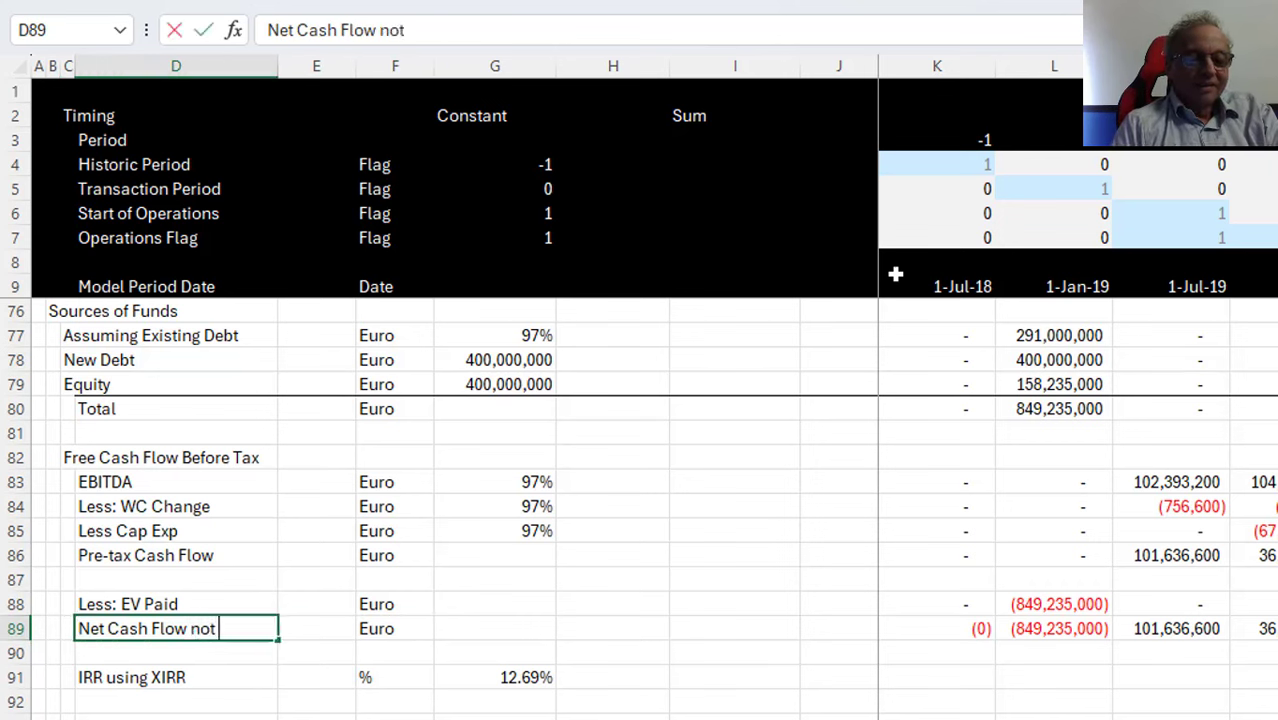
key(Return)
Review the EBITDA amounts and formulas in row 83 across the whole timeline
key(Up)
key(Up)
key(Up)
key(Up)
key(Up)
key(Up)
key(Up)
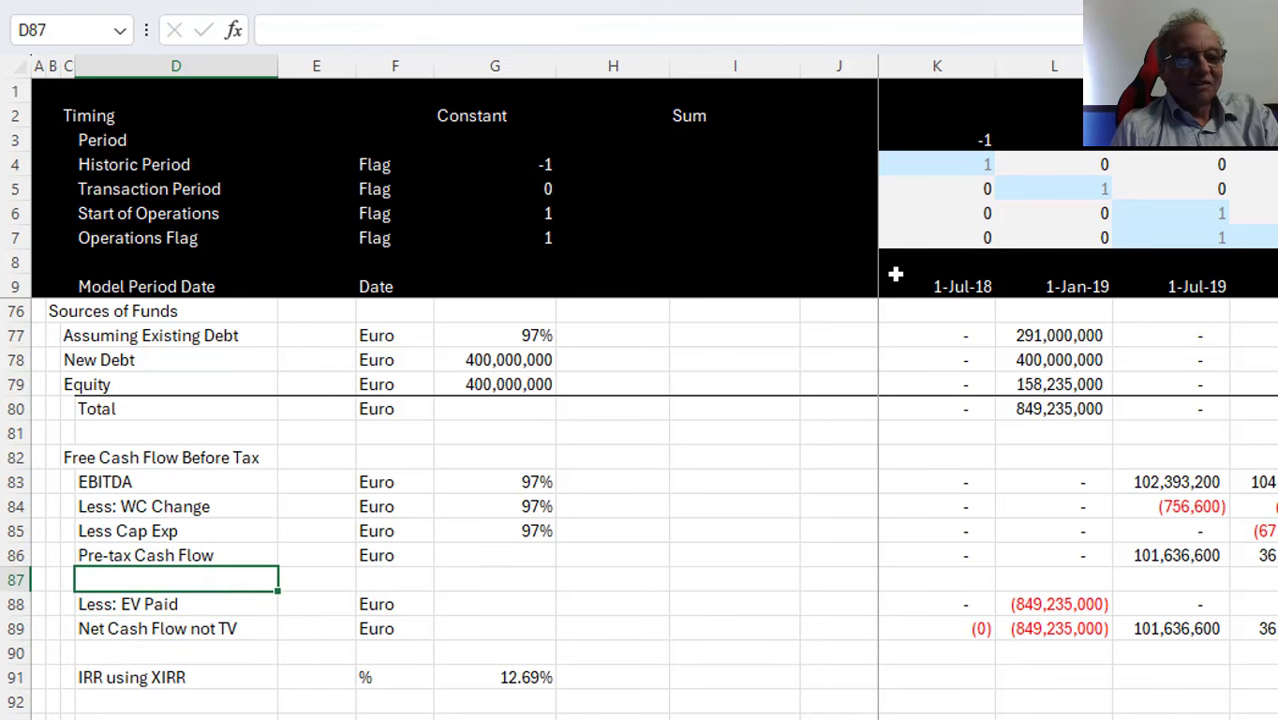
key(Right)
key(Right)
key(Right)
key(Right)
key(Right)
key(Right)
key(Right)
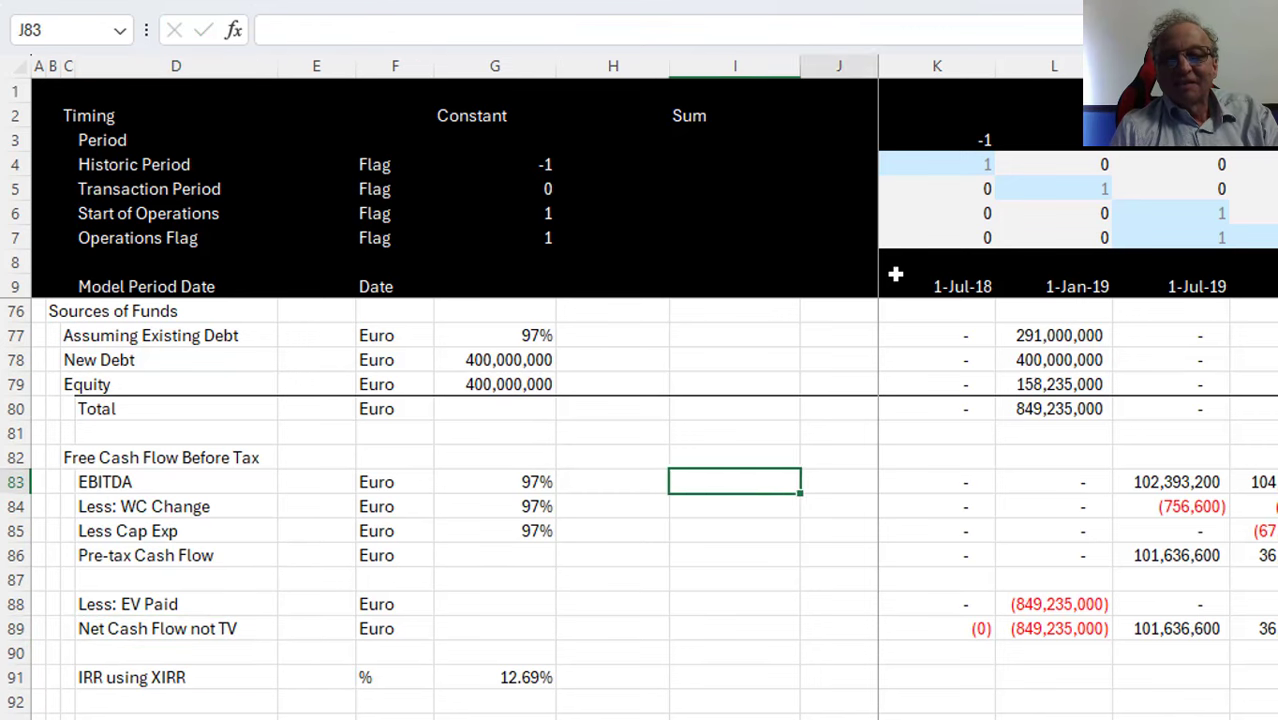
key(F2)
key(Tab)
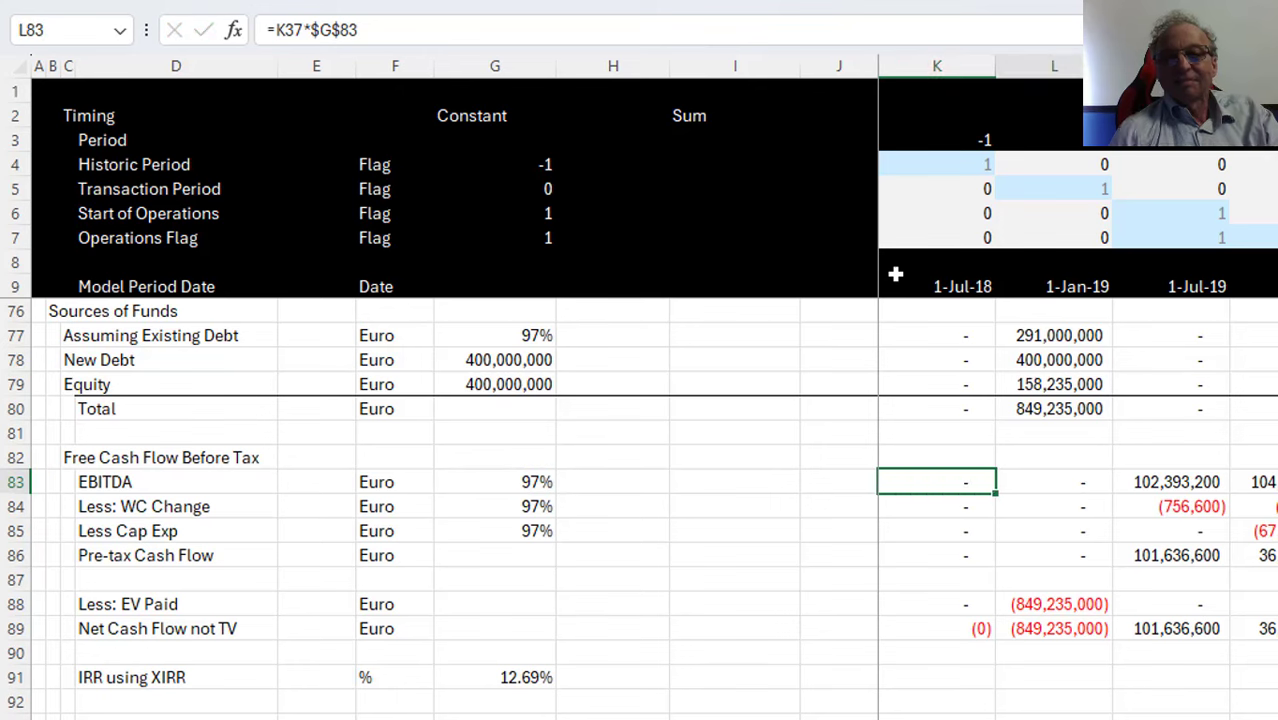
key(Right)
key(Right)
key(Right)
key(Right)
key(Right)
key(Right)
key(Right)
key(Right)
key(Right)
key(Right)
key(Right)
key(Right)
key(Right)
key(Right)
key(Right)
key(Right)
key(Right)
key(Right)
key(Right)
key(Right)
key(Right)
key(Right)
key(Right)
key(Right)
key(Right)
key(Right)
key(Right)
key(Right)
key(Right)
key(Right)
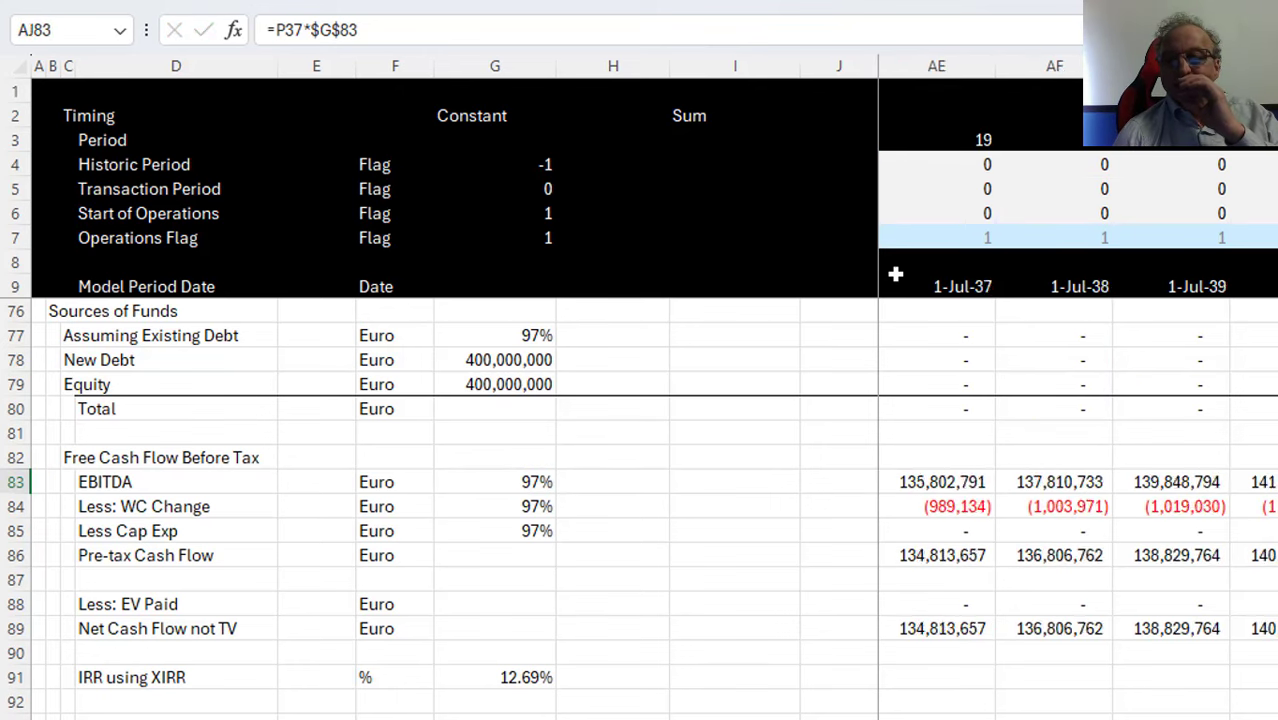
key(Left)
key(Left)
key(Left)
key(Left)
key(Left)
key(Left)
key(Left)
key(Left)
key(Left)
key(Left)
key(Left)
key(Left)
key(Left)
key(Left)
key(Left)
key(Left)
key(Left)
key(Left)
key(Left)
key(Left)
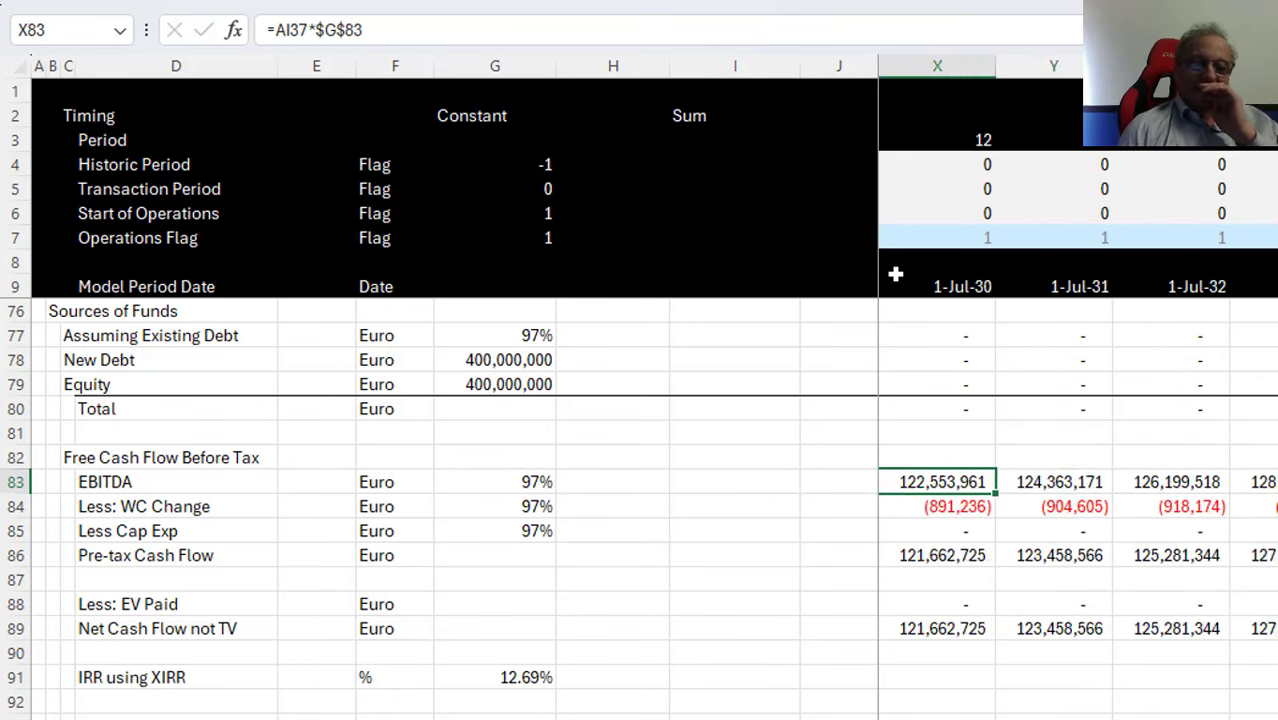
key(Left)
key(Left)
key(Left)
key(Left)
key(Left)
Enter the section heading Debt Balance in C93 below the IRR row
key(Down)
key(Down)
key(Down)
key(Down)
key(Down)
key(Down)
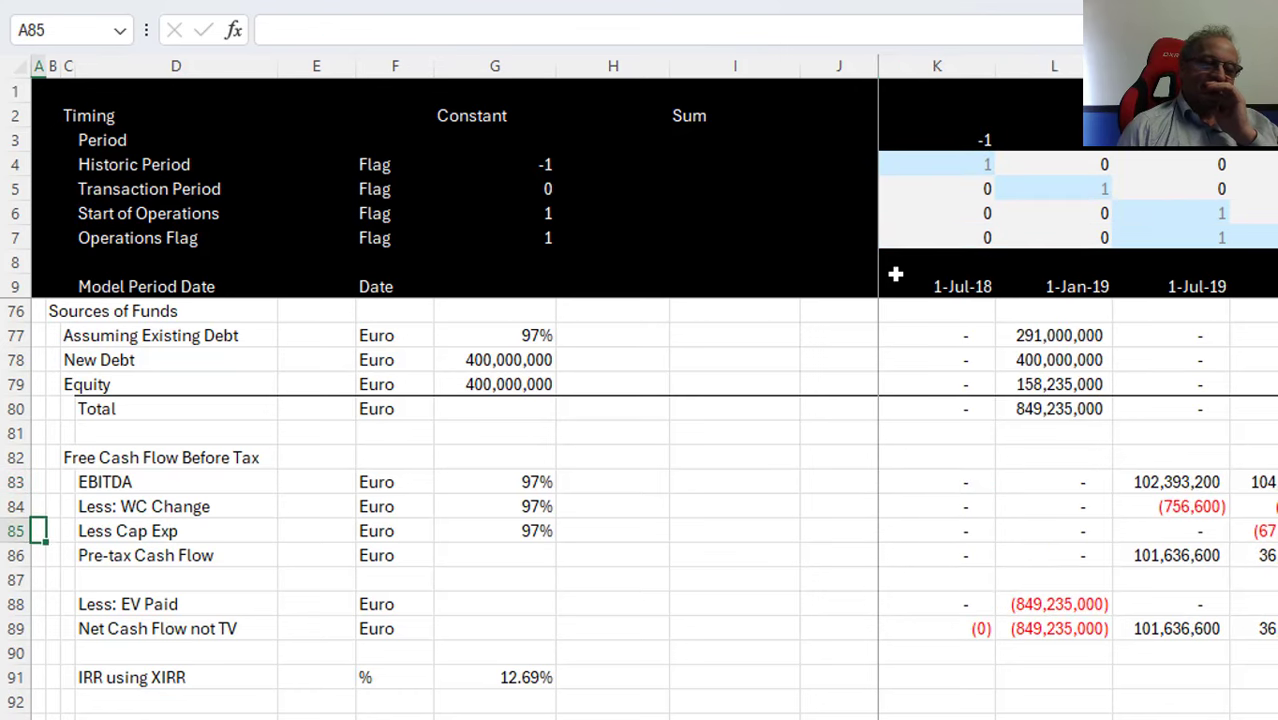
key(Down)
key(Down)
key(Down)
key(Down)
key(Down)
key(Down)
key(Down)
key(Down)
key(Down)
key(Up)
key(Up)
key(Up)
key(Up)
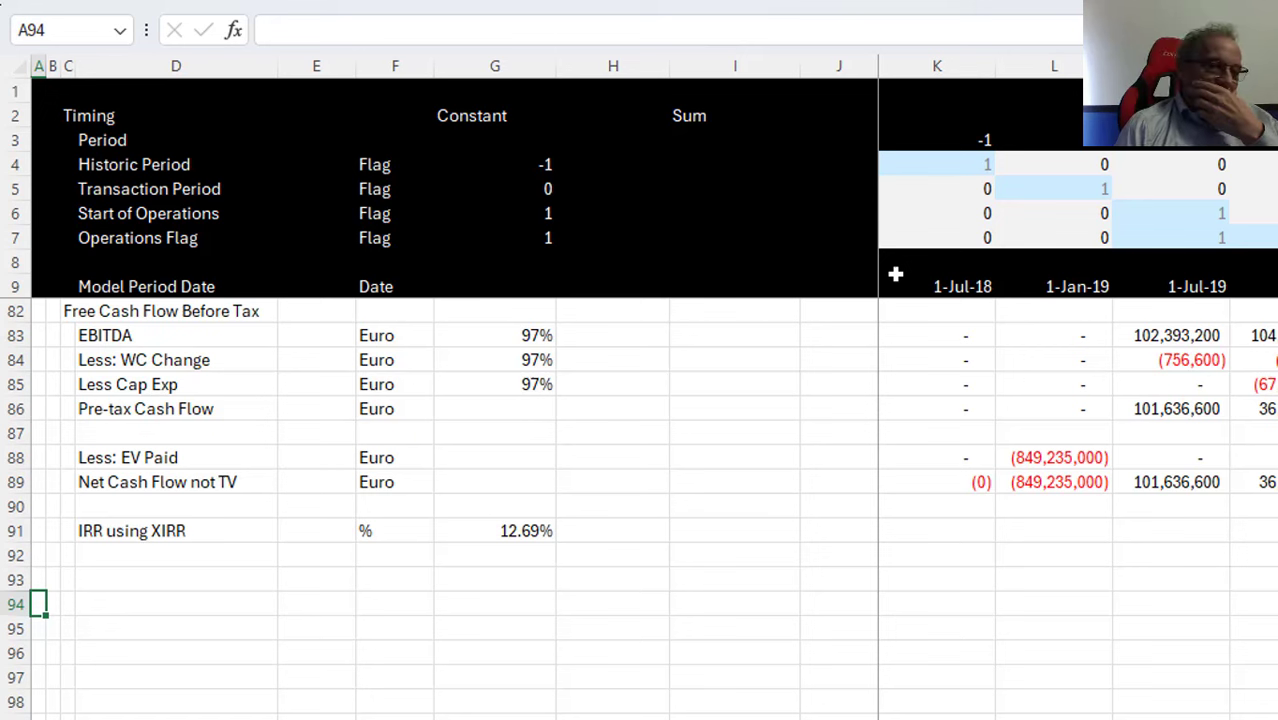
key(Up)
key(Right)
key(Right)
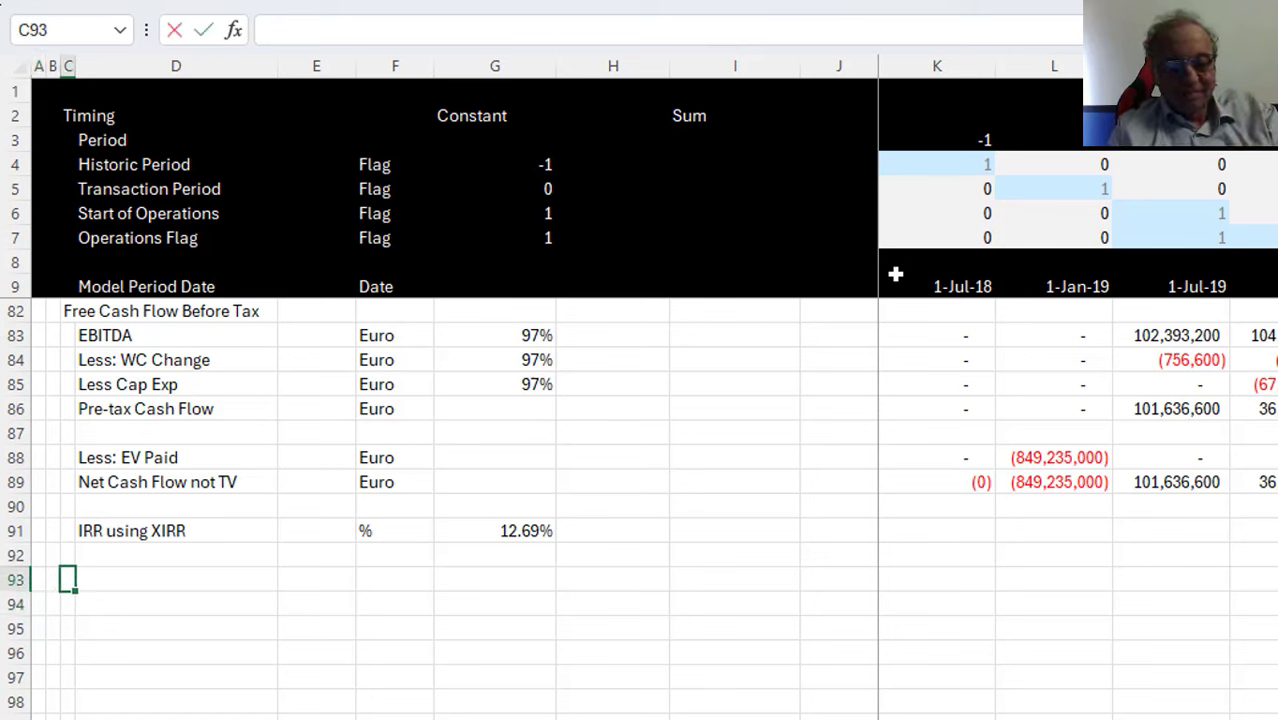
text(Debt Balanc)
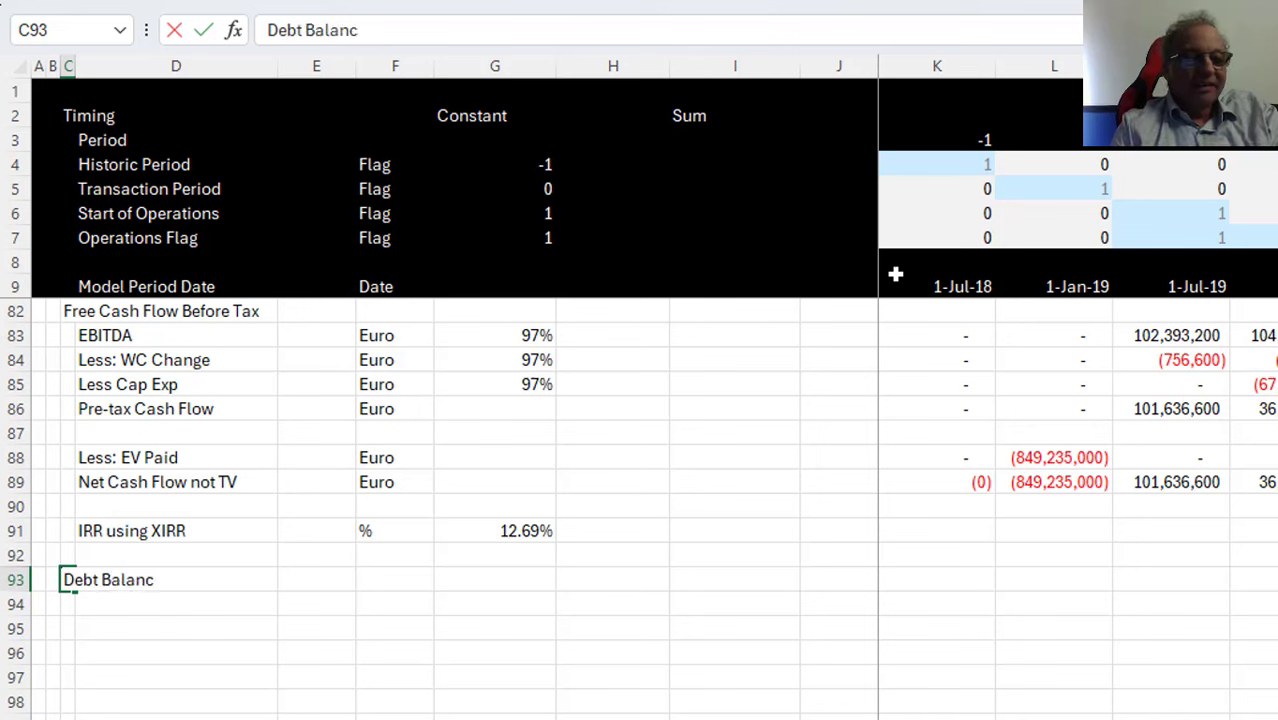
text(e)
key(Return)
key(Right)
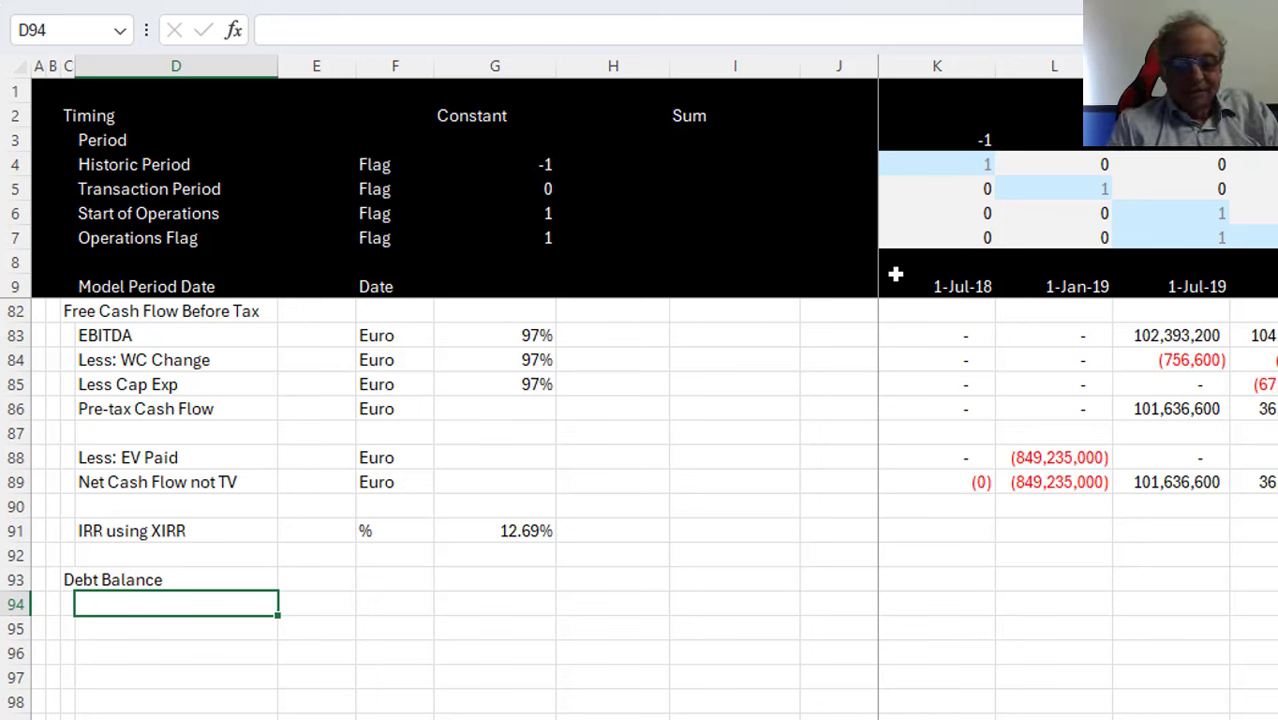
text(NEw)
key(BackSpace)
key(BackSpace)
text(ew)
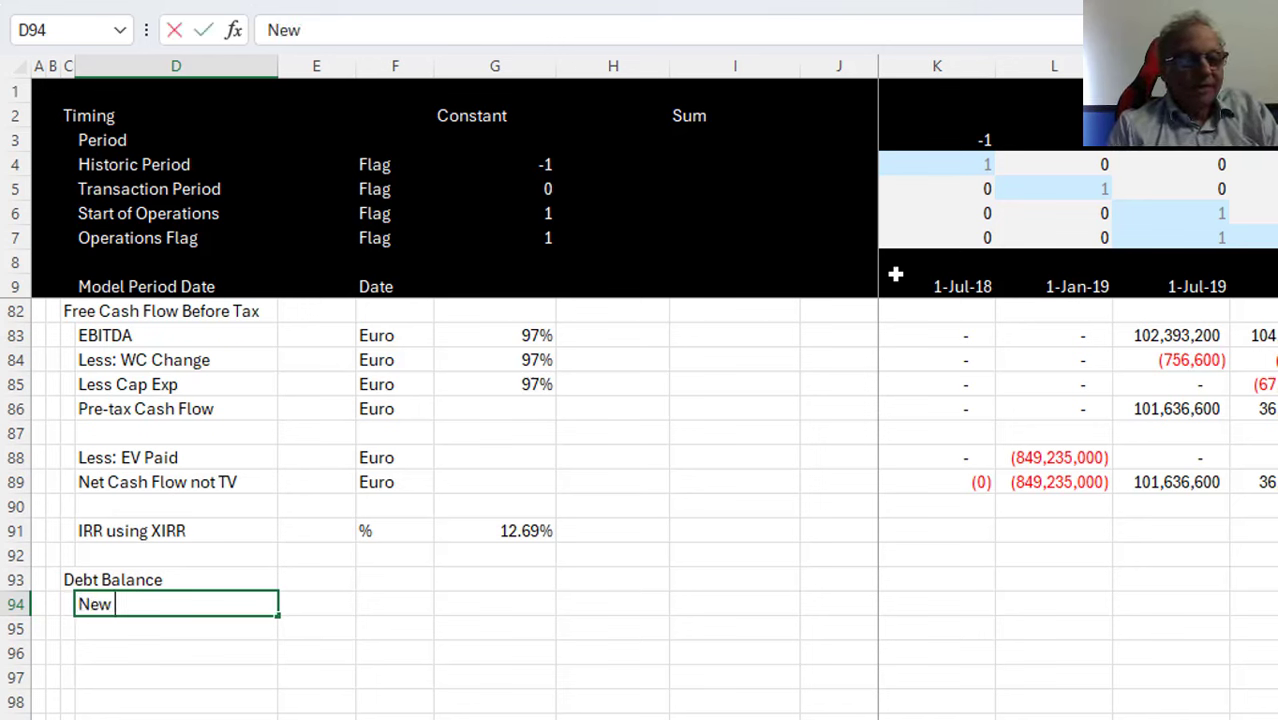
key(Escape)
Extend the section heading in C93 to Debt Balance - New Debt
click(66, 580)
key(F2)
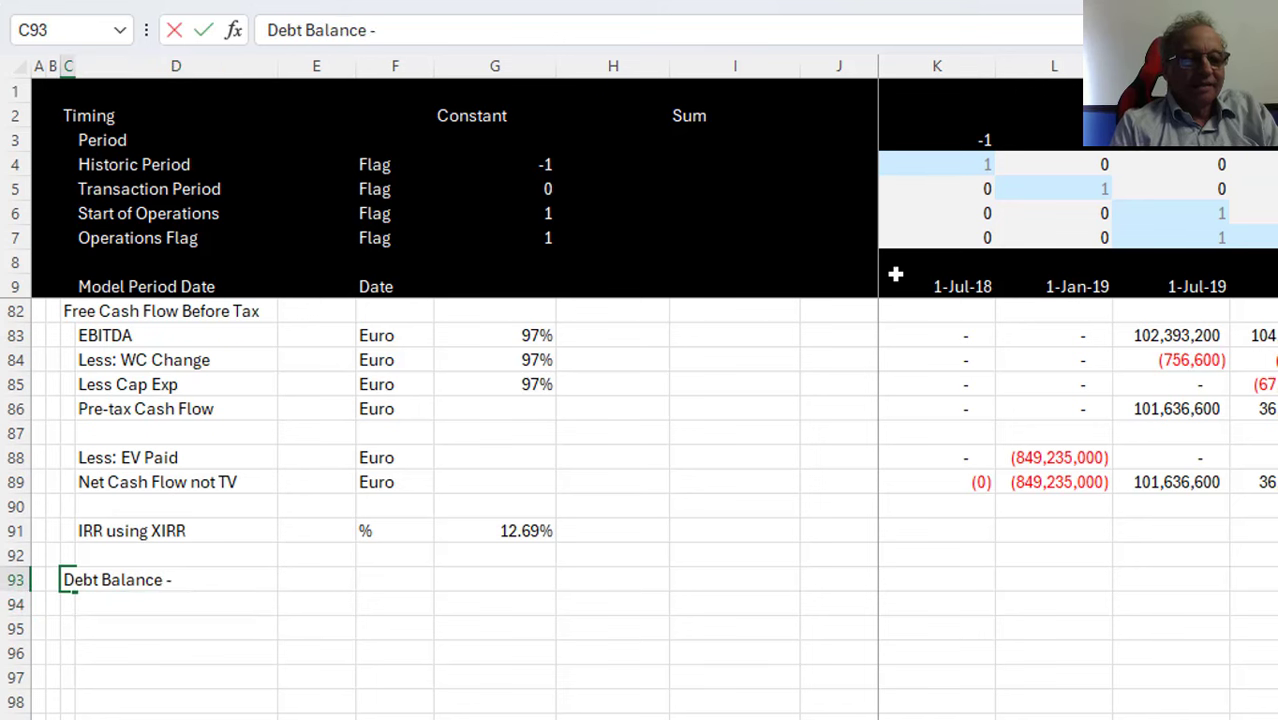
text(- New )
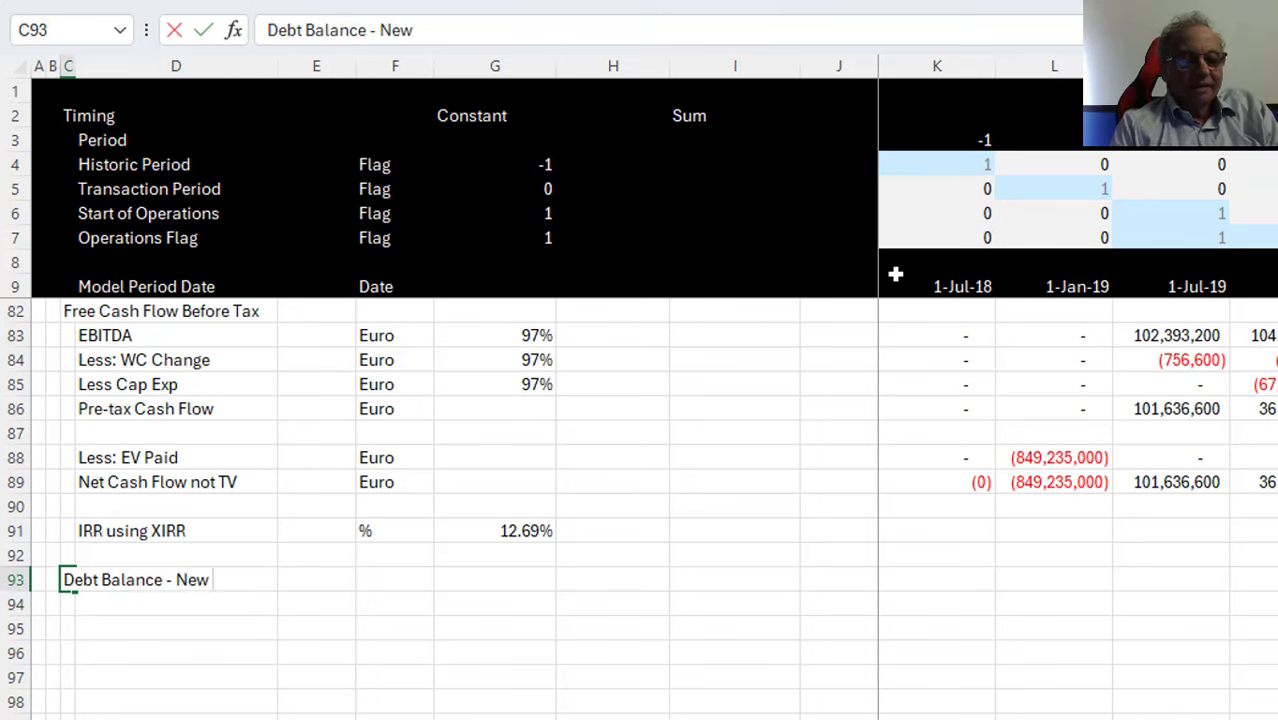
text(Debt)
key(Return)
Enter the row label Bullet Repayment in D94 under the Debt Balance - New Debt heading
key(Right)
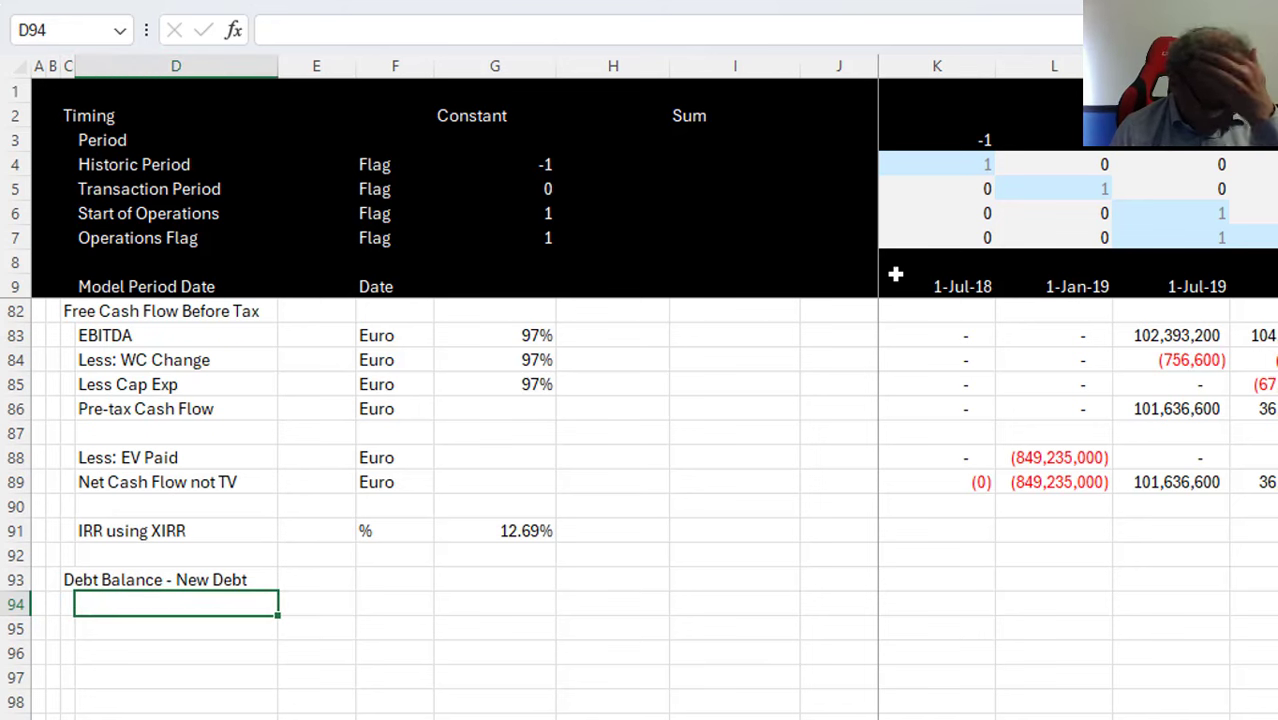
text(Repay)
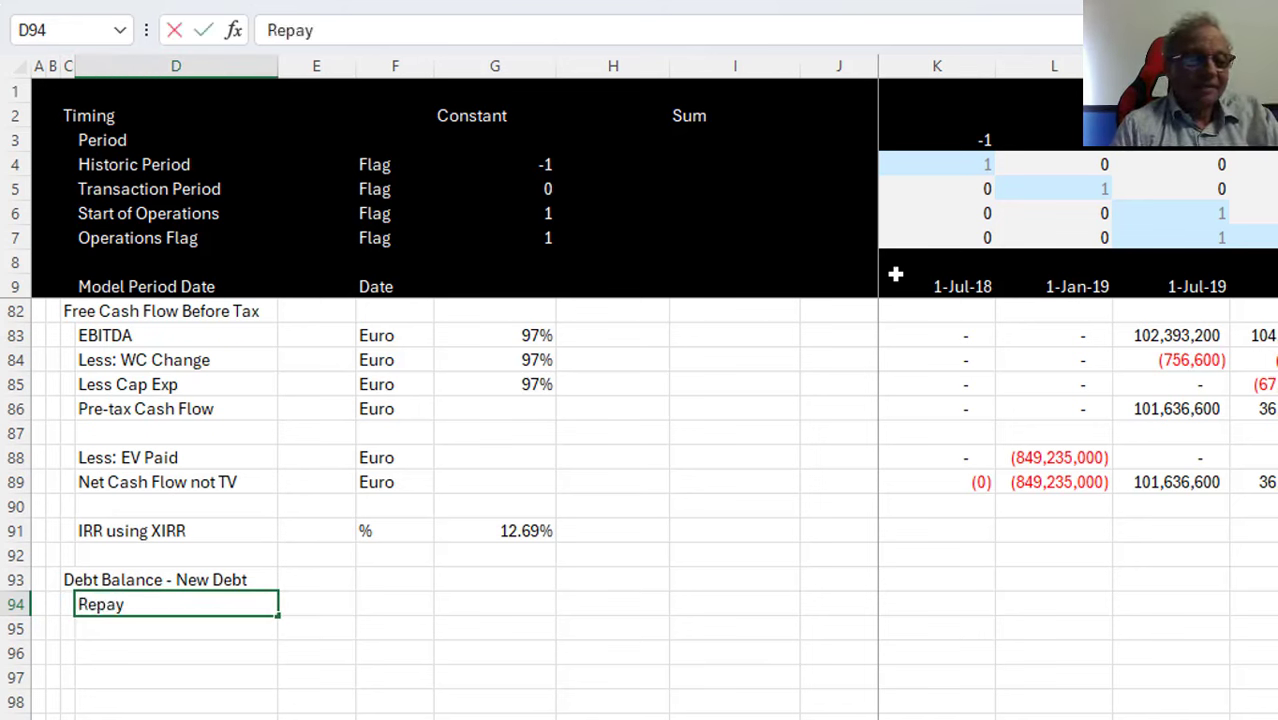
key(BackSpace)
key(BackSpace)
key(BackSpace)
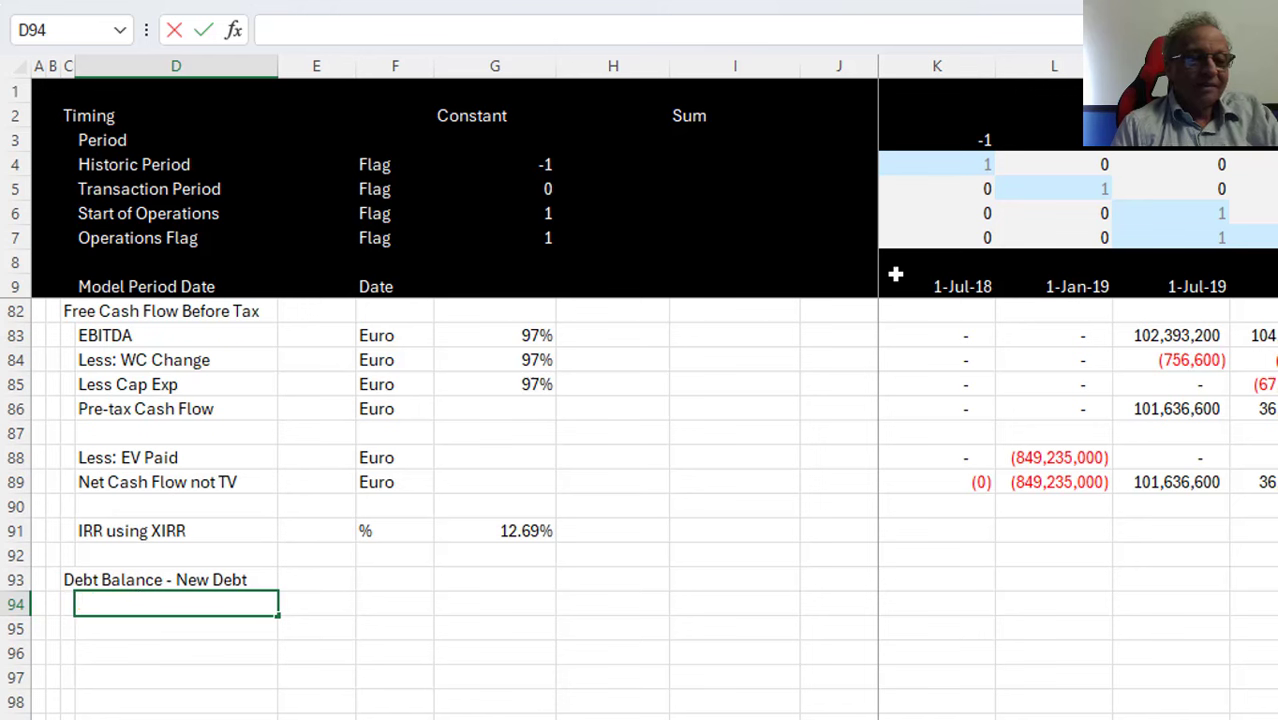
text(Bullet)
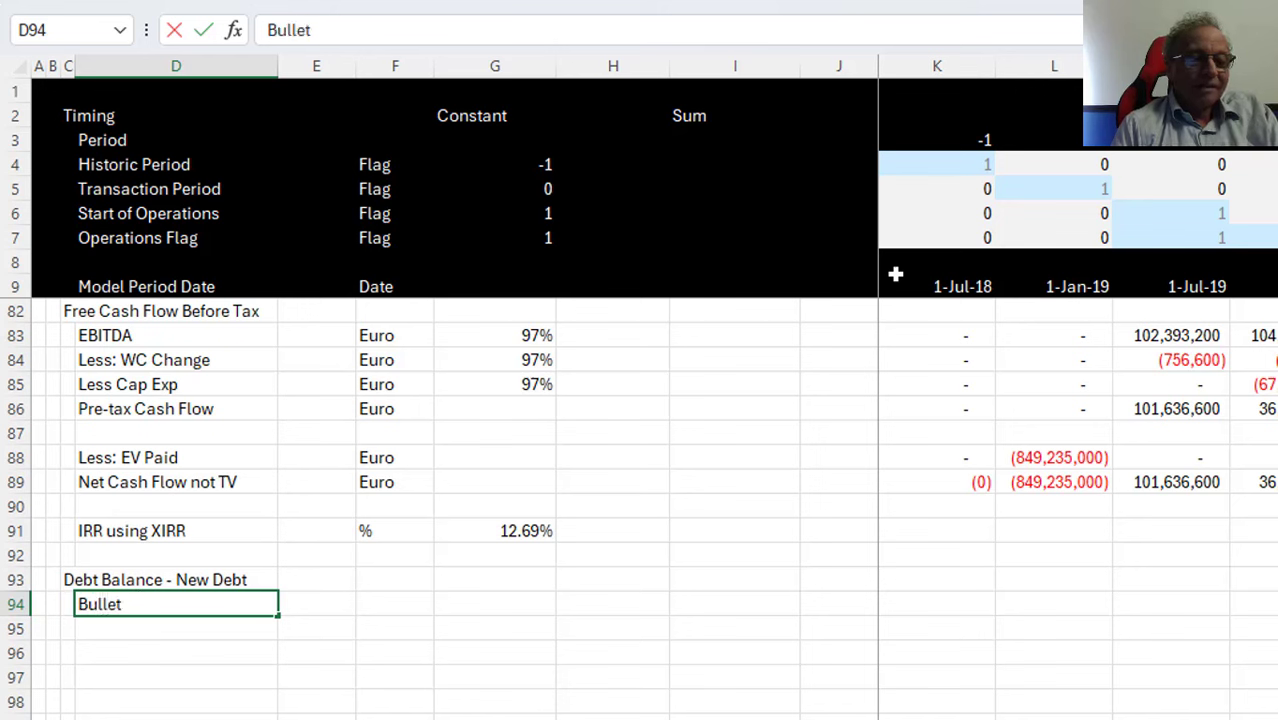
text( Repayment)
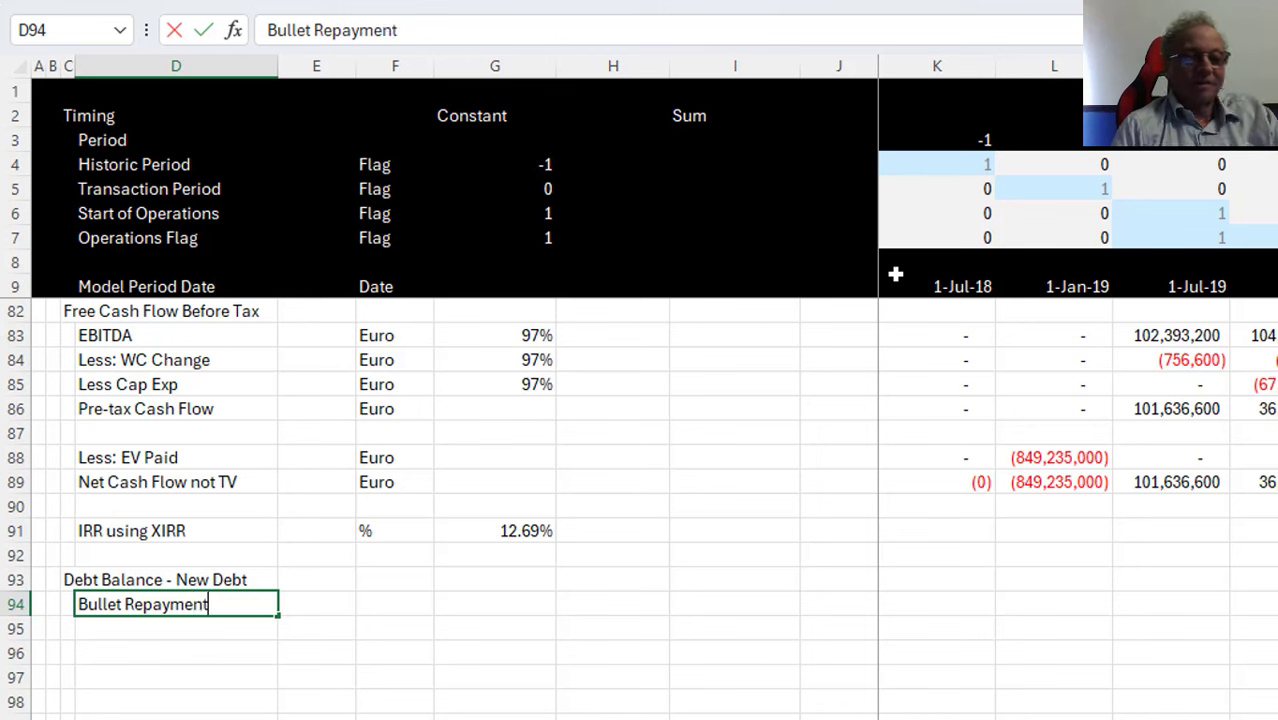
key(Return)
Enter Flag as the unit of the Bullet Repayment row in F94
key(Up)
key(Right)
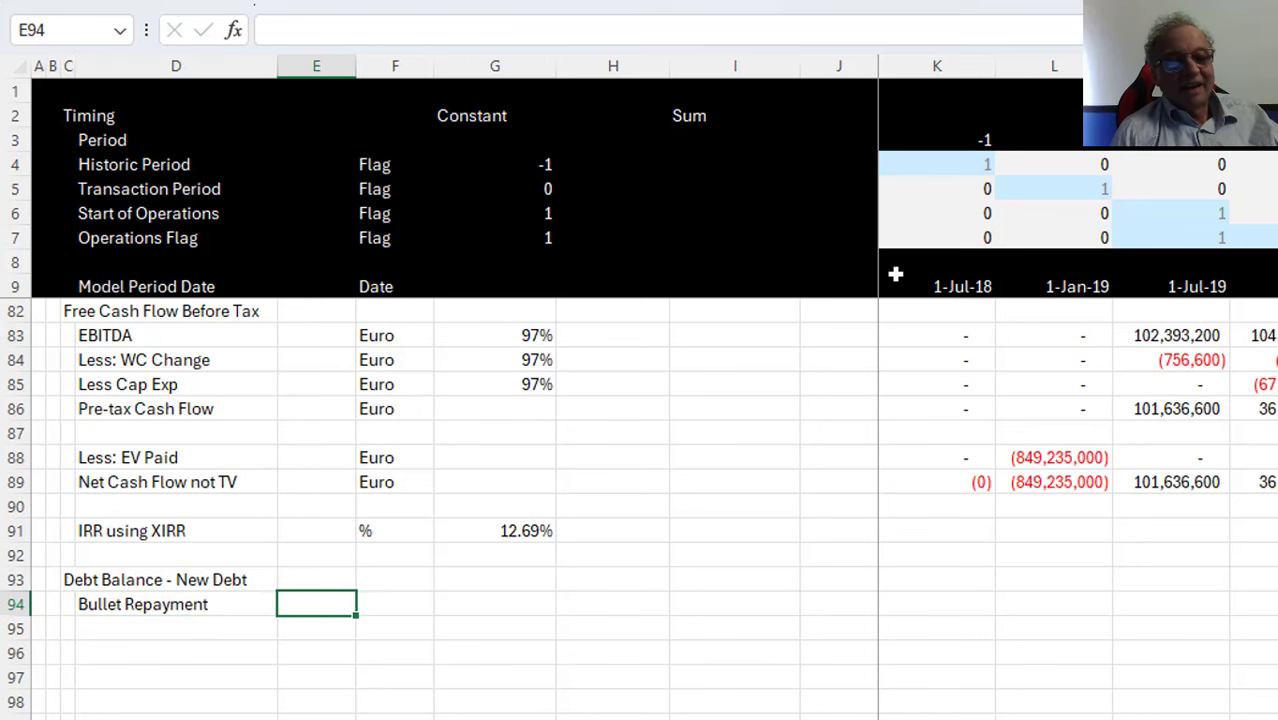
key(Right)
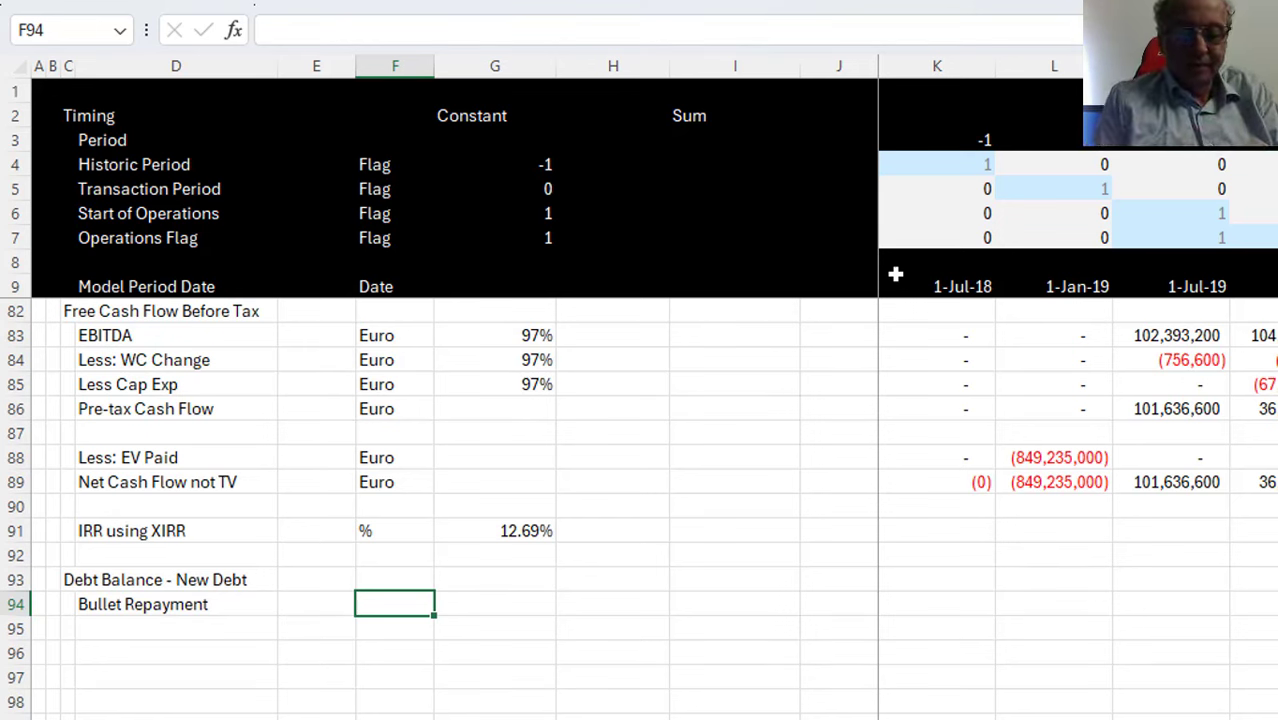
text(Flag)
key(Return)
key(Up)
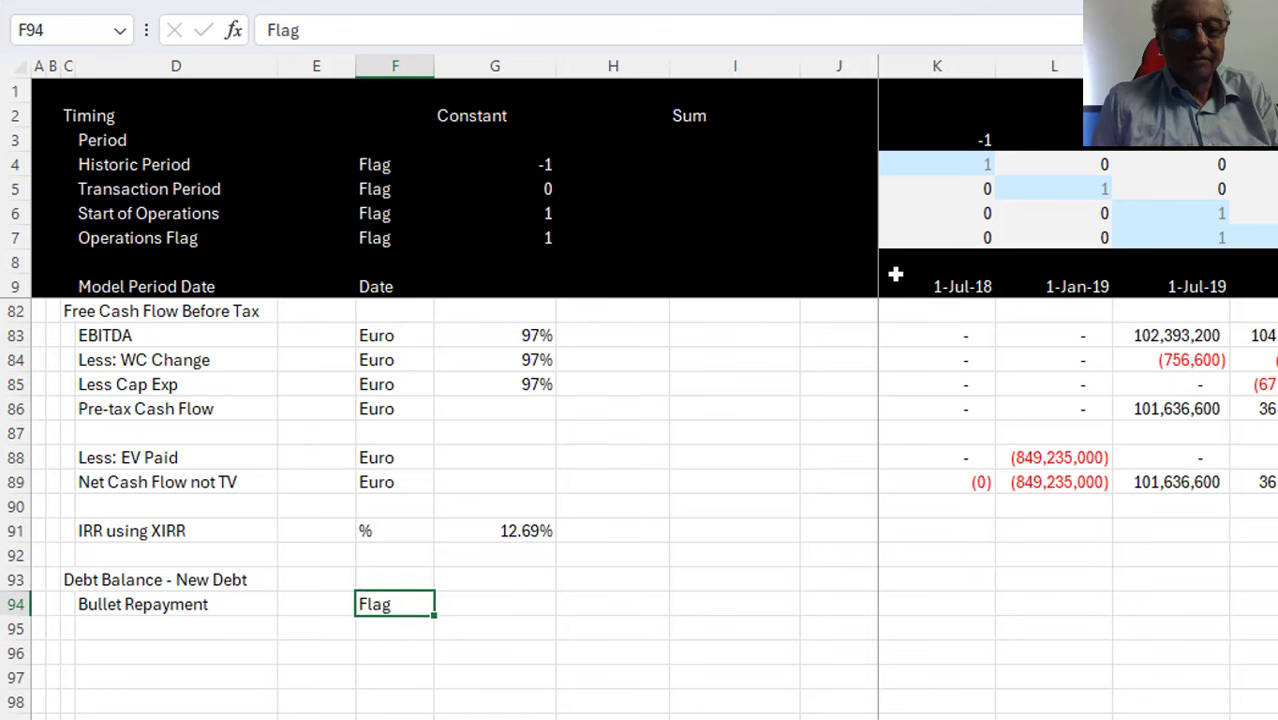
Link the Bullet Repayment constant in G94 to the New Debt repayment years in Input!F49
key(Right)
text(=)
key(ctrl+Page_Up)
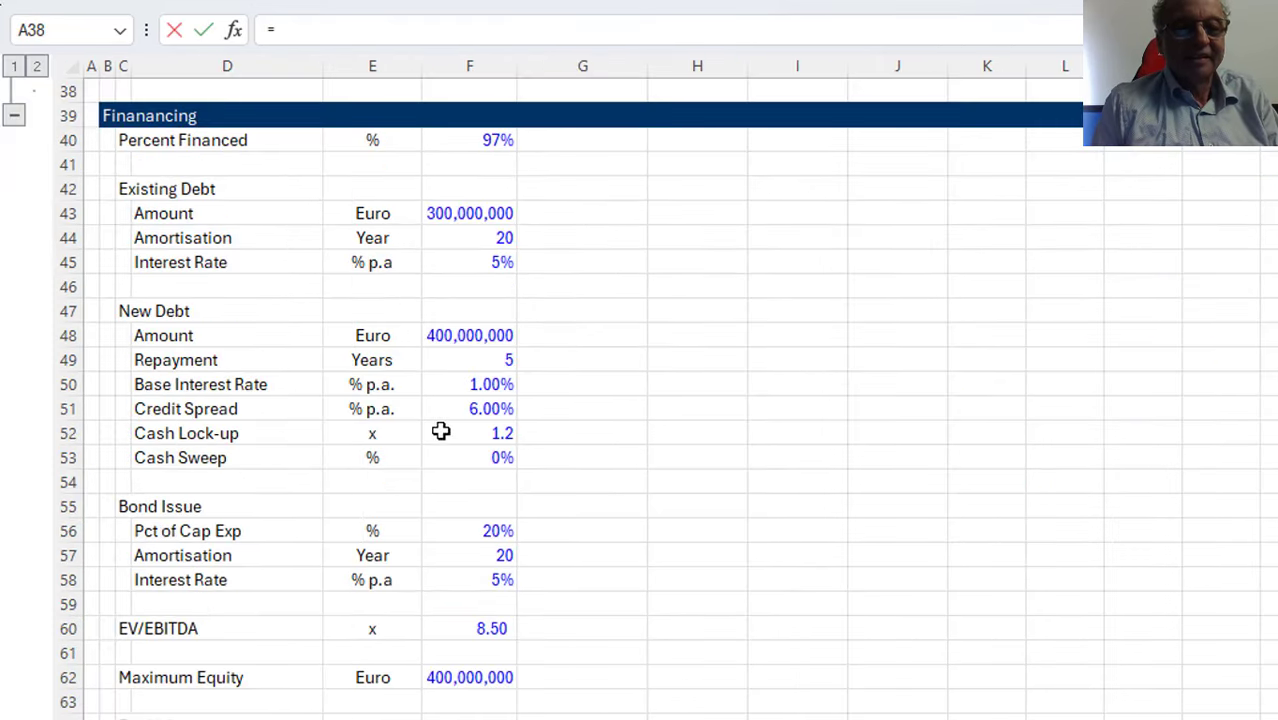
click(447, 363)
key(Return)
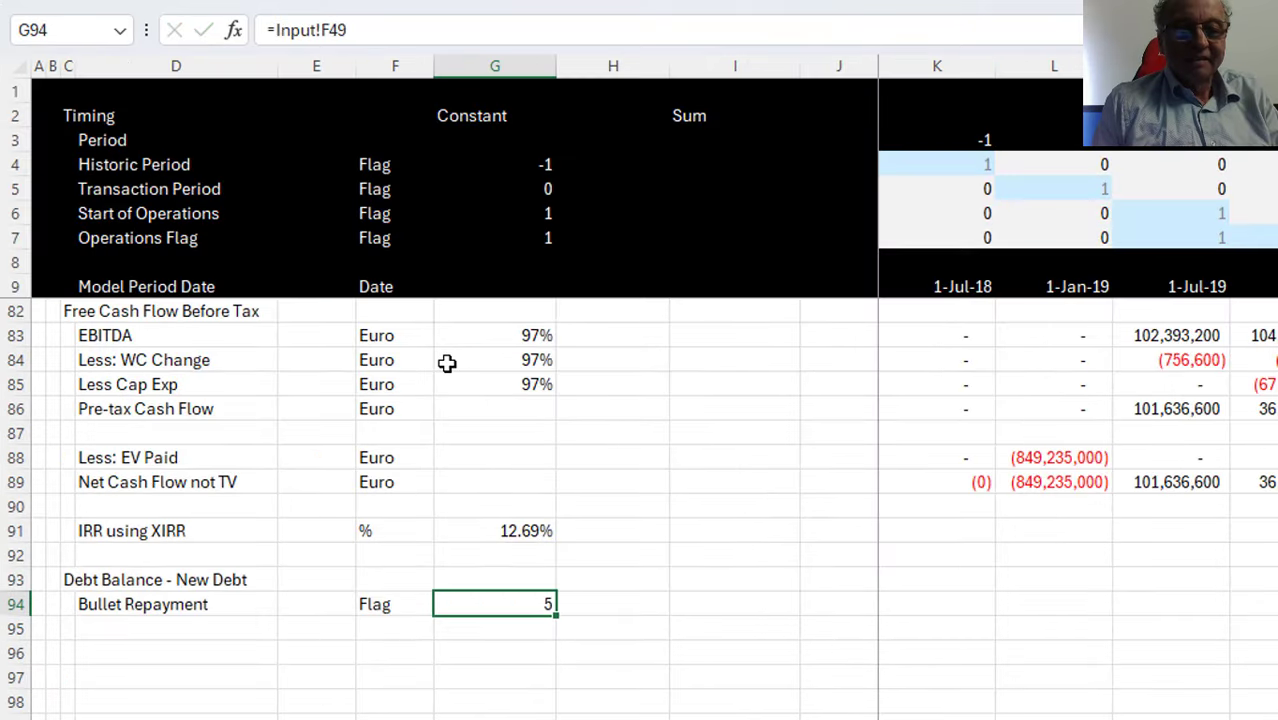
Enter the flag formula =K3<=$G$94 in K94 and fill it across the timeline
key(Right)
key(Right)
key(Right)
key(Right)
key(Right)
key(Left)
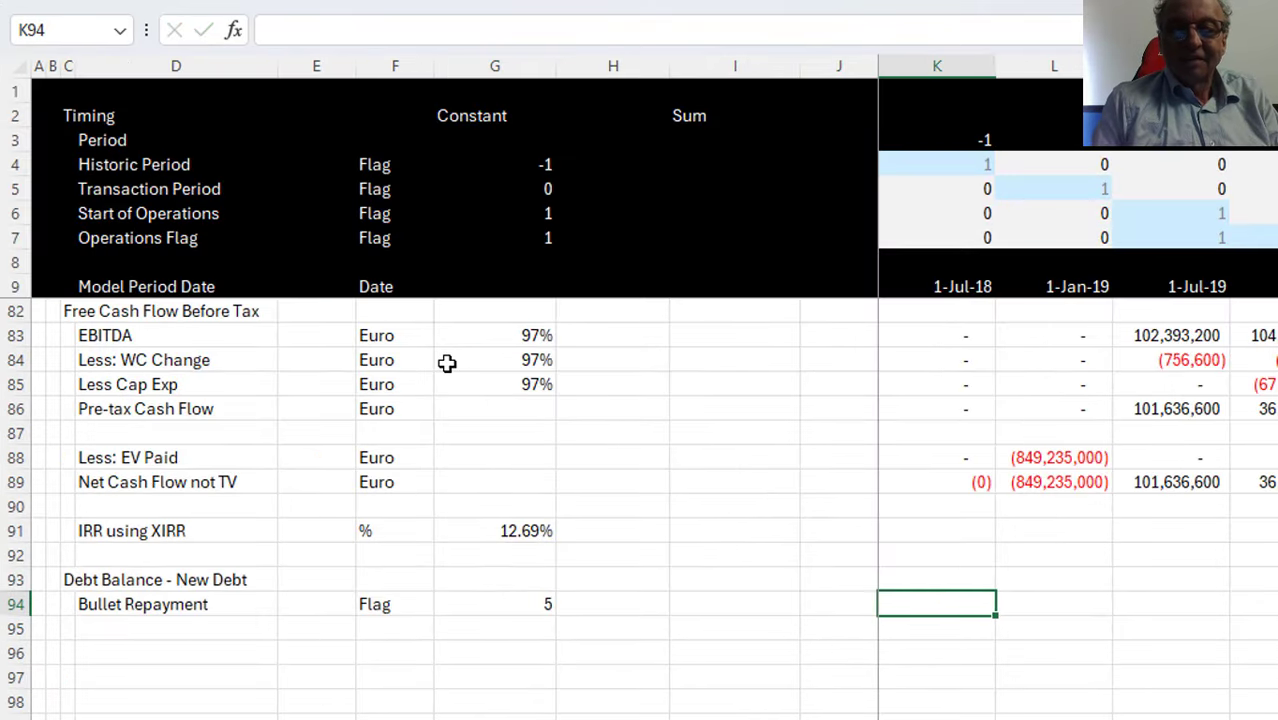
text(=)
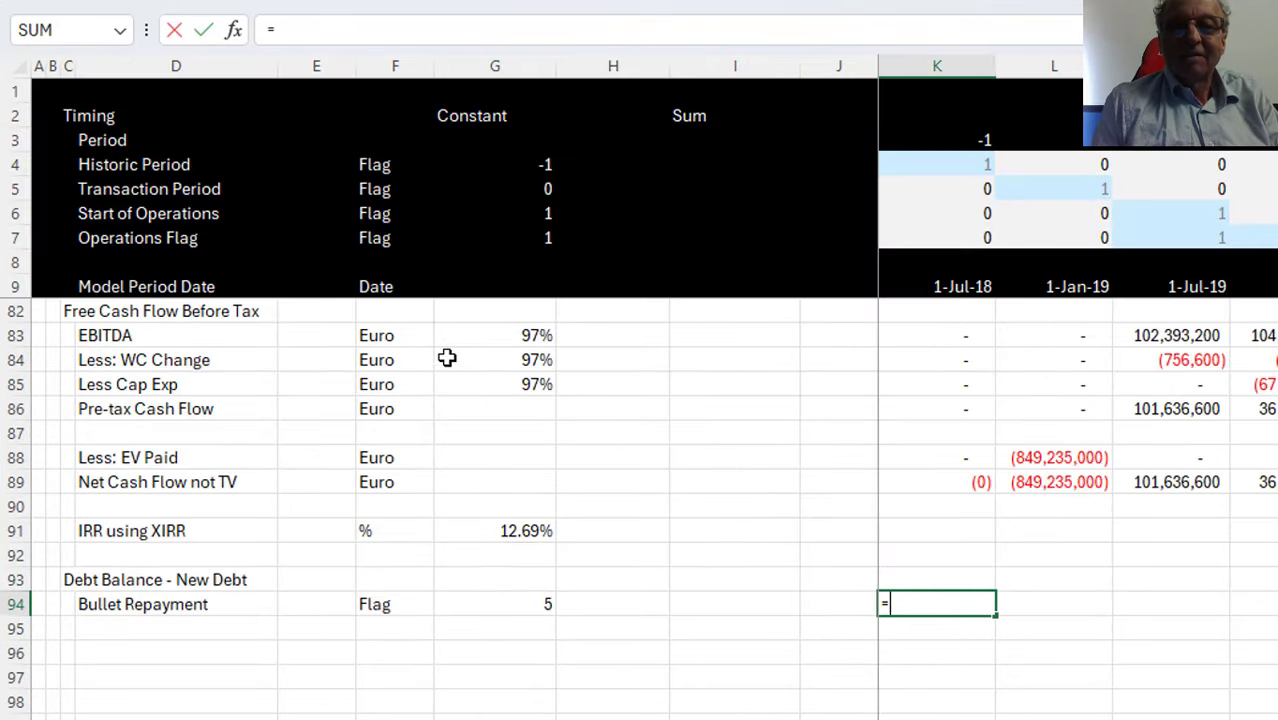
click(931, 140)
text(<)
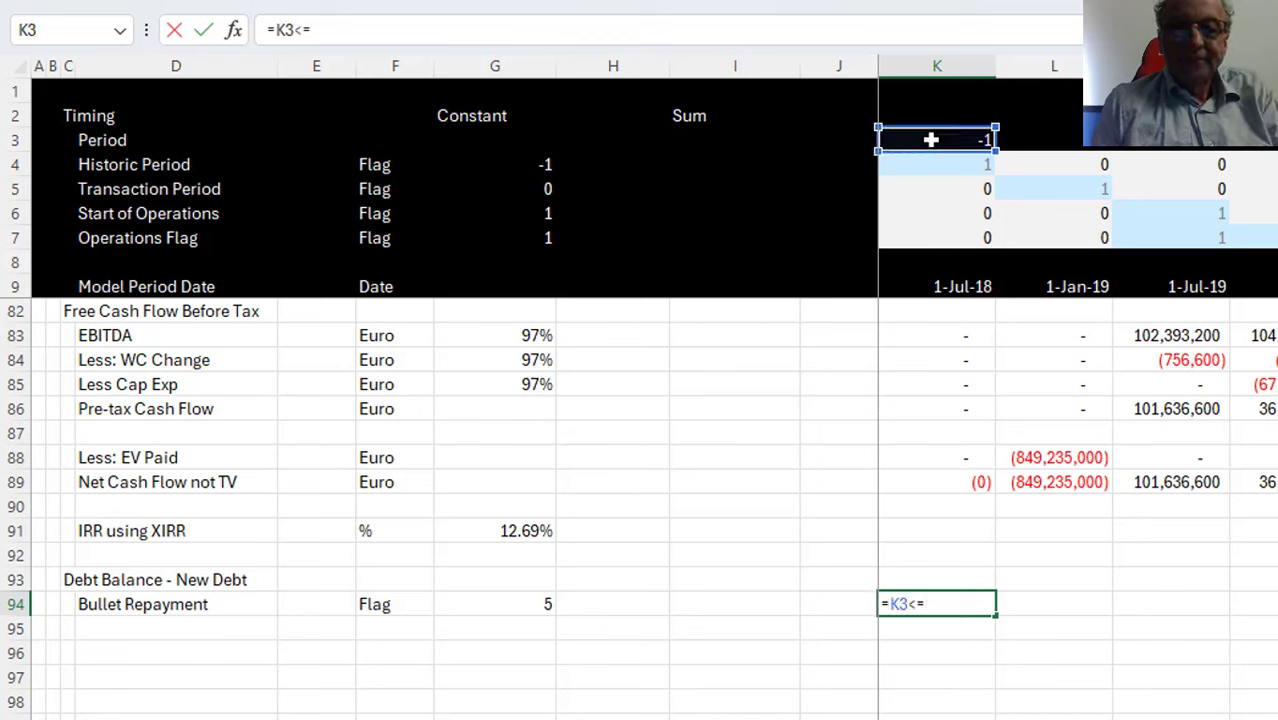
text(=)
key(Left)
key(Left)
key(Left)
key(Left)
key(F4)
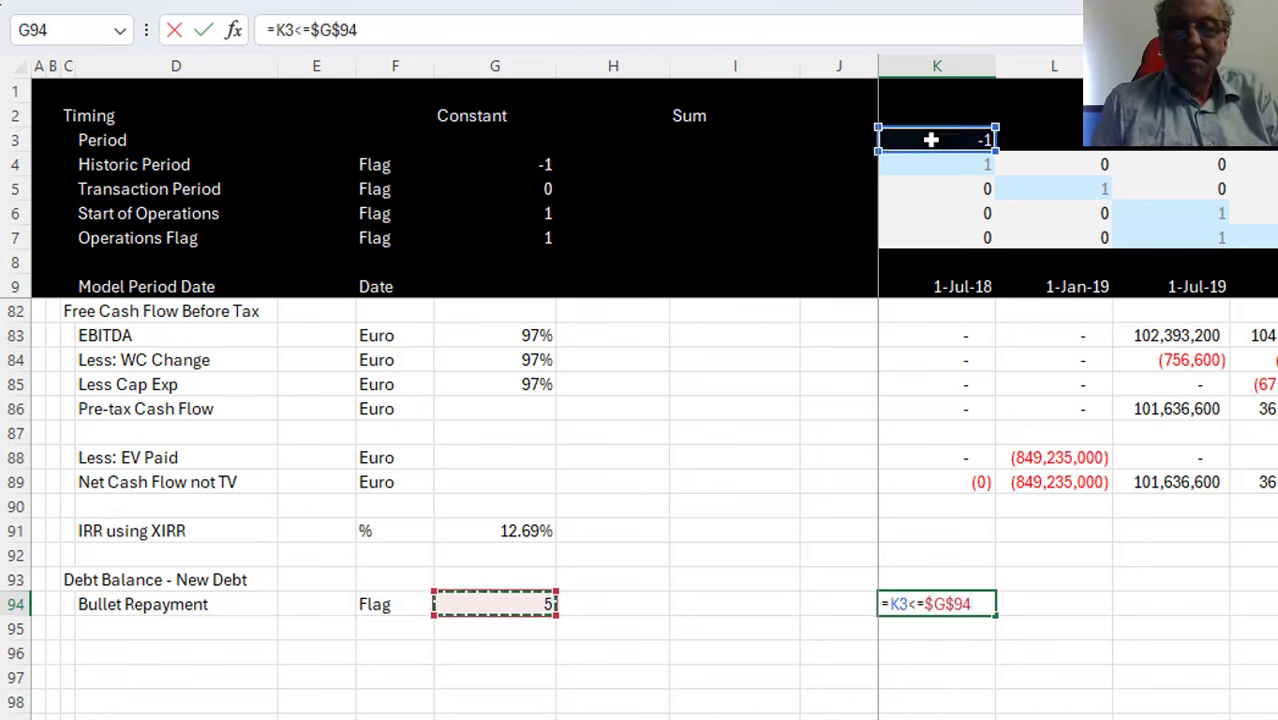
key(Return)
key(Up)
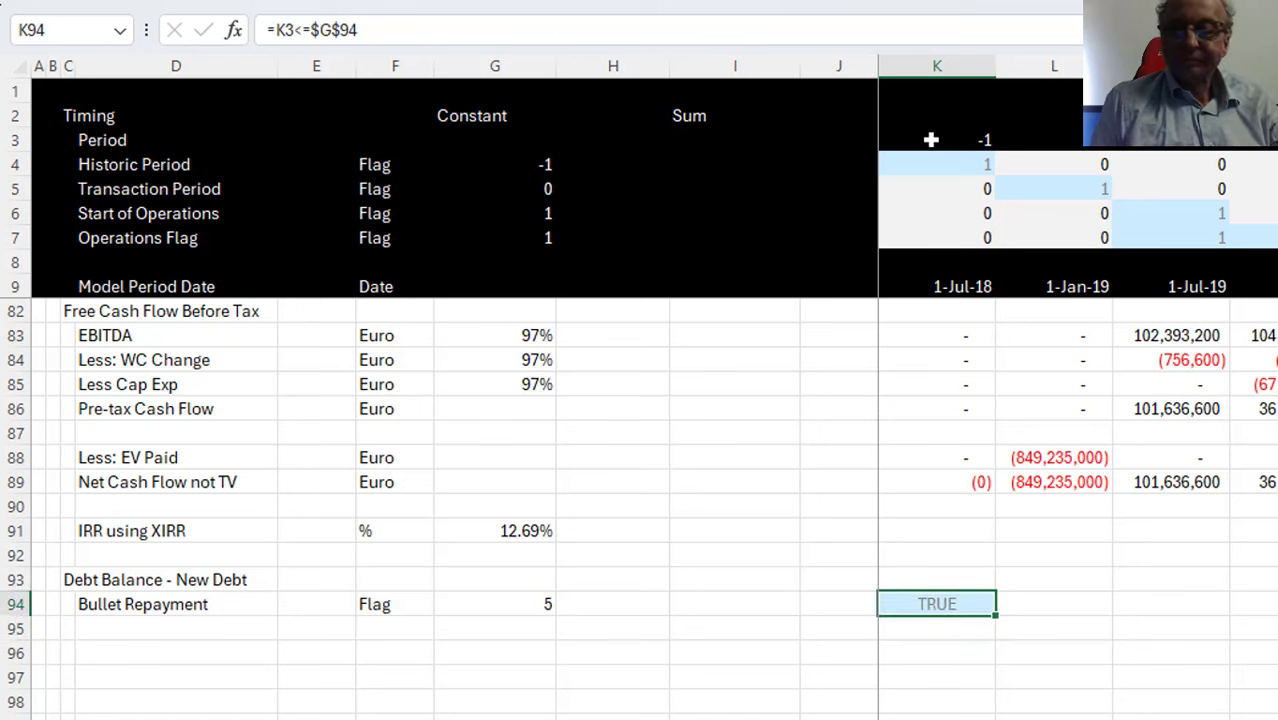
key(ctrl+shift+Right)
key(ctrl+r)
Change the Bullet Repayment flag formula in K94 to =K3=$G$94 and refill it across the timeline
key(F2)
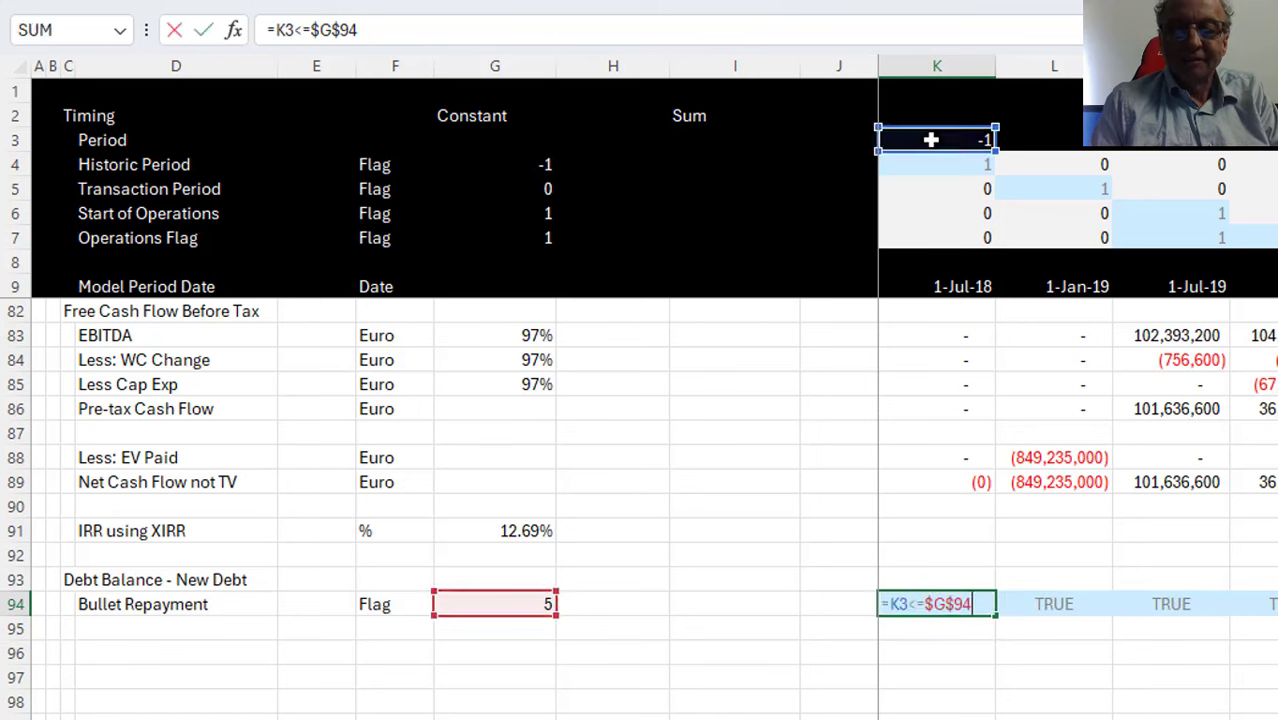
key(Left)
key(Left)
key(Left)
key(Left)
key(Left)
key(Left)
key(BackSpace)
key(BackSpace)
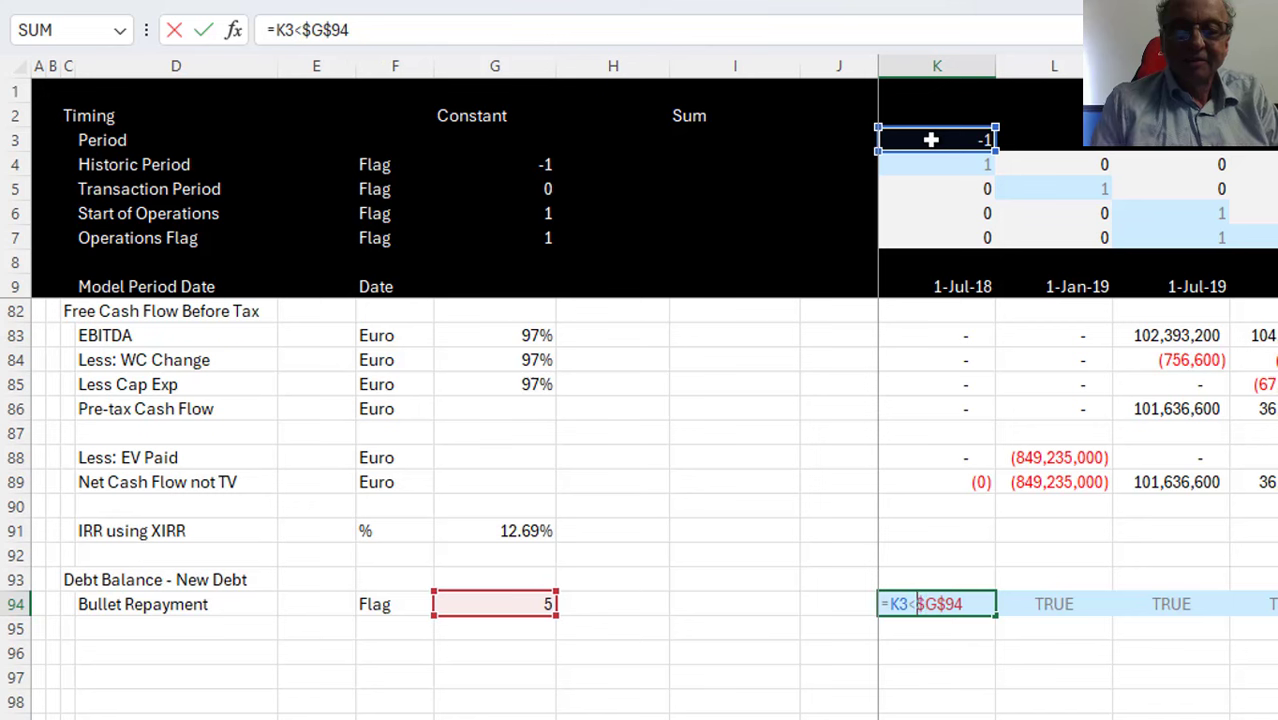
text(=)
key(ctrl+Return)
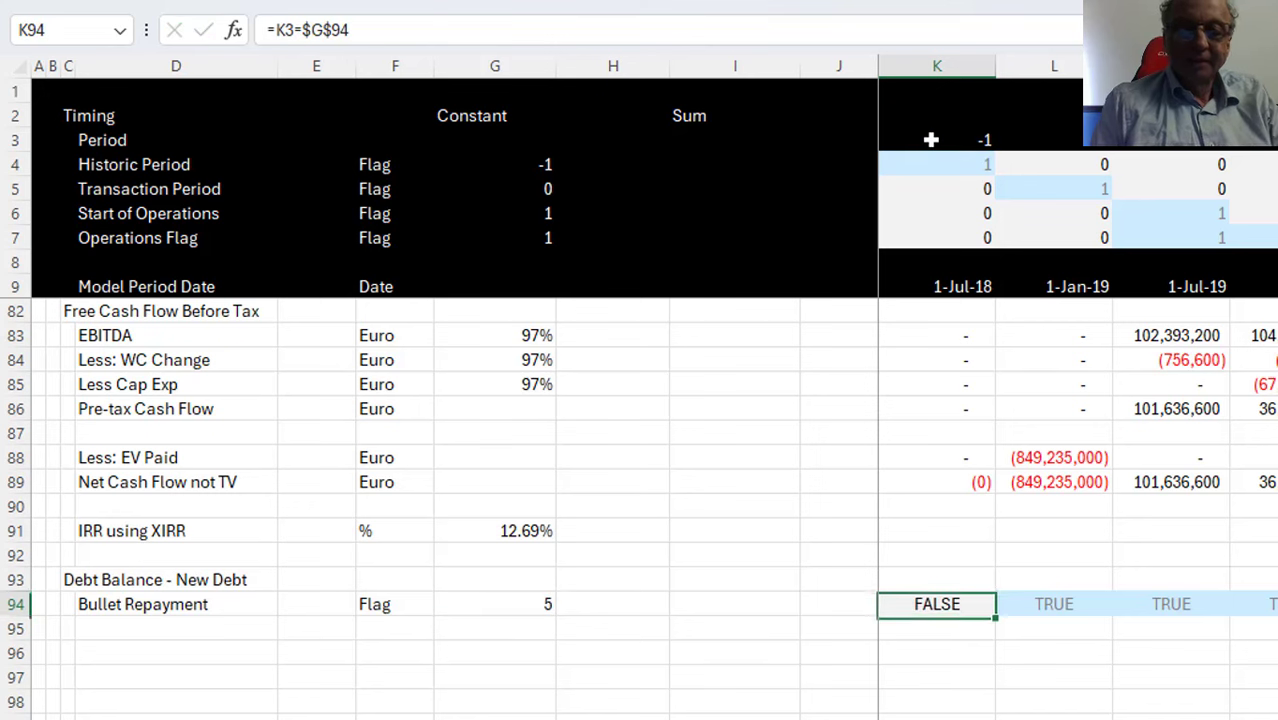
key(ctrl+r)
Label row 96 as the opening balance and row 97 as Add: Draw in column D
key(Down)
key(Down)
key(Down)
key(Down)
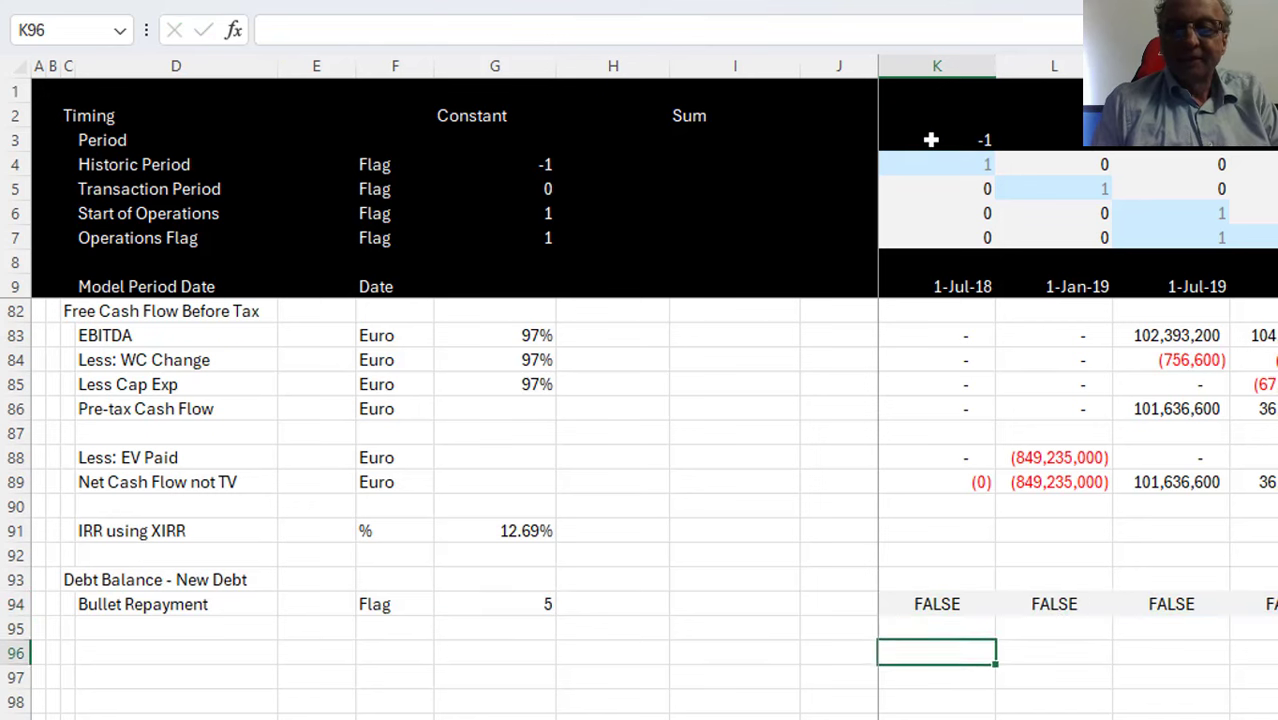
key(Up)
key(Up)
key(Up)
key(Left)
key(Left)
key(Left)
key(Left)
key(Left)
key(Left)
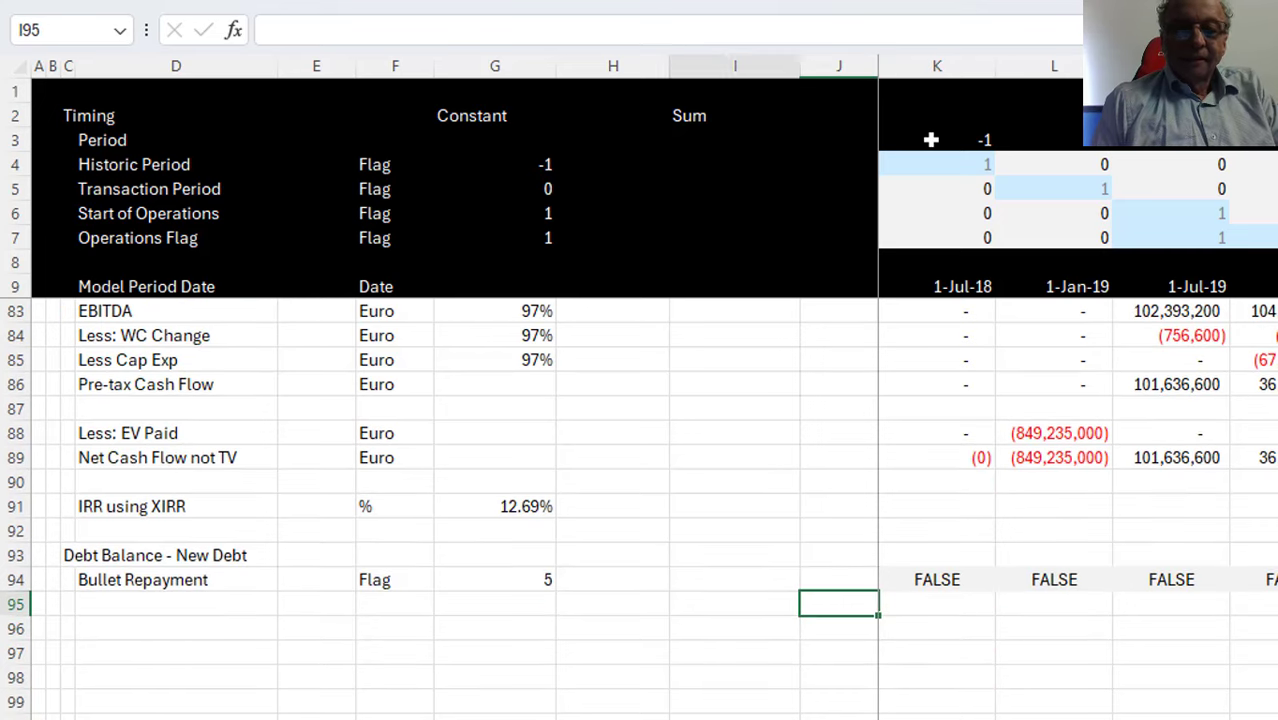
key(Left)
key(Left)
key(Down)
key(Right)
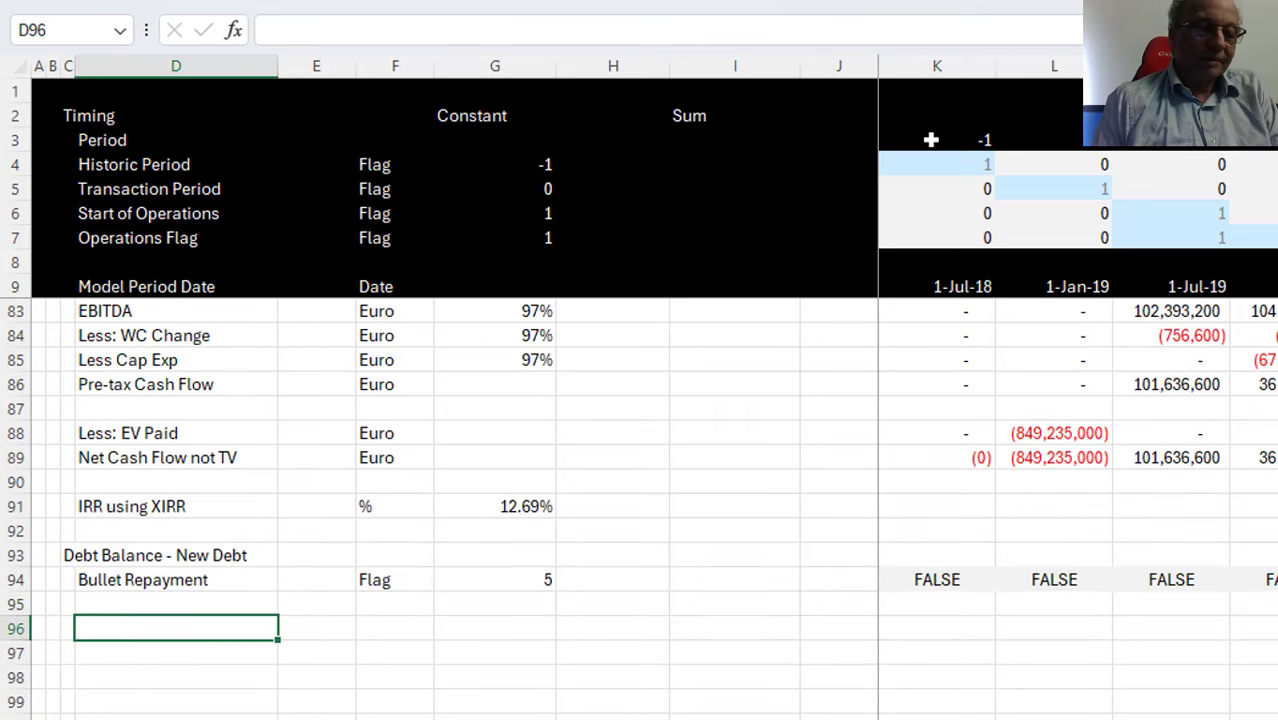
text(Ope)
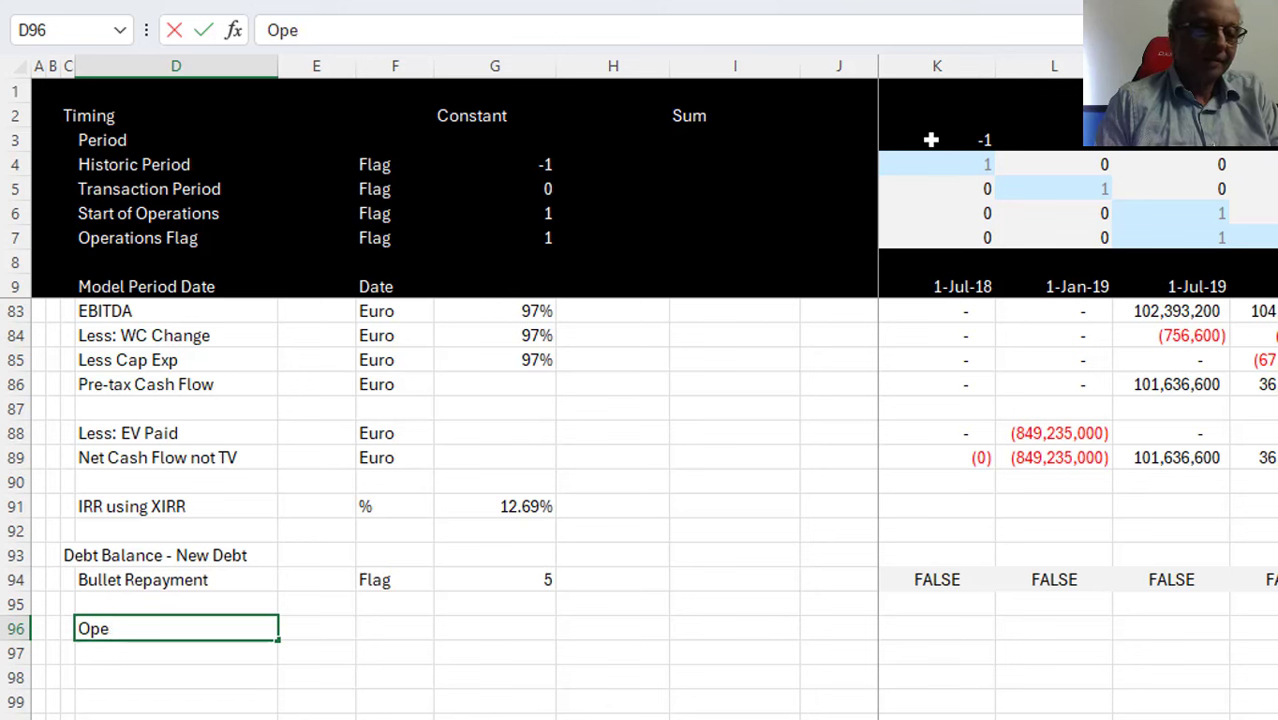
text(ning Balane)
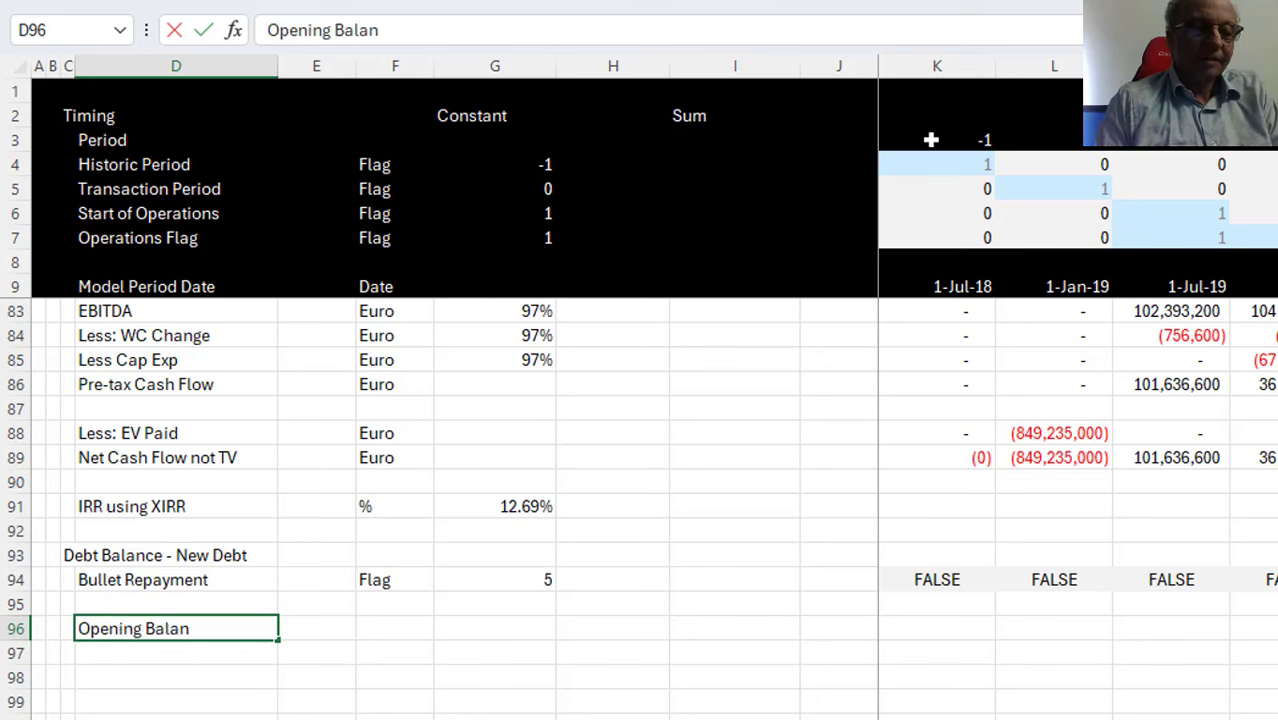
key(Return)
text(Add: Draw)
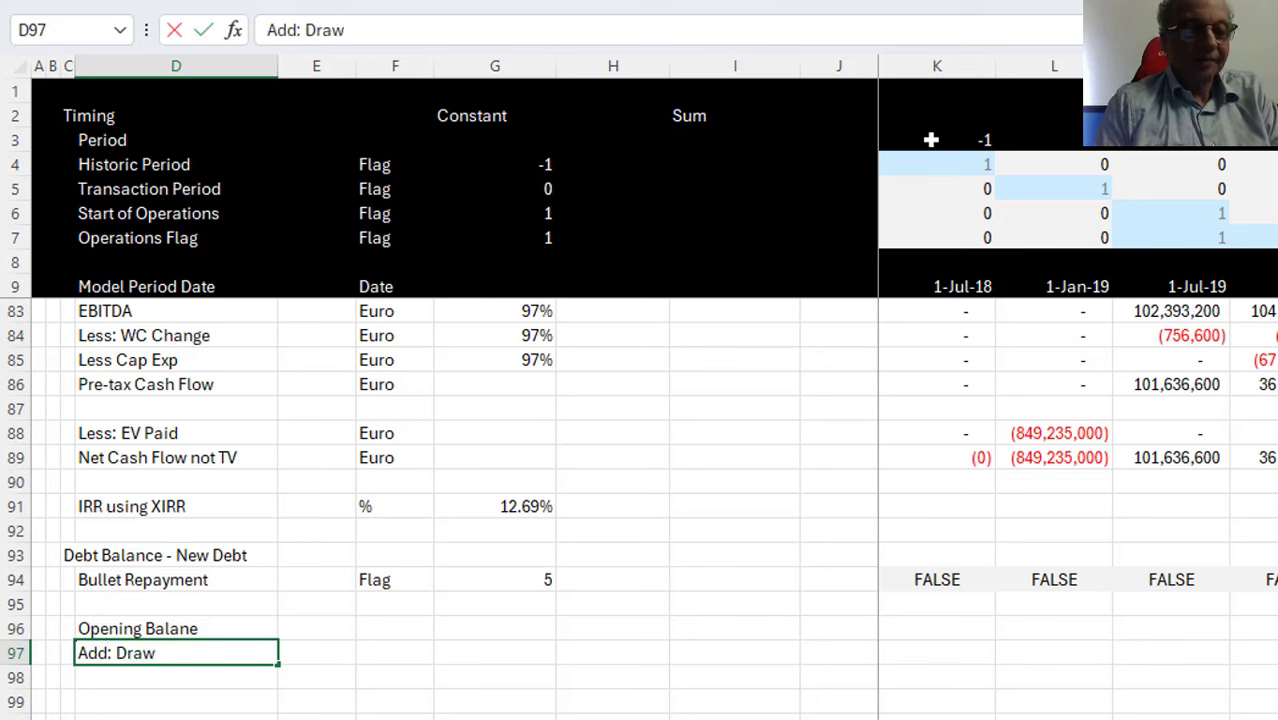
key(Return)
Correct the spelling of the label in D96 to Opening Balance
key(Up)
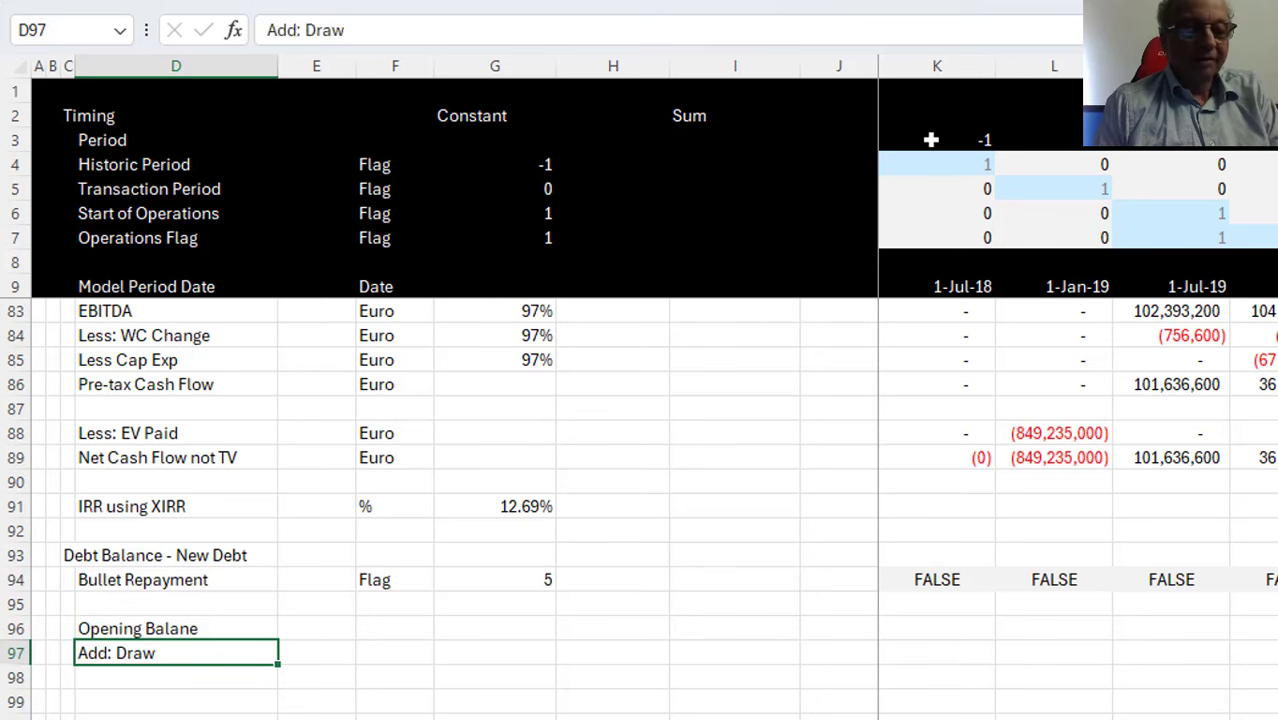
key(Right)
key(Up)
key(Left)
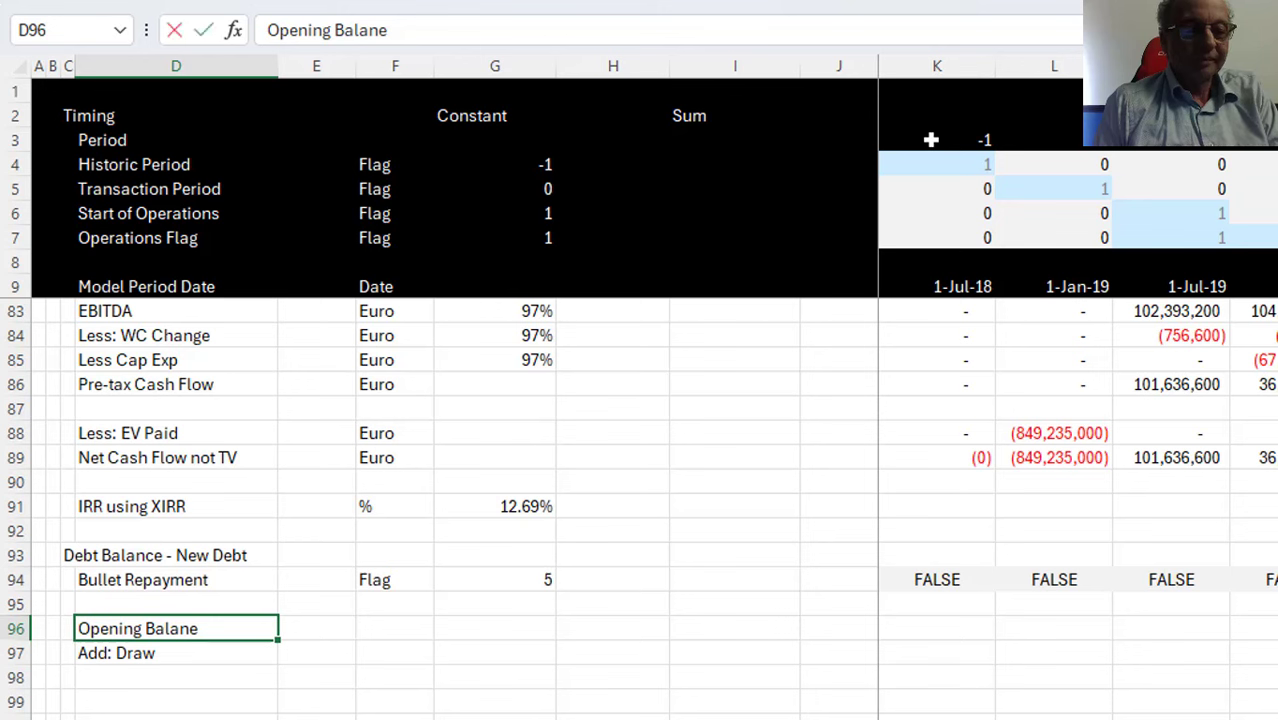
text(an)
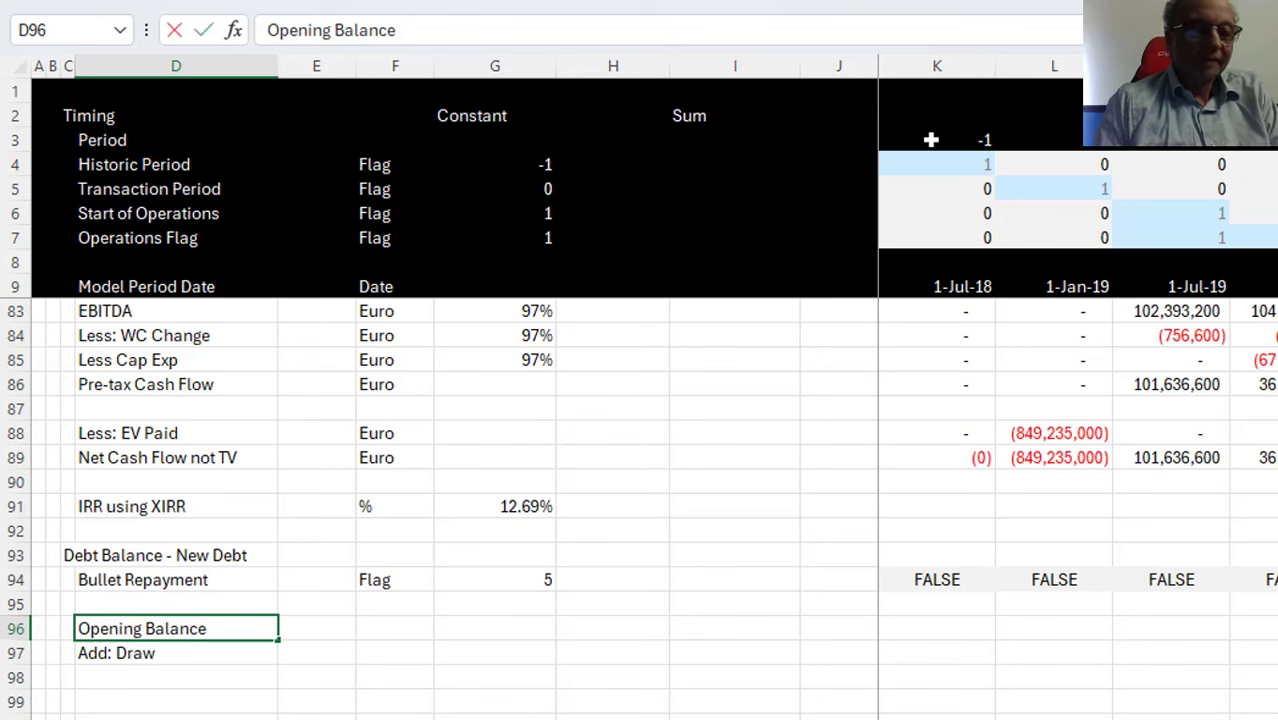
key(Return)
key(Up)
Enter the row label Less: Repayment in D98 below the Add: Draw row
key(Down)
key(Right)
key(Right)
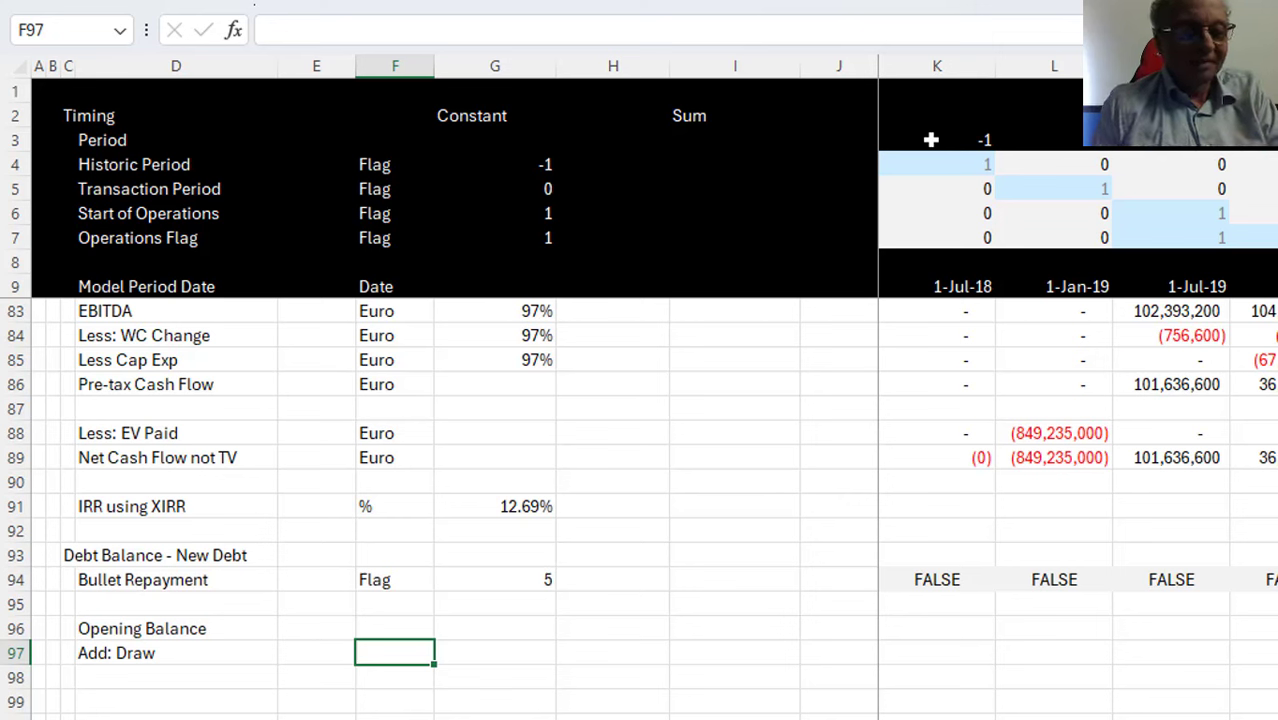
key(Down)
key(Left)
key(Left)
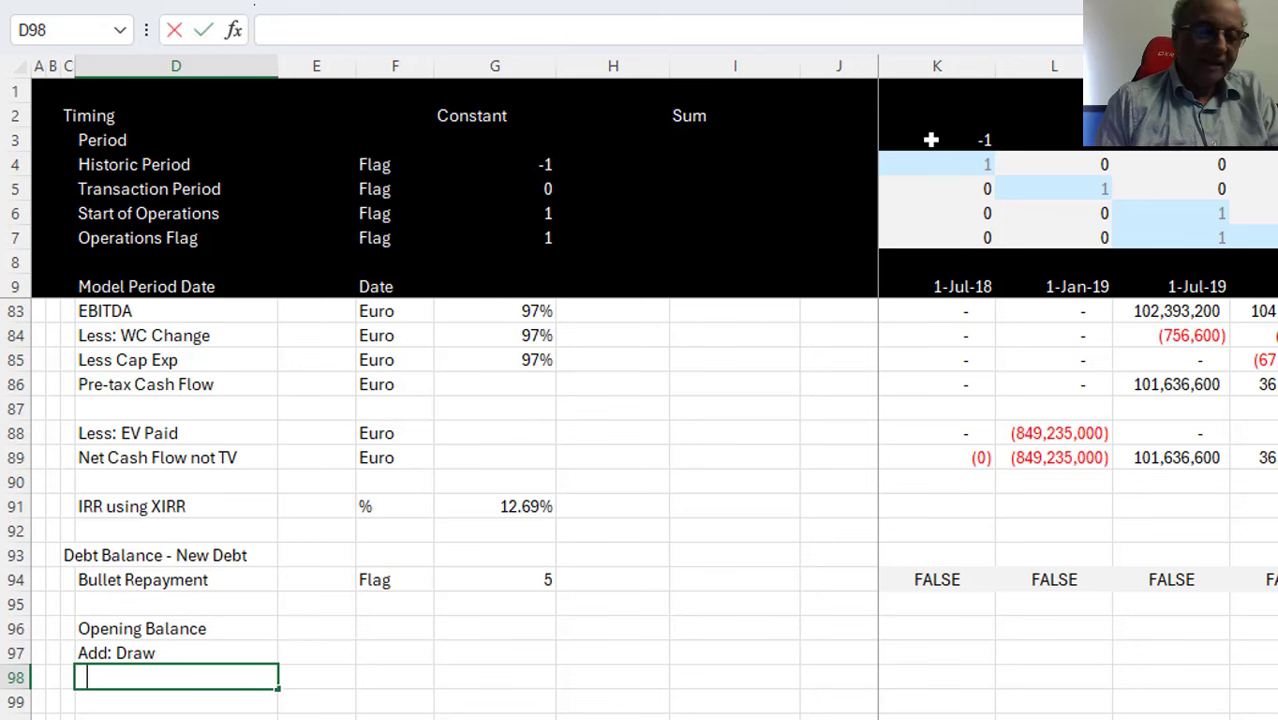
text(Less: Repayme)
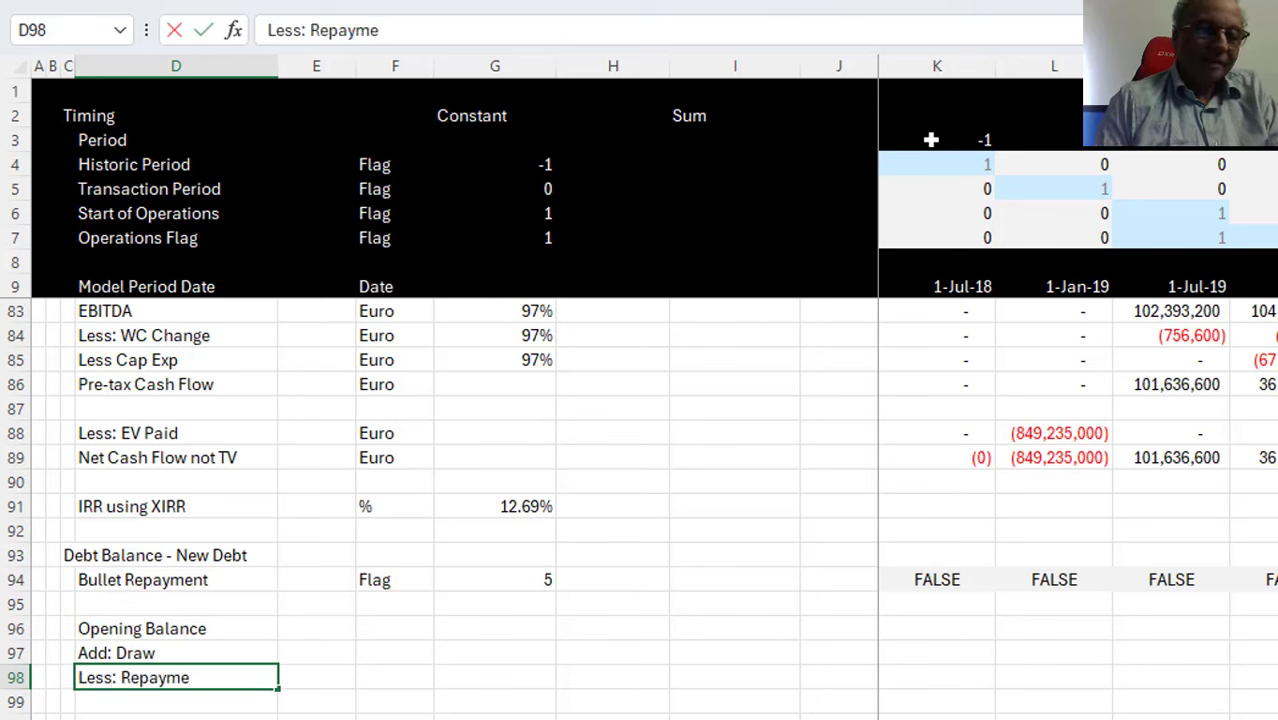
text(nt)
key(Return)
Make the input reference in the Bullet Repayment constant G94 absolute, as =Input!$F$49
key(Up)
key(Up)
key(Up)
key(Up)
key(Up)
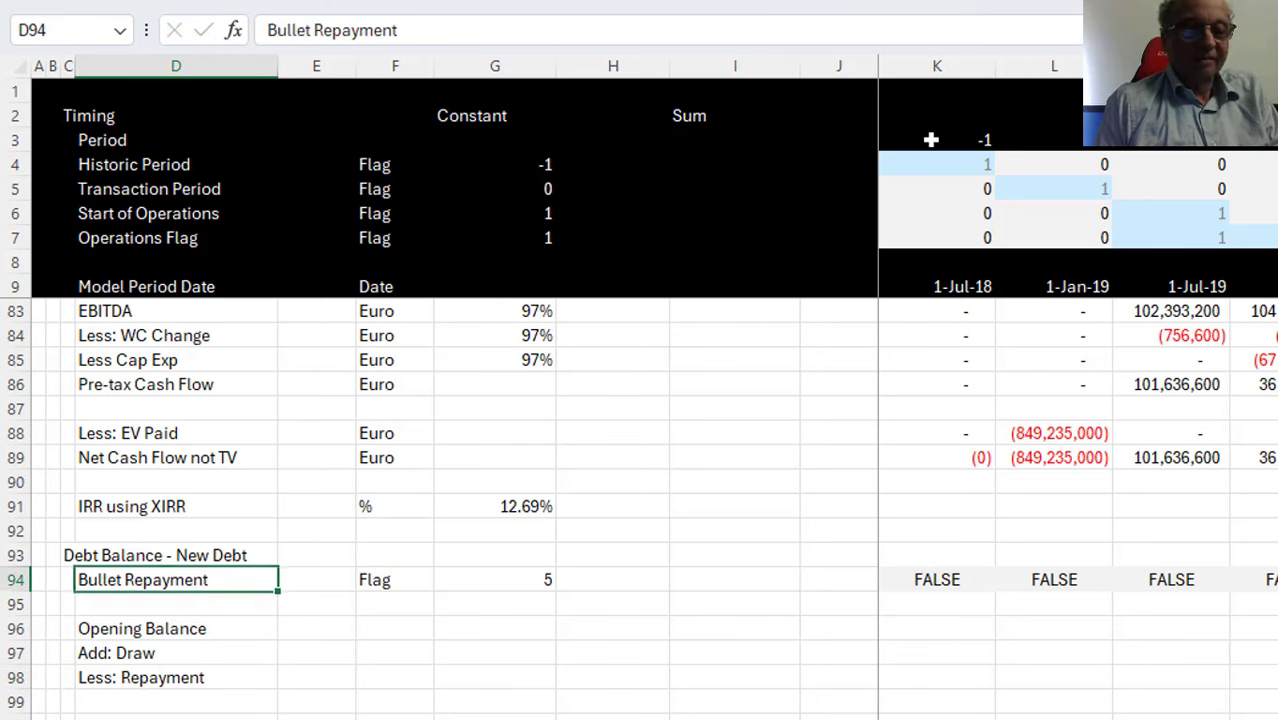
key(Right)
key(Right)
key(Right)
key(F2)
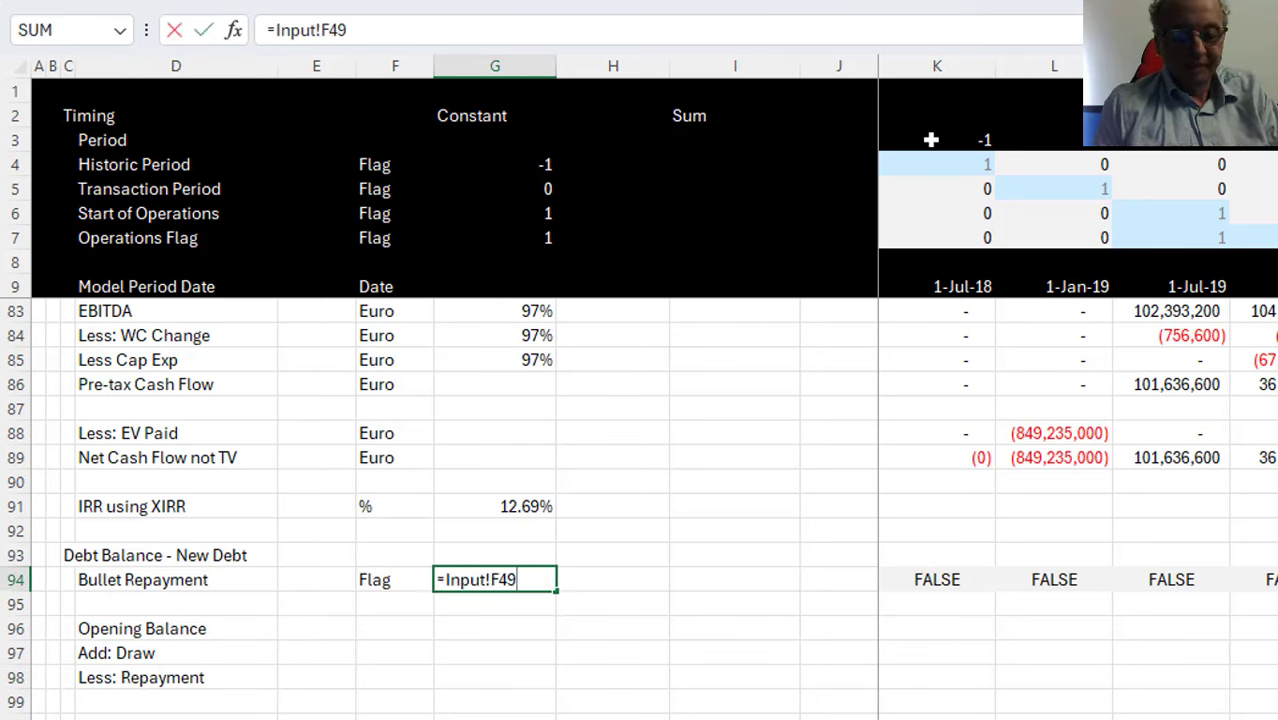
key(F4)
key(Return)
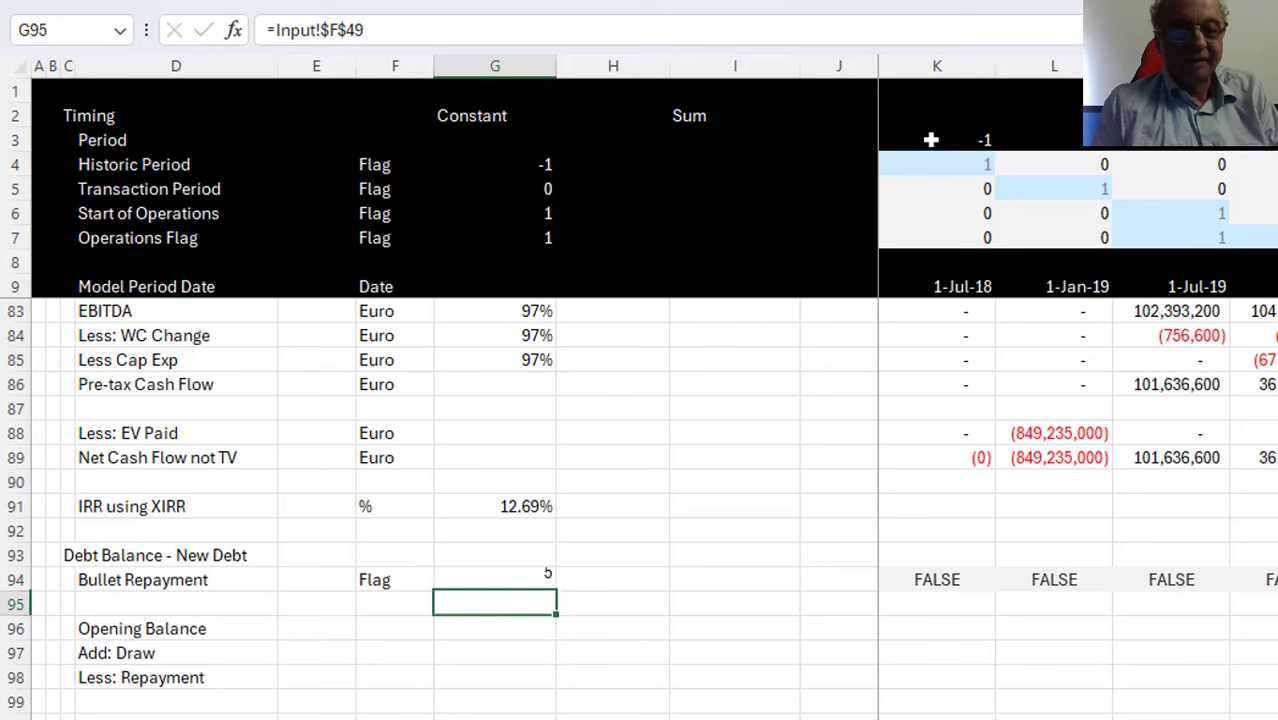
Copy the Bullet Repayment constant from G94 into G98 on the Less: Repayment row
key(Up)
key(ctrl+c)
key(Down)
key(Down)
key(Down)
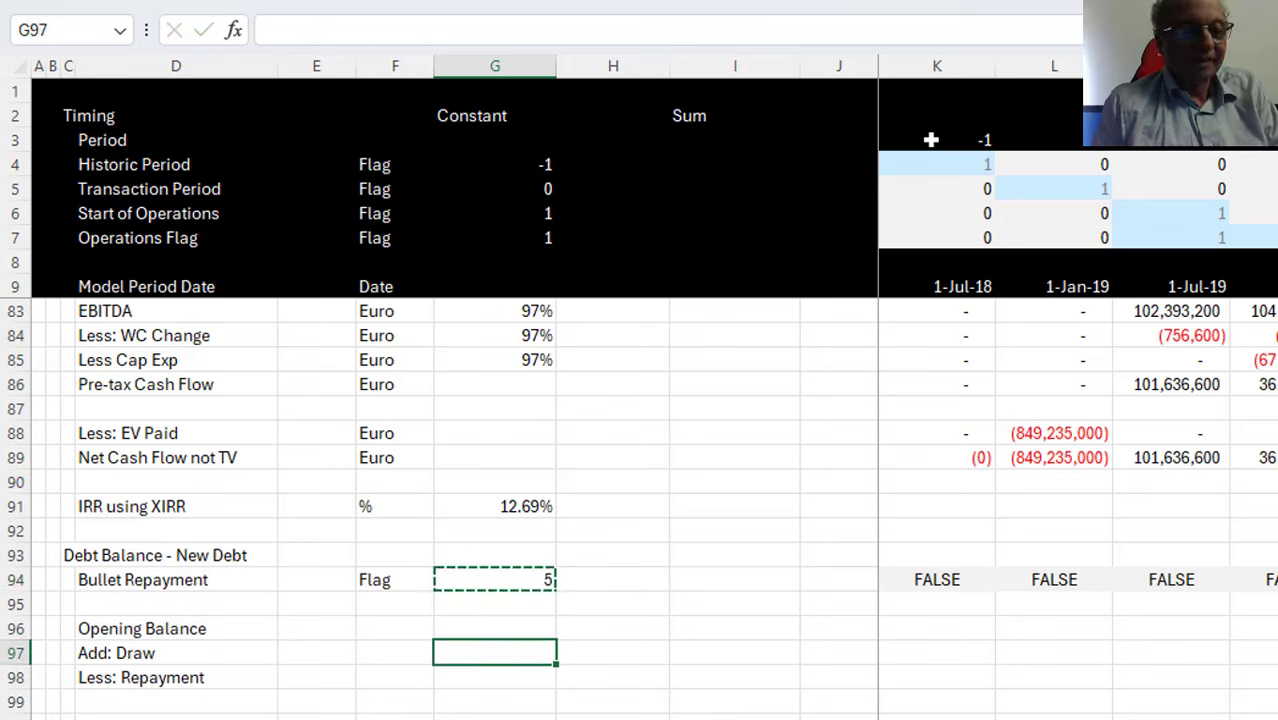
key(Down)
key(ctrl+v)
key(Left)
key(Left)
key(Right)
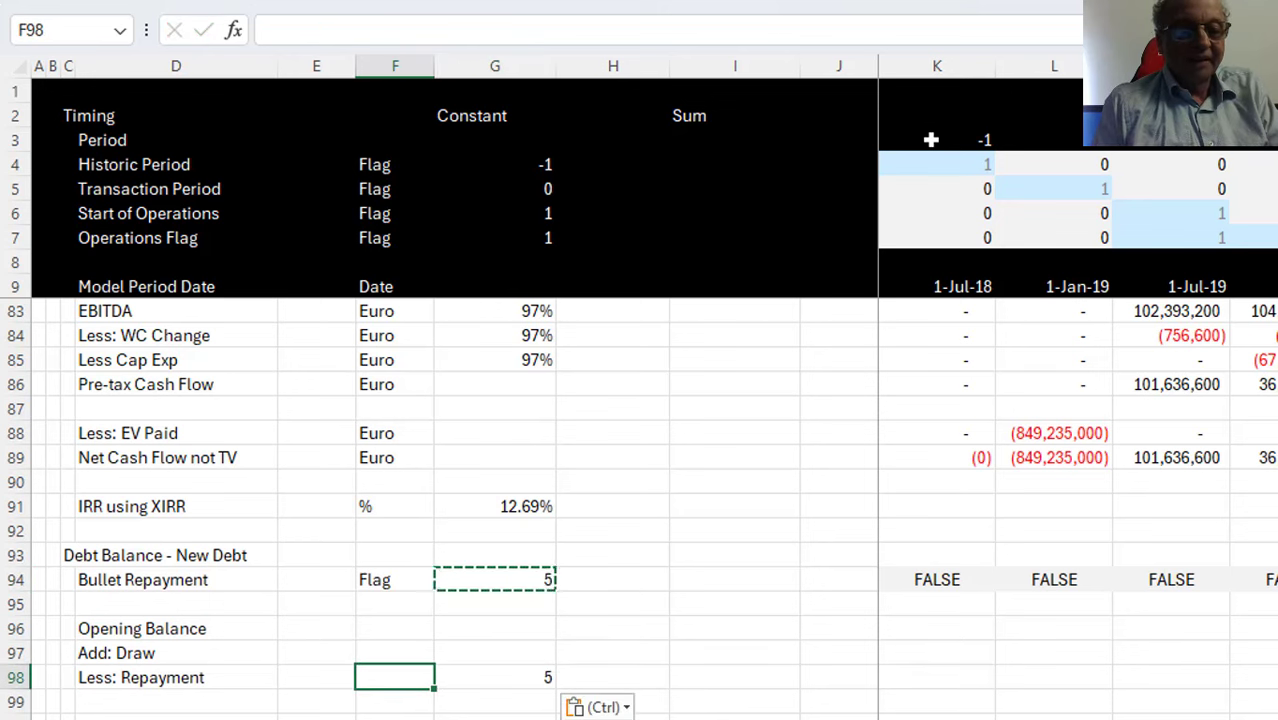
Enter the unit Euro in F96 for Opening Balance and fill it down to the Less: Repayment row in F98
key(Up)
key(Up)
key(Escape)
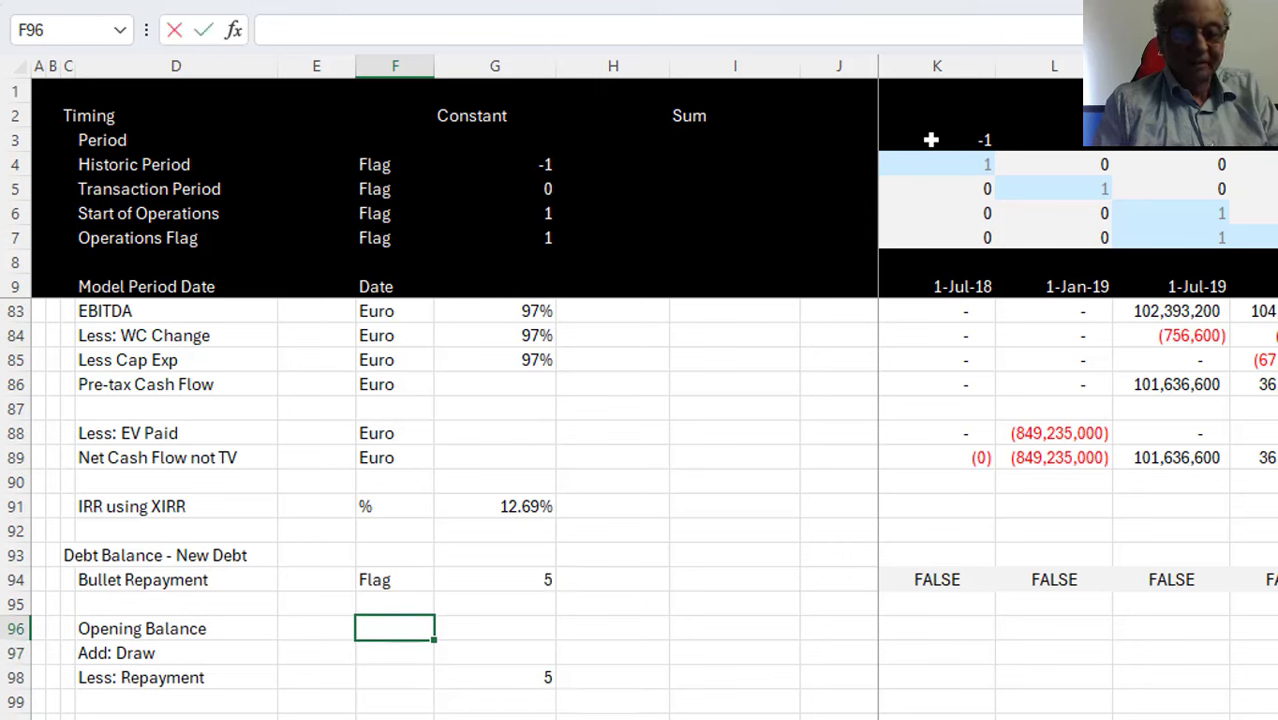
text(Euro)
key(Return)
key(Up)
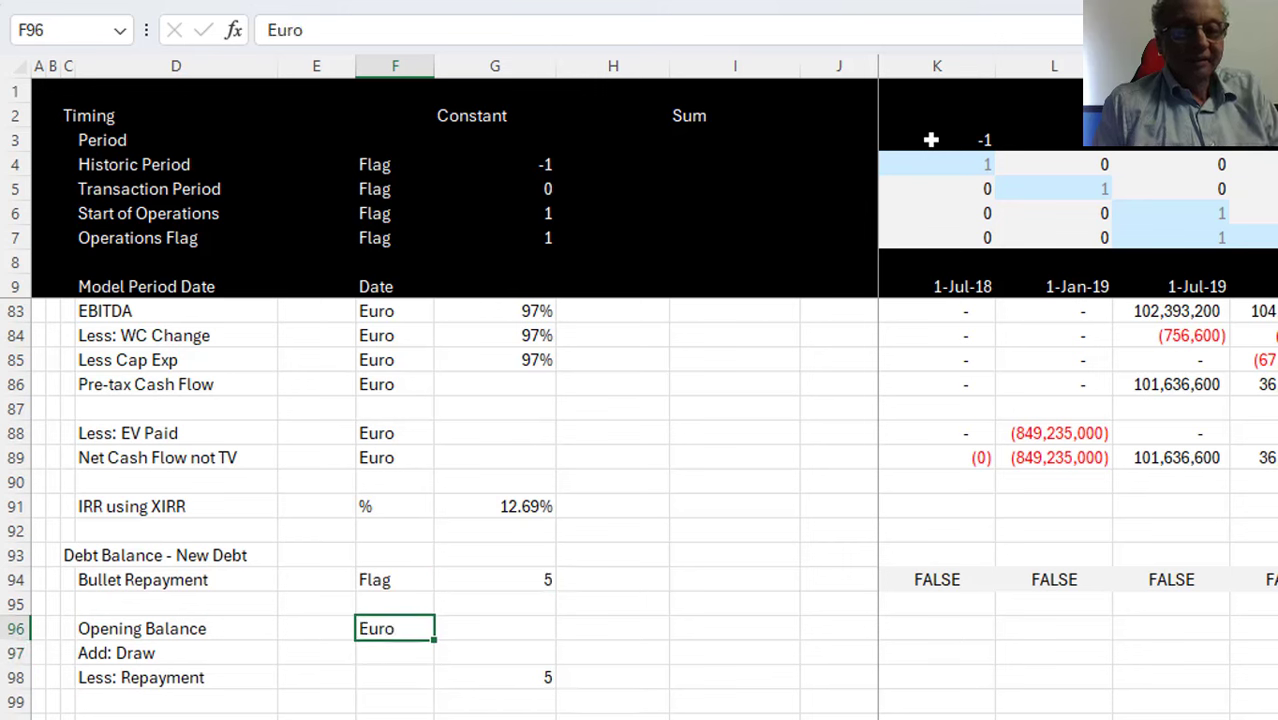
key(shift+Down)
key(shift+Down)
key(ctrl+d)
key(Return)
Enter the row label Closing Balance in D99 below the Less: Repayment row
key(Down)
key(Down)
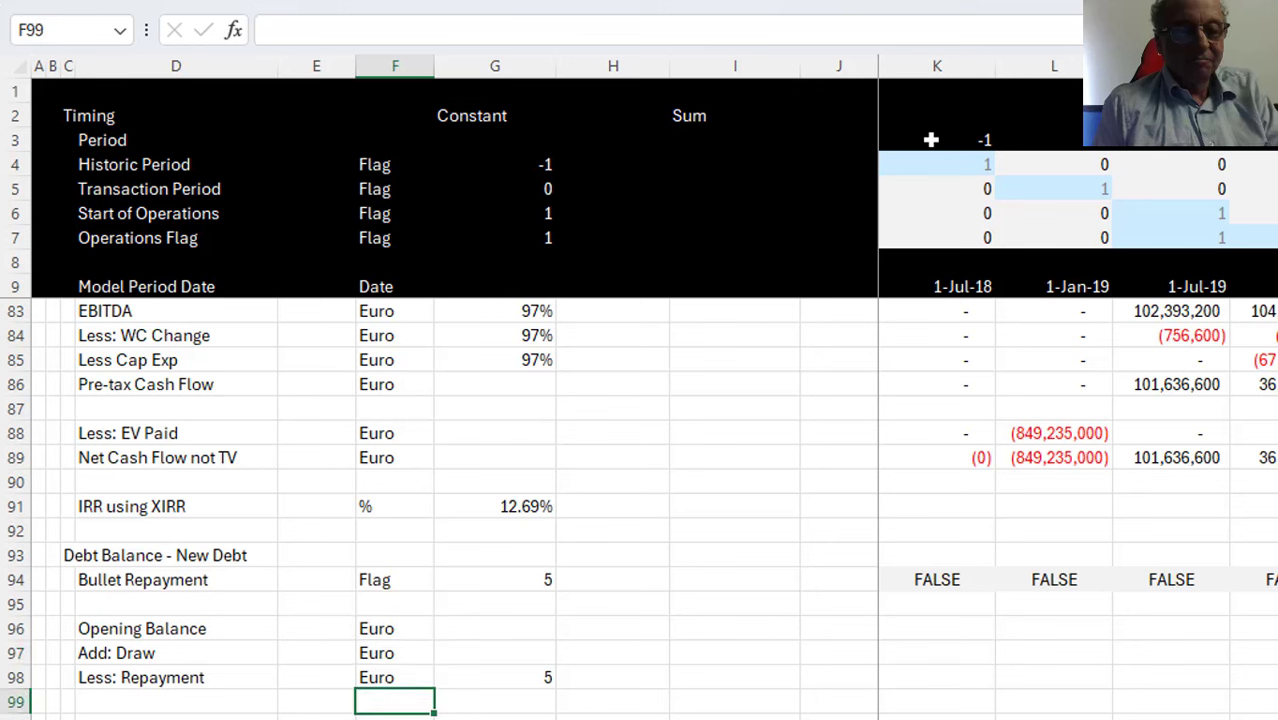
key(Left)
key(Left)
key(Left)
key(Right)
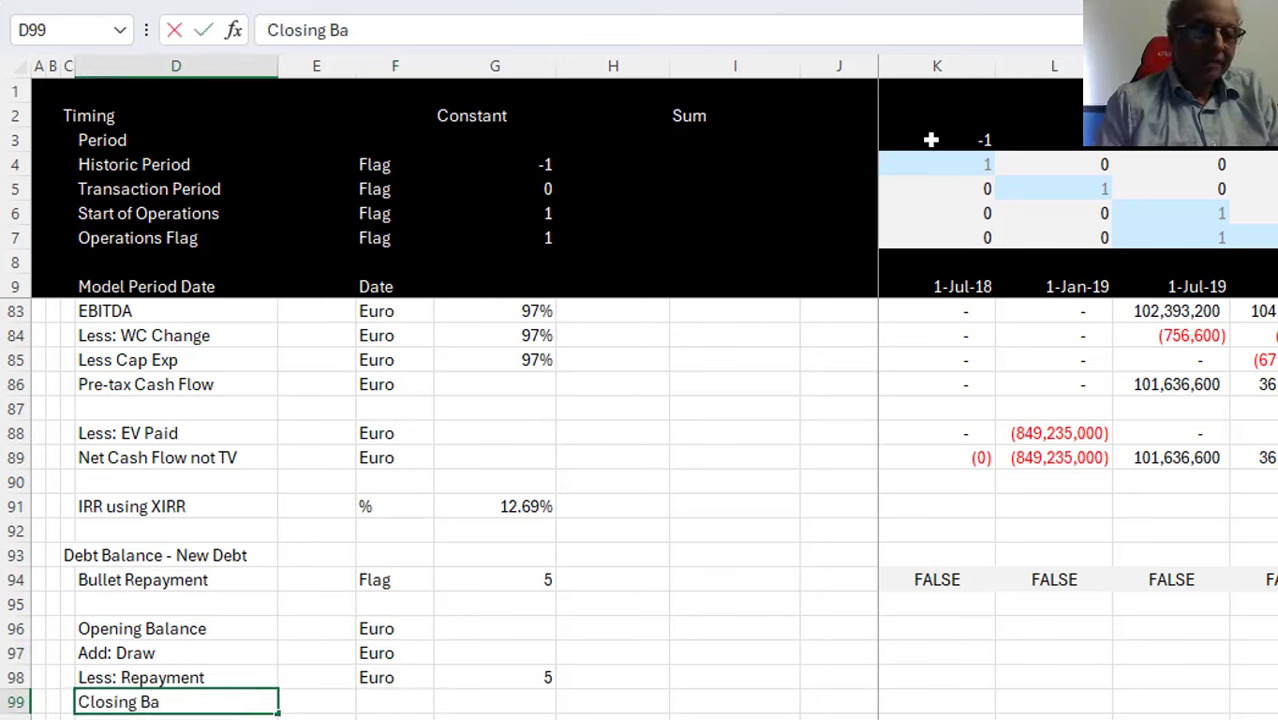
text(Closing Balance)
key(Return)
Copy the Euro unit from the row above into F99 for the Closing Balance row
key(Up)
key(Right)
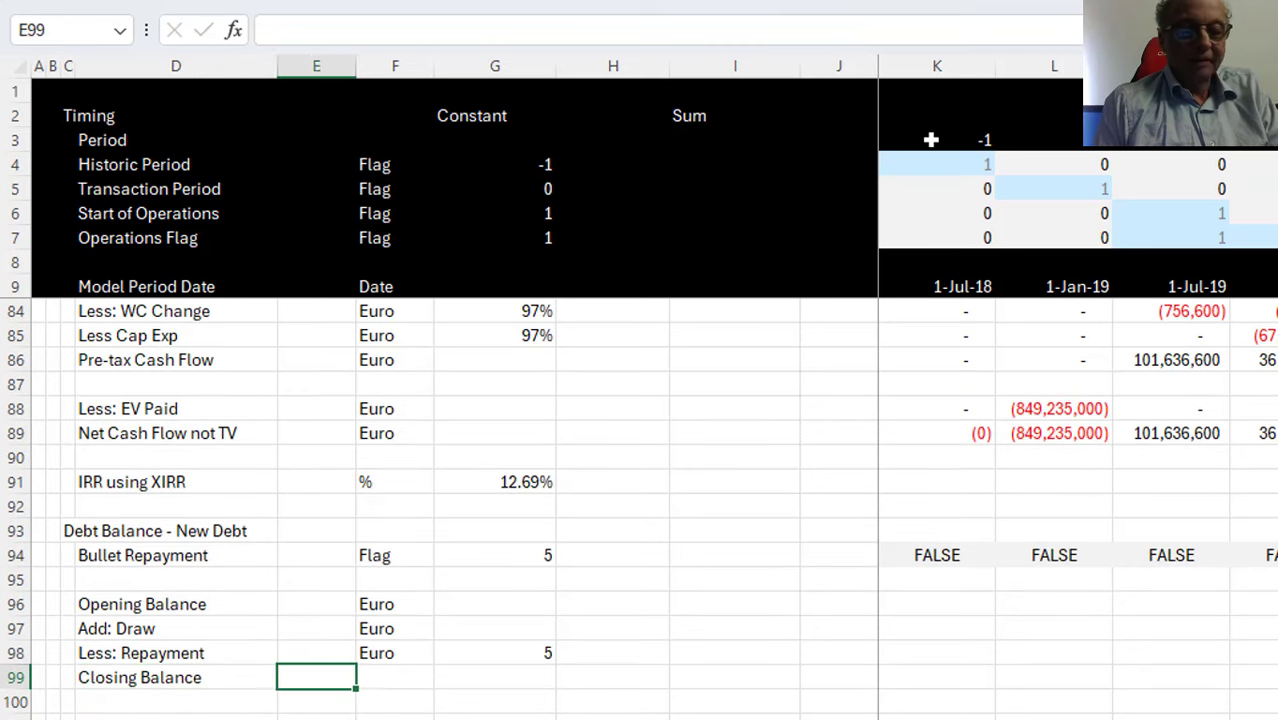
key(Right)
key(ctrl+d)
Link the first-period Opening Balance in K96 to the prior period's Closing Balance with =J99
key(Right)
key(Right)
key(Right)
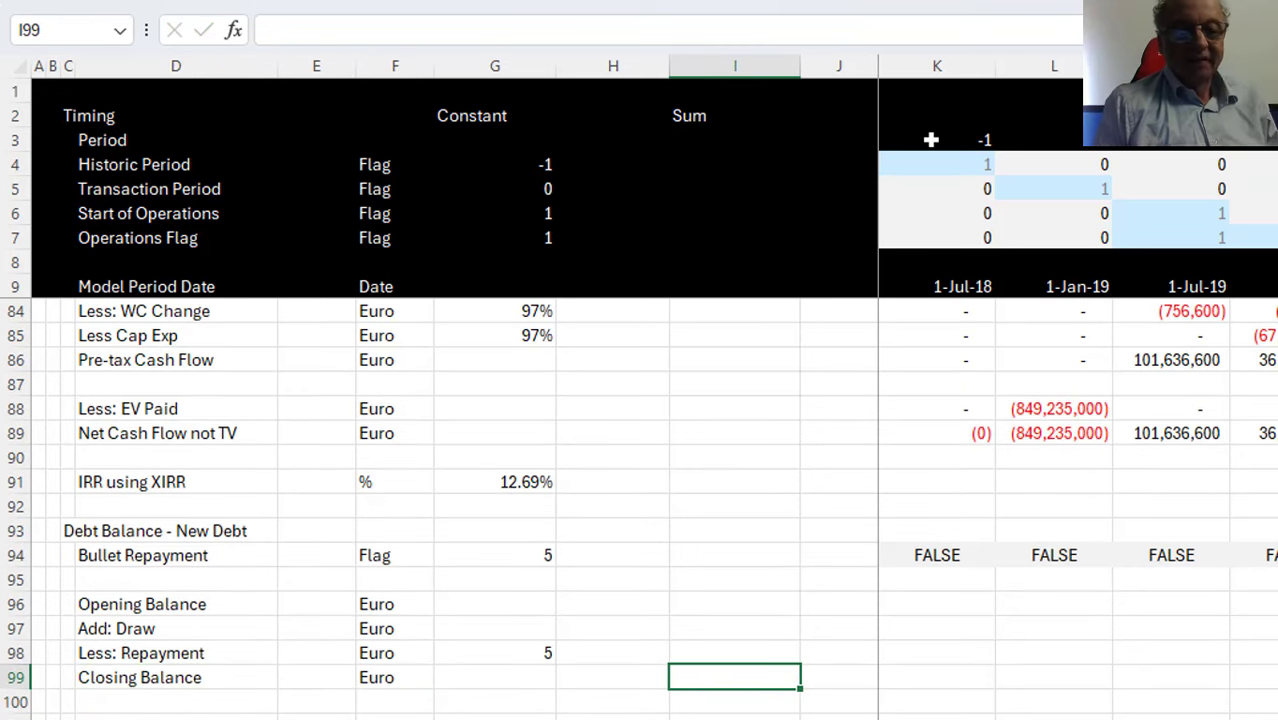
key(Up)
key(Up)
key(Up)
key(Up)
key(Down)
key(Right)
key(Right)
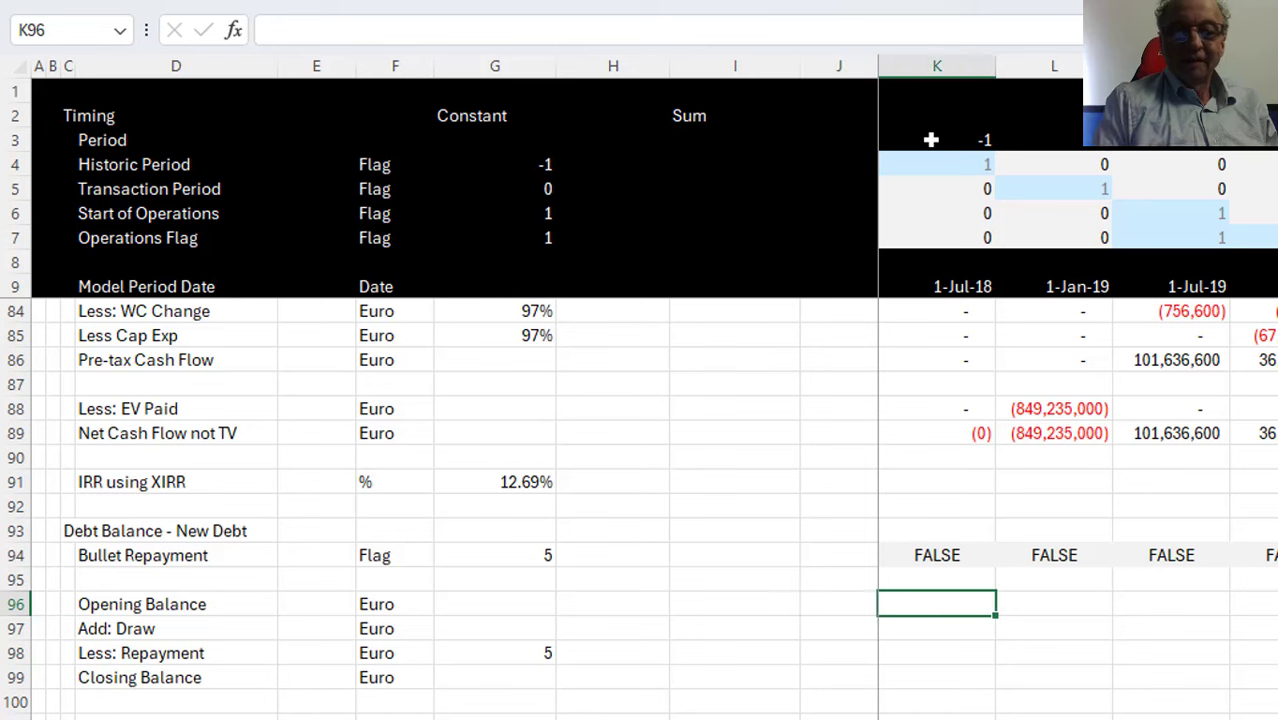
text(=)
key(Down)
key(Down)
key(Down)
key(Return)
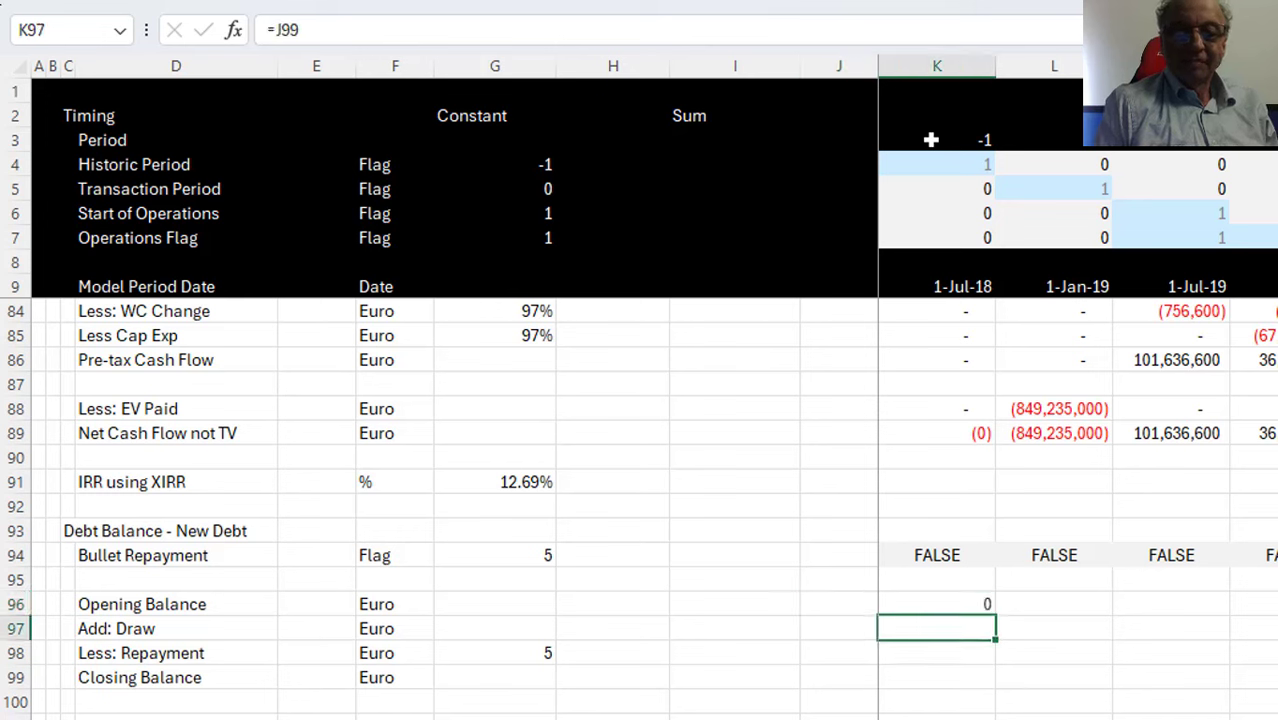
Link the first-period Add: Draw in K97 to the New Debt line in Sources of Funds with =K78
text(=)
key(Up)
key(Up)
key(Up)
key(Up)
key(Up)
key(Up)
key(Up)
key(Up)
key(Up)
key(Up)
key(Up)
key(Up)
key(Up)
key(Up)
key(Up)
key(Up)
key(Up)
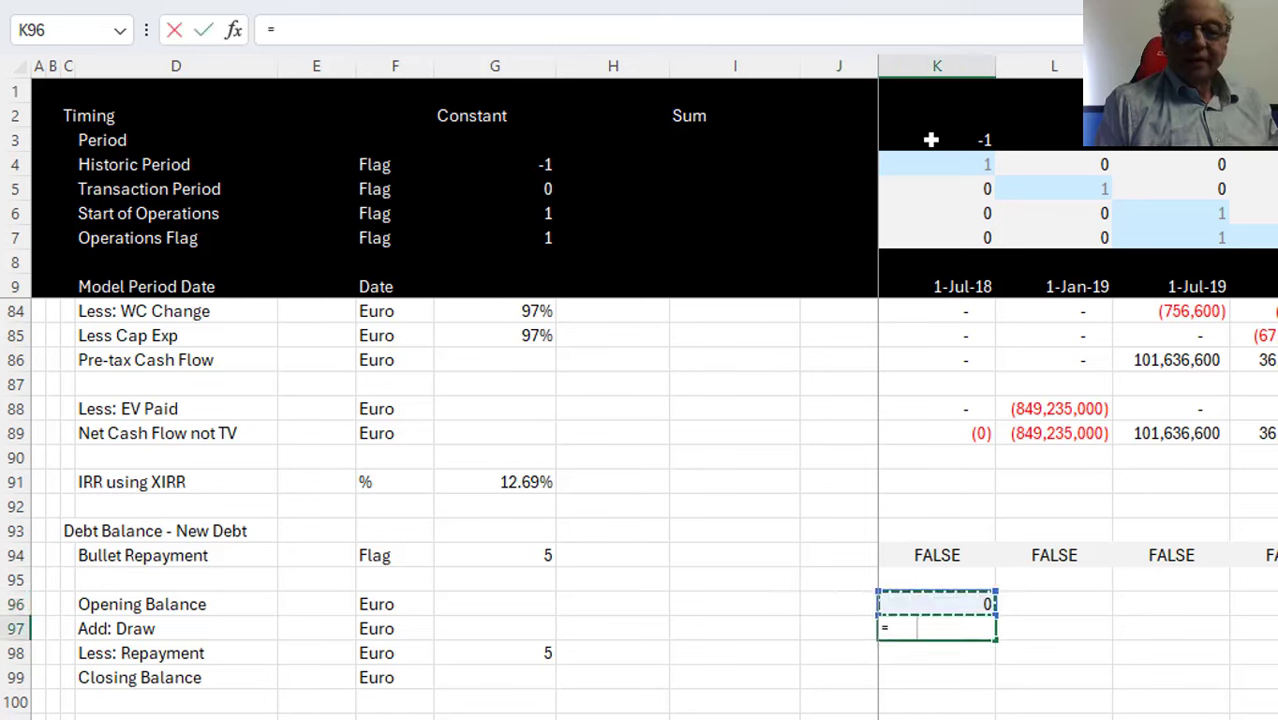
key(Up)
key(Up)
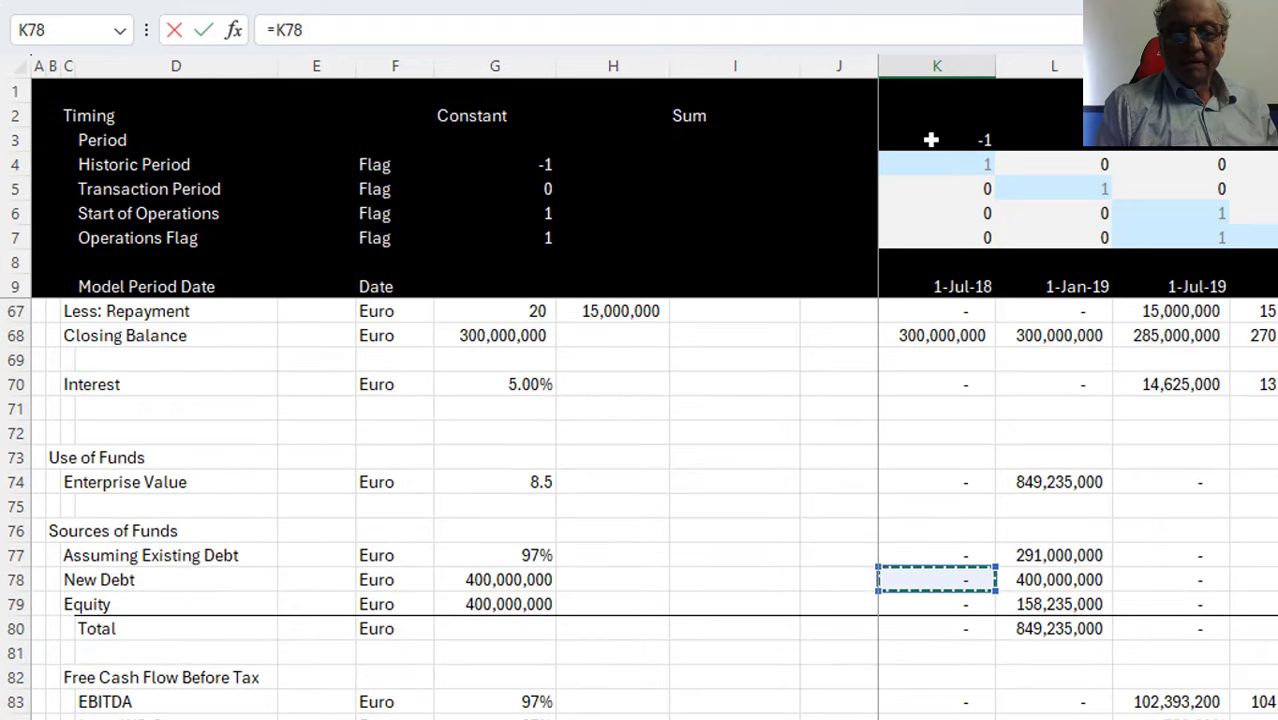
key(Return)
Begin the first-period Less: Repayment formula in K98
key(Down)
key(Up)
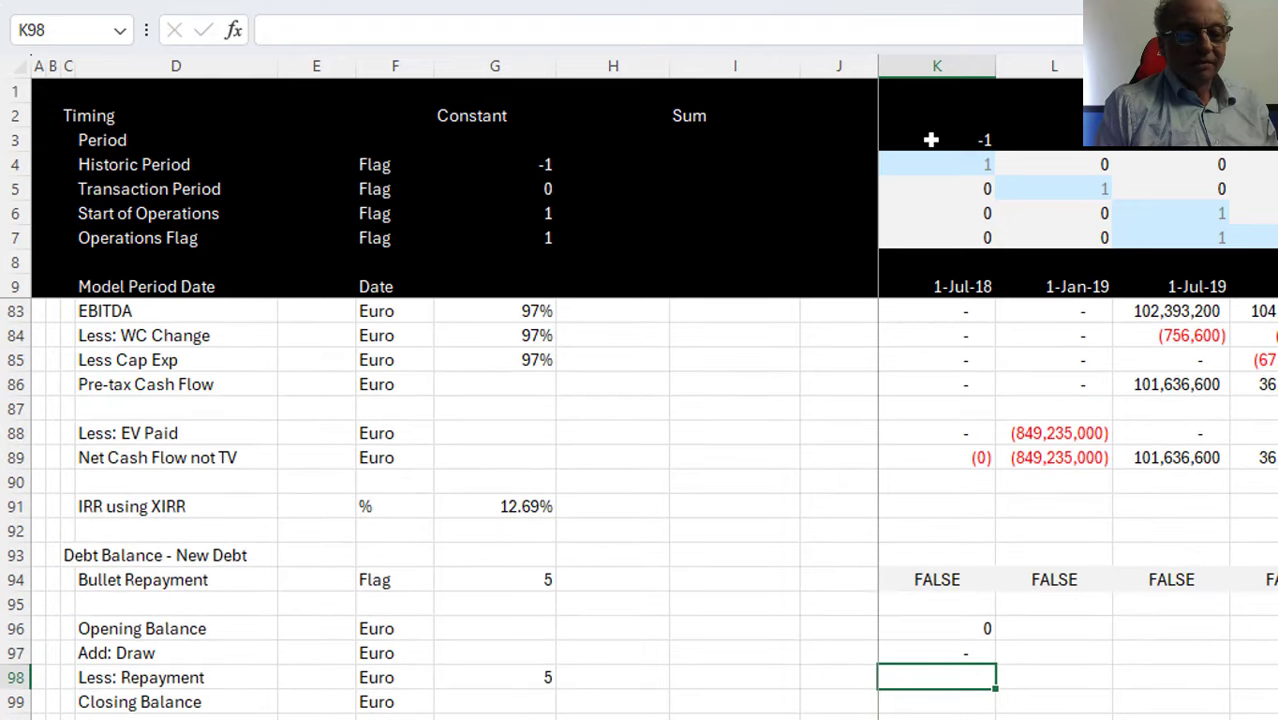
text(=)
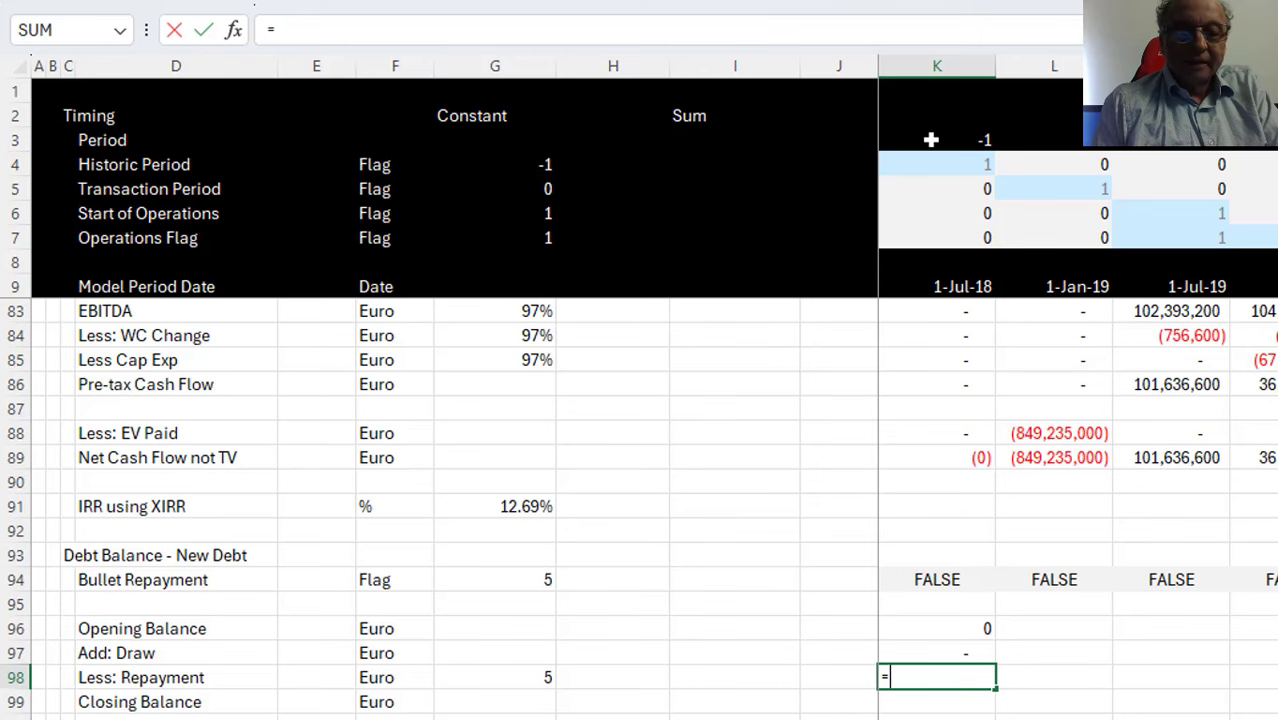
Link H98 on the Less: Repayment row to the New Debt amount with the absolute reference =$G$78
key(Escape)
key(Left)
key(Left)
key(Left)
text(=)
key(Page_Up)
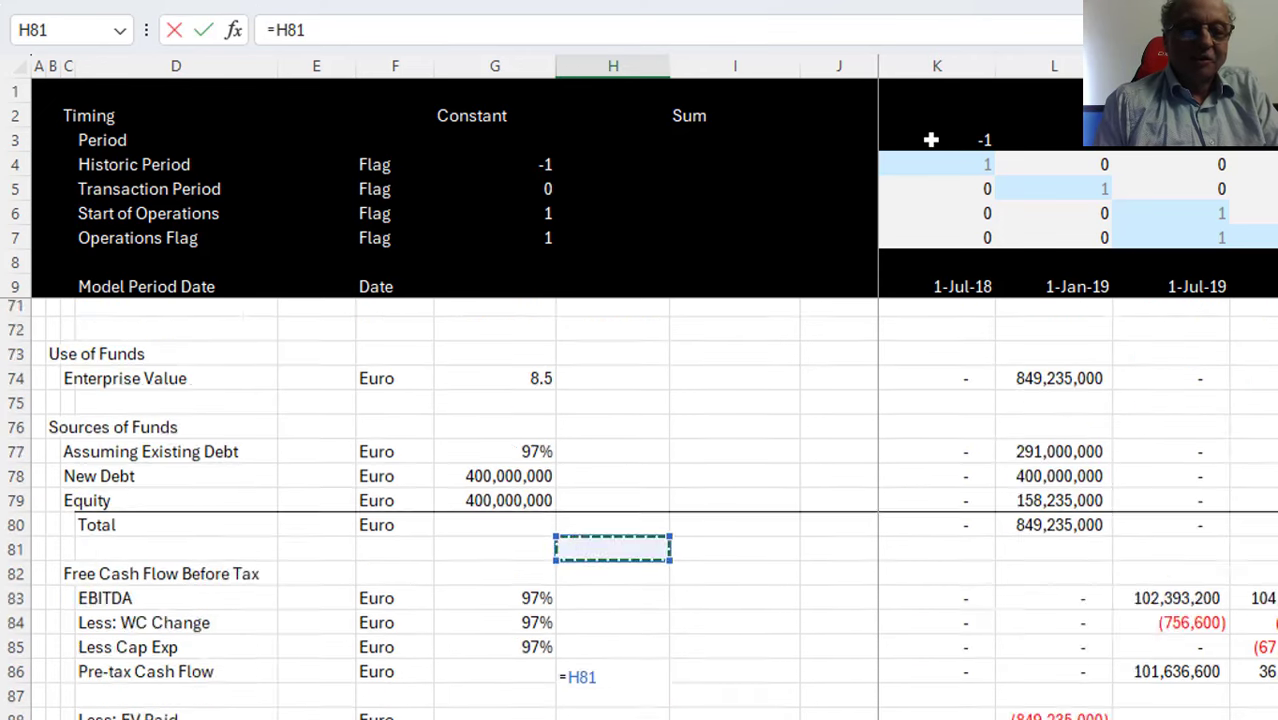
key(Up)
key(Up)
key(Up)
key(Left)
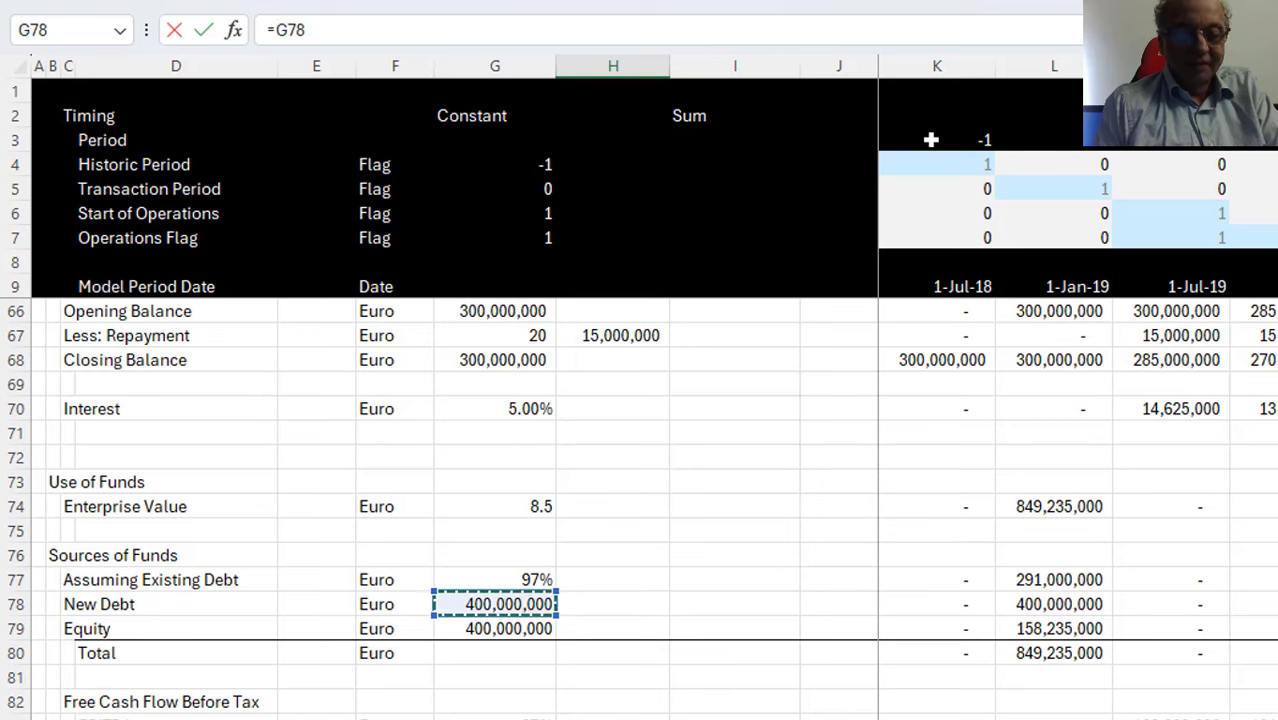
key(F4)
key(Return)
Calculate the first period's repayment in K98 with the formula =$H$98/$G$98*K94
key(Up)
key(Right)
key(Right)
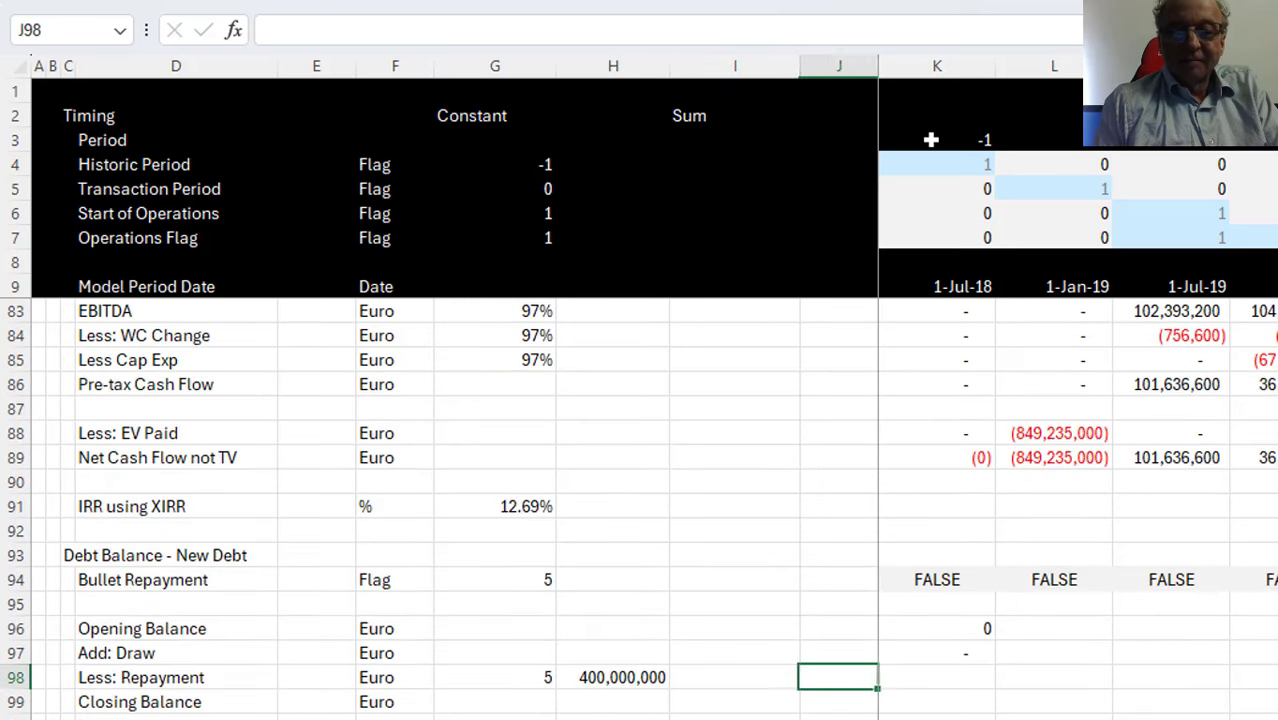
key(Right)
text(=)
key(Left)
key(Left)
key(Left)
key(F4)
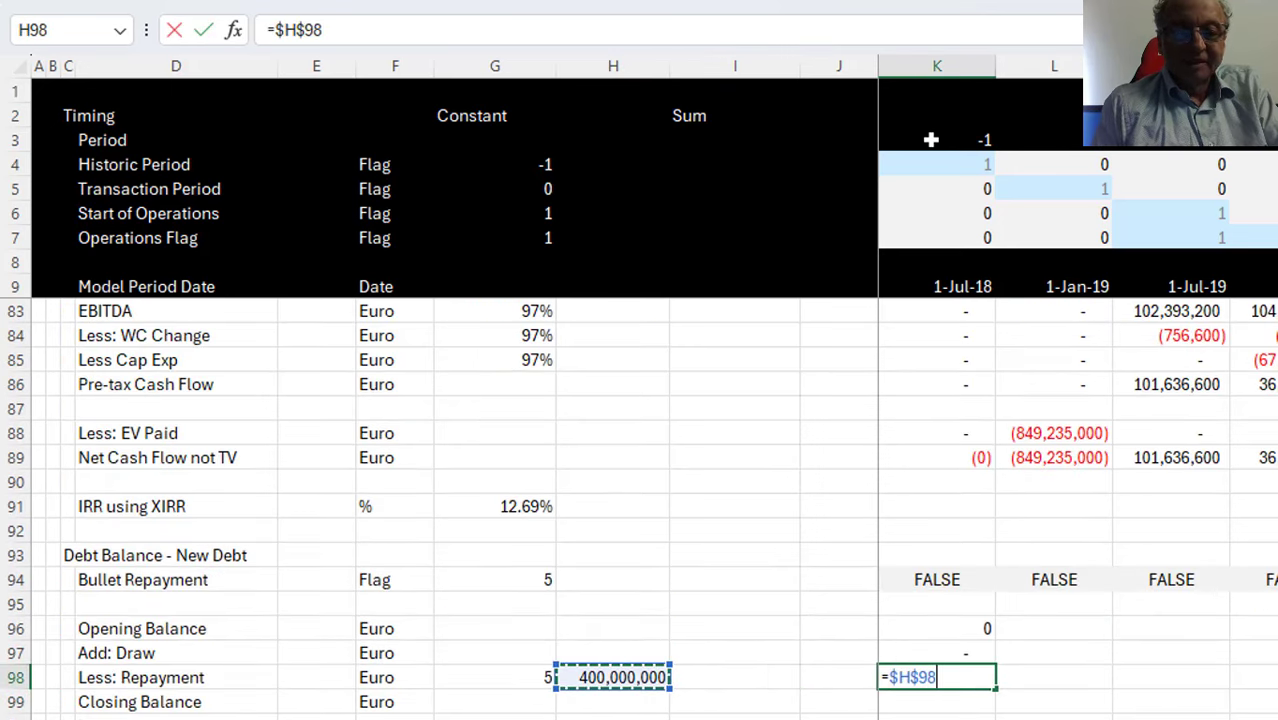
text(/)
key(Left)
key(Left)
key(Left)
key(Left)
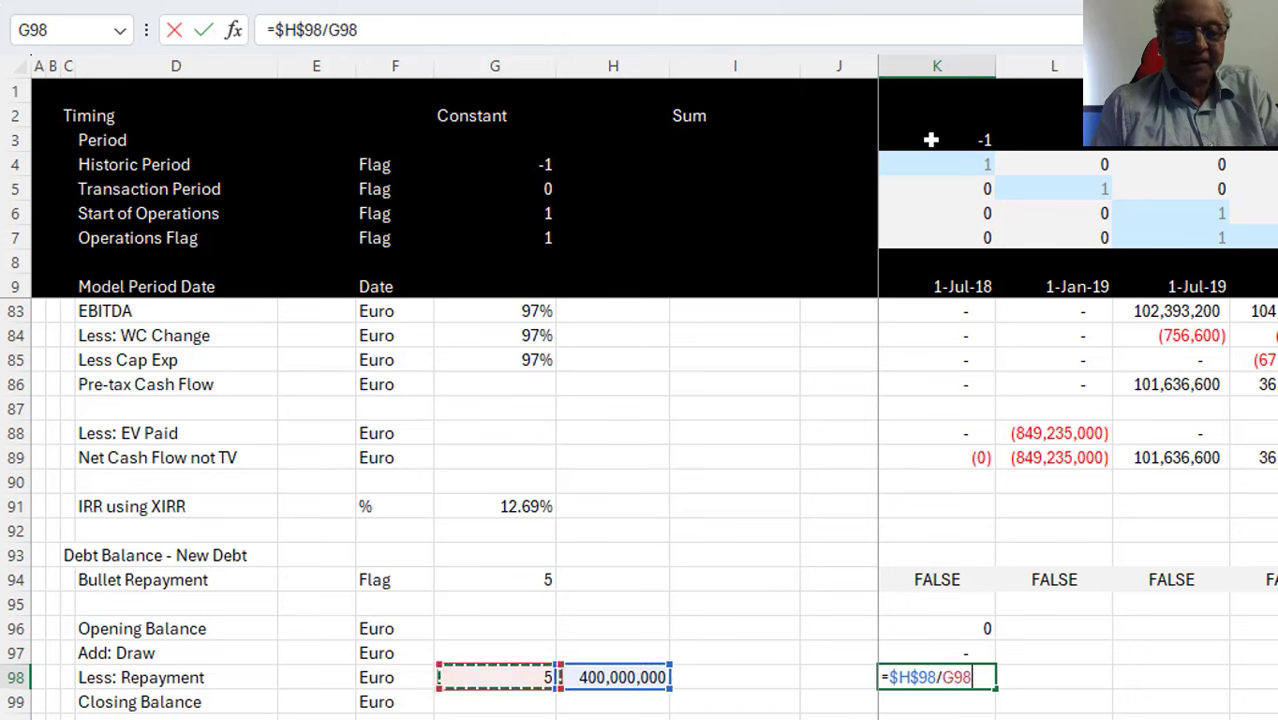
key(F4)
text(*)
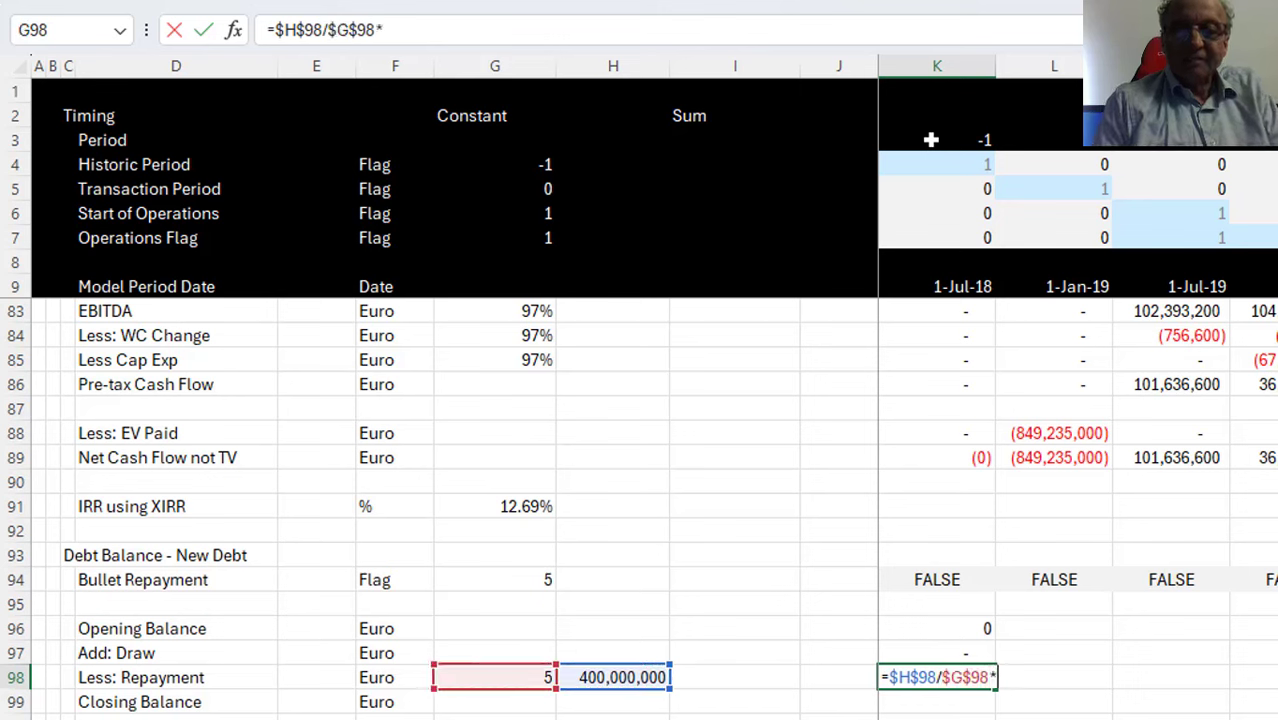
key(Up)
key(Up)
key(Up)
key(Up)
key(Return)
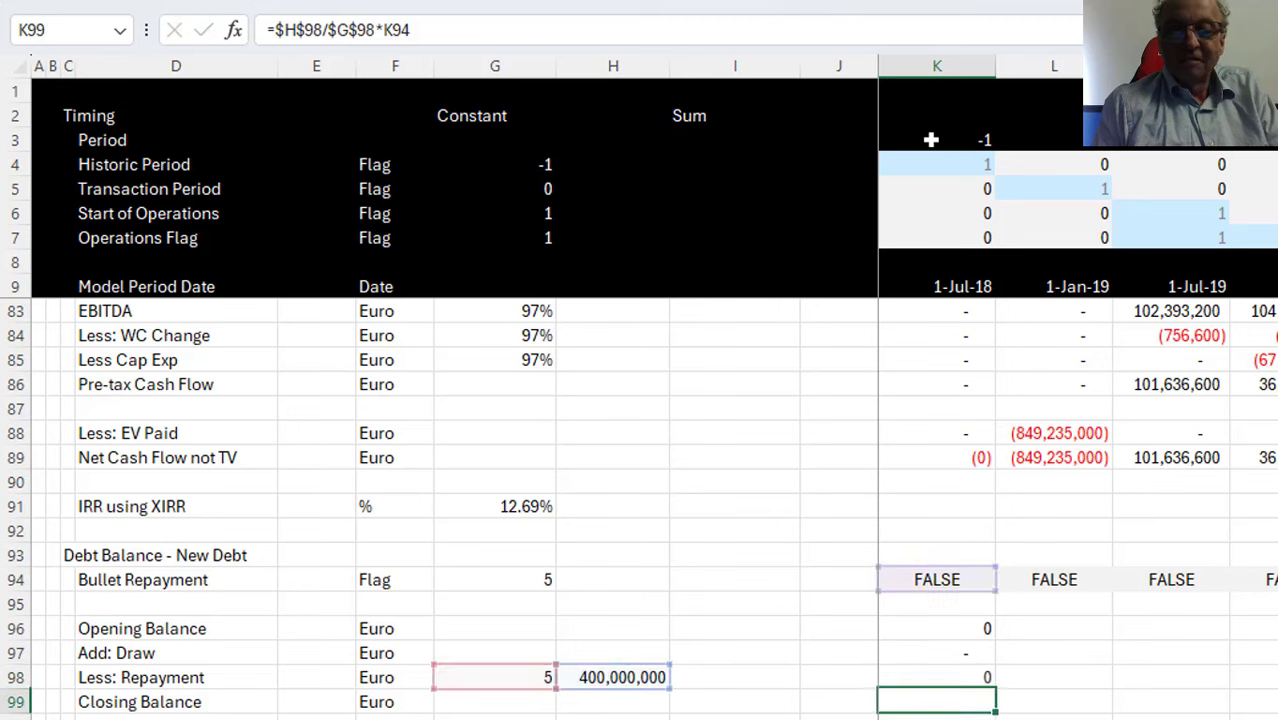
Apply the number format that shows zeros as dashes to the repayment and opening balance cells K98 and K96
key(Up)
key(Up)
key(Up)
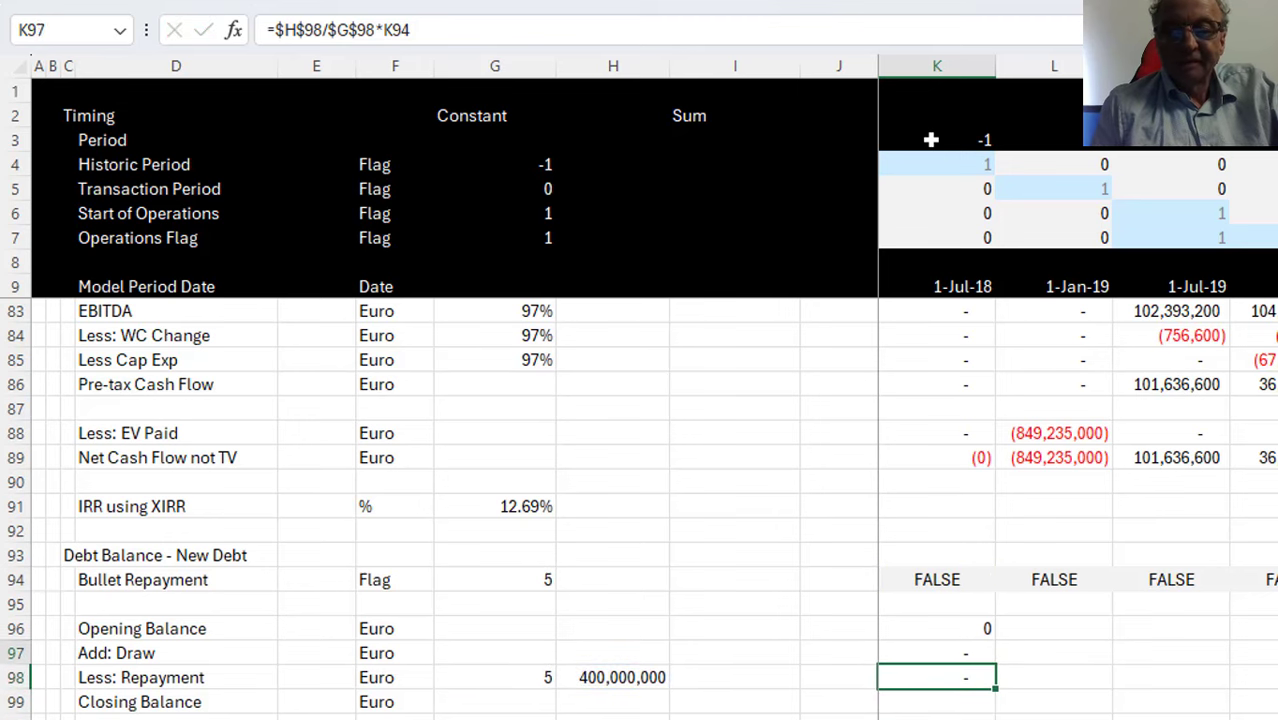
key(Down)
key(Down)
key(Down)
key(Down)
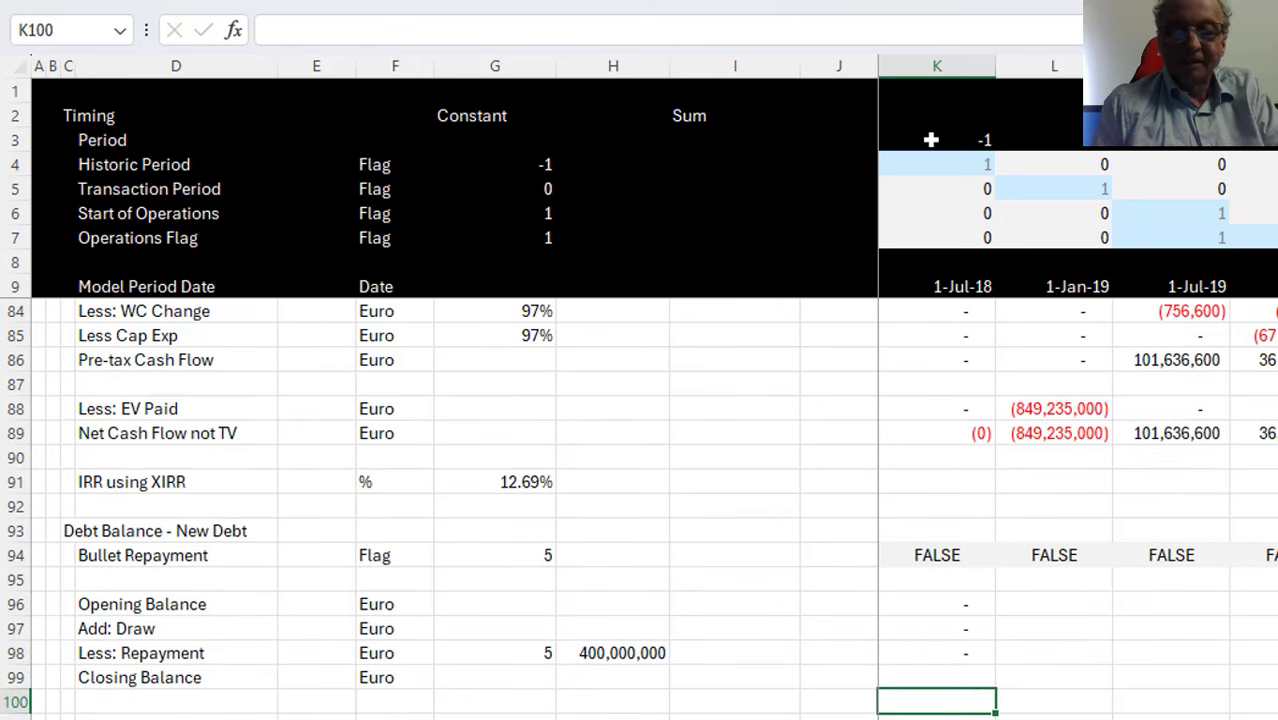
Enter =K96=K97-K98 as the closing balance formula in K99
key(Up)
text(=)
key(Up)
key(Up)
key(Up)
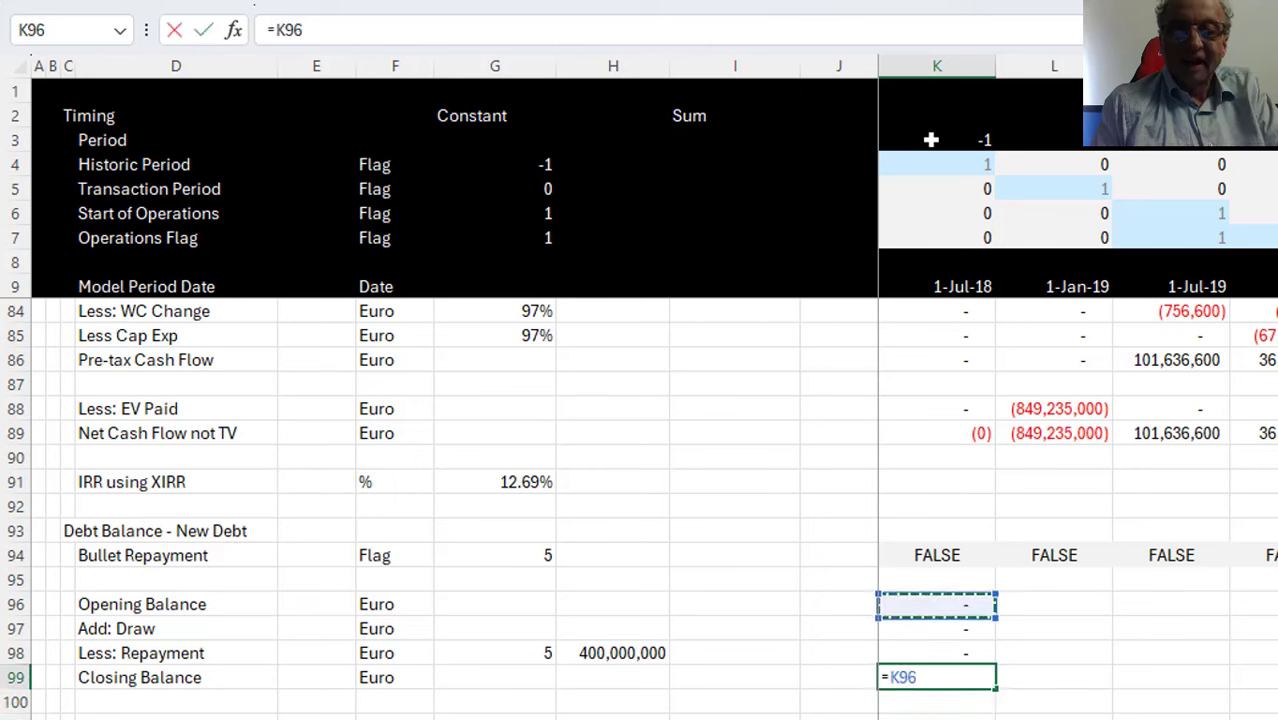
text(+)
key(Up)
key(Up)
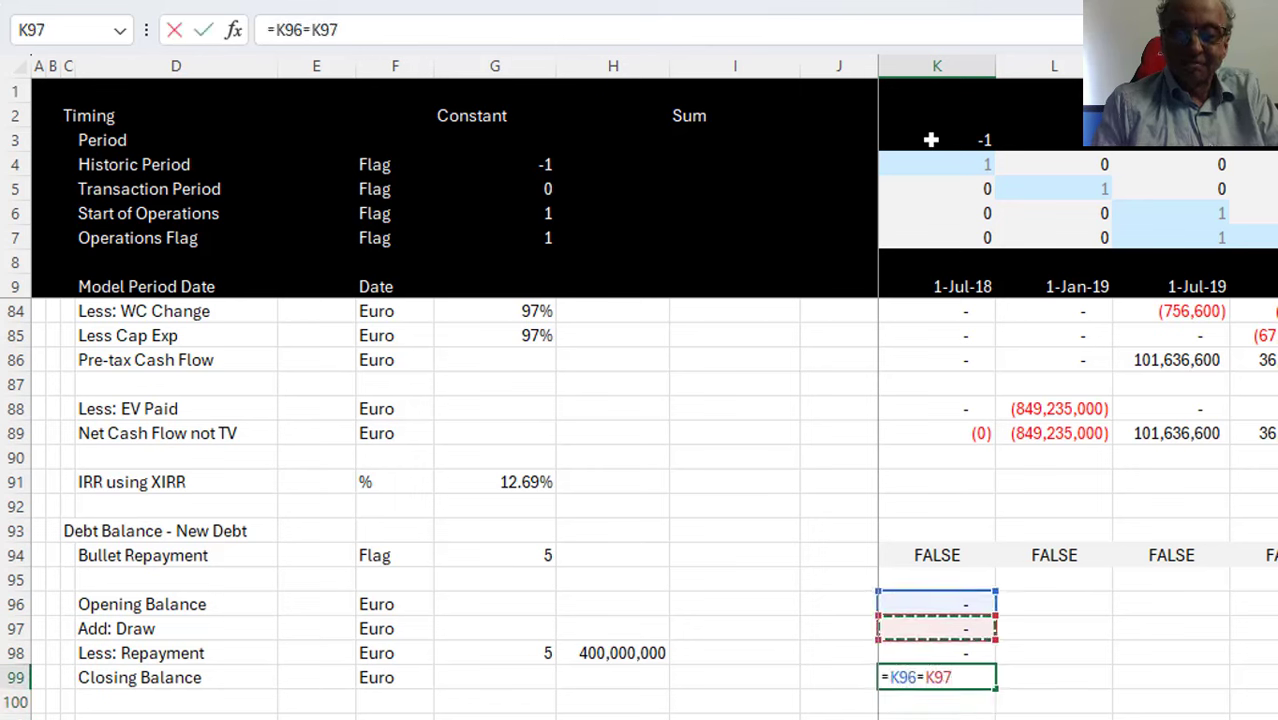
text(-)
key(Up)
key(Return)
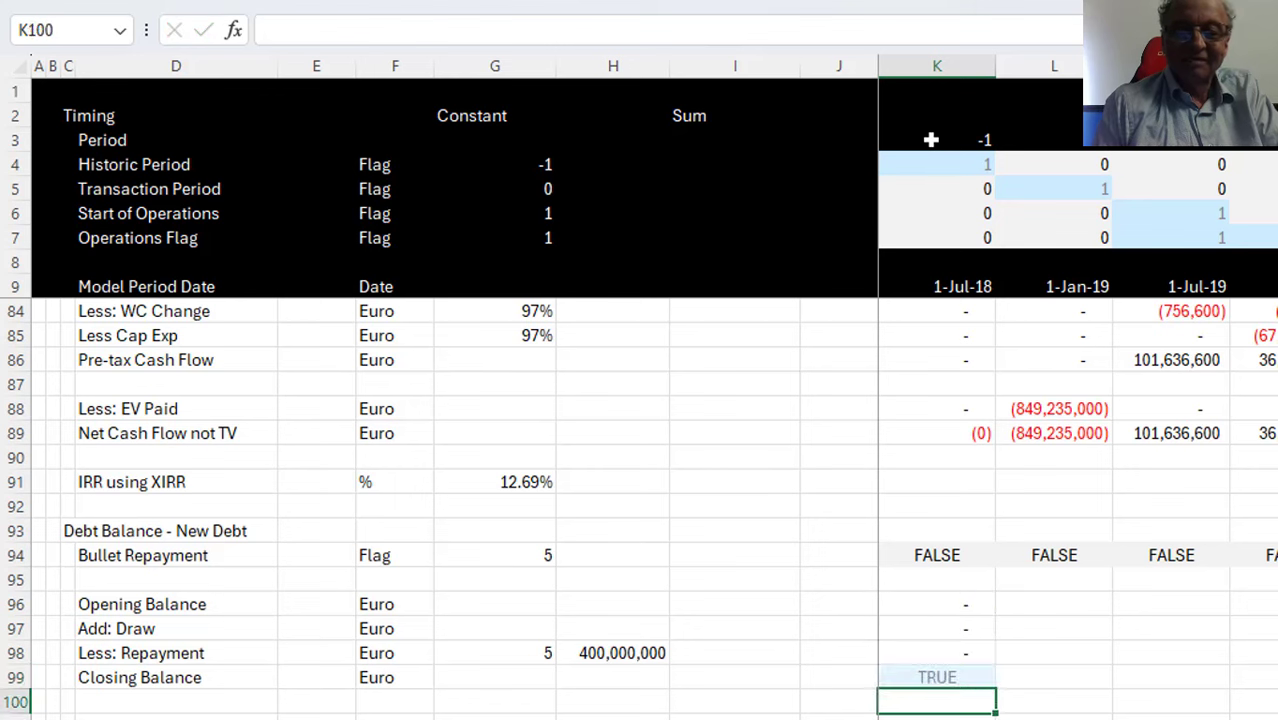
Make the repayment in K98 negative by changing its formula to =-$H$98/$G$98*K94
key(Up)
key(Up)
key(F2)
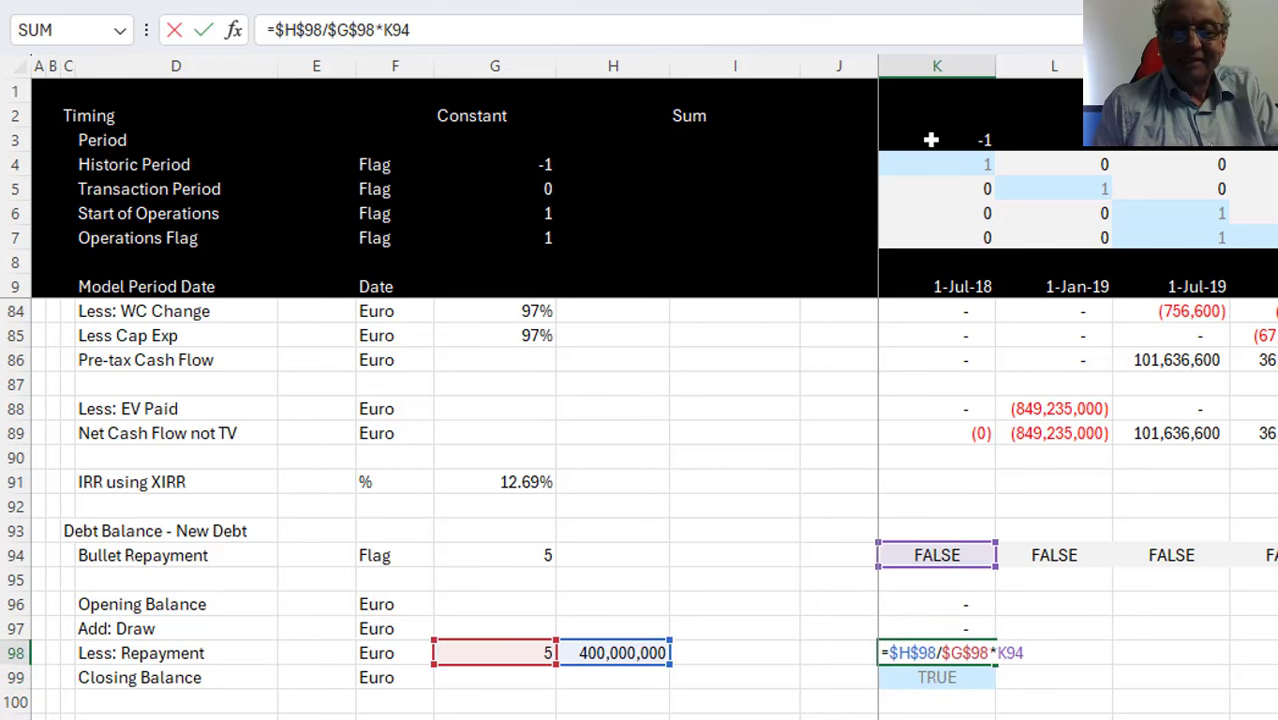
key(Return)
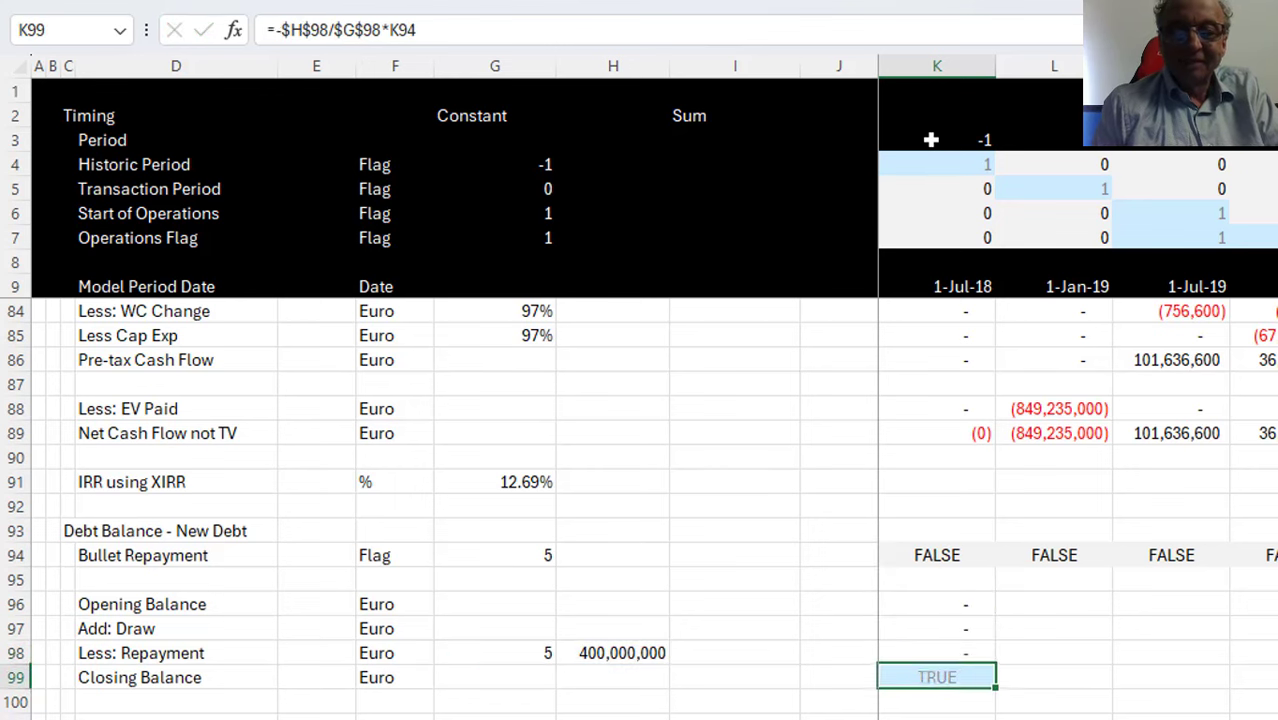
Replace the closing balance formula in K99 with =SUM(K96:K98)
key(F2)
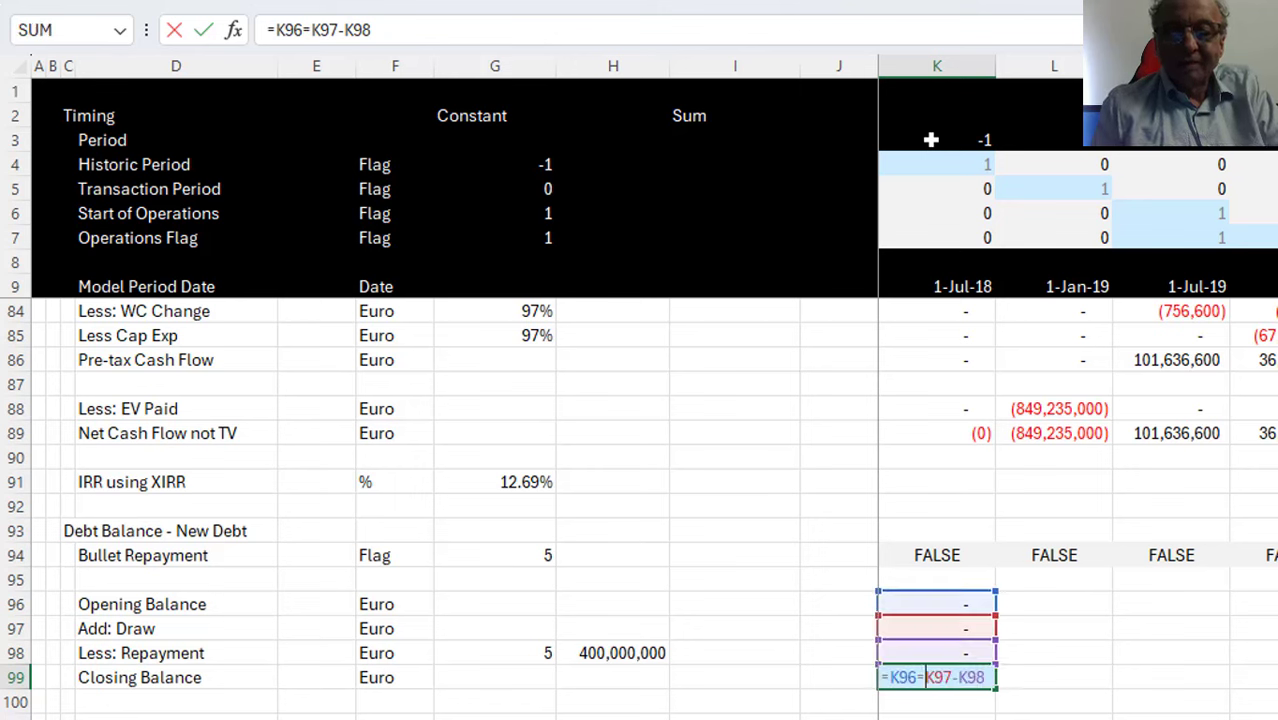
key(Escape)
key(alt+equal)
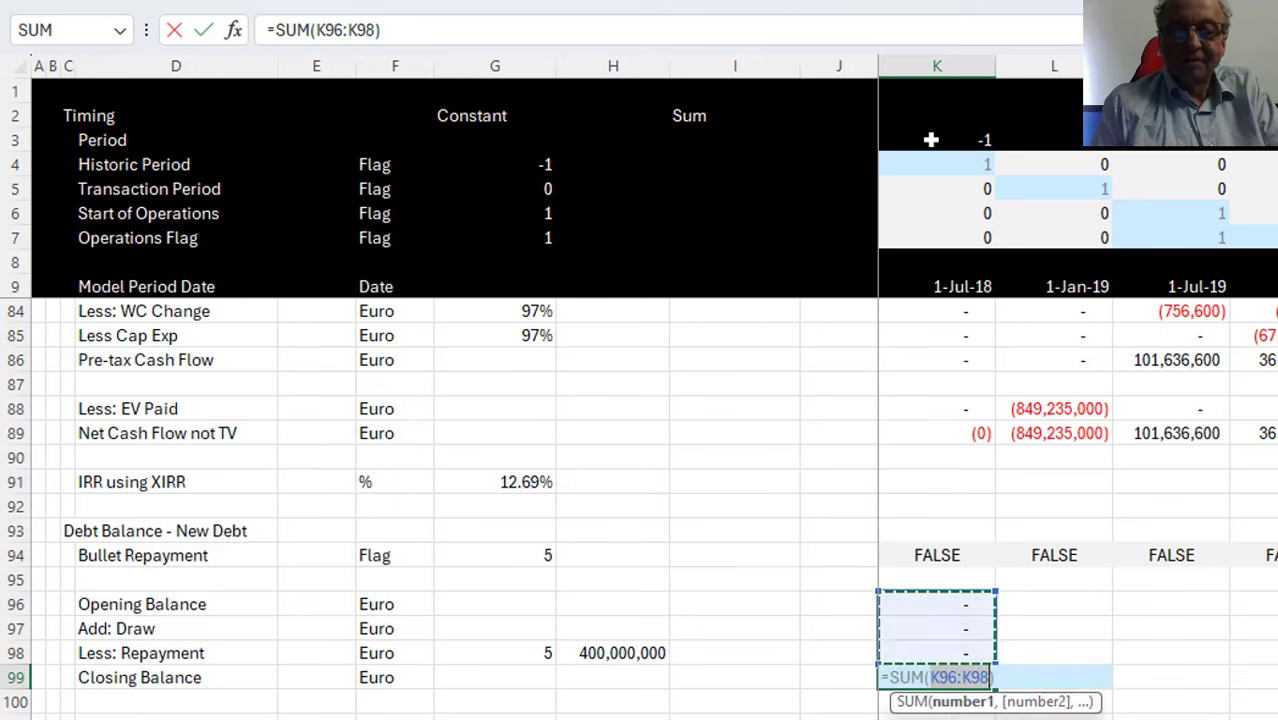
key(Return)
Copy the opening balance, draw, repayment and closing balance formulas in K96:K99 across all periods
key(Up)
key(Up)
key(Up)
key(Up)
key(shift+Down)
key(shift+Down)
key(shift+Down)
key(shift+Down)
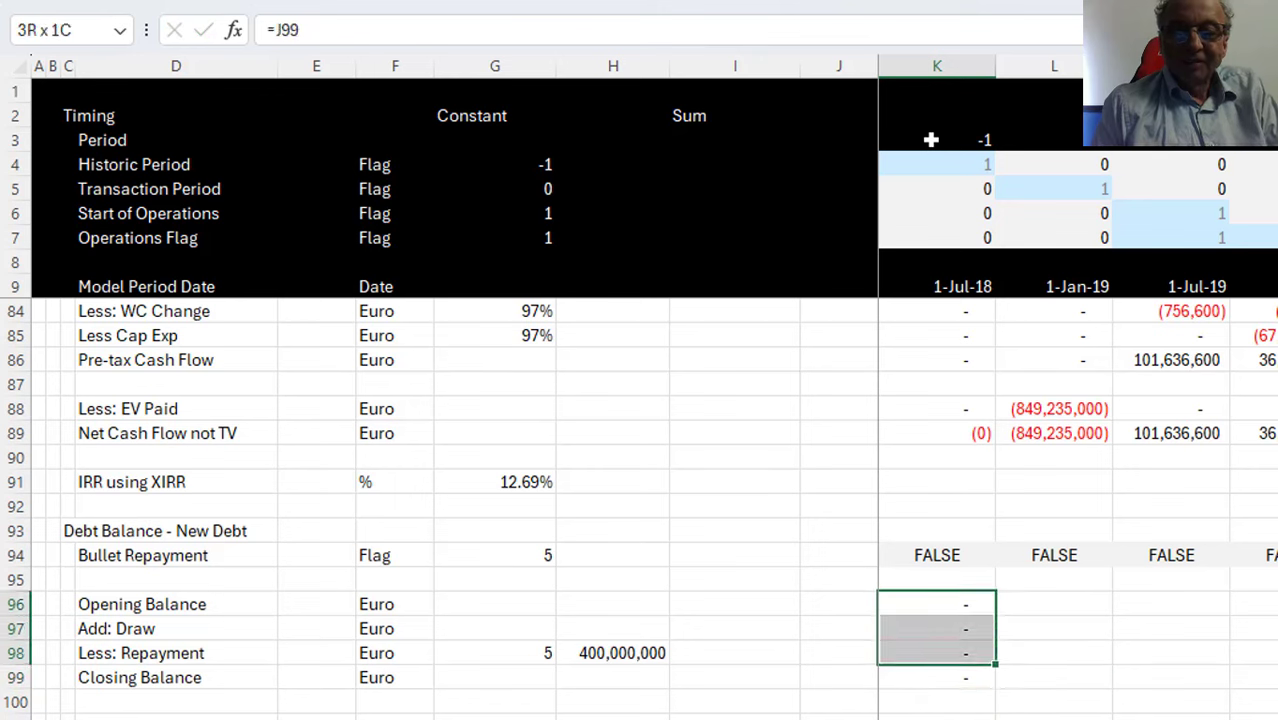
key(shift+Up)
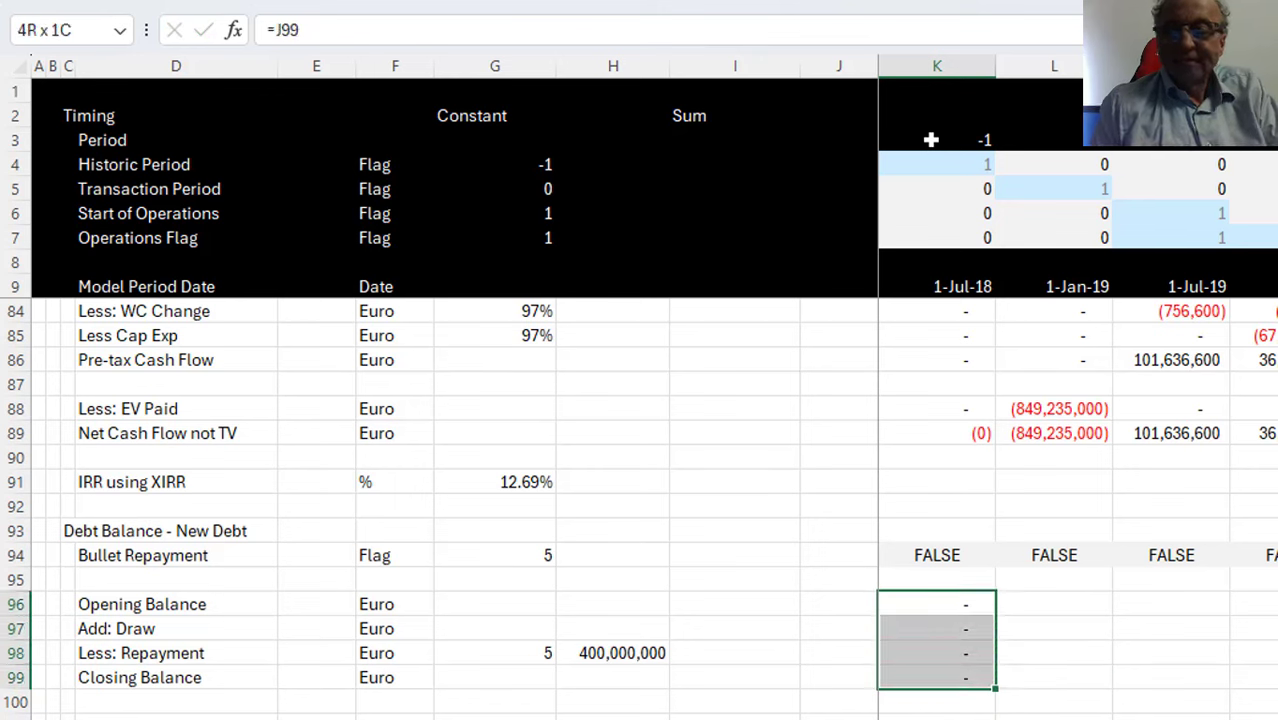
key(ctrl+shift+r)
key(Down)
key(Down)
key(Up)
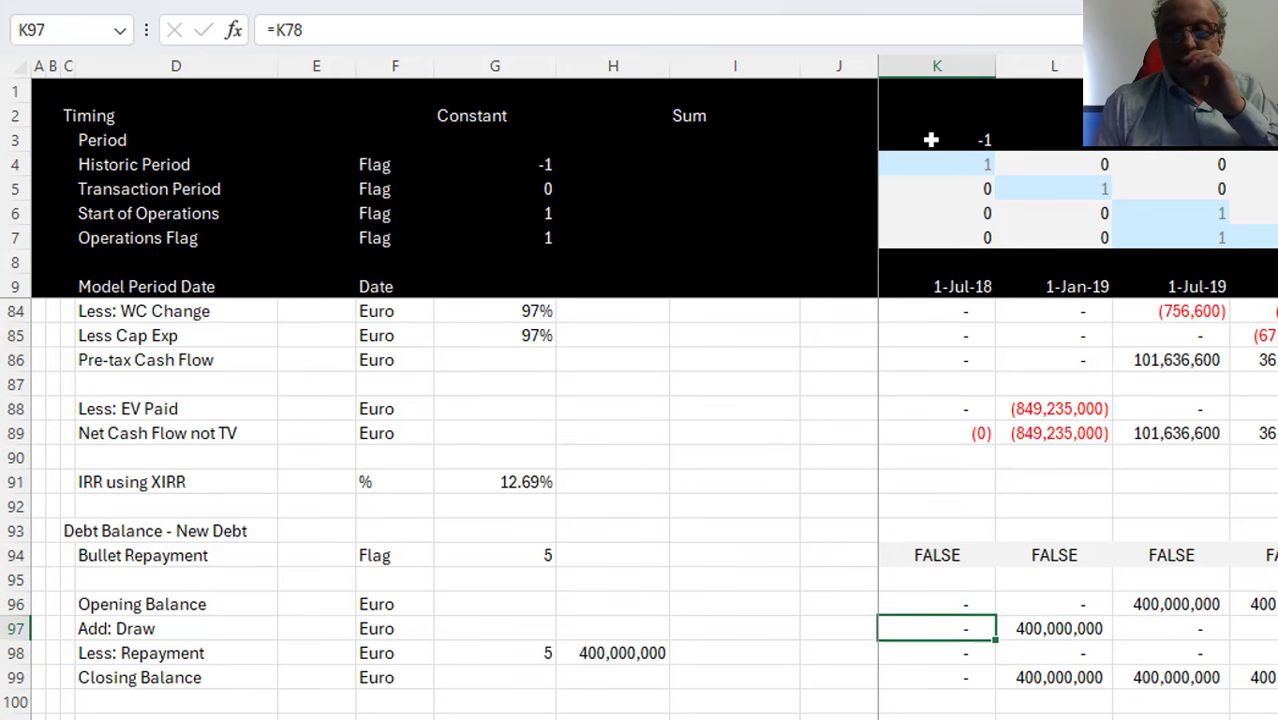
Examine the Draw and Repayment rows of the new debt balance across the timeline periods
key(Right)
key(Right)
key(Right)
key(Right)
key(Right)
key(Right)
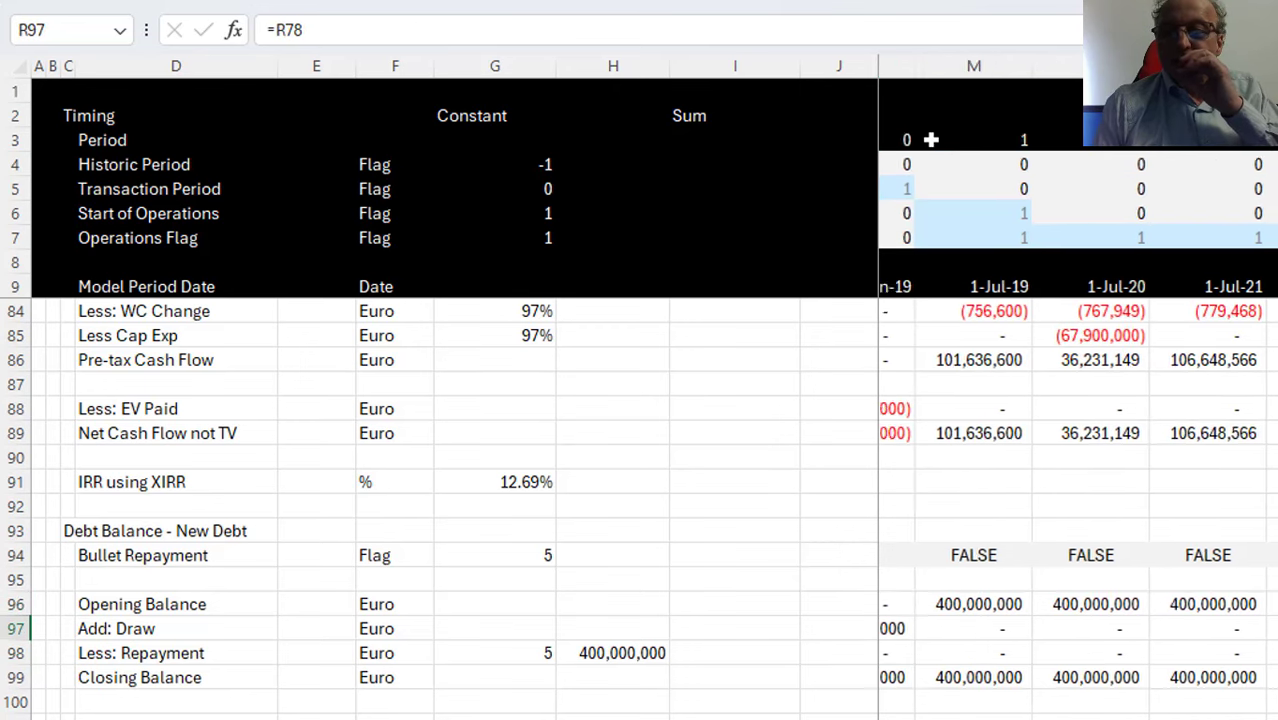
key(Down)
key(Left)
key(Left)
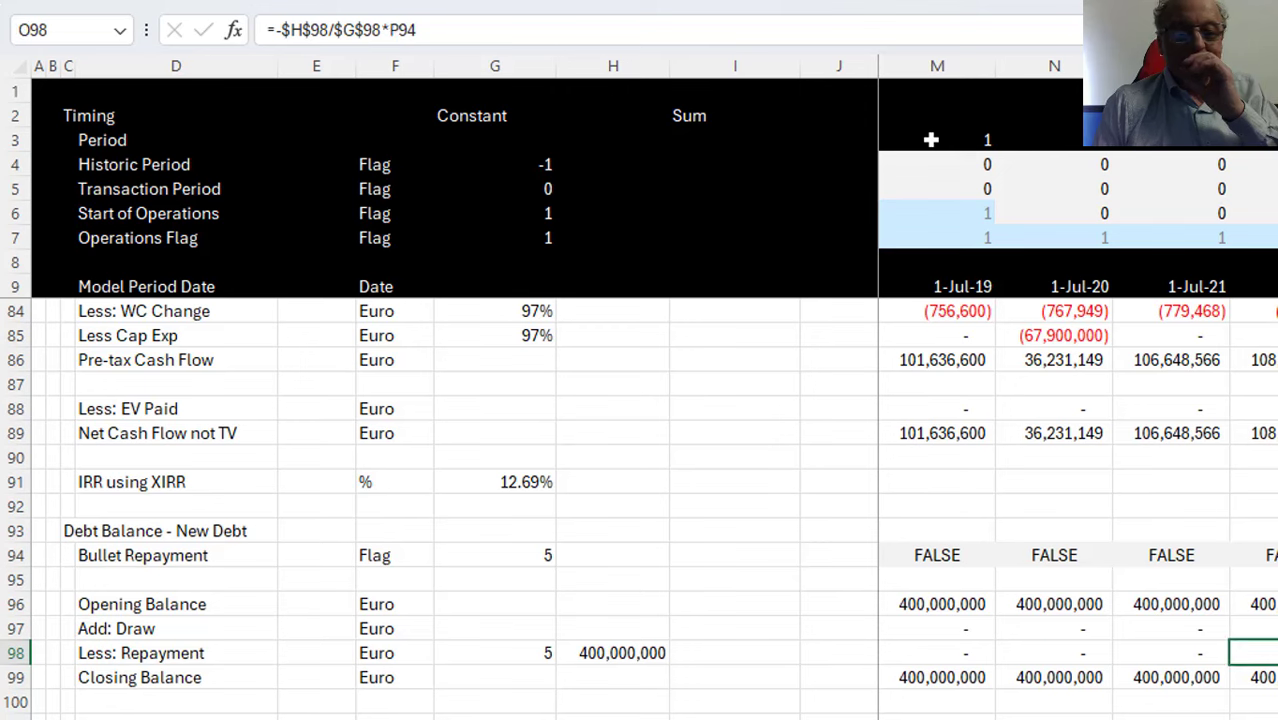
Rewrite the first period's repayment in K98 as =$H$98*K94, without dividing by the repayment years
key(Home)
key(Right)
key(Right)
key(Right)
key(Right)
key(Right)
key(Right)
key(Right)
key(Right)
key(Right)
key(Right)
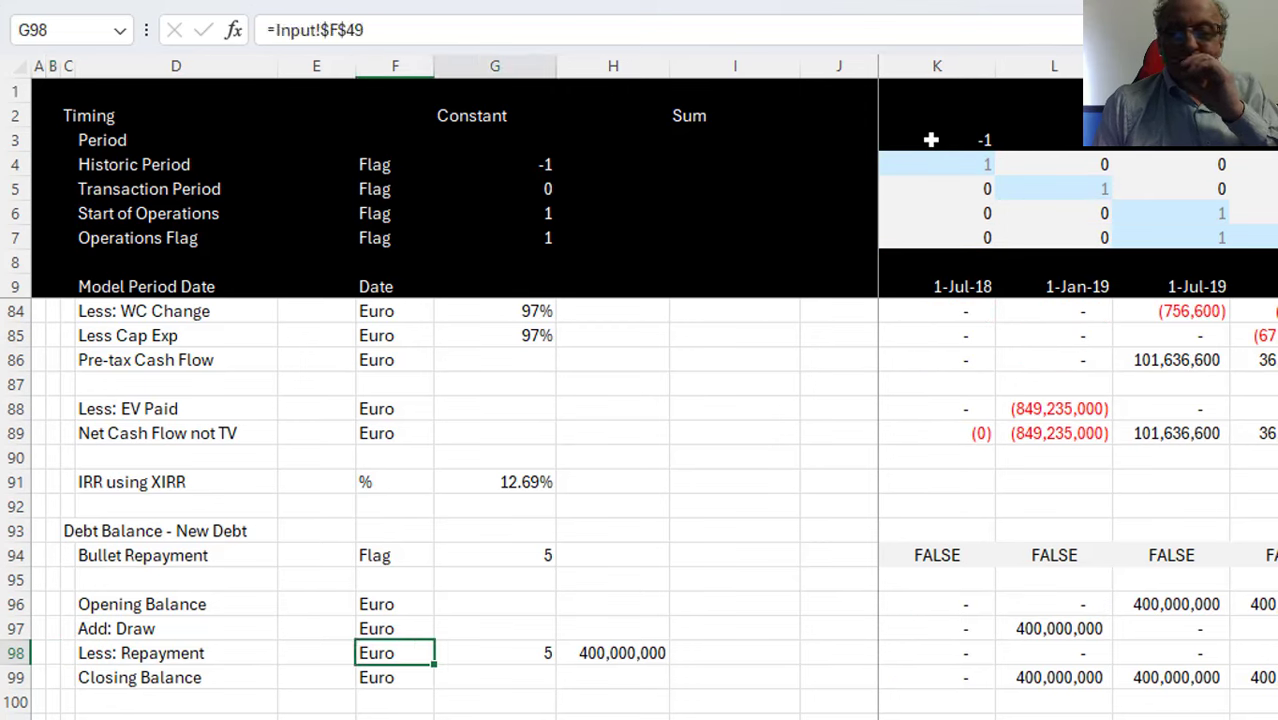
text(=)
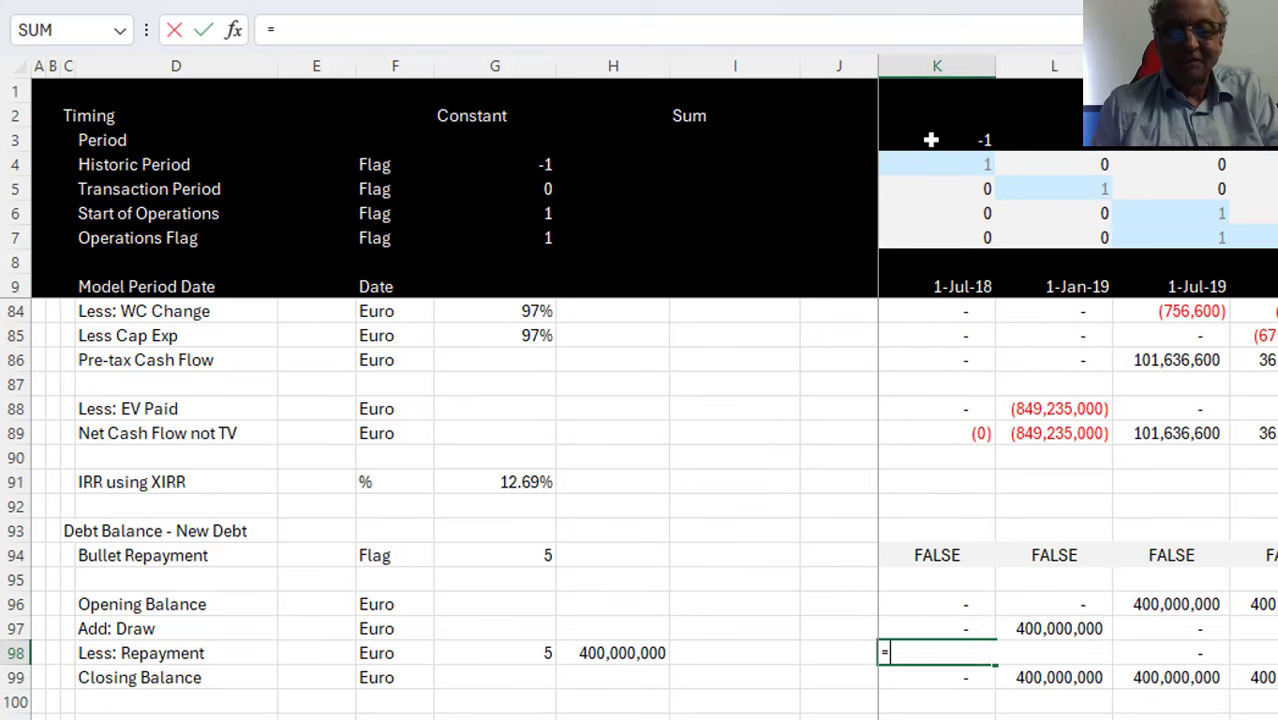
key(Left)
key(Left)
key(Left)
key(F4)
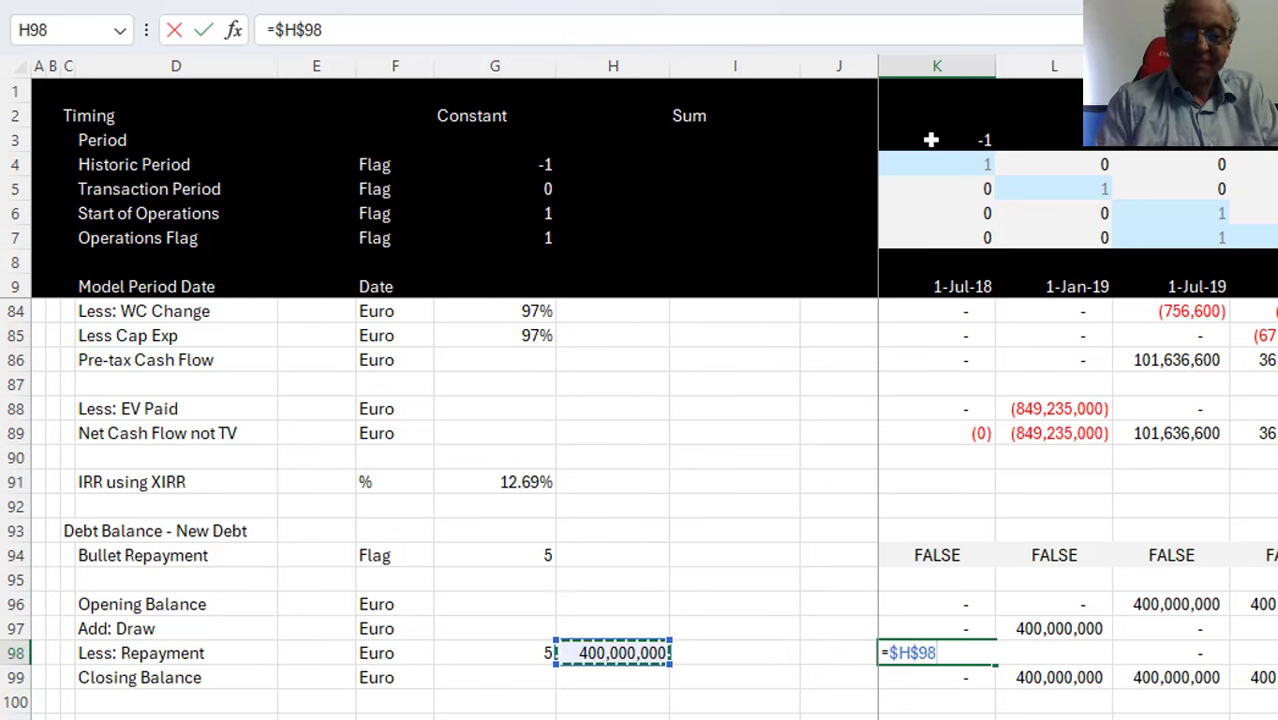
text(*)
key(Up)
key(Up)
key(Up)
key(Up)
key(Return)
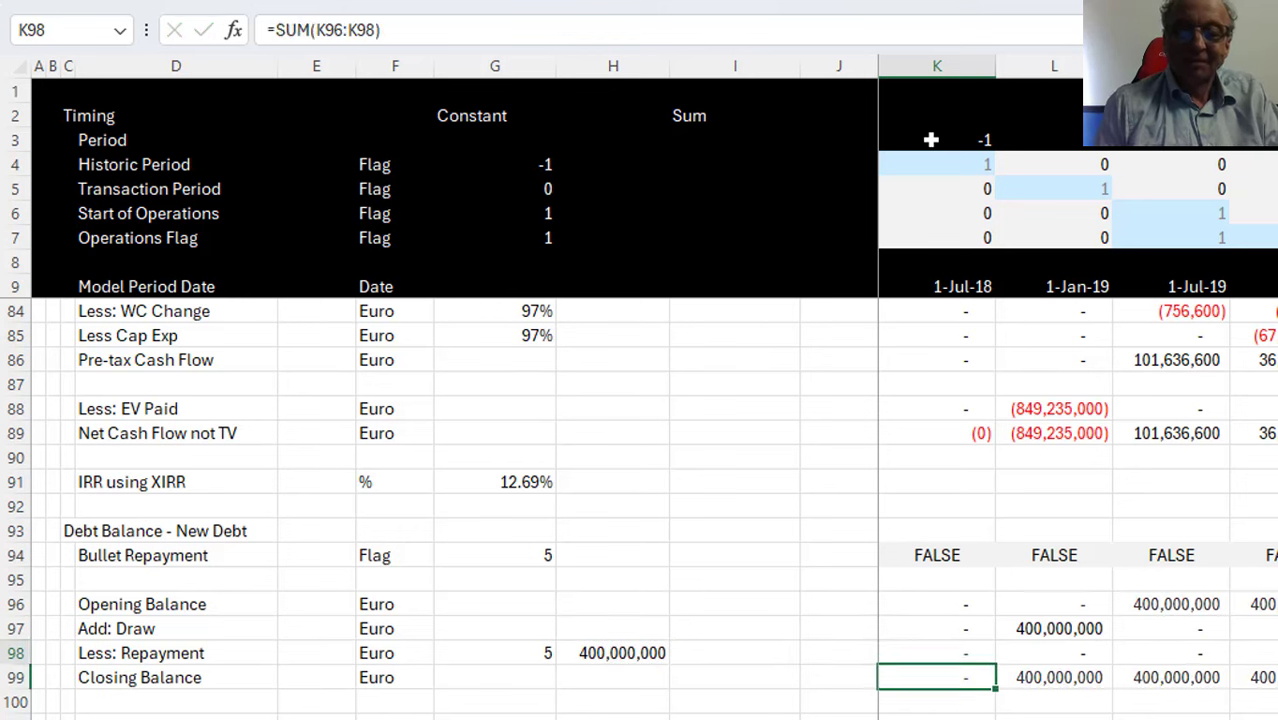
Copy the revised repayment formula in K98 across all periods of row 98
key(Up)
key(ctrl+shift+Right)
key(ctrl+r)
Add the label Interest in D101, below the new debt closing balance
key(Down)
key(Down)
key(Down)
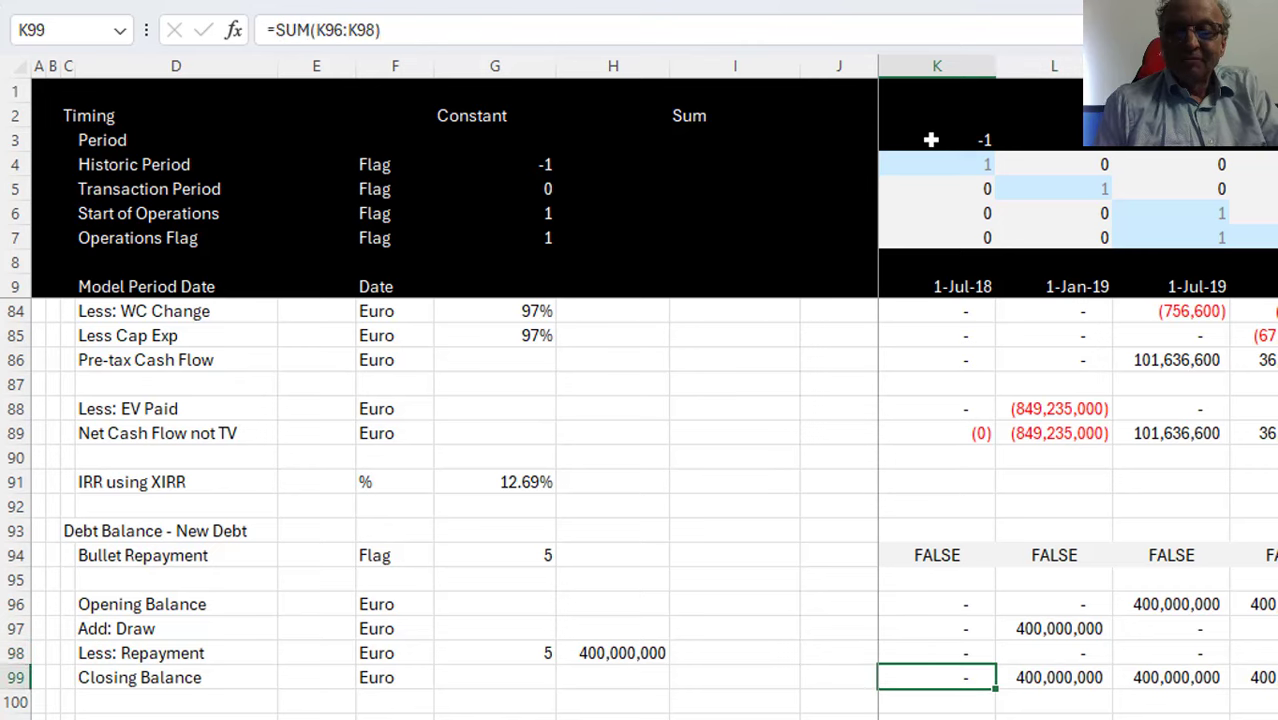
key(Left)
key(Left)
key(Left)
key(Left)
key(Left)
key(Left)
key(Left)
key(Left)
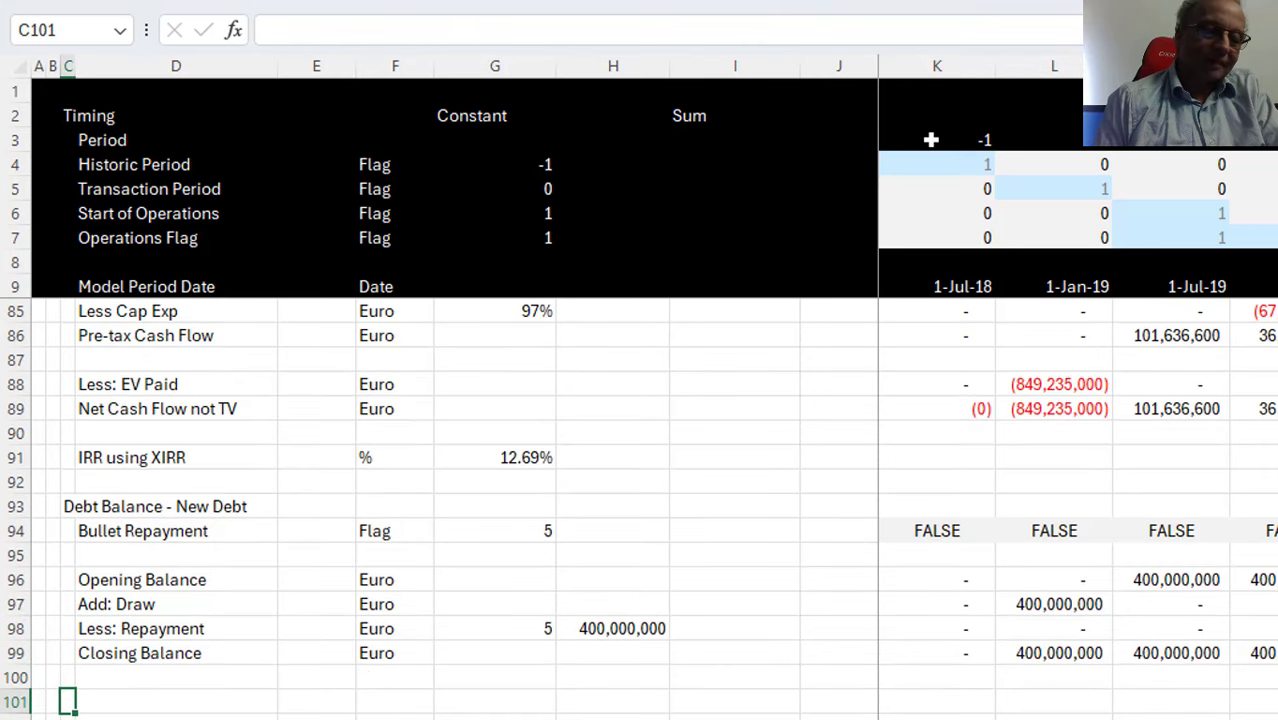
key(Right)
text(iNTER)
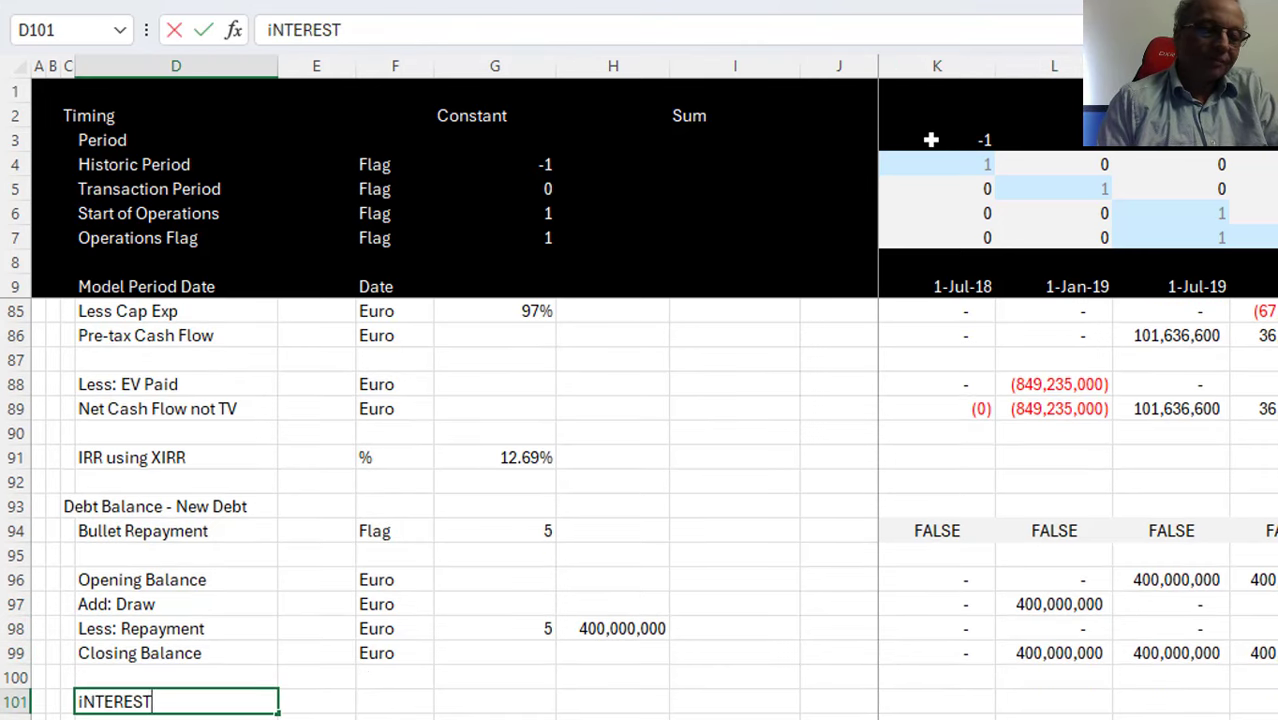
text(EST)
key(Return)
Enter Euro as the unit of the Interest row in F101
key(Up)
key(Right)
key(Right)
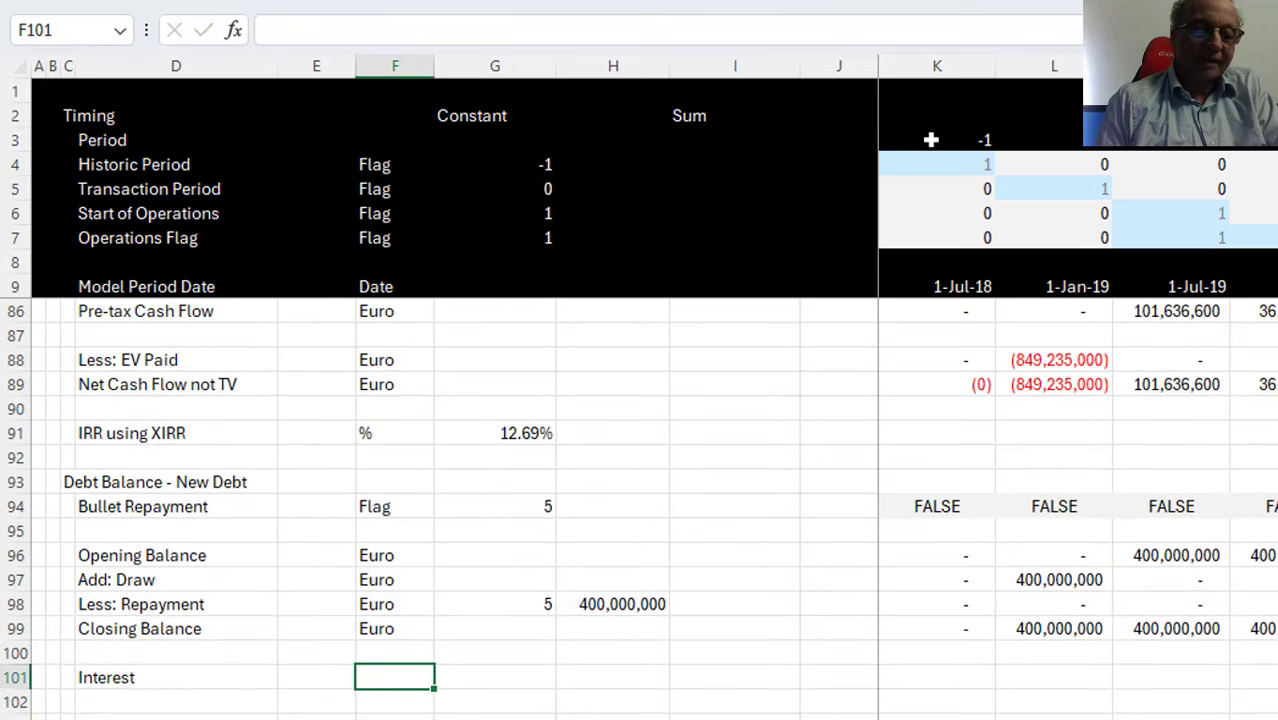
text(Euro)
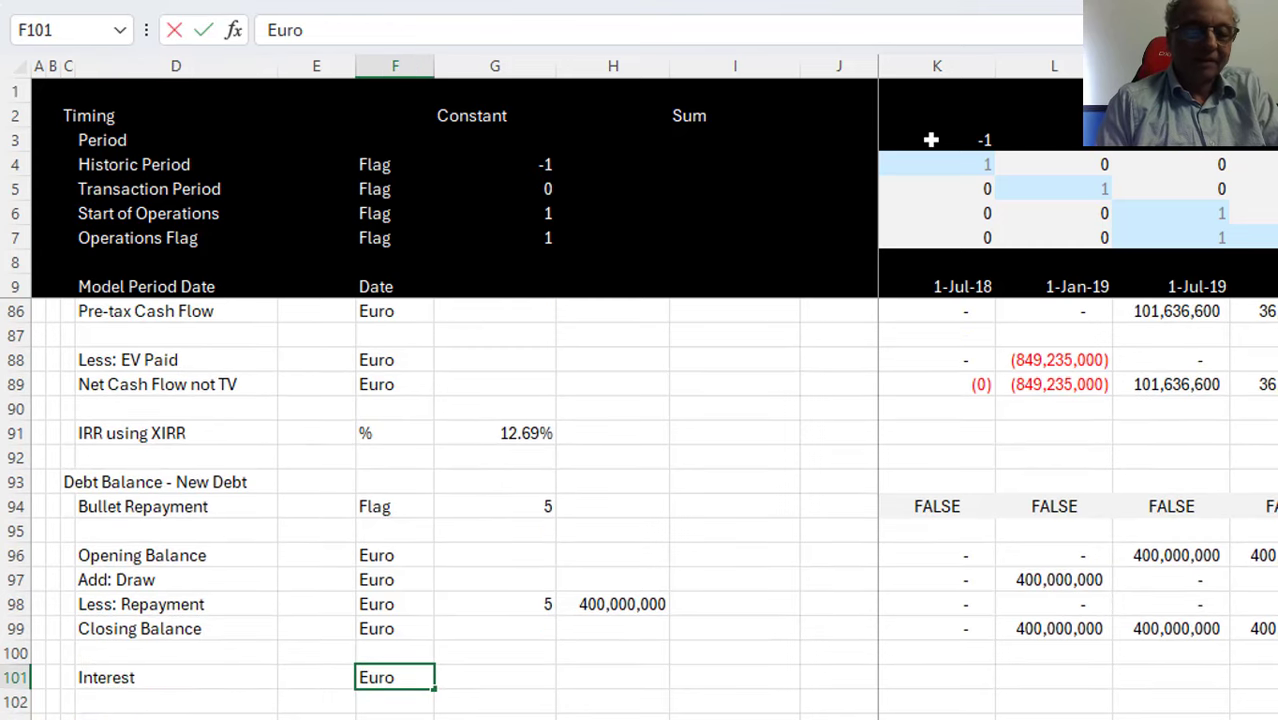
key(Return)
Set the interest rate in G101 to the new debt's base interest rate plus credit spread, =Input!F50+Input!F51
key(Up)
key(Right)
text(=)
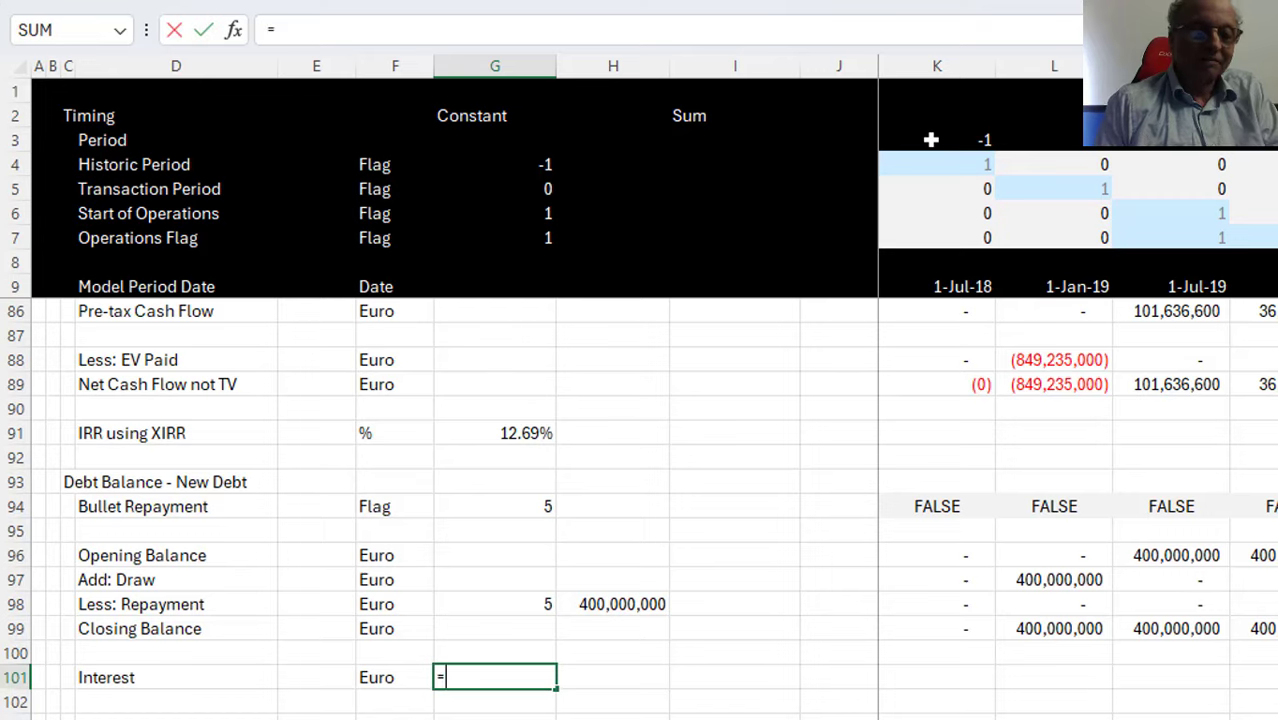
key(ctrl+Page_Up)
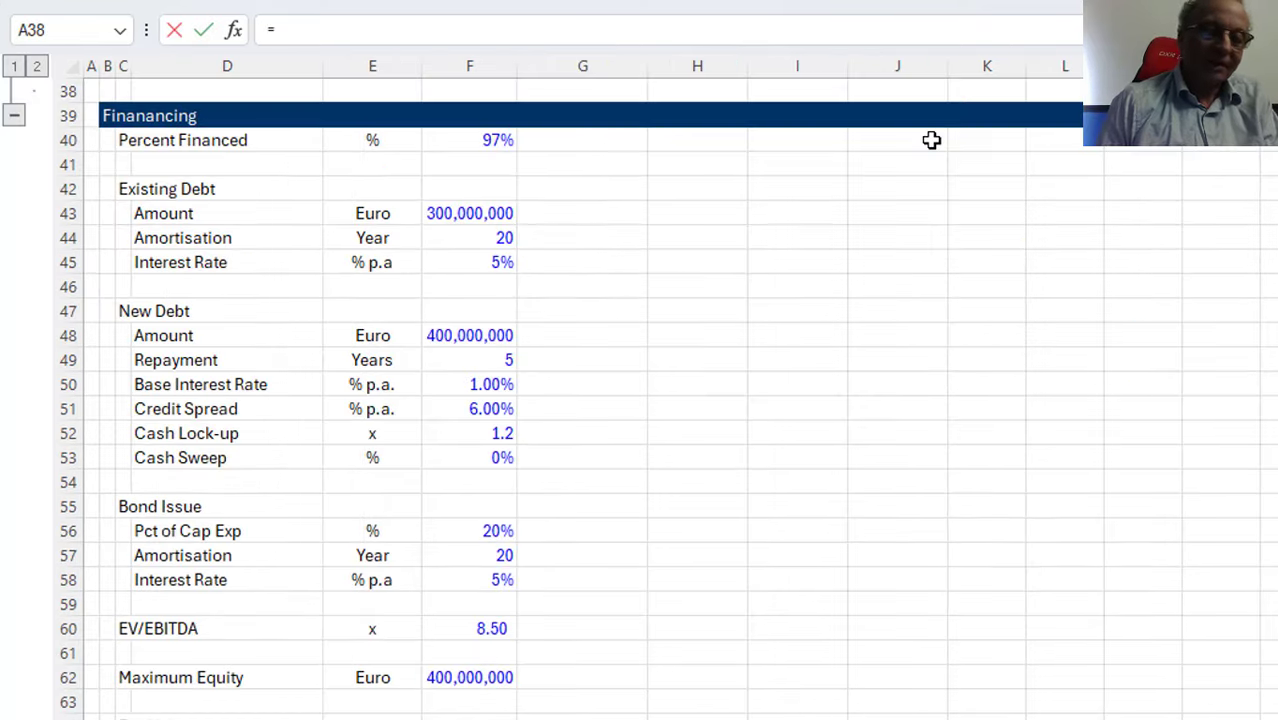
click(470, 384)
text(+)
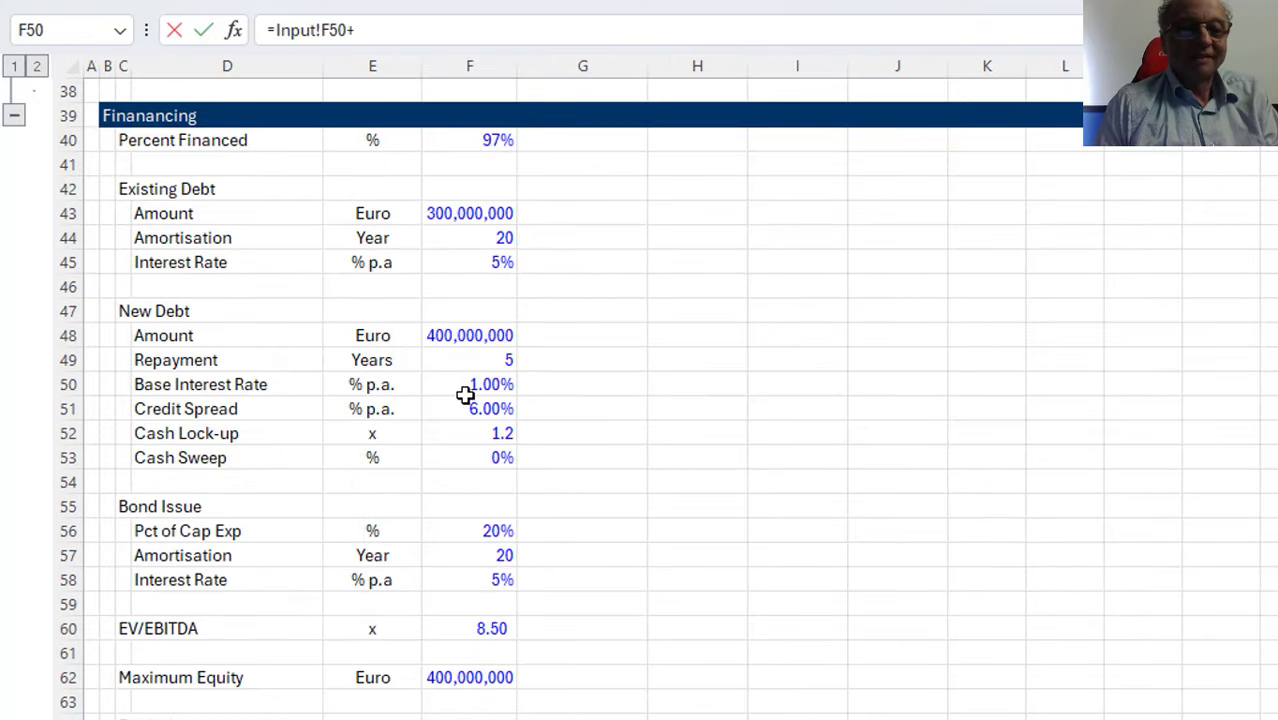
click(453, 411)
key(Return)
key(Up)
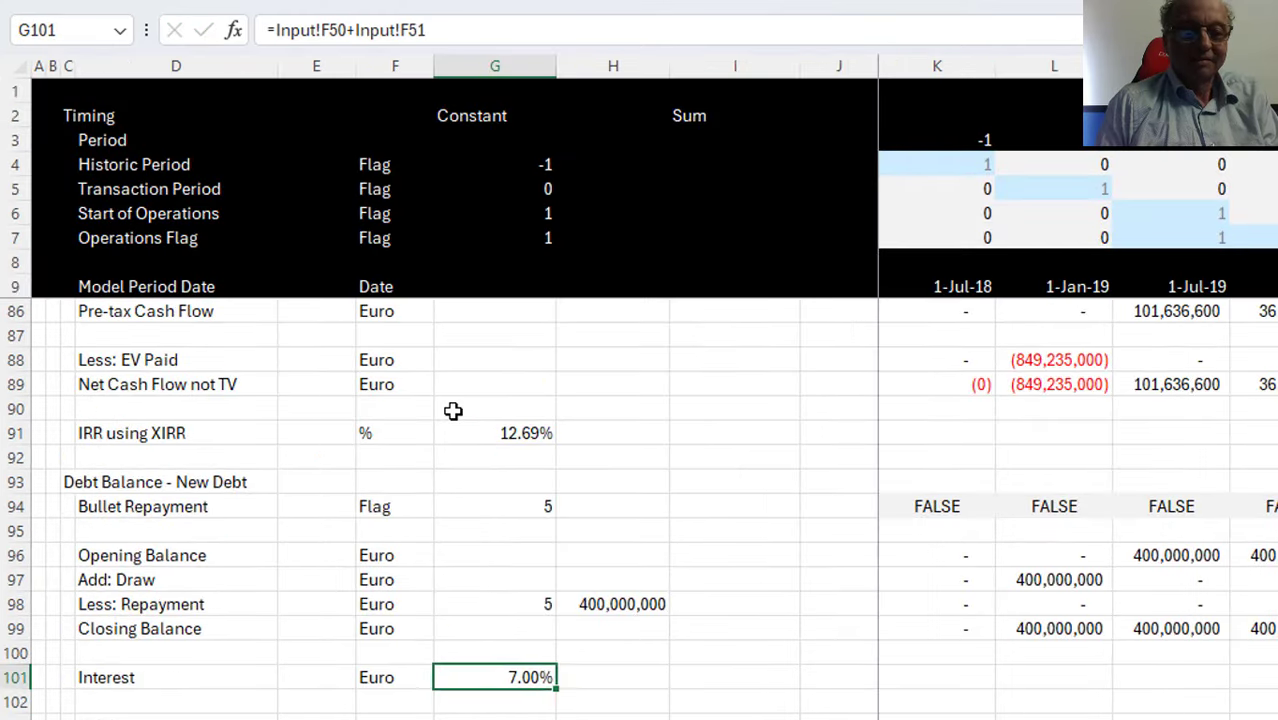
key(Right)
key(Right)
key(Right)
key(Right)
text(=)
key(Up)
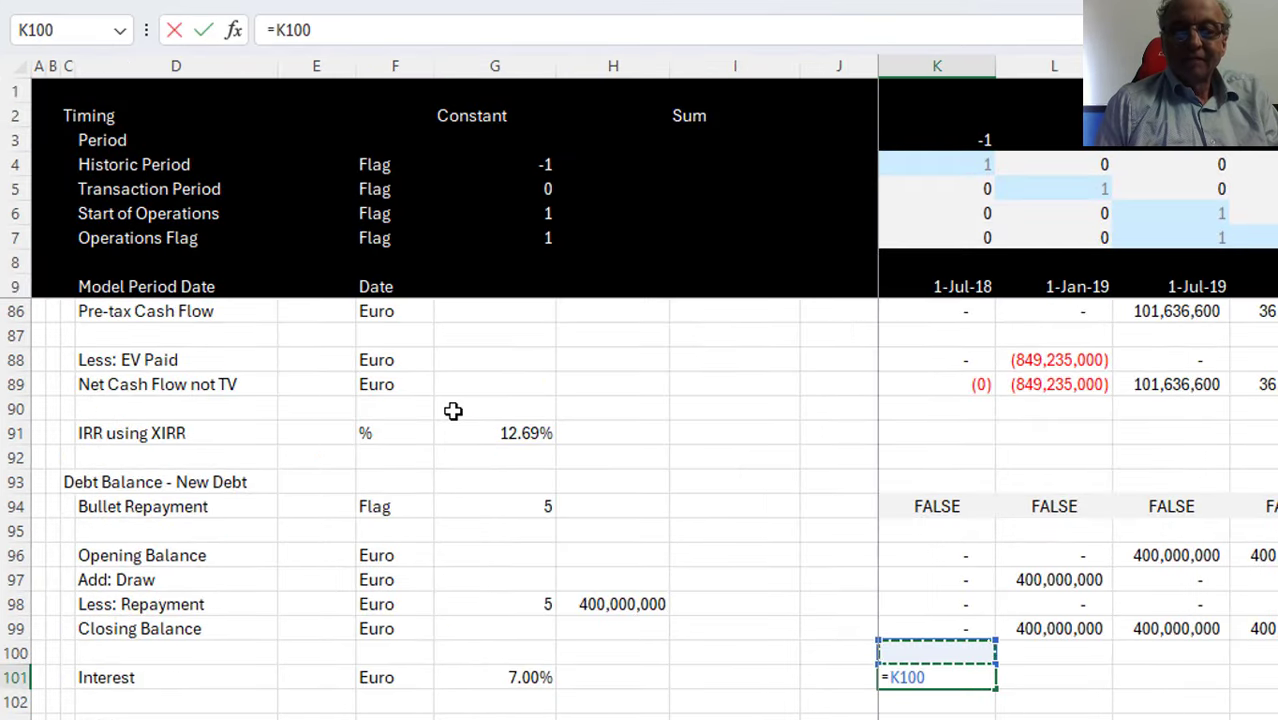
key(Escape)
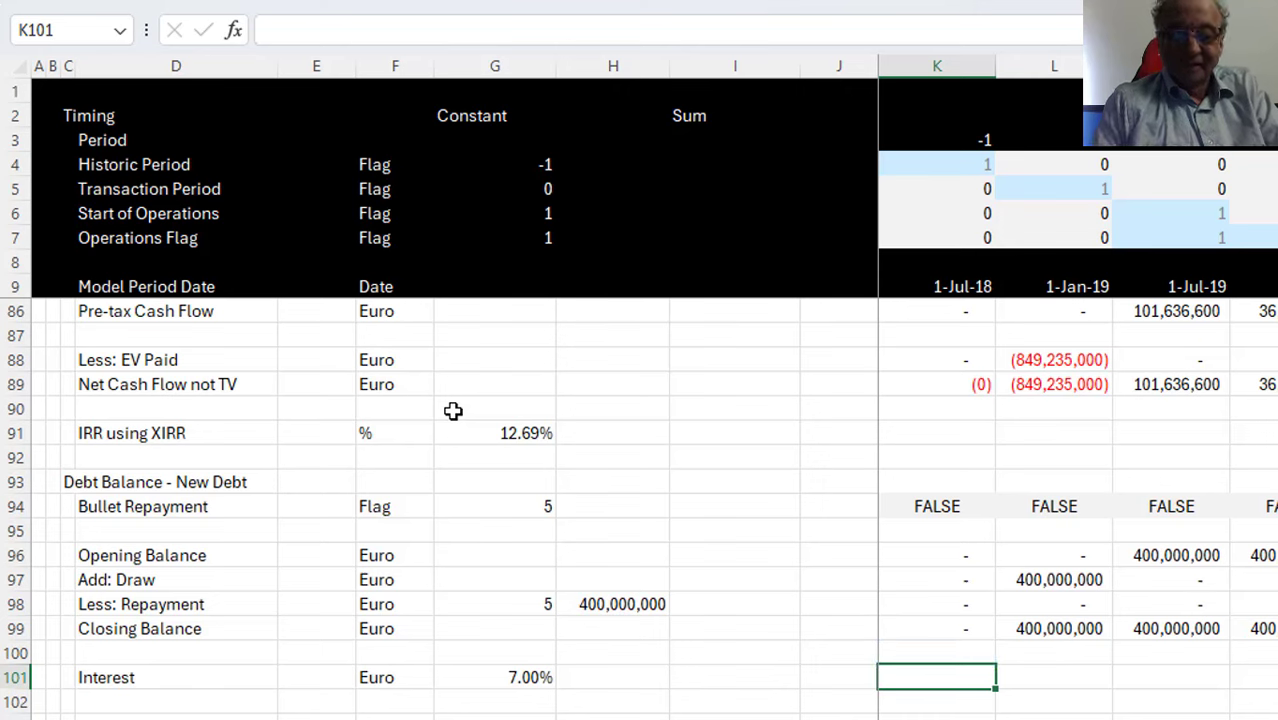
Calculate interest in K101 from the average of closing and opening balance, the rate and the operations flag: =AVERAGE(K99,K96)*$G$101*K7
text(=average)
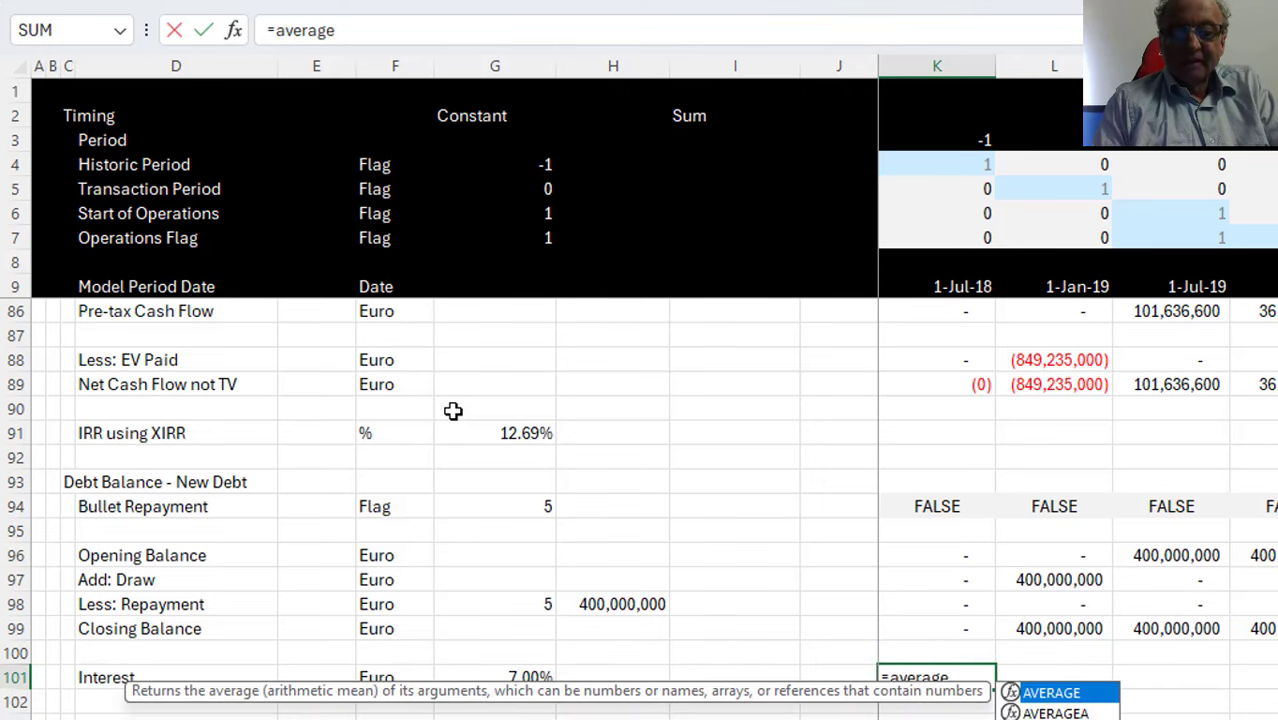
text(()
key(Up)
key(Up)
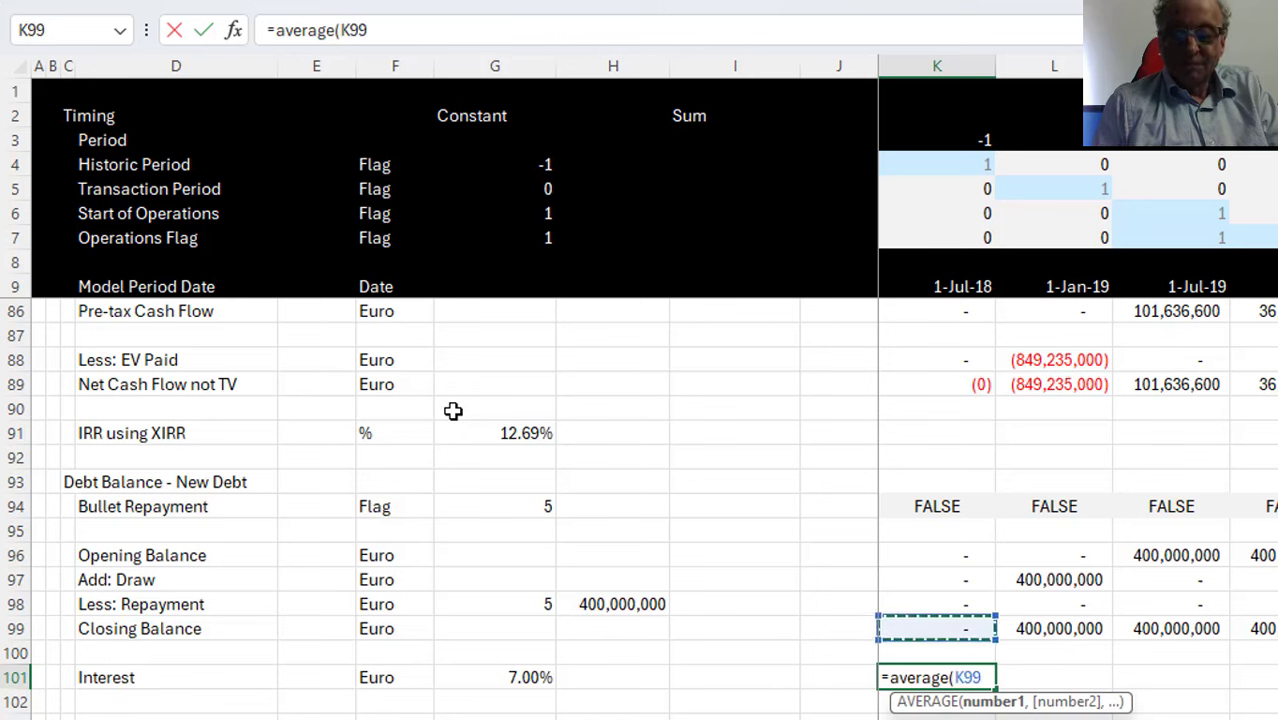
text(,)
key(Up)
key(Up)
key(Up)
key(Up)
key(Up)
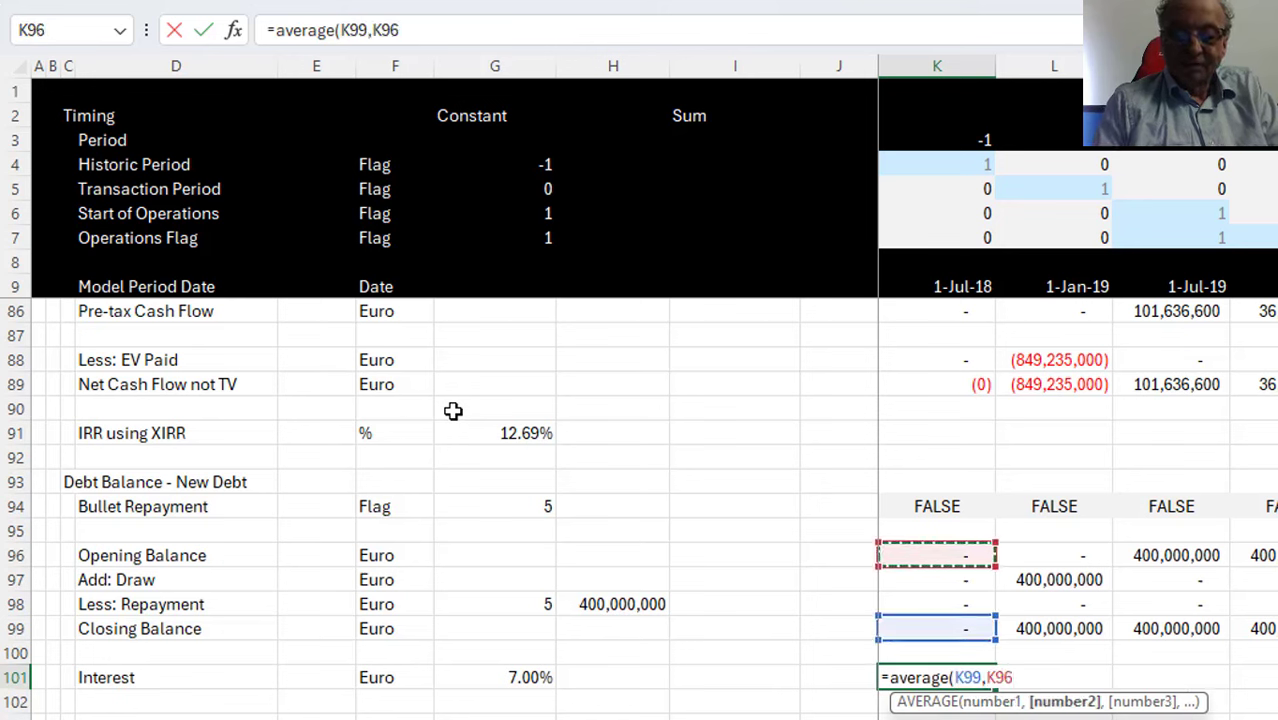
text()*)
key(Left)
key(Left)
key(Left)
key(Left)
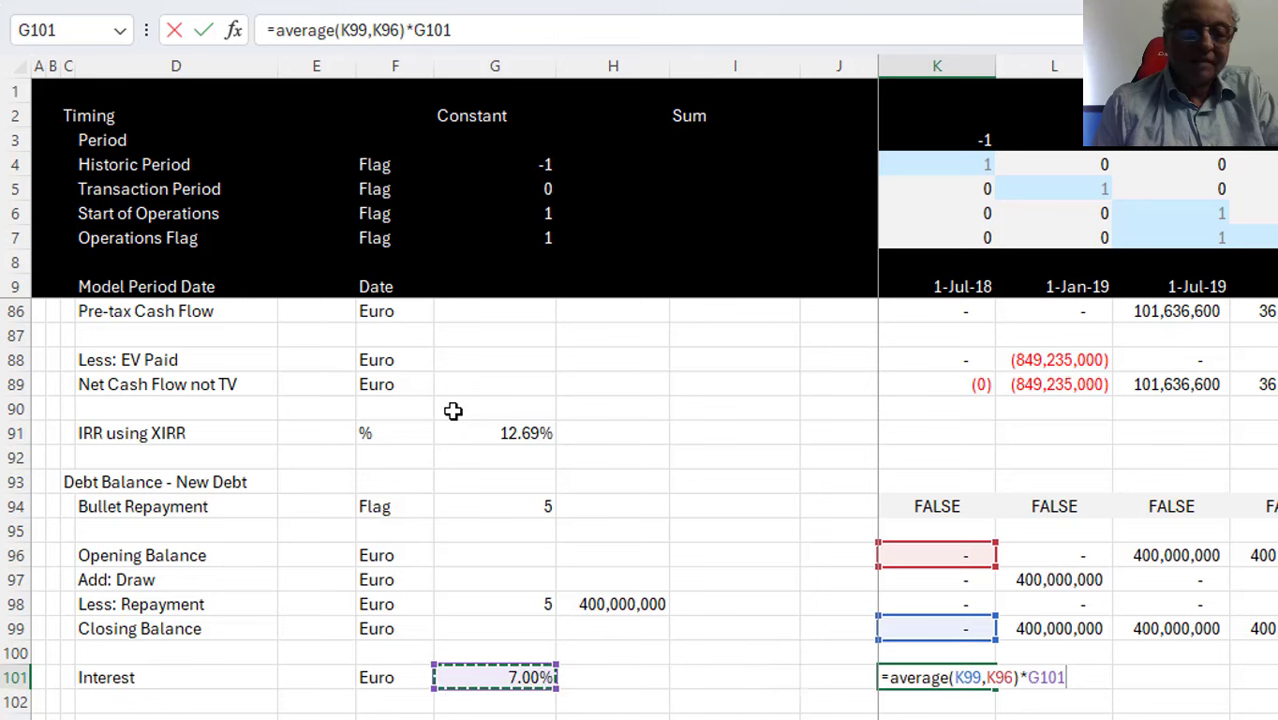
key(F4)
text(*)
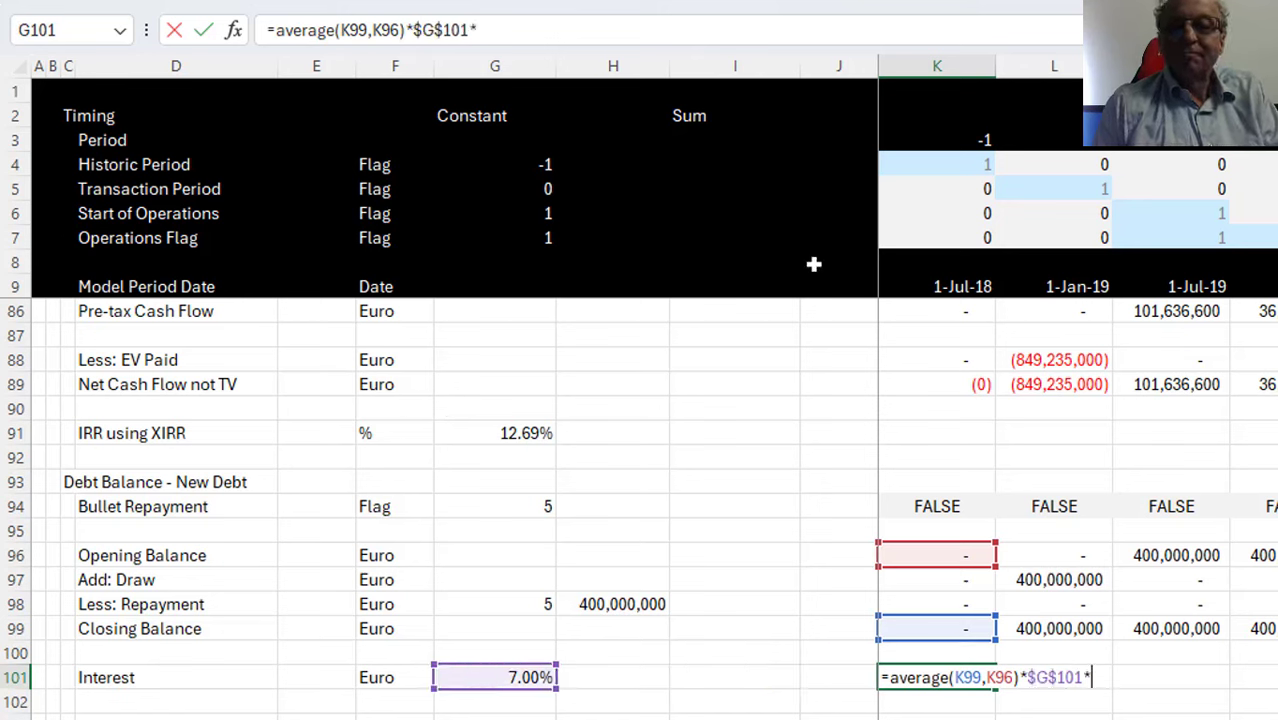
key(Return)
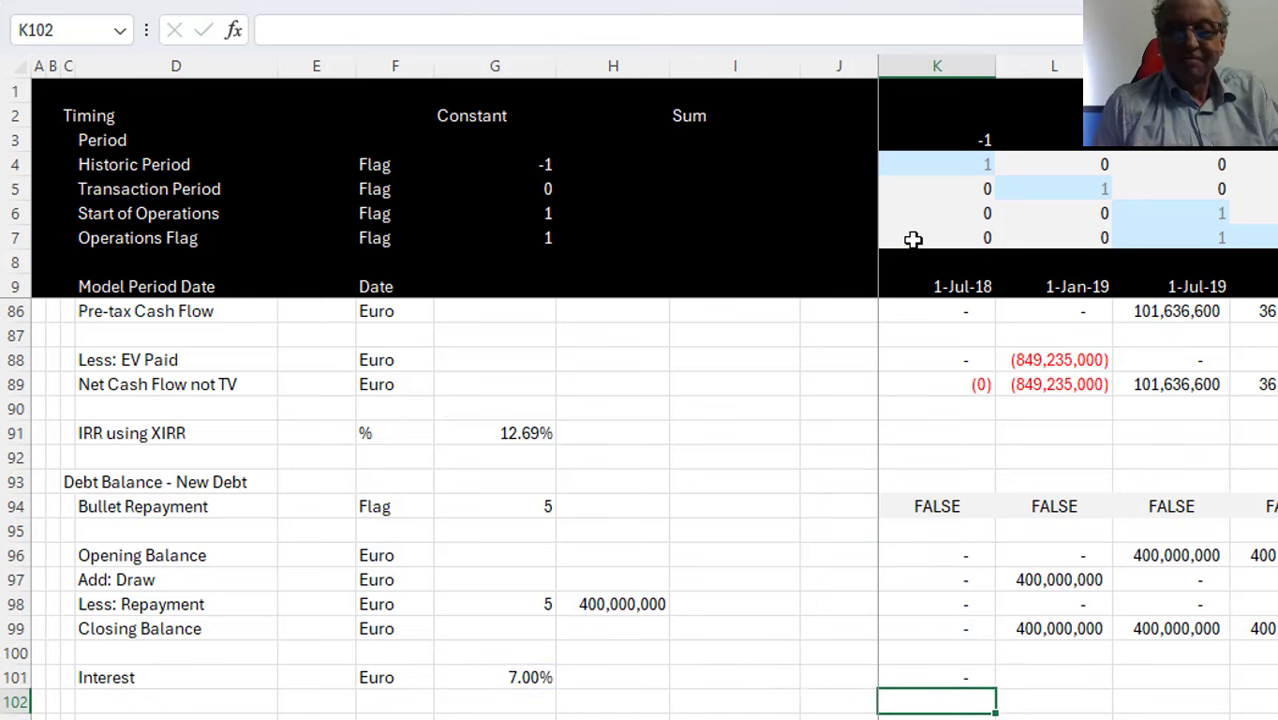
Copy the interest formula in K101 across all periods of row 101
key(Up)
key(ctrl+shift+Right)
key(ctrl+r)
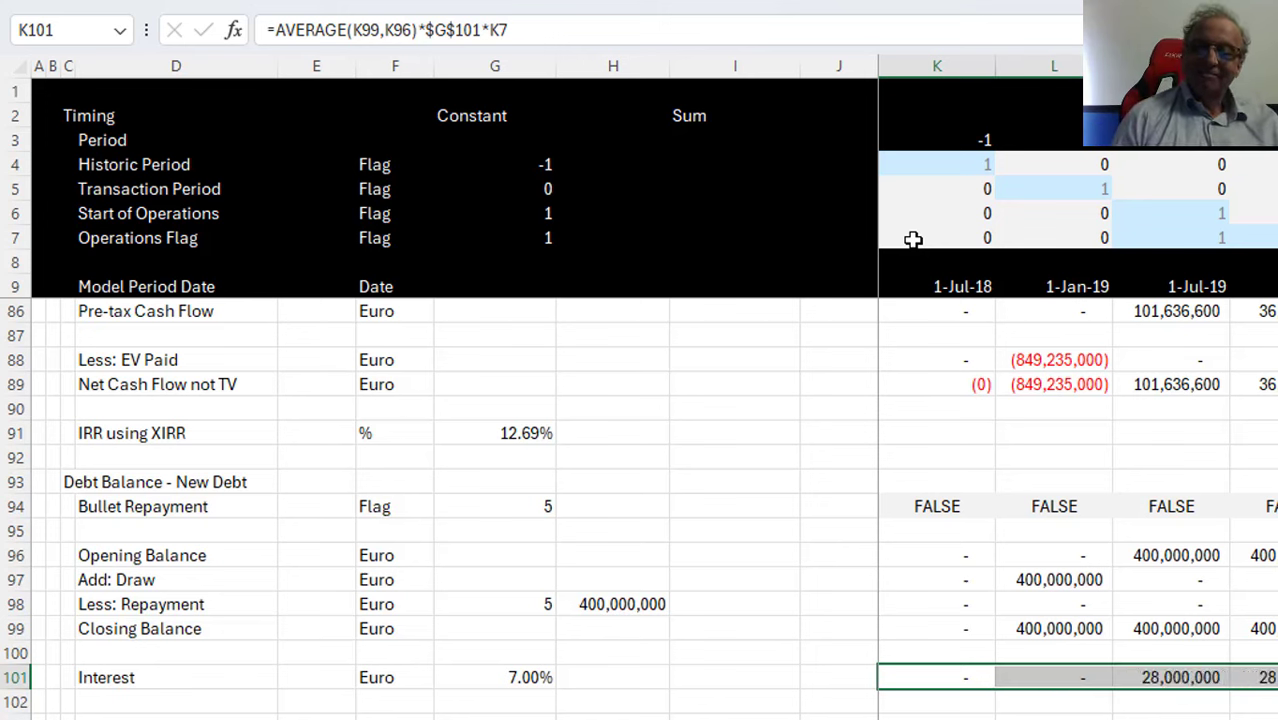
Check the interest, repayment and closing balance around the bullet repayment period and inspect the repayment formula there
key(Right)
key(Right)
key(Right)
key(Right)
key(Right)
key(Right)
key(Right)
key(Right)
key(Right)
key(Right)
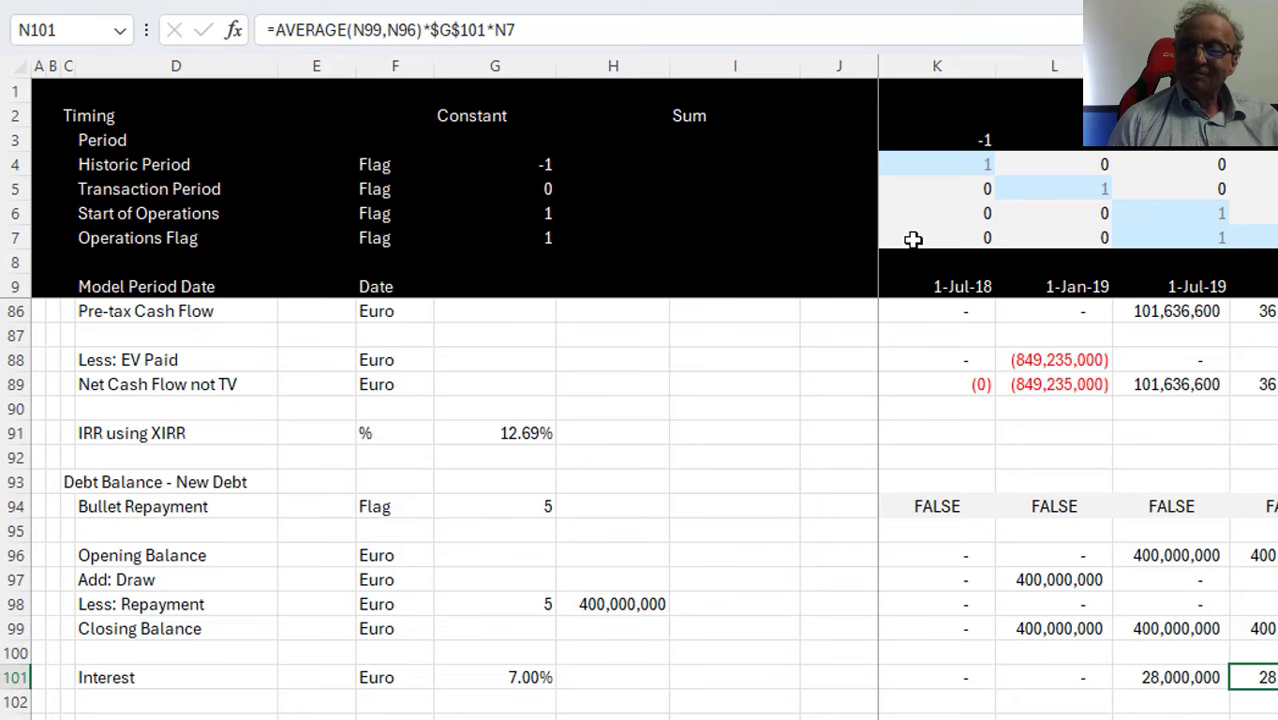
key(Left)
key(Left)
key(Left)
key(Left)
key(Left)
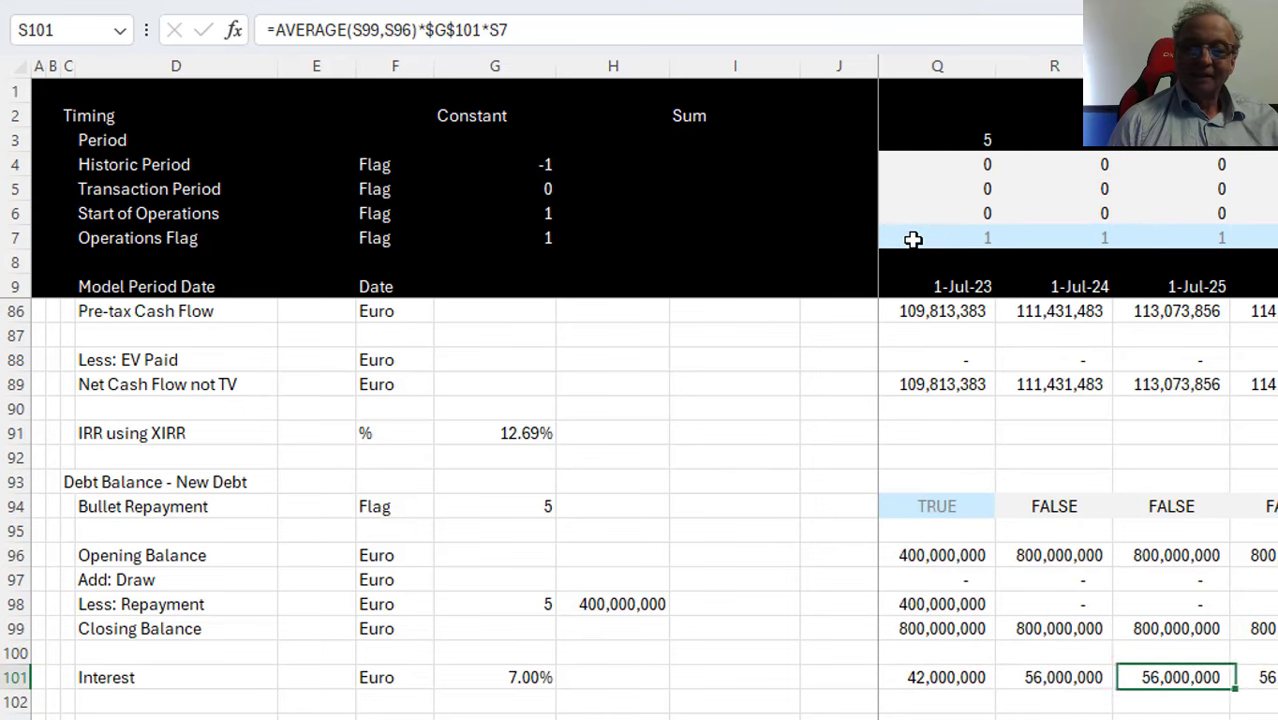
key(Up)
key(Up)
key(Up)
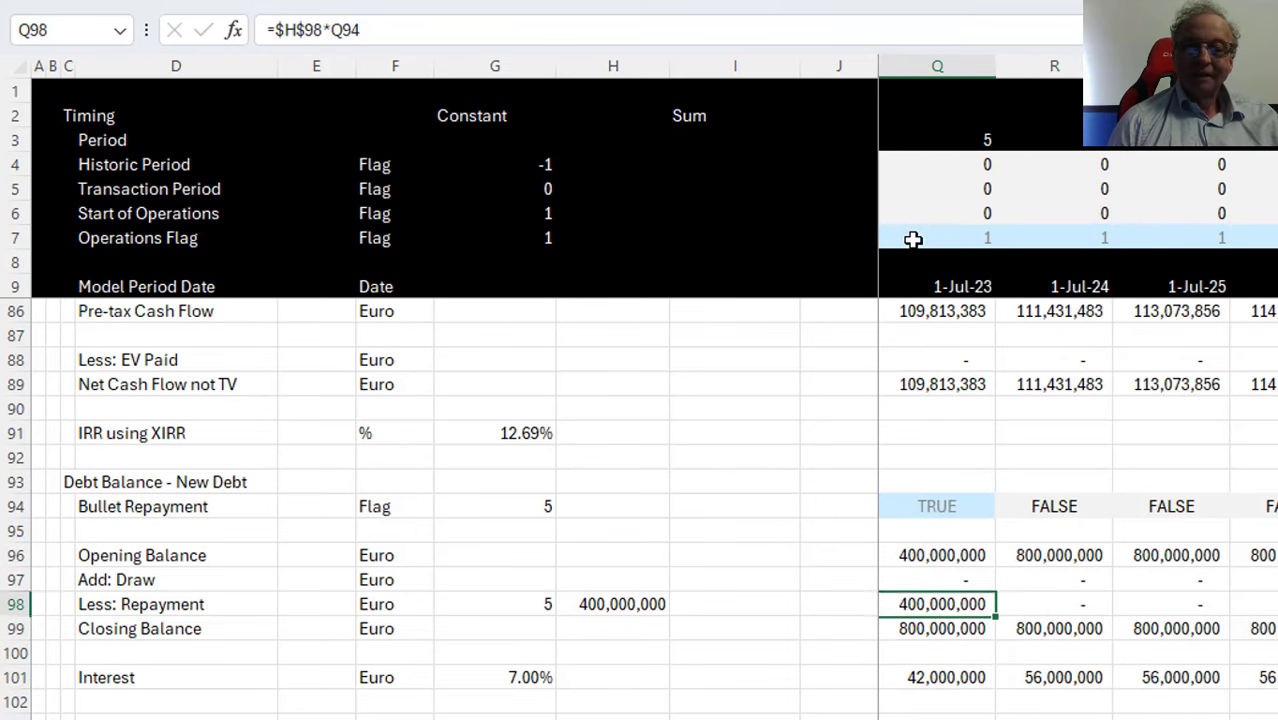
Make the repayment negative in K98 with =-$H$98*K94 and copy the formula across all periods of row 98
key(Left)
key(Down)
key(Up)
key(ctrl+Left)
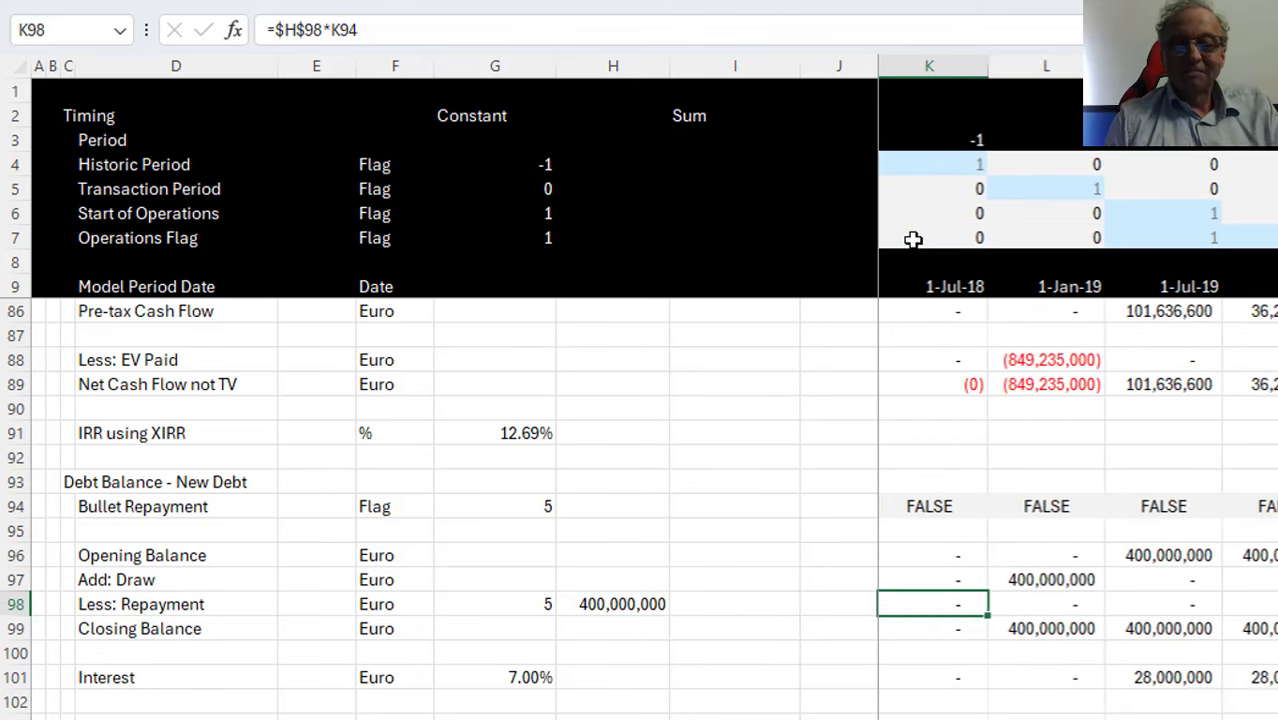
key(F2)
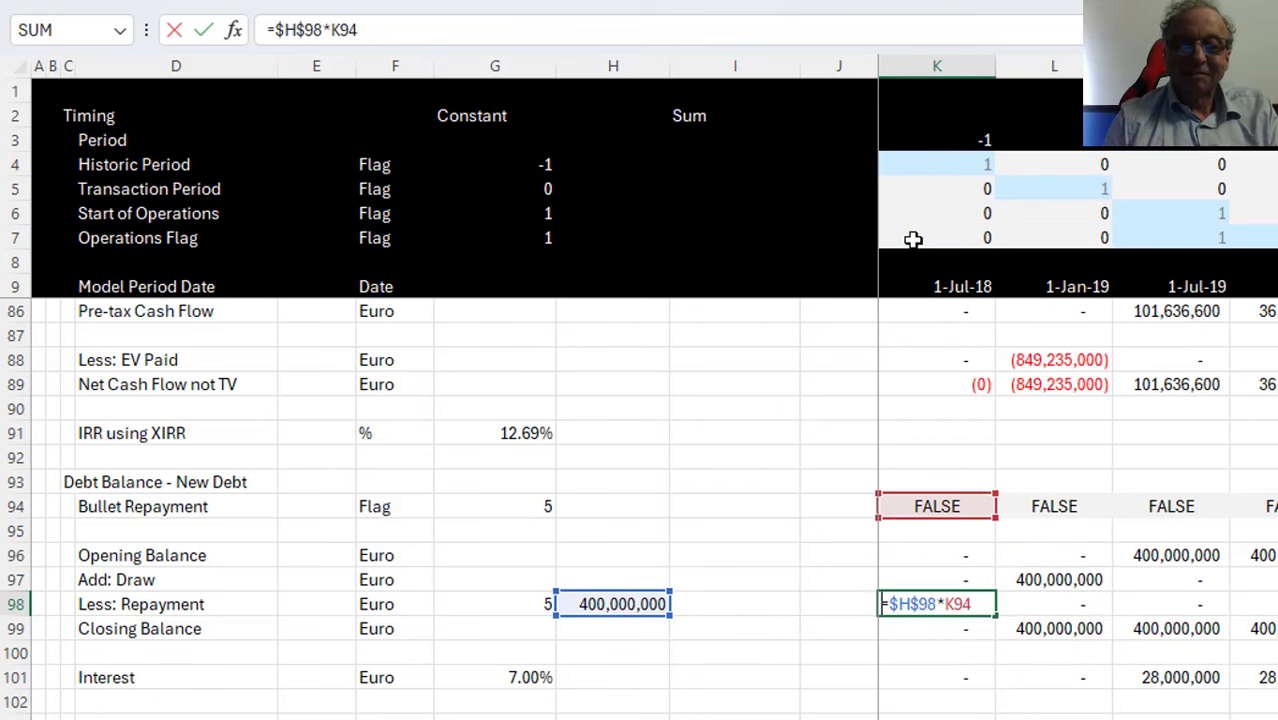
key(Home)
key(Right)
text(-)
key(ctrl+Return)
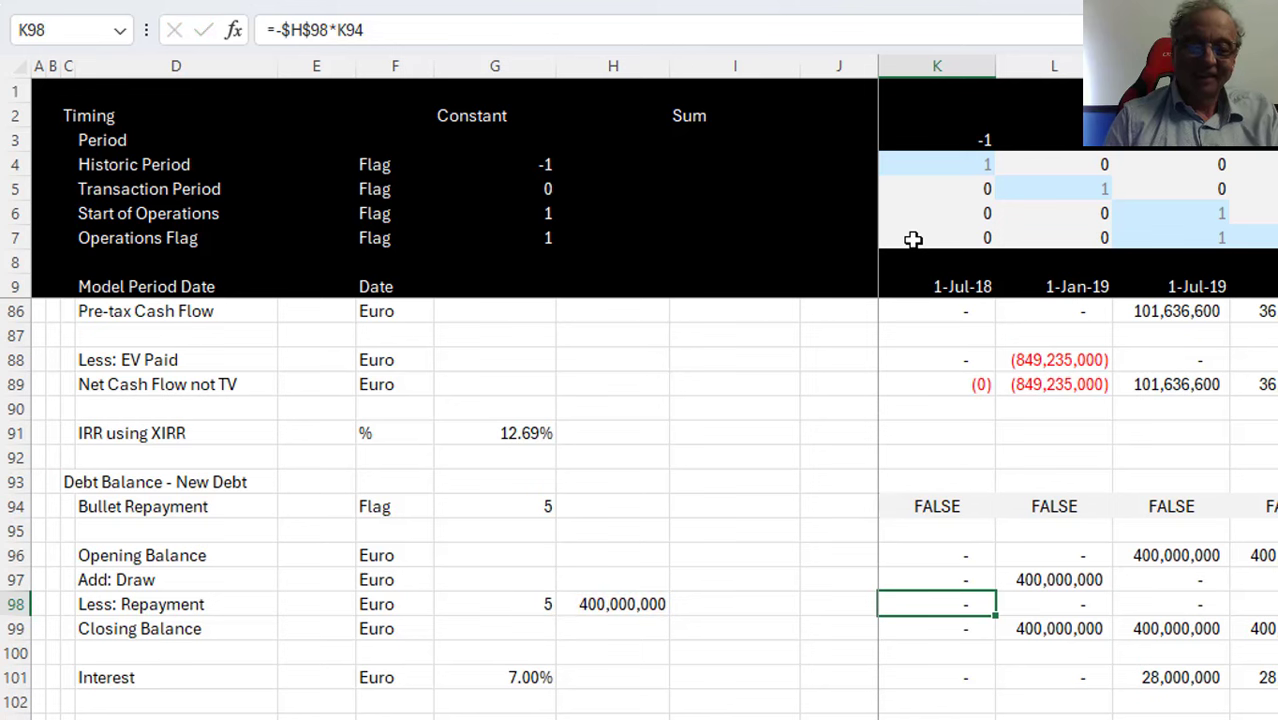
key(shift+ctrl+Right)
key(Down)
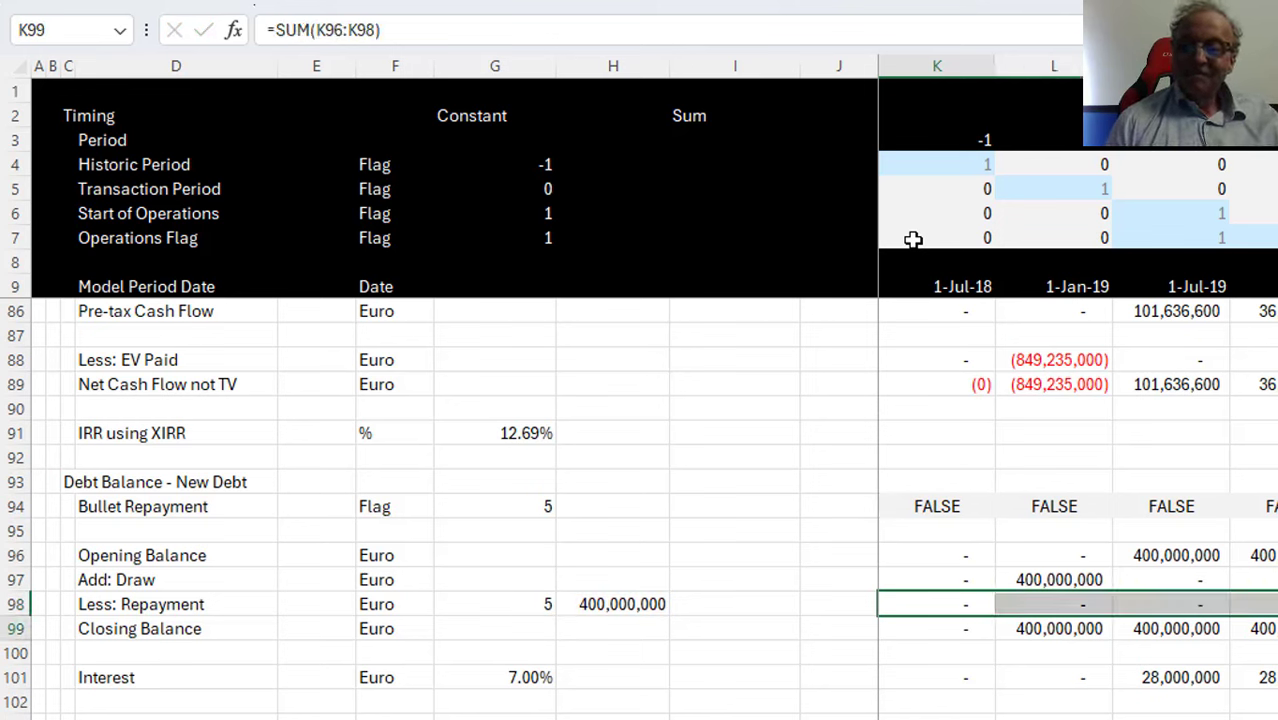
Review the Interest row and debt balances across the periods before and after the bullet repayment
key(Down)
key(Down)
key(Right)
key(Right)
key(Right)
key(Right)
key(Right)
key(Right)
key(Right)
key(Right)
key(Right)
key(Right)
key(Right)
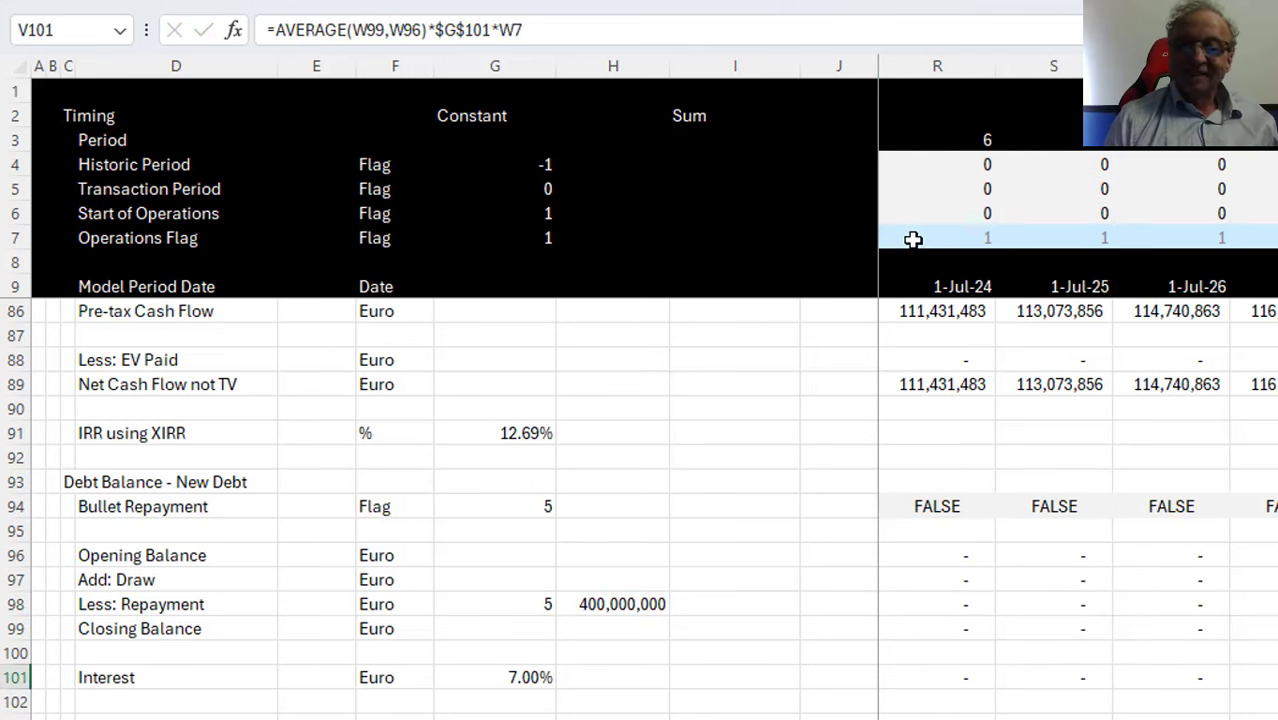
key(Left)
key(Left)
key(Left)
key(Left)
key(Left)
key(Left)
key(Left)
key(Left)
key(Left)
key(Left)
key(Right)
key(Right)
key(Right)
key(Right)
key(Right)
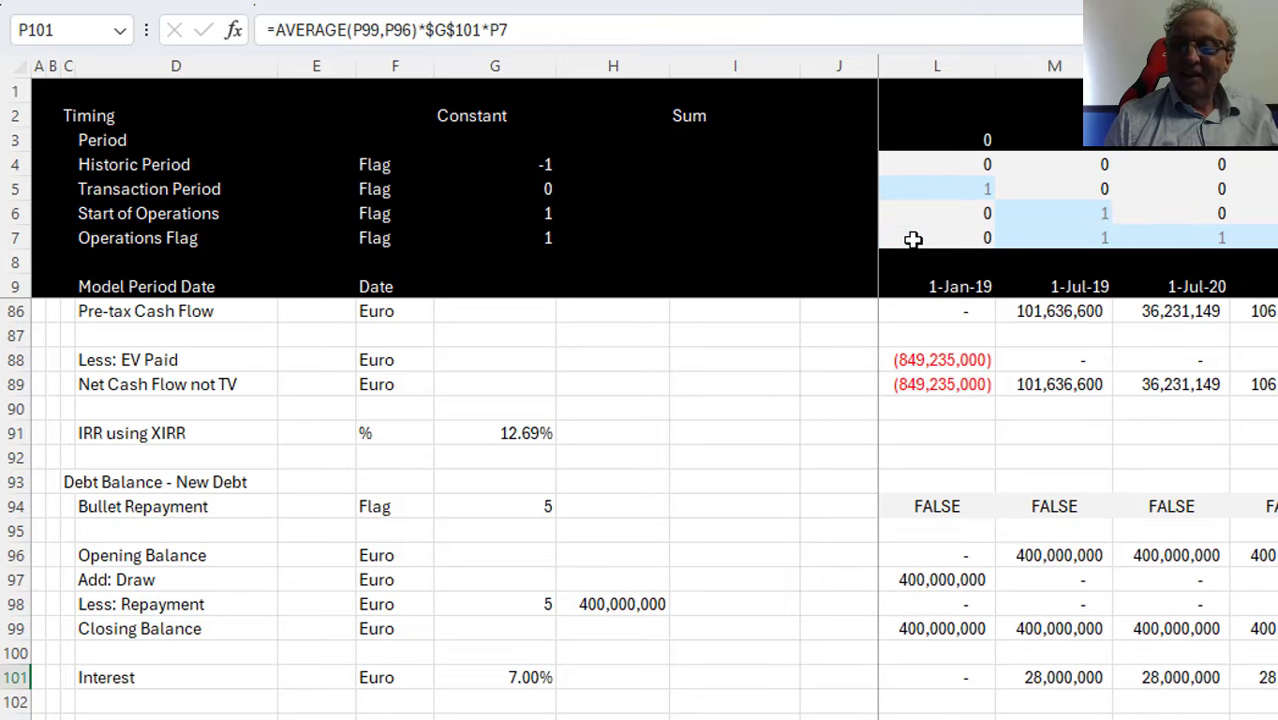
Look over the Free Cash Flow Before Tax rows above the new debt schedule
key(Up)
key(Up)
key(Up)
key(Up)
key(Up)
key(Up)
key(Up)
key(Up)
key(Up)
key(Up)
key(Up)
key(Up)
key(Up)
key(Up)
key(Up)
key(Up)
key(Up)
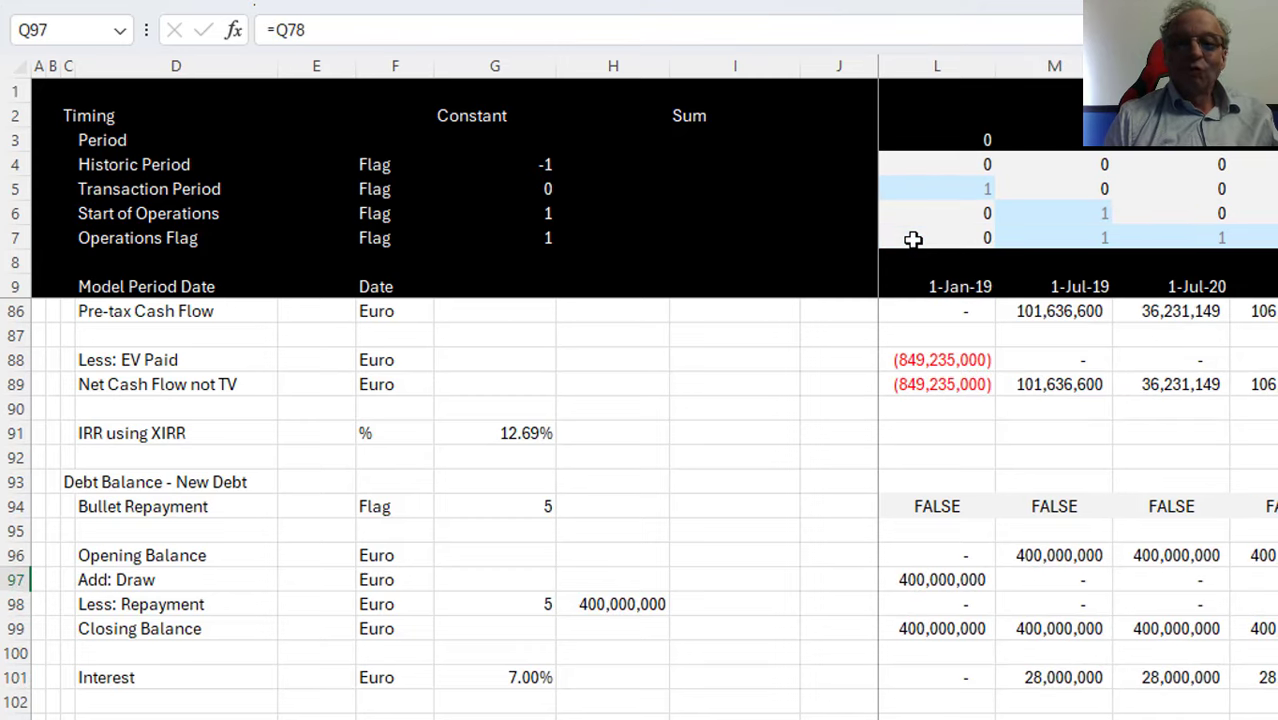
key(Up)
key(Up)
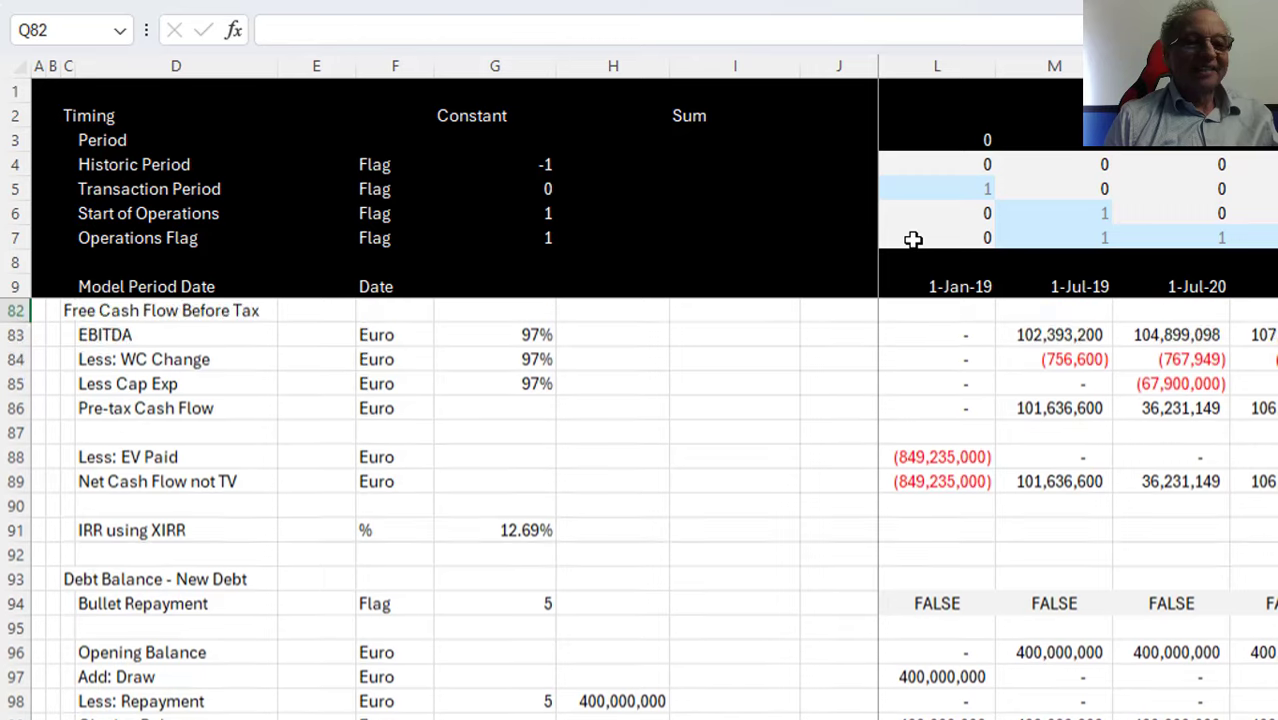
key(Down)
key(Down)
key(Down)
key(Down)
key(Down)
key(Down)
key(Down)
key(Down)
key(Down)
key(Down)
key(Down)
key(Down)
key(Down)
key(Down)
key(Down)
key(Down)
key(Down)
key(Down)
key(Down)
key(Down)
key(Down)
key(Down)
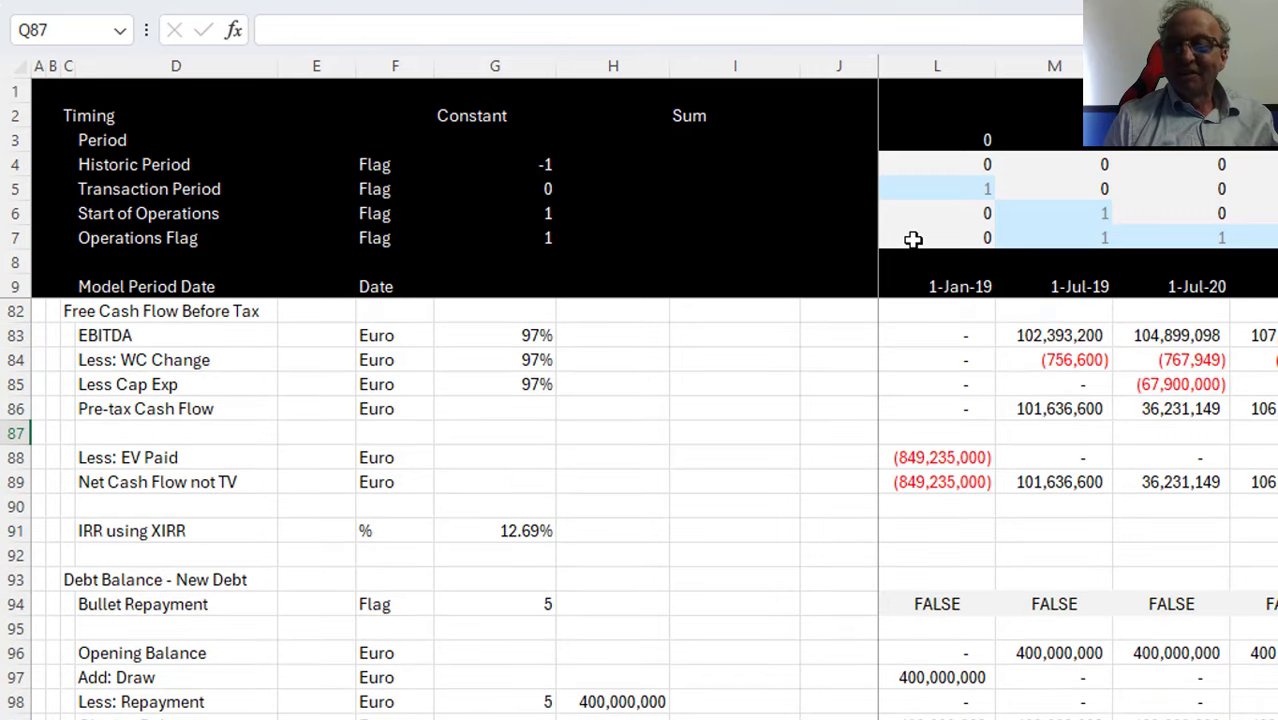
Add the section heading Re-finance of Debt in C103, below the new debt's Interest row
key(Up)
key(Left)
key(Left)
key(Left)
key(Left)
key(Left)
key(Left)
key(Left)
key(Left)
key(Left)
key(Left)
key(Left)
key(Left)
key(Left)
key(Left)
key(Left)
key(Left)
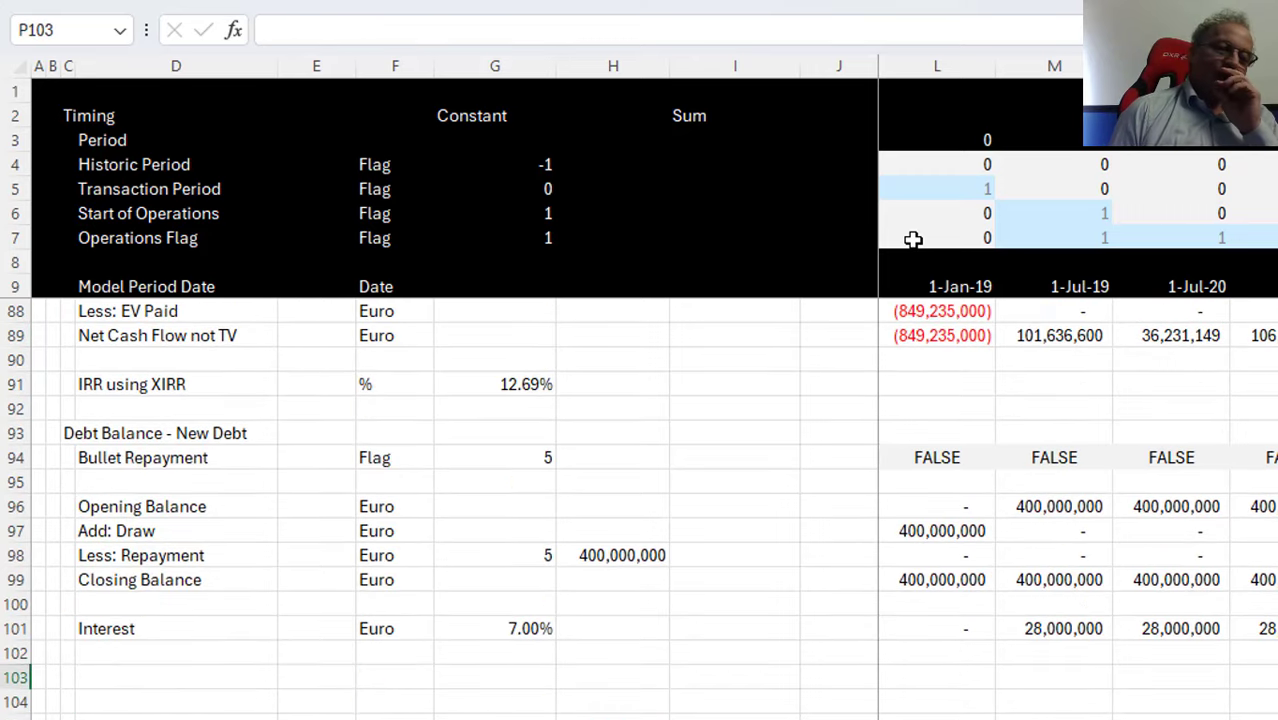
key(Right)
key(Right)
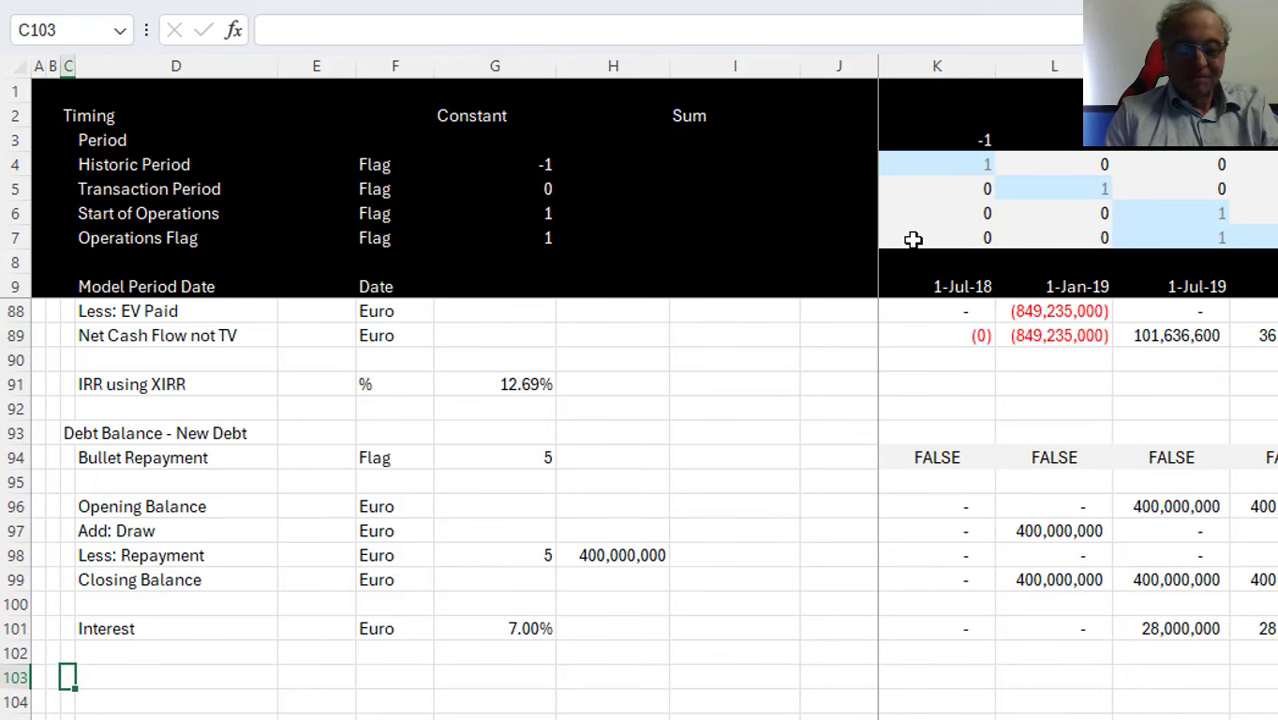
text(Re-fia)
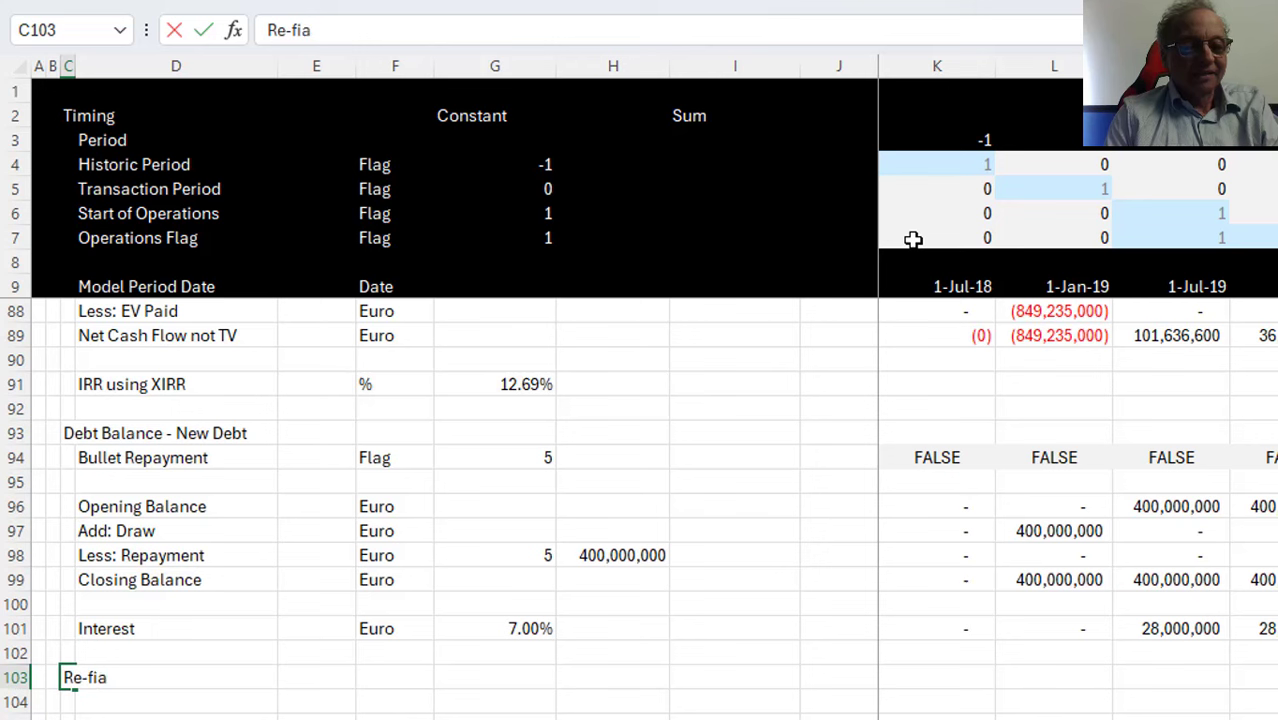
text(n)
key(BackSpace)
key(BackSpace)
text(n)
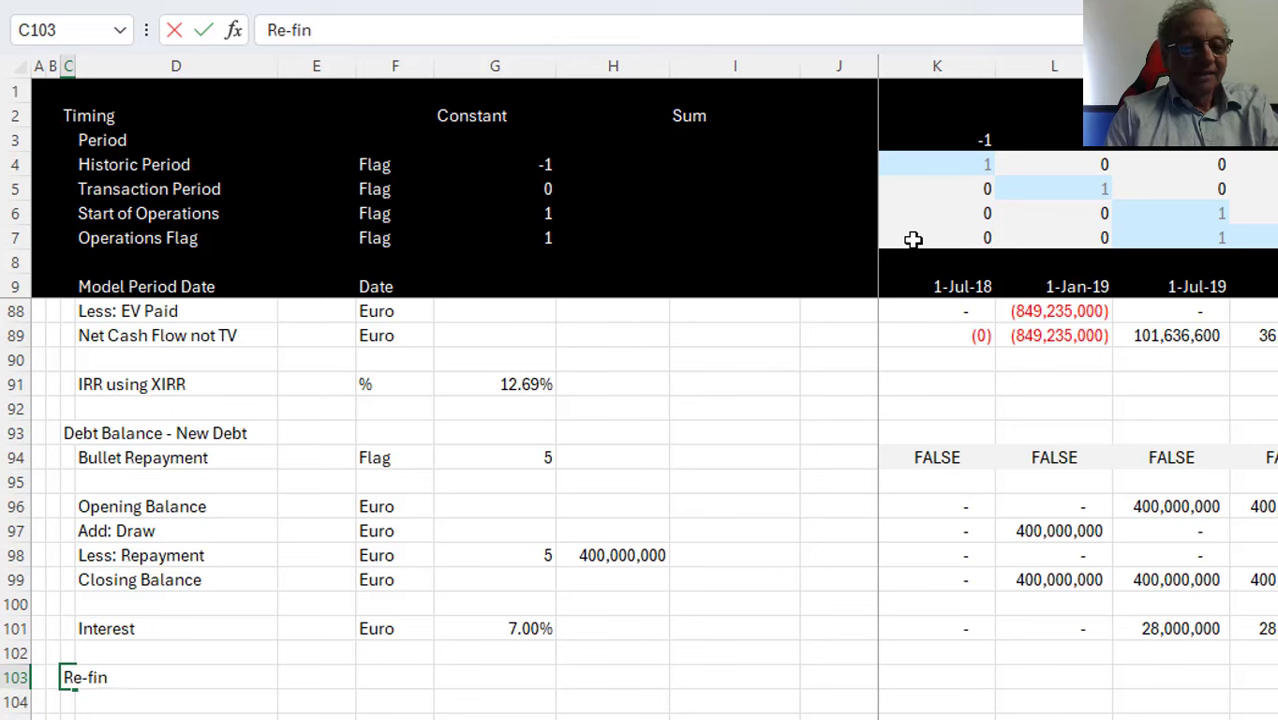
text(ance of)
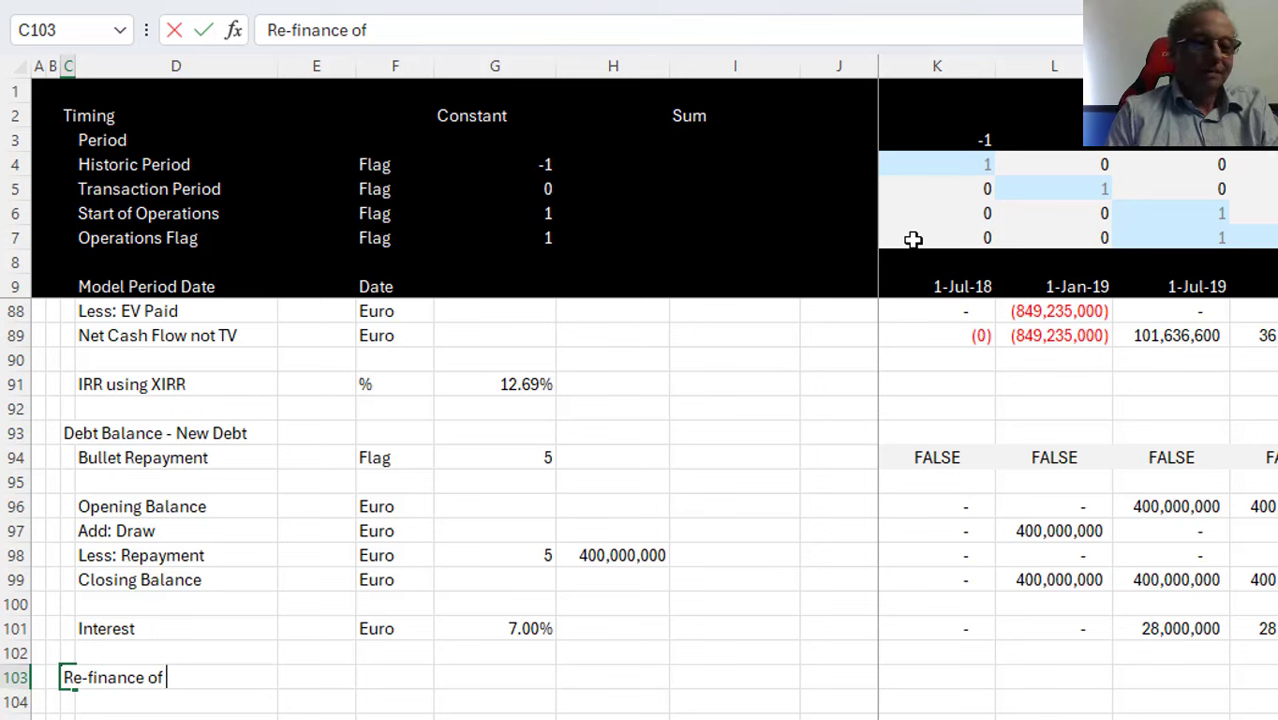
text( Debt)
key(Return)
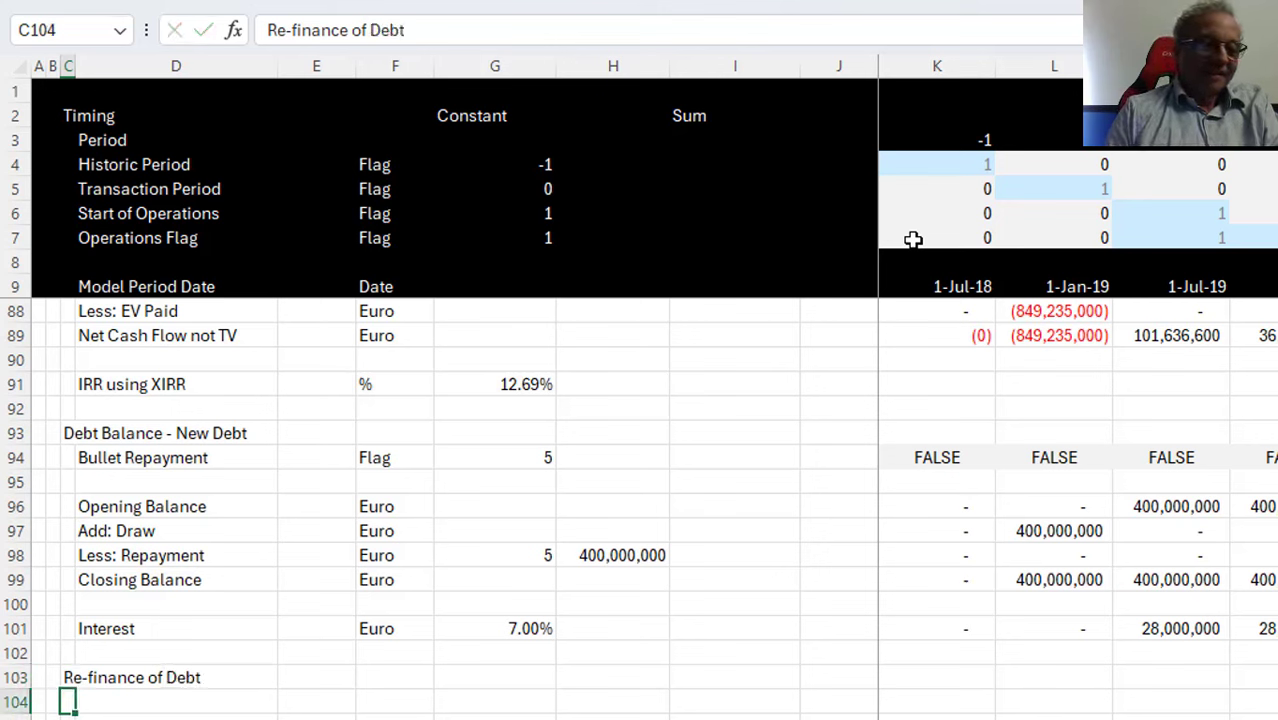
Enter the row label Opening Balance in D104 under the Re-finance of Debt heading
key(Right)
text(Opeo)
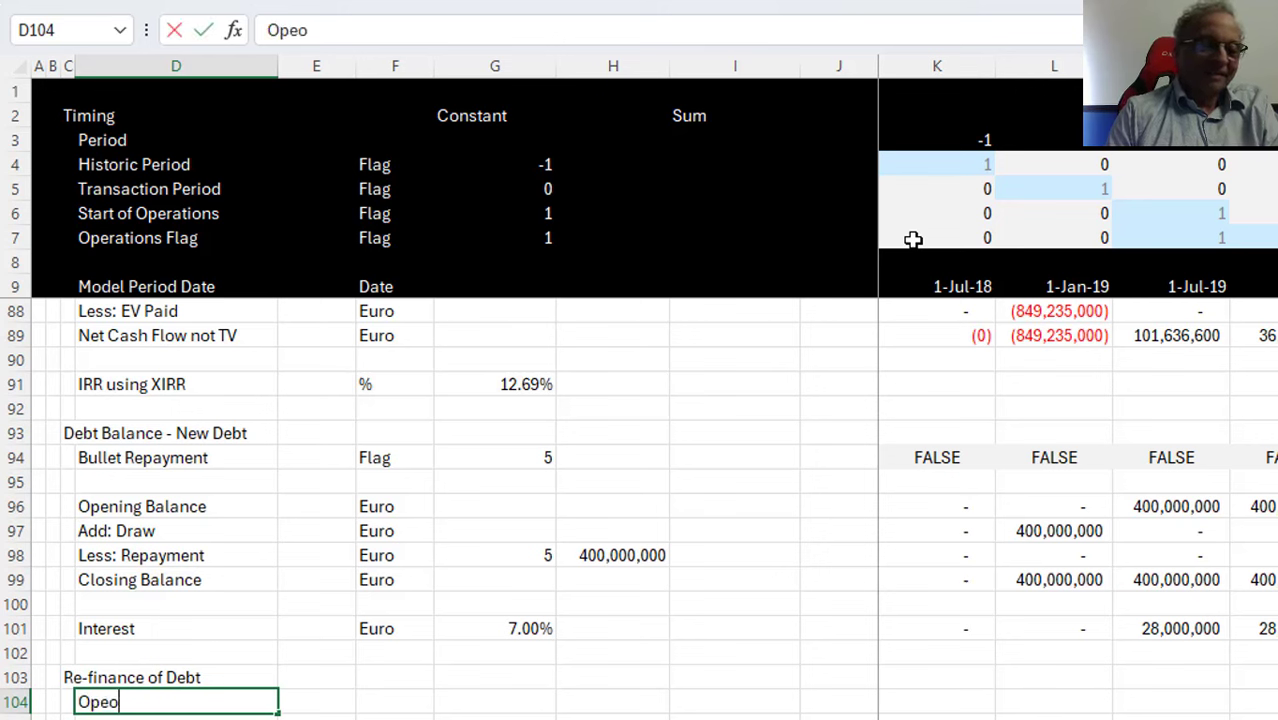
key(BackSpace)
text(ng)
key(BackSpace)
text(ing Balanc)
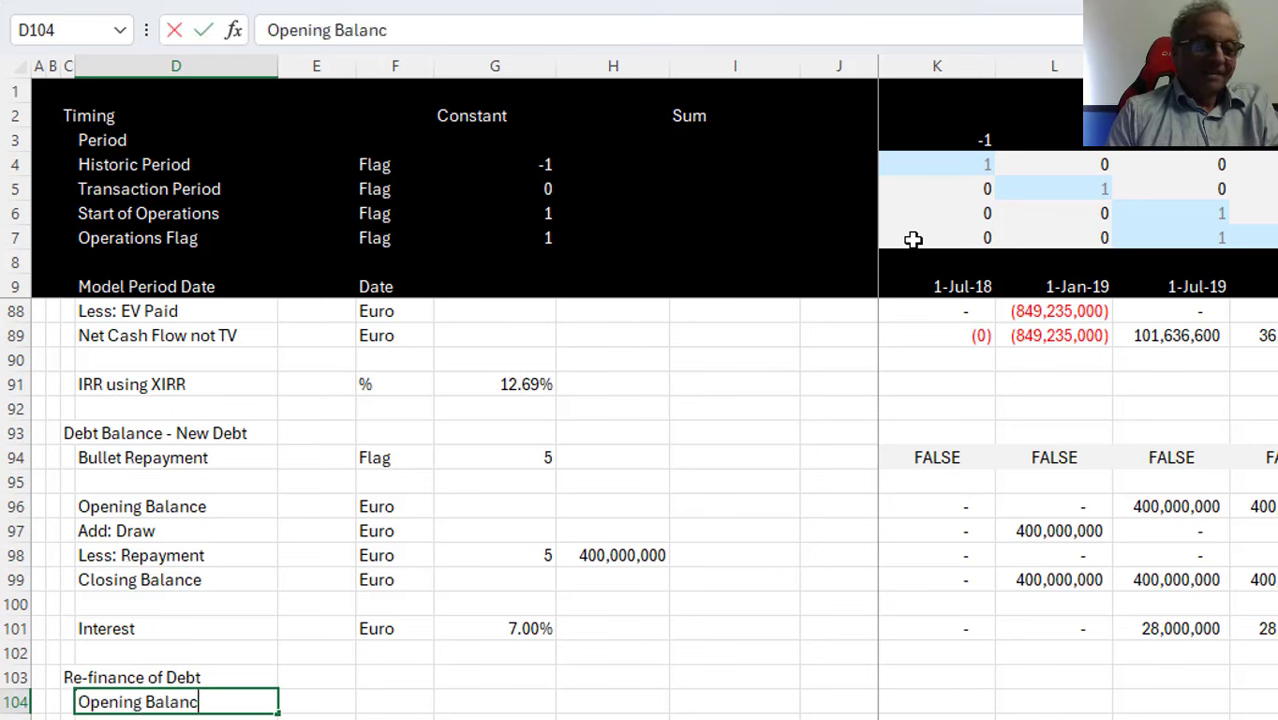
text(e)
key(Return)
Enter the row labels Add: Draws in D105 and Less: Repayment in D106 of the re-finance section
text(Add: )
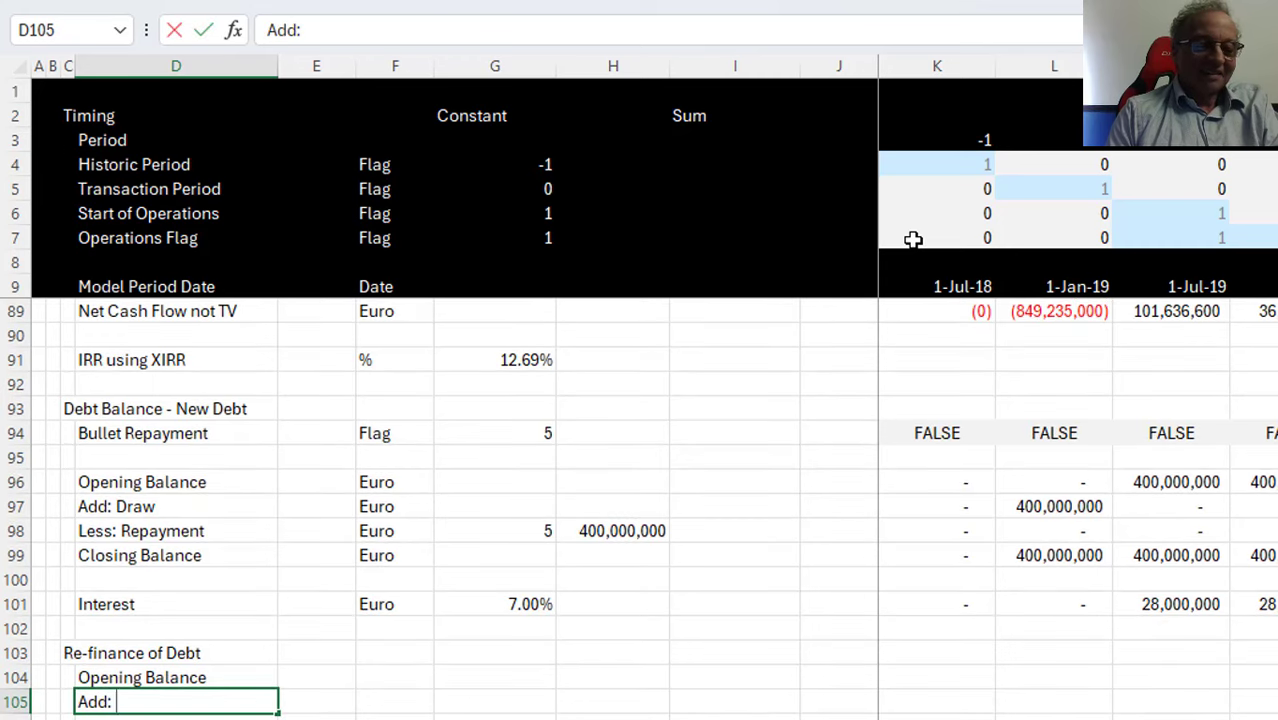
text(Drwas)
key(BackSpace)
key(BackSpace)
key(BackSpace)
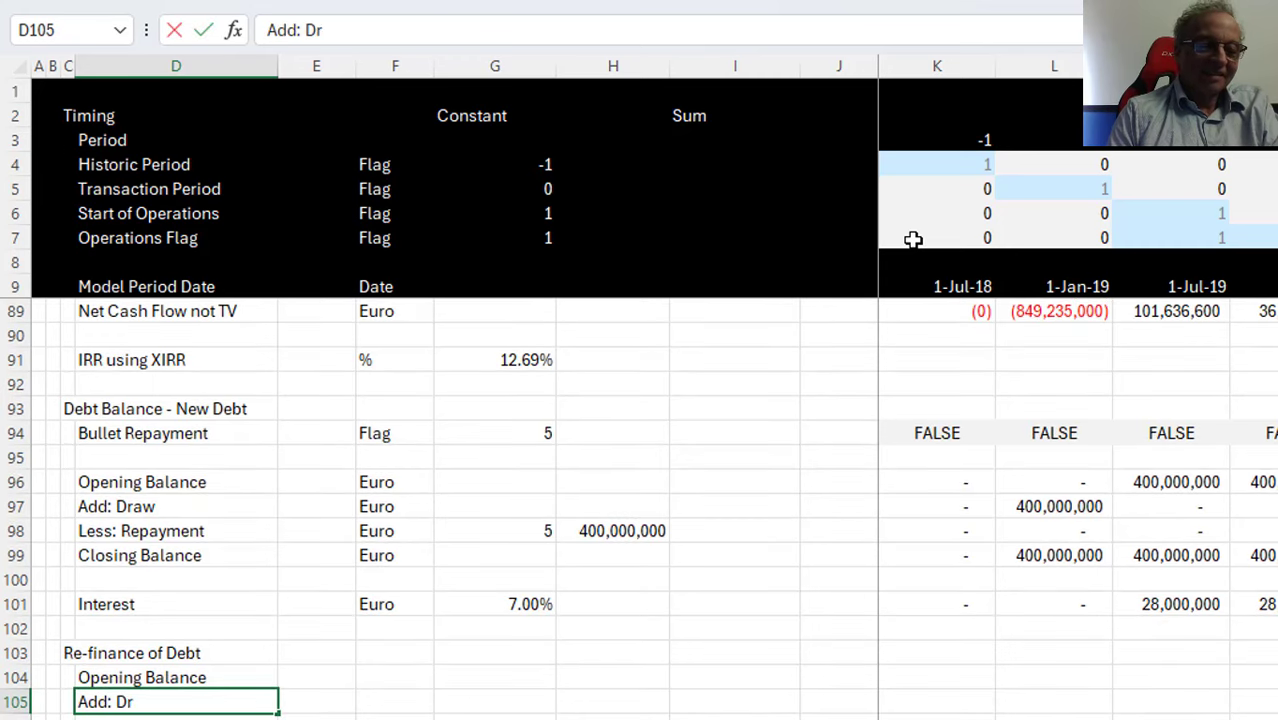
text(aws)
key(Return)
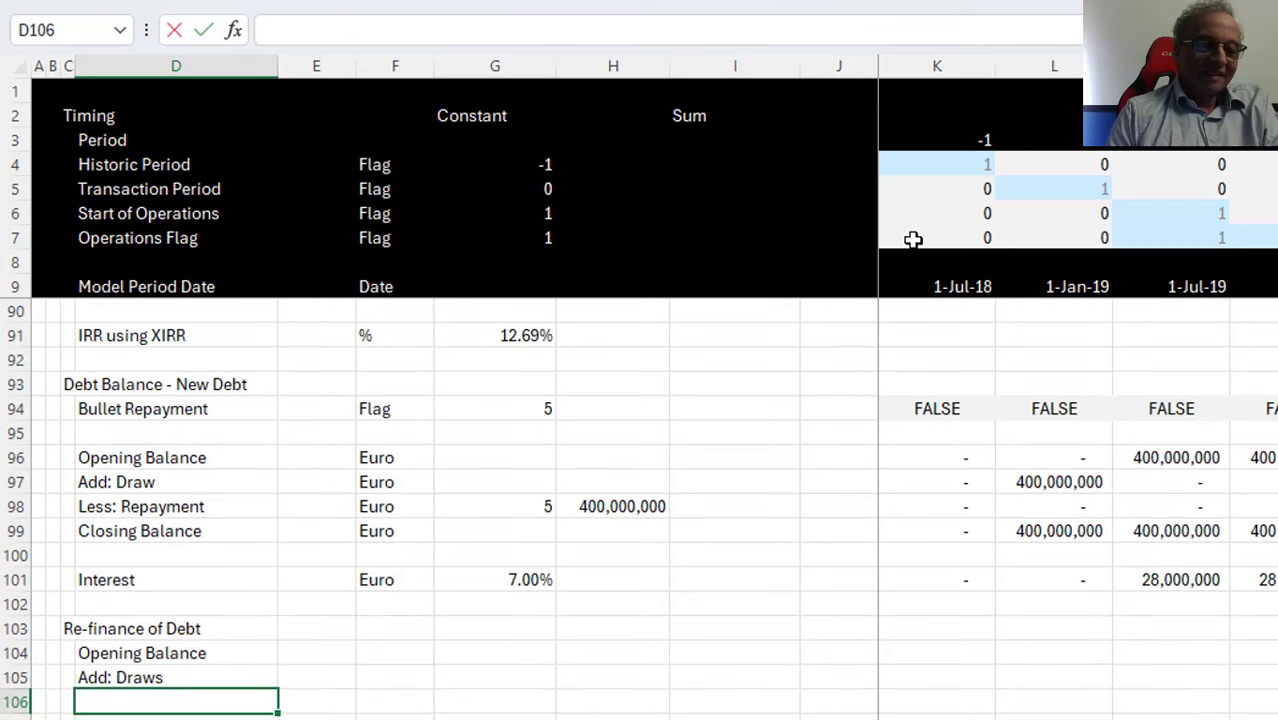
text(Less: Repayment)
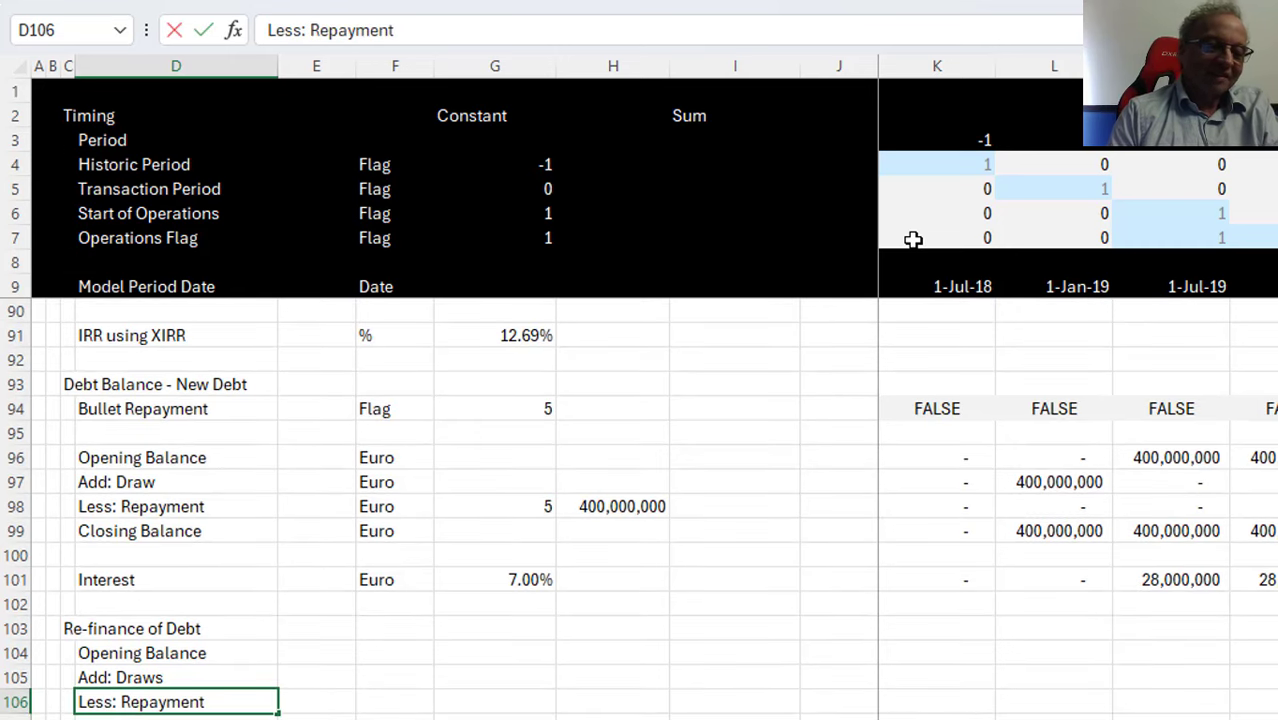
key(Return)
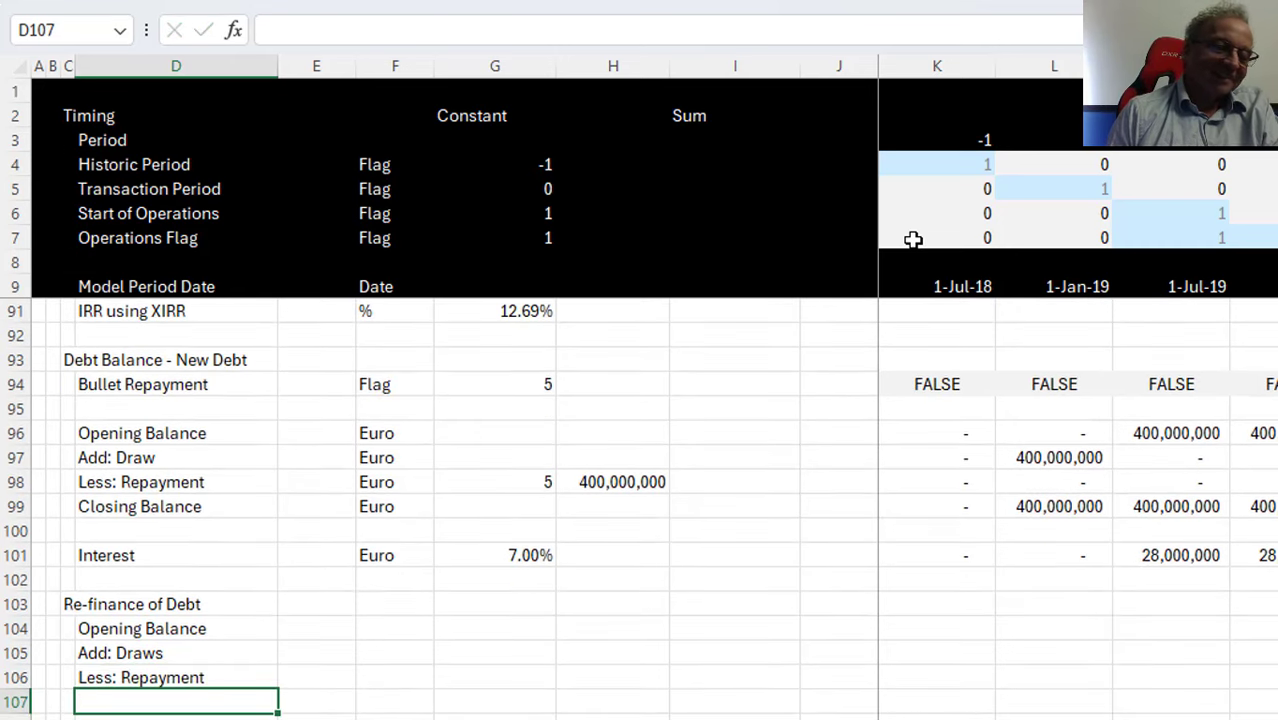
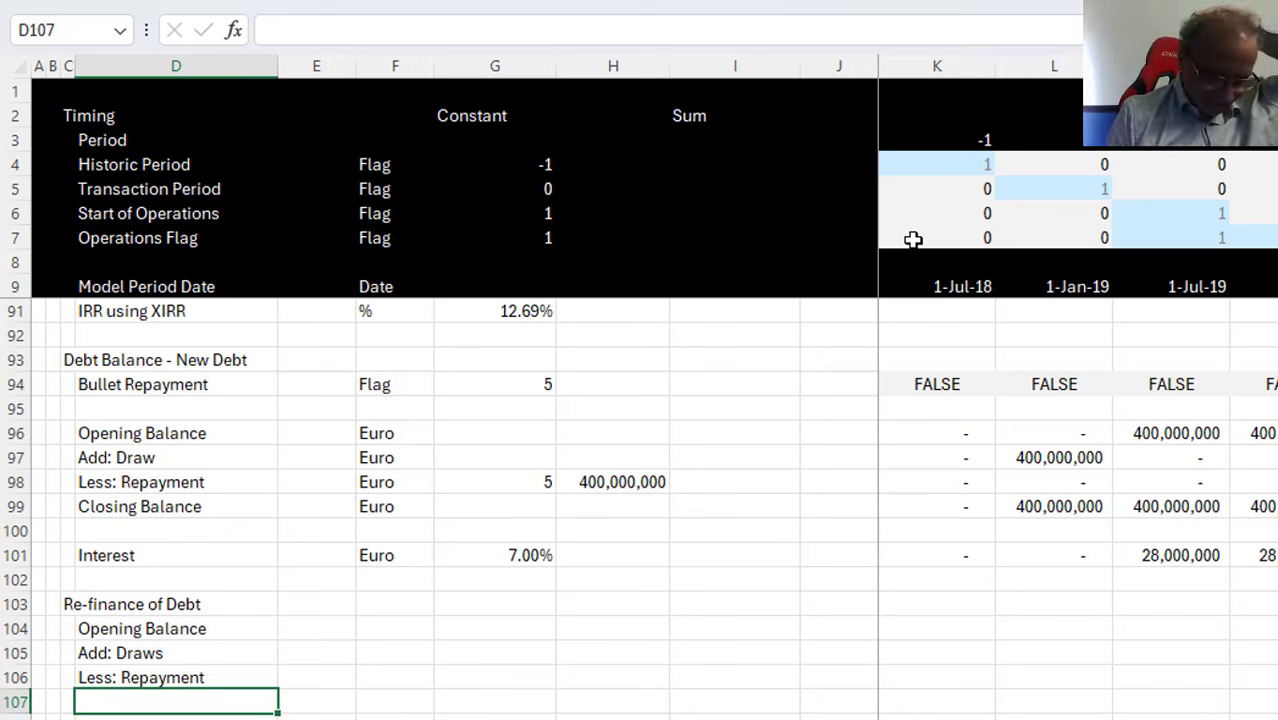
Enter the row labels Cloing Balance in D107 and Interest in D108 to finish the re-finance section's labels
text(Cl)
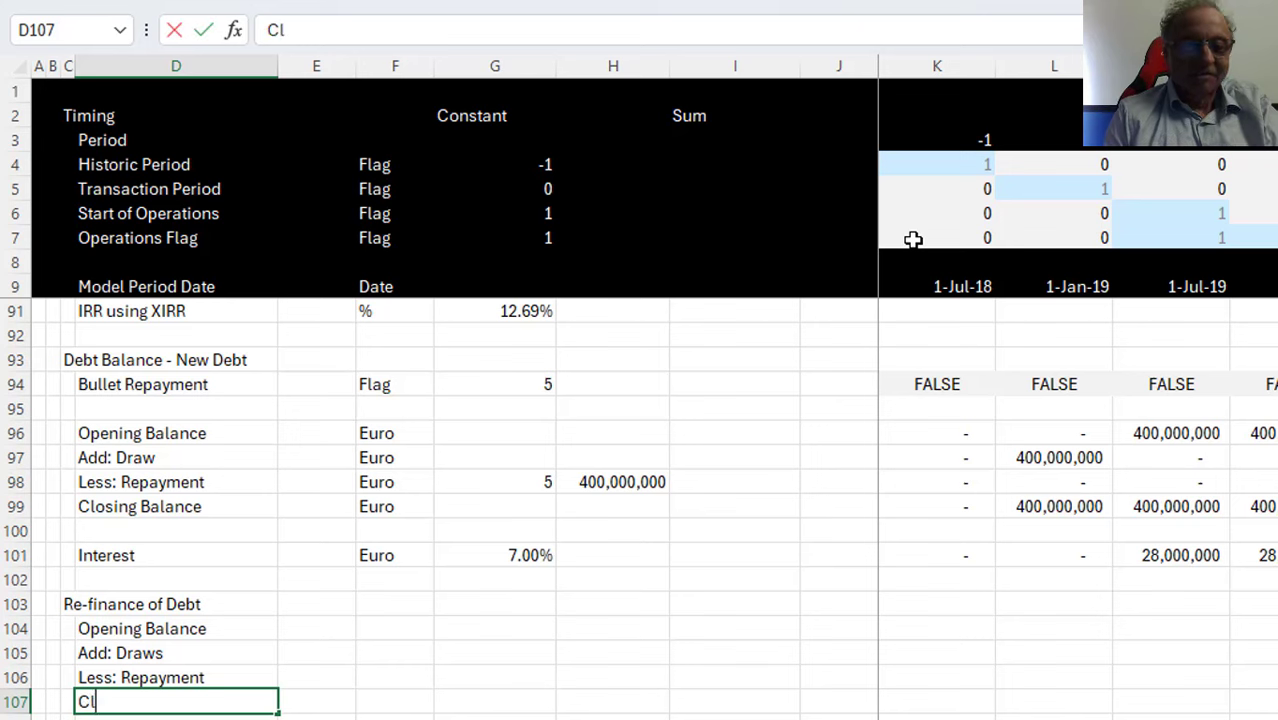
text(osn)
key(BackSpace)
key(BackSpace)
text(ing)
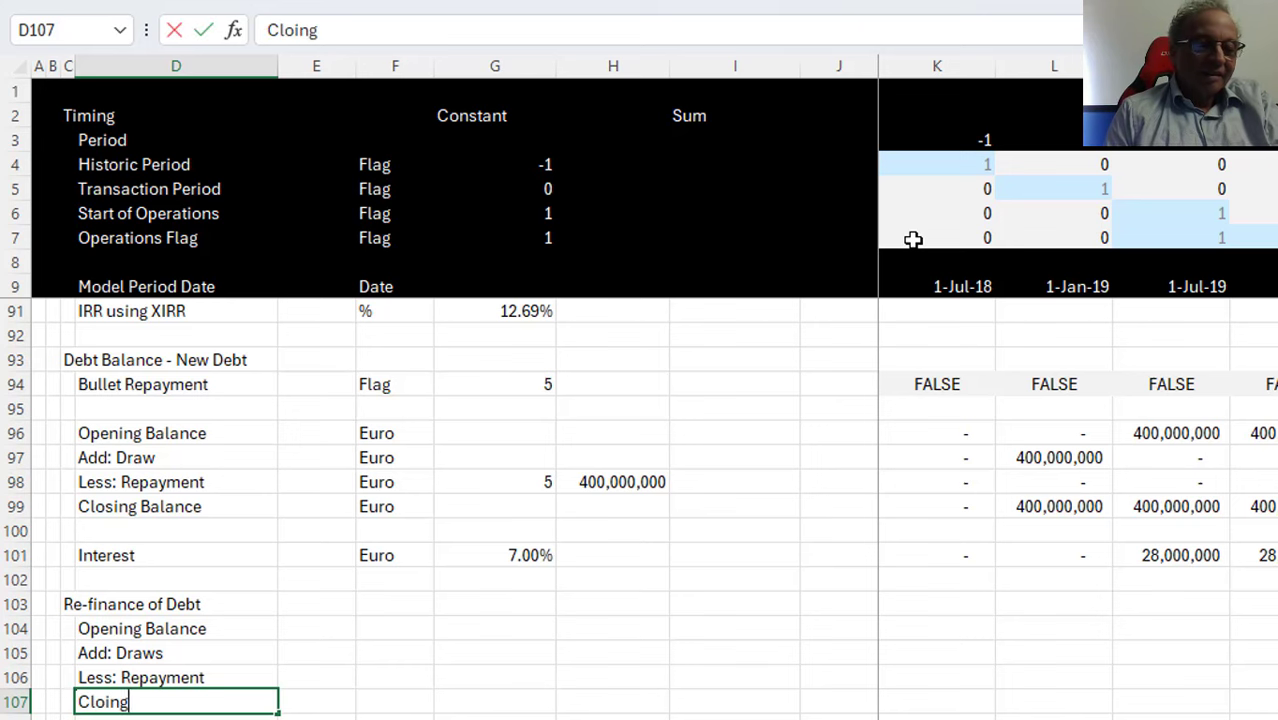
text( Balance)
key(Return)
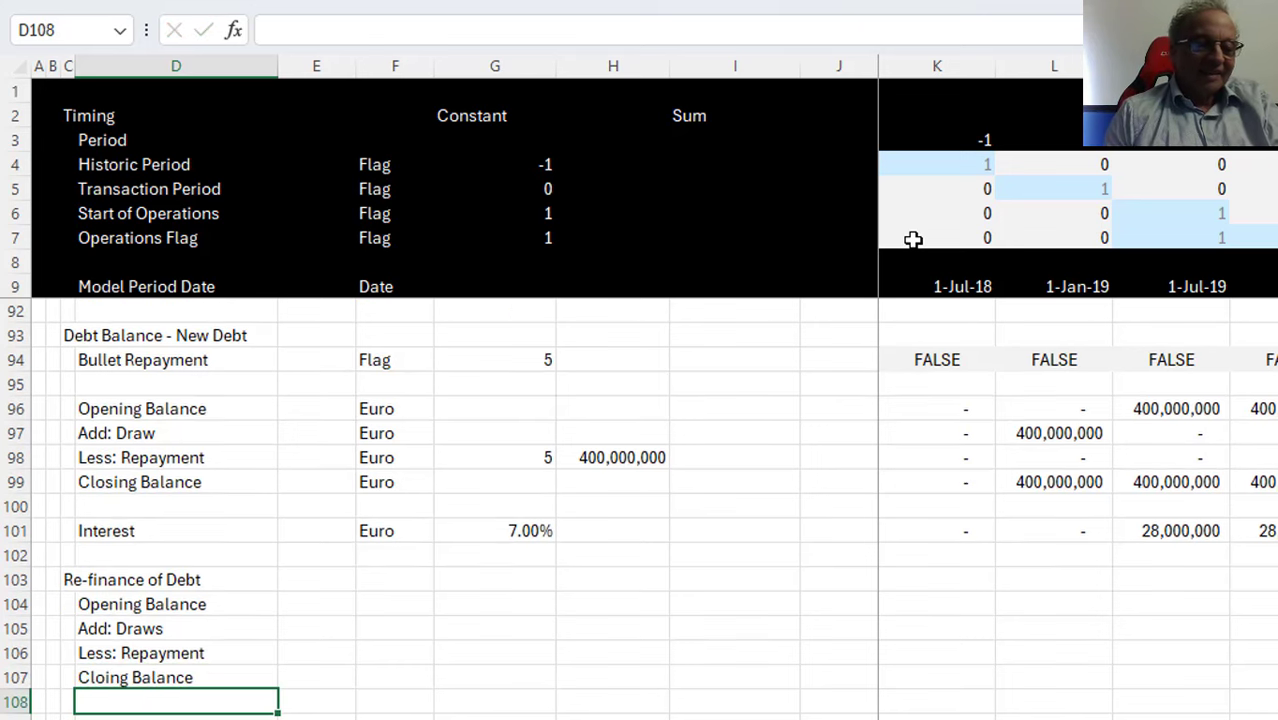
text(Interest)
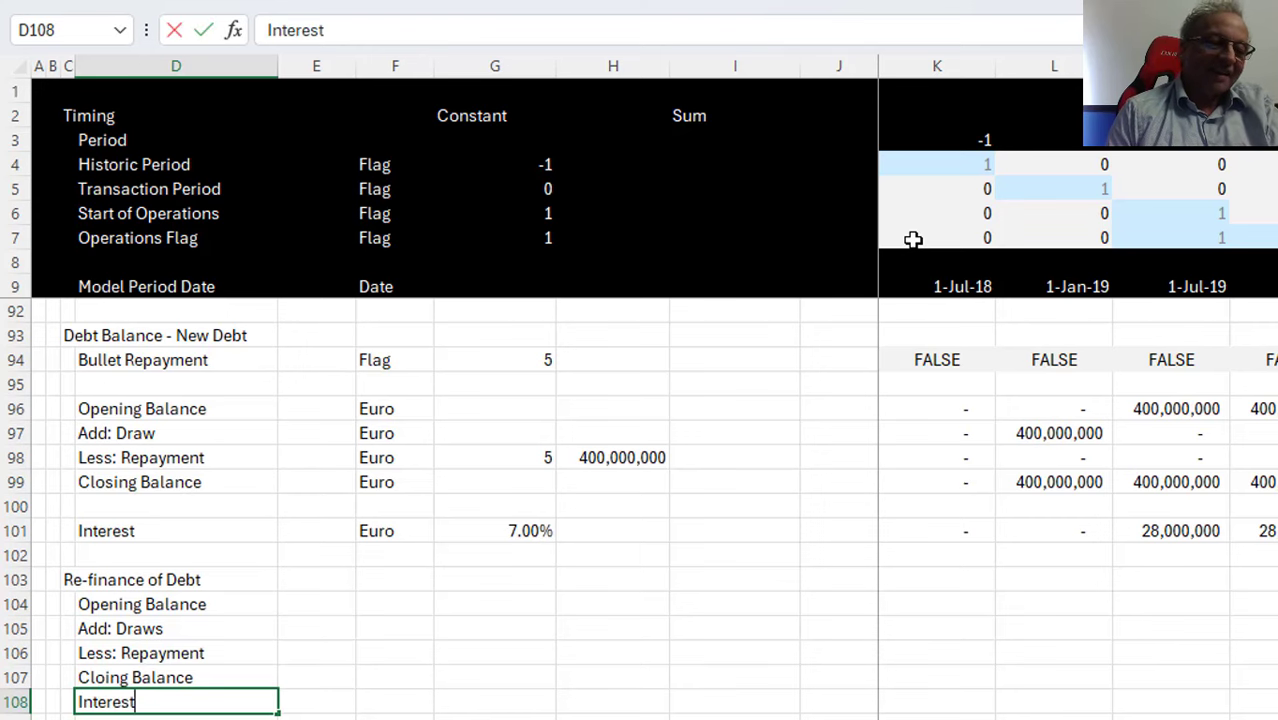
key(Return)
Add the section heading Bond for Cap Exp in C110, leaving one blank row below the re-finance section
key(Return)
key(Left)
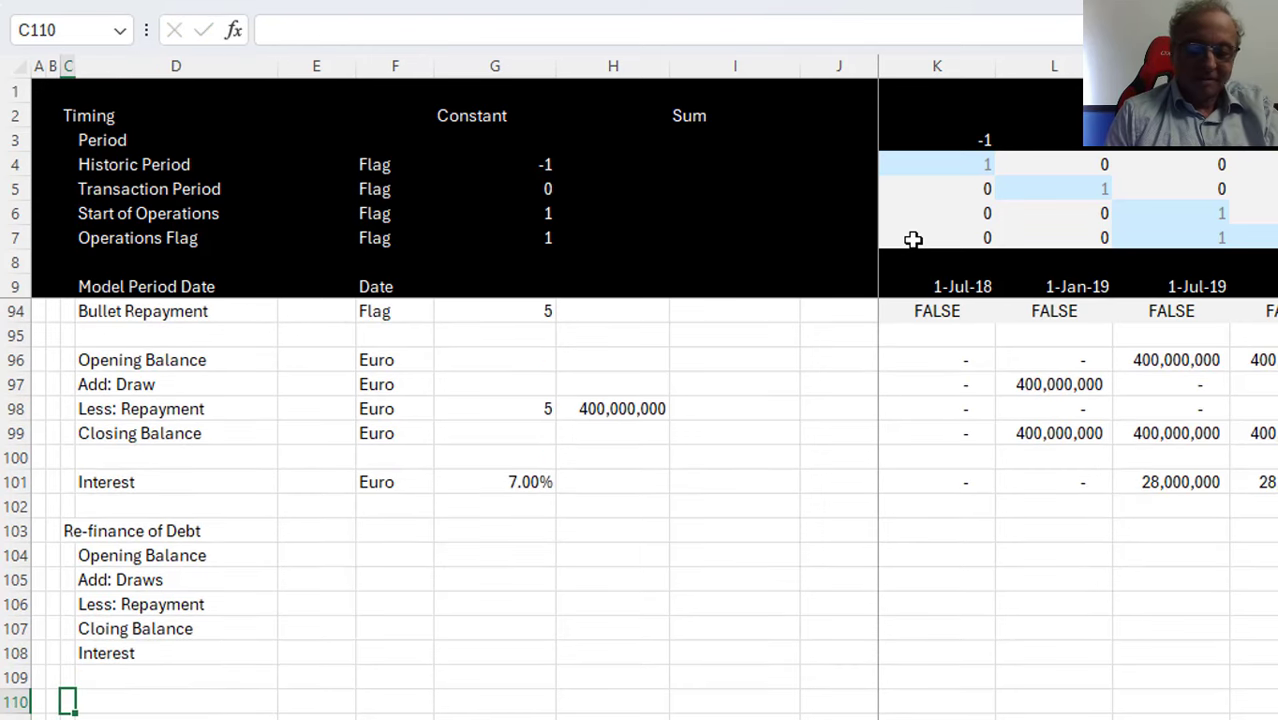
text(Bon fo)
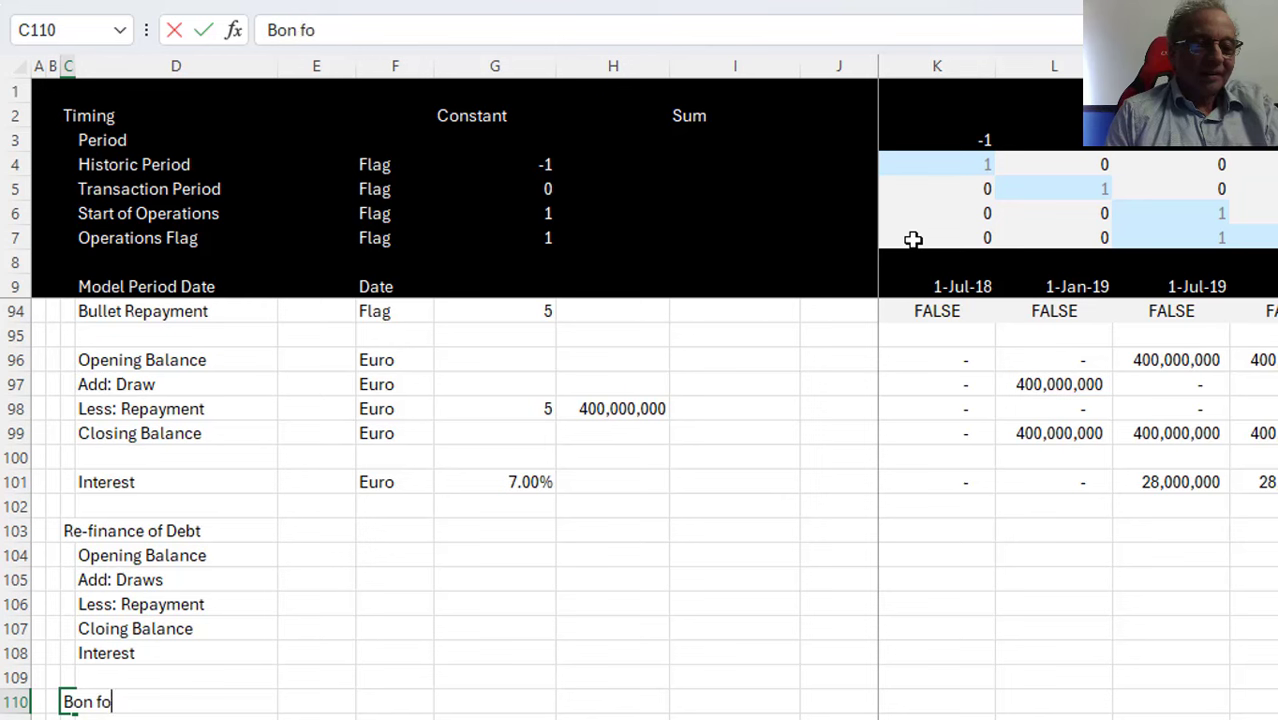
key(BackSpace)
key(BackSpace)
key(BackSpace)
text(d of)
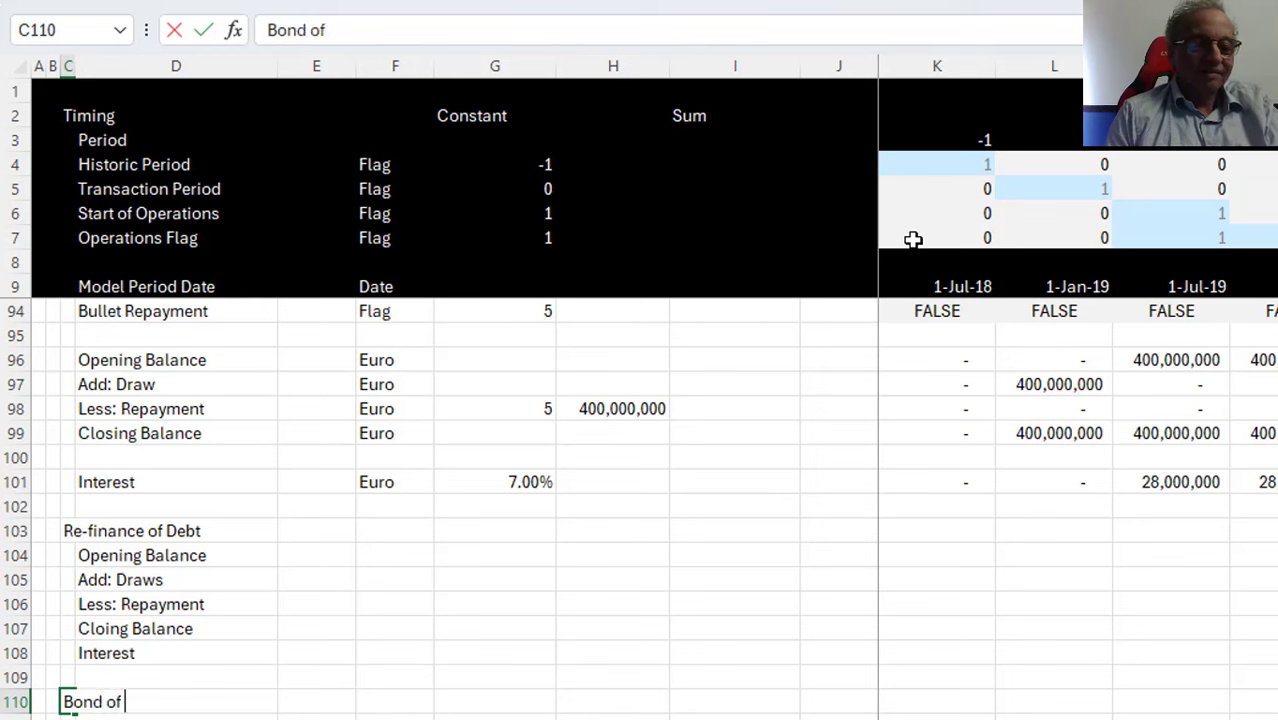
key(BackSpace)
key(BackSpace)
text(for Ca)
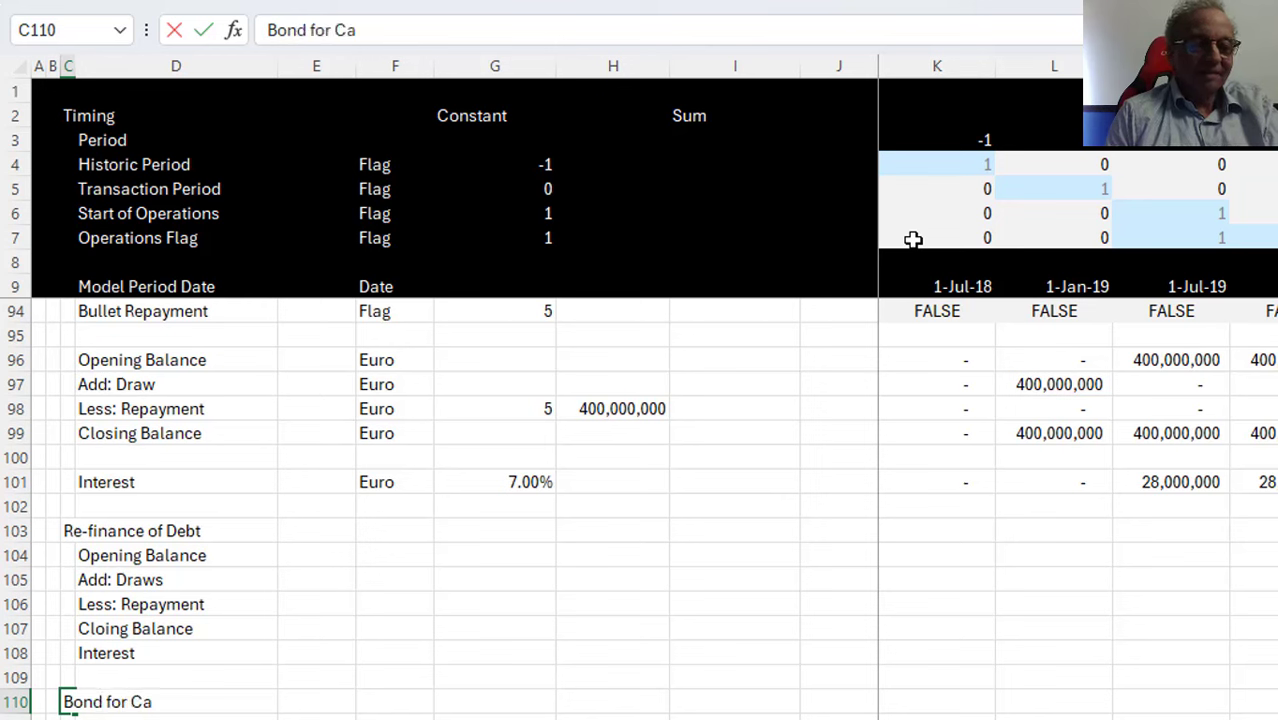
text(p Exp)
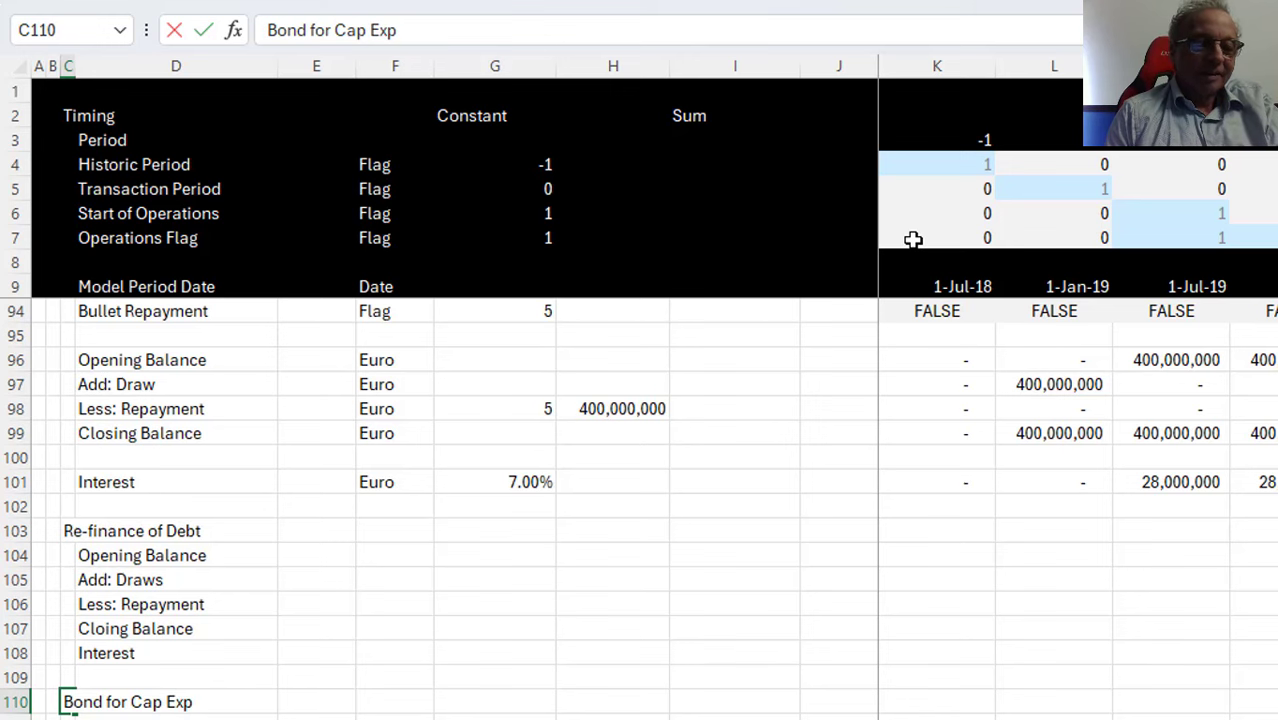
key(Return)
Enter the row label Draw Period in D111 under the Bond for Cap Exp heading
key(Right)
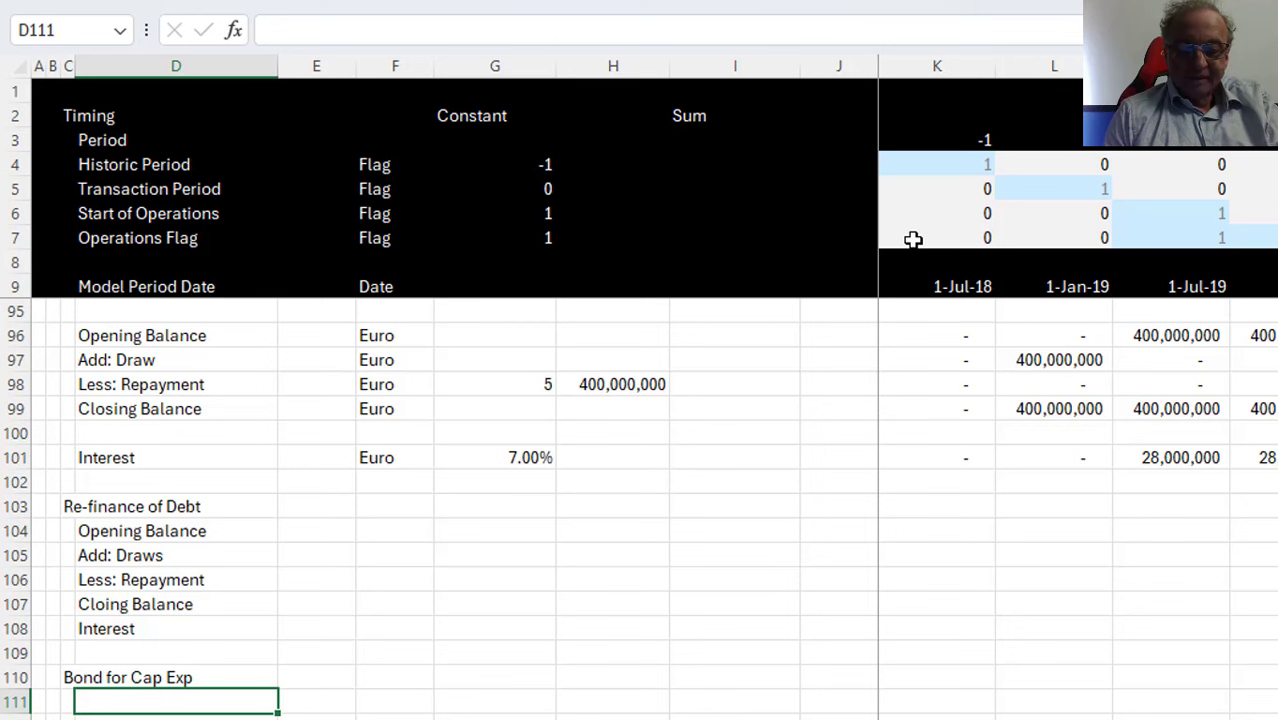
text(Dra)
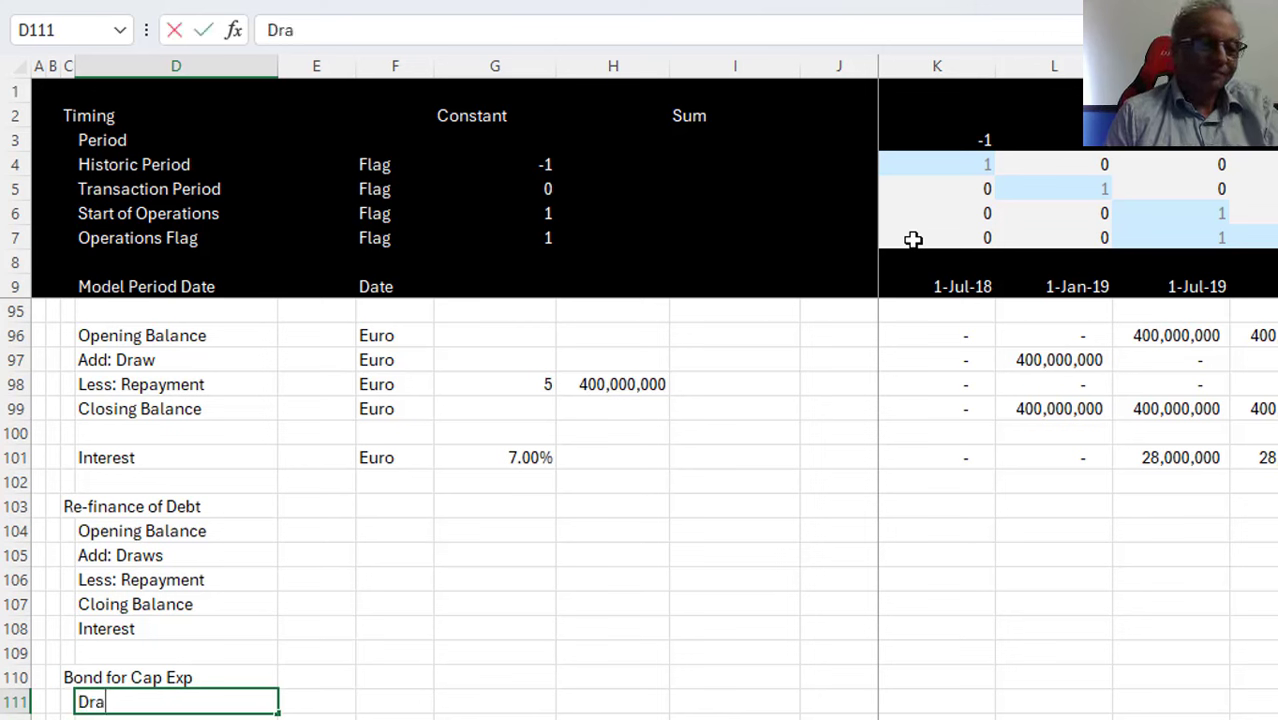
text(w Period)
key(Return)
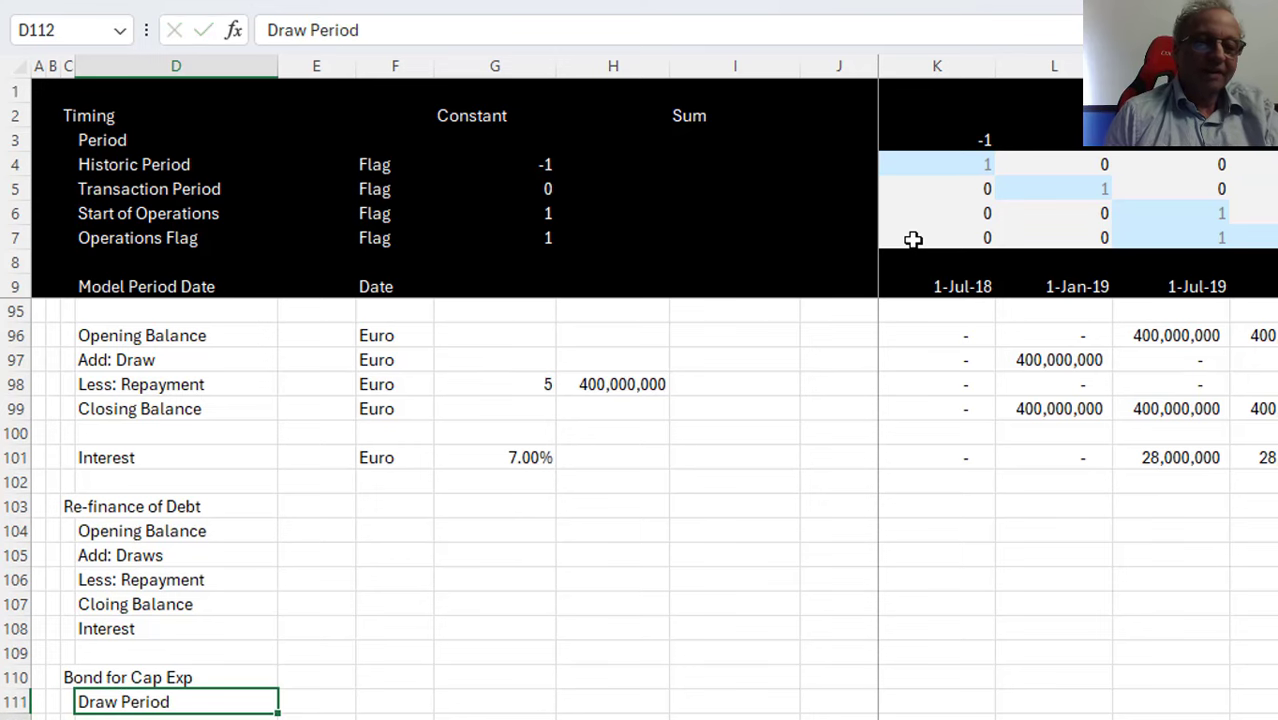
Copy the Euro unit from F98 into F104, the unit cell of the re-finance section's Opening Balance row
key(Up)
key(Right)
key(Up)
key(Up)
key(Up)
key(Up)
key(Up)
key(Up)
key(Up)
key(Up)
key(Up)
key(Up)
key(Up)
key(Up)
key(Up)
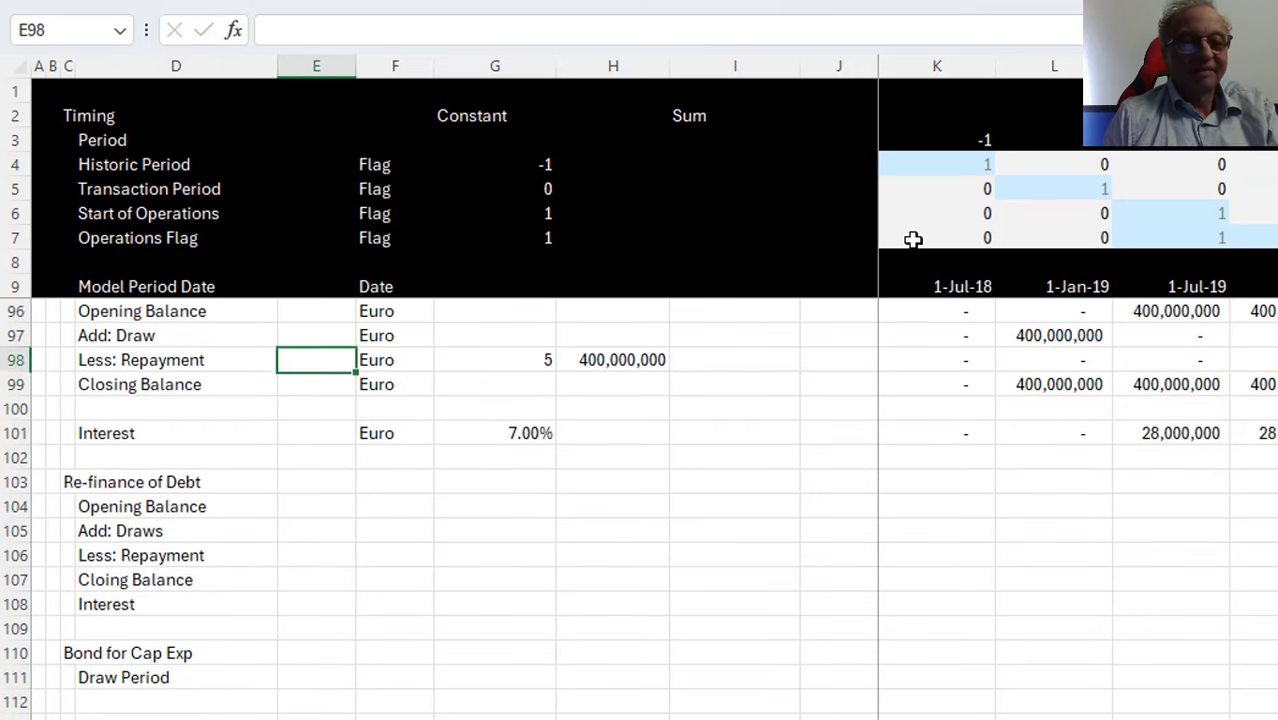
key(Right)
key(ctrl+c)
key(Down)
key(Down)
key(Down)
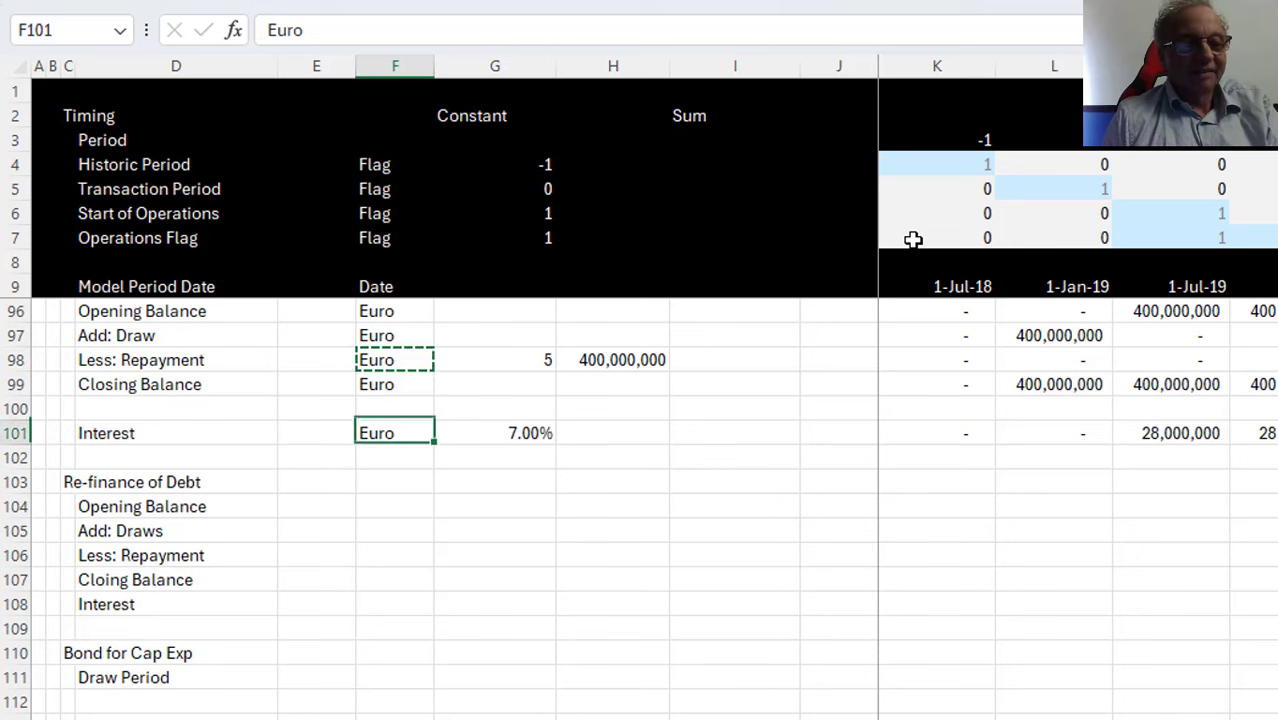
key(Down)
key(Down)
key(Down)
key(ctrl+v)
key(ctrl+Down)
key(ctrl+v)
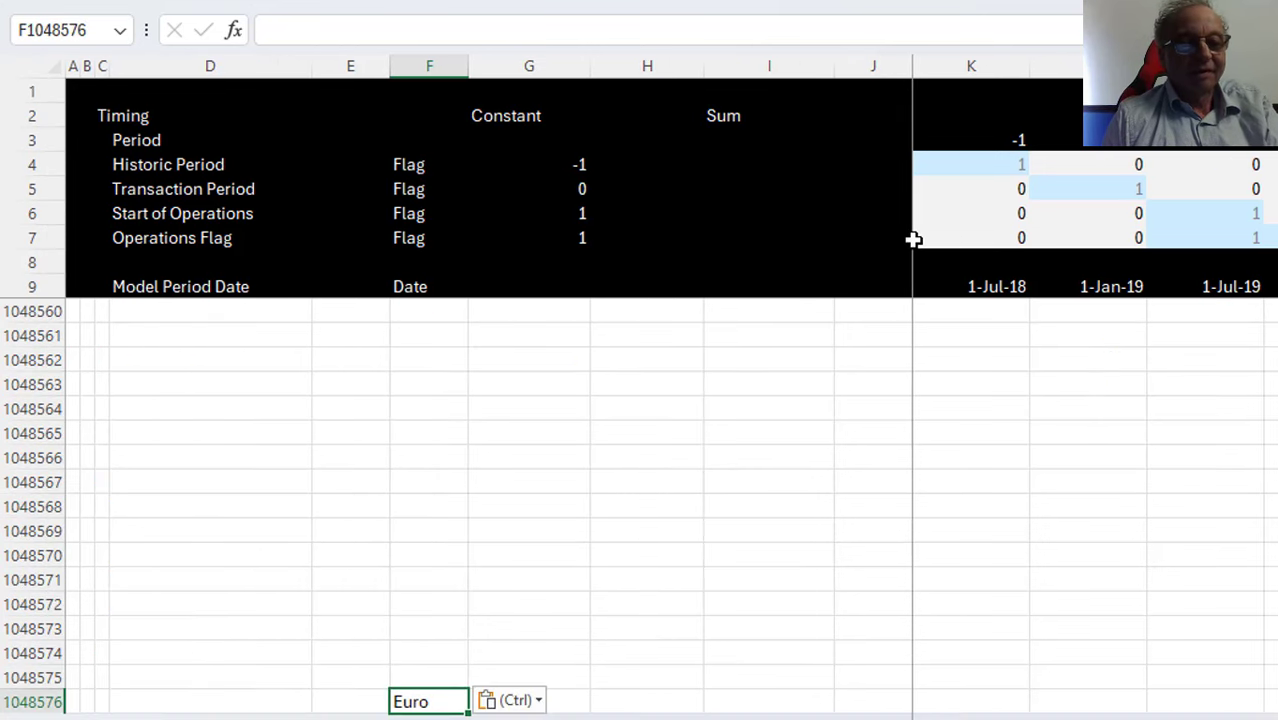
key(Delete)
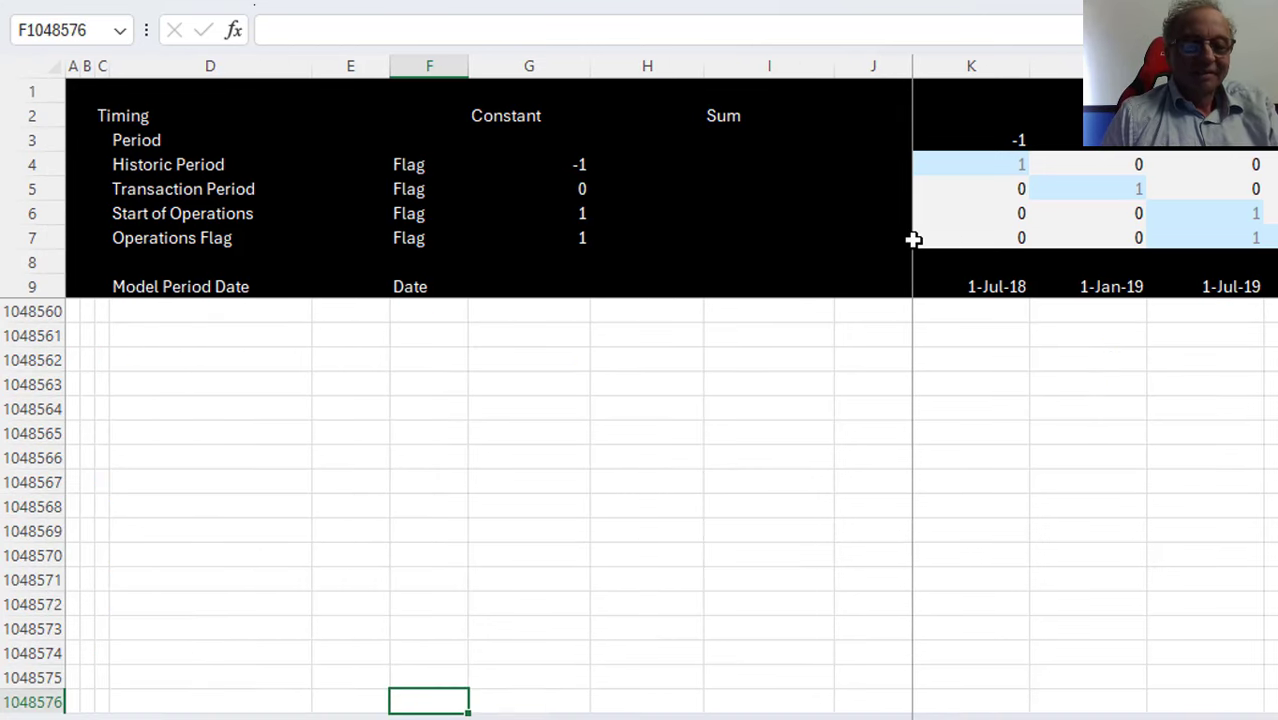
Fill the Euro unit down from F104 to F108 for all rows of the re-finance section
key(ctrl+Up)
key(Up)
key(Down)
key(shift+Down)
key(shift+Down)
key(shift+Down)
key(shift+Down)
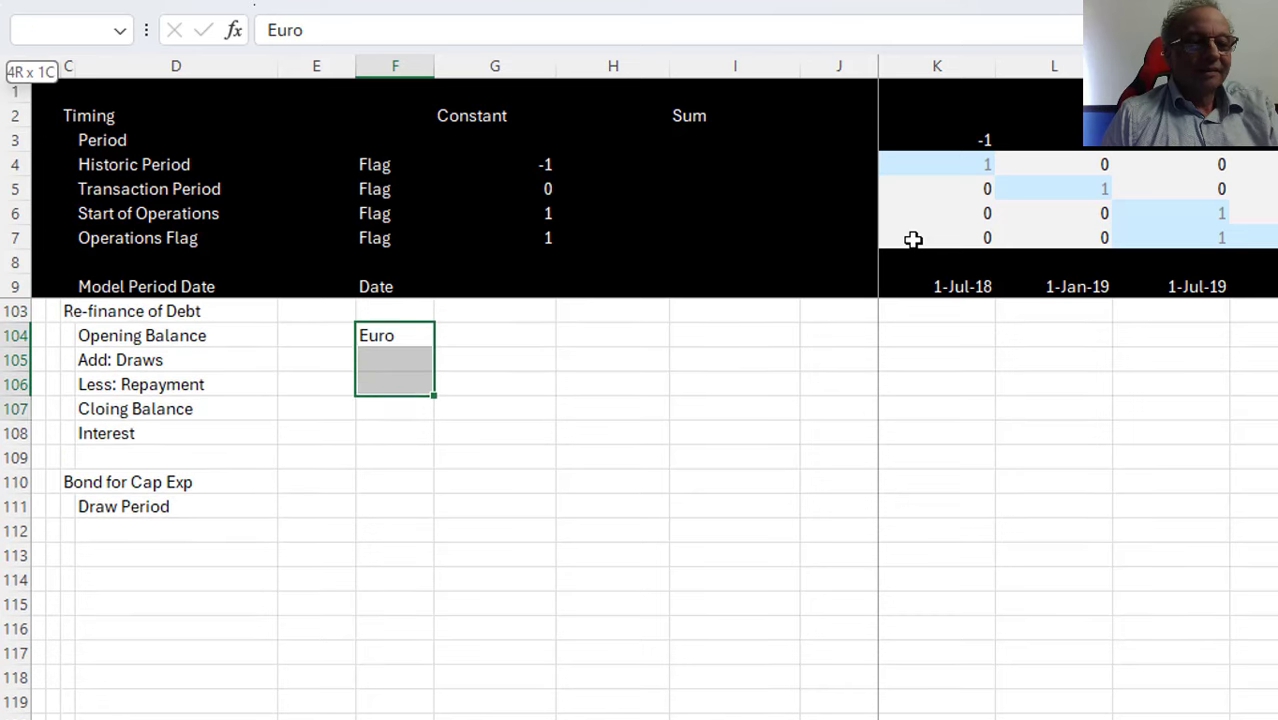
key(ctrl+d)
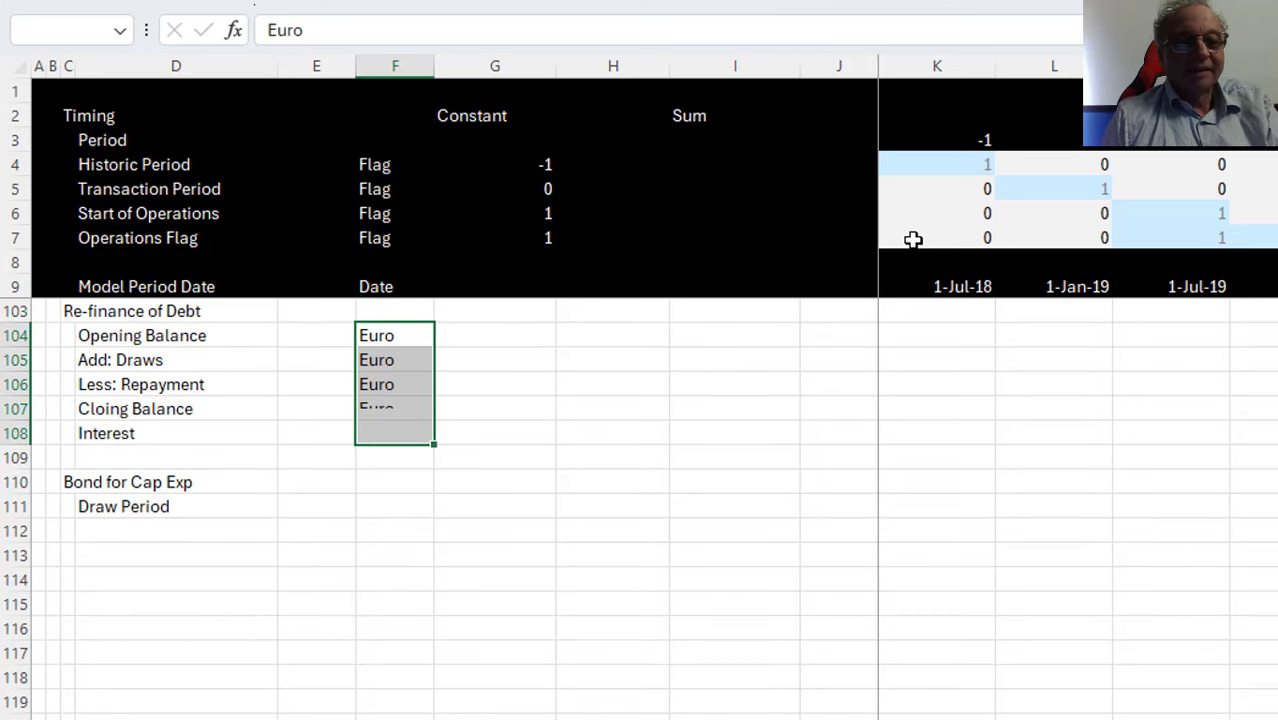
Enter Flag as the unit of the Draw Period row in F111
key(Down)
key(Down)
key(Down)
key(Down)
key(Down)
key(Up)
key(Down)
key(Down)
key(Down)
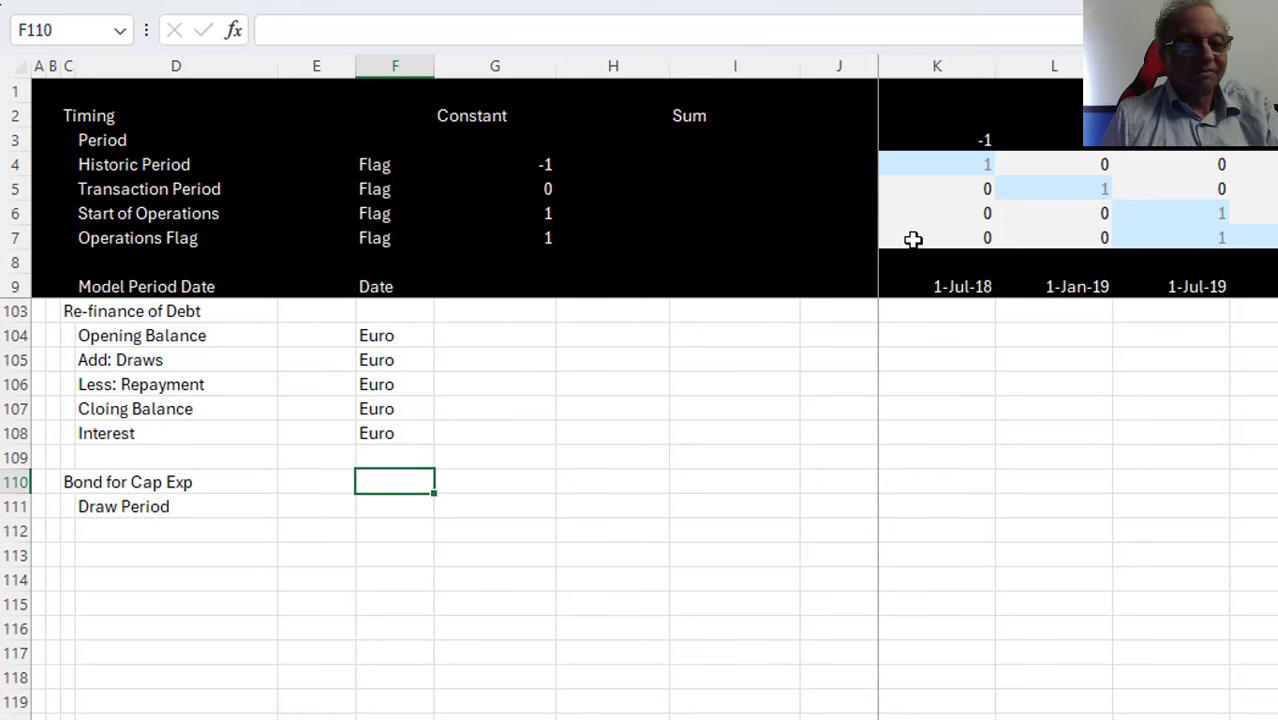
text(Flag)
key(Return)
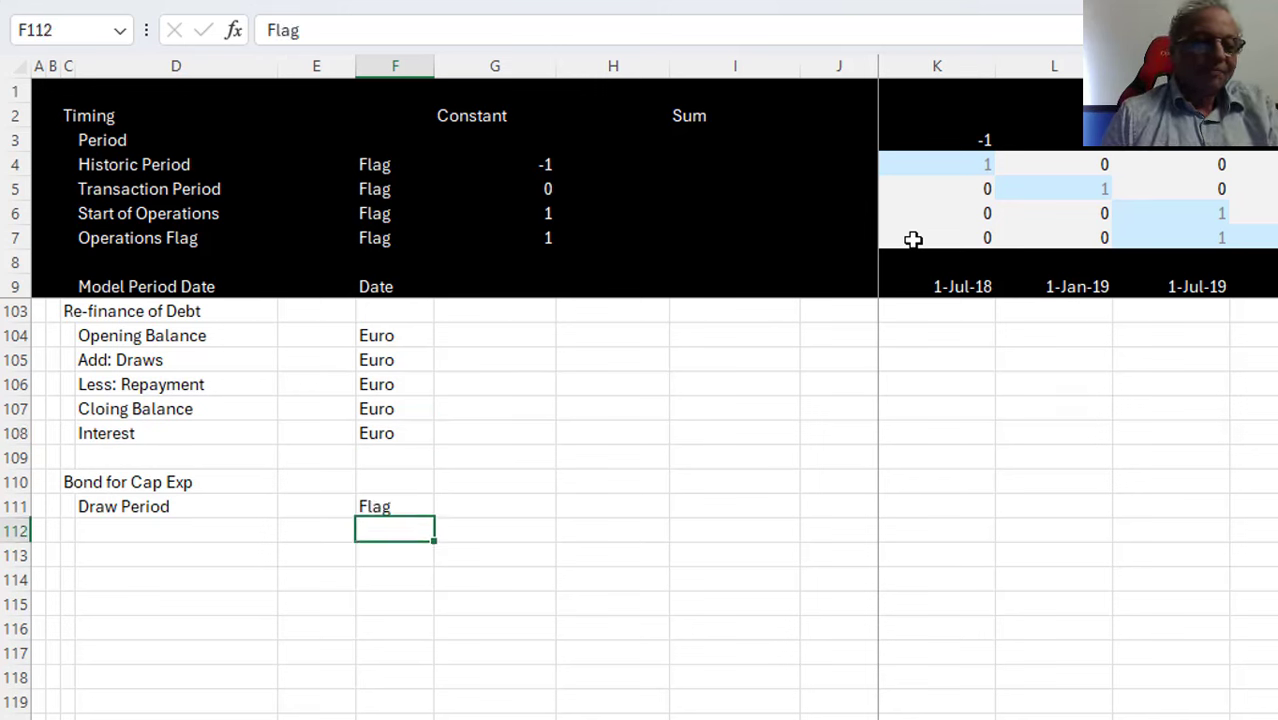
Enter the row label Opening Balance in D113, leaving a blank row below Draw Period
key(Left)
key(Left)
key(Left)
key(Down)
key(Right)
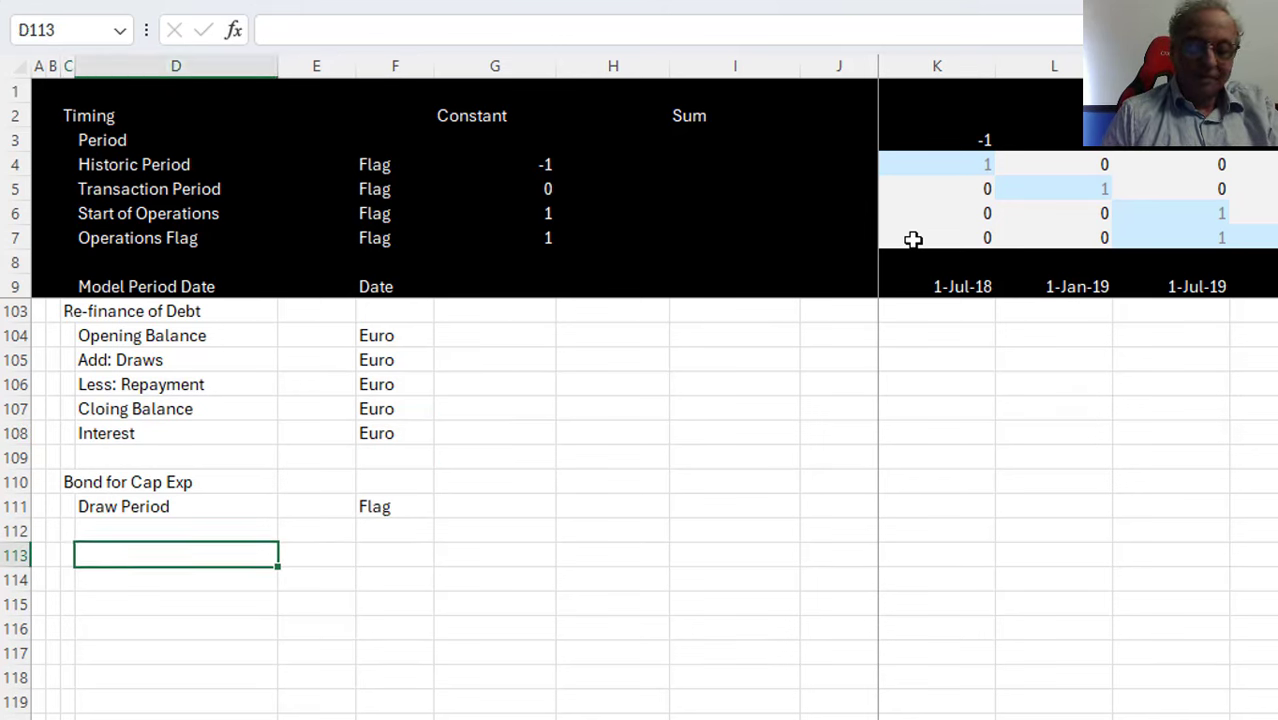
text(Opening)
key(BackSpace)
key(BackSpace)
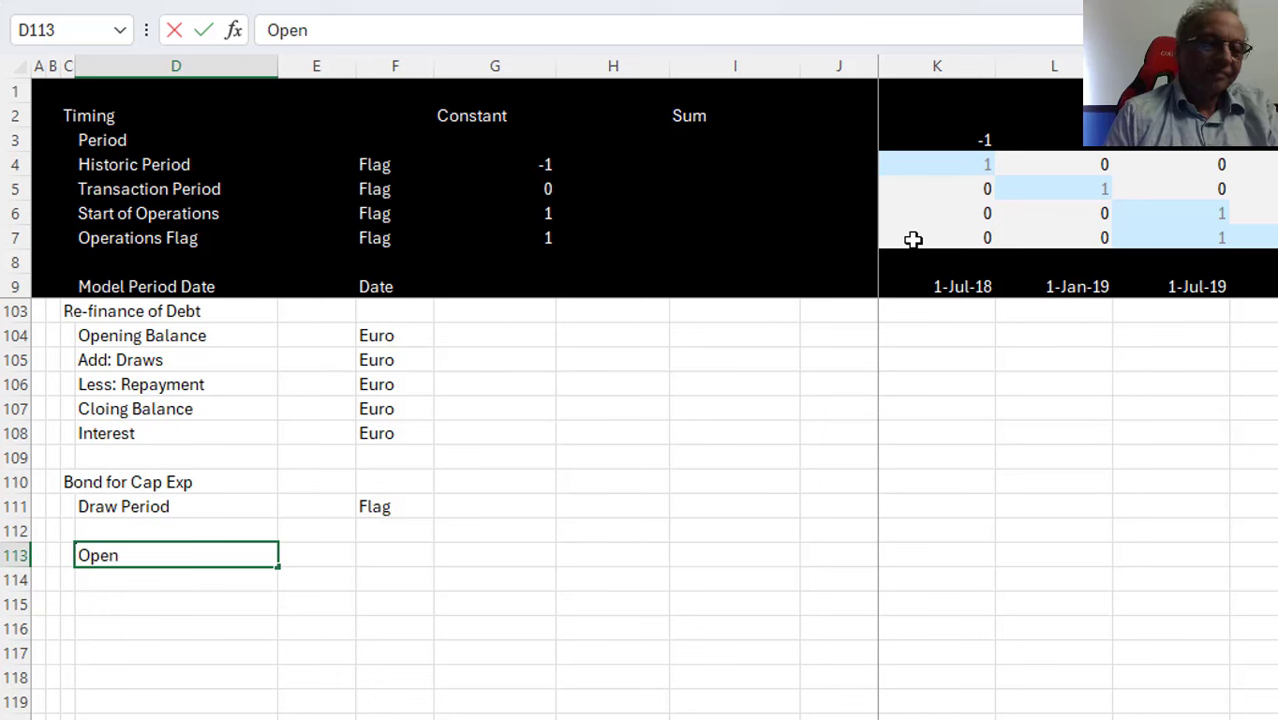
text(ingn)
key(BackSpace)
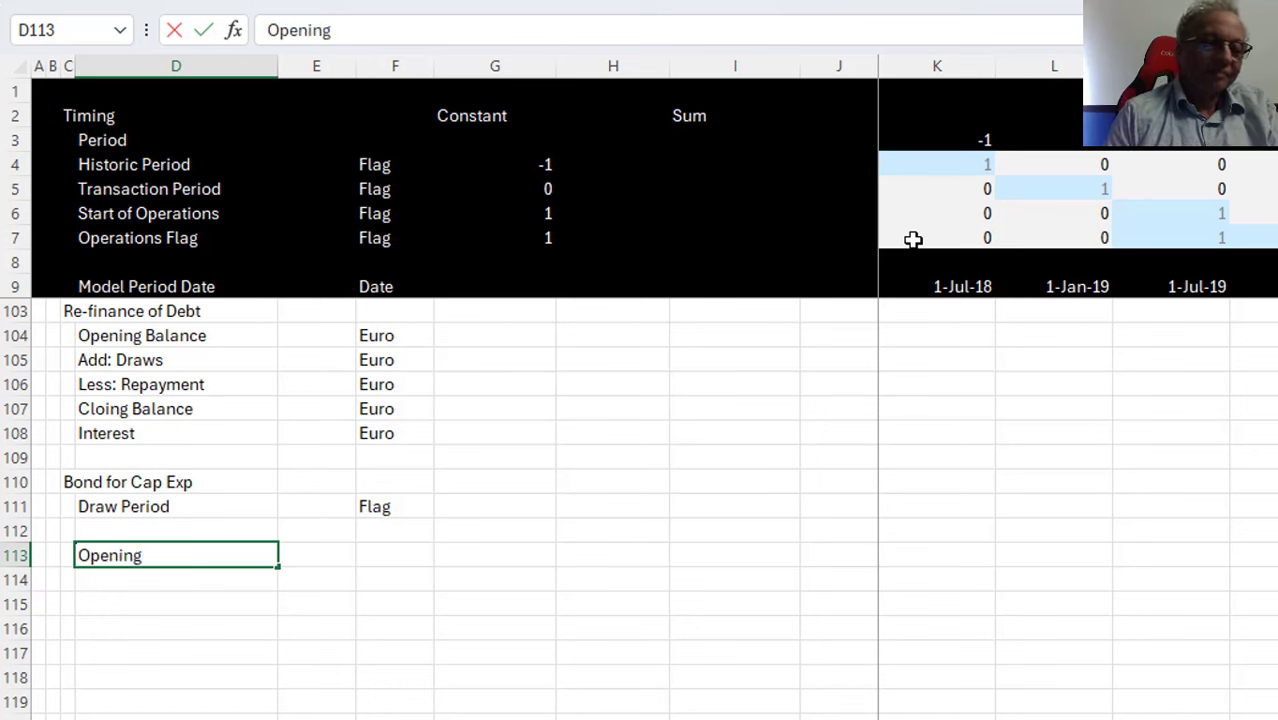
text(Balance)
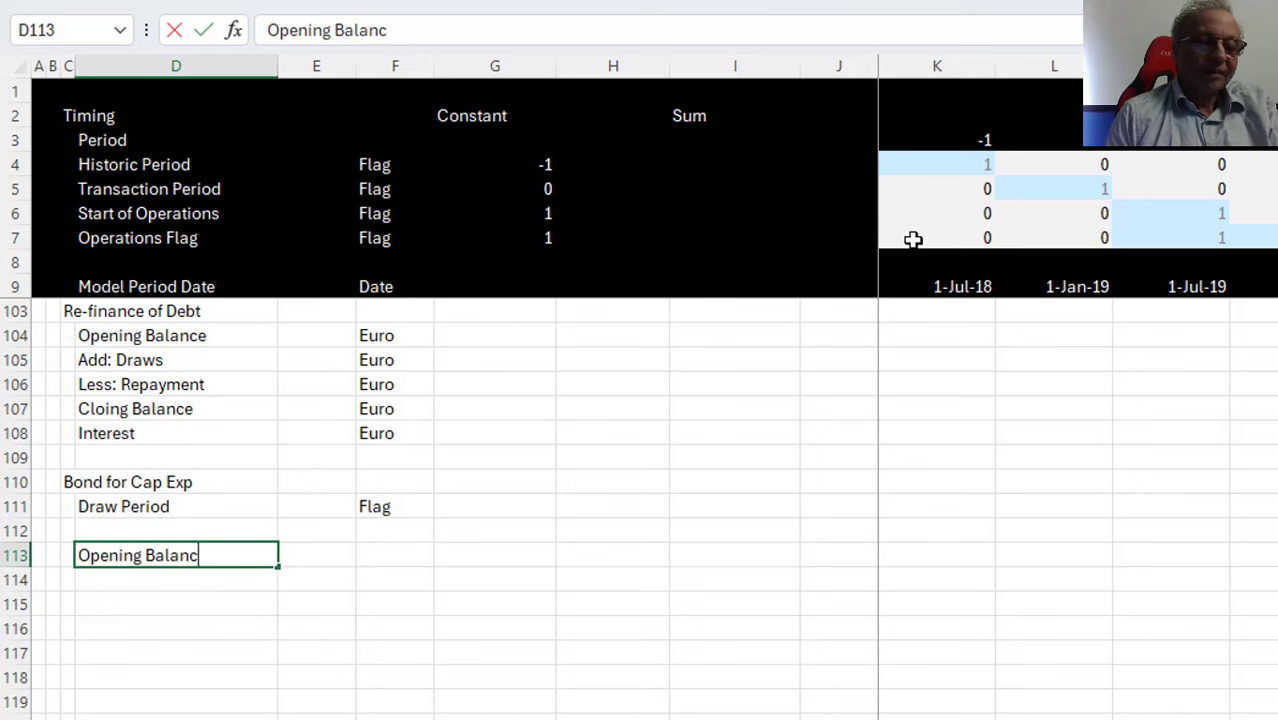
key(Return)
Enter the row label Add: Draw in D114, below the bond section's Opening Balance
text(Add)
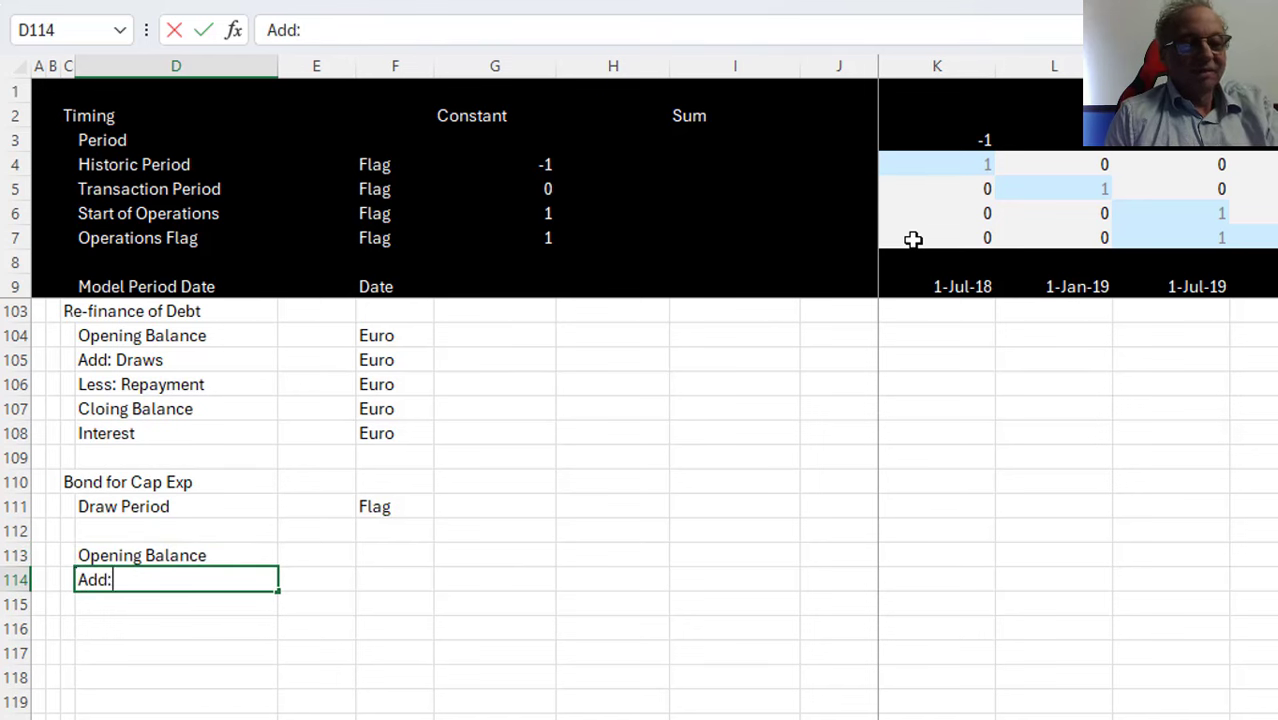
text(: Draw)
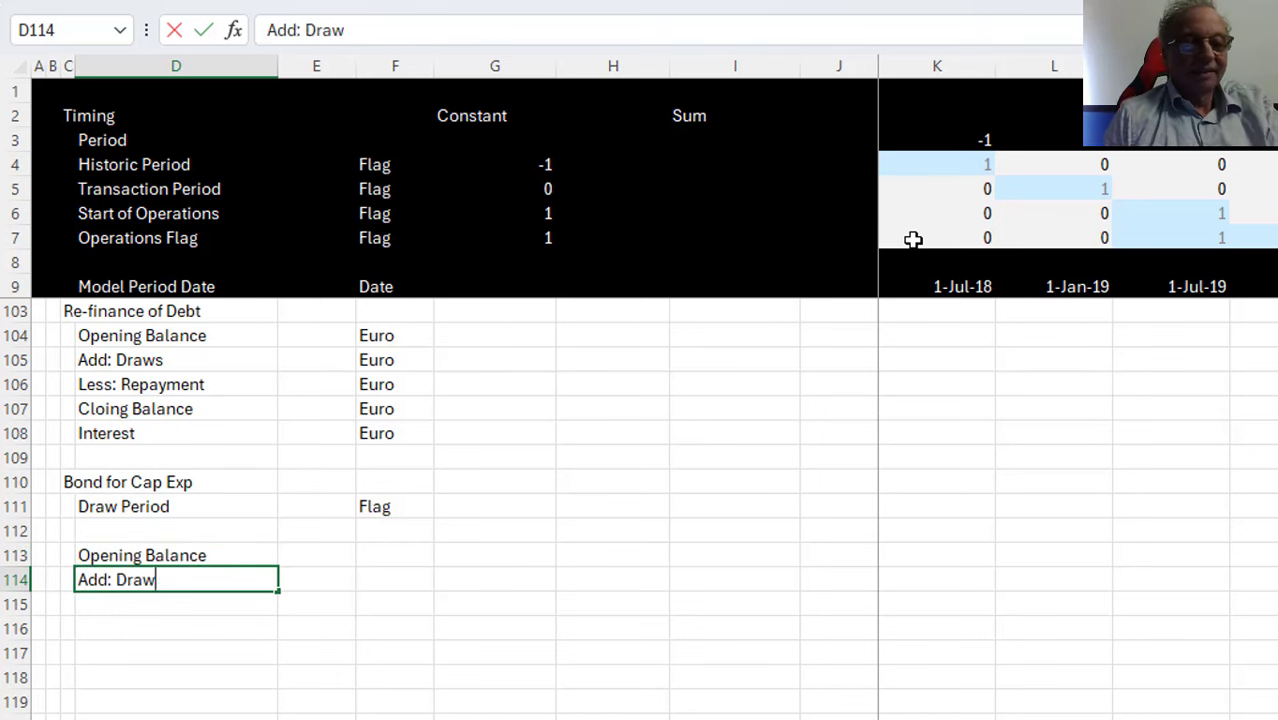
key(Tab)
Link the Add: Draw constant in G114 to the bond issue's Pct of Cap Exp input with =Input!F56
key(Tab)
key(Tab)
text(=)
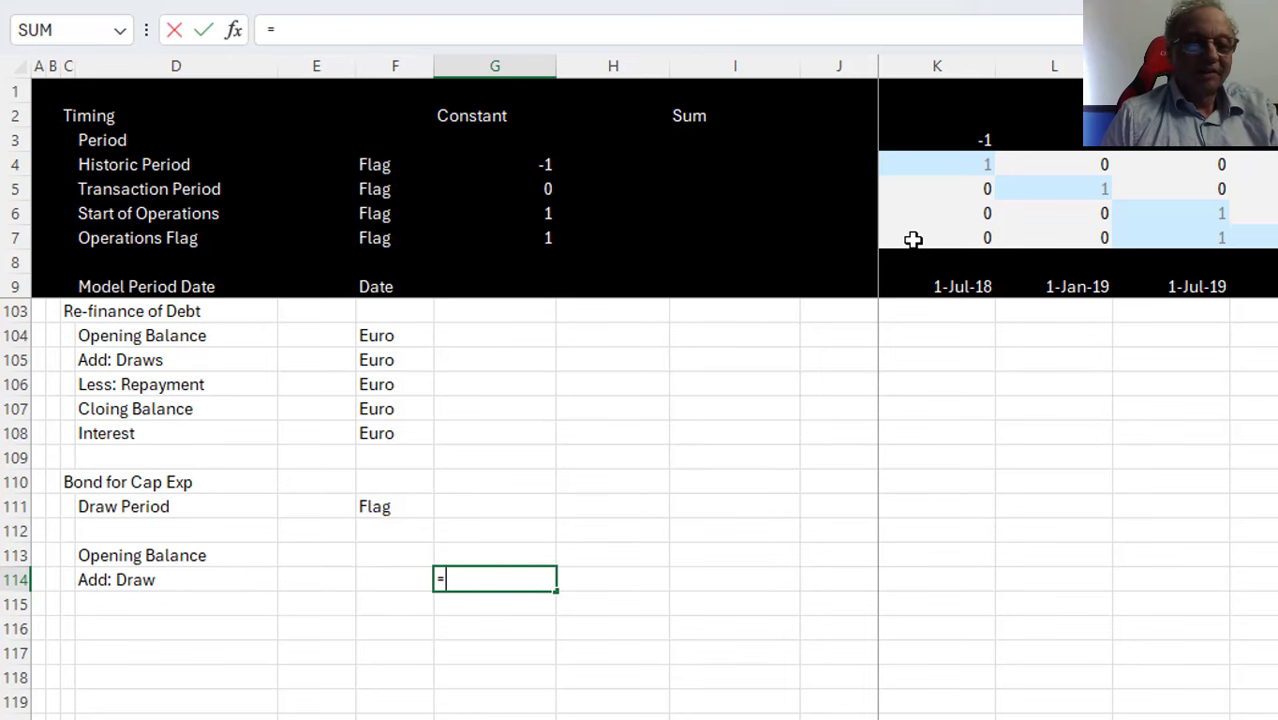
key(ctrl+Page_Up)
key(Page_Up)
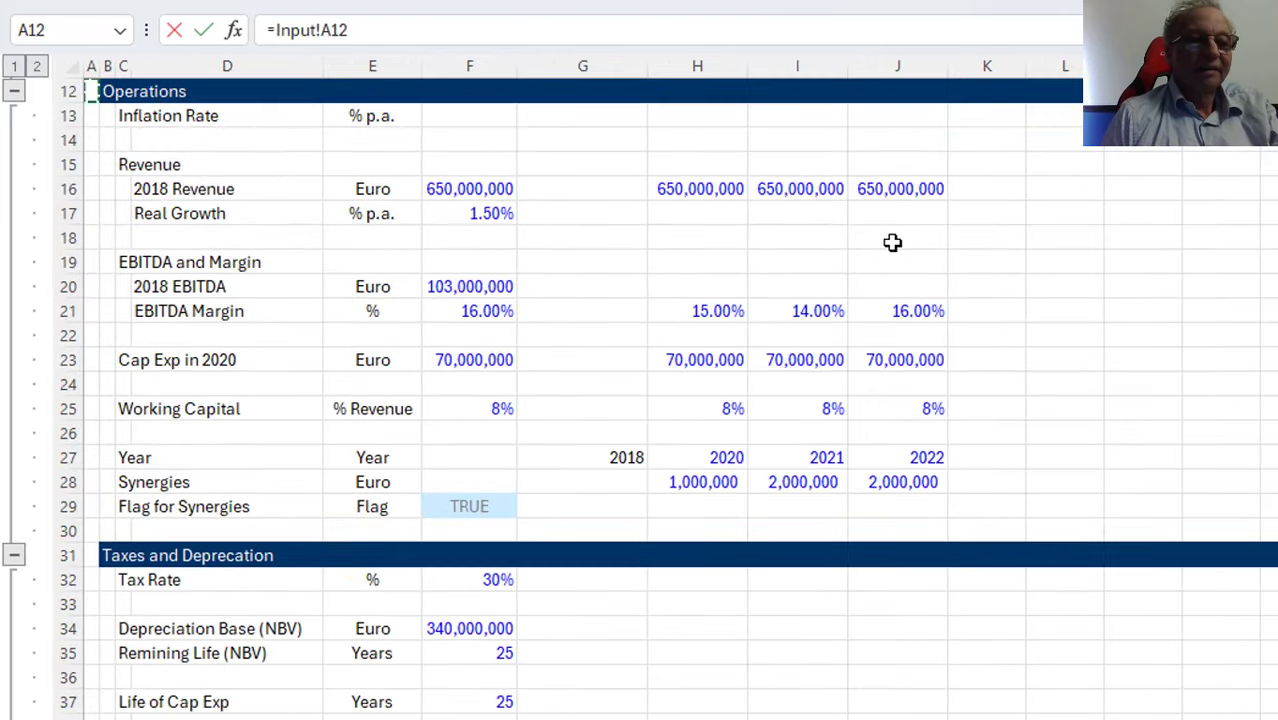
key(Page_Down)
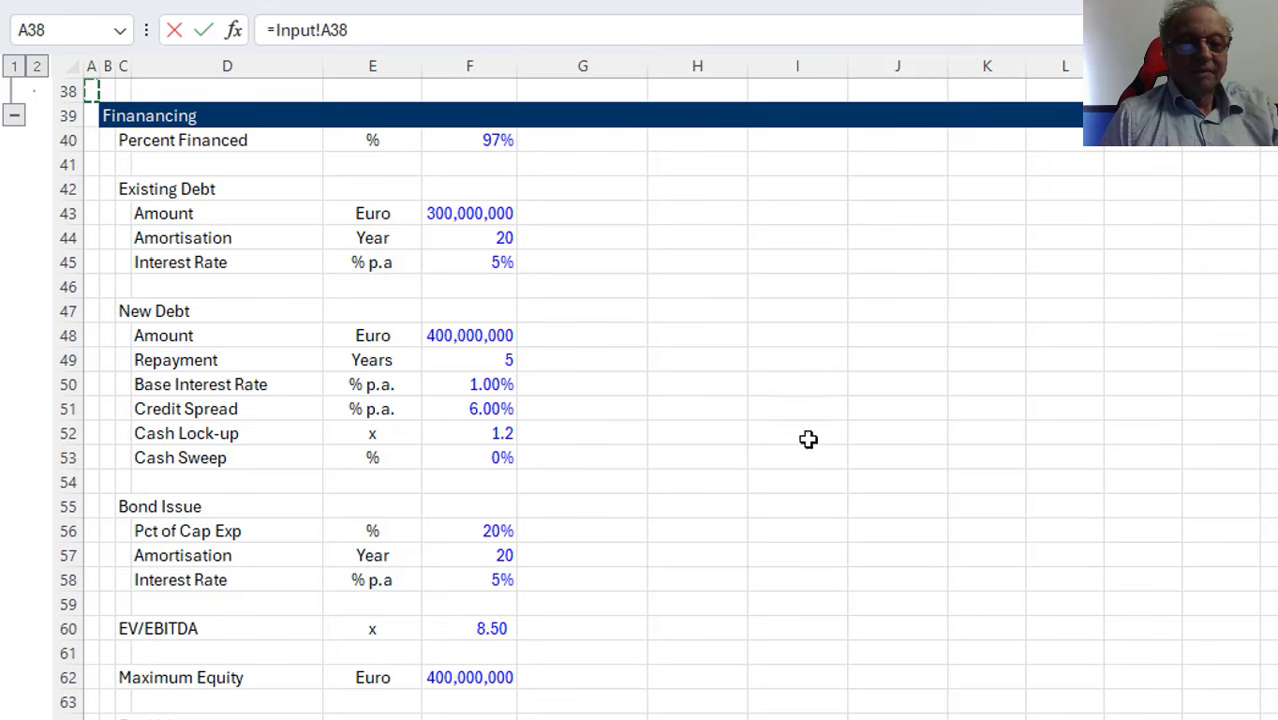
click(502, 538)
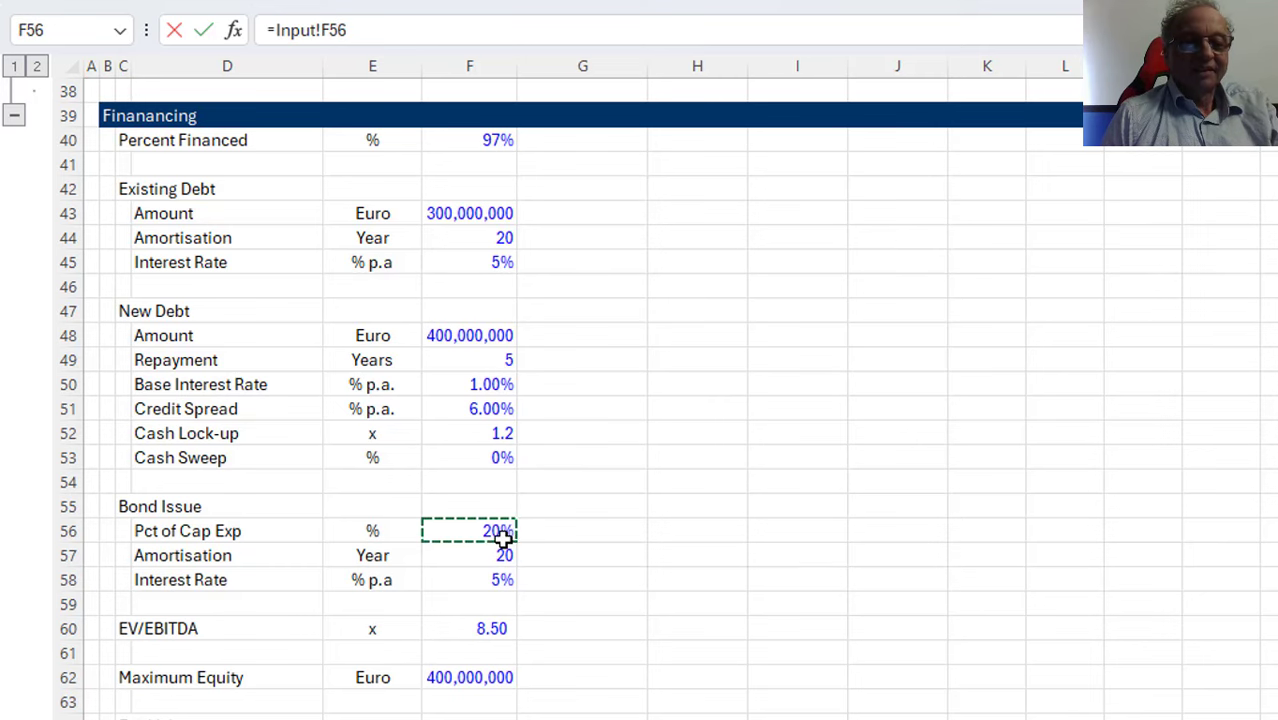
key(Return)
key(Up)
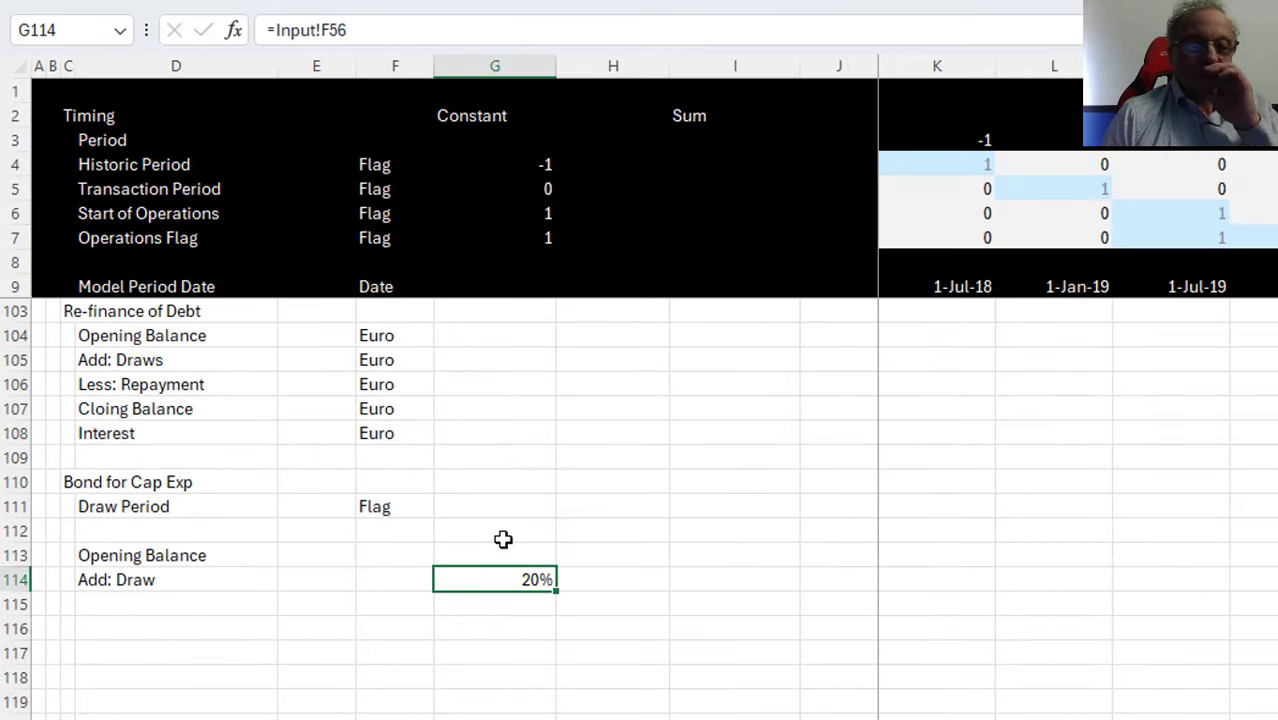
Enter =$G$114*K85 in K114 to calculate the bond draw as the financed percentage of the Less Cap Exp row
key(Right)
key(Right)
key(Right)
key(Right)
text(=)
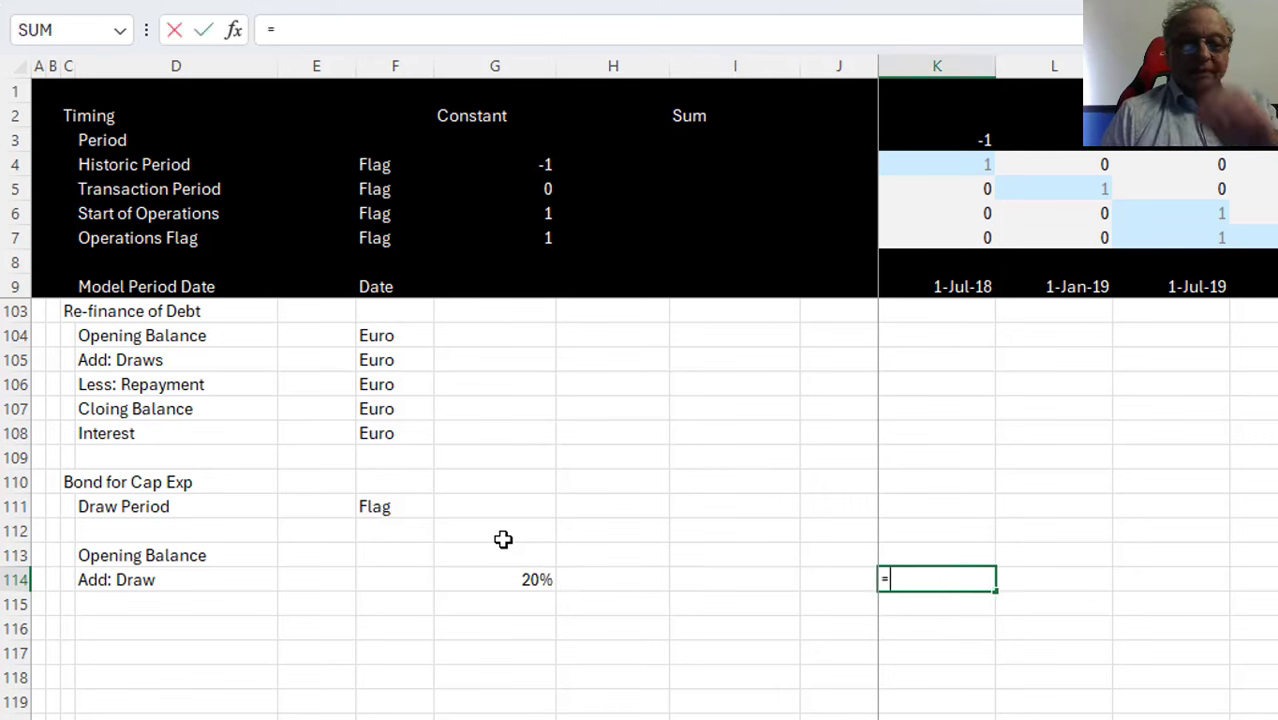
key(Left)
key(Left)
key(Left)
key(Left)
key(F4)
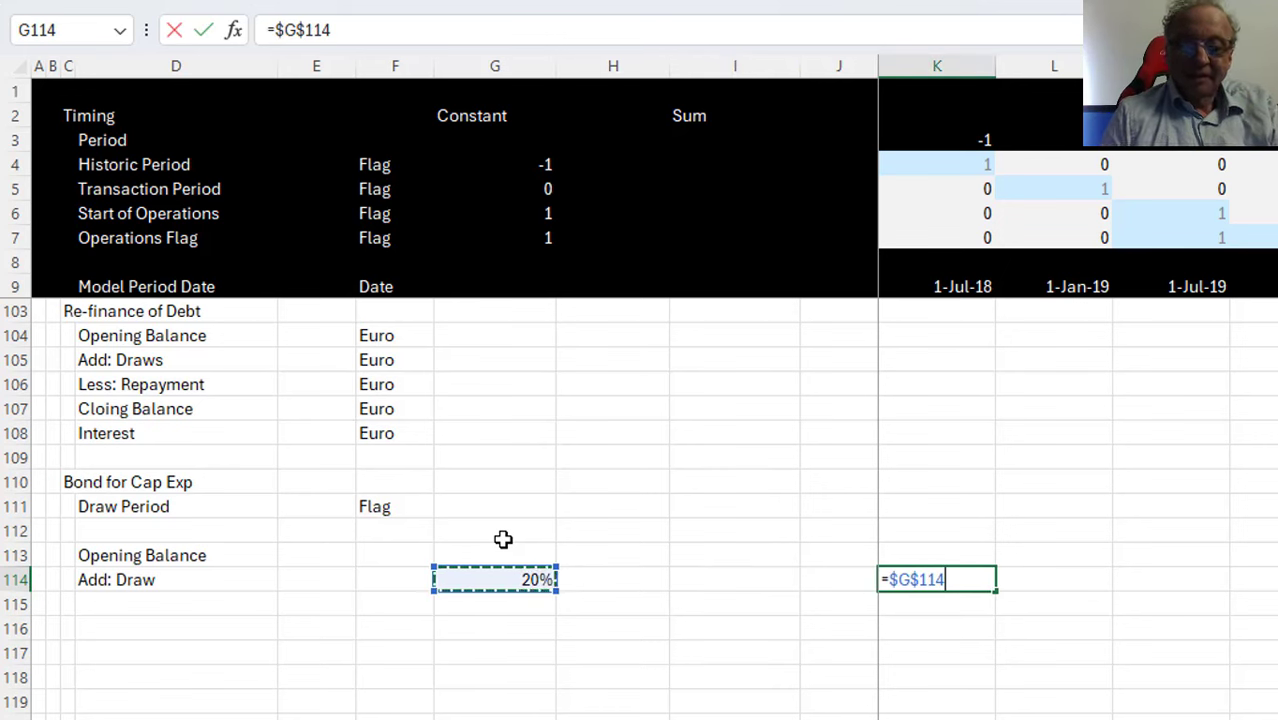
text(*)
key(Up)
key(Up)
key(Up)
key(Up)
key(Up)
key(Up)
key(Up)
key(Up)
key(Up)
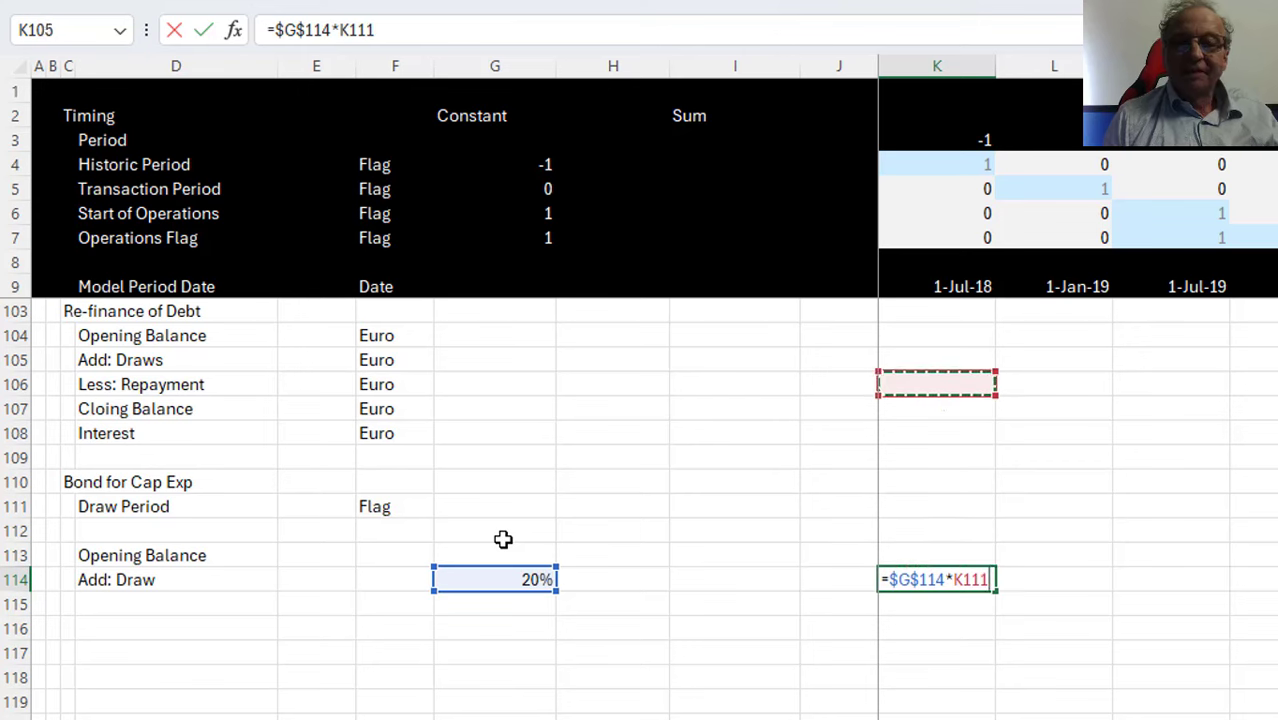
key(Up)
key(Up)
key(Up)
key(Up)
key(Up)
key(Up)
key(Up)
key(Up)
key(Up)
key(Up)
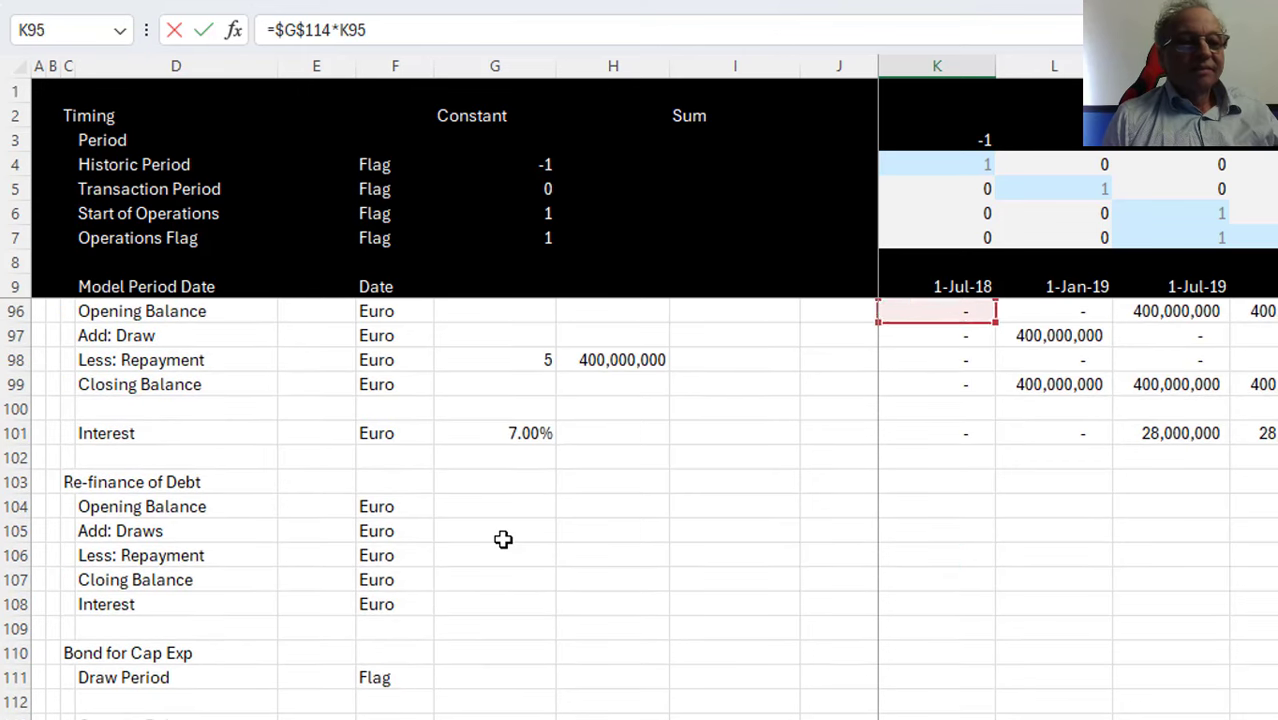
key(Up)
key(Up)
key(Up)
key(Up)
key(Up)
key(Up)
key(Up)
key(Up)
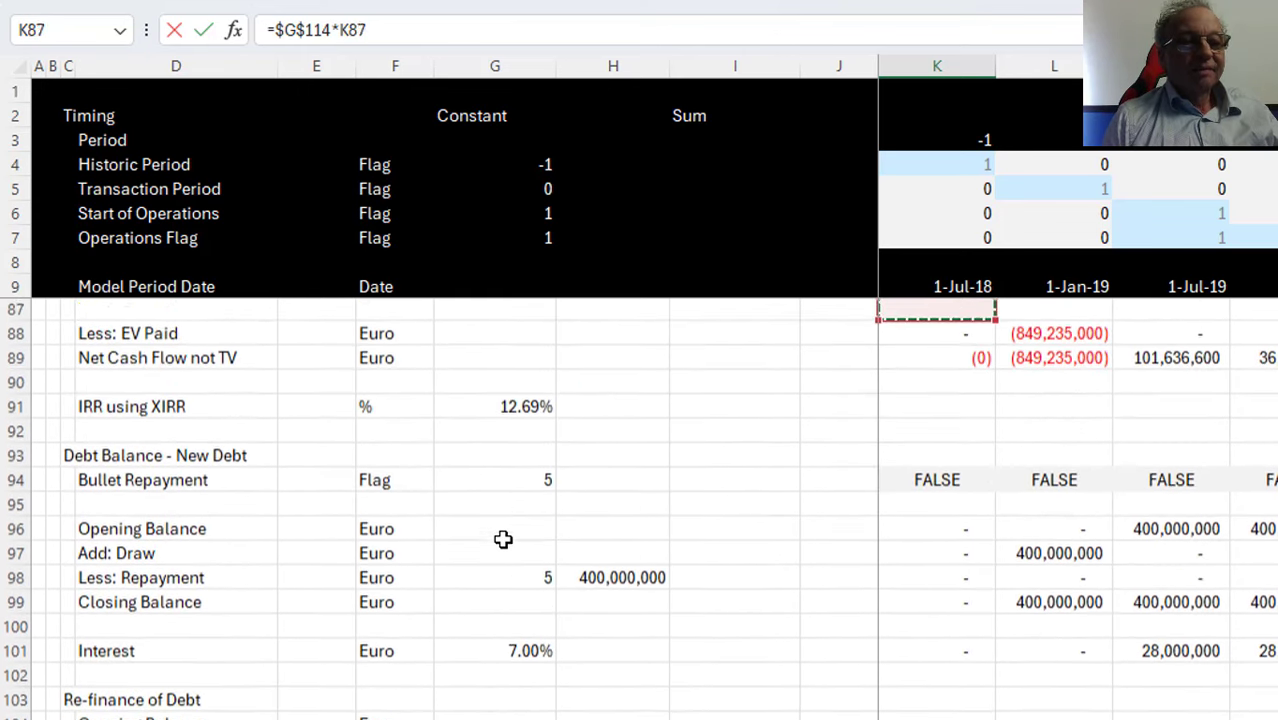
key(Up)
key(Up)
key(Up)
key(Up)
key(Down)
key(Down)
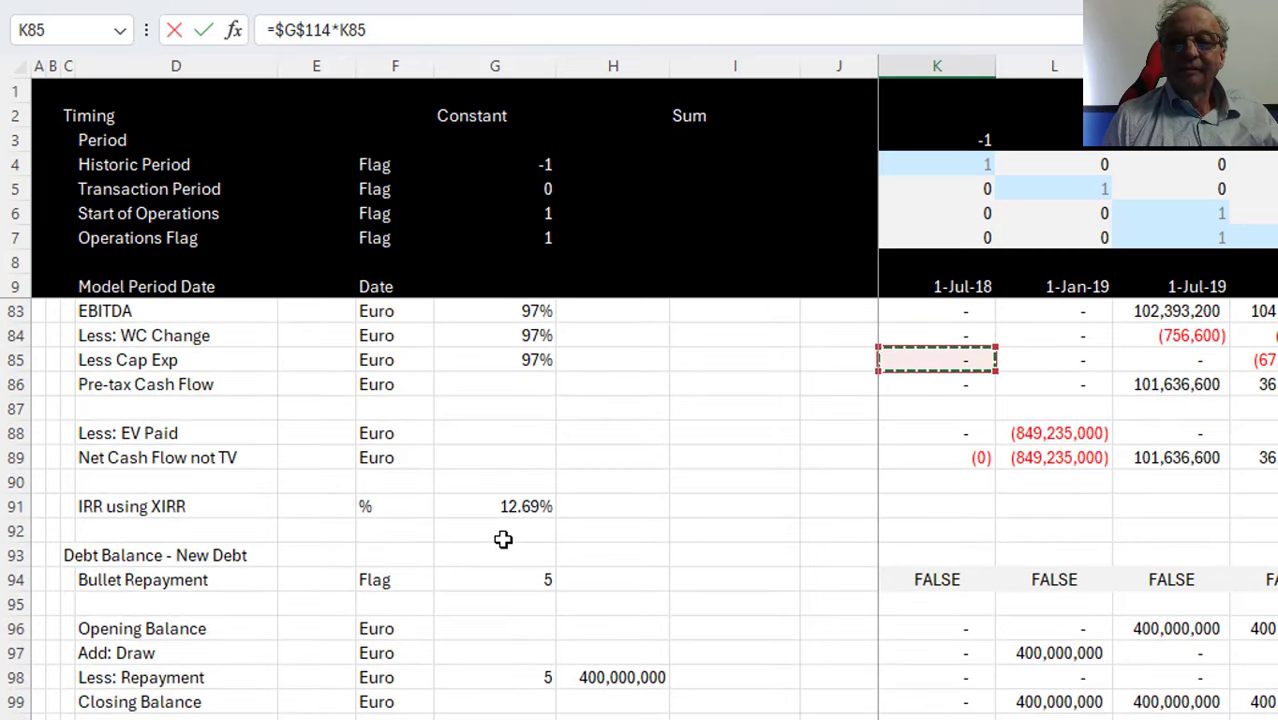
key(Return)
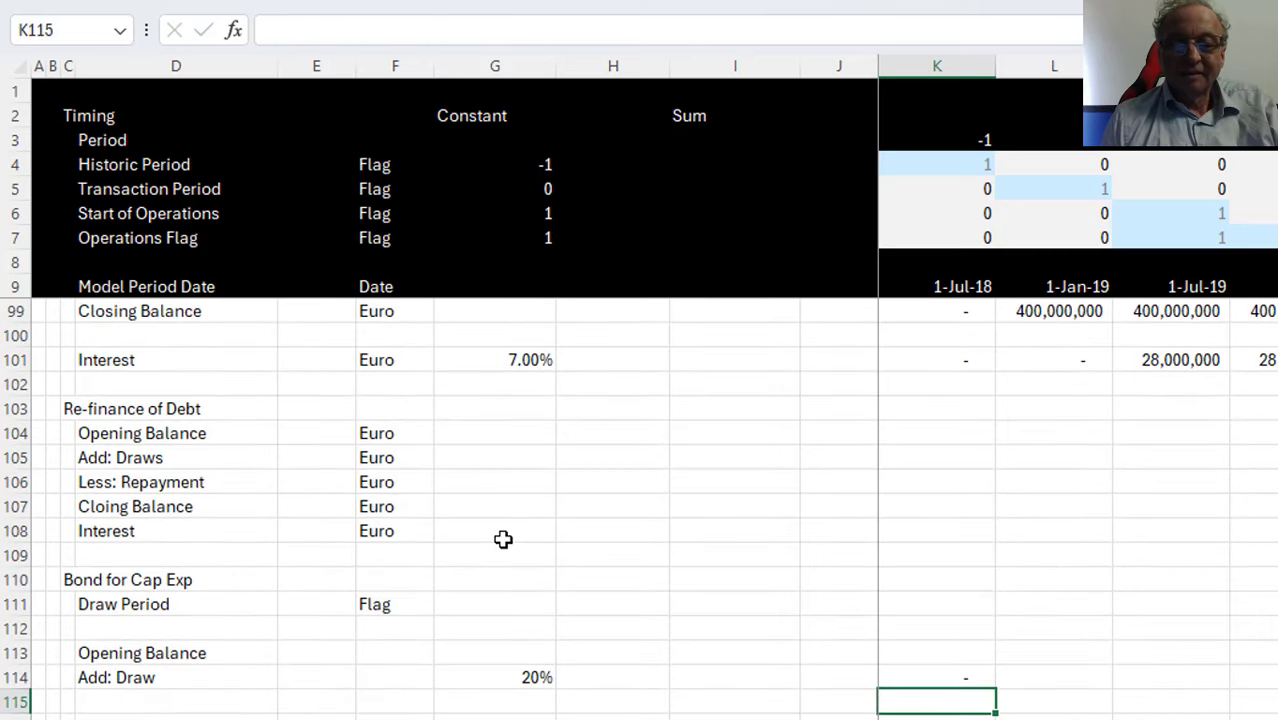
Reverse the sign of the draw formula in K114 so that it reads =-$G$114*K85
key(Up)
key(F2)
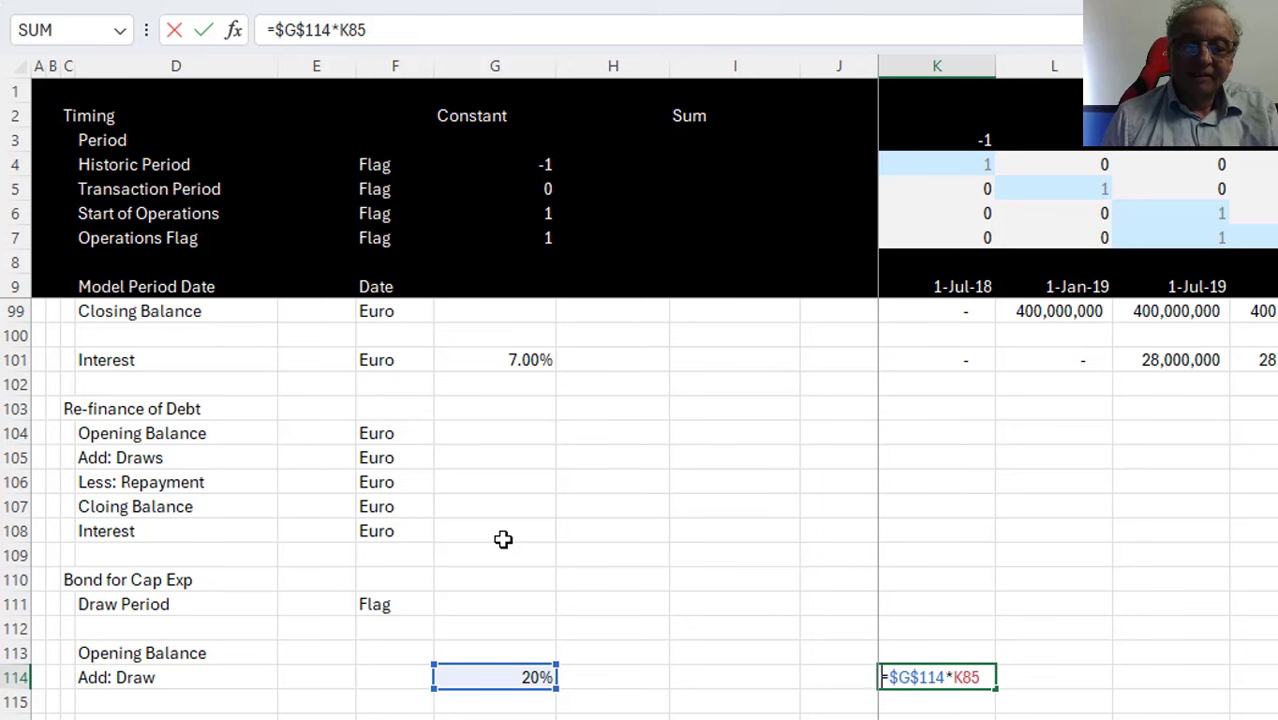
key(Home)
key(Right)
text(-)
key(Return)
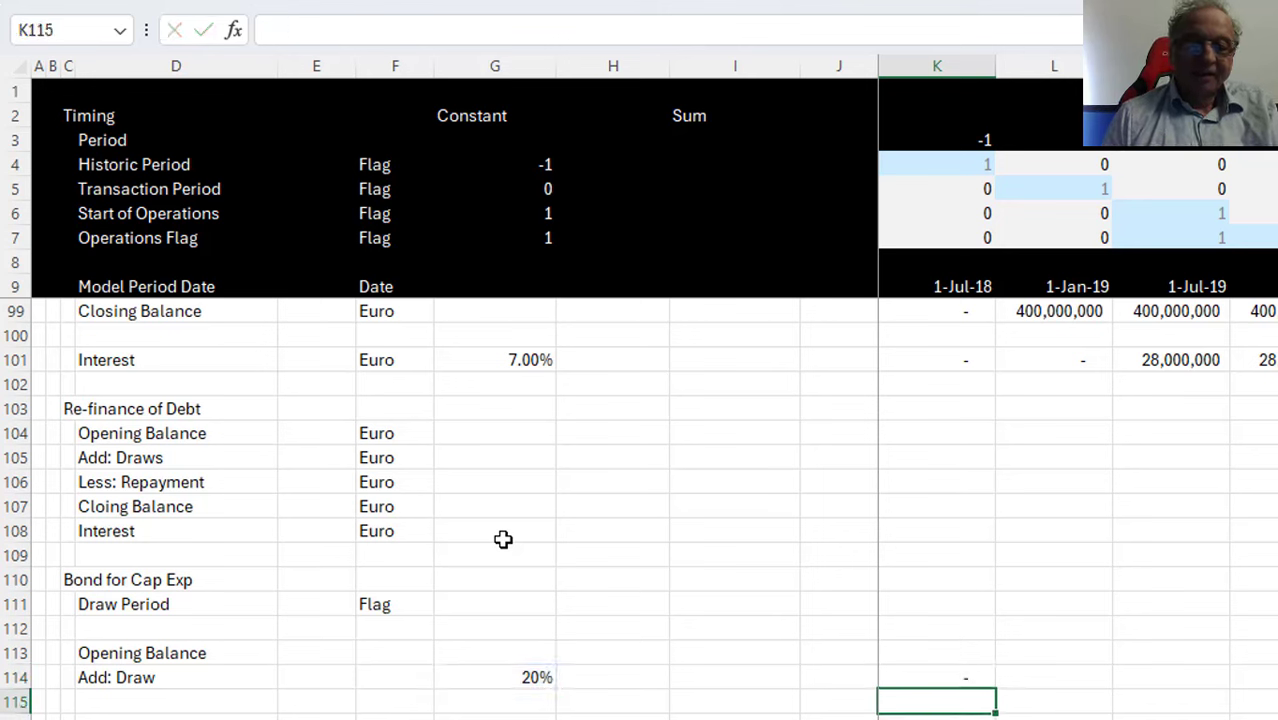
Enter the row label Repayment in D115, below Add: Draw
key(Left)
key(Left)
key(Left)
key(Left)
key(Left)
key(Left)
key(Left)
key(Left)
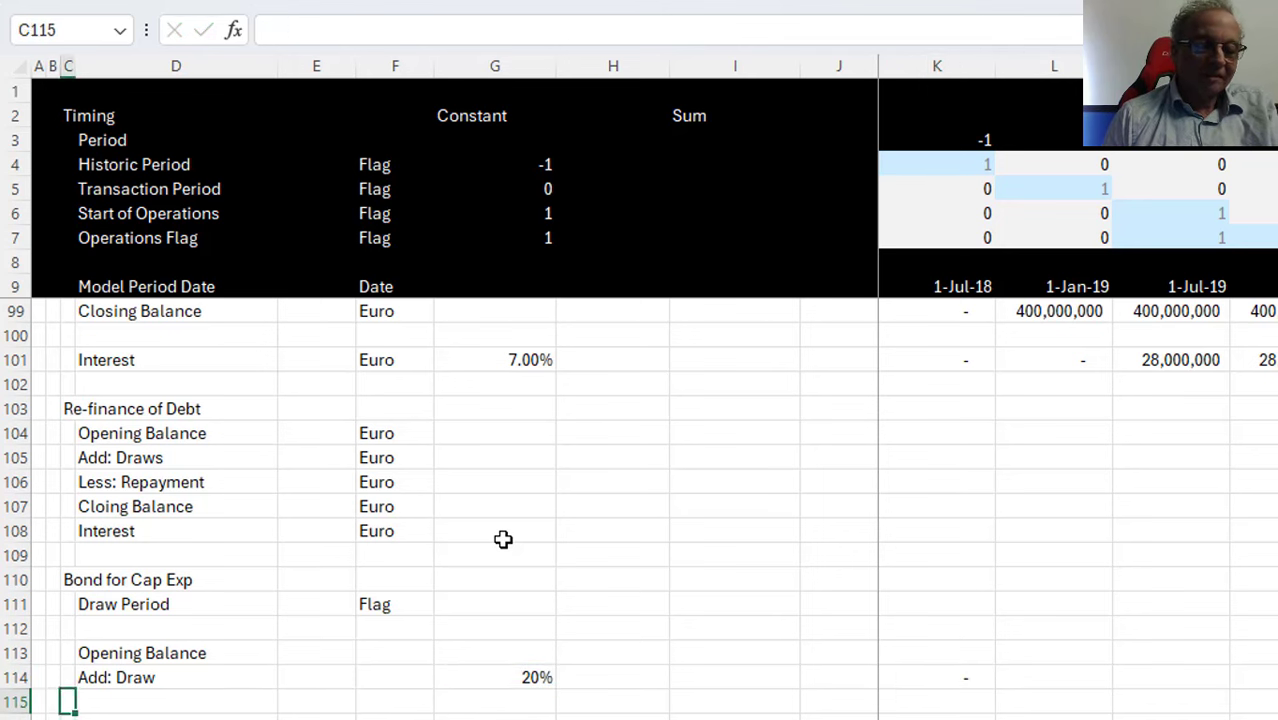
key(Right)
text(Repay)
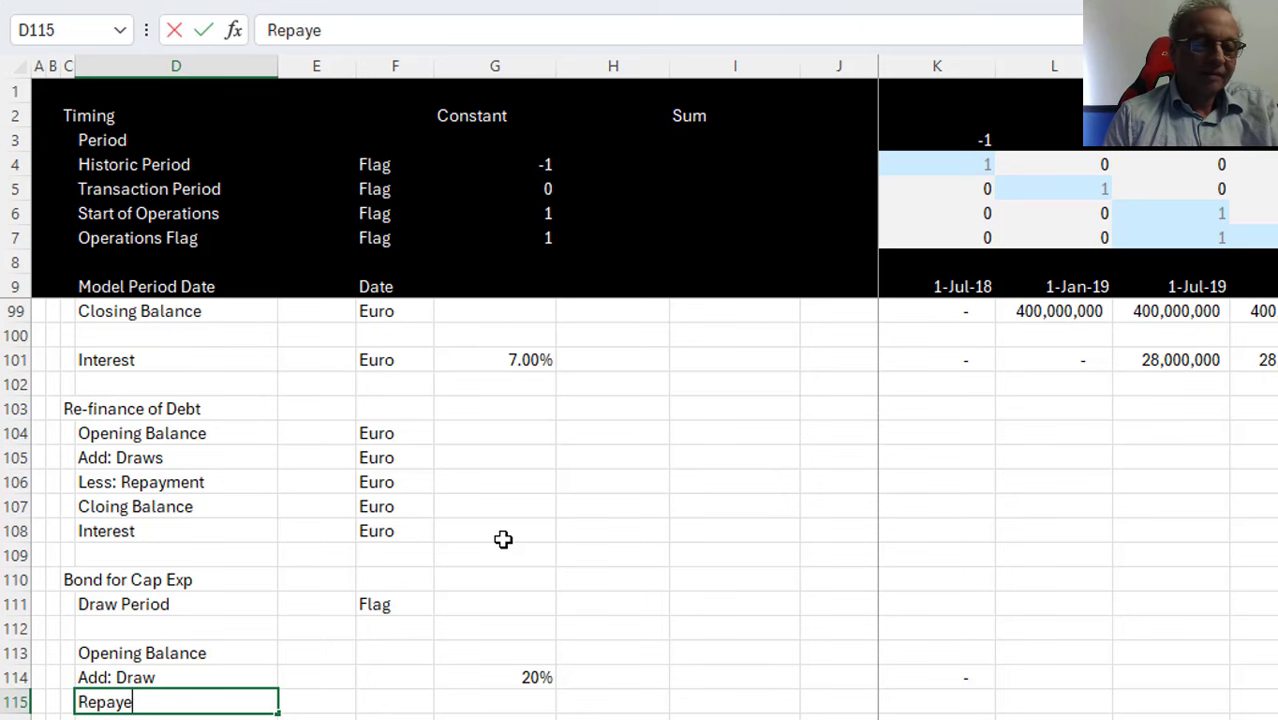
text(ment)
key(Return)
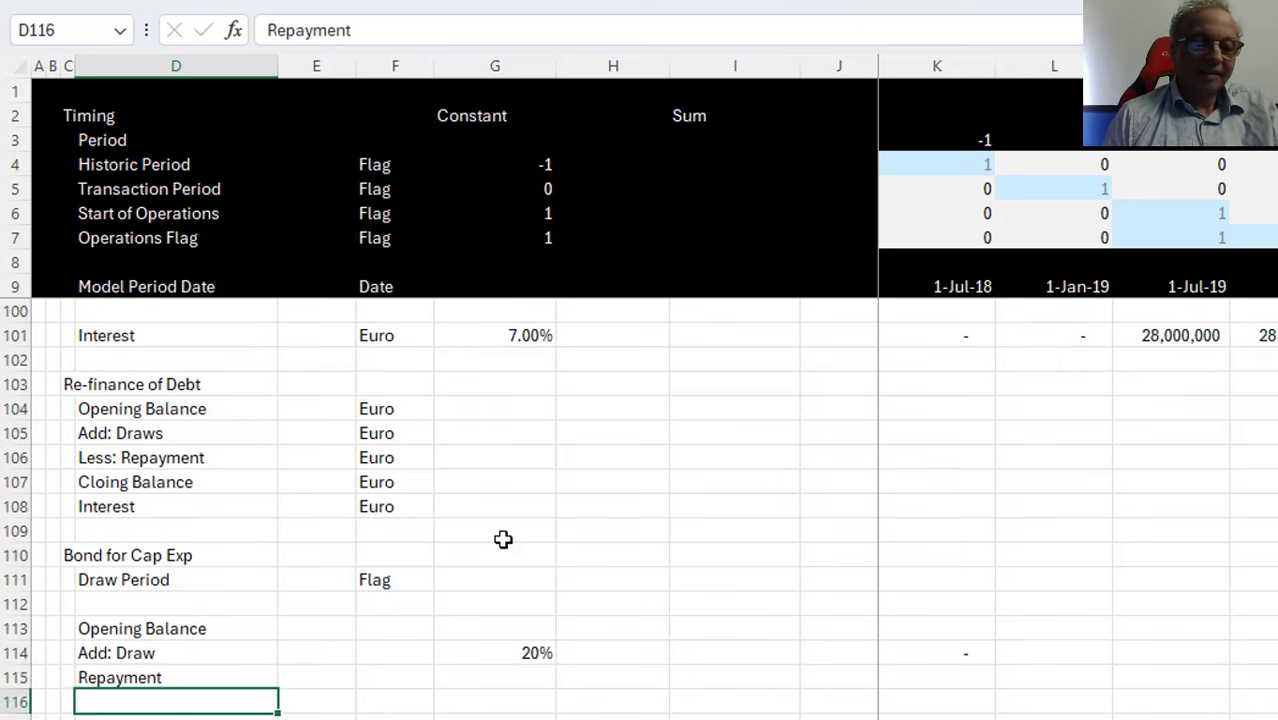
Link the Repayment constant in G115 to the bond issue's Amortisation input with =Input!F57
key(Up)
key(Right)
key(Right)
key(Right)
text(=)
key(ctrl+Page_Up)
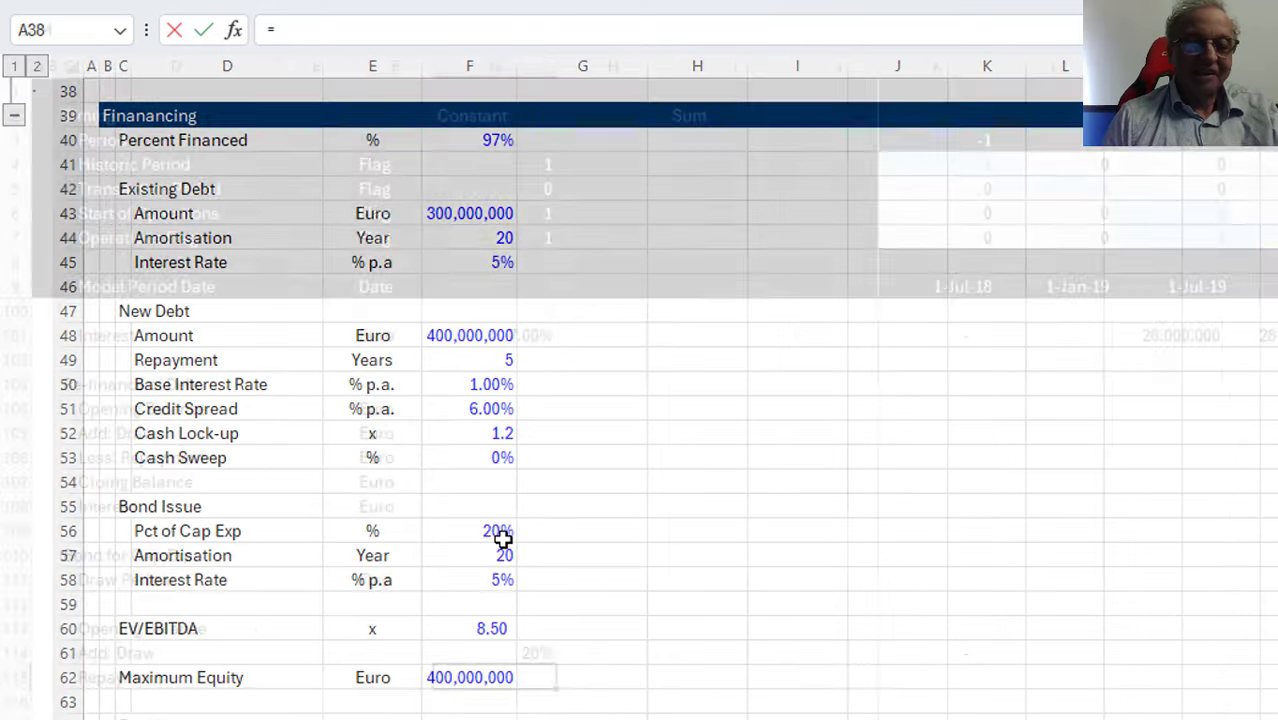
click(474, 559)
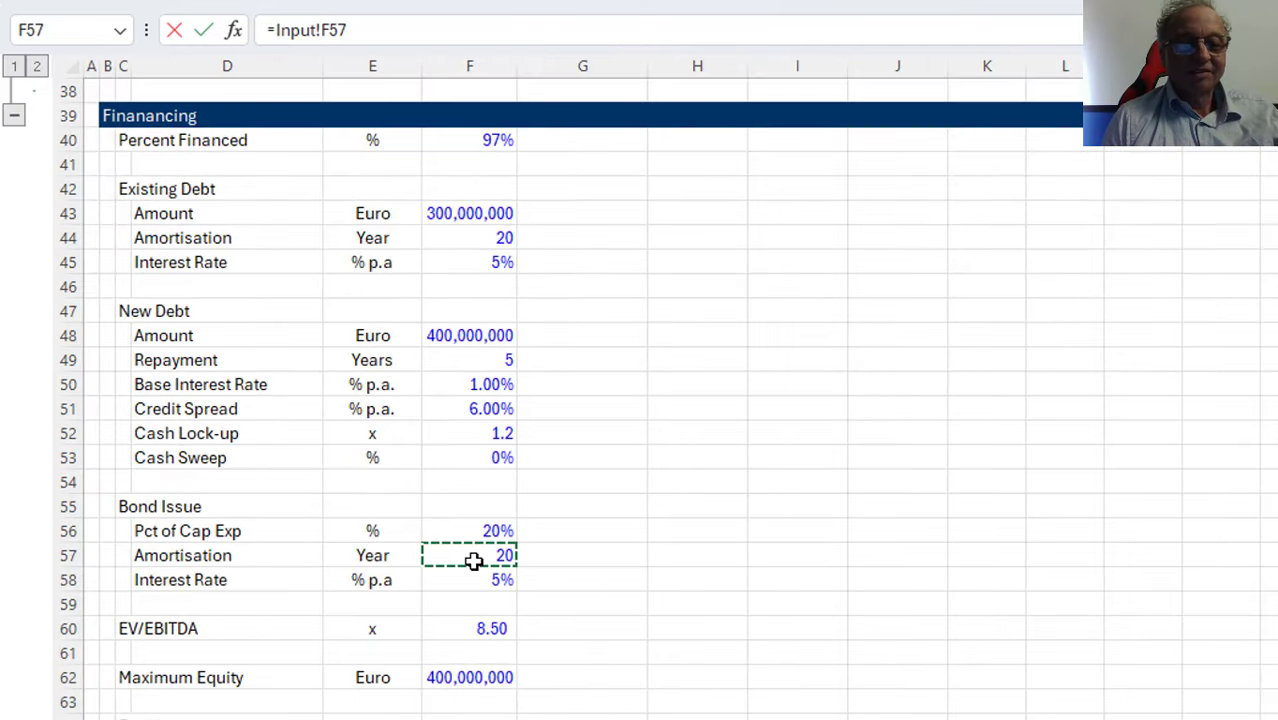
key(ctrl+Page_Down)
key(Return)
key(Down)
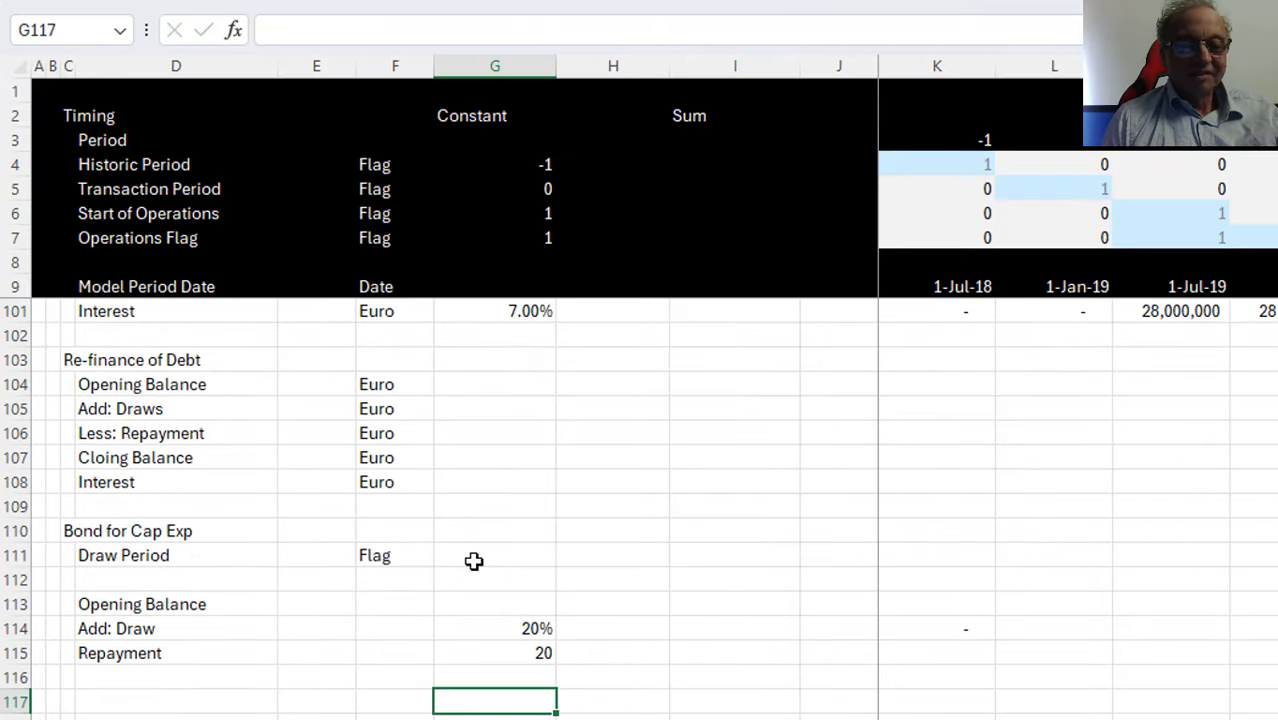
Insert the row total =SUM(K114:XFD114) in H114 for the bond's Add: Draw row
key(Up)
key(Left)
key(Up)
key(Right)
key(Right)
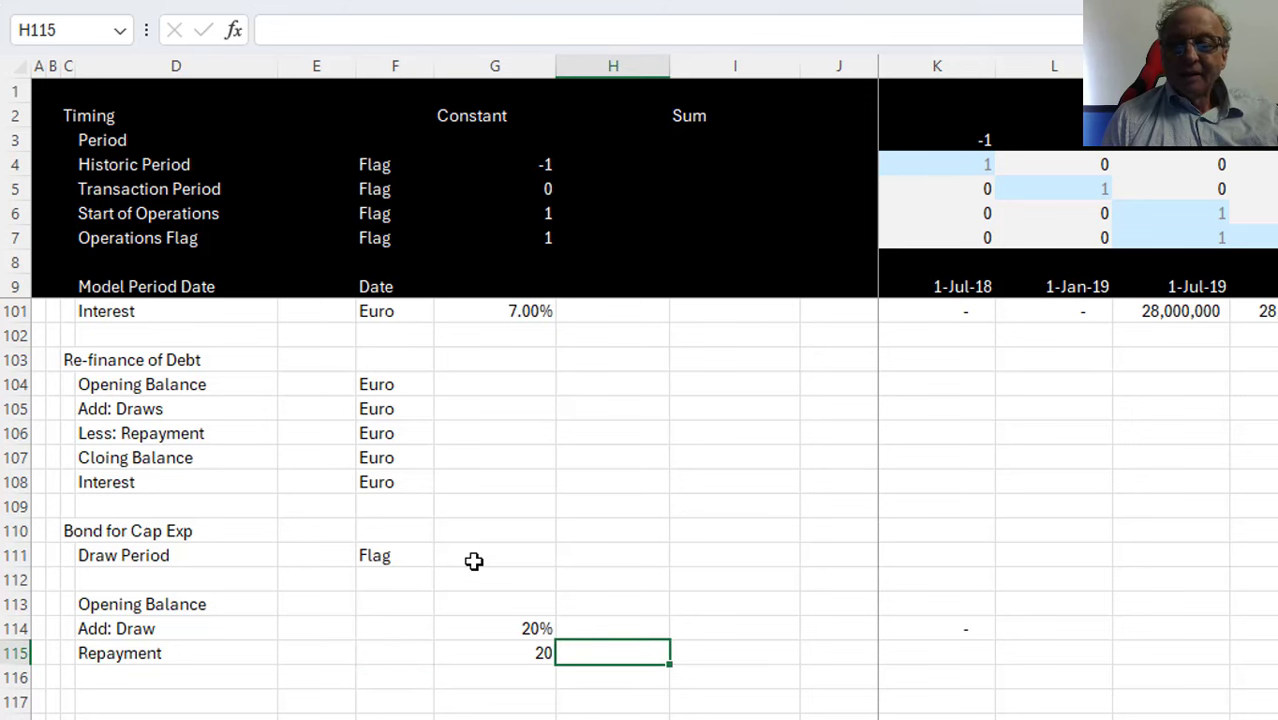
key(Right)
key(Right)
key(Right)
key(Left)
key(Left)
key(Left)
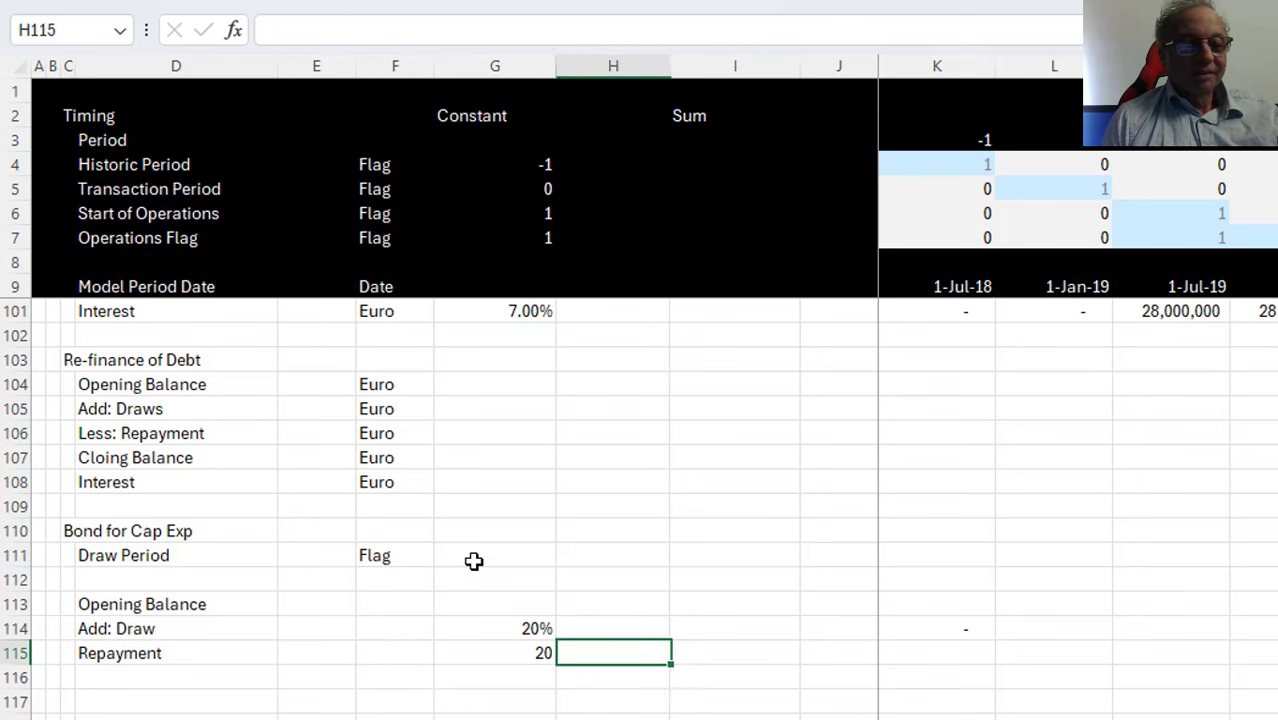
key(Left)
key(Up)
key(Right)
key(Right)
key(Left)
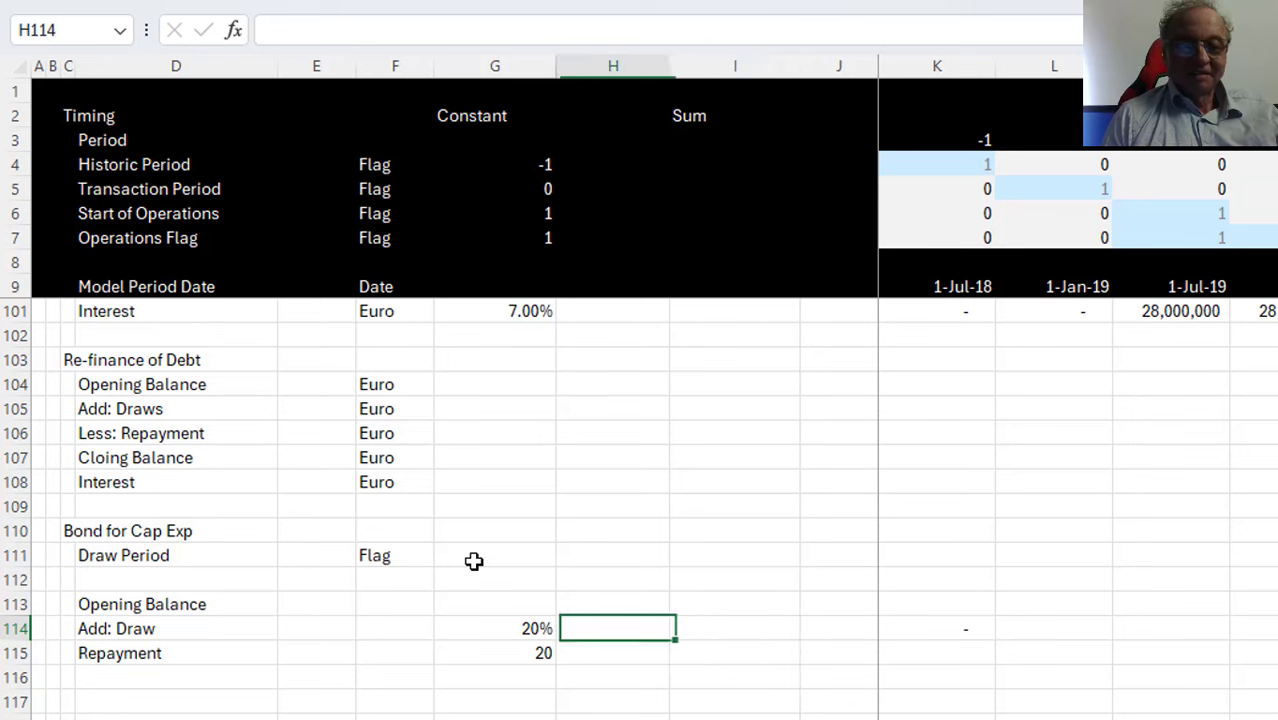
key(ctrl+r)
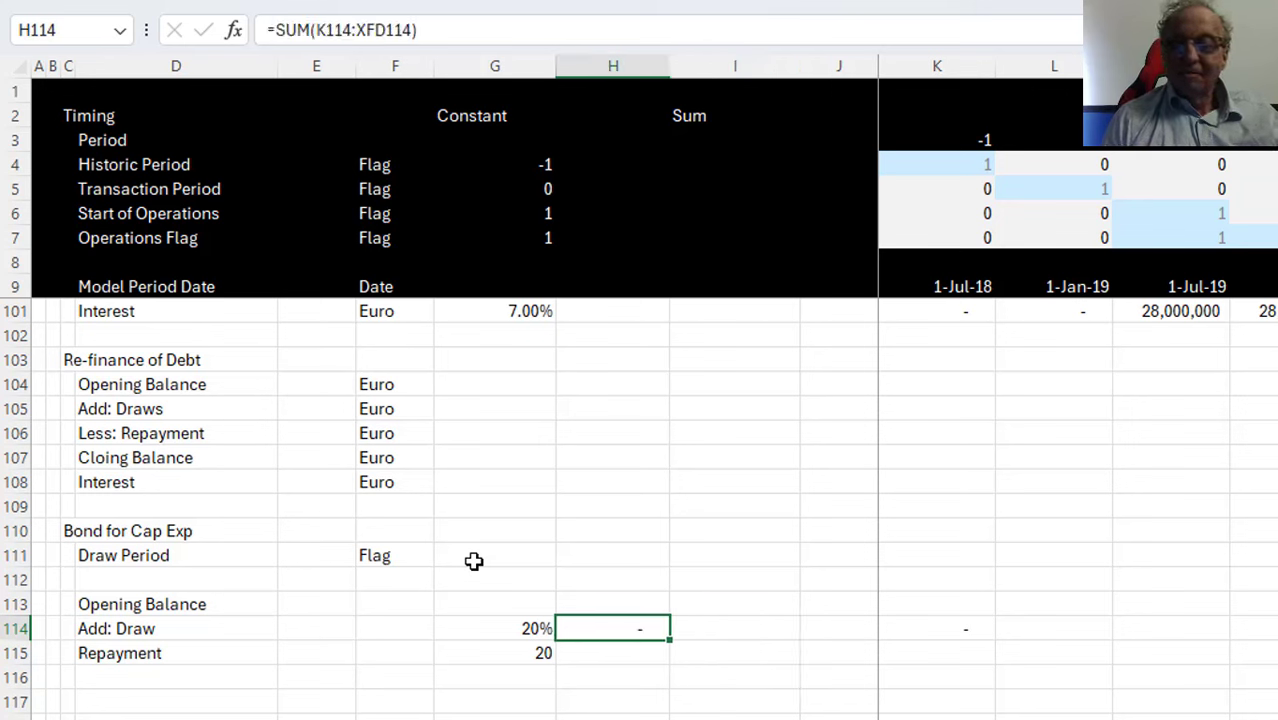
Fill the bond draw formula from K114 across all model periods of row 114
key(Right)
key(Right)
key(Right)
key(Right)
key(Right)
key(Left)
key(Left)
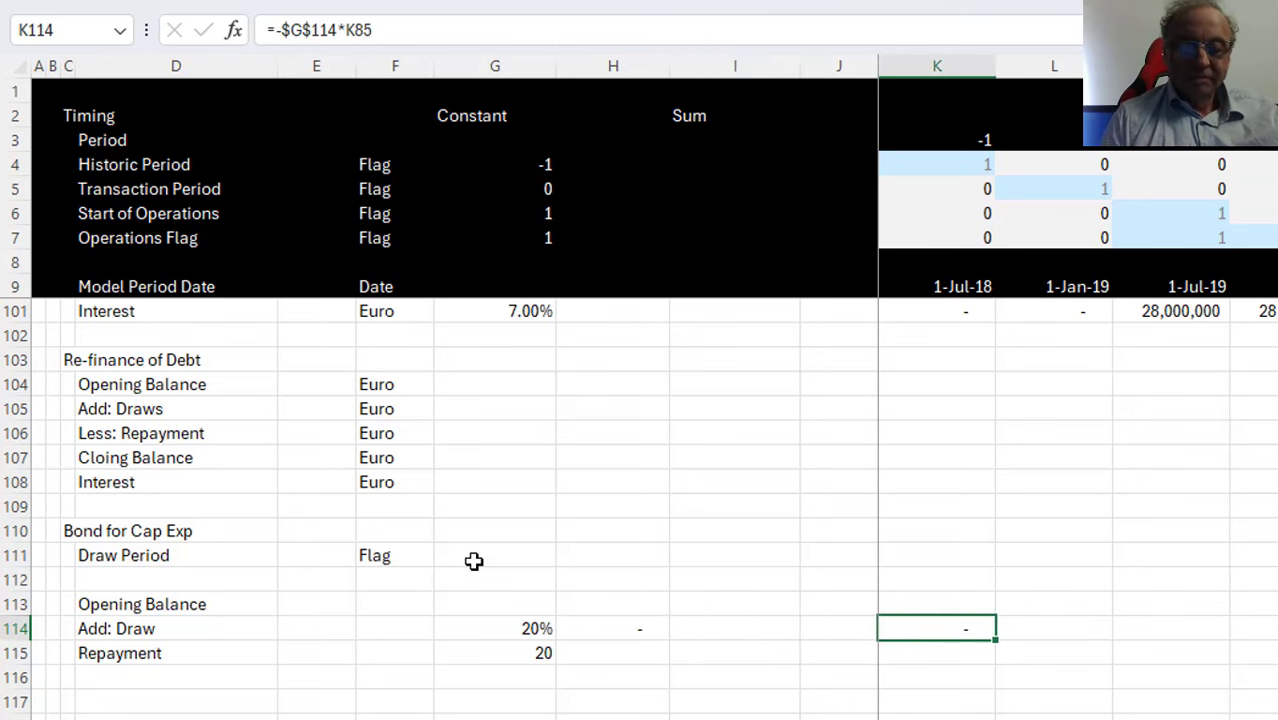
key(ctrl+shift+Right)
key(ctrl+r)
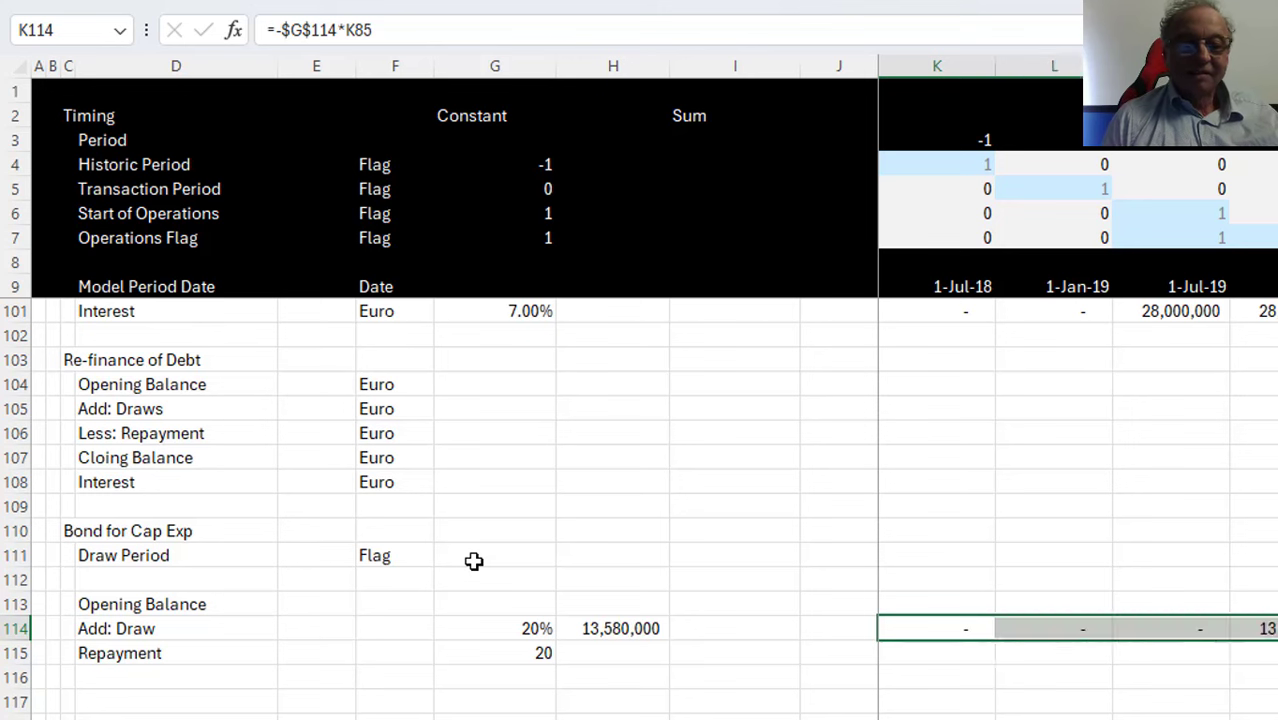
Enter =H114/G115 in H115 to spread the total bond draw over the amortisation years
key(Left)
key(Left)
key(Left)
key(Down)
key(Left)
key(Right)
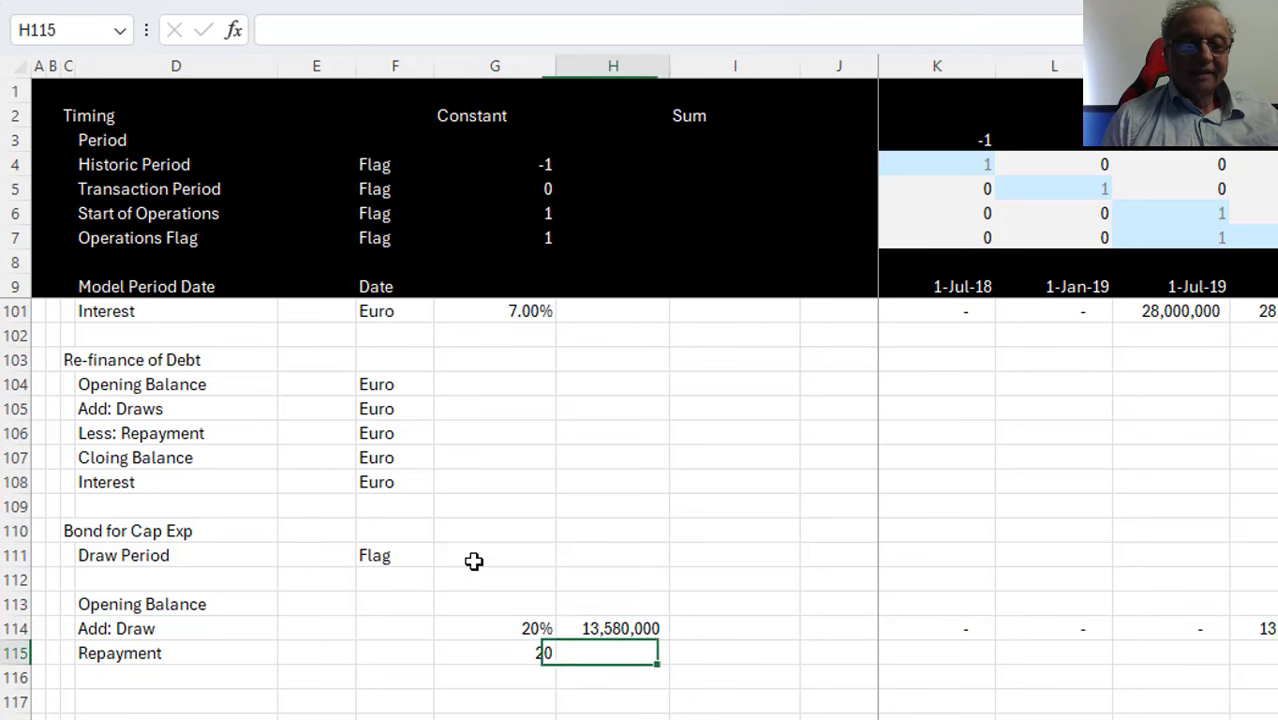
text(=)
key(Up)
text(/)
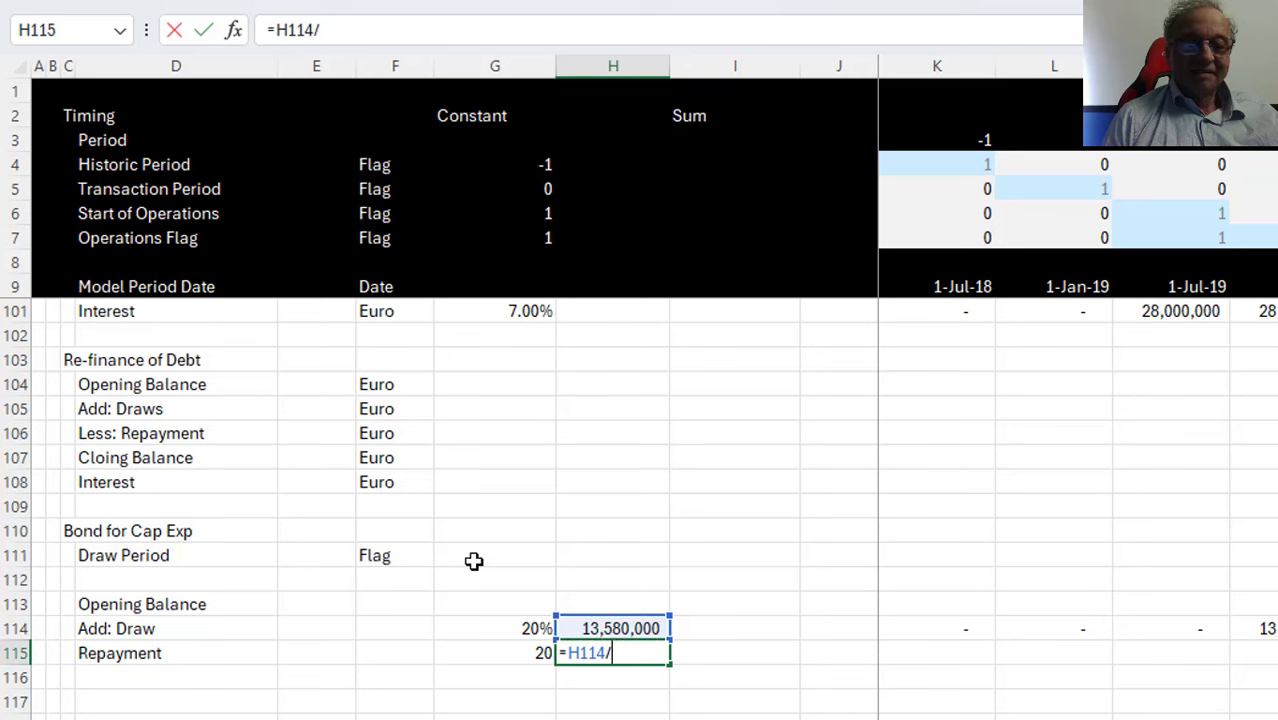
key(Left)
key(Return)
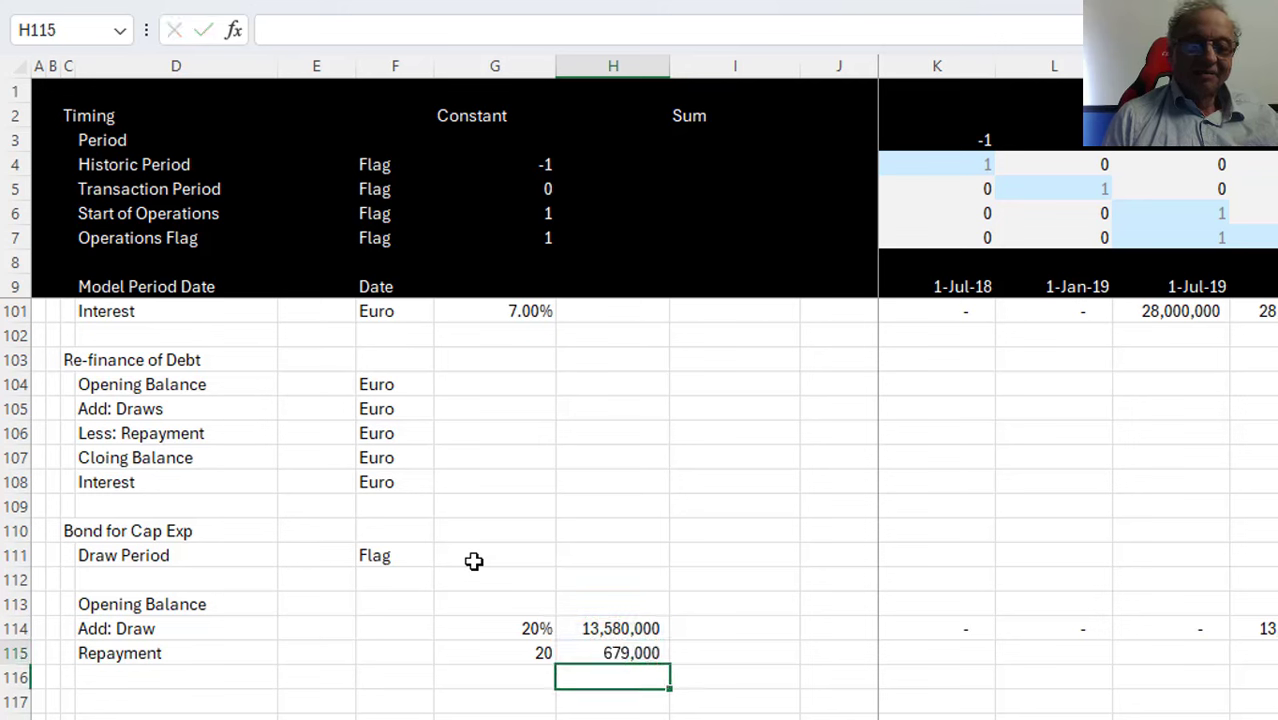
key(Up)
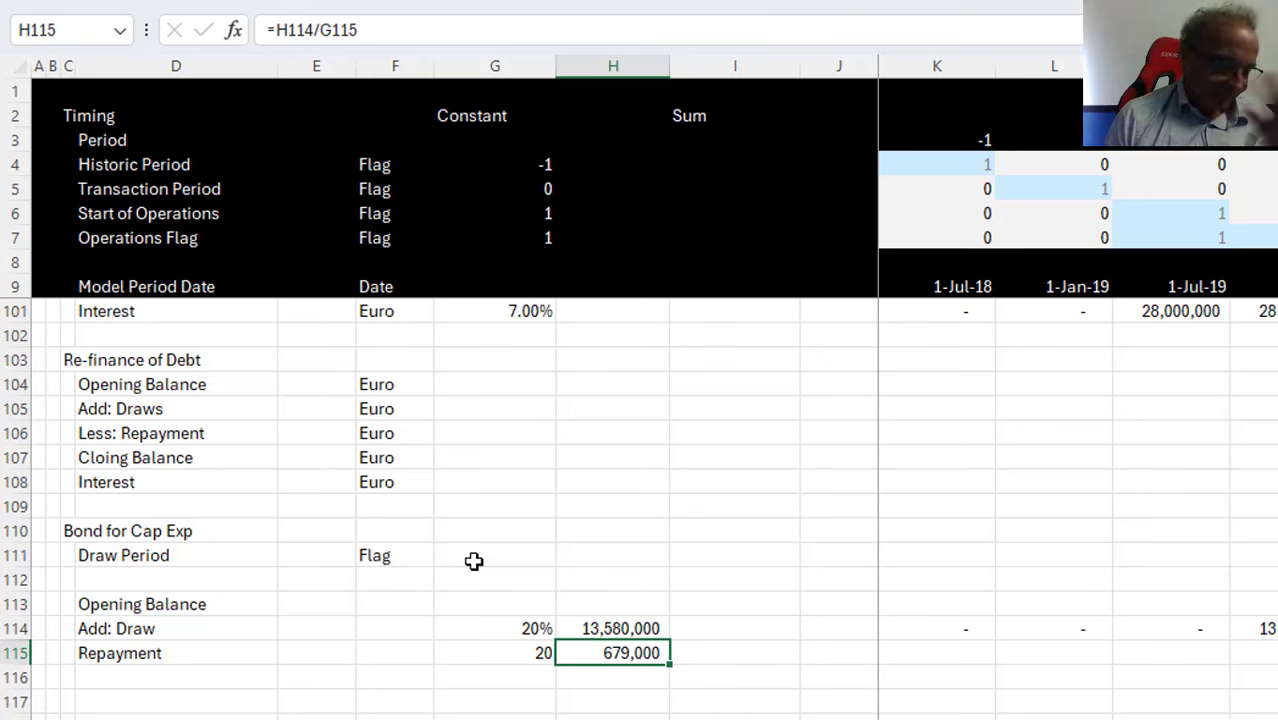
key(Left)
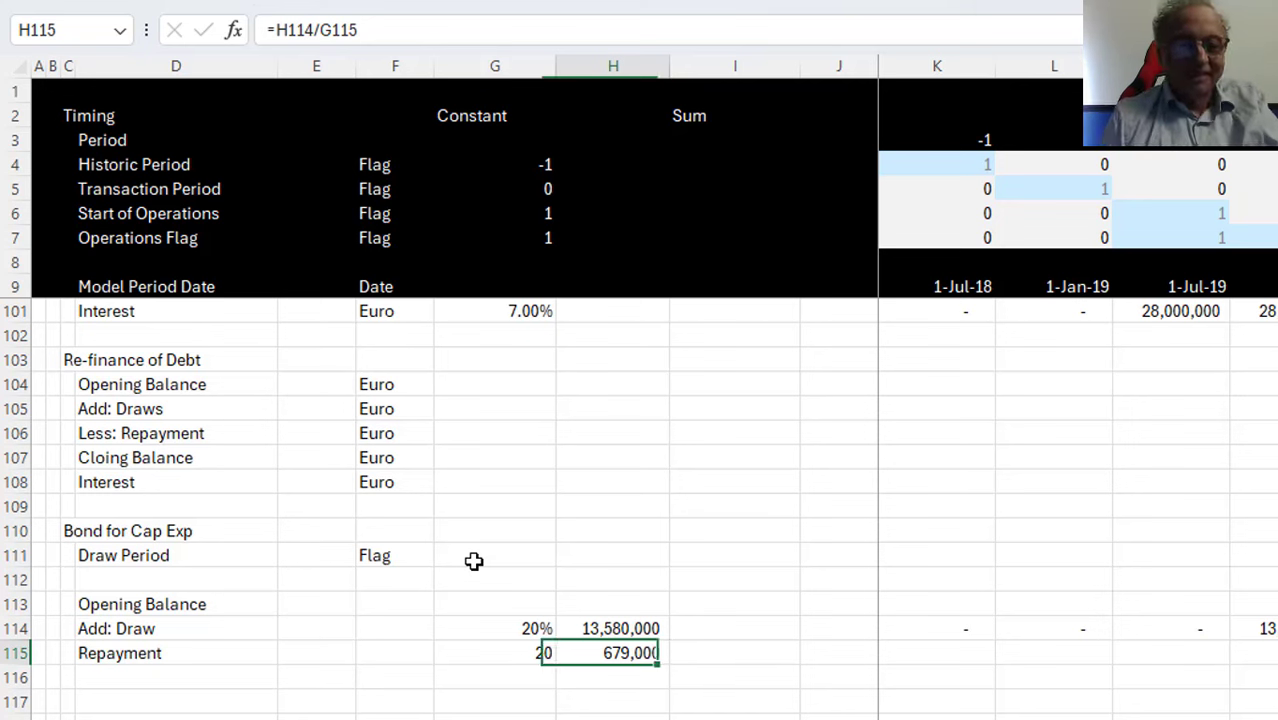
key(Right)
key(Right)
key(Right)
key(Right)
key(Left)
key(Left)
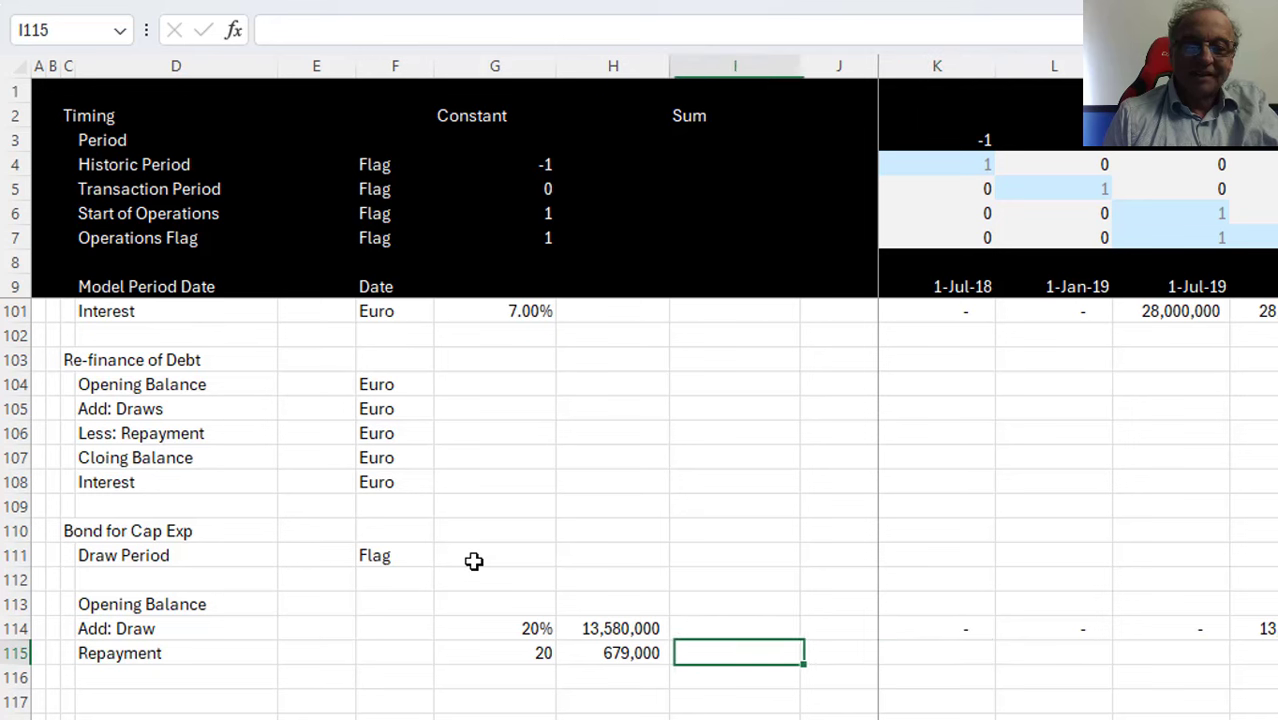
key(Left)
key(Left)
key(Up)
key(Up)
key(Up)
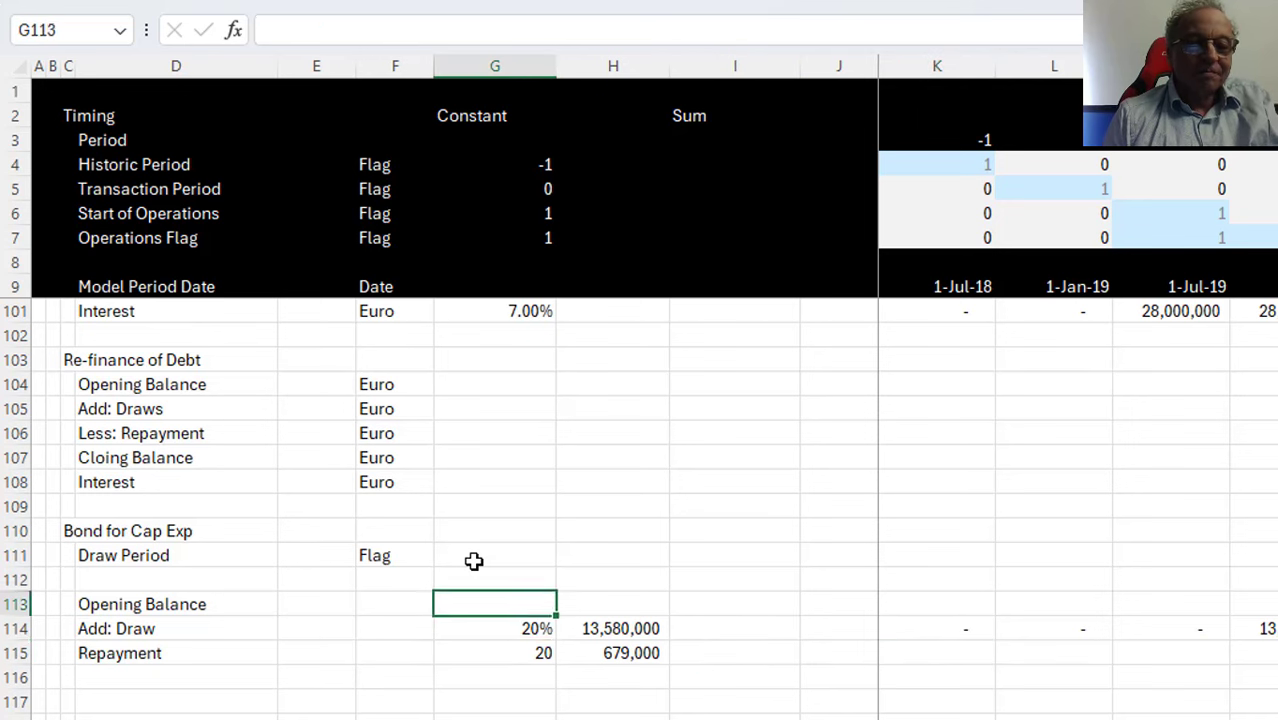
Insert a blank row at row 112, directly below the bond's Draw Period row
key(shift+space)
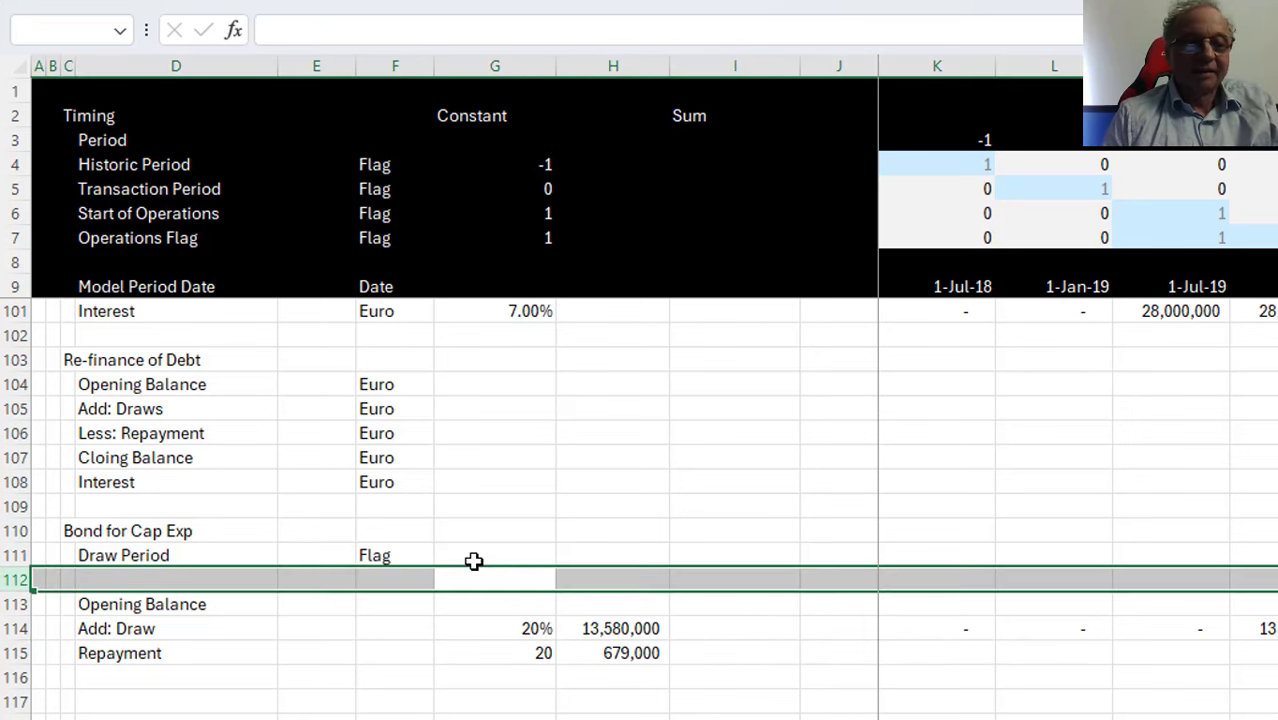
key(ctrl+shift+plus)
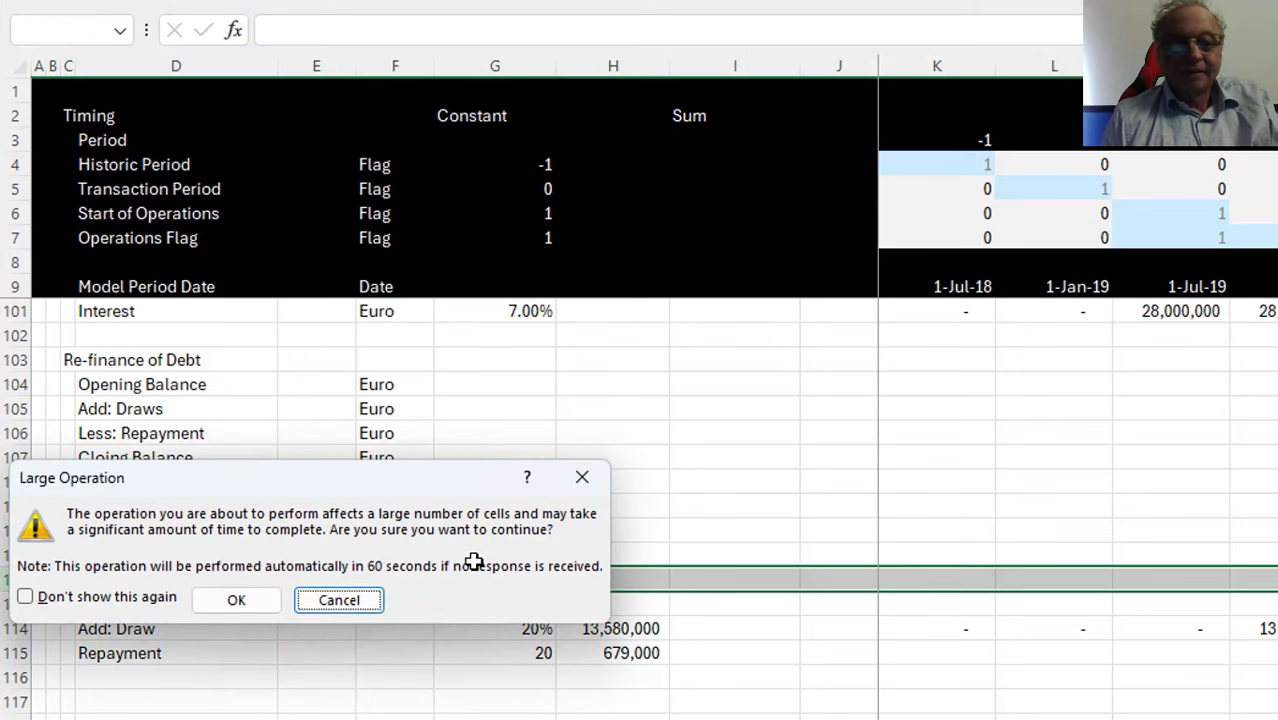
key(Escape)
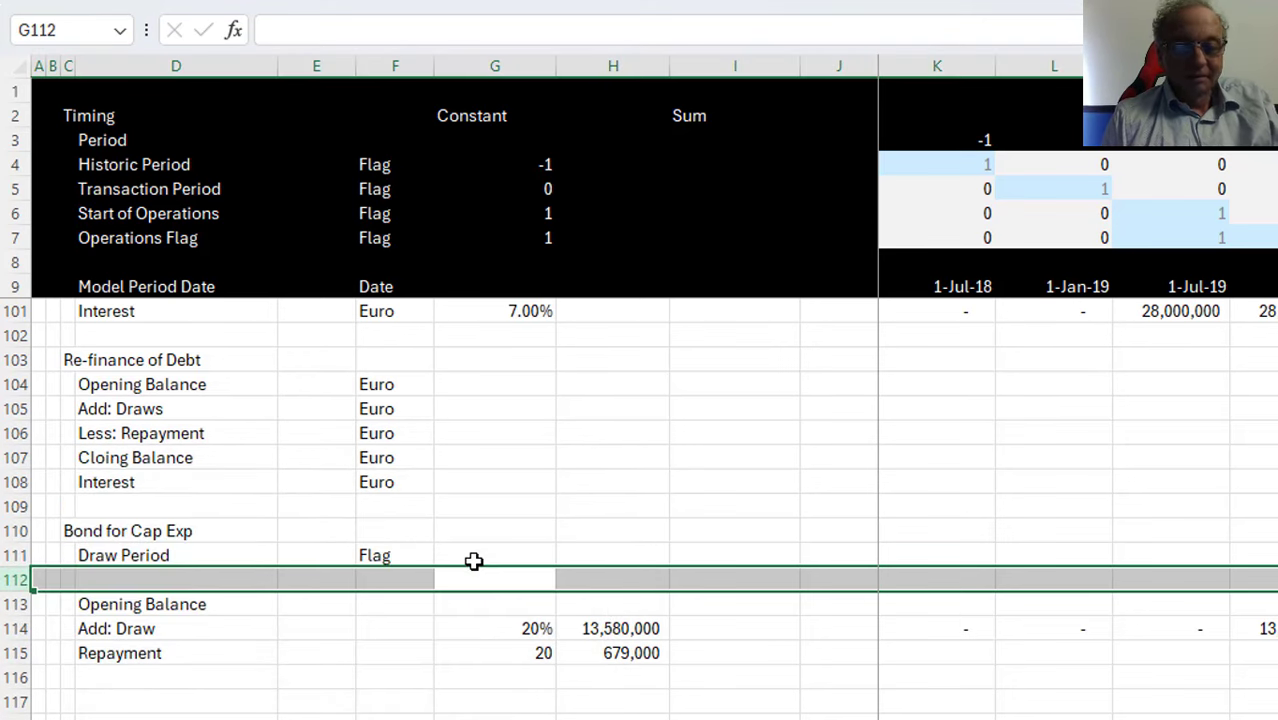
key(ctrl+shift+plus)
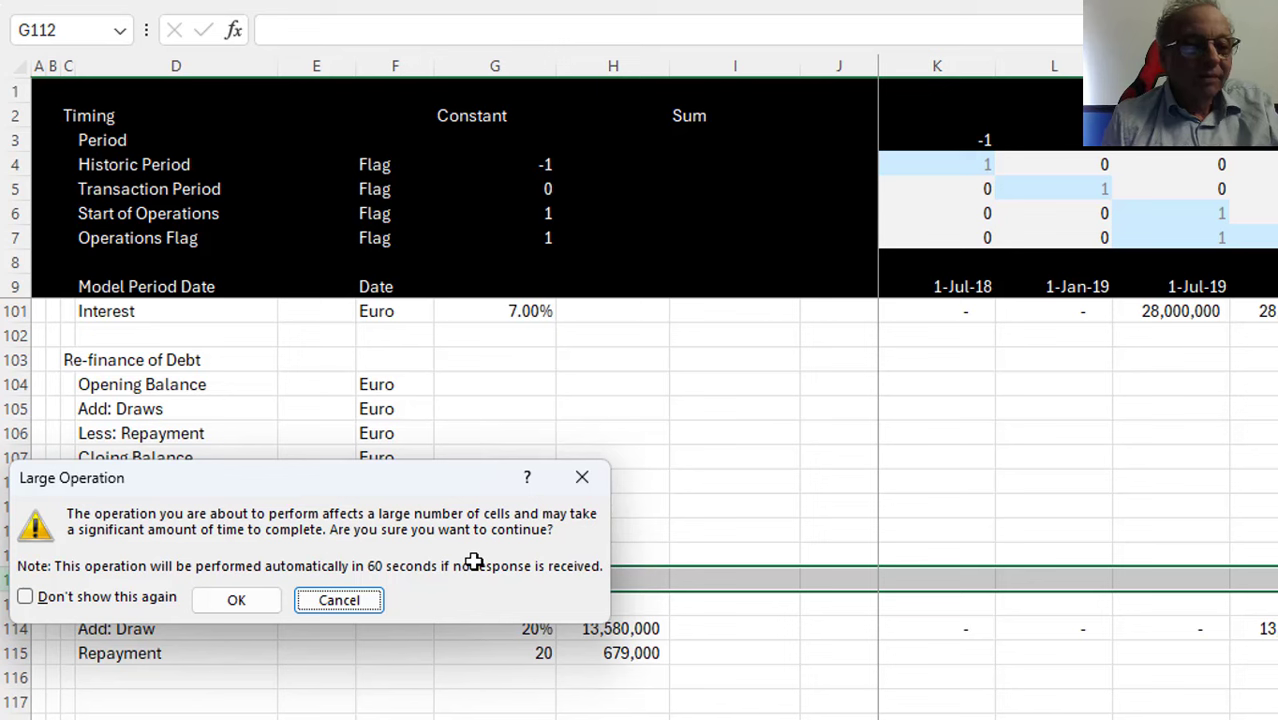
key(Left)
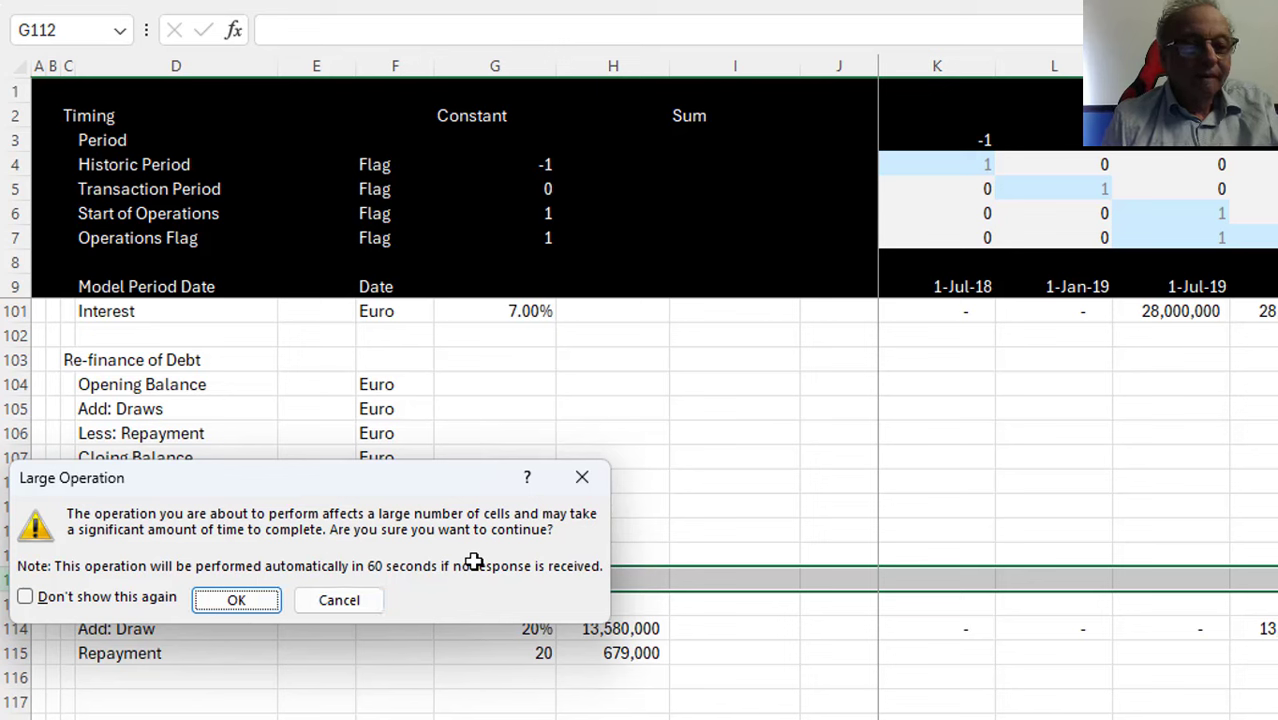
key(Return)
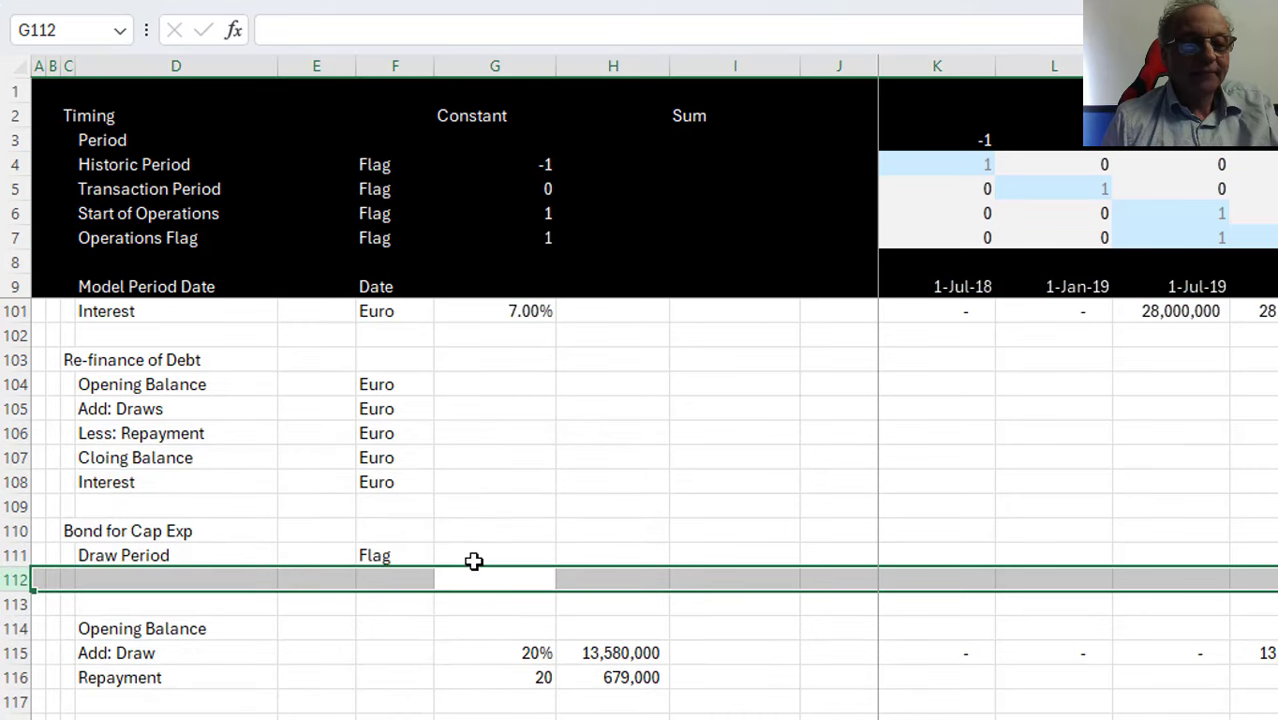
Link the bond's Draw Period constant in G111 to the Cap Exp Period year with =G43
key(Up)
key(Left)
key(Right)
key(Right)
key(Right)
key(Right)
key(Right)
key(Right)
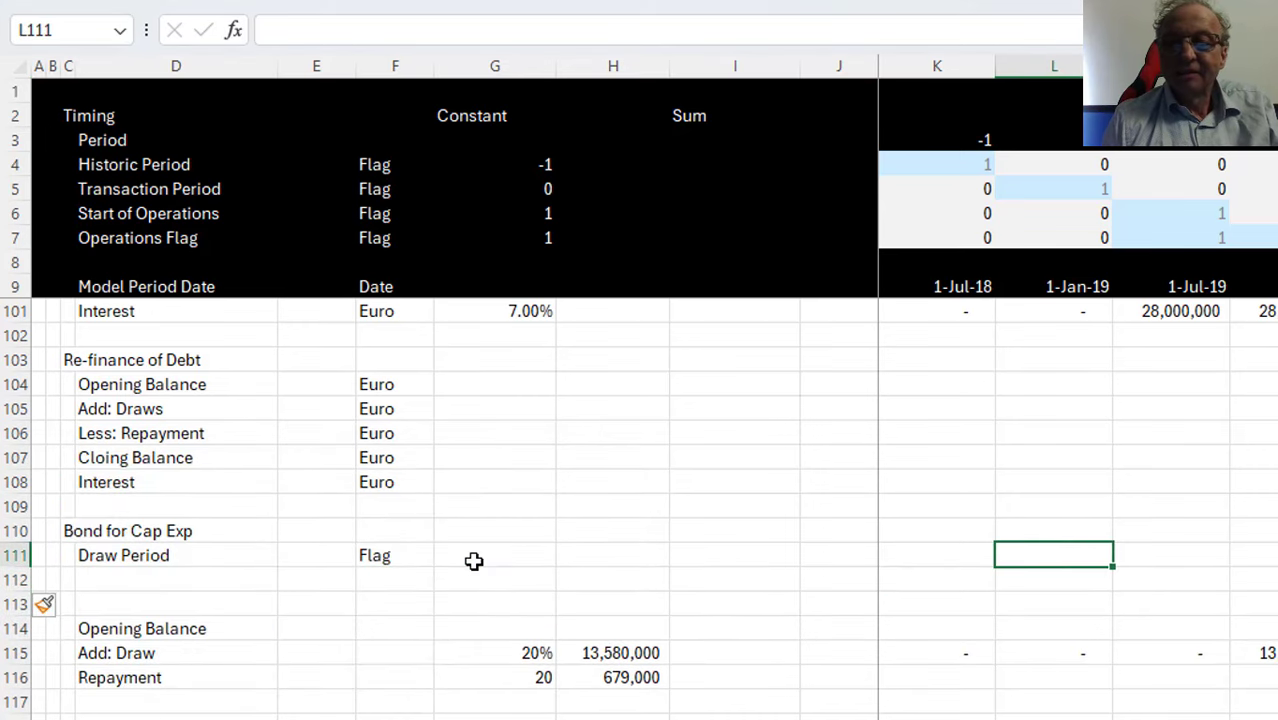
key(Right)
key(Left)
key(Left)
key(Left)
key(Left)
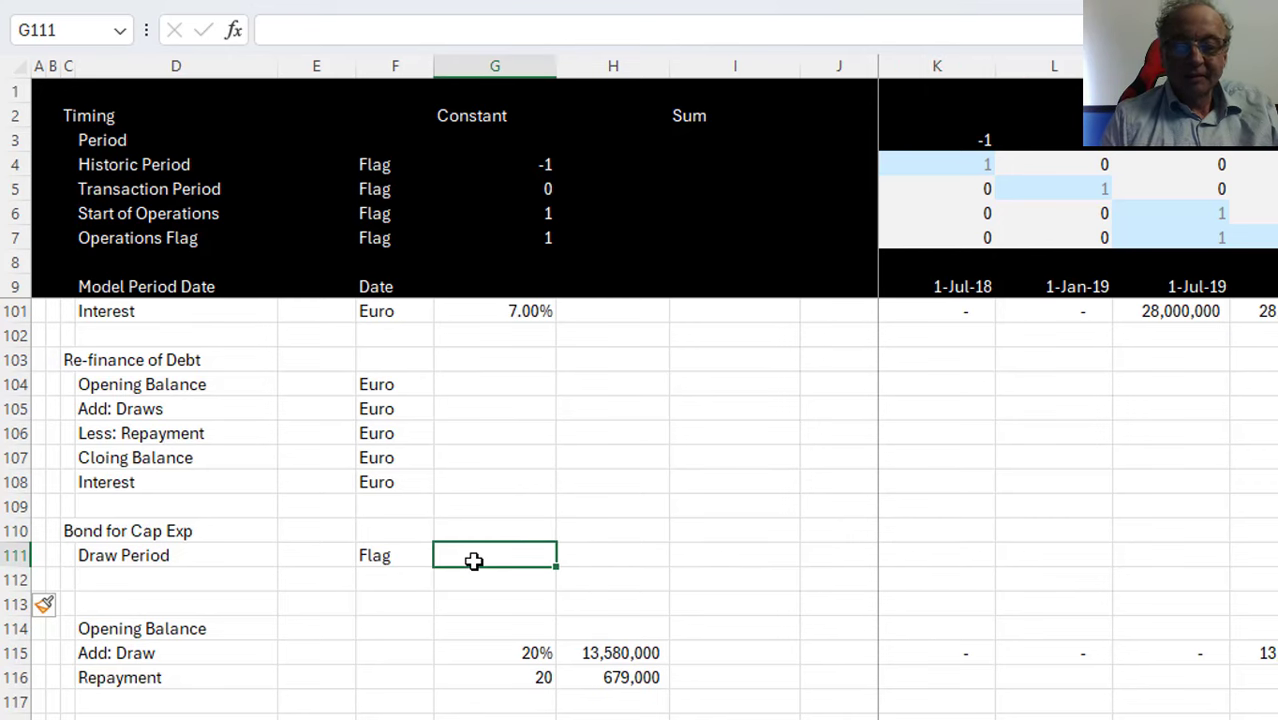
text(=)
key(Page_Up)
key(Page_Up)
key(Page_Up)
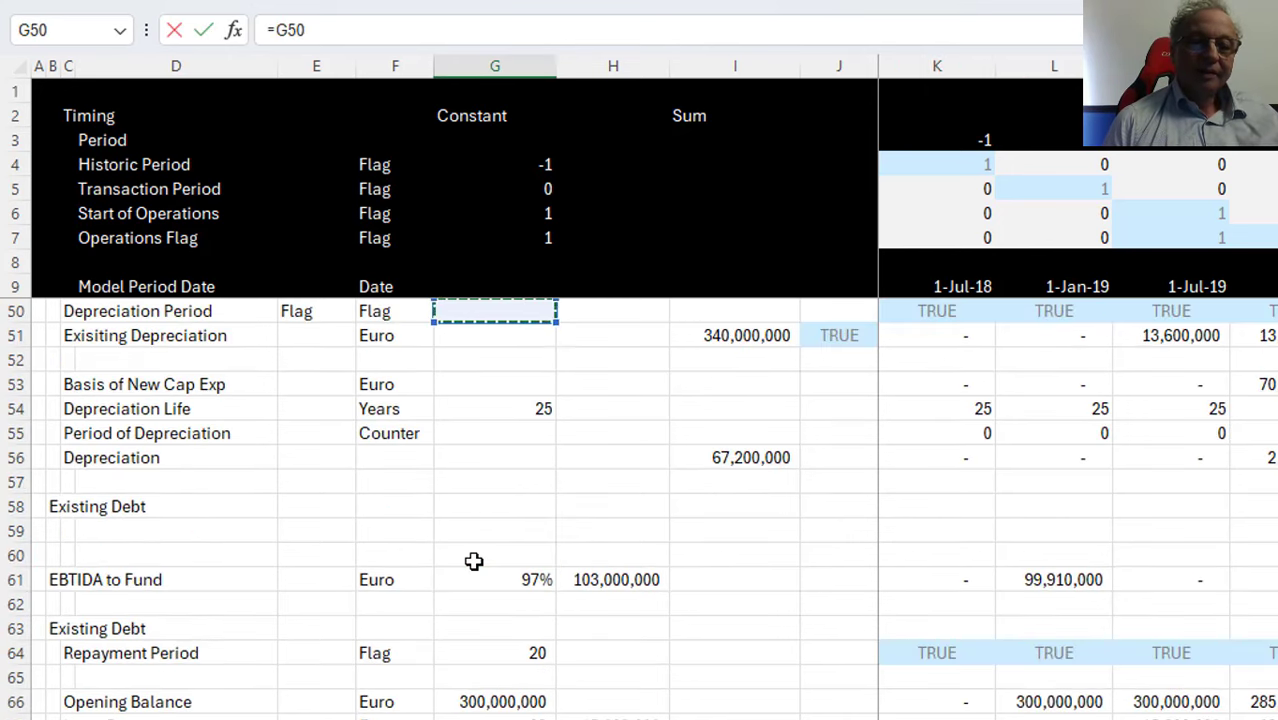
key(Page_Up)
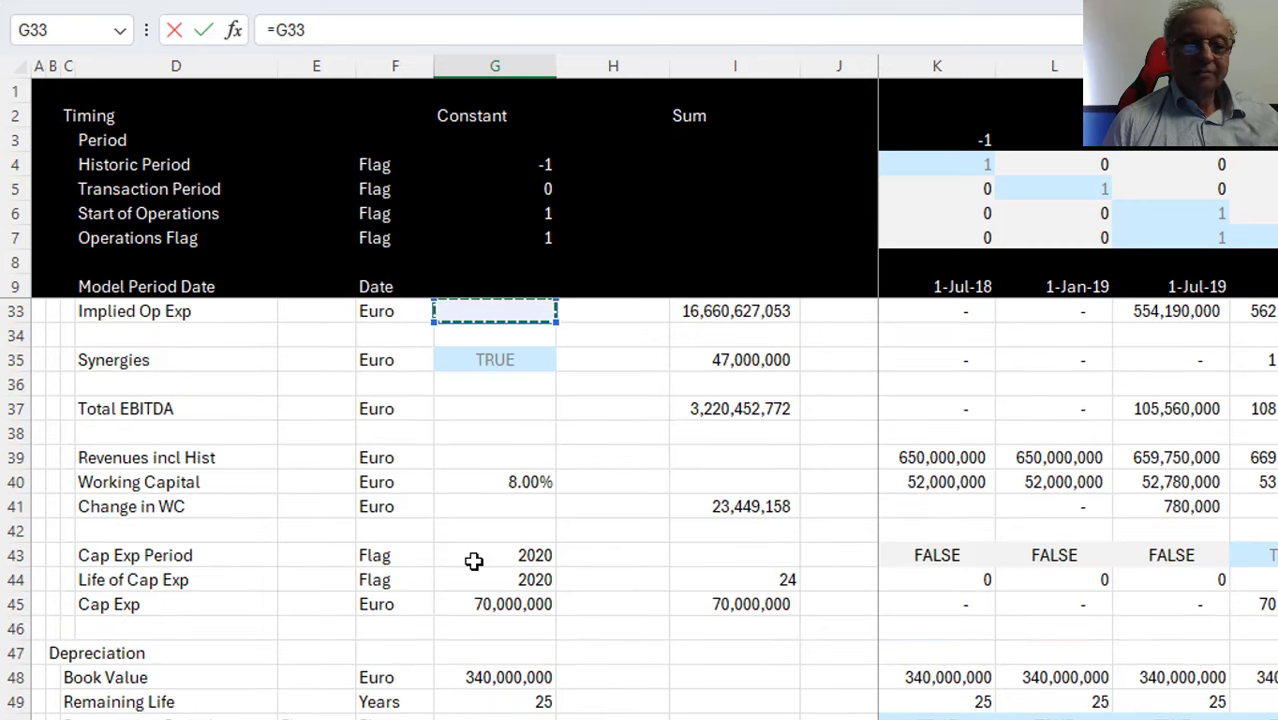
key(Down)
key(Down)
key(Down)
key(Down)
key(Down)
key(Down)
key(Down)
key(Down)
key(Down)
key(Down)
key(Down)
key(Down)
key(Down)
key(Up)
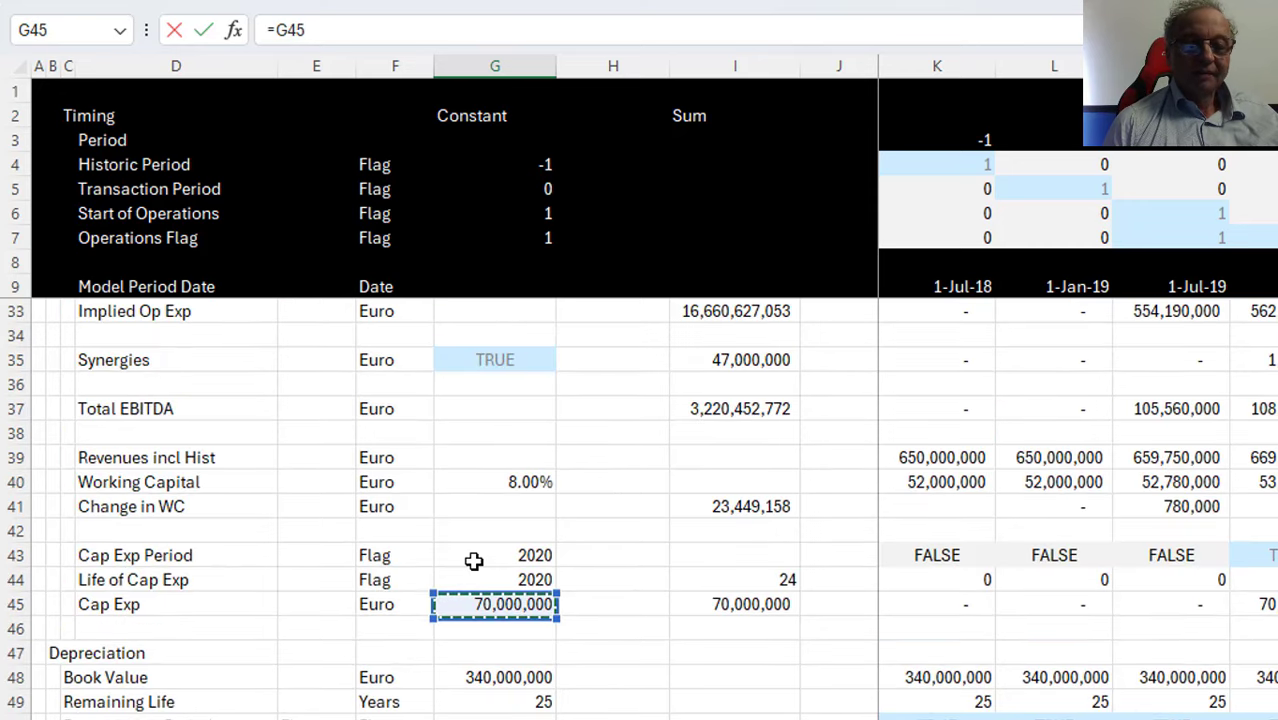
key(Up)
key(Up)
key(Return)
Enter the Draw Period flag formula =$G$111=K14 in K111, comparing the draw year with the model year
key(Up)
key(Right)
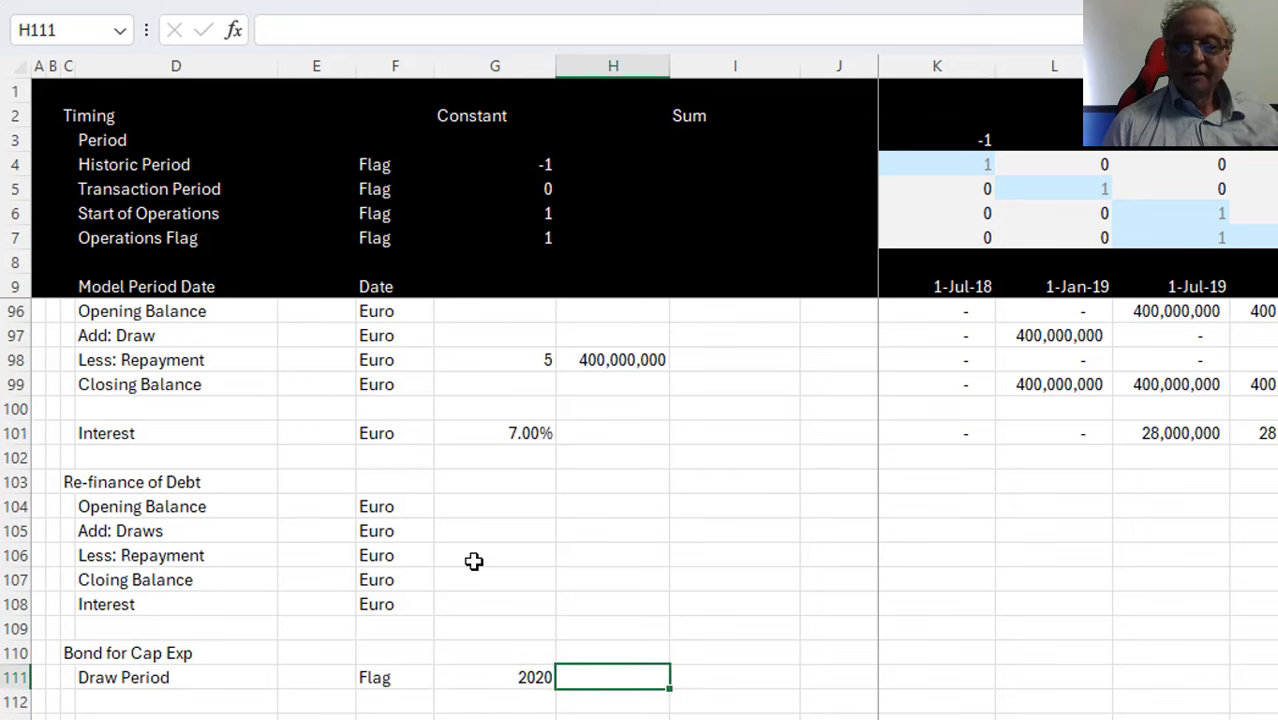
key(Right)
key(Right)
key(Right)
text(=)
key(Left)
key(Left)
key(Left)
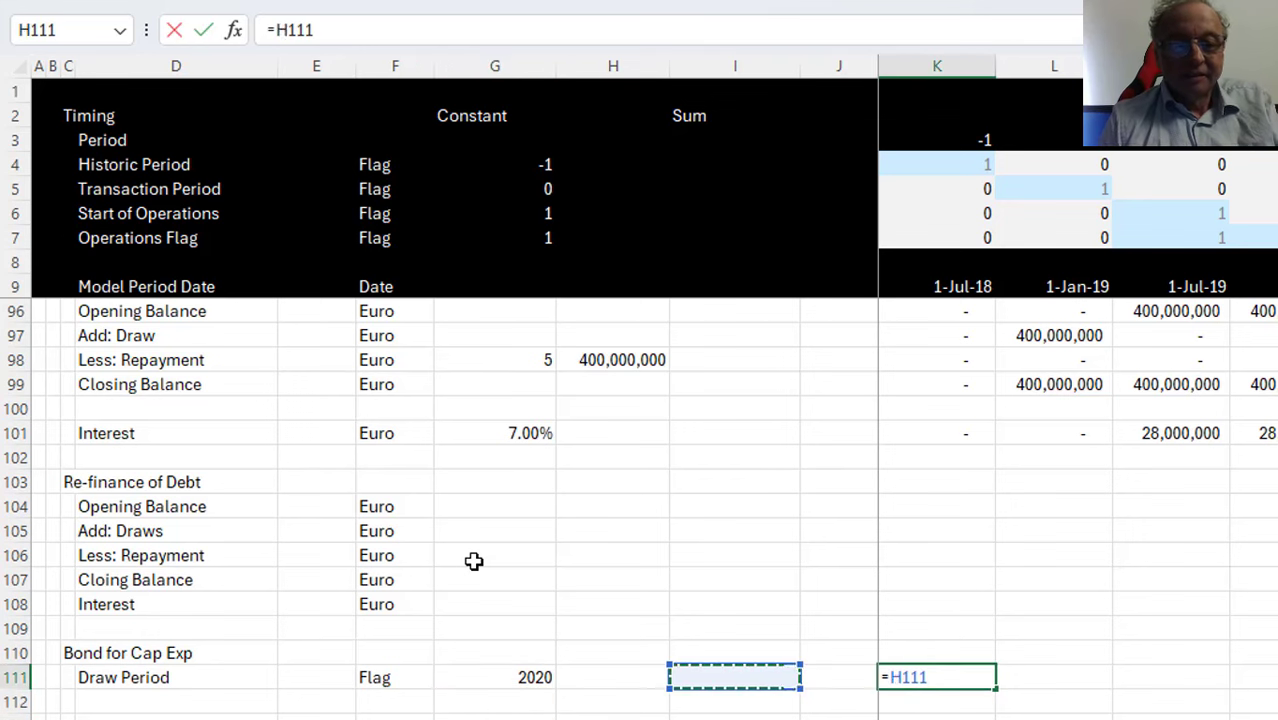
key(Left)
key(F4)
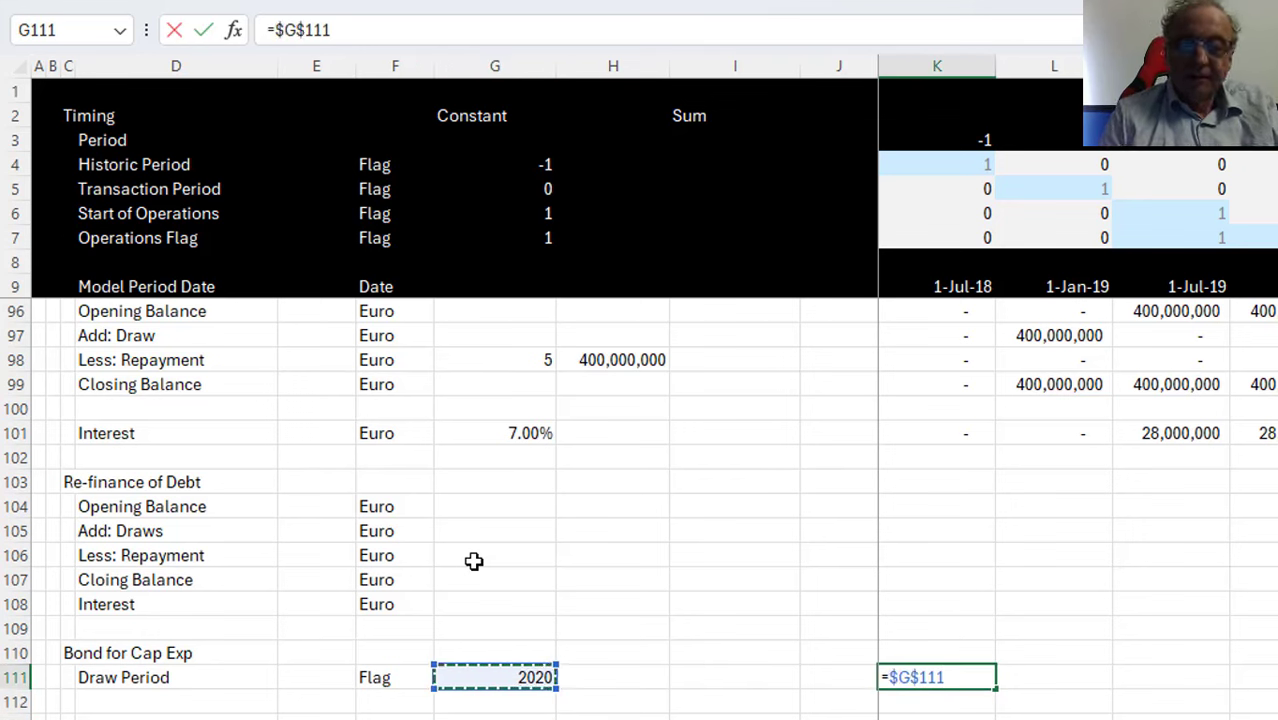
text(=)
key(Page_Up)
key(Page_Up)
key(Page_Up)
key(Page_Up)
key(Page_Up)
key(Page_Up)
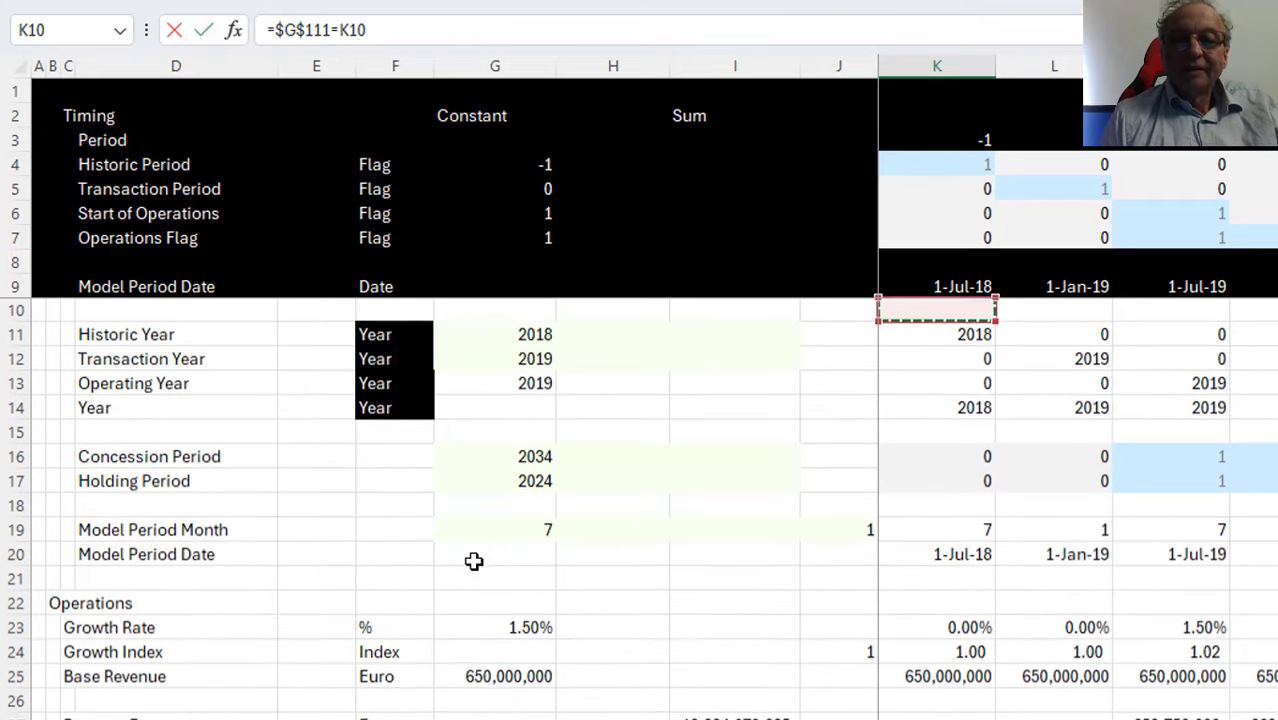
key(Down)
key(Down)
key(Down)
key(Down)
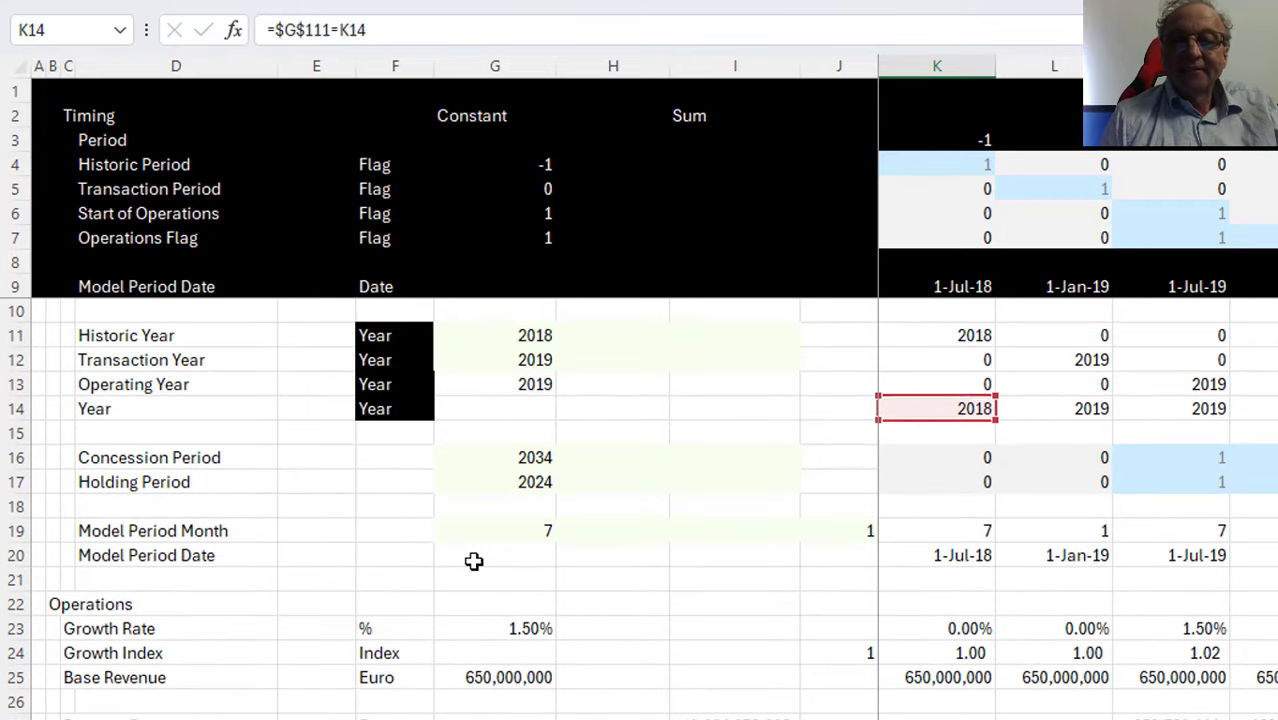
key(Return)
key(Up)
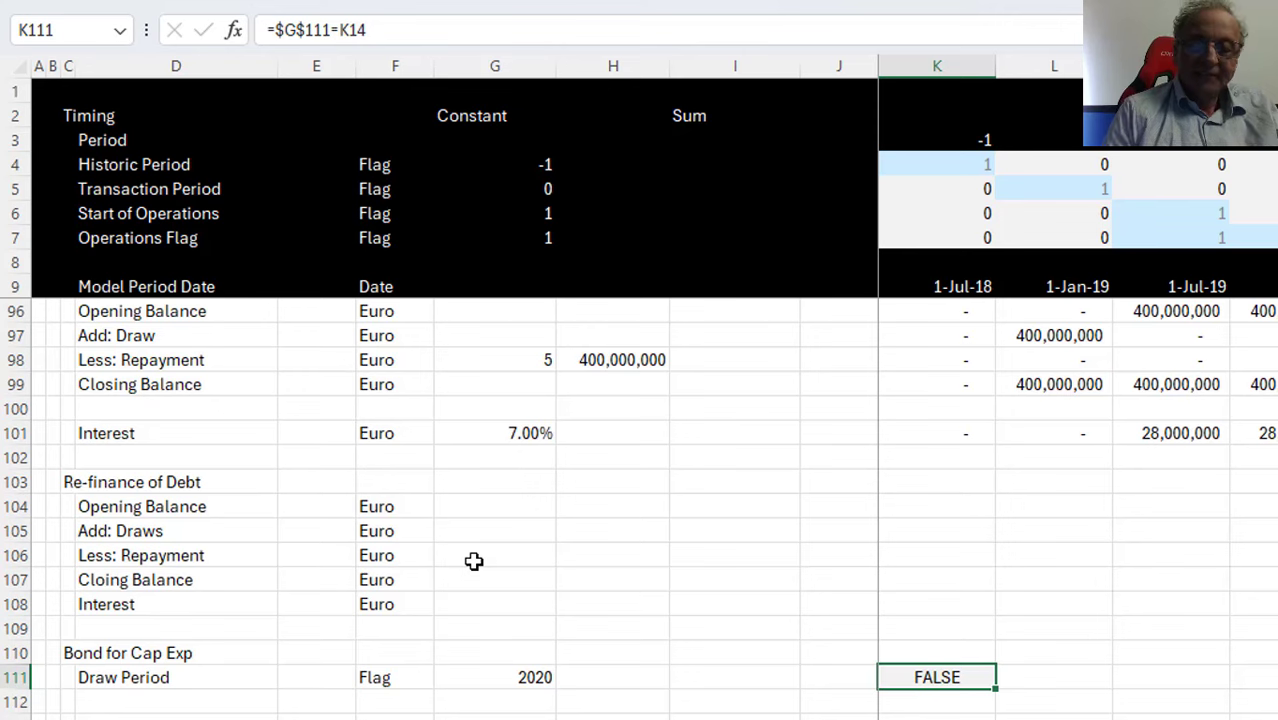
Fill the Draw Period flag formula from K111 across all model periods of row 111
key(ctrl+shift+Right)
key(ctrl+r)
key(Down)
key(Down)
key(Up)
key(Up)
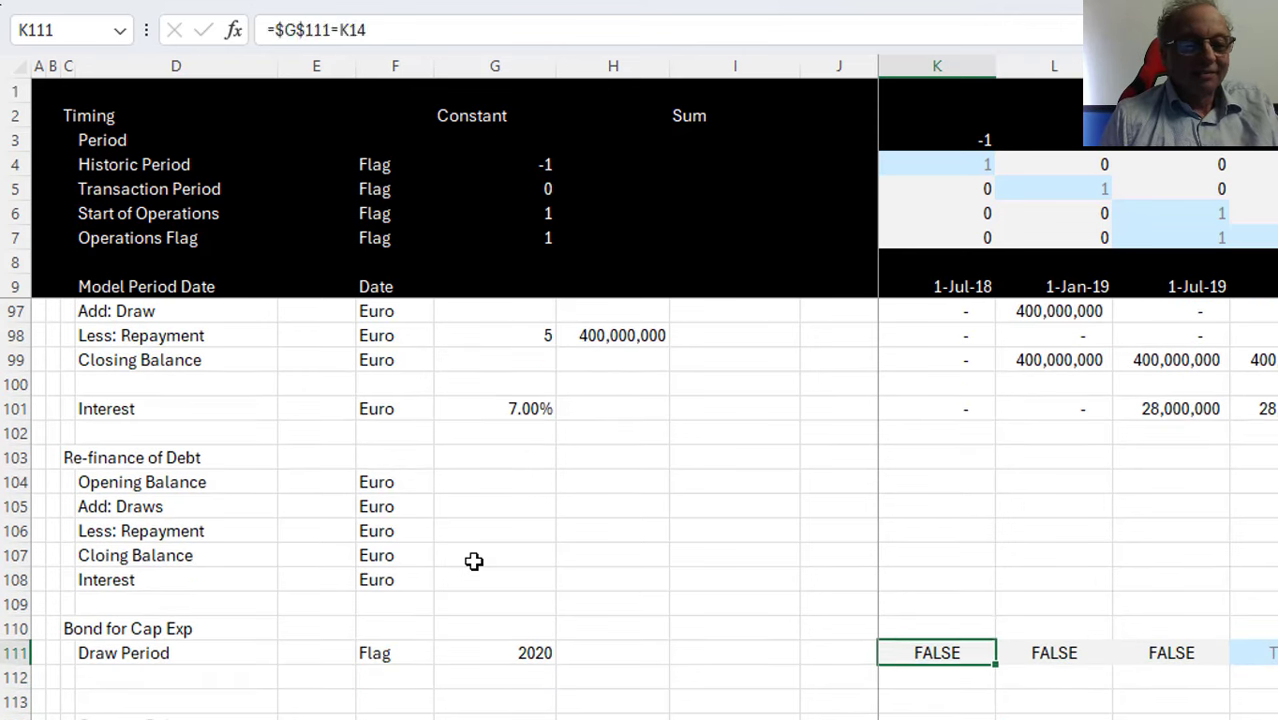
Label row 112 Repayment Period in column D and enter Flag as its unit in column F
key(Left)
key(Left)
key(Left)
key(Down)
key(Left)
key(Left)
key(Left)
key(Left)
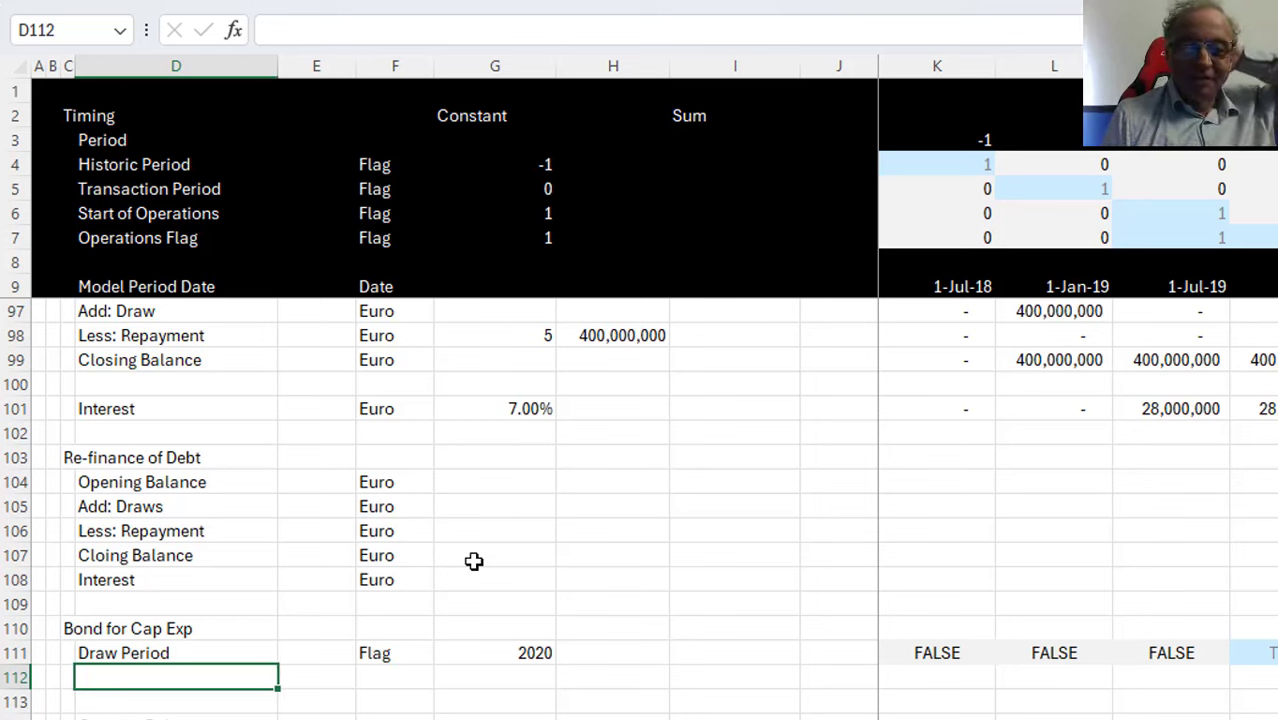
key(Down)
key(Down)
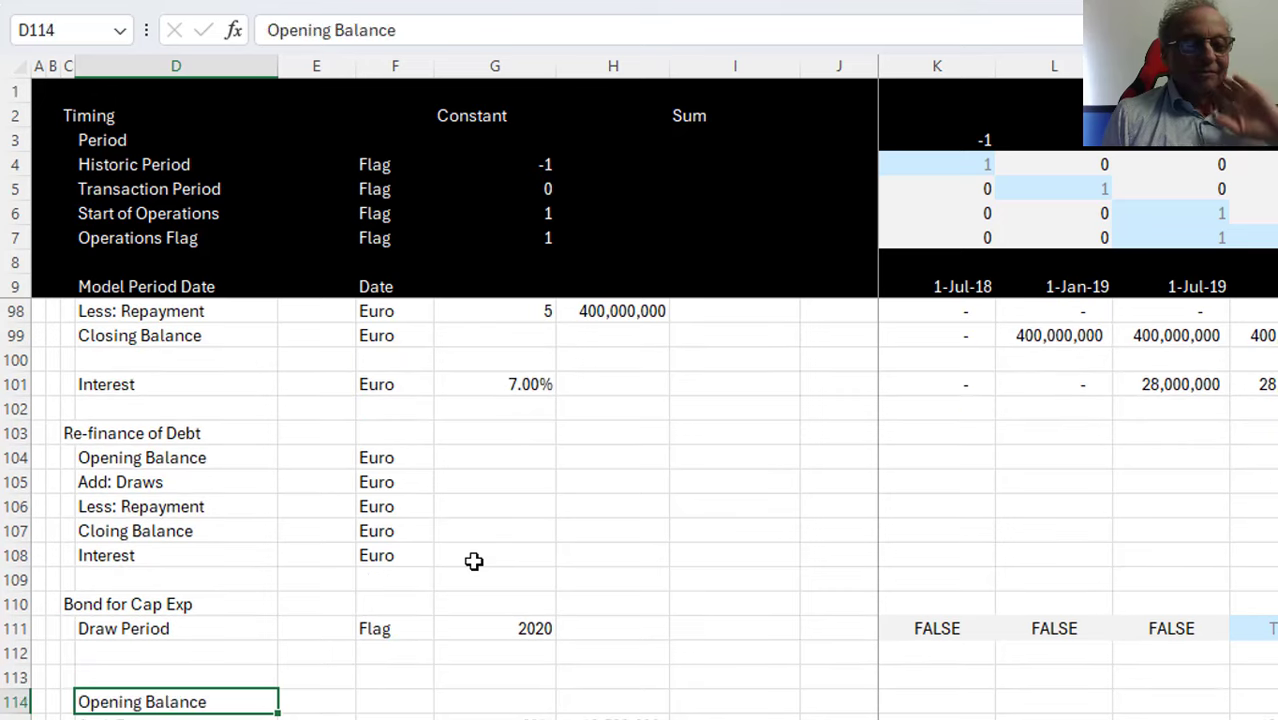
key(Up)
key(Up)
text(Repa)
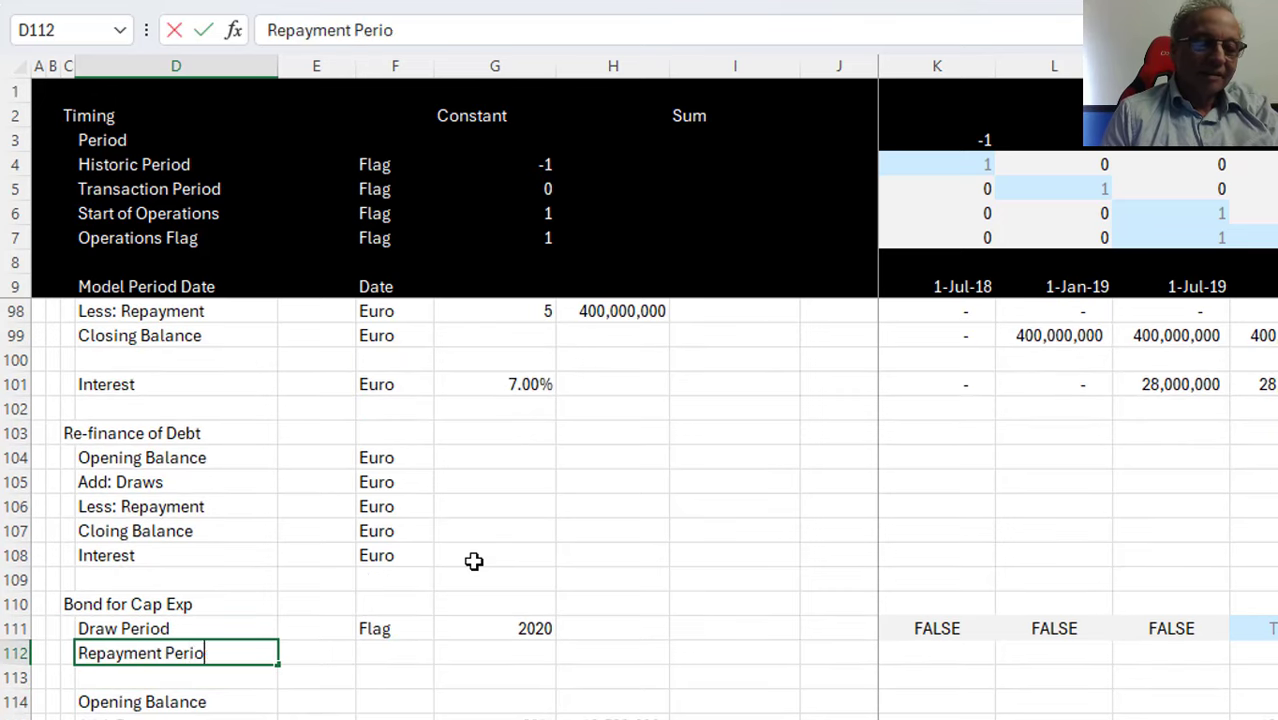
text(yment Period)
key(Tab)
key(Tab)
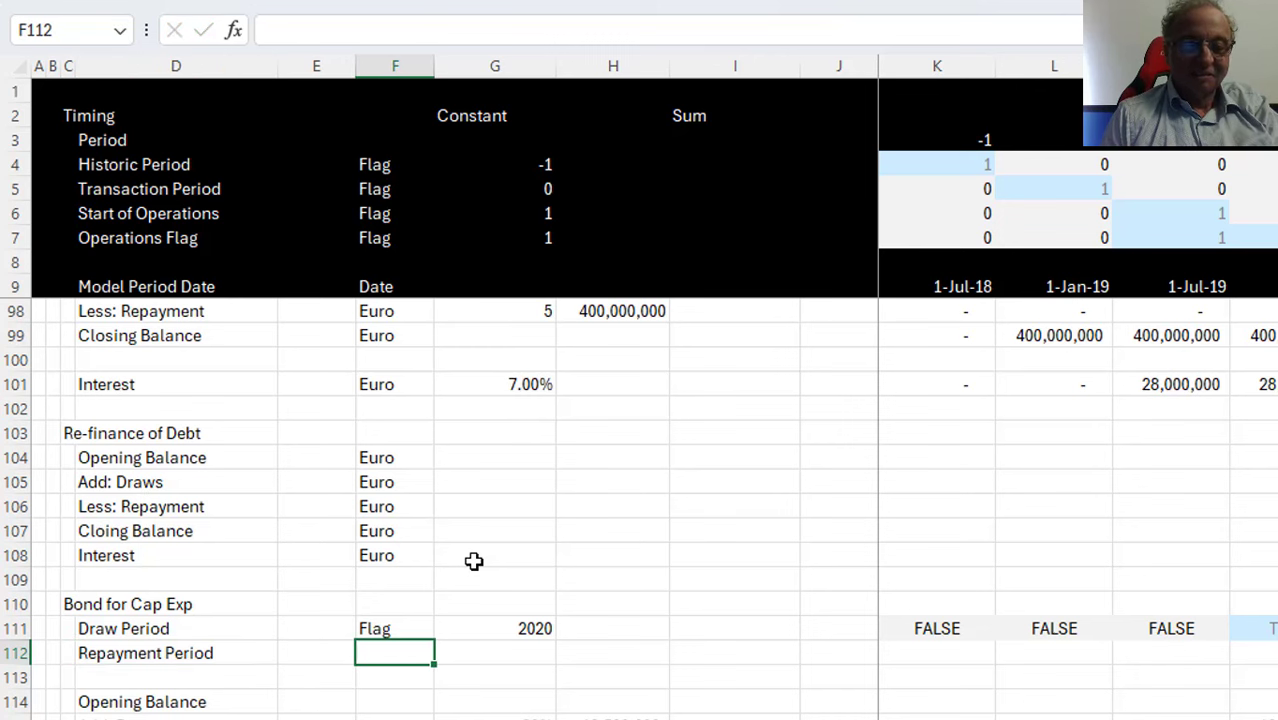
text(Flag)
key(Return)
Enter =G111+G116 in G112 to set the final repayment year from the draw year and amortisation years
key(Up)
key(Right)
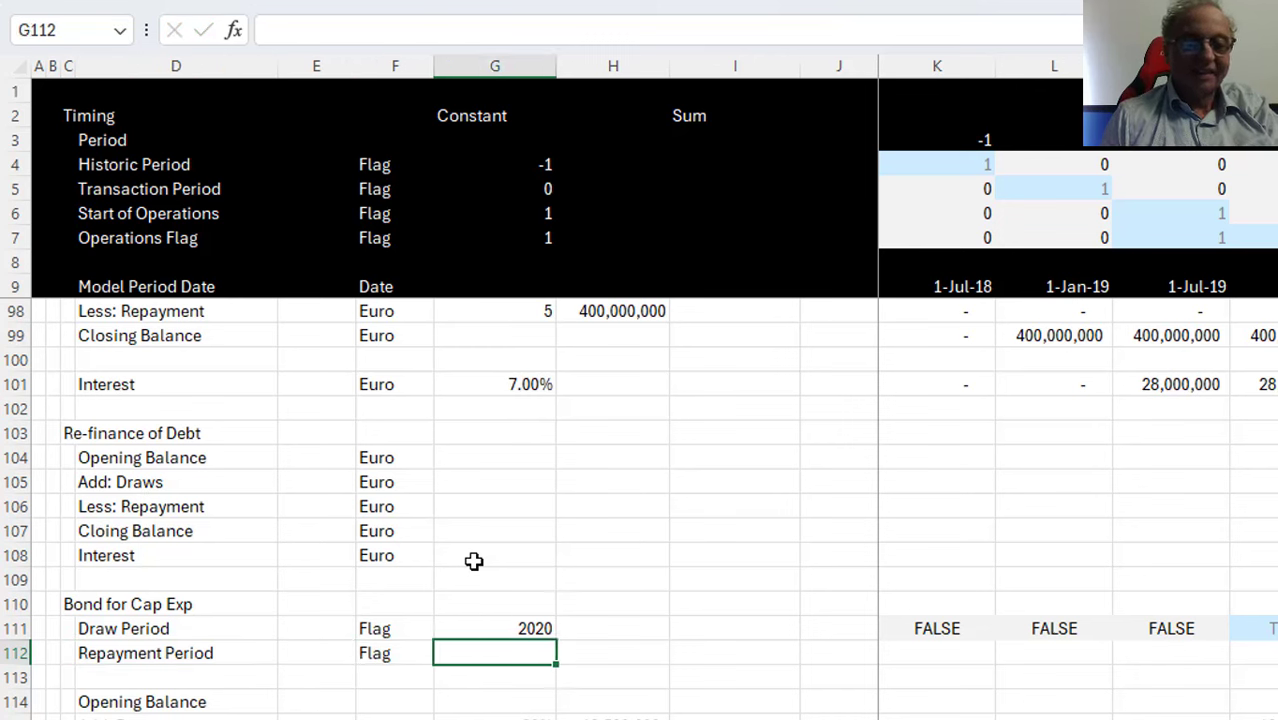
text(=)
key(Up)
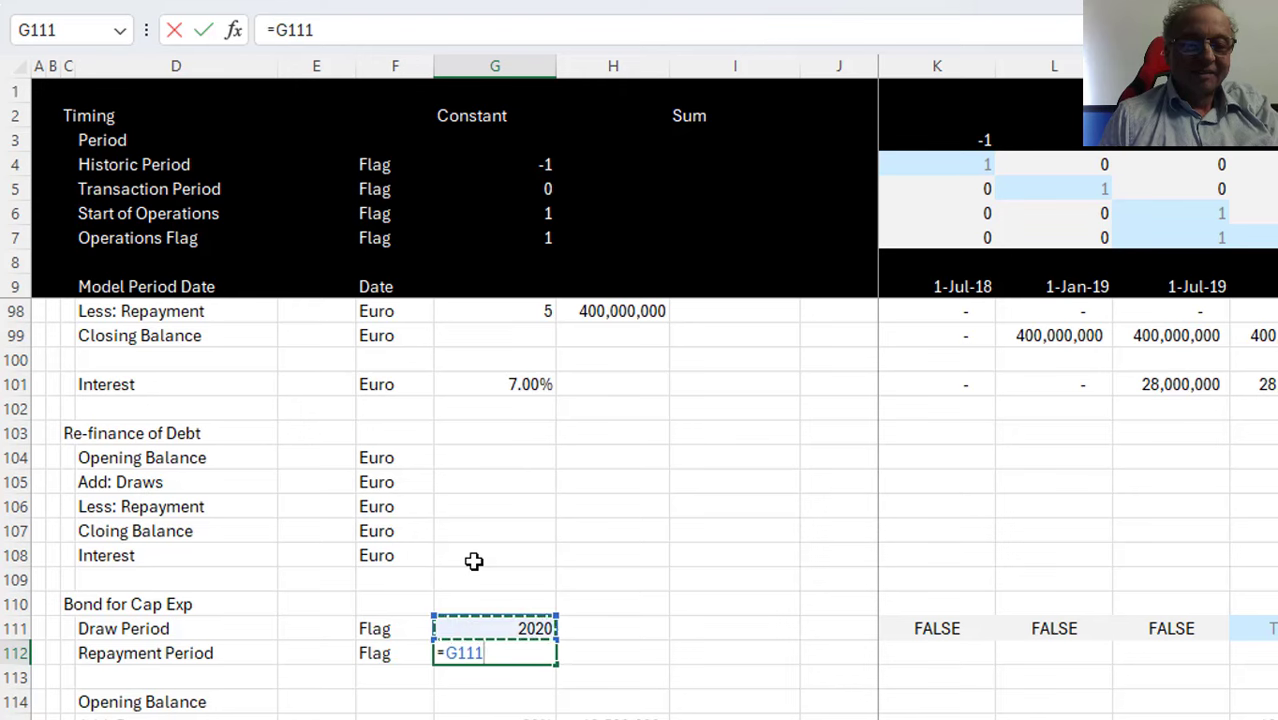
text(+)
key(Down)
key(Down)
key(Down)
key(Down)
key(Down)
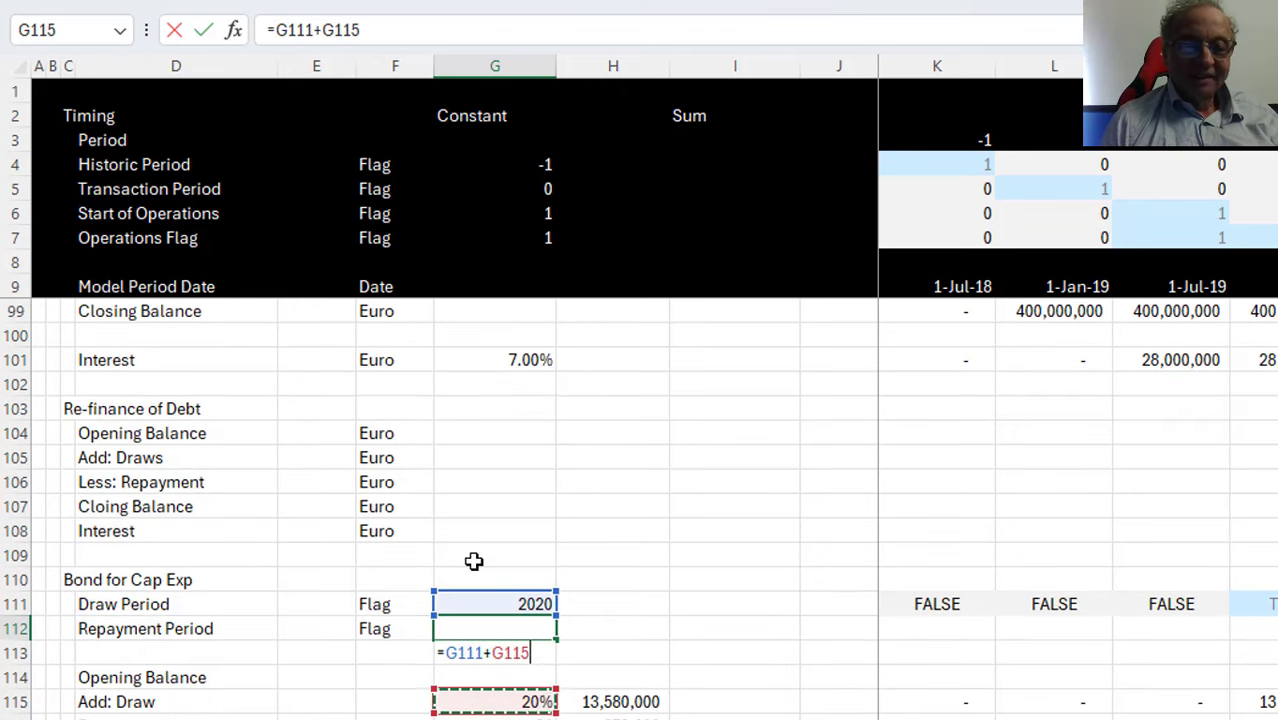
key(Up)
key(Return)
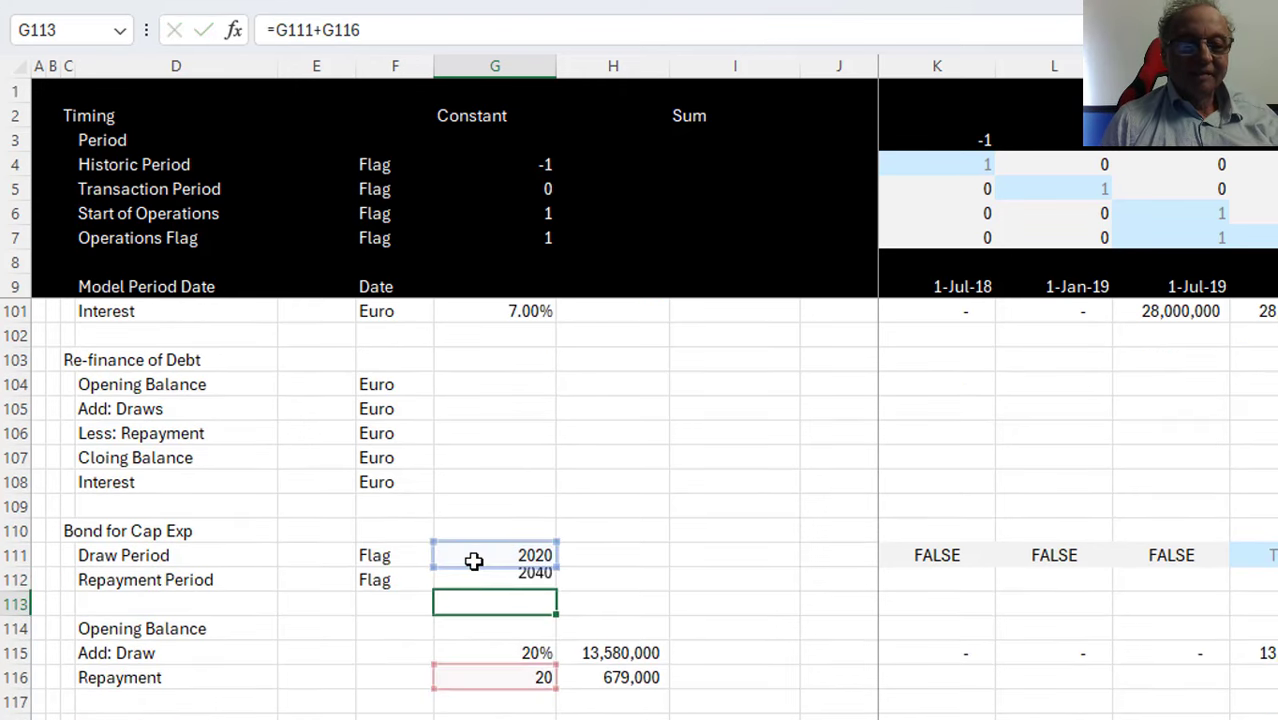
Enter the Repayment Period flag formula =AND(K14>=$G$111,K14<=$G$112) in K112, testing the model year against the draw and final repayment years
key(Up)
key(Right)
key(Right)
key(Right)
key(Right)
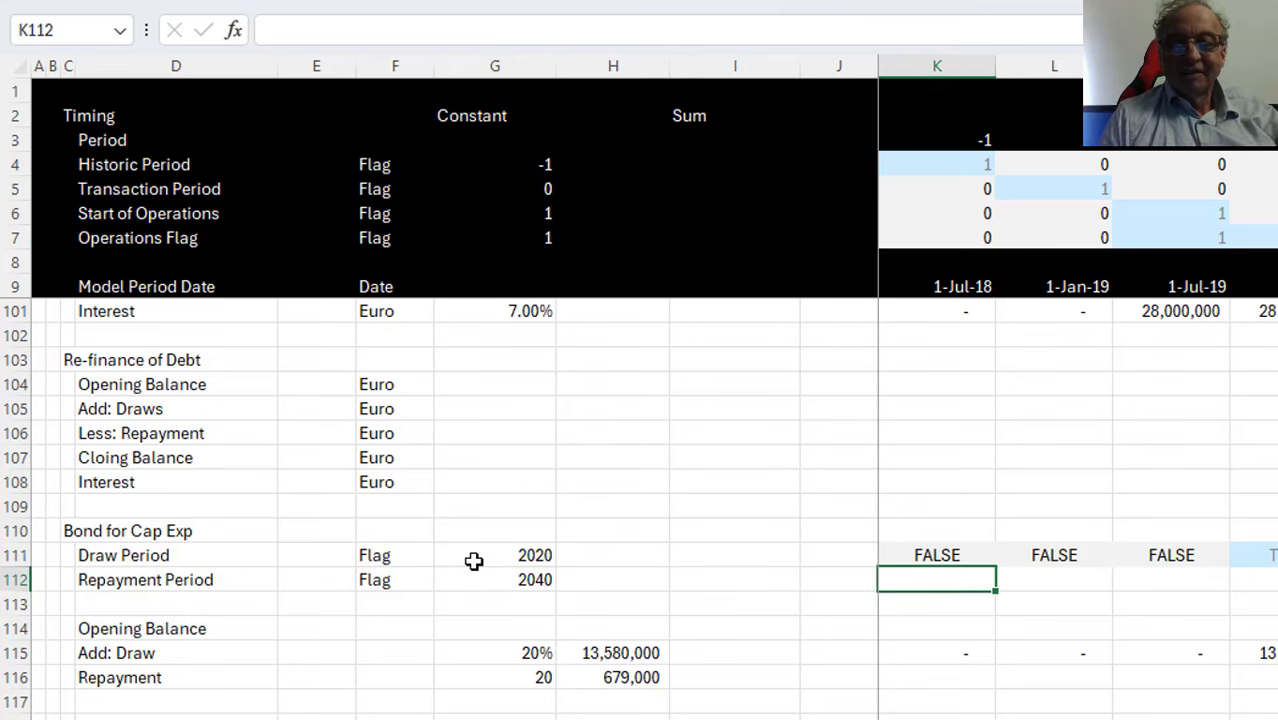
text(=and()
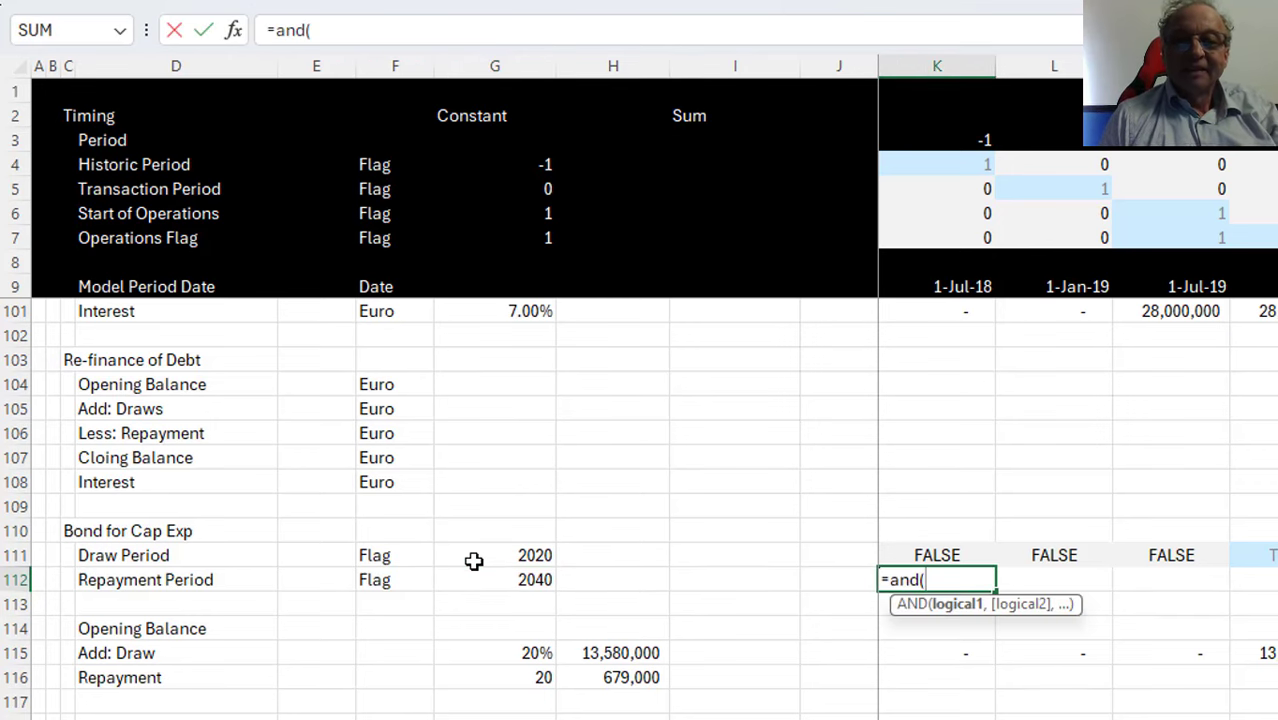
key(ctrl+Up)
key(ctrl+Up)
key(ctrl+Up)
key(ctrl+Up)
key(ctrl+Up)
key(ctrl+Up)
key(ctrl+Up)
key(ctrl+Up)
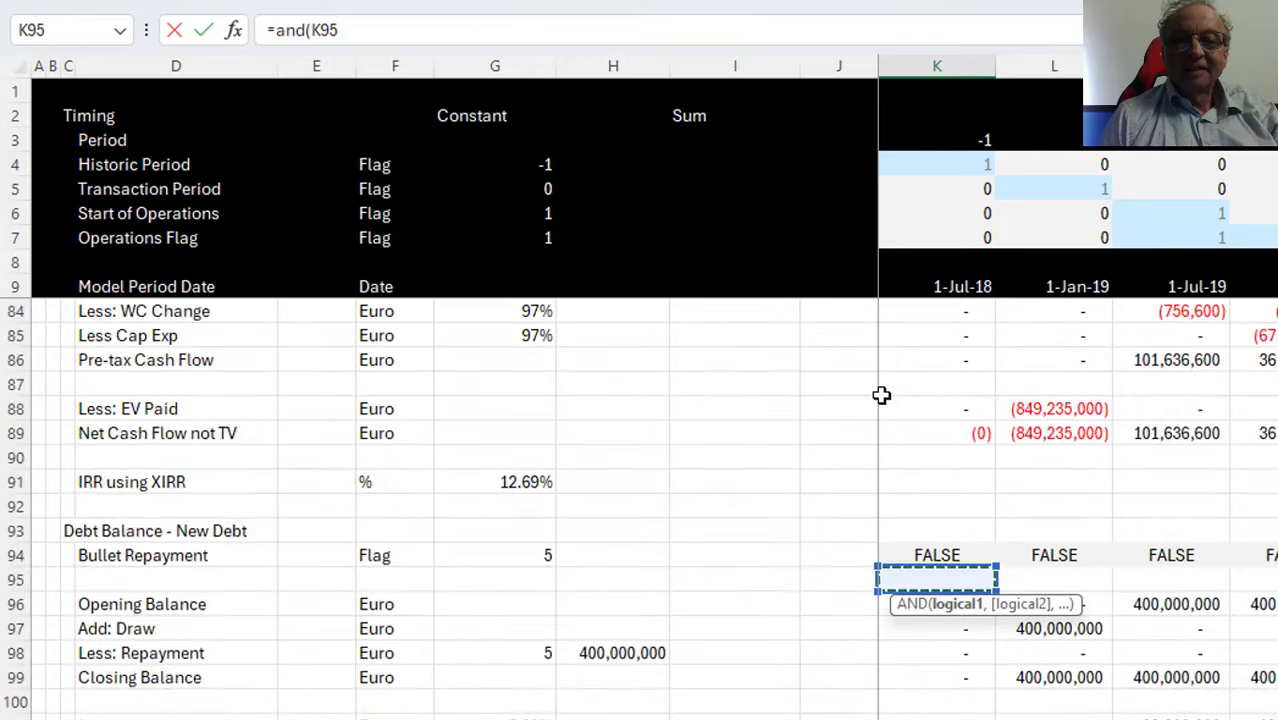
key(Down)
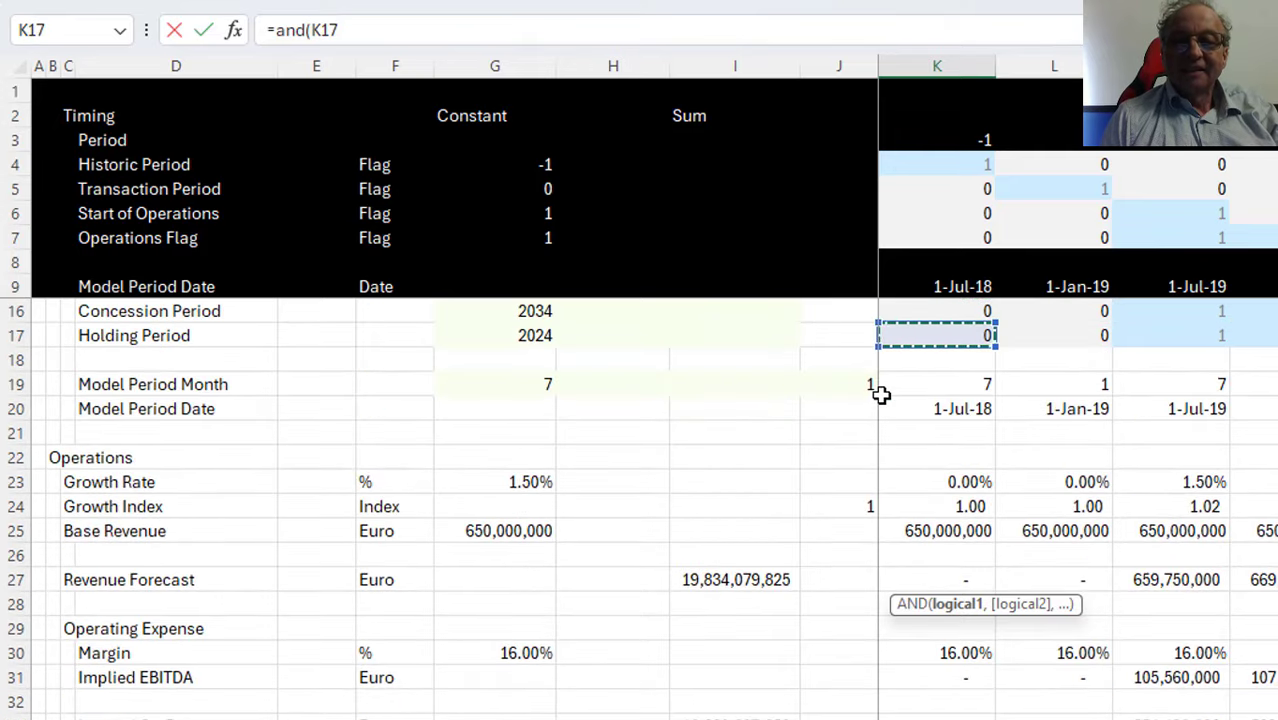
key(ctrl+Up)
key(Down)
key(Down)
key(Down)
key(Down)
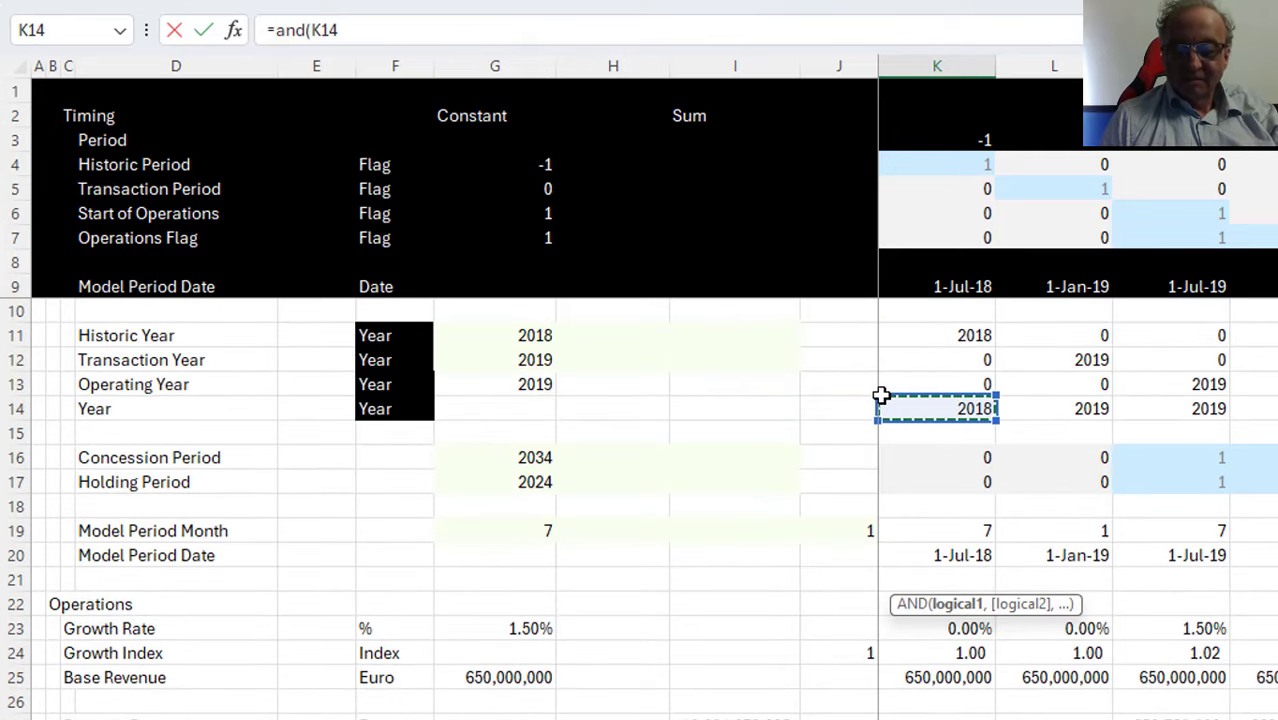
text(>=)
key(Left)
key(Left)
key(Left)
key(Left)
key(Left)
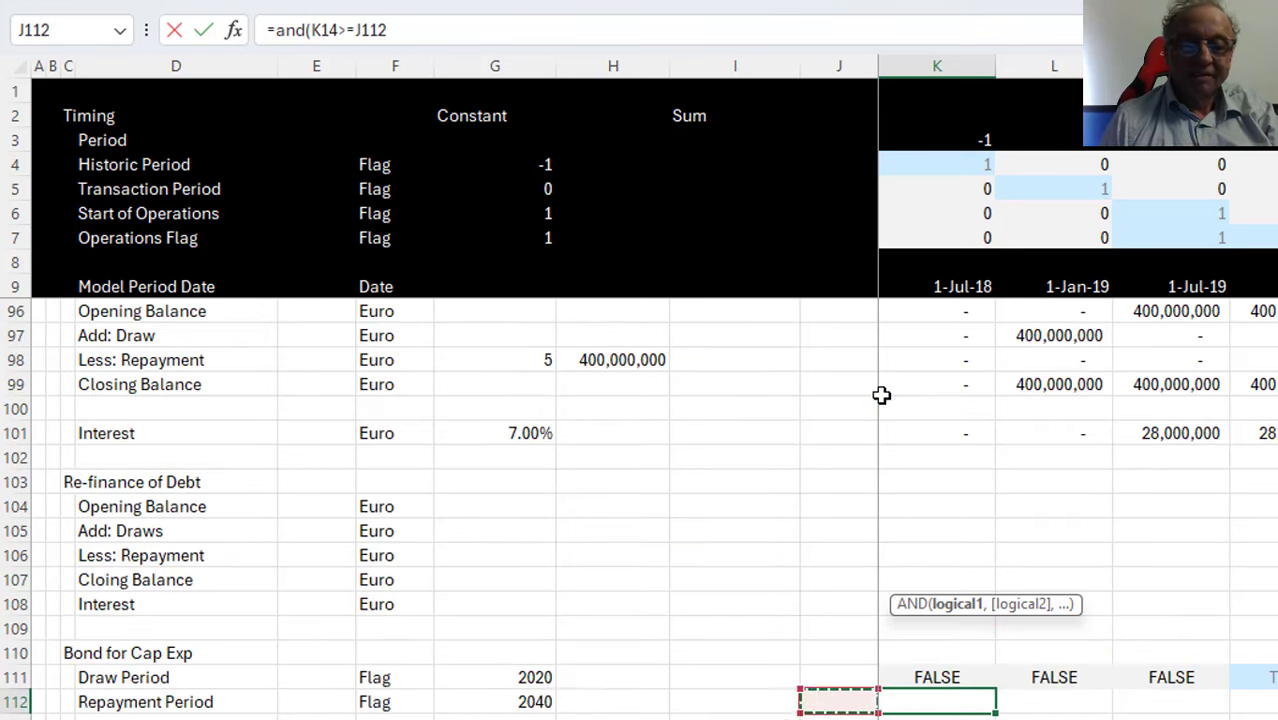
key(Right)
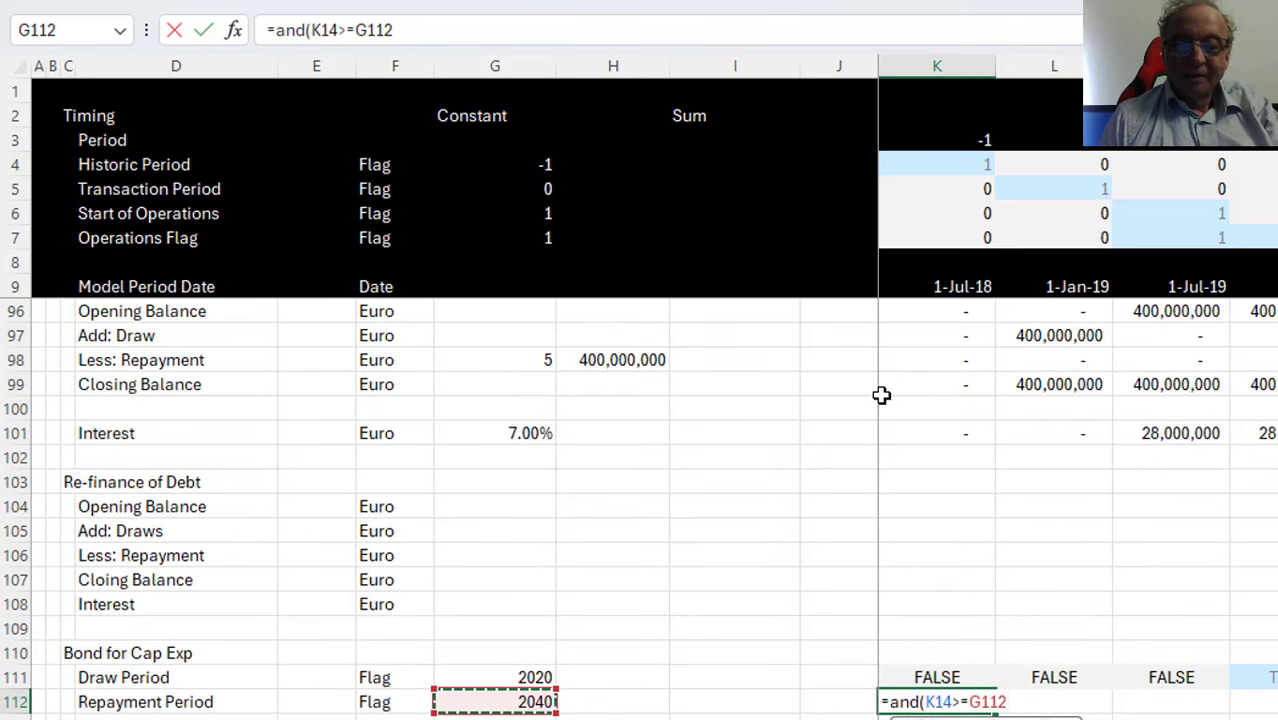
key(Up)
key(F4)
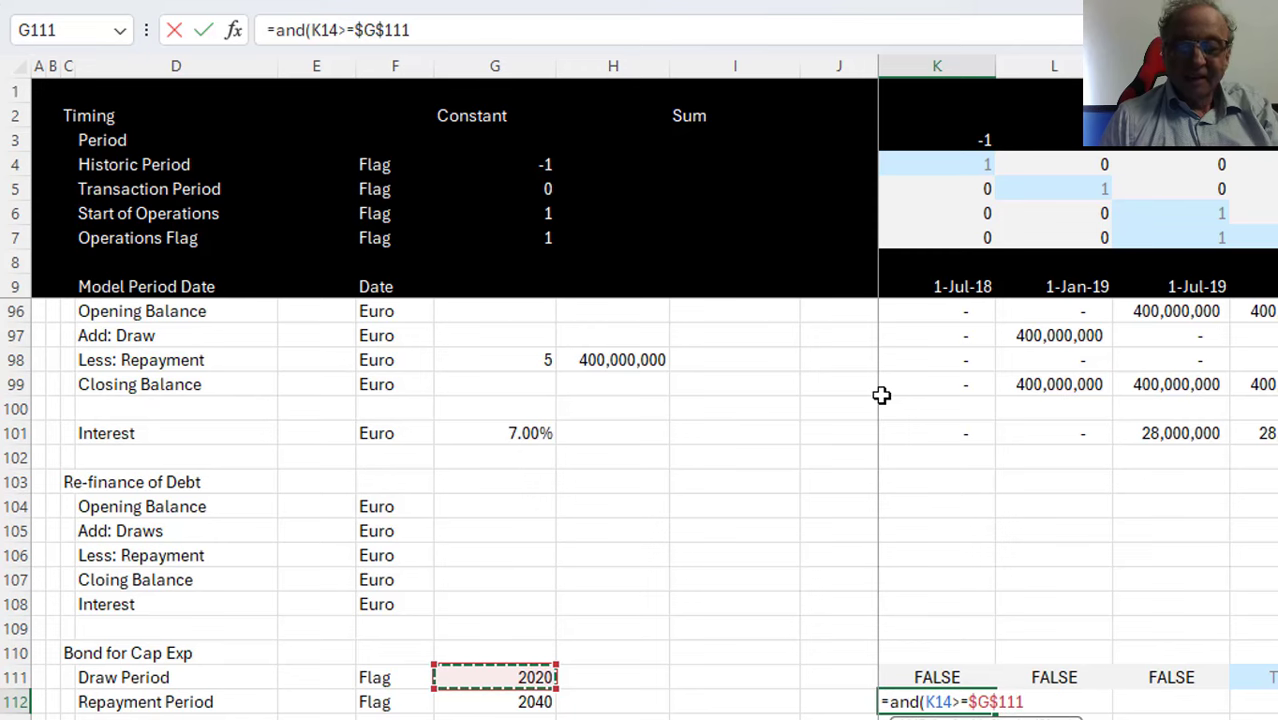
text(,)
key(Up)
key(Up)
key(Up)
key(Up)
key(Up)
key(Up)
key(Up)
key(Up)
key(Up)
key(Up)
key(Up)
key(Up)
key(Up)
key(Up)
key(Up)
key(Up)
key(Up)
key(Up)
key(Up)
key(Up)
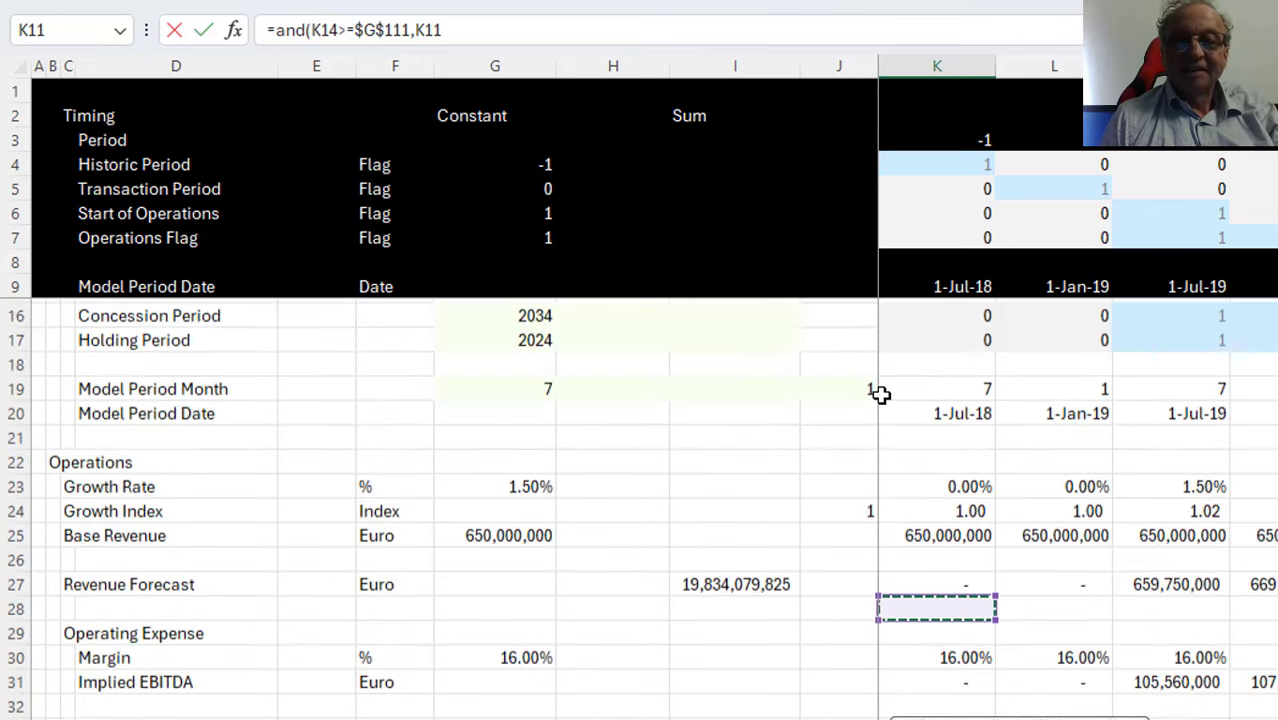
key(Down)
key(Down)
key(Down)
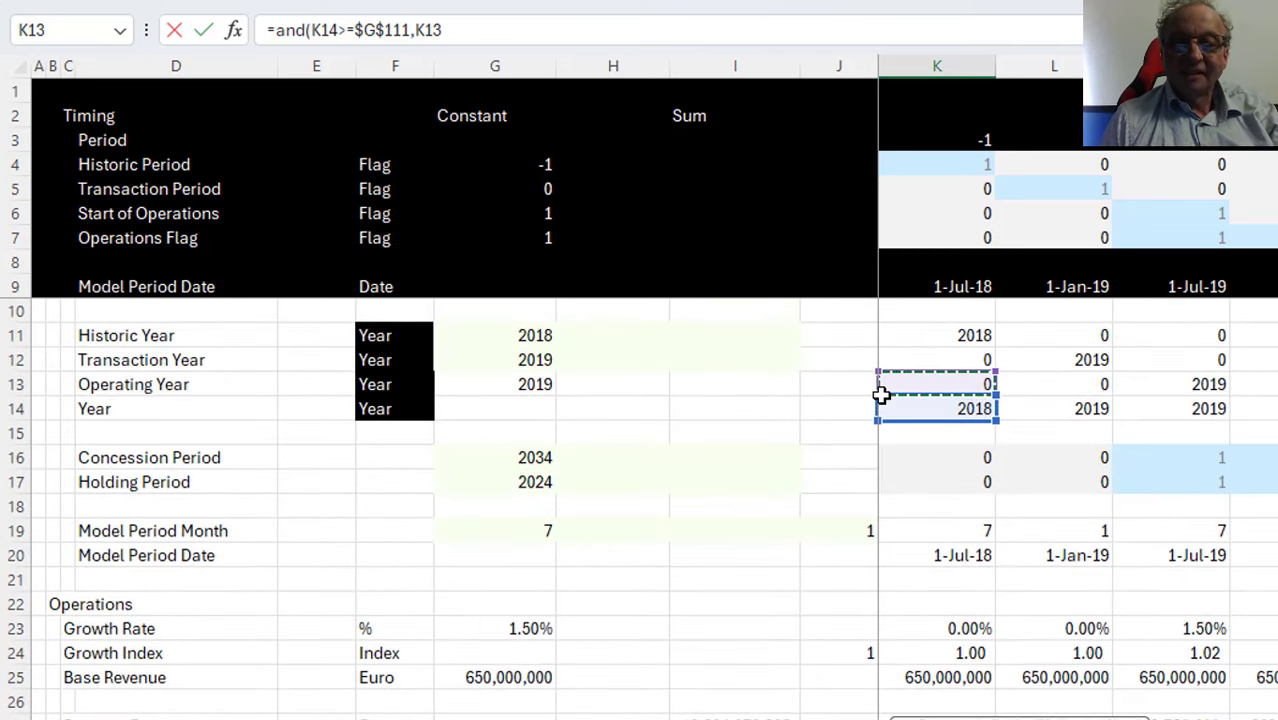
key(Down)
text(<)
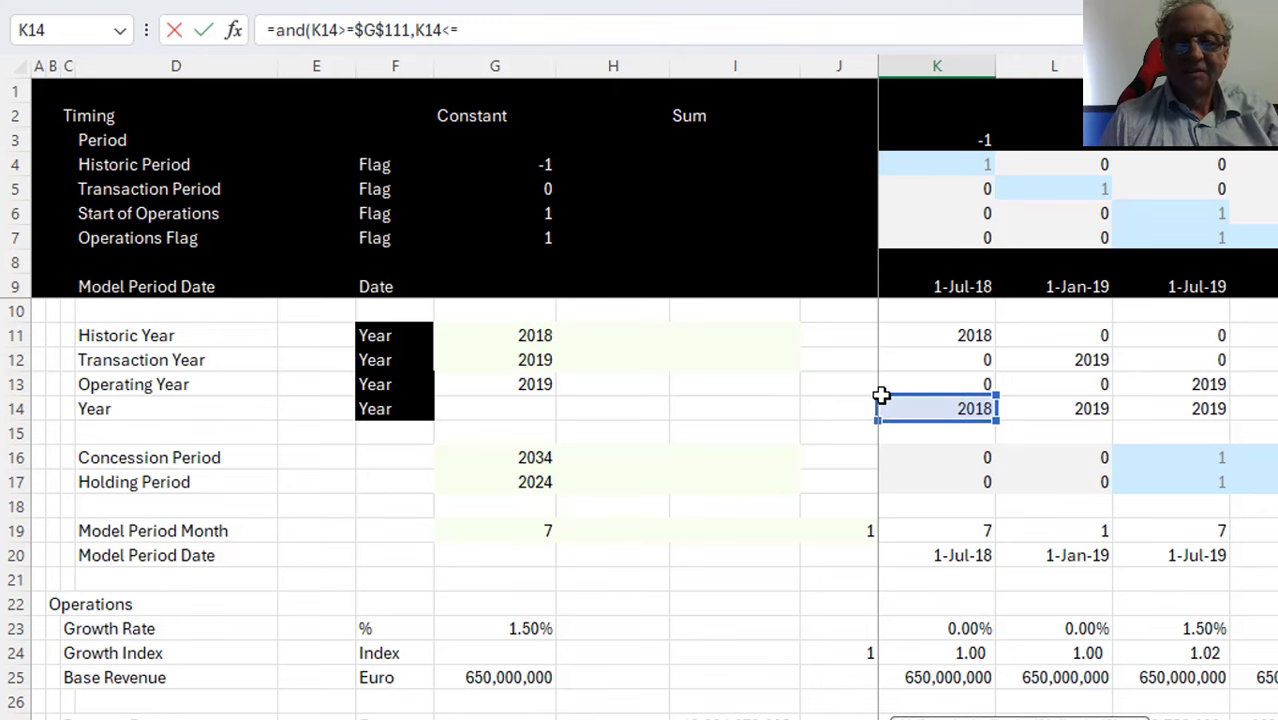
text(=)
key(ctrl+Down)
key(Left)
key(Left)
key(Left)
key(Left)
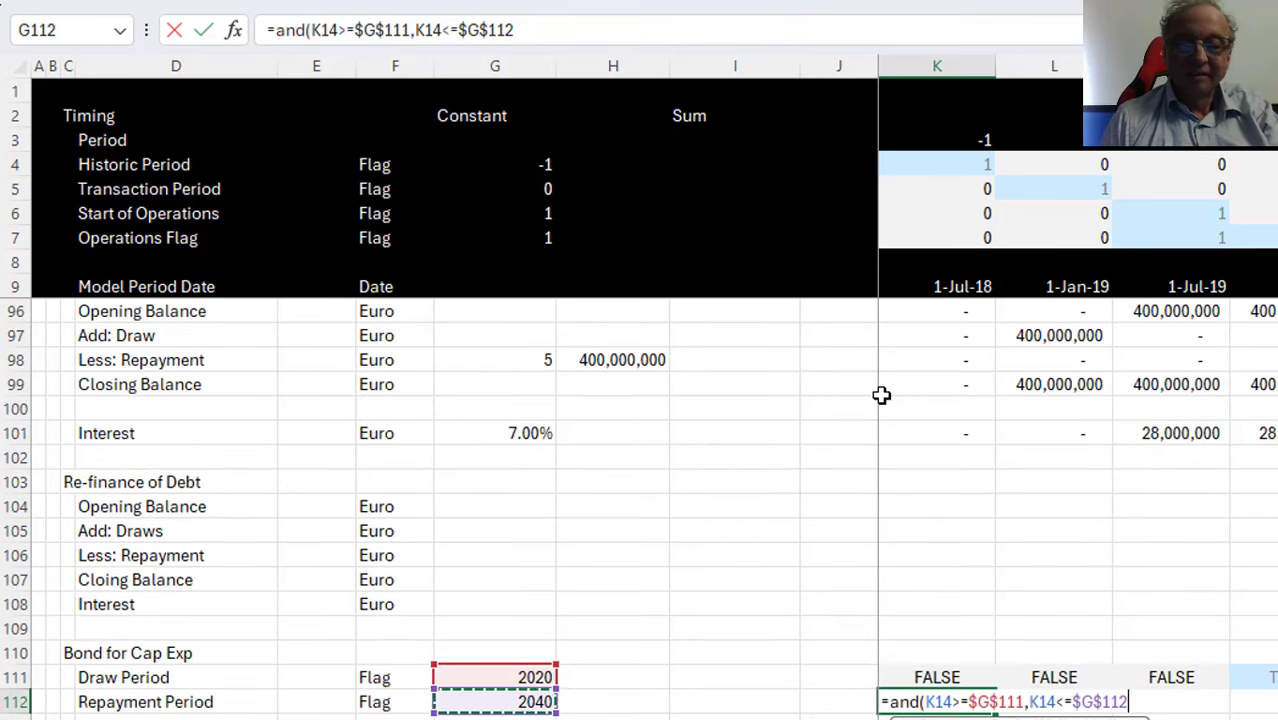
key(Return)
Fill the Repayment Period flag formula from K112 across all model periods of row 112
key(Up)
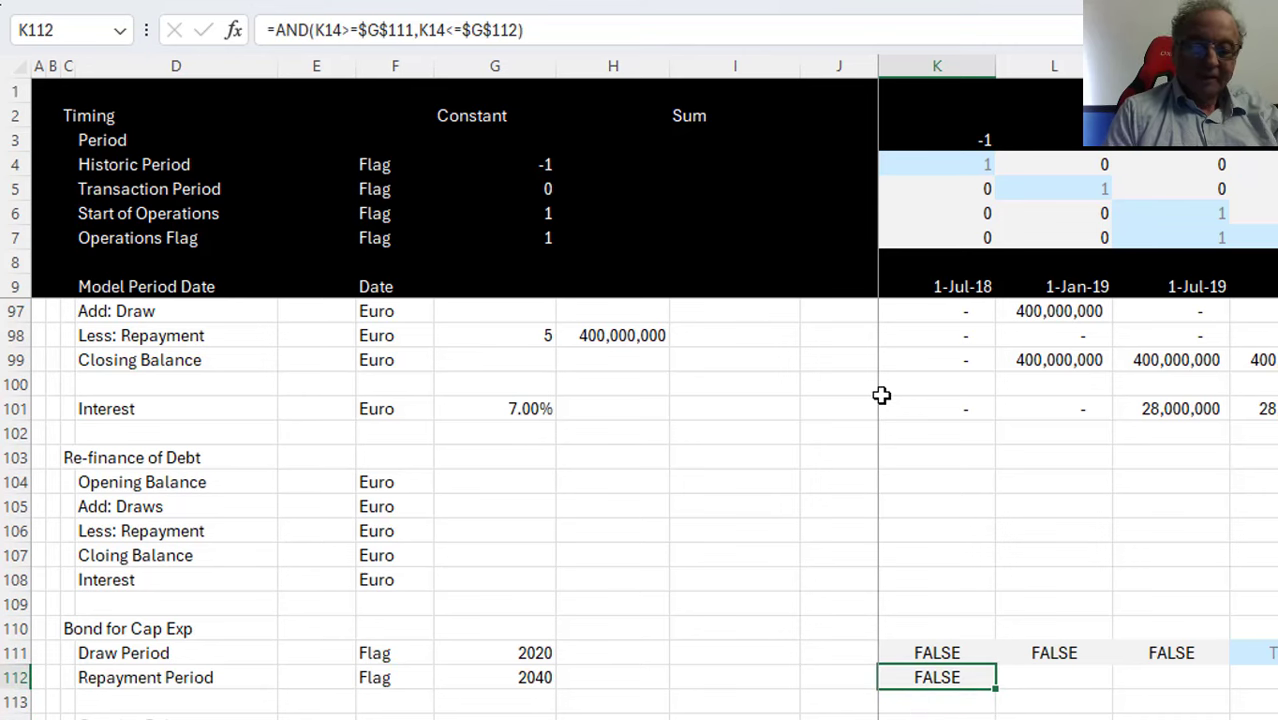
key(ctrl+shift+Right)
key(ctrl+r)
Enter the bond's Repayment formula =K112*$H$116 in K116, multiplying the repayment flag by the periodic repayment amount
key(Down)
key(Down)
key(Down)
key(Down)
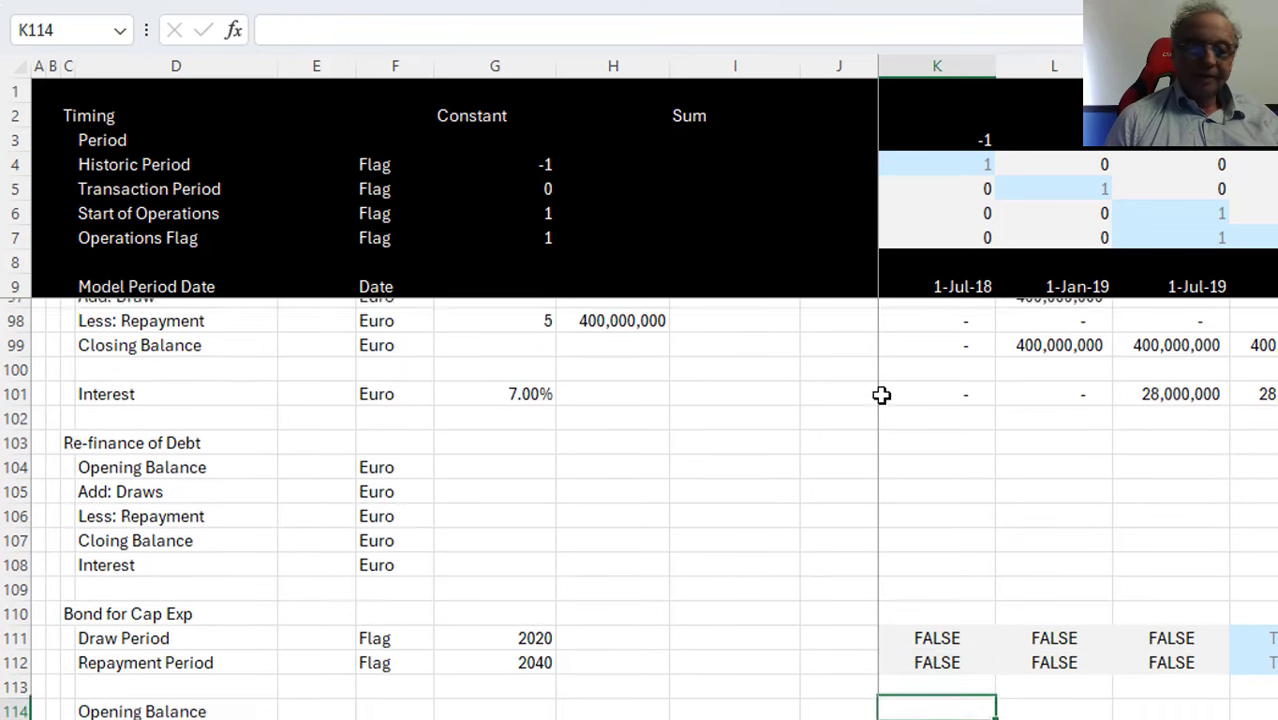
key(Down)
key(Down)
key(Down)
key(Down)
key(Up)
key(Up)
key(Up)
key(Up)
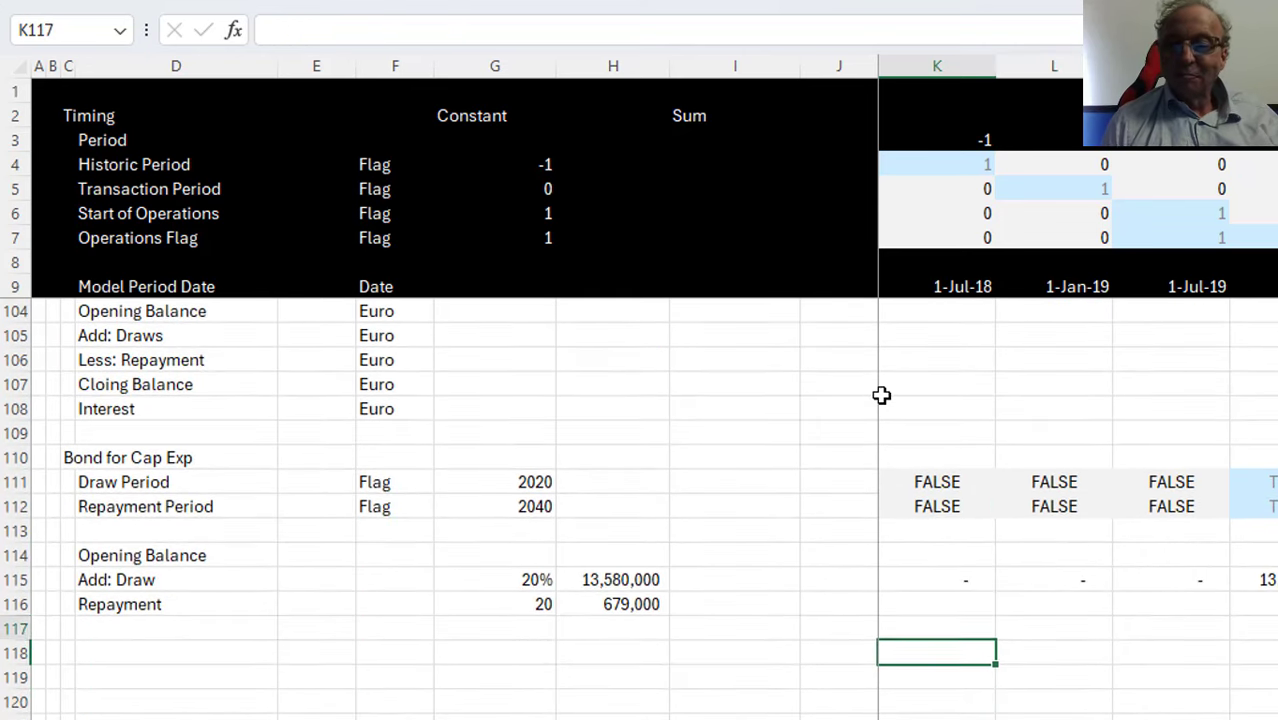
key(Left)
key(Right)
text(=)
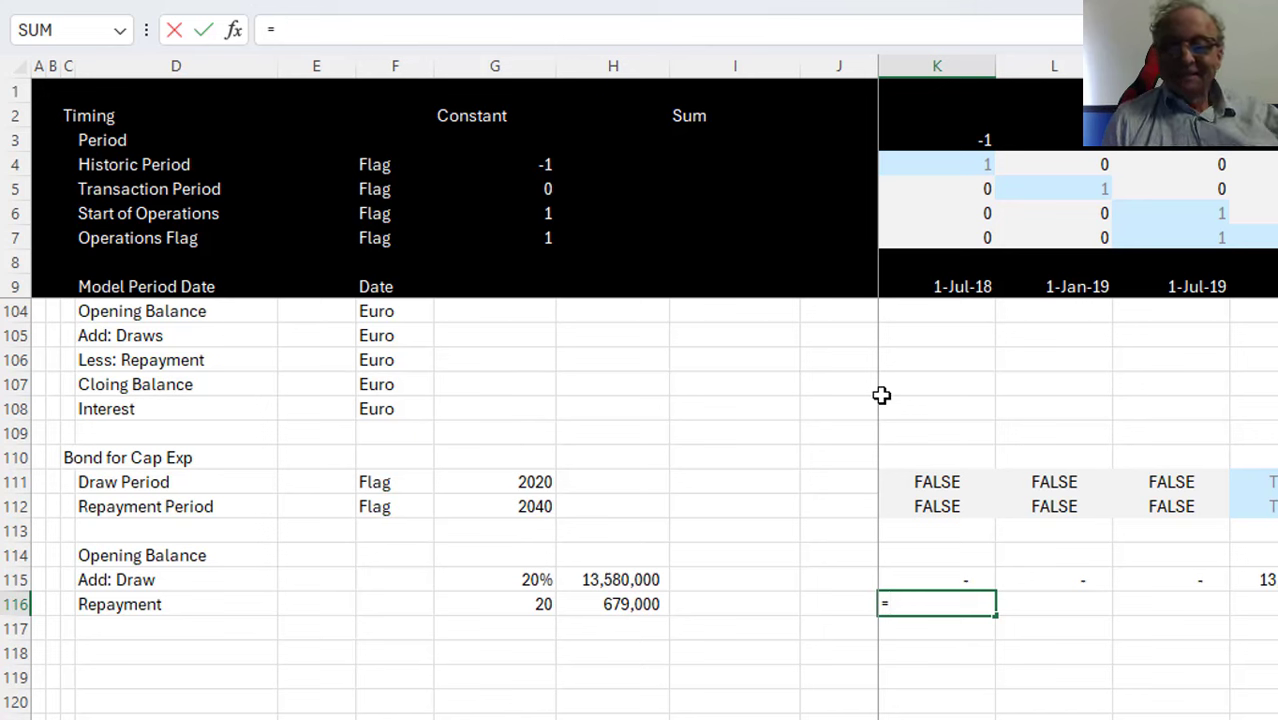
key(Up)
key(Up)
key(Up)
key(Up)
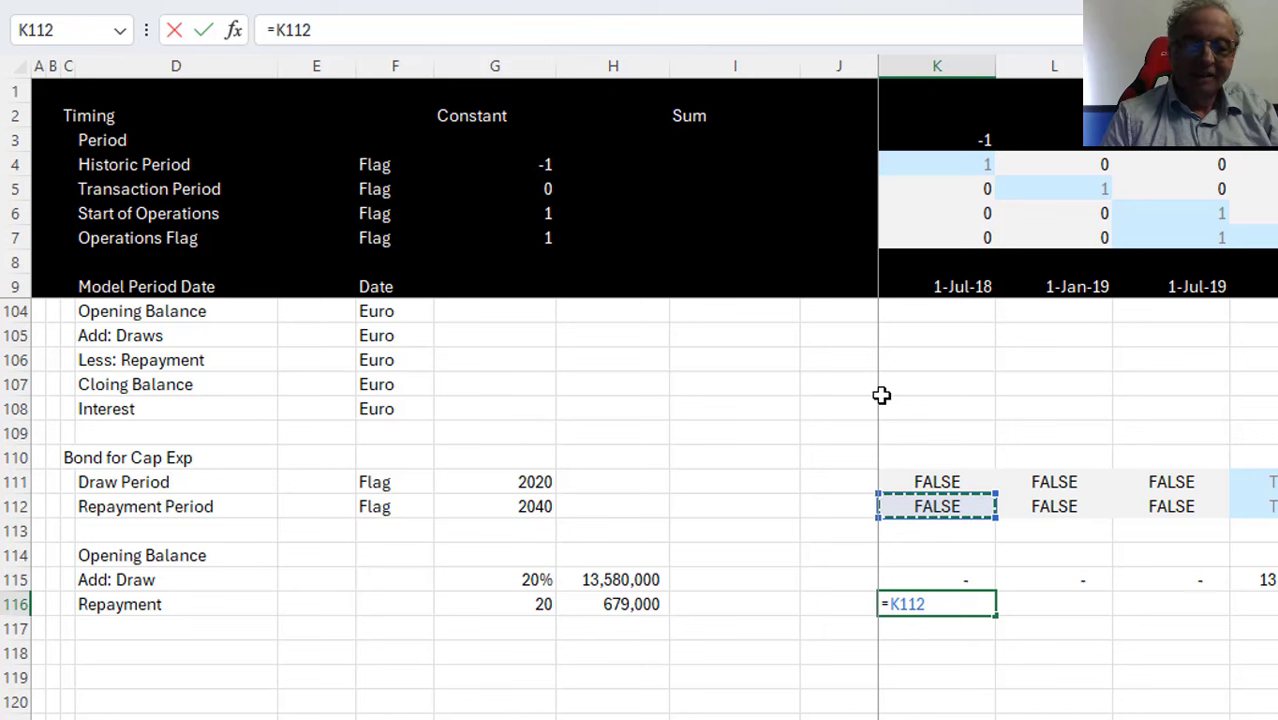
text(*)
key(Left)
key(Left)
key(Left)
key(F4)
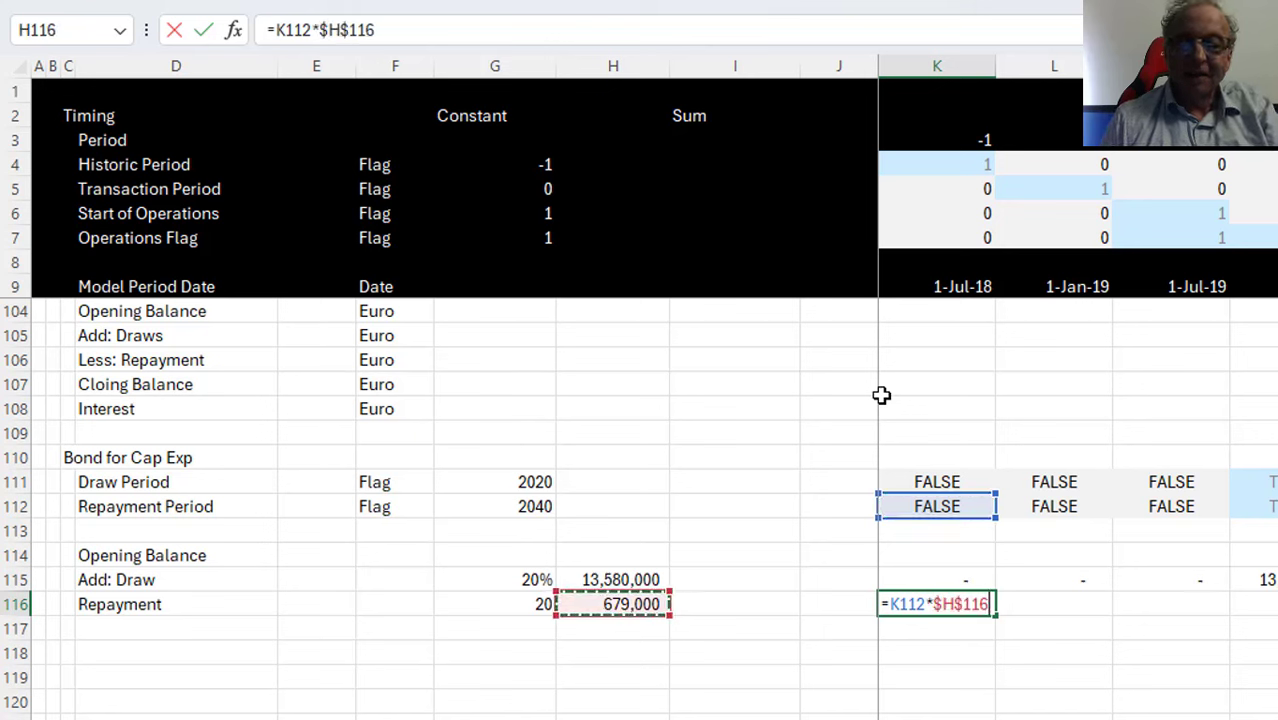
key(Return)
Make the Repayment formula in K116 negative as =-K112*$H$116 and fill it across all model periods of row 116
key(Up)
key(F2)
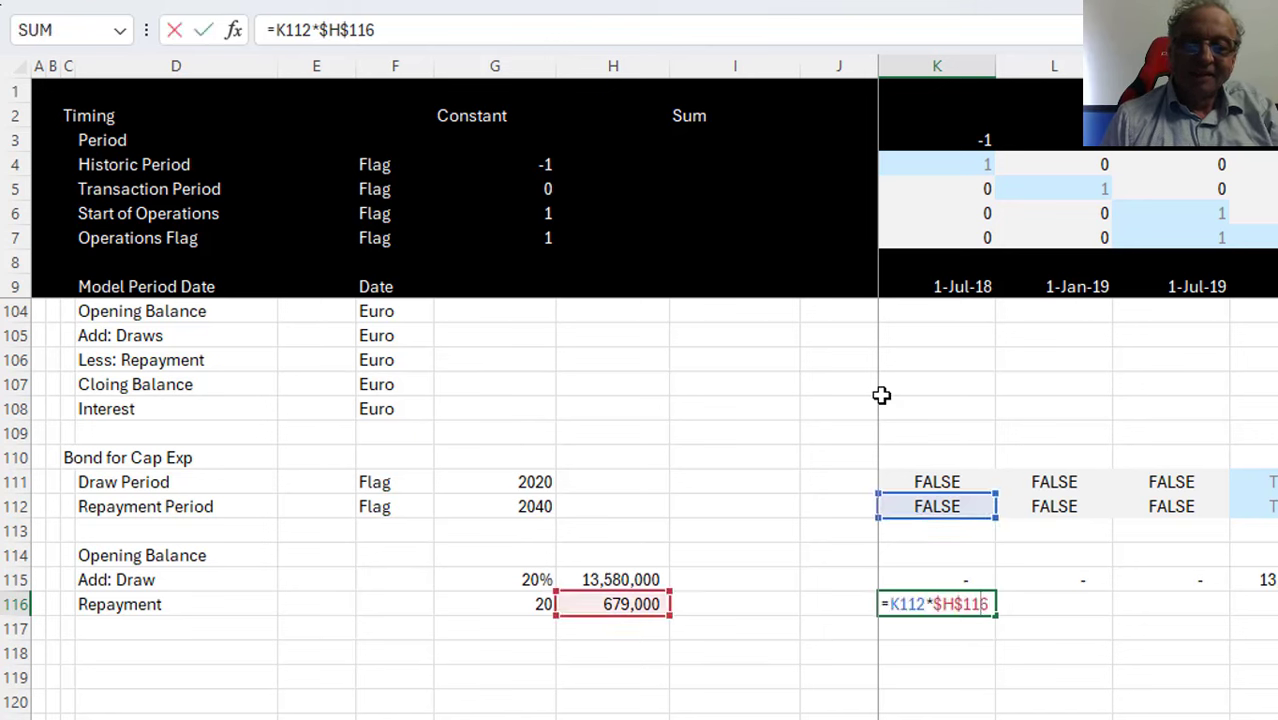
text(-)
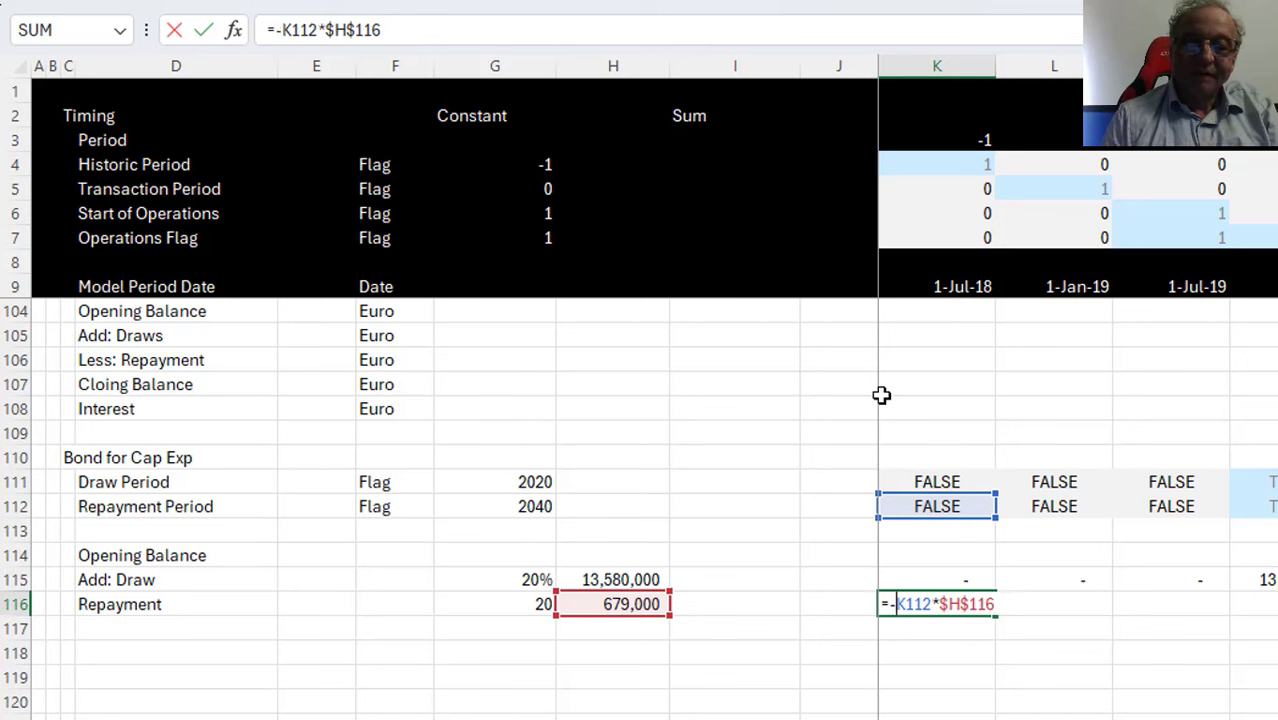
key(ctrl+Return)
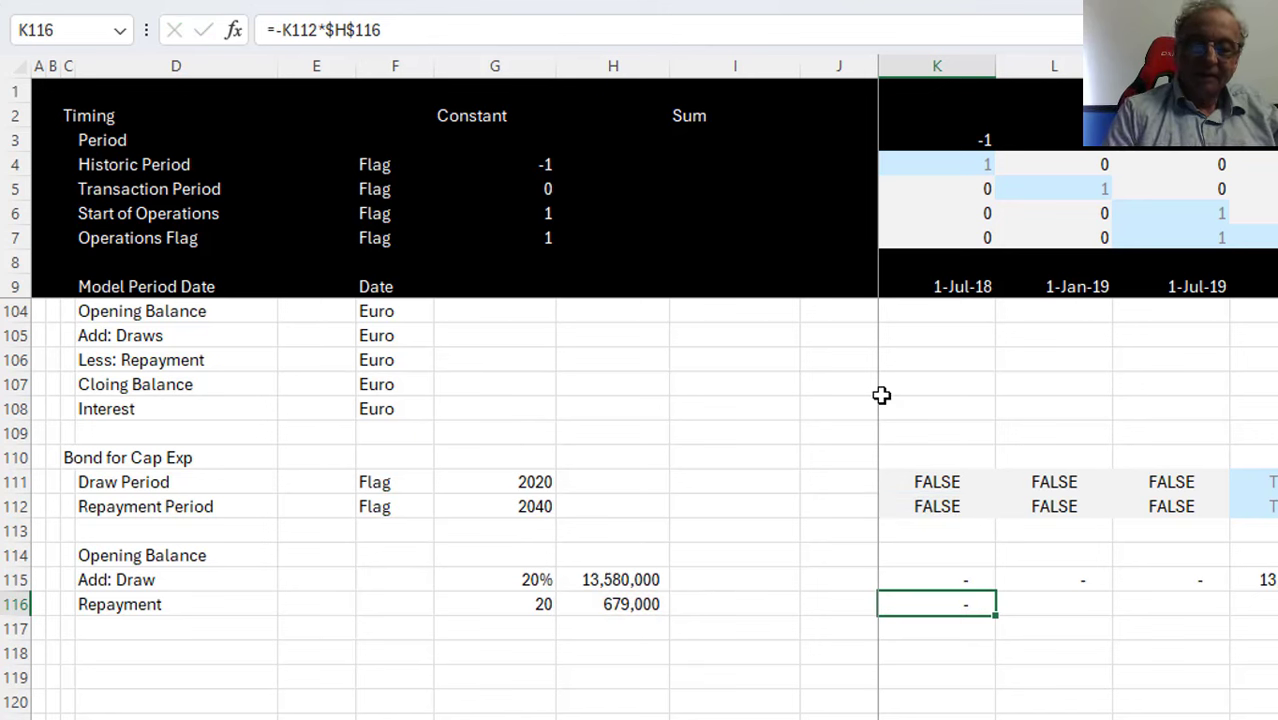
key(ctrl+shift+Right)
key(ctrl+r)
Label row 117 Closing Balance in column D, below the bond's Repayment row
key(Down)
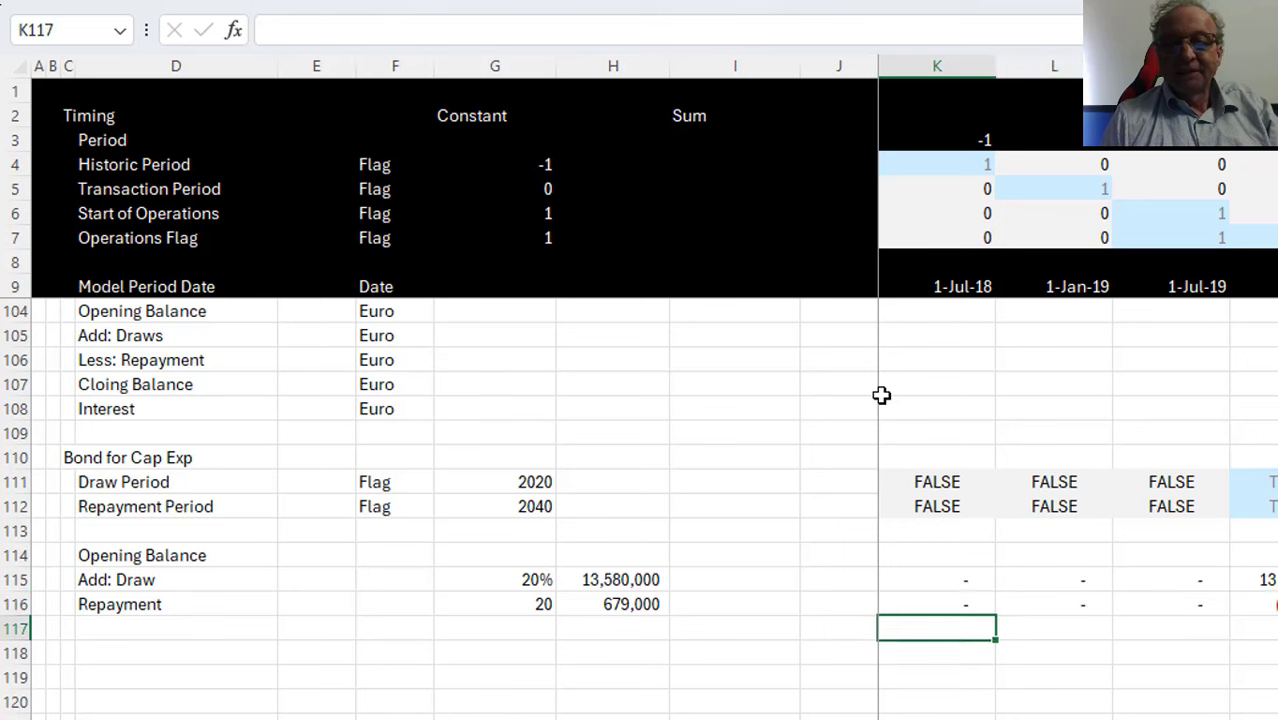
key(Left)
key(Left)
key(Left)
key(Left)
key(Left)
key(Left)
key(Left)
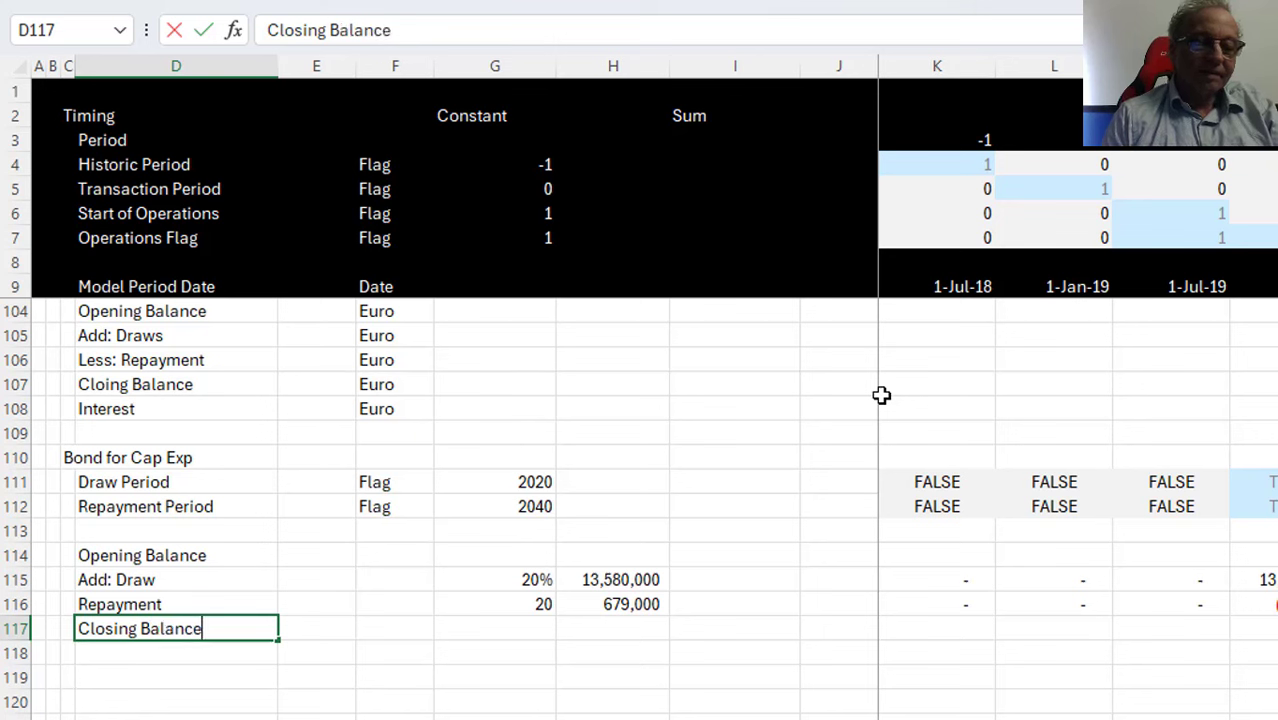
key(Return)
Enter Euro as the unit in F114 and fill it down to F117 for the bond's balance rows
key(Up)
key(Right)
key(Right)
key(Up)
key(Up)
key(Up)
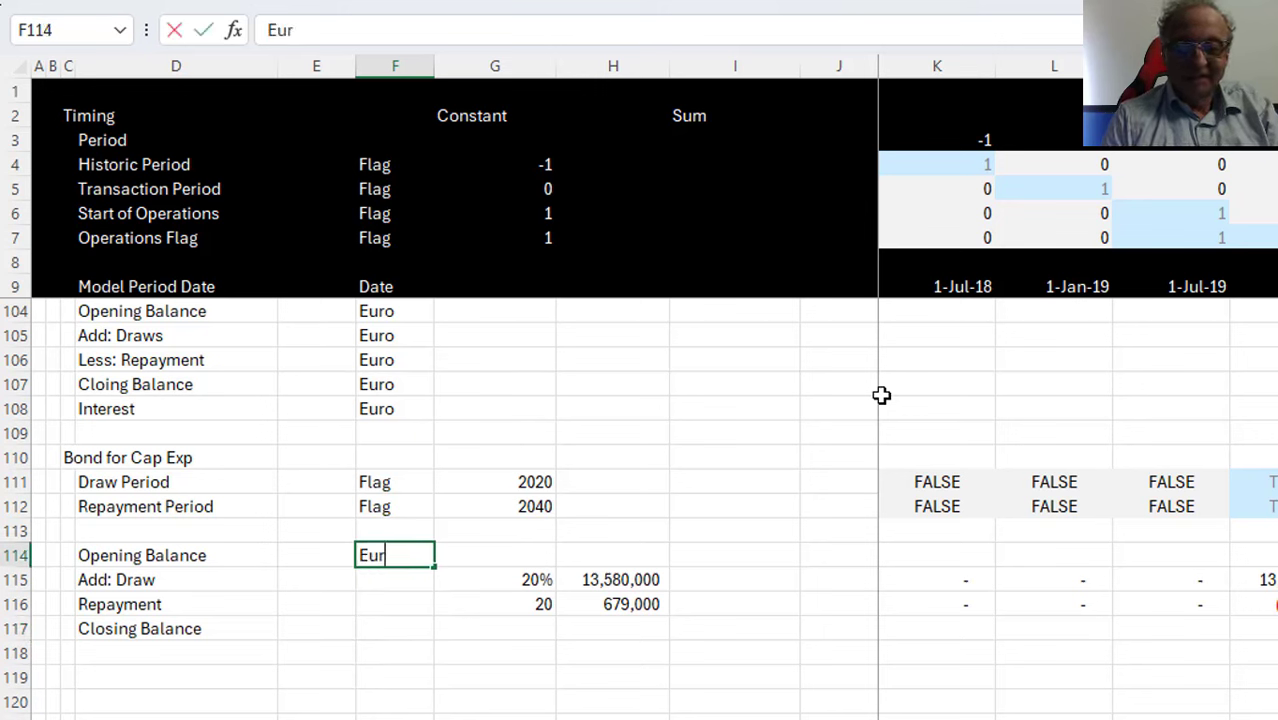
key(Down)
key(Up)
key(shift+Down)
key(shift+Down)
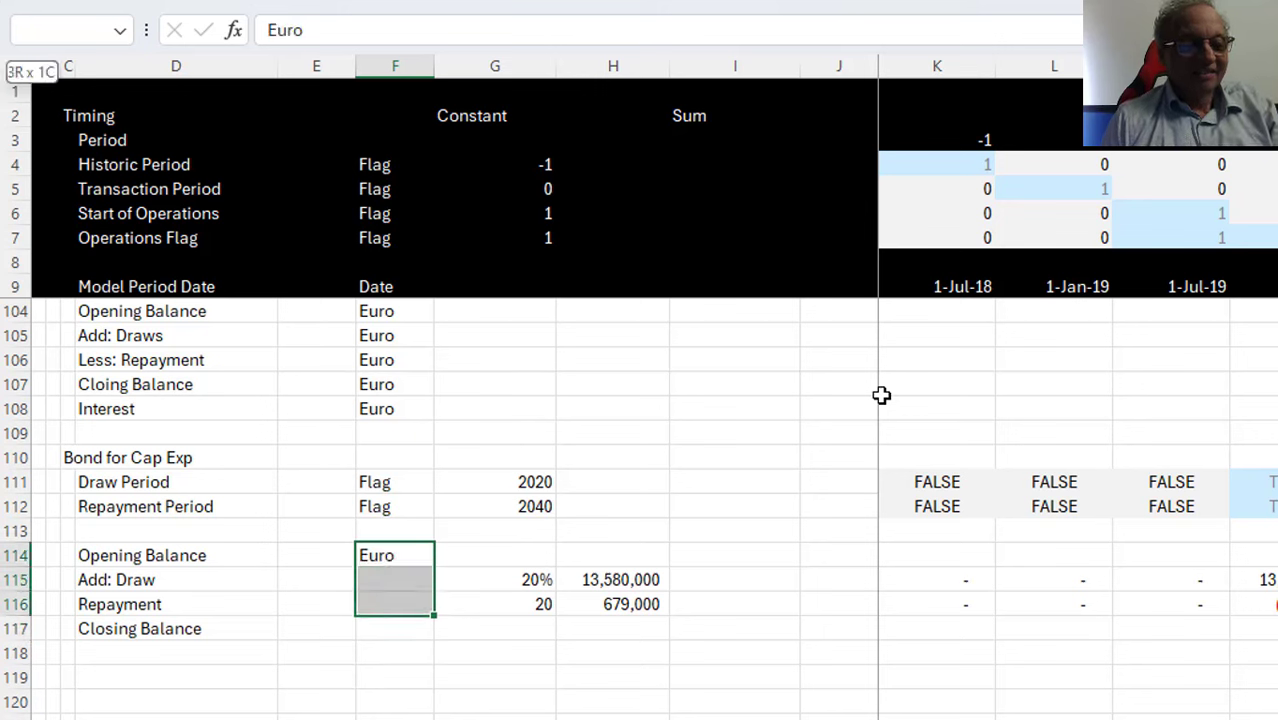
key(shift+Down)
key(ctrl+d)
Examine the bond's draws, repayments and repayment flag in the later model periods around 2040
key(ctrl+Right)
key(Down)
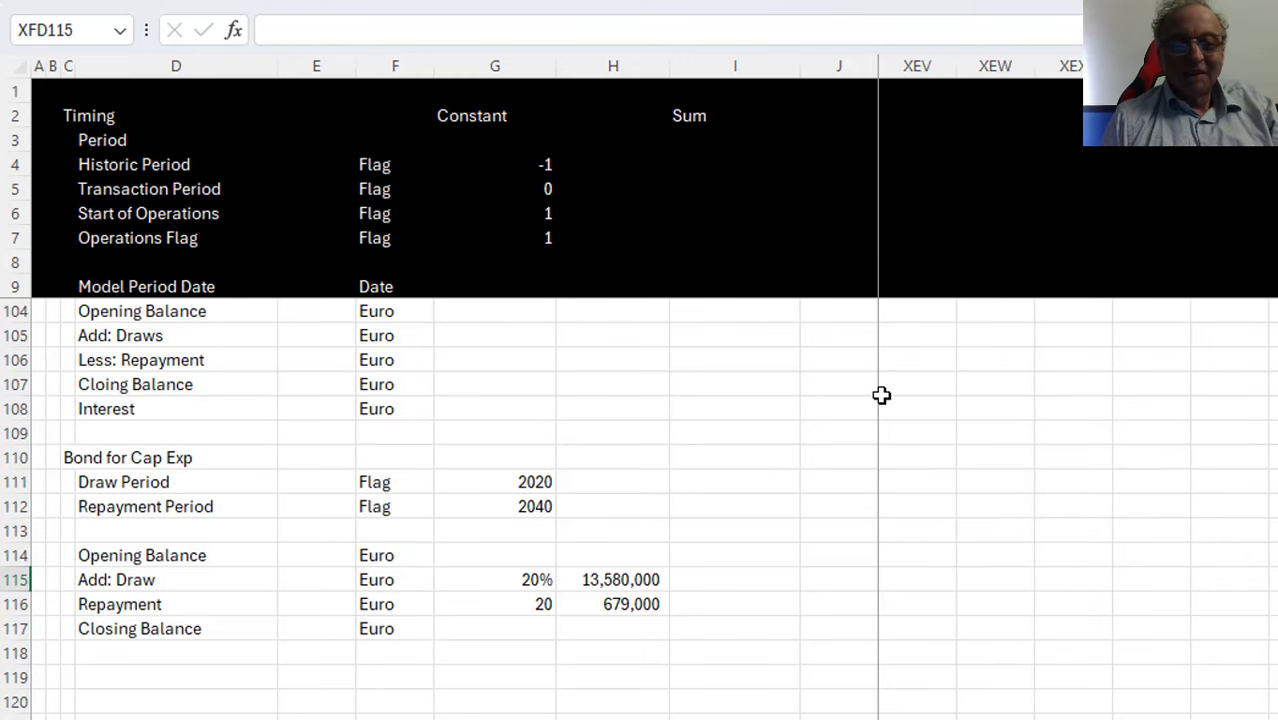
key(ctrl+Left)
key(Left)
key(Left)
key(Left)
key(Left)
key(Left)
key(Left)
key(Left)
key(Left)
key(Left)
key(Left)
key(Left)
key(Left)
key(Left)
key(Left)
key(Left)
key(Left)
key(Left)
key(Left)
key(Left)
key(Left)
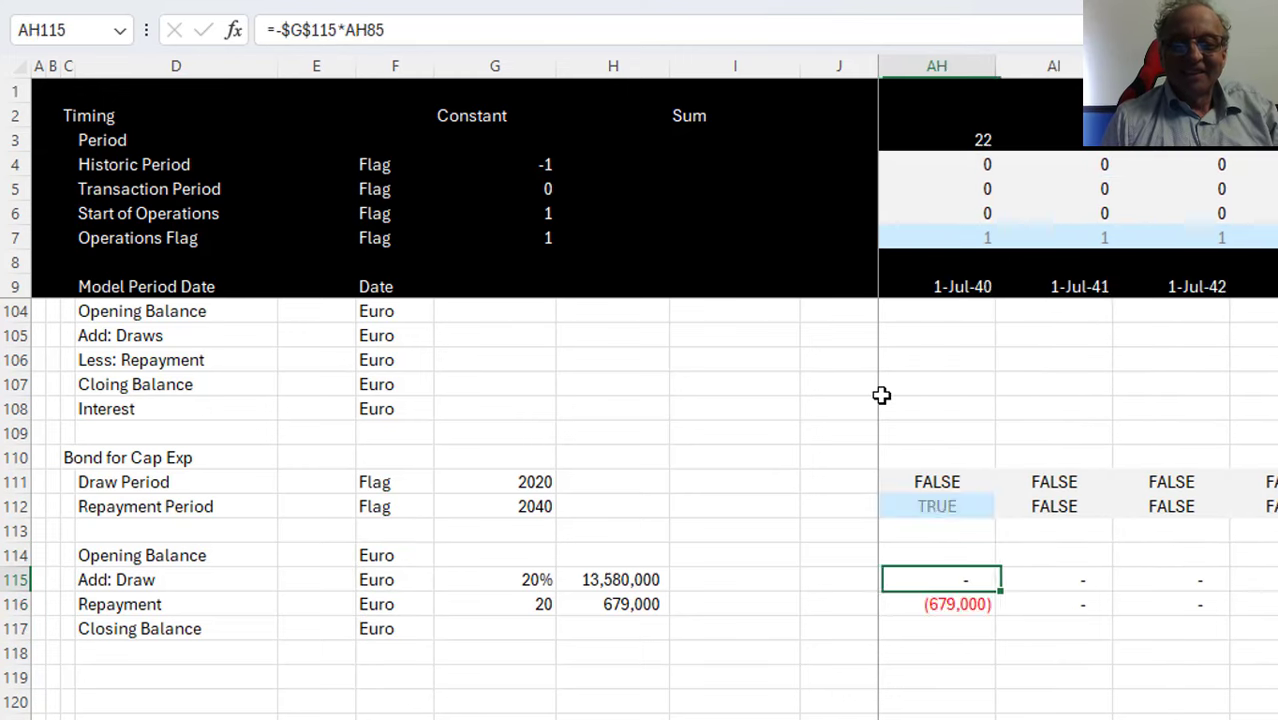
key(Down)
key(Left)
key(Left)
key(Left)
key(Left)
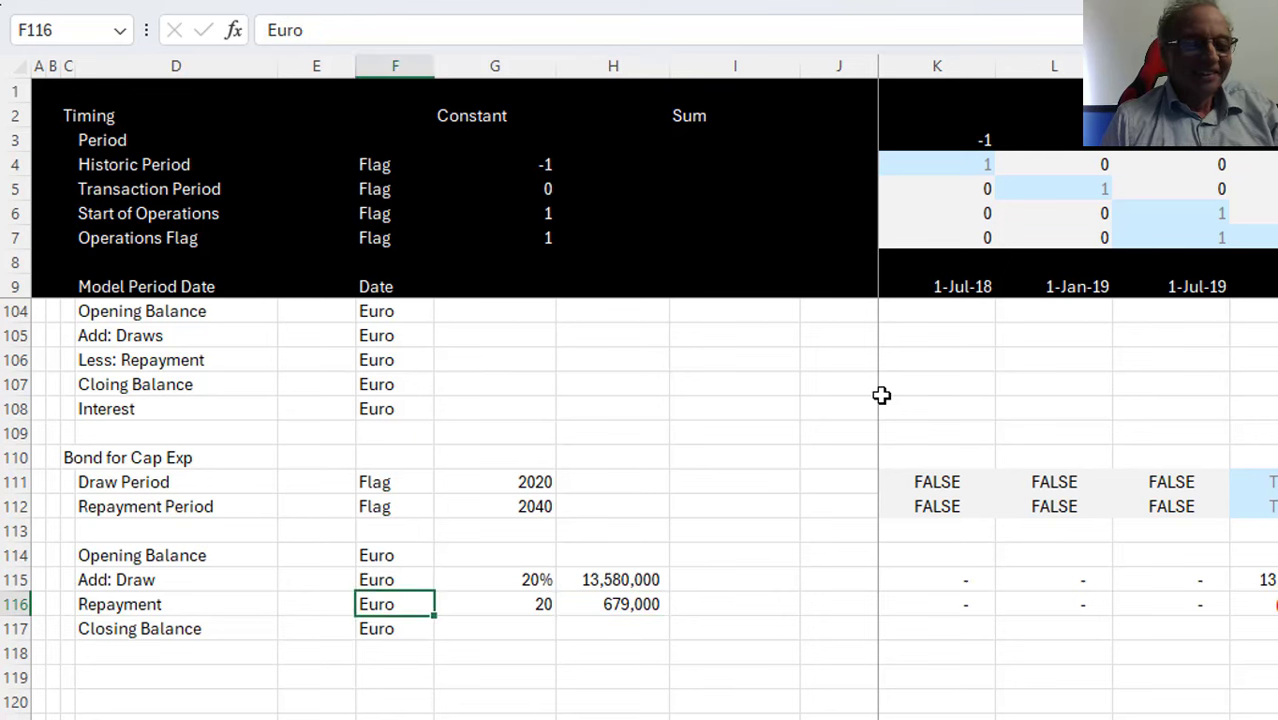
key(Down)
key(Right)
key(Right)
key(Right)
key(Right)
key(Right)
text(=)
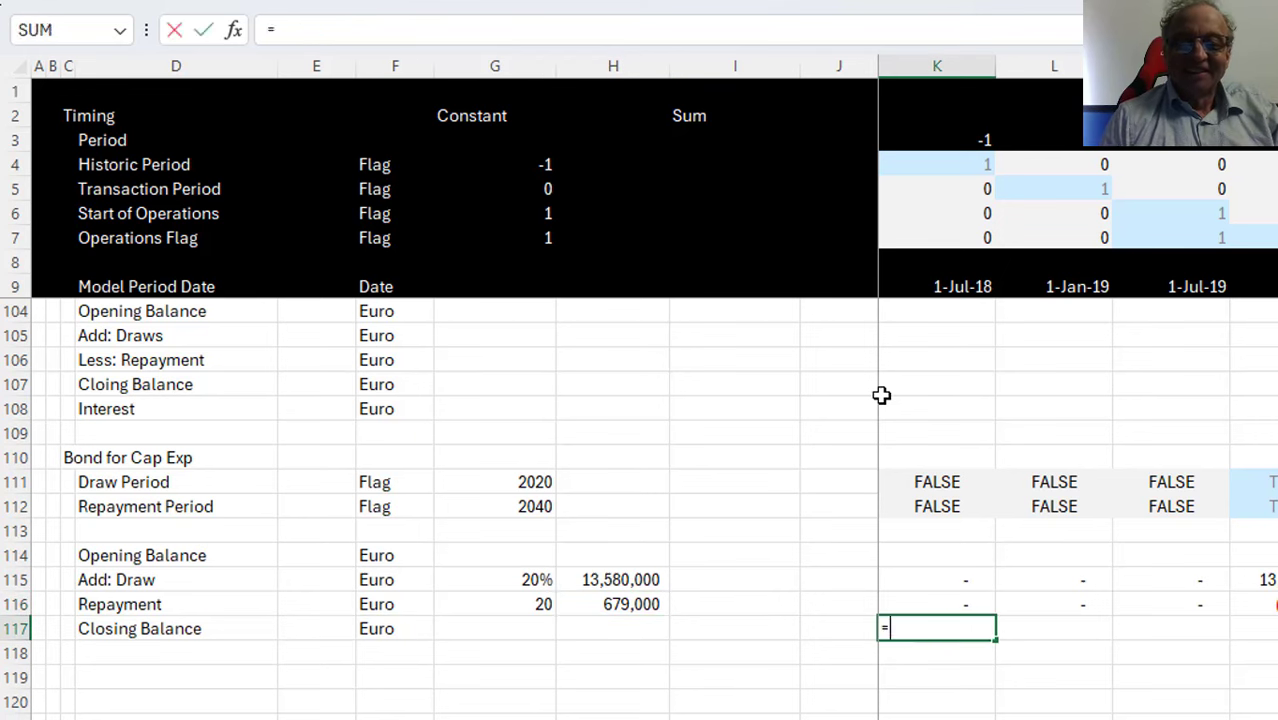
key(Escape)
Link the bond's Opening Balance in K114 to the prior period's closing balance as =J117 and fill it across all model periods
key(Up)
key(Up)
key(Up)
text(=)
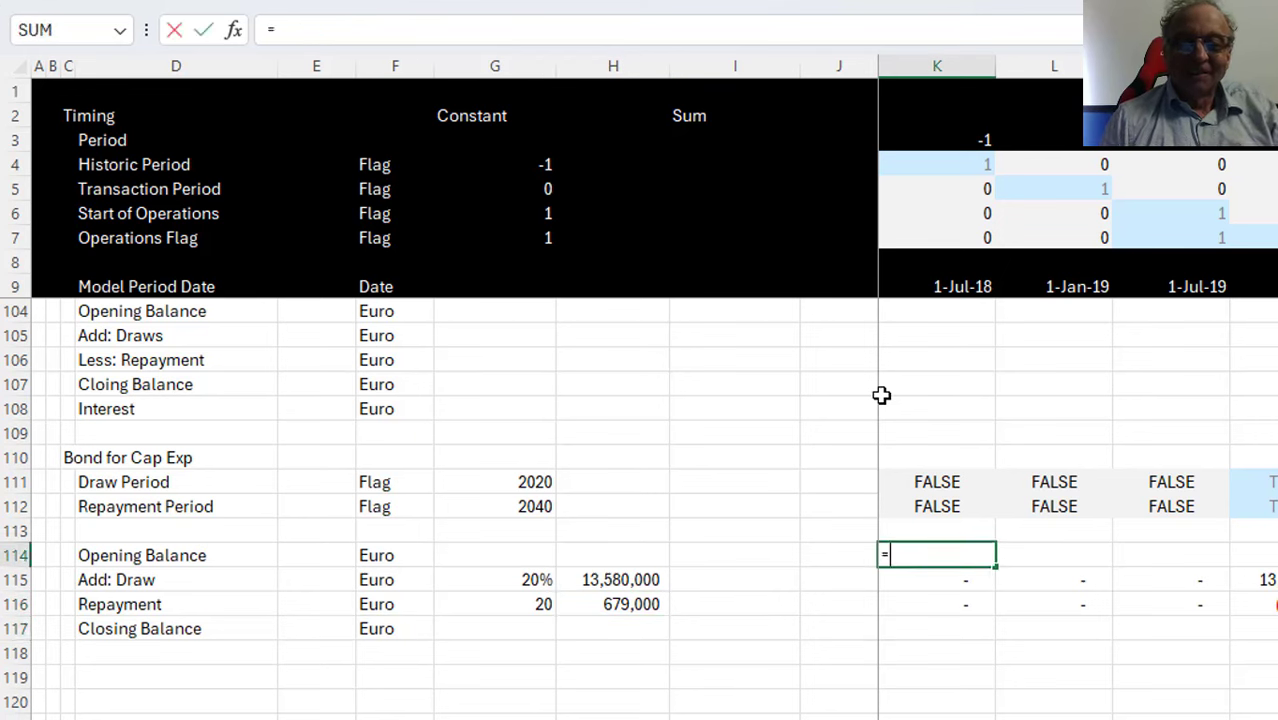
key(Down)
key(Down)
key(Down)
key(Left)
key(Return)
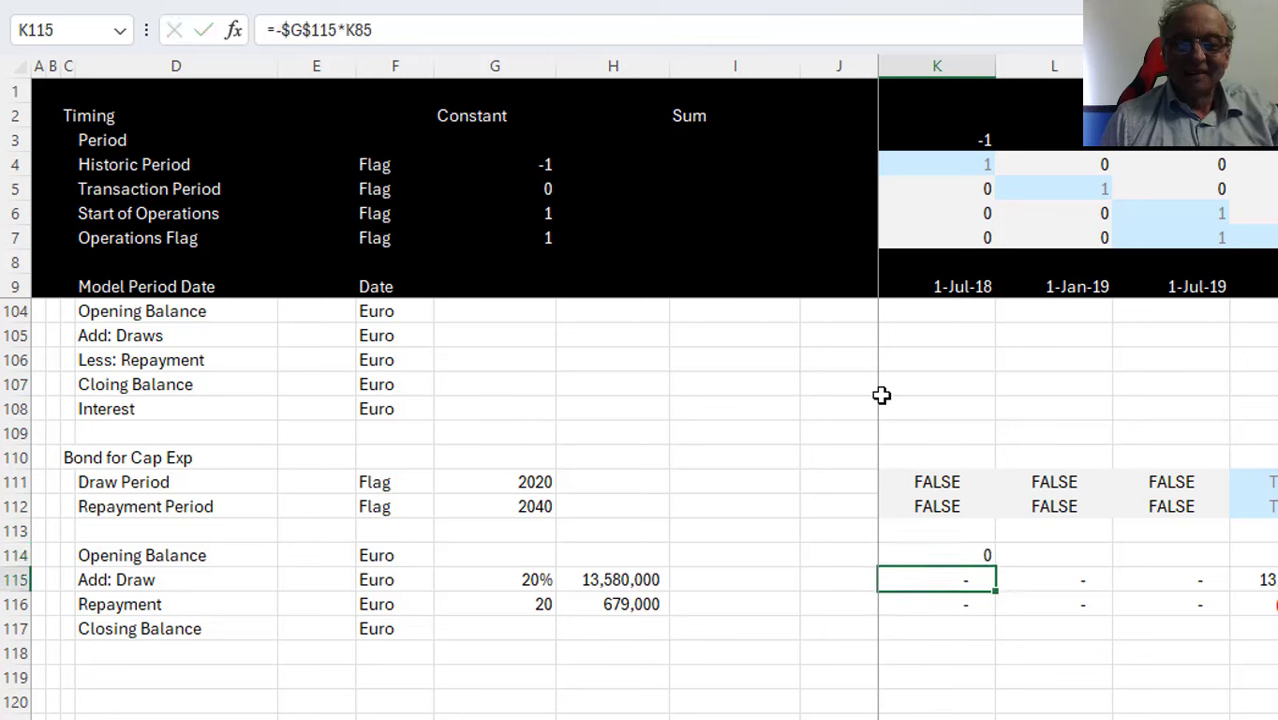
key(Up)
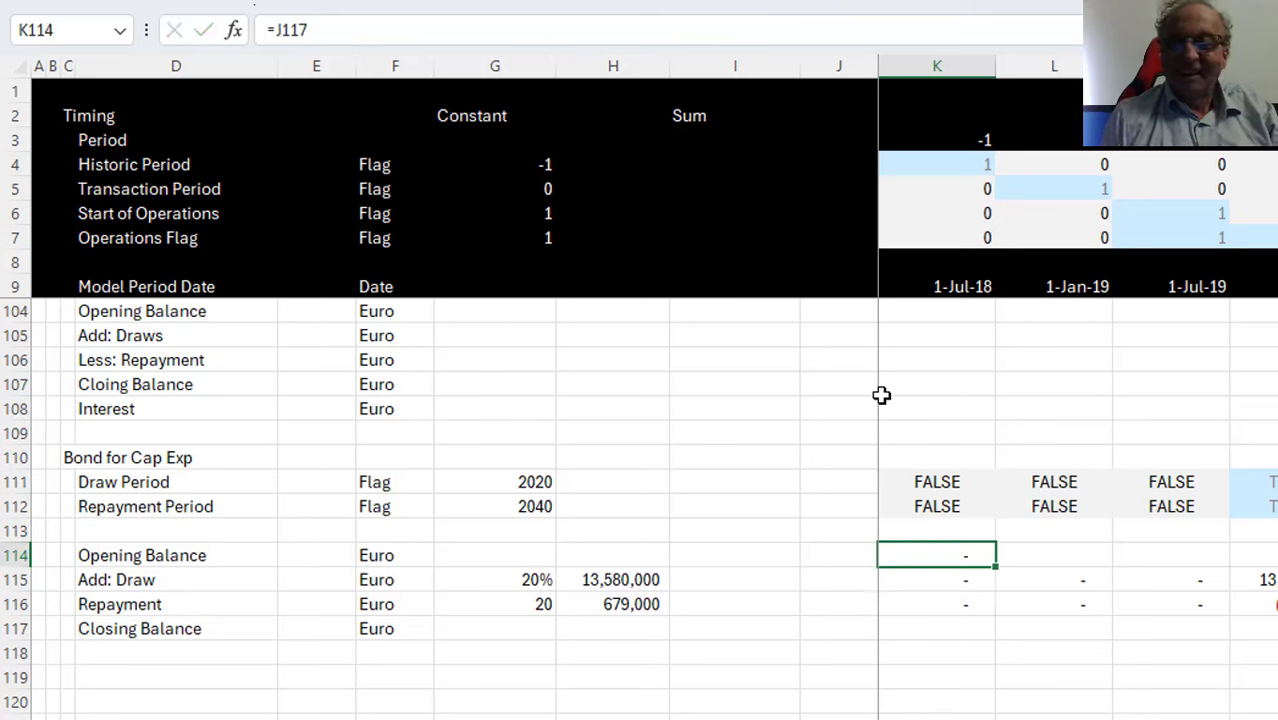
key(ctrl+shift+Right)
key(ctrl+r)
Calculate the bond's Closing Balance in K117 as =K114+K115+K116 and fill it across all model periods
key(Down)
key(Down)
key(Down)
text(=)
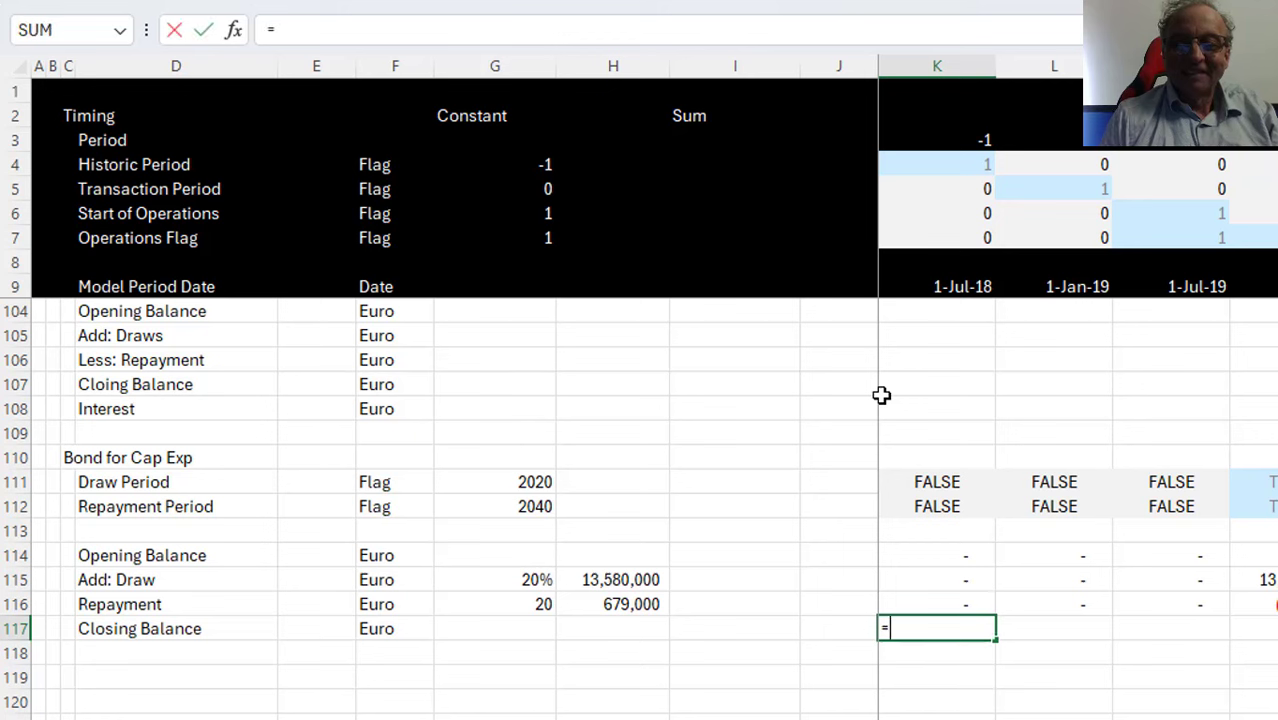
key(Up)
key(Up)
key(Up)
text(+)
key(Up)
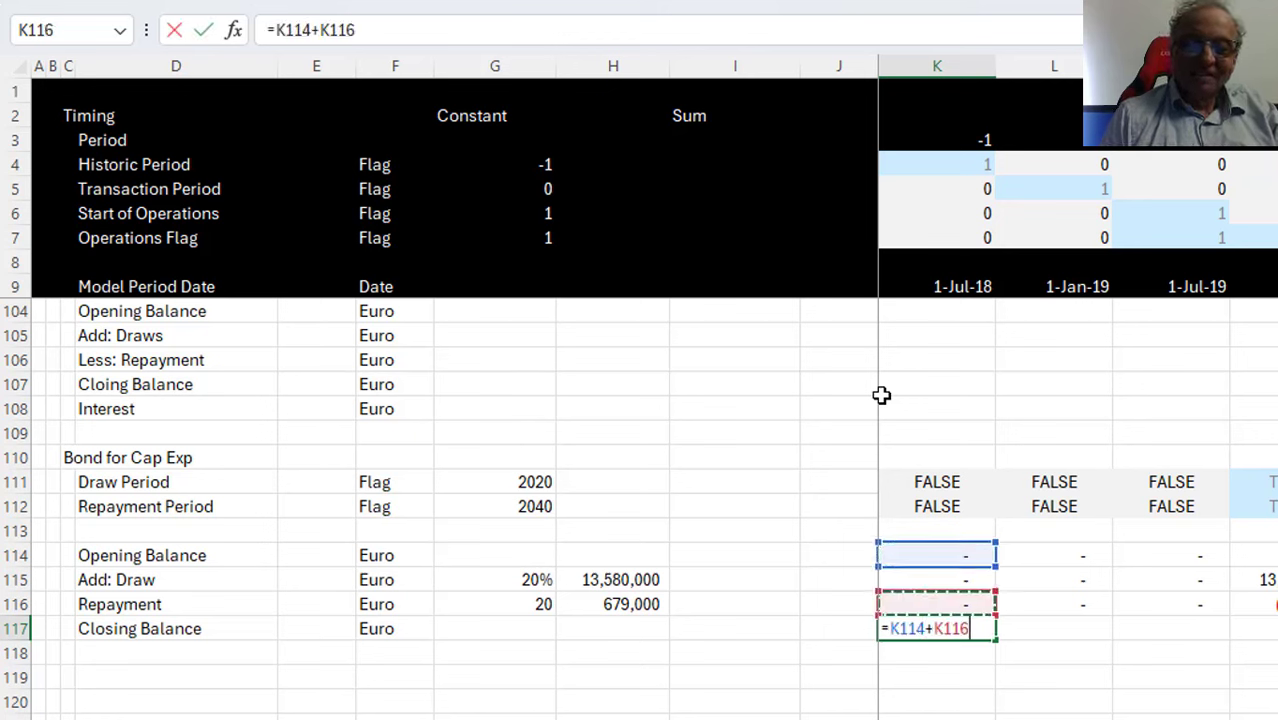
key(Up)
text(=)
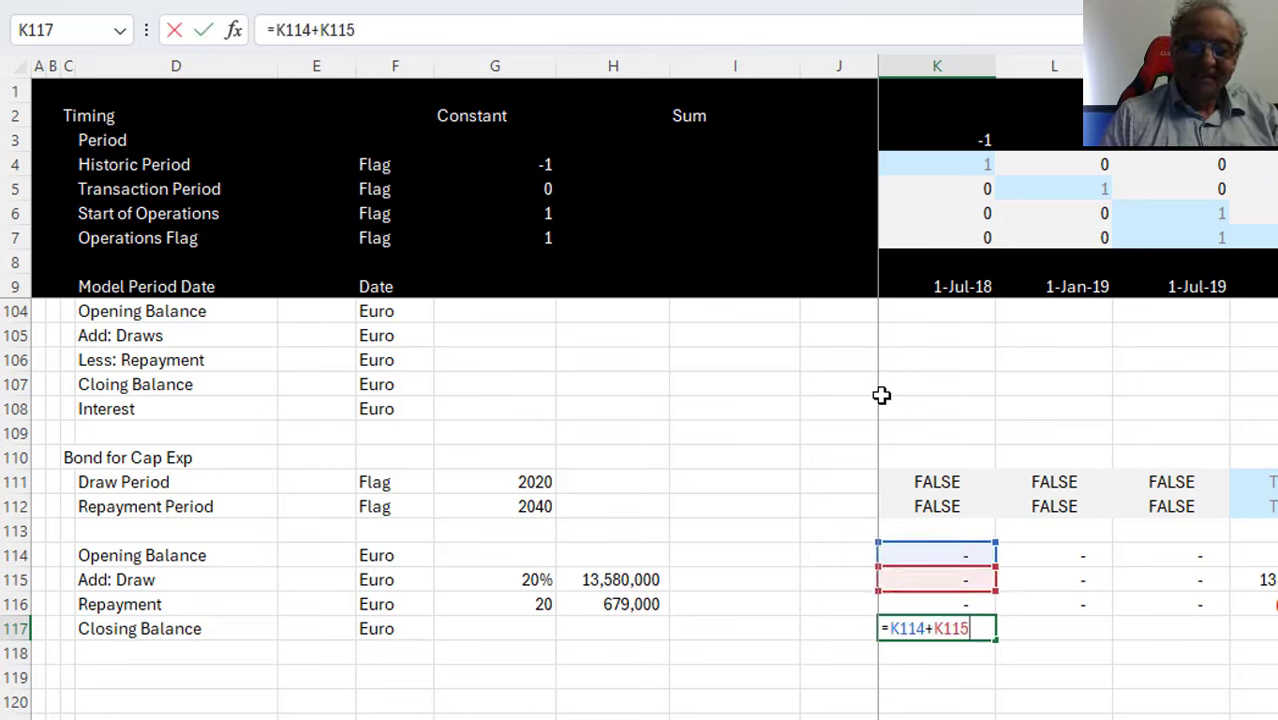
key(Up)
key(Return)
key(Up)
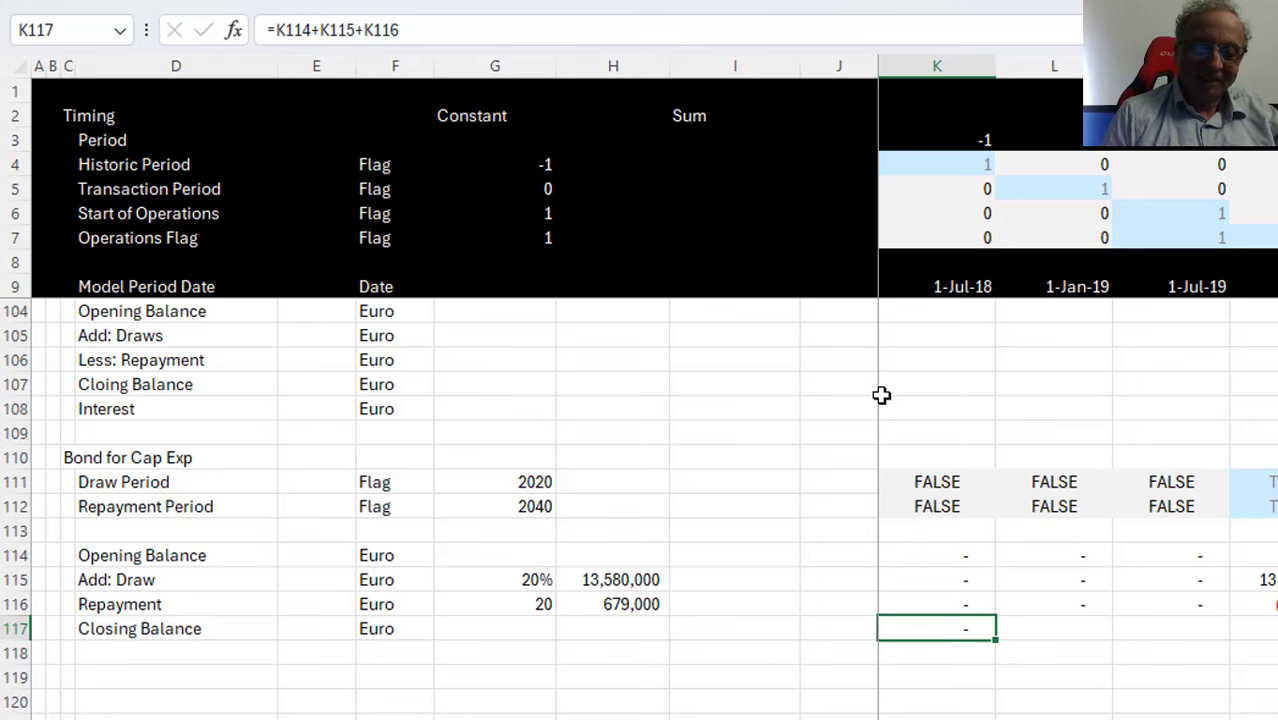
key(ctrl+shift+Right)
key(ctrl+r)
Apply a top and double bottom border to the bond's Closing Balance row 117 from column D across all model periods
key(Left)
key(Left)
key(Left)
key(Left)
key(Left)
key(Left)
key(Left)
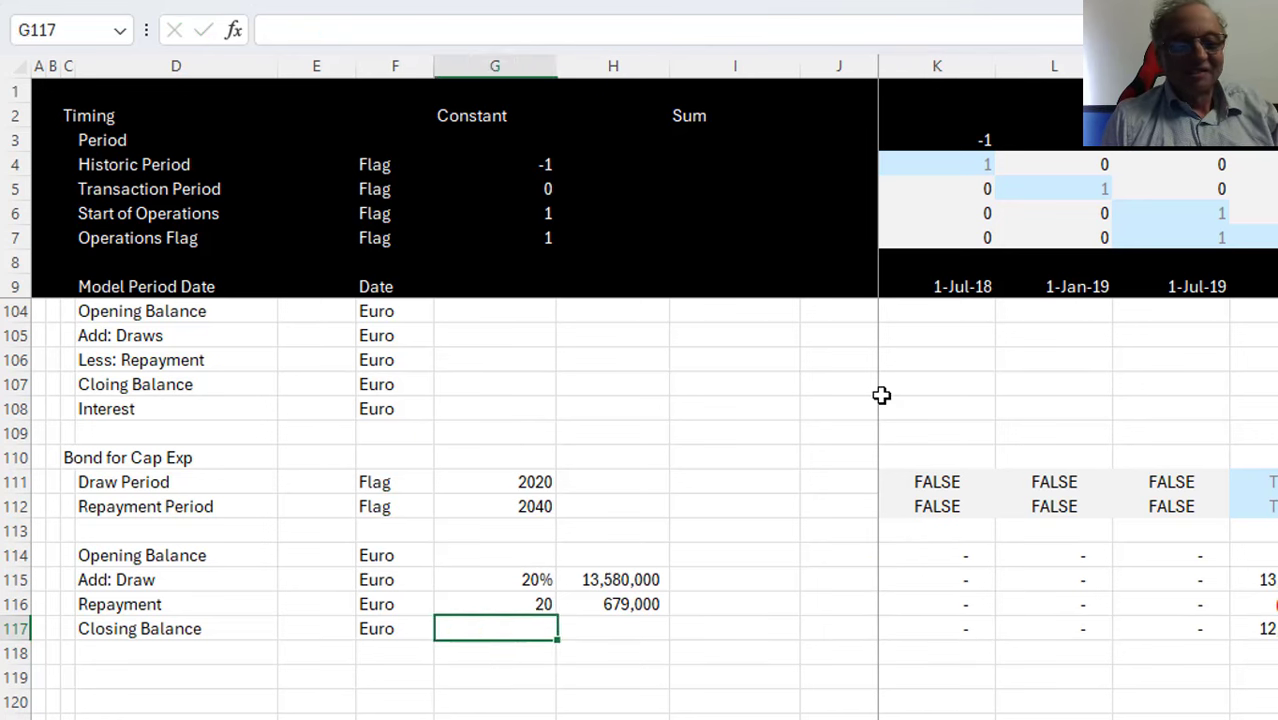
key(ctrl+shift+Right)
key(ctrl+shift+Right)
key(ctrl+shift+Right)
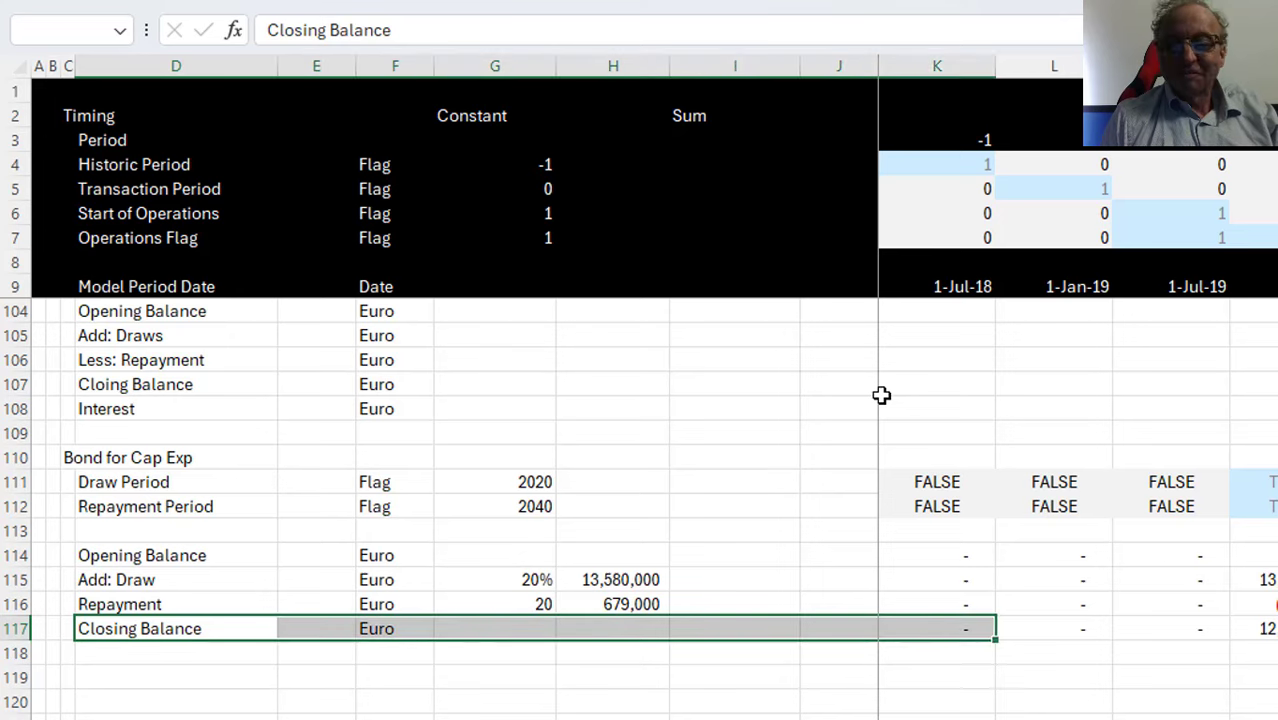
key(alt+h)
key(b)
key(u)
key(Left)
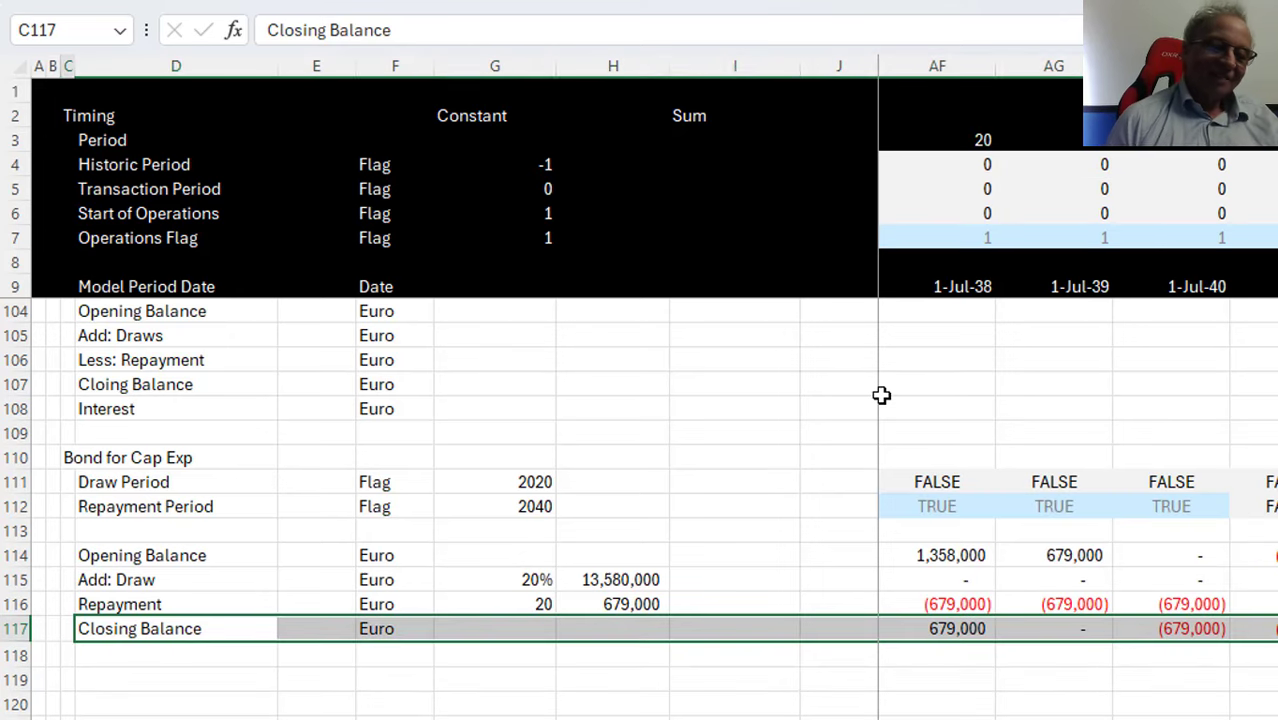
Replace the border of the bond's Closing Balance cells D117:K117 with a top border only
key(Up)
key(Down)
key(Right)
key(shift+Right)
key(shift+Right)
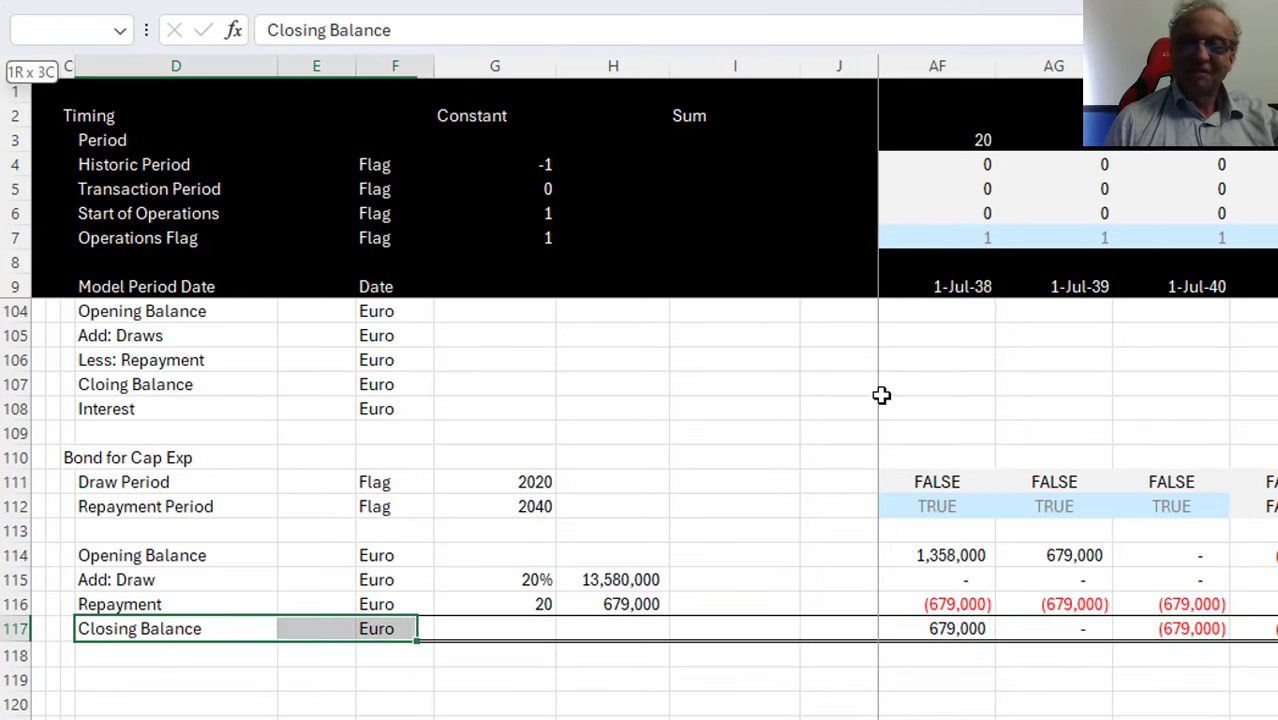
key(shift+Right)
key(ctrl+shift+Right)
key(Up)
key(Up)
key(Up)
key(Up)
key(Up)
key(Up)
key(Up)
key(Up)
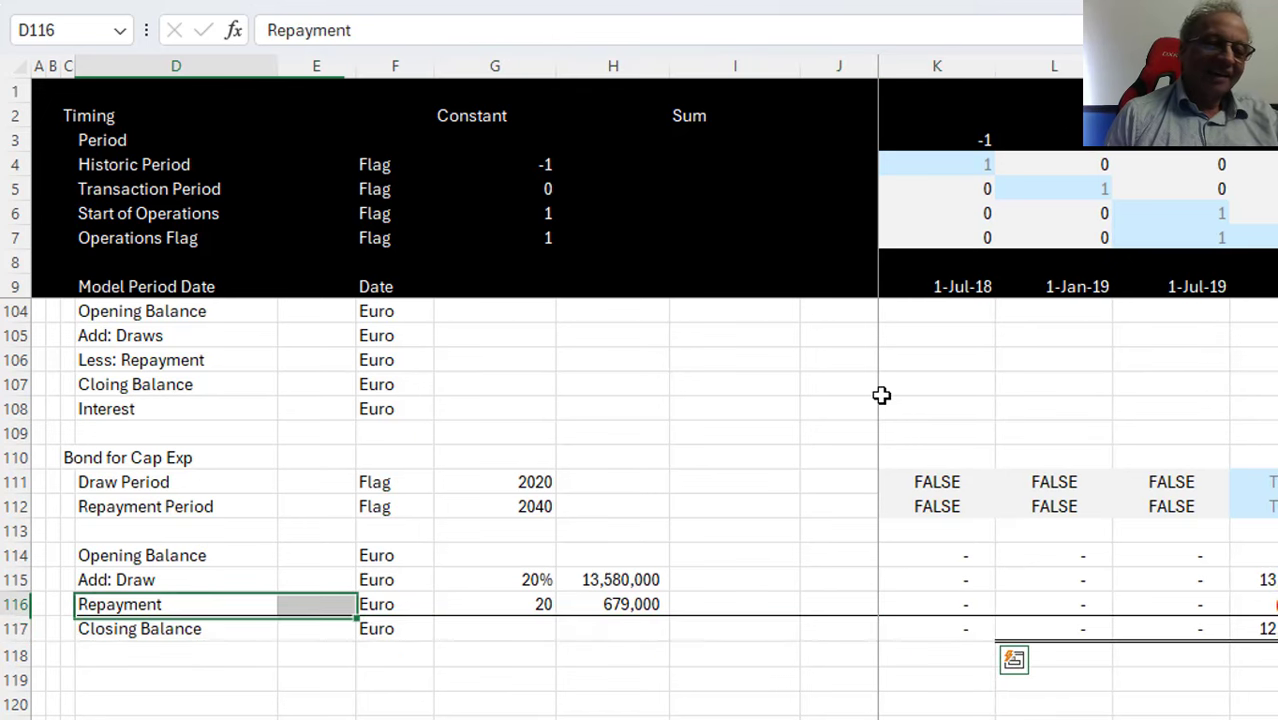
key(Up)
key(Up)
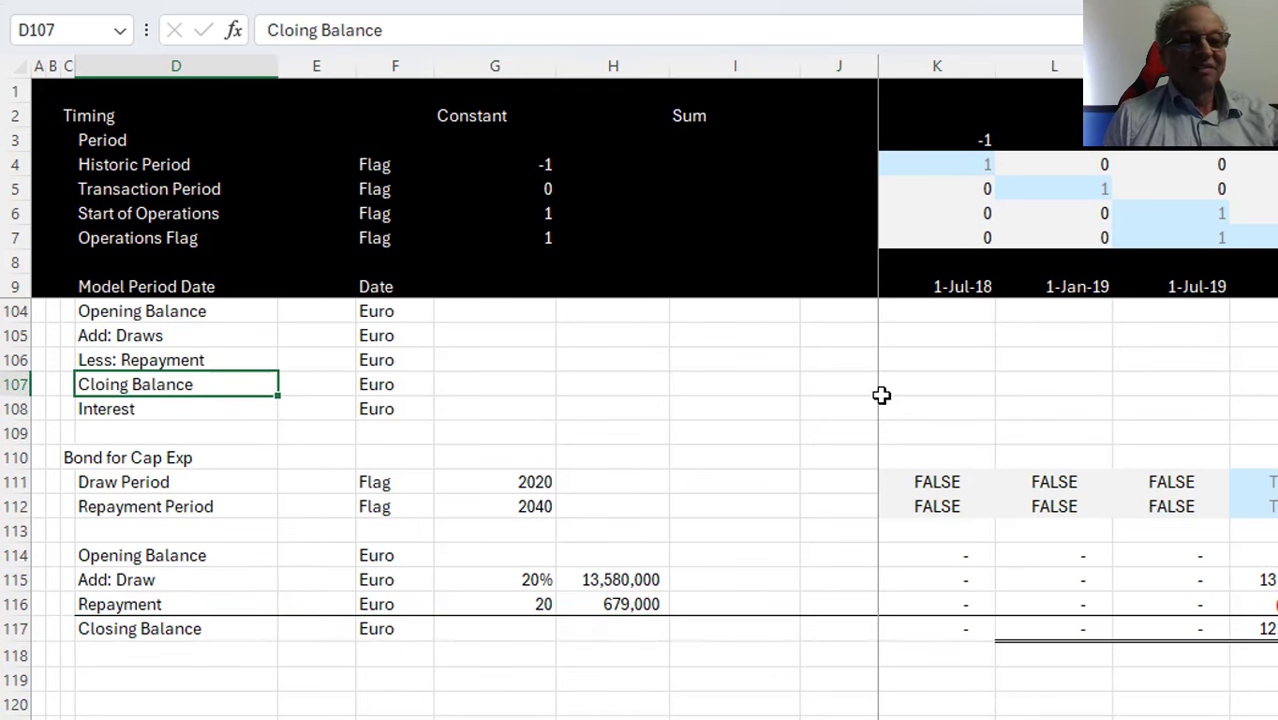
key(shift+Right)
key(ctrl+shift+Right)
key(Left)
Add a top border to the New Debt Closing Balance row 99 from column D across all model periods
key(Up)
key(Up)
key(Up)
key(Up)
key(Up)
key(Up)
key(Up)
key(Up)
key(Up)
key(Up)
key(Up)
key(Up)
key(Up)
key(Up)
key(Up)
key(Up)
key(Up)
key(Up)
key(Up)
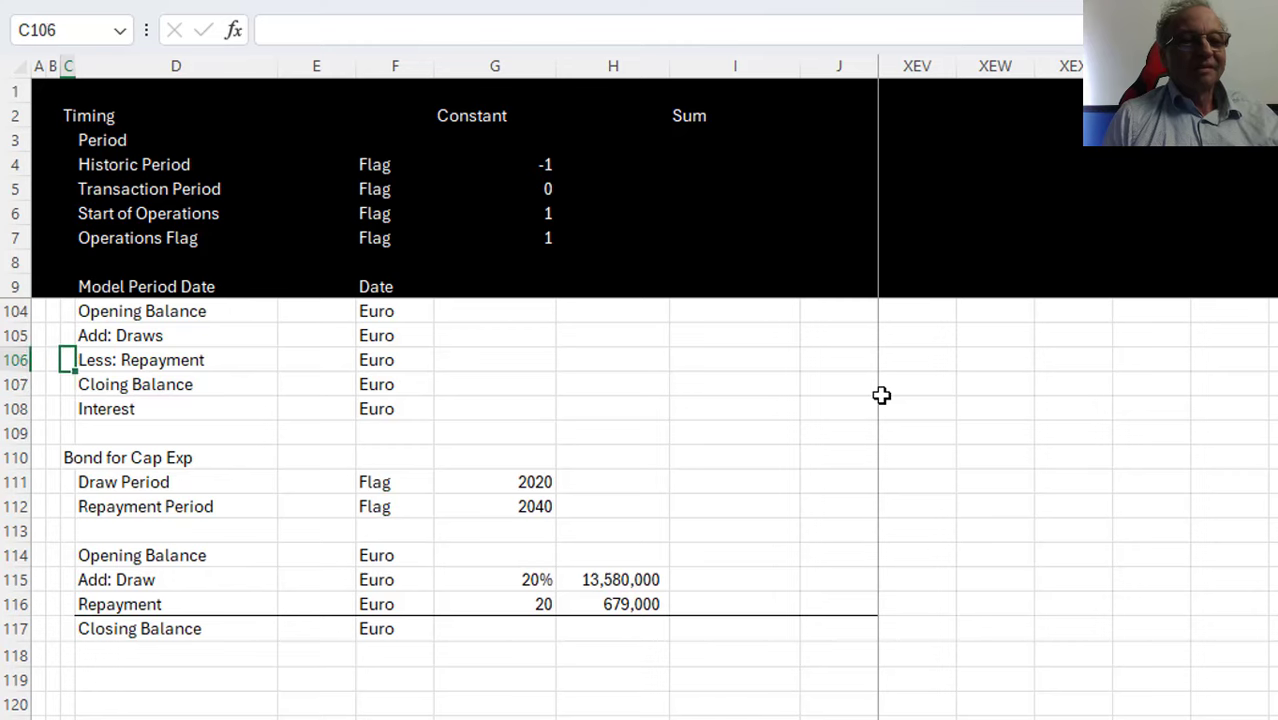
key(Down)
key(Down)
key(Down)
key(Down)
key(Down)
key(Down)
key(Down)
key(Down)
key(Down)
key(Down)
key(Down)
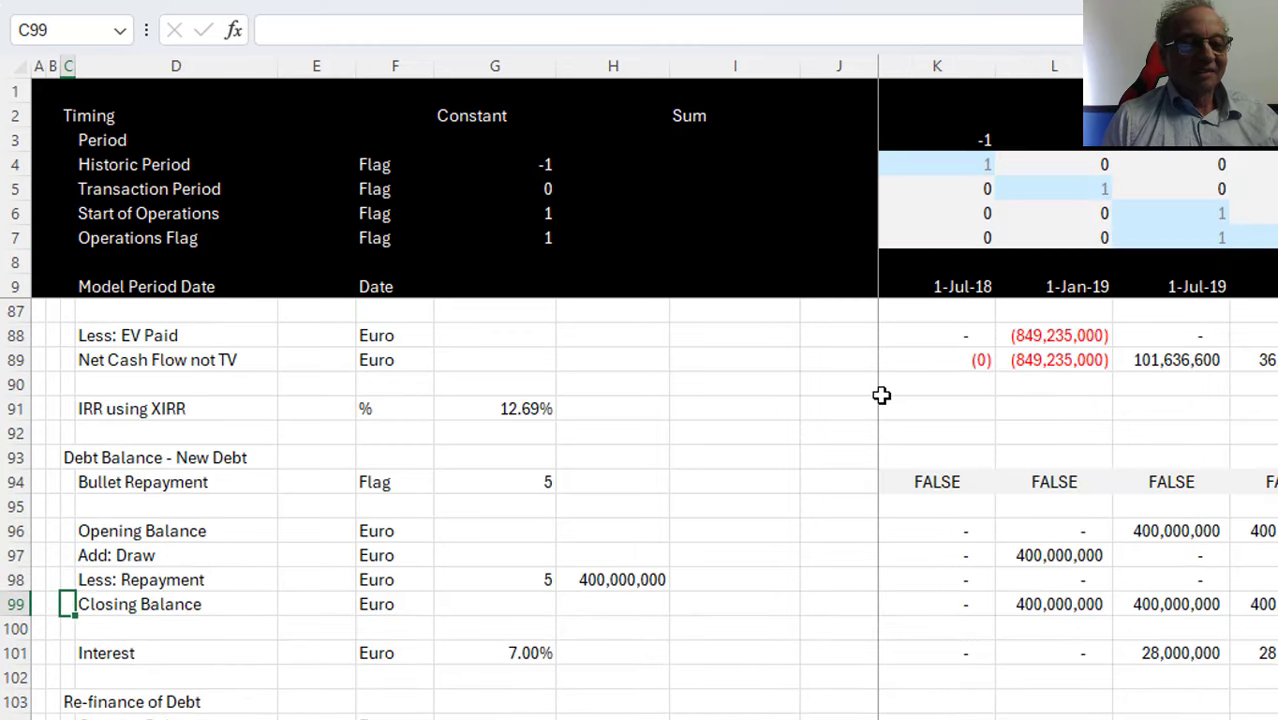
key(Right)
key(ctrl+shift+Right)
key(ctrl+shift+Right)
key(ctrl+shift+Right)
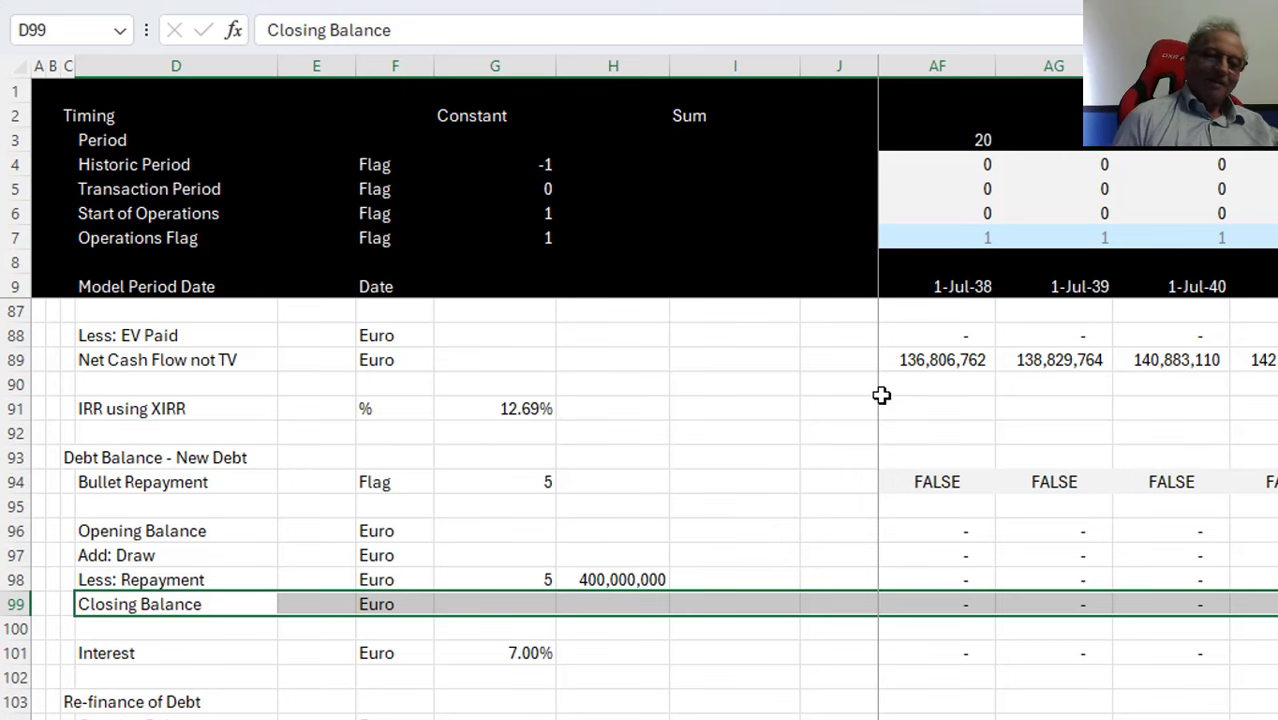
key(Down)
key(Down)
key(Down)
key(Down)
key(Down)
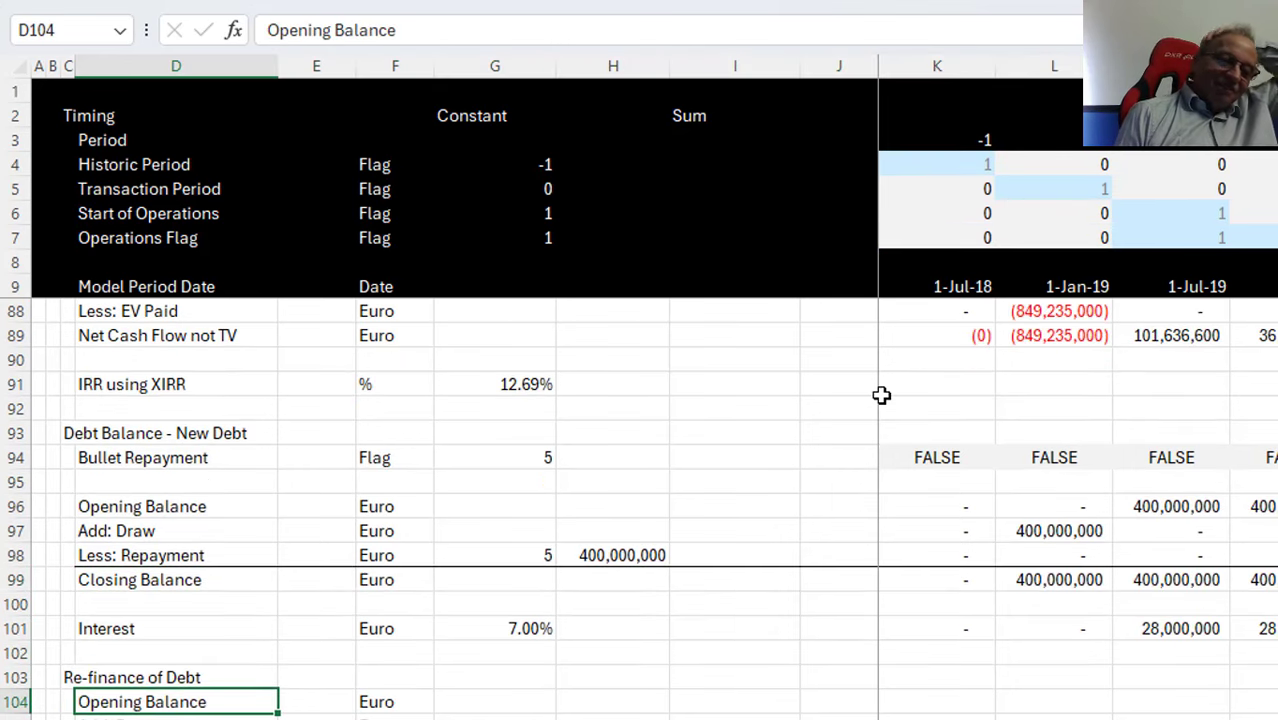
Examine the bond's Closing Balance row 117, its borders and its balances in the later model periods around 2040
key(Down)
key(Down)
key(Down)
key(Down)
key(Down)
key(Down)
key(Down)
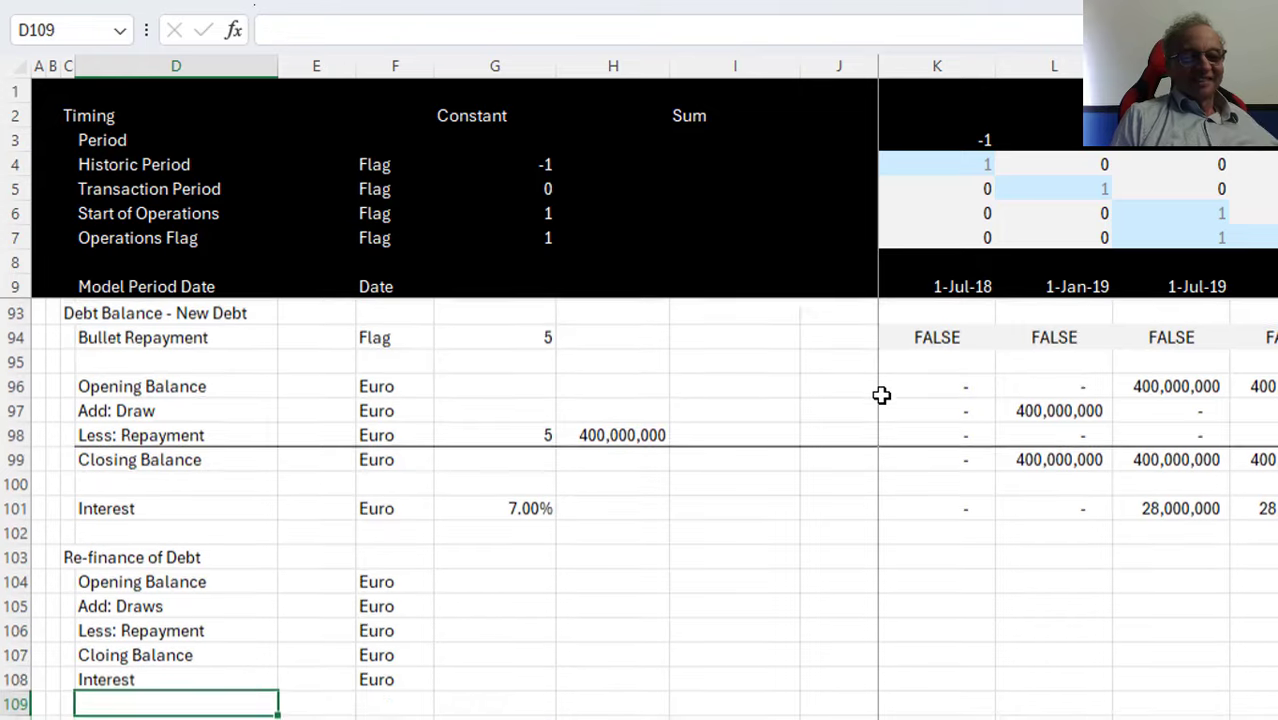
key(Down)
key(Down)
key(Down)
key(Down)
key(Down)
key(Down)
key(Down)
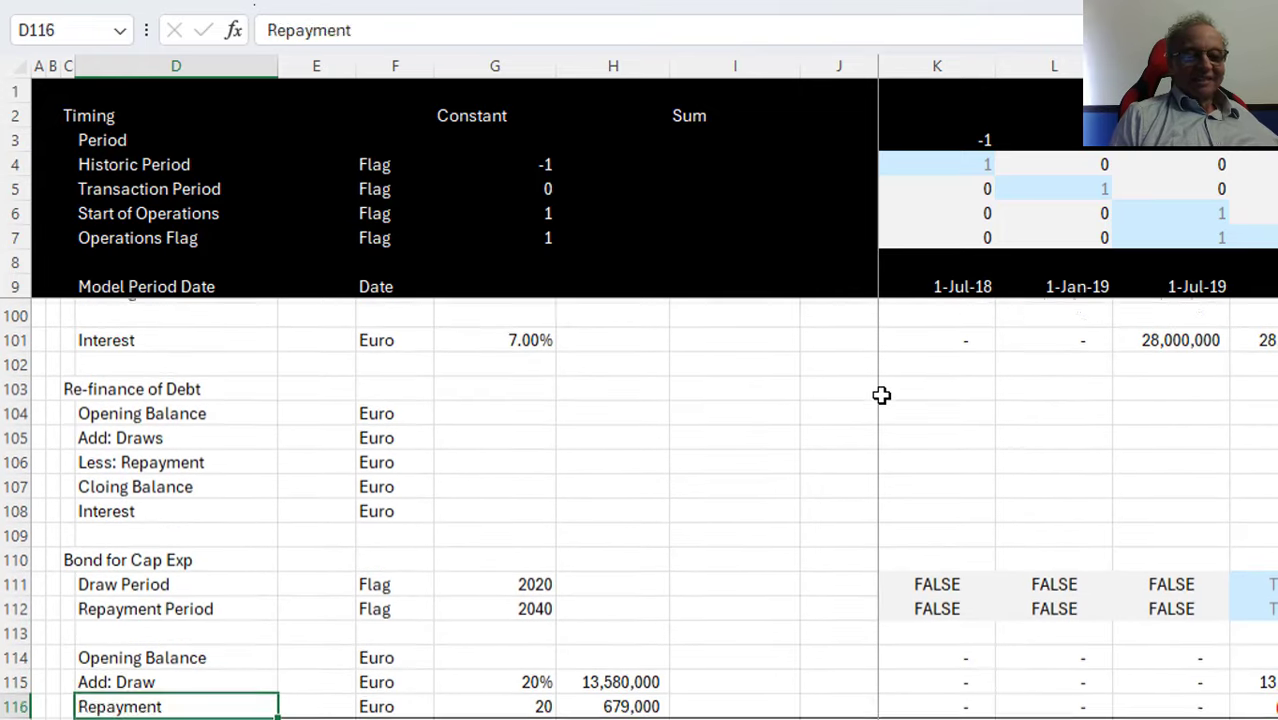
key(Down)
key(Down)
key(Up)
key(Up)
key(Up)
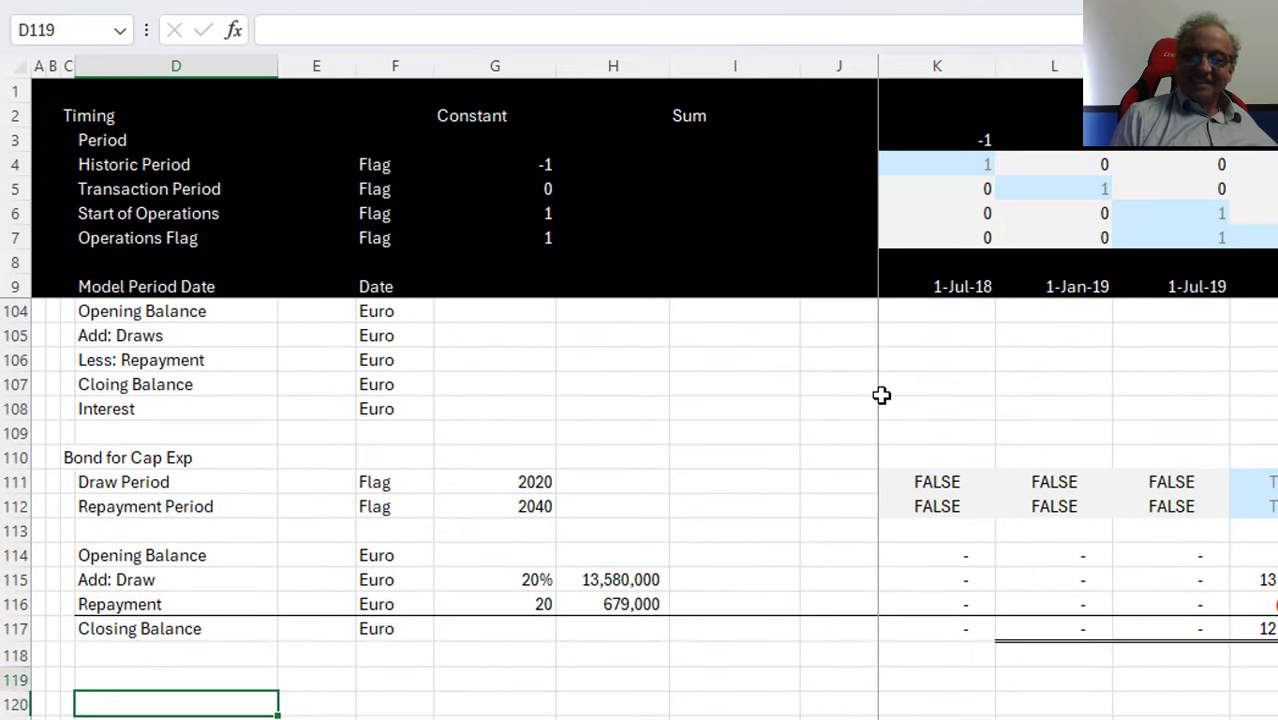
key(shift+Right)
key(shift+Right)
key(shift+Right)
key(shift+Right)
key(shift+Right)
key(shift+Right)
key(shift+Right)
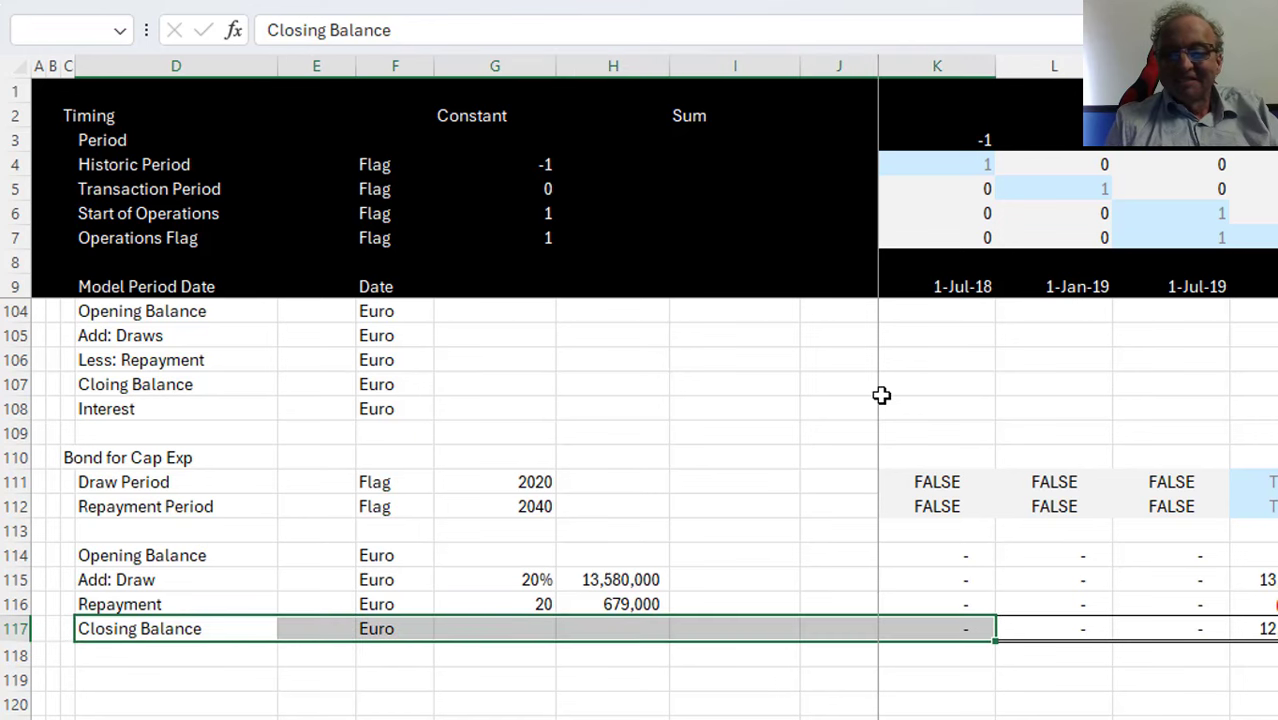
key(ctrl+shift+Right)
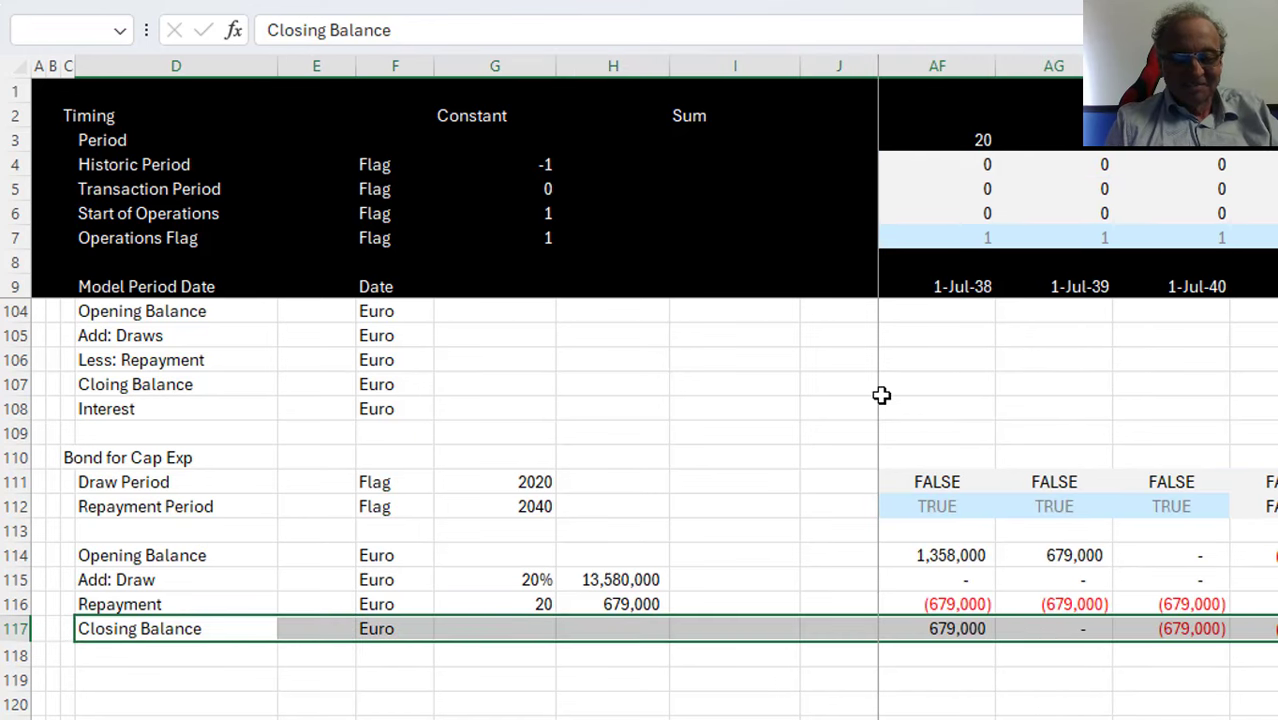
key(Left)
key(Right)
key(Down)
key(Down)
key(Down)
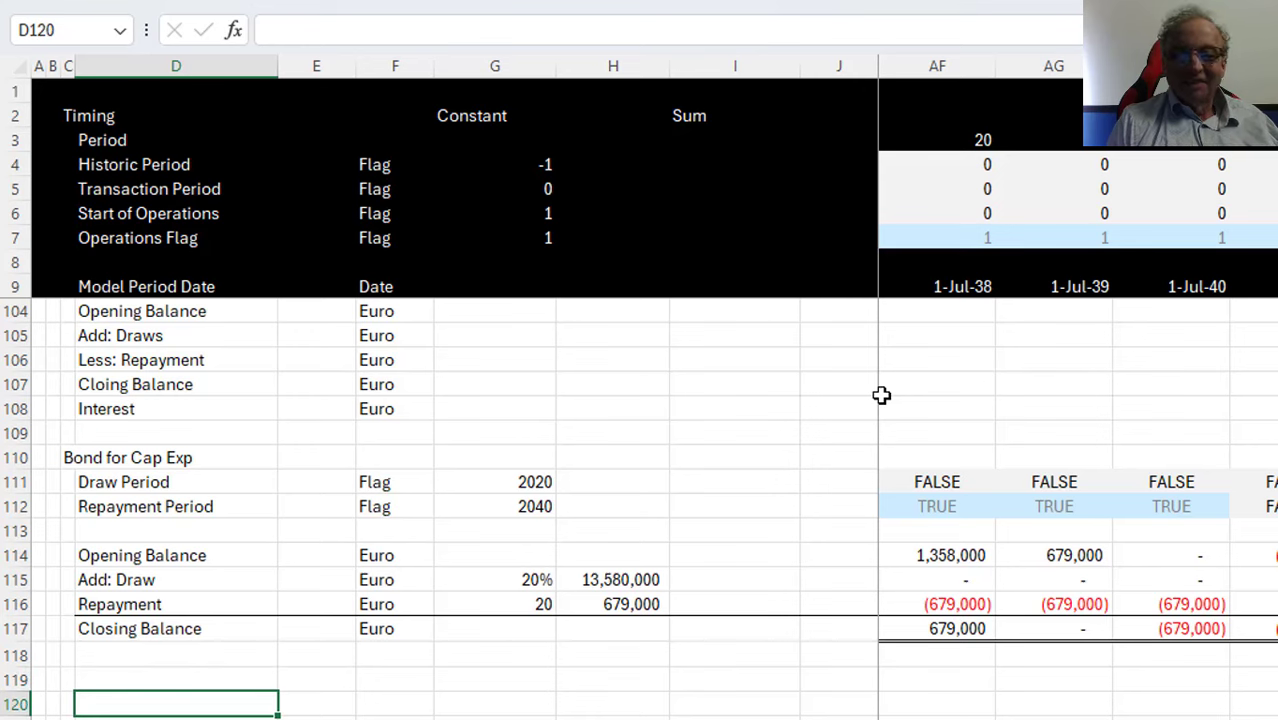
Label D119 Interest below the bond's Closing Balance row and enter Euro as its unit in F119
key(Down)
key(Up)
key(Left)
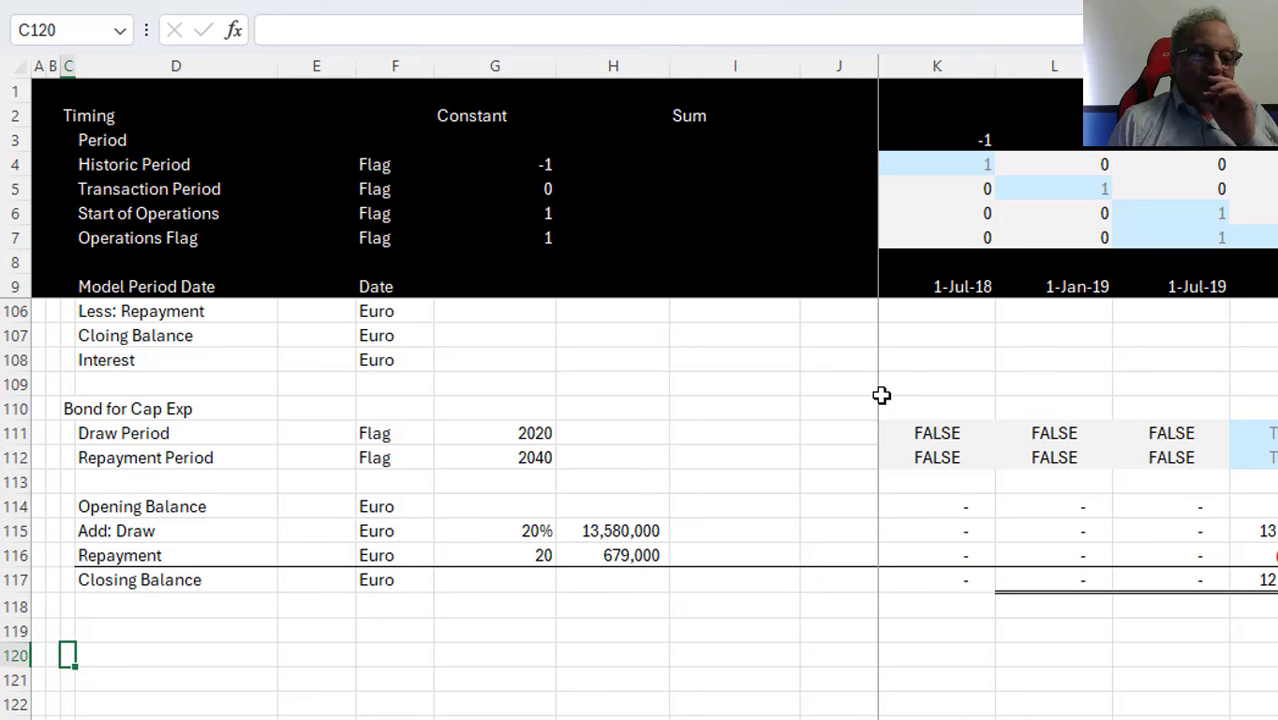
key(Up)
key(Up)
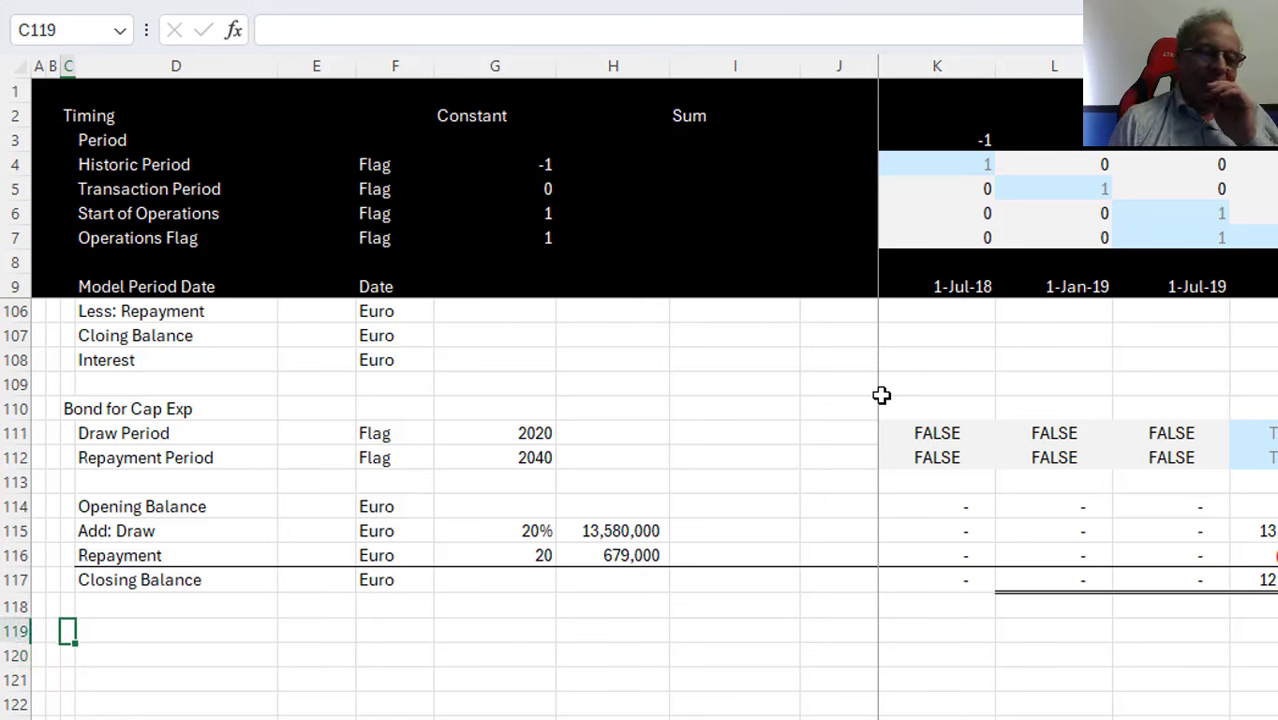
key(Right)
key(Down)
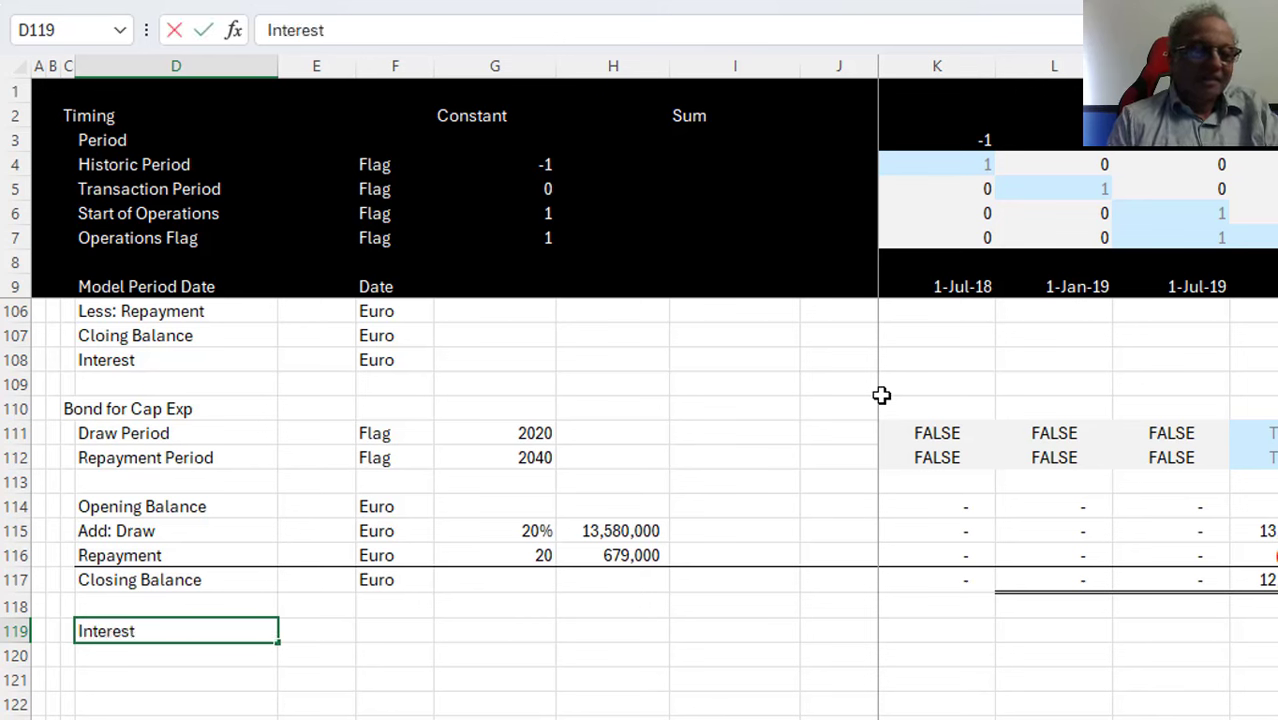
text(Interest)
key(Return)
key(Up)
key(Right)
key(Right)
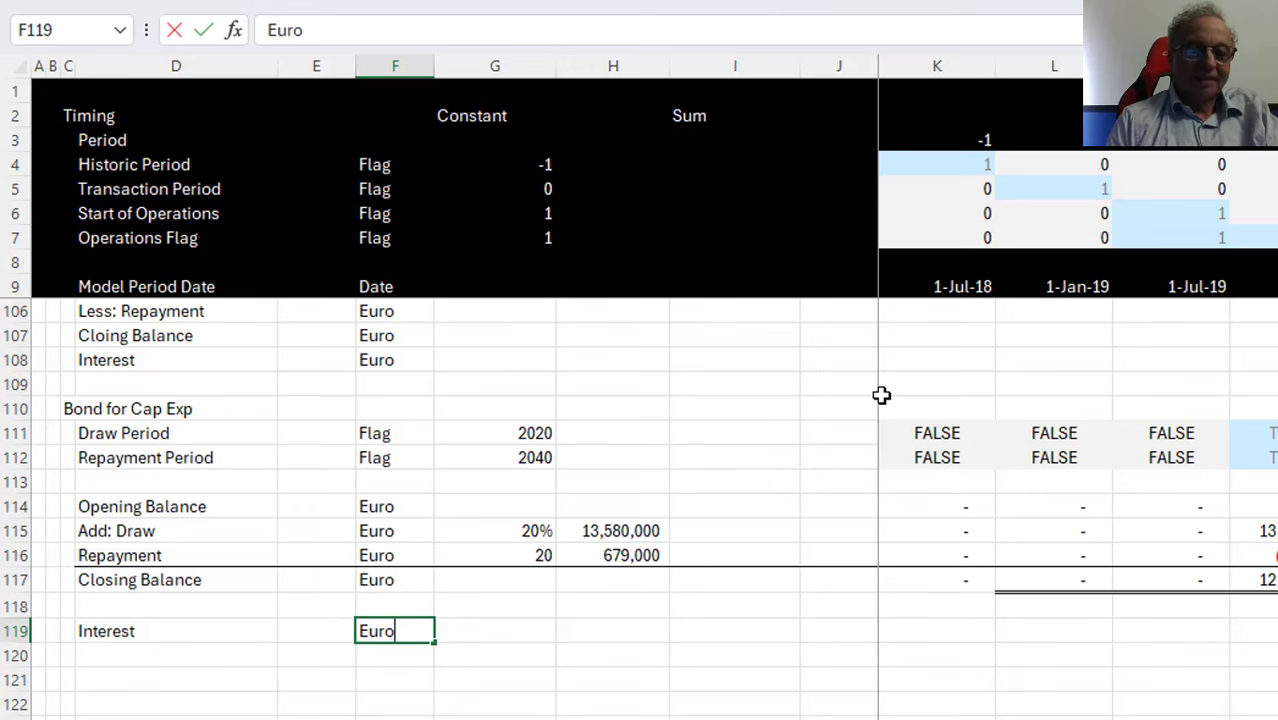
text(Euro)
key(Return)
Link the bond's interest rate in G119 to the Bond Issue Interest Rate on the Input sheet as =Input!F58
key(Up)
key(Right)
text(=)
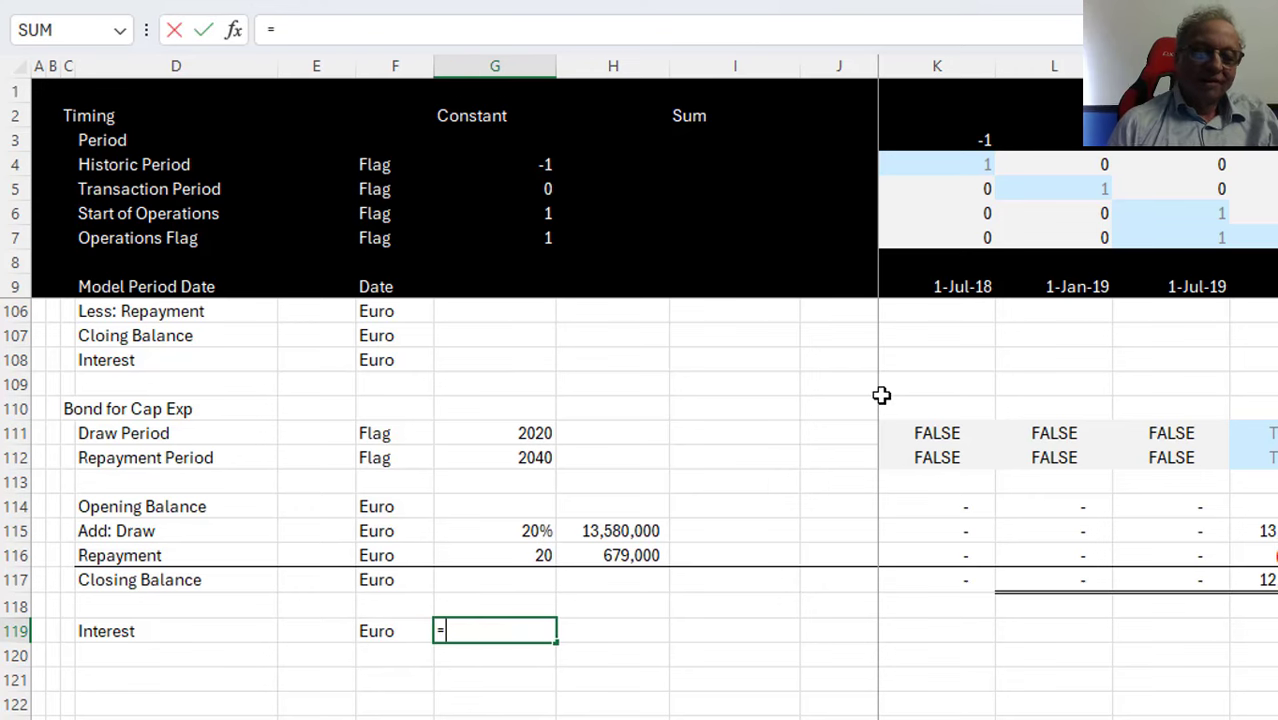
key(ctrl+Page_Up)
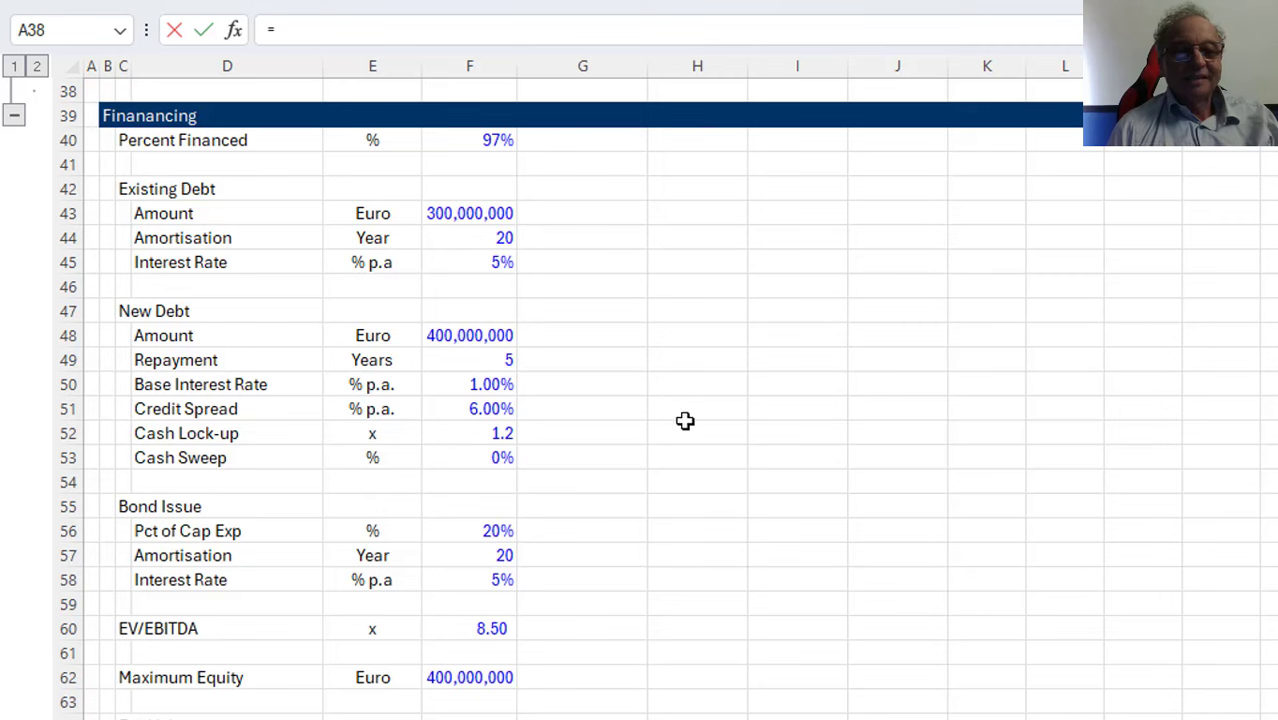
click(480, 571)
key(Return)
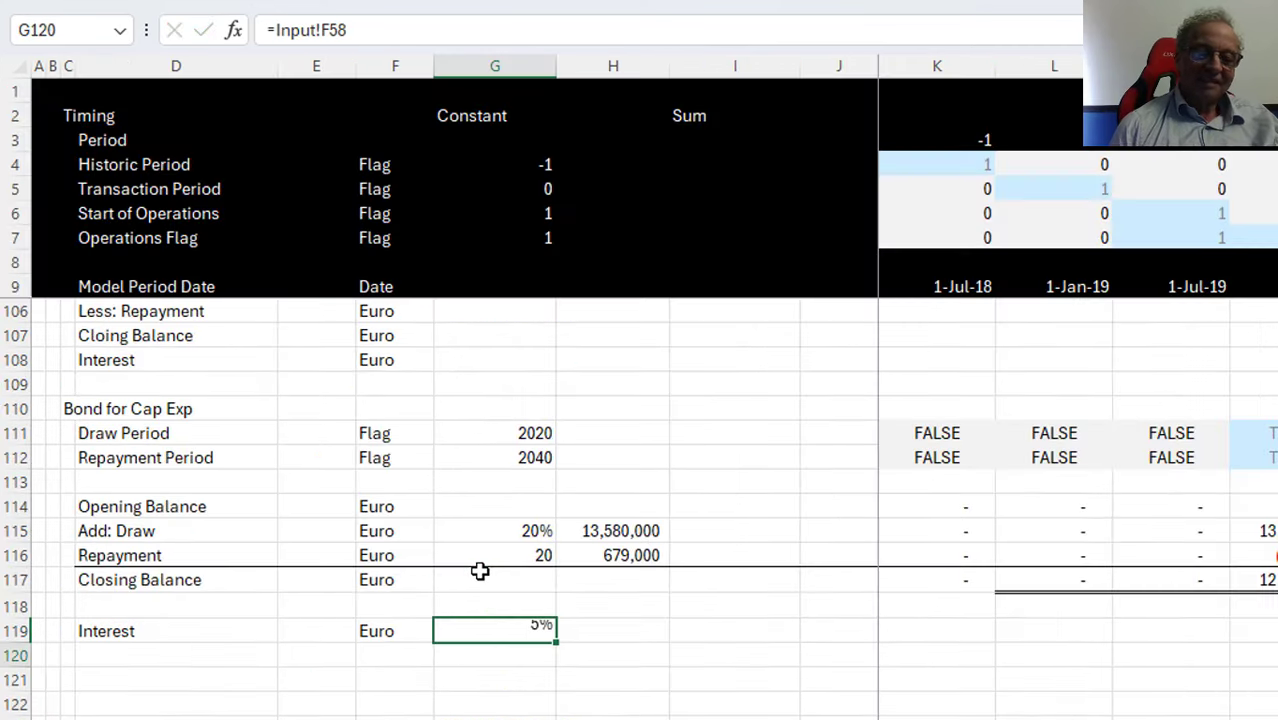
key(Up)
key(Right)
key(Right)
key(Right)
key(Right)
text(=)
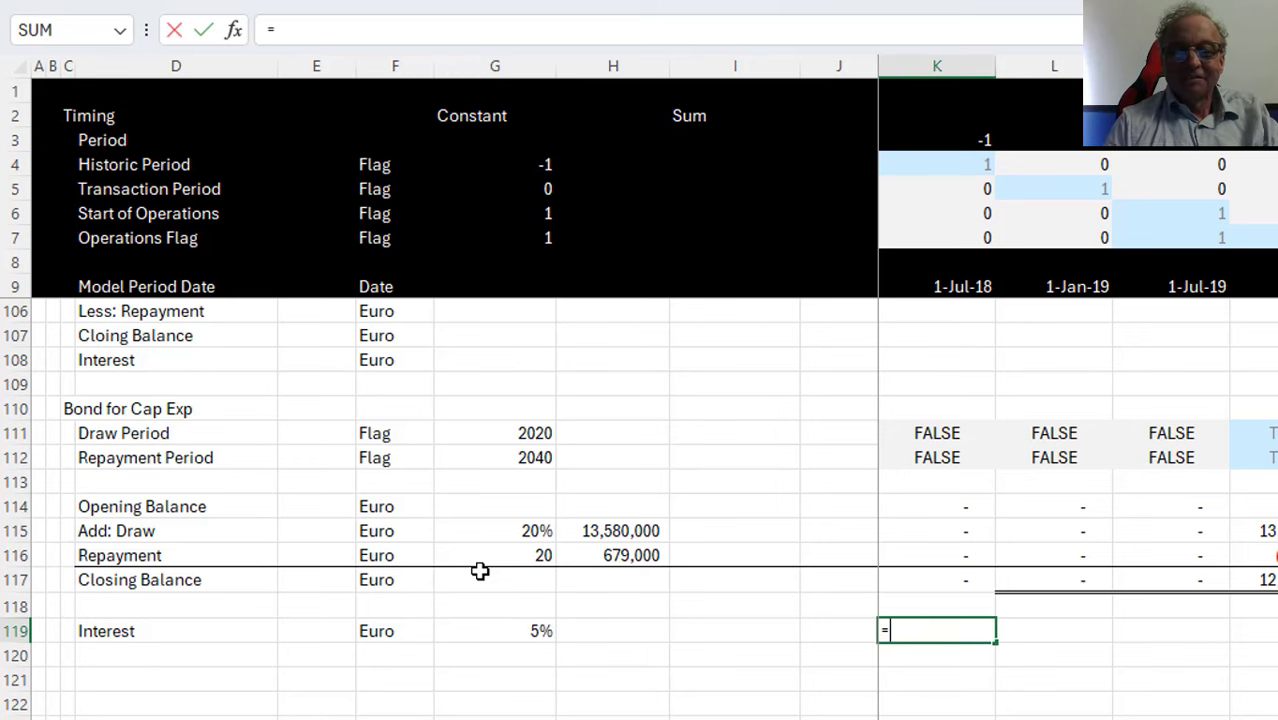
key(Up)
key(Up)
key(Up)
key(Up)
key(BackSpace)
key(BackSpace)
key(BackSpace)
key(BackSpace)
key(BackSpace)
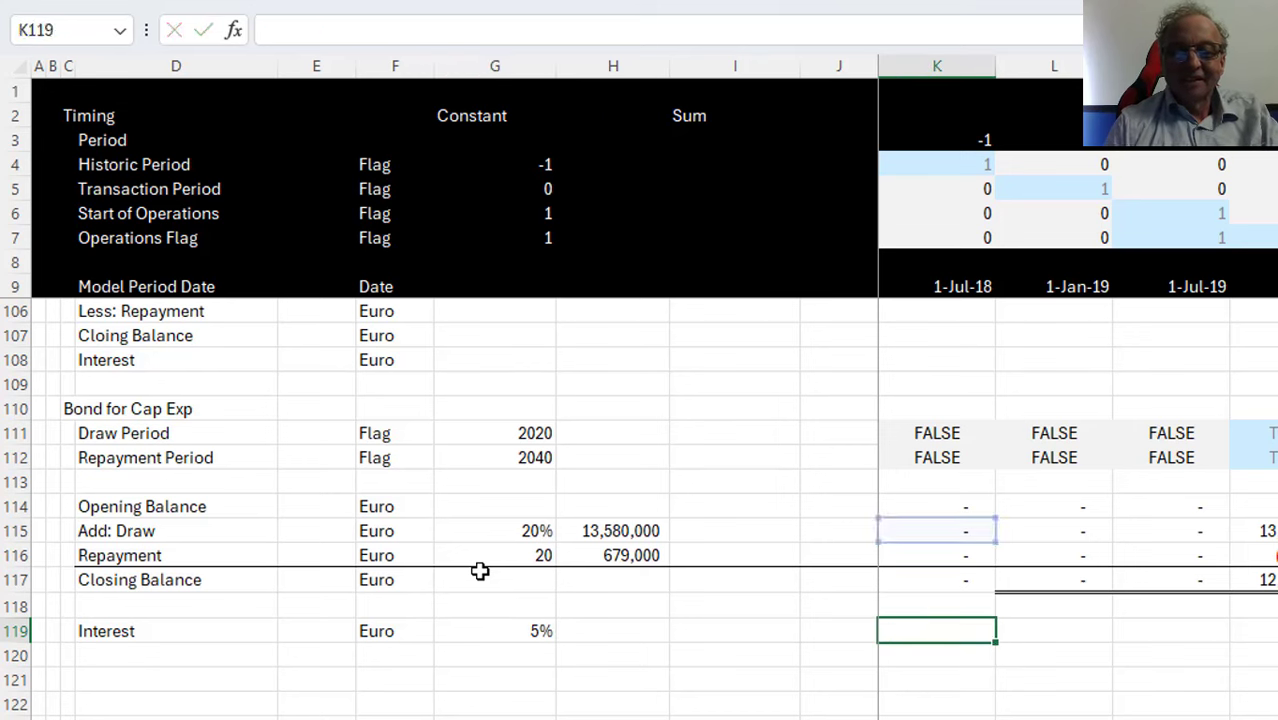
Begin the bond's Interest formula in K119 with the average of the closing and opening balances, =AVERAGE(K117,K114)
text(=av)
key(Down)
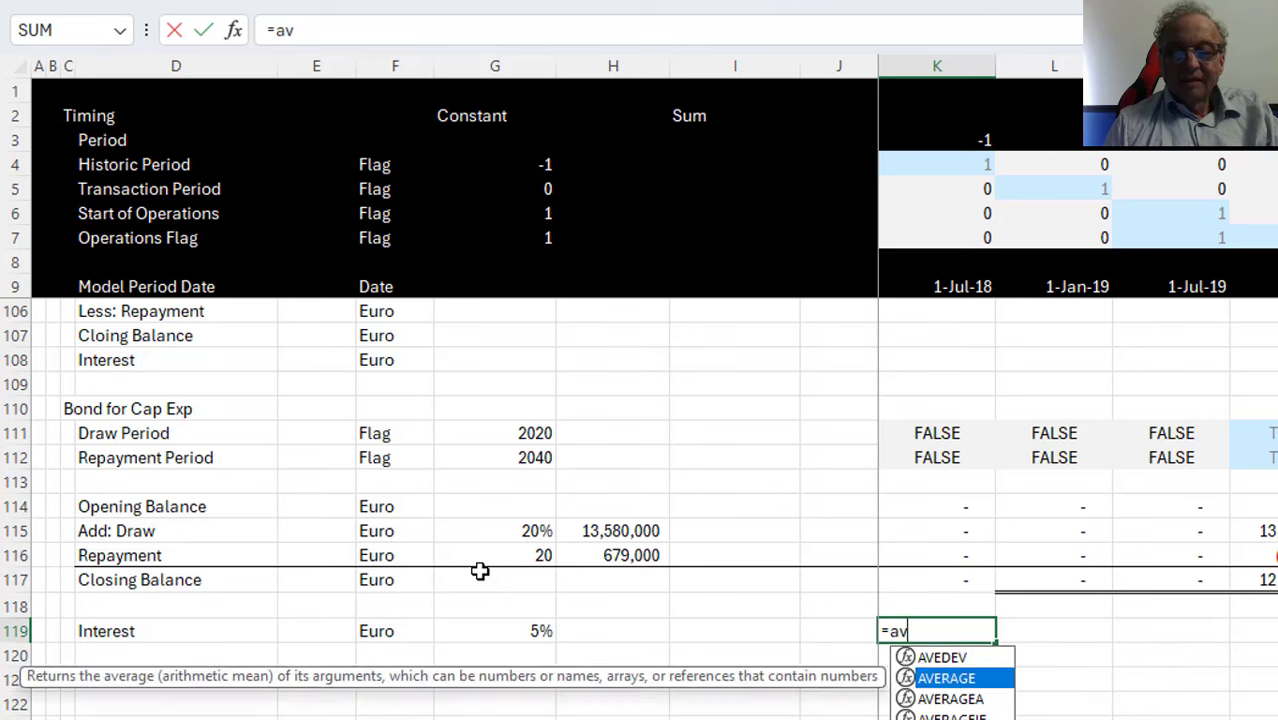
key(Tab)
key(Up)
key(Up)
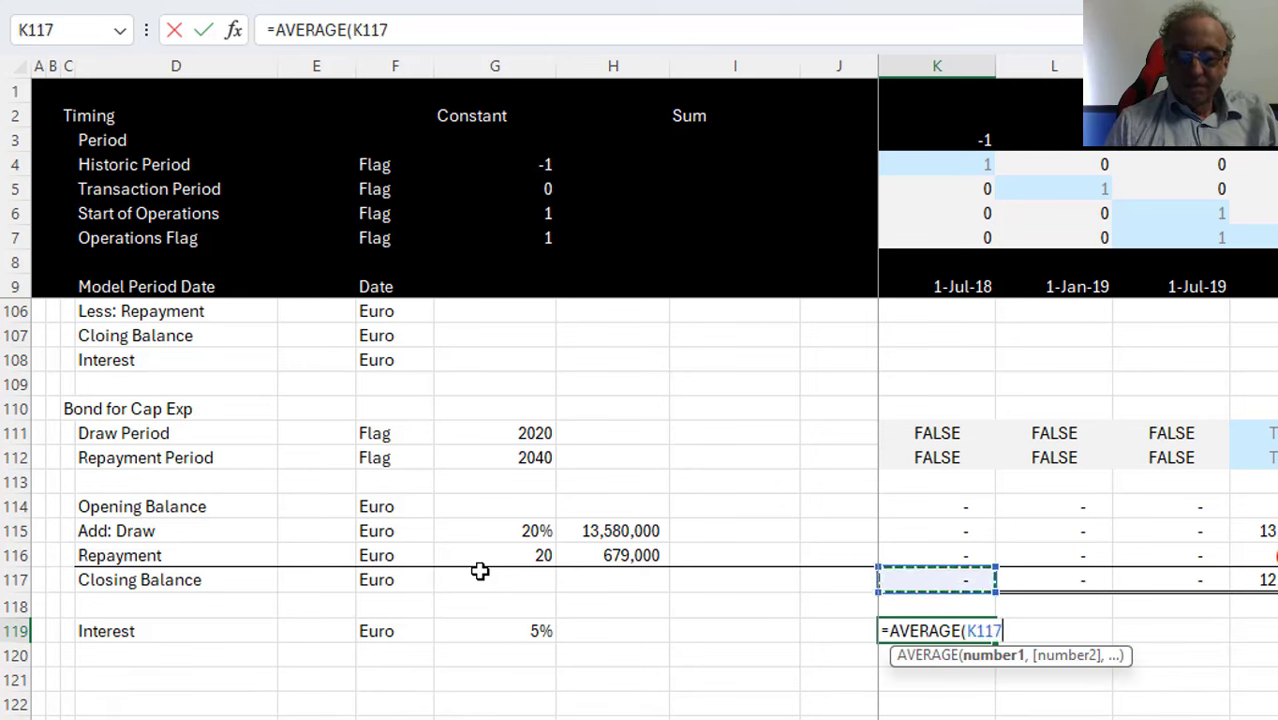
text(,)
key(Up)
key(Up)
key(Up)
key(Up)
key(Up)
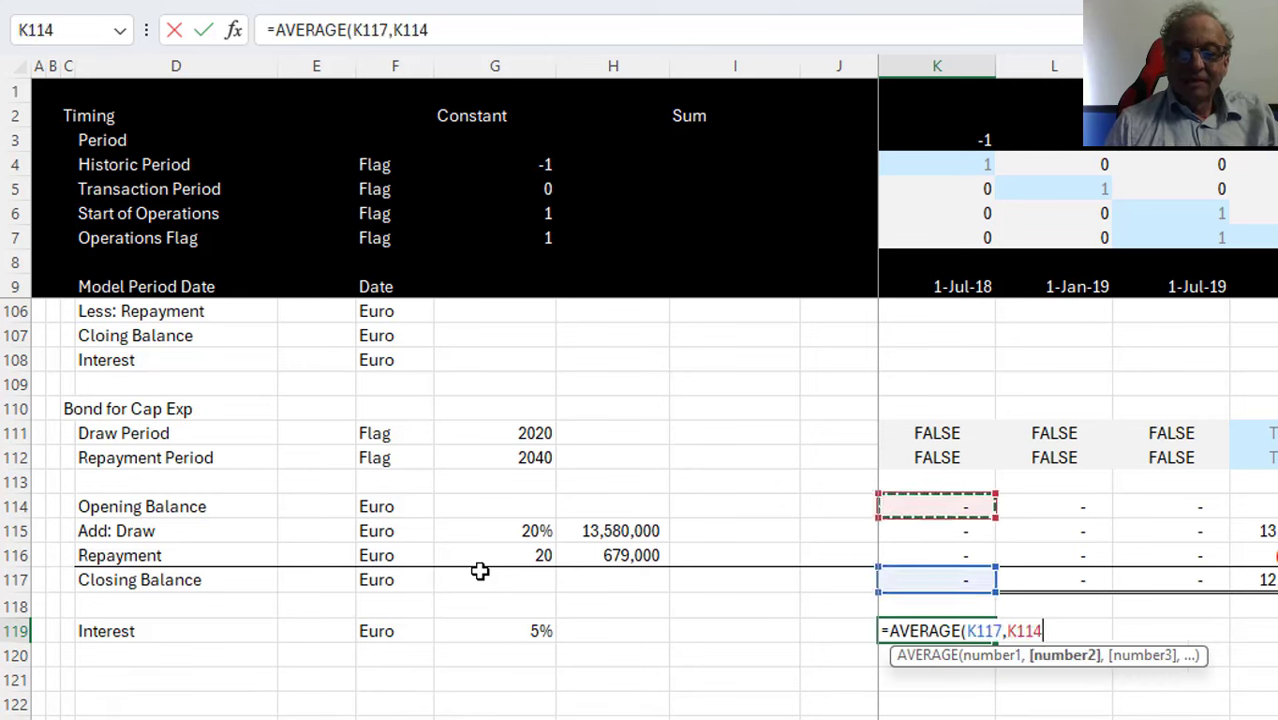
text()*)
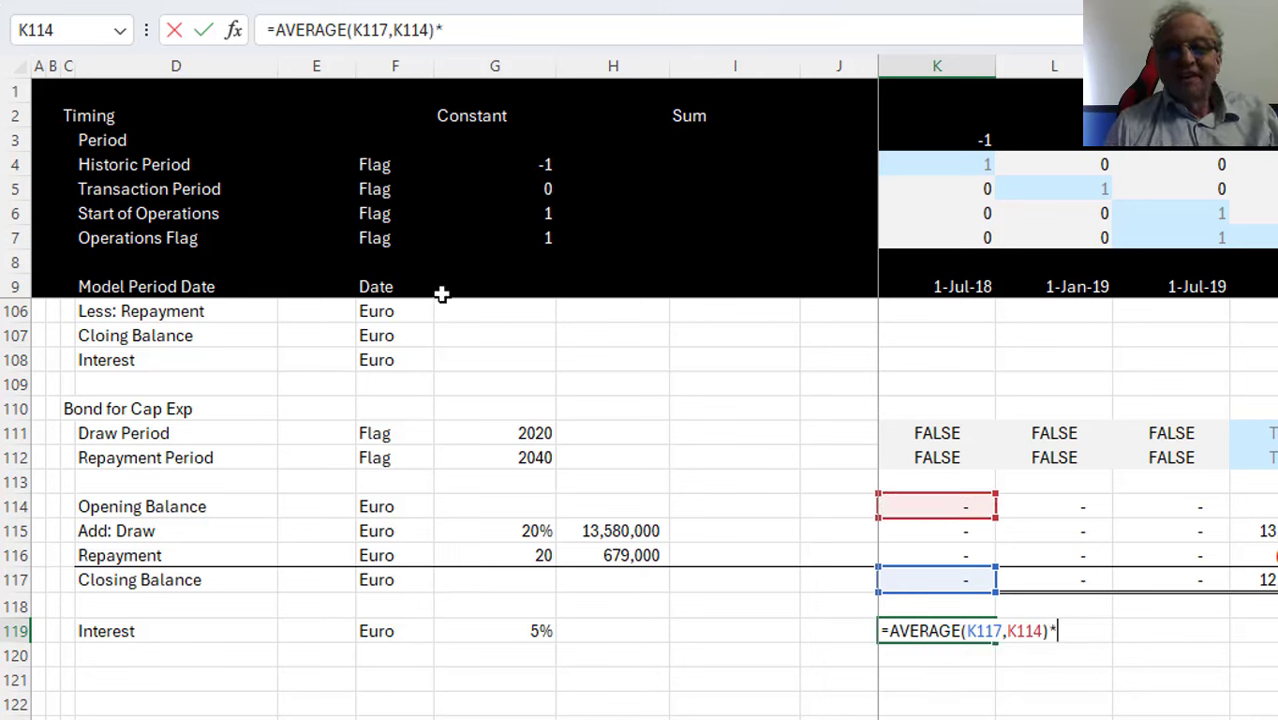
Multiply the average in K119 by the Operations Flag K7 and the fixed rate $G$119, and fill the formula across all model periods
click(931, 222)
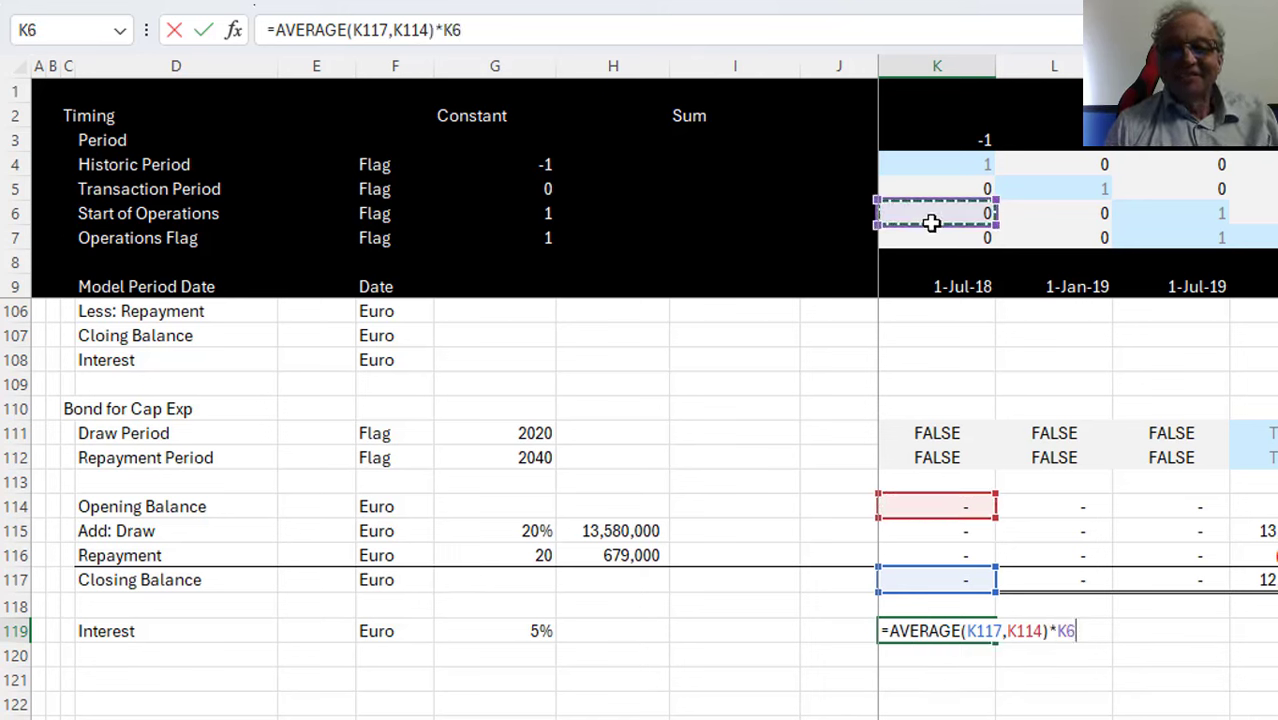
key(Down)
text(*)
key(Left)
key(Left)
key(Left)
key(Left)
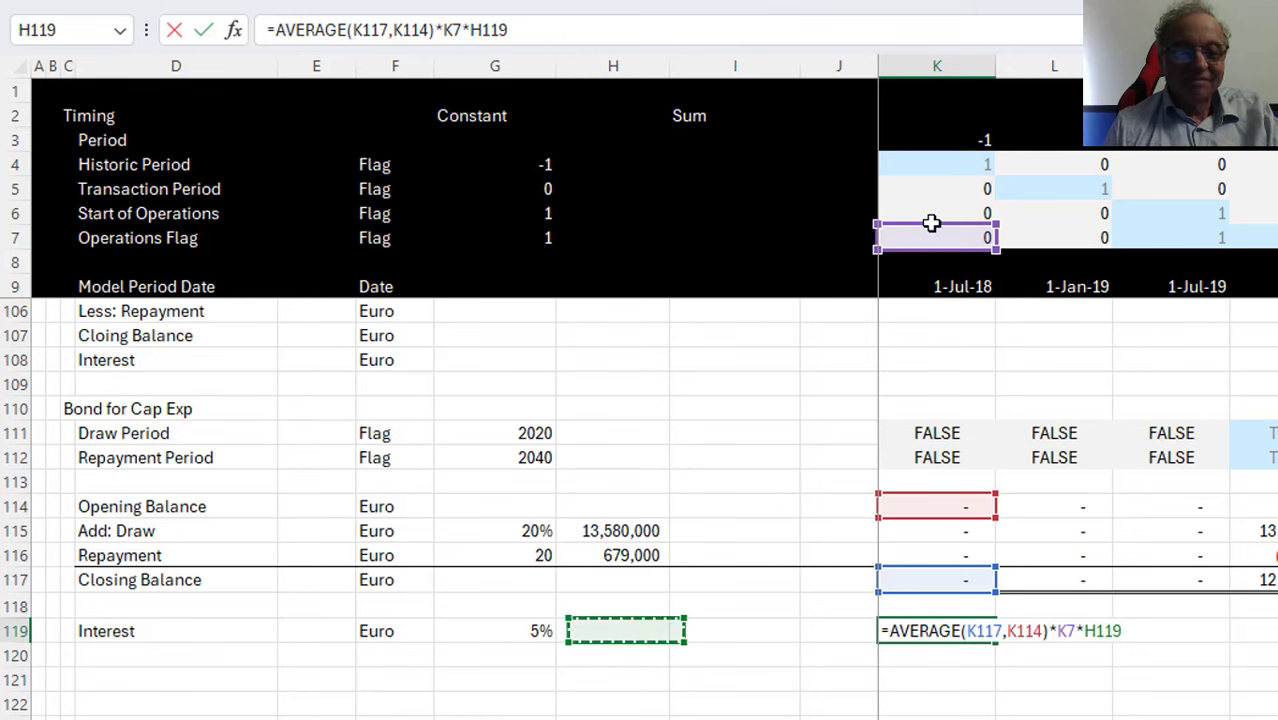
key(F4)
key(Return)
key(Up)
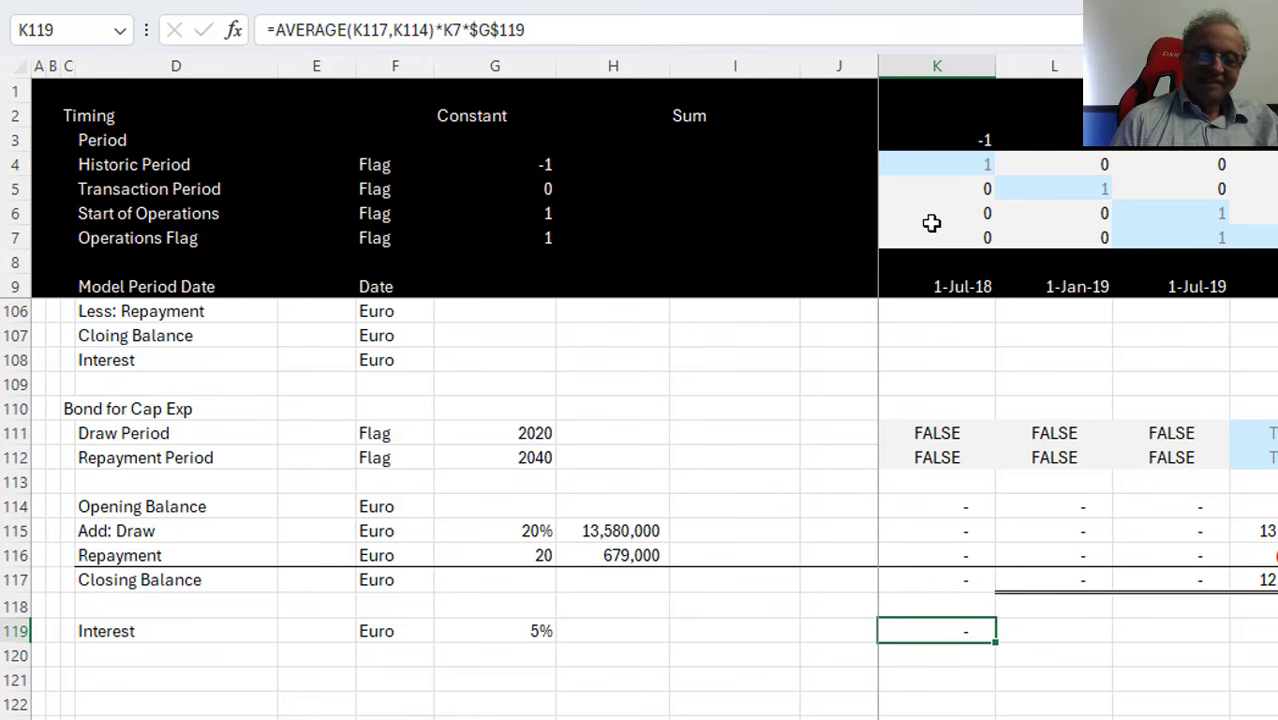
key(ctrl+shift+Right)
key(ctrl+r)
Copy only the formatting of the New Debt Closing Balance cell K99 onto the bond's Closing Balance K117 and extend it across all model periods
key(Up)
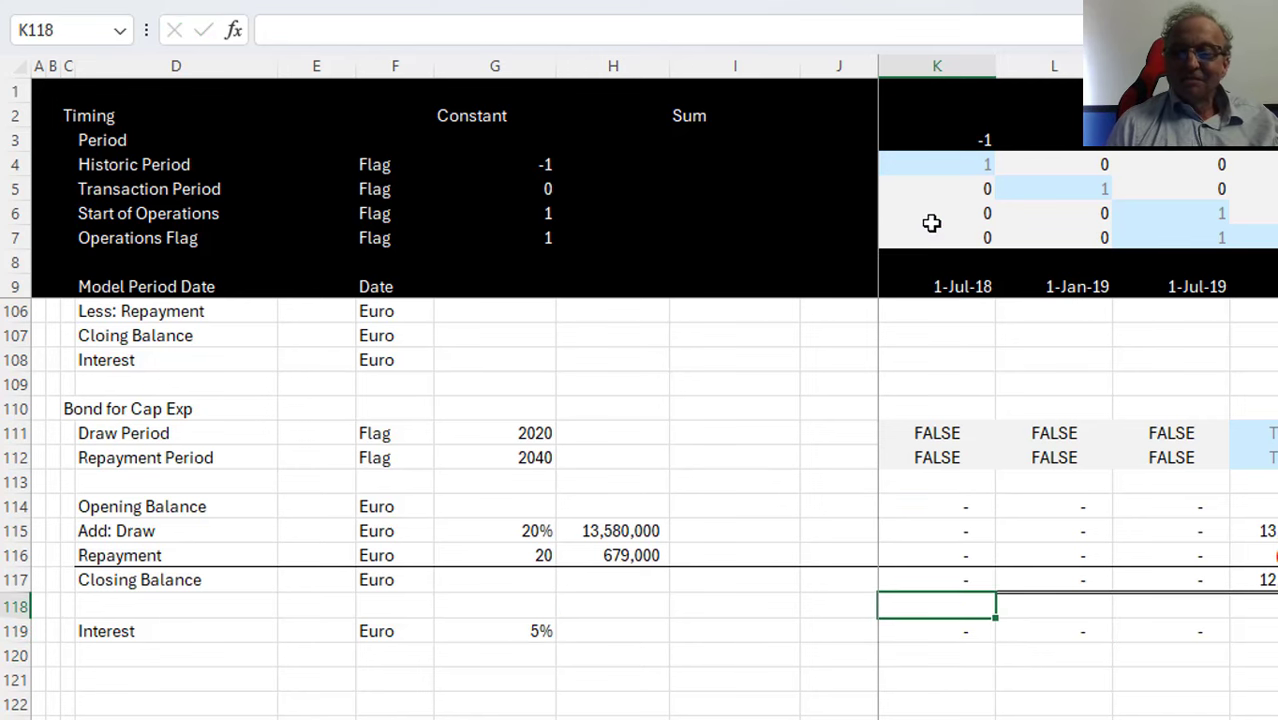
key(Up)
key(Up)
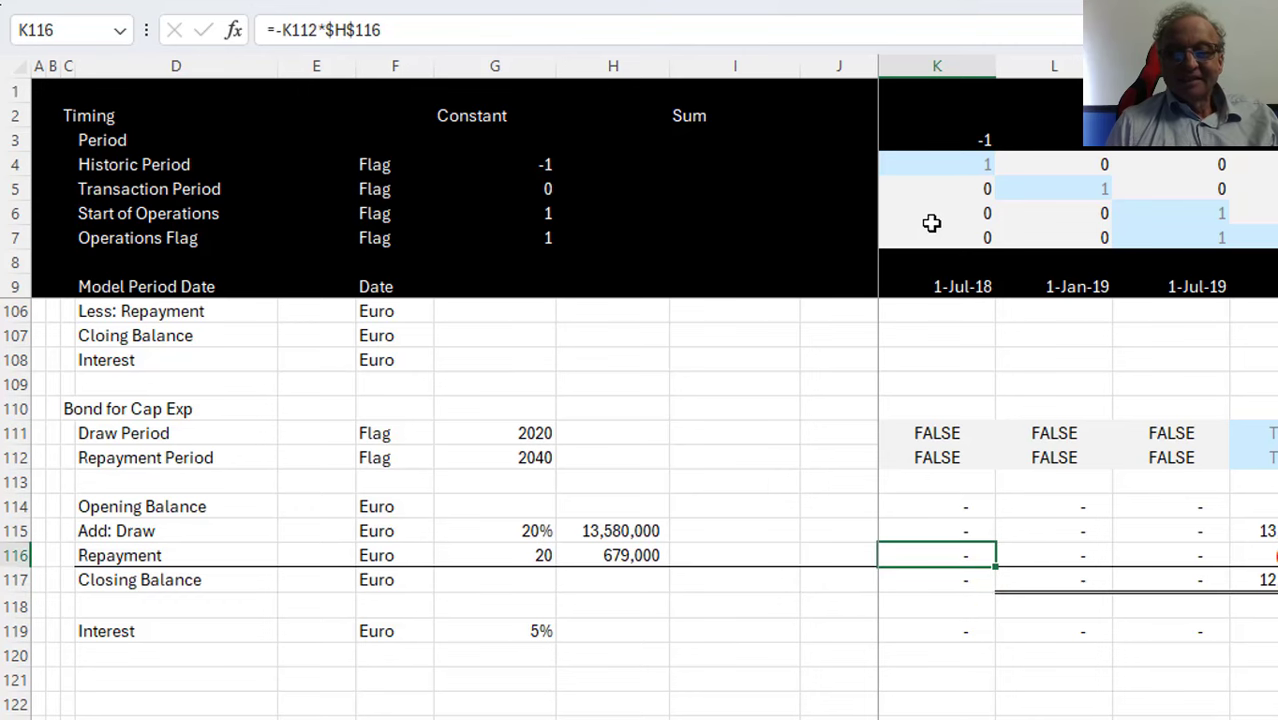
key(Up)
key(Up)
key(Up)
key(Up)
key(Up)
key(Up)
key(Up)
key(Up)
key(Up)
key(Up)
key(Up)
key(Up)
key(Up)
key(Up)
key(Up)
key(Up)
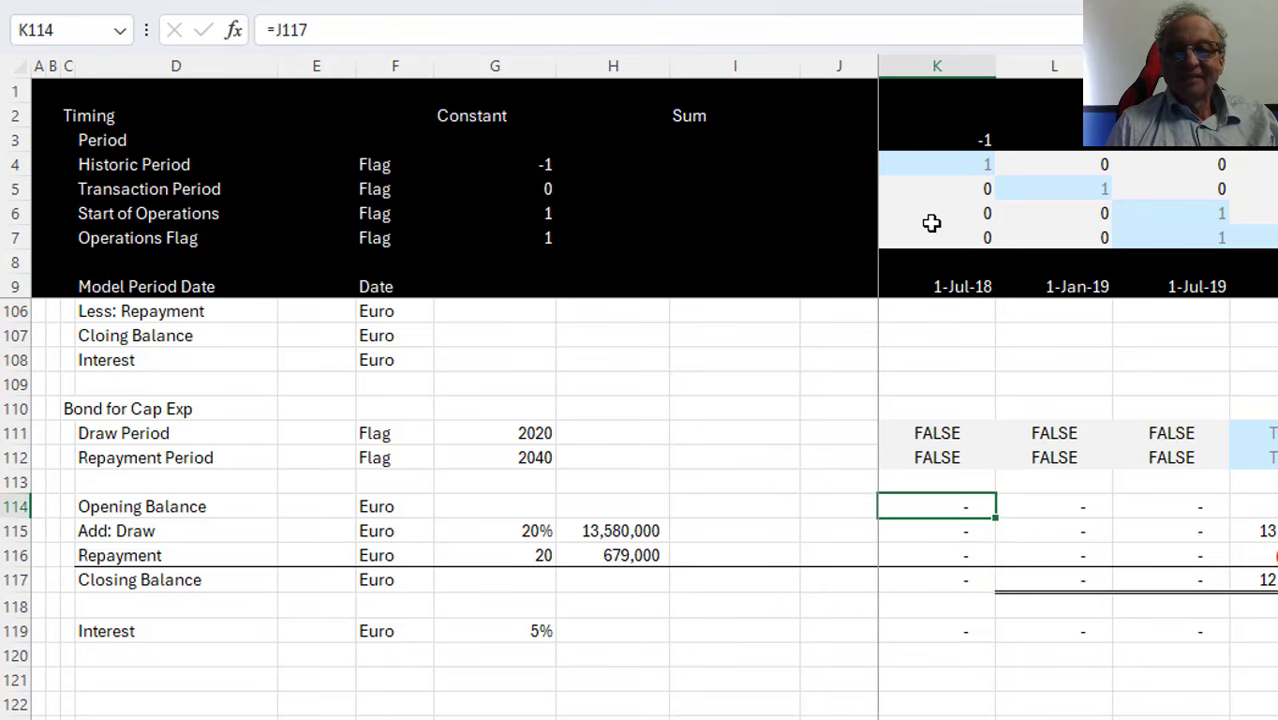
key(Up)
key(Up)
key(Up)
key(Up)
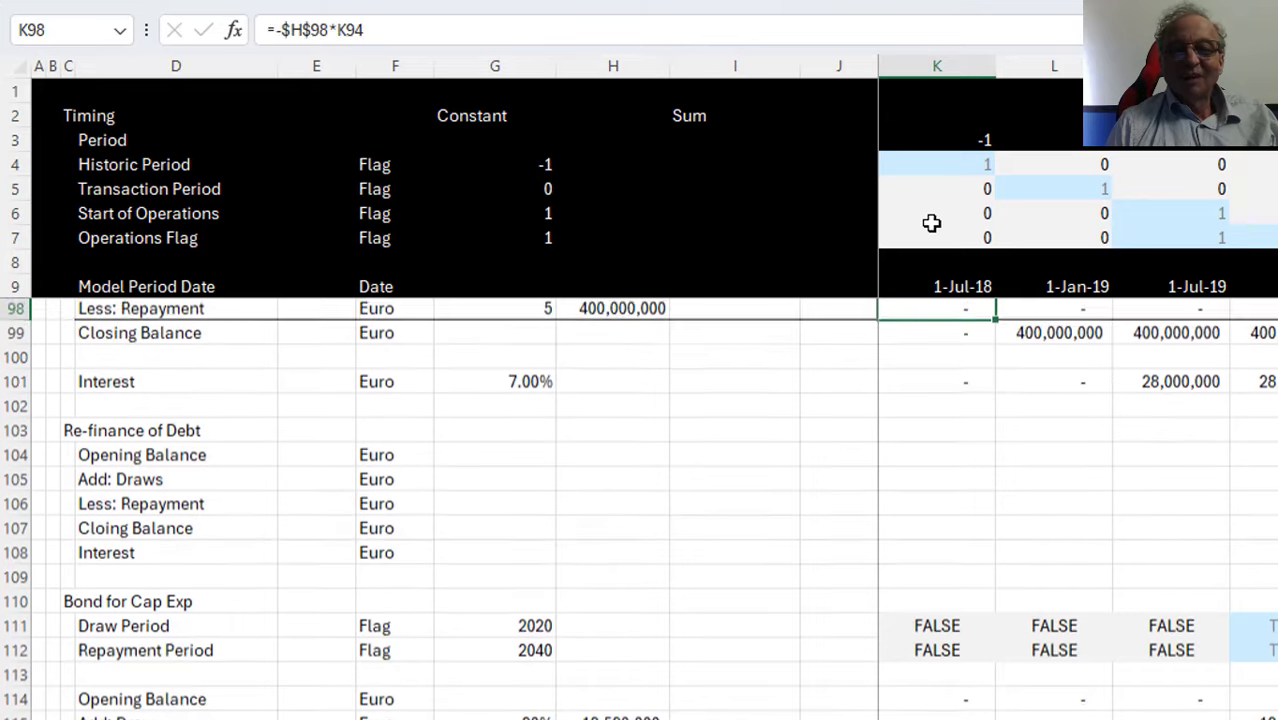
key(Down)
key(Down)
key(Down)
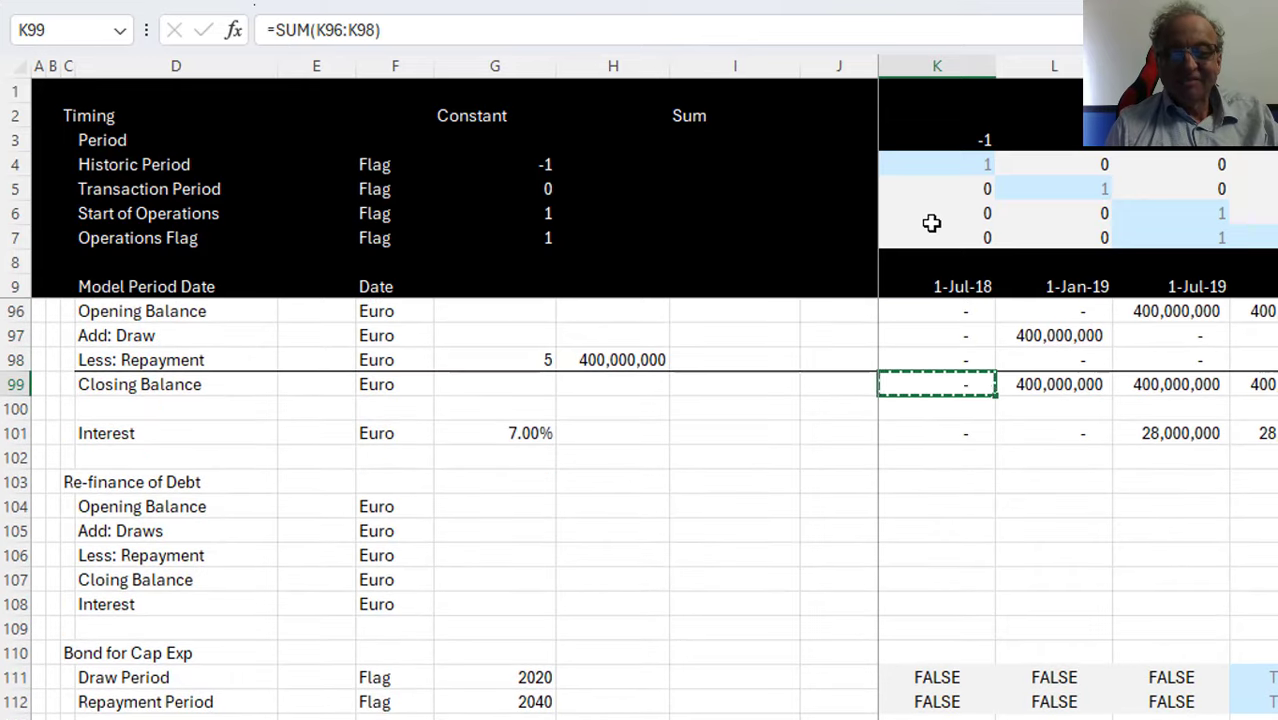
key(Down)
key(Down)
key(Down)
key(Down)
key(Down)
key(Down)
key(Down)
key(Down)
key(Down)
key(Down)
key(Down)
key(Down)
key(Down)
key(Down)
key(Down)
key(Down)
key(Down)
key(Up)
key(Up)
key(Up)
key(Up)
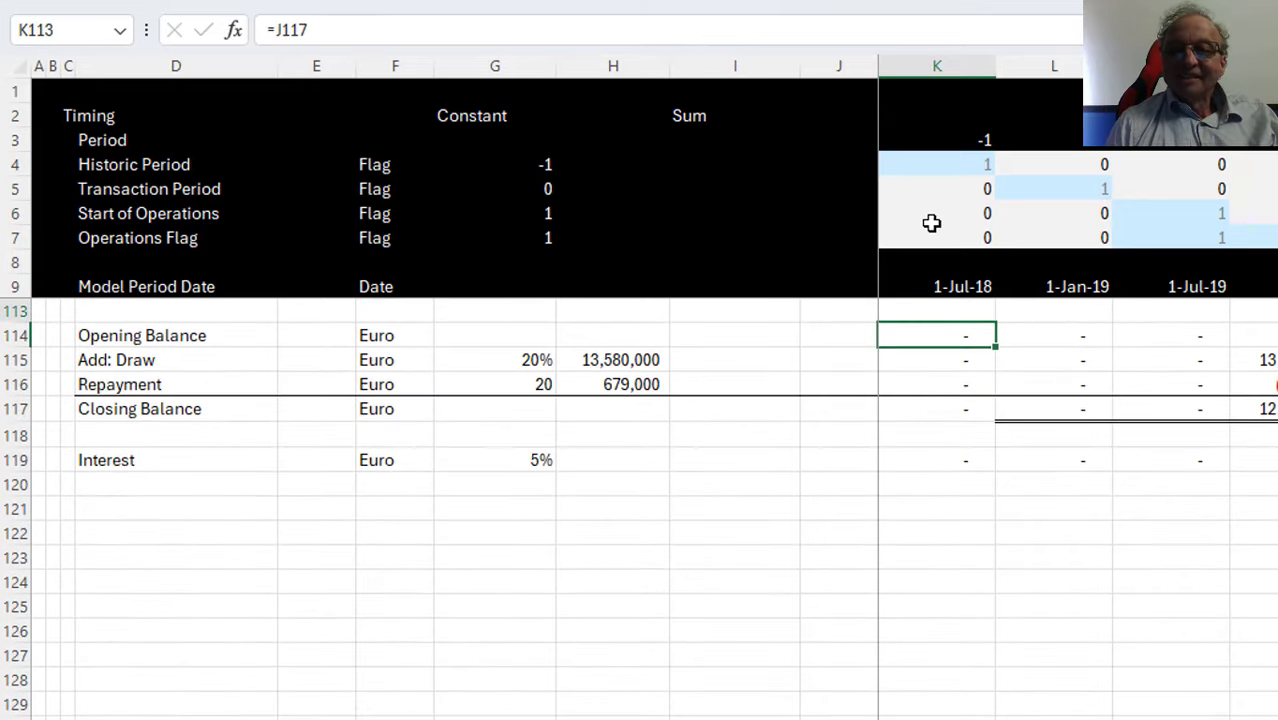
key(Down)
key(Down)
key(Down)
key(Down)
key(Down)
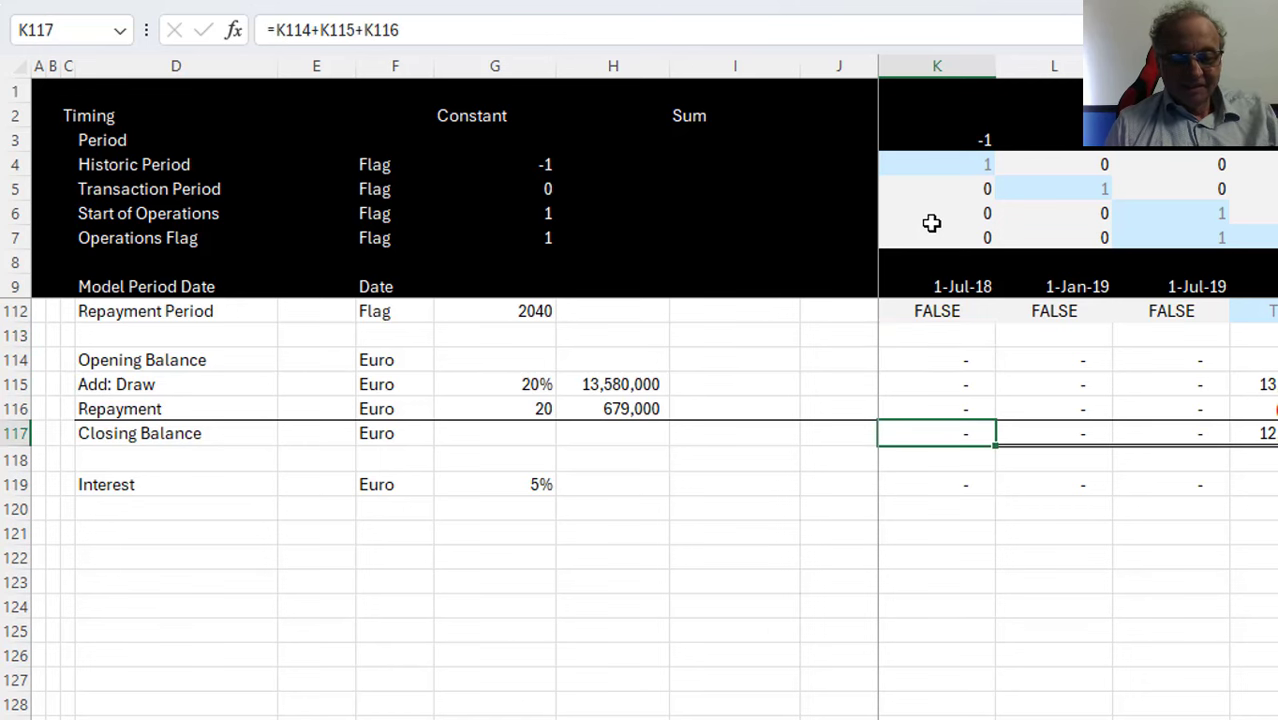
key(ctrl+alt+v)
key(t)
key(Return)
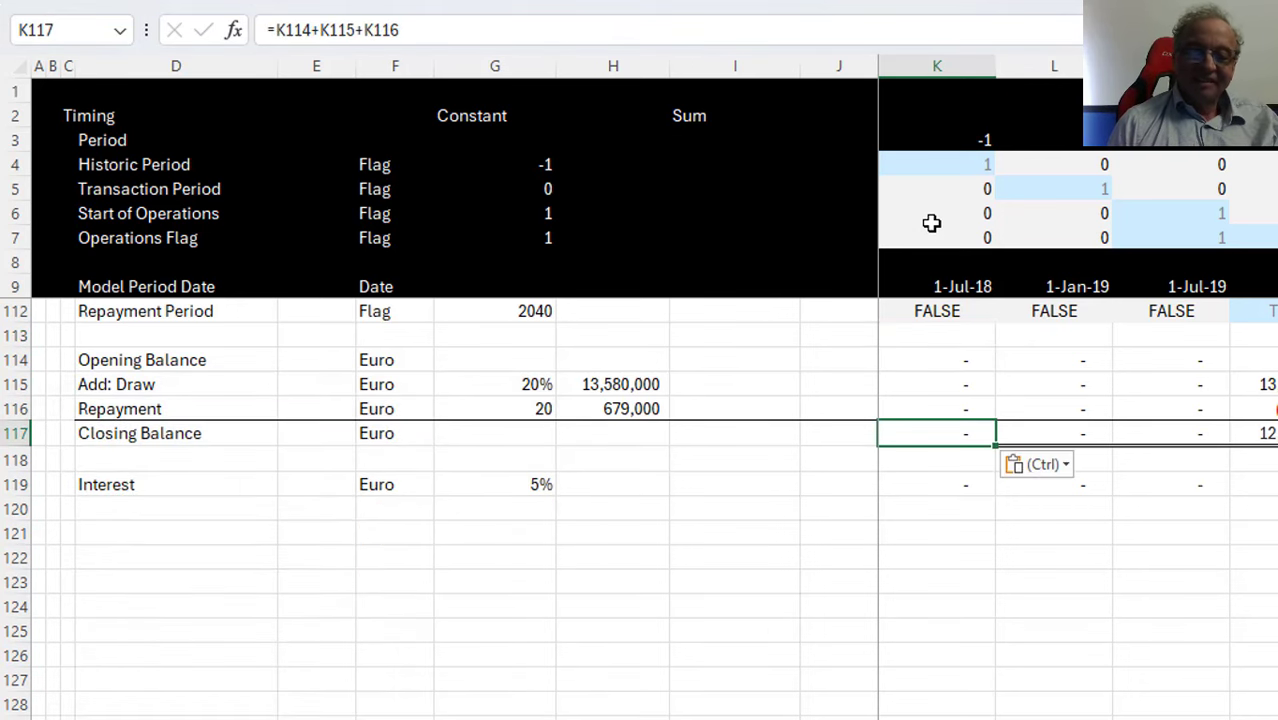
key(Escape)
key(ctrl+shift+Right)
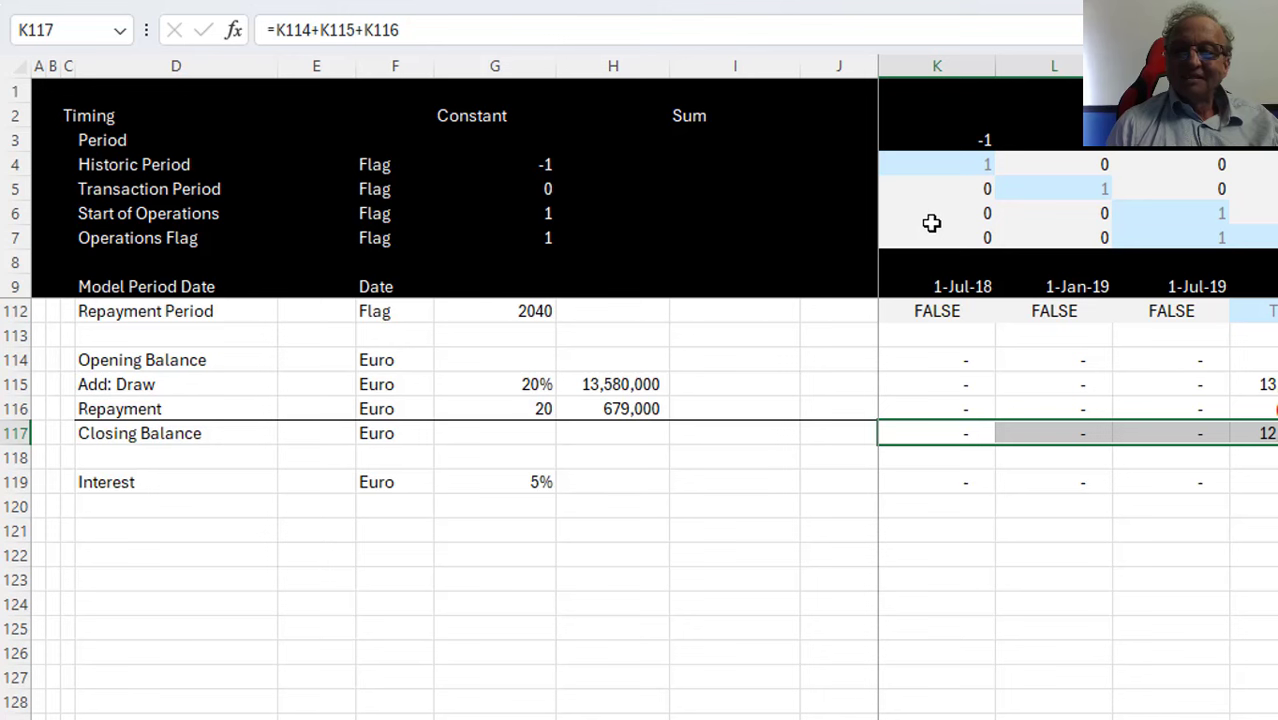
Label D121 Total Repayment and D122 Total Interest below the bond's Interest row
key(Left)
key(Down)
key(Down)
key(Down)
key(Left)
key(Left)
key(Up)
key(Left)
key(Left)
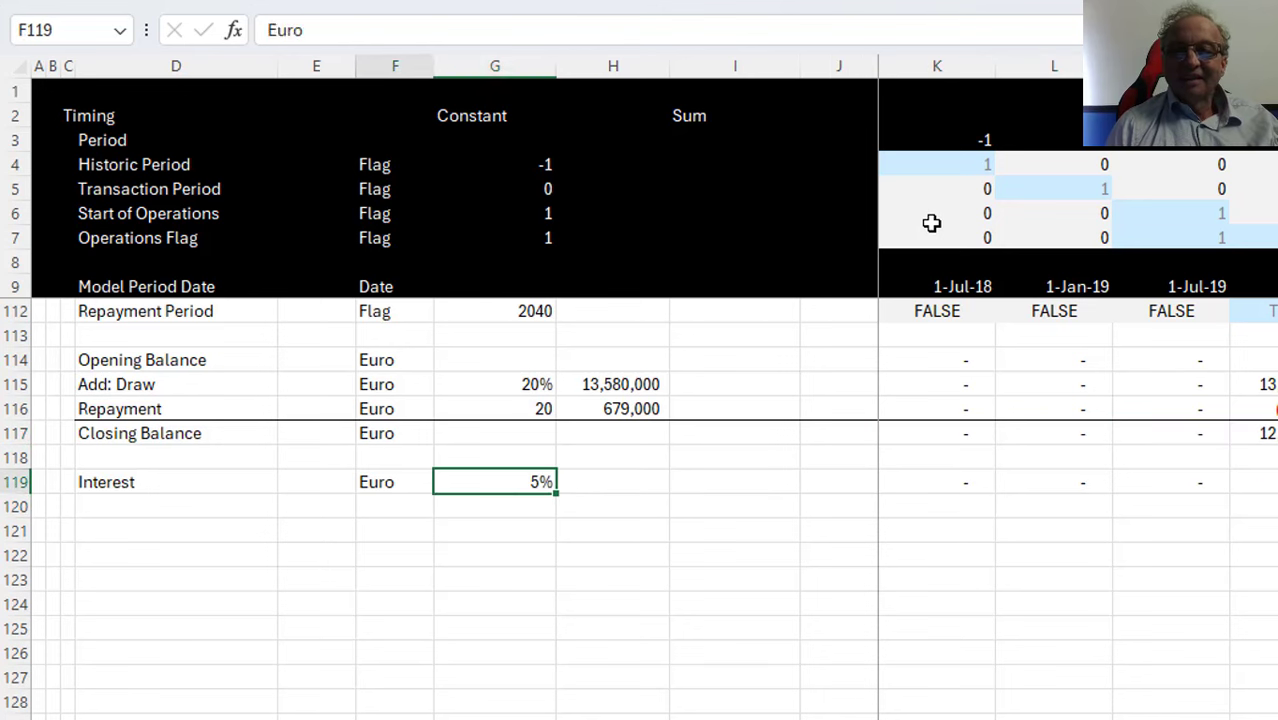
key(Left)
key(Left)
key(Left)
key(Down)
key(Down)
key(Right)
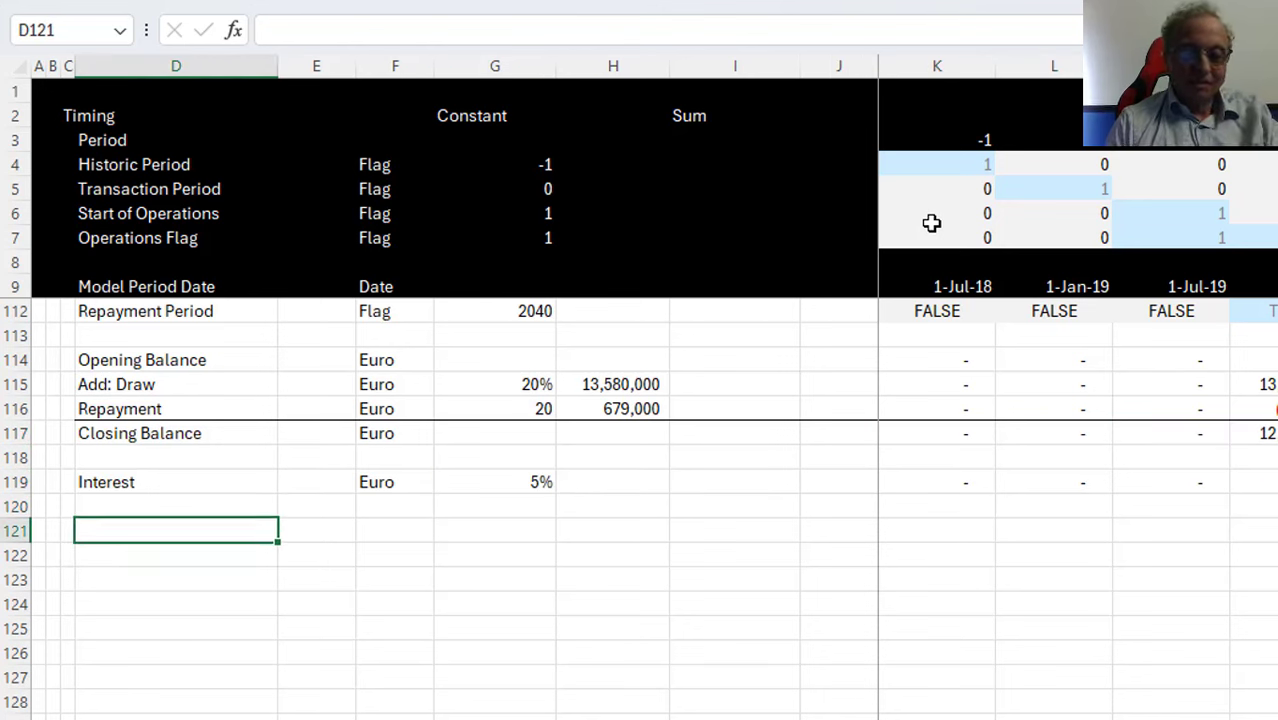
text(Total Rep)
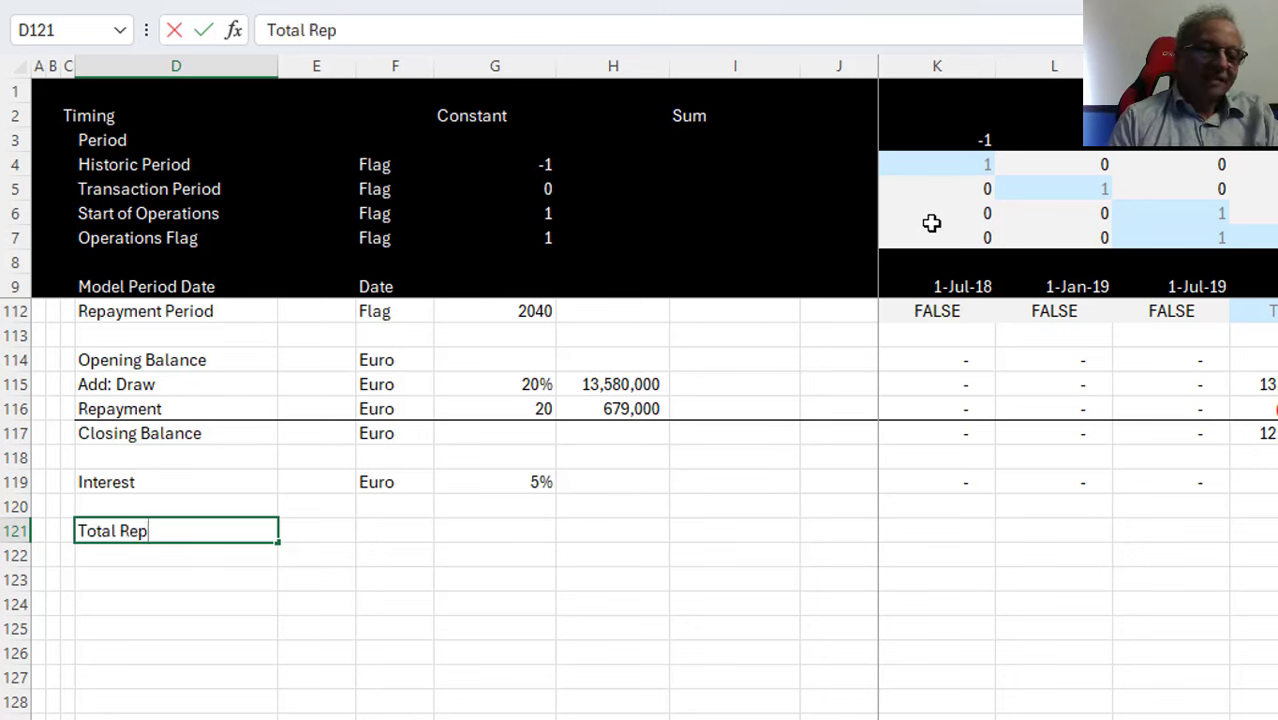
text(ayment)
key(Return)
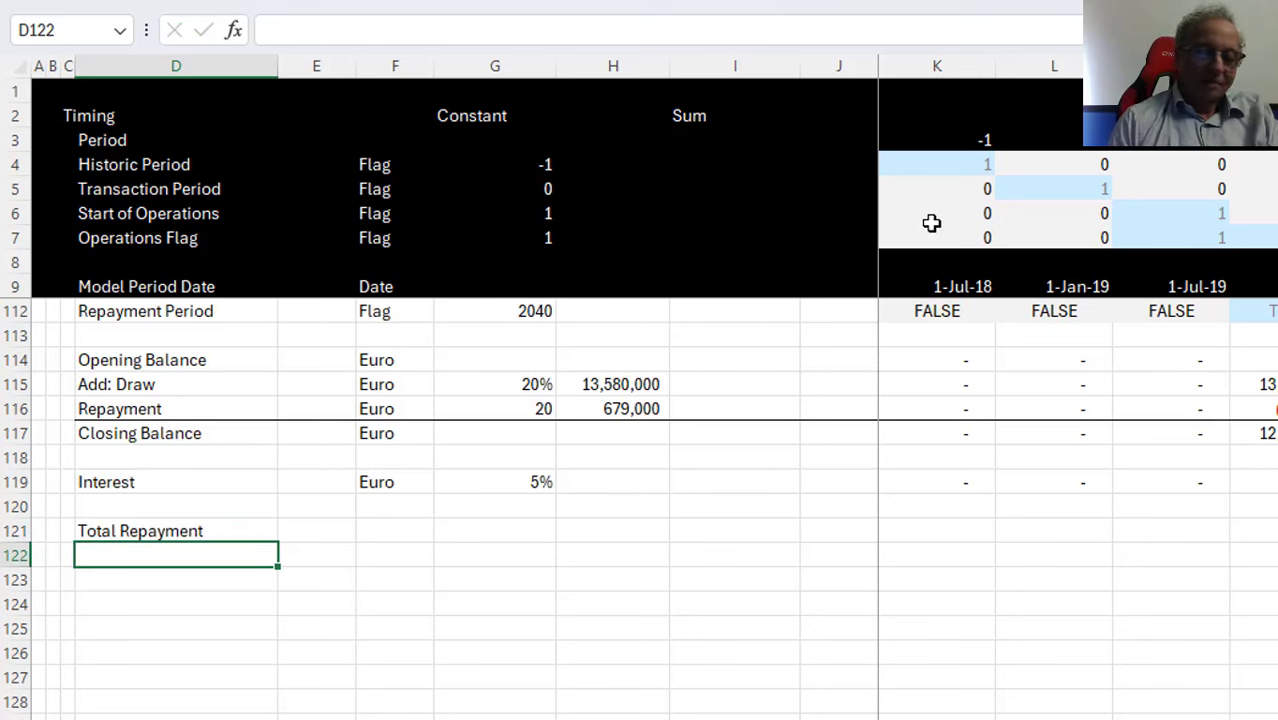
text(Total In)
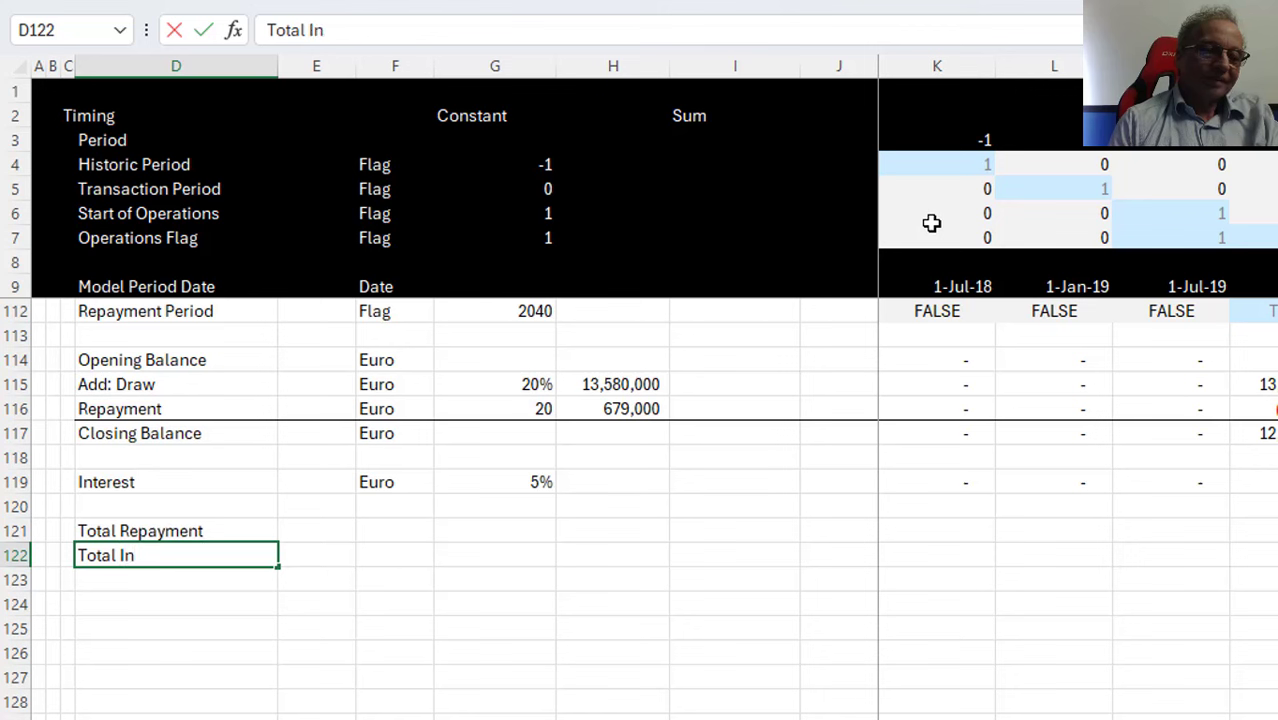
text(terest)
key(Return)
Enter Euro as the unit for Total Repayment in F121 and Total Interest in F122
key(Up)
key(Up)
key(Right)
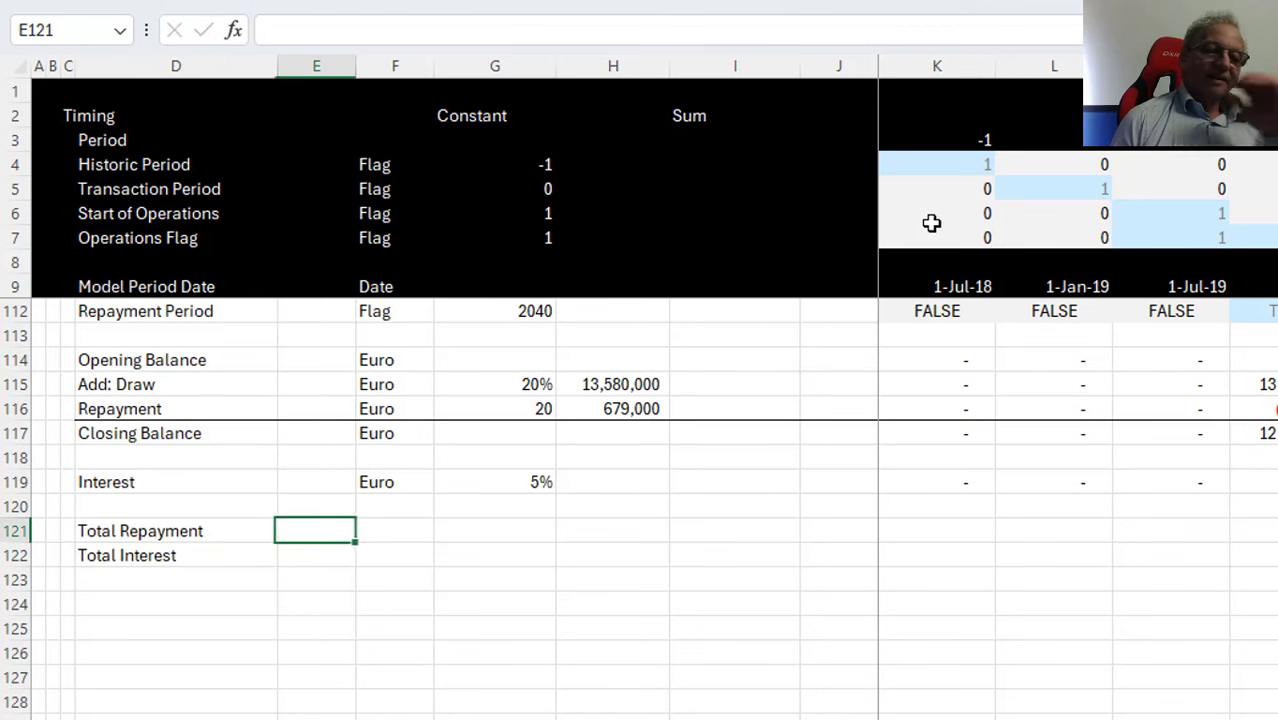
key(Right)
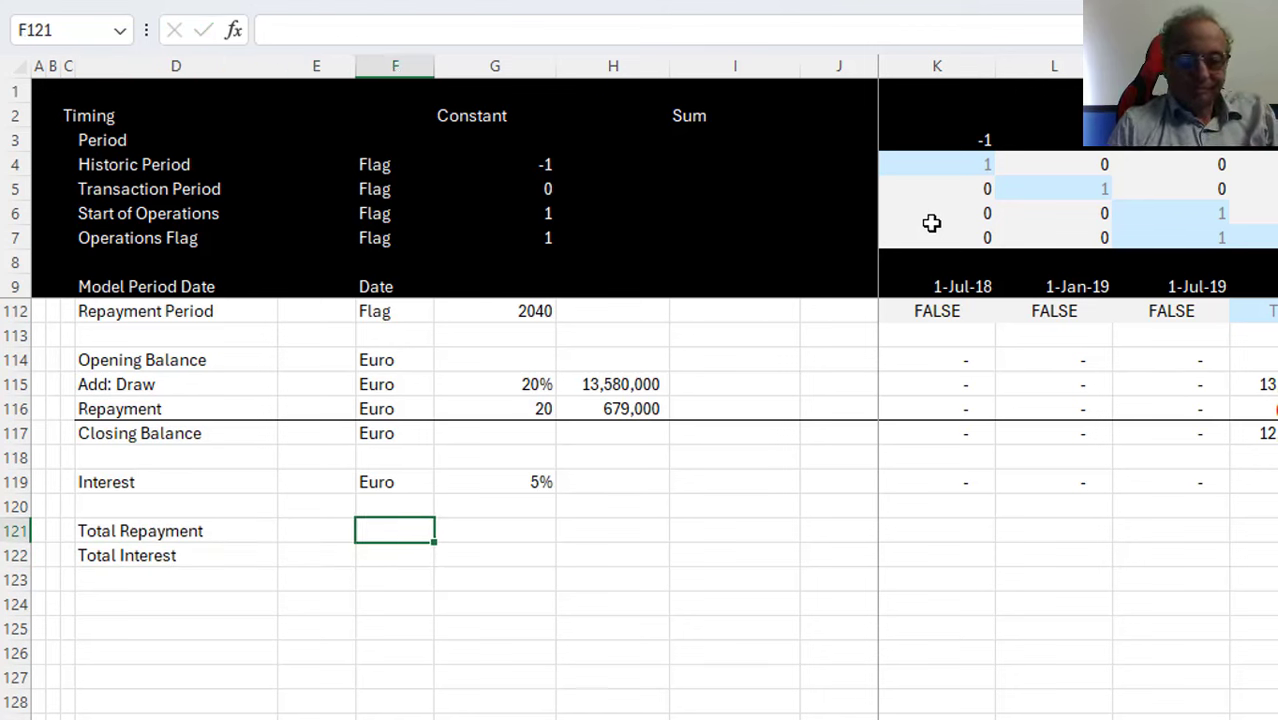
text(Euro)
key(Return)
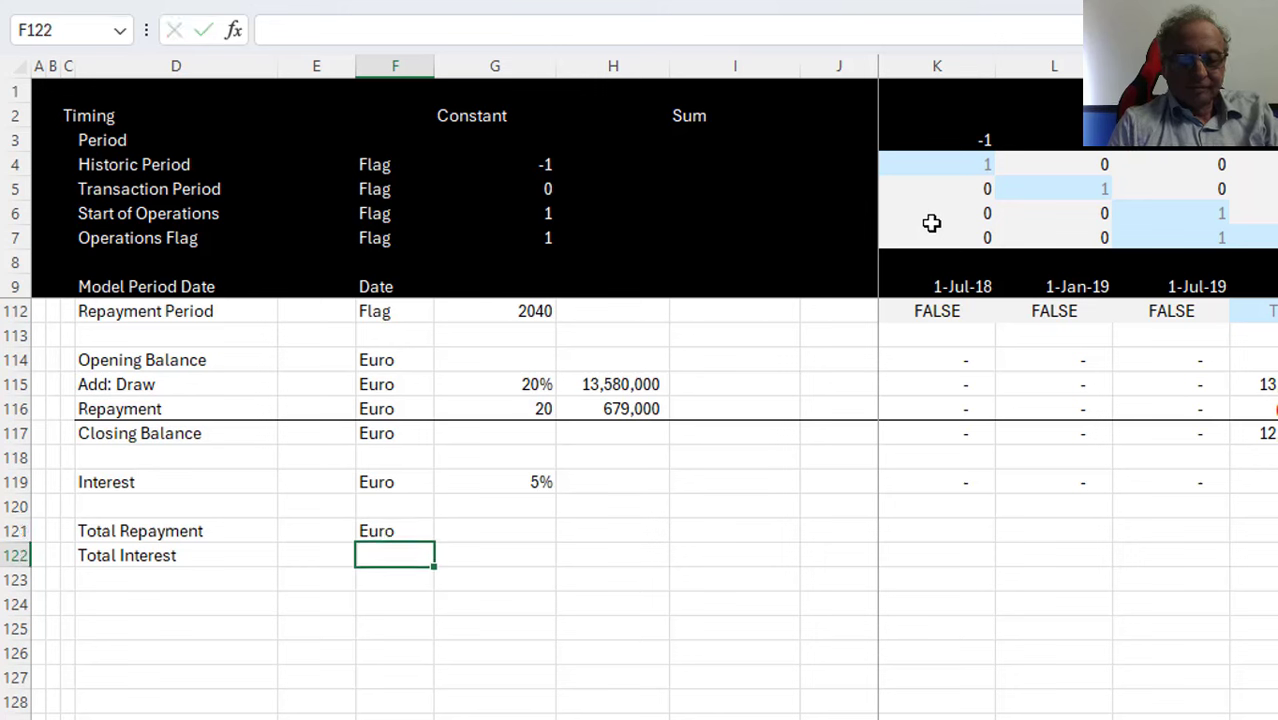
text(Euro)
key(Return)
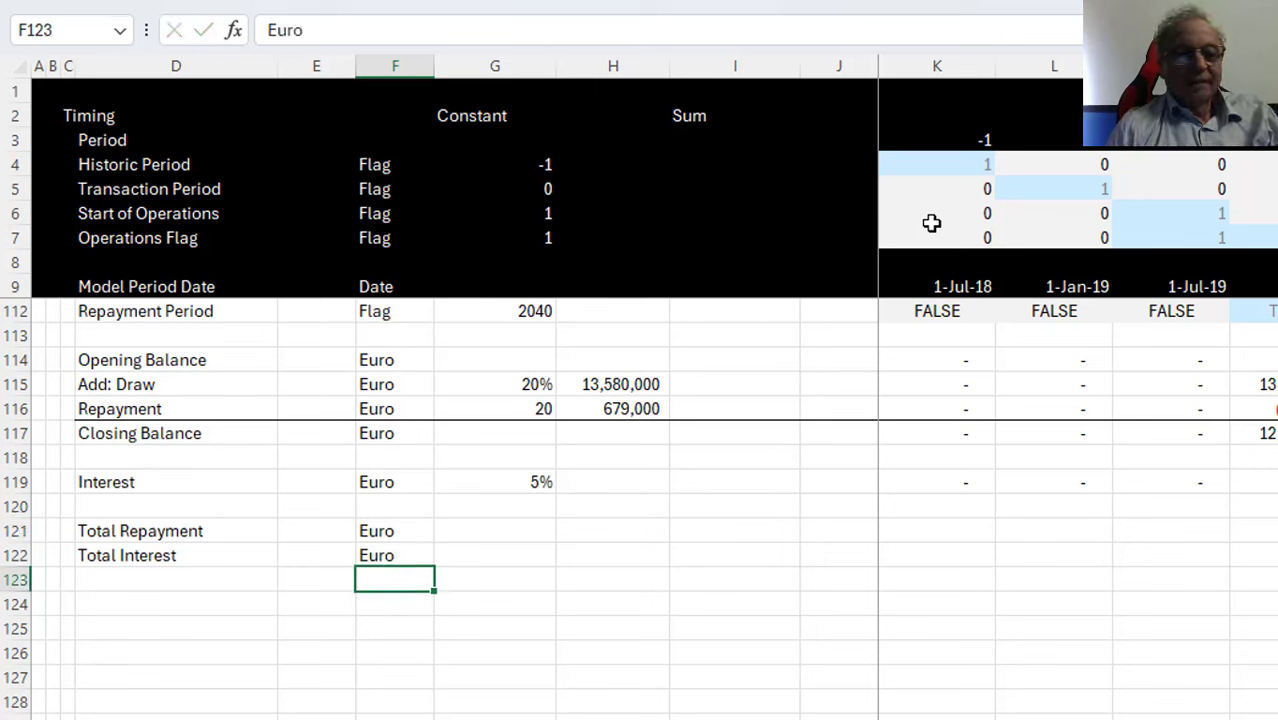
Start the Total Repayment formula in K121 with a reference to the Existing Debt's Less: Repayment cell K67
key(Up)
key(Up)
key(Right)
key(Right)
key(Right)
key(Right)
key(Right)
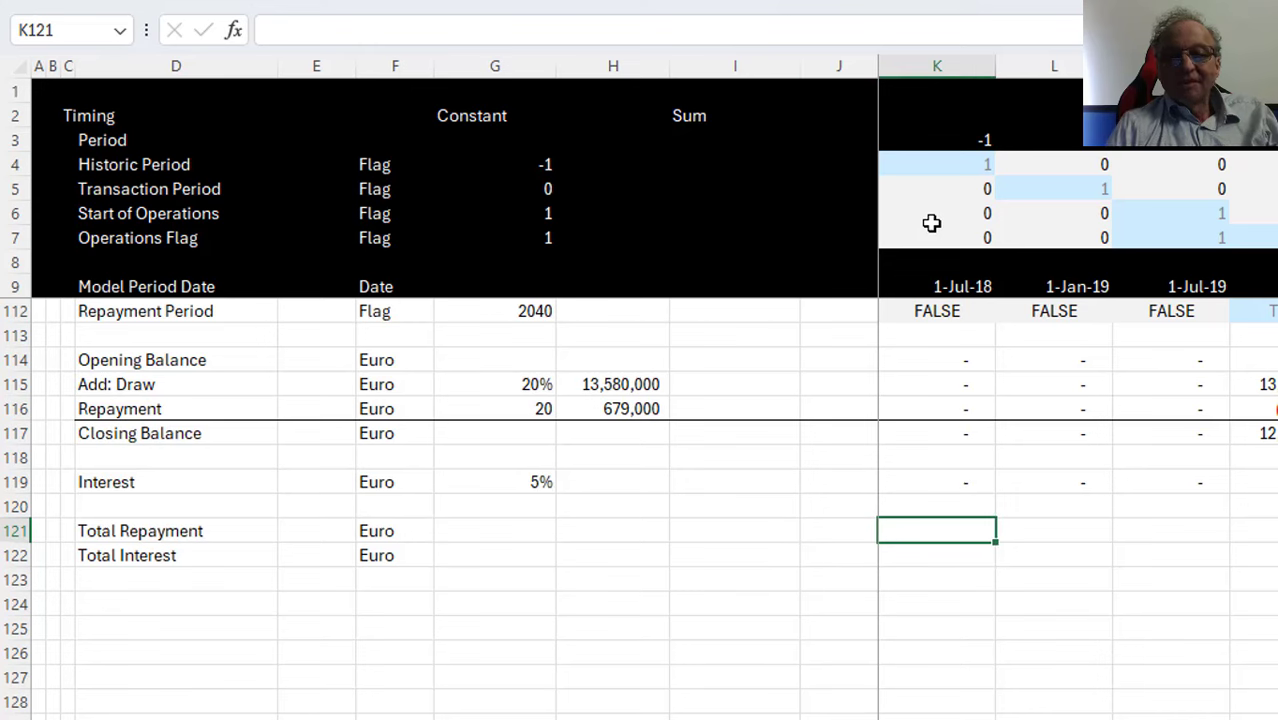
text(=)
key(Up)
key(Up)
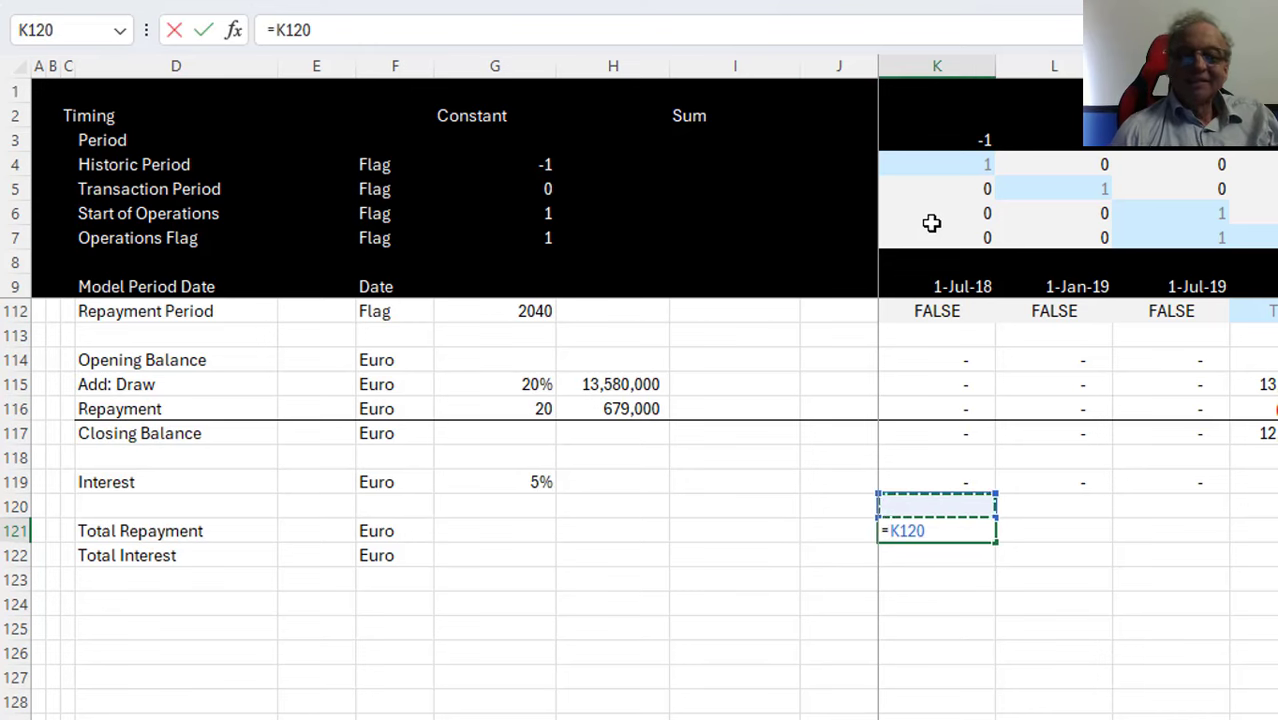
key(Up)
key(Up)
key(Up)
key(Up)
key(Up)
key(Up)
key(Up)
key(Up)
key(Up)
key(Up)
key(Up)
key(Up)
key(Up)
key(Up)
key(Up)
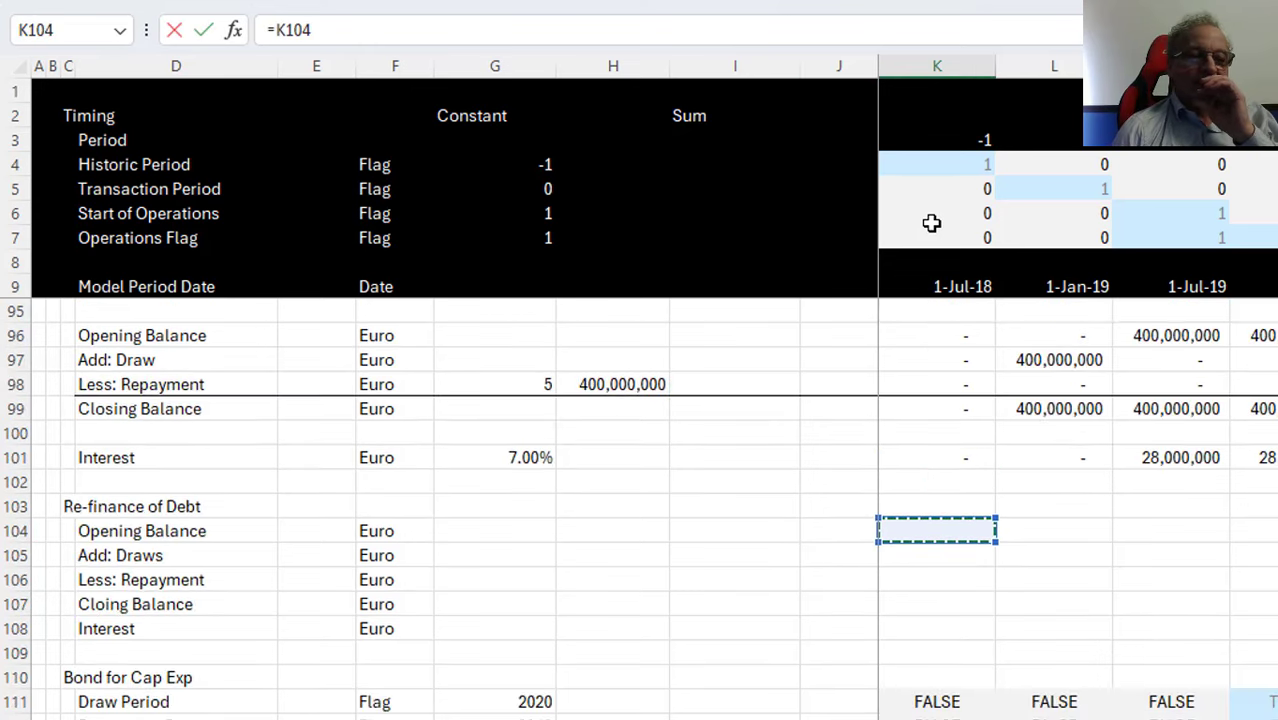
key(Up)
key(Up)
key(Up)
key(Up)
key(Up)
key(Up)
key(Up)
key(Up)
key(Up)
key(Up)
key(Up)
key(Up)
key(Up)
key(Up)
key(Up)
key(Up)
key(Up)
key(Up)
key(Up)
key(Up)
key(Up)
key(Up)
key(Up)
key(Up)
key(Up)
key(Up)
key(Up)
key(Up)
key(Up)
key(Up)
key(Up)
key(Up)
key(Up)
key(Up)
key(Up)
key(Up)
key(Up)
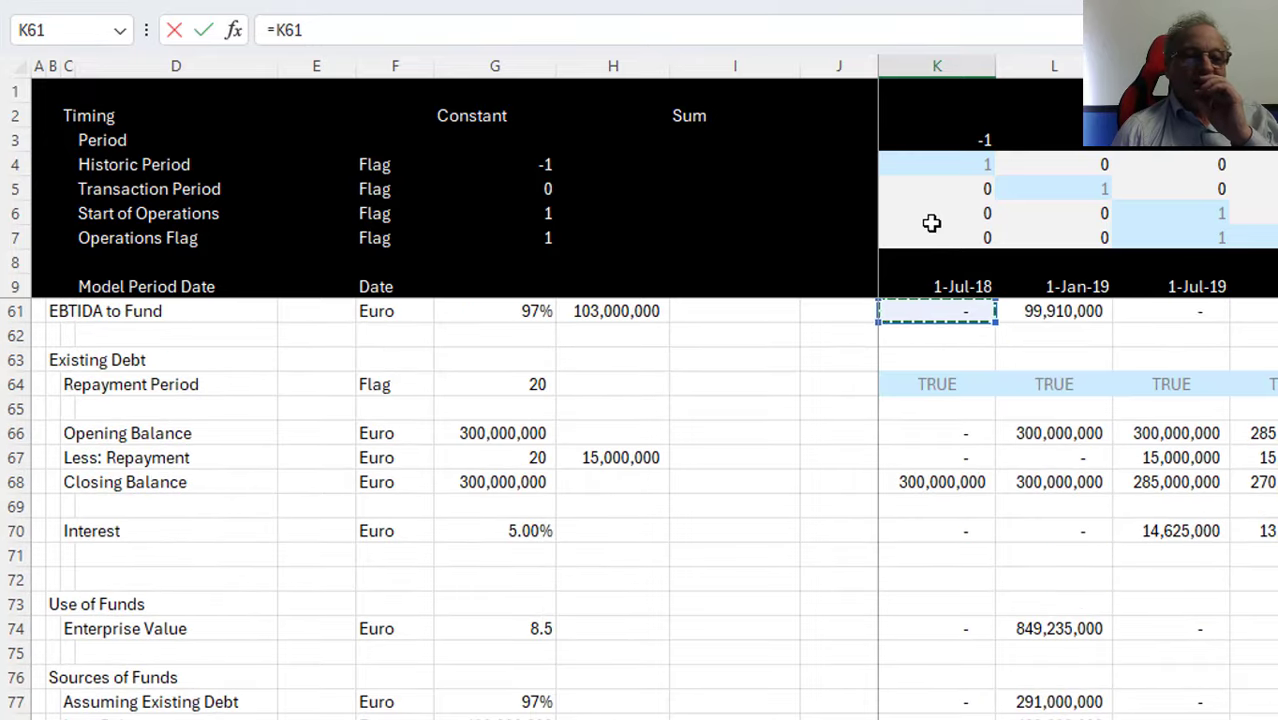
key(Down)
key(Down)
key(Down)
key(Down)
key(Down)
key(Down)
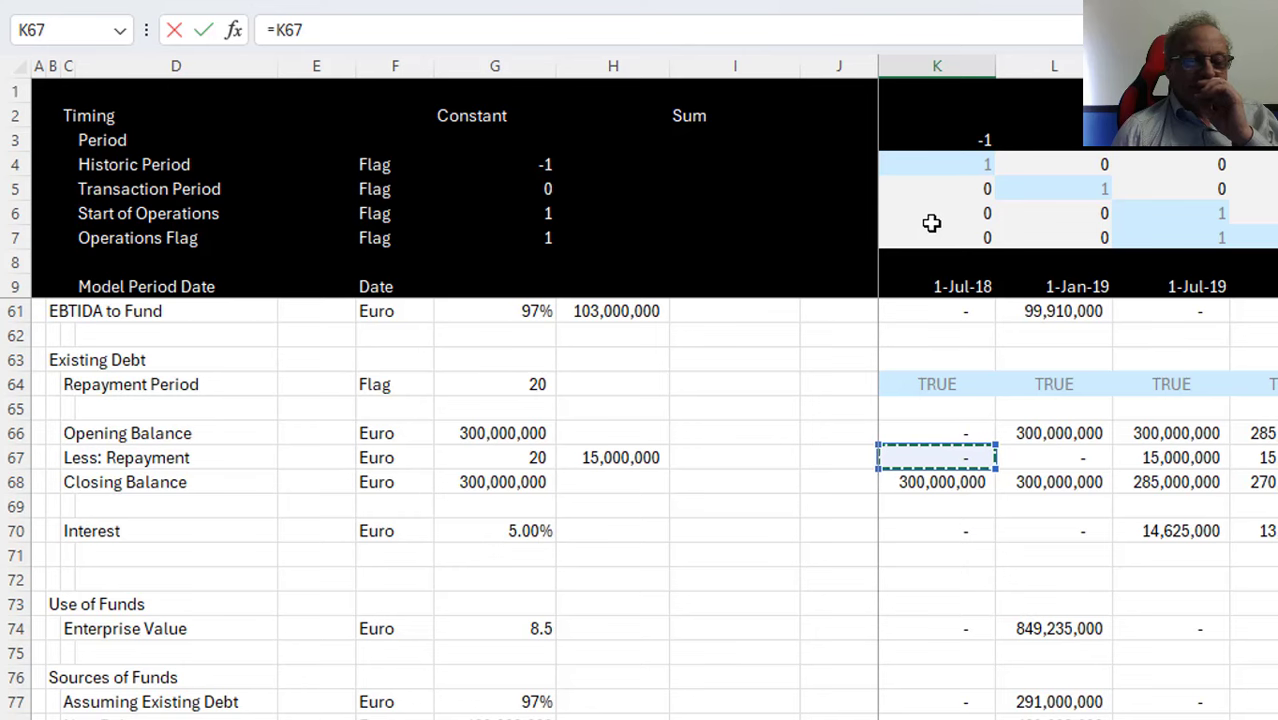
Multiply K67 by the fixed Assuming Existing Debt percentage $G$77 in the Total Repayment formula and fill it across all model periods
text(*)
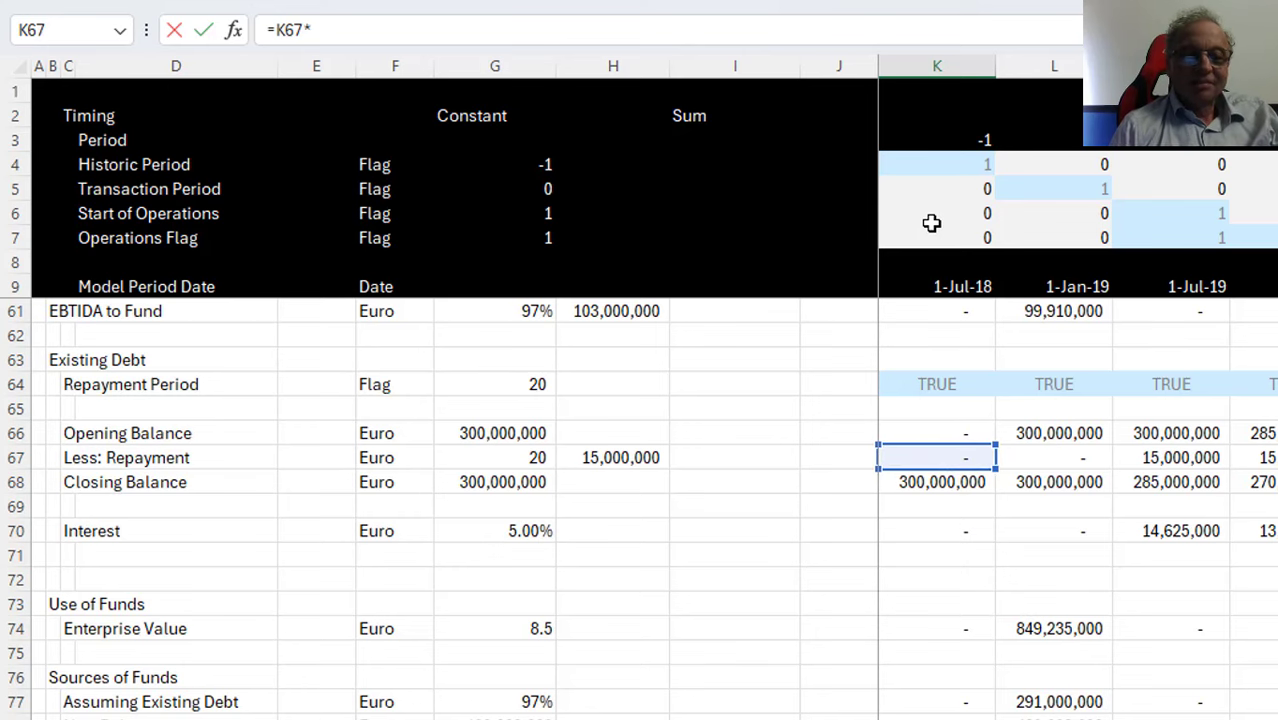
key(Left)
key(Left)
key(Left)
key(Left)
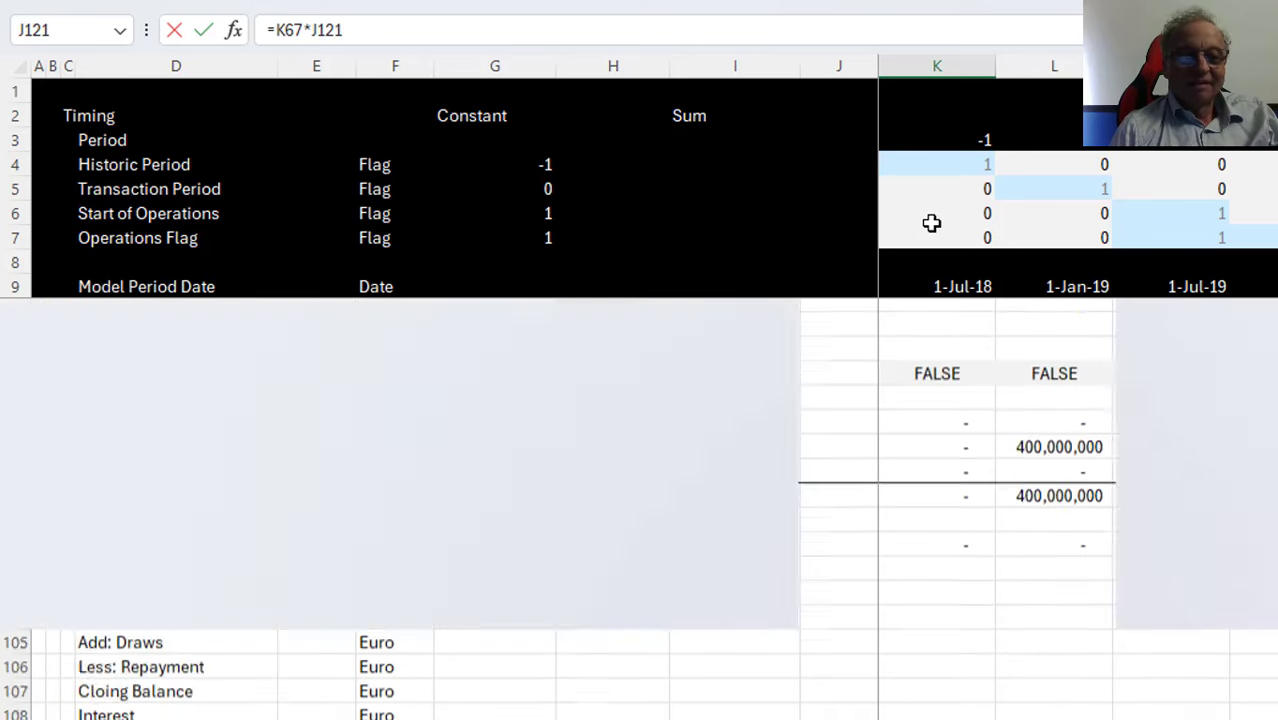
key(Up)
key(Up)
key(Up)
key(Up)
key(Up)
key(Up)
key(Up)
key(Up)
key(Up)
key(Up)
key(Up)
key(Up)
key(Up)
key(Up)
key(Up)
key(Up)
key(Up)
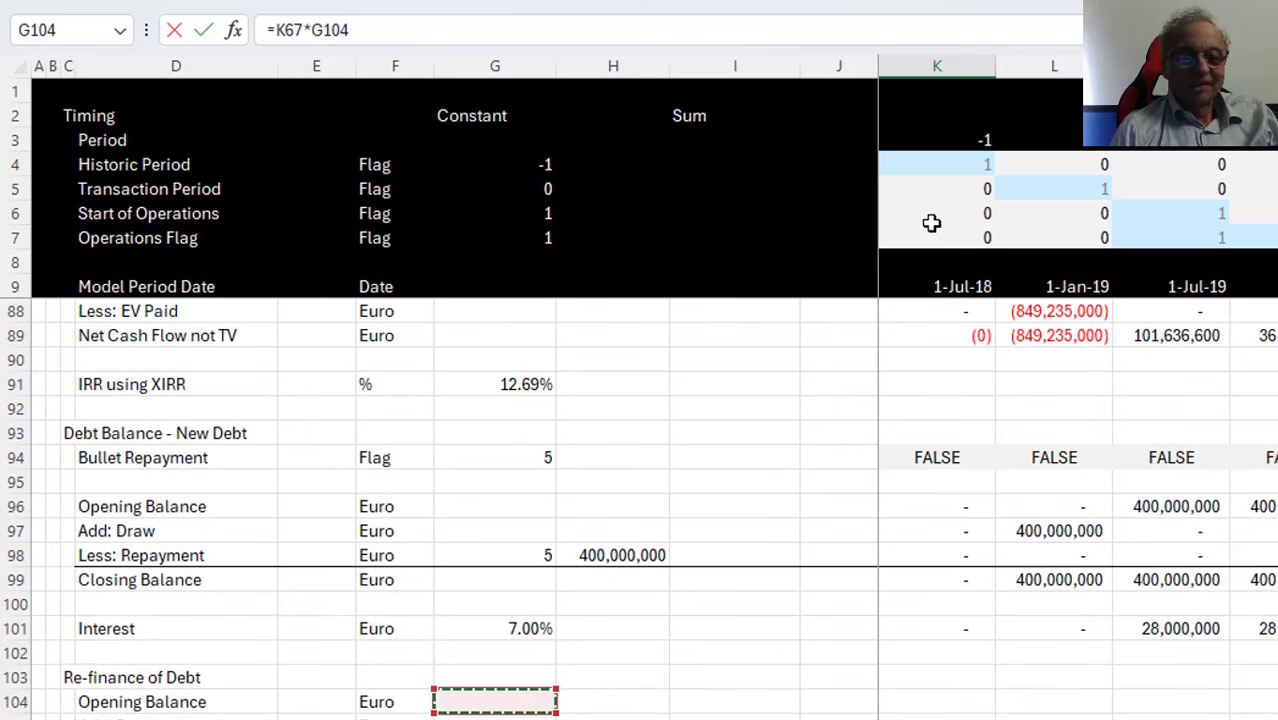
key(Up)
key(Up)
key(Up)
key(Up)
key(Up)
key(Up)
key(Up)
key(Up)
key(Up)
key(Up)
key(Up)
key(Up)
key(Up)
key(Up)
key(Up)
key(Up)
key(Up)
key(Up)
key(Up)
key(Up)
key(Up)
key(Up)
key(Down)
key(Down)
key(Down)
key(Down)
key(Down)
key(Down)
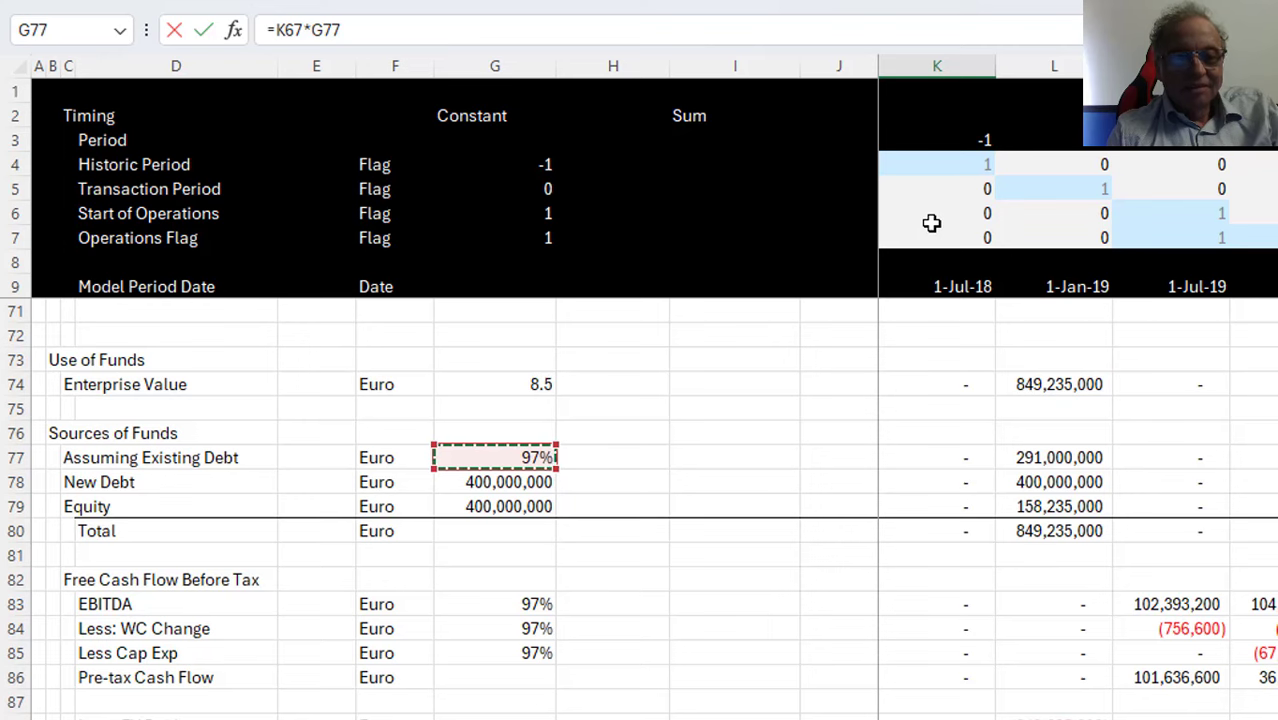
key(F4)
key(Return)
key(Up)
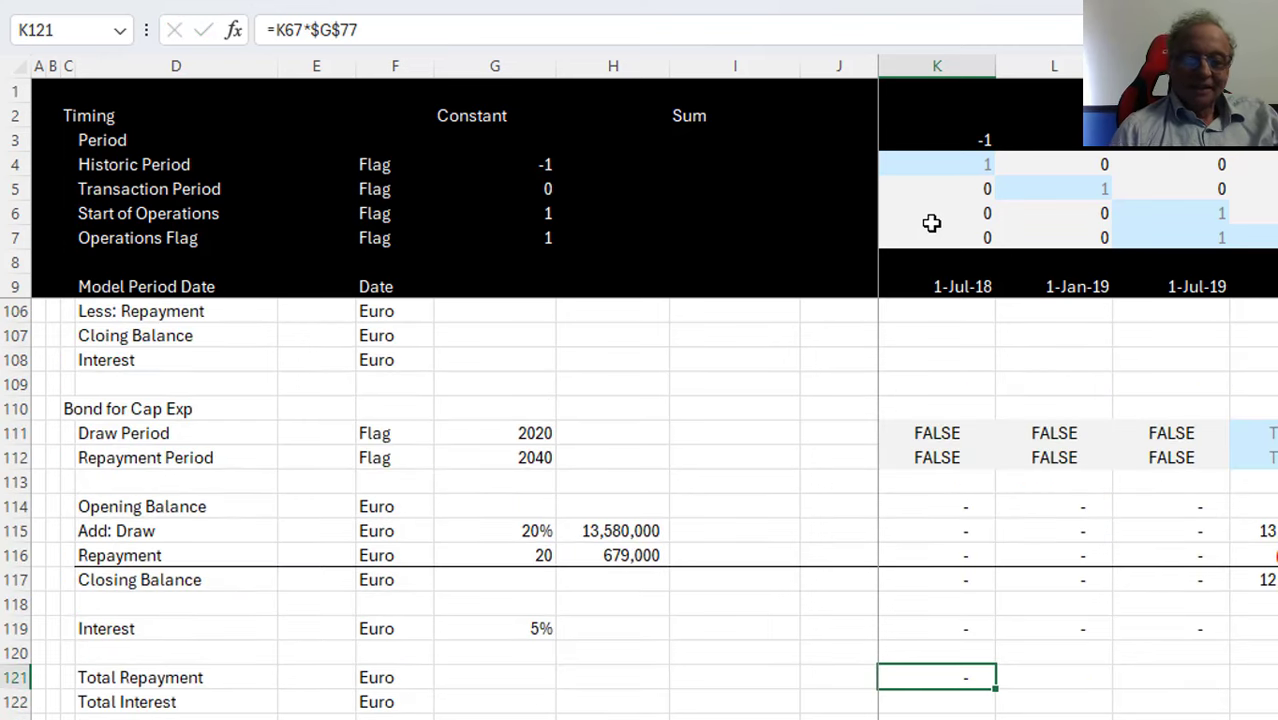
key(ctrl+shift+Right)
key(ctrl+r)
key(Down)
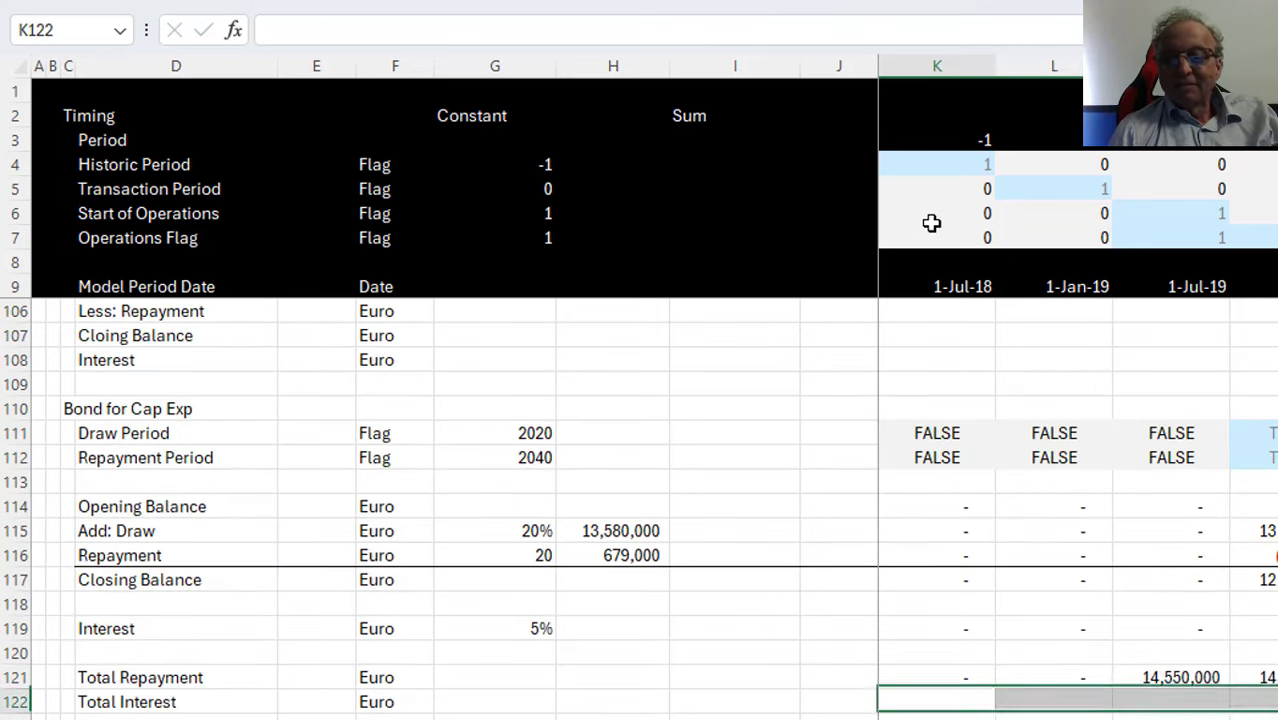
Make the Total Repayment formula in K121 negative, as =-K67*$G$77, and refill it across all model periods
key(Up)
key(F2)
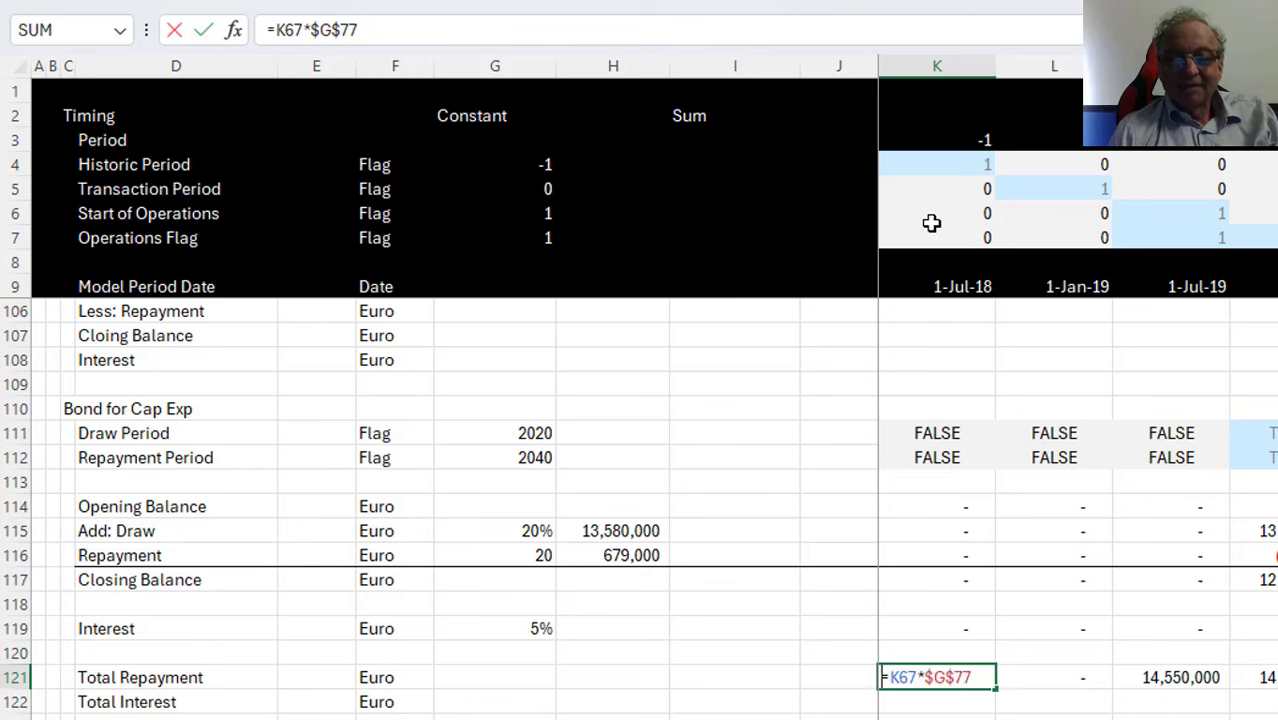
text(-)
key(Return)
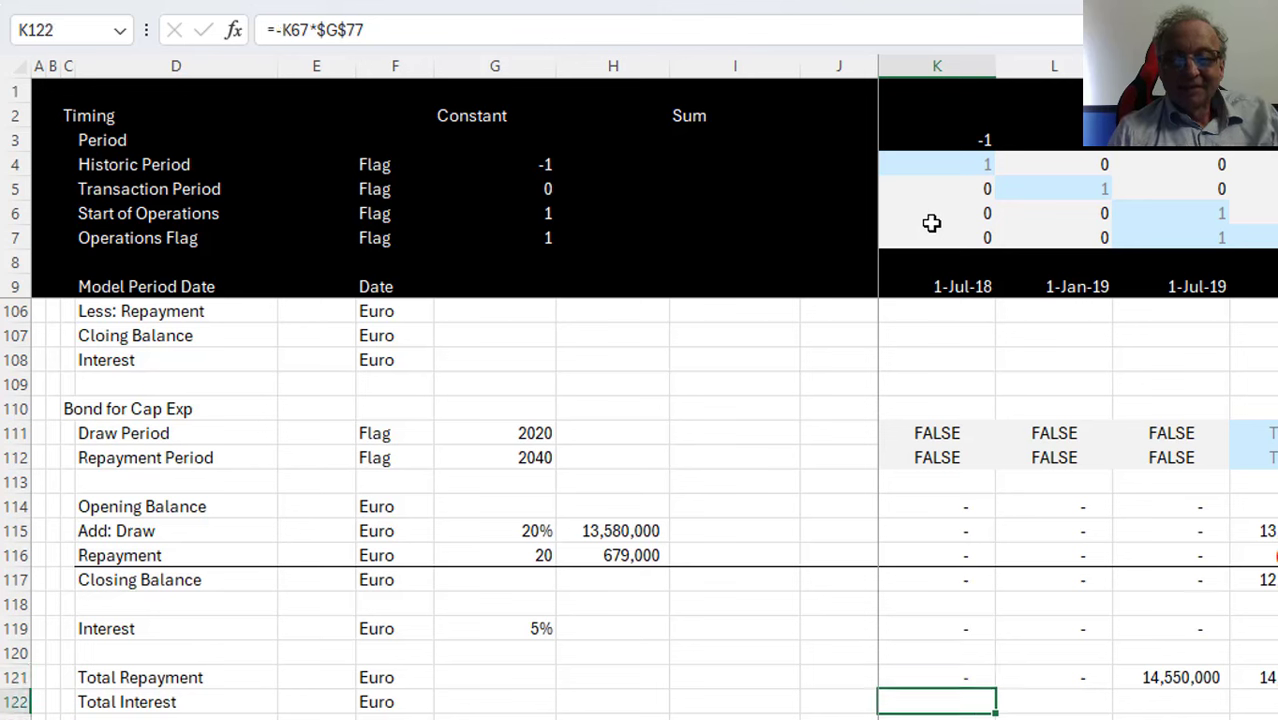
key(Up)
key(ctrl+shift+Right)
key(ctrl+r)
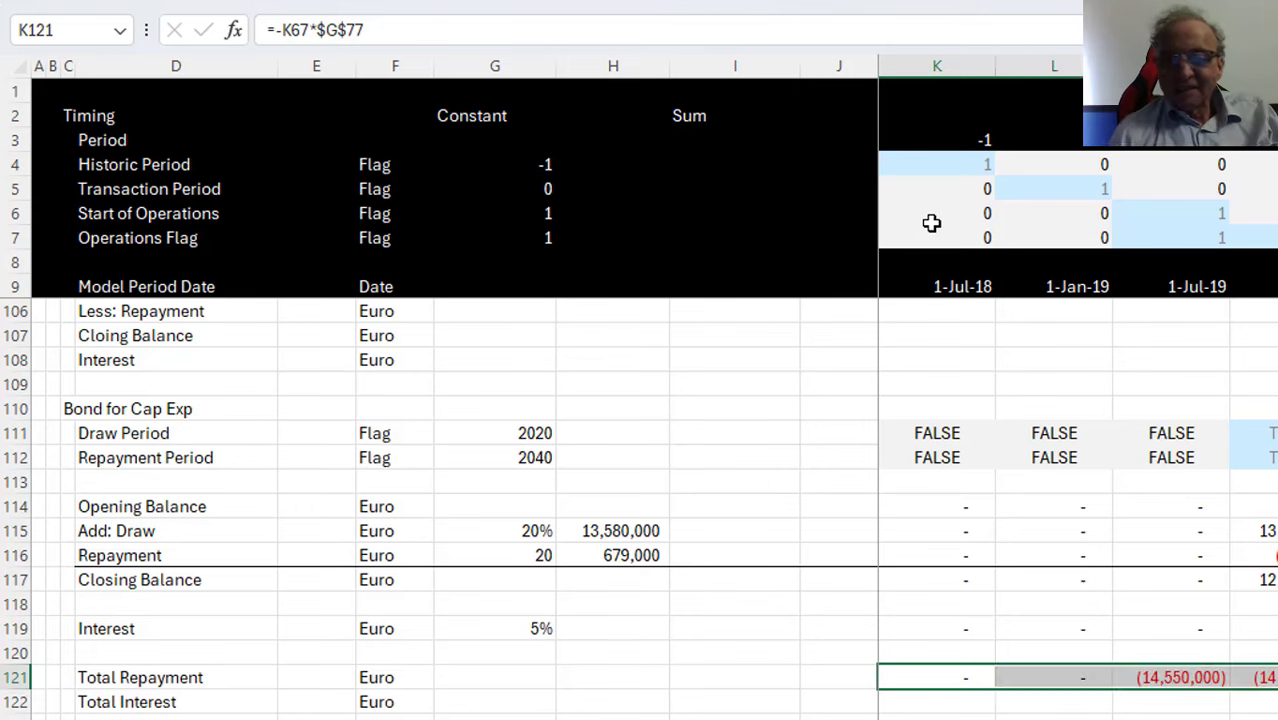
key(Down)
key(Down)
key(Up)
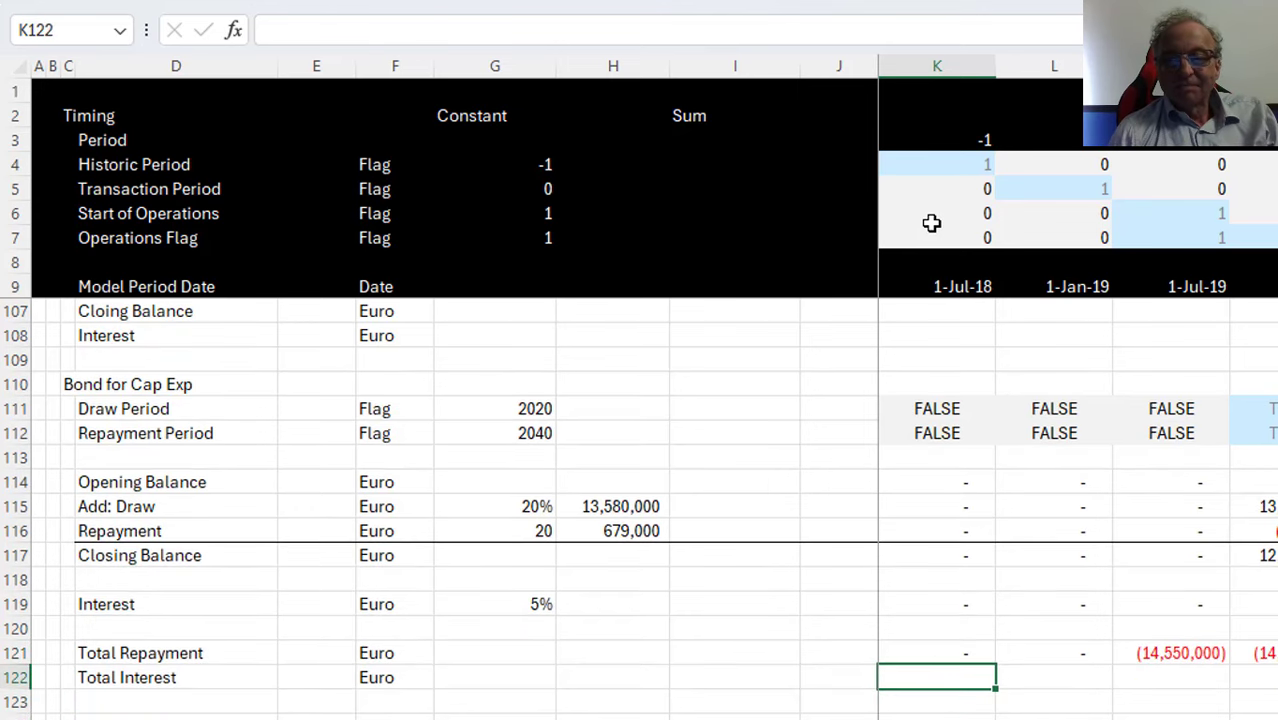
Extend the Total Repayment formula in K121 by adding the New Debt's Less: Repayment cell K98
key(Up)
key(F2)
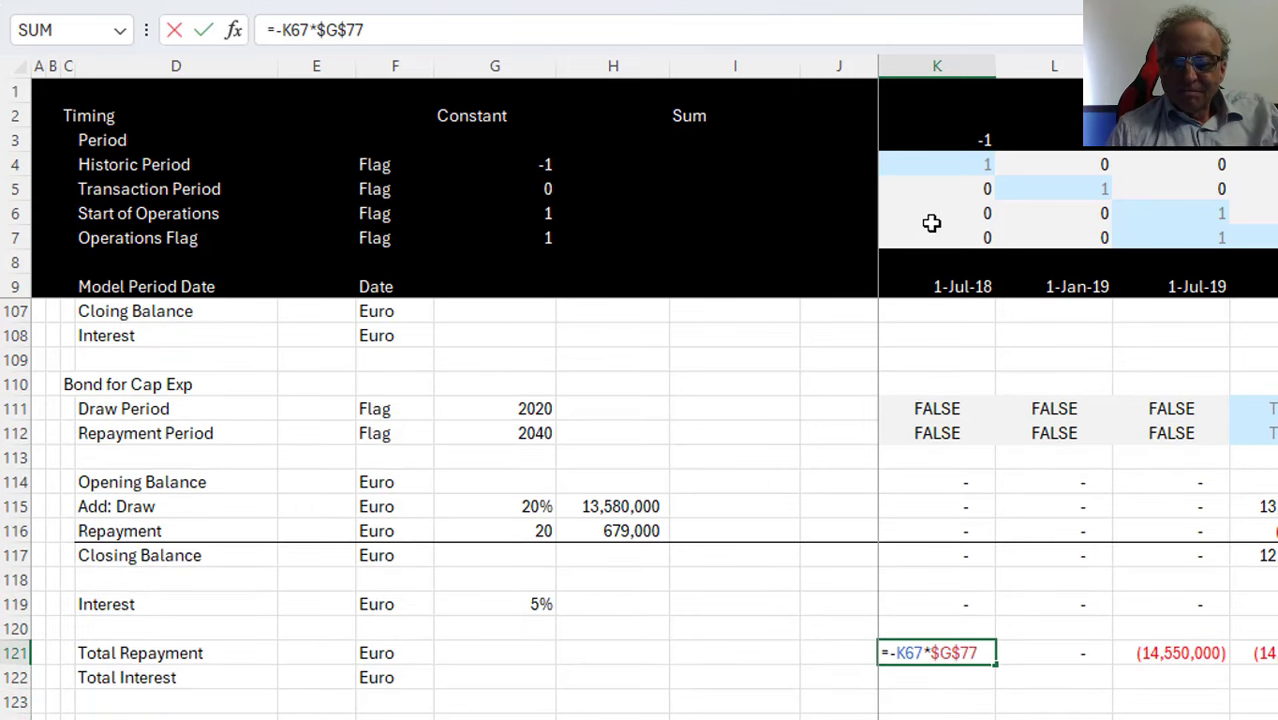
text(+)
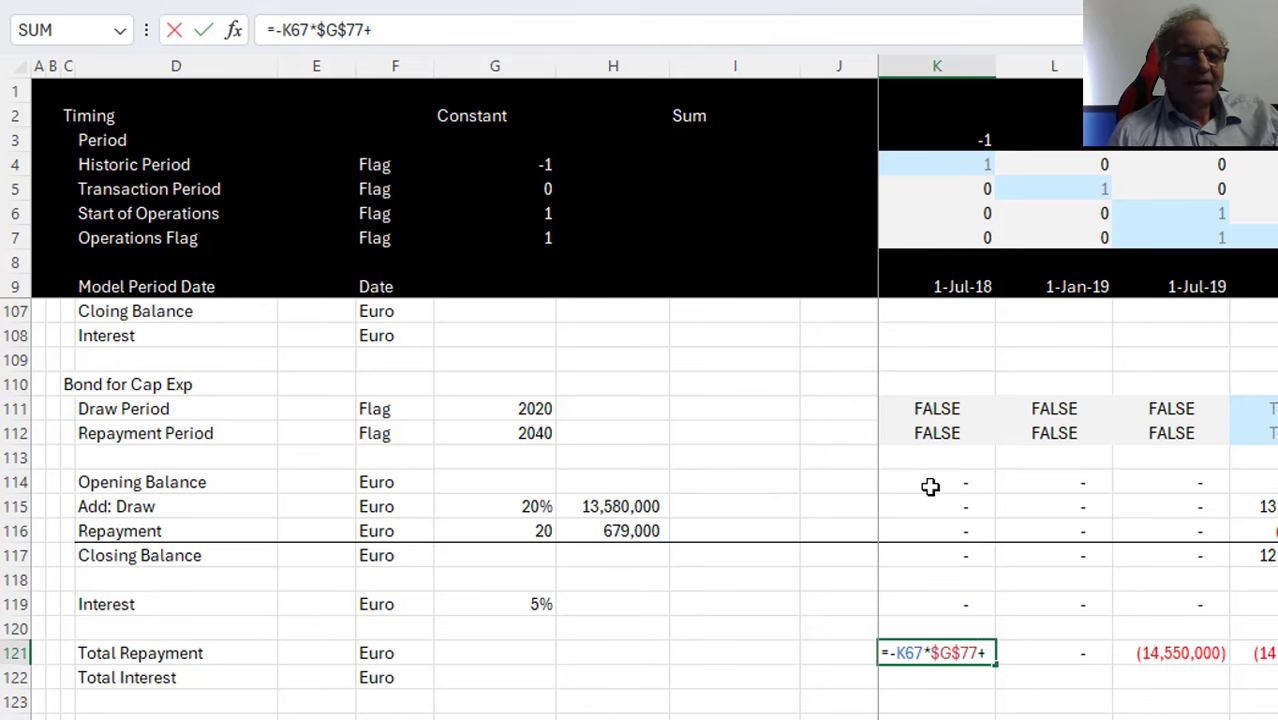
click(930, 484)
key(Page_Up)
key(Up)
key(Up)
key(Up)
key(Up)
key(Up)
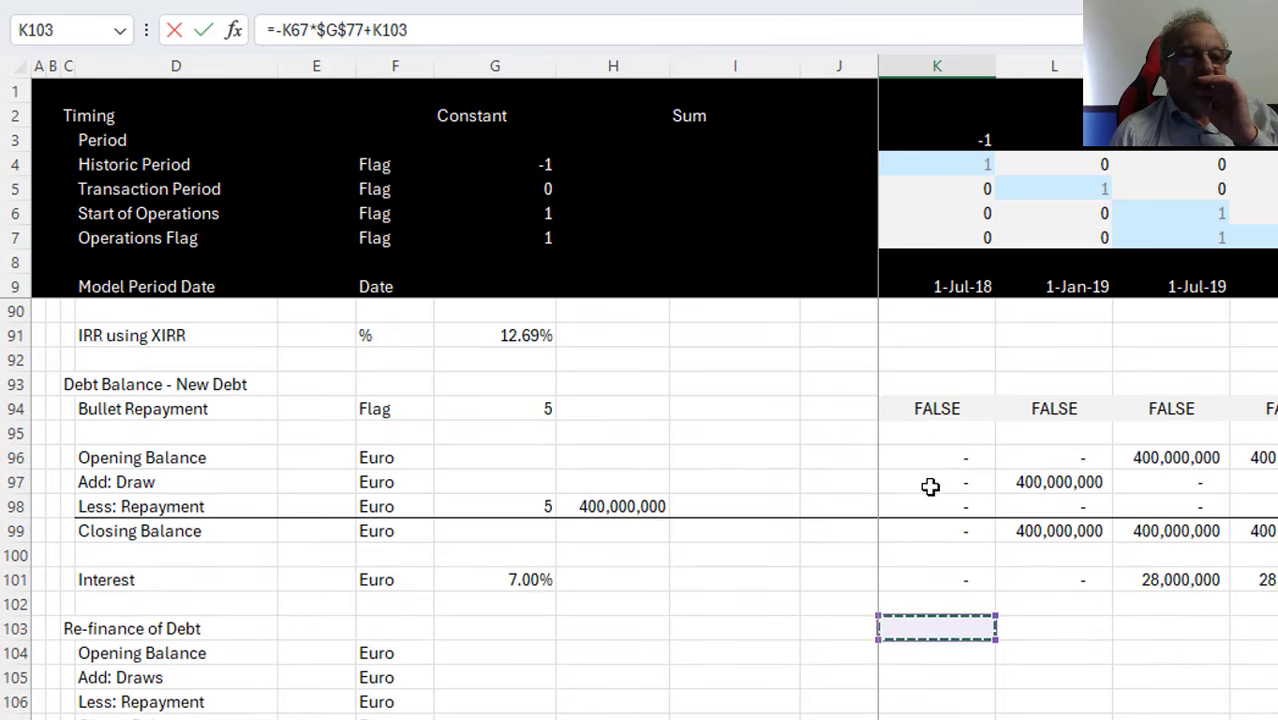
key(Up)
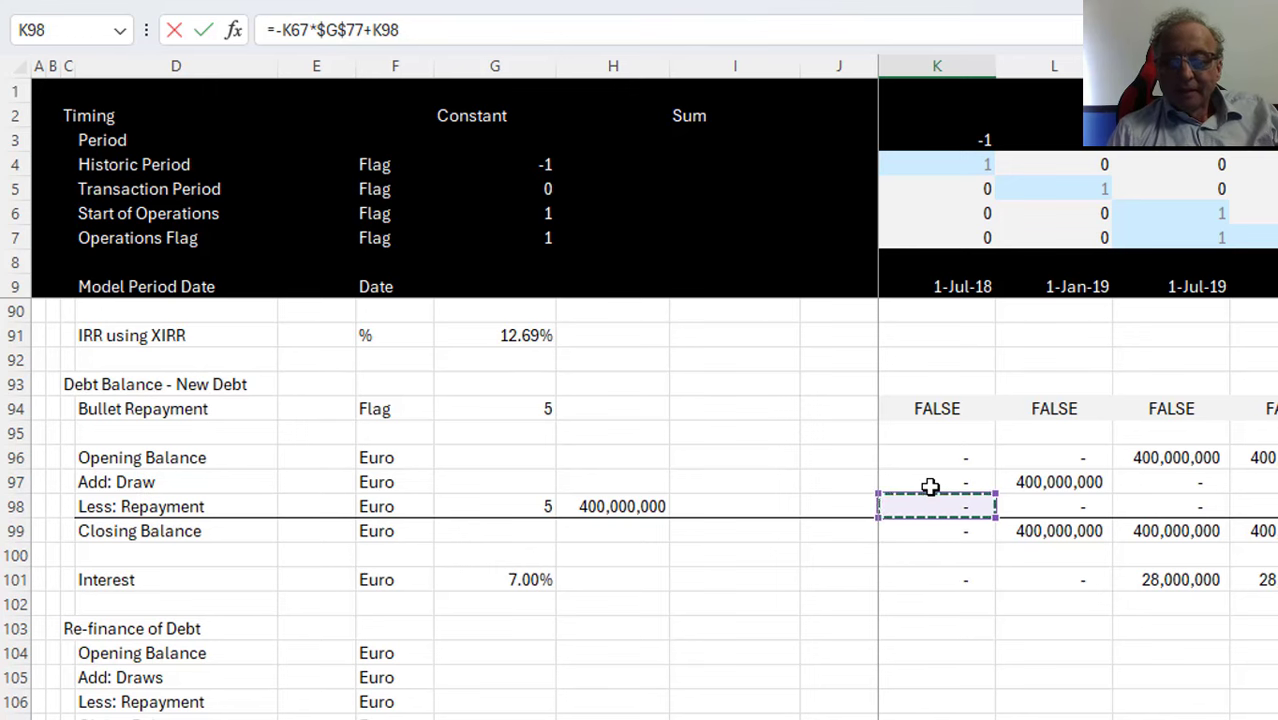
Add cell K105 from the Re-finance of Debt section's Add: Draws row to the Total Repayment formula
text(+)
click(927, 699)
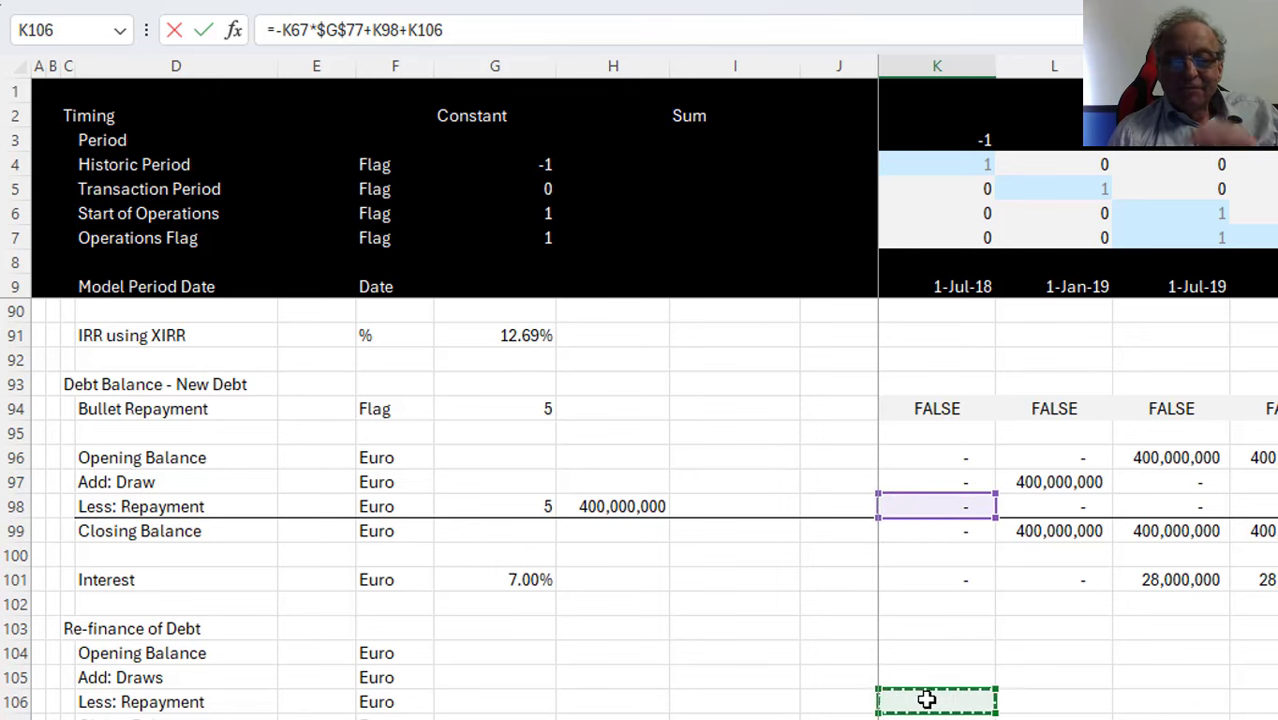
key(Down)
key(Up)
key(Up)
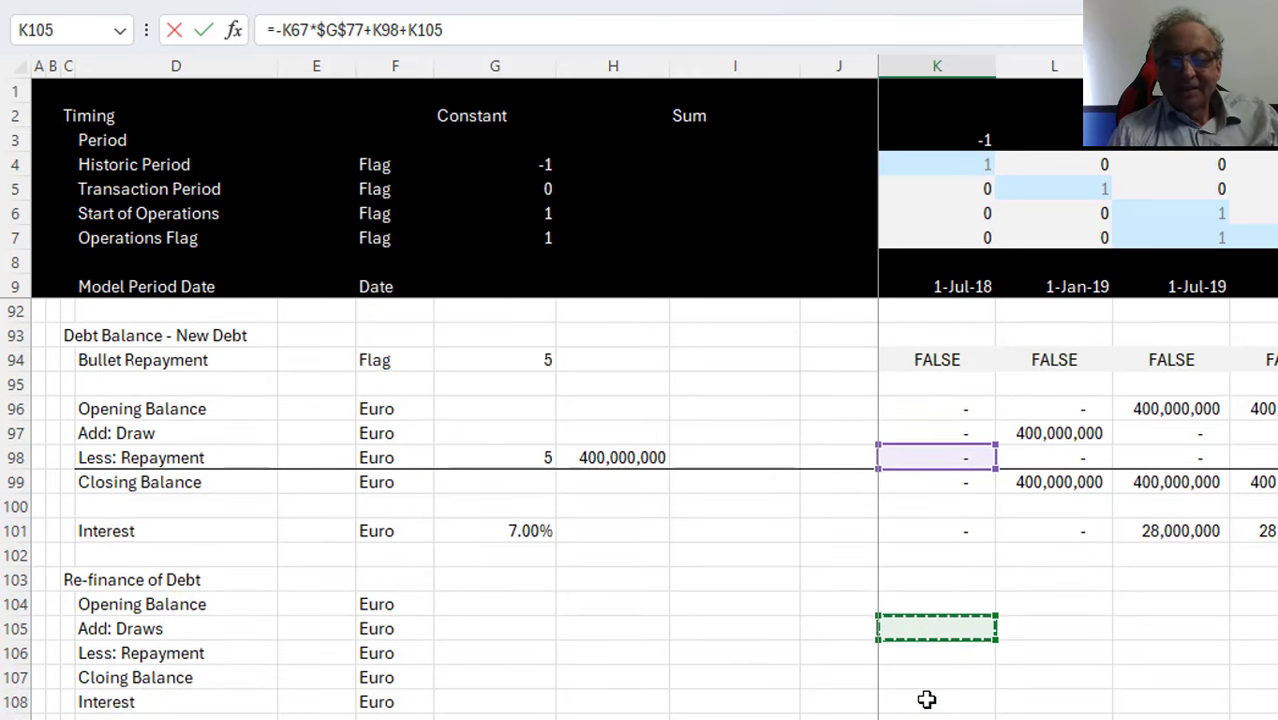
Add the bond's Repayment cell K116 to the Total Repayment formula in K121 and fill it across all model periods
text(+)
scroll(927, 699, down, 5)
click(927, 699)
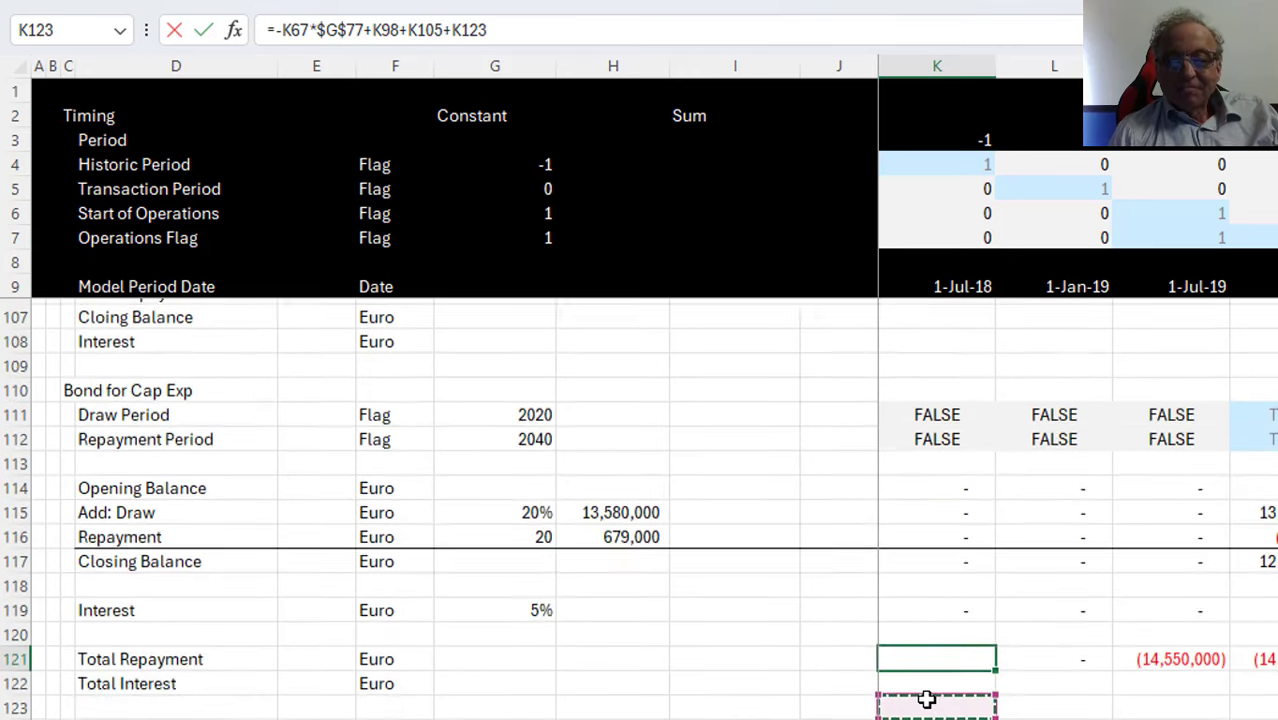
key(Up)
key(Up)
key(Up)
key(Up)
key(Up)
key(Up)
key(Up)
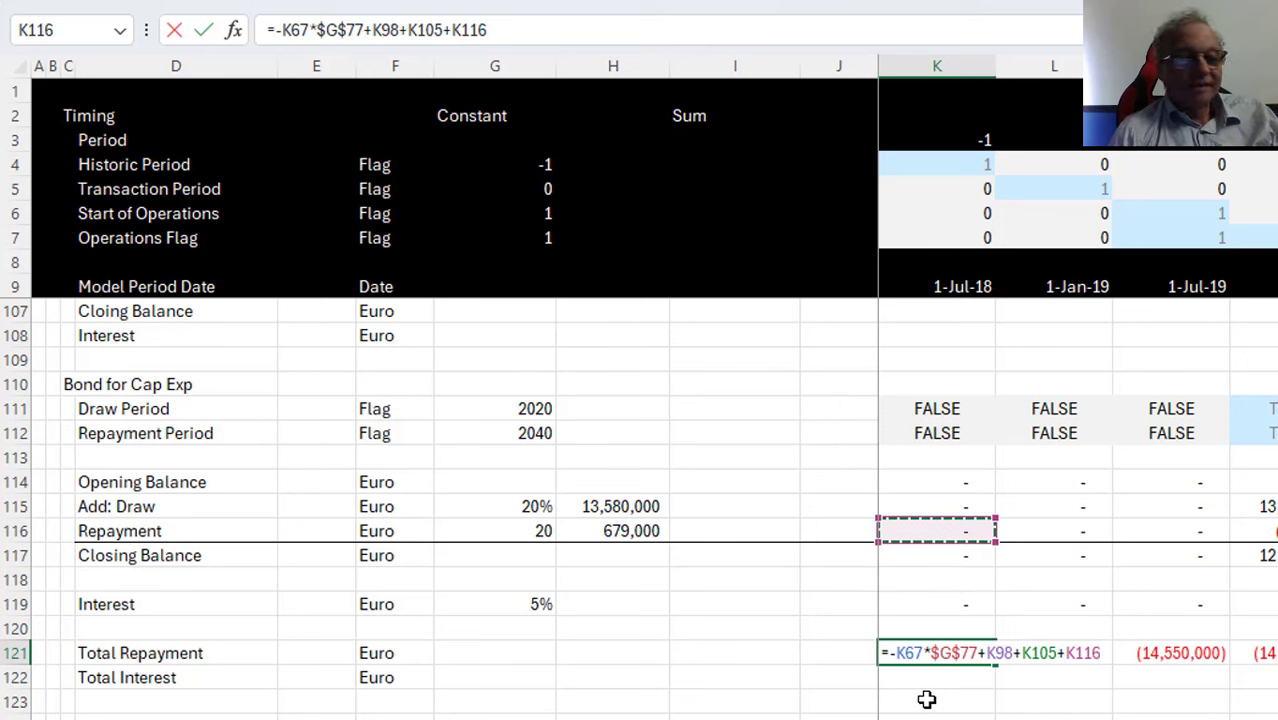
key(Return)
key(Up)
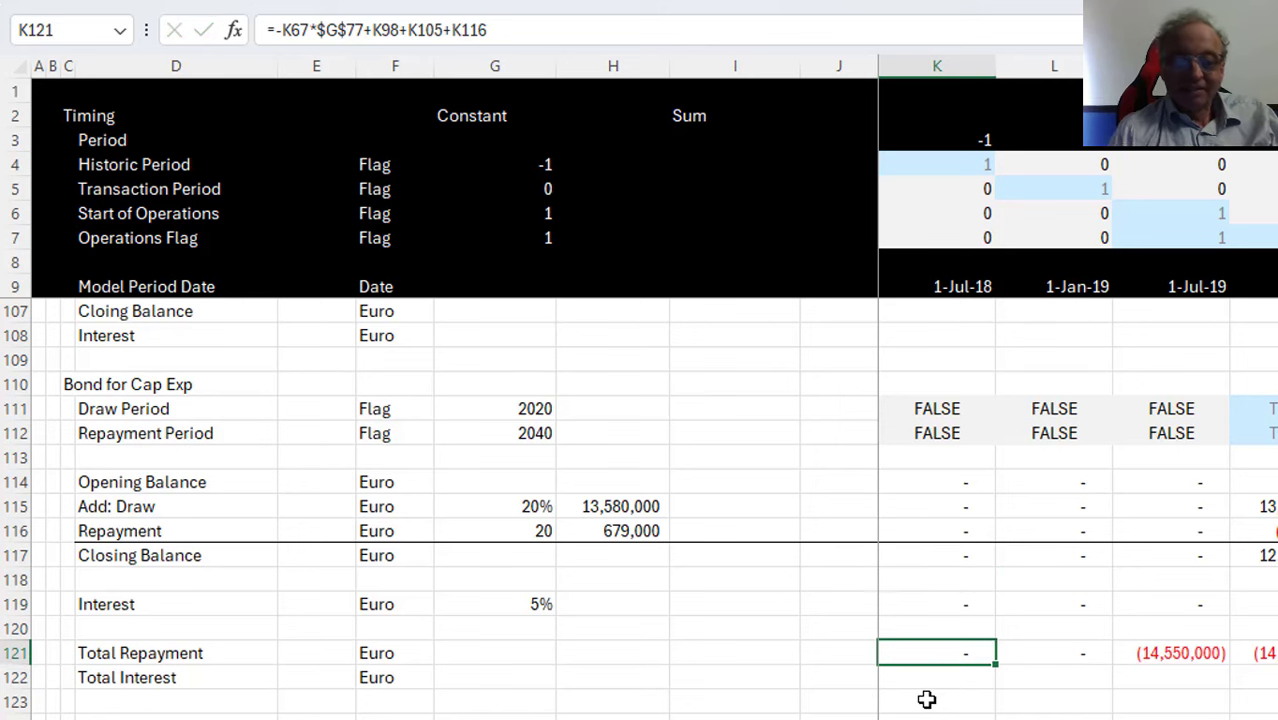
key(ctrl+shift+Right)
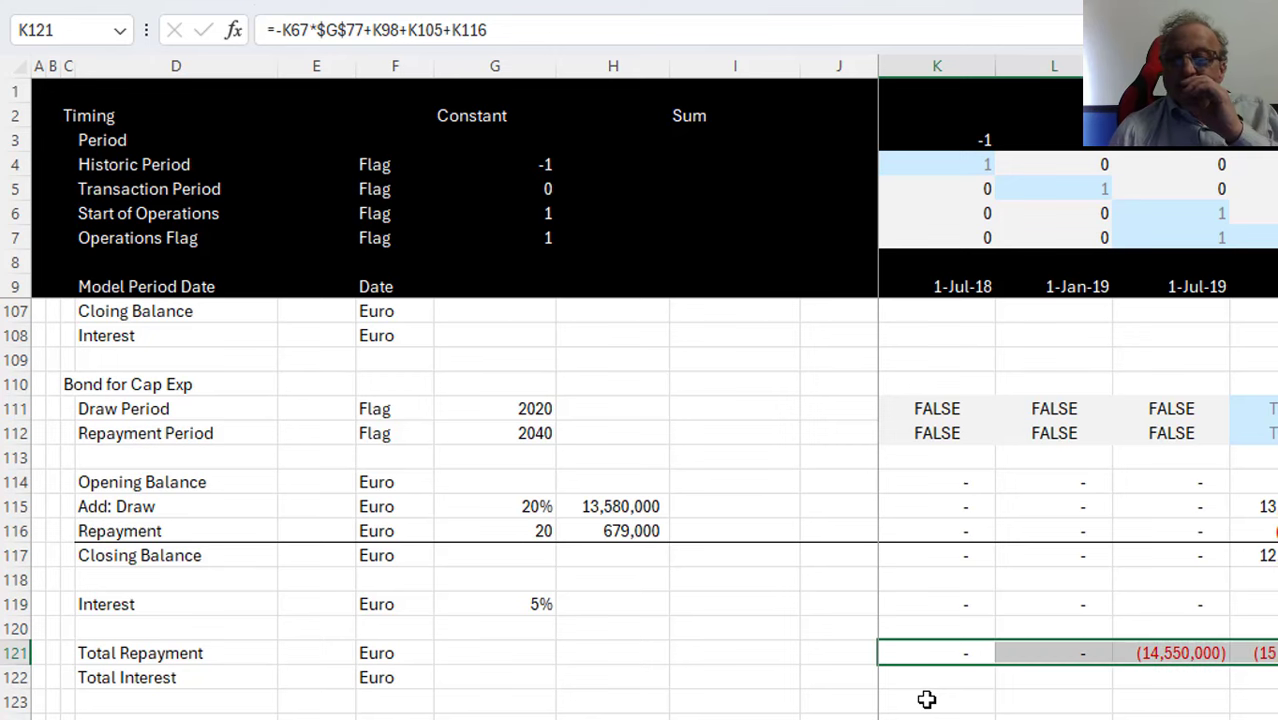
Check the Total Repayment formula in column M and examine the Free Cash Flow Before Tax rows from EBITDA to Pre-tax Cash Flow
key(Right)
key(Right)
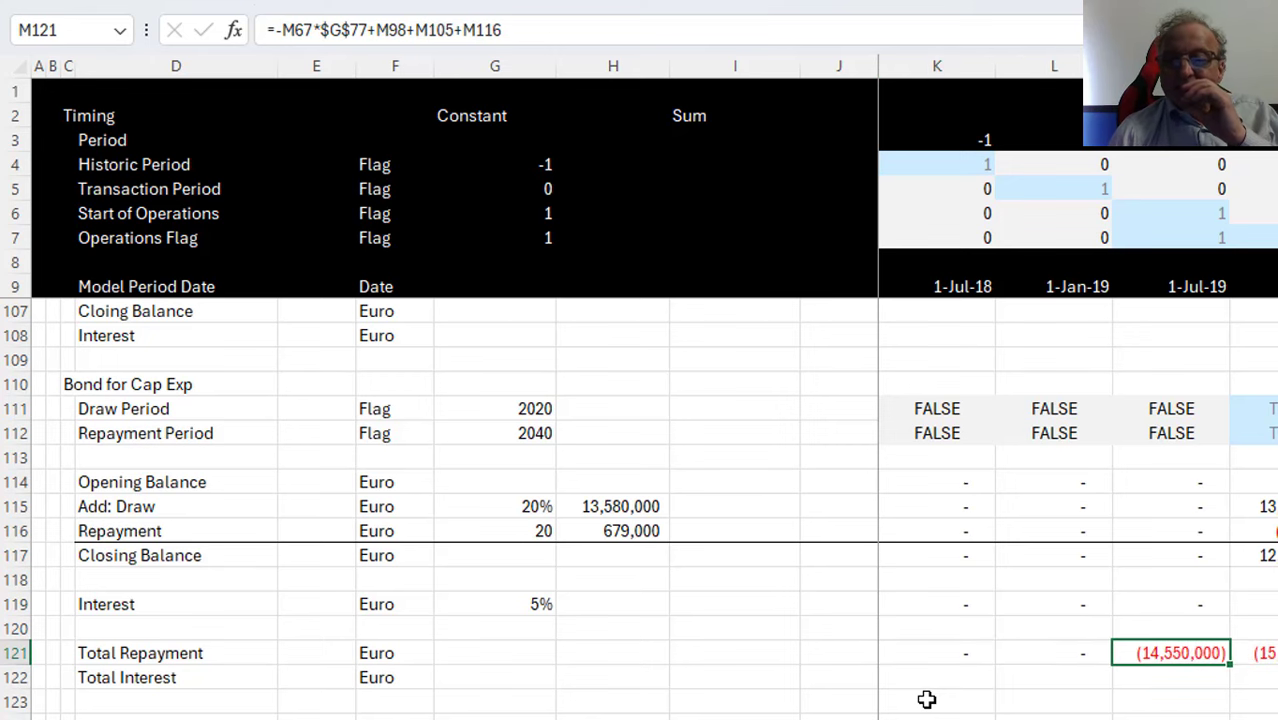
key(Page_Up)
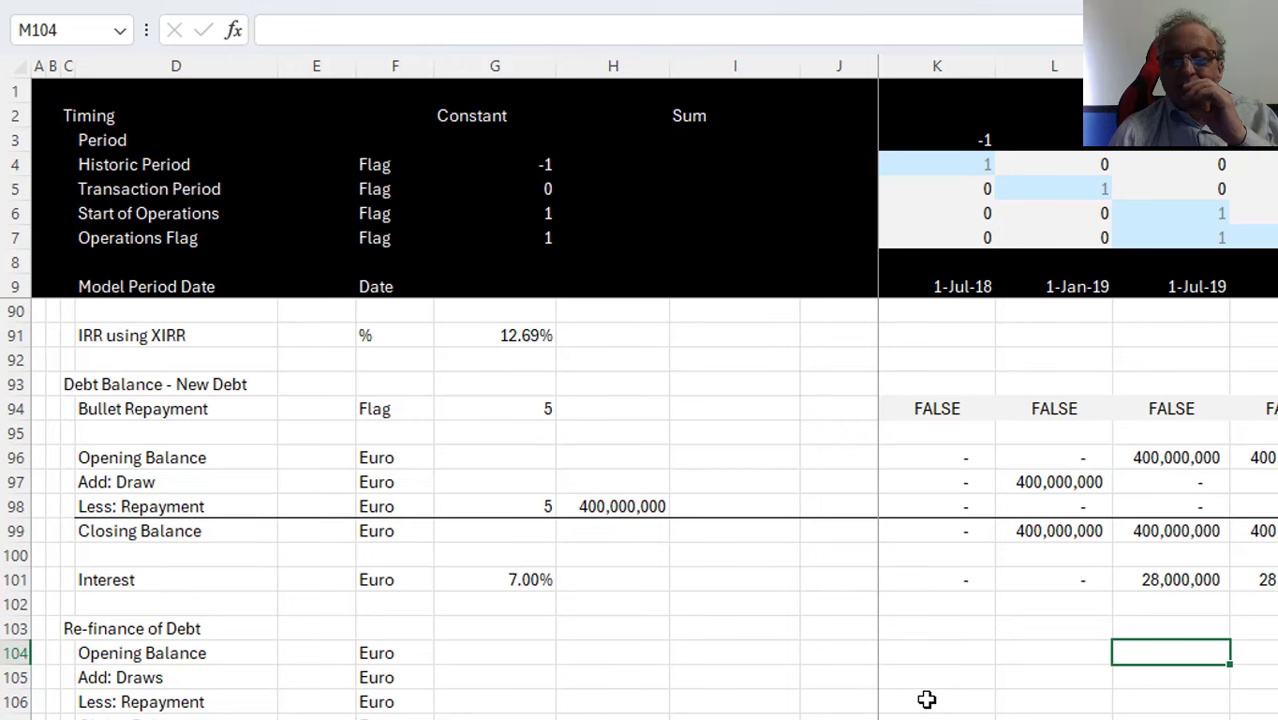
key(Up)
key(Up)
key(Up)
key(Up)
key(Up)
key(Page_Up)
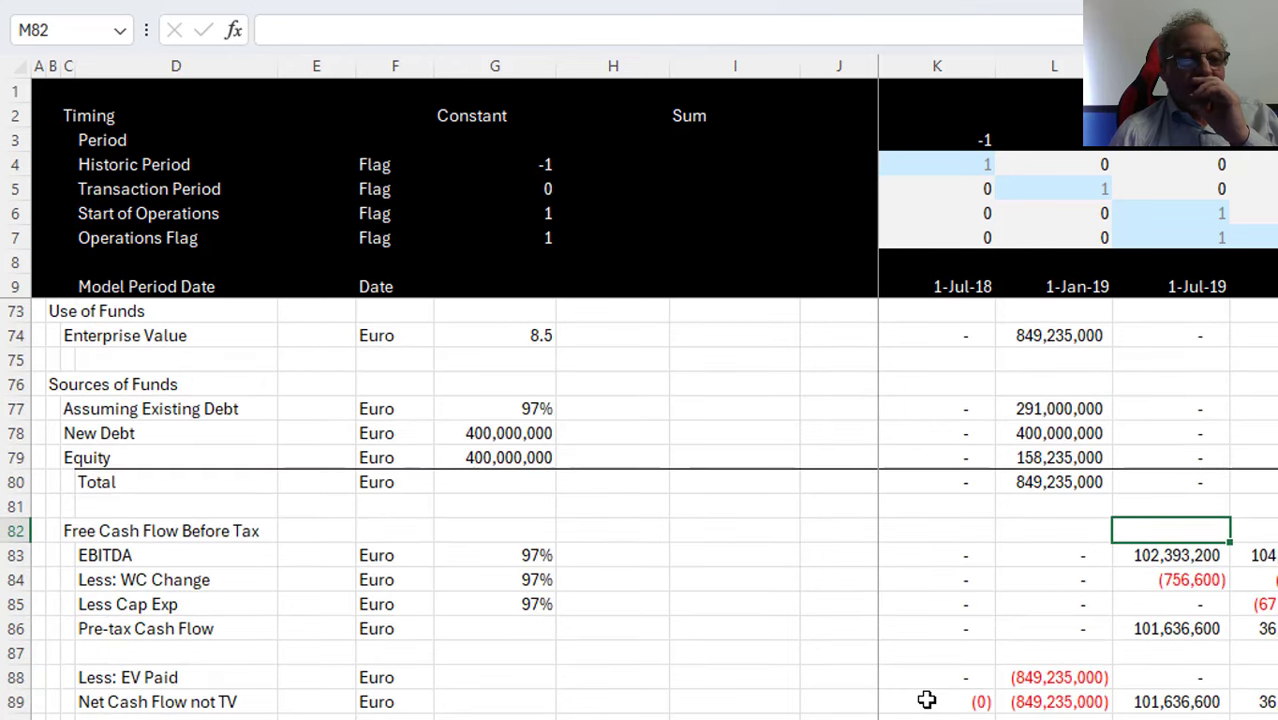
key(Down)
key(Down)
key(Up)
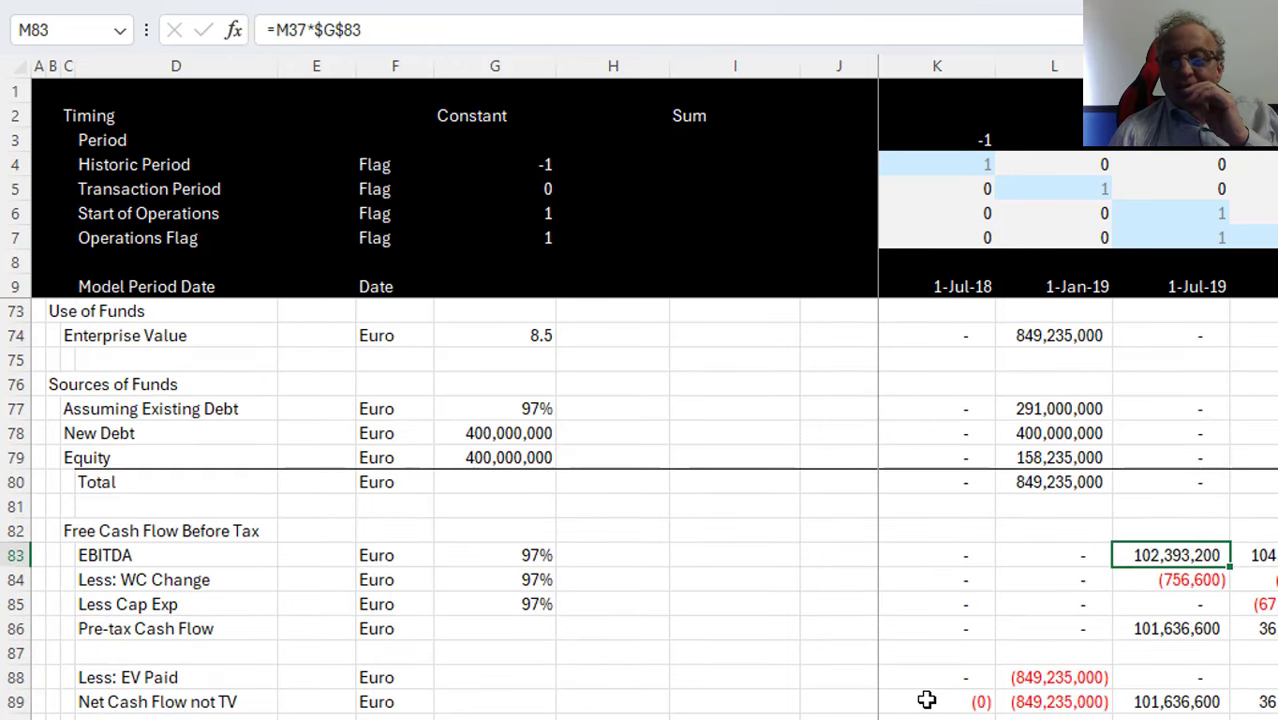
key(Down)
key(Down)
key(Down)
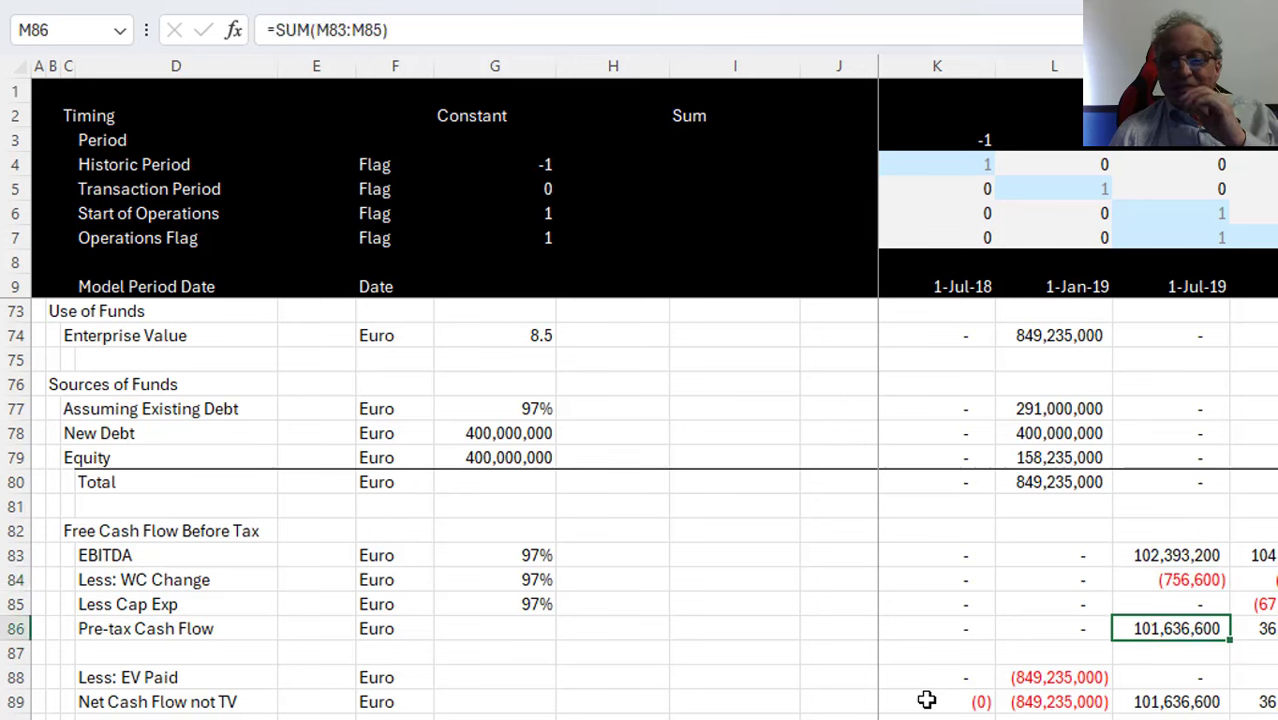
key(Right)
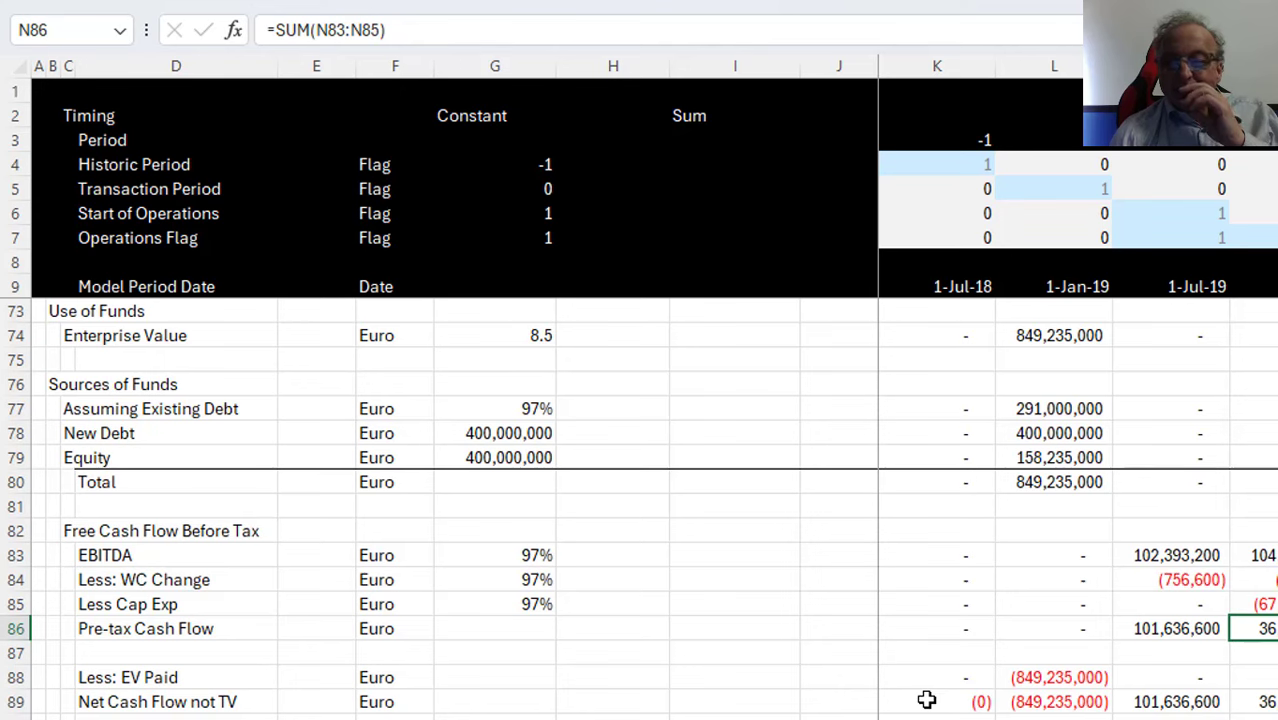
Review the New Debt, Re-finance of Debt and Bond for Cap Exp sections down to the Total Repayment formula in M121
key(Page_Down)
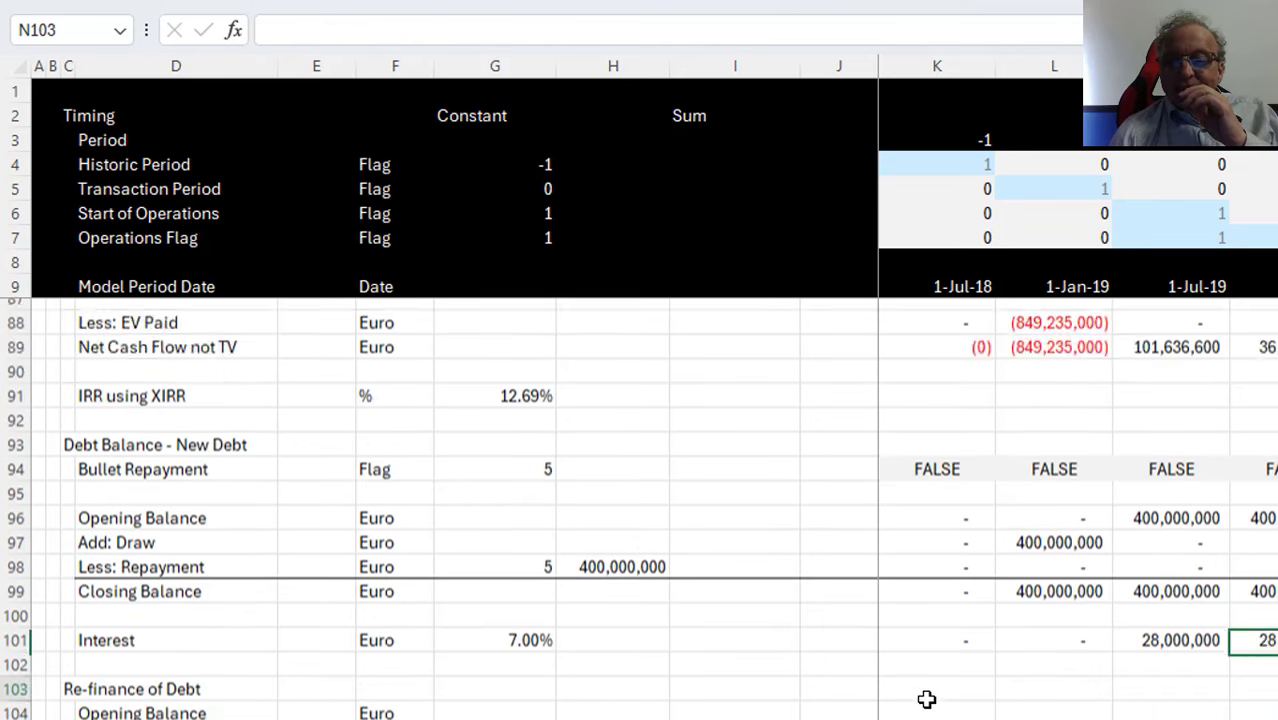
key(Down)
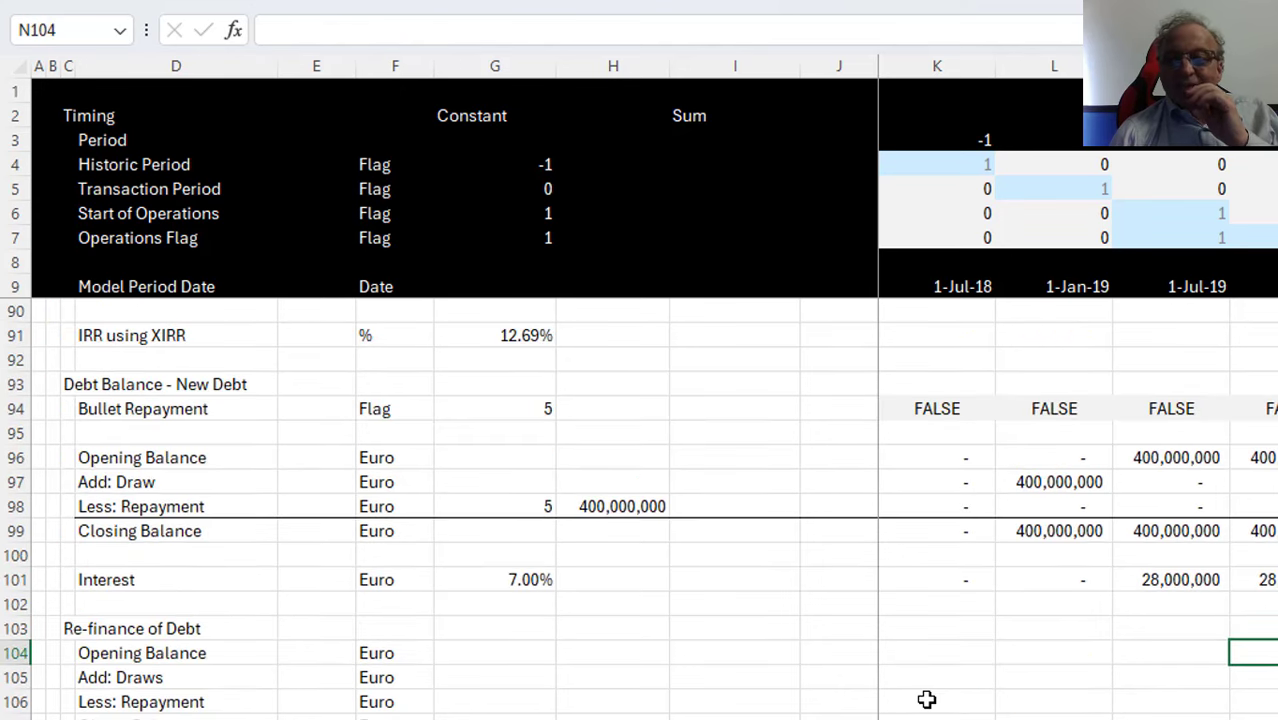
key(Up)
key(Down)
key(Down)
key(Down)
key(Down)
key(Down)
key(Down)
key(Down)
key(Down)
key(Down)
key(Down)
key(Down)
key(Down)
key(Down)
key(Down)
key(Down)
key(Down)
key(Down)
key(Down)
key(Down)
key(Down)
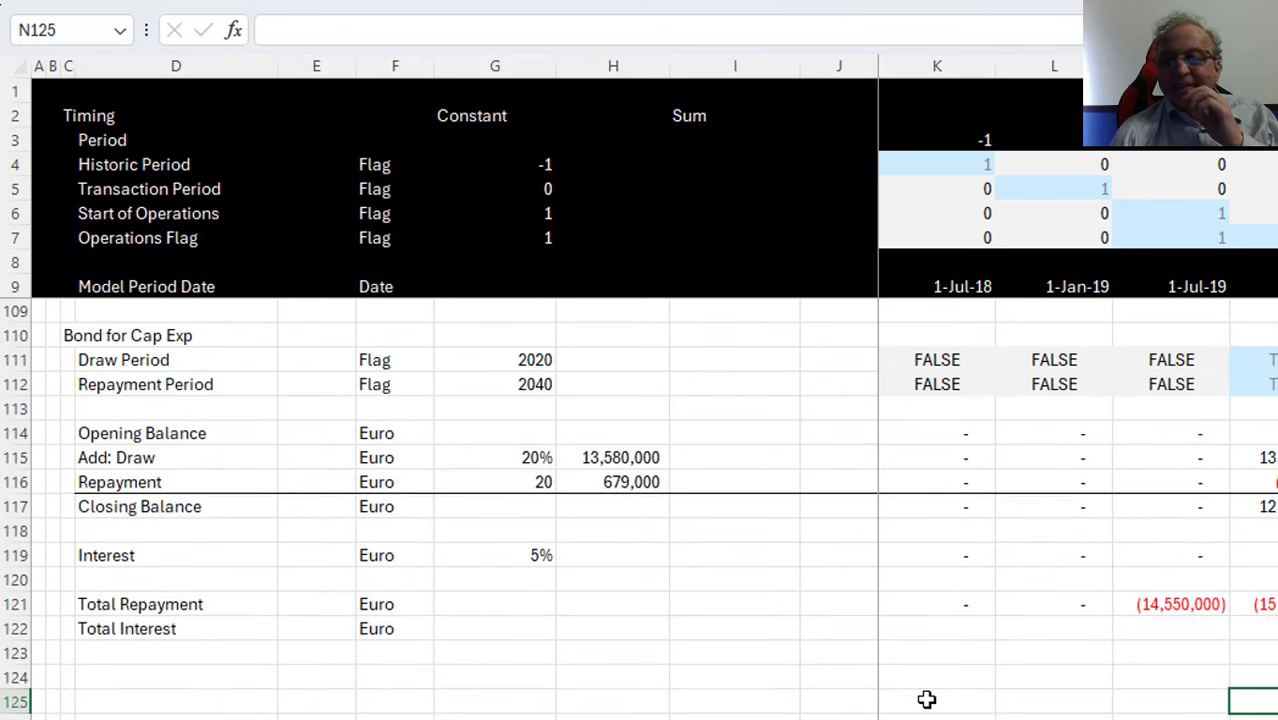
key(Up)
key(Up)
key(Up)
key(Up)
key(Left)
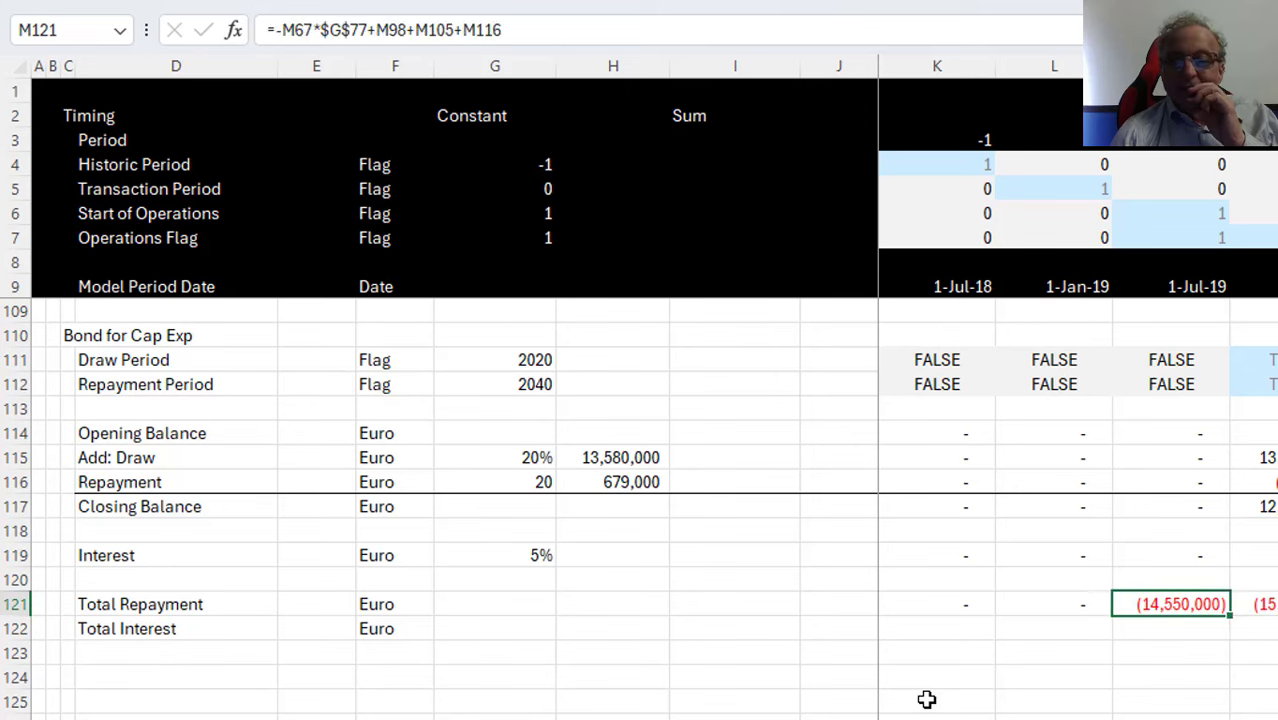
Start the Total Interest formula in K122 with the Existing Debt section's Interest cell K70
key(Left)
key(Down)
key(Left)
key(Left)
key(Right)
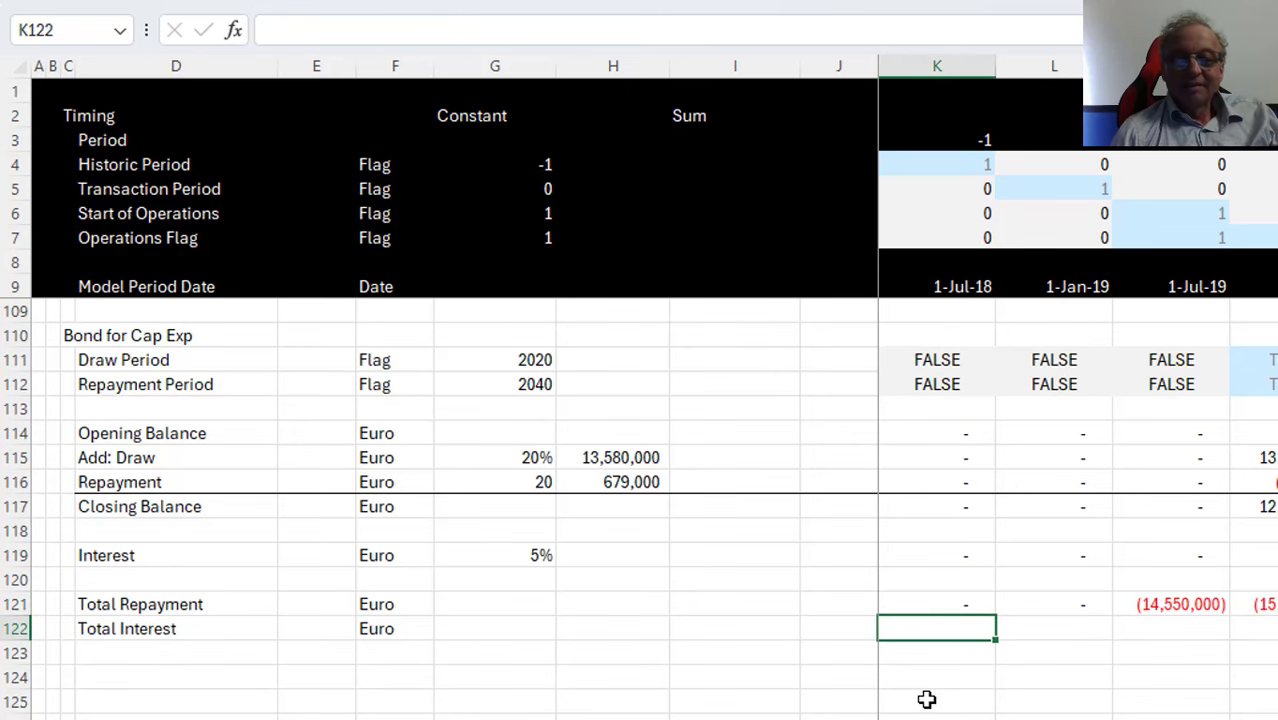
text(=)
key(Up)
key(Up)
key(Up)
key(Up)
key(Up)
key(Up)
key(Up)
key(Up)
key(Up)
key(Up)
key(Up)
key(Up)
key(Up)
key(Up)
key(Up)
key(Up)
key(Up)
key(Up)
key(Up)
key(Up)
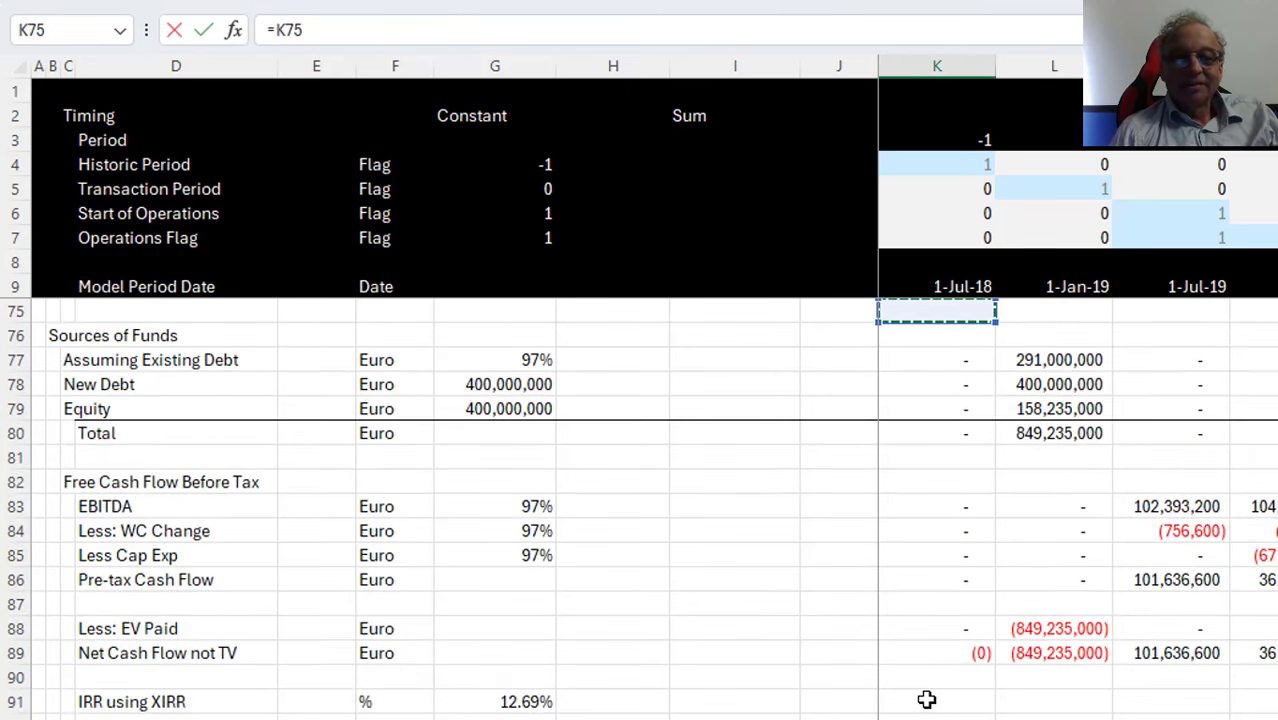
key(Up)
key(Up)
key(Up)
key(Up)
key(Up)
key(Up)
key(Up)
key(Up)
key(Up)
key(Up)
key(Up)
key(Up)
key(Up)
key(Up)
key(Up)
key(Up)
key(Up)
key(Down)
key(Down)
key(Down)
key(Down)
key(Down)
key(Down)
key(Down)
key(Down)
key(Down)
key(Down)
key(Down)
key(Down)
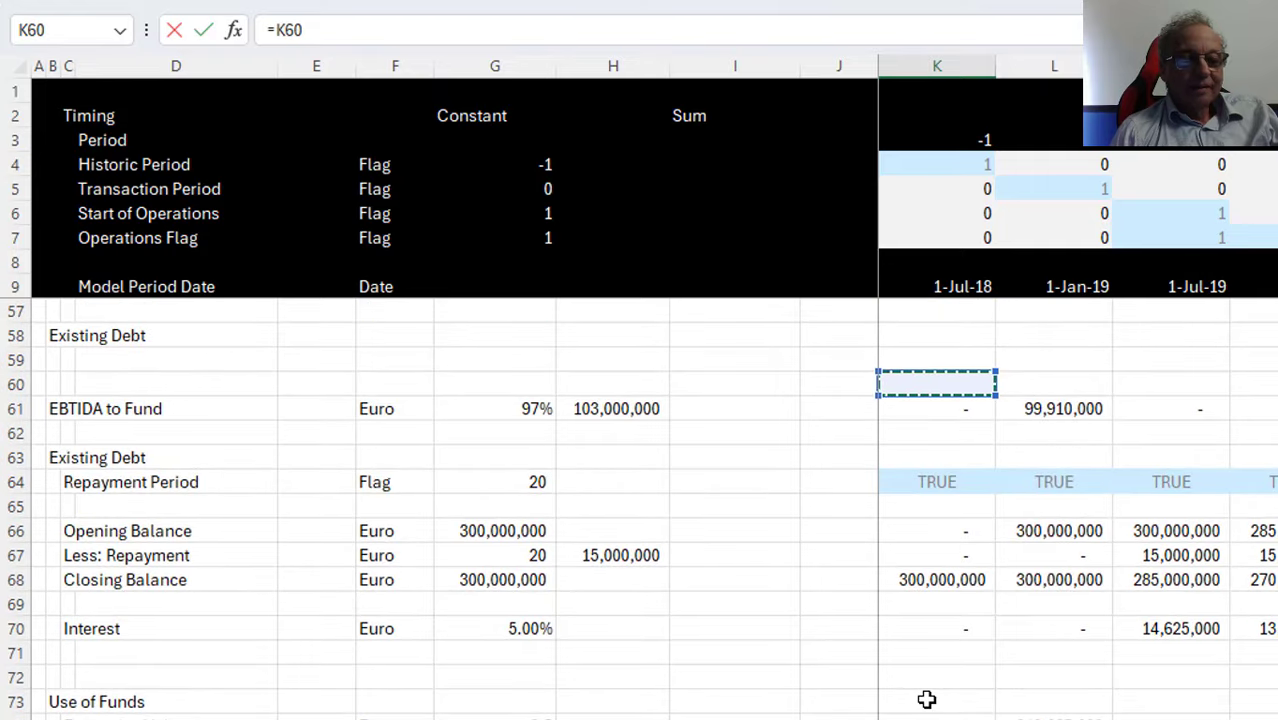
key(Down)
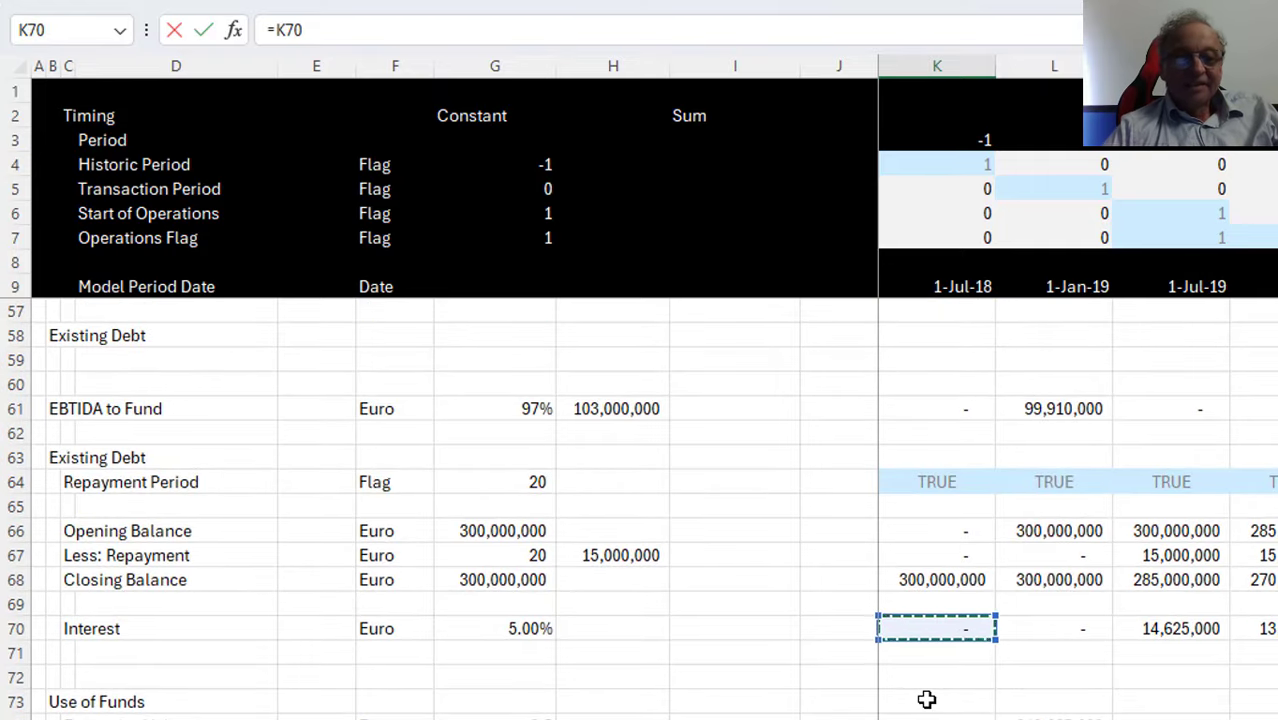
Multiply K70 by the EBTIDA to Fund percentage as the fixed reference $G$61 in the Total Interest formula
text(*)
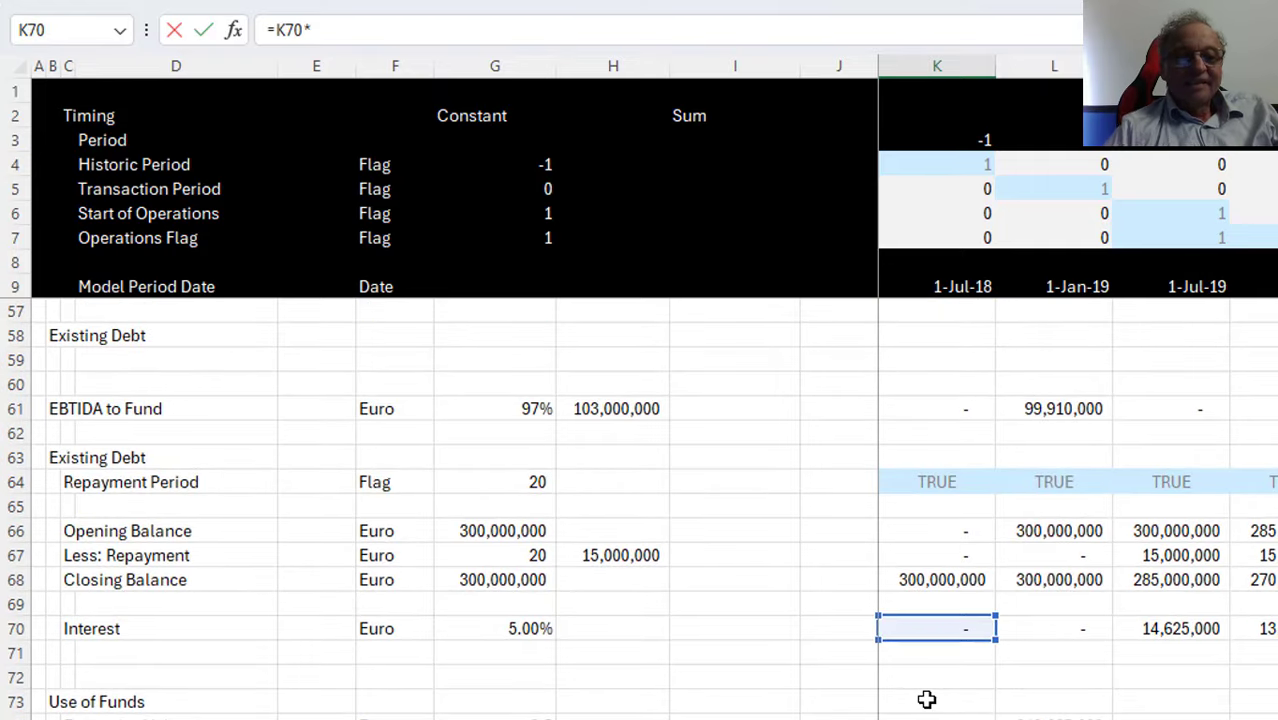
click(515, 418)
key(F4)
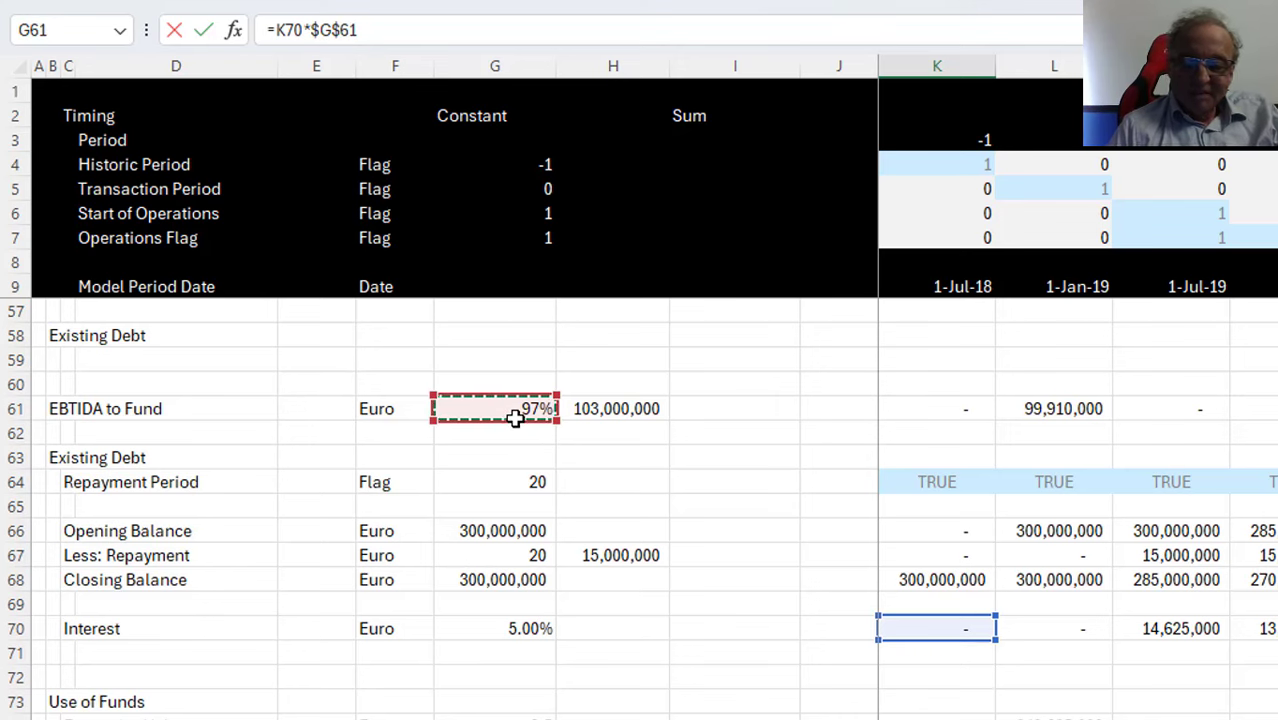
Add the New Debt section's Interest cell K101 to the Total Interest formula
text(+)
key(Down)
key(Down)
key(Down)
key(Down)
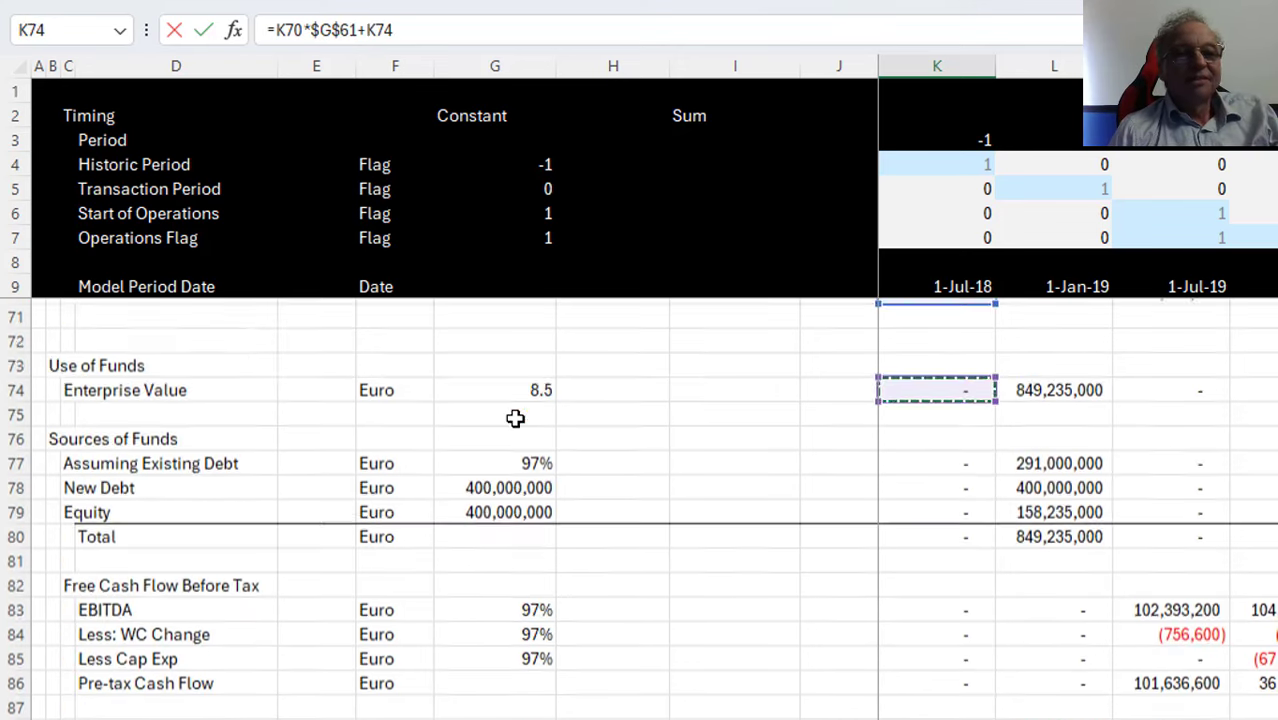
key(Up)
key(Down)
key(Down)
key(Down)
key(Down)
key(Down)
key(Down)
key(Down)
key(Down)
key(Down)
key(Down)
key(Down)
key(Down)
key(Down)
key(Down)
key(Down)
key(Down)
key(Down)
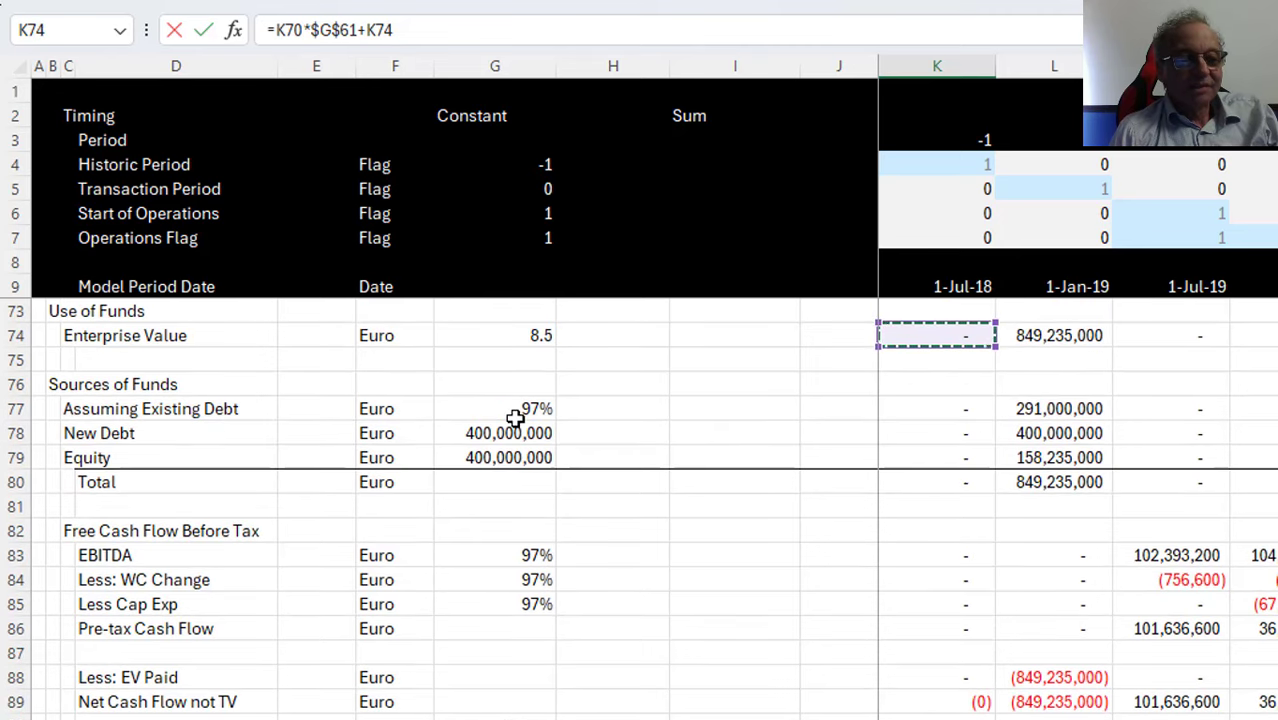
key(Down)
key(Down)
key(Down)
key(Down)
key(Down)
key(Down)
key(Down)
key(Down)
key(Down)
key(Down)
key(Down)
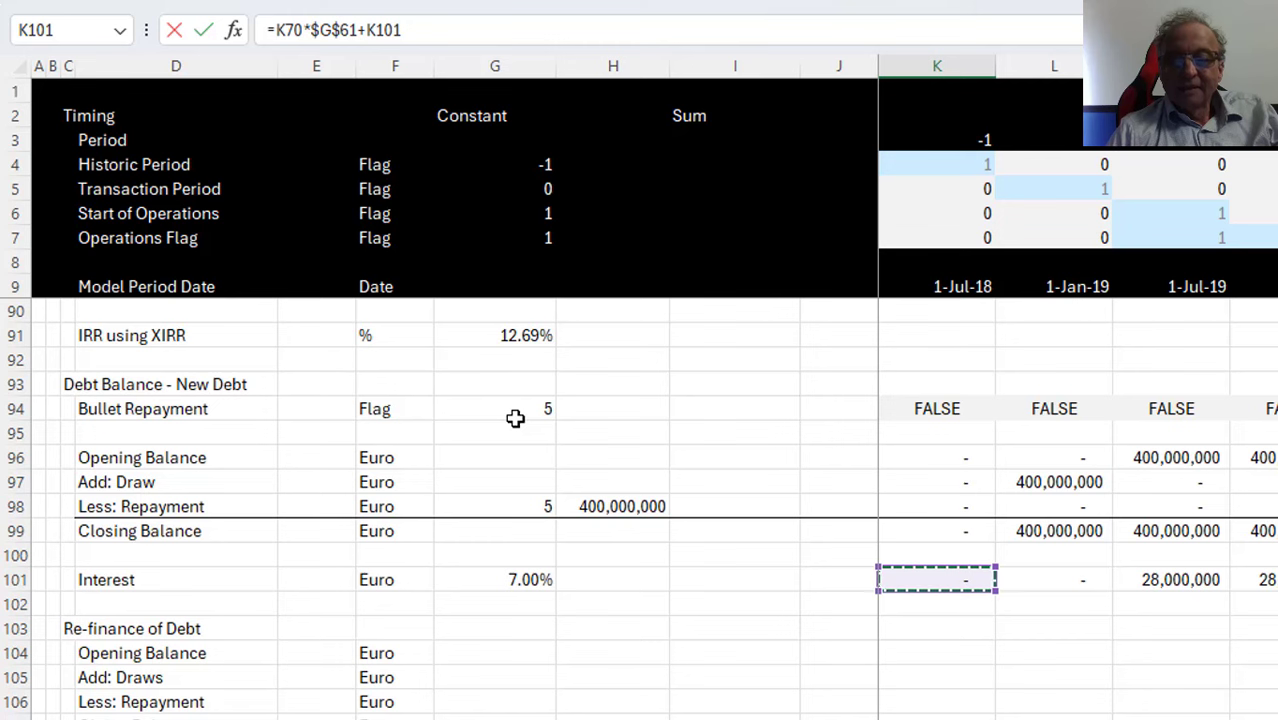
Add cell K107 from the Re-finance of Debt section to the Total Interest formula
text(+)
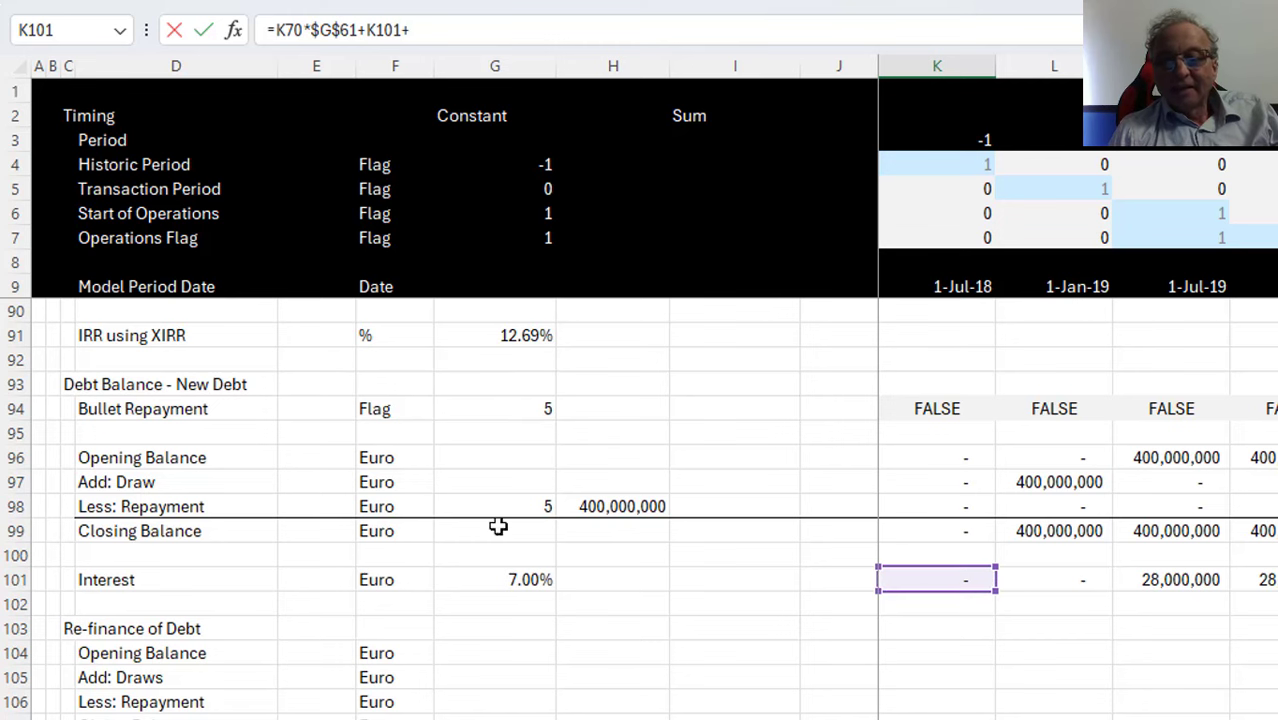
key(Down)
key(Down)
key(Down)
key(Down)
key(Down)
key(Down)
key(Down)
key(Down)
key(Down)
key(Down)
key(Down)
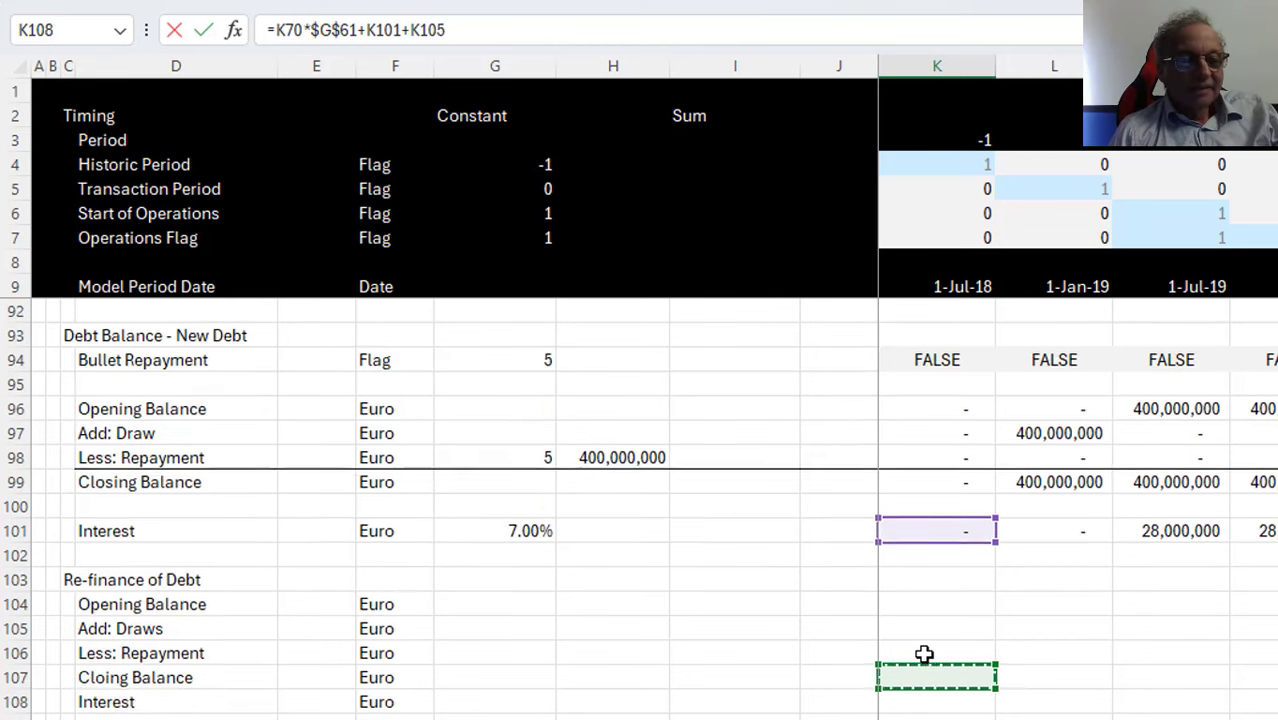
key(Up)
key(Up)
key(Up)
key(Up)
key(Up)
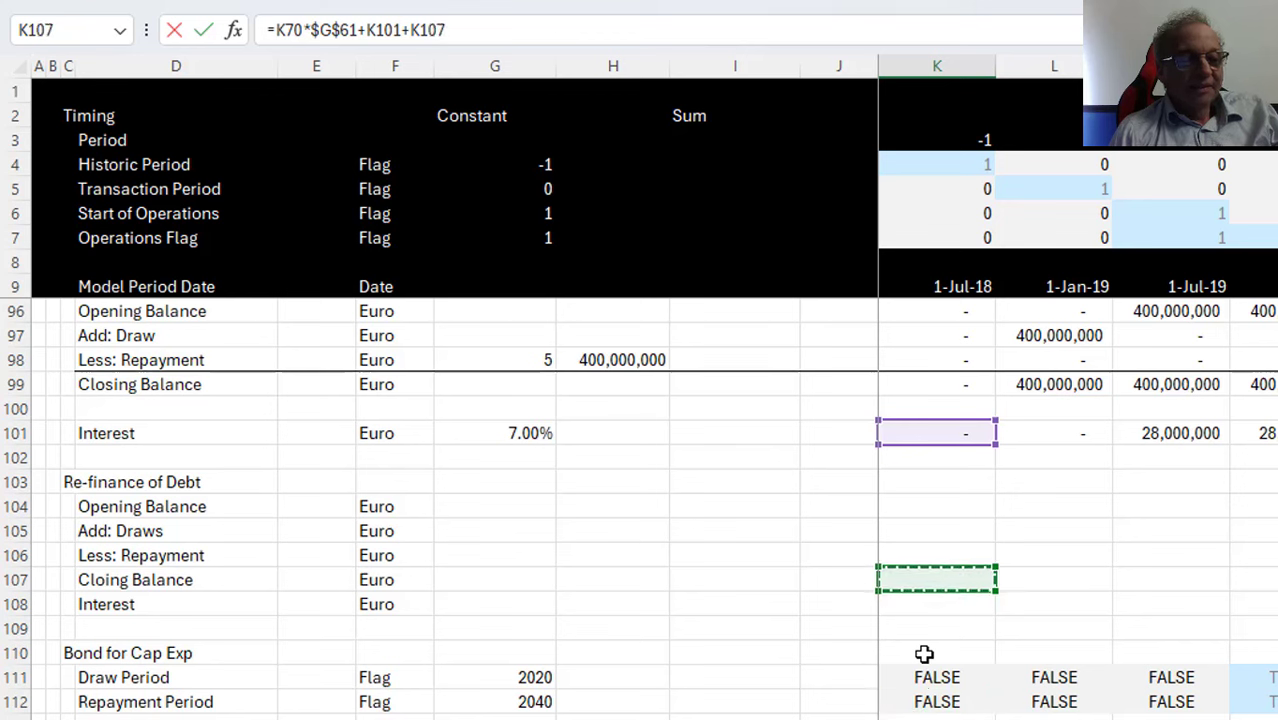
Add the Bond for Cap Exp section's Interest cell K119 and complete the Total Interest formula in K122
text(+)
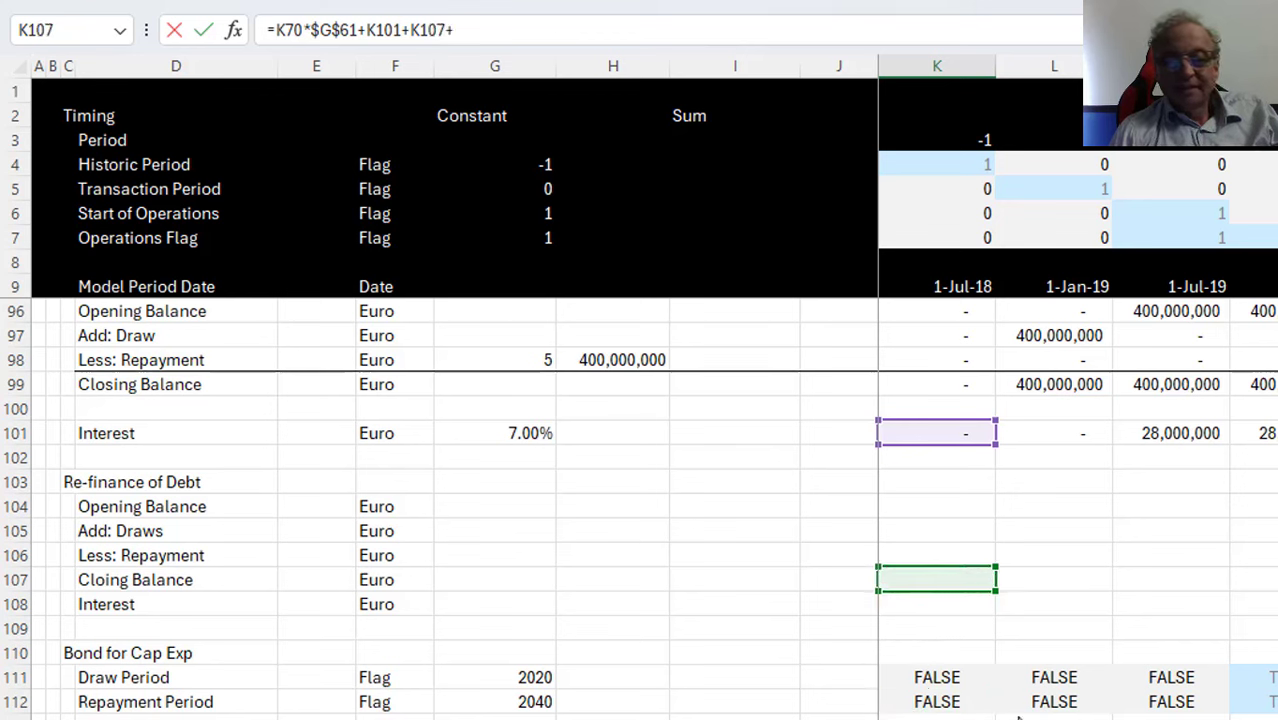
key(Down)
key(Down)
key(Down)
key(Down)
key(Down)
key(Down)
key(Down)
key(Down)
key(Down)
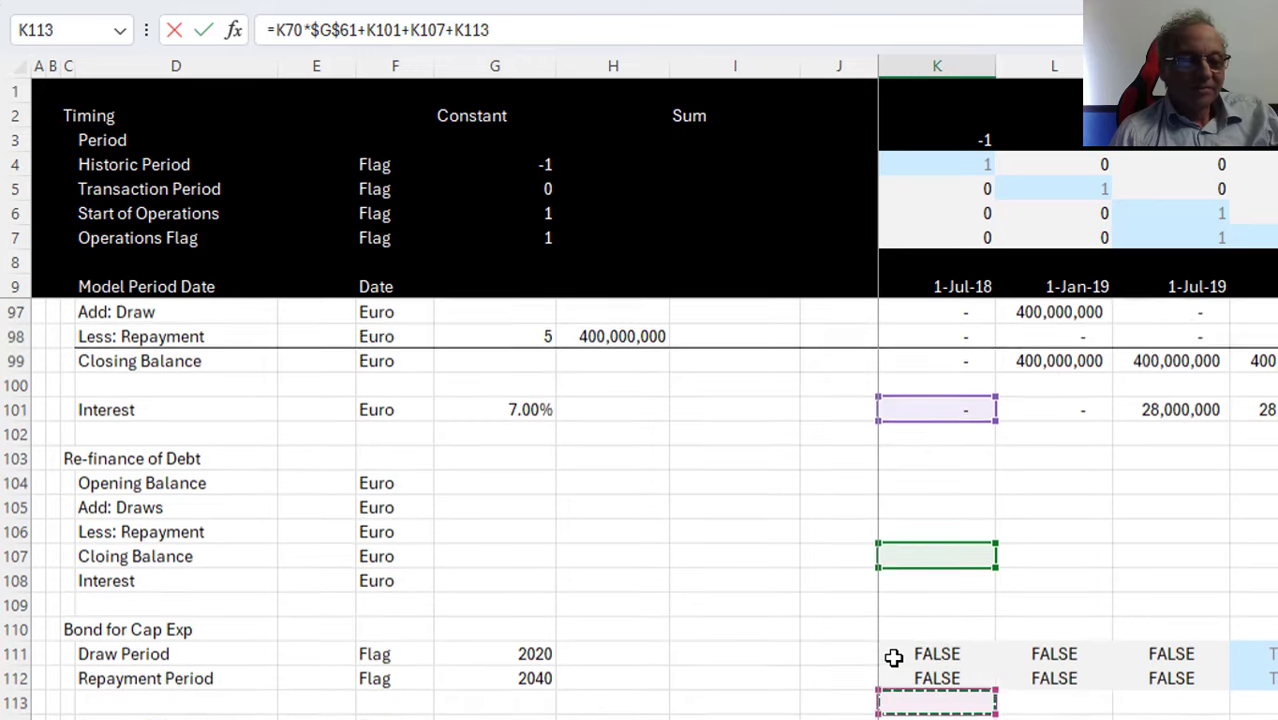
key(Down)
key(Down)
key(Down)
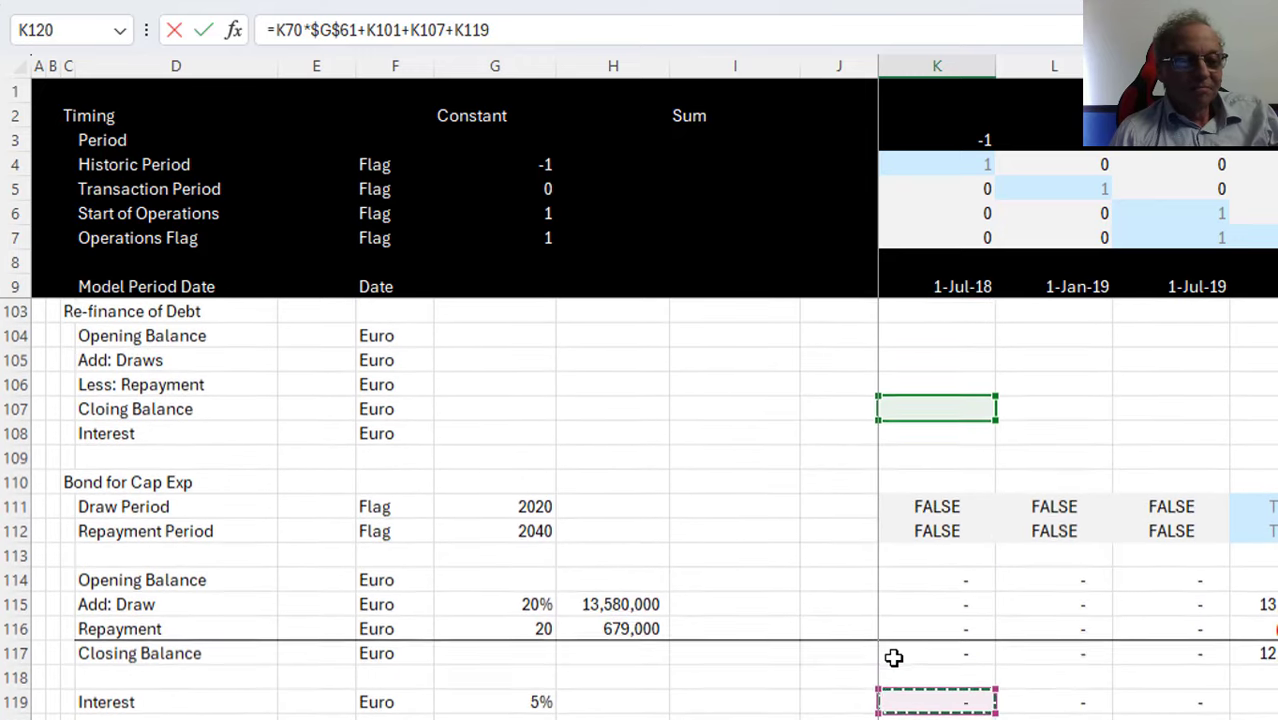
scroll(893, 657, down, 1)
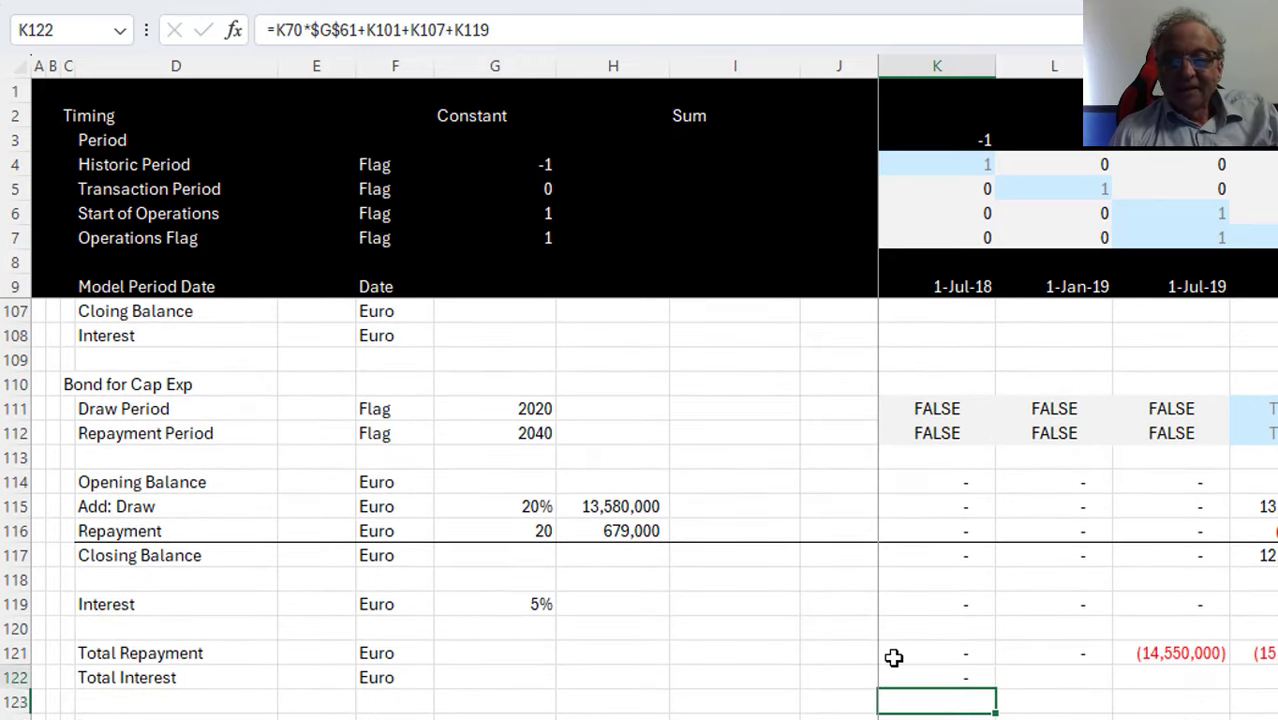
Change the Total Interest formula in K122 to =(K70*$G$61+K101+K107+K119)*-1 and fill it across the row's remaining periods
key(F2)
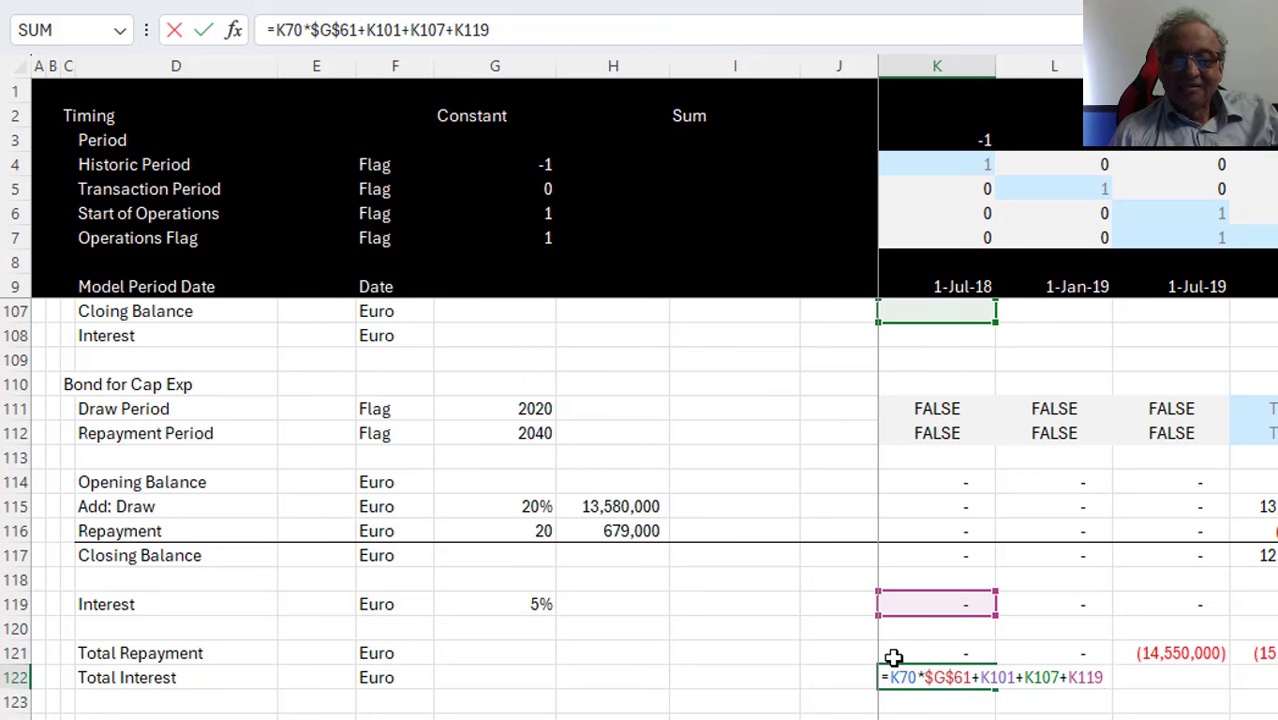
key(Home)
key(Right)
text(()
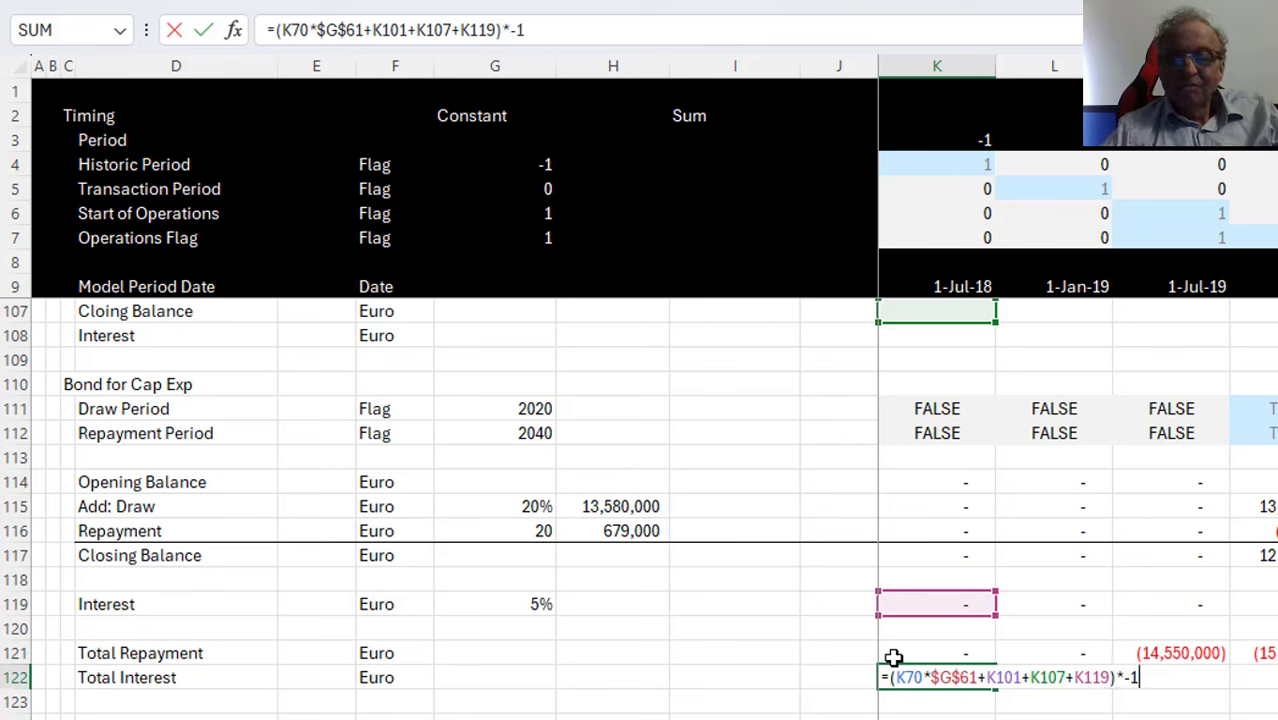
key(Return)
key(Up)
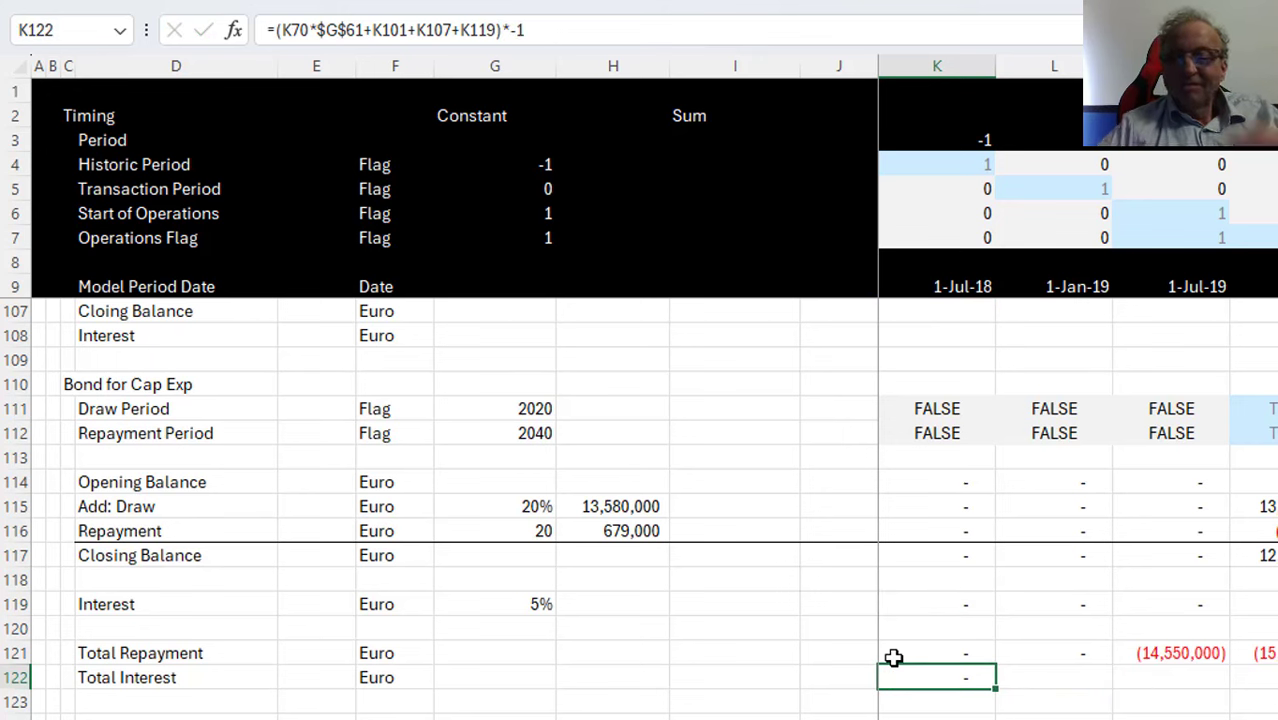
key(ctrl+shift+Right)
key(ctrl+r)
Enter the section heading "Taxes" in B124 below the Total Interest row
key(Down)
key(Down)
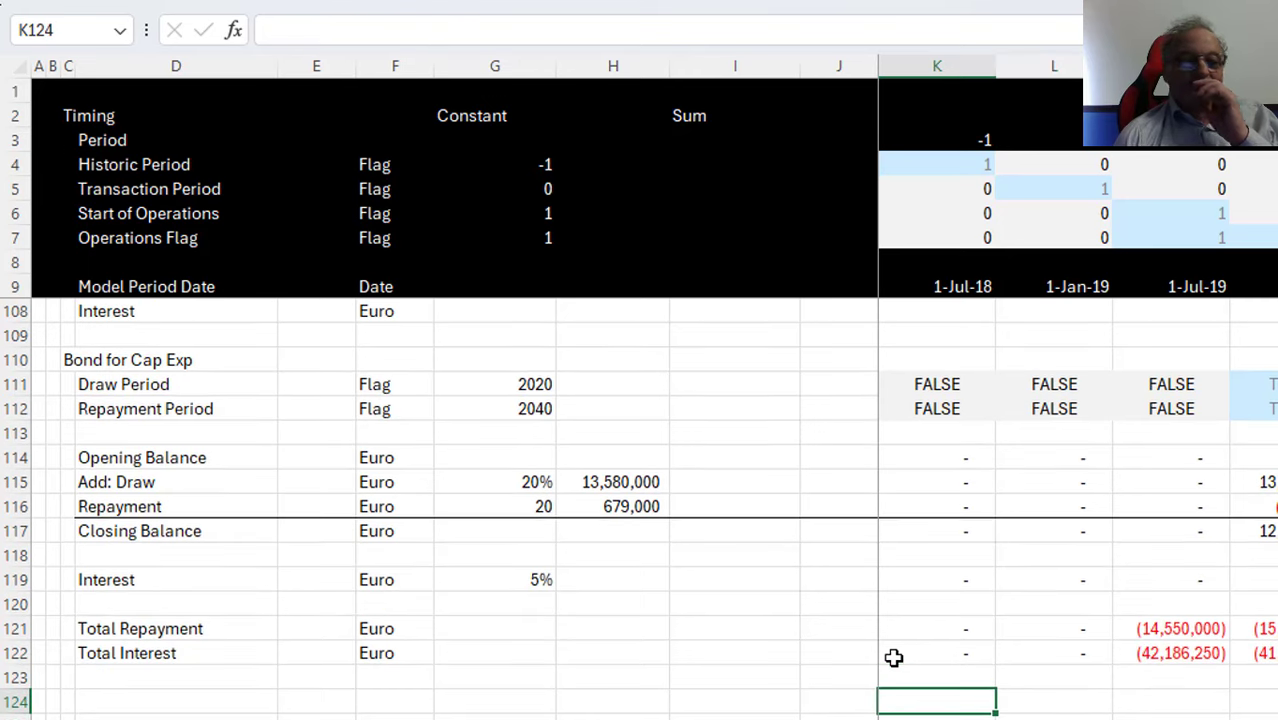
key(Left)
key(Left)
key(Left)
key(Left)
key(Left)
key(Left)
key(Left)
key(Left)
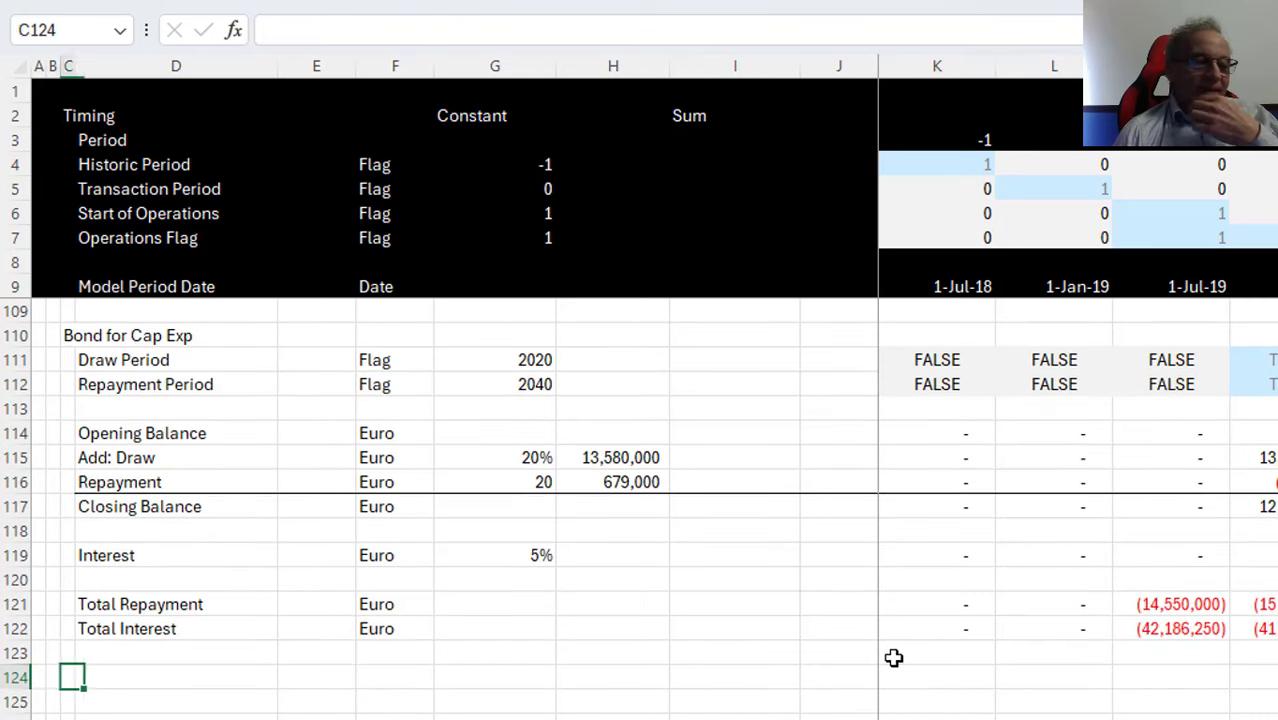
key(Left)
key(Left)
key(Down)
key(Down)
key(Down)
key(Up)
key(Up)
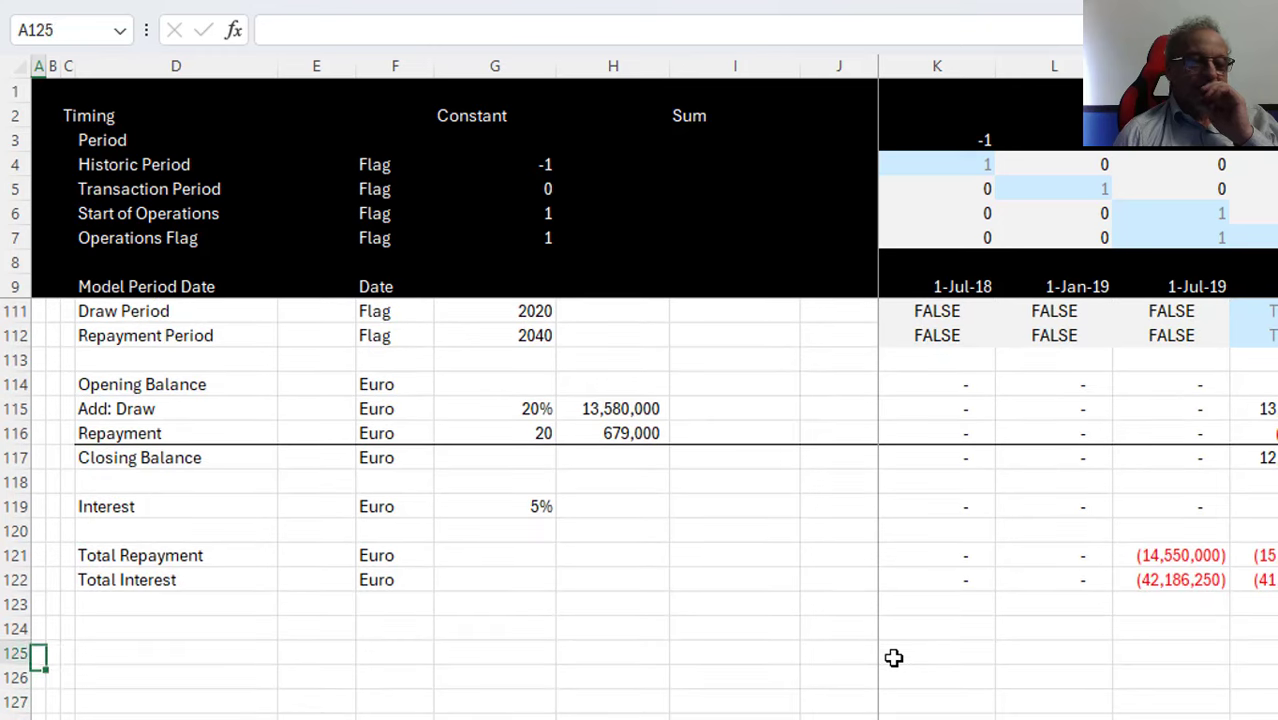
key(Up)
key(Right)
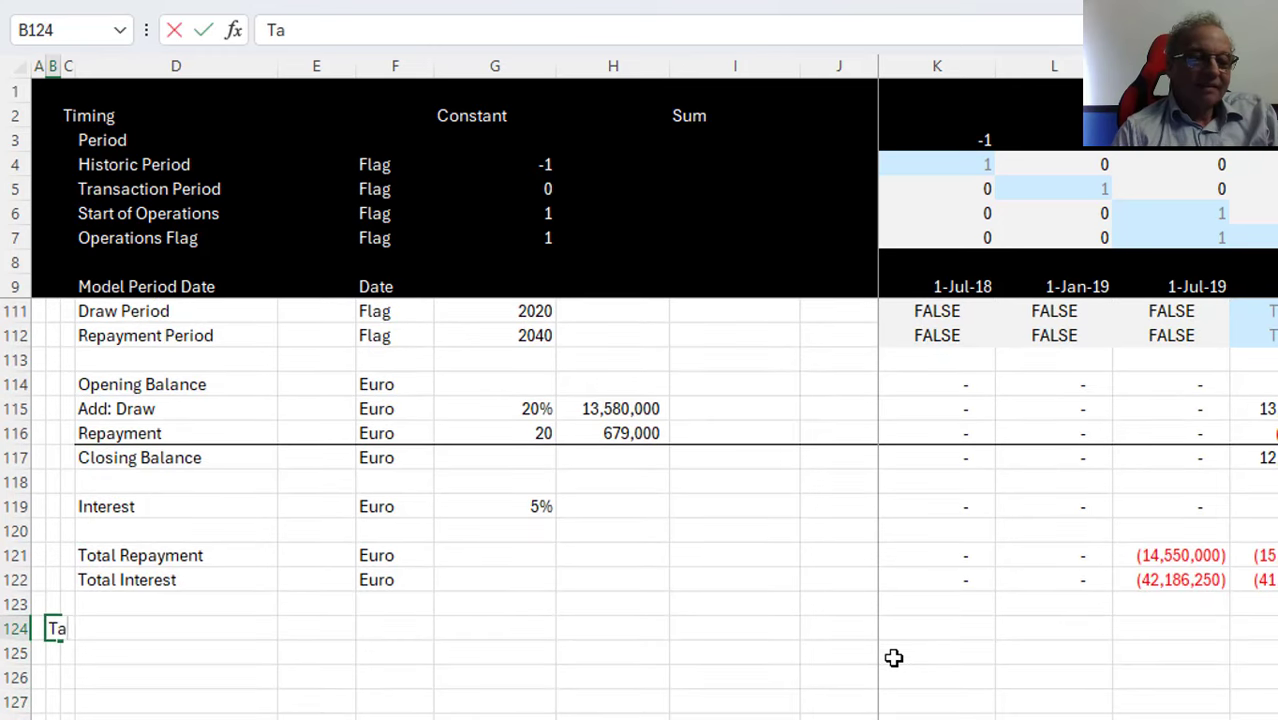
text(Taxes)
key(Return)
Enter the section heading "Cash Flow Waterfall" in B132, leaving blank rows below the Taxes heading
key(Down)
key(Down)
key(Down)
key(Down)
key(Down)
key(Down)
key(Down)
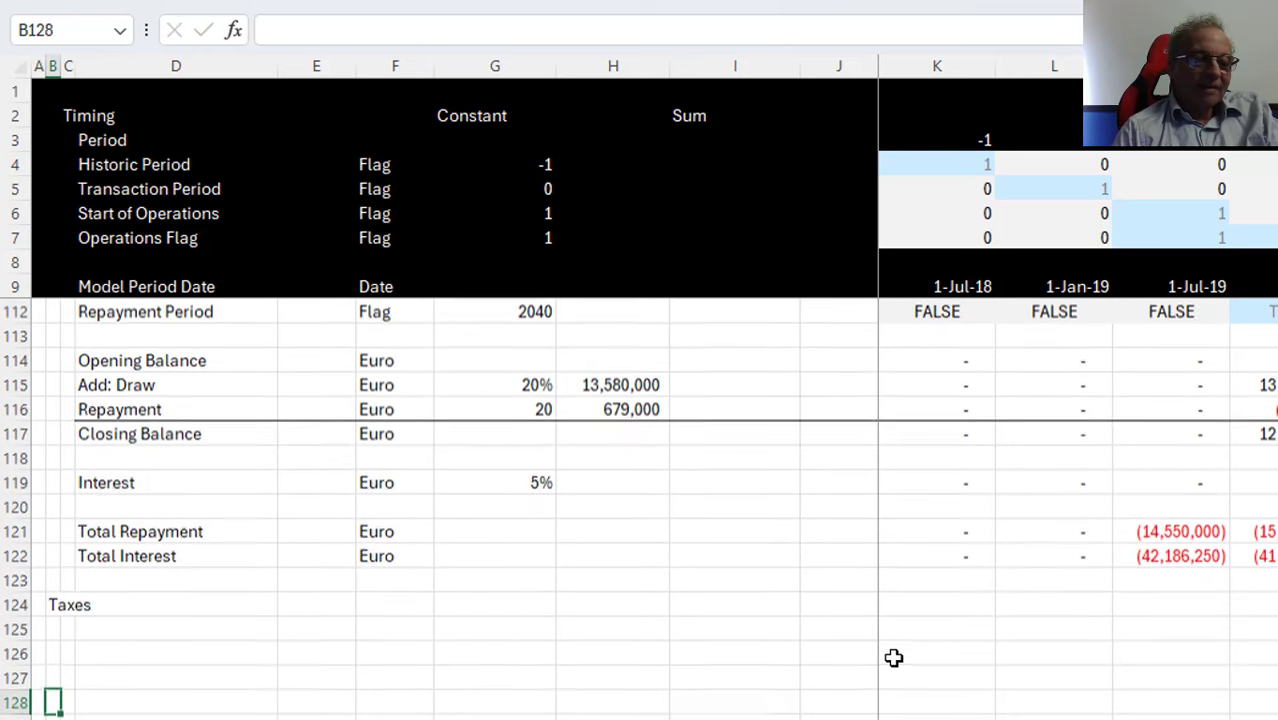
text(Cash Flow Waterfall)
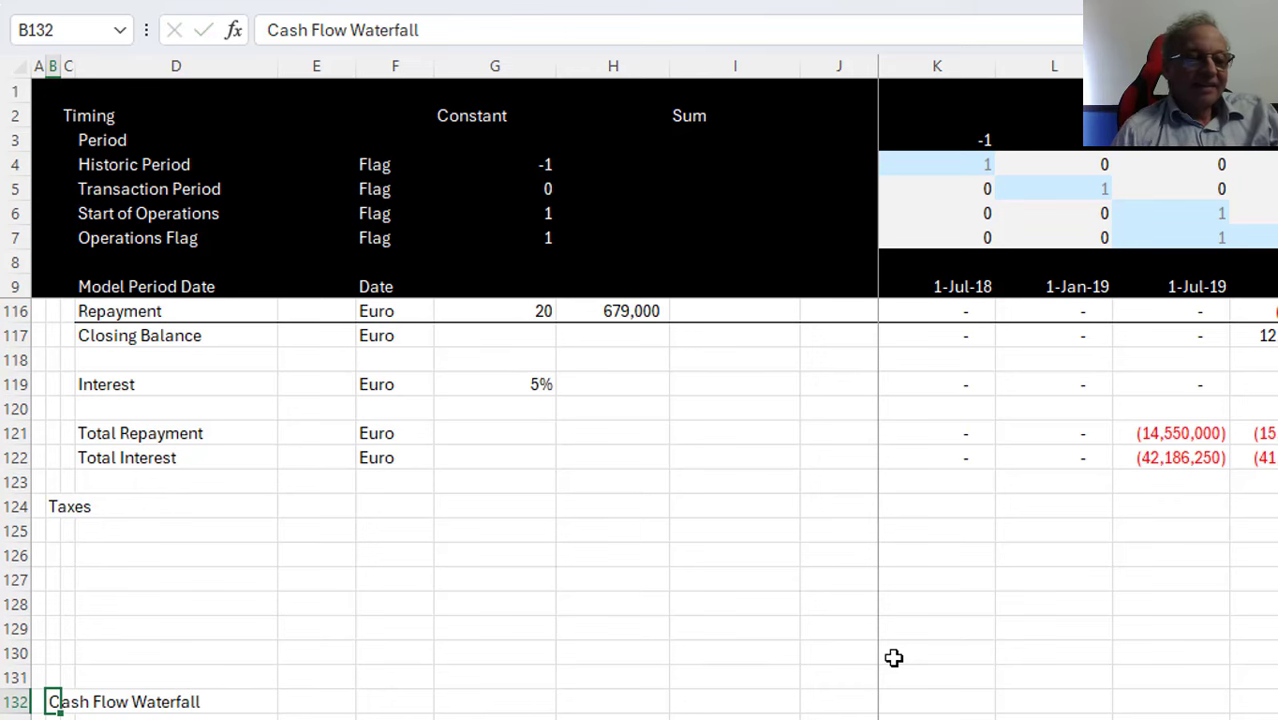
key(Down)
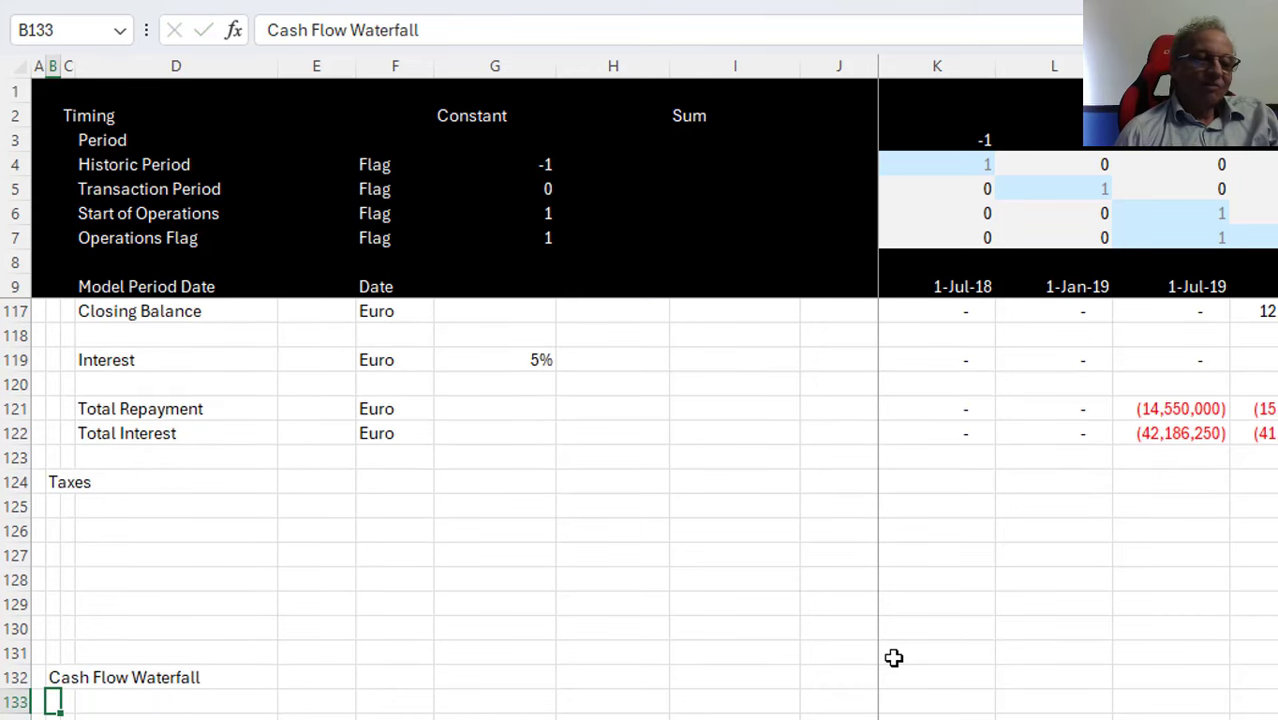
Insert a blank row at row 130 above the Cash Flow Waterfall heading, opting out of further large-operation warnings
key(Up)
key(Up)
key(Up)
key(Up)
key(Up)
key(Down)
key(Down)
key(shift+space)
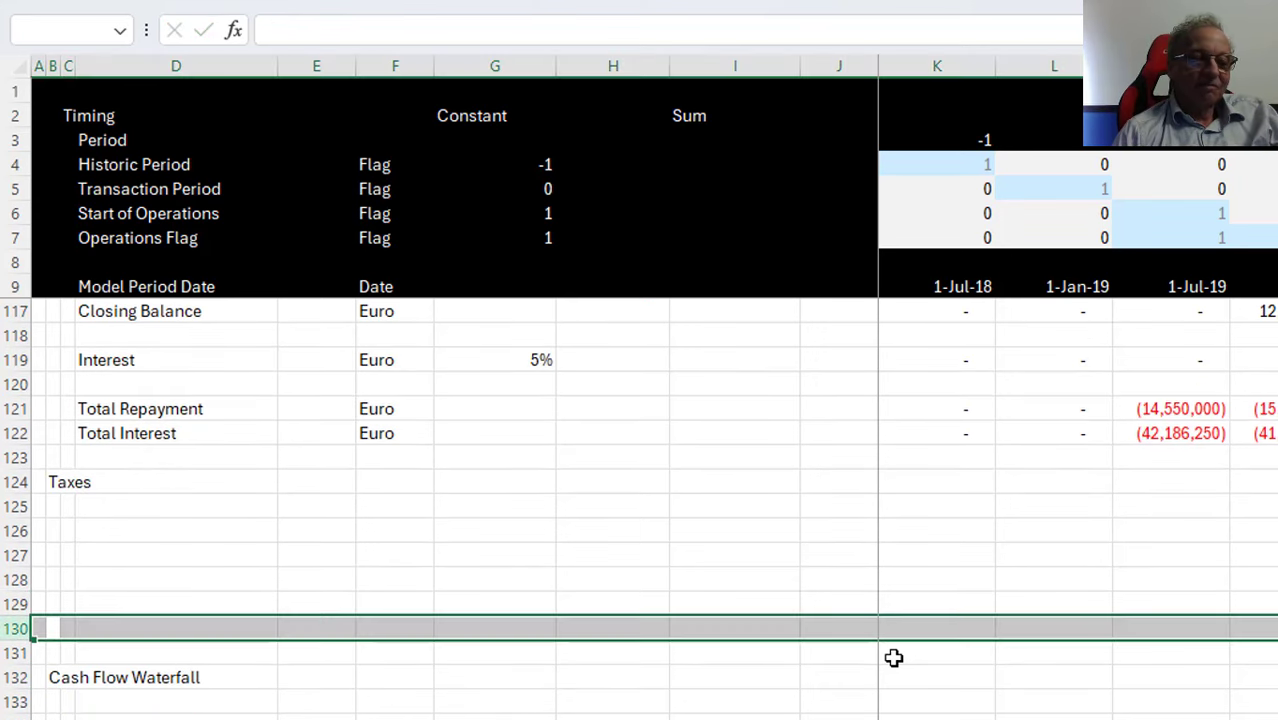
key(ctrl+minus)
key(Escape)
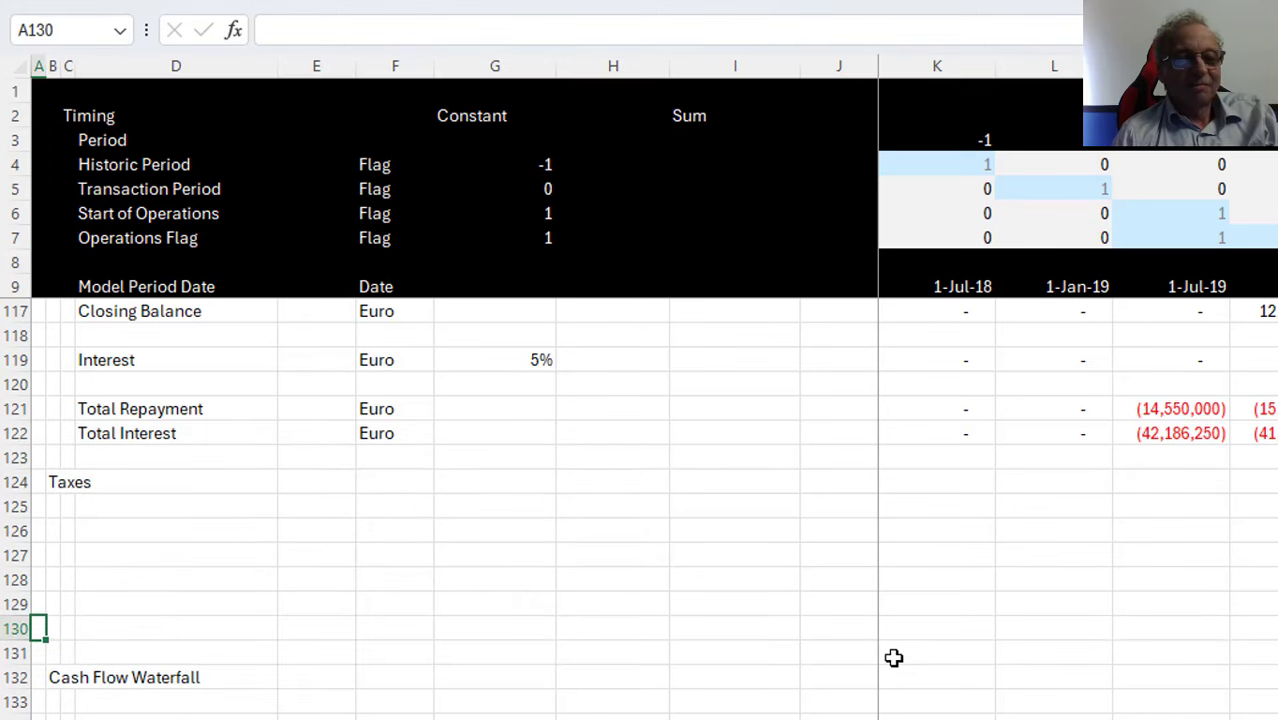
key(shift+space)
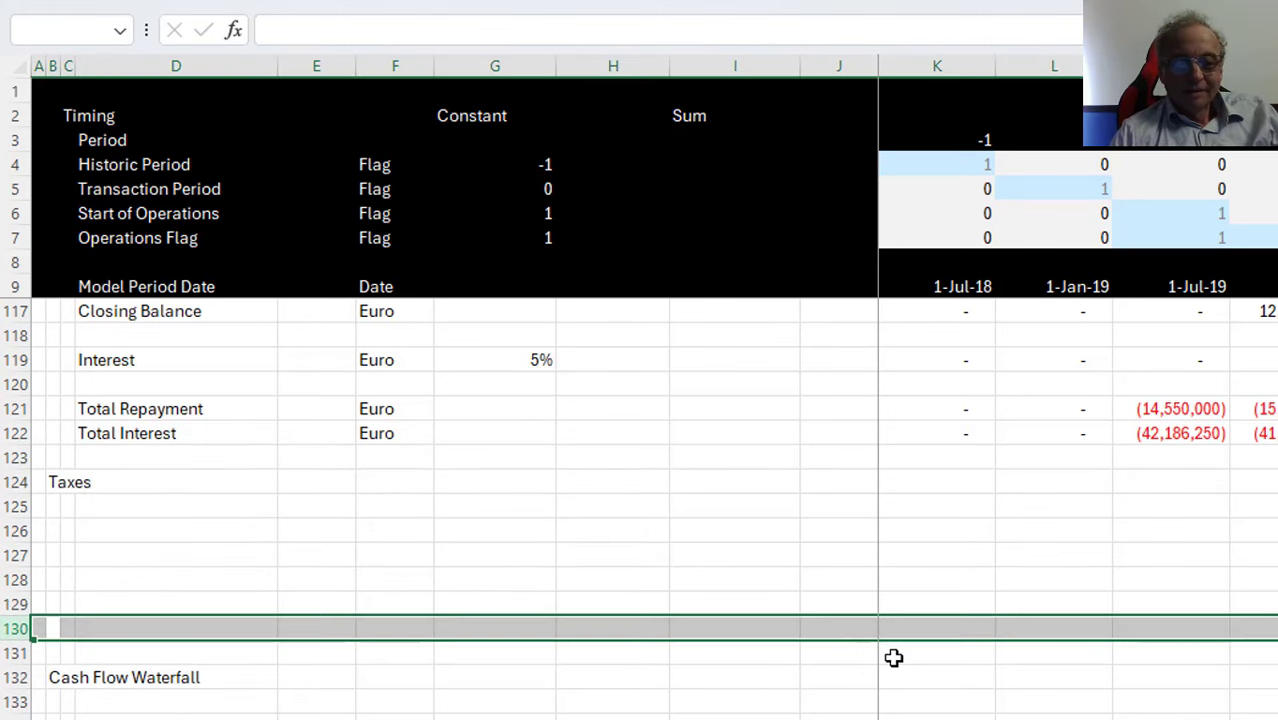
key(ctrl+minus)
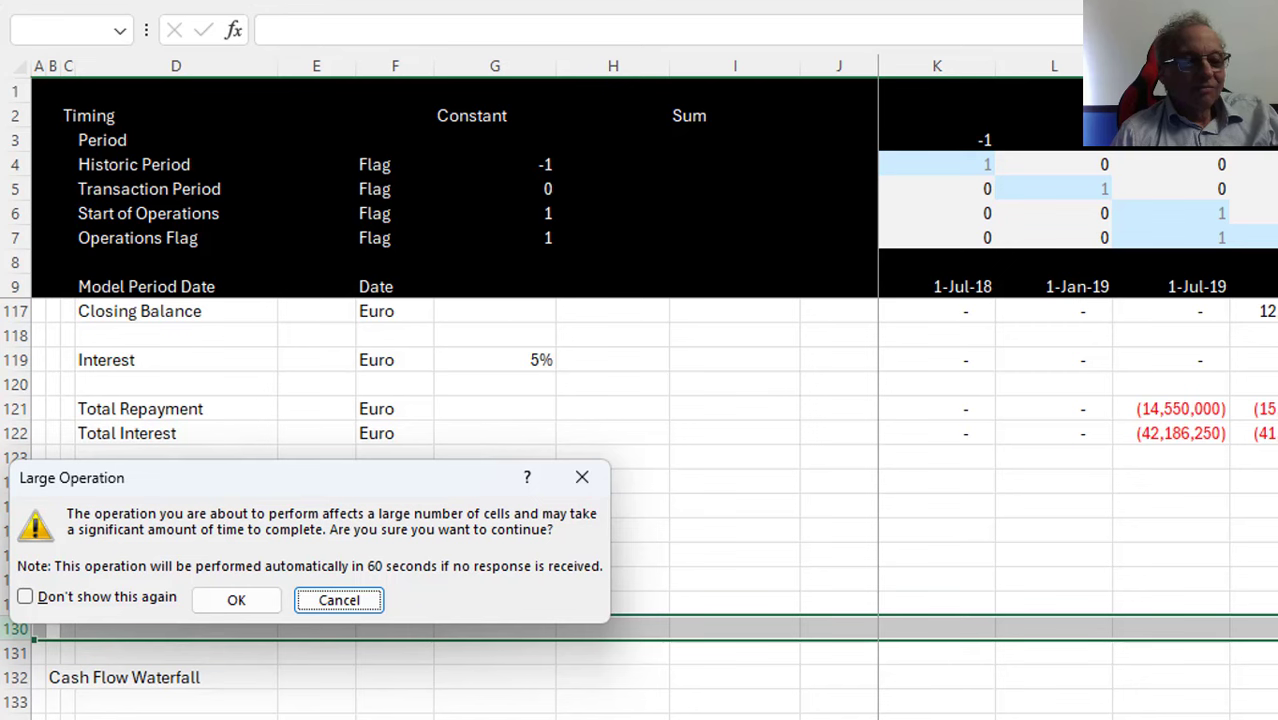
click(24, 597)
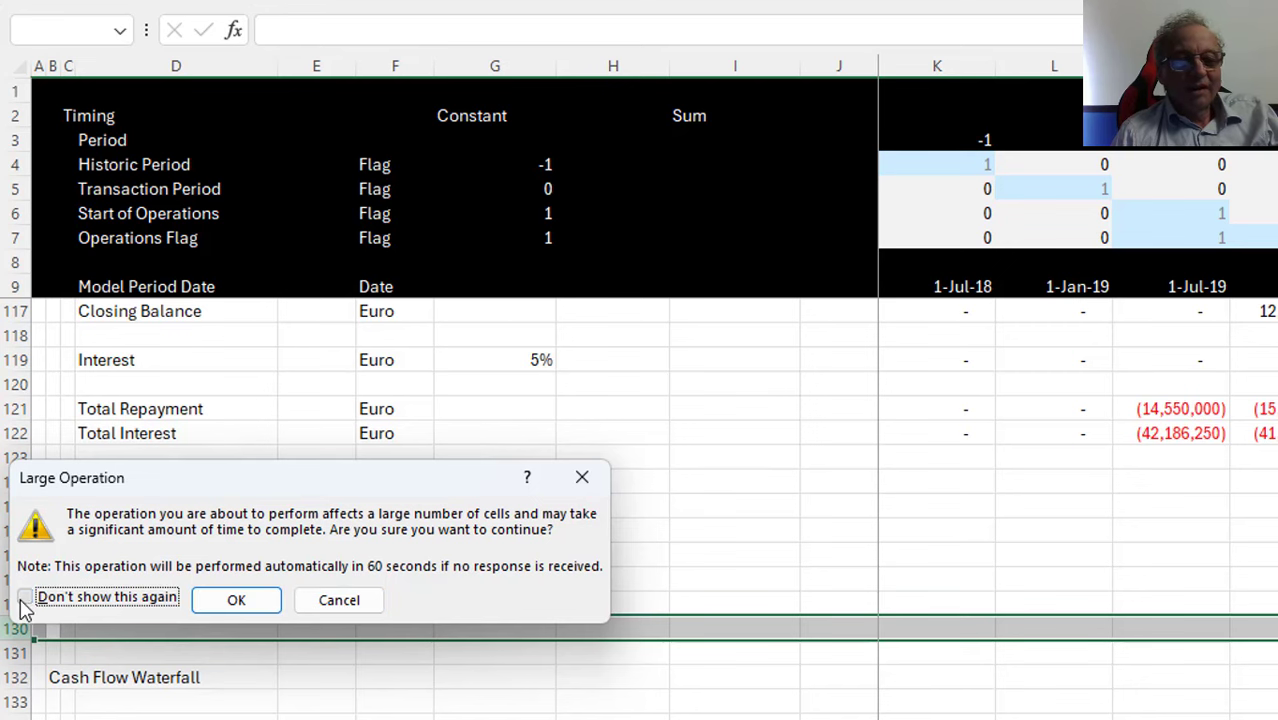
click(249, 603)
key(Right)
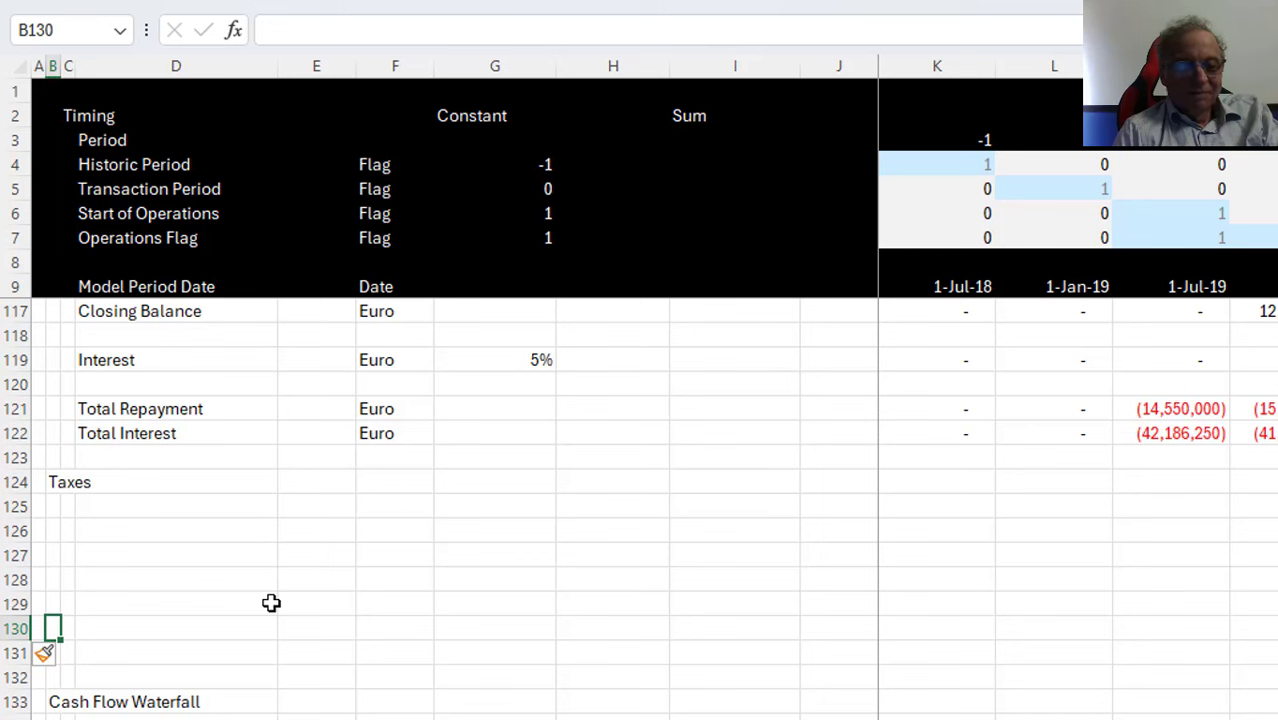
Enter the section heading "Terminal Value" in B130
text(Terminal)
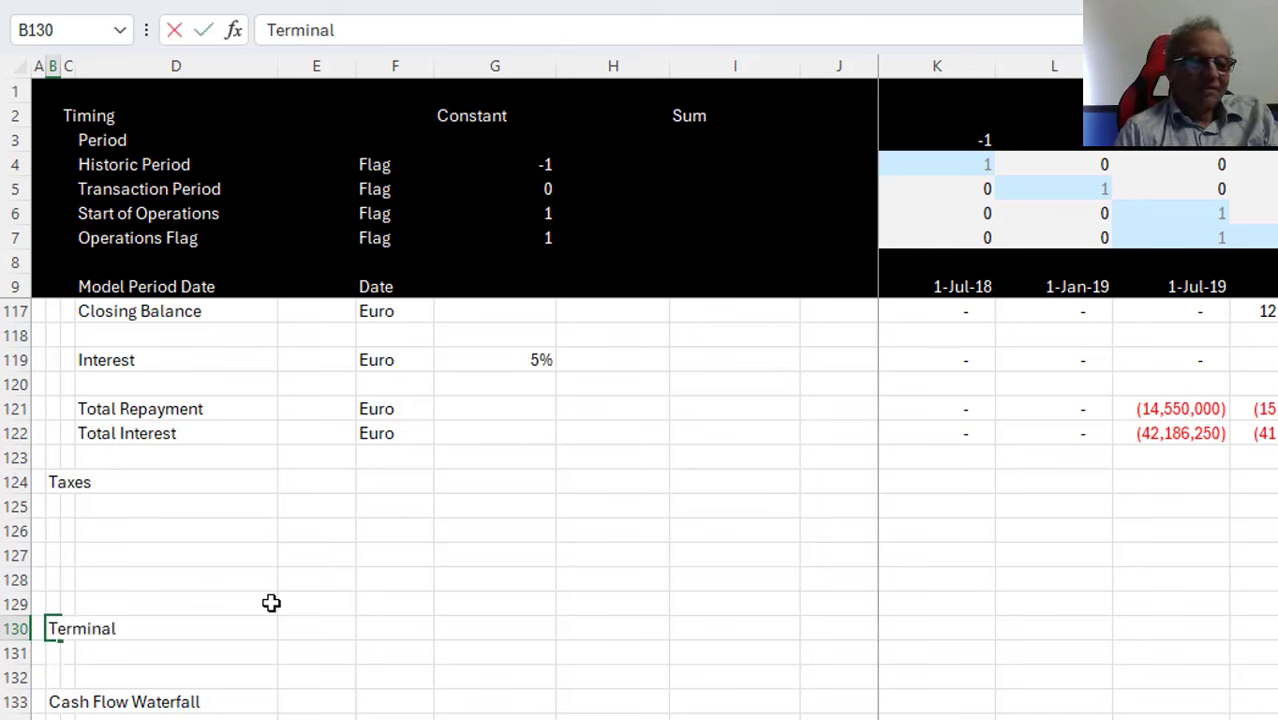
text( Value)
key(Return)
key(Up)
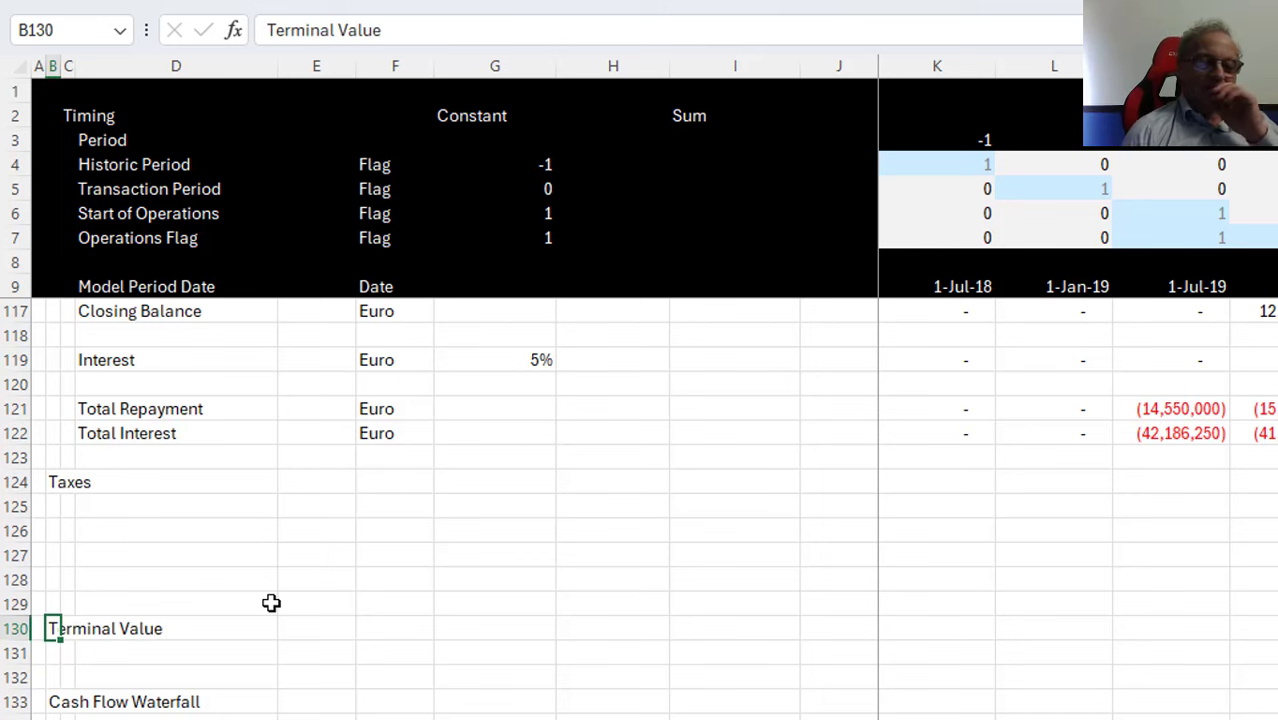
Enter the row label "EBITDA" in C134 under the Cash Flow Waterfall heading
key(Down)
key(Down)
key(Down)
key(Down)
key(Down)
key(Down)
key(Up)
key(Up)
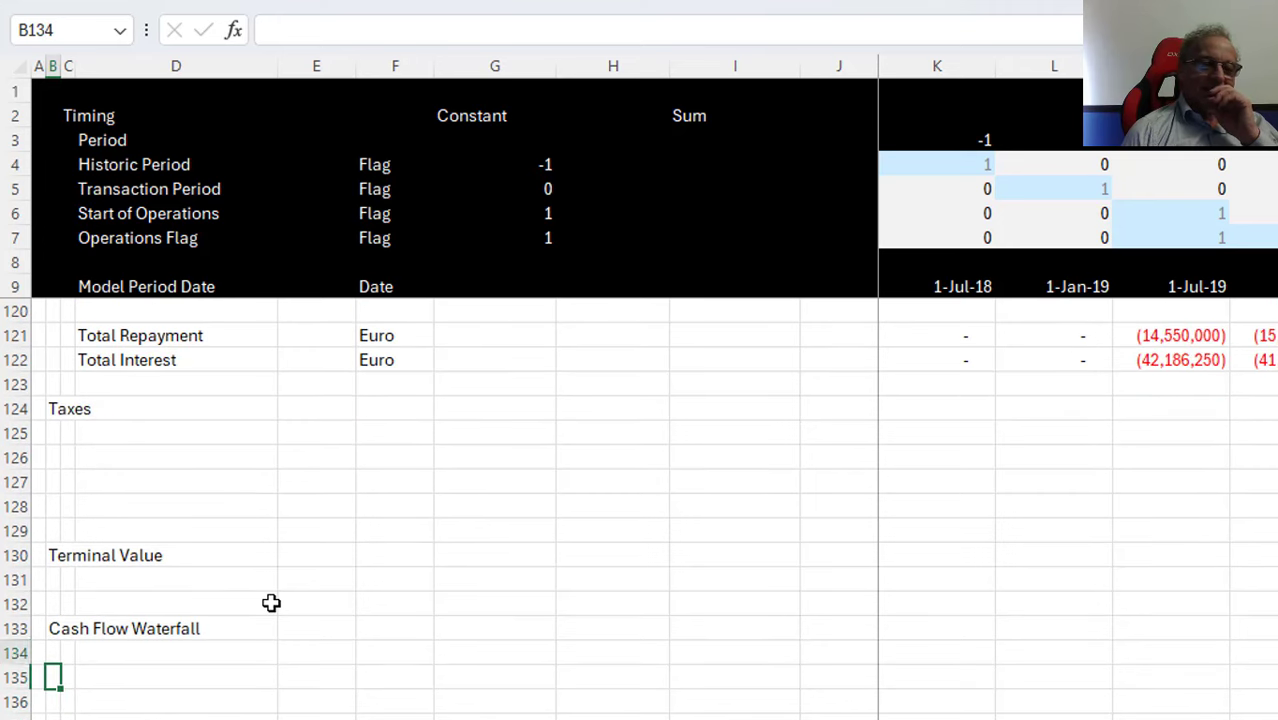
key(Right)
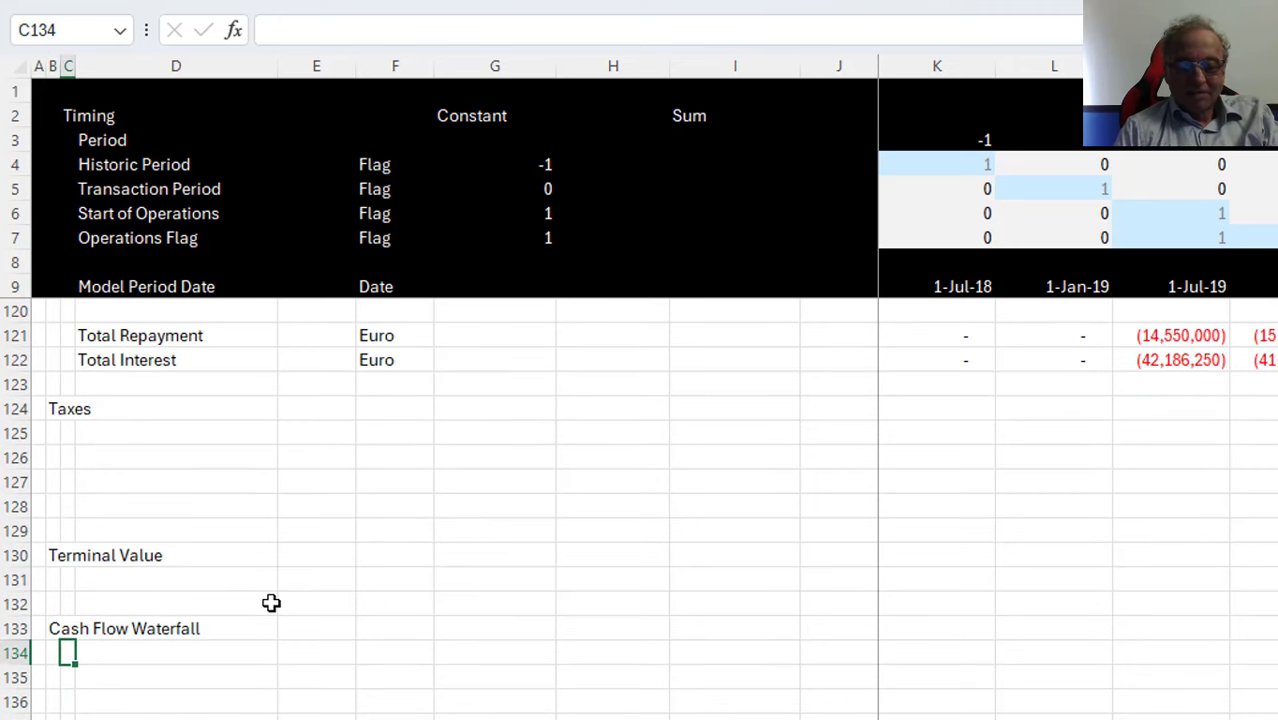
text(EBID)
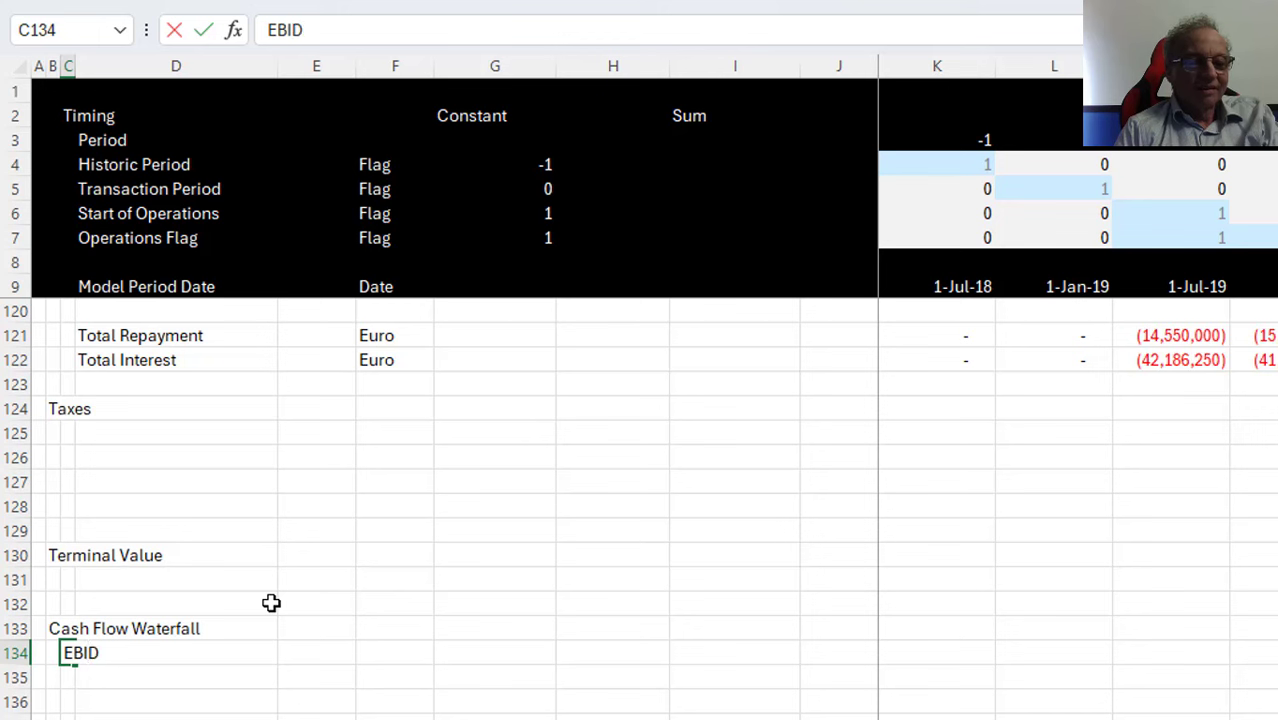
text(AT)
key(BackSpace)
key(BackSpace)
key(BackSpace)
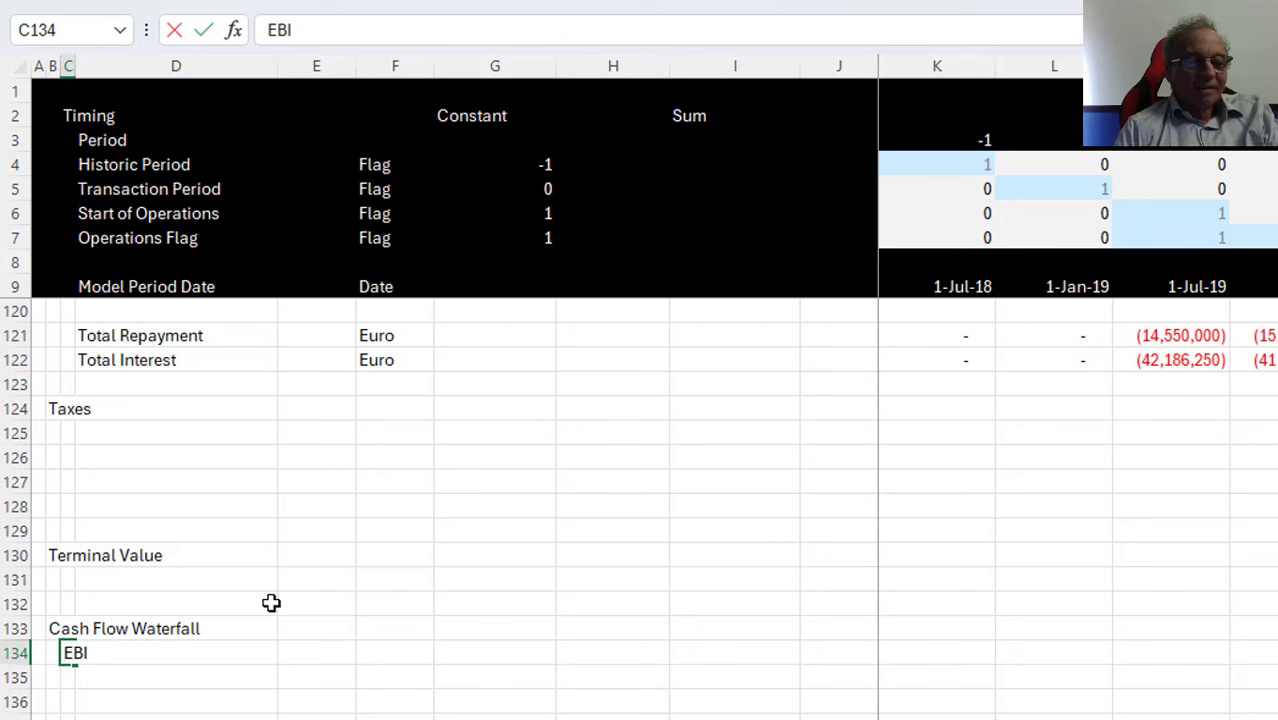
text(TDA)
key(Return)
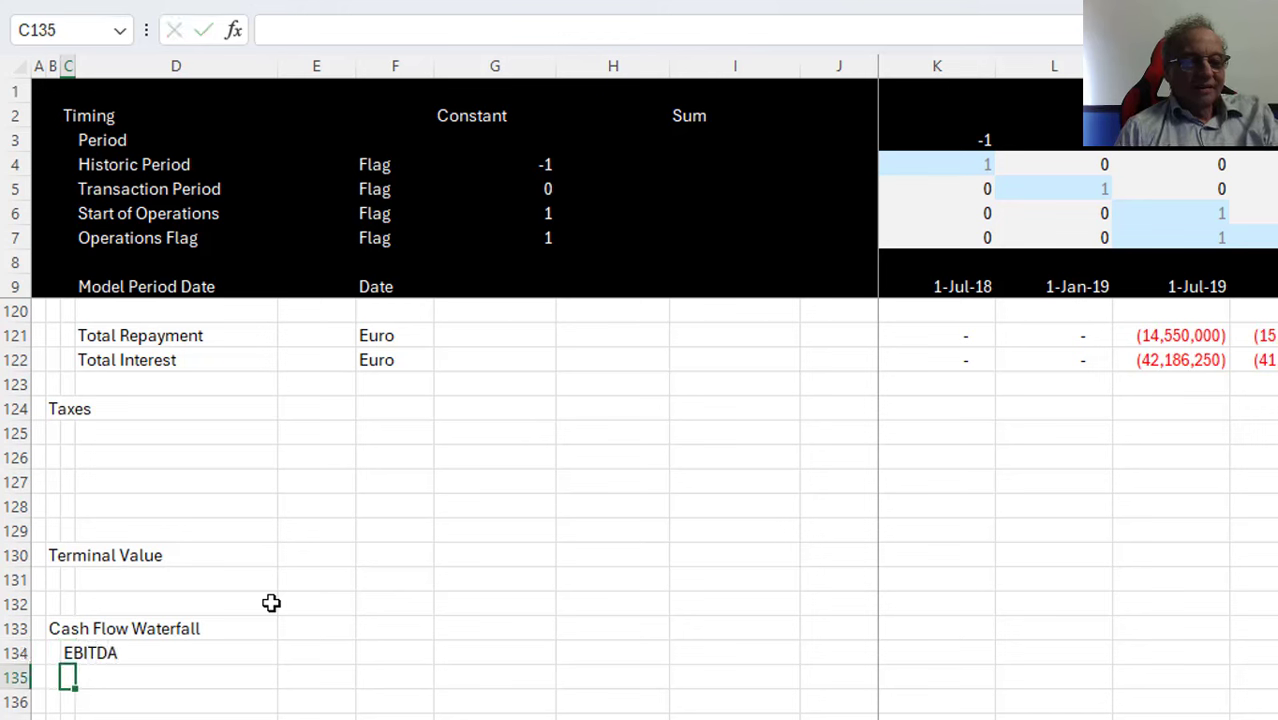
Enter the row label "Less: WC Change" in C135, below EBITDA in the Cash Flow Waterfall section
text(LEs)
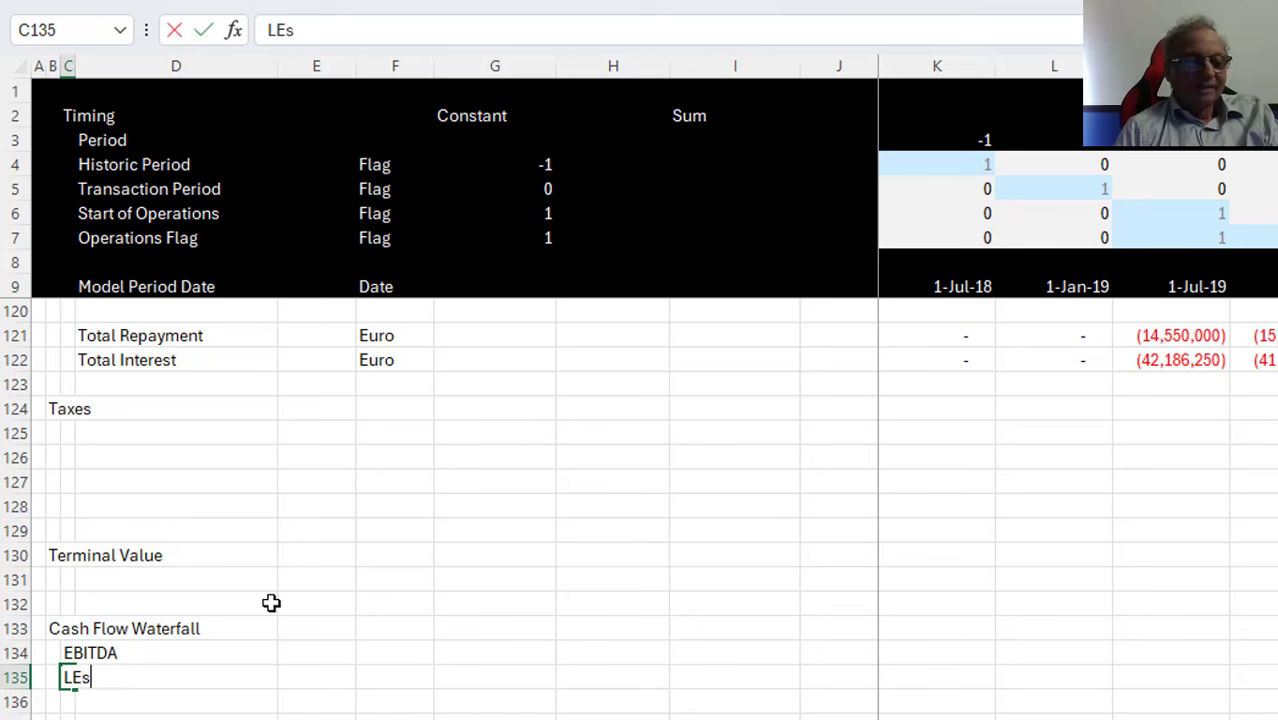
text(s)
key(BackSpace)
key(BackSpace)
key(BackSpace)
text(ess: W)
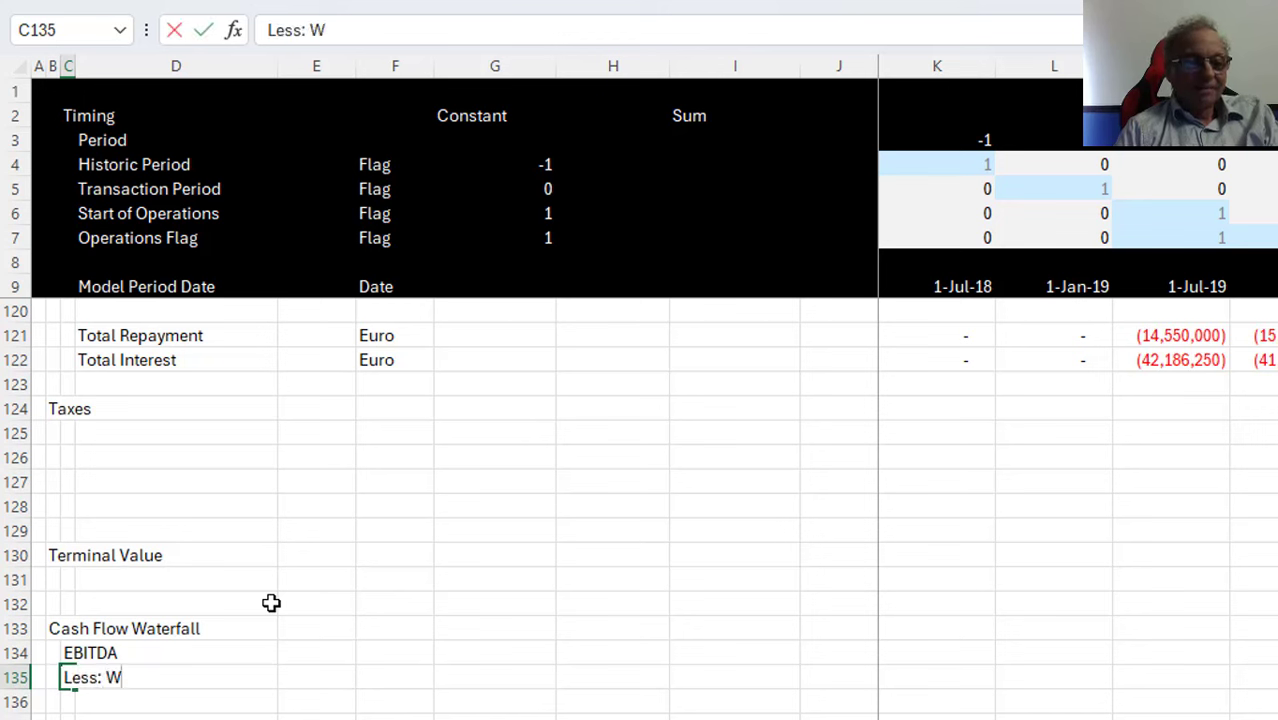
text(C Change)
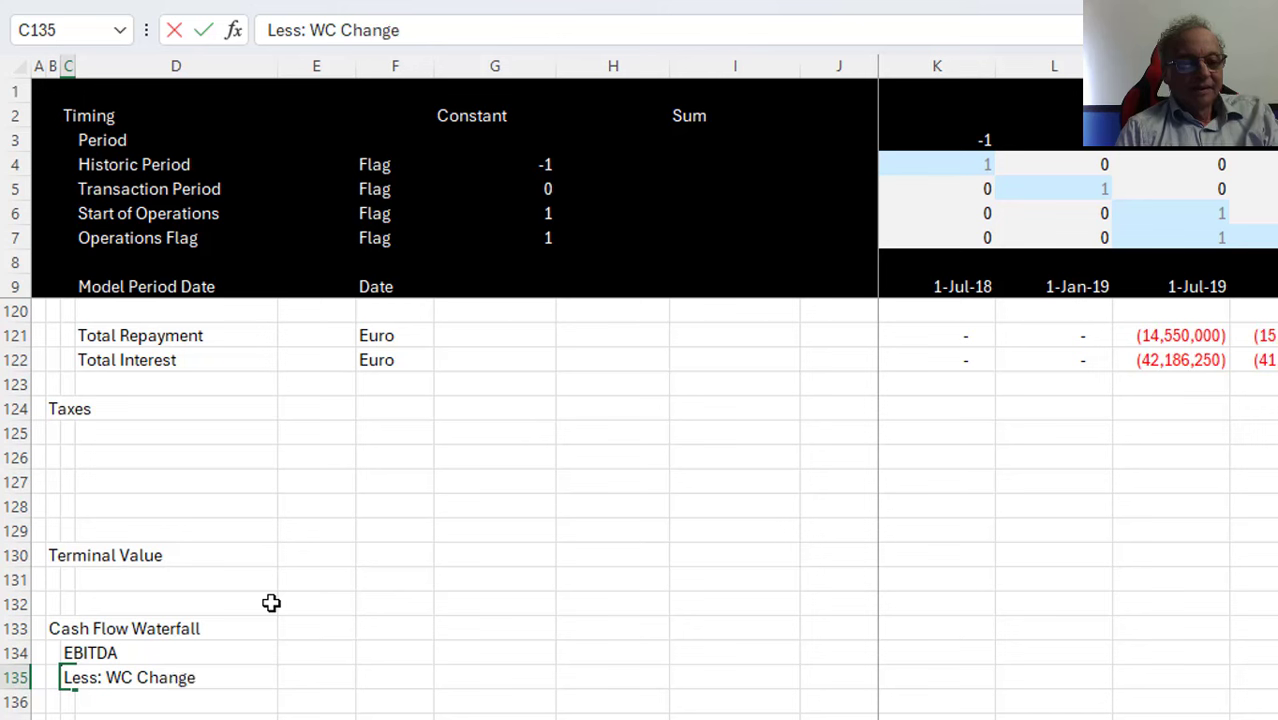
key(Return)
text(L)
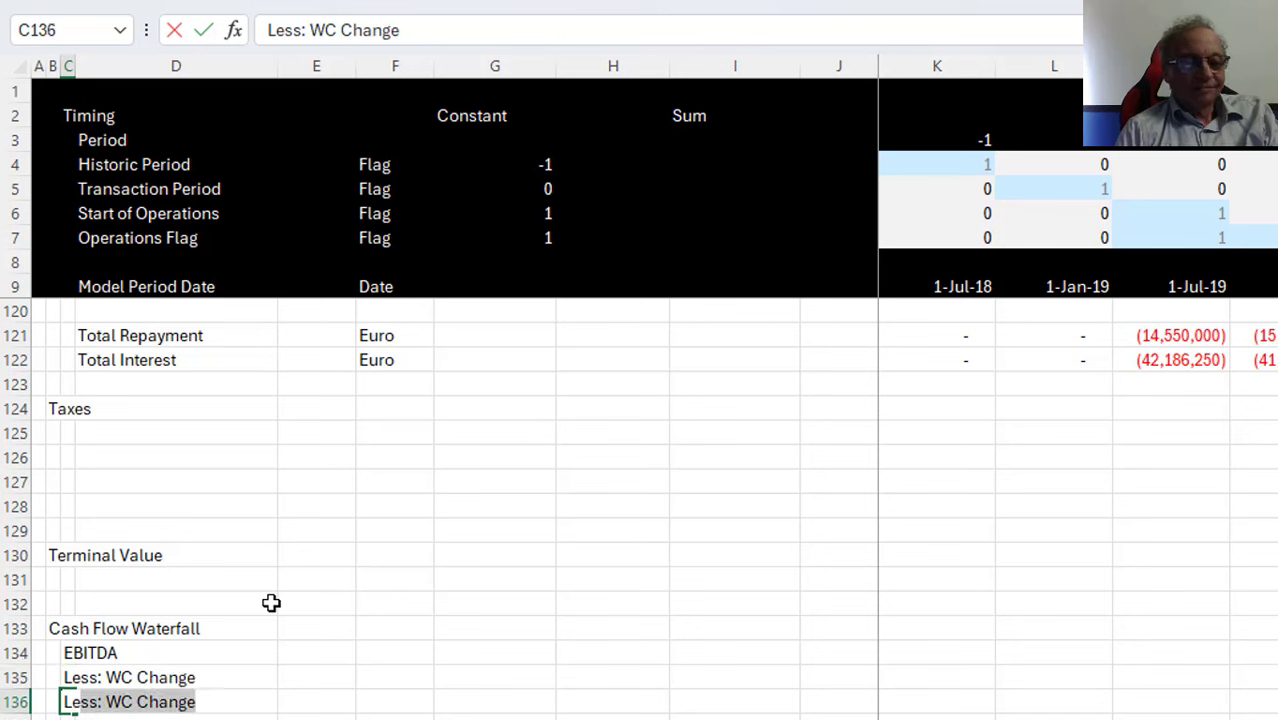
key(BackSpace)
key(BackSpace)
text(Less:)
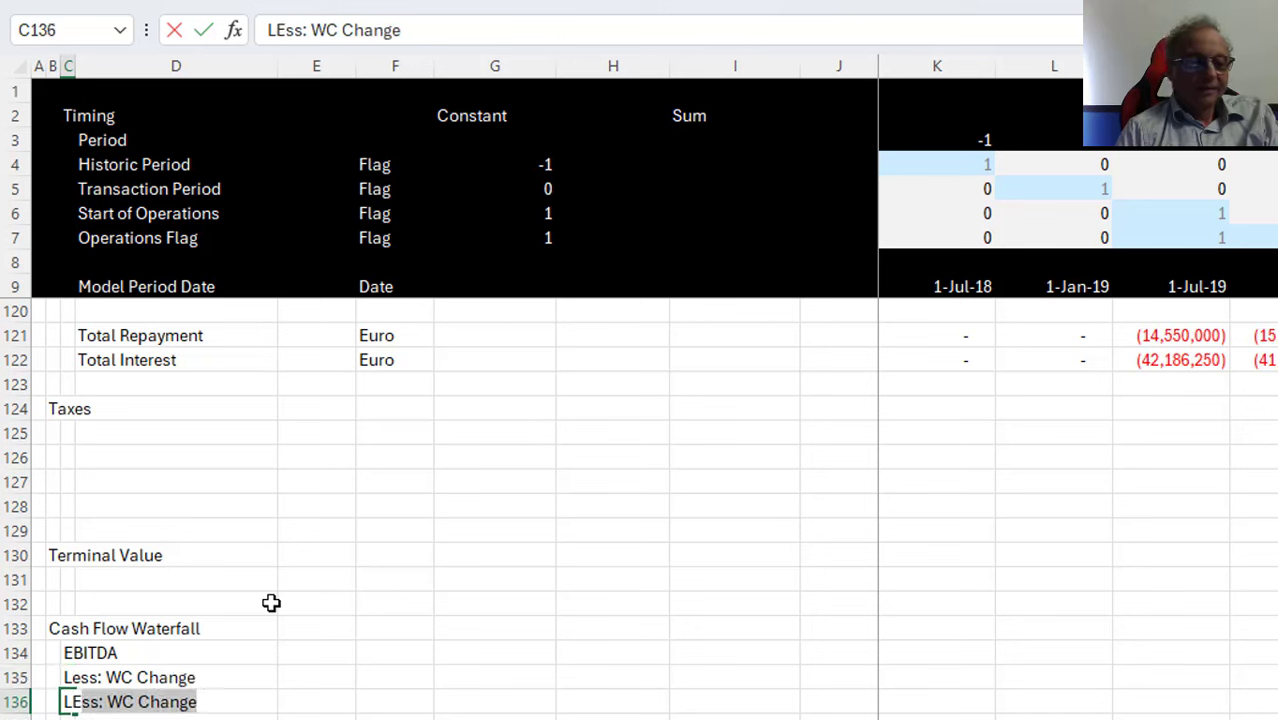
key(Escape)
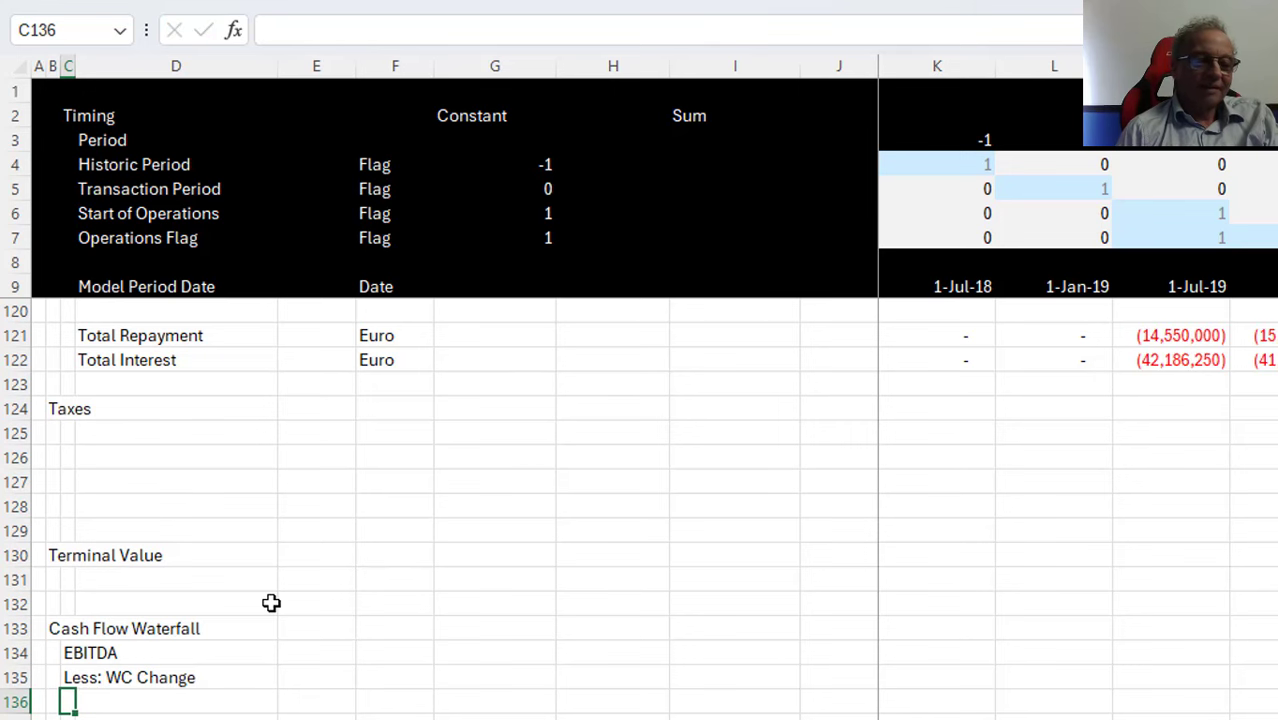
key(Down)
key(Up)
Enter the row label "LEss: Cap Exp" in C136, replacing the autocomplete suggestion
text(LE)
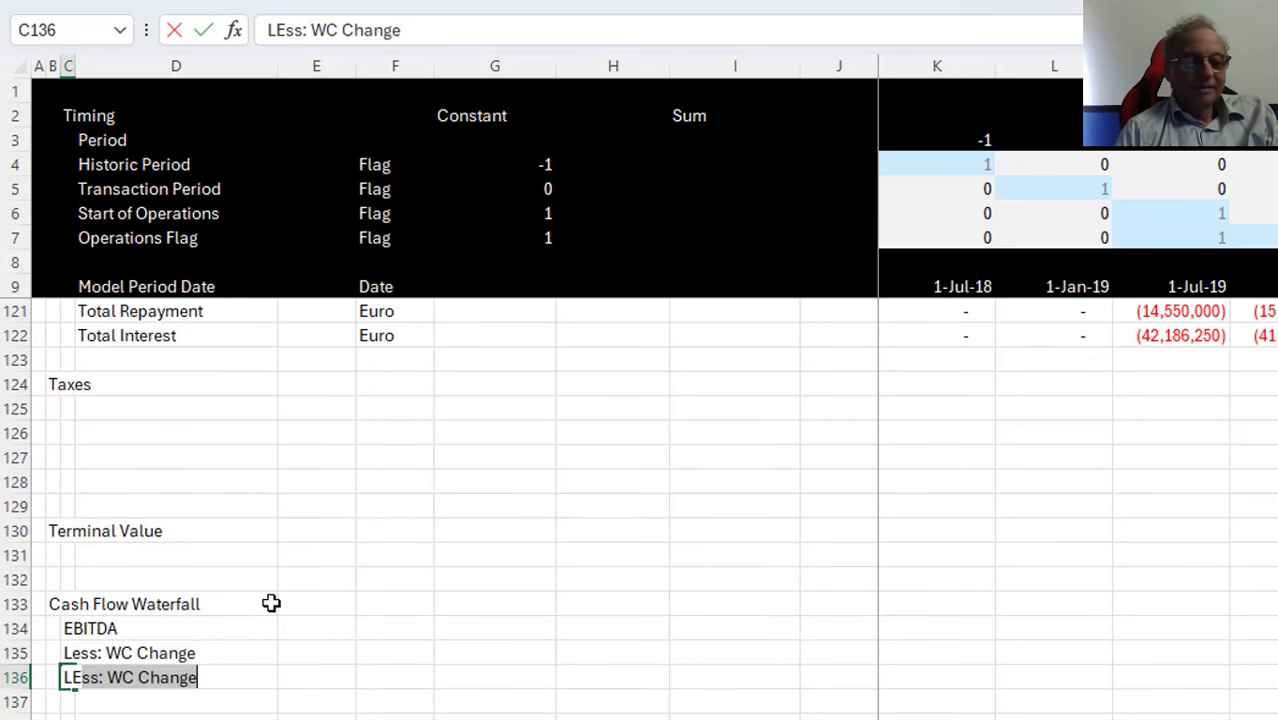
text(ss:)
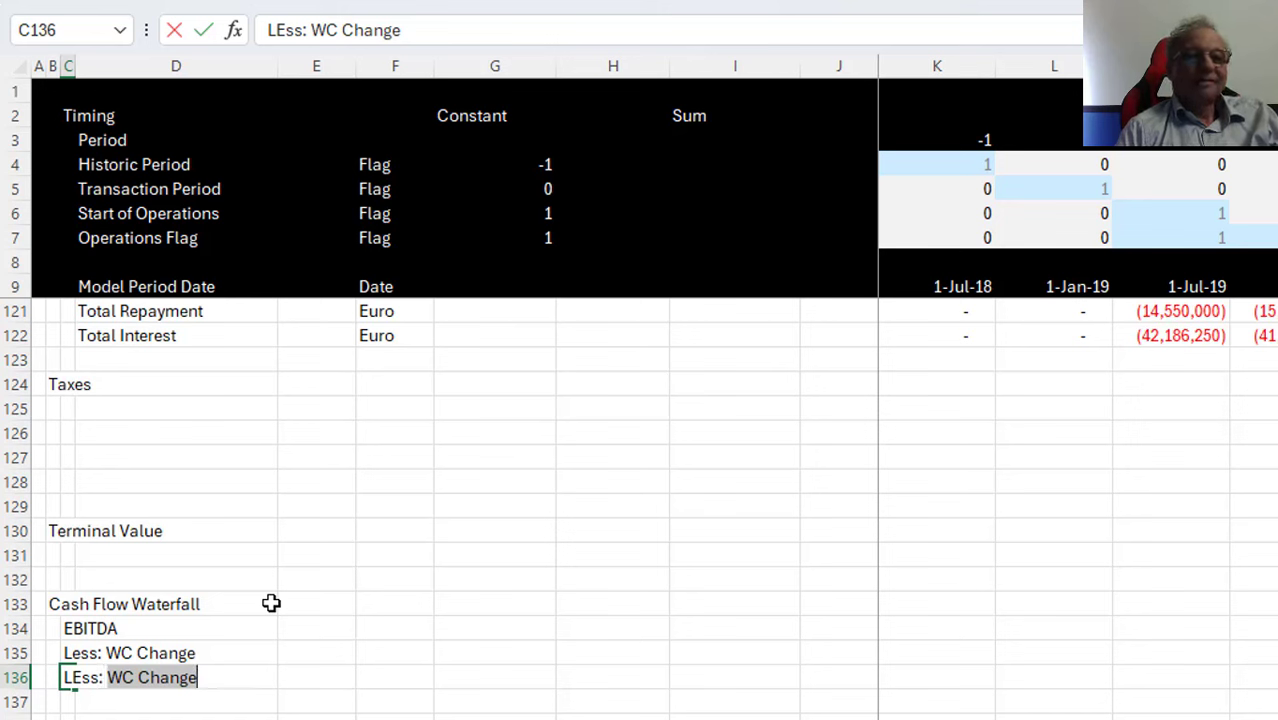
key(BackSpace)
text(Cap)
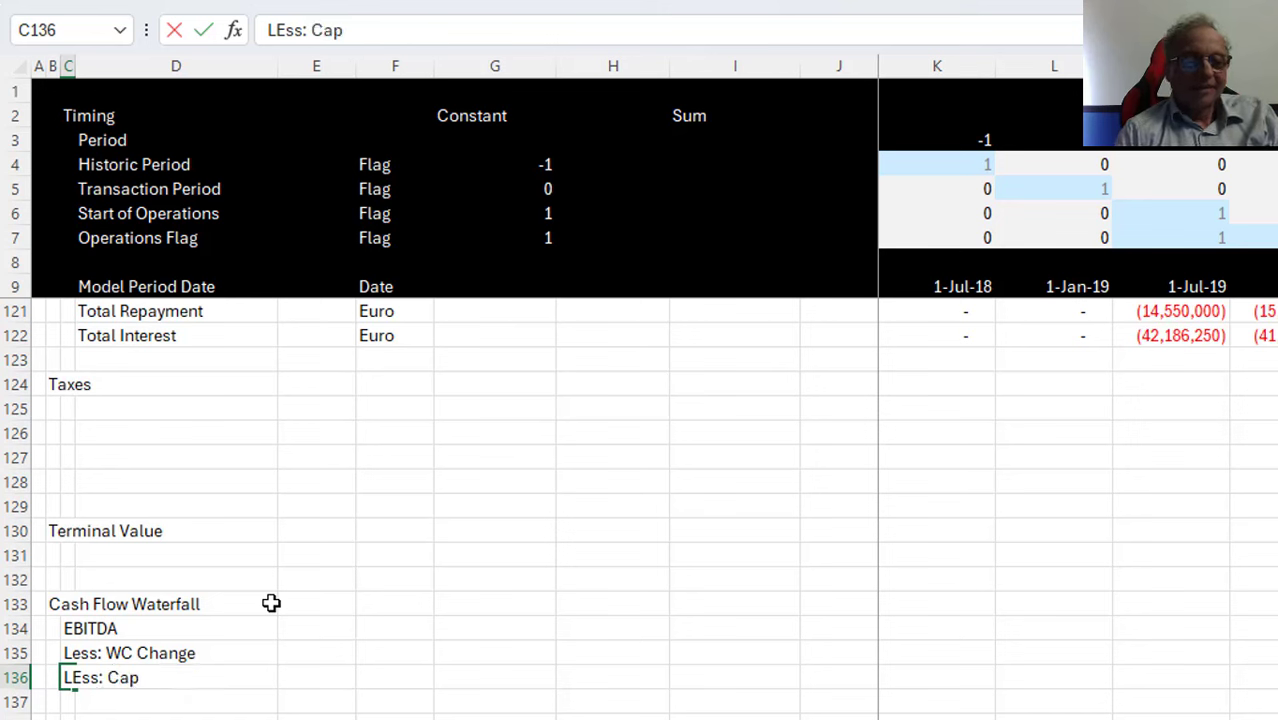
text( Exp)
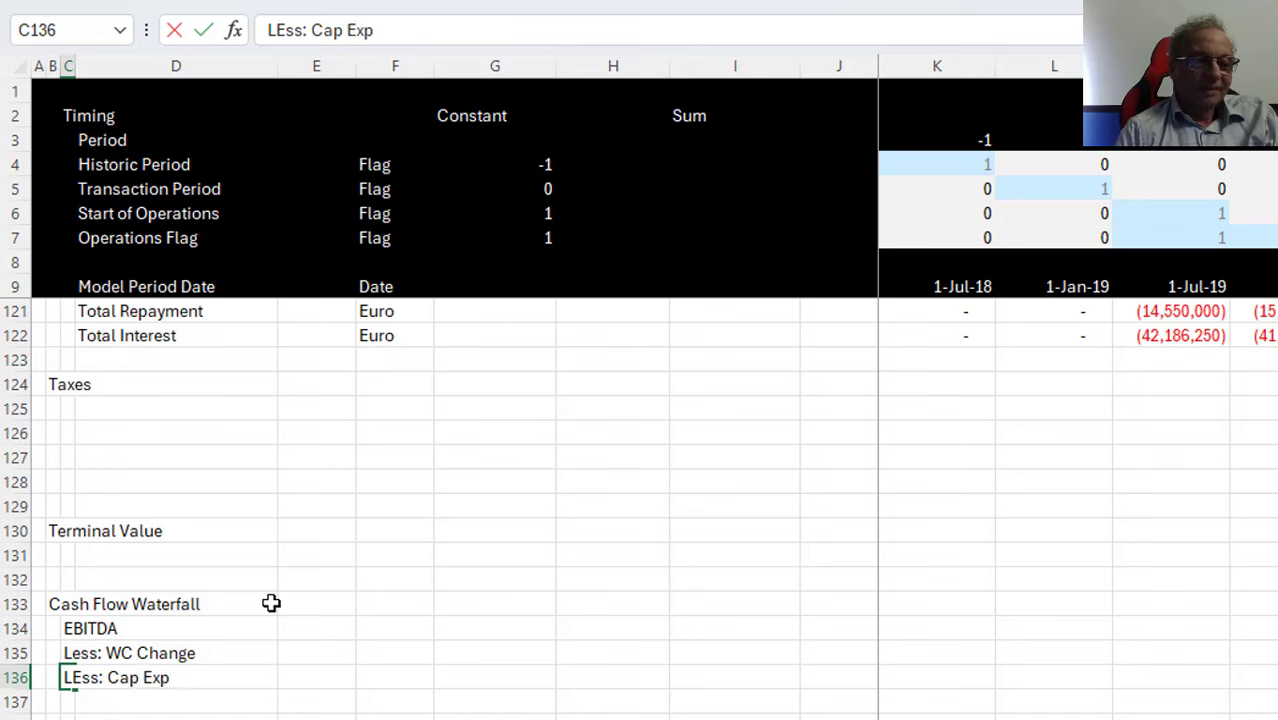
key(Return)
Enter the row label "Less: Taxes Paid" in C137 and the indented label "Sub-total" in D138
text(Le)
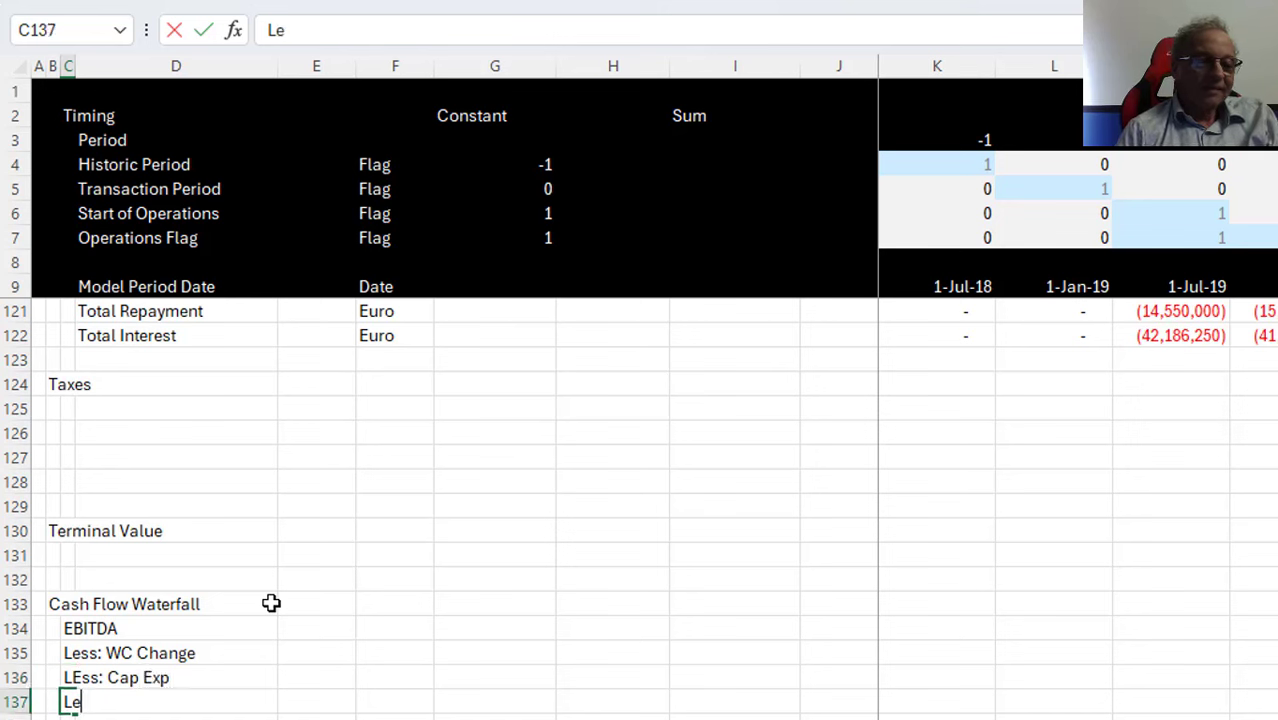
text(ss: Taxe)
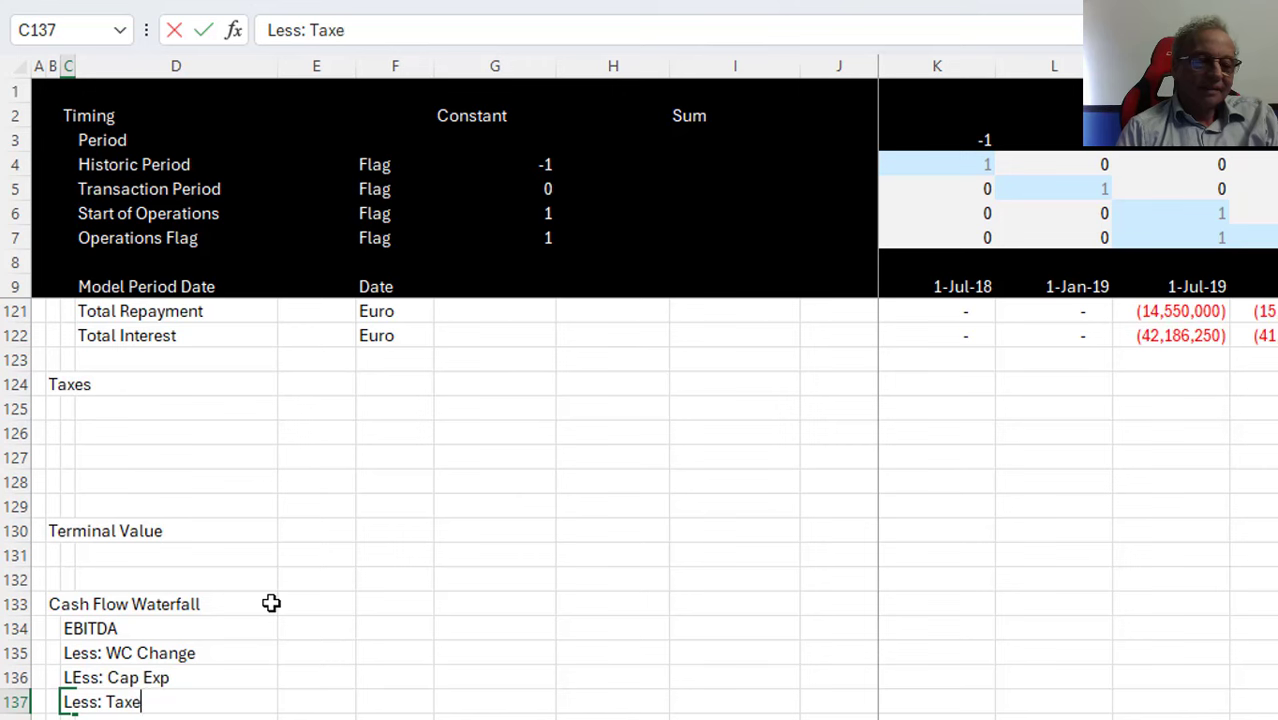
text(s Paid)
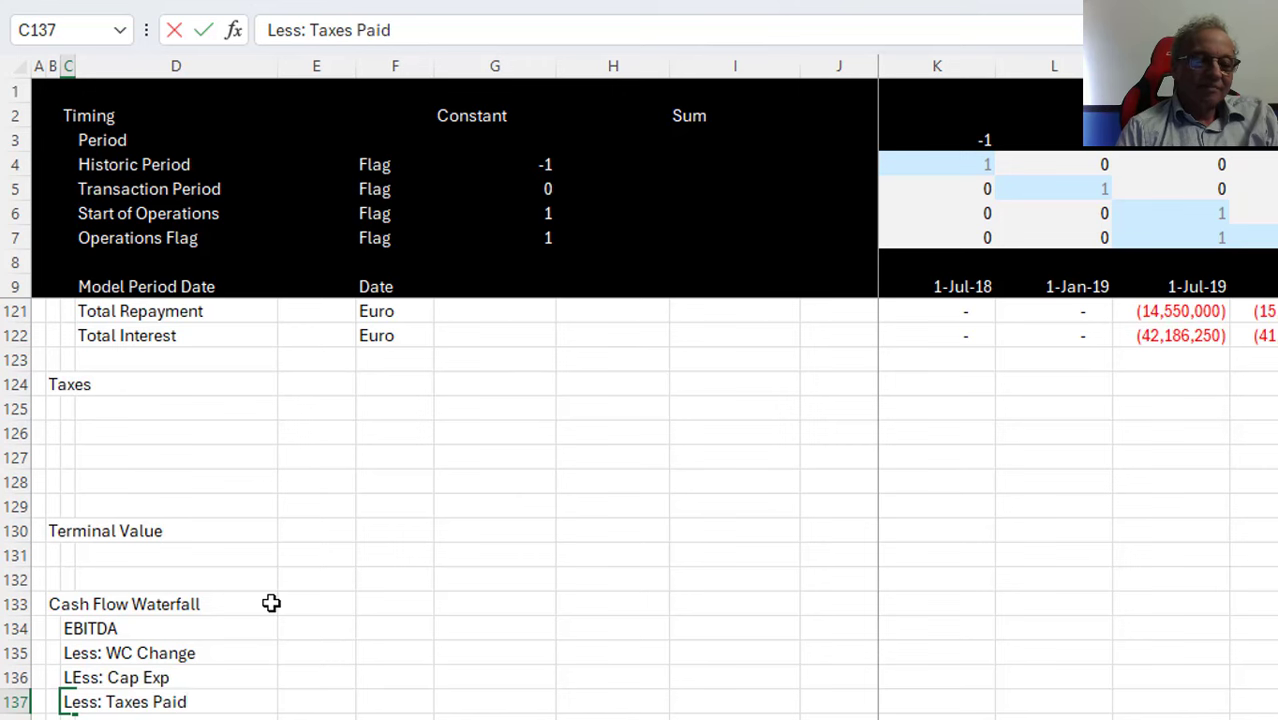
key(Return)
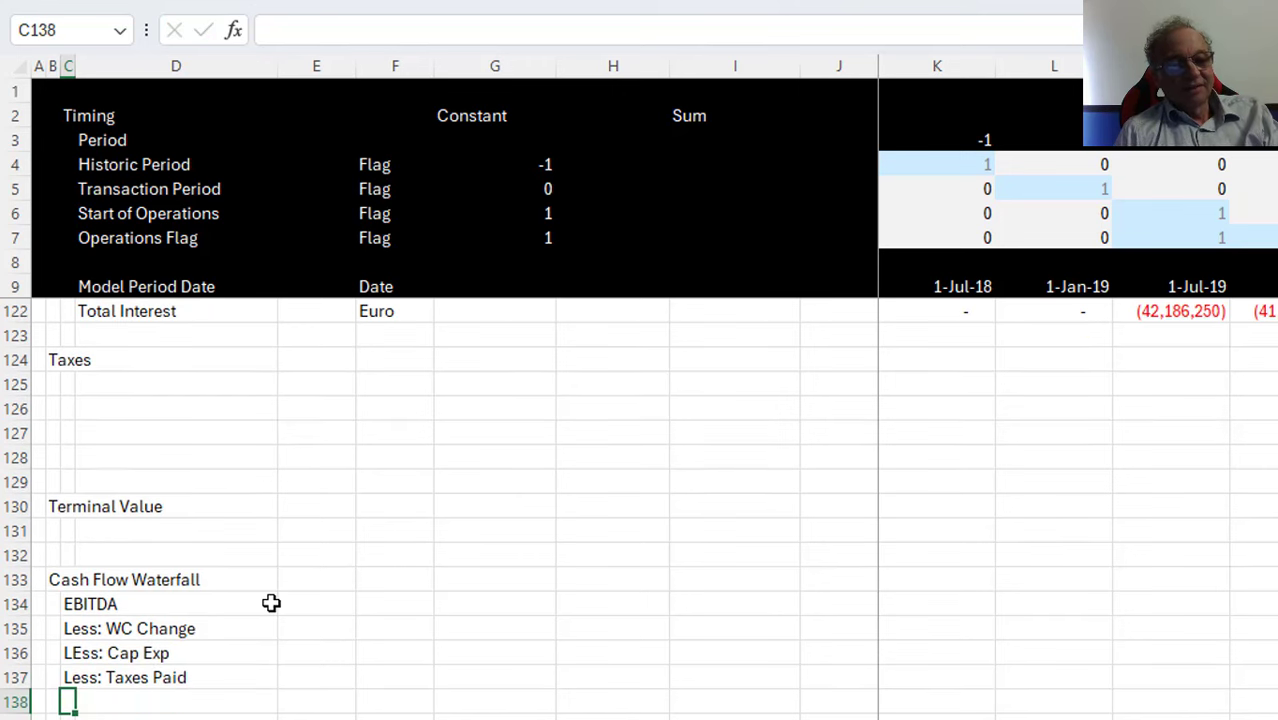
key(Right)
text(S)
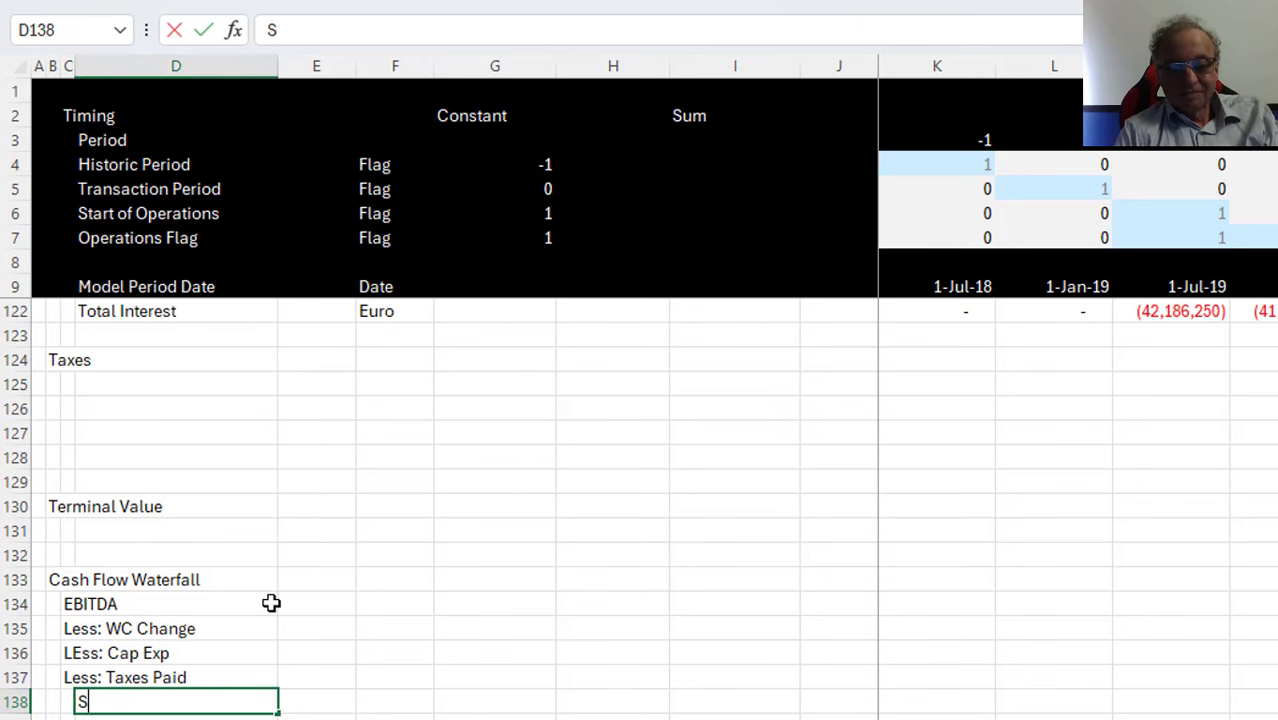
text(ub-total)
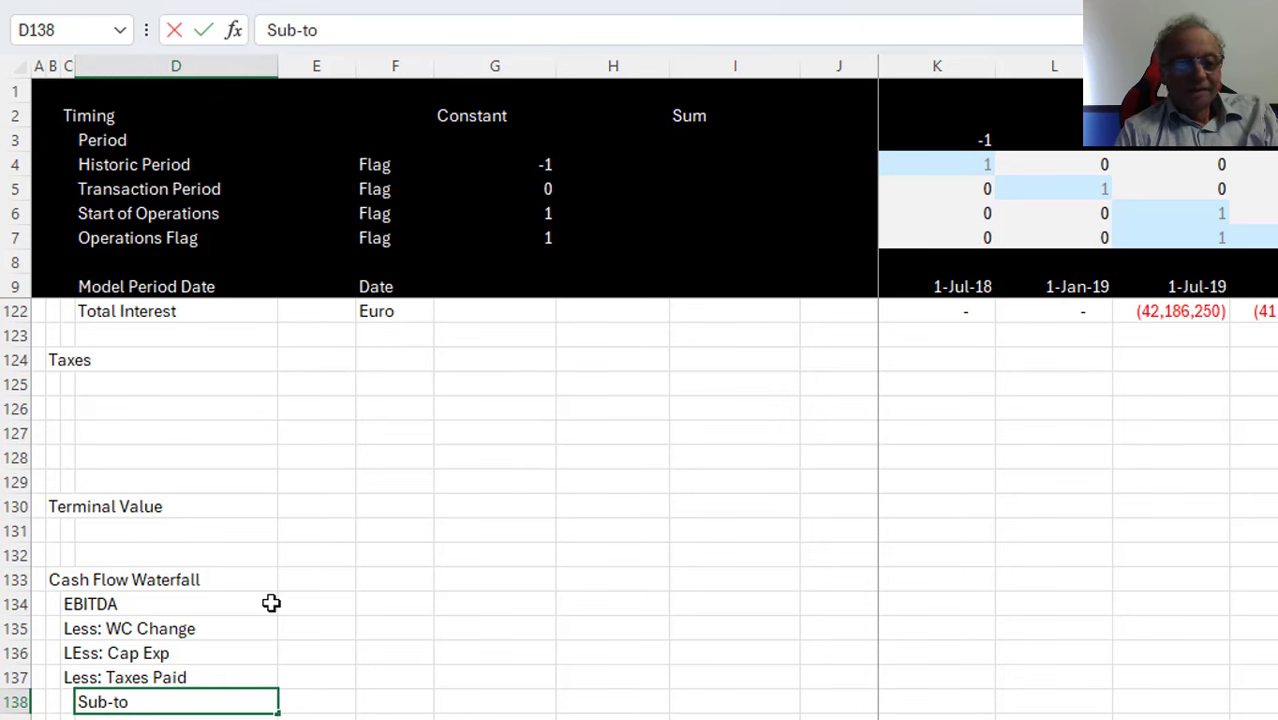
key(Return)
Enter the row label "Less: Interest" in C139, back in the outer label column below the Sub-total row
key(Return)
key(Up)
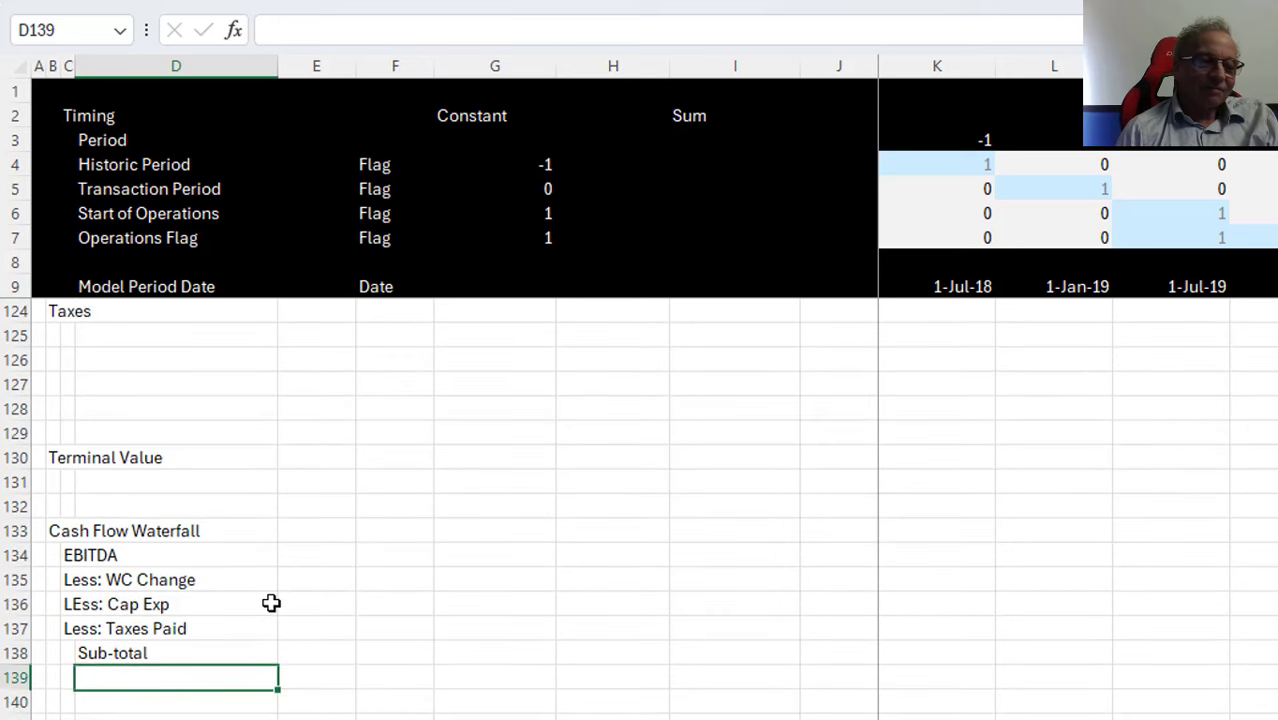
key(Left)
key(Up)
key(Up)
key(Down)
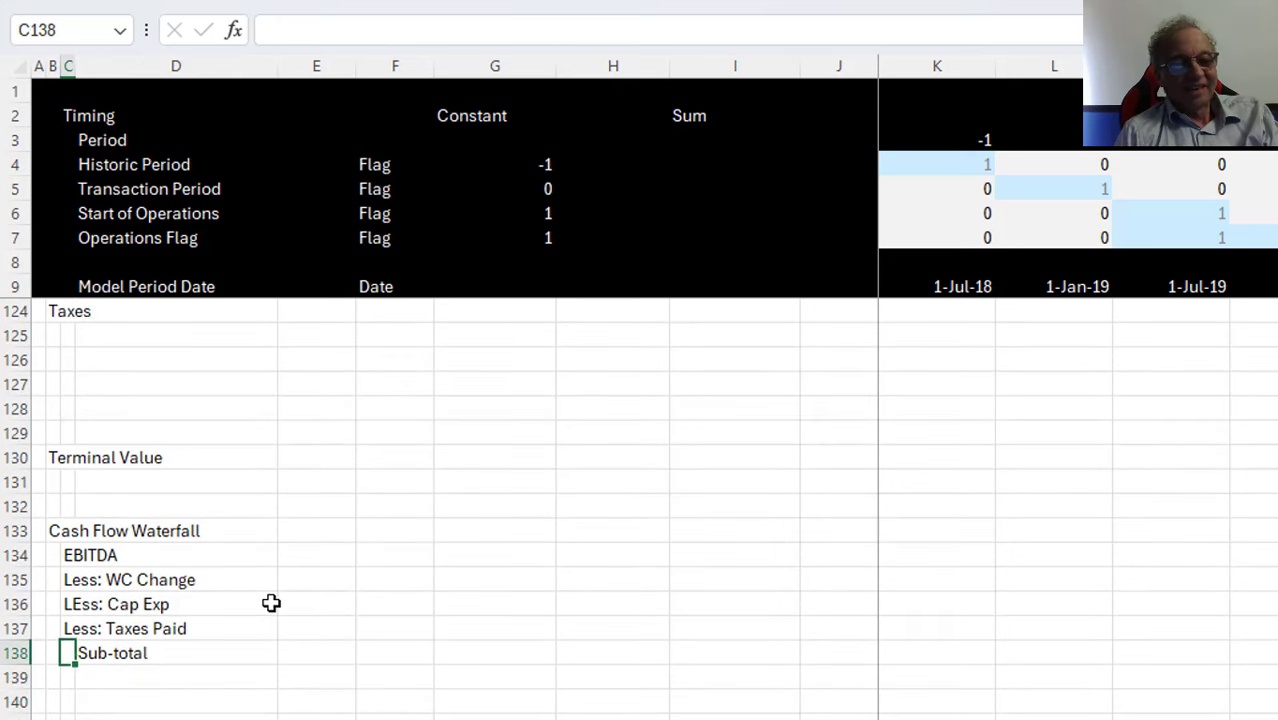
key(Down)
key(F2)
text(Less)
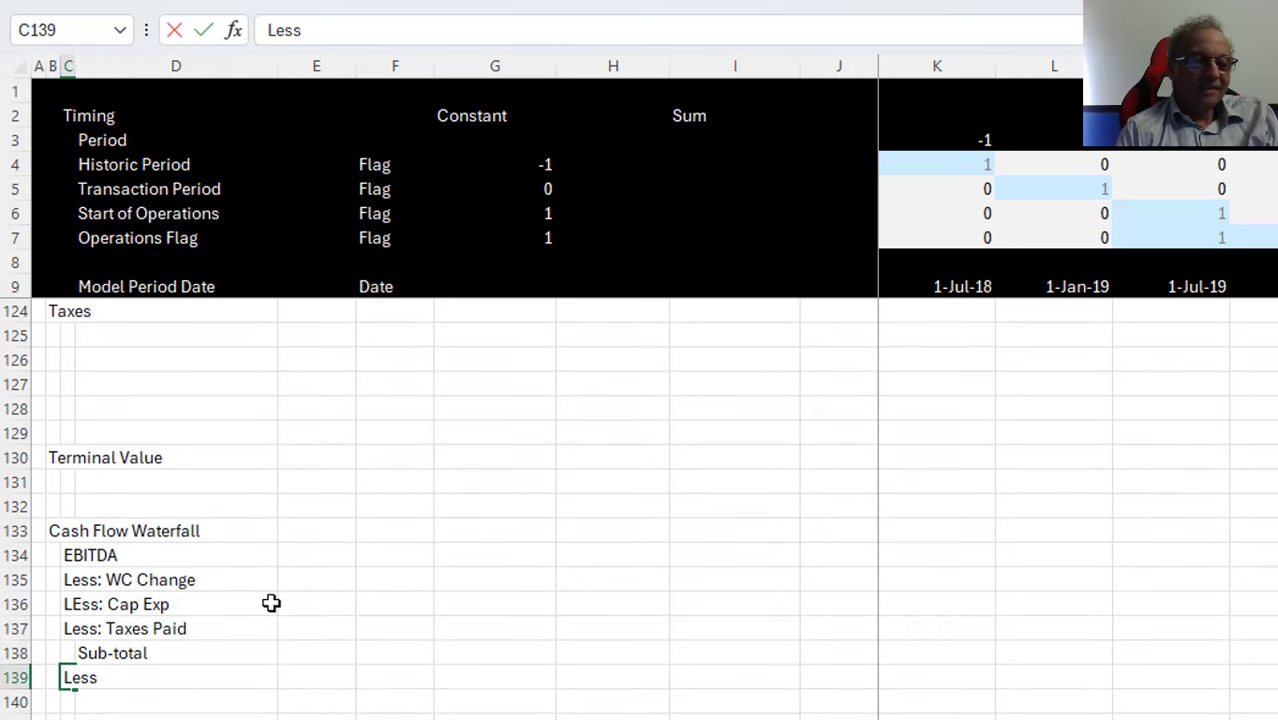
text(: Interest)
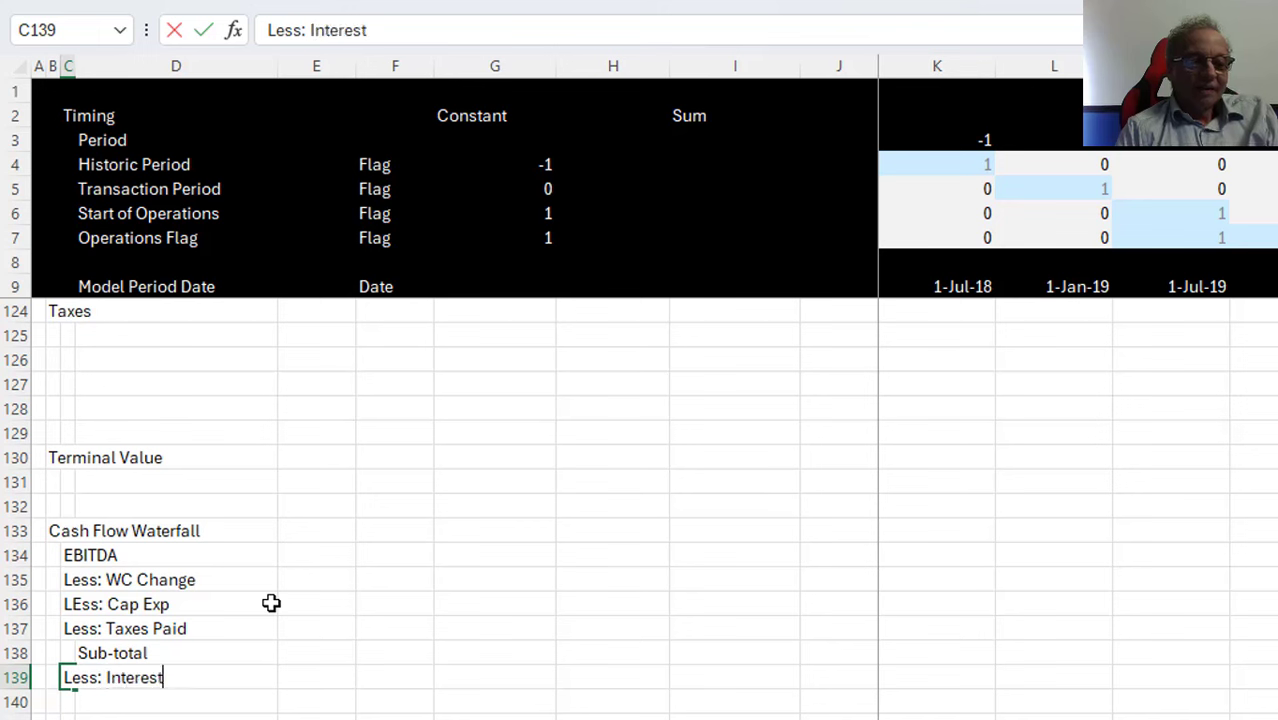
key(Return)
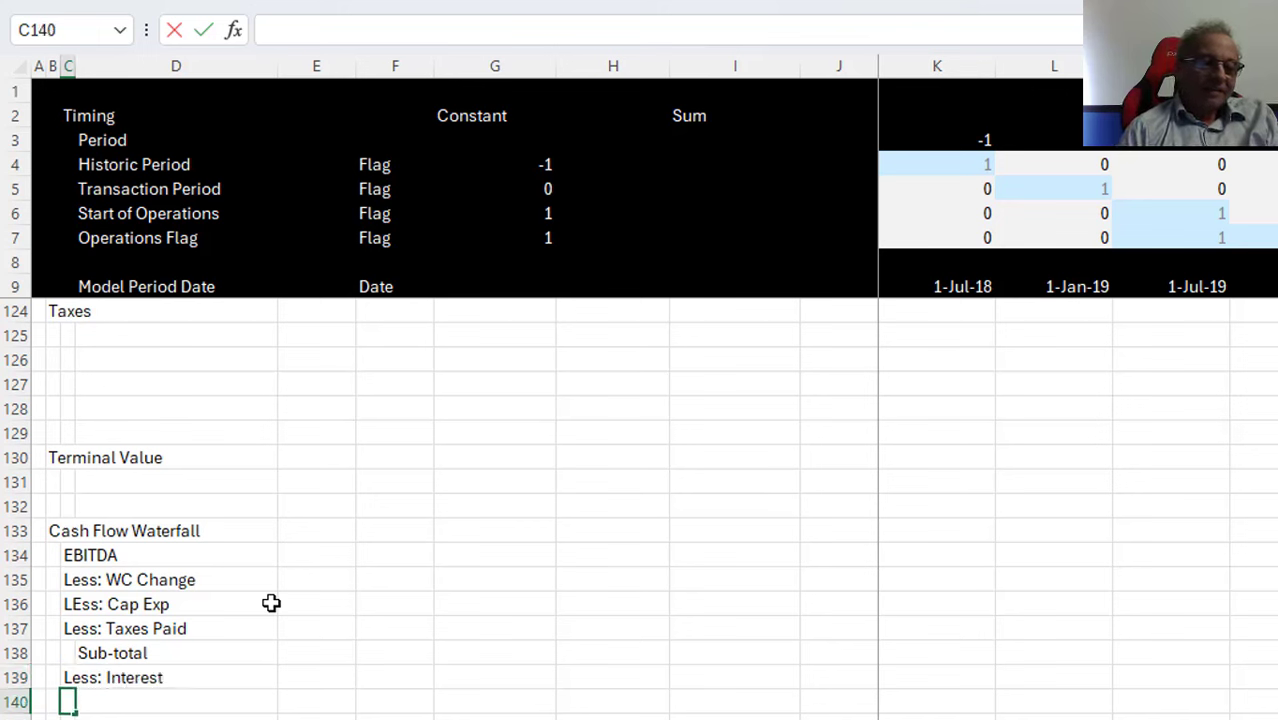
Enter the row label "Less: Repayment" in C140 of the Cash Flow Waterfall section
text(Less: Pre)
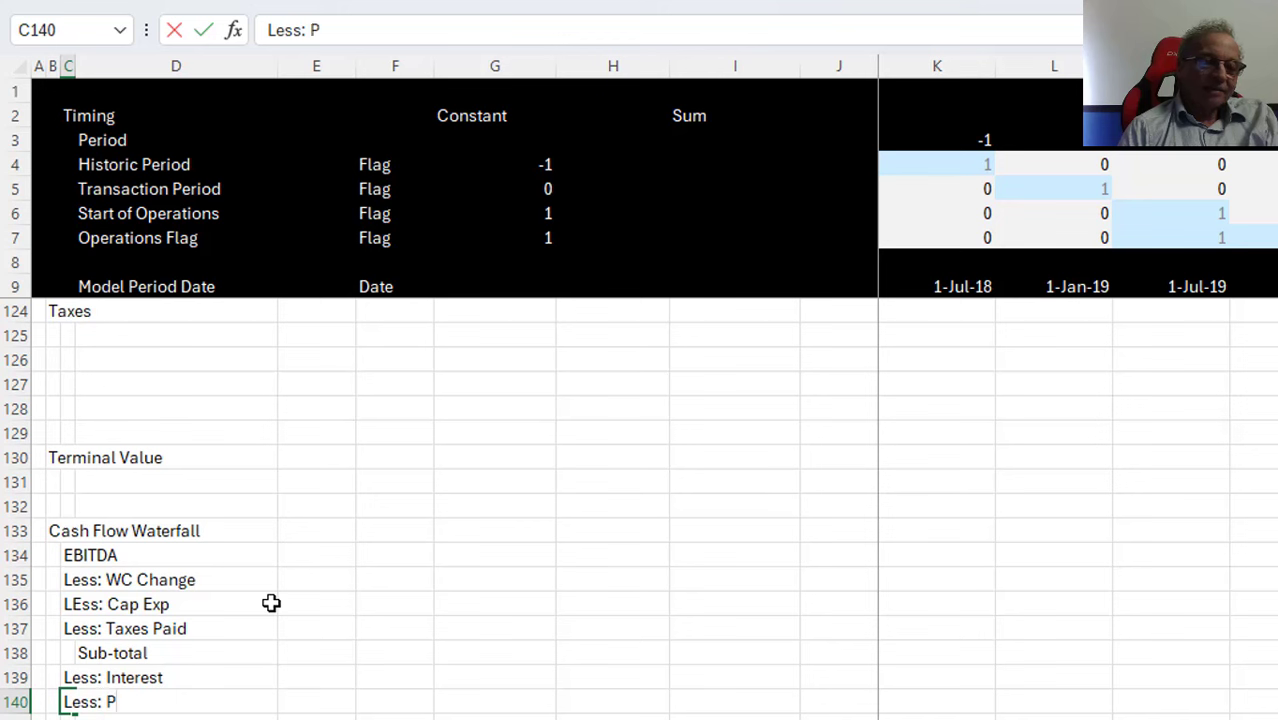
key(BackSpace)
key(BackSpace)
key(BackSpace)
text(Rea)
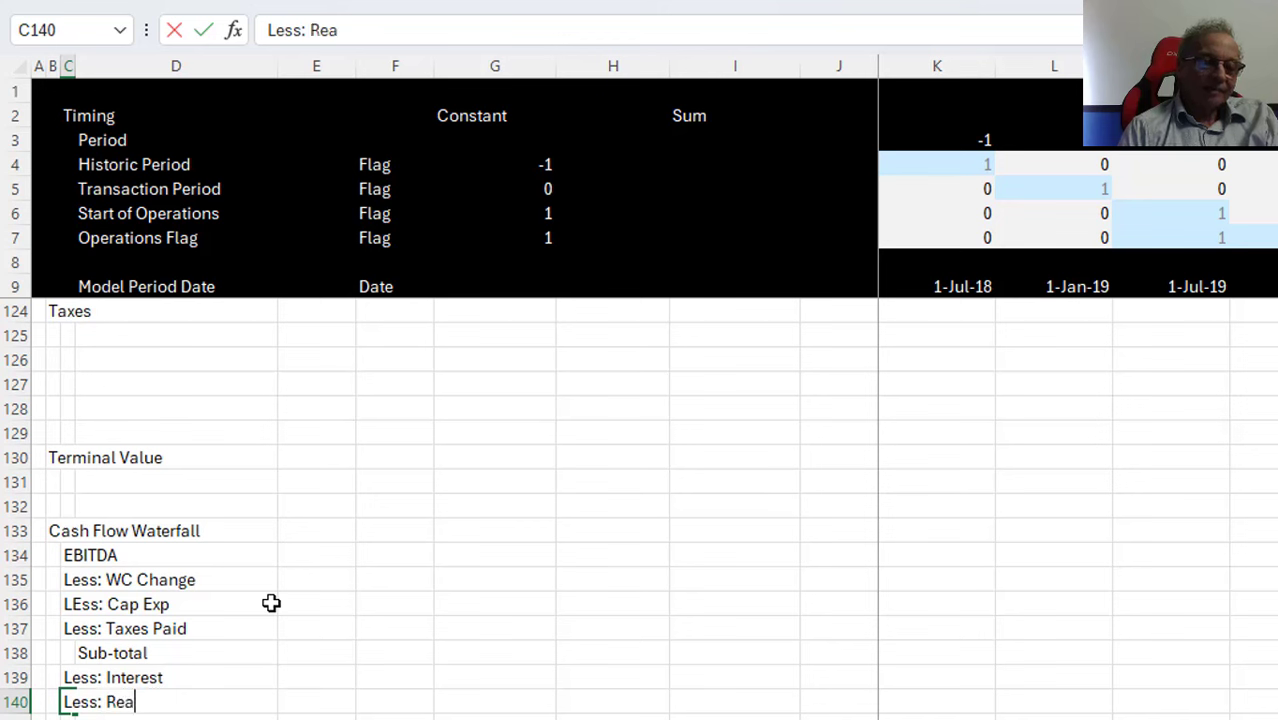
key(BackSpace)
text(payment)
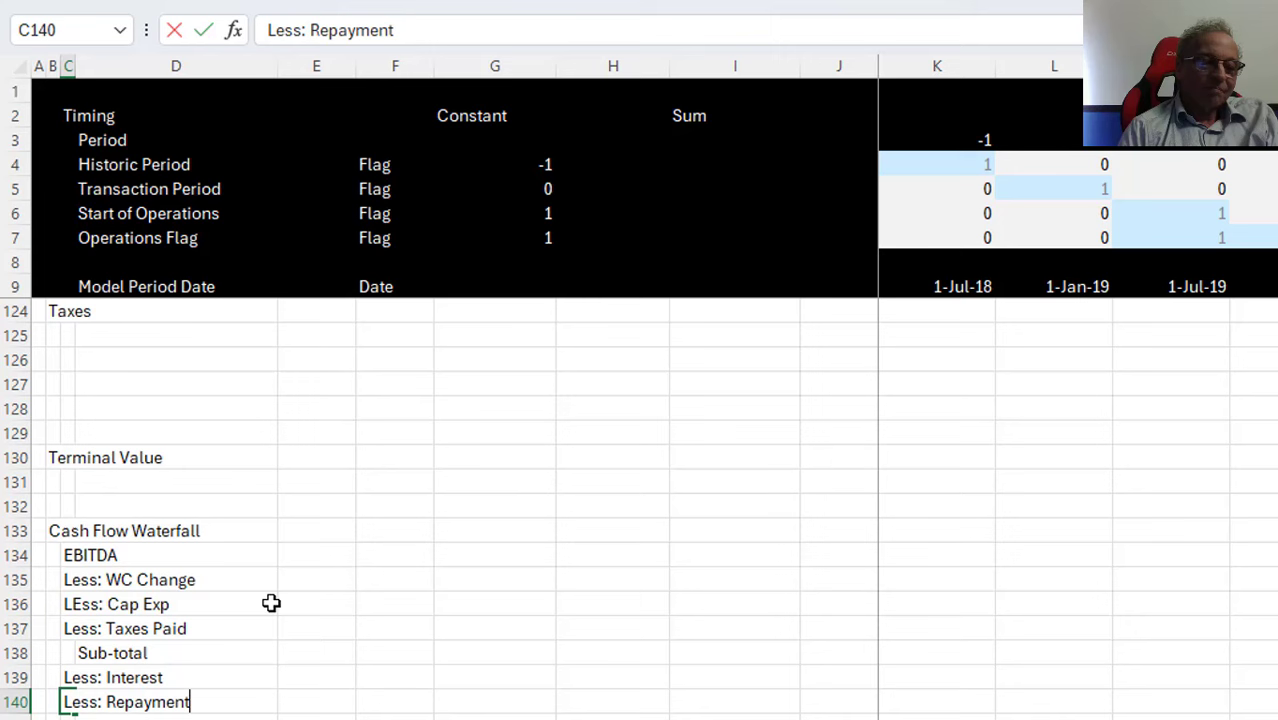
key(Return)
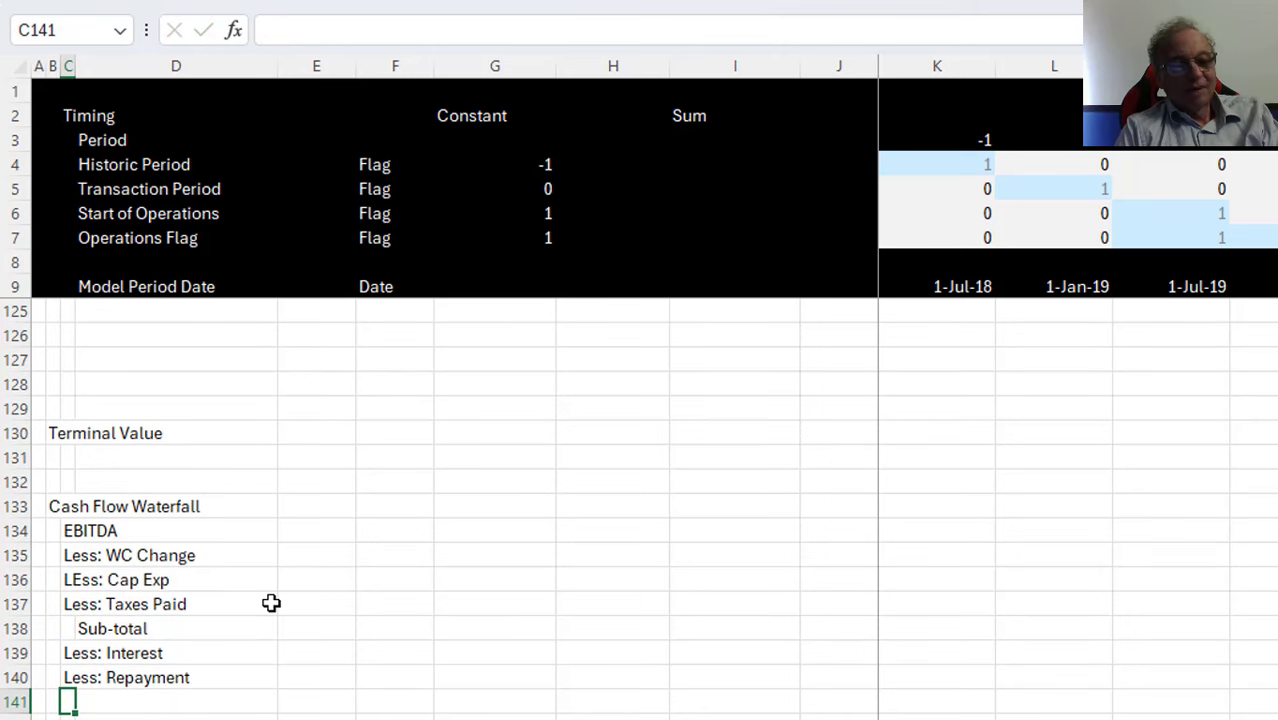
Enter the row labels "Add: Re-financing" in C141 and "Add: Terminal Value" in C142
text(Add: )
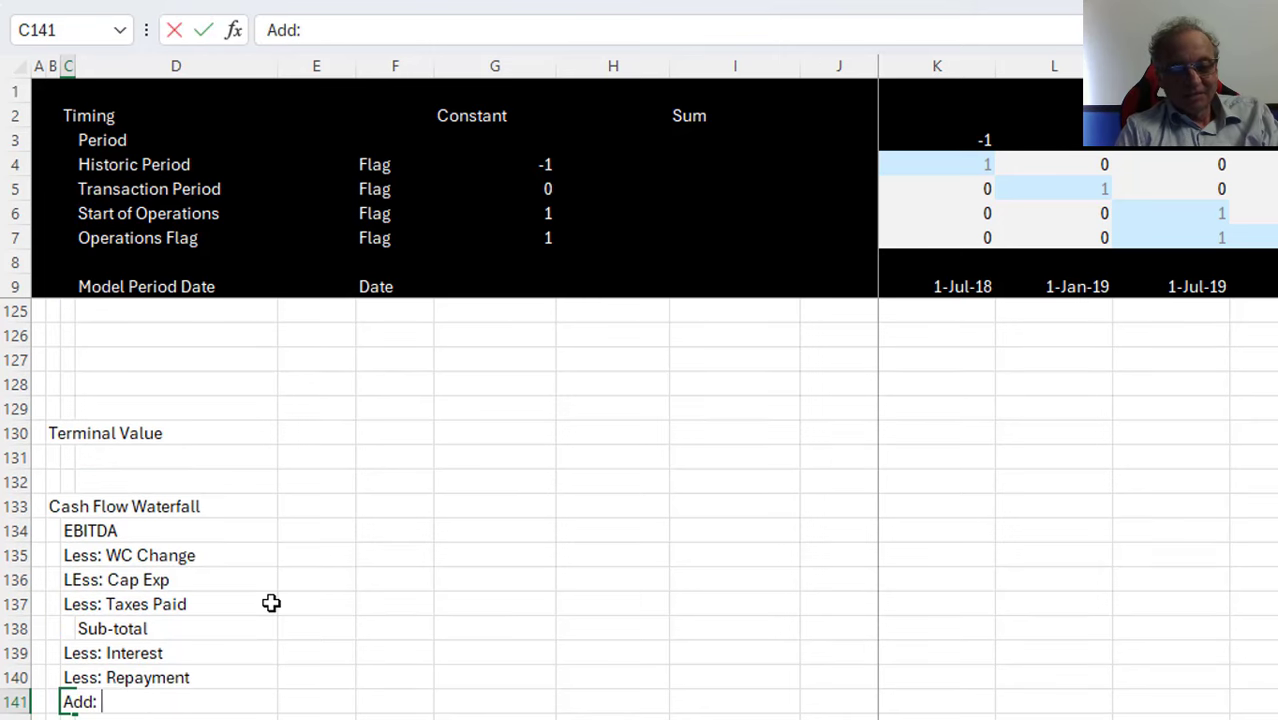
text(Re-financing)
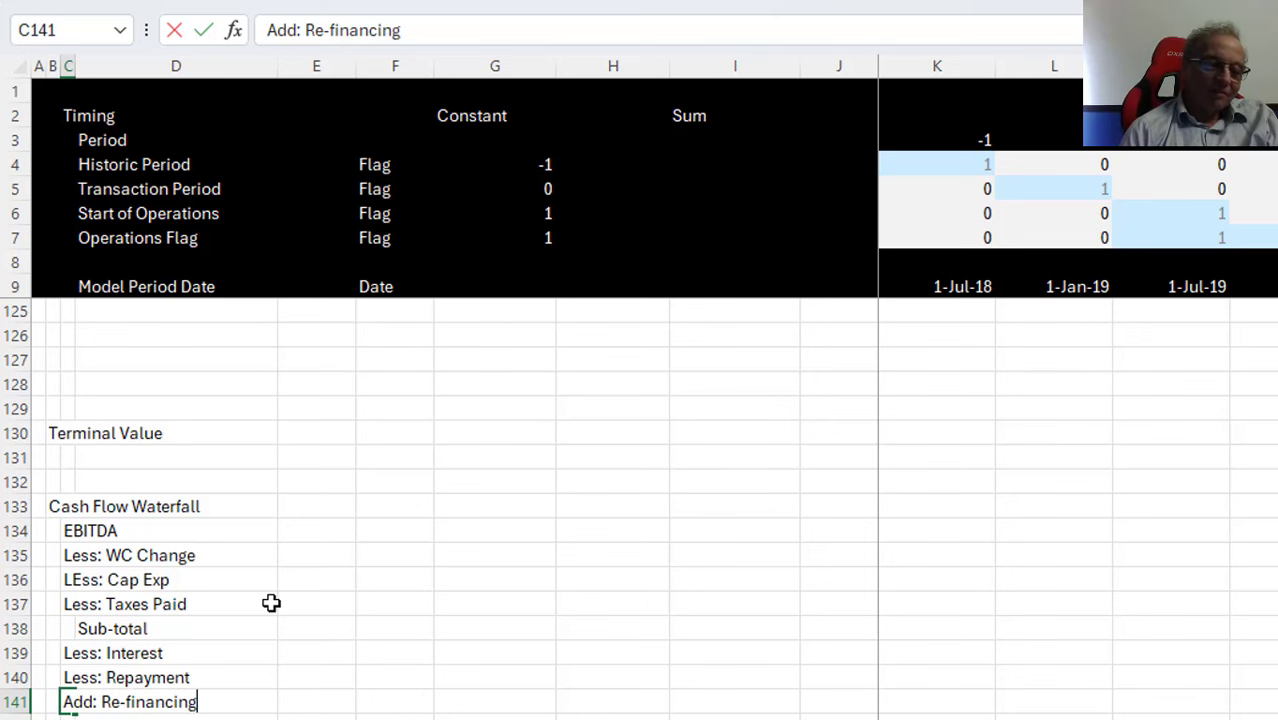
key(Return)
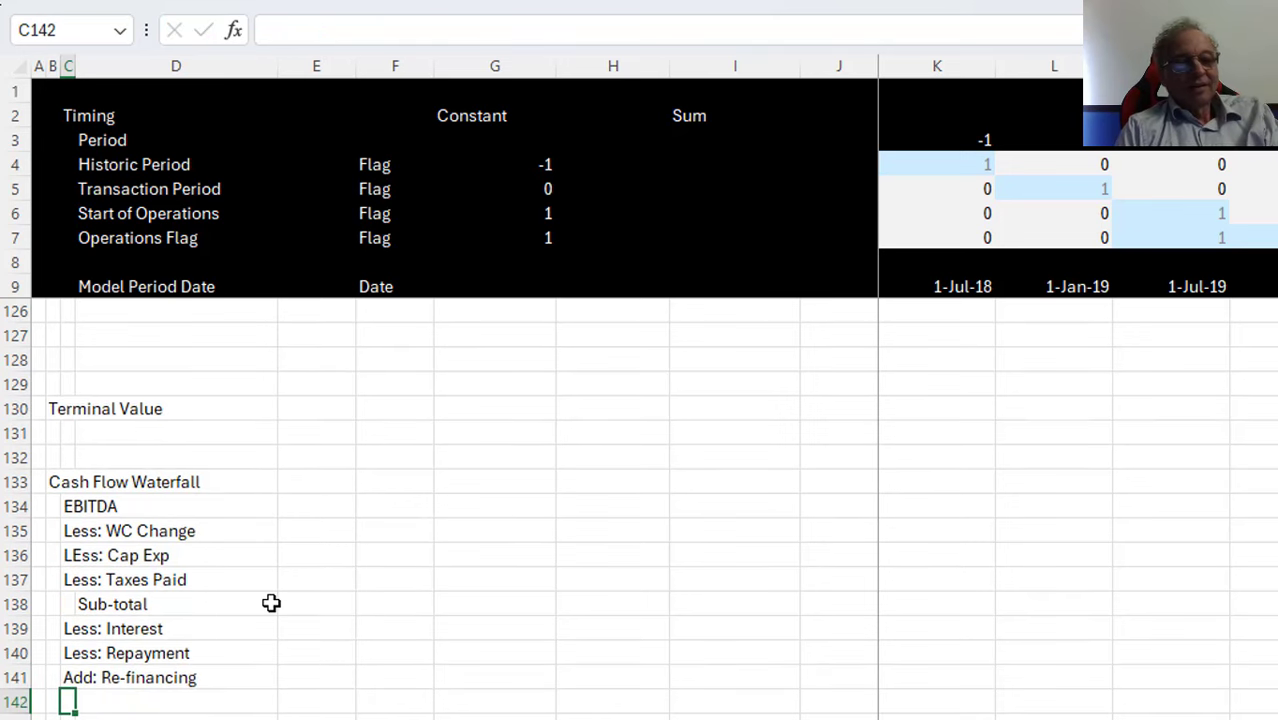
text(Add: )
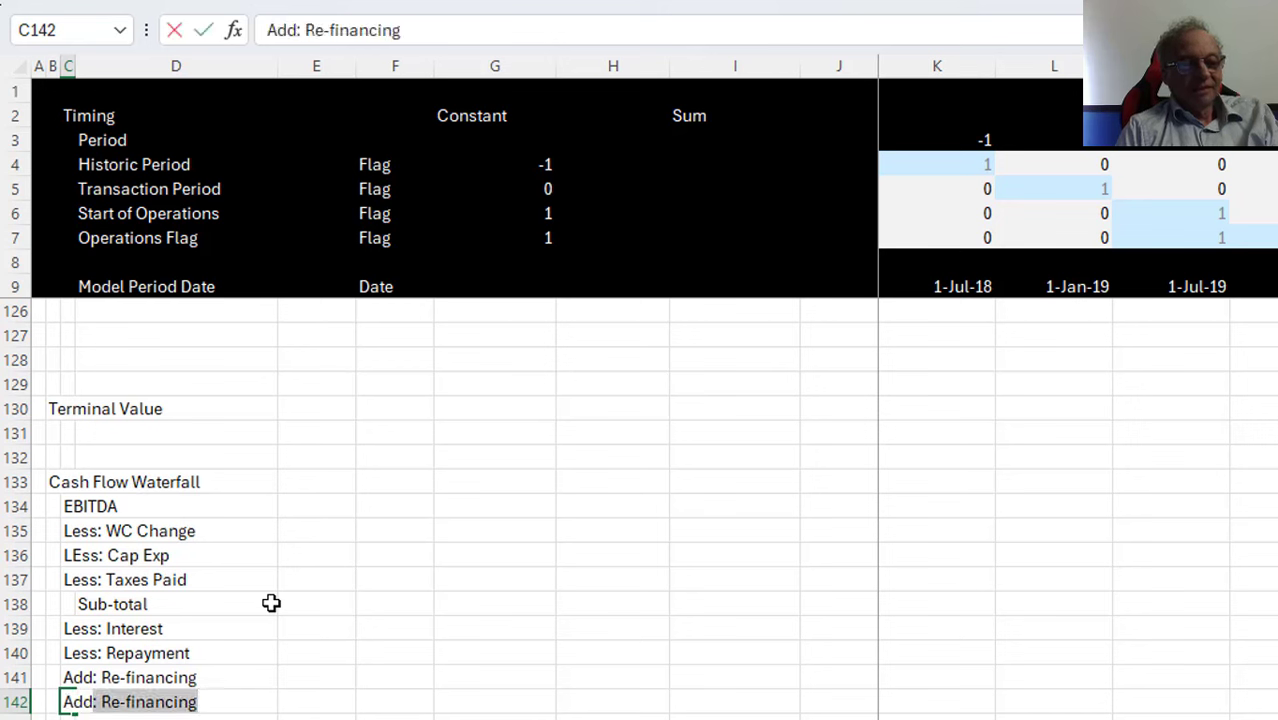
text(Termina)
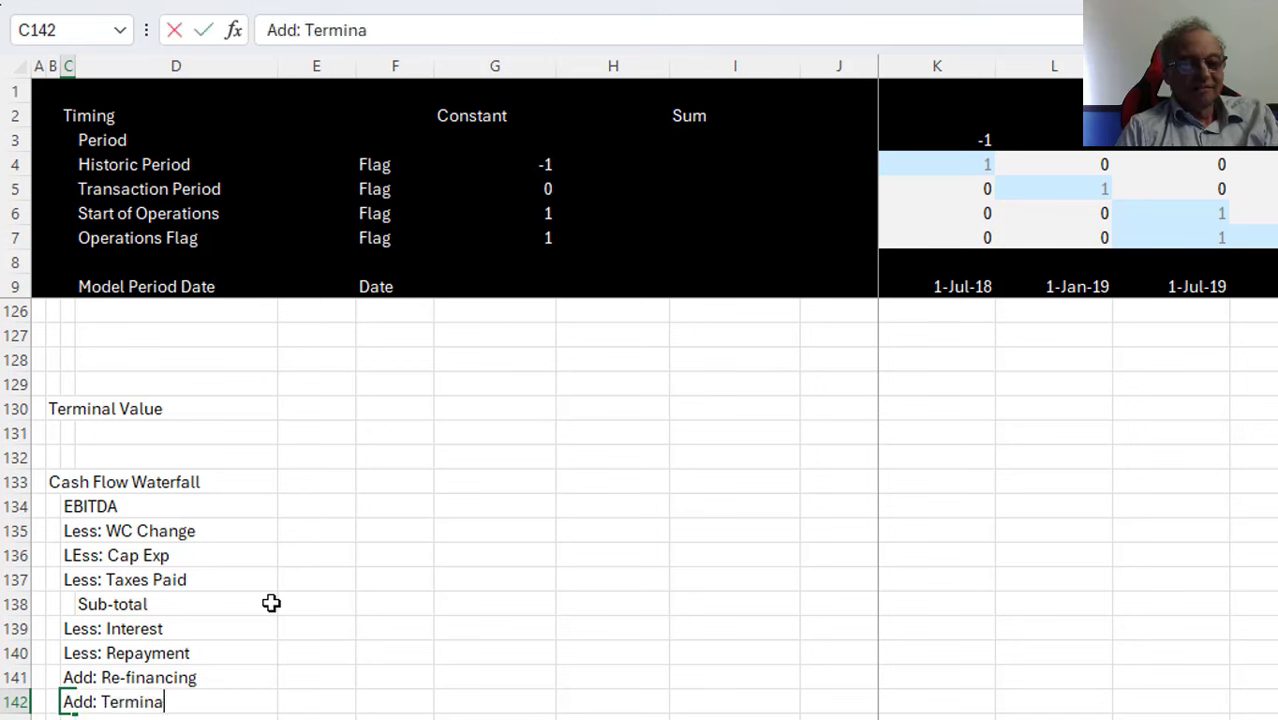
text(l Value)
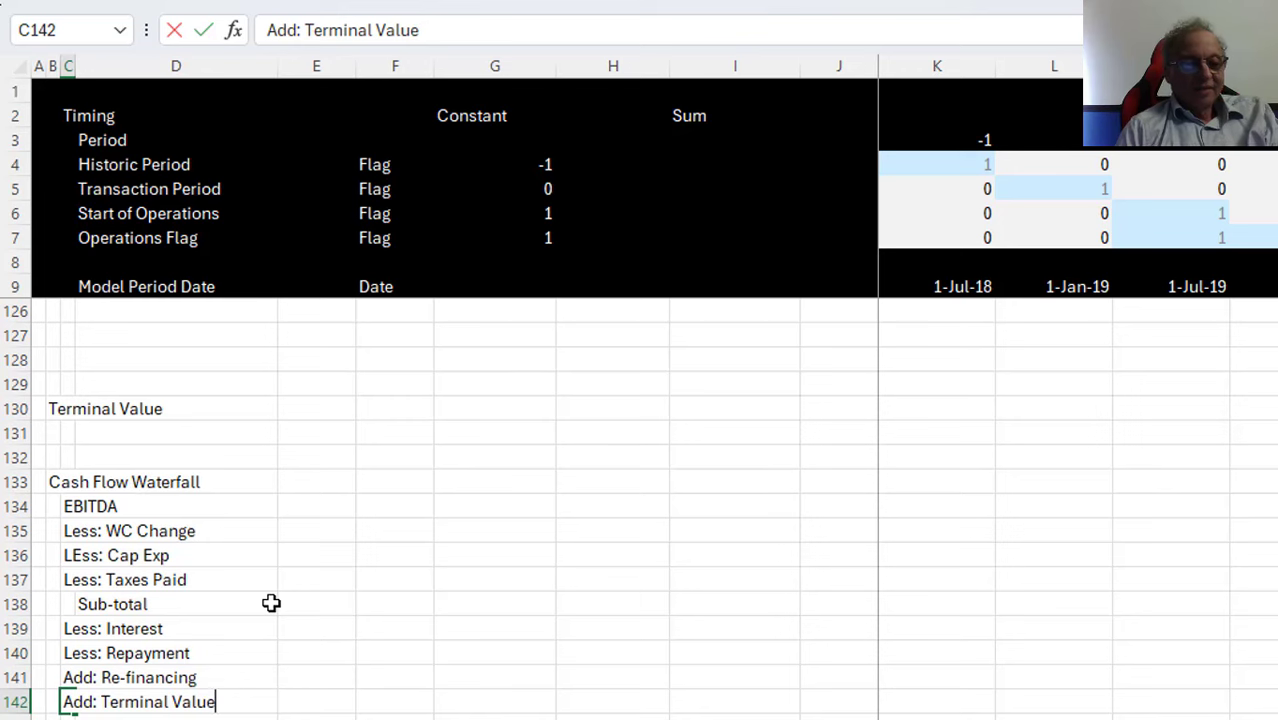
key(Return)
Enter the indented label "Total Equity Cash Flow" in D143, below the Add: Terminal Value row
key(Return)
key(Up)
key(Right)
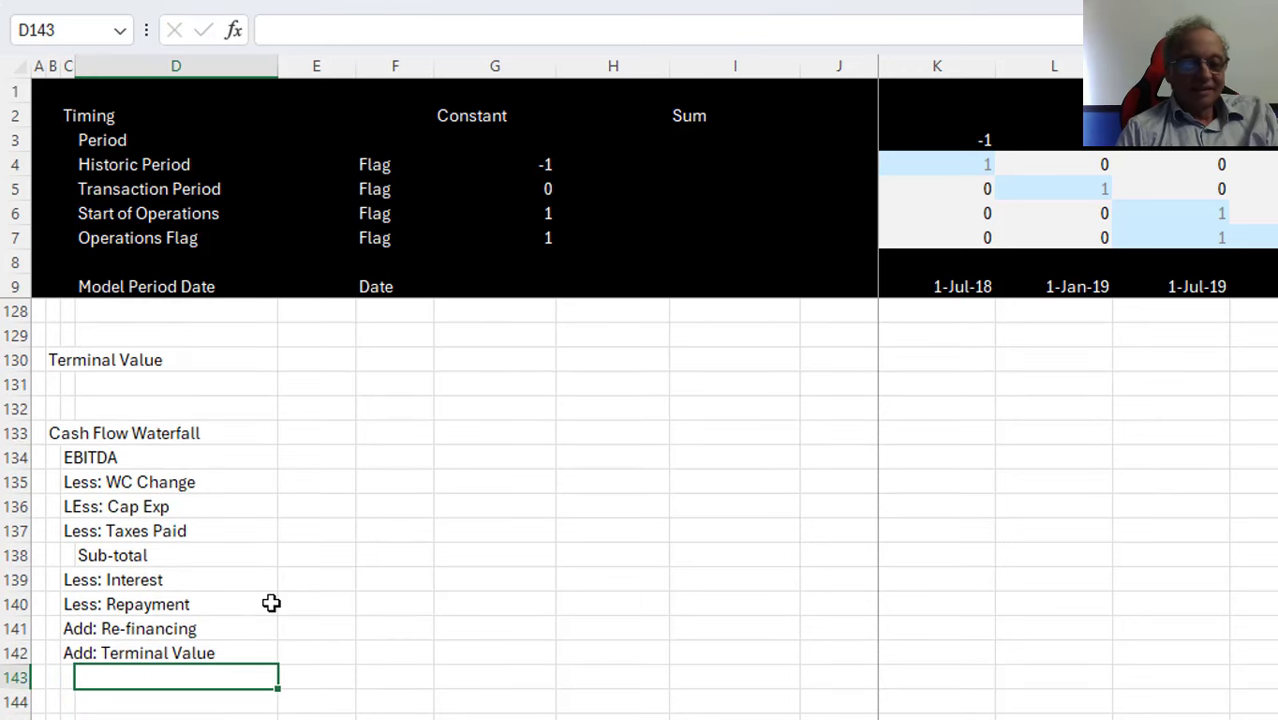
text(Total Eq)
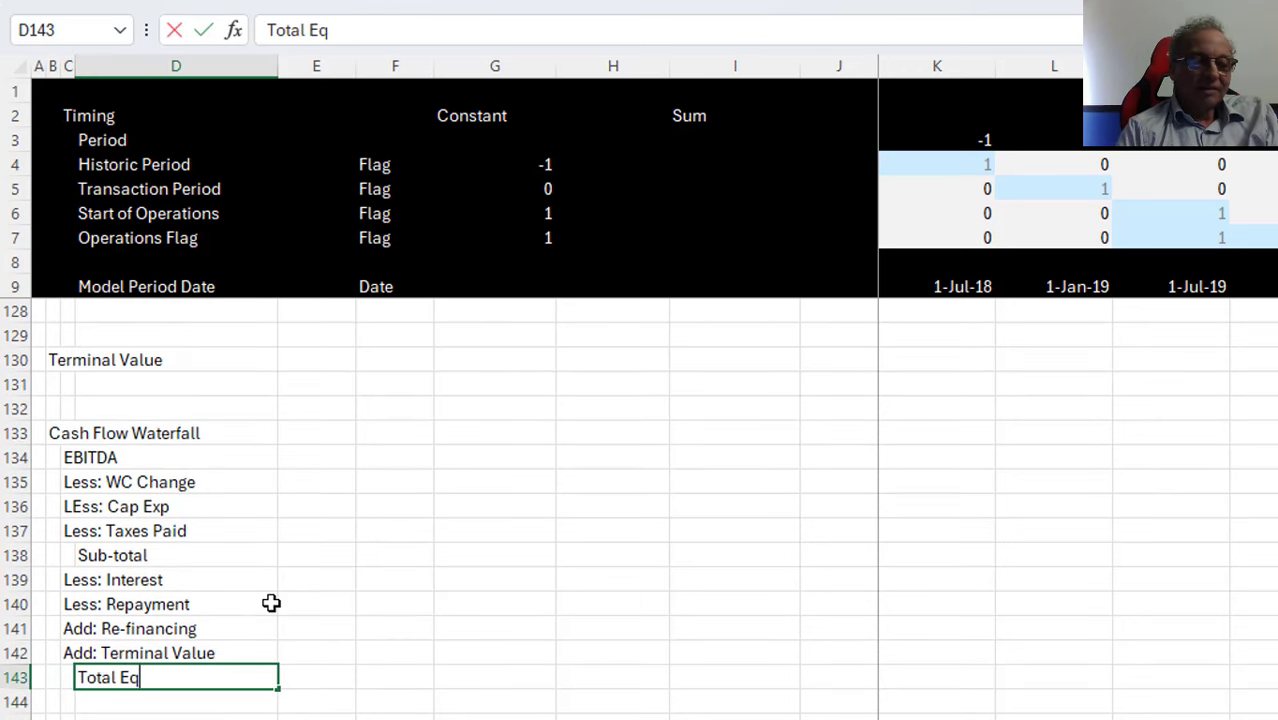
text(uot)
key(BackSpace)
key(BackSpace)
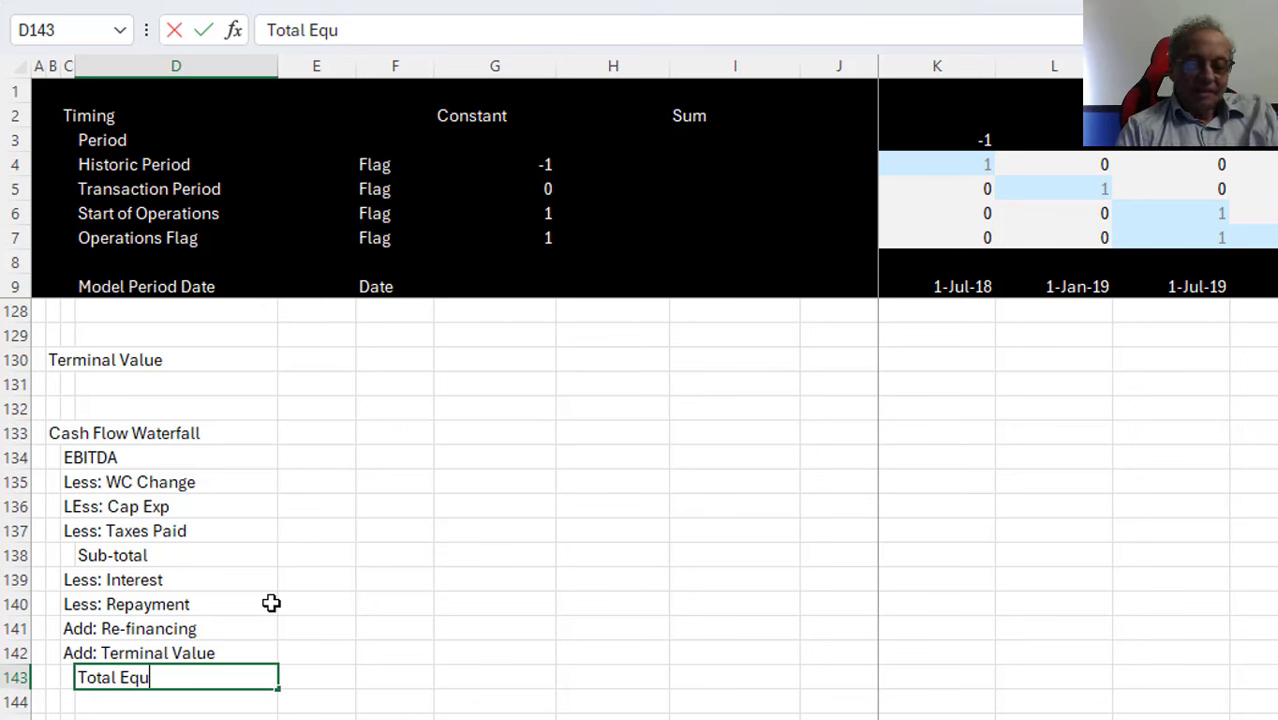
text(ity Cah)
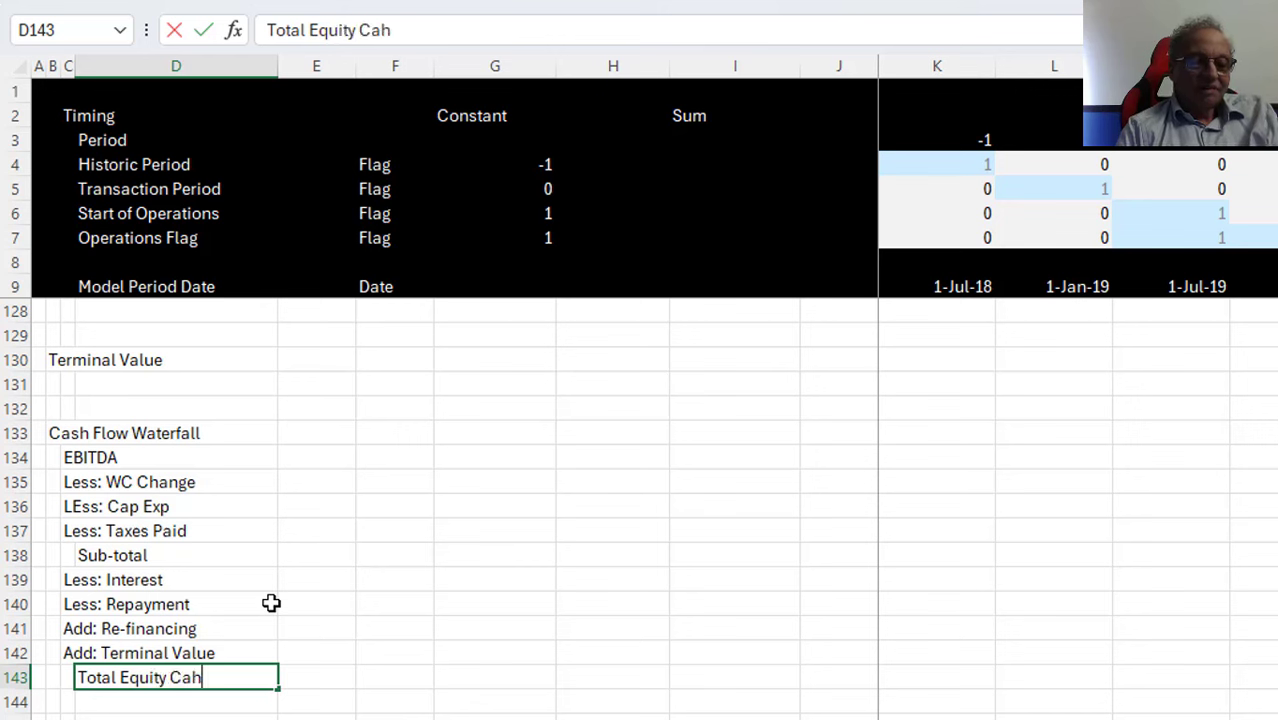
key(BackSpace)
text(shf)
key(BackSpace)
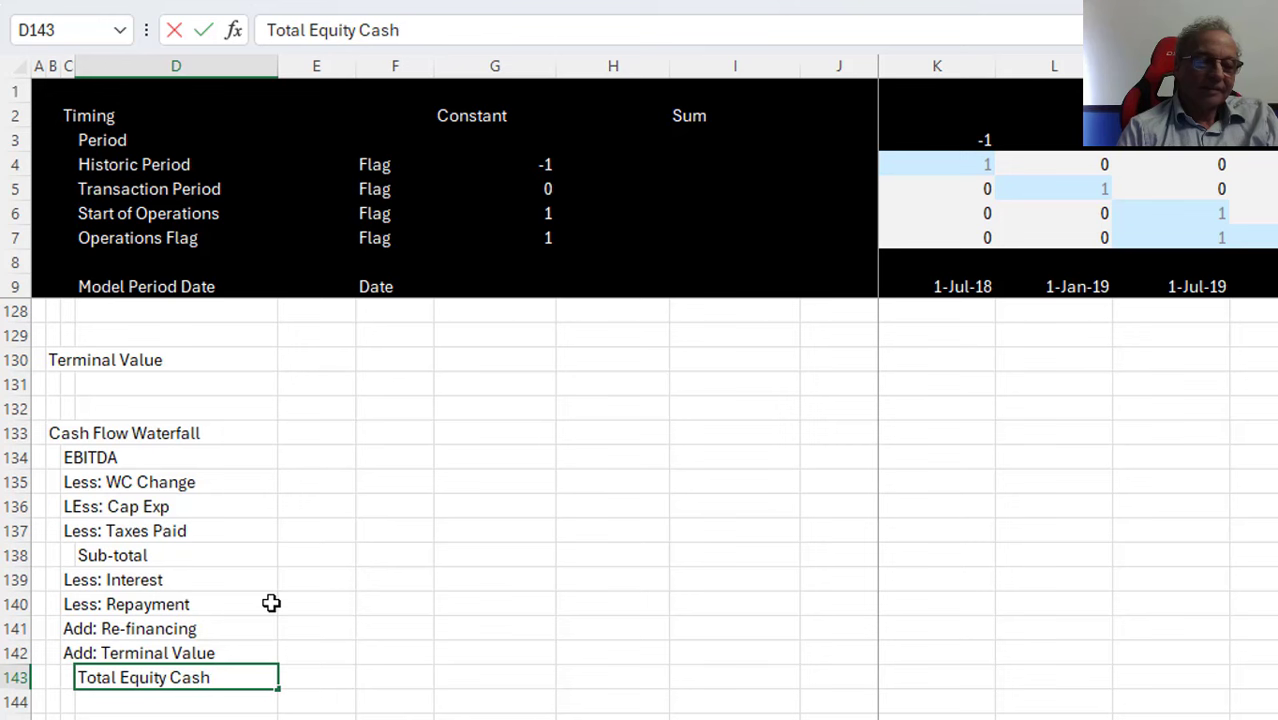
text(Flow)
key(Return)
Enter the label "Equity IRR" in C145, one blank row below Total Equity Cash Flow
key(Return)
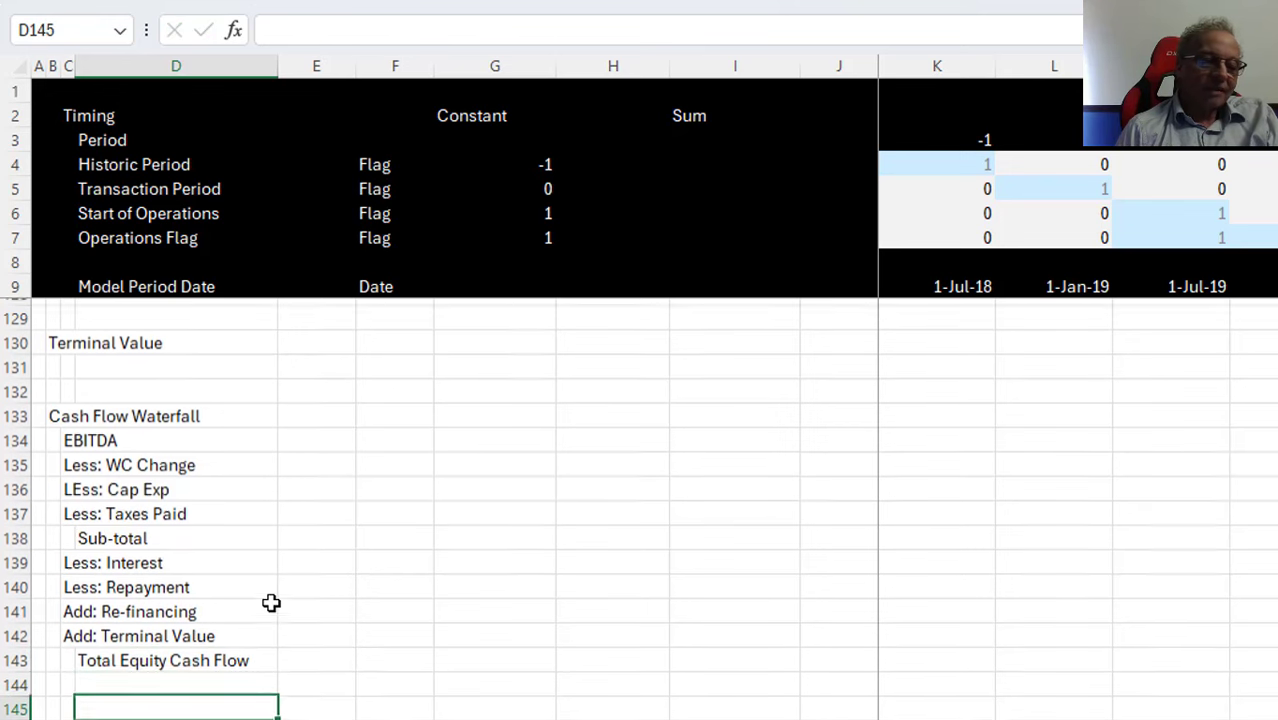
key(Left)
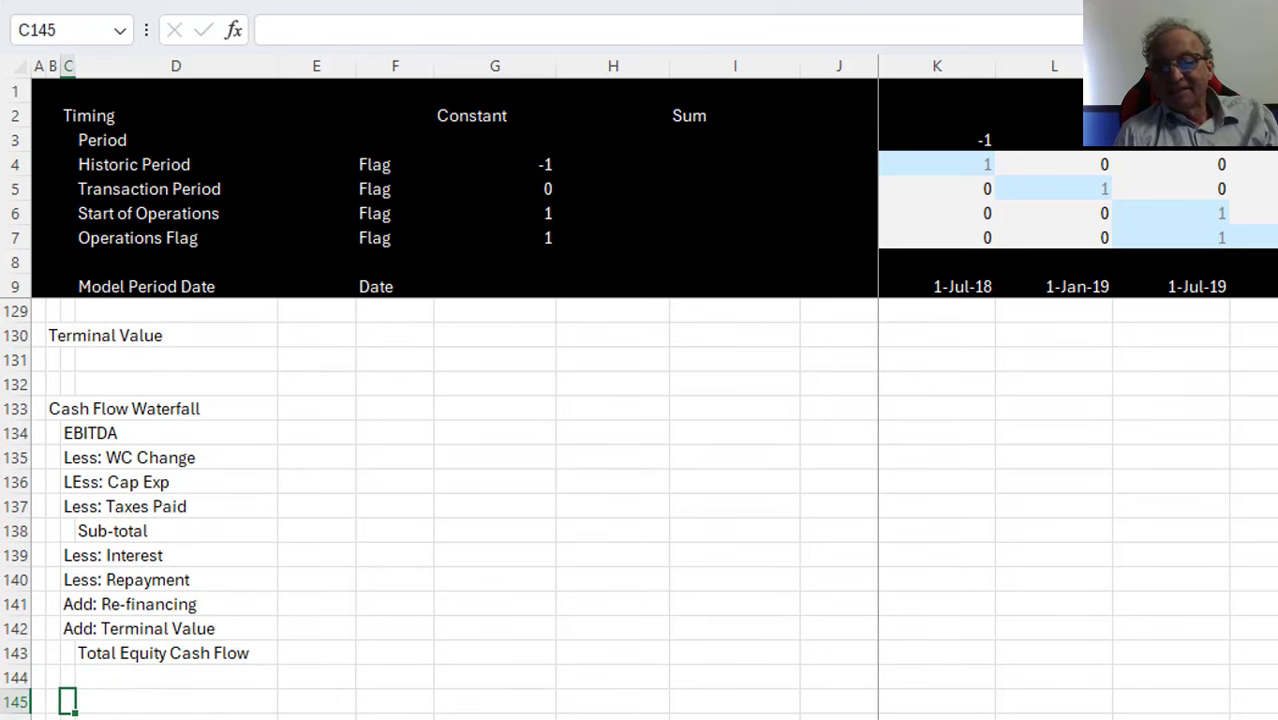
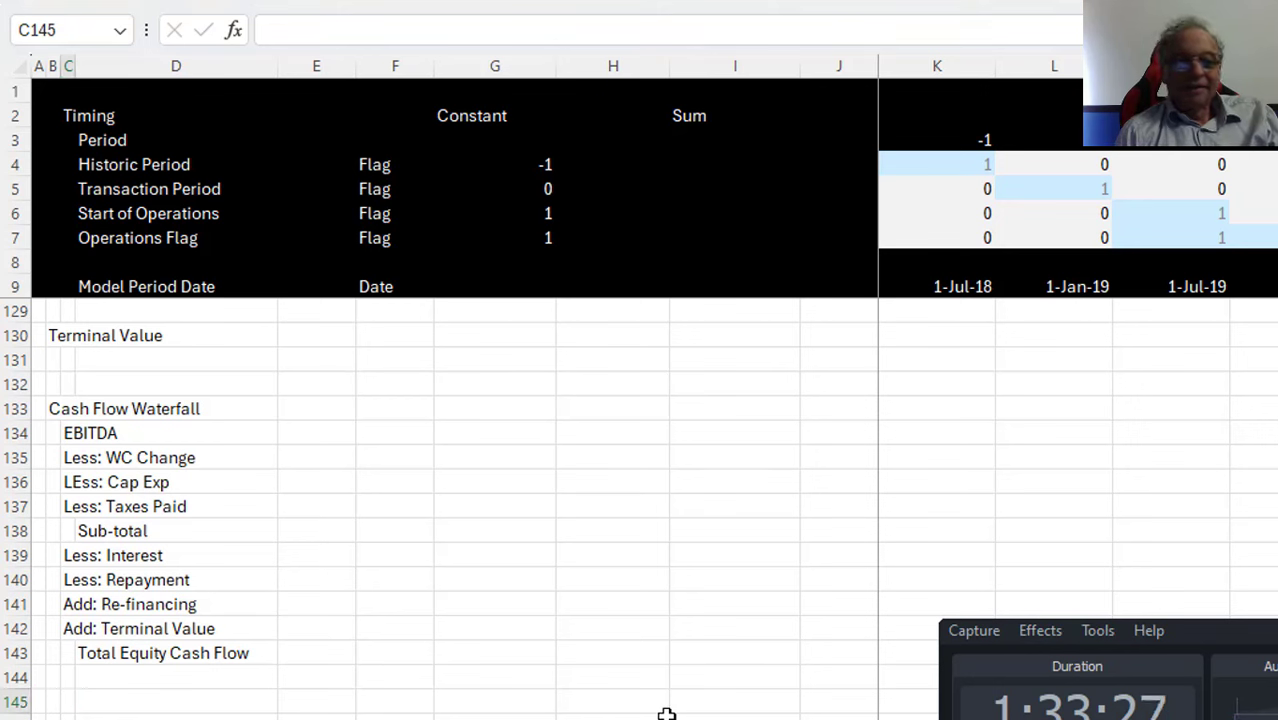
text(Equity IRR)
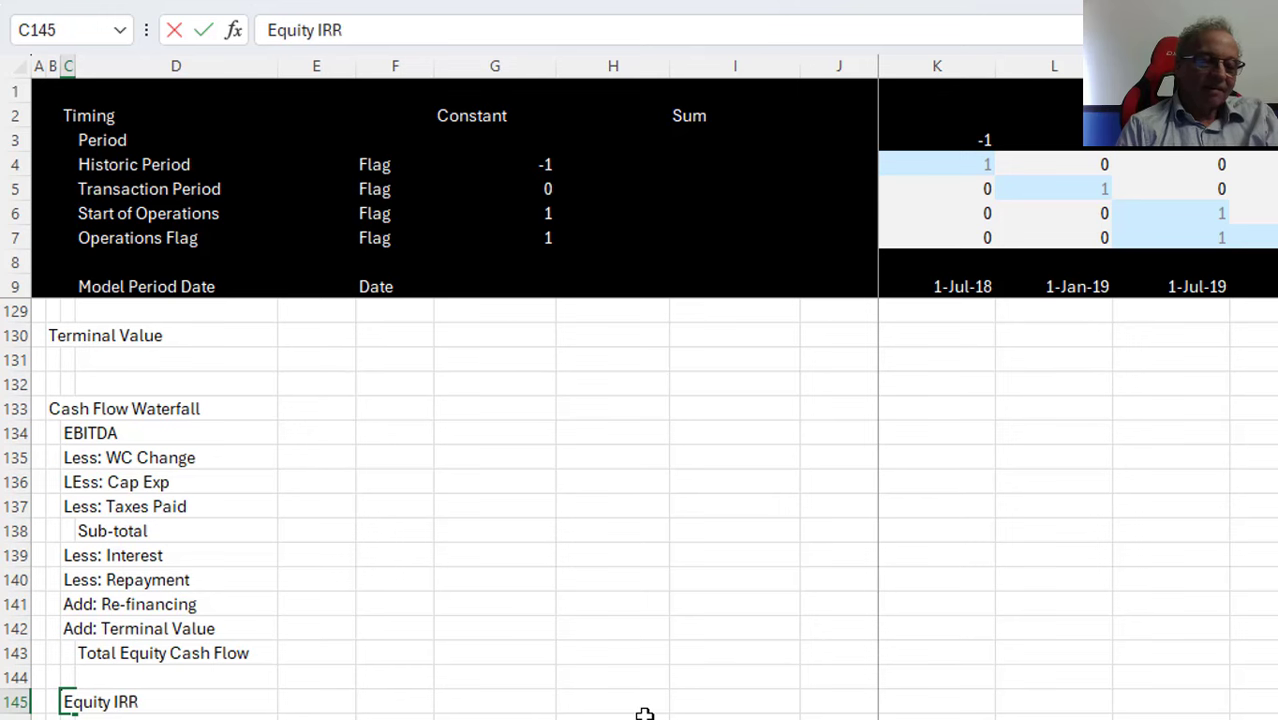
key(Return)
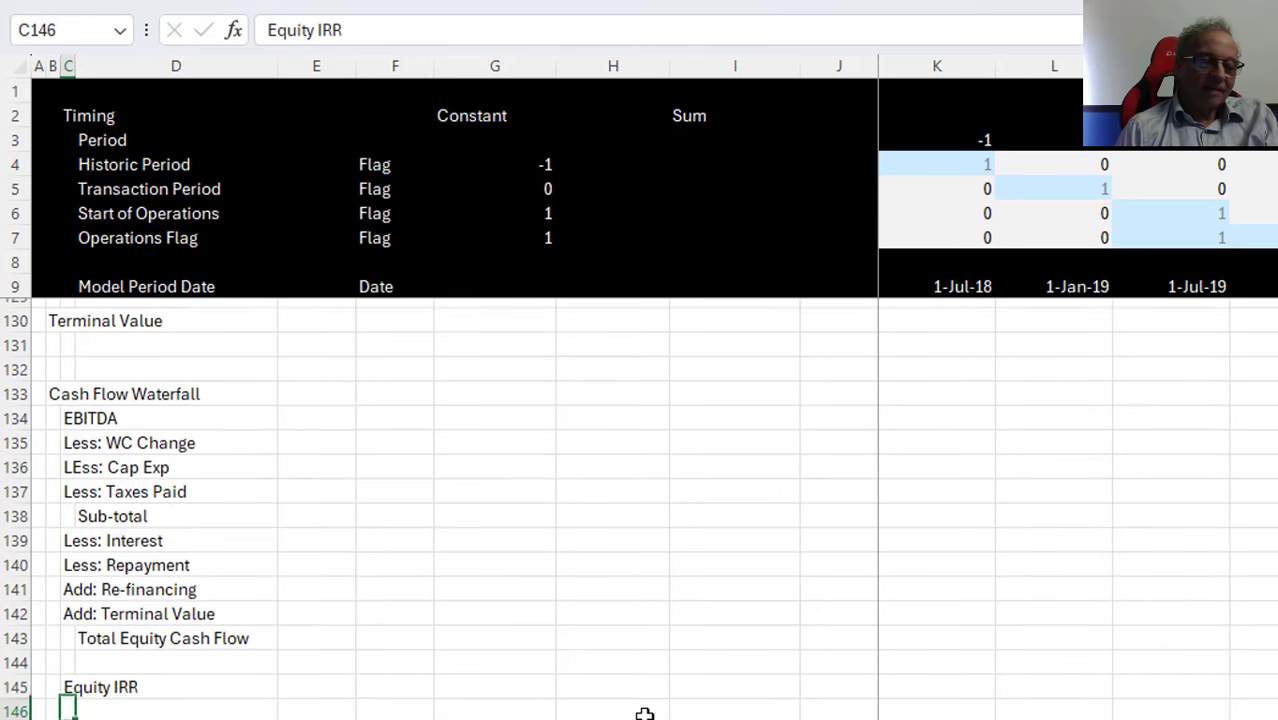
Enter the labels "Payback Period" in C147 and "Yield" in C149, leaving a blank row between them
key(Return)
text(Pay)
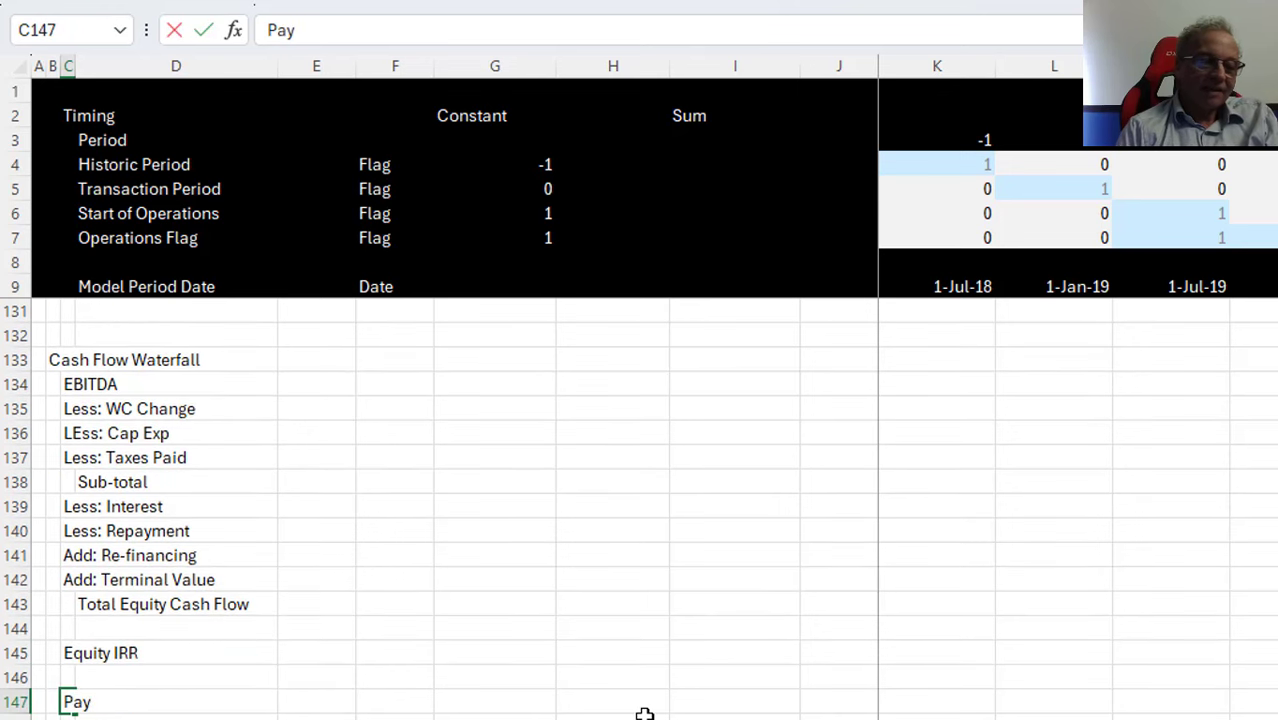
text(back Period)
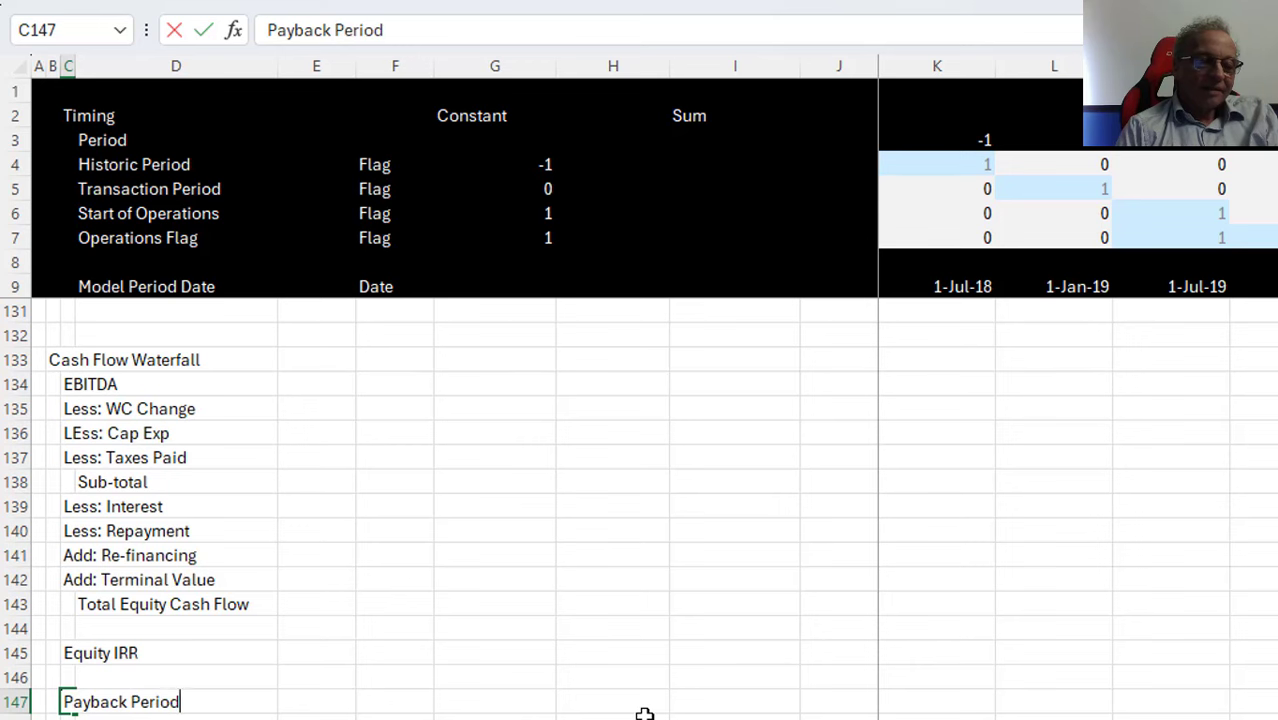
key(Return)
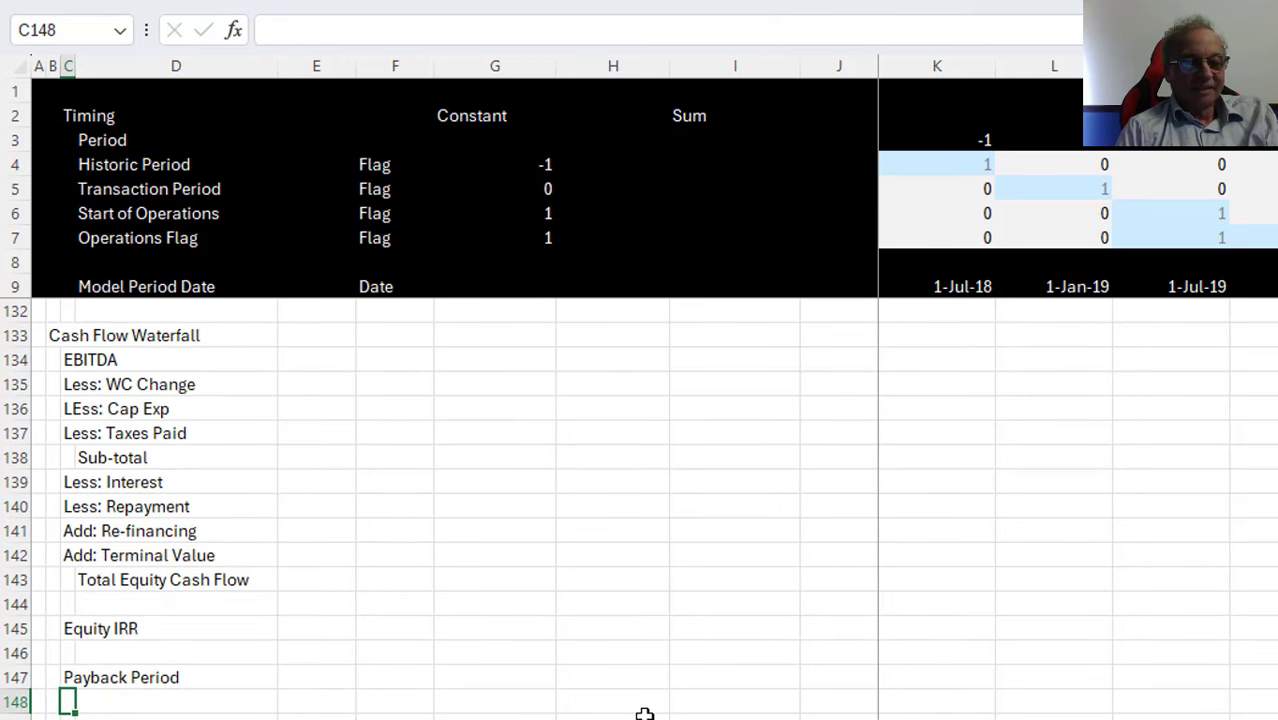
key(Return)
text(Yield)
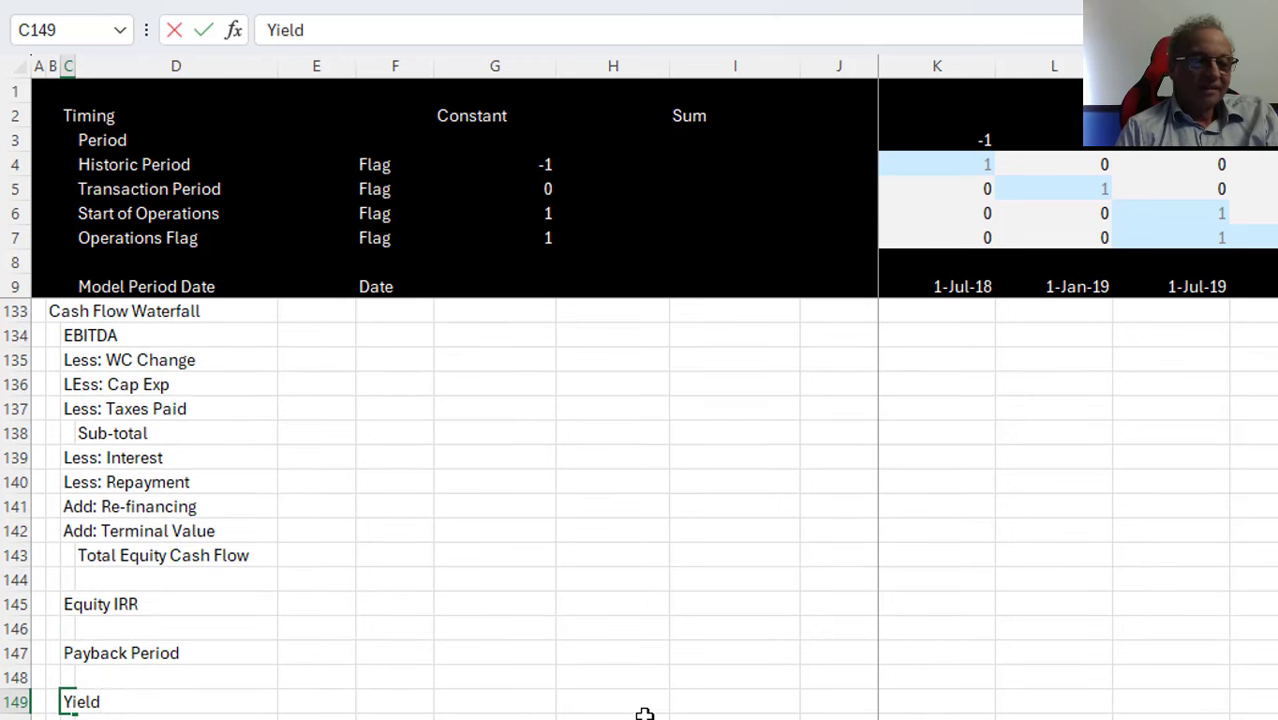
key(Return)
On the inputs sheet, enter the label "Ev/EBITDA" in D66, below Discount Rate in the Exit Value block
key(Up)
key(Up)
key(Up)
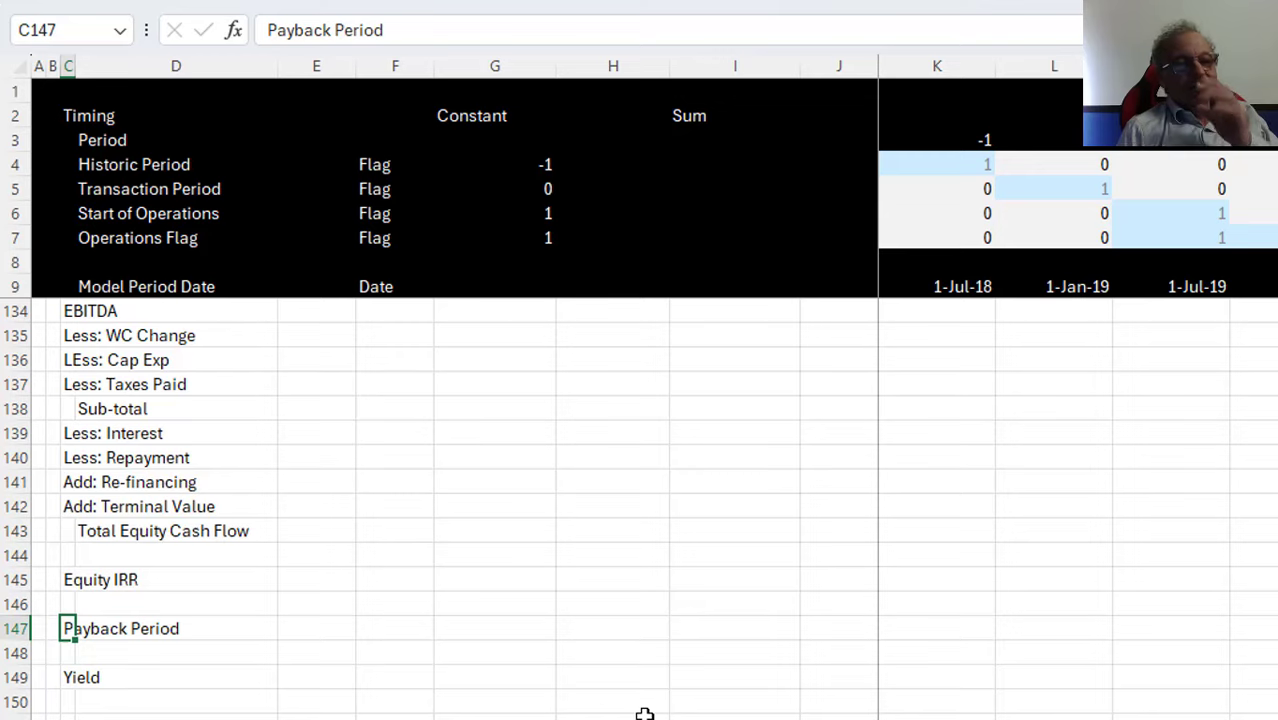
key(Page_Up)
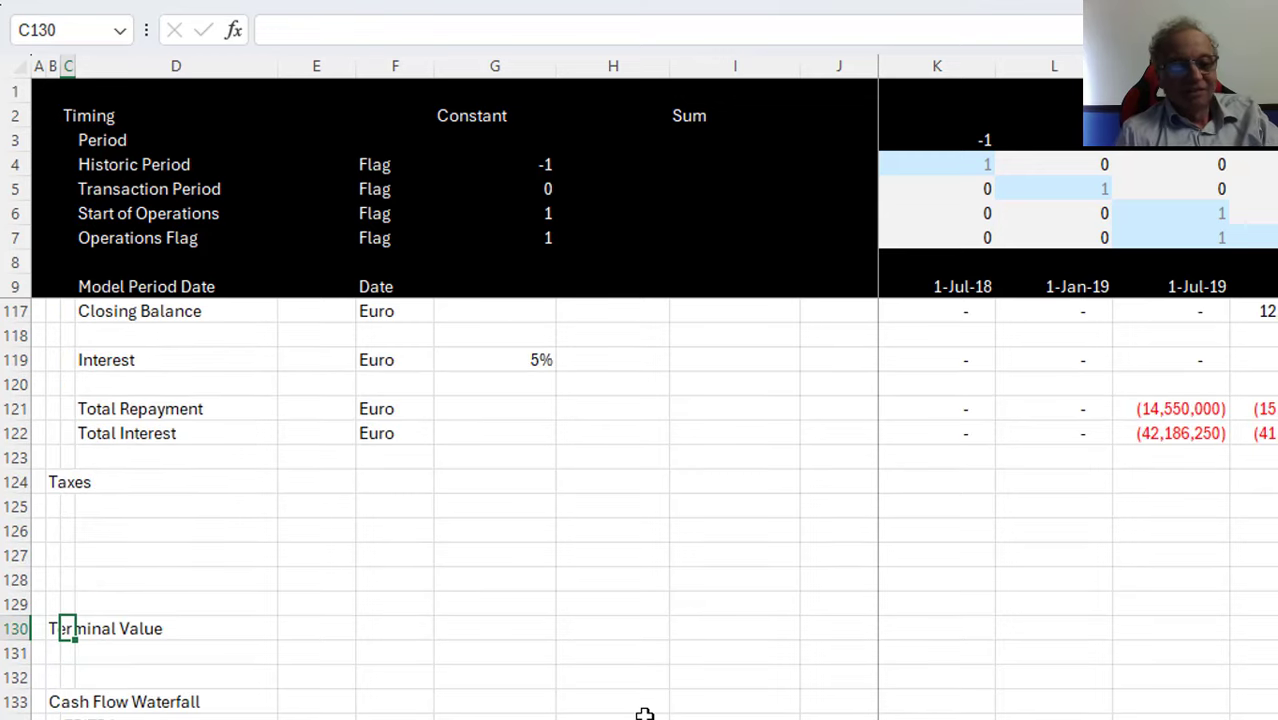
key(ctrl+Page_Up)
key(Down)
key(Page_Down)
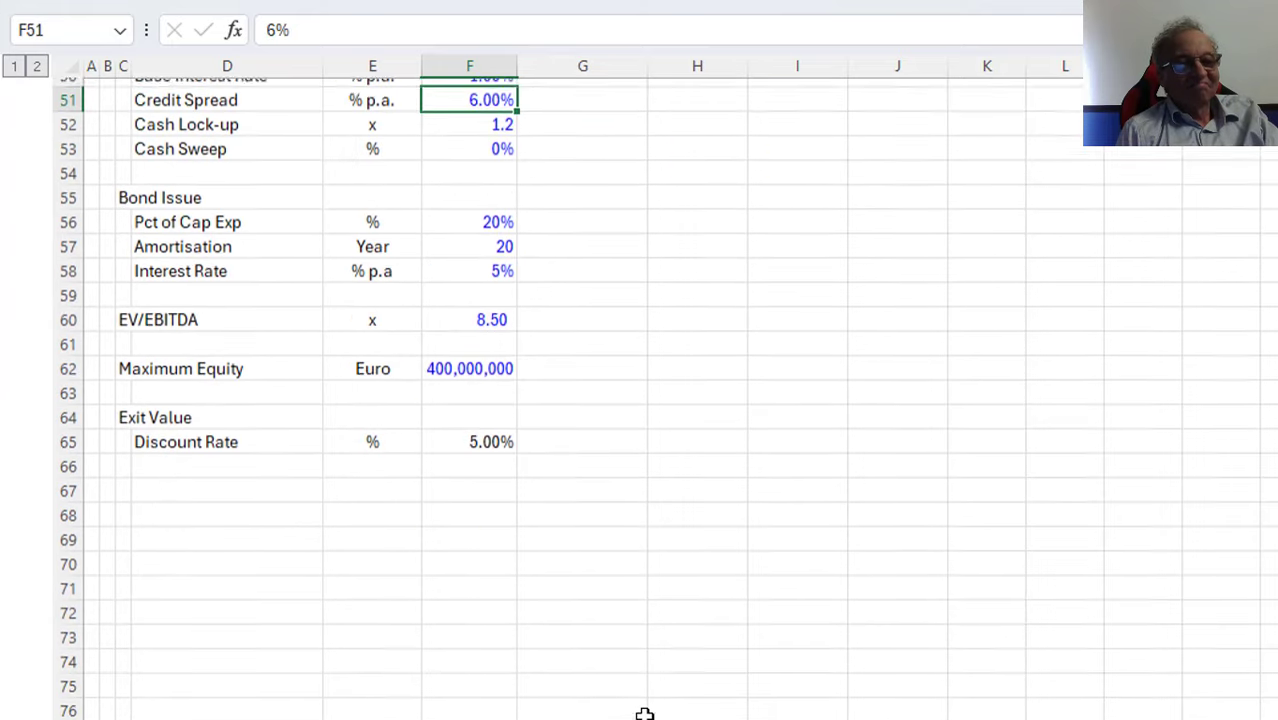
click(133, 440)
key(Down)
text(EX)
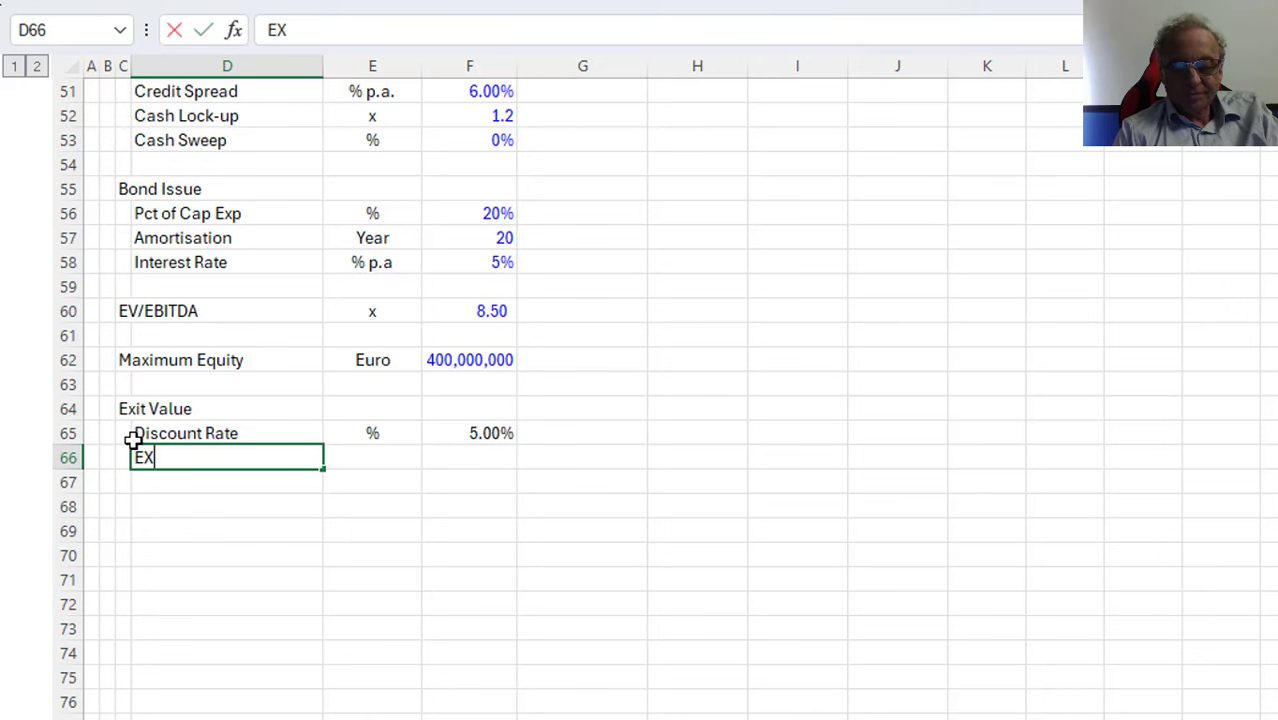
key(BackSpace)
text(v/EBT)
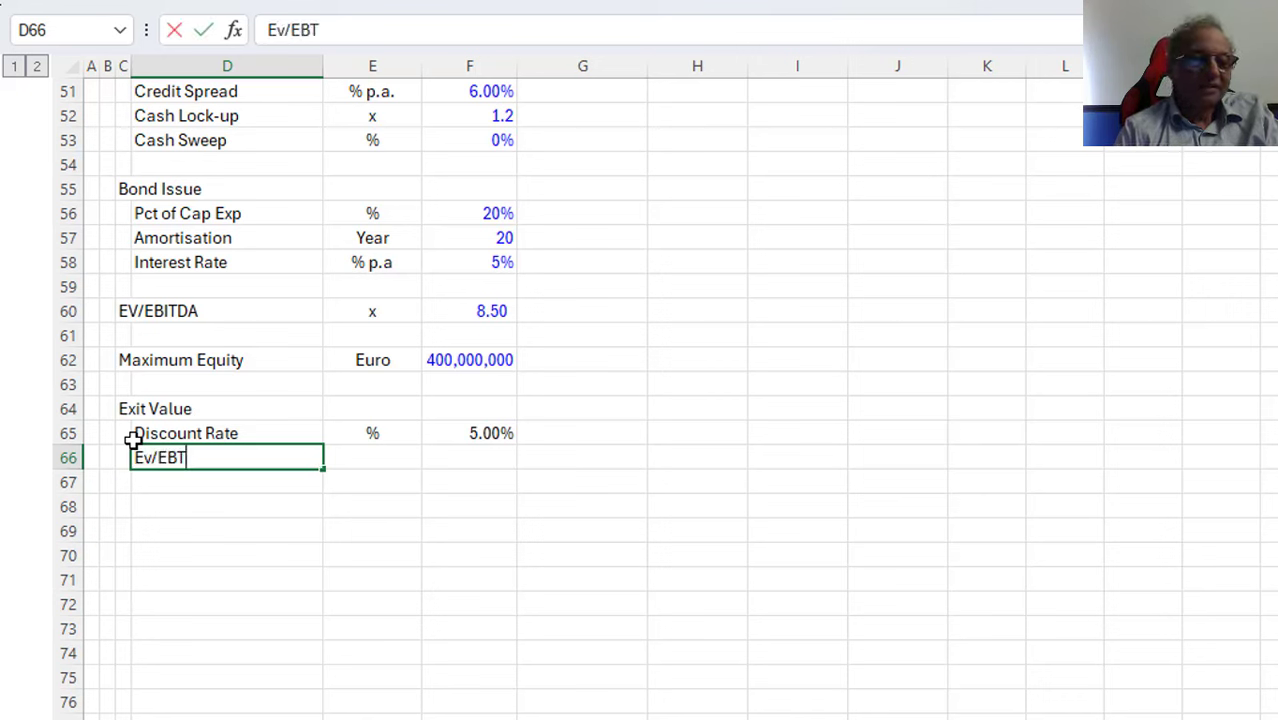
key(BackSpace)
text(ITDa)
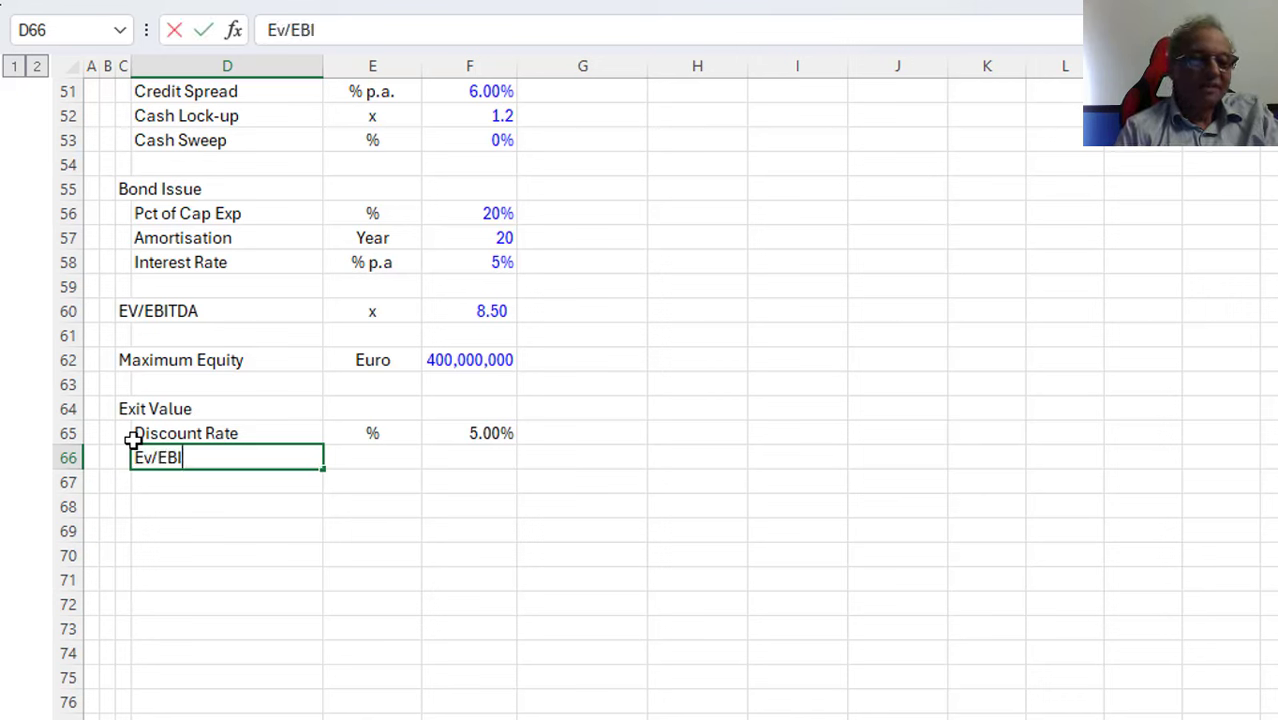
key(Return)
key(Up)
key(F2)
key(BackSpace)
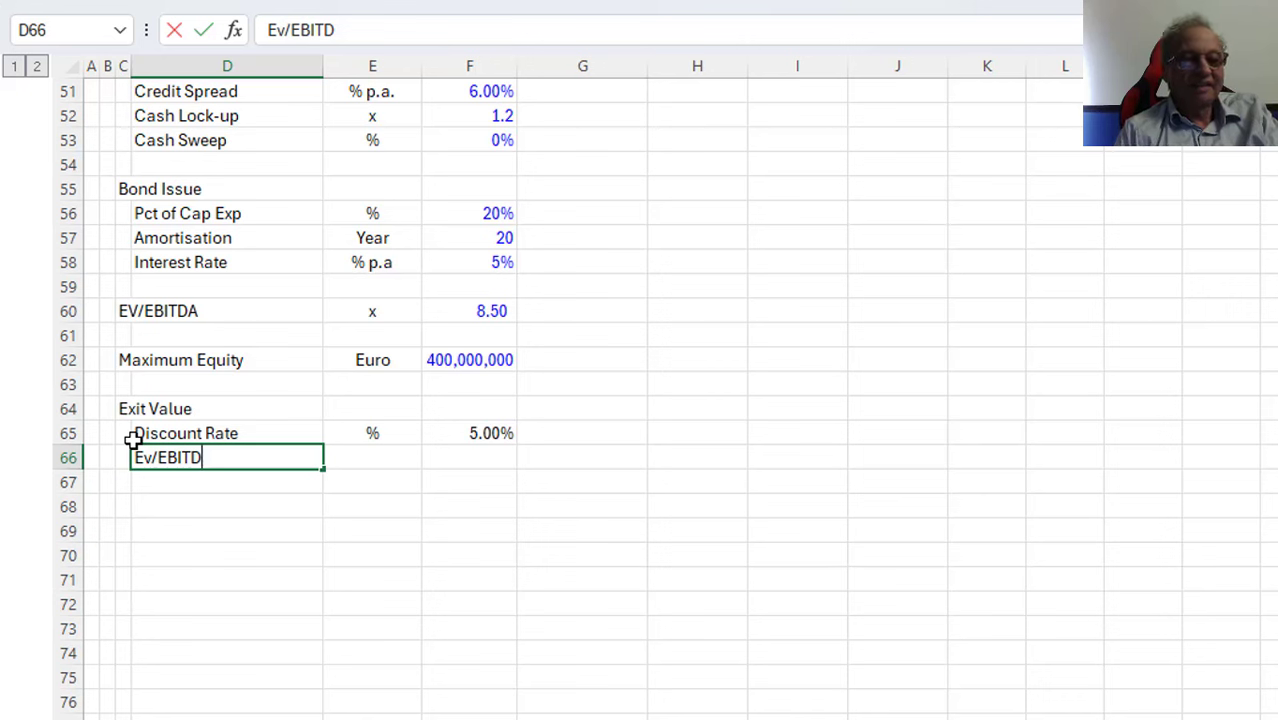
text(A)
key(Return)
Set the unit of the exit Ev/EBITDA row to "x" in E66 and its value to 4 in F66
key(Up)
key(Right)
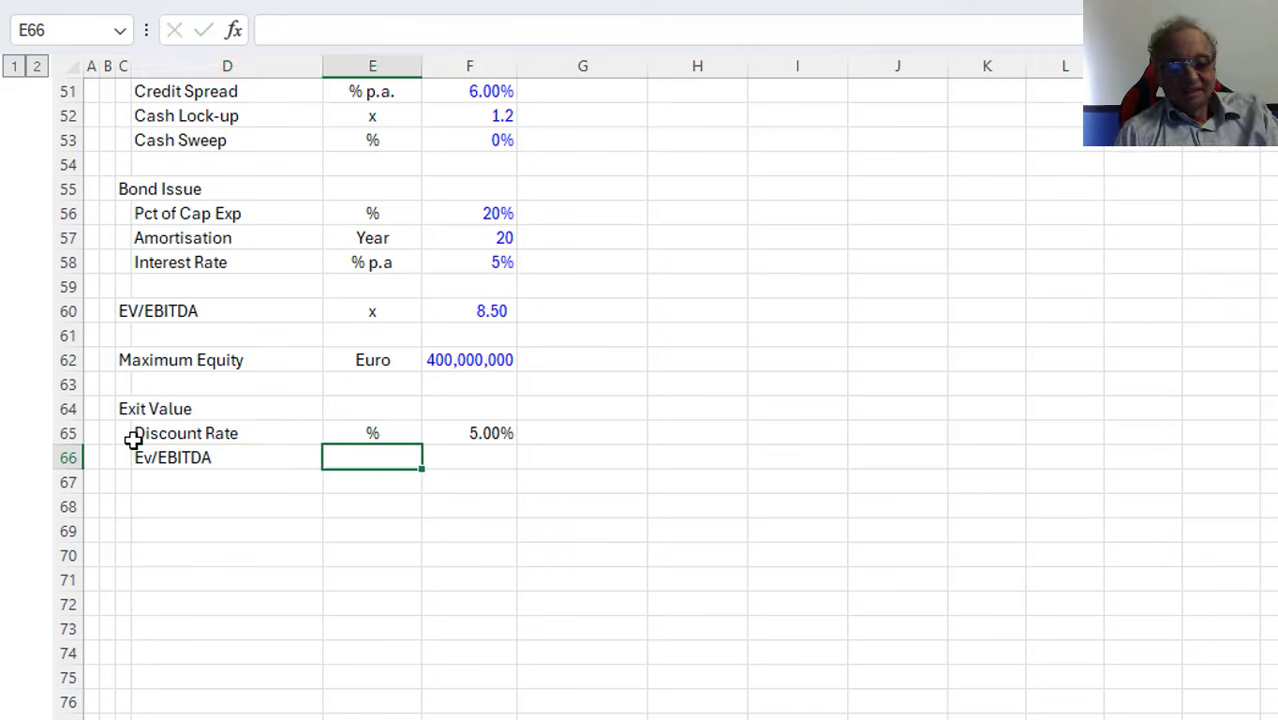
text(x)
key(Return)
key(Right)
key(Up)
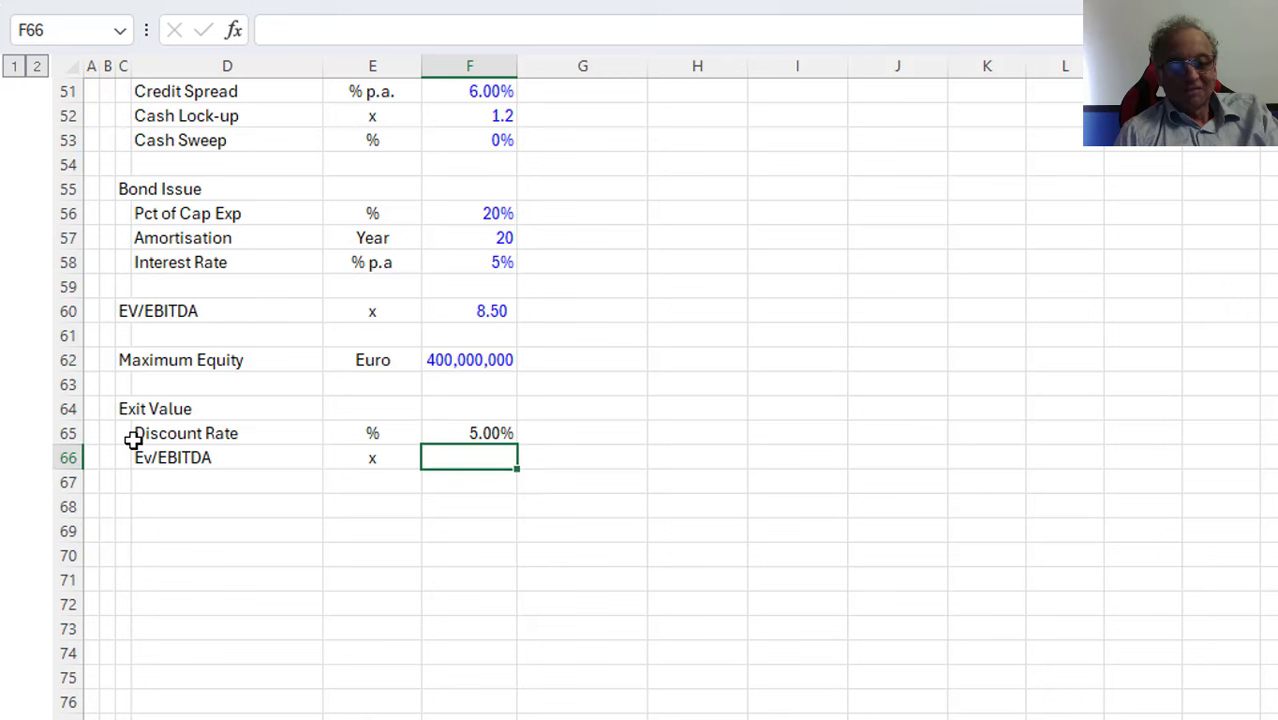
text(4)
key(Return)
key(Up)
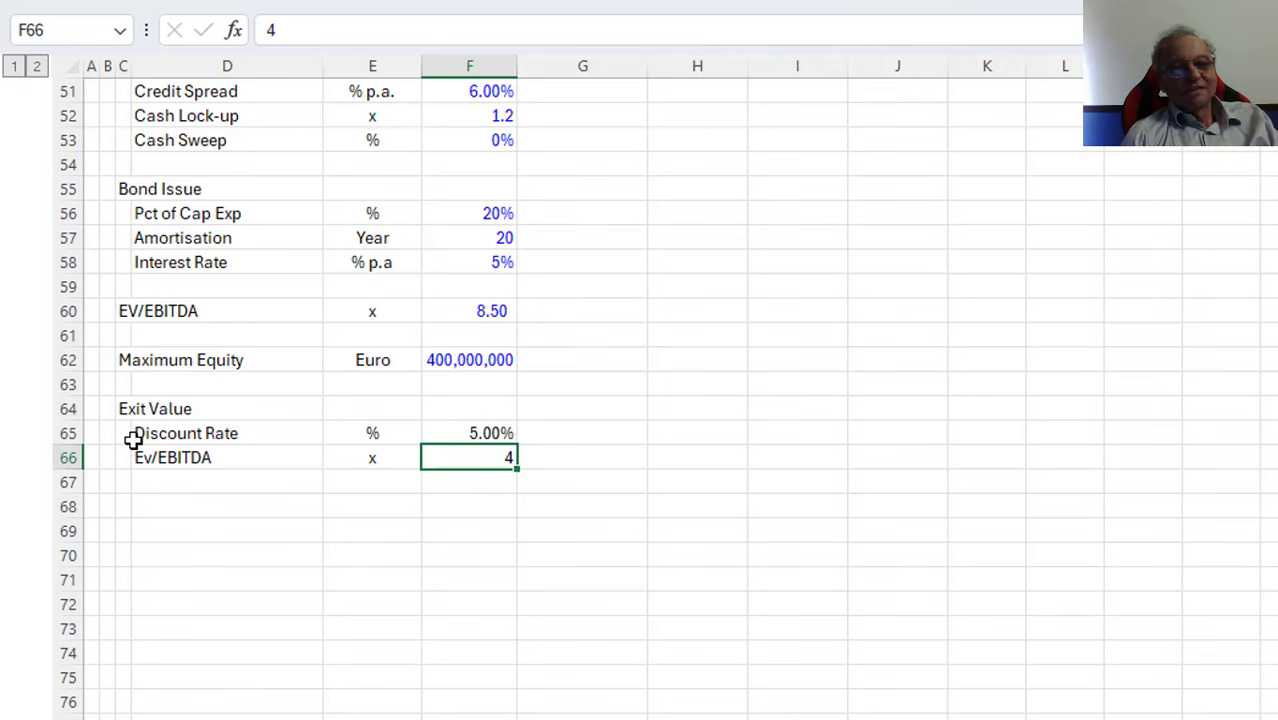
Examine the Exit Year in the Timing inputs and return to the Exit Value assumptions
key(Page_Up)
key(Page_Up)
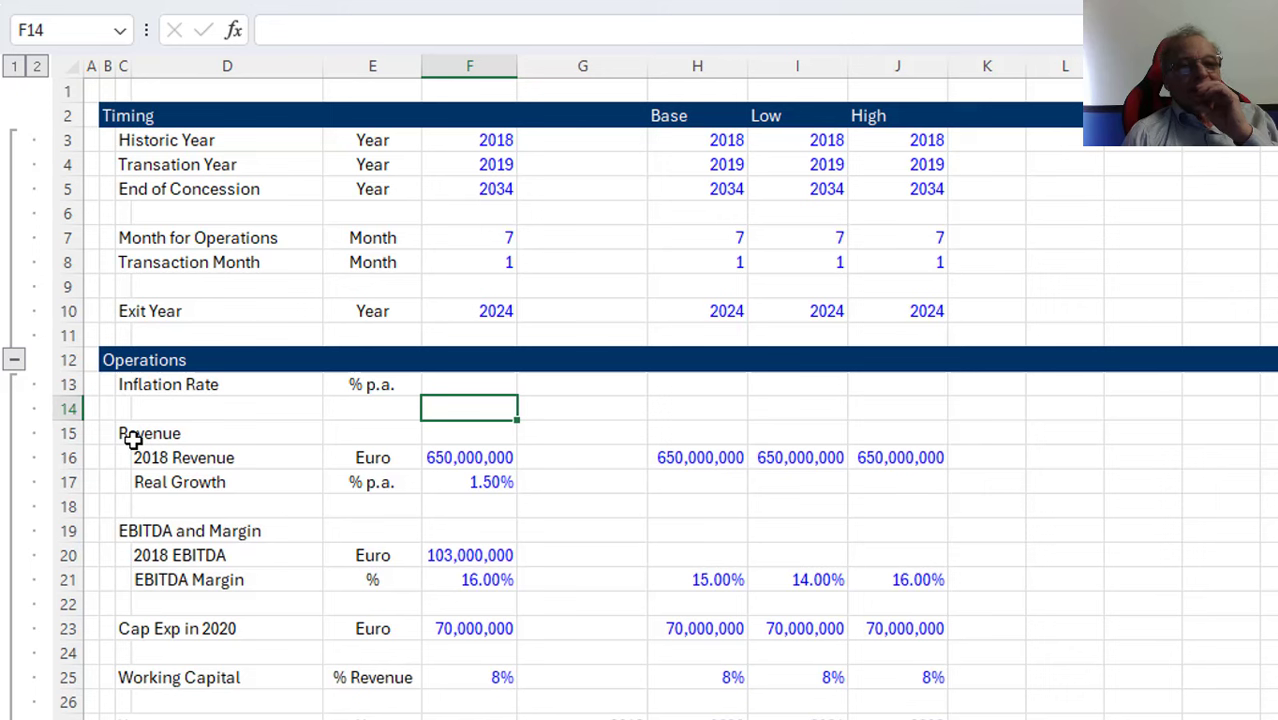
key(Up)
key(Up)
key(Up)
key(Up)
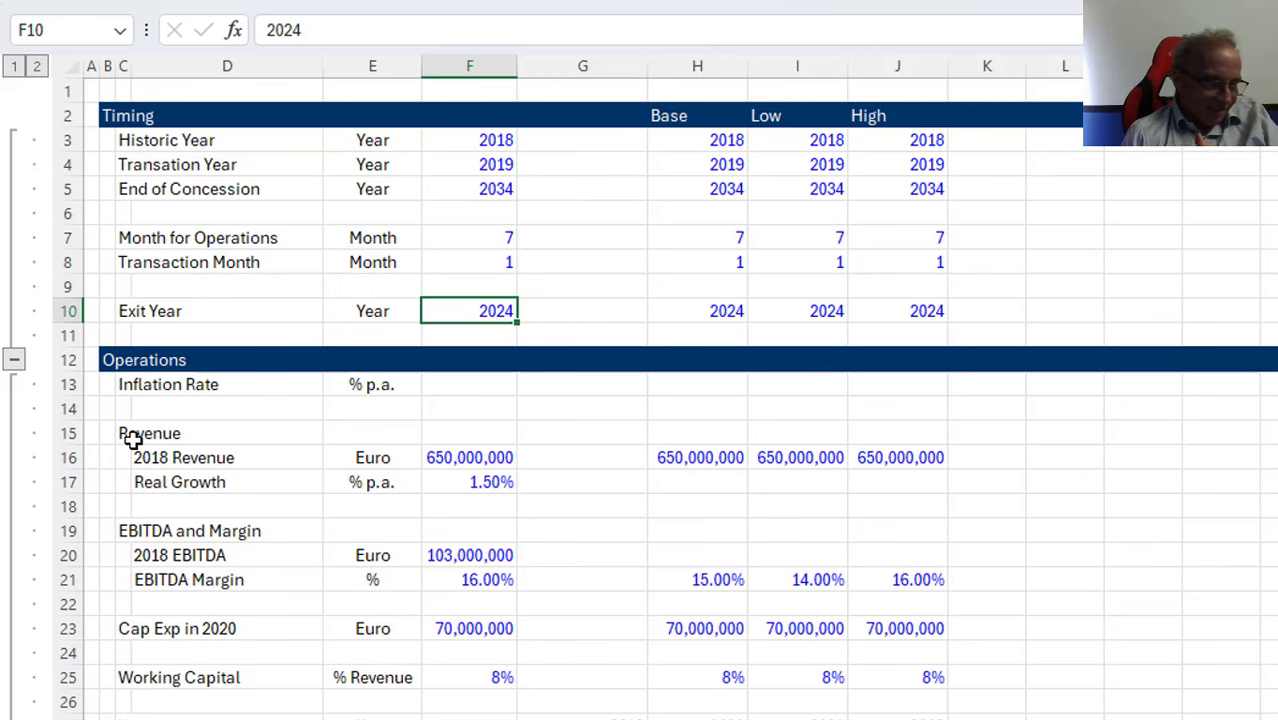
key(Page_Down)
key(Page_Down)
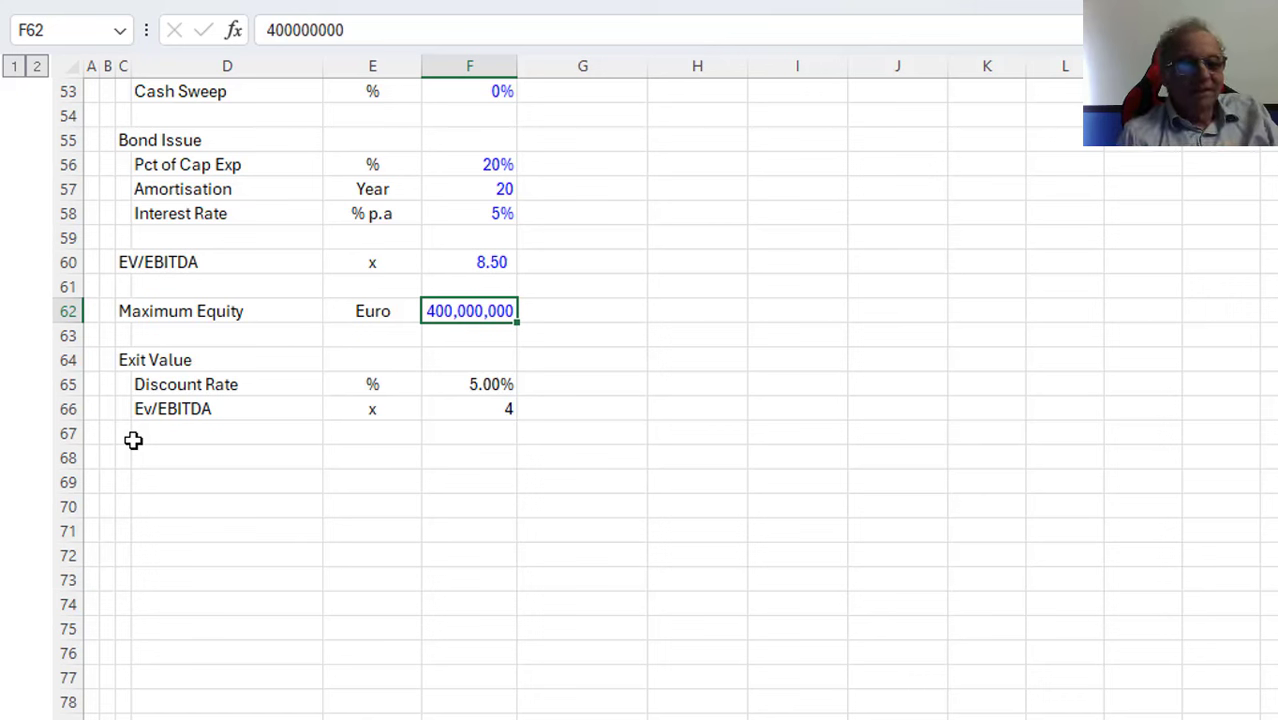
Back on the calculation sheet, enter the row label "EBITDA" in C125 under the Taxes heading
key(ctrl+Page_Down)
key(ctrl+Up)
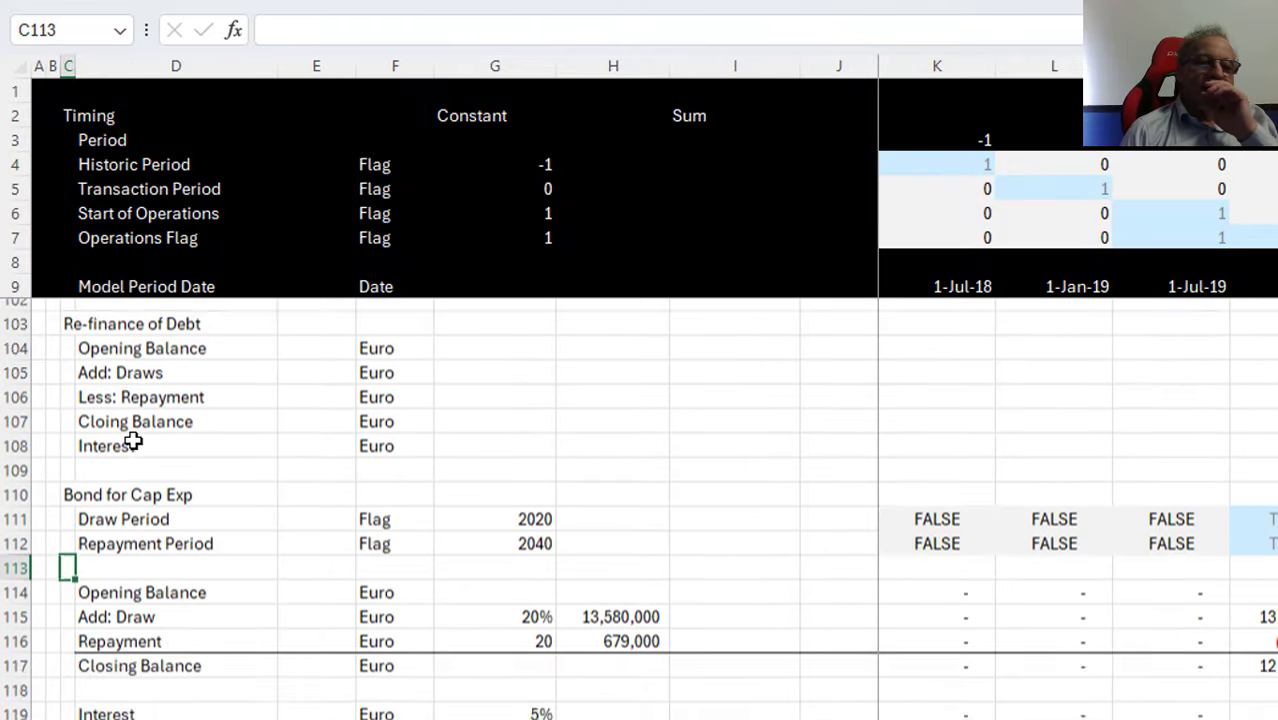
key(ctrl+Down)
key(Up)
key(Up)
key(Up)
key(Up)
key(Up)
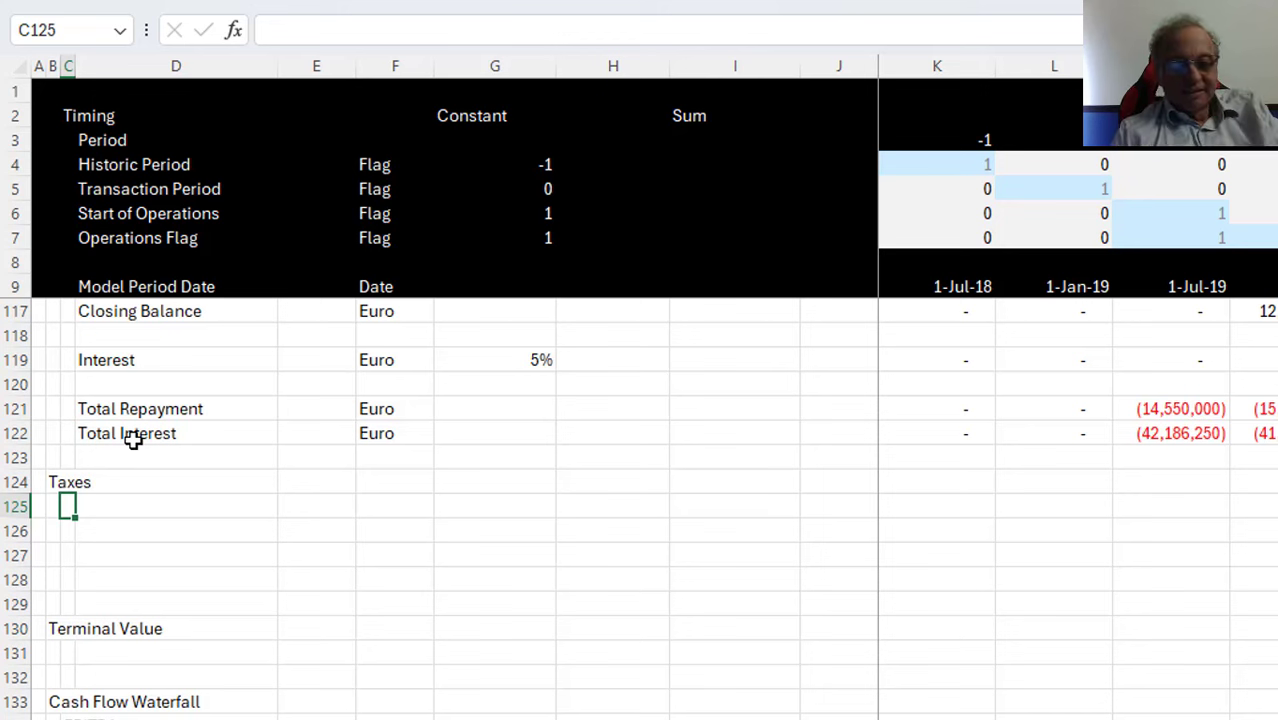
text(EBITA)
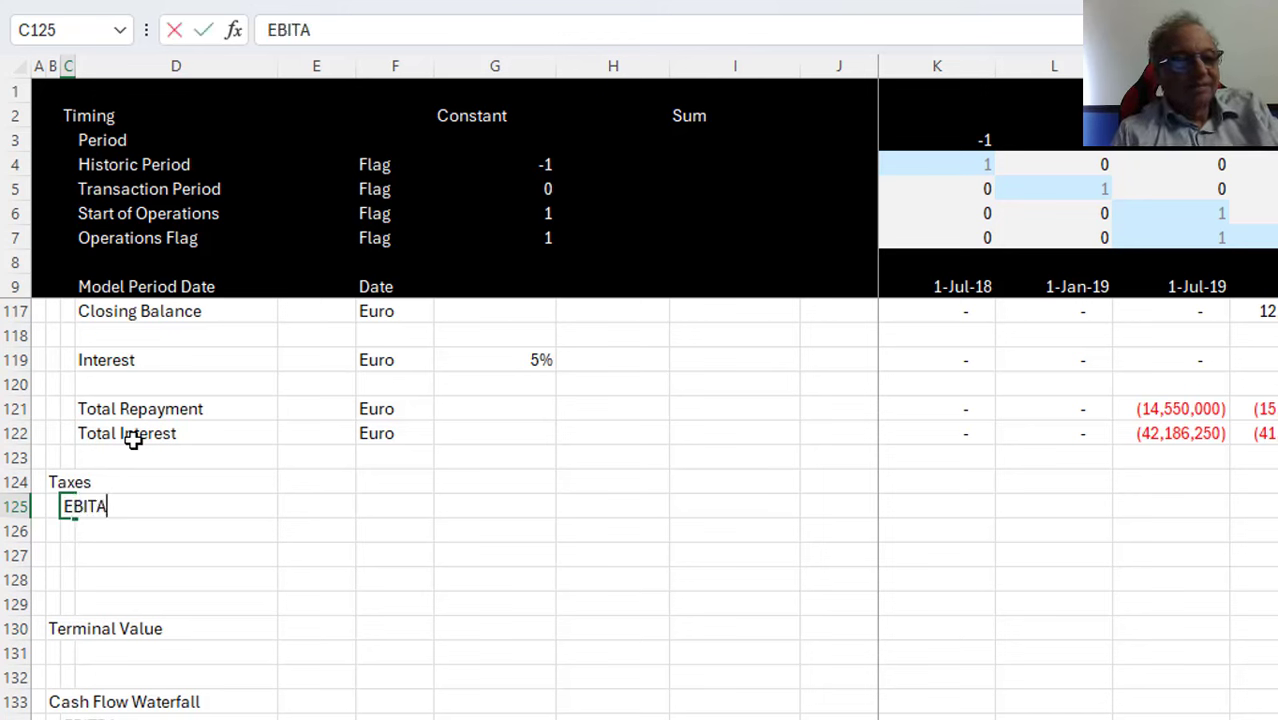
key(BackSpace)
text(DA)
key(Return)
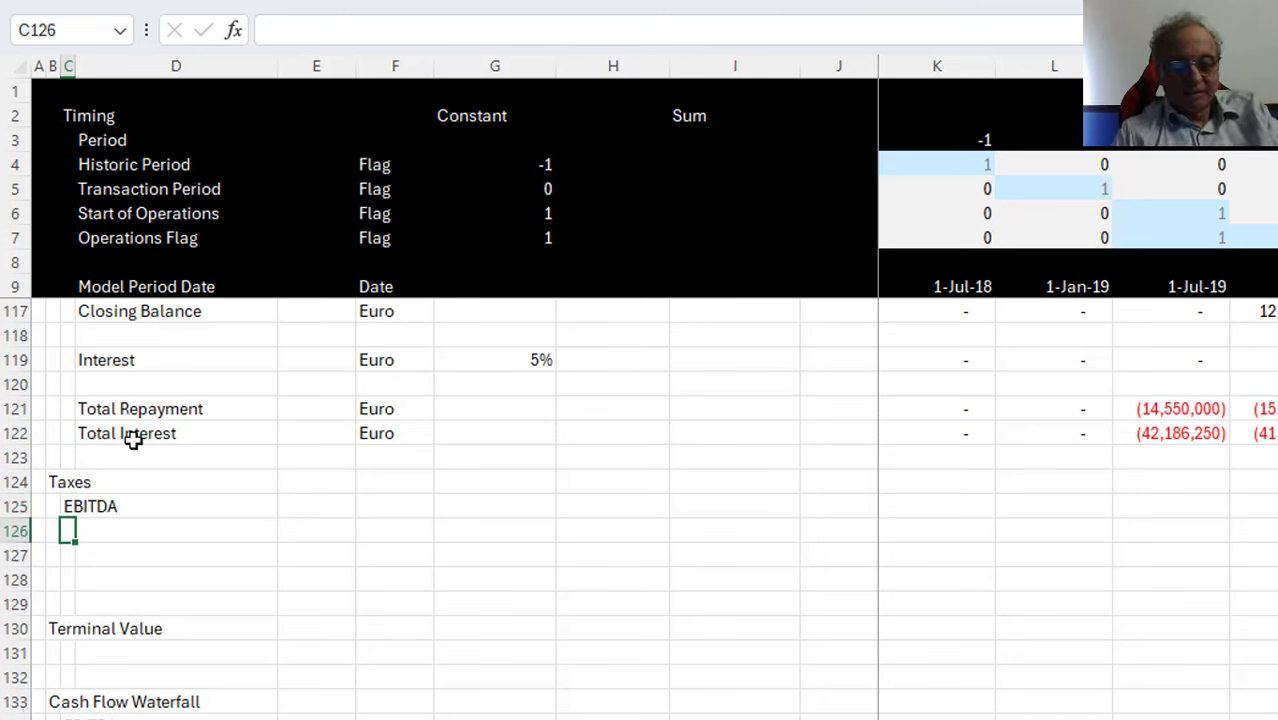
Enter the row label "Depreciation" in C126 of the Taxes section
text(Depreci)
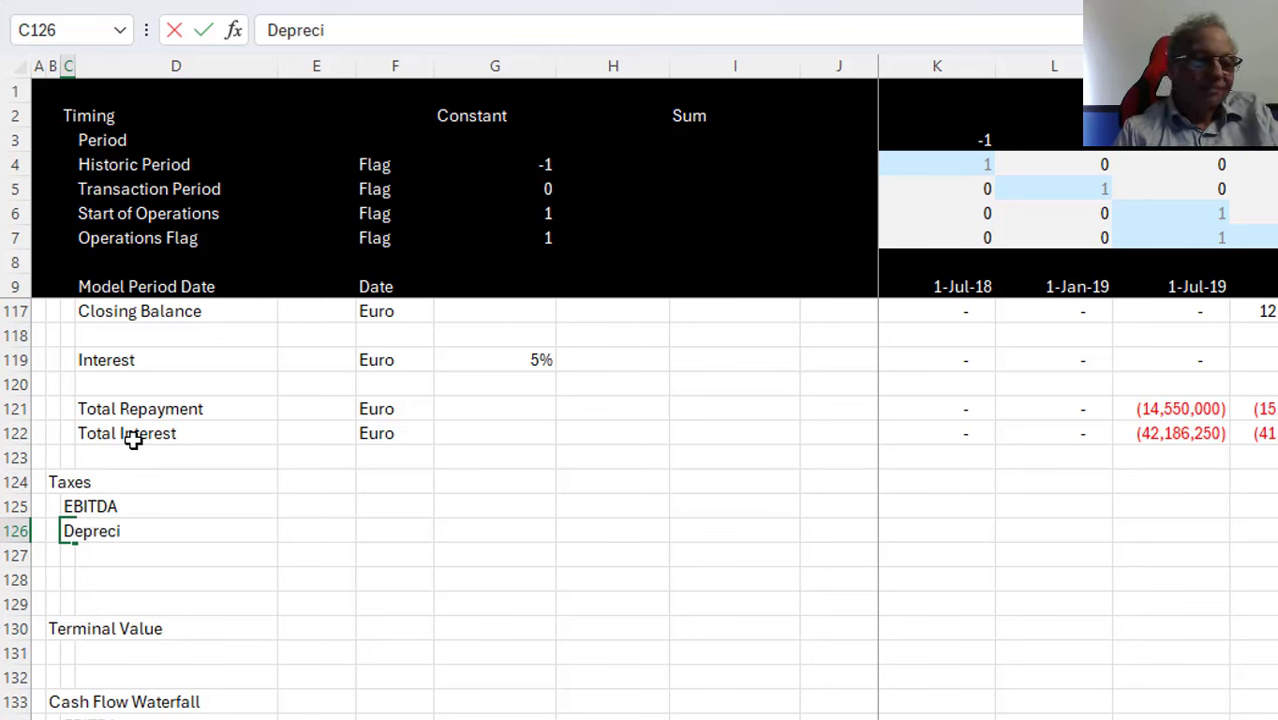
key(BackSpace)
text(iation)
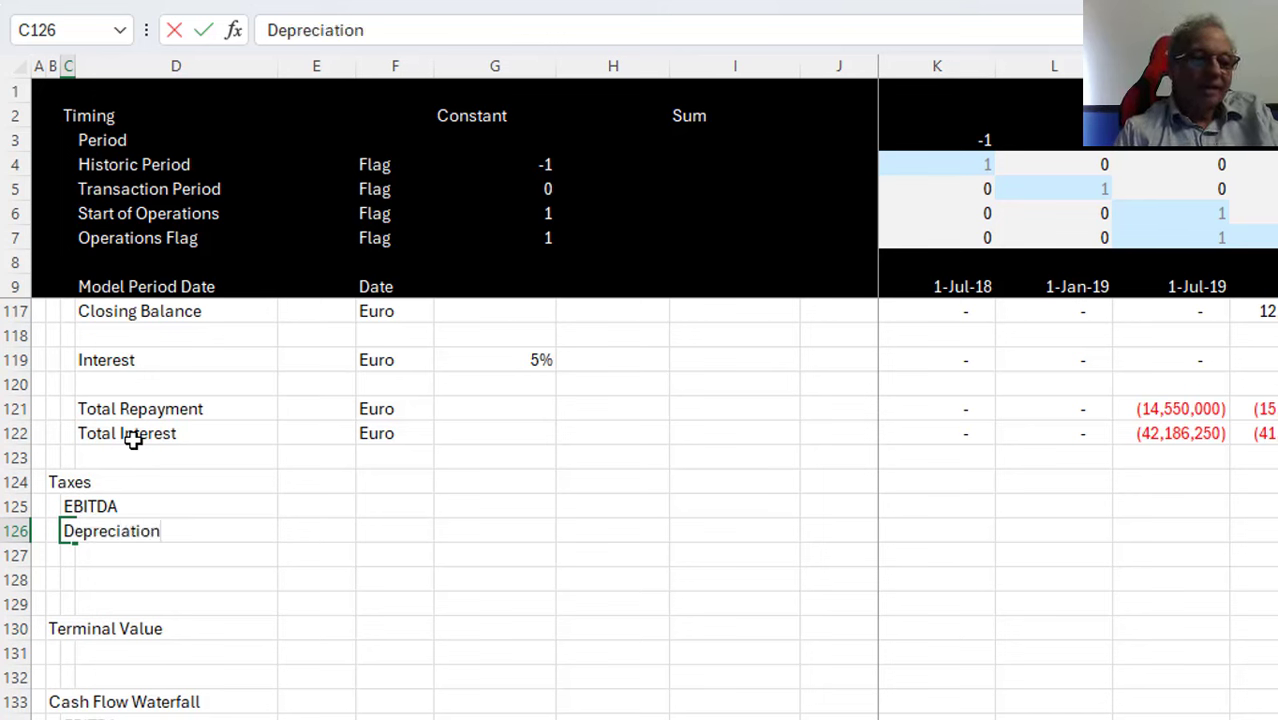
key(Up)
Enter the unit "Euro" for the EBITDA and Depreciation rows of the Taxes section in F125 and F126
key(Right)
key(Right)
key(Right)
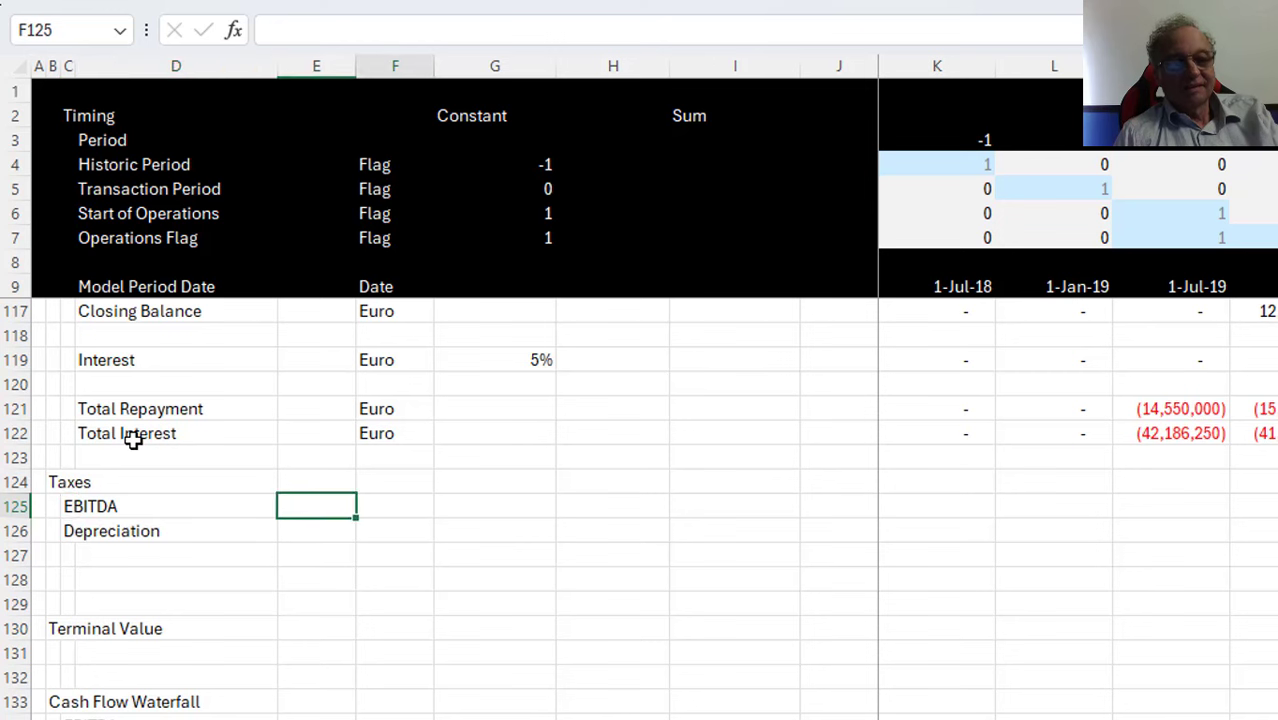
text(Euro)
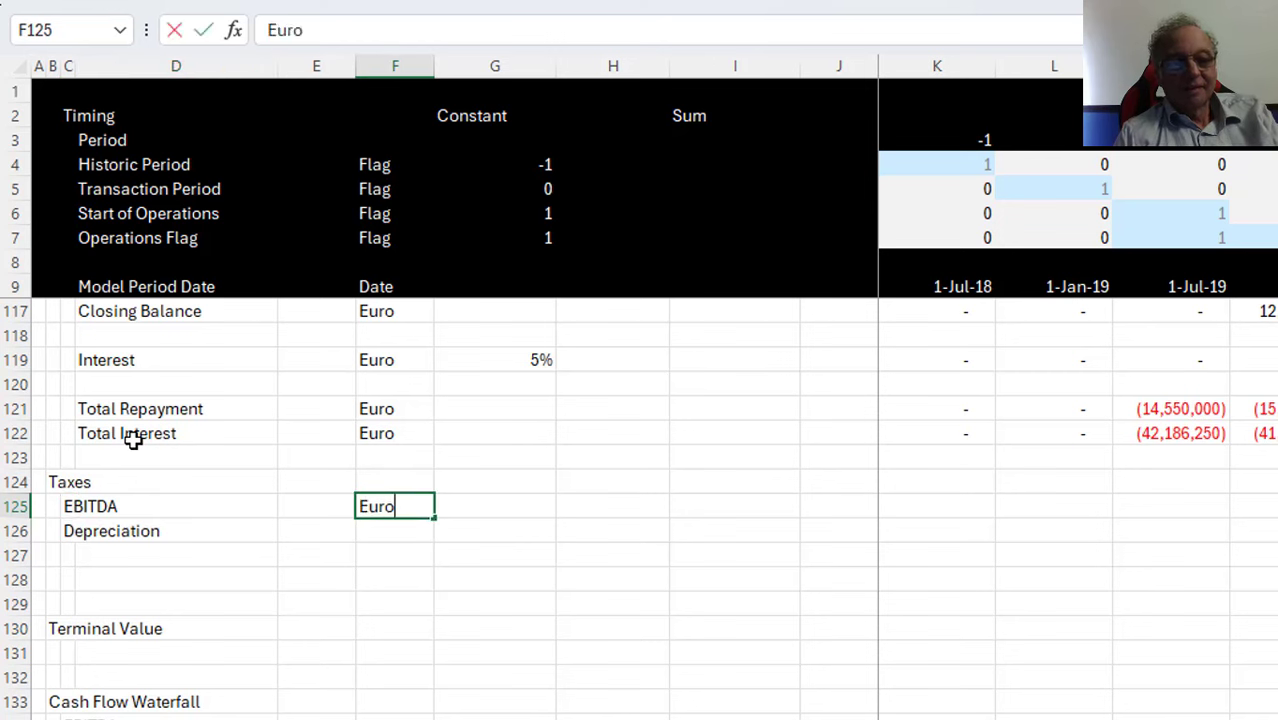
key(Return)
text(Euro)
key(Tab)
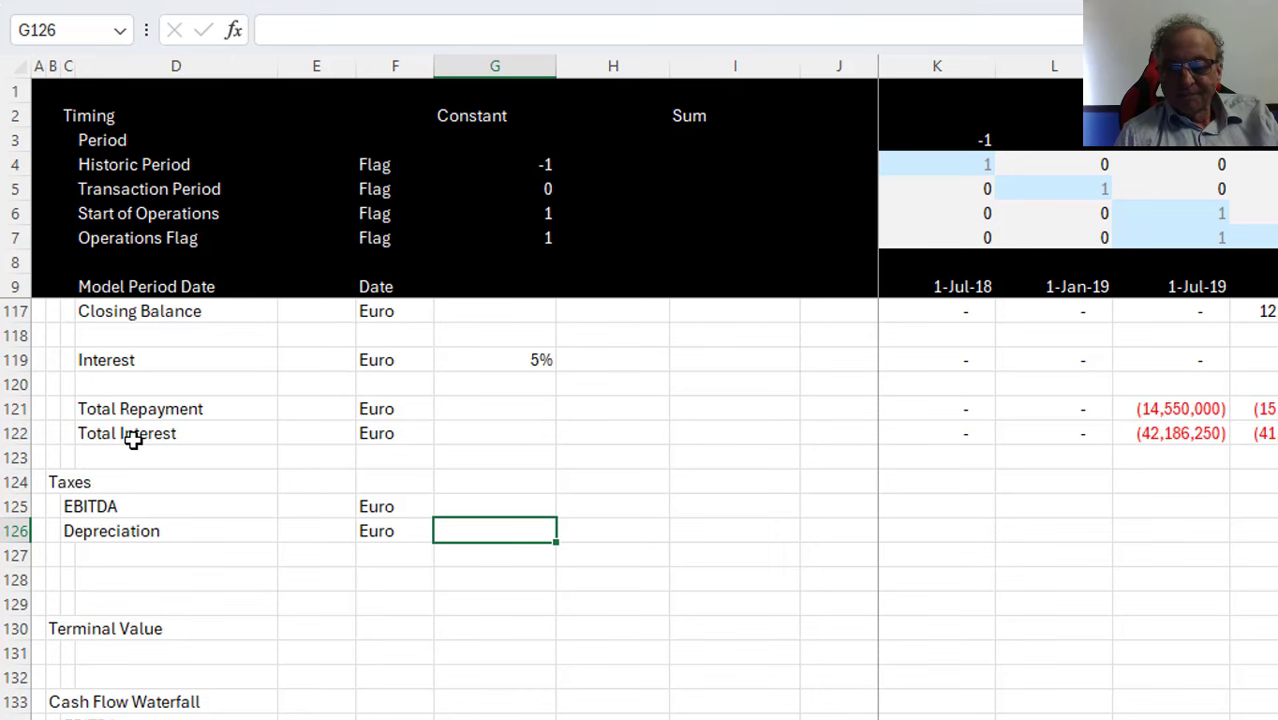
Copy the 97% constant from the pre-tax cash flow rows into G126 of the Depreciation row
key(Page_Up)
key(Page_Up)
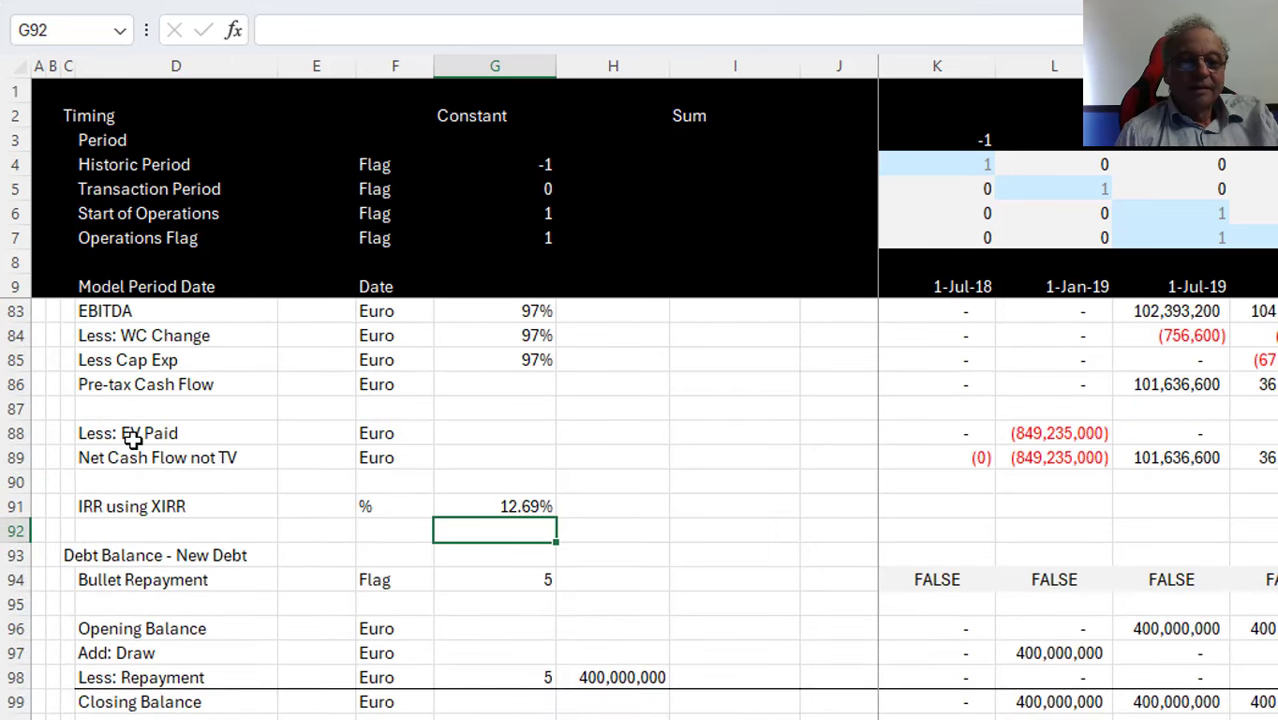
key(Up)
key(Up)
key(Up)
key(Up)
key(Up)
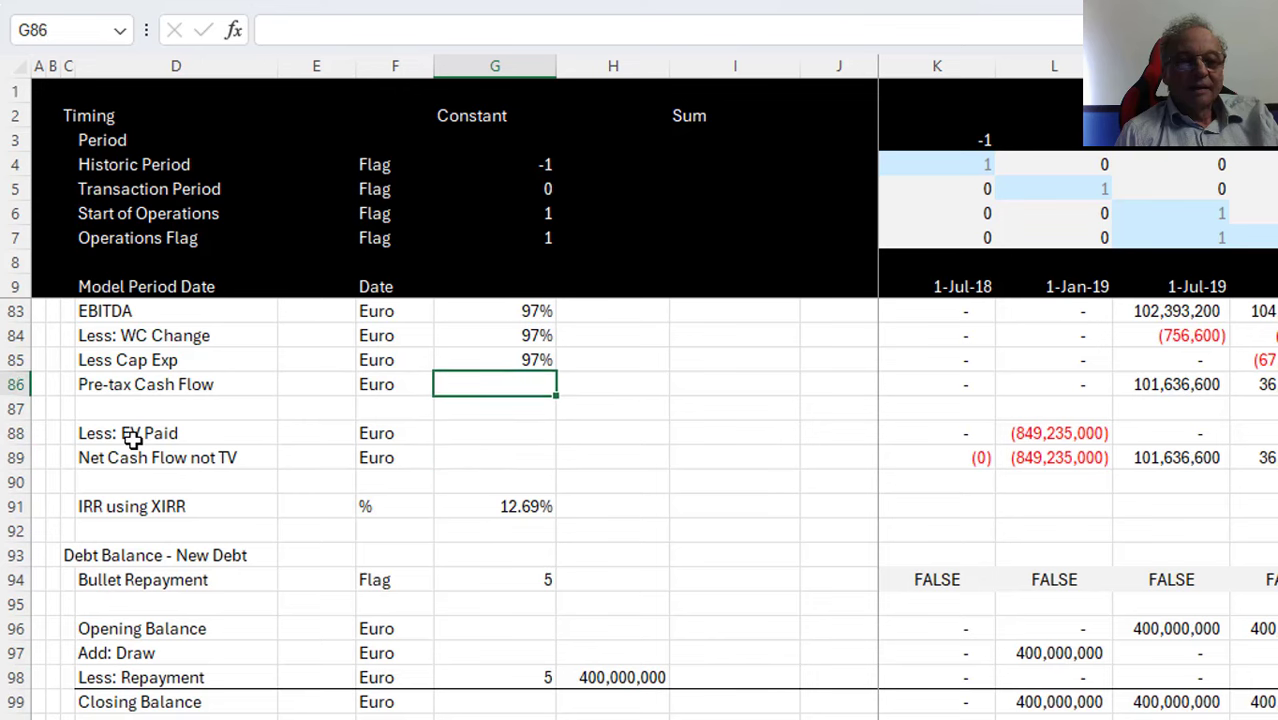
key(ctrl+c)
key(Page_Down)
key(Page_Down)
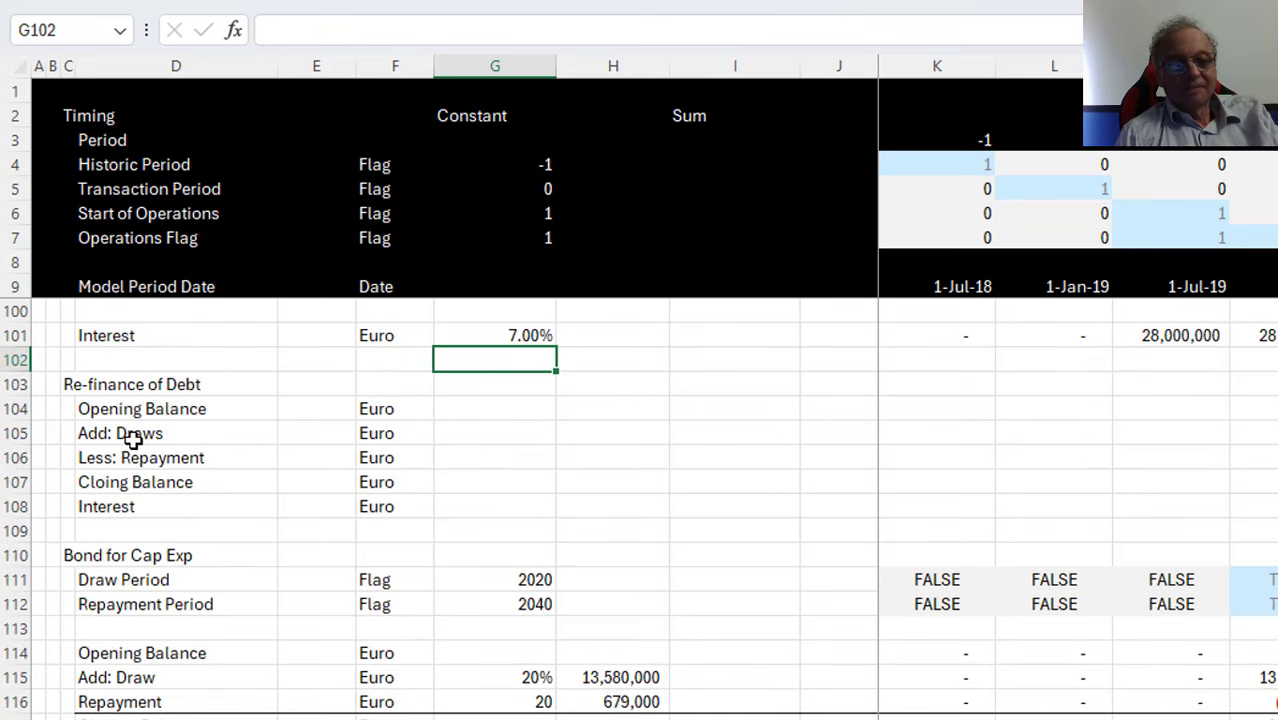
key(Down)
key(Down)
key(Down)
key(Down)
key(Down)
key(Down)
key(Down)
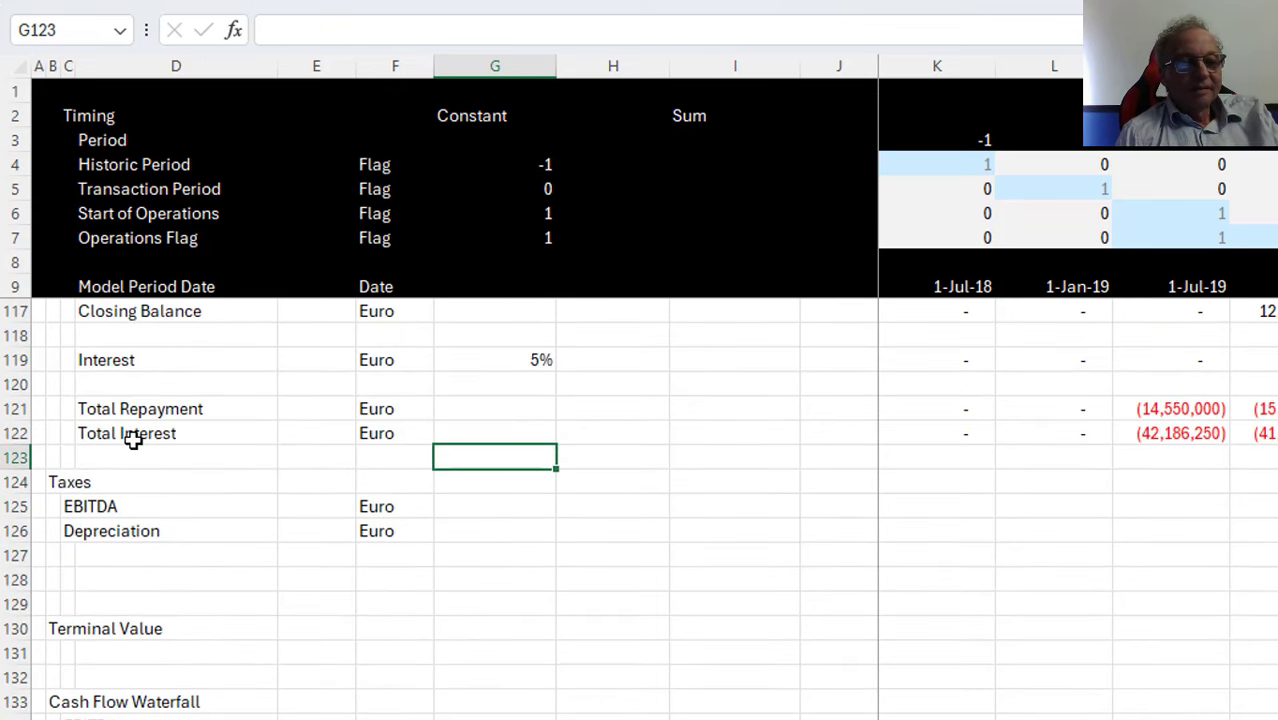
key(ctrl+v)
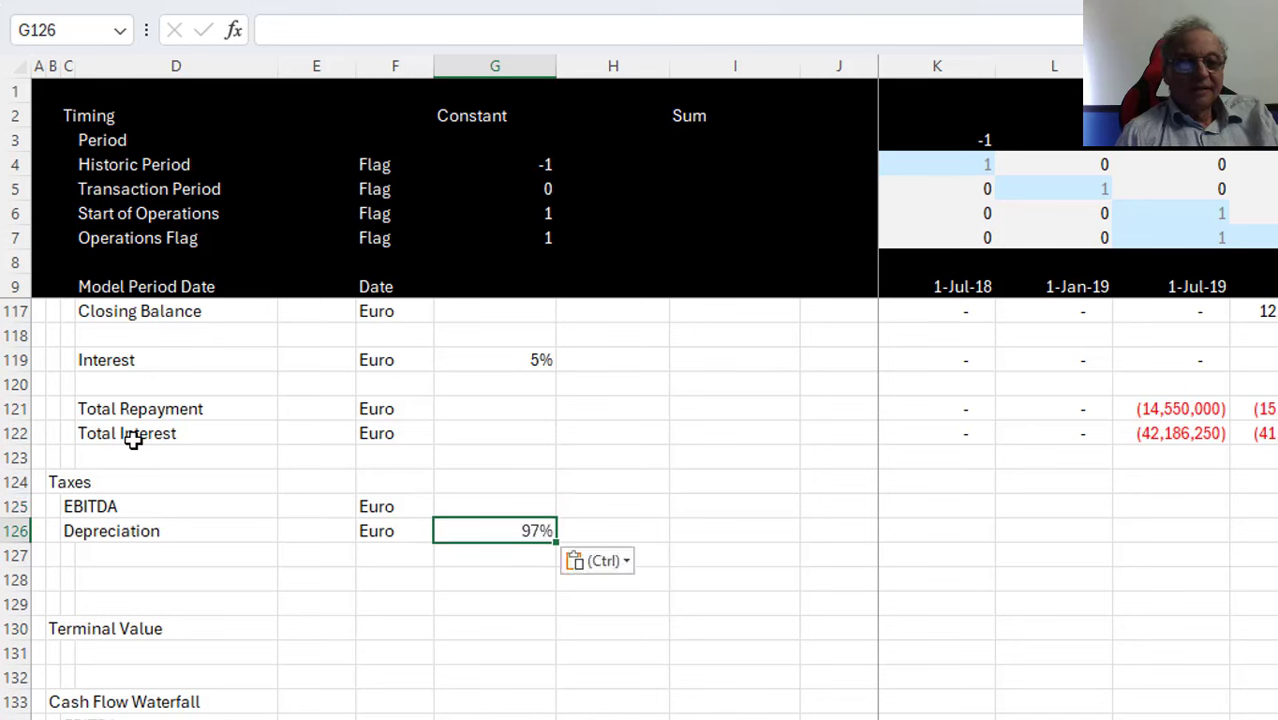
Enter the row label "EBIT" in C127 below Depreciation in the Taxes section
key(Down)
key(Left)
key(Left)
key(Left)
key(Left)
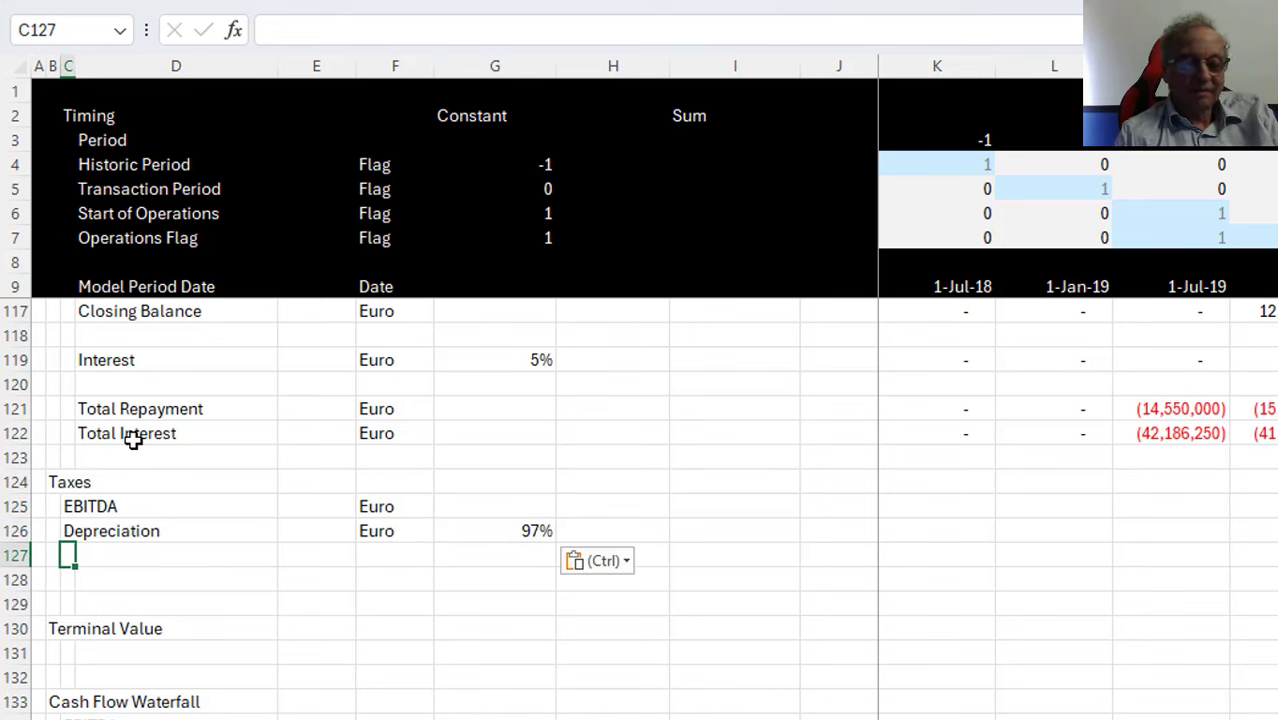
text(EBIT)
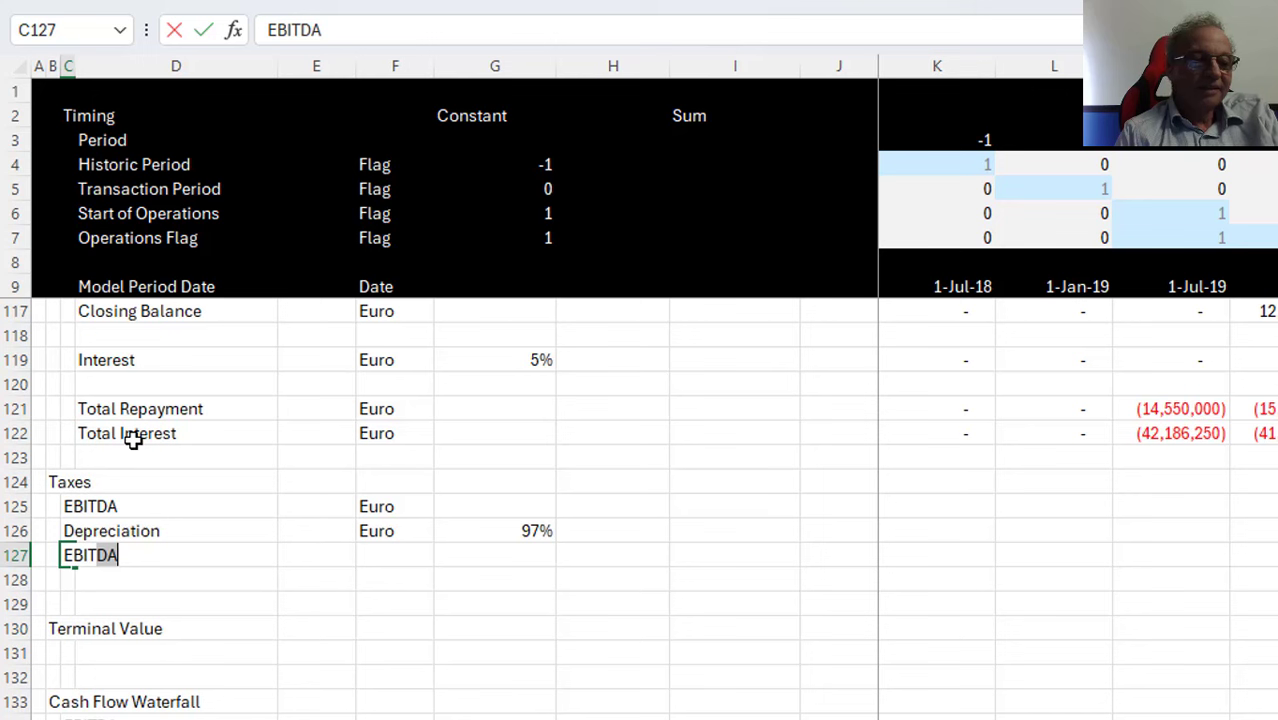
text(EBIT)
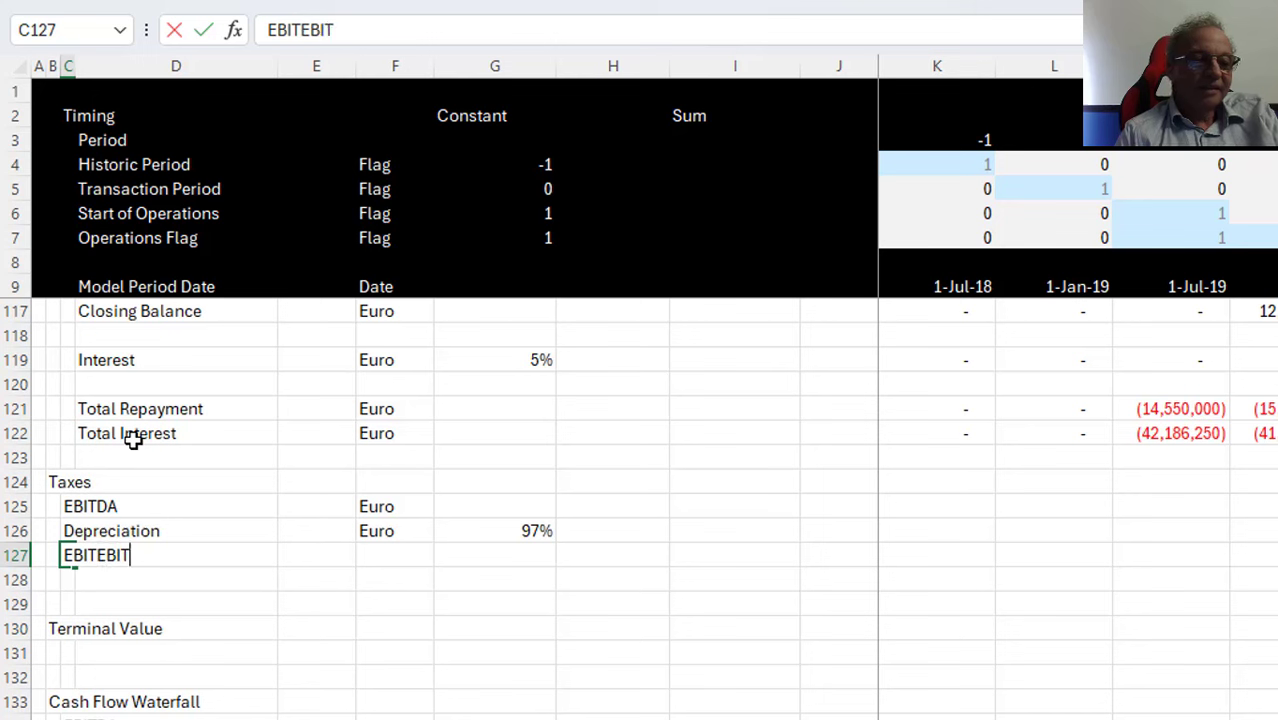
key(BackSpace)
key(BackSpace)
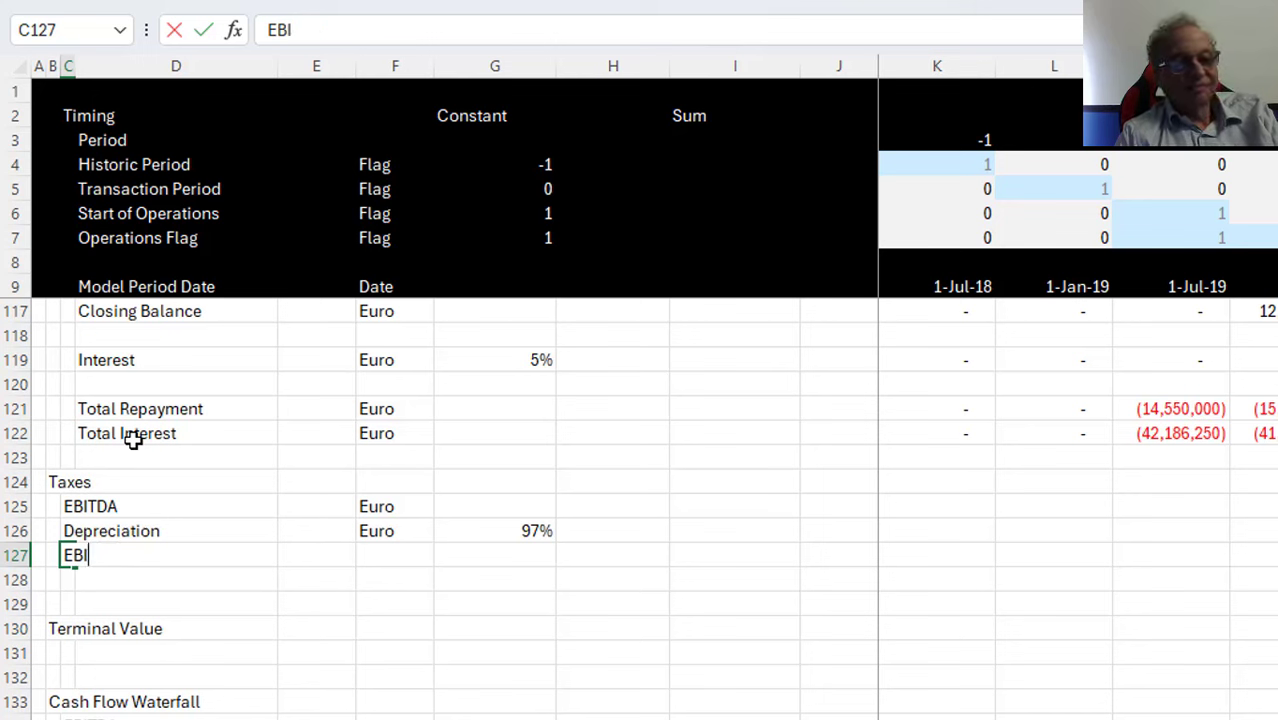
text(TDA)
key(Return)
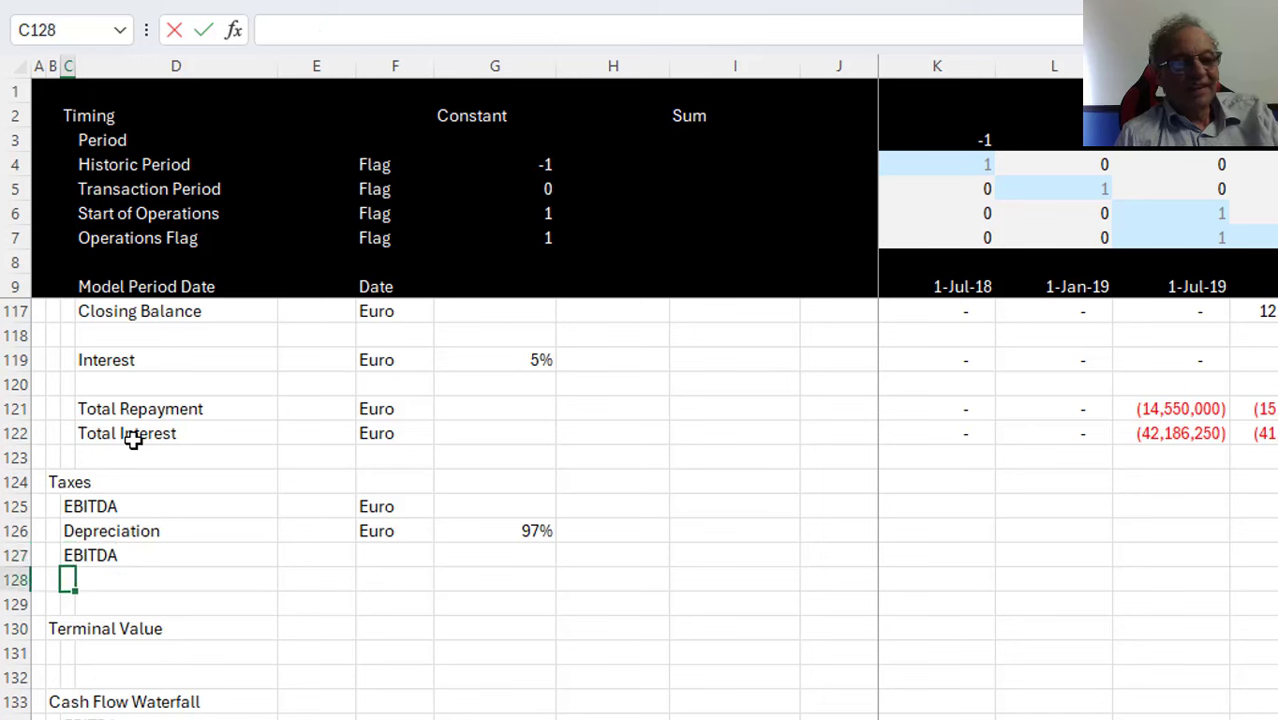
key(Up)
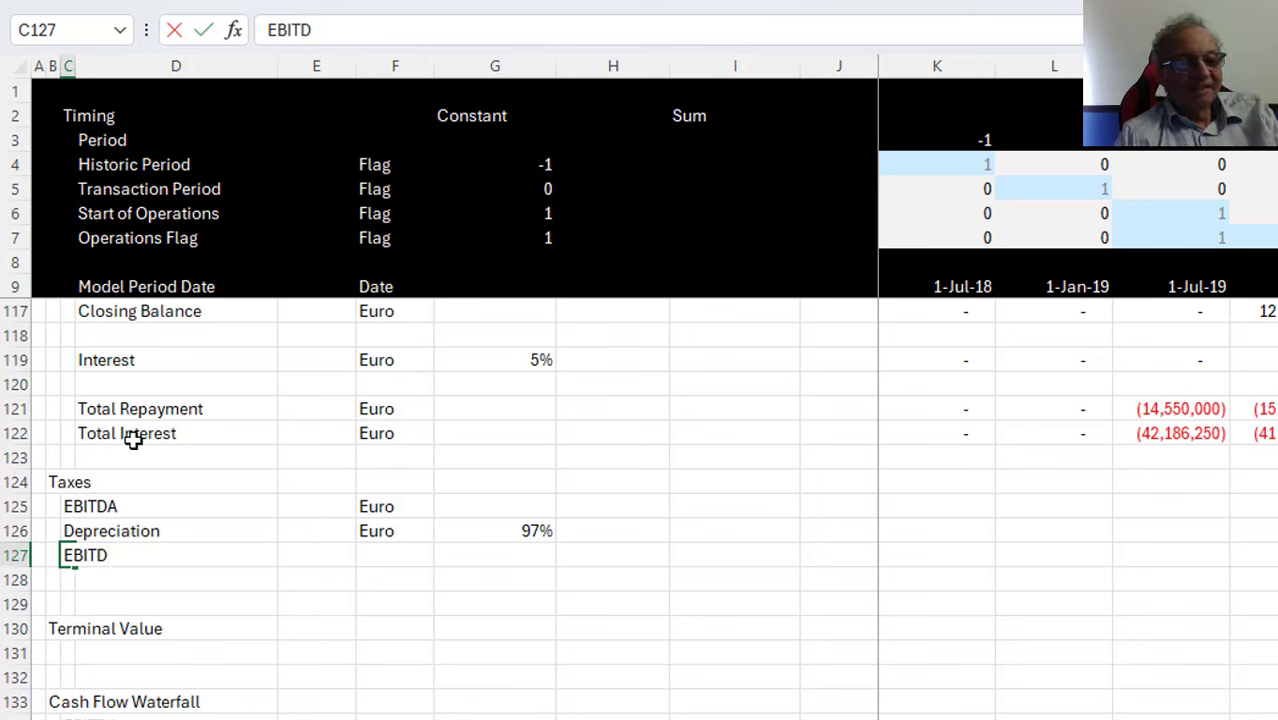
key(Return)
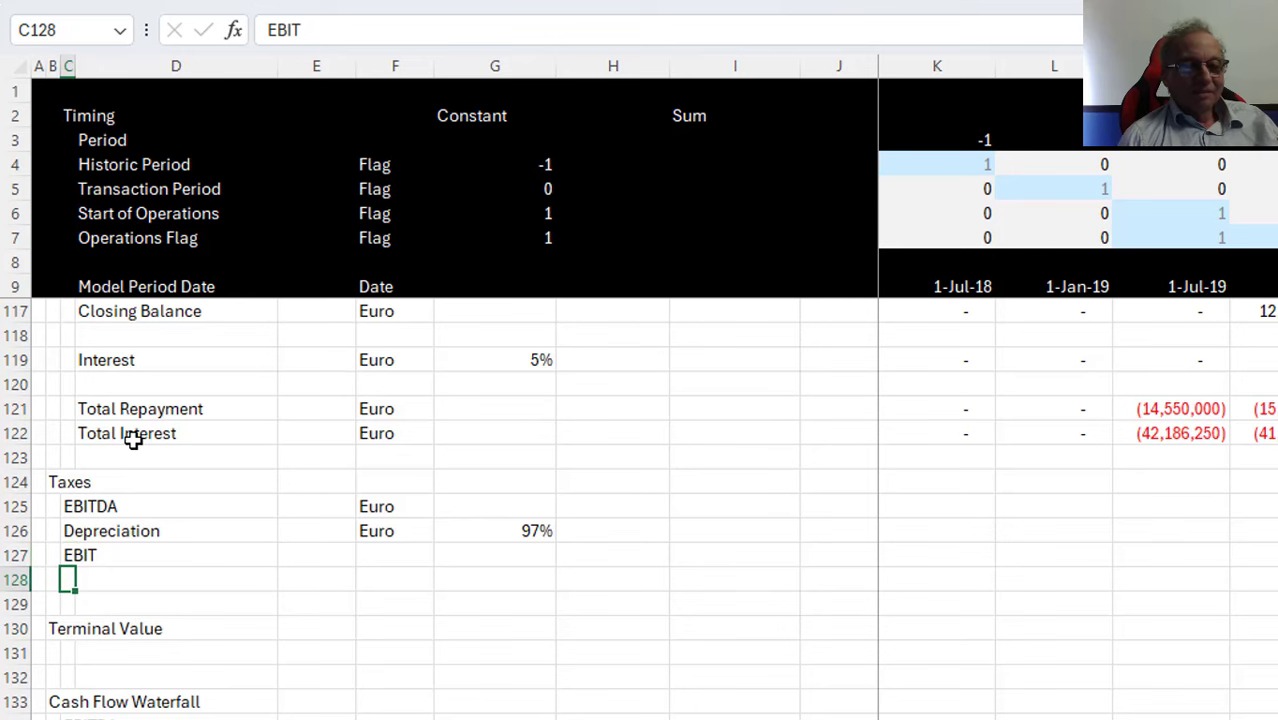
Examine the row labels of the Cash Flow Waterfall section below the Taxes and Terminal Value headings
key(Down)
key(Down)
key(Down)
key(Down)
key(Down)
key(Down)
key(Down)
key(Down)
key(Down)
key(Down)
key(Down)
key(Down)
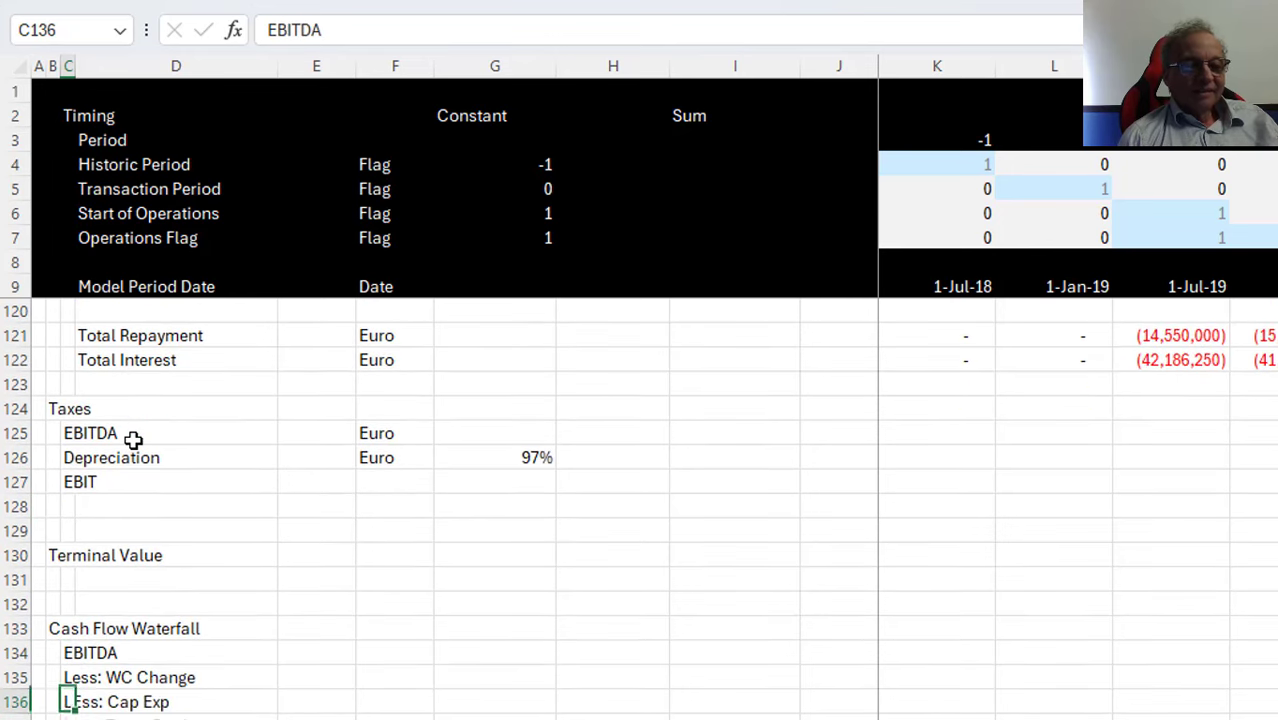
key(Down)
key(Up)
key(Up)
key(Up)
key(Up)
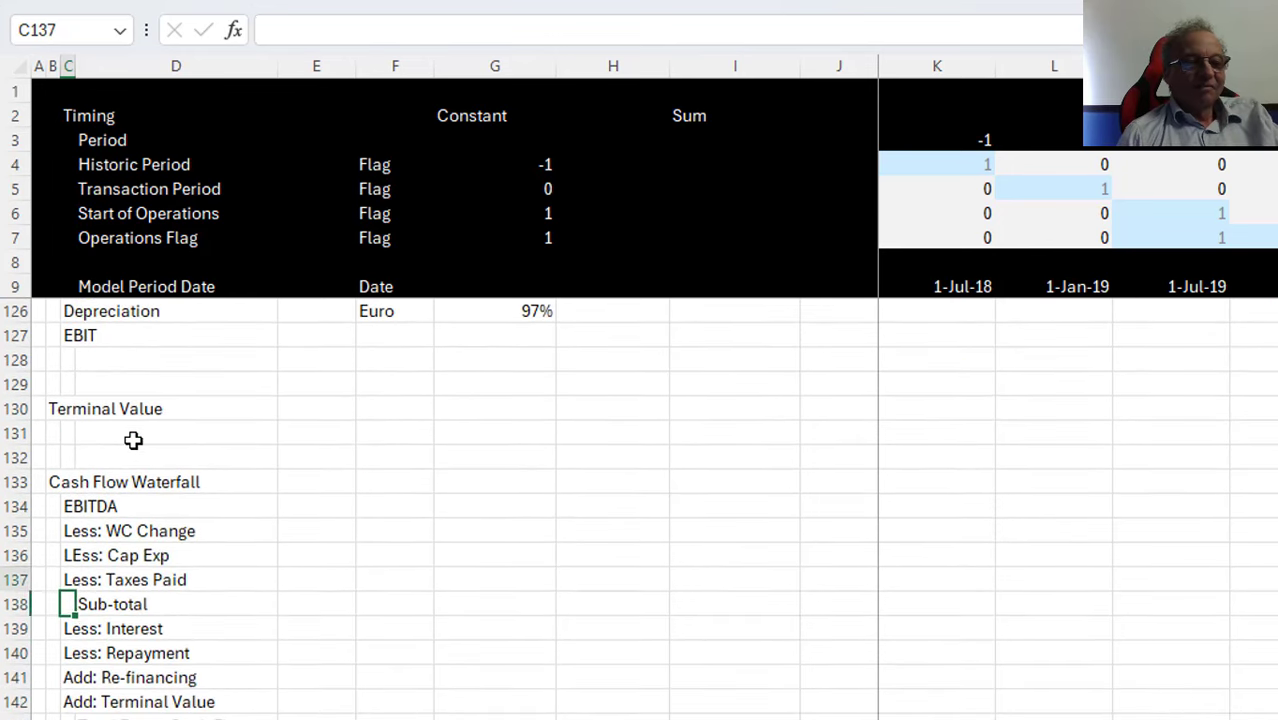
Insert a row above "Less: Taxes Paid" in the Cash Flow Waterfall and label it "Add: WC in Terminal Year"
key(shift+space)
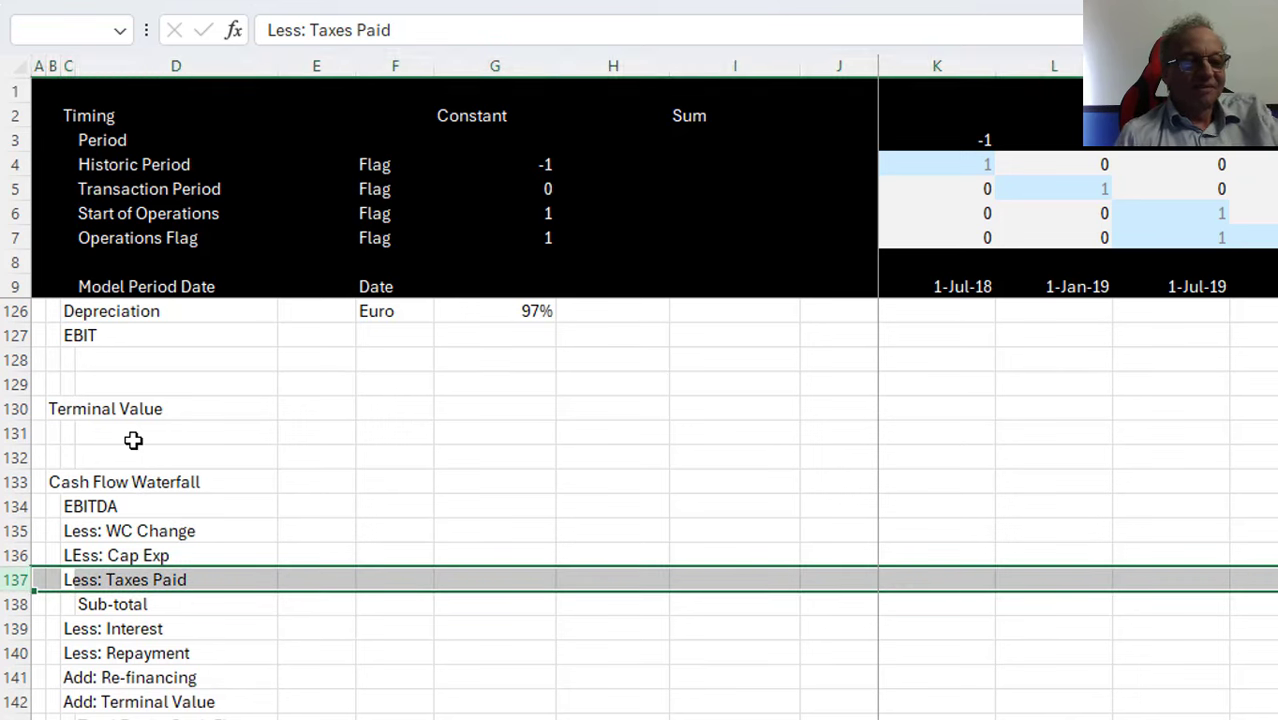
key(ctrl+shift+plus)
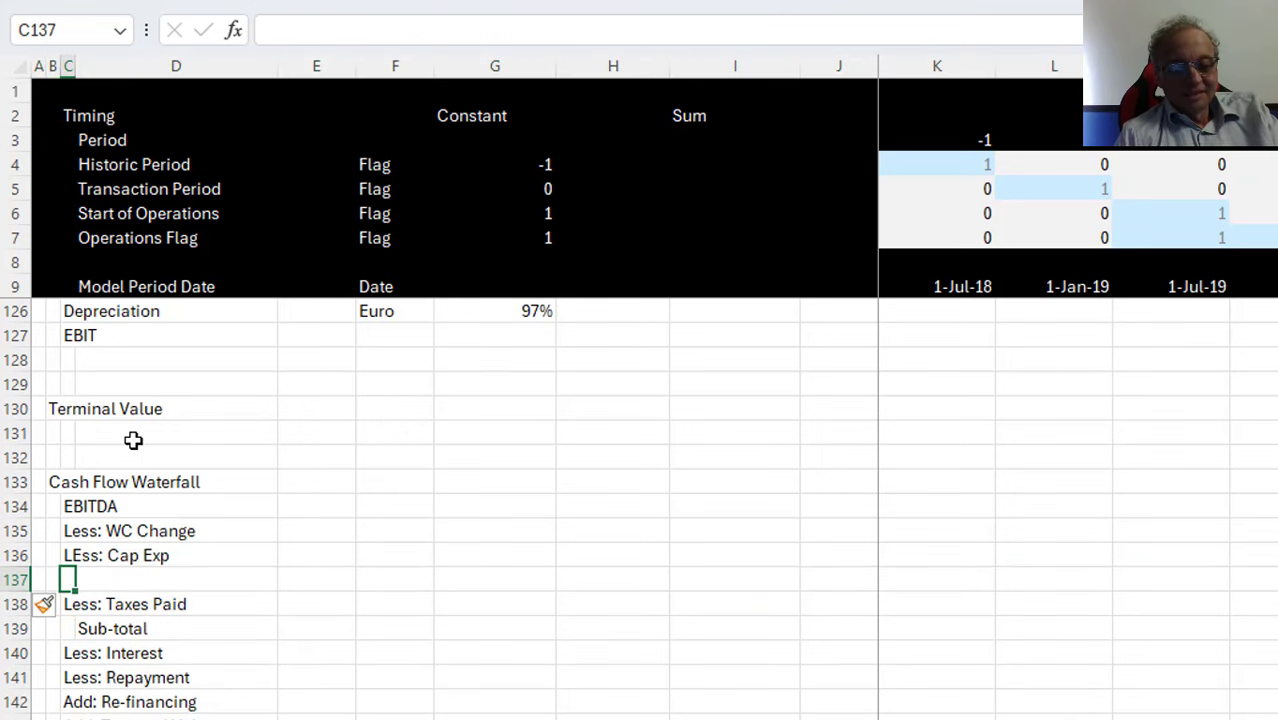
text(Add:)
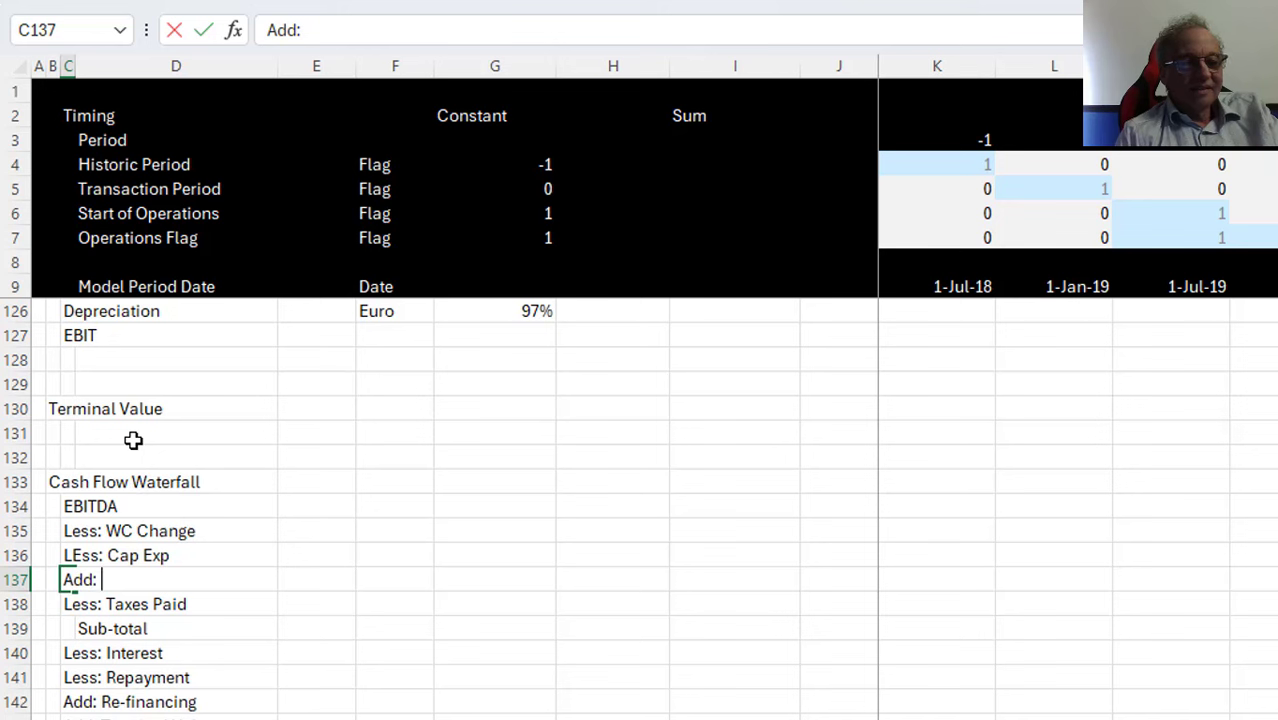
text( WC in Te)
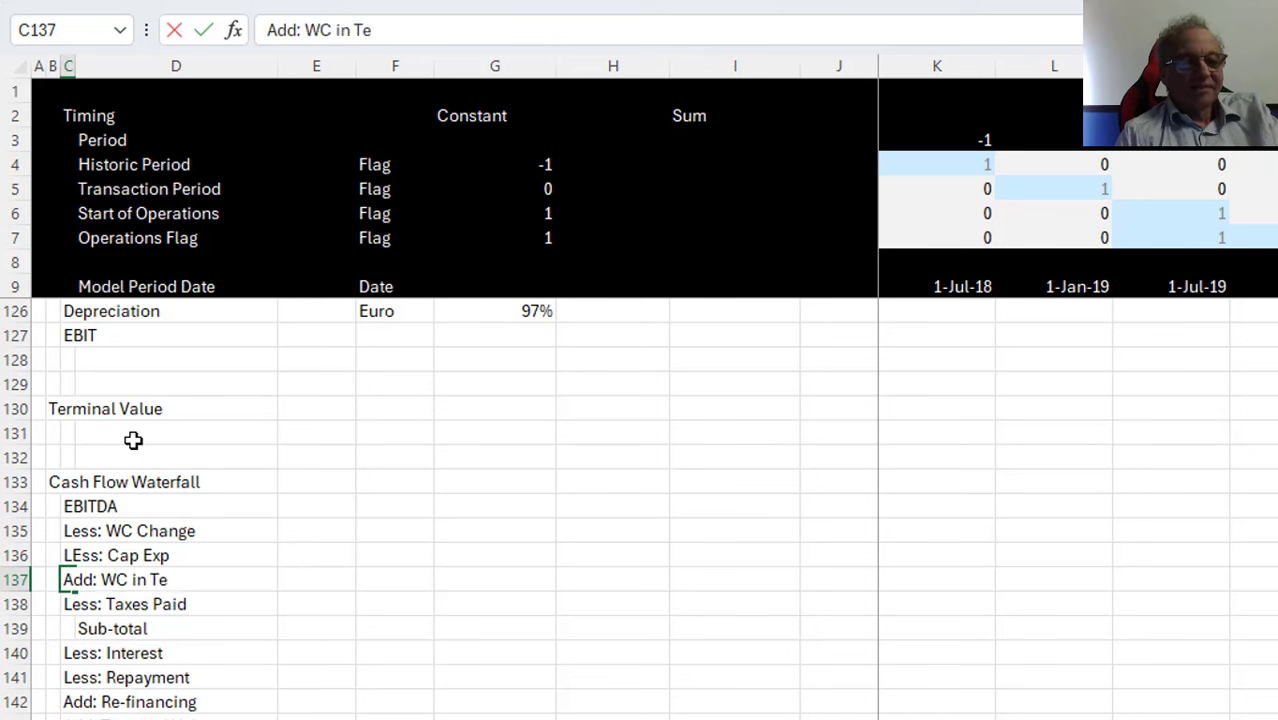
text(rminal Ye)
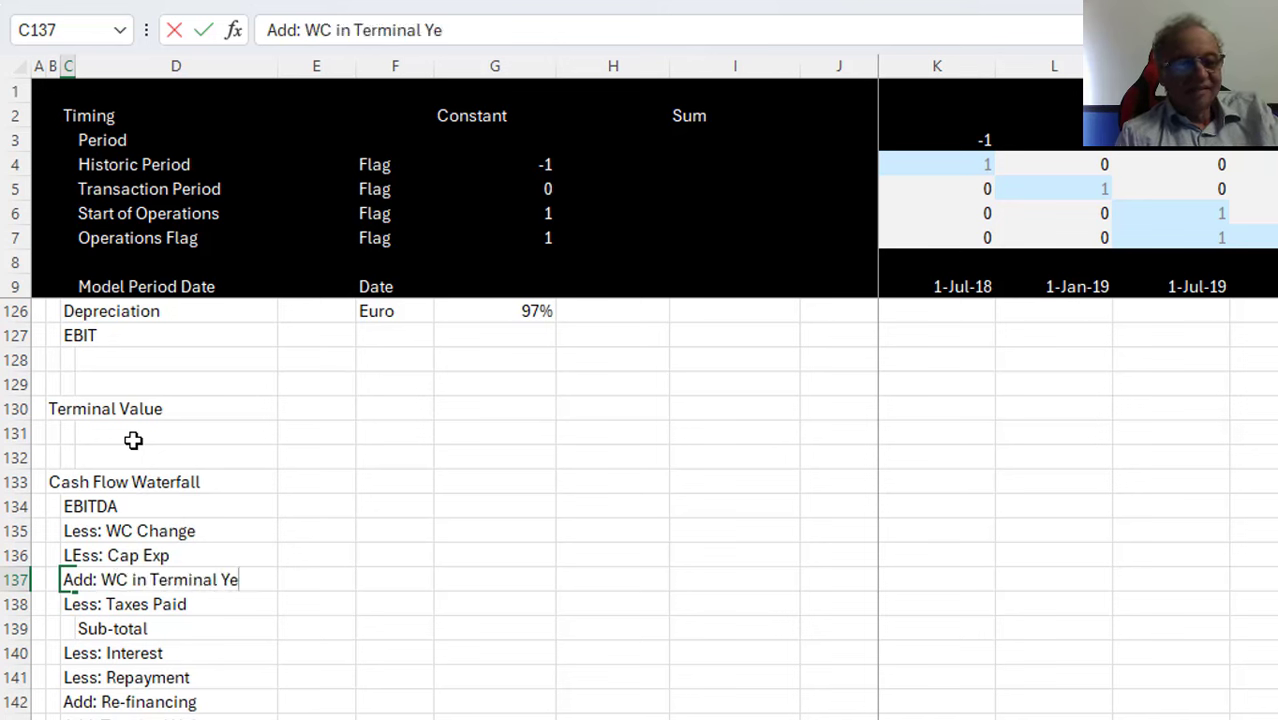
text(ar)
key(Return)
Fill the Euro unit from the Depreciation row down to the EBIT row in the Taxes section
key(Up)
key(Up)
key(Up)
key(Up)
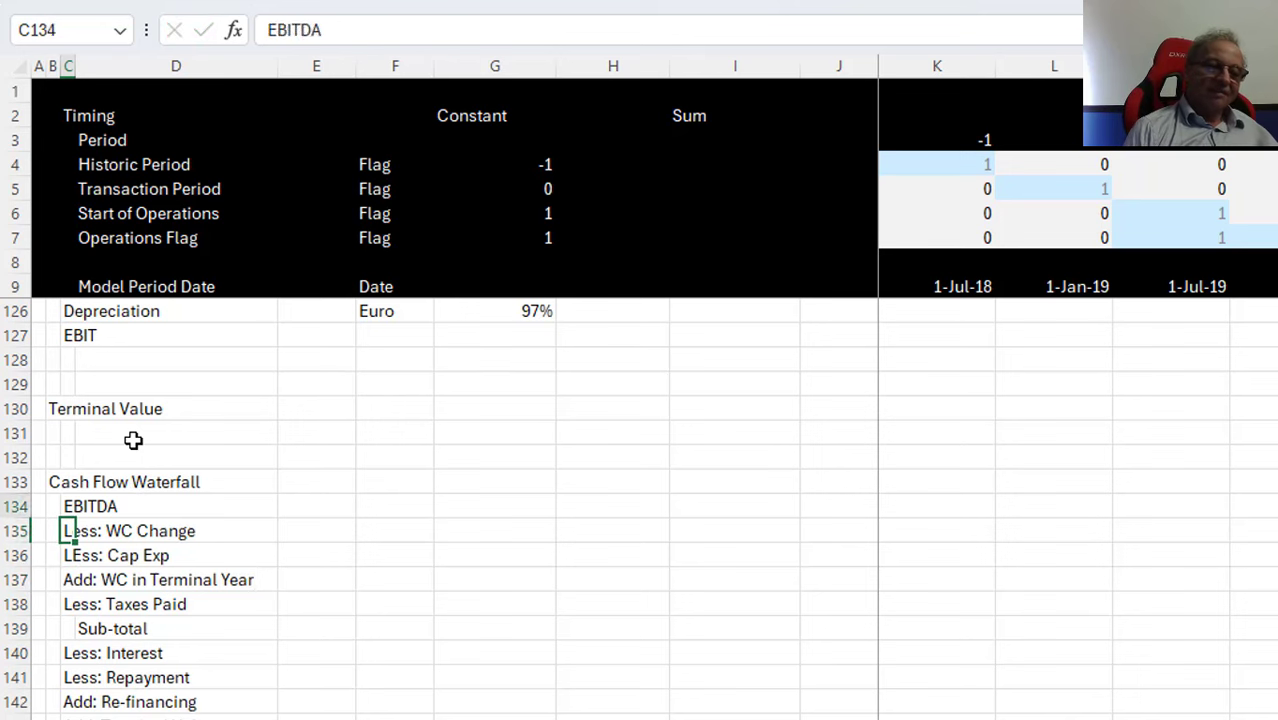
key(Up)
key(Up)
key(Up)
key(Up)
key(Up)
key(Up)
key(Up)
key(Up)
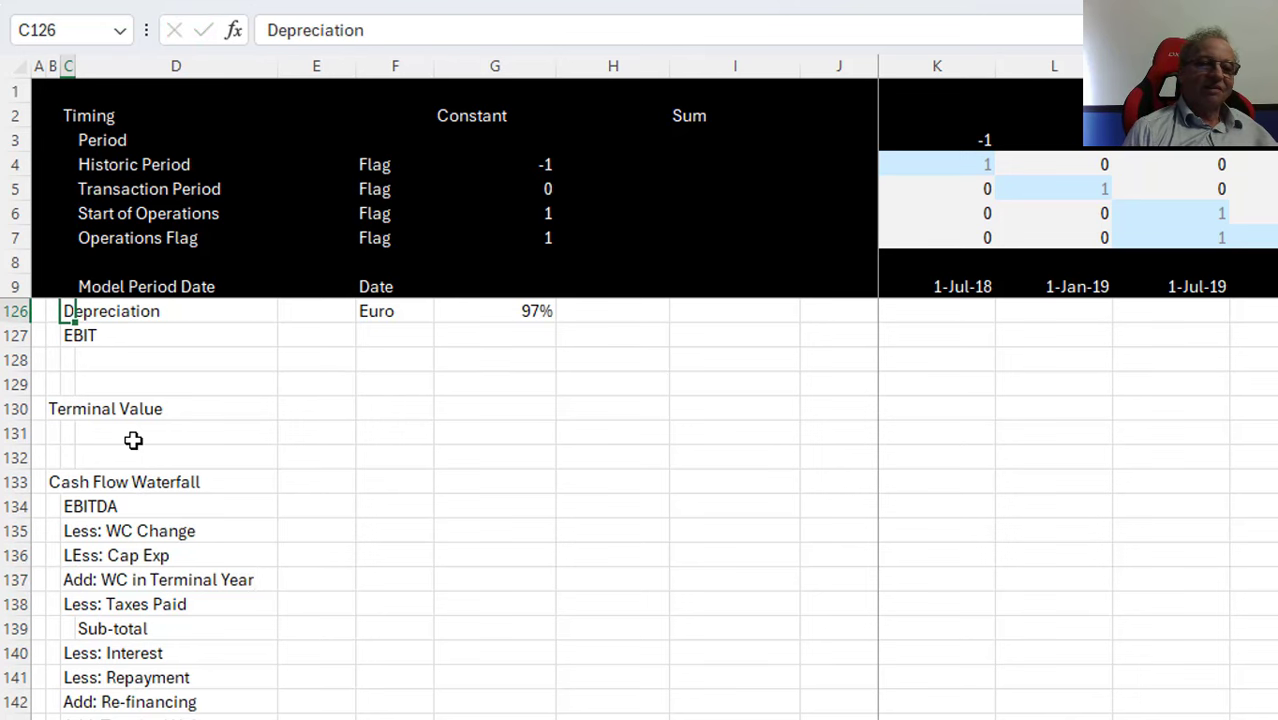
key(Up)
key(Up)
key(Up)
key(Up)
key(Down)
key(Down)
key(Down)
key(Down)
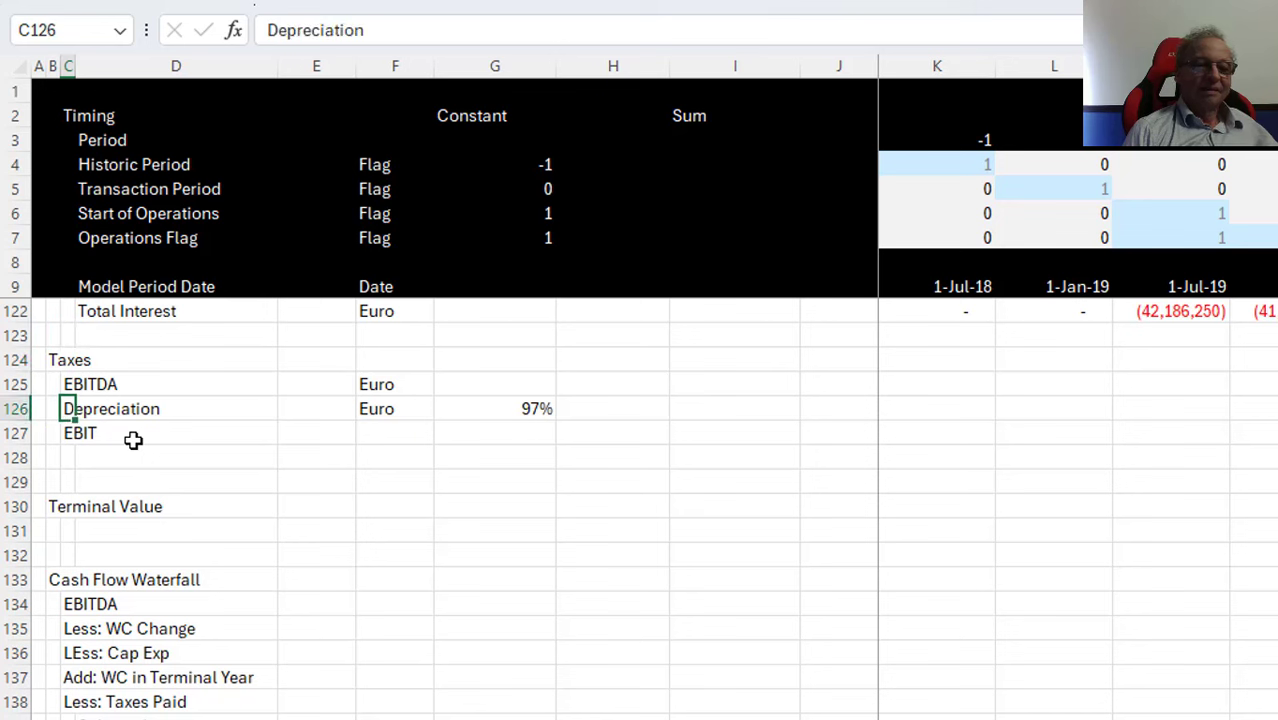
key(Down)
key(Right)
key(Right)
key(Right)
key(ctrl+d)
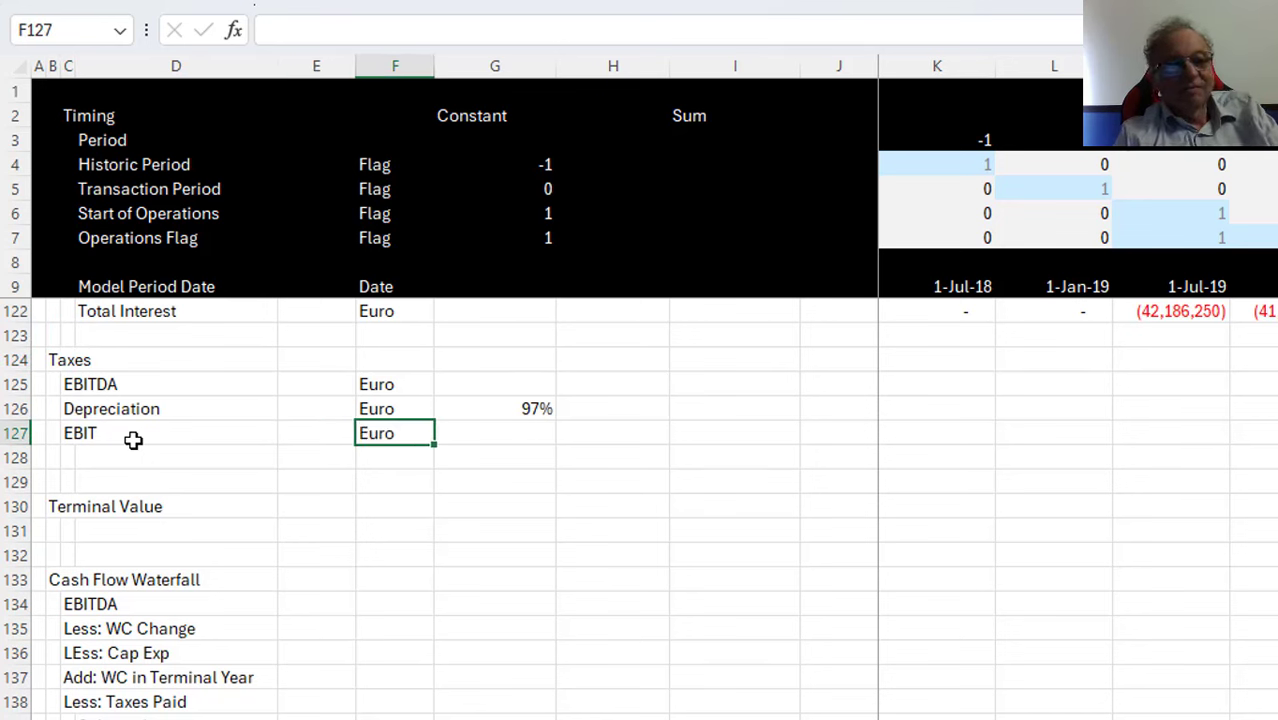
Add the label "Less: Taxes" in column C directly below EBIT
key(Down)
key(Left)
key(Left)
key(Left)
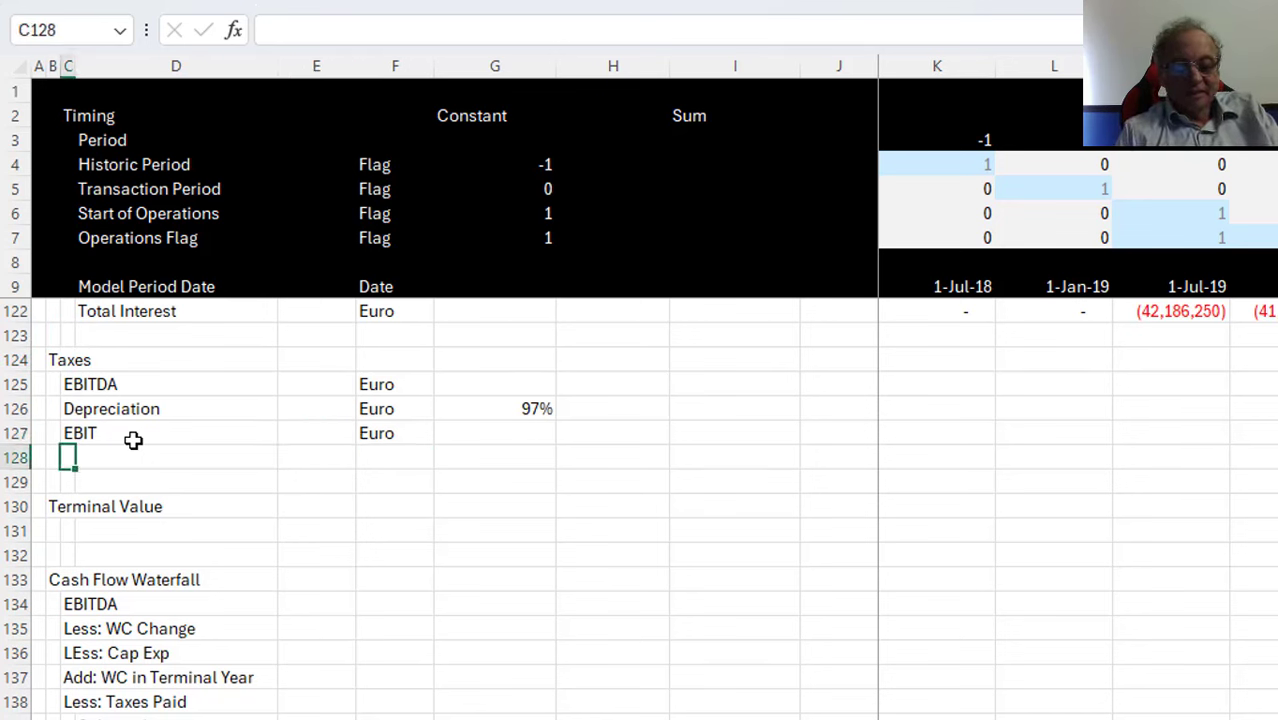
text(LEss:)
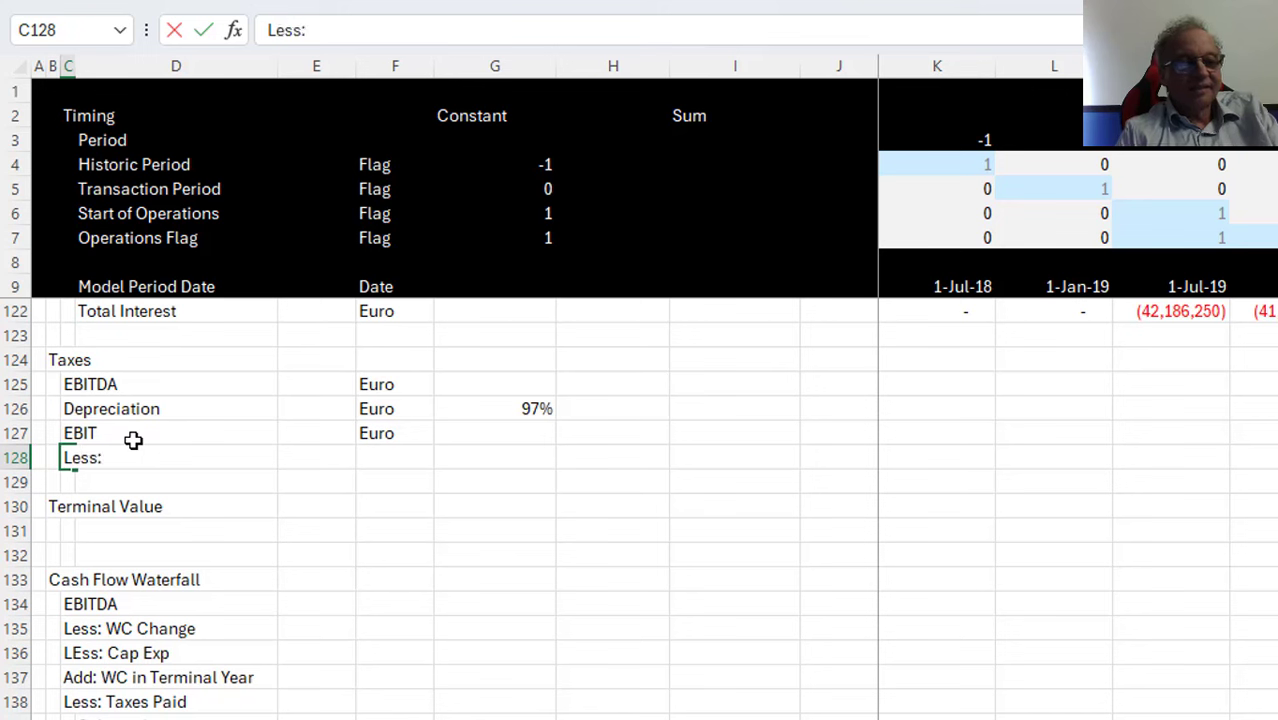
text( Taxes)
key(Return)
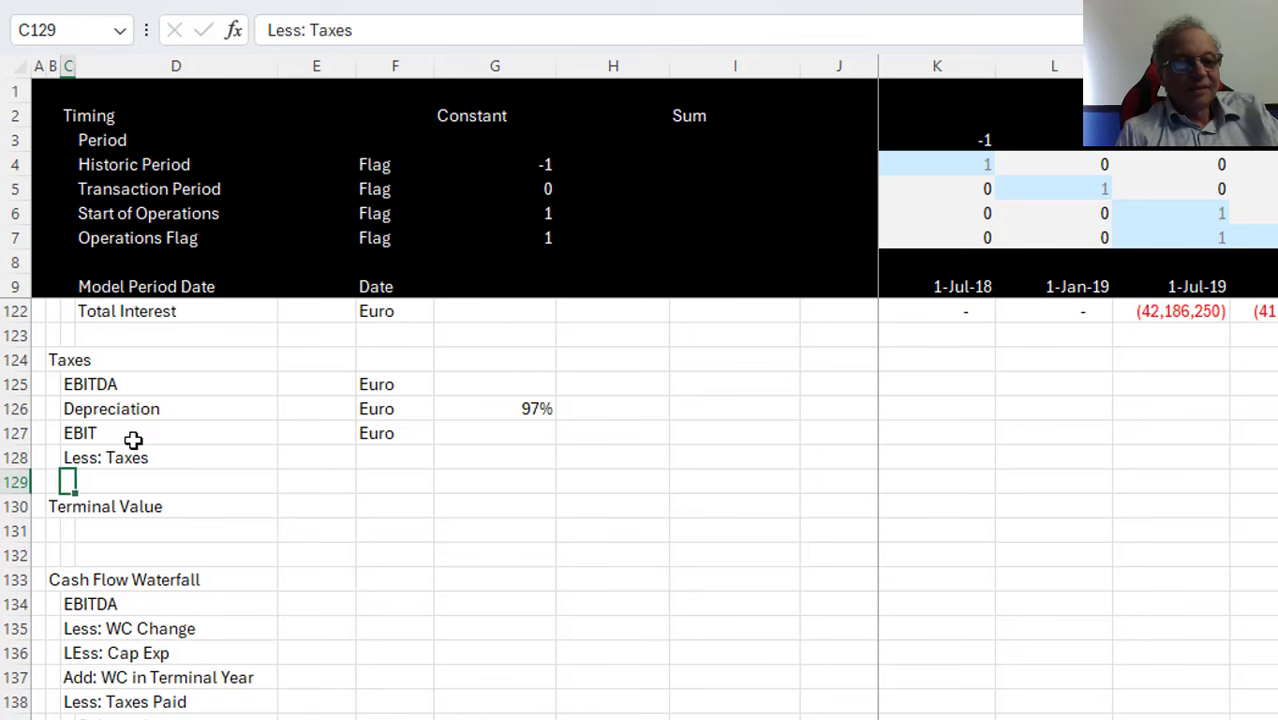
Insert four blank rows below "Less: Taxes", starting at row 129
key(shift+space)
key(ctrl+shift+plus)
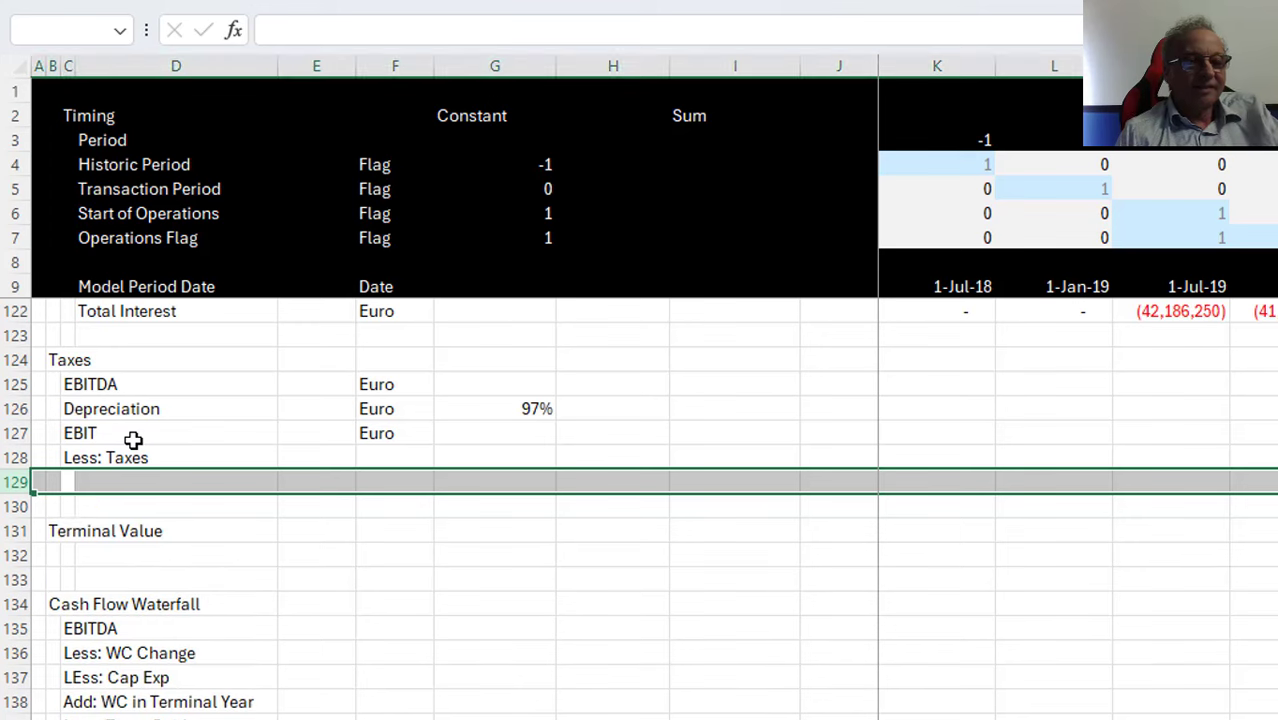
key(ctrl+shift+plus)
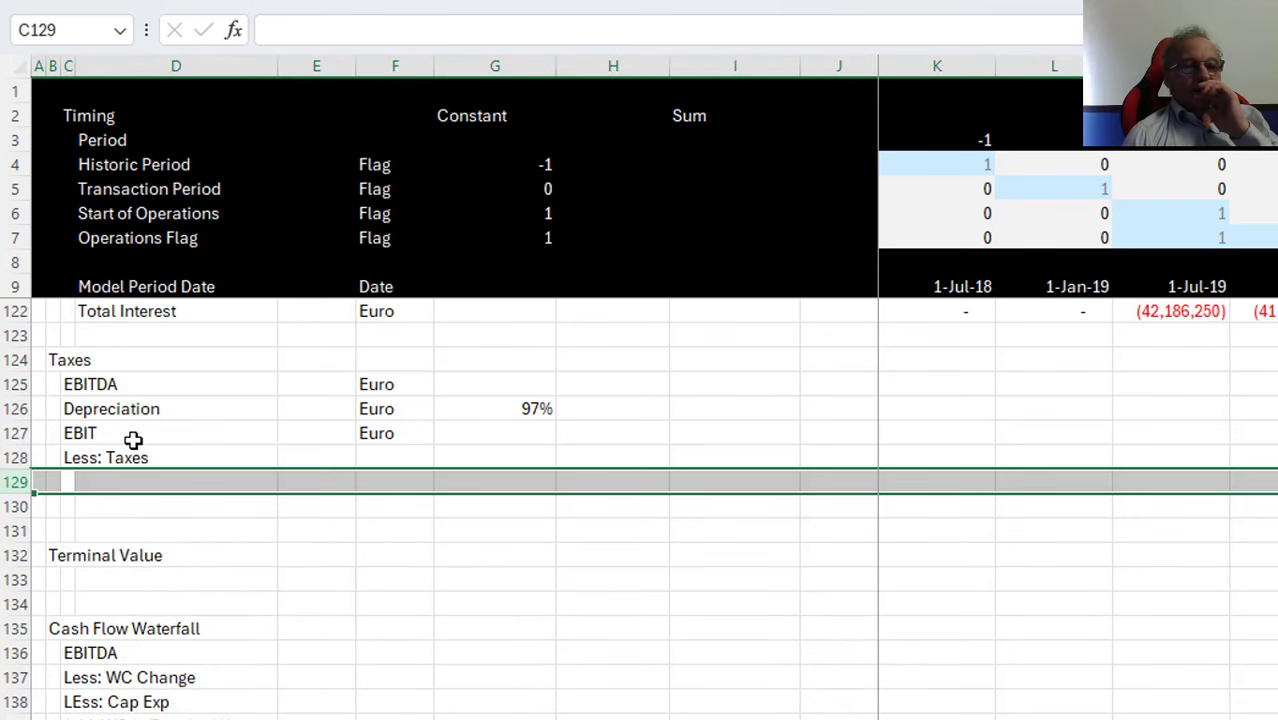
key(ctrl+shift+plus)
key(ctrl+shift+plus)
Fill the Euro unit from the EBIT row down to the "Less: Taxes" row
key(Up)
key(Up)
key(Left)
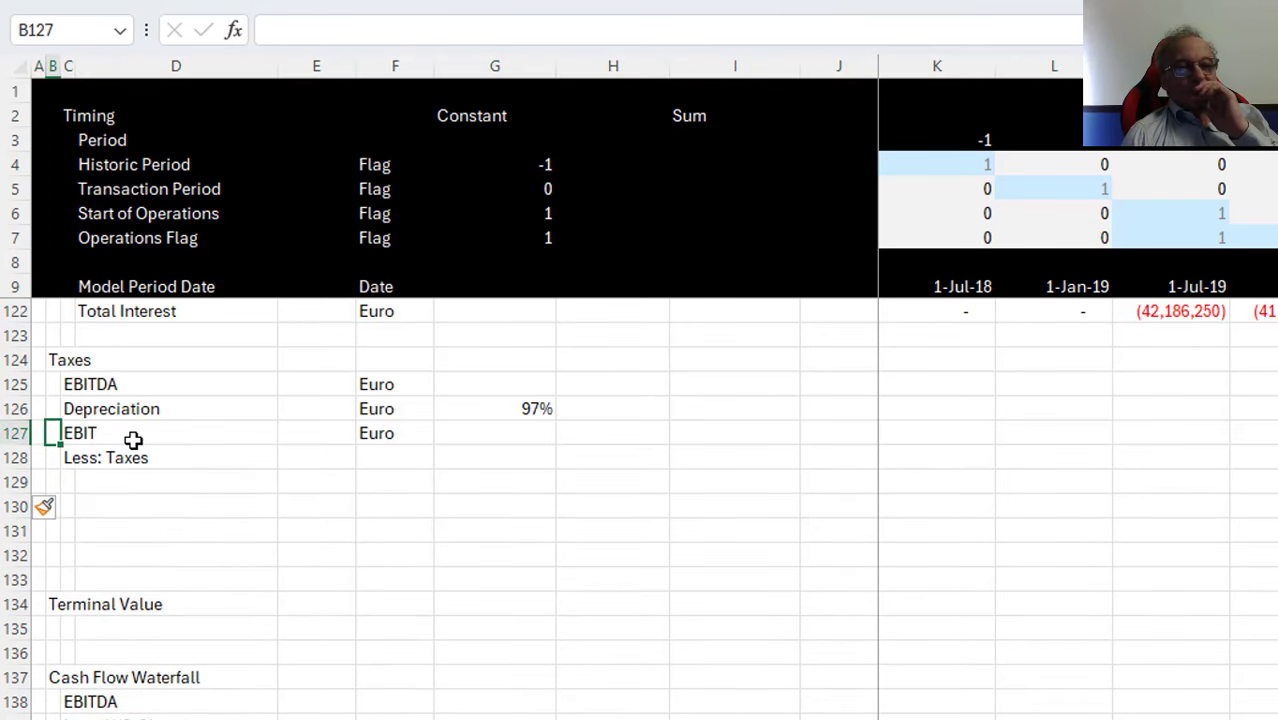
key(Down)
key(Right)
key(Right)
key(Right)
key(Right)
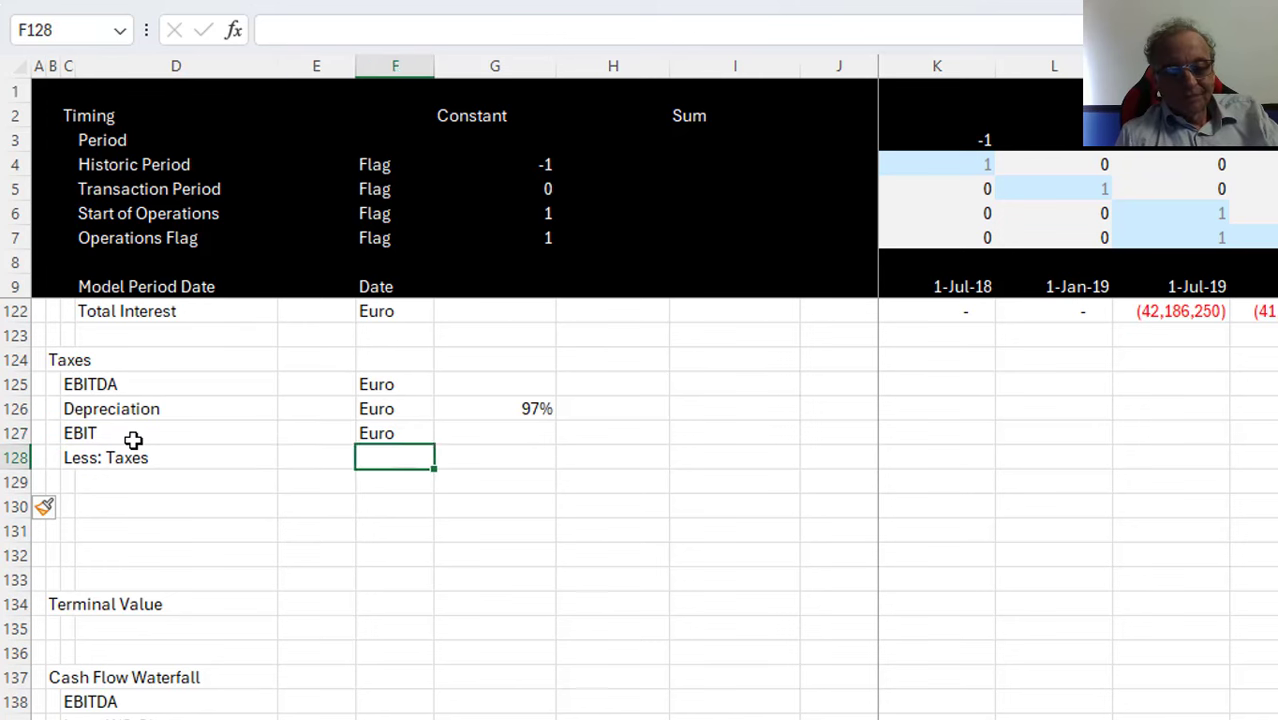
key(ctrl+d)
Add the label "EBT before NOL" in cell C129 below "Less: Taxes"
key(Down)
key(Left)
key(Left)
key(Left)
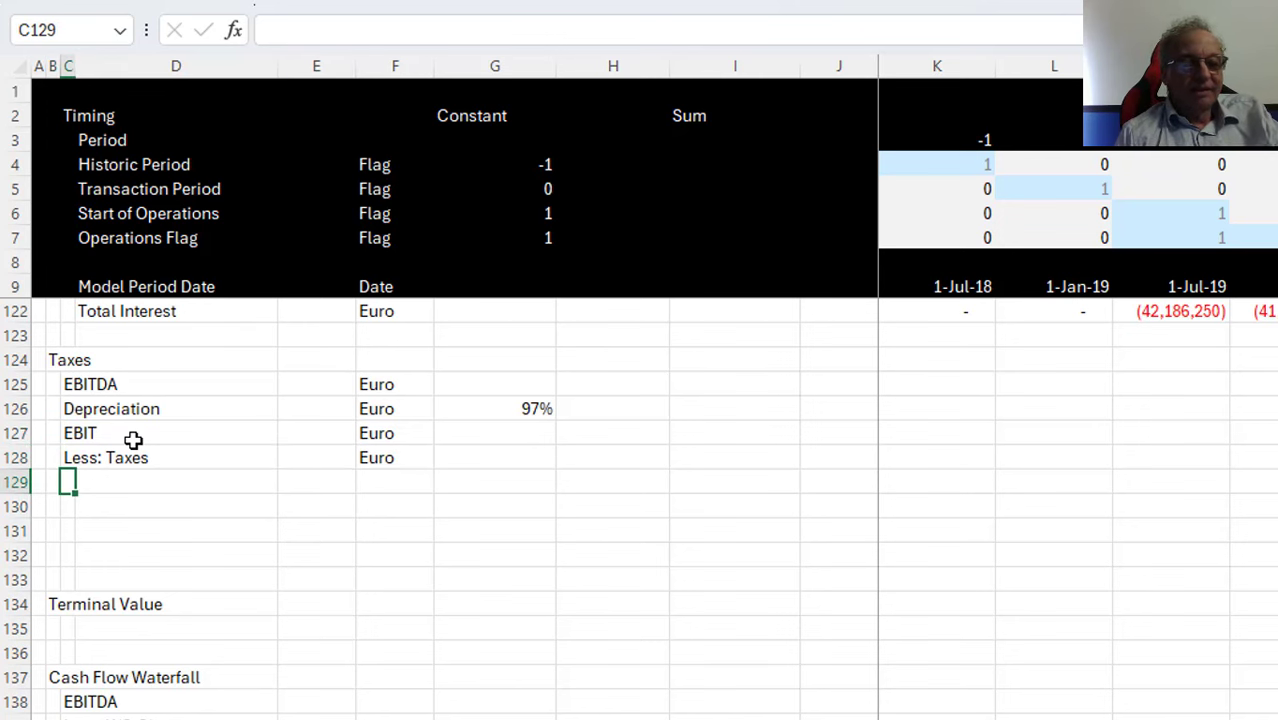
text(EBT b)
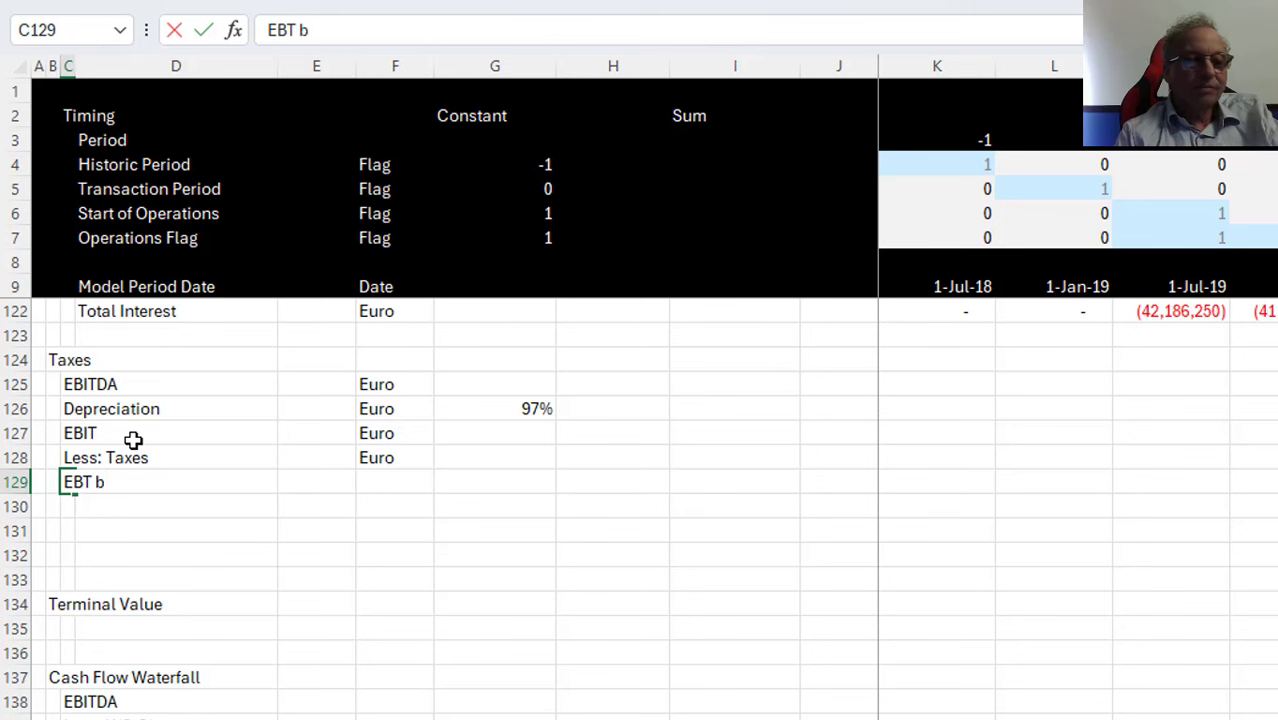
text(efore NOL)
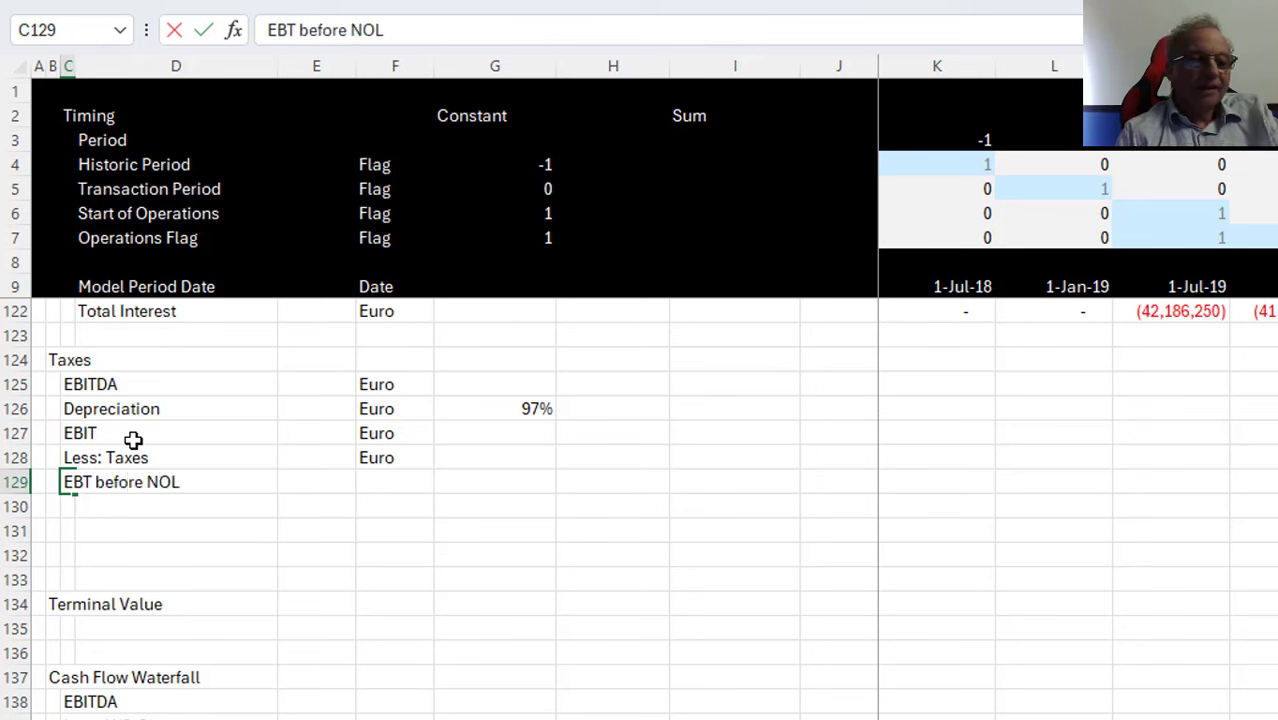
key(Return)
Leave row 130 blank and enter the label "Opening NOL" in cell C131
key(Return)
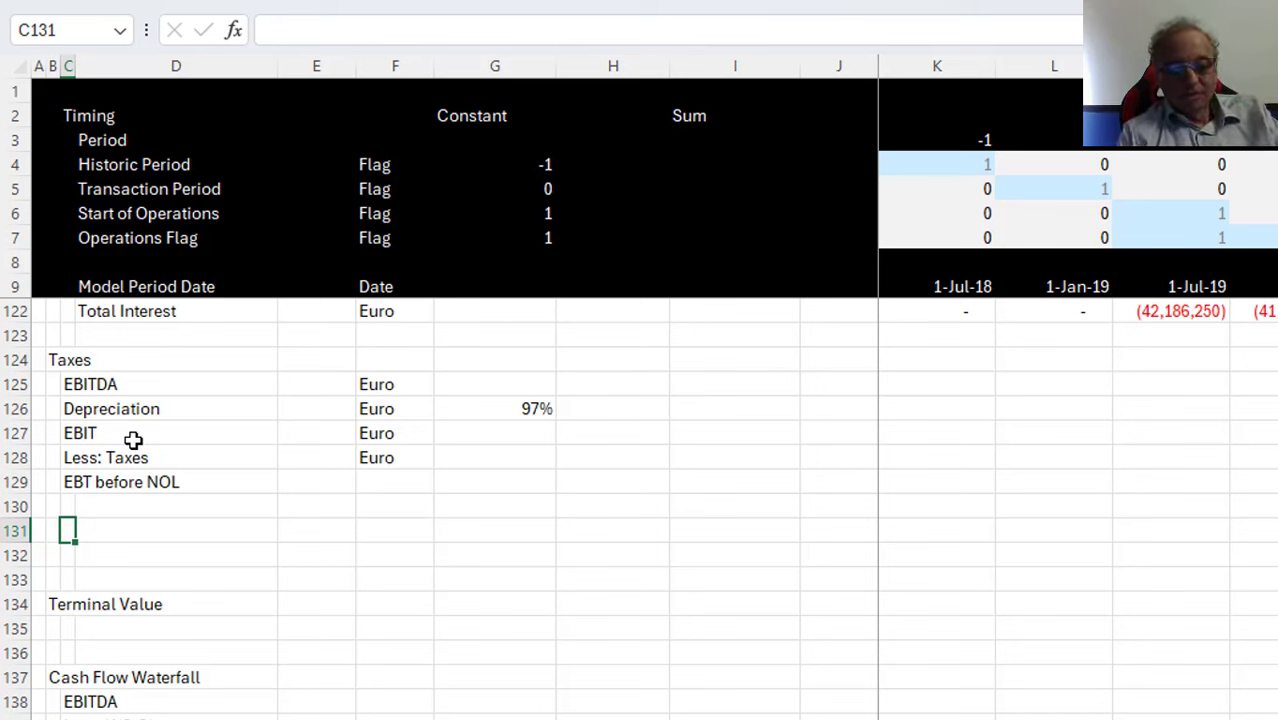
text(Opening)
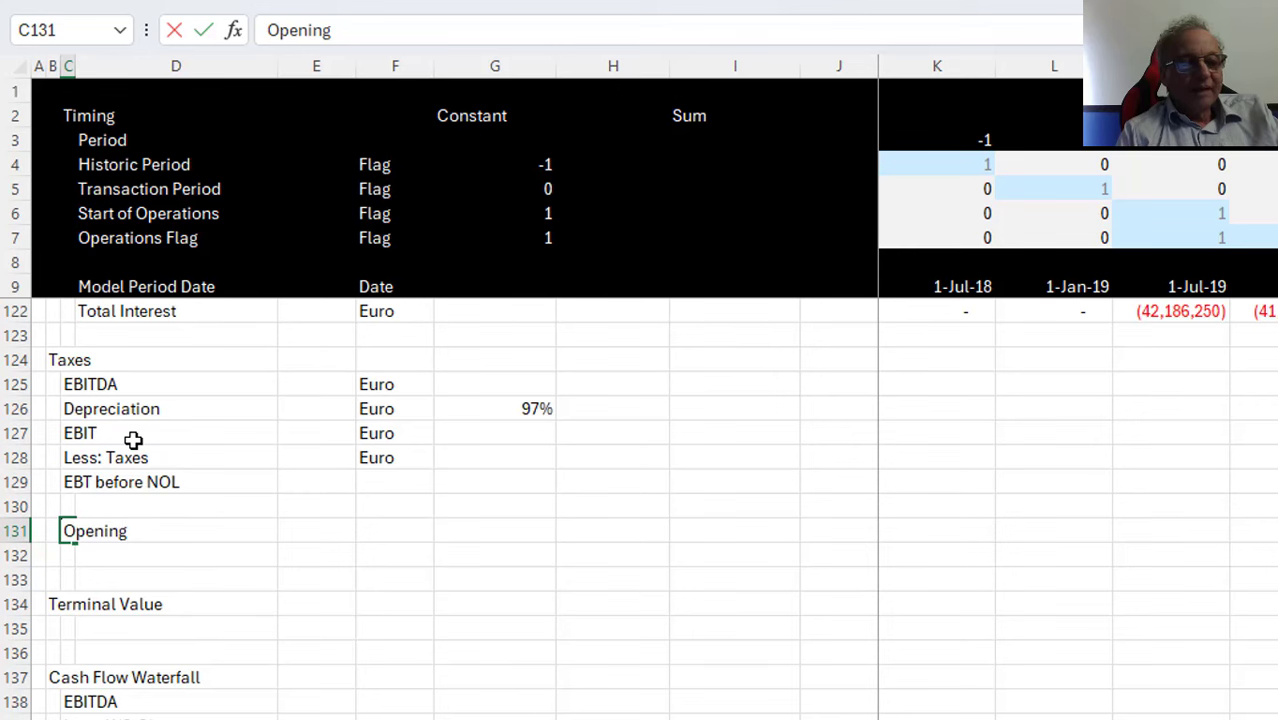
text( NOL)
key(Return)
key(shift+space)
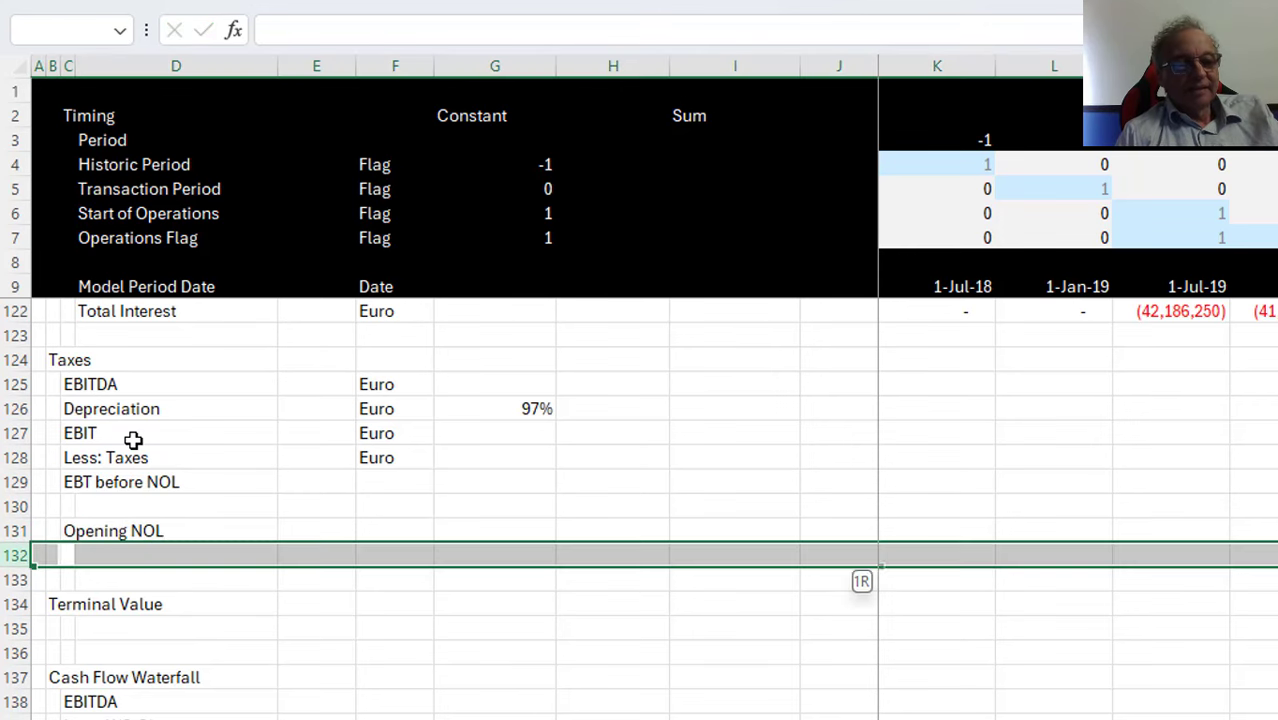
key(shift+Down)
key(shift+Down)
key(shift+Down)
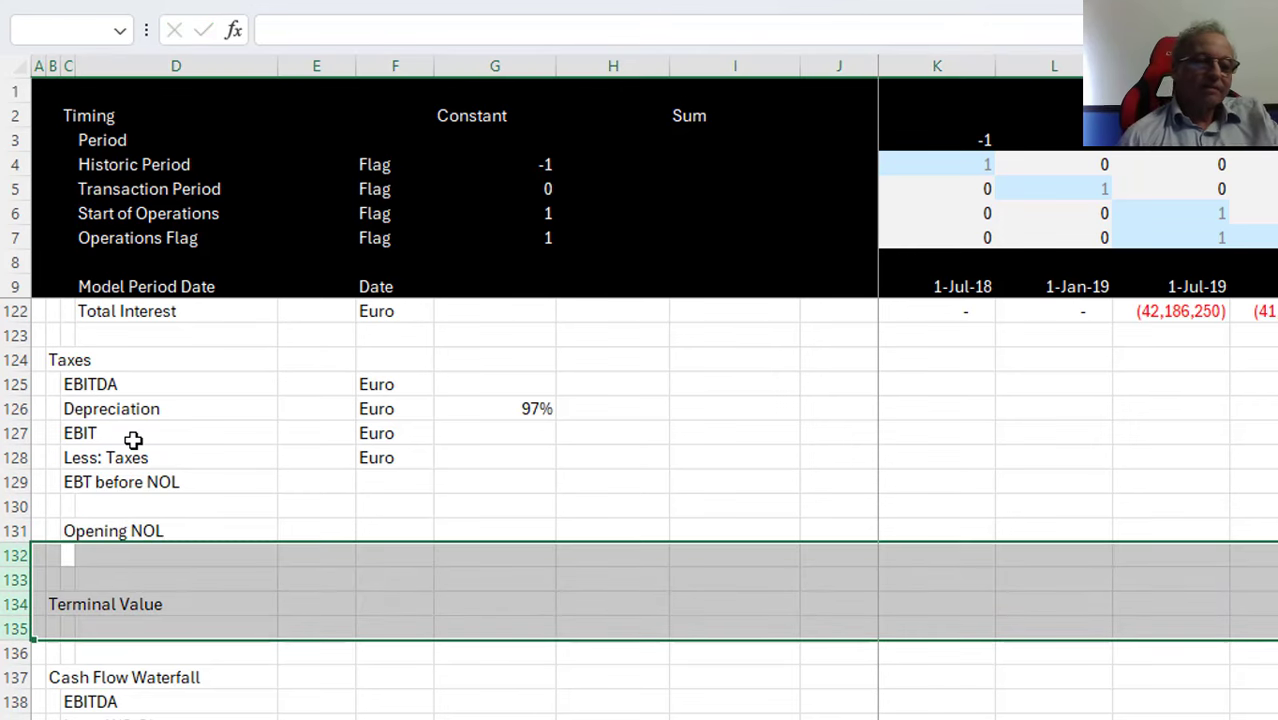
key(shift+BackSpace)
Insert four blank rows below "Opening NOL", starting at row 132
key(Left)
key(shift+space)
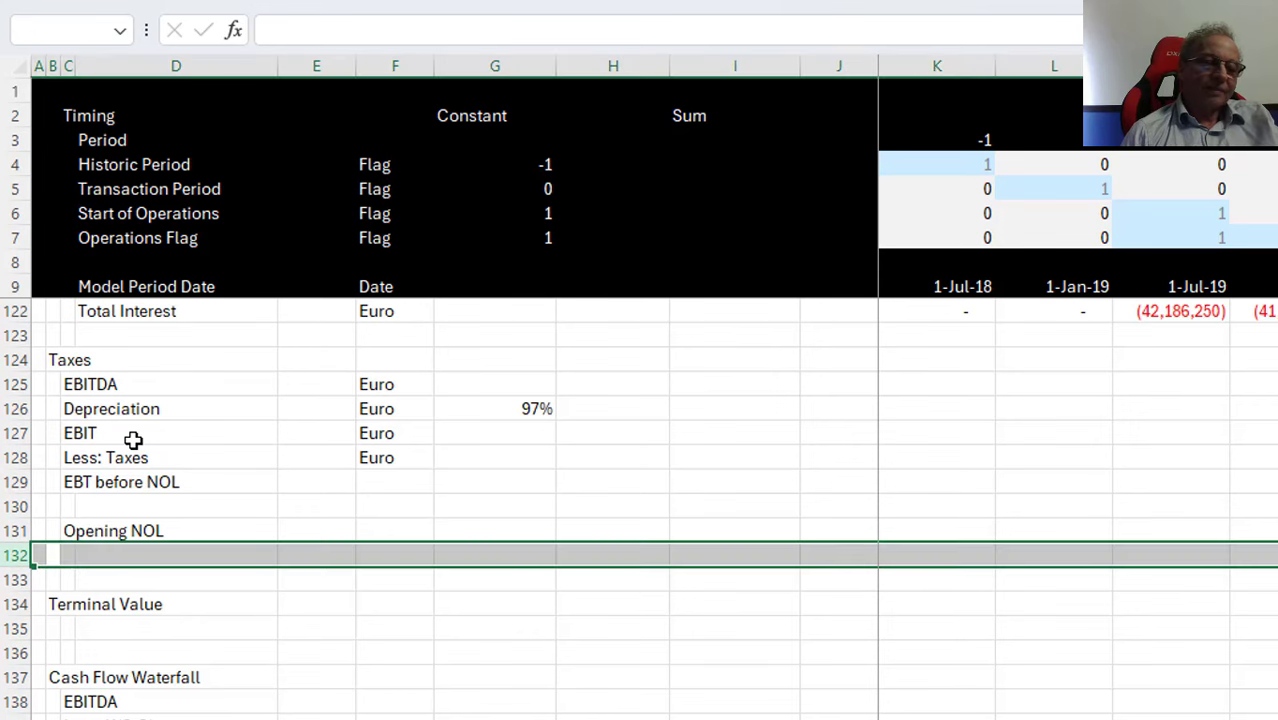
key(shift+Down)
key(shift+Down)
key(shift+Down)
key(ctrl+shift+plus)
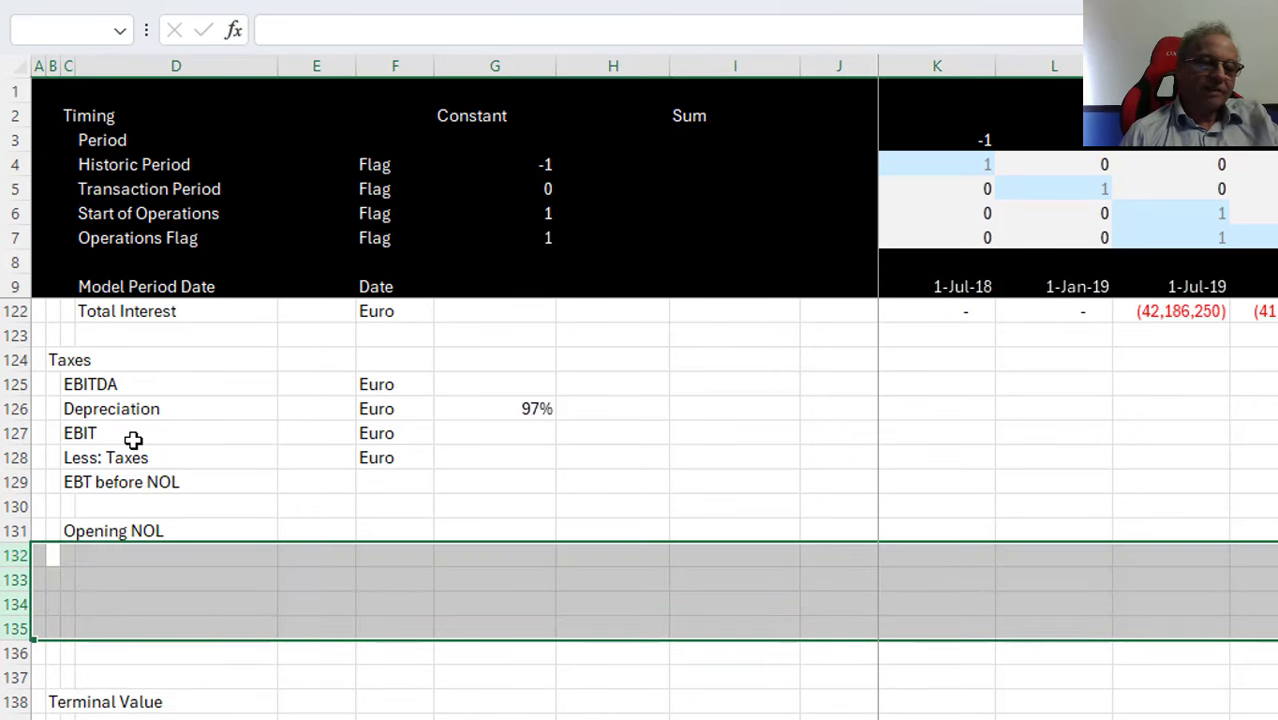
key(Right)
key(Right)
key(Left)
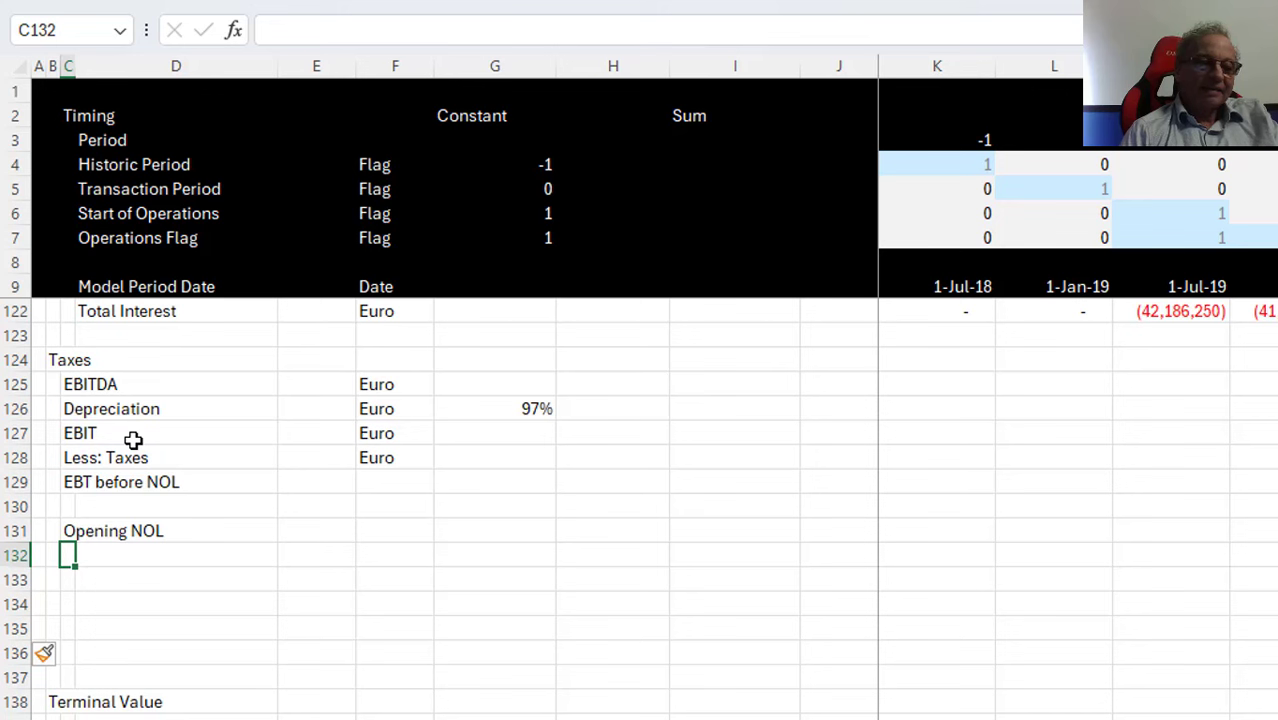
Complete the NOL account labels below "Opening NOL" with "Add: NOL Generated", "Less: NOL Used" and "Closing NOL" in C132 to C134
text(Add: NOL Generated)
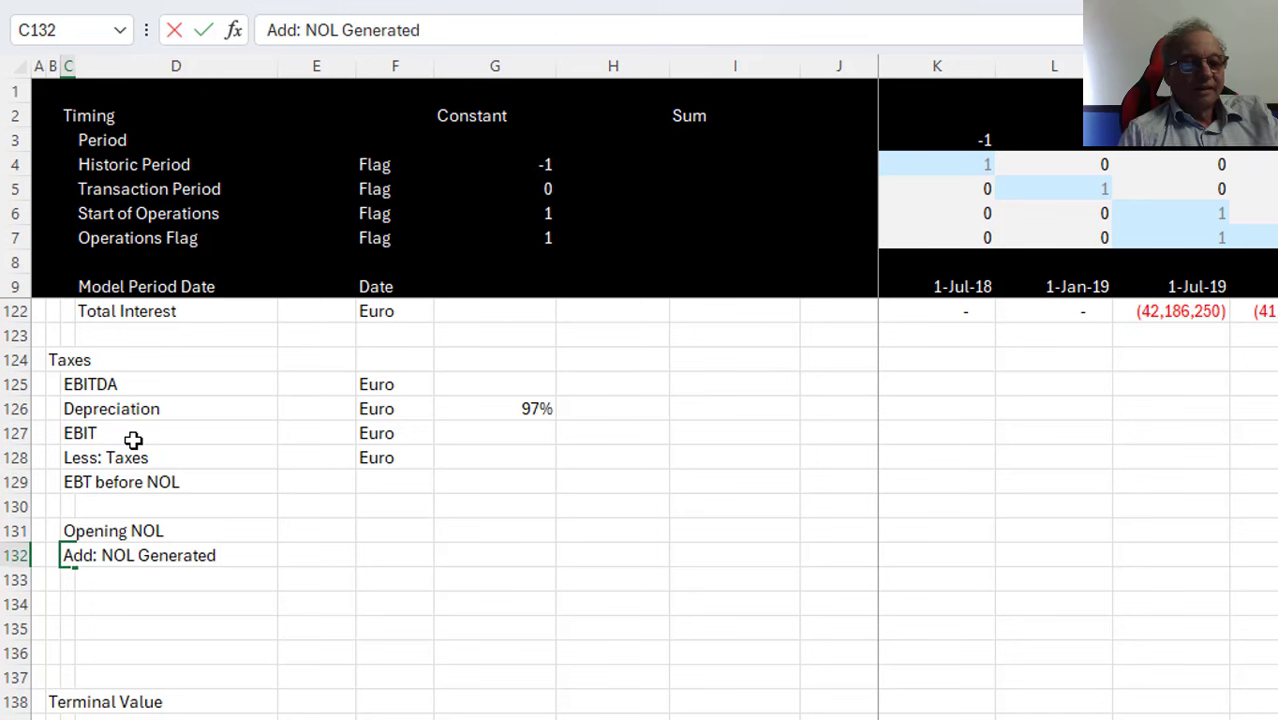
key(Return)
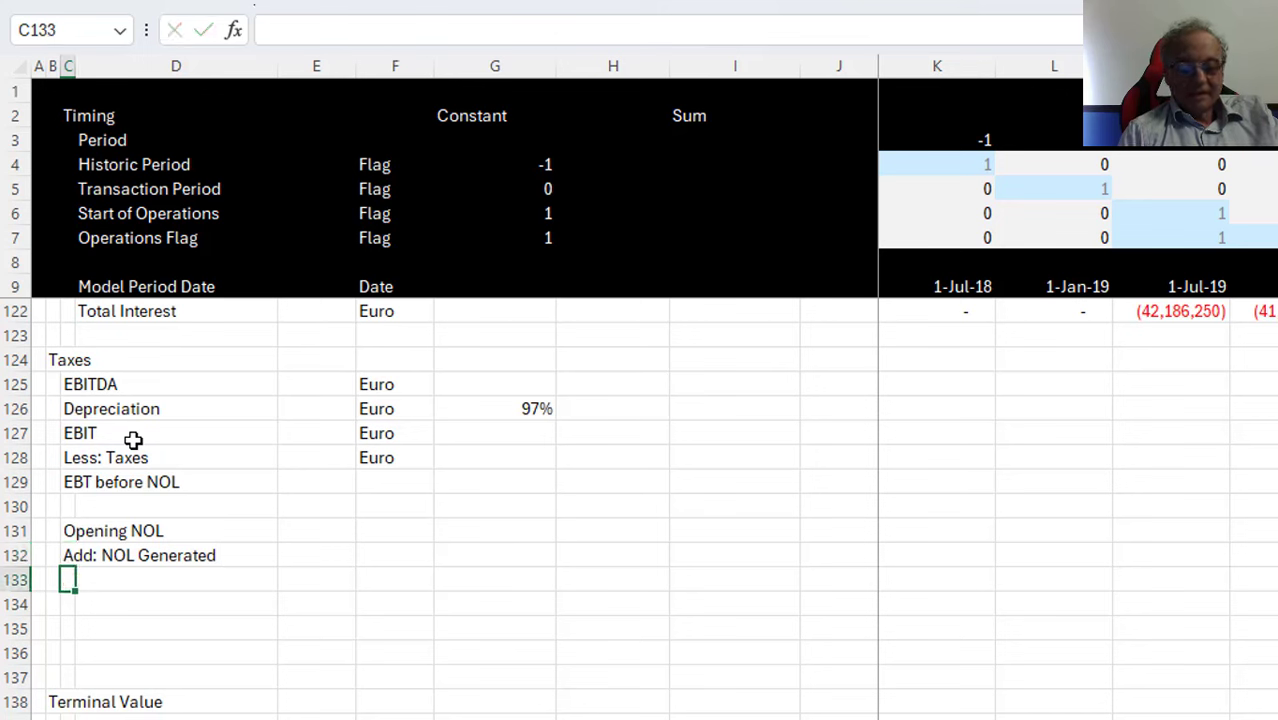
text(LEss)
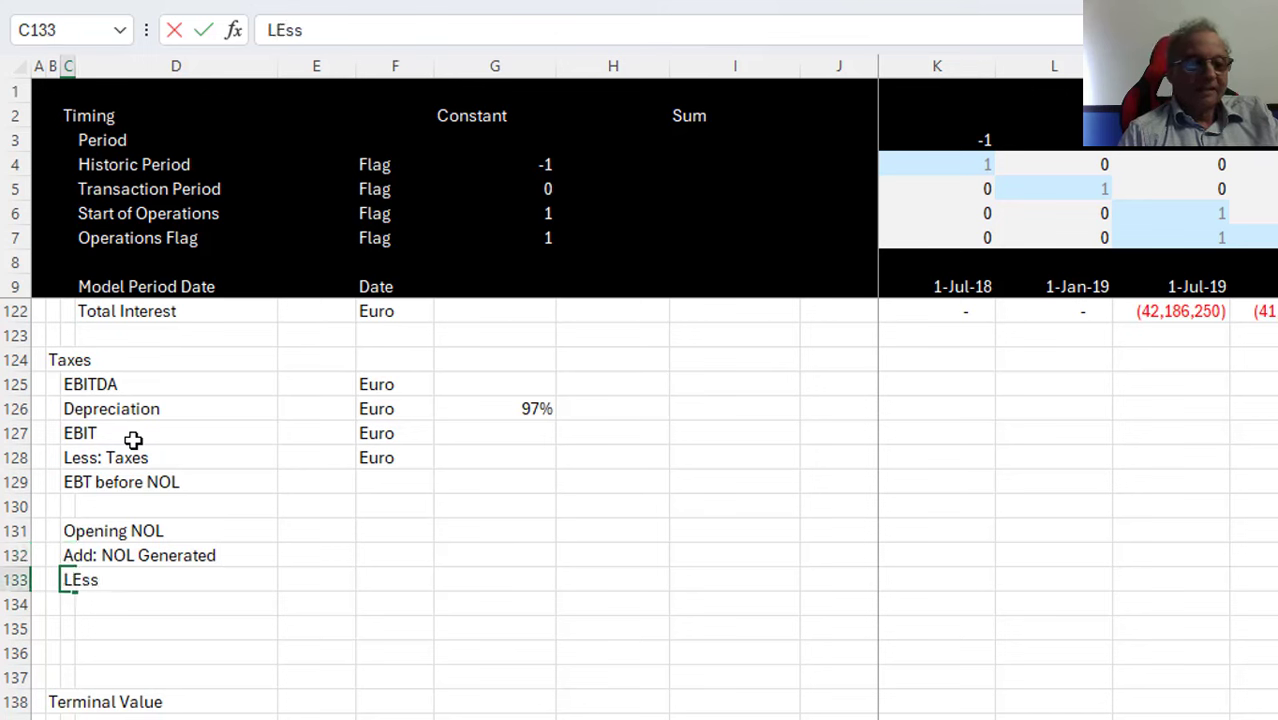
text(: NOL Used)
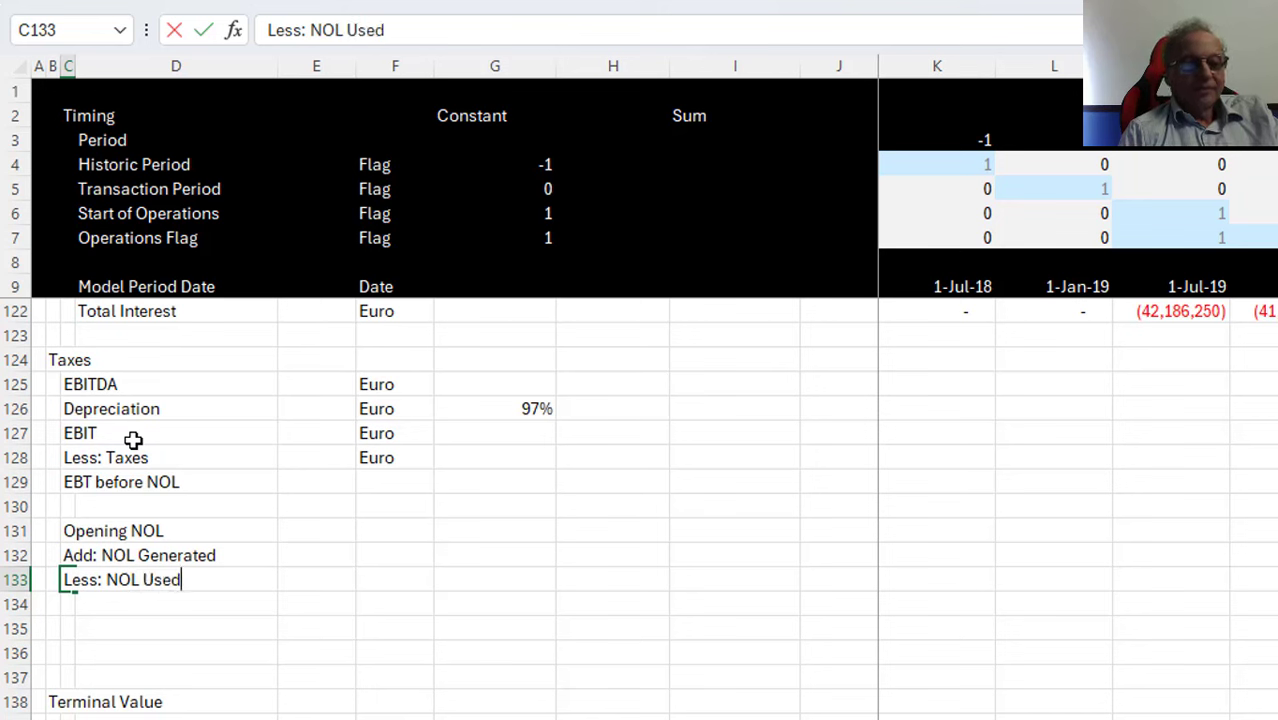
key(Return)
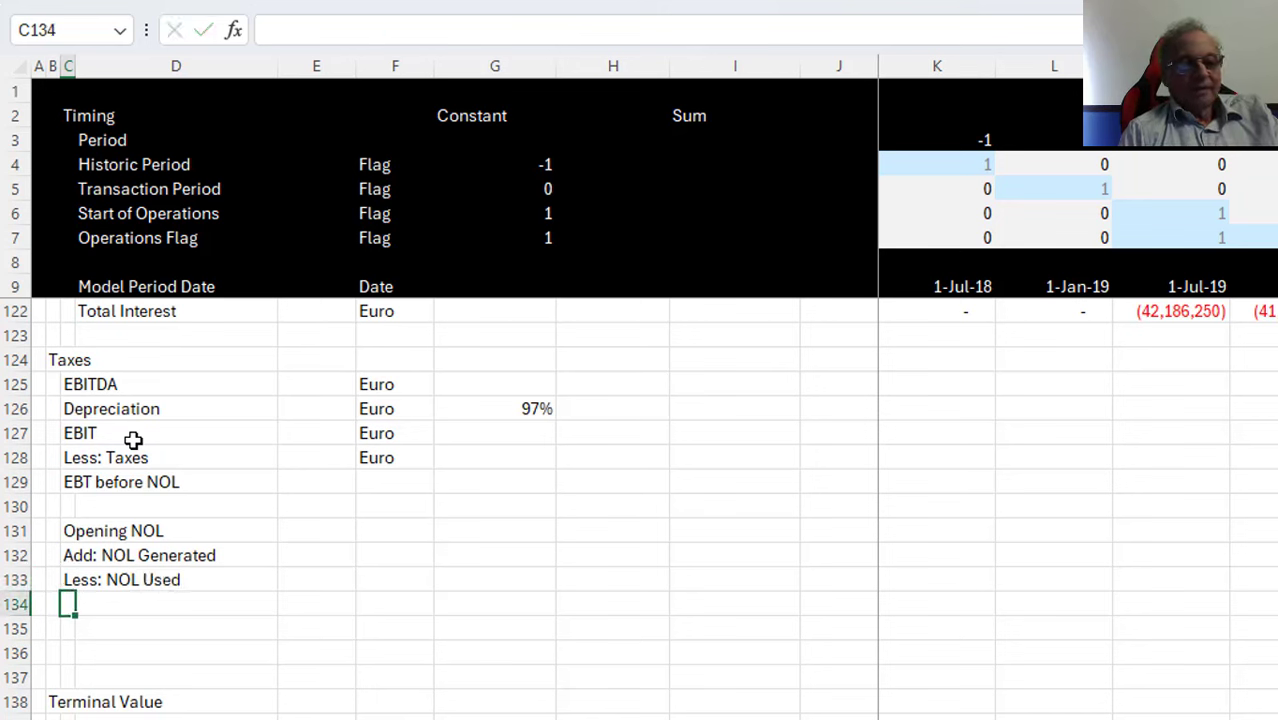
text(Clos)
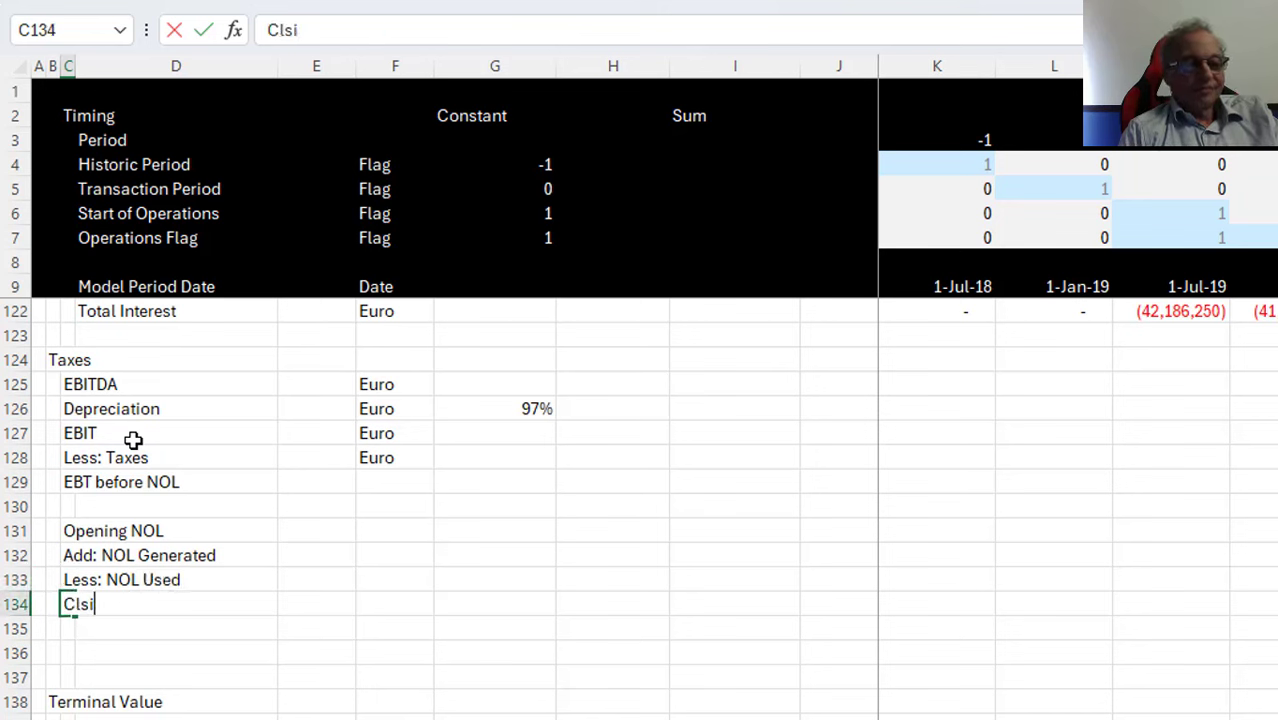
text(ing NOL)
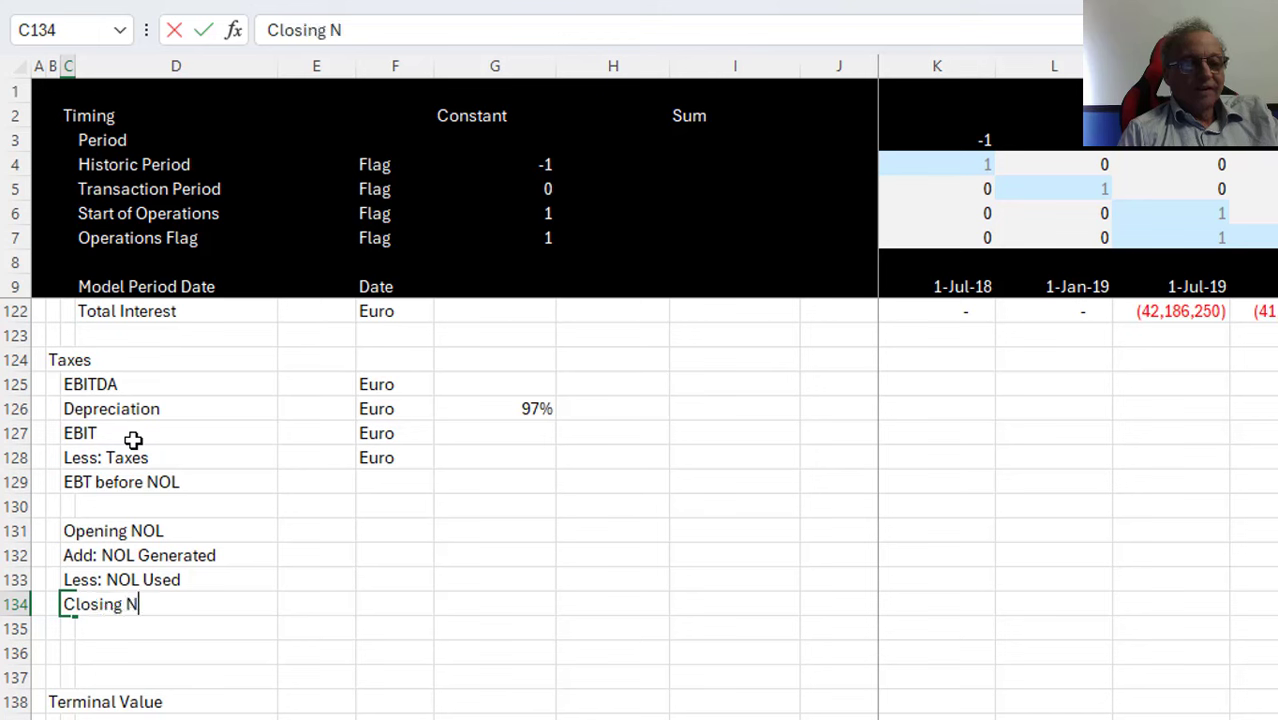
key(Return)
Leave row 135 blank below "Closing NOL" and enter the label "Adjusted EBT" in cell C136
key(Return)
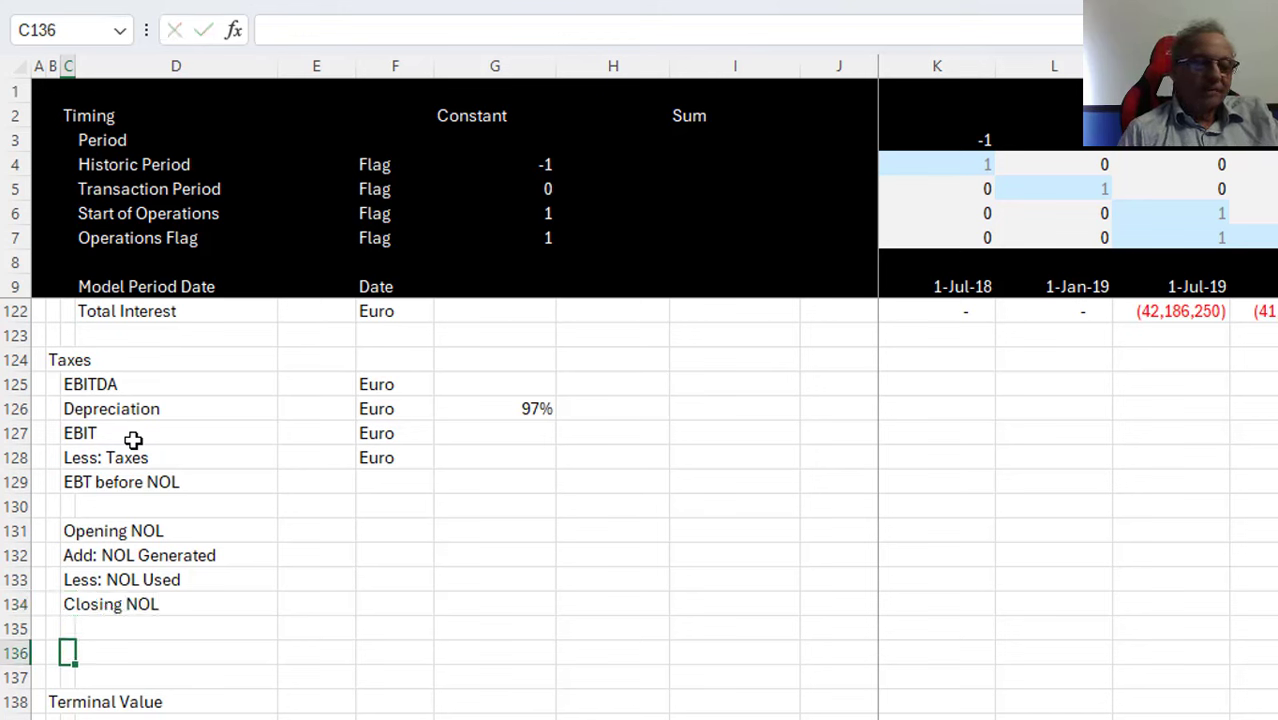
text(a)
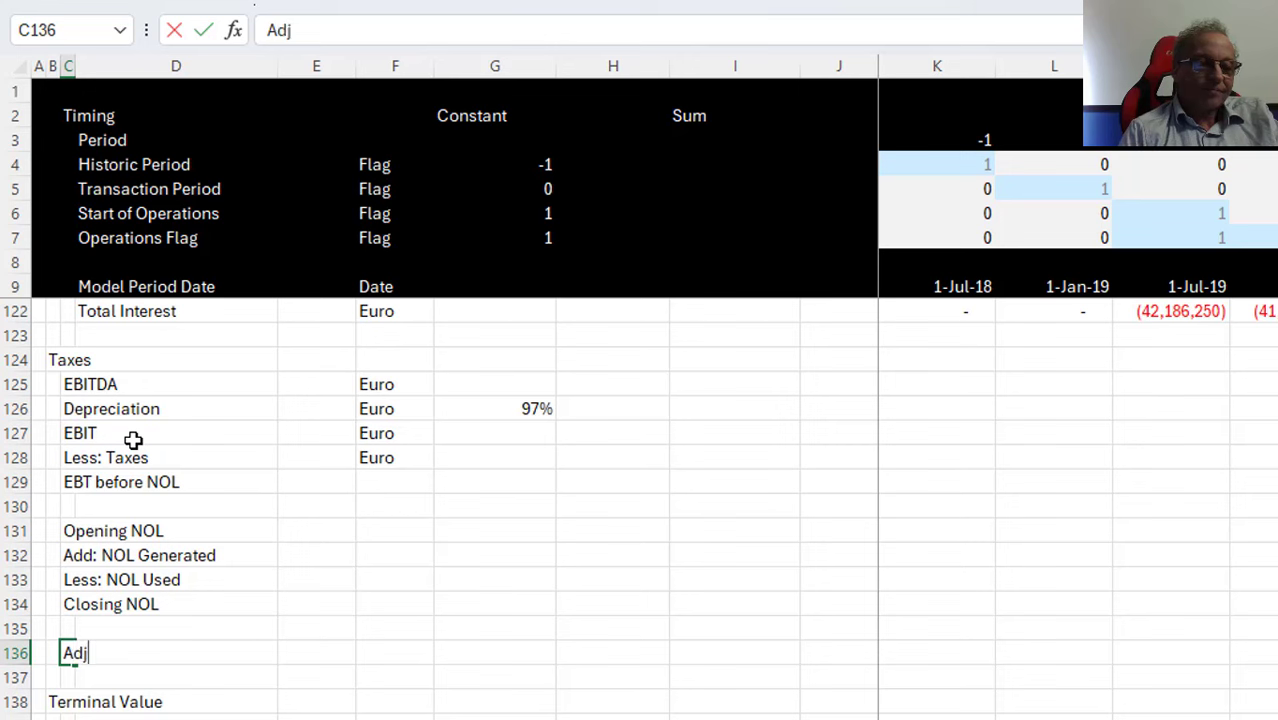
text(djusted)
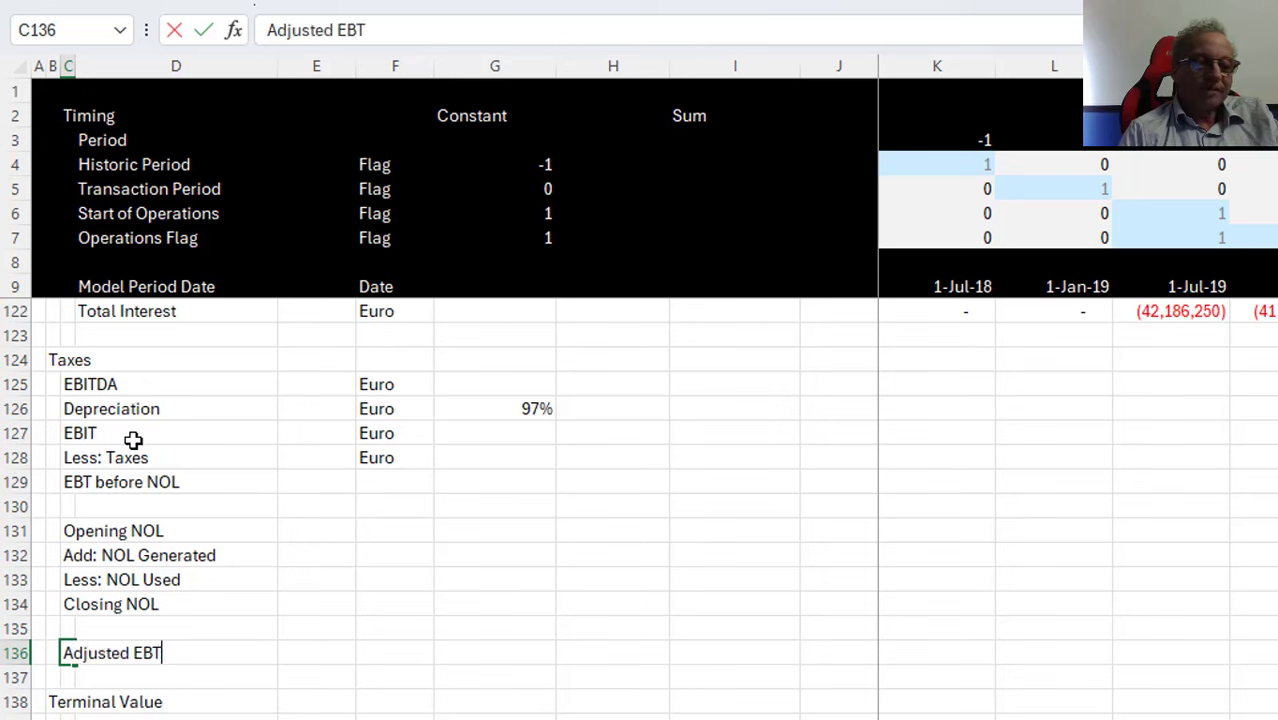
text( EBT)
key(Return)
Insert blank rows at row 137, above "Terminal Value", and enter the label "Taxes Paide" in cell C137
key(shift+space)
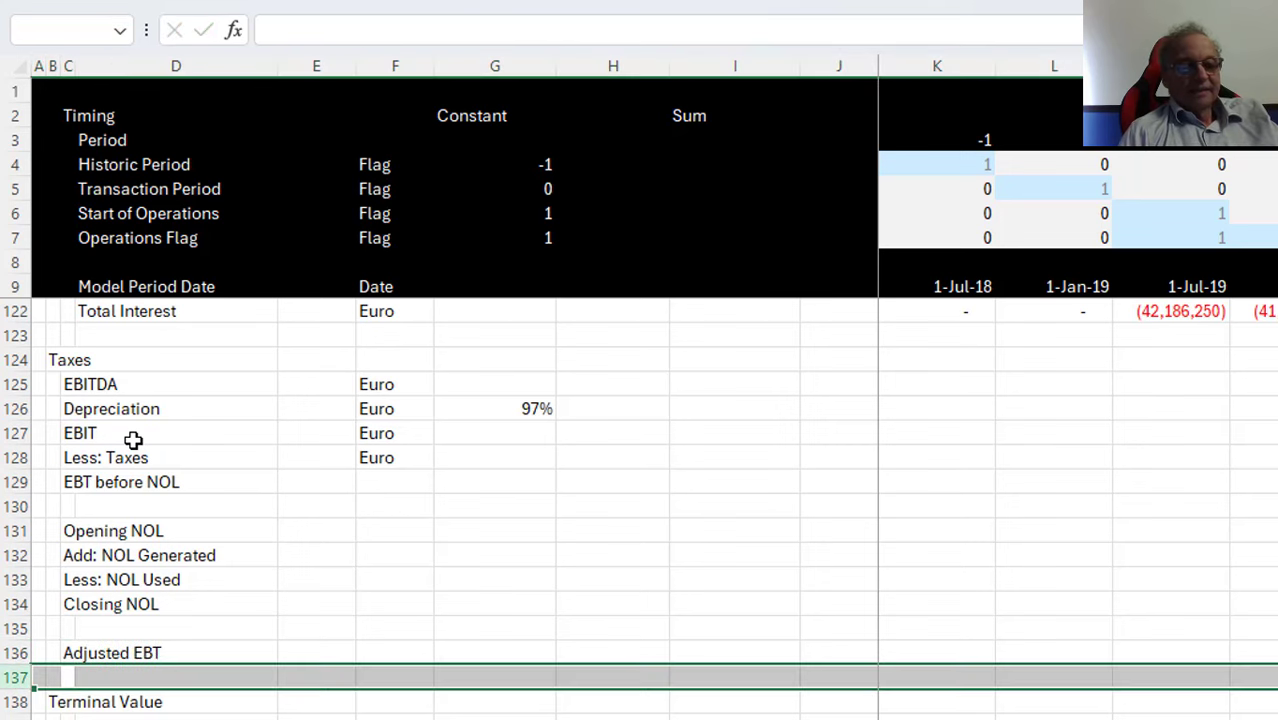
key(ctrl+shift+plus)
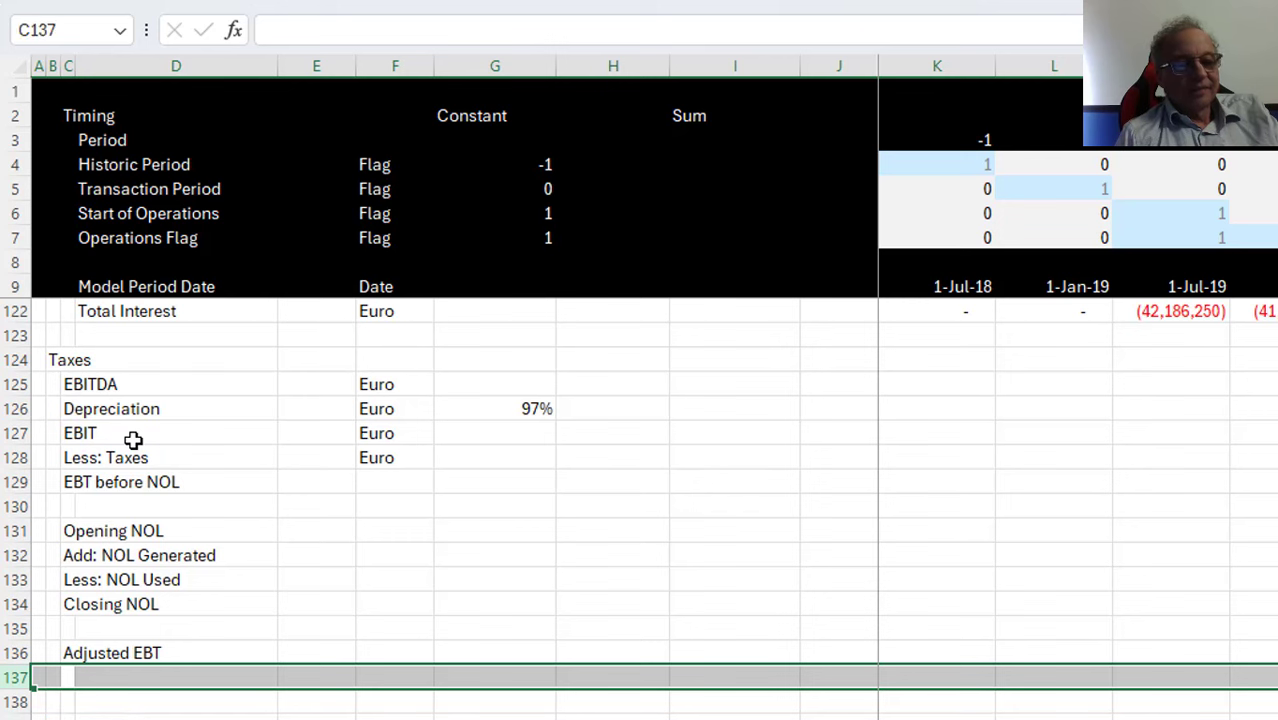
text(Tas)
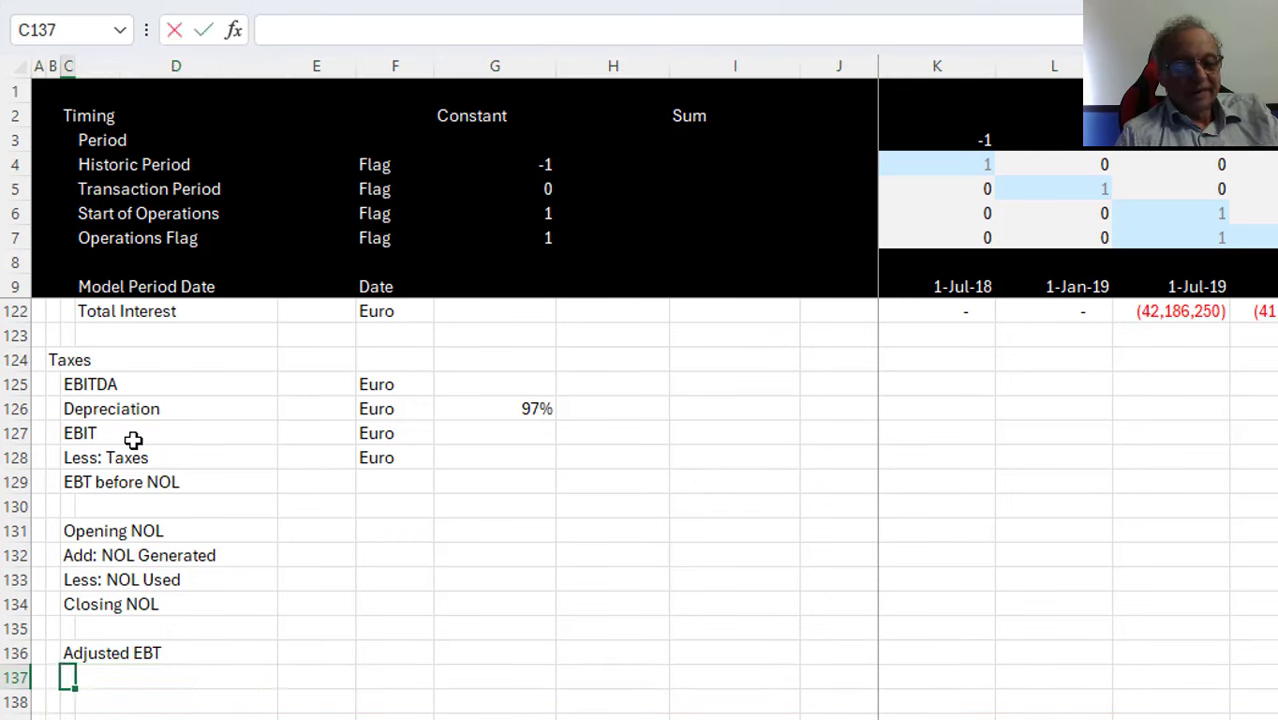
key(BackSpace)
key(BackSpace)
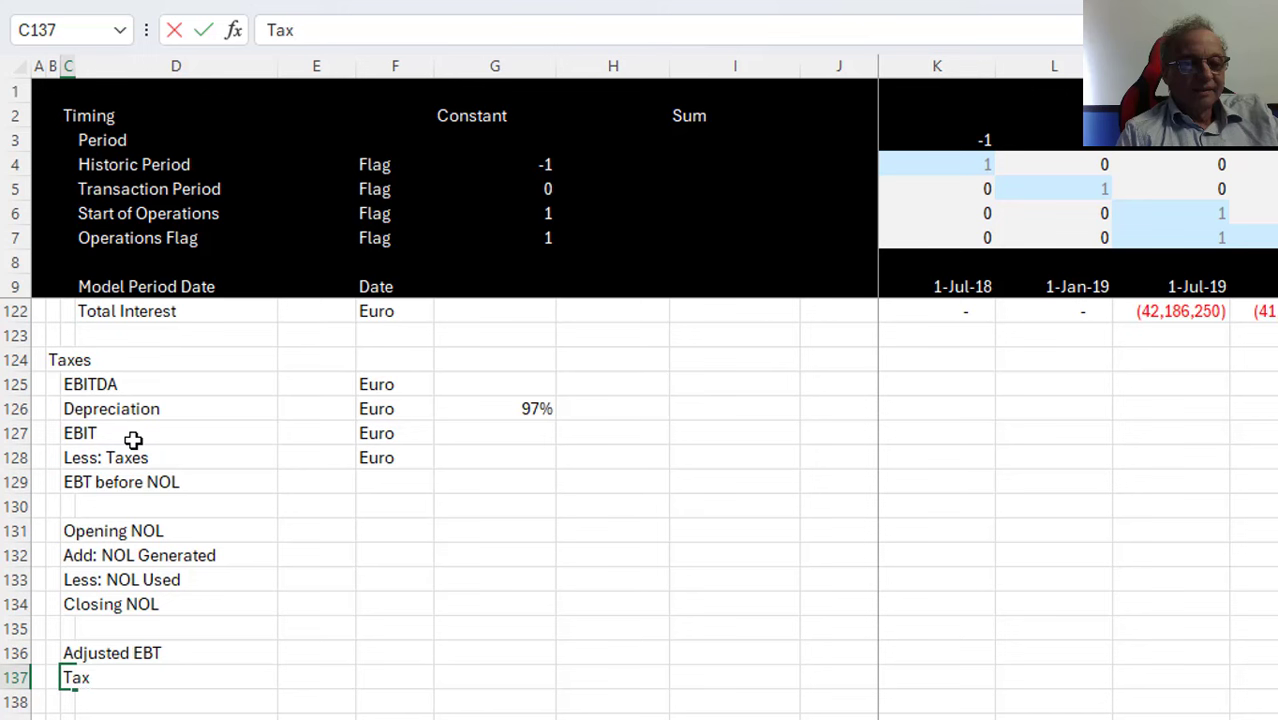
text(xes Paide)
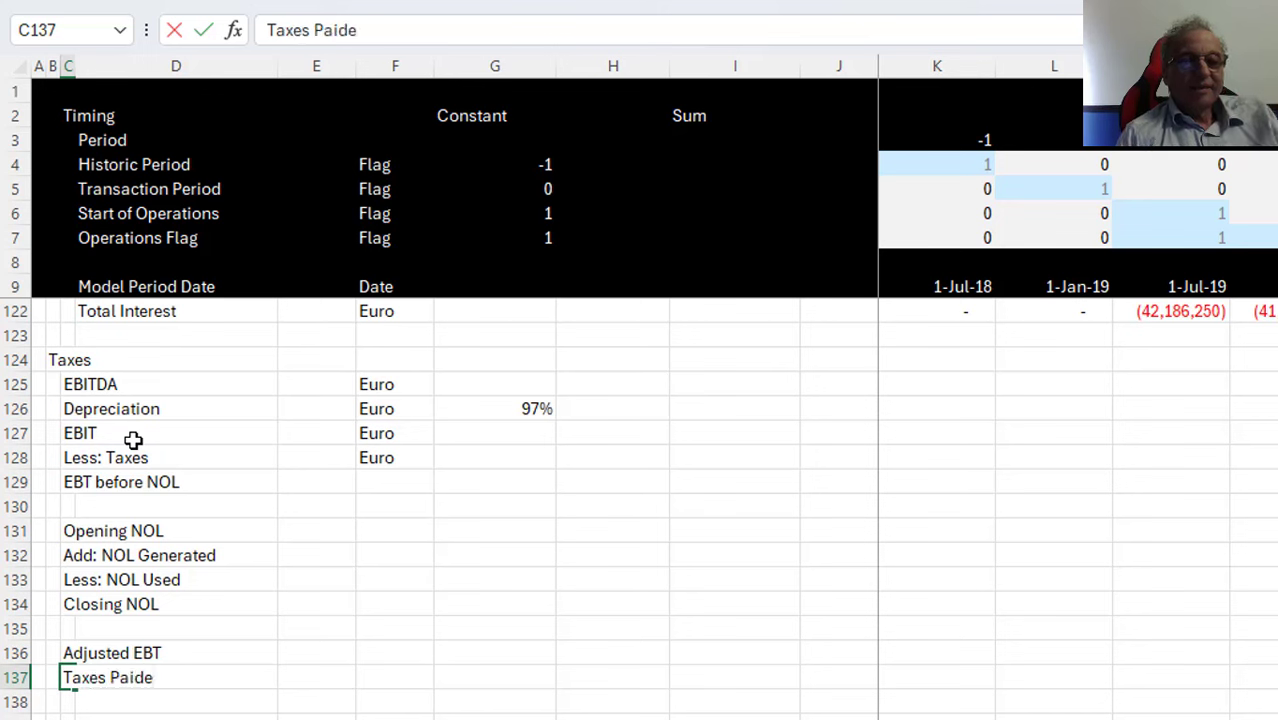
key(Up)
Link the first-period EBITDA of the taxes section in K125 to the "Free Cash Flow Before Tax" EBITDA with =K83
key(Up)
key(Up)
key(Up)
key(Up)
key(Up)
key(Up)
key(Up)
key(Up)
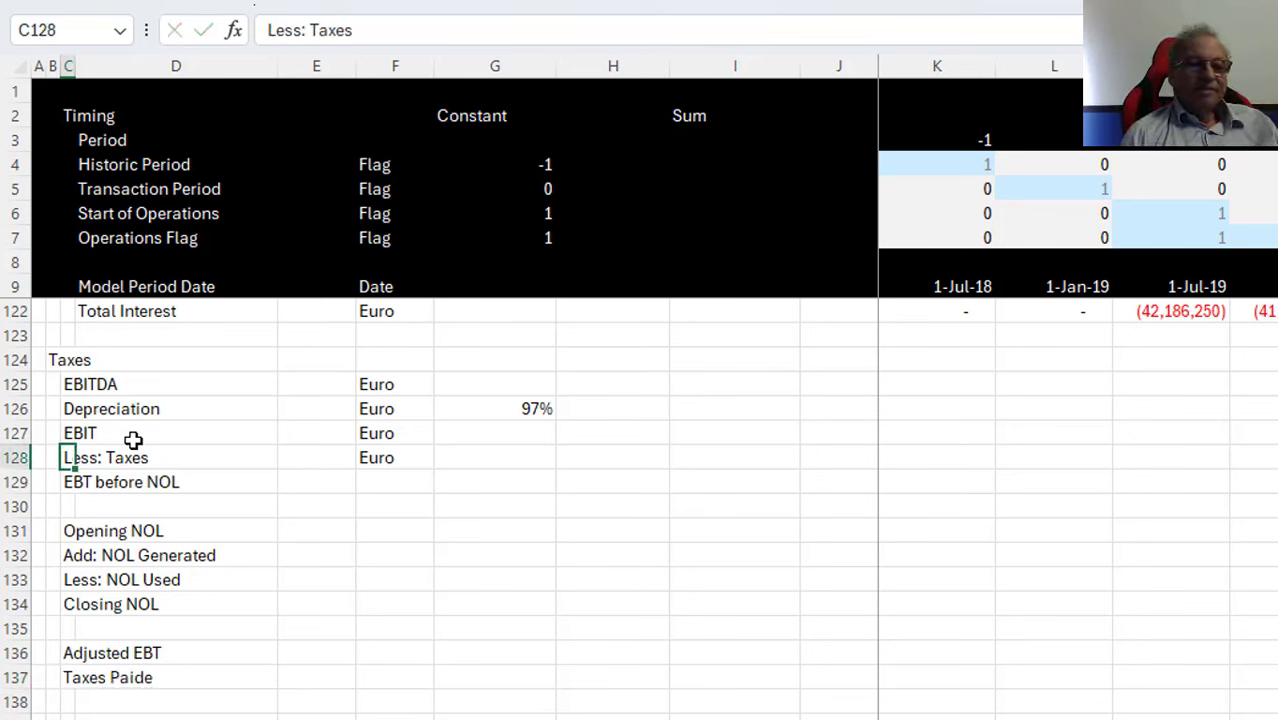
key(Right)
key(Up)
key(Up)
key(Up)
key(Right)
key(Right)
key(Right)
key(Right)
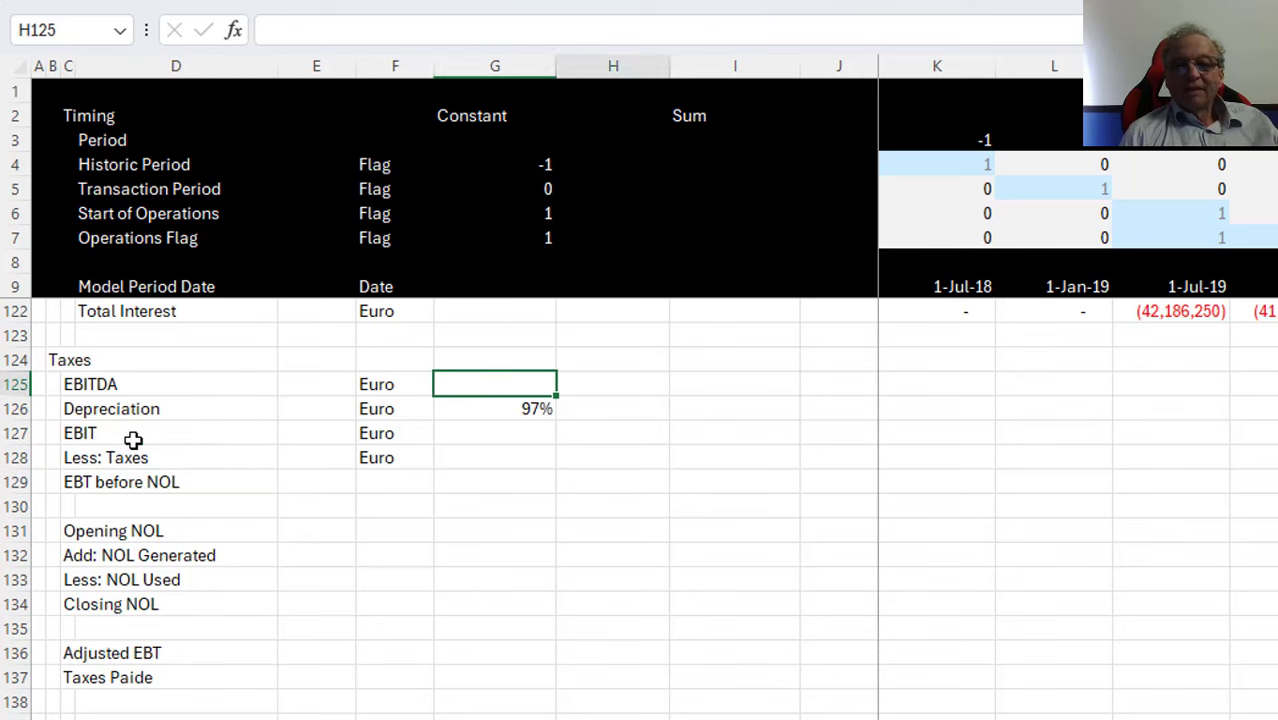
key(Right)
key(Right)
key(Right)
text(=)
key(Up)
key(Up)
key(Up)
key(Up)
key(Up)
key(Up)
key(Up)
key(Up)
key(Up)
key(Up)
key(Up)
key(Up)
key(Up)
key(Up)
key(Up)
key(Up)
key(Up)
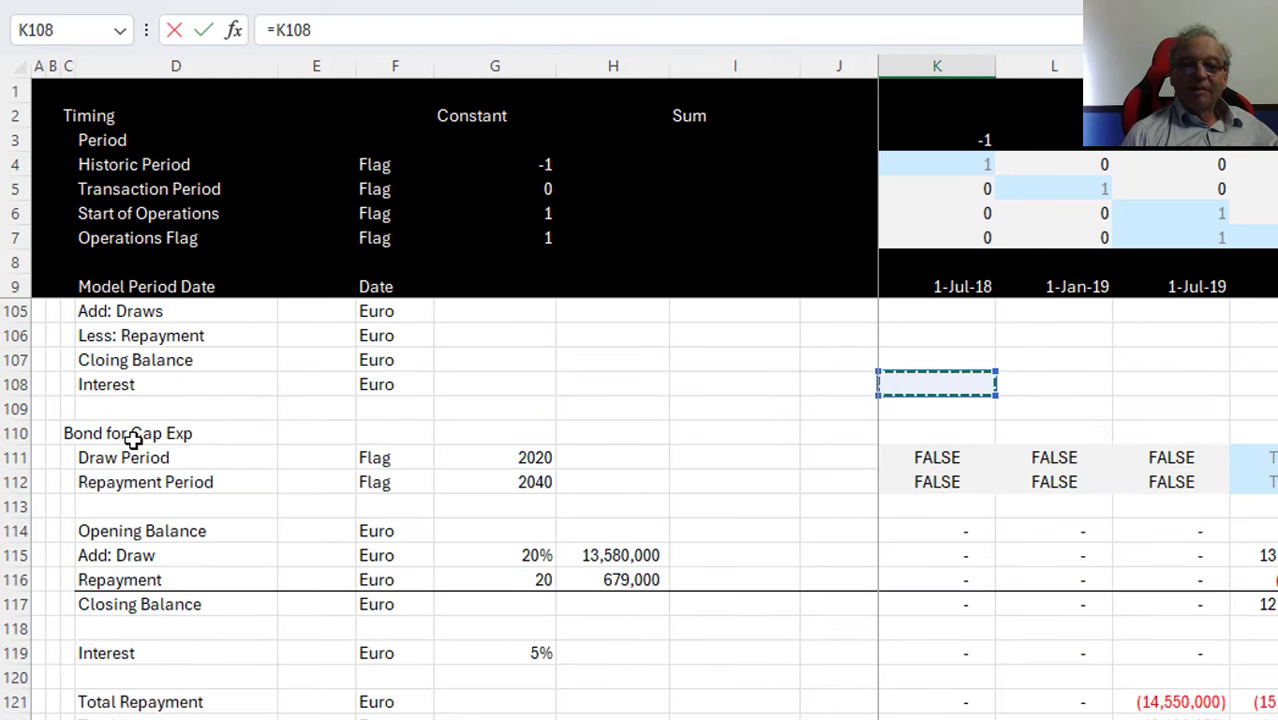
key(Up)
key(Up)
key(Up)
key(Up)
key(Up)
key(Up)
key(Up)
key(Up)
key(Up)
key(Up)
key(Up)
key(Up)
key(Up)
key(Up)
key(Up)
key(Up)
key(Up)
key(Up)
key(Up)
key(Up)
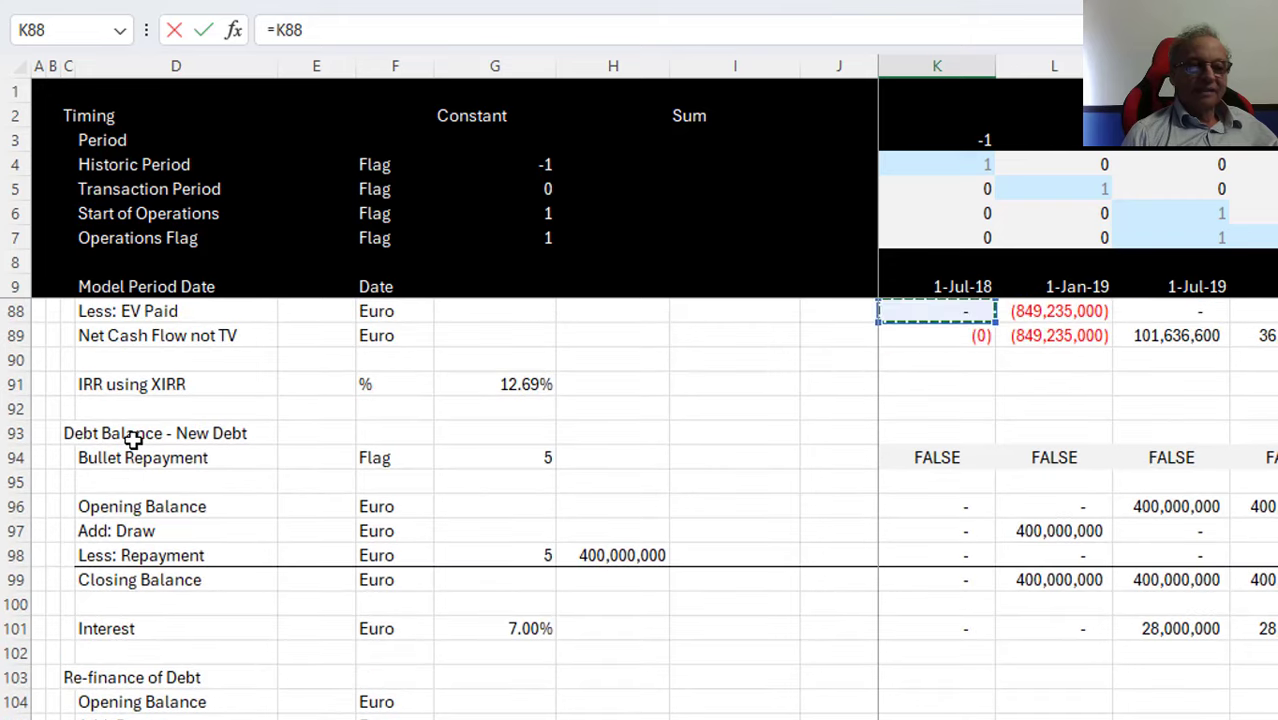
key(Down)
key(Up)
key(Up)
key(Up)
key(Up)
key(Up)
key(Up)
key(Up)
key(Up)
key(Up)
key(Up)
key(Up)
key(Up)
key(Up)
key(Up)
key(Up)
key(Up)
key(Up)
key(Up)
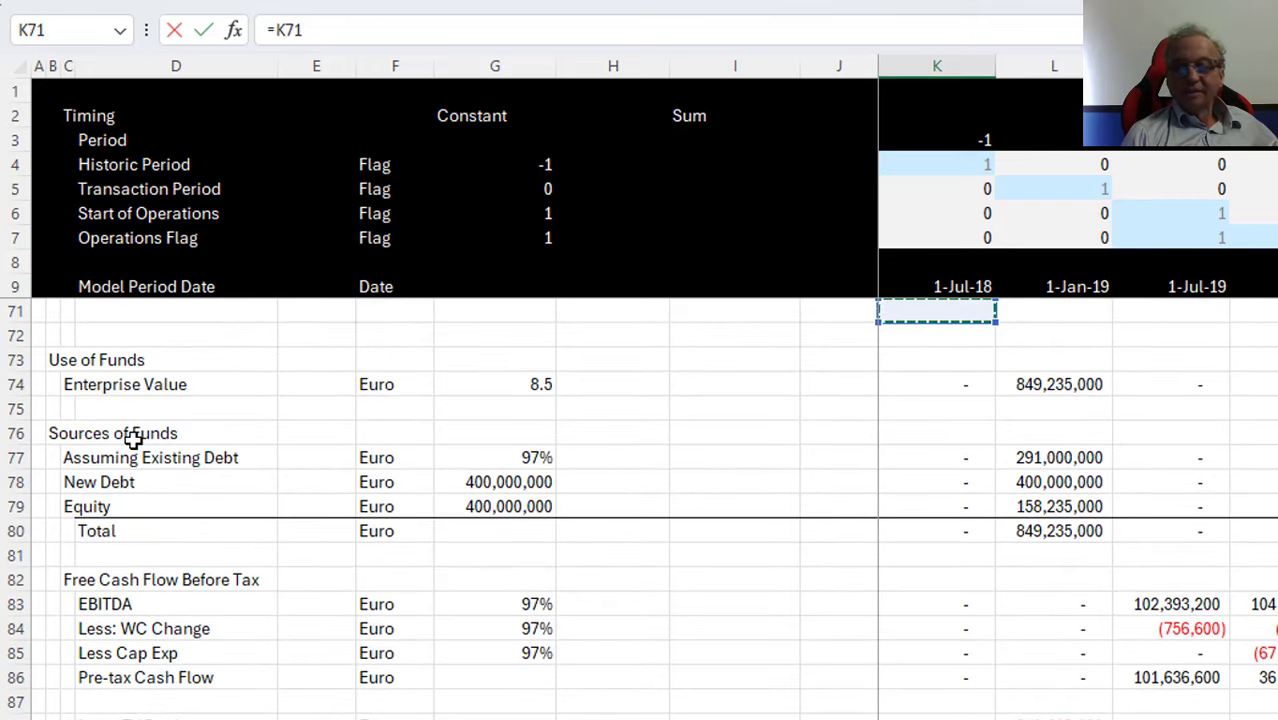
key(Down)
key(Down)
key(Down)
key(Down)
key(Down)
key(Down)
key(Down)
key(Down)
key(Down)
key(Down)
key(Down)
key(Down)
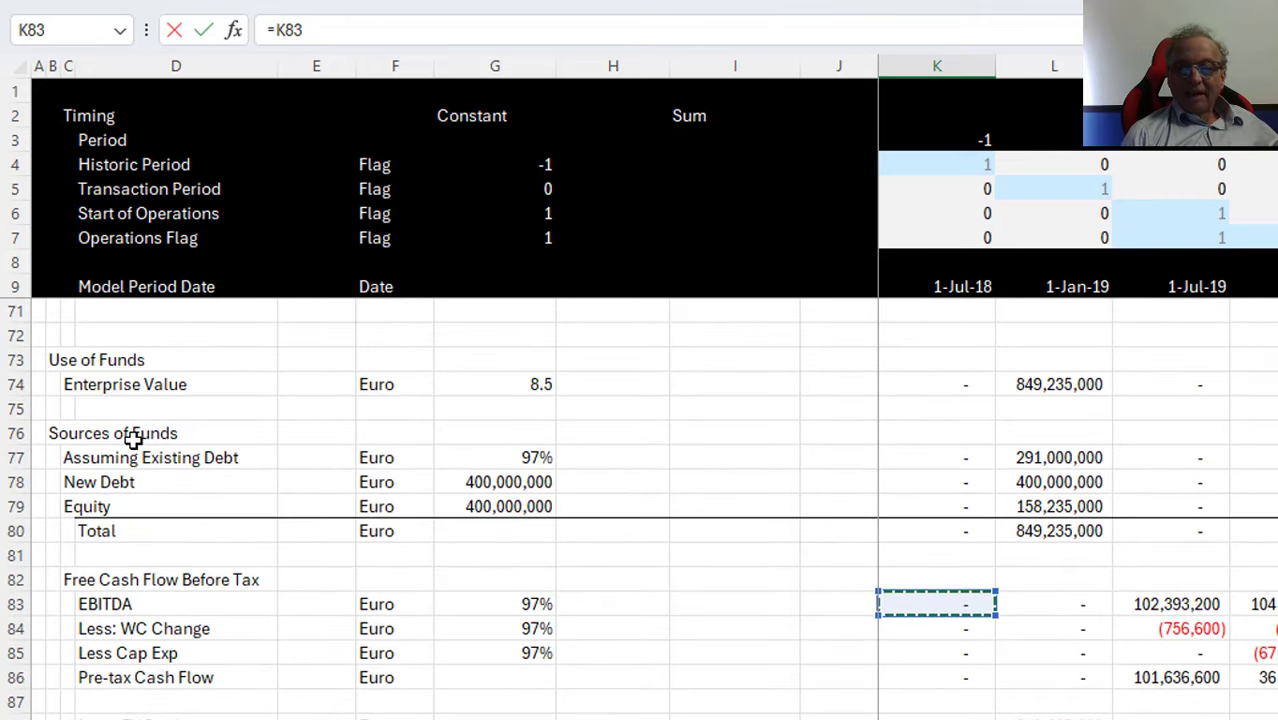
key(Return)
Calculate first-period Depreciation in K126 as the G126 percentage times existing plus new cap exp depreciation, using =$G$126*(K51+K56)
text(=)
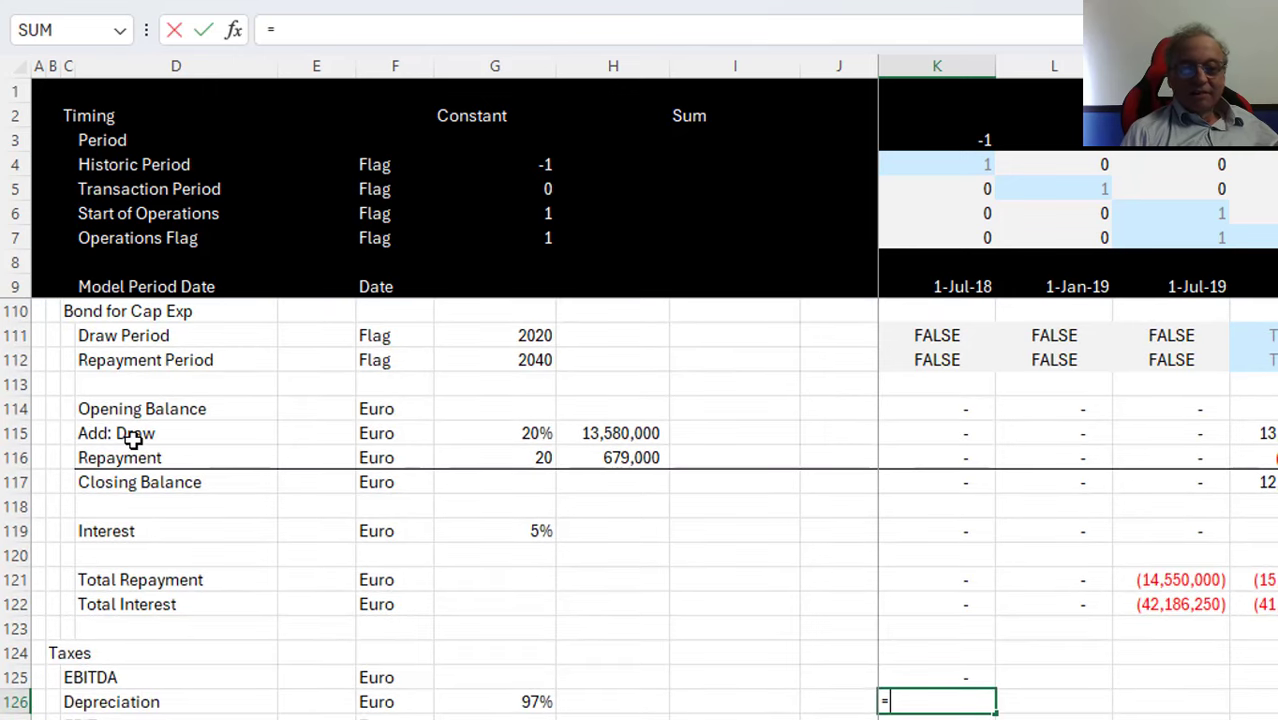
key(Left)
key(Left)
key(Left)
key(Left)
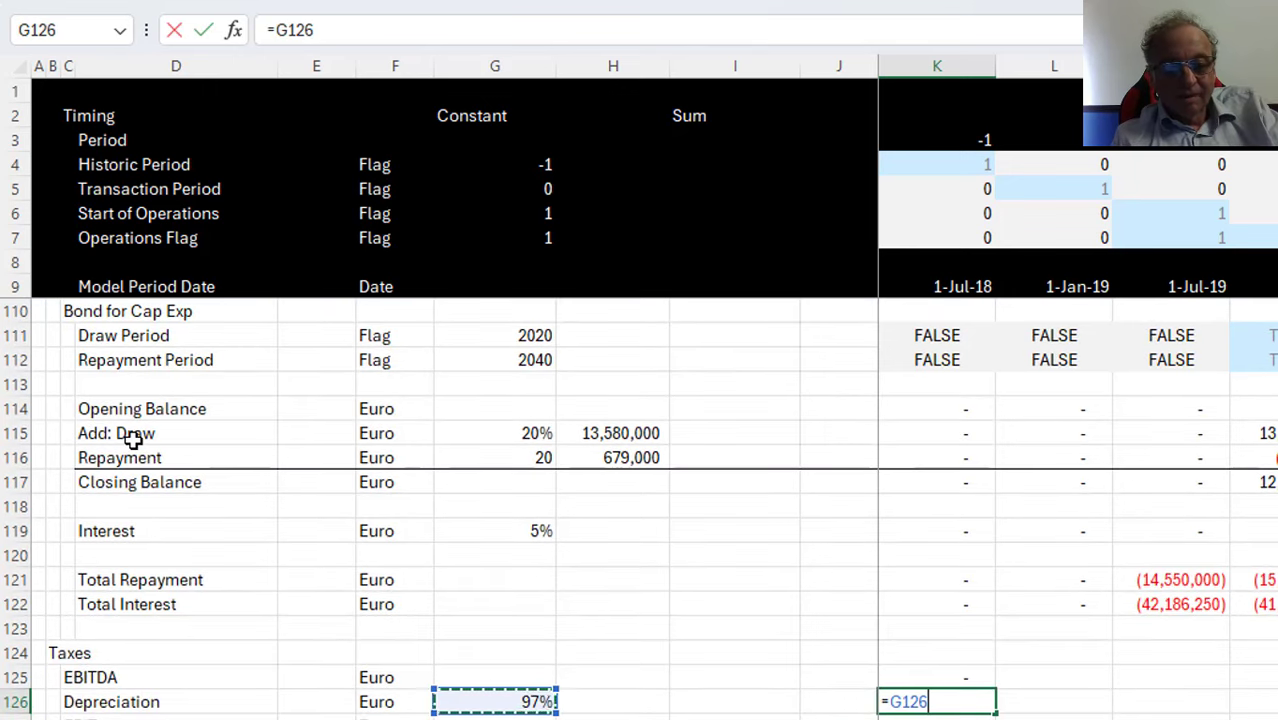
key(F4)
text(*)
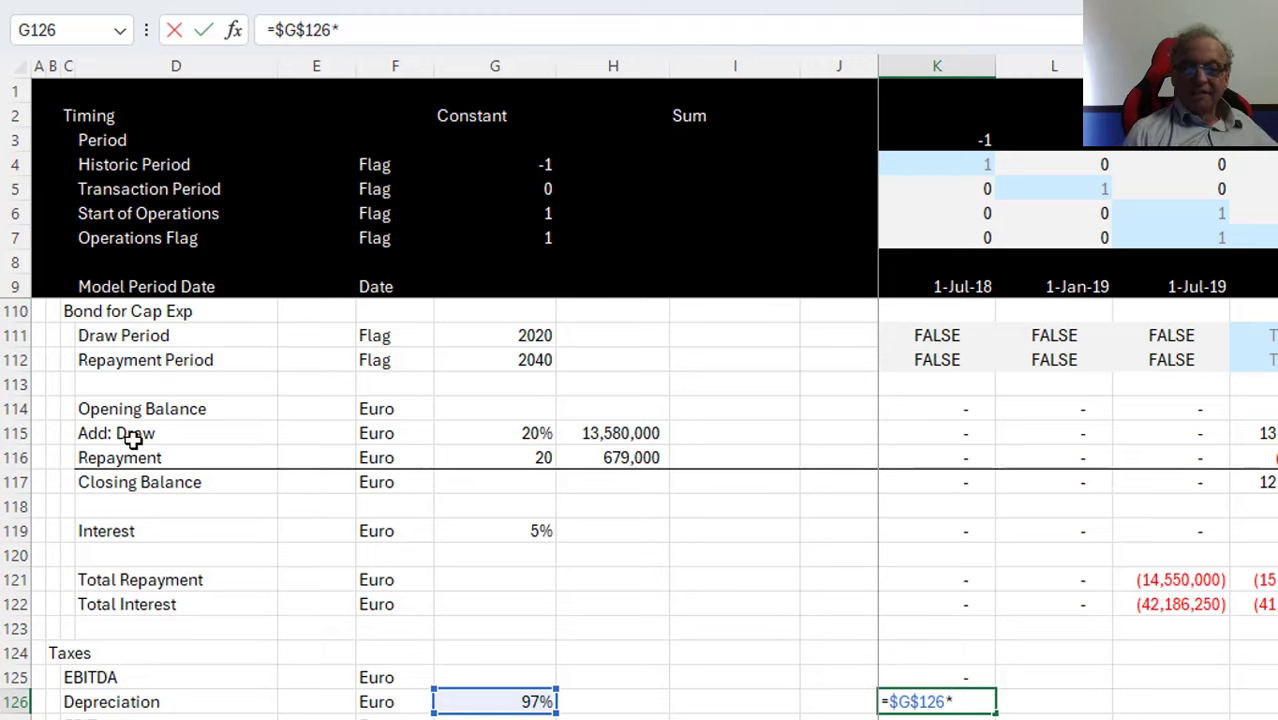
key(Up)
key(Up)
key(Up)
key(Up)
key(Up)
key(Up)
key(Up)
key(Up)
key(Up)
key(Up)
key(Up)
key(Up)
key(Up)
key(Up)
key(Up)
key(Up)
key(Up)
key(Up)
key(Up)
key(Up)
key(Up)
key(Up)
key(Up)
key(Up)
key(Up)
key(Up)
key(Up)
key(Up)
key(Up)
key(Up)
key(Up)
key(Up)
key(Up)
key(Up)
key(Up)
key(Up)
key(Up)
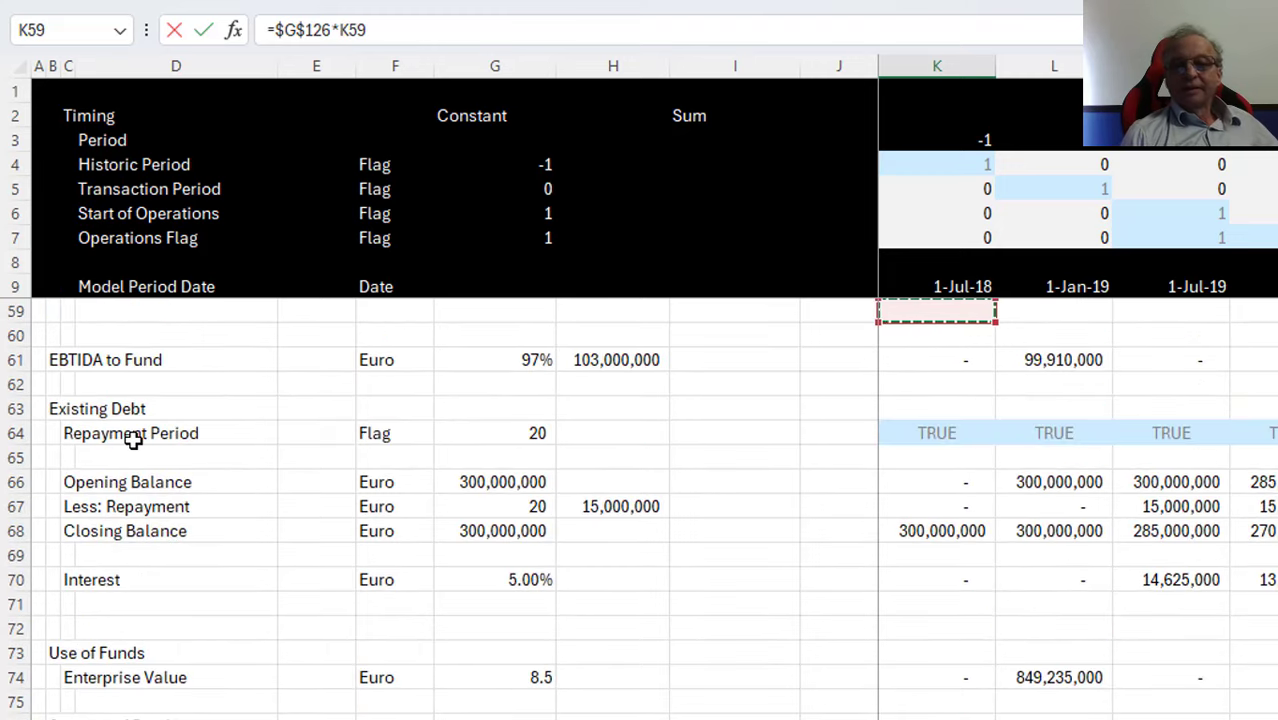
key(Up)
key(Up)
key(Up)
key(Up)
key(Up)
key(Up)
key(Up)
key(Up)
key(Up)
key(Up)
key(Up)
key(Up)
key(Up)
key(Up)
key(Up)
key(Up)
key(Up)
key(Up)
key(Up)
key(Up)
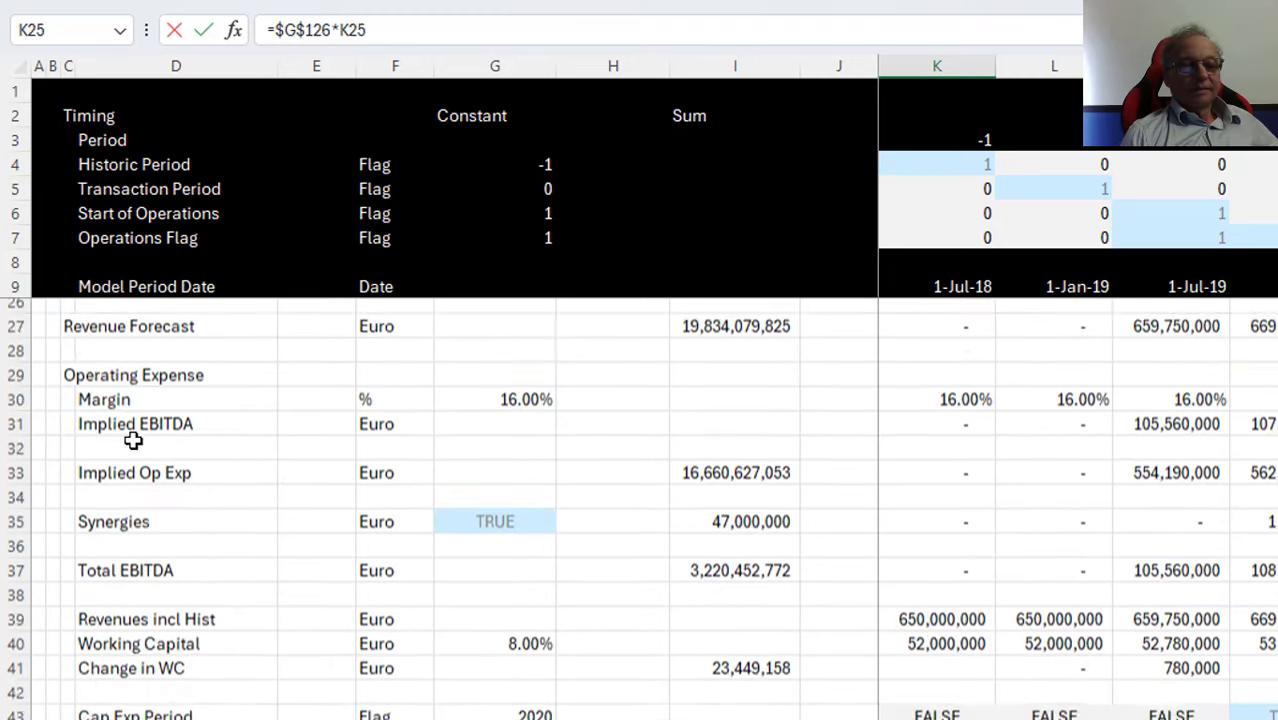
key(Page_Down)
key(Down)
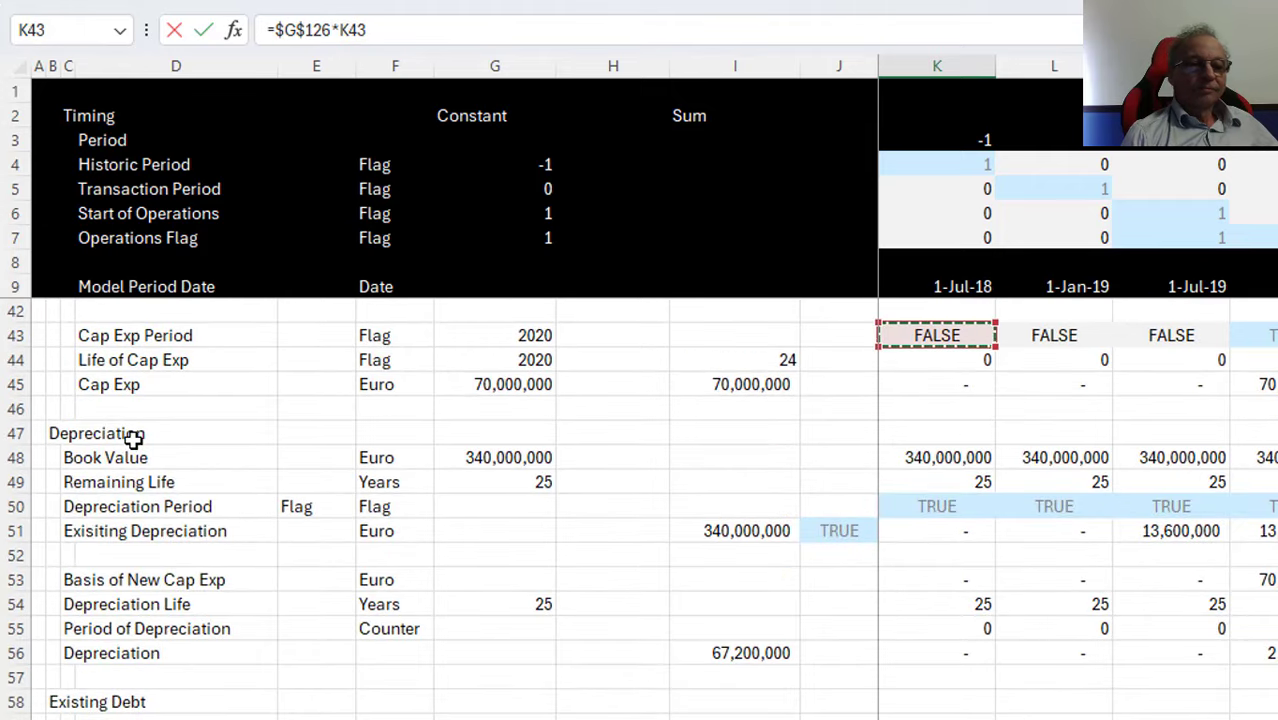
key(Up)
key(Down)
key(Down)
key(Down)
key(Down)
key(Down)
key(Down)
key(Down)
key(Down)
key(Down)
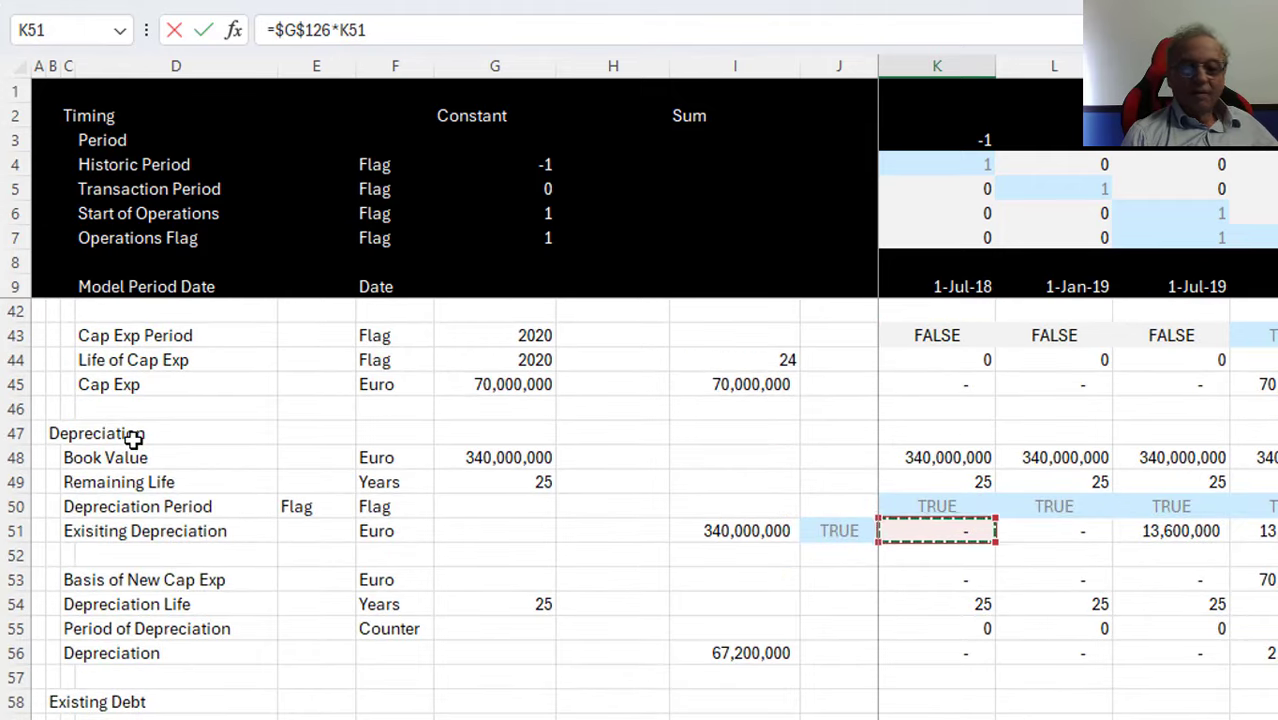
key(Down)
key(Up)
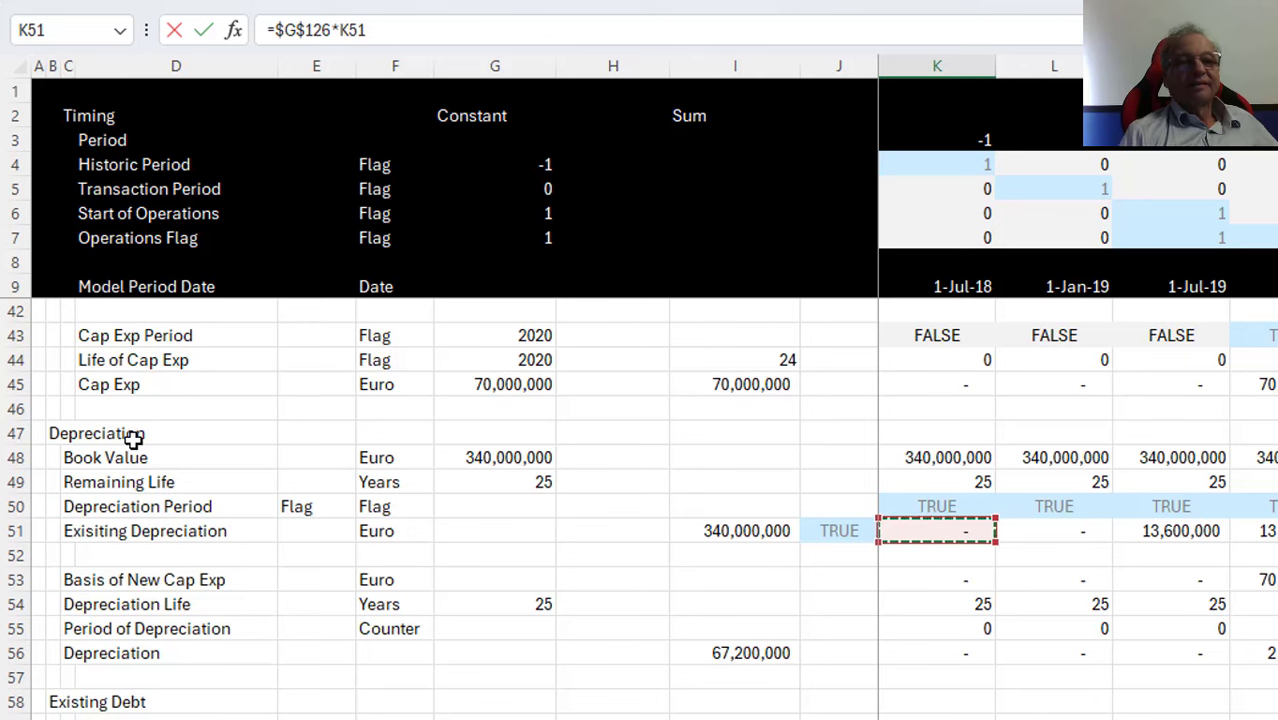
key(BackSpace)
key(BackSpace)
key(BackSpace)
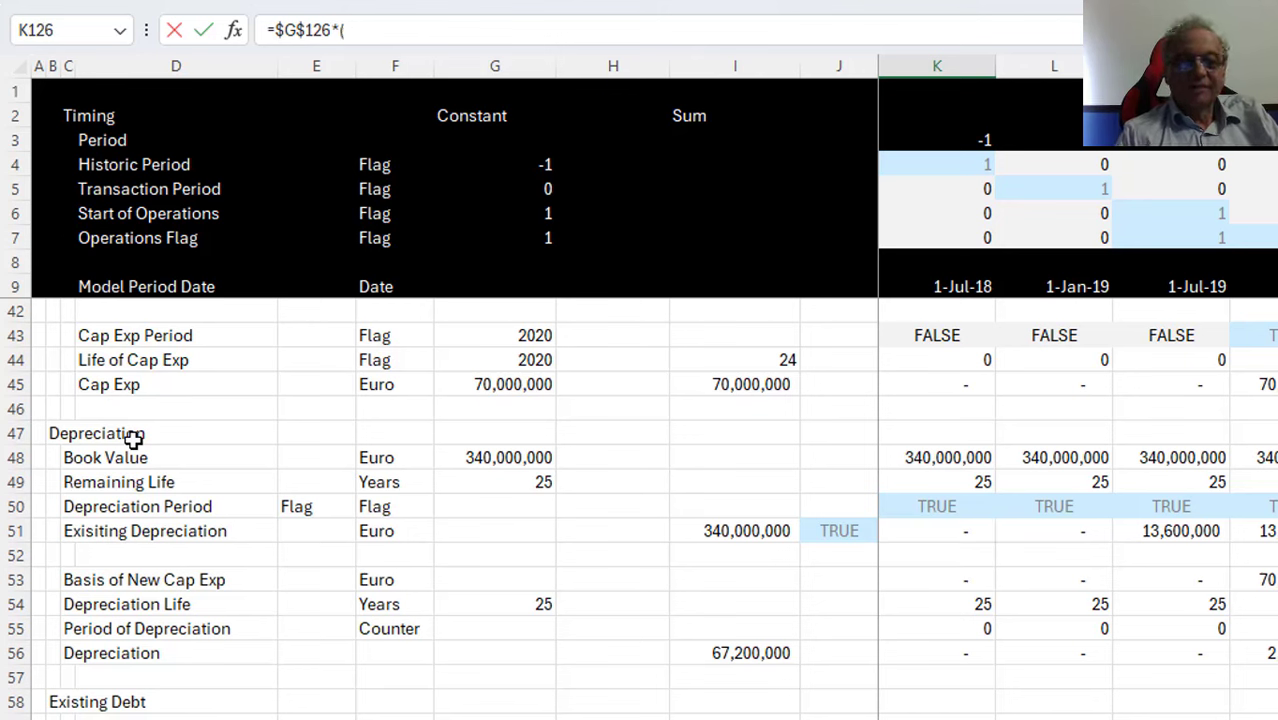
text(()
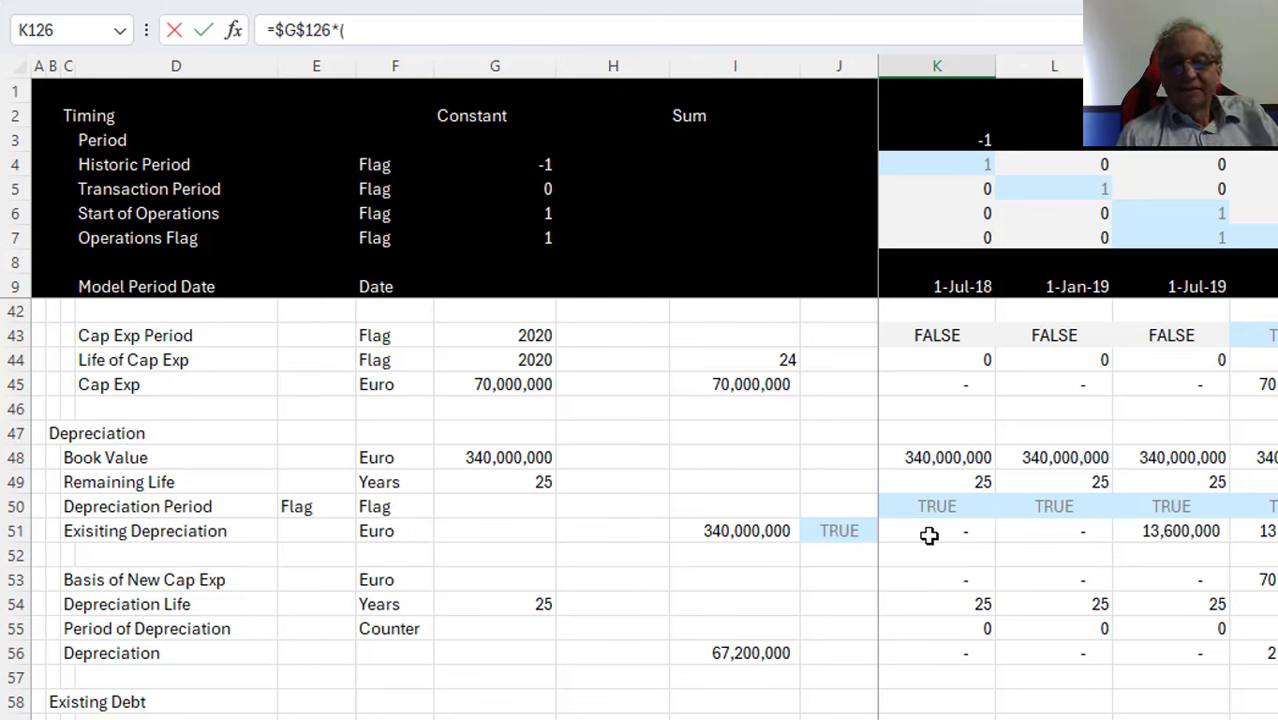
click(929, 536)
text(+)
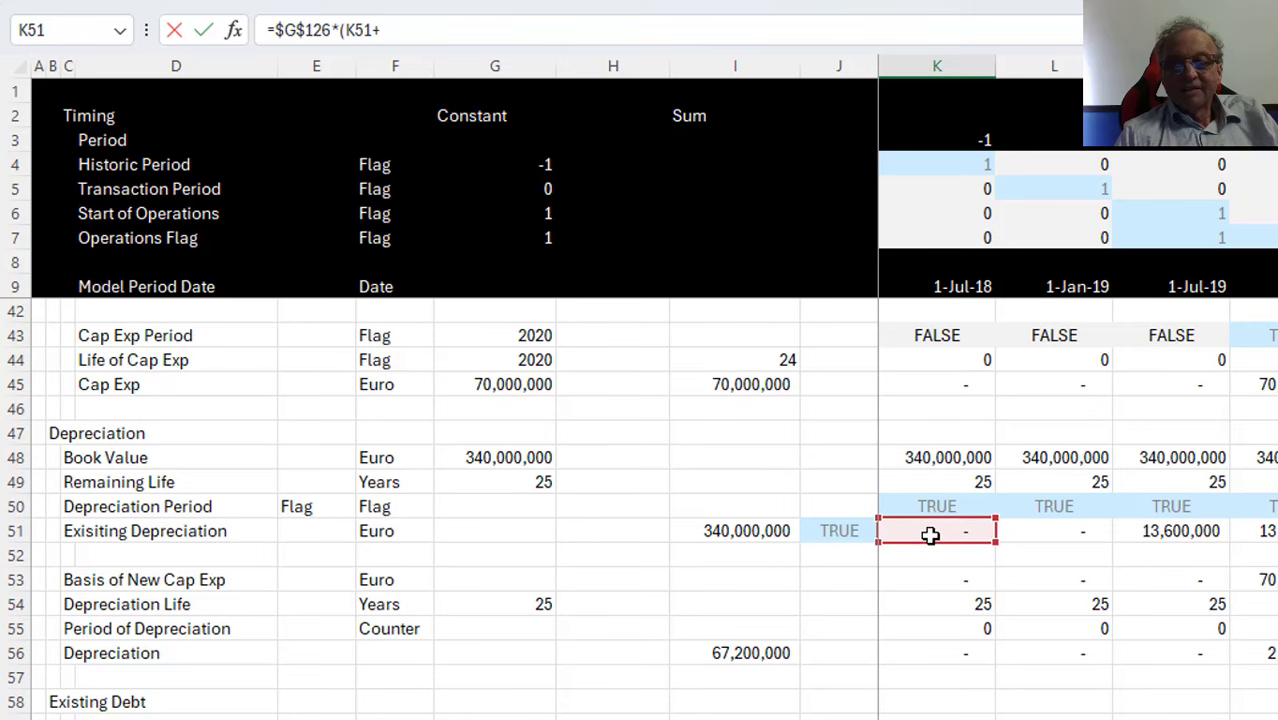
click(950, 654)
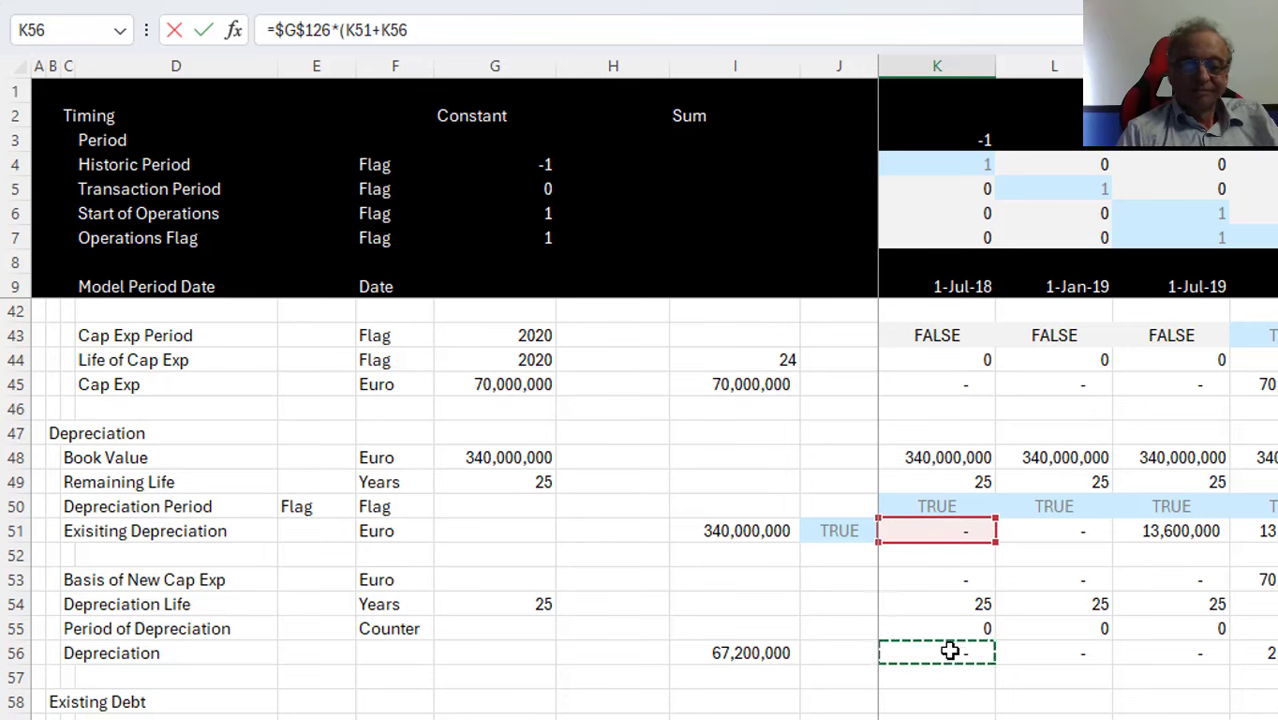
text())
key(Return)
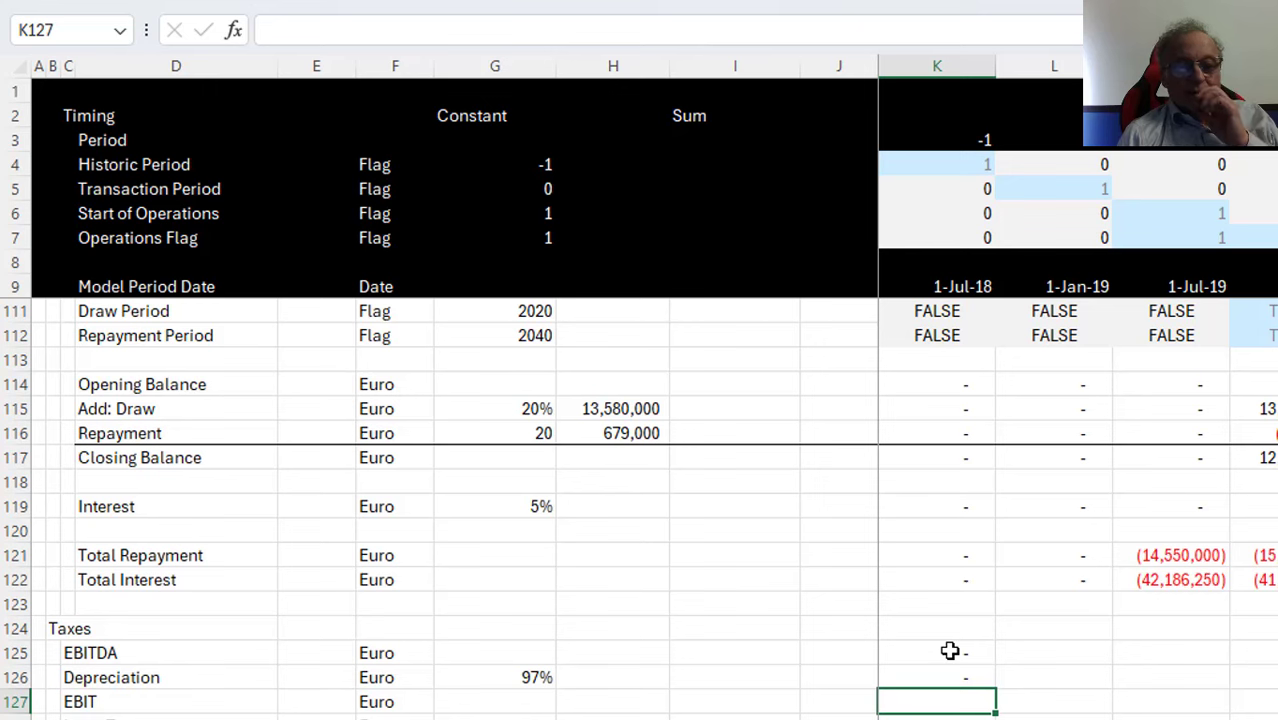
Calculate the first-period EBIT in K127 as EBITDA minus Depreciation with =K125-K126
text(=)
click(950, 651)
text(-)
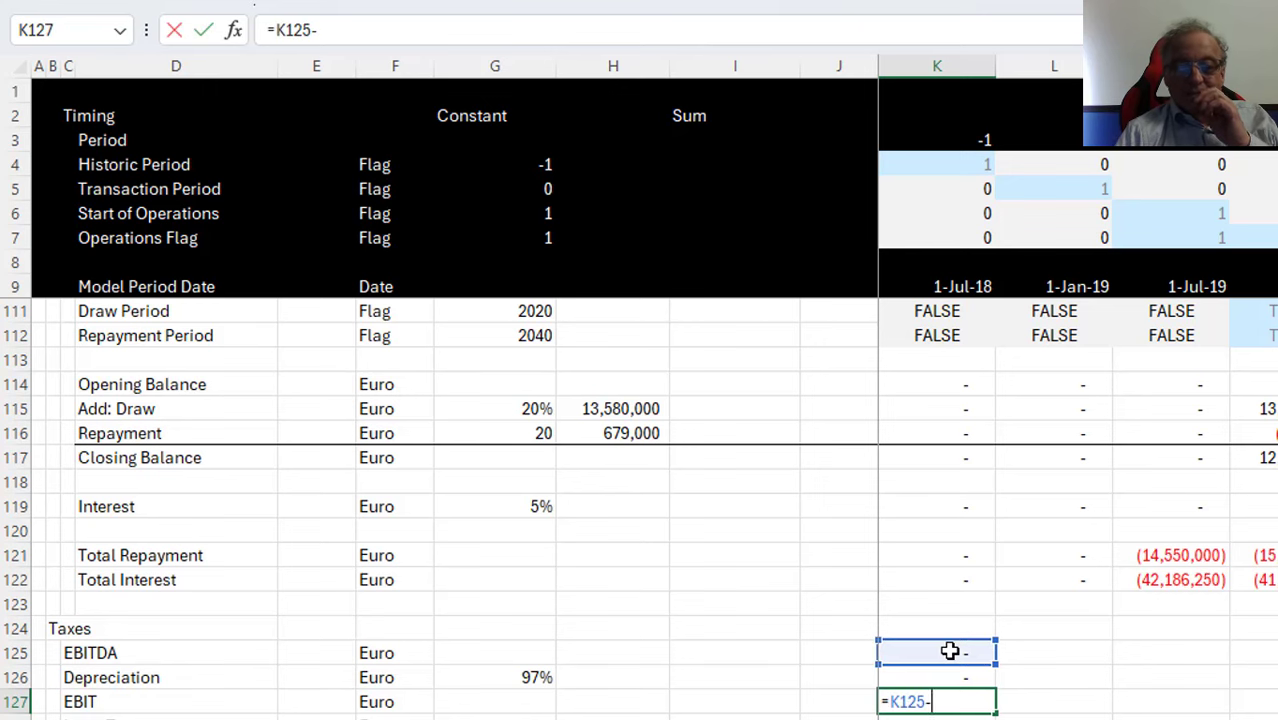
key(Up)
key(Return)
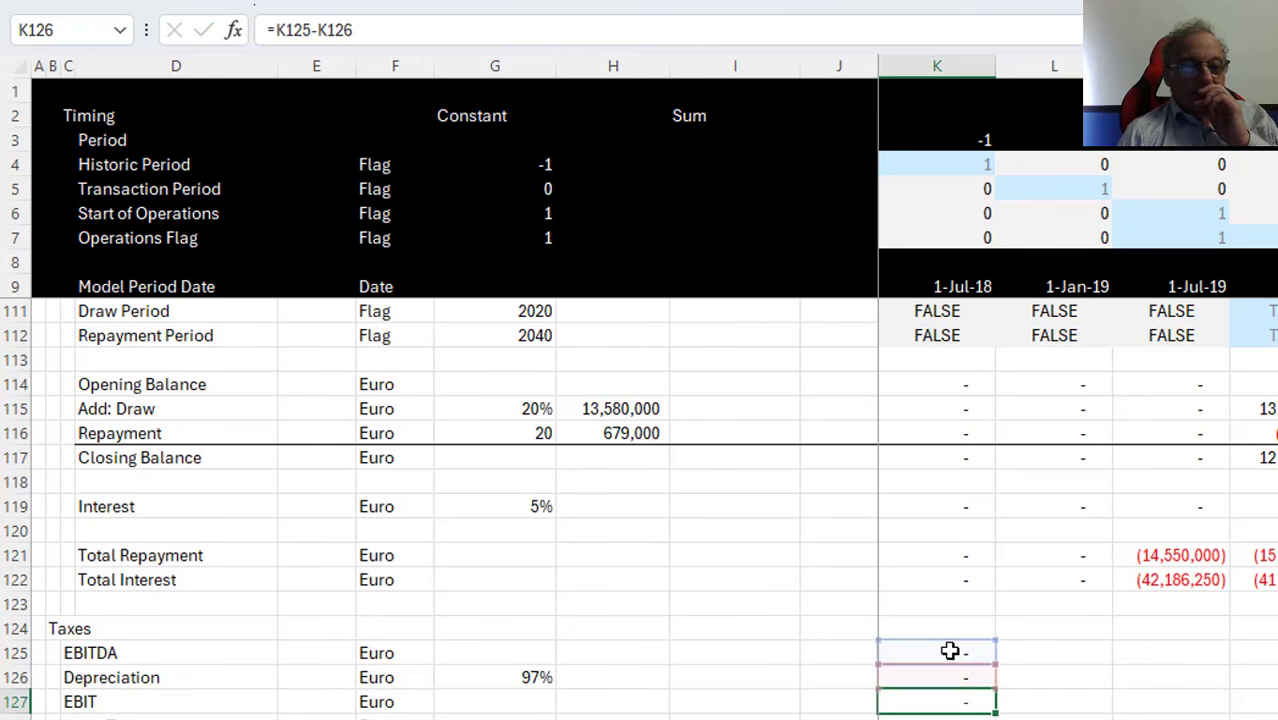
Change the "Less: Taxes" label in C128 to "Less: Interst"
key(Down)
key(Up)
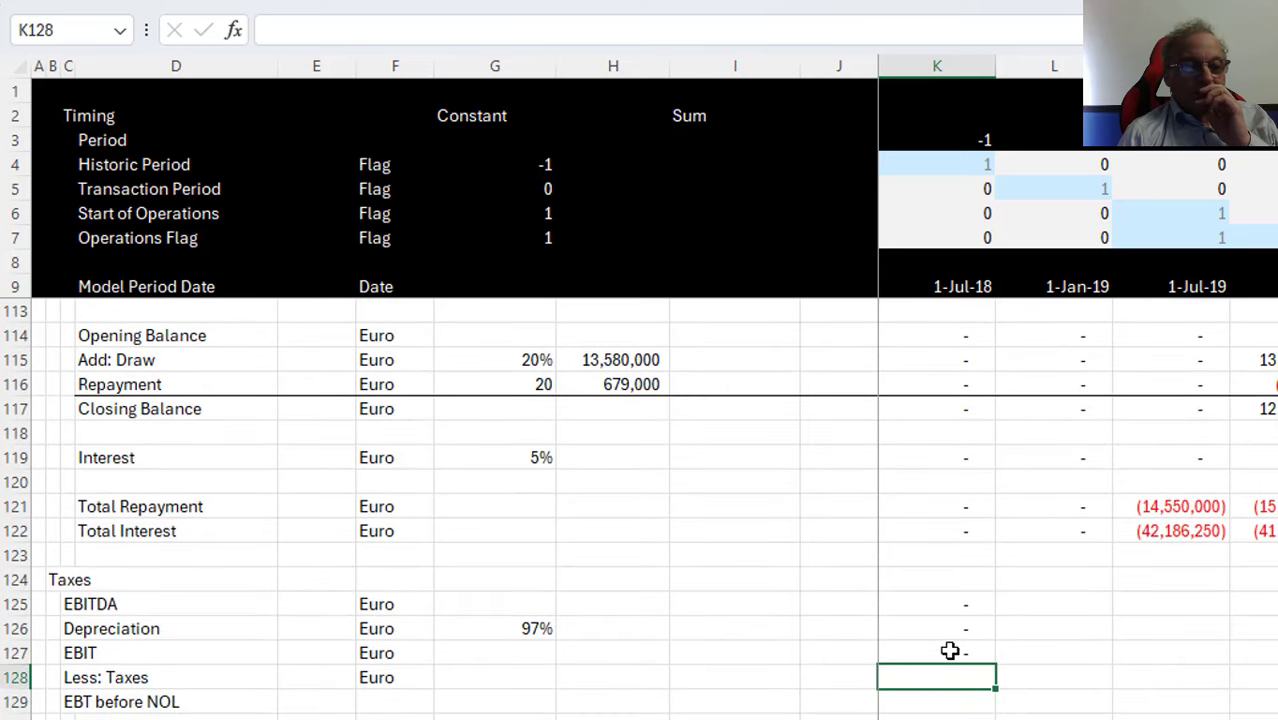
key(Left)
key(Left)
key(Left)
key(Left)
key(Left)
key(Left)
key(Left)
key(Left)
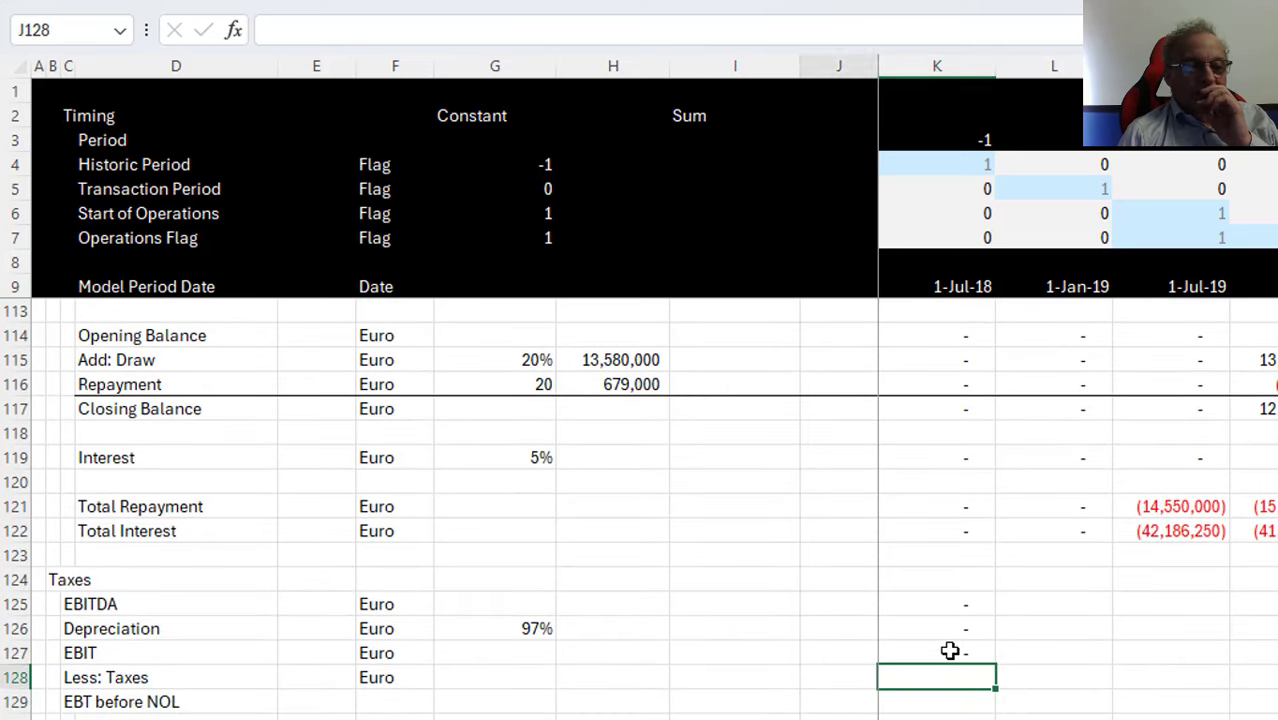
key(F2)
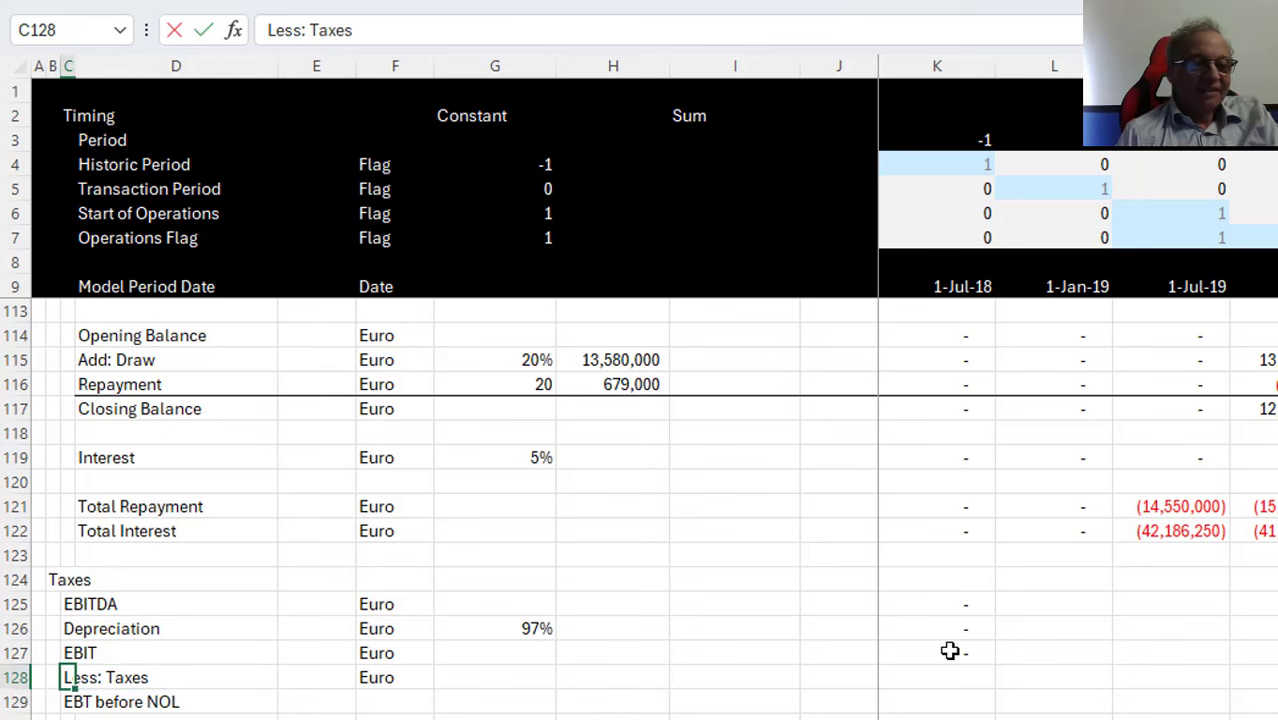
key(BackSpace)
key(BackSpace)
key(BackSpace)
text(I)
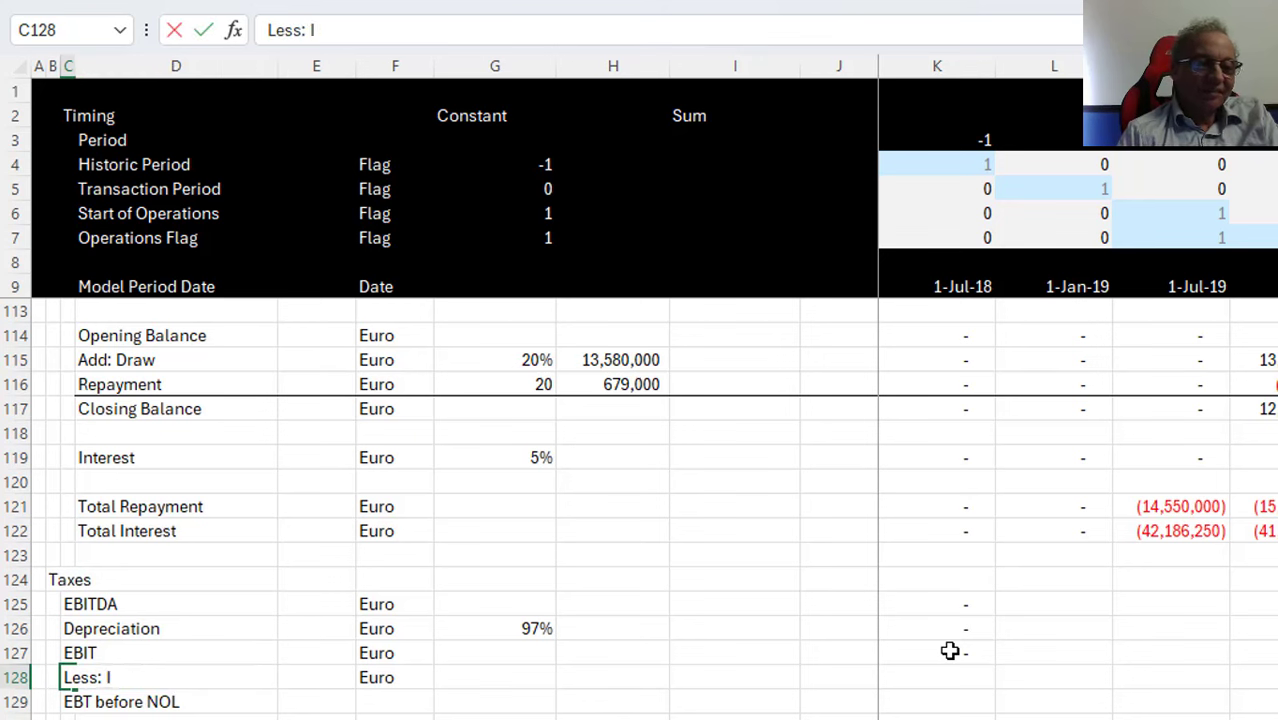
text(nterst)
key(Tab)
Link the first-period interest of the taxes section in K128 to Total Interest with =K122
key(Tab)
key(Tab)
key(Tab)
key(Tab)
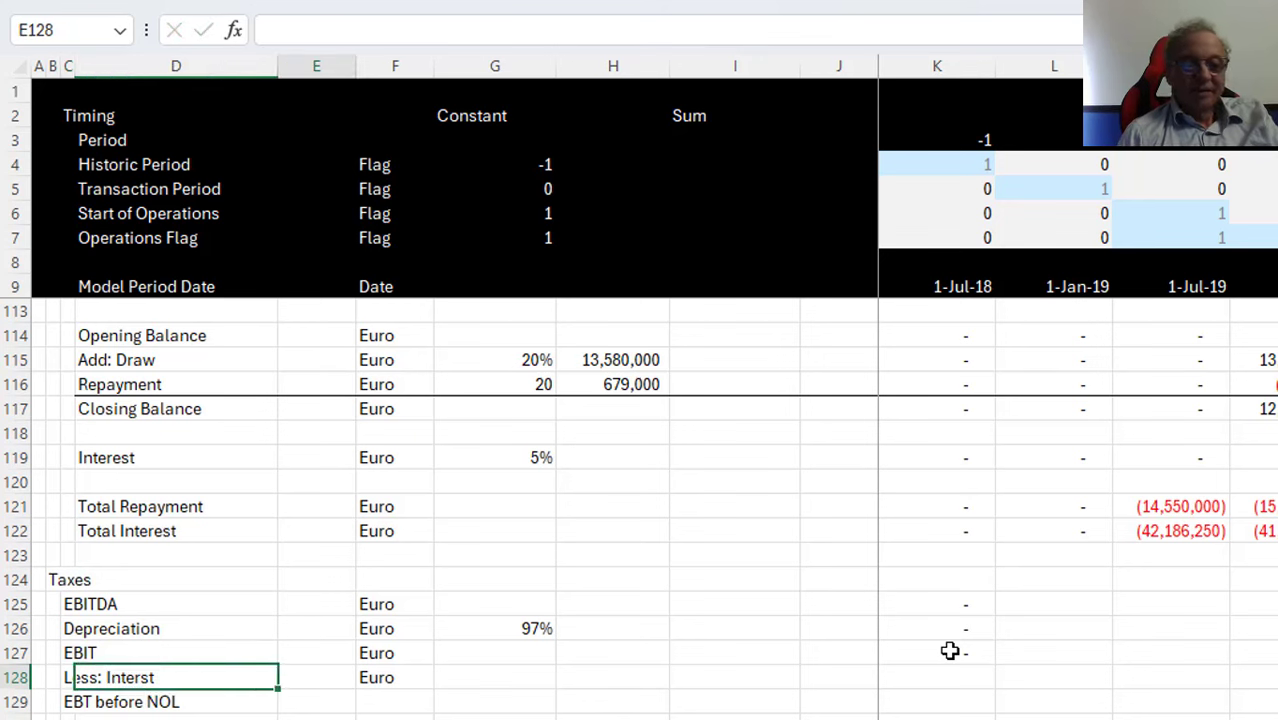
key(Tab)
key(Tab)
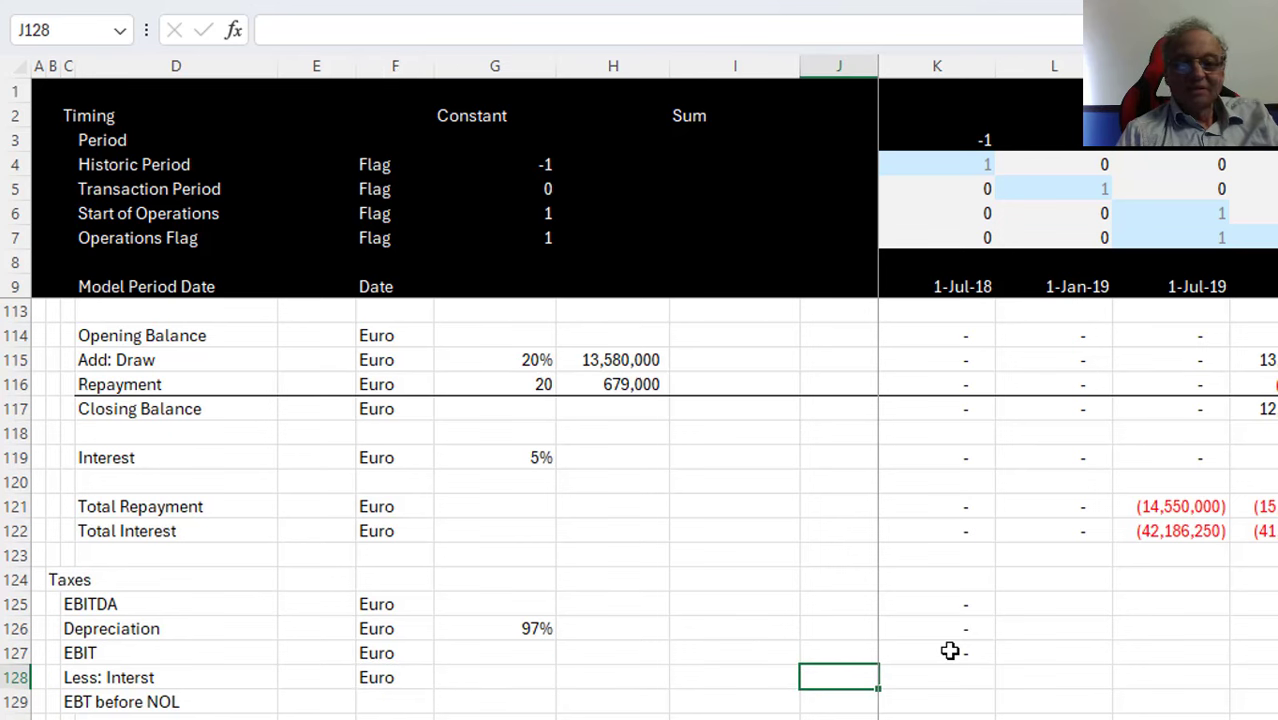
text(=)
key(BackSpace)
key(Tab)
key(Tab)
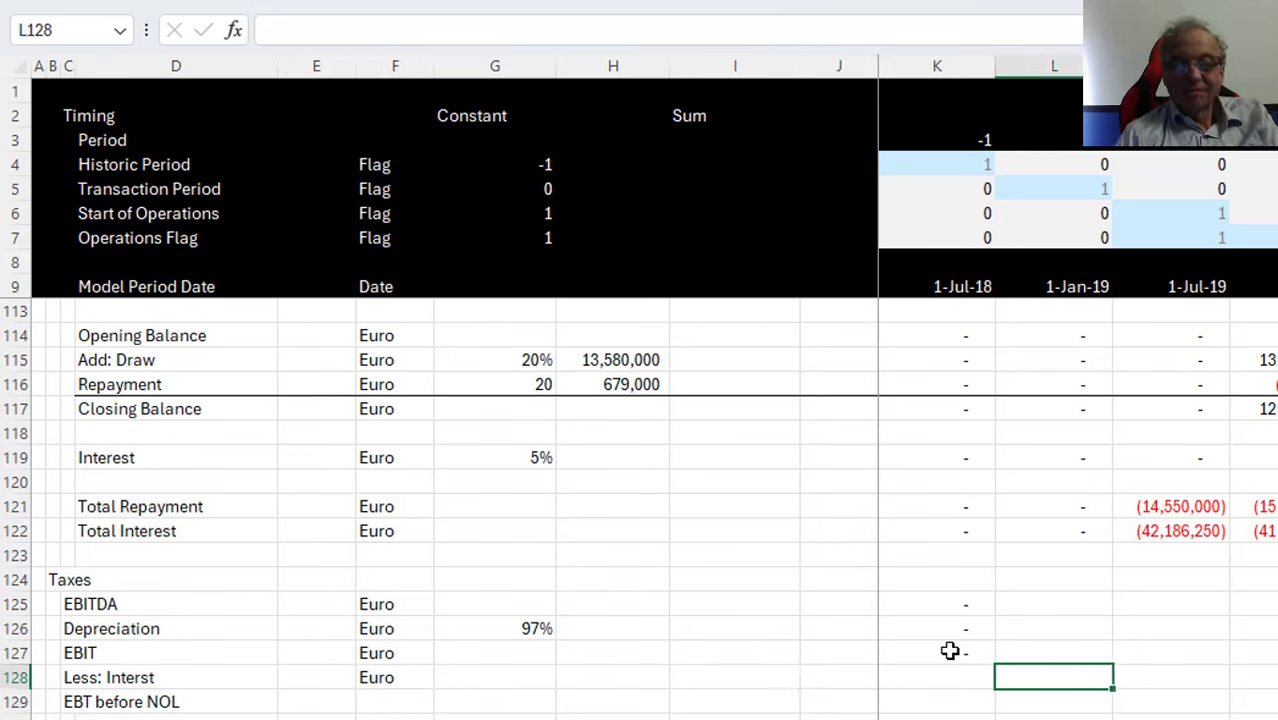
key(shift+Tab)
text(=)
key(Up)
key(Up)
key(Up)
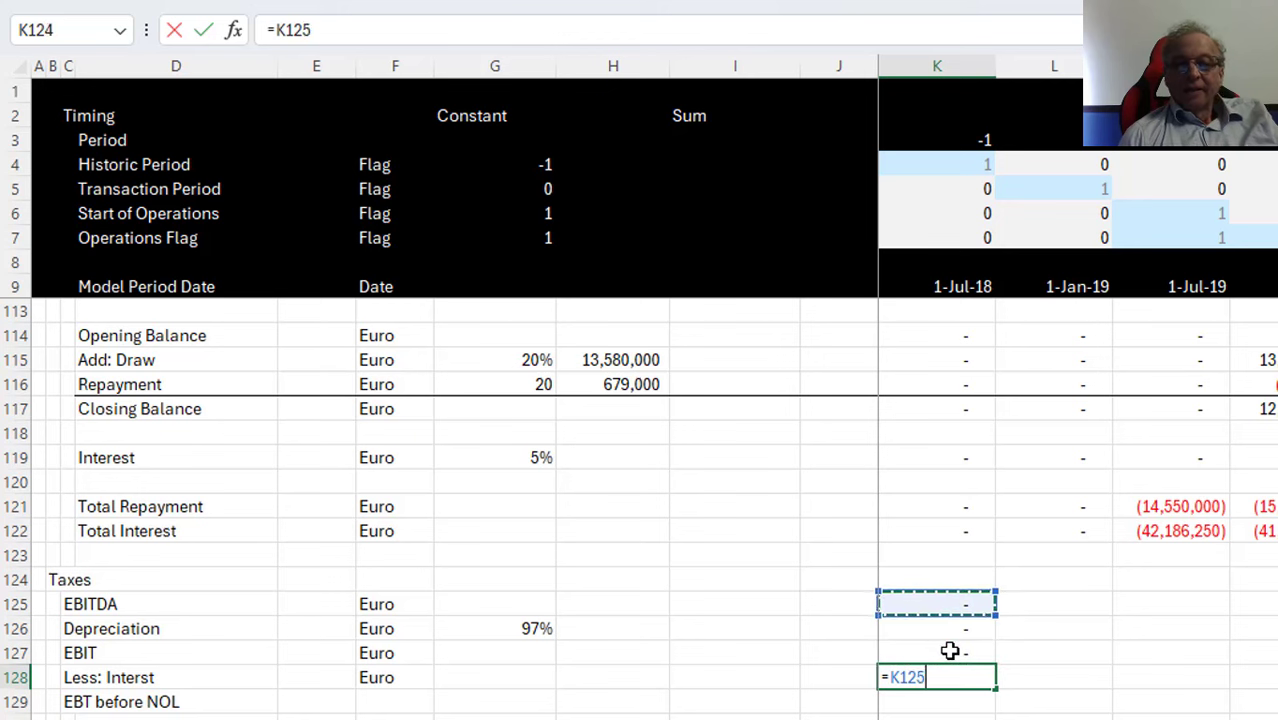
key(Up)
key(Up)
key(Up)
key(Return)
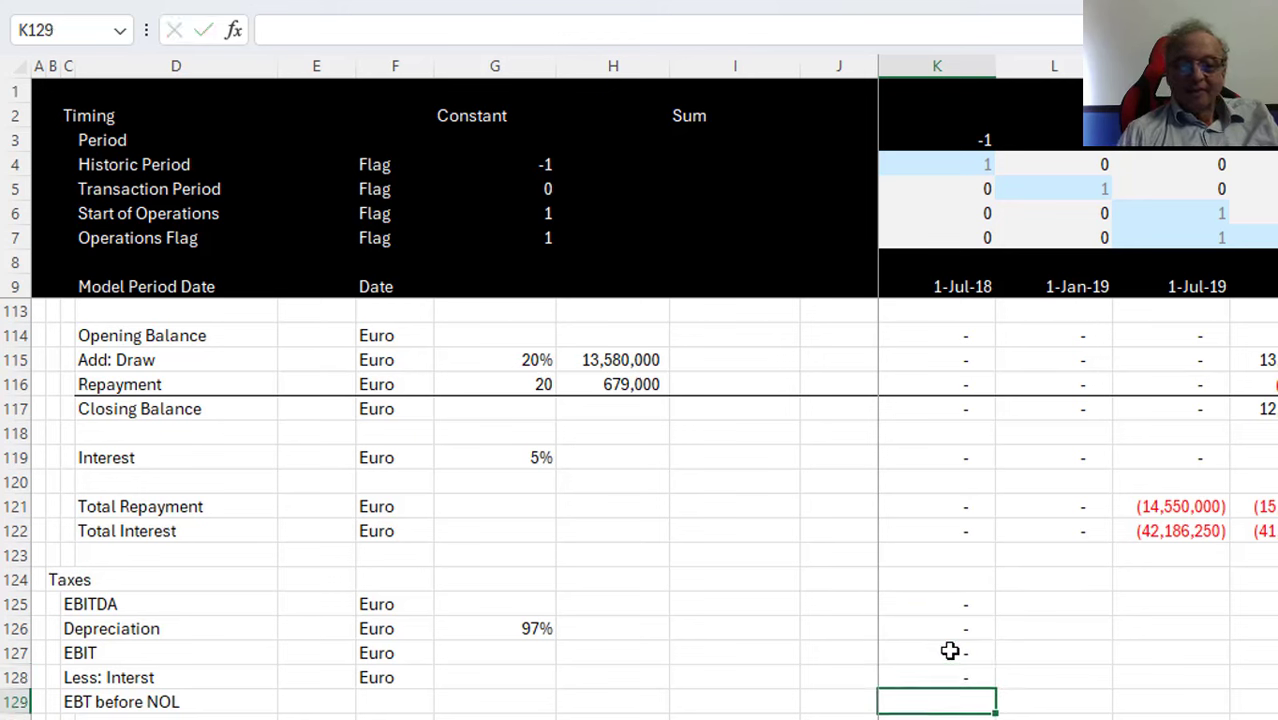
Calculate the first-period EBT before NOL in K129 as EBIT plus the interest line with =K127+K128
text(=)
key(Up)
key(Up)
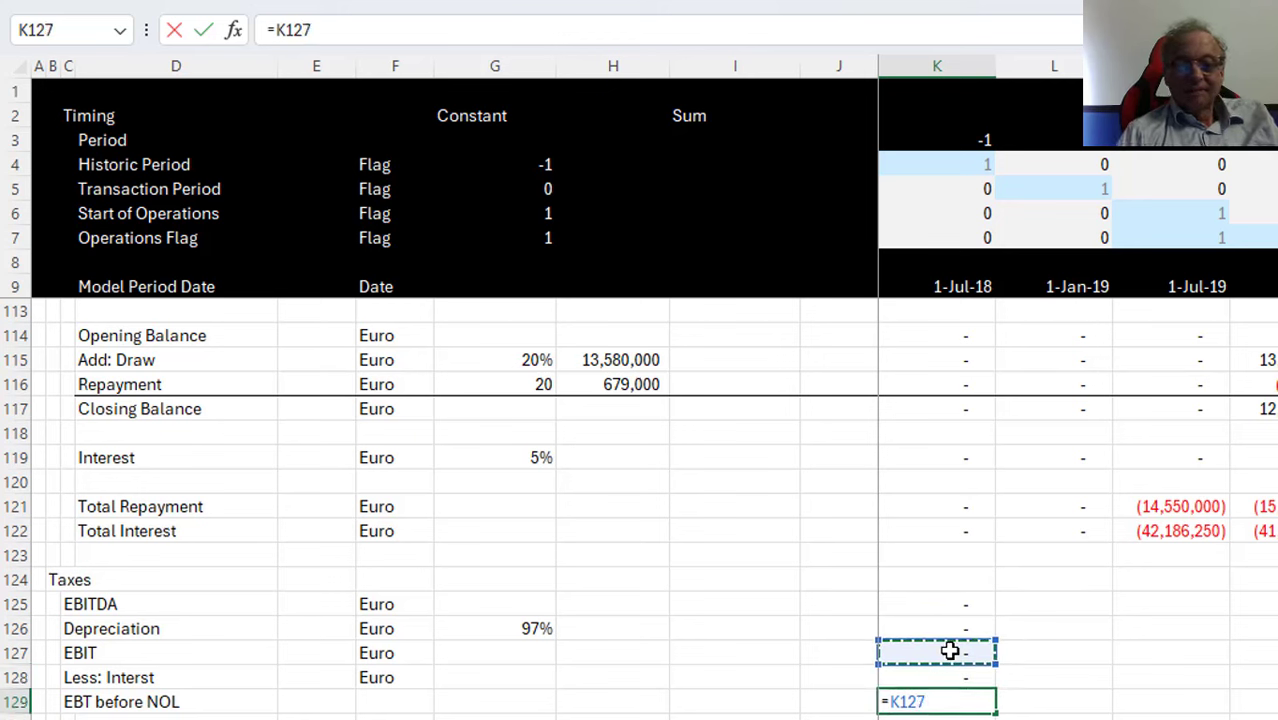
text(+)
key(Up)
key(Return)
Set the first-period Opening NOL in K131 to the previous period's Closing NOL with =J134
key(Down)
key(Down)
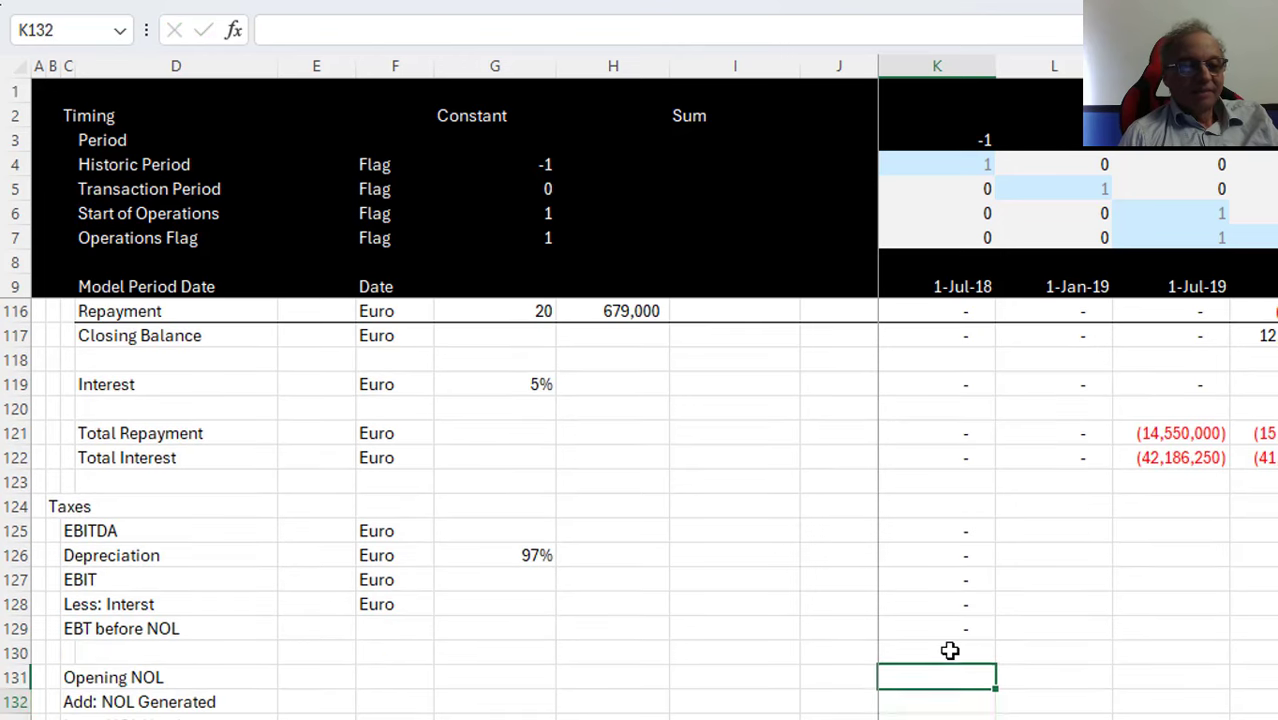
key(Up)
key(Down)
key(Down)
key(Down)
key(Down)
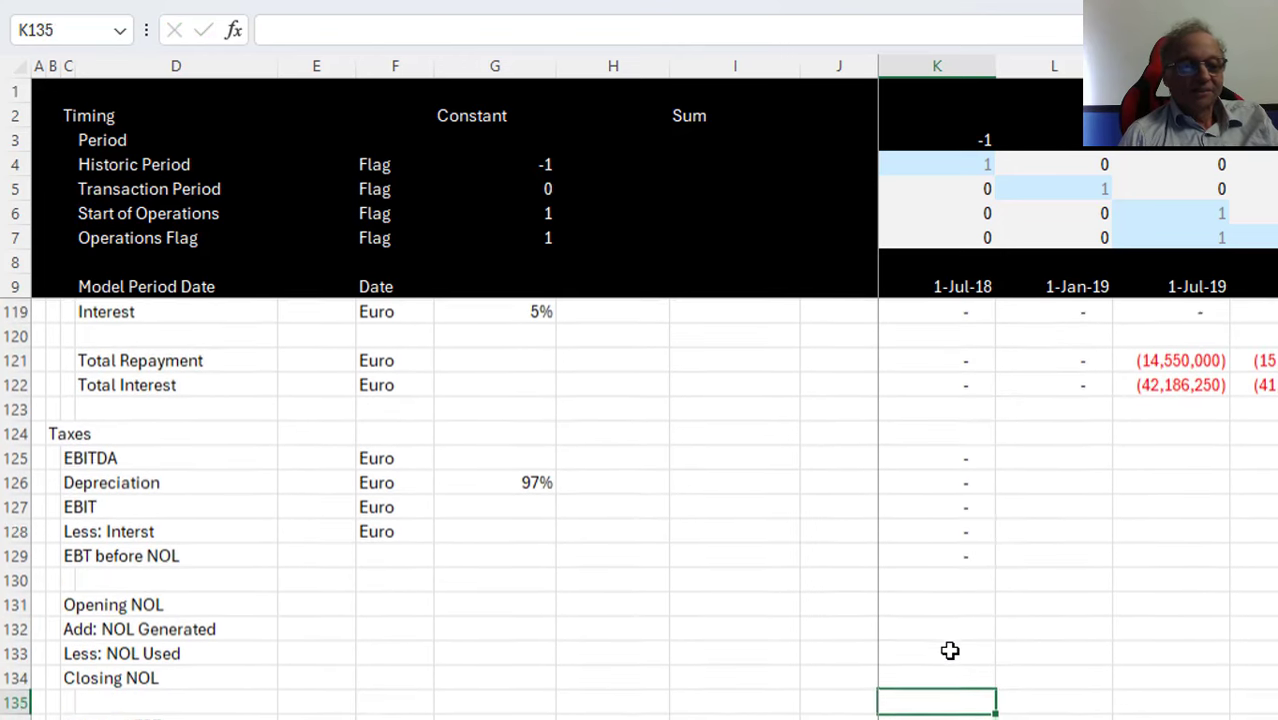
key(Up)
key(Up)
key(Up)
key(Up)
text(=)
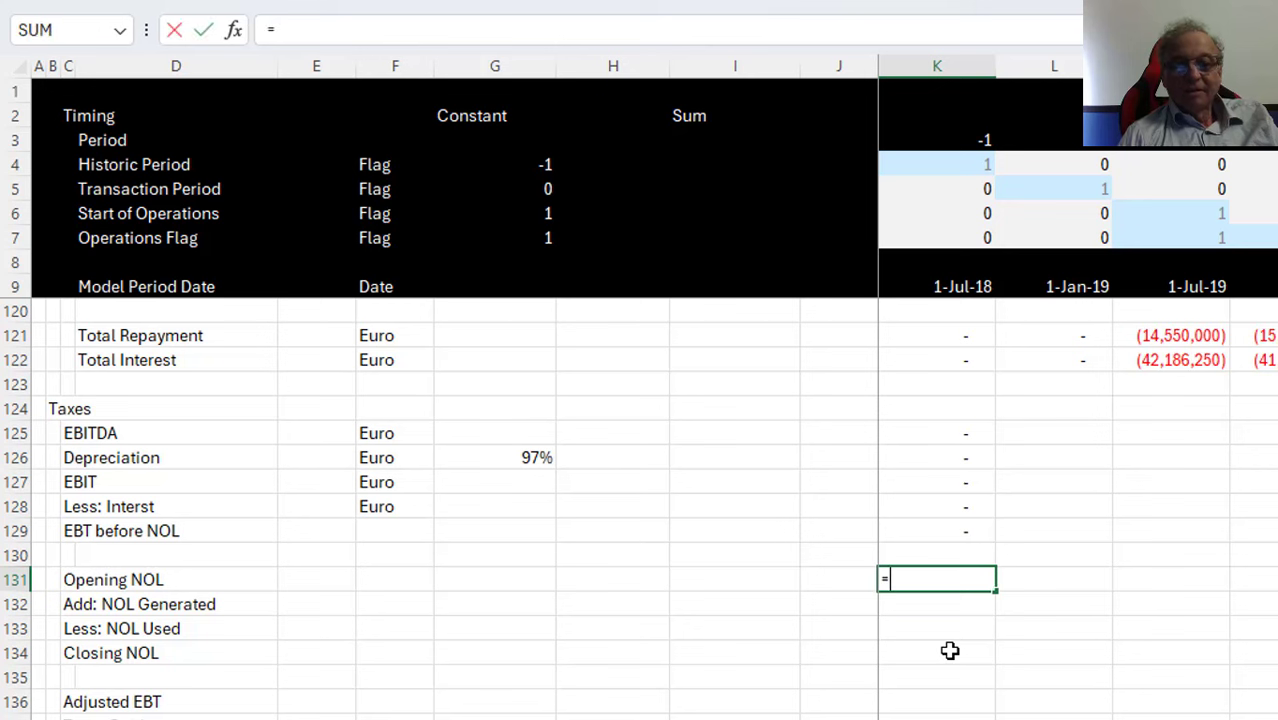
key(Down)
key(Down)
key(Down)
key(Left)
key(Return)
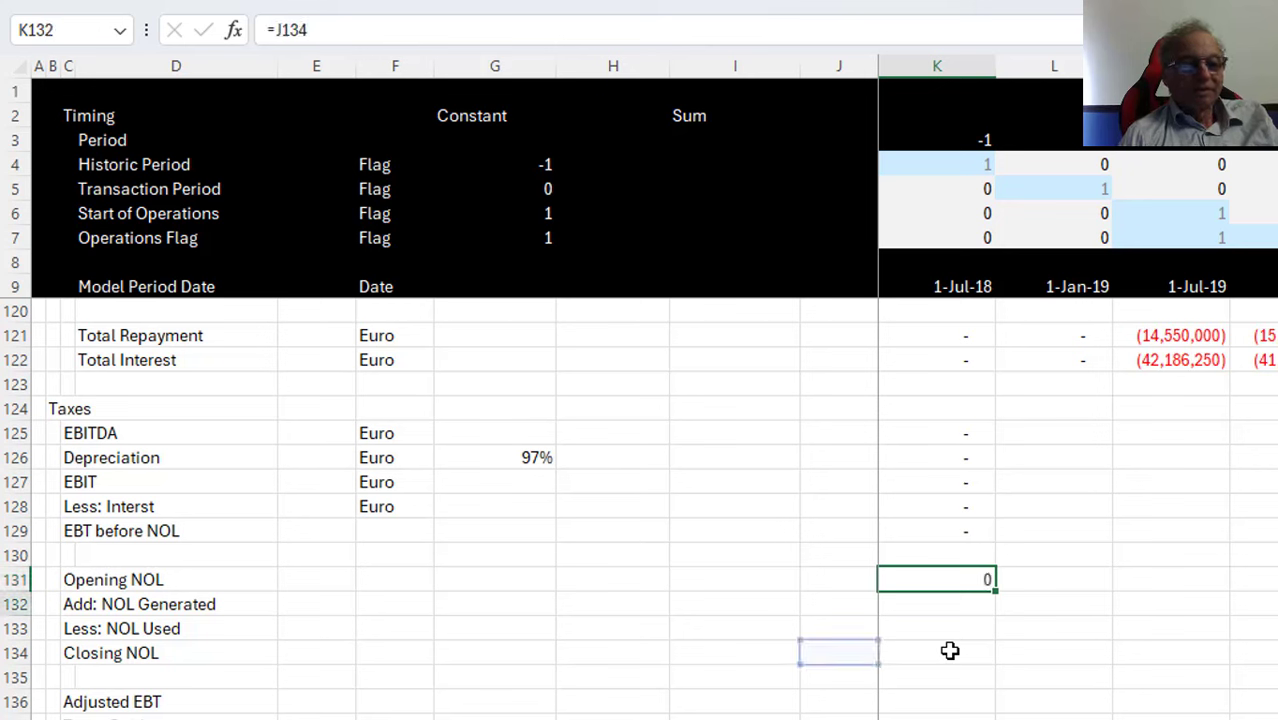
Enter the first-period Add: NOL Generated formula in K132 as =MAX(K129,0), based on EBT before NOL
text(=max()
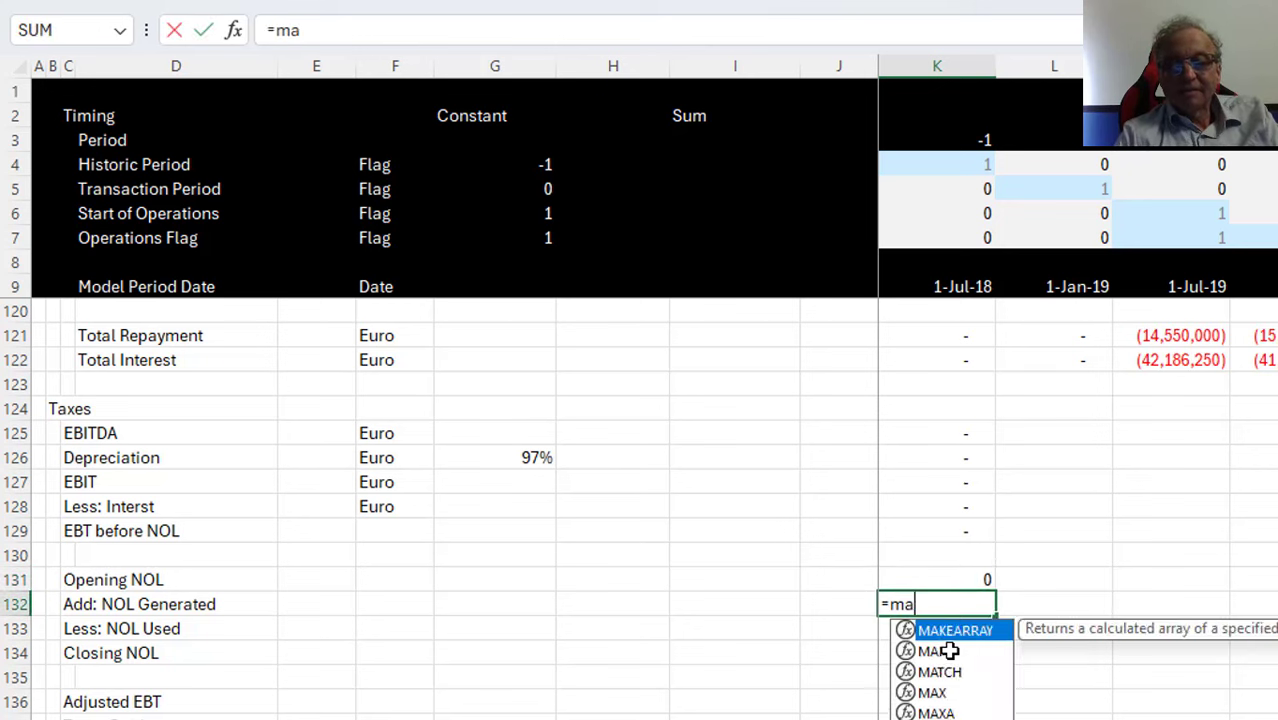
key(Up)
key(Up)
key(Up)
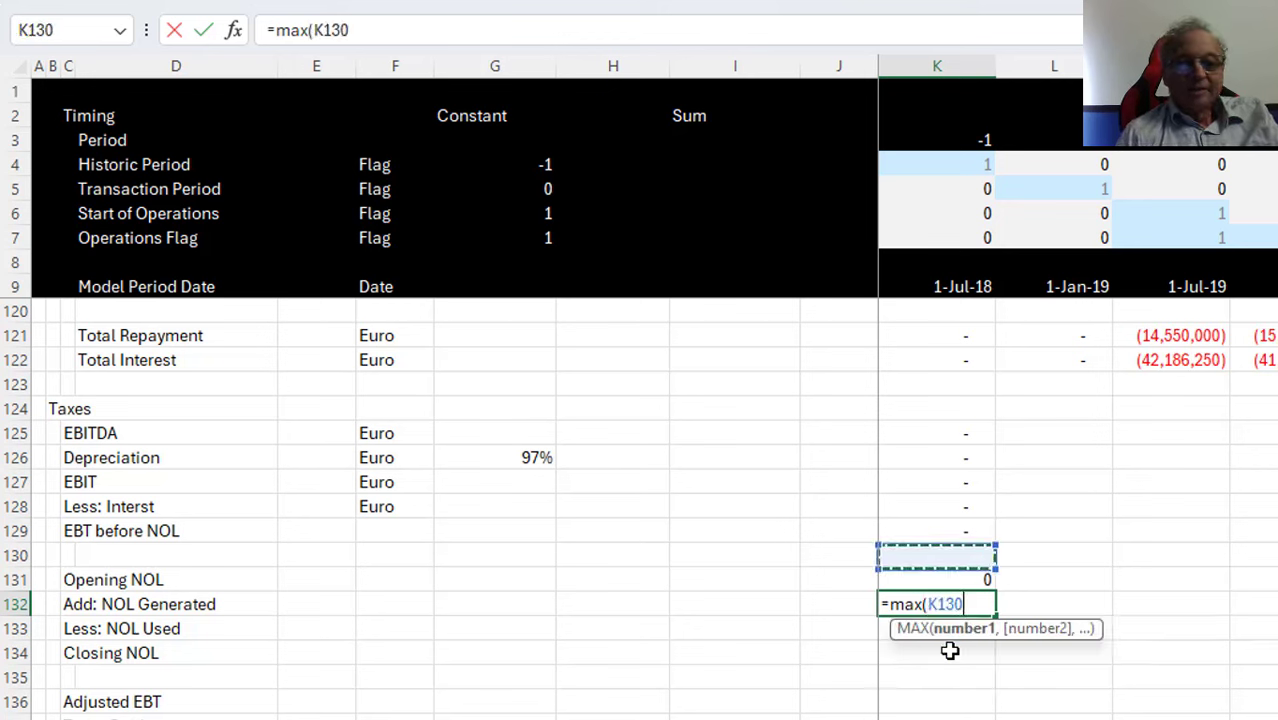
text(,0)
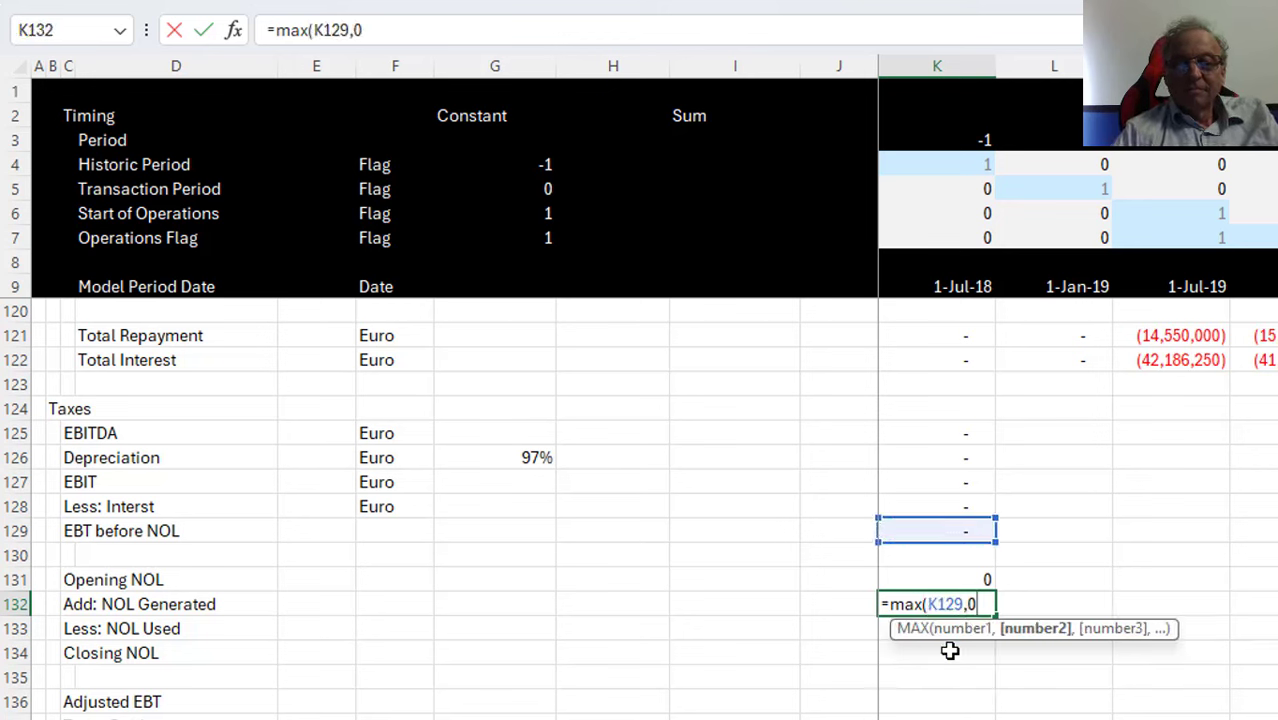
text())
key(Return)
Negate the EBT reference in the K132 NOL Generated formula so it reads =MAX(-K129,0)
key(Up)
key(F2)
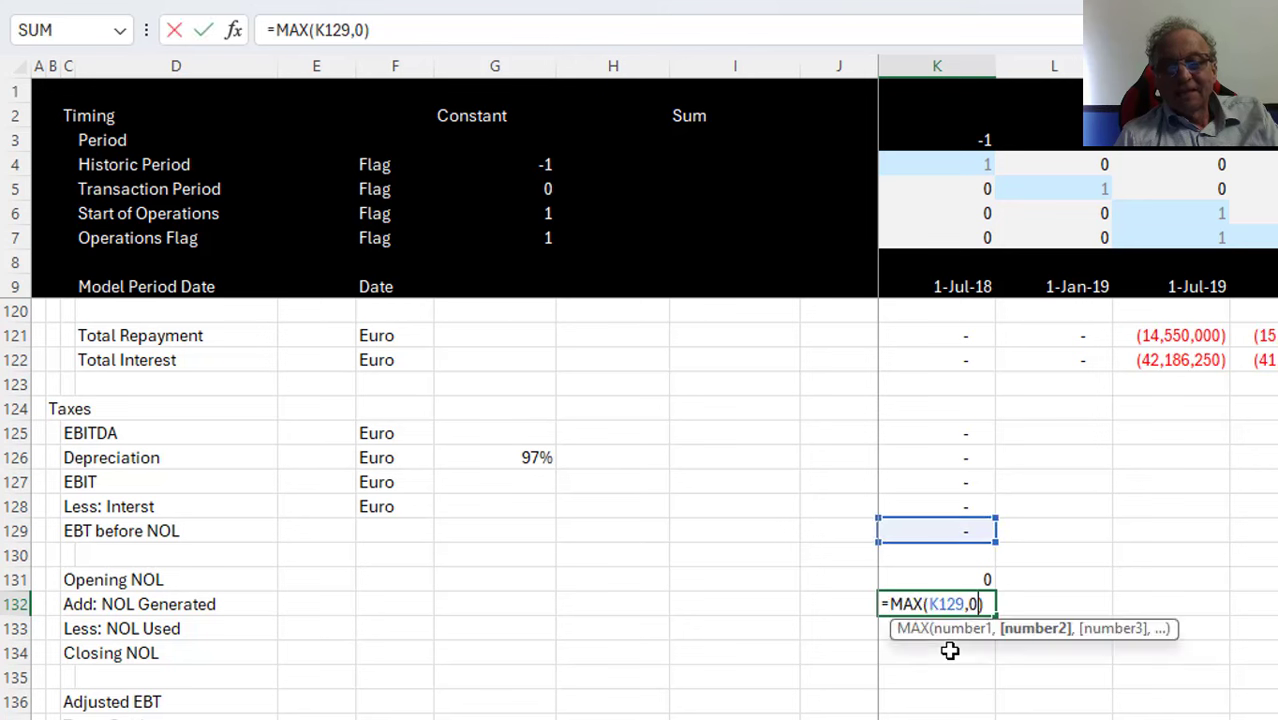
key(Right)
key(Right)
key(Right)
key(Right)
key(Right)
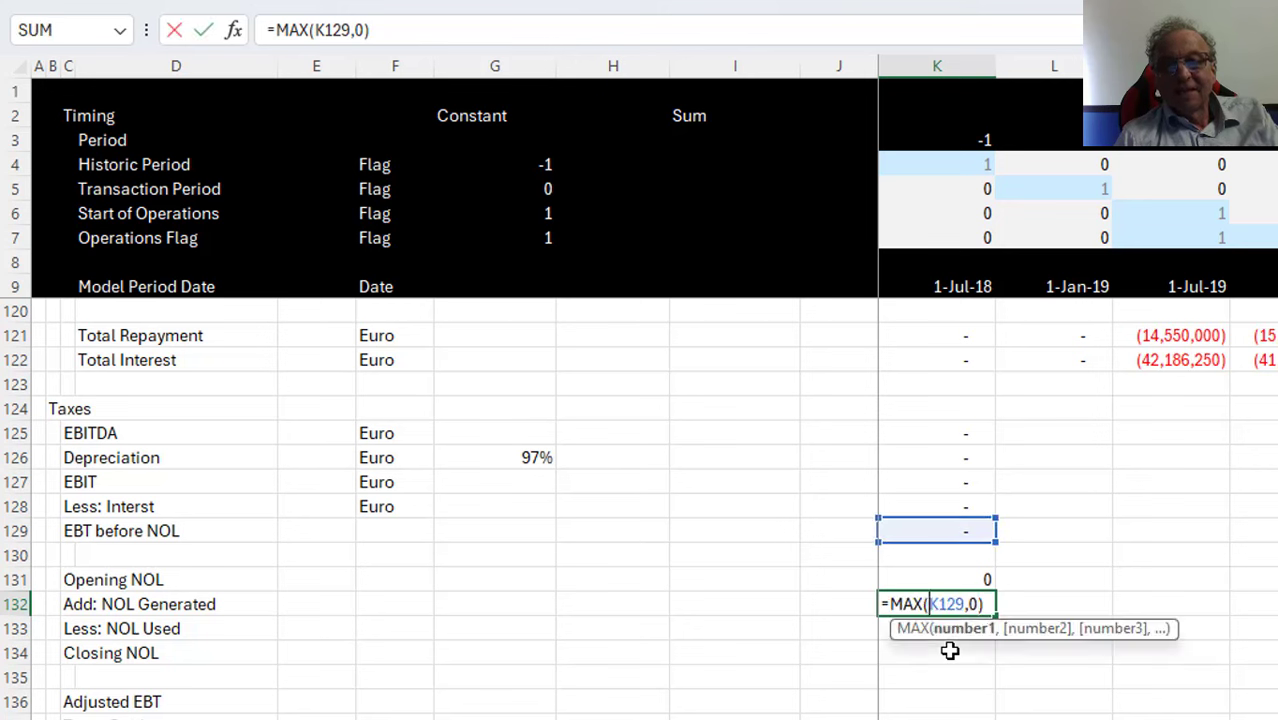
text(-)
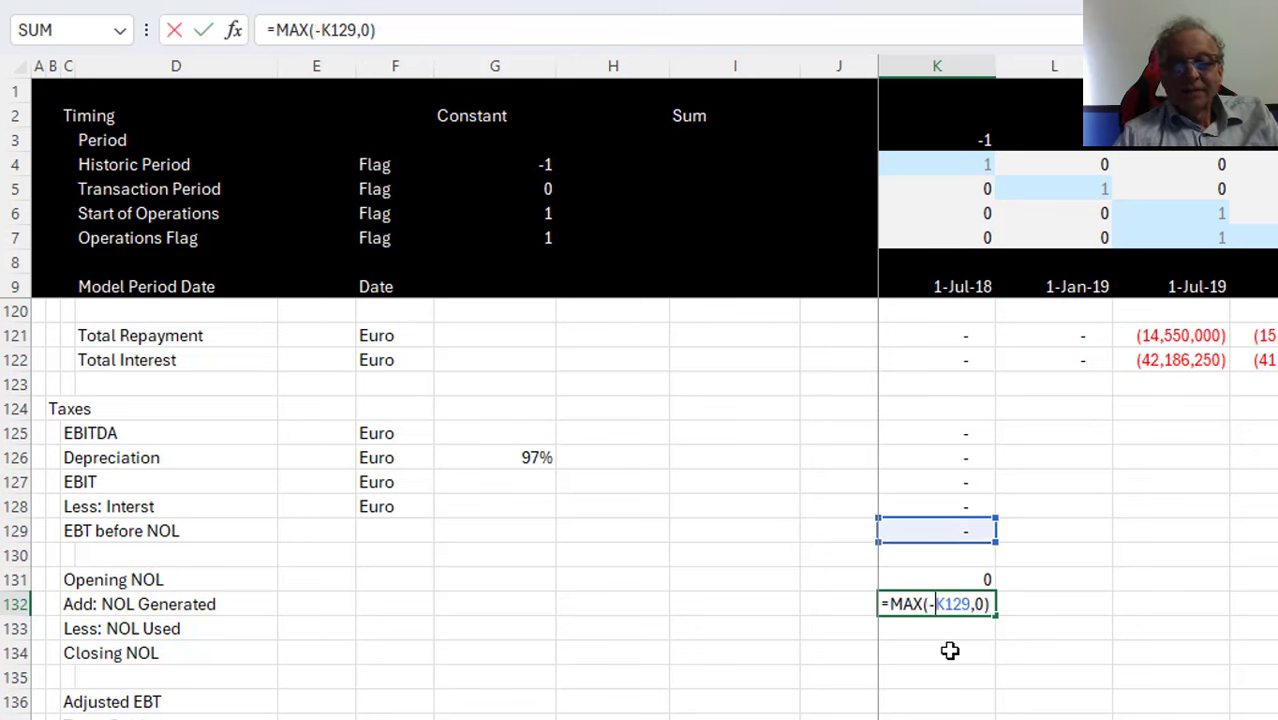
key(Return)
Calculate the first-period Less: NOL Used in K133 with =MIN(K131,MAX(K129,0))
text(=)
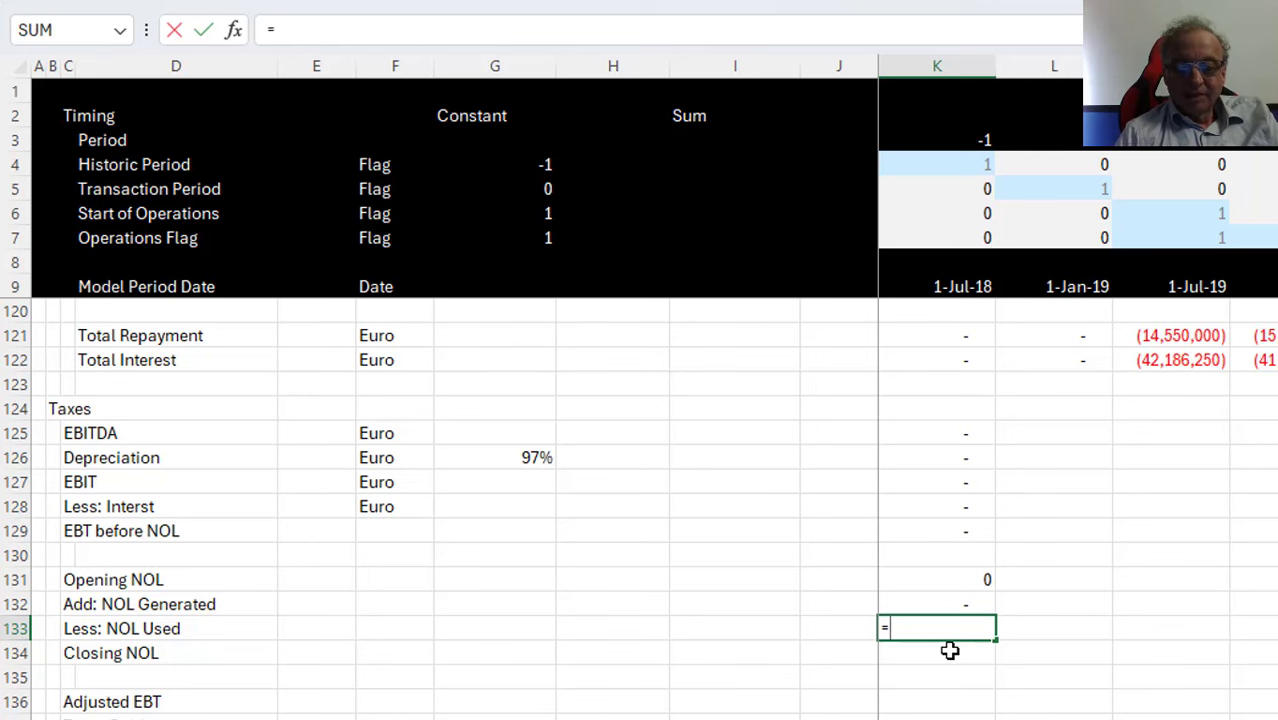
text(min()
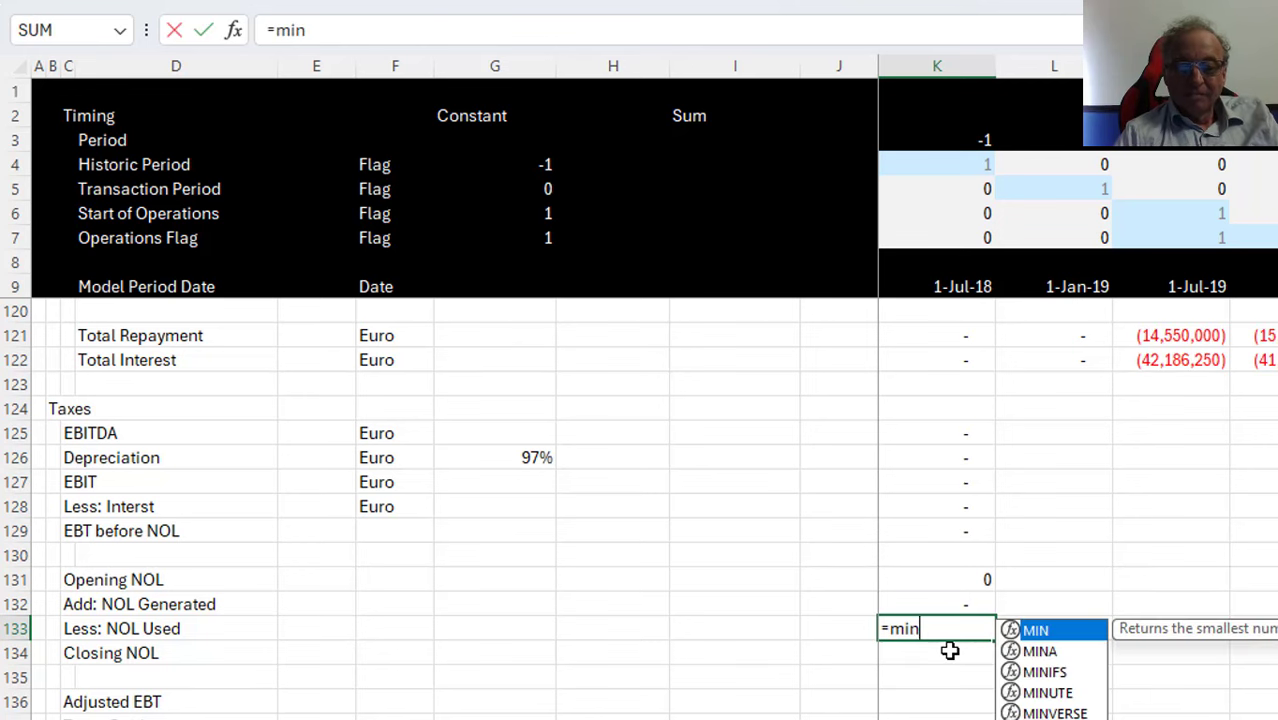
key(Up)
key(Up)
text(,)
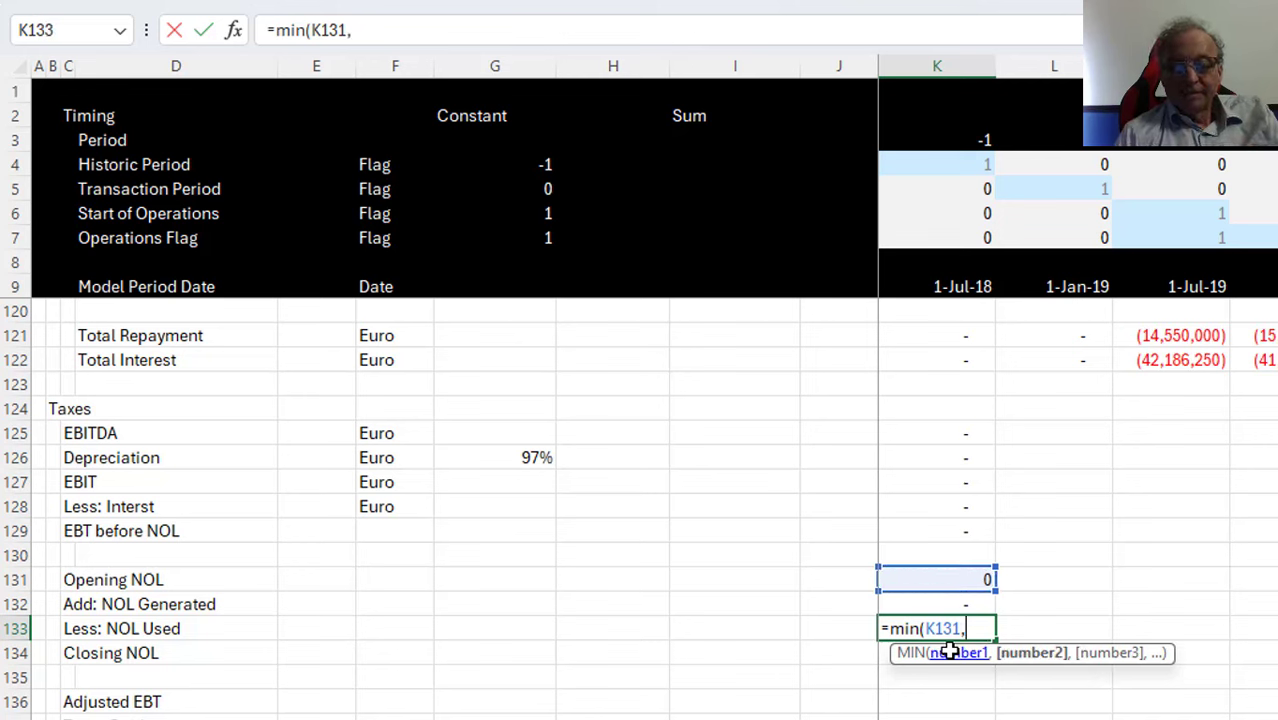
text(max()
key(Up)
key(Up)
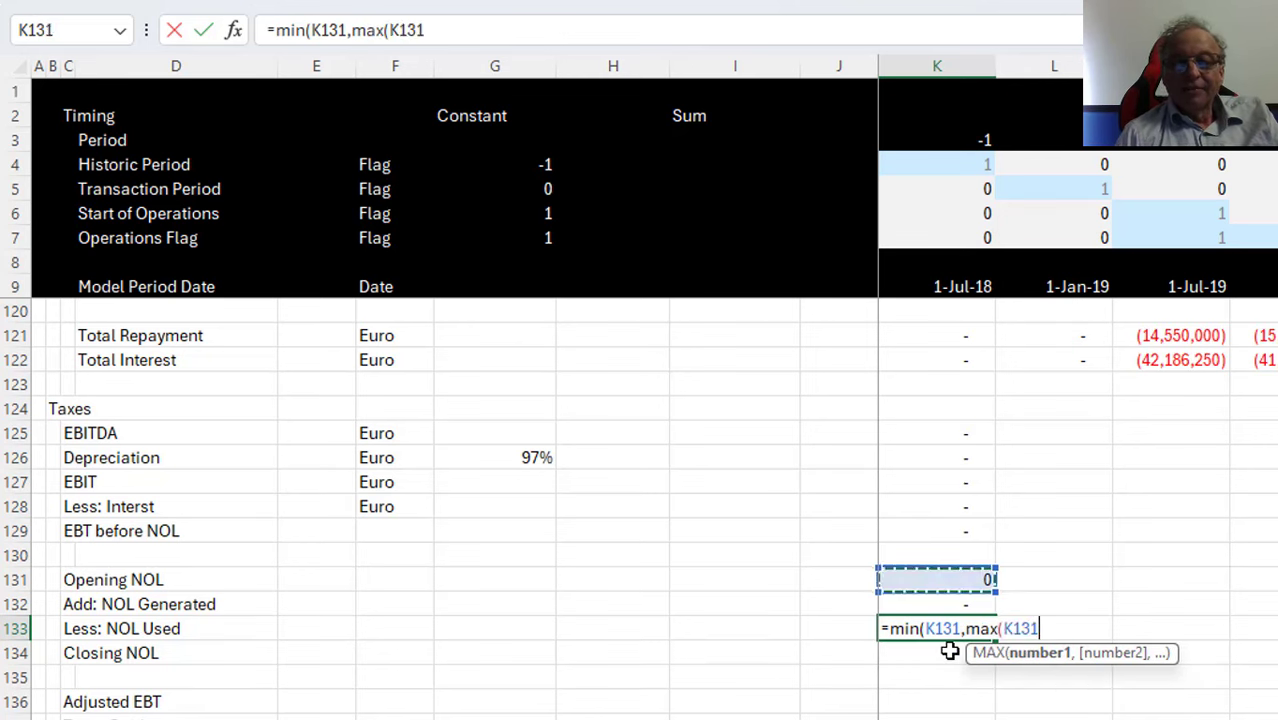
key(Up)
key(Up)
text(,0)
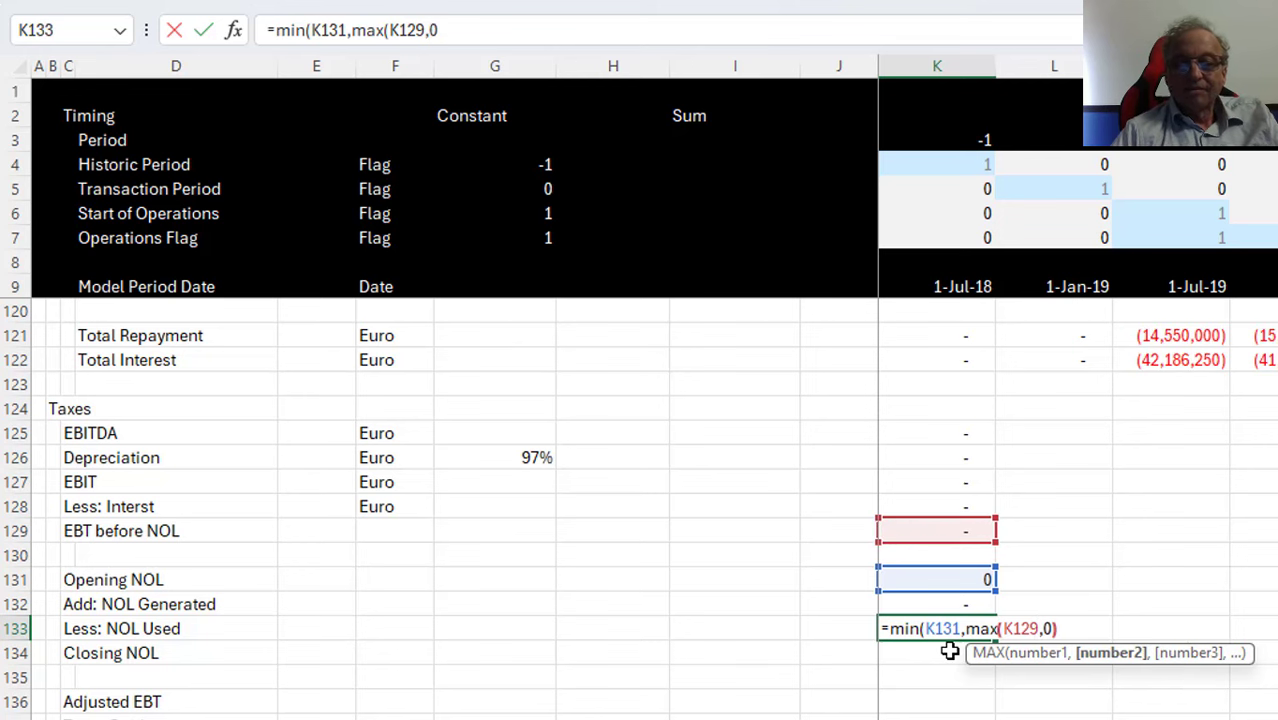
key(Return)
key(Return)
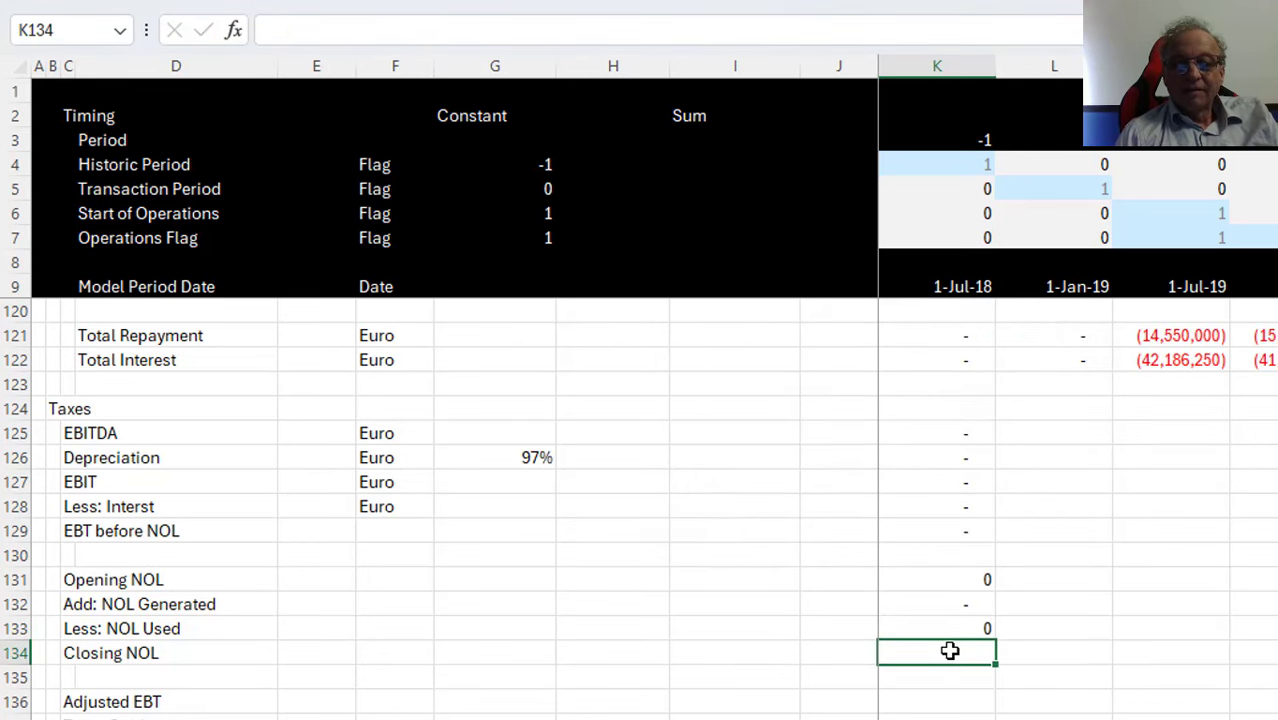
Calculate the first-period Closing NOL in K134 as opening plus generated minus used with =K131+K132-K133
text(=)
key(Up)
key(Up)
key(Up)
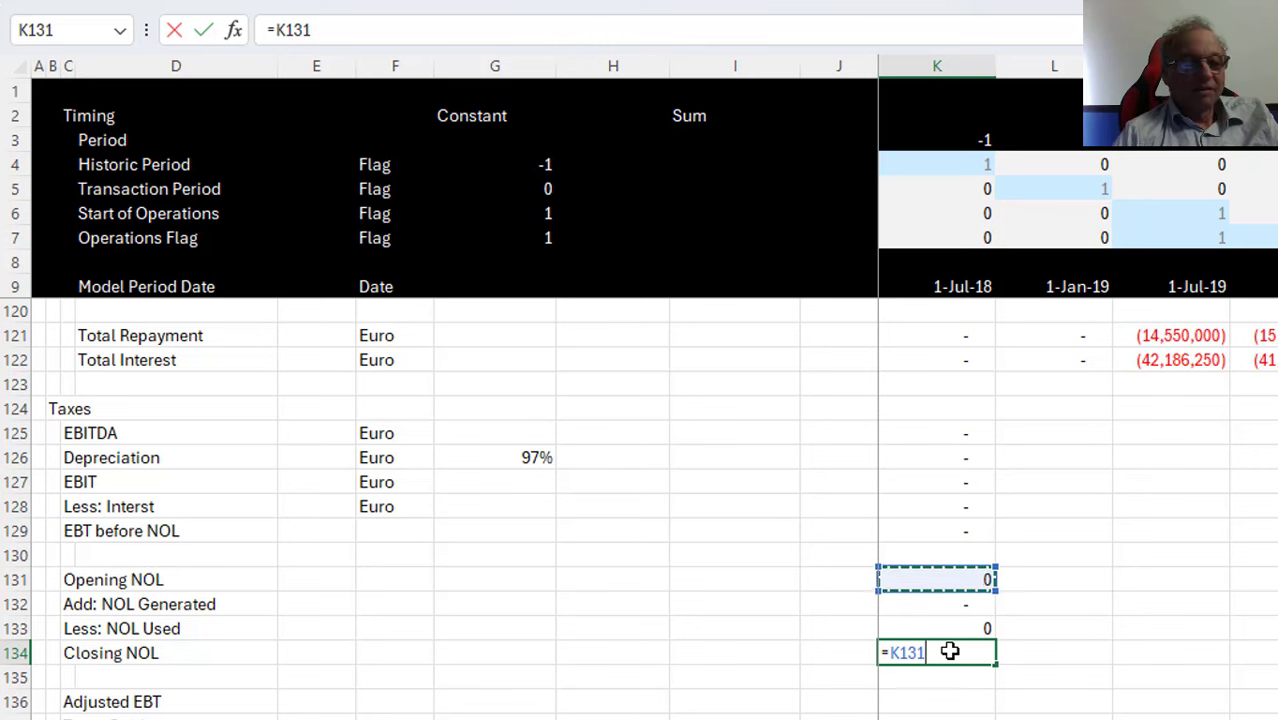
text(+)
key(Up)
key(Up)
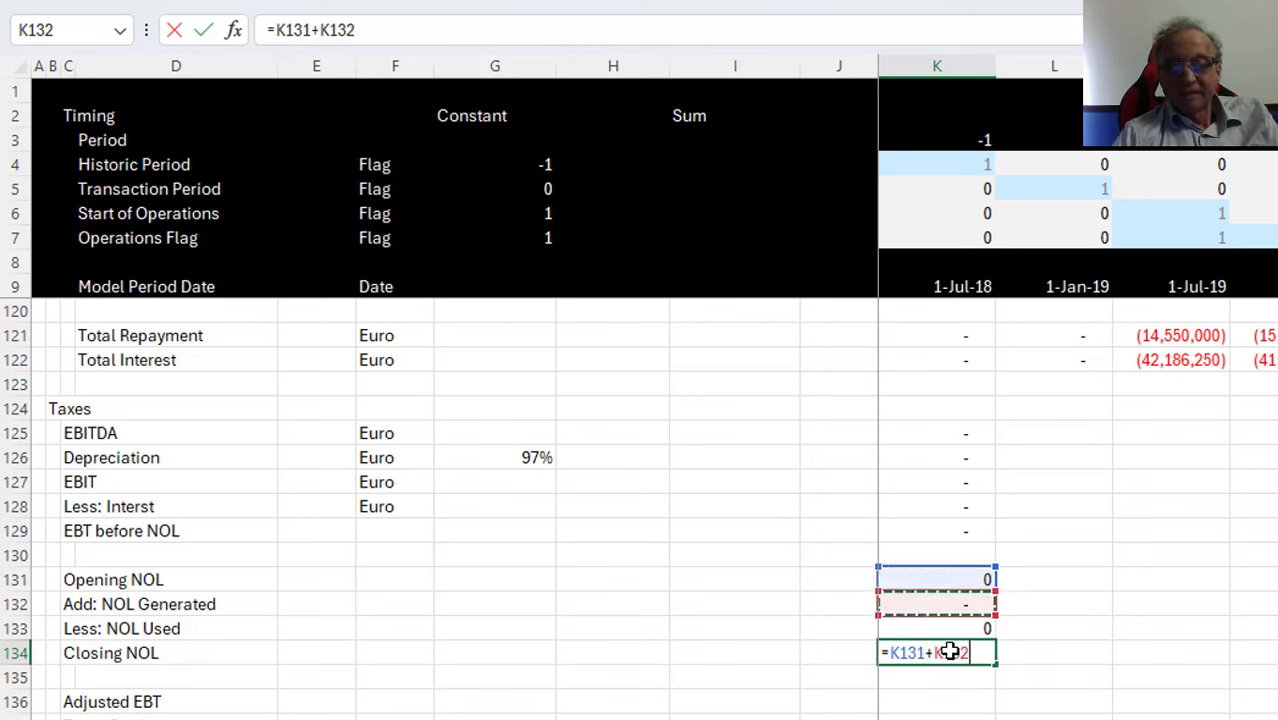
text(-)
key(Up)
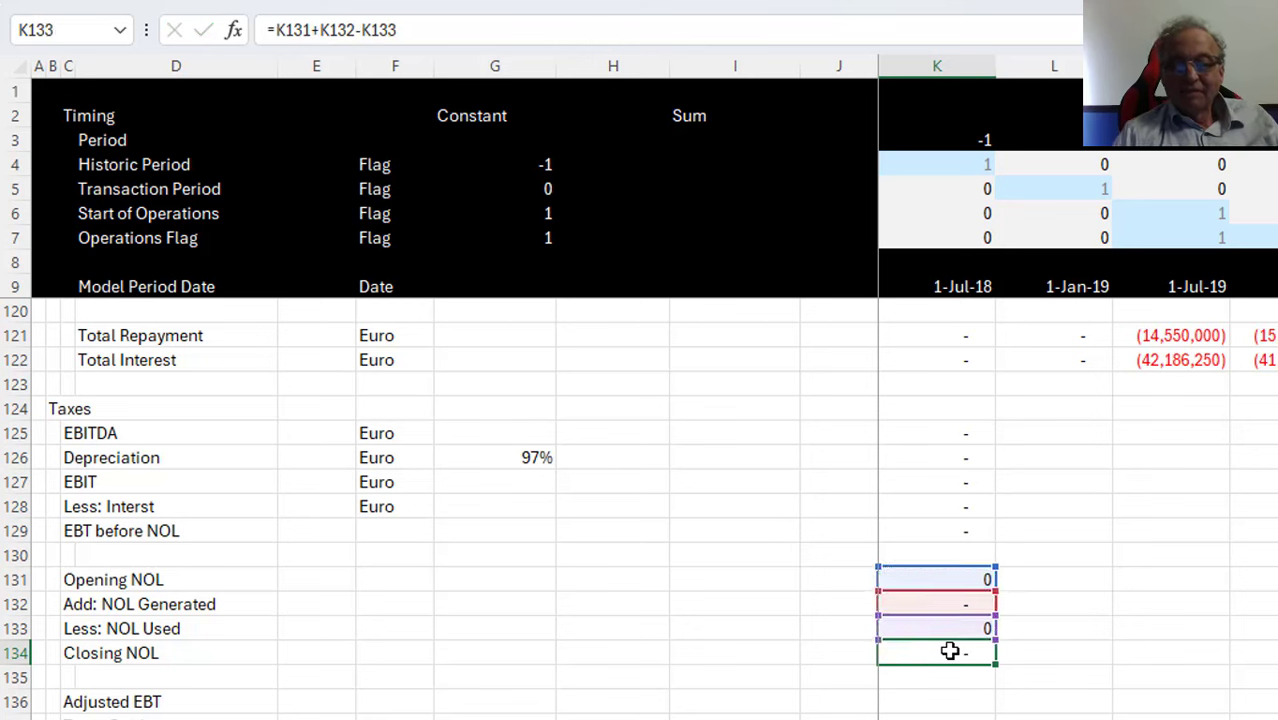
key(Return)
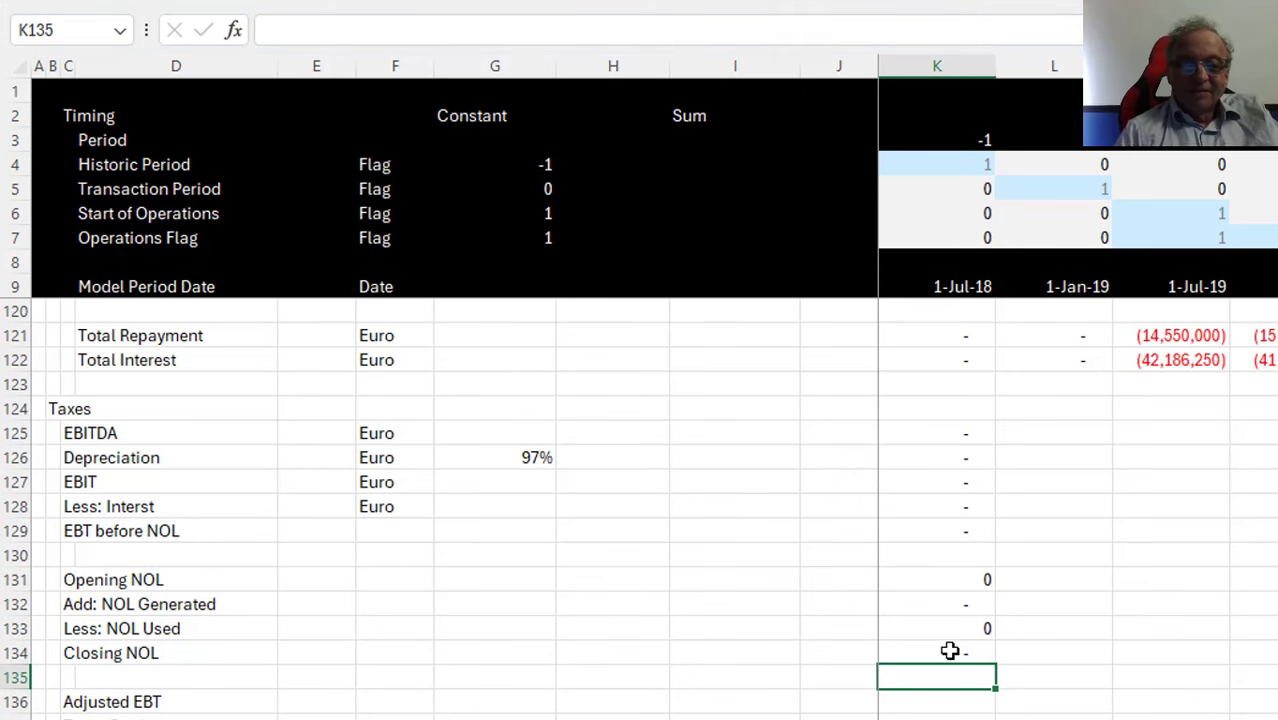
Save the workbook under the file name LBO Case
key(F12)
text(LBO Case)
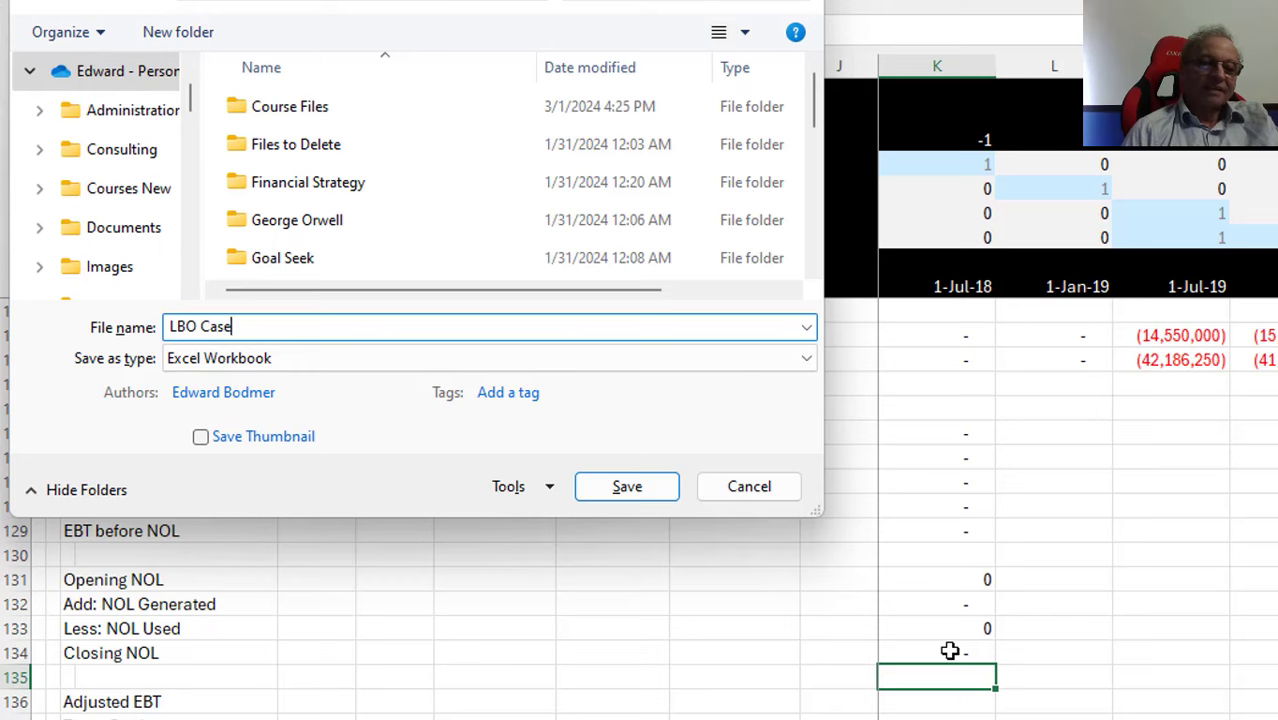
key(Return)
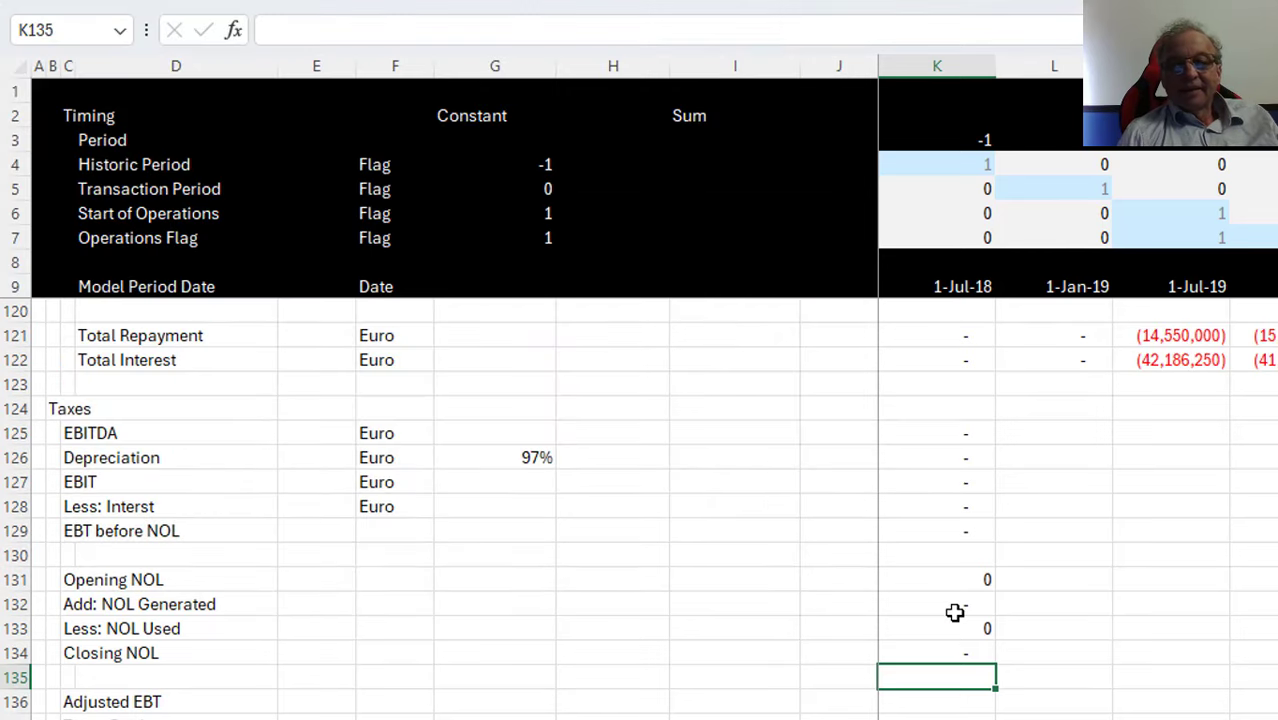
Format the first-period NOL account cells K131:K134 with the number format that shows zeros as dashes
click(955, 613)
key(Up)
key(shift+Down)
key(shift+Down)
key(shift+Down)
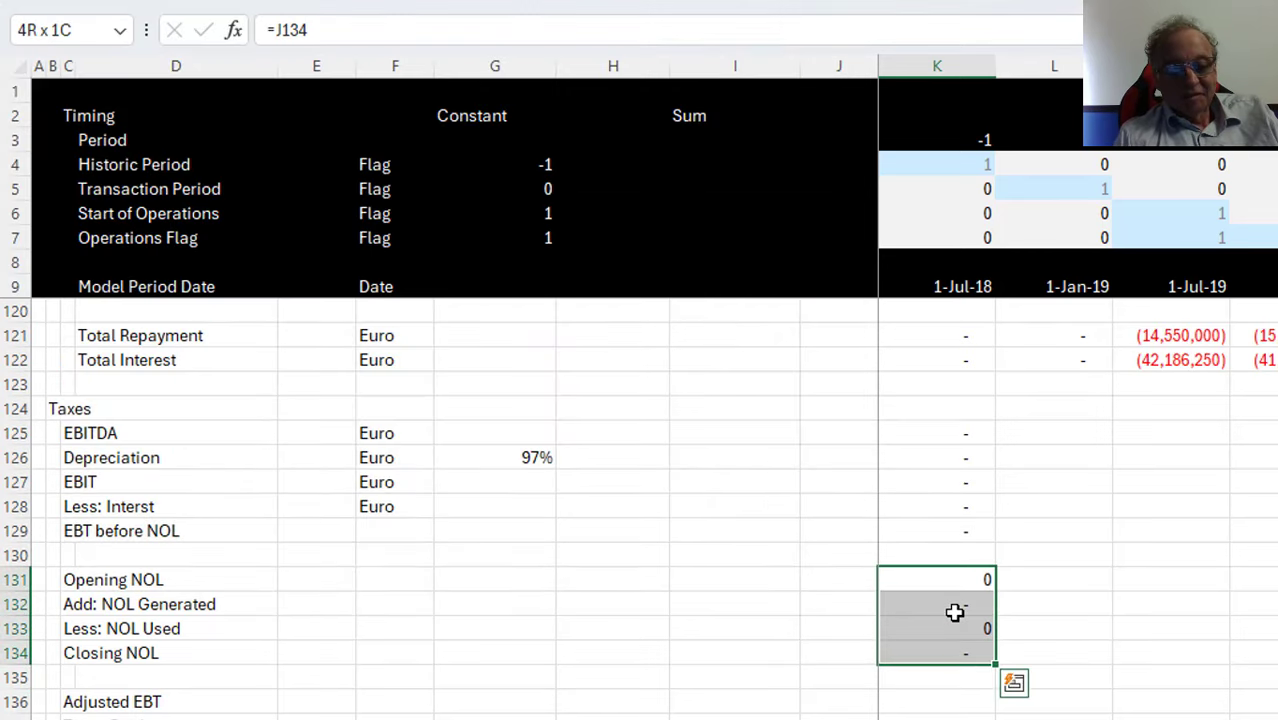
Copy the first-period tax formulas from EBITDA to Closing NOL, K125:K134, across all model periods
key(Up)
key(Up)
key(Up)
key(Up)
key(Up)
key(Up)
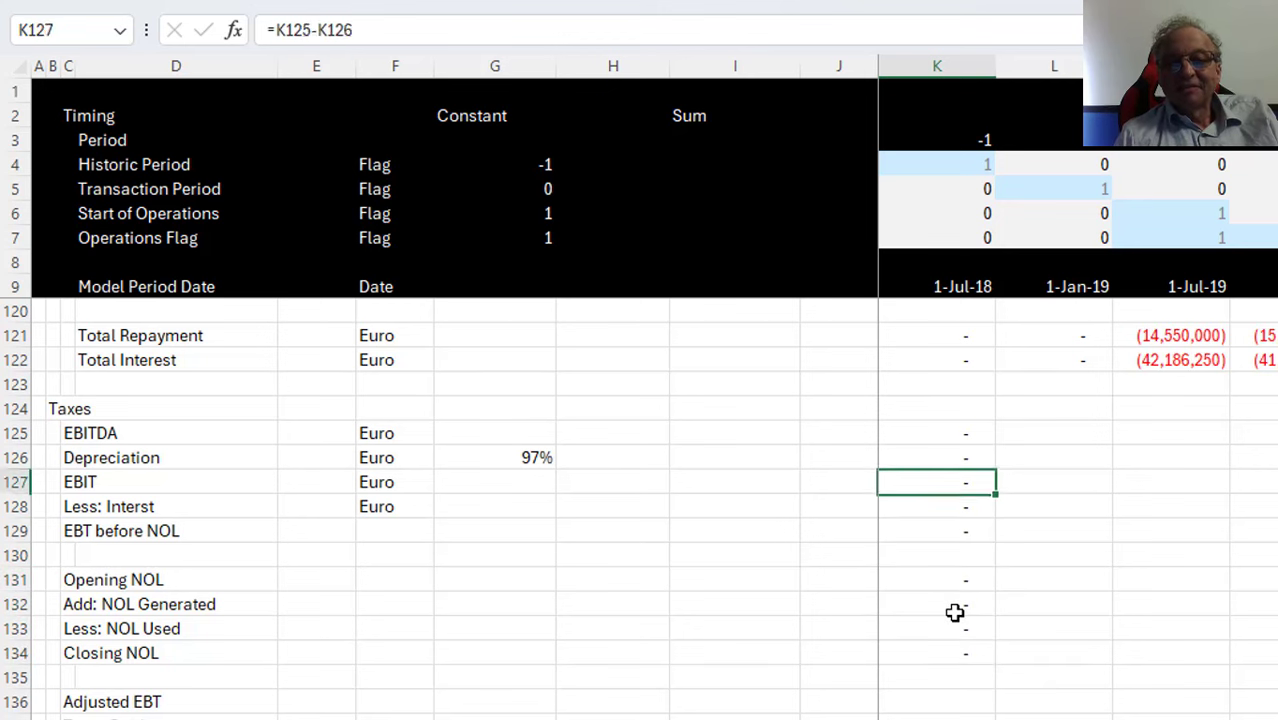
key(shift+Down)
key(shift+Down)
key(shift+Down)
key(shift+Down)
key(shift+Down)
key(shift+Down)
key(shift+Down)
key(shift+Down)
key(shift+Down)
key(shift+Down)
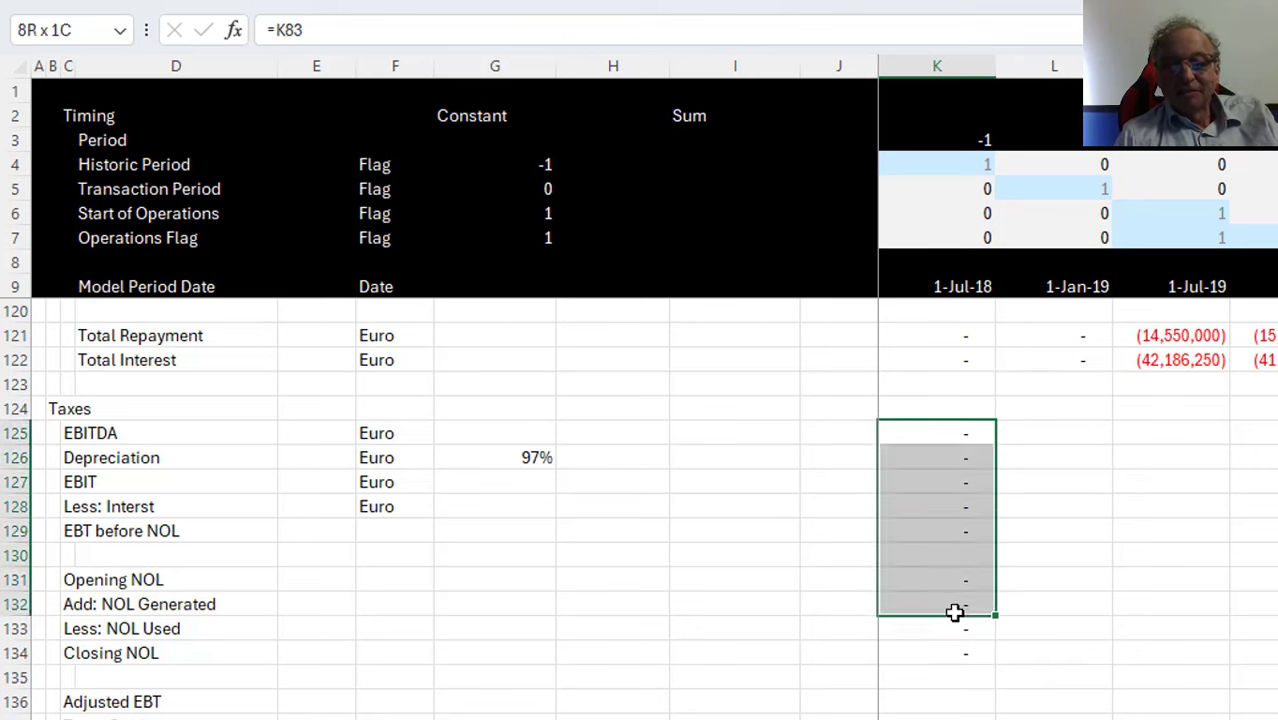
key(shift+Up)
key(ctrl+v)
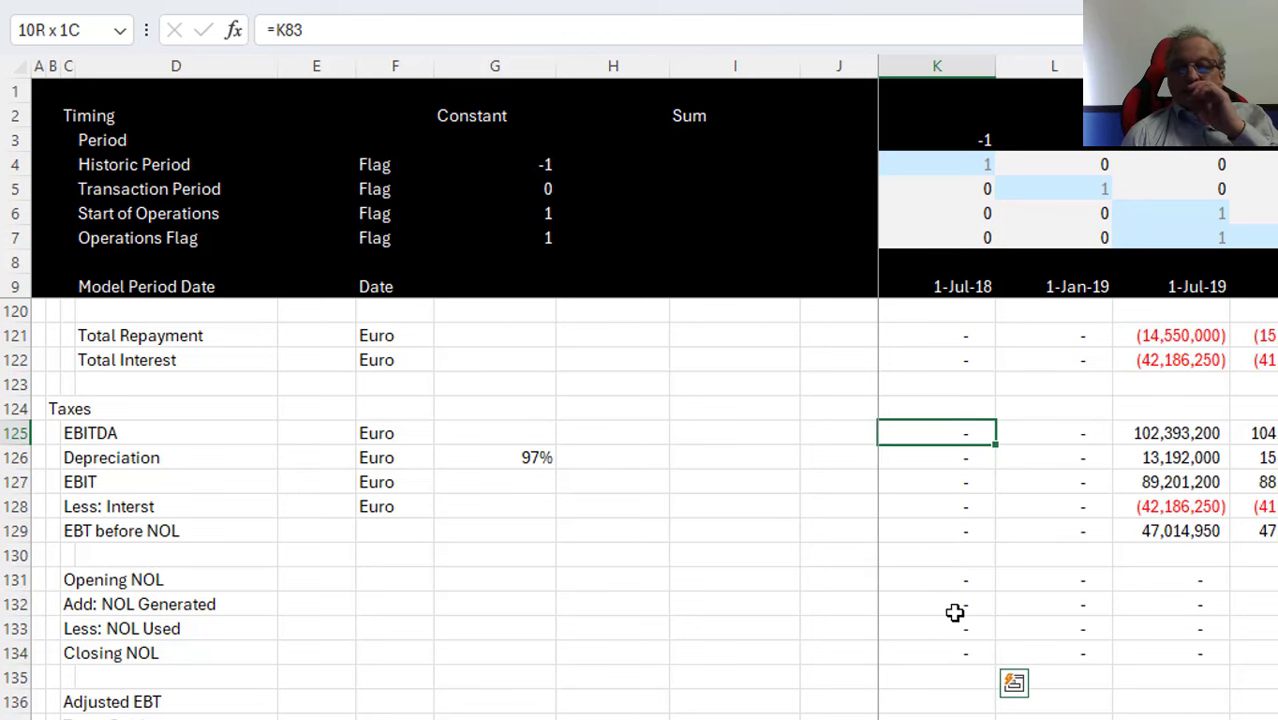
Review EBT before NOL over the early periods and check the depreciation, interest and EBT formulas in column M
key(Right)
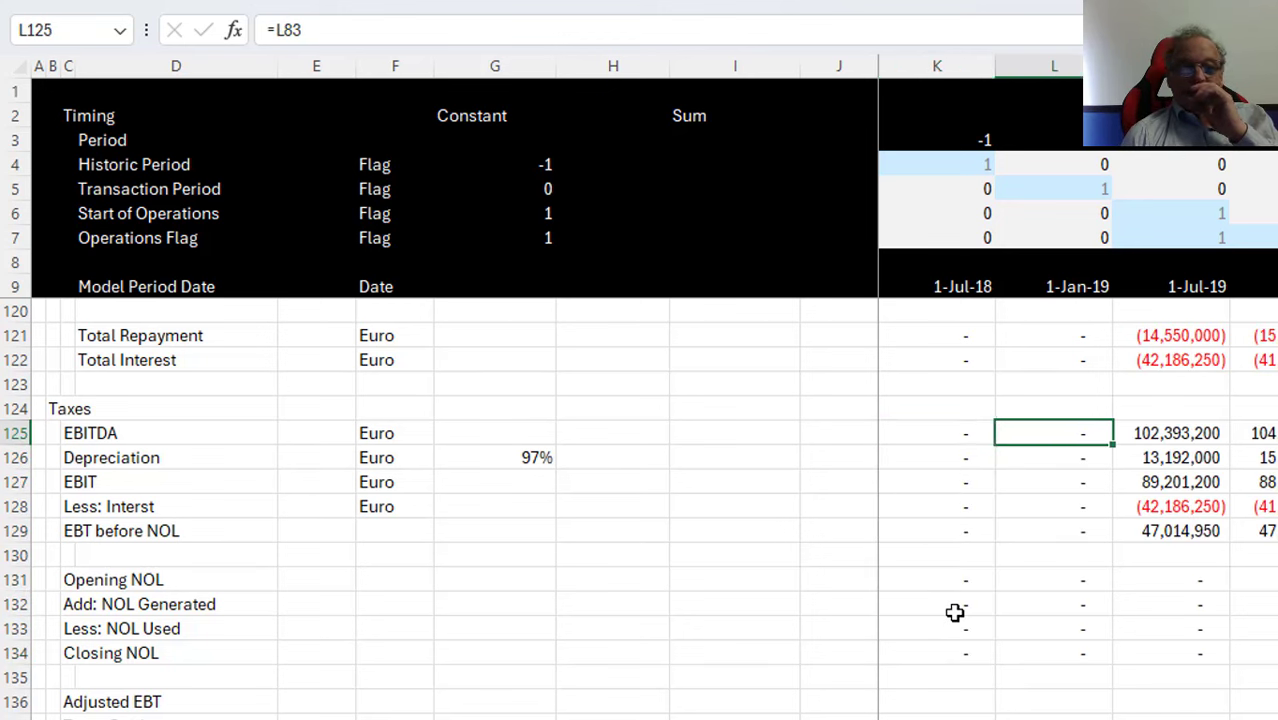
key(Down)
key(Down)
key(Down)
key(Down)
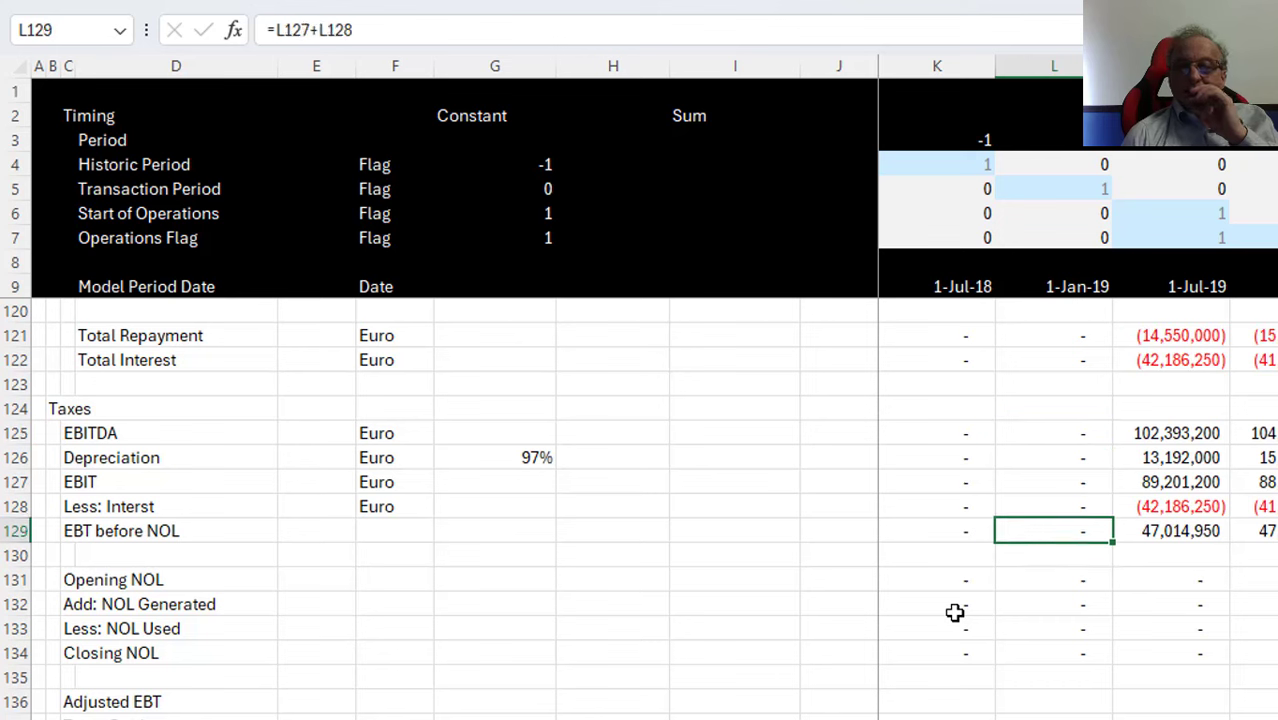
key(Right)
key(Right)
key(Right)
key(Right)
key(Right)
key(Right)
key(Right)
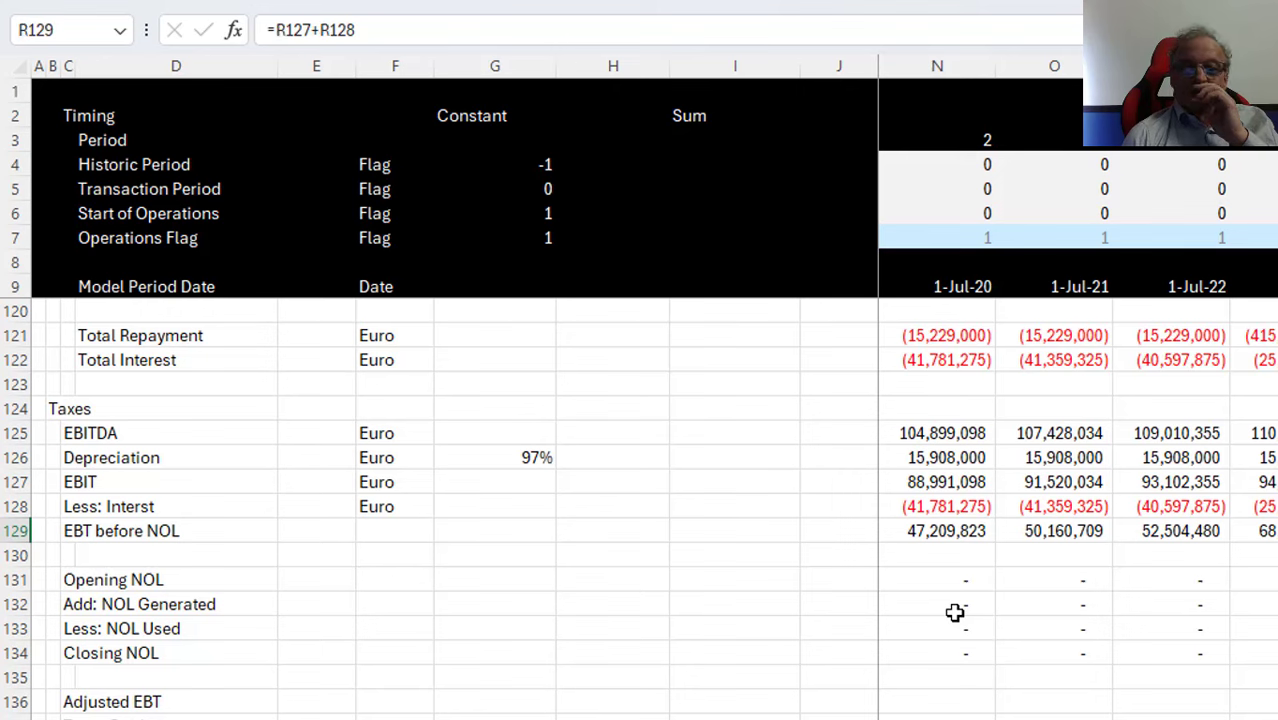
key(Left)
key(Left)
key(Left)
key(Left)
key(Left)
key(Left)
key(Right)
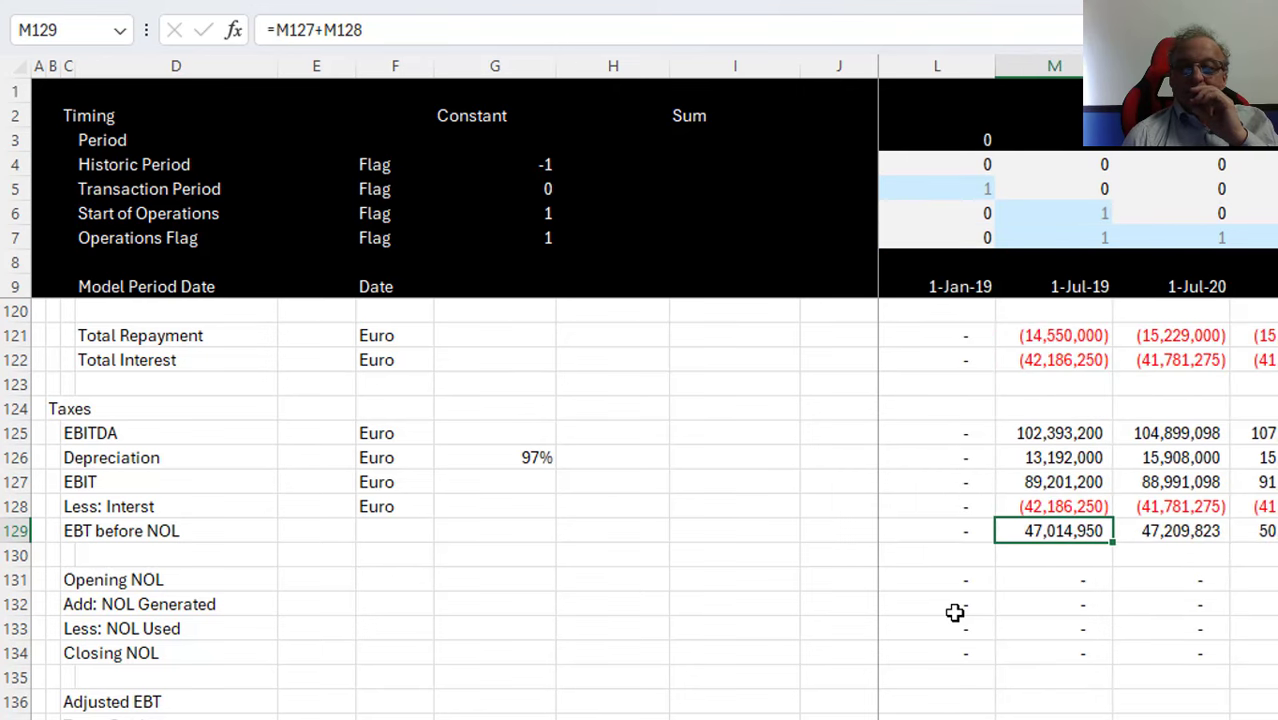
key(Up)
key(Up)
key(Up)
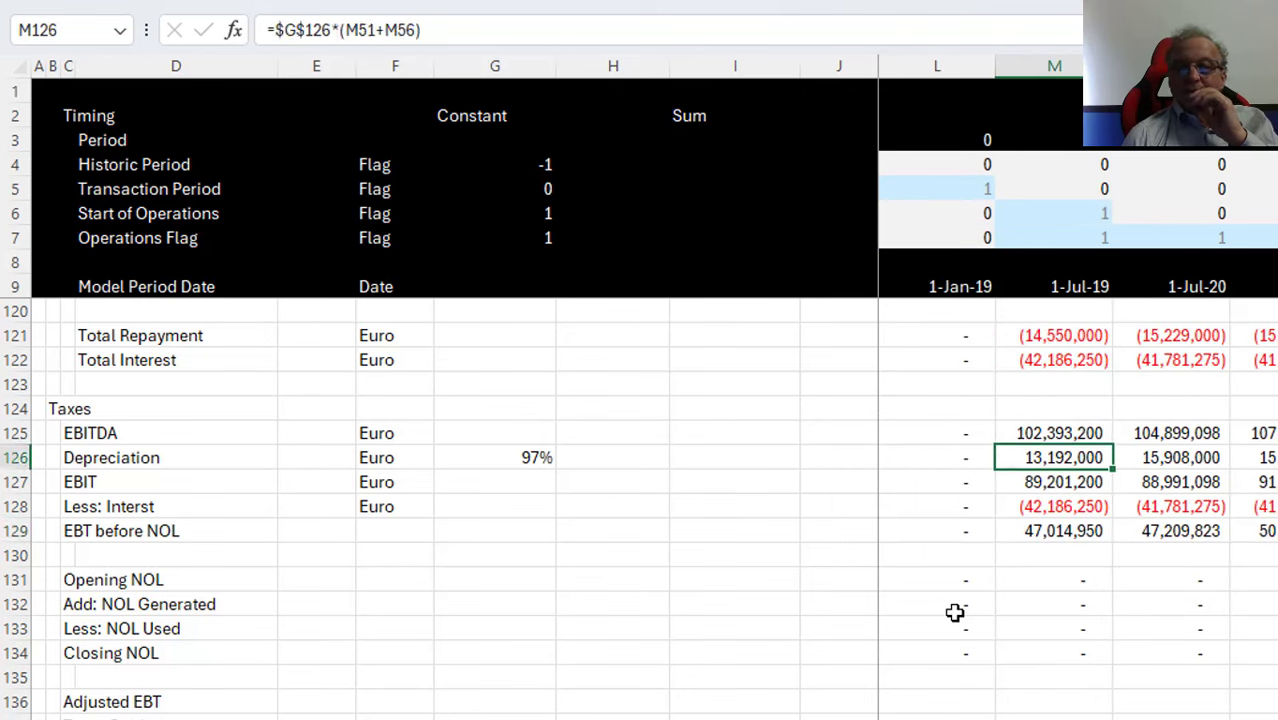
key(Down)
key(Down)
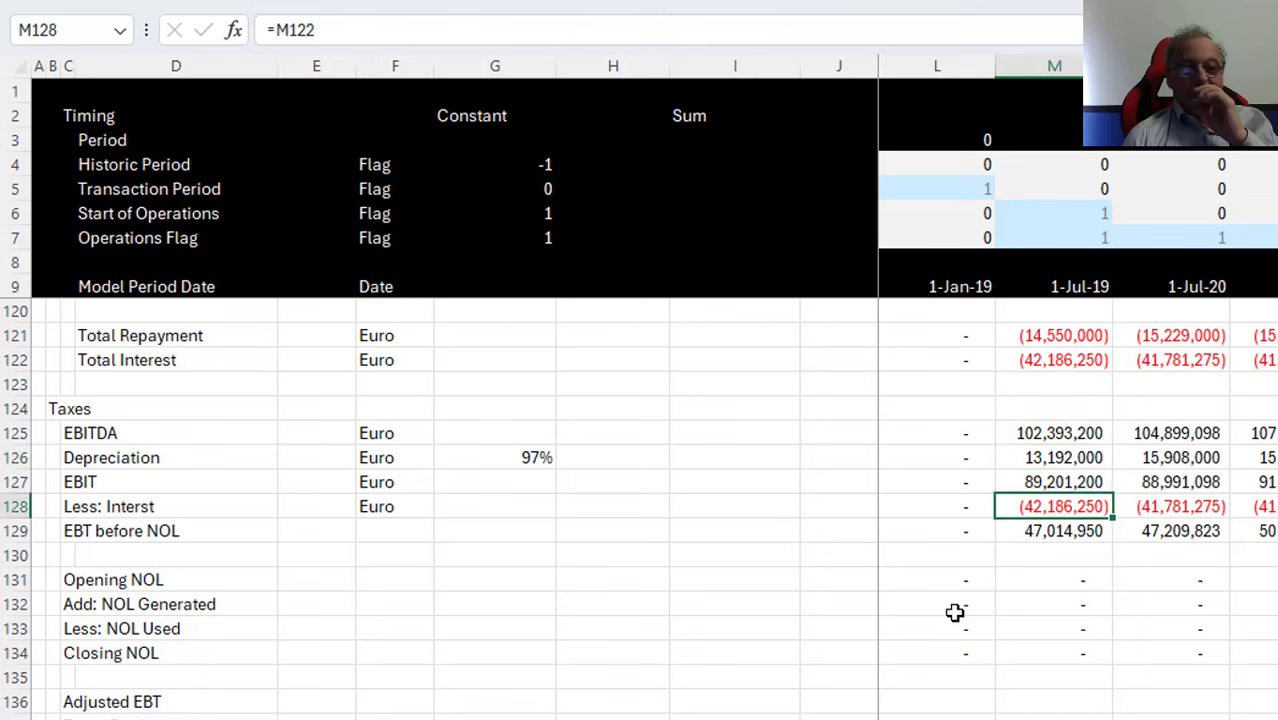
key(Down)
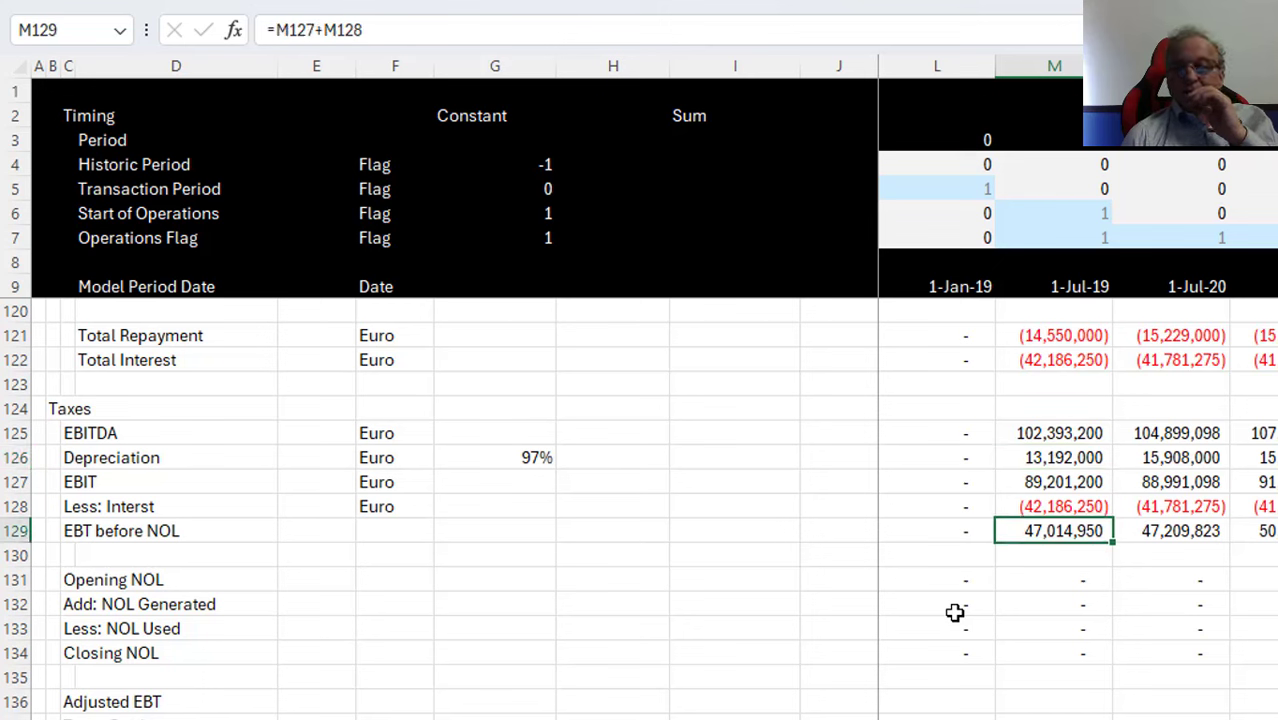
Scan the EBT before NOL row across the remaining model periods for negative values
key(Right)
key(Right)
key(Right)
key(Right)
key(Right)
key(Right)
key(Right)
key(Right)
key(Right)
key(Right)
key(Right)
key(Right)
key(Right)
key(Right)
key(Right)
key(Right)
key(Right)
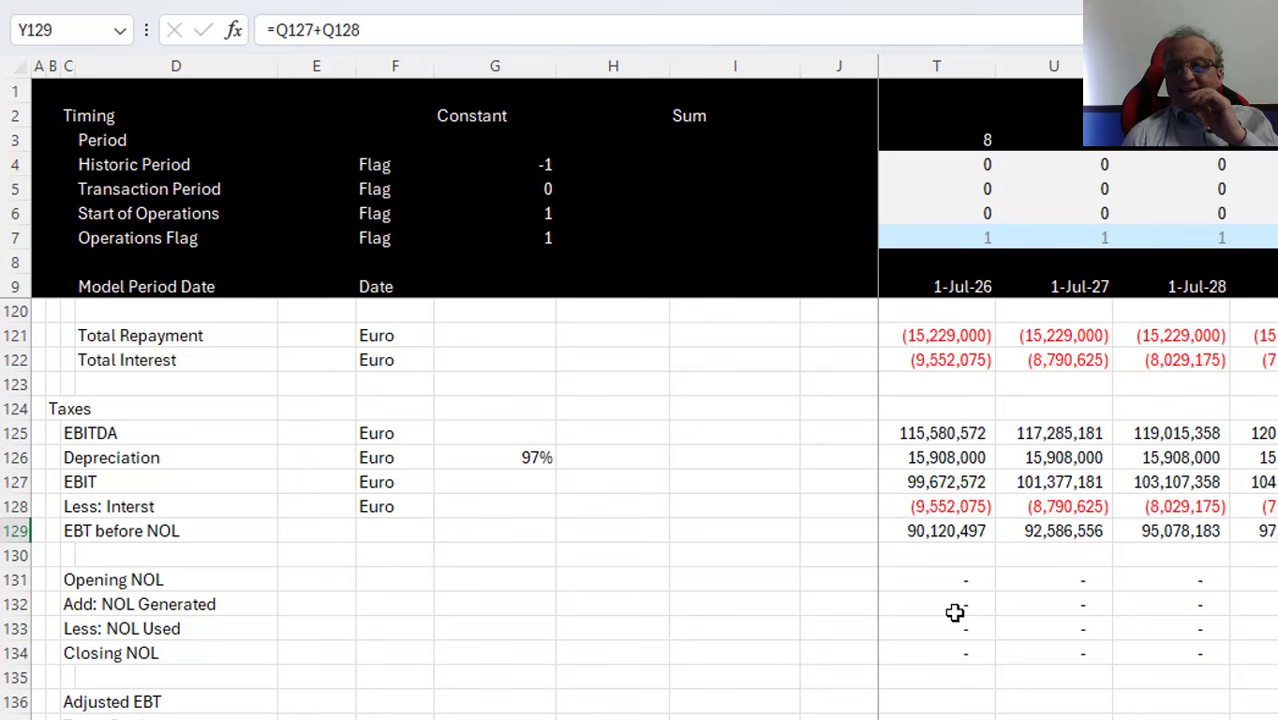
key(Right)
key(Right)
key(Right)
key(Right)
key(Left)
key(Left)
key(Left)
key(Left)
key(Left)
key(Left)
key(Left)
key(Left)
key(Left)
key(Left)
key(Left)
key(Left)
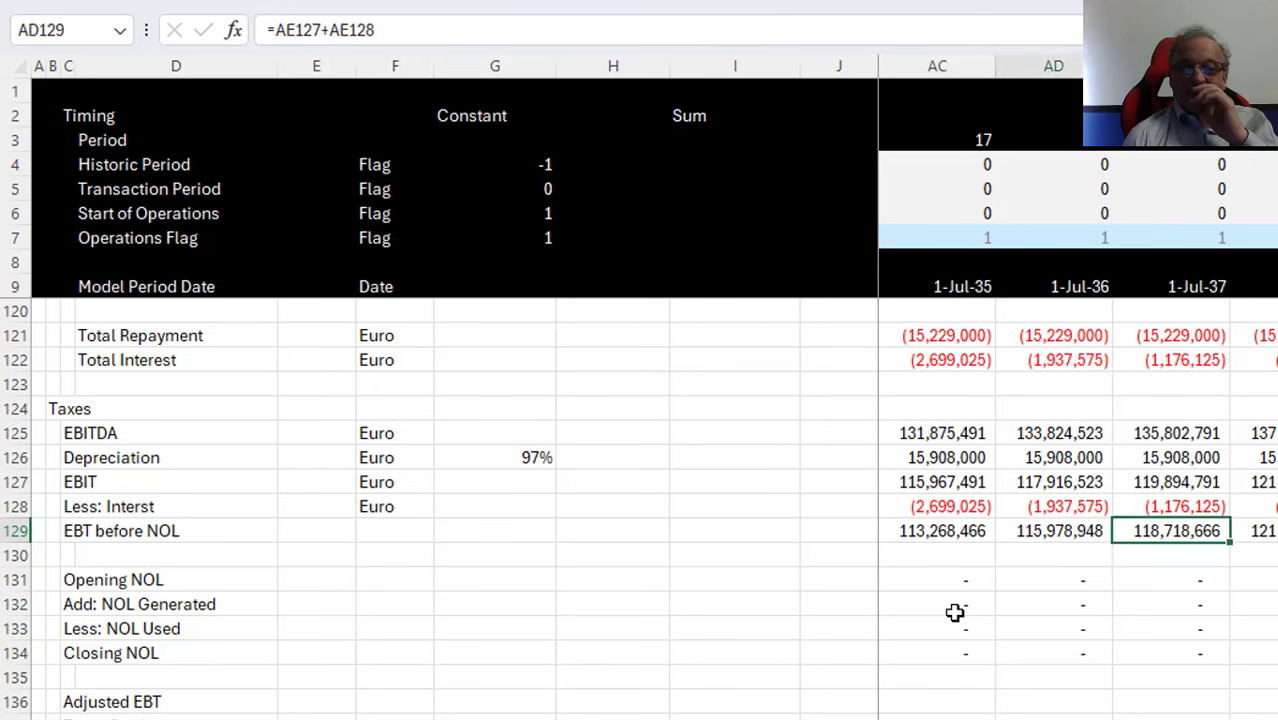
key(Left)
key(Left)
key(Left)
key(Left)
key(Left)
key(Left)
key(Left)
key(Left)
key(Left)
key(Left)
key(Left)
key(Left)
key(Left)
key(Left)
key(Left)
key(Left)
key(Left)
key(Left)
key(Left)
key(Left)
Look over the NOL account and the empty Adjusted EBT and Taxes Paide rows below it
key(Down)
key(Down)
key(Down)
key(Down)
key(Down)
key(Down)
key(Down)
key(Down)
key(Down)
key(Down)
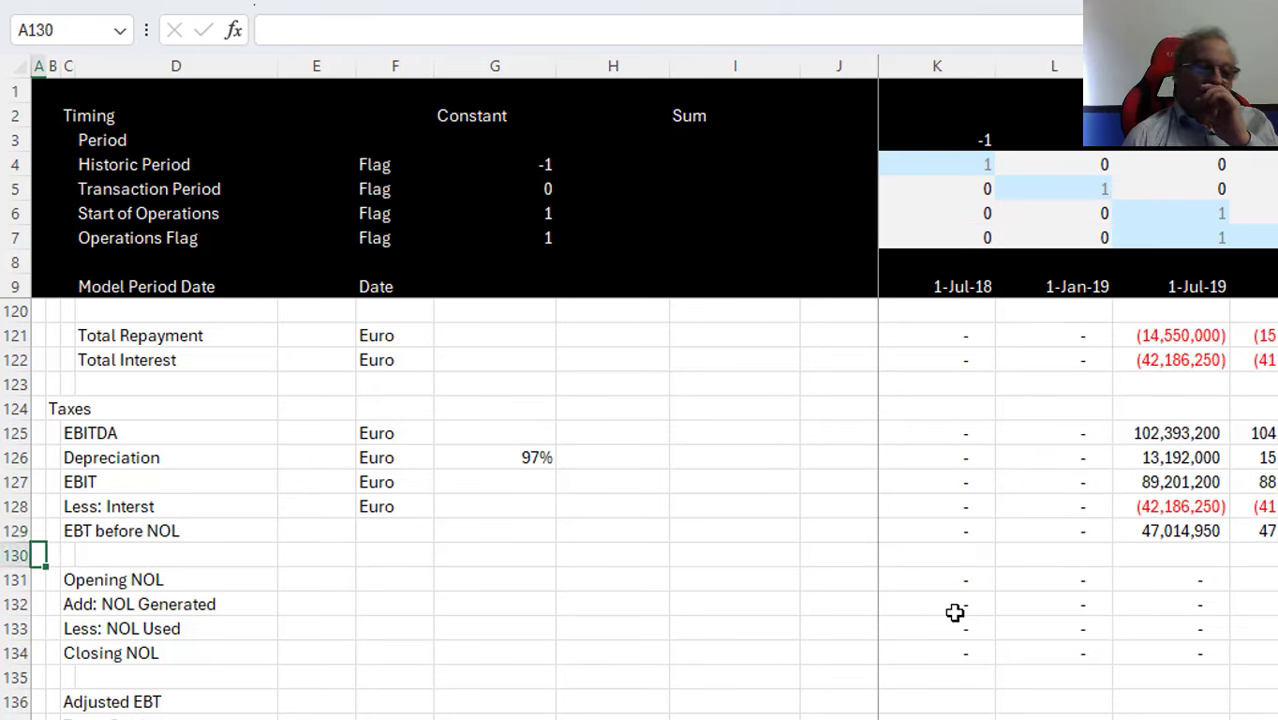
key(Down)
key(Down)
key(Up)
key(Up)
key(Up)
key(Up)
key(Up)
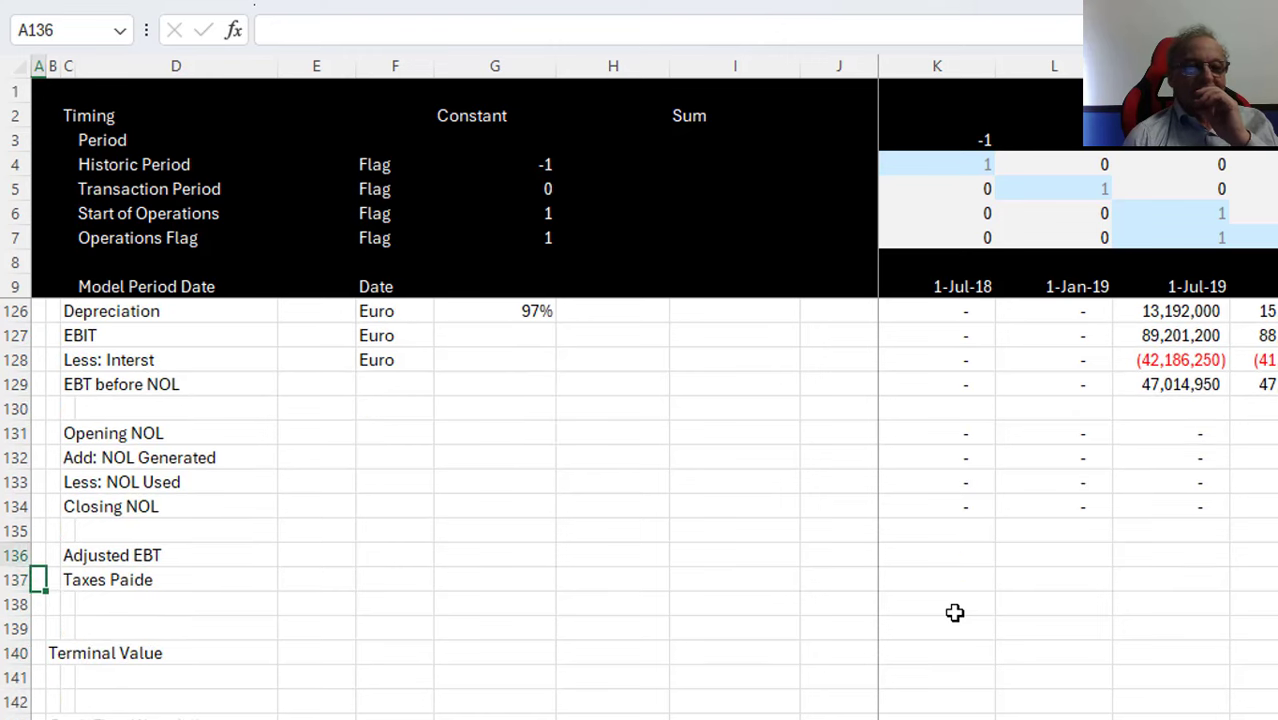
Link the constant in G136 on the Adjusted EBT row to the tax rate in Input!F32
key(Right)
key(Right)
key(Right)
key(Right)
key(Right)
key(Right)
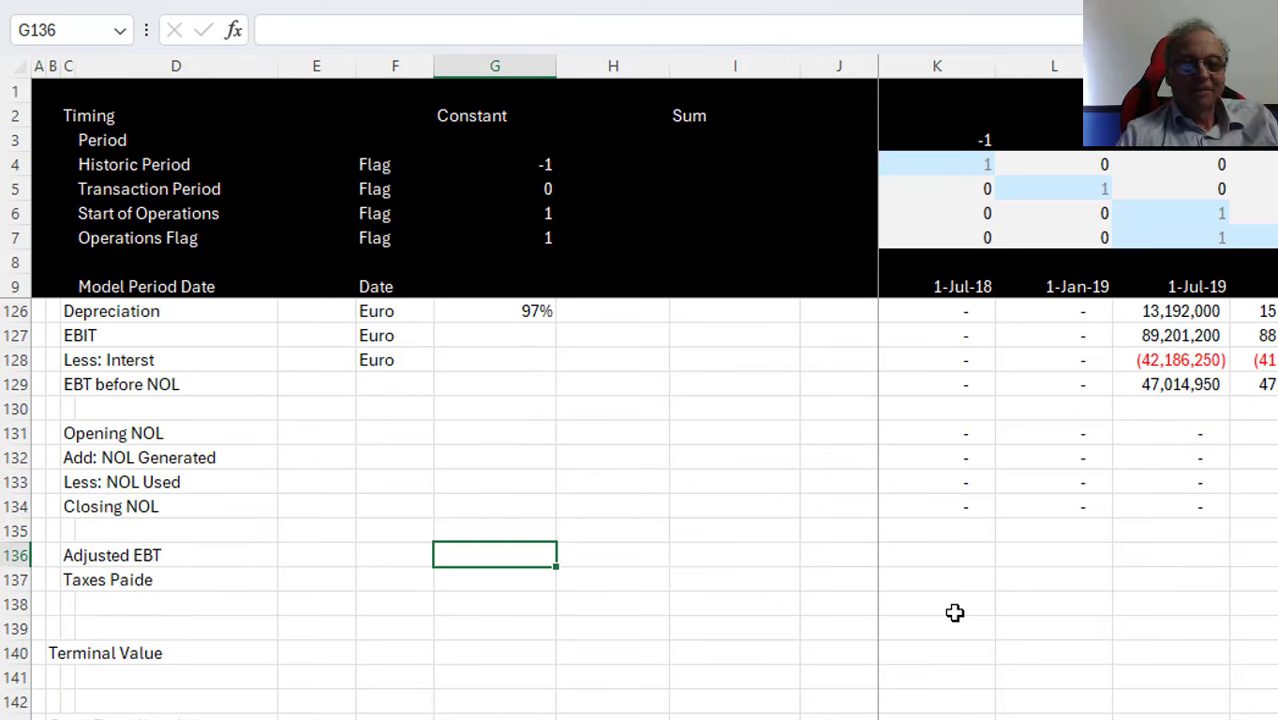
text(=)
key(ctrl+Page_Up)
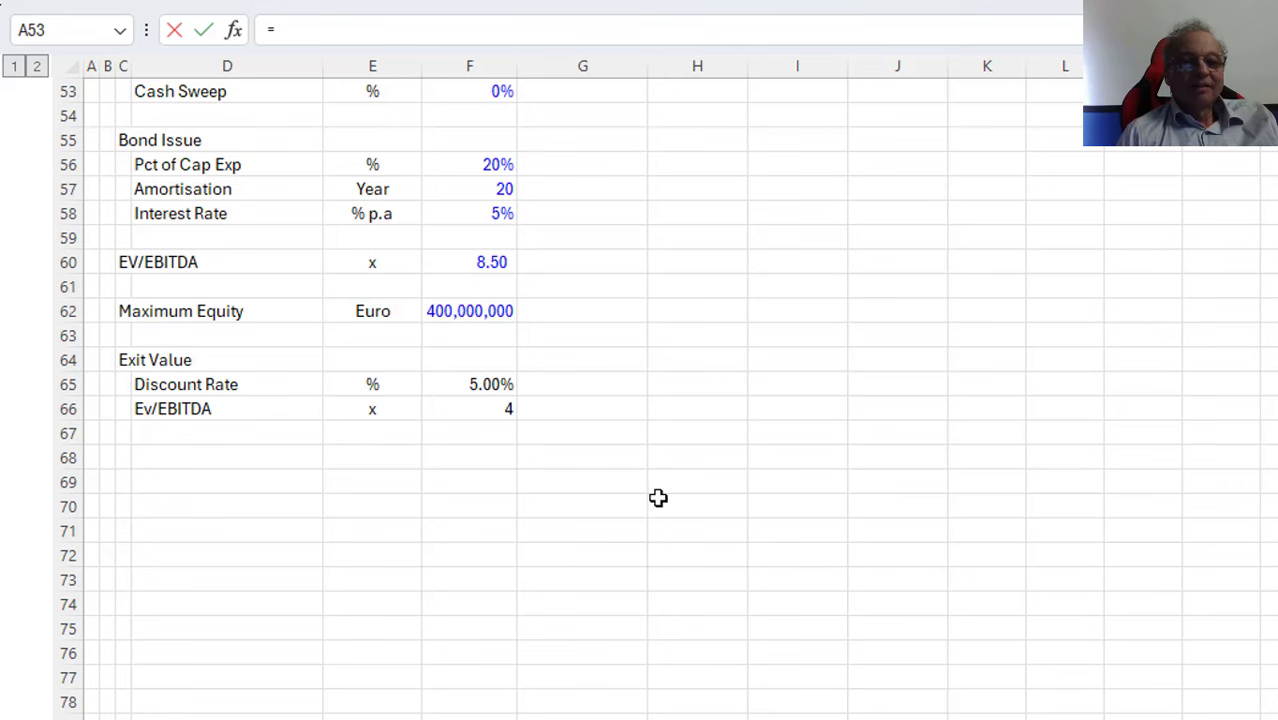
key(Right)
key(Right)
key(Right)
key(Right)
key(Right)
key(Up)
key(Up)
key(Up)
key(Up)
key(Up)
key(Up)
key(Up)
key(Up)
key(Up)
key(Up)
key(Up)
key(Up)
key(Up)
key(Up)
key(Up)
key(Up)
key(Up)
key(Up)
key(Up)
key(Up)
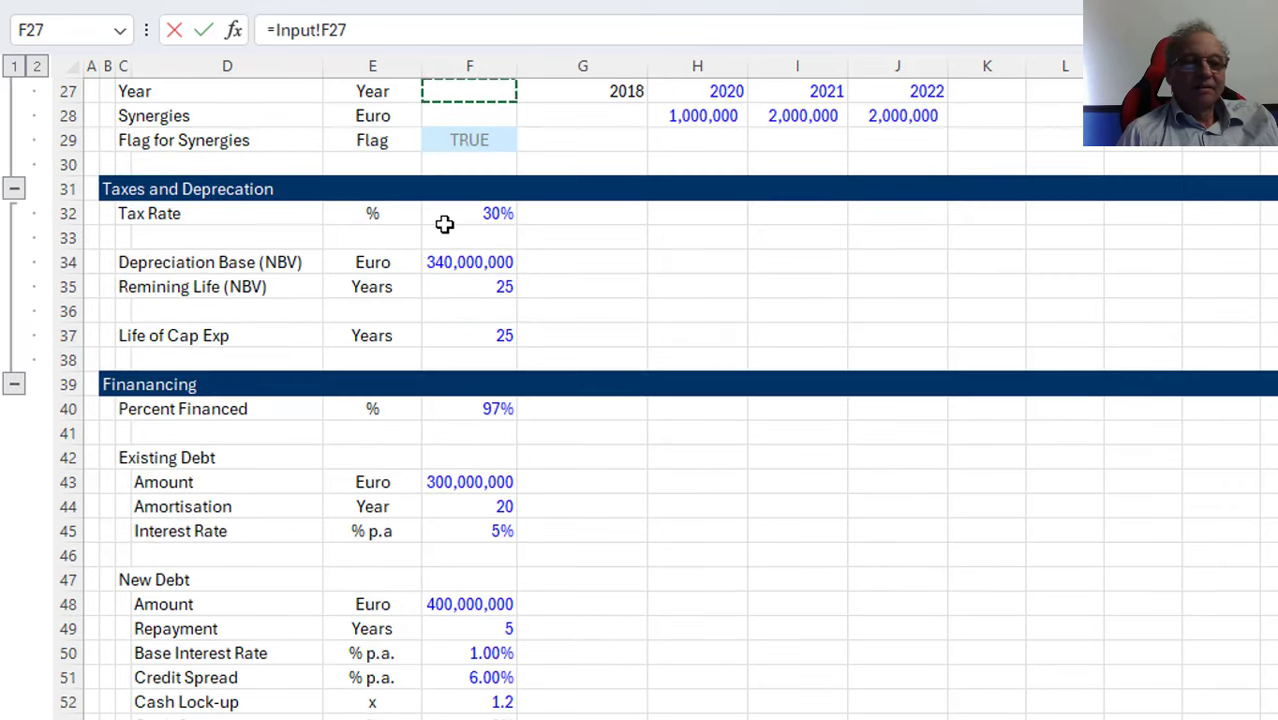
key(Down)
key(Down)
key(Down)
key(Down)
key(Down)
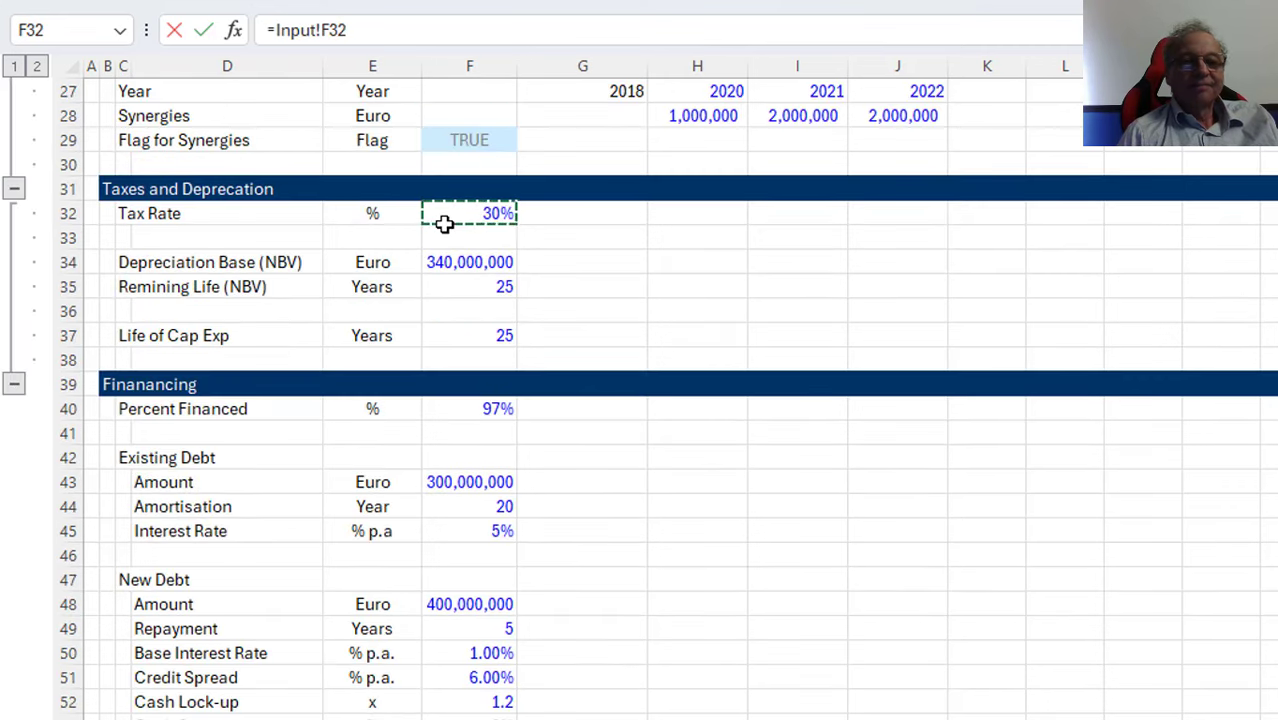
key(Return)
Clear the tax rate link from G136 on the Adjusted EBT row
key(Up)
key(Right)
key(Right)
key(Right)
key(Right)
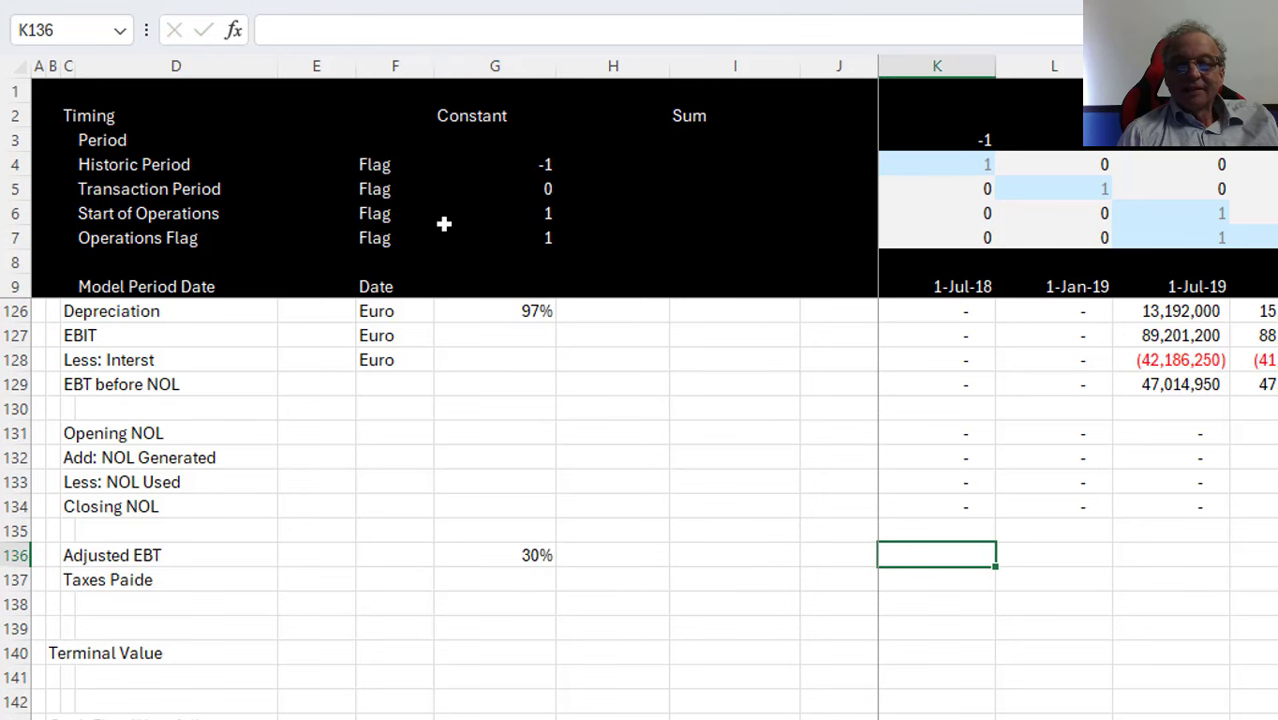
text(=)
key(Up)
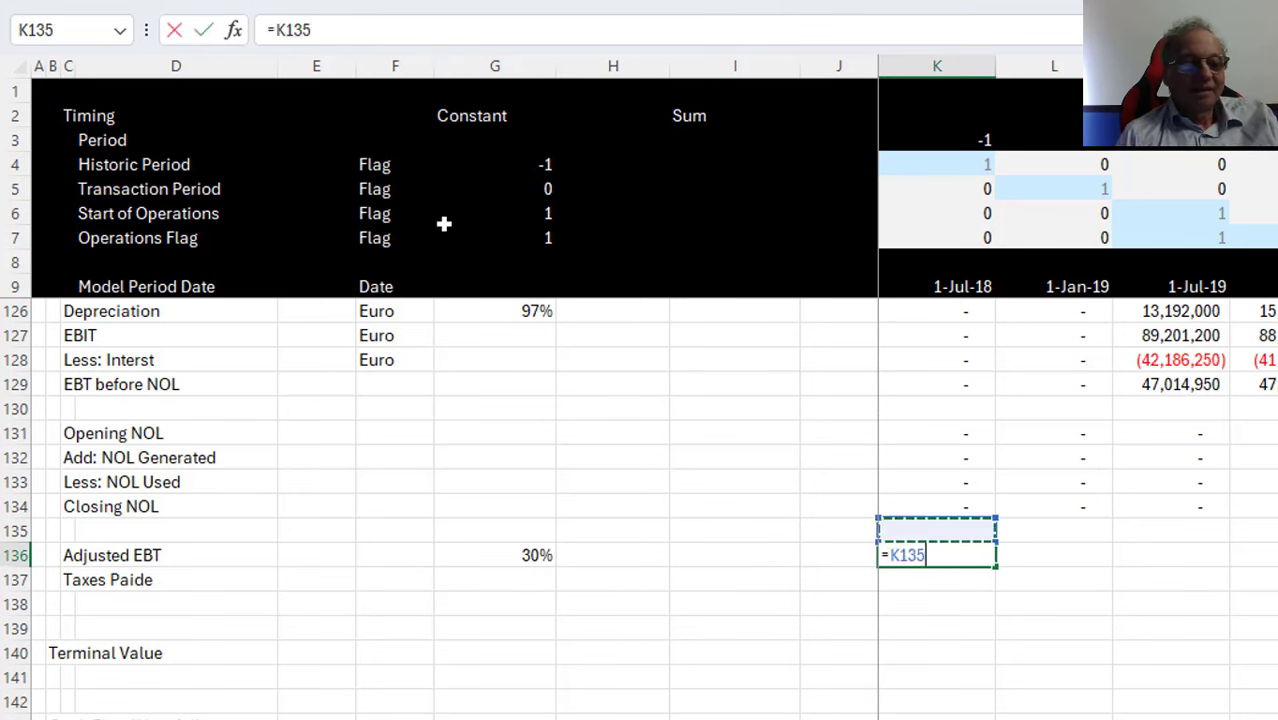
key(Escape)
key(Left)
key(Left)
key(Left)
key(Left)
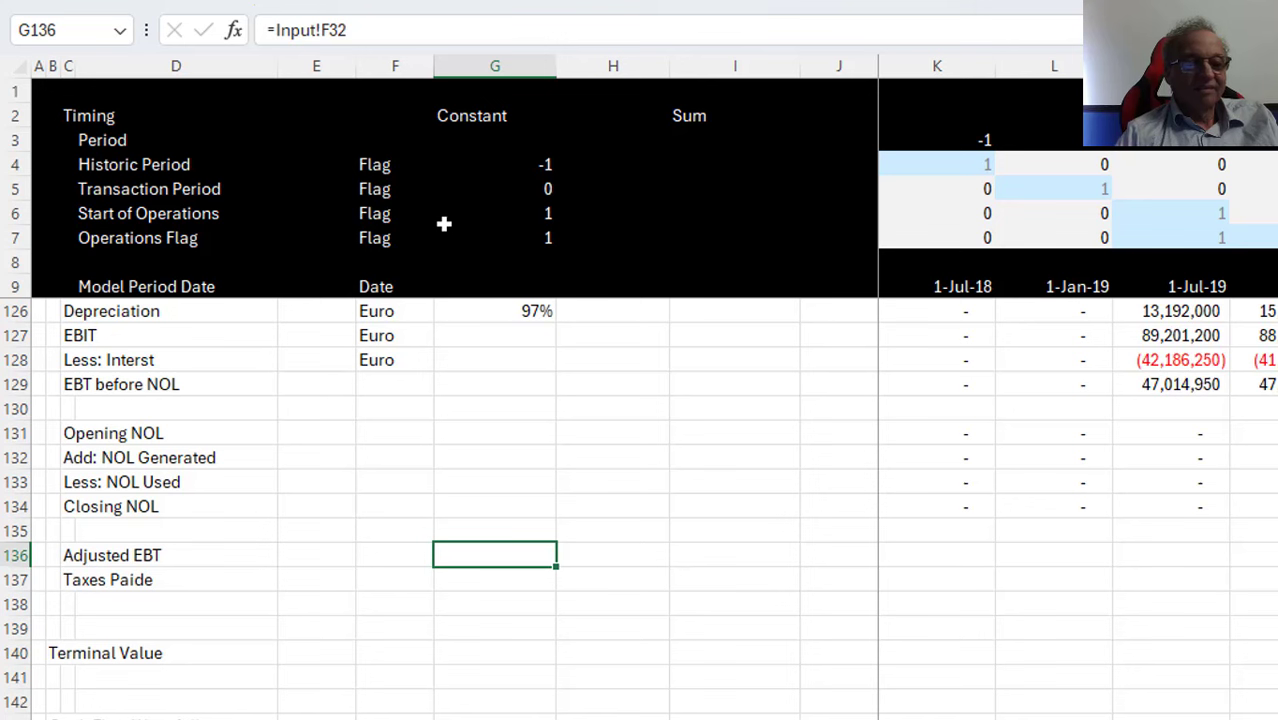
Correct the label in C137 to "Taxes Paid"
key(Down)
key(Left)
key(Left)
key(Left)
key(Left)
key(F2)
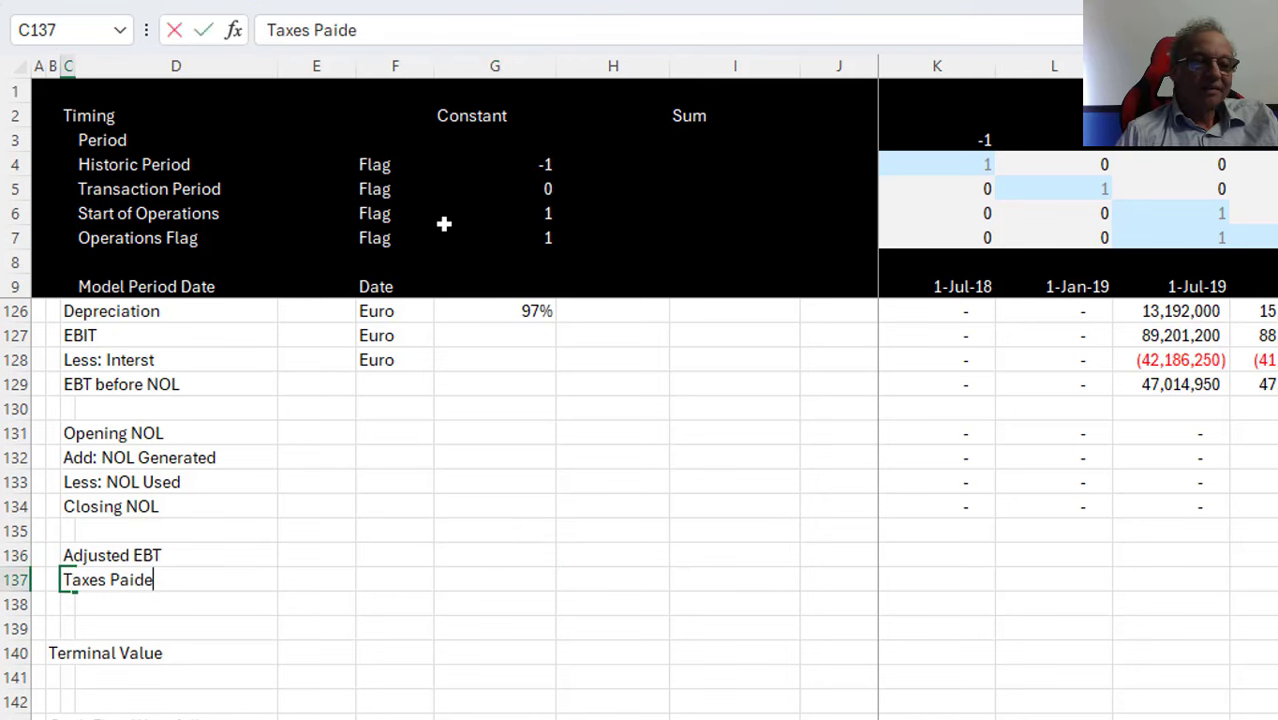
key(Return)
Calculate Adjusted EBT in K136 as =K129+K132-K133 and copy the formula across all model periods
key(Up)
key(Up)
key(Right)
key(Right)
key(Right)
key(Right)
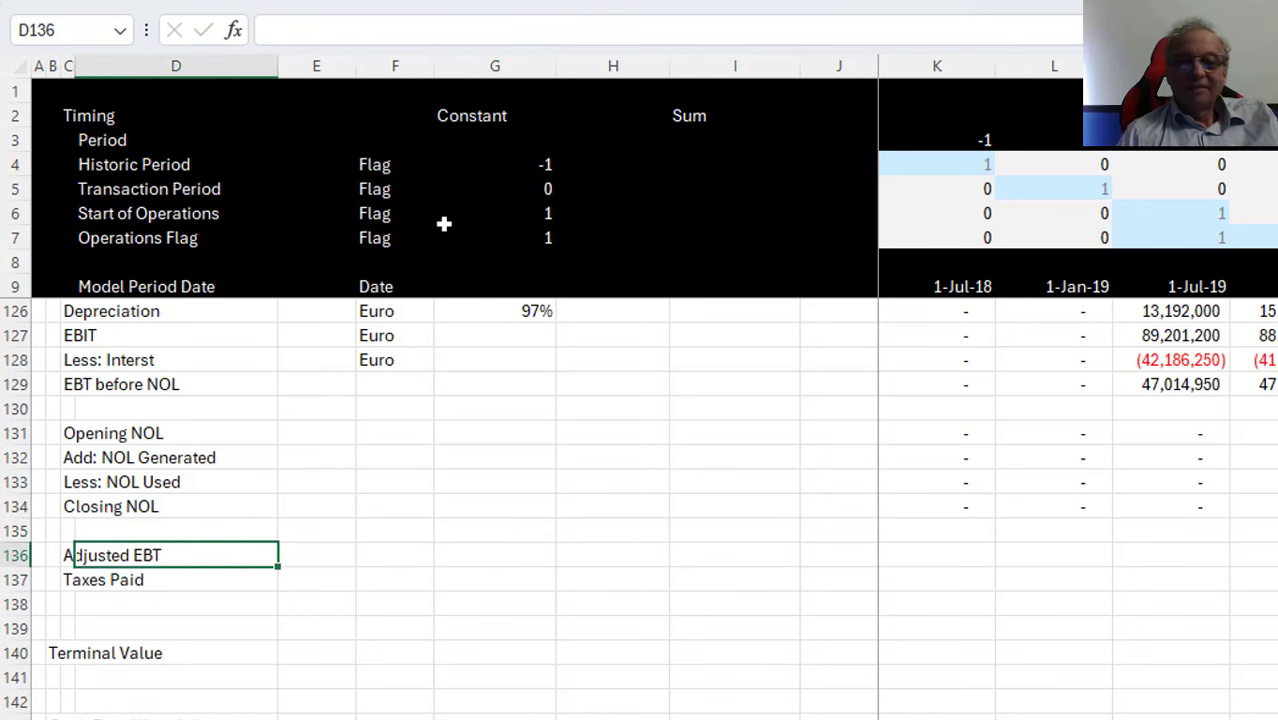
key(Right)
key(Right)
key(Right)
key(Right)
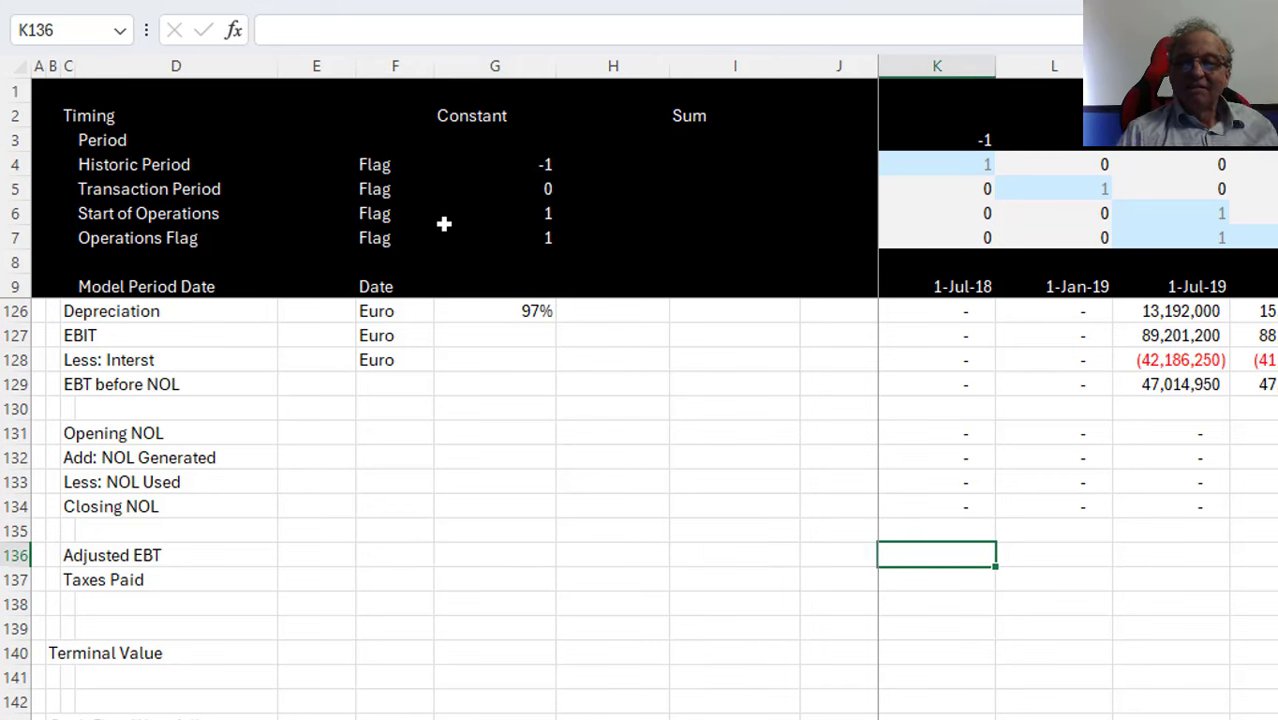
text(=)
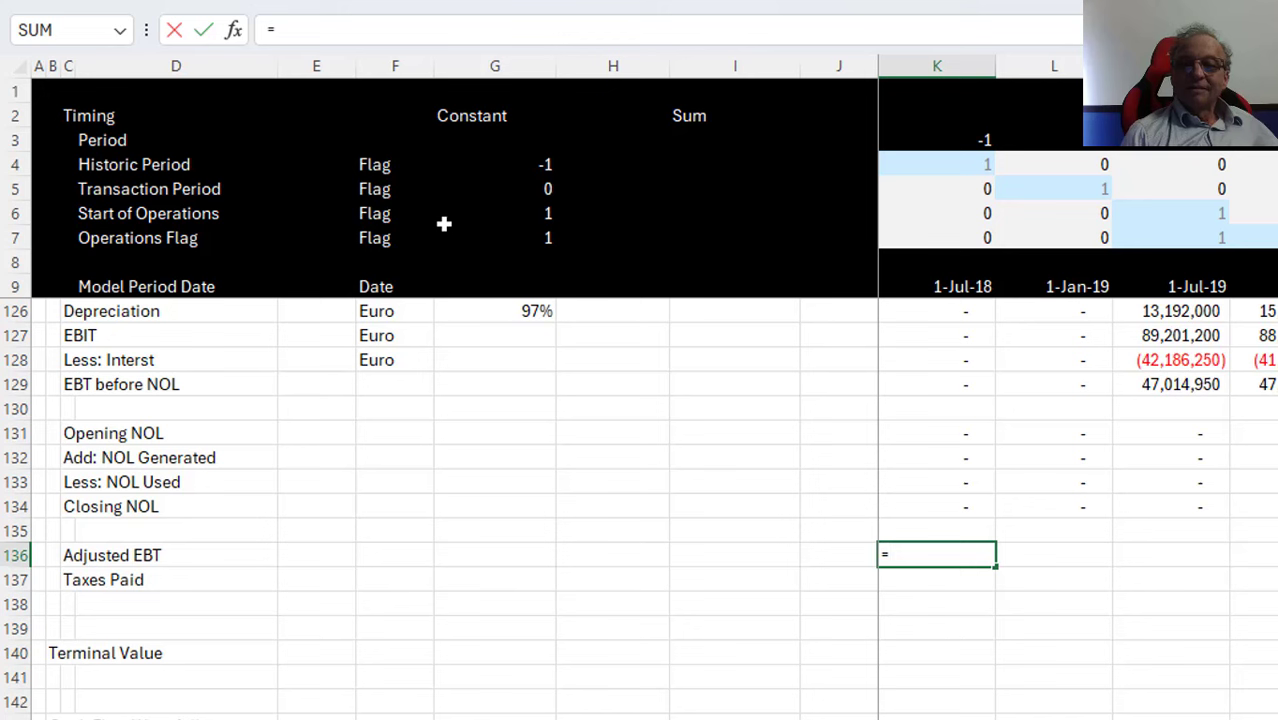
key(Up)
key(Up)
key(Up)
key(Up)
key(Up)
key(Up)
key(Up)
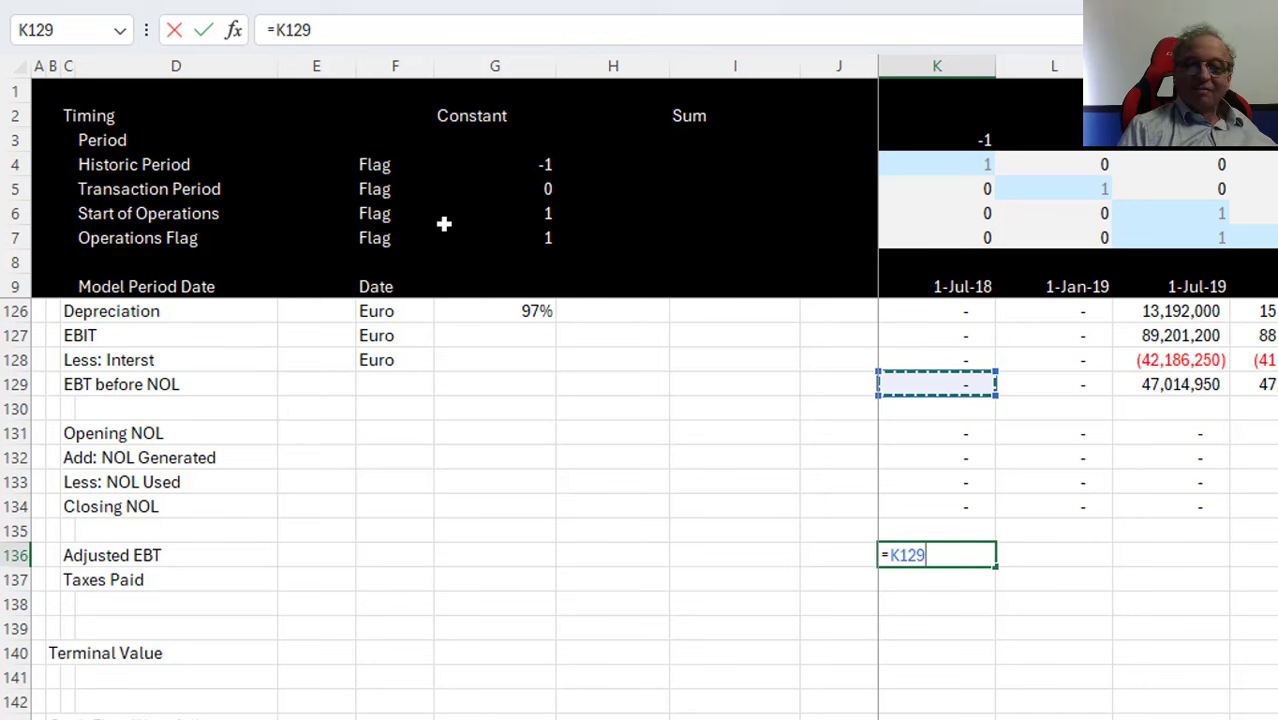
text(+)
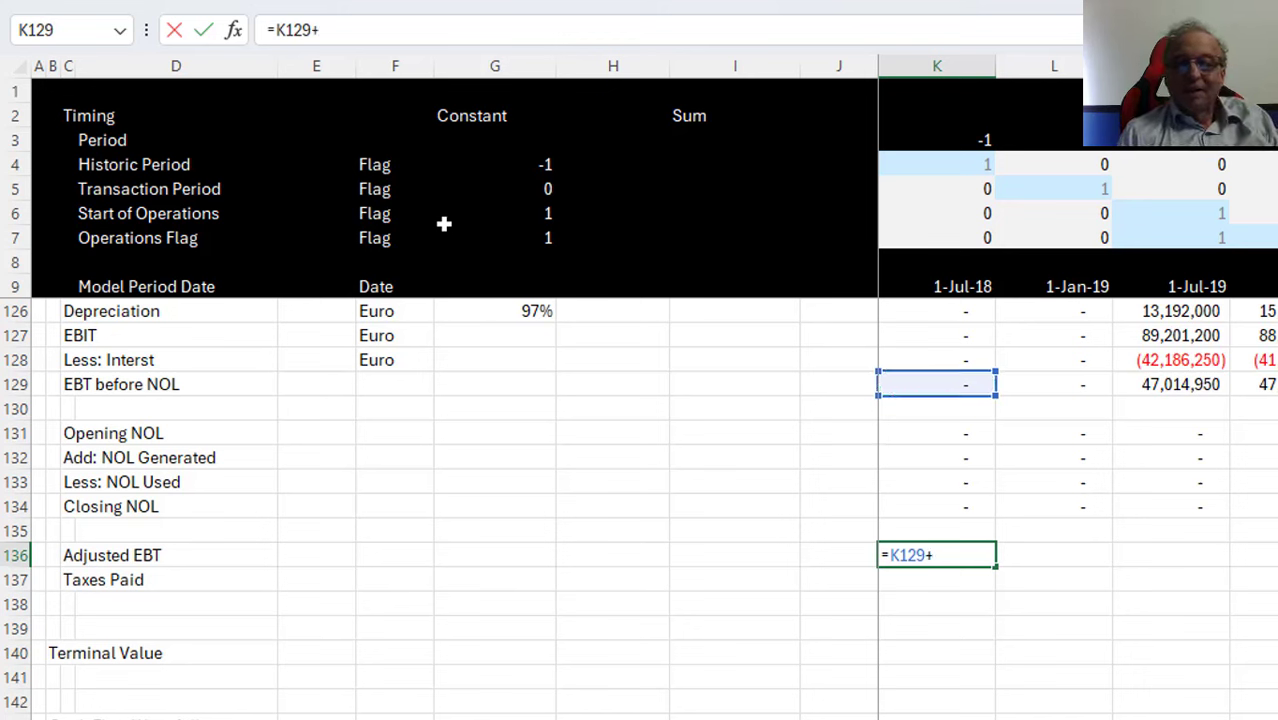
key(Up)
key(Up)
key(Up)
key(Up)
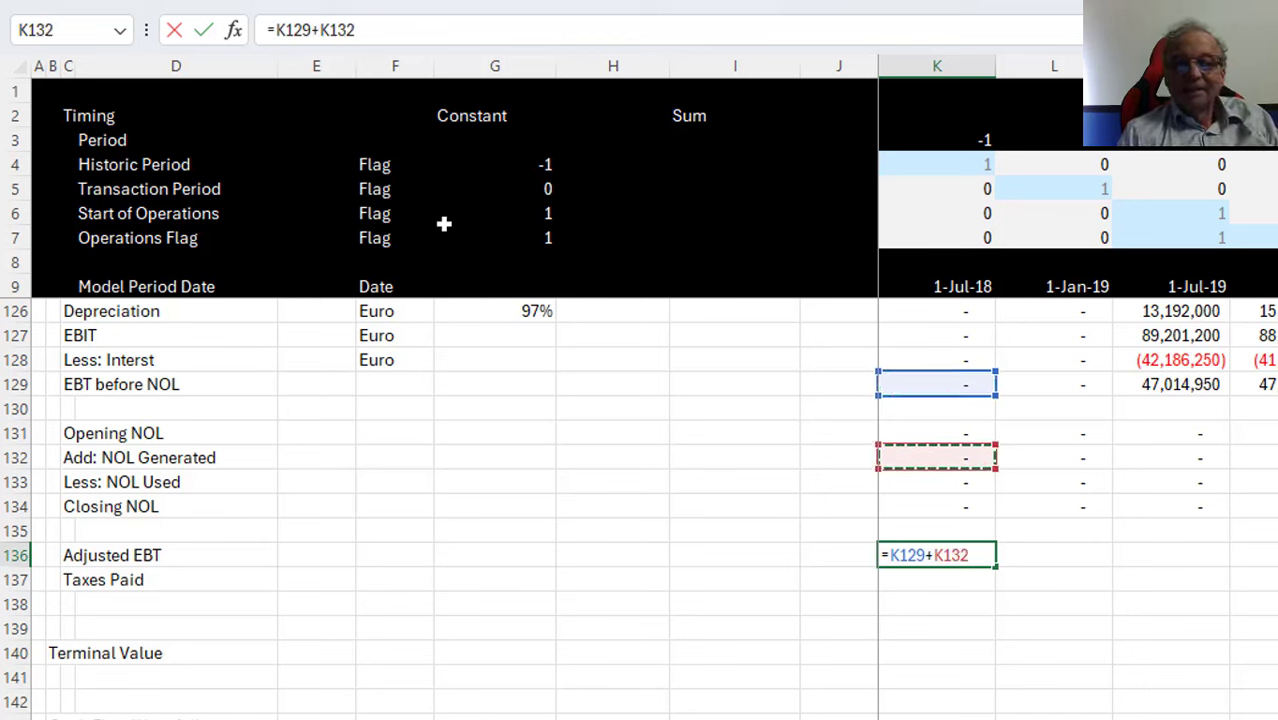
text(-)
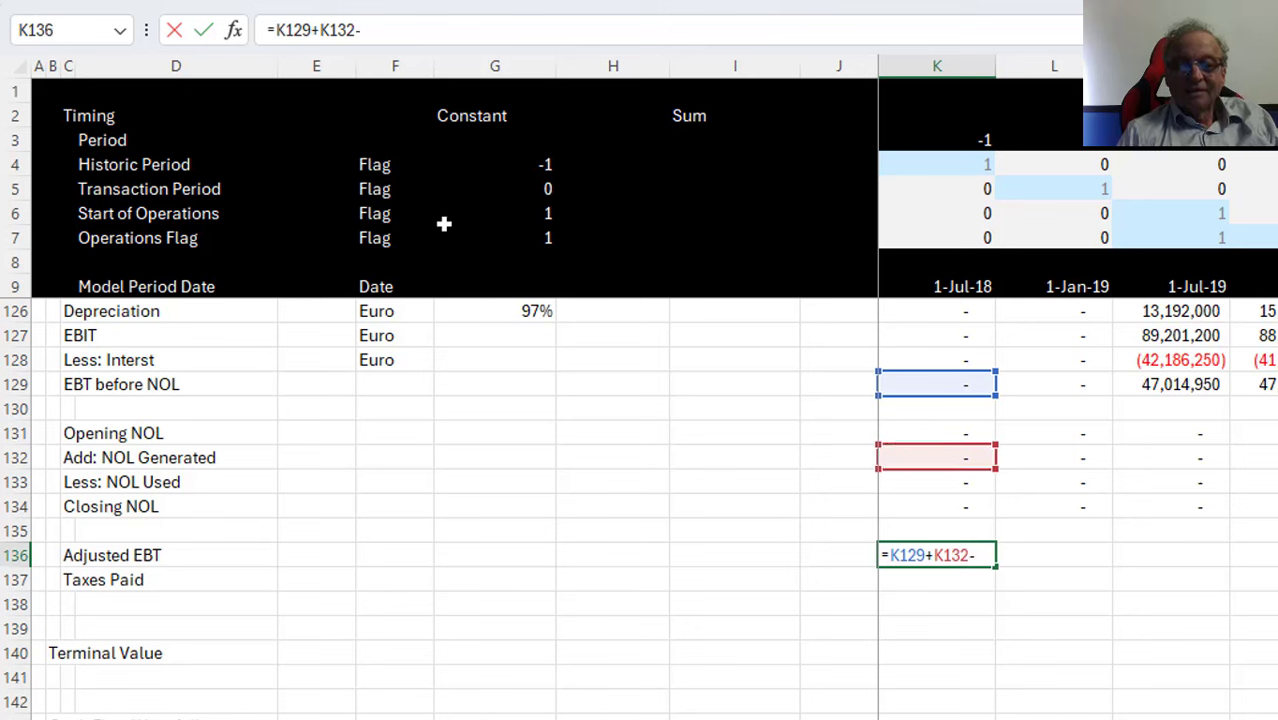
key(Up)
key(Up)
key(Up)
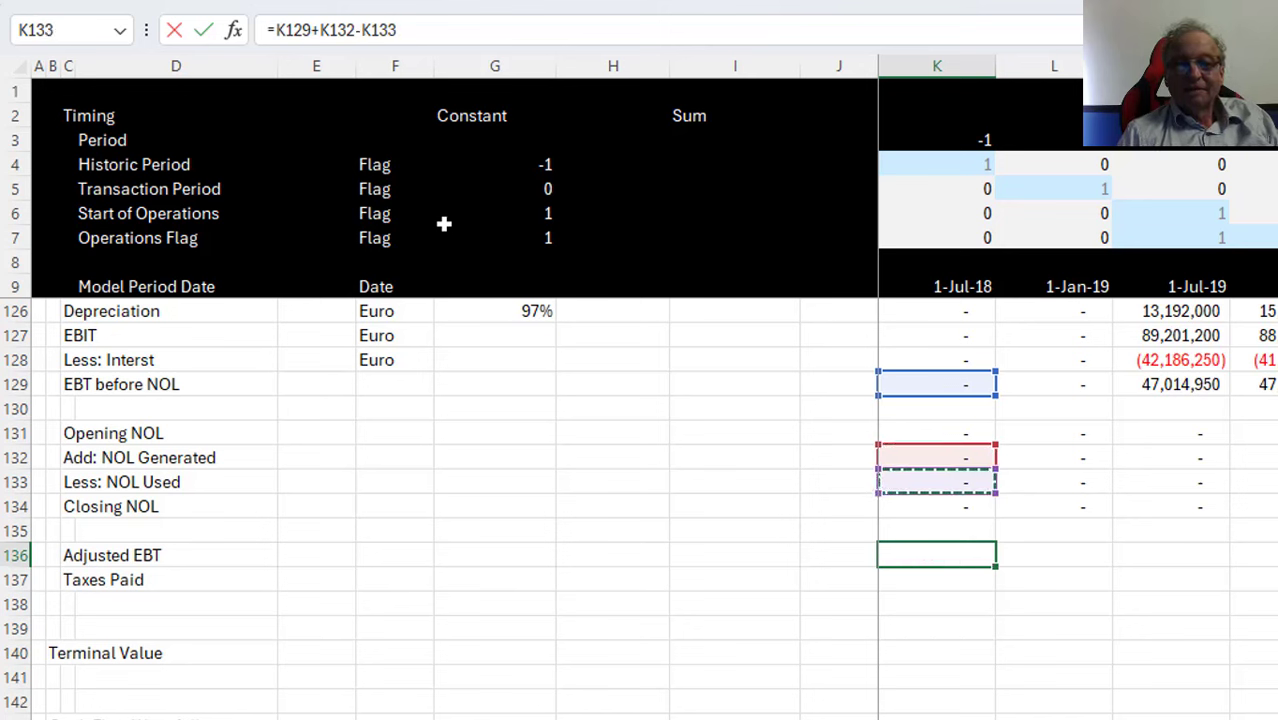
key(ctrl+Return)
key(ctrl+shift+Right)
key(ctrl+r)
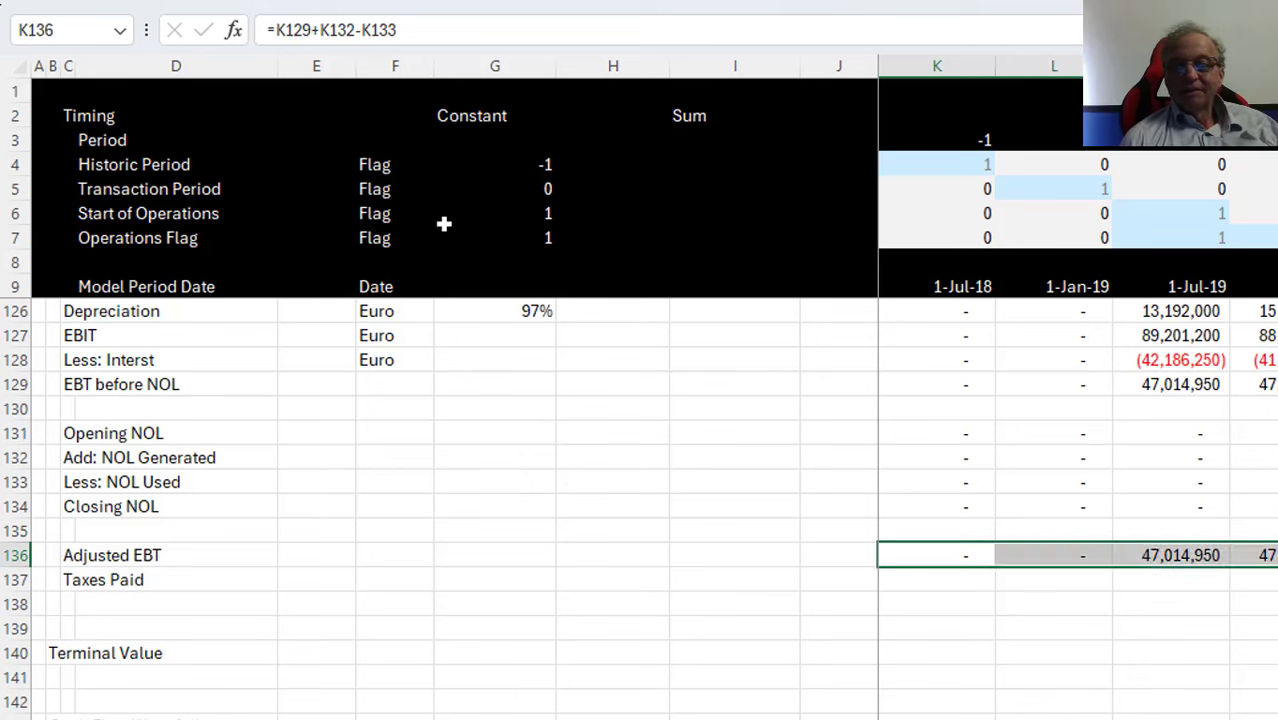
Link the Taxes Paid constant in G137 to the tax rate in Input!F32
key(Down)
key(Down)
key(Left)
key(Left)
key(Left)
key(Left)
key(Up)
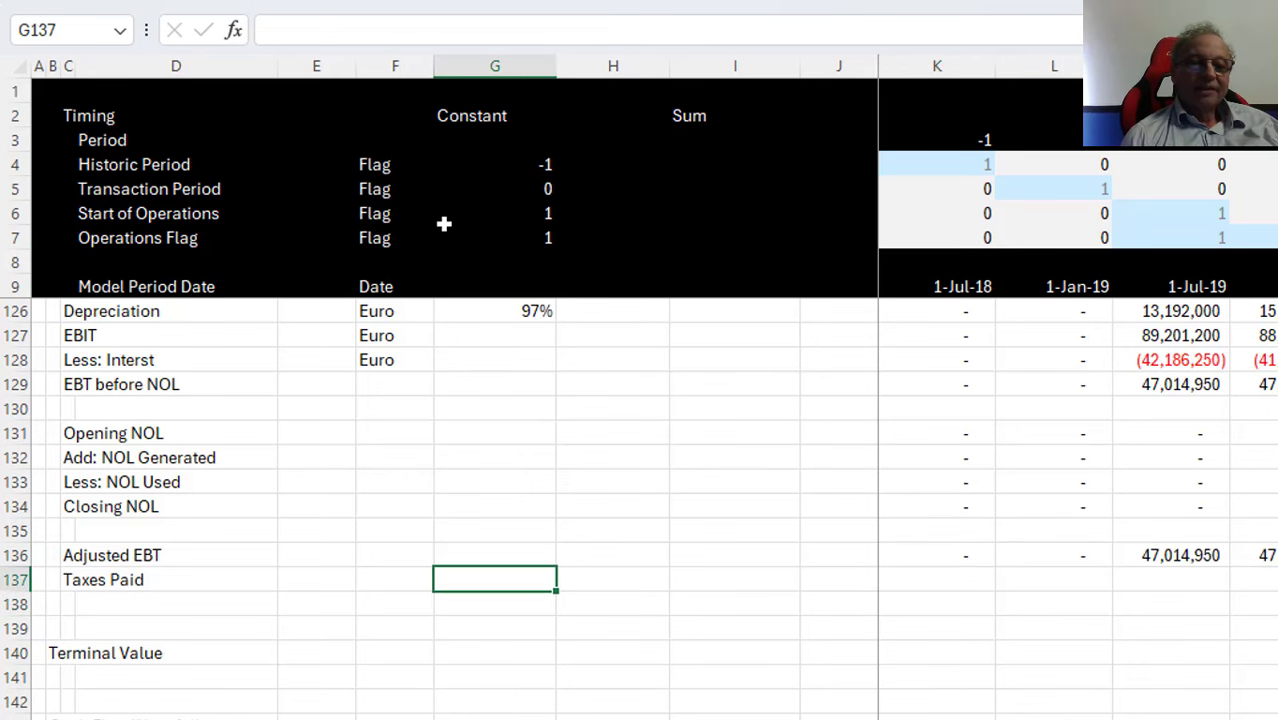
text(=)
key(ctrl+Page_Up)
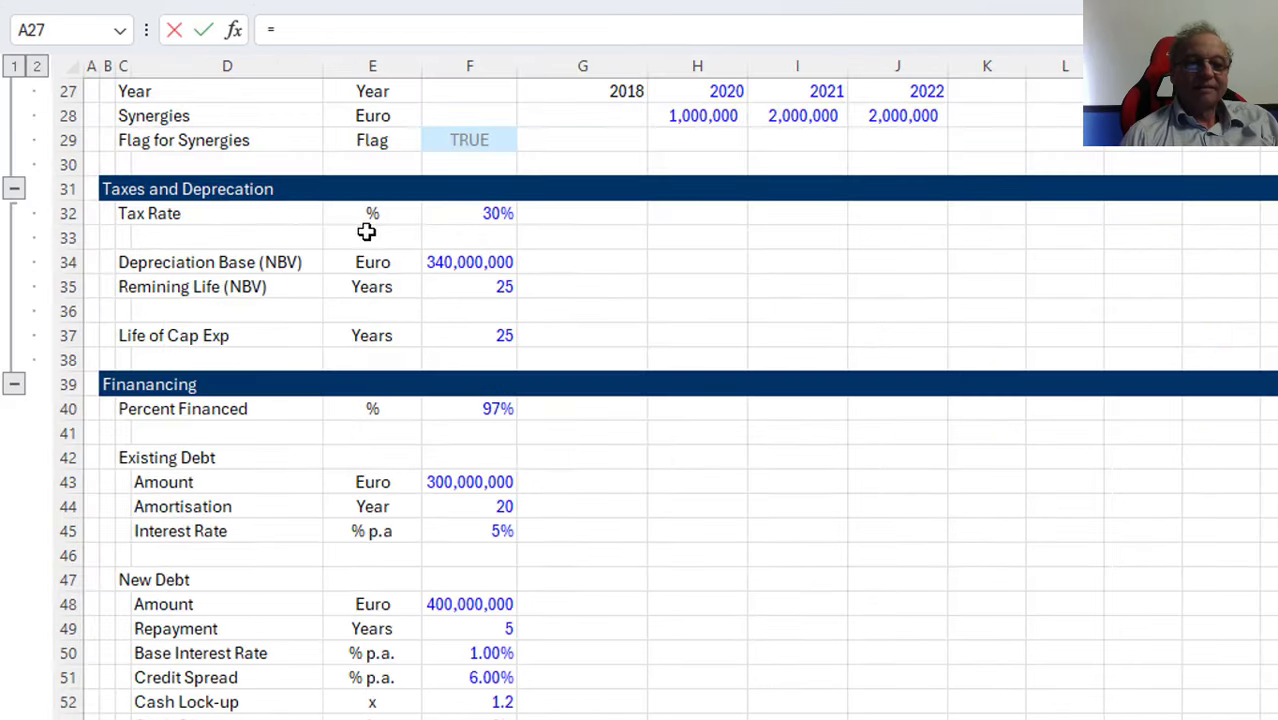
click(477, 215)
key(ctrl+Page_Down)
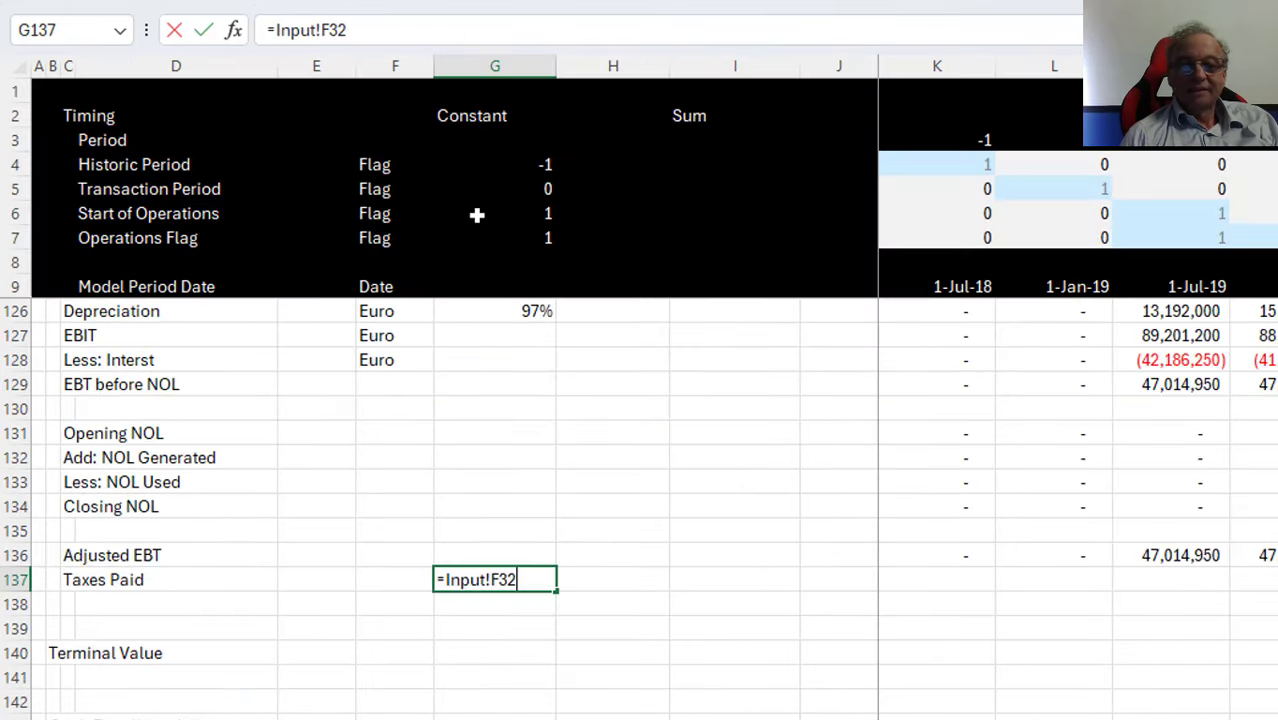
key(Tab)
key(Right)
key(Right)
key(Right)
text(=)
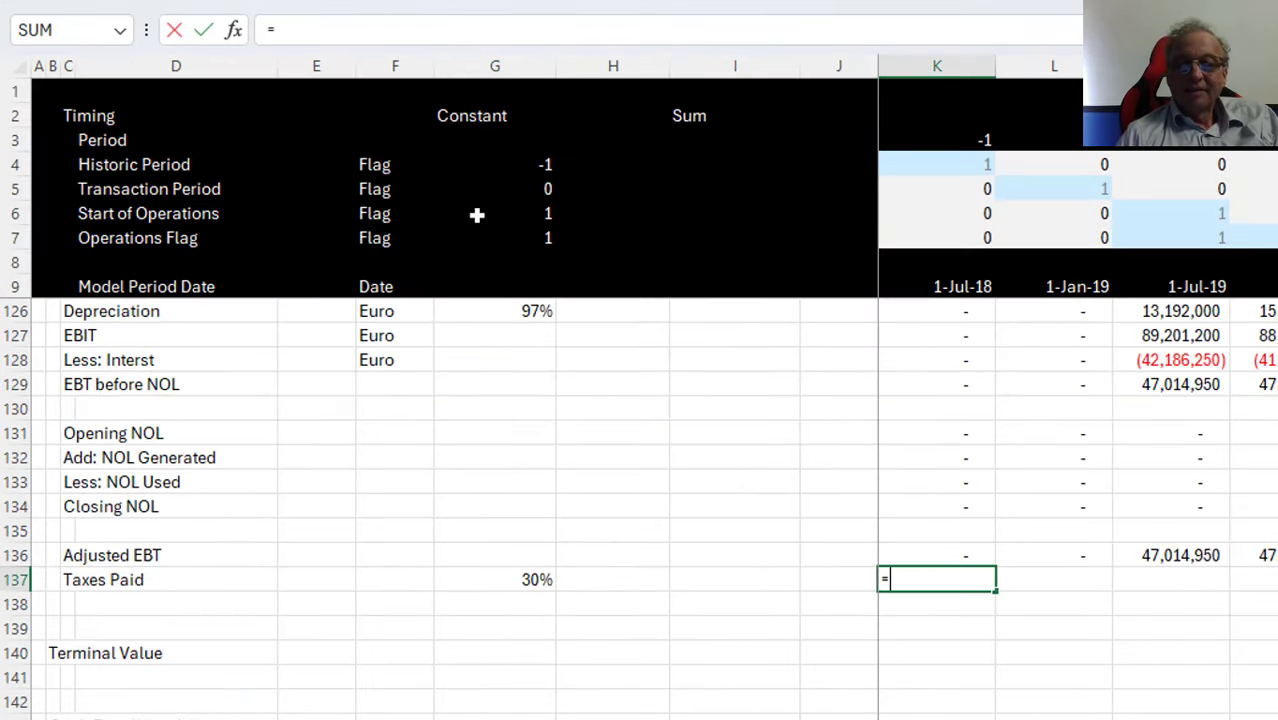
key(Up)
text(*)
key(Left)
key(Left)
key(Left)
key(Left)
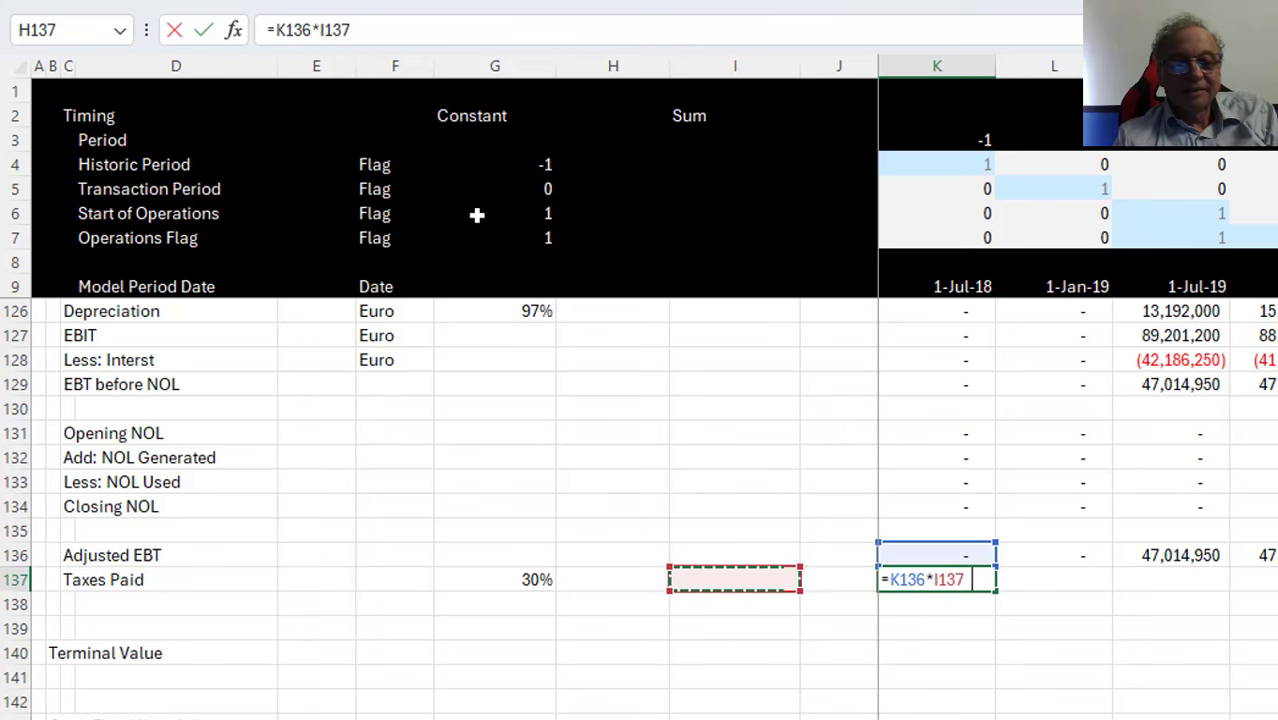
key(F5)
key(Return)
key(Return)
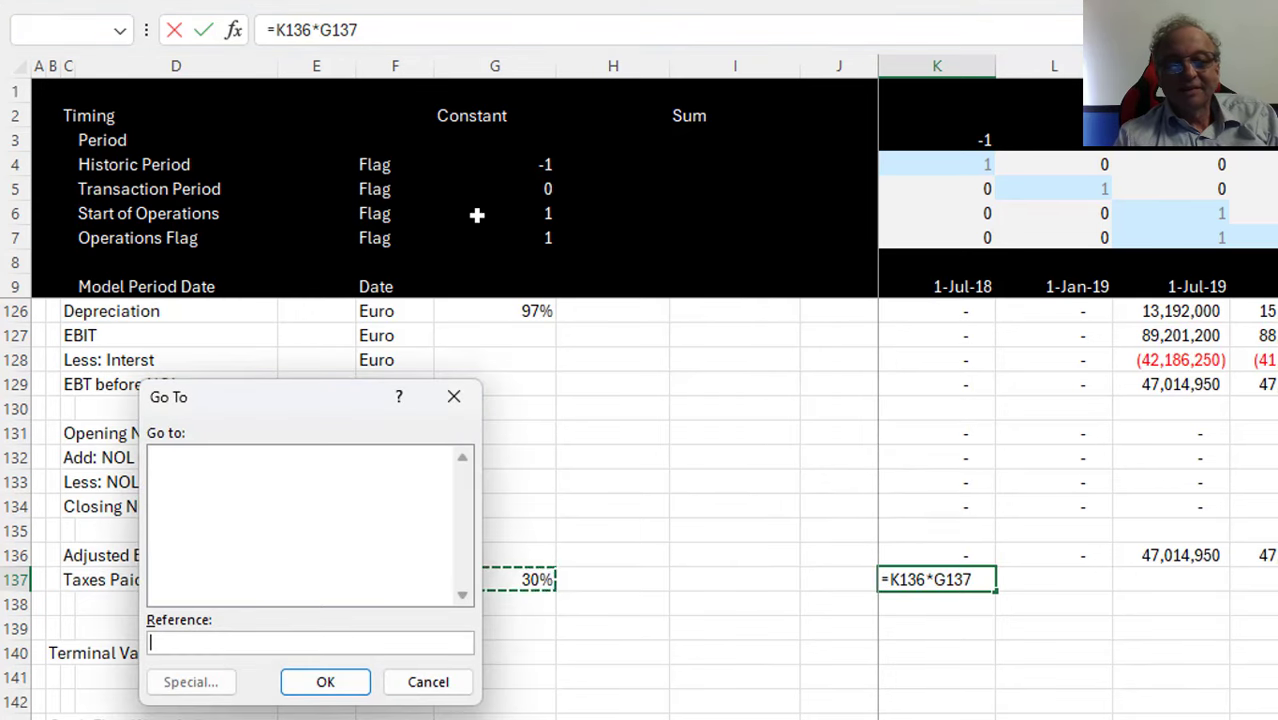
key(Escape)
key(Escape)
Calculate Taxes Paid in K137 as Adjusted EBT times the fixed tax rate, =K136*$G$137
text(=)
key(Up)
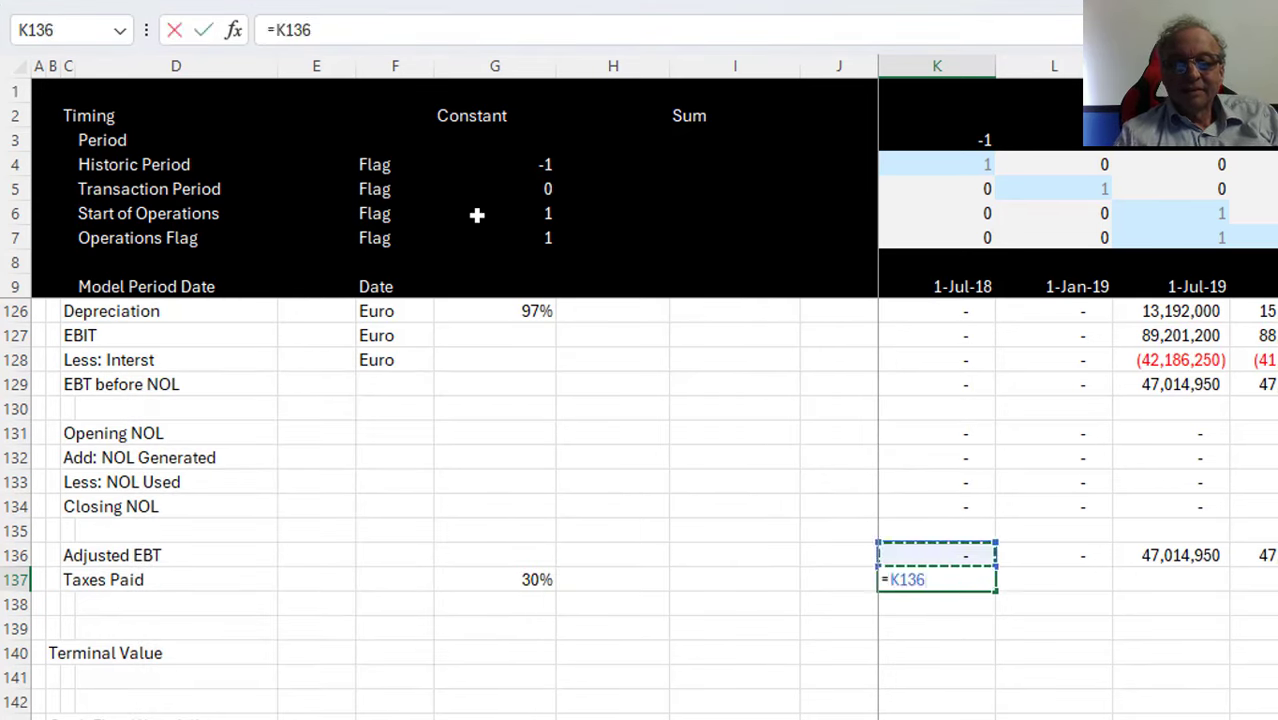
text(*)
key(Left)
key(Left)
key(Left)
key(Left)
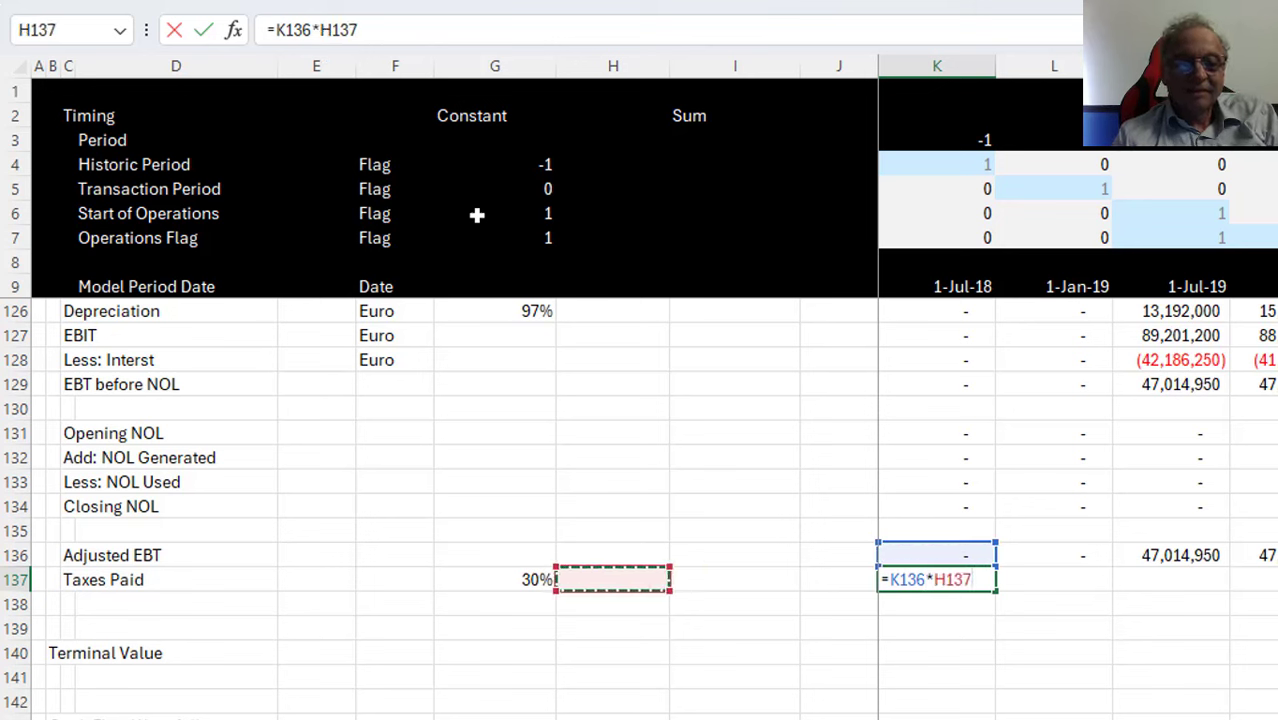
key(F4)
key(ctrl+Return)
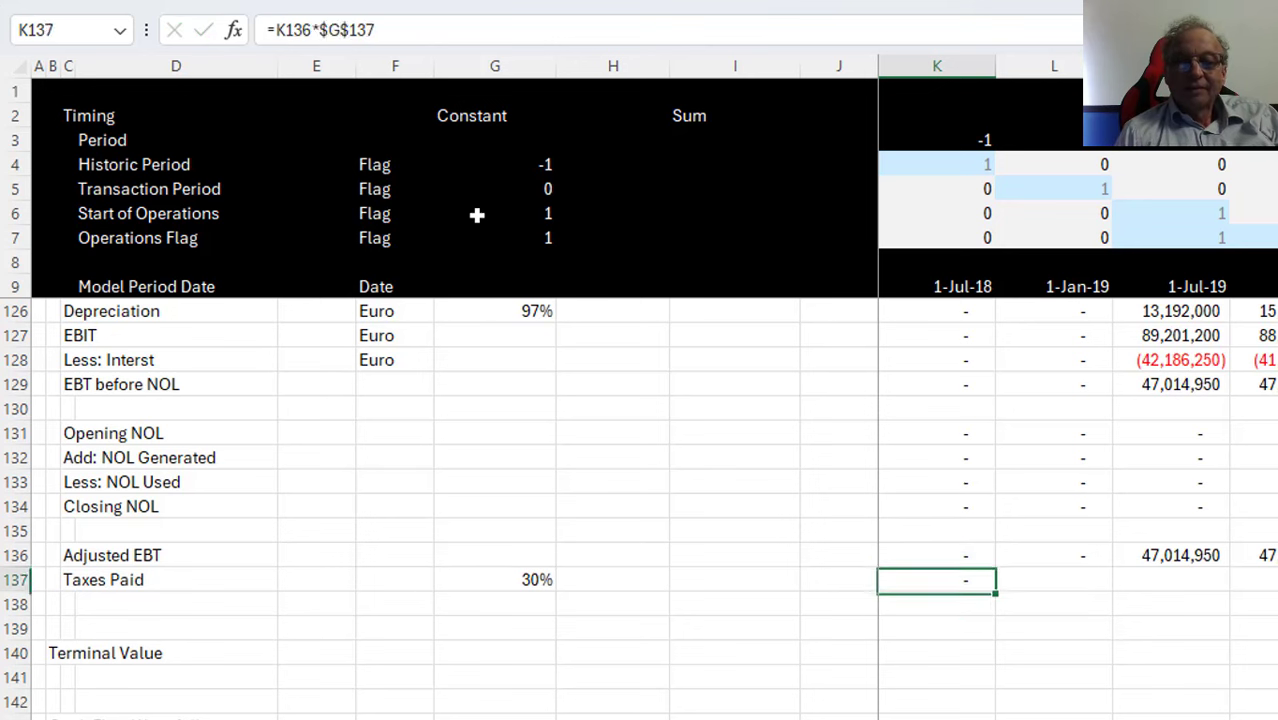
Copy the Taxes Paid formula from K137 across all model periods
key(Up)
key(ctrl+shift+Right)
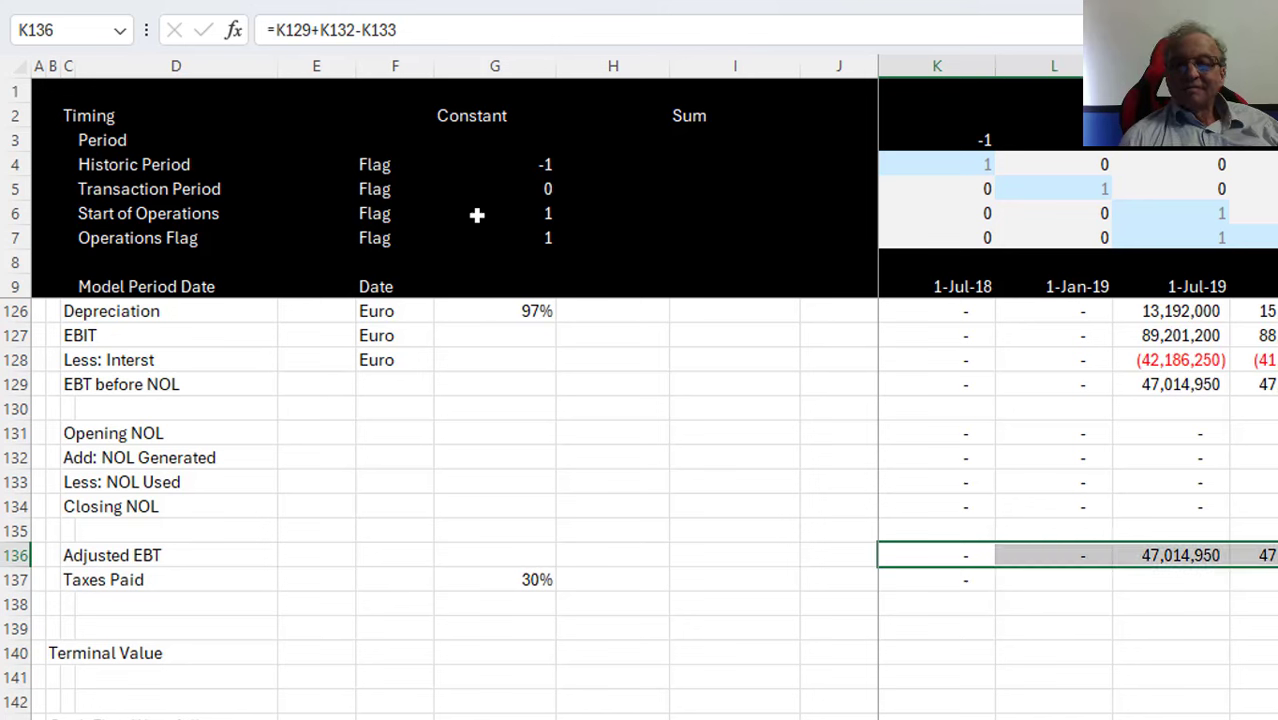
key(Down)
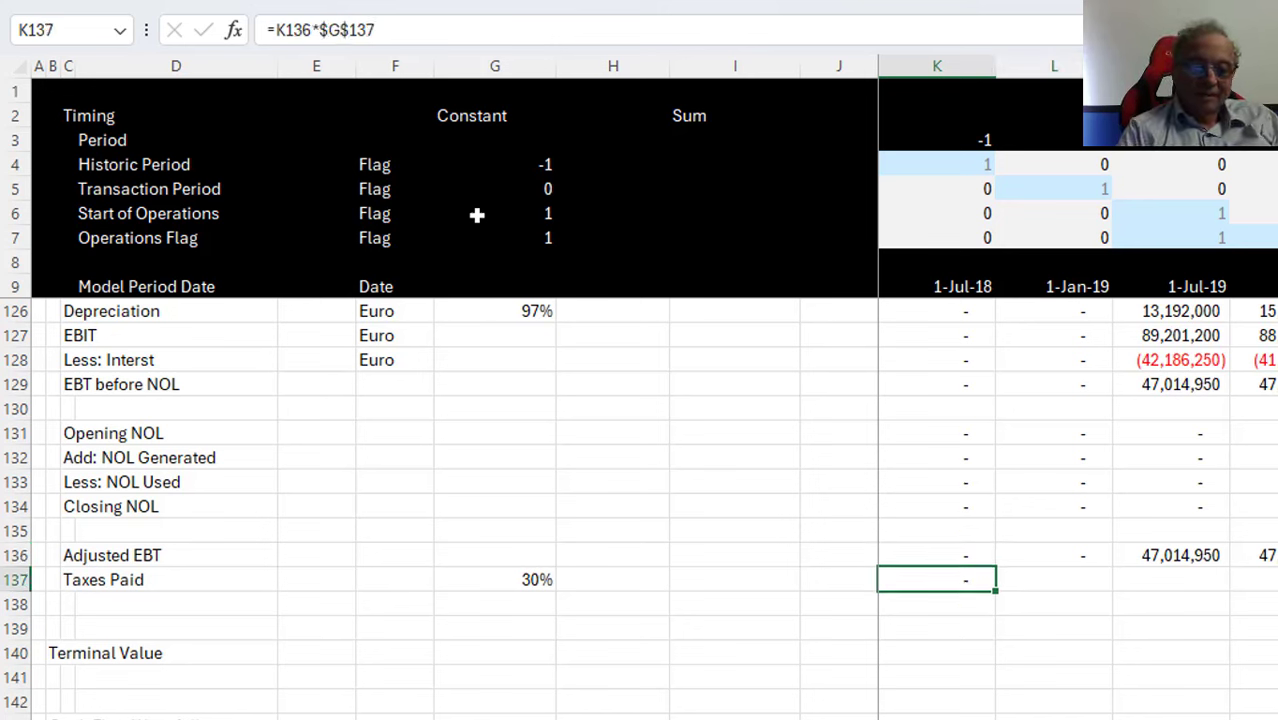
key(ctrl+shift+Right)
key(ctrl+r)
Total the Adjusted EBT and Taxes Paid rows in the Sum column, cells I136 and I137
key(Left)
key(Left)
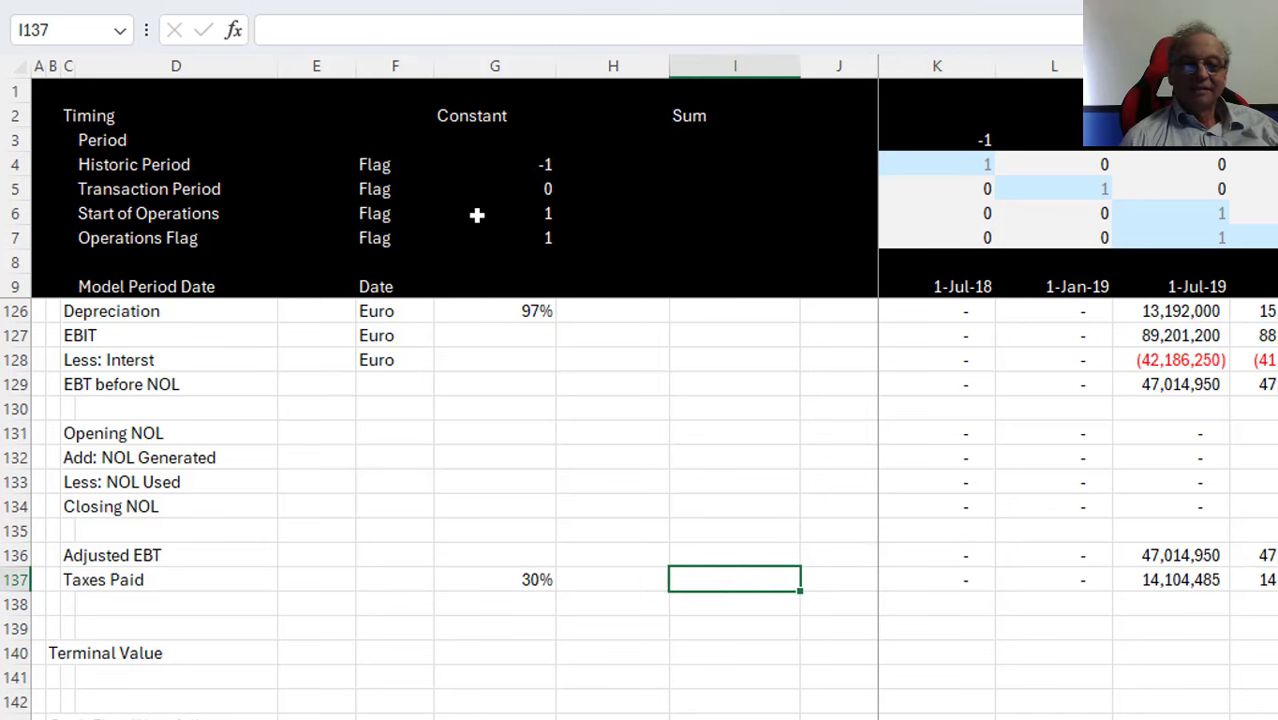
key(Up)
key(alt+equal)
key(ctrl+Return)
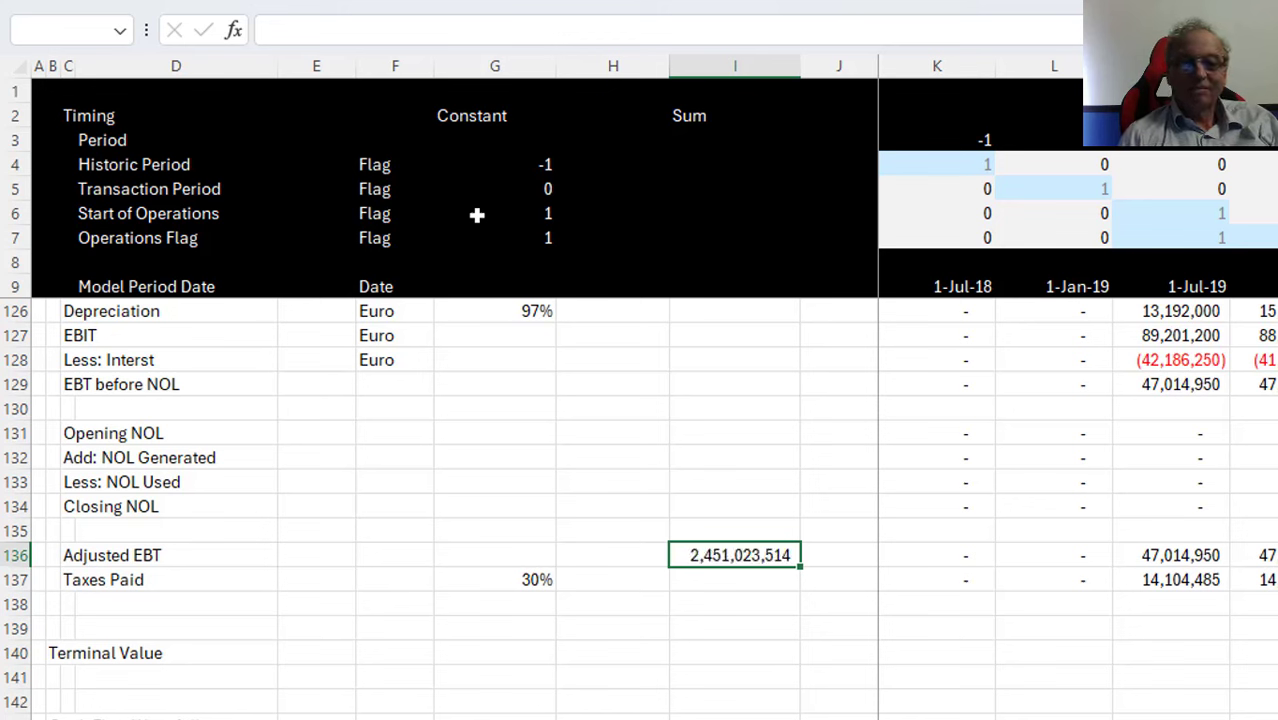
key(Down)
key(alt+equal)
key(ctrl+Return)
Look over the Taxes section upward along the Sum column, from Taxes Paid to the EBITDA and Depreciation rows
key(Up)
key(Up)
key(Up)
key(Up)
key(Up)
key(Up)
key(Up)
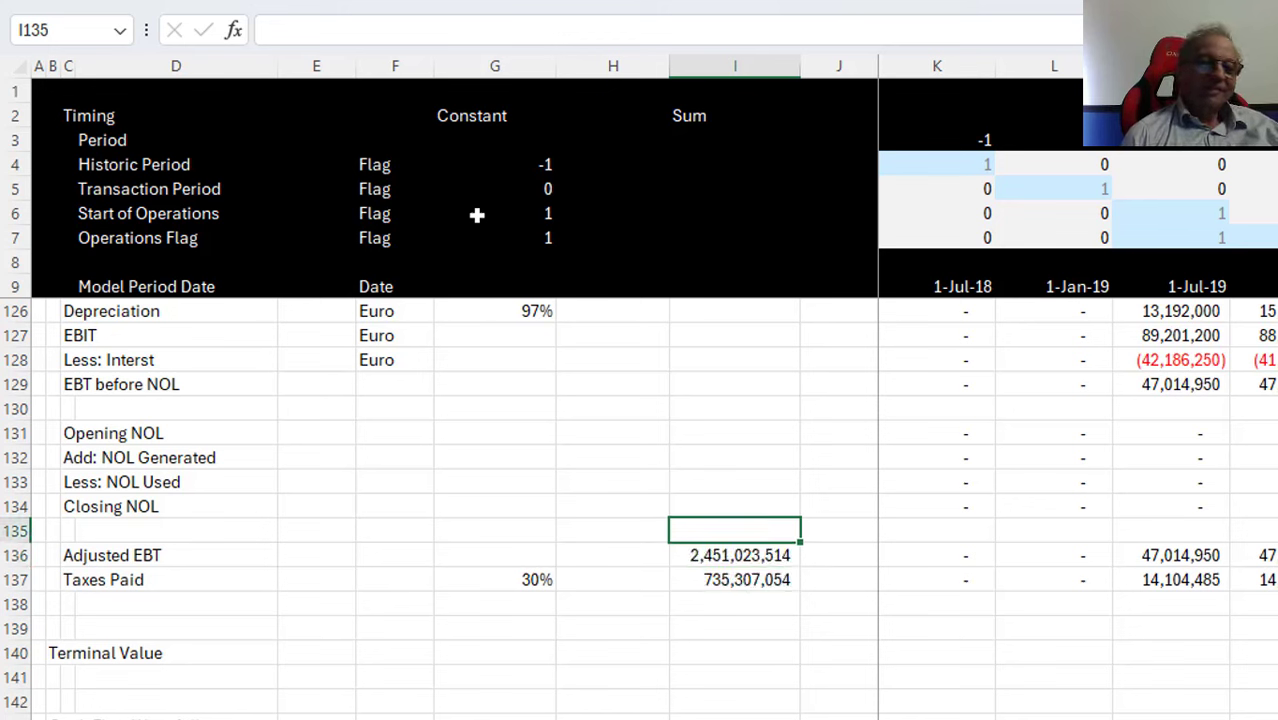
key(Up)
key(Up)
key(Up)
key(Up)
key(Up)
key(Up)
key(Up)
key(Up)
key(Up)
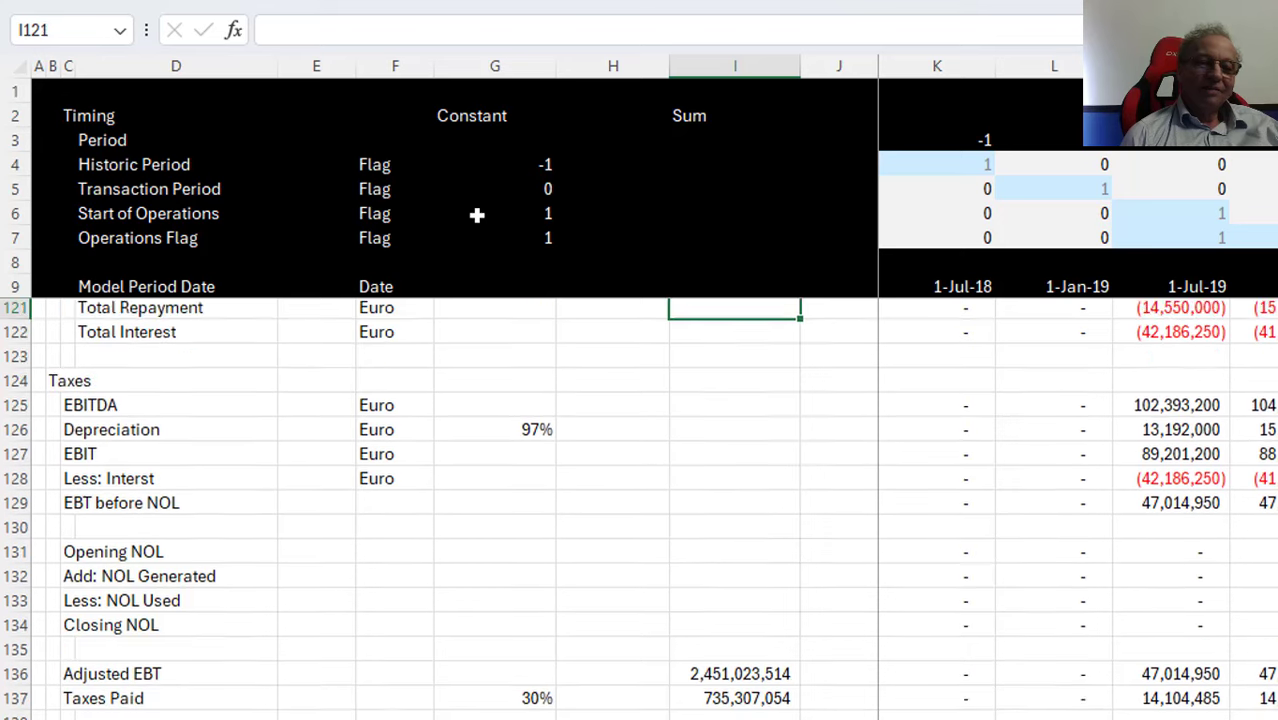
key(Down)
key(Down)
key(Down)
key(Down)
key(Down)
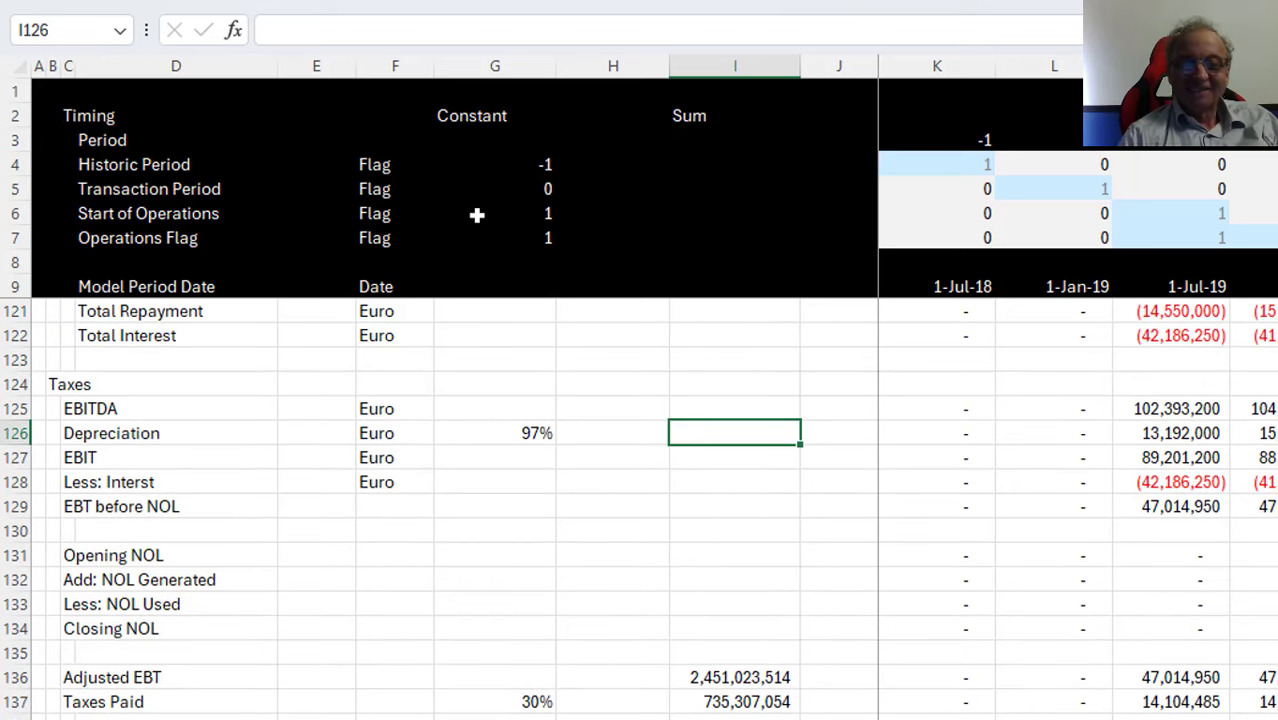
Total the Depreciation and EBITDA rows of the Taxes section in the Sum column, cells I126 and I125
key(alt+equal)
key(ctrl+Return)
key(Up)
key(alt+equal)
key(ctrl+Return)
key(Down)
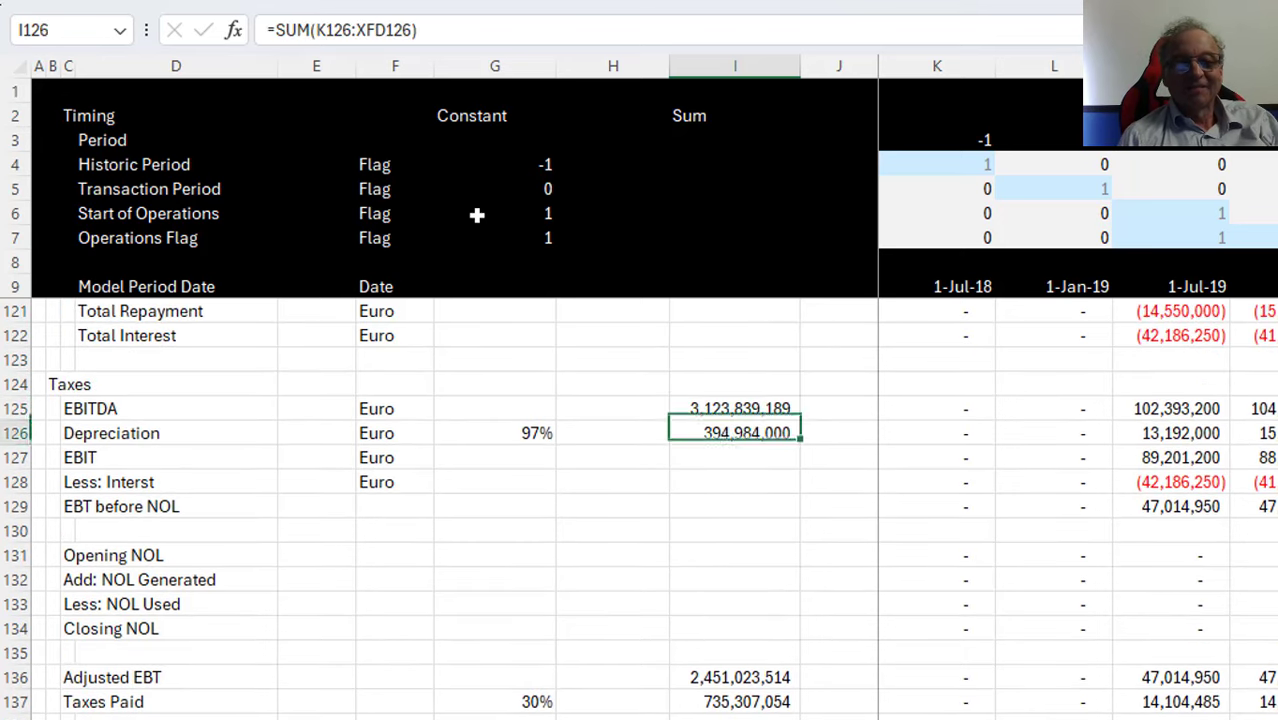
Total the EBIT and Less: Interst rows in the Sum column, cells I127 and I128
key(Down)
key(alt+equal)
key(ctrl+Return)
key(Down)
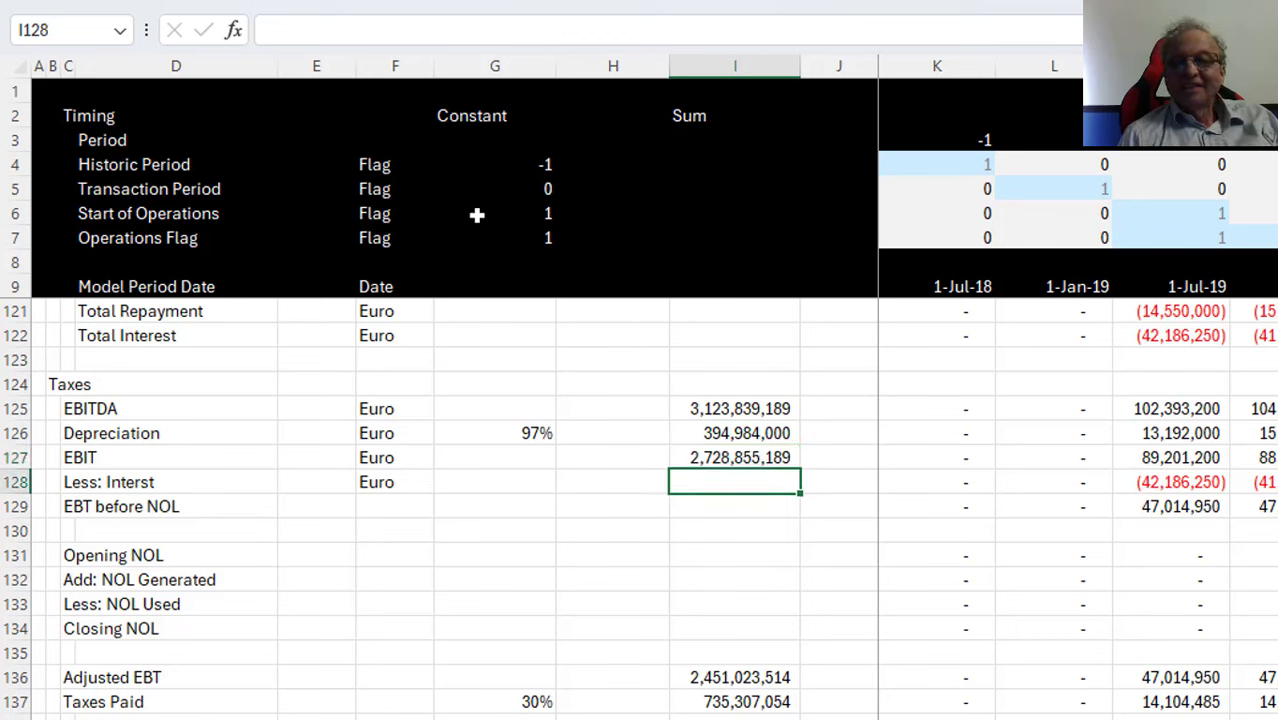
key(alt+equal)
key(ctrl+Return)
key(Down)
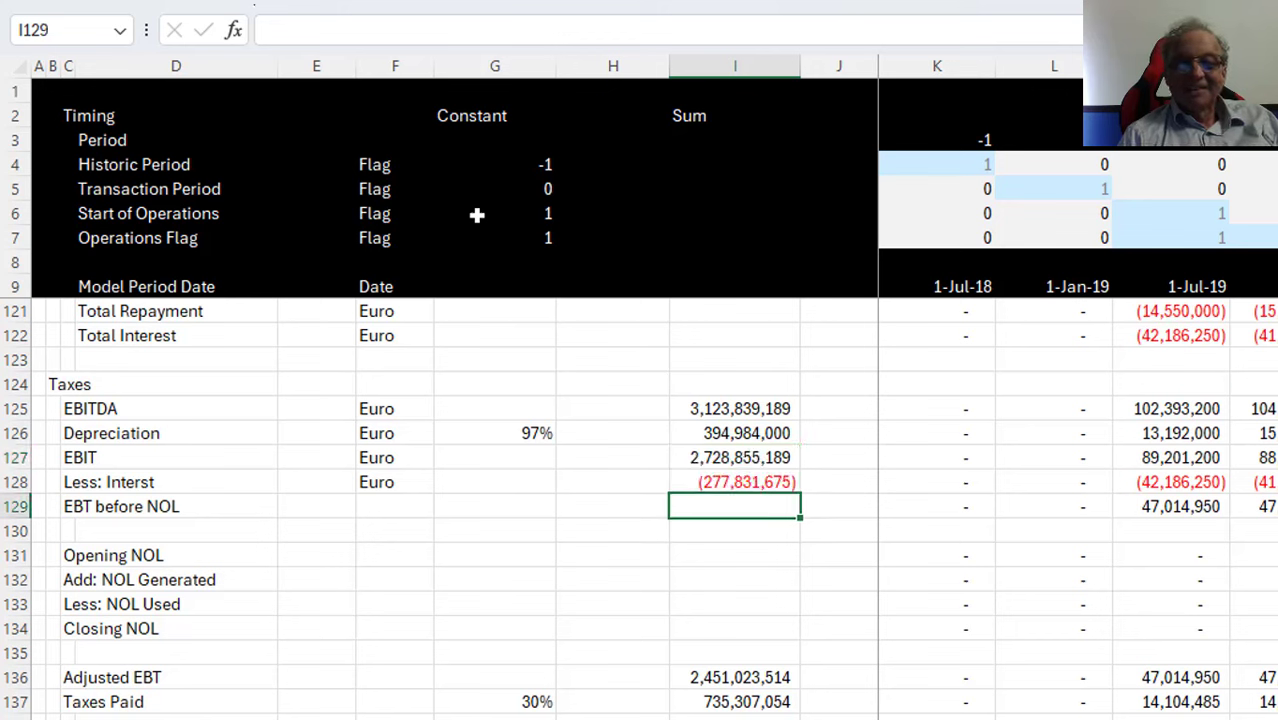
Total the EBT before NOL row across all periods in Sum column cell I129
text(0)
key(ctrl+Return)
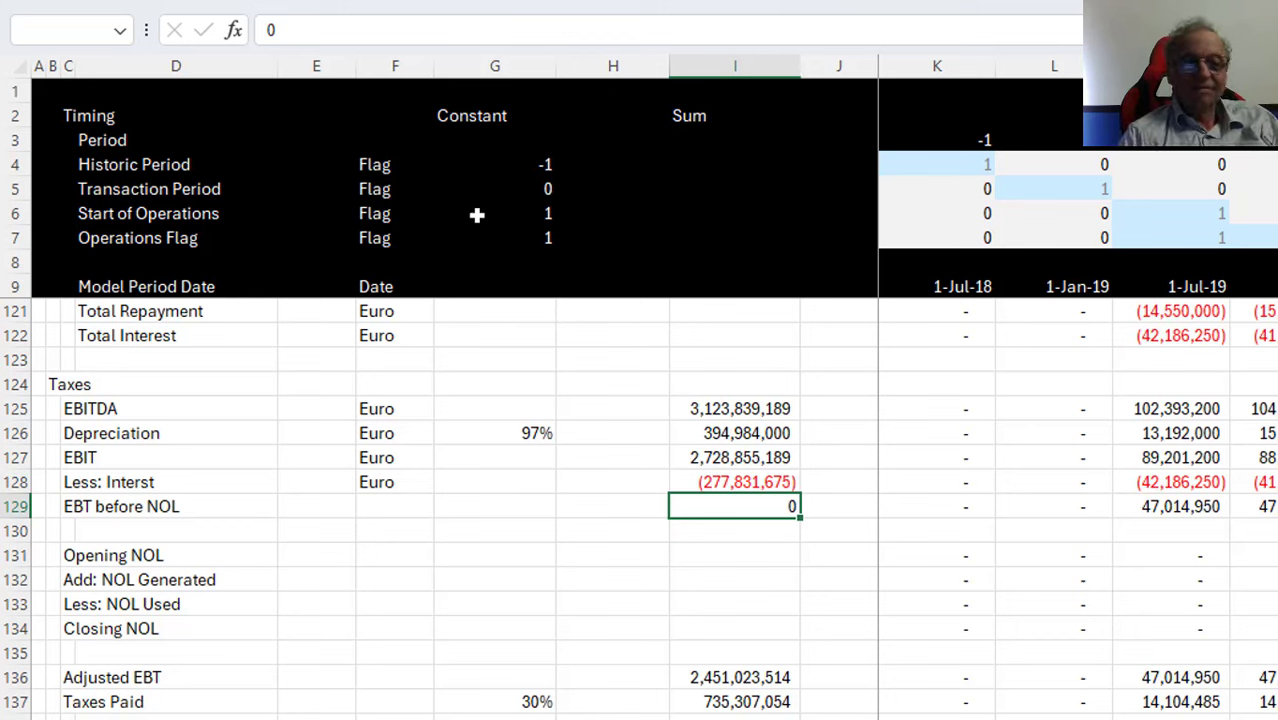
key(alt+equal)
key(ctrl+Return)
Link G140 in the Terminal Value row to the exit Ev/EBITDA multiple, =Input!F66, and show it with two decimals
key(Down)
key(Down)
key(Down)
key(Down)
key(Down)
key(Down)
key(Down)
key(Down)
key(Down)
key(Down)
key(Down)
key(Down)
key(Down)
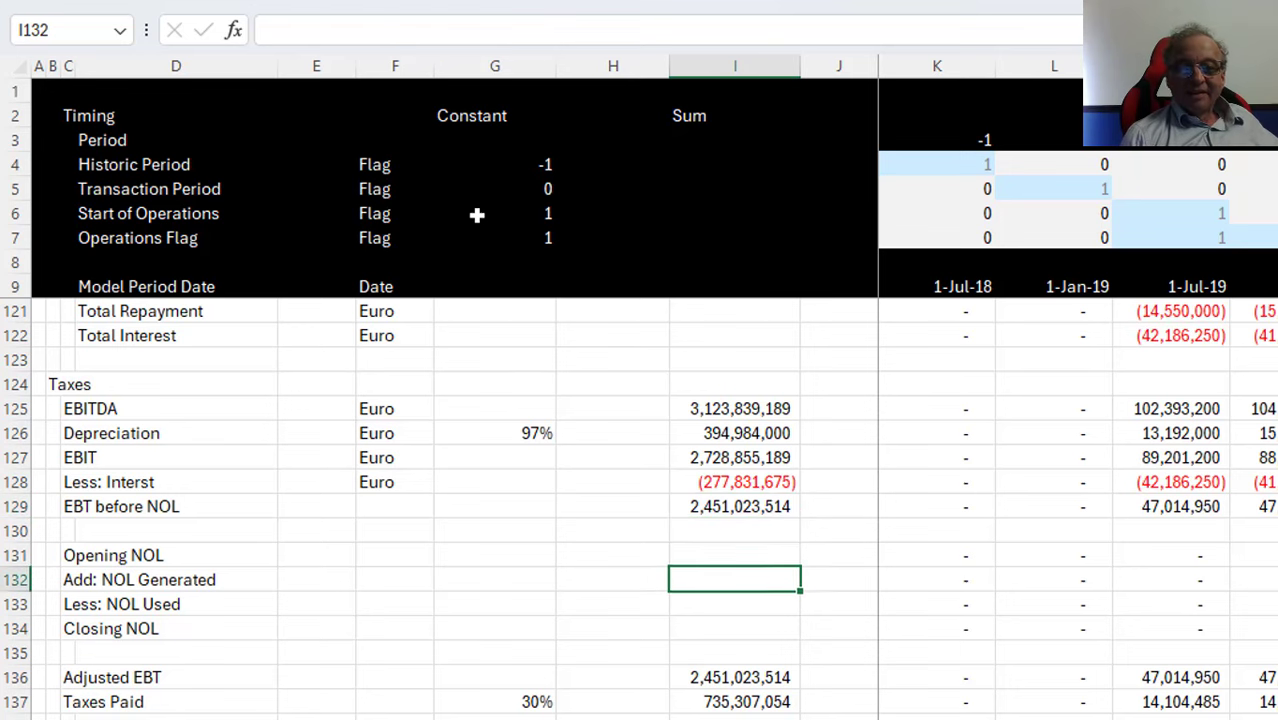
key(Up)
key(Up)
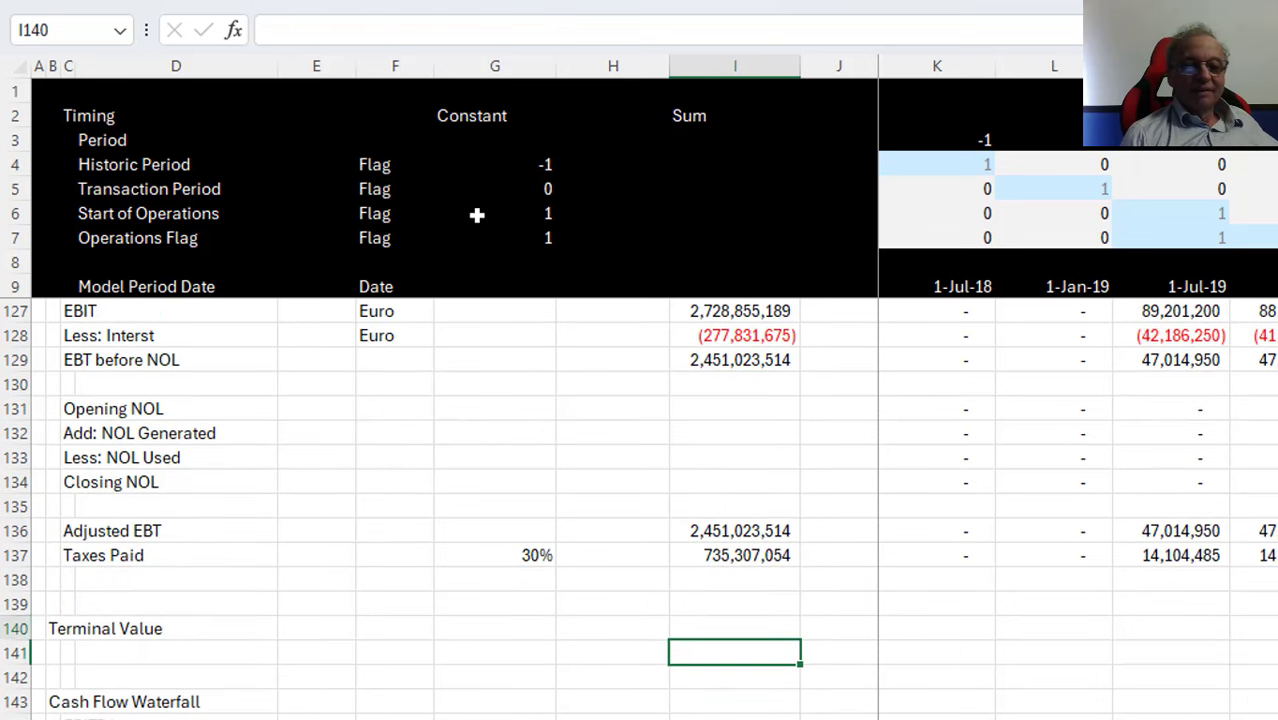
key(Left)
key(Left)
key(Left)
key(Left)
key(Right)
key(Right)
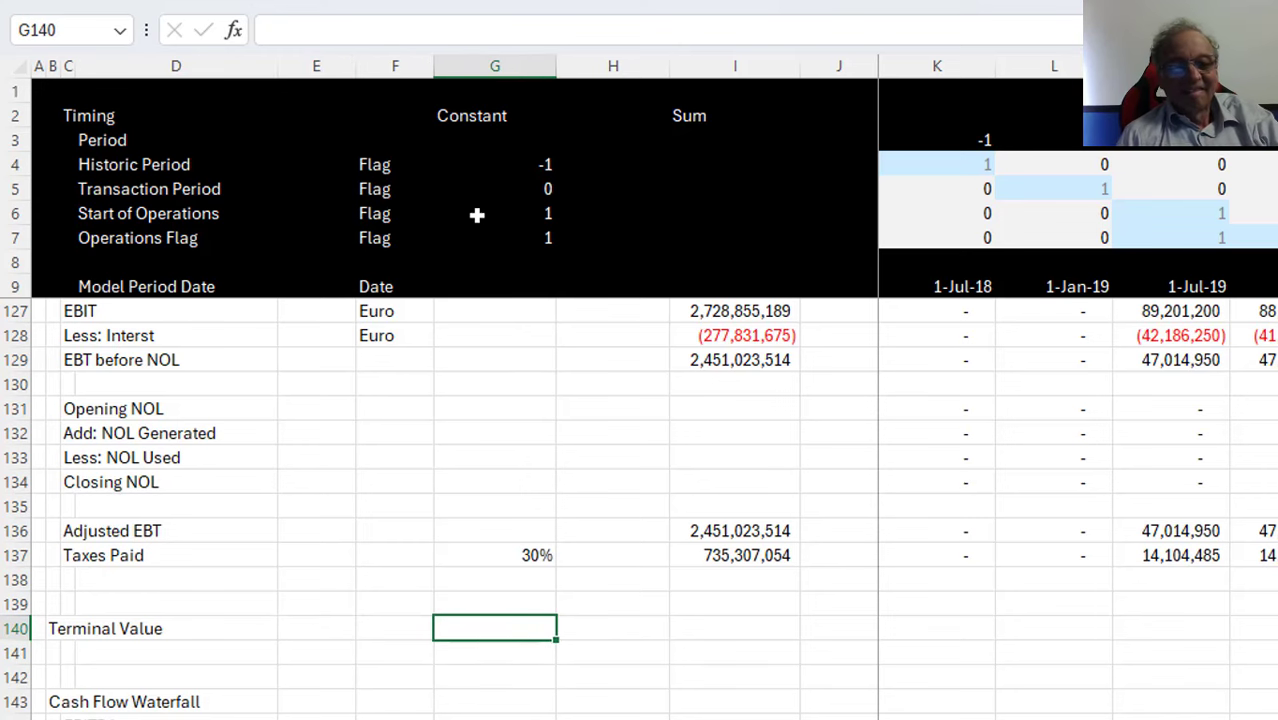
text(=)
key(ctrl+Page_Up)
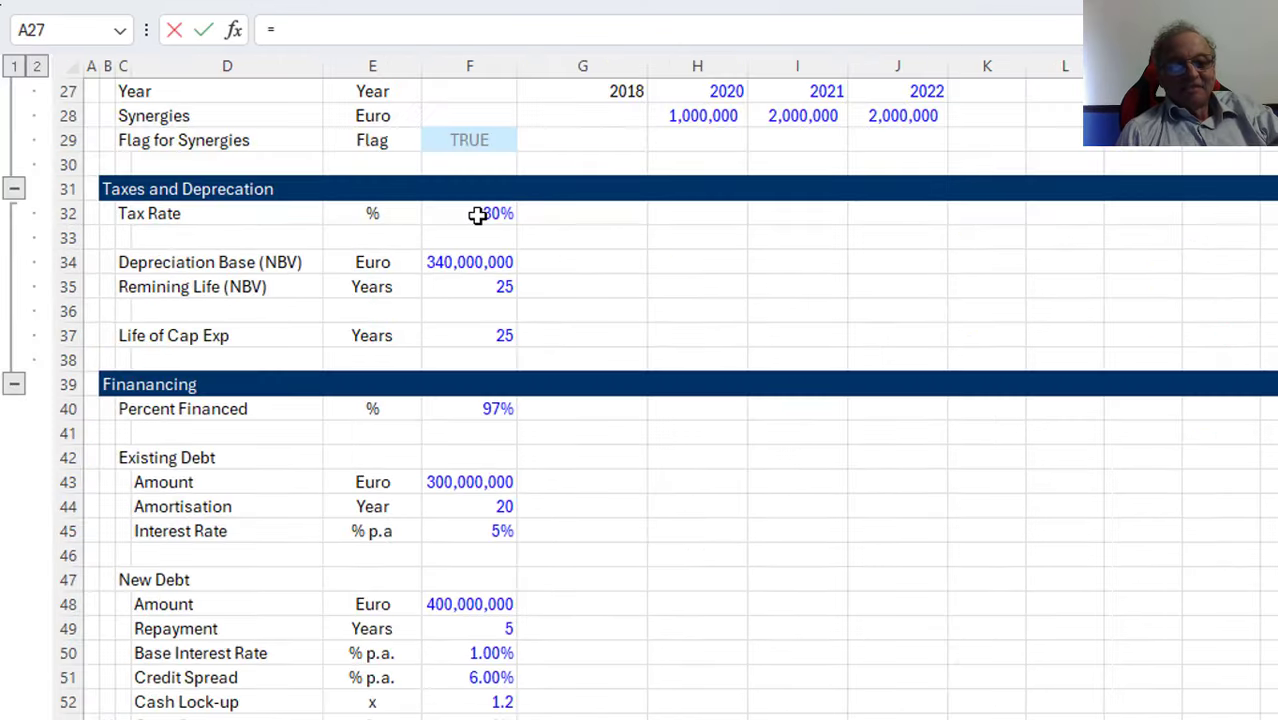
key(Page_Down)
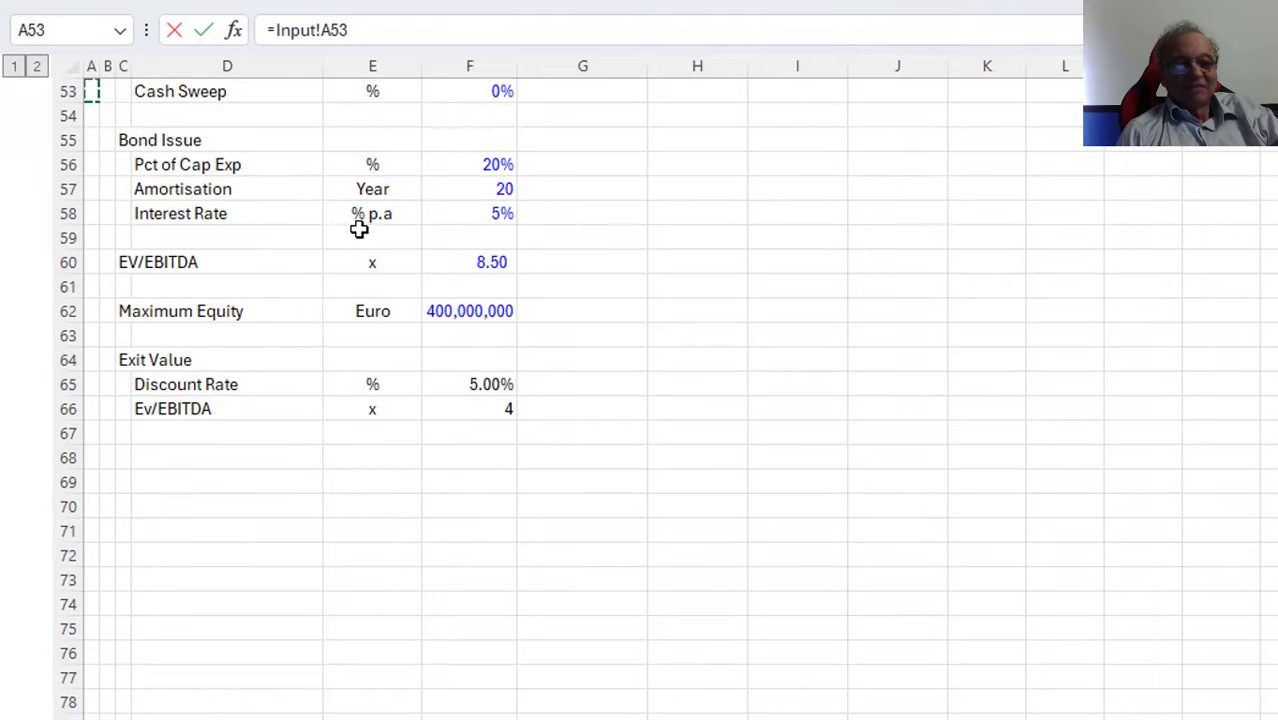
click(495, 406)
key(Return)
key(Up)
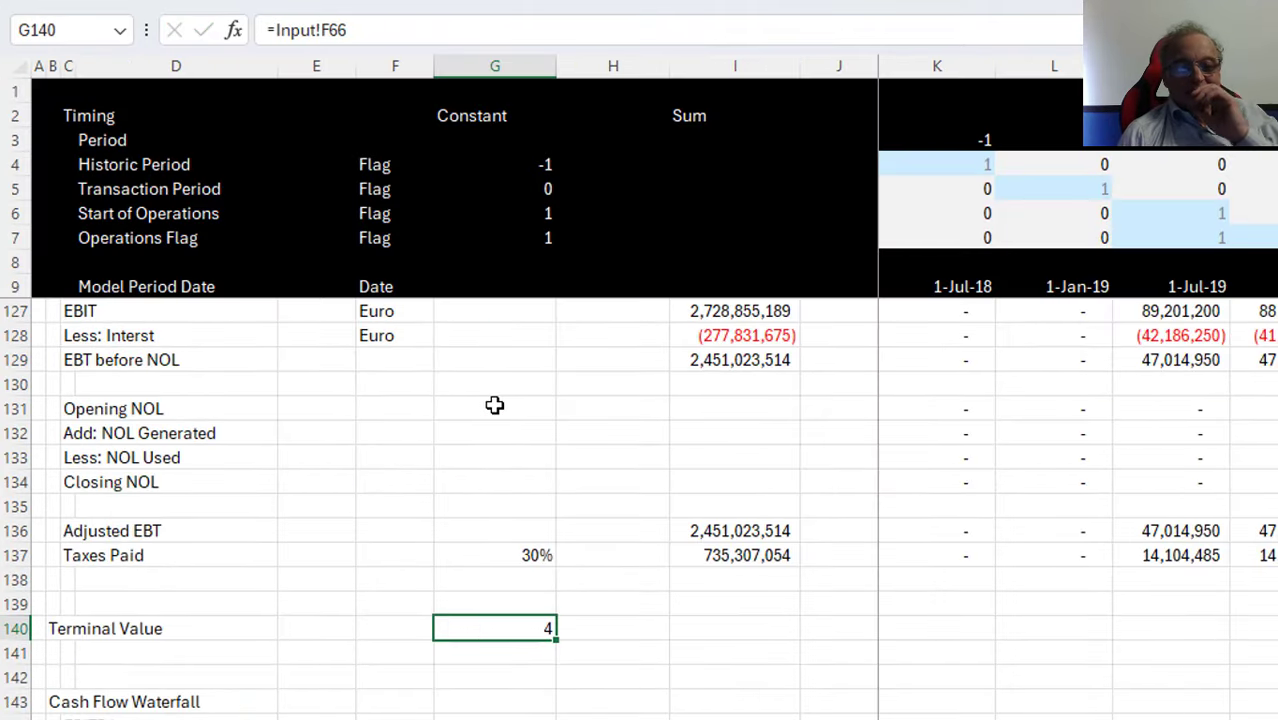
key(Right)
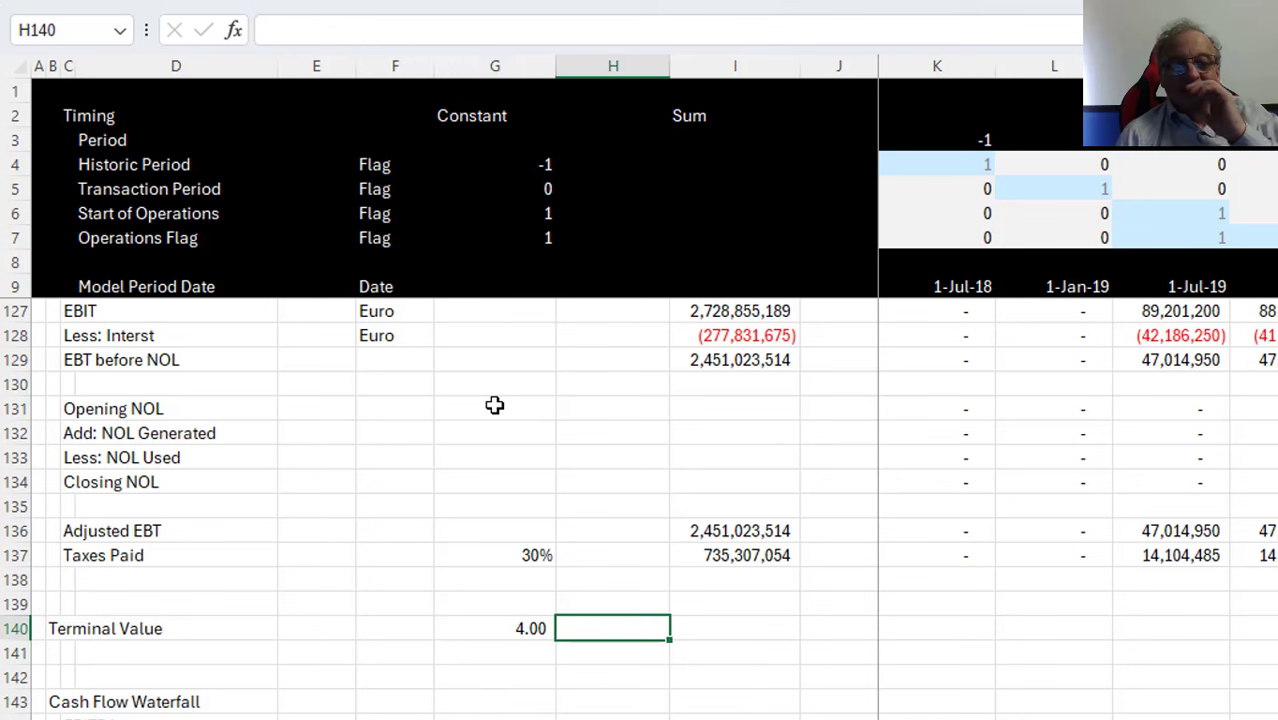
Move the linked multiple from G140 down to G141, below the Terminal Value heading
key(Right)
key(Left)
key(Left)
key(Left)
key(Left)
key(Left)
key(Left)
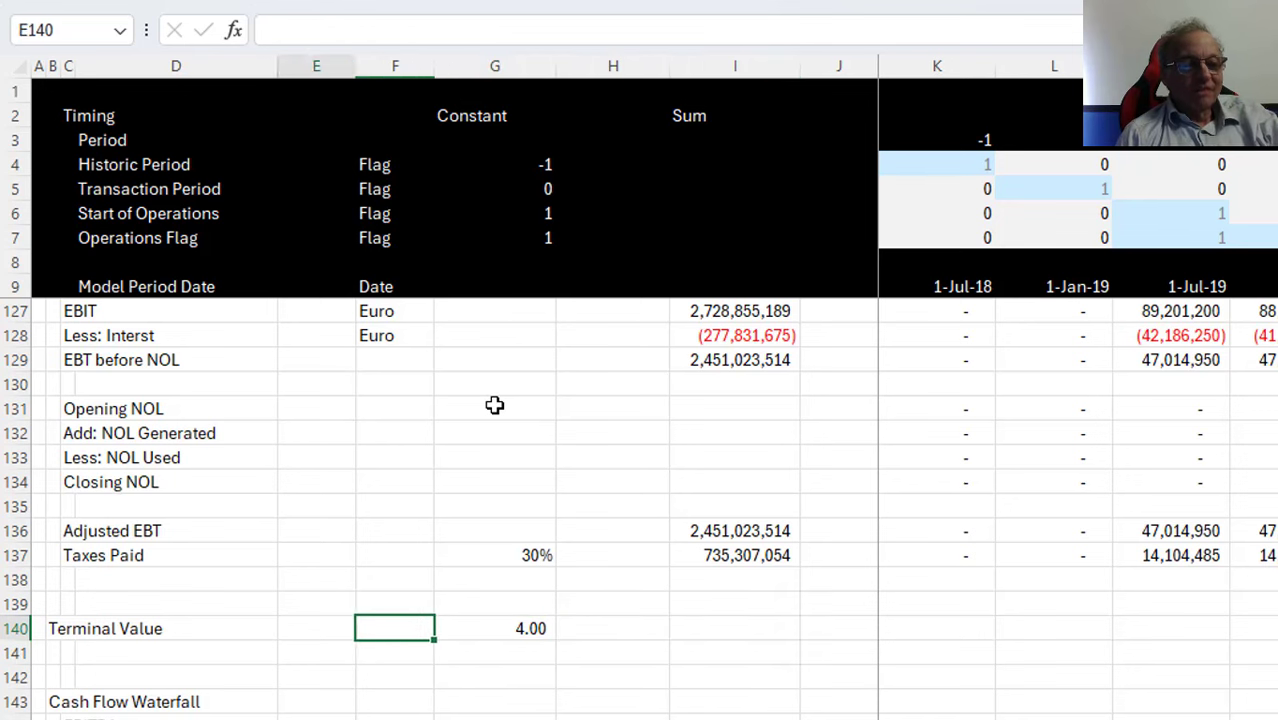
key(Right)
key(Right)
key(Right)
key(Right)
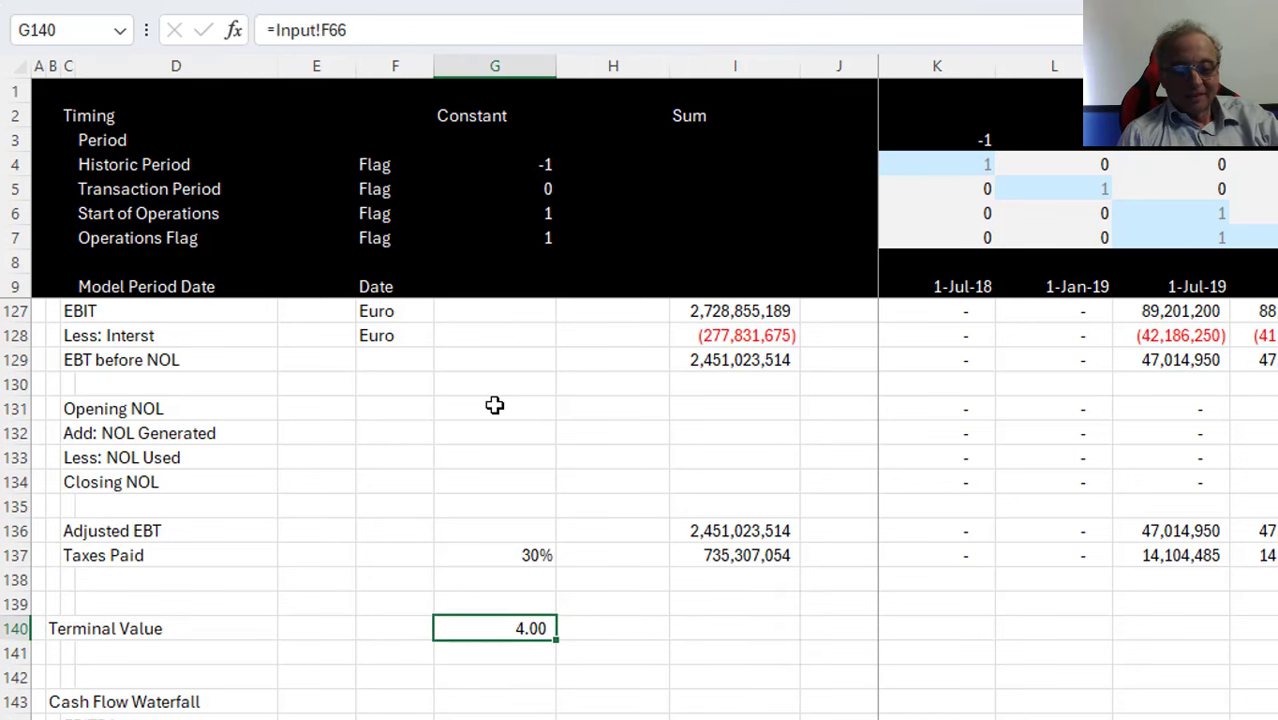
key(ctrl+c)
key(Down)
key(ctrl+v)
key(Home)
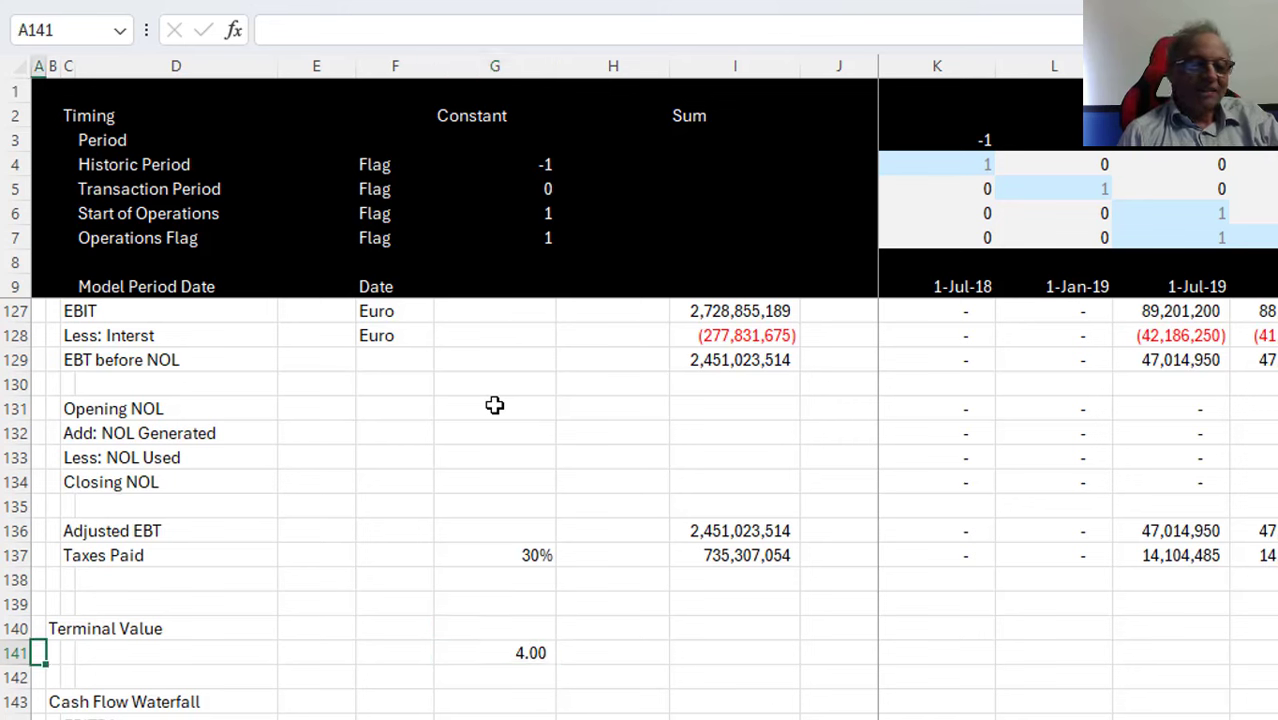
Insert a blank row at row 143, above the Cash Flow Waterfall heading
key(Down)
key(Down)
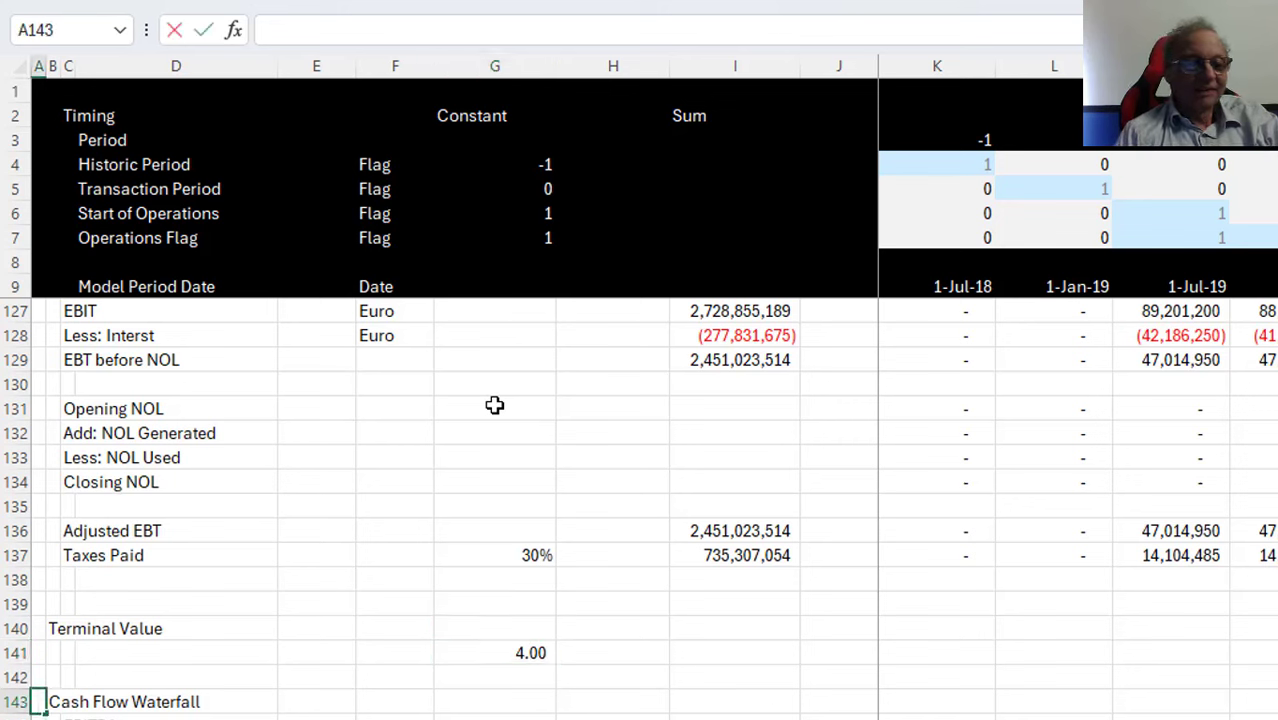
key(Up)
key(Down)
key(shift+space)
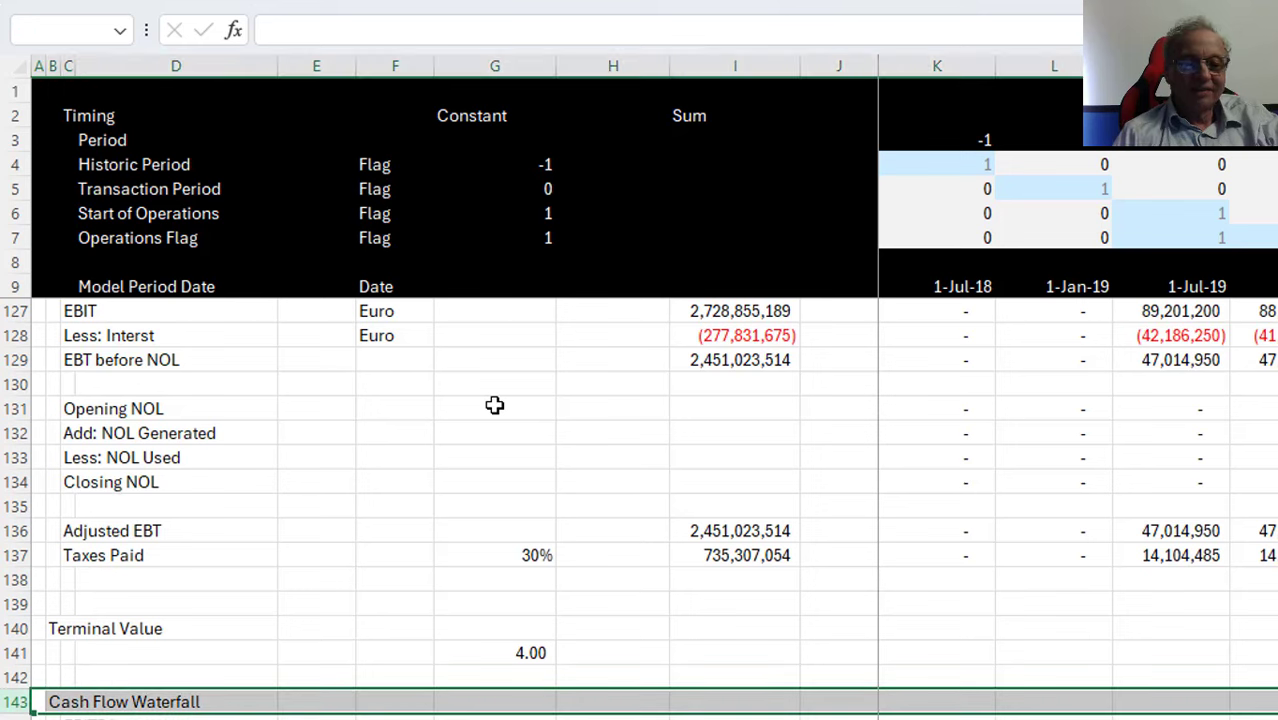
key(Delete)
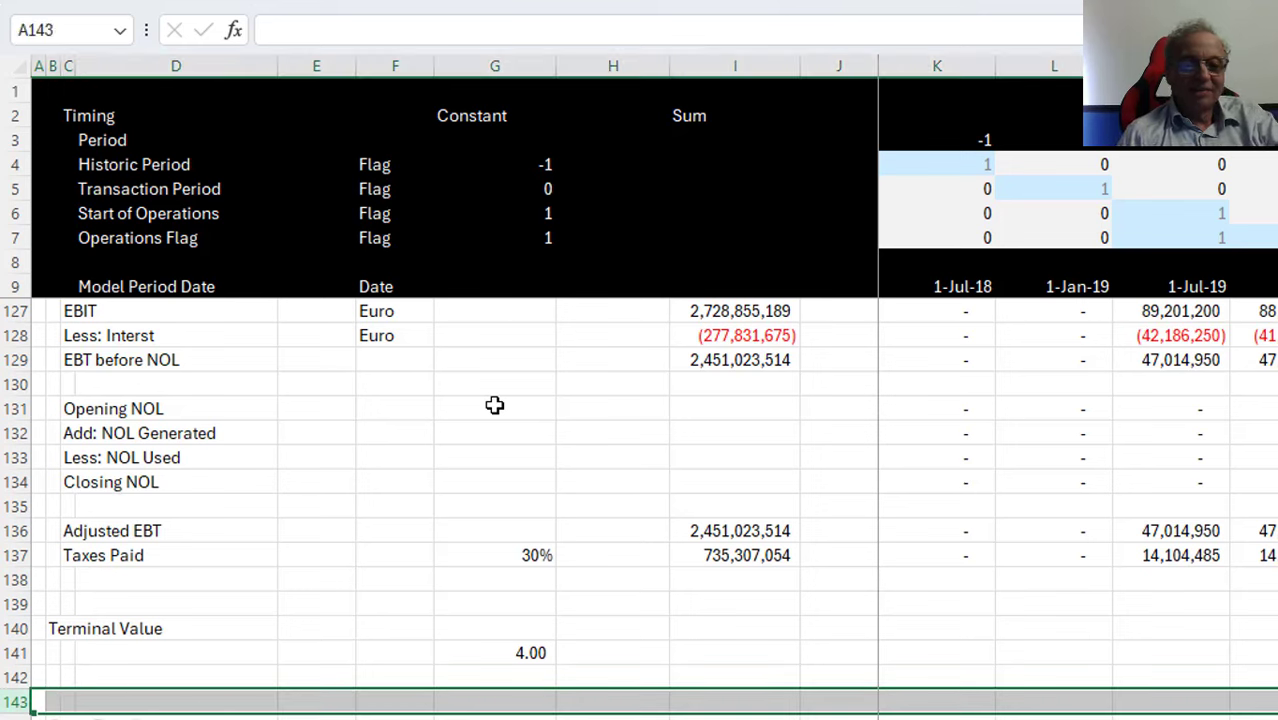
Label row 141 "Multiple" in cell C141 under the Terminal Value heading
key(Up)
key(Up)
key(Up)
key(Right)
key(Down)
key(Right)
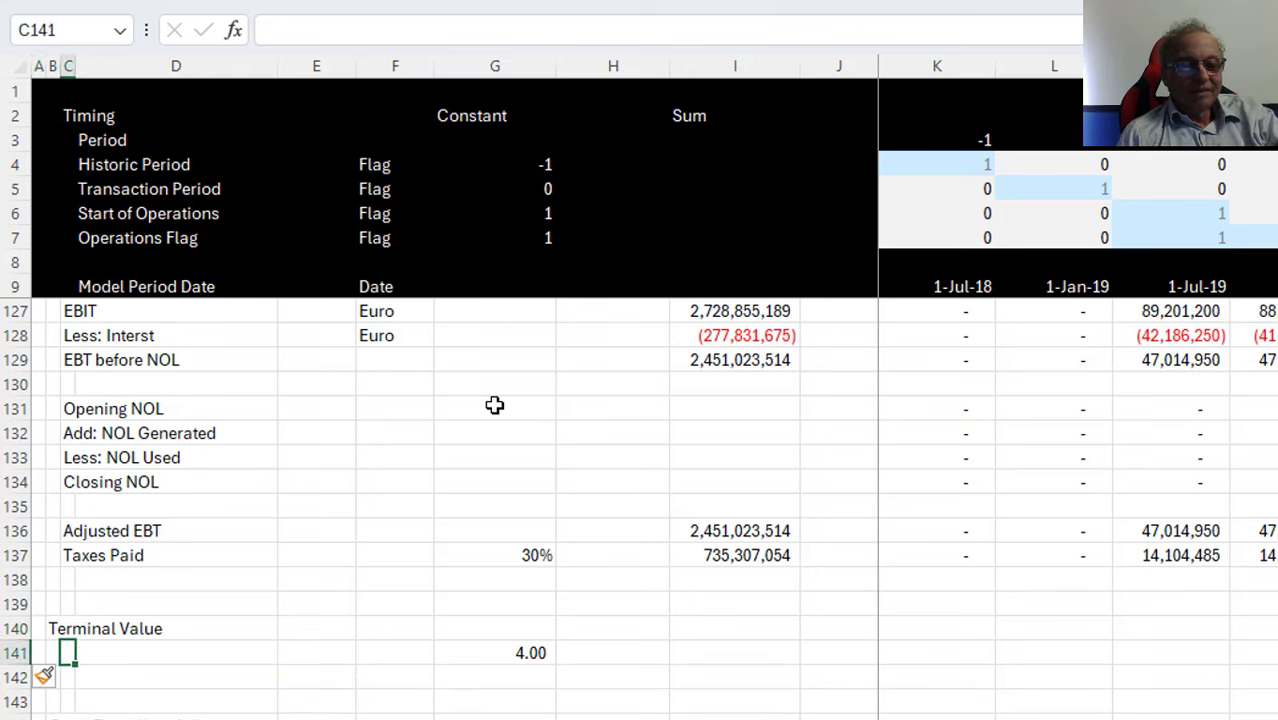
text(Multiple)
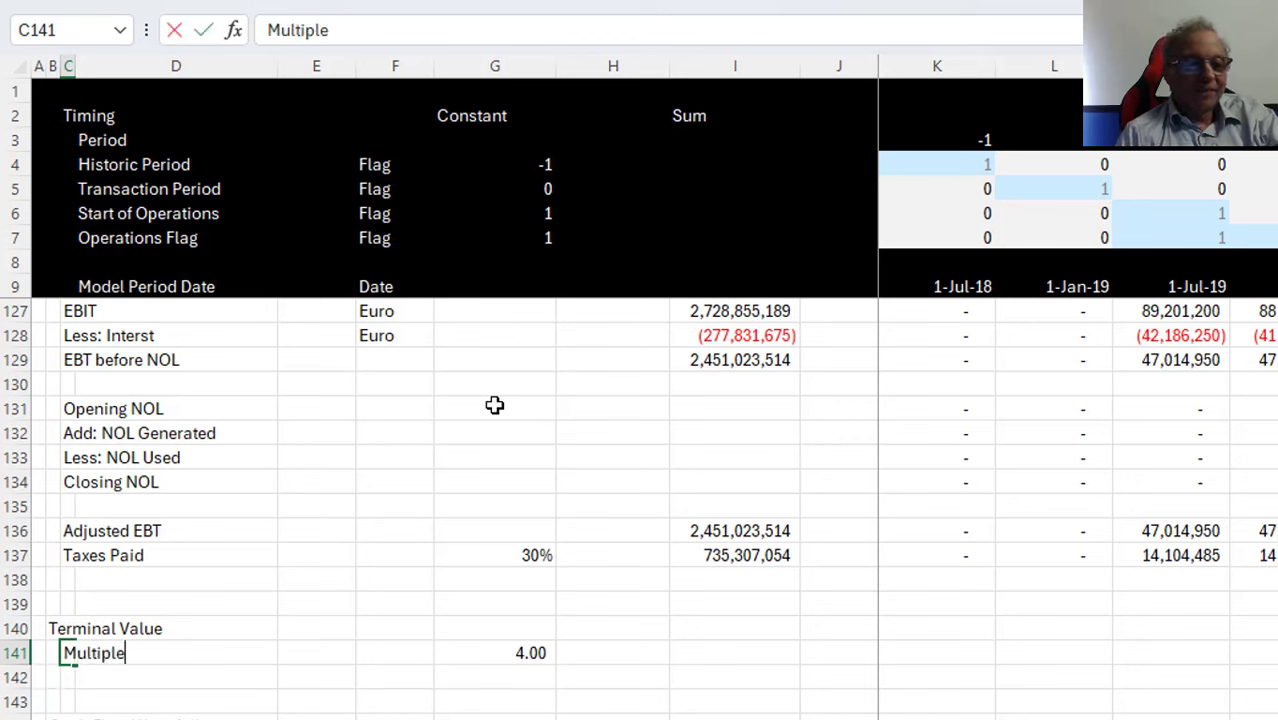
key(Return)
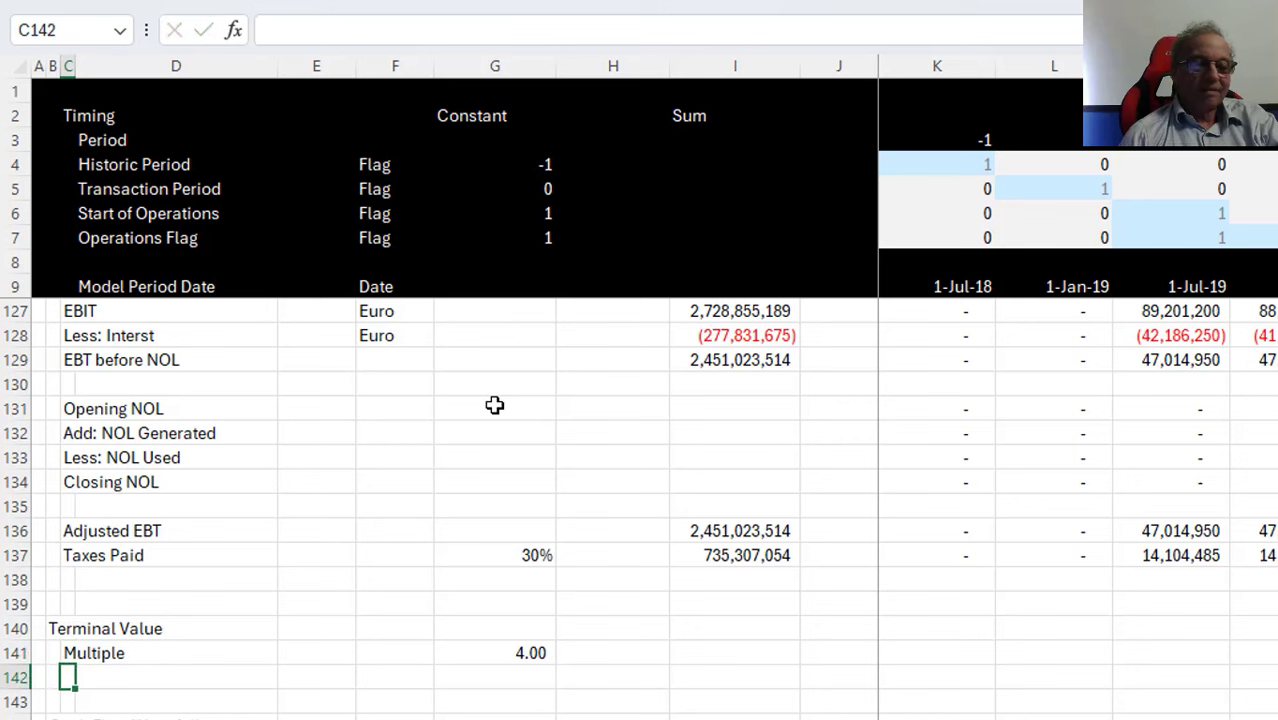
Link the Multiple row's first period, K141, to the fixed constant with =$G$141
key(Up)
key(Right)
key(Right)
key(Right)
key(Right)
key(Right)
key(Right)
key(Right)
key(Right)
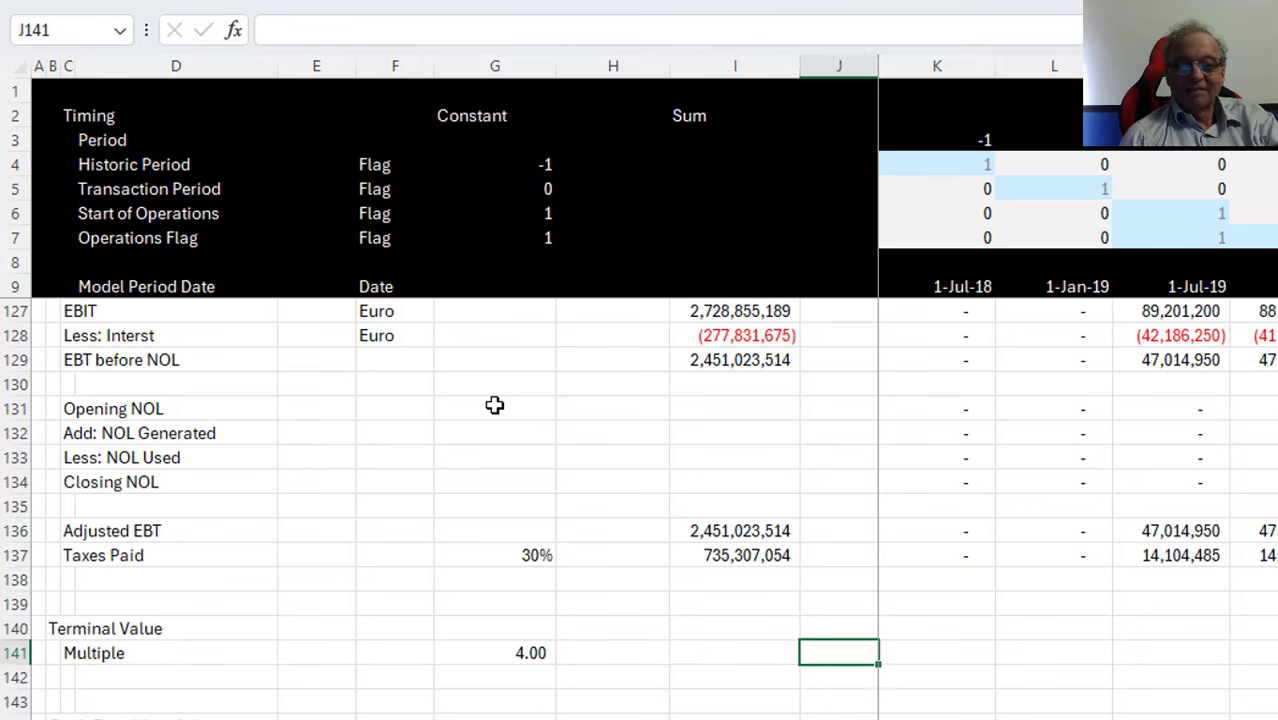
text(=)
key(Left)
key(Left)
key(Left)
key(Left)
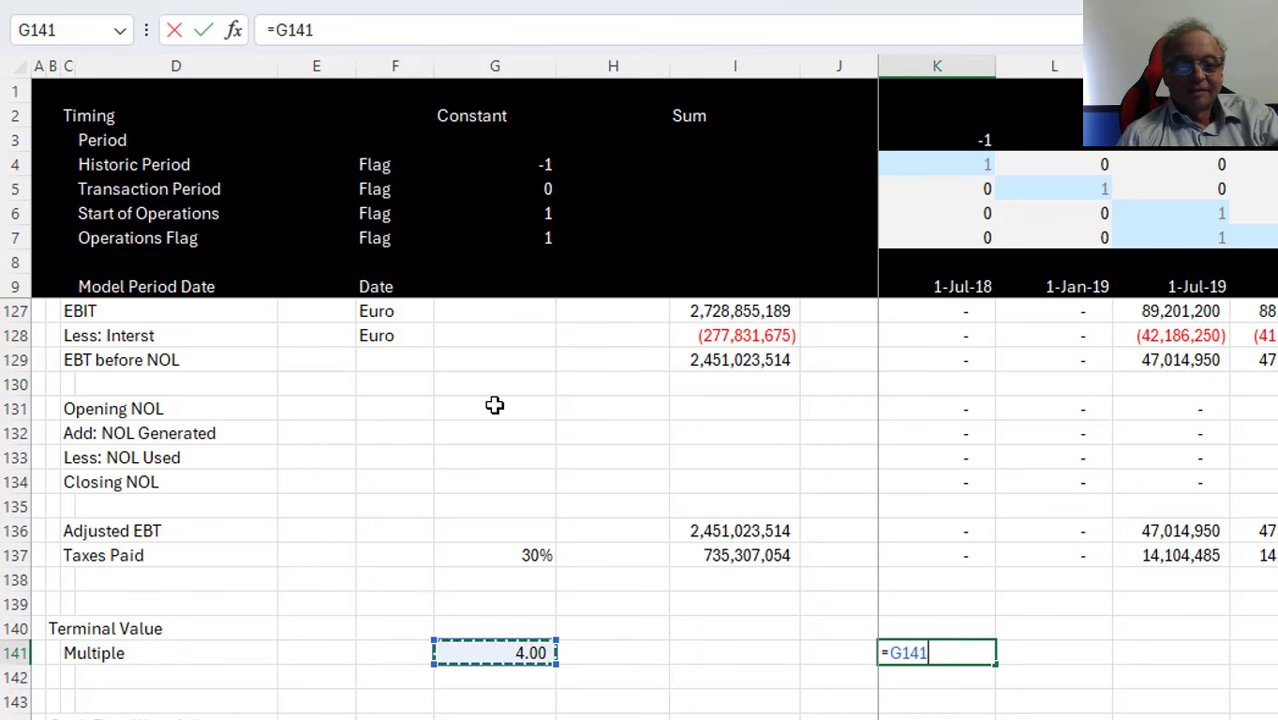
key(F4)
key(Return)
key(Up)
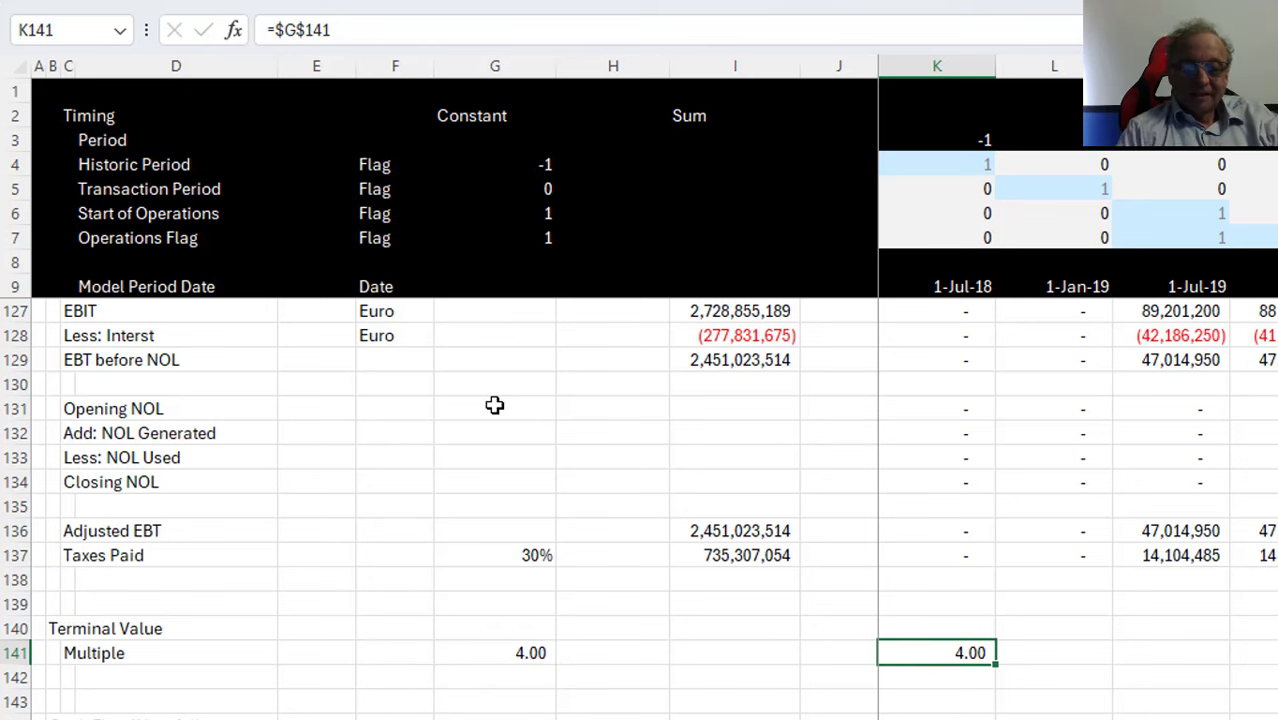
Copy the Multiple formula from K141 across the model periods
key(shift+Right)
key(shift+Right)
key(ctrl+r)
Label row 142 "EBITDA" in cell C142, below Multiple
key(Down)
key(Left)
key(Left)
key(Left)
key(Left)
key(Left)
key(Left)
key(Left)
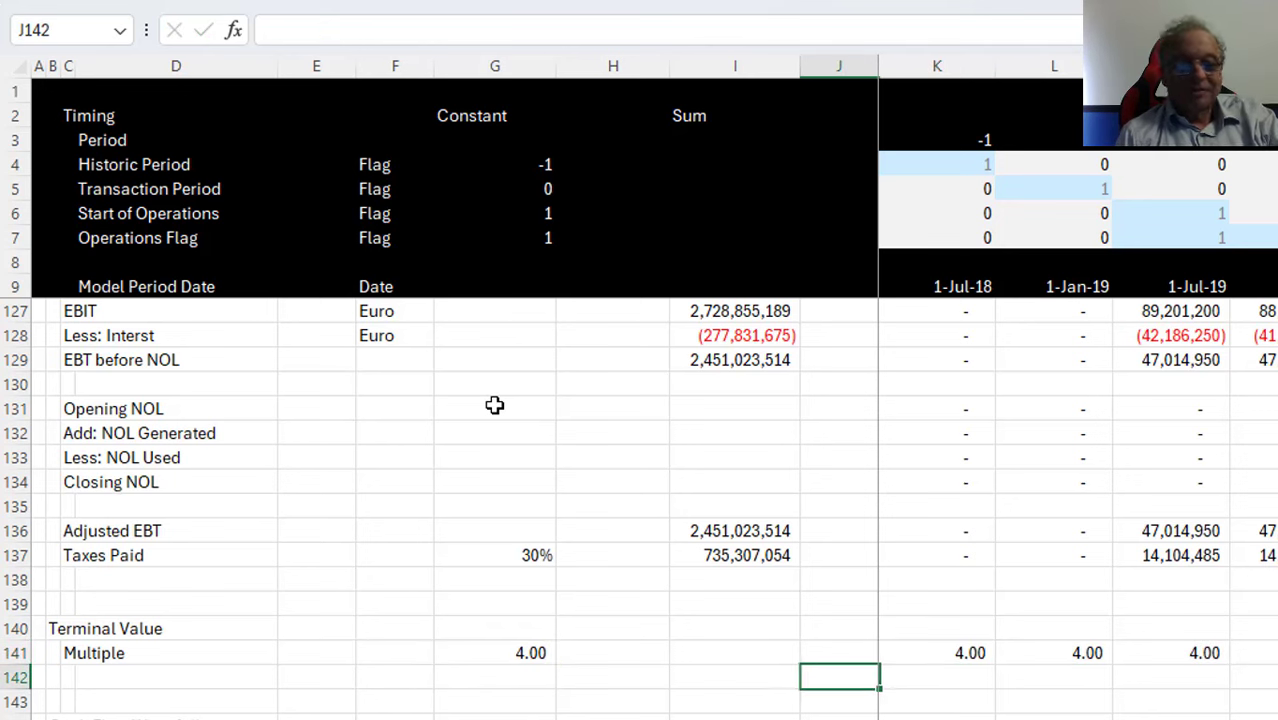
key(Left)
key(Left)
key(Right)
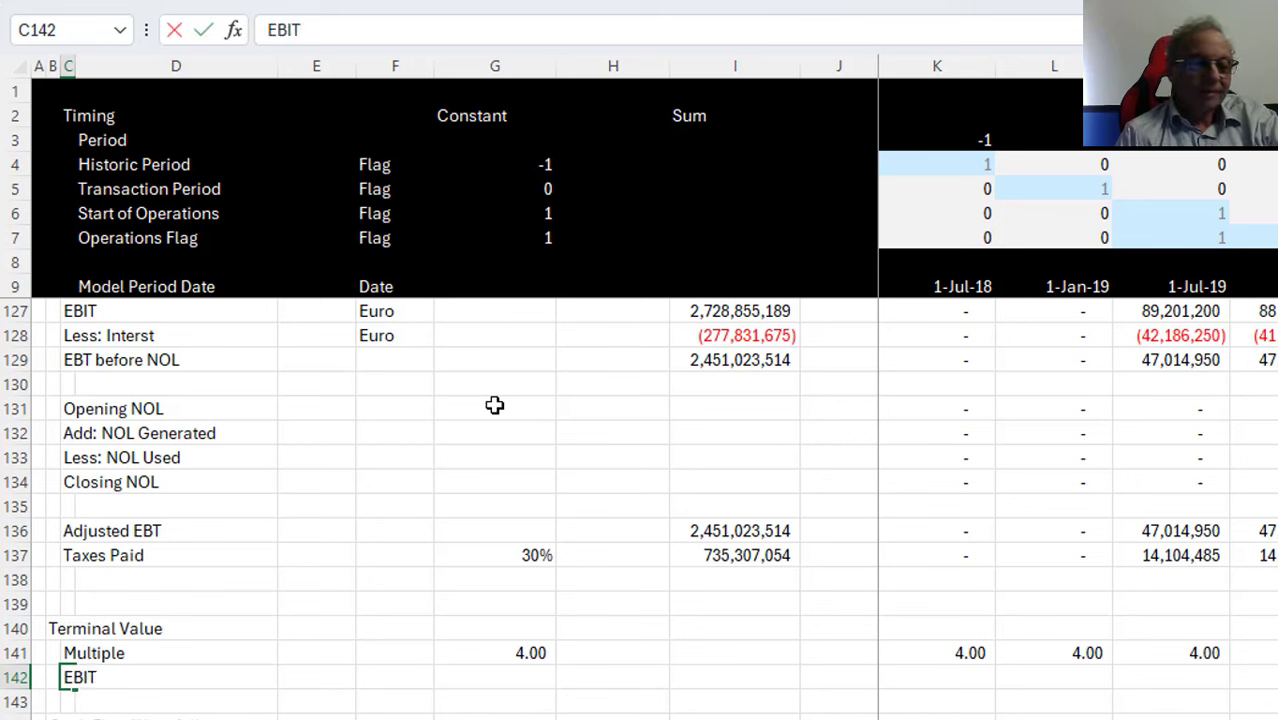
key(Down)
Link the terminal value EBITDA in K142 to the EBITDA row of the Taxes section, =K125
key(Up)
key(Right)
key(Right)
key(Right)
key(Right)
key(Right)
key(Right)
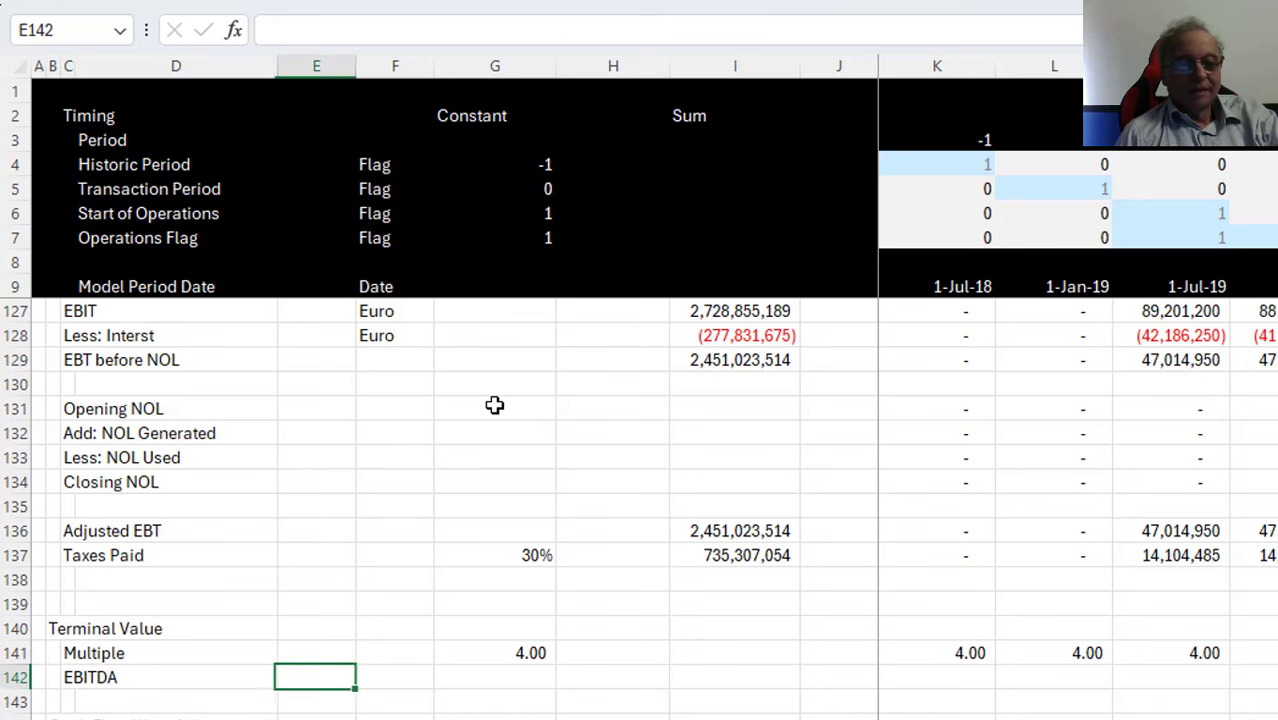
key(Right)
key(Right)
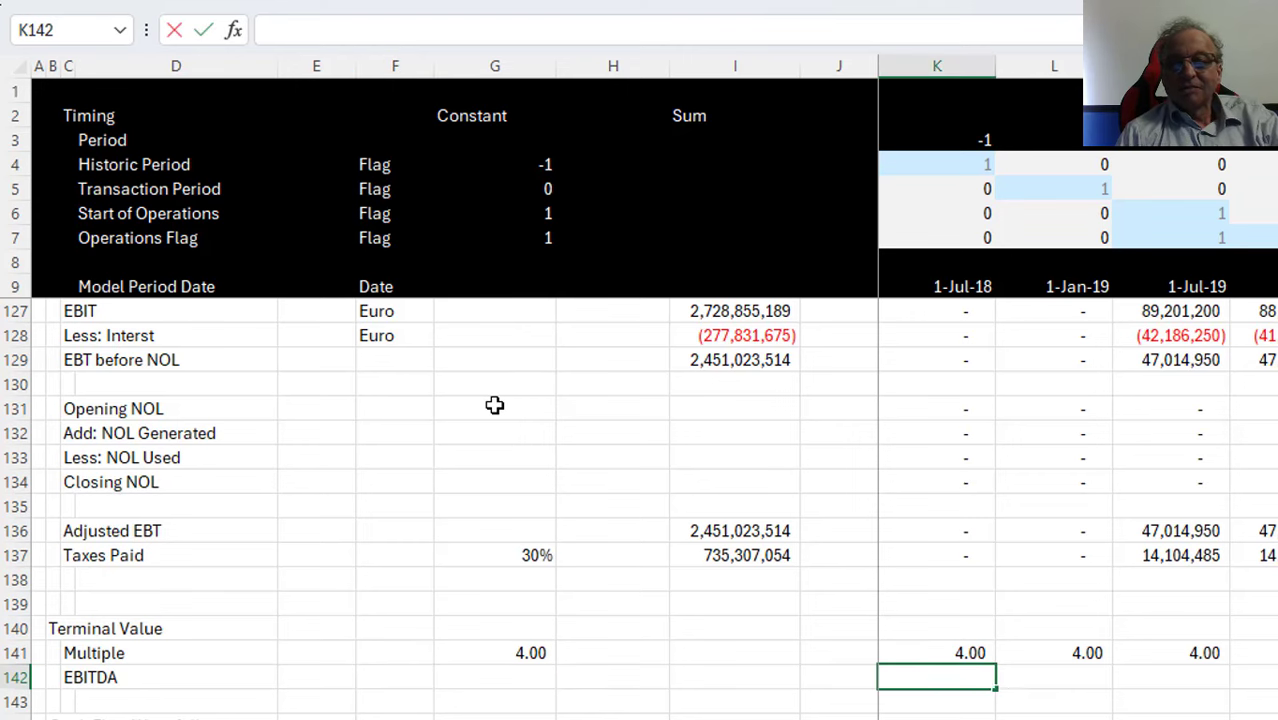
text(=)
key(Up)
key(Up)
key(Up)
key(Up)
key(Up)
key(Up)
key(Up)
key(Up)
key(Up)
key(Up)
key(Up)
key(Up)
key(Up)
key(Up)
key(Up)
key(Up)
key(Up)
key(Up)
key(Up)
key(Up)
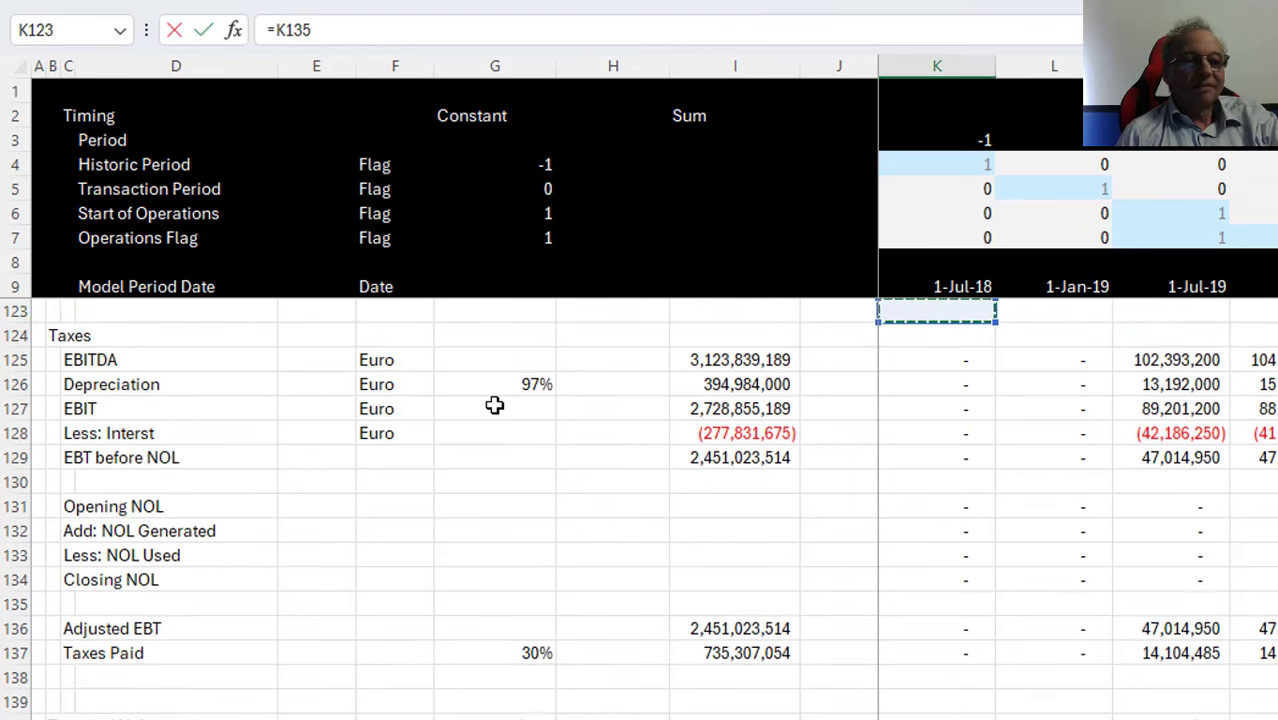
key(Down)
key(Down)
key(Return)
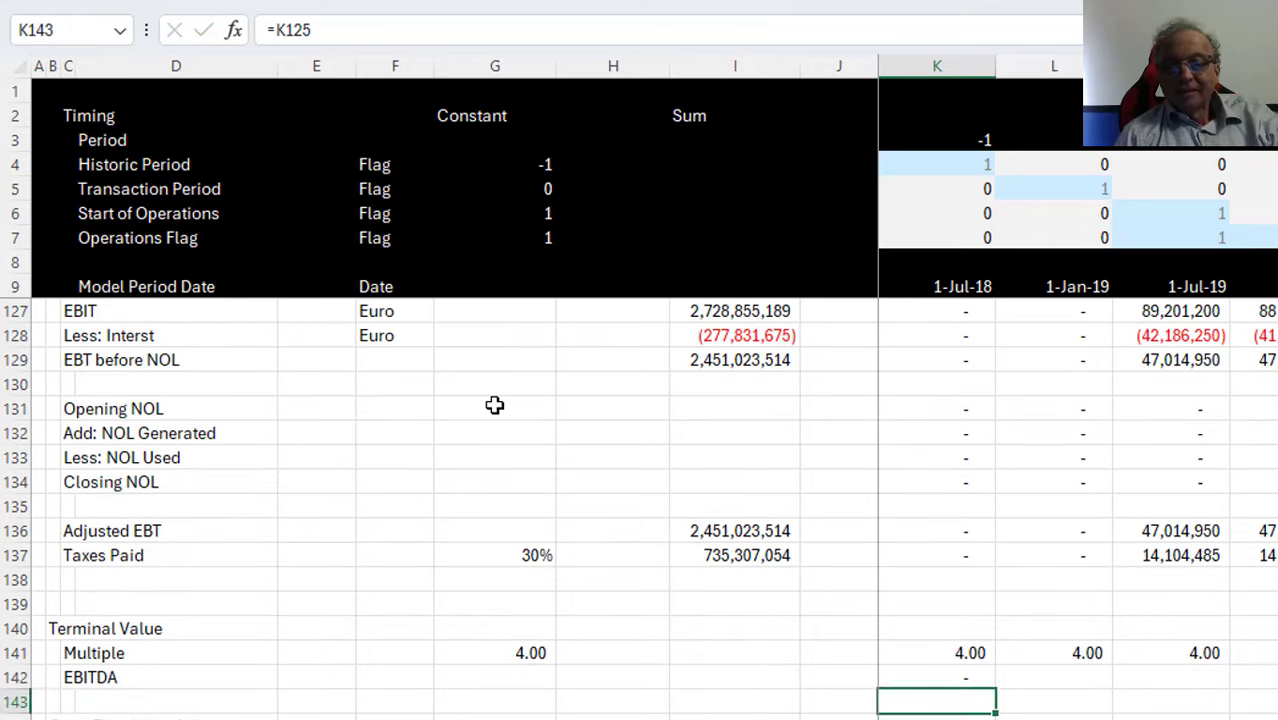
Copy the EBITDA formula from K142 across all model periods
key(Up)
key(ctrl+shift+Right)
key(ctrl+r)
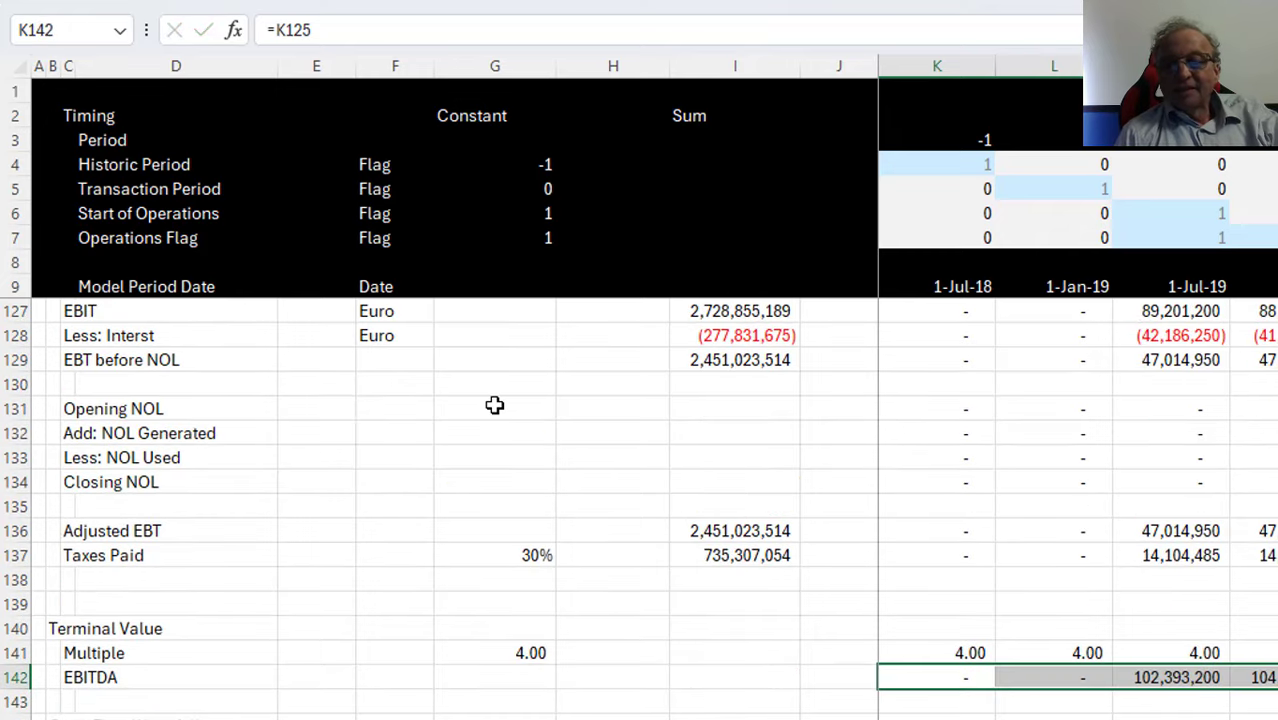
Insert another blank row at row 143, between the EBITDA row and the Cash Flow Waterfall heading
key(Down)
key(Down)
key(Left)
key(Up)
key(Left)
key(Left)
key(Left)
key(Left)
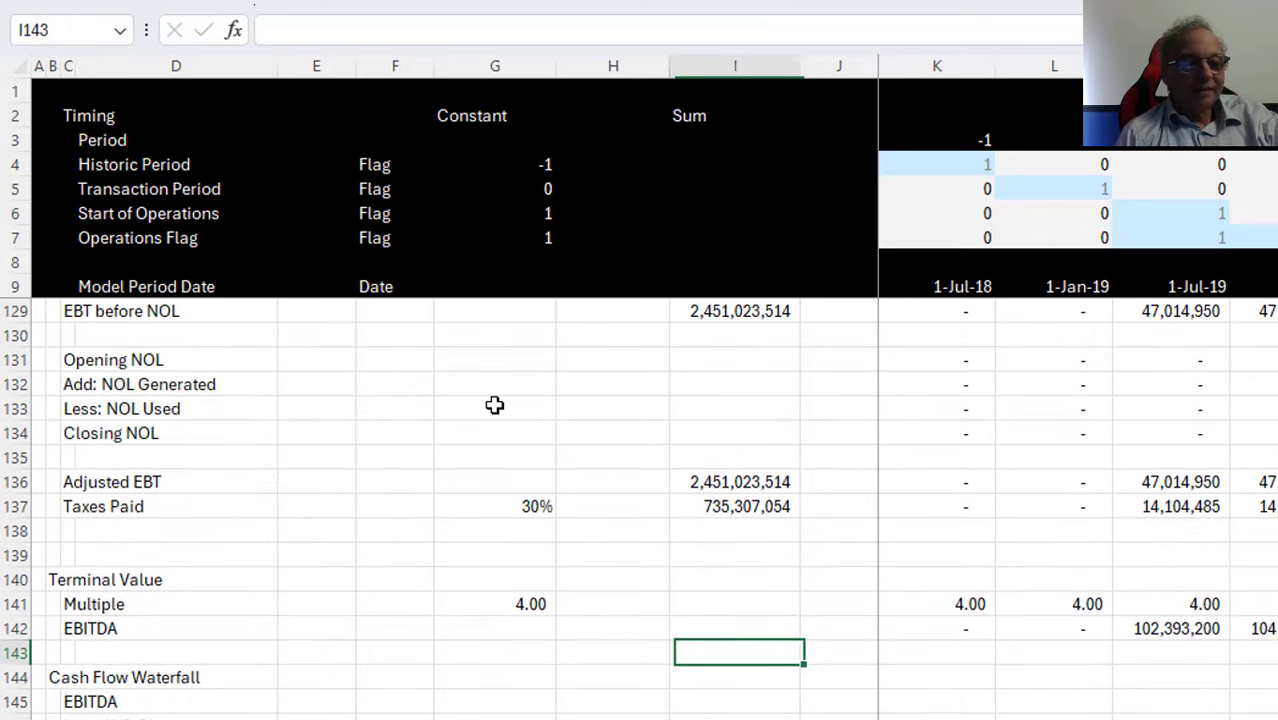
key(shift+space)
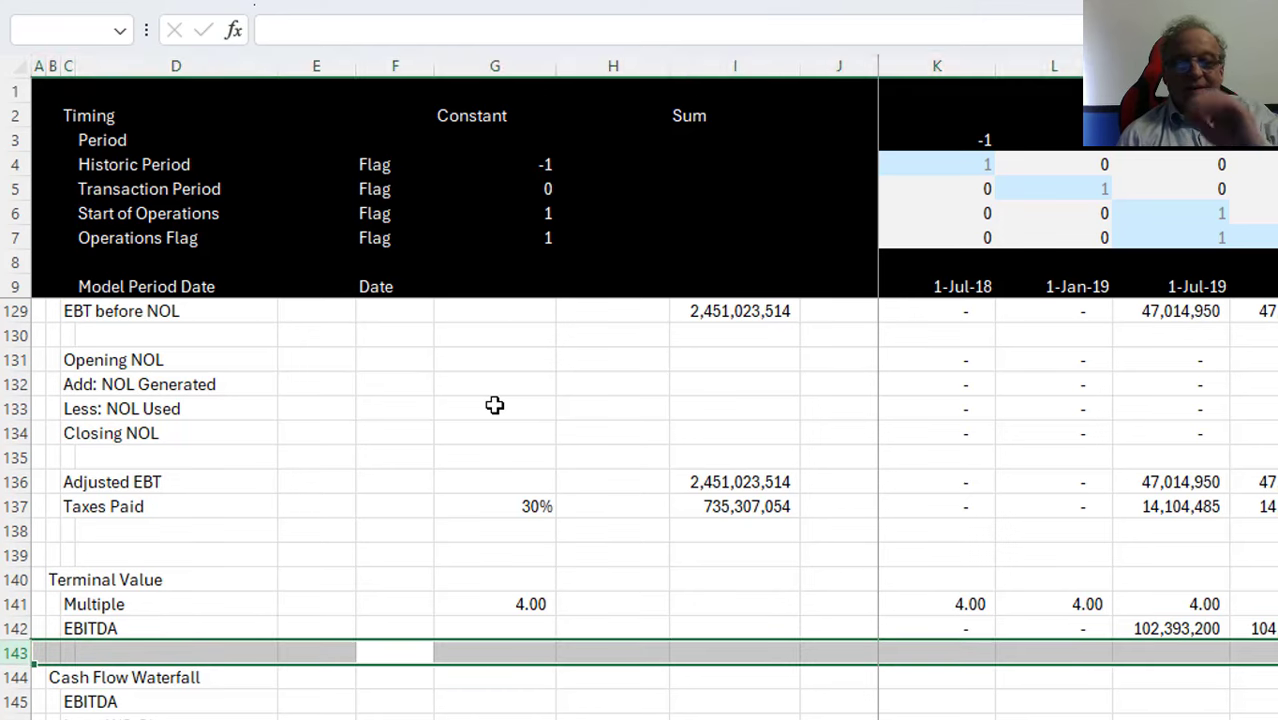
key(ctrl+plus)
Label row 143 "Terminal Flag" in cell C143, below EBITDA
key(Left)
key(Left)
key(Left)
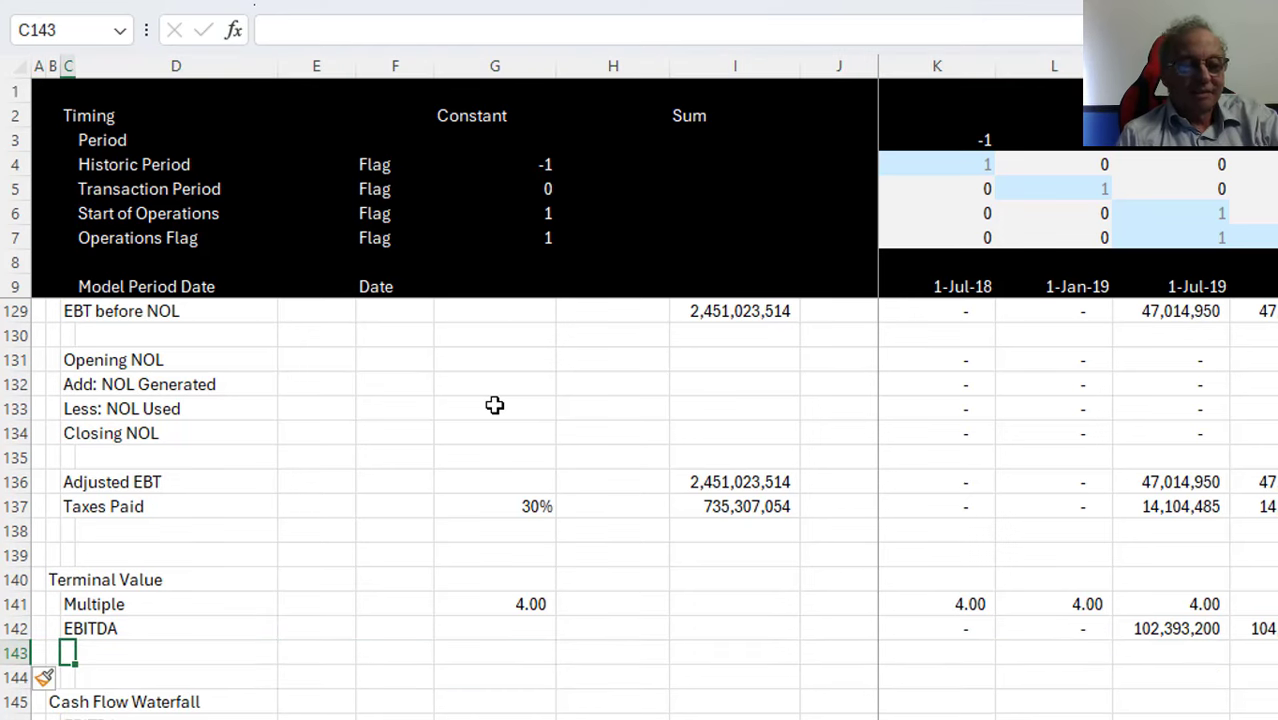
key(F2)
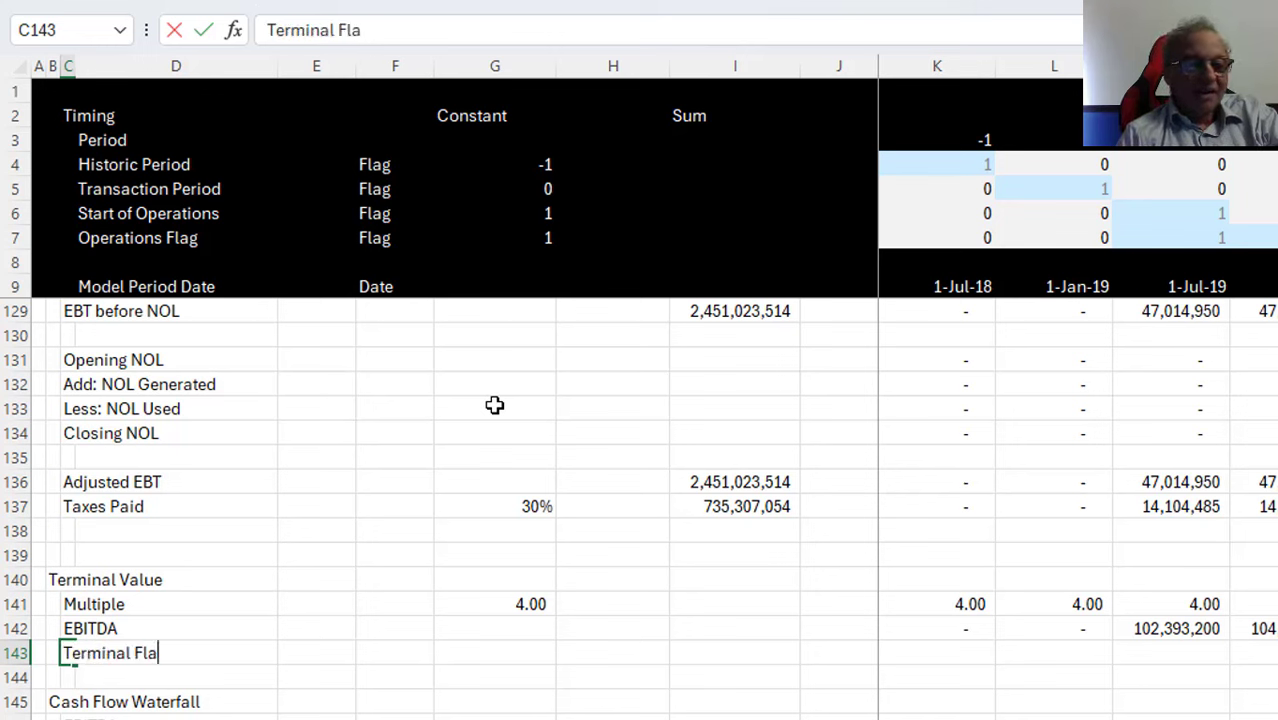
key(Return)
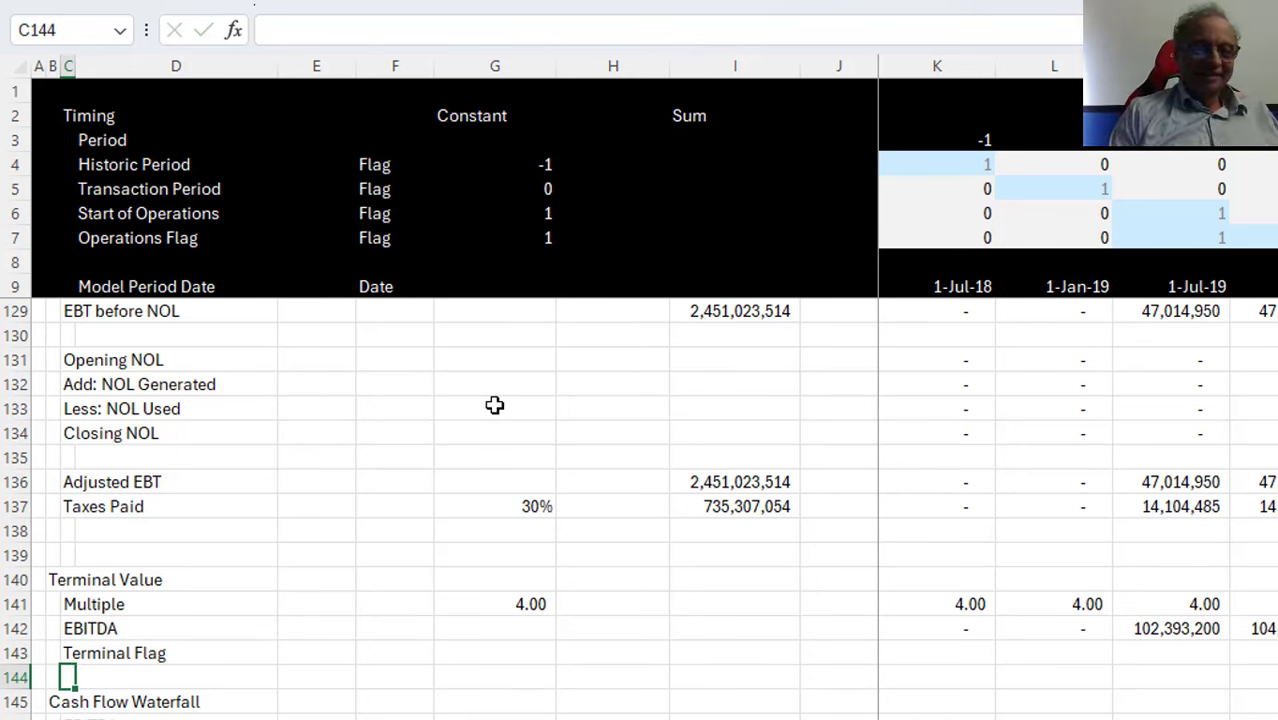
Link the Terminal Flag constant in G143 to the Holding Period year in the timing section, =G17
key(Up)
key(Right)
key(Right)
key(Right)
key(Right)
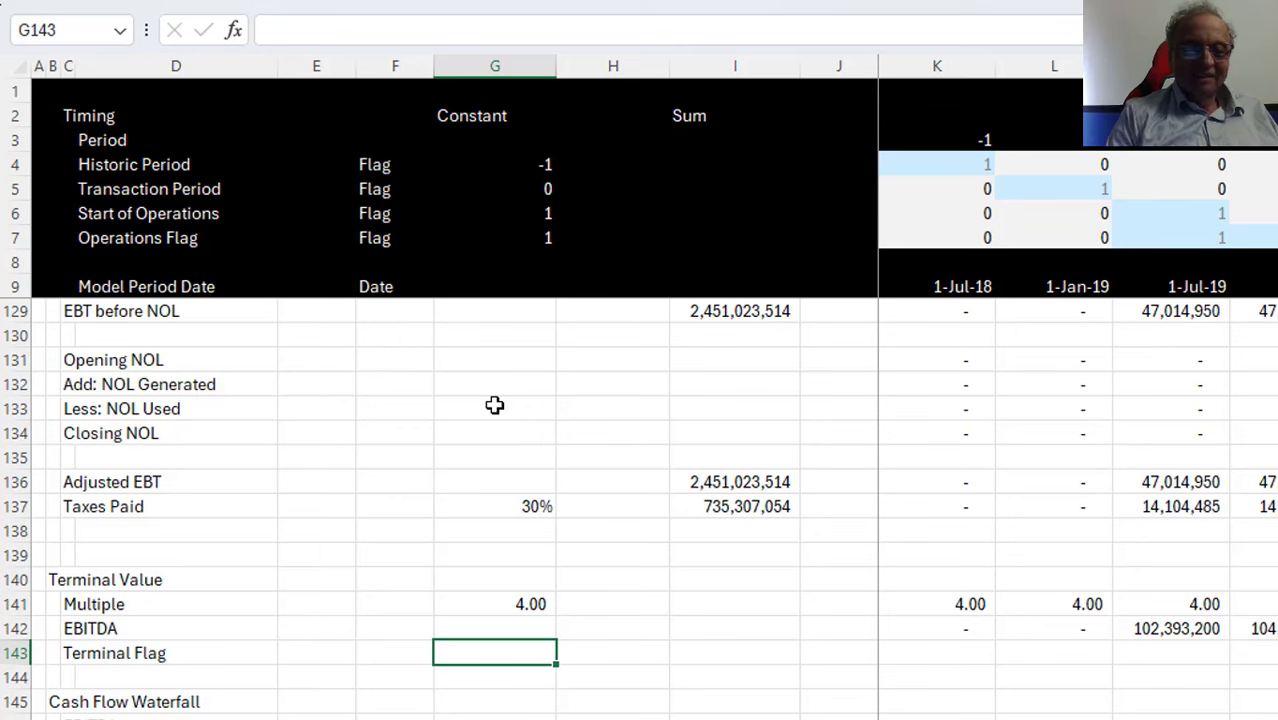
text(=)
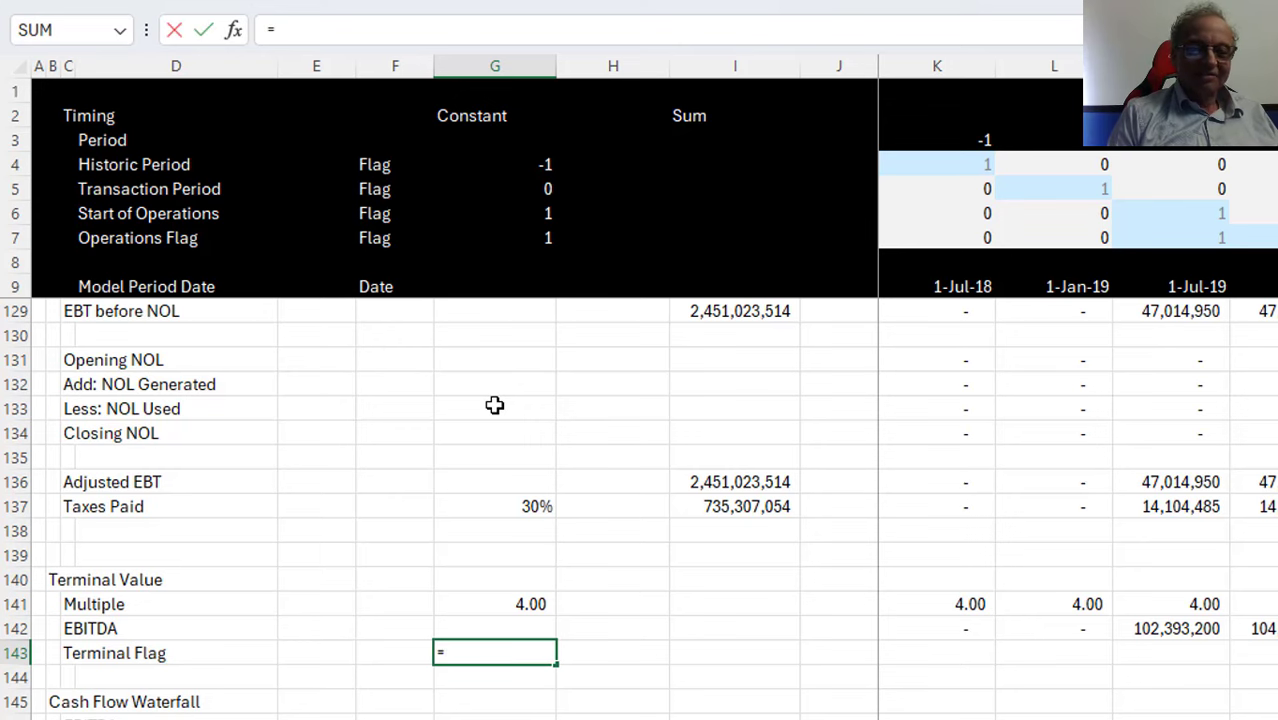
key(Page_Up)
key(Page_Up)
key(Page_Up)
key(Page_Up)
key(Page_Up)
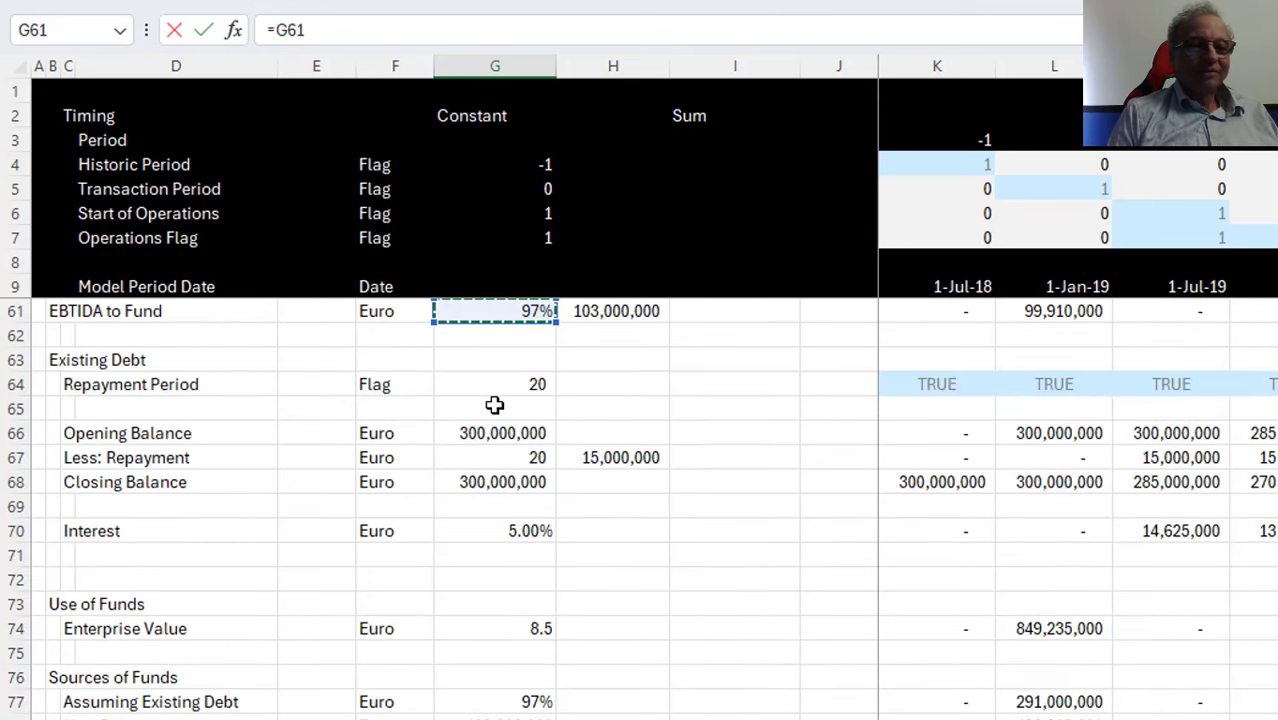
key(Page_Up)
key(Page_Up)
key(Page_Up)
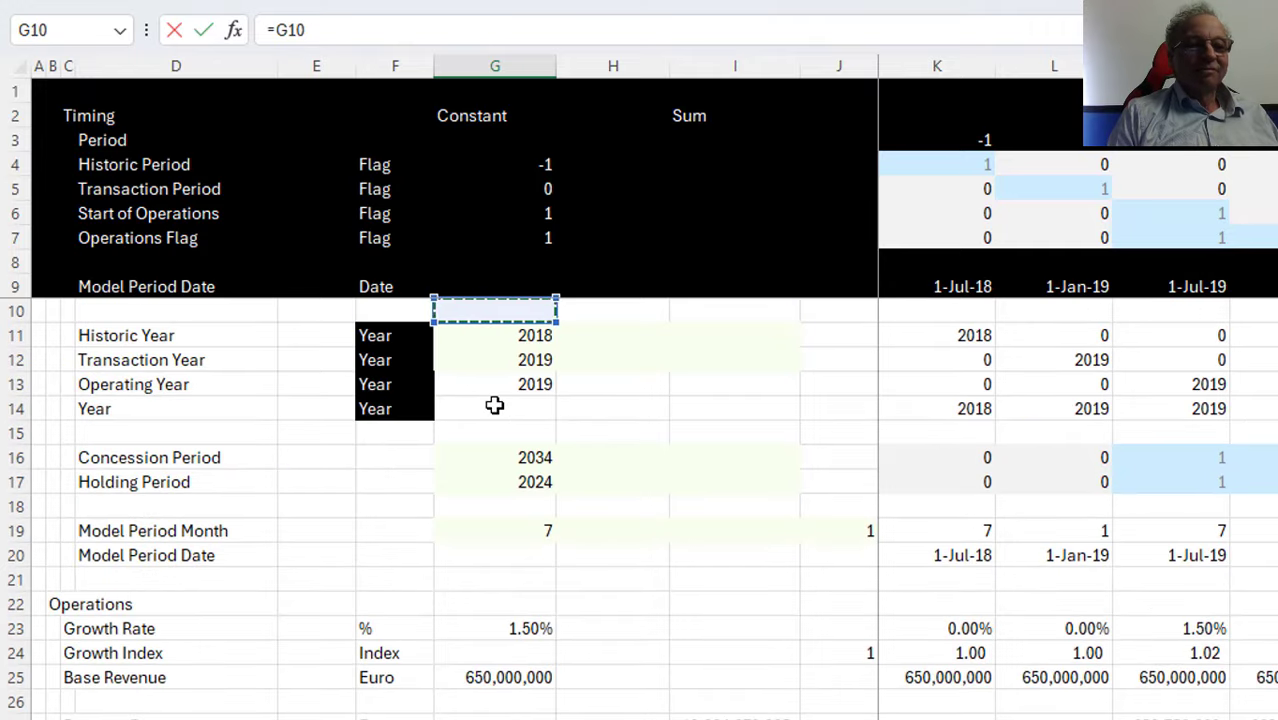
key(Down)
key(Down)
key(Down)
key(Down)
key(Down)
key(Down)
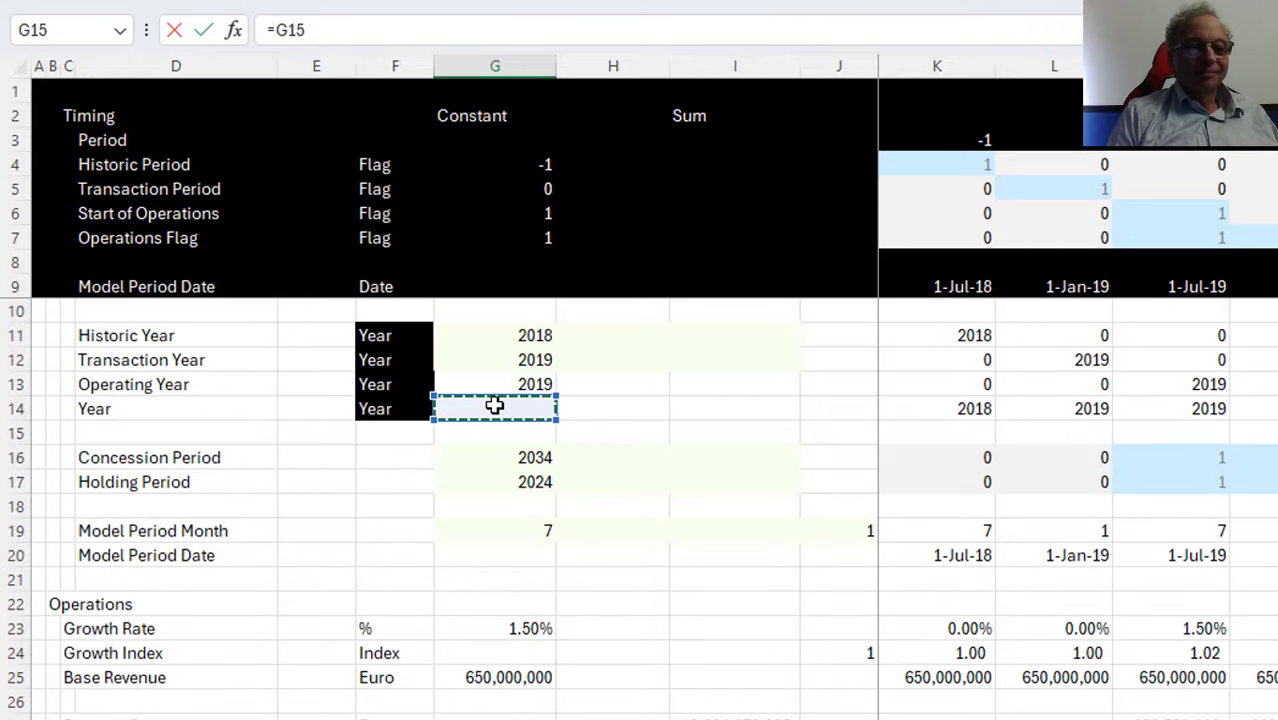
key(Down)
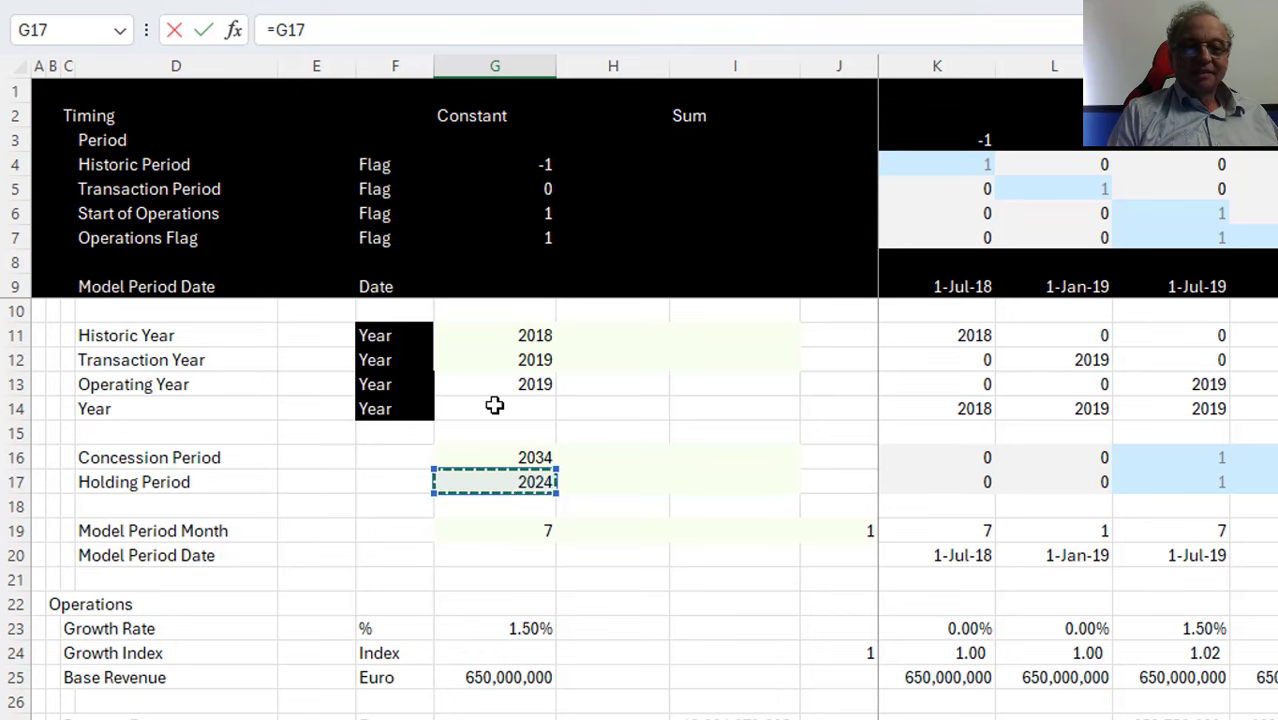
key(Return)
Enter the terminal flag test in K143, comparing the period's Year with the terminal year constant, =K14=$G$143
key(Up)
key(Right)
key(Right)
key(Right)
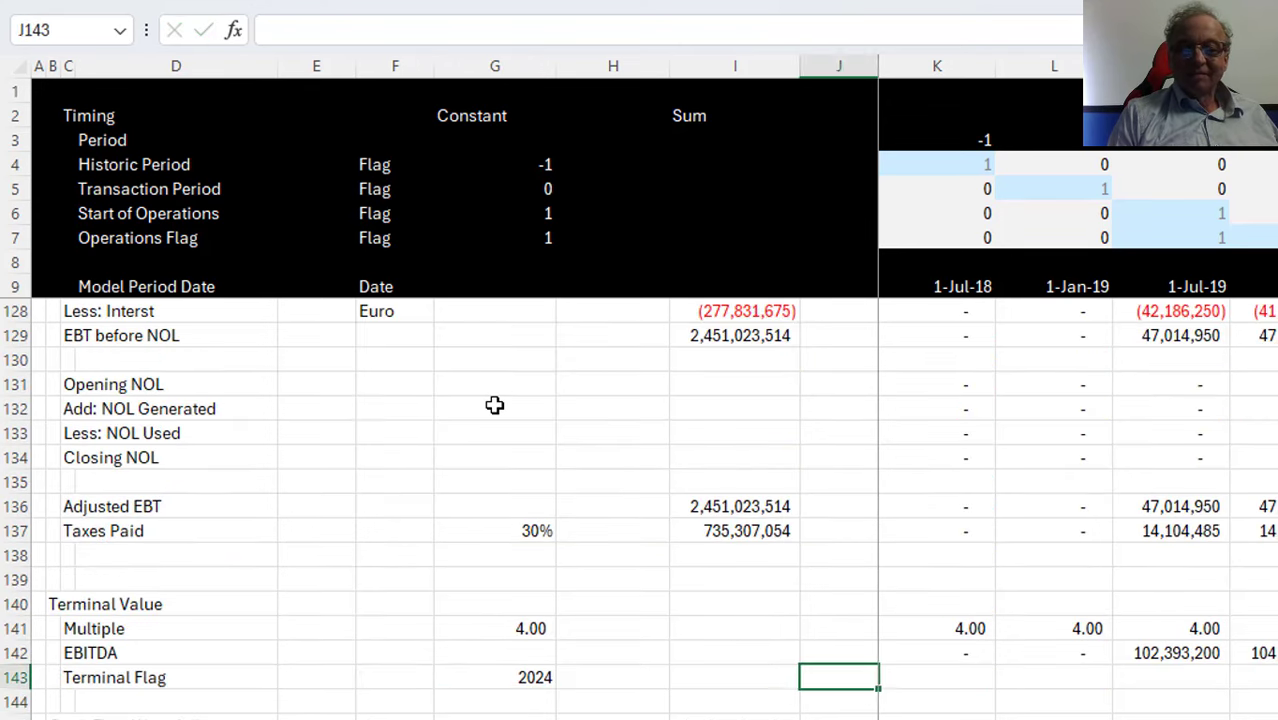
key(Right)
text(=)
key(Up)
key(Up)
key(Up)
key(Up)
key(Up)
key(Up)
key(Up)
key(Up)
key(Up)
key(Up)
key(Up)
key(Up)
key(Up)
key(Up)
key(Up)
key(Up)
key(Up)
key(Up)
key(Up)
key(Up)
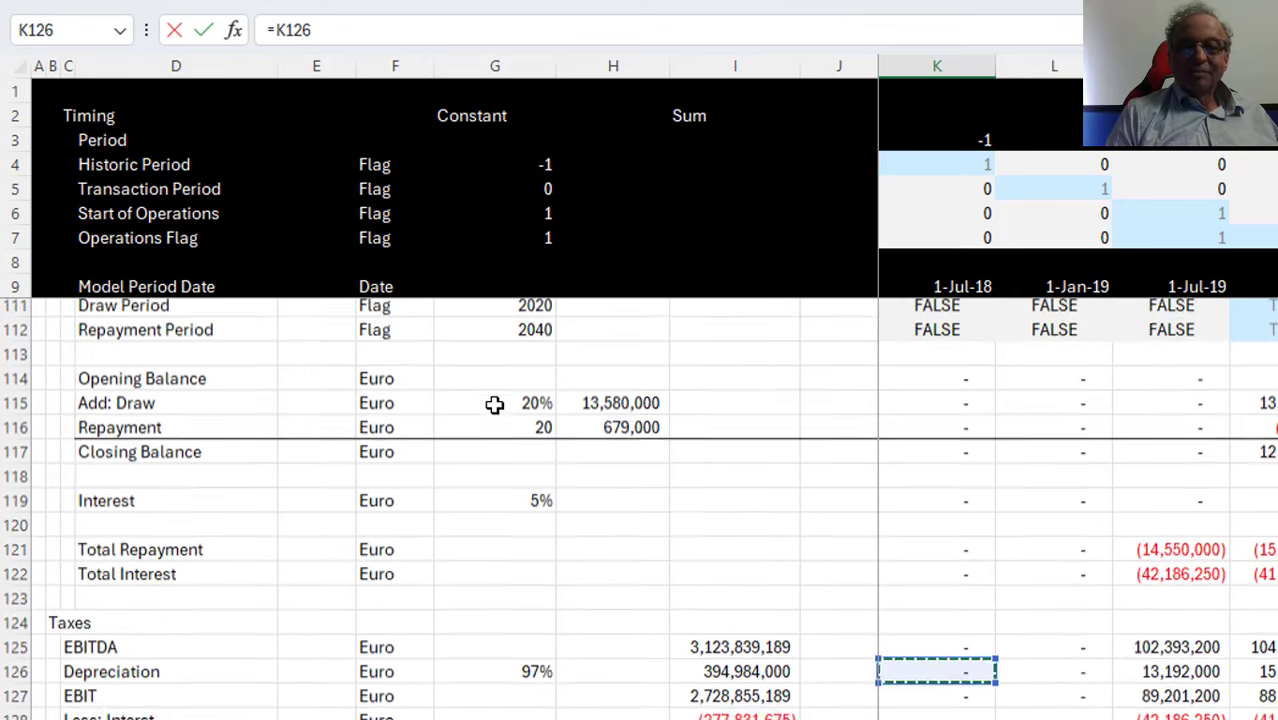
key(Up)
key(Up)
key(Up)
key(Up)
key(Up)
key(Up)
key(Up)
key(Up)
key(Up)
key(Up)
key(Up)
key(Up)
key(Up)
key(Up)
key(Up)
key(Up)
key(Up)
key(Up)
key(Up)
key(Up)
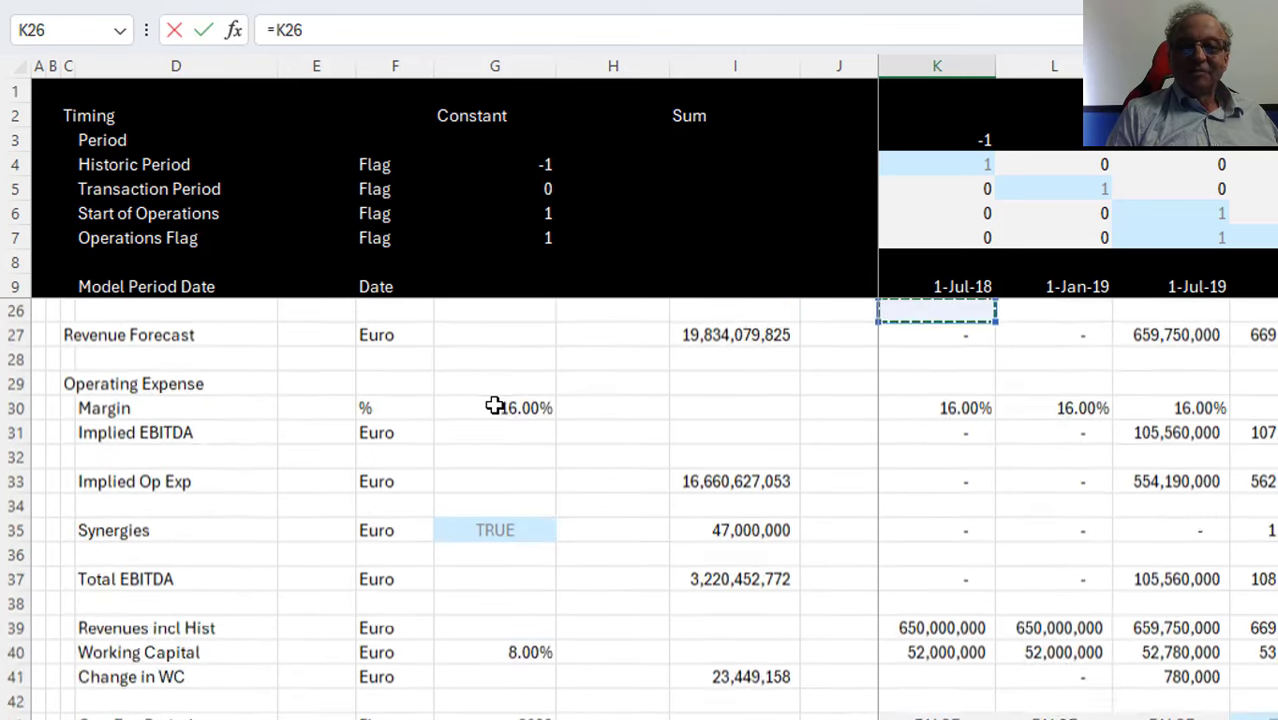
key(Down)
key(Down)
key(Down)
key(Down)
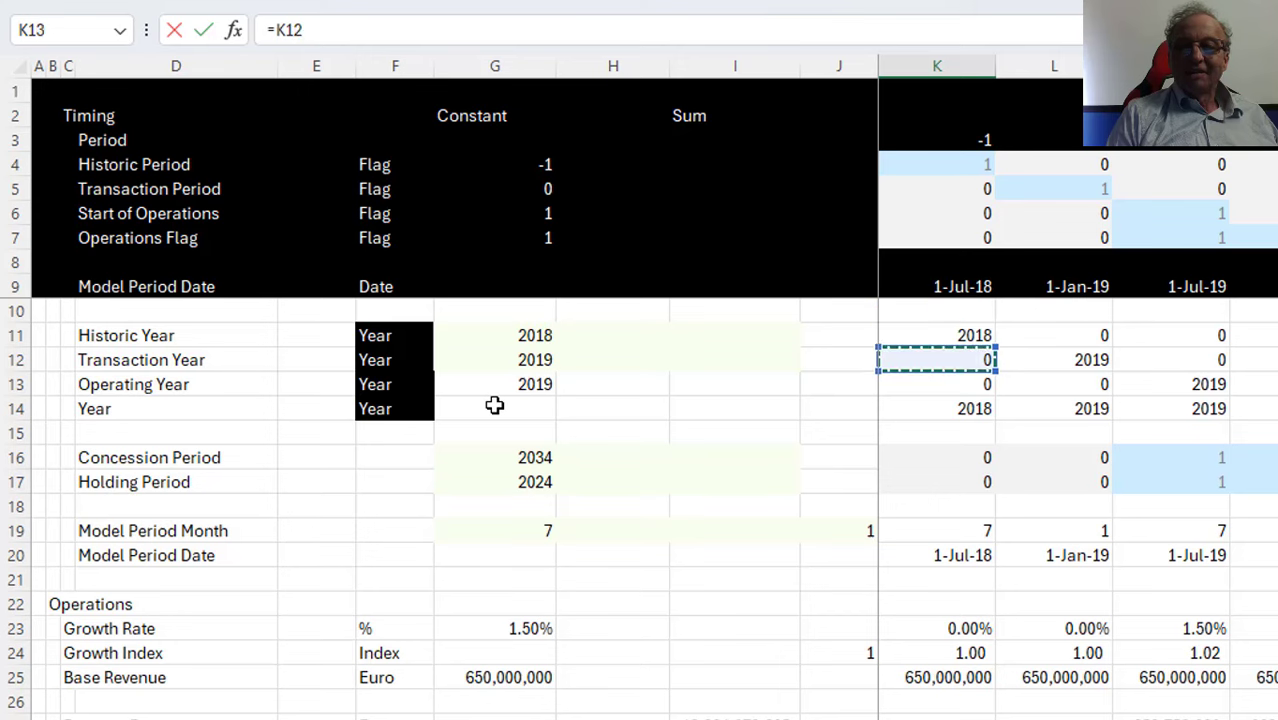
text(=)
key(Left)
key(Left)
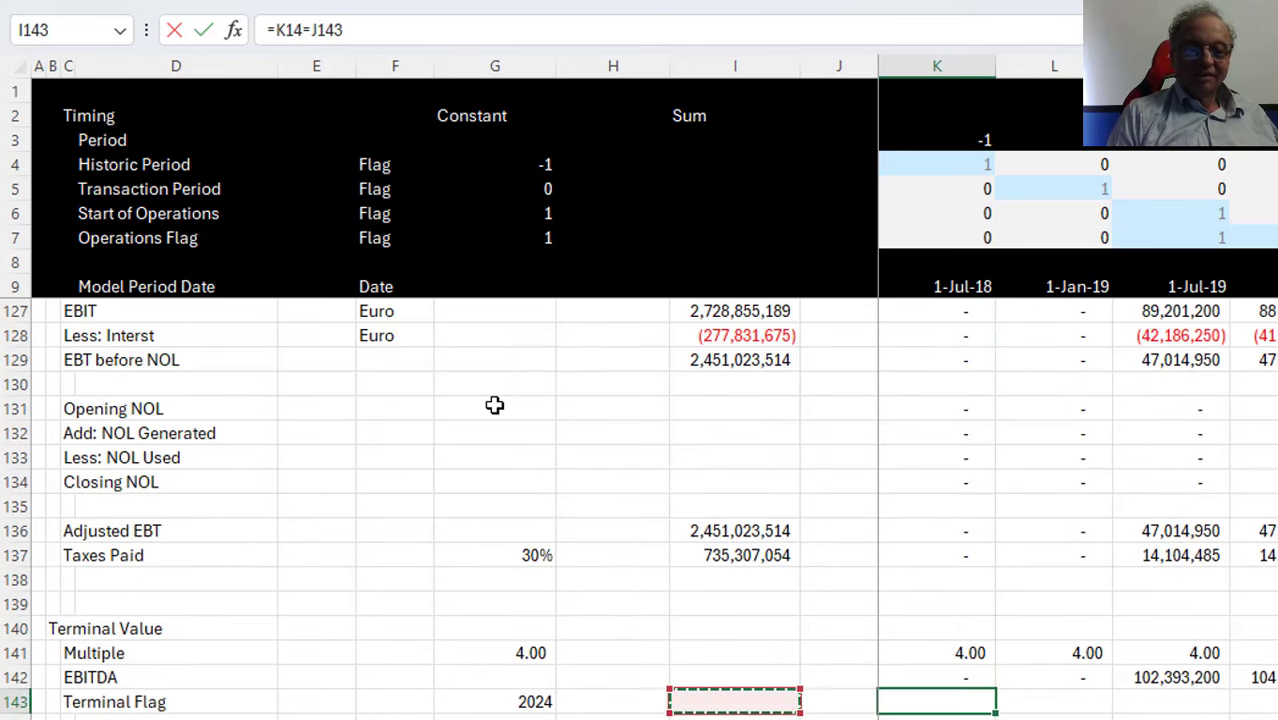
key(Left)
key(Left)
key(F4)
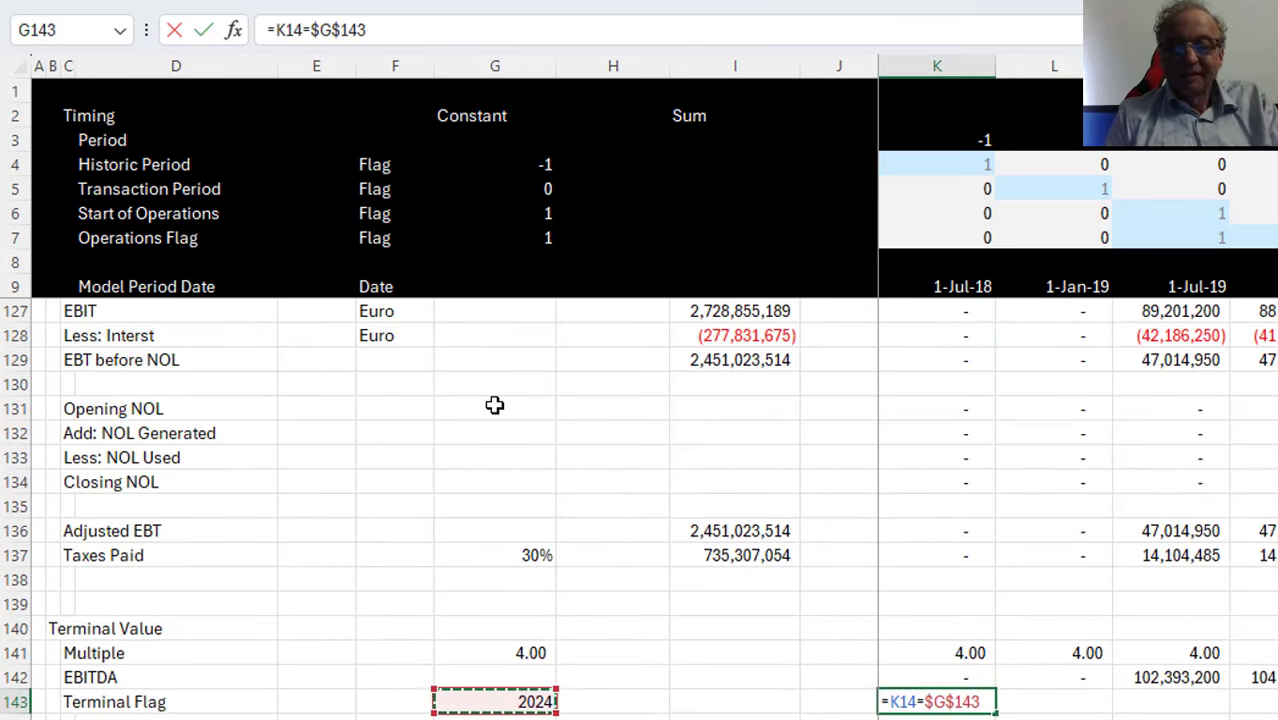
key(Return)
Copy the Terminal Flag formula from K143 across all model periods
key(Up)
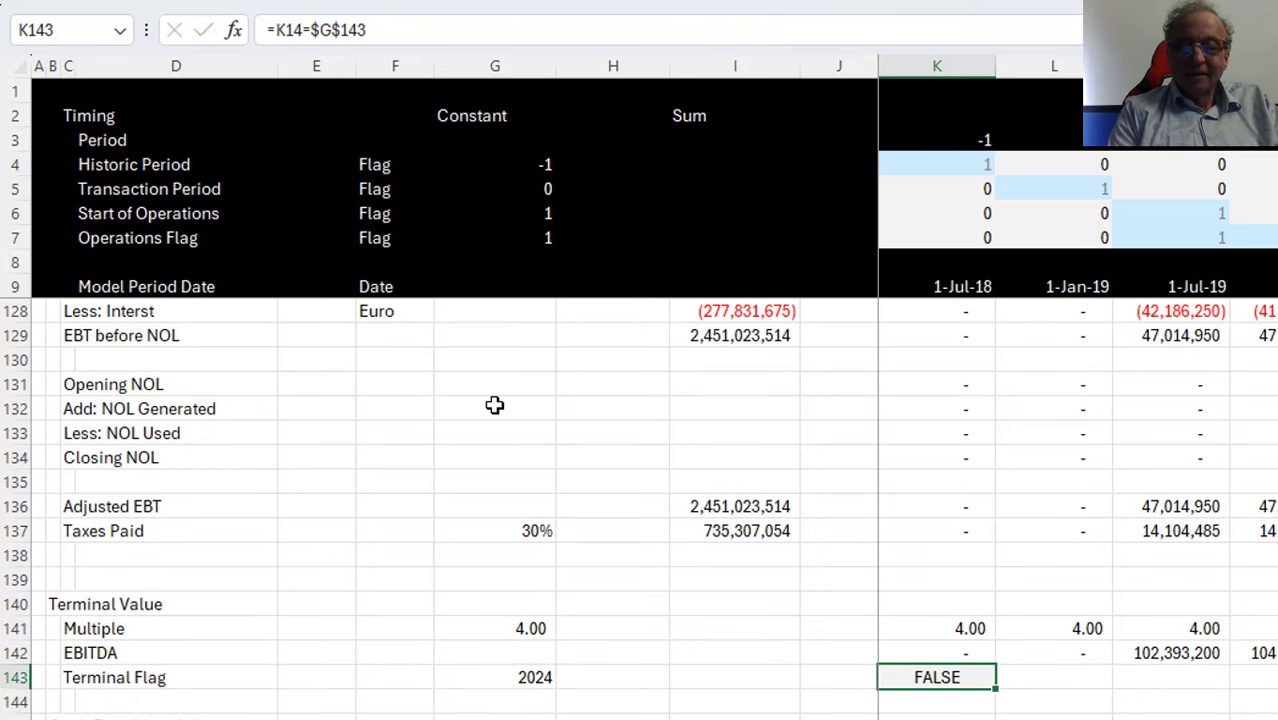
key(ctrl+shift+Right)
key(ctrl+r)
Insert a blank row at row 144, between the Terminal Flag row and the Cash Flow Waterfall heading
key(Down)
key(Down)
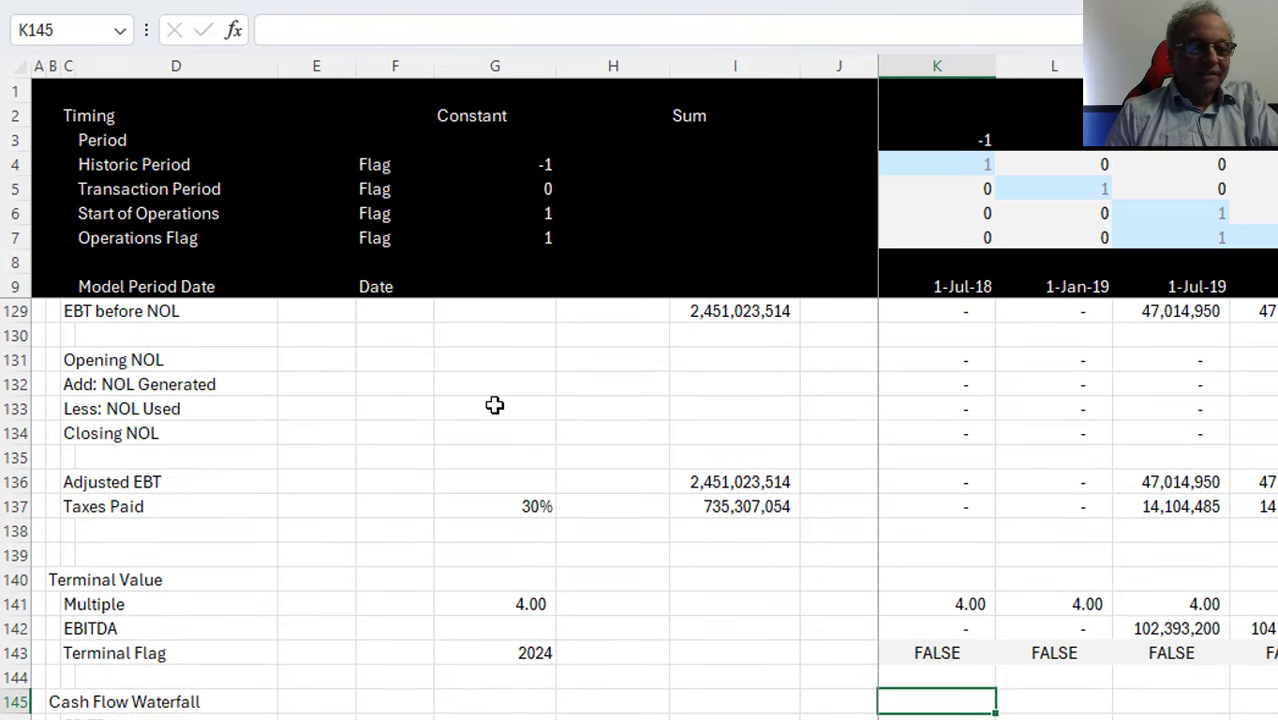
key(Up)
key(shift+space)
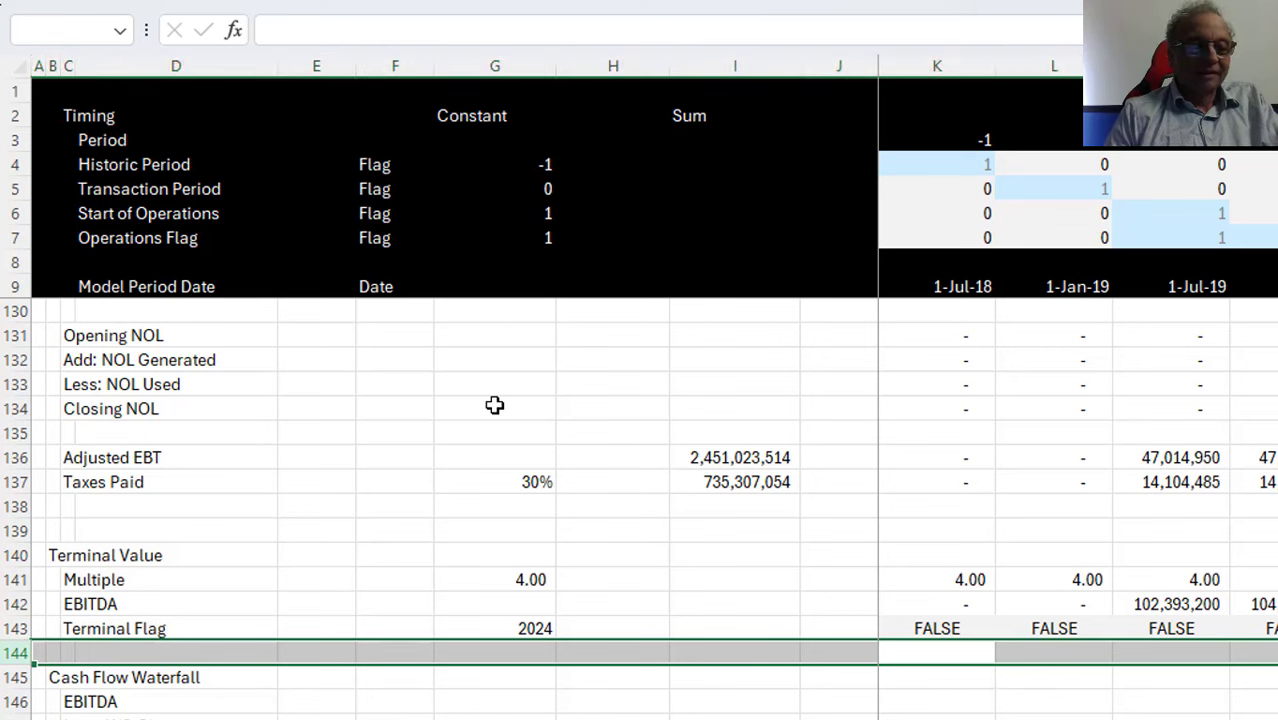
key(ctrl+shift+plus)
Label row 144 "Terminal Value" in cell C144, below Terminal Flag
key(Left)
key(Left)
key(Left)
key(Left)
key(Left)
key(Left)
key(Left)
key(Left)
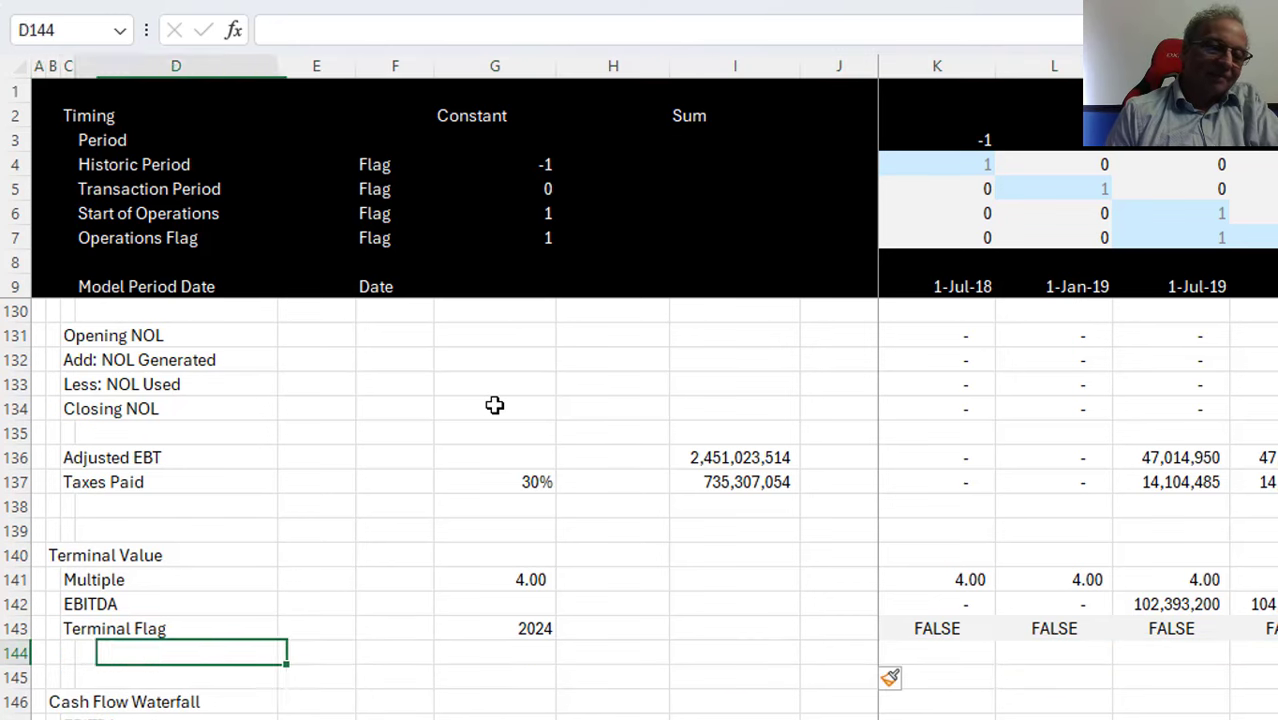
text(Tr)
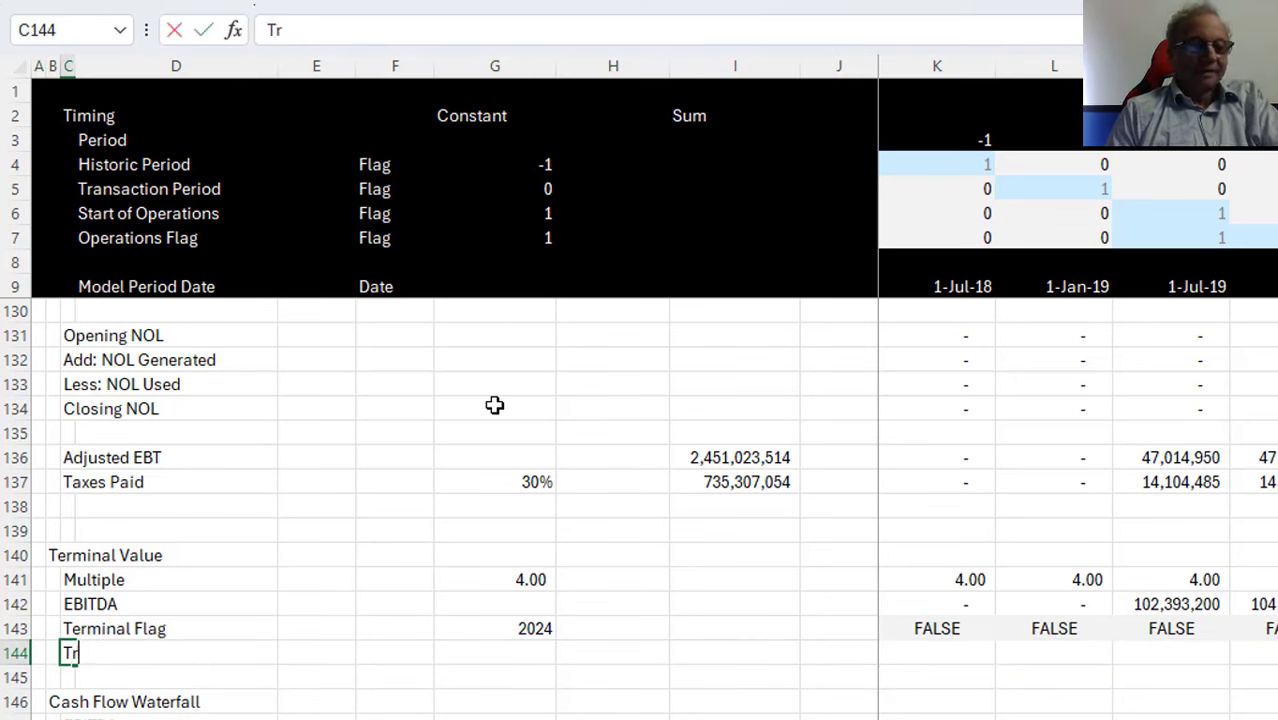
key(BackSpace)
text(erminal )
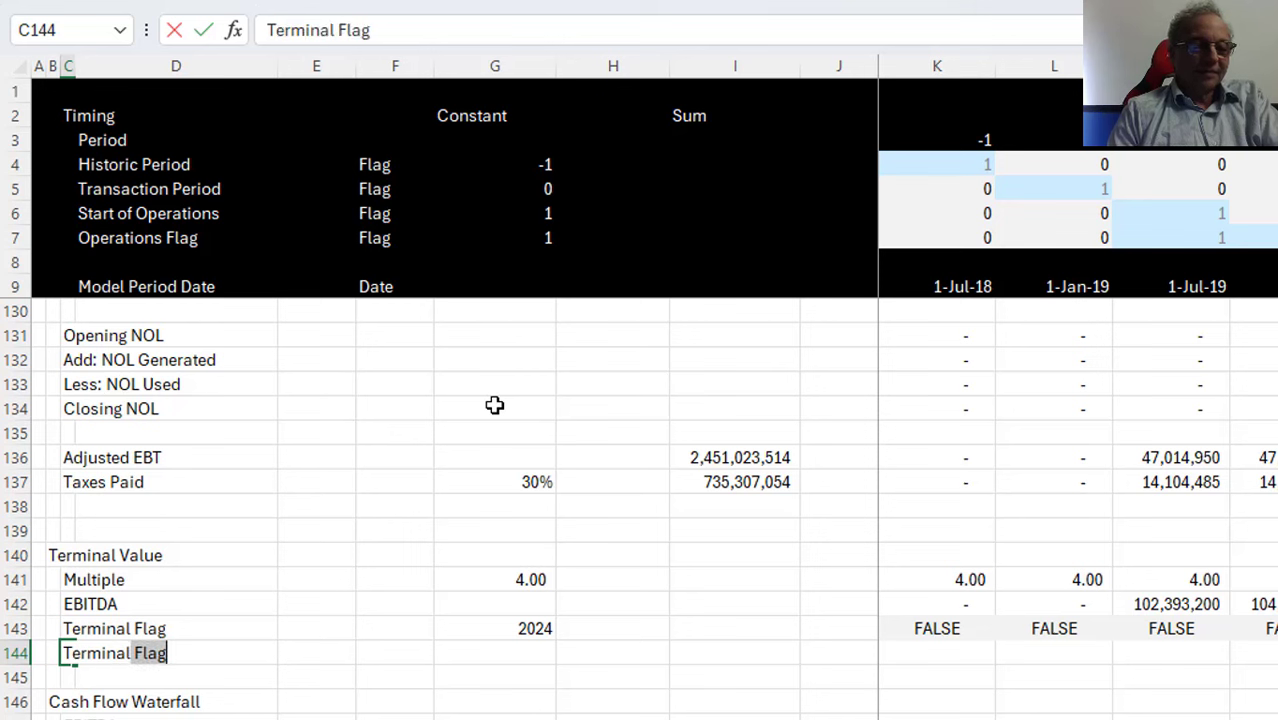
text(Val)
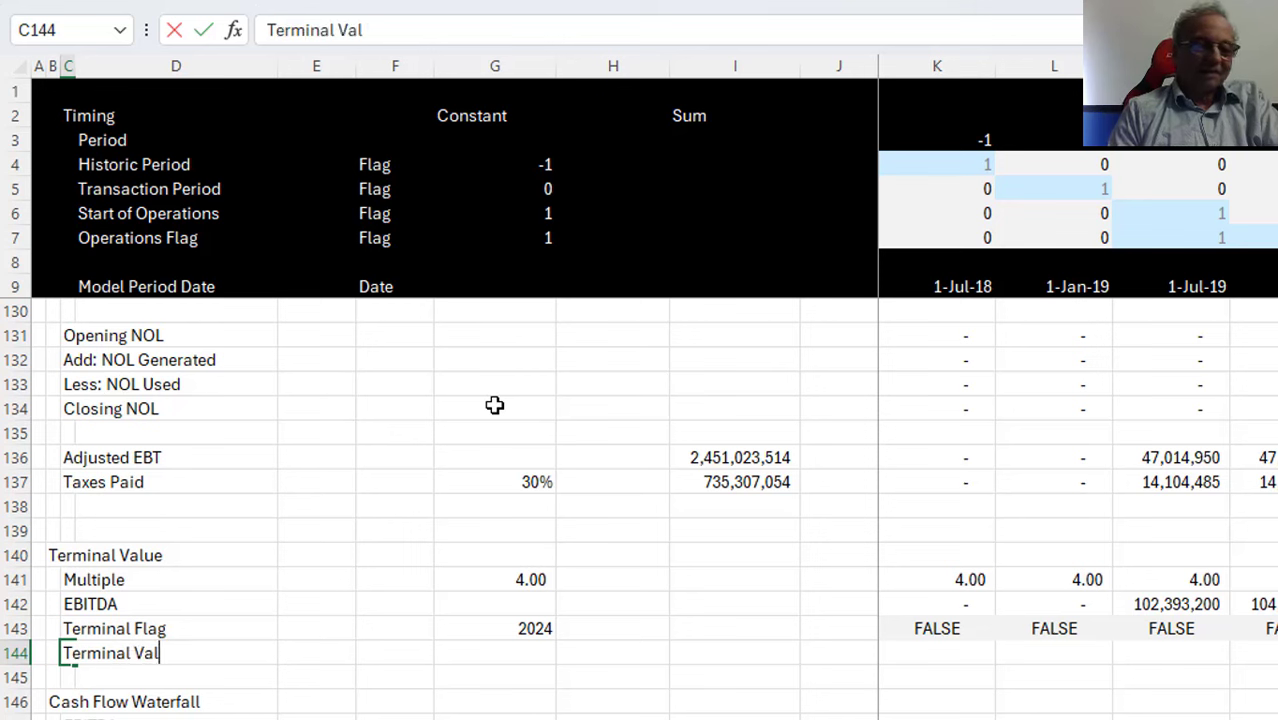
key(Right)
Calculate the terminal value in K144 as multiple times EBITDA times terminal flag, =K141*K142*K143
key(Right)
key(Right)
key(Right)
key(Right)
key(Right)
key(Right)
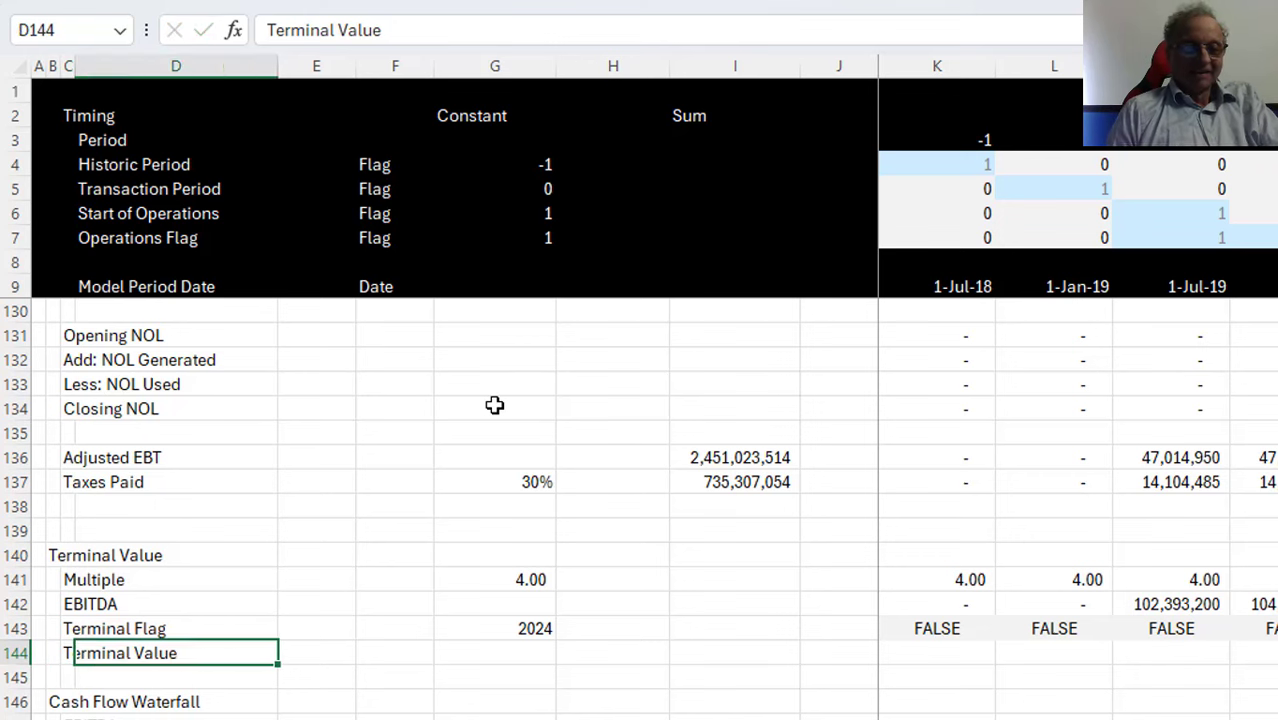
key(Right)
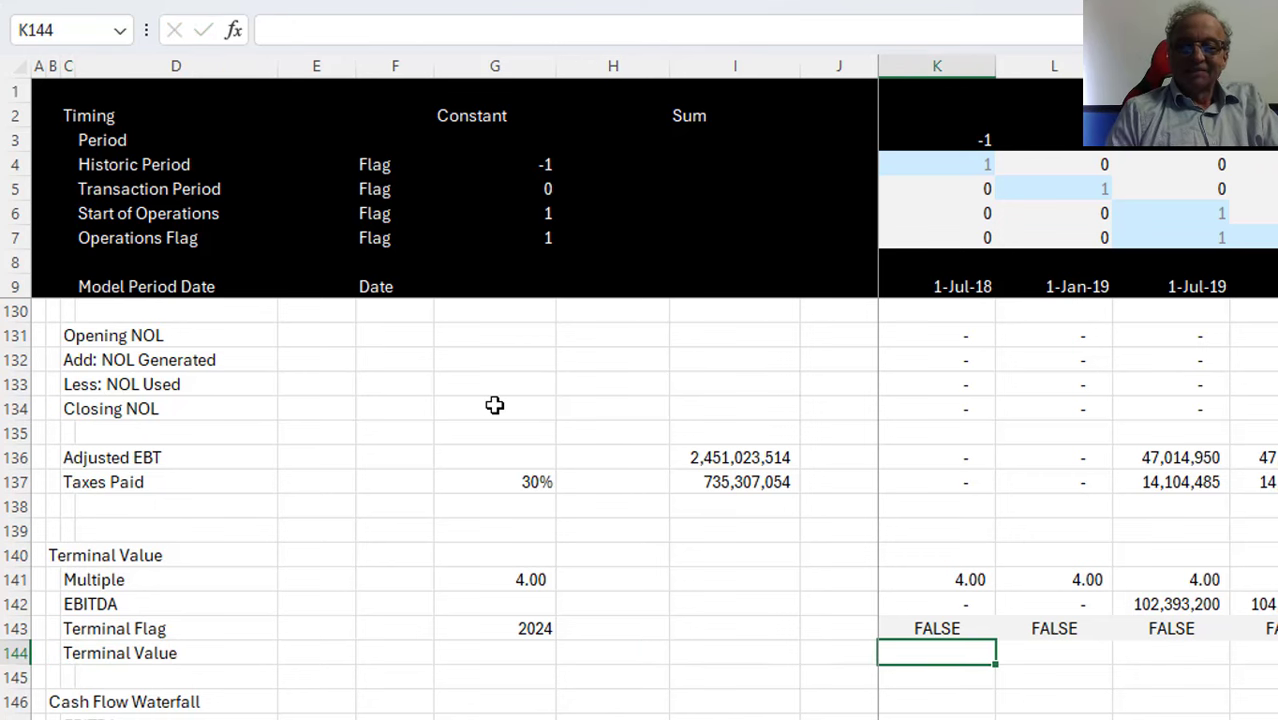
text(=)
key(Up)
key(Up)
key(Up)
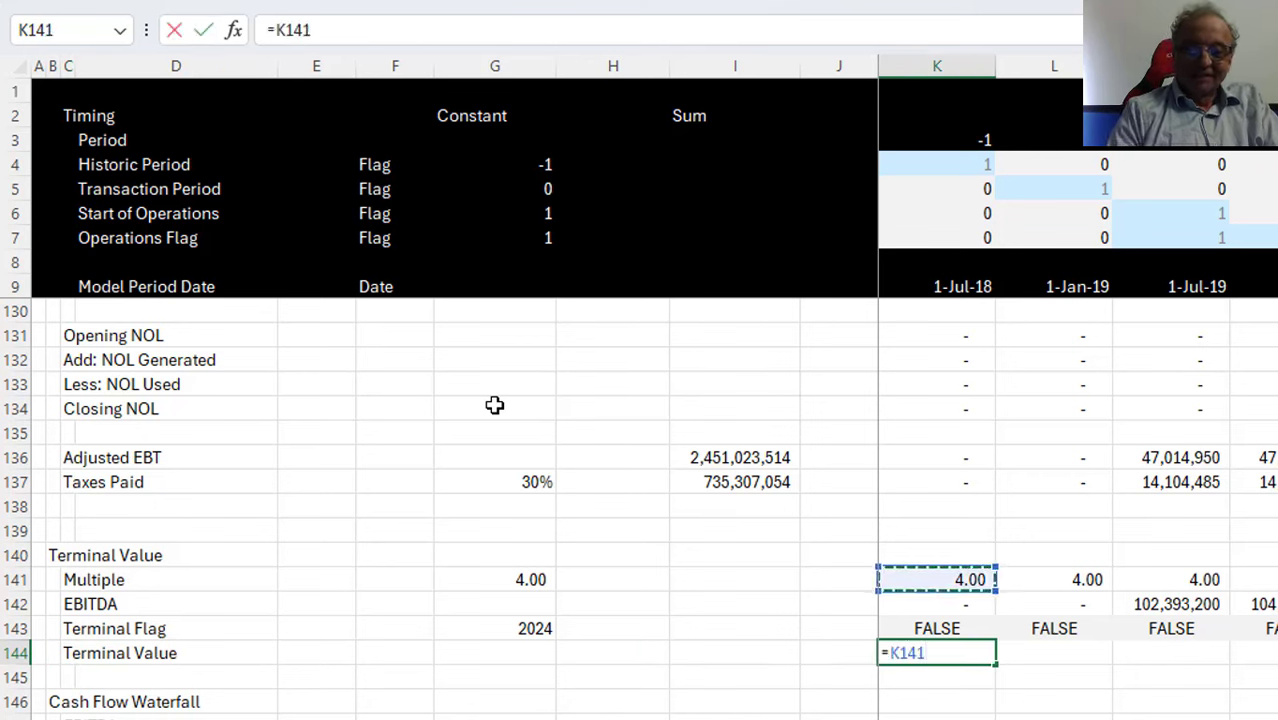
text(*)
key(Up)
key(Up)
text(*)
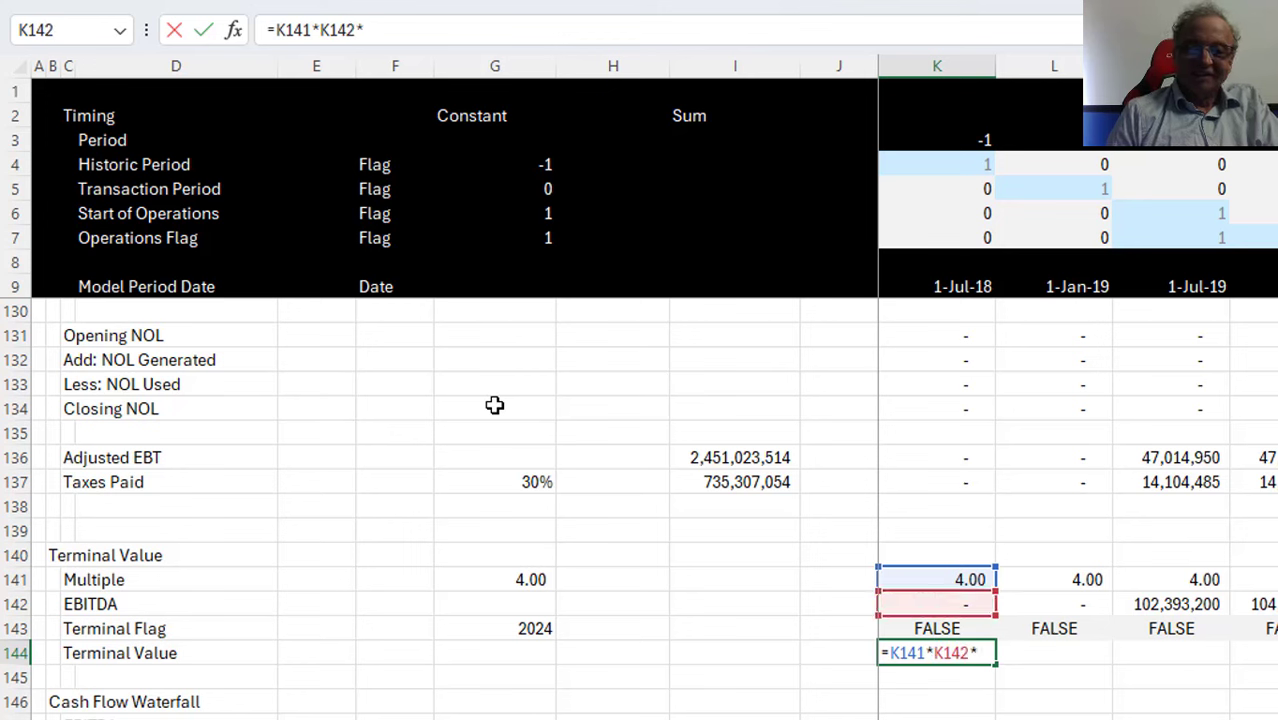
key(Up)
key(Return)
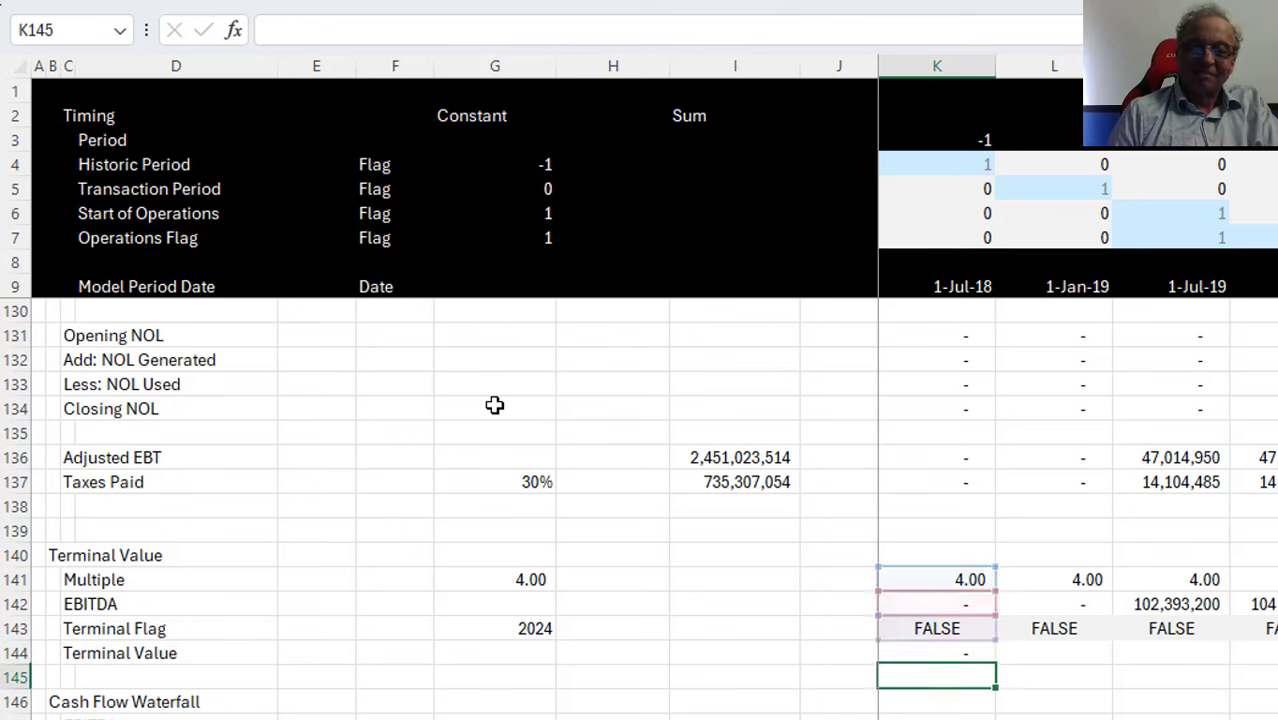
Copy the Terminal Value formula from K144 across all model periods
key(Up)
key(ctrl+shift+Right)
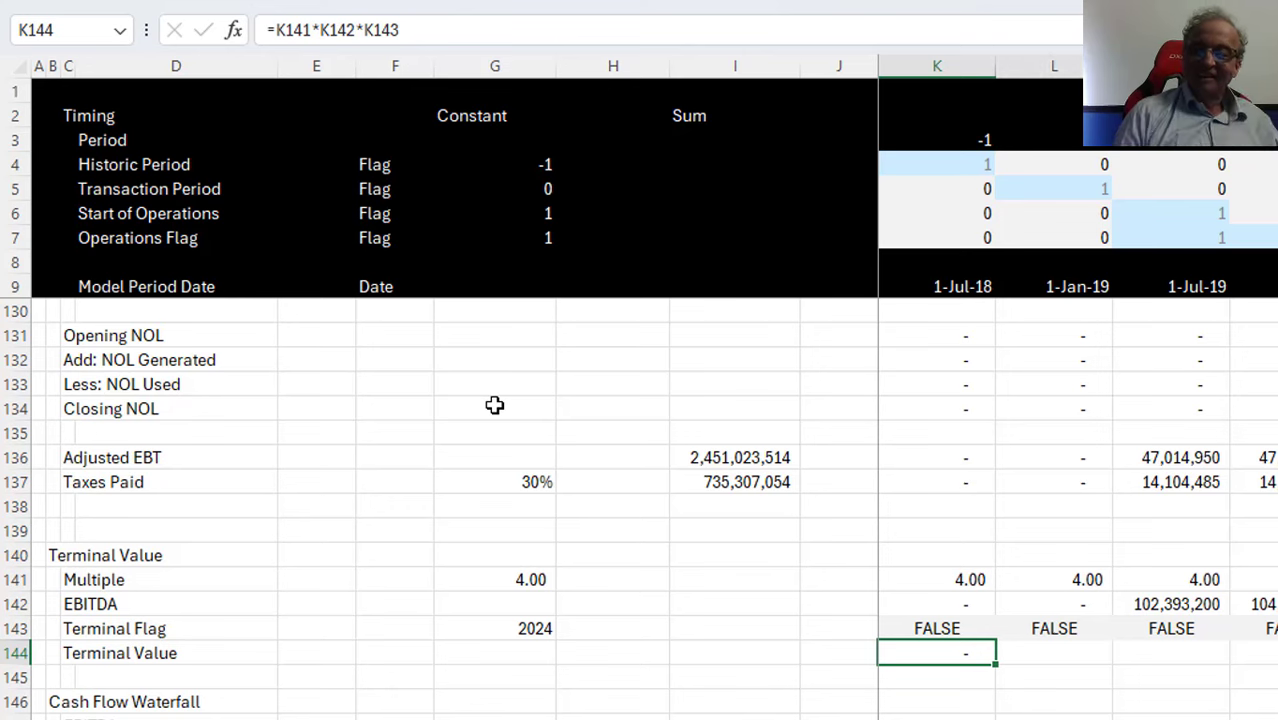
key(ctrl+r)
Link EBITDA in K147 of the Cash Flow Waterfall to the Taxes section's EBITDA, =K125
key(Down)
key(Down)
key(Down)
key(Down)
key(Down)
key(Down)
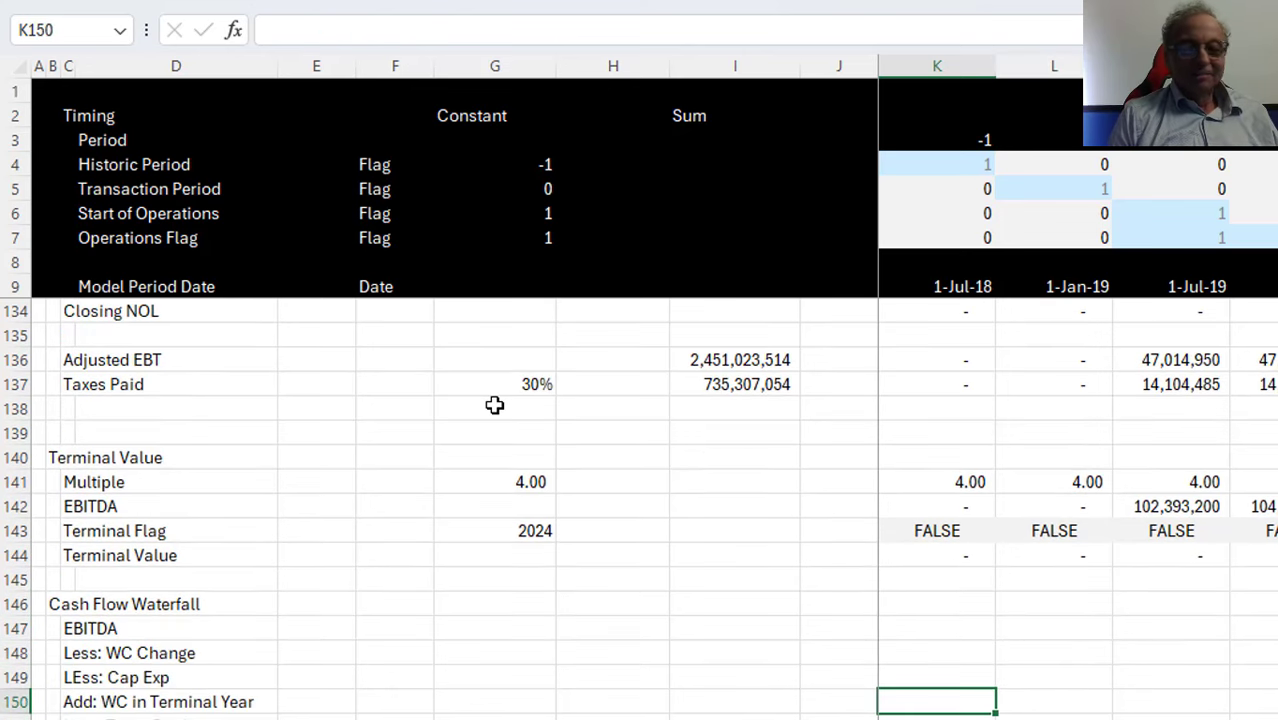
key(Up)
key(Up)
key(Up)
text(=)
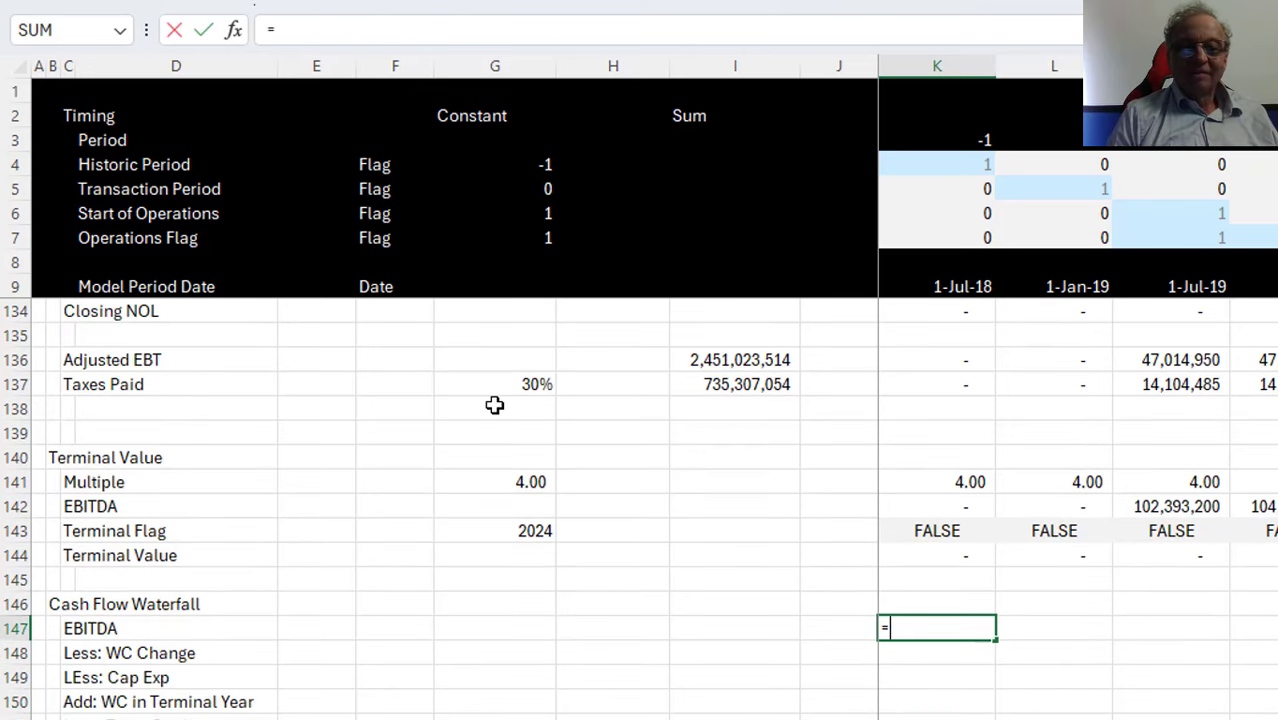
key(Up)
key(Up)
key(Up)
key(Up)
key(Up)
key(Up)
key(Up)
key(Up)
key(Up)
key(Up)
key(Up)
key(Up)
key(Up)
key(Up)
key(Up)
key(Up)
key(Up)
key(Up)
key(Up)
key(Up)
key(Up)
key(Up)
key(Up)
key(Up)
key(Up)
key(Up)
key(Up)
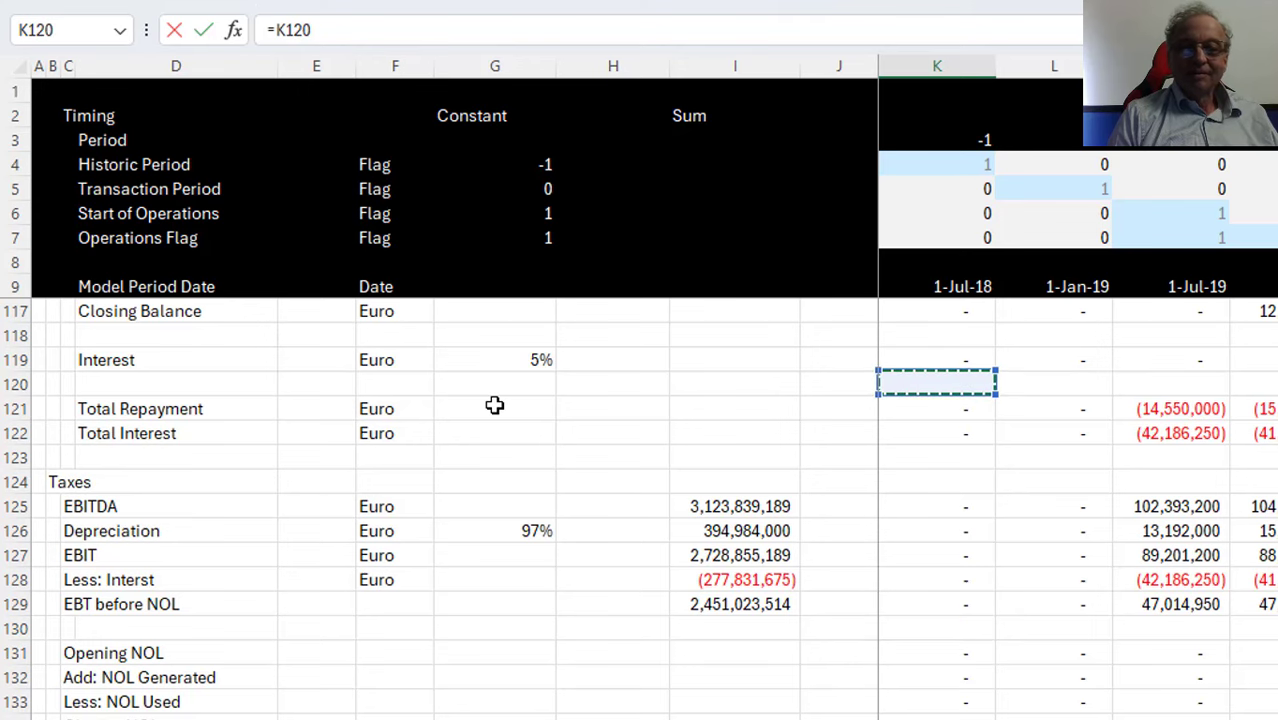
key(Down)
key(Down)
key(Down)
key(Down)
key(Down)
key(Return)
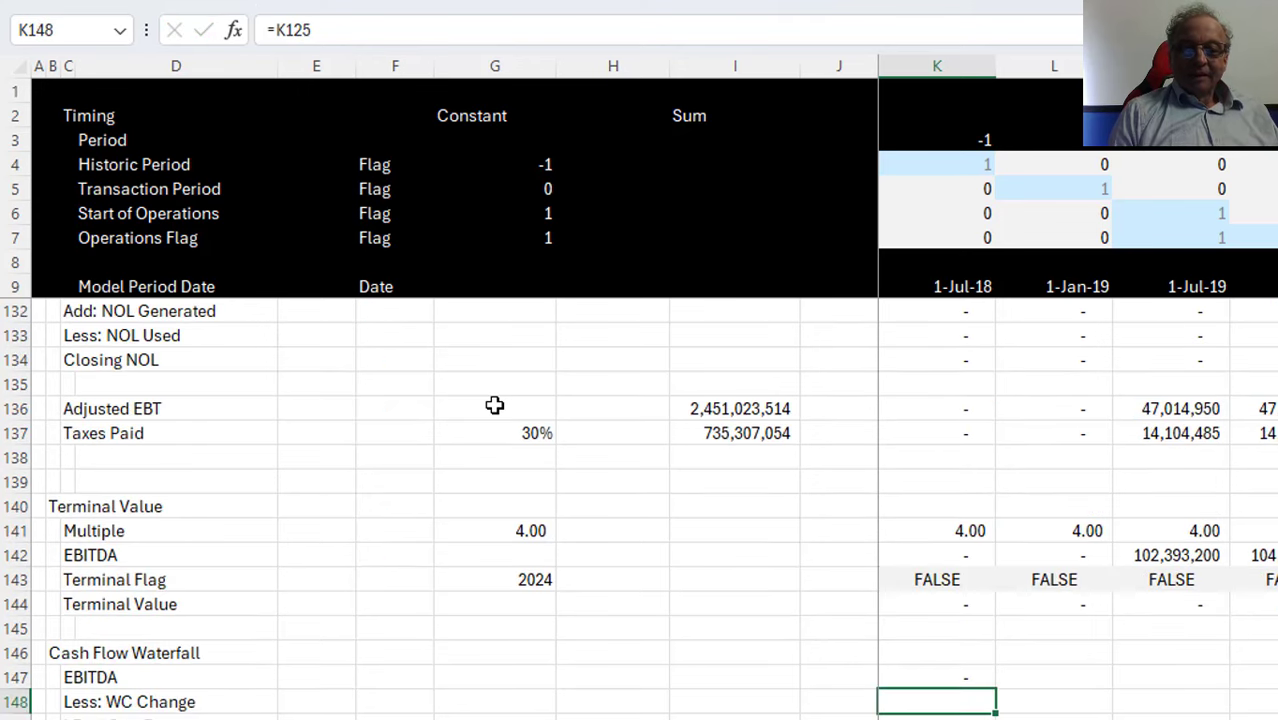
Link Less: WC Change in K148 to the WC change row of Free Cash Flow Before Tax, =K84
text(=-)
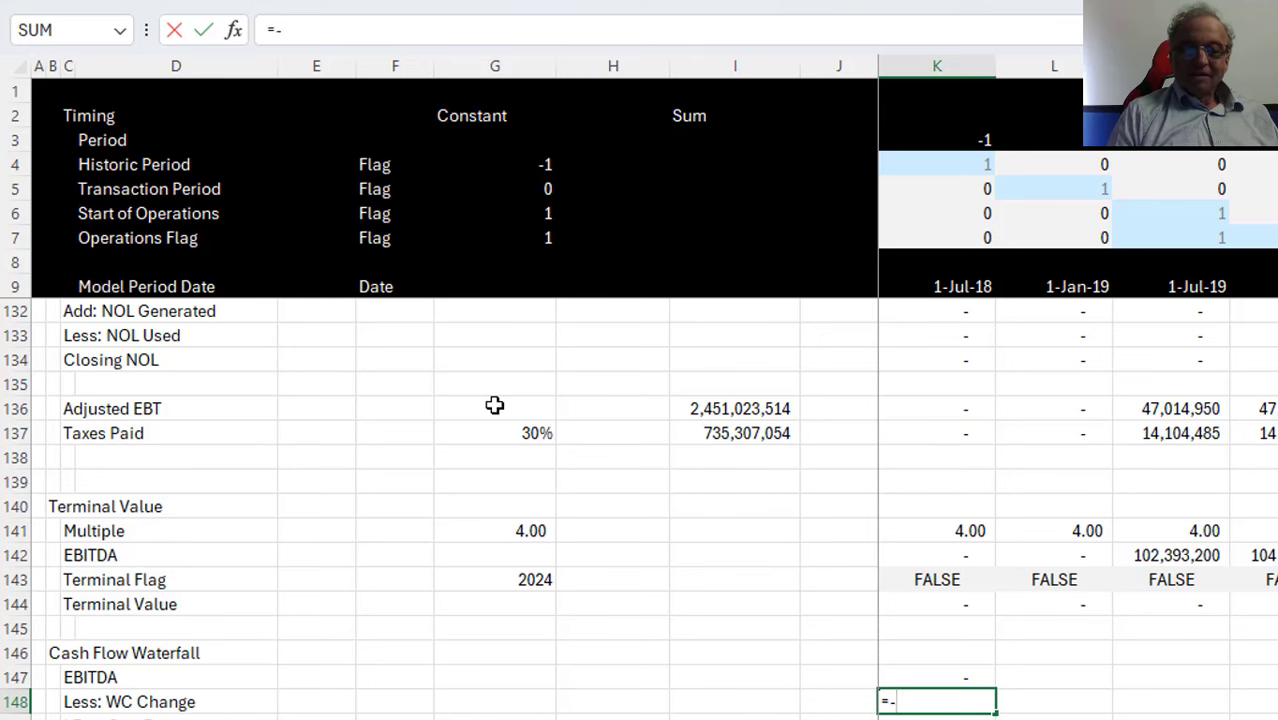
key(Page_Up)
key(Page_Up)
key(Page_Up)
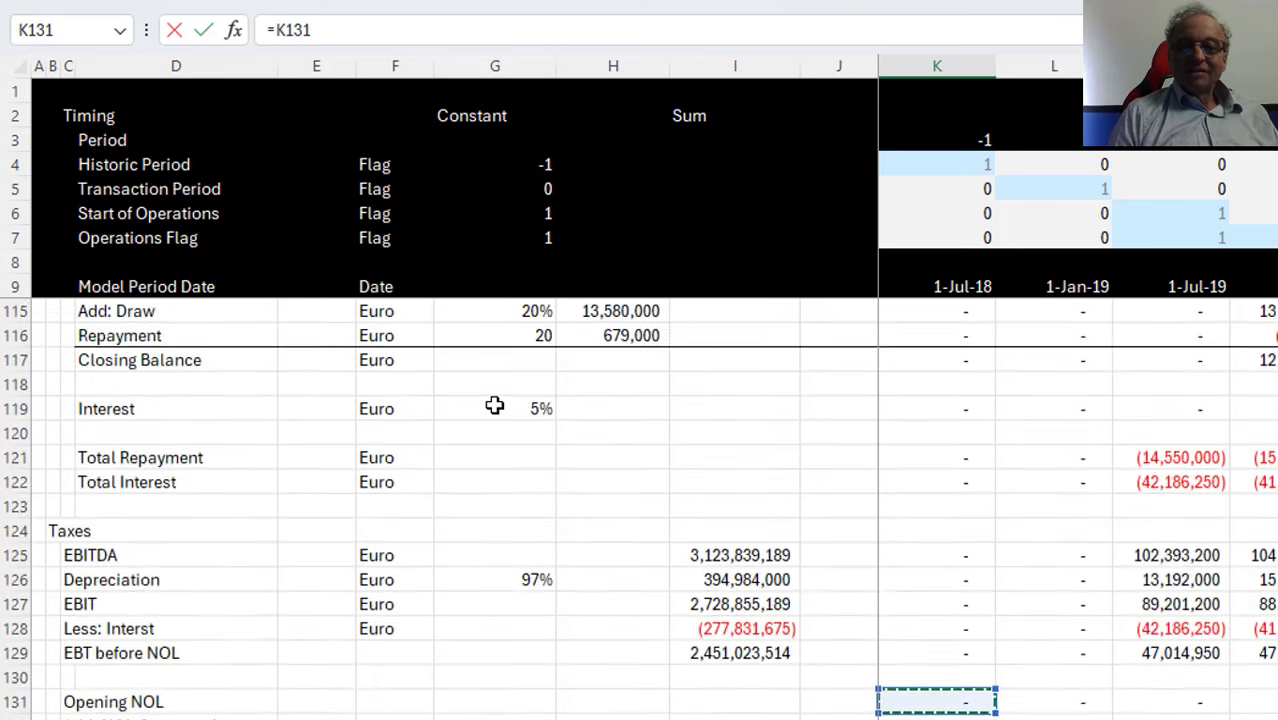
key(Page_Up)
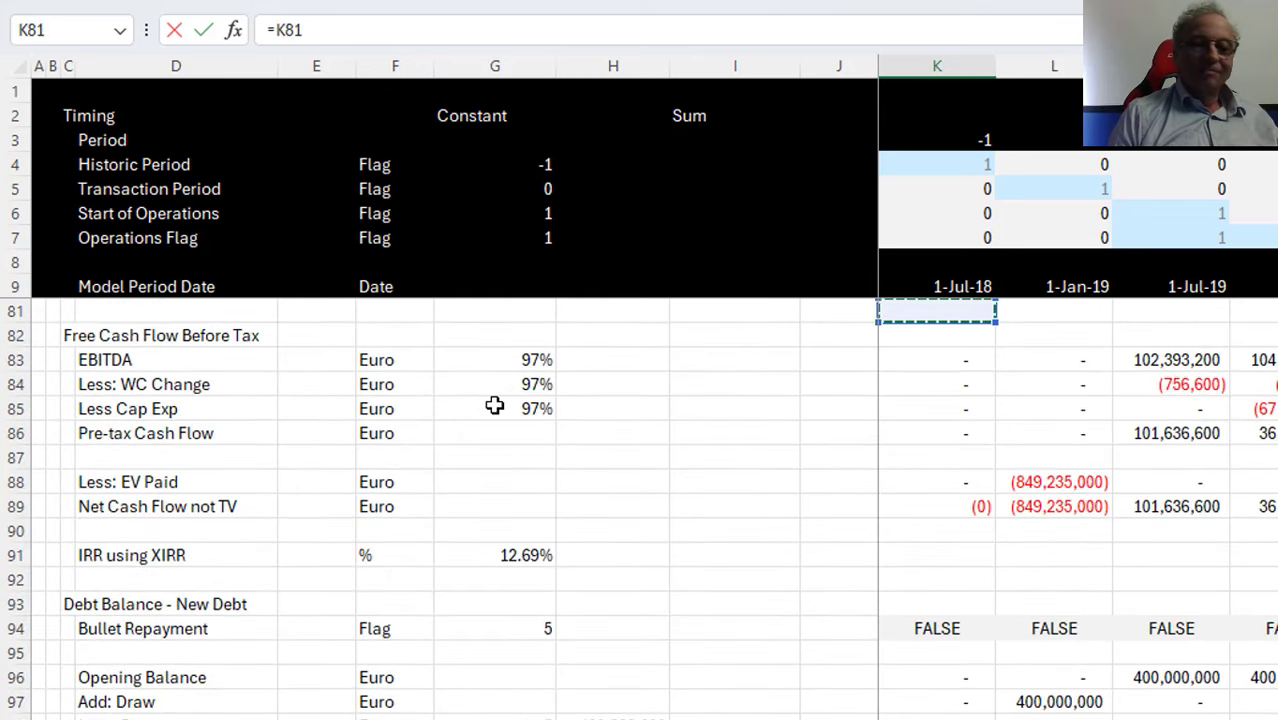
key(Up)
key(Down)
key(Down)
key(Down)
key(Down)
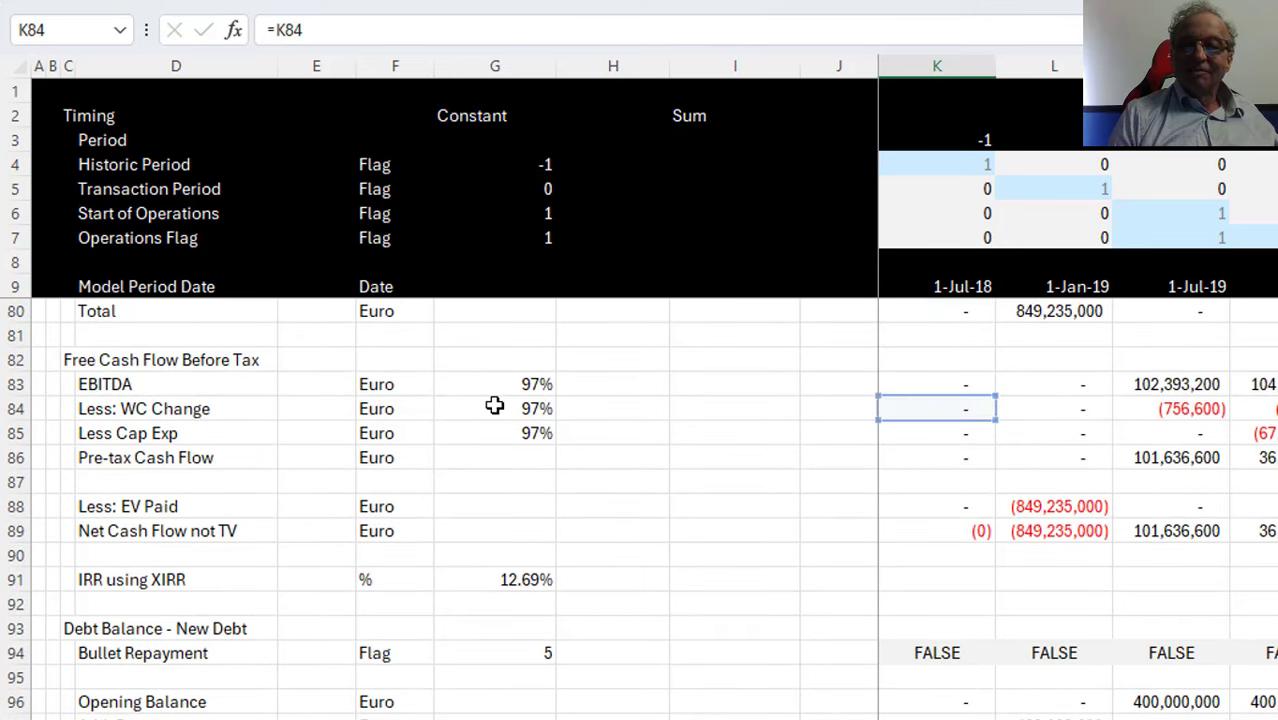
key(Return)
Link the waterfall's Cap Exp line in K149 to the Free Cash Flow Before Tax section
text(=)
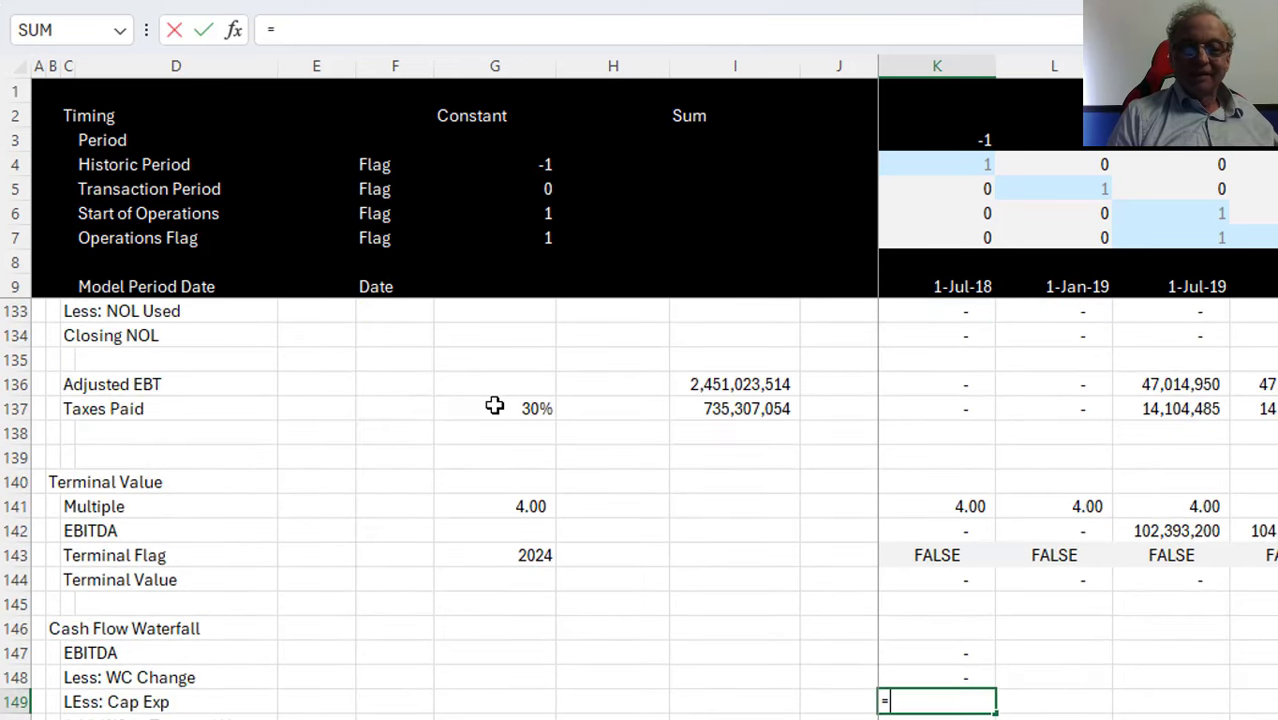
key(Page_Up)
key(Page_Up)
key(Page_Up)
key(Page_Up)
key(Down)
key(Down)
key(Down)
key(Down)
key(Down)
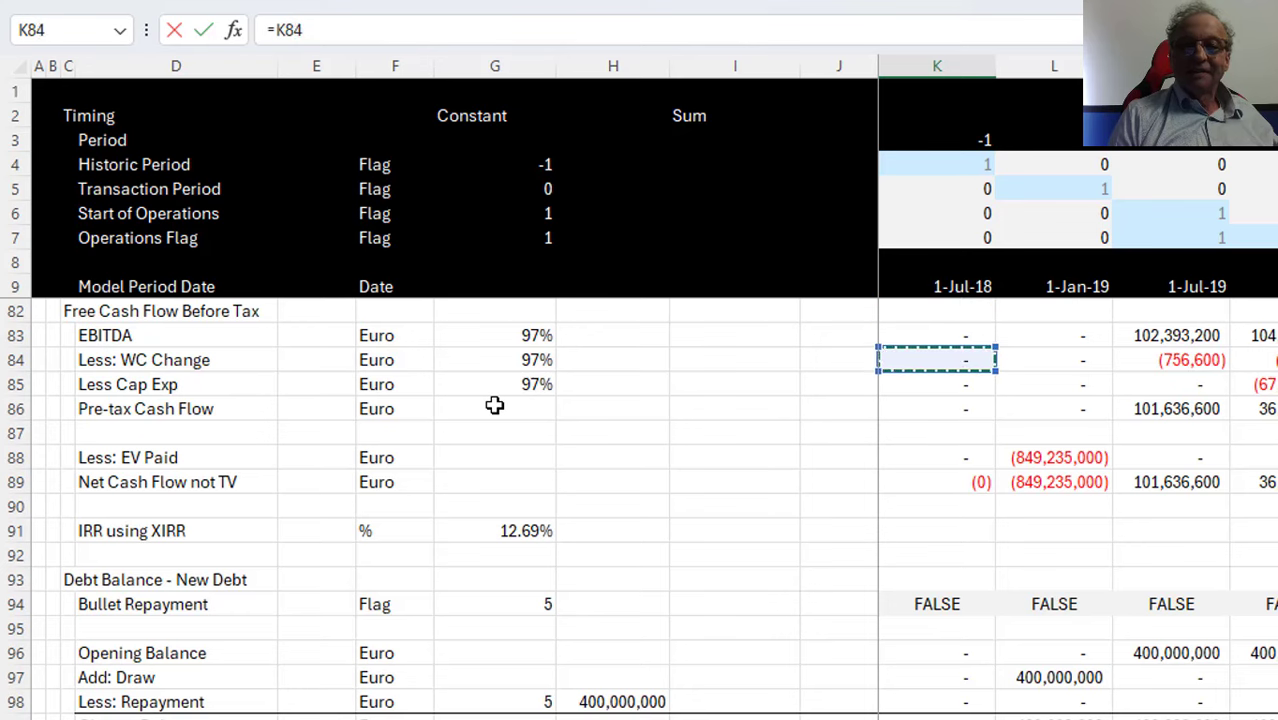
key(Return)
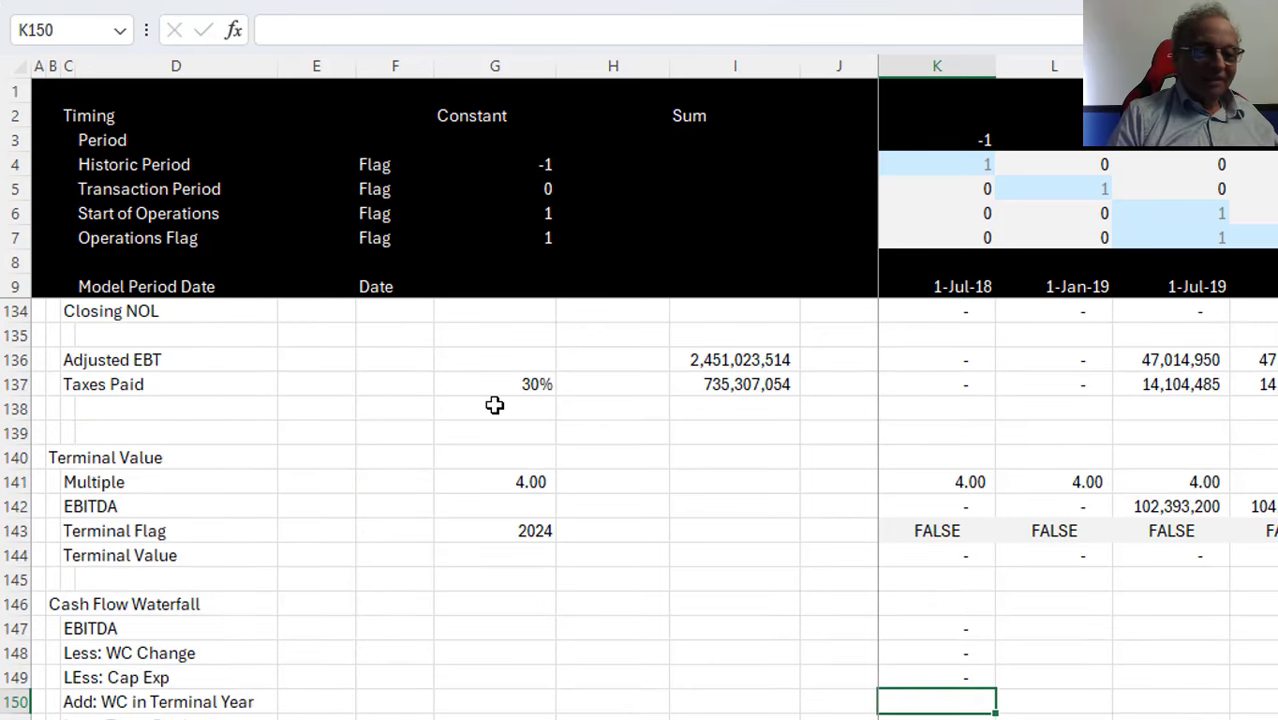
Link Less: Taxes Paid in K151 to the Taxes Paid row, =K137
key(Down)
text(=)
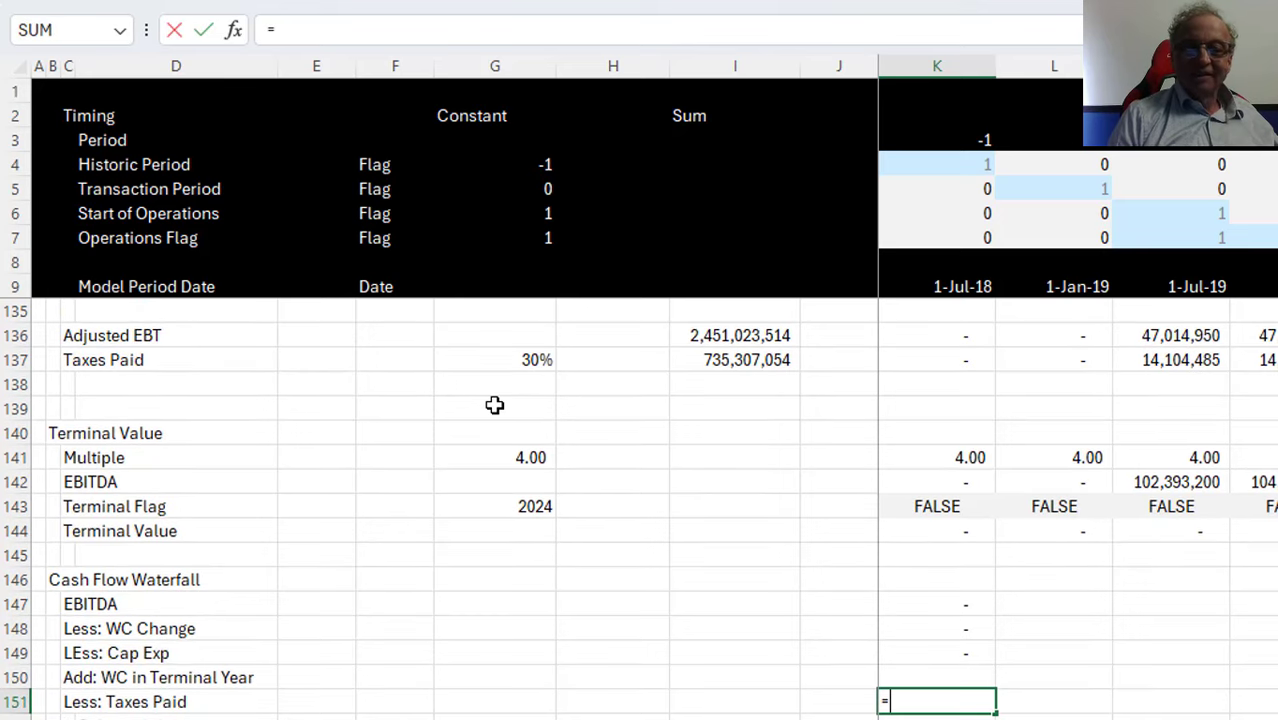
key(Up)
key(Up)
key(Up)
key(Up)
key(Up)
key(Up)
key(Up)
key(Up)
key(Up)
key(Up)
key(Up)
key(Up)
key(Up)
key(Up)
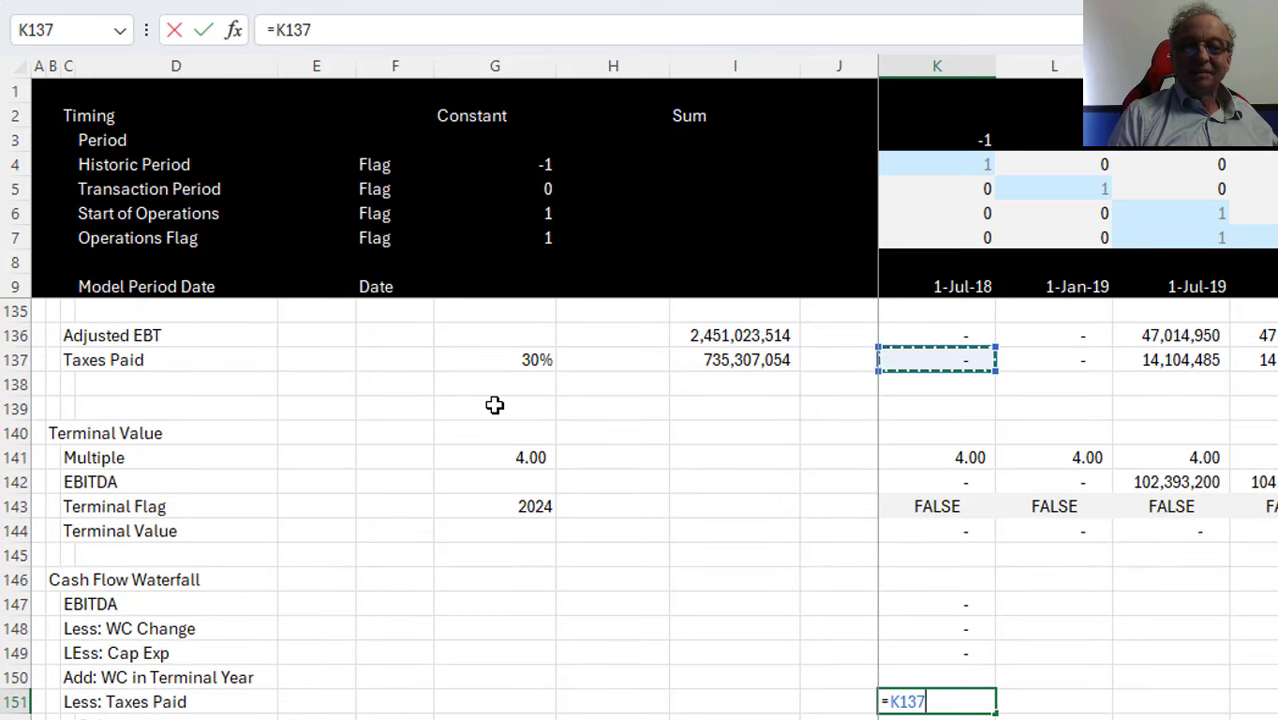
key(Return)
Multiply the waterfall's EBITDA in K147 by the Holding Period flag, =K125*K17, and copy it across the model periods
key(Up)
key(Up)
key(Up)
key(Up)
key(Up)
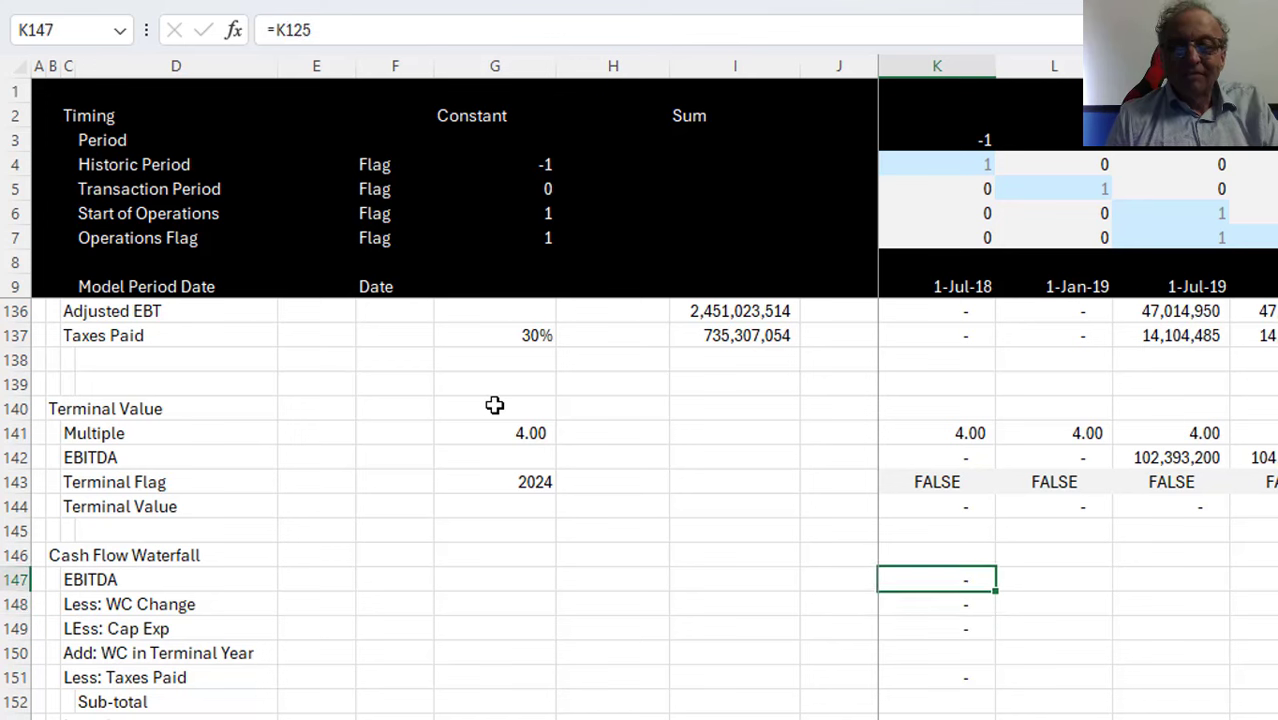
key(F2)
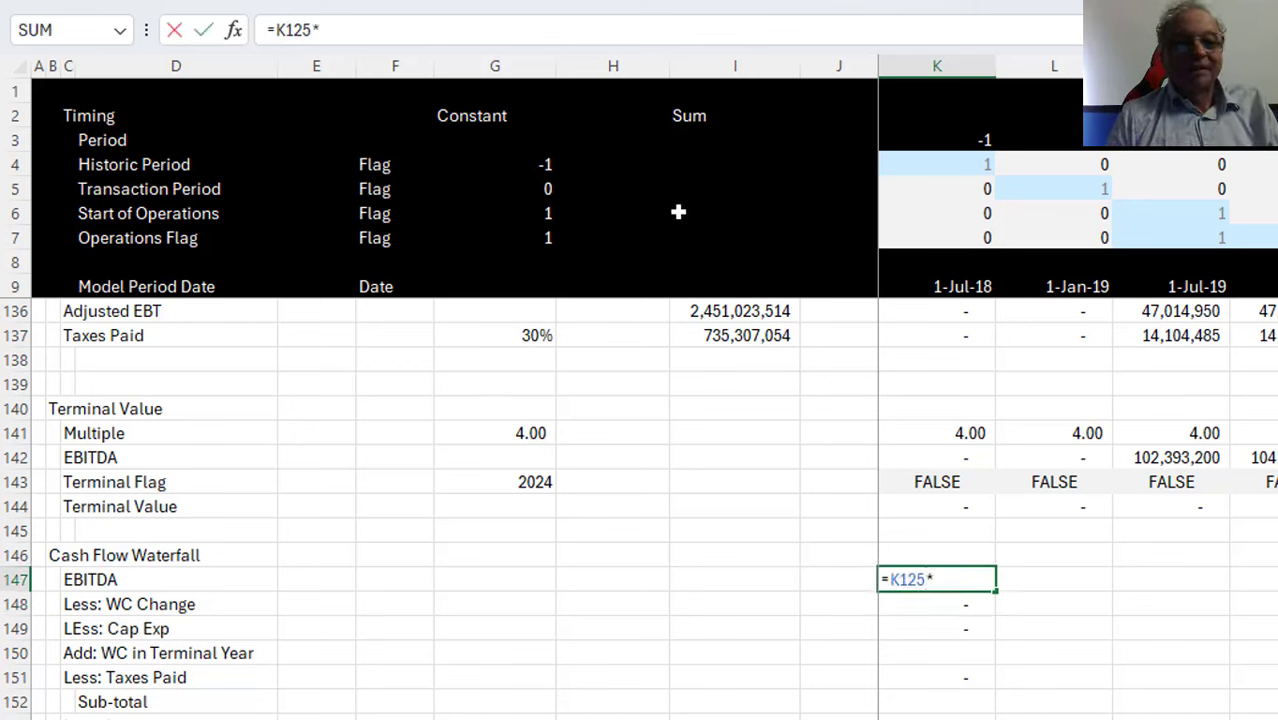
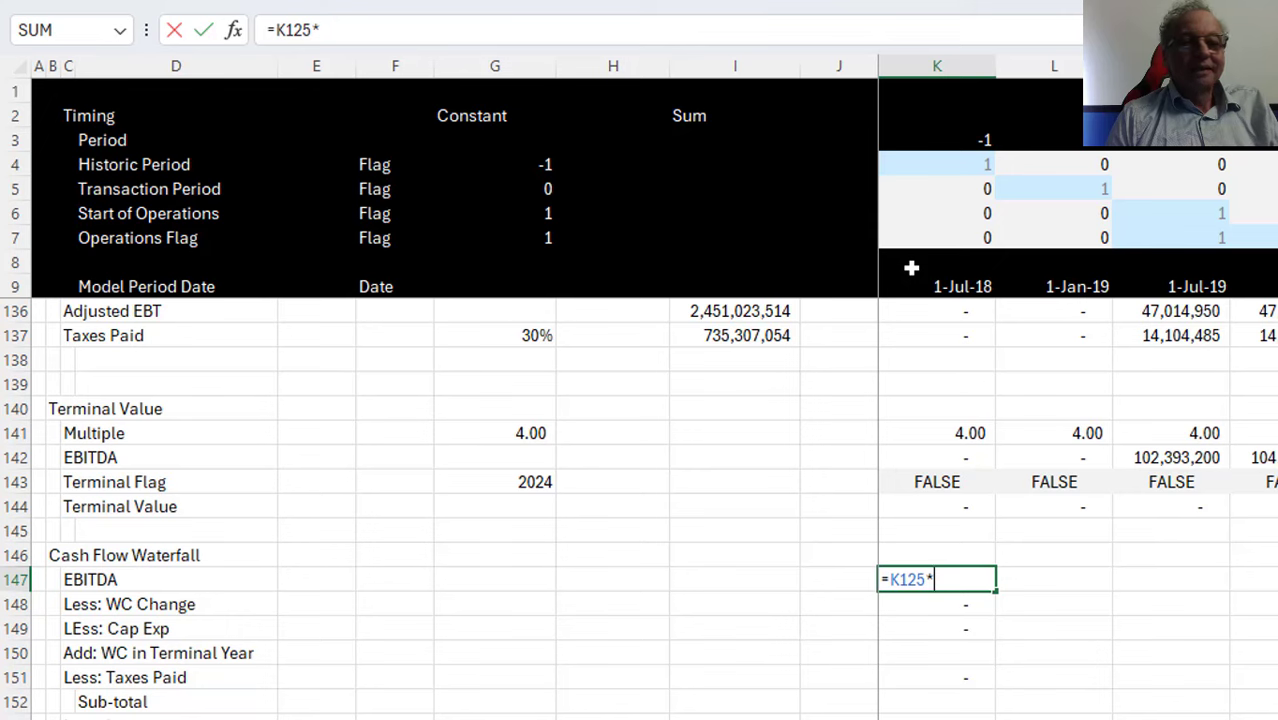
click(911, 268)
key(Down)
key(Down)
key(Down)
key(Down)
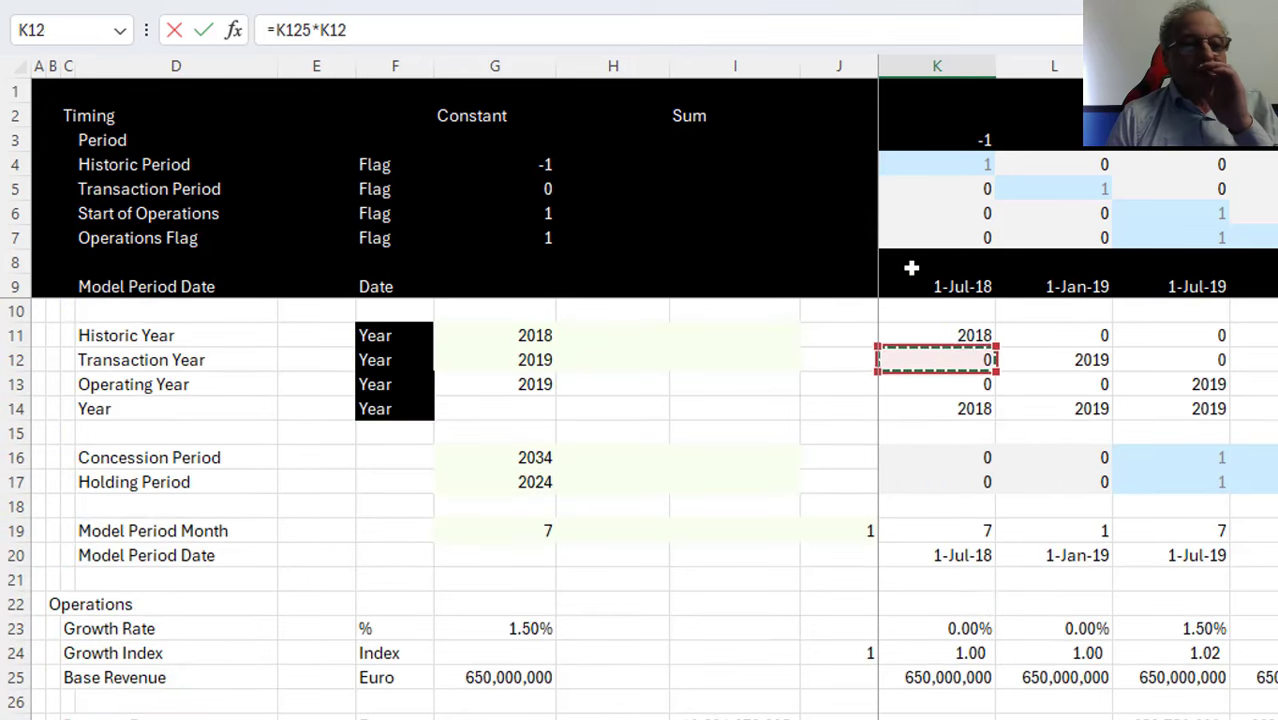
key(Down)
key(Down)
key(Down)
key(Down)
key(Down)
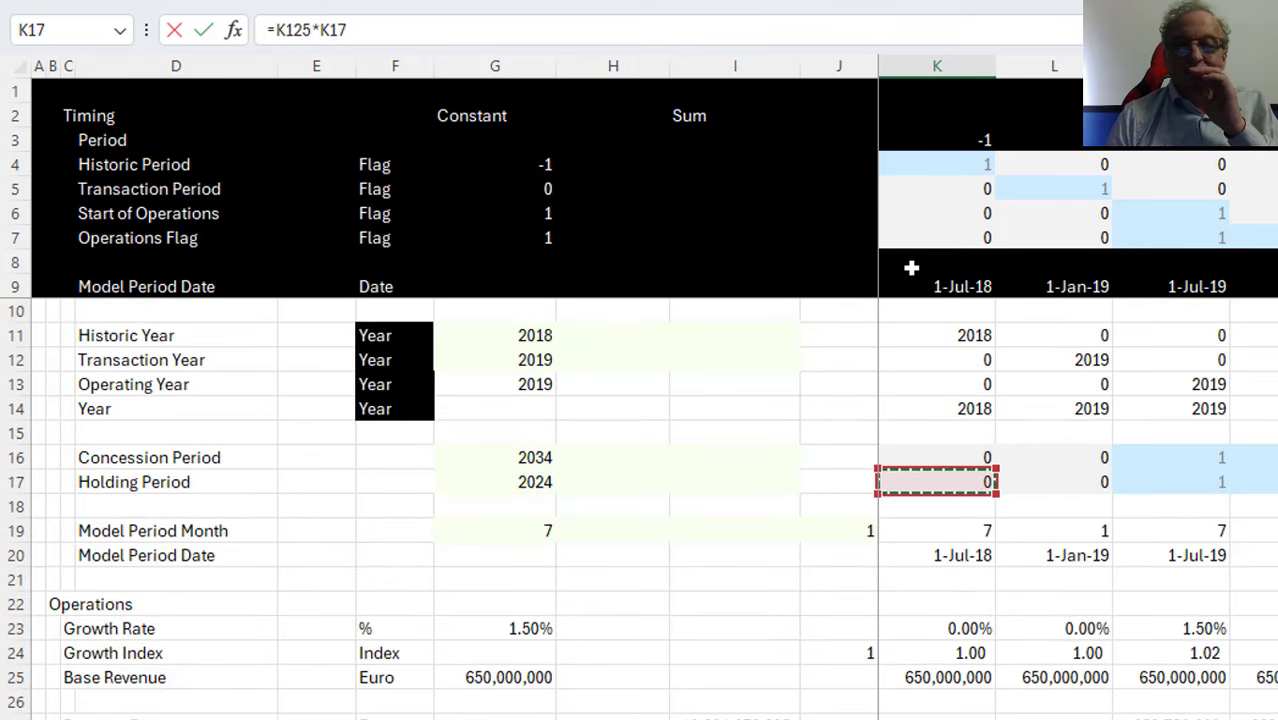
key(Return)
key(Up)
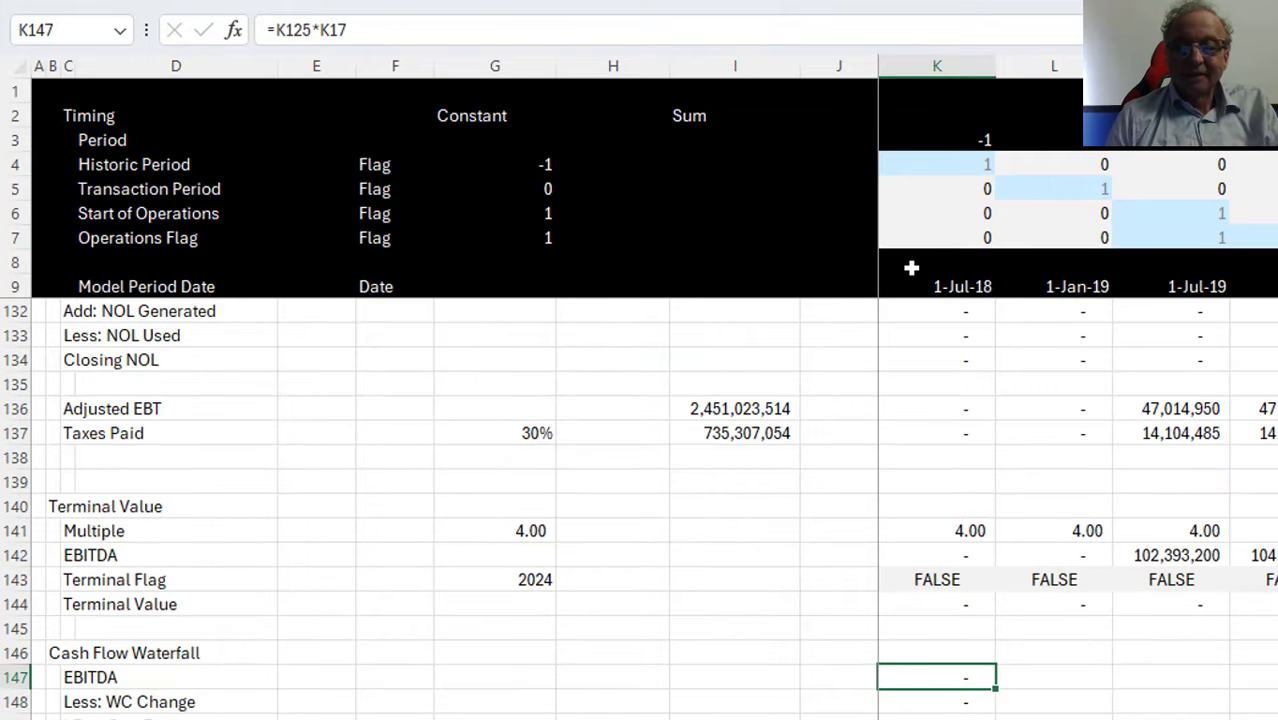
Extend the WC Change formula in K148 with a multiplication by a cell in the timing area, =K84*K10
key(Down)
key(Down)
key(Up)
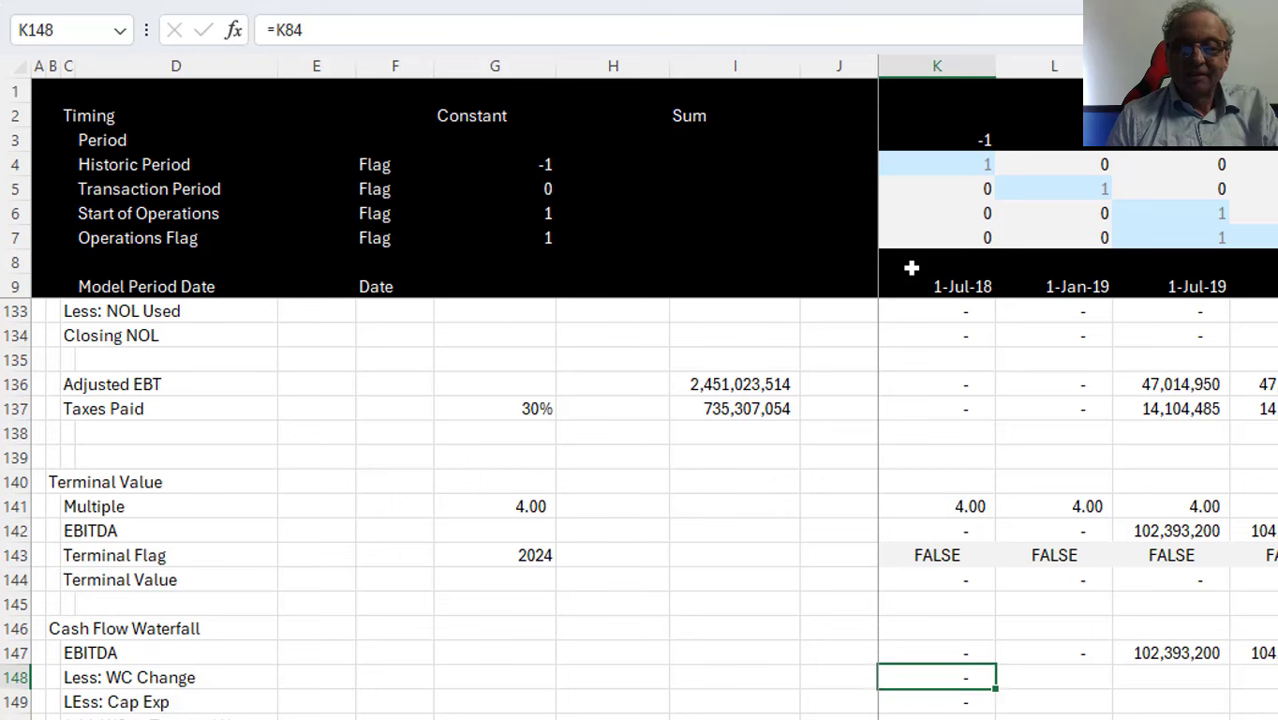
key(F2)
text(*)
key(Page_Up)
key(Page_Up)
key(Page_Up)
key(Page_Up)
key(Page_Up)
key(Page_Up)
key(Page_Up)
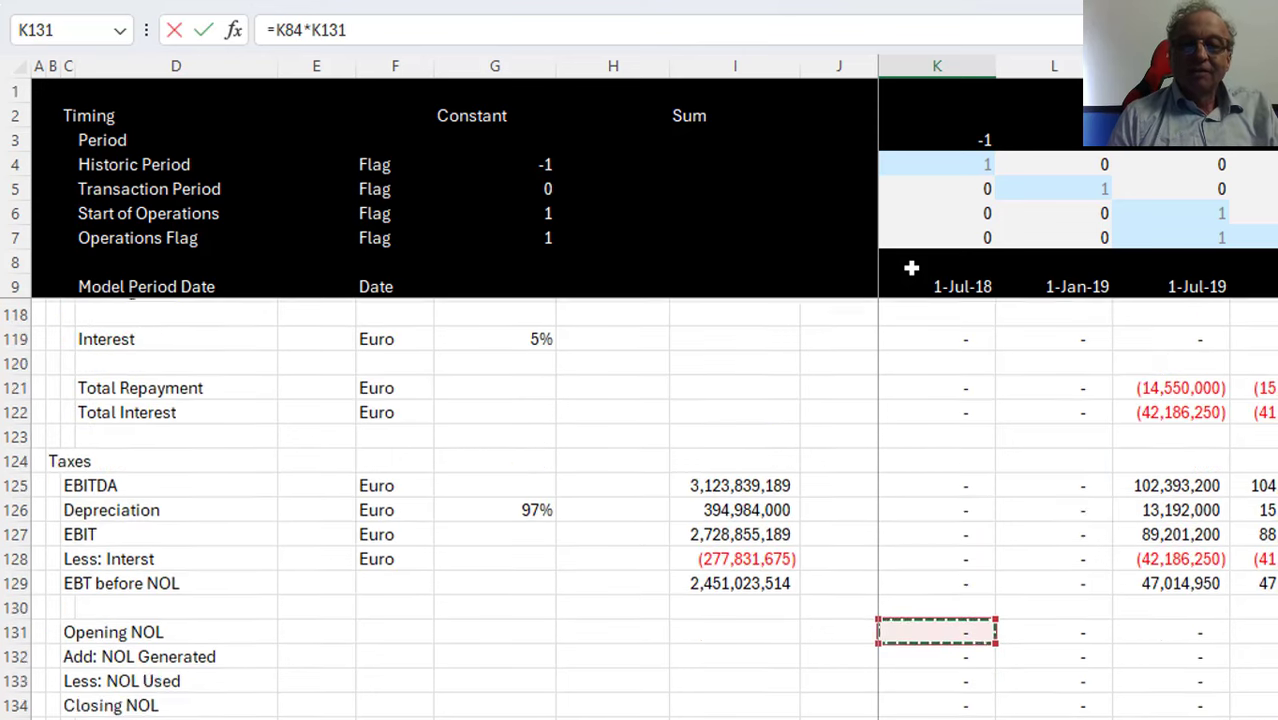
key(Page_Up)
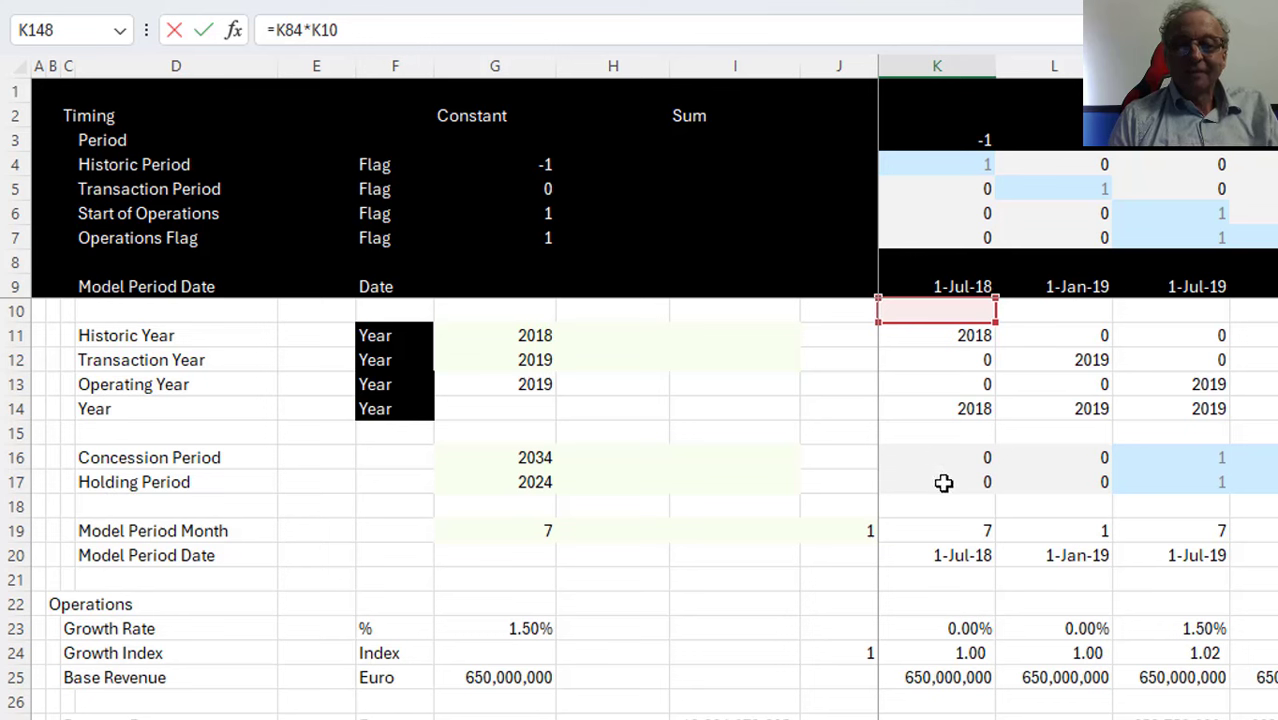
key(Escape)
Remove the multiplication by K10 from the waterfall's WC Change formula in K148, leaving =K84
click(944, 490)
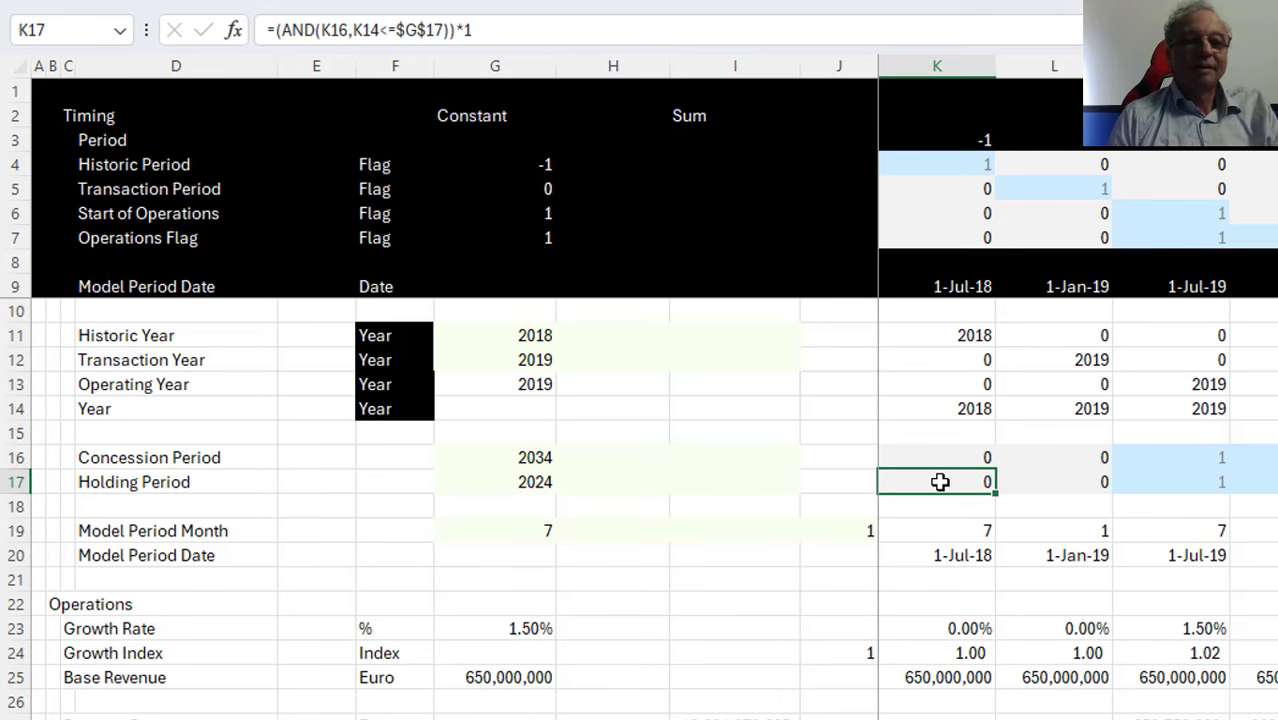
key(Page_Down)
key(Page_Down)
key(Page_Down)
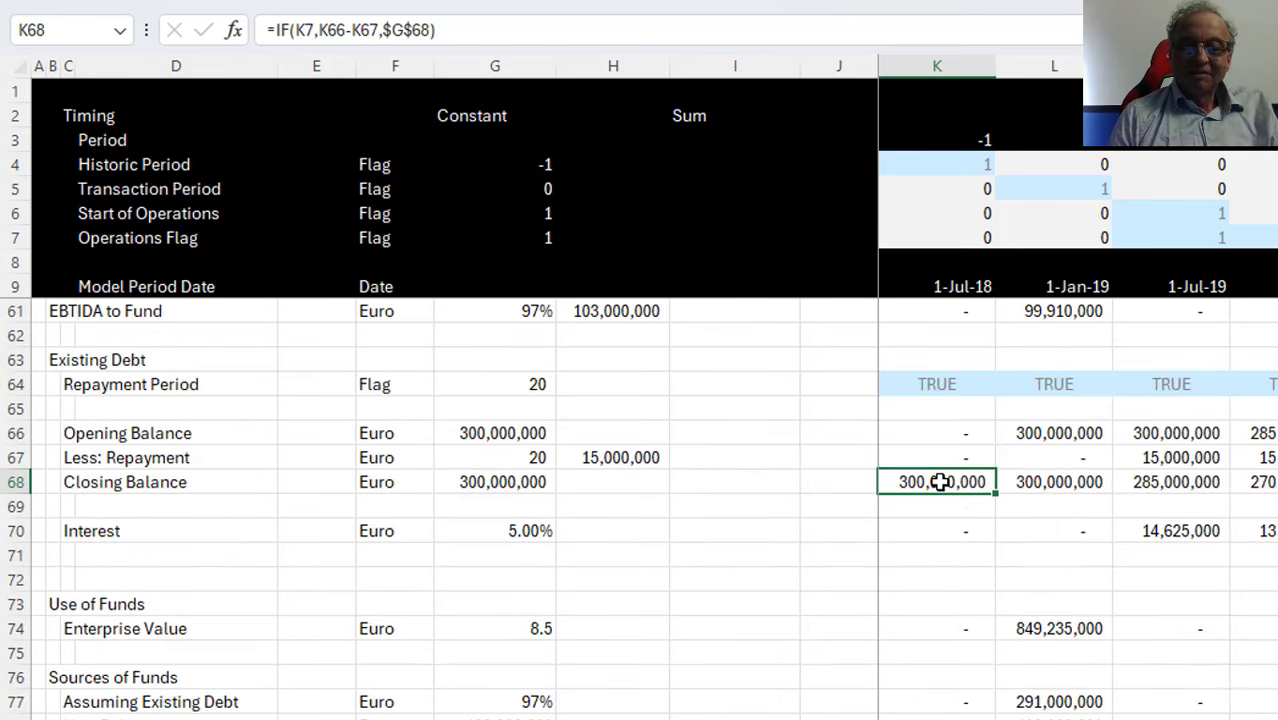
key(Page_Down)
key(Page_Down)
key(Page_Down)
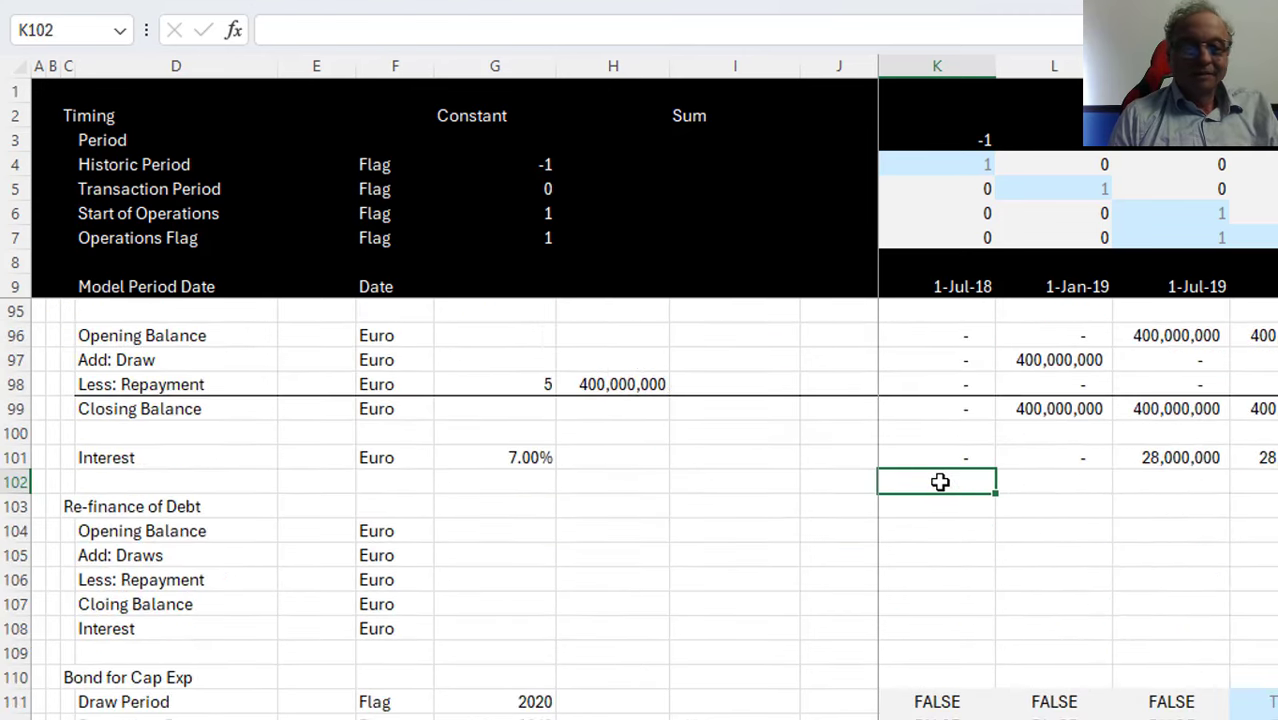
key(Page_Down)
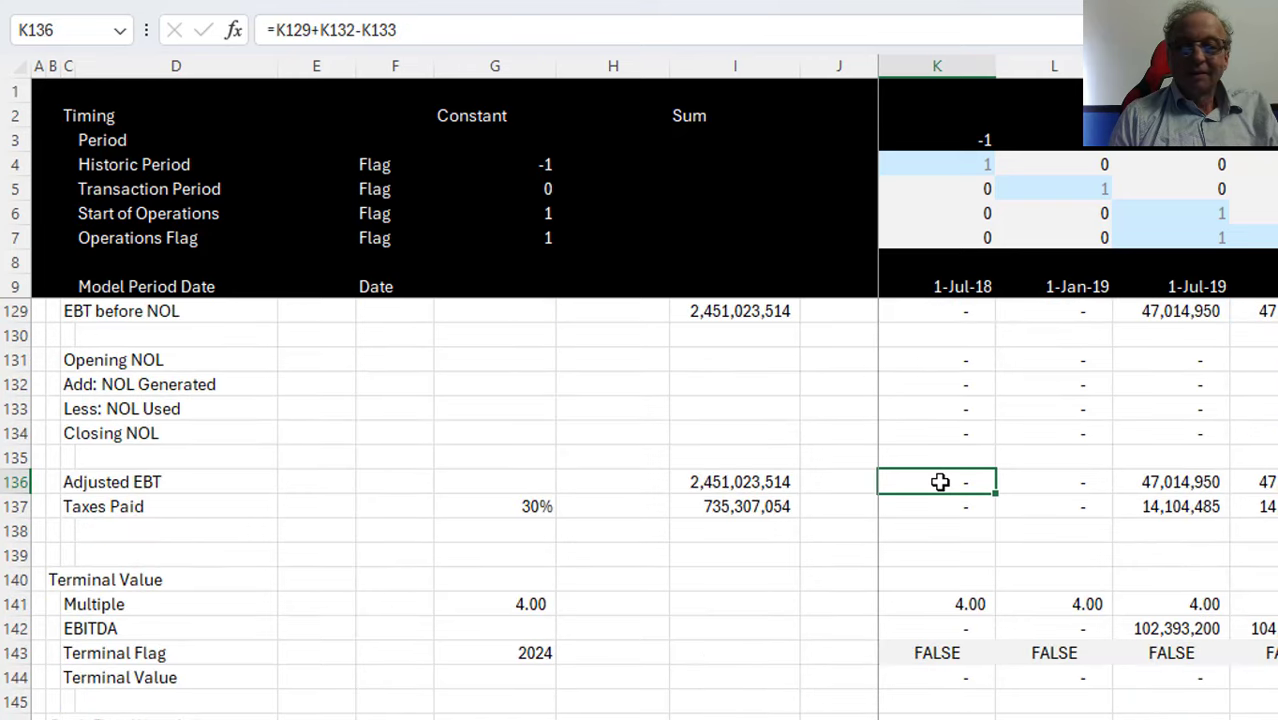
key(Down)
key(Page_Down)
key(Up)
key(Up)
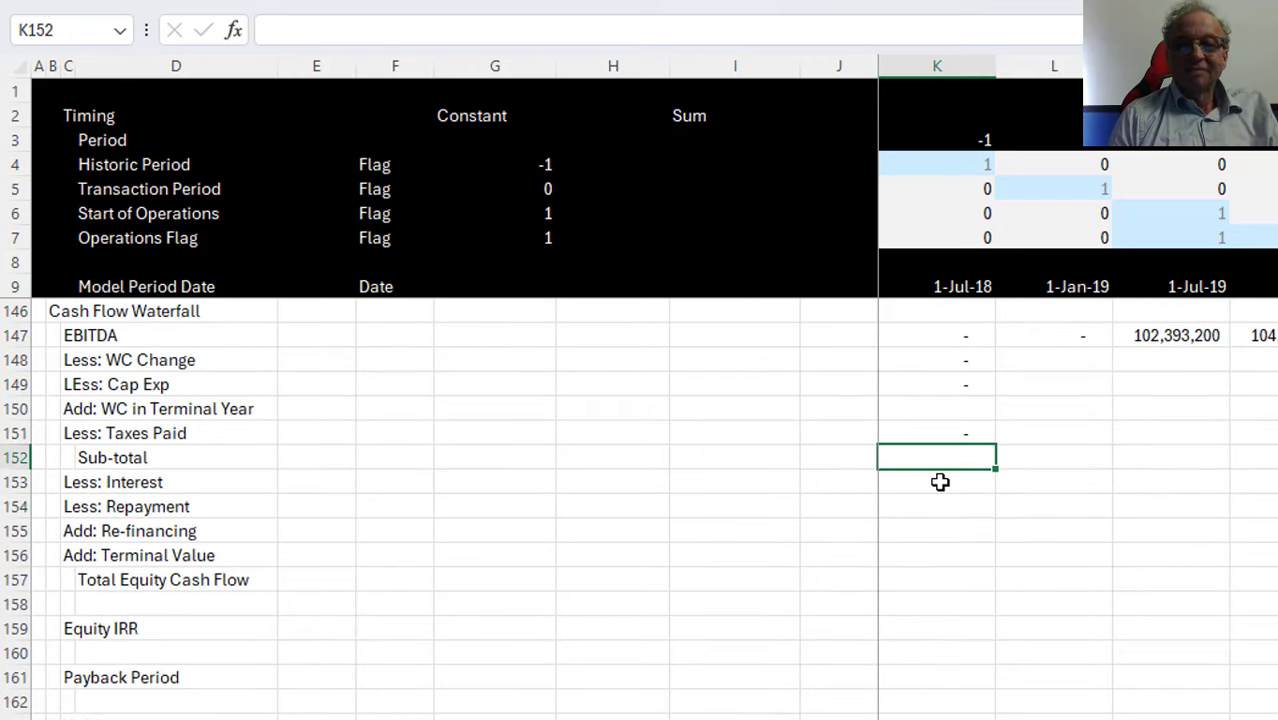
key(Up)
key(Up)
key(Up)
key(Up)
key(Up)
key(Up)
key(Up)
key(Up)
key(Up)
key(Up)
key(Up)
key(Up)
key(Up)
key(Up)
key(Down)
key(Down)
key(Down)
key(Down)
key(Down)
key(Down)
key(Down)
key(Down)
key(Down)
key(Down)
key(Down)
key(Down)
key(Down)
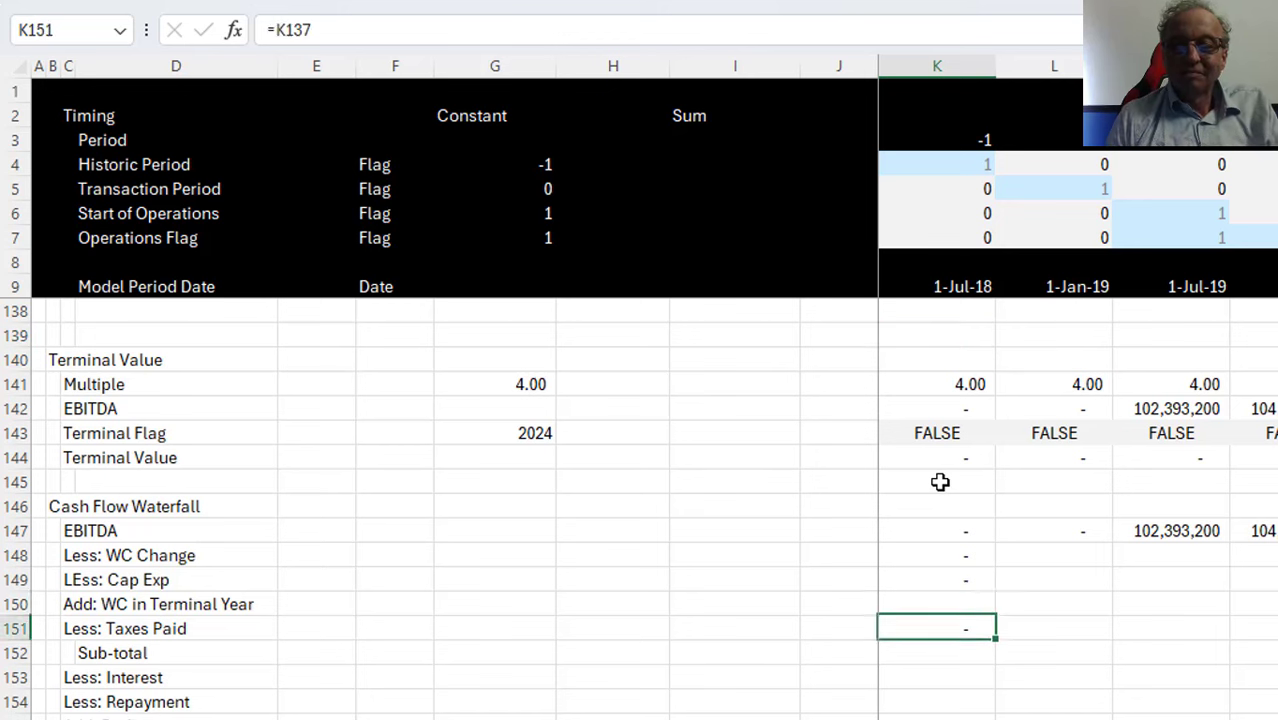
key(Up)
key(Up)
key(Up)
key(F2)
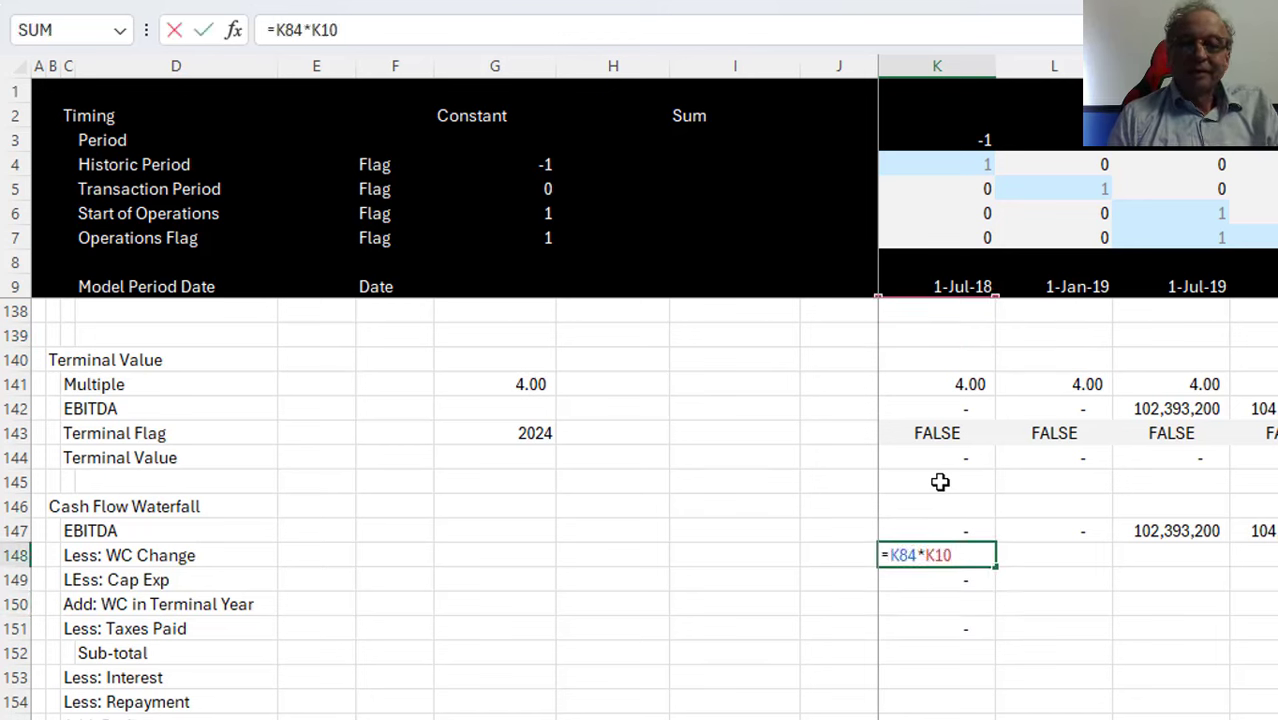
key(BackSpace)
key(BackSpace)
key(BackSpace)
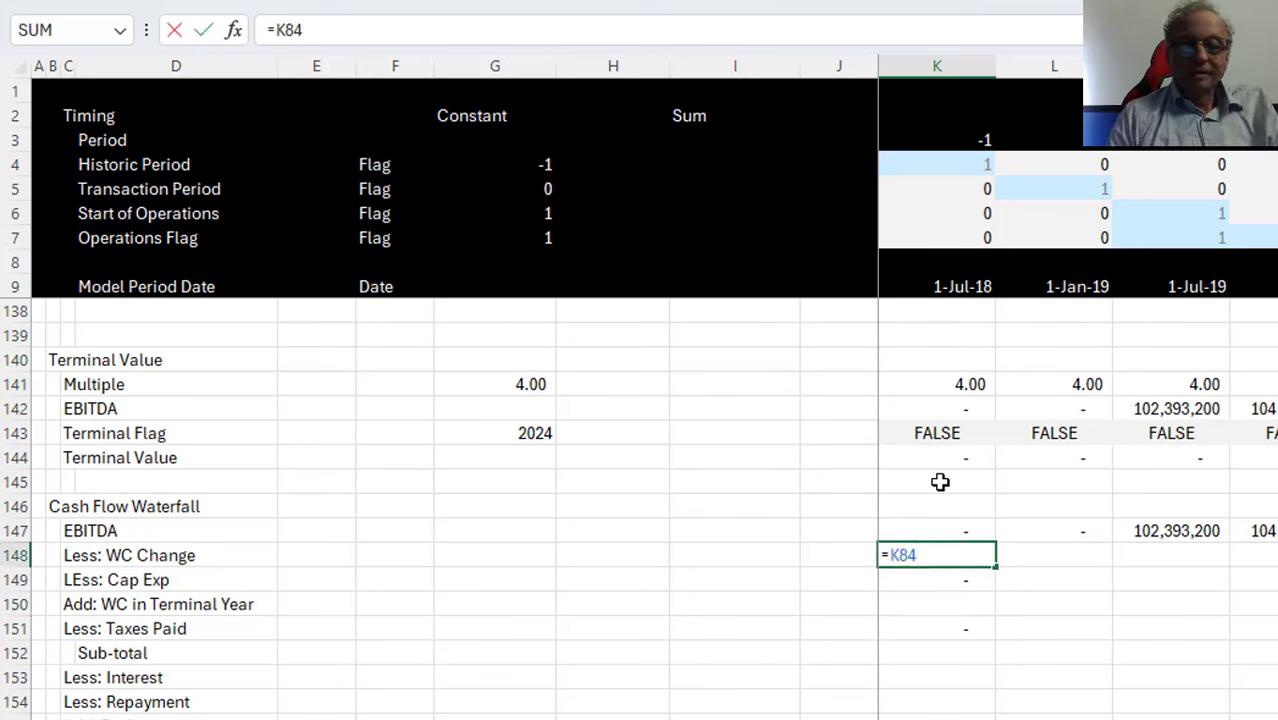
Multiply the WC Change formula in K148 by the Holding Period flag from the timing area
text(*)
key(Up)
key(Up)
key(Up)
key(Up)
key(Up)
key(Up)
key(Up)
key(Up)
key(Up)
key(Up)
key(Up)
key(Up)
key(Up)
key(Up)
key(Up)
key(Up)
key(Up)
key(Up)
key(Up)
key(Up)
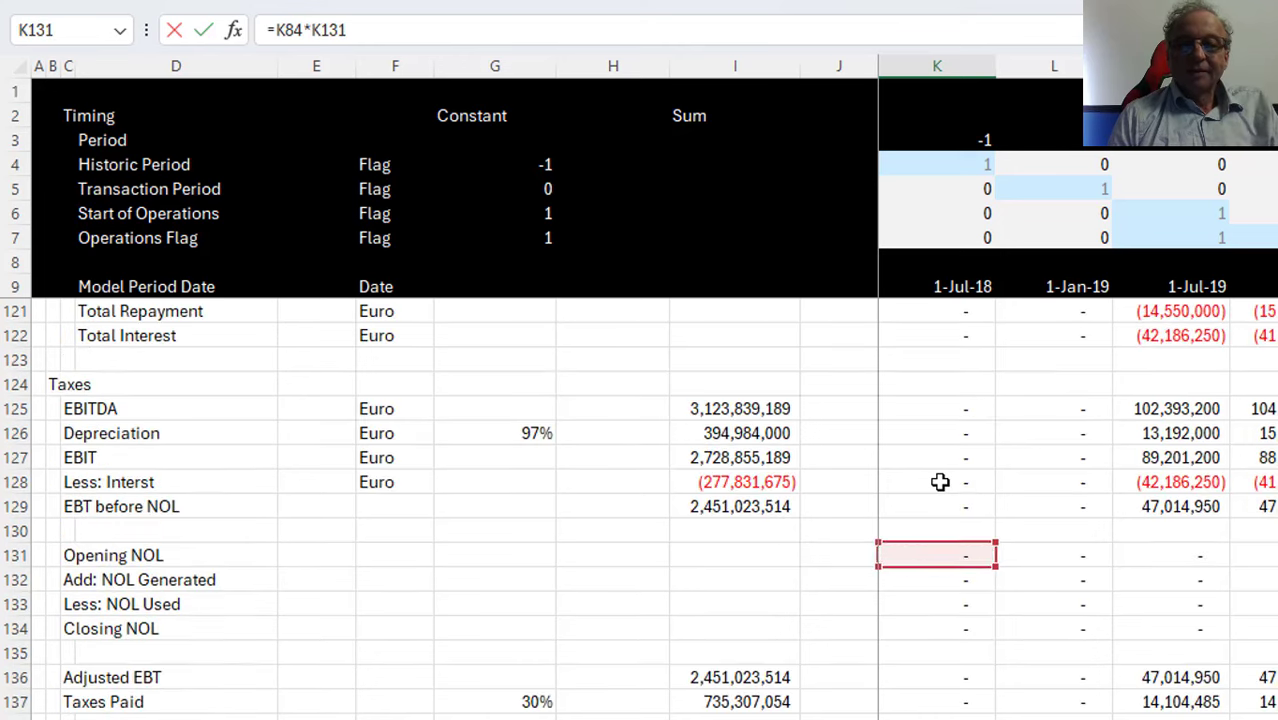
key(Up)
key(Up)
key(Up)
key(Up)
key(Up)
key(Up)
key(Up)
key(Up)
key(Up)
key(Up)
key(Up)
key(Up)
key(Up)
key(Up)
key(Up)
key(Up)
key(Up)
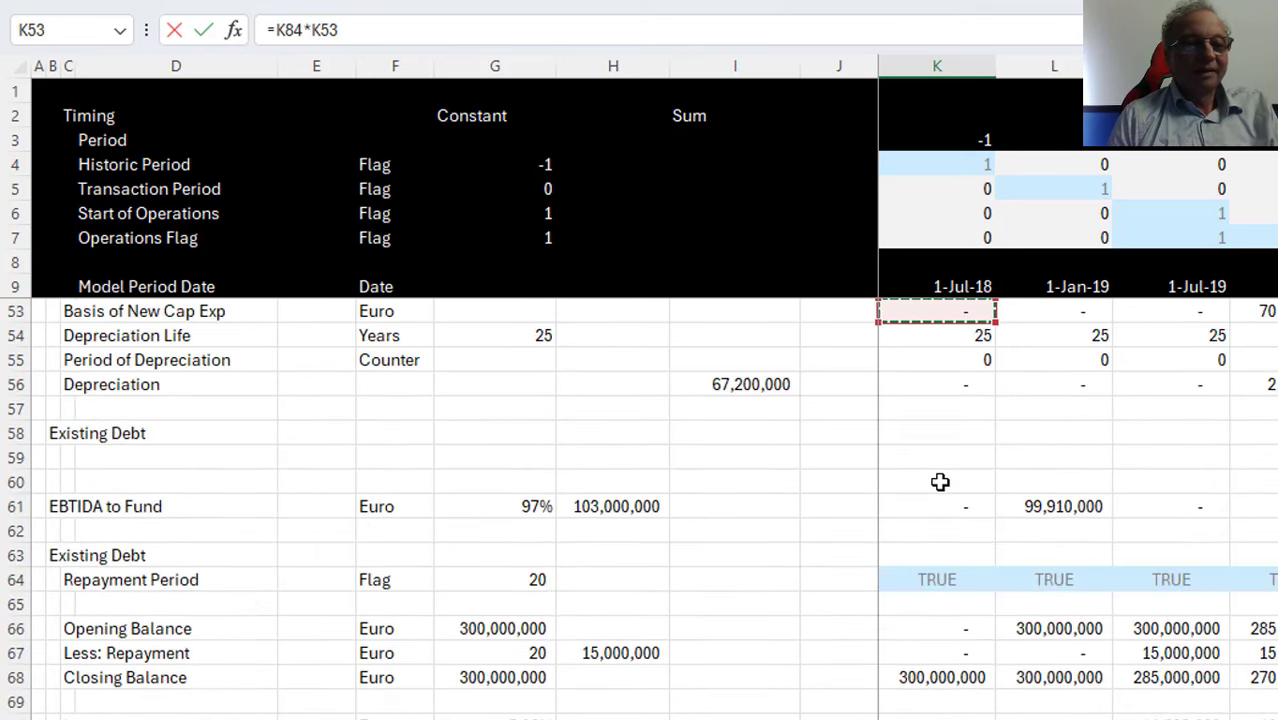
key(Up)
key(Up)
key(Up)
key(Up)
key(Up)
key(Up)
key(Up)
key(Up)
key(Up)
key(Up)
key(Up)
key(Up)
key(Up)
key(Up)
key(Up)
key(Up)
key(Up)
key(Up)
key(Up)
key(Up)
key(Up)
key(Up)
key(Up)
key(Up)
key(Up)
key(Up)
key(Up)
key(Up)
key(Up)
key(Up)
key(Up)
key(Up)
key(Up)
key(Up)
key(Up)
key(Up)
key(Up)
key(Return)
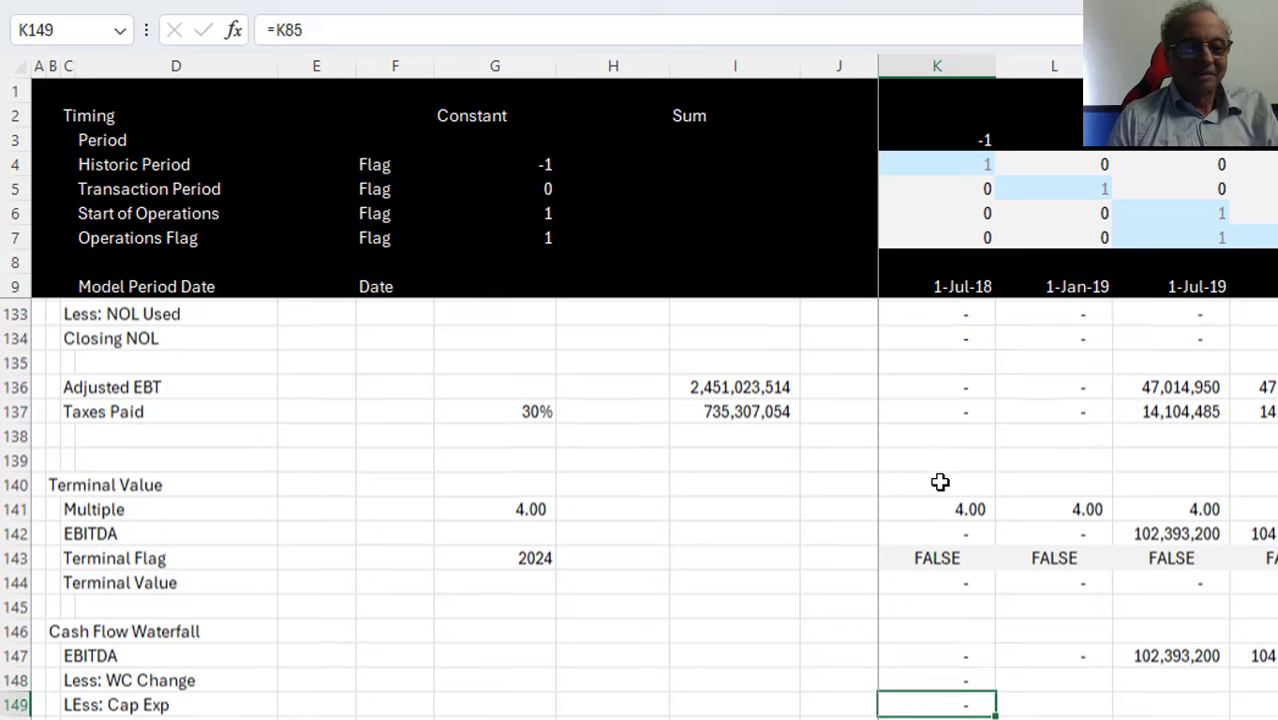
Insert two blank rows above the Cash Flow Waterfall heading in row 146
key(Up)
key(Up)
key(Up)
key(Up)
key(Up)
key(Down)
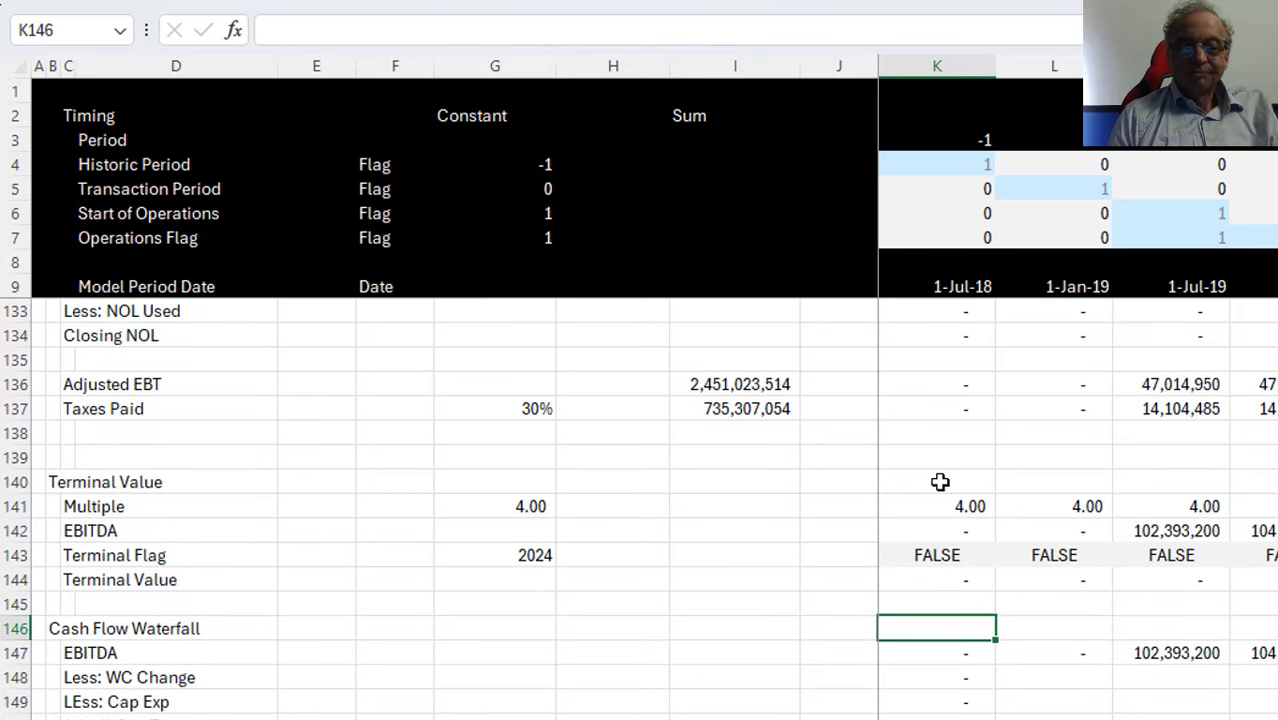
key(shift+space)
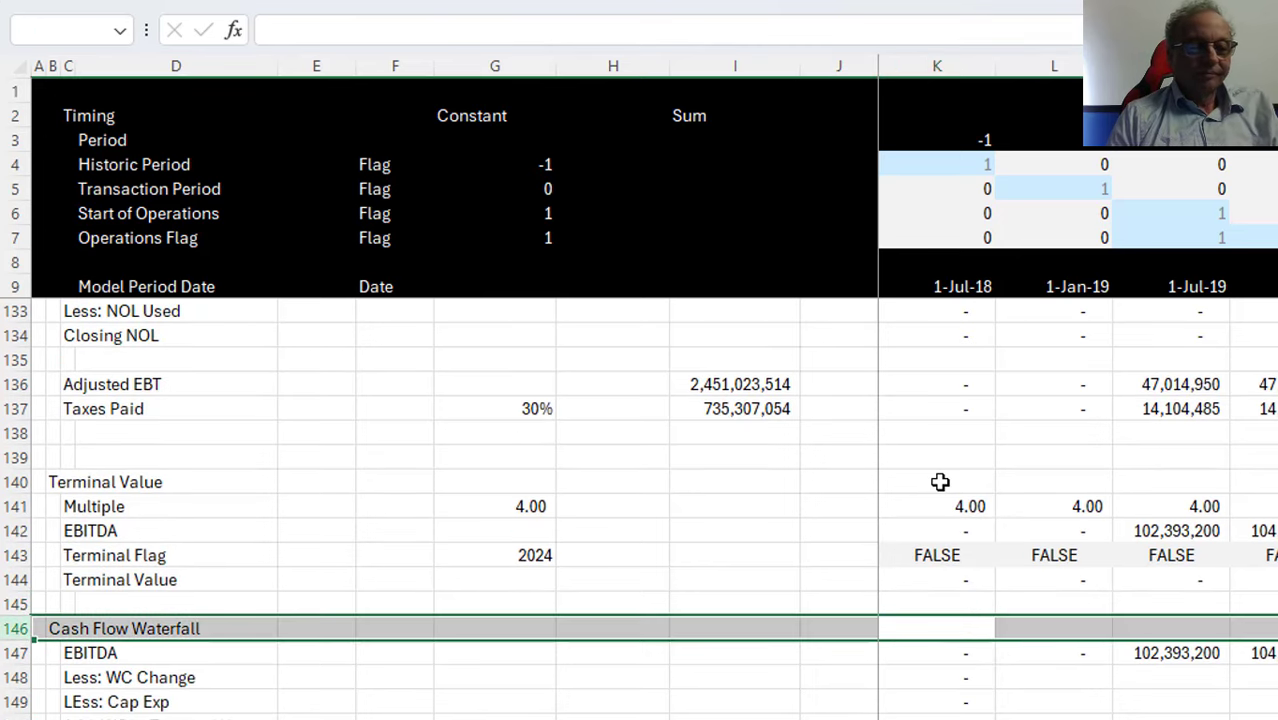
key(ctrl+shift+plus)
key(ctrl+shift+plus)
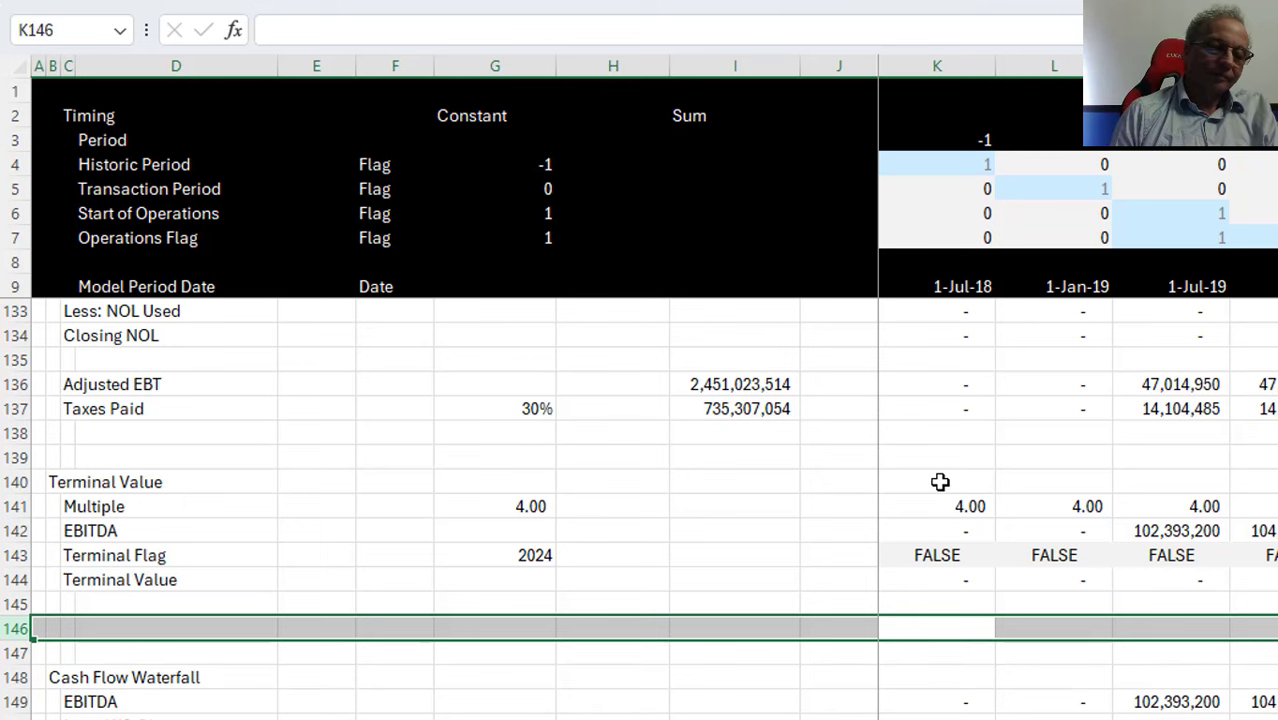
Label the new row in C146 as Holding Period Flag
key(Left)
key(Left)
key(Left)
key(Left)
key(Left)
key(Left)
key(Left)
key(Left)
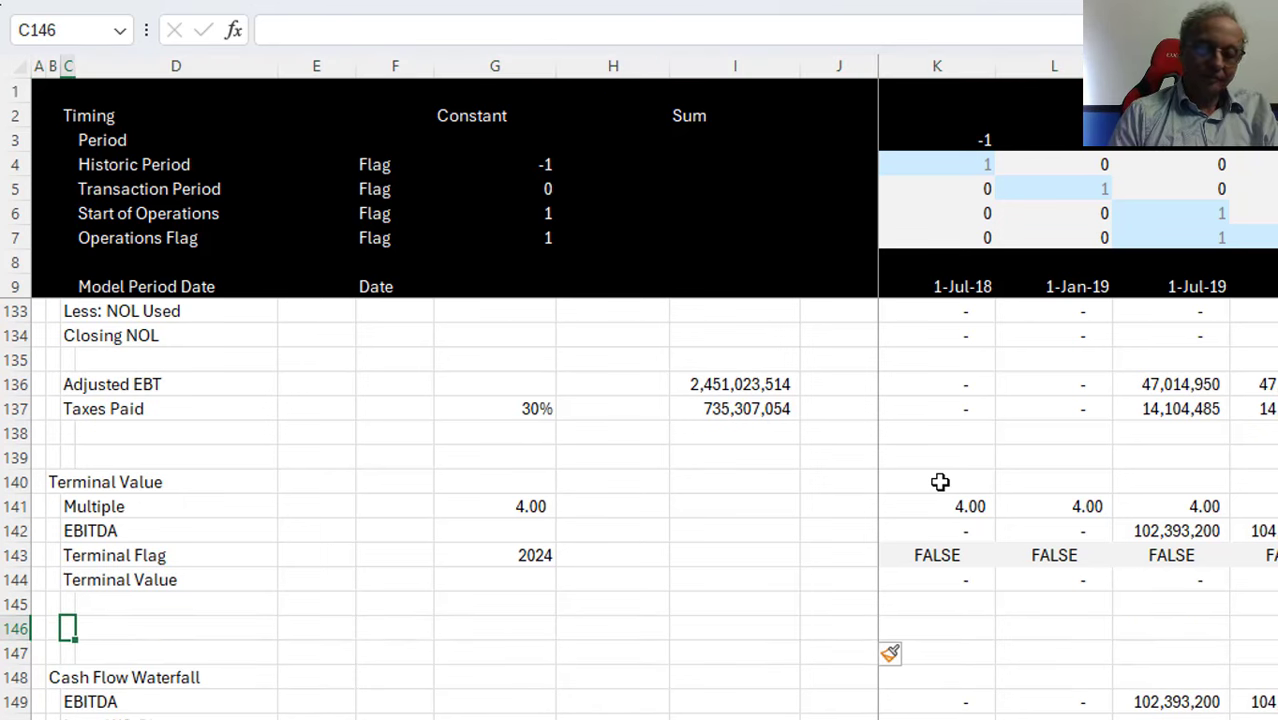
key(F2)
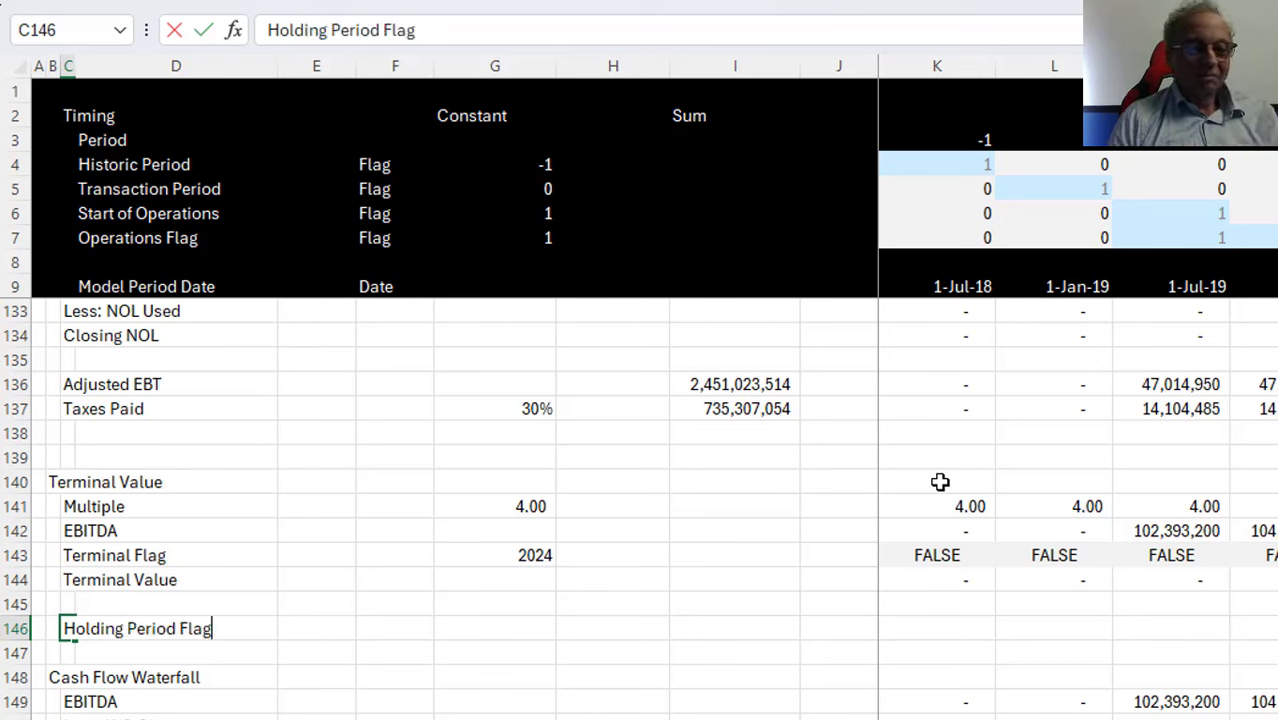
key(Tab)
Link the Holding Period Flag in K146 to the timing area's Holding Period flag with =K17, and copy it across row 146
key(Right)
key(Right)
key(Right)
key(Right)
key(Right)
key(Right)
key(Right)
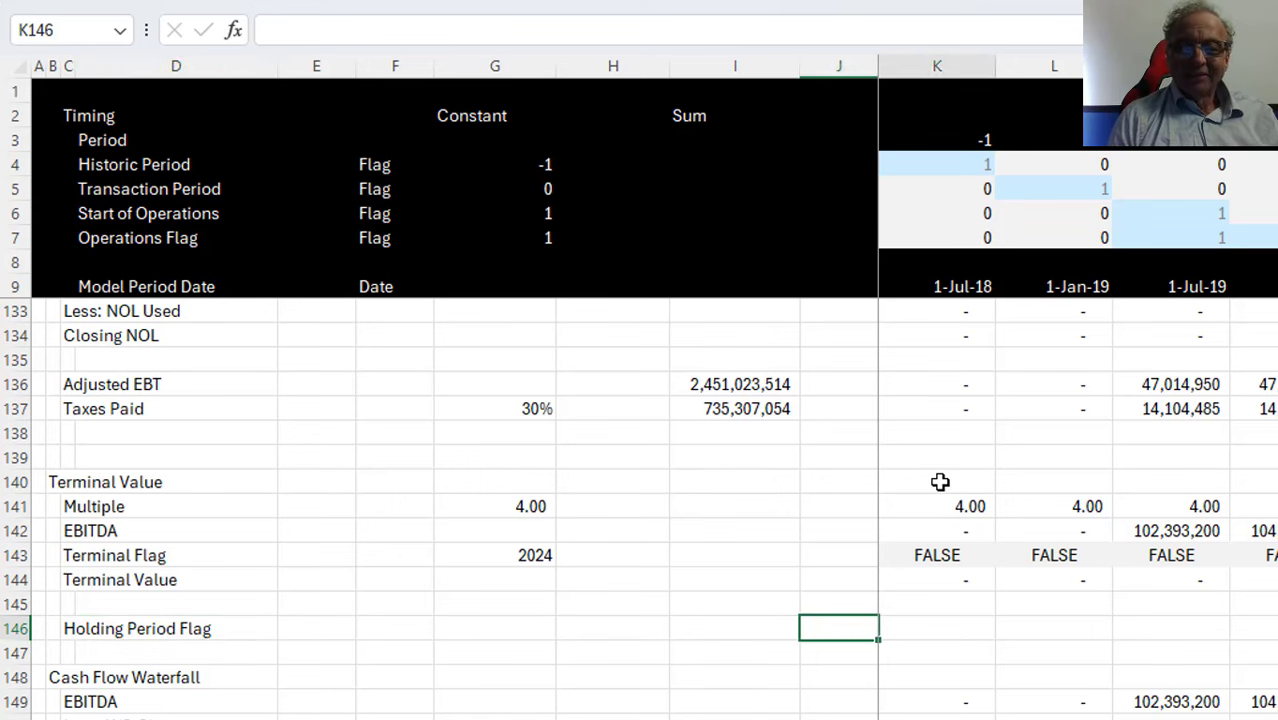
text(=)
key(Page_Up)
key(Page_Up)
key(Page_Up)
key(Page_Up)
key(Page_Up)
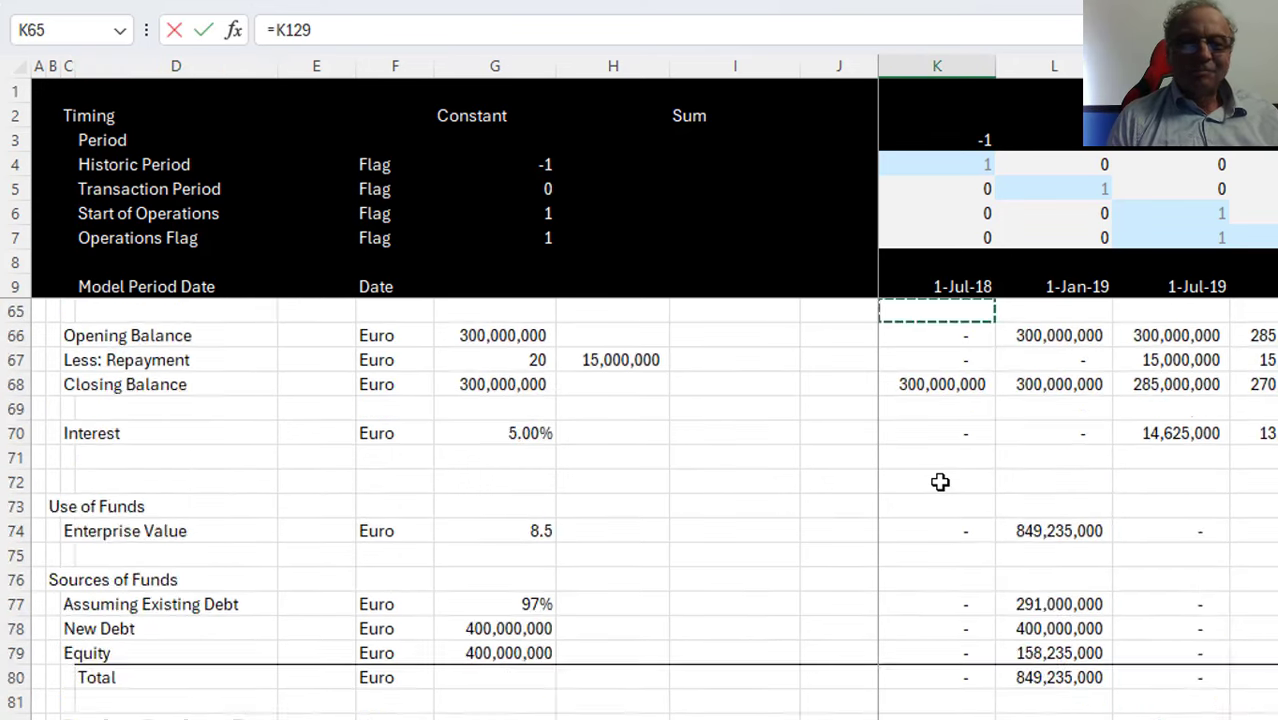
key(Page_Up)
key(Page_Up)
key(Page_Up)
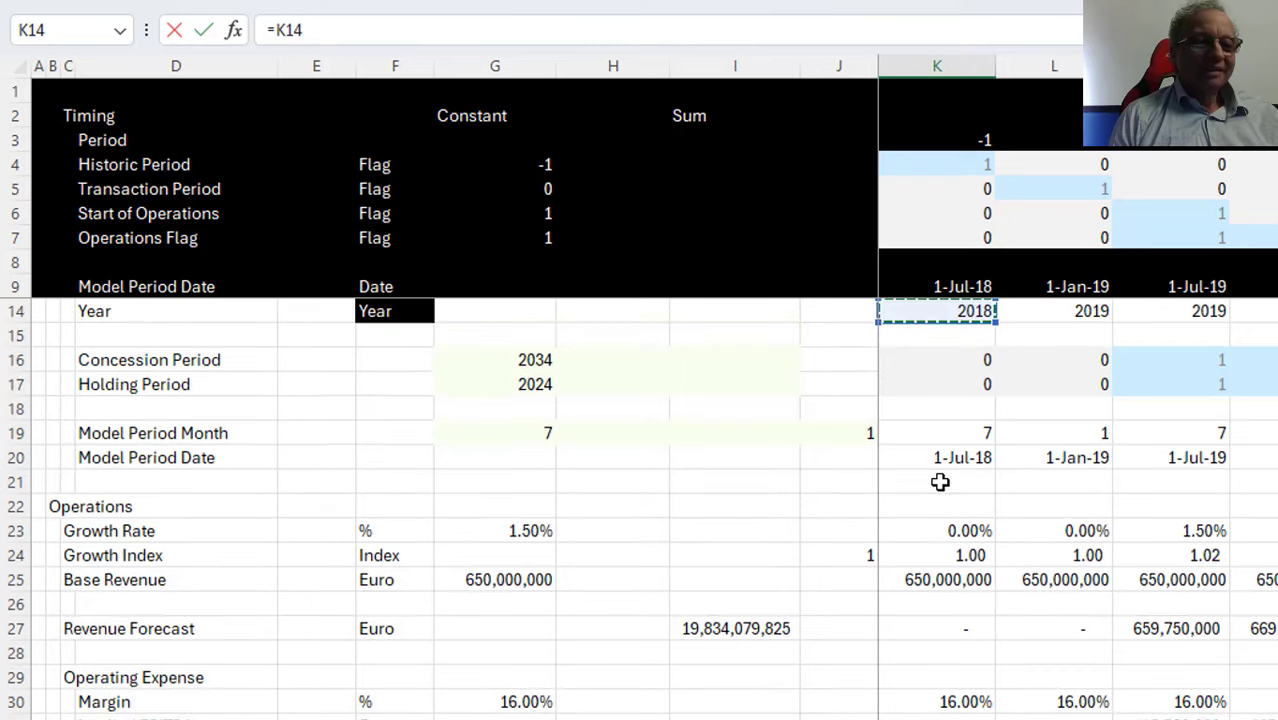
key(Up)
key(Up)
key(Up)
key(Up)
key(Down)
key(Down)
key(Down)
key(Down)
key(Down)
key(Down)
key(Down)
key(Down)
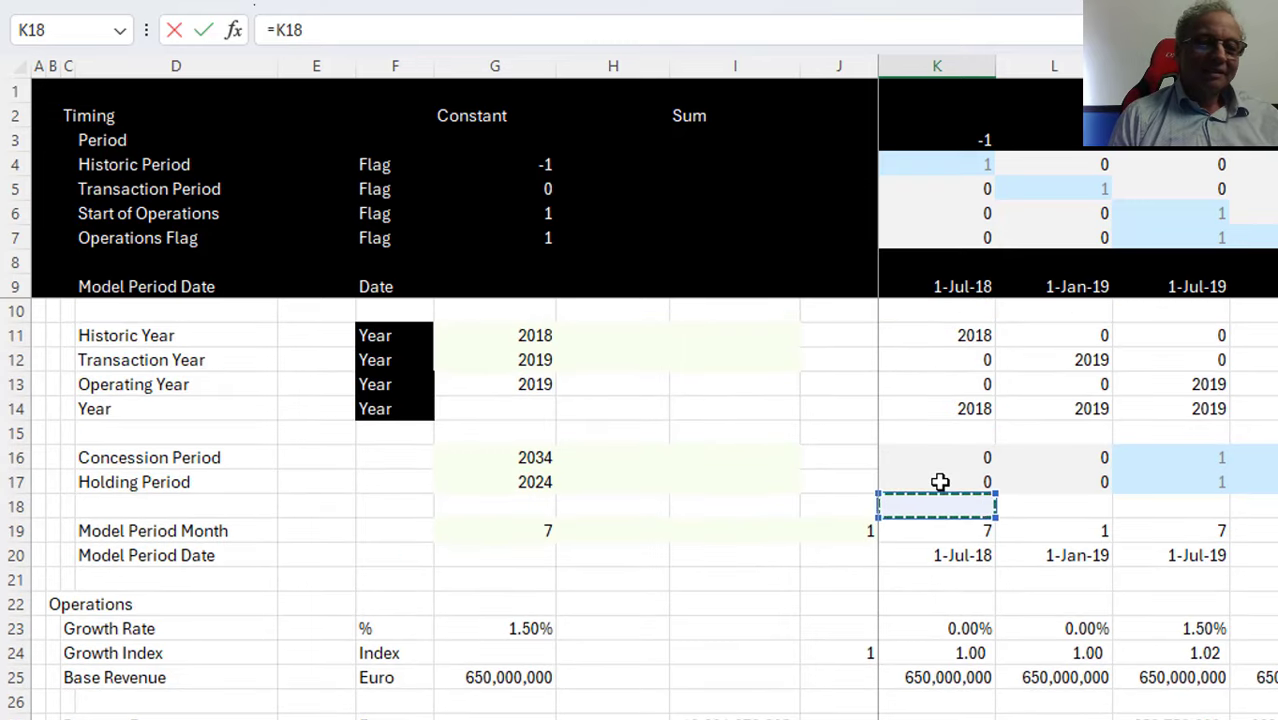
click(940, 482)
key(Return)
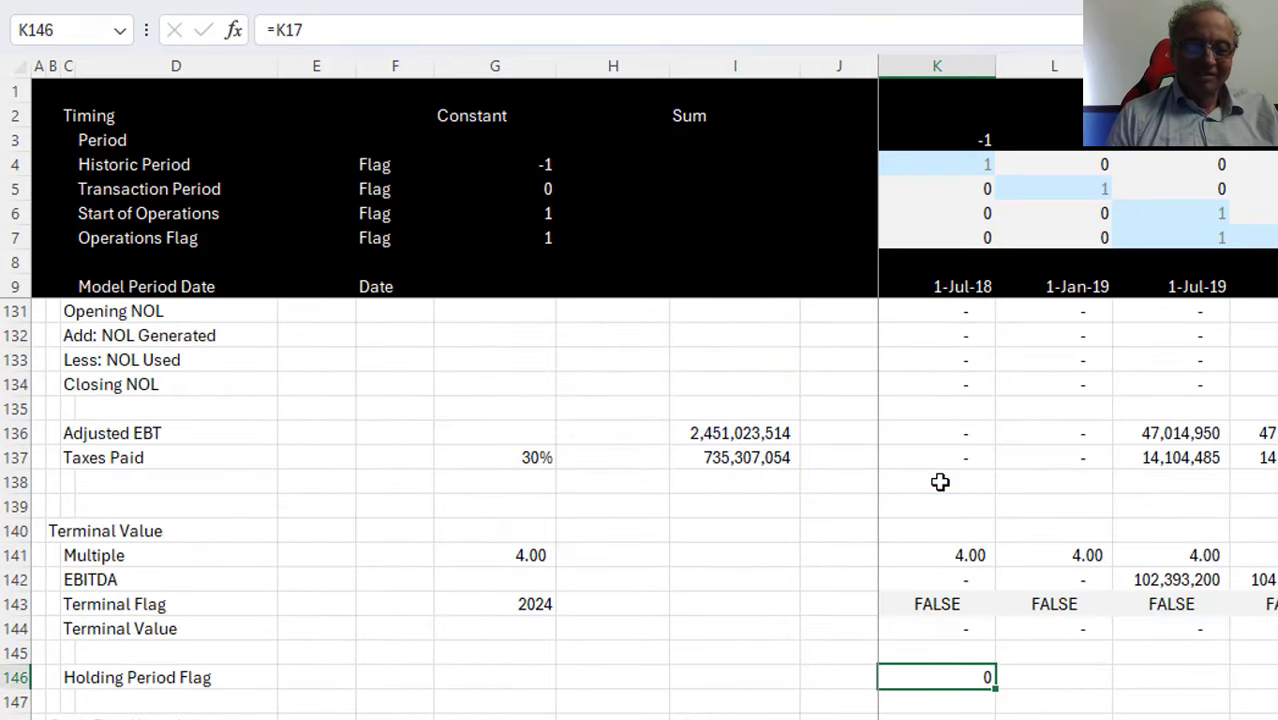
key(ctrl+shift+Right)
key(ctrl+r)
Change the waterfall's EBITDA formula in K149 to =K125*K146 so it uses the local Holding Period Flag
key(Down)
key(Down)
key(Down)
key(Down)
key(Down)
key(Down)
key(Down)
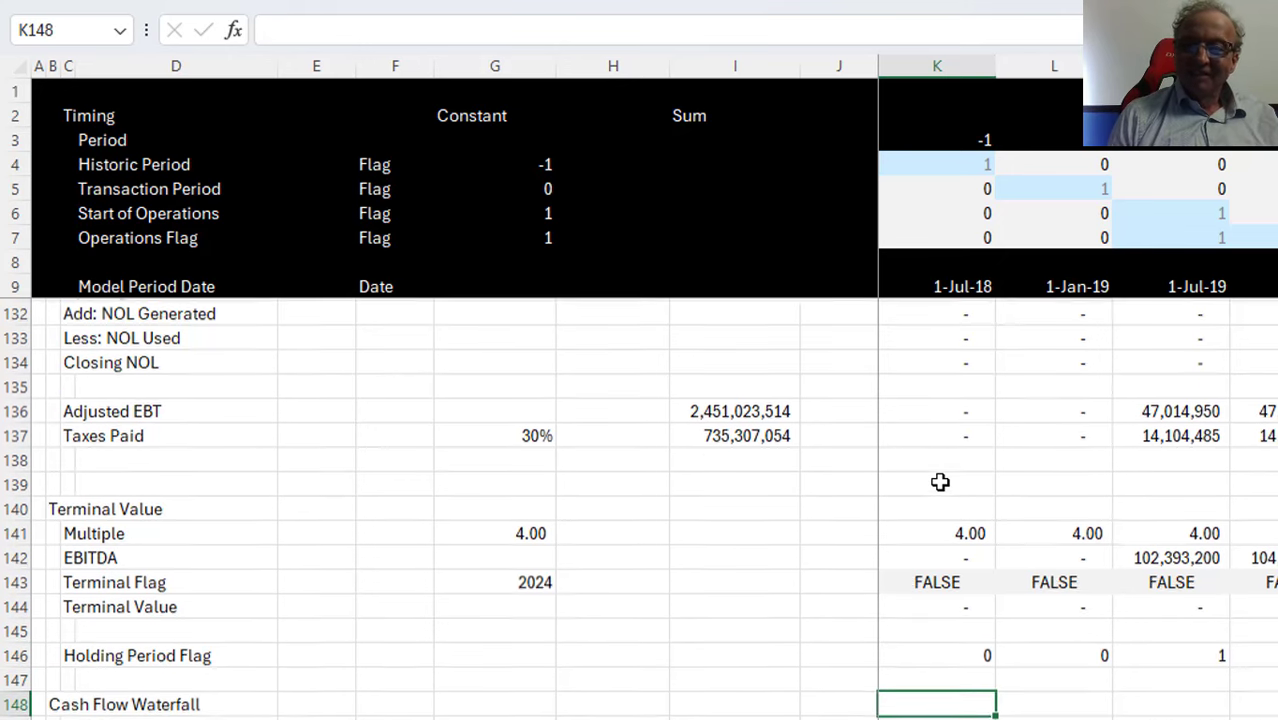
key(Up)
key(Up)
key(Up)
key(Up)
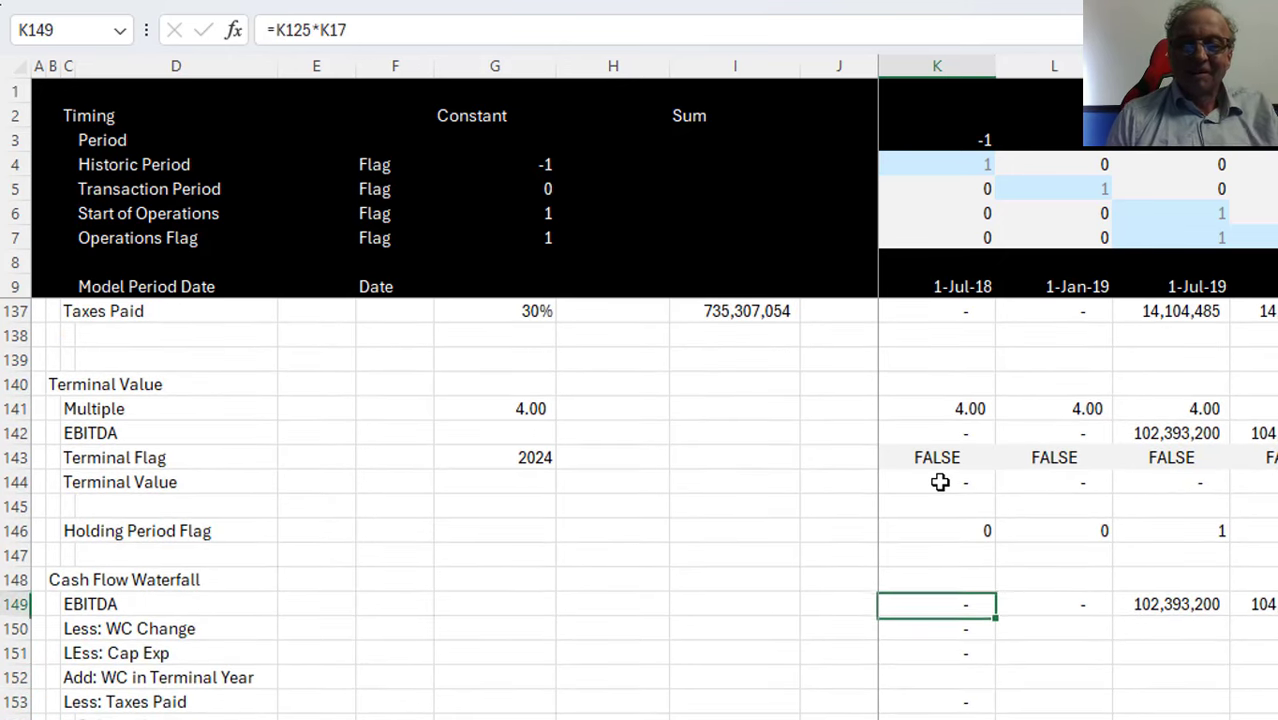
key(F2)
key(BackSpace)
key(BackSpace)
key(BackSpace)
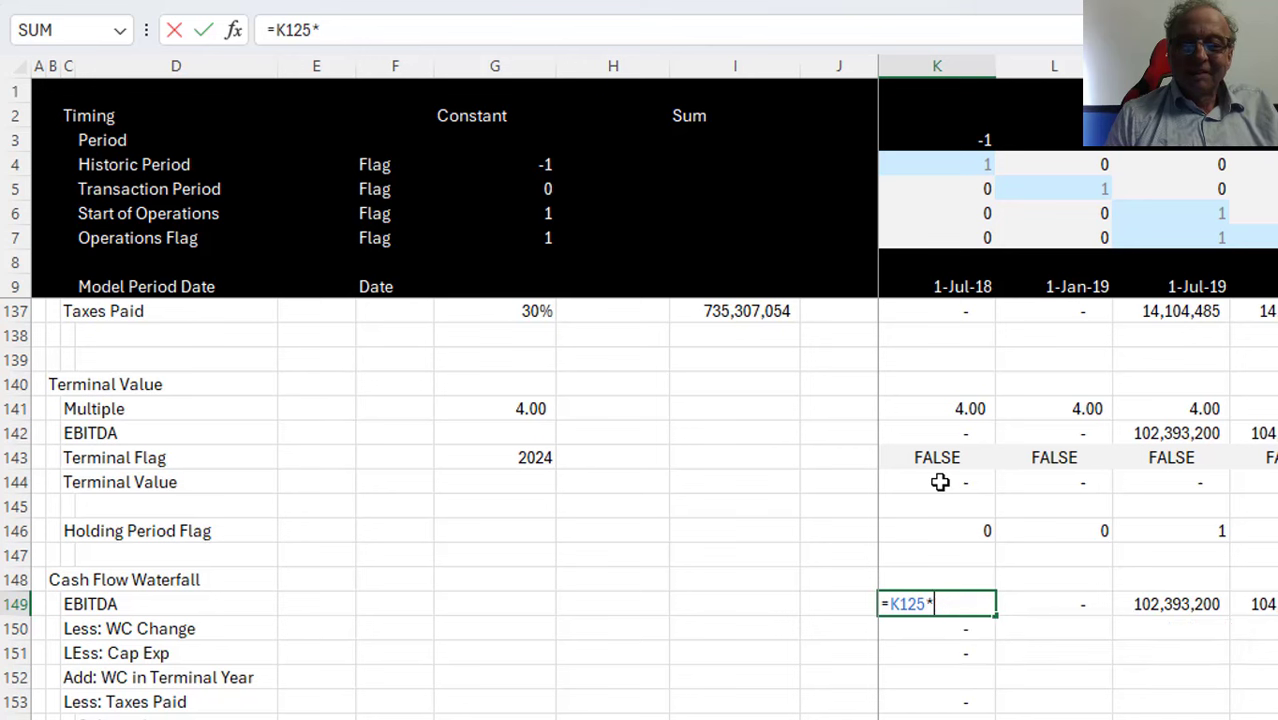
click(959, 524)
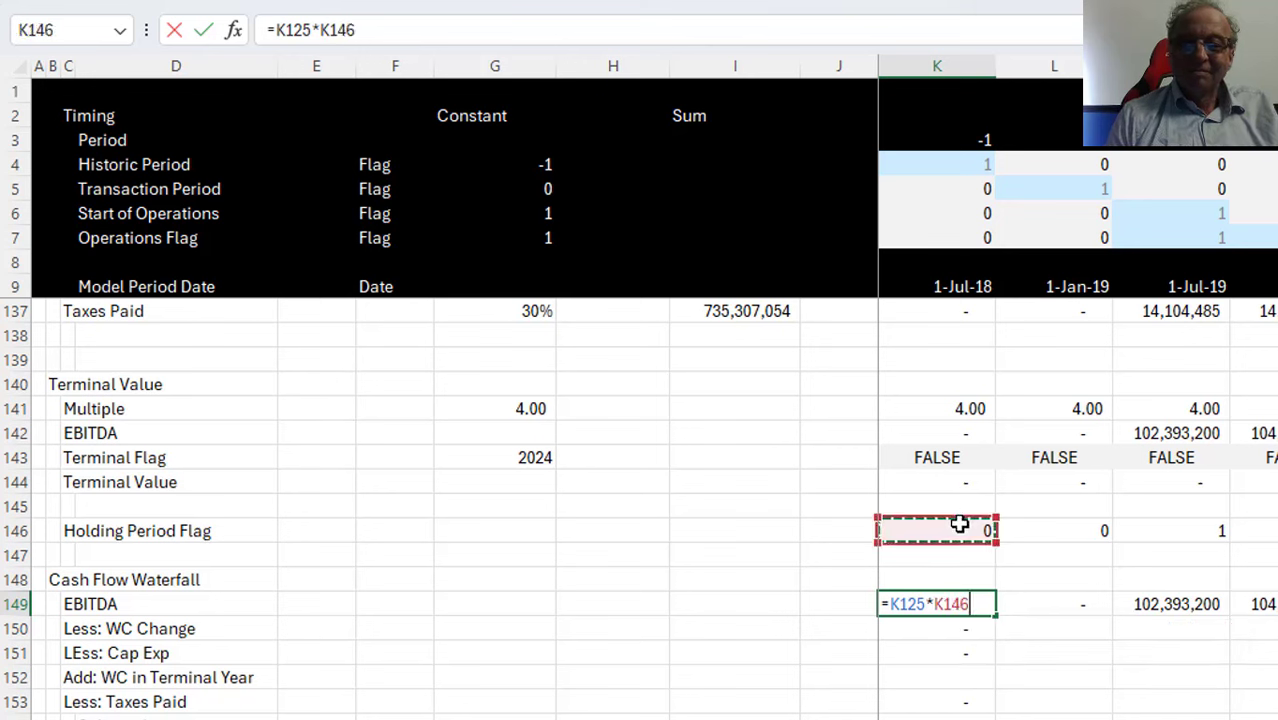
key(Return)
key(Up)
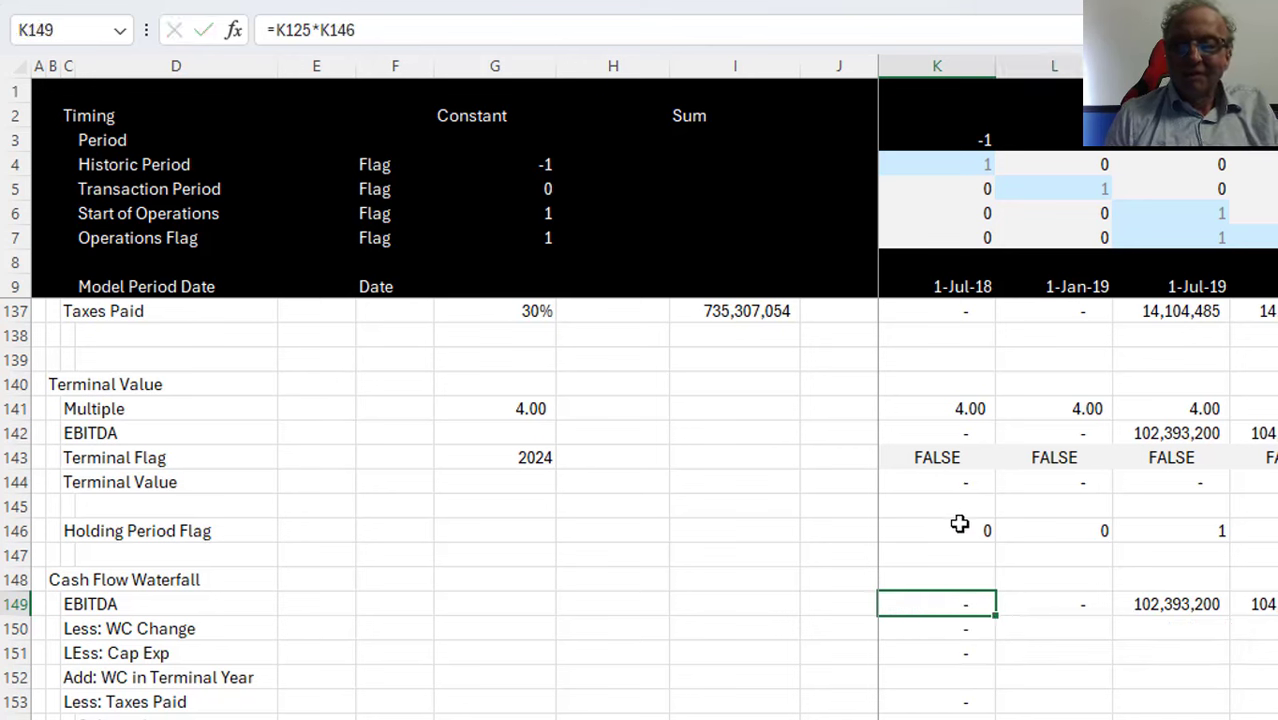
key(Down)
key(Down)
key(Up)
key(Up)
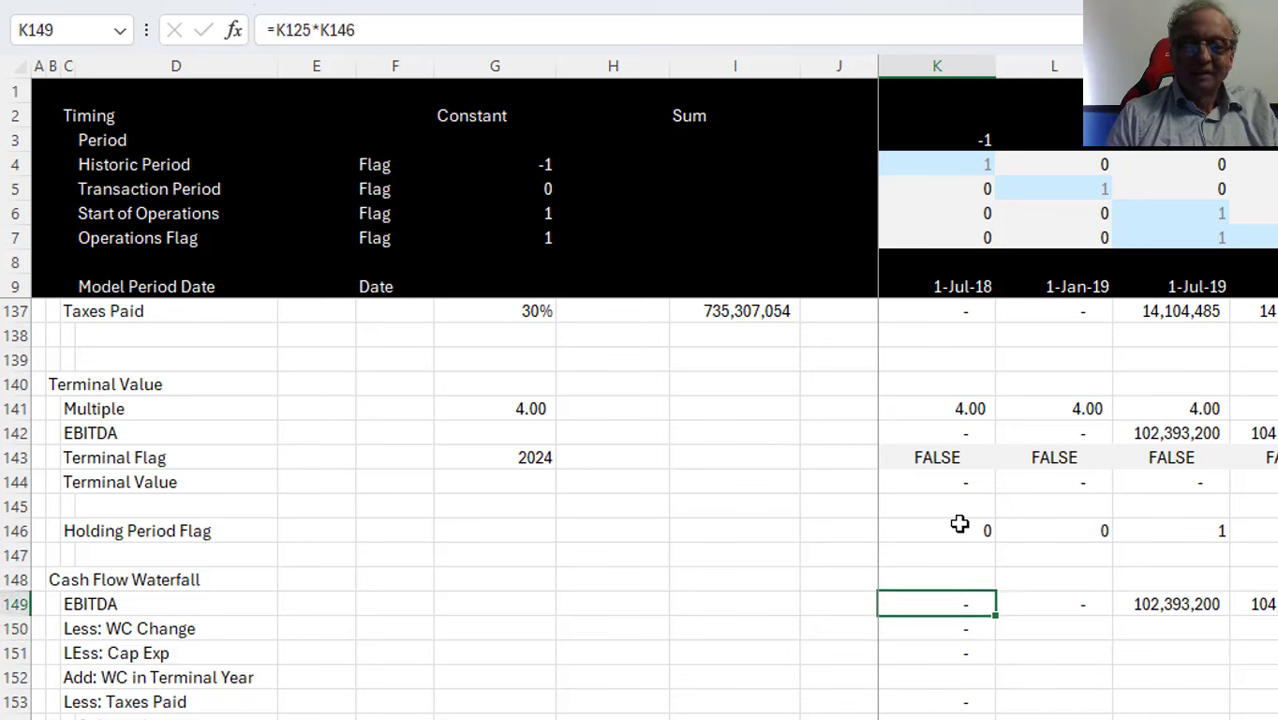
Change the waterfall's WC Change formula in K150 to =K84*K146 and copy it across the row
key(Down)
key(F2)
key(BackSpace)
key(BackSpace)
key(BackSpace)
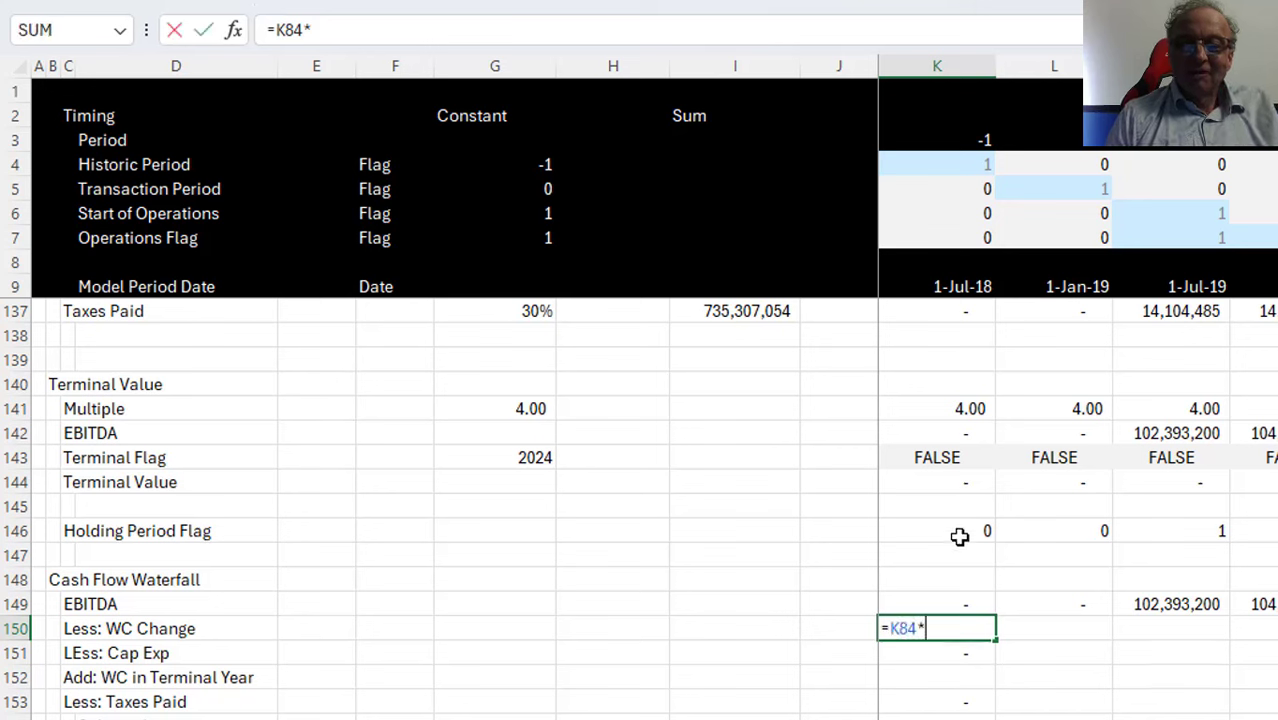
click(962, 532)
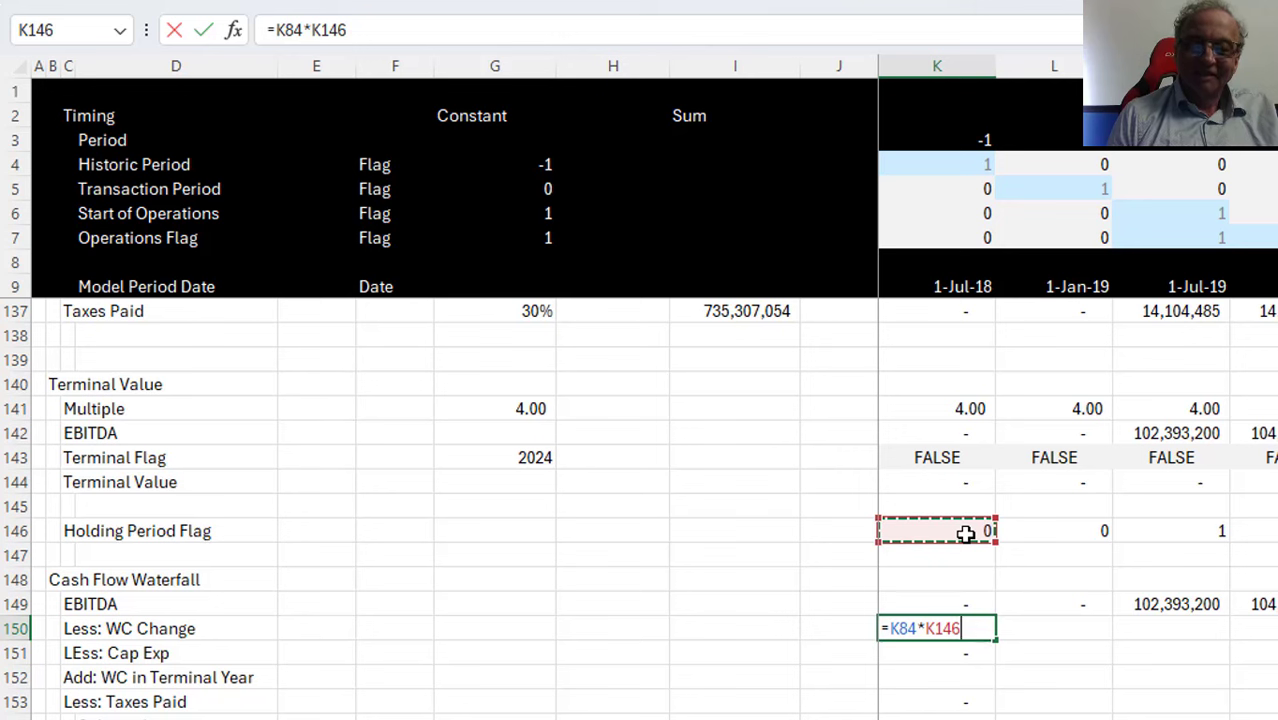
key(Return)
key(Up)
key(ctrl+shift+Right)
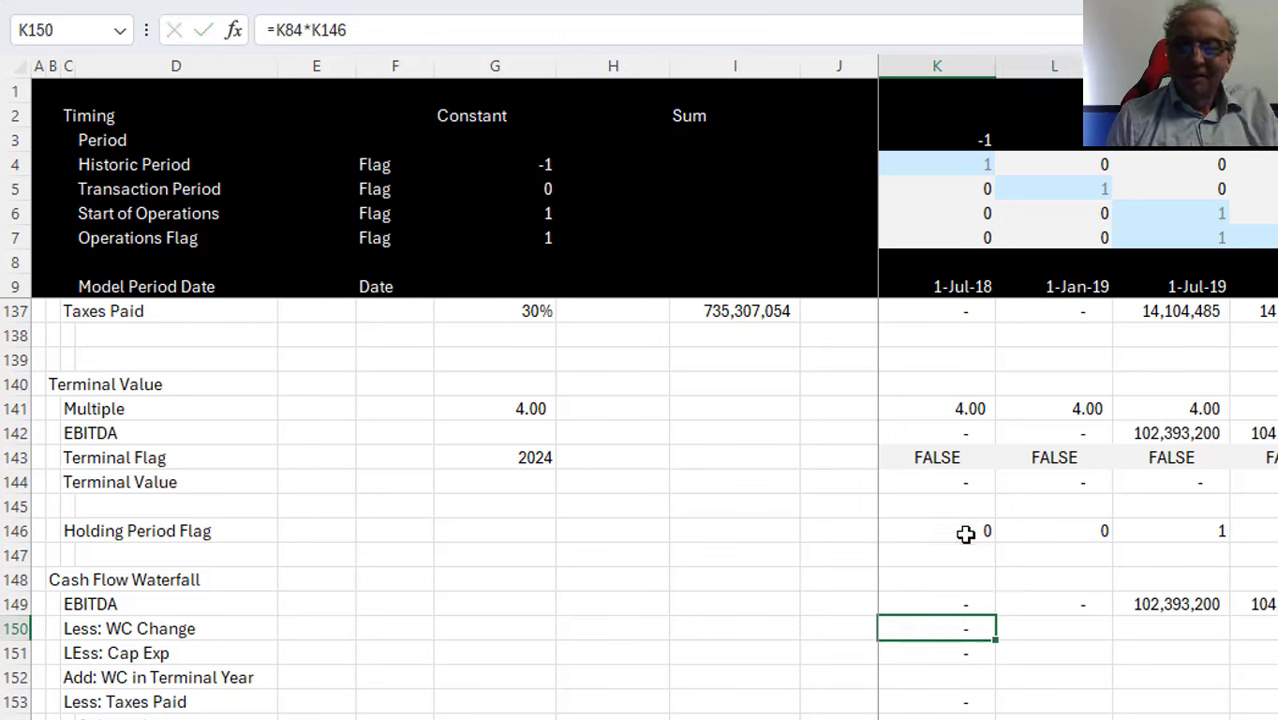
key(ctrl+r)
Multiply the Cap Exp formula in K151 by the local Holding Period Flag, giving =K85*K146, and copy it across the row
key(Down)
key(Down)
key(Up)
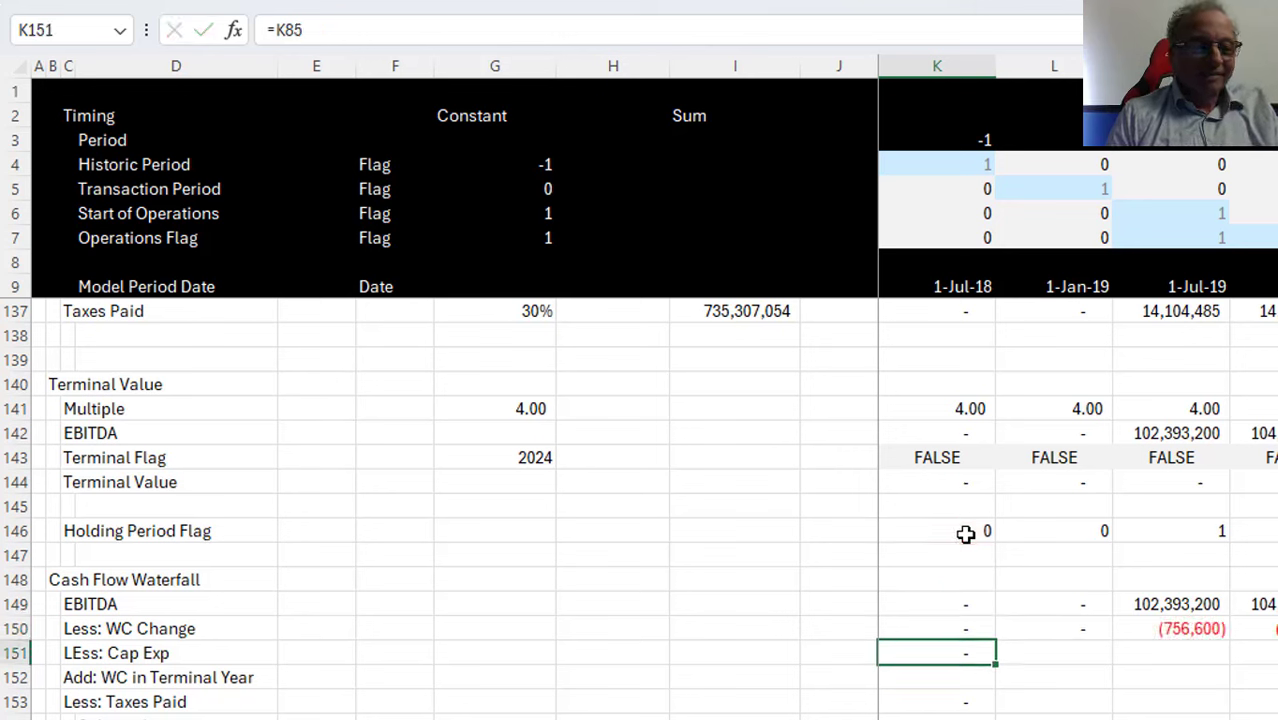
key(F2)
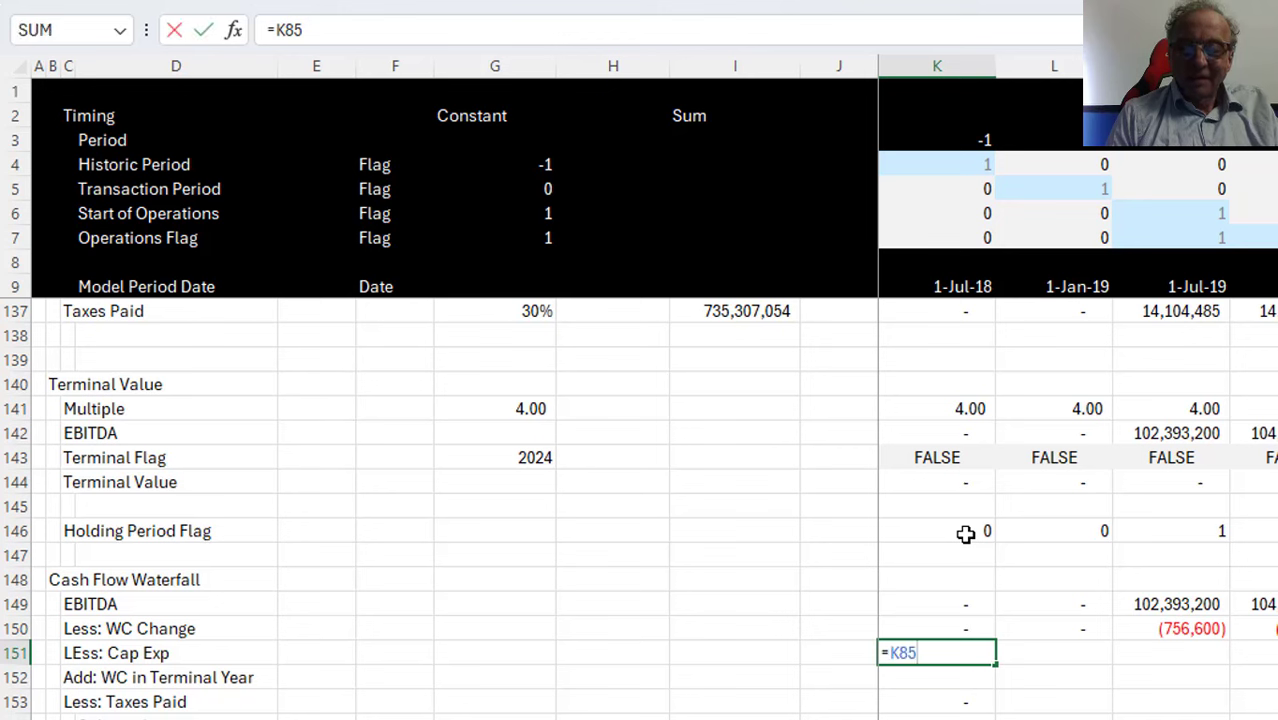
text(*)
click(963, 531)
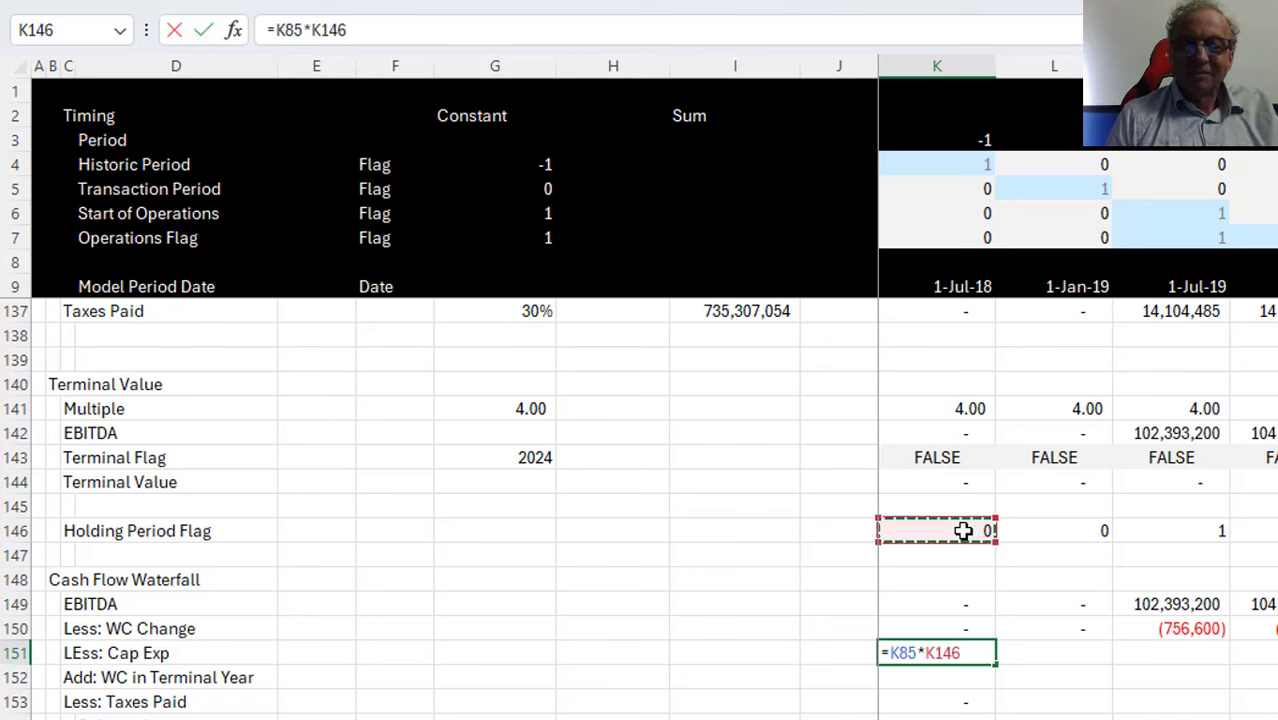
key(Return)
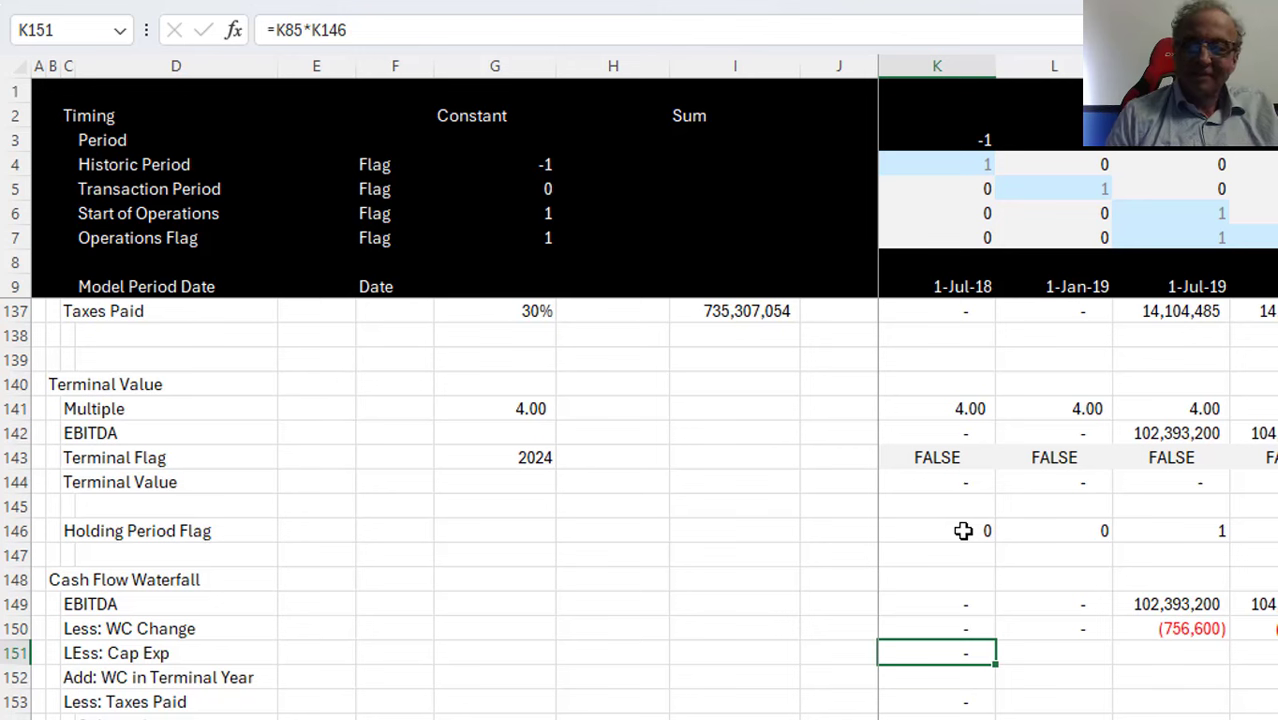
key(ctrl+shift+Right)
key(ctrl+r)
Multiply the waterfall's Taxes Paid formula in K153 by the local Holding Period Flag, giving =K137*K146, and copy it across the row
key(Down)
key(Down)
key(Up)
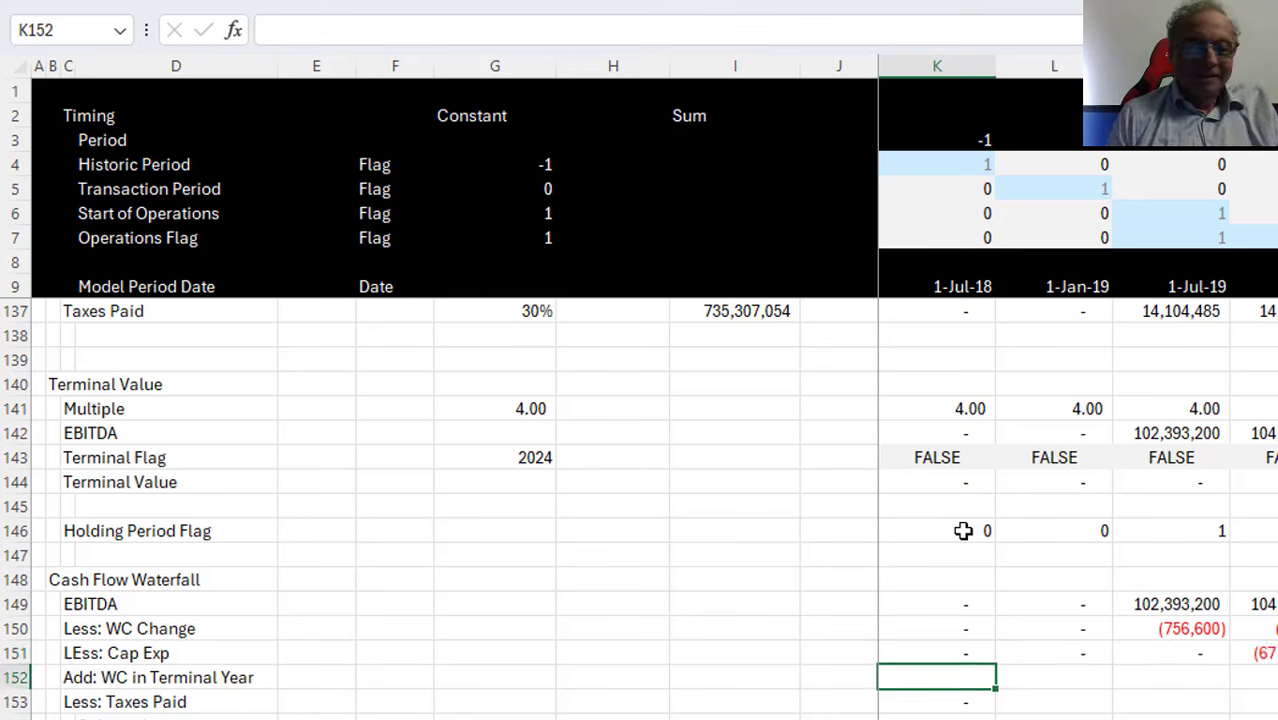
key(Down)
key(F2)
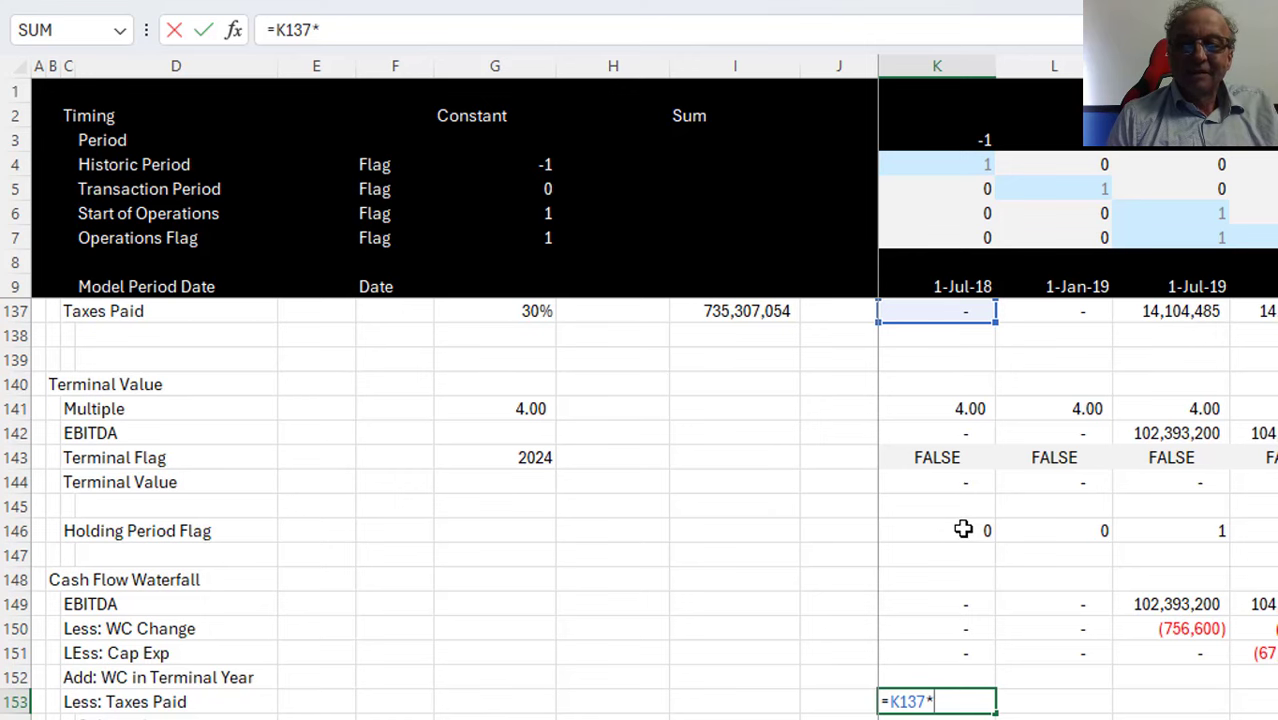
text(*)
click(962, 529)
key(Return)
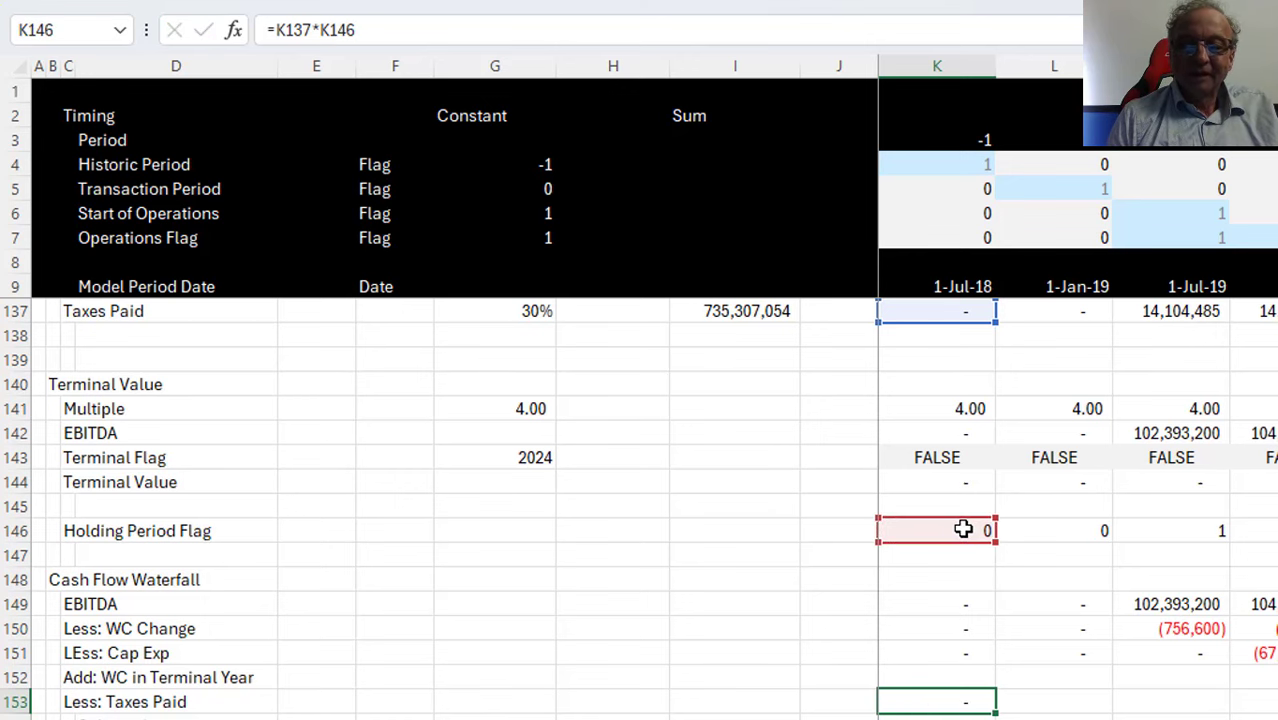
key(Up)
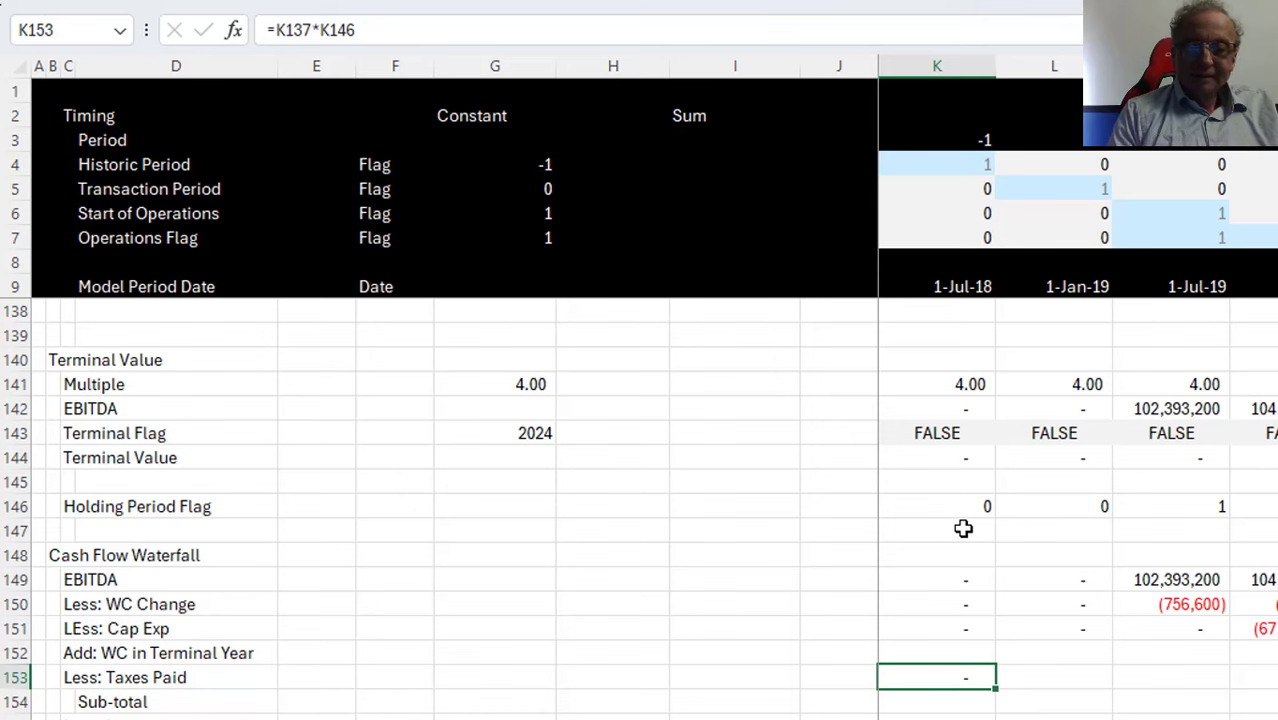
key(ctrl+shift+r)
key(shift+Tab)
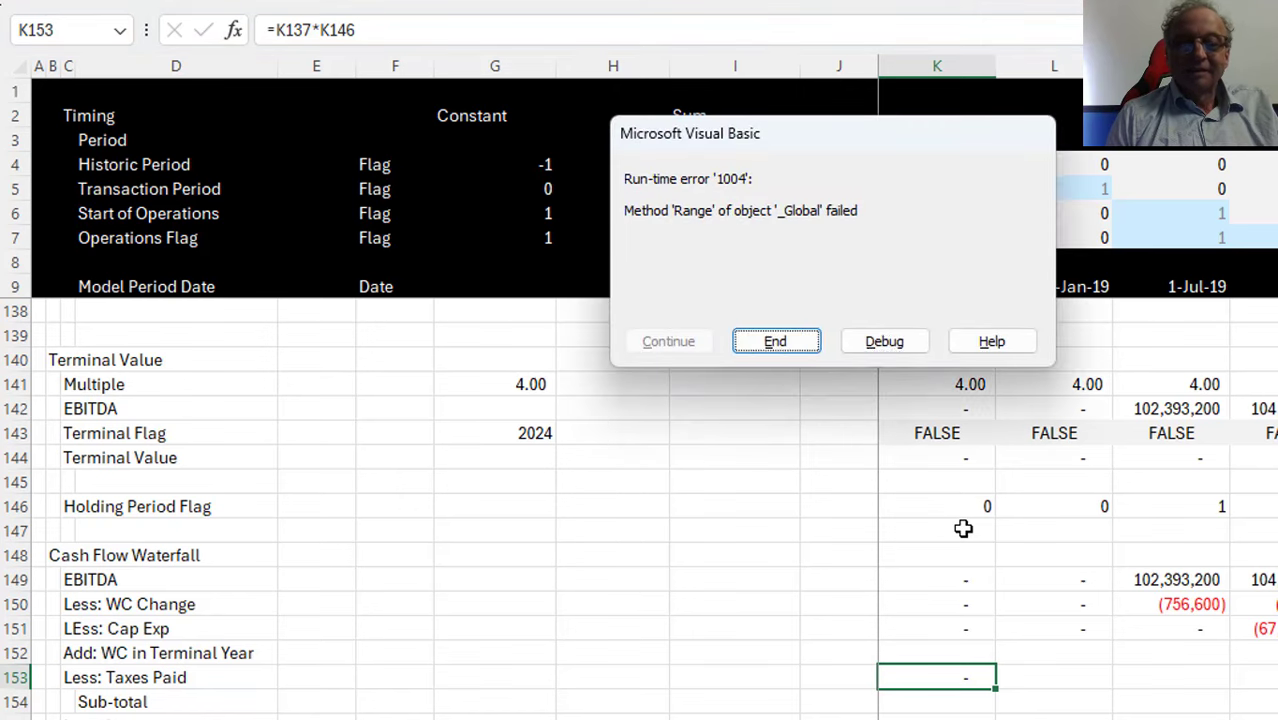
key(Return)
key(ctrl+shift+r)
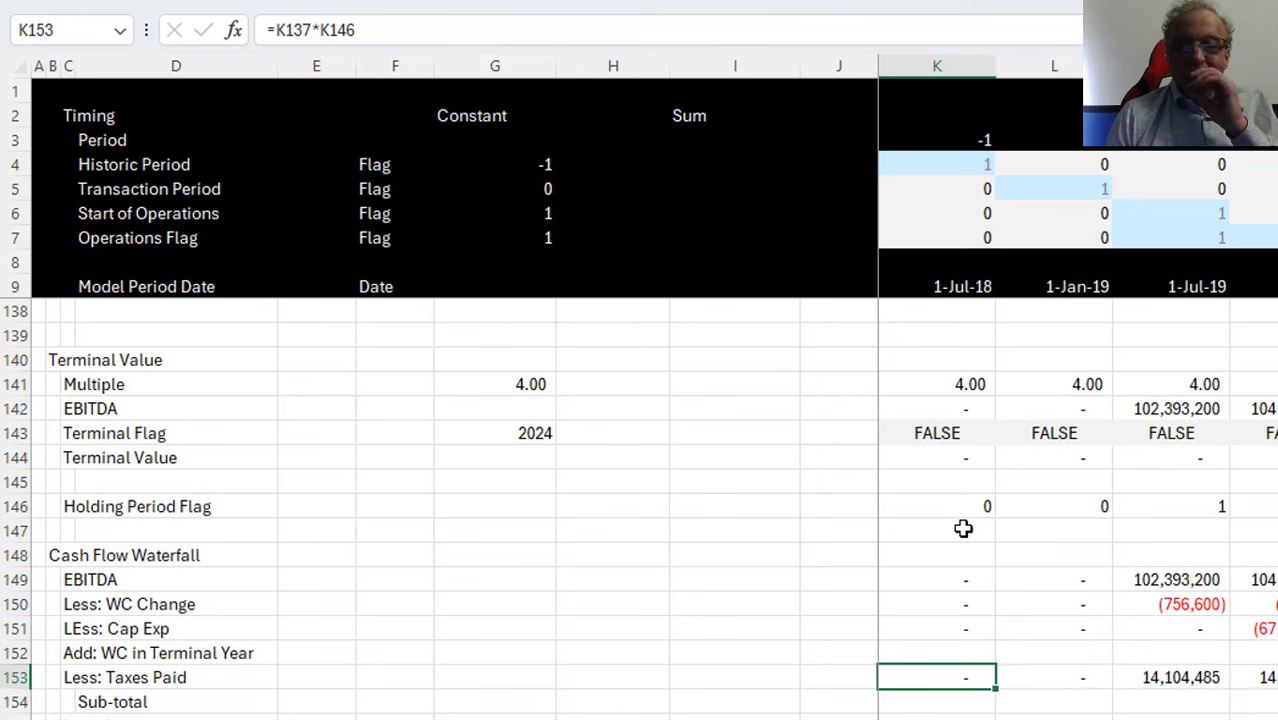
Make the Taxes Paid formula in K153 negative as =-K137*K146 and copy it across the row
key(Down)
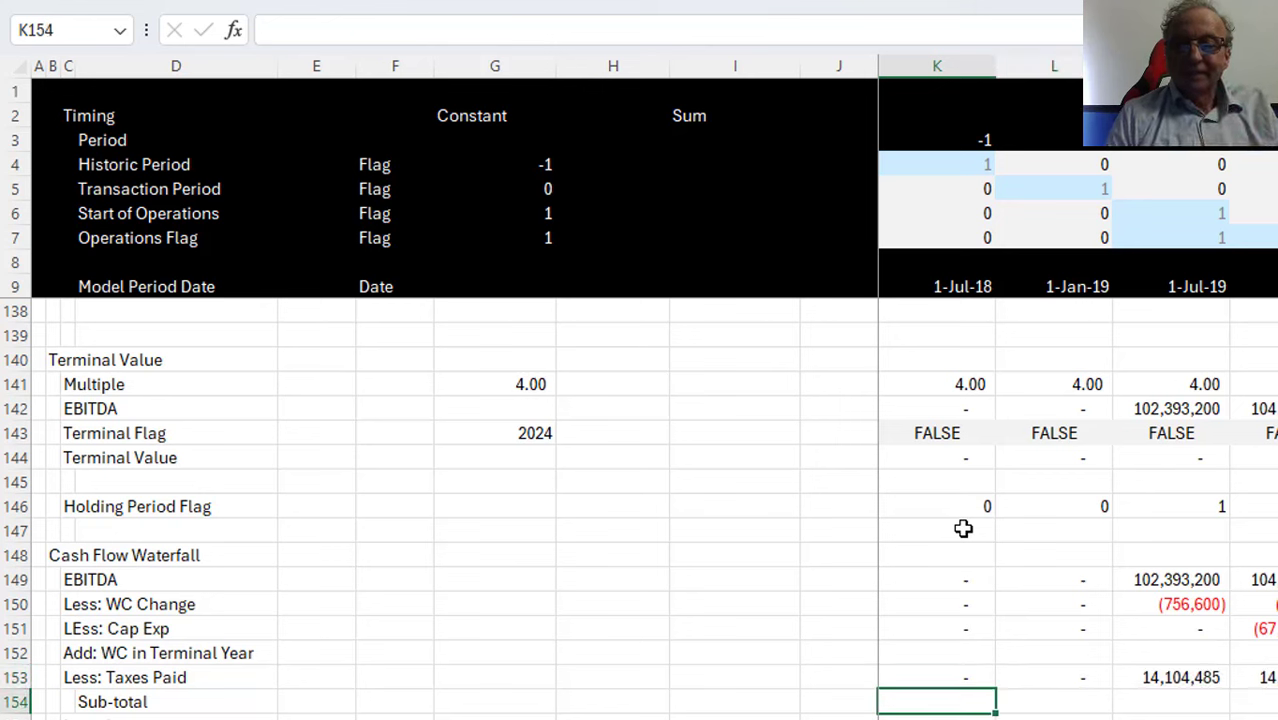
key(Up)
key(F2)
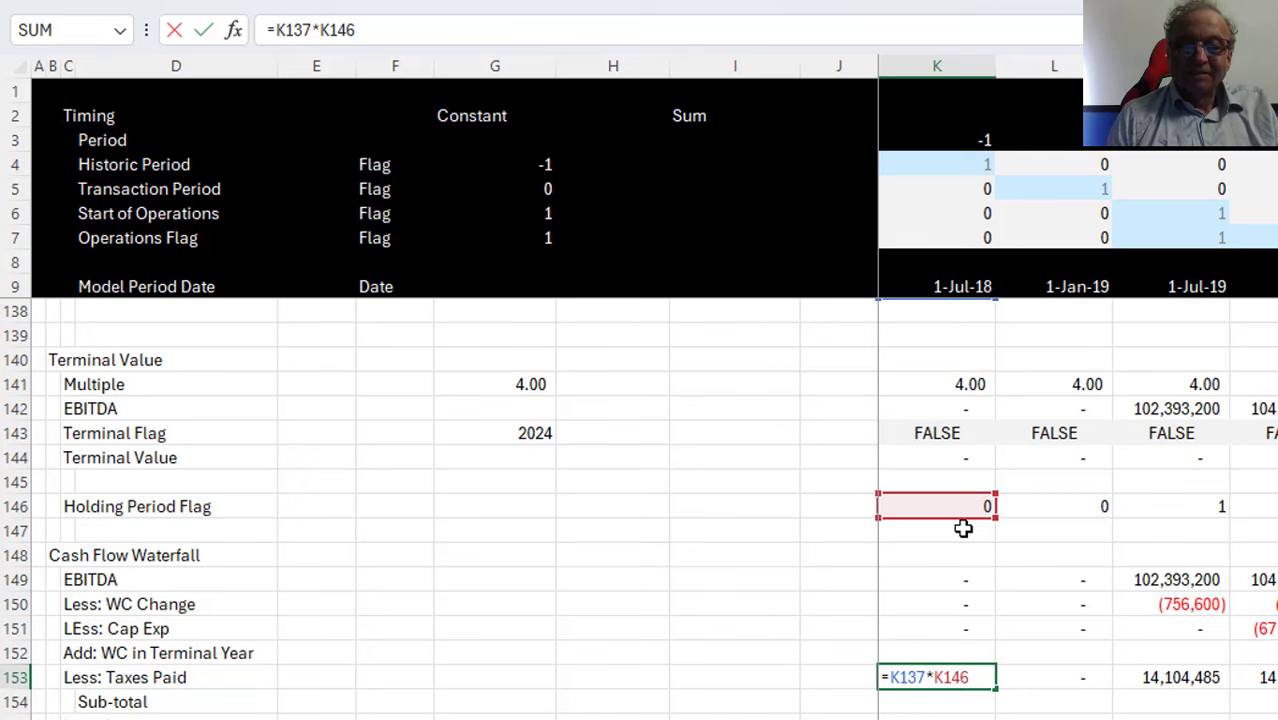
text(-)
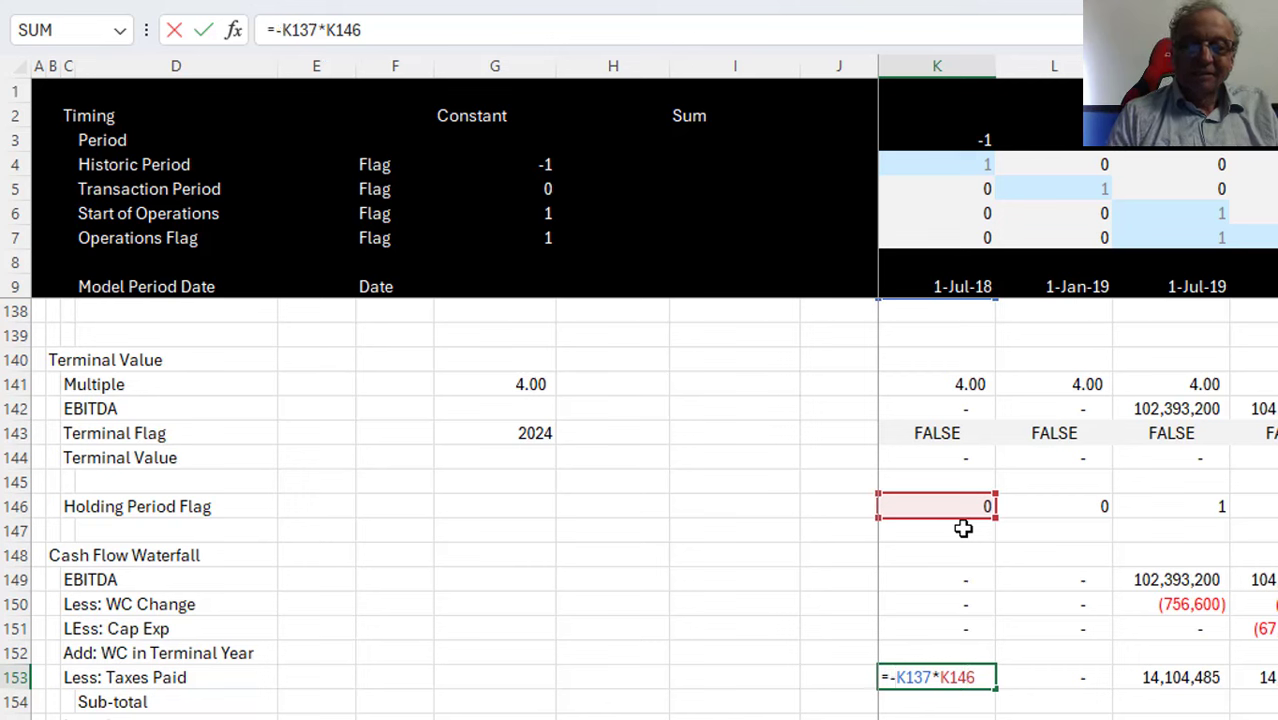
key(Return)
key(Up)
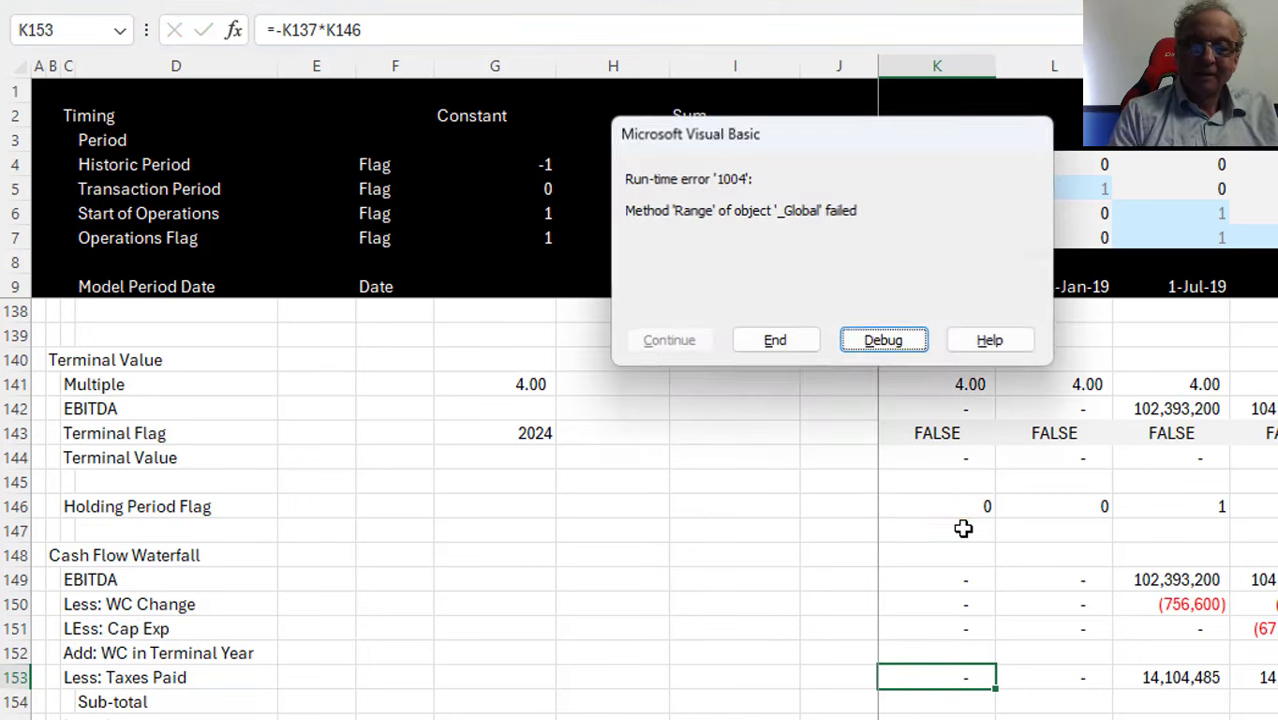
key(shift+Tab)
key(Return)
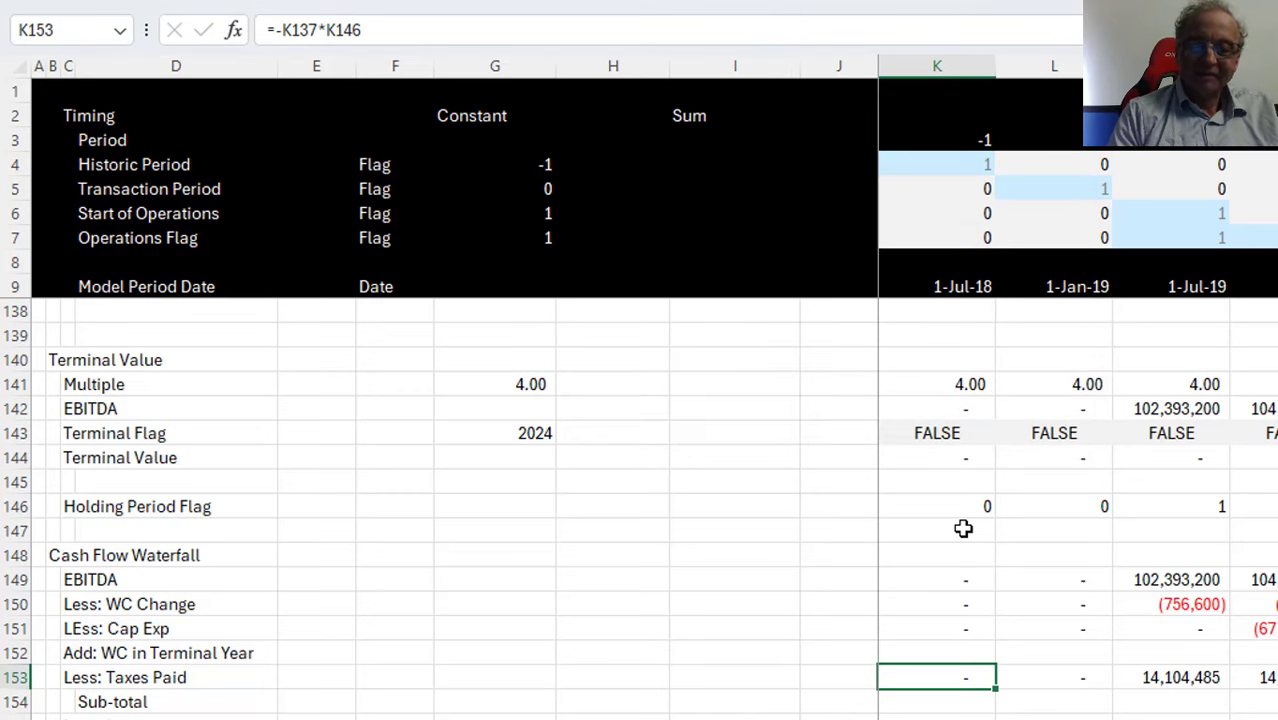
key(ctrl+shift+Right)
key(ctrl+r)
Enter a Sub-total formula in K154 that sums the waterfall lines from EBITDA to Taxes Paid, =SUM(K149:K153)
key(Down)
key(Down)
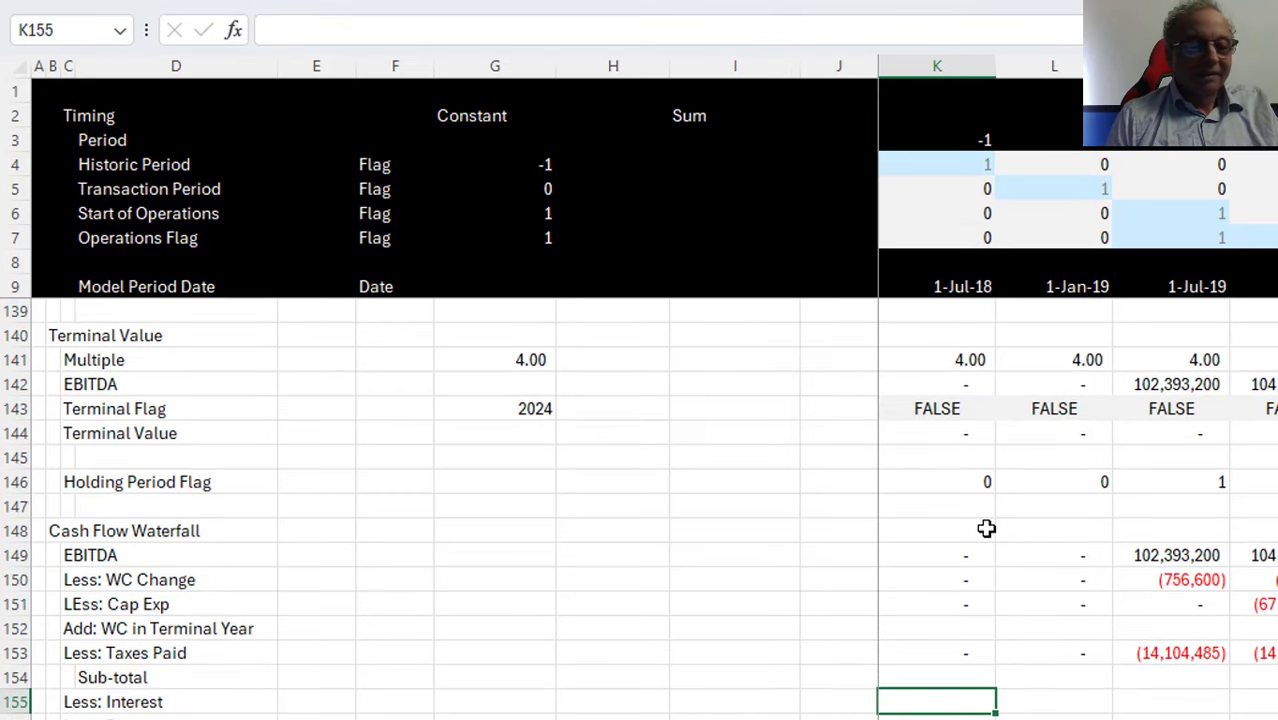
key(Up)
text(=sum()
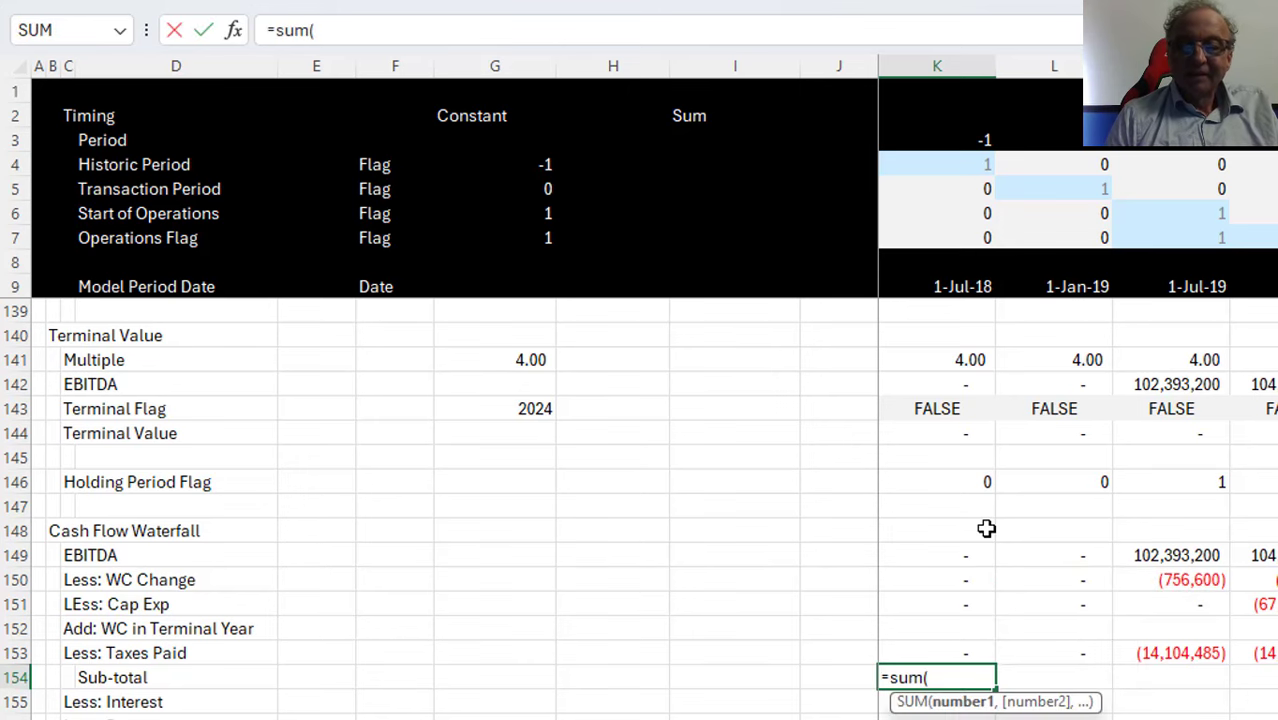
key(Up)
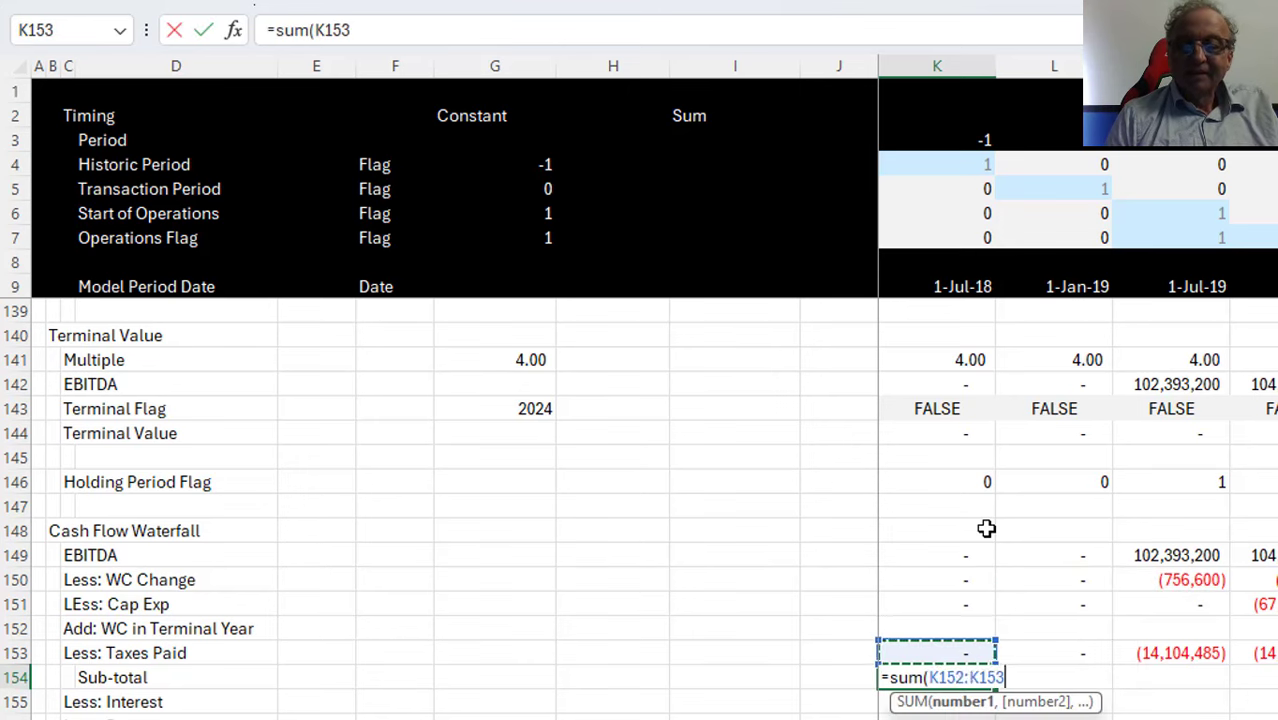
key(shift+Up)
key(shift+Up)
key(shift+Up)
key(shift+Up)
key(Return)
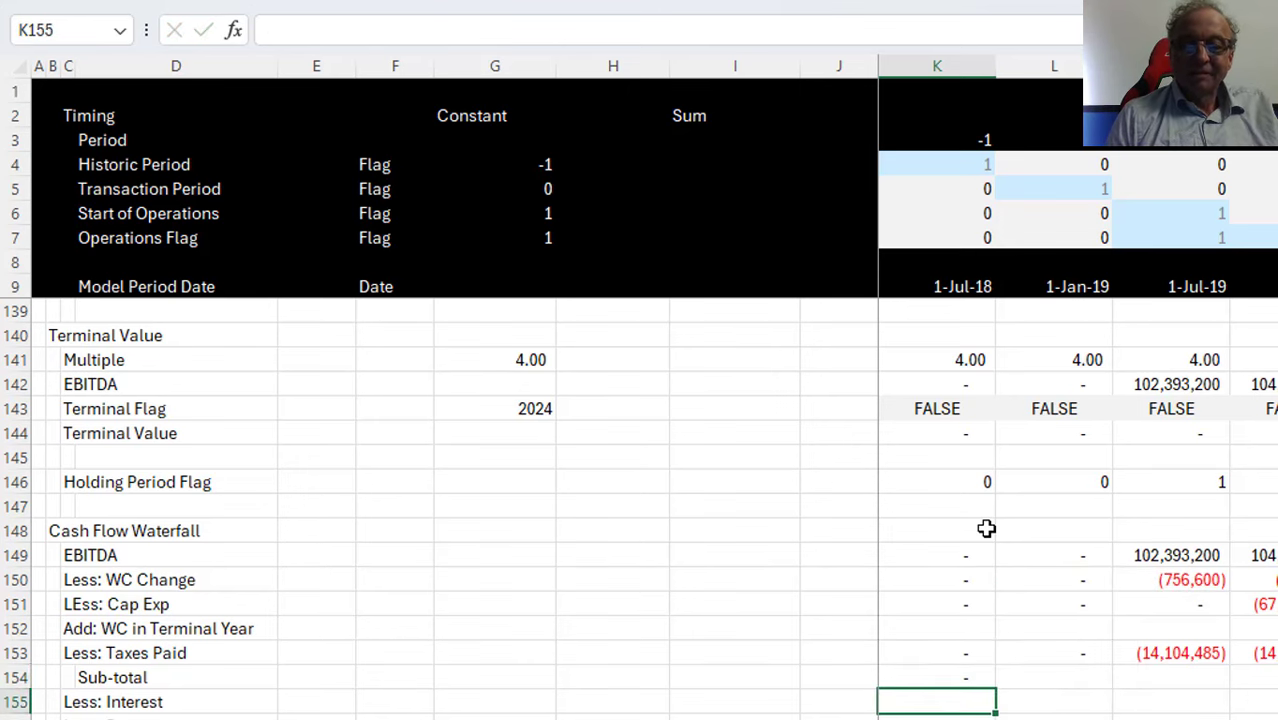
Copy the waterfall's Sub-total formula from K154 across the period columns of row 154
key(Up)
key(shift+Right)
key(shift+Right)
key(shift+Right)
key(shift+Right)
key(ctrl+r)
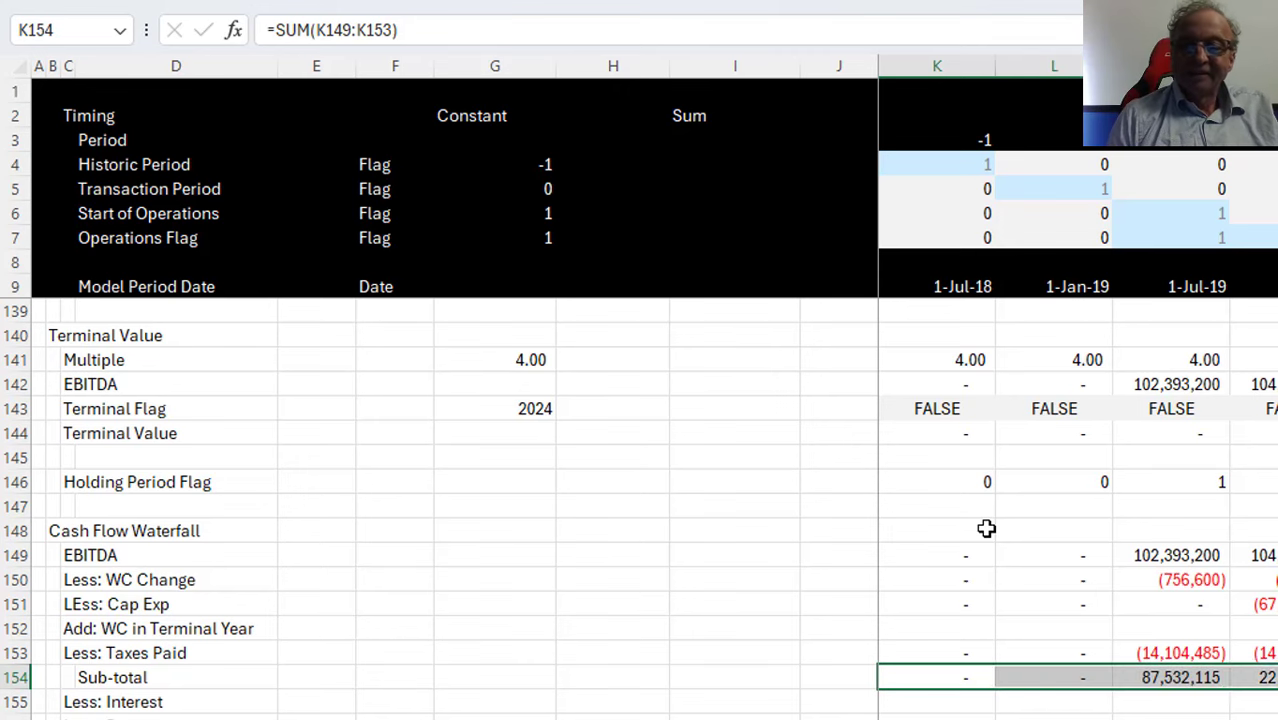
Add a top border to the waterfall's Sub-total row from D154 across to AK154
key(Left)
key(Left)
key(Left)
key(Left)
key(Left)
key(Left)
key(Left)
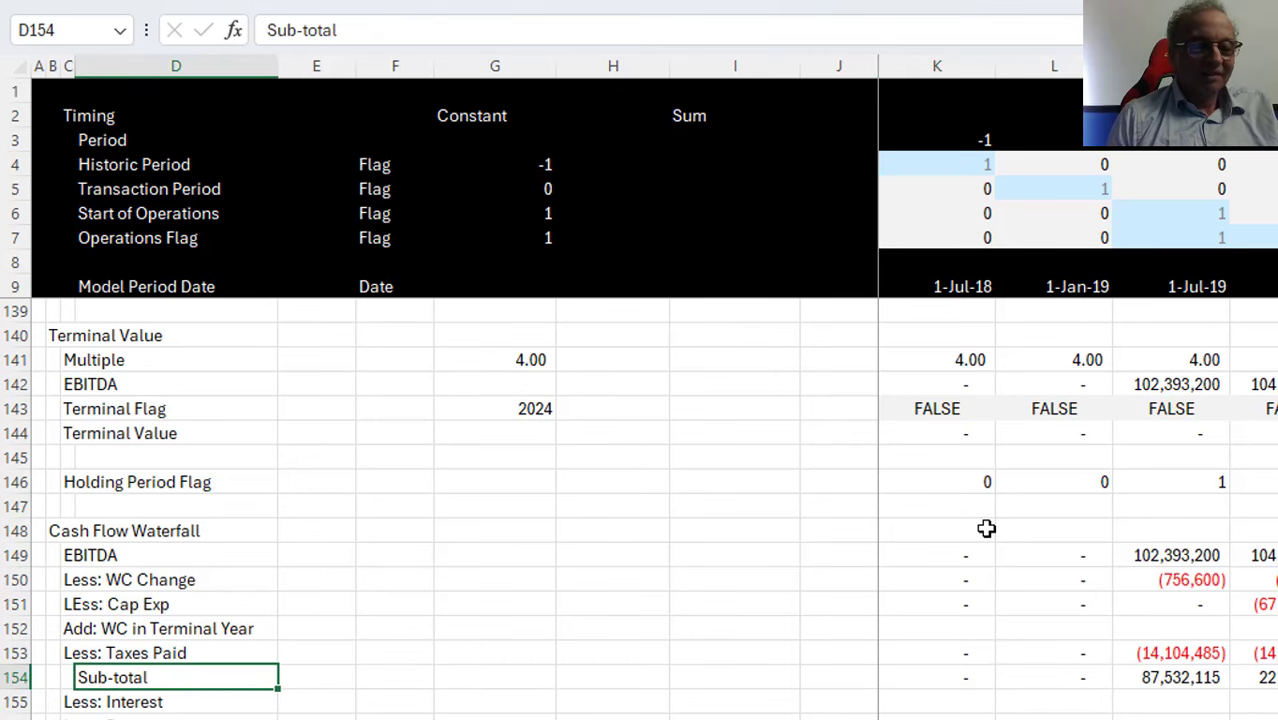
key(ctrl+shift+Right)
key(ctrl+shift+Right)
key(ctrl+shift+Right)
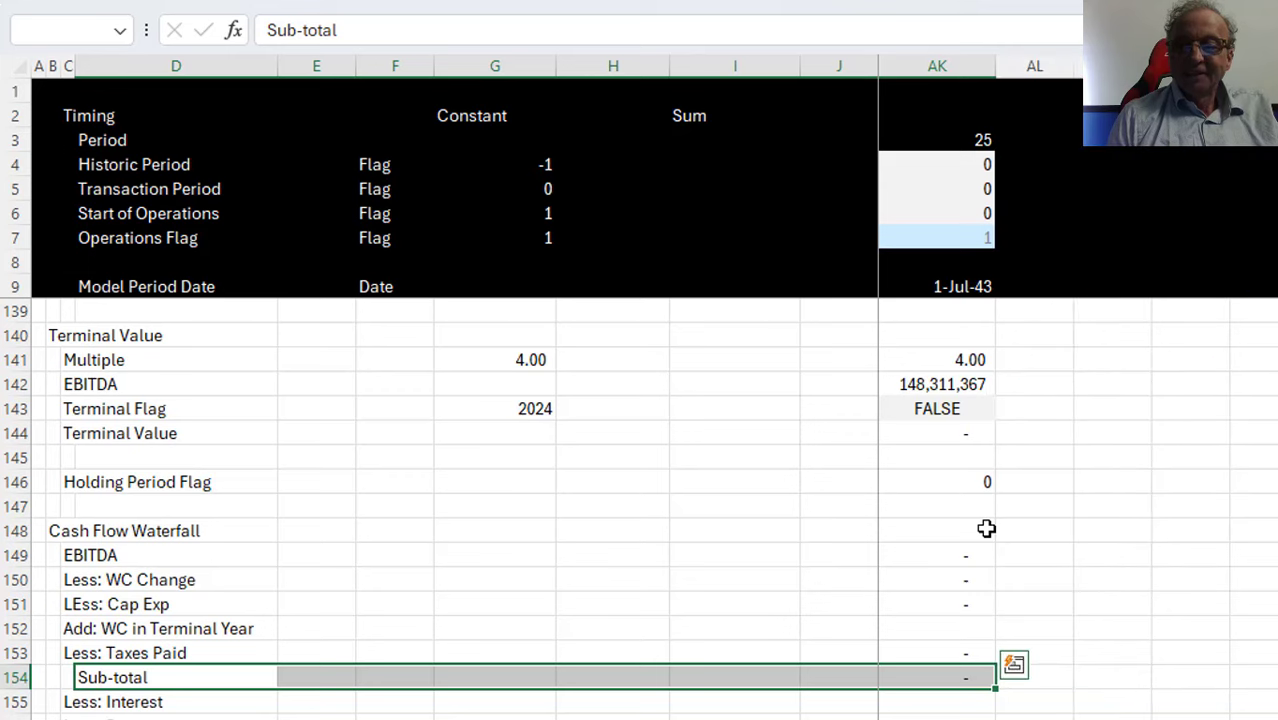
key(Left)
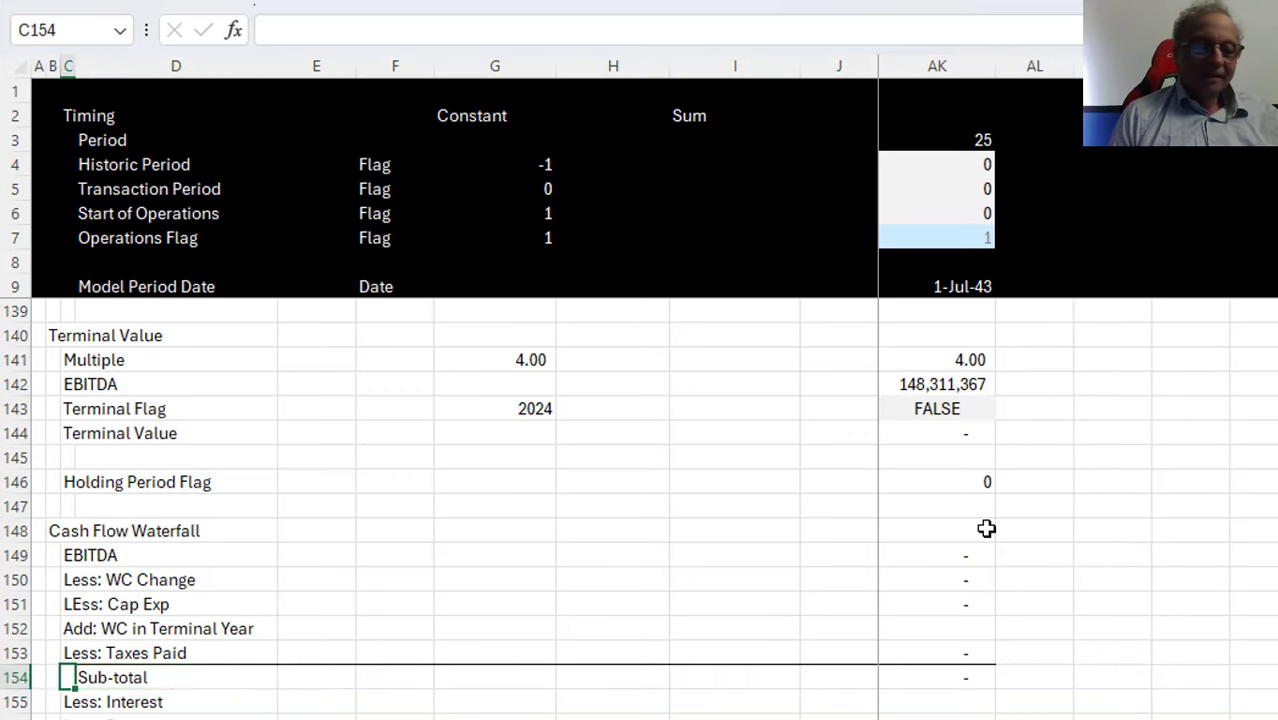
Link the waterfall's Less: Interest line in K155 to the interest line of the Taxes section with =K128
key(Right)
key(Right)
key(Down)
key(Down)
key(Down)
key(Down)
key(Up)
key(Up)
key(Up)
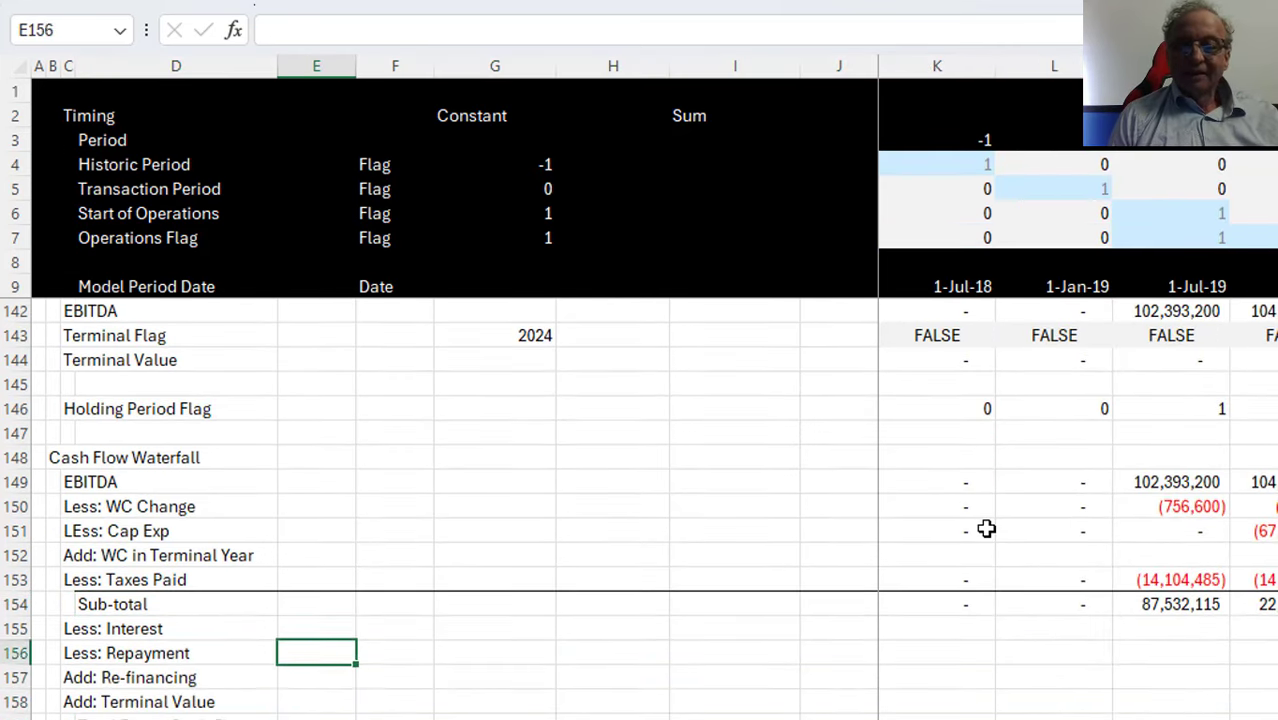
key(Right)
key(Right)
key(Right)
key(Right)
key(Right)
key(Right)
text(=)
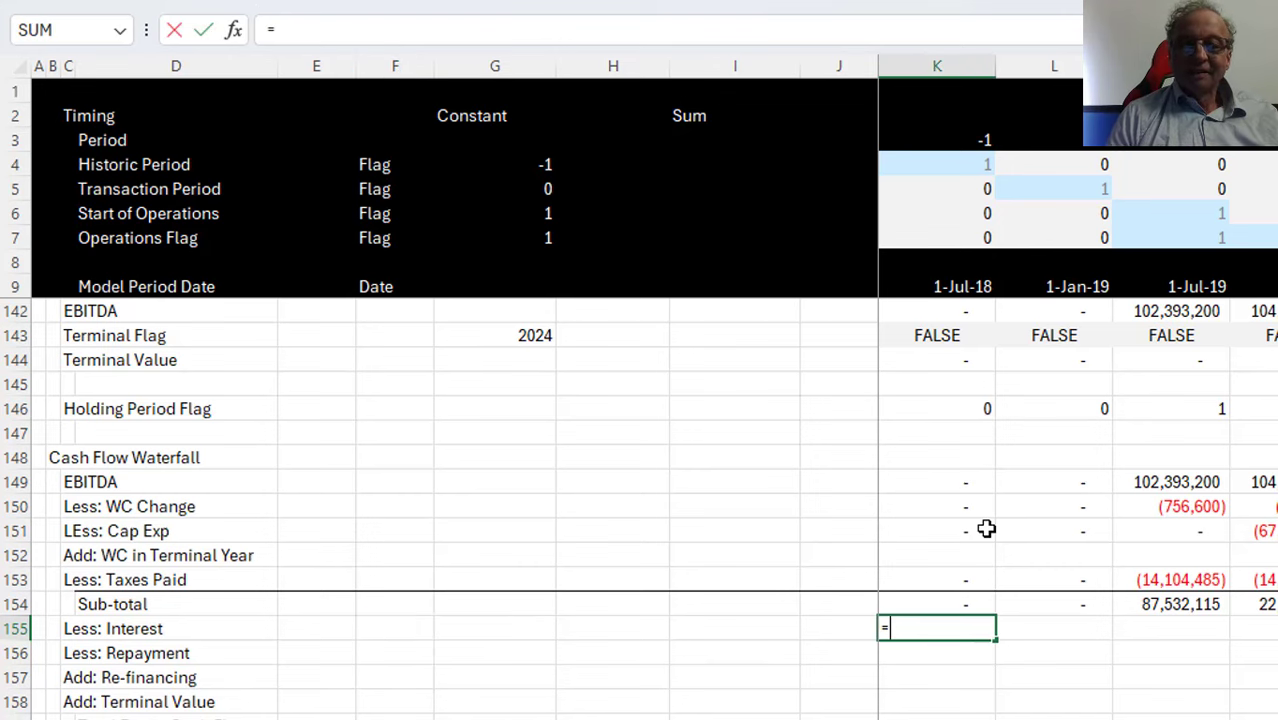
key(Page_Up)
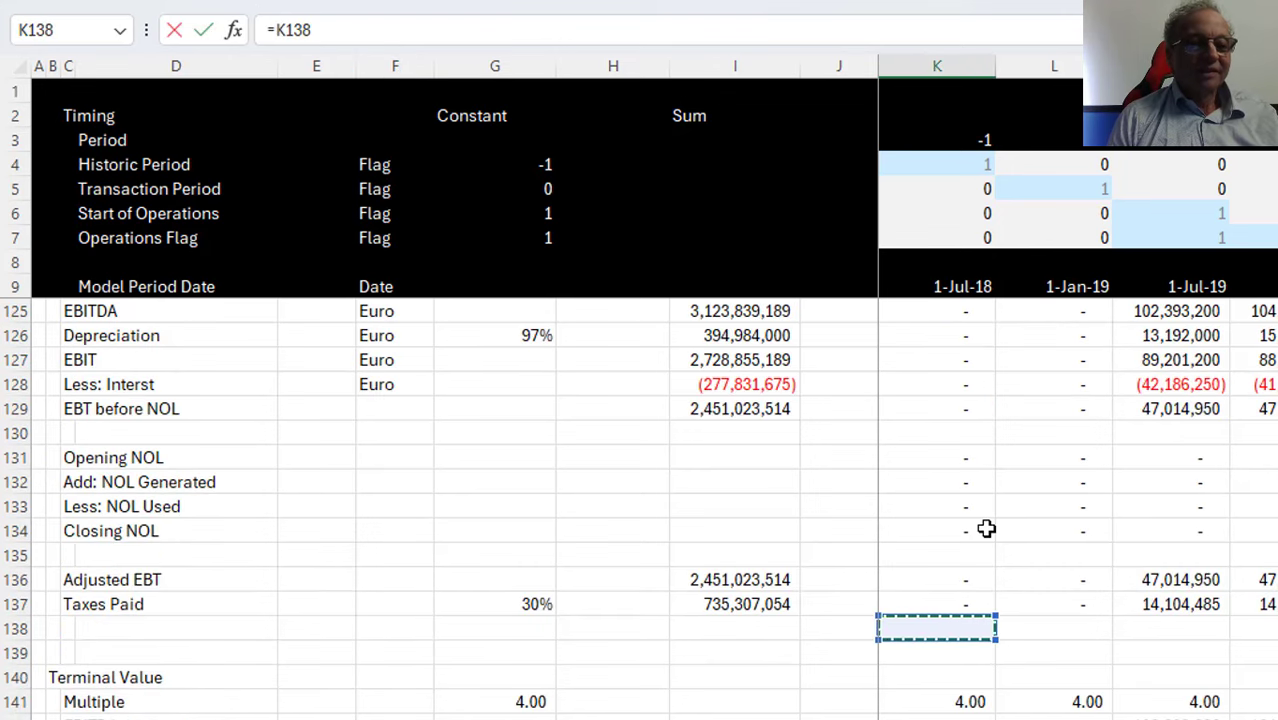
key(Up)
key(Up)
key(Up)
key(Up)
key(Up)
key(Up)
key(Up)
key(Up)
key(Up)
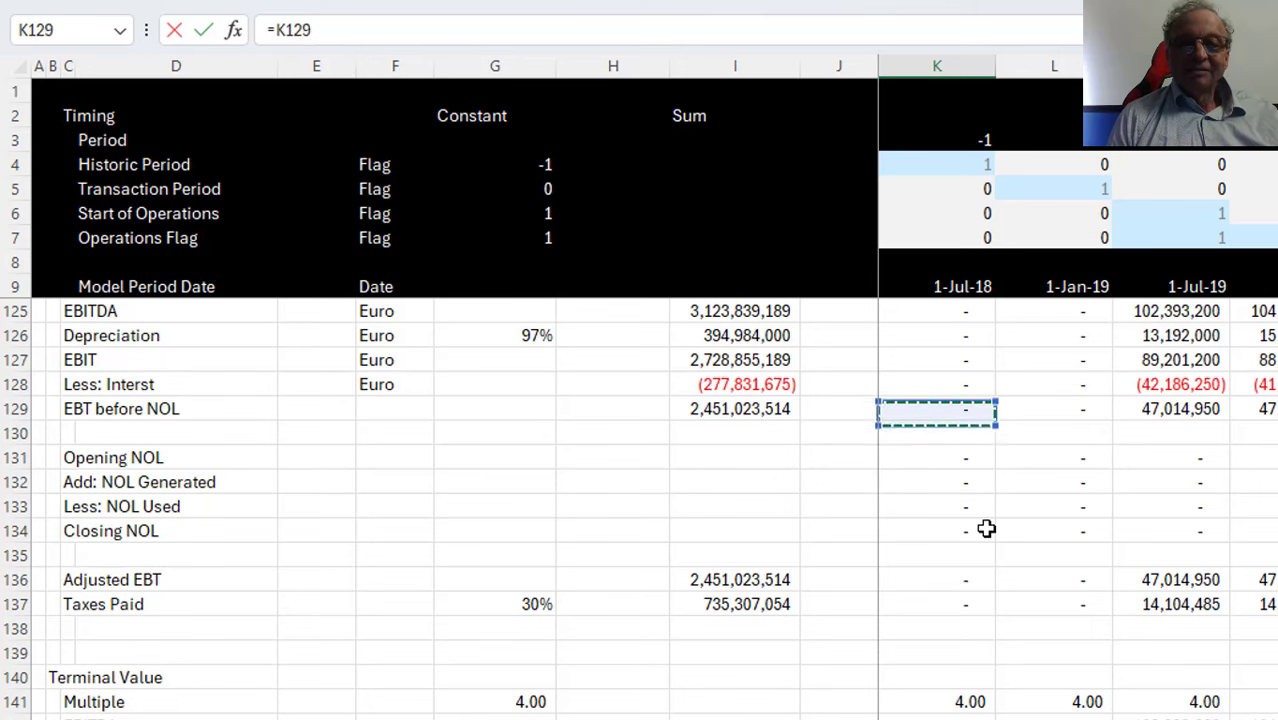
key(Up)
key(Return)
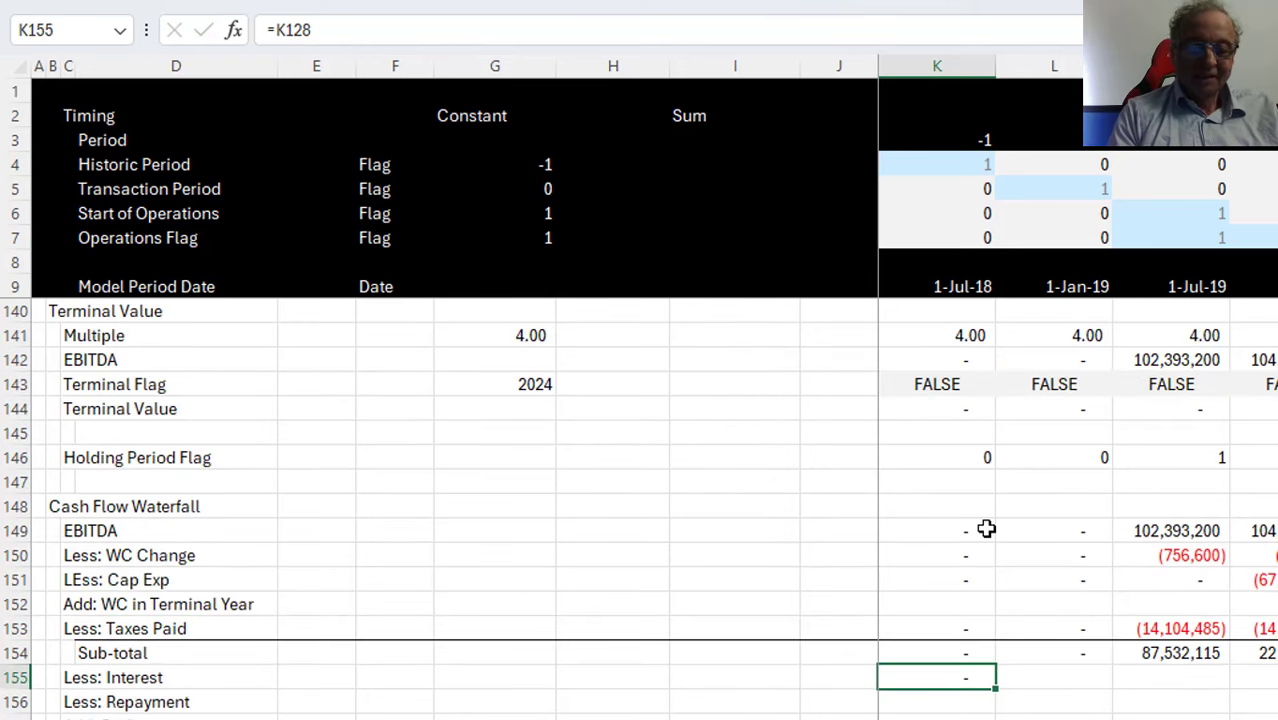
Copy the waterfall's Less: Interest formula from K155 across the period columns of row 155
key(ctrl+shift+Right)
key(ctrl+r)
key(Down)
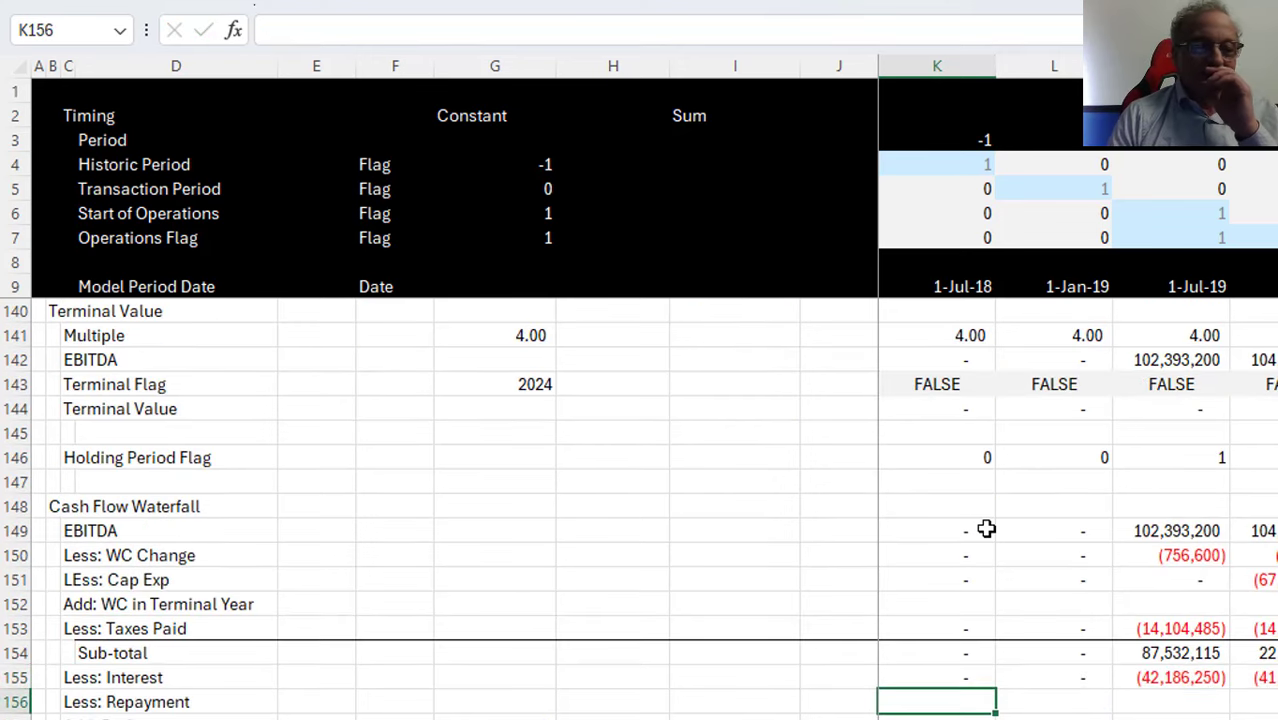
Link the waterfall's Less: Repayment line in K156 to Total Repayment in the debt section with =K121
text(=)
key(Page_Up)
key(Up)
key(Up)
key(Up)
key(Up)
key(Up)
key(Up)
key(Up)
key(Up)
key(Up)
key(Up)
key(Up)
key(Up)
key(Up)
key(Up)
key(Up)
key(Up)
key(Up)
key(Up)
key(Up)
key(Up)
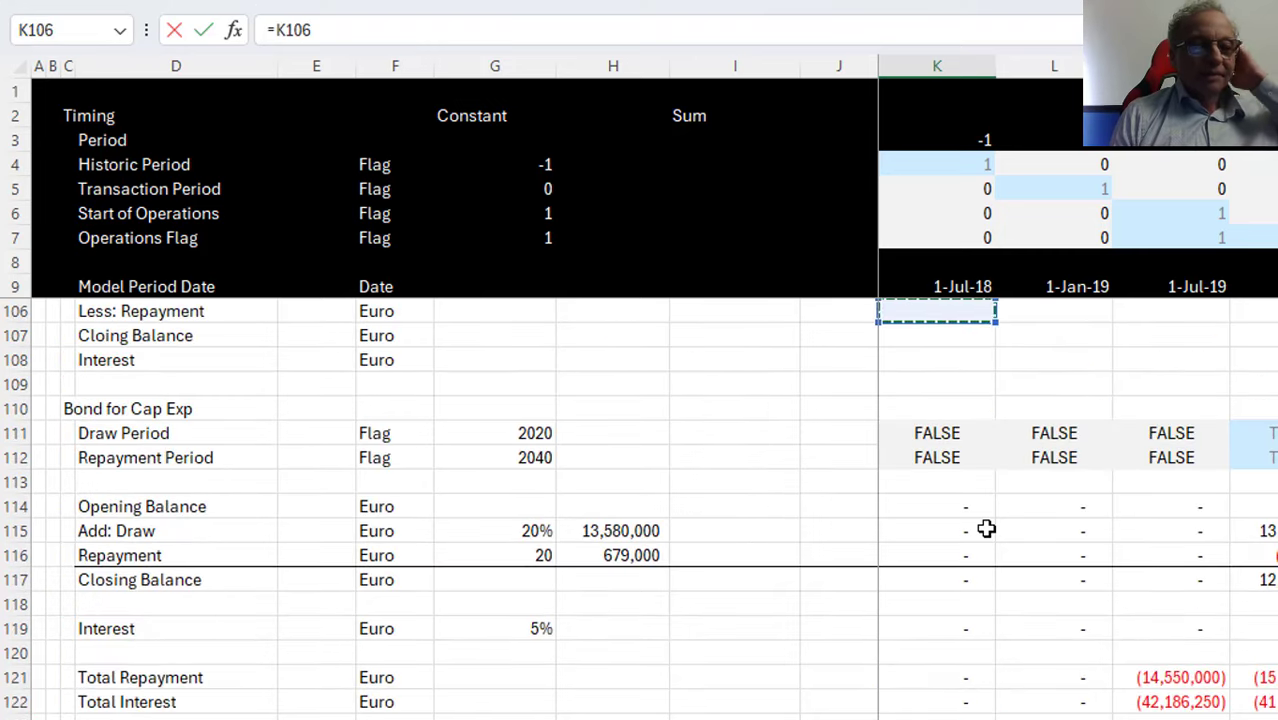
key(Page_Up)
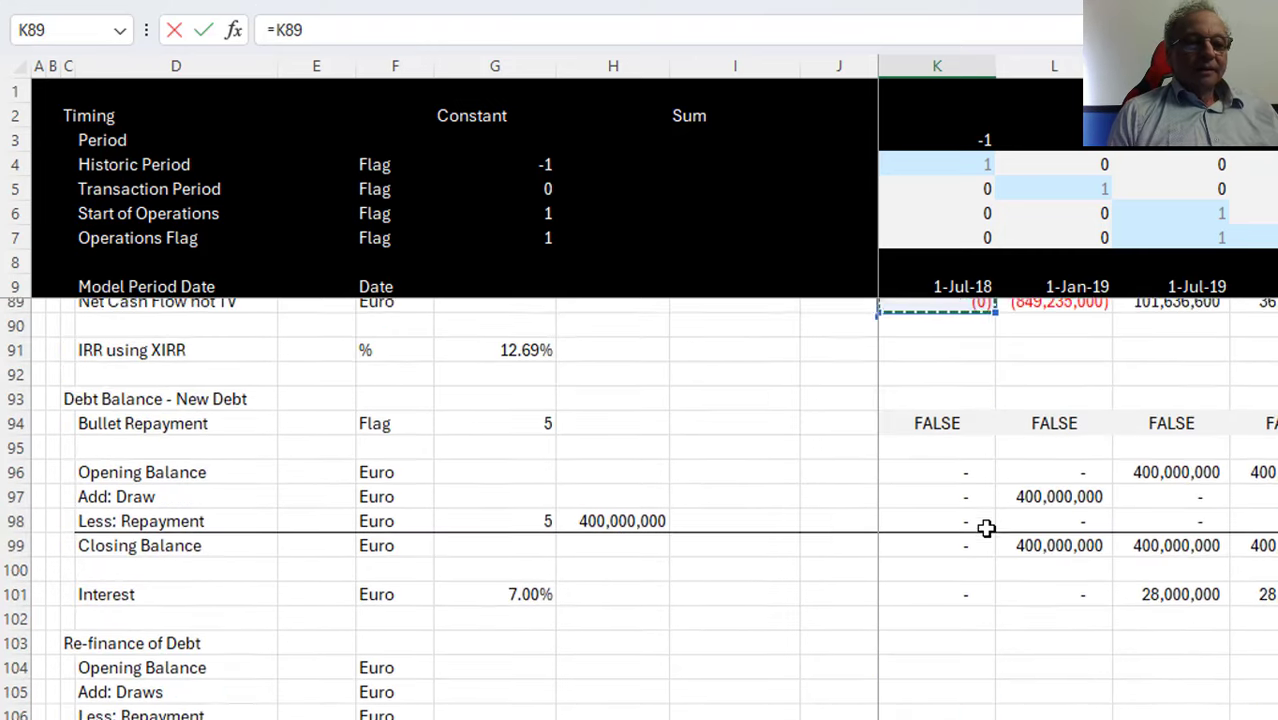
key(Page_Down)
key(Page_Down)
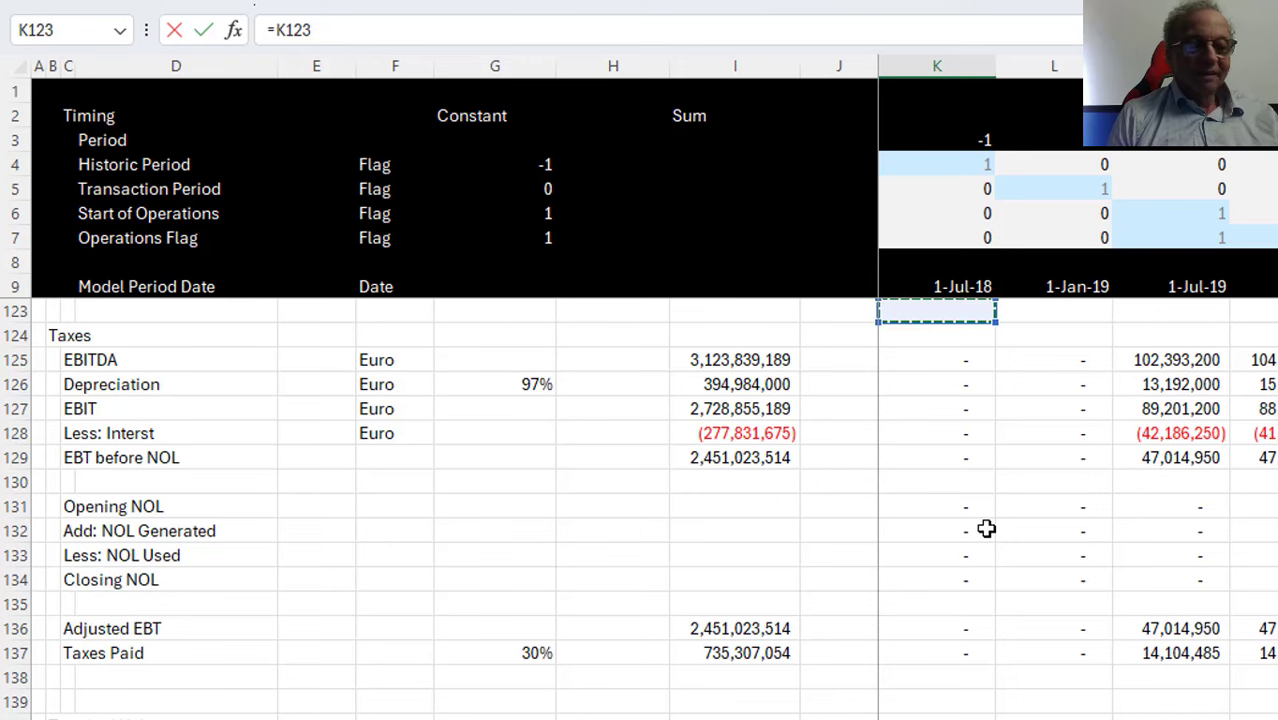
key(Down)
key(Down)
key(Down)
key(Down)
key(Down)
key(Down)
key(Down)
key(Down)
key(Down)
key(Down)
key(Down)
key(Down)
key(Down)
key(Down)
key(Down)
key(Down)
key(Down)
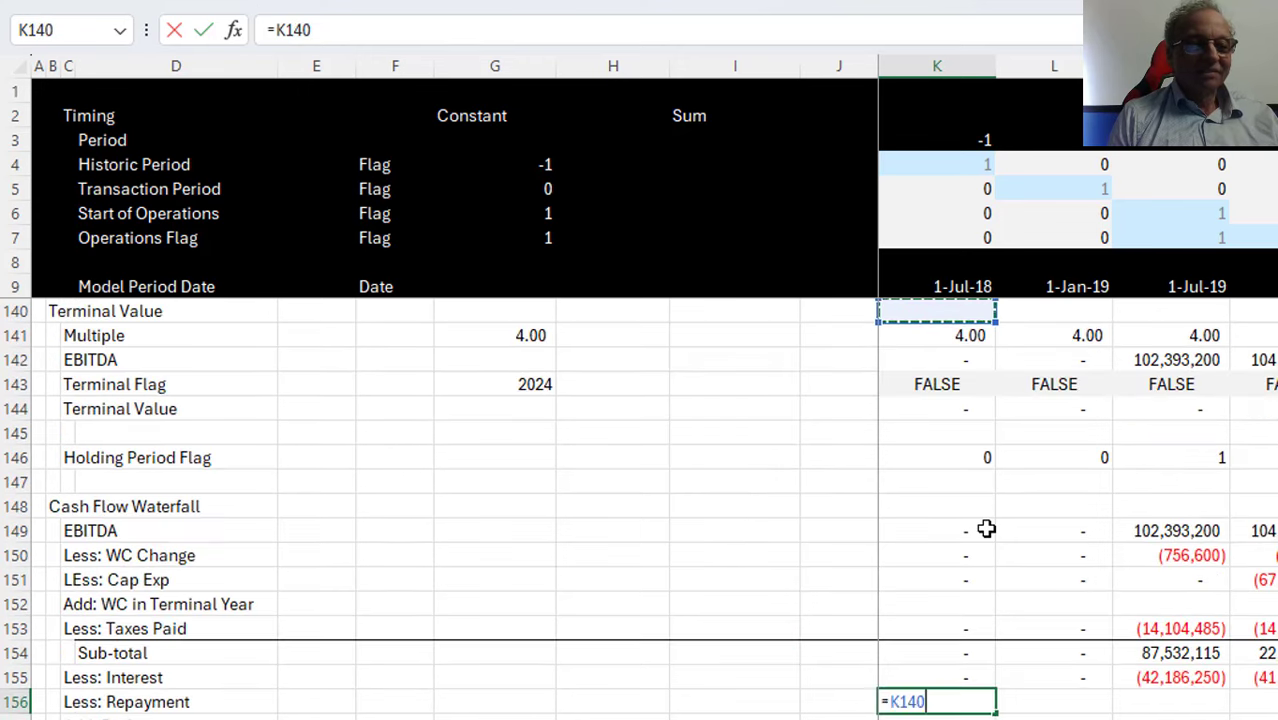
key(Up)
key(Up)
key(Up)
key(Up)
key(Up)
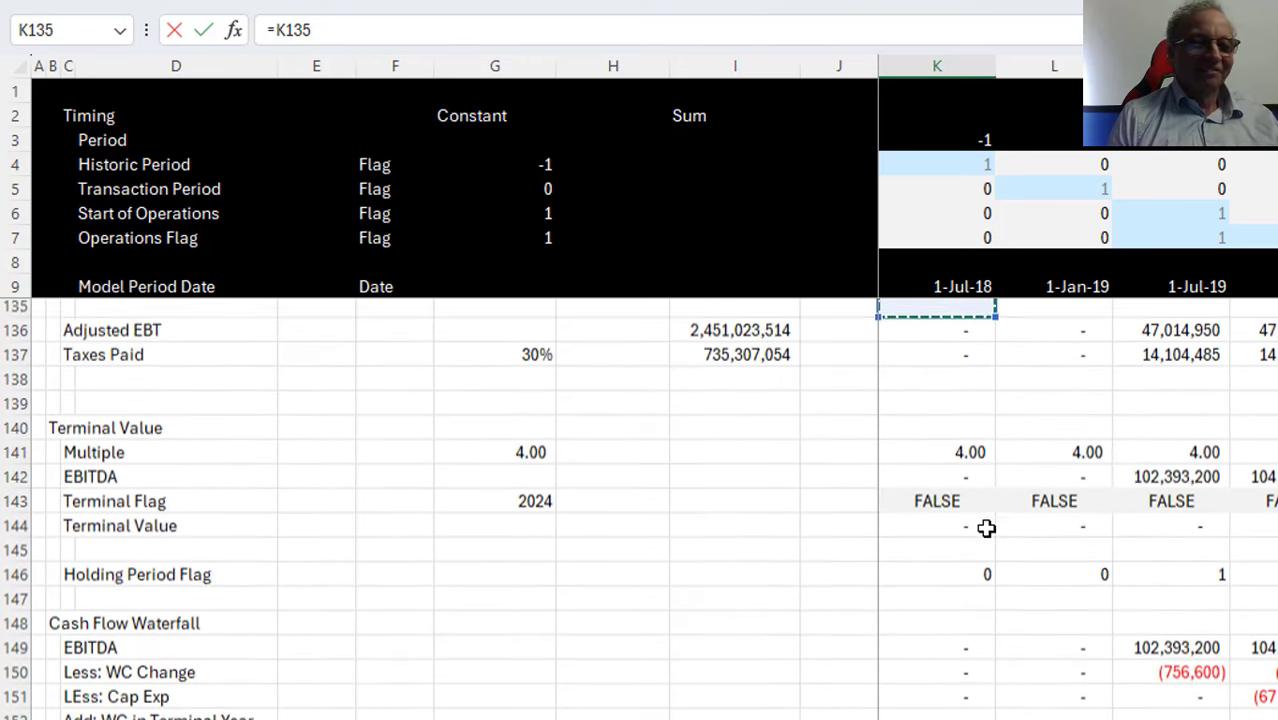
key(Up)
key(Up)
key(Up)
key(Up)
key(Up)
key(Up)
key(Up)
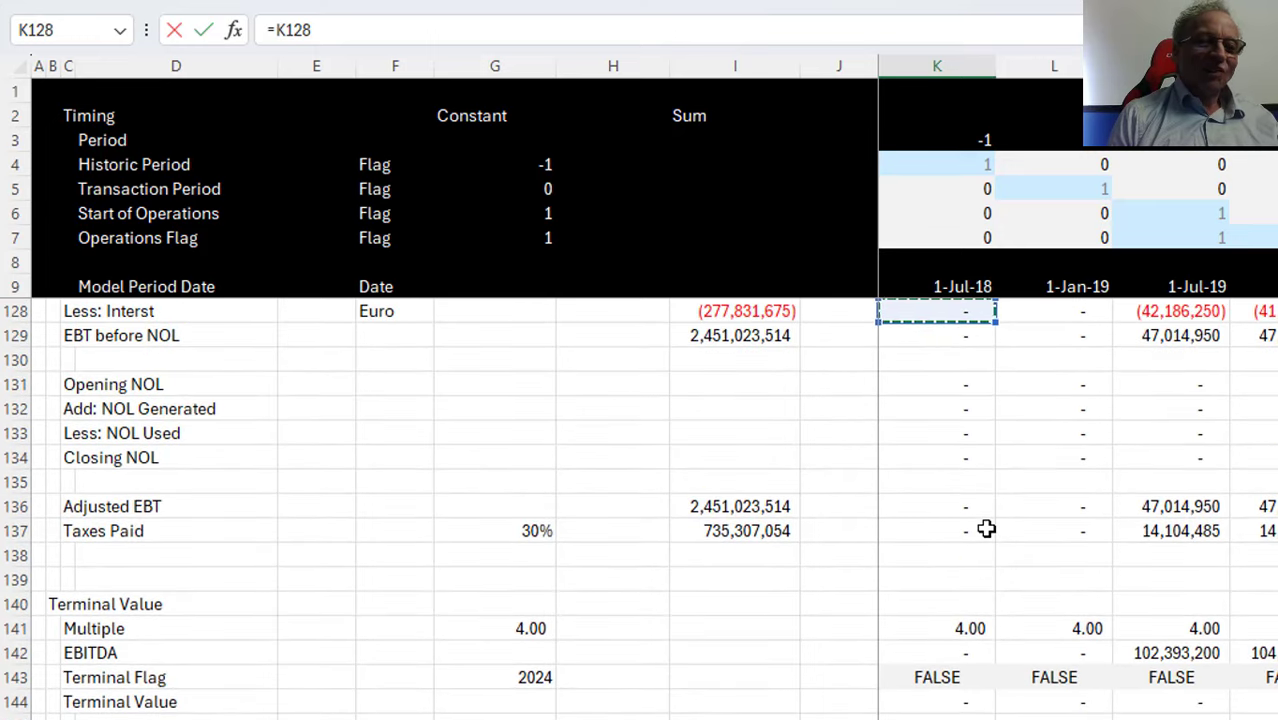
key(Up)
key(Up)
key(Up)
key(Up)
key(Up)
key(Up)
key(Up)
key(Up)
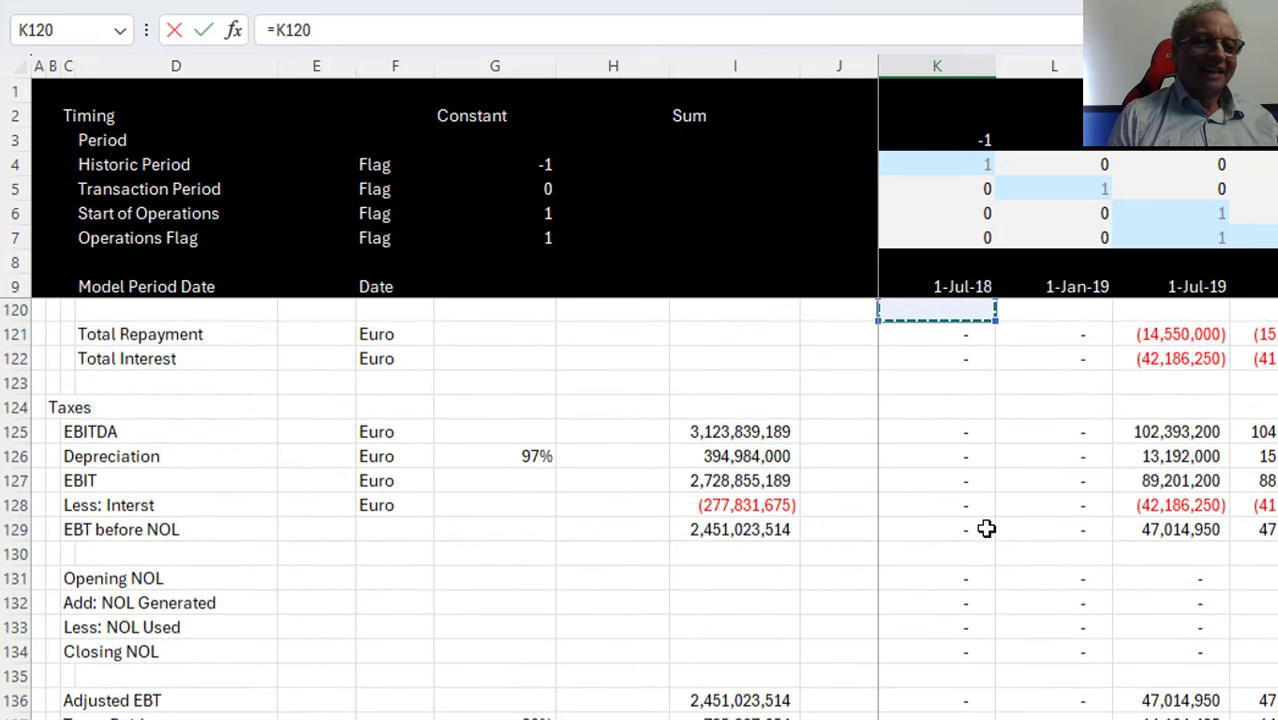
key(Down)
key(Return)
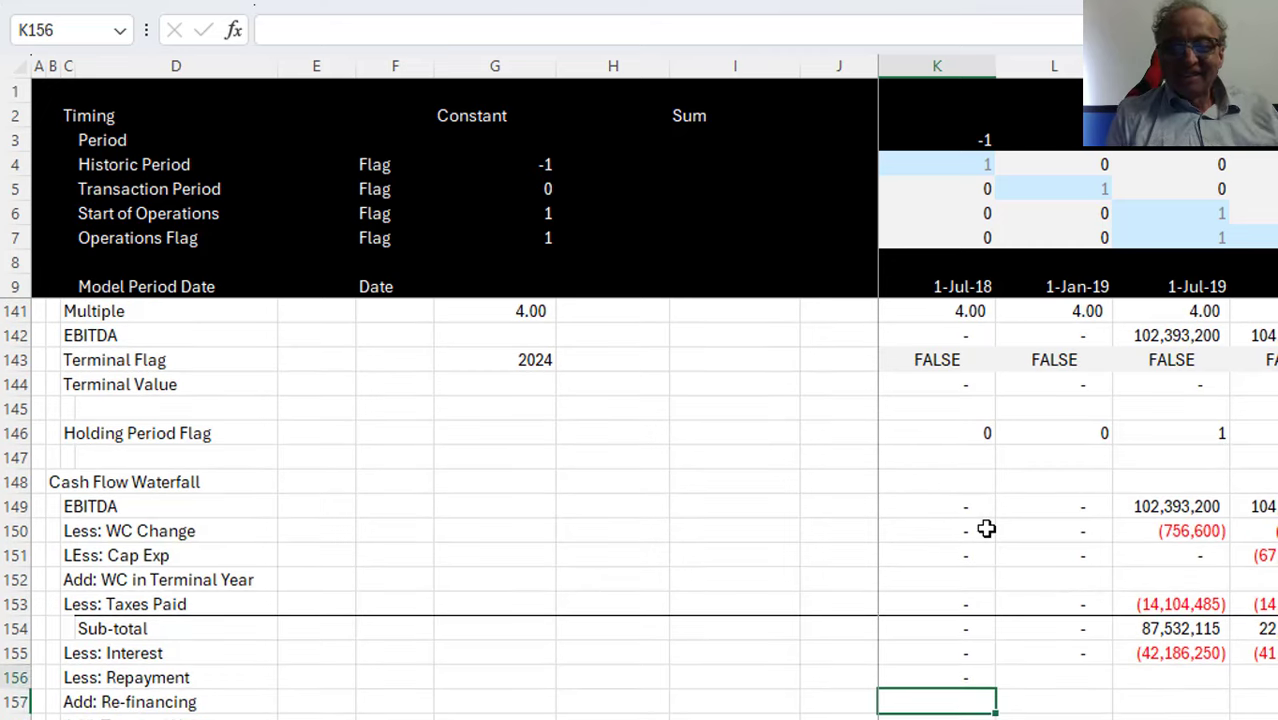
Copy the waterfall's Less: Repayment formula from K156 across the period columns of row 156
key(Up)
key(shift+ctrl+Right)
key(ctrl+r)
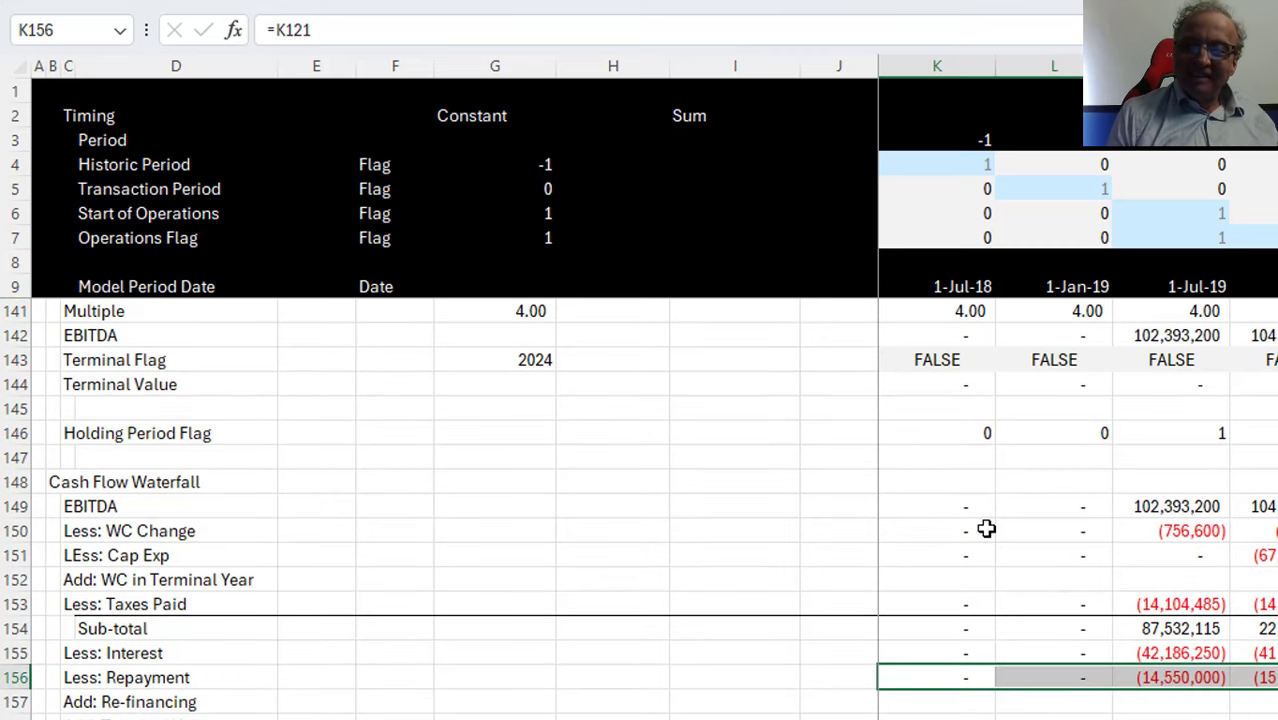
Leave the Add: Re-financing line empty and link Add: Terminal Value in K158 to the Terminal Value row with =K144
key(Down)
key(Down)
key(Up)
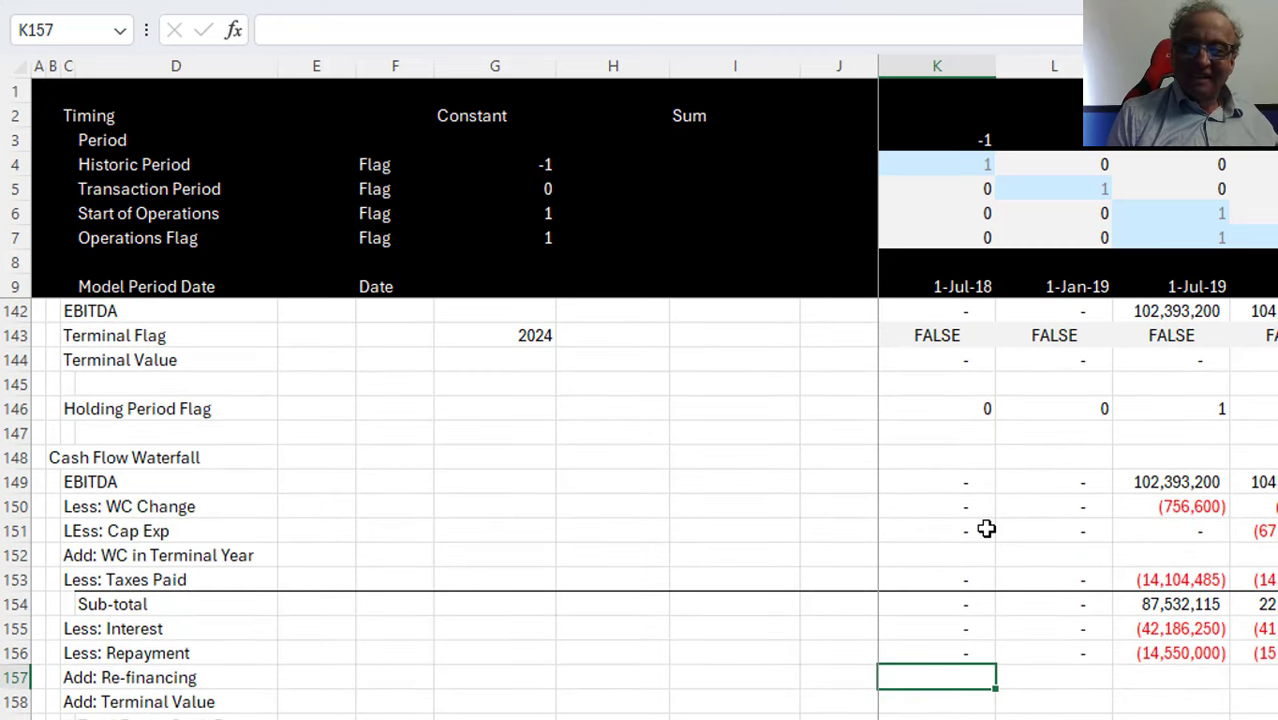
key(Down)
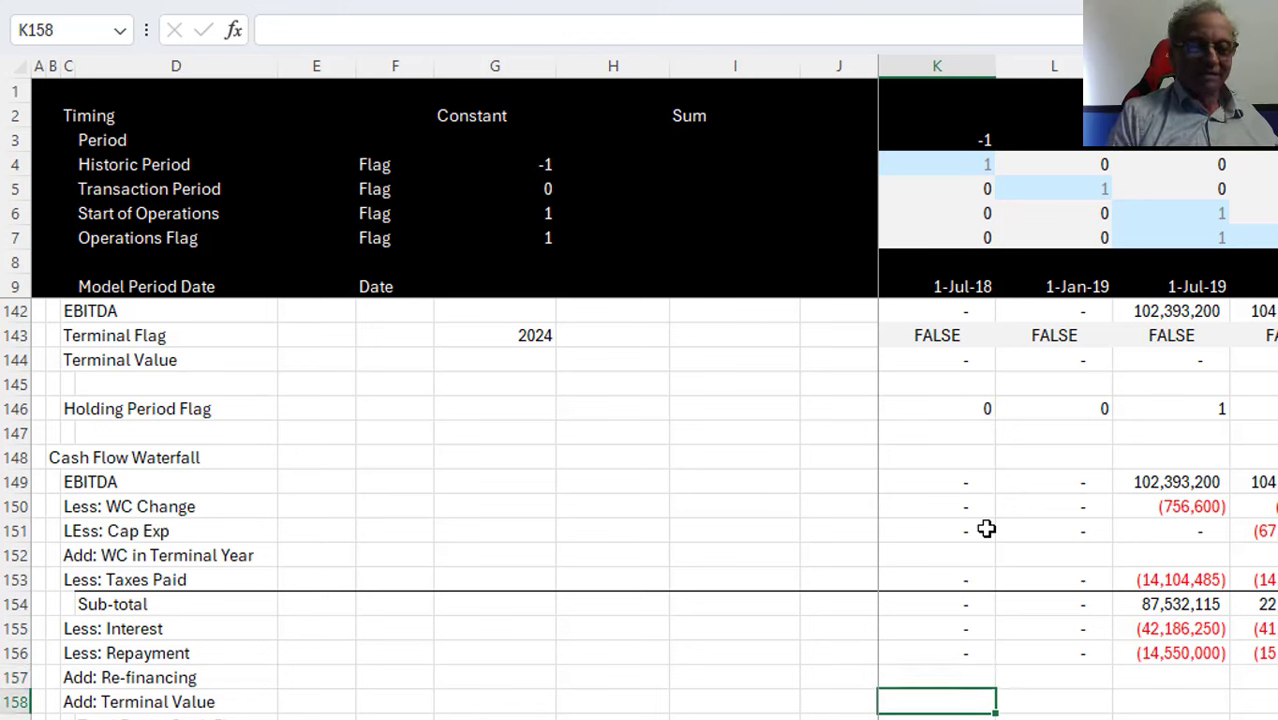
text(=)
key(Up)
key(Up)
key(Up)
key(Up)
key(Up)
key(Up)
key(Up)
key(Up)
key(Up)
key(Up)
key(Up)
key(Up)
key(Up)
key(Up)
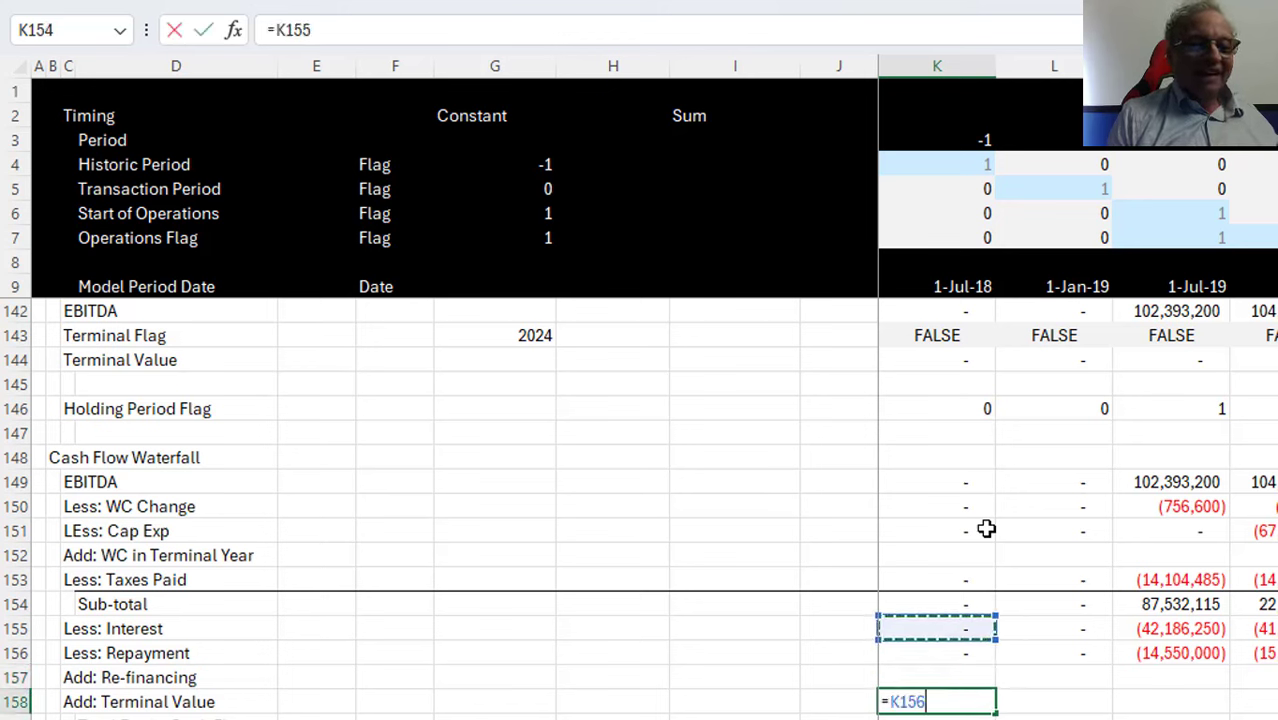
key(Down)
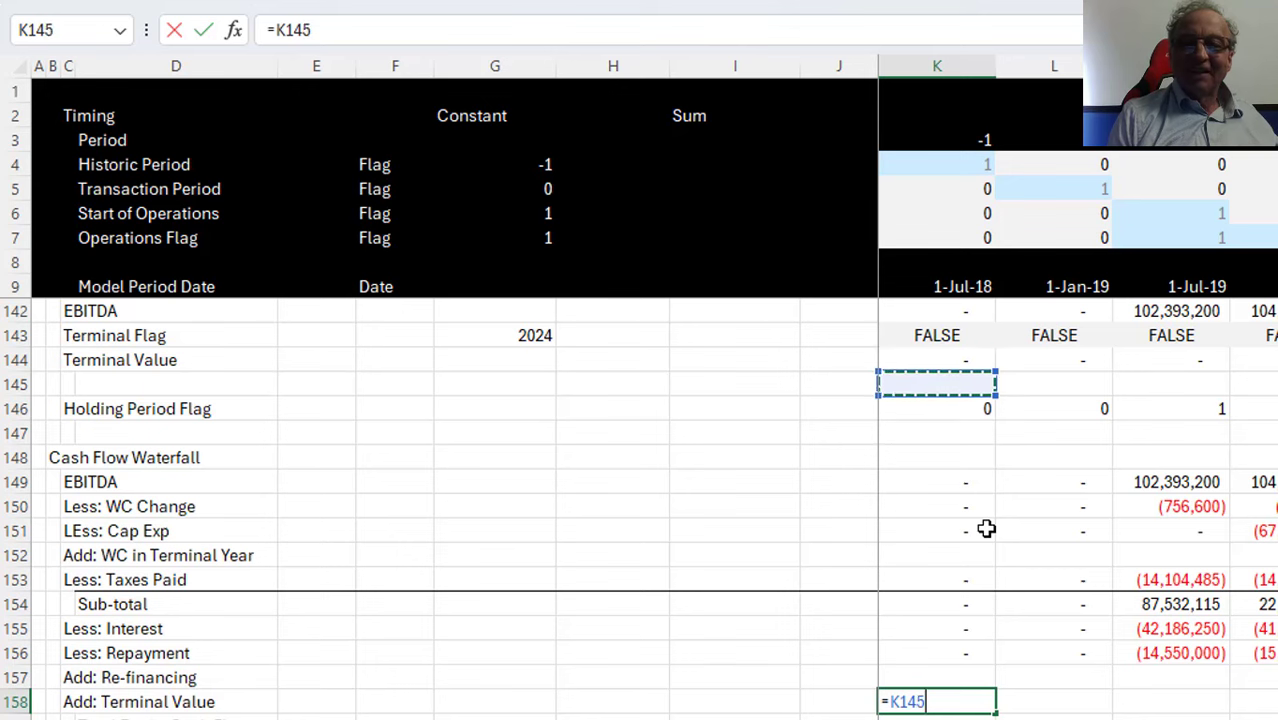
key(Up)
key(Return)
key(Up)
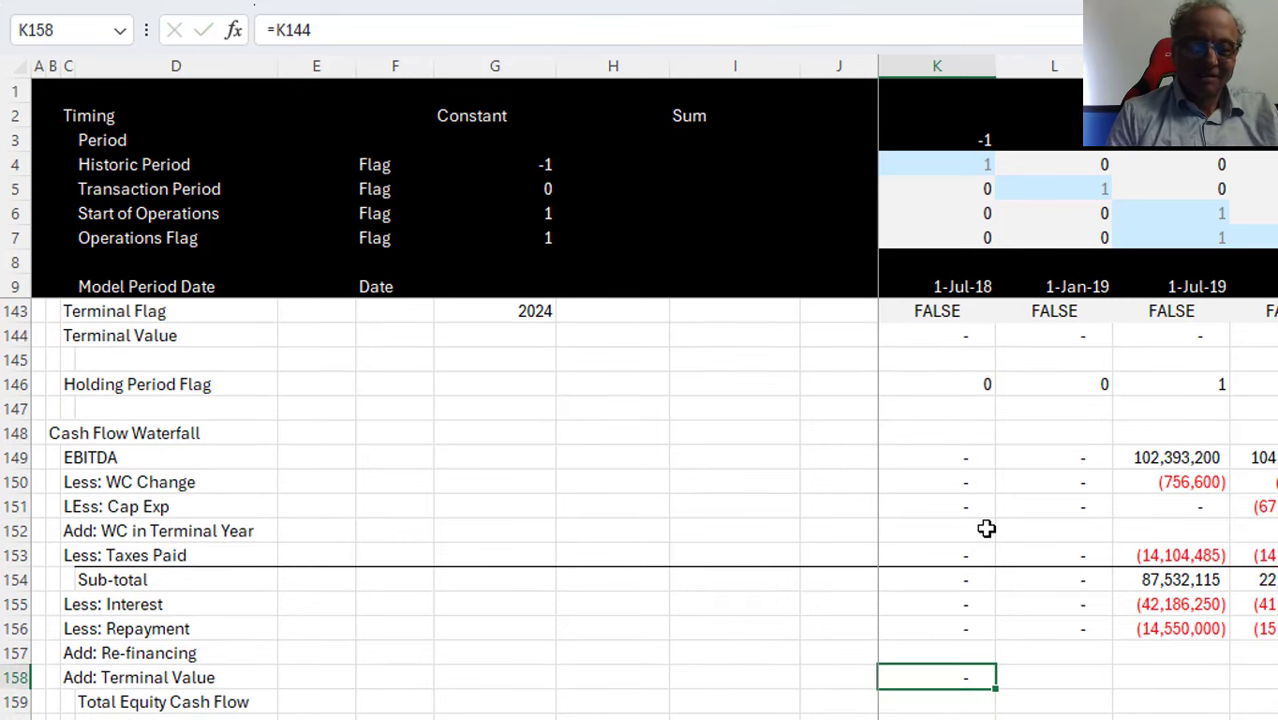
Copy the waterfall's Add: Terminal Value formula from K158 across the period columns of row 158
key(Up)
key(Down)
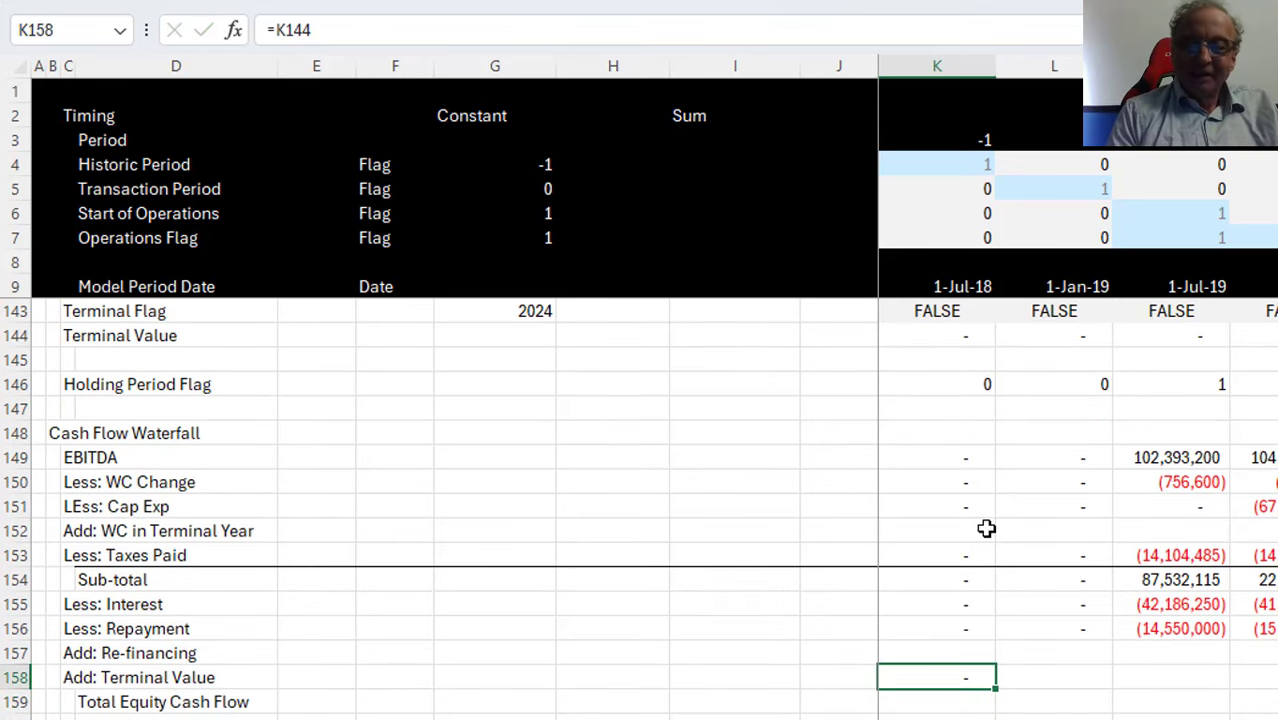
key(ctrl+shift+Right)
key(ctrl+r)
key(Down)
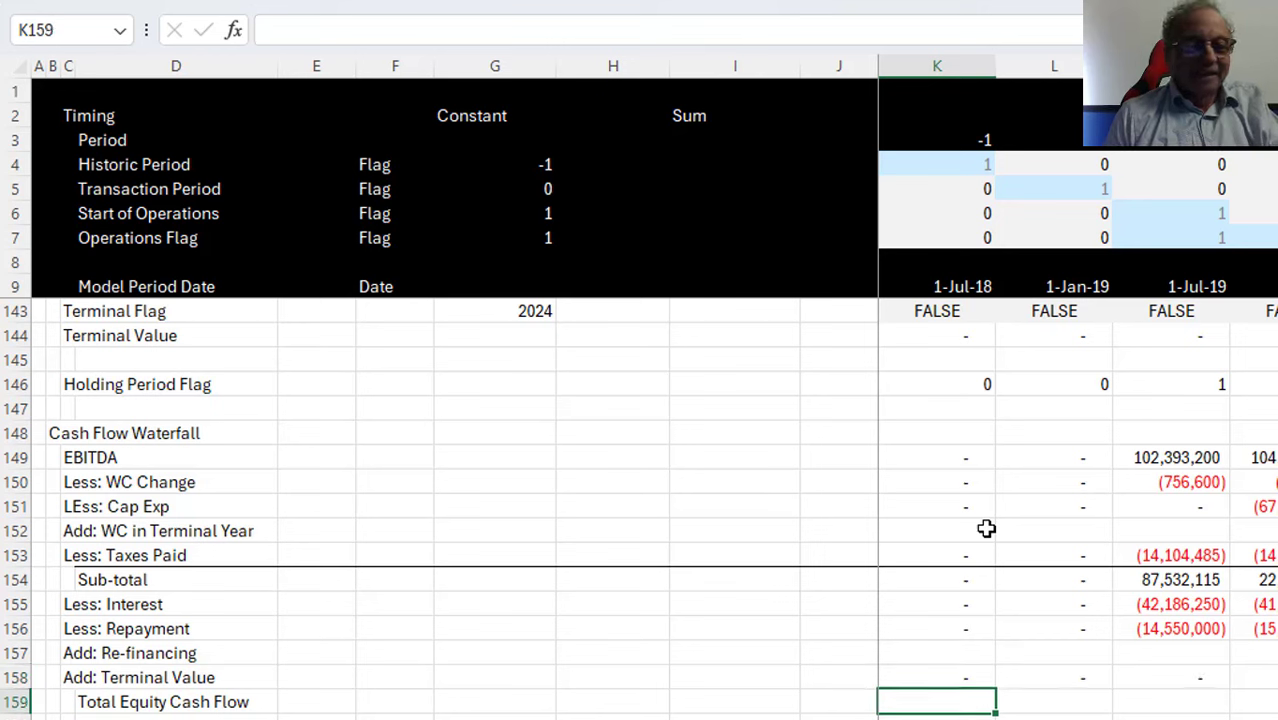
text(=)
key(Up)
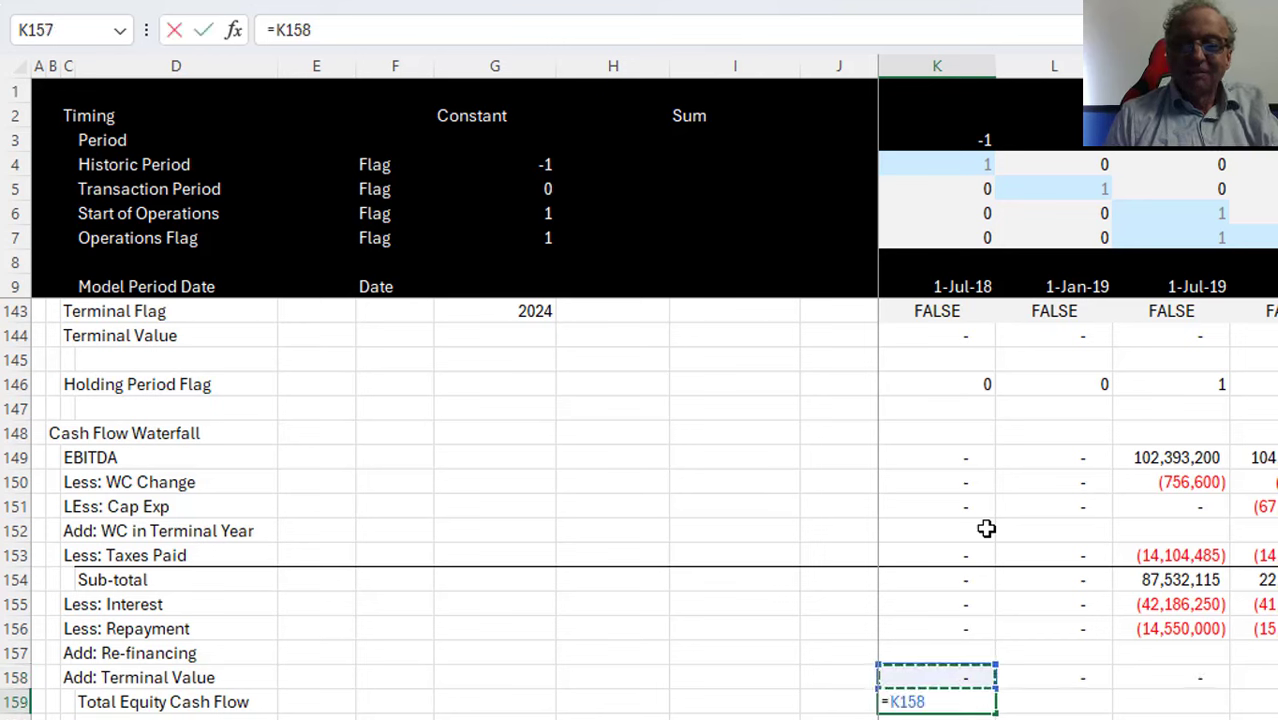
key(Up)
key(Up)
key(Escape)
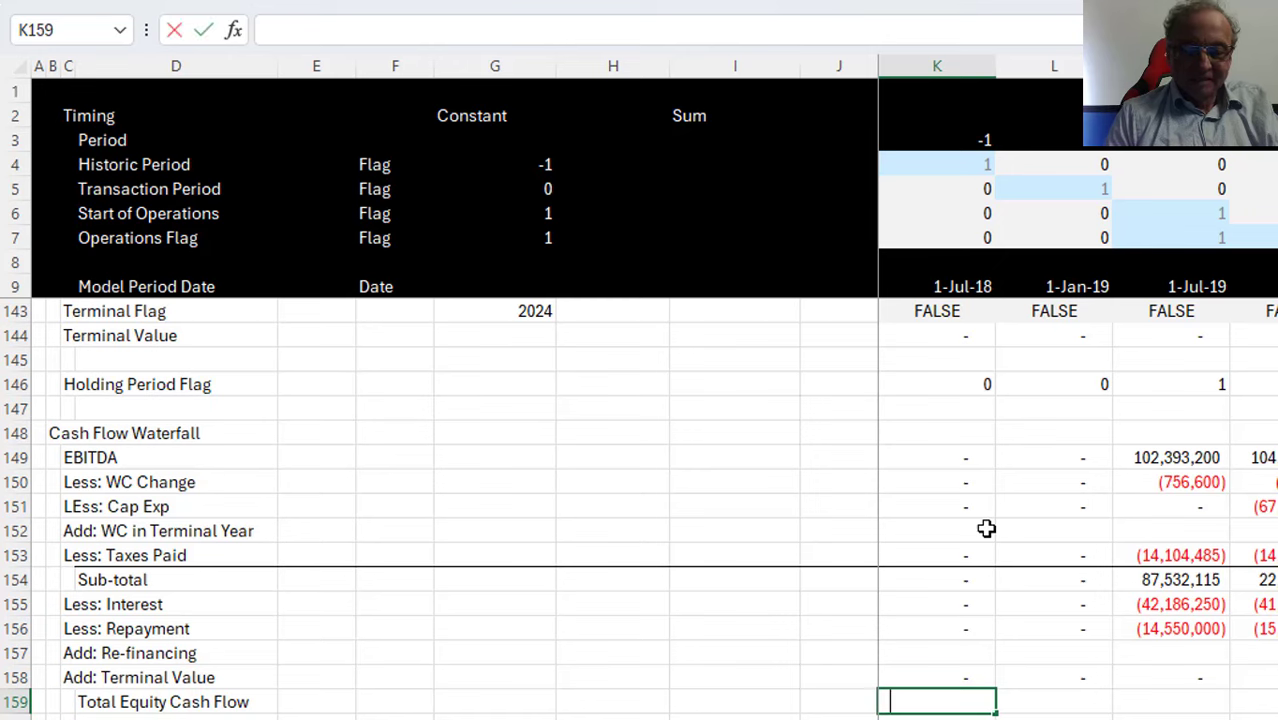
Enter a Total Equity Cash Flow formula in K159 that sums from the Sub-total to Terminal Value, =SUM(K154:K158)
text(=sum()
key(Up)
key(shift+Up)
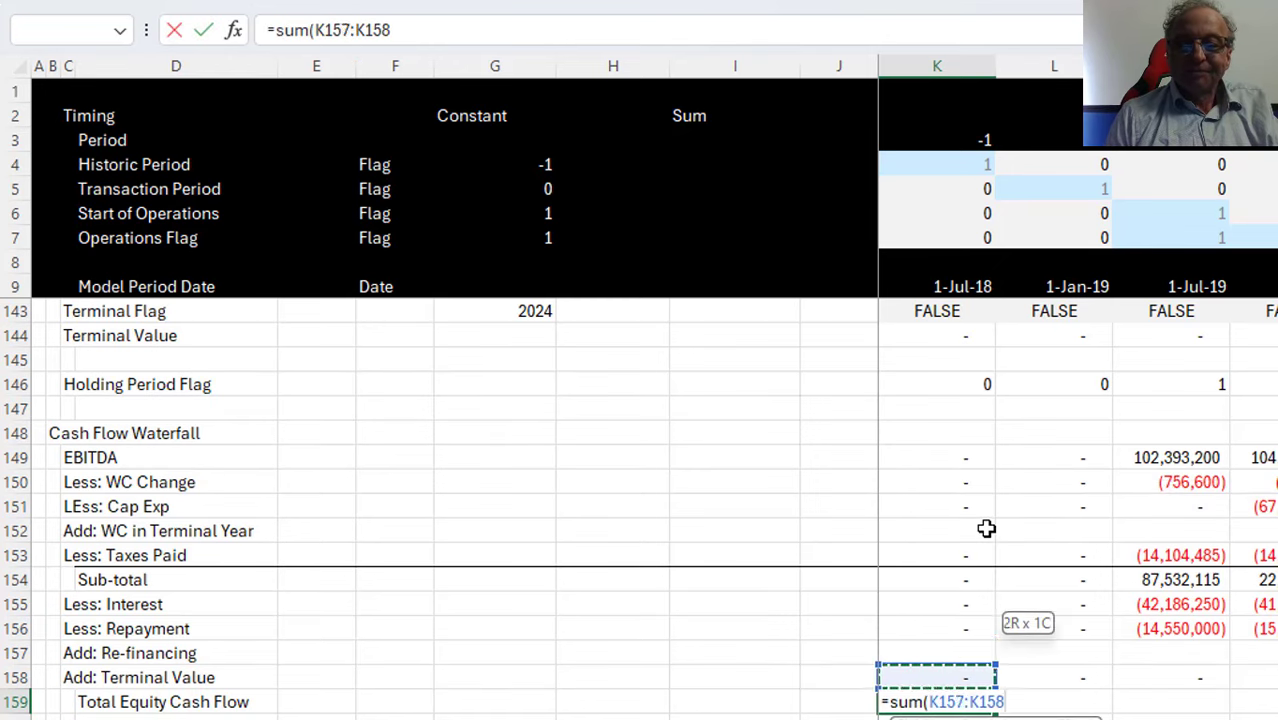
key(shift+Up)
key(shift+Up)
key(shift+Up)
key(Return)
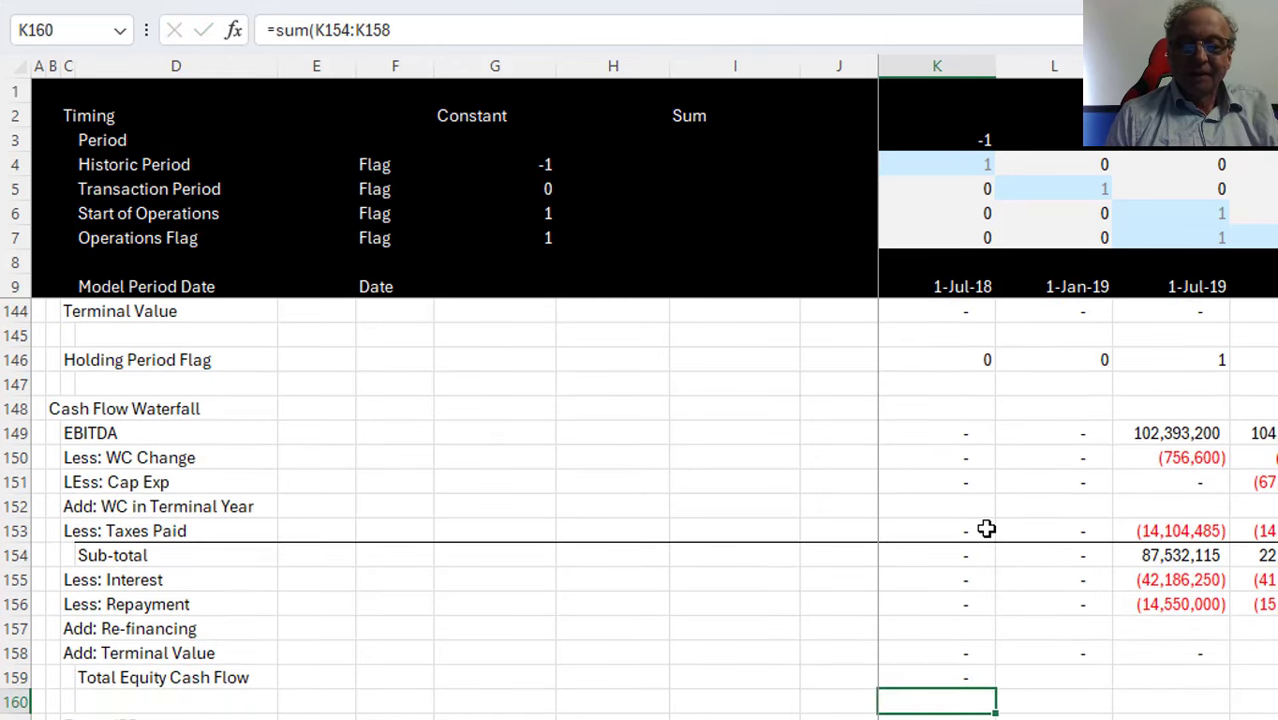
Copy the Total Equity Cash Flow formula from K159 across the period columns of row 159
key(Up)
key(ctrl+shift+Right)
key(ctrl+r)
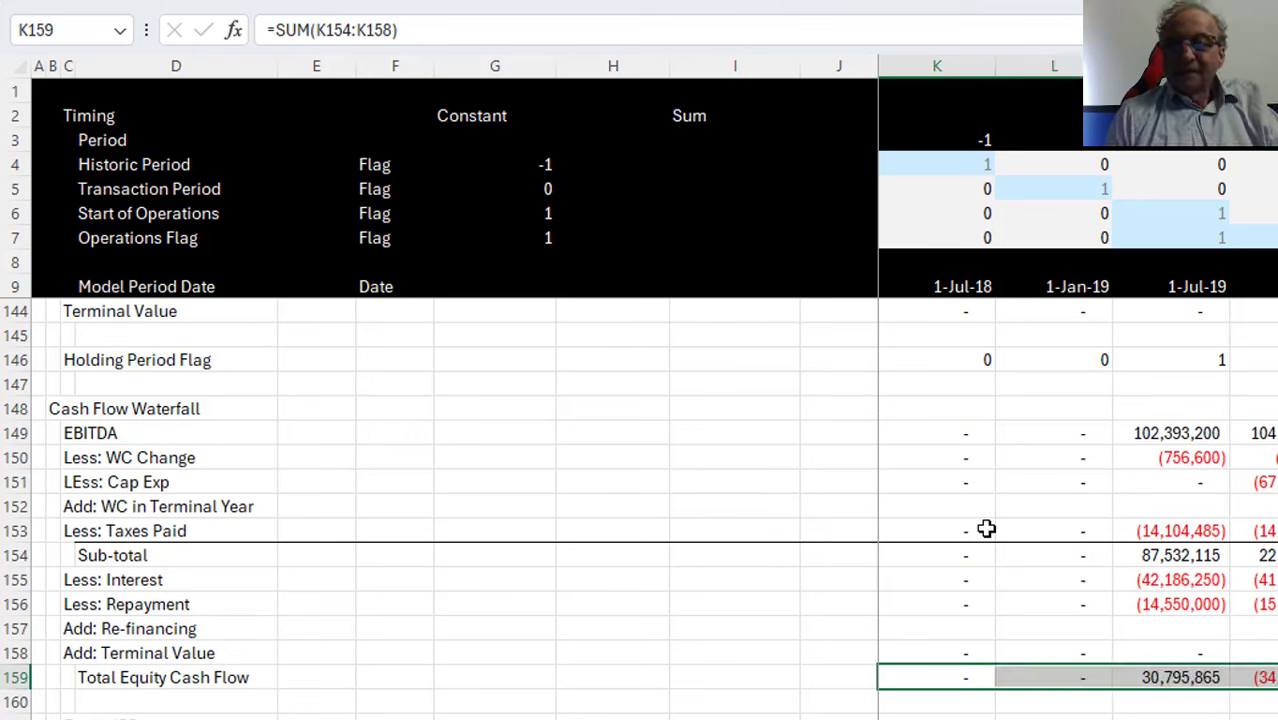
Insert a blank row directly below the waterfall's Total Equity Cash Flow row
key(Down)
key(Left)
key(Left)
key(Left)
key(Up)
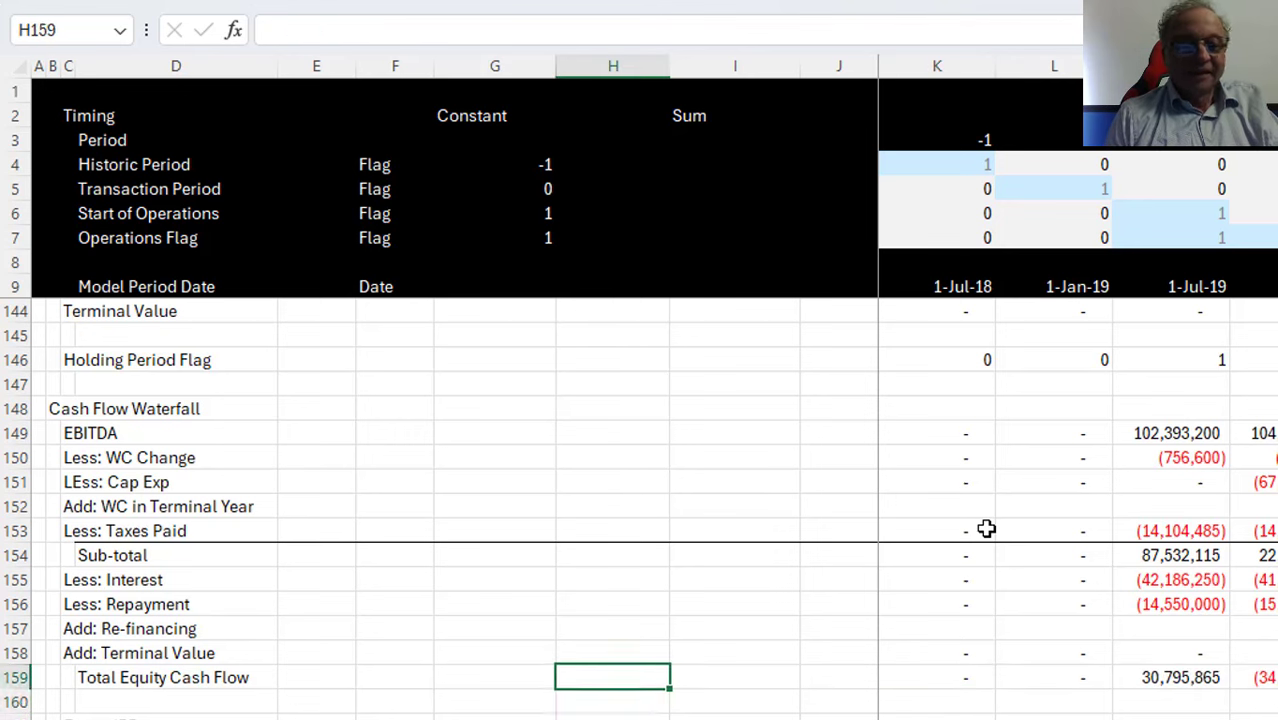
key(Left)
key(Left)
key(Down)
key(Left)
key(Down)
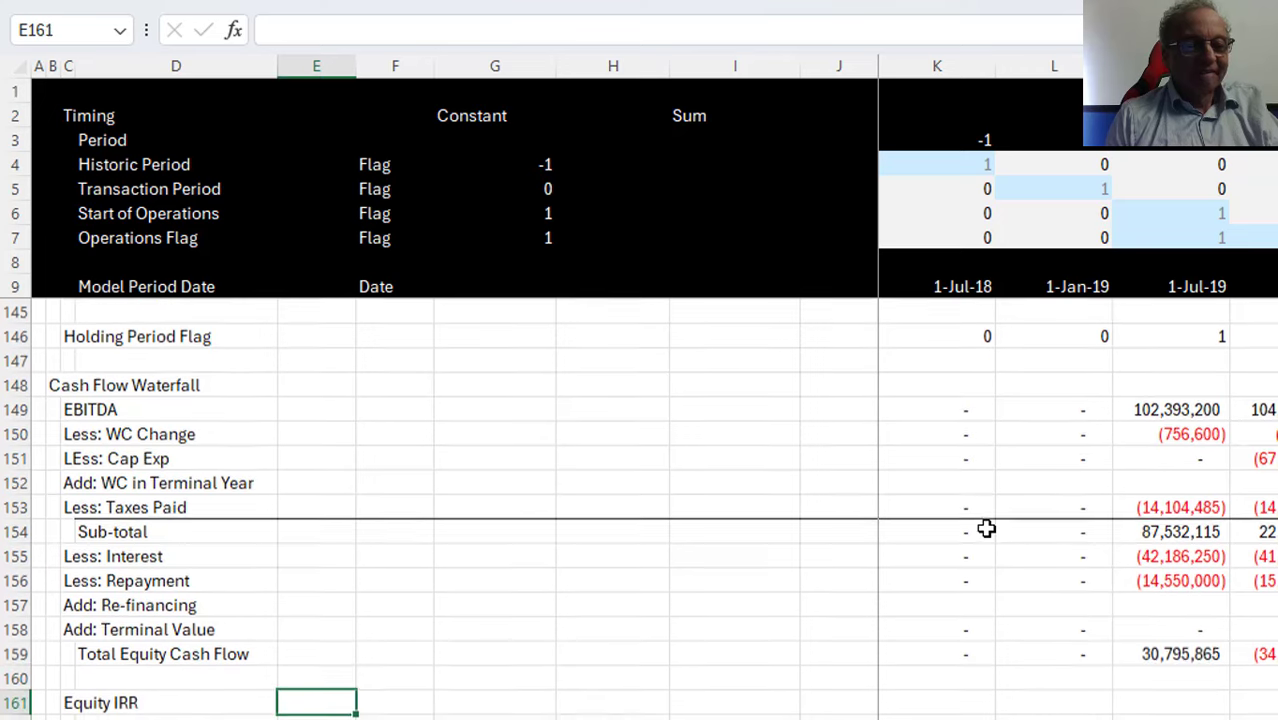
key(Up)
key(shift+space)
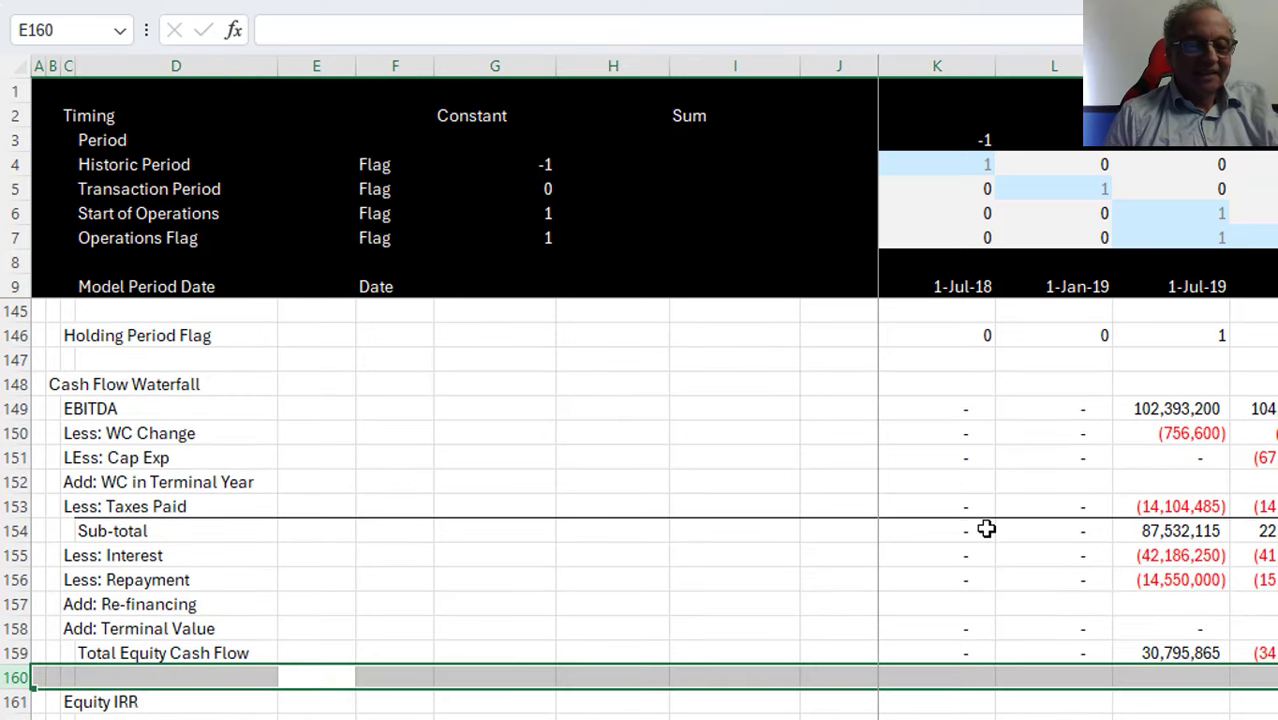
key(Left)
key(Left)
key(Right)
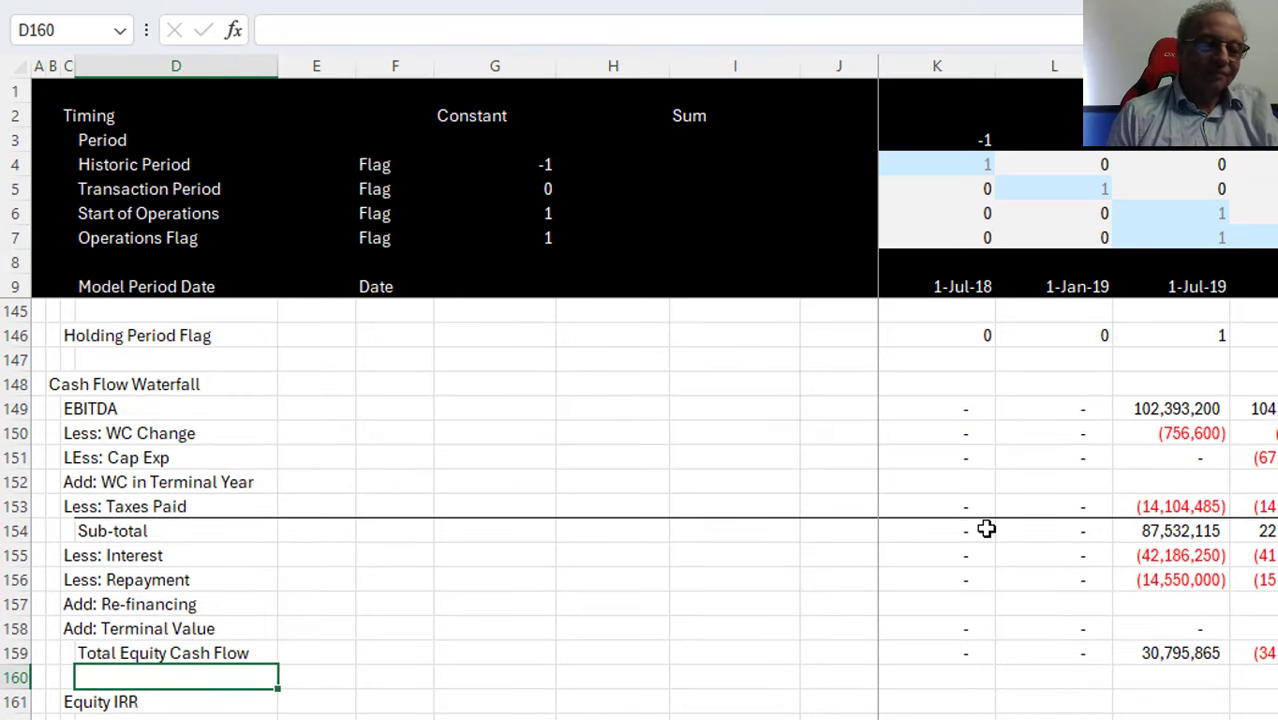
key(shift+space)
key(ctrl+shift+plus)
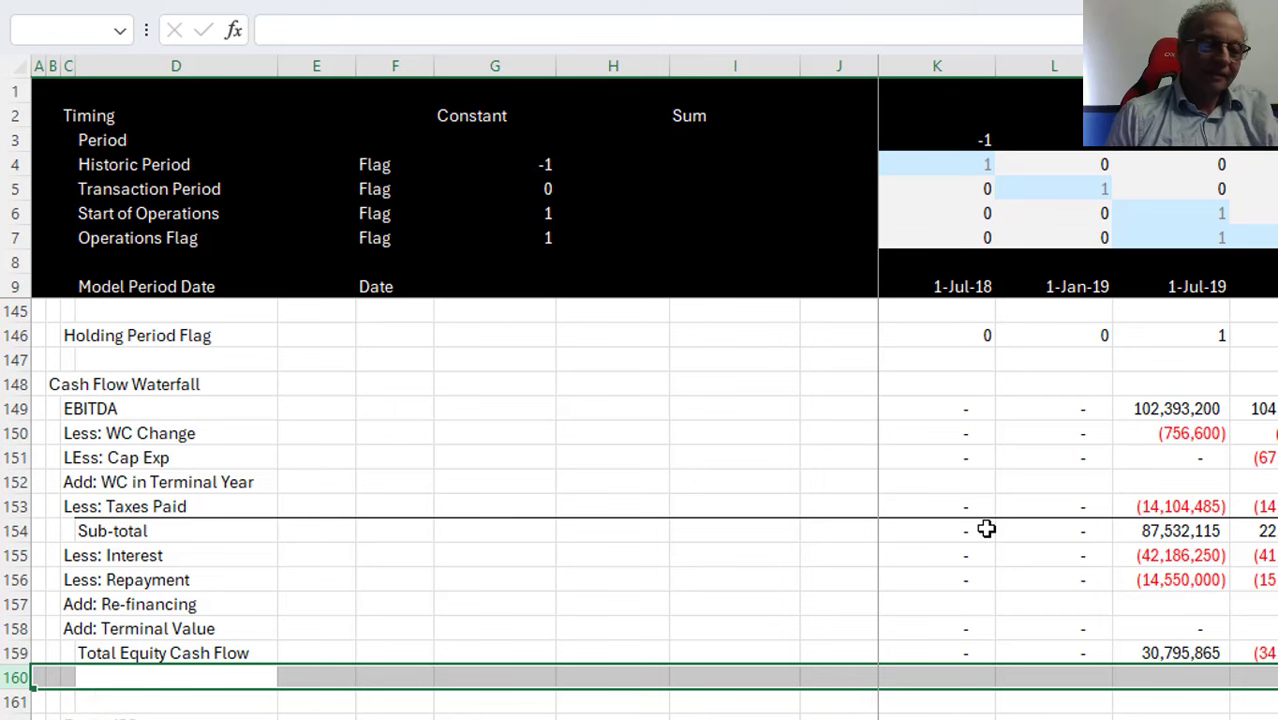
Label the new row Equity Investment in D160
key(Right)
key(Left)
key(Left)
key(Right)
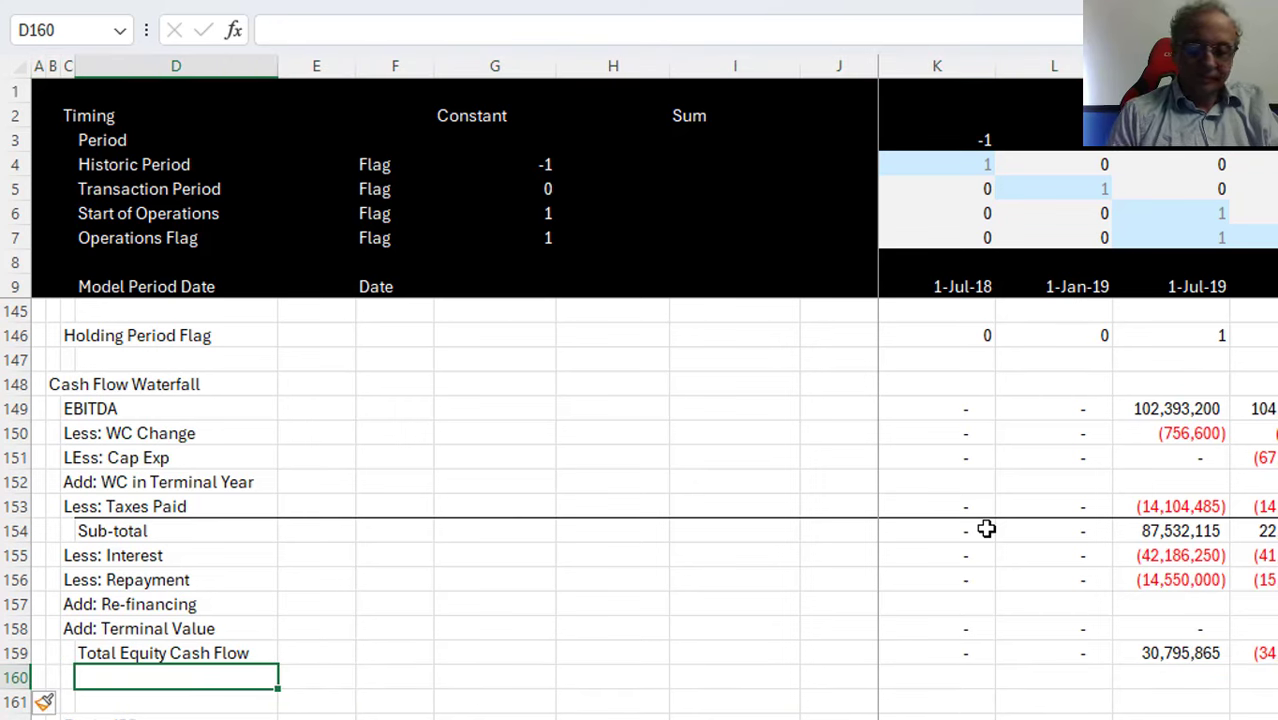
text(Eq)
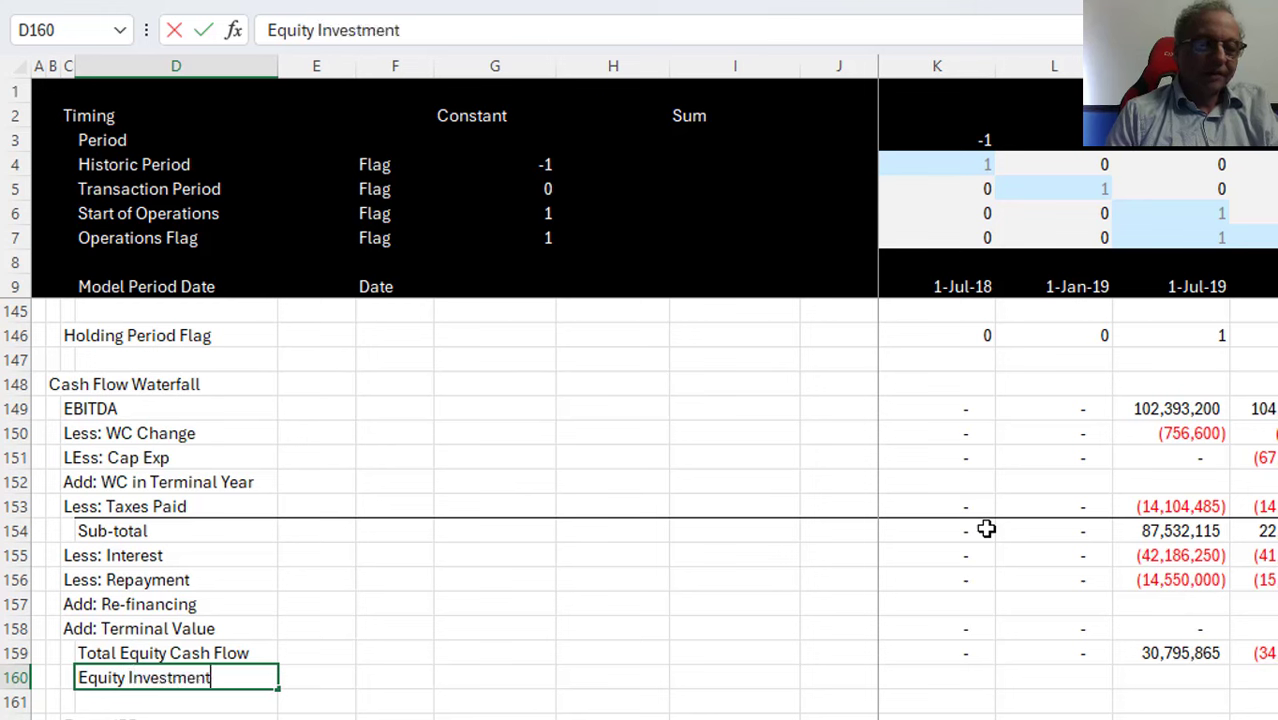
text(uity Investment)
key(Return)
Link Equity Investment in K160 to the Equity line of Sources of Funds with =K79
key(Up)
key(Right)
key(Right)
key(Right)
key(Right)
key(Right)
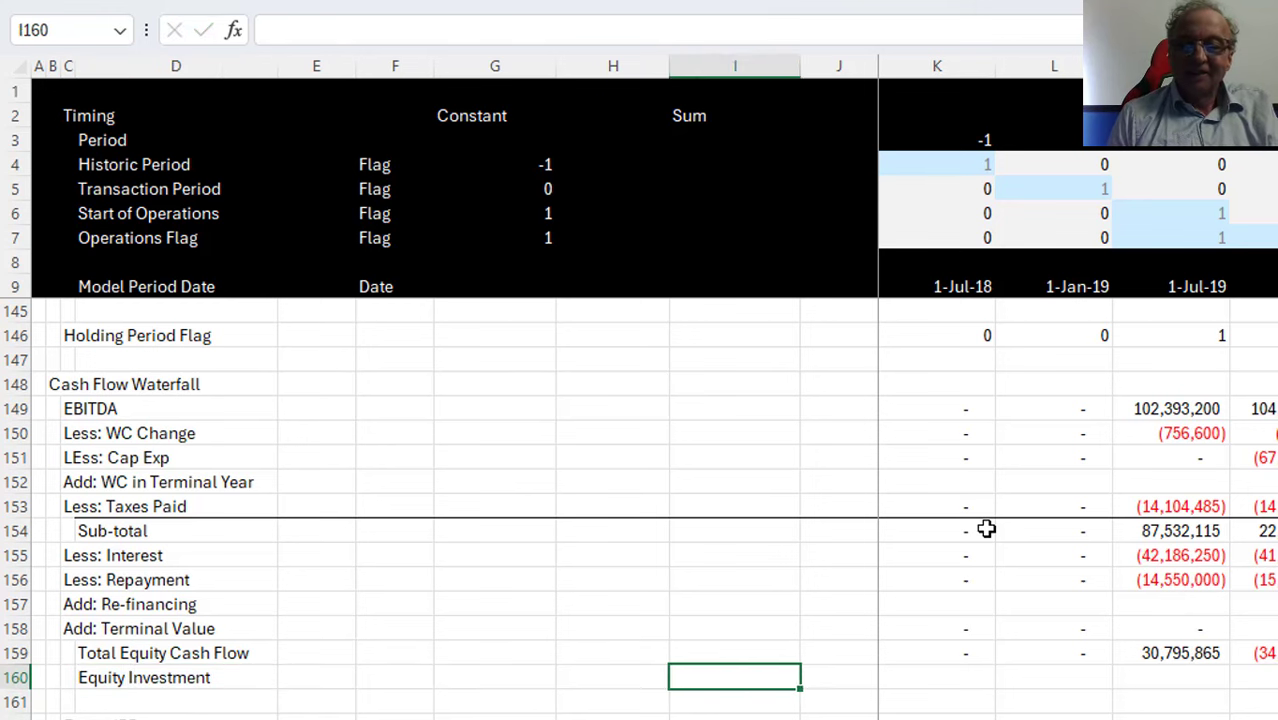
key(Right)
key(Right)
text(=)
key(Up)
key(Up)
key(Up)
key(Up)
key(Up)
key(Up)
key(Up)
key(Up)
key(Up)
key(Up)
key(Up)
key(Up)
key(Up)
key(Up)
key(Up)
key(Up)
key(Up)
key(Up)
key(Up)
key(Up)
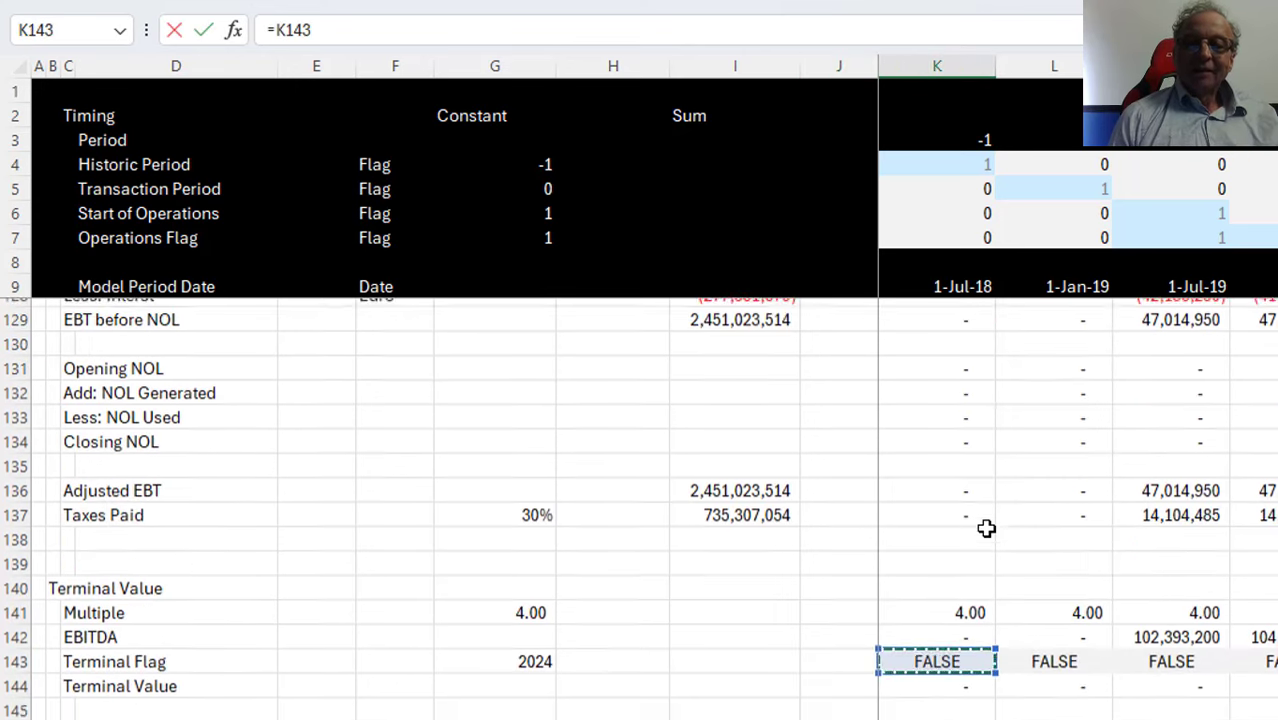
key(Up)
key(Up)
key(Up)
key(Up)
key(Up)
key(Up)
key(Up)
key(Up)
key(Up)
key(Up)
key(Up)
key(Up)
key(Up)
key(Up)
key(Up)
key(Up)
key(Up)
key(Up)
key(Up)
key(Up)
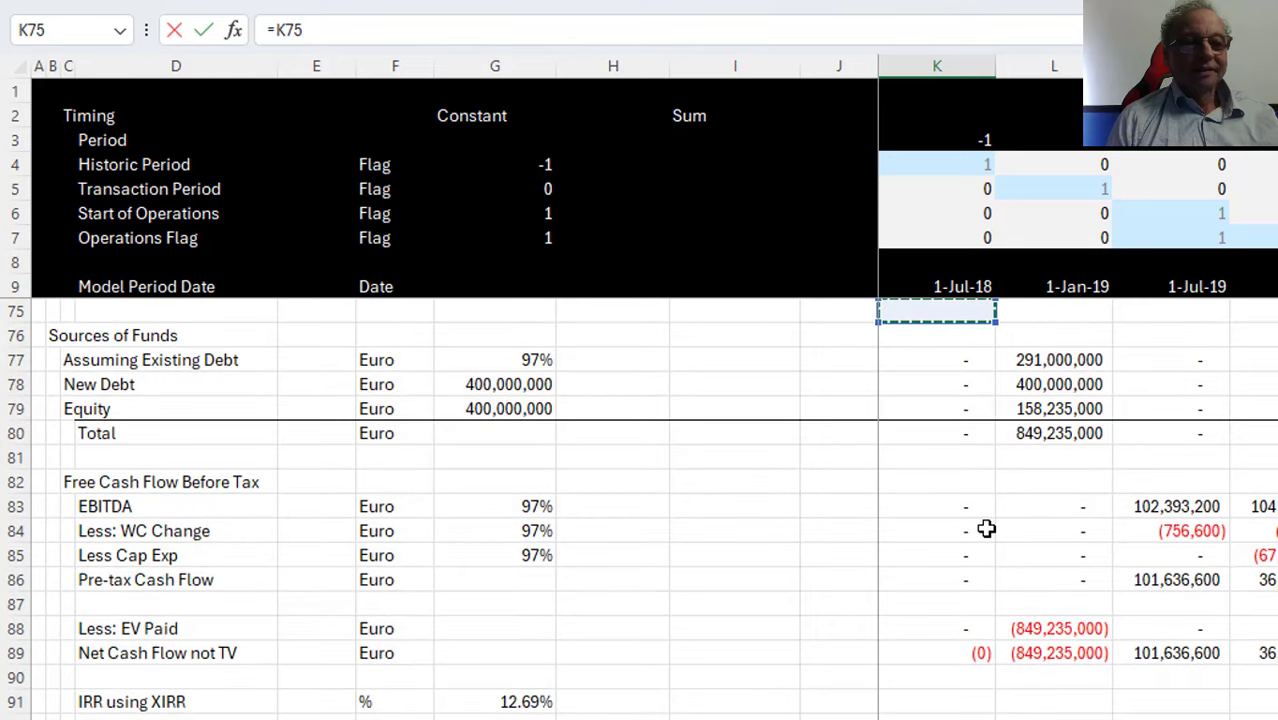
key(Down)
key(Down)
key(Down)
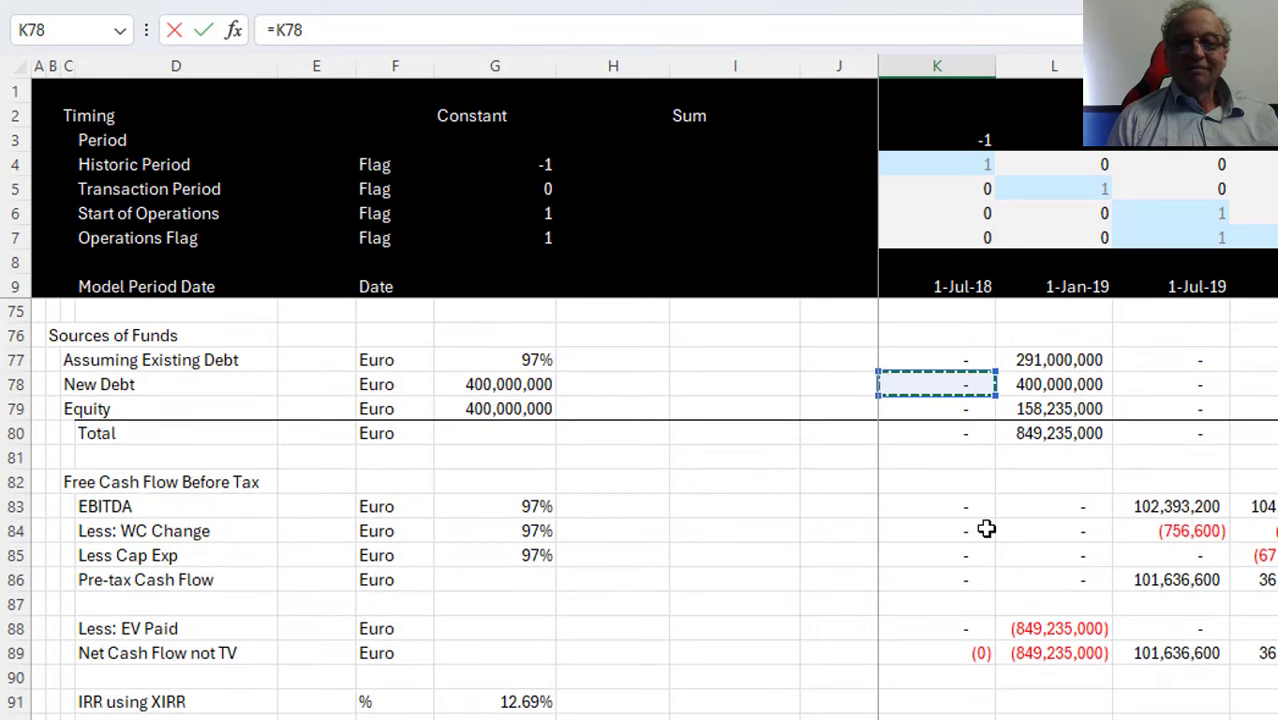
key(Down)
key(Return)
Copy the Equity Investment formula from K160 across the period columns of row 160
key(Up)
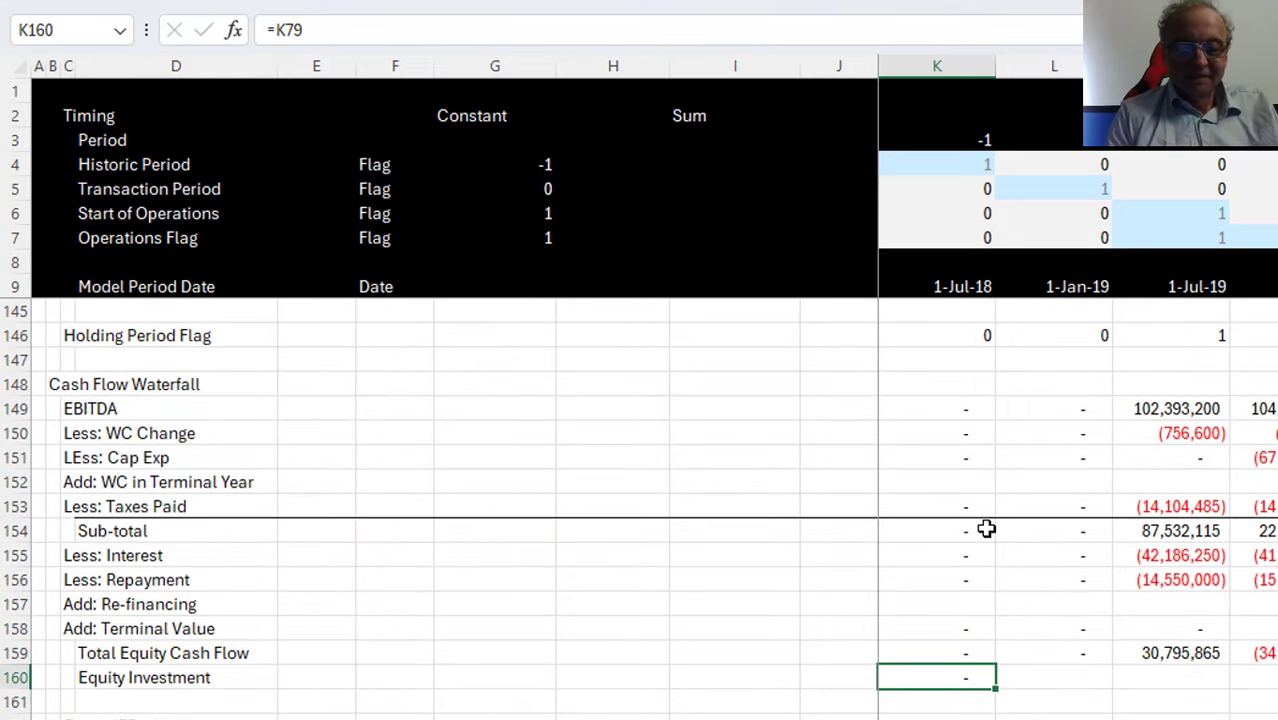
key(ctrl+shift+Right)
key(ctrl+r)
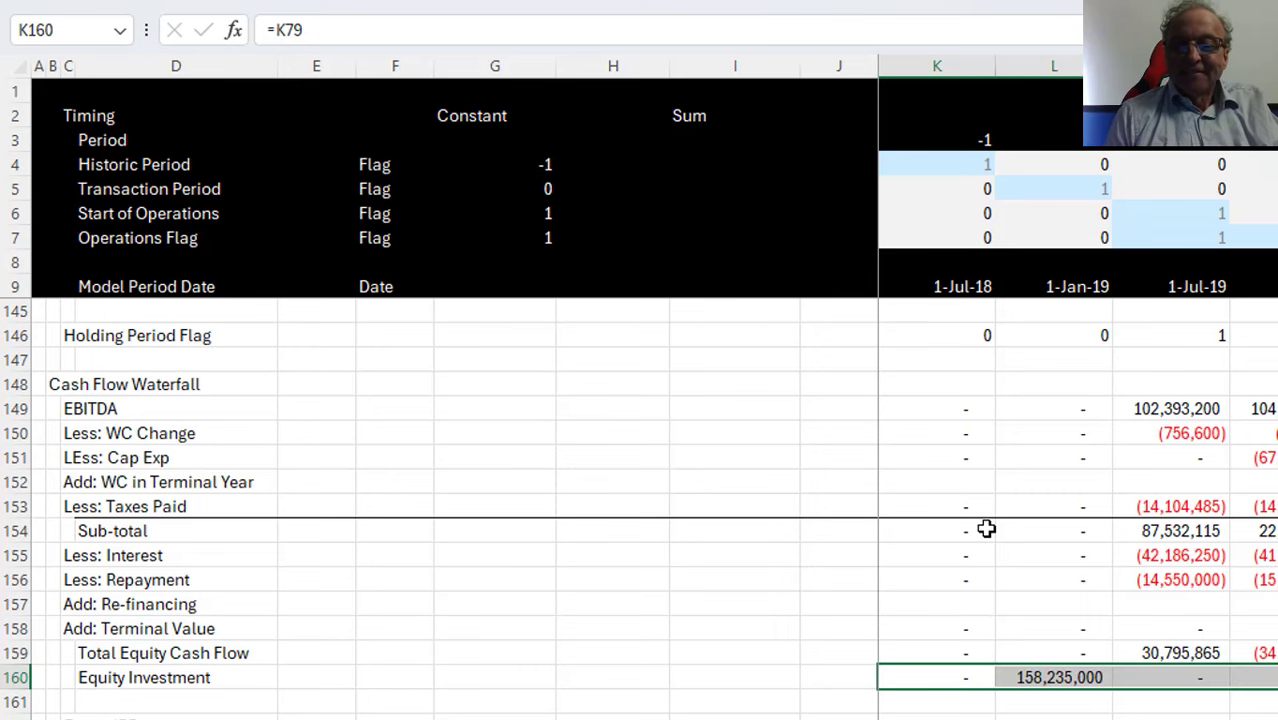
Insert another blank row directly below Equity Investment
key(Down)
key(Down)
key(Up)
key(Left)
key(Left)
key(shift+space)
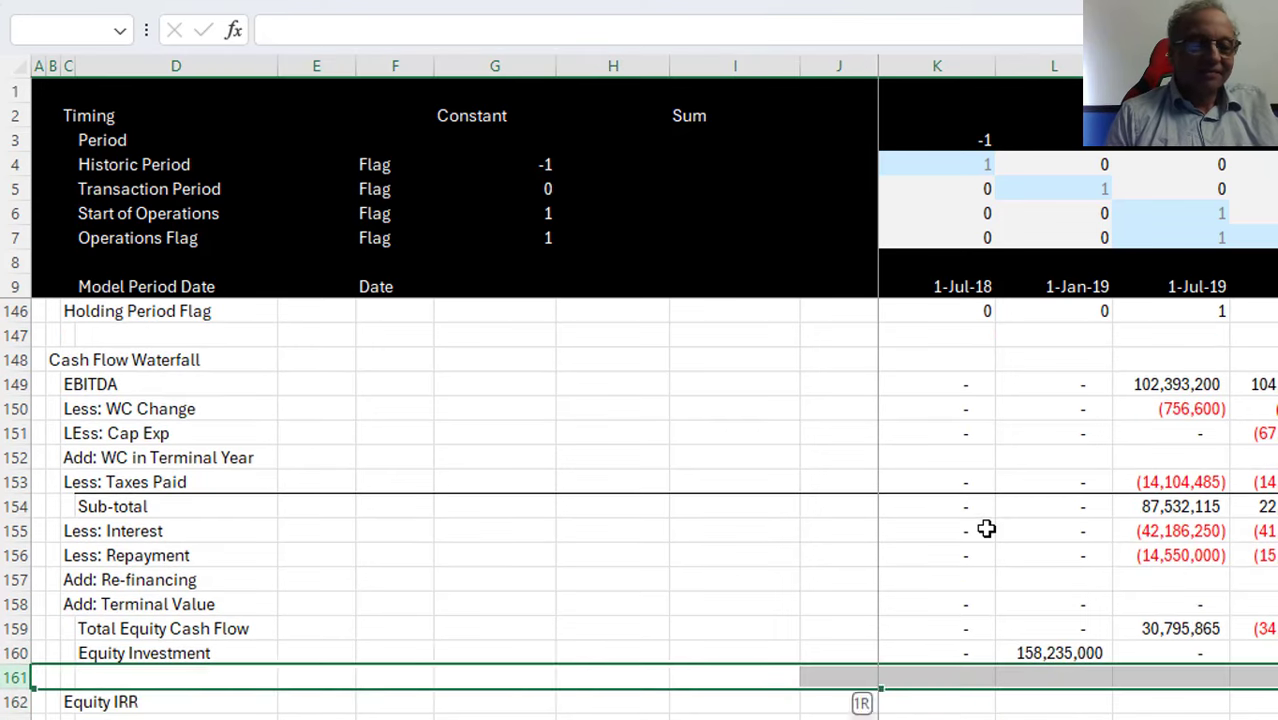
key(ctrl+shift+plus)
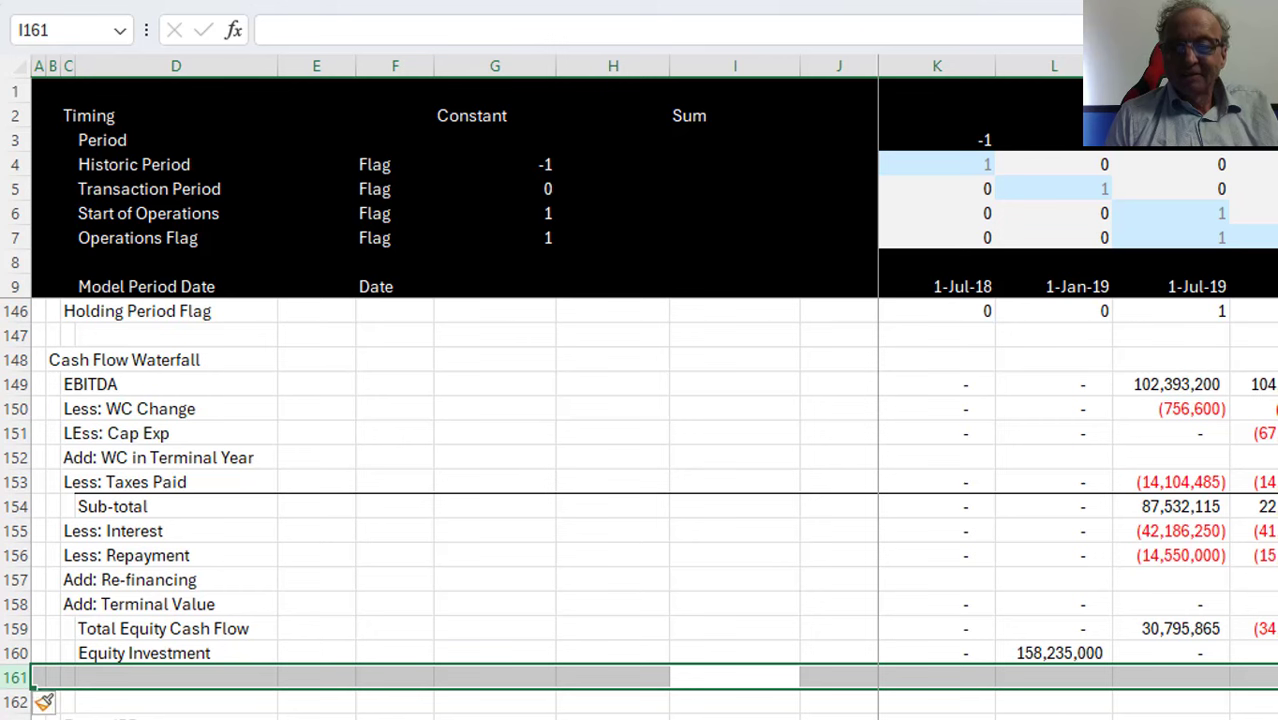
key(F10)
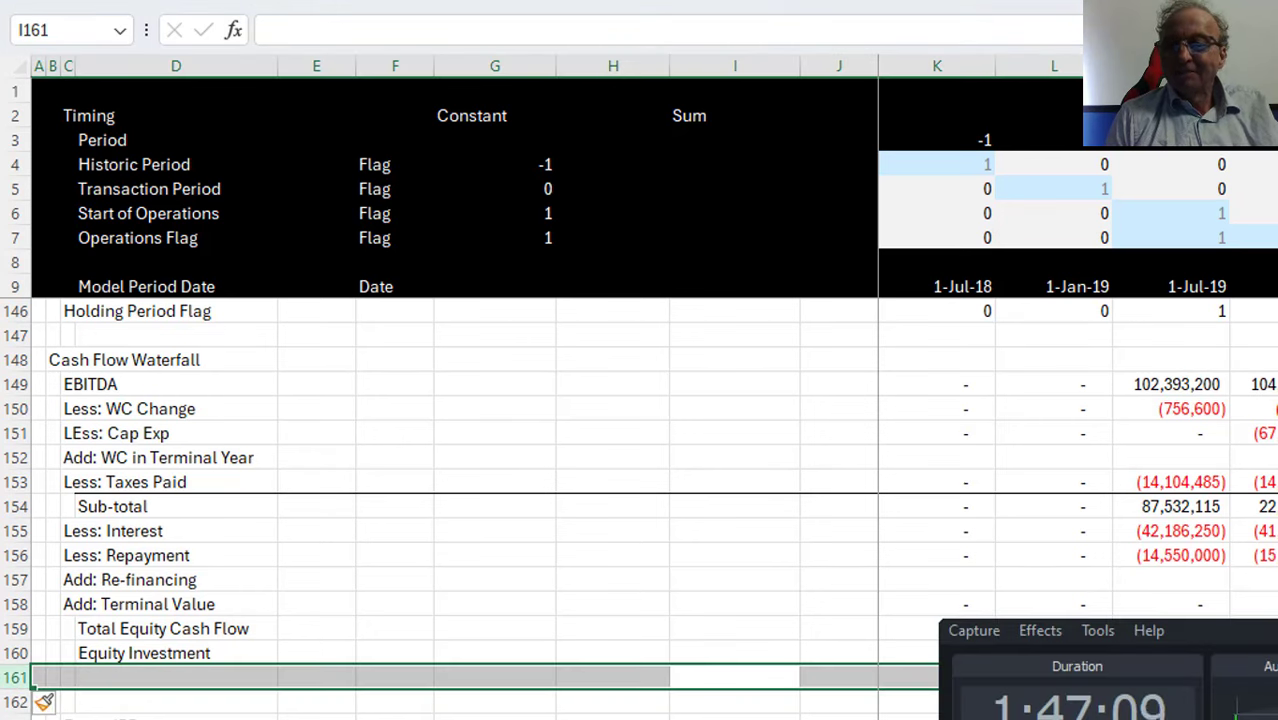
key(F9)
click(1167, 582)
Label the row below Equity Investment as Net Equity Cash Flow in D161
key(Left)
key(Left)
key(Left)
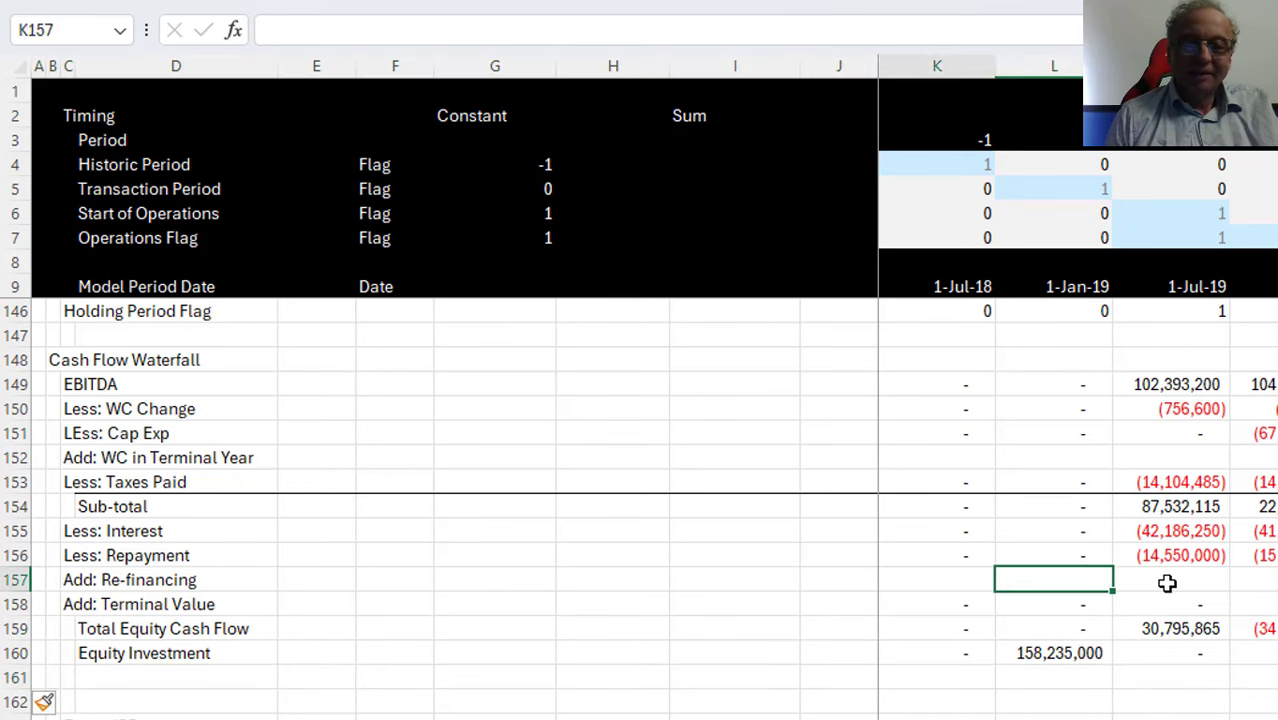
key(Down)
key(Down)
key(Down)
key(Left)
key(Down)
key(Left)
key(Left)
key(Left)
key(Left)
key(Left)
key(Left)
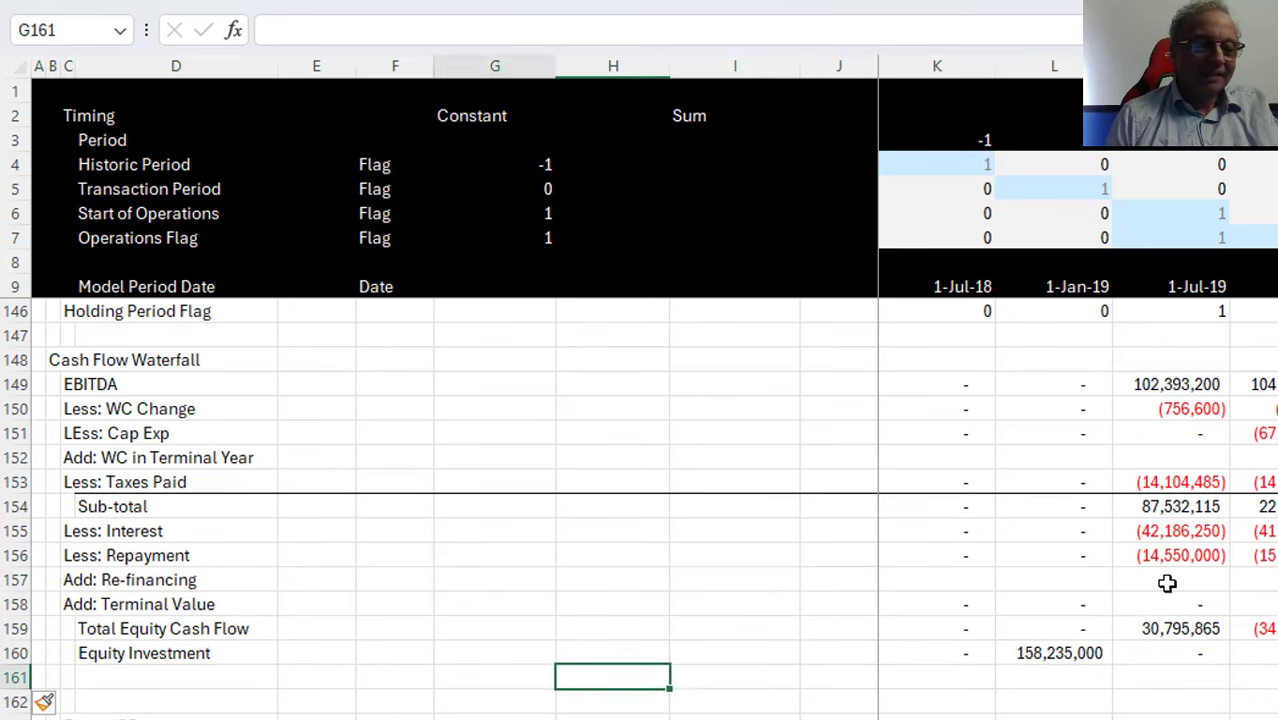
key(Right)
key(F2)
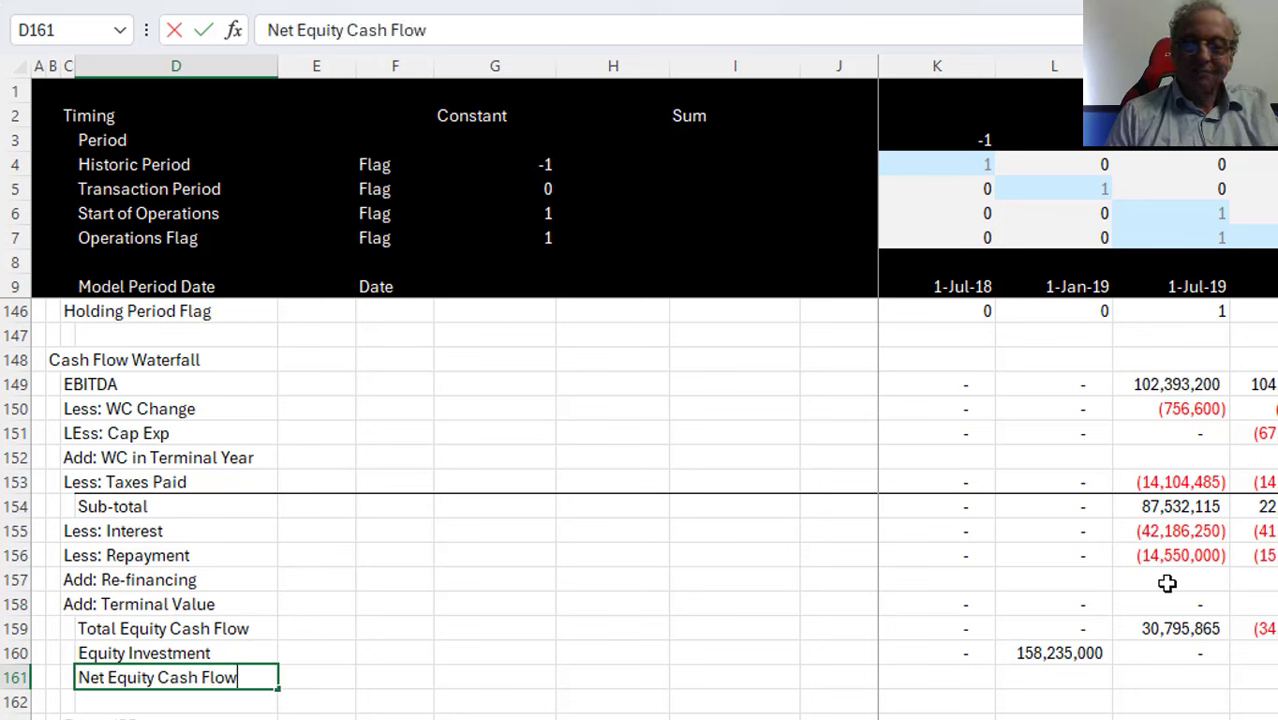
key(Return)
Enter a Net Equity Cash Flow formula in K161 that subtracts Equity Investment from Total Equity Cash Flow, =K159-K160
key(Up)
key(Right)
key(Right)
key(Right)
key(Right)
key(Right)
key(Right)
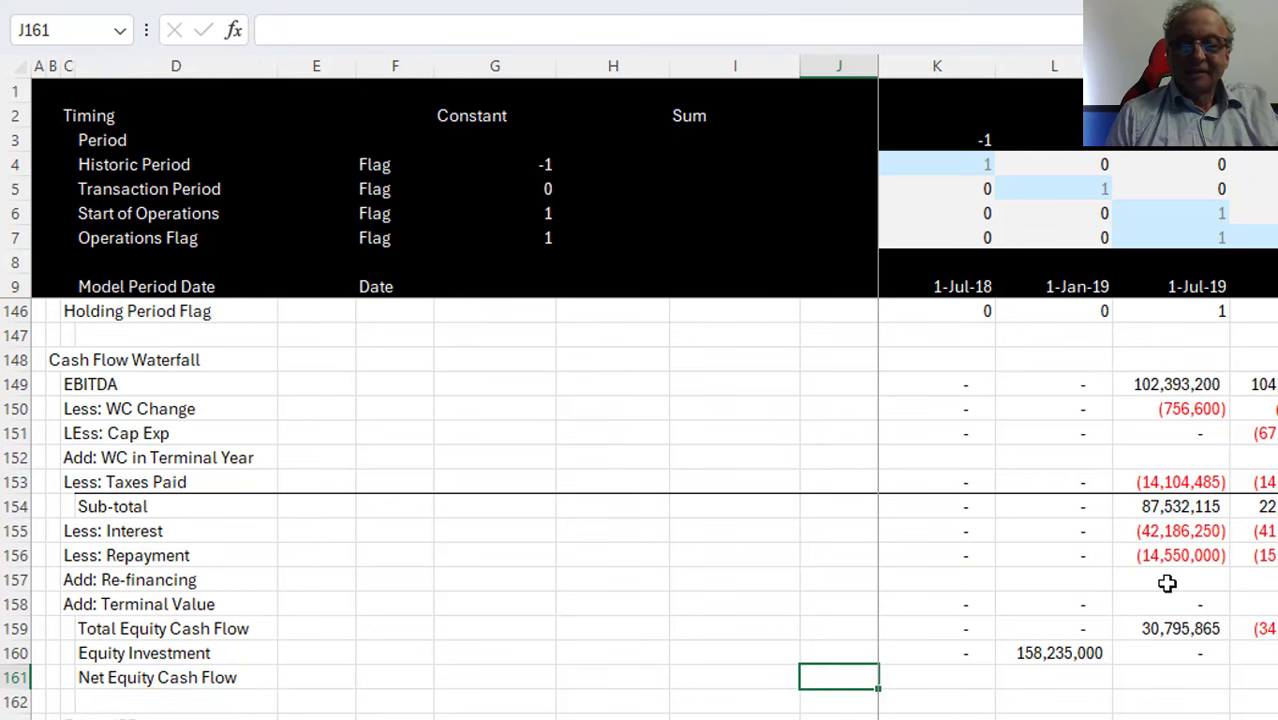
key(Right)
text(=)
key(Up)
key(Up)
text(-)
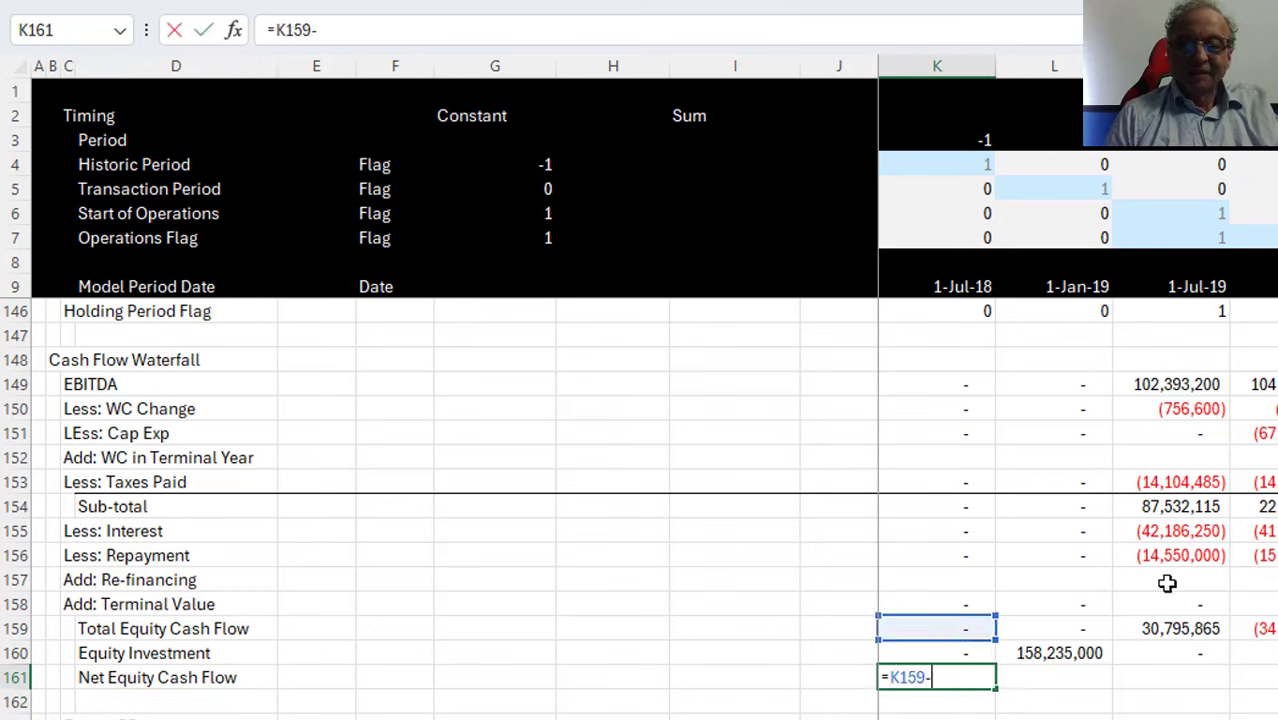
key(Up)
key(Return)
Copy the Net Equity Cash Flow formula from K161 across the period columns of row 161
key(Up)
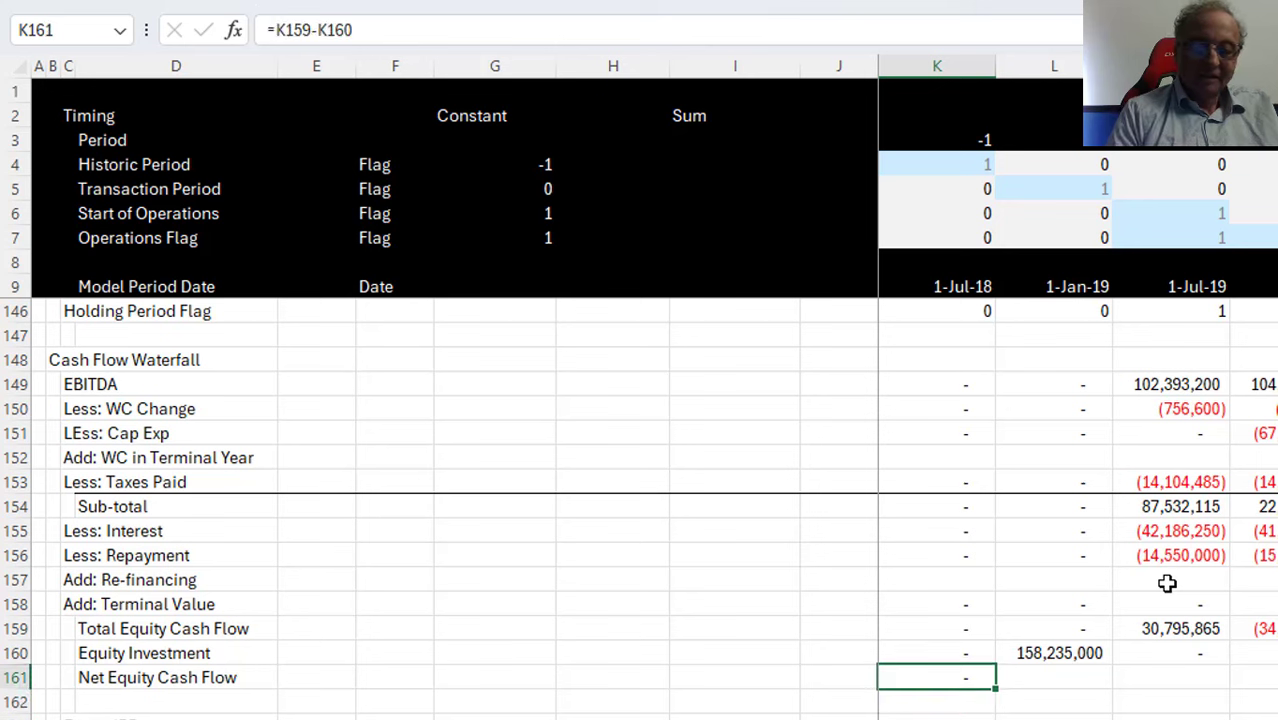
key(ctrl+shift+Right)
key(ctrl+r)
key(ctrl+shift+Left)
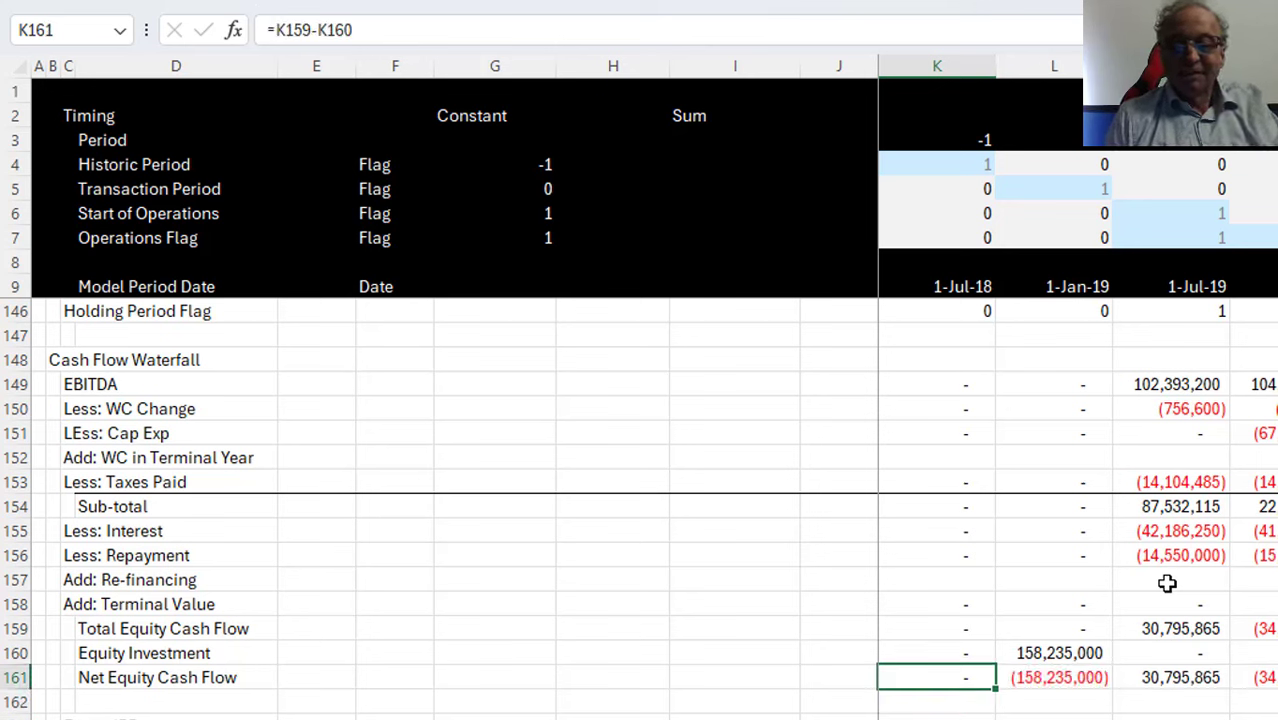
Extend only the first-period Net Equity Cash Flow formula in K161 to also subtract .0001, giving =K159-K160-.0001
key(F2)
text(-.)
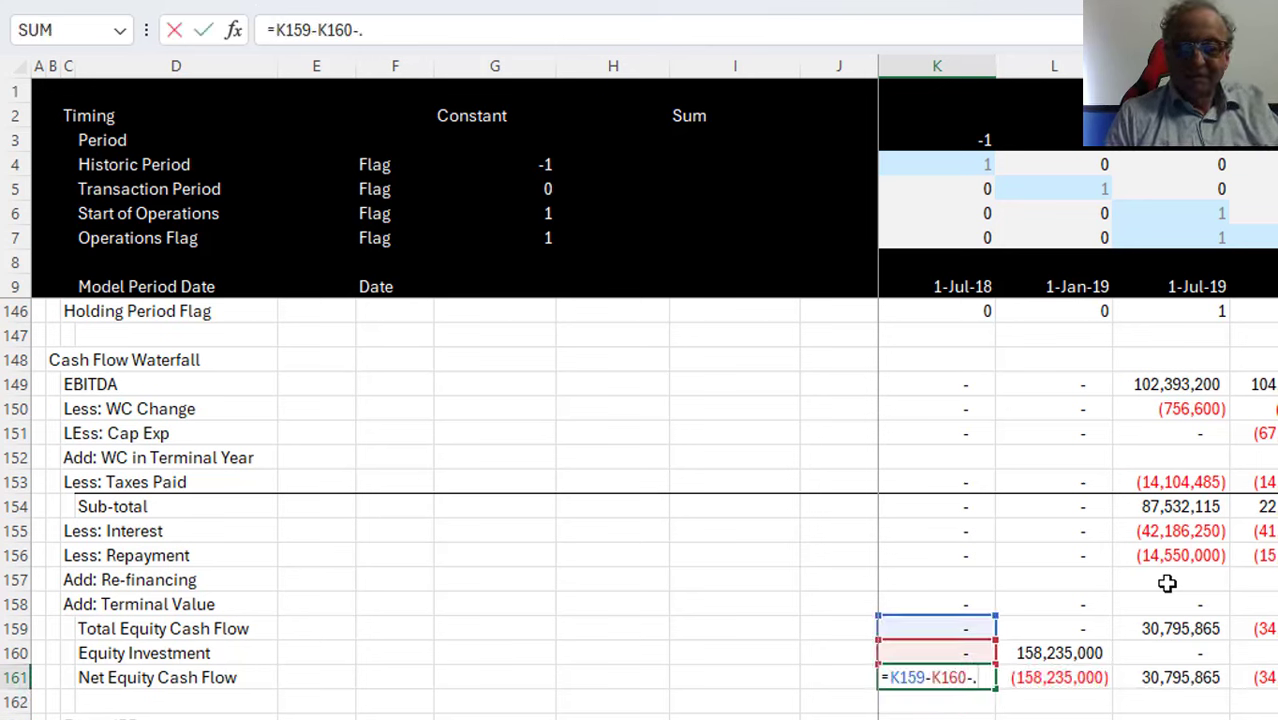
text(0001)
key(Return)
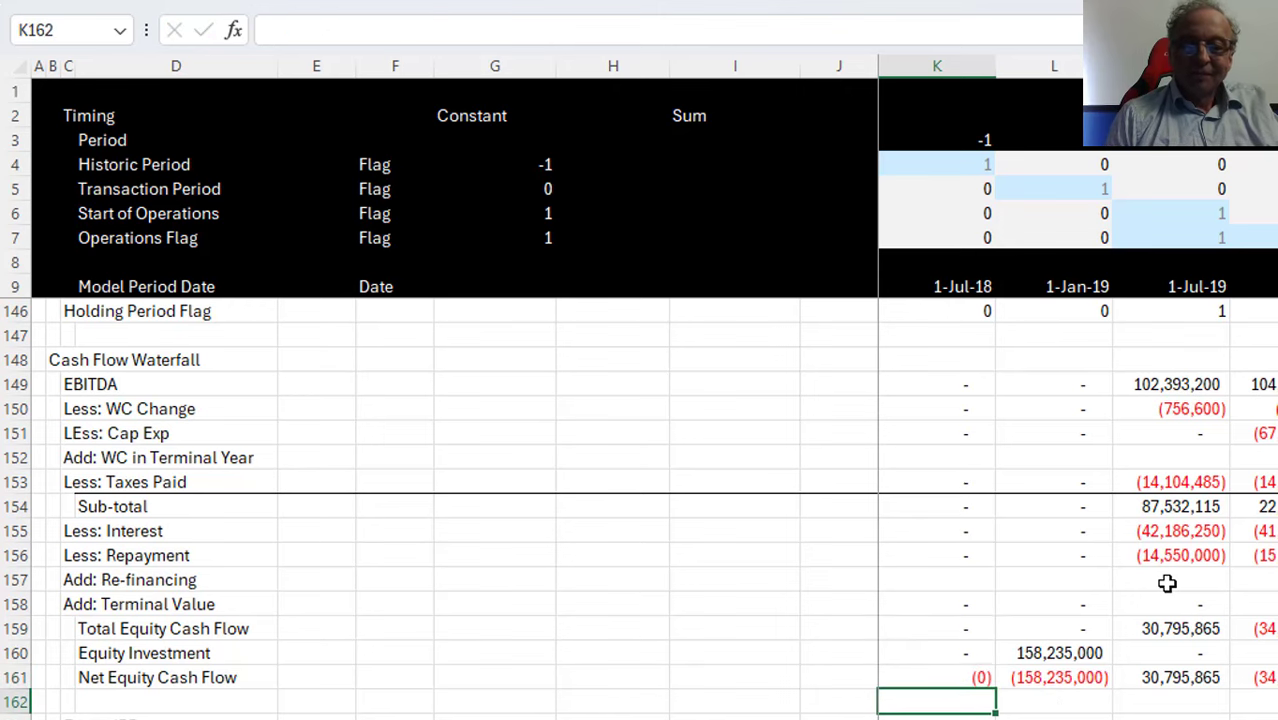
Calculate the Equity IRR in G163 from Net Equity Cash Flow and the model period dates with =XIRR(K161:AK161,K9:AK9)
key(Down)
key(Down)
key(Left)
key(Up)
key(Left)
key(Left)
key(Left)
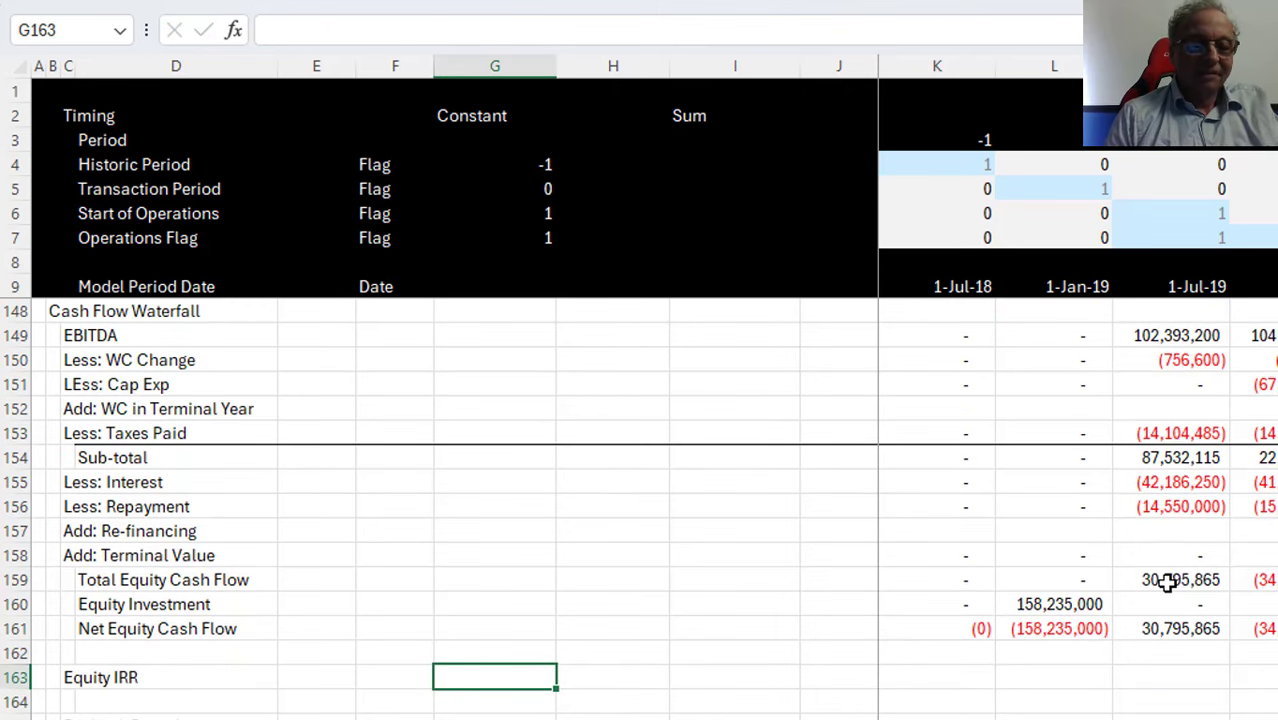
text(=)
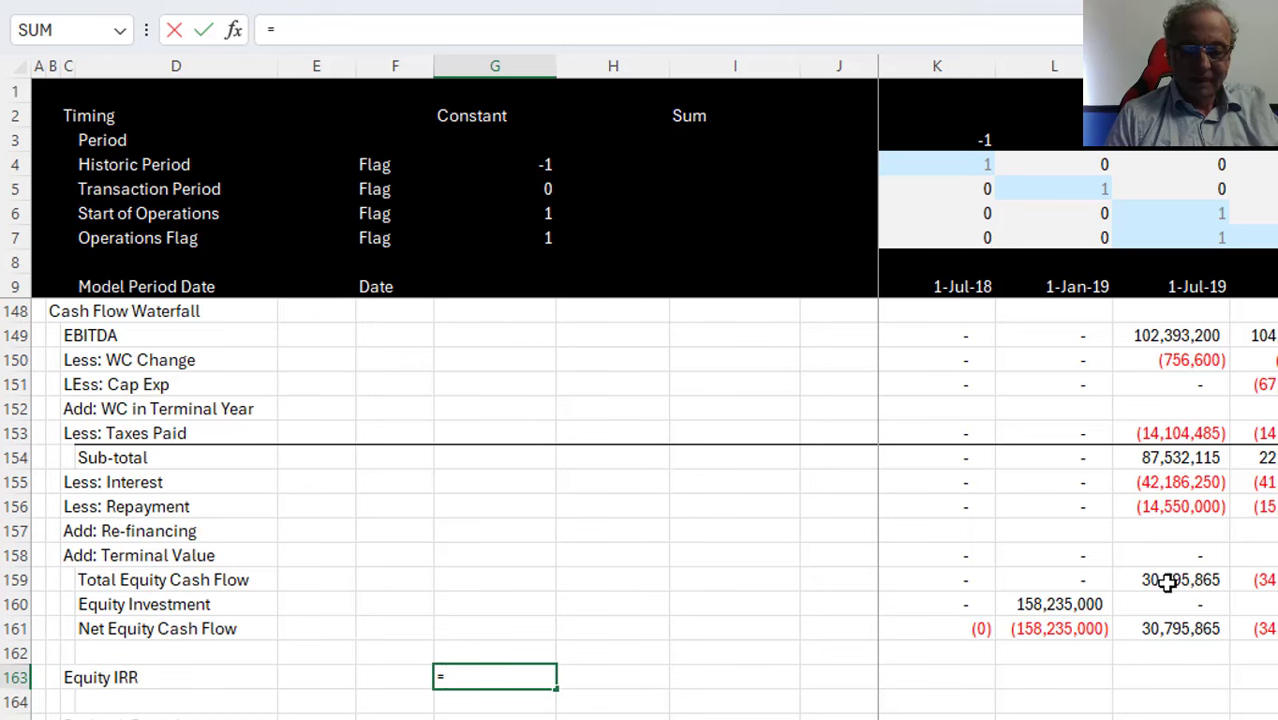
text(xirr()
key(Up)
key(Right)
key(Right)
key(Right)
key(Right)
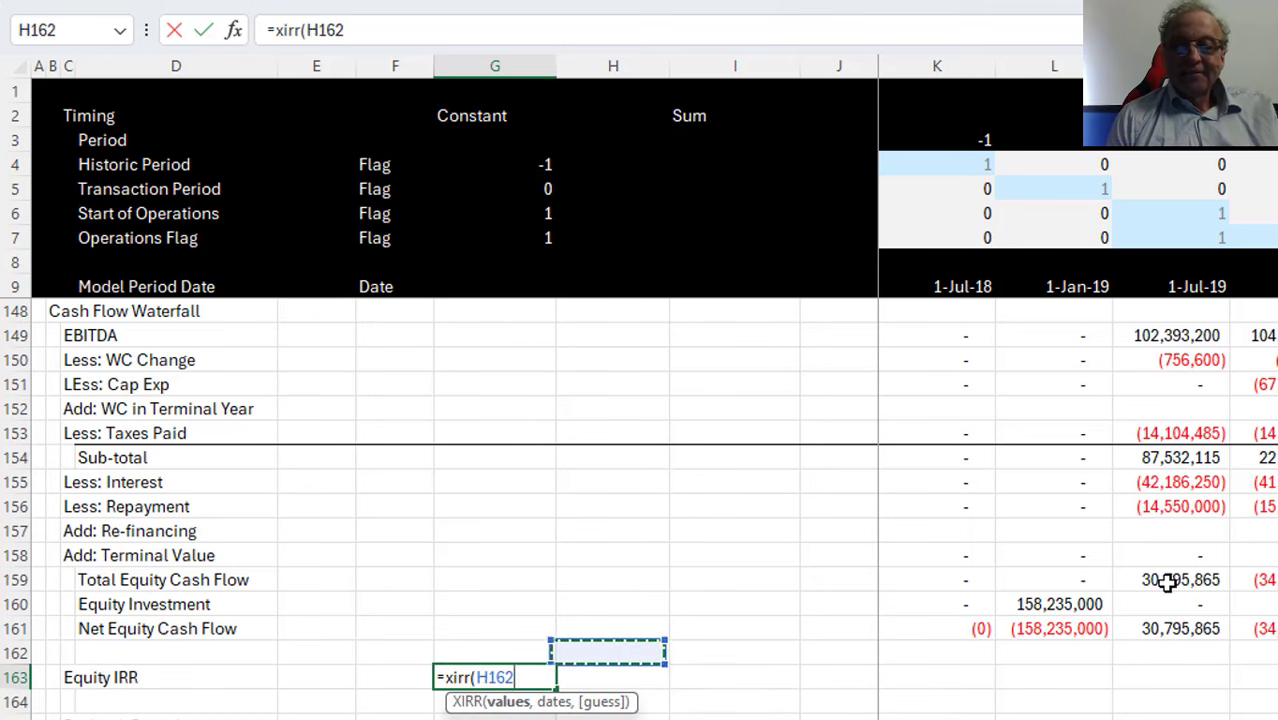
key(Up)
key(ctrl+shift+Right)
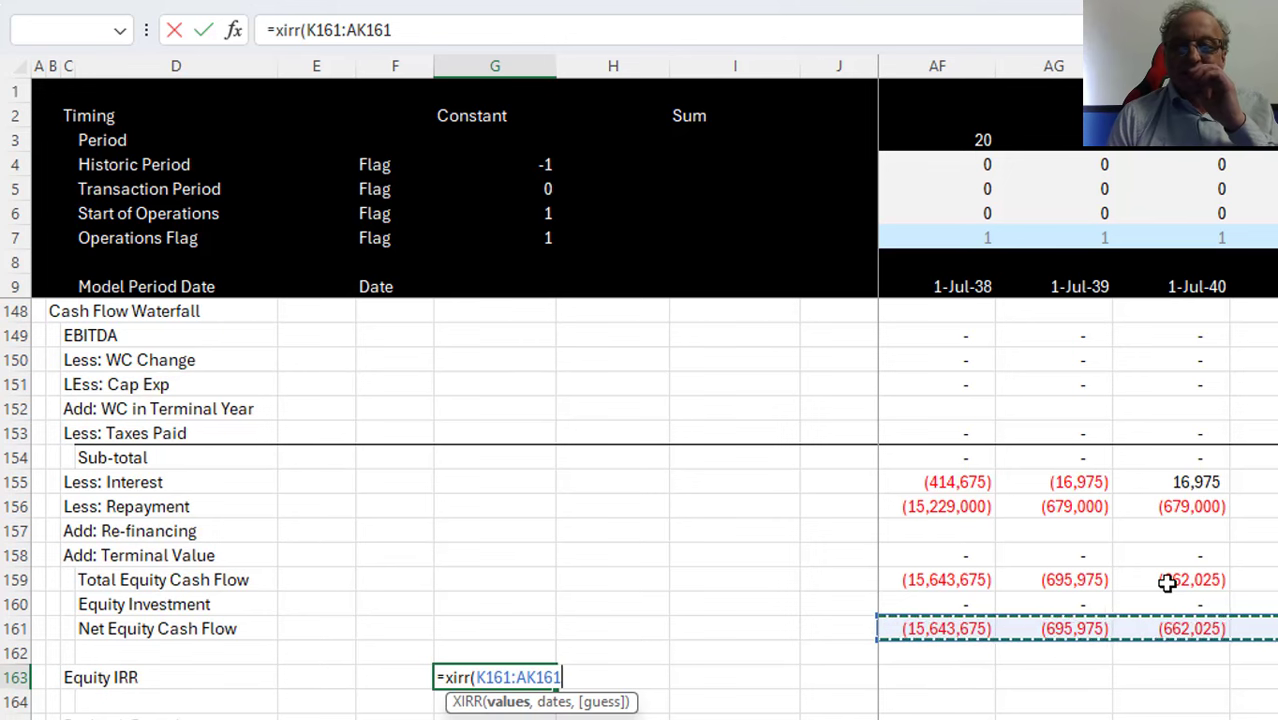
text(,)
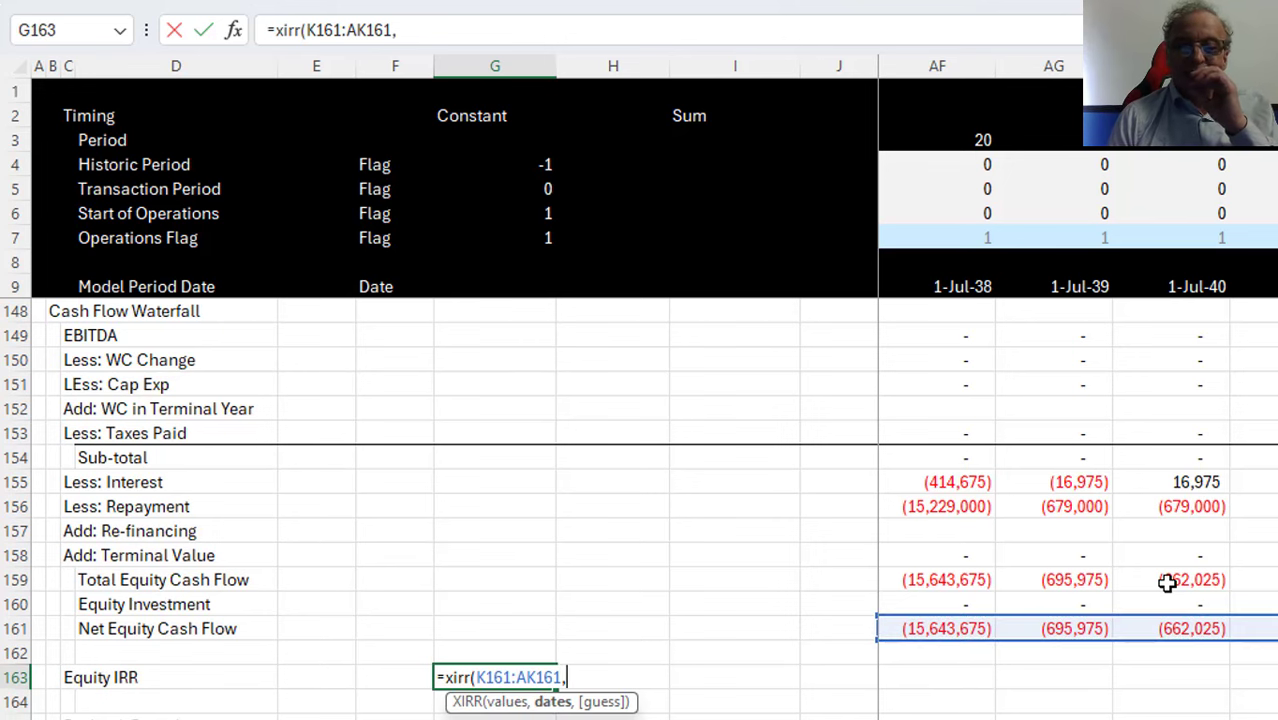
key(Right)
key(Right)
key(Right)
key(Right)
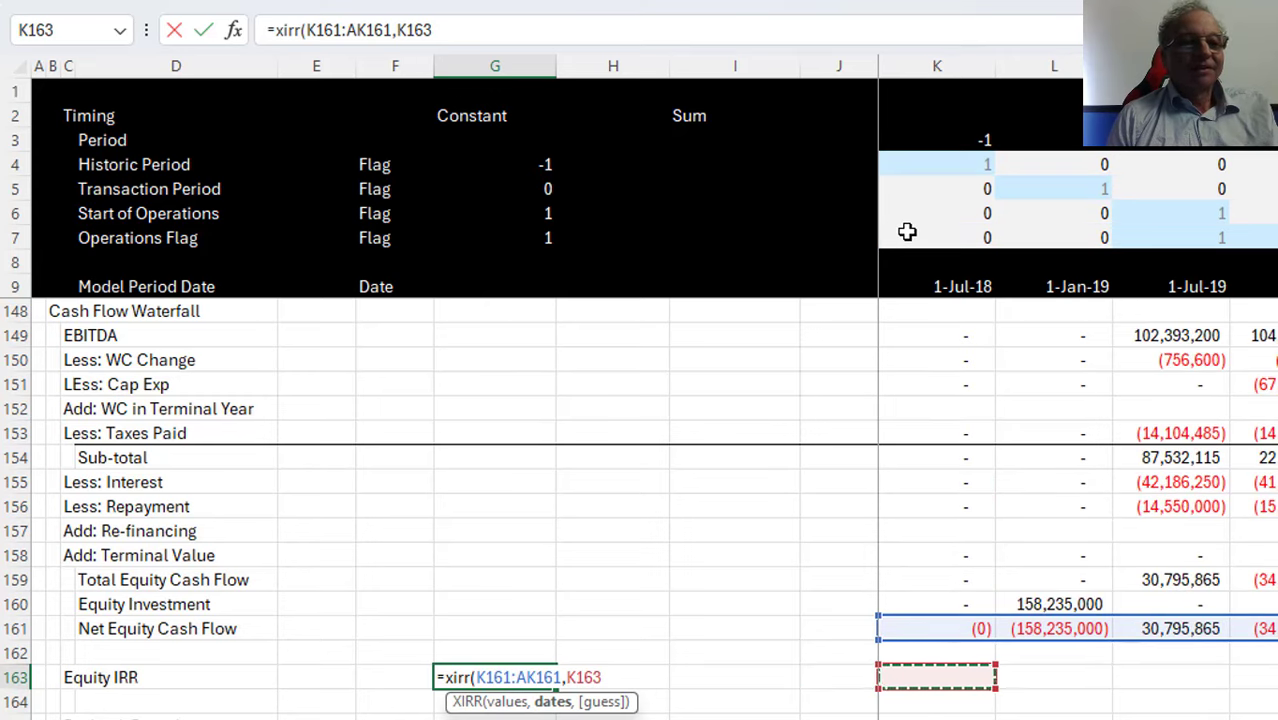
click(906, 232)
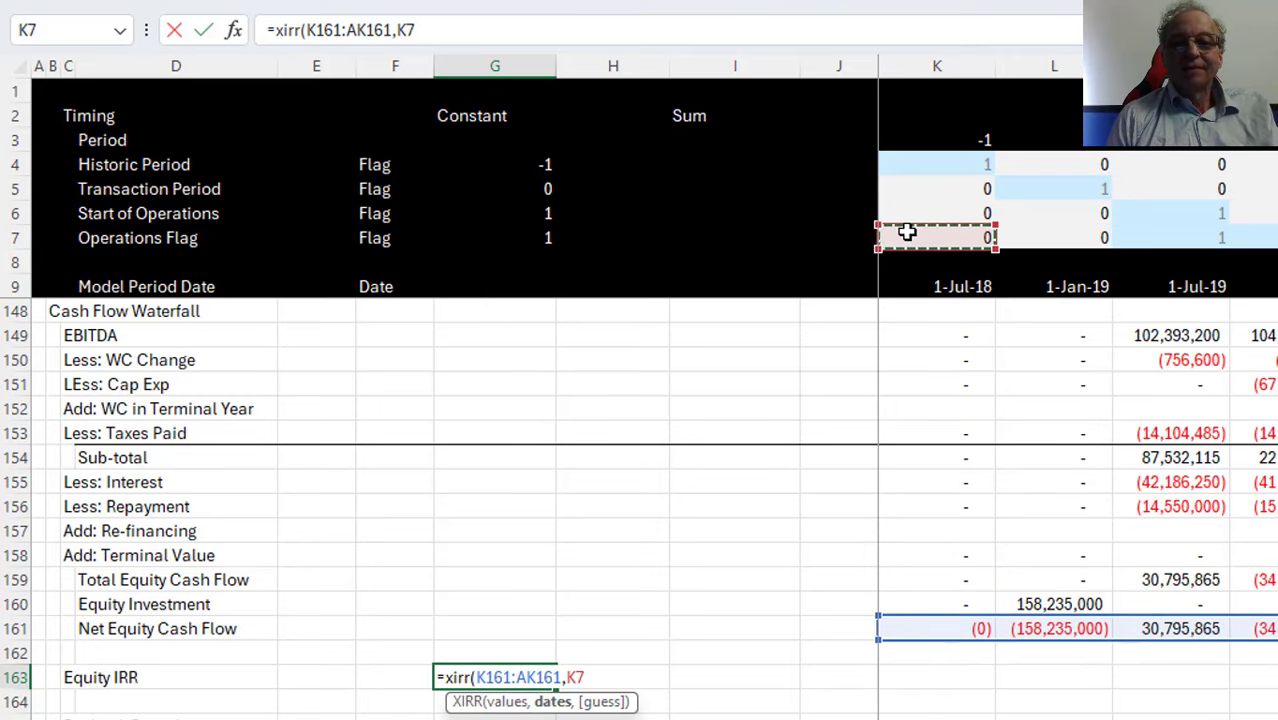
key(Down)
key(Down)
key(ctrl+shift+Right)
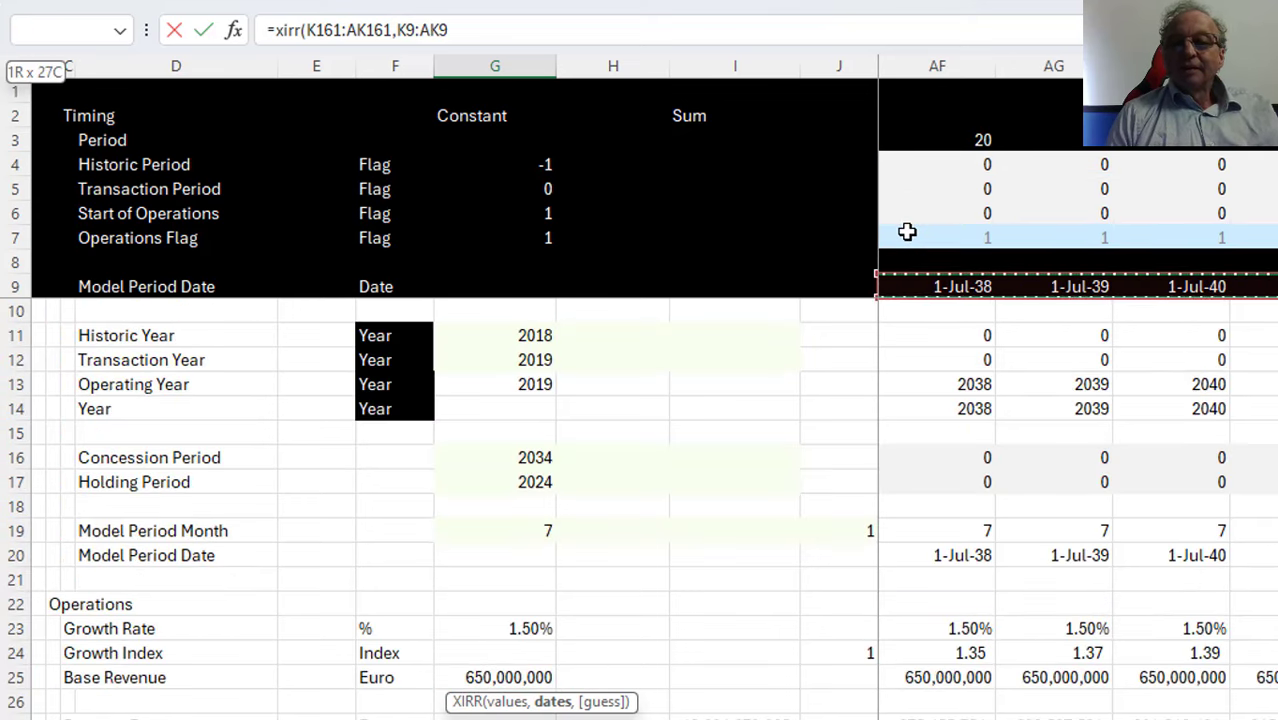
key(Return)
key(Up)
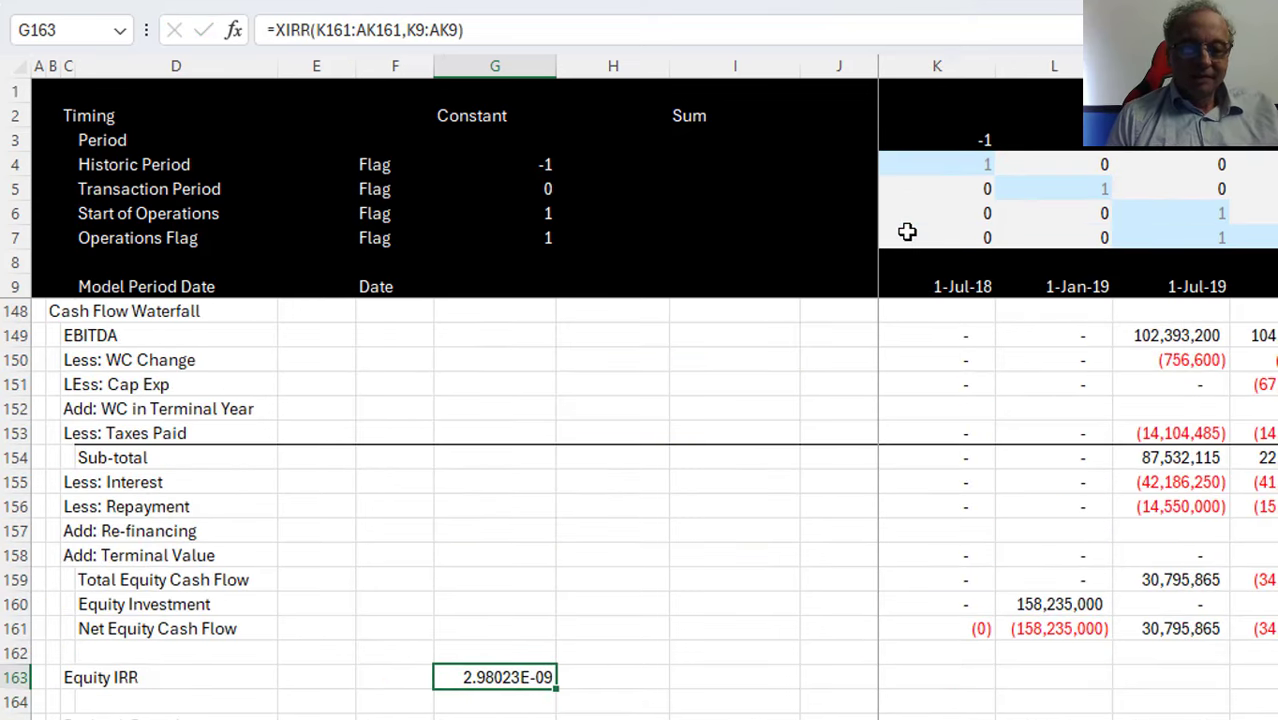
Format the Equity IRR in G163 as a percentage and review the Net Equity Cash Flow row up to column N
key(ctrl+shift+5)
key(Up)
key(Right)
key(Up)
key(Right)
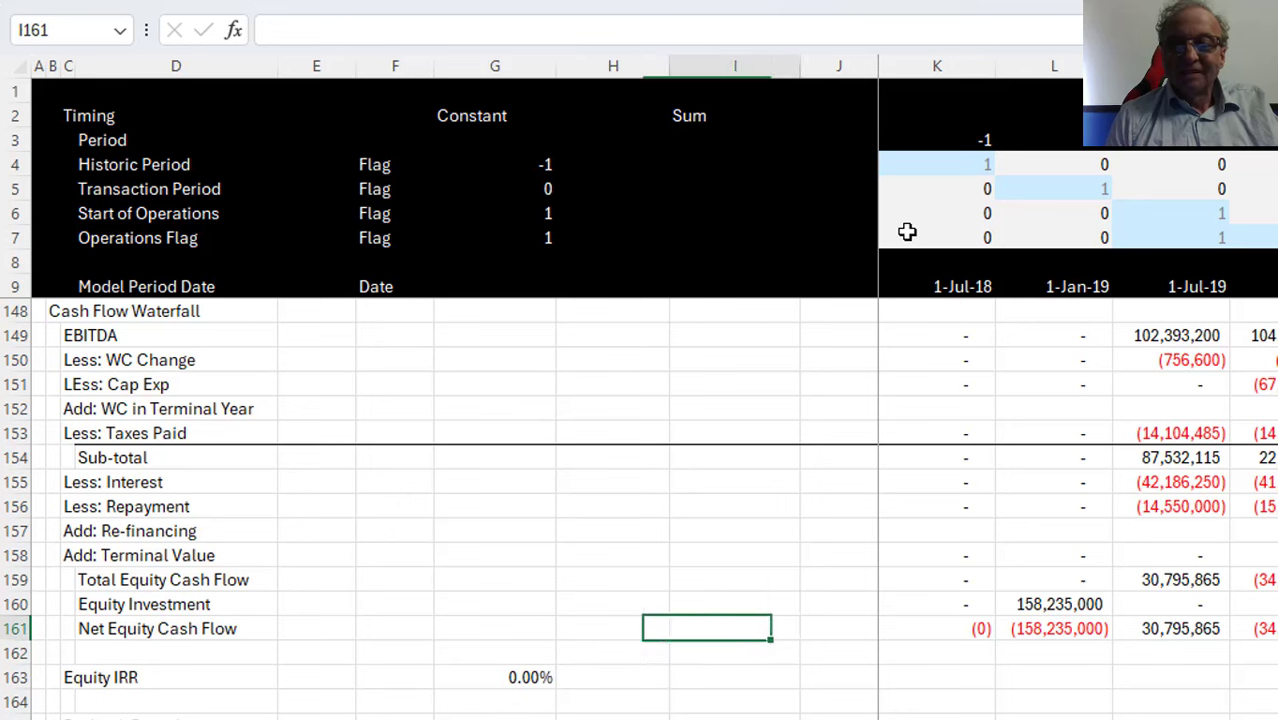
key(Right)
key(Right)
key(Right)
key(Right)
key(Right)
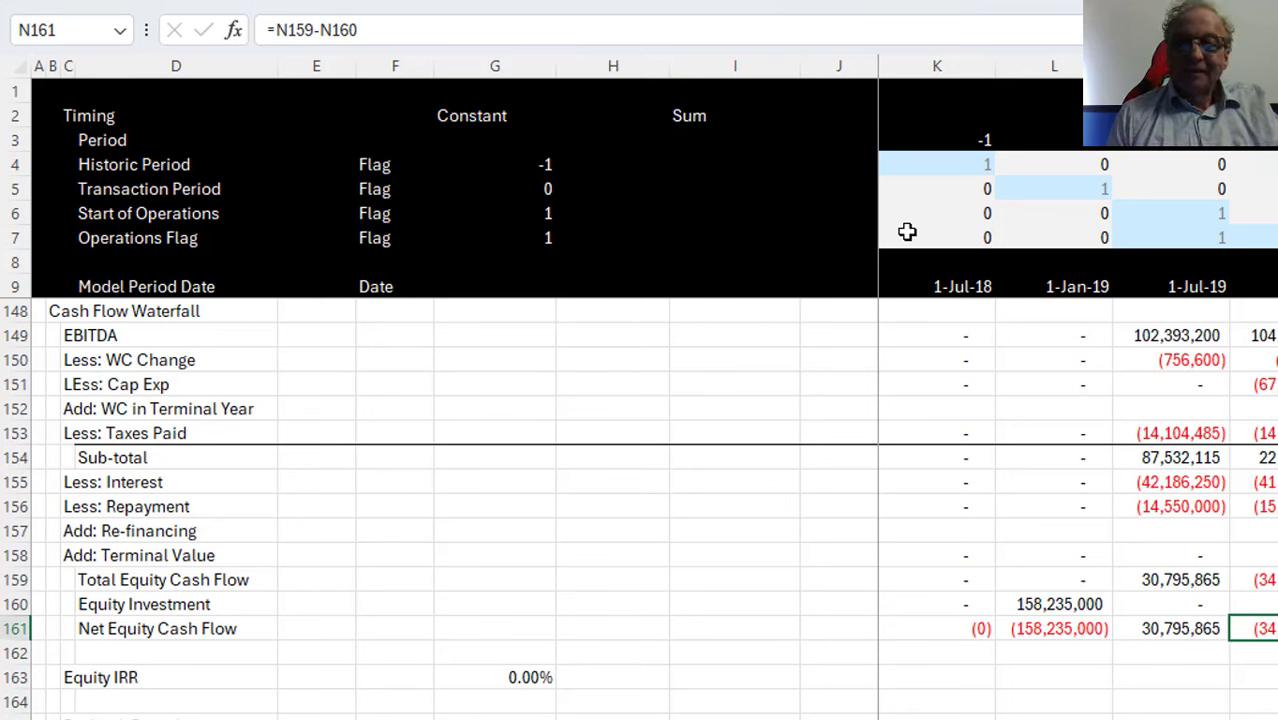
Insert a row above Add: Terminal Value in the Cash Flow Waterfall and label C158 Add: Bond Issue
key(Up)
key(Up)
key(Up)
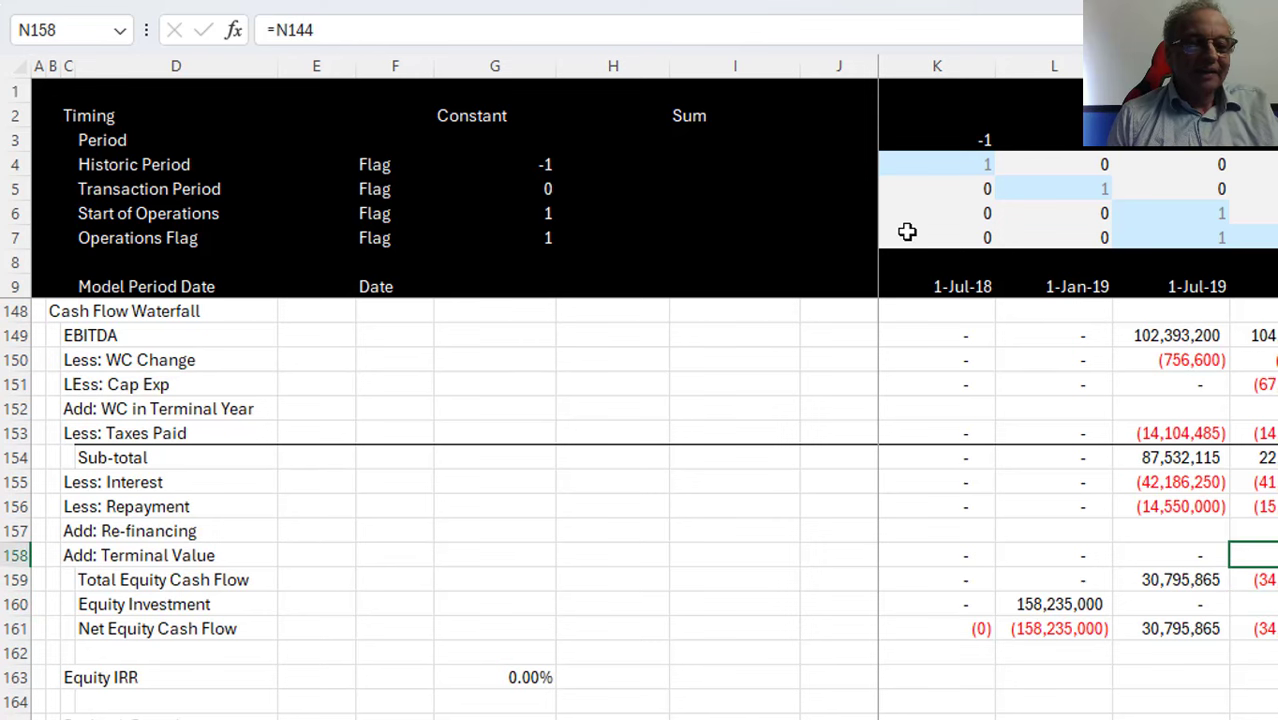
key(shift+space)
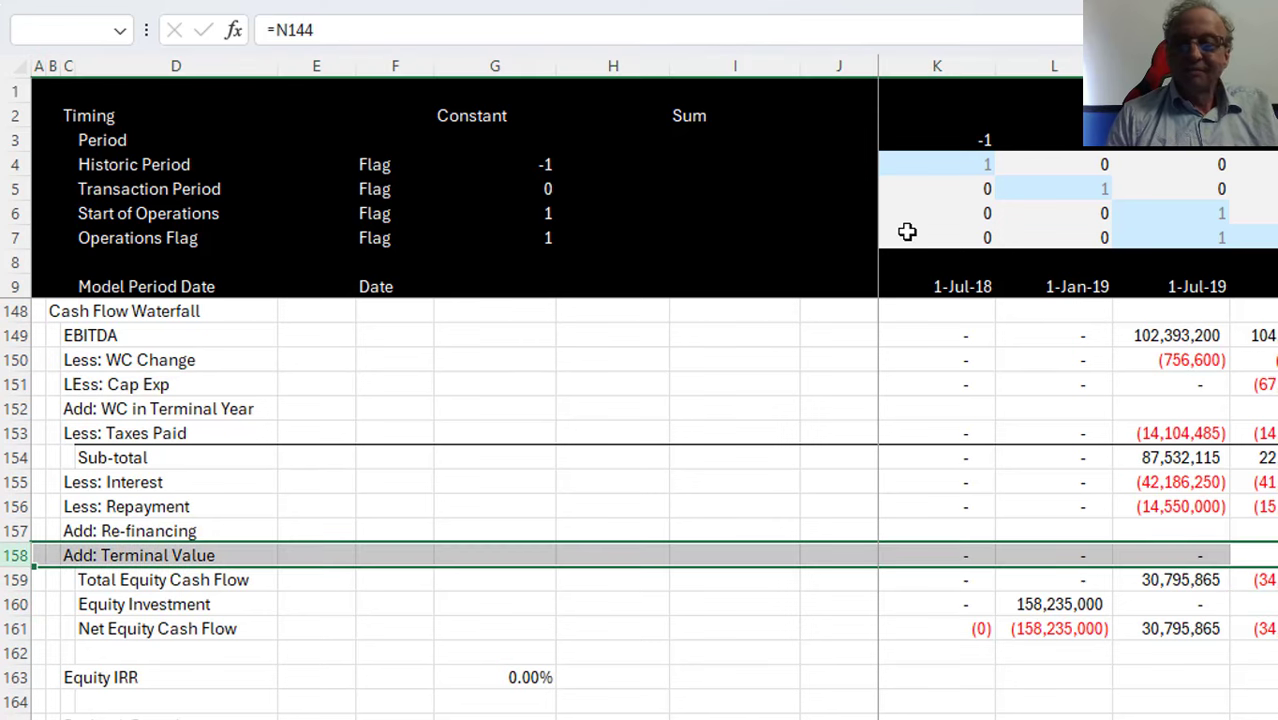
key(ctrl+shift+plus)
key(Left)
key(Left)
key(Left)
key(Left)
key(Left)
key(Left)
key(Left)
key(Left)
key(Left)
key(Left)
key(Left)
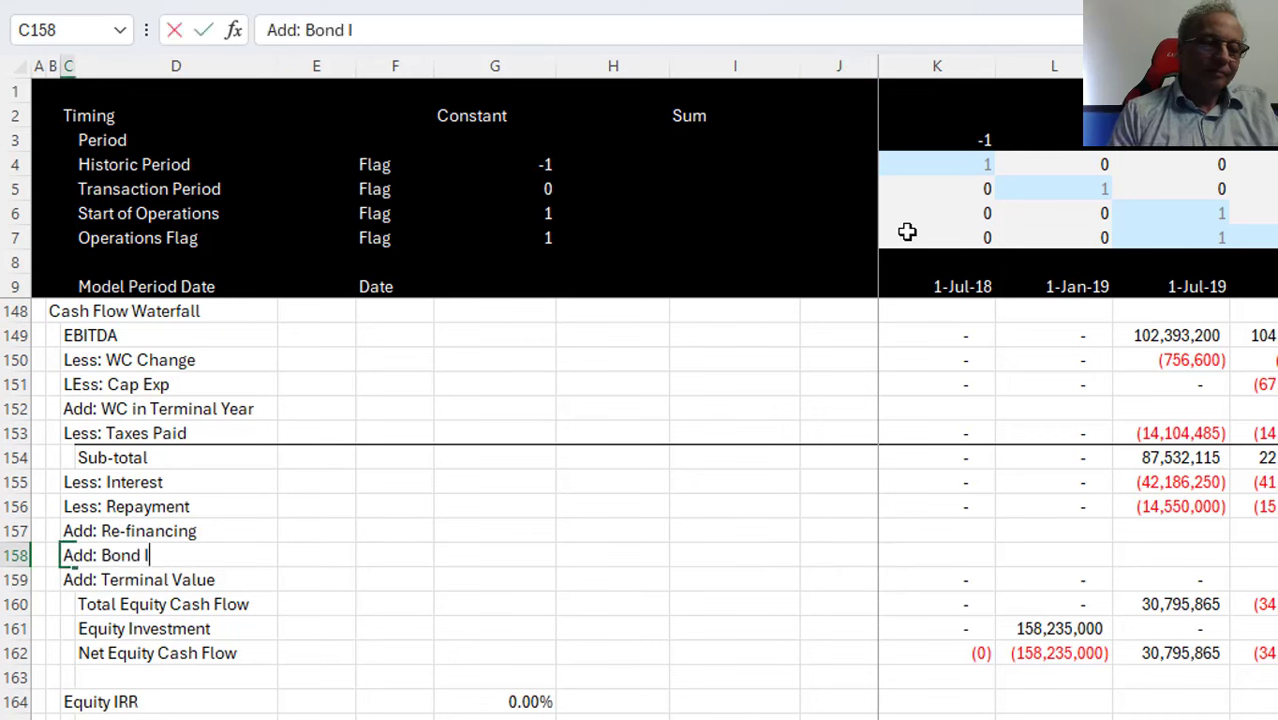
Link K158 in the Bond Issue row to the capital expenditure bond's draw with =K115 and copy it across the period columns
key(Right)
key(Right)
key(Right)
key(Right)
key(Right)
key(Right)
key(Right)
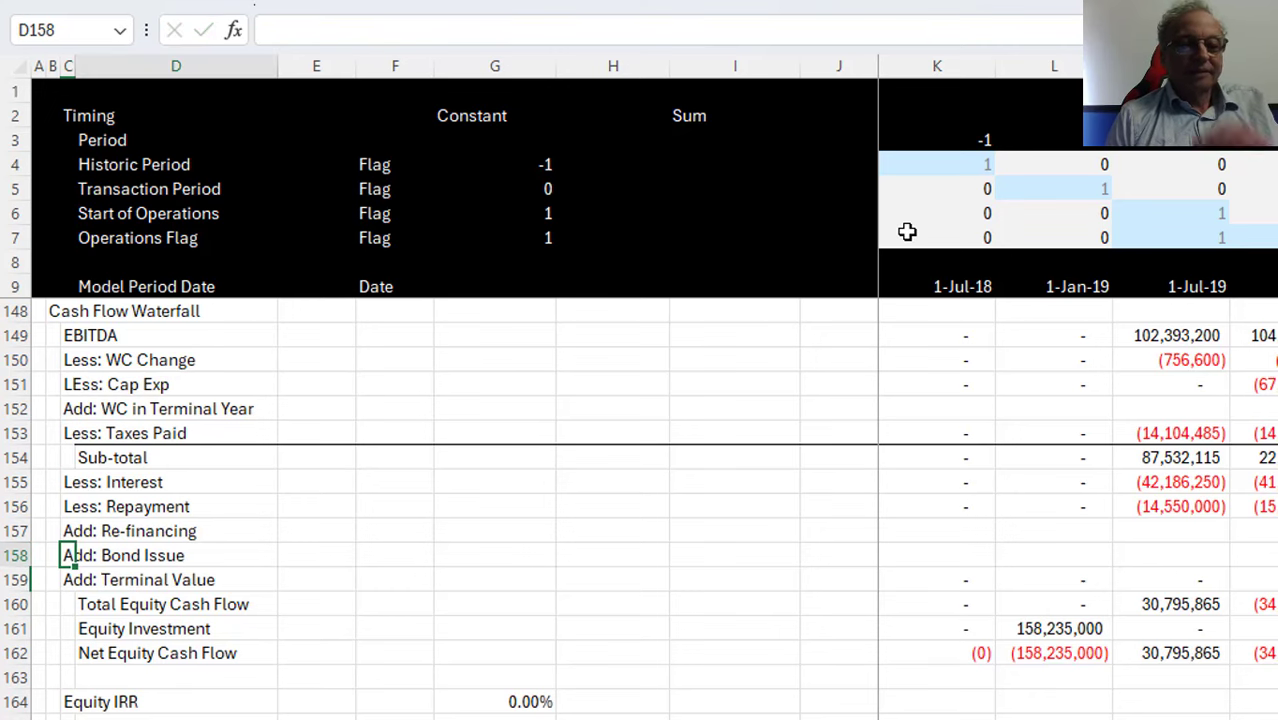
key(Right)
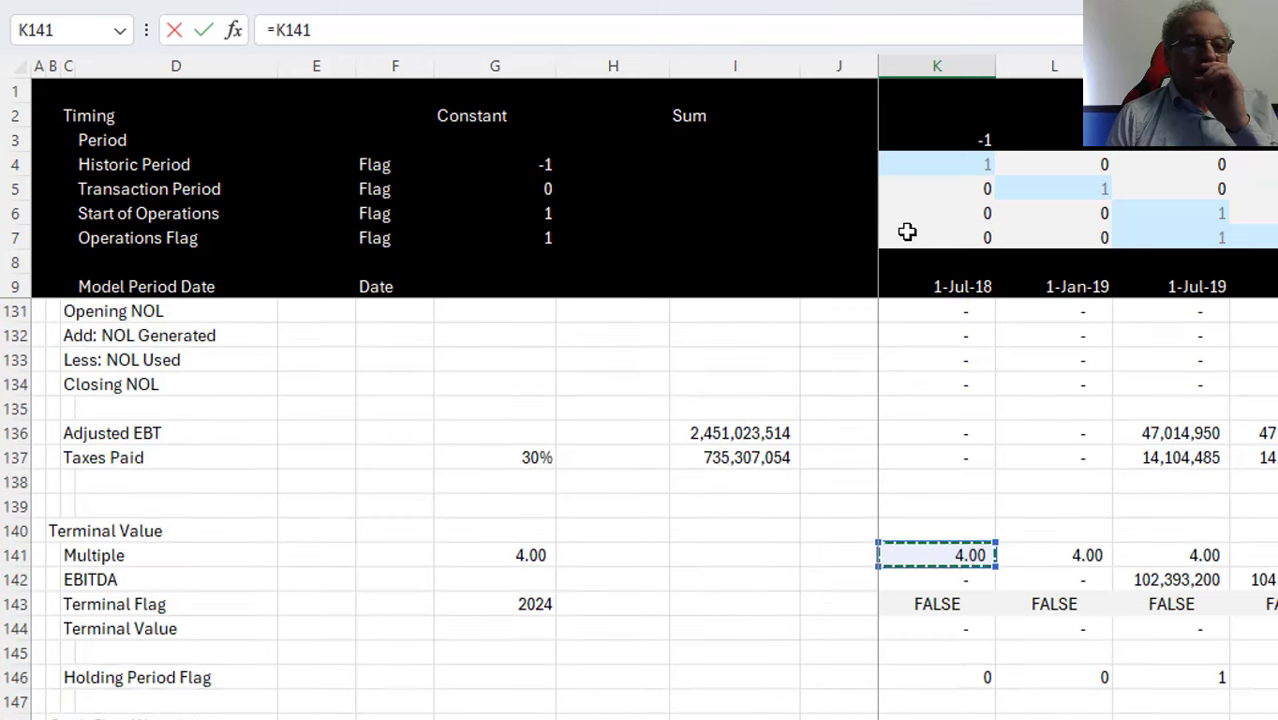
key(Up)
key(Up)
key(Up)
key(Up)
key(Up)
key(Up)
key(Up)
key(Up)
key(Up)
key(Up)
key(Up)
key(Up)
key(Up)
key(Up)
key(Up)
key(Up)
key(Up)
key(Up)
key(Up)
key(Up)
key(Up)
key(Up)
key(Up)
key(Up)
key(Up)
key(Up)
key(Up)
key(Up)
key(Up)
key(Up)
key(Up)
key(Up)
key(Up)
key(Up)
key(Up)
key(Up)
key(Up)
key(Up)
key(Up)
key(Up)
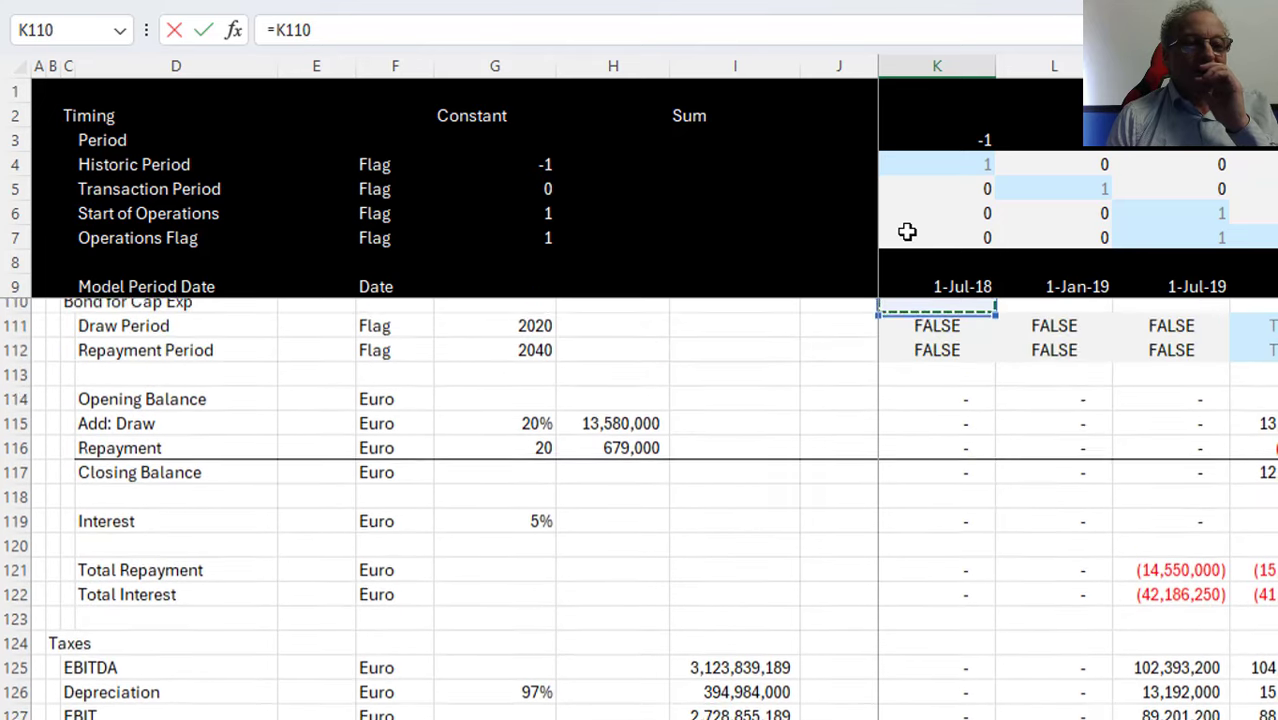
key(Down)
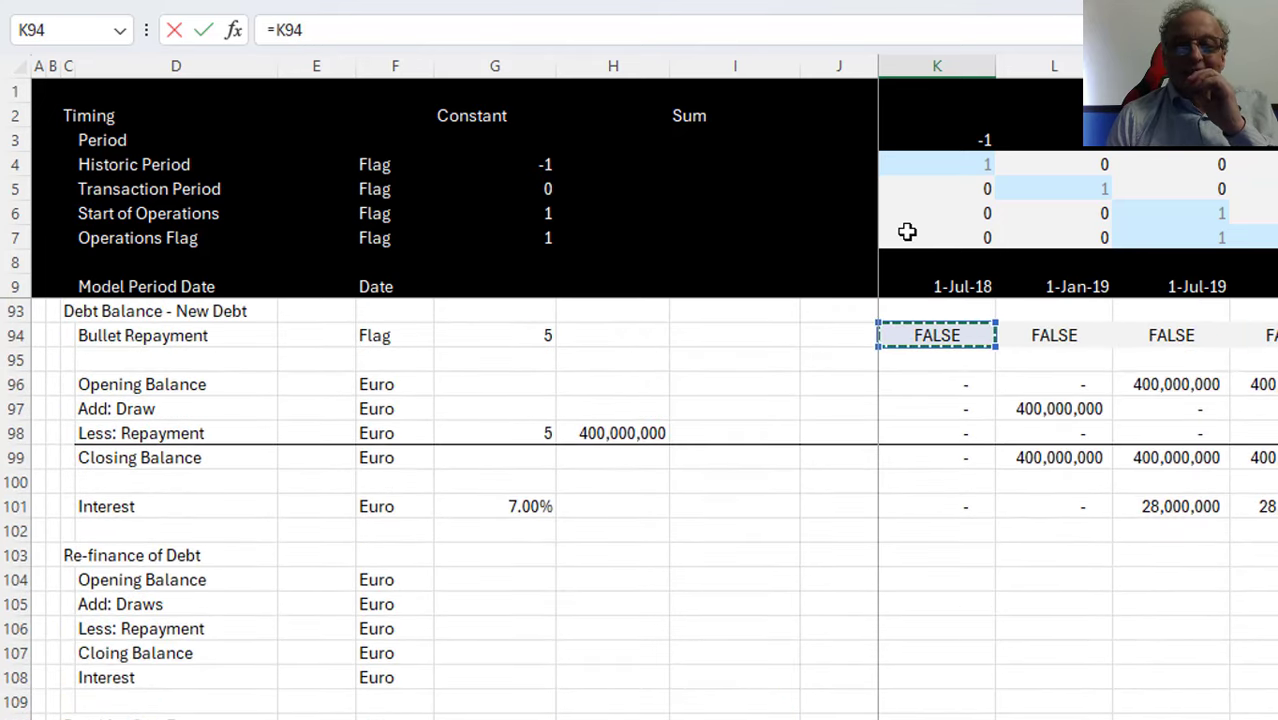
key(Down)
key(Down)
key(Down)
key(Down)
key(Down)
key(Down)
key(Down)
key(Down)
key(Down)
key(Down)
key(Down)
key(Down)
key(Down)
key(Down)
key(Down)
key(Down)
key(Down)
key(Down)
key(Down)
key(Down)
key(Down)
key(Down)
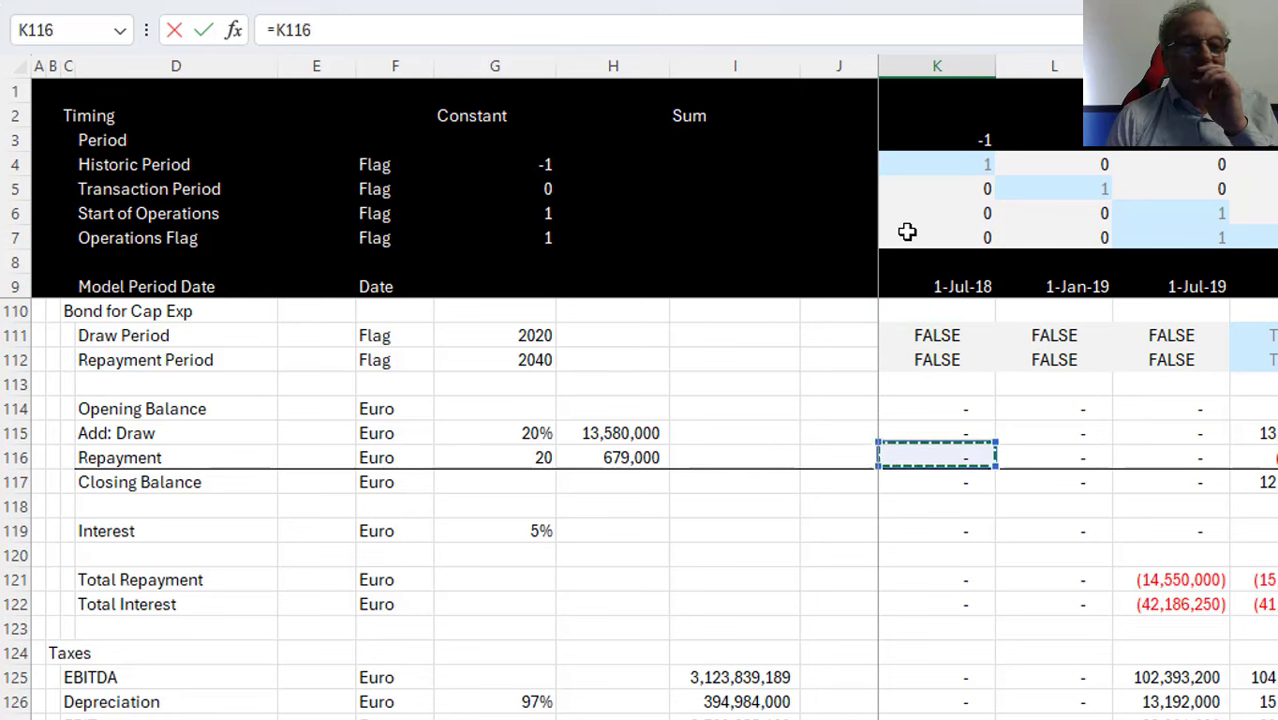
key(Down)
key(Down)
key(Up)
key(Up)
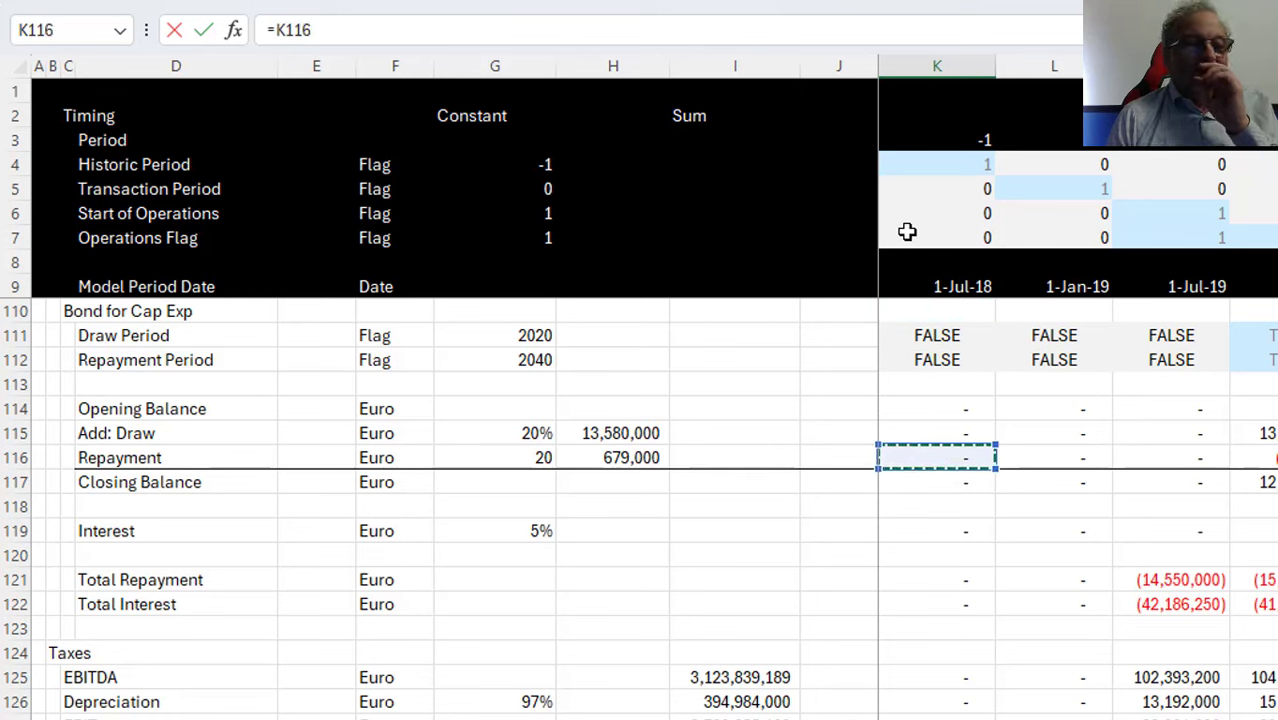
key(Up)
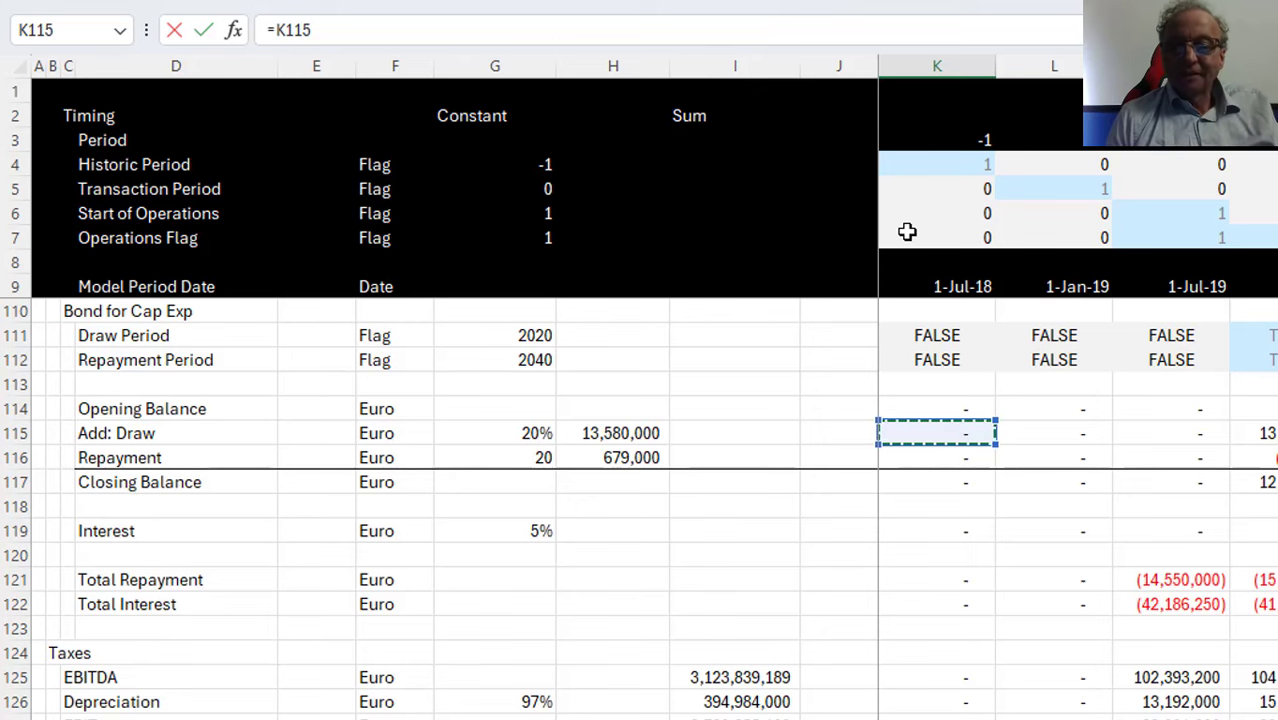
key(Escape)
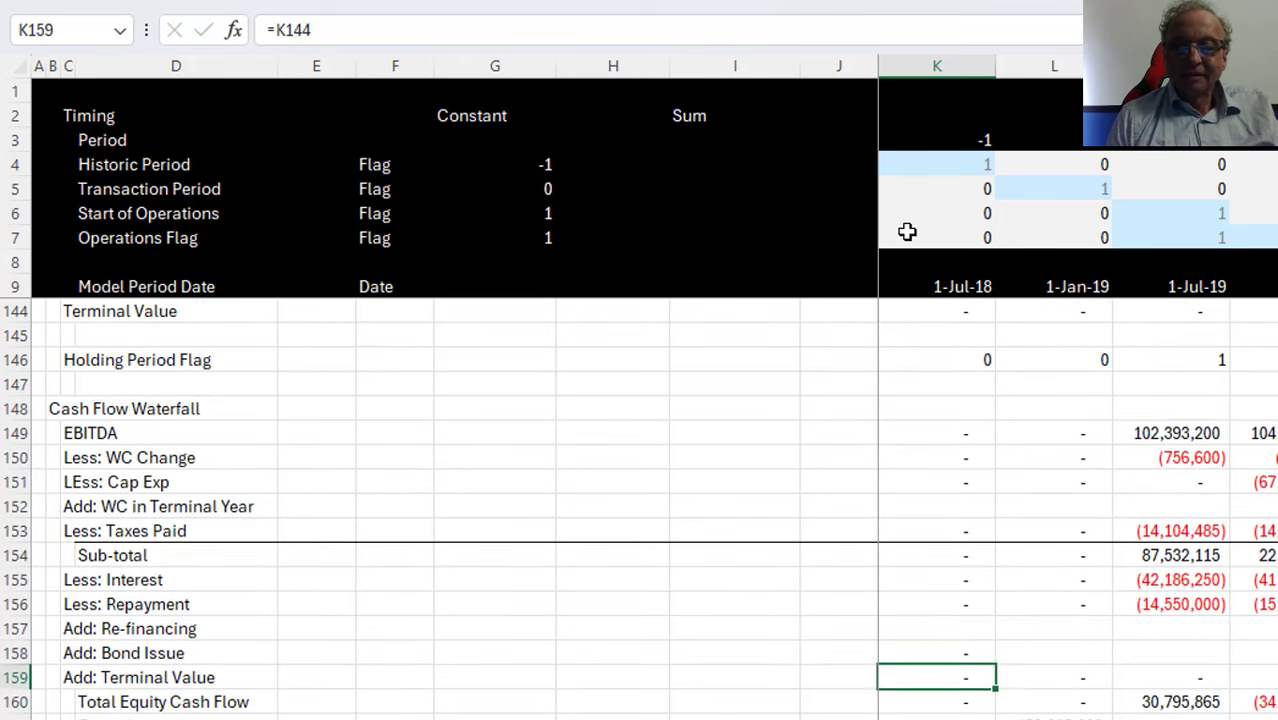
key(Up)
key(ctrl+shift+Right)
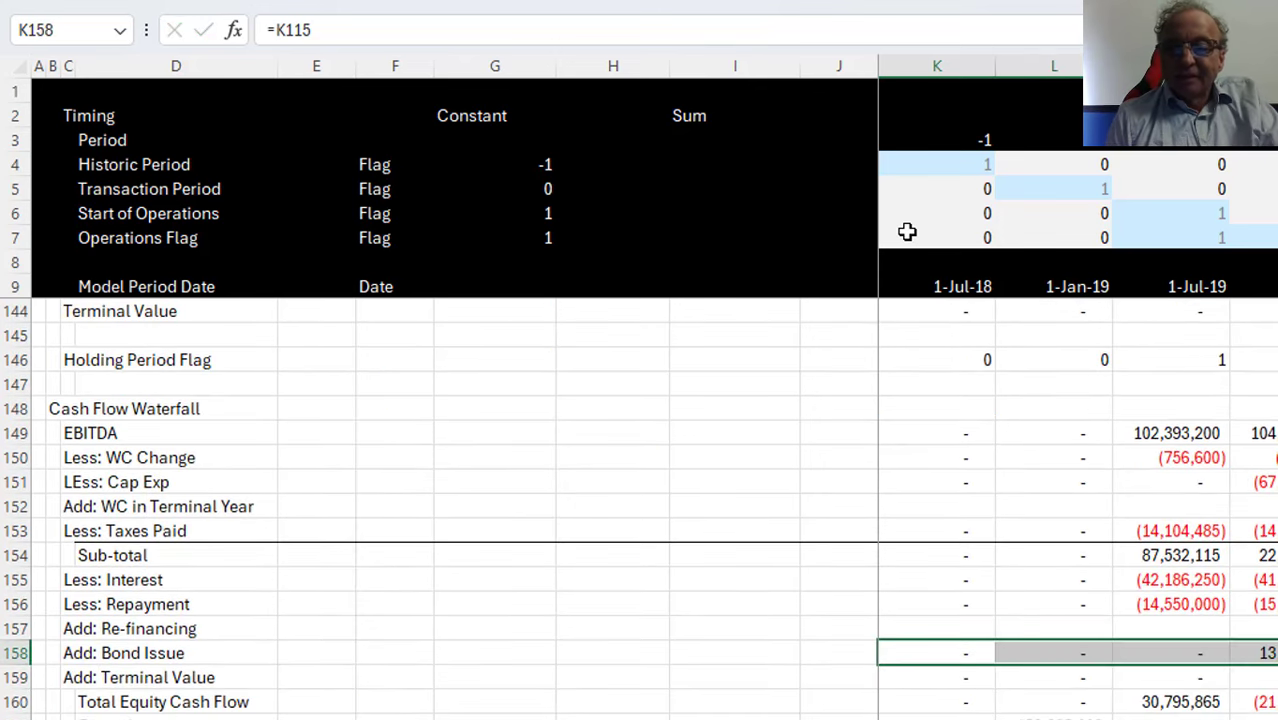
Check whether the Total Equity Cash Flow formula in K160 includes the Bond Issue row and review the totals across the periods
key(Down)
key(Down)
key(F2)
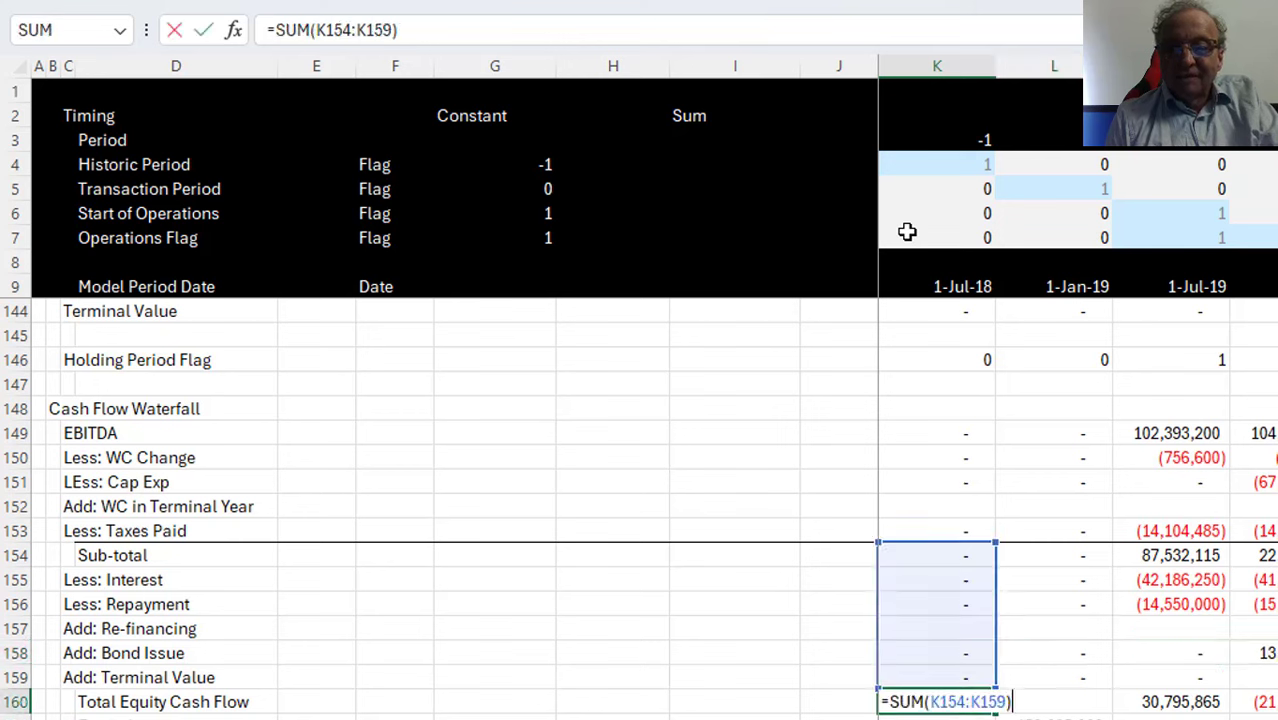
key(Tab)
key(Right)
key(Right)
key(Right)
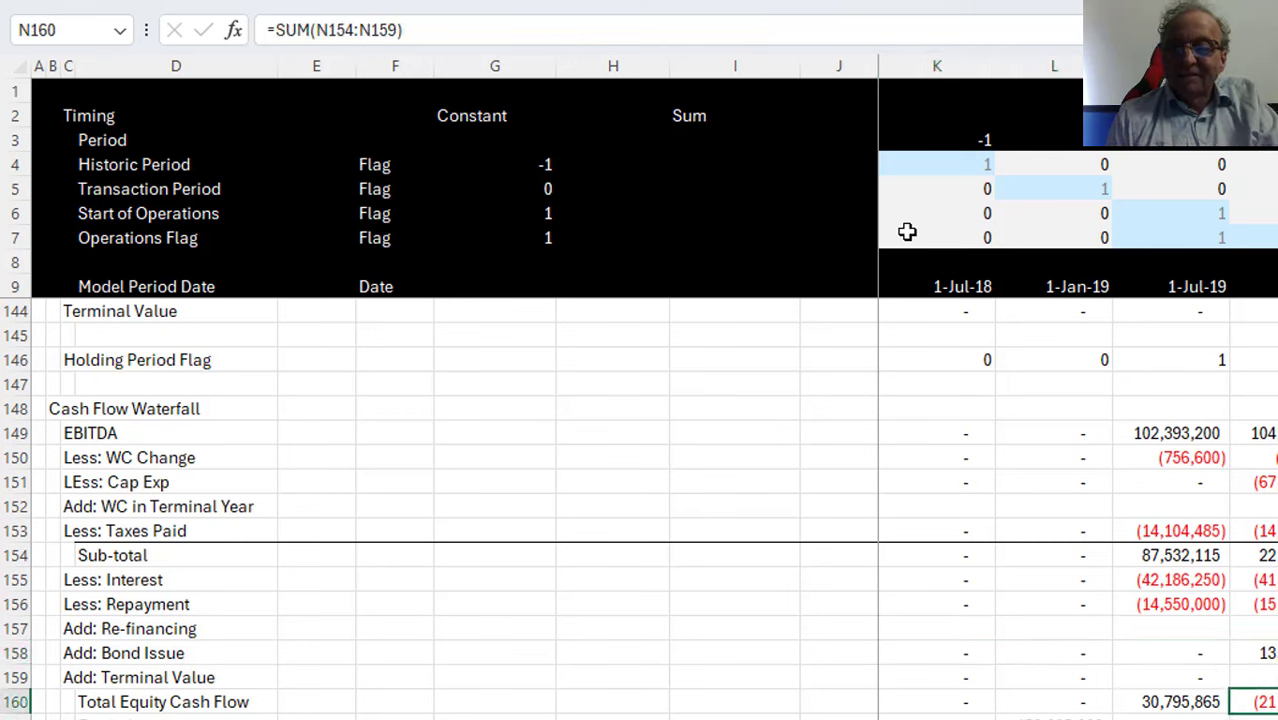
key(Right)
key(Right)
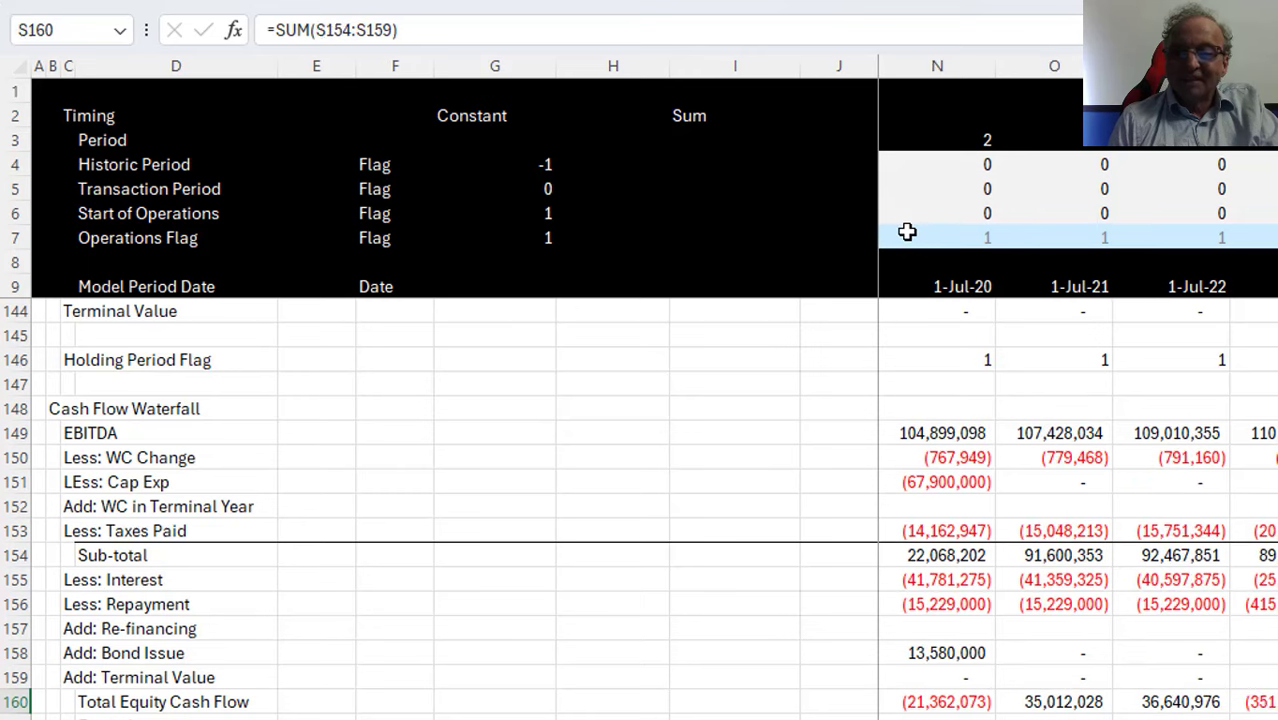
key(Left)
key(Right)
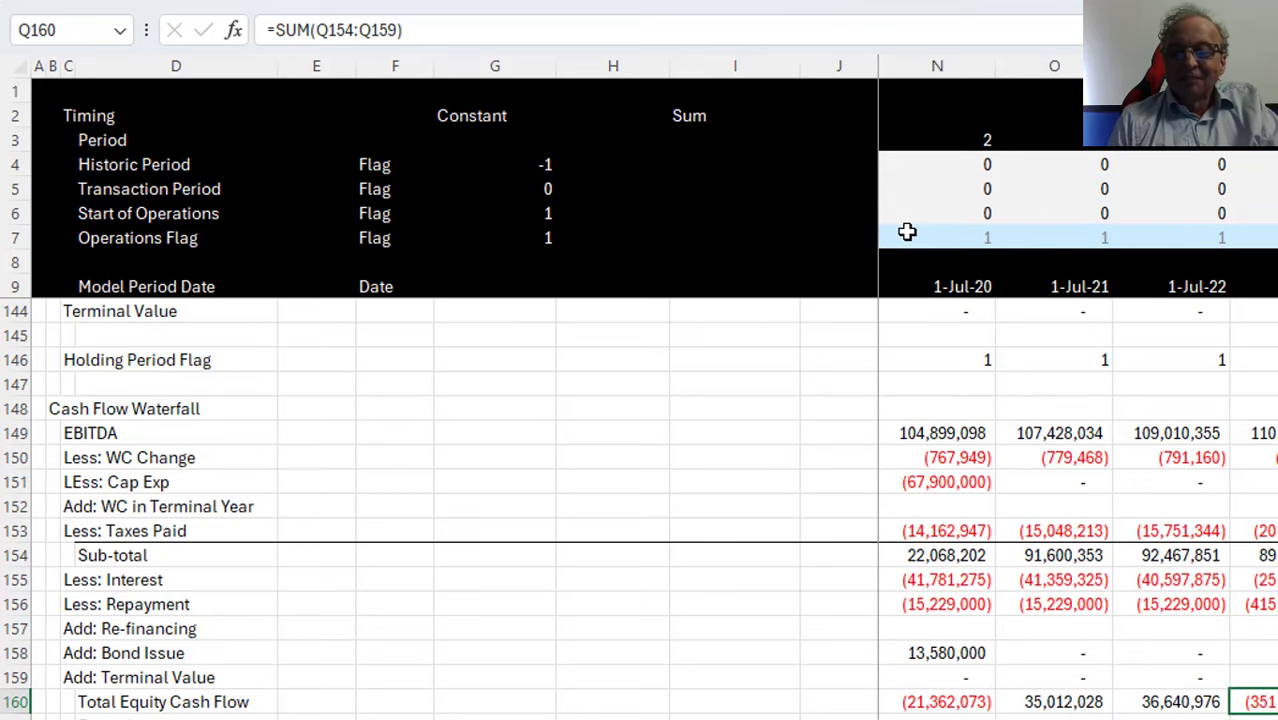
key(Right)
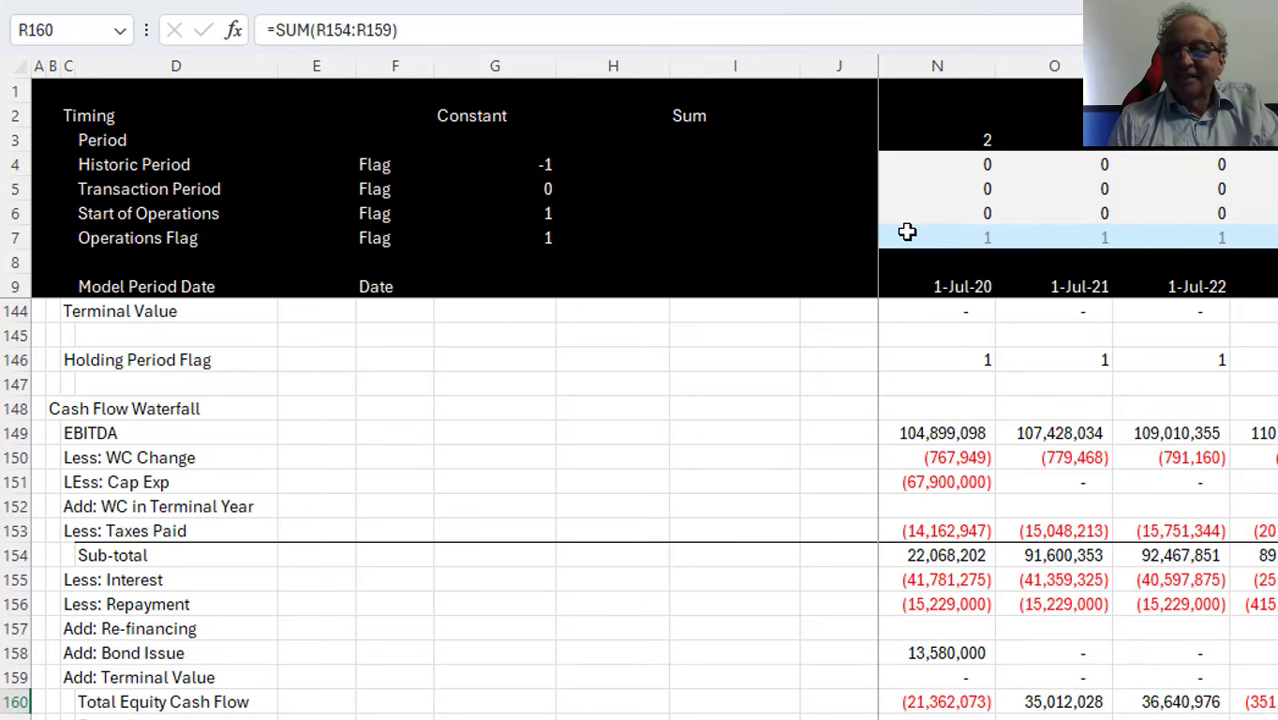
Examine the Less: Interest and Less: Repayment rows of the waterfall across columns O to S
key(Up)
key(Up)
key(Up)
key(Up)
key(Up)
key(shift+Right)
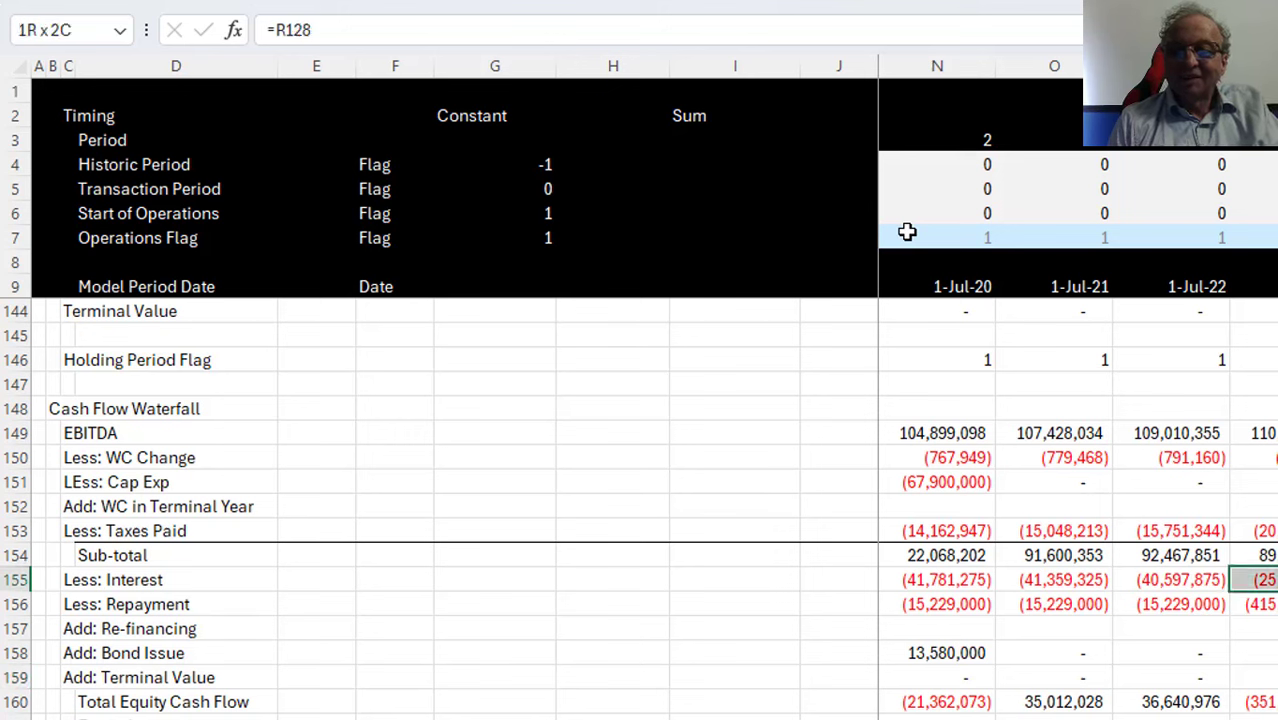
key(Left)
key(Left)
key(Left)
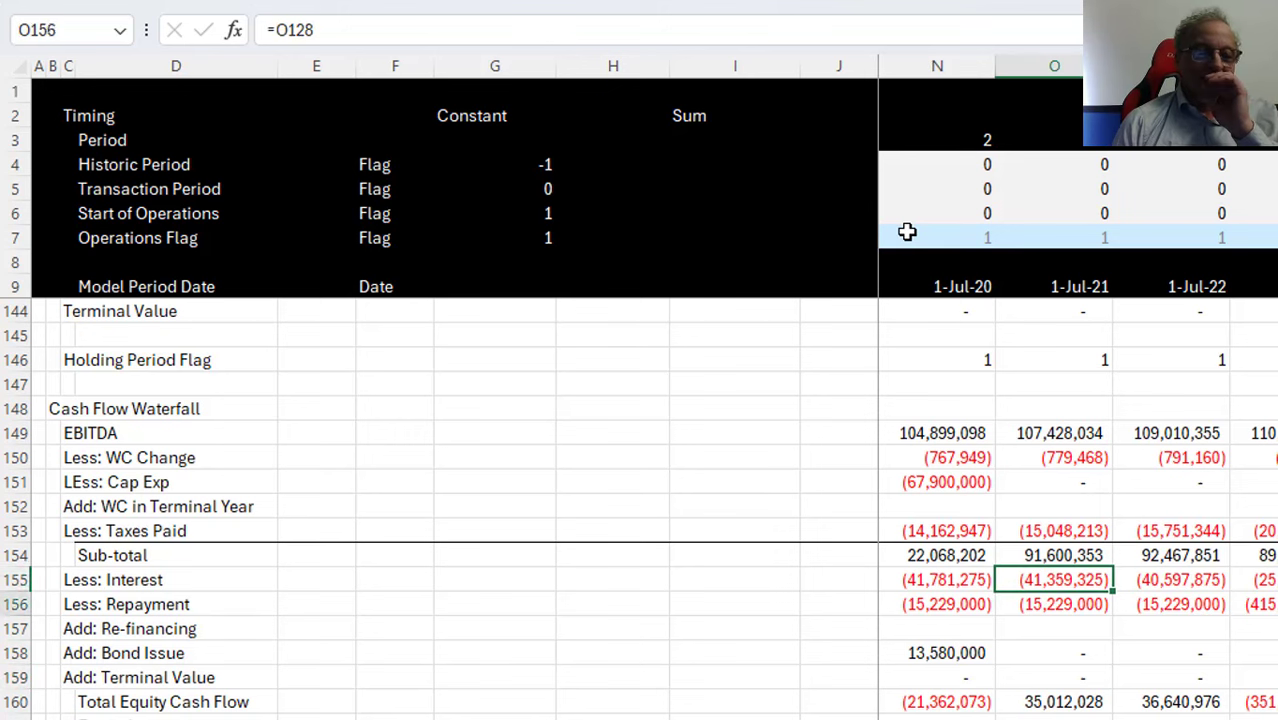
key(Down)
key(Right)
key(Right)
key(Right)
key(Right)
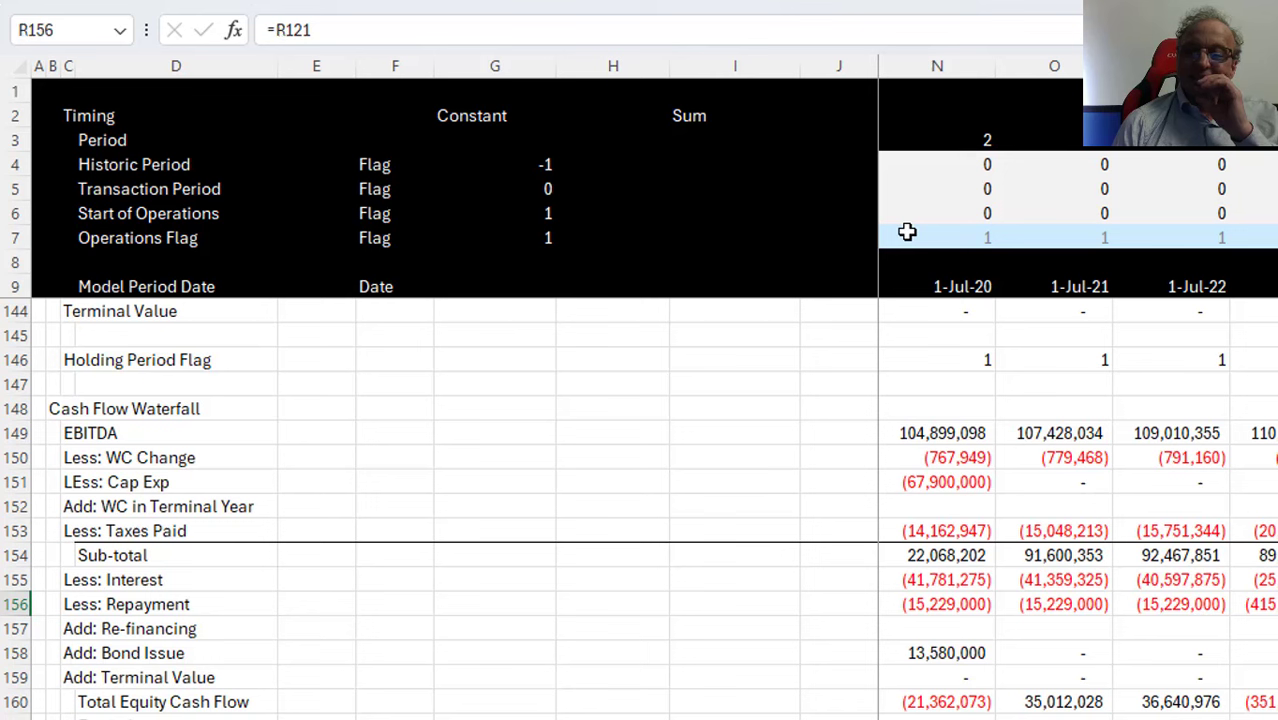
key(Left)
key(Left)
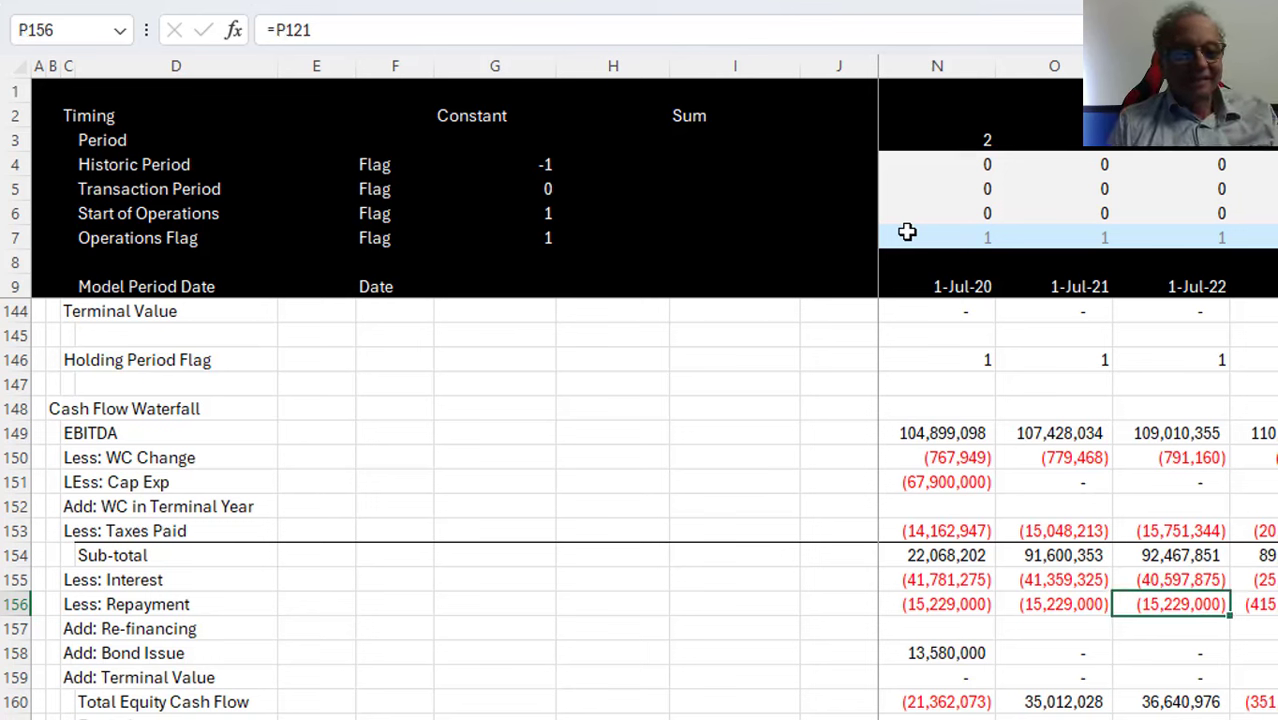
Insert a blank row between Less: Repayment and Add: Re-financing in the Cash Flow Waterfall
key(Down)
key(Left)
key(Down)
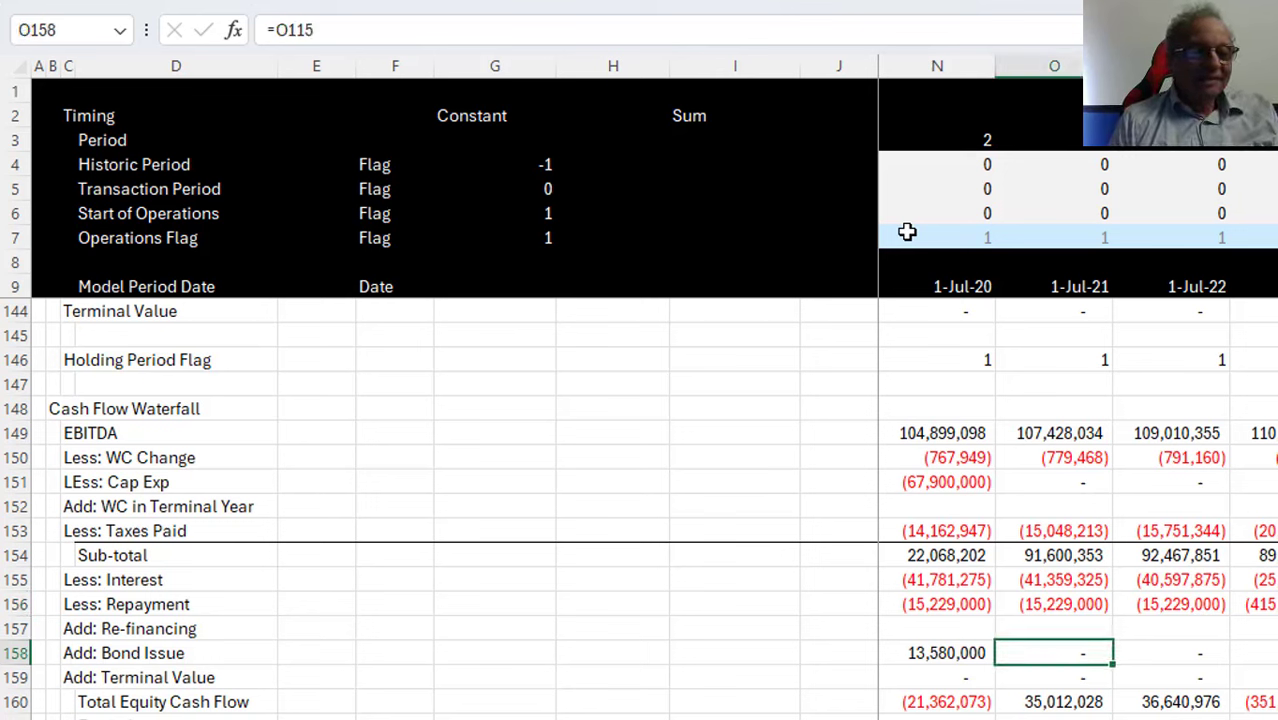
key(Left)
key(Up)
key(Left)
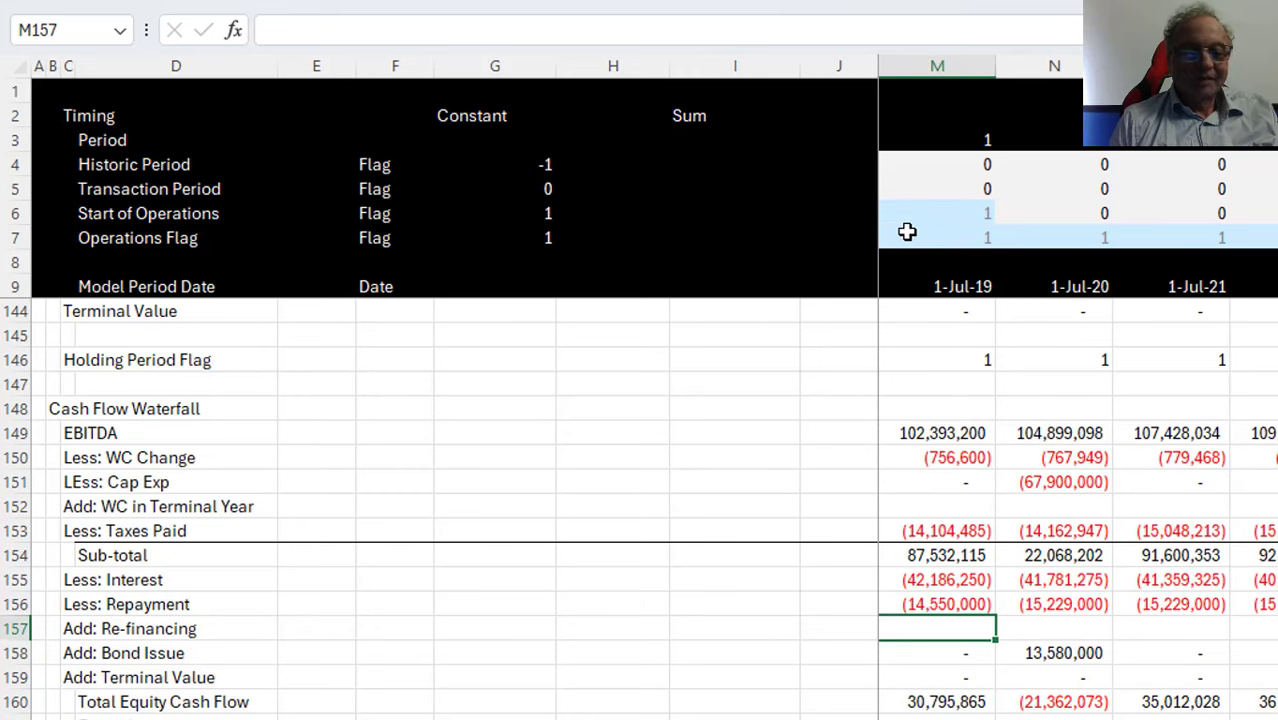
key(Left)
key(Up)
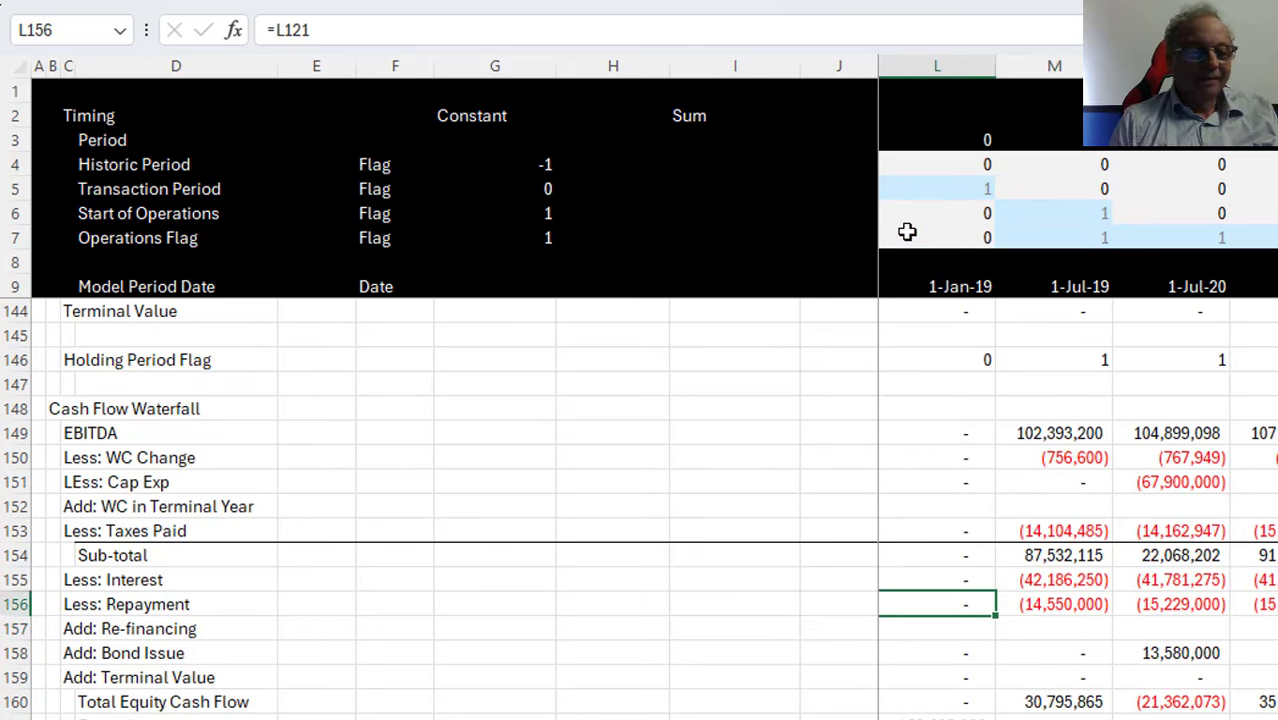
key(shift+space)
key(Down)
key(shift+space)
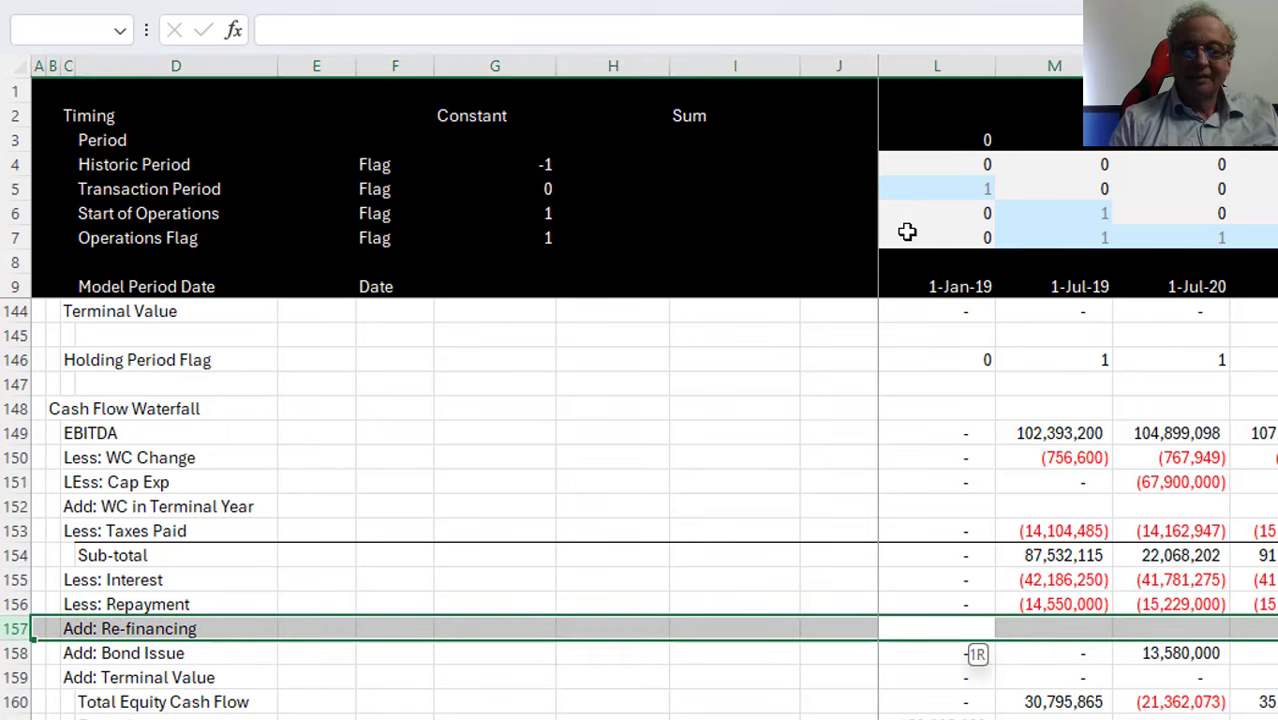
key(ctrl+plus)
Label the blank row in C157 "Less: Repaymment of Outstanding Debt"
key(Left)
key(Left)
key(Left)
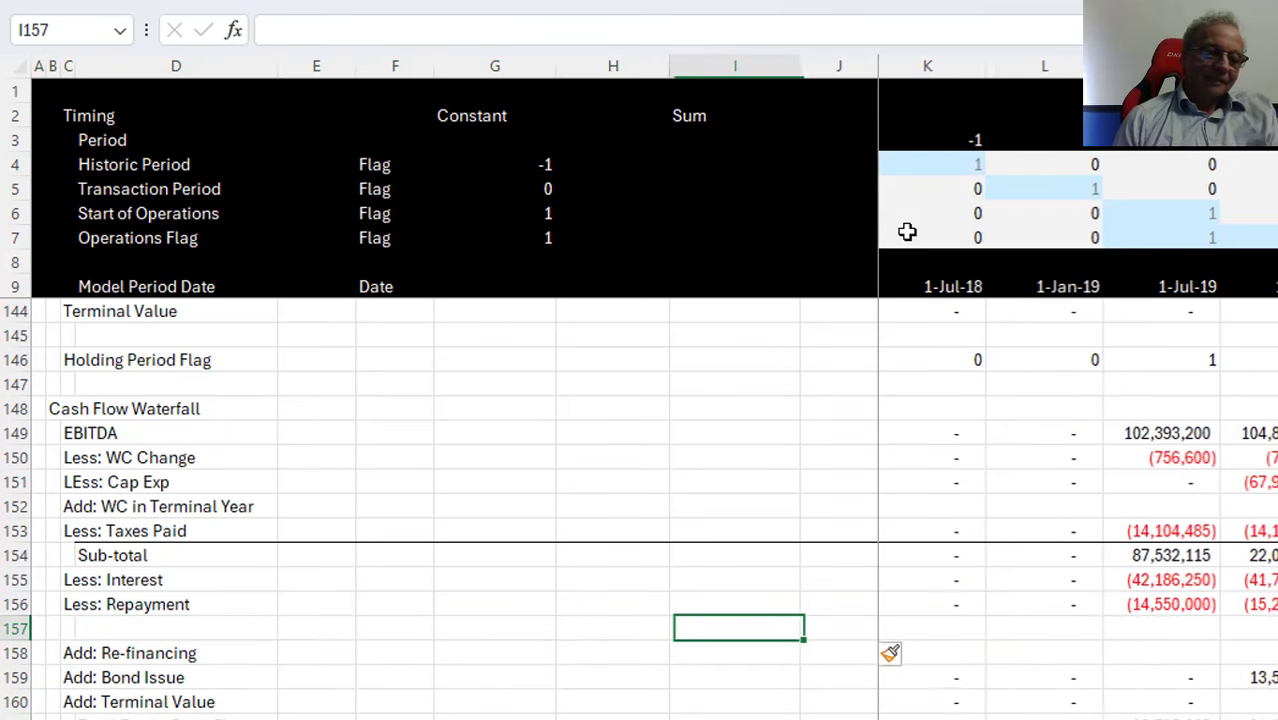
key(Left)
key(Left)
key(Left)
key(Left)
key(Left)
key(Left)
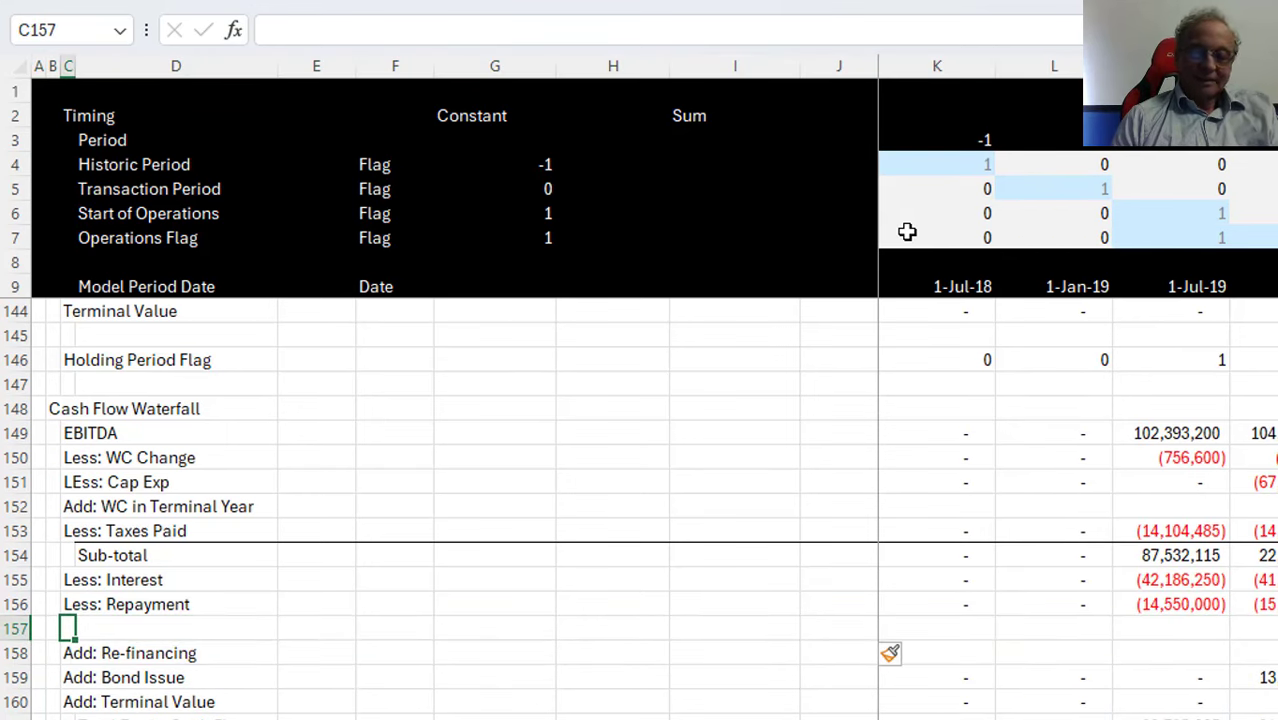
text(Less: Rpe)
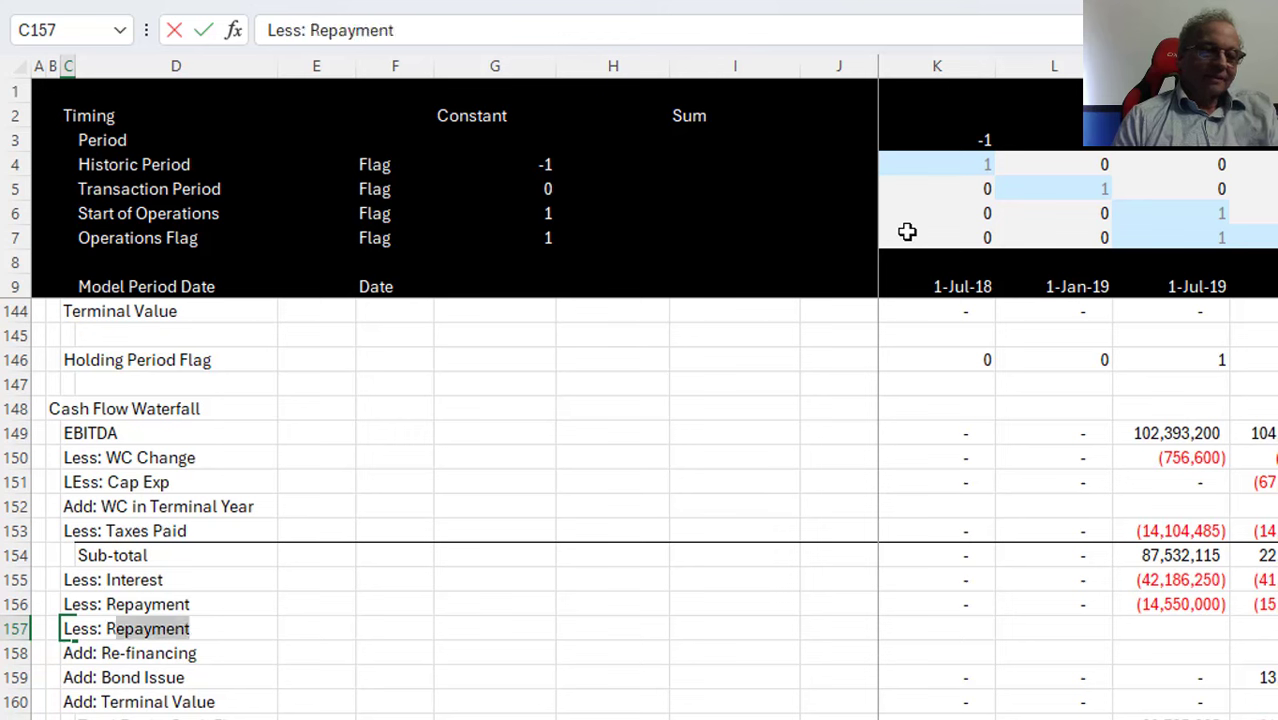
text(epay)
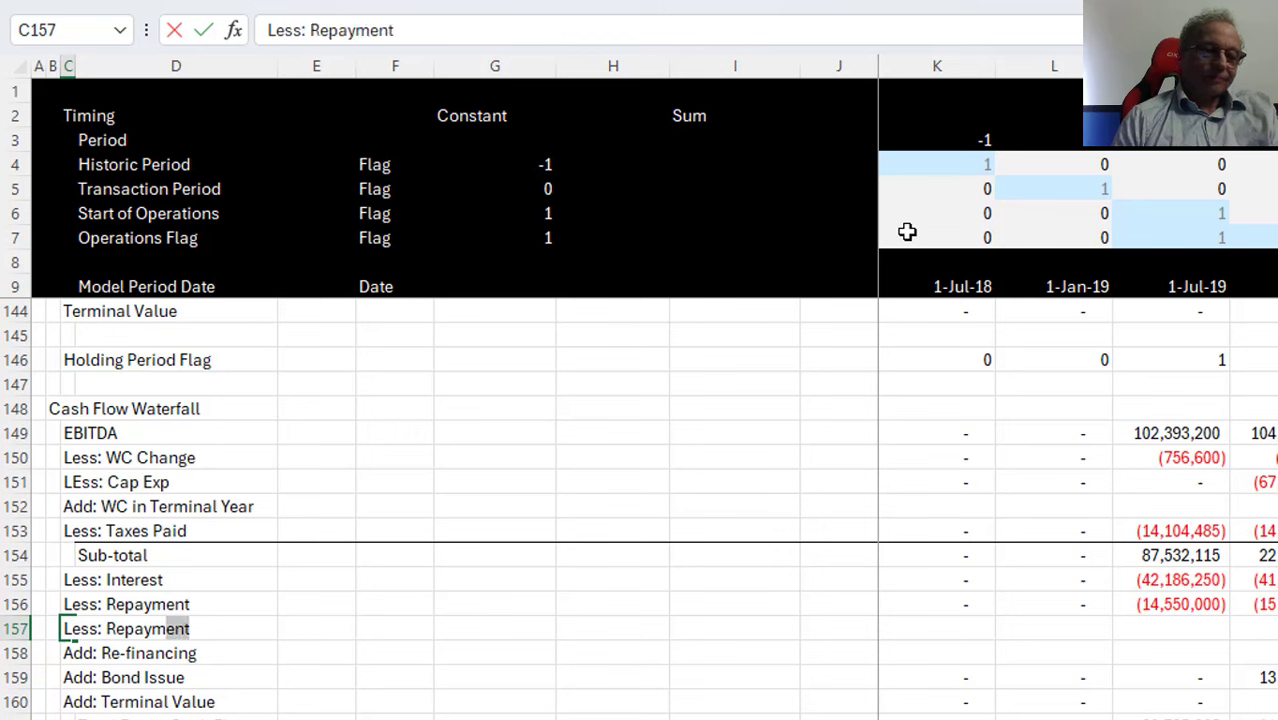
text(mment of)
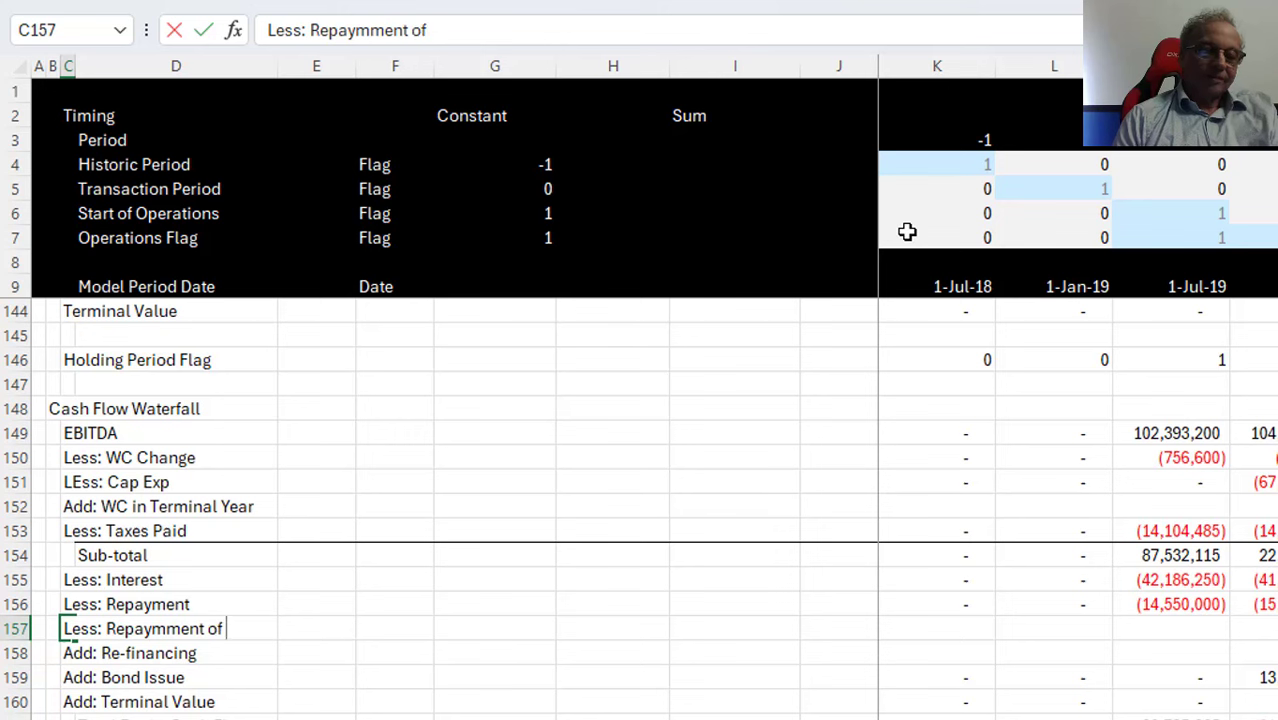
text(Out)
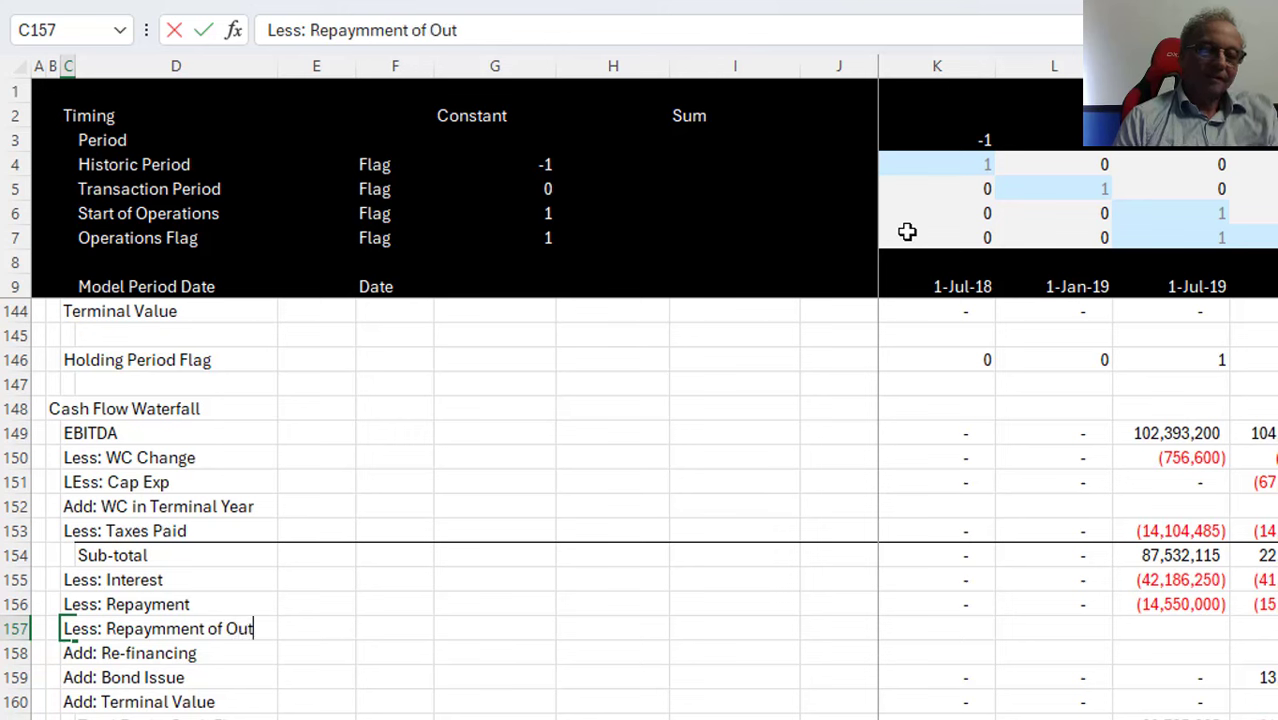
text(standing)
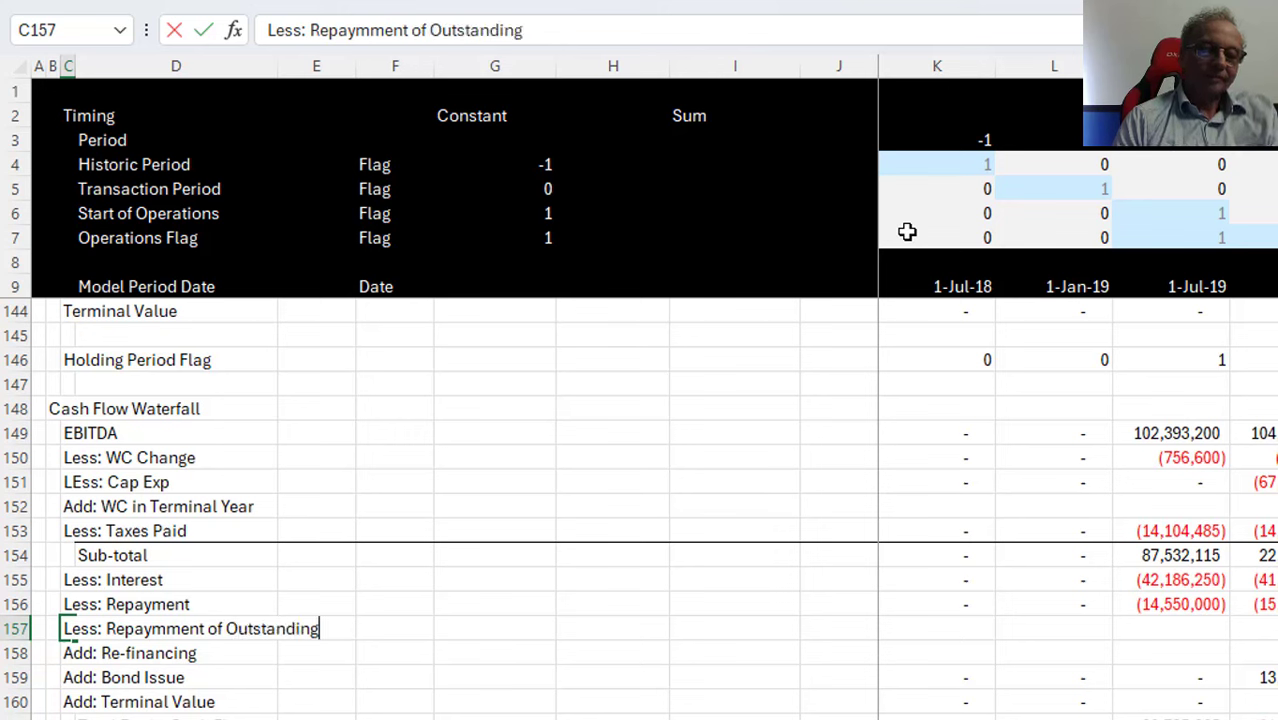
text( Debt)
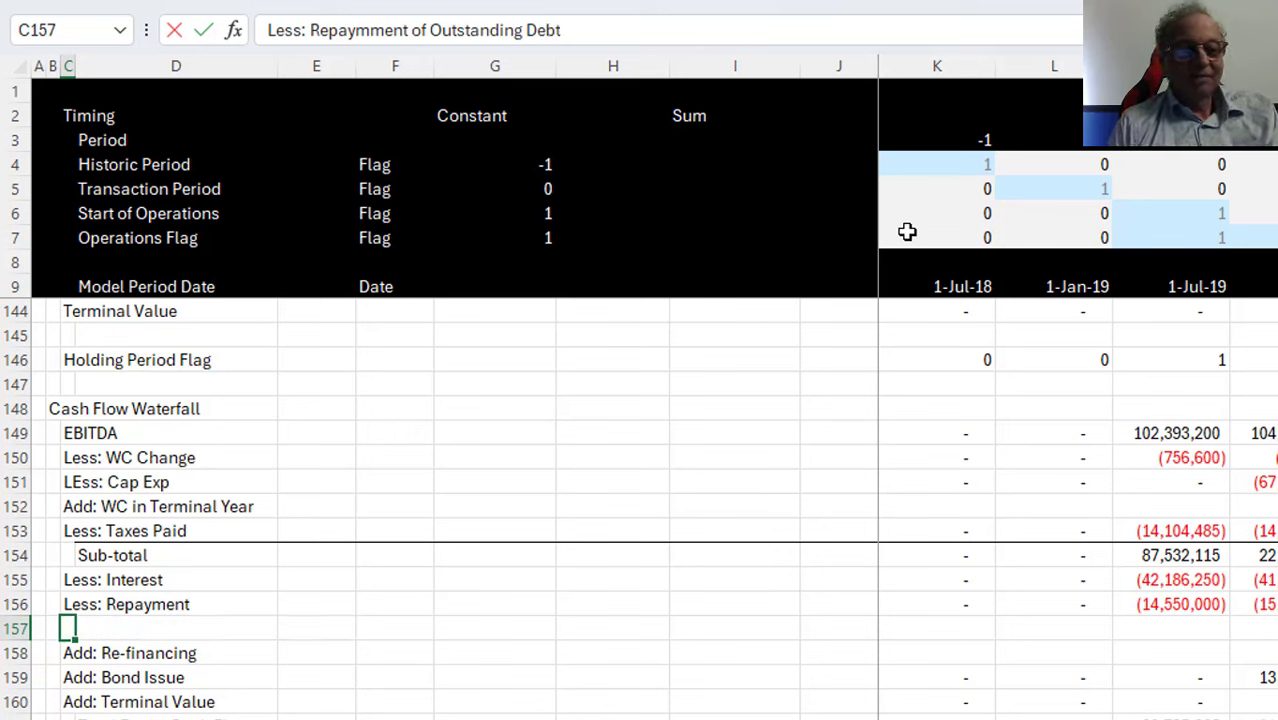
Start the Less: Repayment of Outstanding Debt formula in K157 with =K144*(, multiplying the Terminal Value row by a bracketed sum
key(Right)
key(Right)
key(Right)
key(Right)
key(Right)
key(Right)
key(Right)
key(Right)
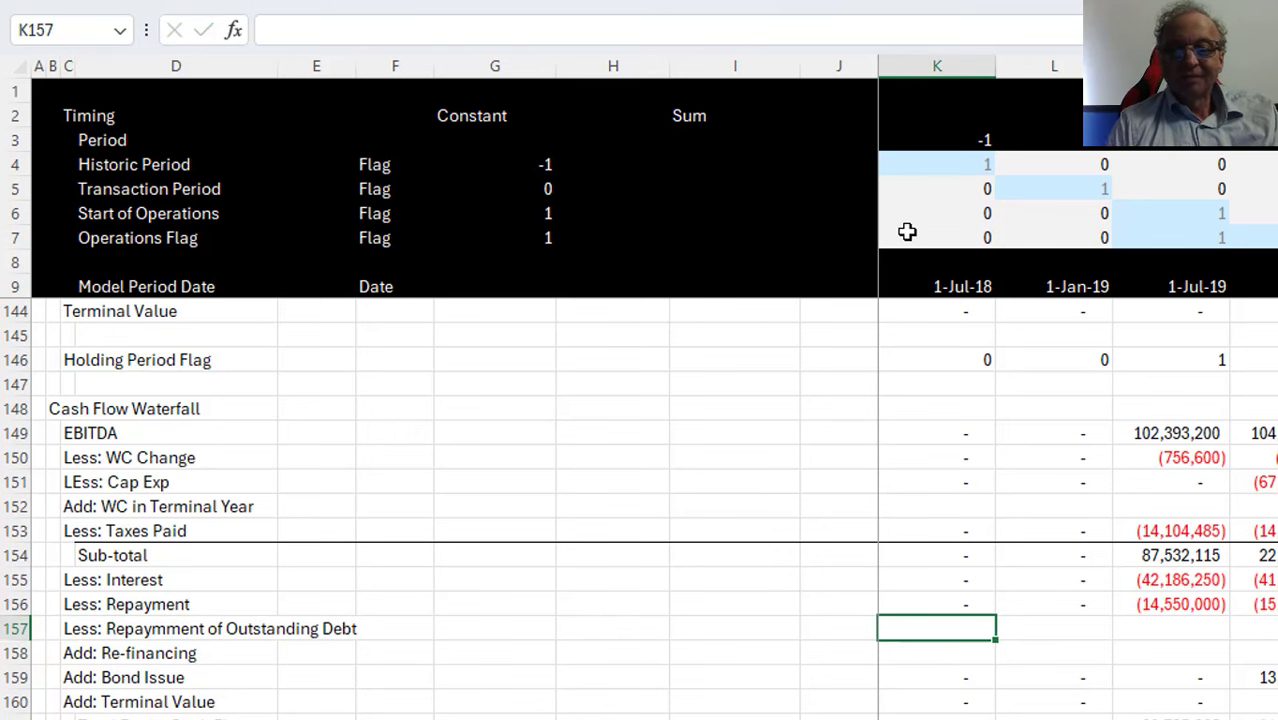
text(=)
key(Up)
key(Up)
key(Up)
key(Up)
key(Up)
key(Up)
key(Up)
key(Up)
key(Up)
key(Up)
key(Up)
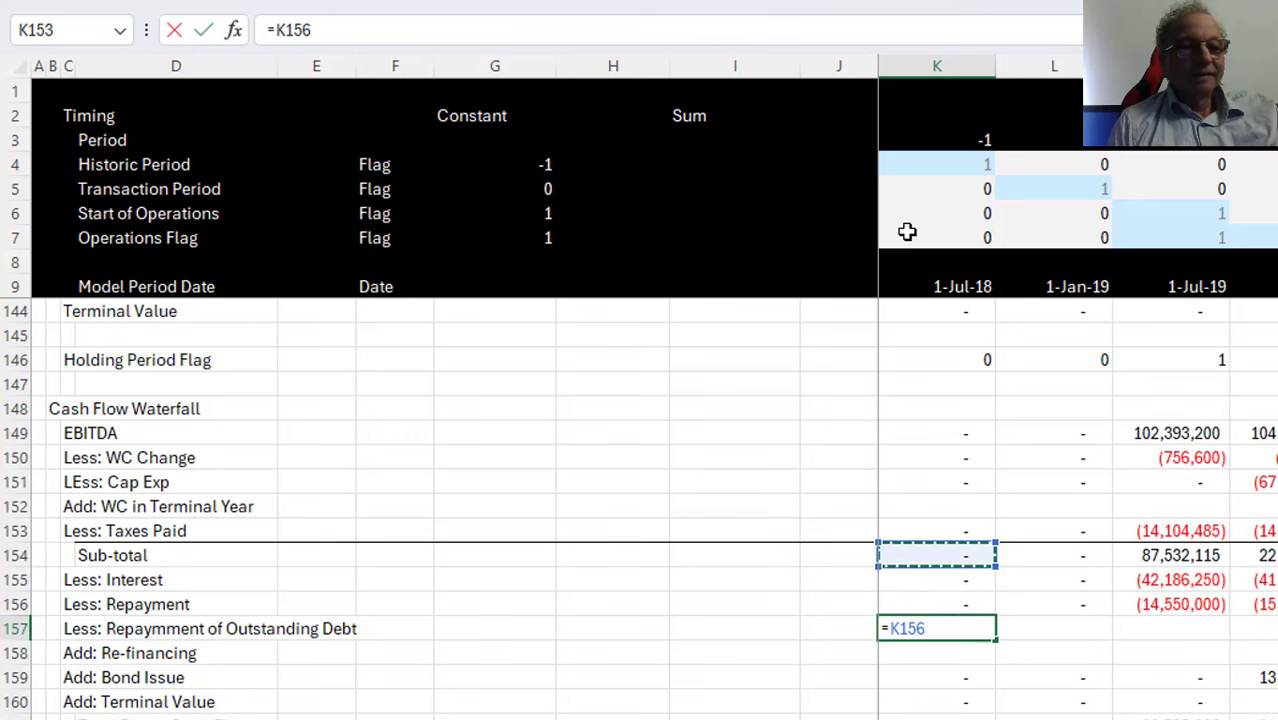
key(Up)
key(Up)
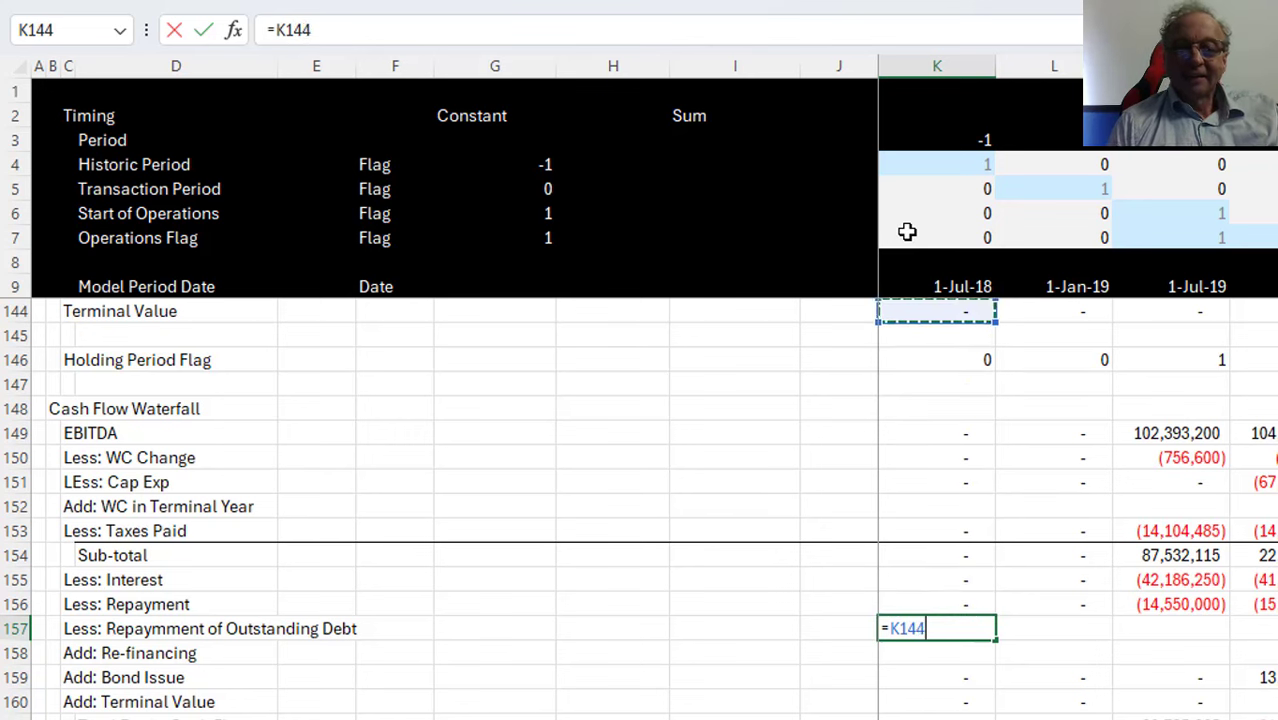
text(*)
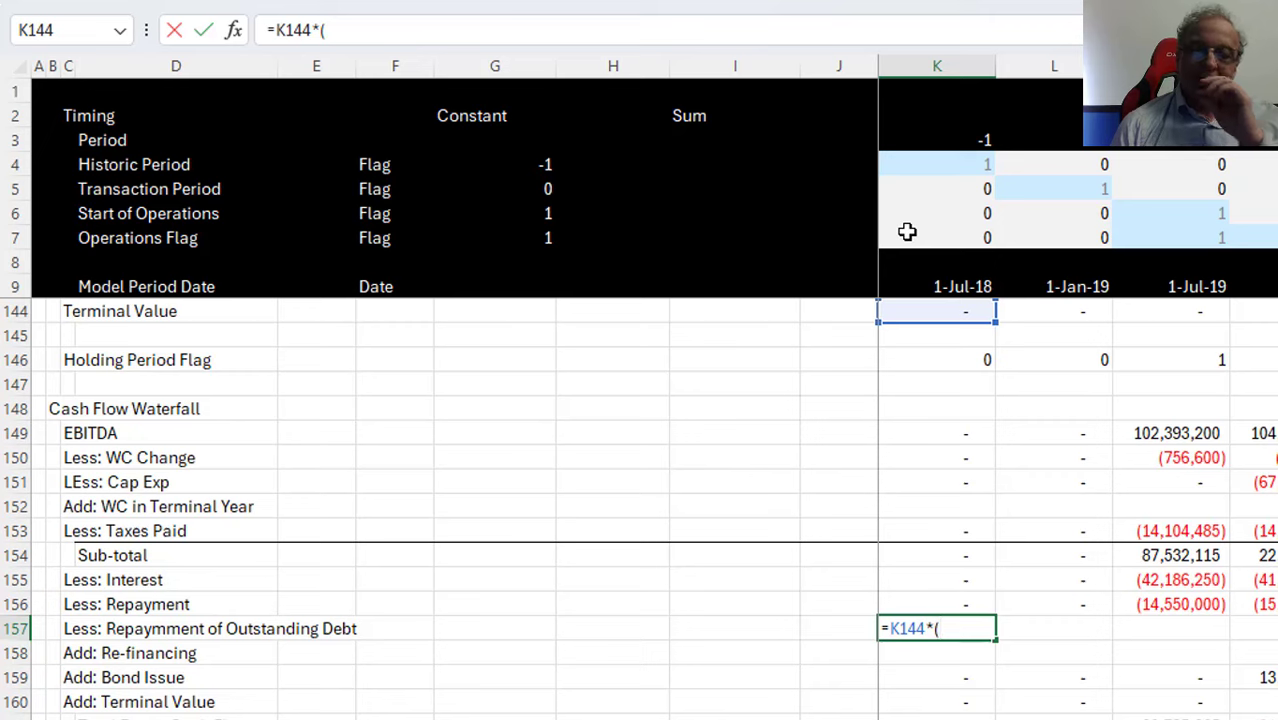
text(()
Reference the Bond for Cap Exp opening balance, K114, as the first term inside the formula's bracket
key(Page_Up)
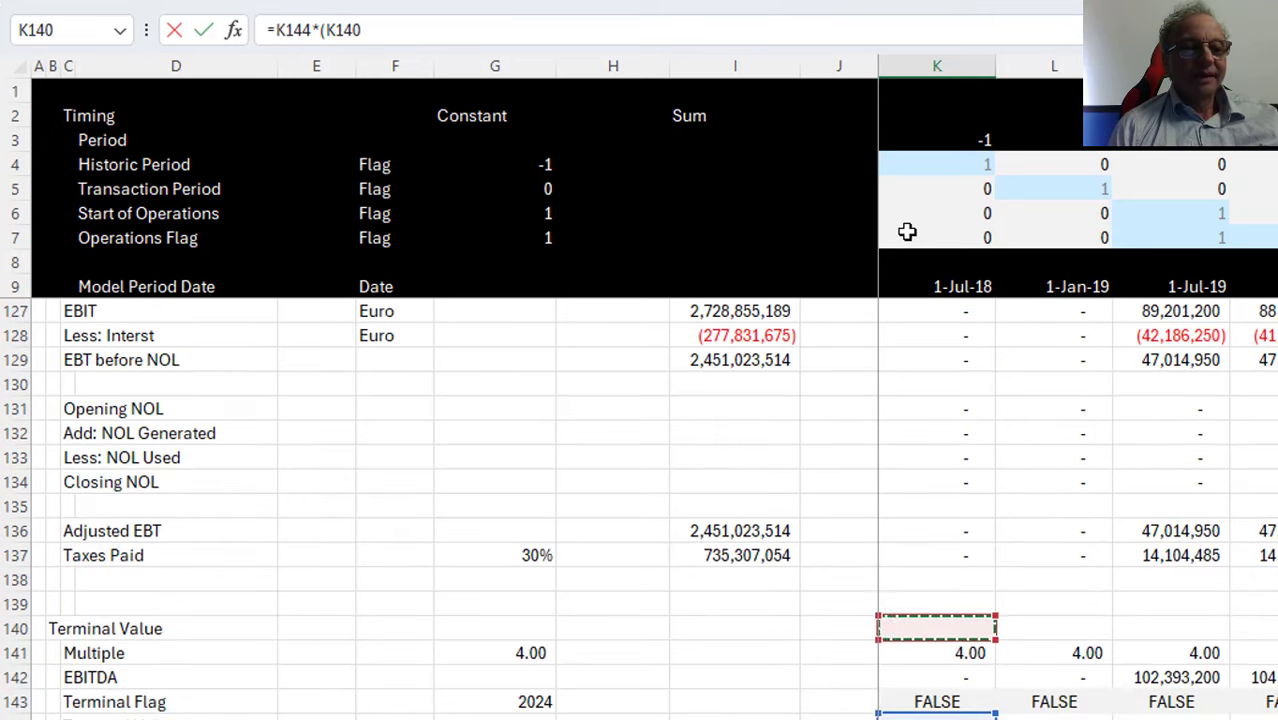
key(Page_Up)
key(Page_Down)
key(Page_Up)
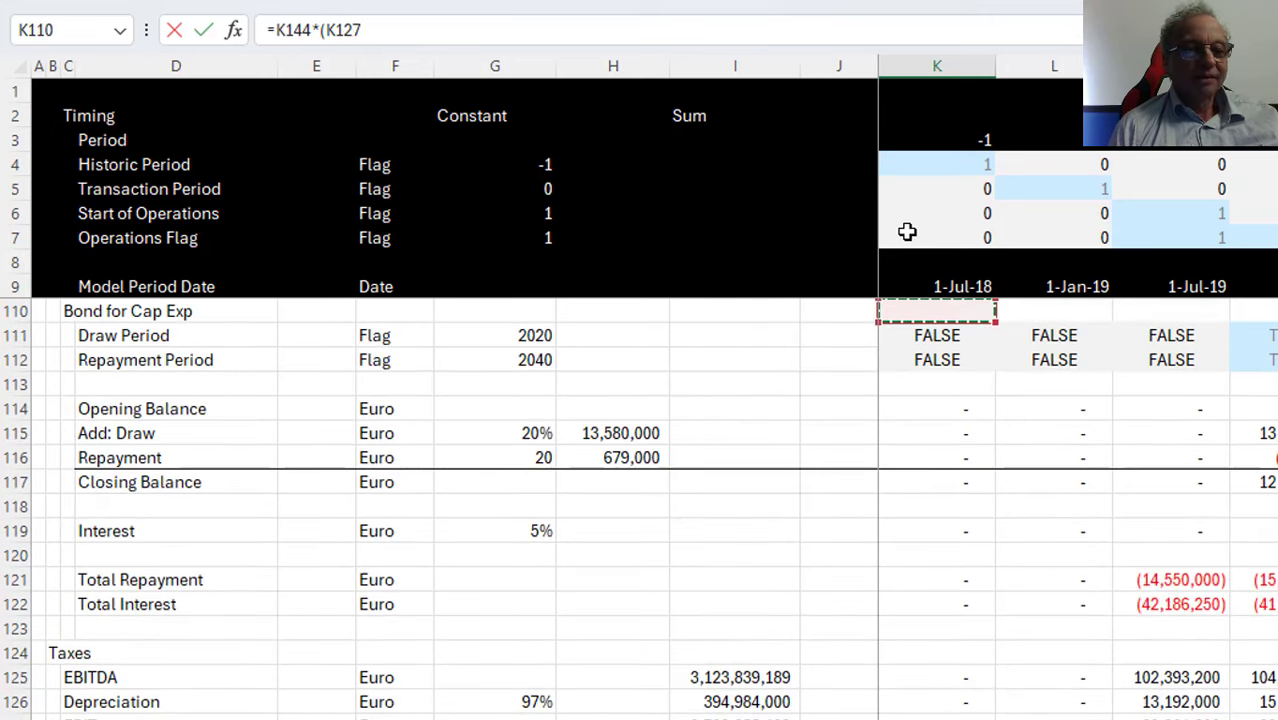
key(Up)
key(Down)
key(Down)
key(Down)
key(Down)
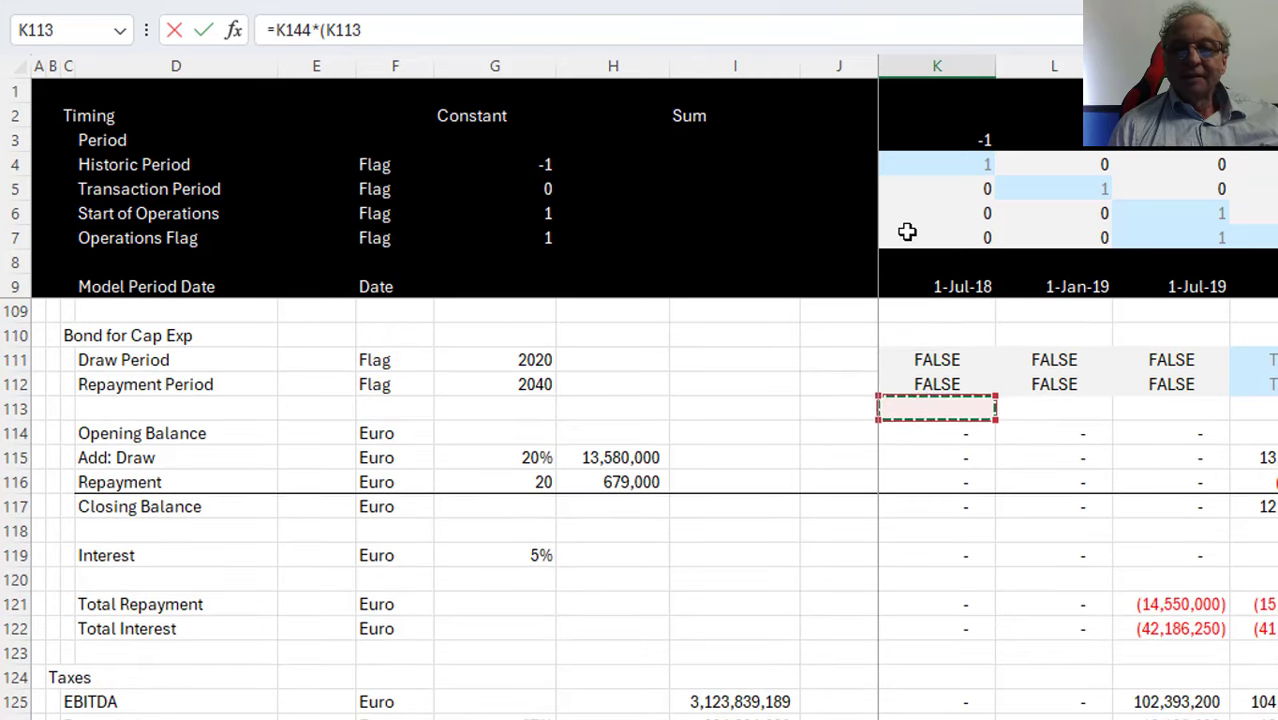
key(Down)
Add the Re-finance of Debt opening balance, K104, to the bracketed sum in the K157 formula
text(+)
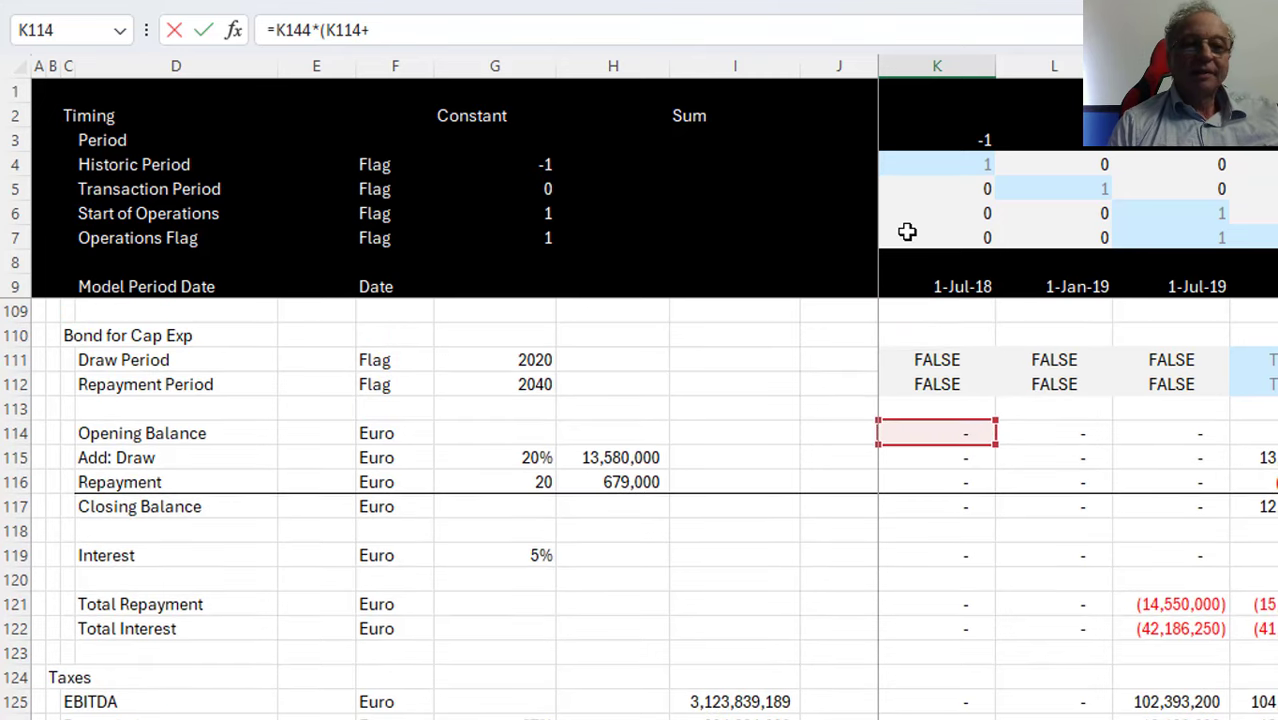
key(Up)
key(Up)
key(Up)
key(Up)
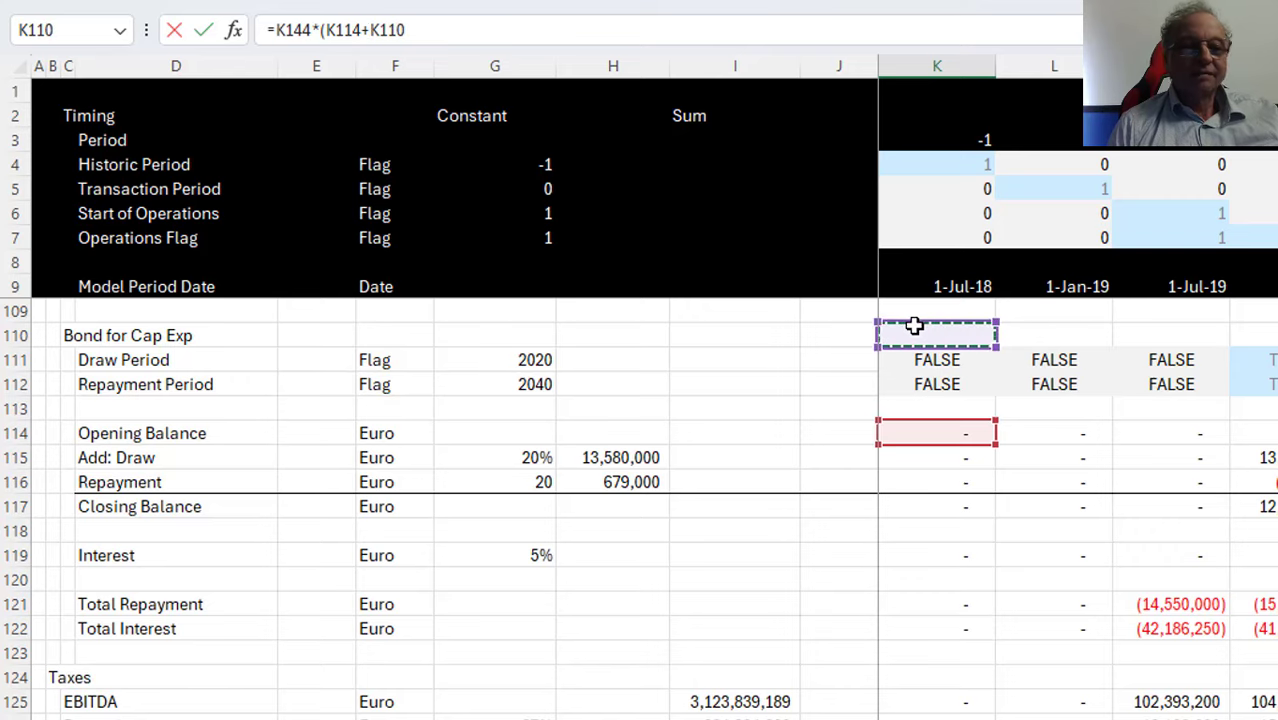
key(Page_Up)
key(Down)
key(Down)
key(Down)
key(Down)
key(Down)
key(Down)
key(Down)
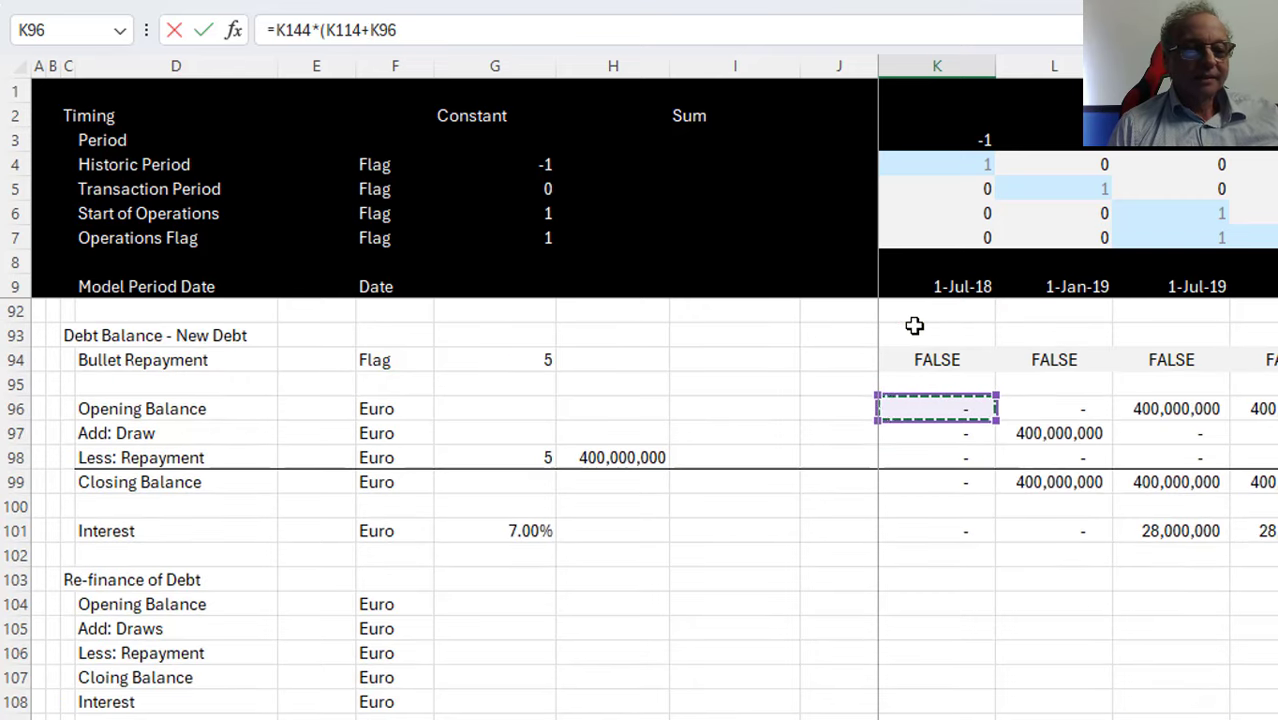
key(Up)
key(Up)
key(Down)
key(Down)
key(Down)
key(Down)
key(Down)
key(Down)
key(Down)
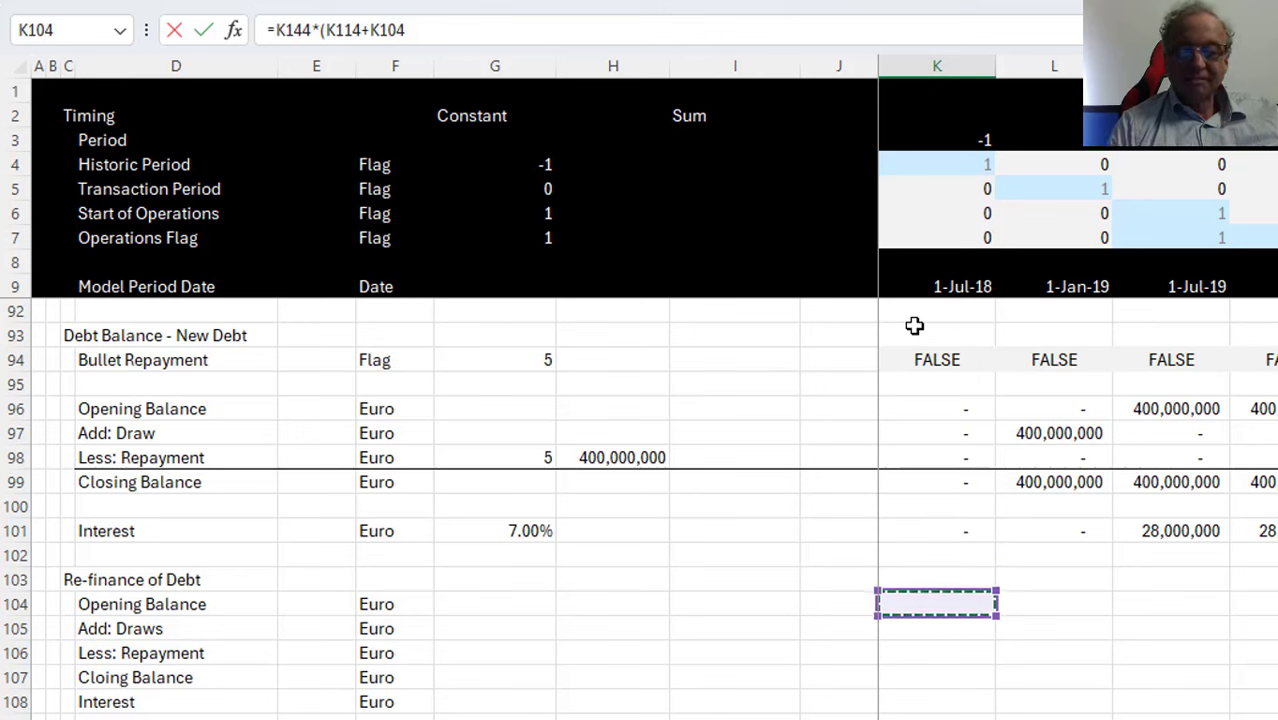
Add the New Debt opening balance, K96, to the bracketed sum in the K157 formula
text(+)
click(931, 427)
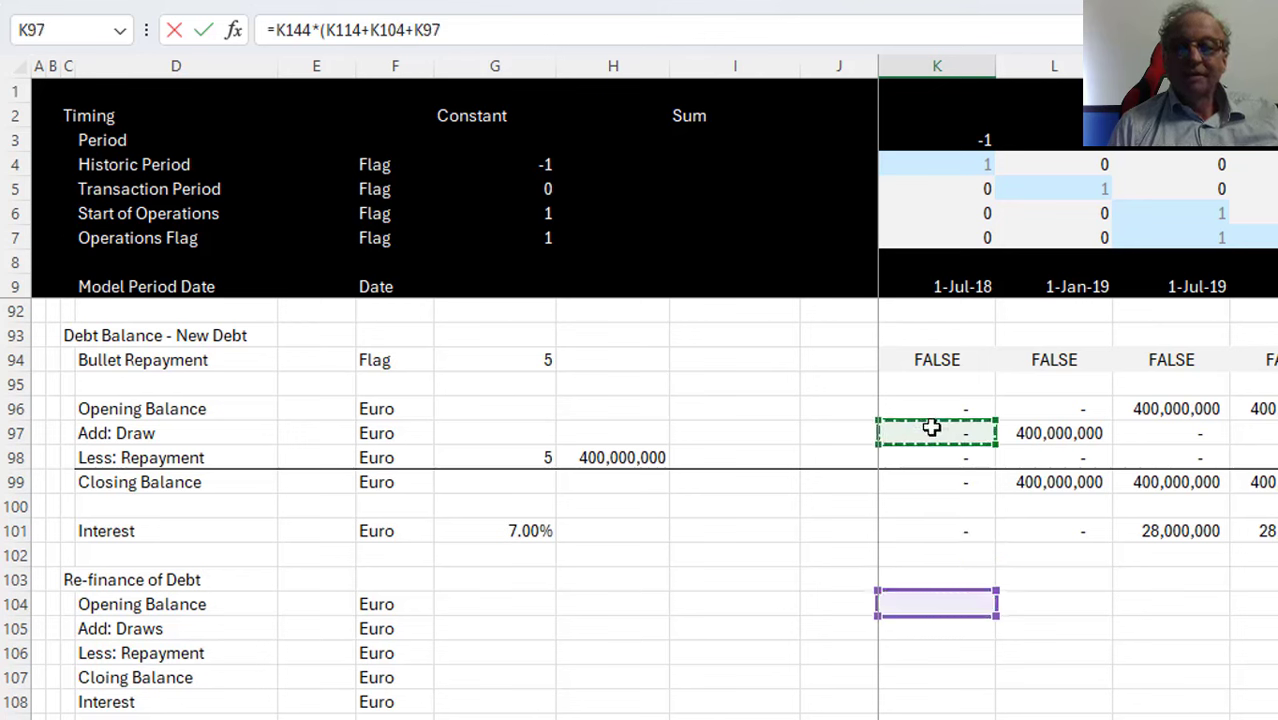
key(Up)
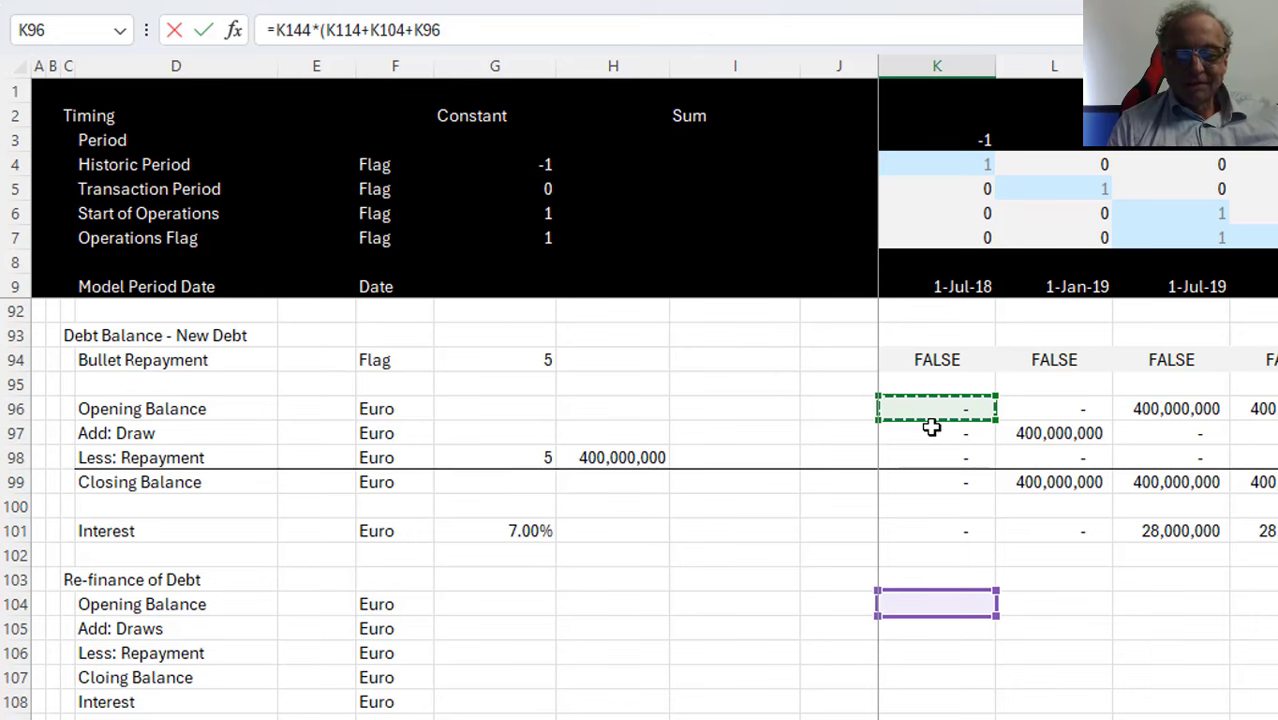
Add the Existing Debt opening balance, K66, to the bracketed sum in the K157 formula
text(+)
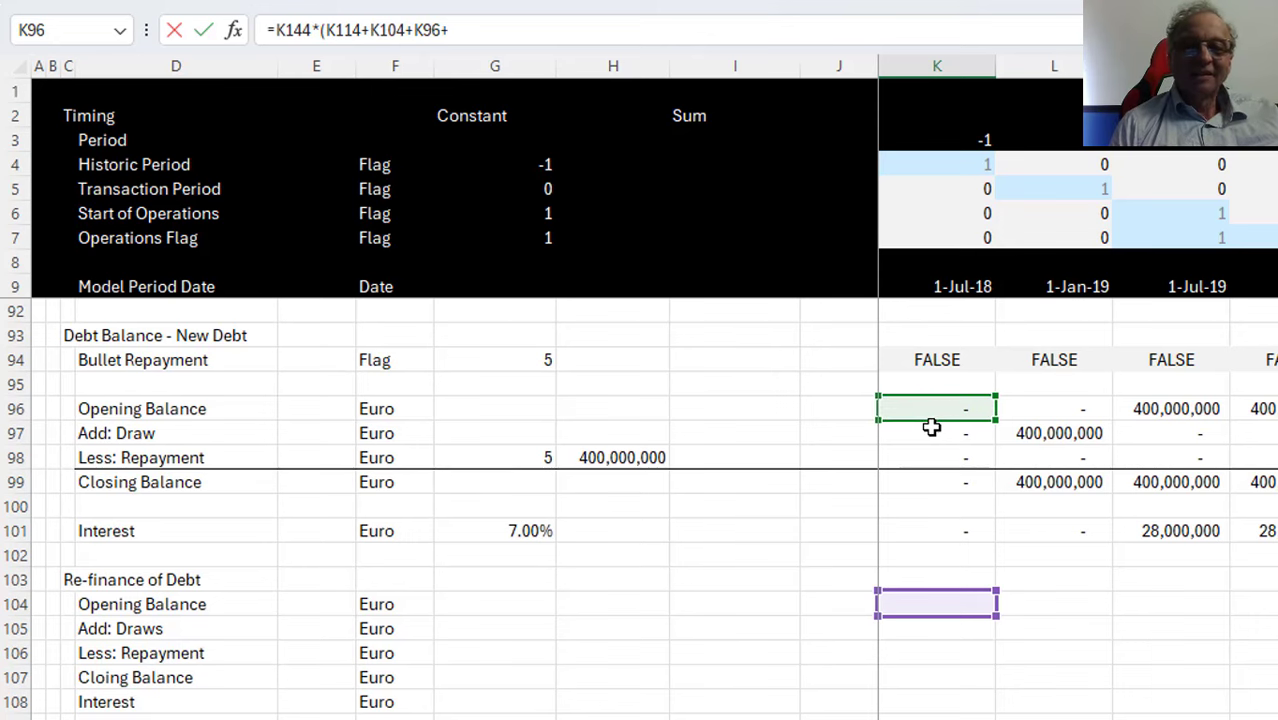
click(924, 323)
scroll(924, 323, up, 12)
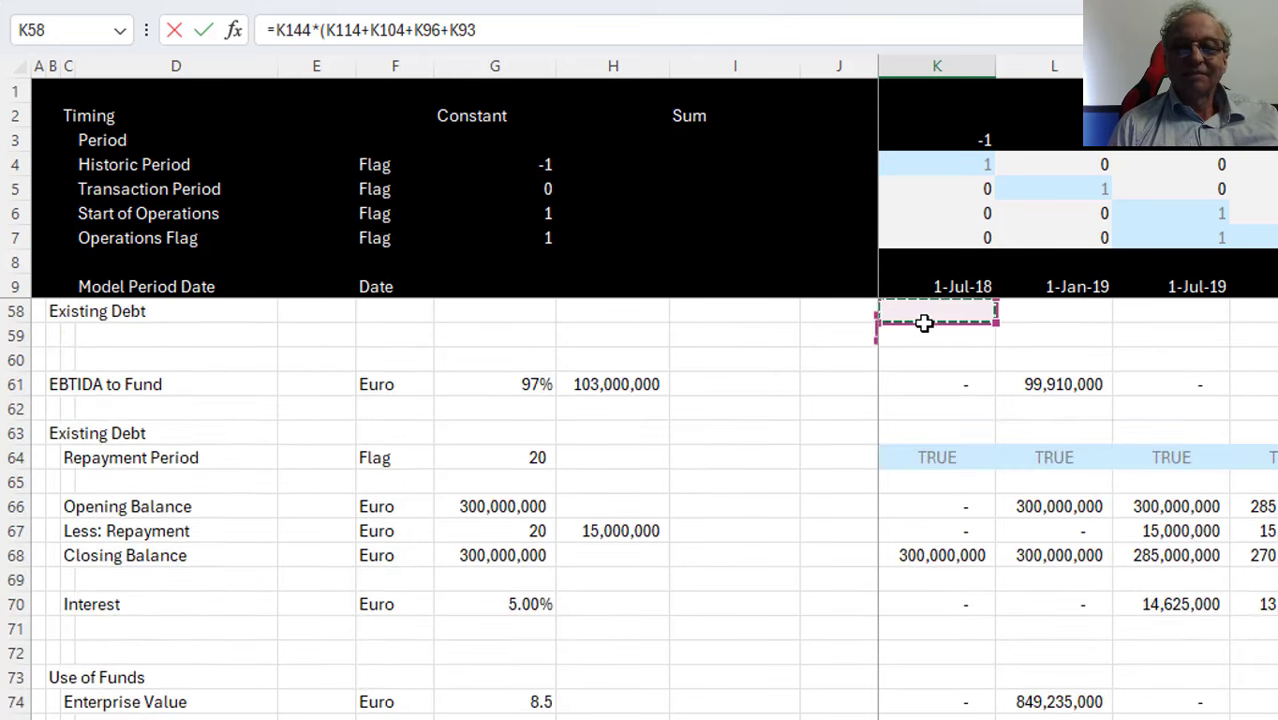
click(924, 323)
scroll(924, 323, up, 6)
click(924, 323)
key(Down)
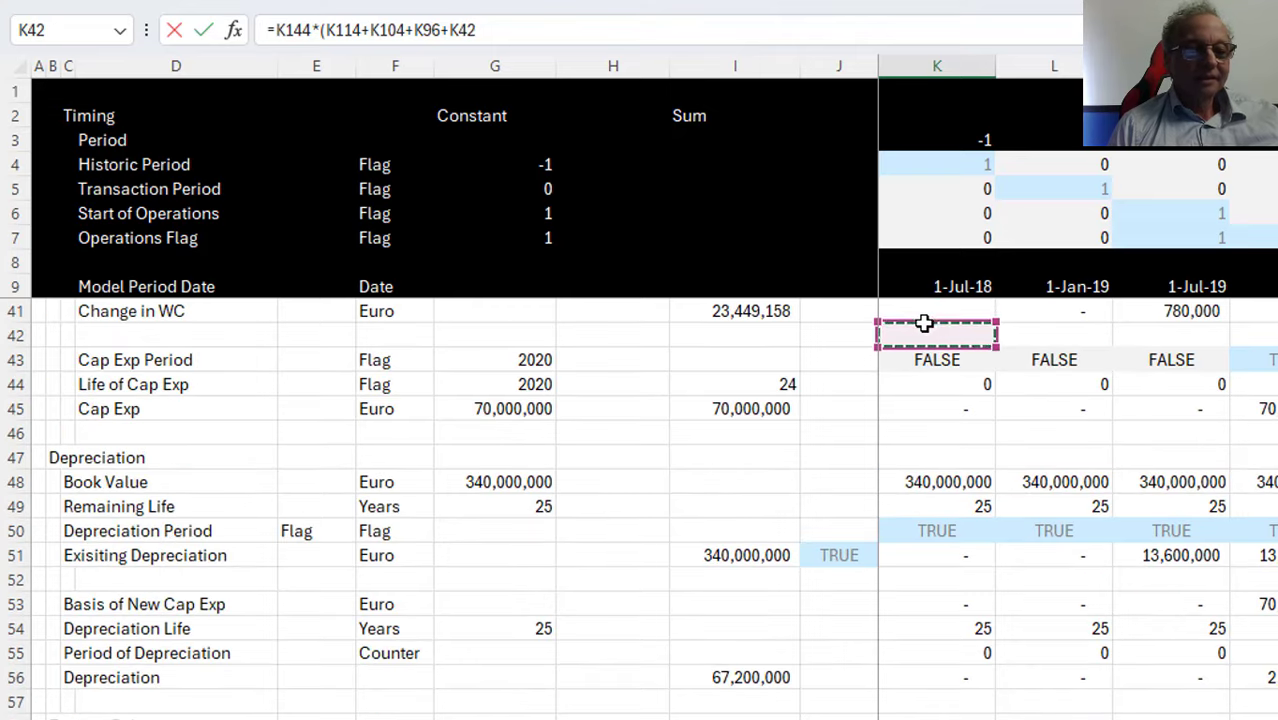
key(Down)
scroll(924, 323, down, 6)
click(924, 323)
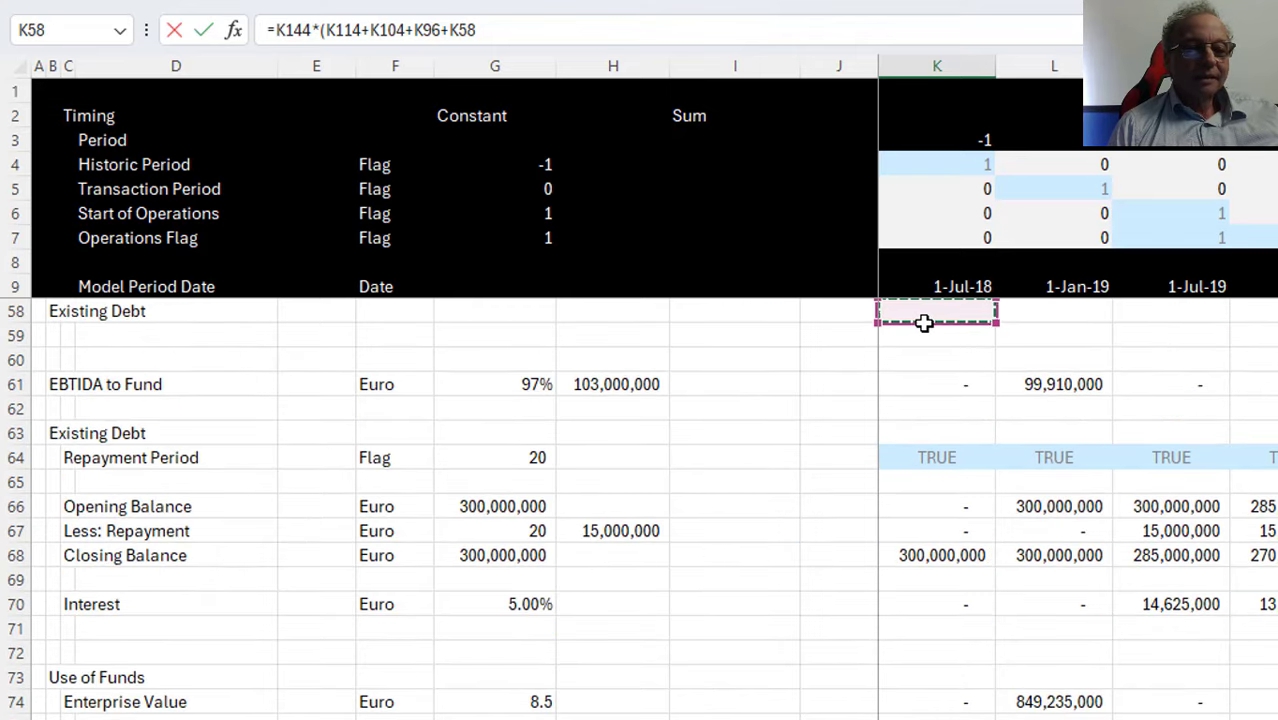
key(Down)
key(Down)
key(Down)
key(Down)
key(Down)
key(Down)
key(Down)
key(Down)
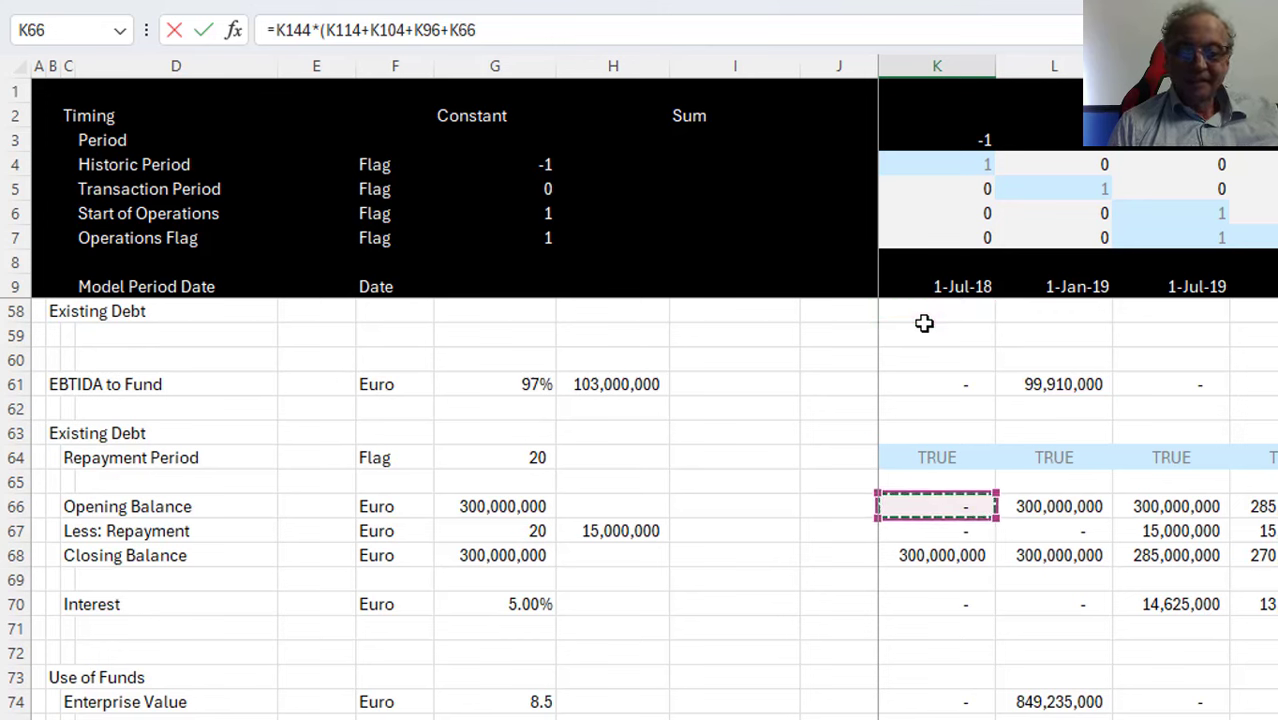
Multiply the K66 term by the EBTIDA to Fund percentage as an absolute reference, $G$61, and try to enter the formula
text(*)
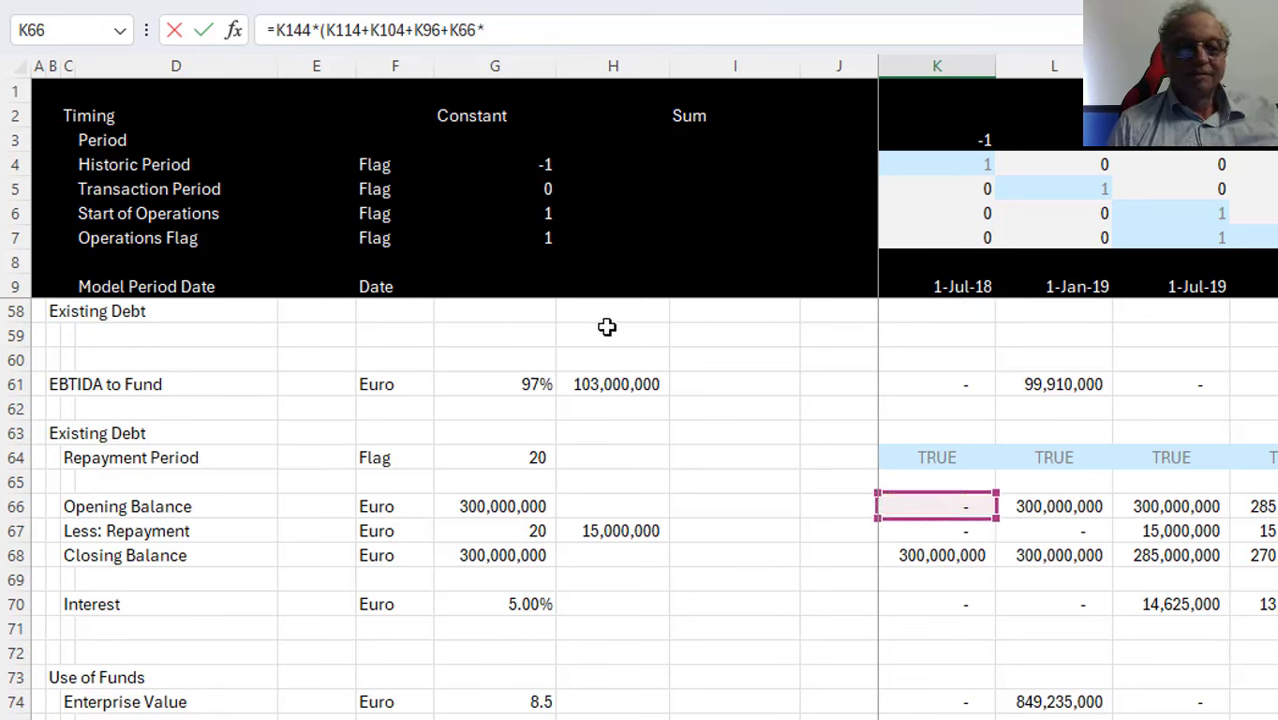
click(527, 379)
key(F4)
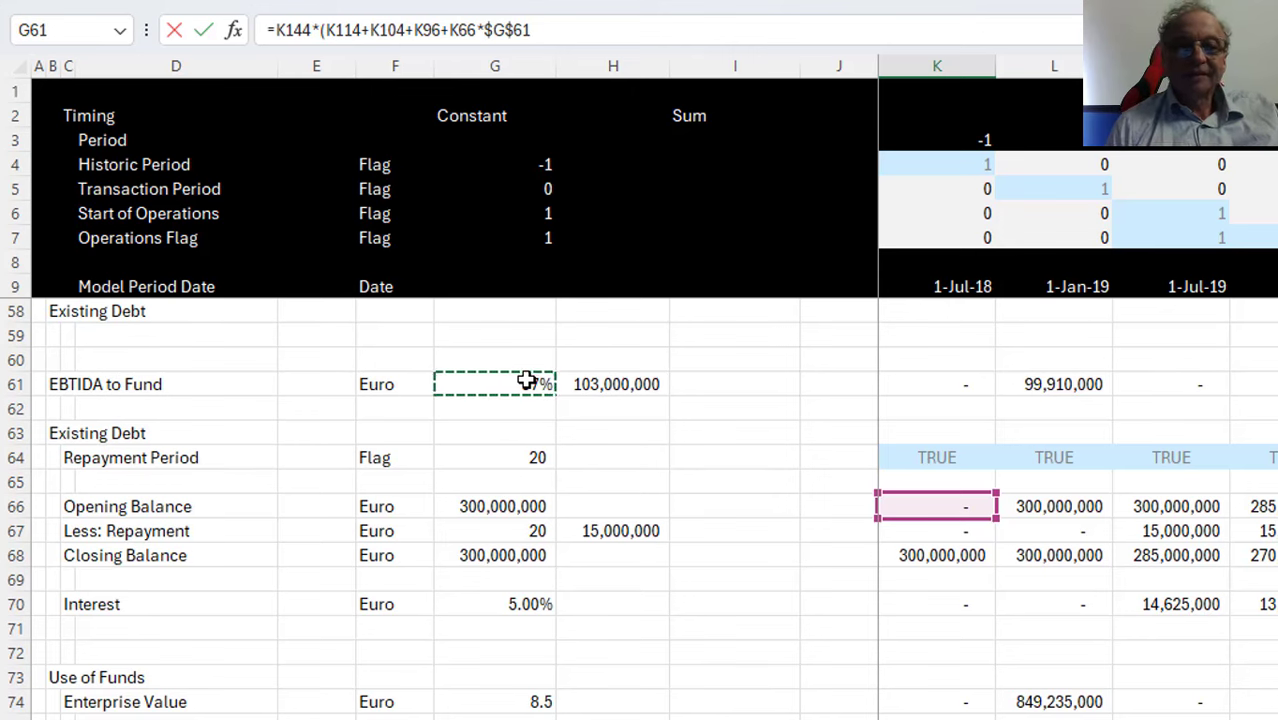
key(Return)
key(Escape)
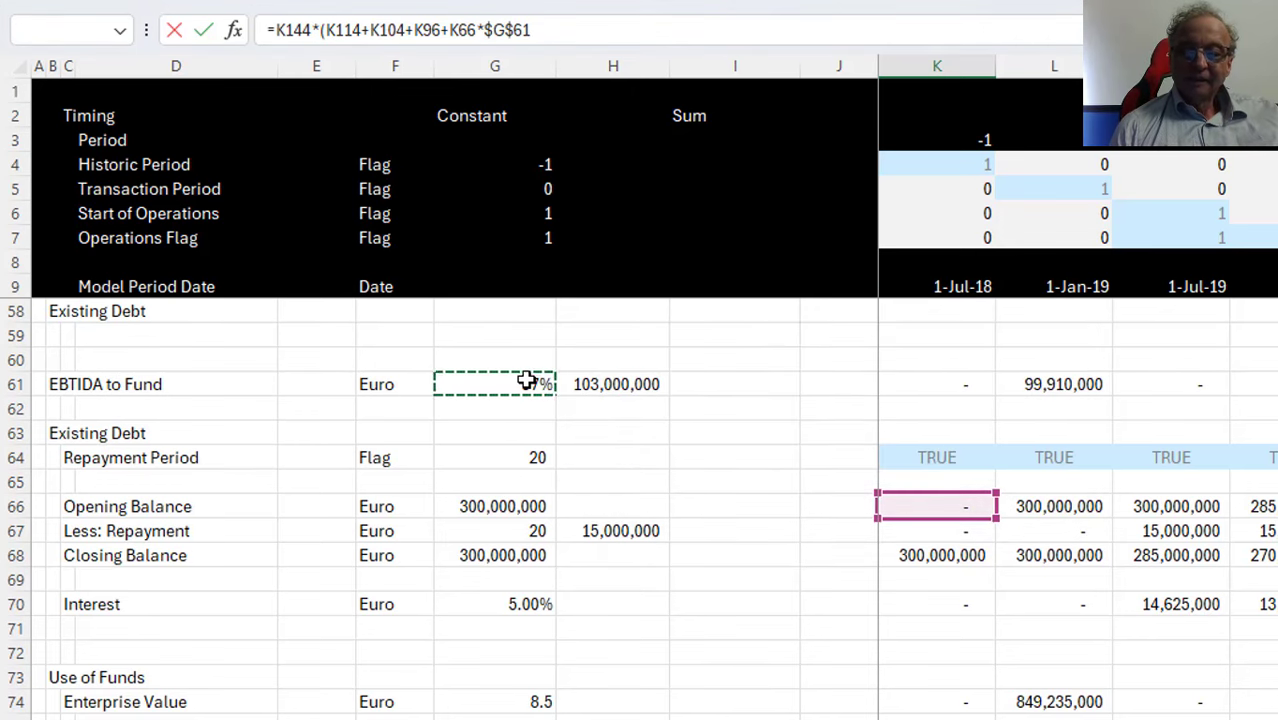
Enter =-K144*(K114+K104+K96+K66*$G$61) in K157 for repayment of outstanding debt and copy it across the periods
key(Return)
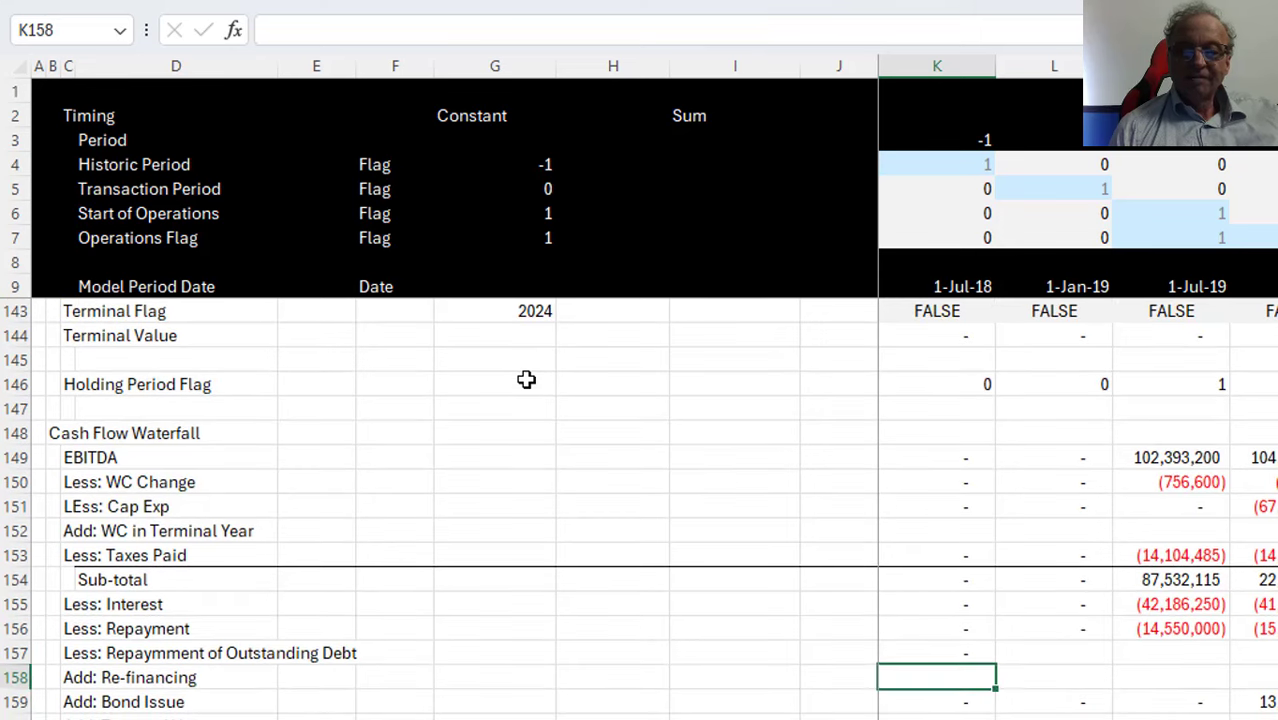
key(Up)
key(F2)
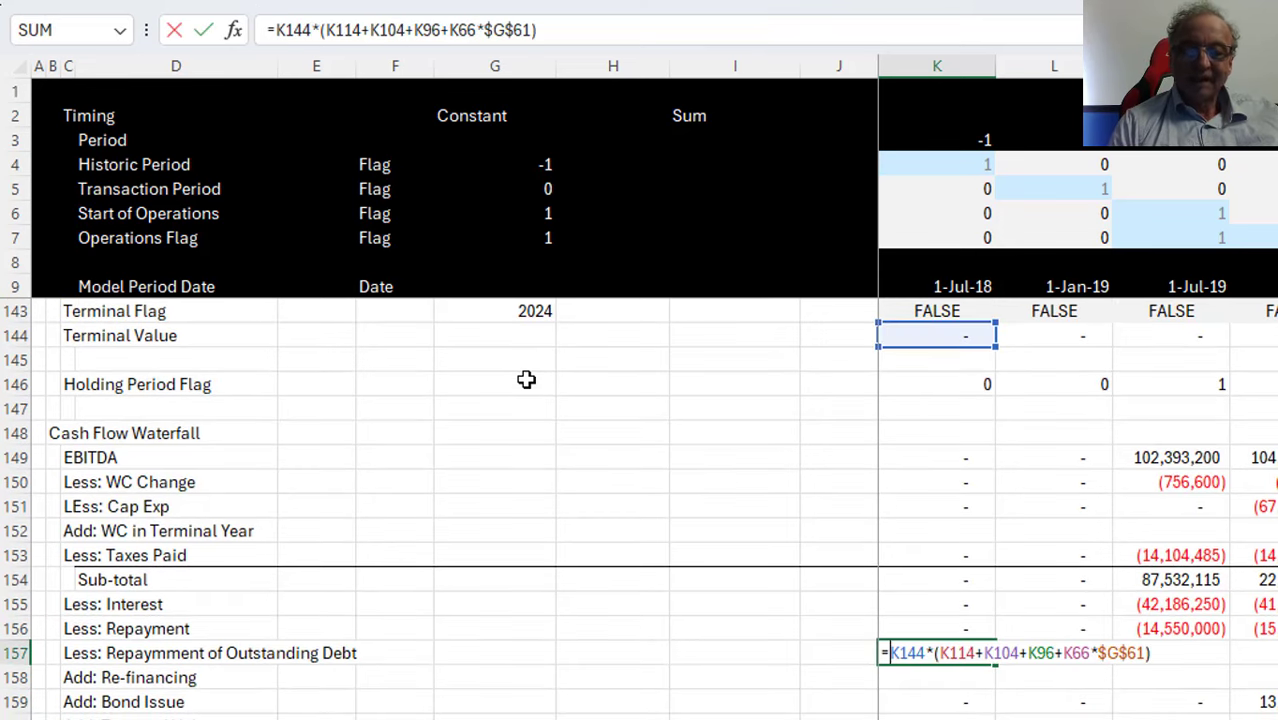
text(-)
key(Return)
key(Up)
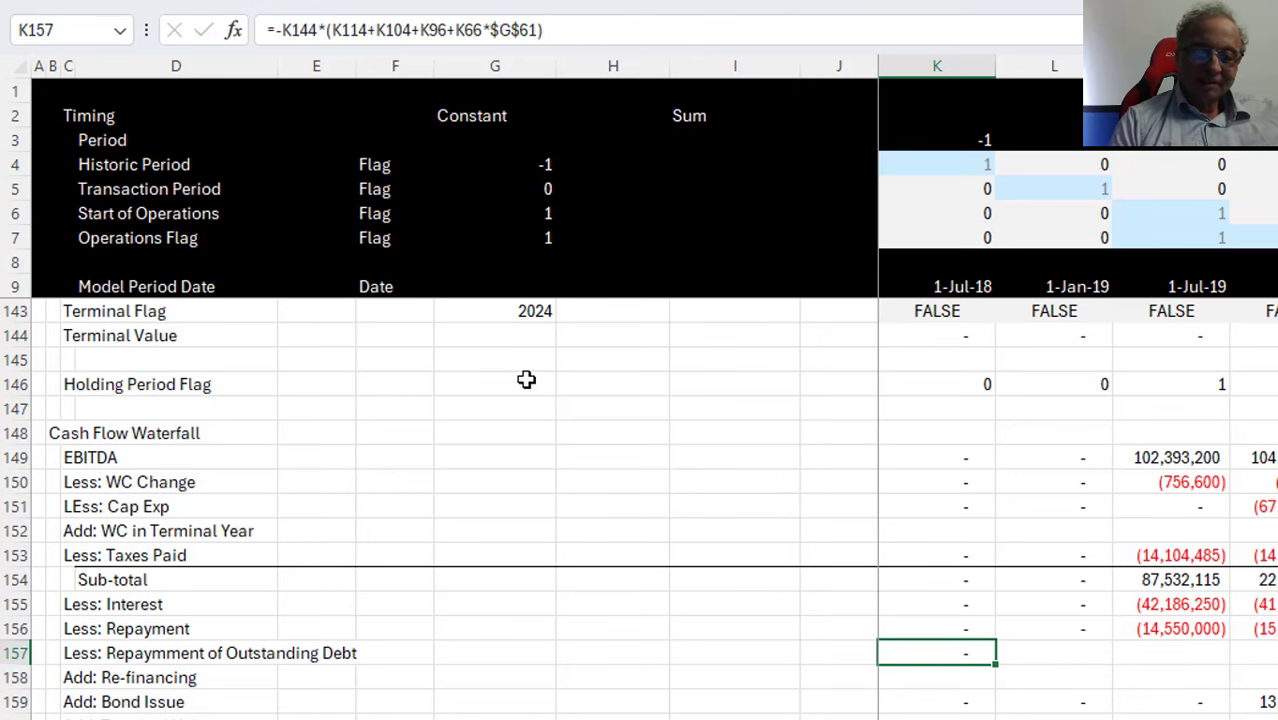
key(Down)
key(Down)
key(Down)
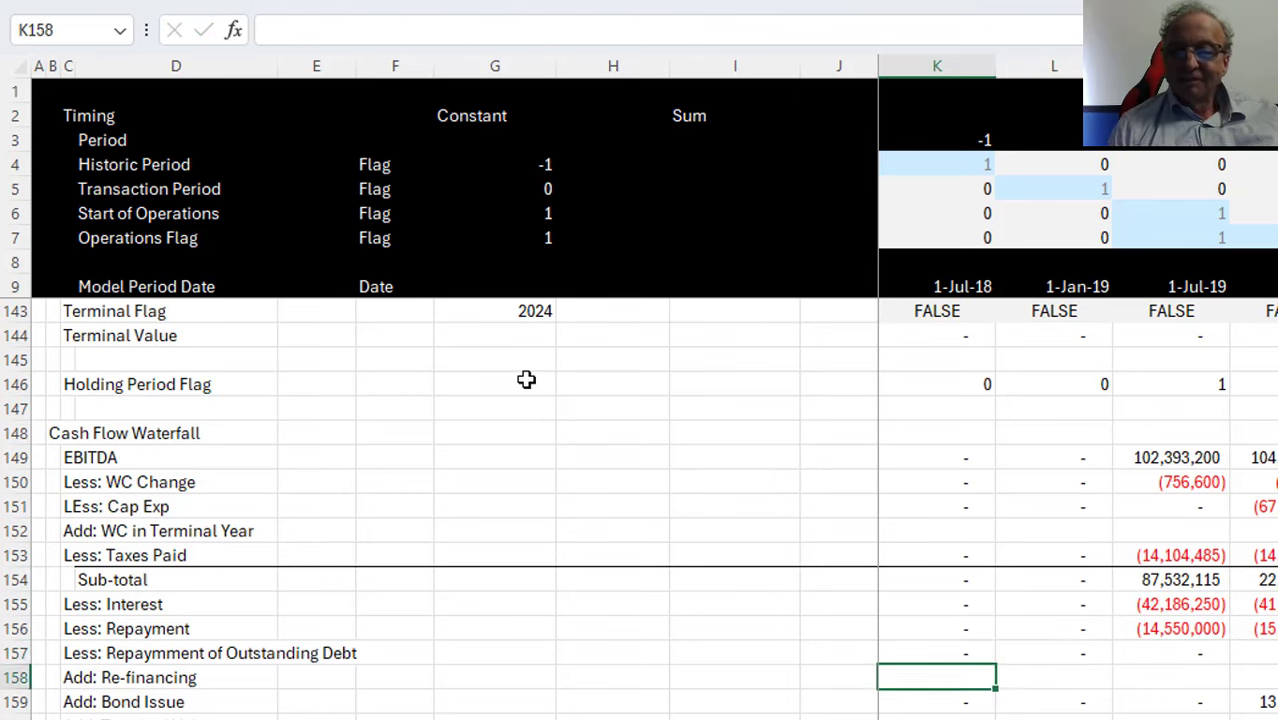
key(Down)
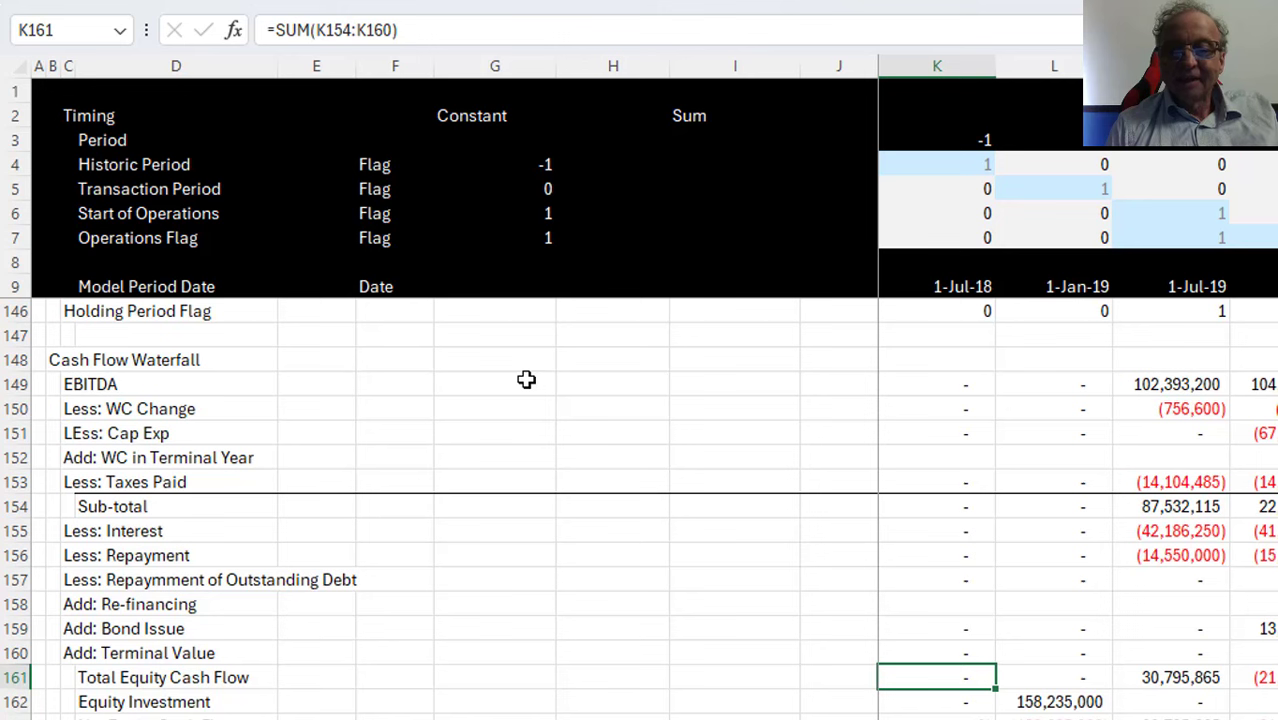
Multiply the Interest formula in K155 by the holding period flag, giving =K128*K146
key(Up)
key(Up)
key(Up)
key(Up)
key(Up)
key(Up)
key(F2)
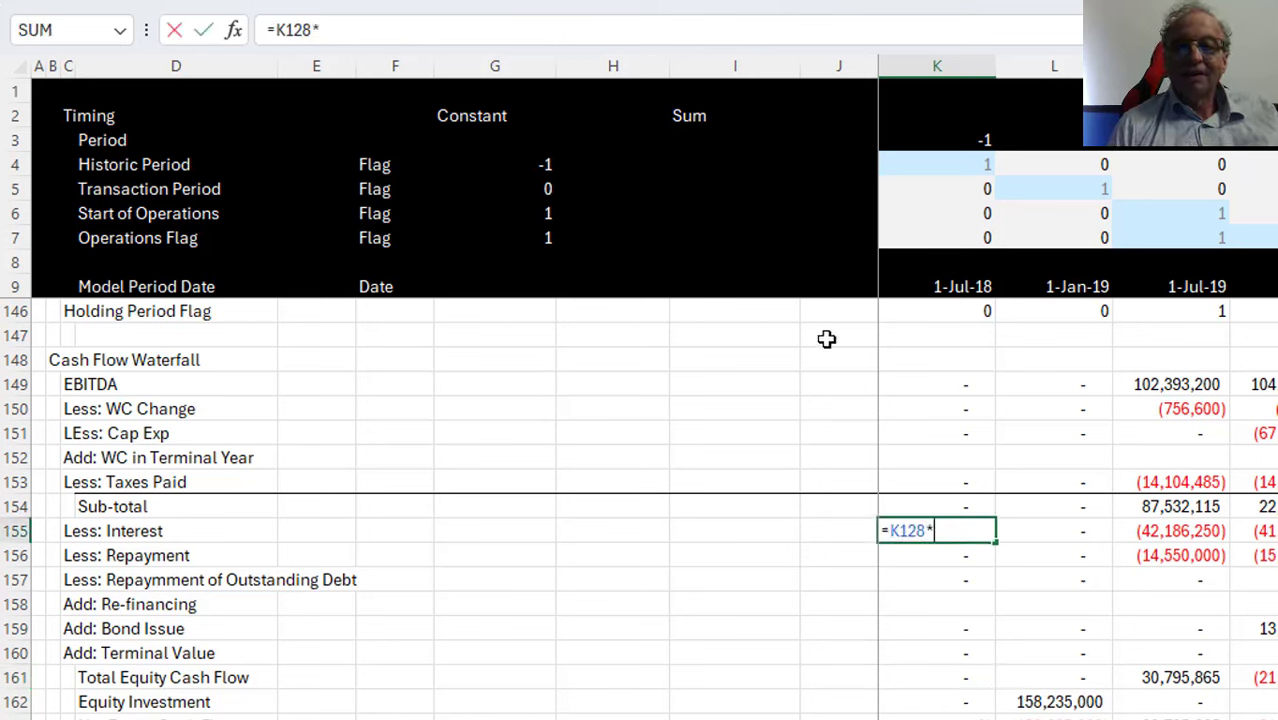
text(*)
click(928, 310)
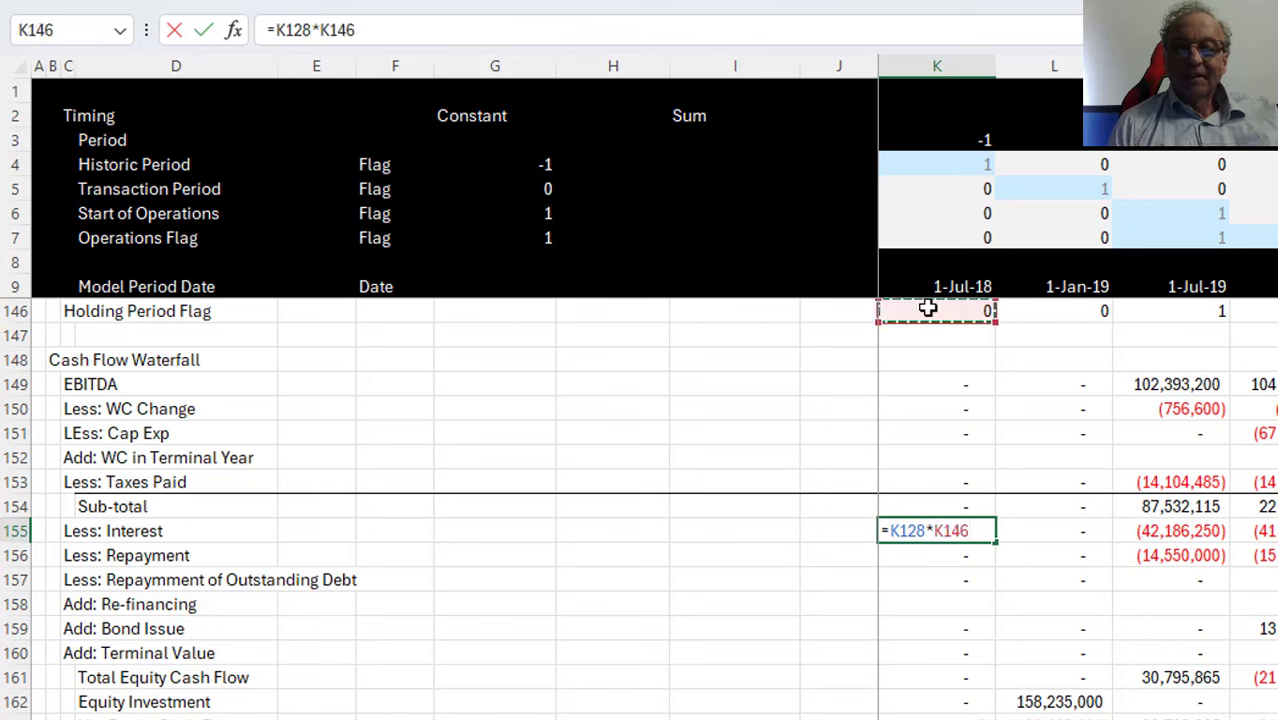
key(Return)
Multiply the Repayment formula in K156 by the holding period flag as =K121*K146, and copy the Interest and Repayment formulas across the periods
key(F2)
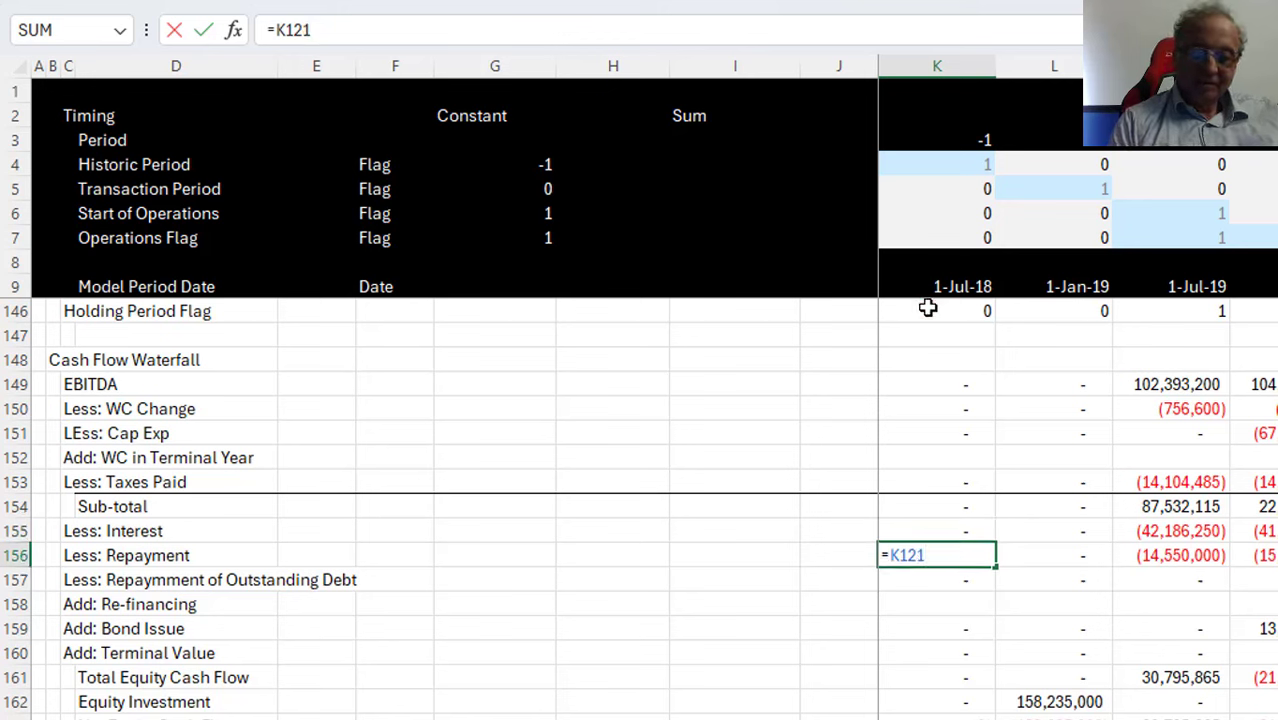
text(*)
click(928, 310)
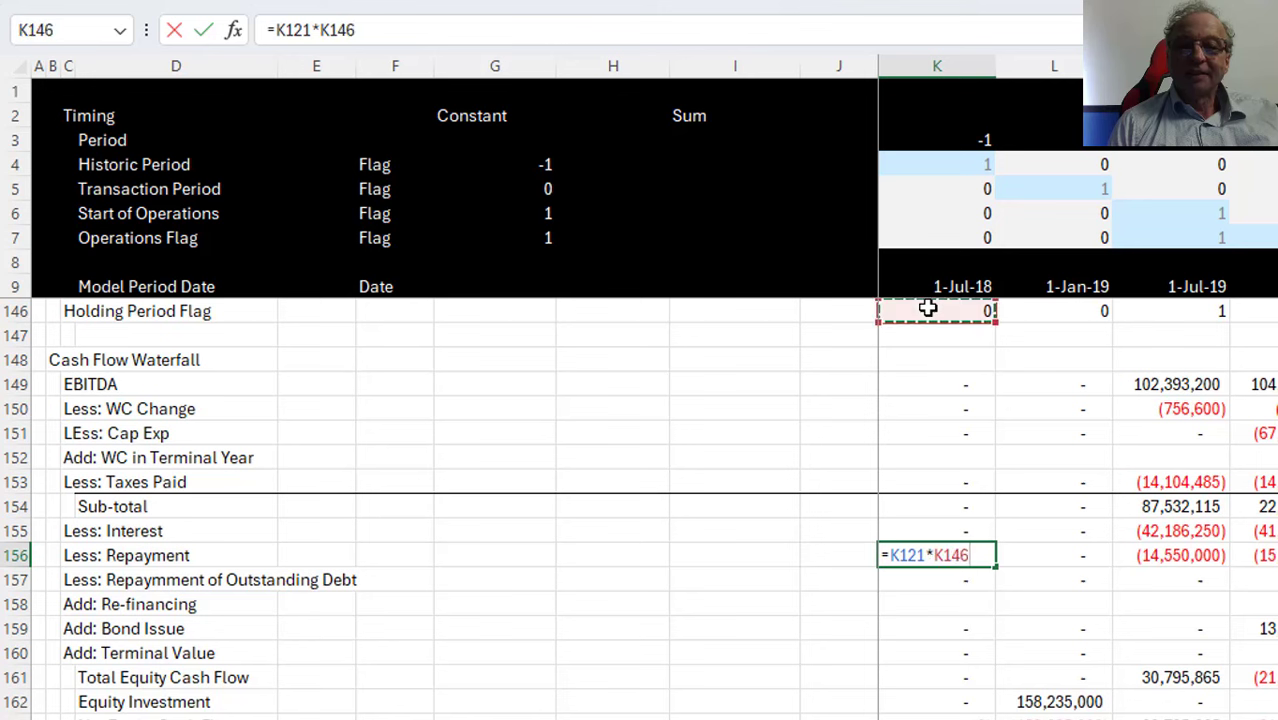
key(Return)
key(Up)
key(Up)
key(Up)
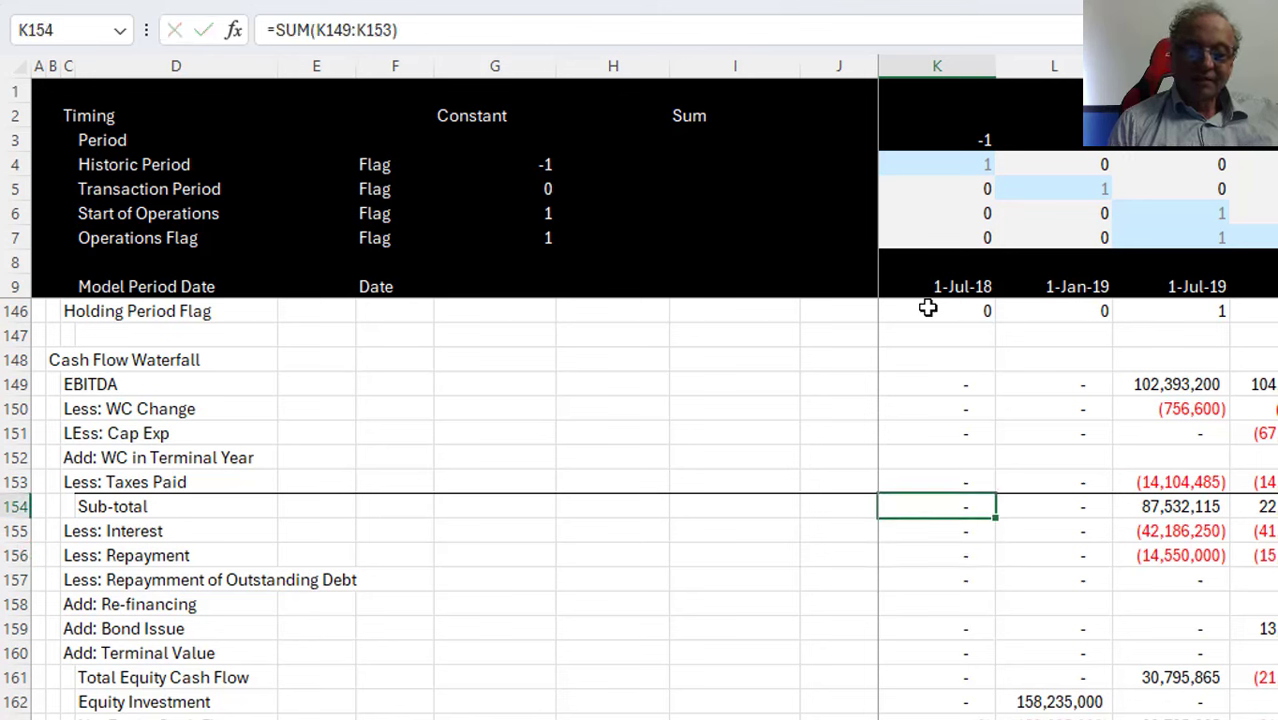
key(Down)
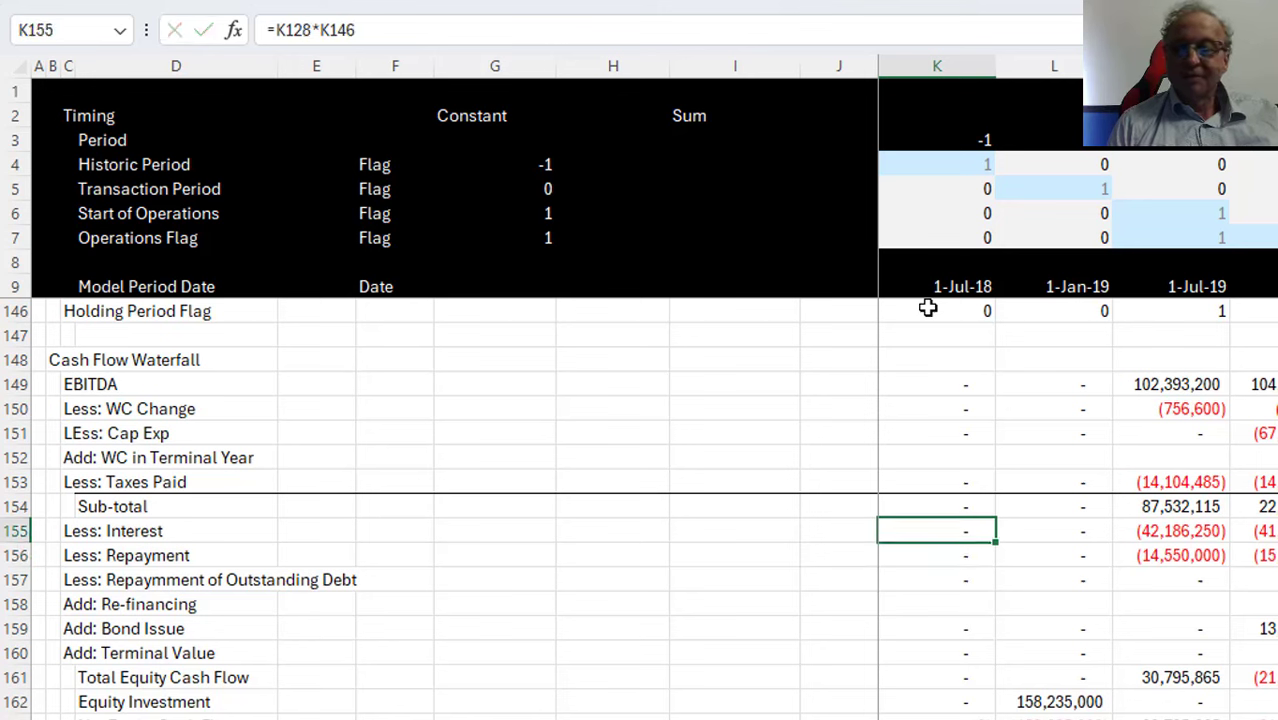
key(Down)
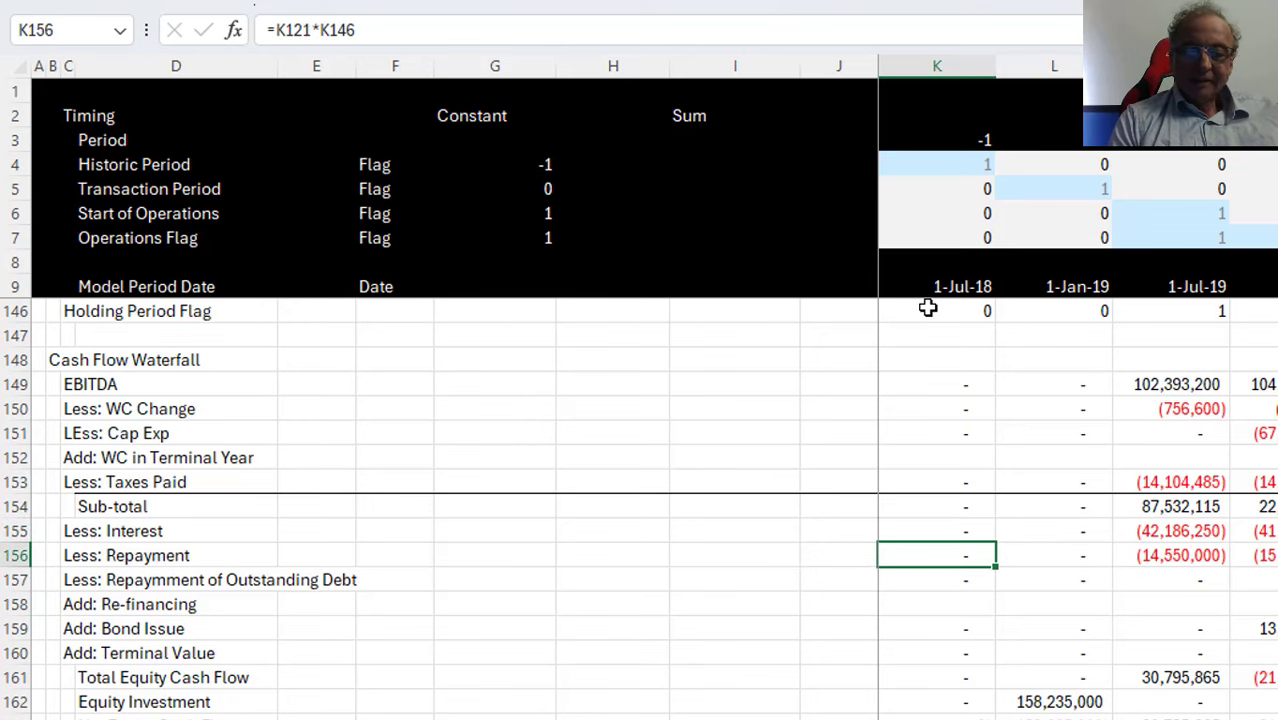
Enter =SUM(K161:XFD161) in I161 to total the Total Equity Cash Flow row
key(Down)
key(Down)
key(Down)
key(Down)
key(Down)
key(Down)
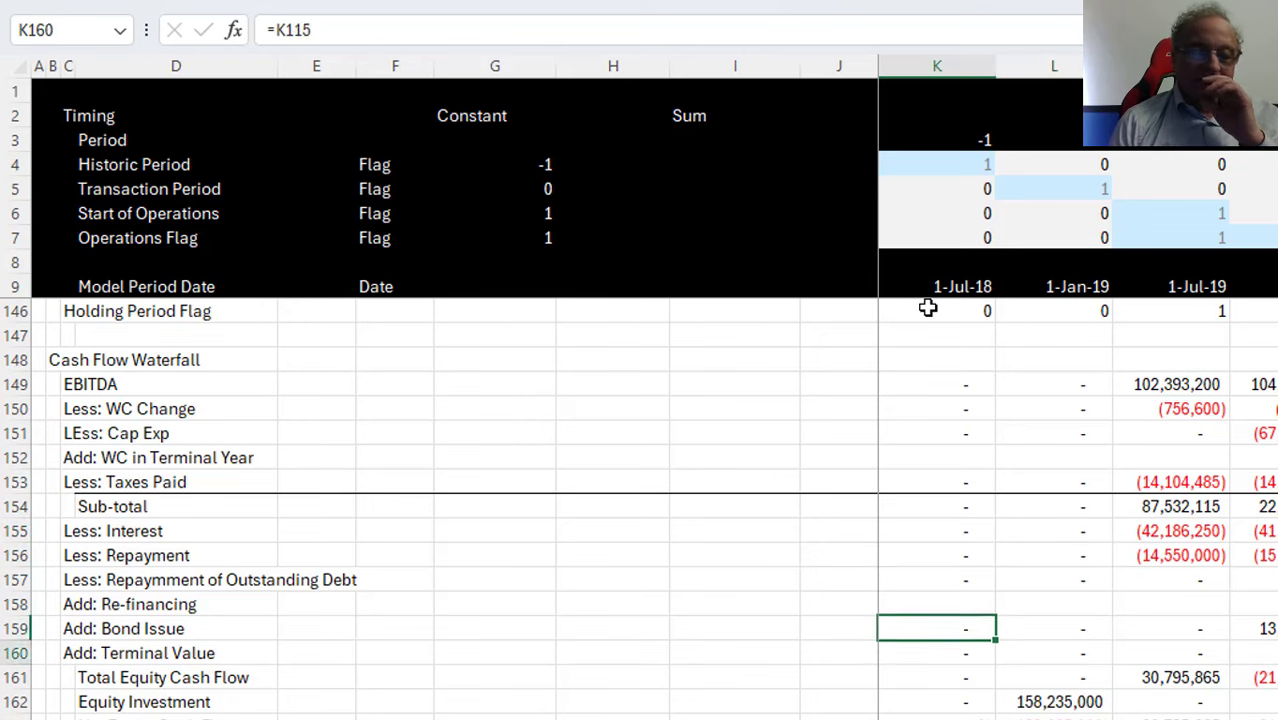
key(Down)
key(Down)
key(Down)
key(Up)
key(Up)
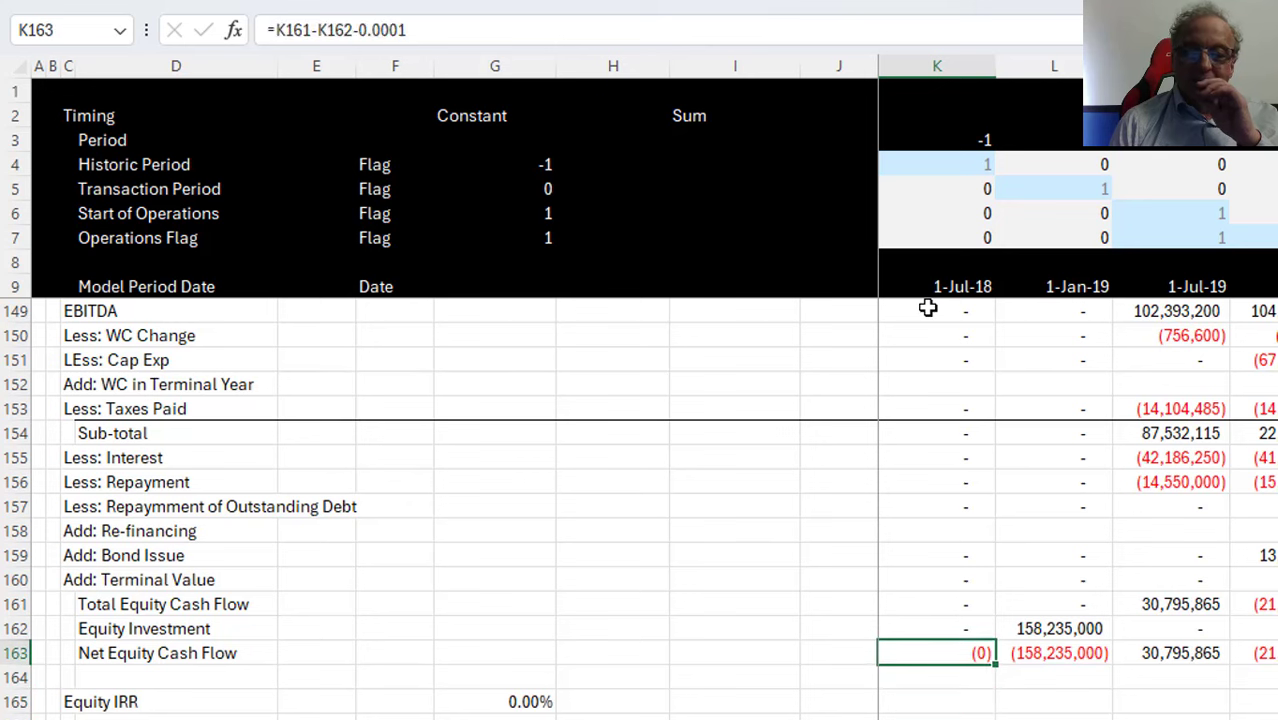
key(Left)
key(Left)
key(Up)
key(Up)
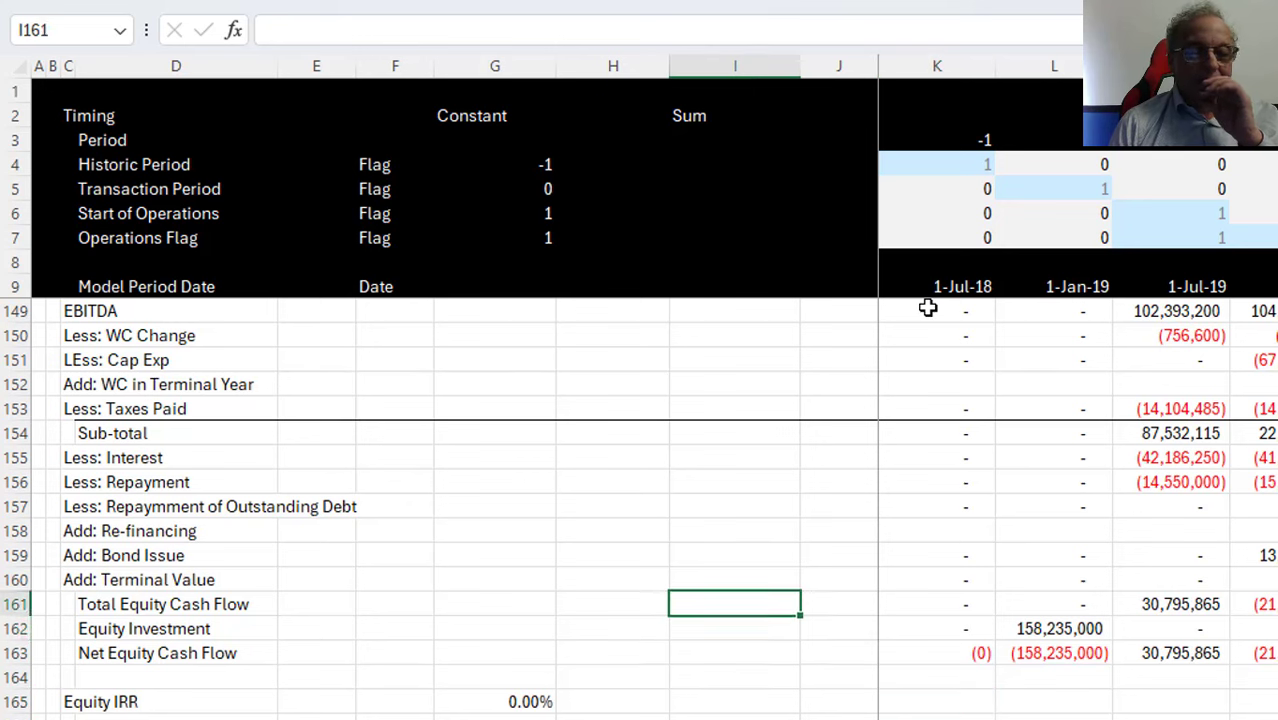
text(=SUM(K161:XFD161))
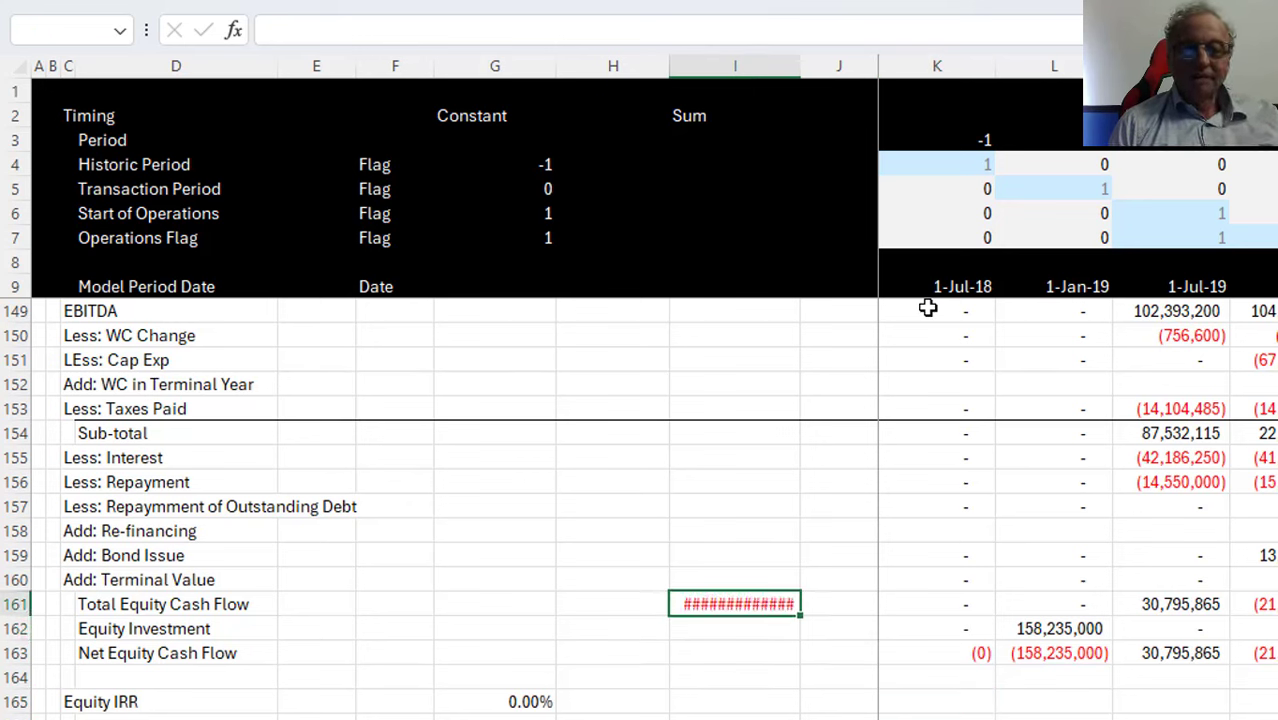
key(ctrl+Right)
key(ctrl+Left)
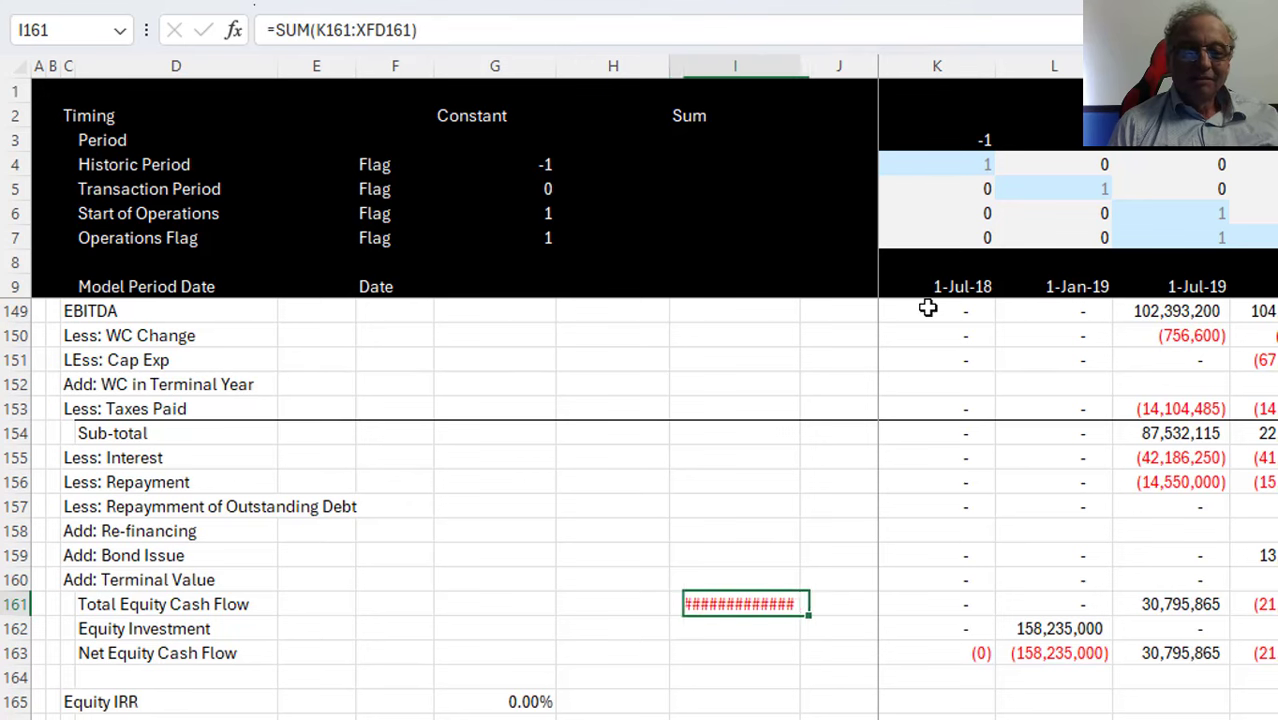
Copy the row total formula down from I161 to the Equity Investment and Net Equity Cash Flow rows in I162 and I163
key(Down)
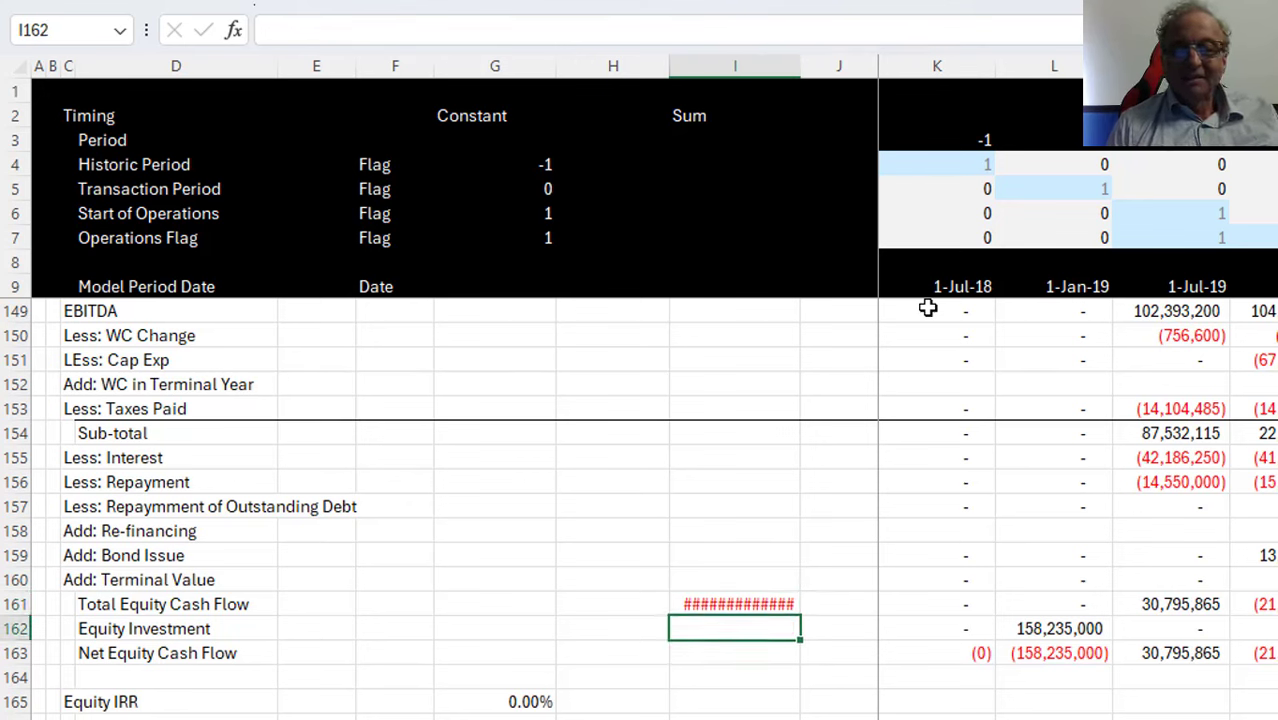
key(Up)
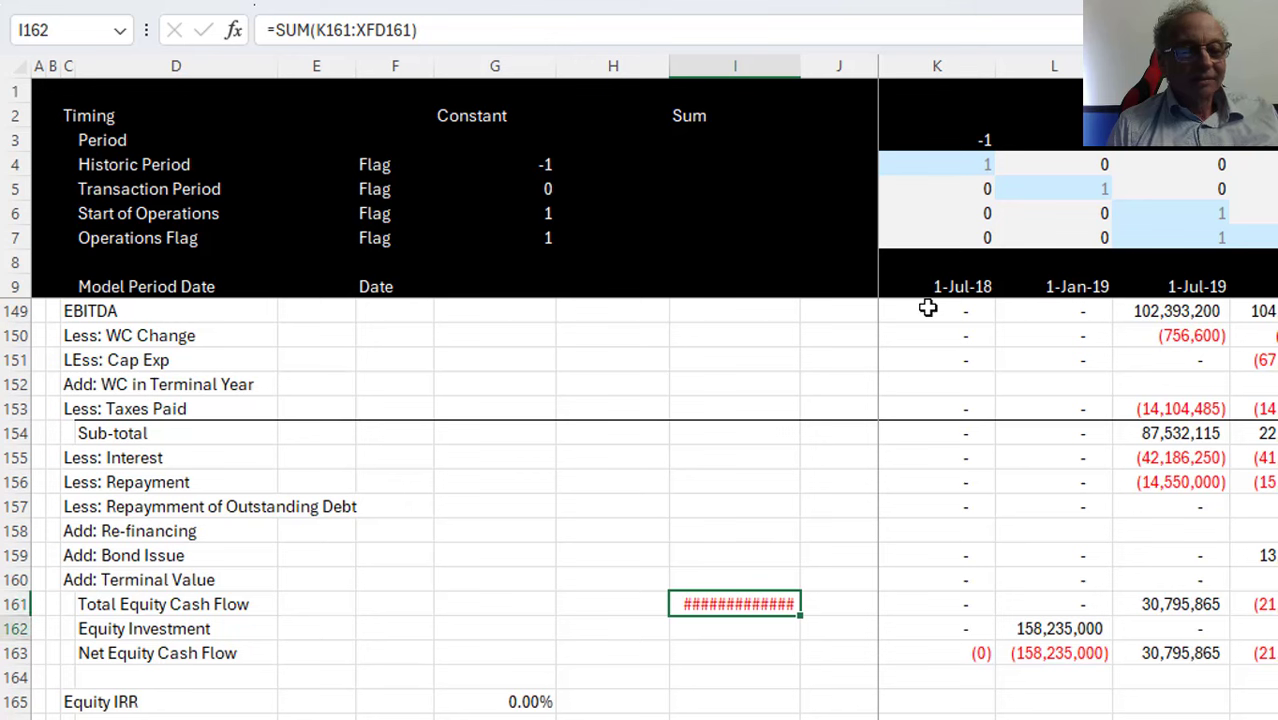
key(Down)
key(ctrl+d)
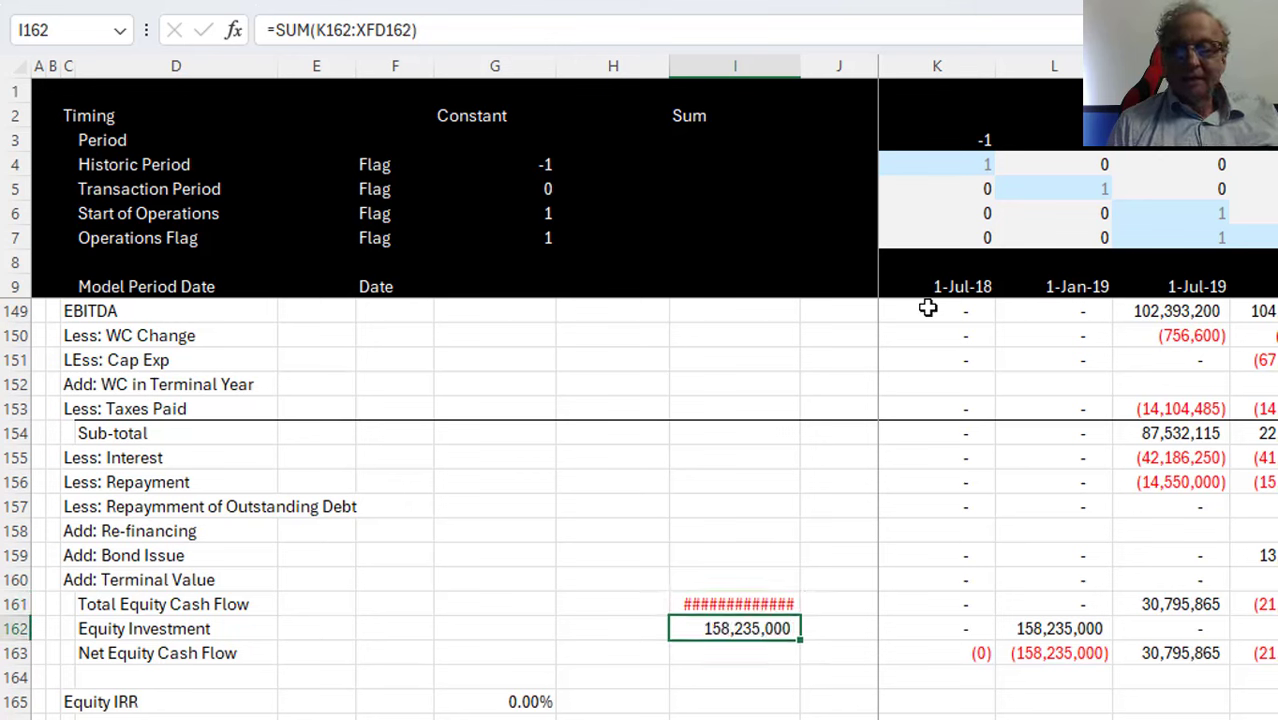
key(Down)
key(ctrl+d)
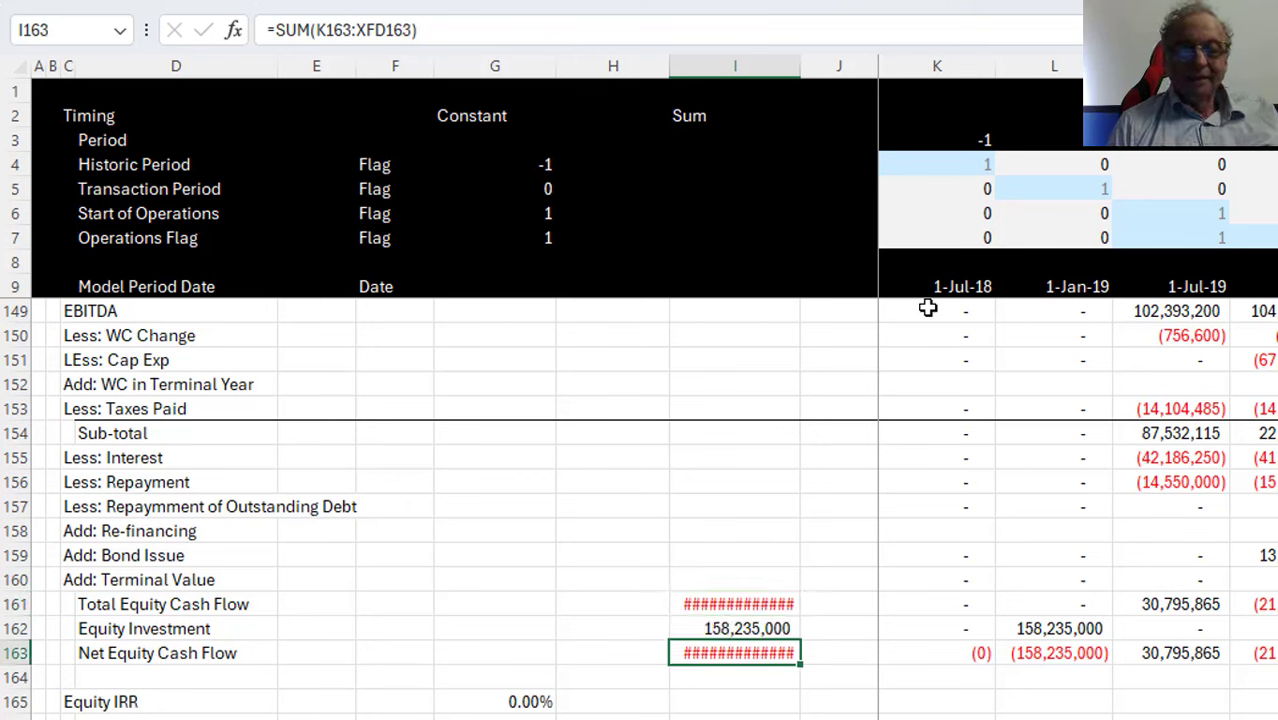
Examine the Total Equity Cash Flow row around the end of the holding period
key(Up)
key(Up)
key(Right)
key(Right)
key(Right)
key(Right)
key(Right)
key(Right)
key(Right)
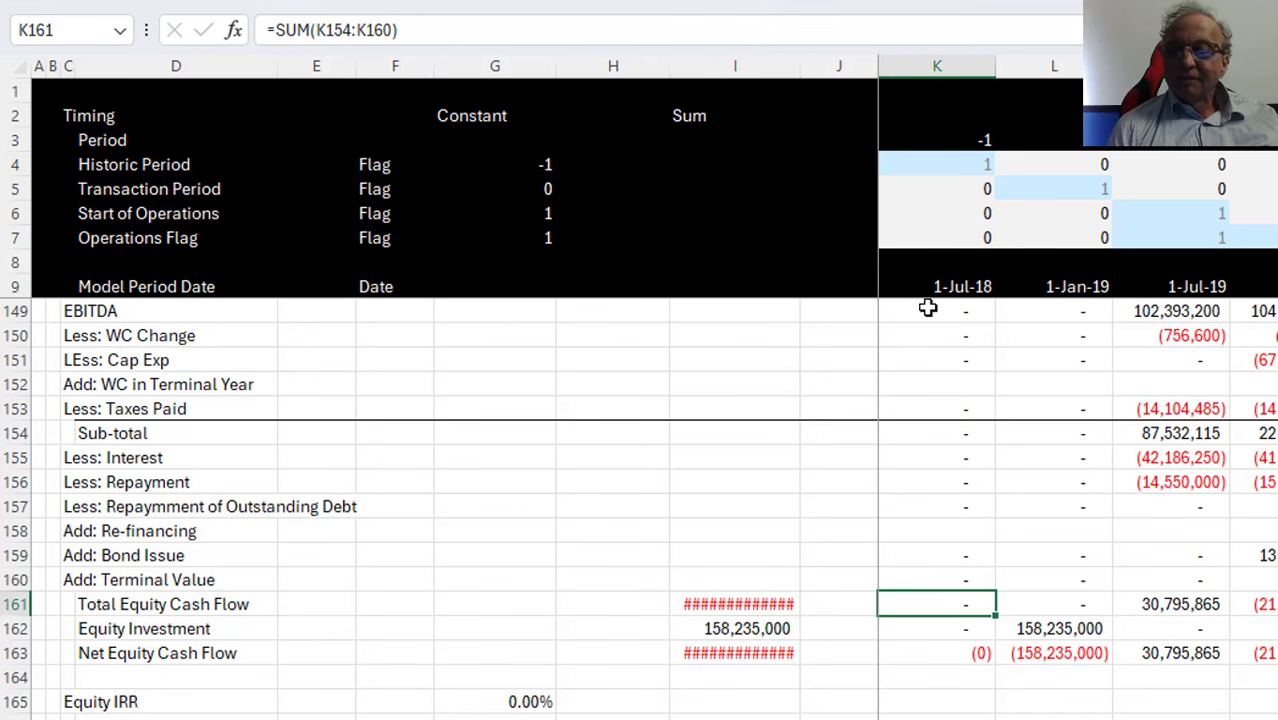
key(Left)
key(Left)
key(Left)
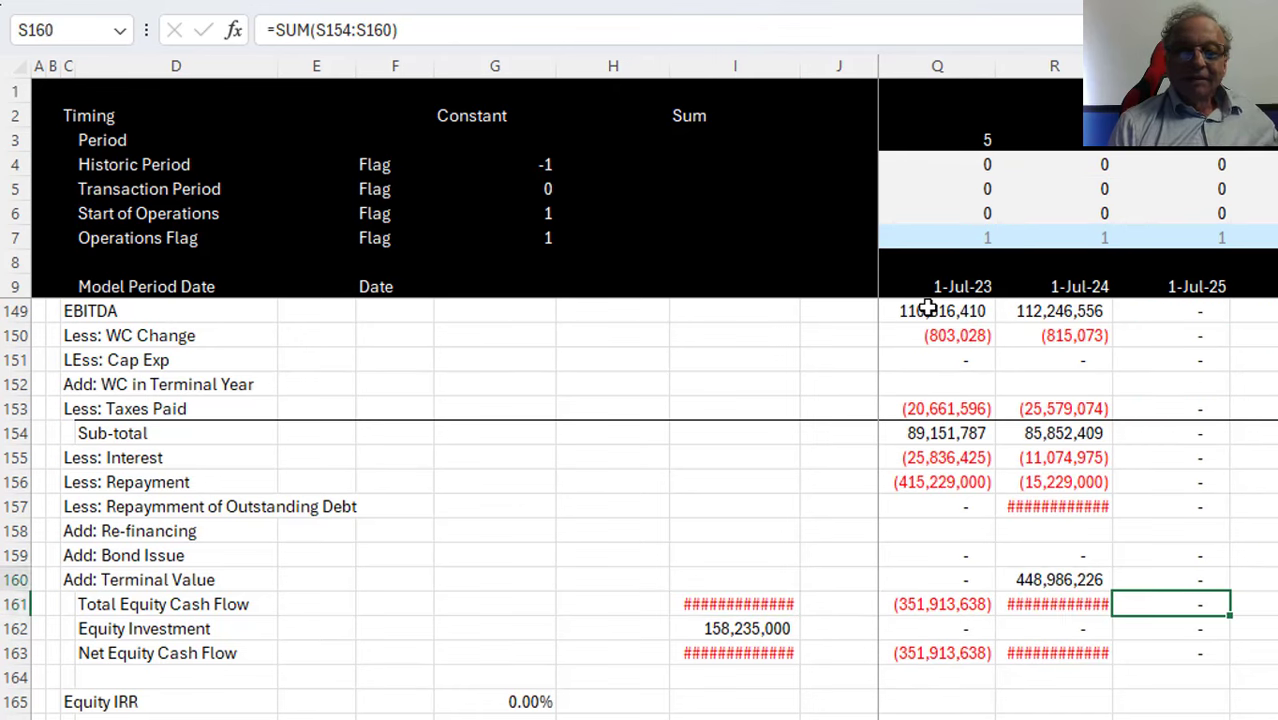
Inspect the outstanding debt repayment for July 2024 and compare the scheduled Repayment formulas for July 2021 through July 2024
key(Up)
key(Up)
key(Up)
key(Left)
key(Up)
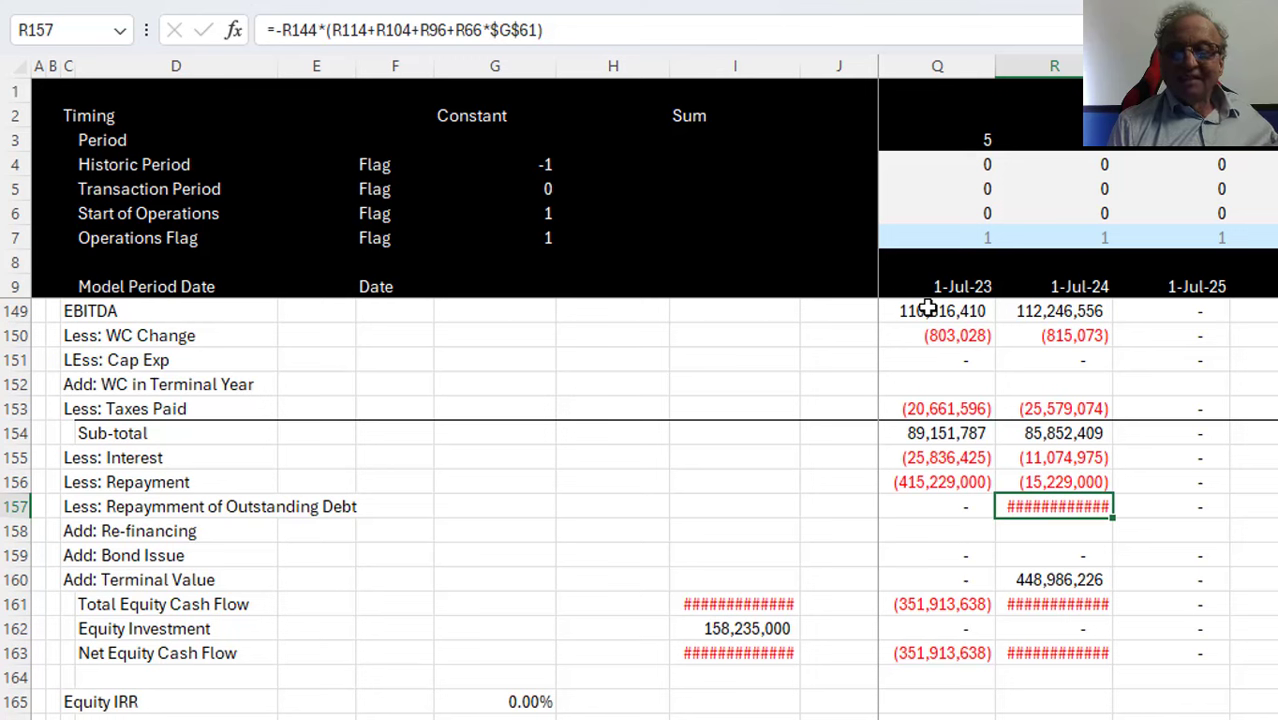
key(Up)
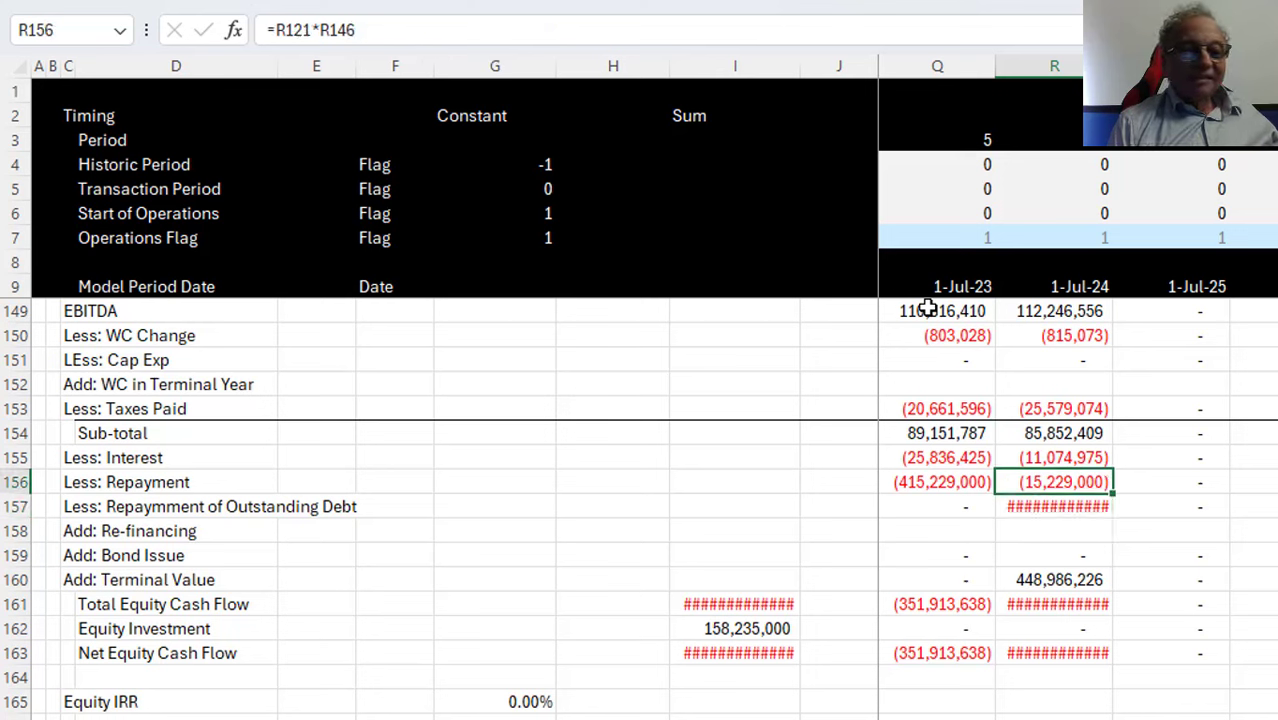
key(Left)
key(Left)
key(Right)
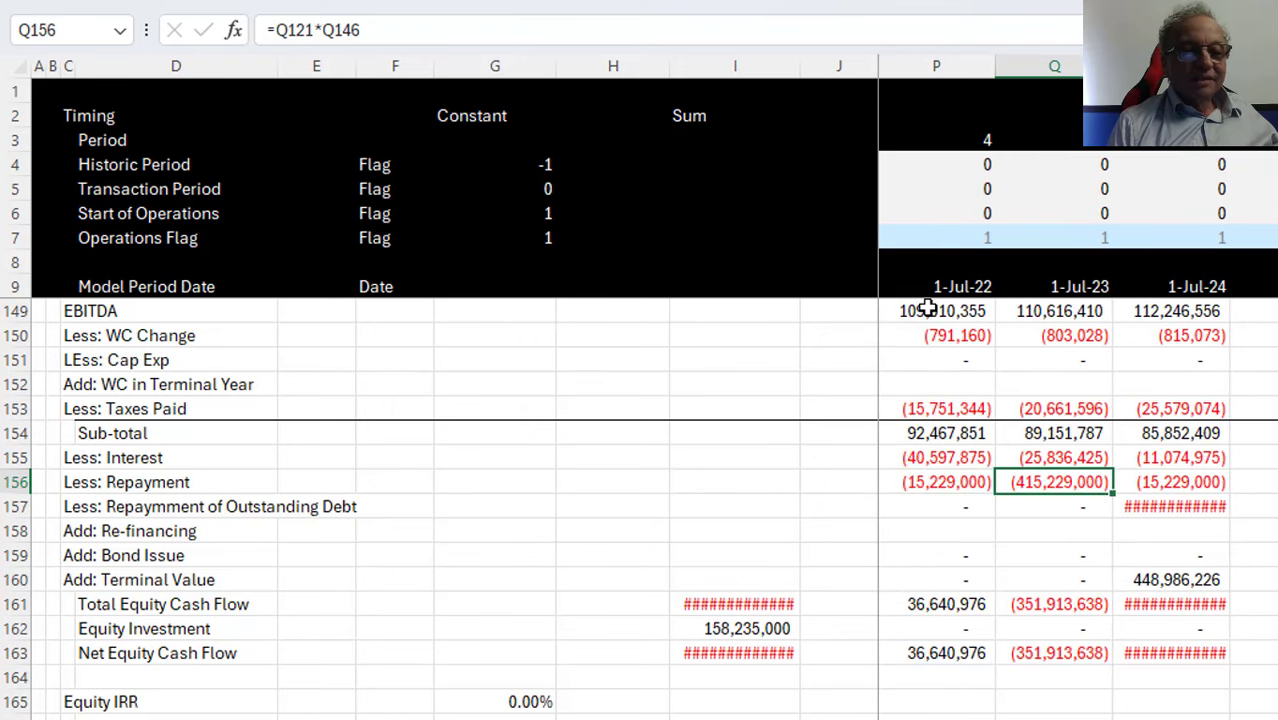
key(Right)
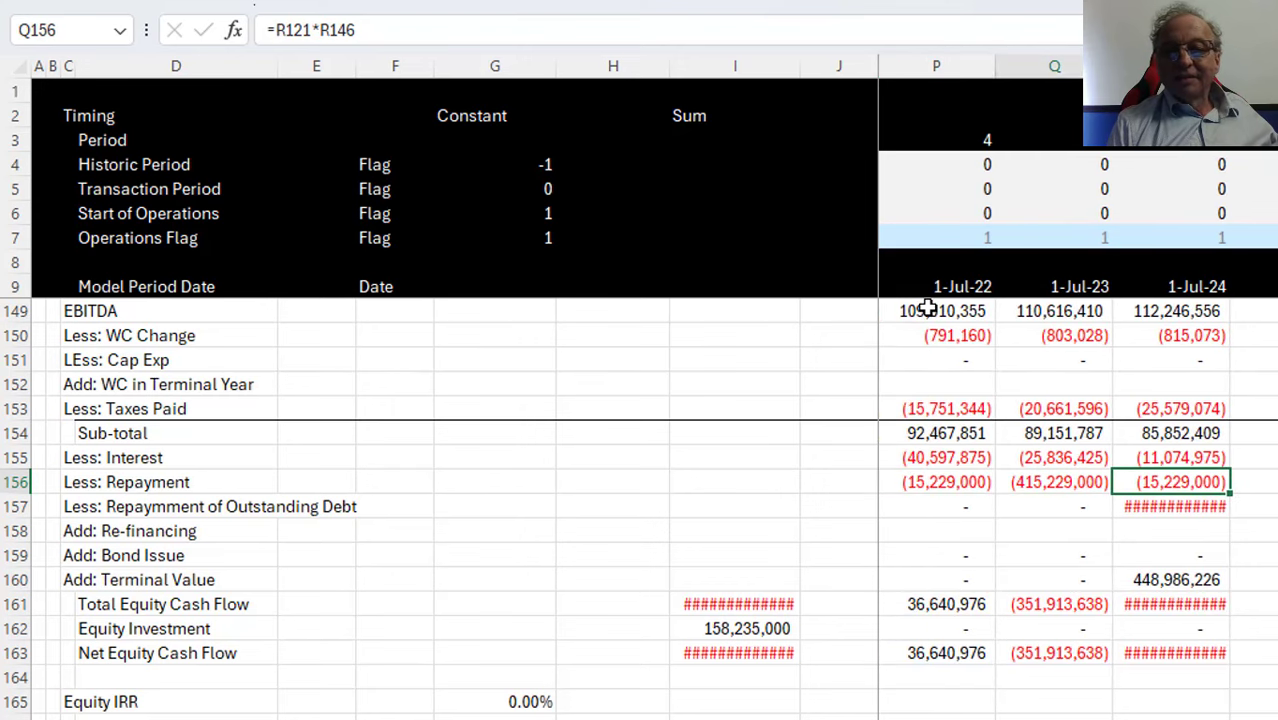
key(Left)
key(Left)
key(Left)
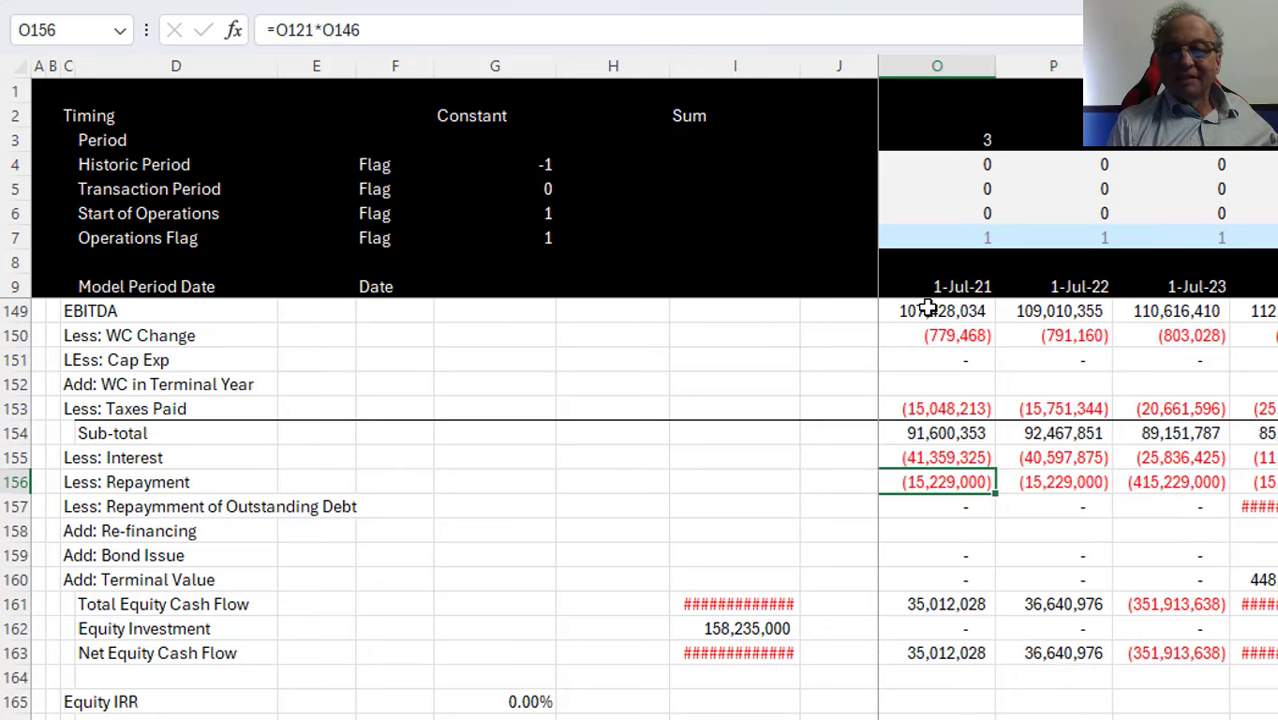
key(Right)
key(Right)
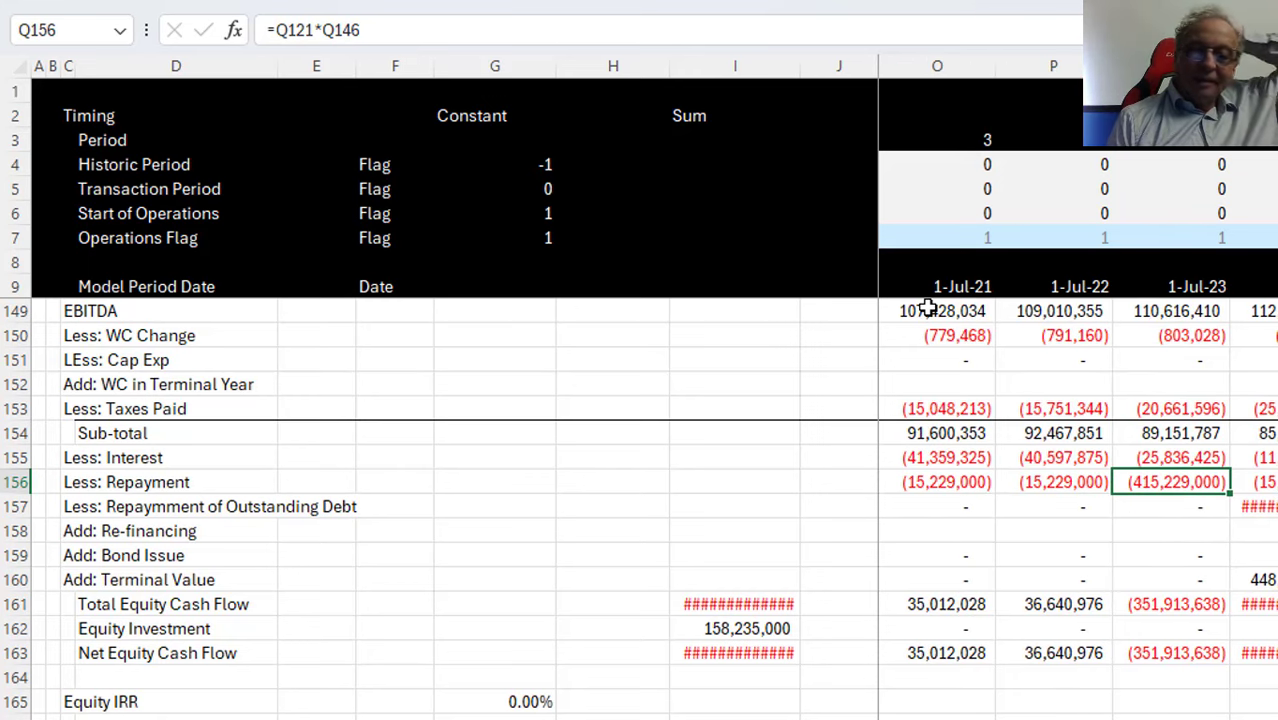
Check the July 2024 formulas for Terminal Value, Bond Issue and repayment of outstanding debt
key(Down)
key(Down)
key(Down)
key(Down)
key(Right)
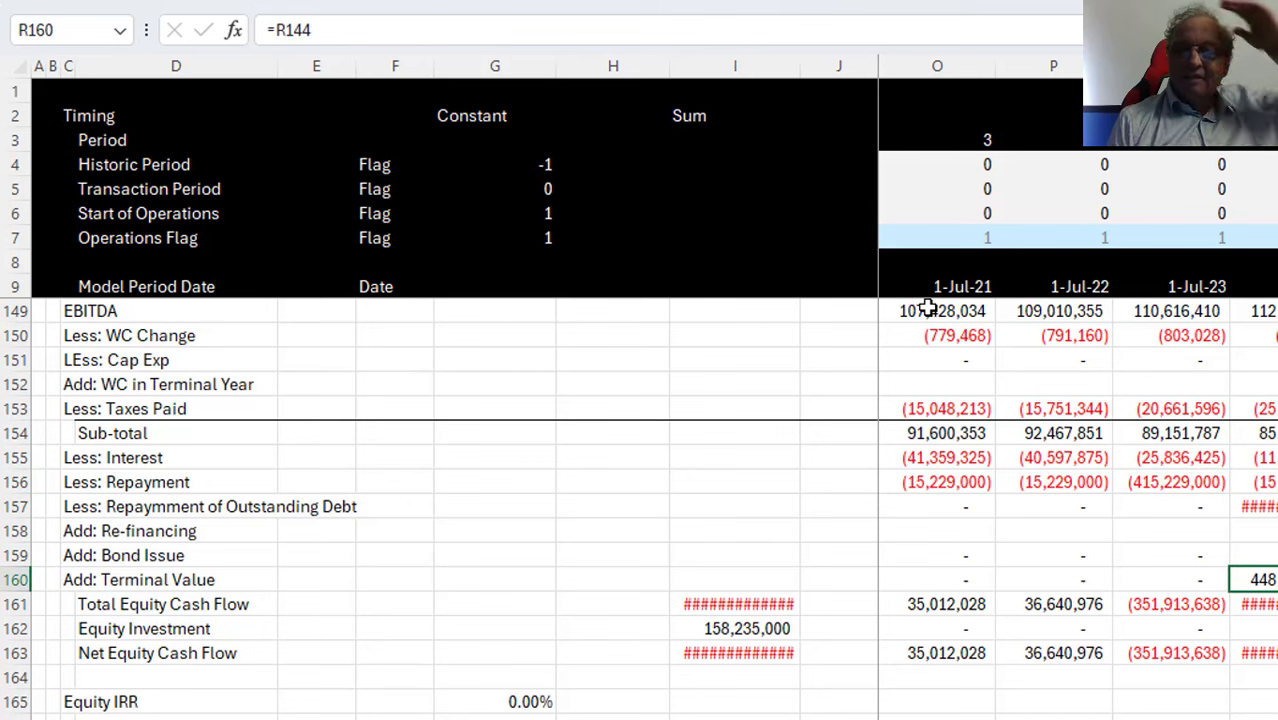
key(Up)
key(Up)
key(Up)
key(Up)
key(Up)
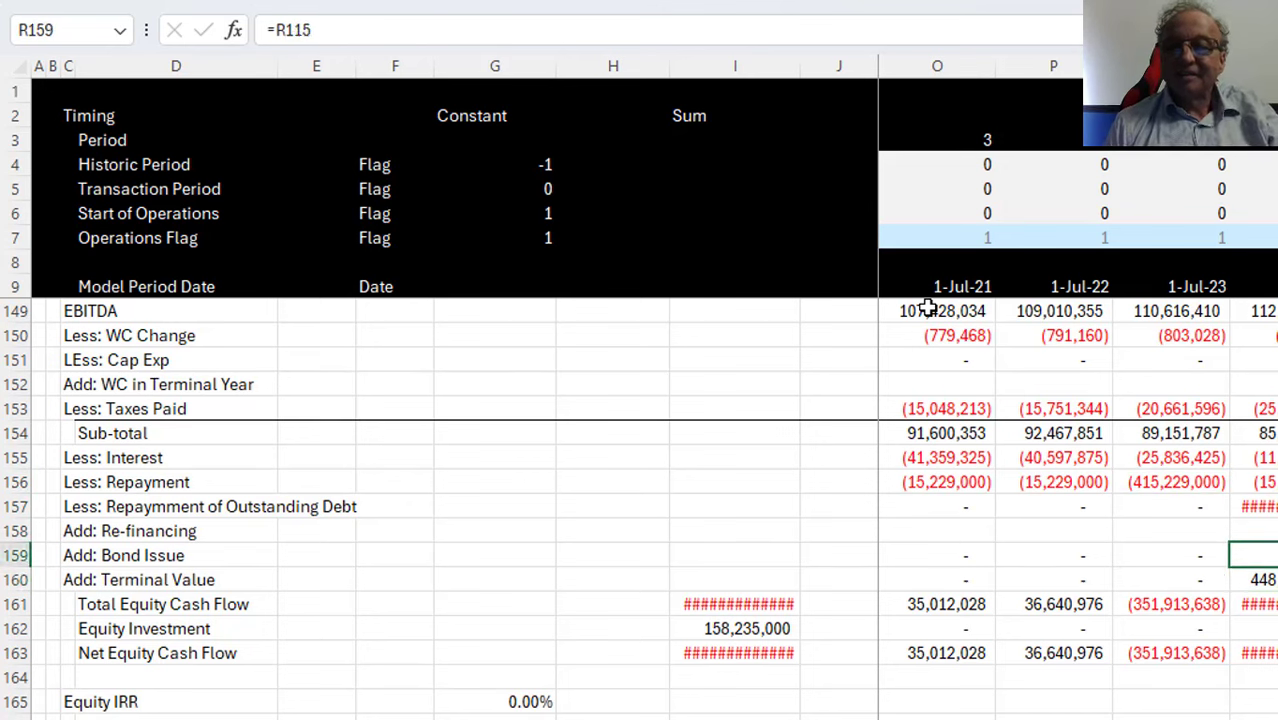
key(Down)
key(Down)
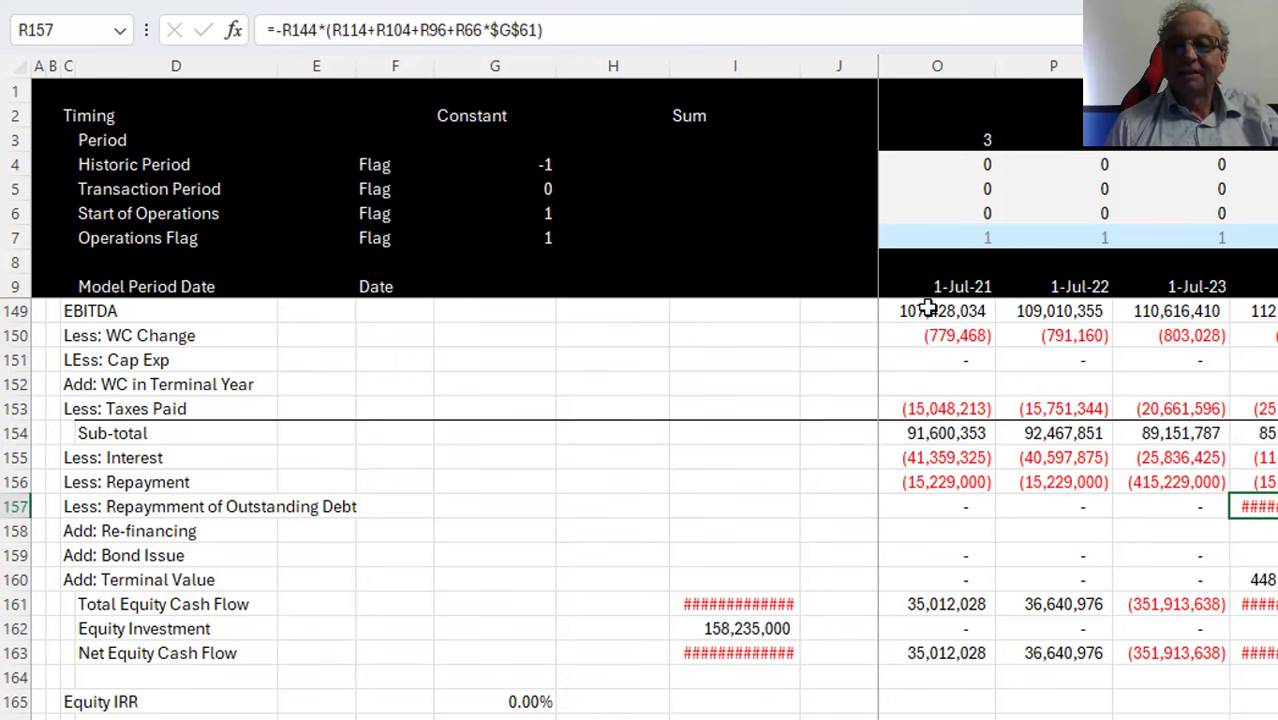
Widen all period columns from K to the end of the timeline so the large amounts fit
key(Home)
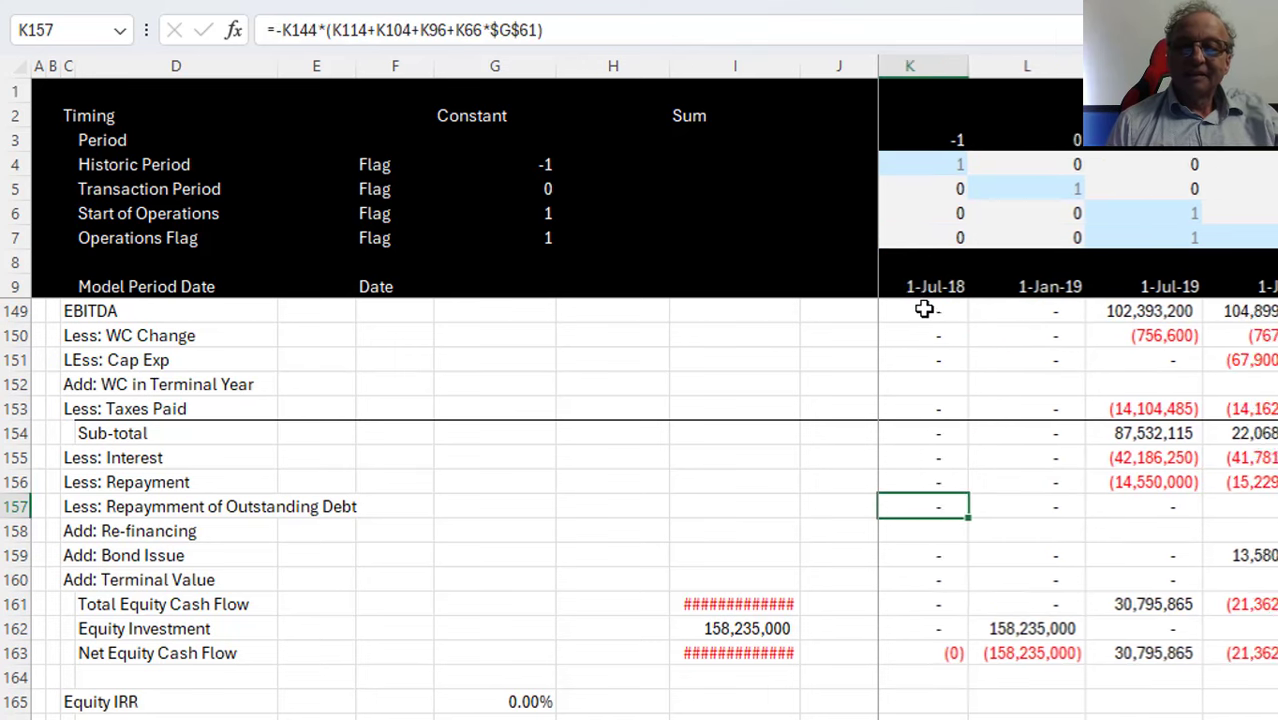
key(Right)
key(Left)
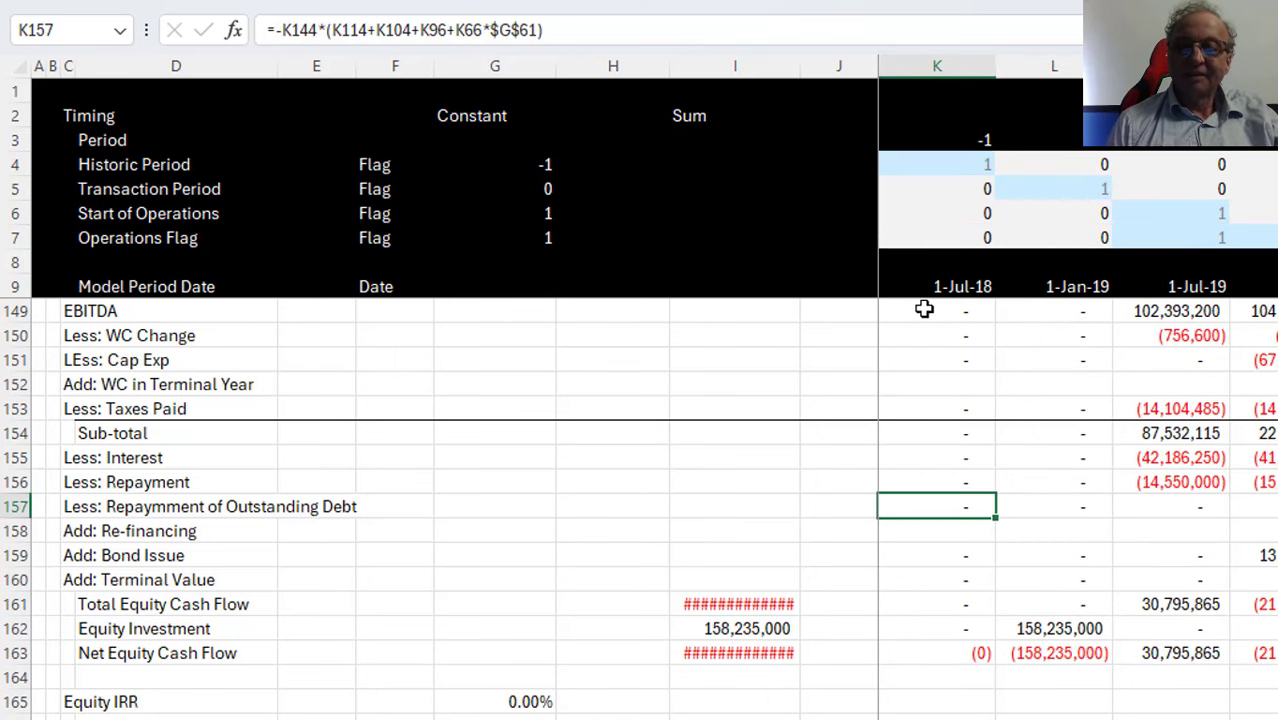
key(ctrl+shift+Right)
key(ctrl+space)
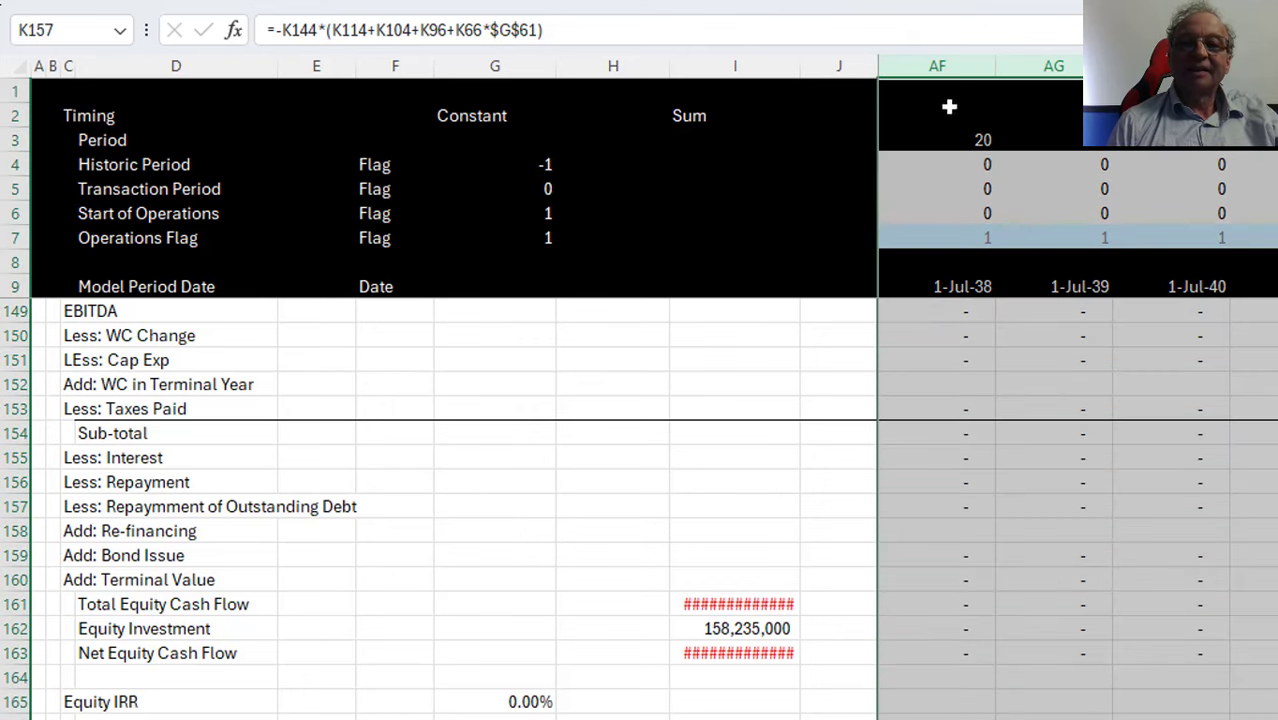
drag(990, 63, 1000, 63)
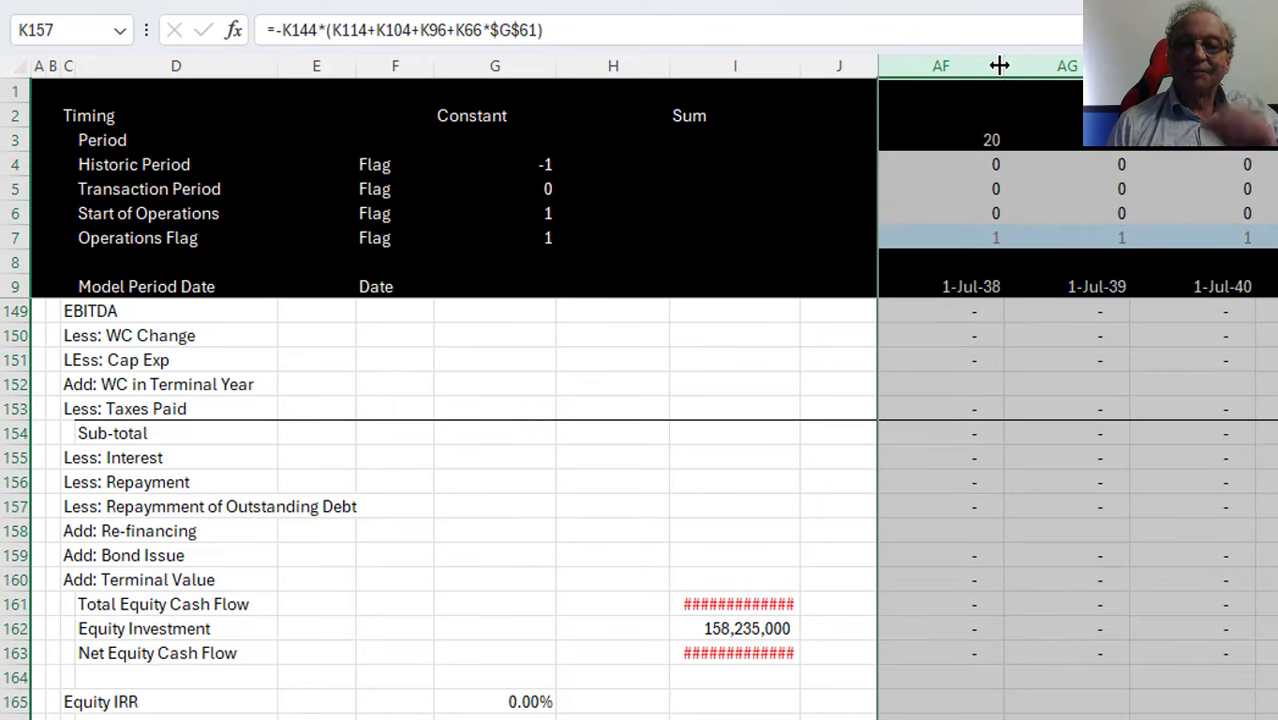
Set the Exit Year in F10 of the Input sheet to 2027
key(Left)
key(Right)
key(Down)
key(Page_Up)
key(Page_Up)
key(Page_Up)
key(Page_Up)
key(Page_Up)
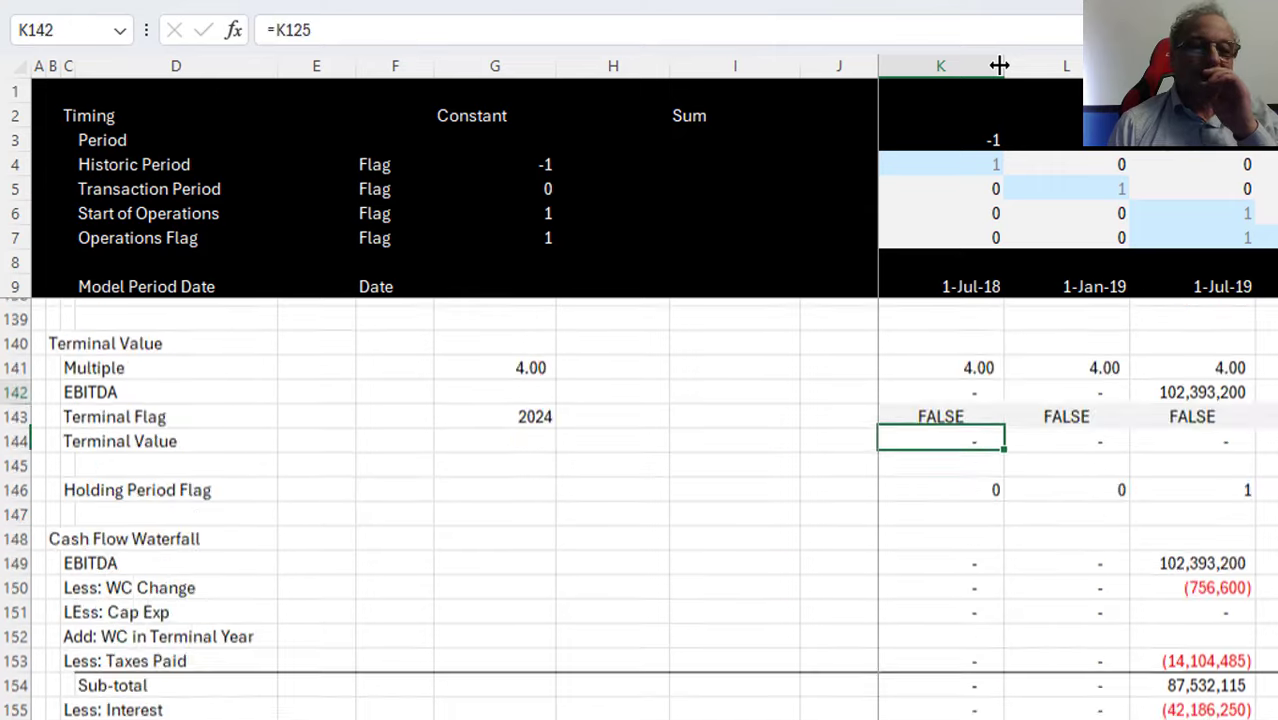
key(ctrl+Page_Up)
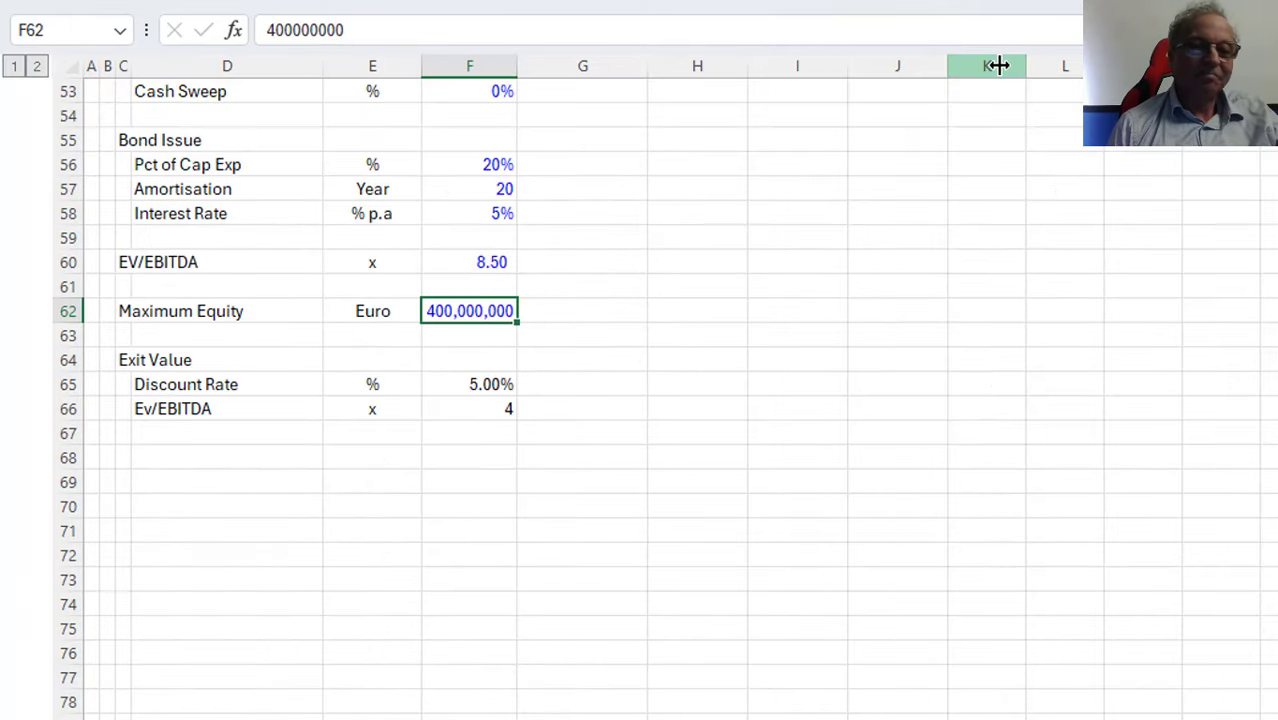
key(ctrl+Page_Up)
key(Up)
key(Up)
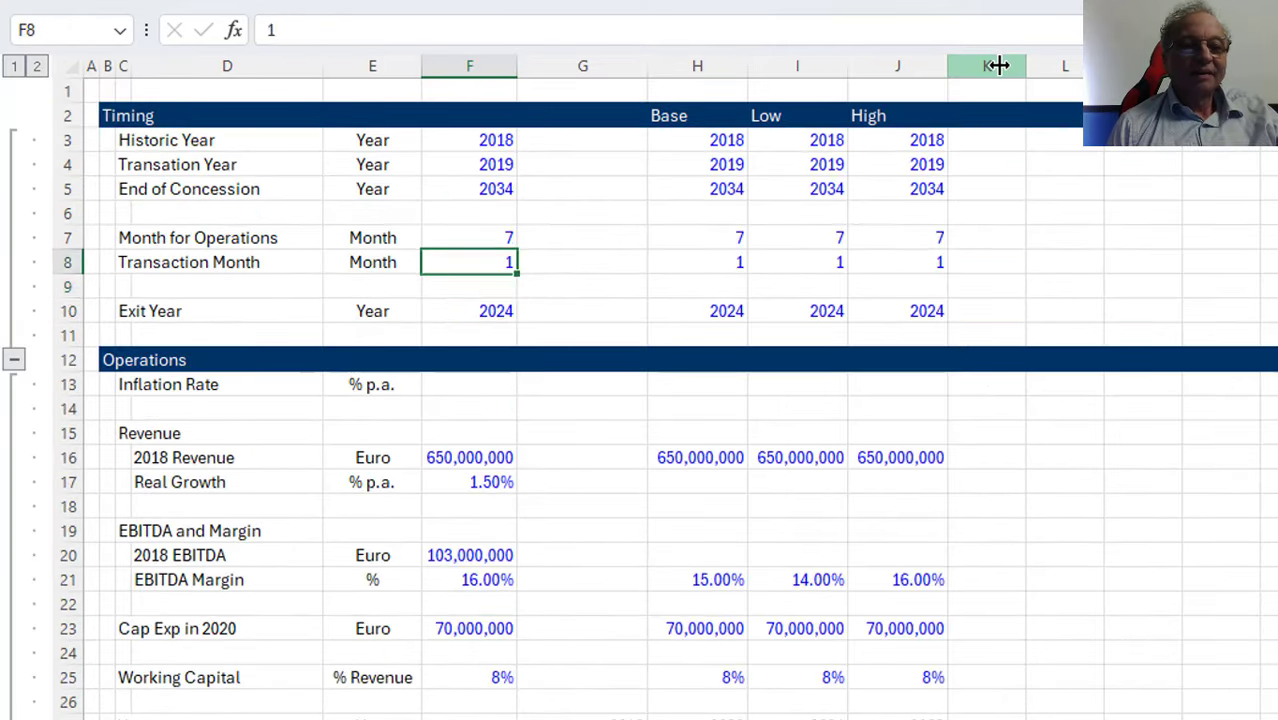
key(Down)
key(Down)
text(20)
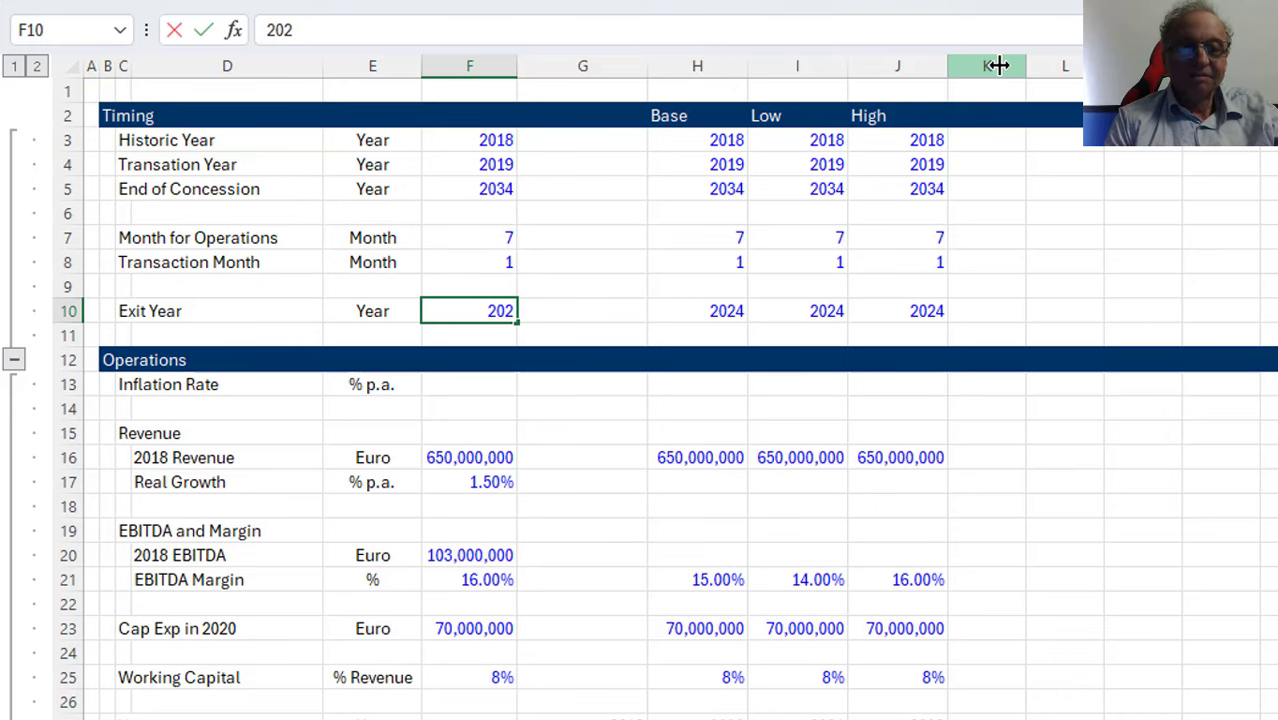
text(27)
key(Return)
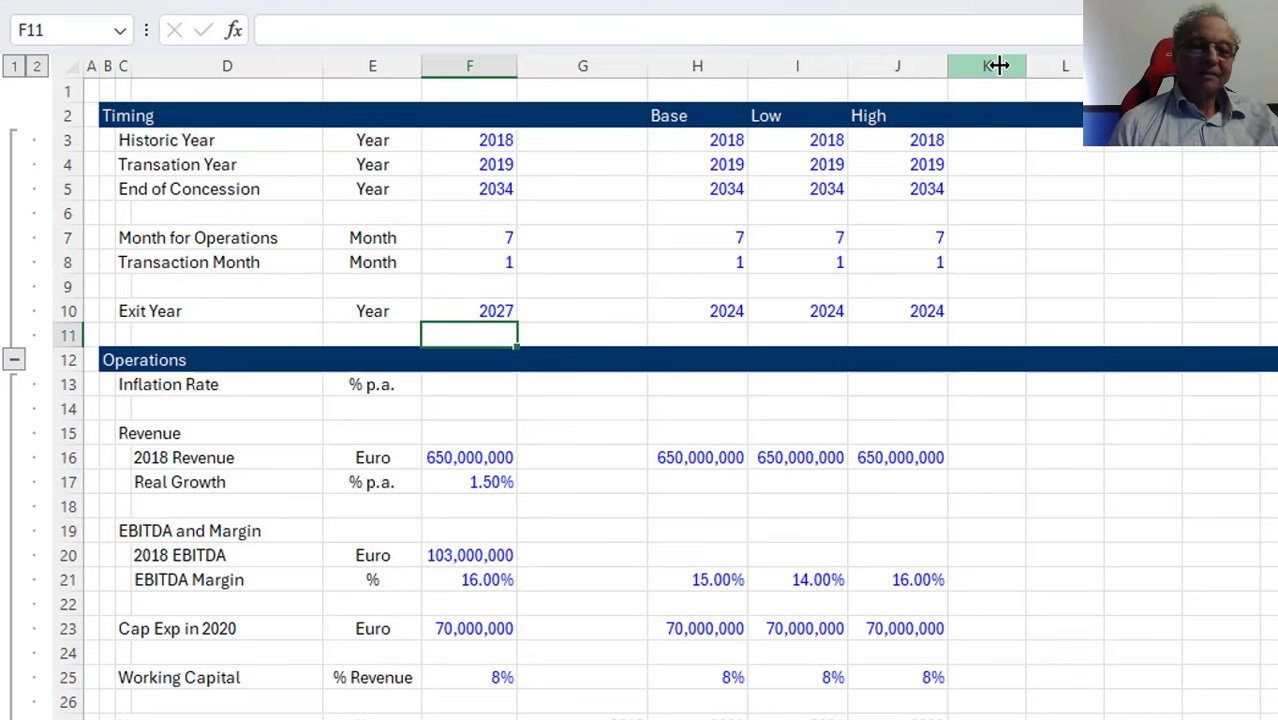
Review the free cash flow, debt, tax and terminal value sections of the calculation sheet for the changed exit year
key(ctrl+Page_Down)
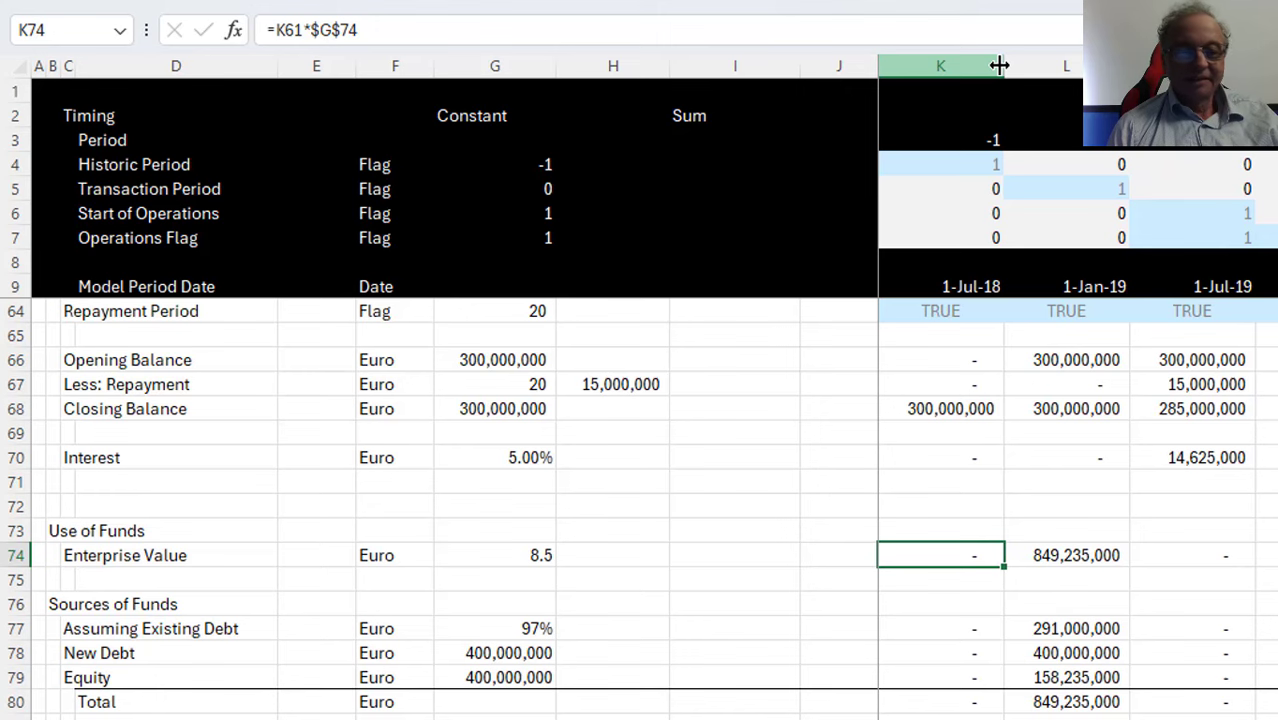
key(Page_Down)
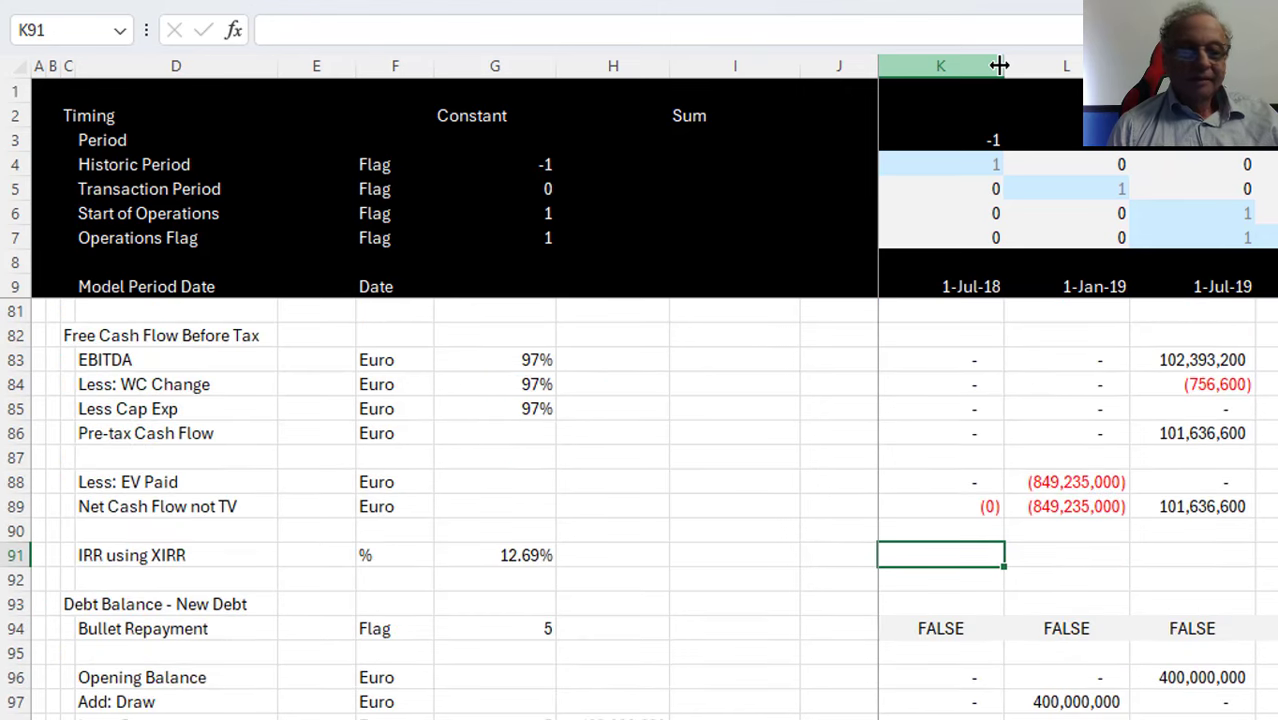
key(Up)
key(Up)
key(Left)
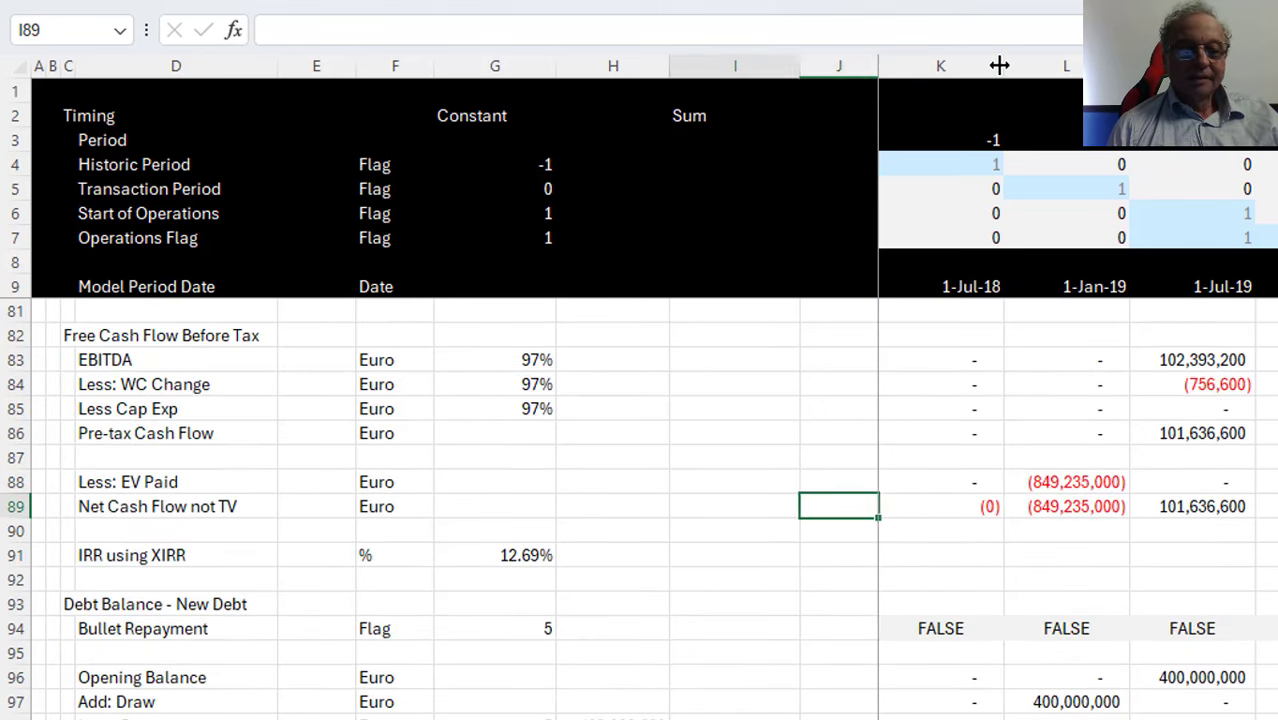
key(Left)
key(Left)
key(Left)
key(Down)
key(Down)
key(Page_Down)
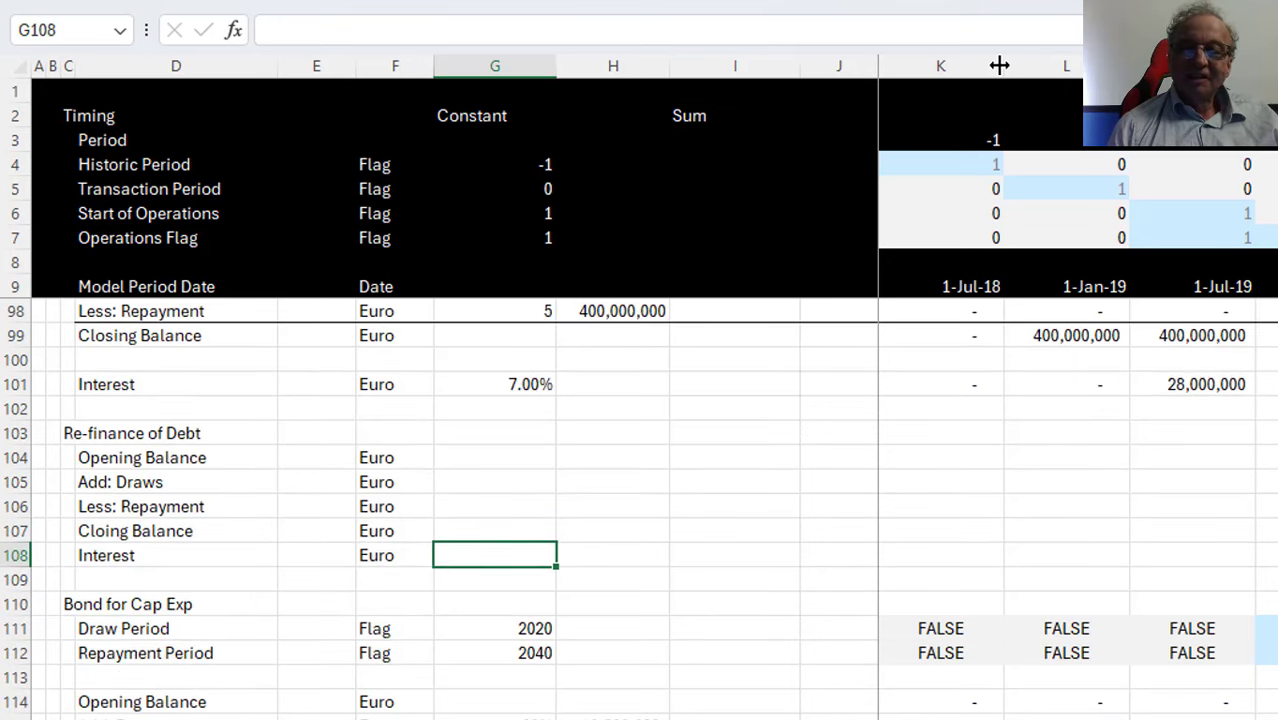
key(Page_Down)
key(Down)
key(Down)
key(Down)
key(Down)
key(Down)
key(Down)
key(Down)
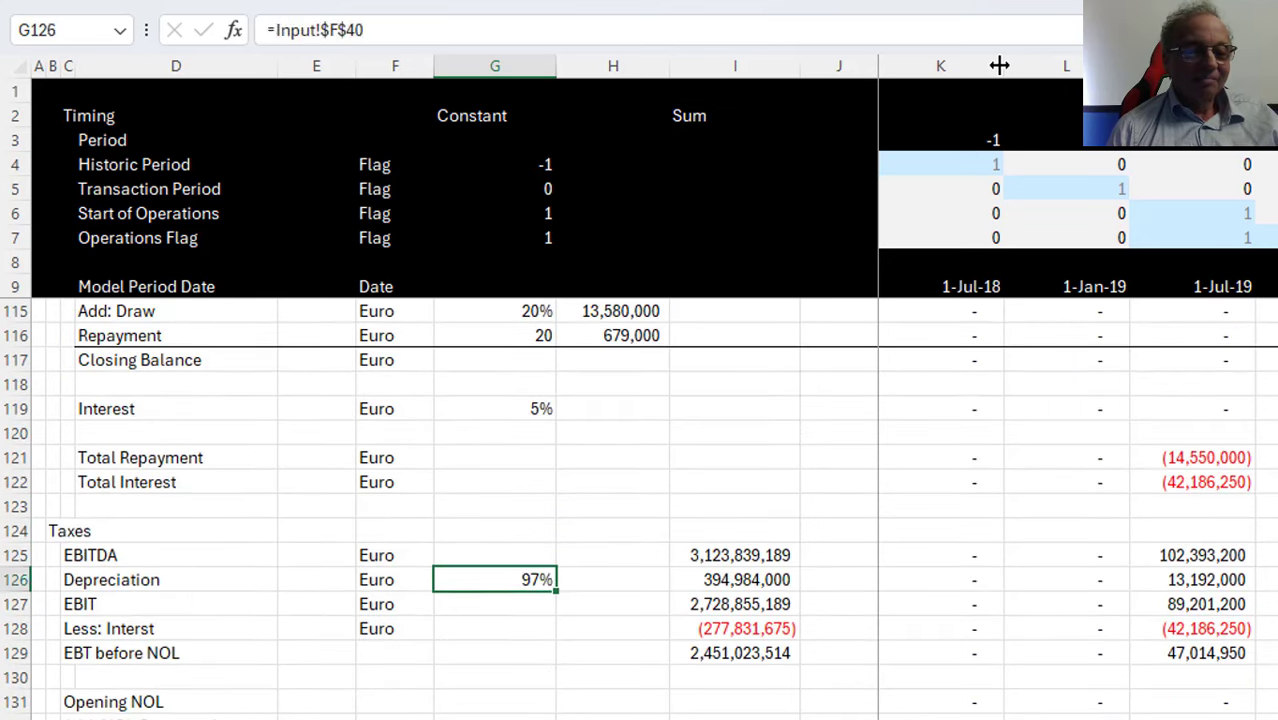
key(Down)
key(Down)
key(Down)
key(Down)
key(Down)
key(Down)
key(Down)
key(Down)
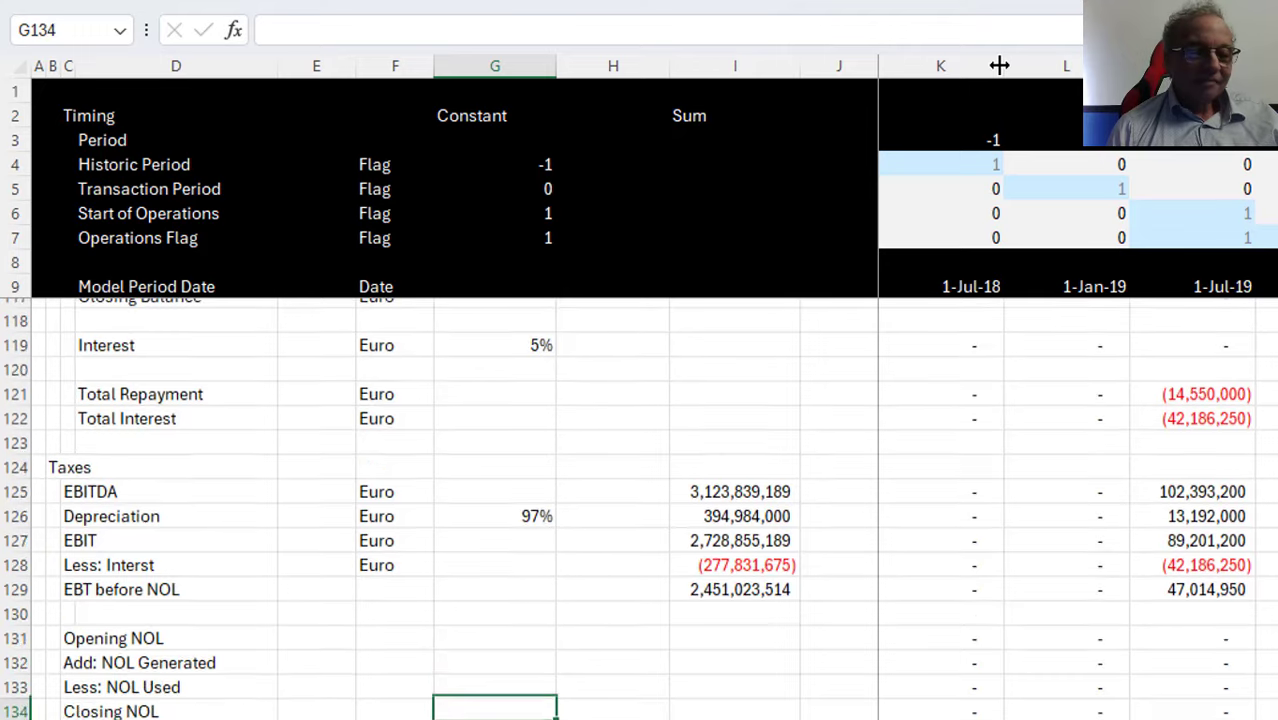
key(Down)
key(Down)
key(Down)
key(Down)
key(Down)
key(Down)
key(Down)
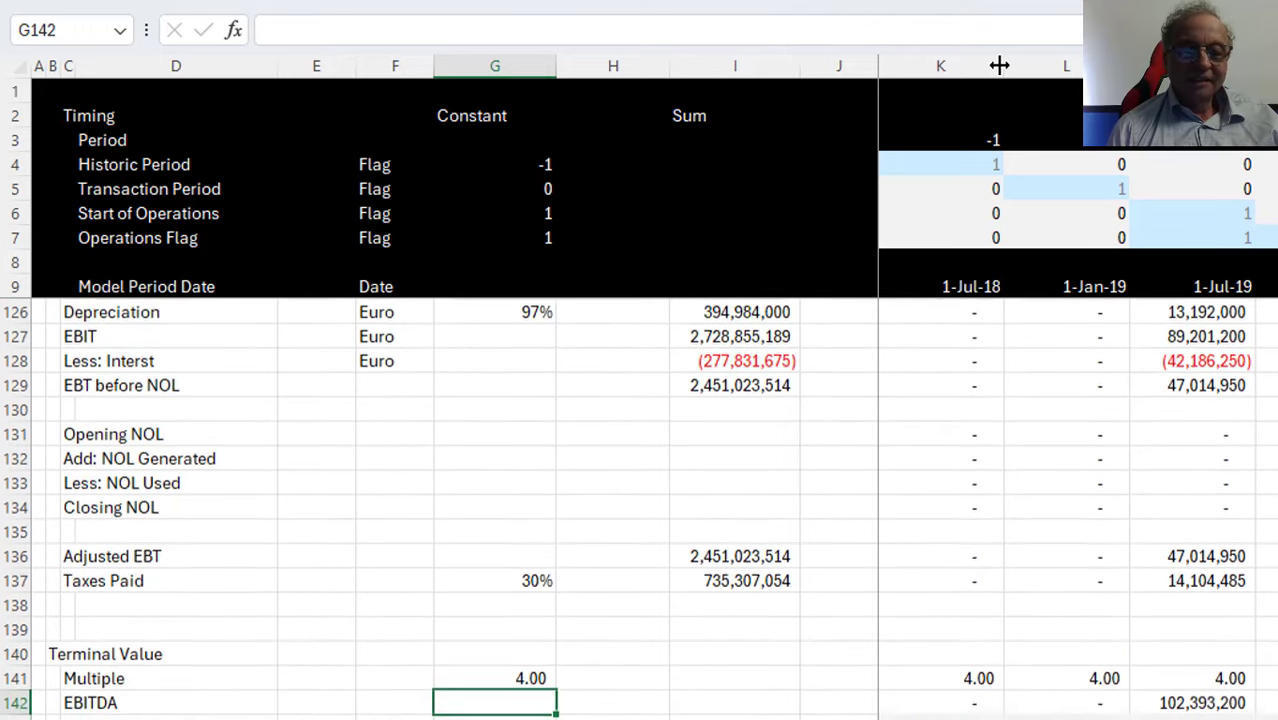
key(Down)
key(Down)
key(Down)
key(Down)
key(Down)
key(Down)
key(Down)
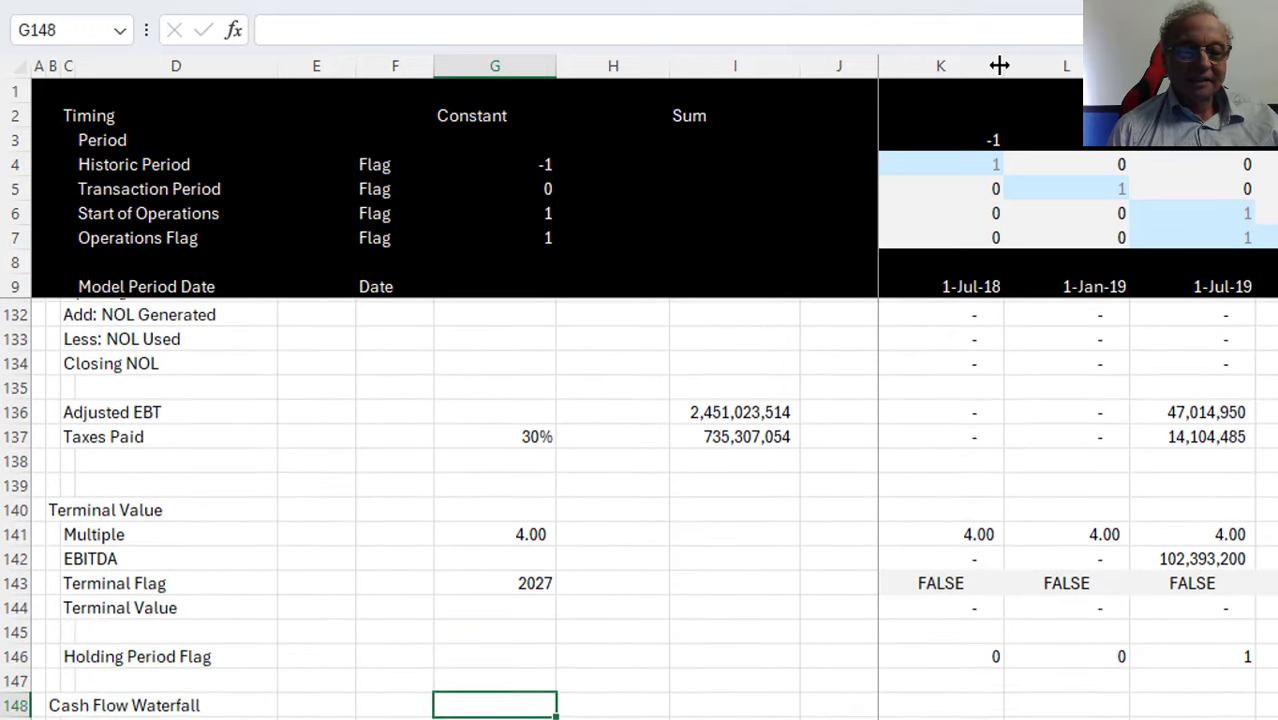
Examine the cash flow waterfall rows and the Equity IRR formula in G165
key(Down)
key(Down)
key(Down)
key(Down)
key(Down)
key(Down)
key(Down)
key(Down)
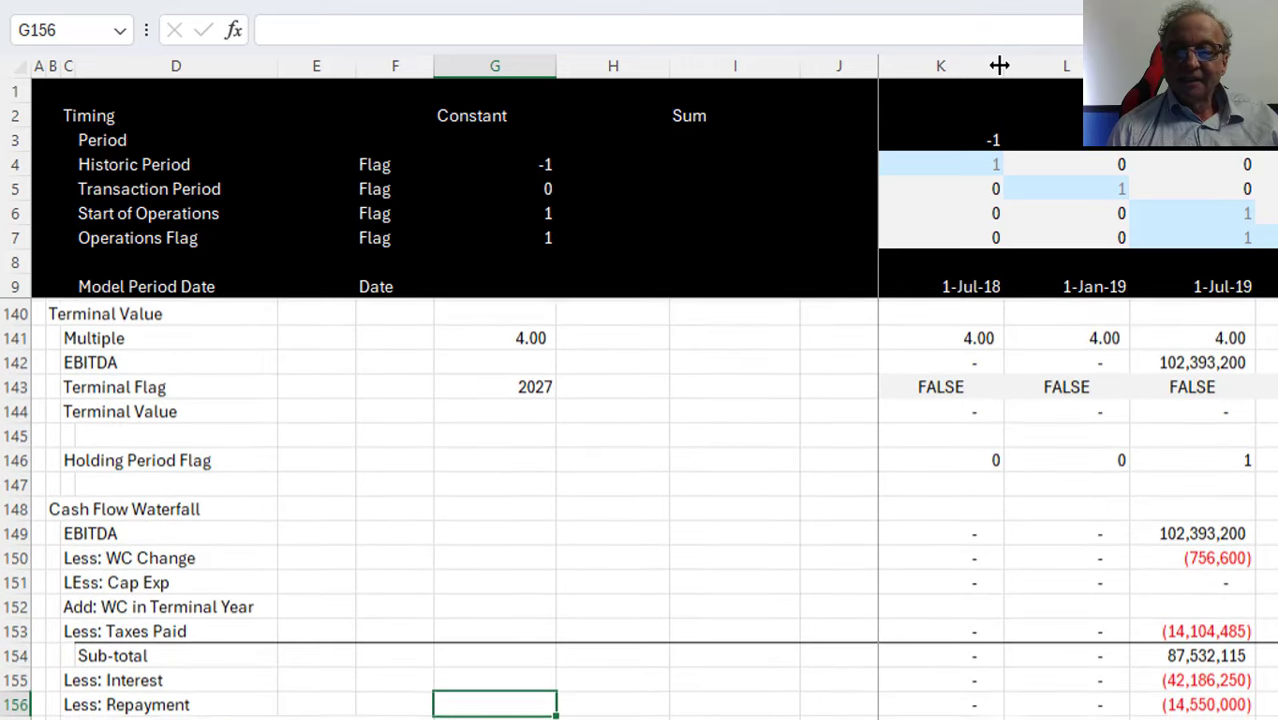
key(Down)
key(Down)
key(Down)
key(Down)
key(Down)
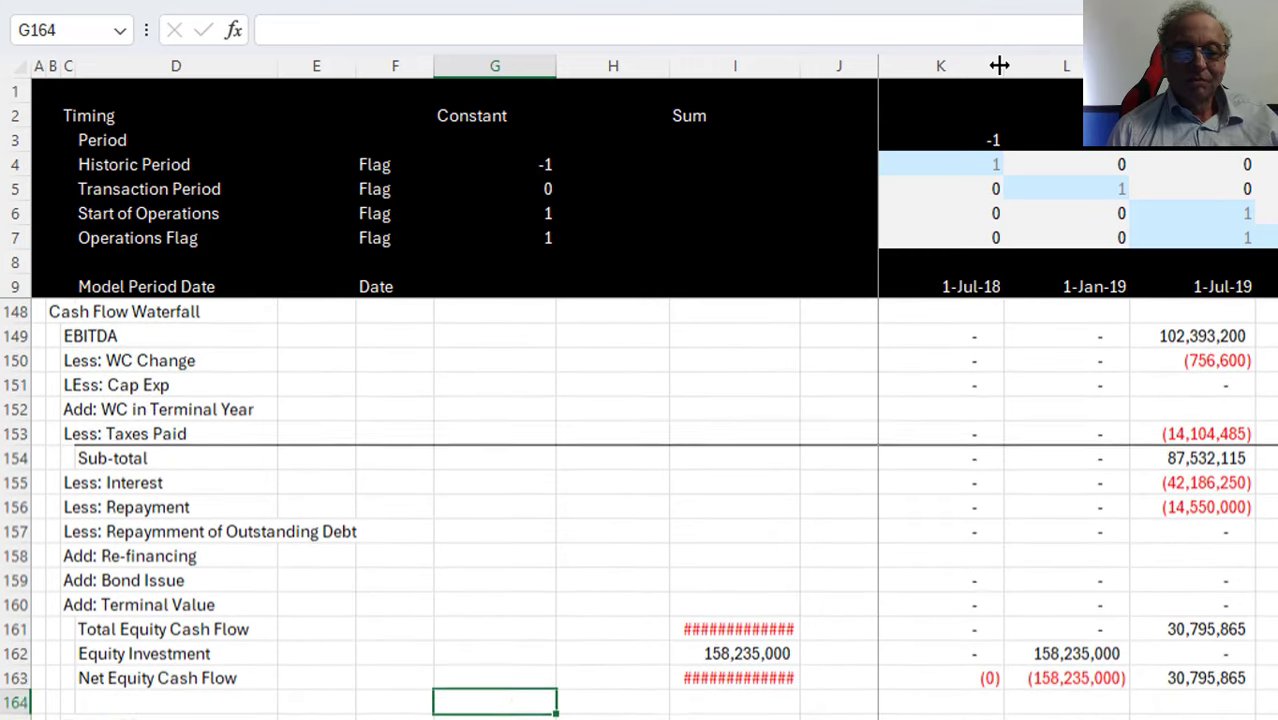
key(Up)
key(Up)
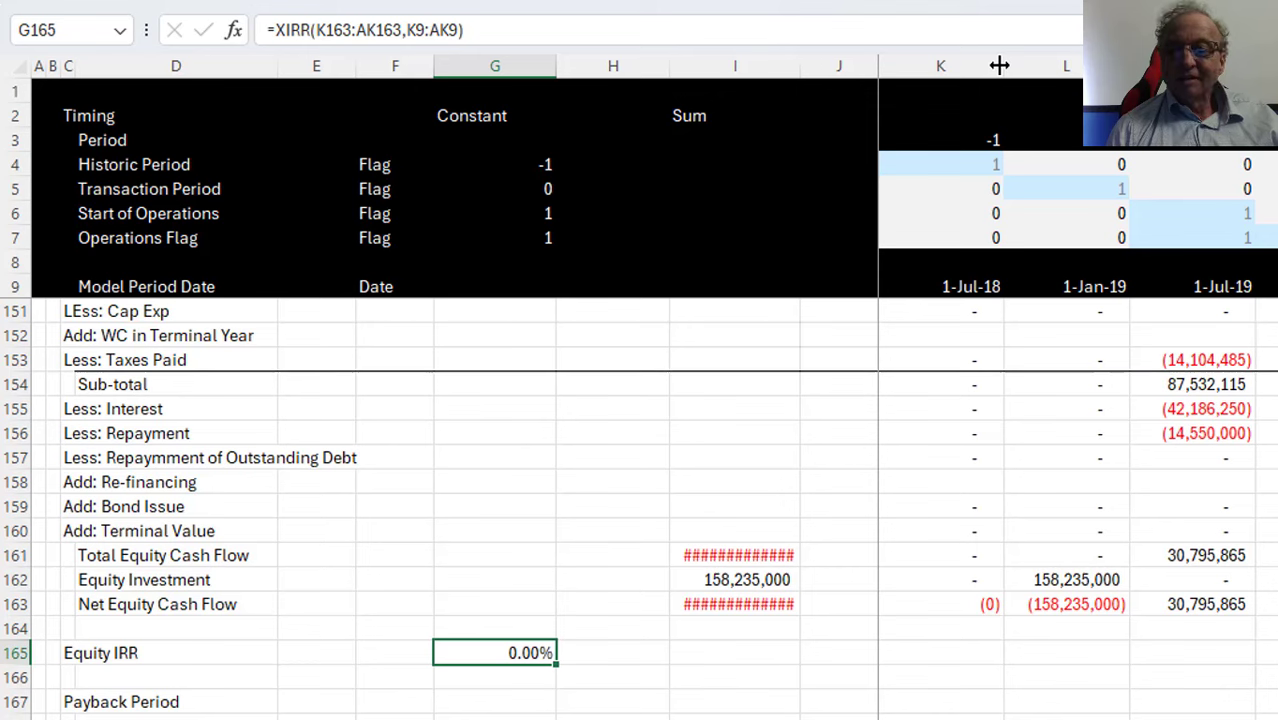
Follow the Total Equity Cash Flow row from July 2018 past the July 2027 exit
key(Up)
key(Up)
key(Right)
key(Right)
key(Right)
key(Right)
key(Up)
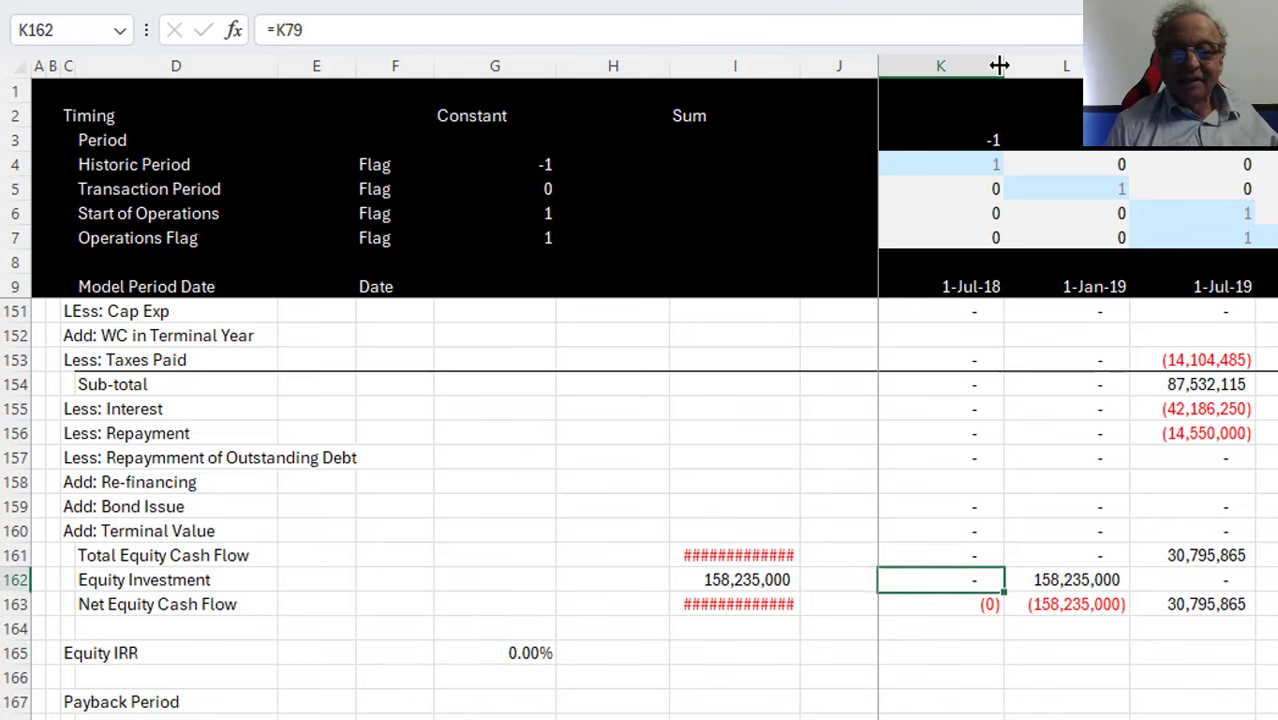
key(Up)
key(Left)
key(Right)
key(Right)
key(Right)
key(Right)
key(Right)
key(Right)
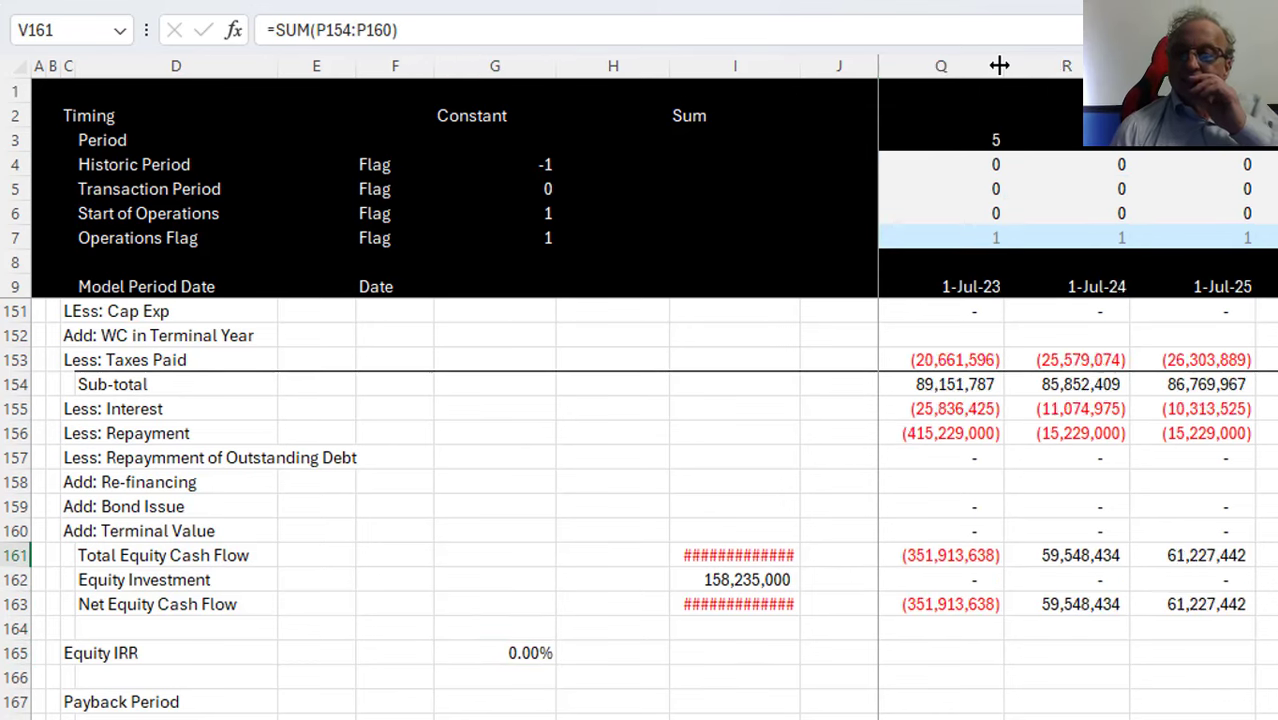
key(Right)
key(Right)
key(Right)
key(Right)
Clear the July 2027 repayment of outstanding debt formula in U157
key(Up)
key(Up)
key(Up)
key(Up)
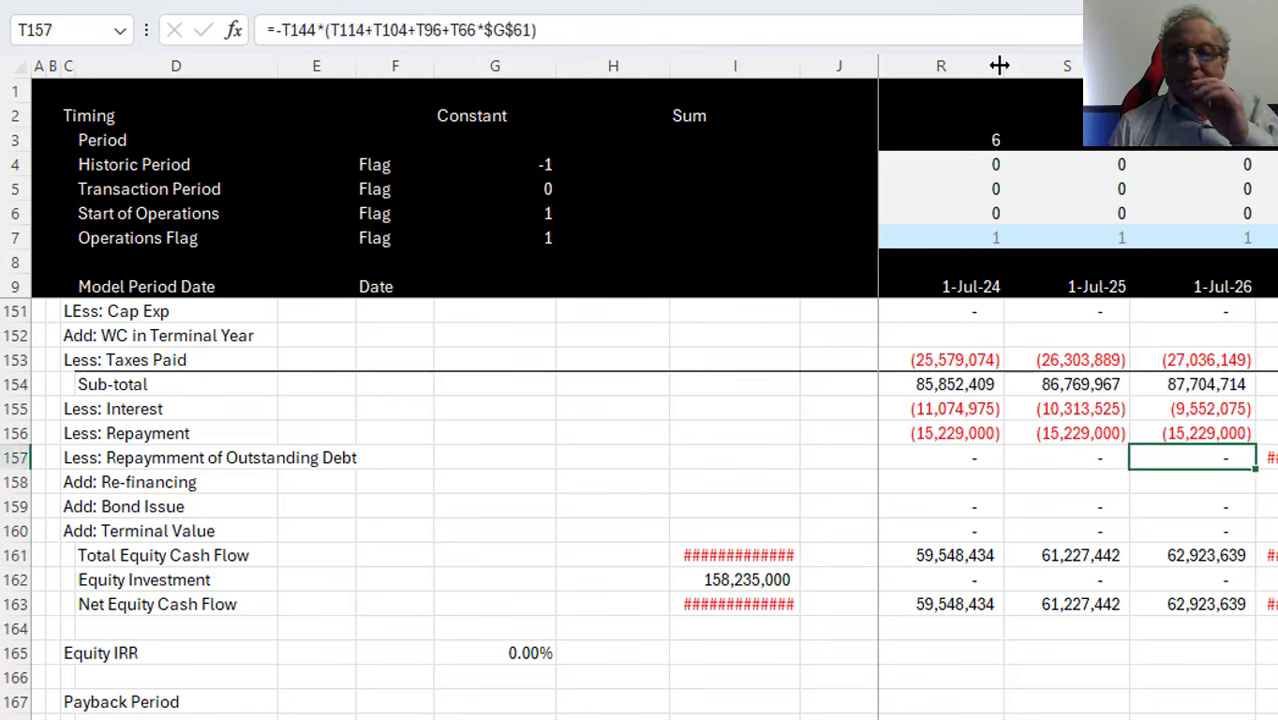
key(Right)
key(Delete)
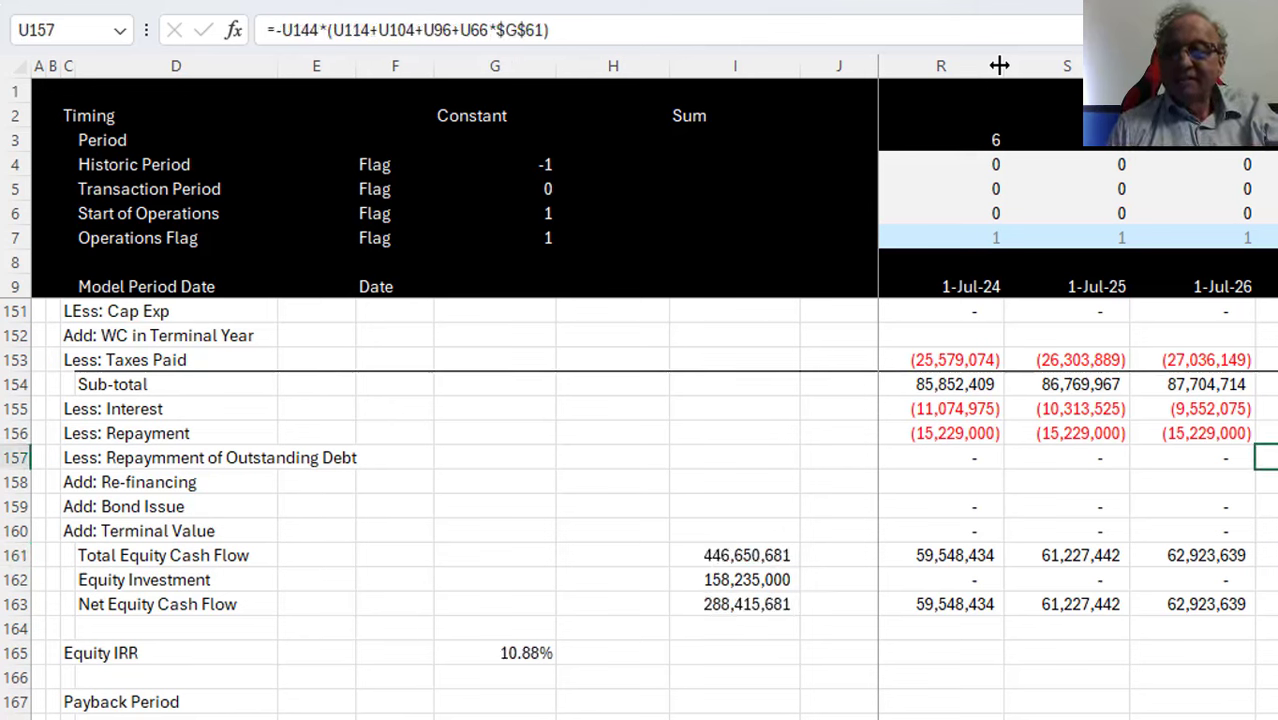
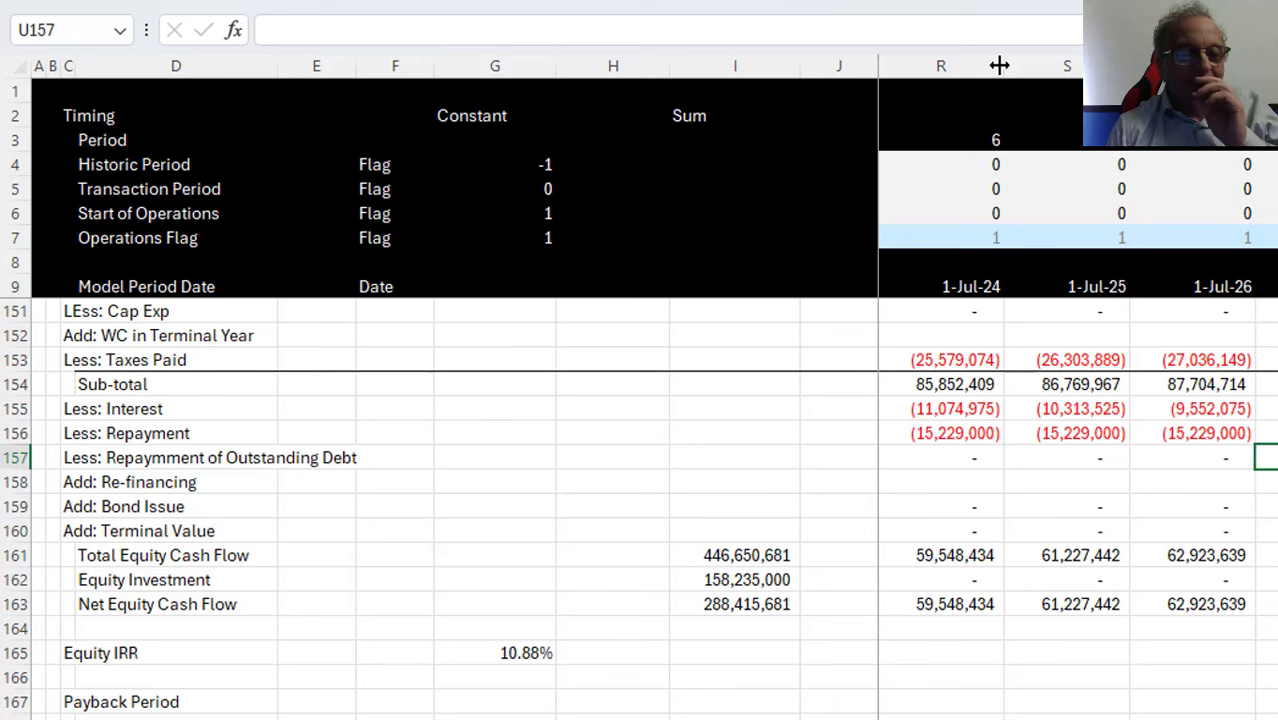
Check the July 2027 waterfall formulas in column U, from EBITDA down to Equity Investment
key(Page_Down)
key(Page_Up)
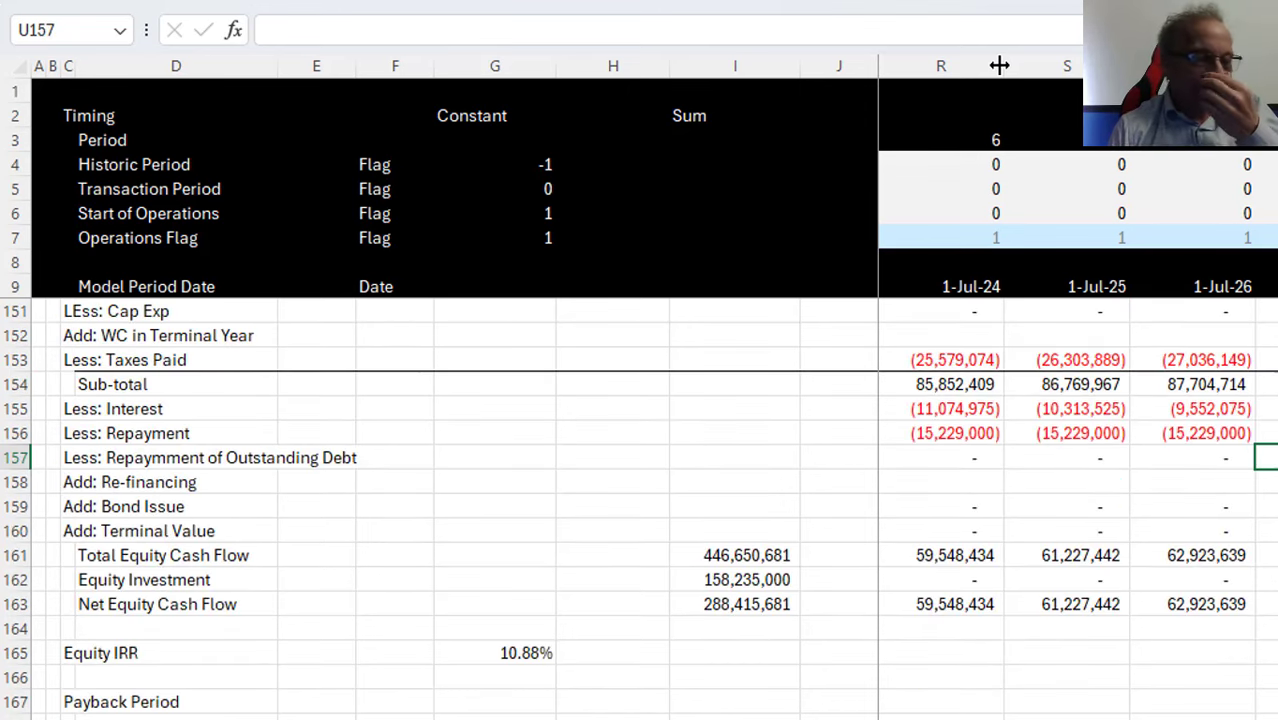
key(Up)
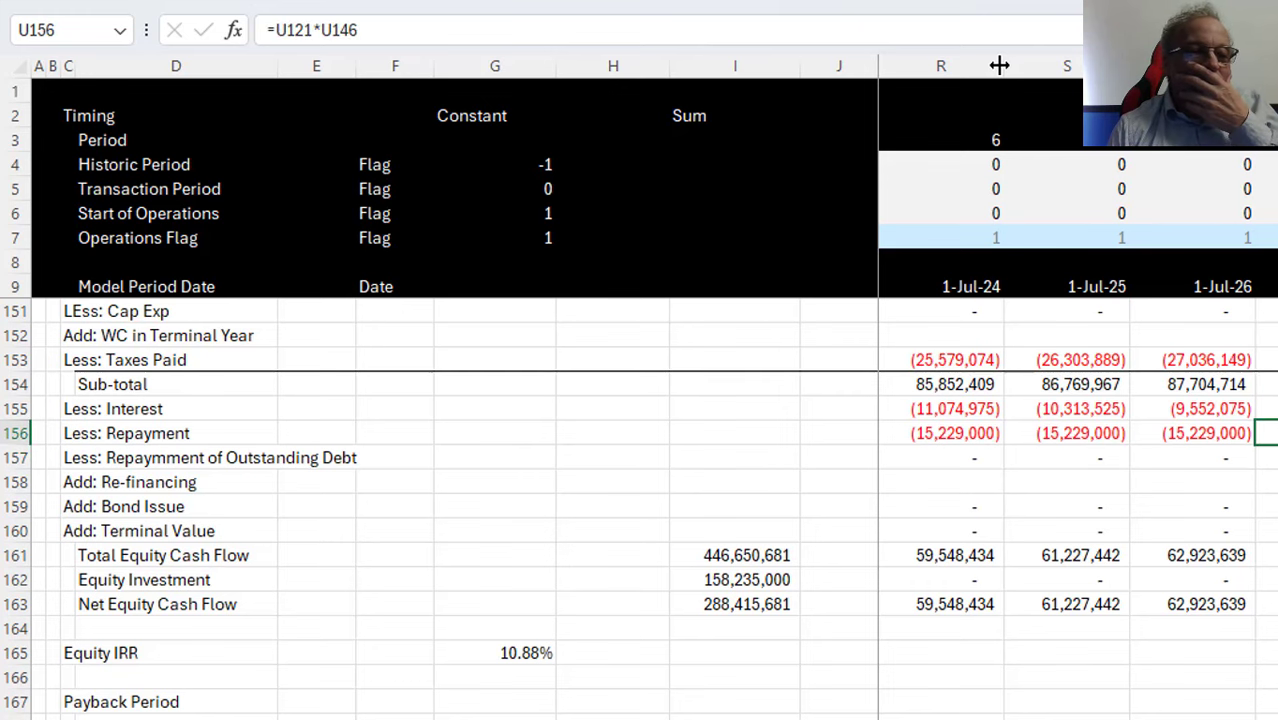
key(Up)
key(Up)
key(Up)
key(Up)
key(Up)
key(Up)
key(Up)
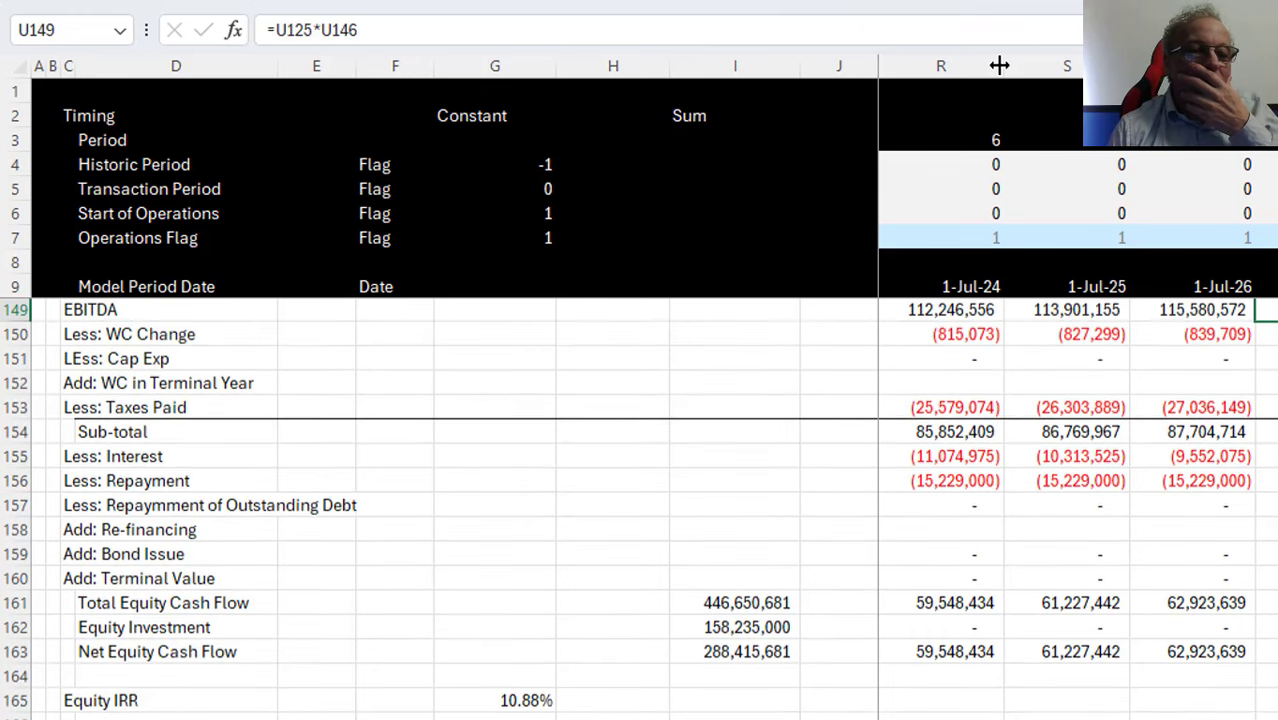
key(Down)
key(Down)
key(Down)
key(Down)
key(Down)
key(Down)
key(Down)
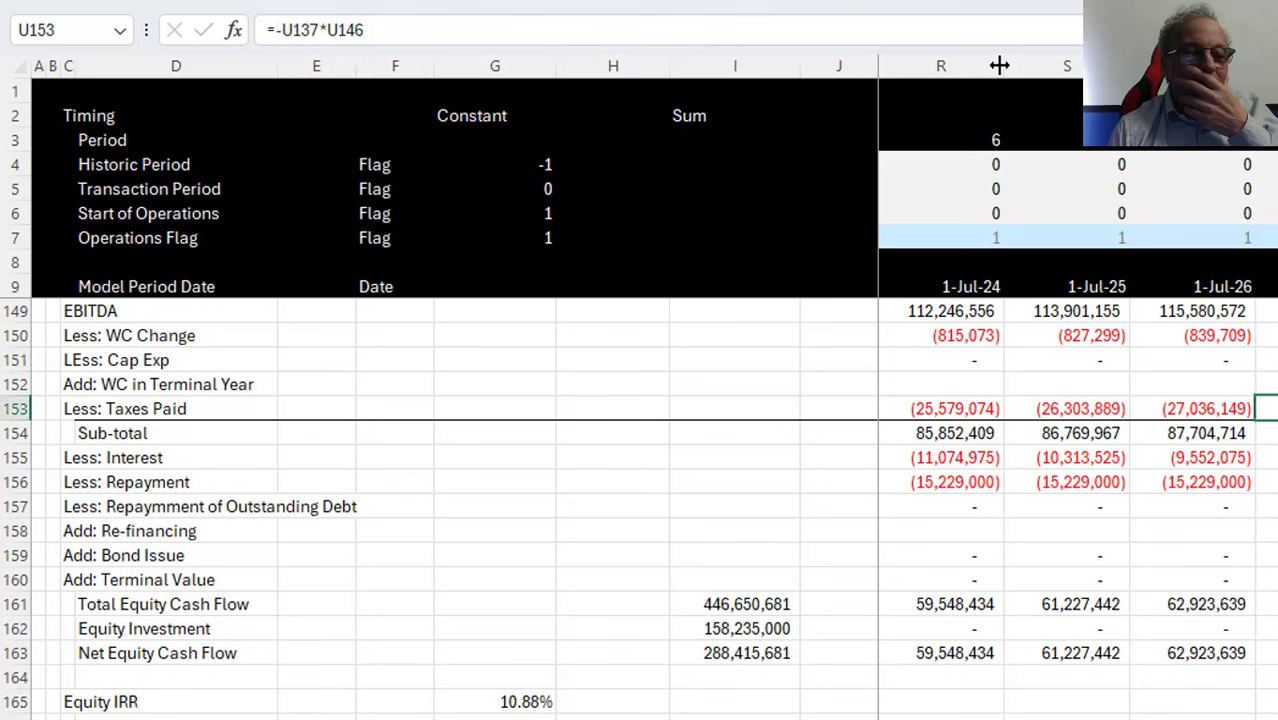
key(Down)
key(Down)
key(Down)
key(Down)
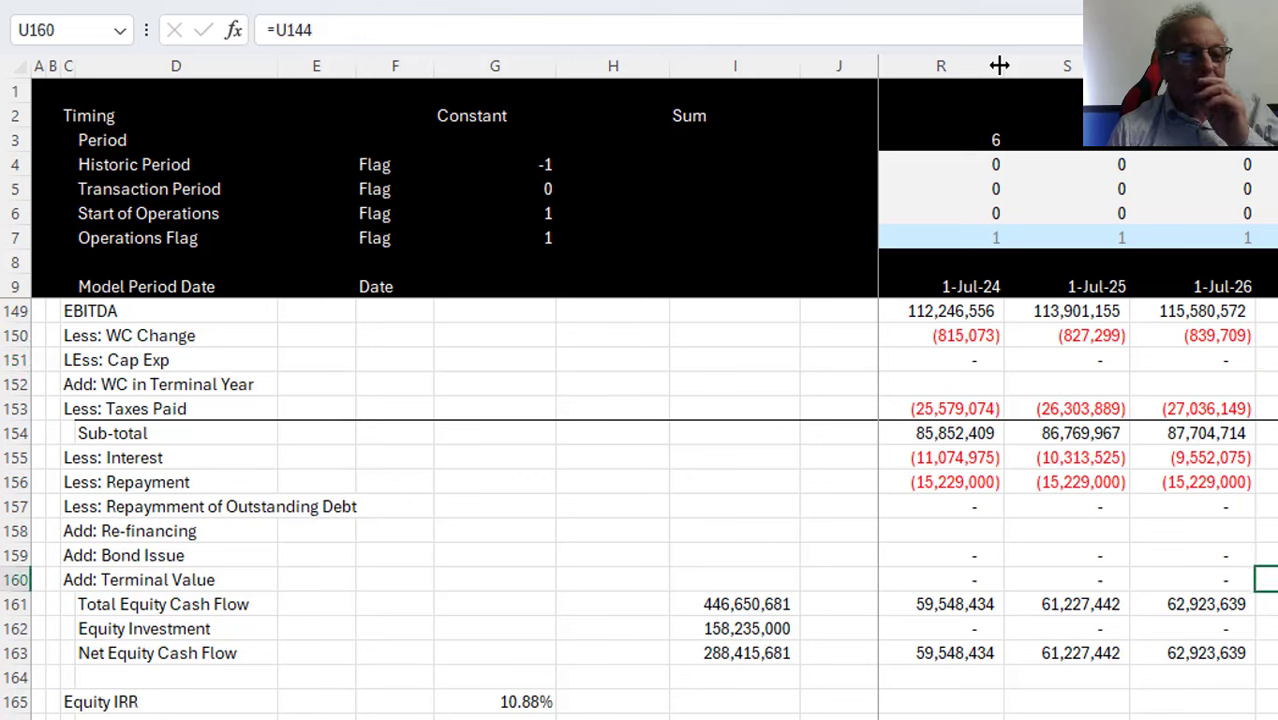
key(Down)
key(Down)
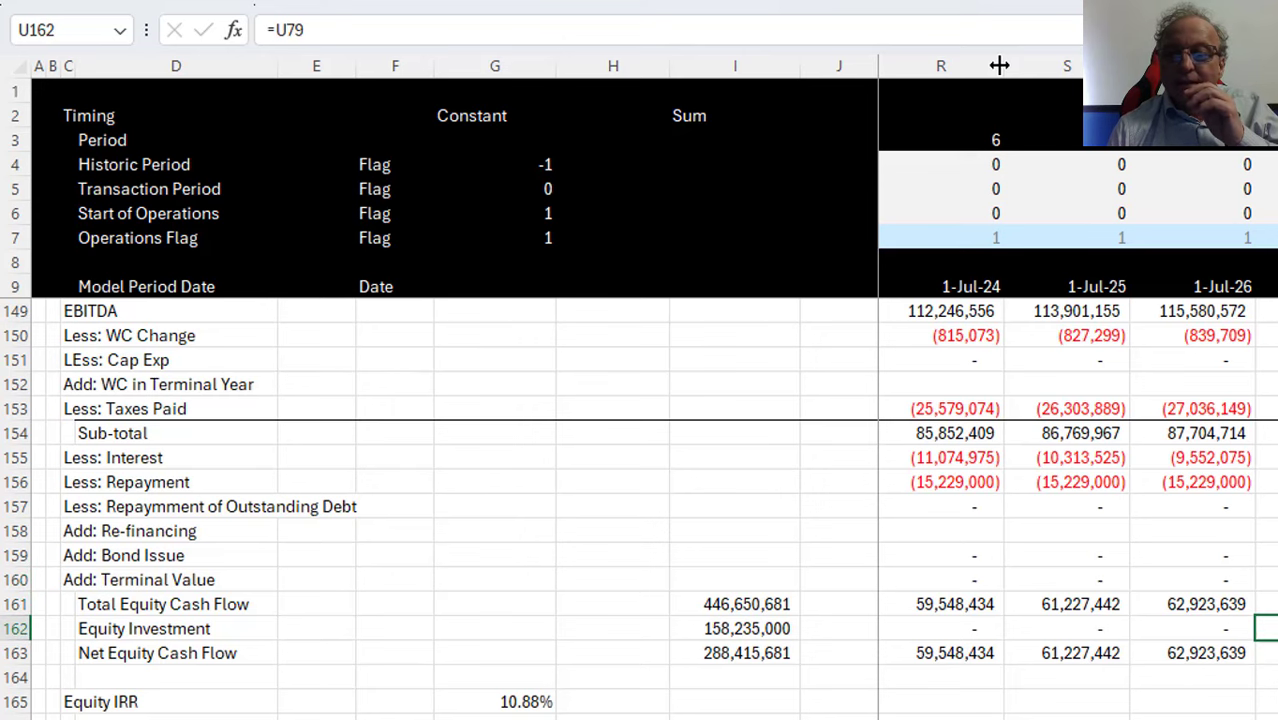
Inspect the July 2027 formulas for taxes paid, terminal value and the holding period flag in column U
key(Page_Up)
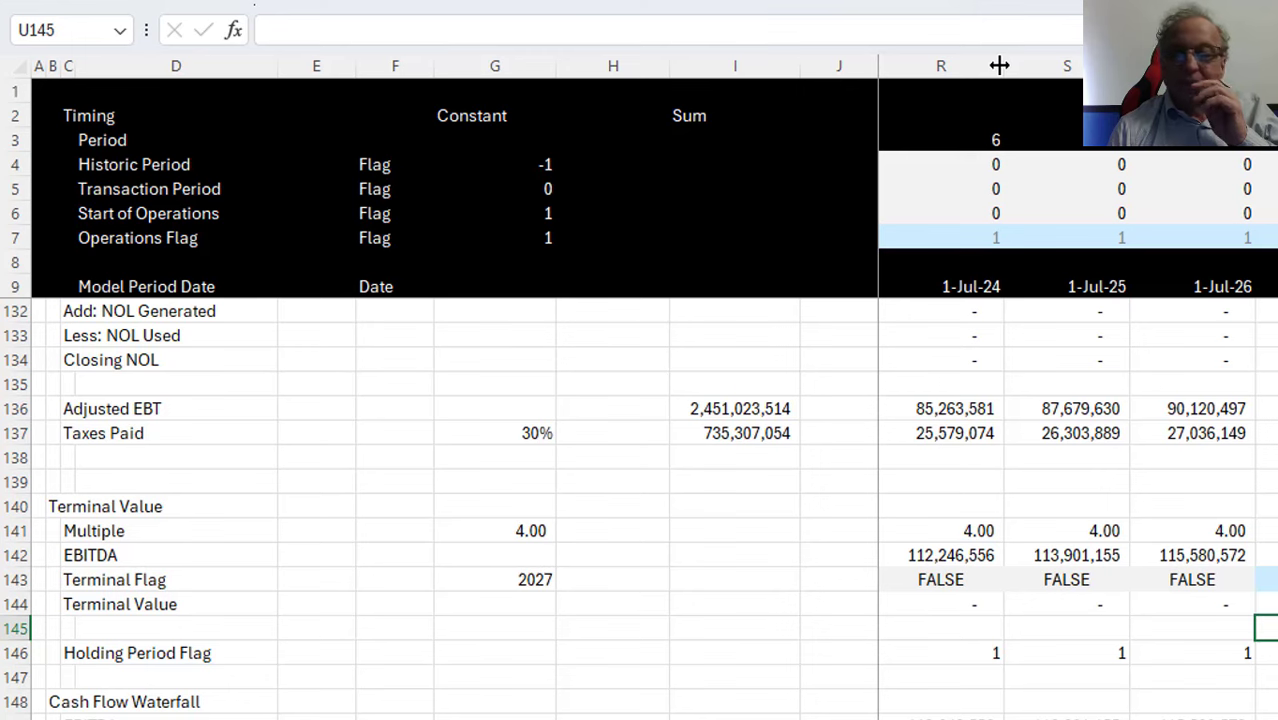
key(Up)
key(Up)
key(Up)
key(Up)
key(Up)
key(Up)
key(Up)
key(Up)
key(Up)
key(Down)
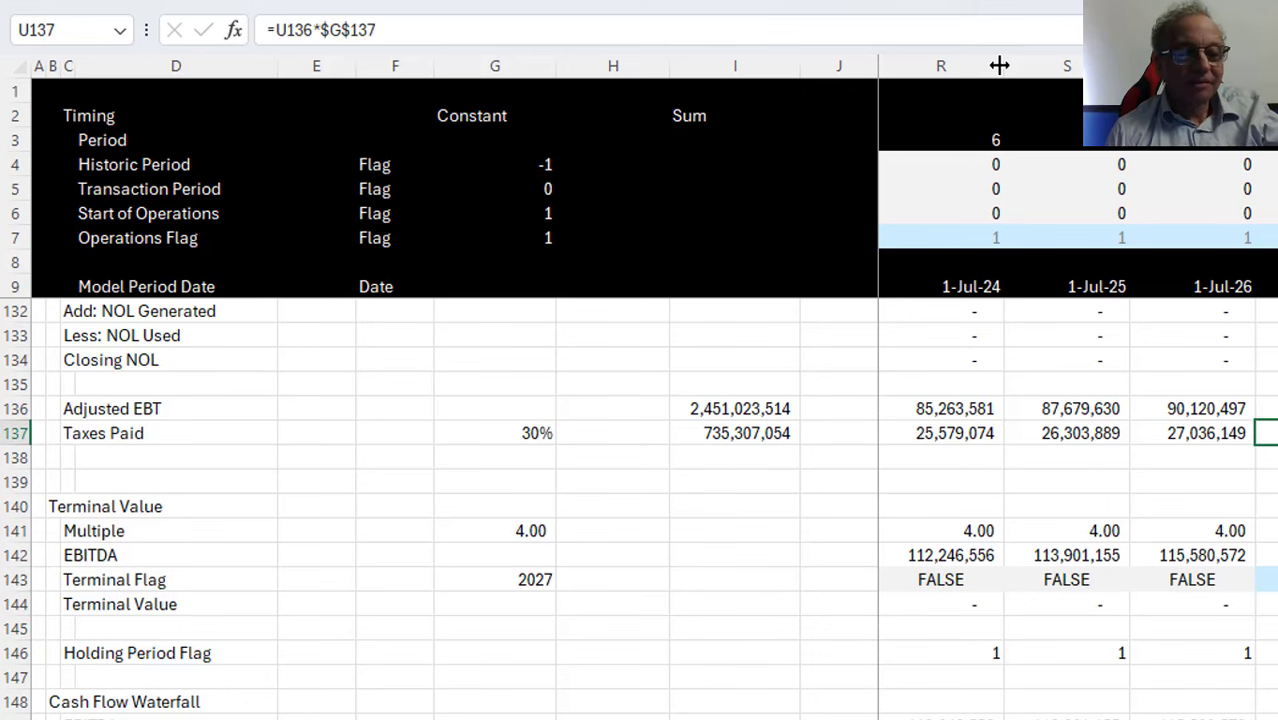
key(Down)
key(Down)
key(Down)
key(Down)
key(Down)
key(Down)
key(Down)
key(Down)
key(Down)
key(Down)
key(Down)
key(Down)
key(Down)
key(Up)
key(Up)
key(Up)
key(Up)
key(Up)
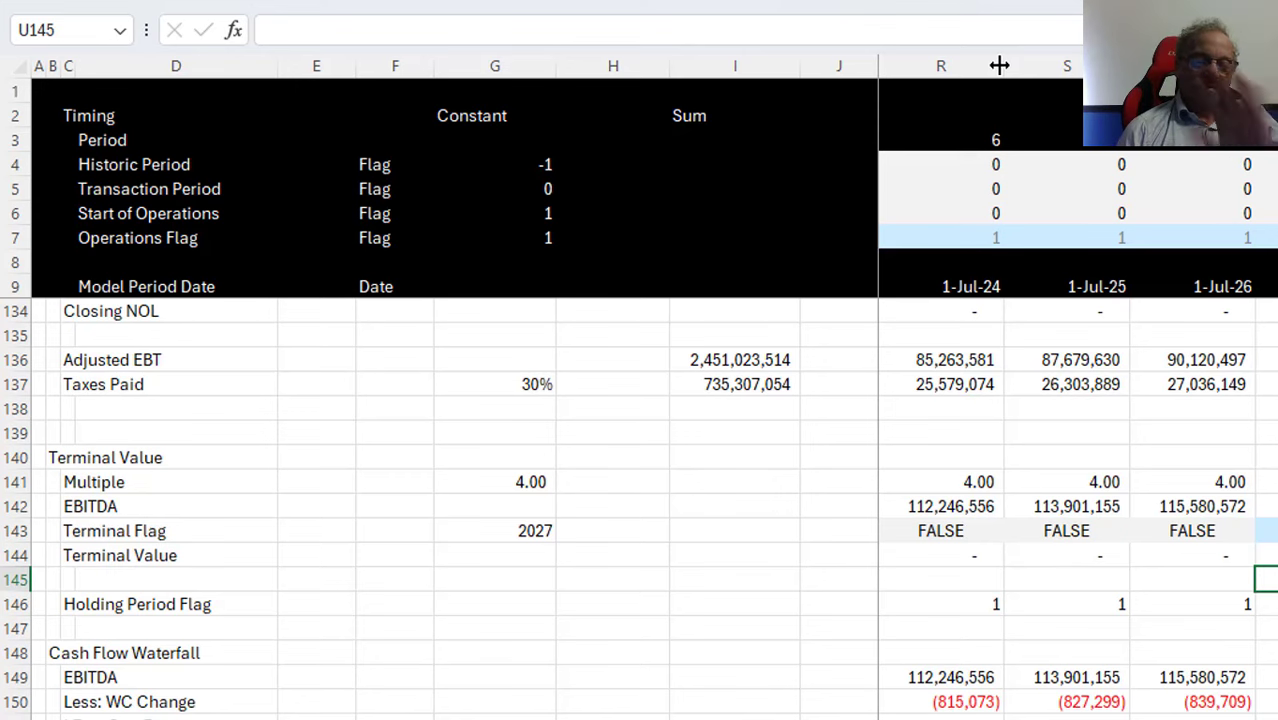
Insert two blank rows above the Timing header on the inputs sheet
key(ctrl+Page_Up)
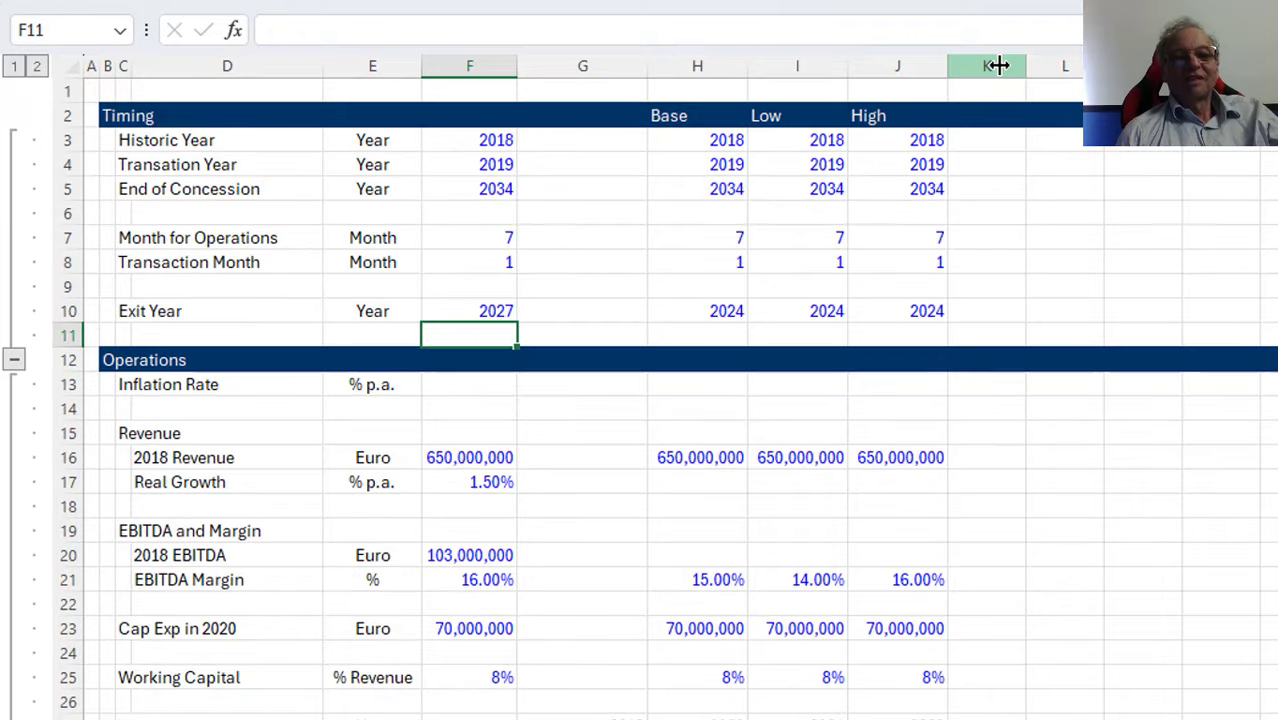
key(Right)
key(Down)
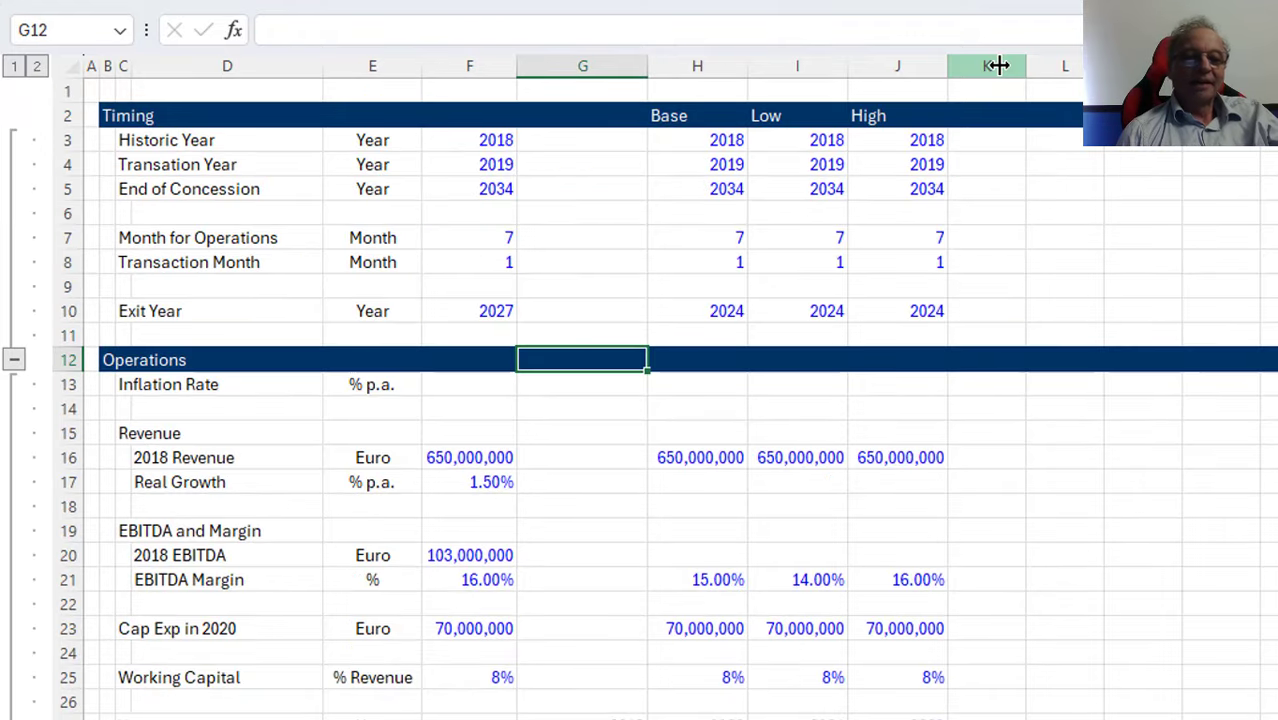
key(Down)
key(Up)
key(Up)
key(Up)
key(Up)
key(Up)
key(Up)
key(Up)
key(Up)
key(Up)
key(Up)
key(Up)
key(Up)
key(Left)
key(Left)
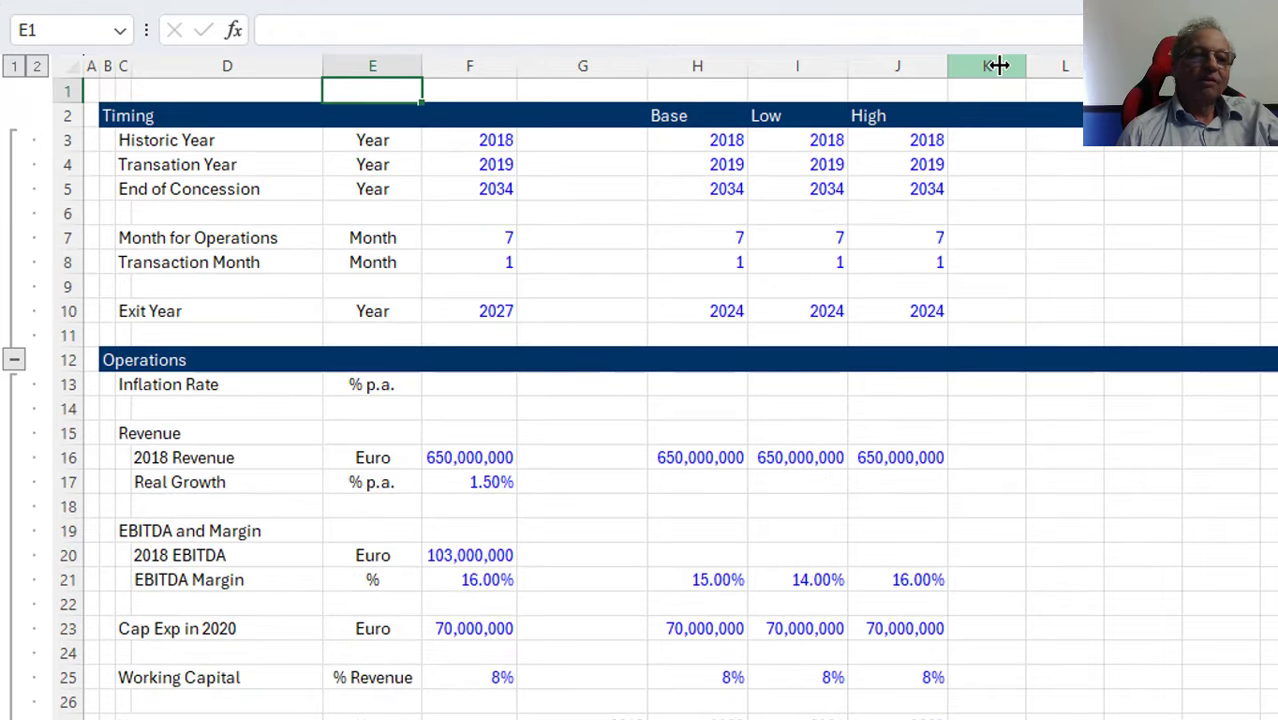
key(Home)
key(Down)
key(shift+space)
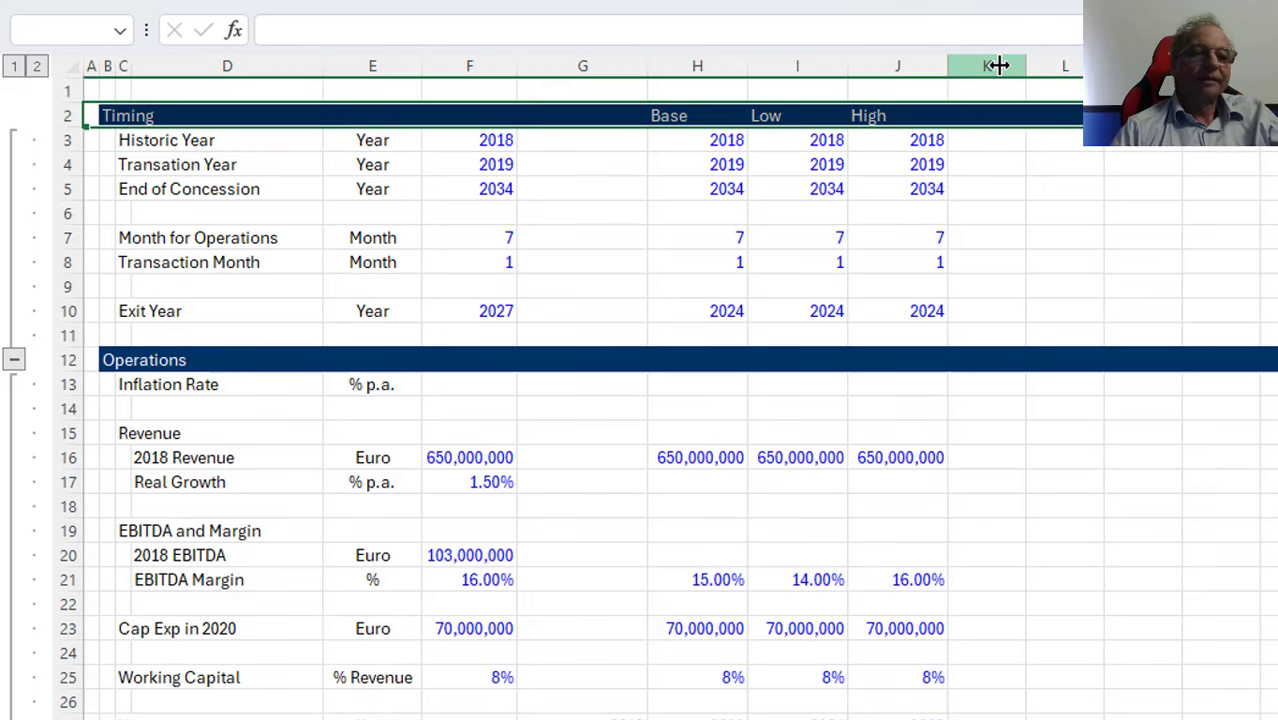
key(ctrl+shift+plus)
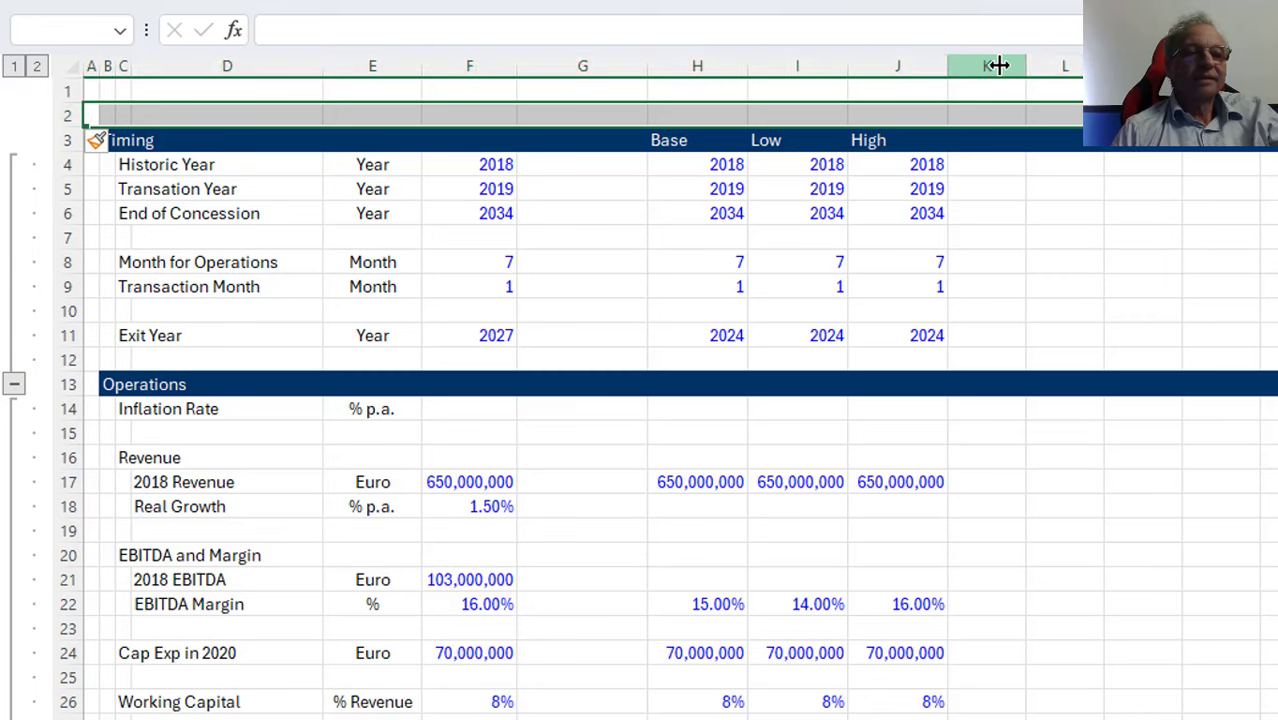
key(ctrl+shift+plus)
Add a Scenario label in B2 and enter scenario number 1 in E2
key(Right)
text(S)
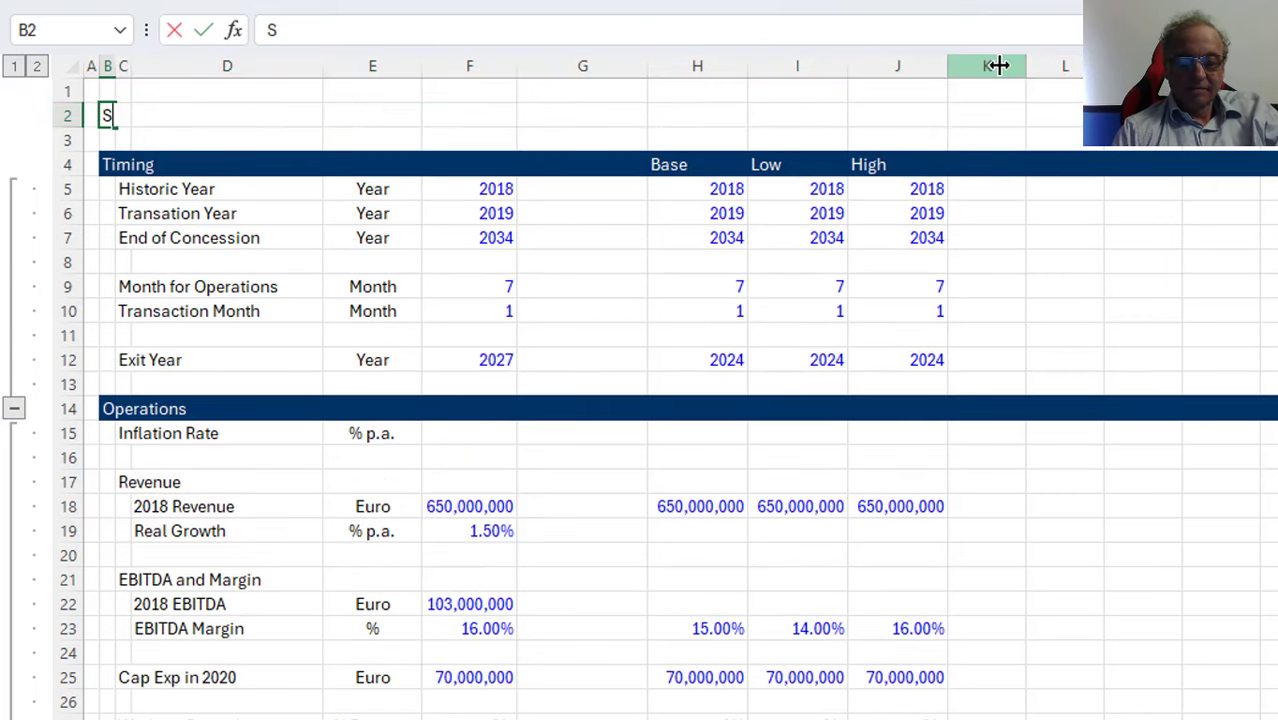
text(cenario)
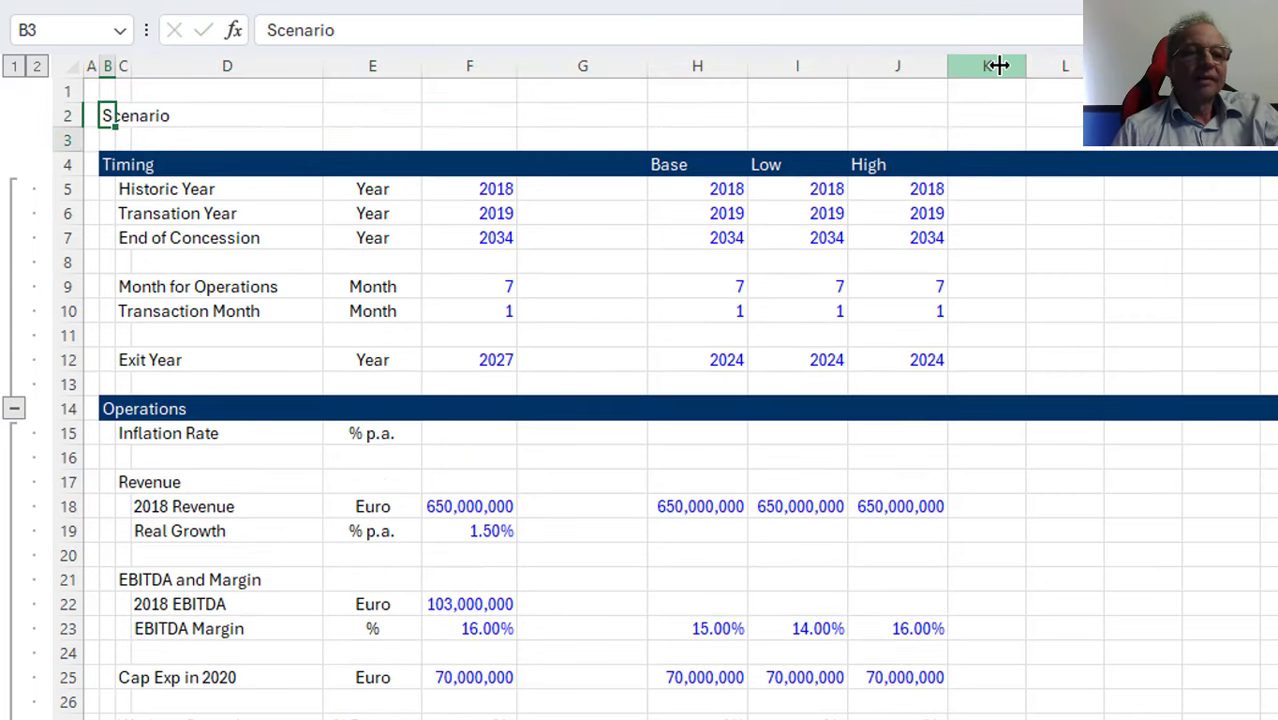
key(Right)
key(Right)
key(Right)
text(1)
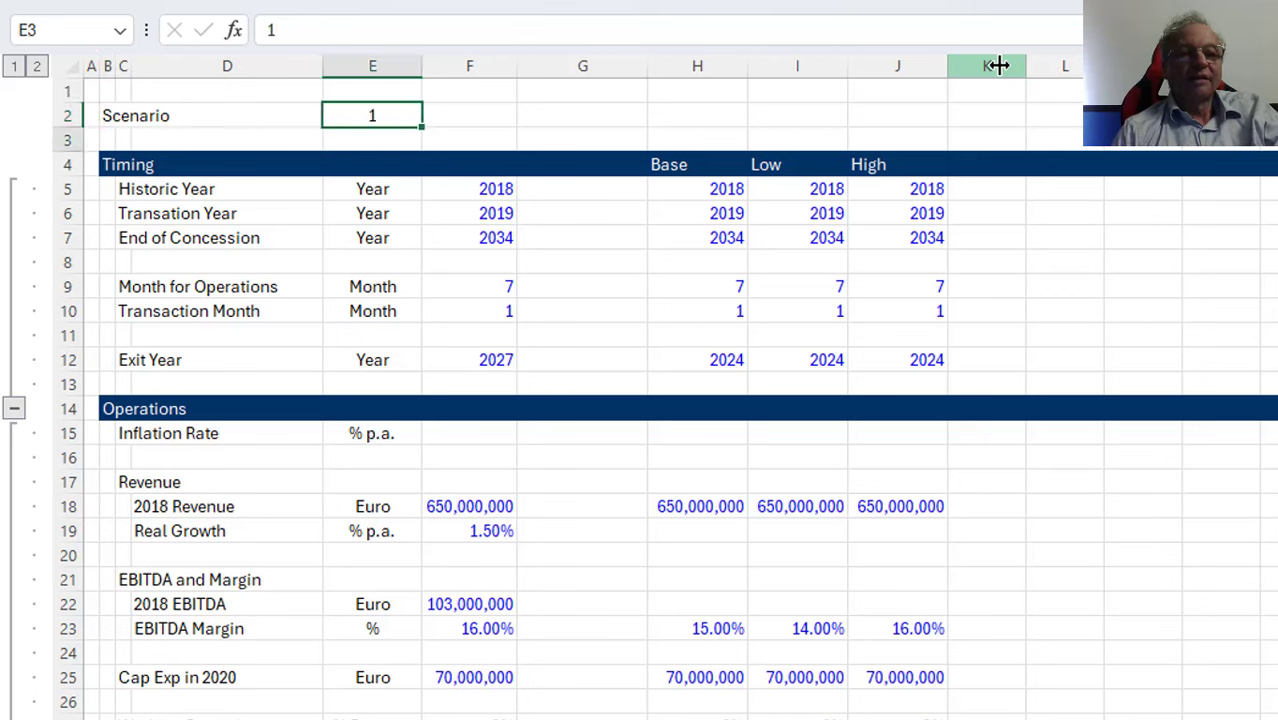
key(Return)
Make the Historic Year in F5 pick its scenario value with =INDEX(H5:J5,$E$2)
key(Down)
key(Down)
key(Right)
text(=)
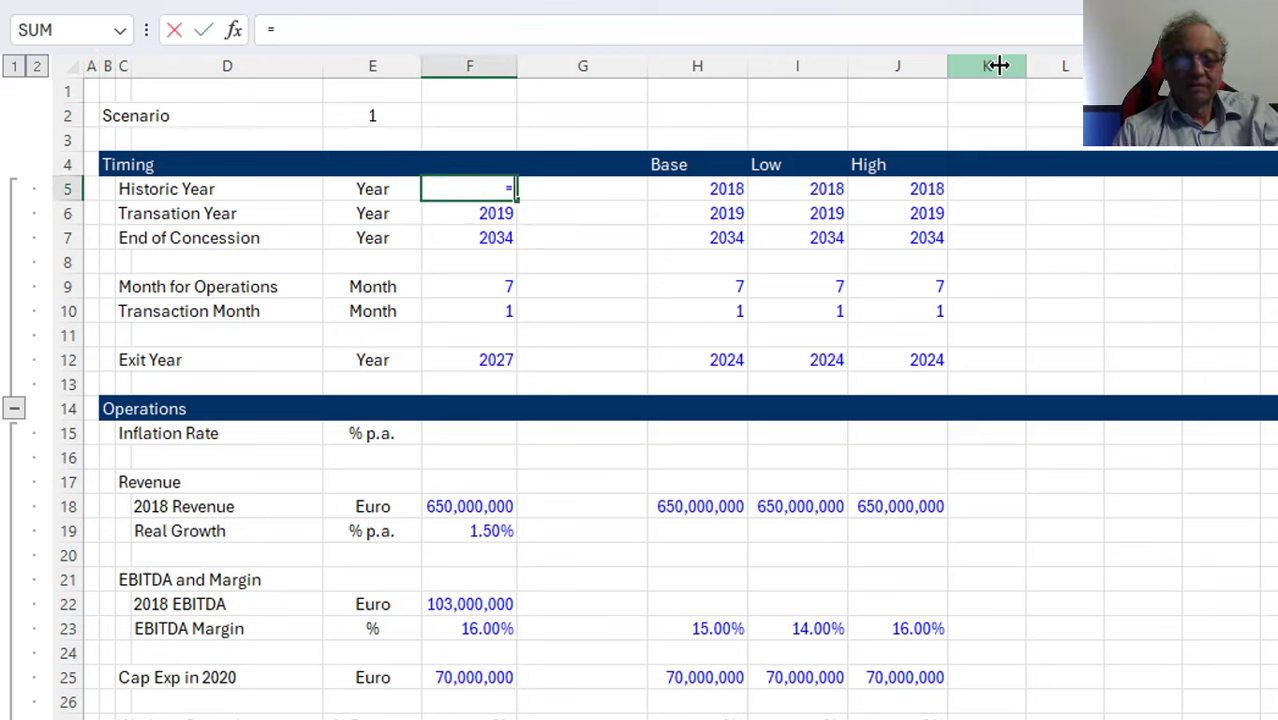
text(inde)
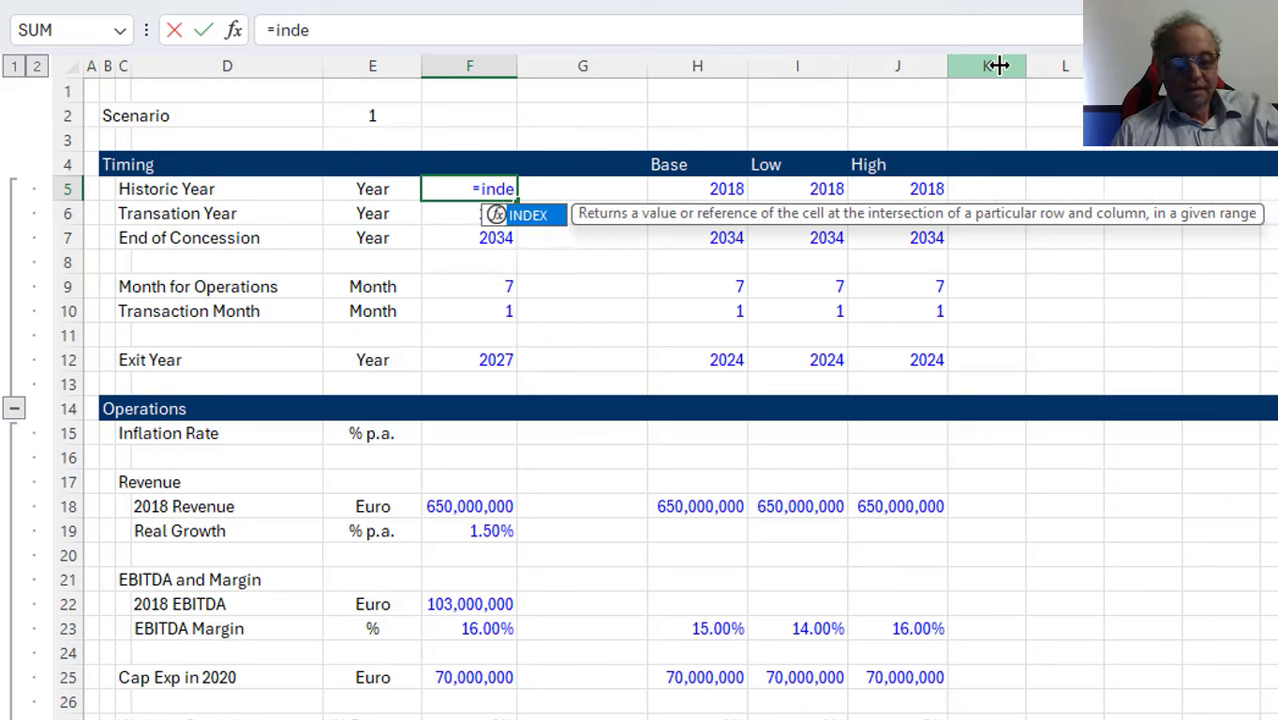
key(Tab)
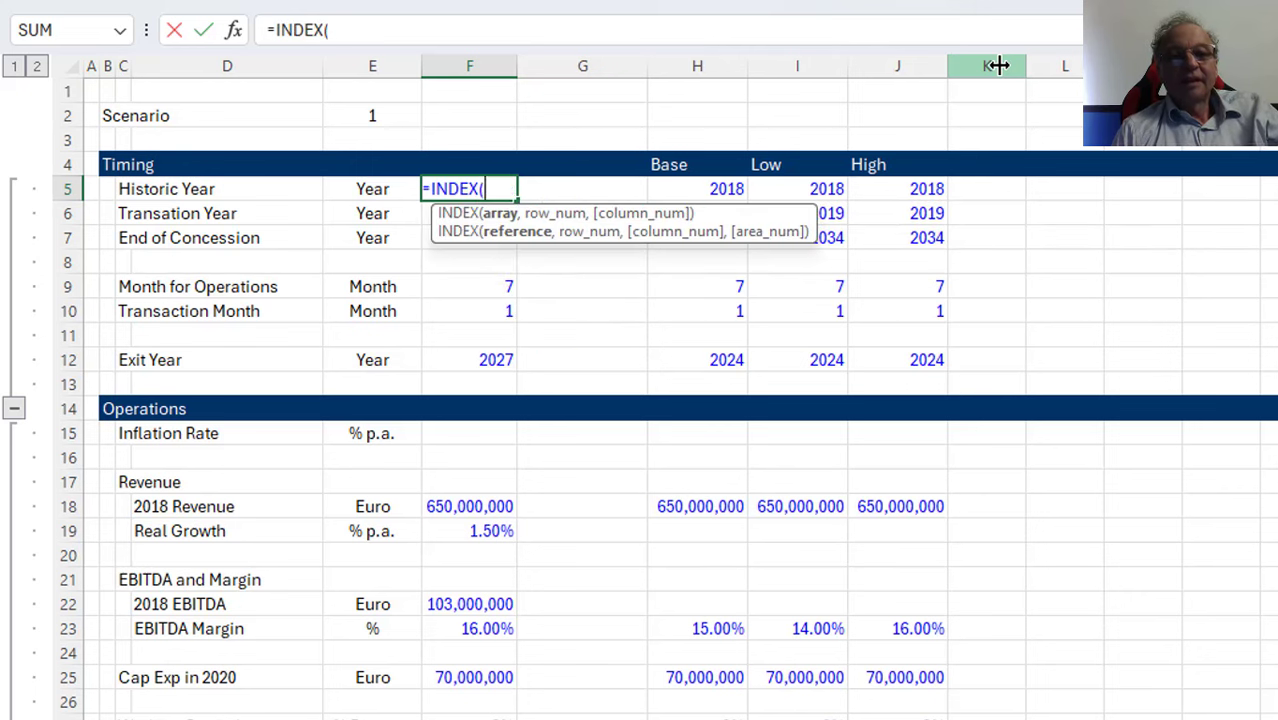
key(Right)
key(Right)
key(shift+Right)
key(shift+Right)
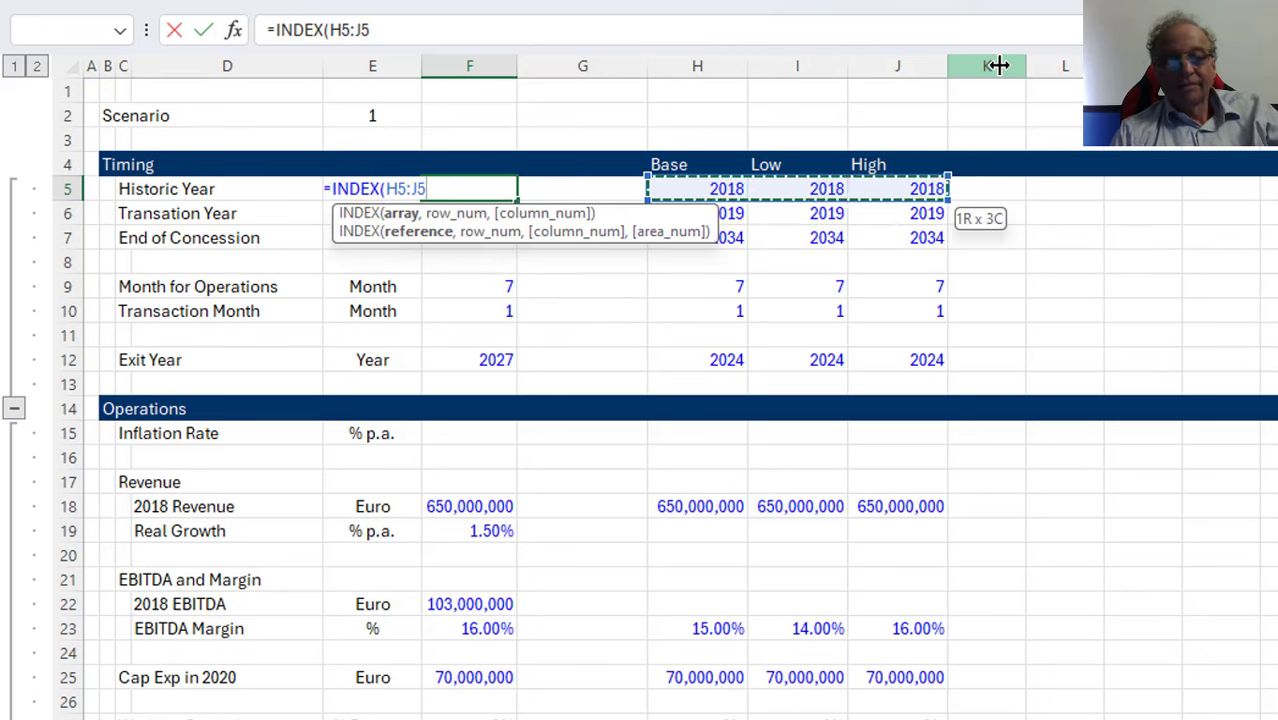
text(,)
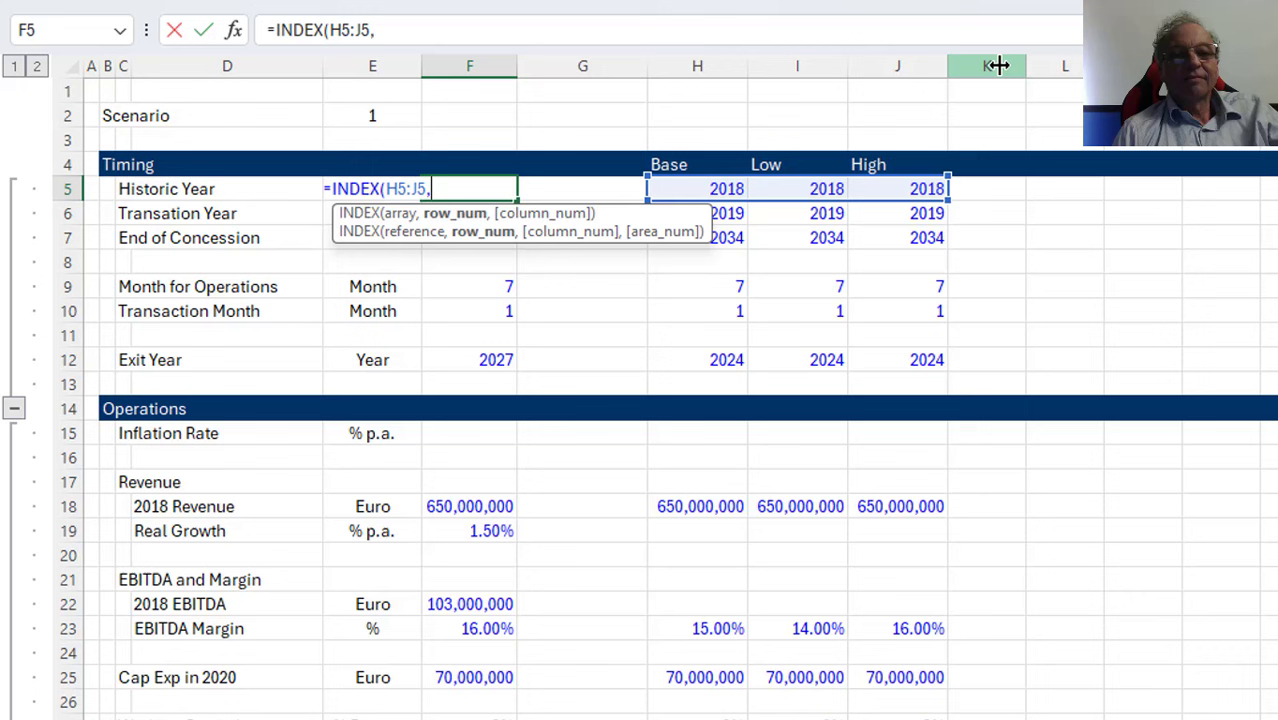
click(352, 115)
key(F4)
key(Return)
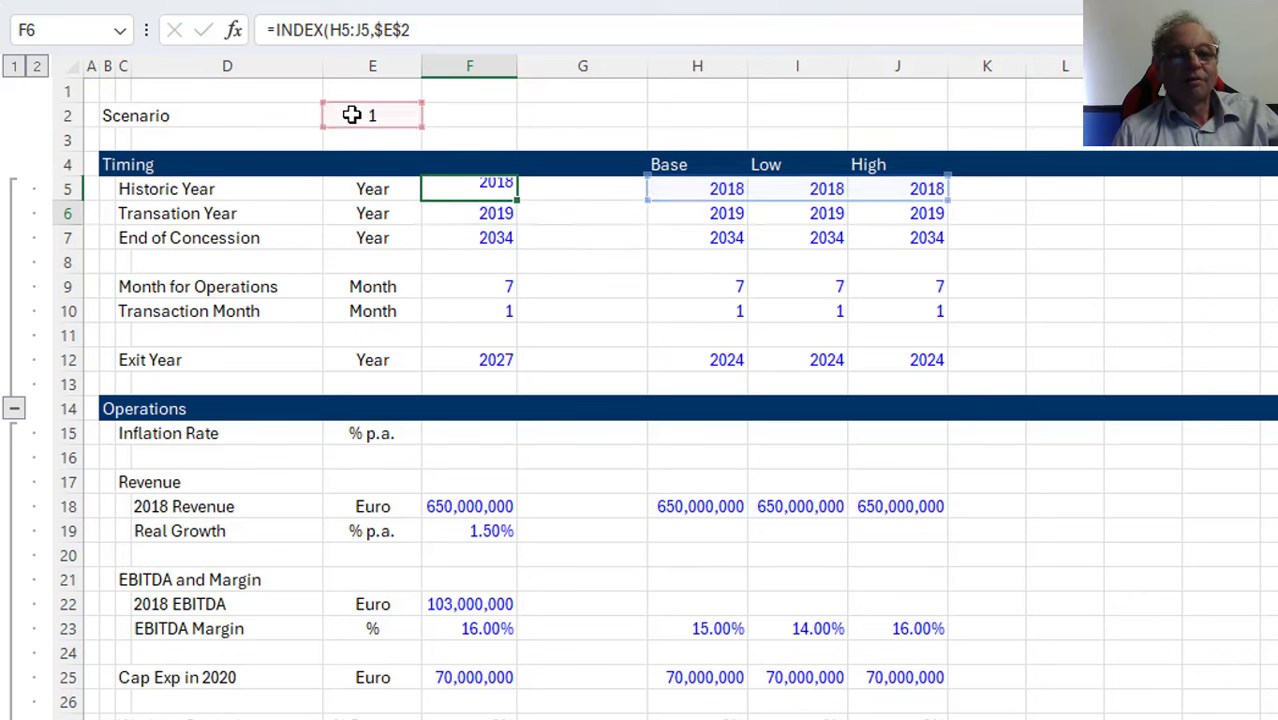
Fill the INDEX formula from F5 down through Transaction Year and End of Concession in F7
key(Up)
key(shift+Down)
key(shift+Down)
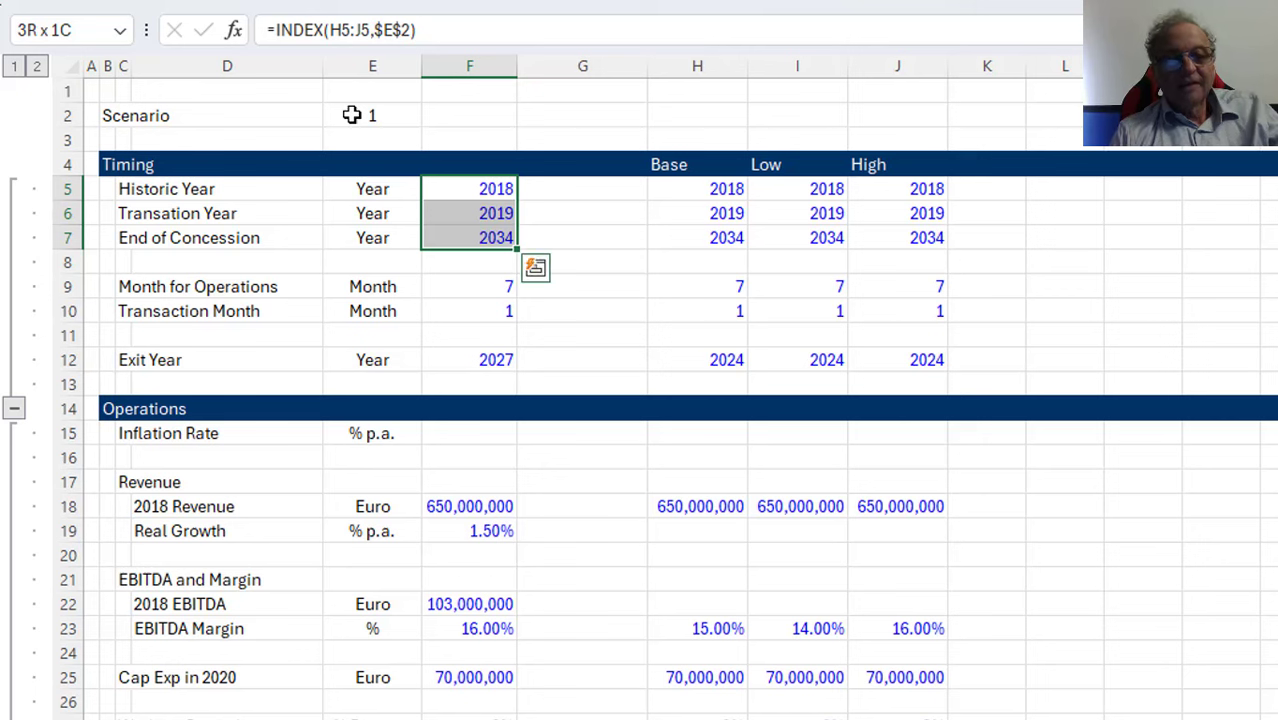
key(Down)
key(Down)
key(Down)
key(Up)
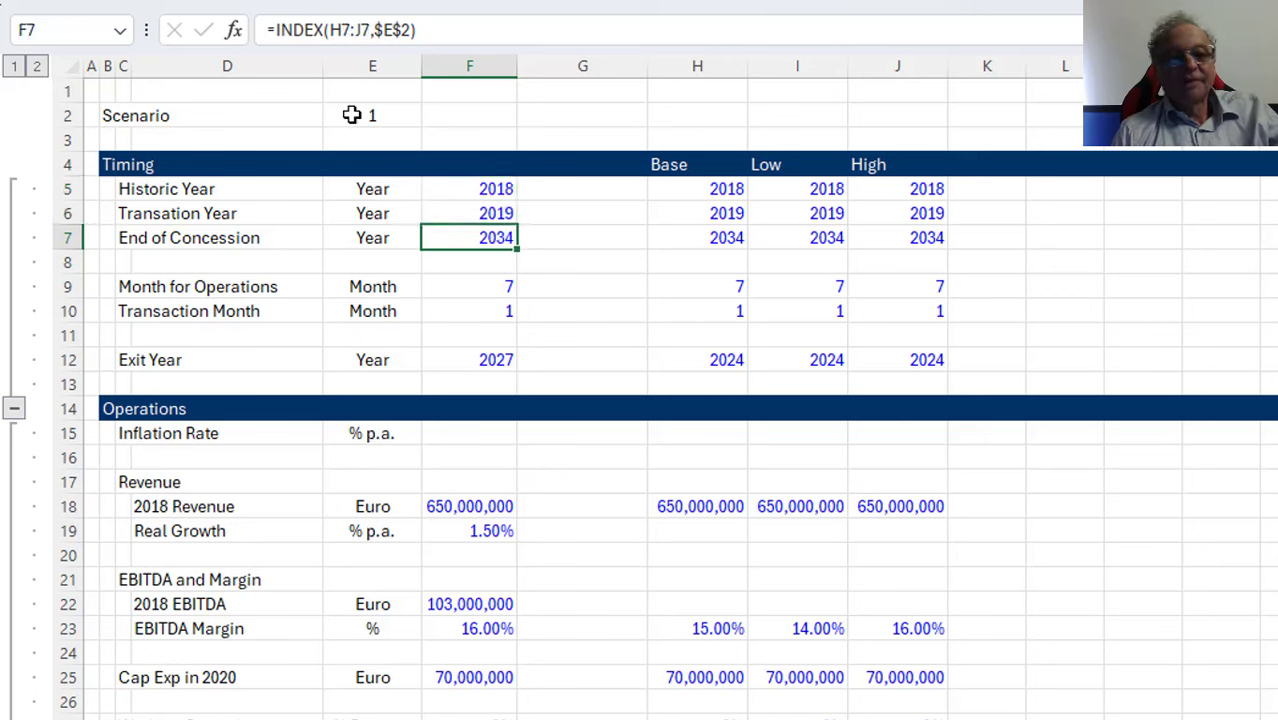
Copy the INDEX formula from F7 into Month for Operations, Transaction Month and Exit Year in F9, F10 and F12
key(ctrl+c)
key(Down)
key(Down)
key(ctrl+v)
key(Down)
key(ctrl+v)
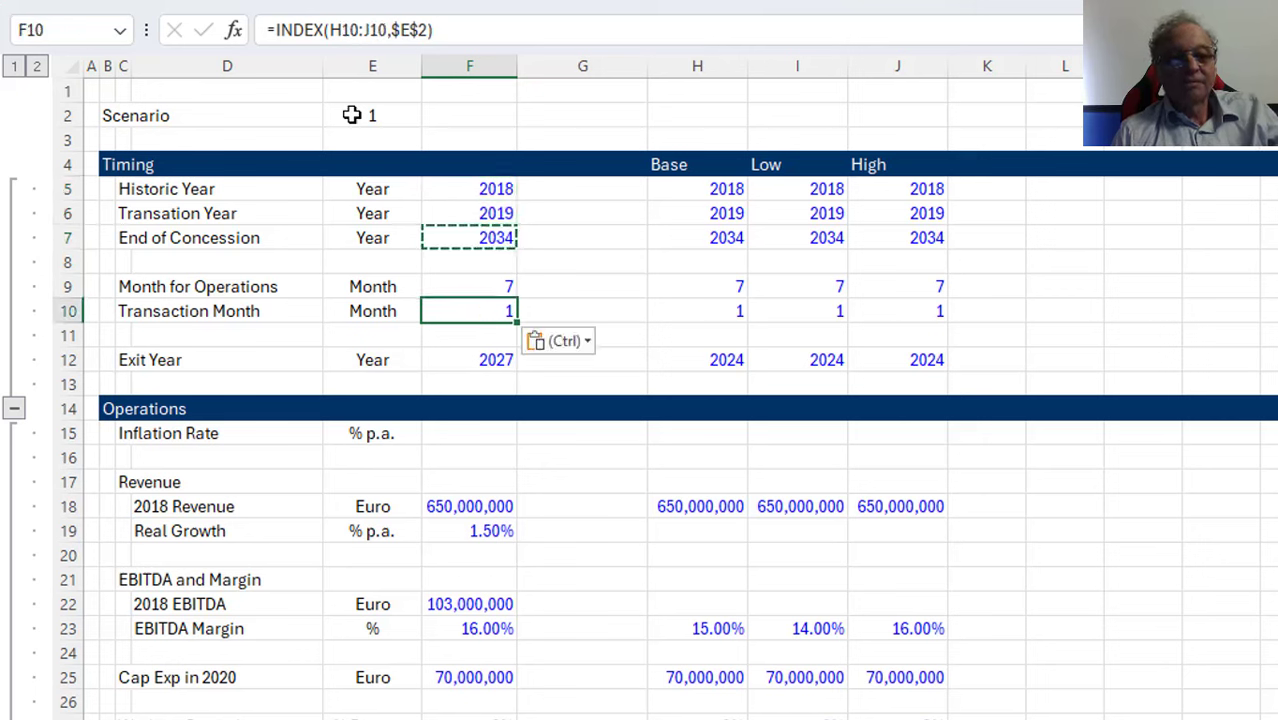
key(Down)
key(Down)
key(ctrl+v)
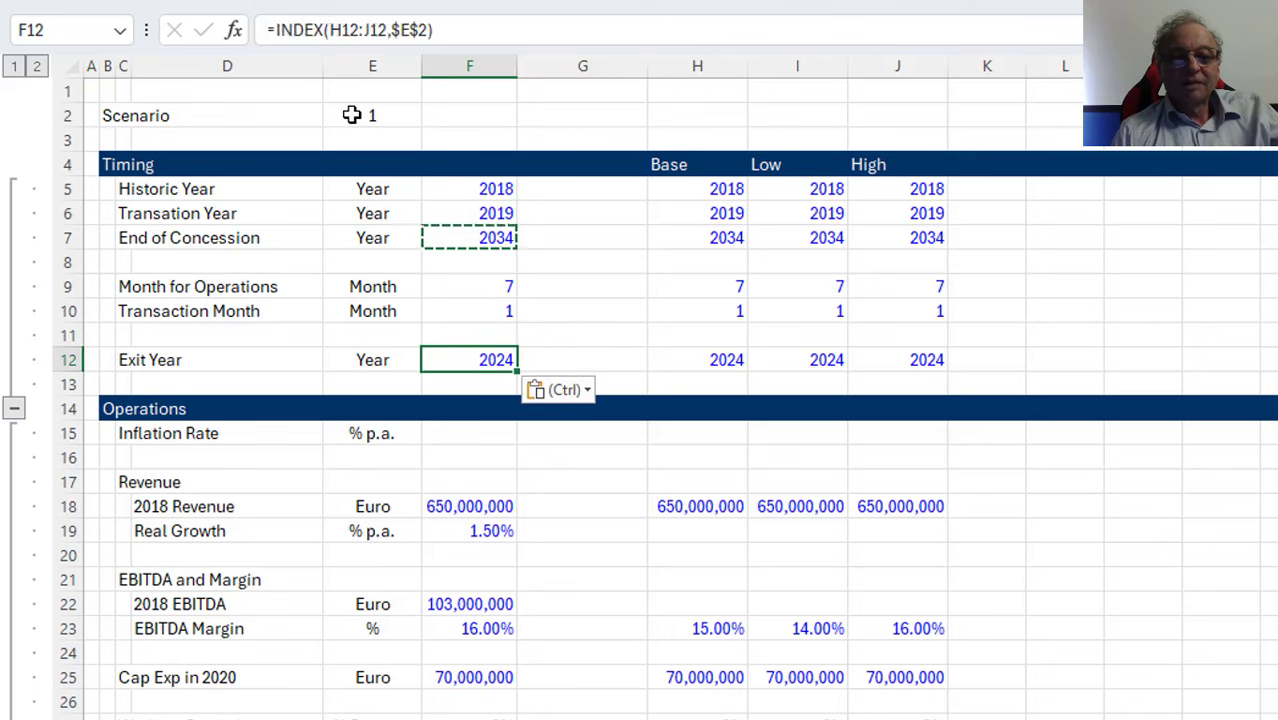
Set the Exit Year to 2027 in the Base, Low and High scenario columns of row 12
key(Right)
key(Right)
text(202)
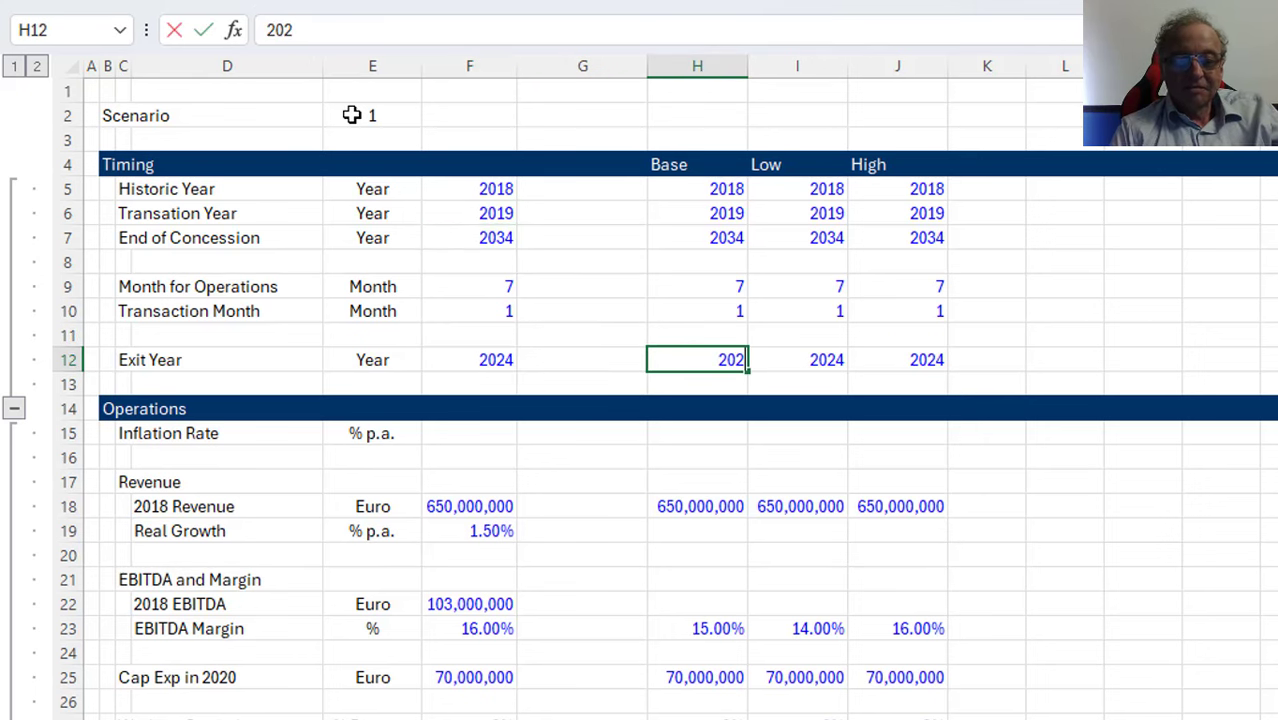
key(Return)
key(Up)
key(shift+Right)
key(shift+Right)
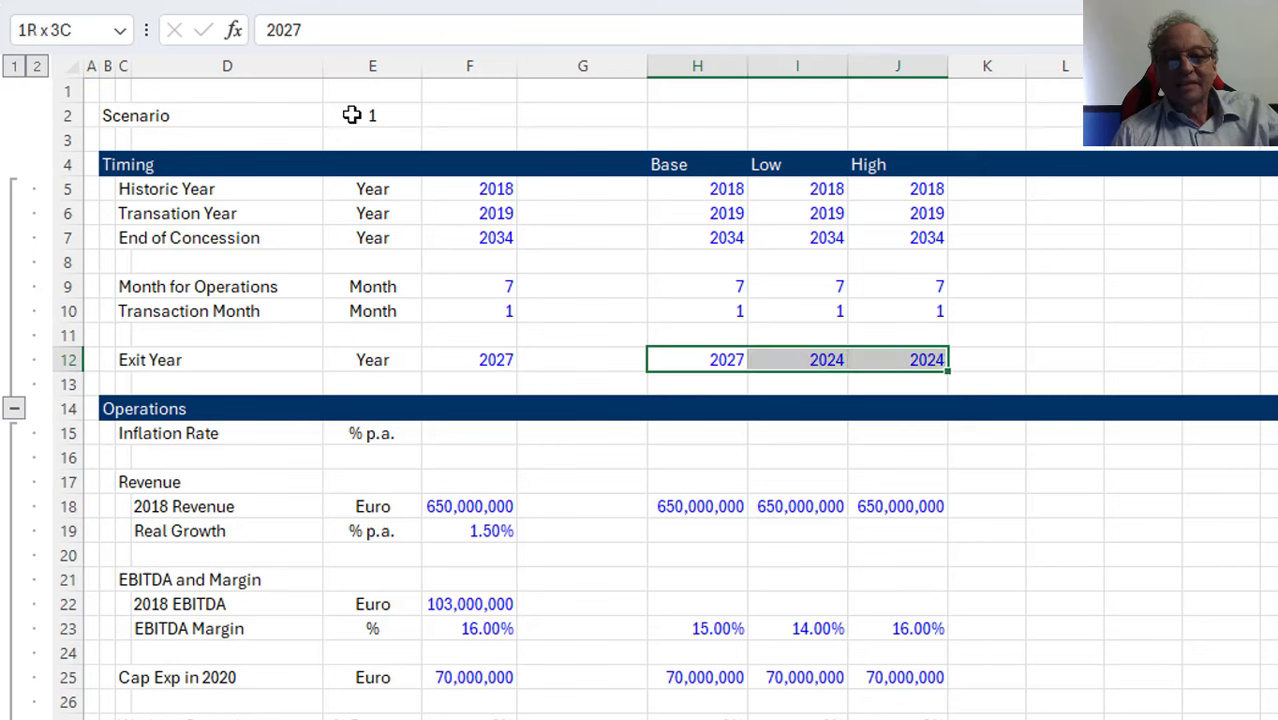
key(ctrl+r)
Copy the Exit Year INDEX formula from F12 into 2018 Revenue in F18
key(Left)
key(Left)
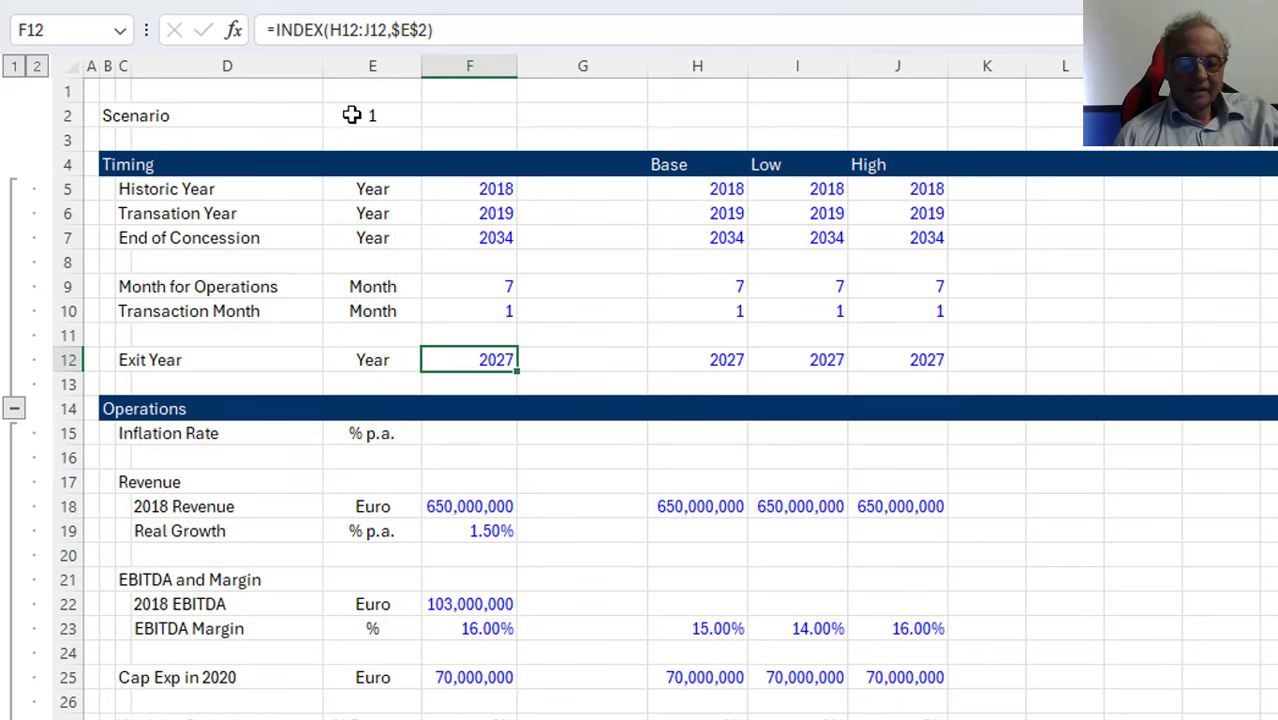
key(Down)
key(Down)
key(Down)
key(Down)
key(Down)
key(Down)
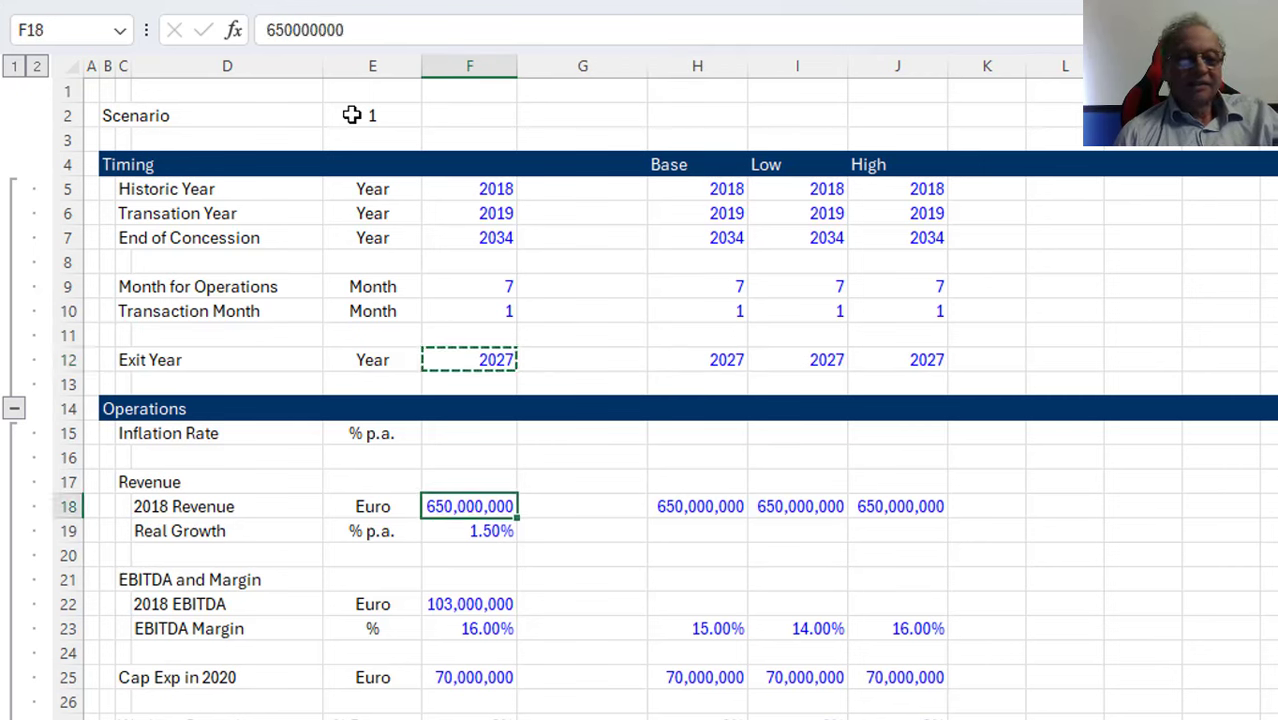
key(Up)
key(Down)
key(ctrl+v)
key(Down)
key(Down)
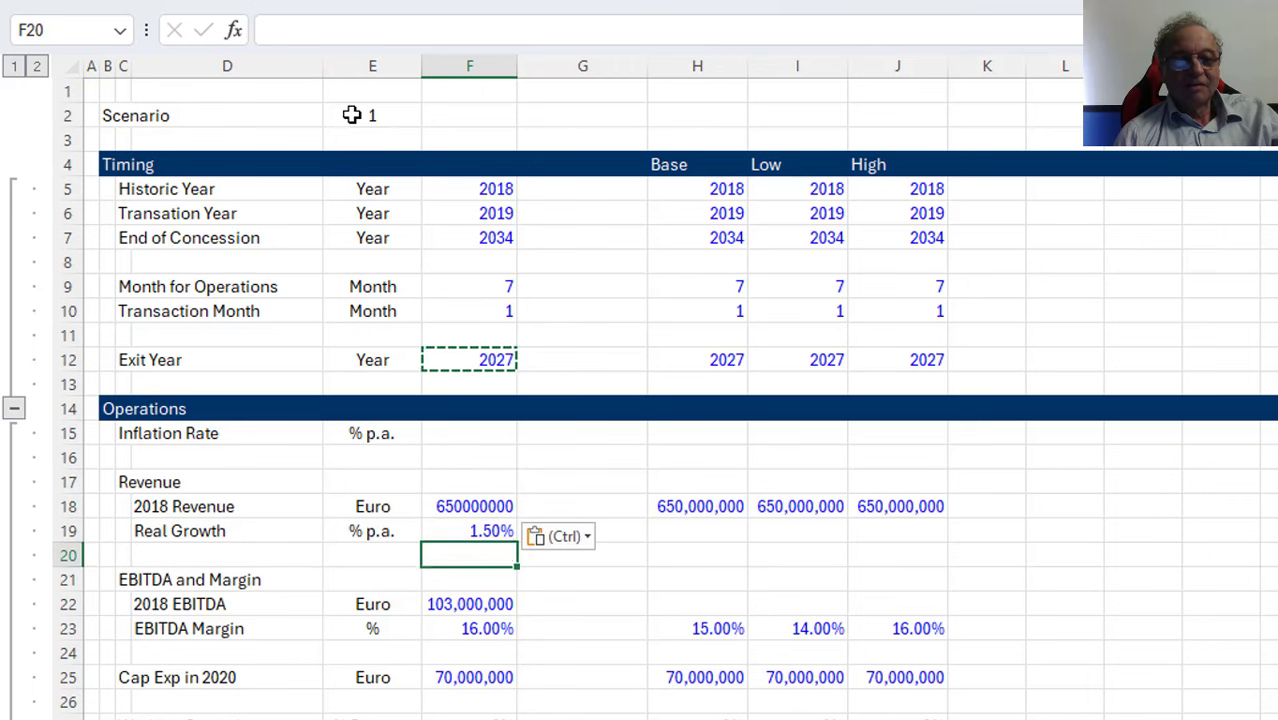
Format the 2018 Revenue in F18 with thousands separators and no decimals, widening column F to fit
key(Up)
key(Up)
key(Down)
key(Down)
key(Up)
key(Up)
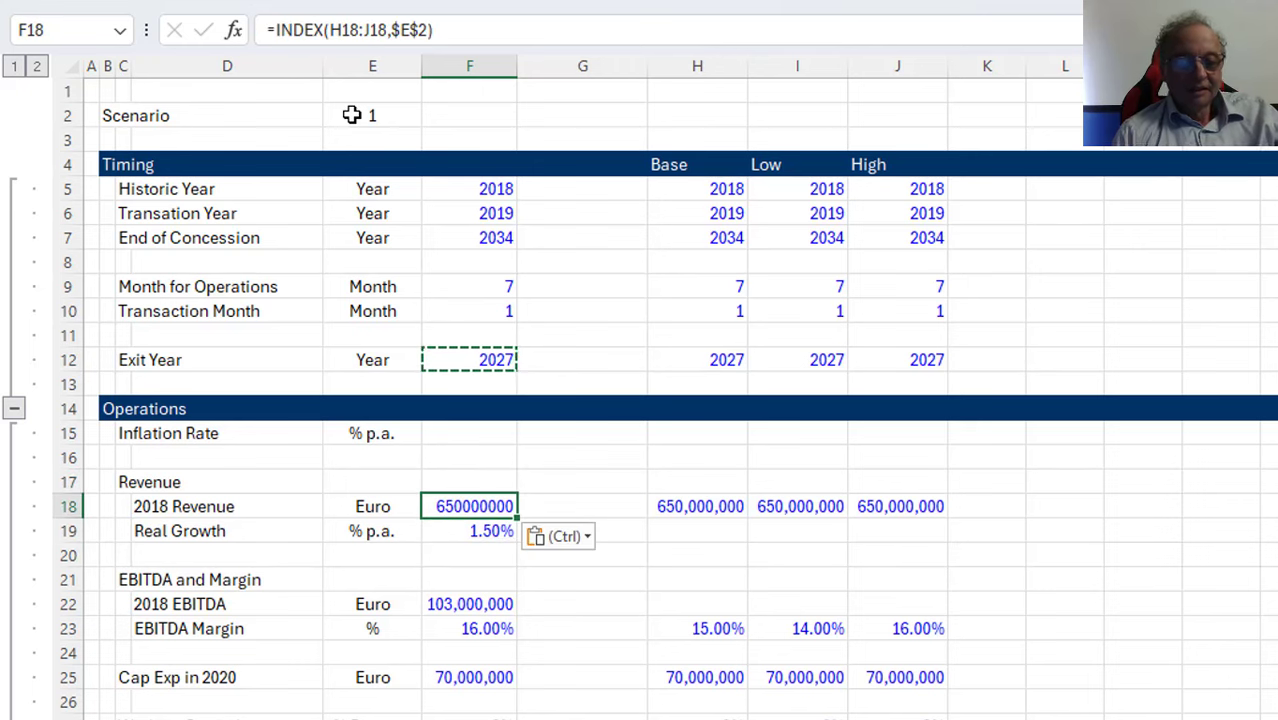
key(Escape)
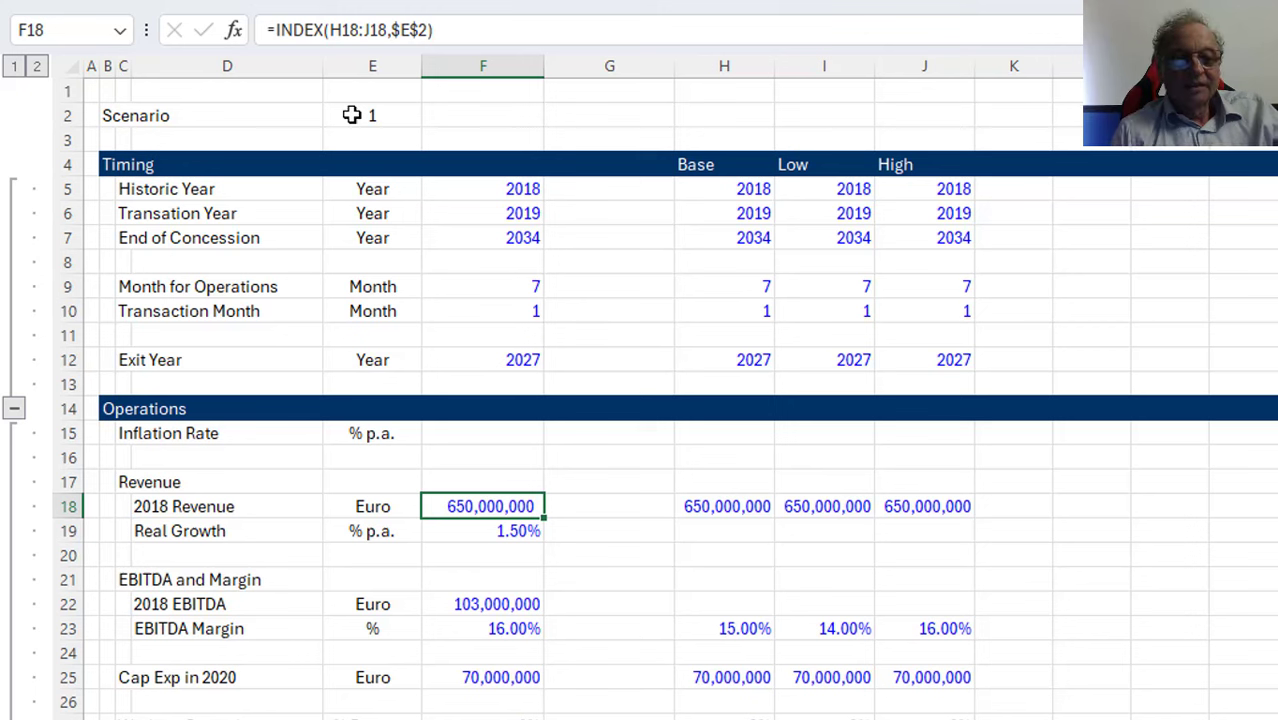
key(ctrl+c)
key(Down)
key(Down)
key(Down)
key(Down)
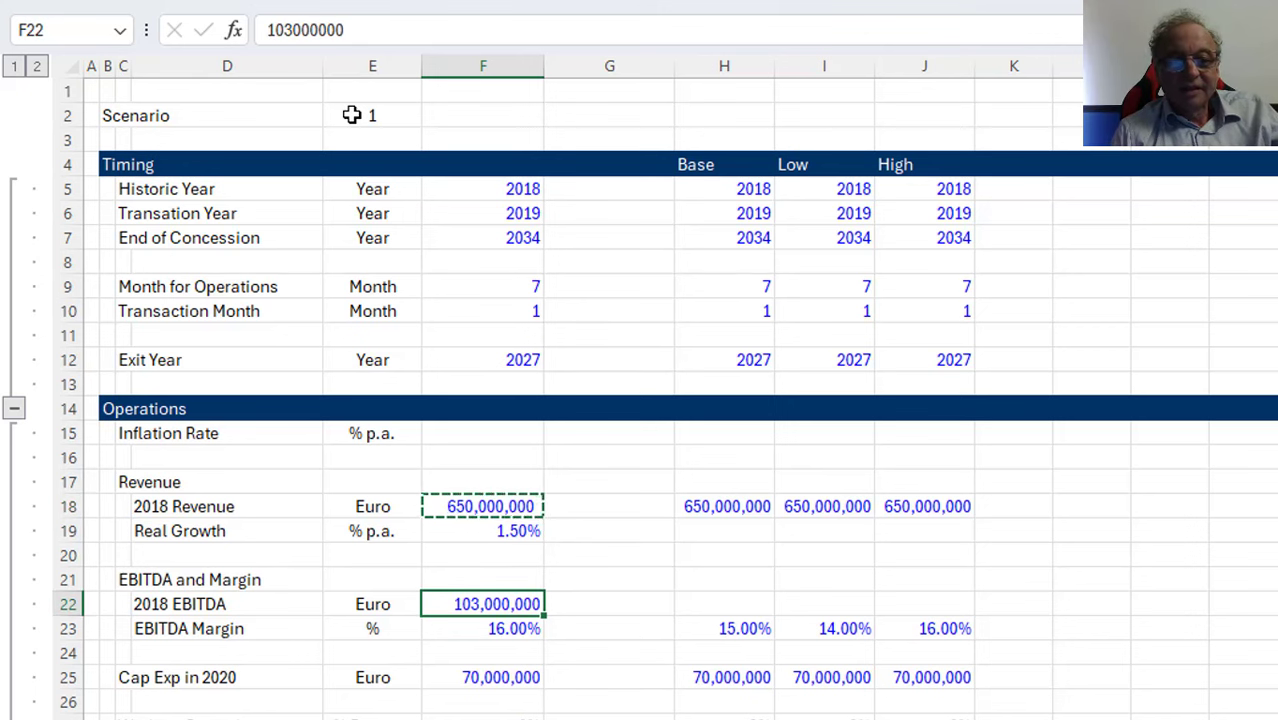
key(Escape)
key(Up)
key(Up)
key(Up)
key(Down)
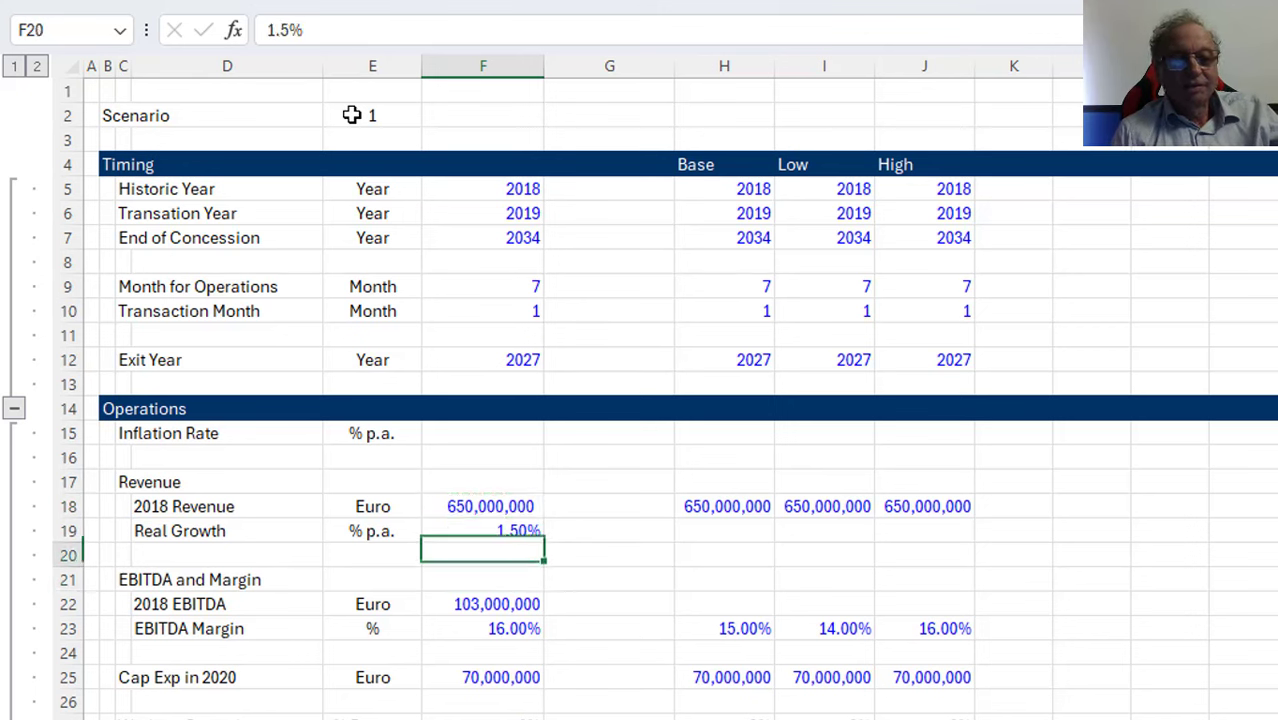
key(Up)
key(Down)
key(Down)
key(Down)
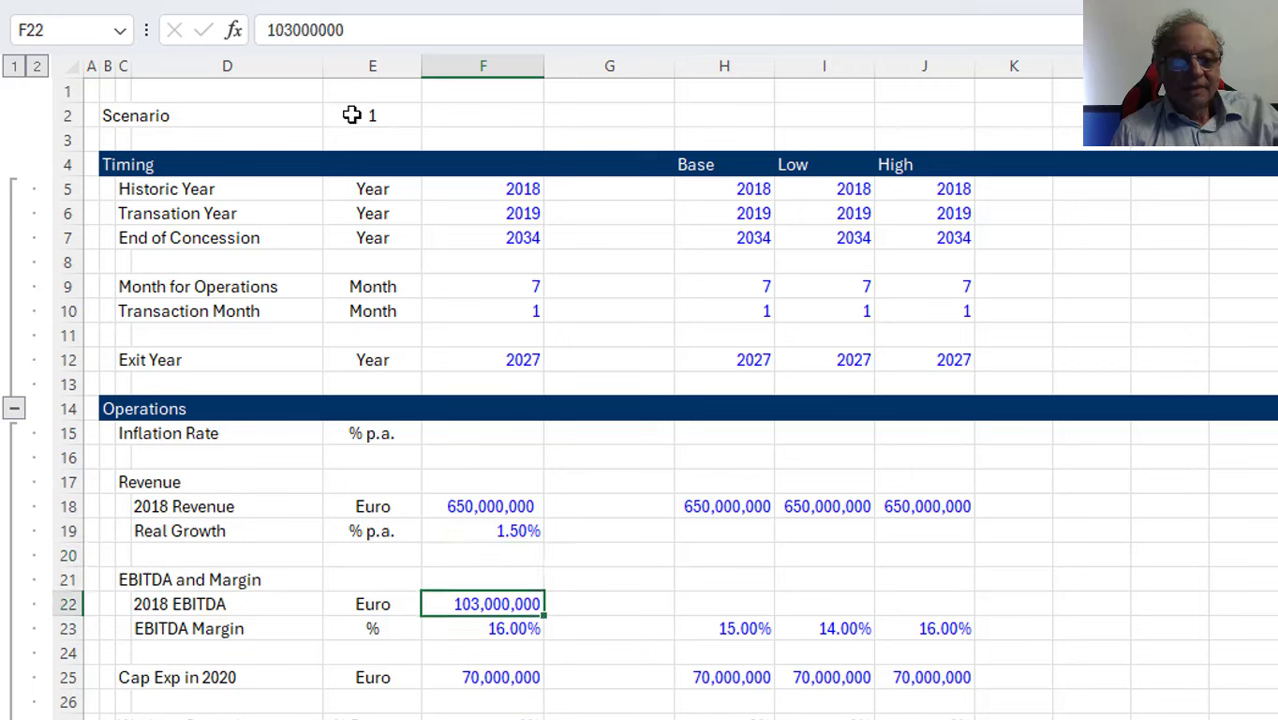
Copy the INDEX formula from F18 into EBITDA Margin in F23 and format it as a percentage with two decimals
key(Up)
key(Up)
key(Up)
key(Up)
key(ctrl+c)
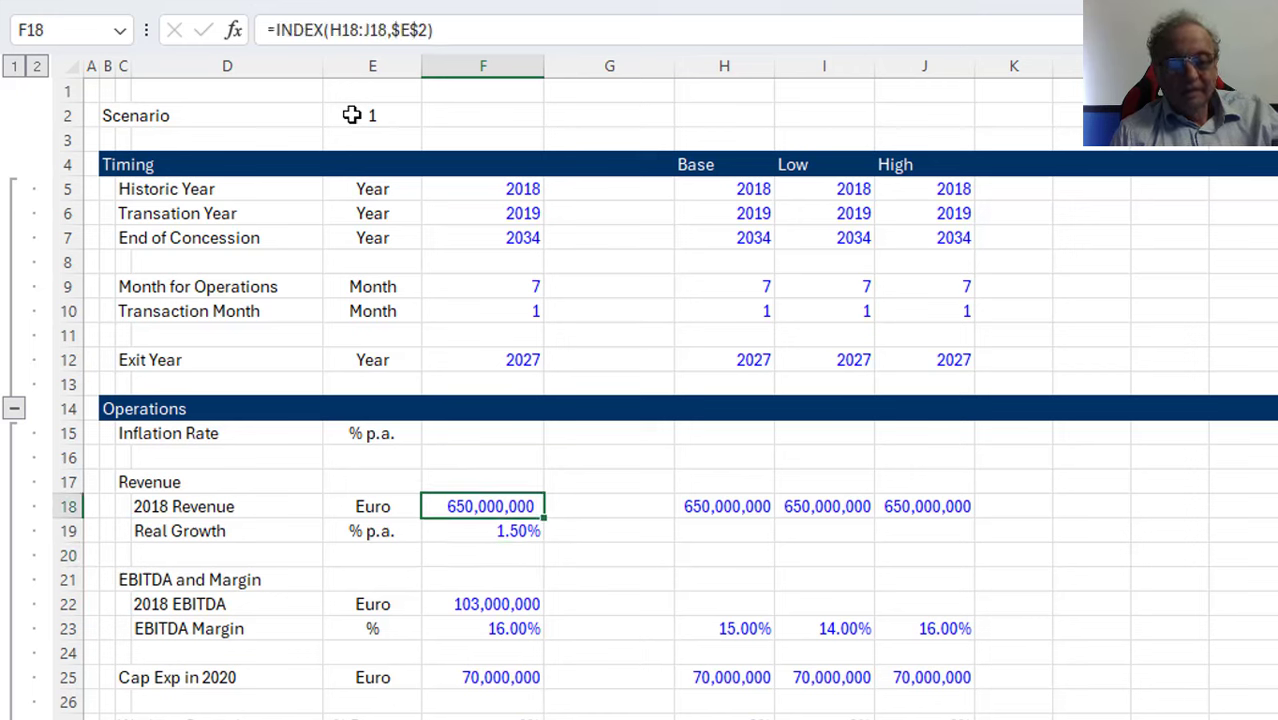
key(Down)
key(Down)
key(Down)
key(Down)
key(Down)
key(ctrl+v)
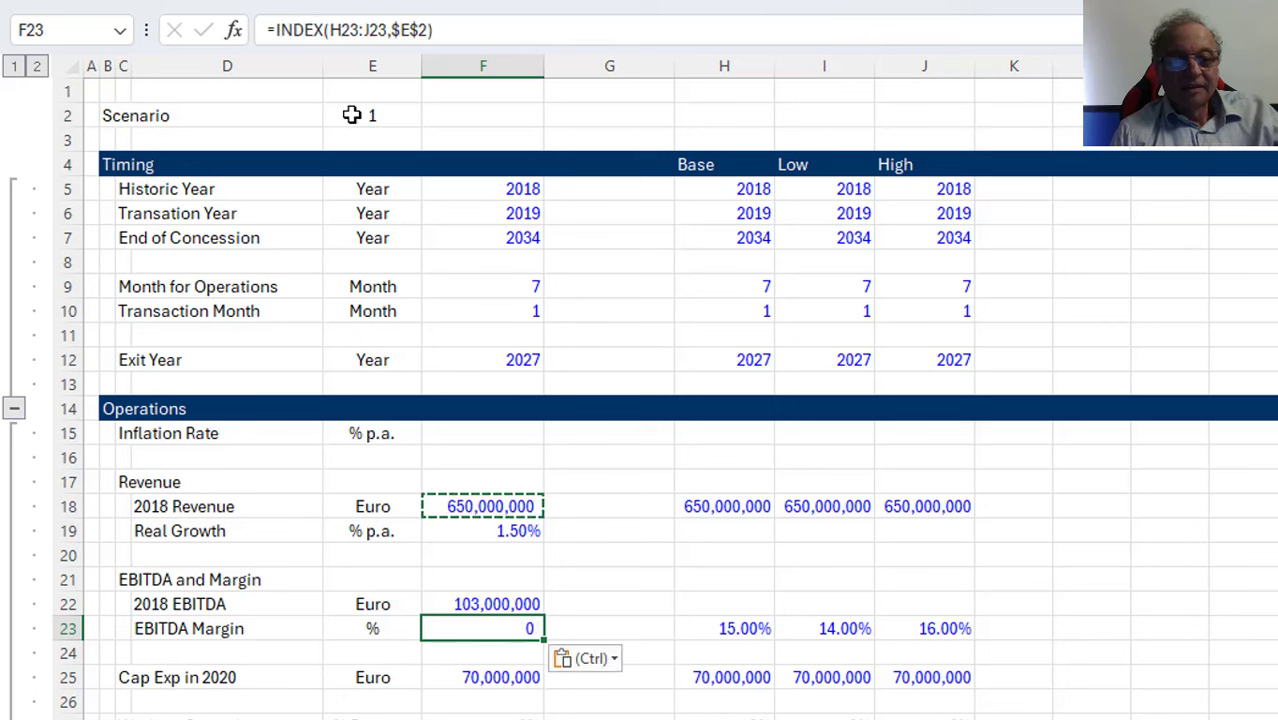
key(ctrl+f)
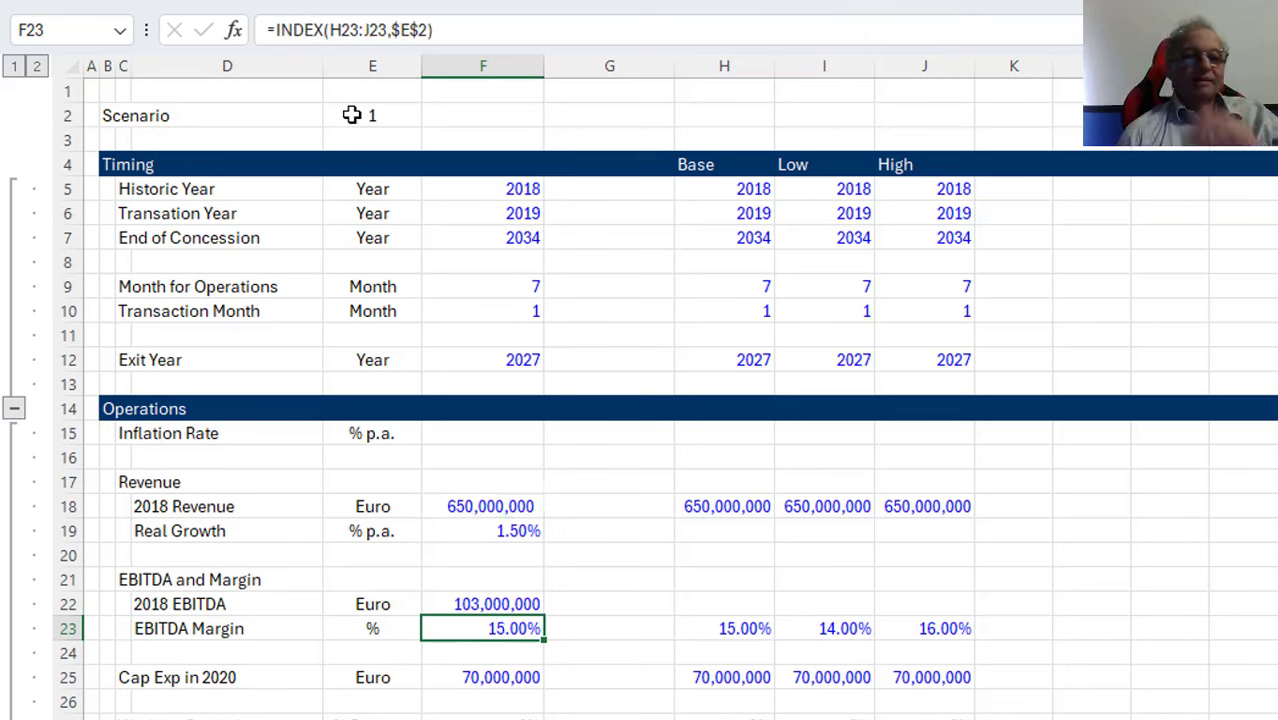
Test the scenario selector in E2 with value 2 and leave it set to 3
click(352, 115)
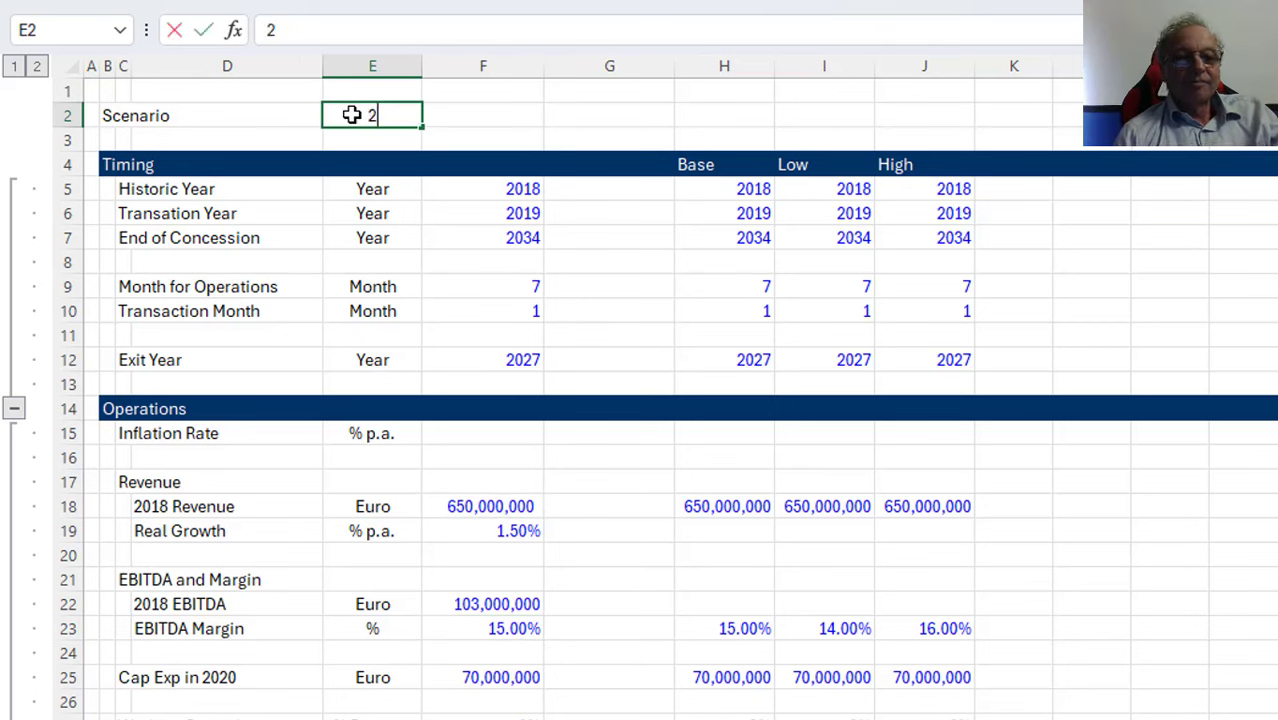
key(Return)
click(352, 115)
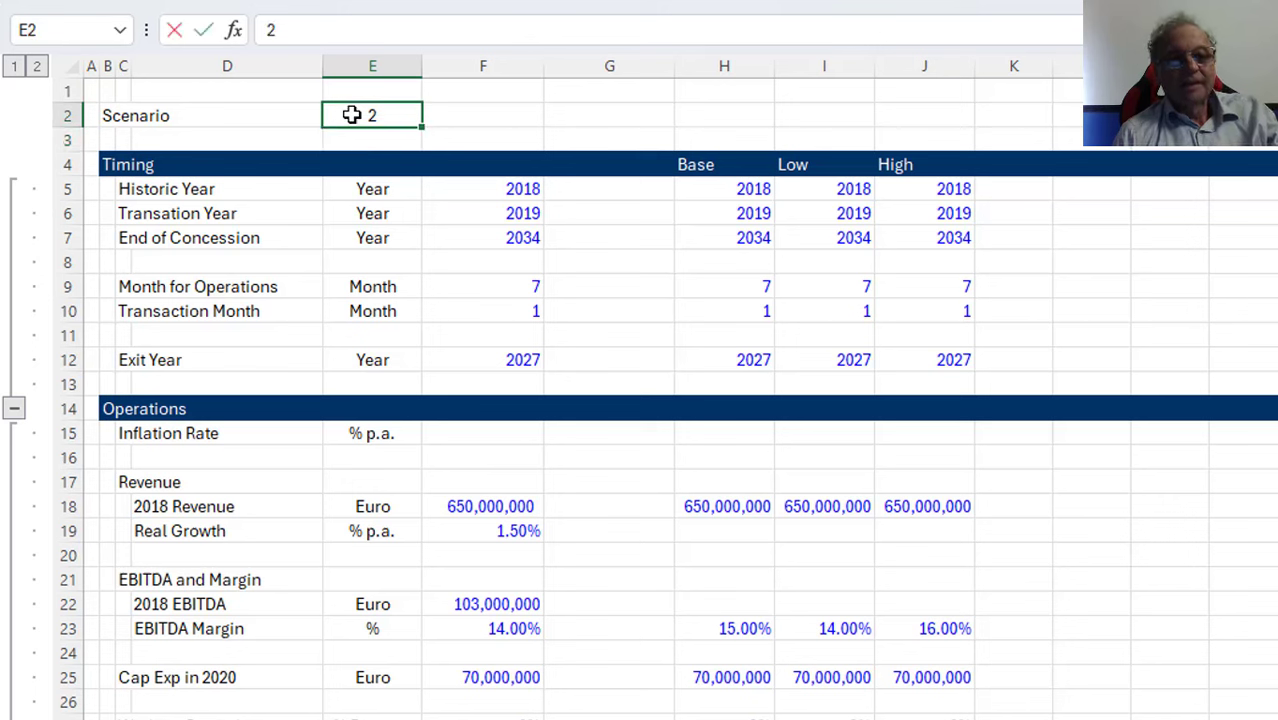
key(BackSpace)
text(3)
key(Return)
click(352, 115)
key(Right)
key(Right)
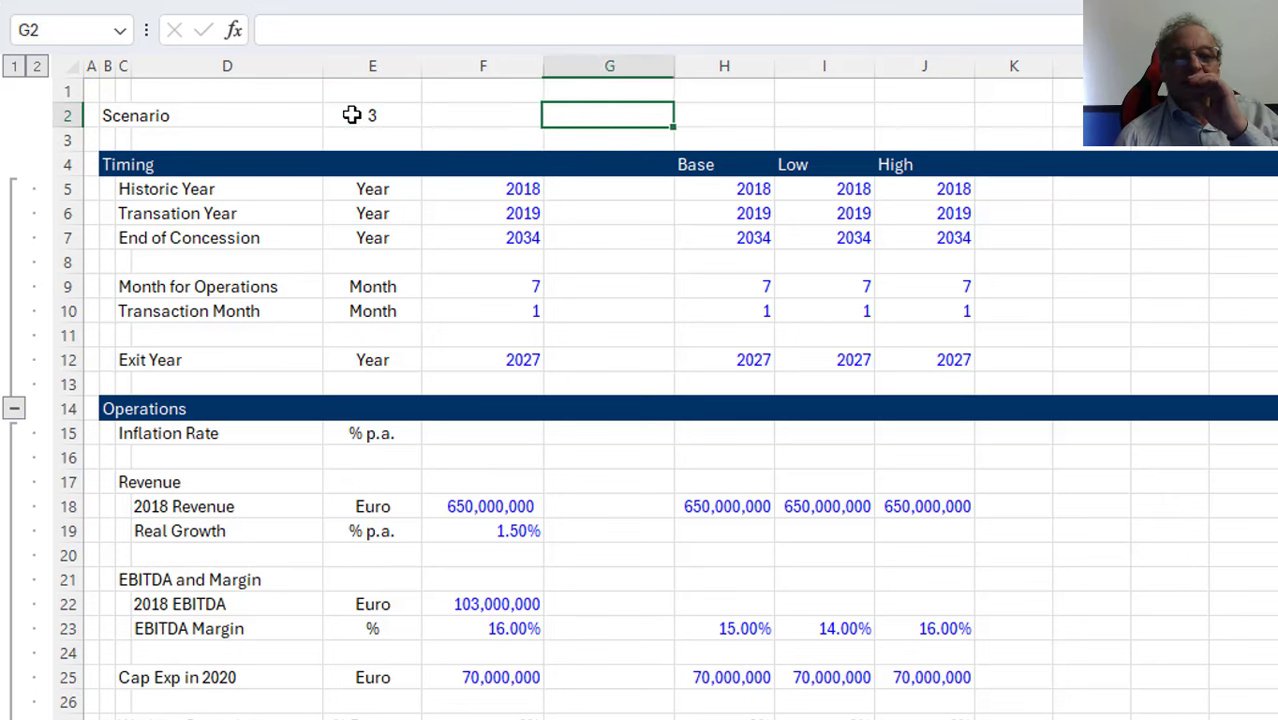
key(Right)
key(Down)
key(Down)
key(Down)
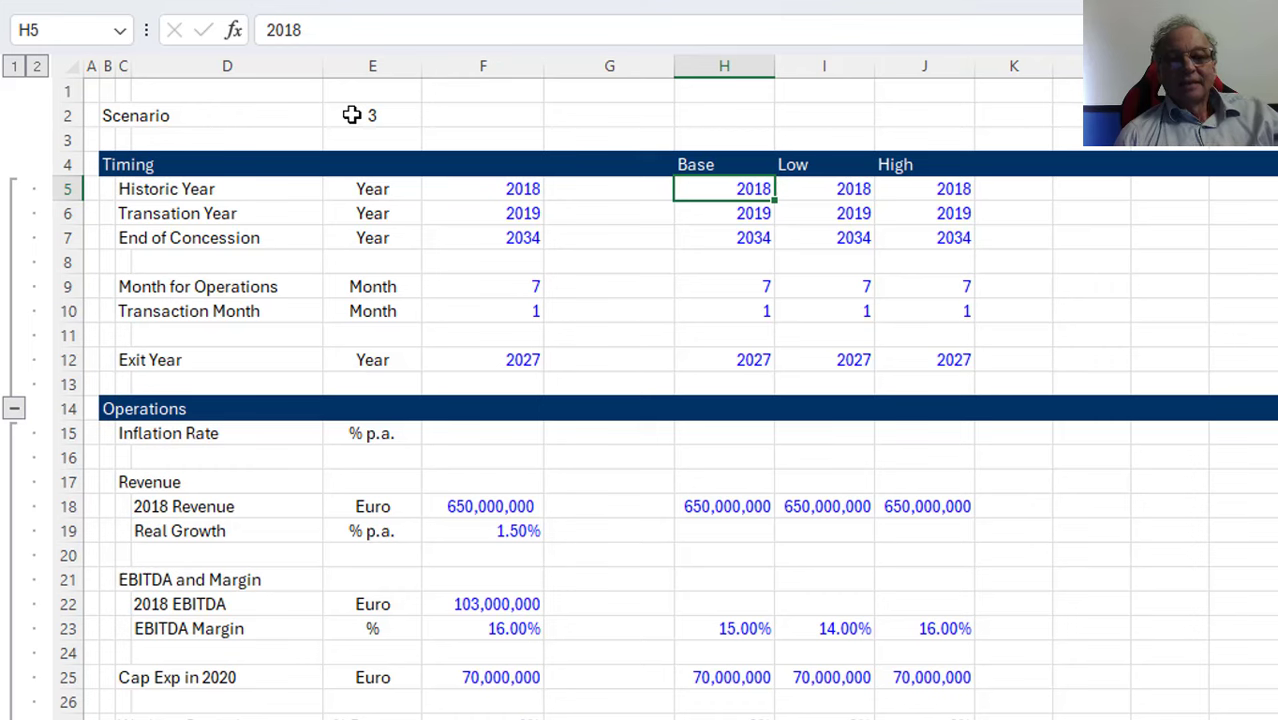
Review the assumptions in column F of the inputs sheet, from Timing and Operations through the tax and financing inputs
key(Left)
key(Left)
key(Down)
key(Down)
key(Down)
key(Down)
key(Down)
key(Down)
key(Down)
key(Down)
key(Down)
key(Down)
key(Down)
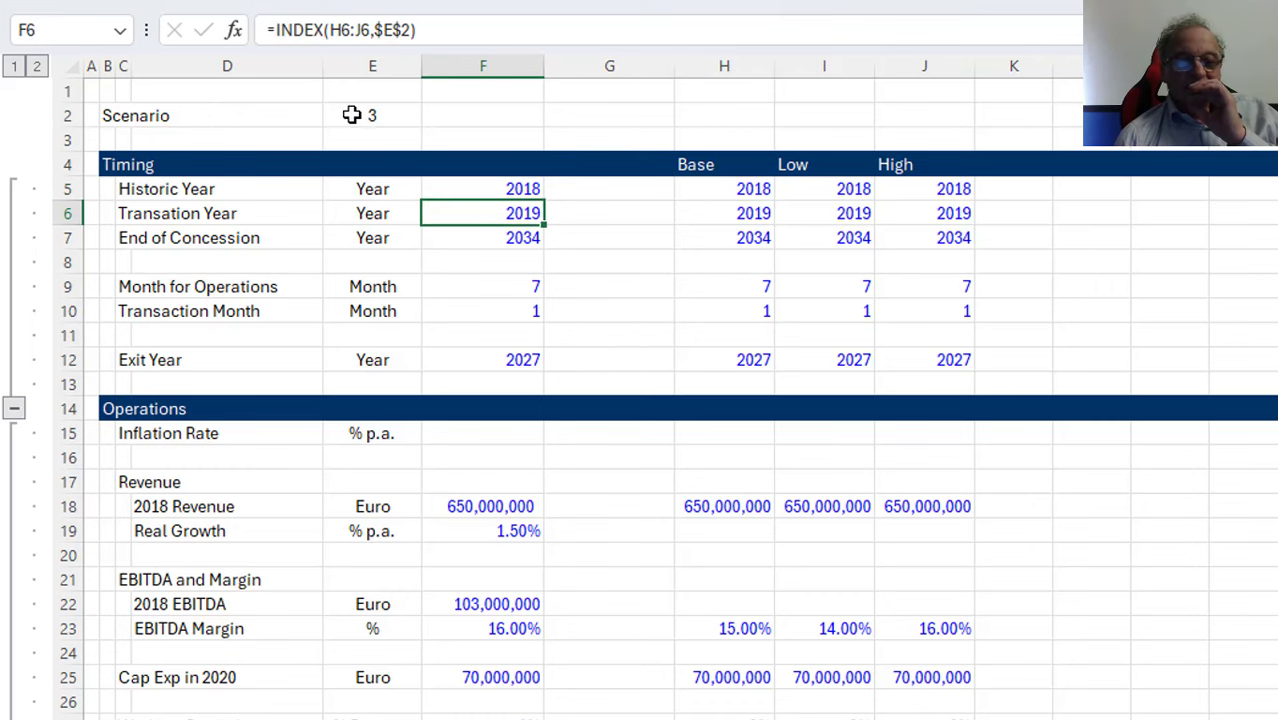
key(Down)
key(Down)
key(Down)
key(Down)
key(Down)
key(Down)
key(Down)
key(Down)
key(Down)
key(Down)
key(Down)
key(Down)
key(Down)
key(Up)
key(Up)
key(Up)
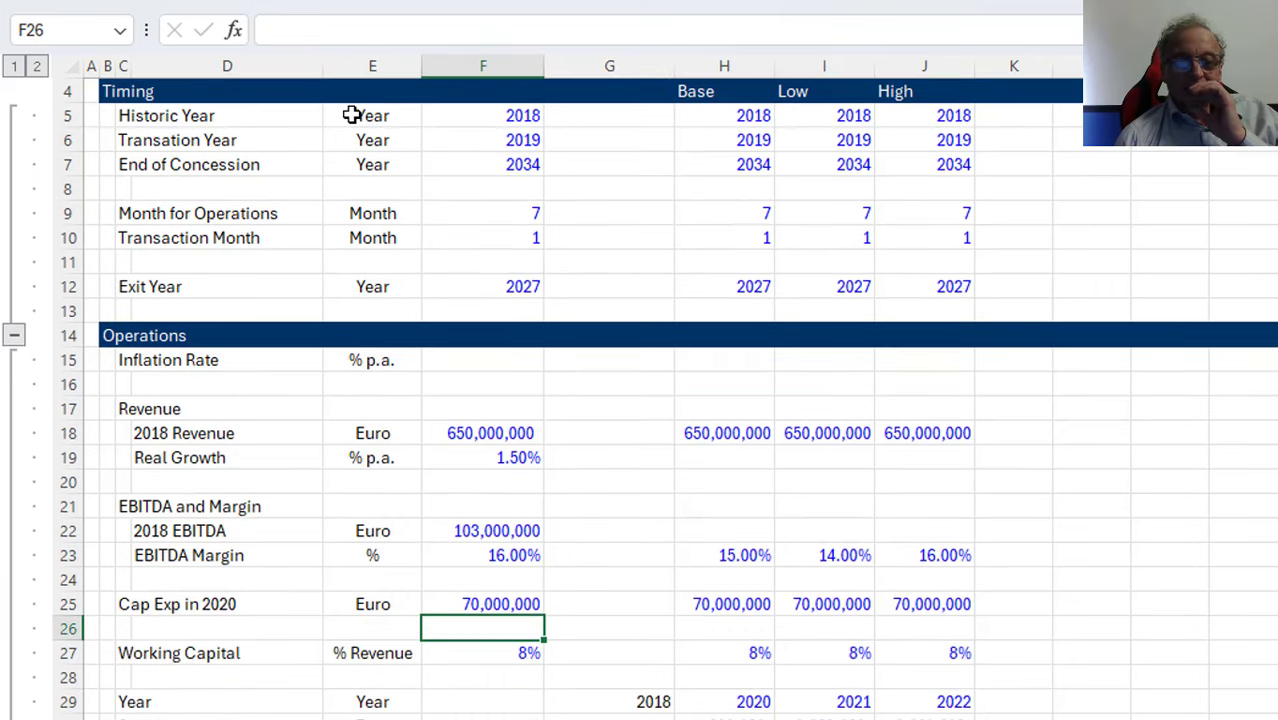
key(Page_Down)
key(Page_Down)
key(Page_Up)
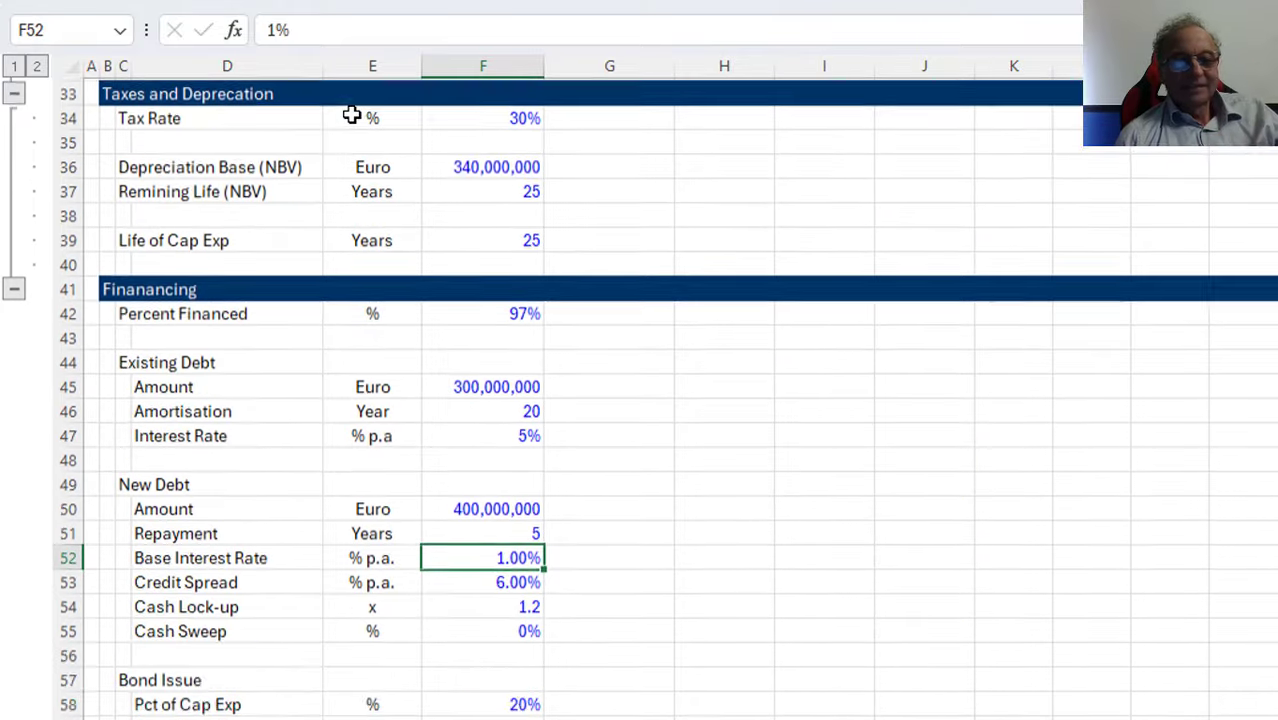
On the model sheet, insert three blank rows at row 146, above the Holding Period Flag
key(ctrl+Page_Down)
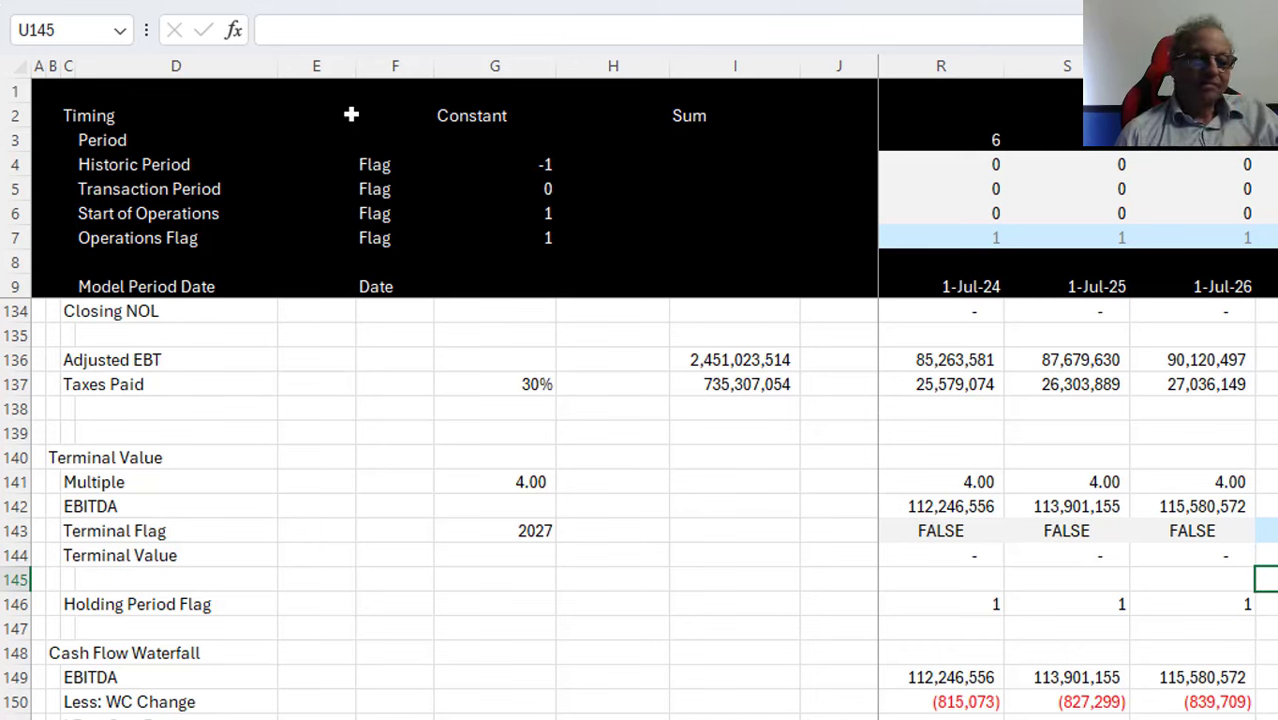
key(Down)
key(shift+space)
key(ctrl+plus)
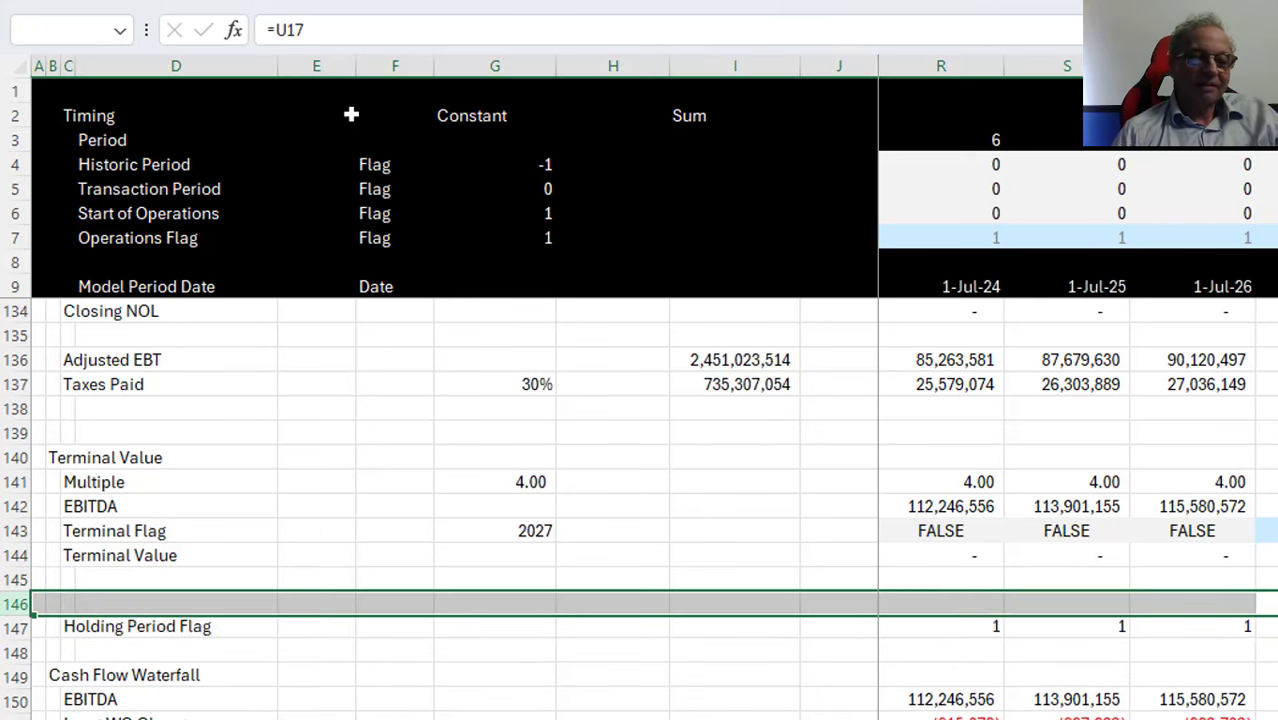
key(ctrl+plus)
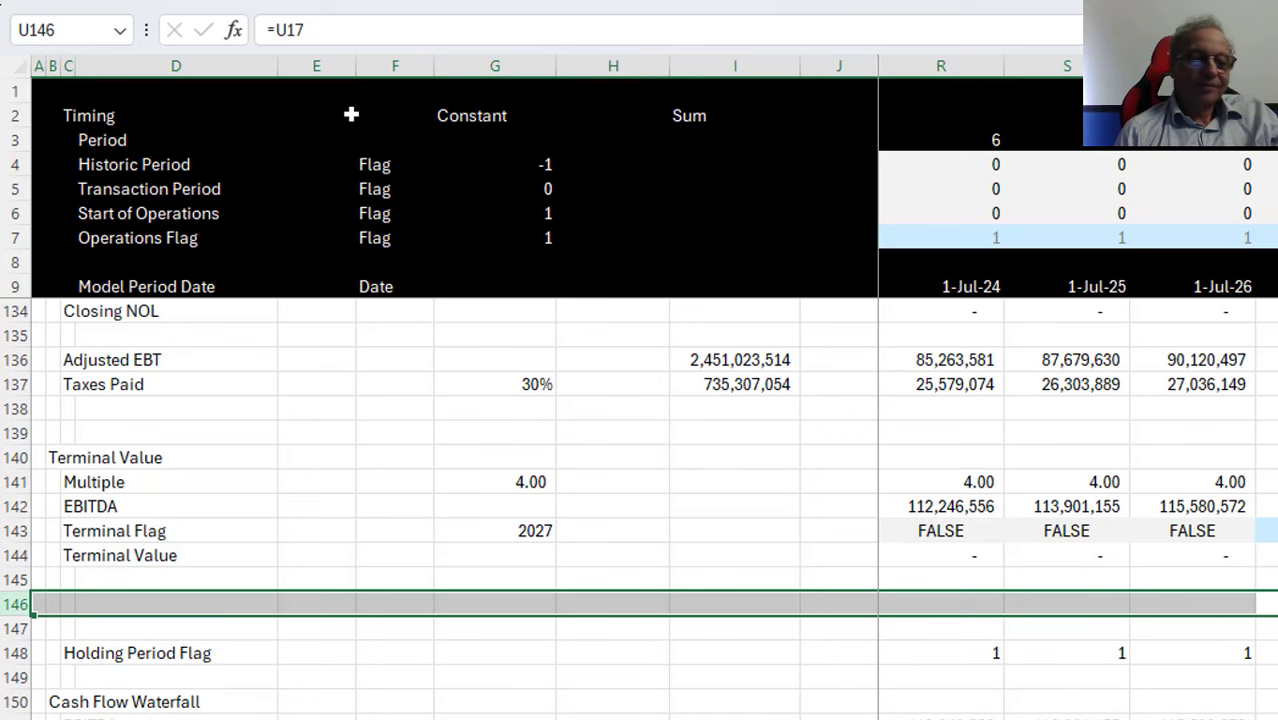
key(ctrl+plus)
Label the new row in C146 as Existing Debt
key(Left)
key(Left)
key(Left)
key(Left)
key(Left)
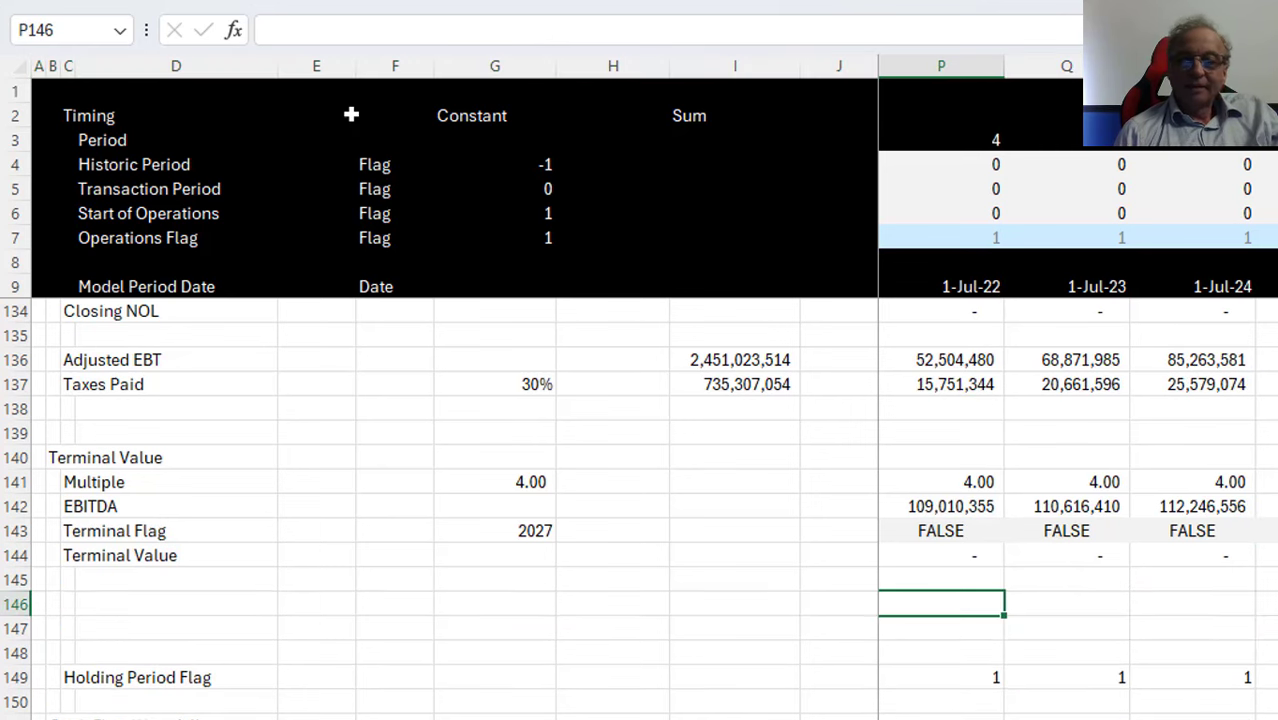
key(Left)
key(Left)
key(Left)
key(Left)
key(Left)
key(Left)
key(Left)
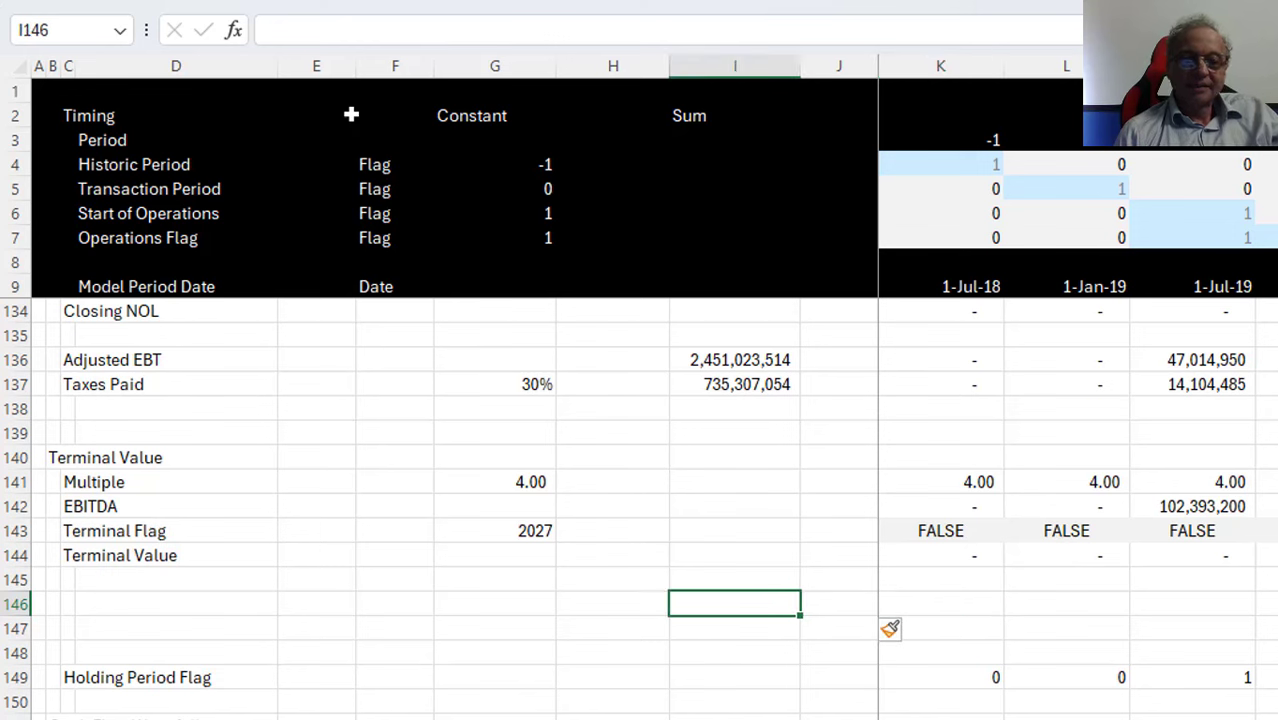
key(Left)
key(Left)
key(Left)
key(Left)
key(Left)
key(Left)
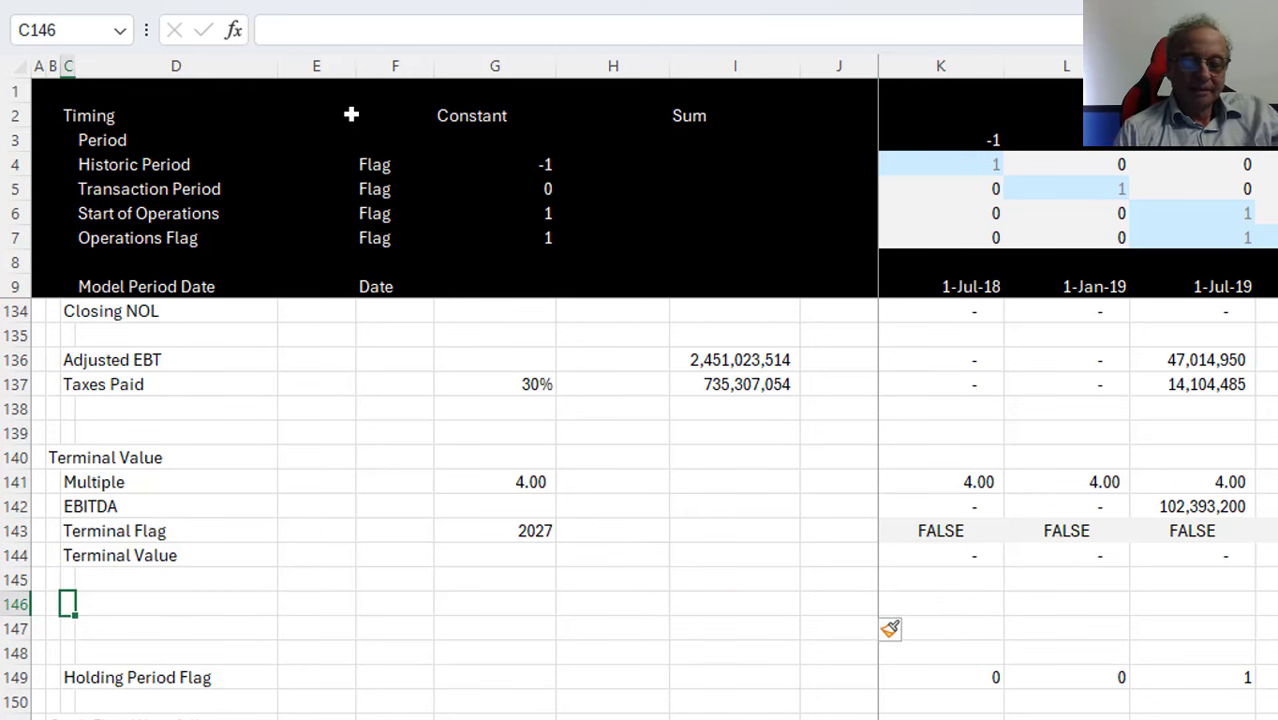
key(F2)
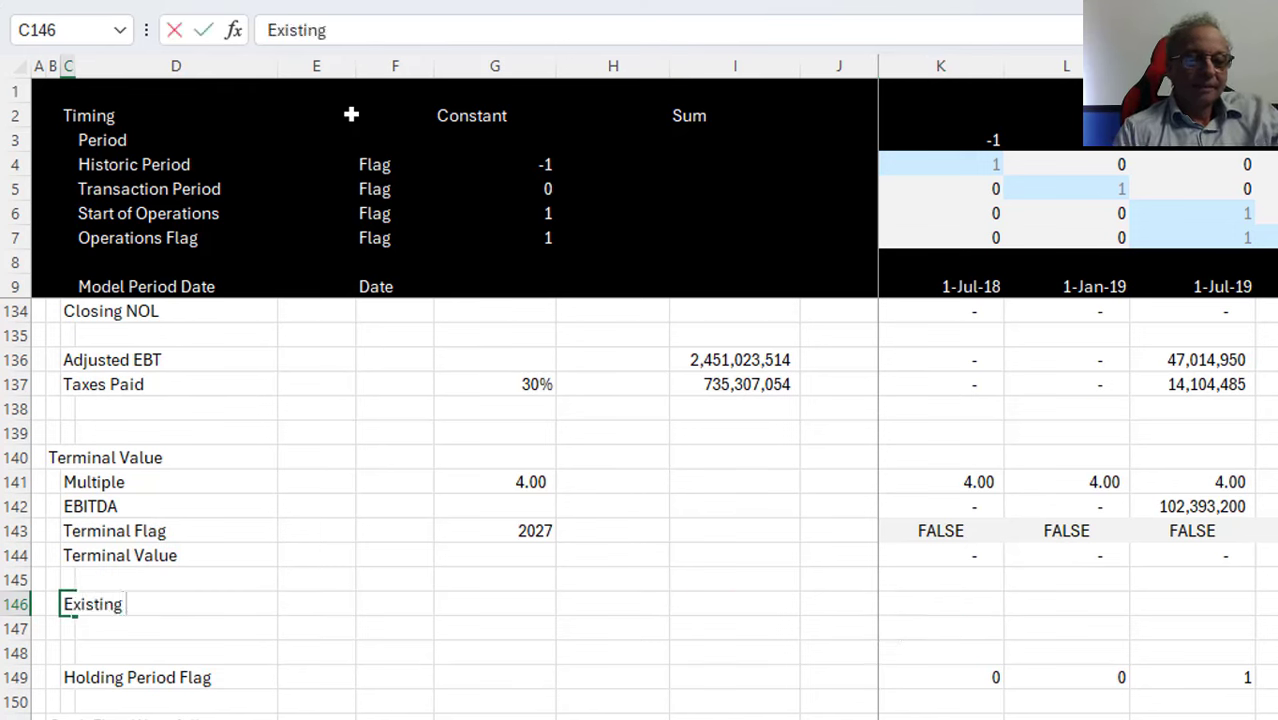
key(Tab)
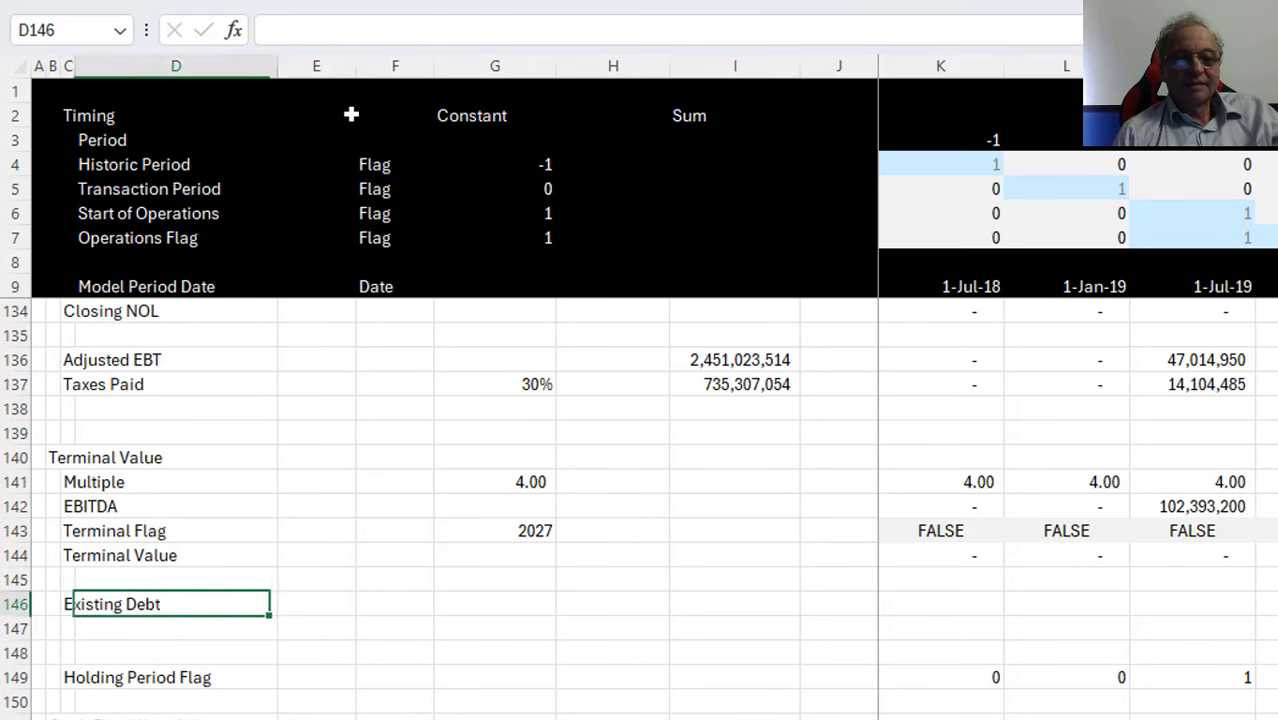
Link the Existing Debt constant in G146 to the Depreciation percentage with =G126
key(Right)
key(Right)
key(Right)
text(=)
key(Up)
key(Up)
key(Up)
key(Up)
key(Up)
key(Up)
key(Up)
key(Up)
key(Up)
key(Up)
key(Up)
key(Up)
key(Up)
key(Up)
key(Up)
key(Up)
key(Up)
key(Up)
key(Up)
key(Up)
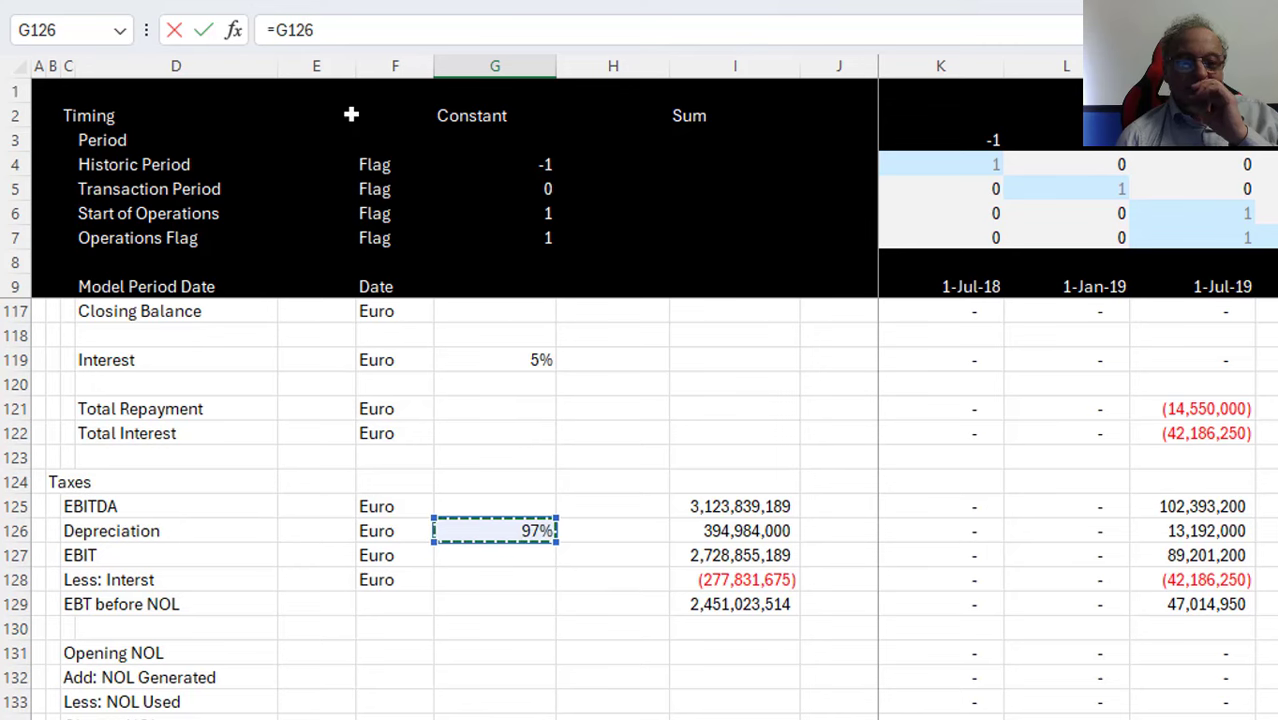
key(Return)
key(Up)
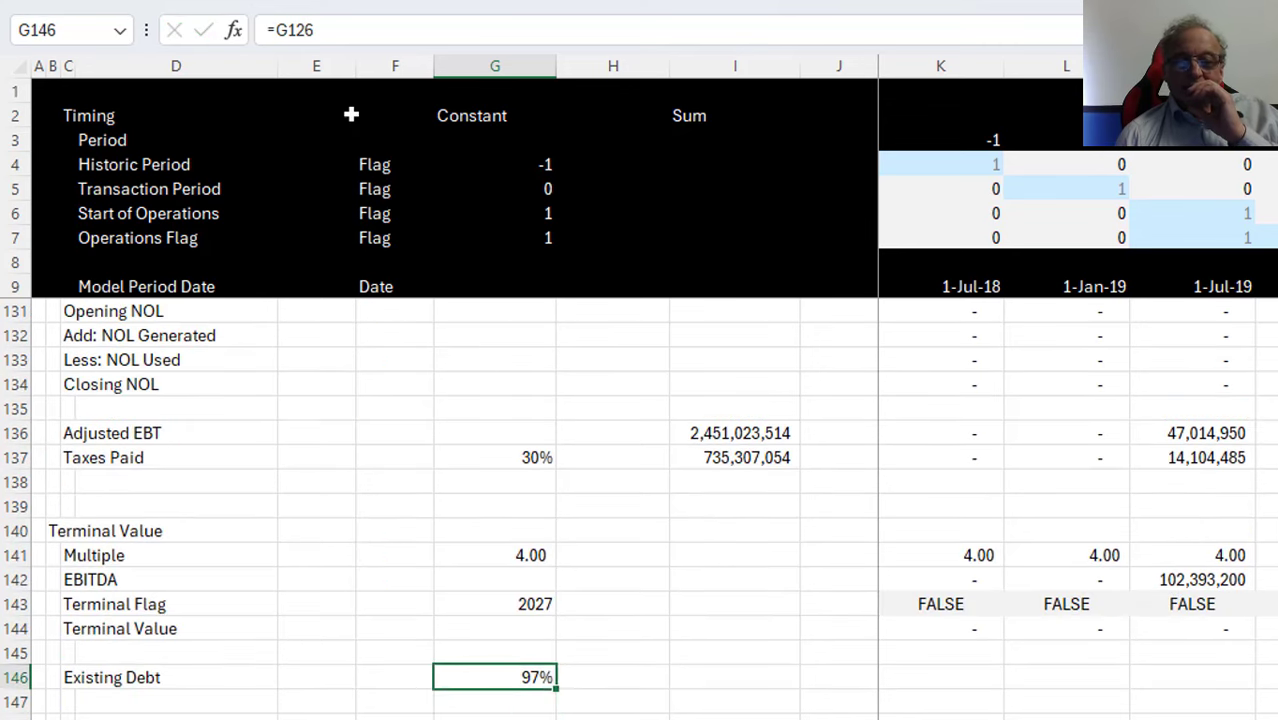
Enter the Existing Debt formula =K143*K66*$G$146 in K146, multiplying the Terminal Flag, the existing debt's Opening Balance and the constant
key(Right)
key(Right)
key(Right)
key(Right)
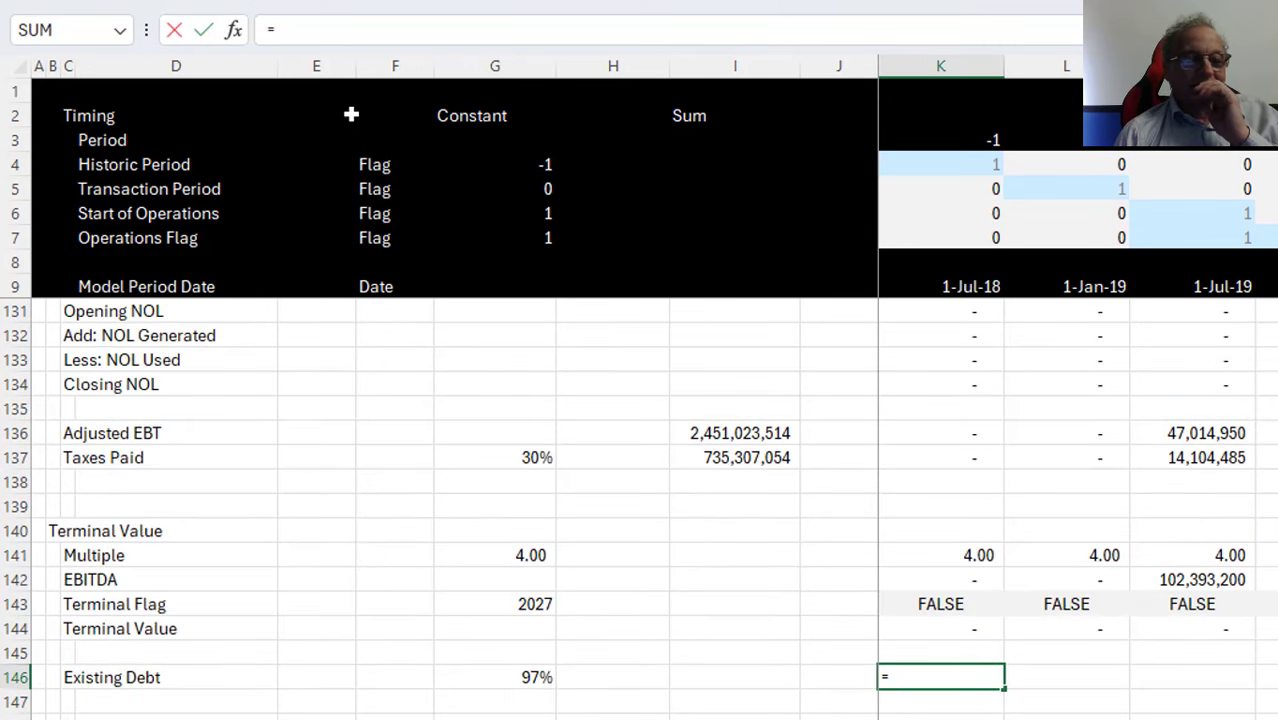
text(=)
key(Up)
key(Up)
key(Up)
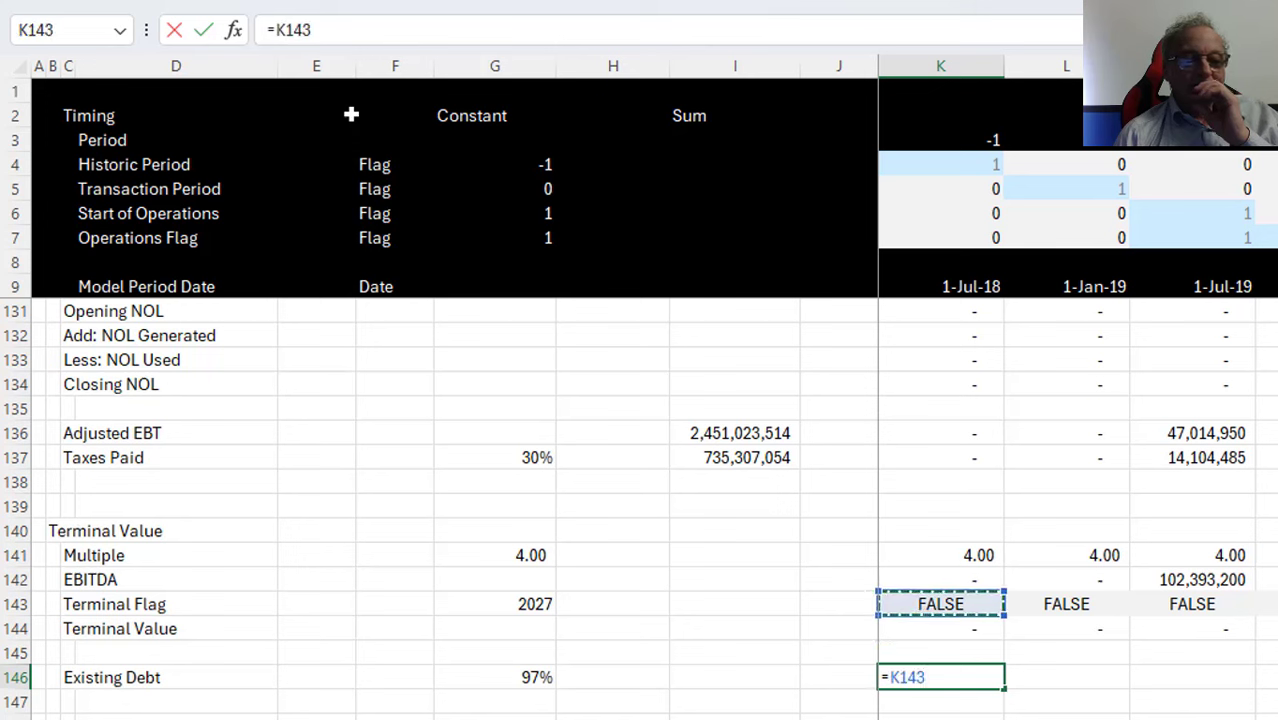
key(Up)
key(Up)
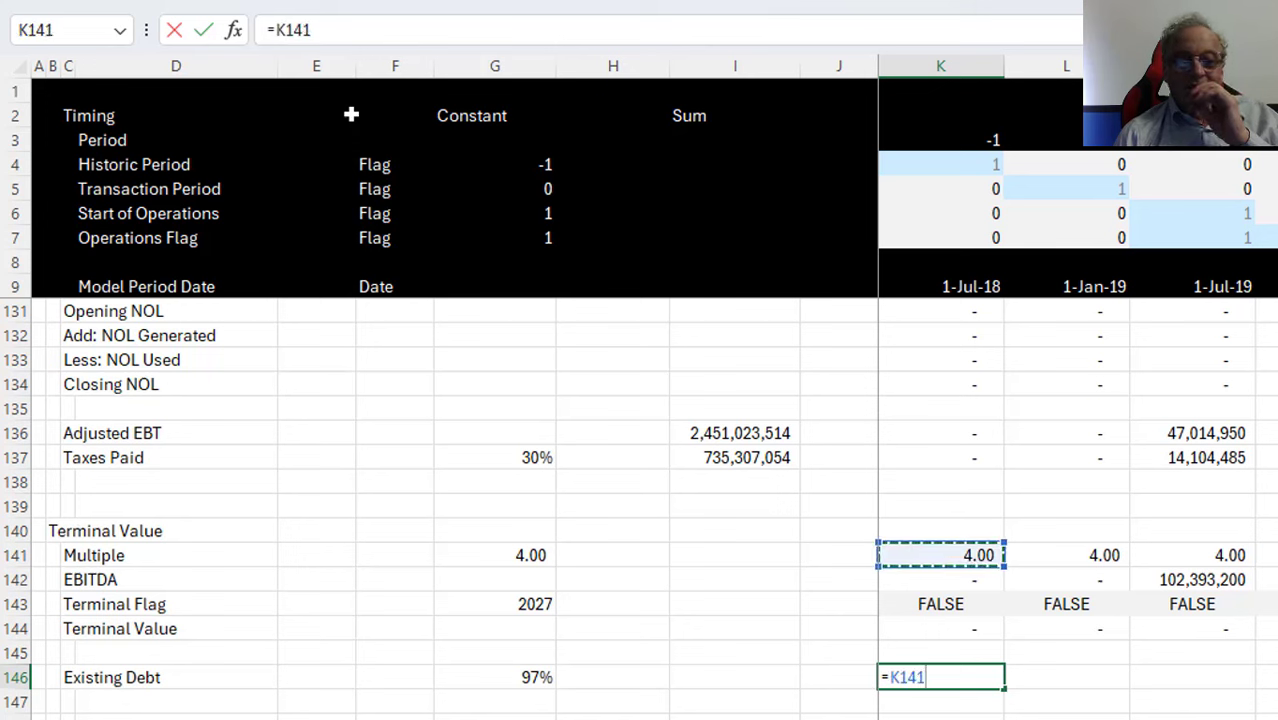
key(Down)
key(Down)
key(Down)
key(Up)
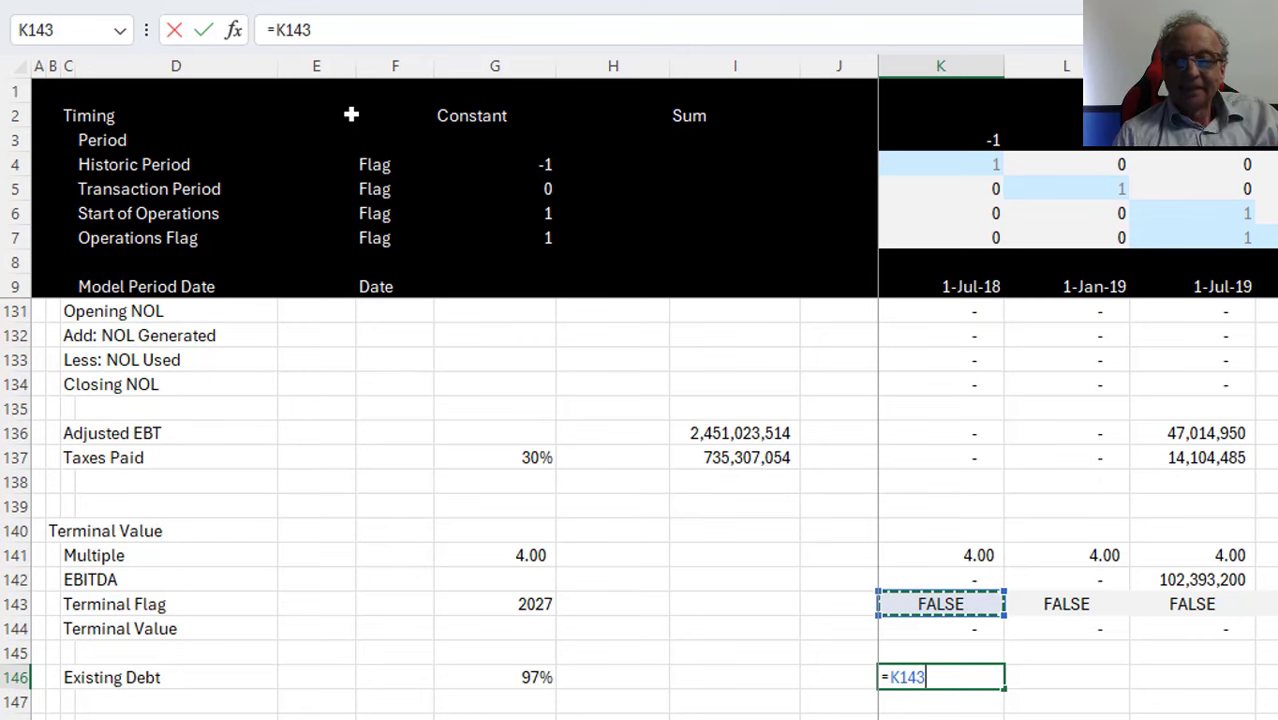
text(*)
key(Up)
key(Up)
key(Up)
key(Up)
key(Up)
key(Up)
key(Up)
key(Up)
key(Up)
key(Up)
key(Up)
key(Up)
key(Up)
key(Up)
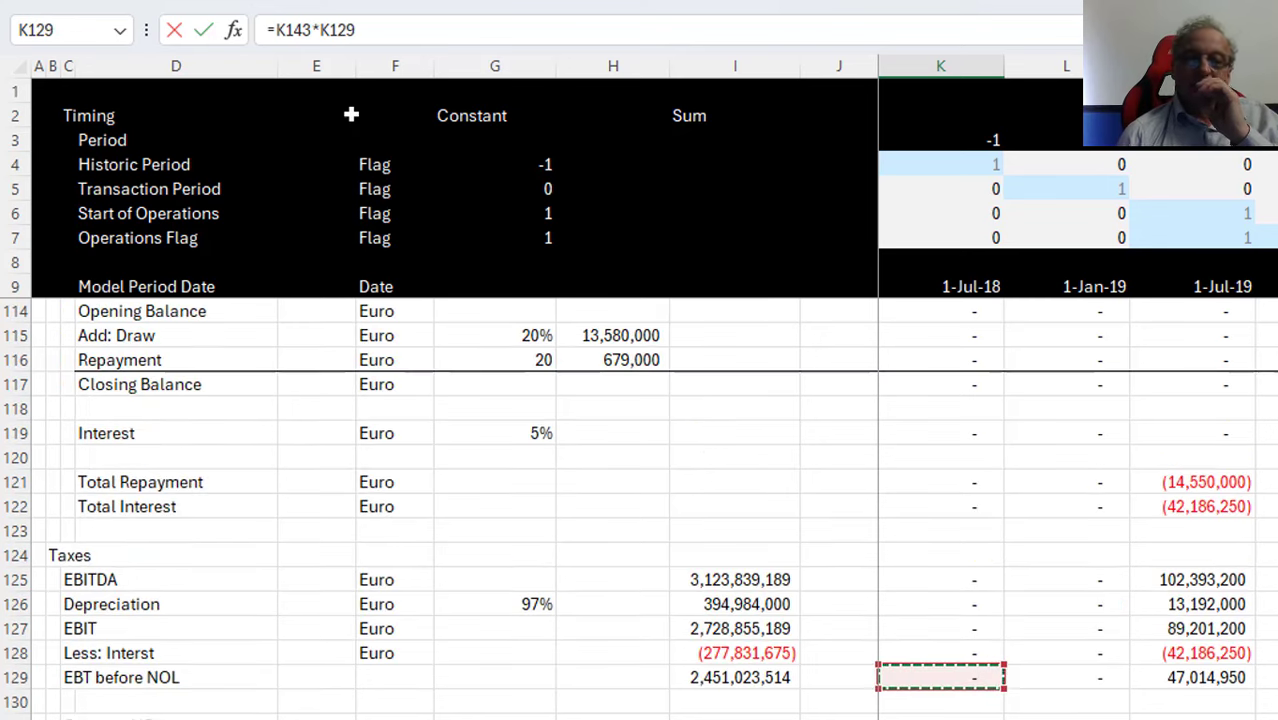
key(Up)
key(Up)
key(Up)
key(Up)
key(Up)
key(Up)
key(Up)
key(Up)
key(Up)
key(Up)
key(Up)
key(Up)
key(Up)
key(Up)
key(Up)
key(Up)
key(Up)
key(Up)
key(Up)
key(Up)
key(Page_Up)
key(Page_Up)
key(Page_Up)
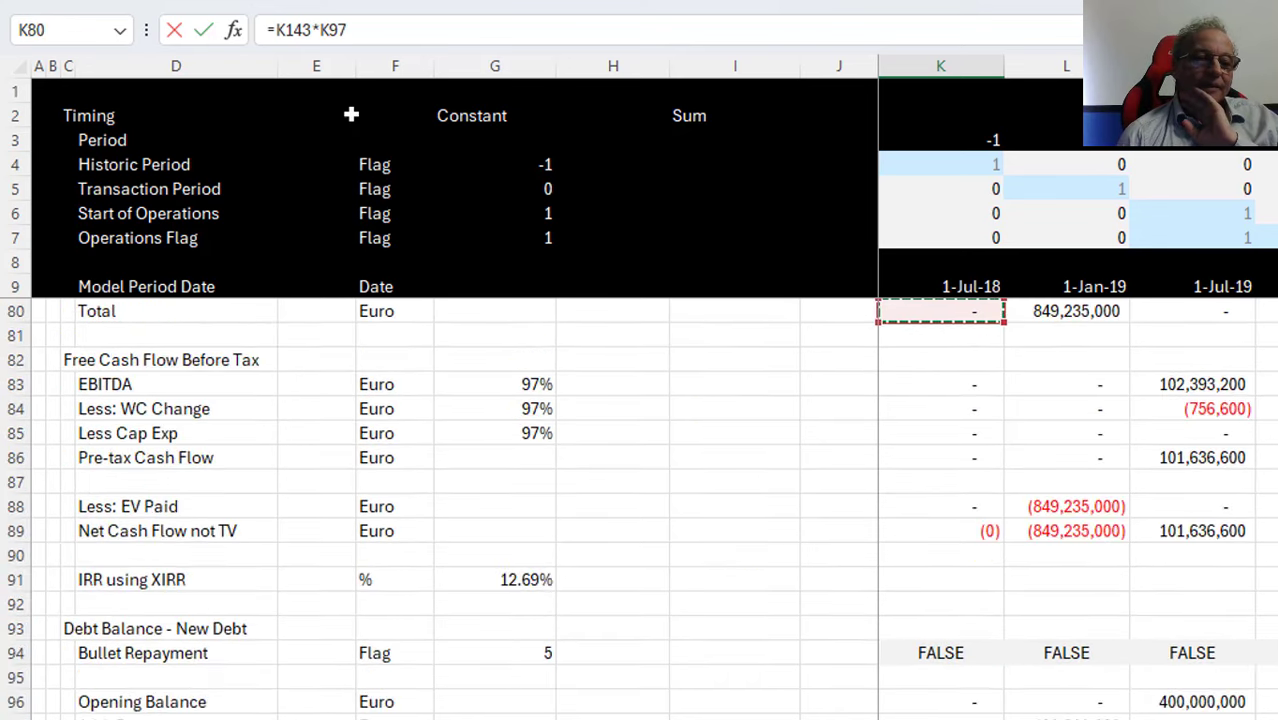
key(Page_Down)
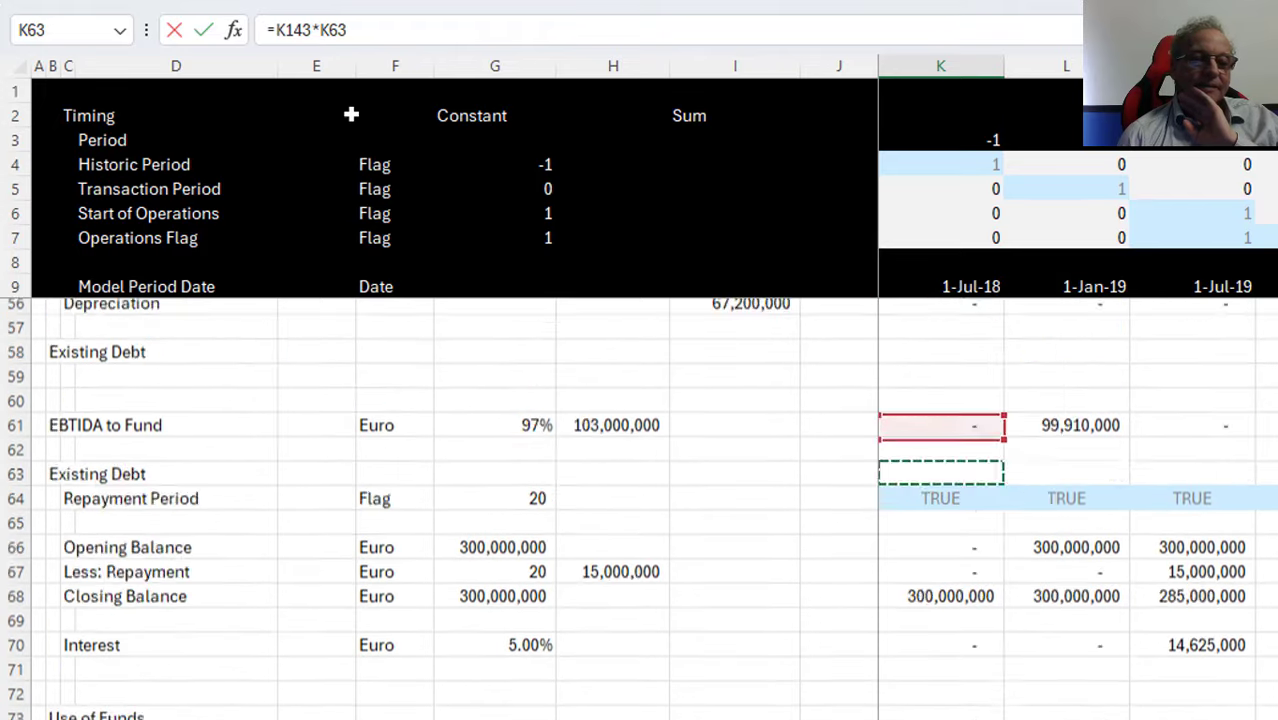
key(Up)
key(Down)
key(Down)
key(Down)
key(Down)
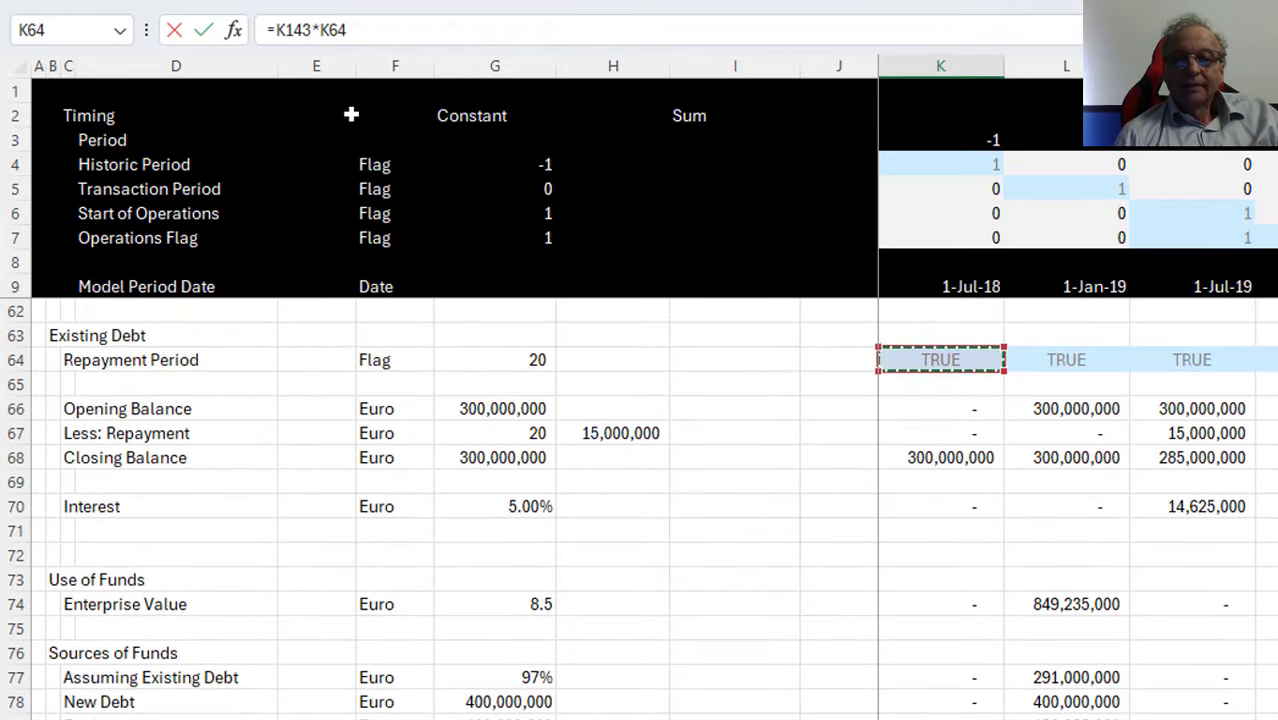
text(*)
key(Left)
key(Left)
key(Left)
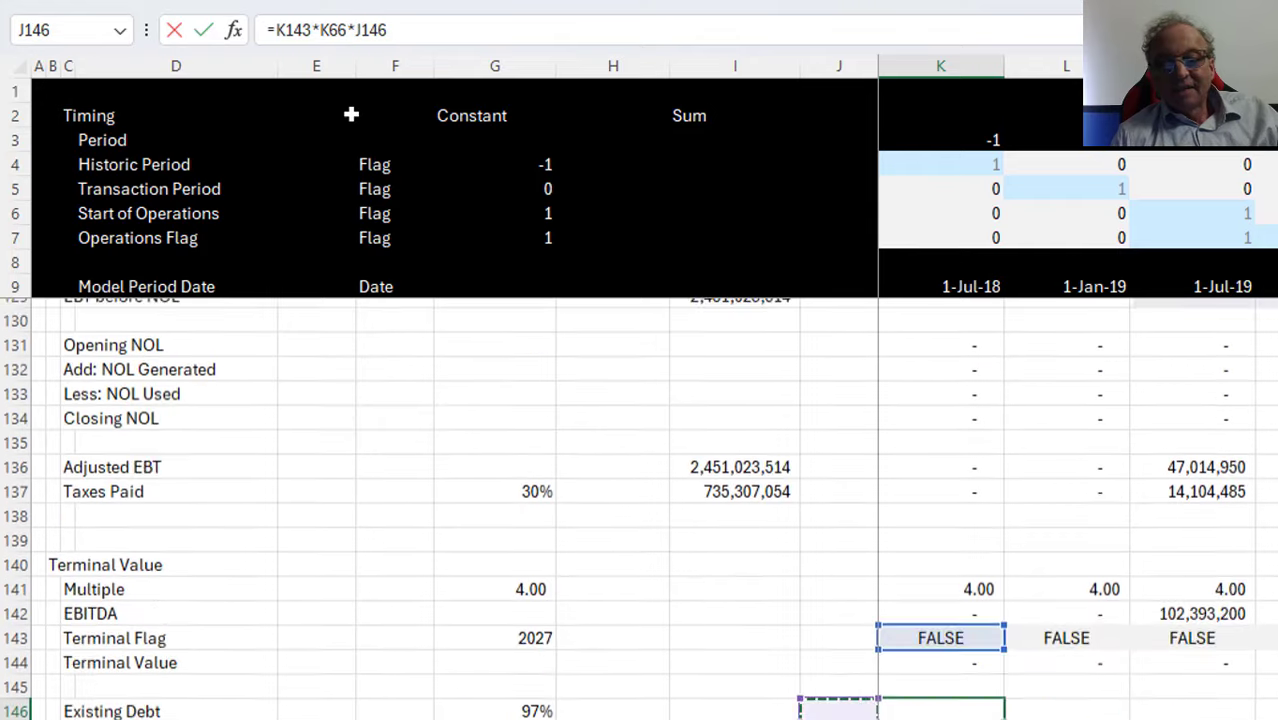
key(Left)
key(F4)
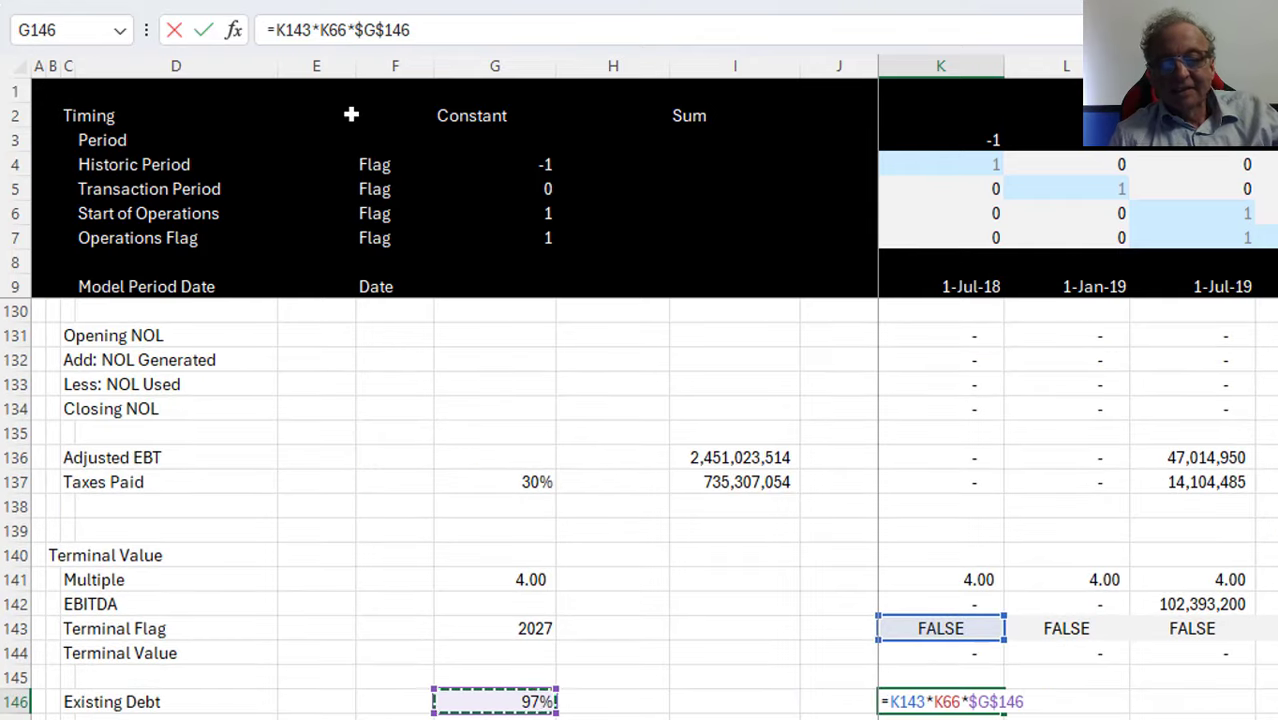
key(Return)
key(Up)
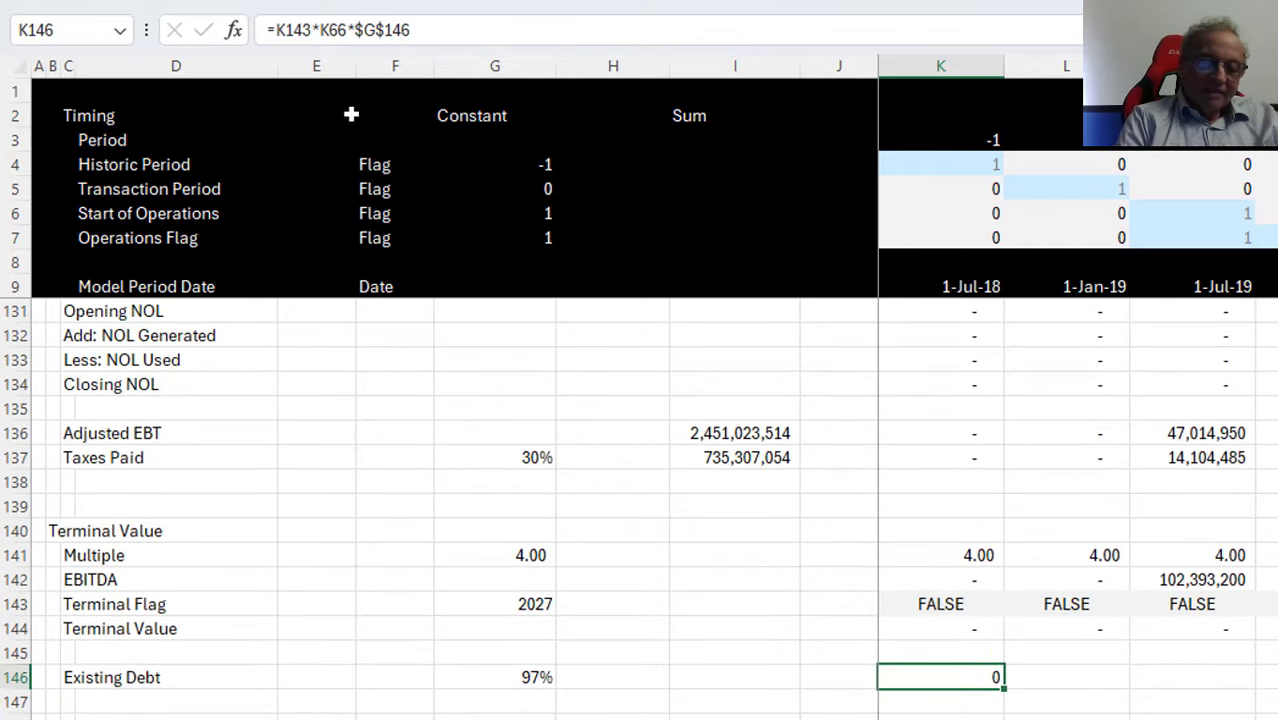
Fill the Existing Debt formula from K146 right across the timeline, using the number format that shows zeros as dashes
key(shift+Right)
key(shift+Right)
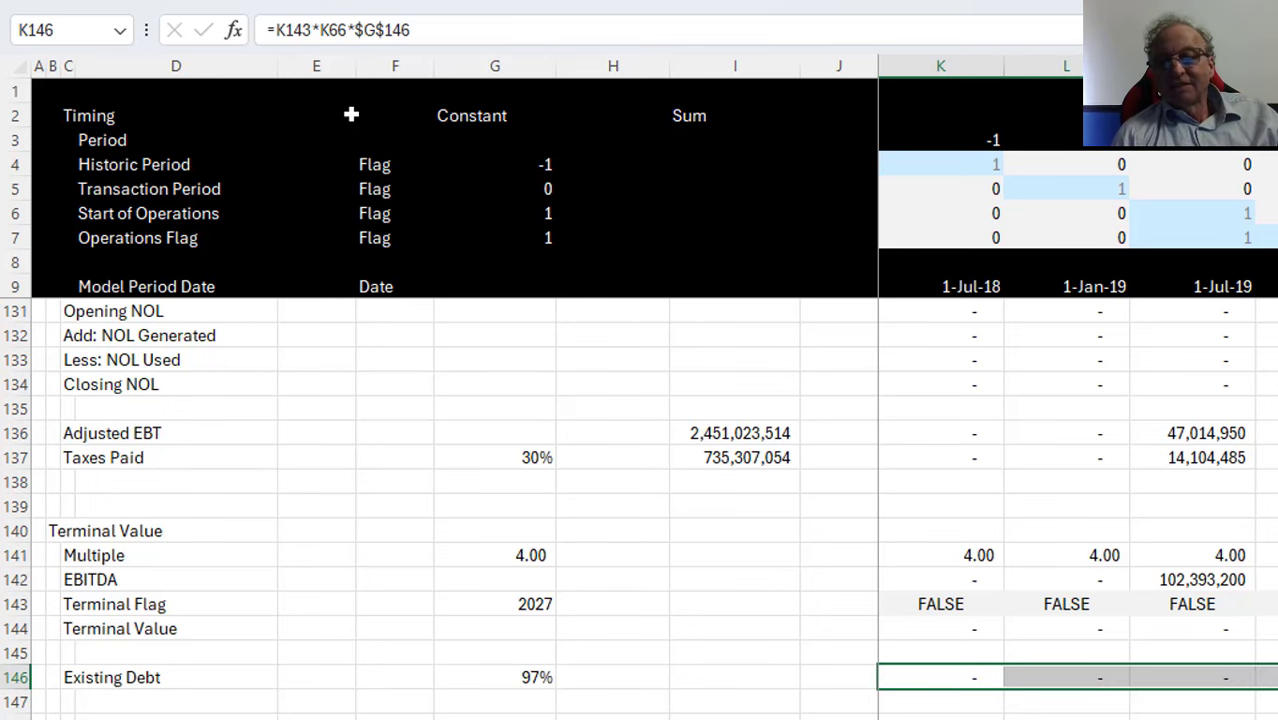
key(ctrl+r)
key(Down)
key(Down)
key(Up)
key(Up)
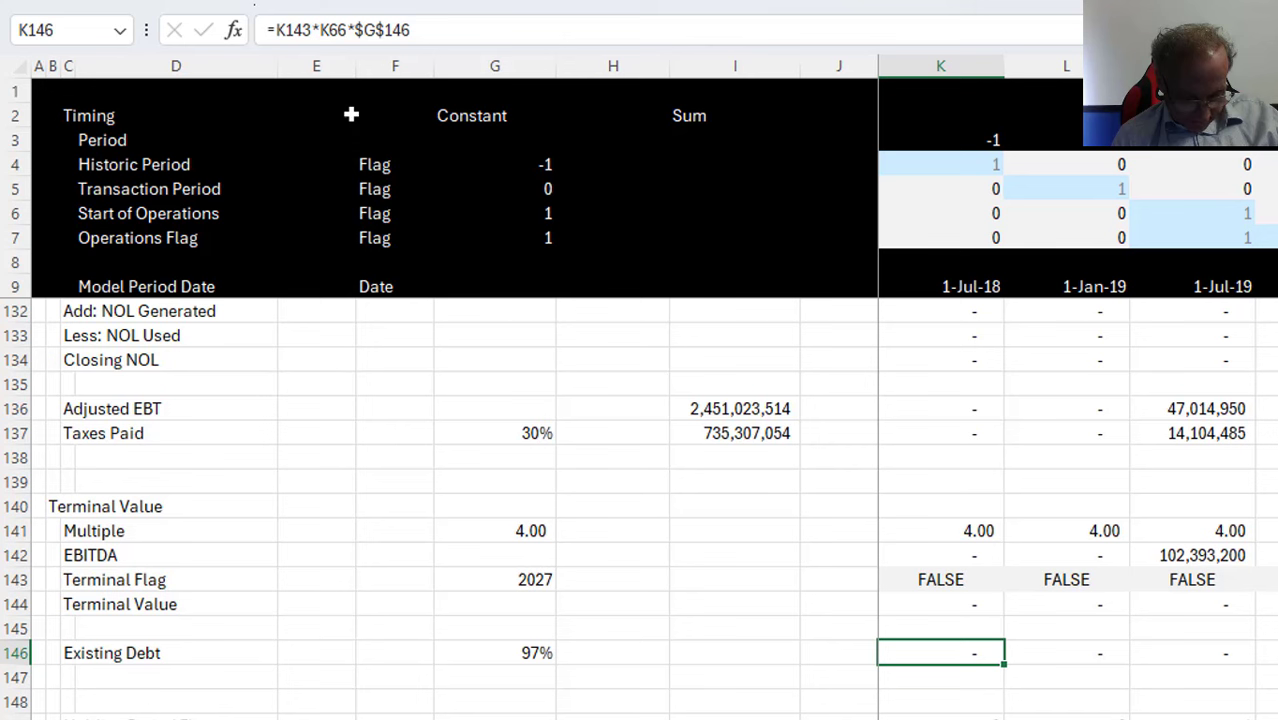
key(Up)
key(Left)
key(Right)
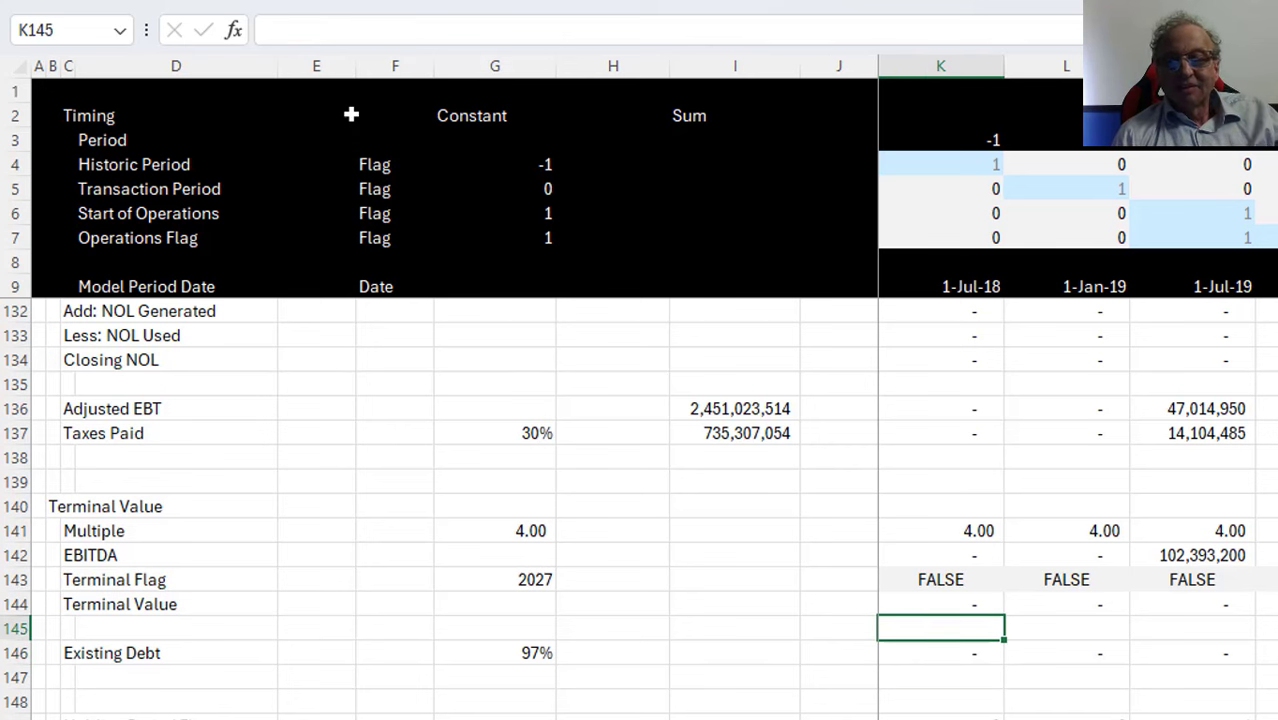
Re-enter the Existing Debt formula in K146 as =K143*$G$146*K99, multiplying the Terminal Flag, the constant and the new debt's Closing Balance
key(Down)
key(F2)
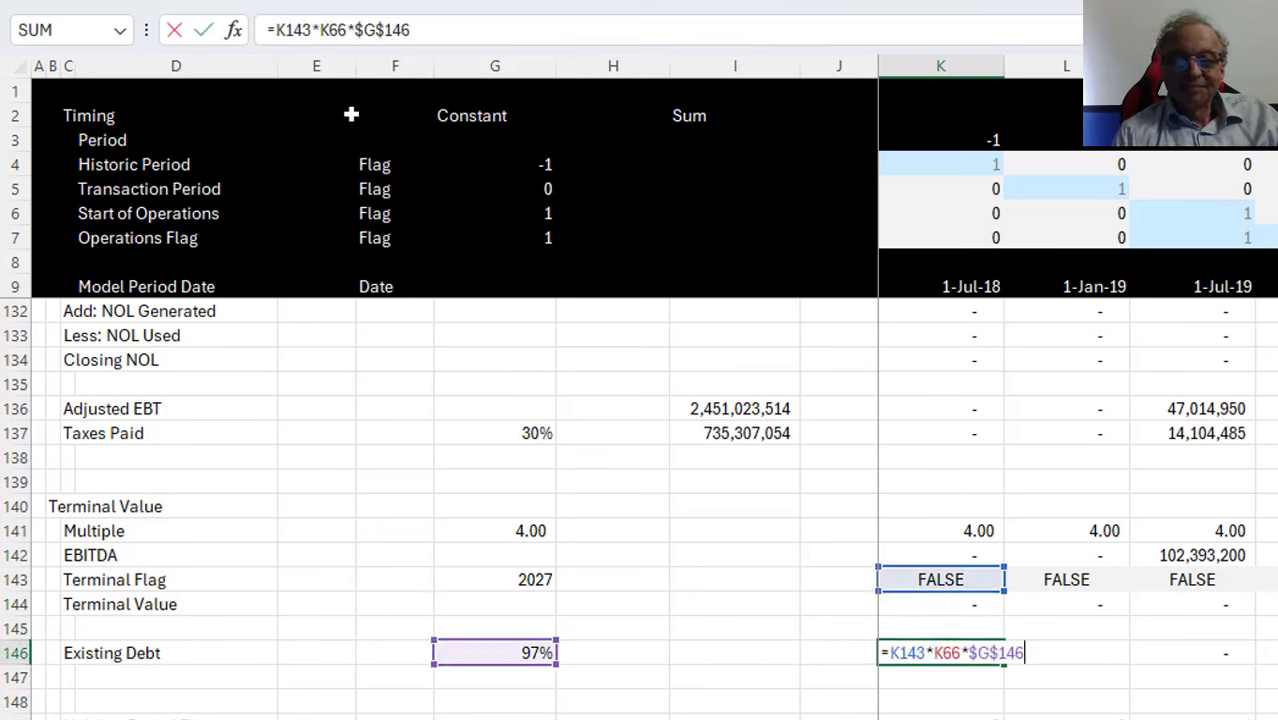
key(Escape)
key(F2)
key(Escape)
text(=)
key(Up)
key(Up)
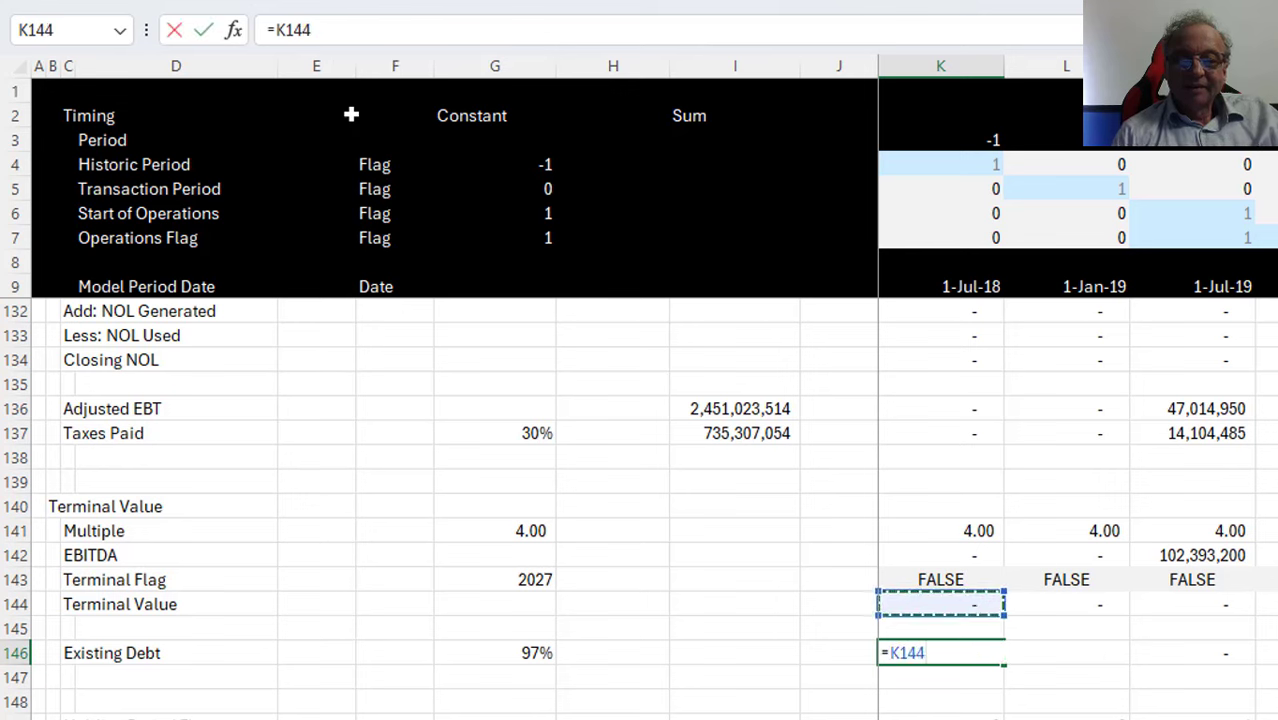
key(Up)
text(*)
key(Left)
key(Left)
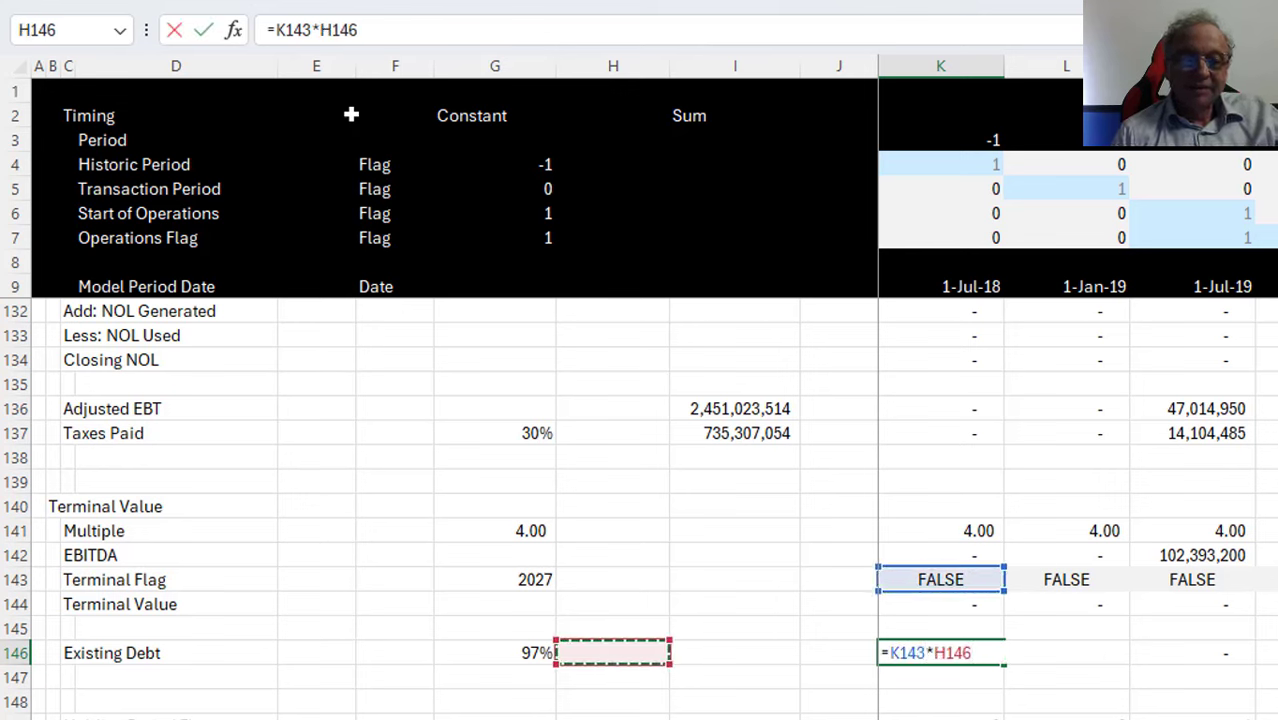
key(Left)
key(F4)
text(*)
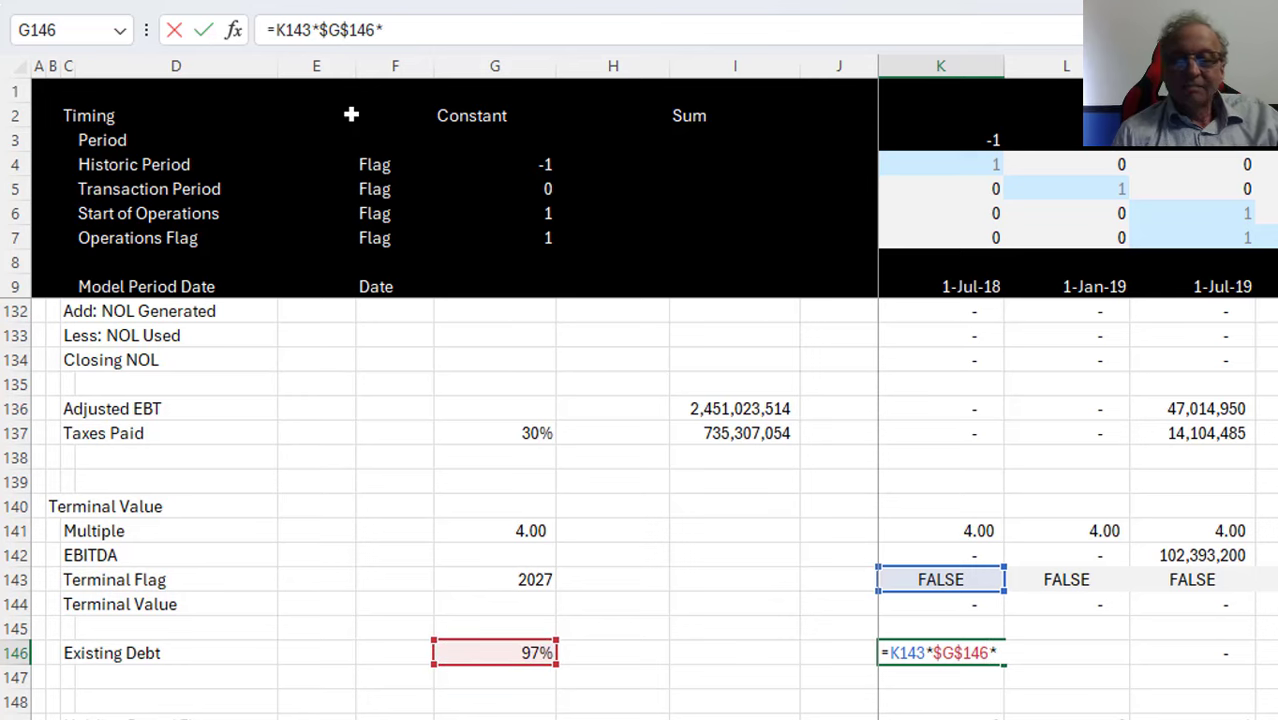
key(Up)
key(Up)
key(Up)
key(Up)
key(Up)
key(Up)
key(Up)
key(Up)
key(Up)
key(Up)
key(Up)
key(Up)
key(Up)
key(Up)
key(Up)
key(Up)
key(Up)
key(Up)
key(Up)
key(Up)
key(Up)
key(Up)
key(Up)
key(Up)
key(Up)
key(Up)
key(Up)
key(Up)
key(Up)
key(Up)
key(Up)
key(Up)
key(Up)
key(Up)
key(Up)
key(Up)
key(Up)
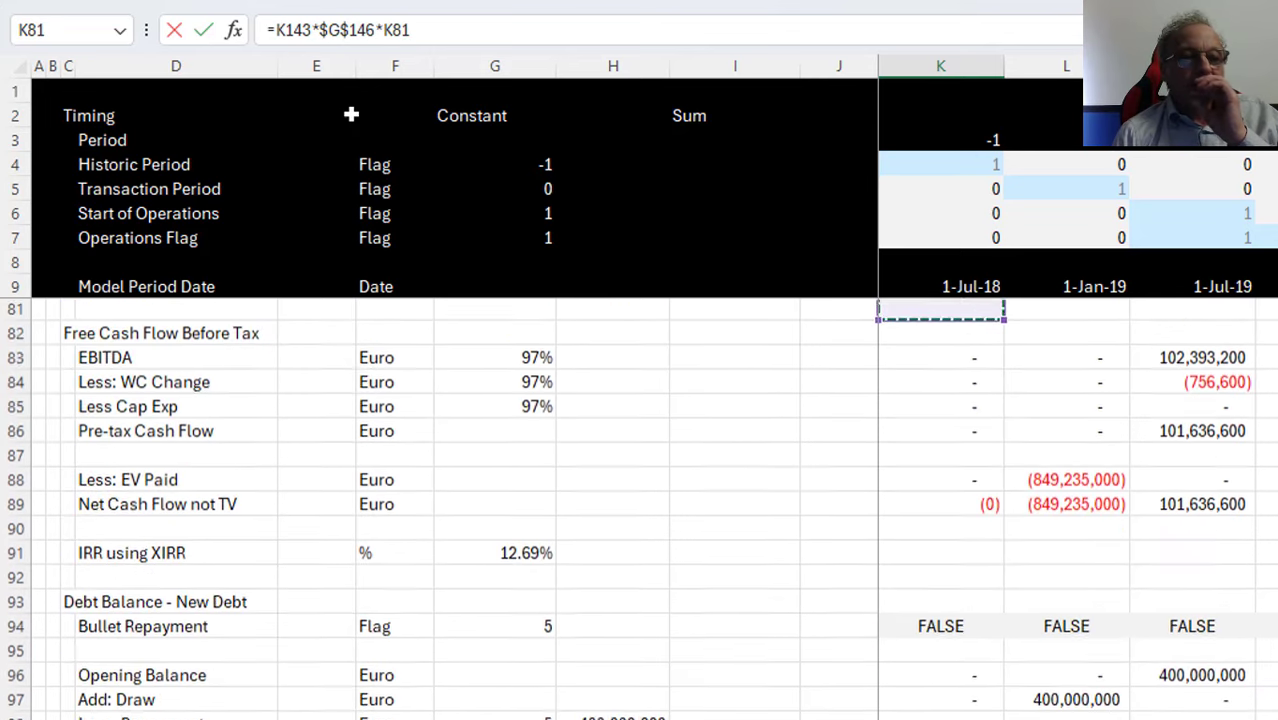
key(Down)
key(Down)
key(Down)
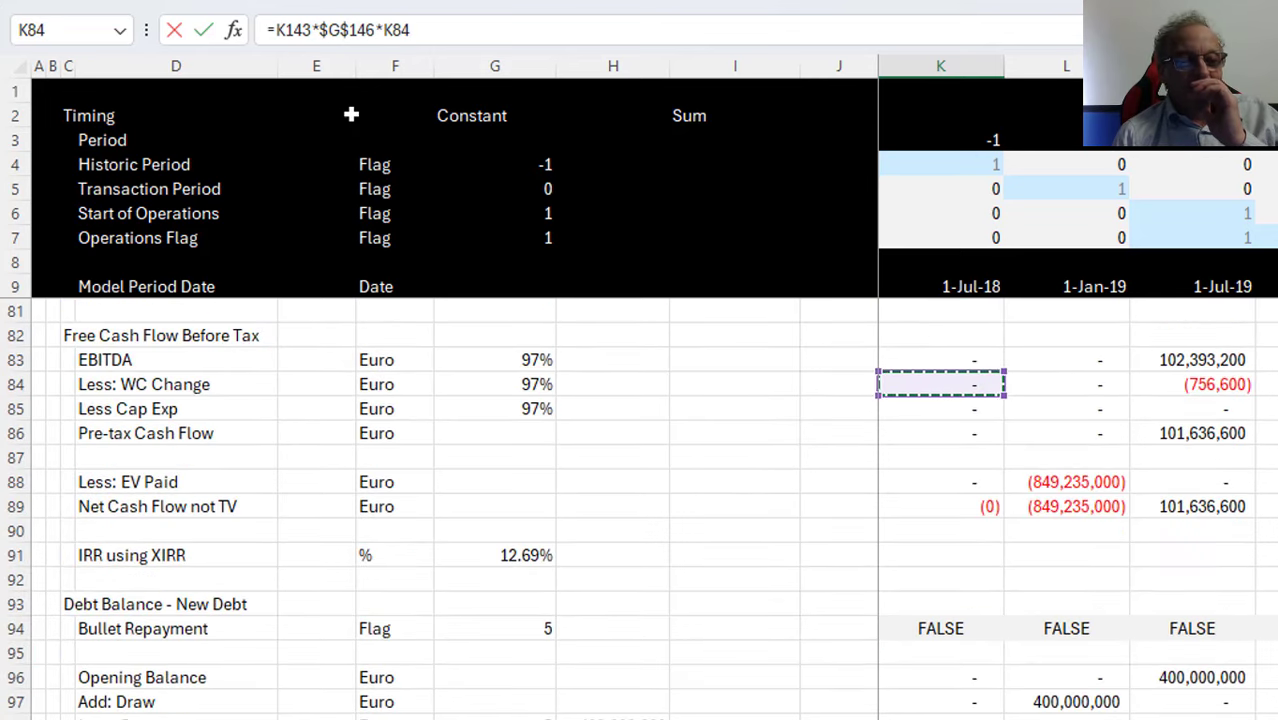
key(Down)
key(Down)
key(Down)
key(Down)
key(Down)
key(Down)
key(Down)
key(Down)
key(Down)
key(Down)
key(Down)
key(Down)
key(Down)
key(Down)
key(Up)
key(Up)
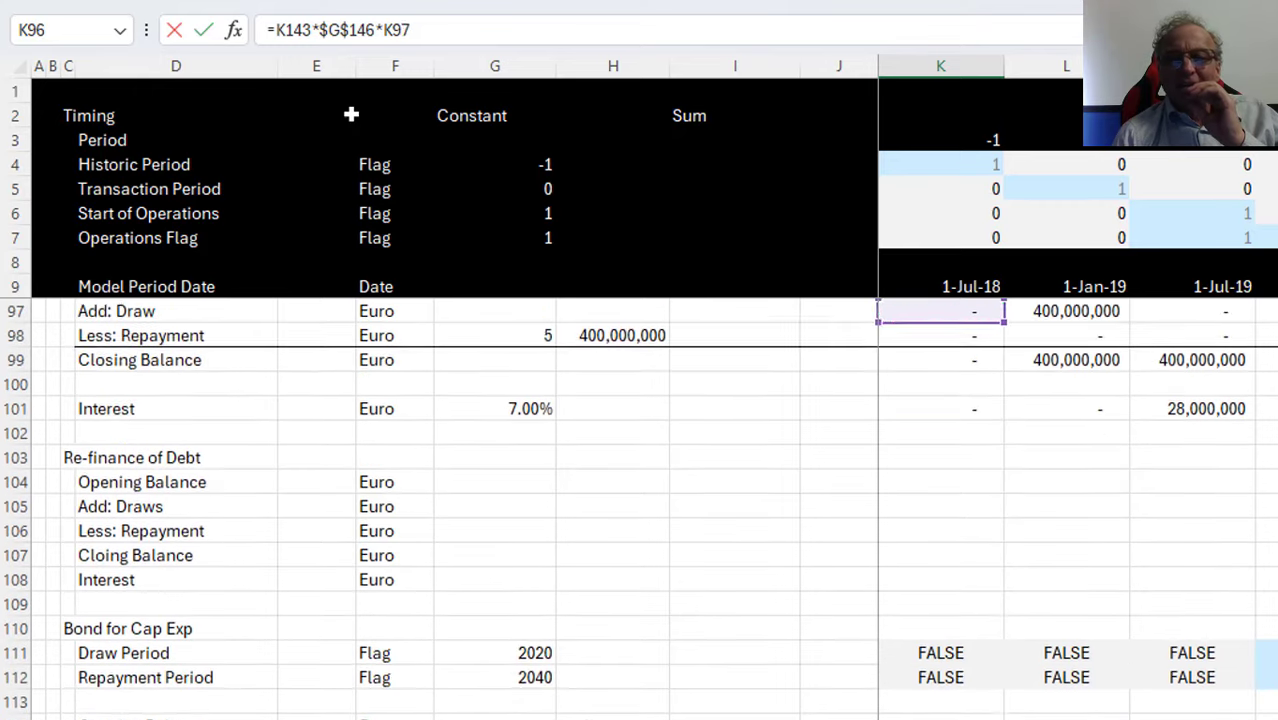
key(Down)
key(Down)
key(Down)
key(Down)
key(Up)
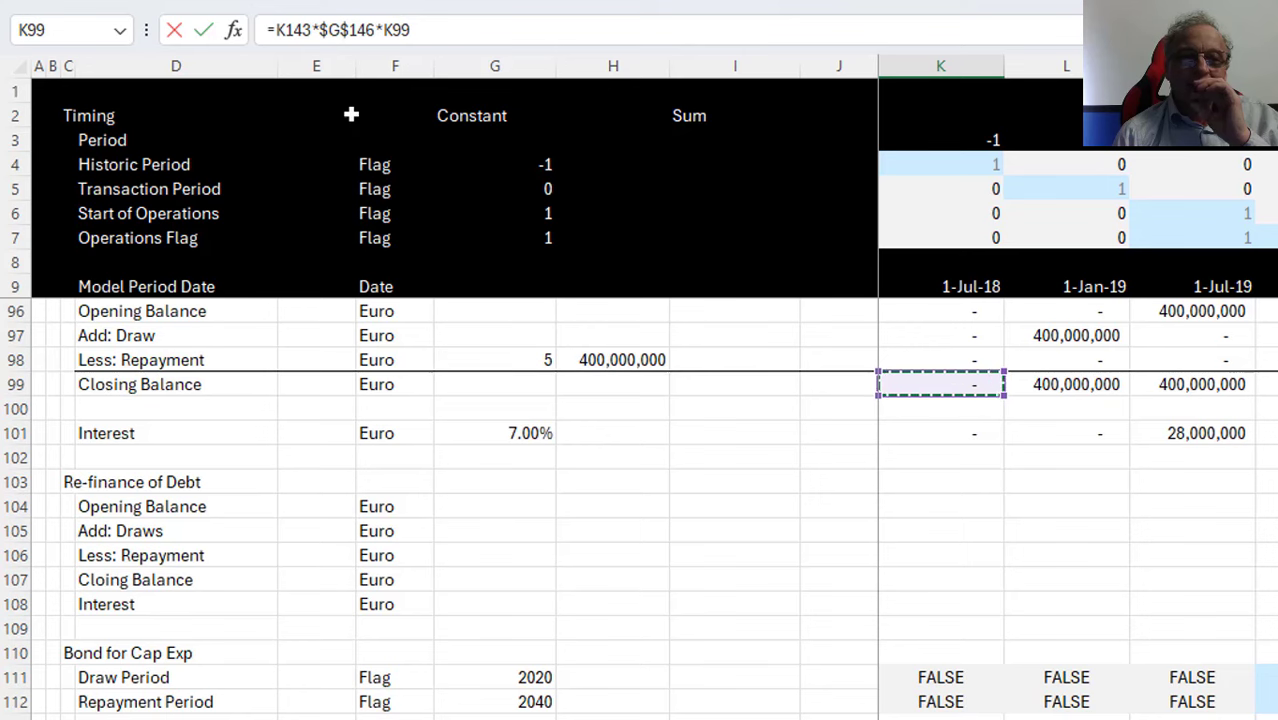
key(Return)
click(940, 677)
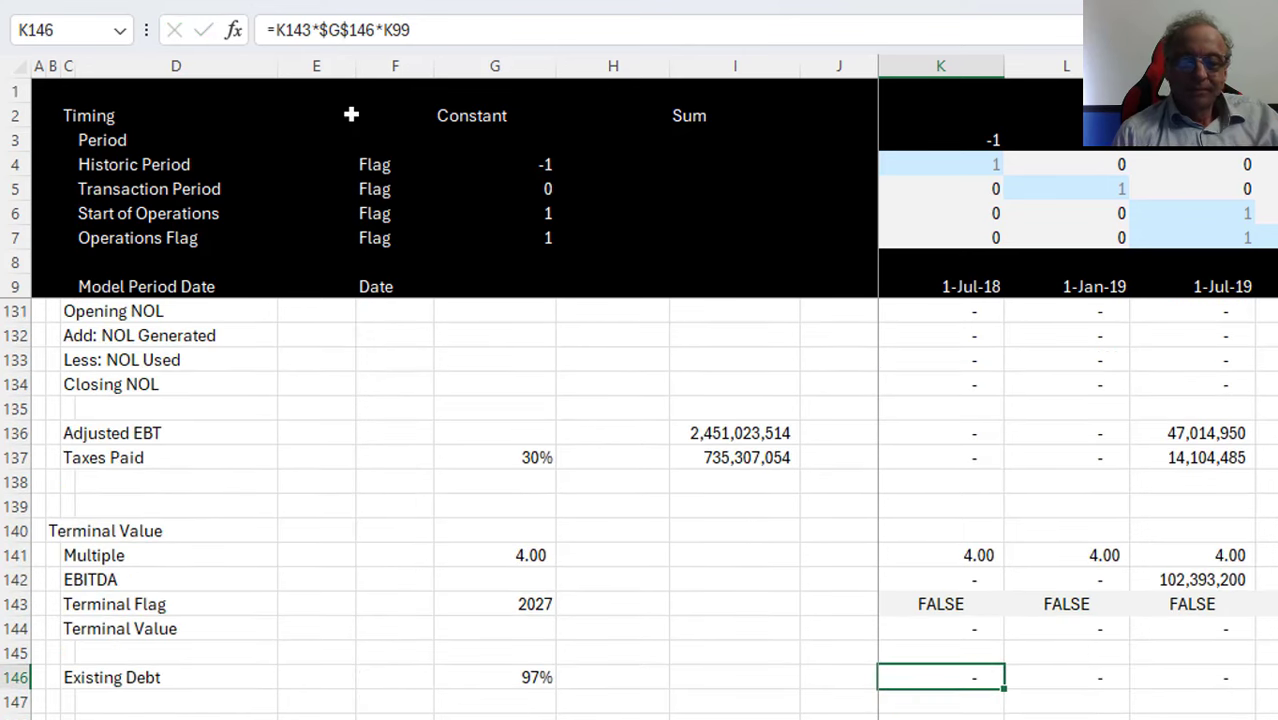
Label the row below Existing Debt as New Debt in C147 and insert a blank row at row 148
key(Down)
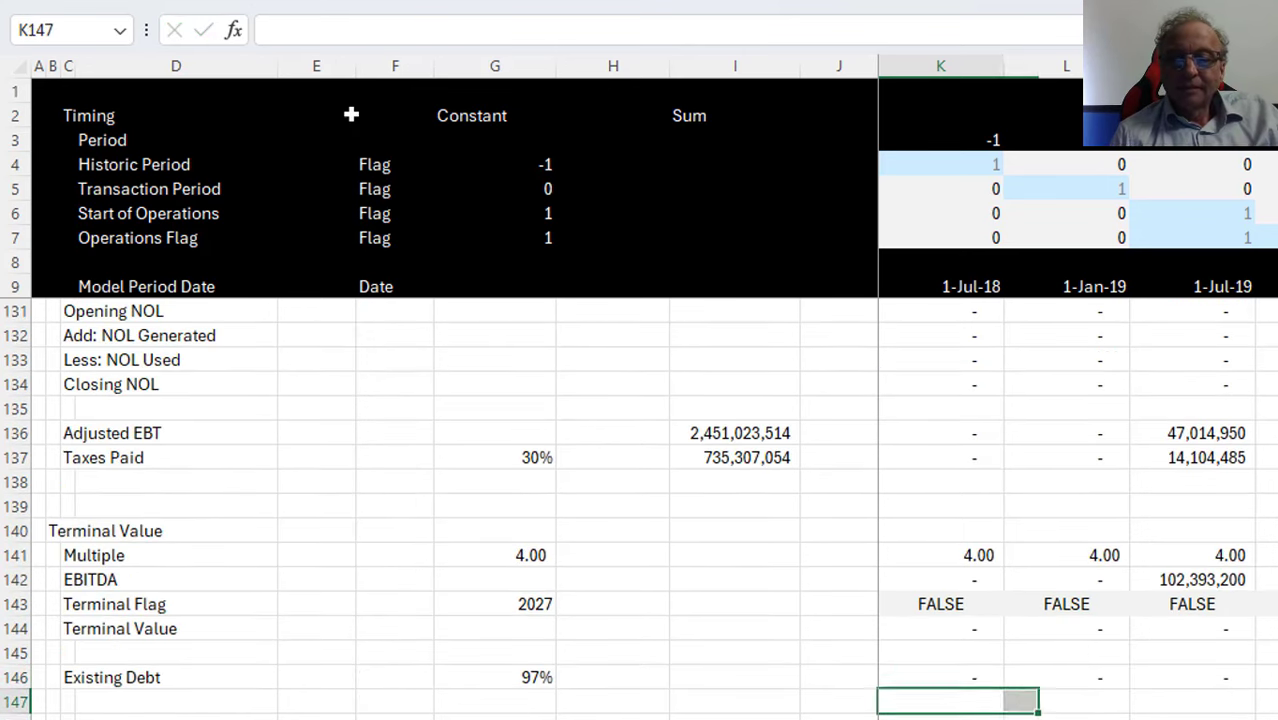
key(Down)
key(Up)
key(Left)
key(Left)
key(Left)
key(Left)
key(Left)
key(Left)
key(Left)
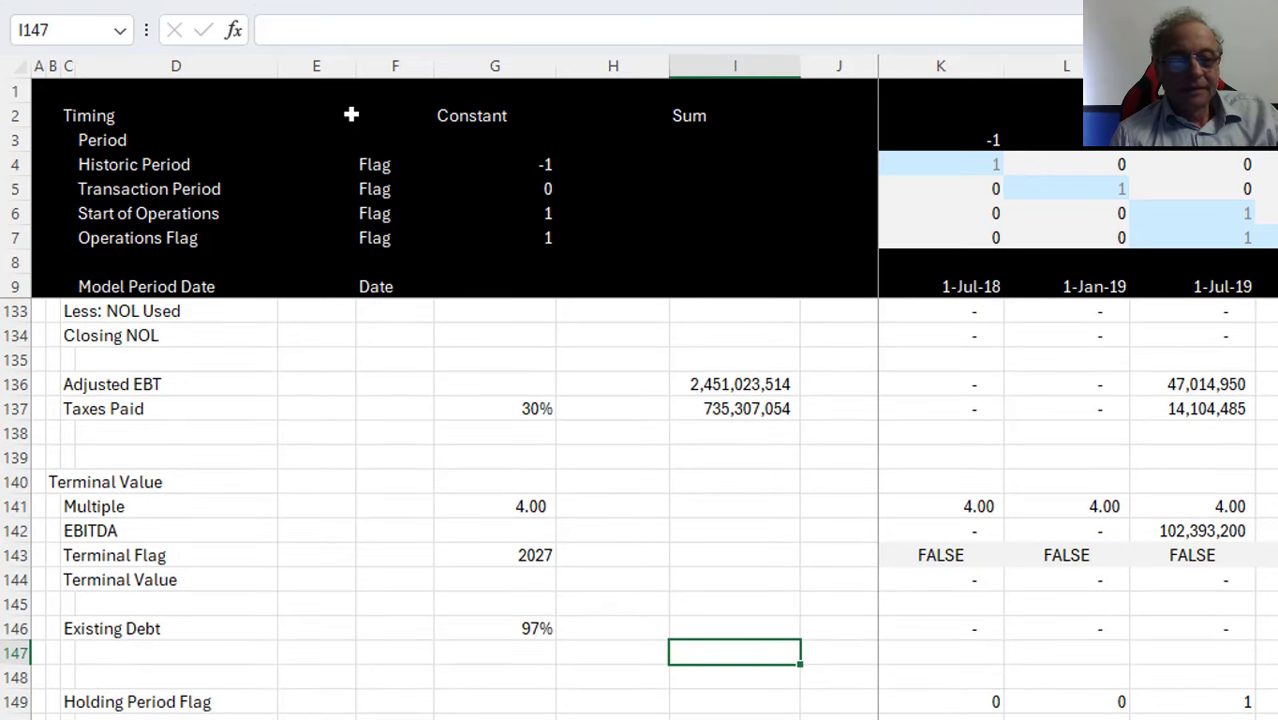
key(Left)
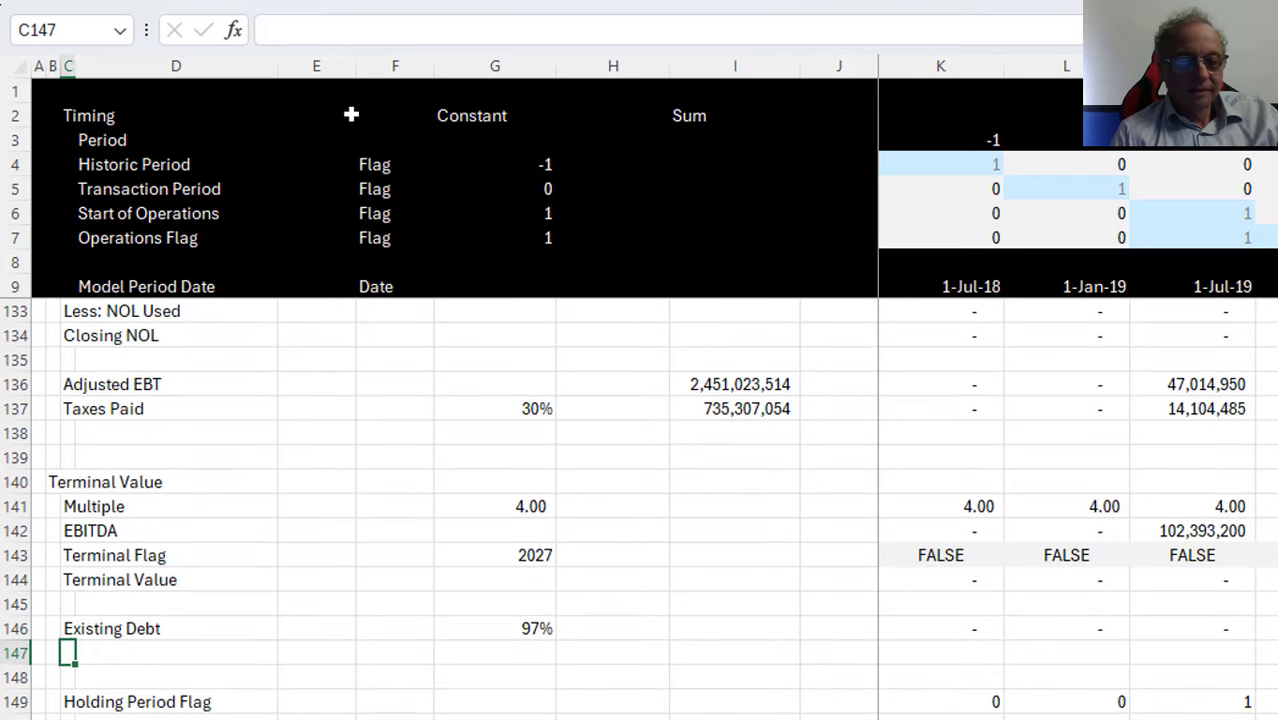
text(Ne)
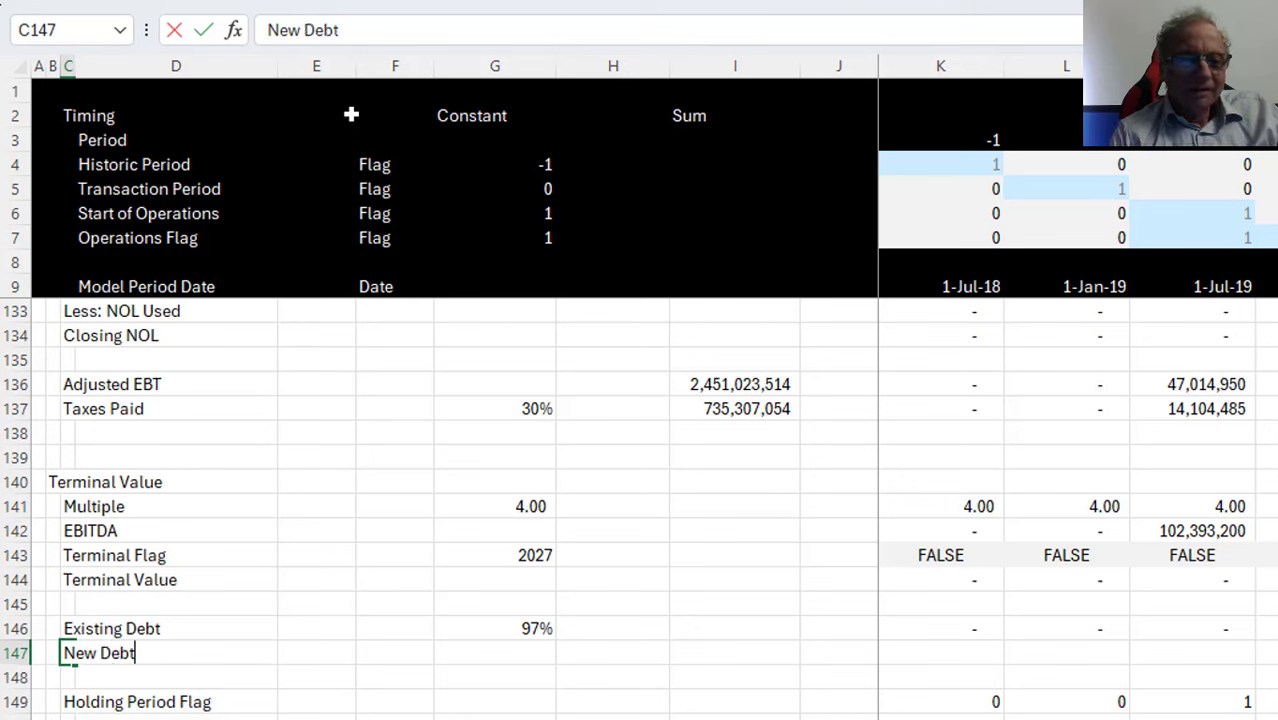
text(w Debt)
key(Return)
key(shift+space)
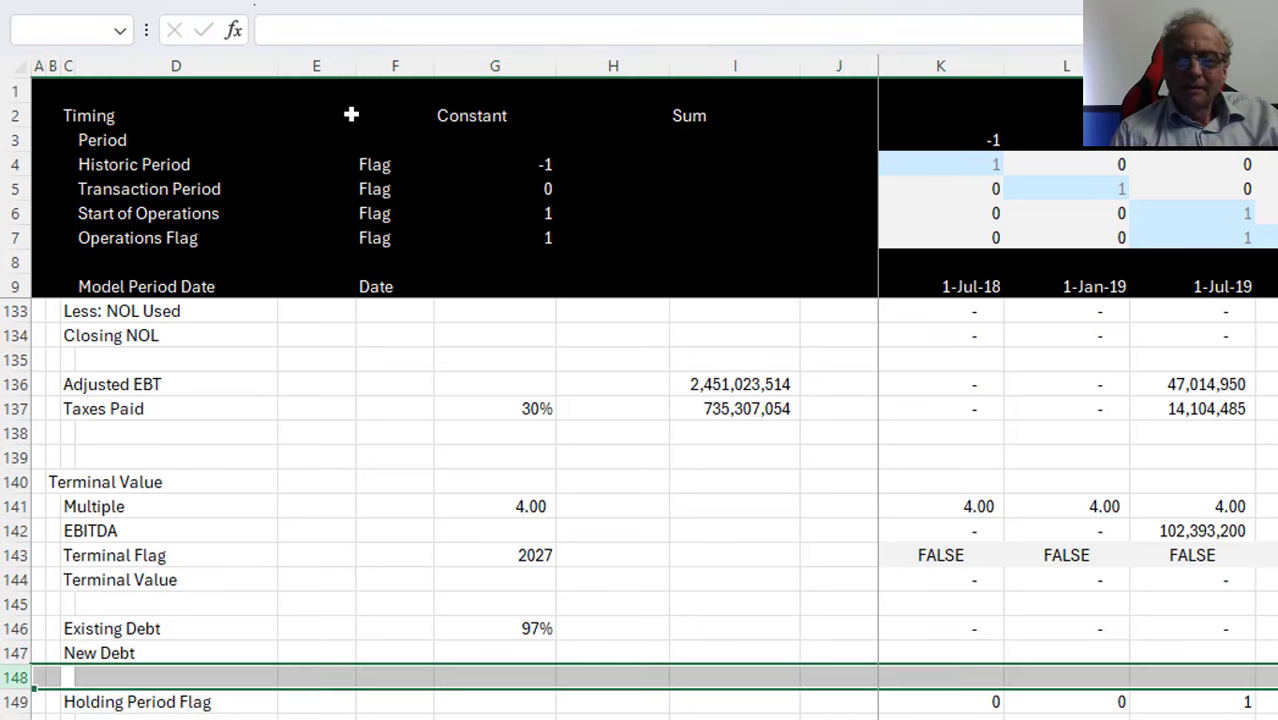
key(ctrl+plus)
Enter the New Debt formula =K99 in K147, linking it to the Closing Balance of the new debt
key(Up)
key(Right)
key(Right)
key(Right)
key(Right)
key(Right)
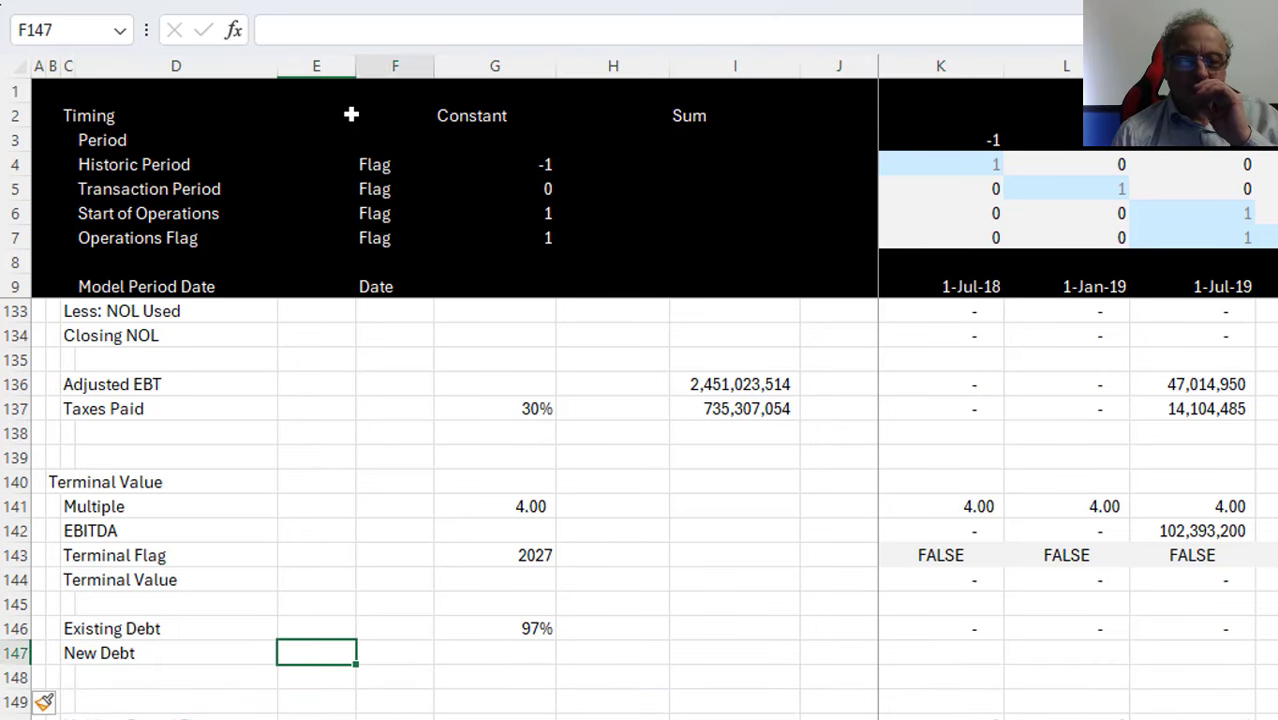
key(Right)
key(Right)
key(Right)
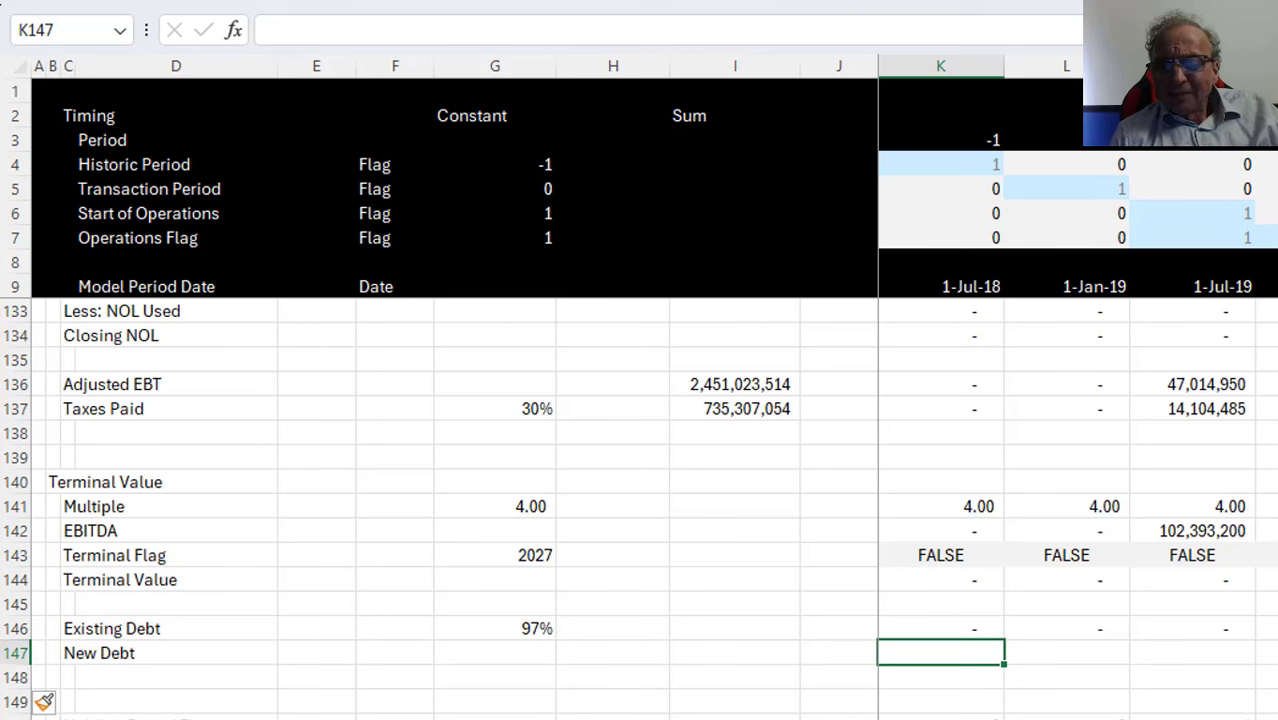
key(F9)
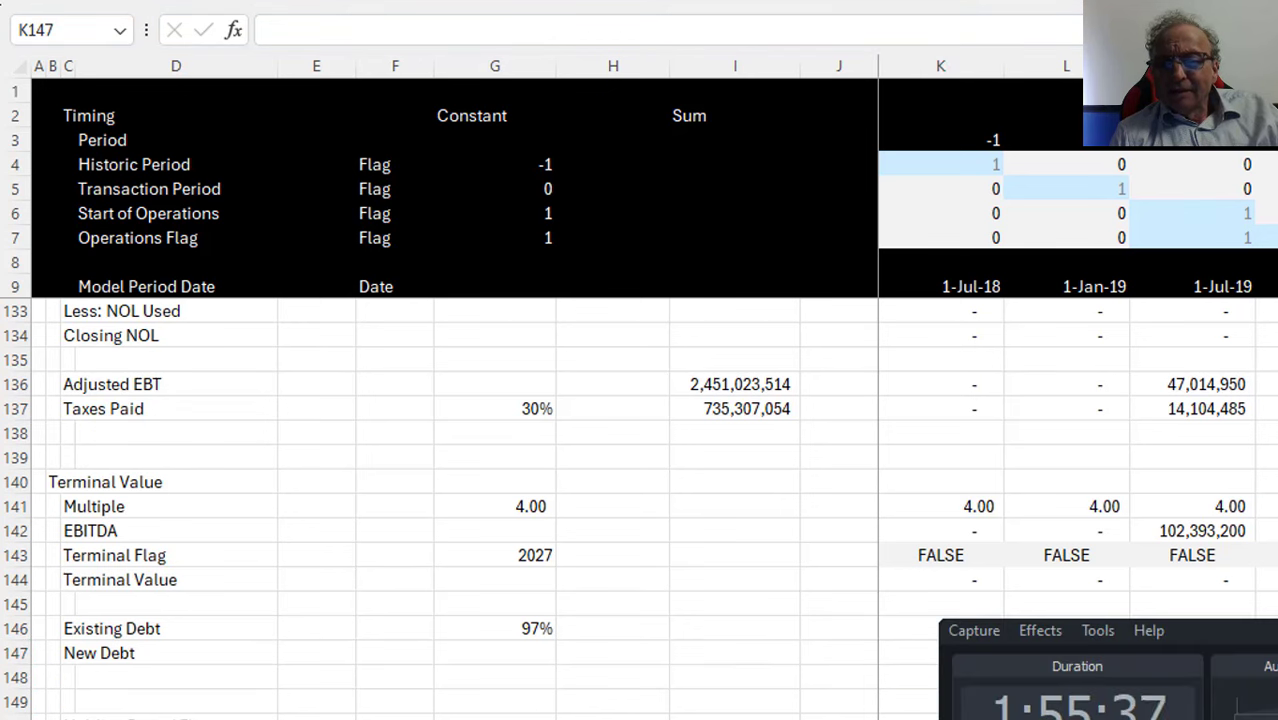
key(F9)
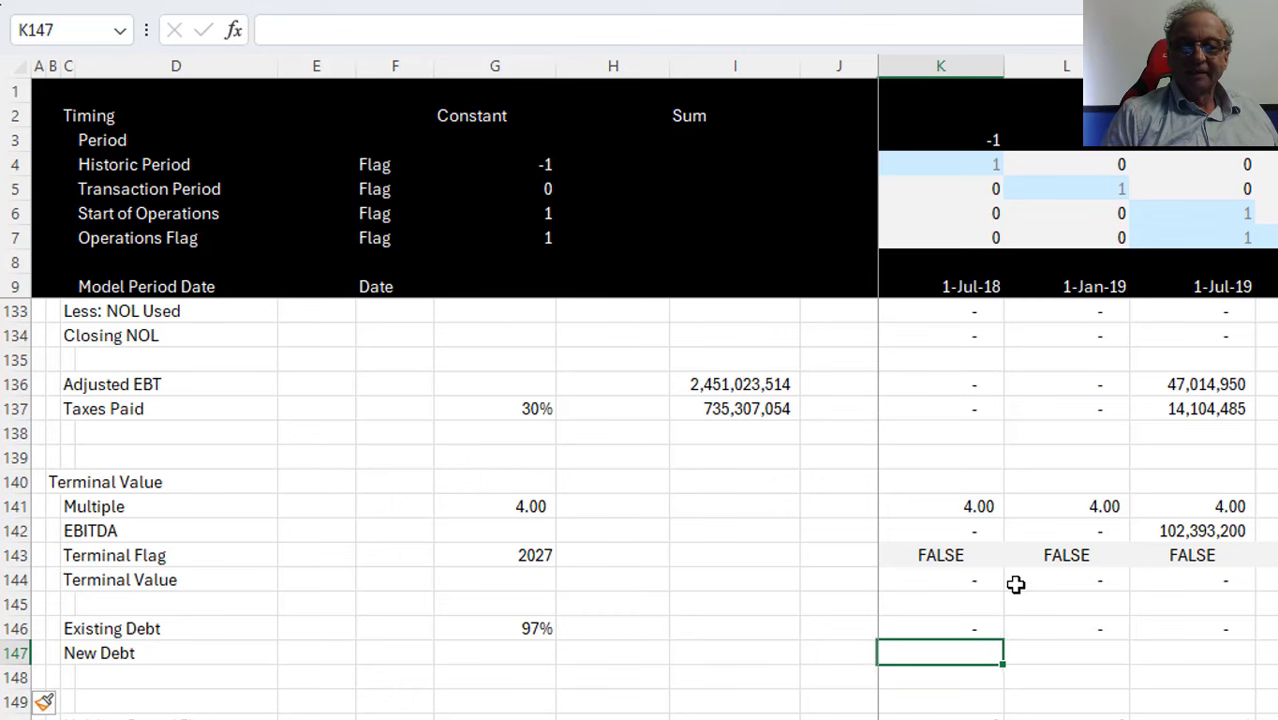
text(=)
key(Page_Up)
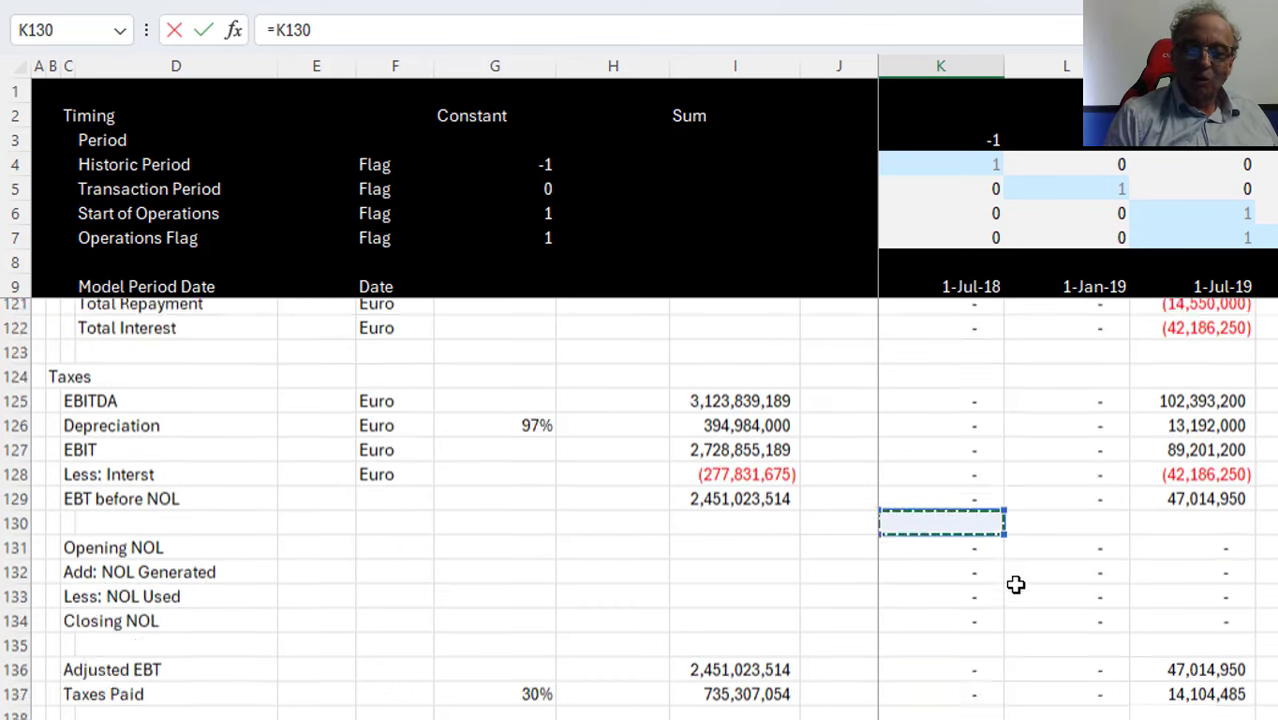
key(Up)
key(Up)
key(Up)
key(Up)
key(Up)
key(Up)
key(Up)
key(Up)
key(Up)
key(Up)
key(Up)
key(Up)
key(Up)
key(Up)
key(Up)
key(Up)
key(Up)
key(Up)
key(Up)
key(Up)
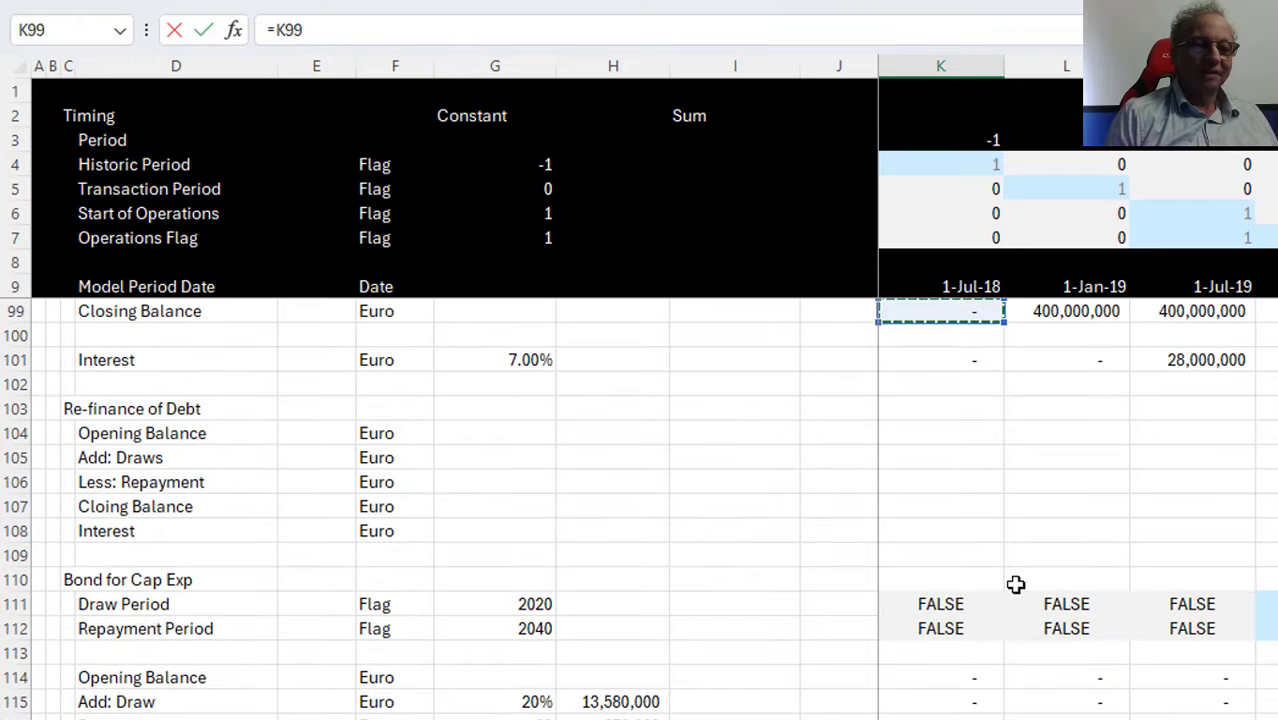
key(Down)
key(Down)
key(Down)
key(Down)
key(Down)
key(Down)
key(Down)
key(Down)
key(Down)
key(Down)
key(Down)
key(Down)
key(Down)
key(Down)
key(Down)
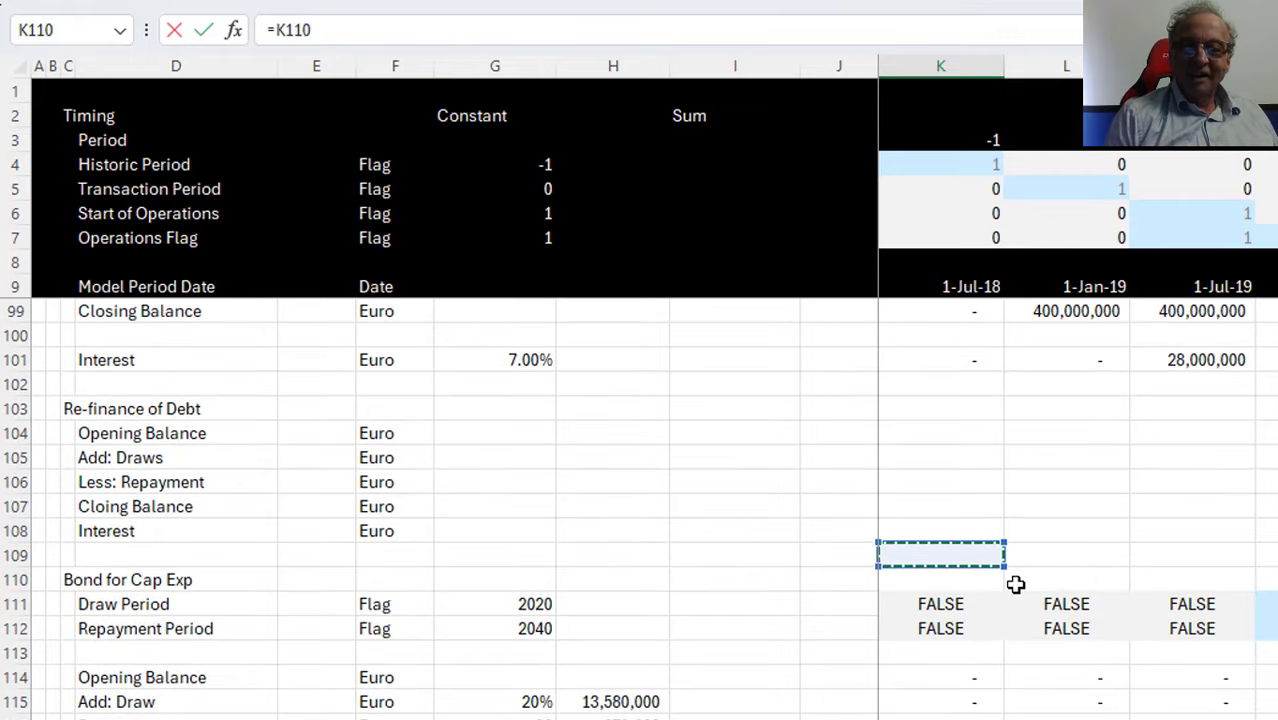
key(Down)
key(Down)
key(Down)
key(Down)
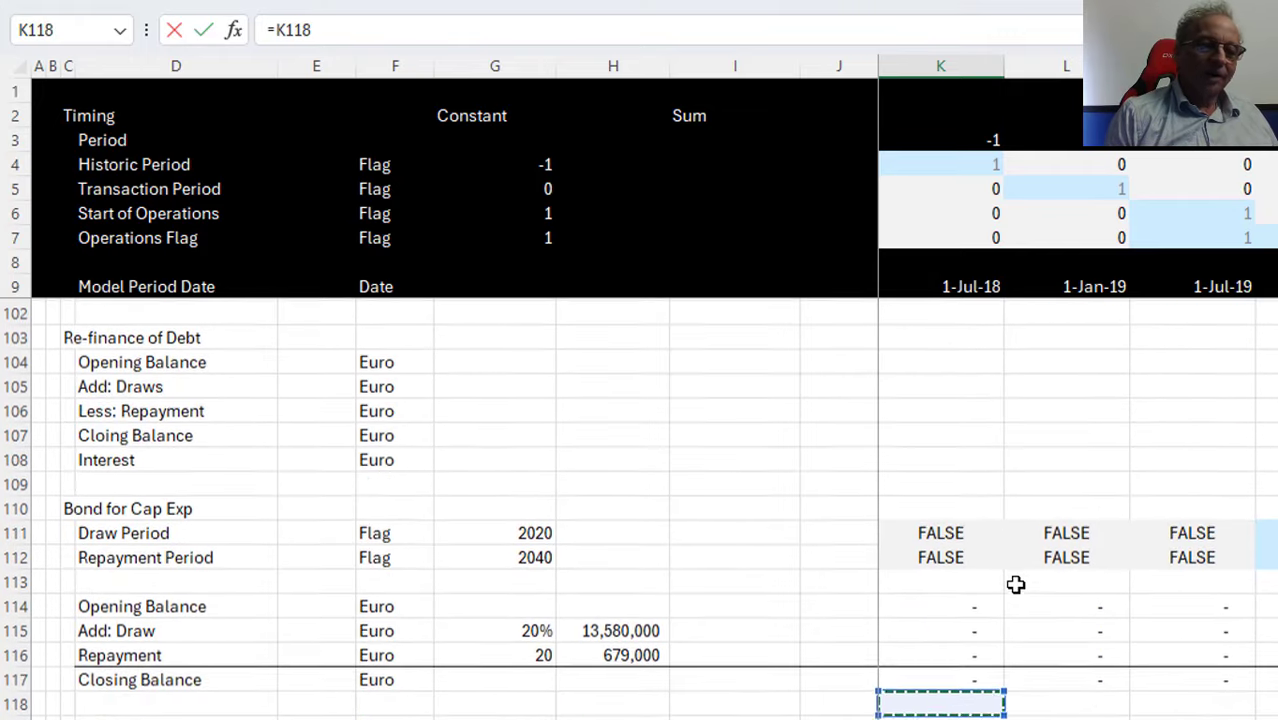
key(Up)
key(Up)
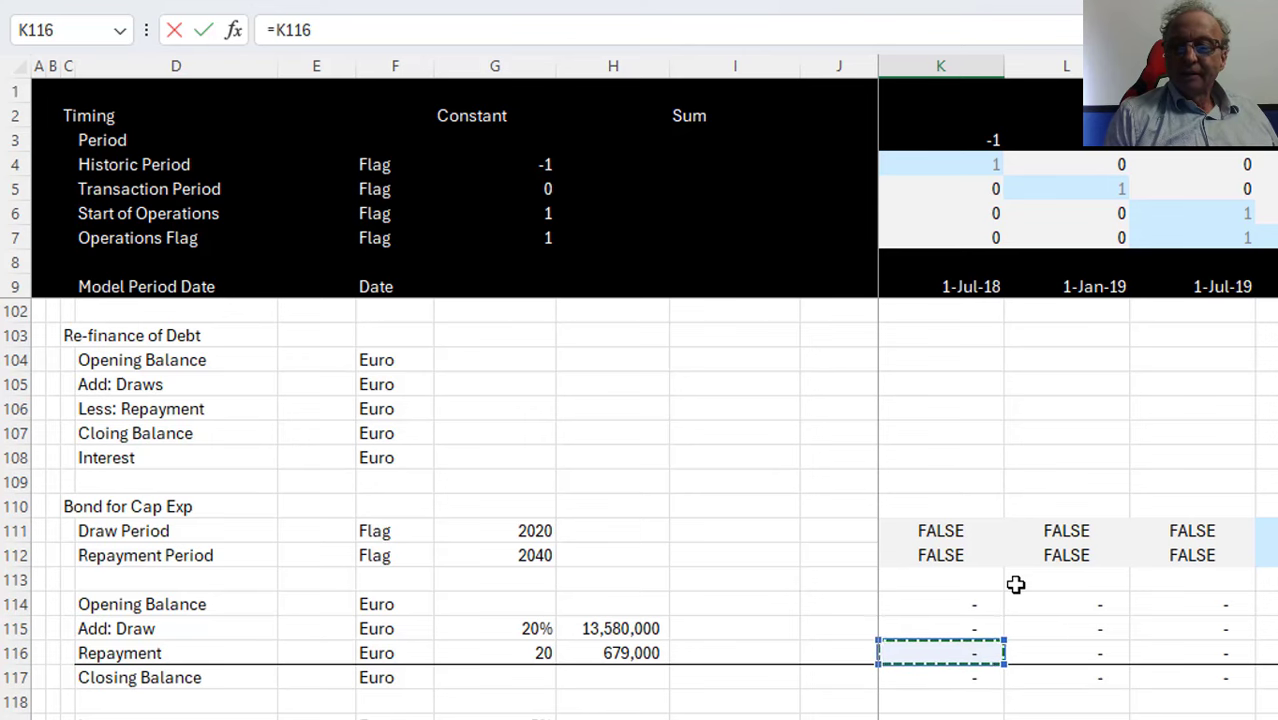
key(Up)
key(Up)
key(Up)
key(Up)
key(Up)
key(Up)
key(Up)
key(Up)
key(Up)
key(Up)
key(Up)
key(Up)
key(Up)
key(Up)
key(Up)
key(Up)
key(Up)
key(Up)
key(Up)
key(Up)
key(Down)
key(Down)
key(Down)
key(Down)
key(Down)
key(Down)
key(Down)
key(Down)
key(Down)
key(Down)
key(Down)
key(Down)
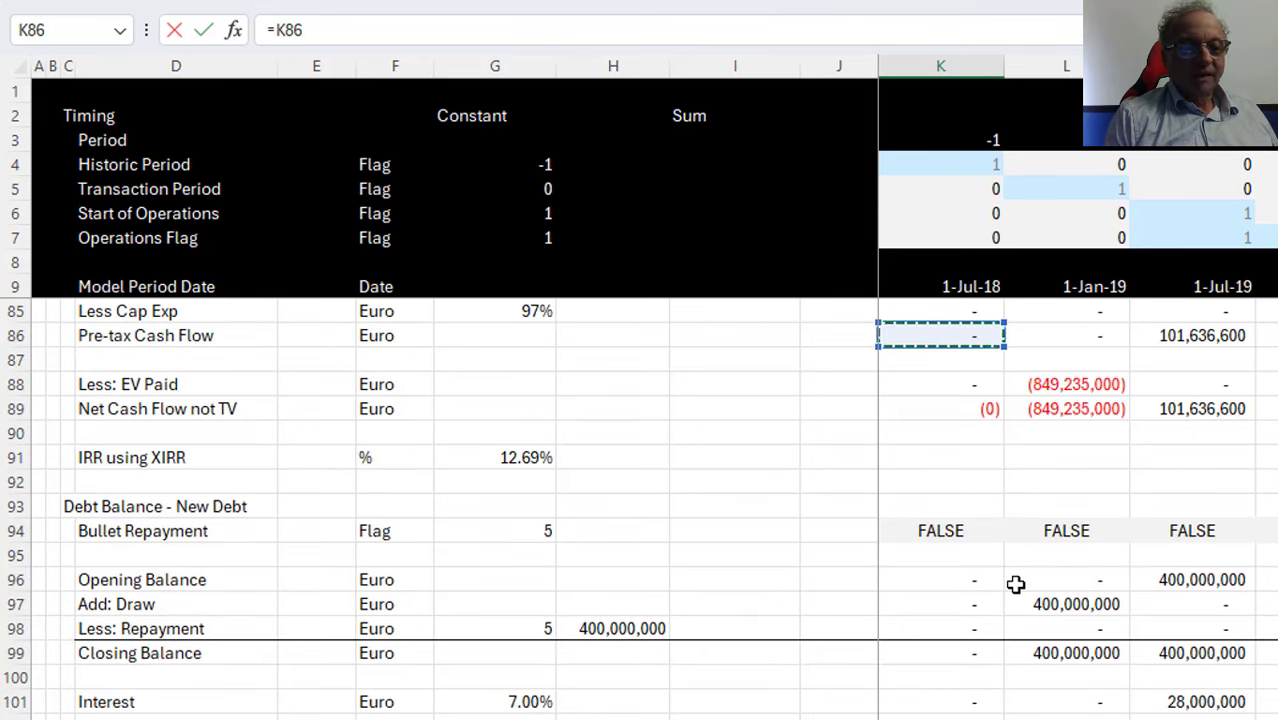
key(Down)
key(Down)
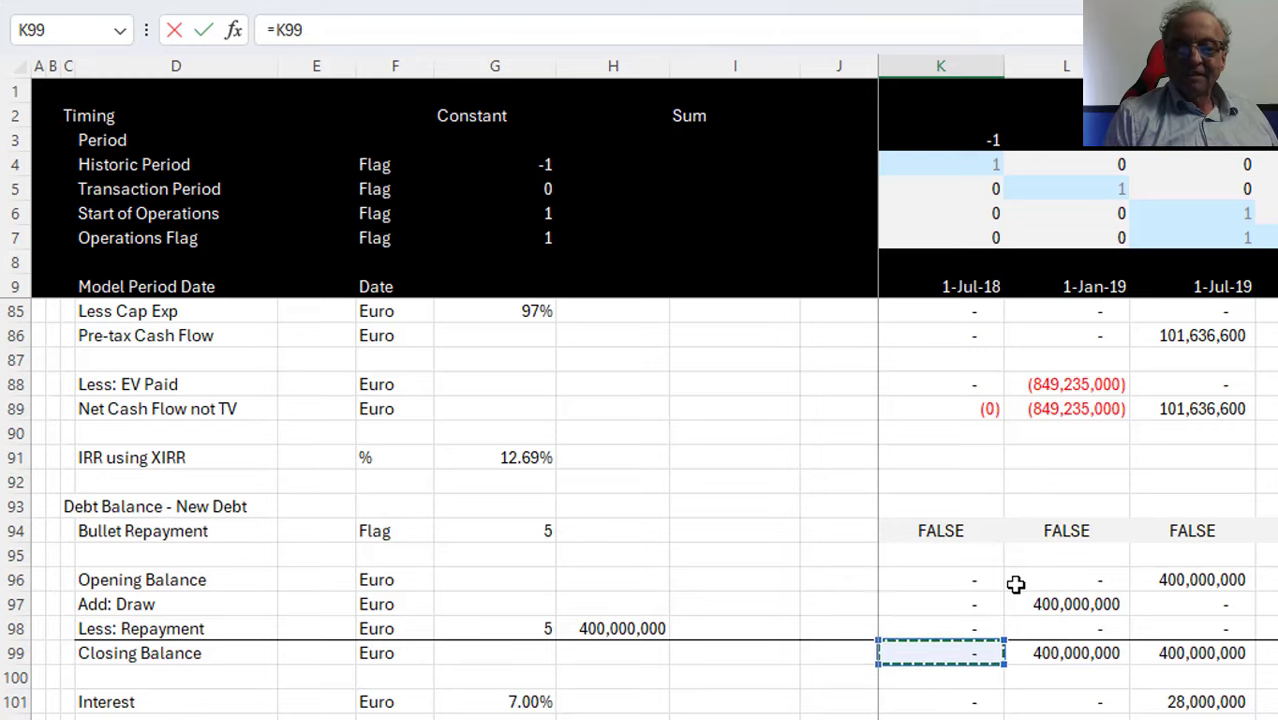
key(Escape)
key(Up)
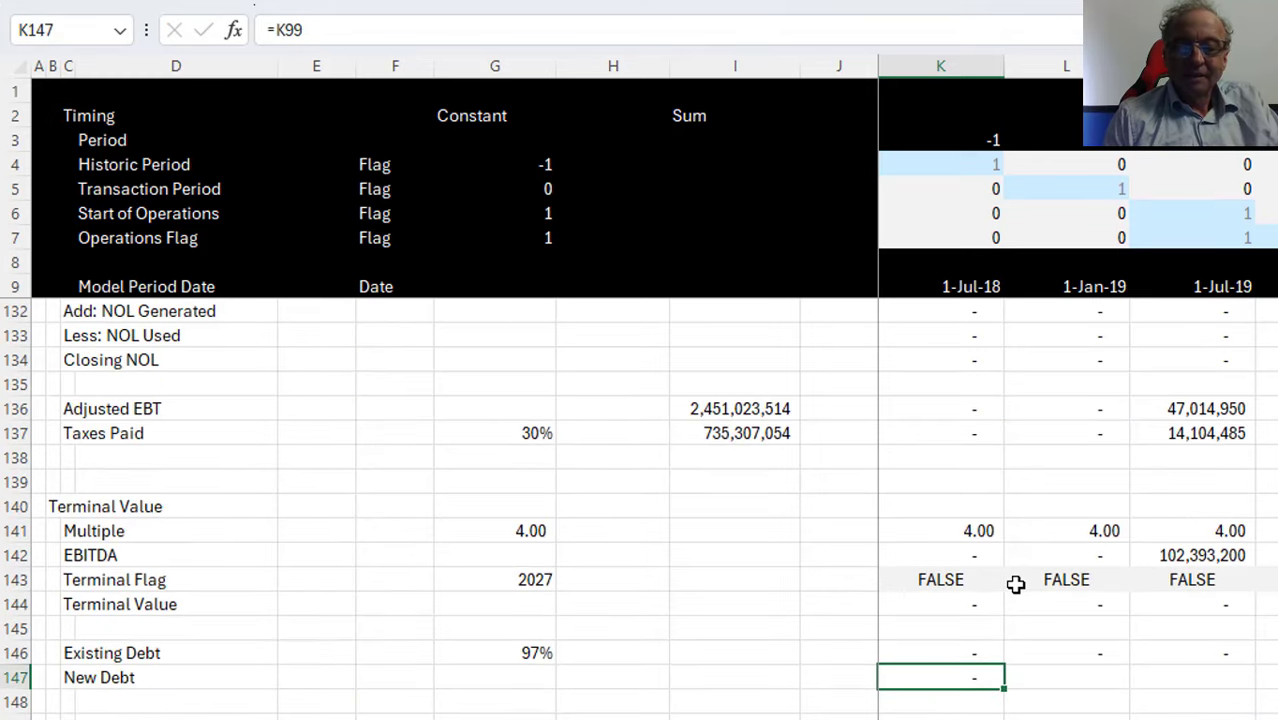
Label the row below New Debt as Bond in C148 and insert a blank row at row 149
key(Down)
key(Left)
key(Left)
key(Left)
key(Left)
key(Left)
key(Left)
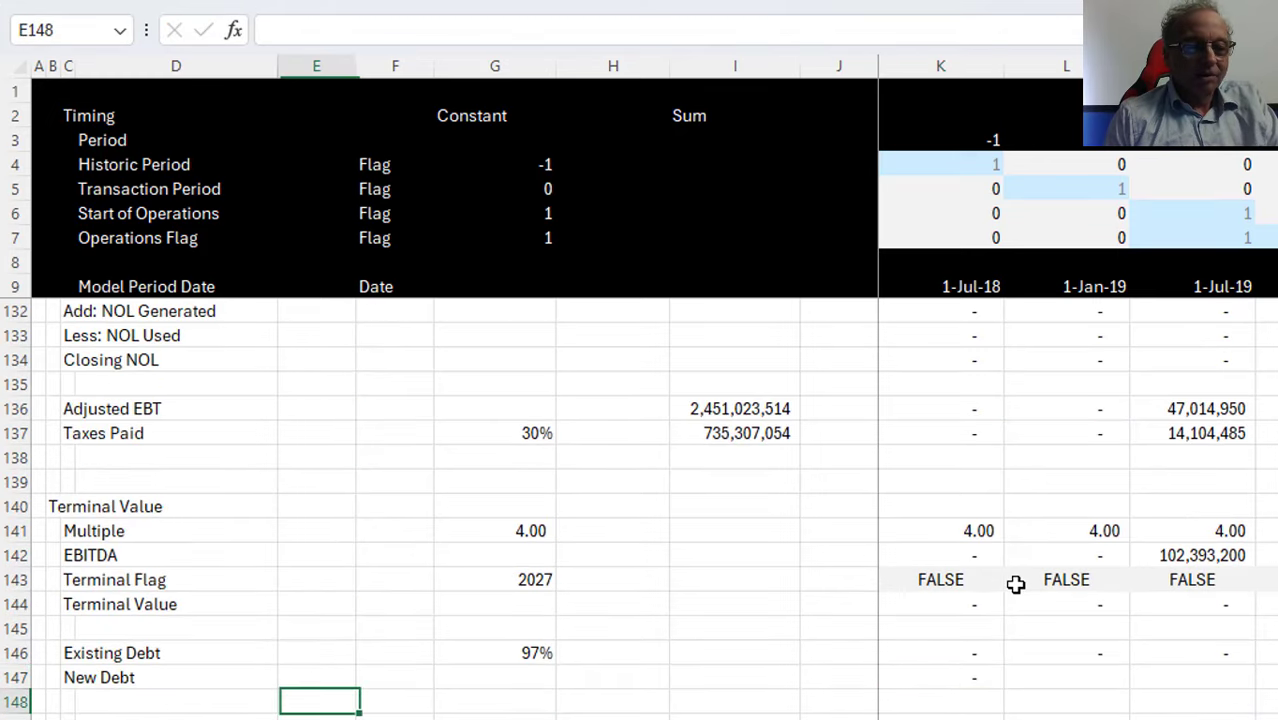
key(Left)
key(Left)
text(Bo)
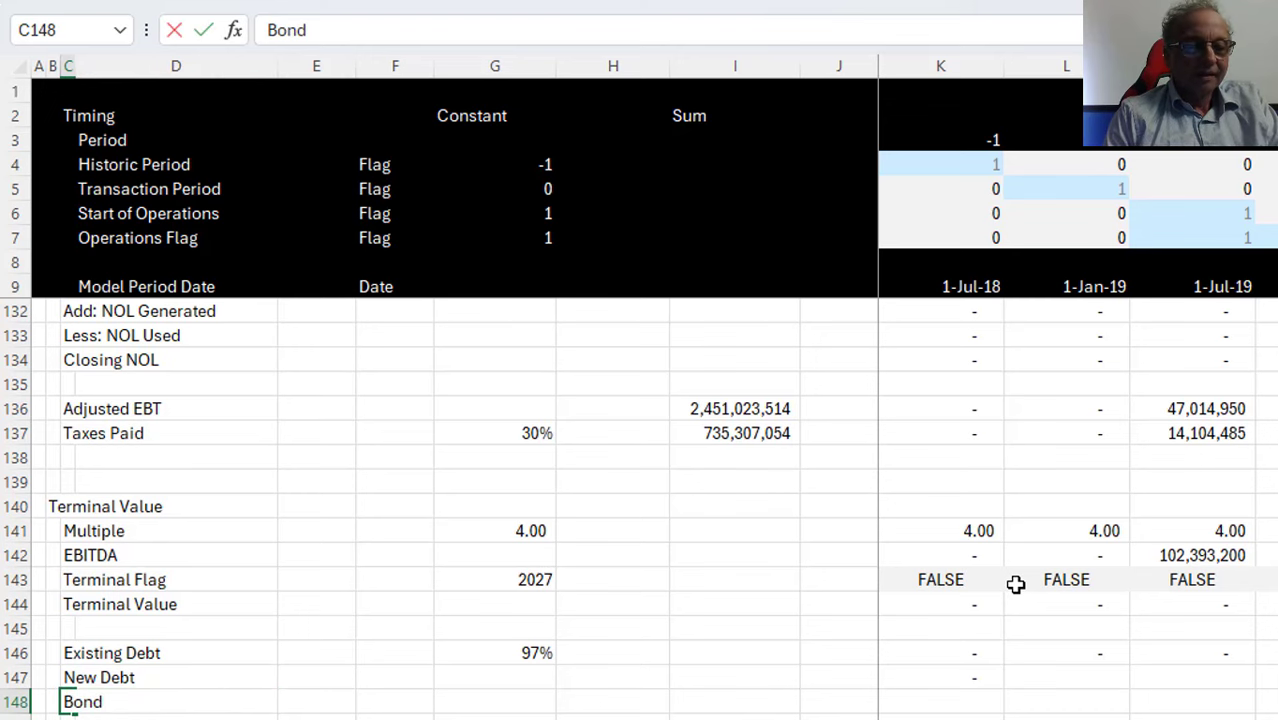
text(nd)
key(Return)
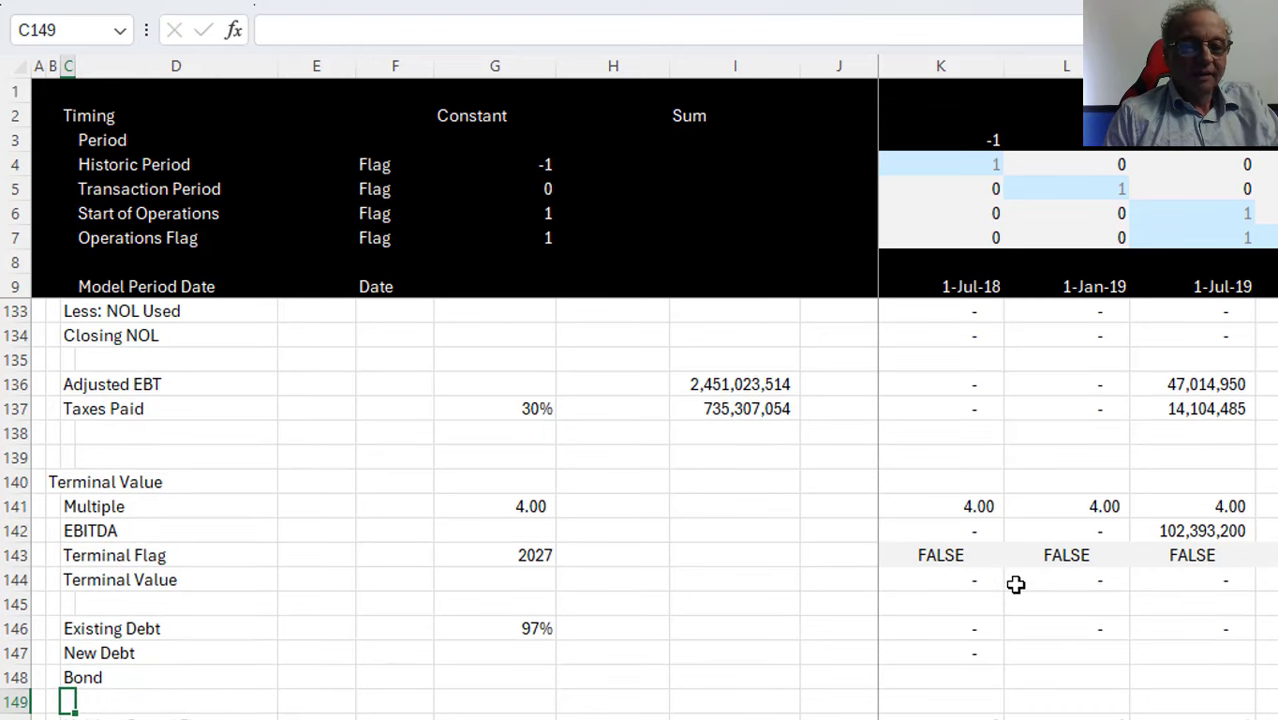
key(shift+space)
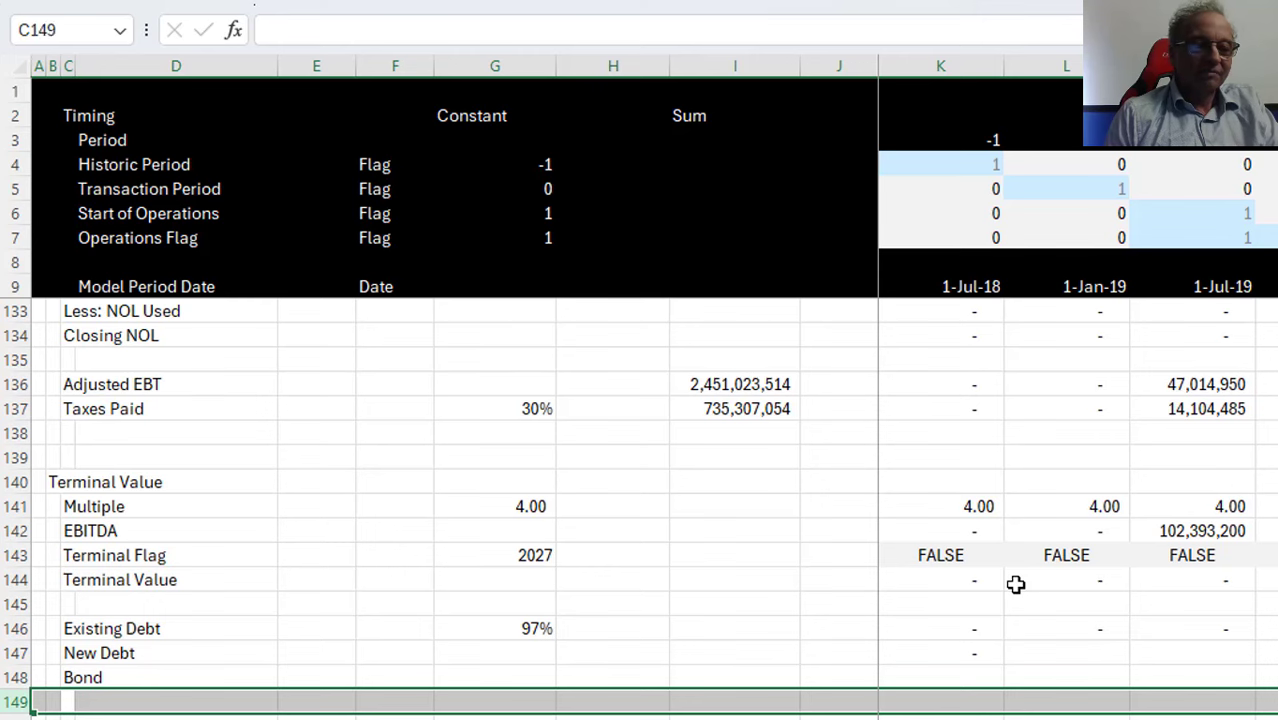
Insert a row above Existing Debt at row 146 and title it Debt Repayment at Exit in C146
key(Up)
key(Up)
key(Up)
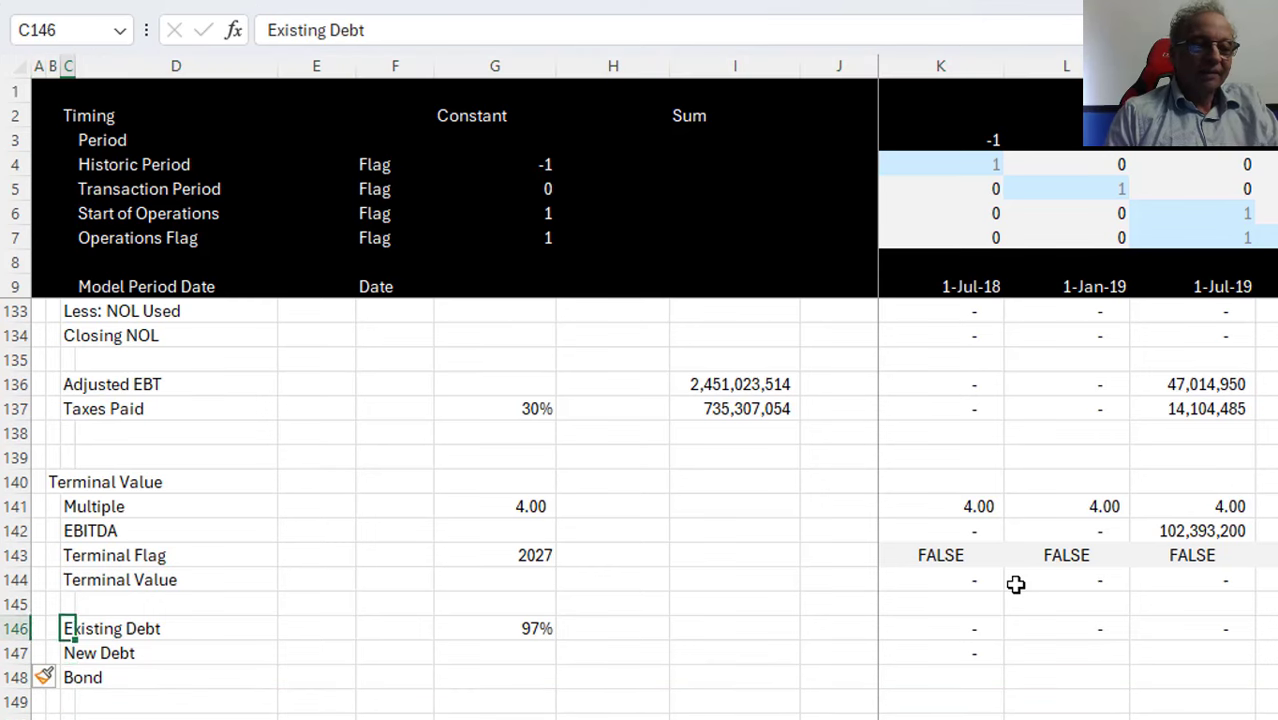
key(shift+space)
key(ctrl+shift+plus)
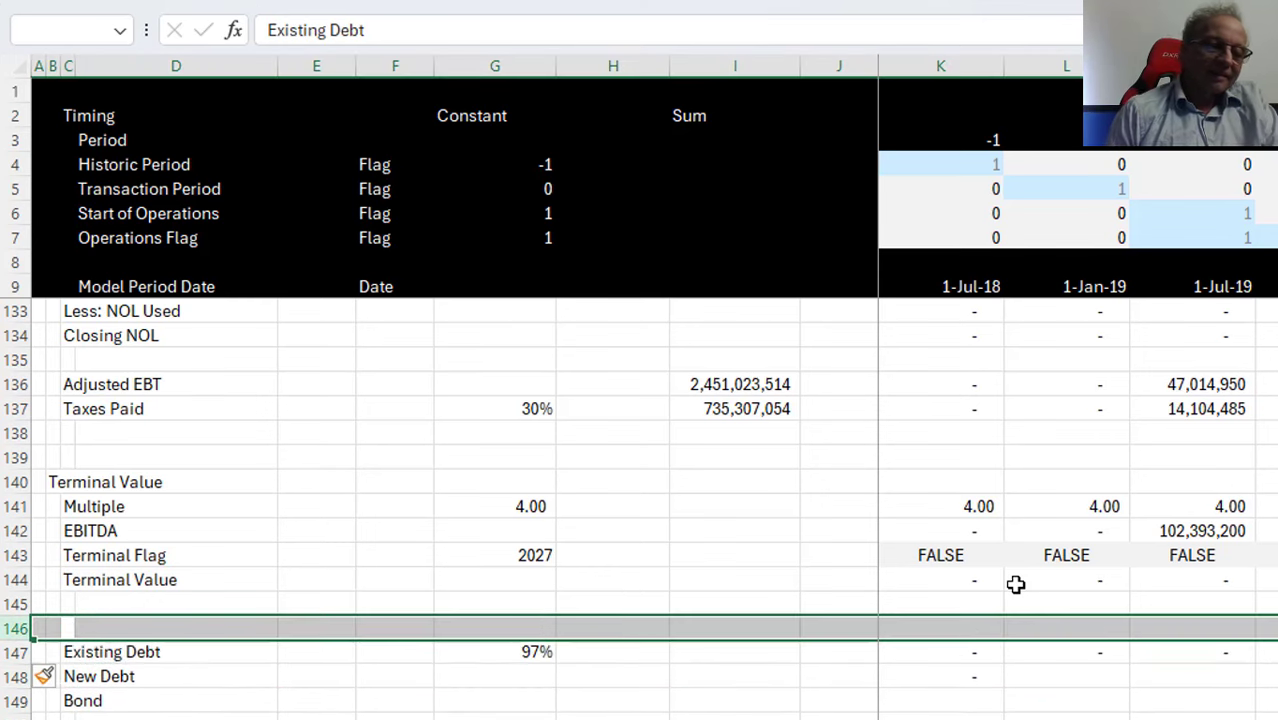
key(Right)
key(Left)
text(De)
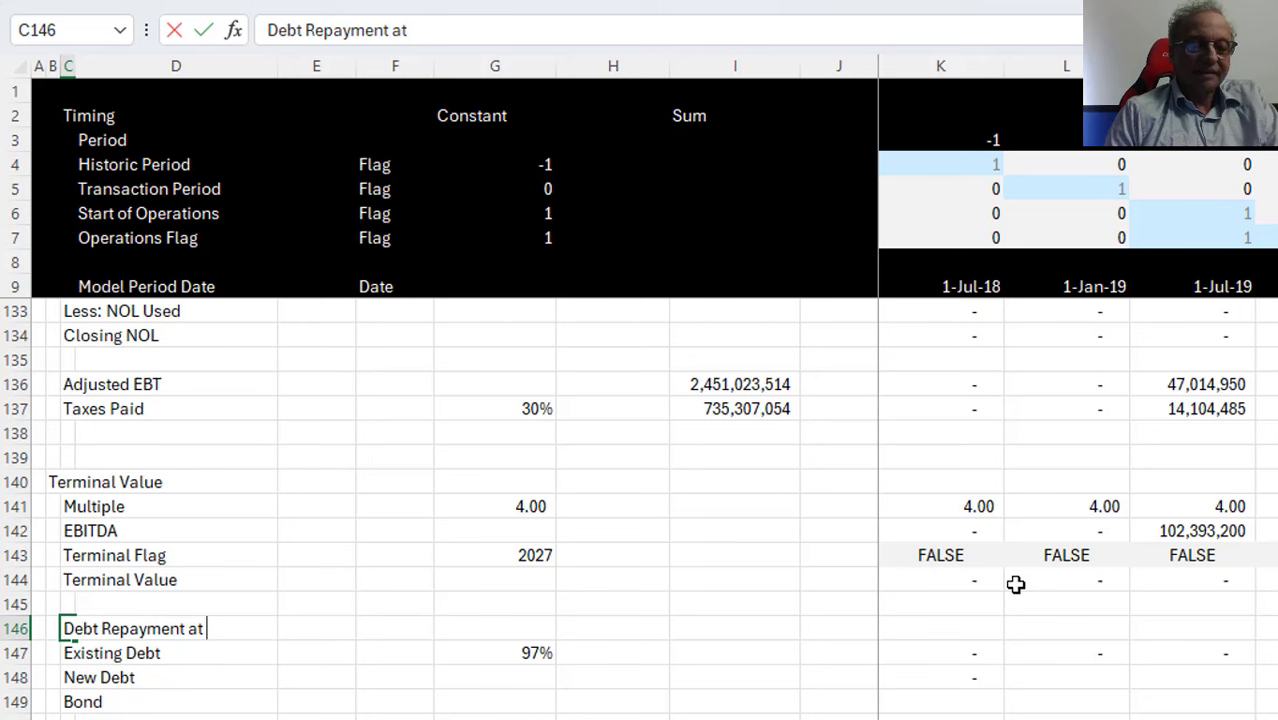
key(Return)
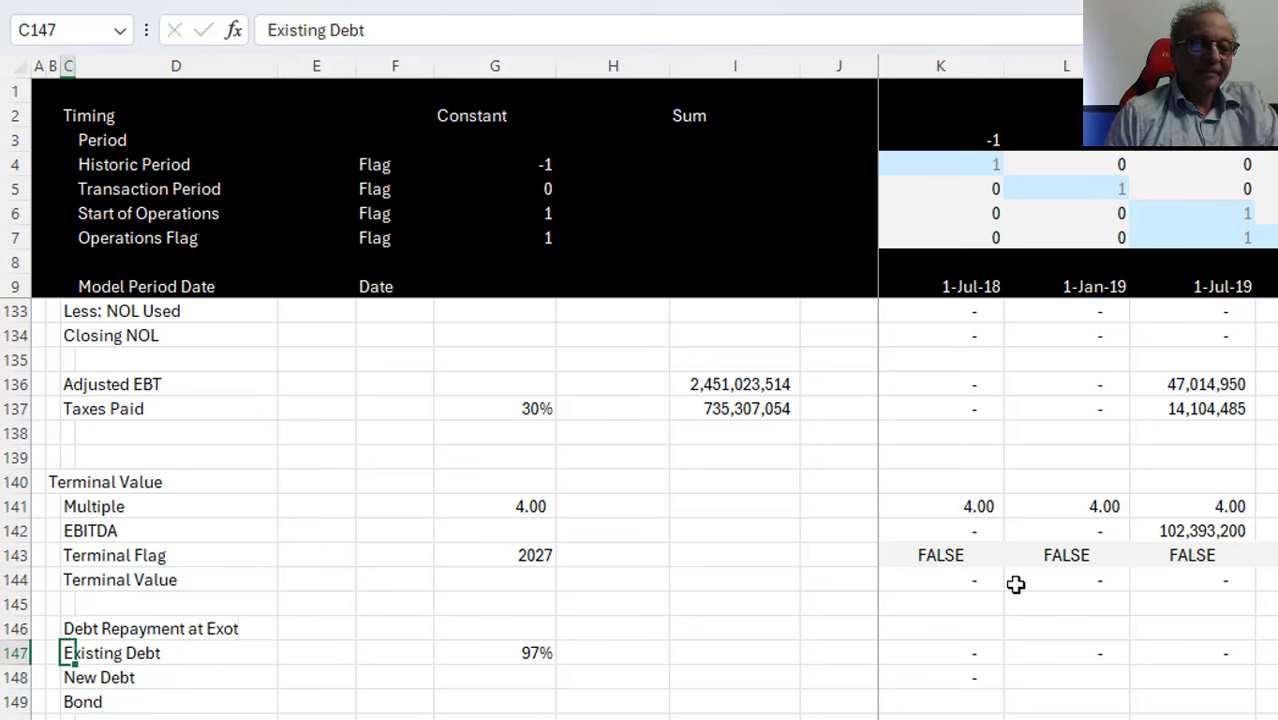
key(Up)
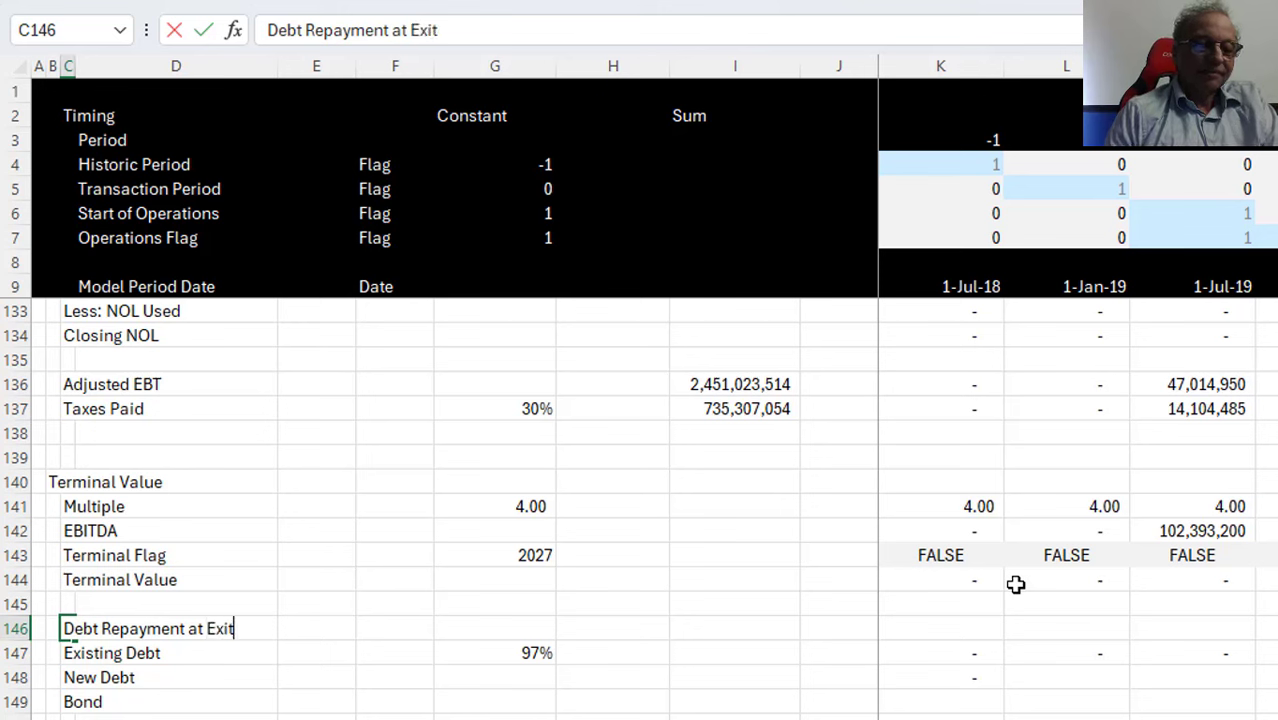
key(Return)
Enter the Bond formula =K117 in K149, linking it to the bond's Closing Balance
key(Down)
key(Down)
key(Right)
key(Right)
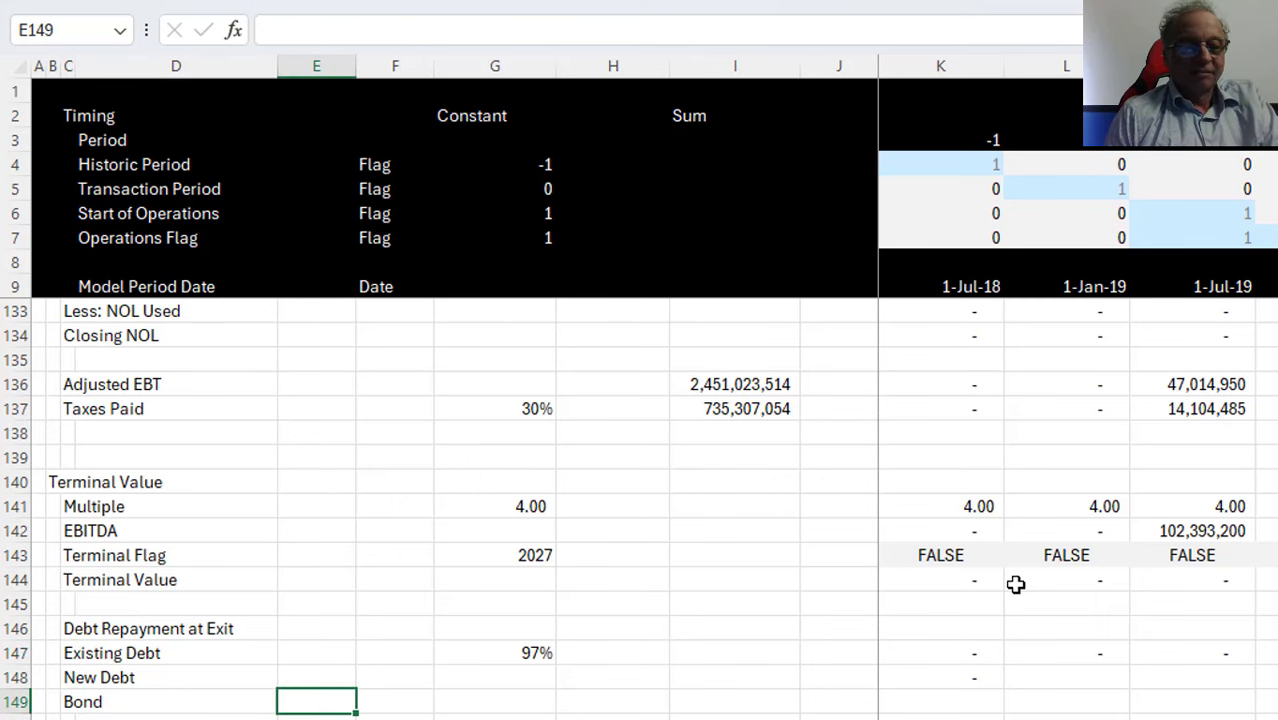
key(Right)
key(Right)
key(Right)
key(Right)
key(Right)
key(Right)
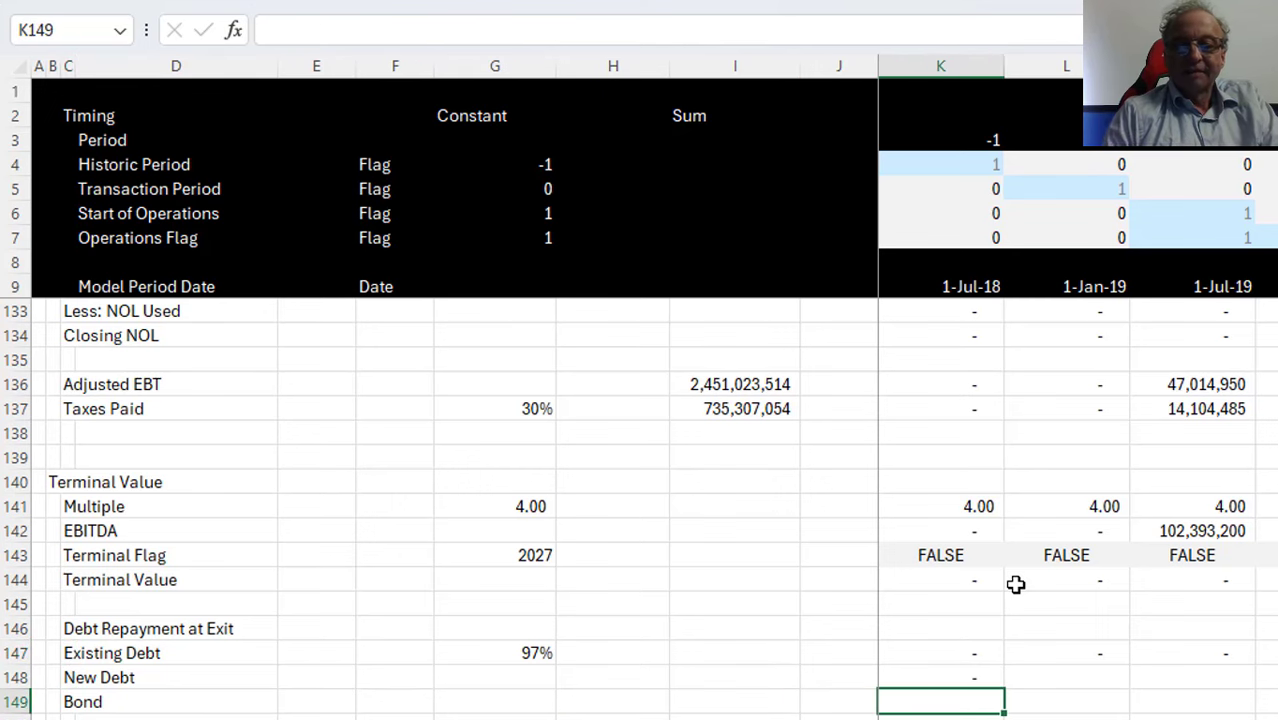
text(=)
key(Up)
key(Up)
key(Up)
key(Up)
key(Up)
key(Up)
key(Up)
key(Up)
key(Up)
key(Up)
key(Up)
key(Up)
key(Up)
key(Up)
key(Up)
key(Up)
key(Up)
key(Up)
key(Up)
key(Up)
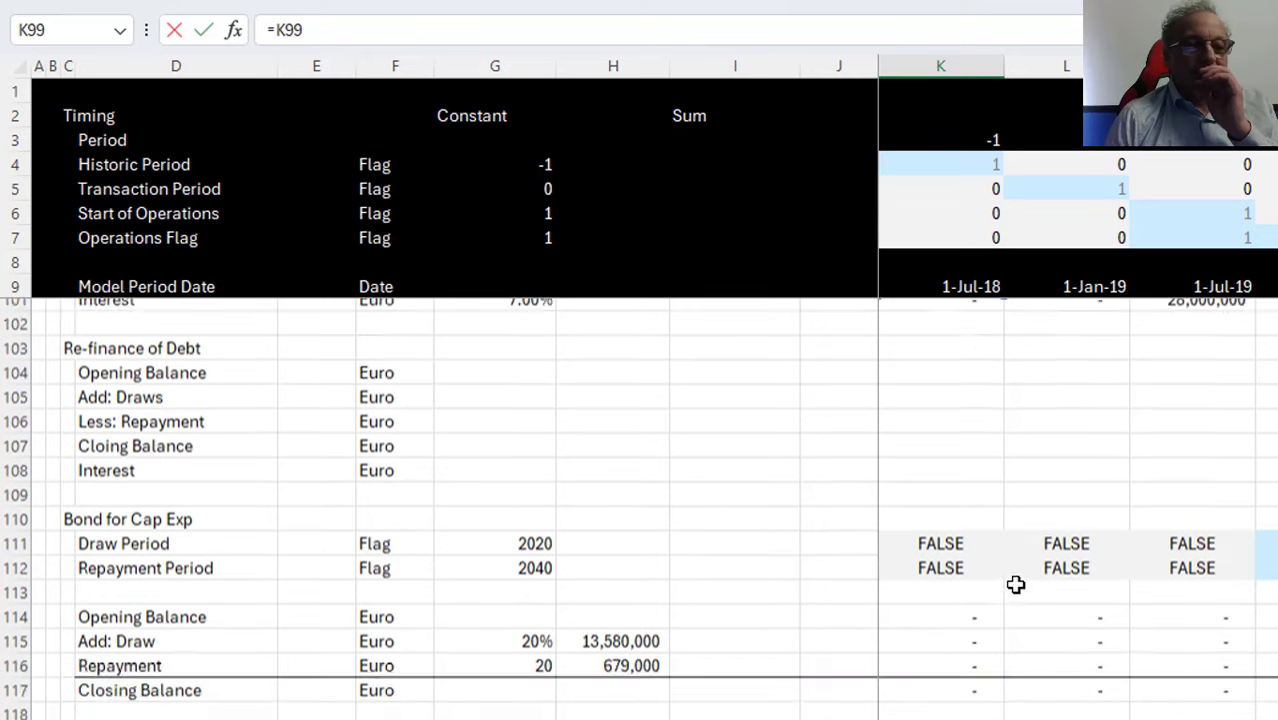
key(Down)
key(Down)
key(Down)
key(Down)
key(Down)
key(Down)
key(Down)
key(Down)
key(Down)
key(Down)
key(Down)
key(Down)
key(Down)
key(Down)
key(Down)
key(Down)
key(Down)
key(Down)
key(Down)
key(Down)
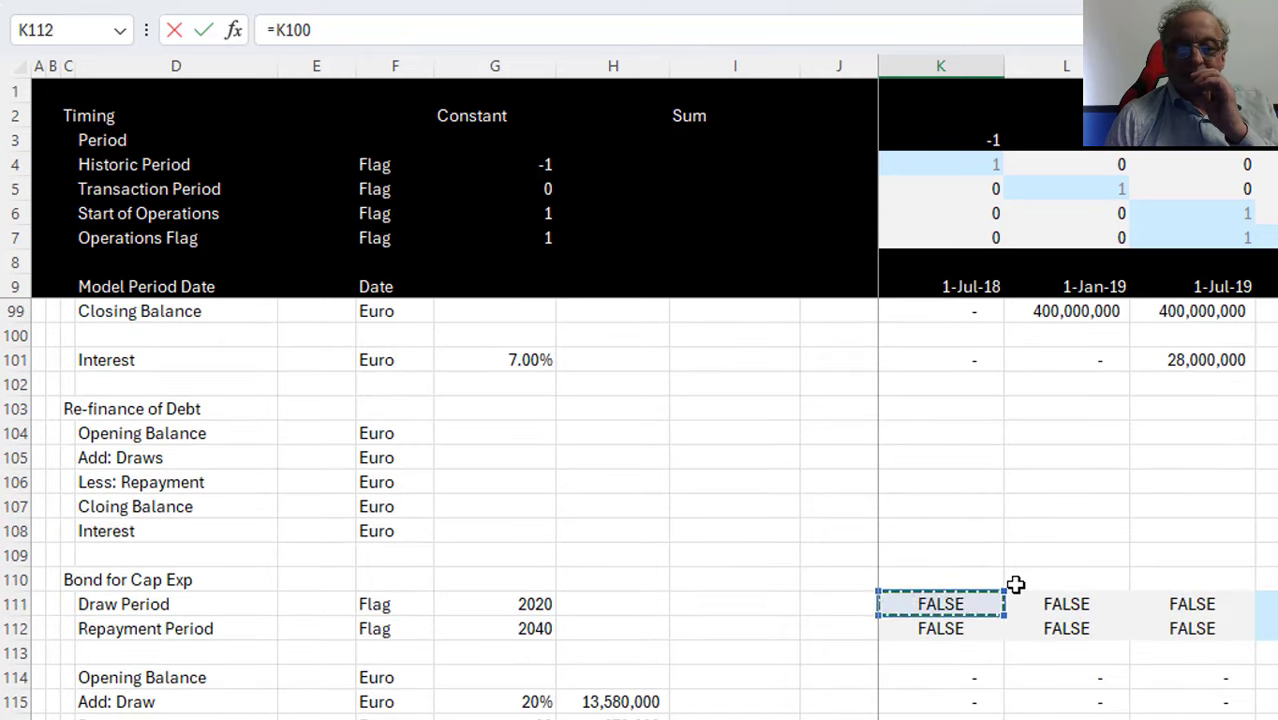
key(Up)
key(Up)
key(Up)
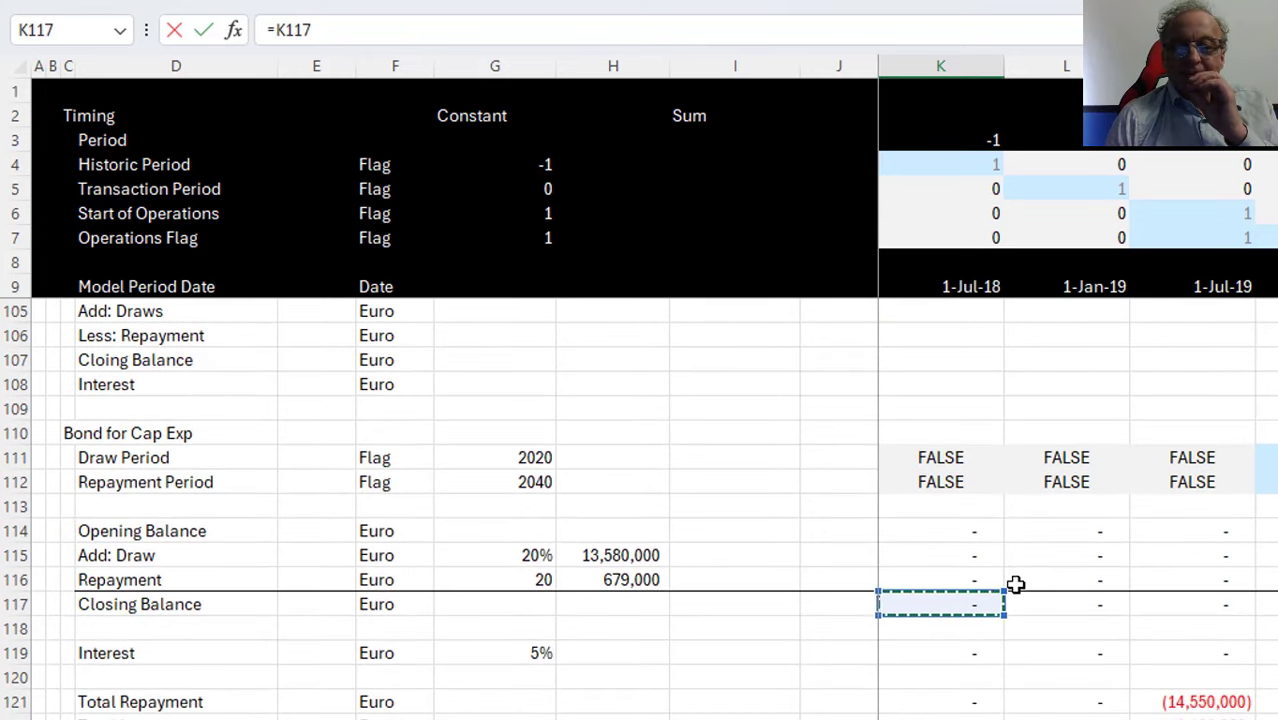
key(Return)
Copy the New Debt and Bond formulas in K148:K149 across all periods of the timeline
key(Up)
key(Up)
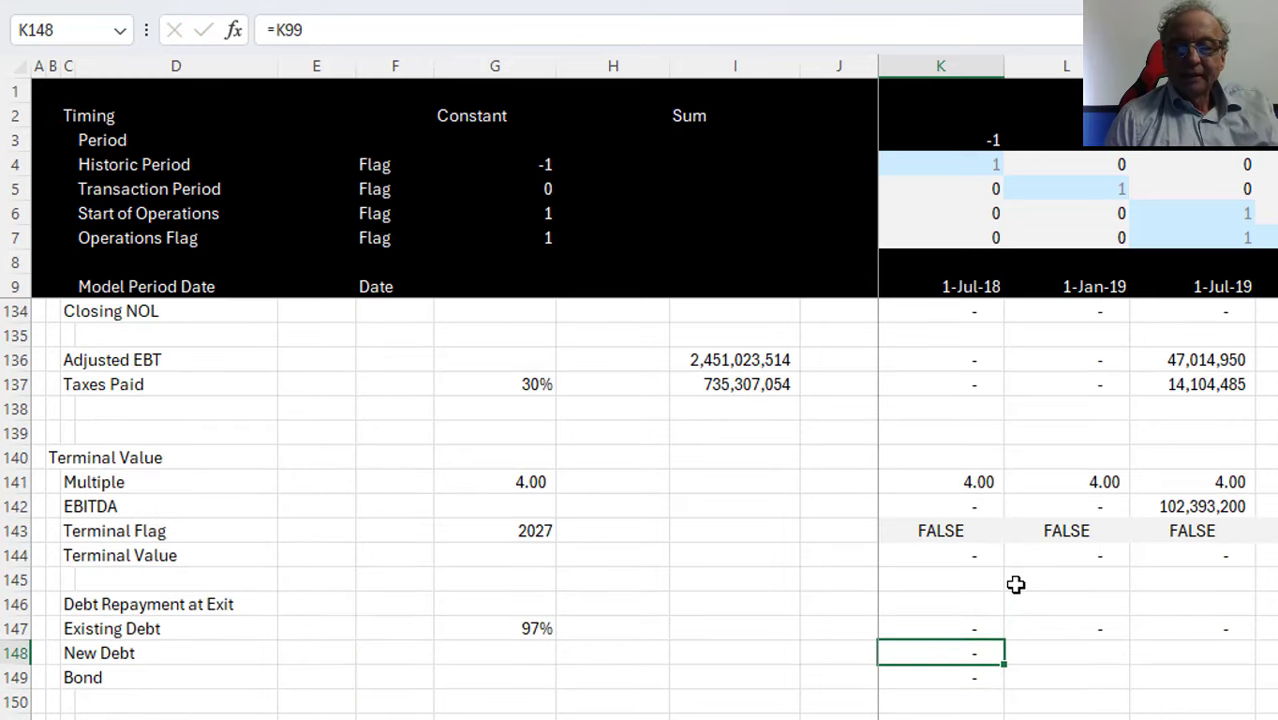
key(shift+Down)
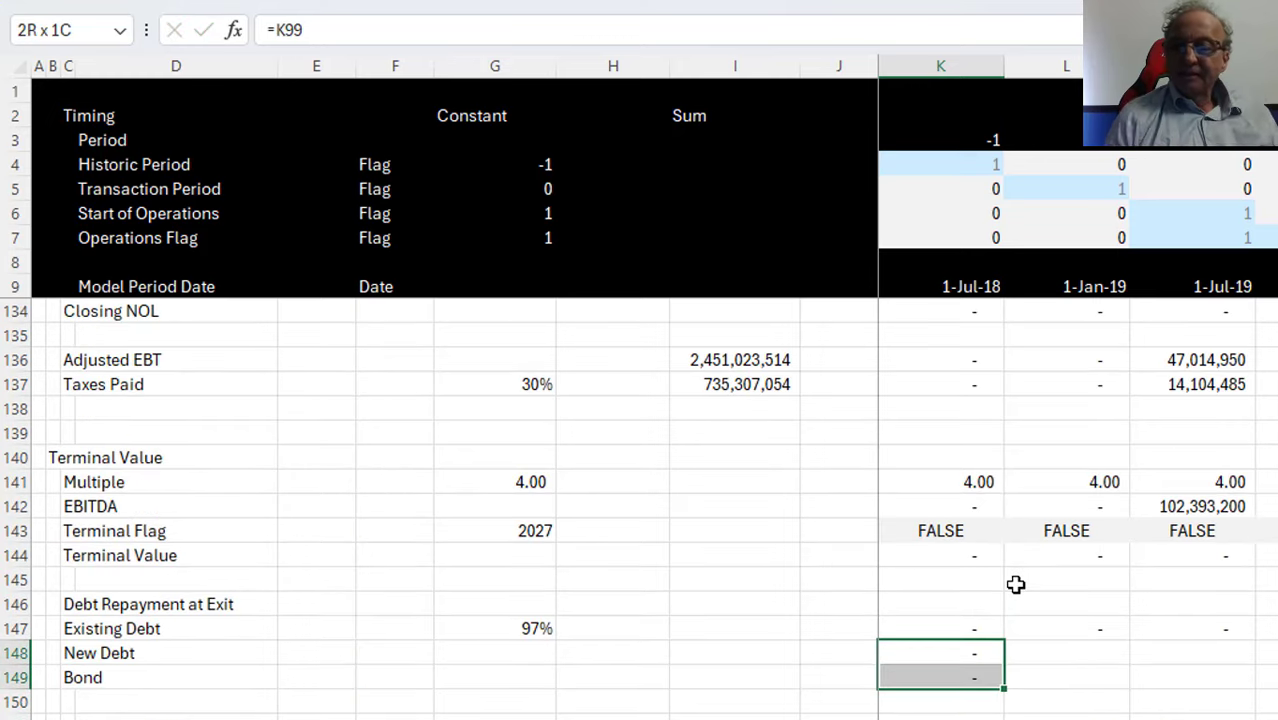
key(ctrl+shift+Right)
key(ctrl+r)
Examine the New Debt and Bond values across the periods around the 2027 terminal year
key(Right)
key(Right)
key(Right)
key(Right)
key(Right)
key(Right)
key(Right)
key(Right)
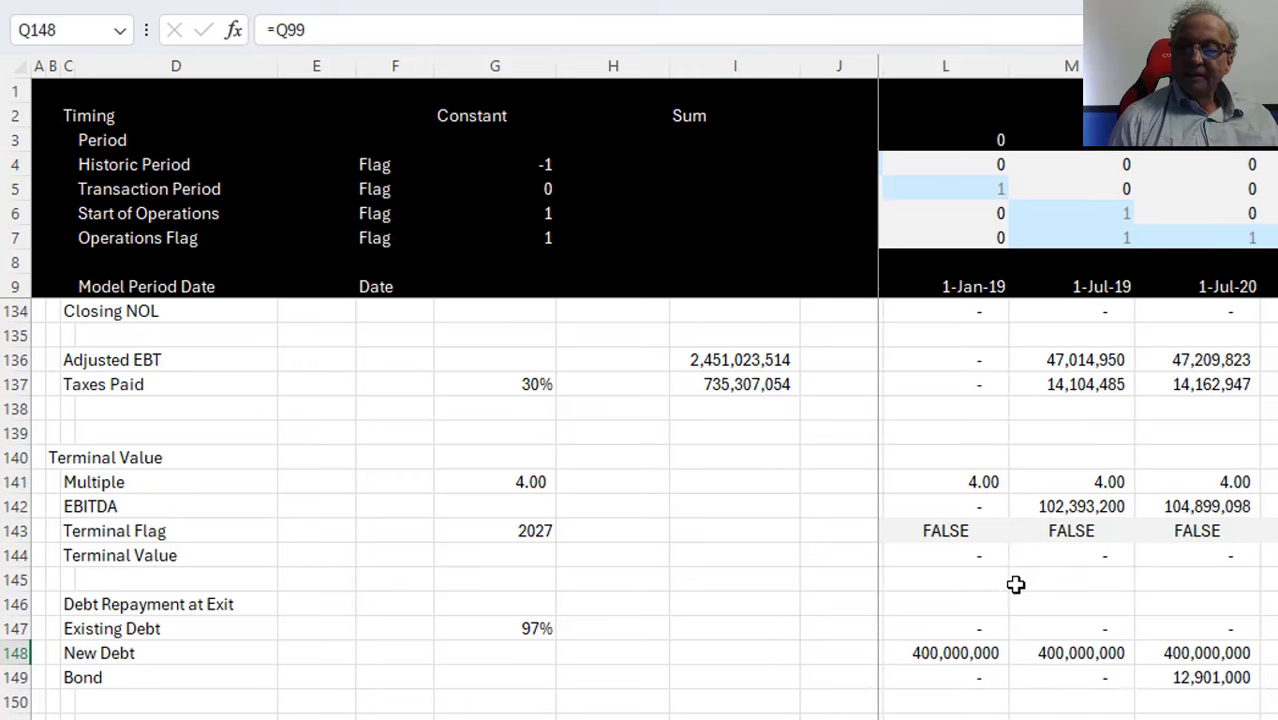
key(Right)
key(Right)
key(Right)
key(Right)
key(Right)
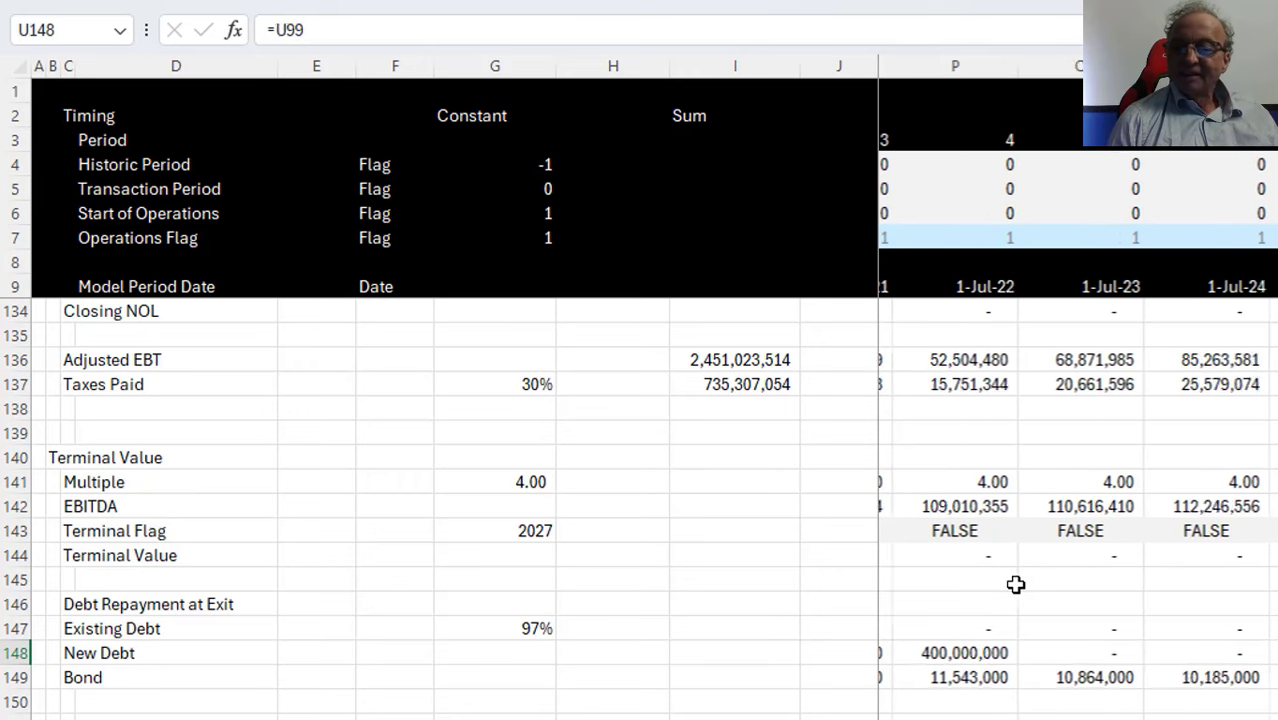
key(Left)
key(Left)
key(Left)
key(Left)
key(Left)
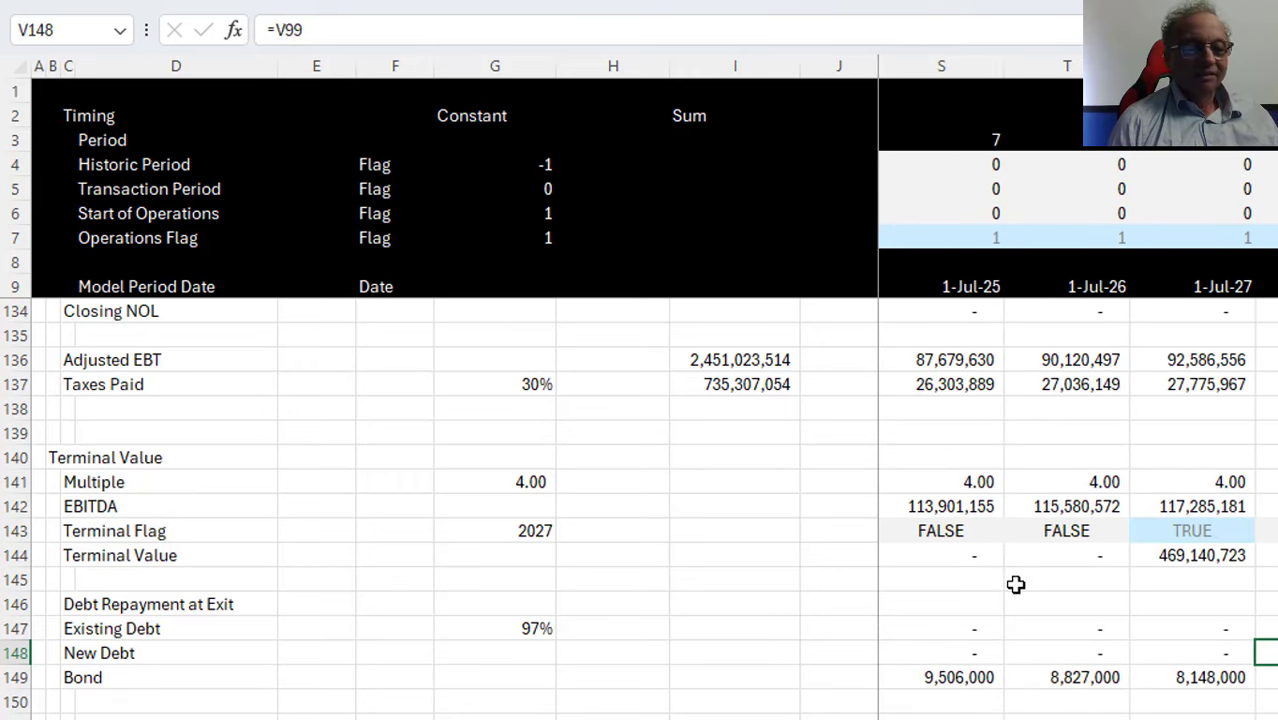
Inspect the Existing Debt formula in K147 to see how it uses the terminal flag
key(Up)
key(ctrl+Left)
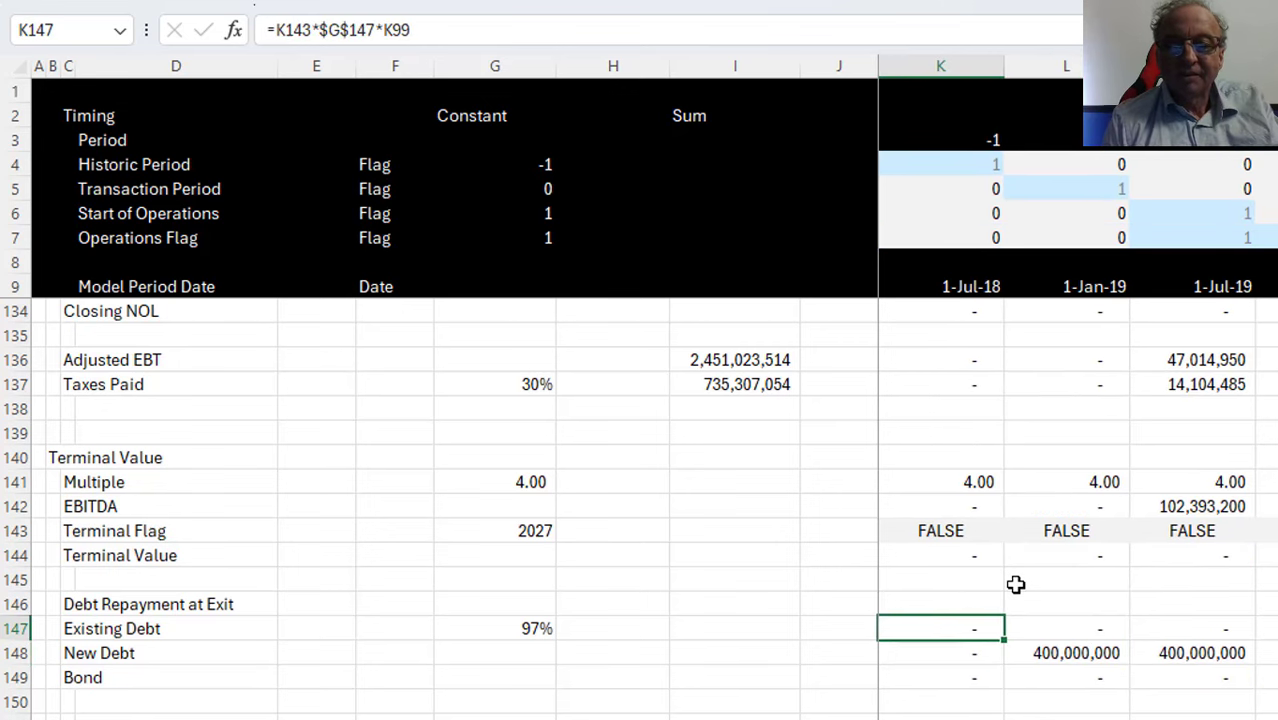
key(F2)
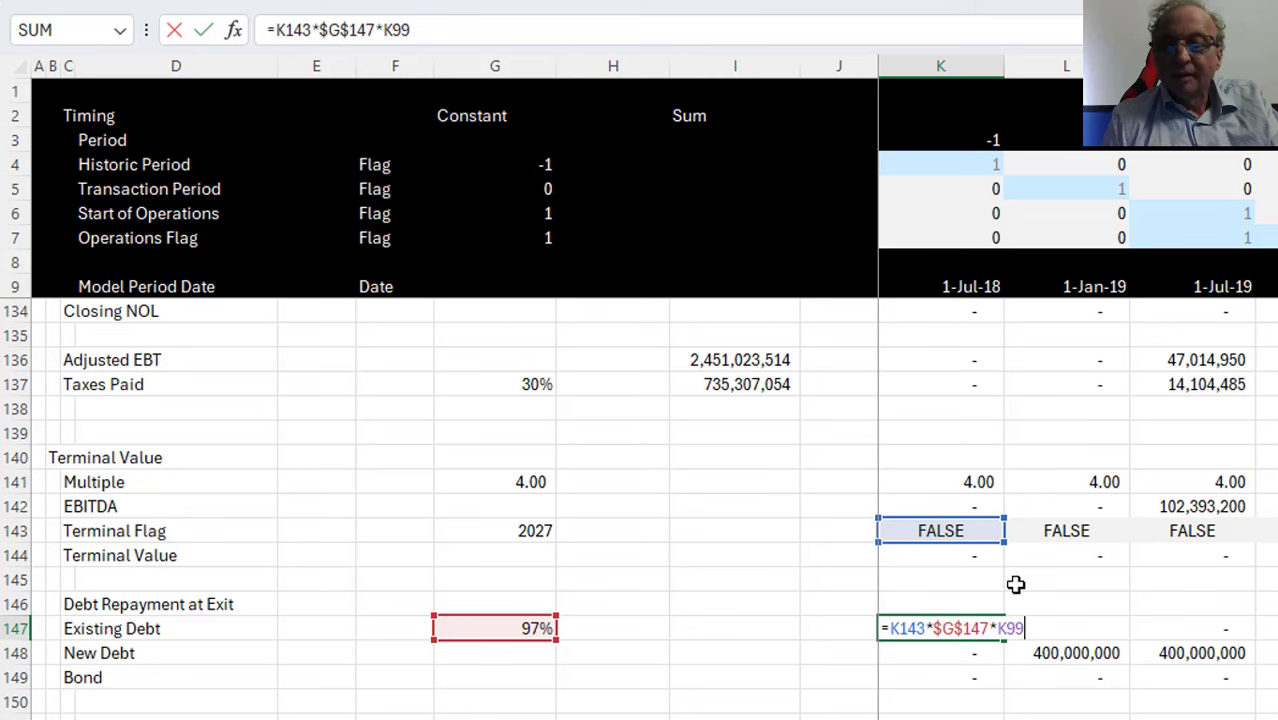
key(Escape)
Multiply the New Debt formula in K148 by the terminal flag as =K99*K143 and copy it across the timeline
key(Down)
text(=K99)
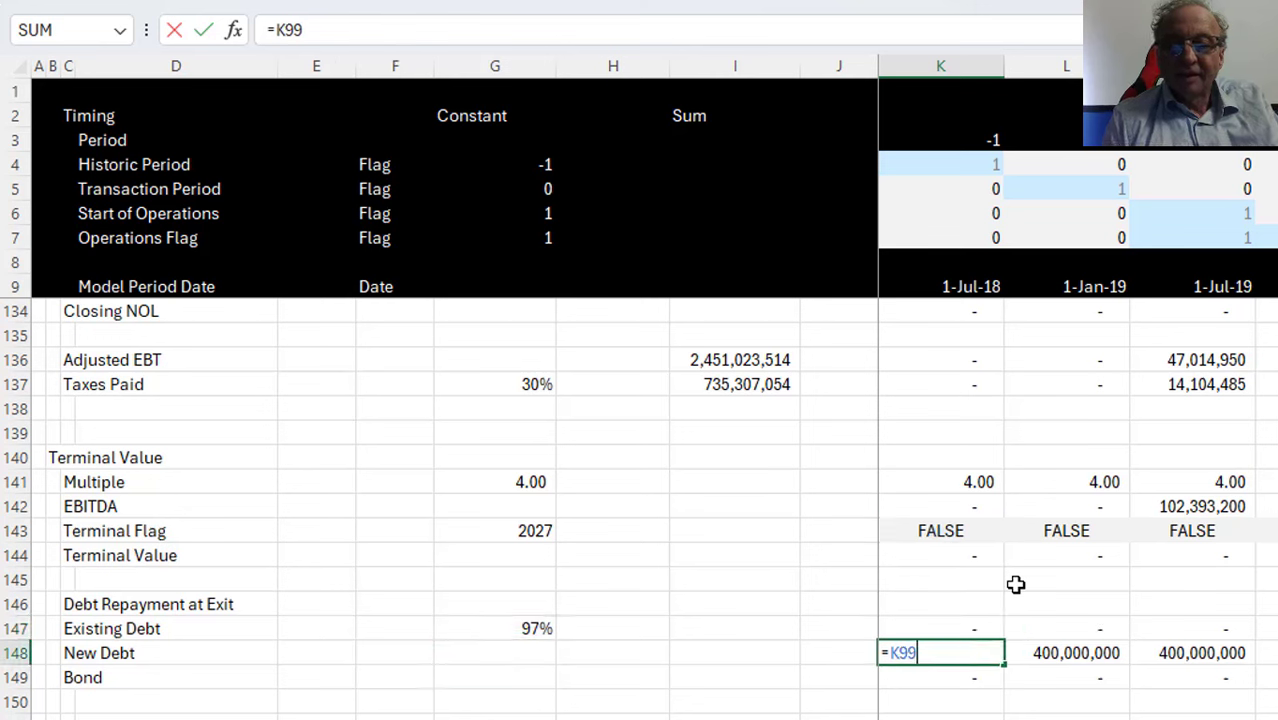
click(938, 533)
key(Return)
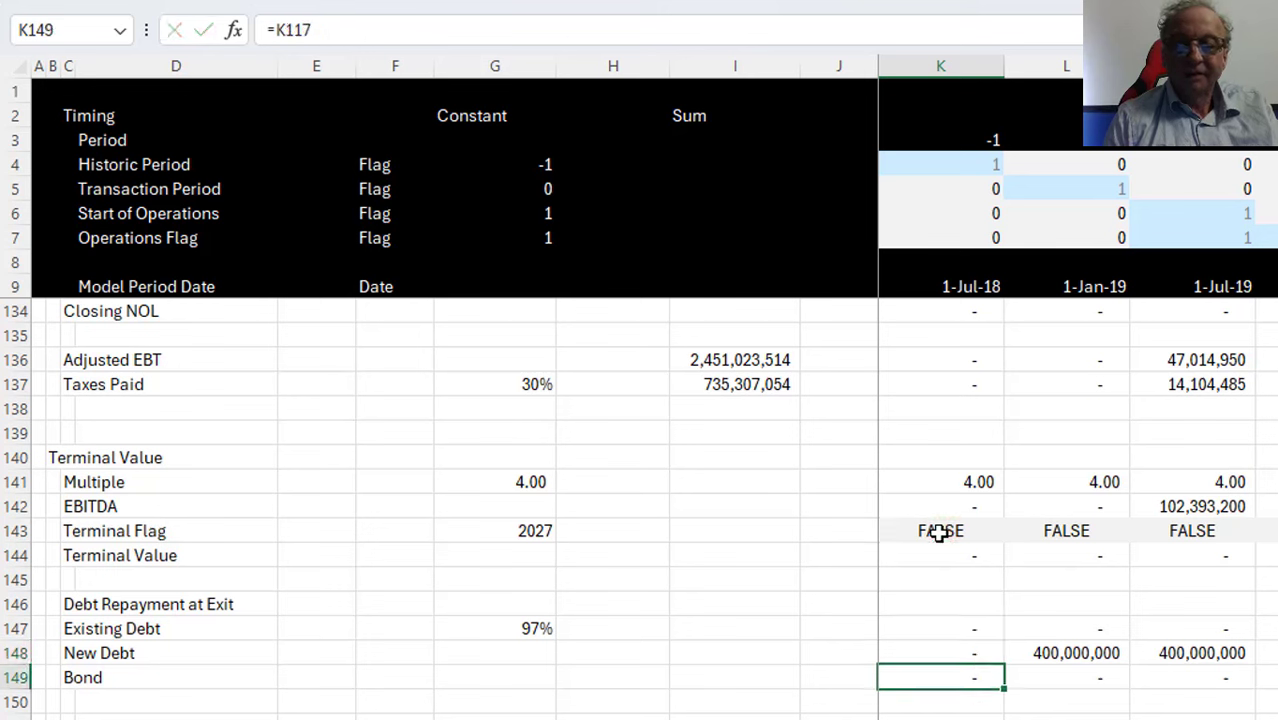
key(Up)
key(ctrl+shift+Right)
key(ctrl+r)
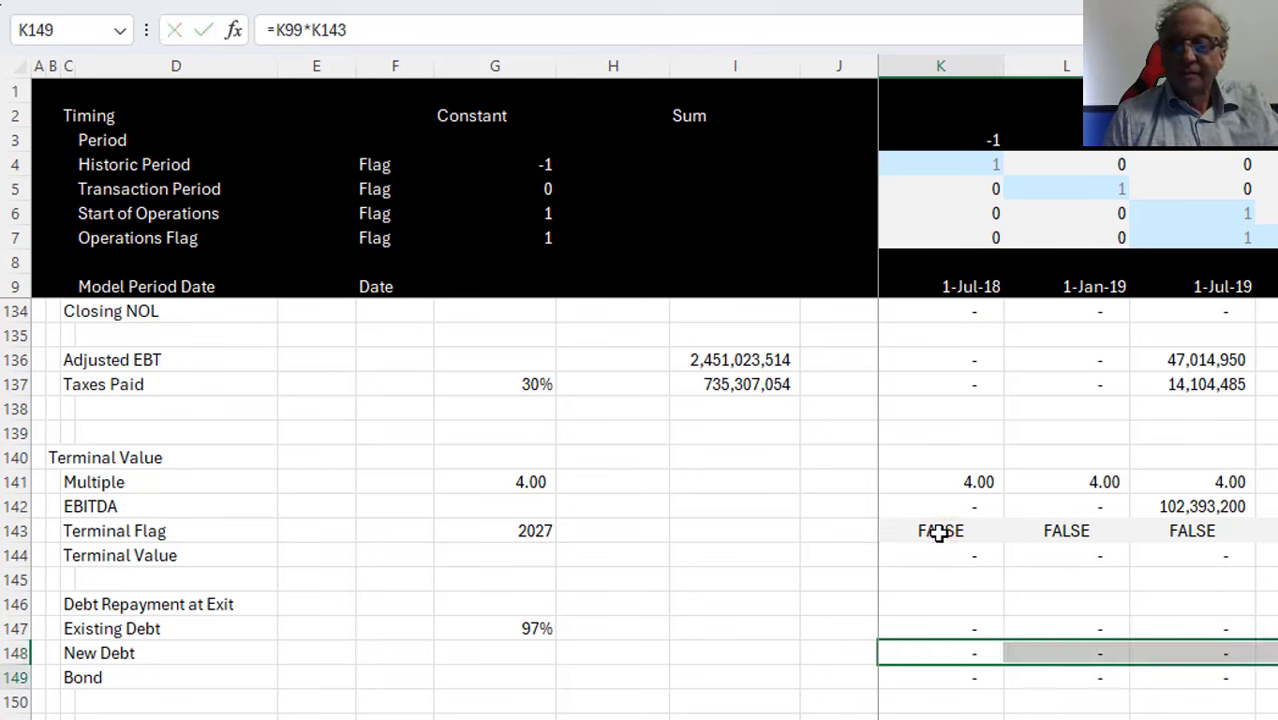
Extend the Bond formula in K149 to =K117*K143 and copy it across the timeline
key(Down)
key(F2)
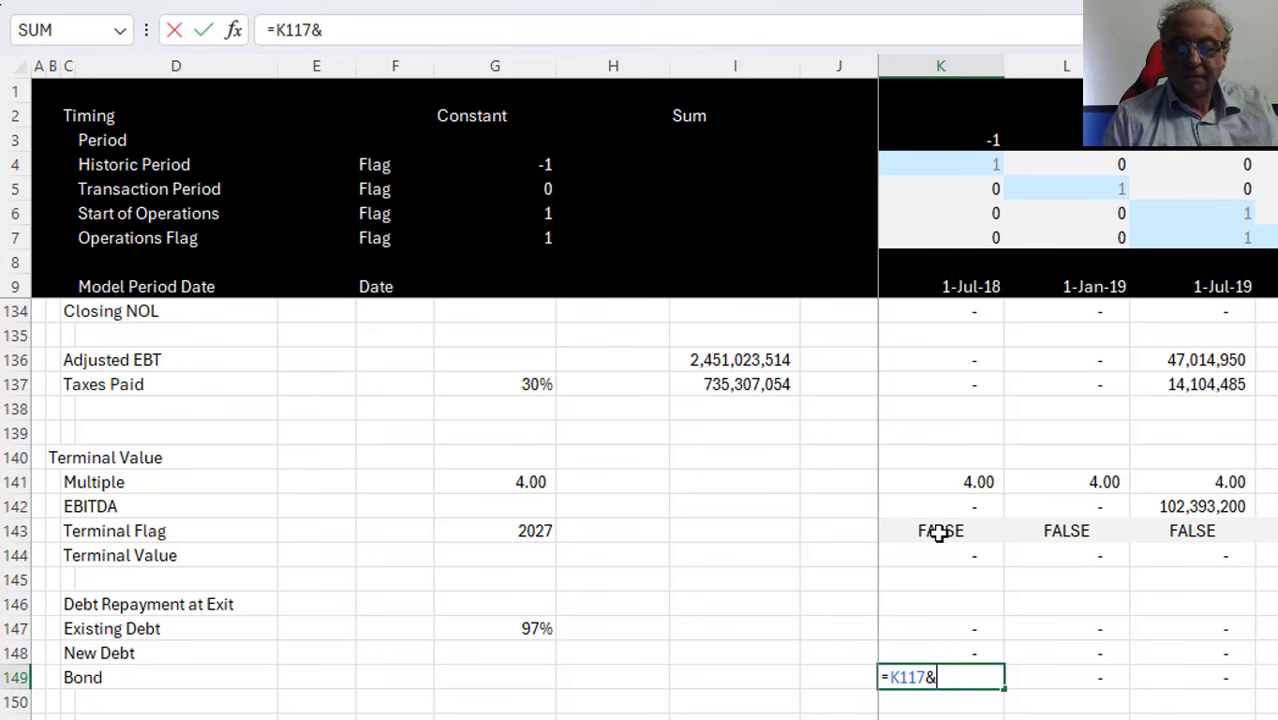
text(*)
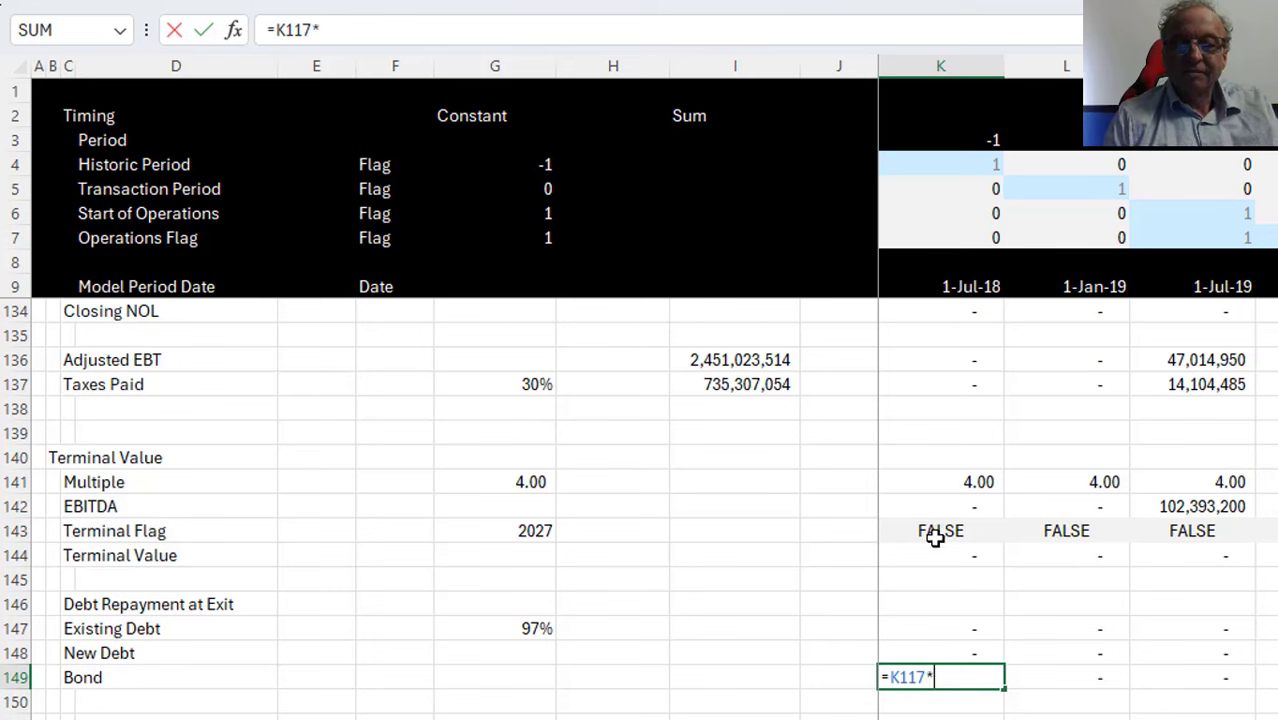
click(937, 535)
key(Return)
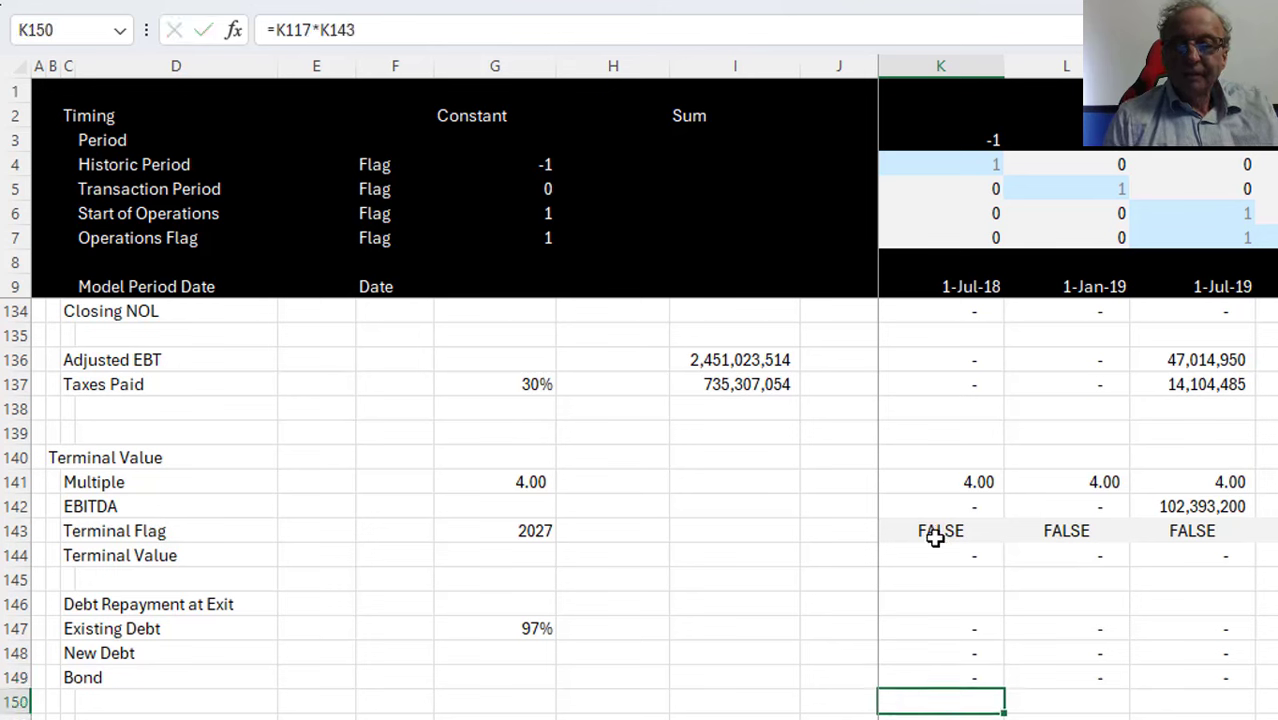
key(Up)
key(ctrl+shift+Right)
key(ctrl+r)
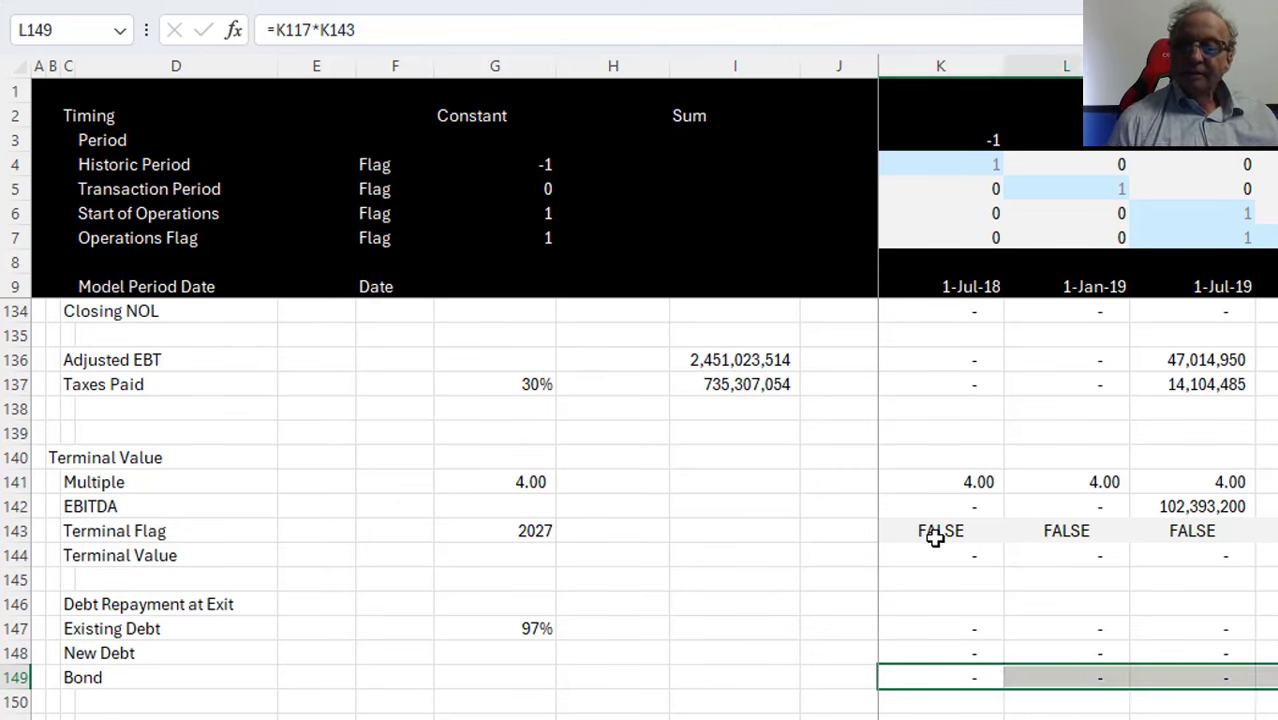
Check the exit repayment formulas around the terminal year, including the Existing Debt formula in U147
key(Right)
key(Right)
key(Right)
key(Right)
key(Right)
key(Right)
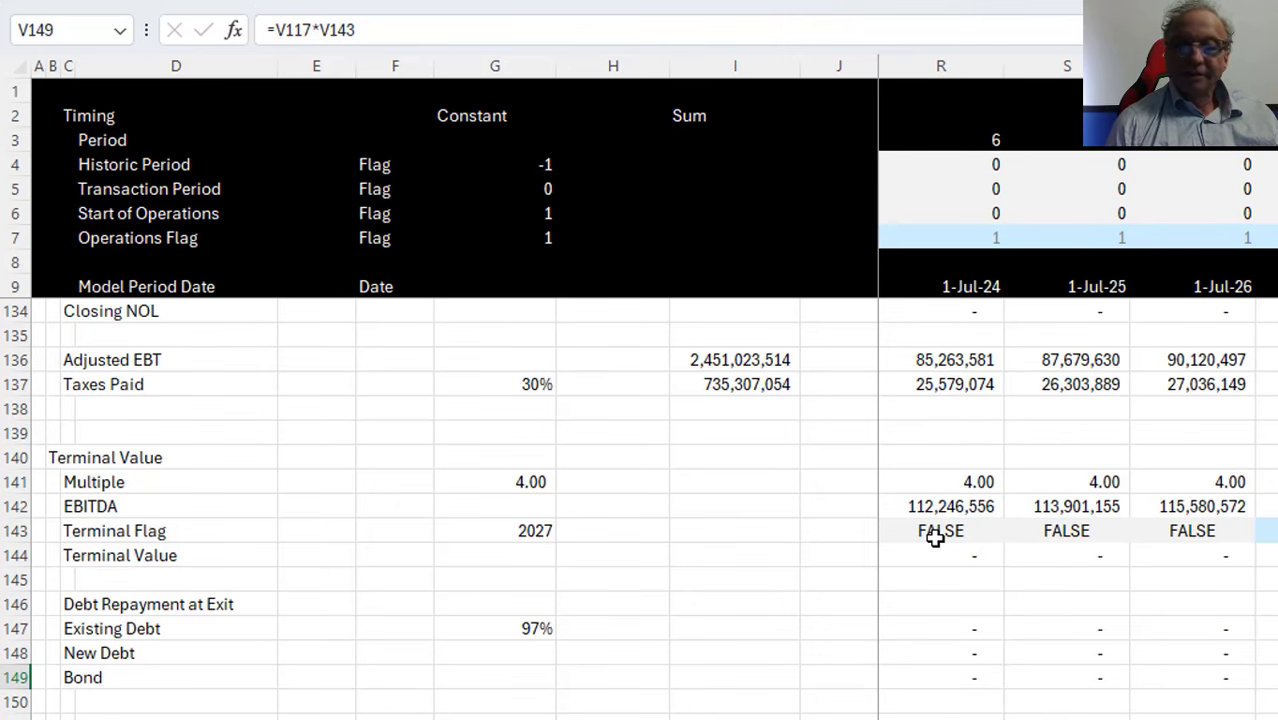
key(Left)
key(Left)
key(Up)
key(Up)
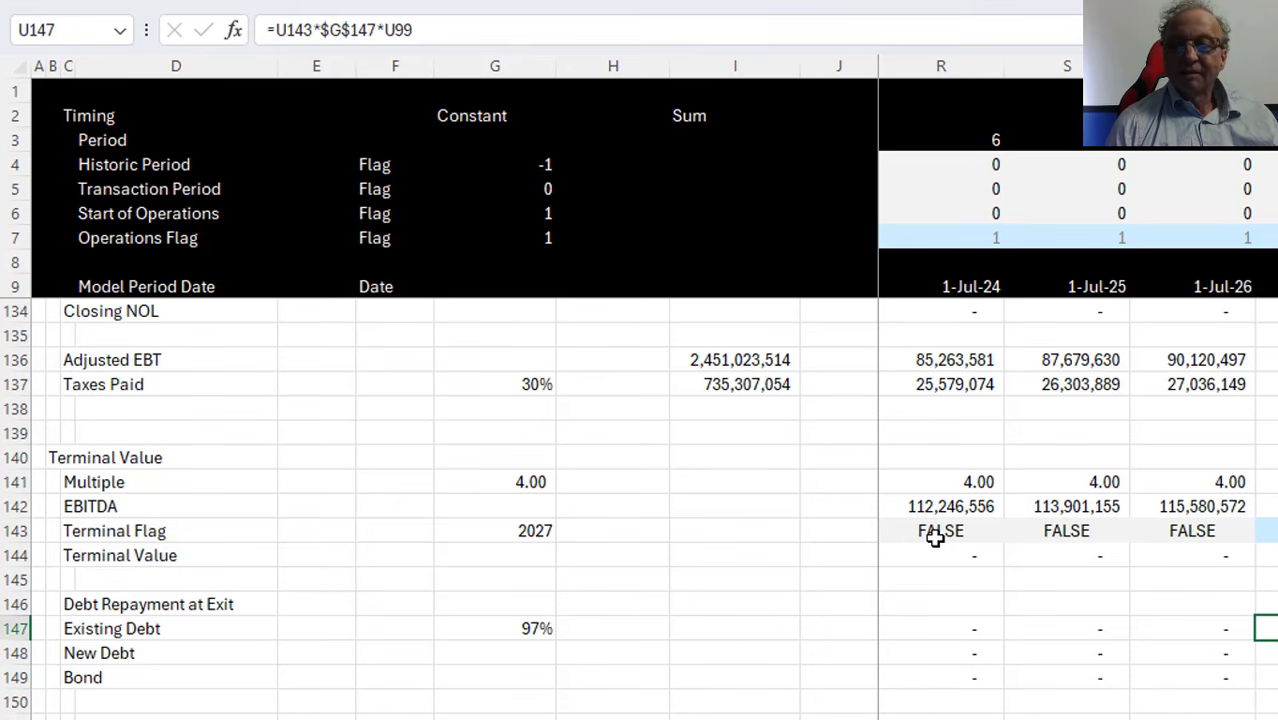
Look up the existing debt schedule and examine its Closing Balance in row 68
key(Page_Up)
key(Page_Up)
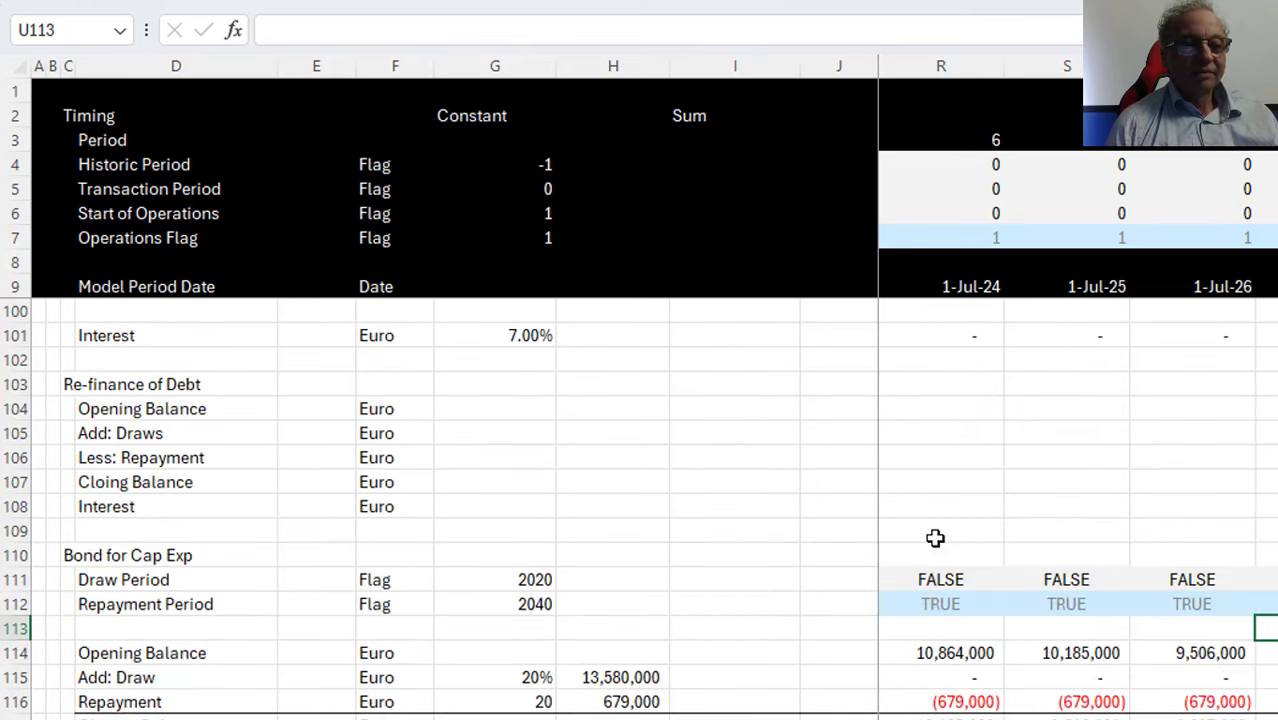
key(Page_Up)
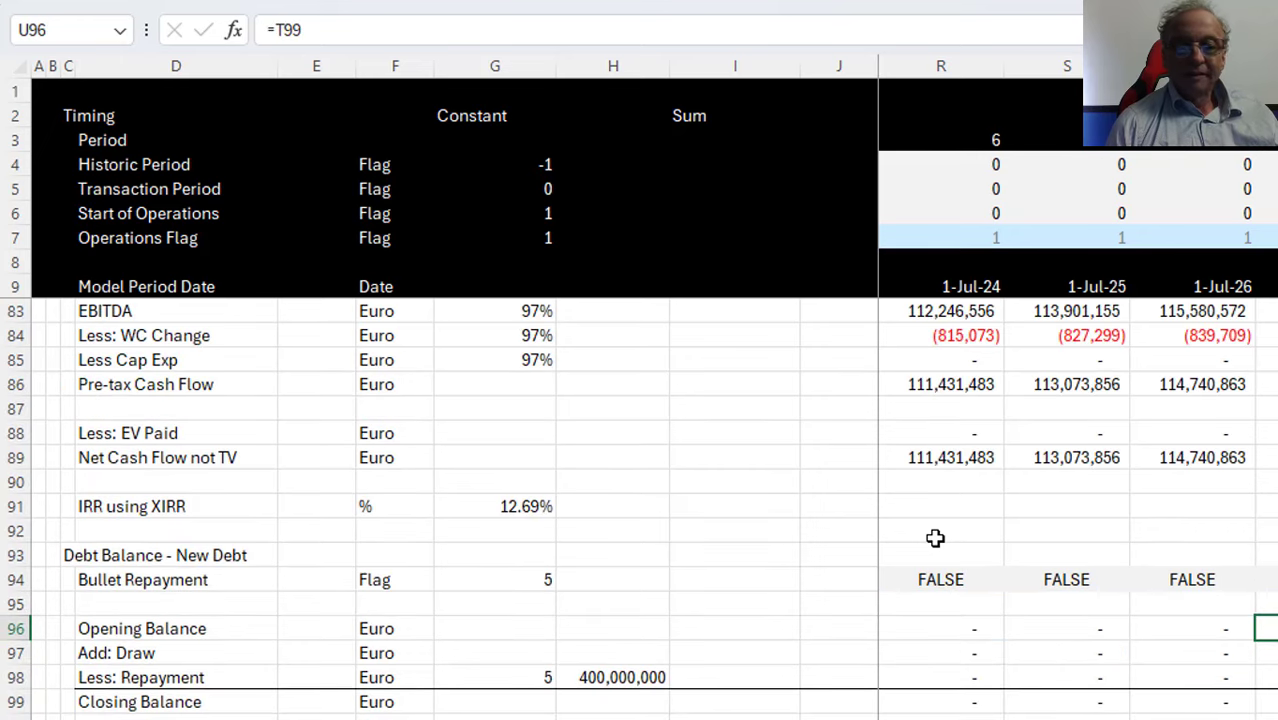
key(Page_Up)
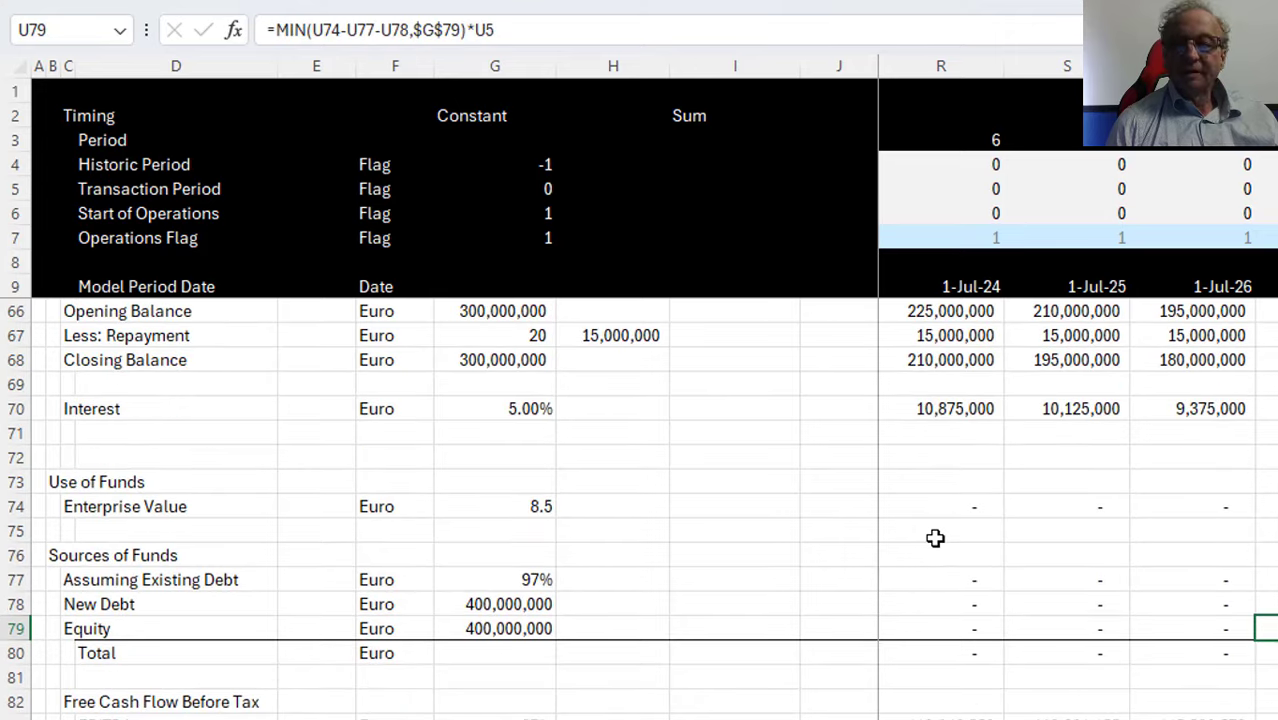
key(Page_Up)
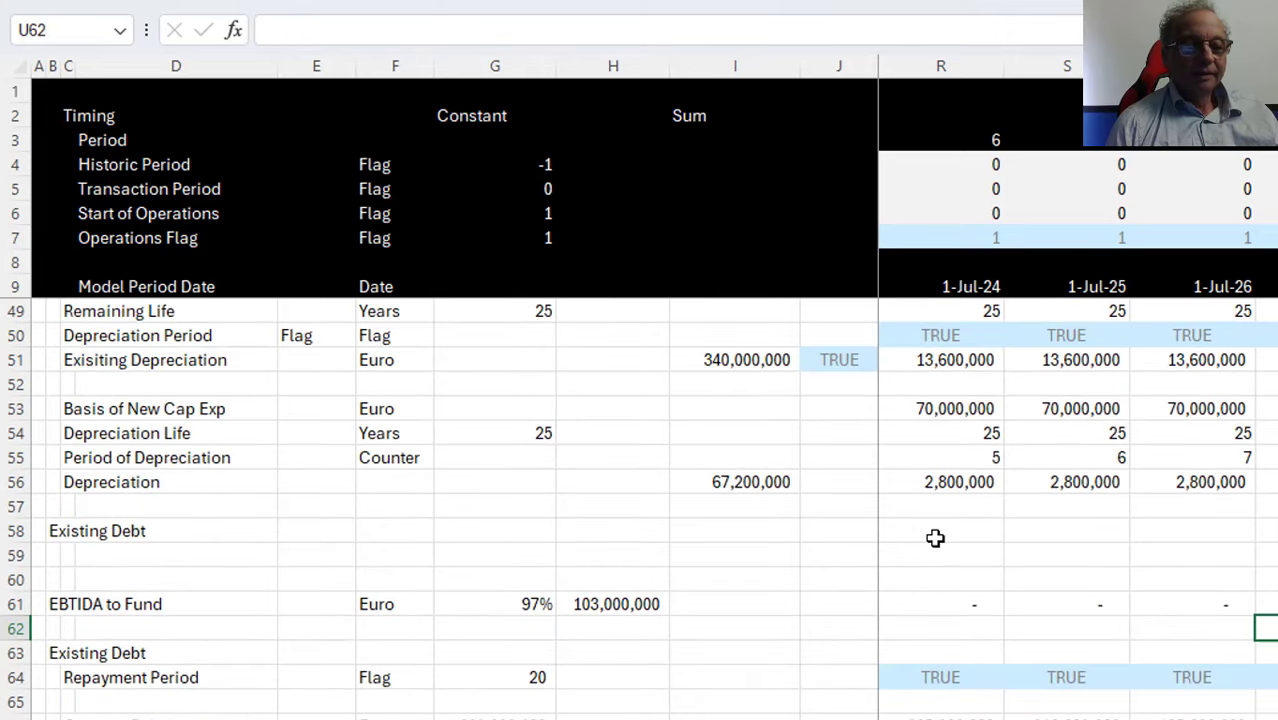
key(Down)
key(Down)
key(Down)
key(Down)
key(Down)
key(Down)
key(Down)
key(Down)
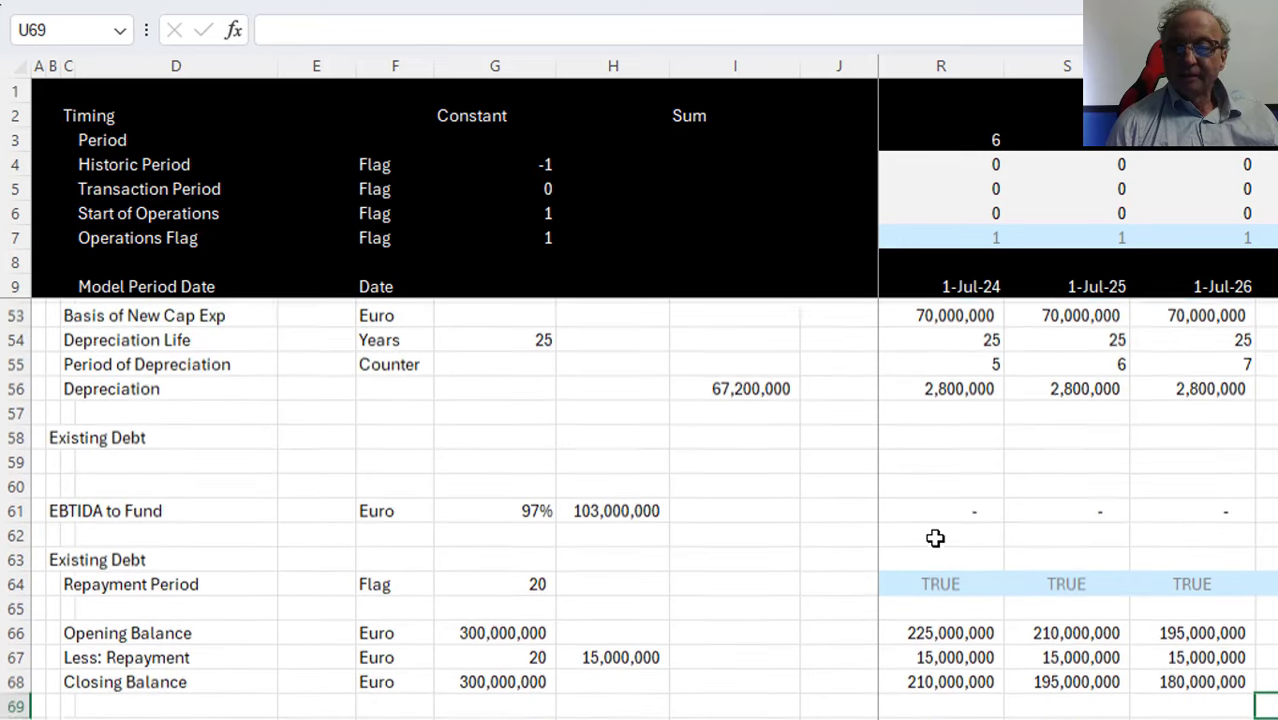
key(Up)
key(Up)
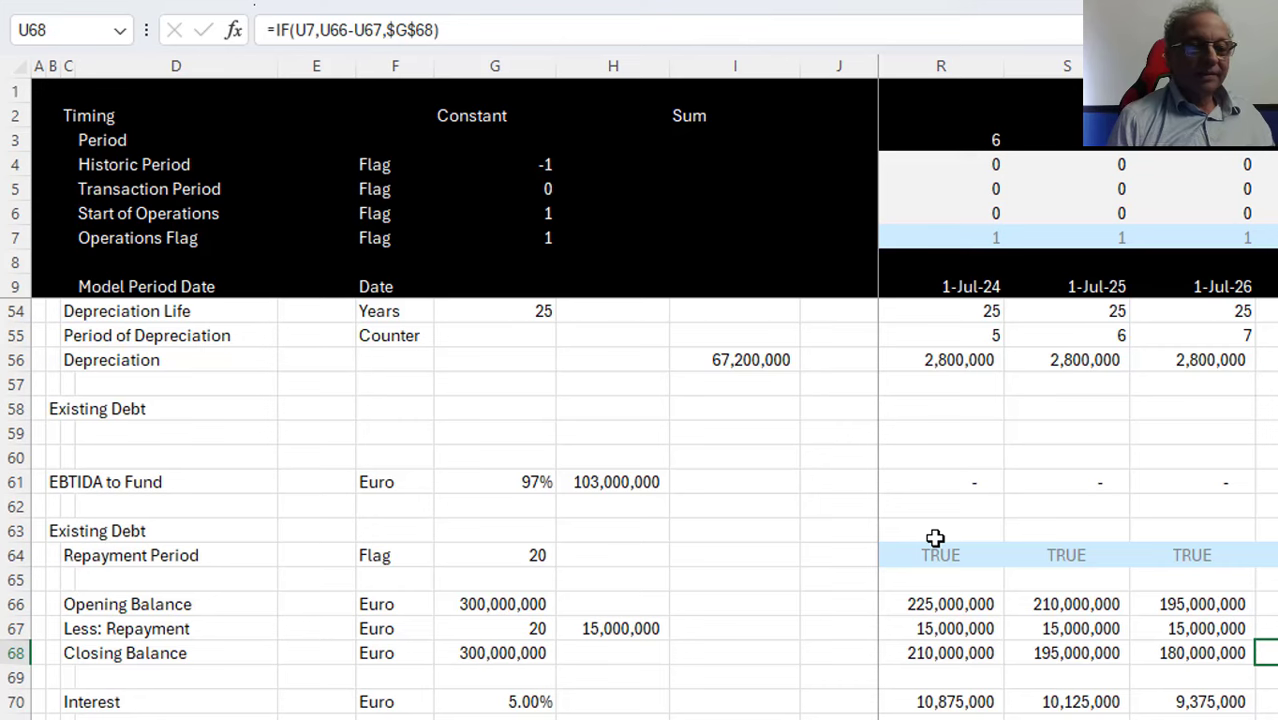
Recheck the Existing Debt formula in U147 of the debt repayment at exit section
key(Page_Down)
key(Page_Down)
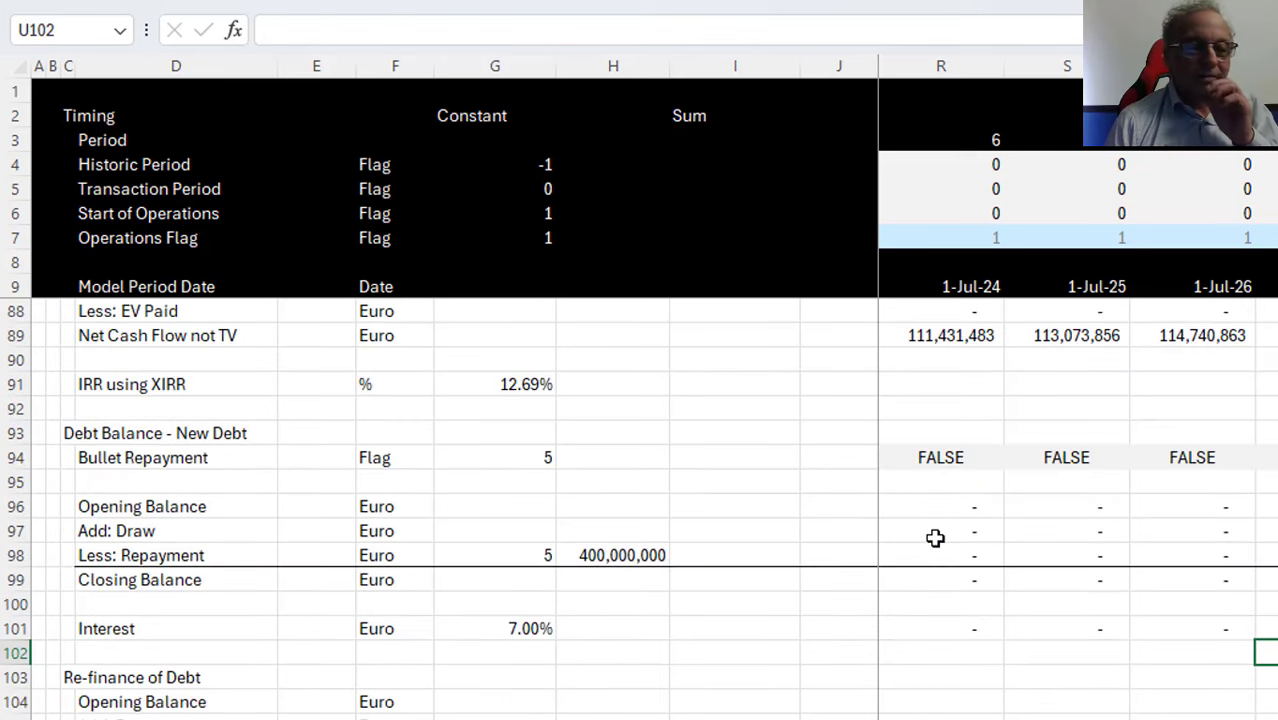
key(Page_Down)
key(Page_Down)
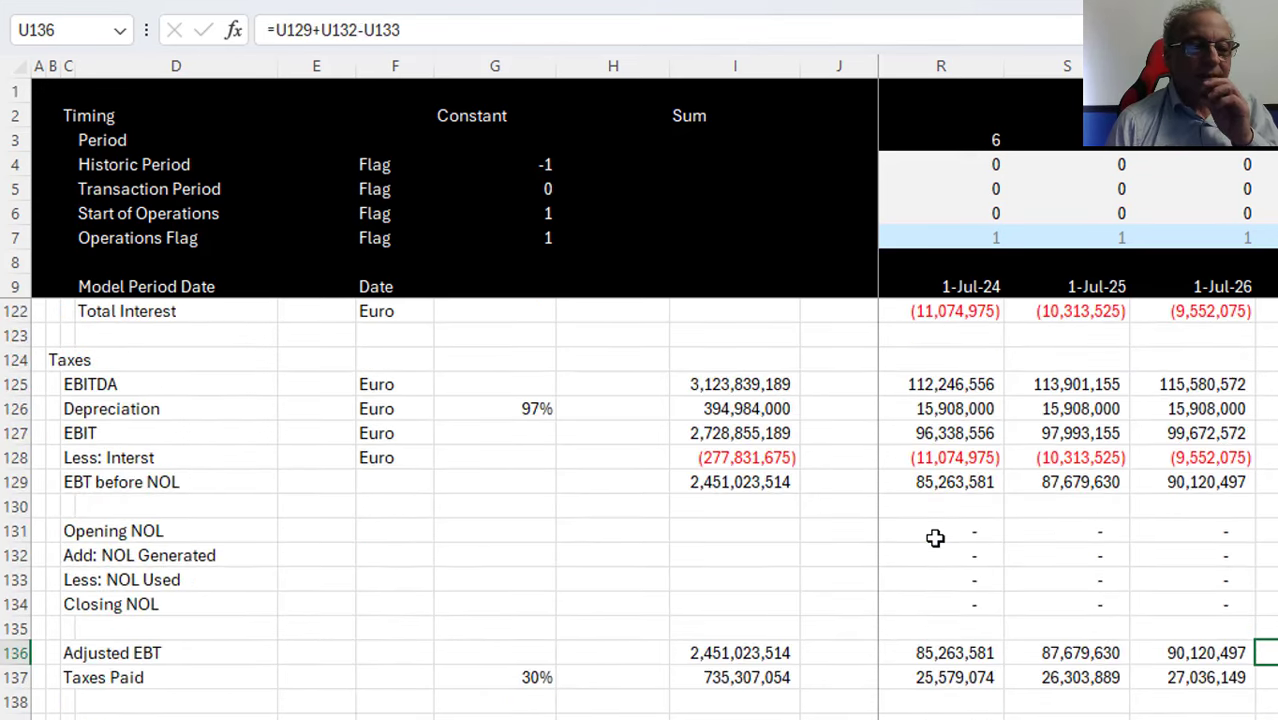
key(Page_Down)
key(Up)
key(Up)
key(Up)
key(Up)
key(Up)
key(Up)
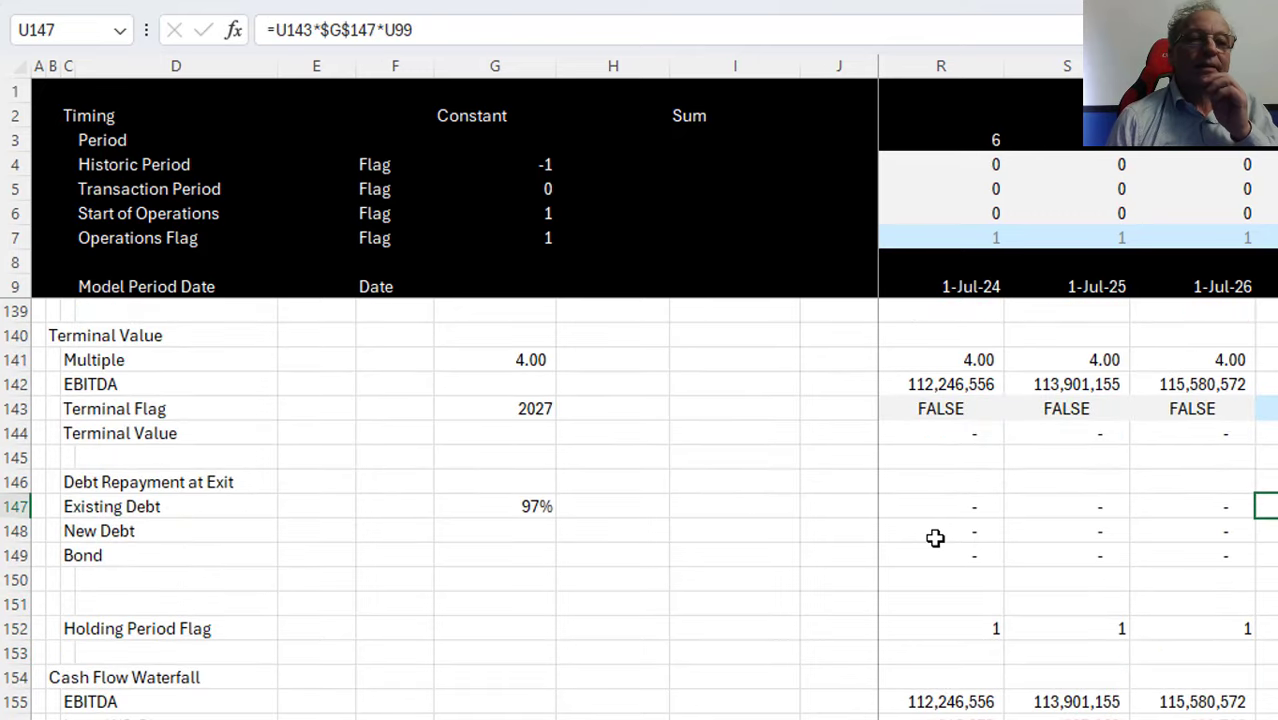
Rewrite the Existing Debt formula in K147 as =$G$147*K143*K68 and copy it across the timeline
key(ctrl+Left)
key(Left)
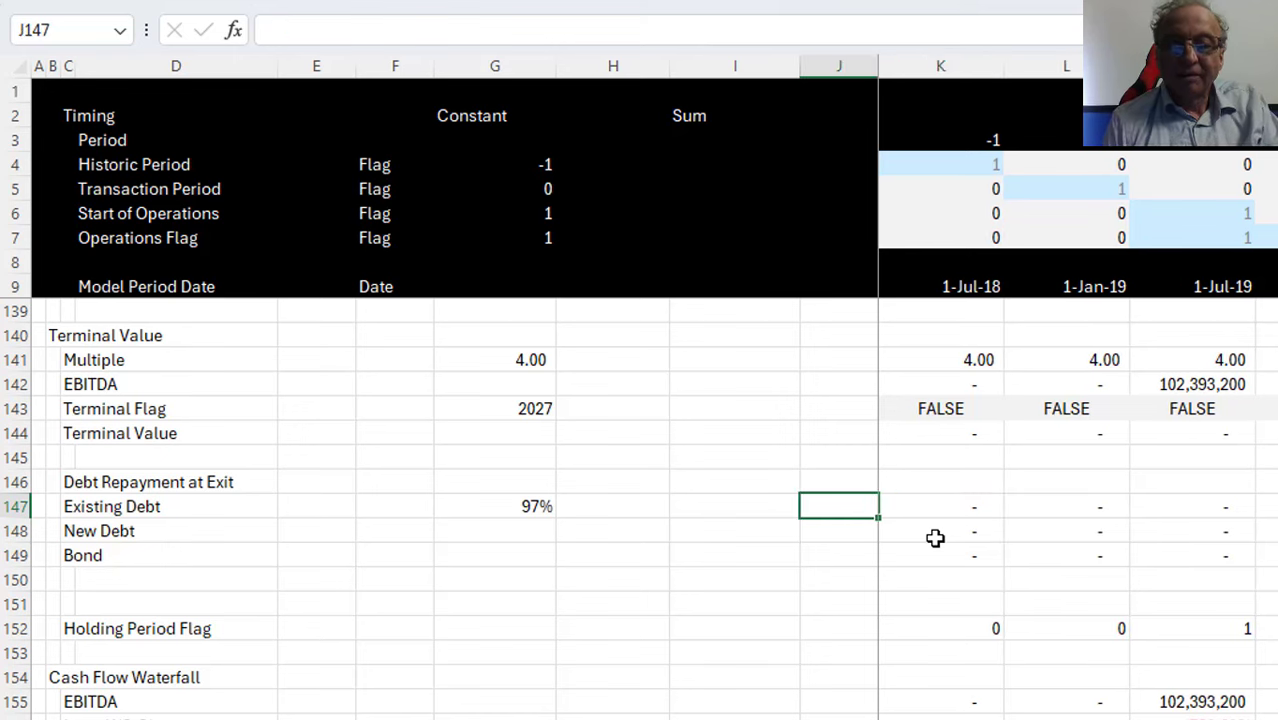
key(Right)
text(=)
key(Left)
key(Left)
key(Left)
key(Left)
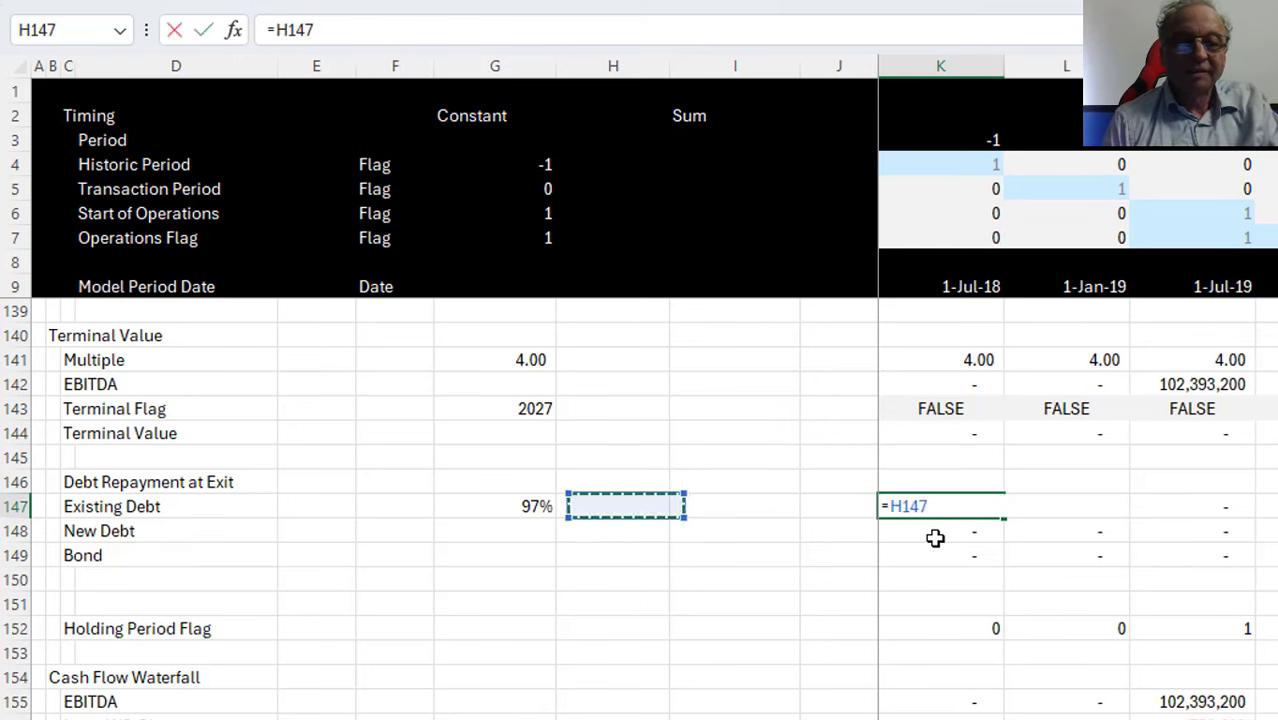
key(F4)
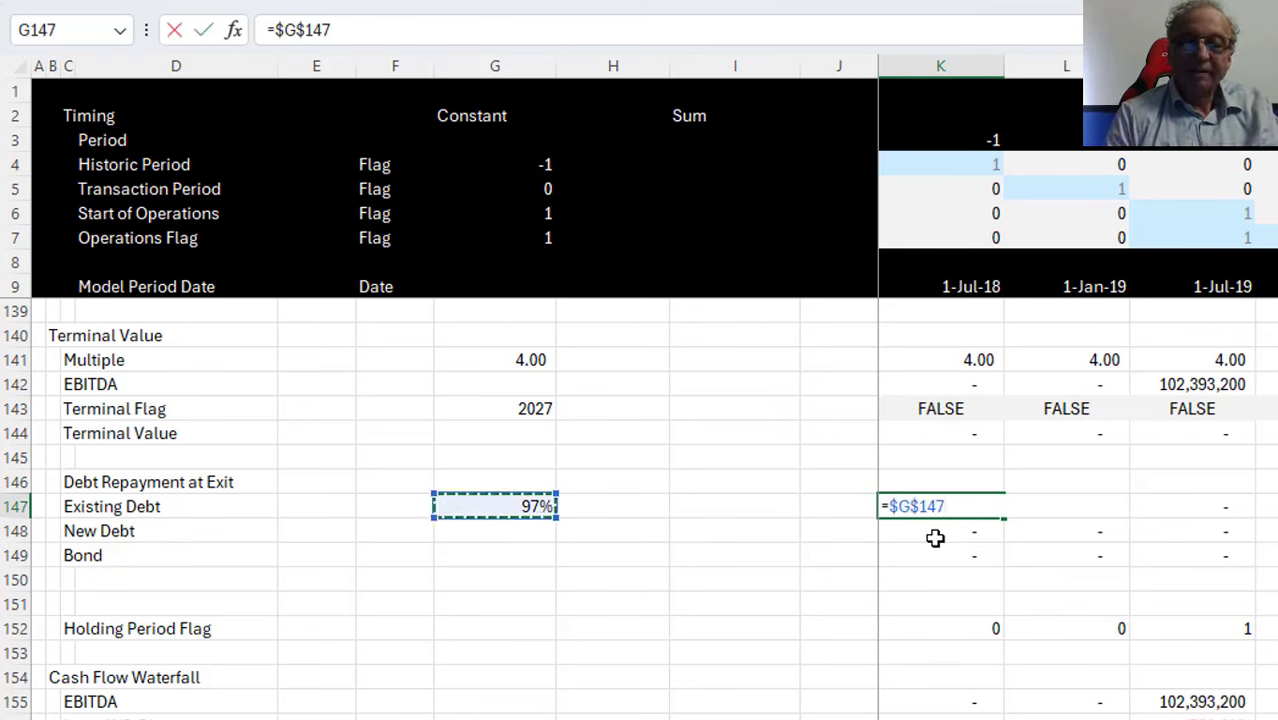
text(*)
key(Up)
key(Up)
key(Up)
key(Up)
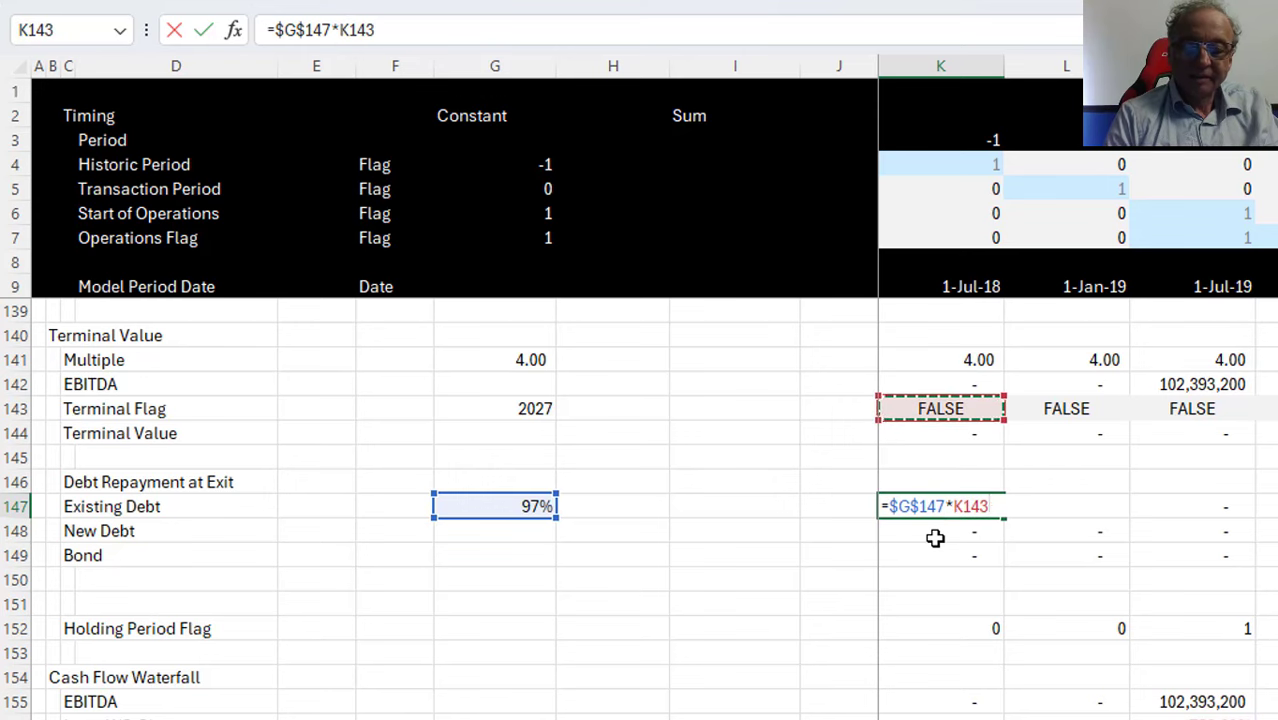
text(*)
key(Page_Up)
key(Page_Up)
key(Page_Up)
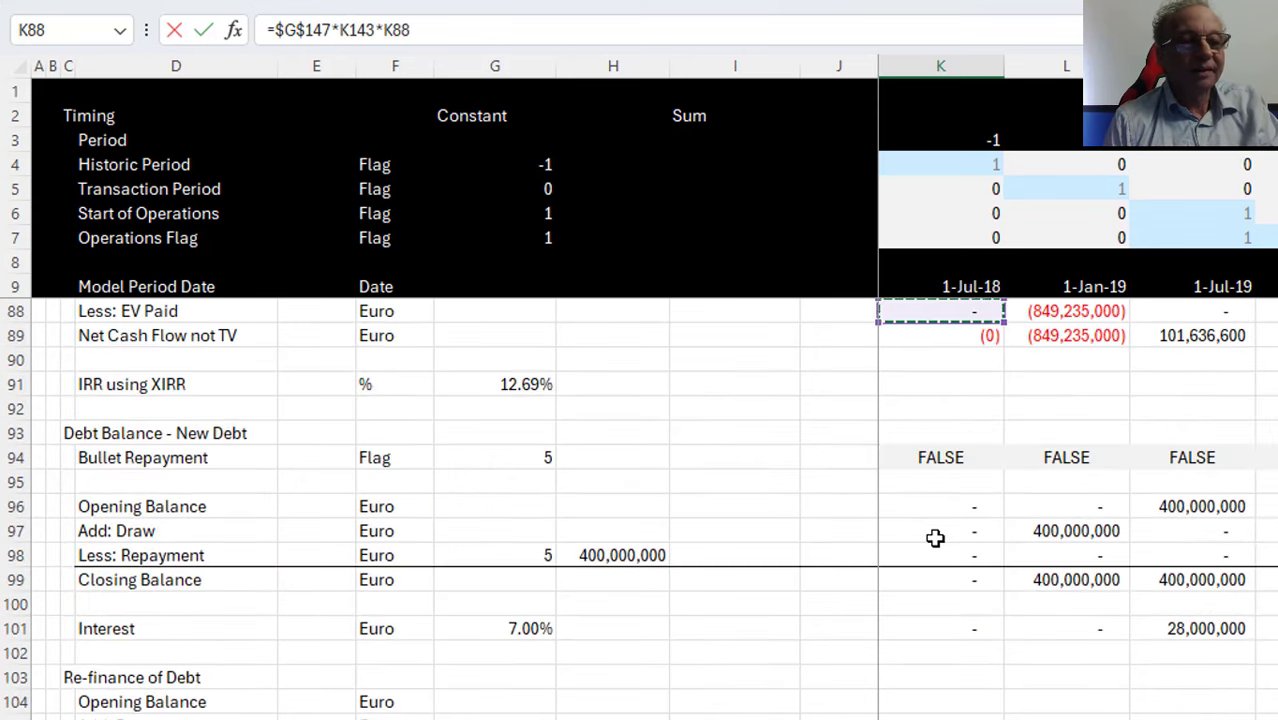
key(Page_Up)
key(Page_Up)
key(Page_Up)
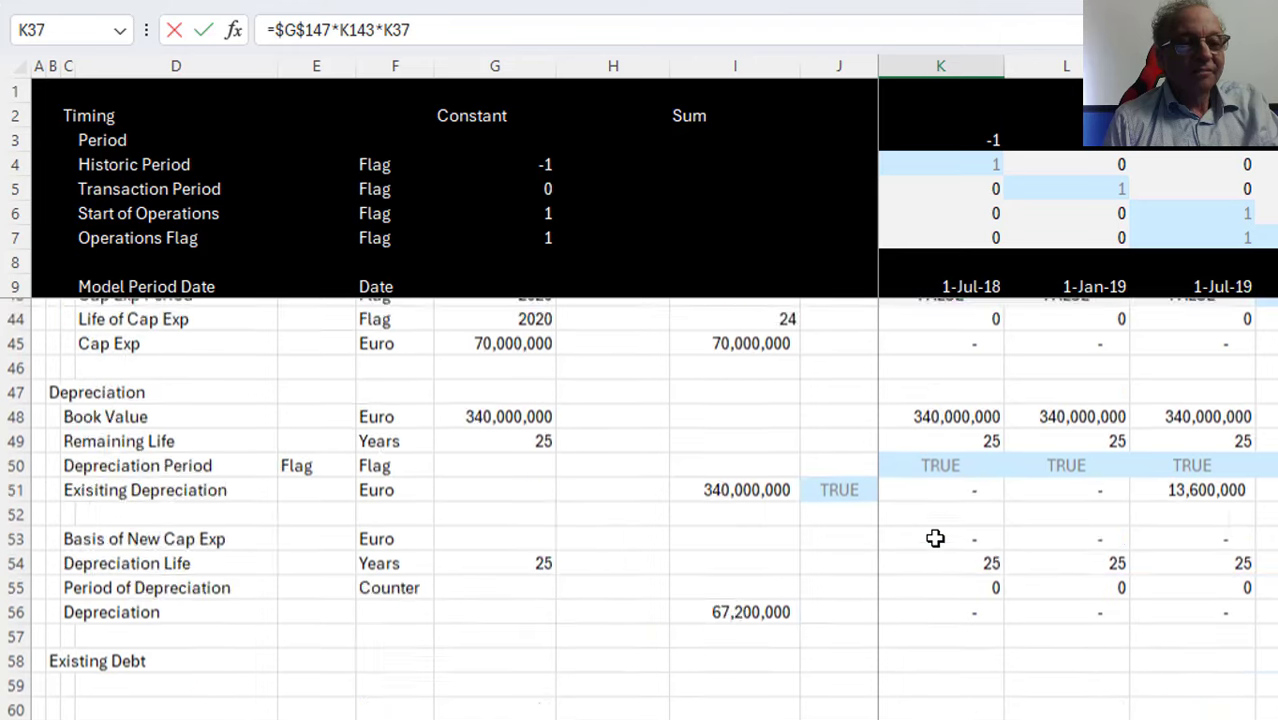
key(Page_Up)
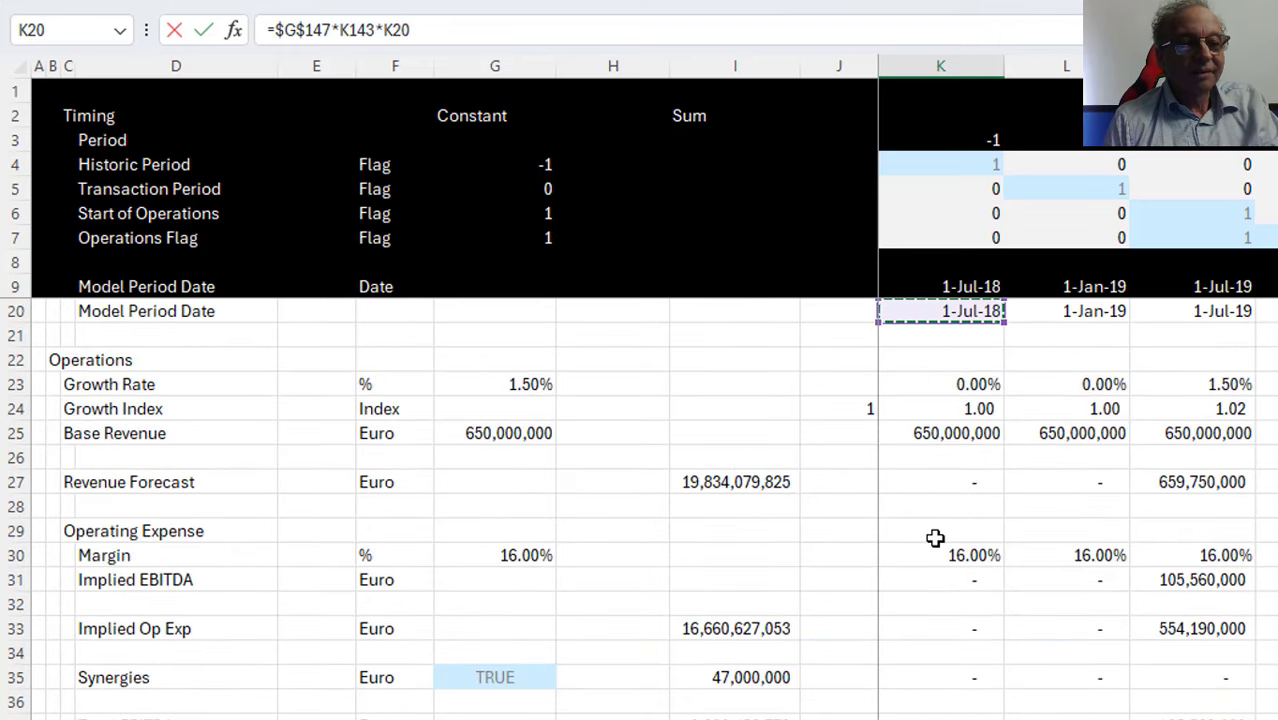
key(Page_Up)
key(Page_Down)
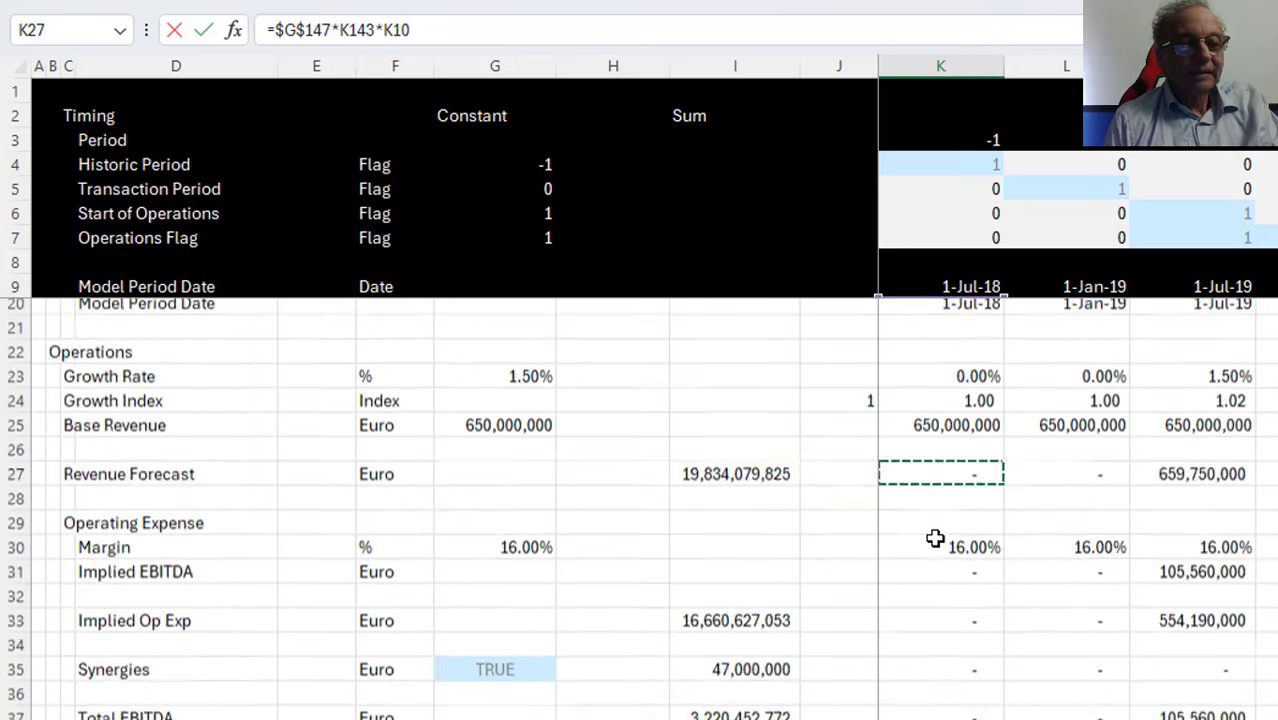
key(Page_Down)
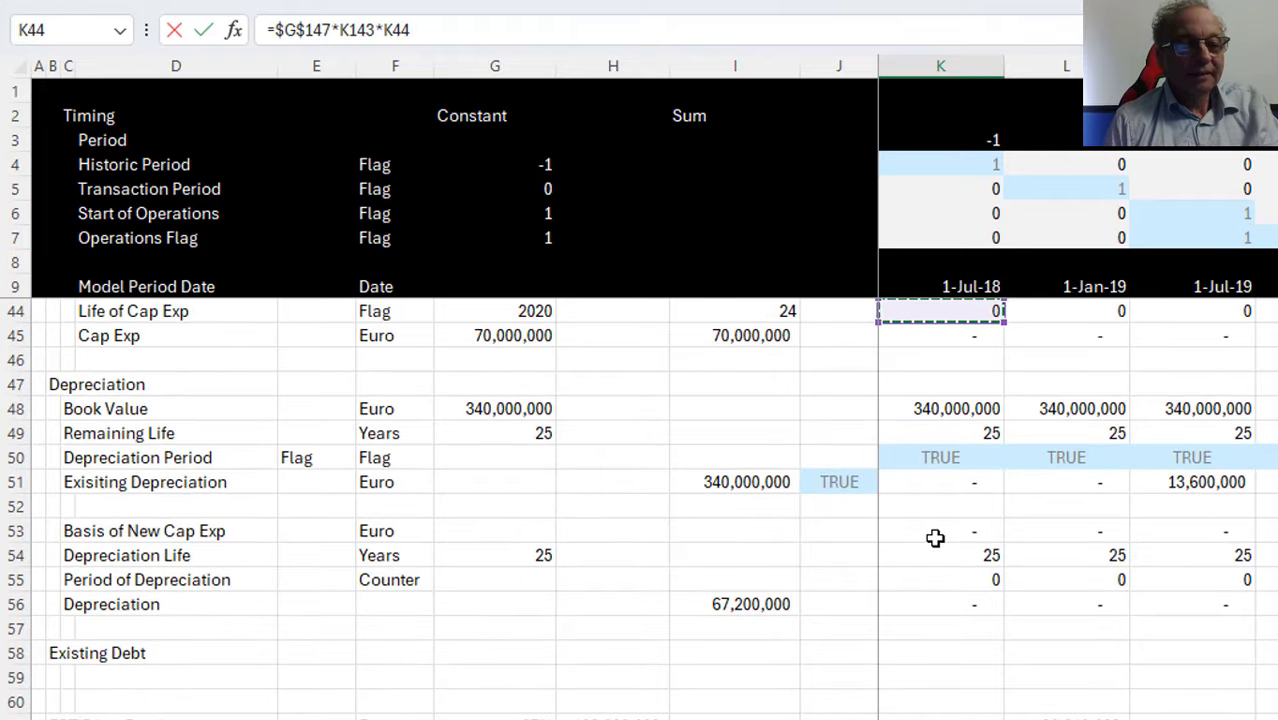
key(Page_Down)
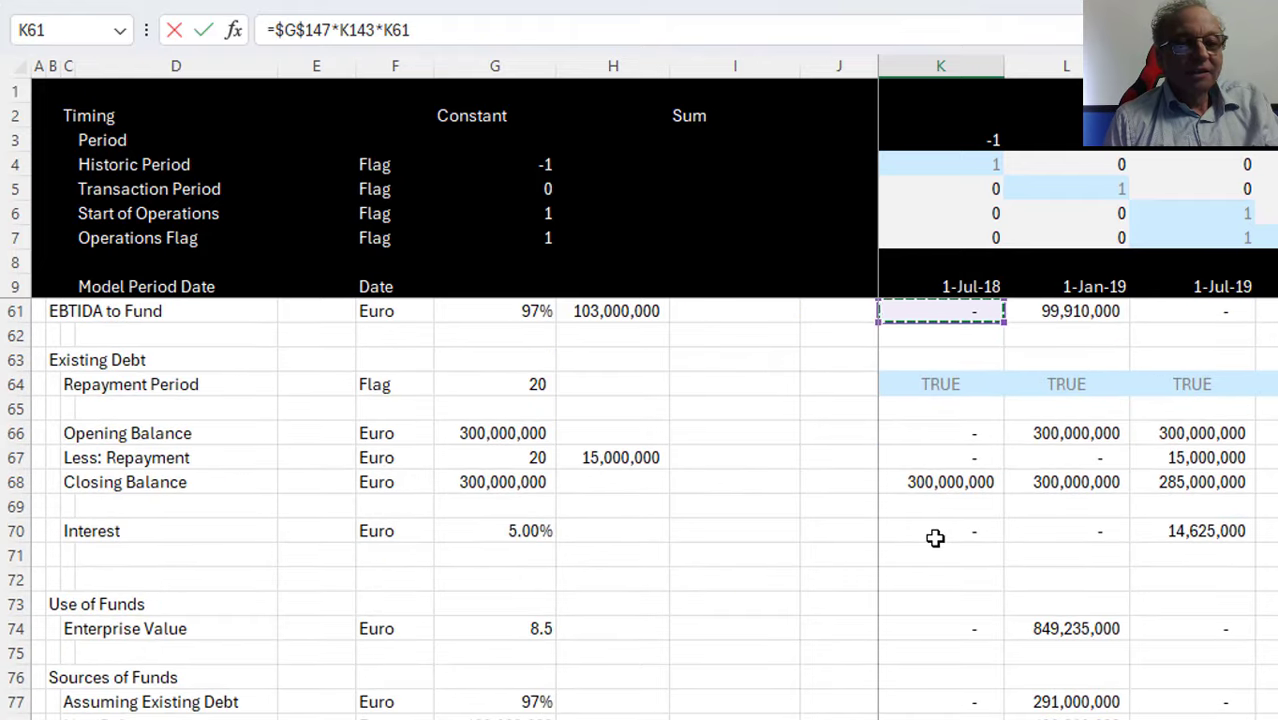
key(Down)
key(Down)
key(Down)
key(Down)
key(Down)
key(Down)
key(Down)
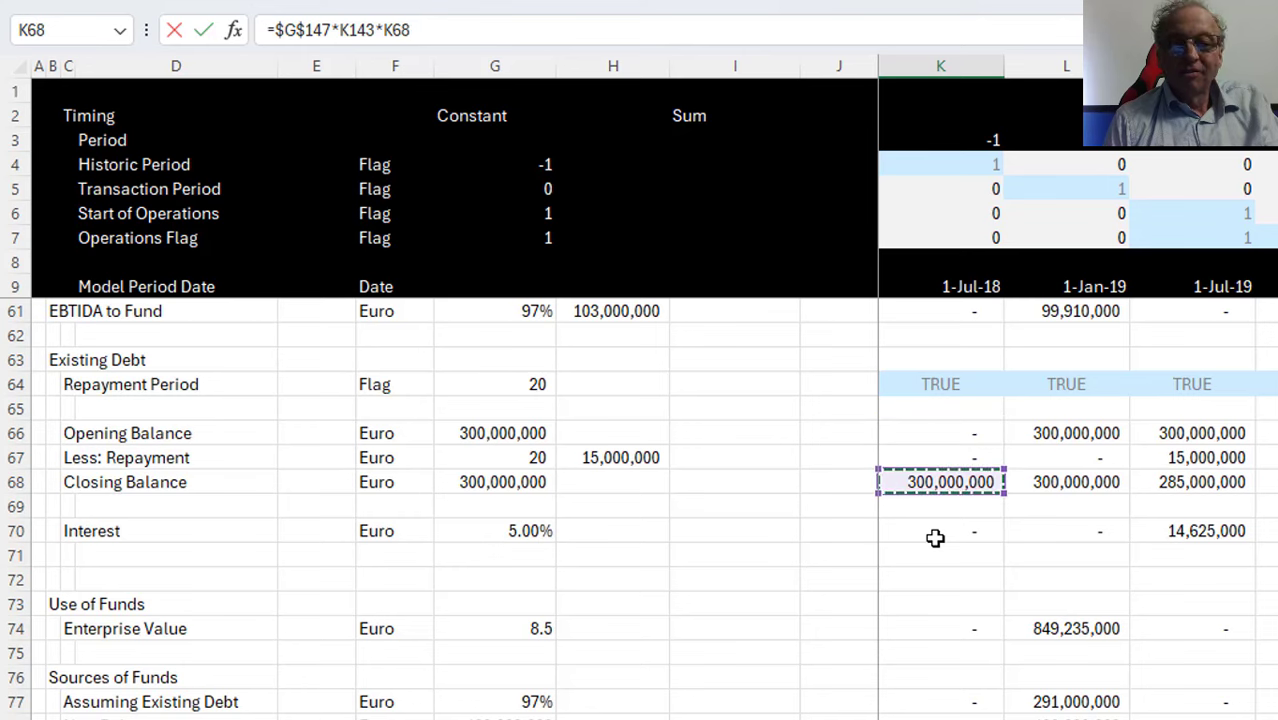
key(Return)
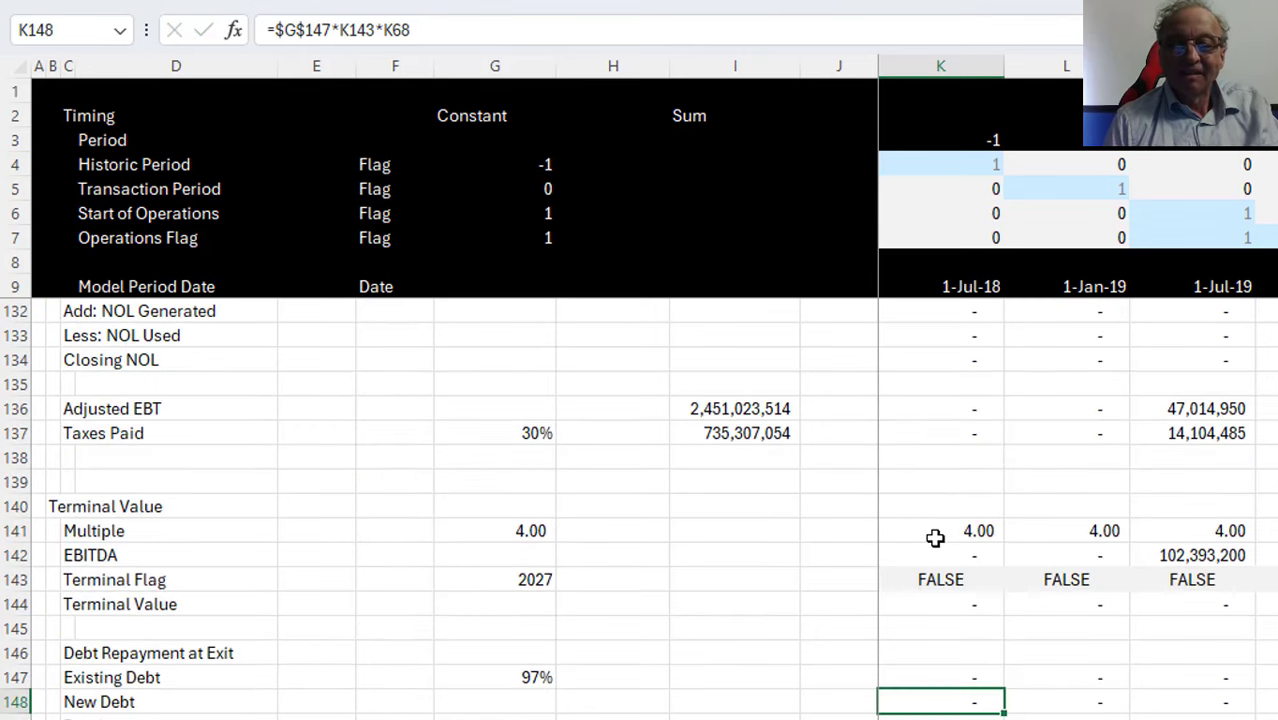
key(Up)
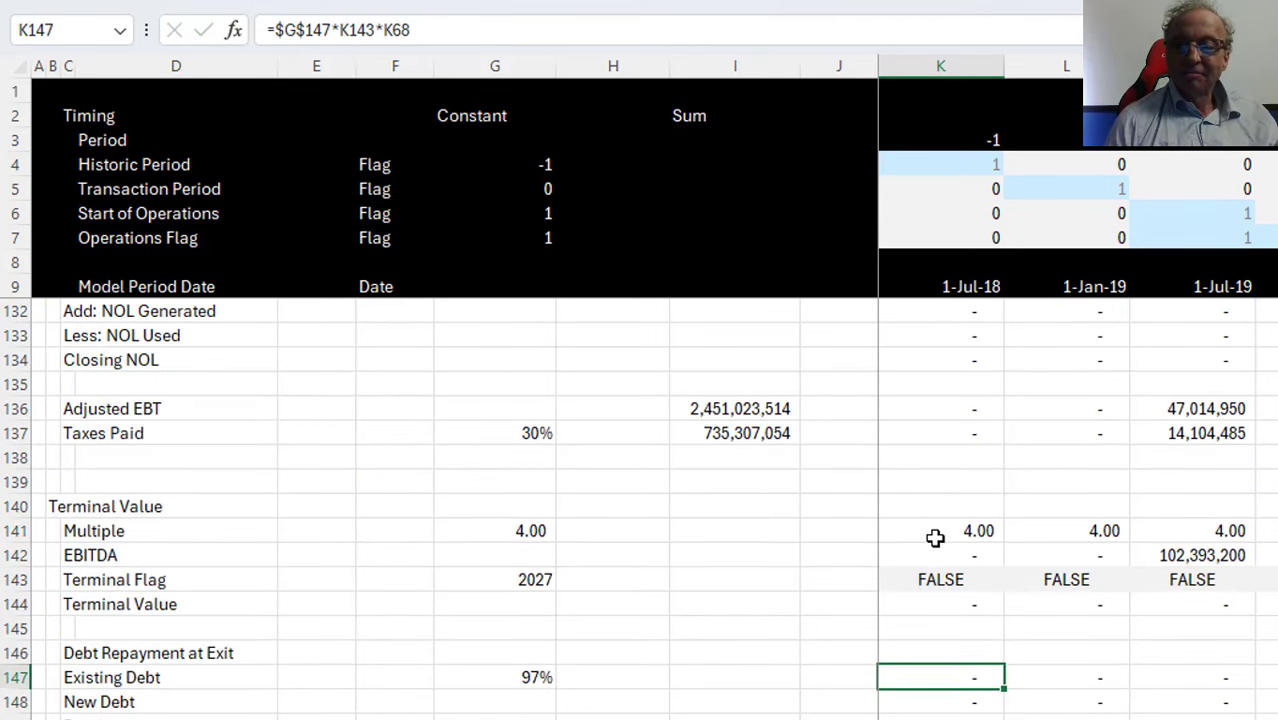
Check the Existing Debt and New Debt repayments at exit around the 2027 terminal year
key(Right)
key(Right)
key(Right)
key(Right)
key(Right)
key(Right)
key(Right)
key(Right)
key(Right)
key(Right)
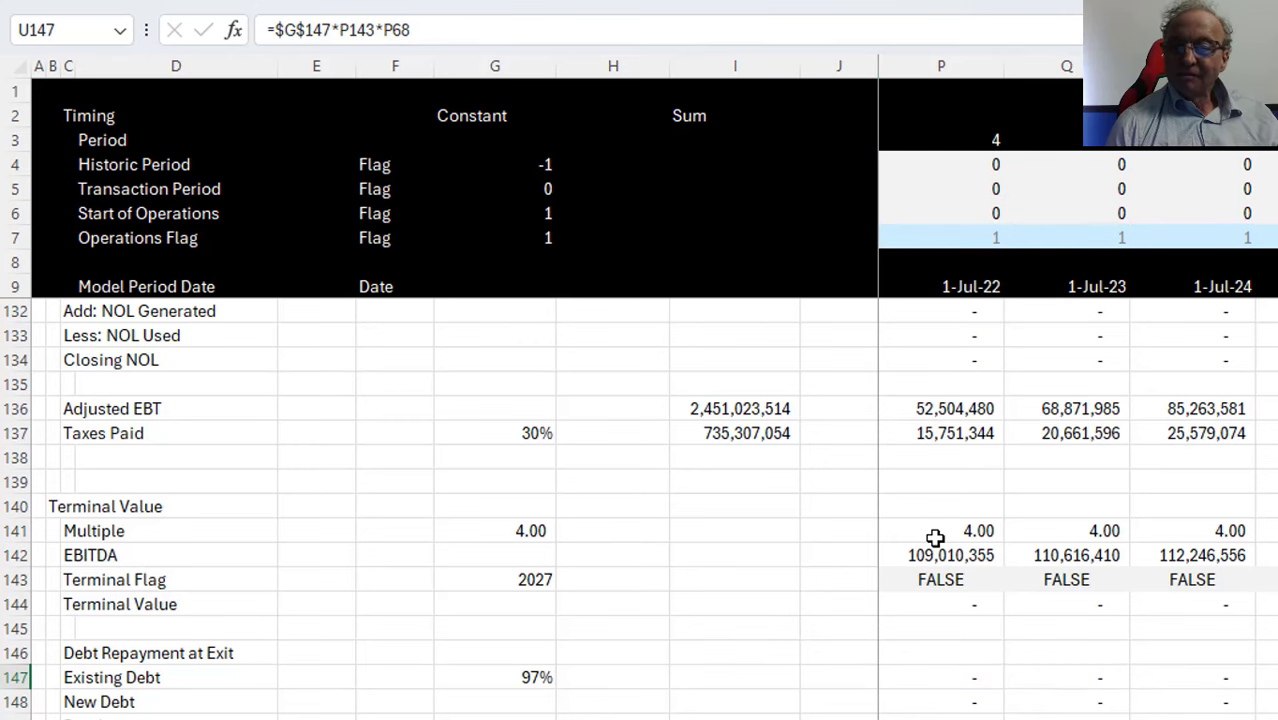
key(Right)
key(Right)
key(Right)
key(Right)
key(Left)
key(Left)
key(Left)
key(Left)
key(Down)
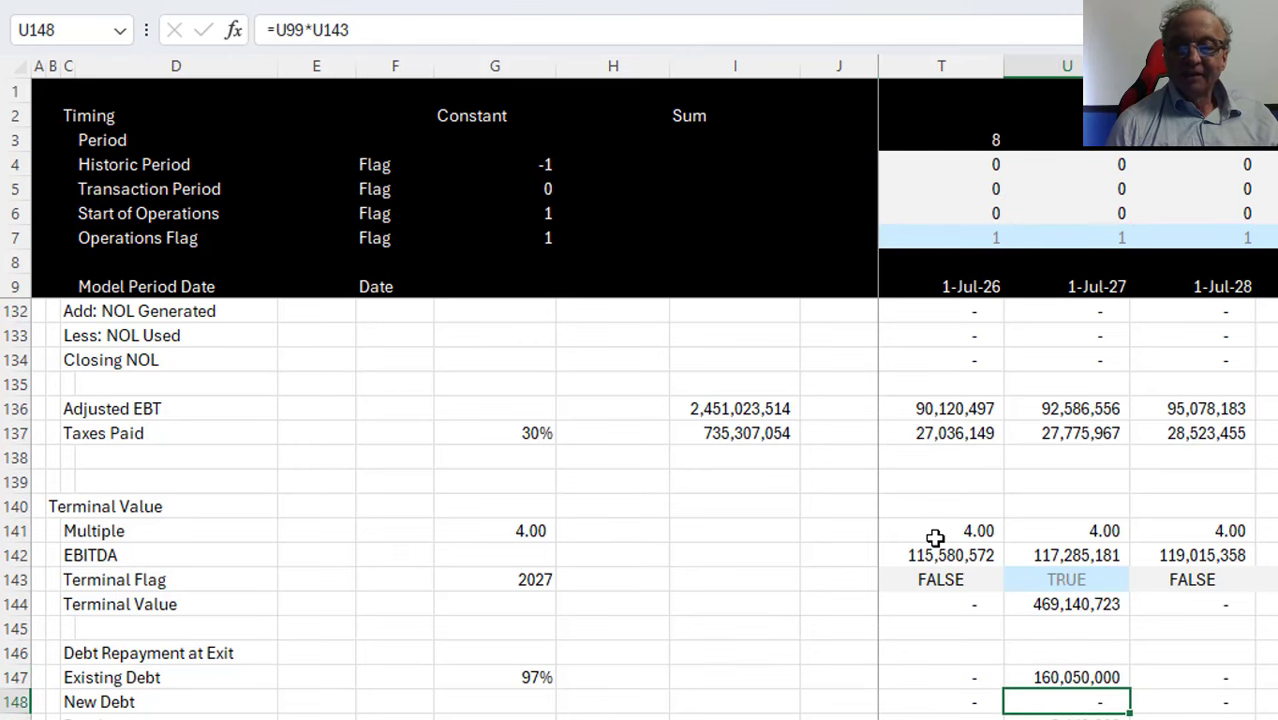
Examine the terminal year column of the cash flow waterfall down to the Equity IRR
key(Down)
key(Down)
key(Down)
key(Down)
key(Down)
key(Down)
key(Down)
key(Down)
key(Down)
key(Down)
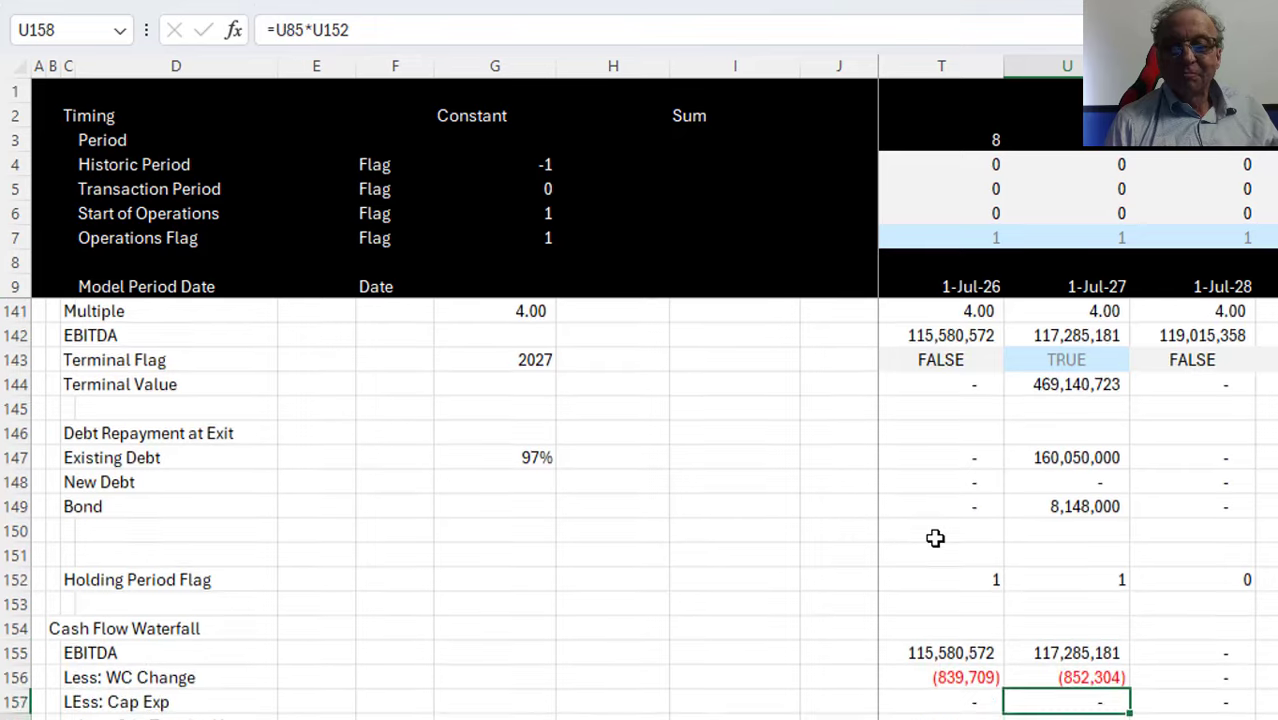
key(Down)
key(Down)
key(Down)
key(Down)
key(Down)
key(Down)
key(Down)
key(Down)
key(Down)
key(Down)
key(Down)
key(Down)
key(Down)
key(Down)
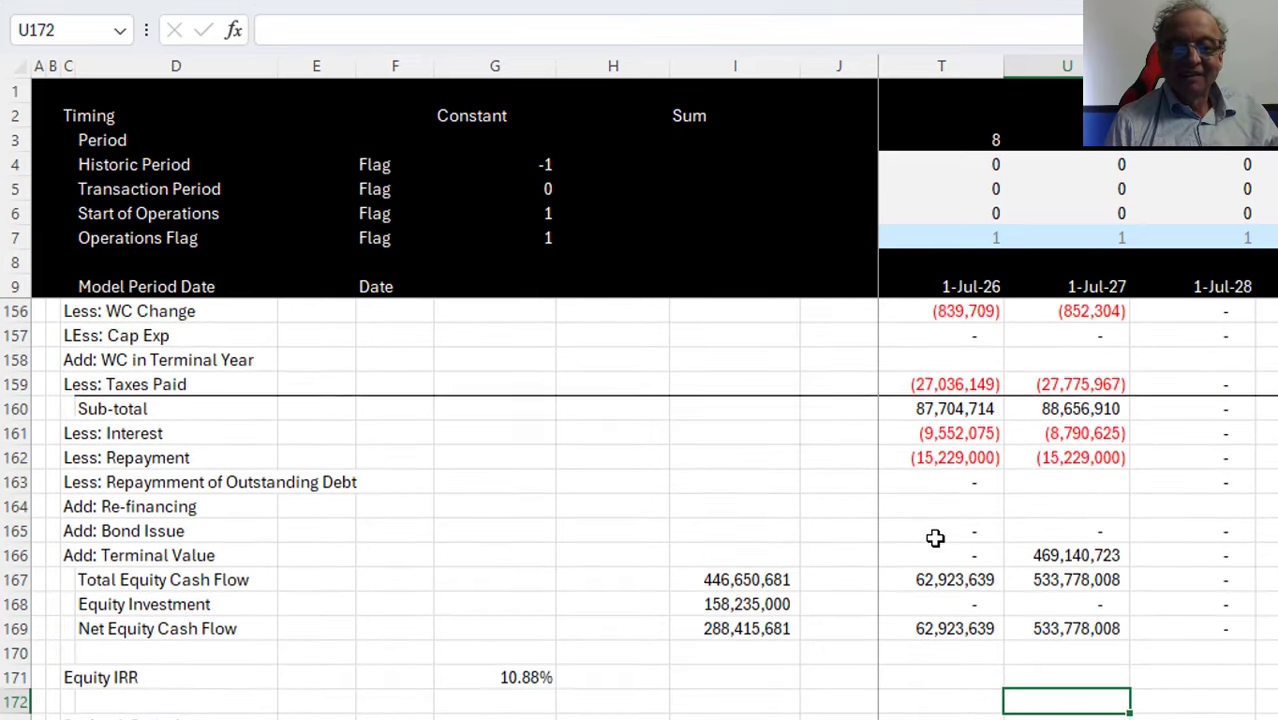
Inspect the waterfall formulas for terminal value, bond issue and repayment, including K165 and K162 in the first timeline column
key(Up)
key(Up)
key(Up)
key(Up)
key(Up)
key(Up)
key(Up)
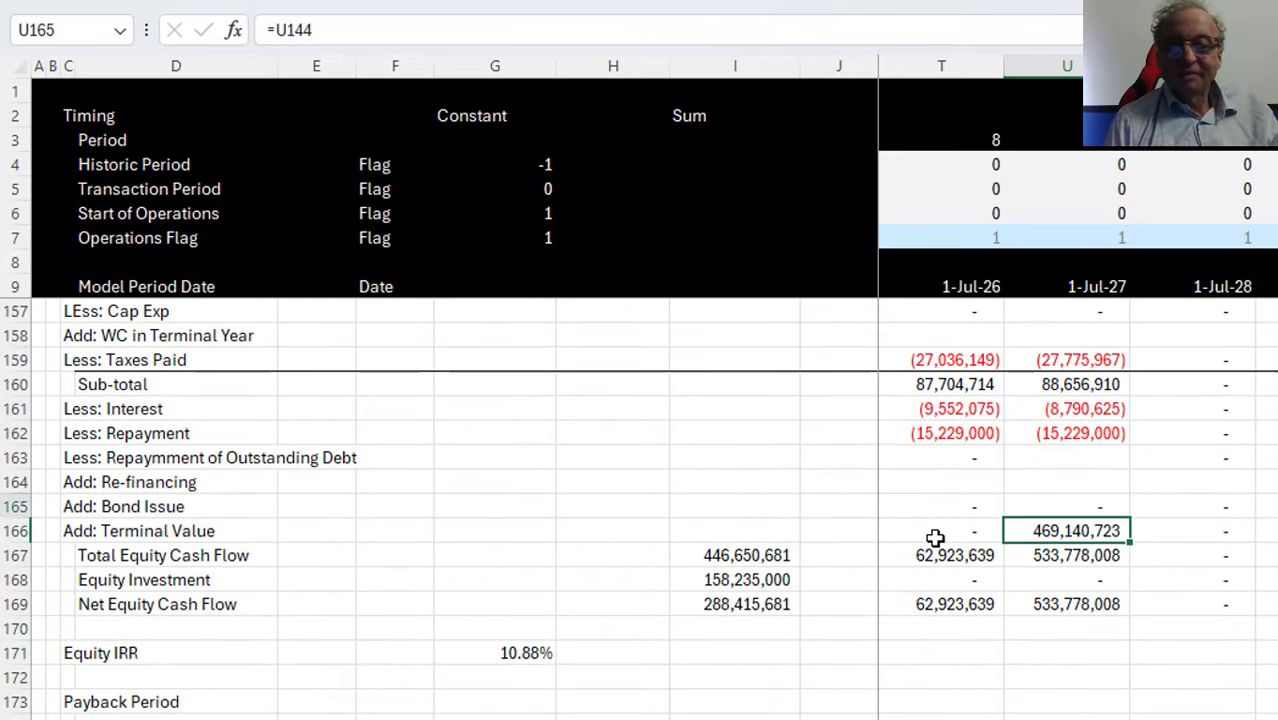
key(Up)
key(Down)
key(Down)
key(Left)
key(Up)
key(Up)
key(Up)
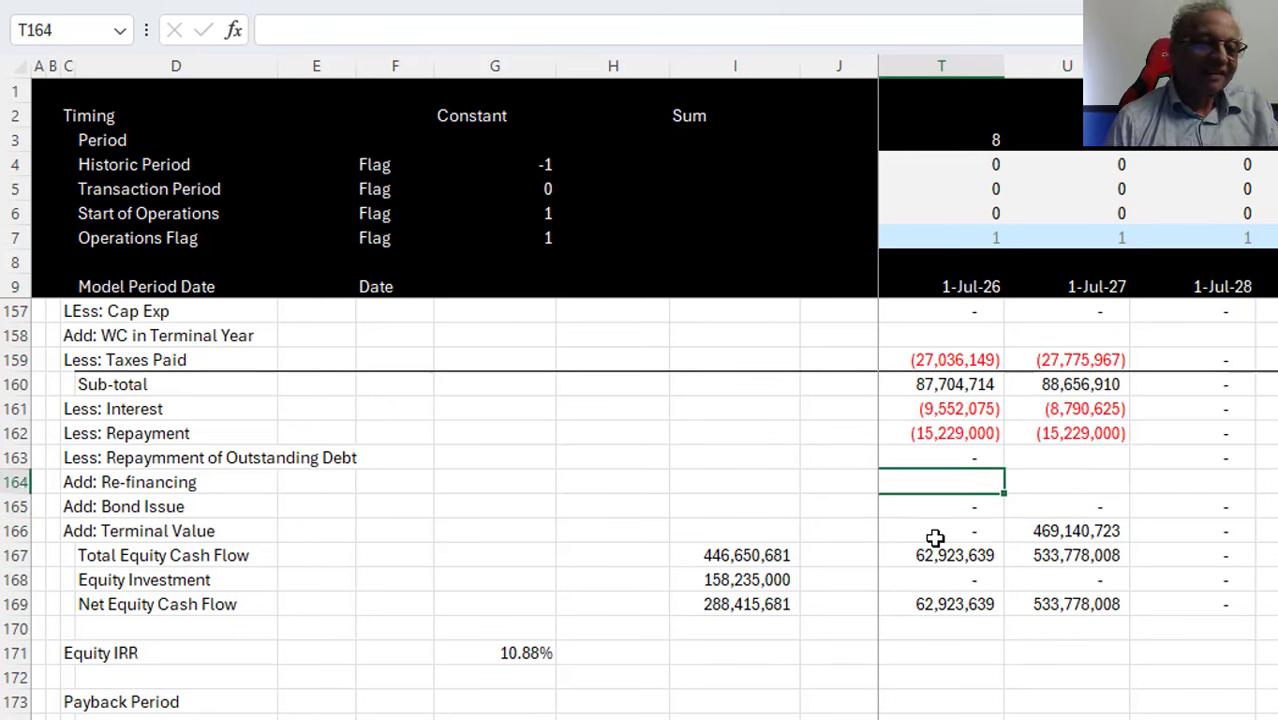
key(Down)
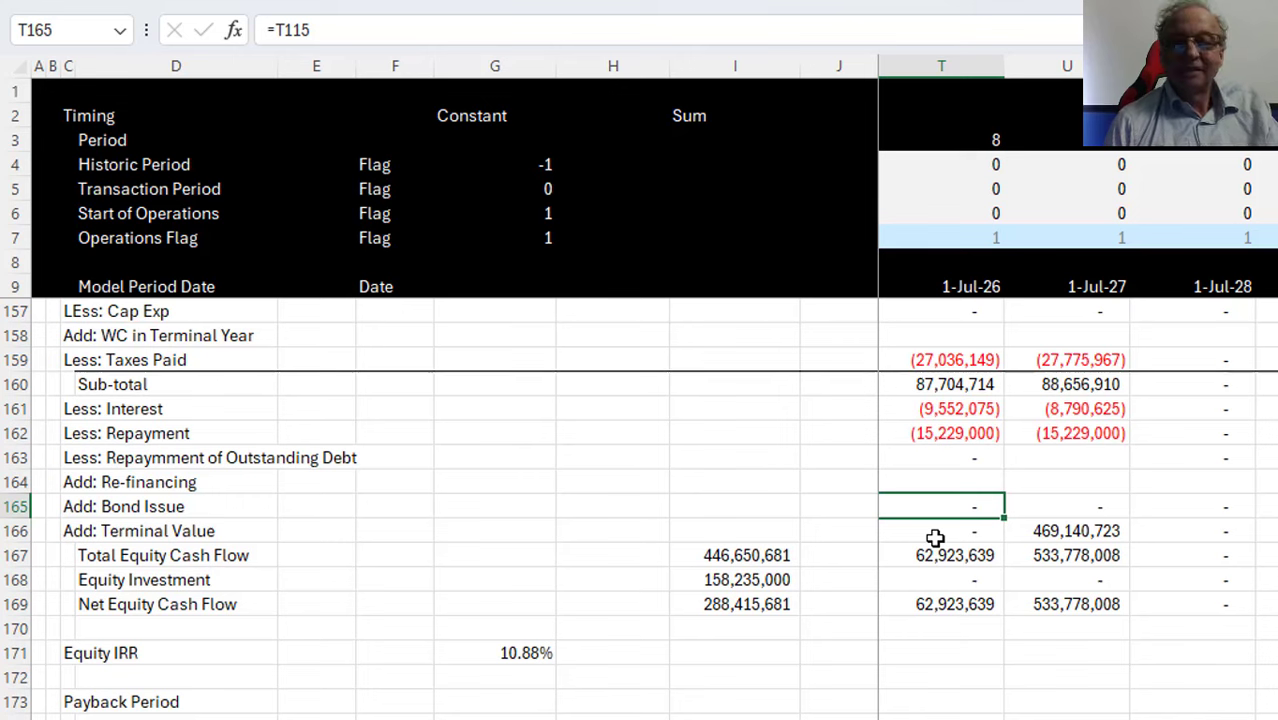
key(ctrl+Left)
key(Left)
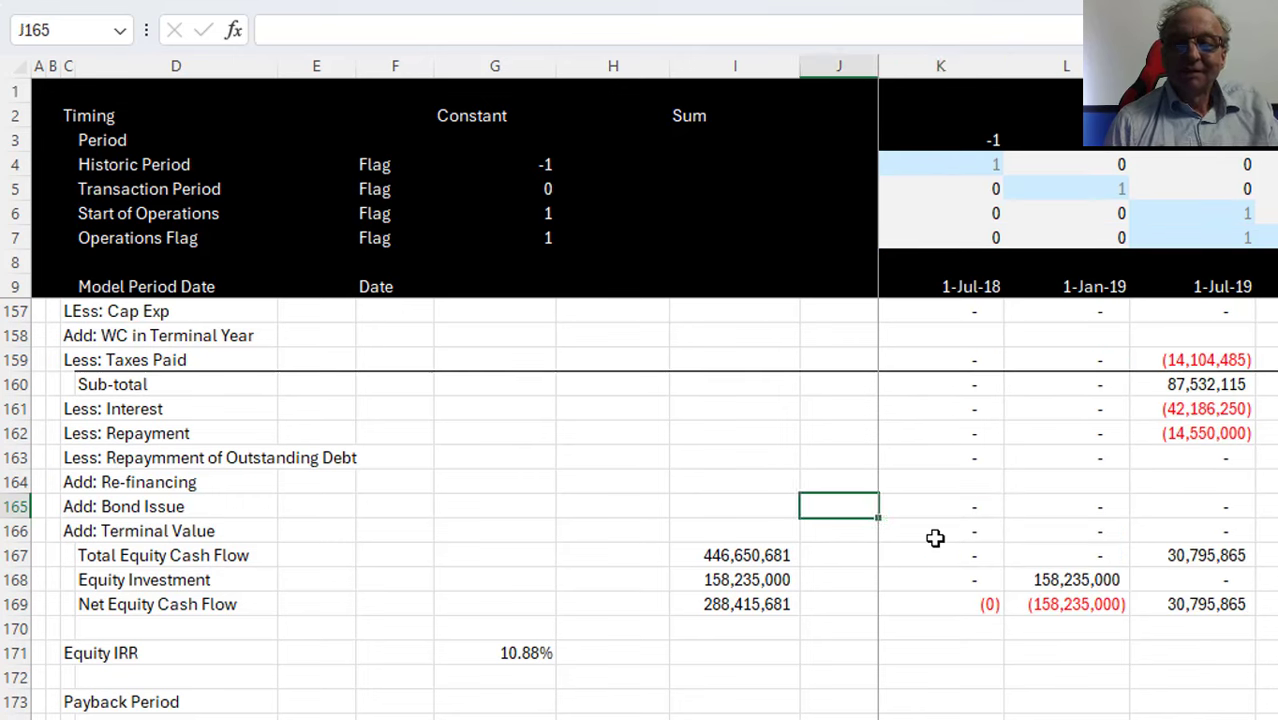
key(Right)
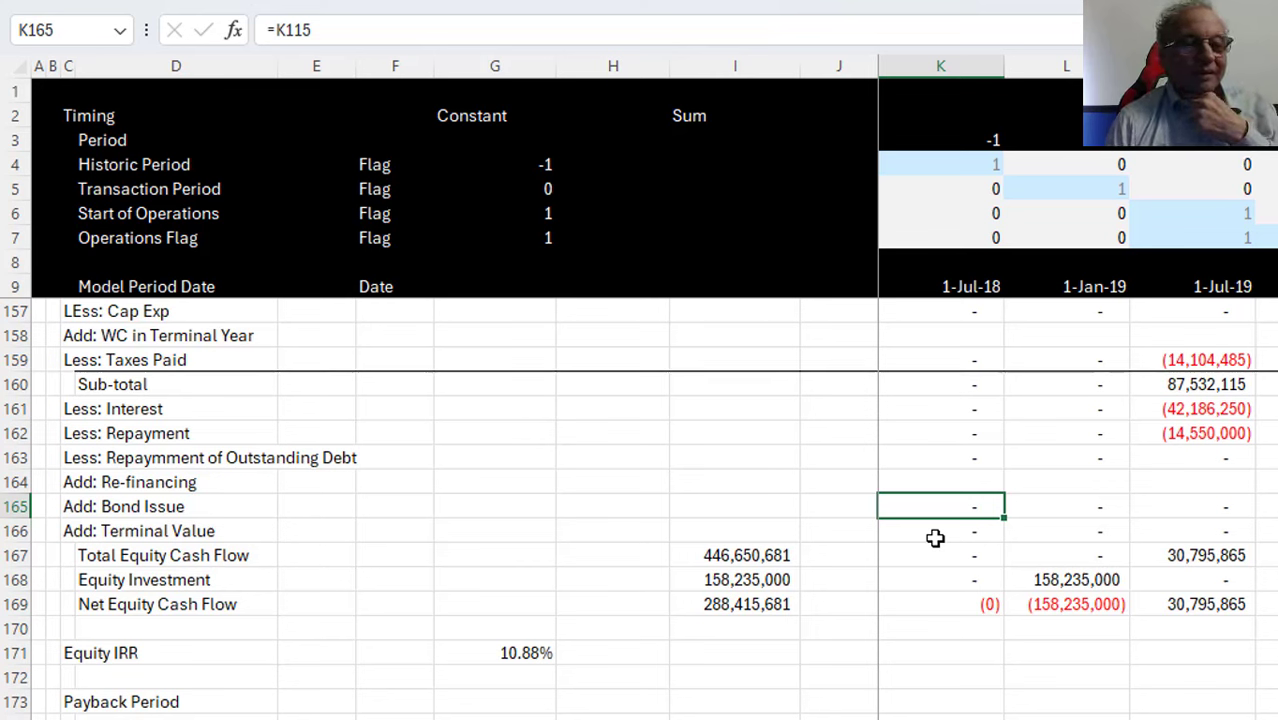
key(Up)
key(Up)
key(Up)
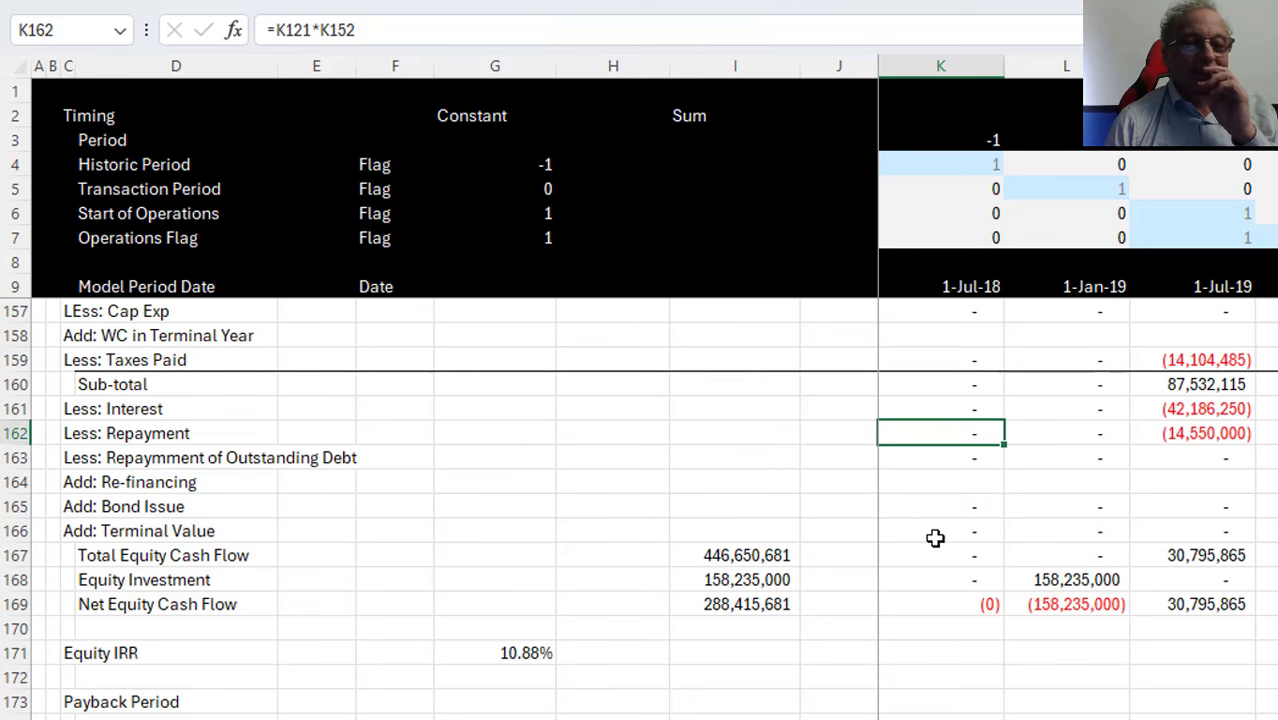
key(Down)
text(=)
key(Page_Up)
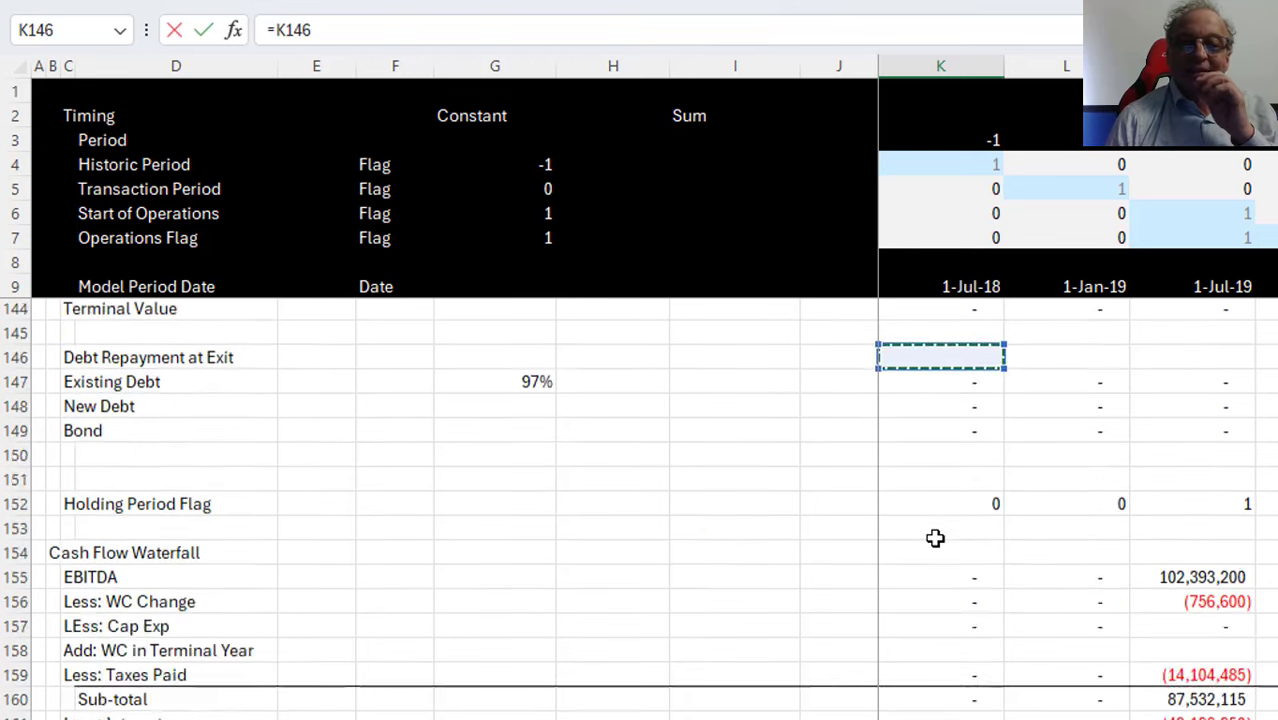
key(Up)
key(Up)
key(Down)
key(Down)
key(Down)
key(Down)
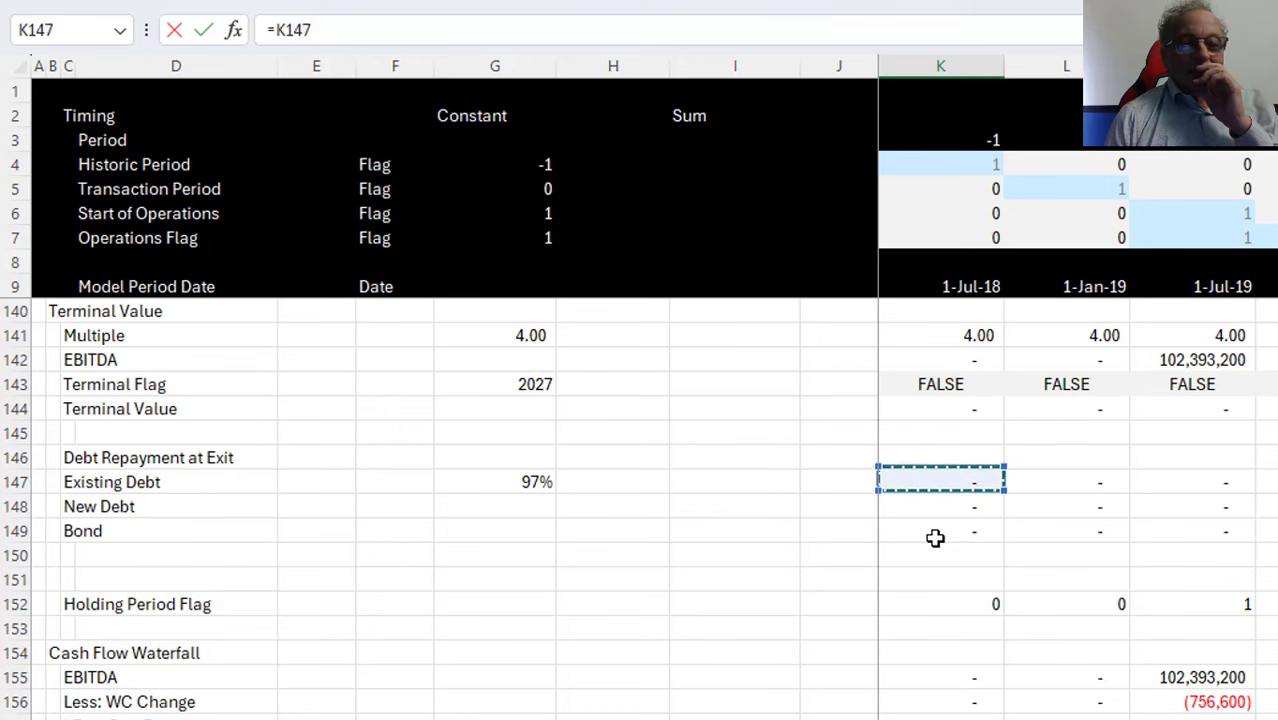
key(Escape)
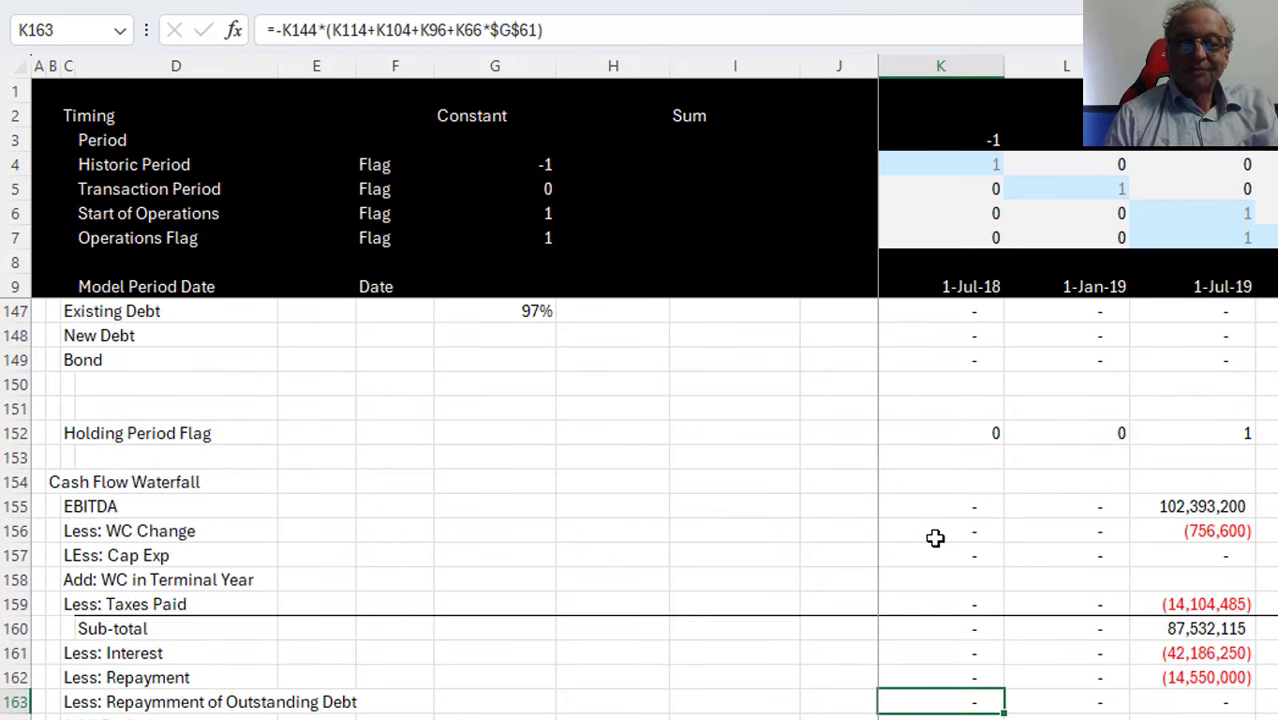
Replace the Repayment of Outstanding Debt formula in K163 with a sum of the exit debt repayments in K147:K149
text(=sum()
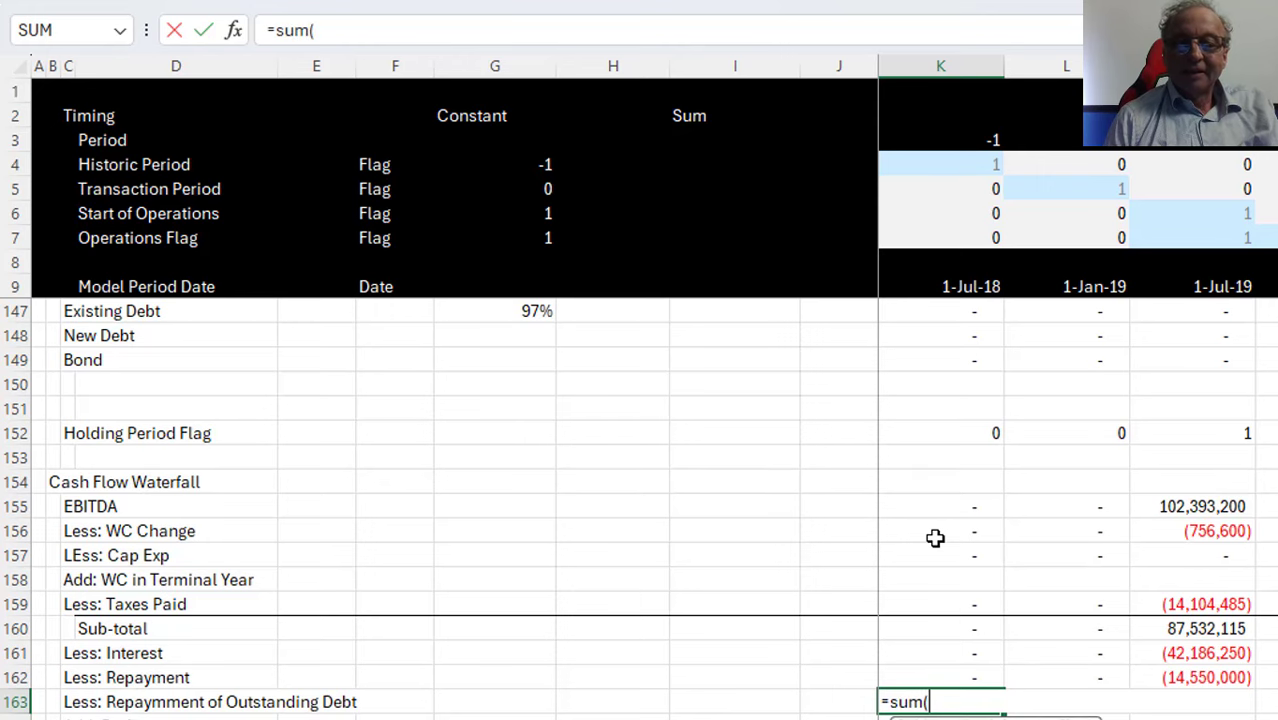
key(Page_Up)
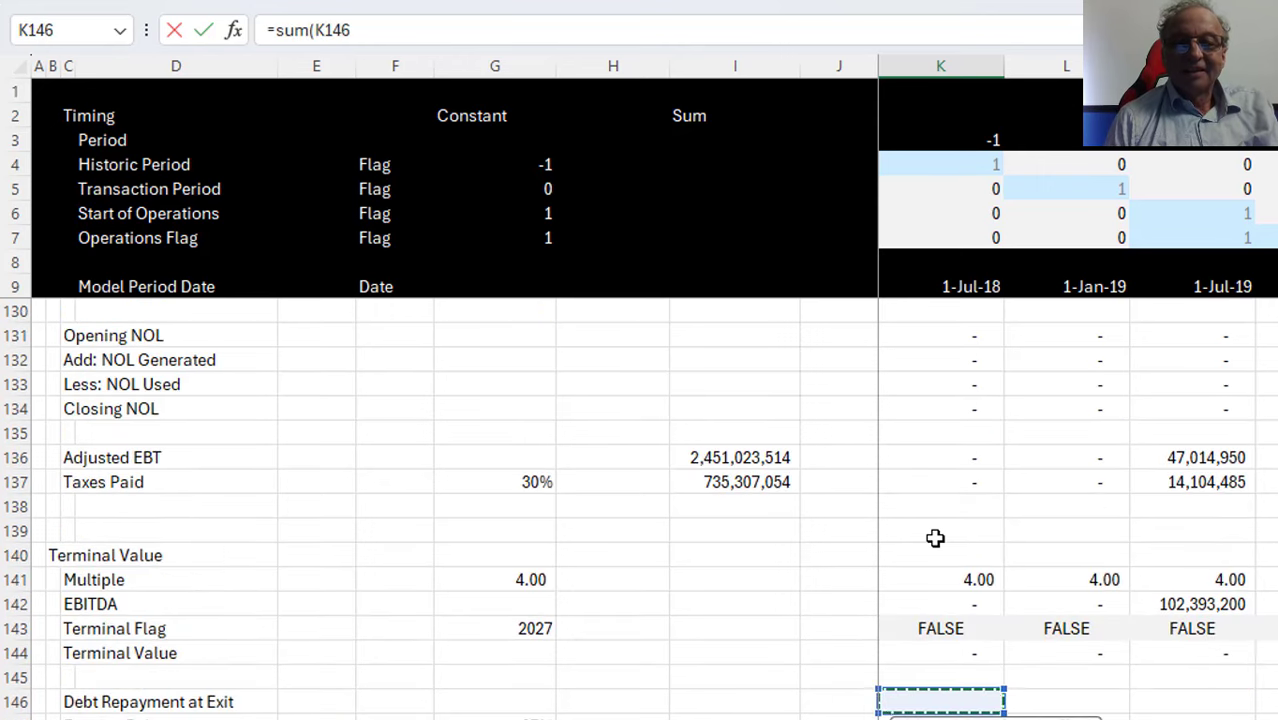
key(Up)
key(Up)
key(Up)
key(Up)
key(Up)
key(Up)
key(Up)
key(Up)
key(Up)
key(Up)
key(Up)
key(Up)
key(Up)
key(Up)
key(Up)
key(Up)
key(Page_Up)
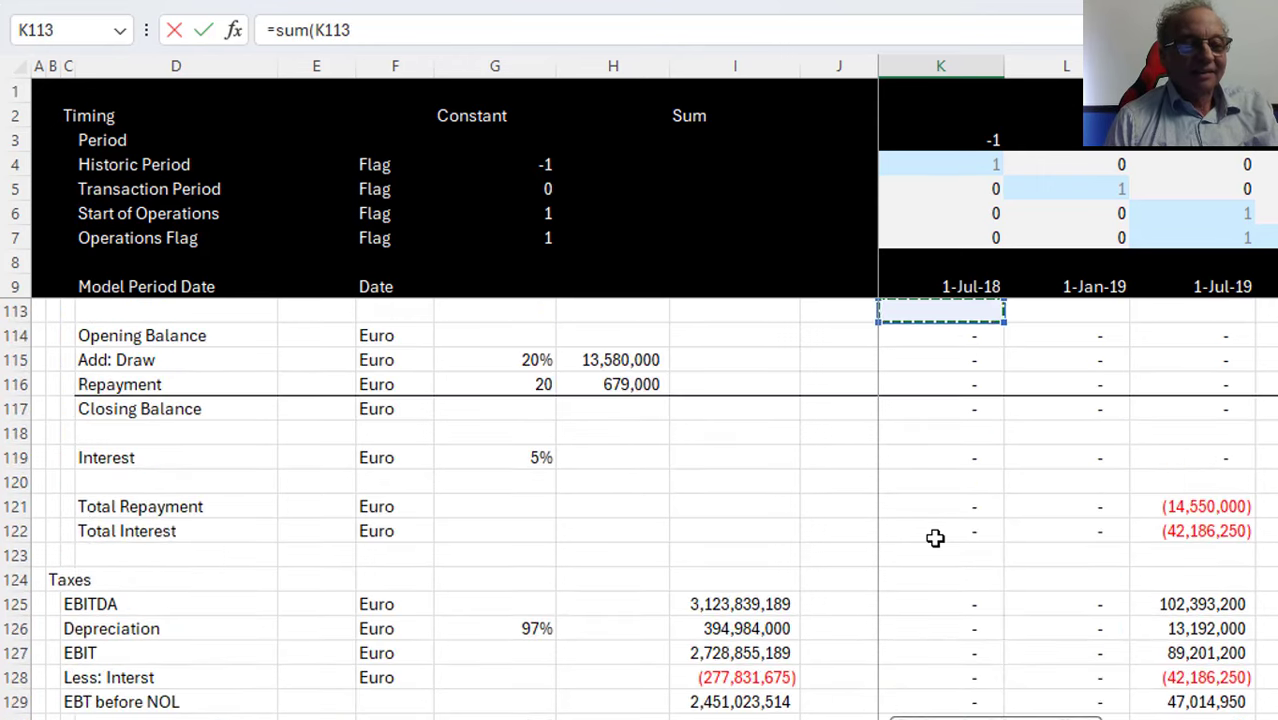
key(Down)
key(Down)
key(Down)
key(Down)
key(Down)
key(Down)
key(Down)
key(Down)
key(Down)
key(Down)
key(Down)
key(Down)
key(Down)
key(Down)
key(Down)
key(Down)
key(Down)
key(Down)
key(Down)
key(Down)
key(Down)
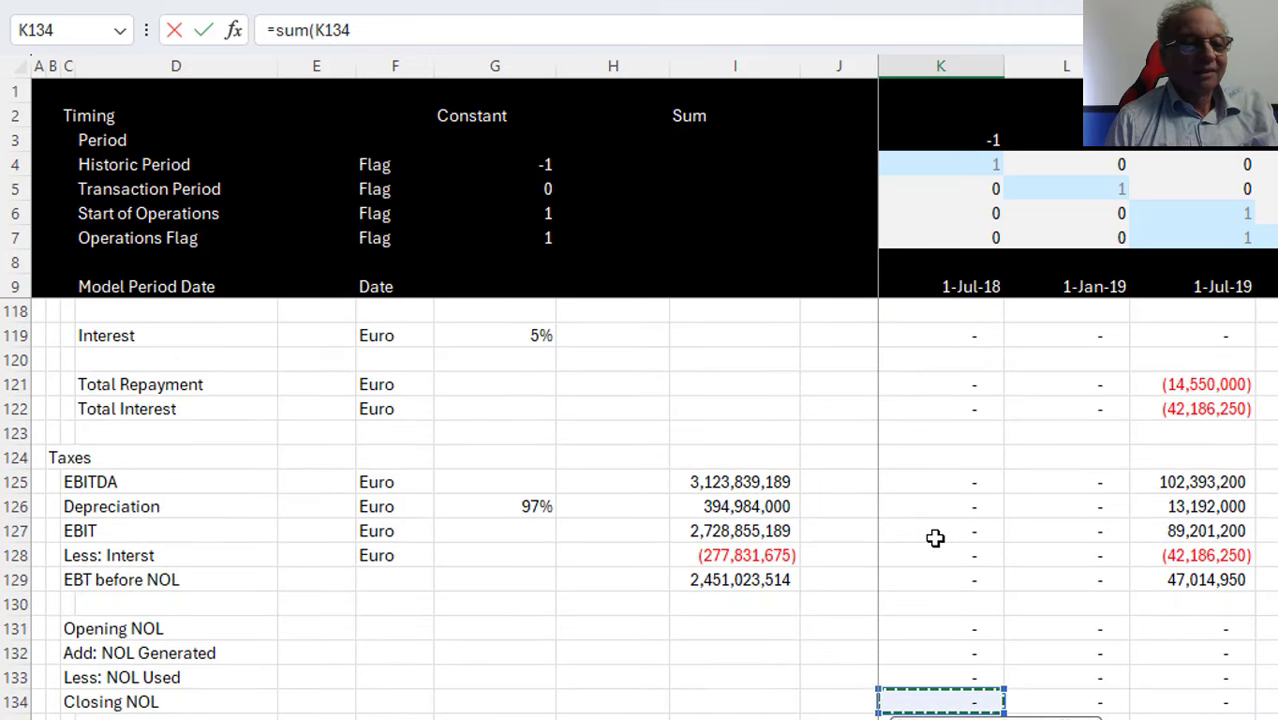
key(Down)
key(Up)
key(Page_Up)
key(Page_Up)
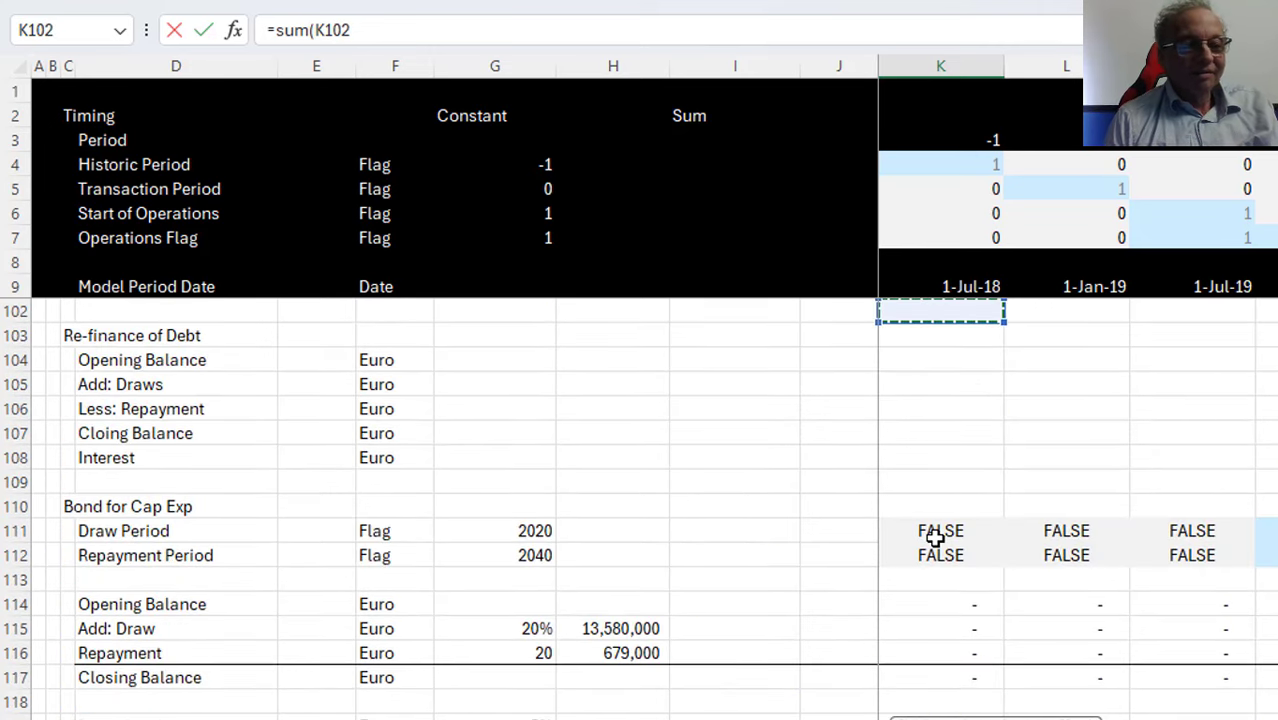
key(Down)
key(Down)
key(Down)
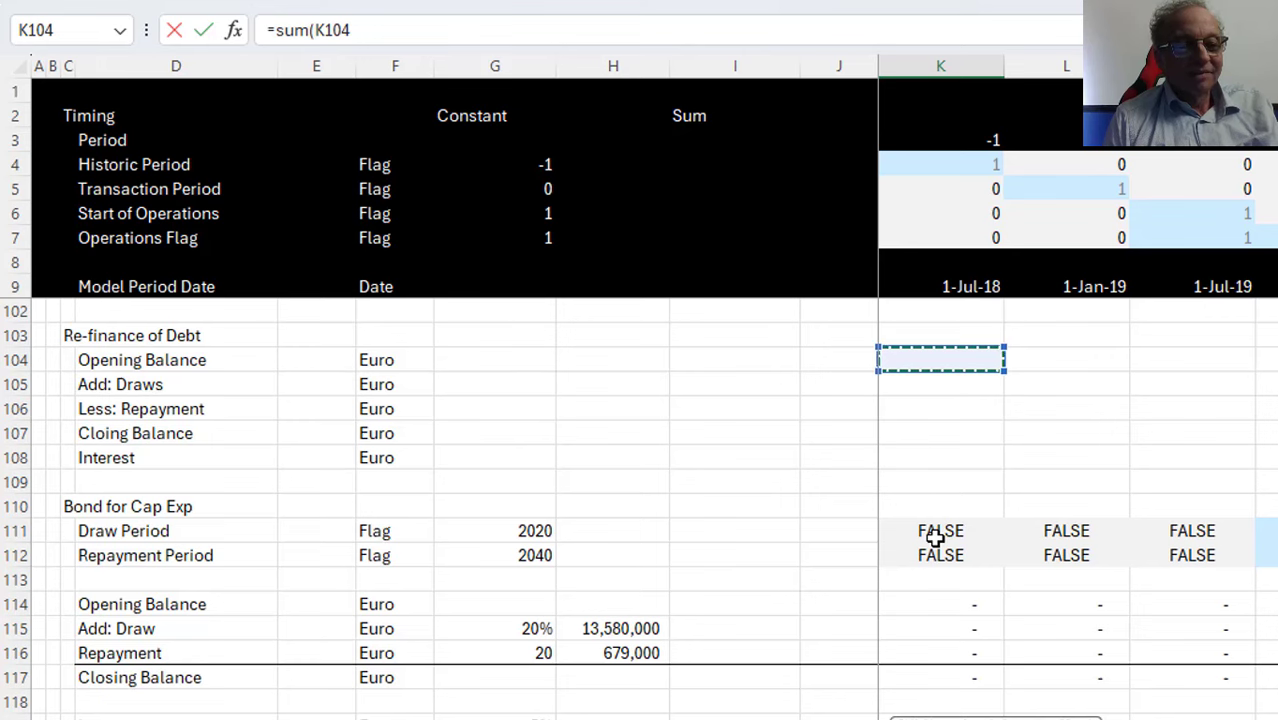
key(Page_Down)
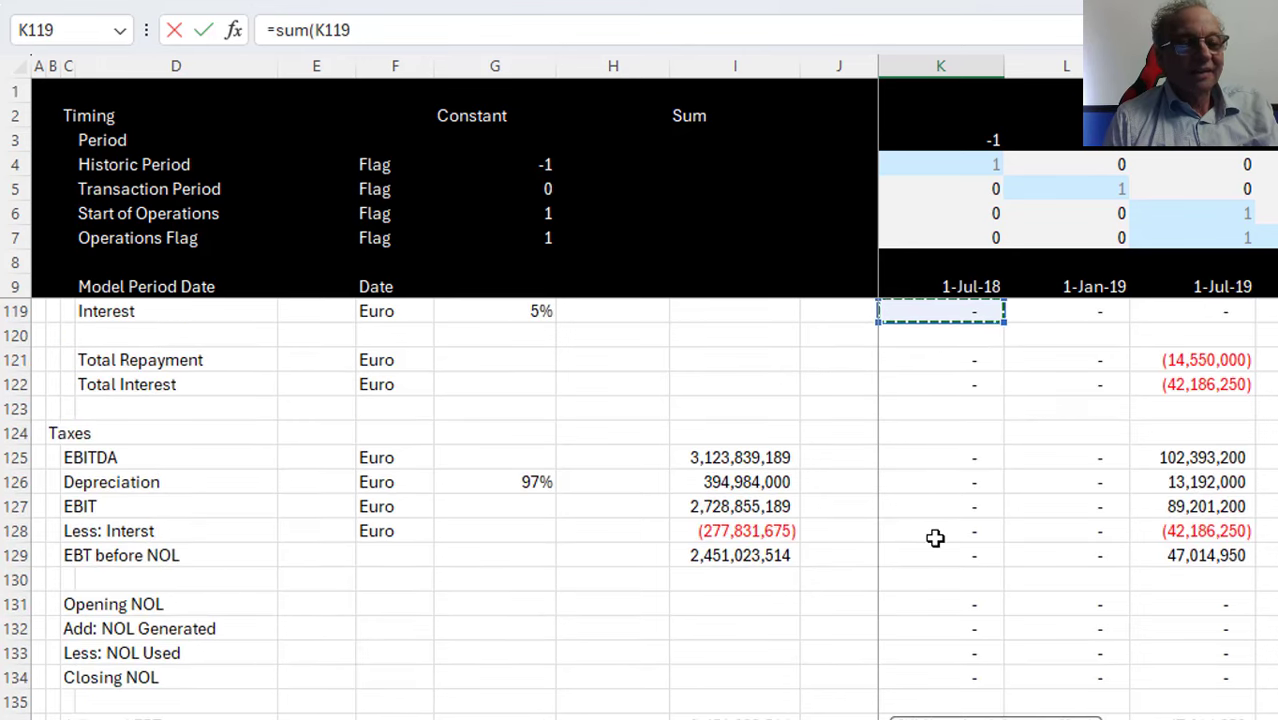
key(Down)
key(Down)
key(Down)
key(Page_Up)
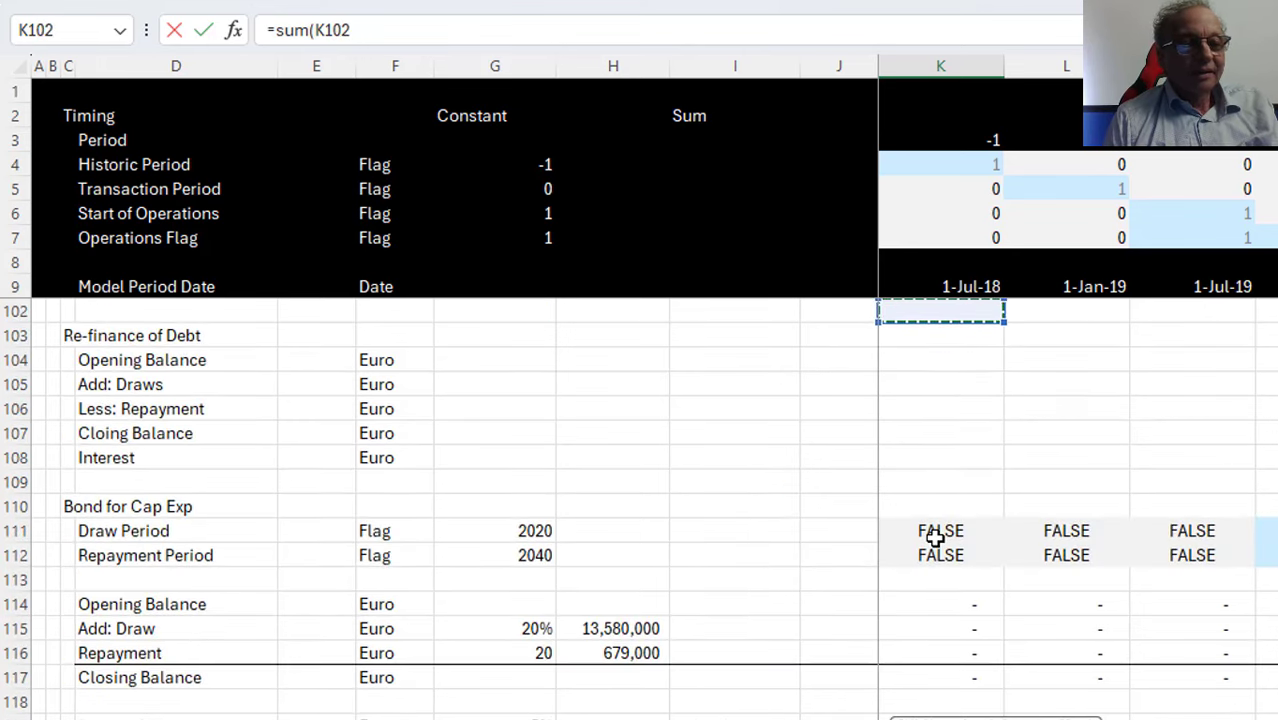
key(Page_Down)
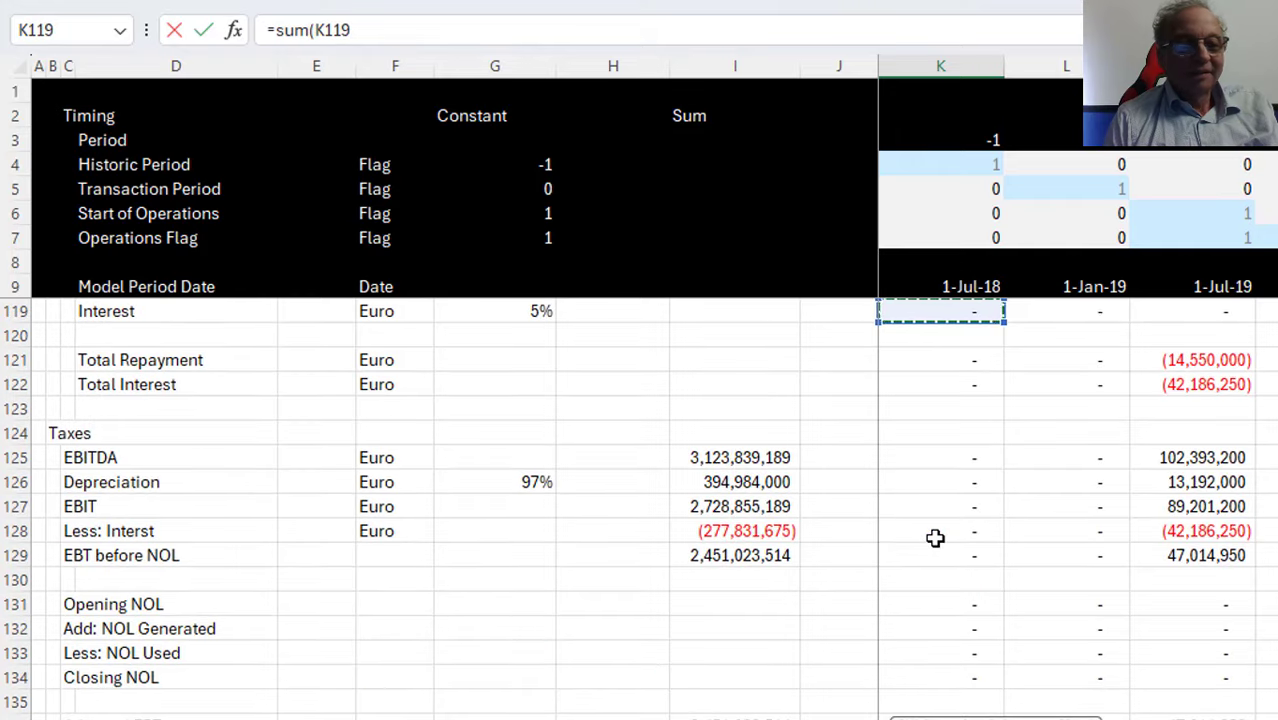
key(Page_Down)
key(Down)
key(Down)
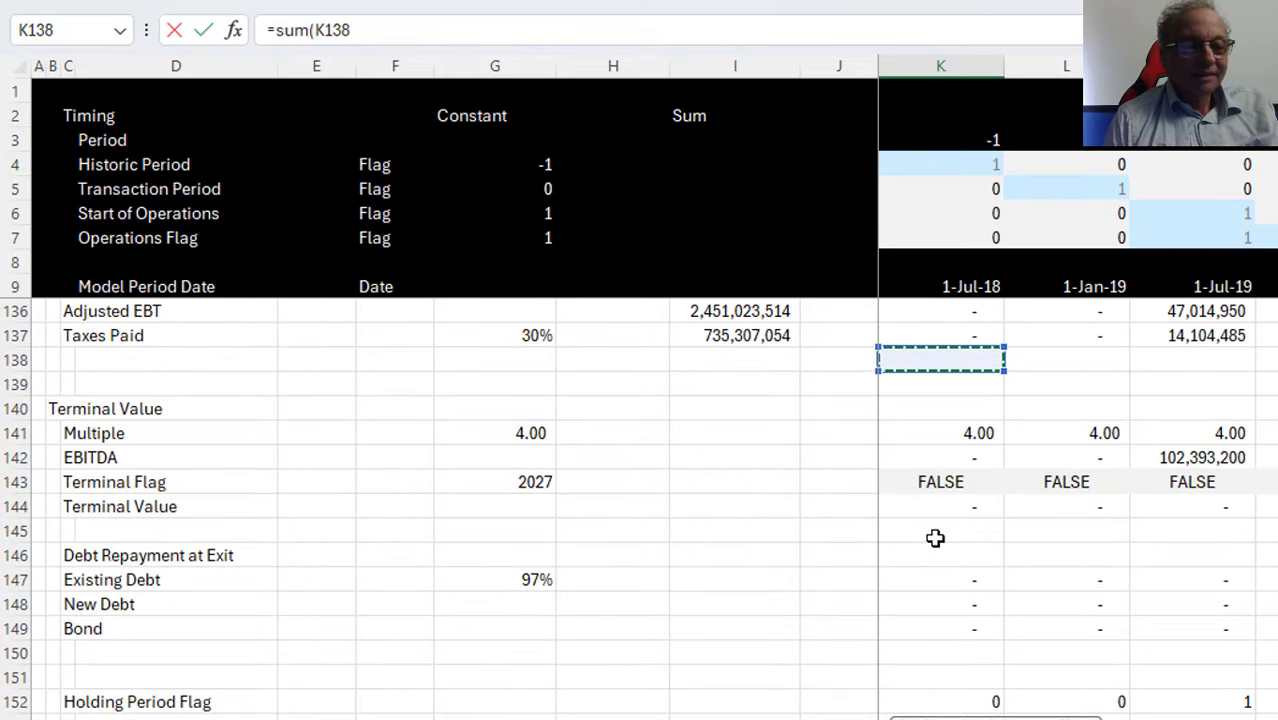
key(Down)
key(Down)
key(Down)
key(Down)
key(Down)
key(Down)
key(Down)
key(Down)
key(Down)
key(shift+Down)
key(shift+Down)
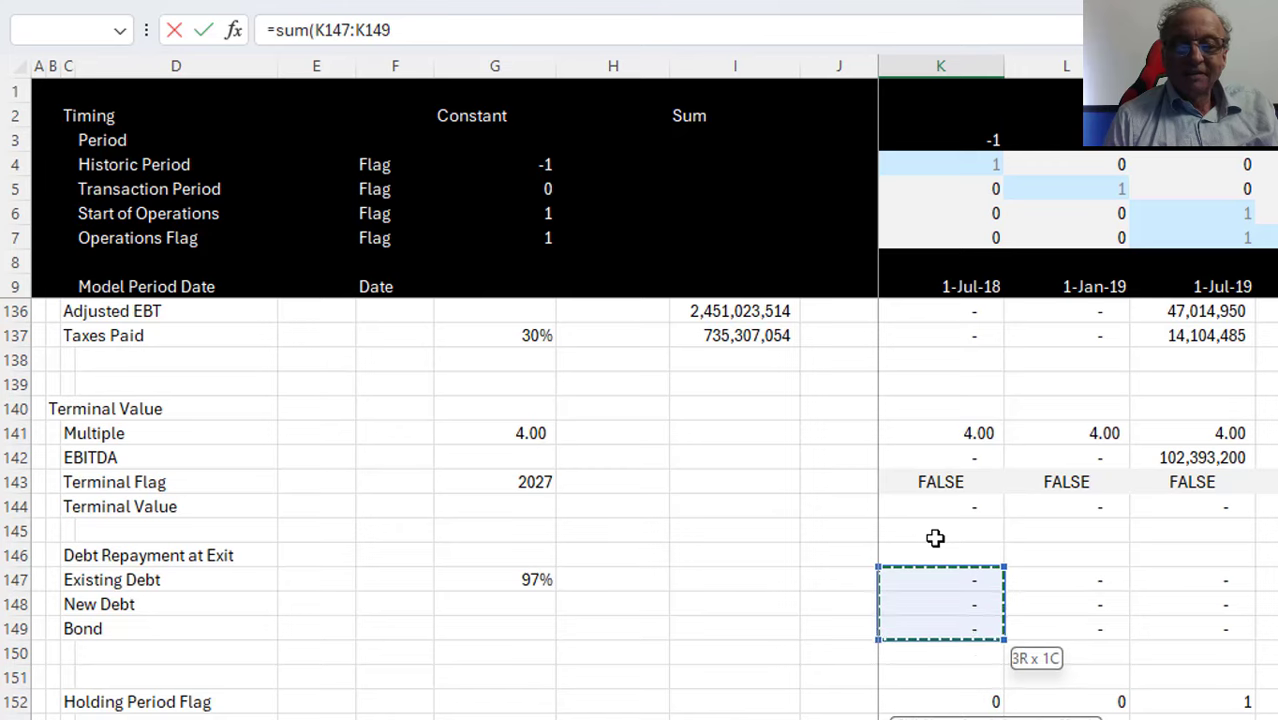
key(Return)
Negate the K163 formula to read =-SUM(K147:K149) and copy it across the timeline
key(Up)
key(F2)
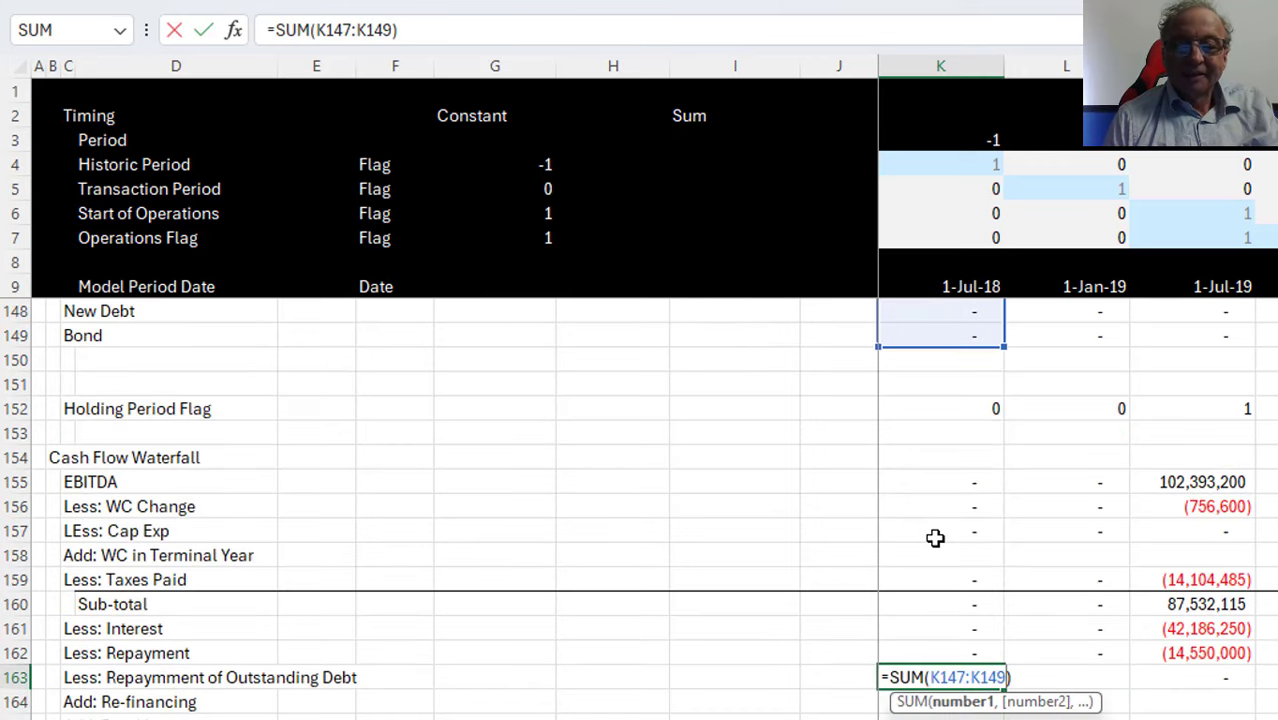
key(Home)
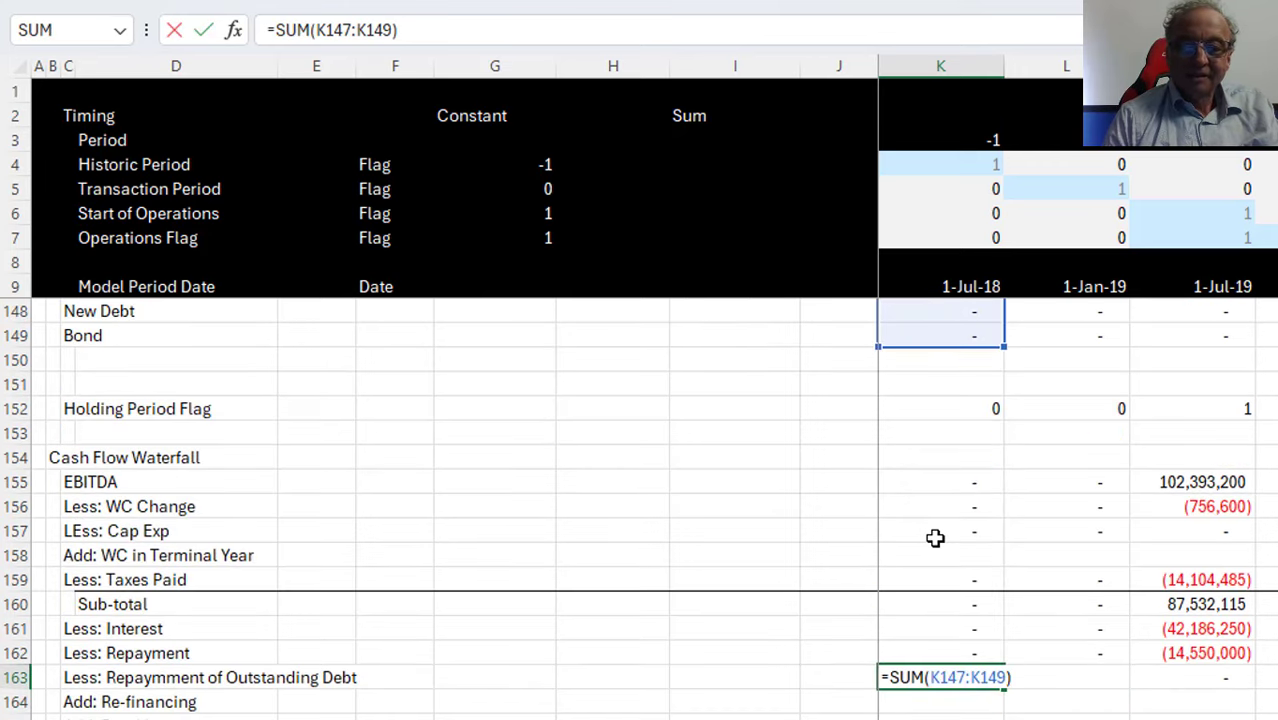
text(-)
key(Return)
key(Up)
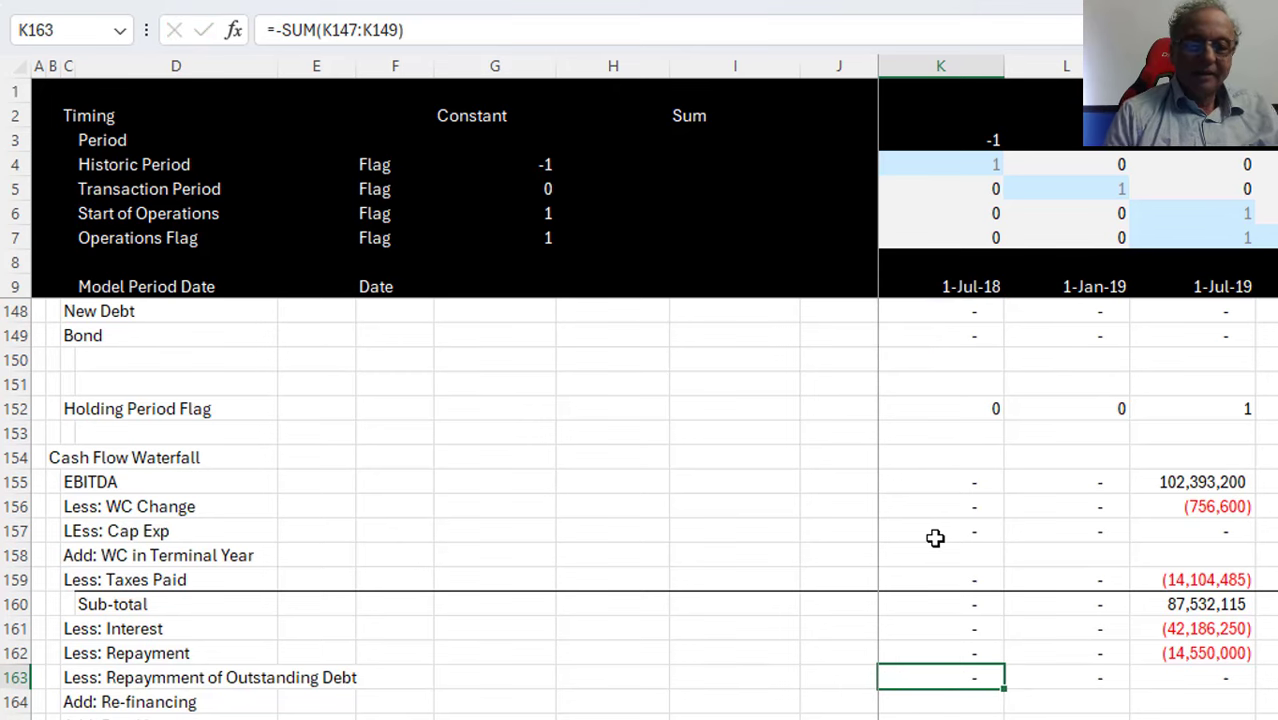
key(ctrl+shift+Right)
key(Down)
key(Down)
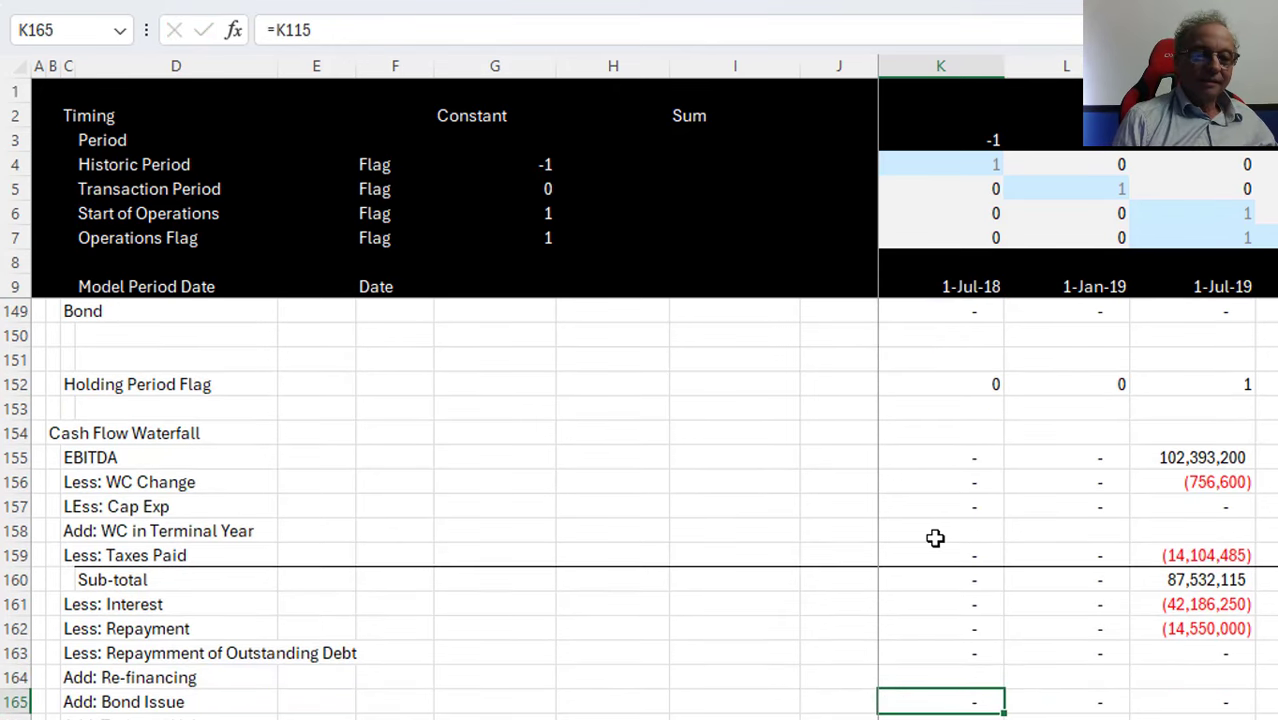
Check the Equity IRR and its XIRR formula in G171 below the cash flow waterfall
key(Down)
key(Down)
key(Down)
key(Down)
key(Down)
key(Down)
key(Down)
key(Down)
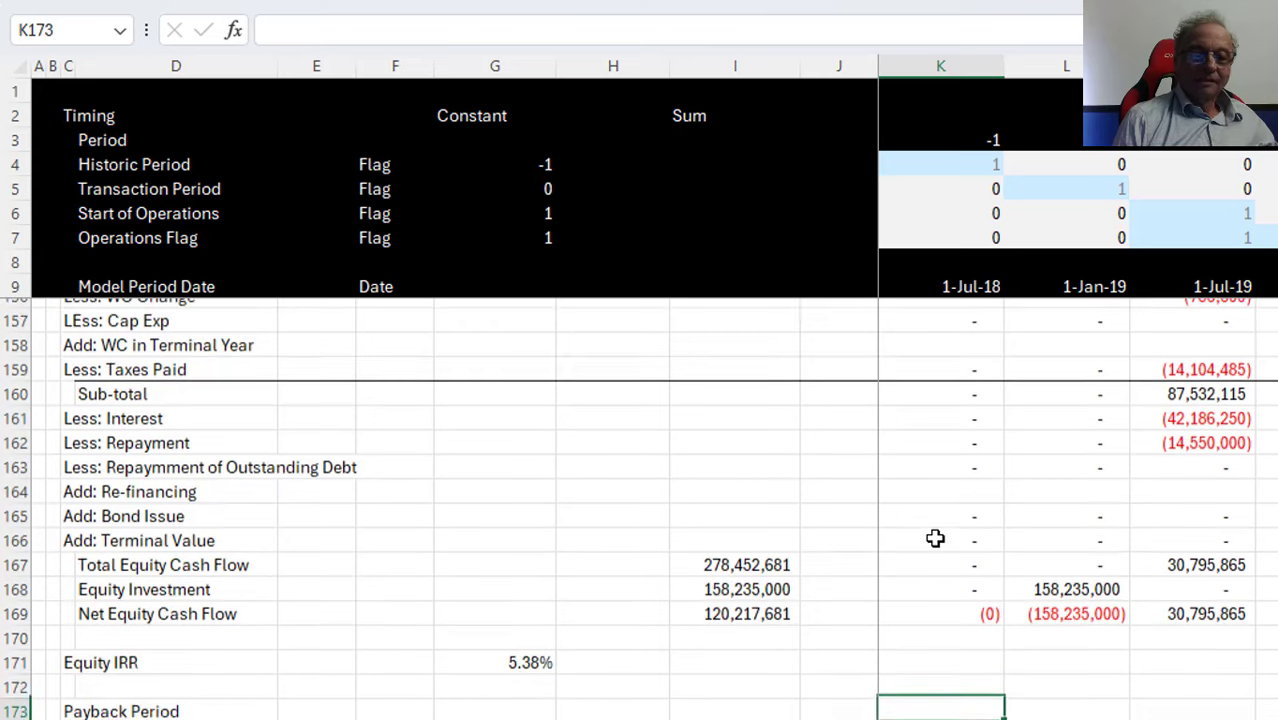
key(Up)
key(Up)
key(Left)
key(Left)
key(Left)
key(Left)
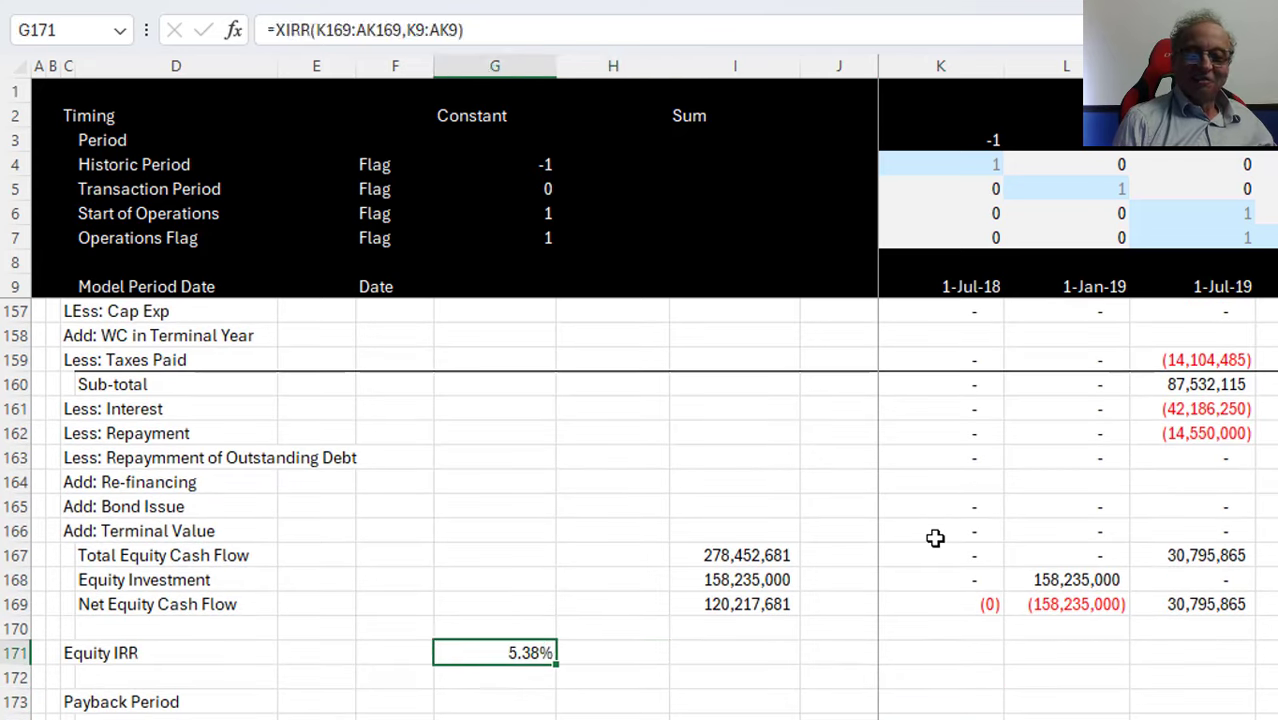
key(Right)
key(Right)
key(Right)
key(Right)
key(Right)
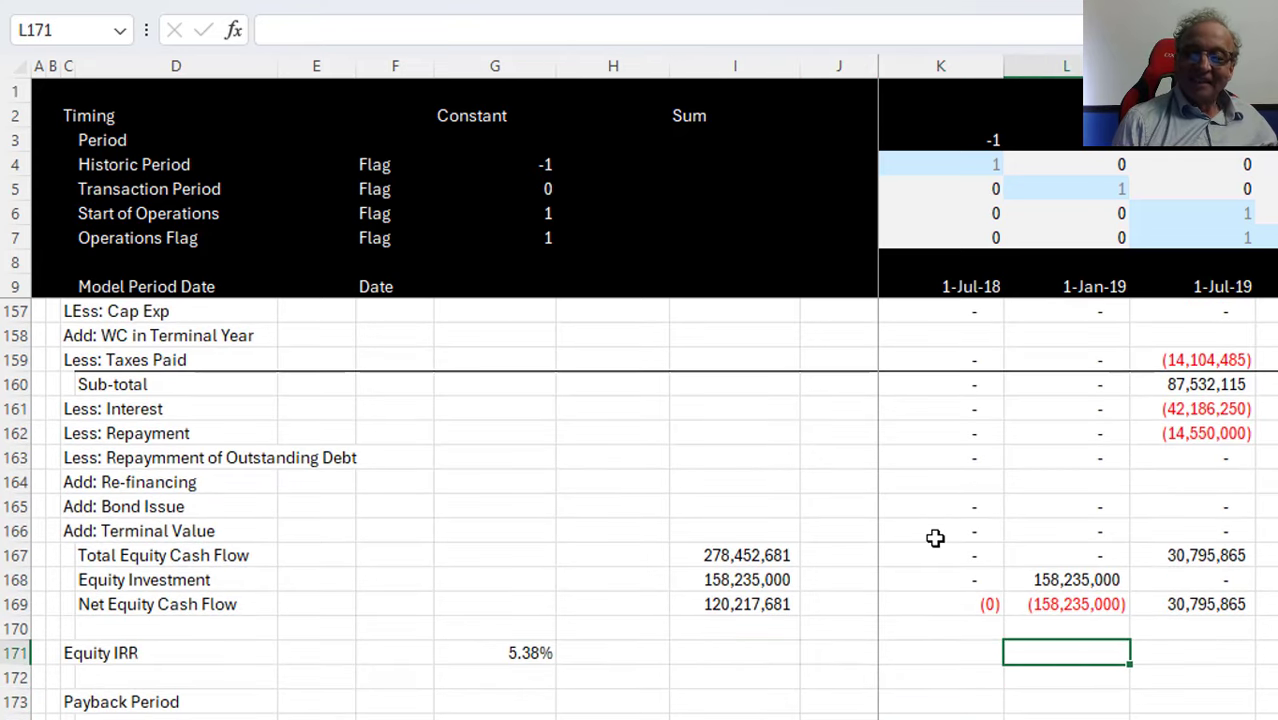
Examine the Net Equity Cash Flow row through the 2027 terminal year and back to the transaction period
key(Up)
key(Up)
key(Right)
key(Right)
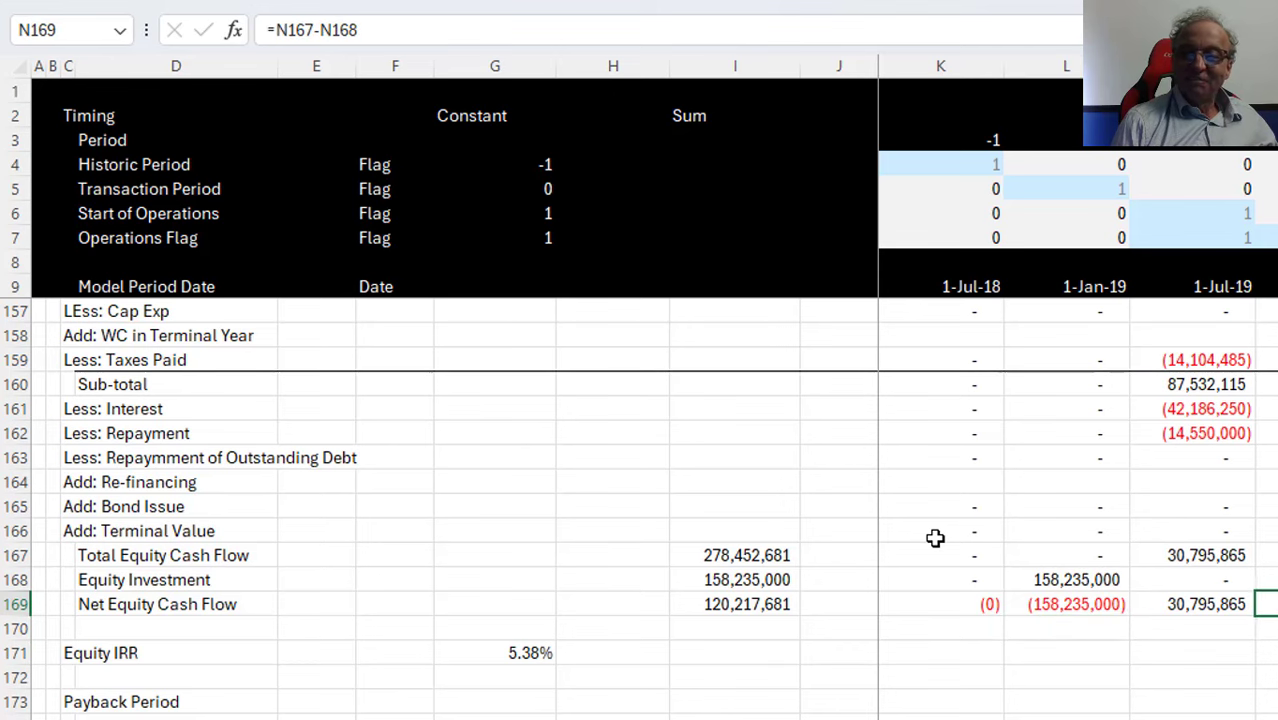
key(Right)
key(Right)
key(Right)
key(Right)
key(Right)
key(Right)
key(Right)
key(Right)
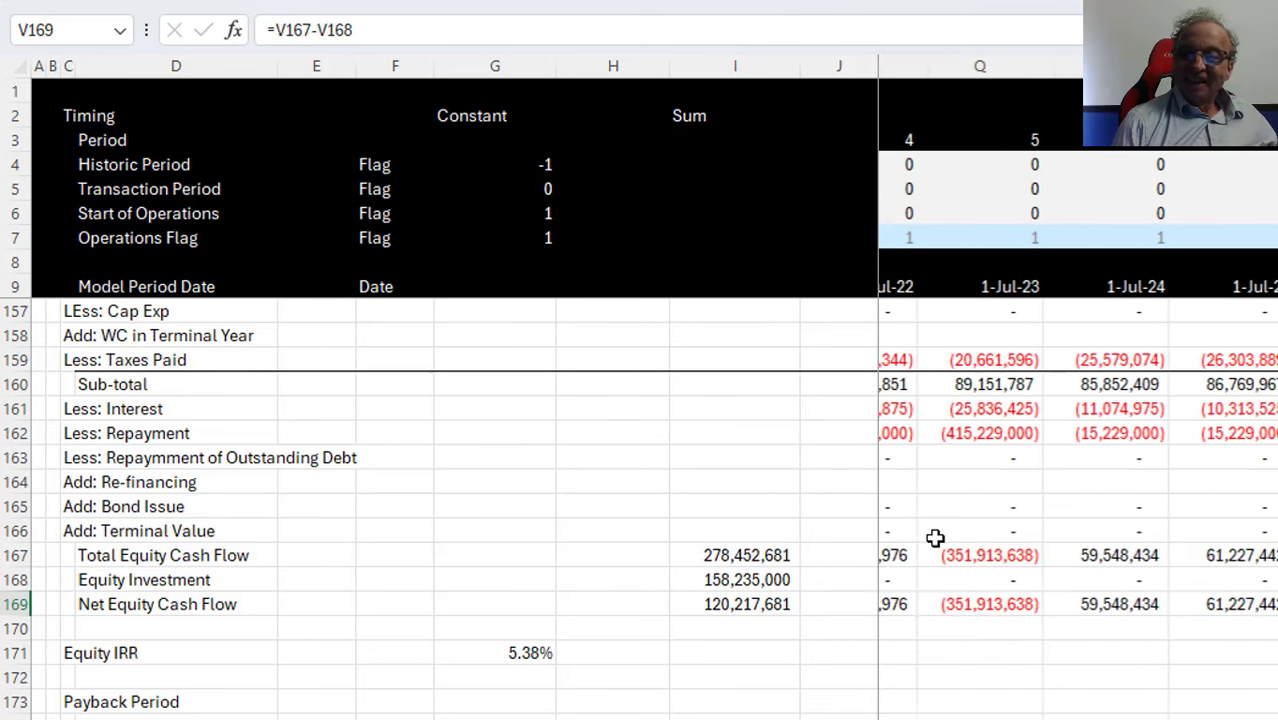
key(Right)
key(Right)
key(Left)
key(Left)
key(Left)
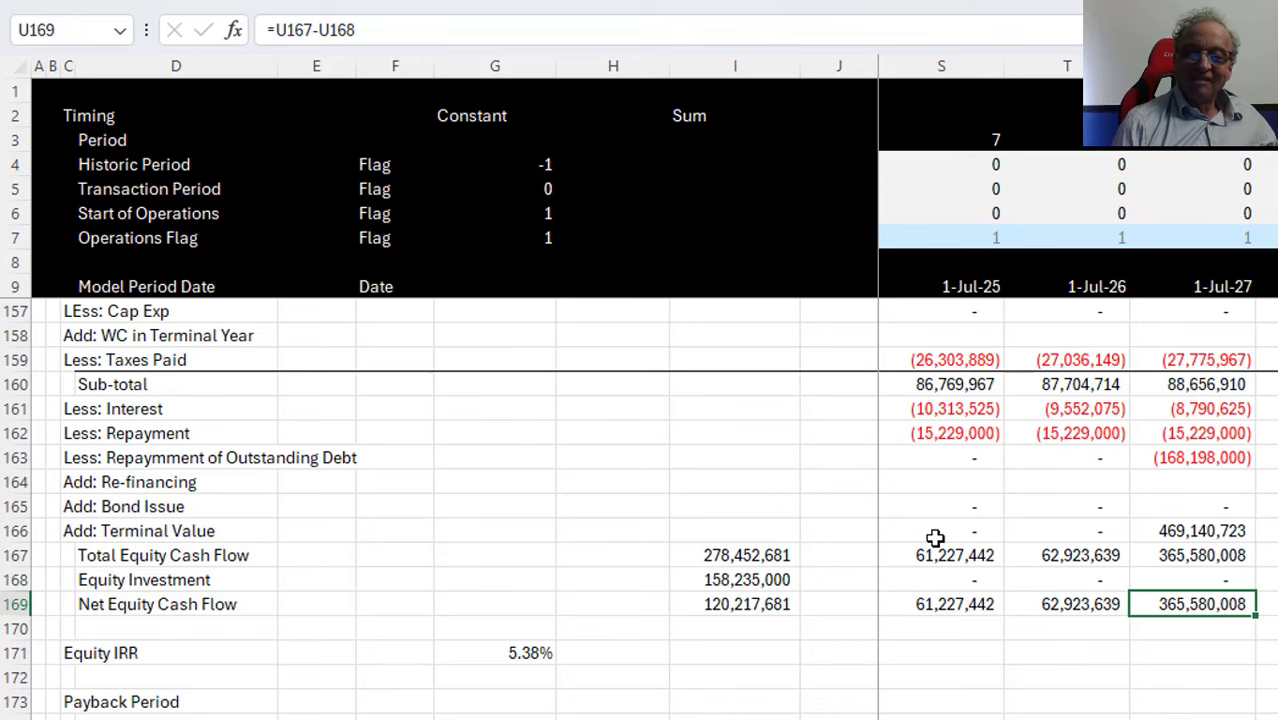
key(Left)
key(Left)
key(Left)
key(Left)
key(Left)
key(Left)
key(Left)
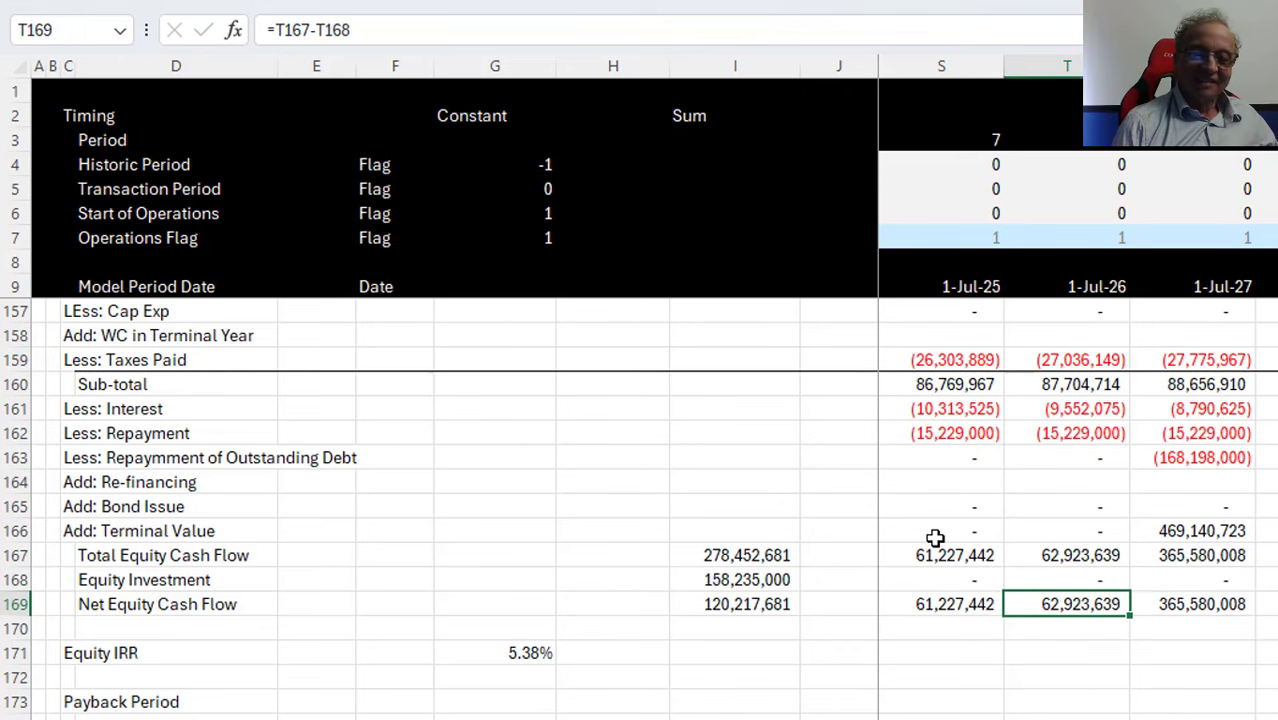
key(Left)
key(Left)
key(Left)
key(Left)
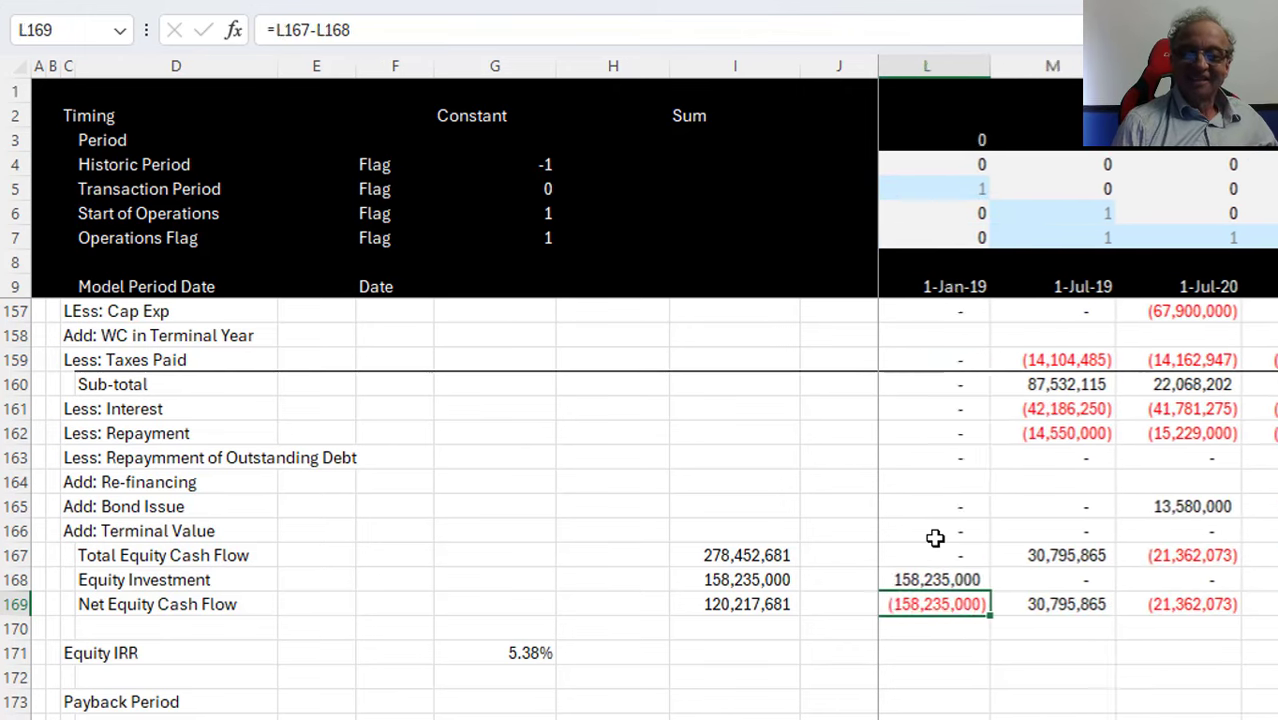
key(Right)
key(Right)
key(Right)
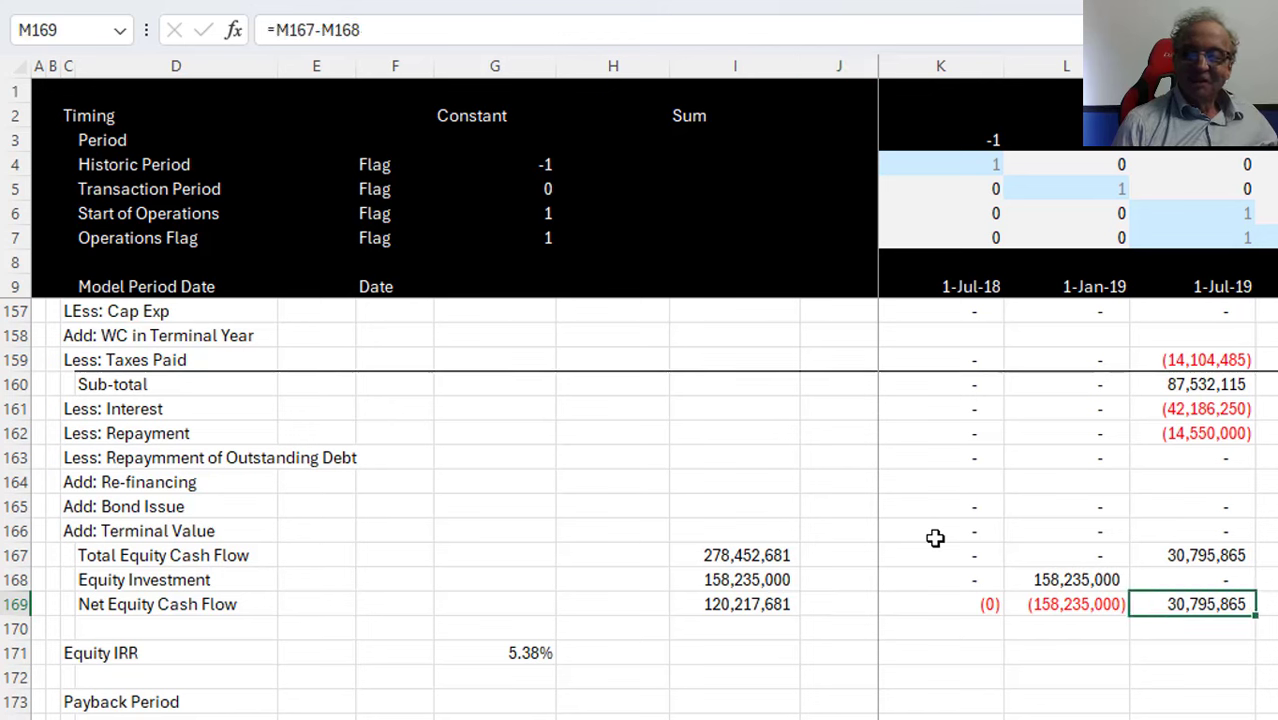
key(Left)
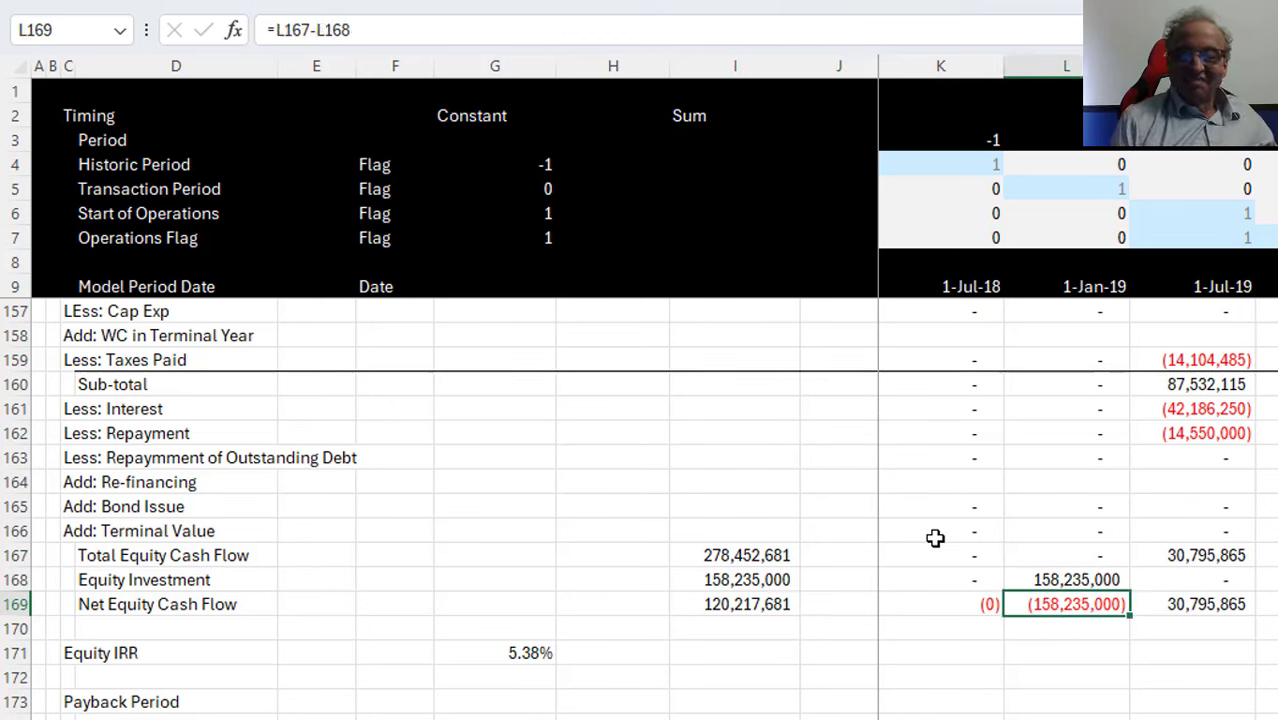
Insert a new row 174 directly below the Payback Period heading
key(Down)
key(Left)
key(Left)
key(Left)
key(Left)
key(Left)
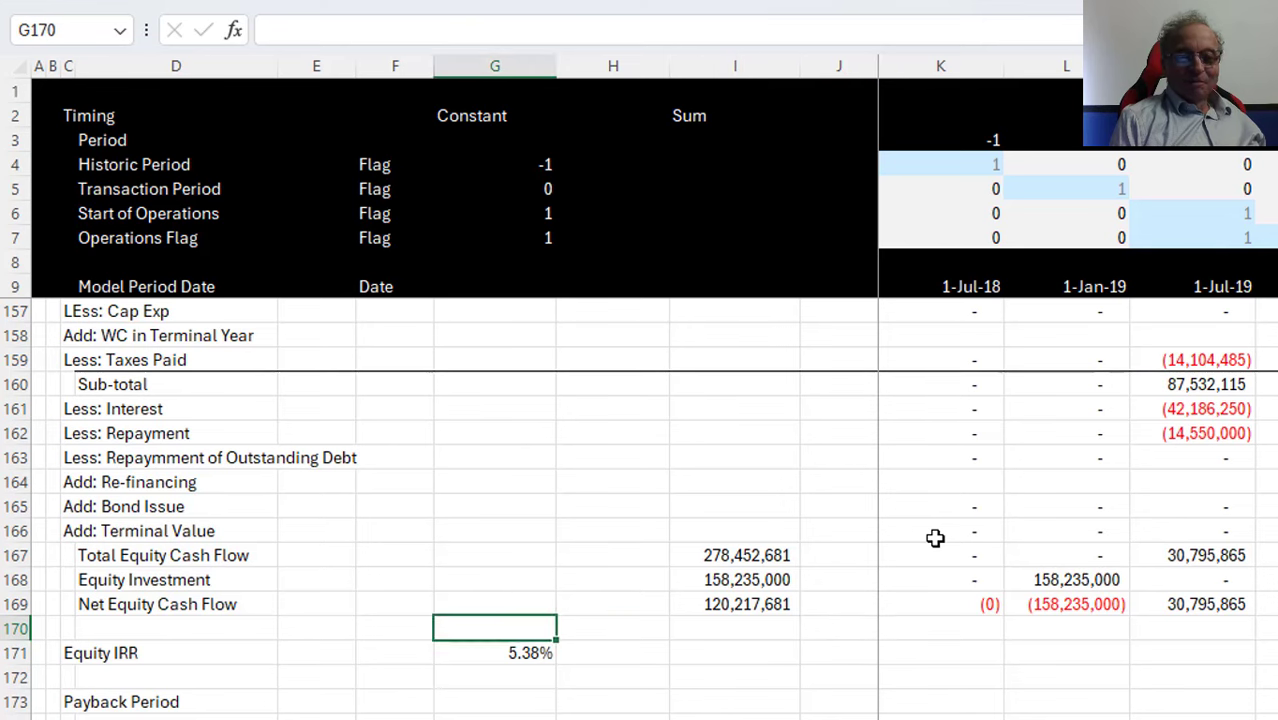
key(Down)
key(Down)
key(Down)
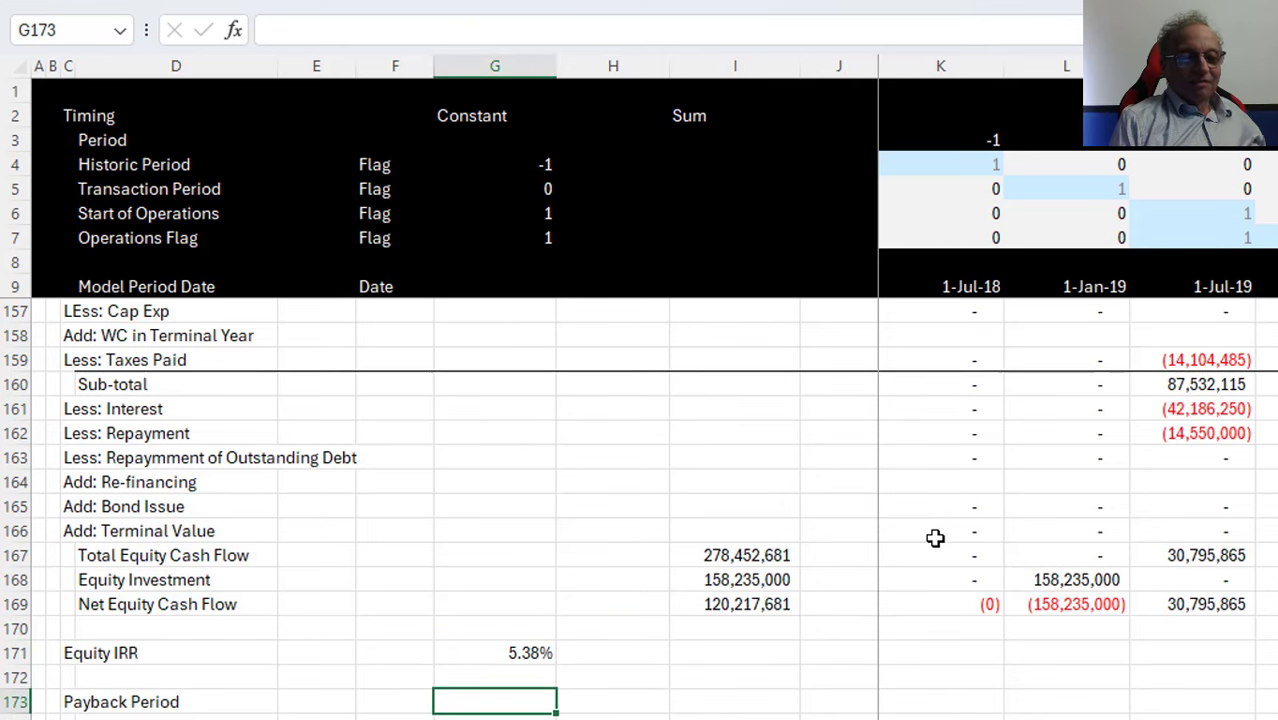
key(Left)
key(Right)
key(Down)
key(Down)
key(Up)
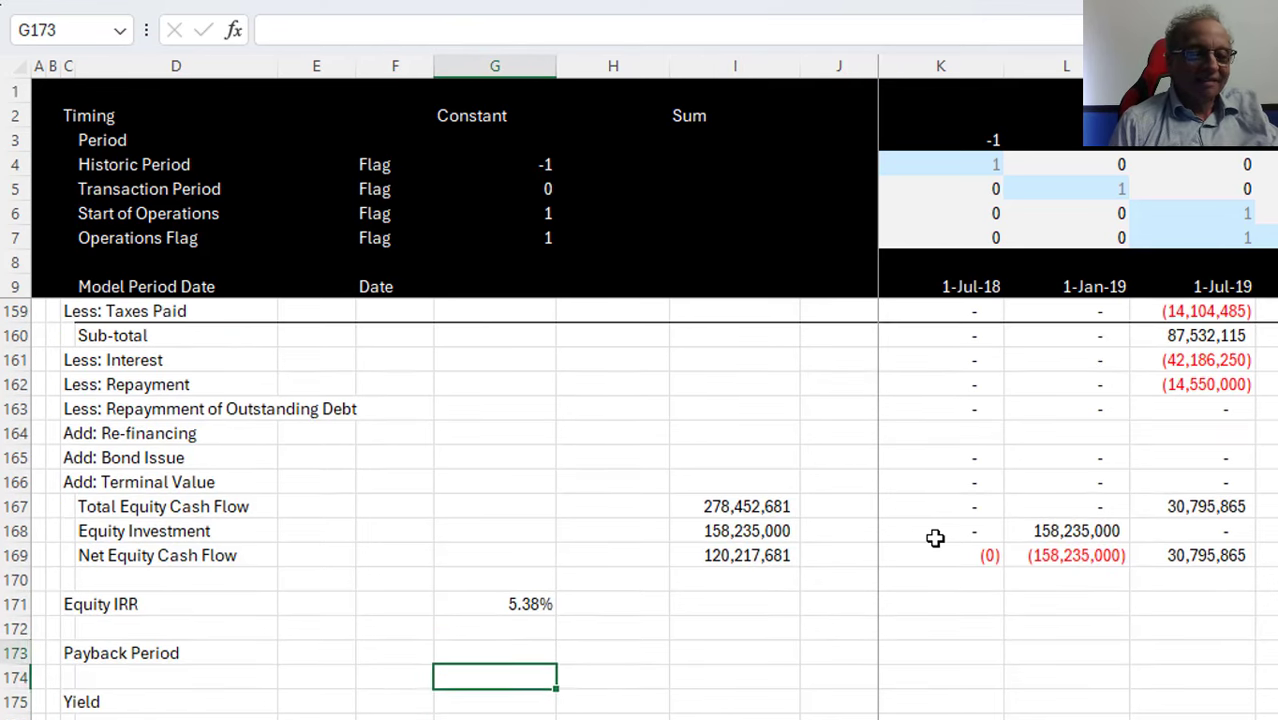
key(shift+space)
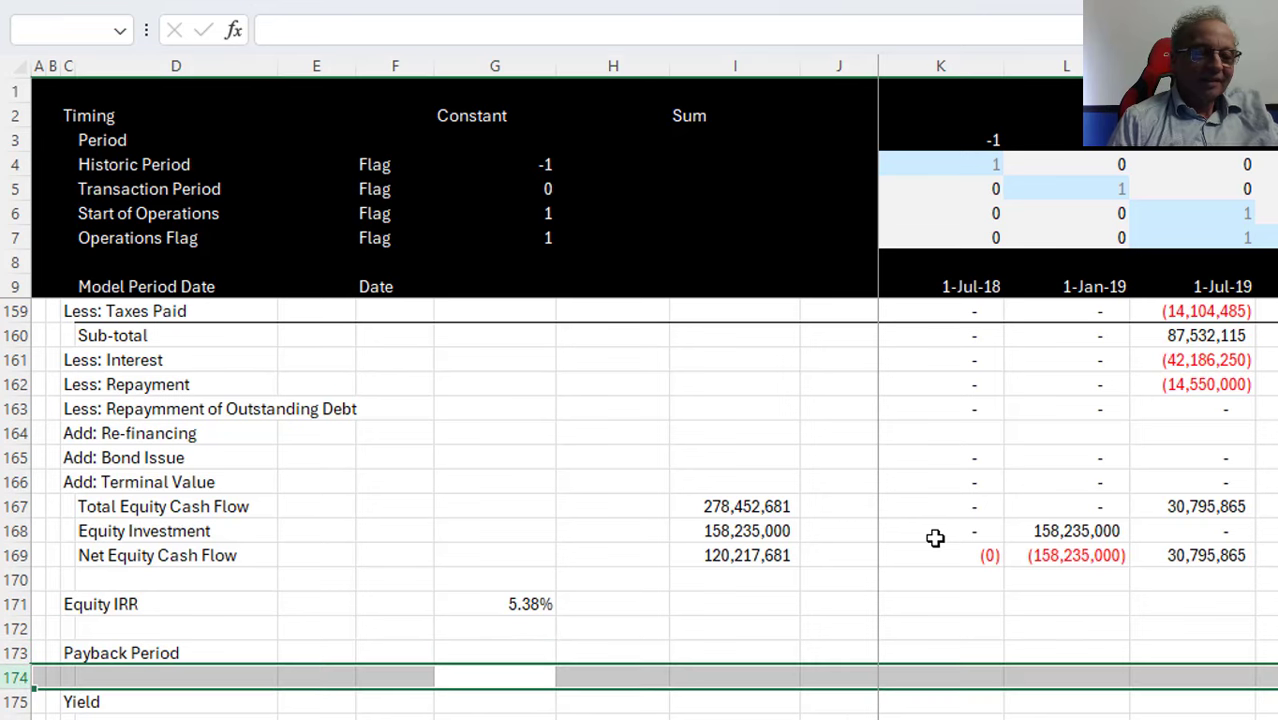
key(ctrl+shift+equal)
Label the new row under Payback Period "Accumulated Cash" in D174
key(Left)
key(Left)
key(Left)
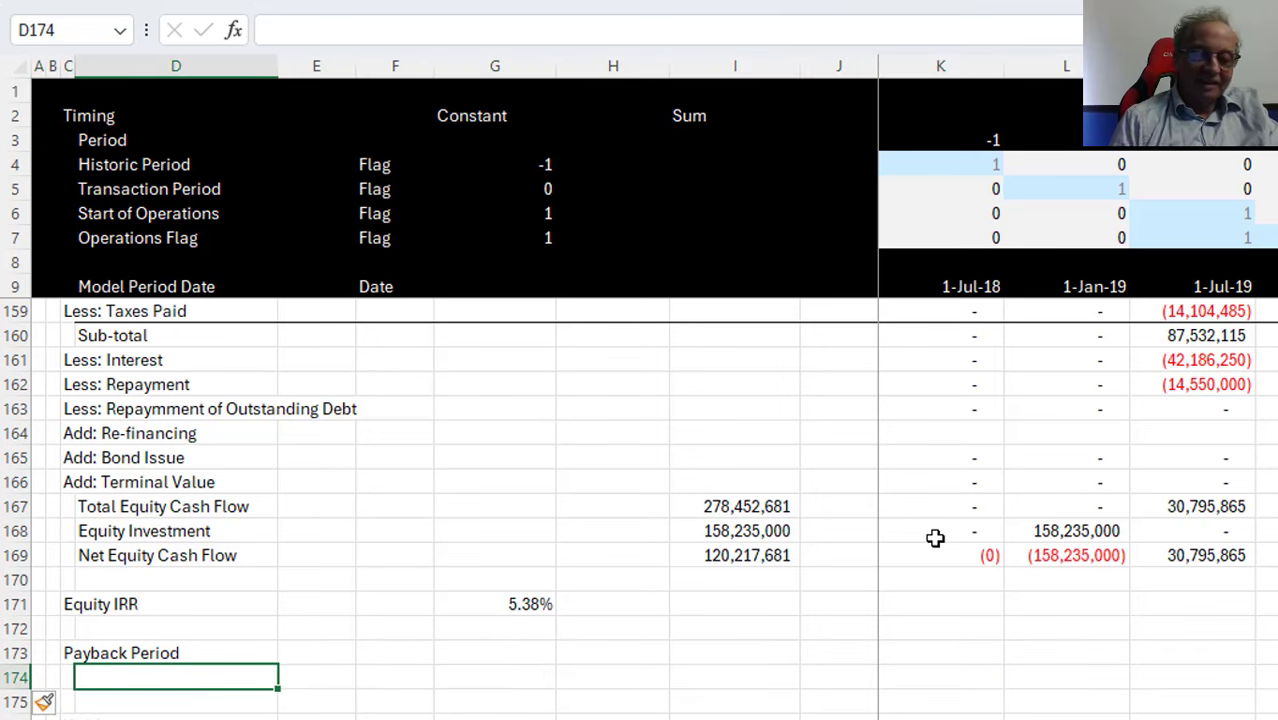
text(Accumu)
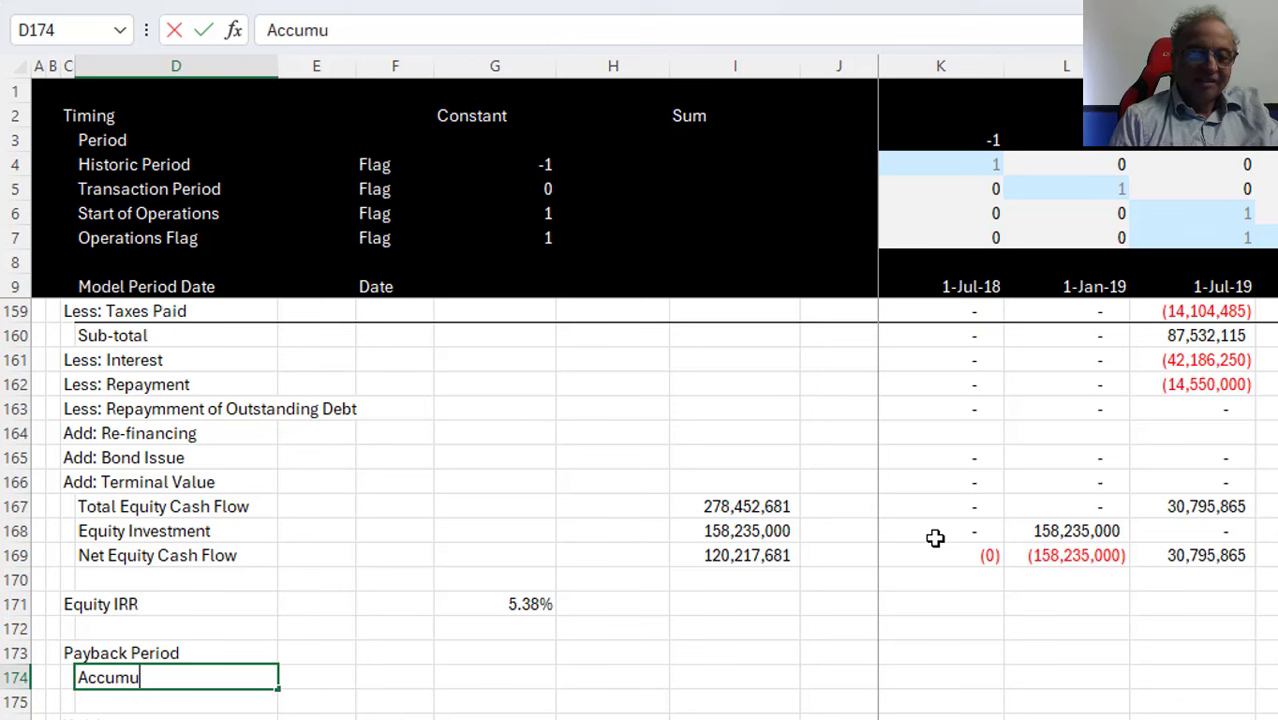
text(lated Cah)
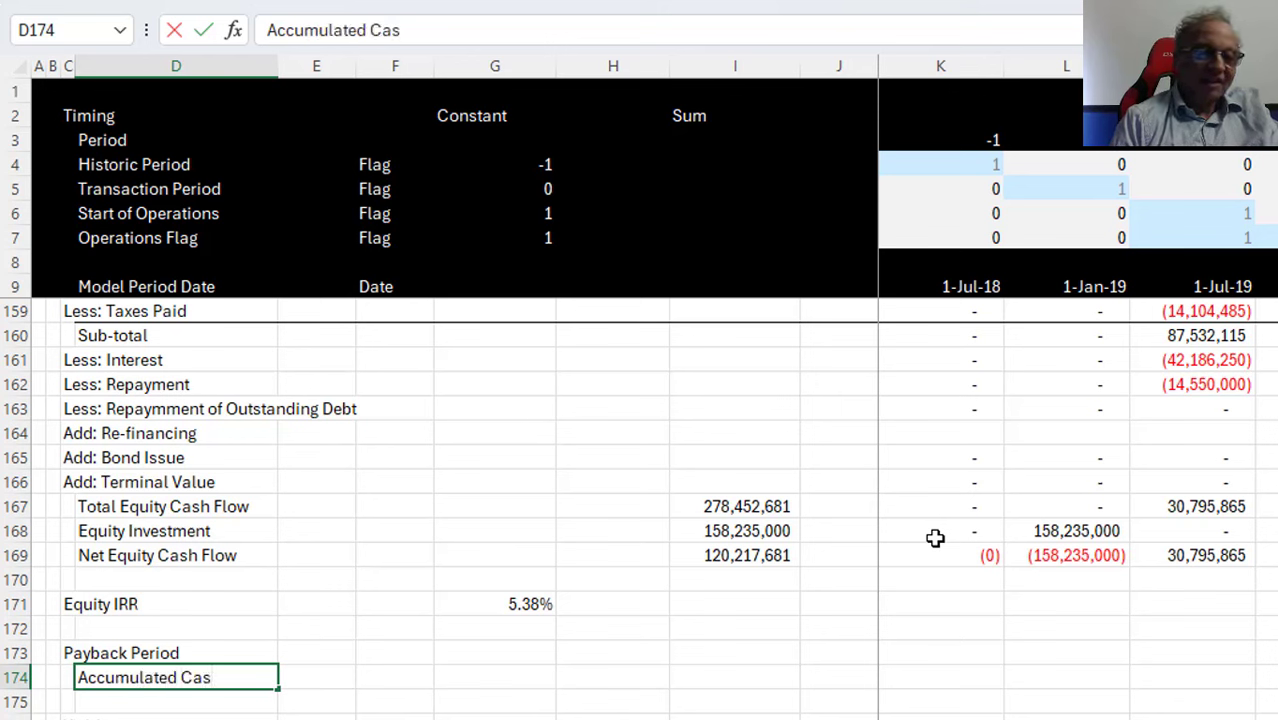
Calculate Accumulated Cash in K174 as =J174+K169 and fill the formula across the timeline
key(Right)
key(Right)
key(Right)
key(Right)
key(Right)
key(Right)
key(Right)
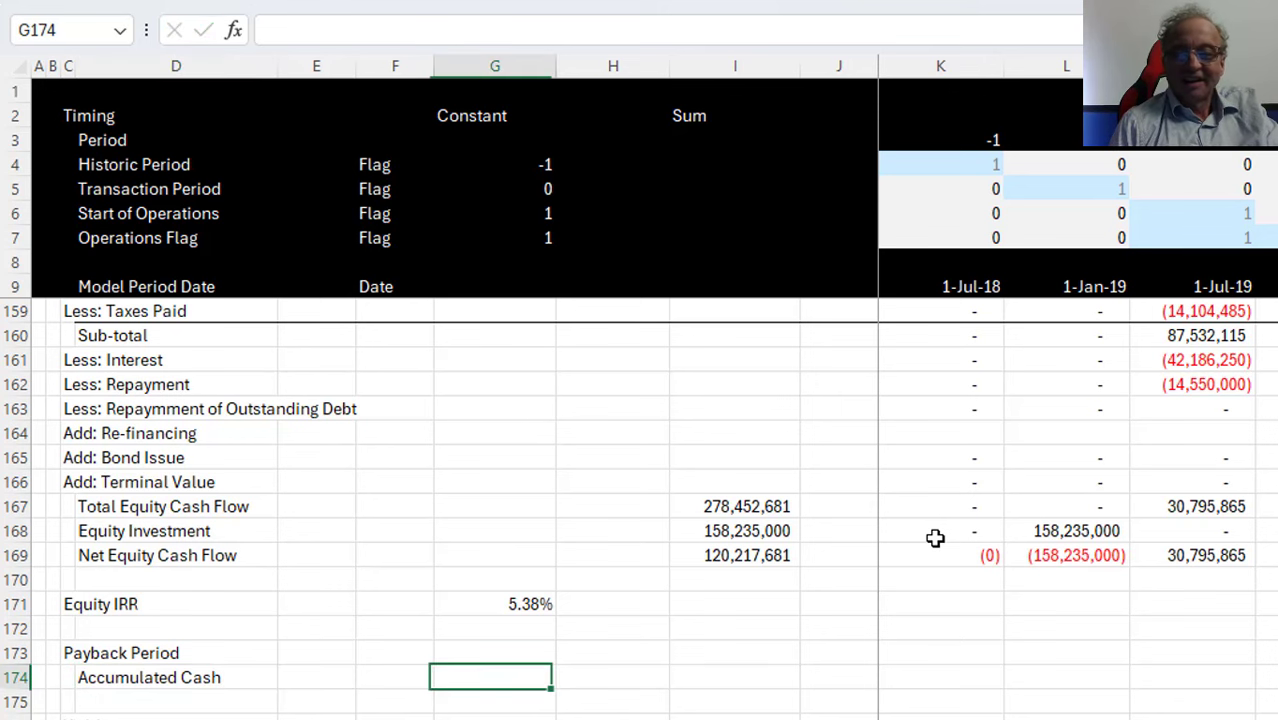
text(=)
key(Left)
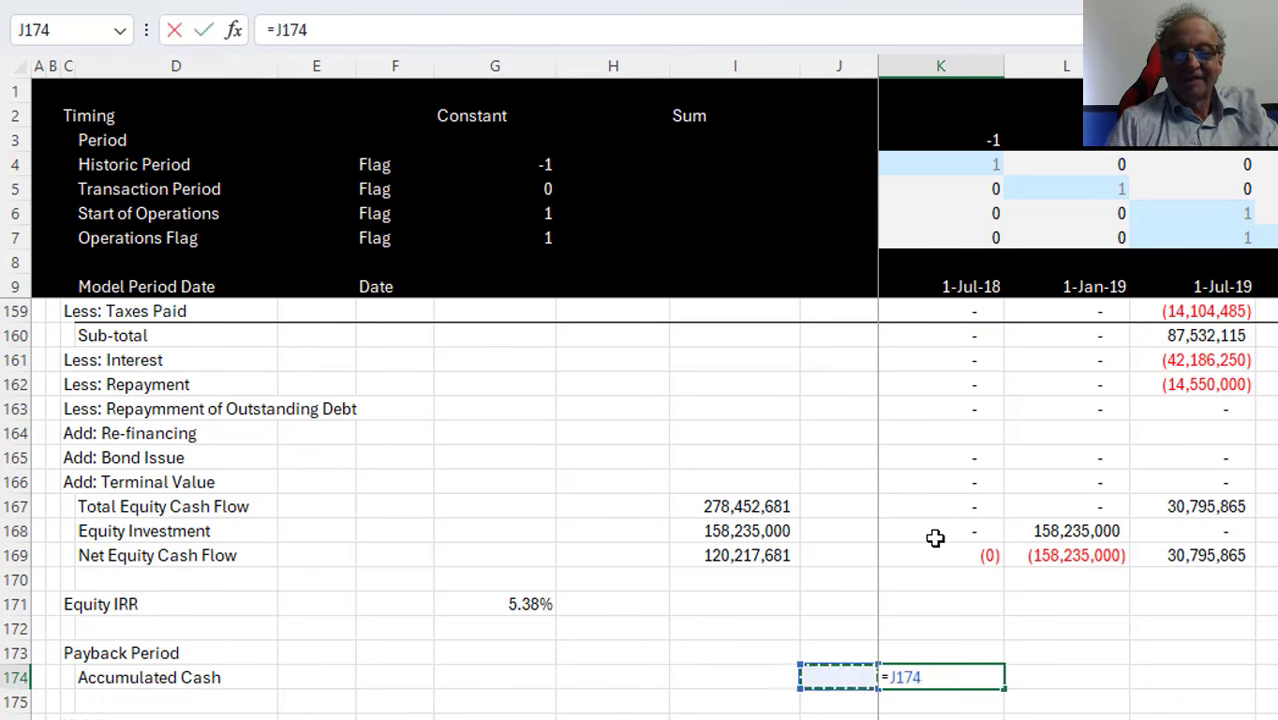
text(+)
key(Up)
key(Up)
key(Up)
key(Up)
key(Up)
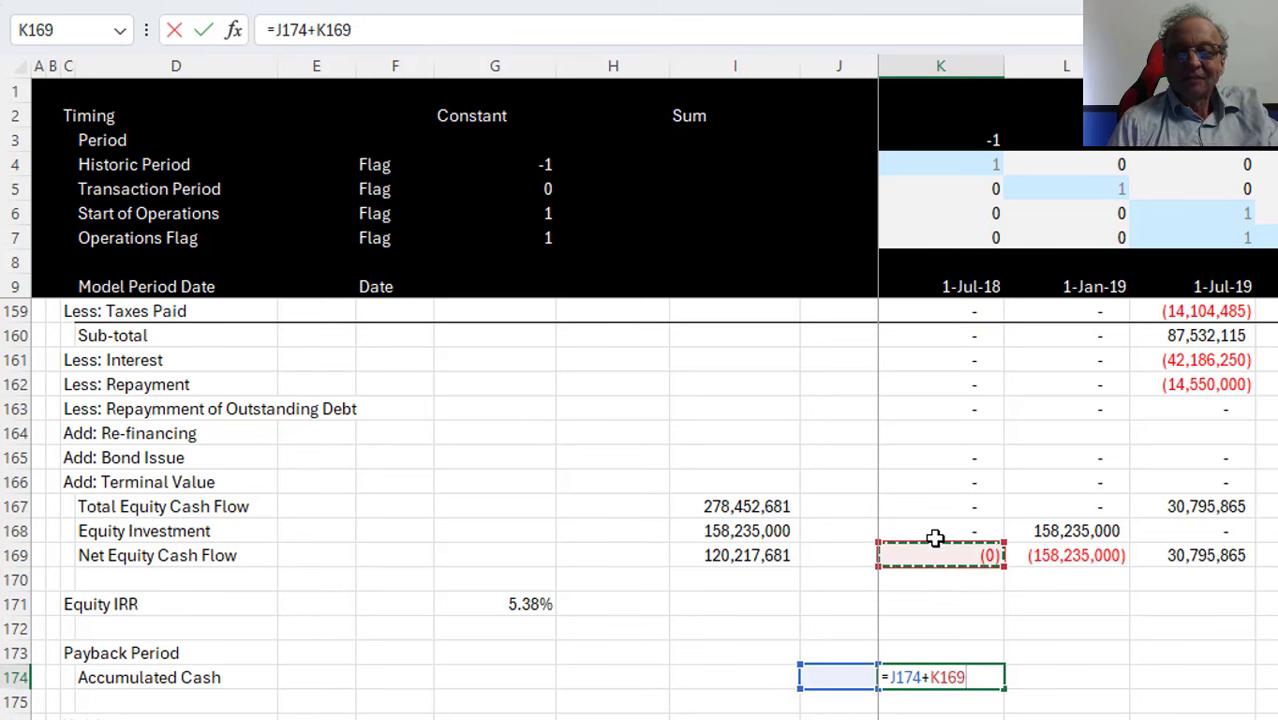
key(Return)
key(Up)
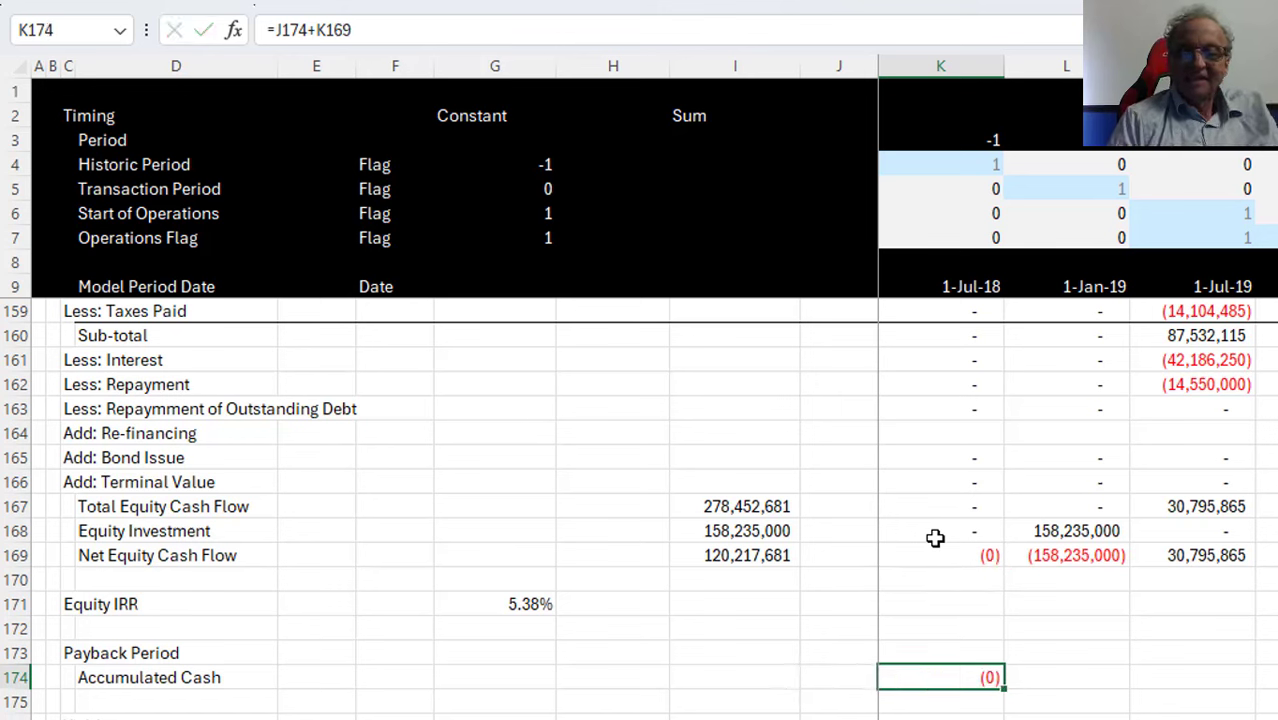
key(ctrl+shift+Right)
key(ctrl+r)
Examine the Accumulated Cash row across the operating periods through 2027
key(Right)
key(Right)
key(Right)
key(Right)
key(Right)
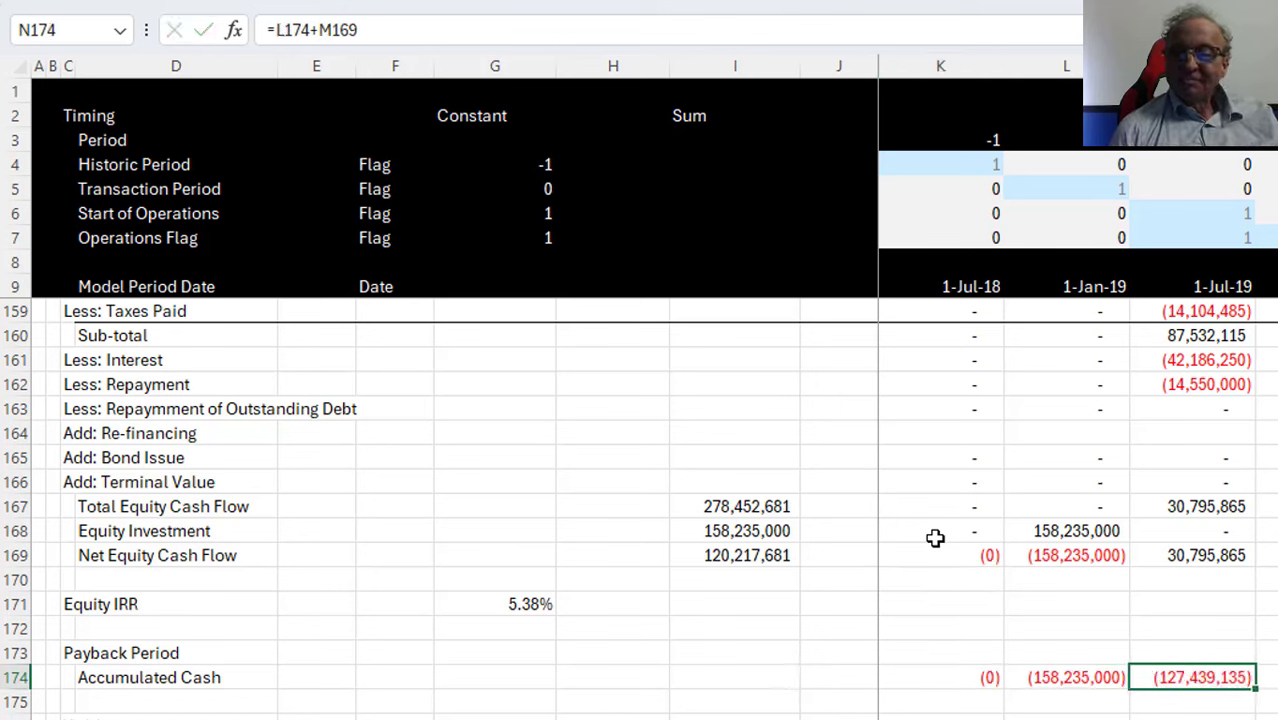
key(Right)
key(Right)
key(Right)
key(Right)
key(Right)
key(Right)
key(Right)
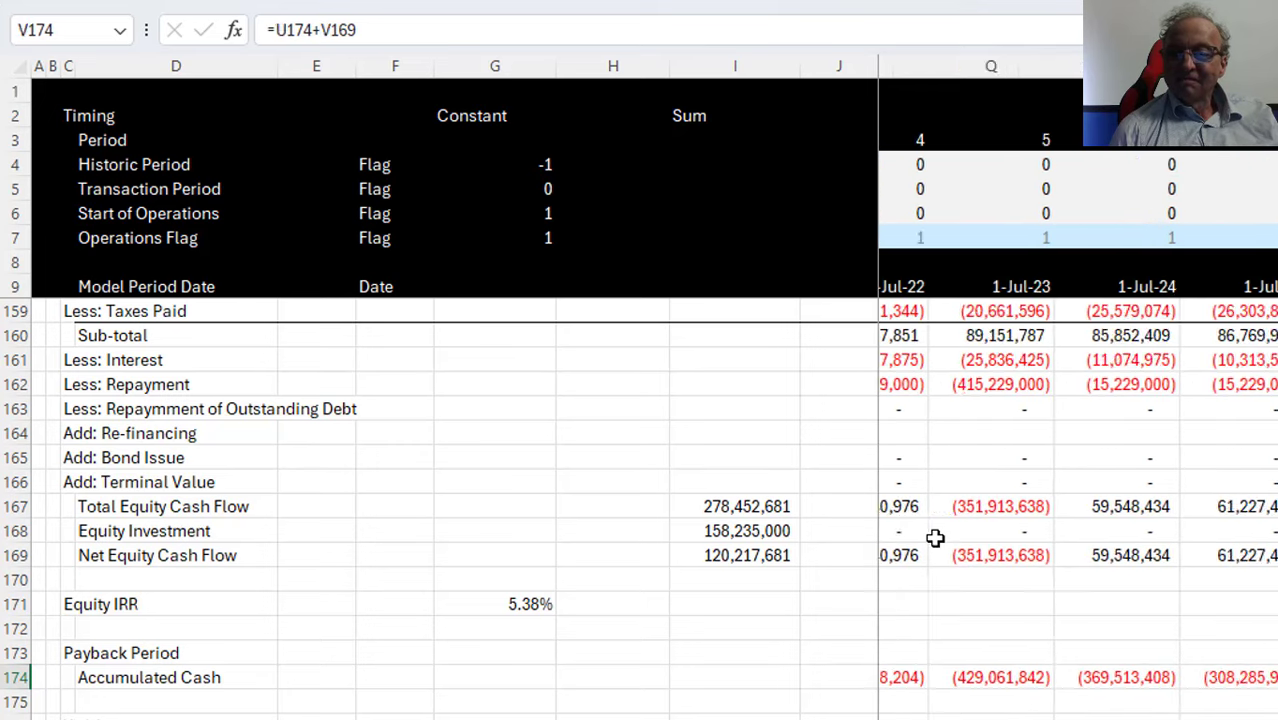
key(Left)
key(Left)
key(Left)
key(Left)
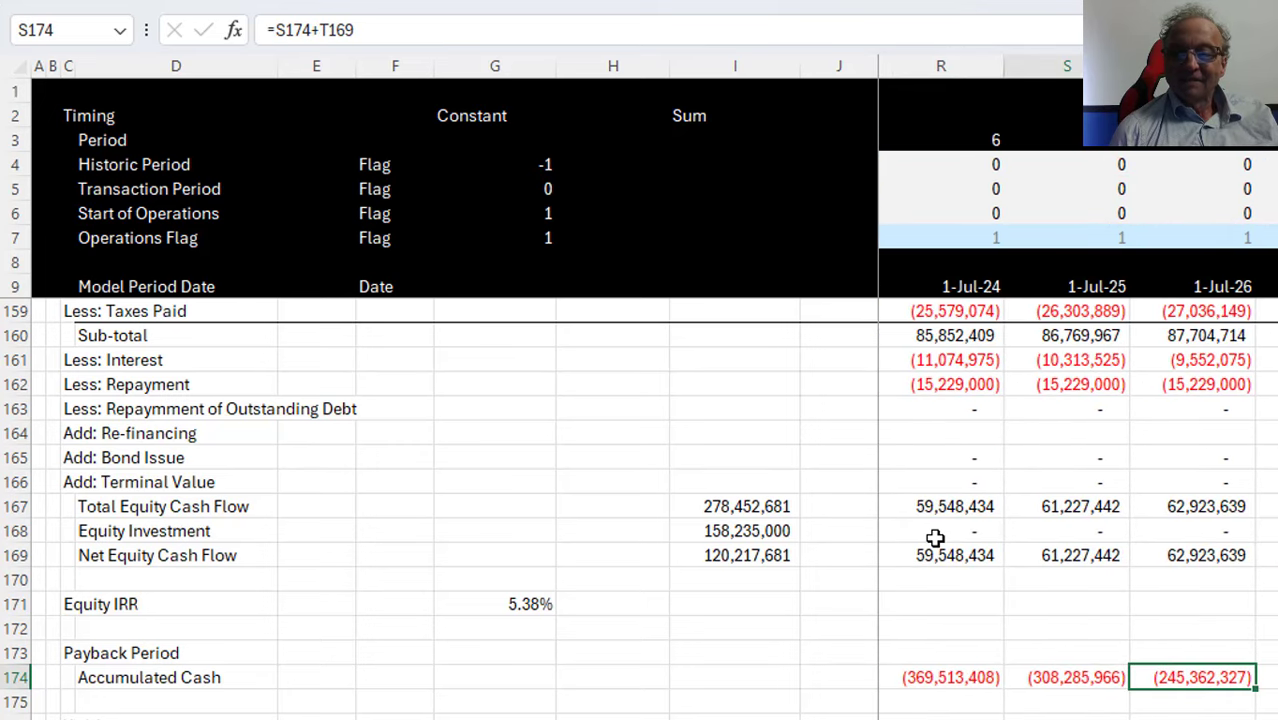
Clear the Accumulated Cash formula for the historic period in K174
key(ctrl+Left)
key(Left)
key(Left)
key(Right)
key(Right)
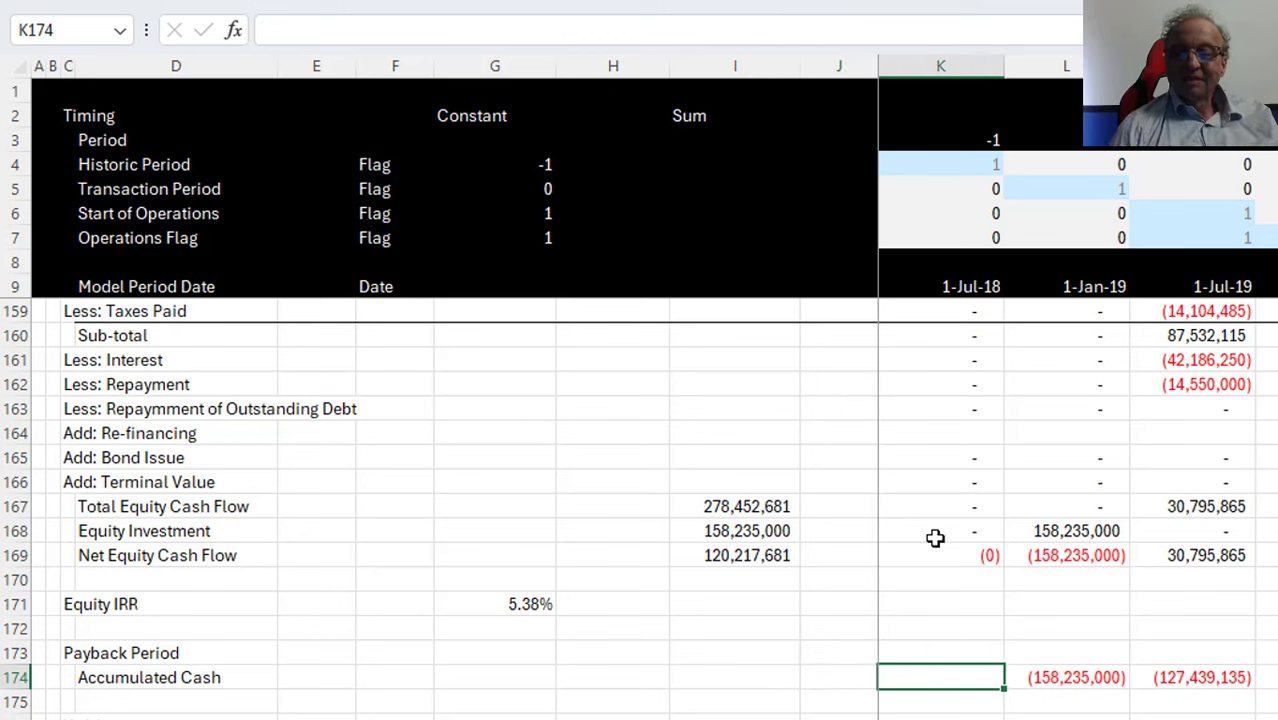
Insert a new row 175 directly below the Accumulated Cash row
key(Down)
key(Left)
key(Left)
key(Left)
key(Left)
key(Left)
key(Left)
key(Up)
key(Up)
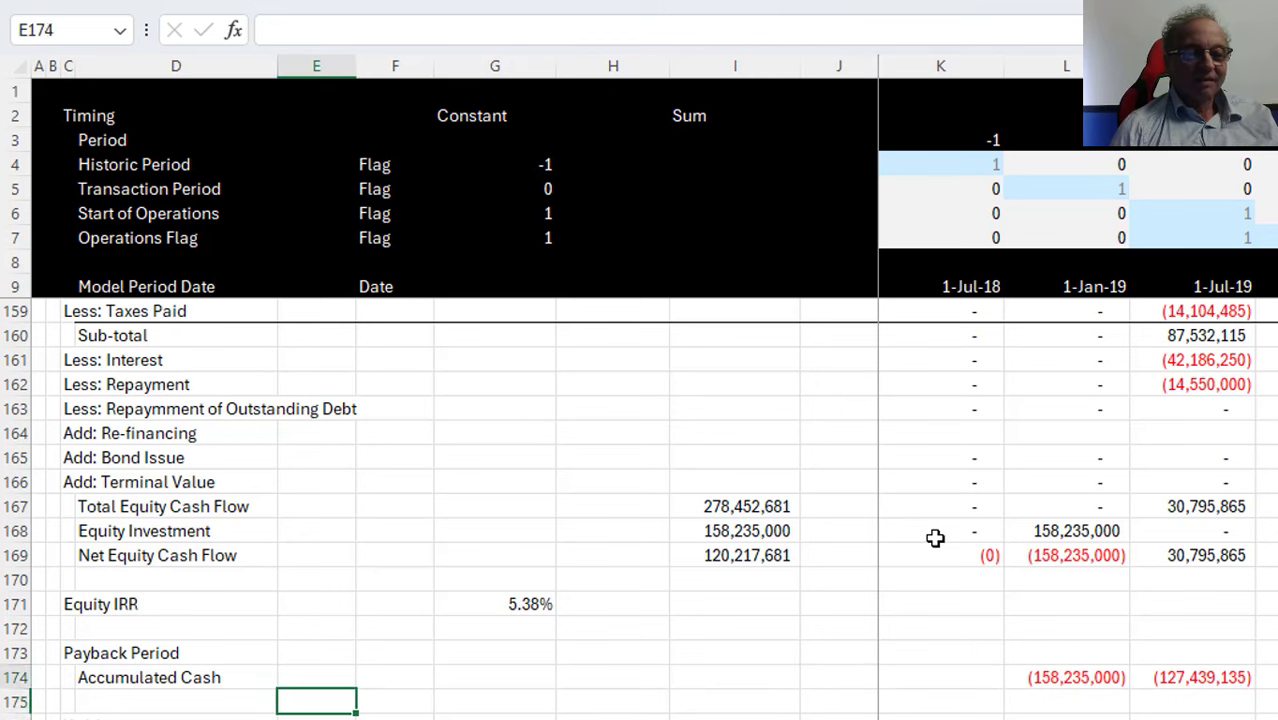
key(Down)
key(Down)
key(Left)
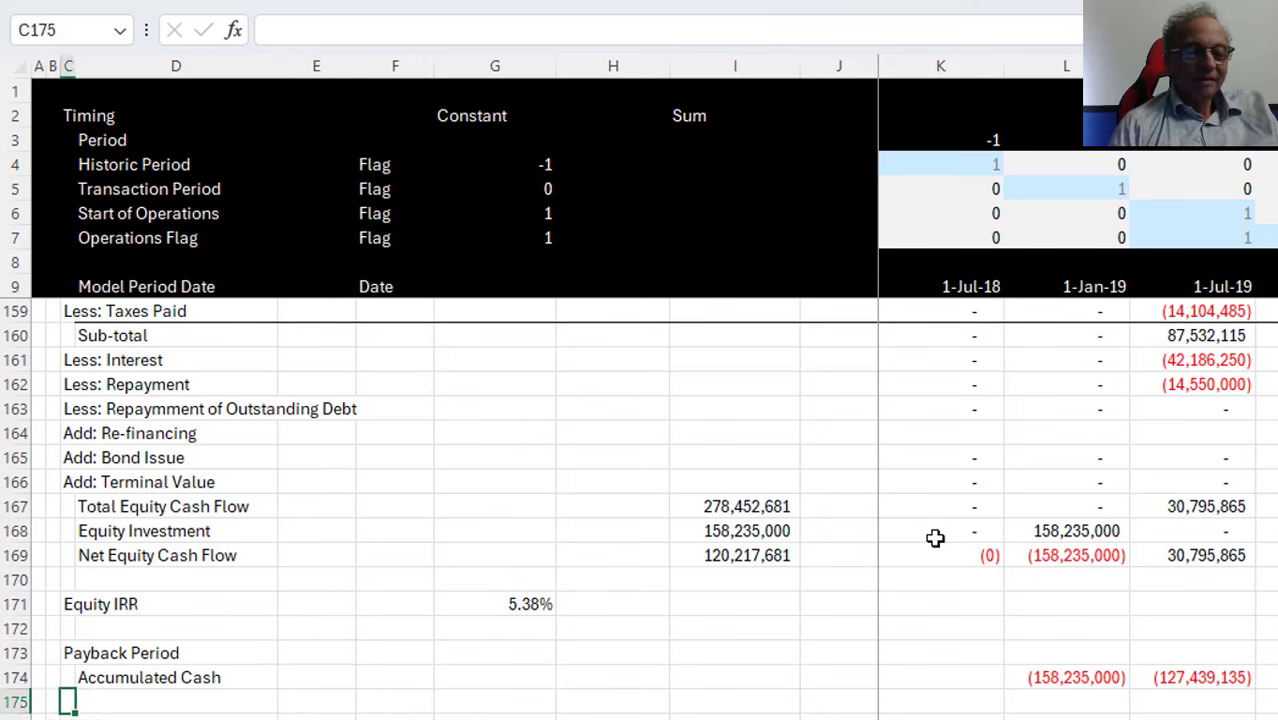
key(shift+space)
key(Left)
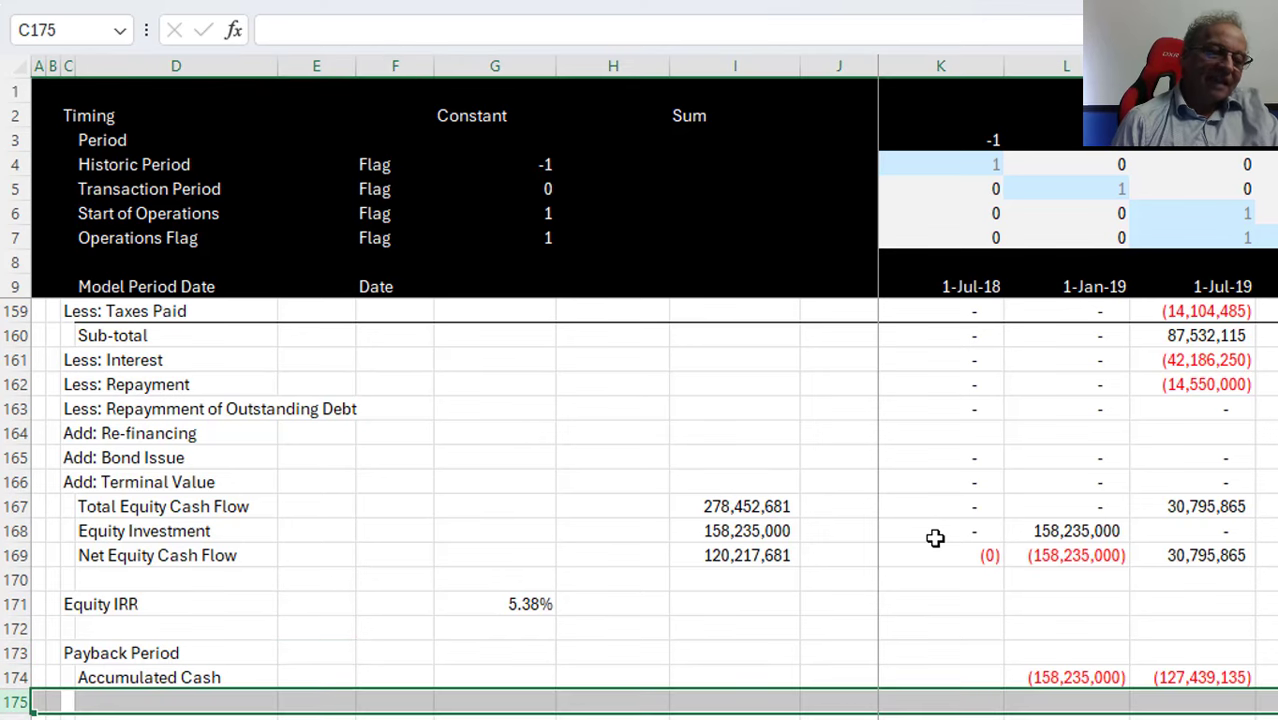
key(Right)
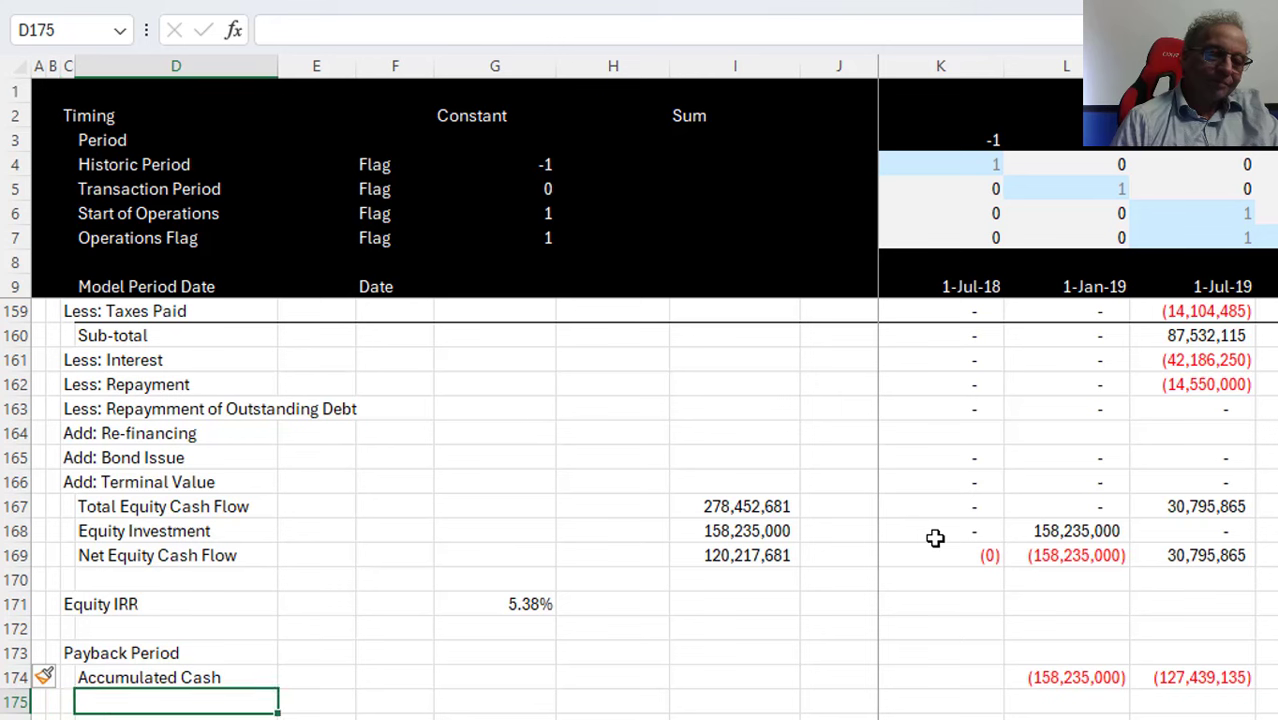
Label the new row in D175 "Payback Using XLOOKUP"
text(Payback Using)
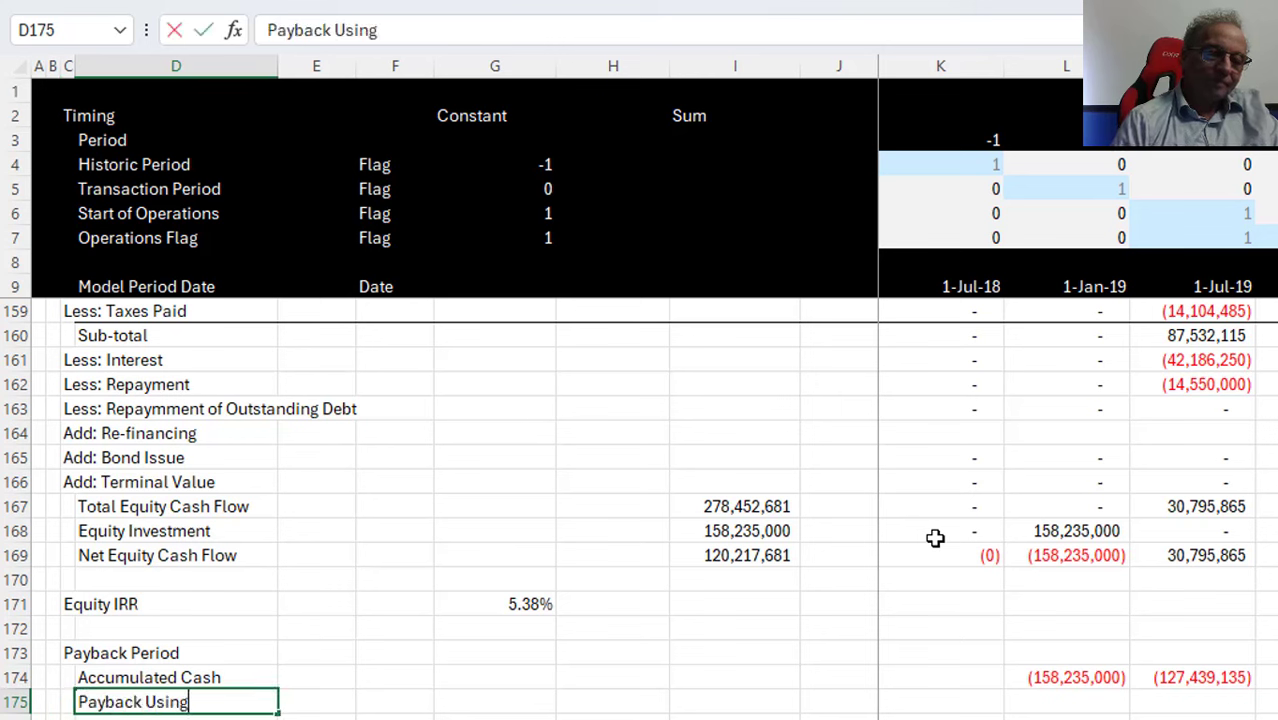
text( XLOO)
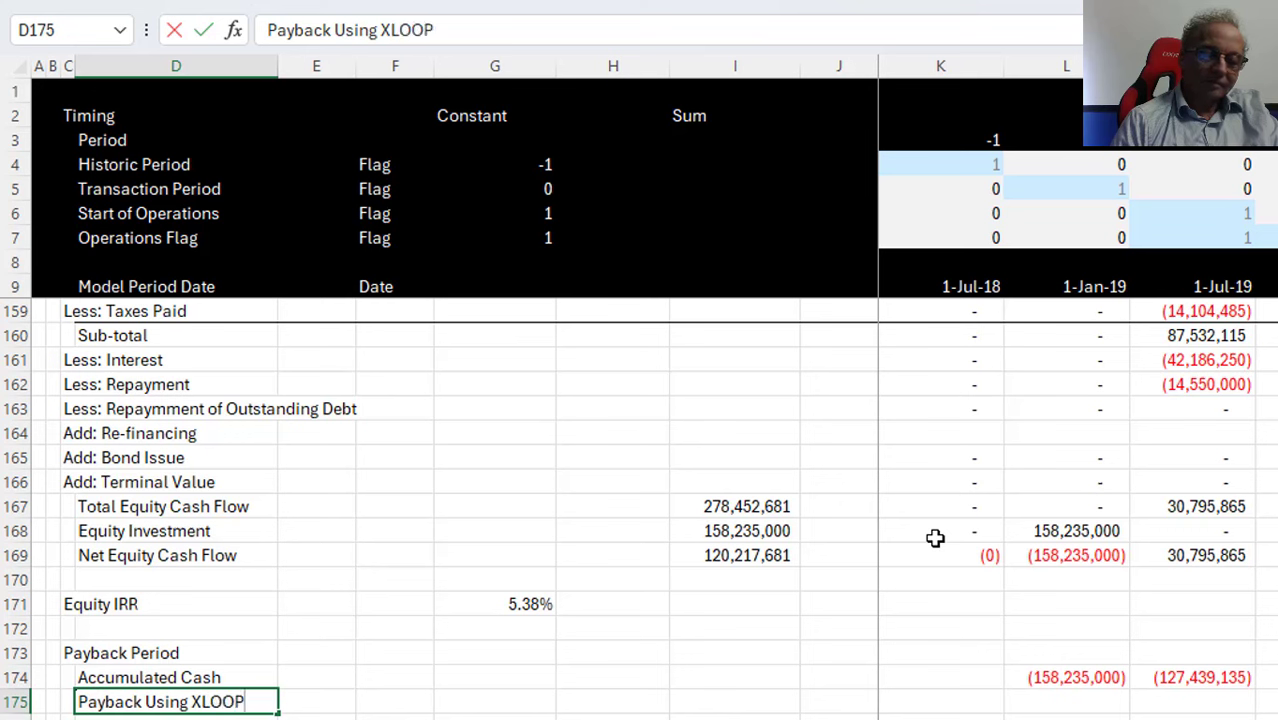
text(KU)
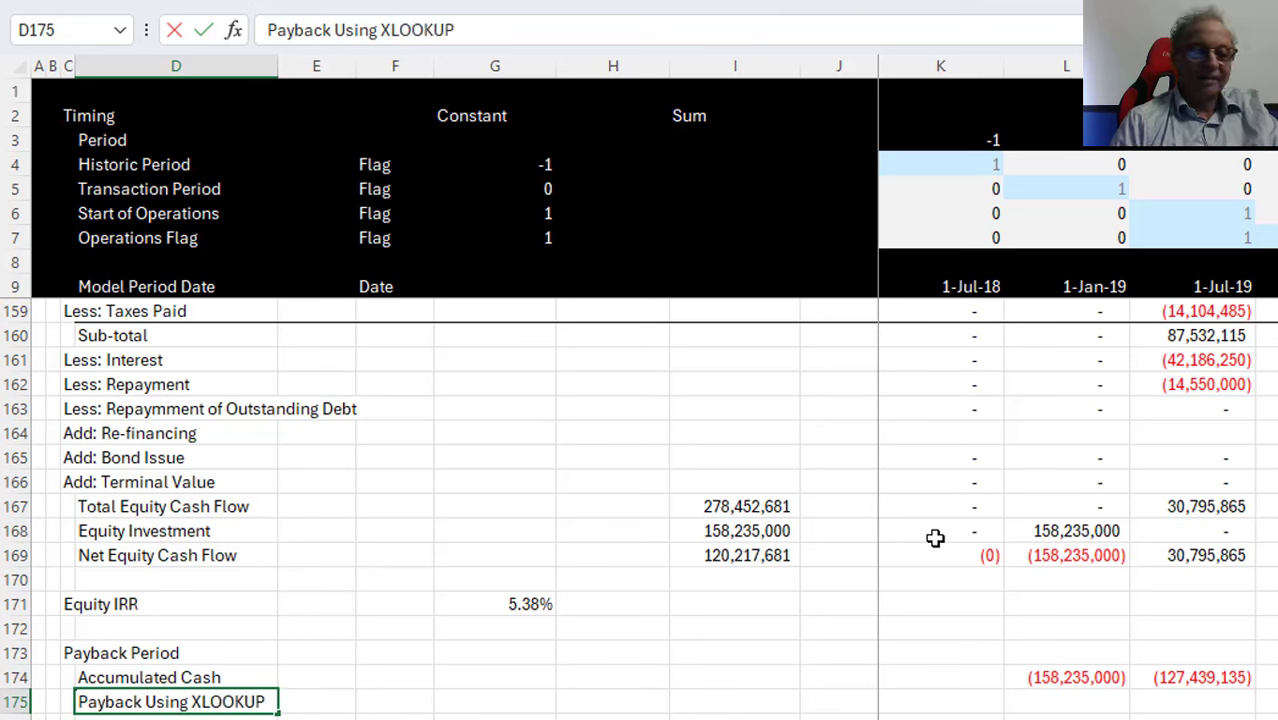
key(Return)
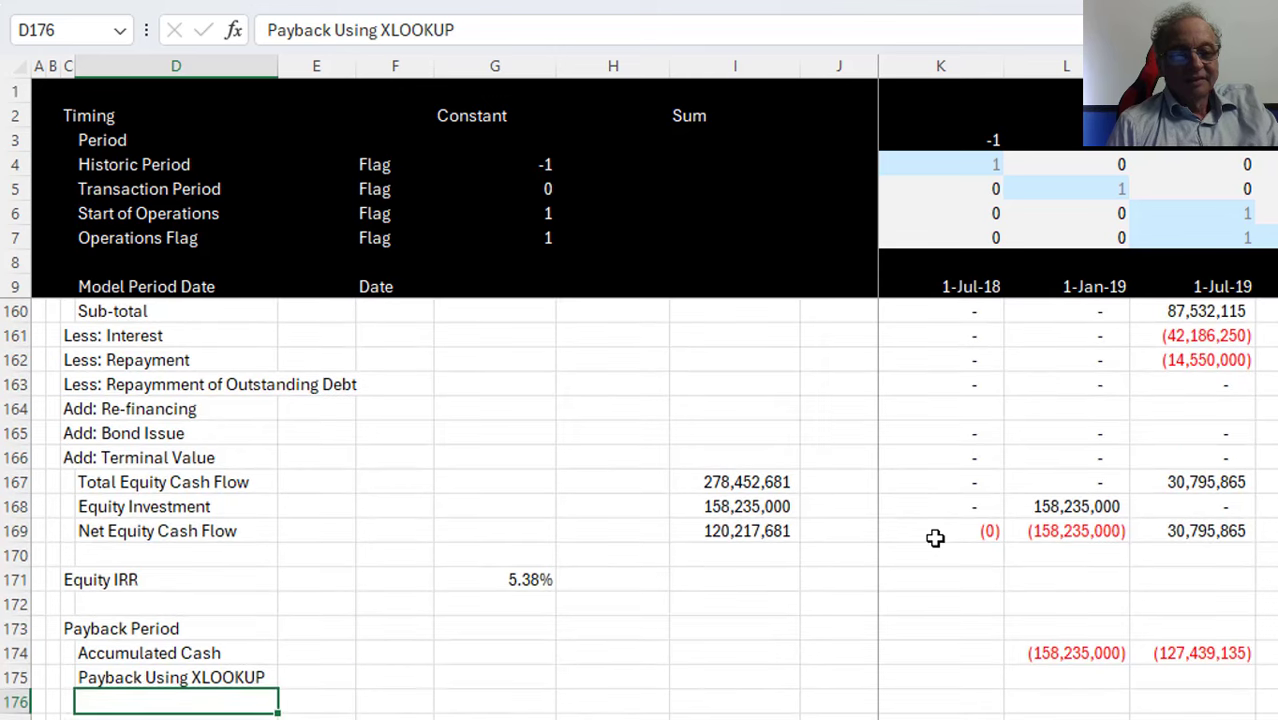
Start an XLOOKUP formula in G175 with lookup value 0 and Accumulated Cash L174:AK174 as lookup array
key(Right)
key(Right)
key(Right)
key(Up)
key(Up)
key(Down)
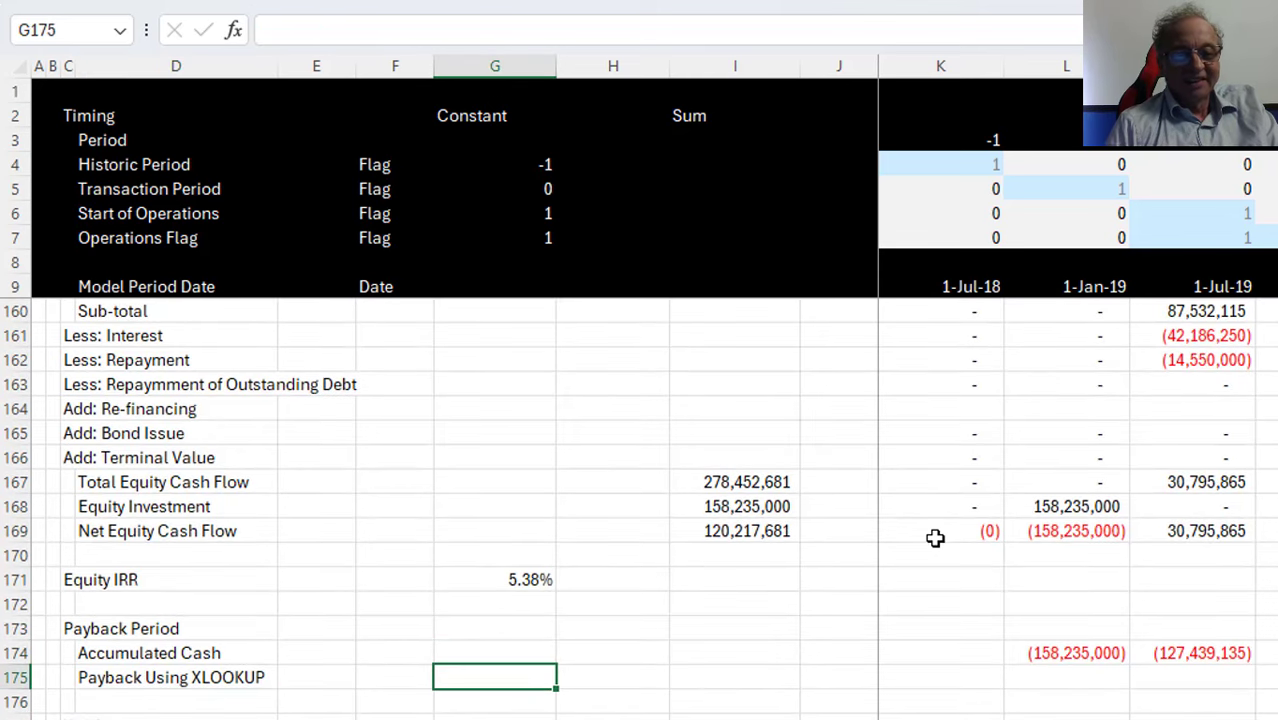
text(=)
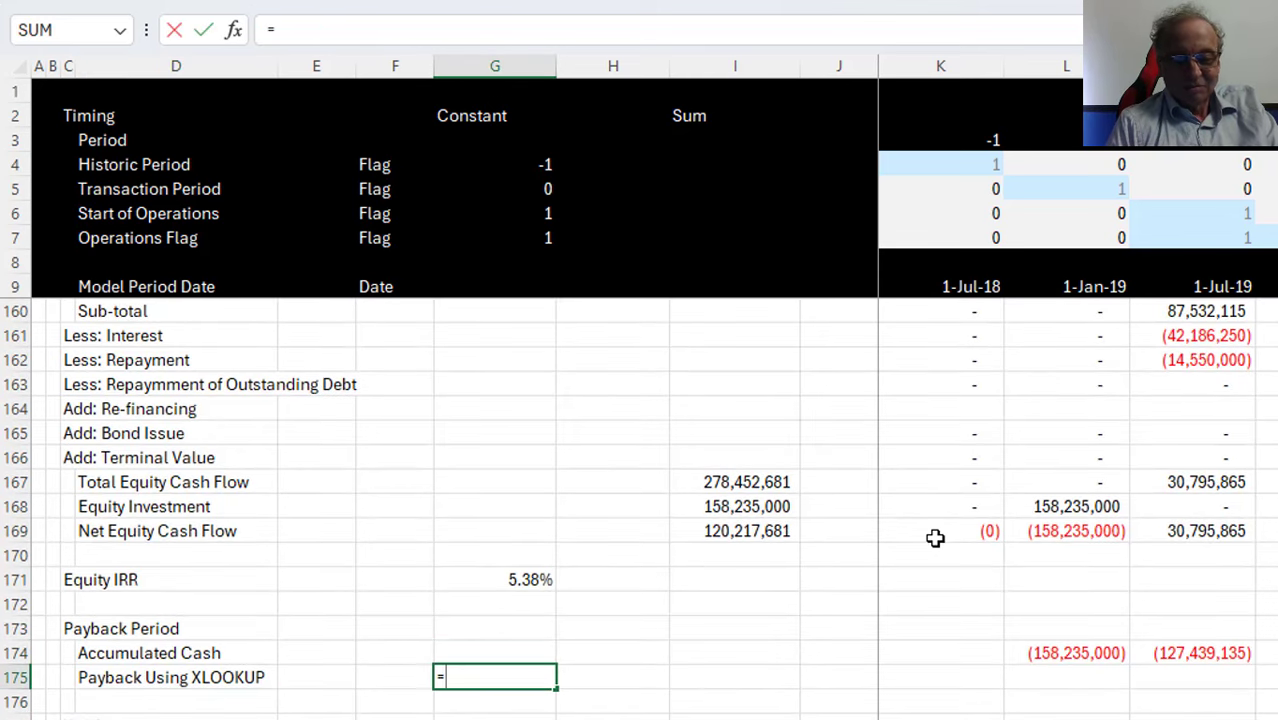
text(xl)
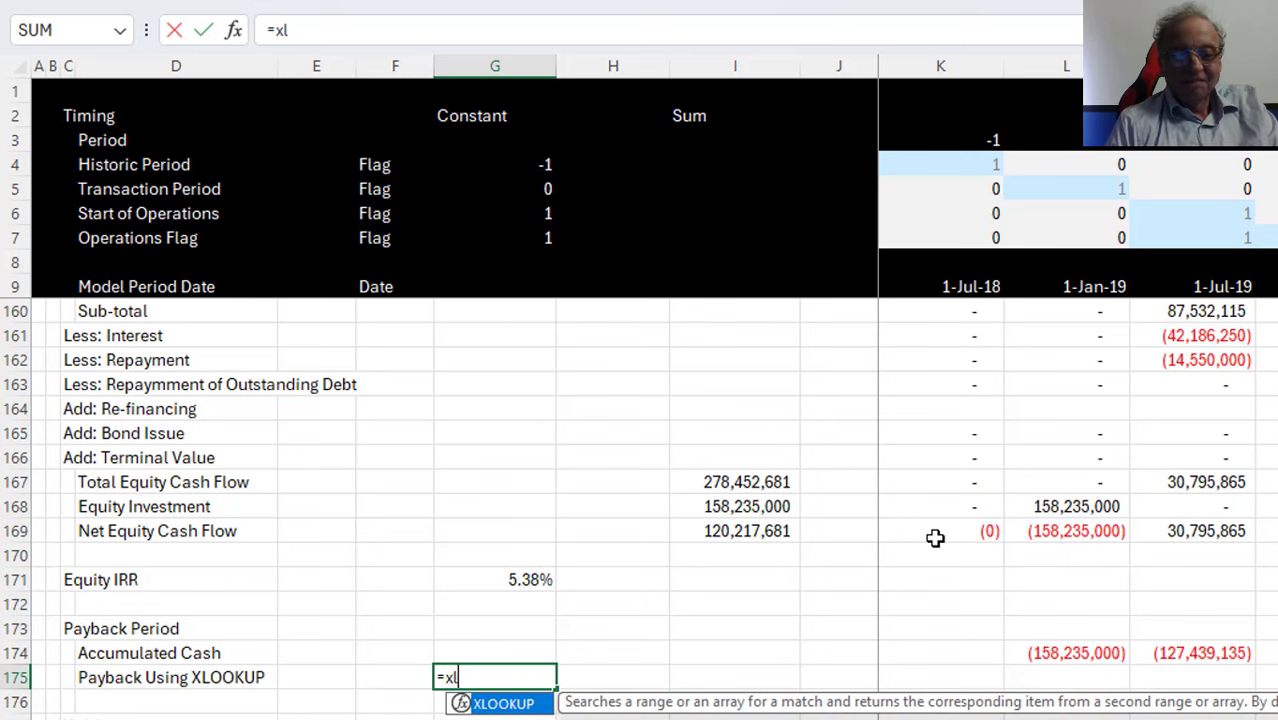
text(oo)
key(Tab)
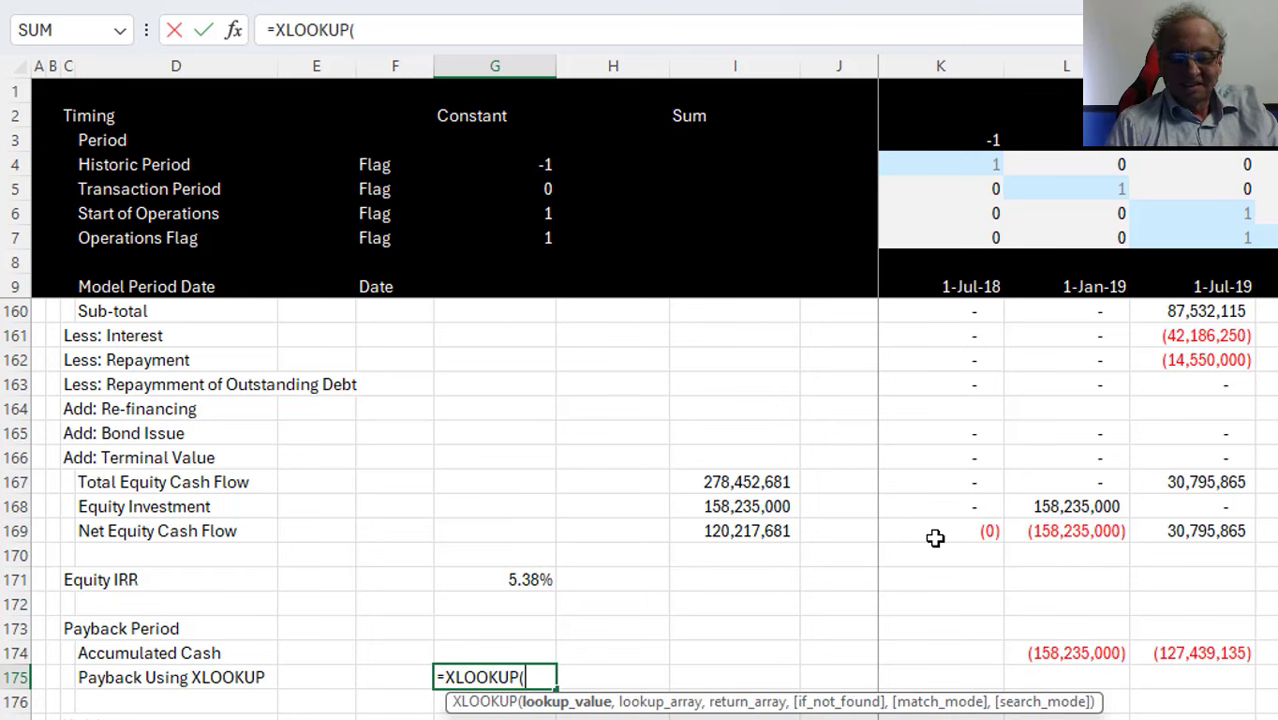
text(,)
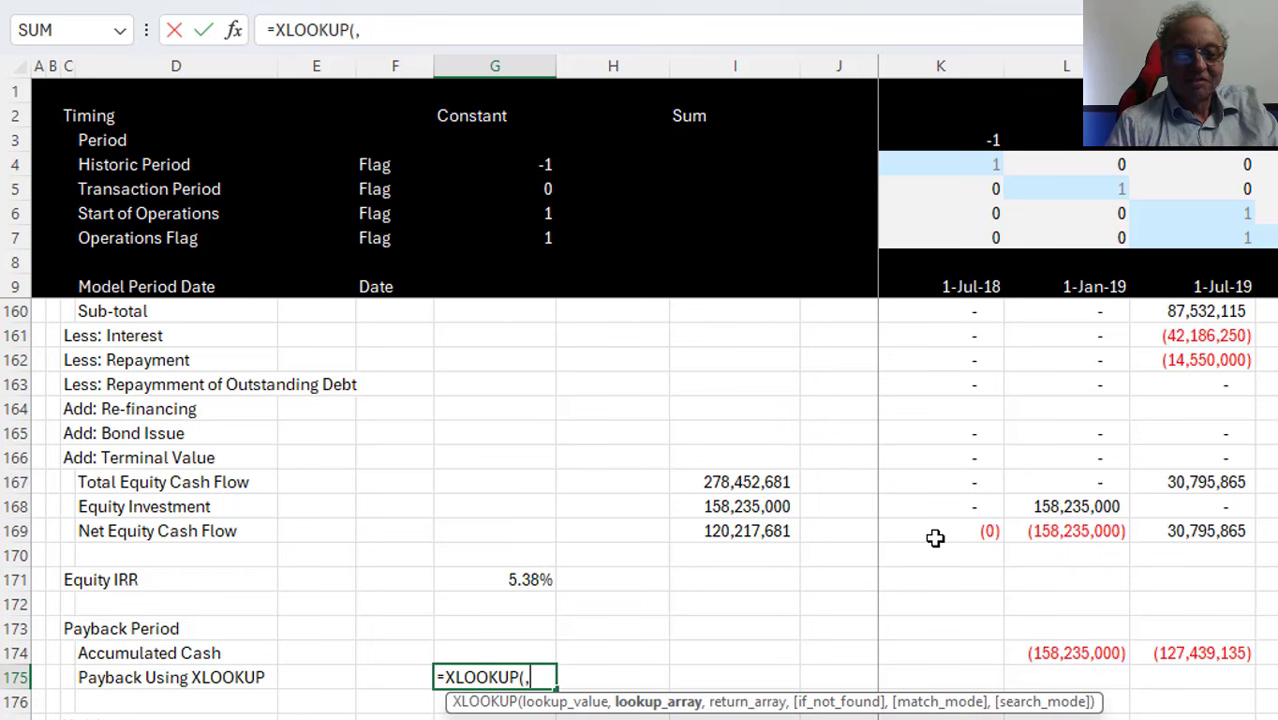
key(BackSpace)
text(0,)
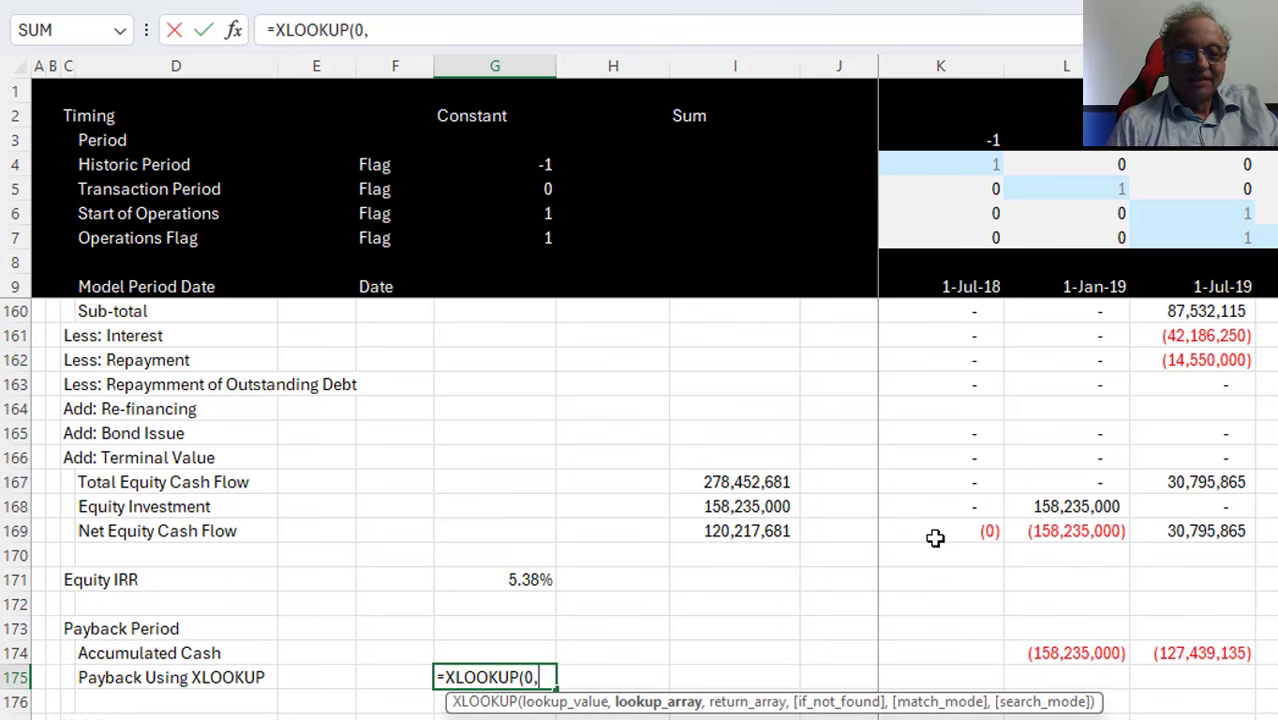
key(Up)
key(Right)
key(Right)
key(Right)
key(Right)
key(Right)
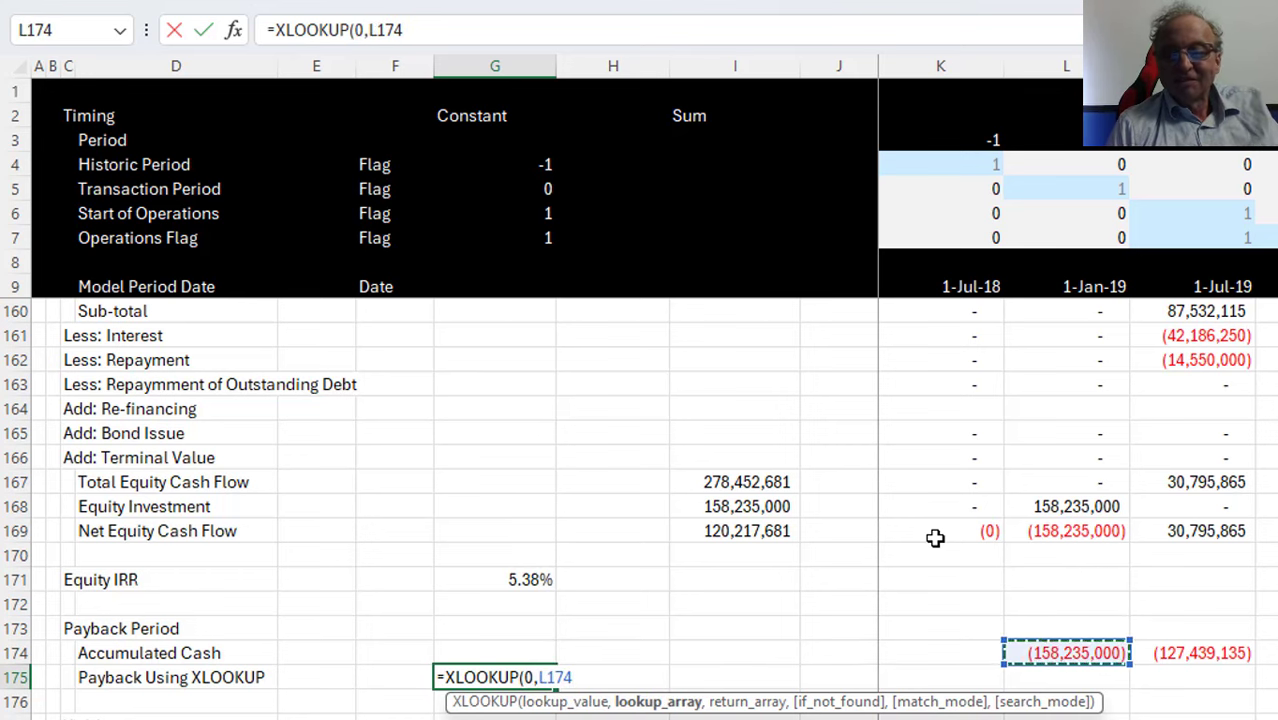
key(ctrl+shift+Right)
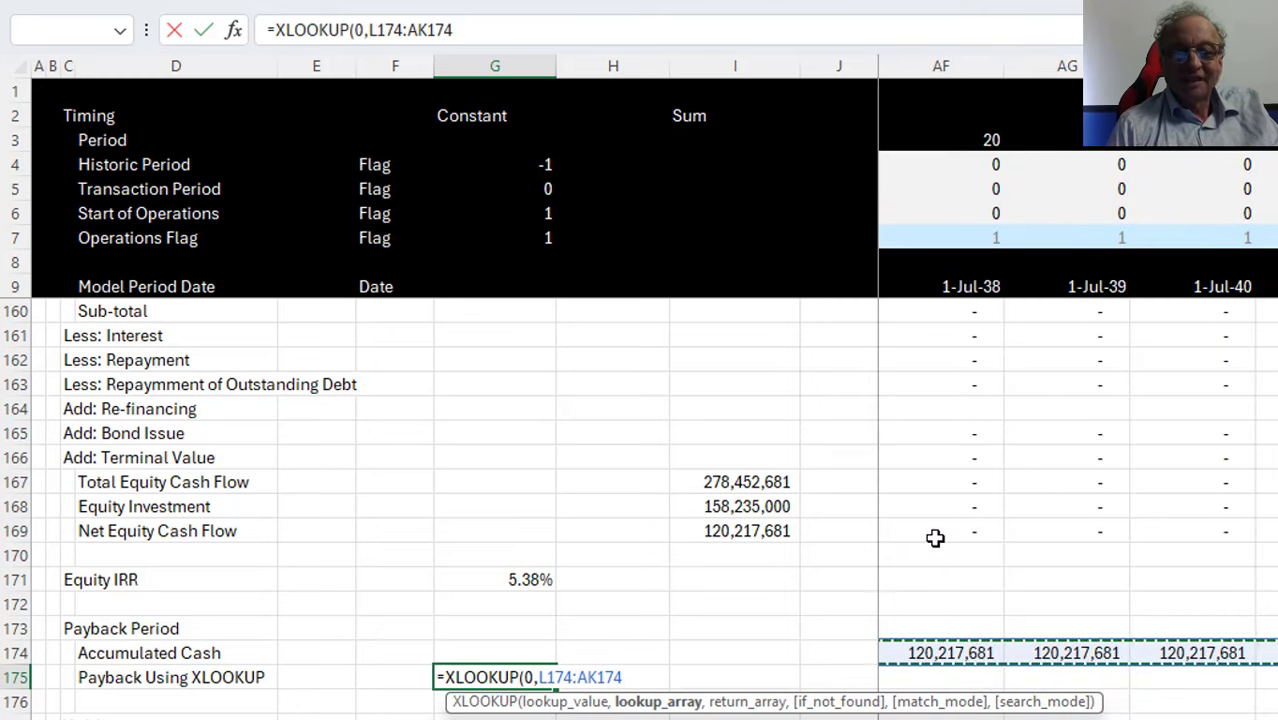
text(,)
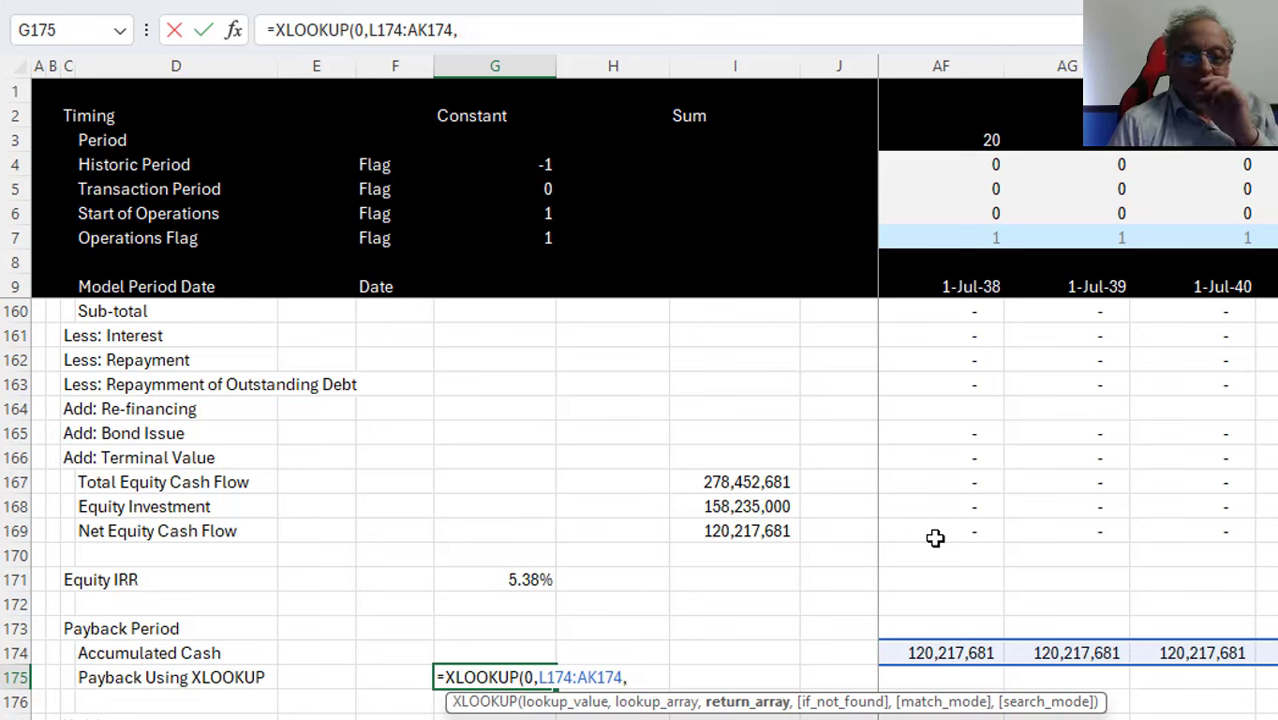
Complete the XLOOKUP with Period row K3:AK3 as return array, 0 if not found, and exact match mode 0
click(868, 132)
key(Right)
key(Right)
key(Left)
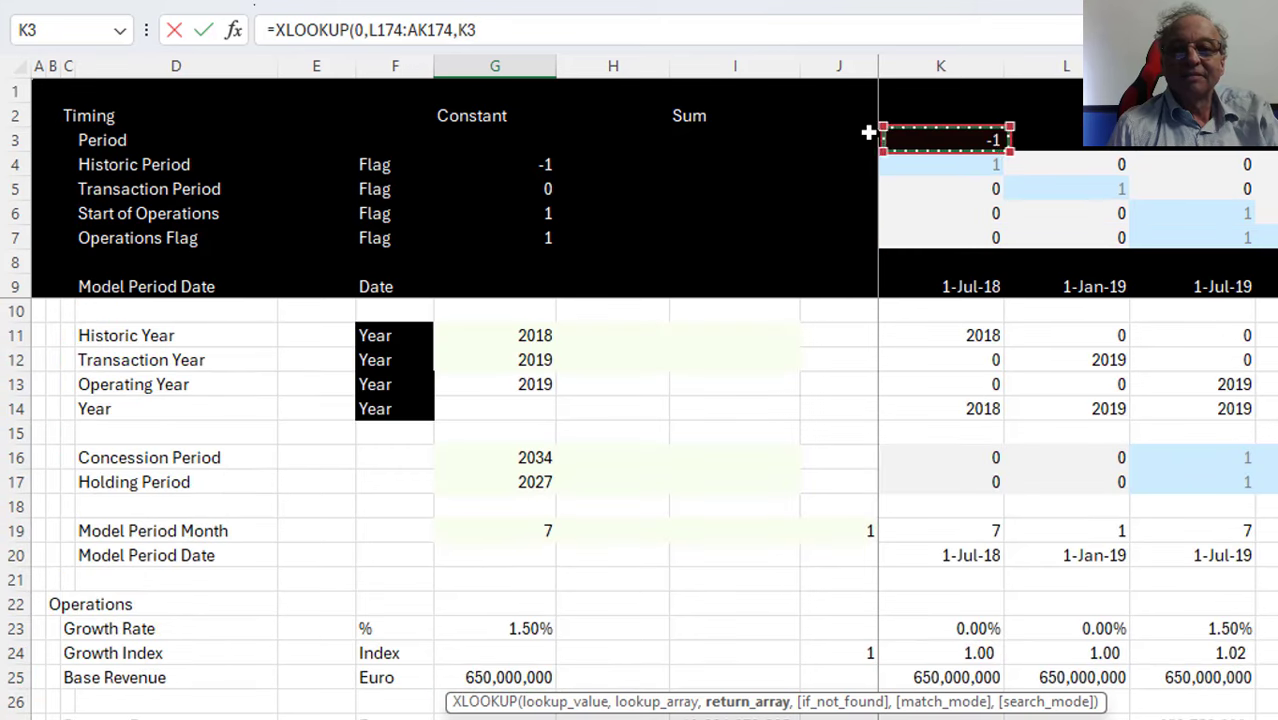
key(ctrl+shift+Right)
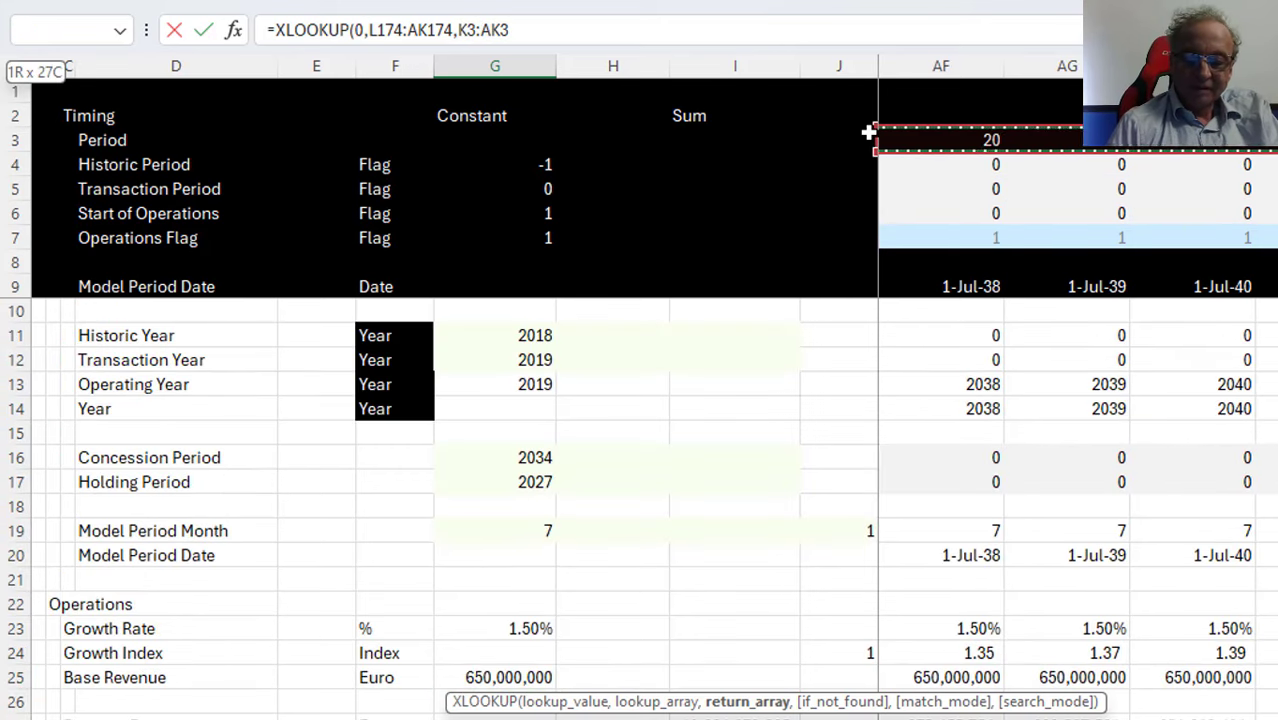
text(,0,)
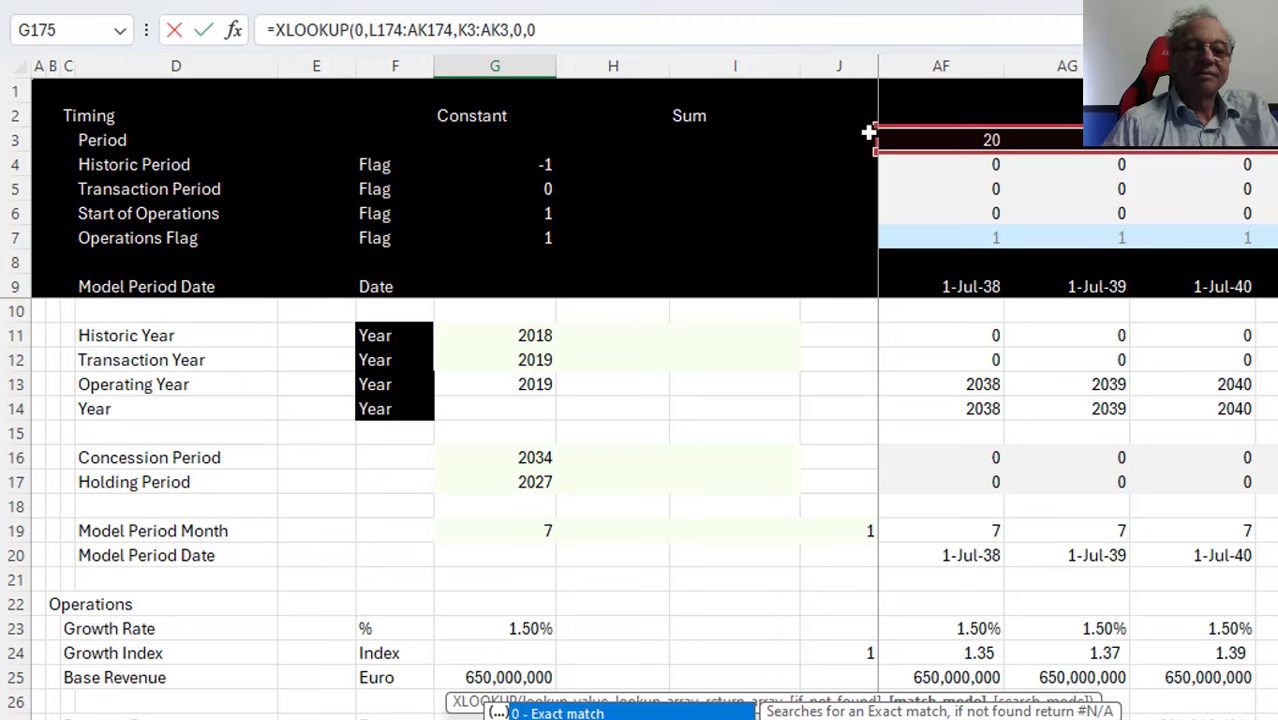
text(0)
key(Return)
Correct the XLOOKUP return array in G175 to L3:AK3 so it aligns with the lookup array
key(Up)
key(F2)
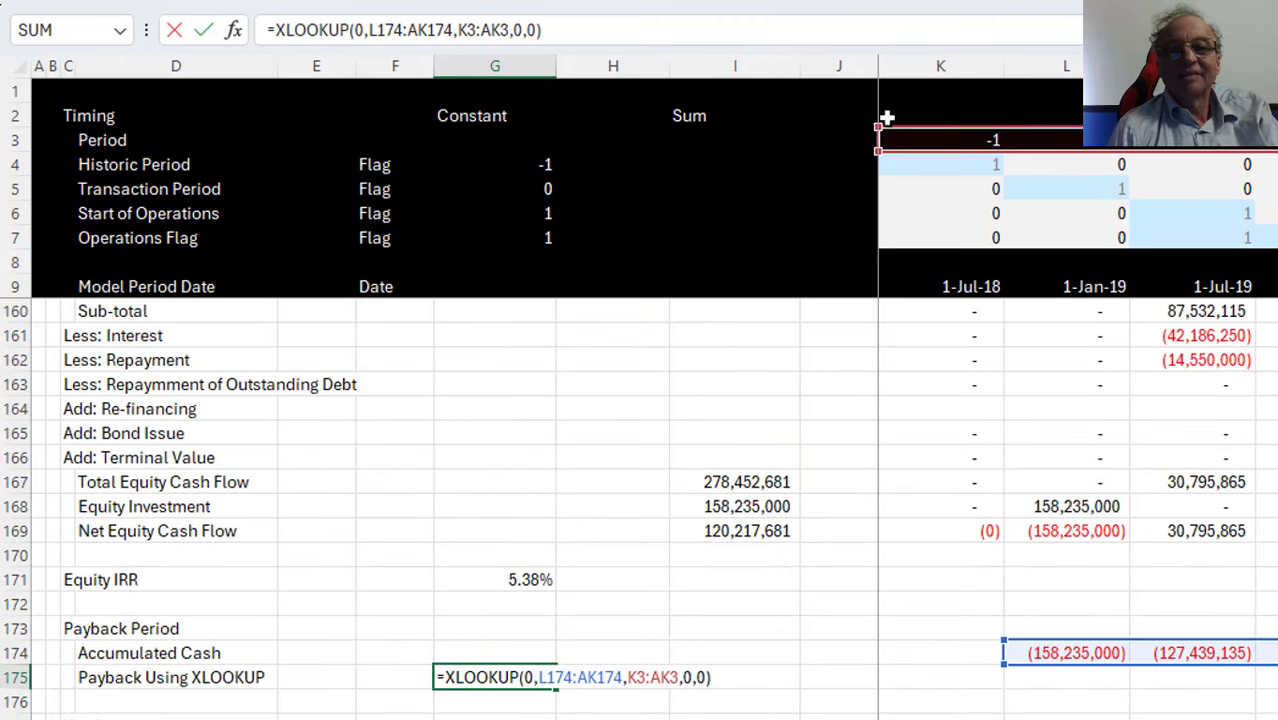
drag(877, 129, 985, 130)
key(Return)
key(Up)
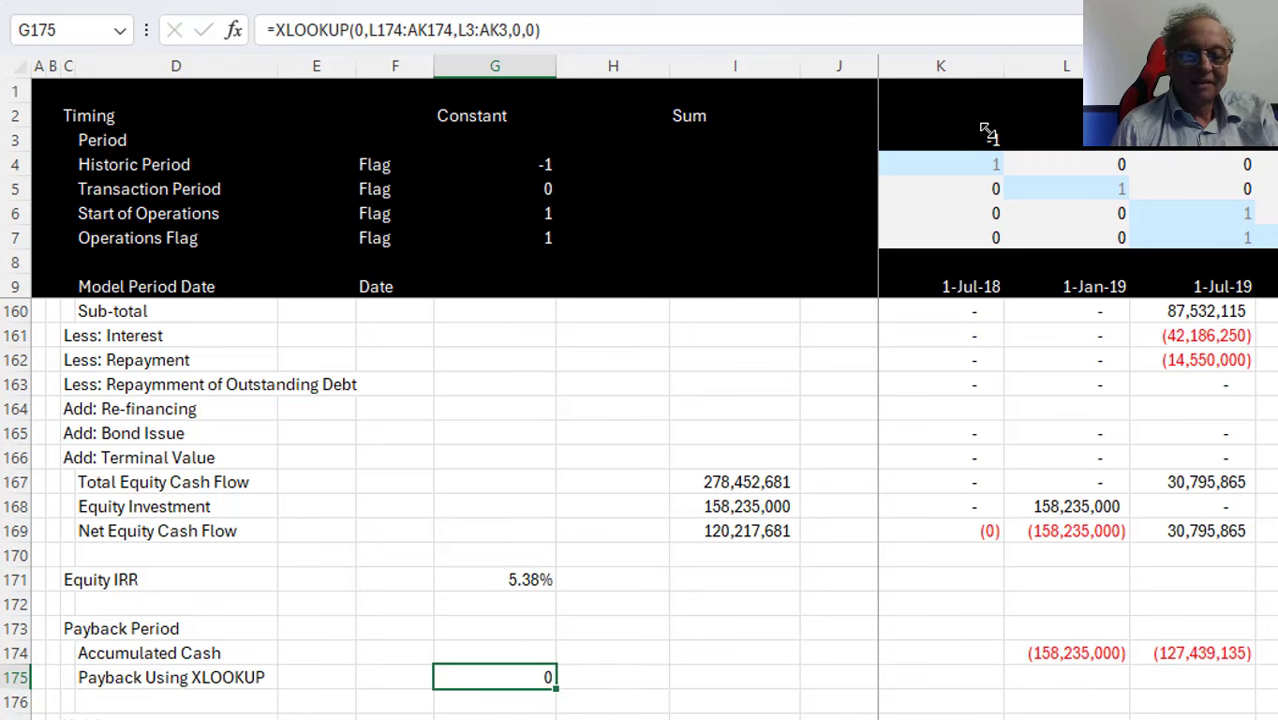
Examine the Accumulated Cash row around the 2027 exit to check where the payback falls against the XLOOKUP result
key(Right)
key(Left)
key(Right)
key(Right)
key(Right)
key(Right)
key(Right)
key(Right)
key(Right)
key(Right)
key(Right)
key(Right)
key(Right)
key(Right)
key(Right)
key(Right)
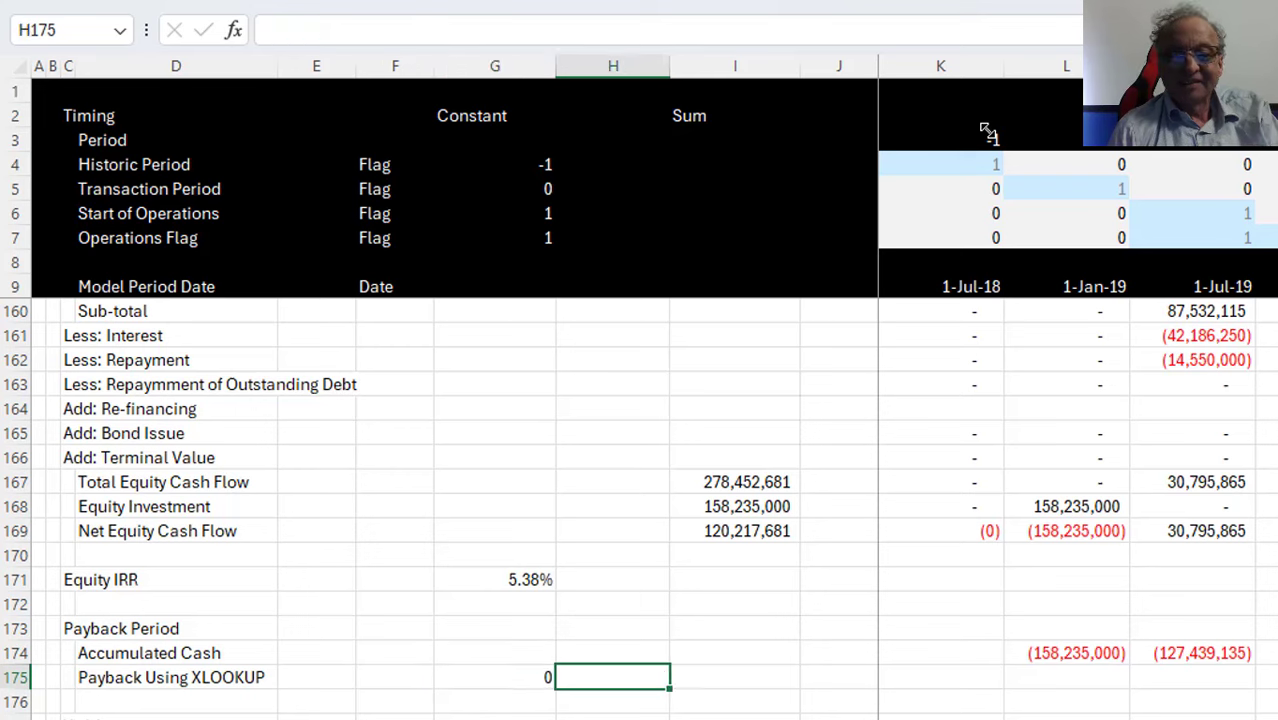
key(Up)
key(Right)
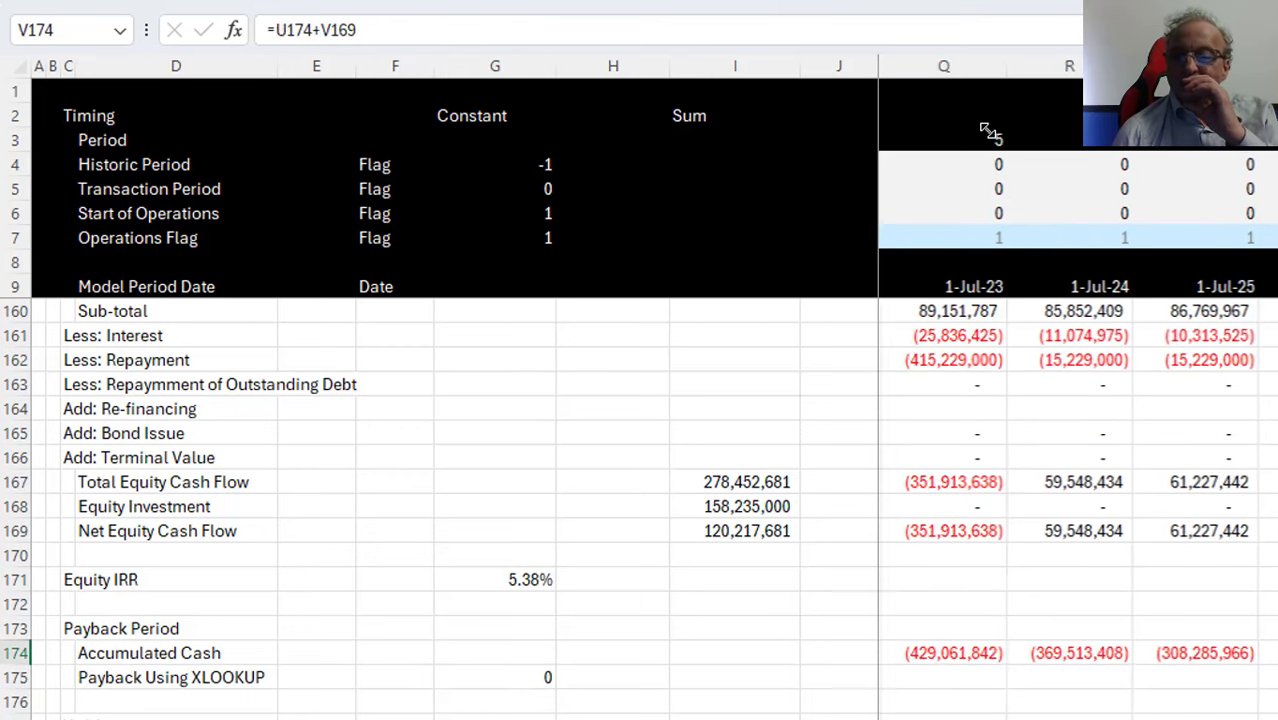
key(Left)
key(Left)
key(Right)
key(Right)
key(Right)
key(Right)
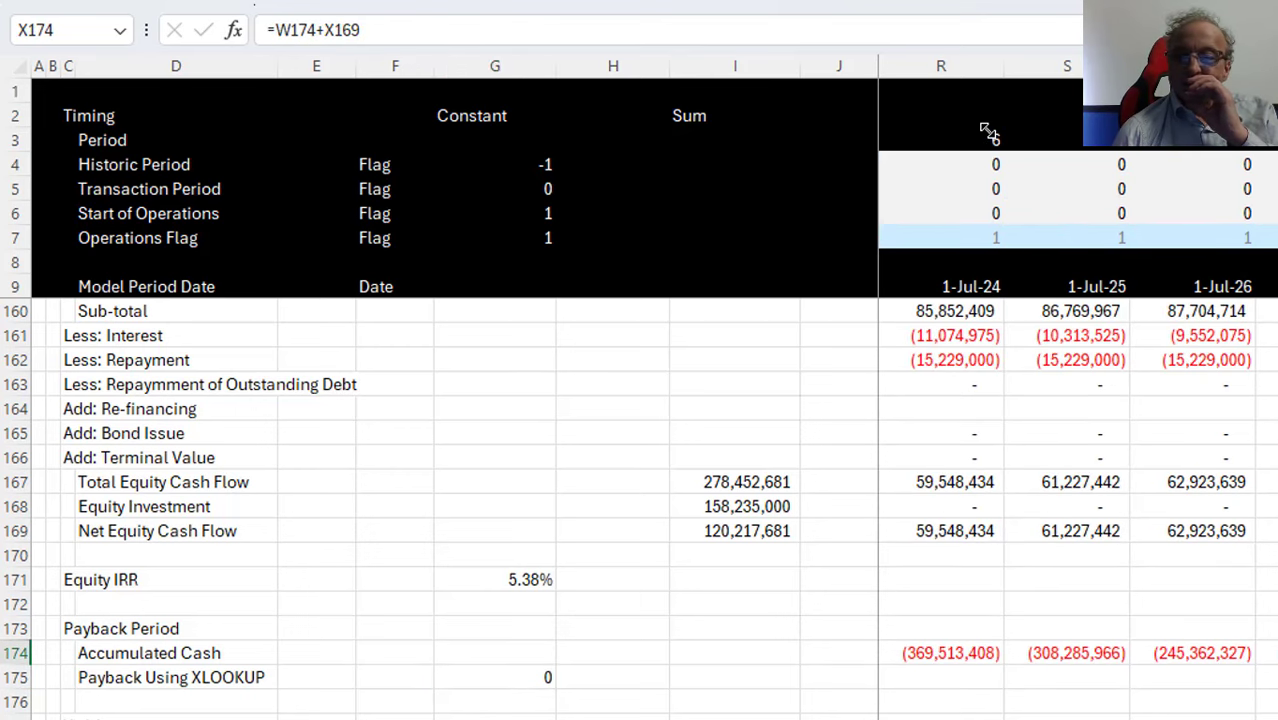
key(Left)
key(Left)
key(Left)
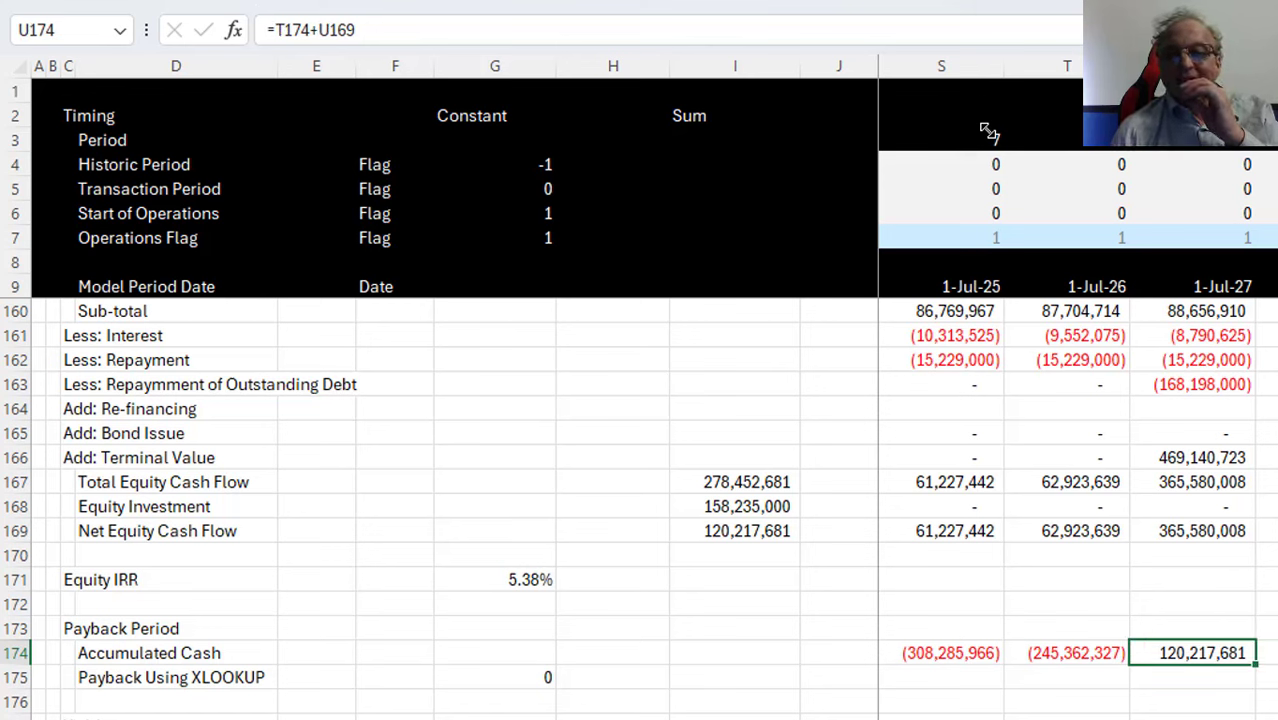
key(Left)
key(Left)
key(Left)
key(Left)
key(Left)
key(Left)
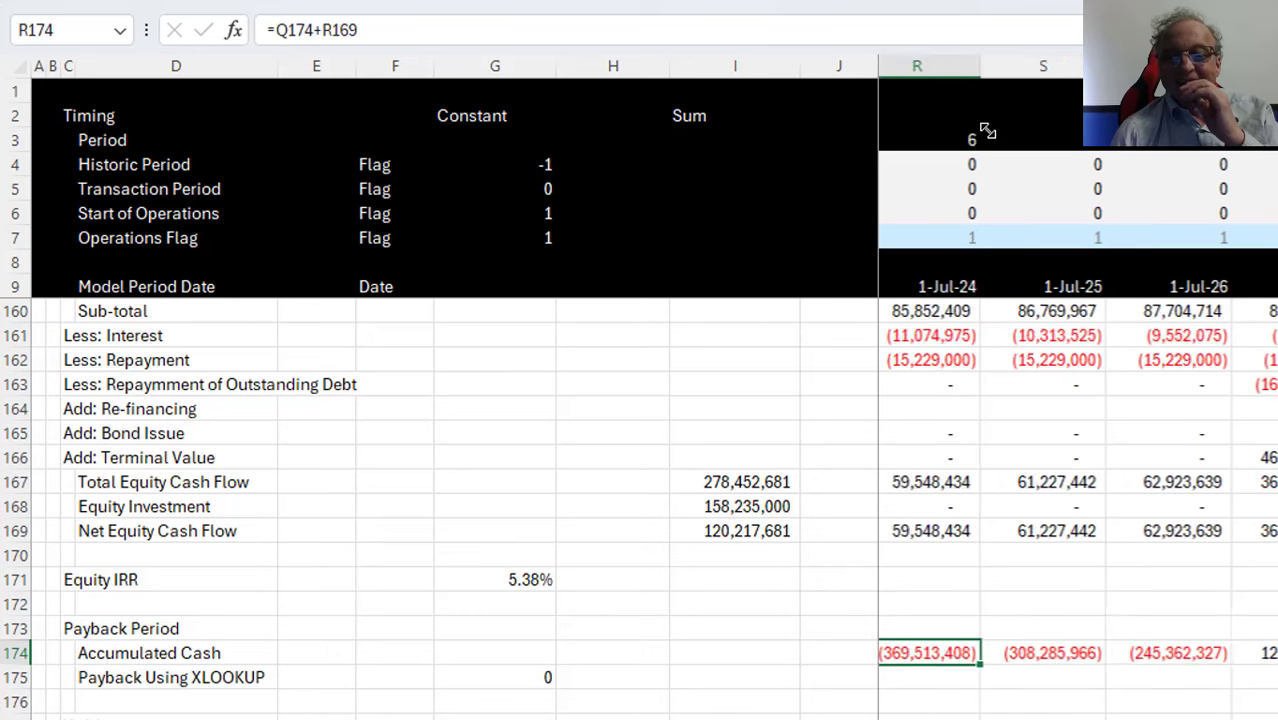
Start a Yield formula in M177 with the Net Equity Cash Flow cell M169 as numerator
key(Left)
key(Left)
key(Left)
key(Left)
key(Left)
key(Left)
key(Left)
key(Left)
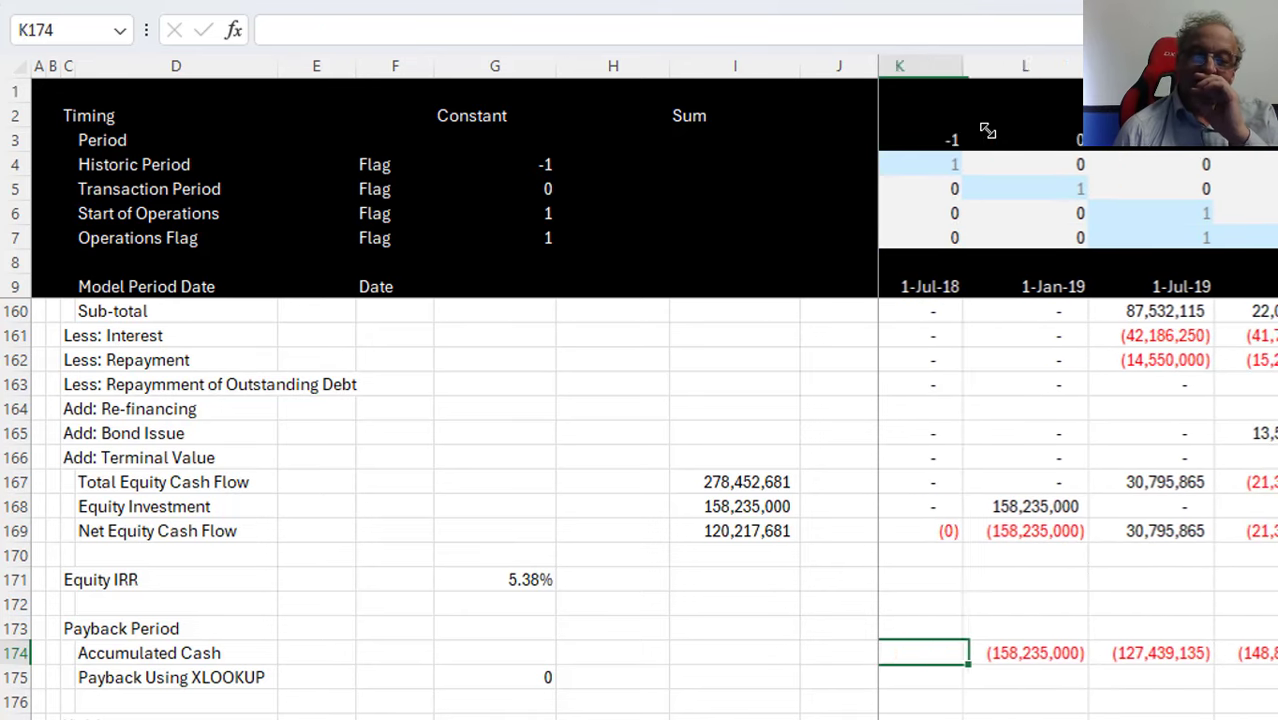
key(Down)
key(Down)
key(Down)
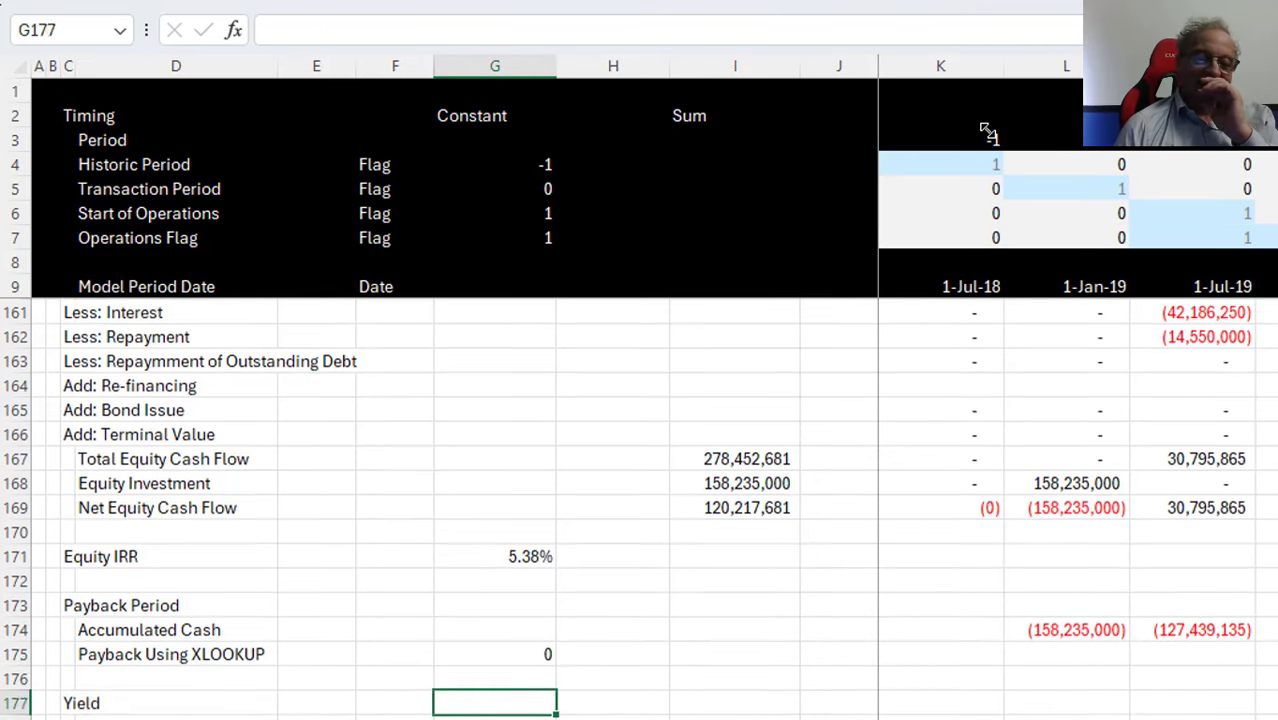
key(Up)
key(Down)
key(Right)
key(Right)
key(Right)
key(Right)
key(Right)
key(Right)
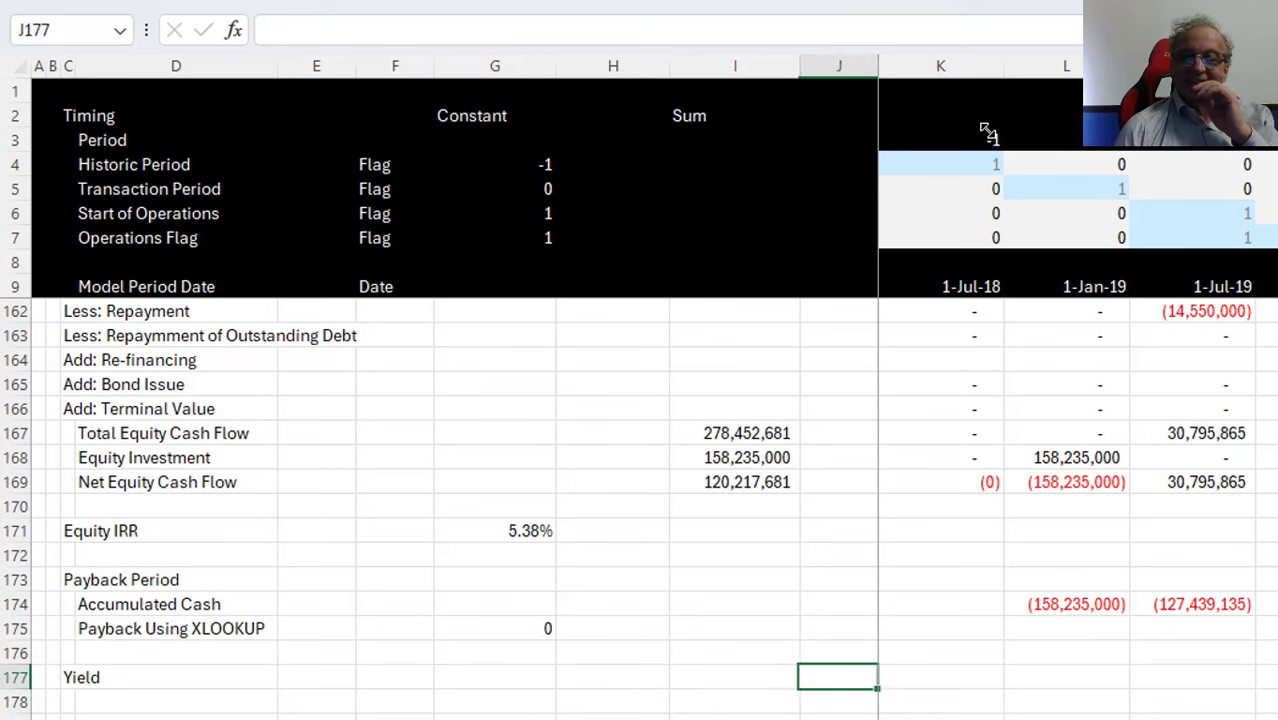
key(Right)
text(=)
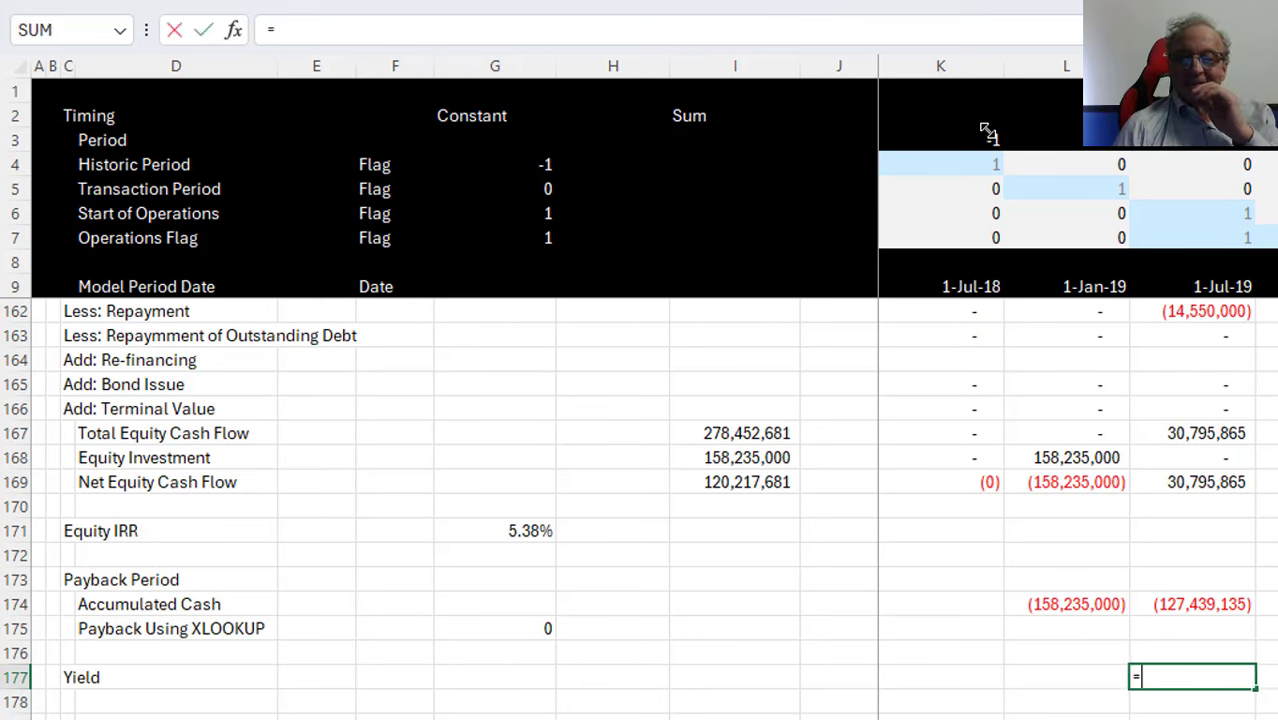
key(Up)
key(Up)
key(Up)
key(Up)
key(Up)
key(Up)
key(Up)
key(Up)
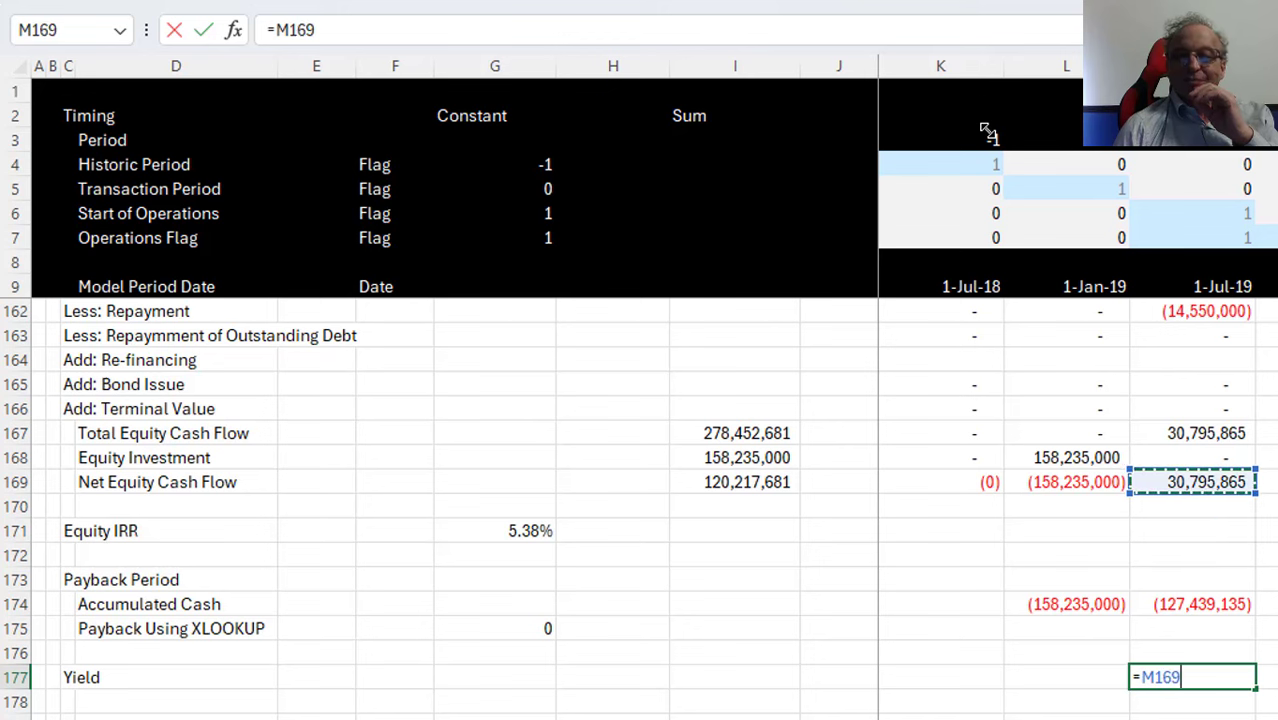
Complete the Yield formula by dividing by the absolute Equity Investment reference $L$168, and format M177 as a percentage
text(/)
key(Up)
key(Up)
key(Up)
key(Up)
key(Up)
key(Up)
key(Up)
key(Up)
key(Up)
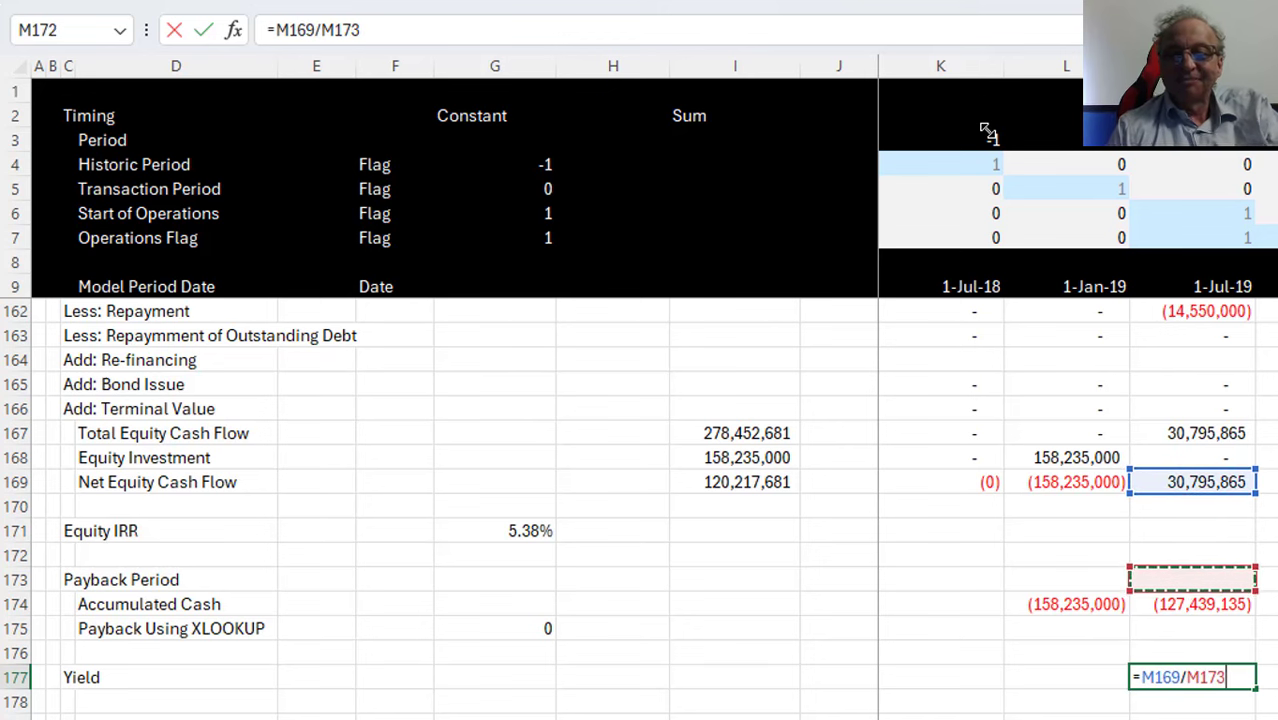
key(Left)
key(F4)
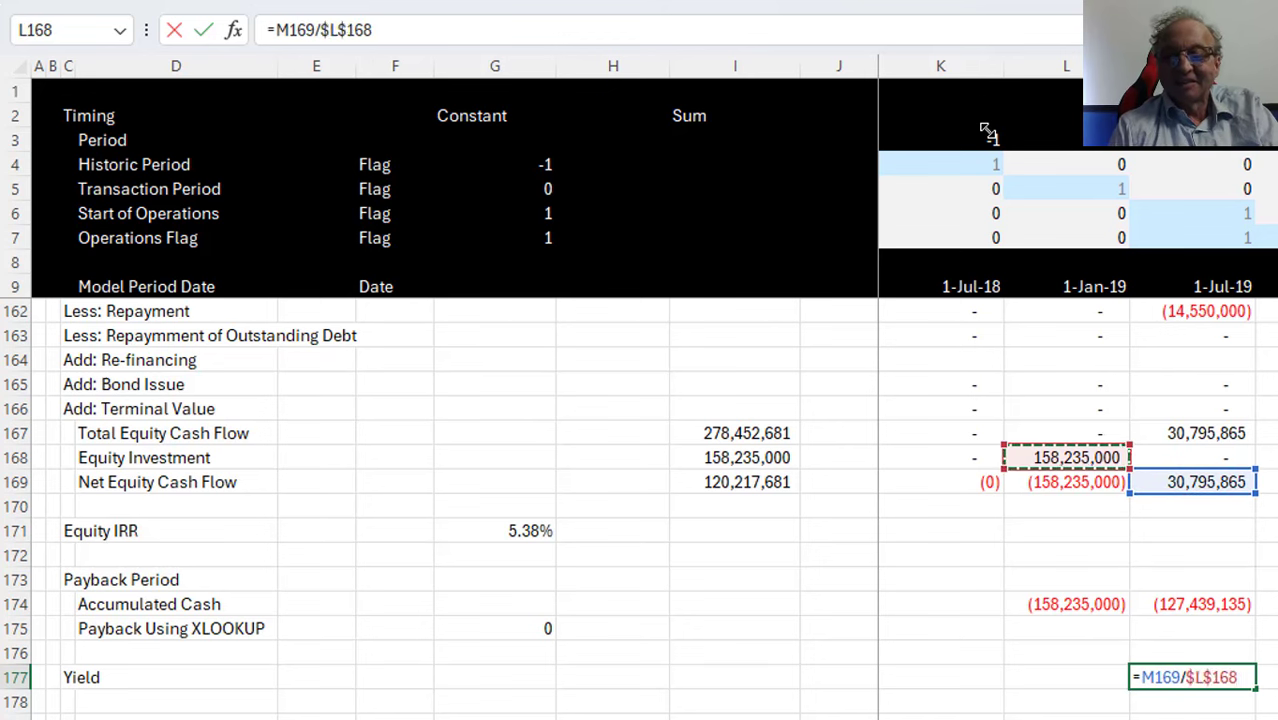
key(ctrl+Return)
key(ctrl+shift+5)
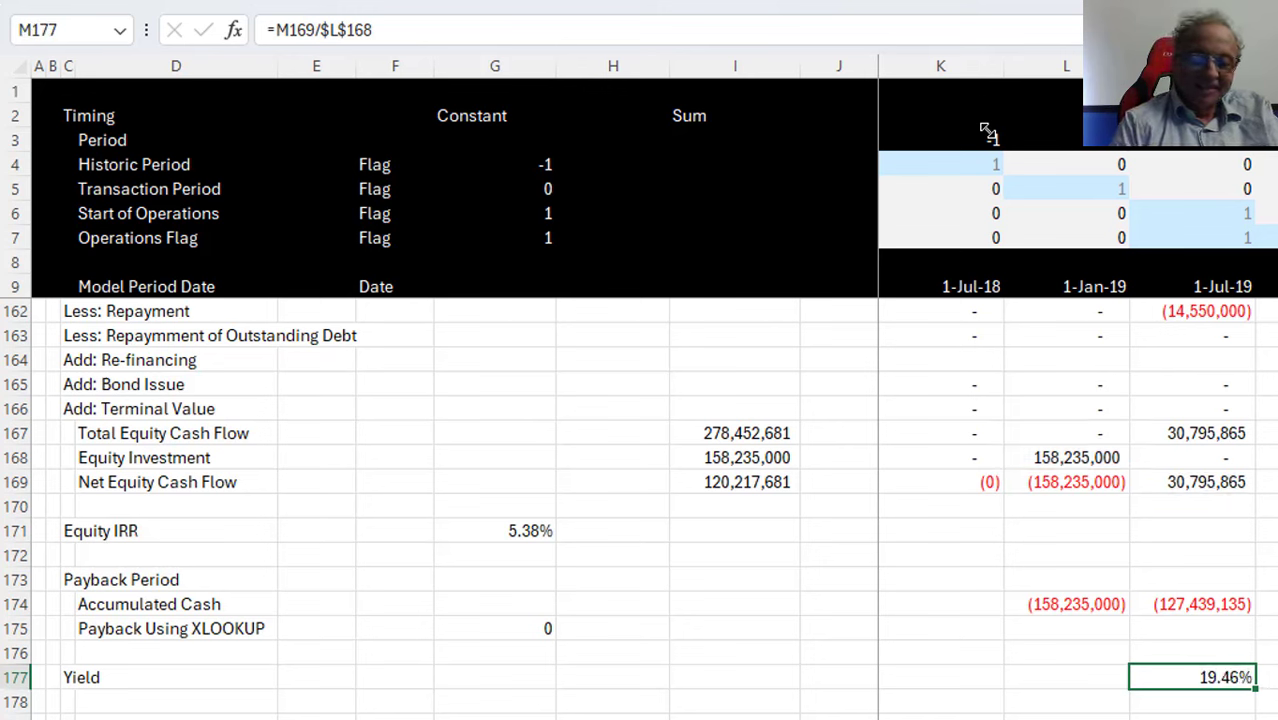
Copy the Yield formula from M177 across the remaining periods of row 177
key(Left)
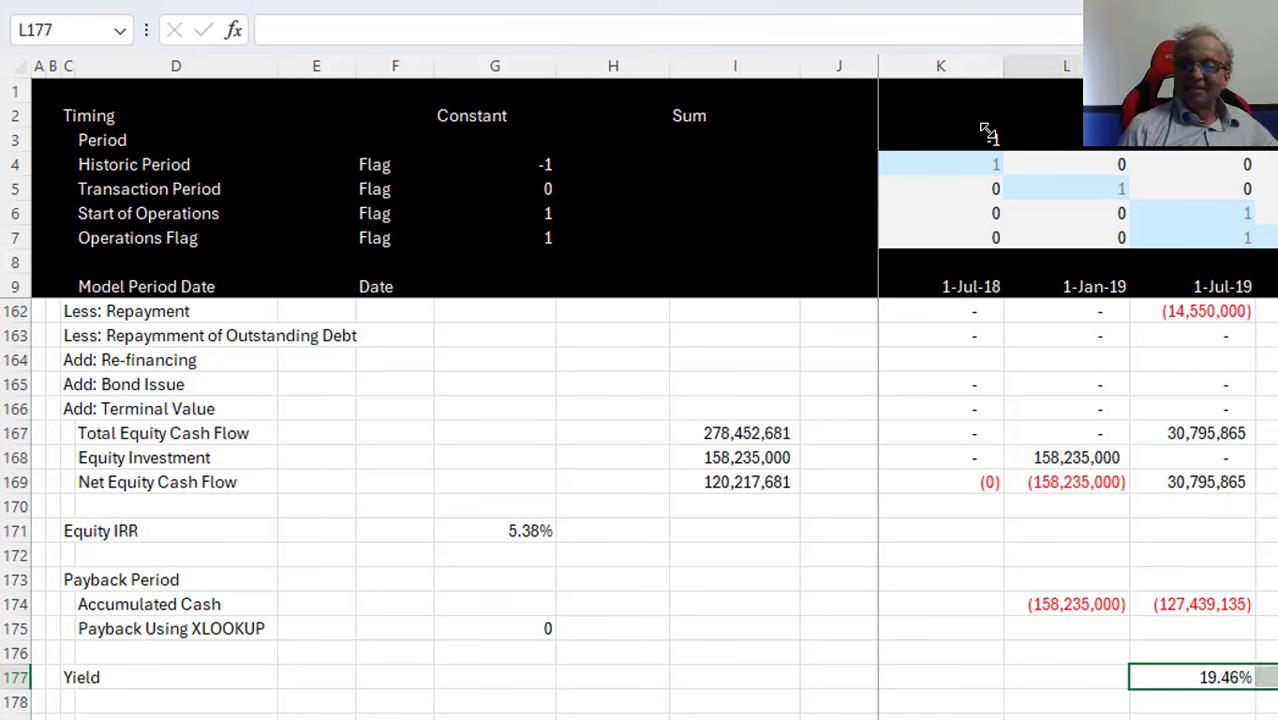
key(Right)
key(Right)
key(Left)
key(Left)
key(Left)
key(Left)
key(Left)
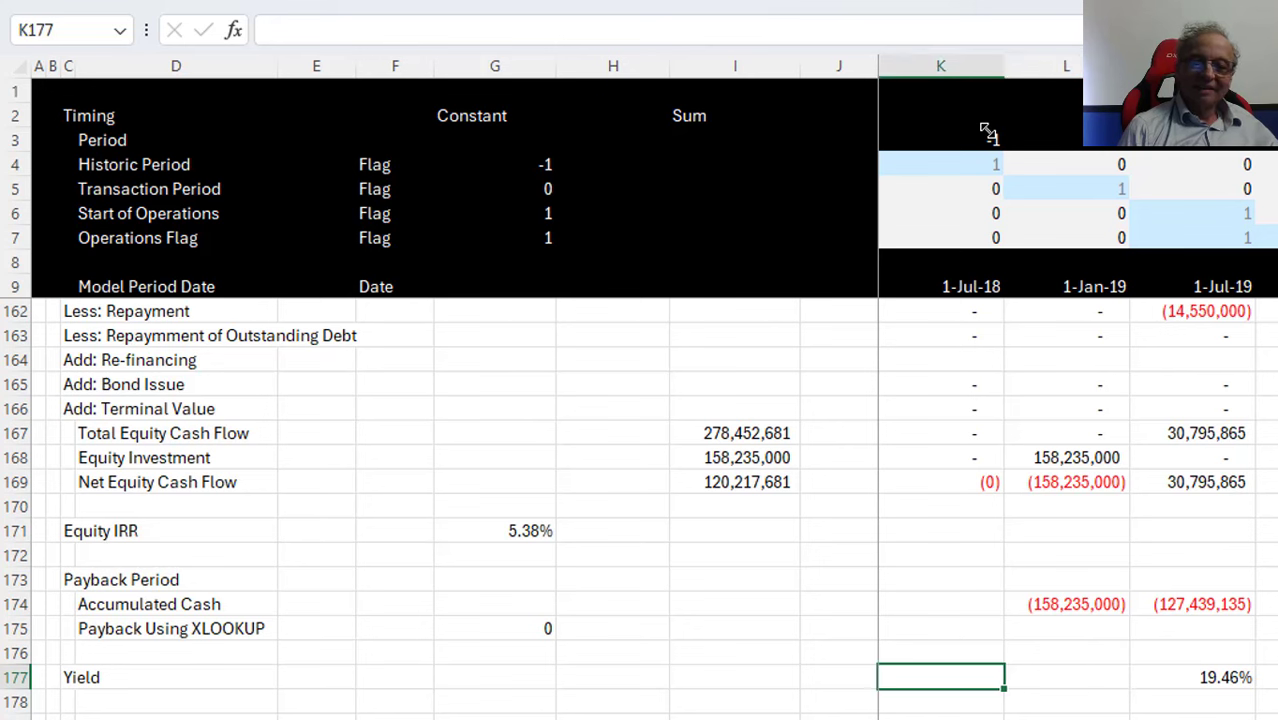
Set the XLOOKUP match mode in G175 to 1 and check the formula's referenced ranges
key(Up)
key(Up)
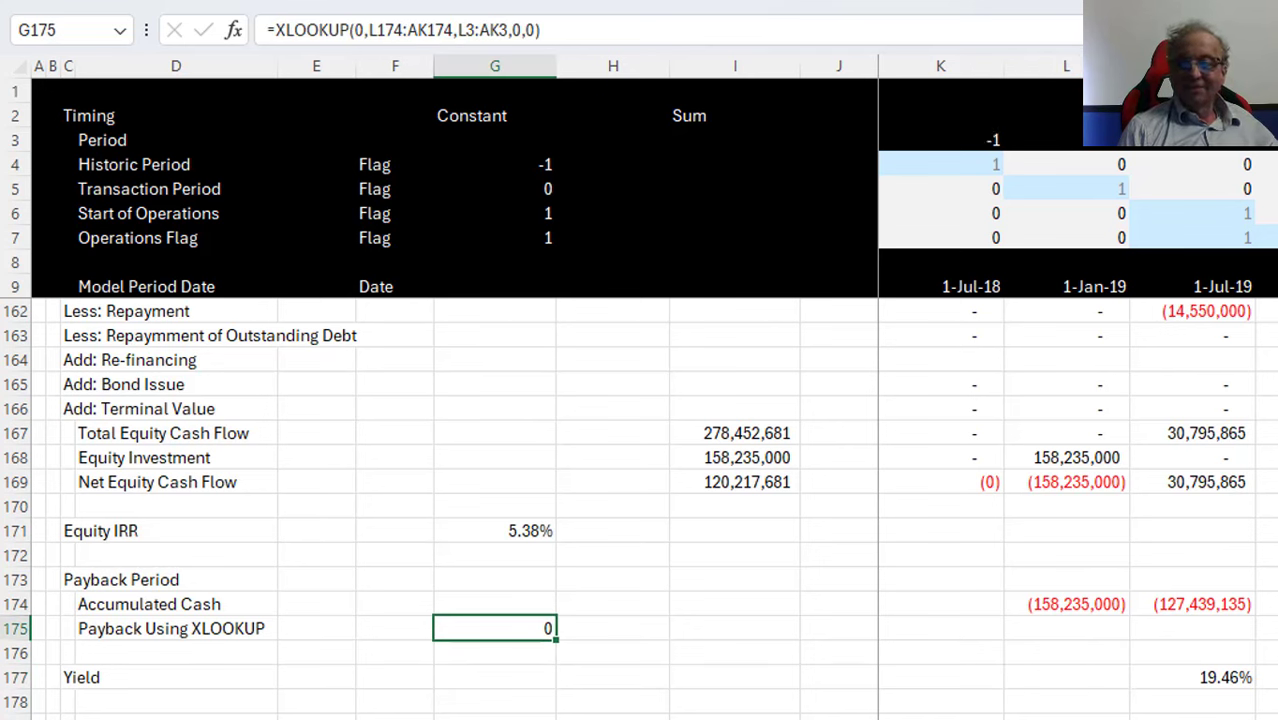
key(F9)
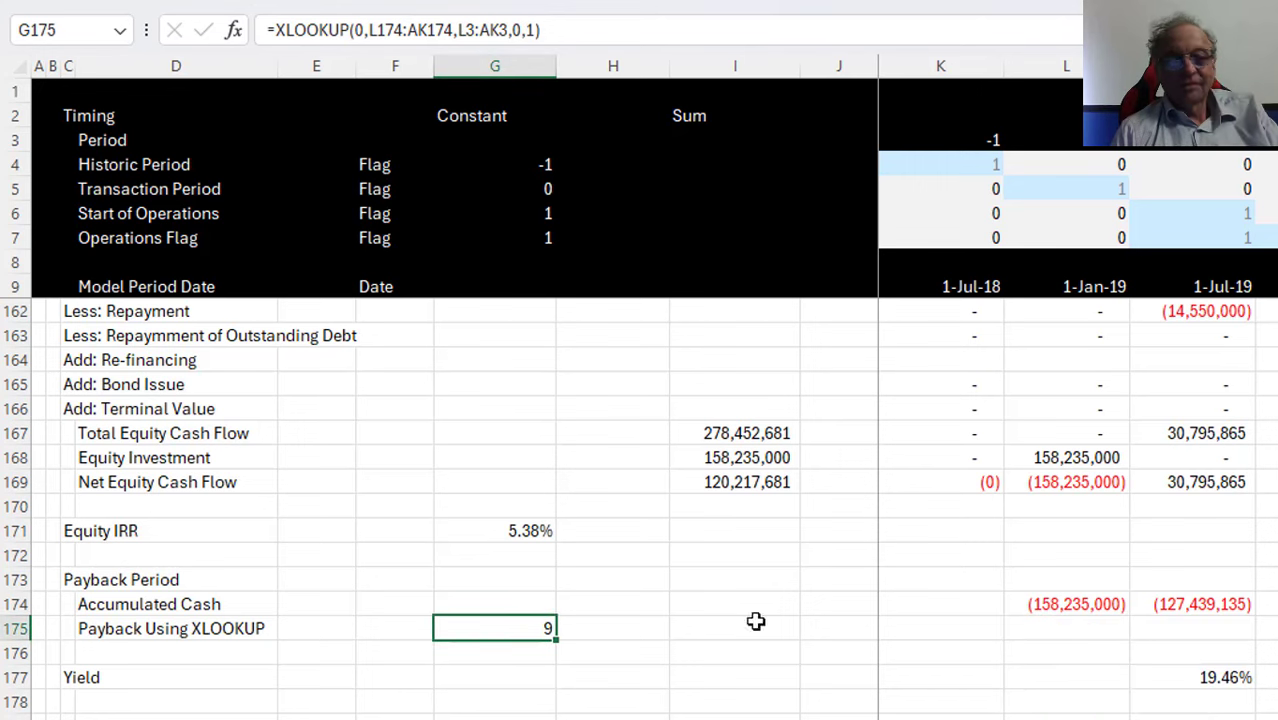
key(Left)
key(Right)
key(F2)
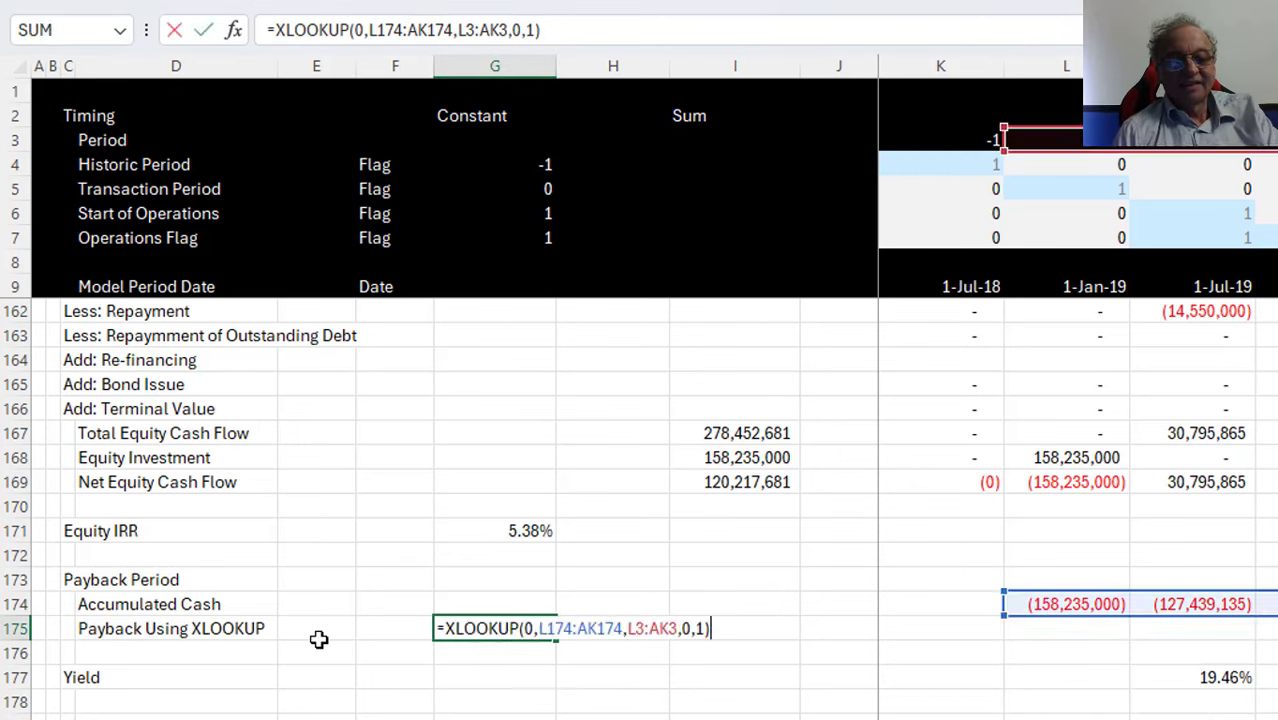
key(Escape)
Look back through the model from the Cash Flow Waterfall up to the timing and growth rate rows
key(Page_Up)
key(Page_Up)
key(Page_Up)
key(Page_Up)
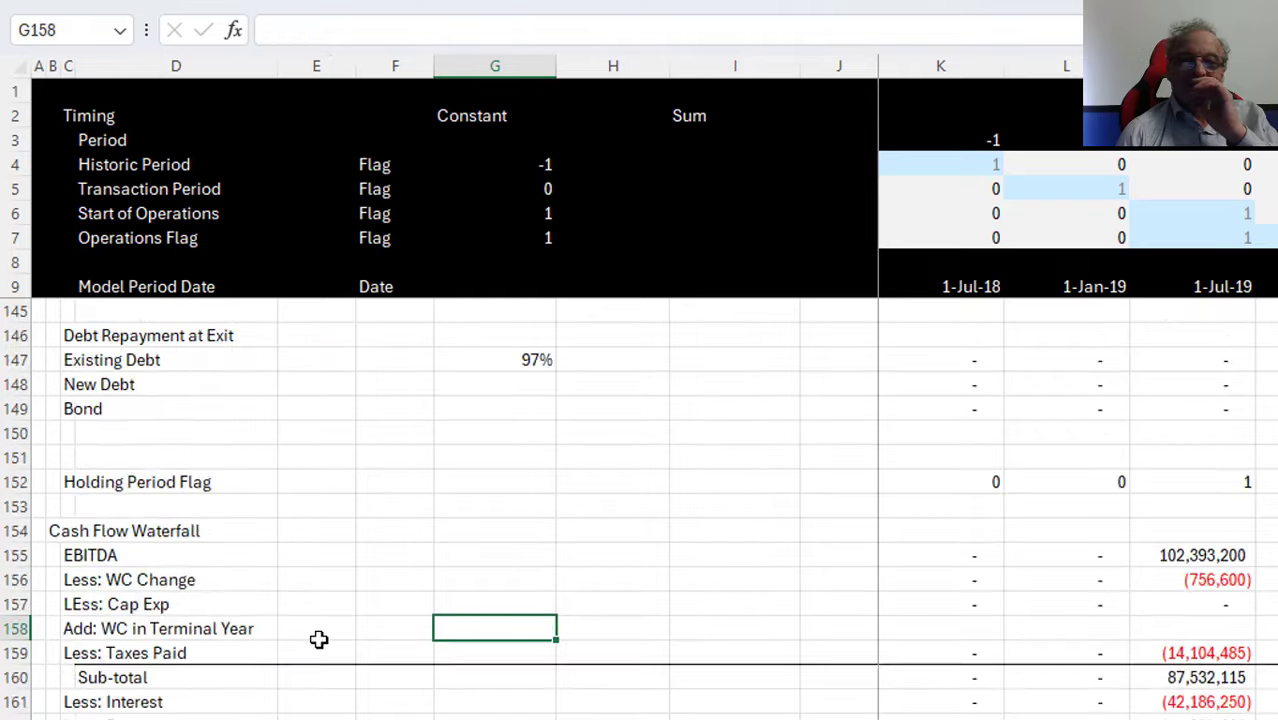
key(Page_Up)
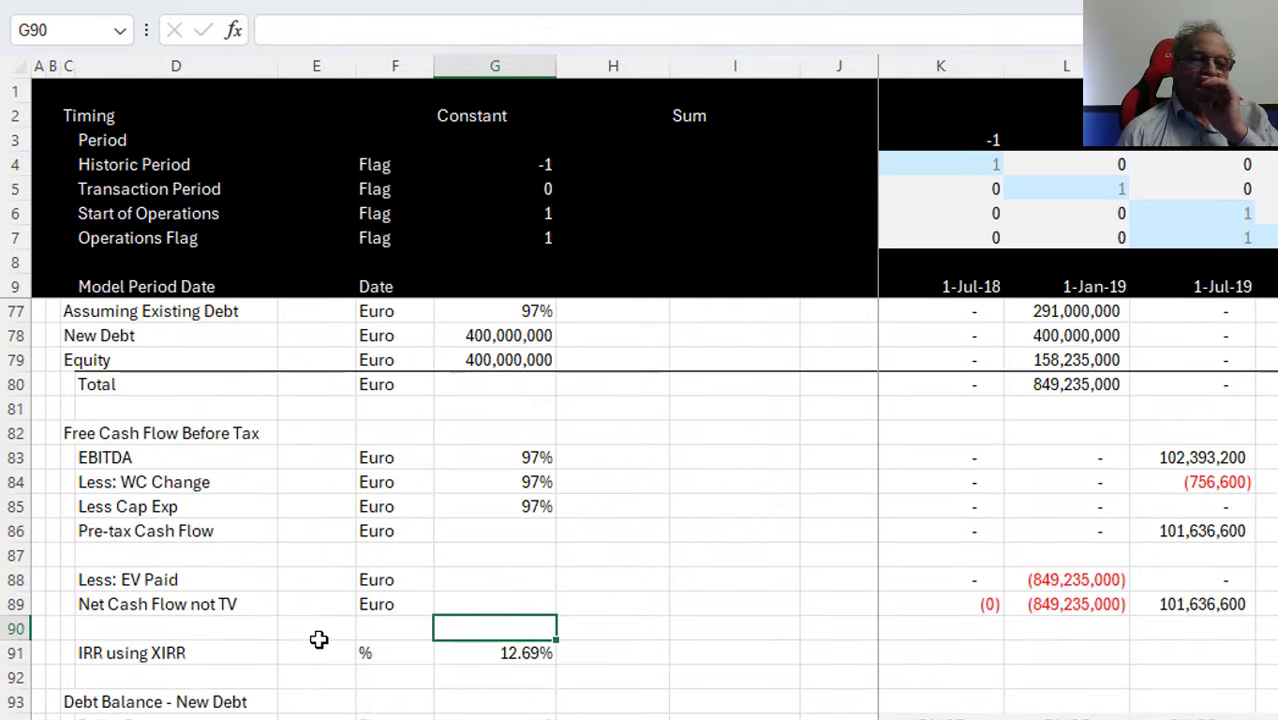
key(Page_Up)
key(Page_Up)
key(Page_Up)
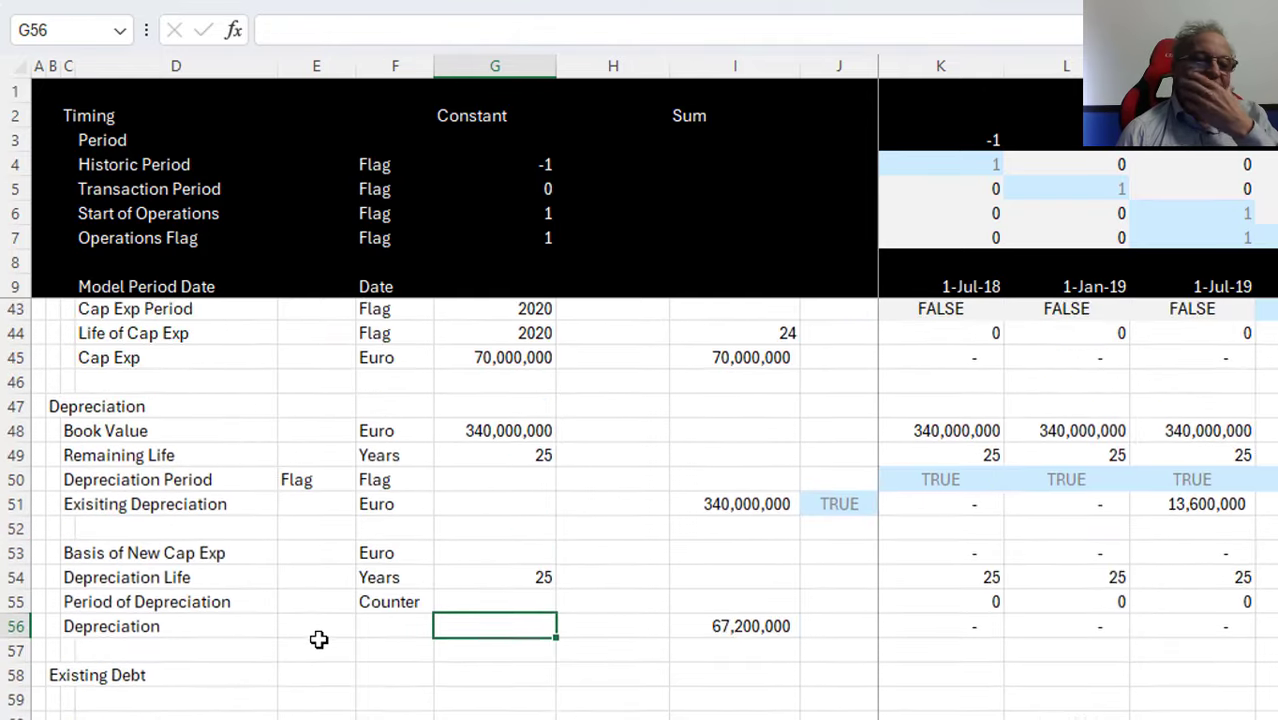
key(Page_Up)
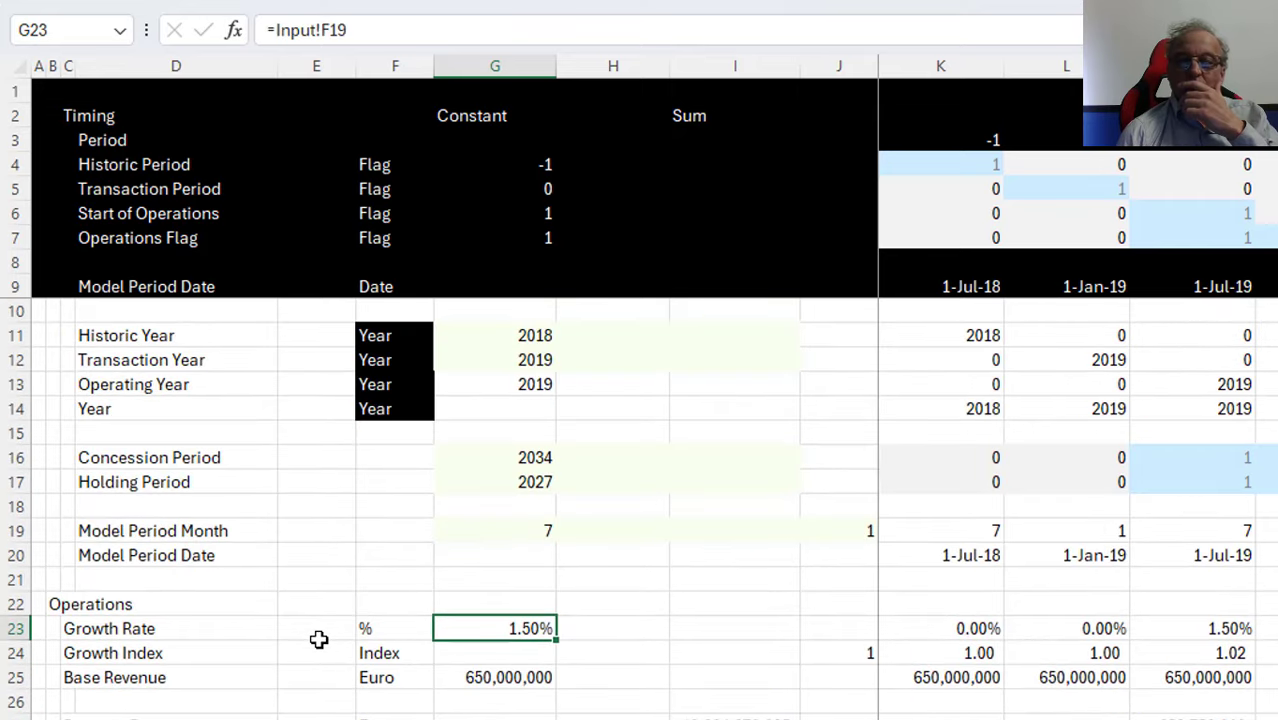
Review the Operations section, from operating expense and synergies through Total EBITDA to working capital and its change
key(Page_Down)
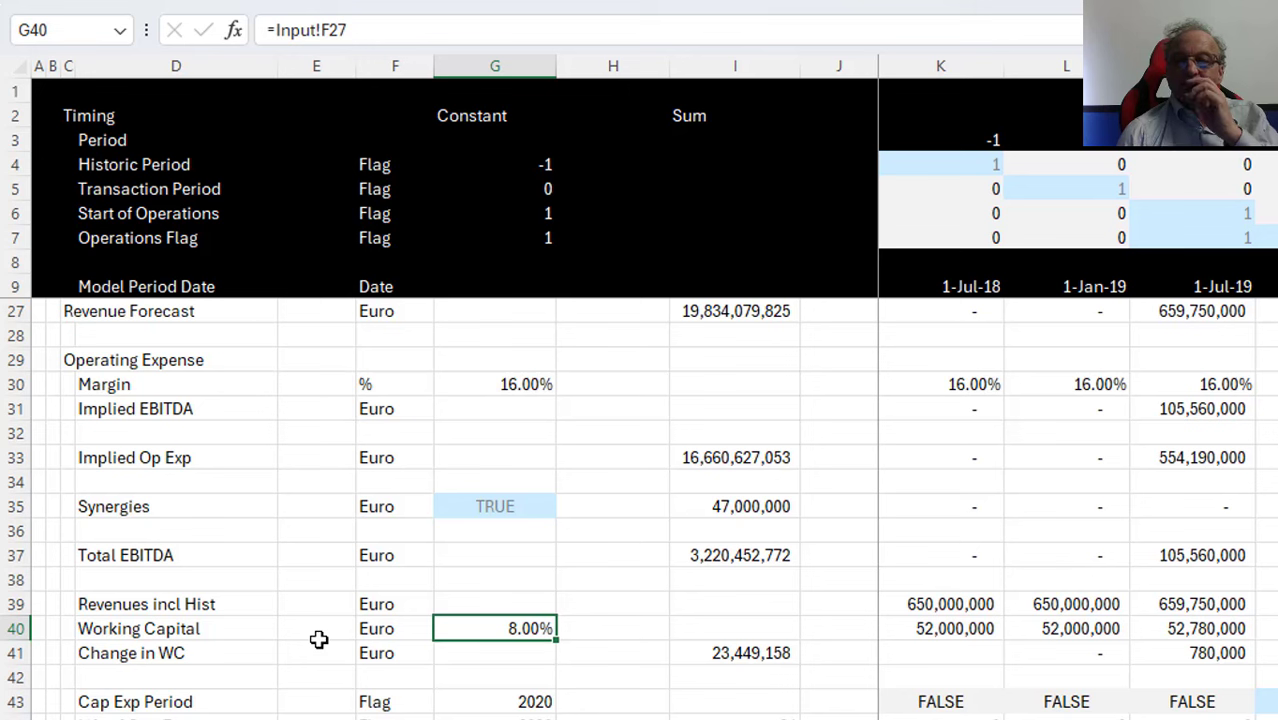
key(Up)
key(Up)
key(Up)
key(Up)
key(Up)
key(Up)
key(Up)
key(Up)
key(Up)
key(Down)
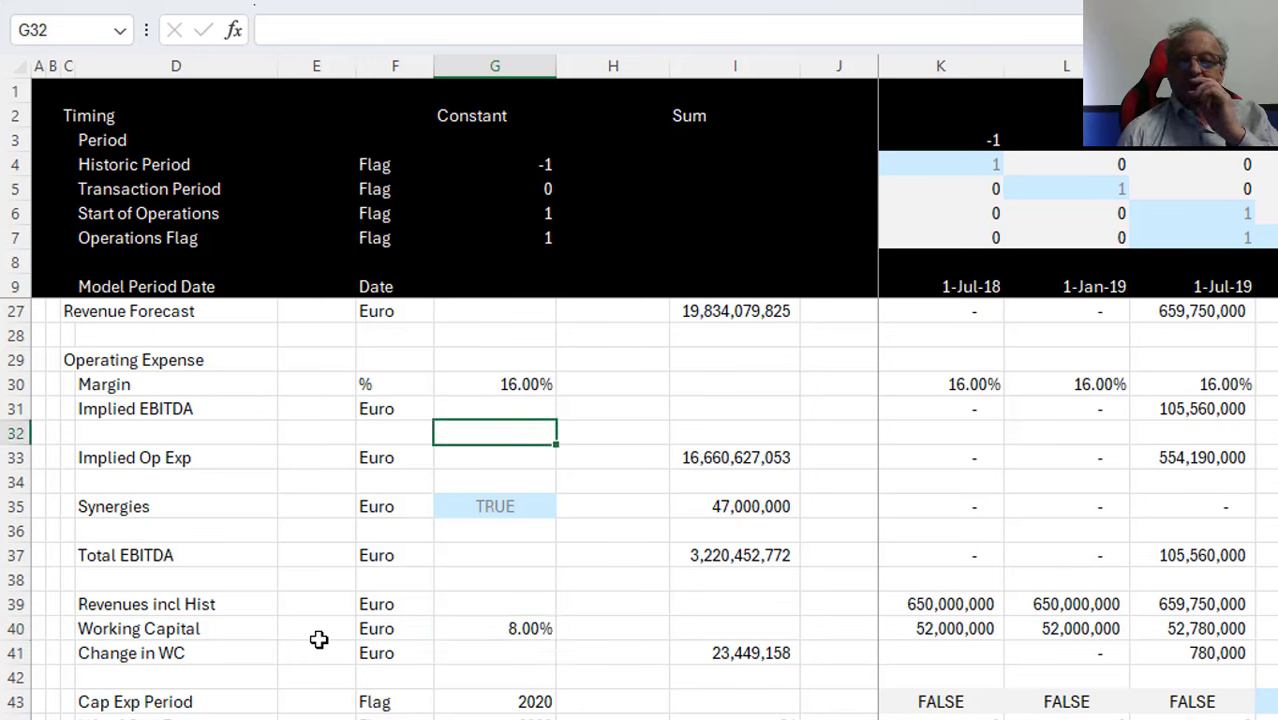
key(Down)
key(Down)
key(Down)
key(Down)
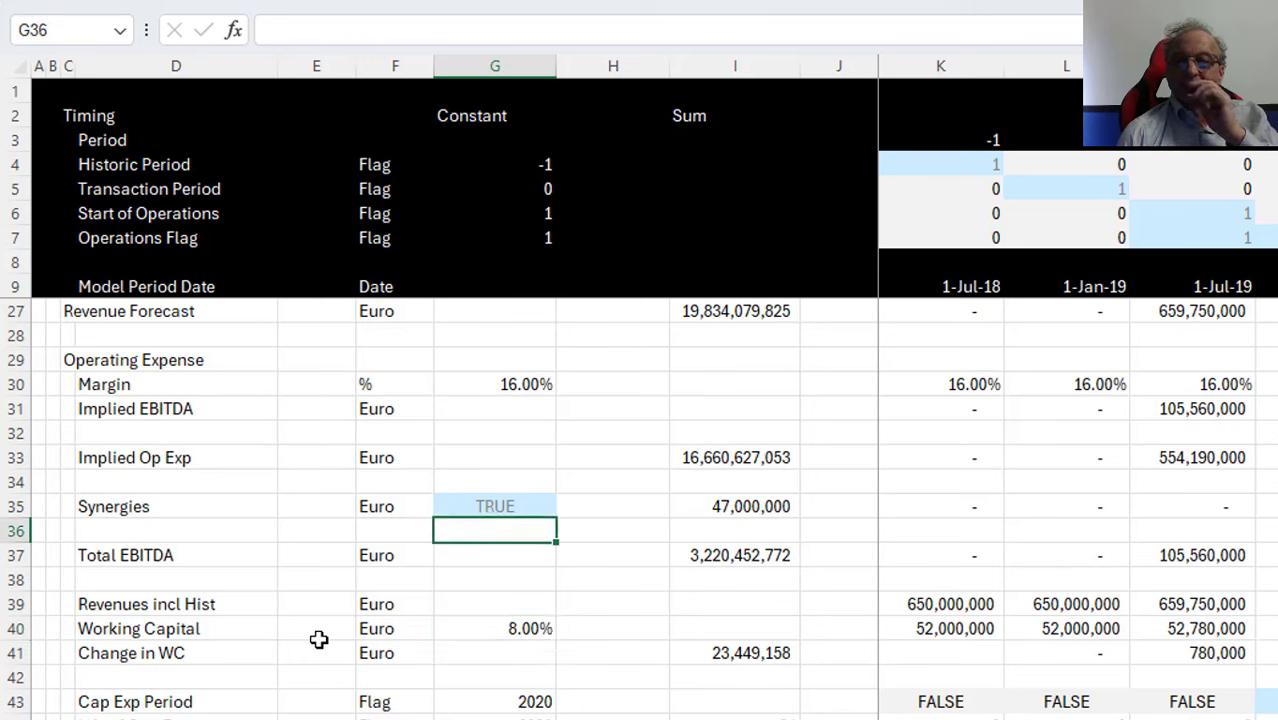
key(Right)
key(Right)
key(Right)
key(Right)
key(Right)
key(Right)
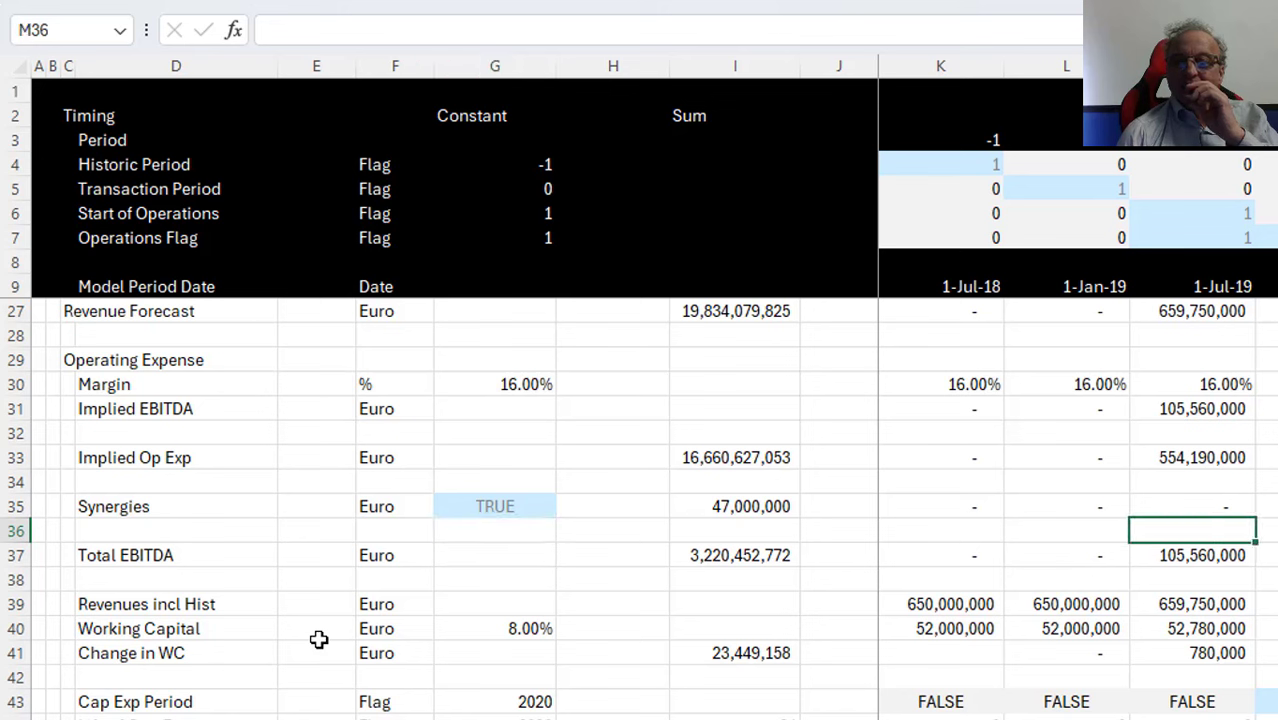
key(Down)
key(Right)
key(Left)
key(Down)
key(Down)
key(Down)
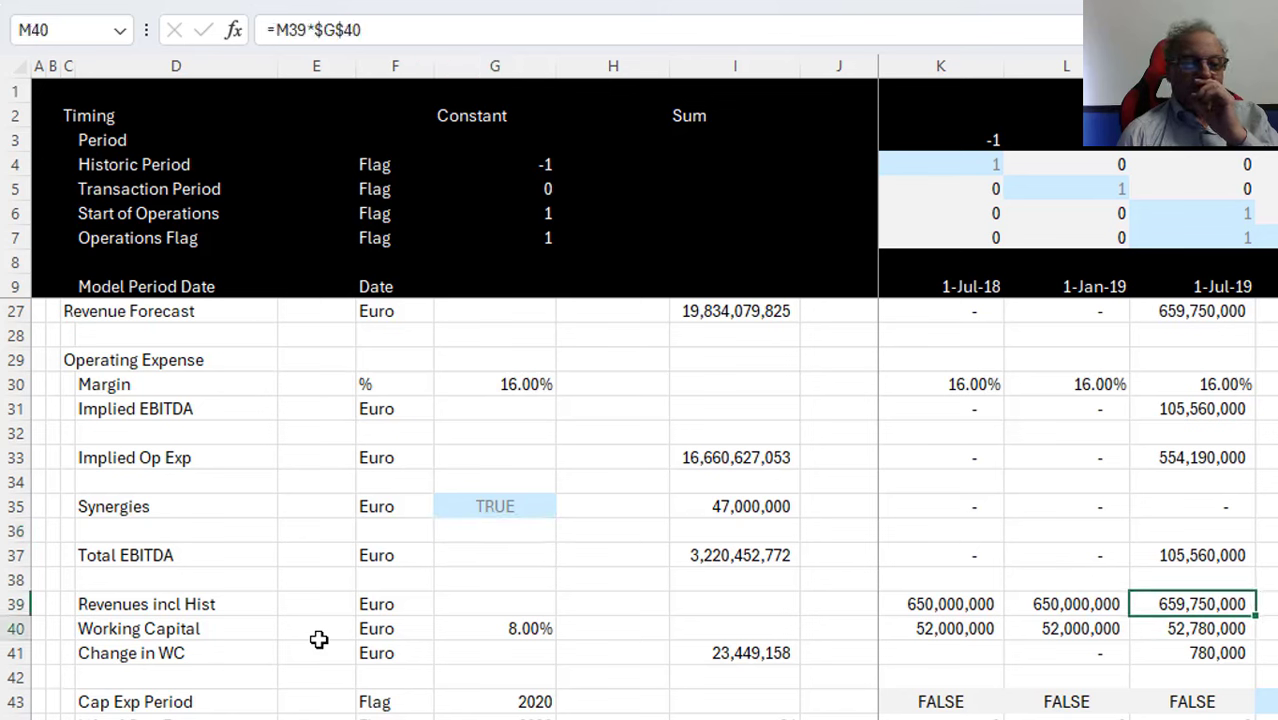
key(Down)
key(Down)
key(Down)
key(Up)
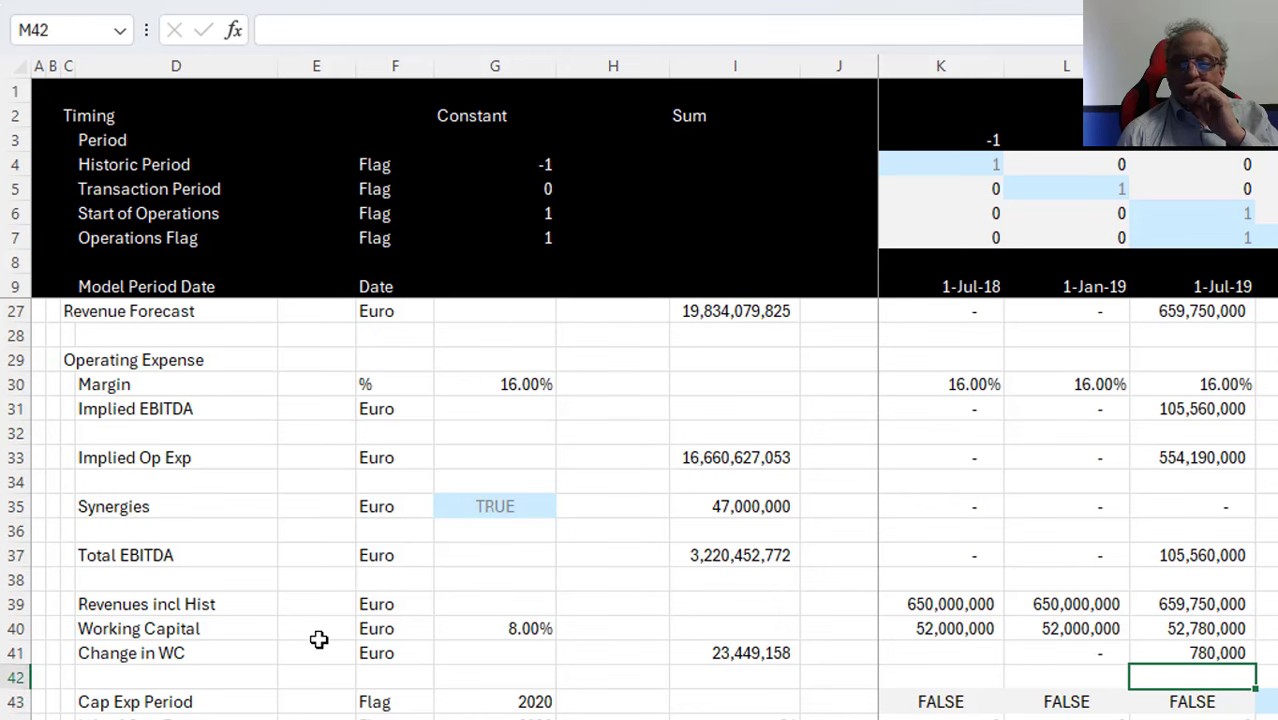
key(Up)
Review the Cap Exp rows and the existing and new capital expenditure depreciation formulas
key(Down)
key(Down)
key(Down)
key(Down)
key(Down)
key(Down)
key(Down)
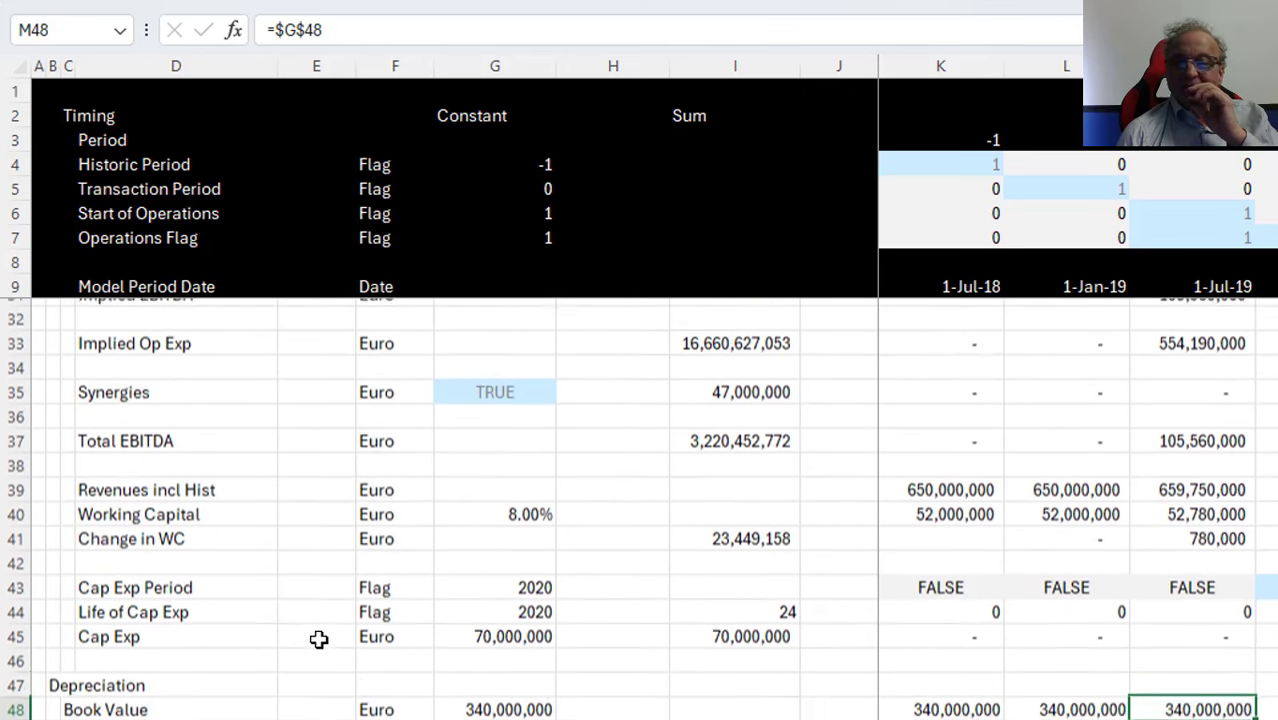
key(Up)
key(Up)
key(Up)
key(Right)
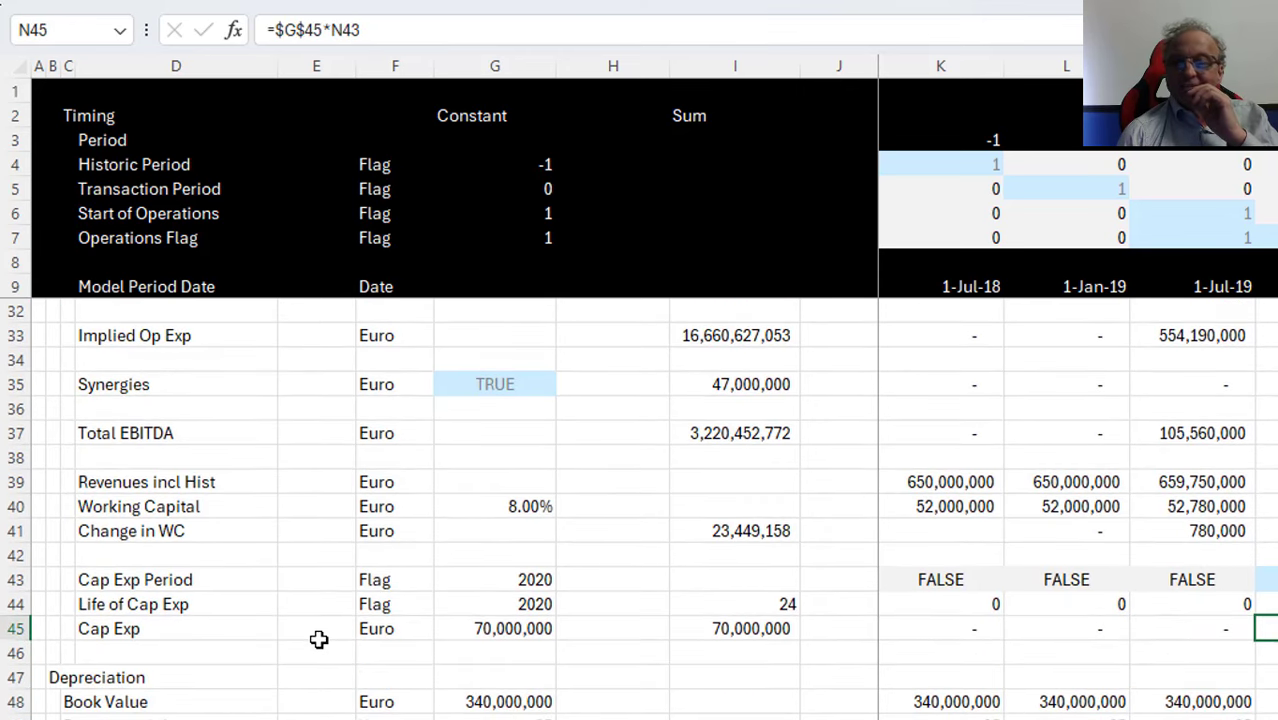
key(Down)
key(Down)
key(Down)
key(Down)
key(Down)
key(Down)
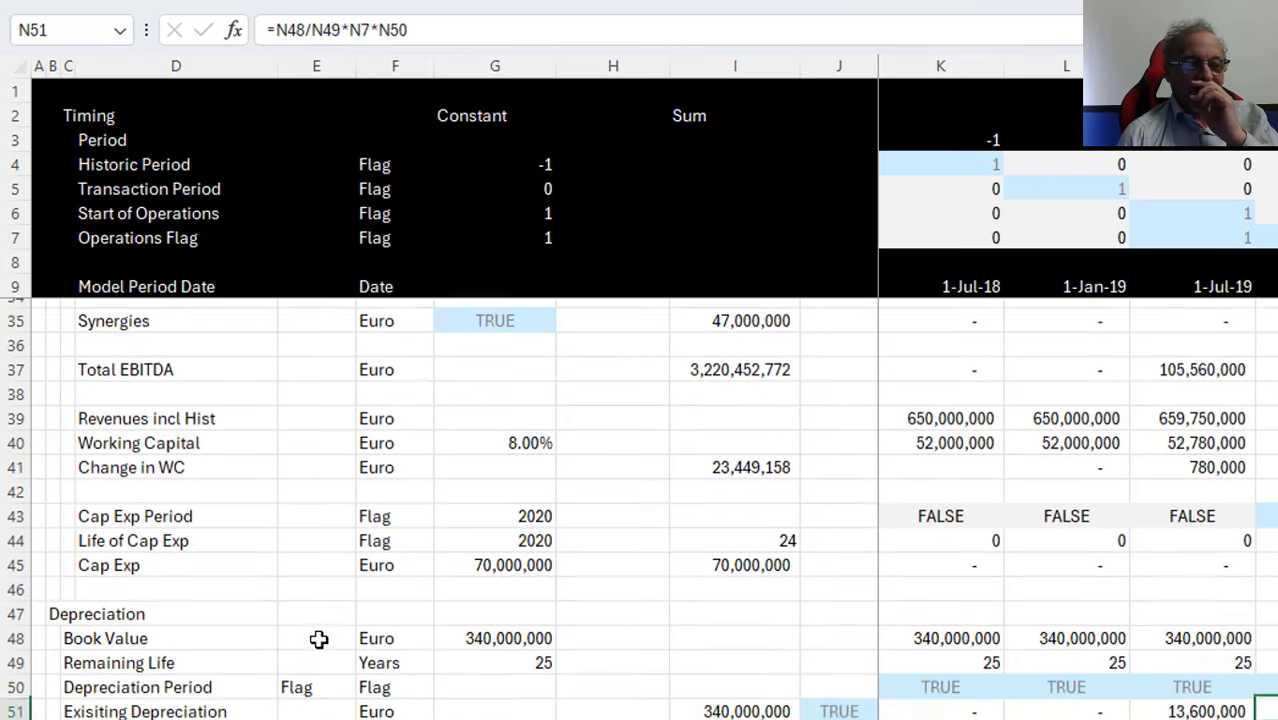
key(Down)
key(Down)
key(Down)
key(Down)
key(Down)
key(Down)
key(Down)
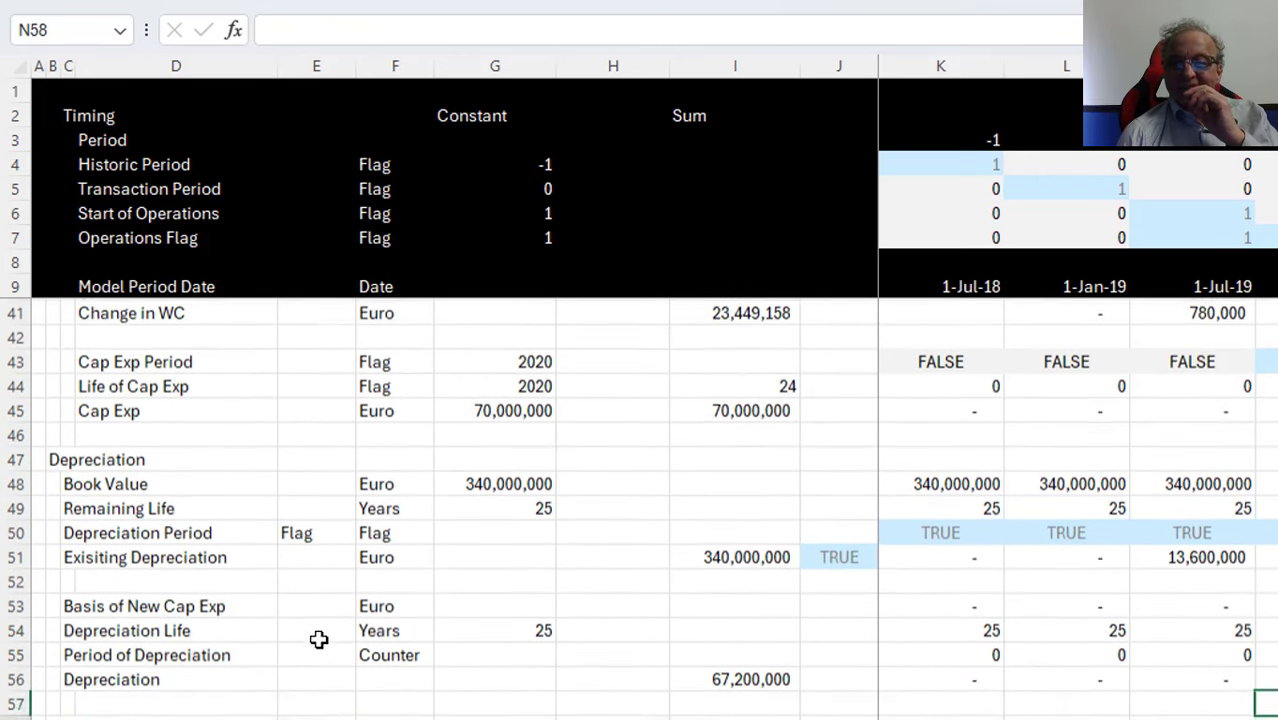
key(Down)
key(Down)
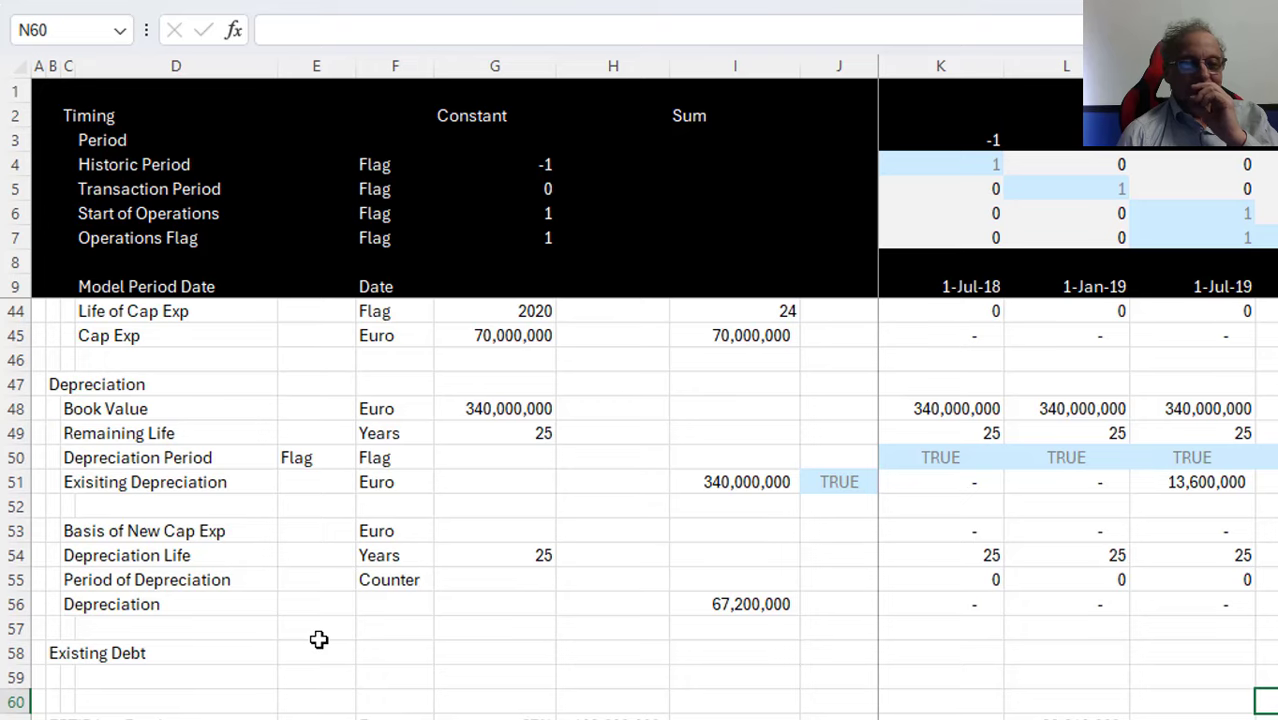
Review the Existing Debt balance, repayment and interest rows and the Use of Funds section
key(Down)
key(Down)
key(Down)
key(Down)
key(Down)
key(Down)
key(Down)
key(Down)
key(Down)
key(Down)
key(Down)
key(Down)
key(Down)
key(Down)
key(Down)
key(Down)
key(Down)
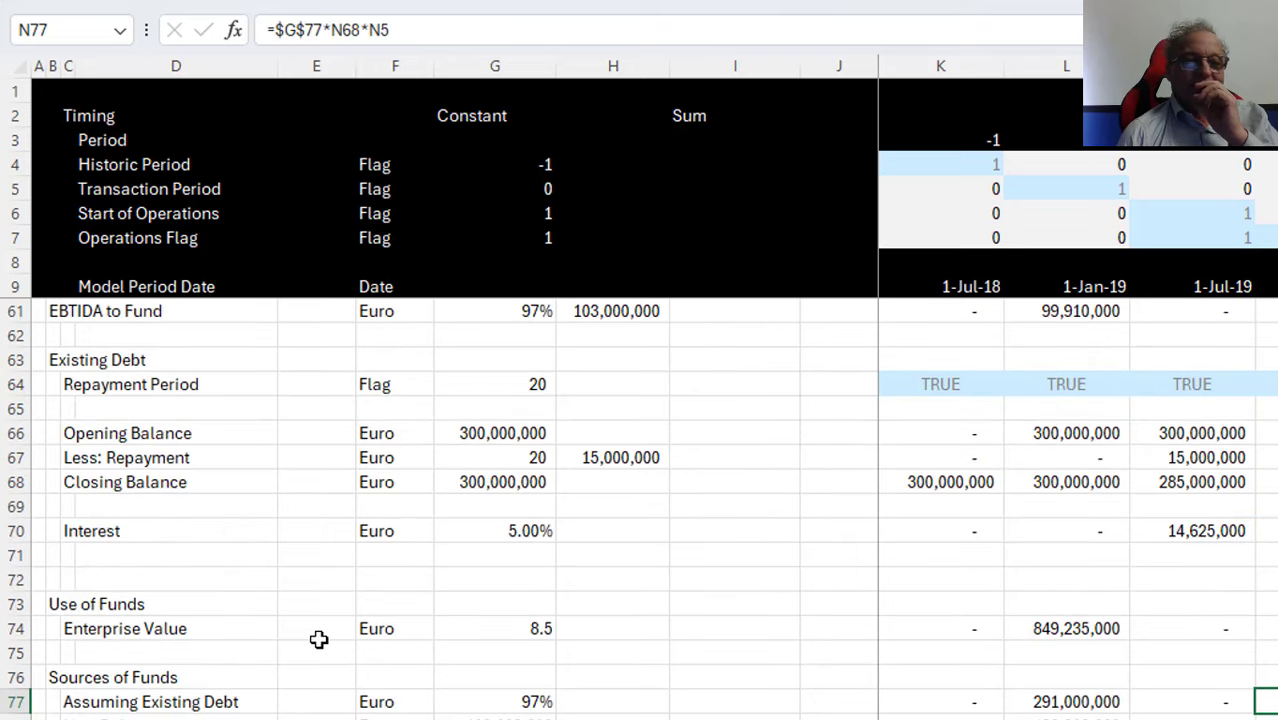
Review the Sources of Funds and Free Cash Flow Before Tax sections down to the new debt's bullet repayment flag
key(Down)
key(Down)
key(Down)
key(Down)
key(Down)
key(Down)
key(Down)
key(Down)
key(Down)
key(Down)
key(Down)
key(Down)
key(Down)
key(Down)
key(Down)
key(Down)
key(Down)
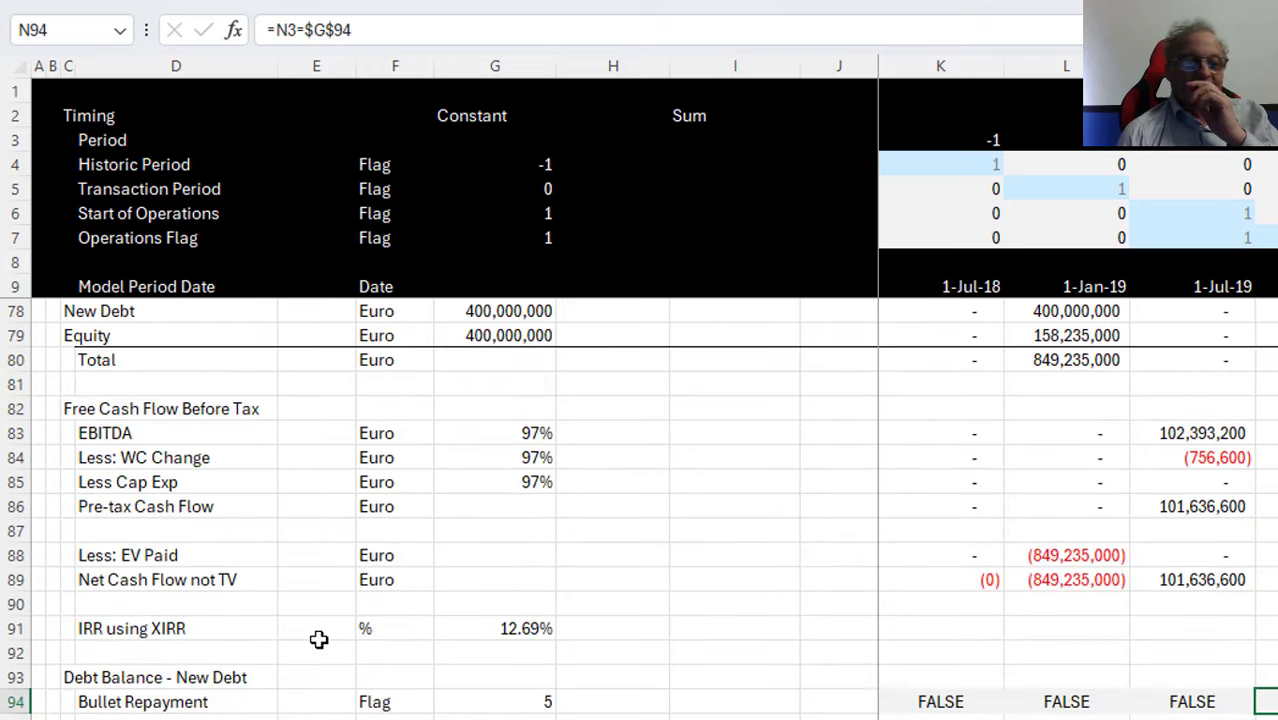
Return to the Input sheet and review the Operations inputs and their scenario INDEX formulas, including EBITDA Margin and 2018 Revenue
key(Page_Down)
key(Page_Up)
key(Page_Up)
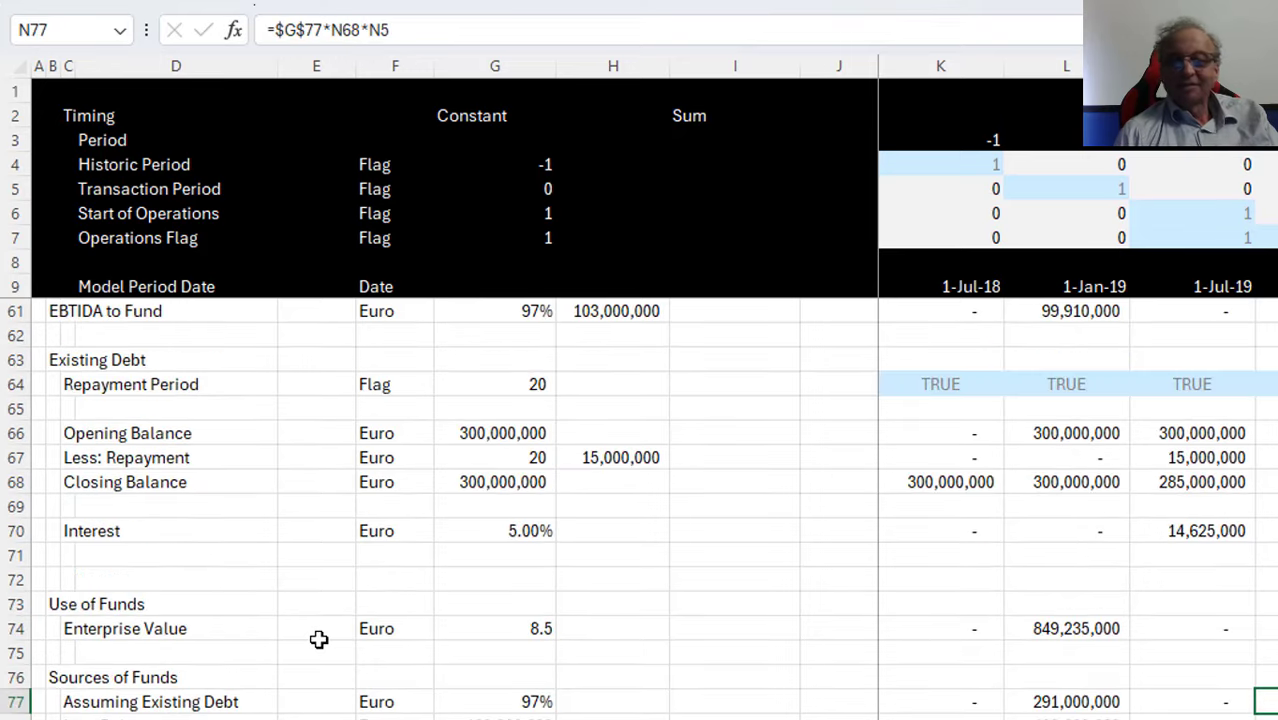
key(ctrl+Page_Up)
key(Page_Up)
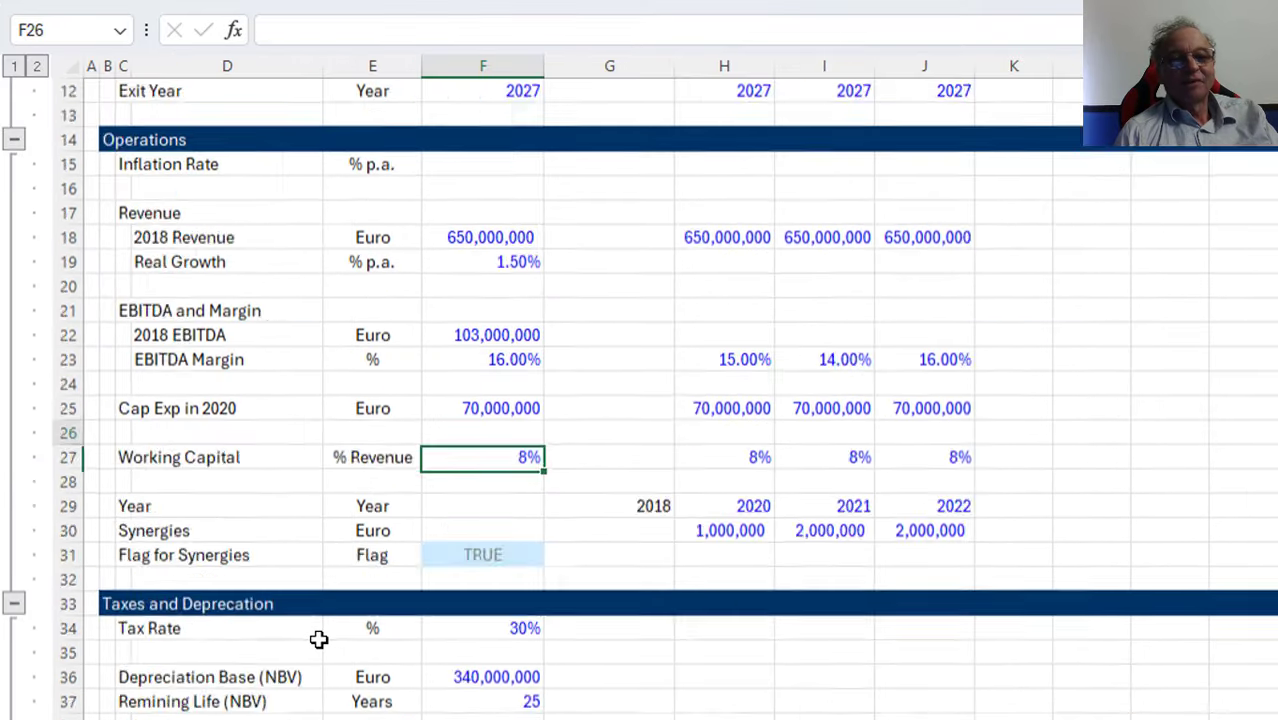
key(Up)
key(Up)
key(Up)
key(Up)
key(Up)
key(Up)
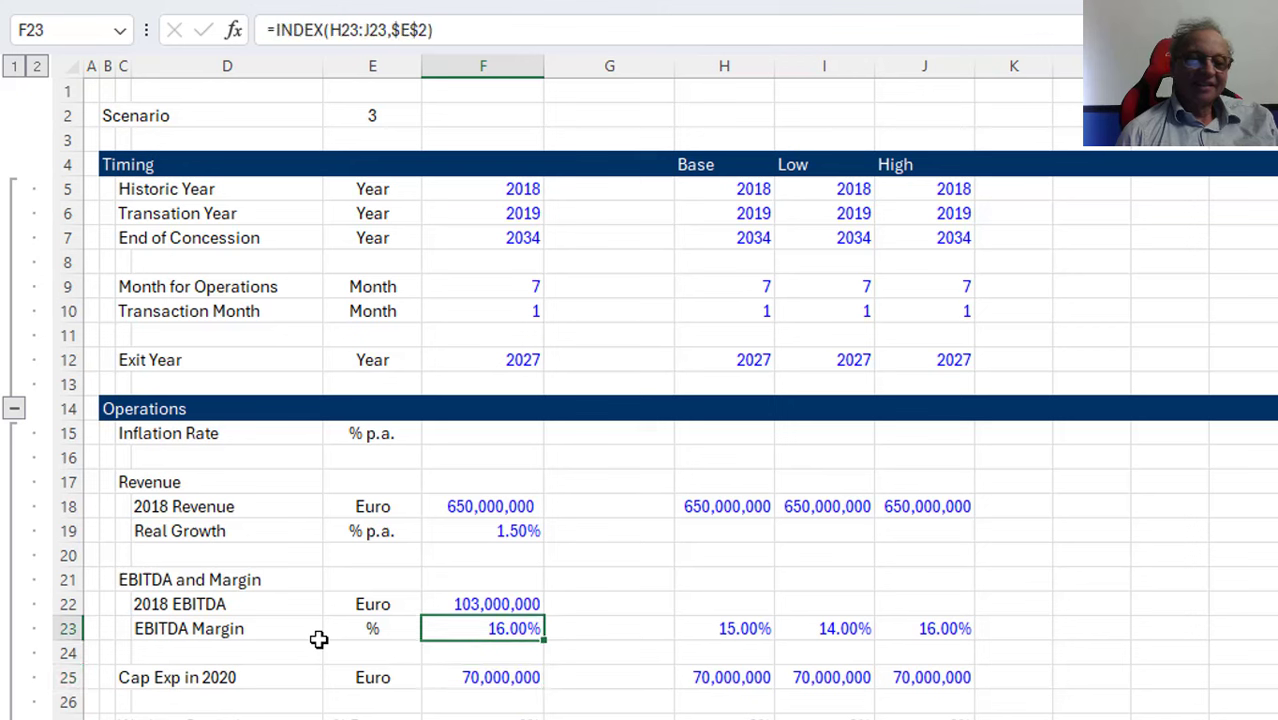
key(Up)
key(Up)
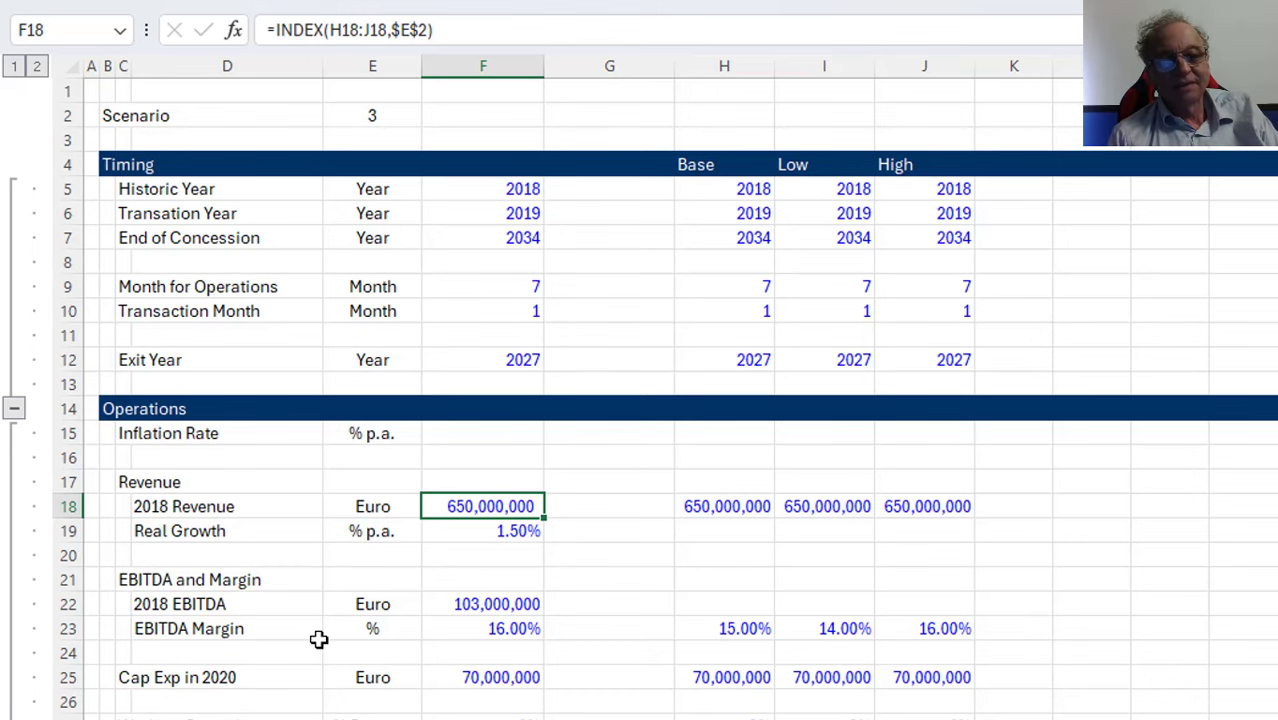
Set the new debt's Credit Spread to 2% in the Input sheet's financing section
key(Page_Down)
key(Down)
key(Down)
key(Down)
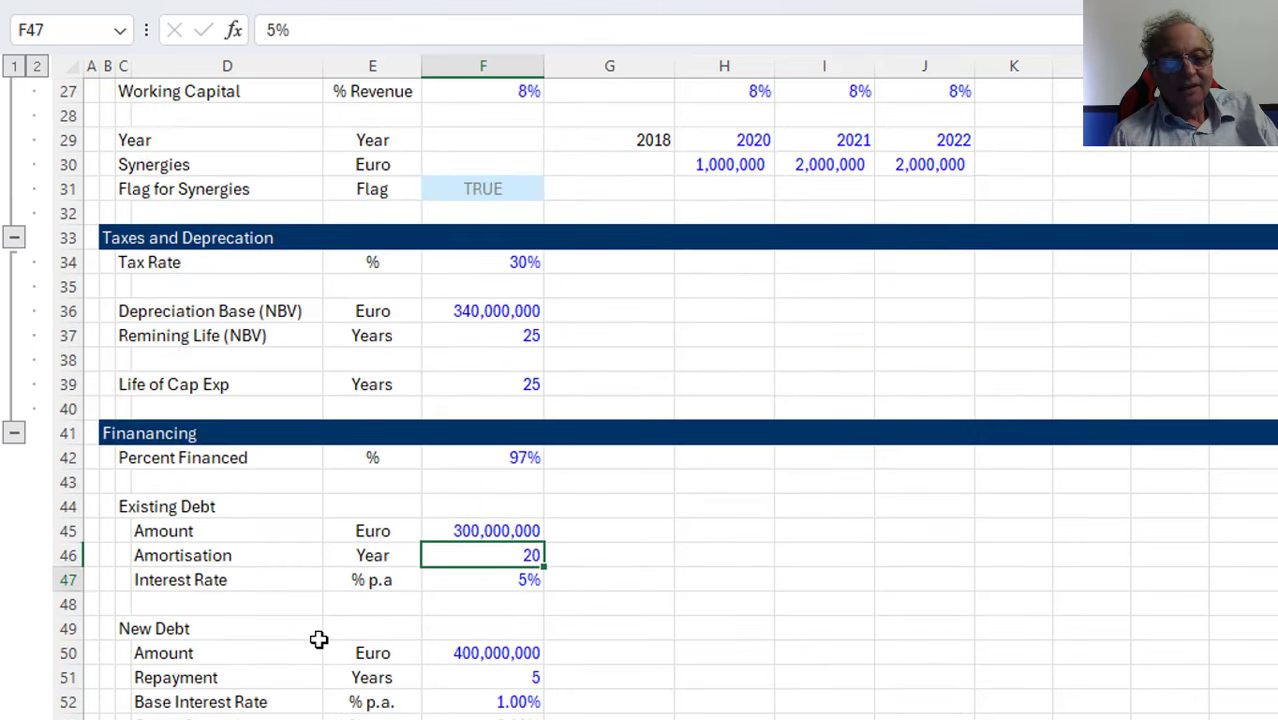
key(Down)
key(Down)
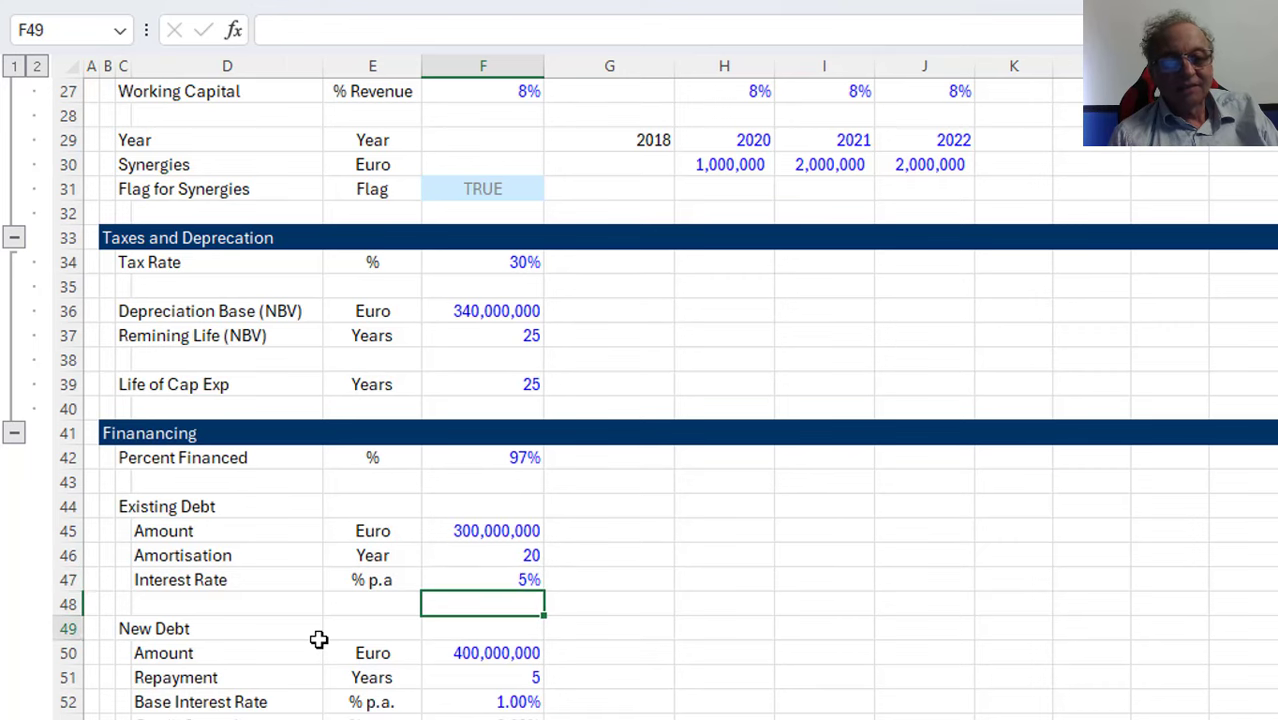
key(Down)
key(Down)
key(Down)
key(Down)
key(Down)
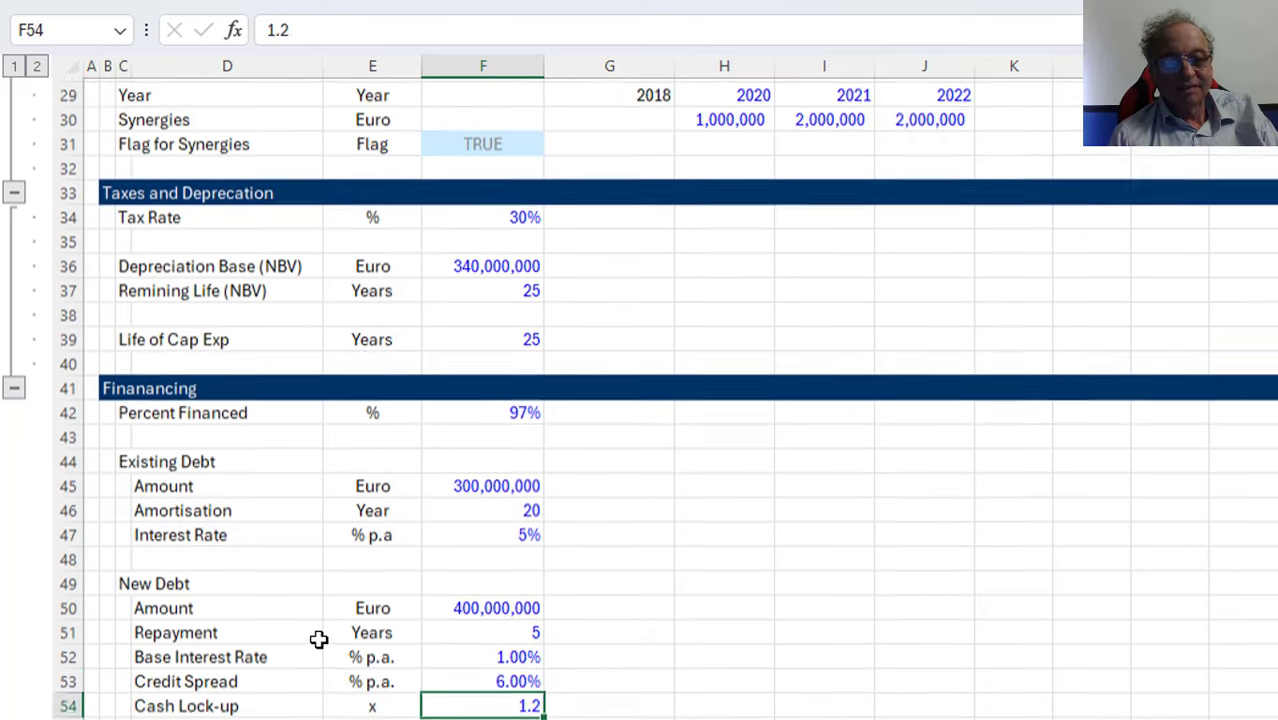
key(Down)
key(Up)
key(Up)
text(2)
key(Return)
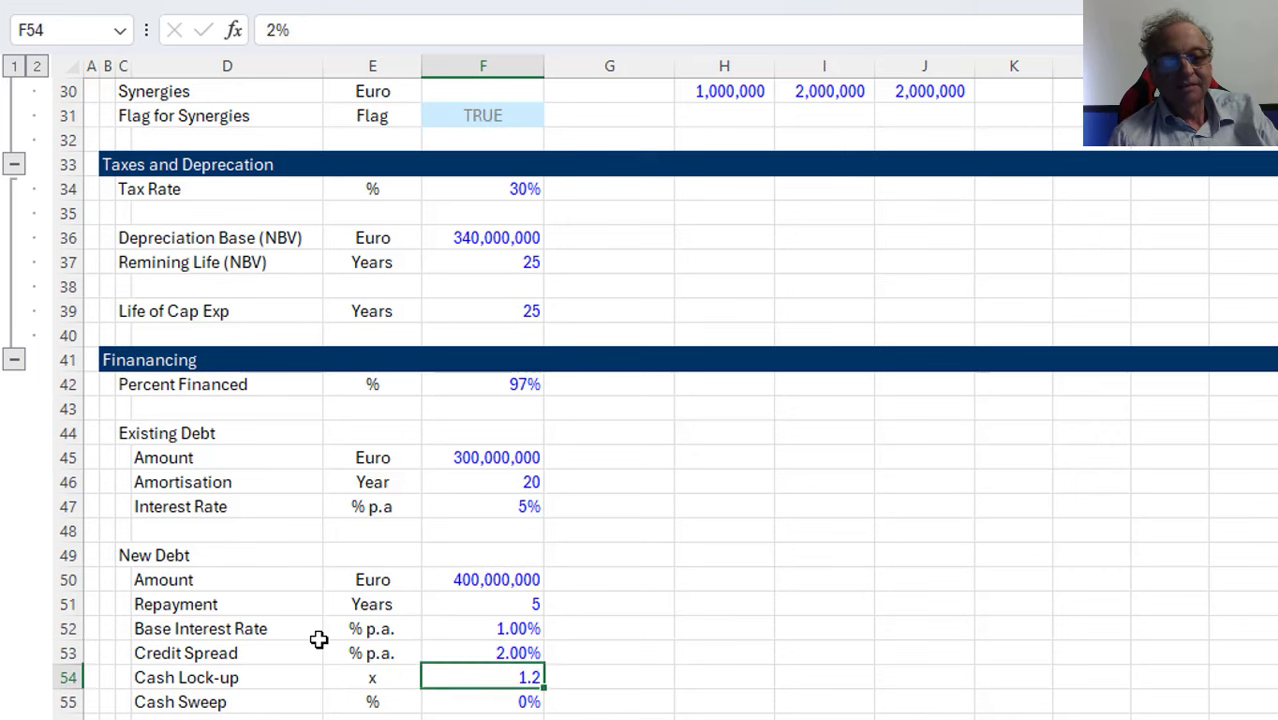
Review the Financial Model from the new debt balance and interest through taxes and Terminal Value to the Cash Flow Waterfall
key(ctrl+Page_Down)
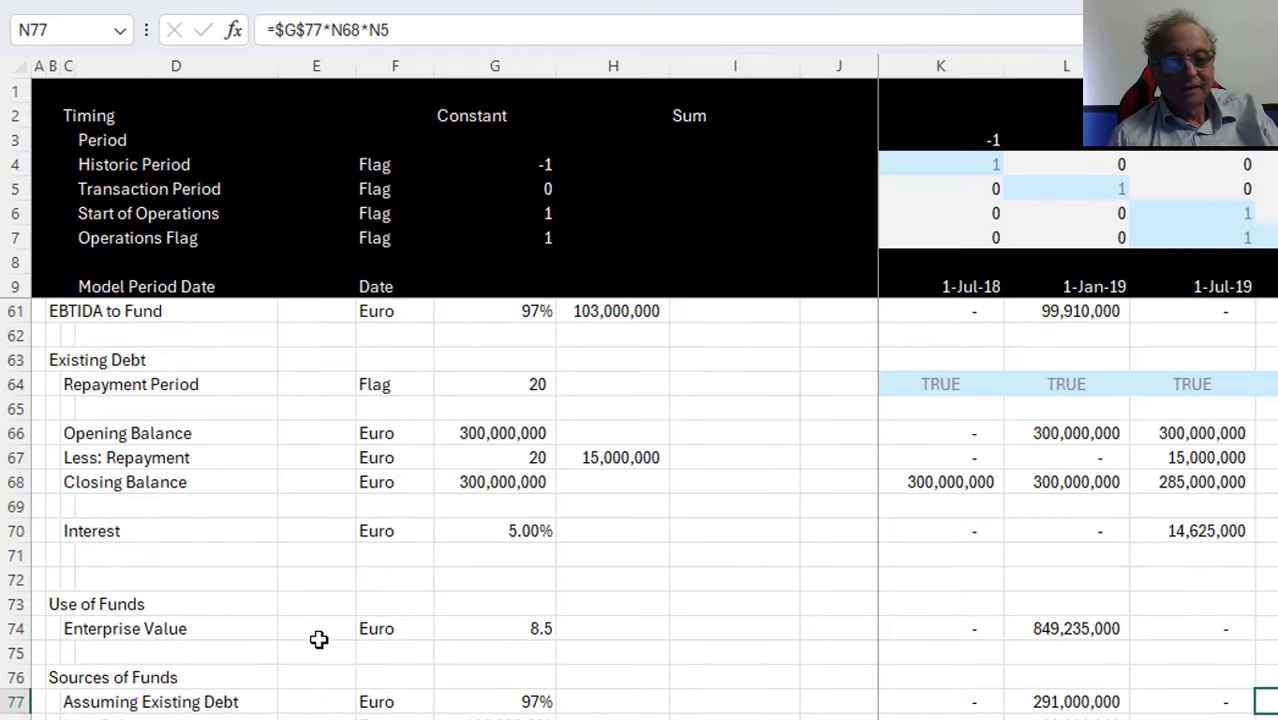
key(Page_Down)
key(Page_Down)
key(Page_Down)
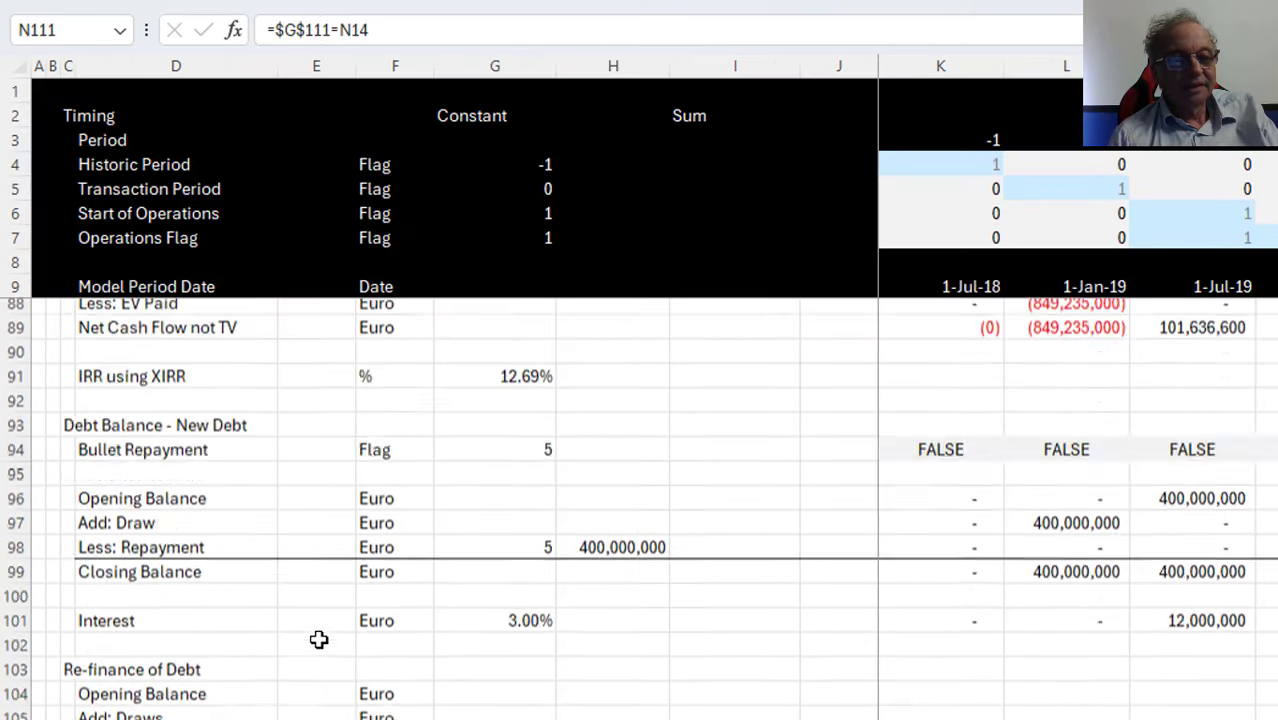
key(Page_Down)
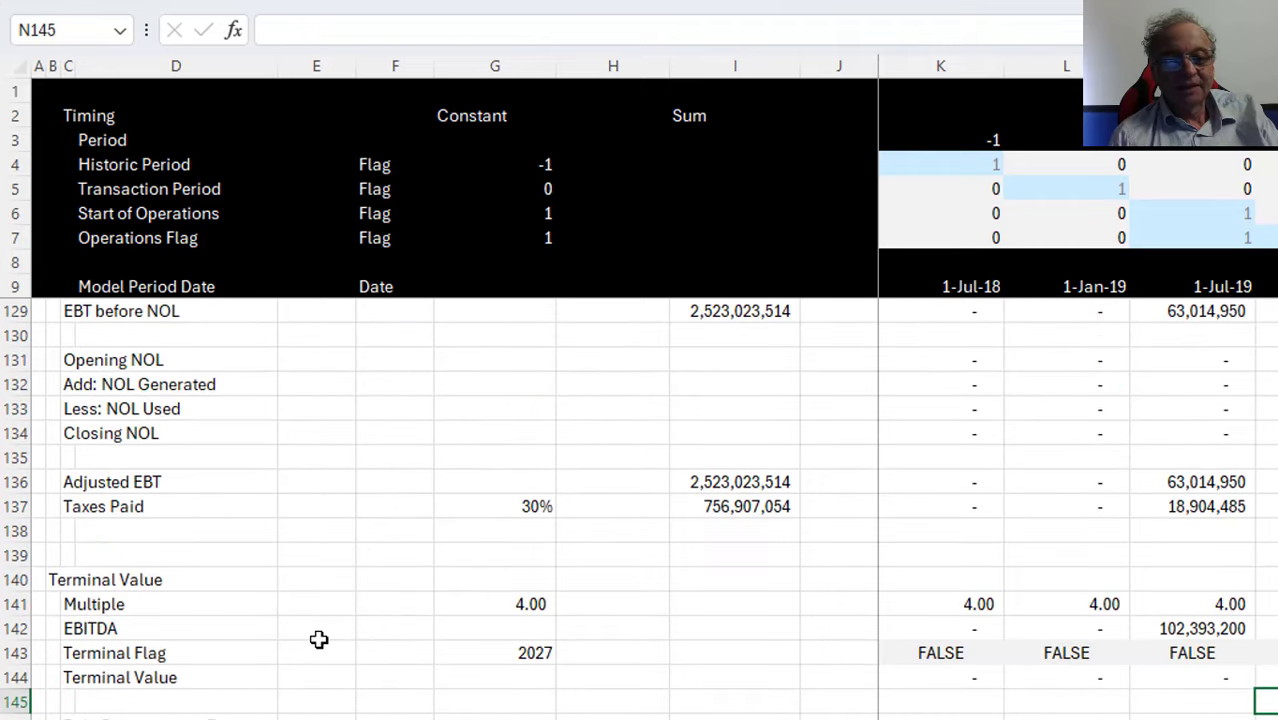
key(Page_Down)
key(Page_Down)
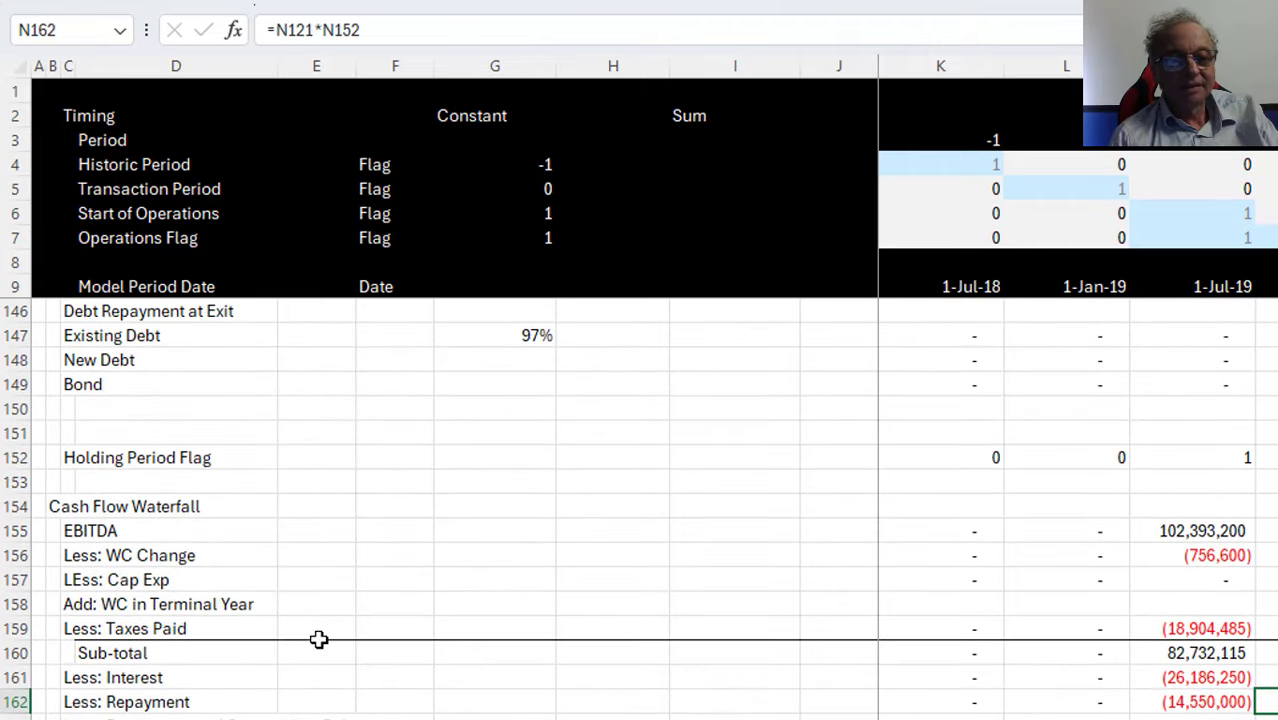
Examine the Equity Investment sum and the XIRR formula behind the Equity IRR below the Cash Flow Waterfall
key(Up)
key(Up)
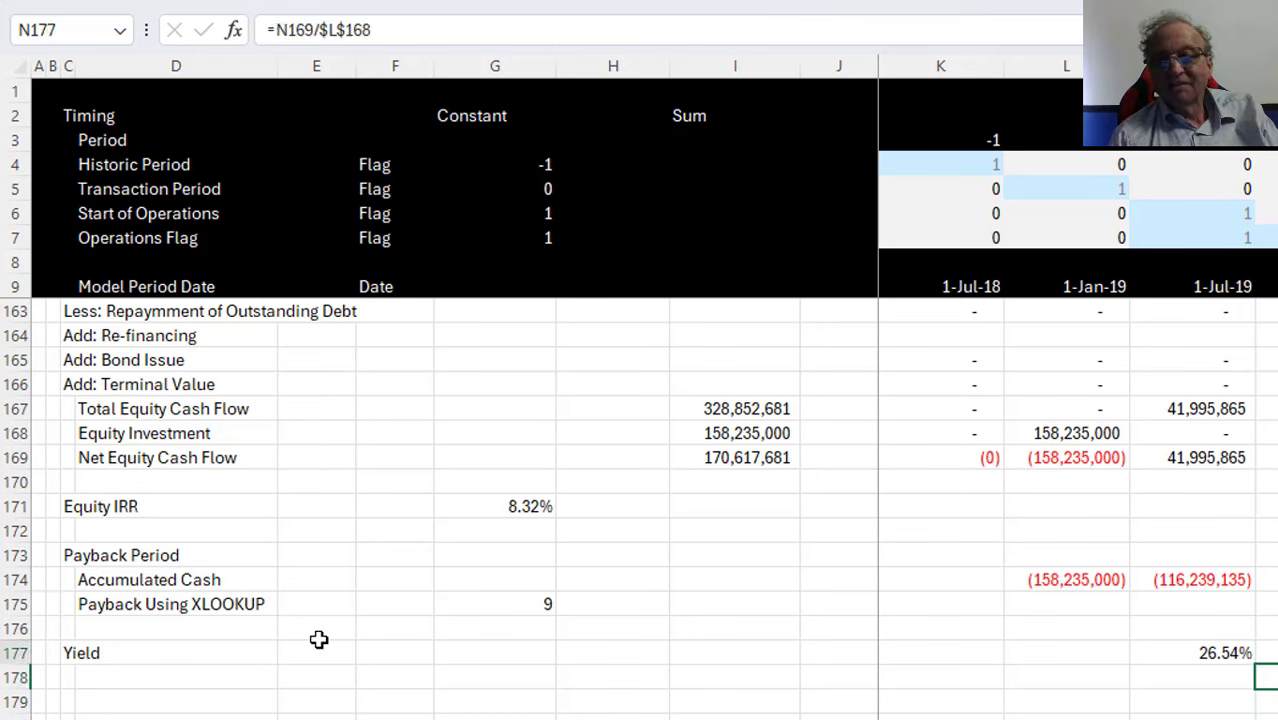
key(Up)
key(Up)
key(Up)
key(Up)
key(Up)
key(Up)
key(Up)
key(Up)
key(Up)
key(Left)
key(Left)
key(Left)
key(Left)
key(Left)
key(Left)
key(Left)
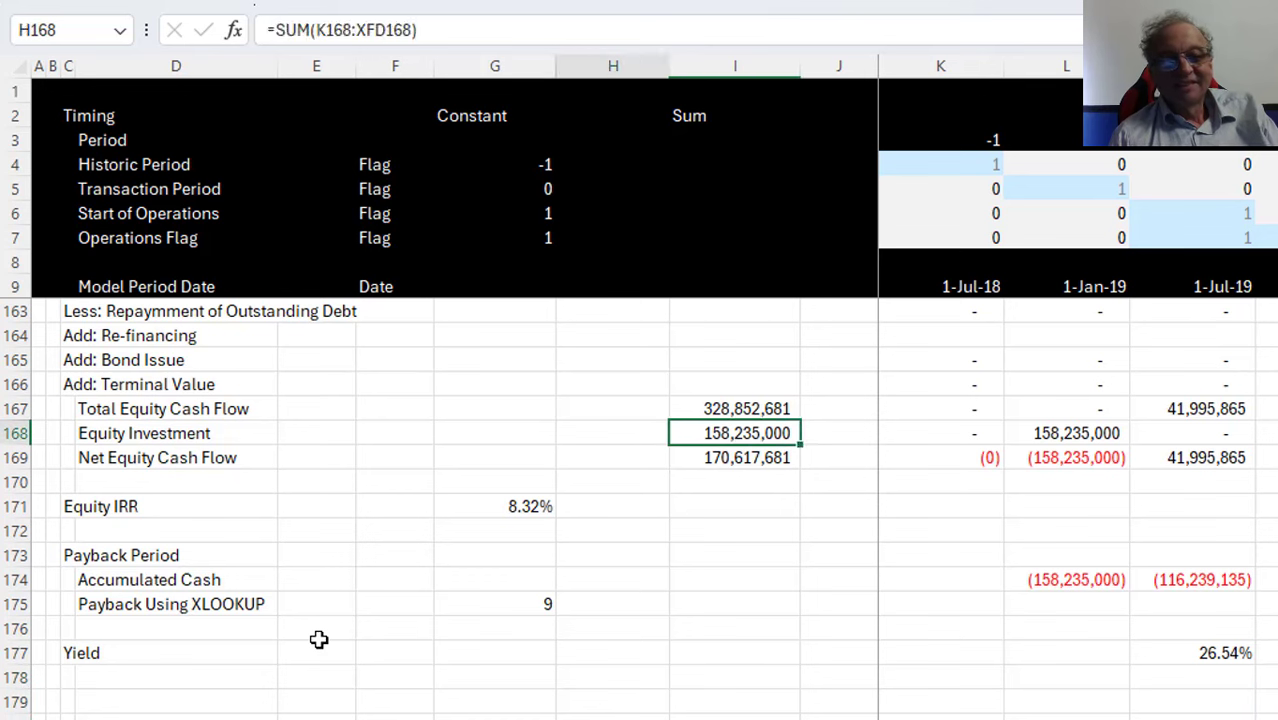
key(Down)
key(Down)
key(Down)
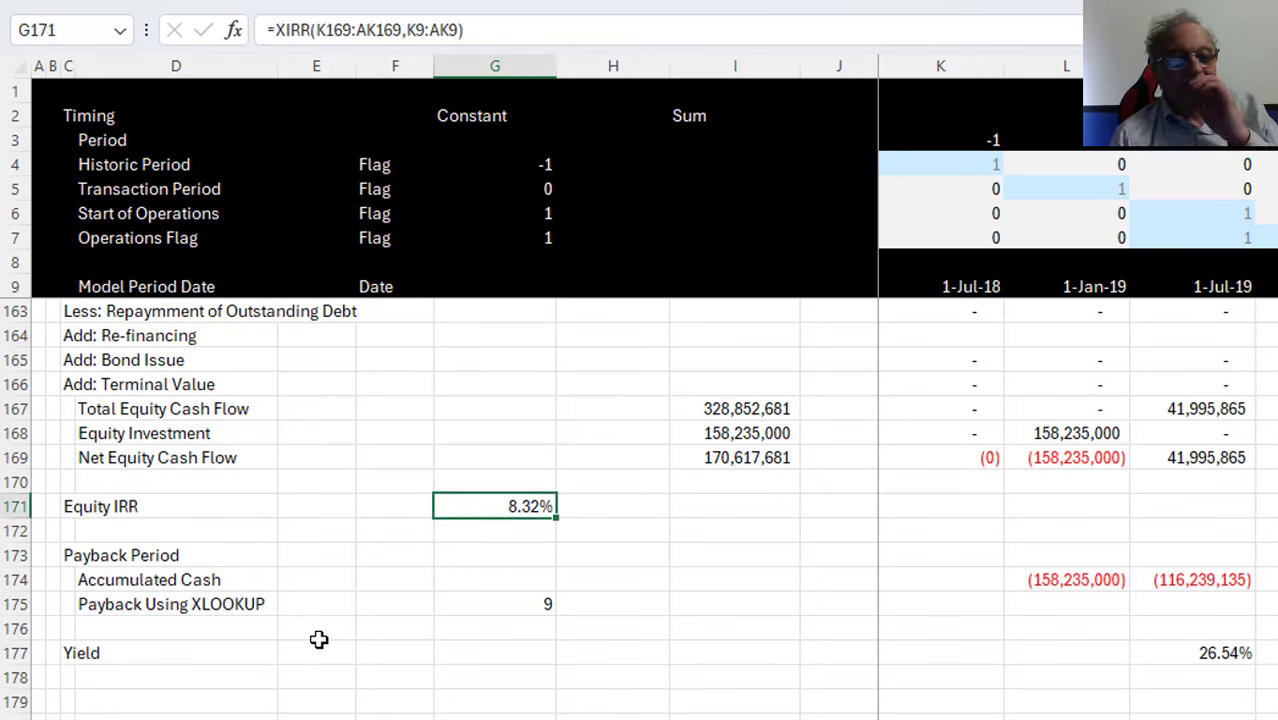
Look back over the taxes and new debt sections, and check the Operations inputs on the Input sheet
key(Page_Up)
key(Page_Up)
key(Page_Up)
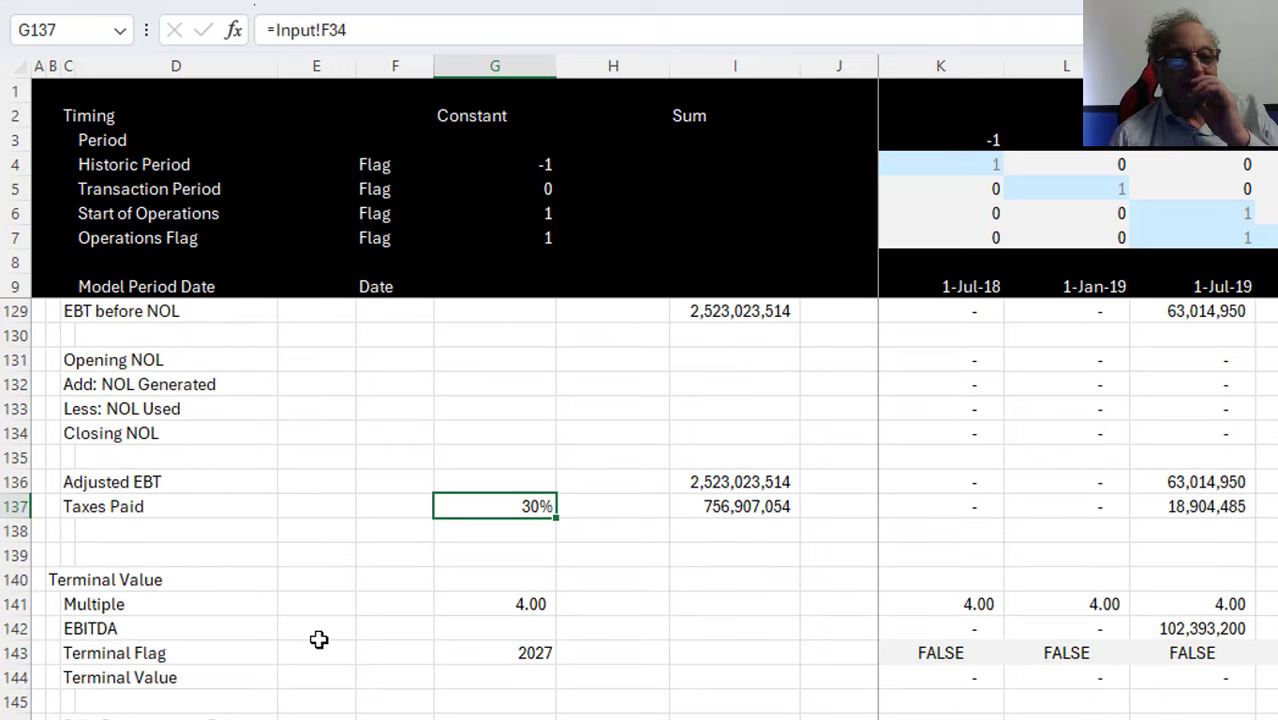
key(Page_Up)
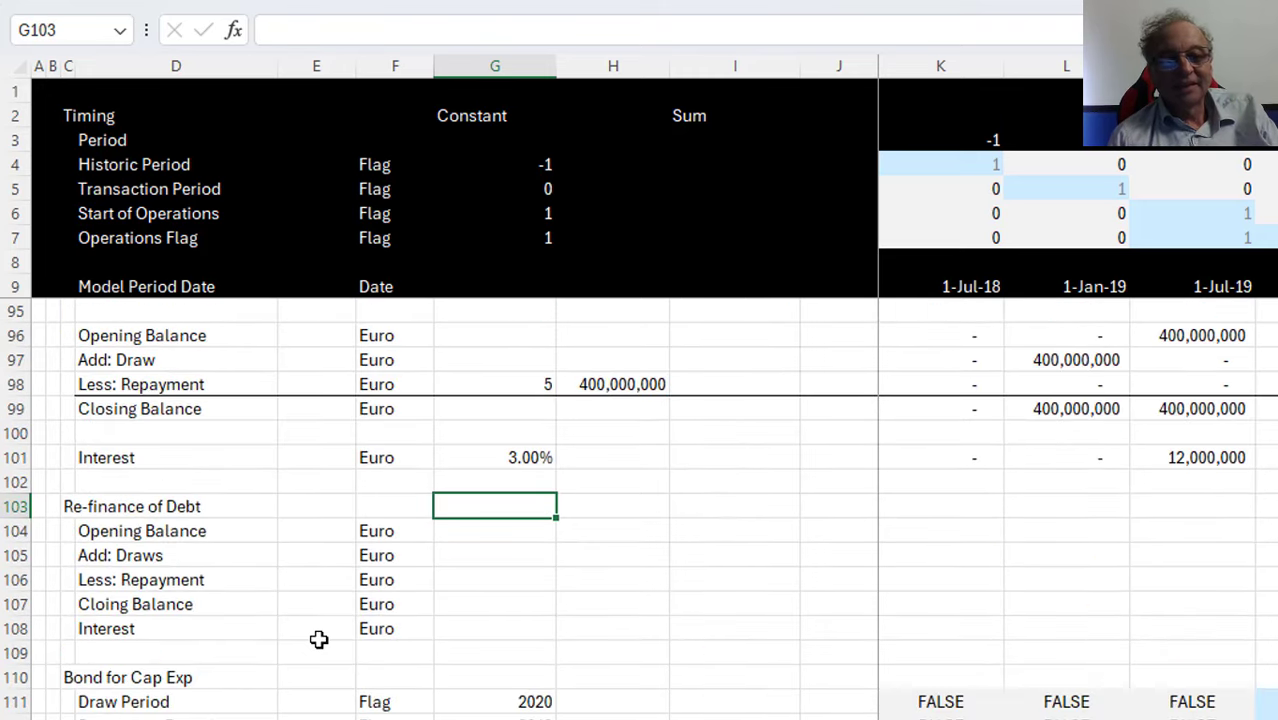
key(ctrl+Page_Up)
key(Page_Up)
key(Page_Up)
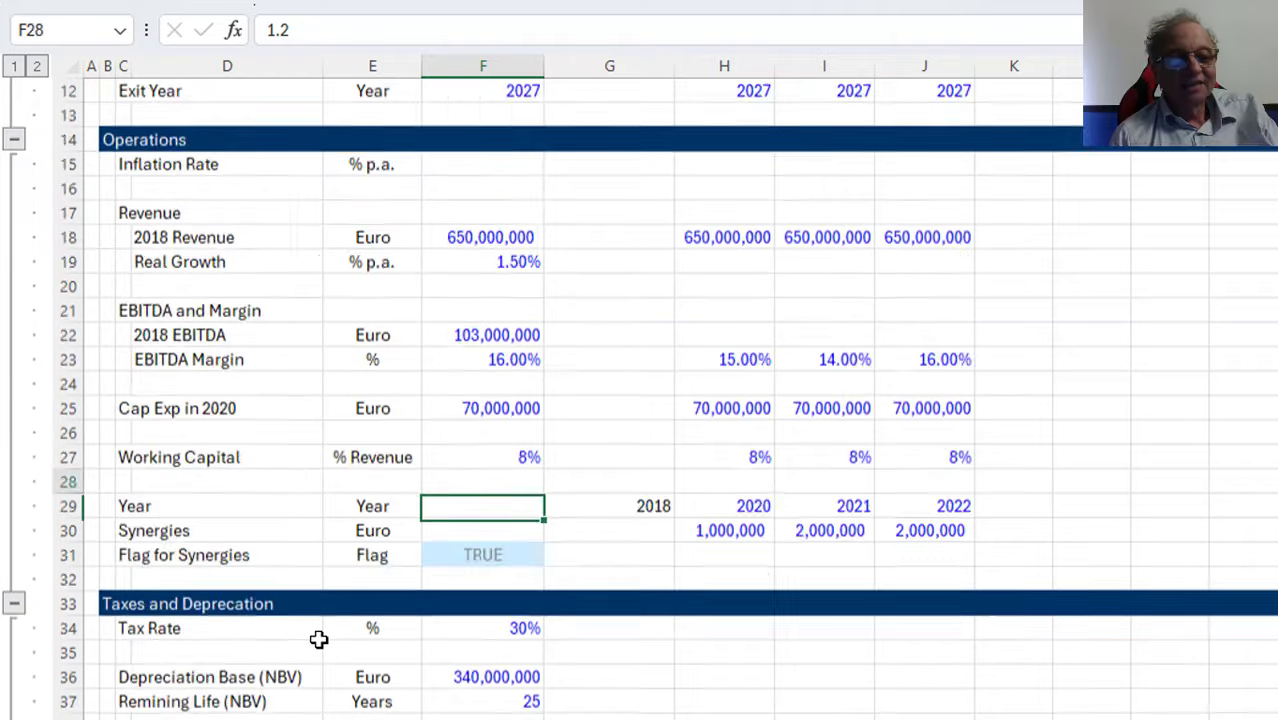
key(Down)
key(Down)
key(Down)
key(Down)
key(Down)
key(Down)
key(Down)
key(Down)
key(Down)
key(Down)
key(Down)
key(Down)
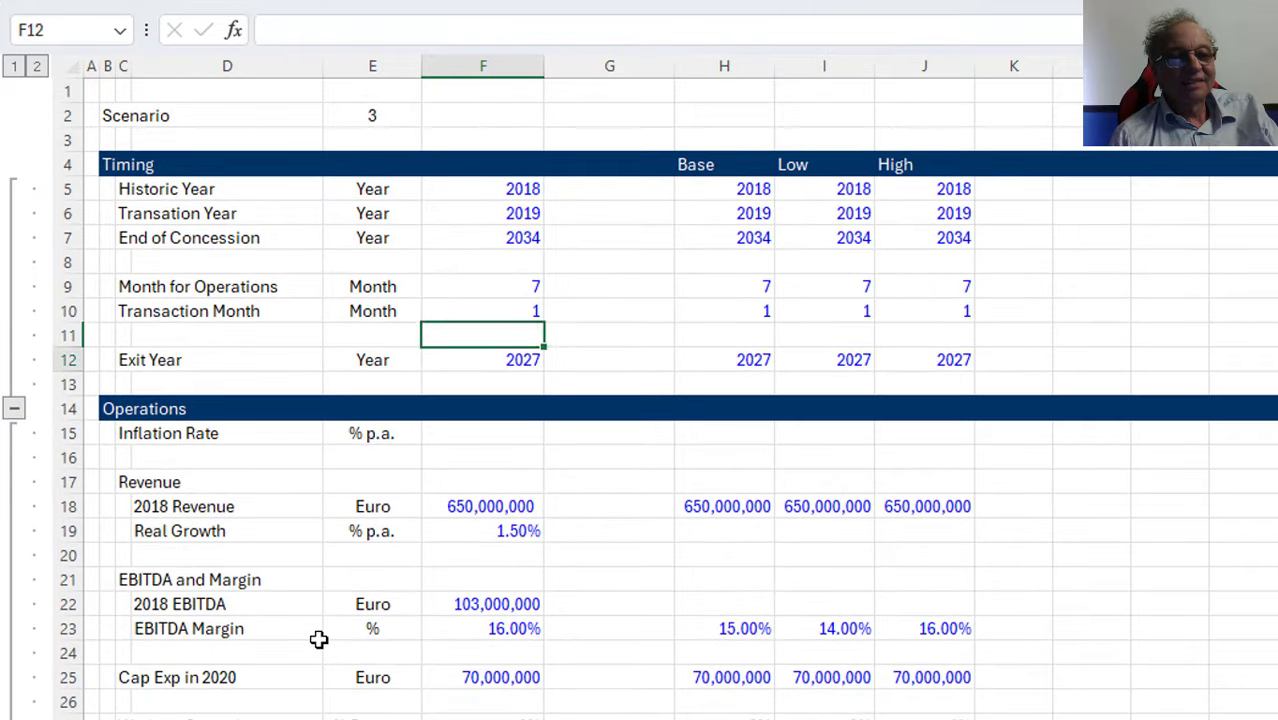
Check the Exit Year and End of Concession inputs in the Timing section, leaving the Exit Year entry cancelled
key(Up)
key(Up)
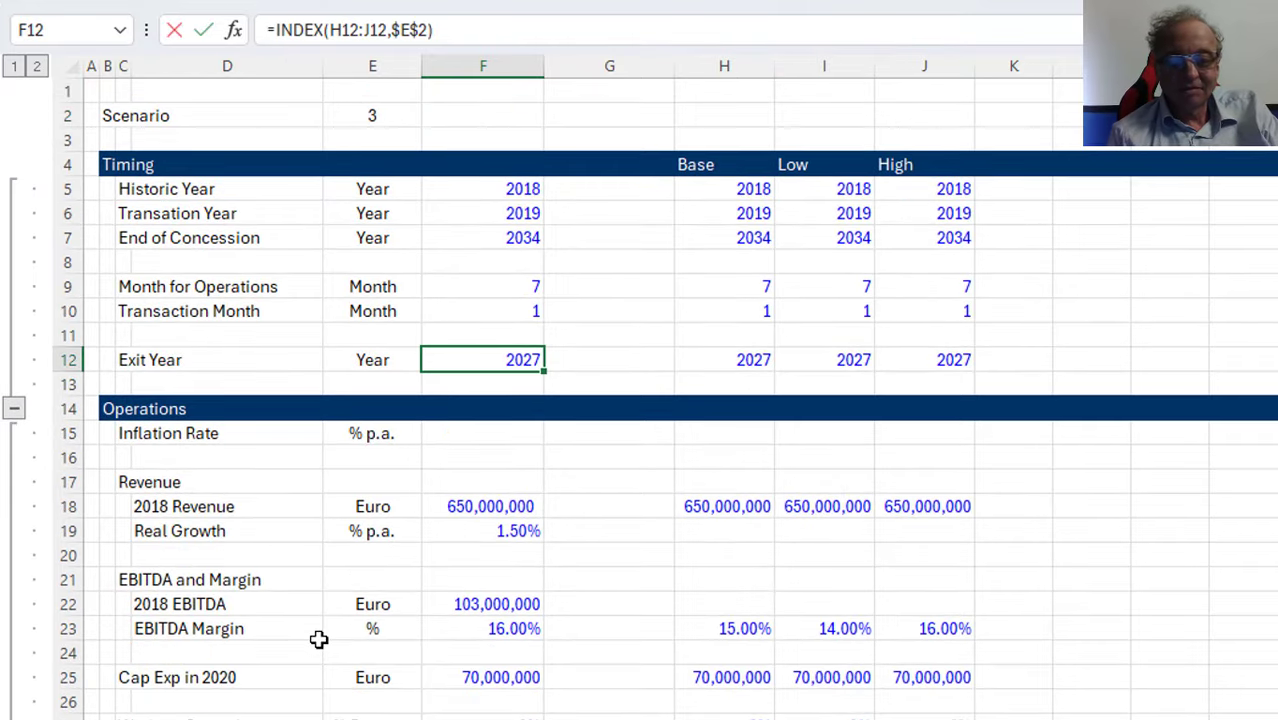
text(2)
key(Escape)
key(Up)
key(Up)
key(Up)
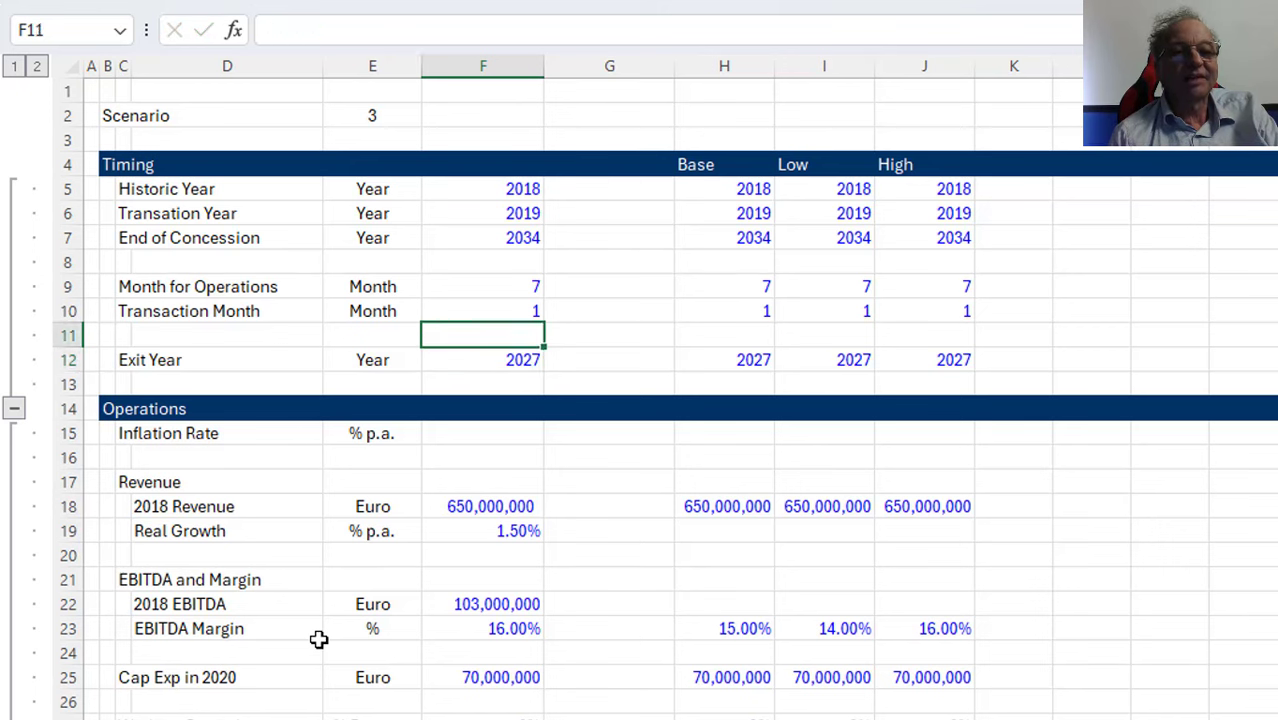
key(Up)
key(Up)
key(Up)
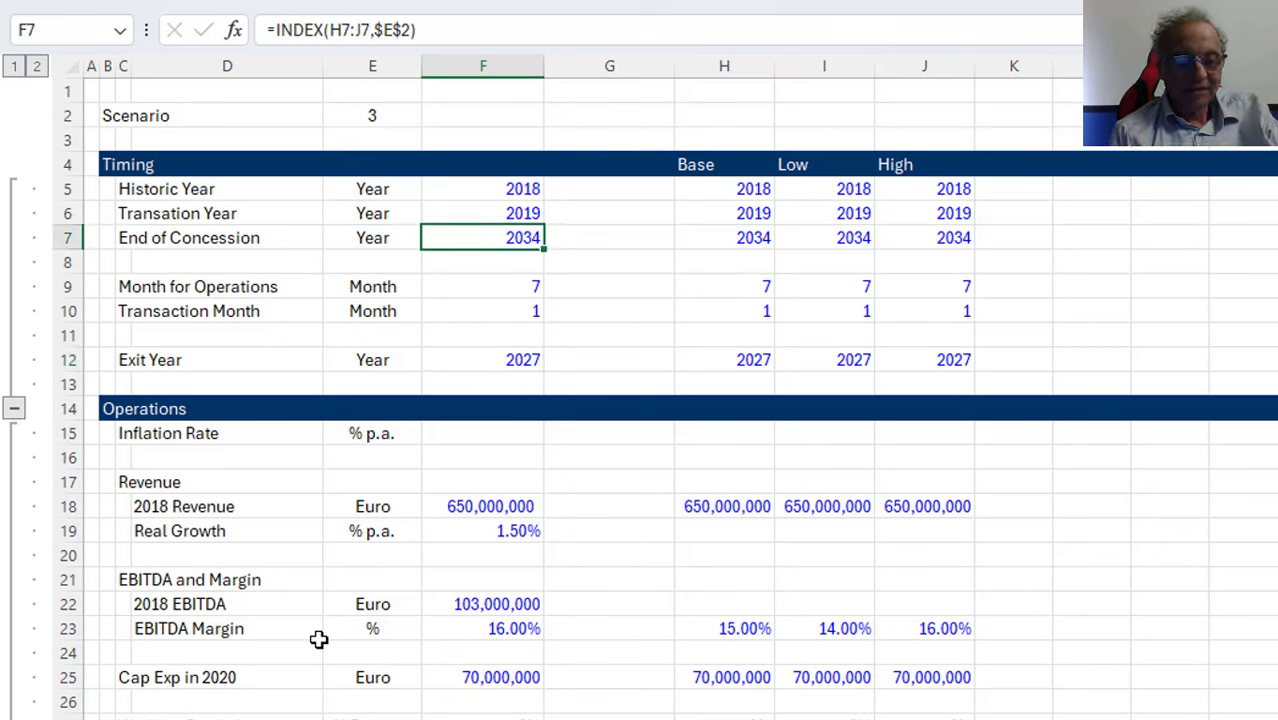
Apply the Format Options colouring macro to the Input sheet with Input Colour Option 1 and the custom title colour
key(F9)
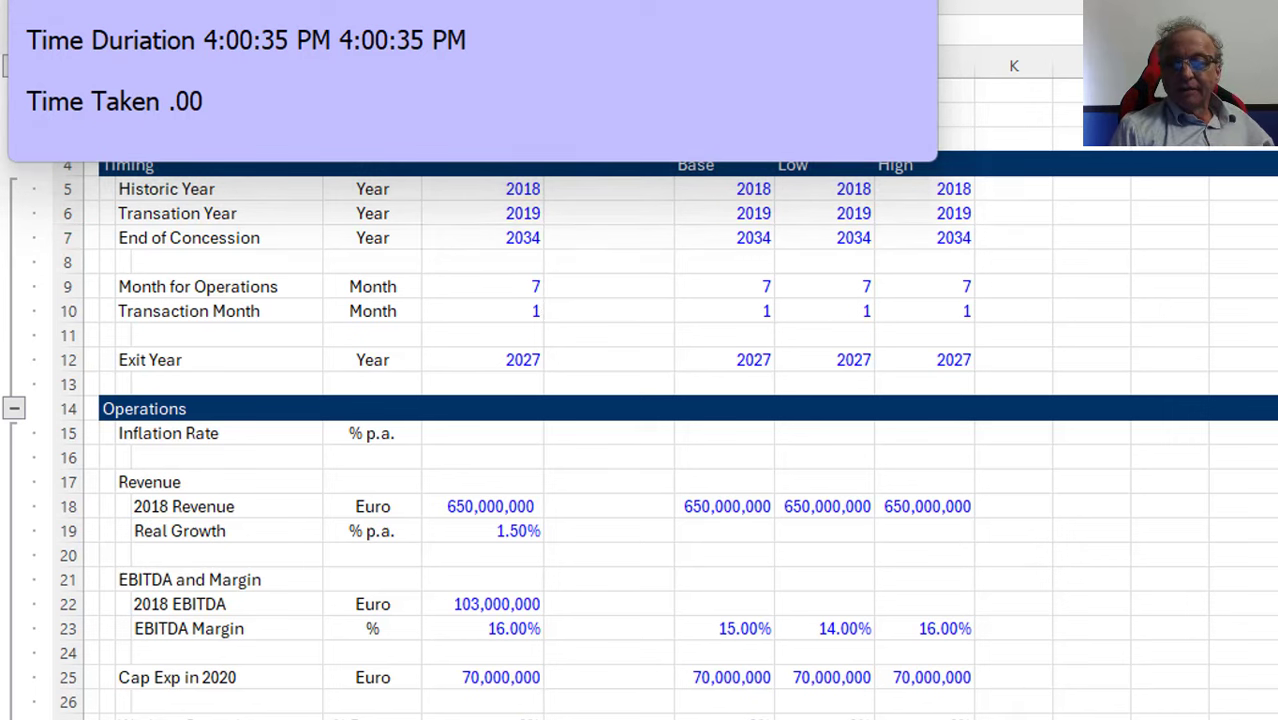
key(alt+Tab)
key(ctrl+alt+c)
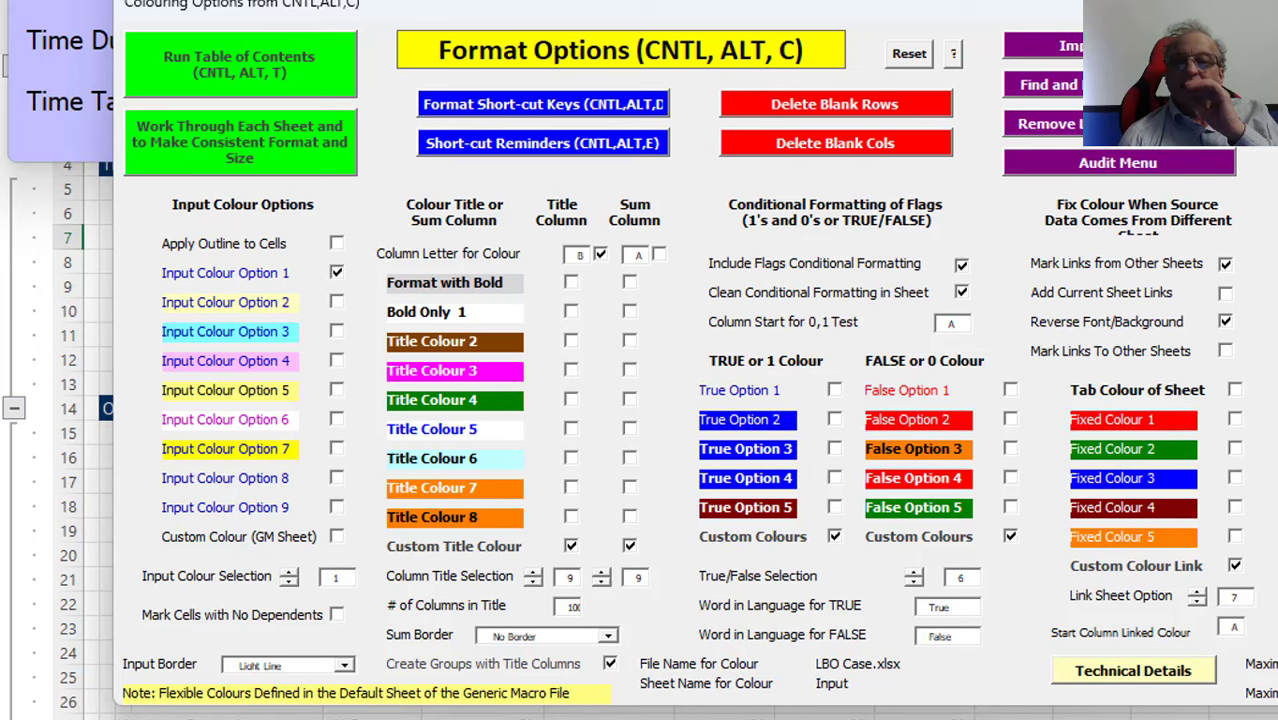
key(Return)
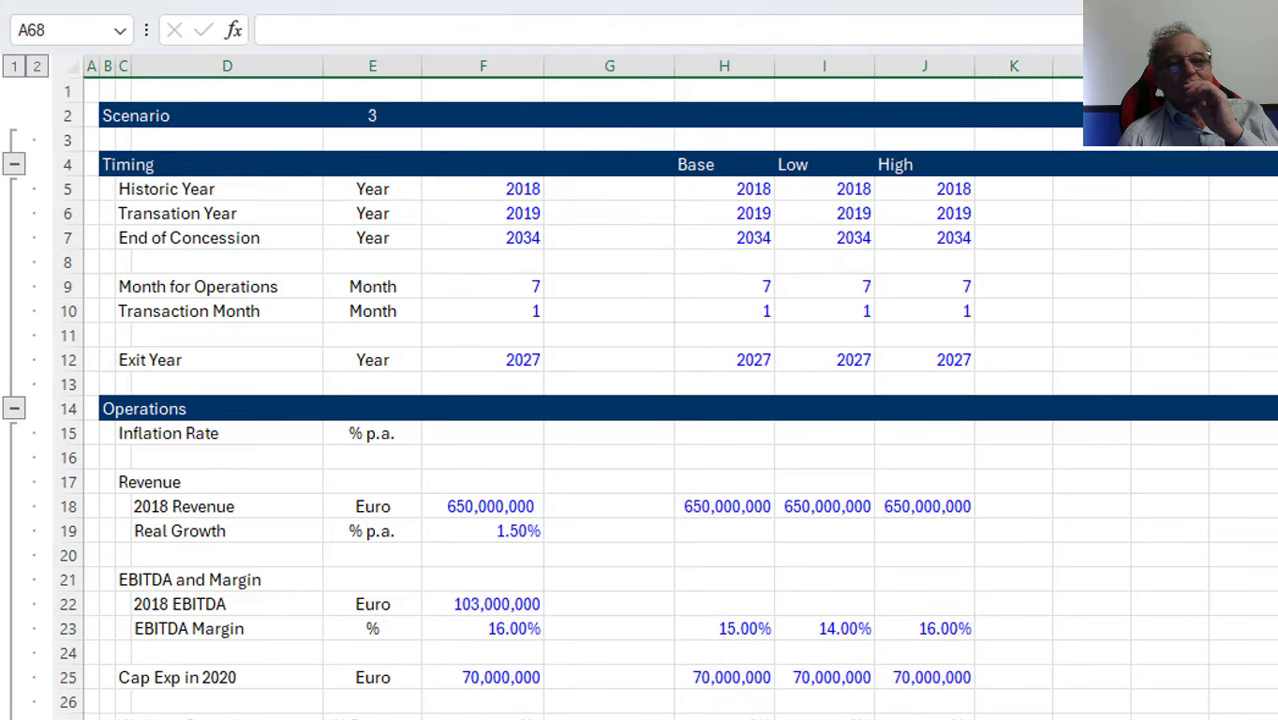
Reset the Input sheet's formatting through Format Options, including deletion of its format conditions
key(ctrl+alt+c)
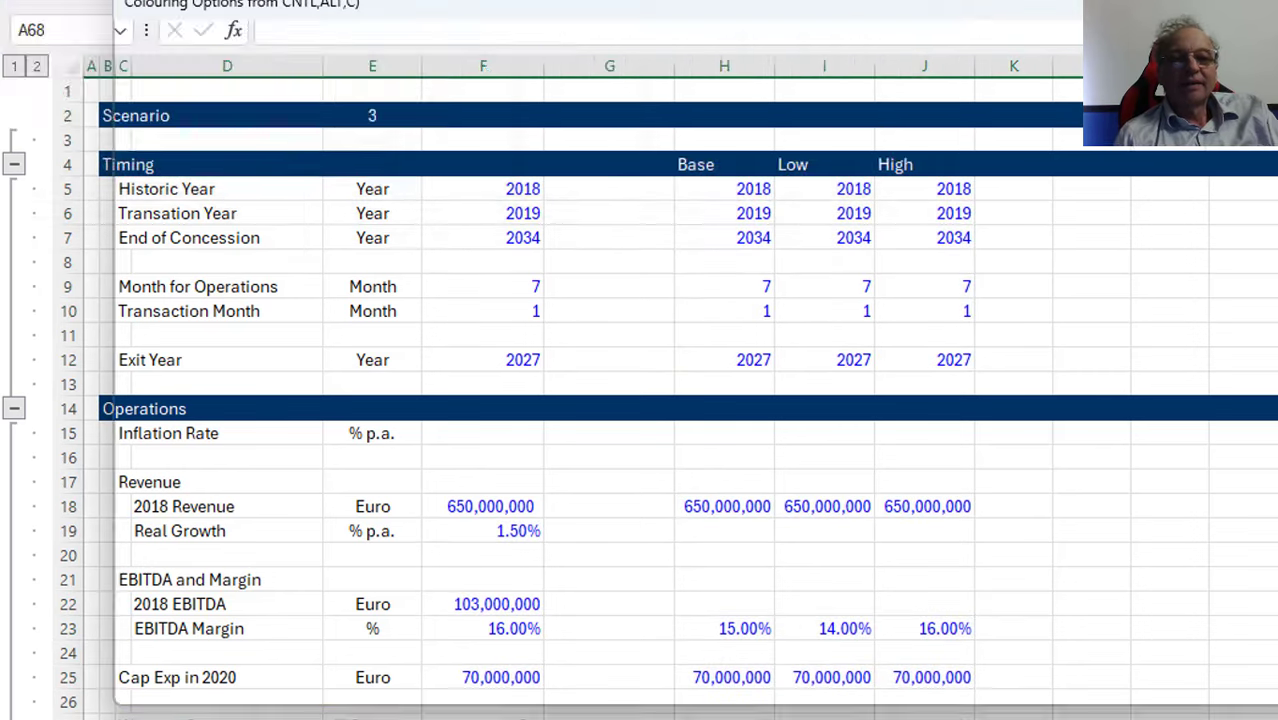
click(912, 57)
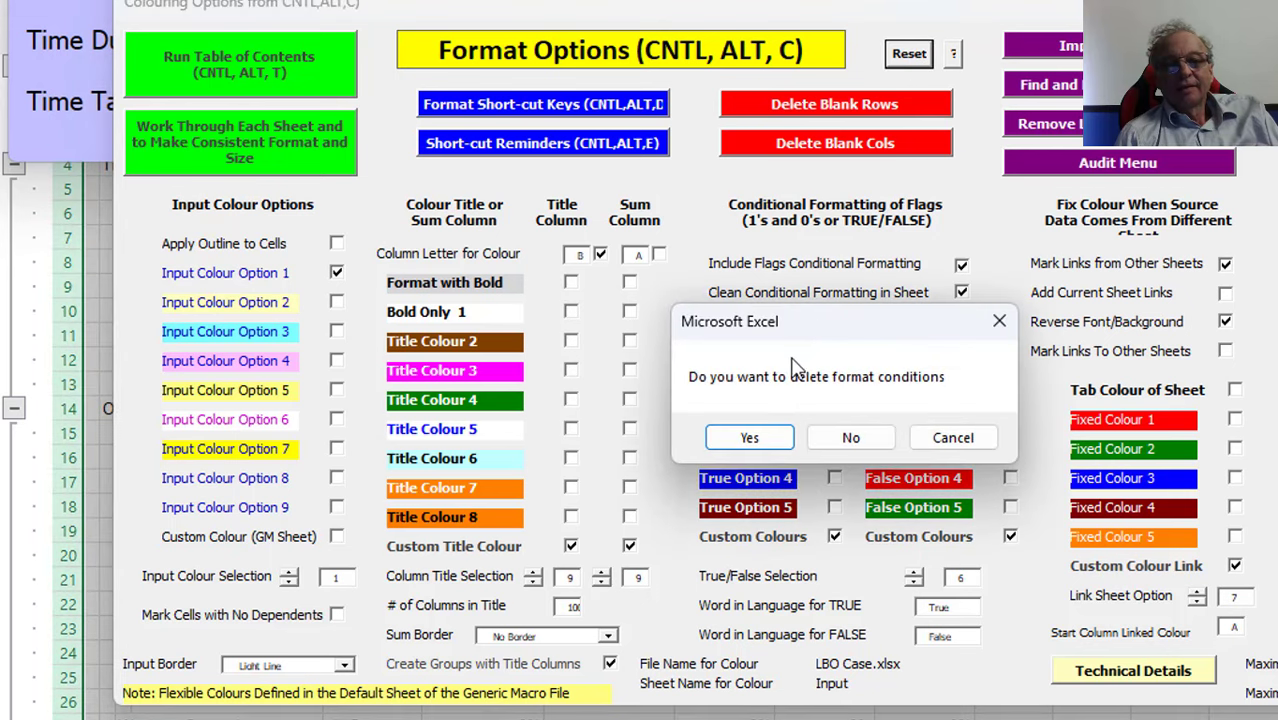
click(762, 440)
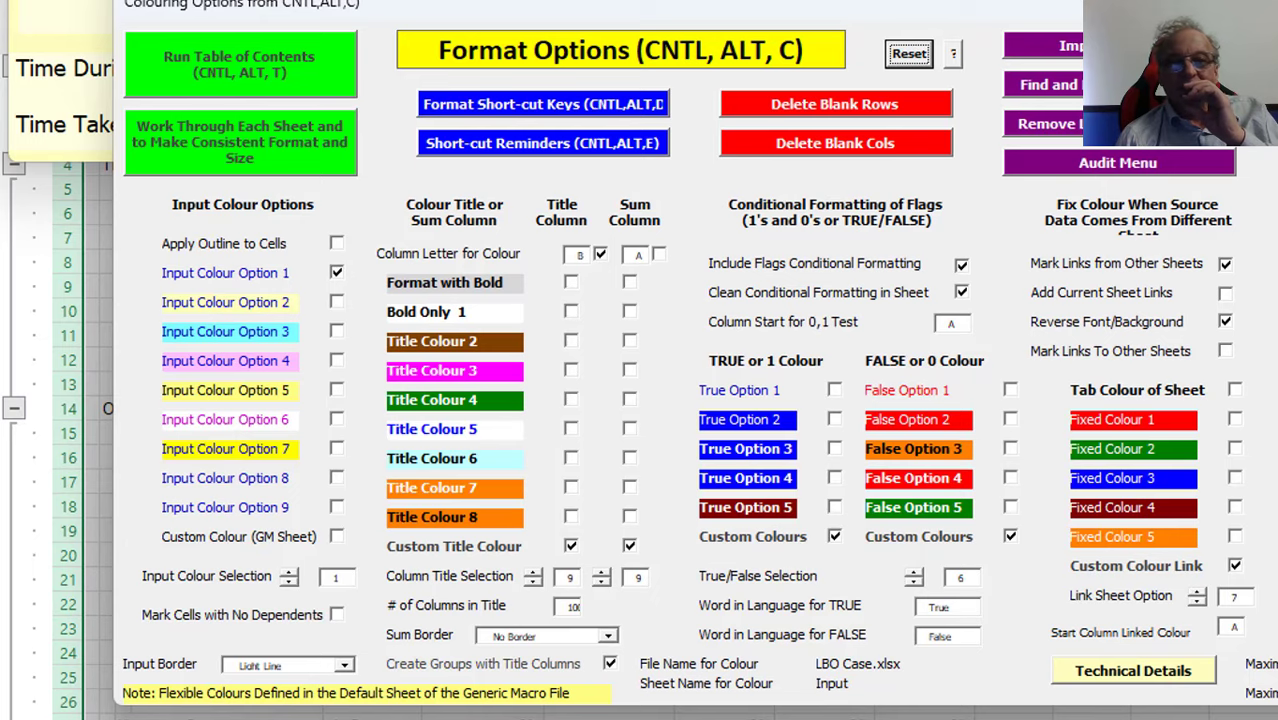
click(908, 53)
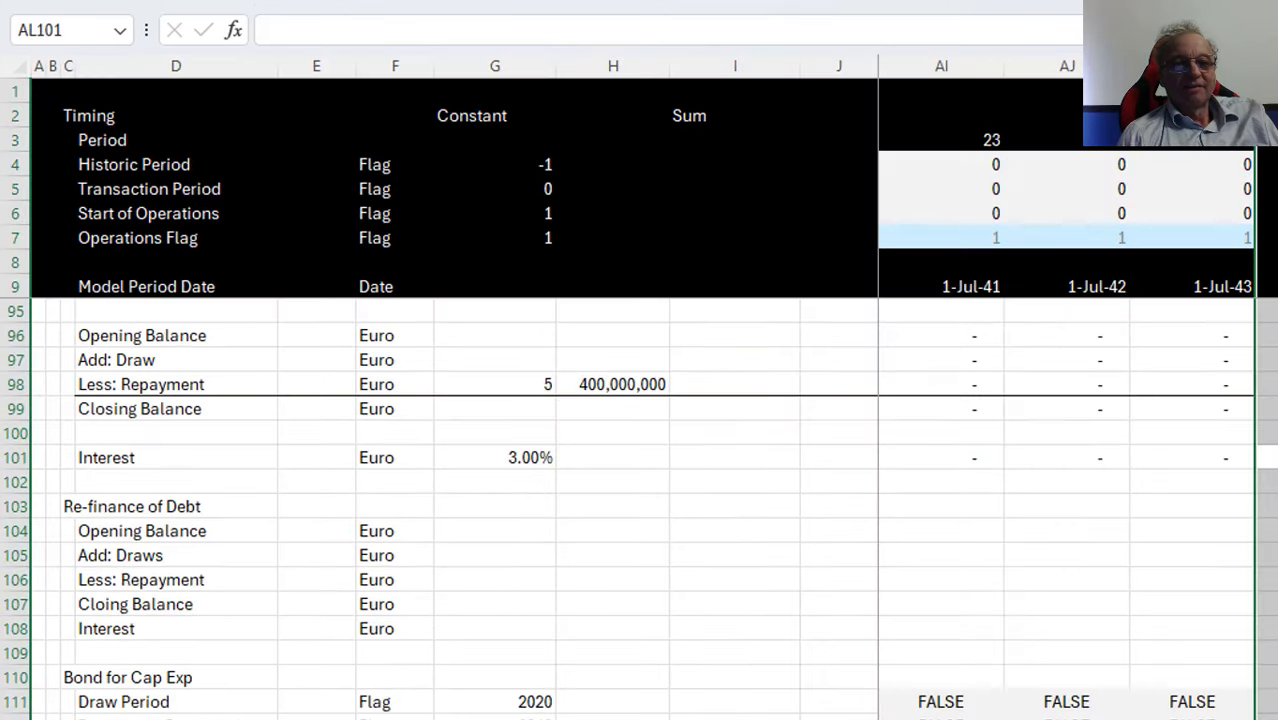
Reset the Financial Model sheet's formatting through Format Options and delete its format conditions
key(Left)
key(Left)
key(Left)
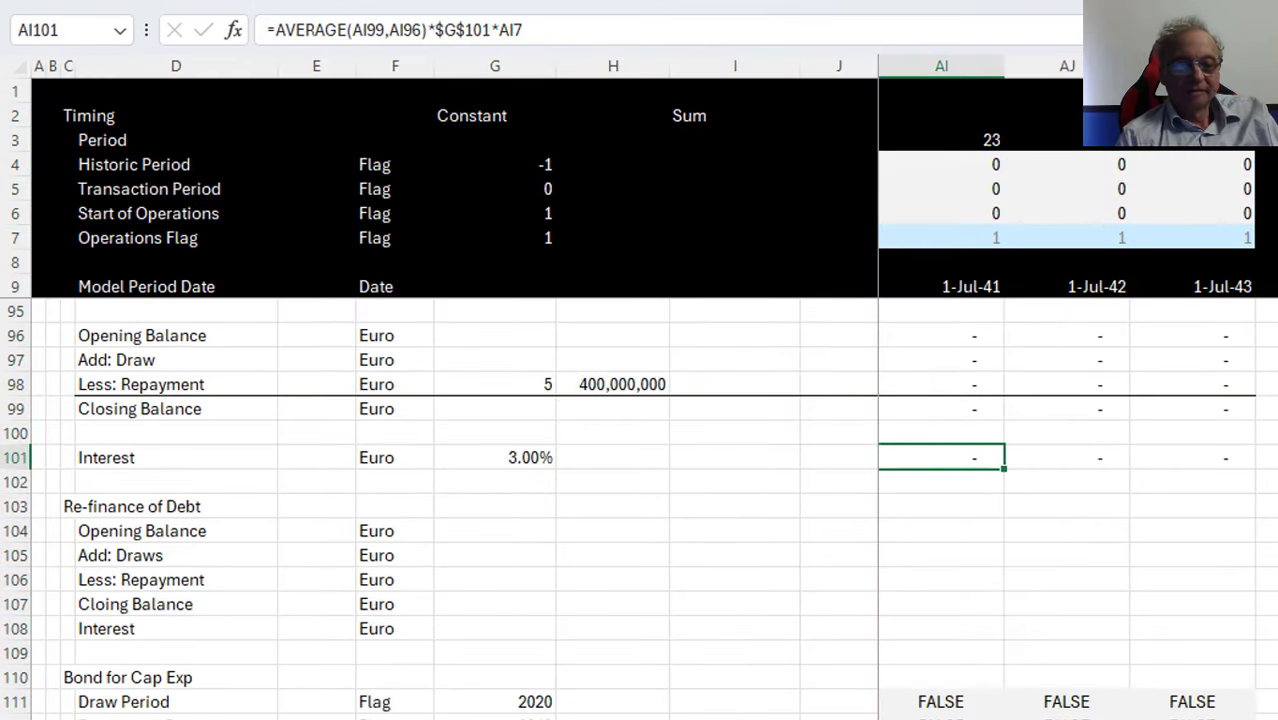
key(ctrl+alt+c)
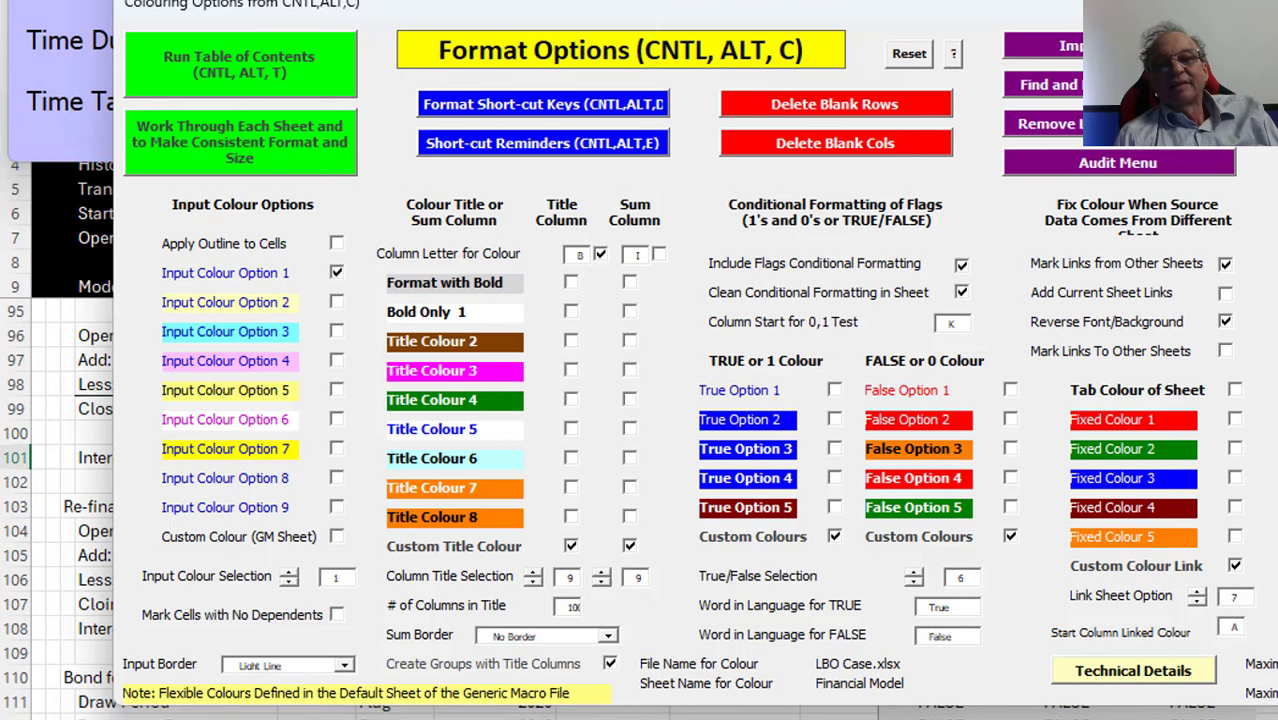
click(911, 55)
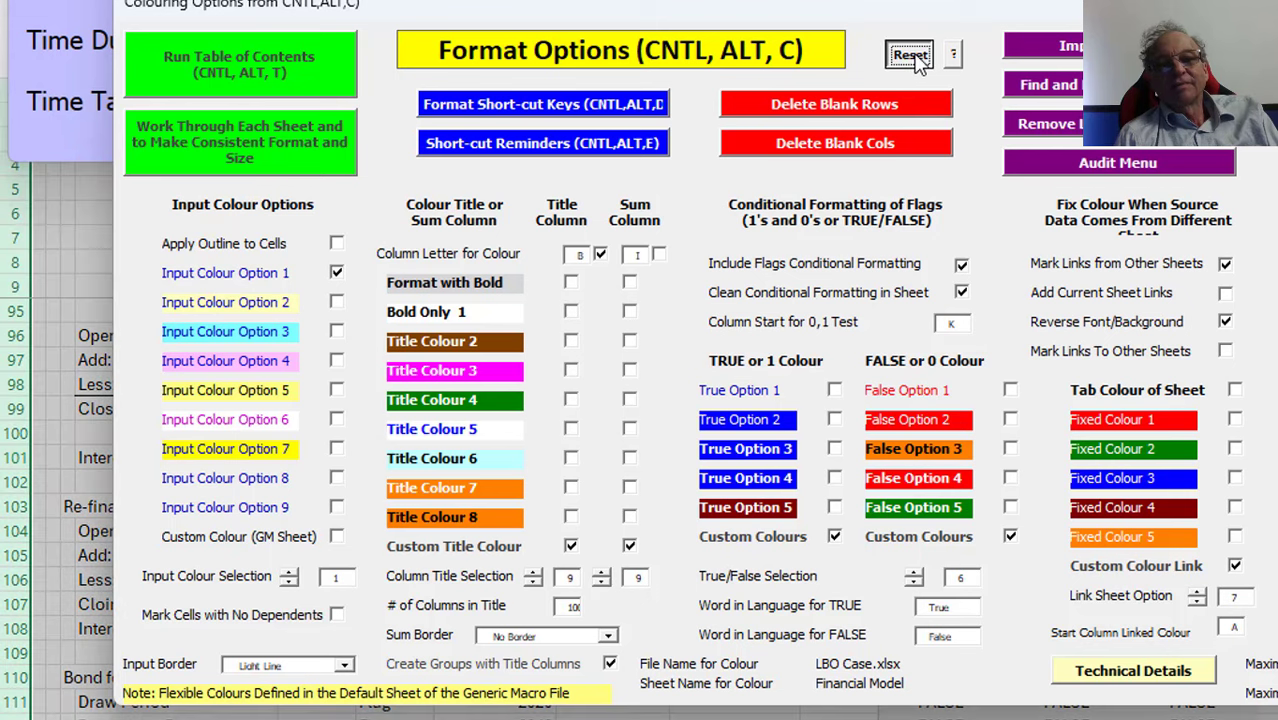
click(706, 292)
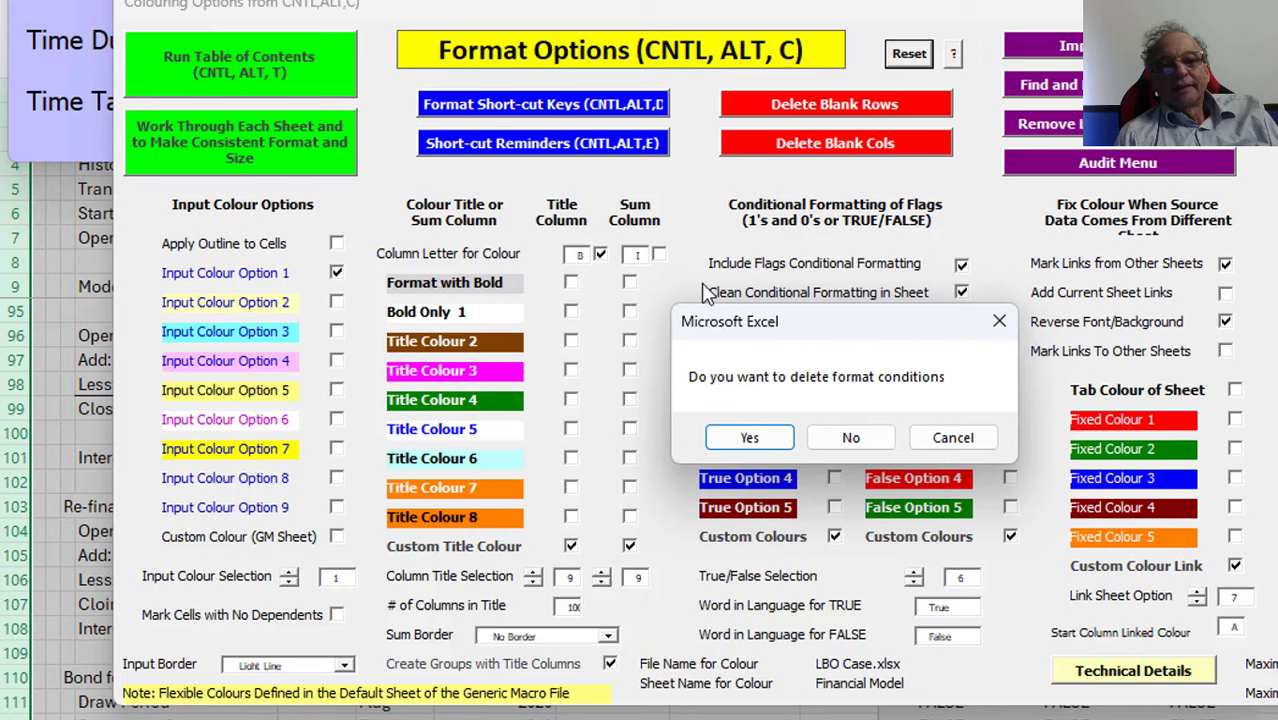
click(750, 440)
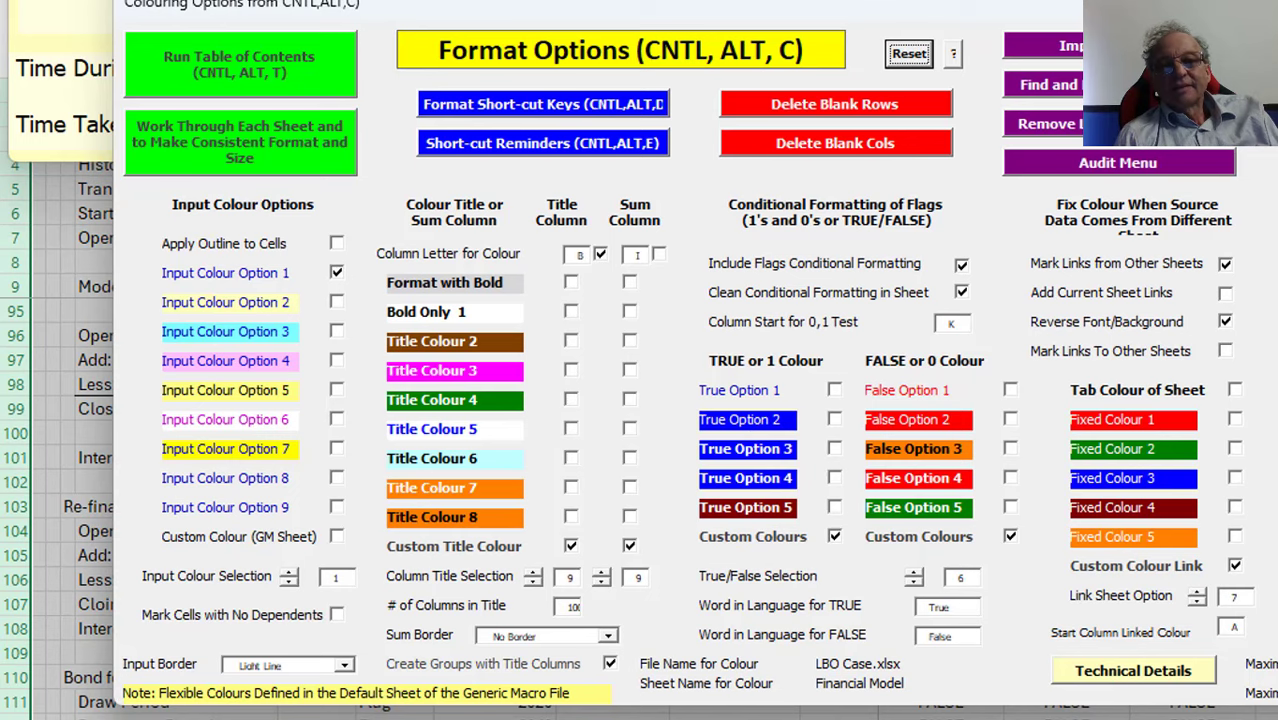
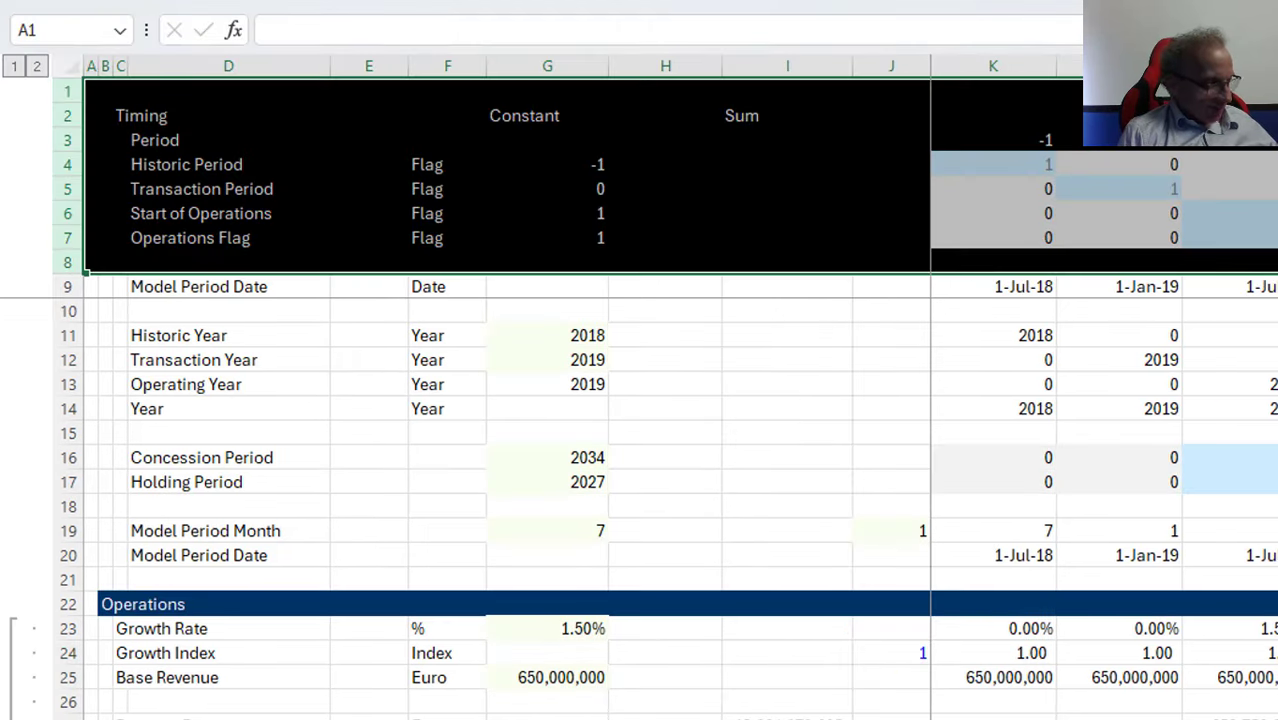
Review the reformatted Financial Model sheet section by section, from Operations through Depreciation, debt and Taxes to Terminal Value
key(Down)
key(Down)
key(Down)
key(Page_Down)
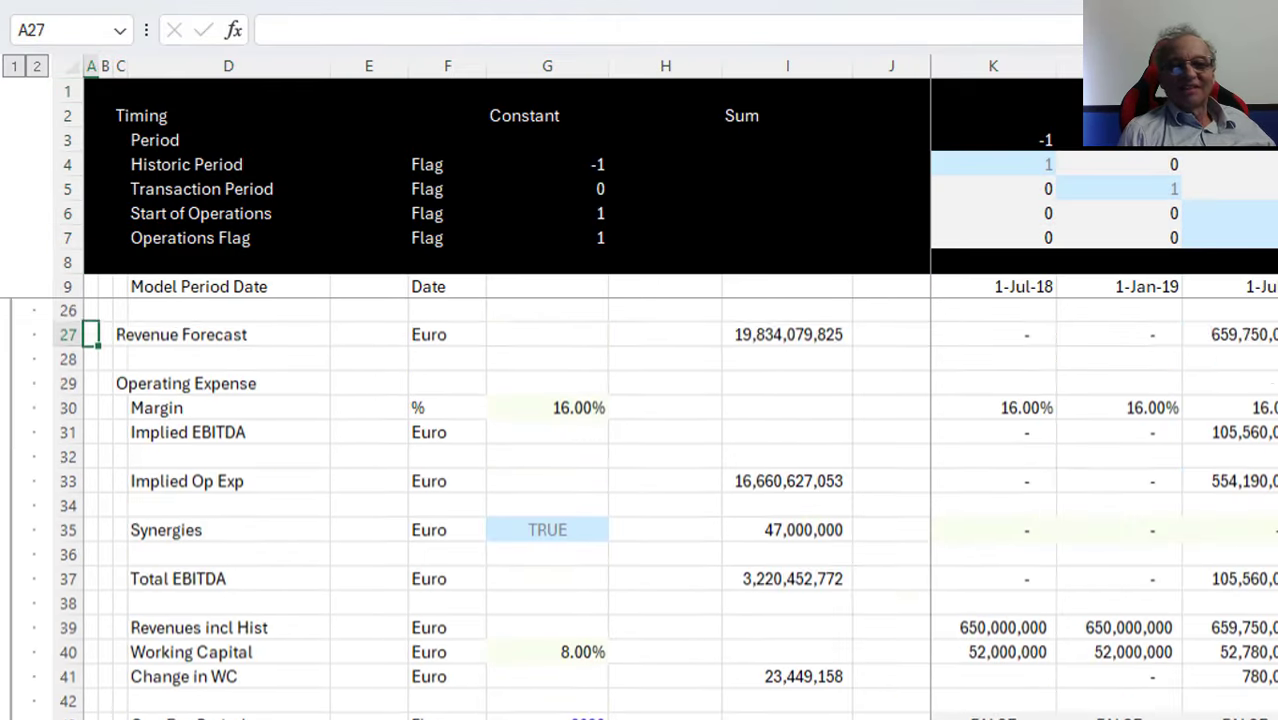
key(Page_Down)
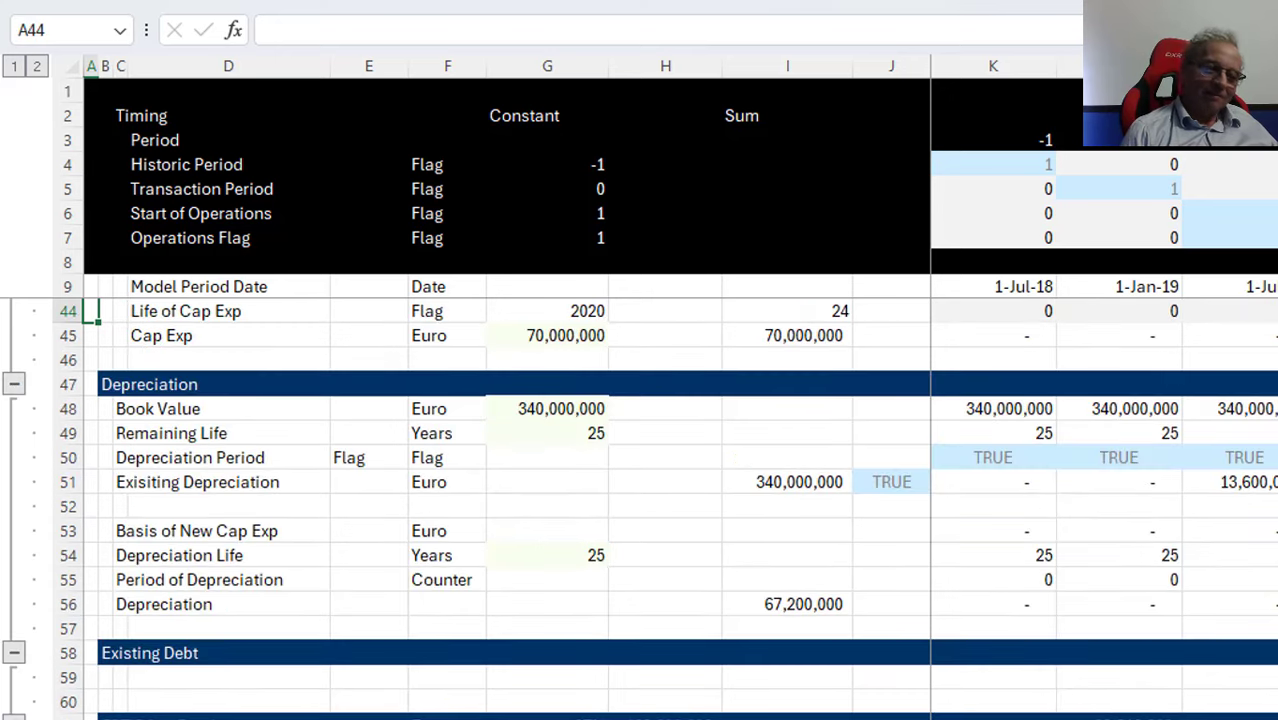
key(Page_Down)
key(Page_Up)
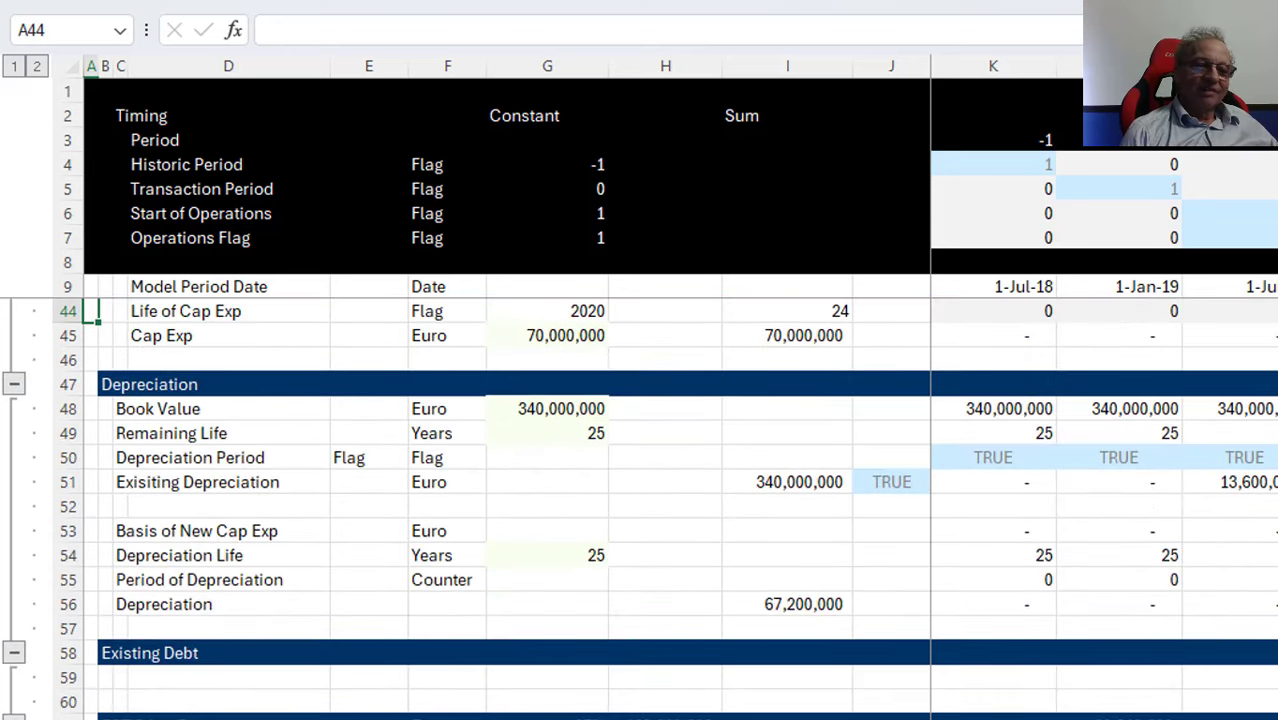
key(Page_Down)
key(Page_Down)
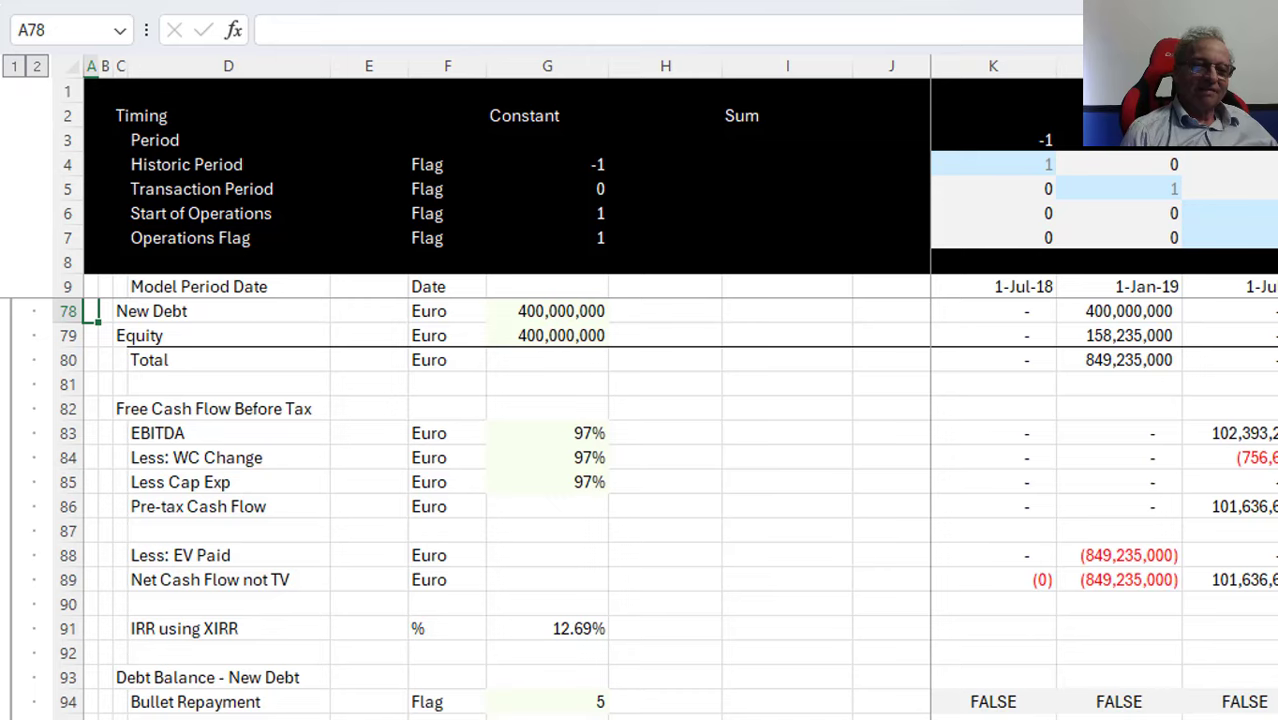
key(Page_Up)
key(Page_Down)
key(Page_Up)
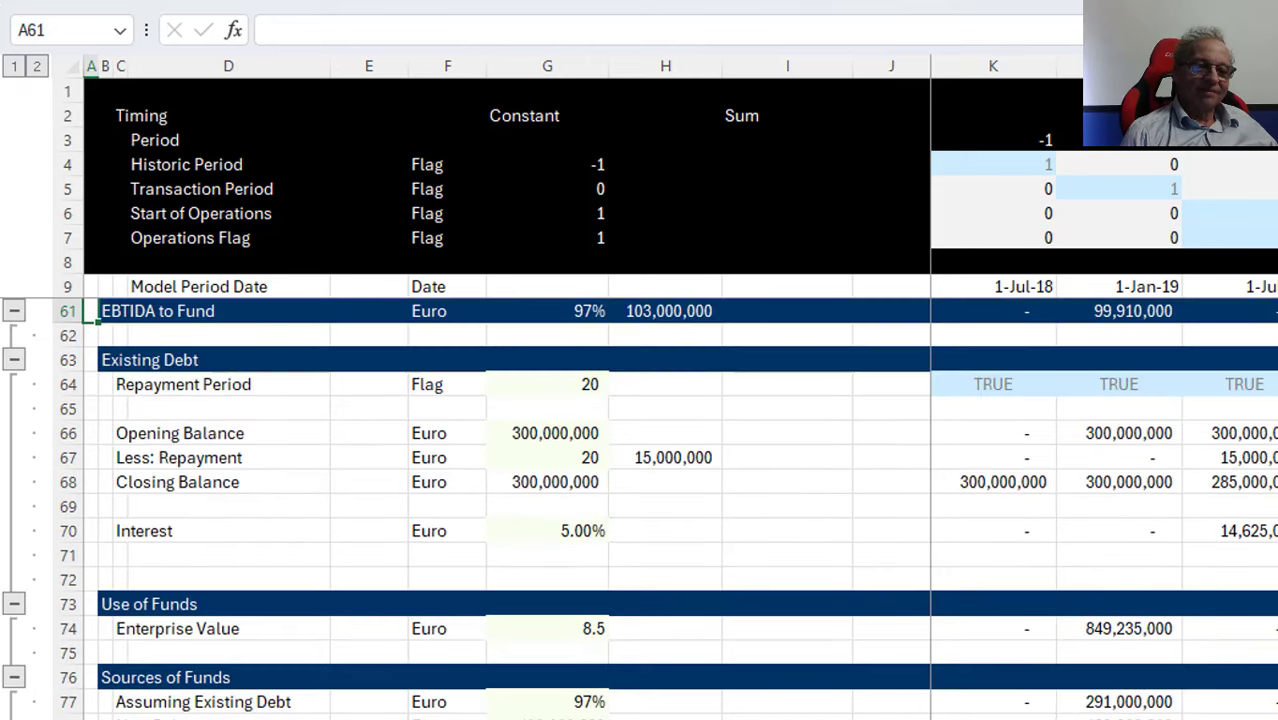
key(Page_Down)
key(Page_Down)
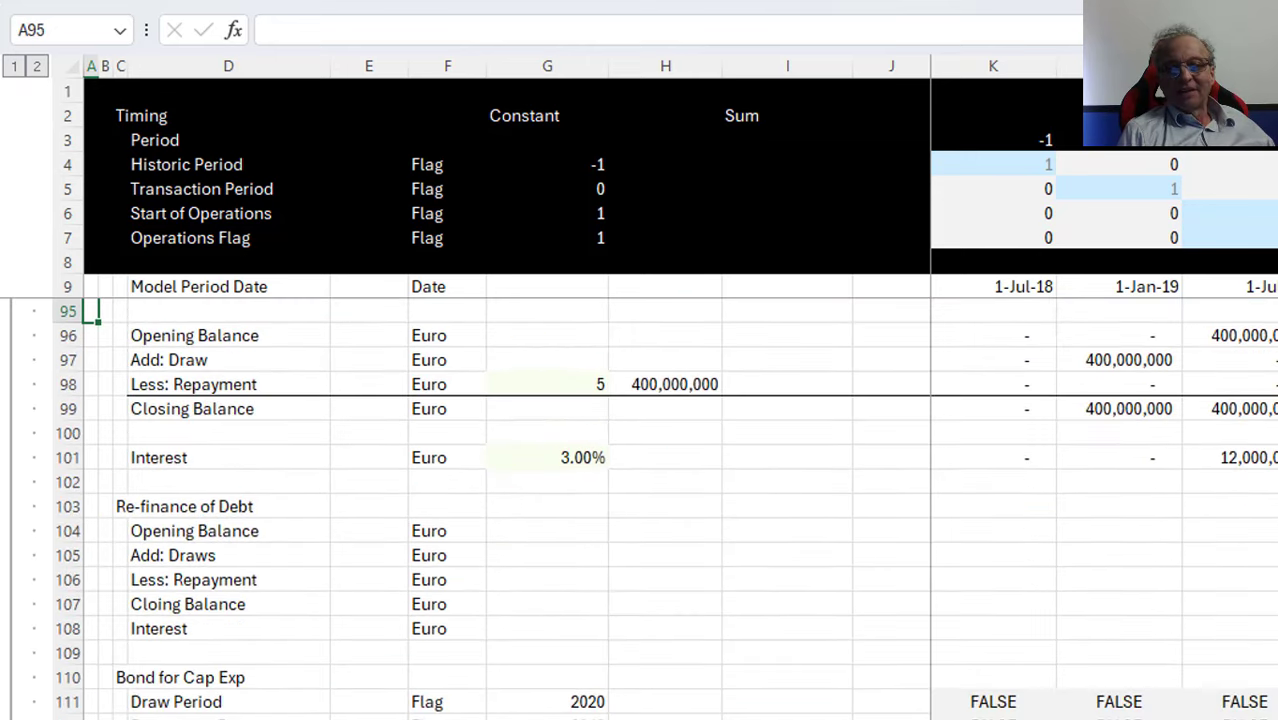
key(Page_Down)
key(Page_Down)
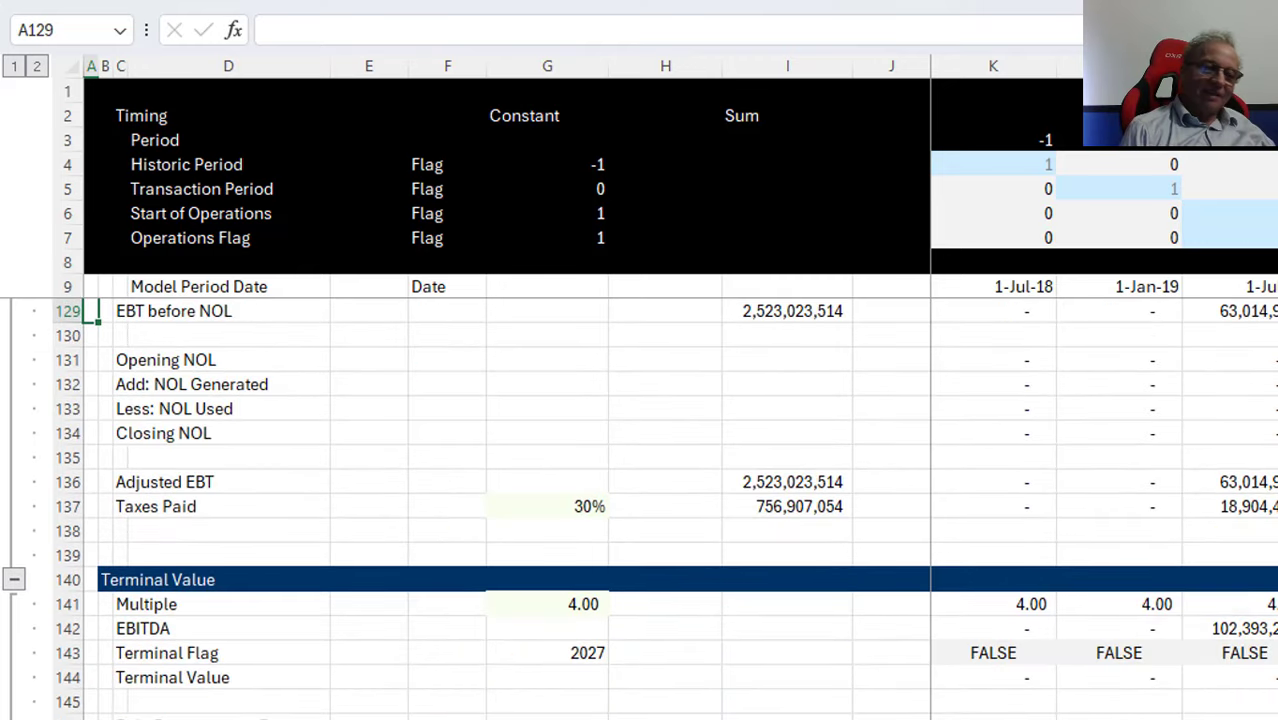
key(Page_Down)
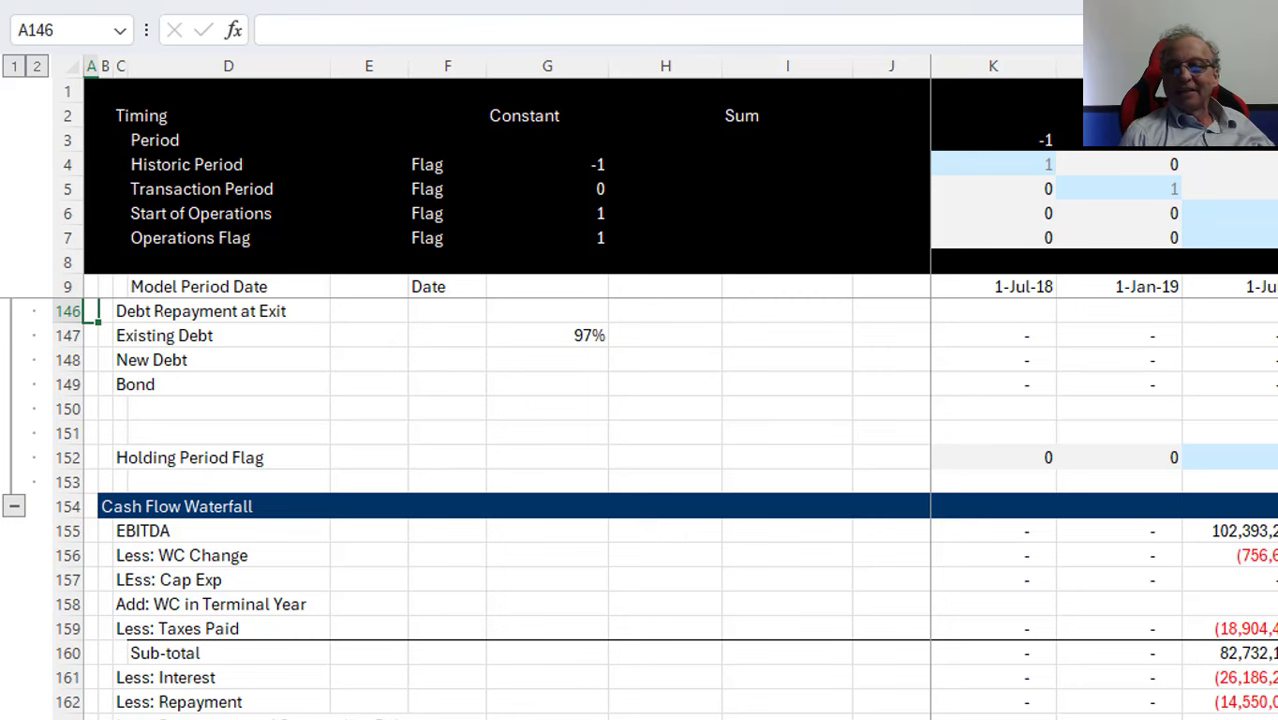
Examine the equity cash flow rows at the end of the Cash Flow Waterfall and the Equity IRR formula in G171
key(Page_Down)
key(Down)
key(Down)
key(Down)
key(Down)
key(Down)
key(Down)
key(Down)
key(Down)
key(Down)
key(Down)
key(Down)
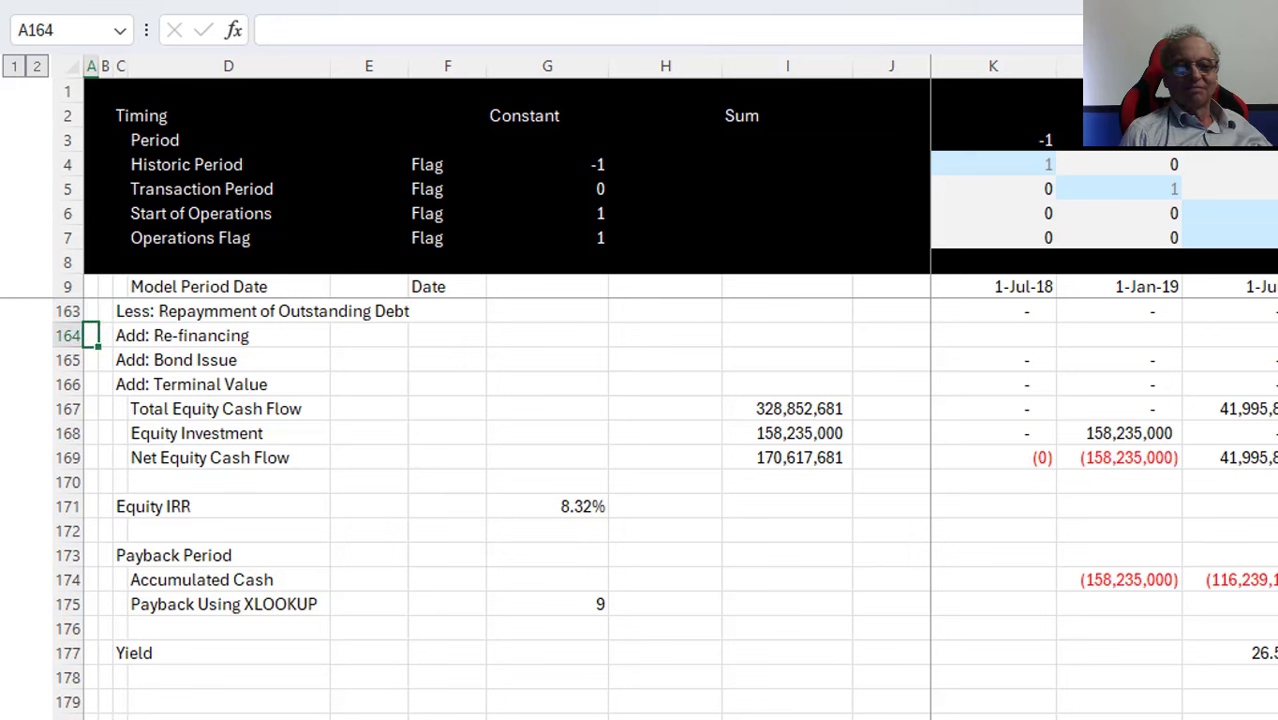
key(Right)
key(Up)
key(Up)
key(Up)
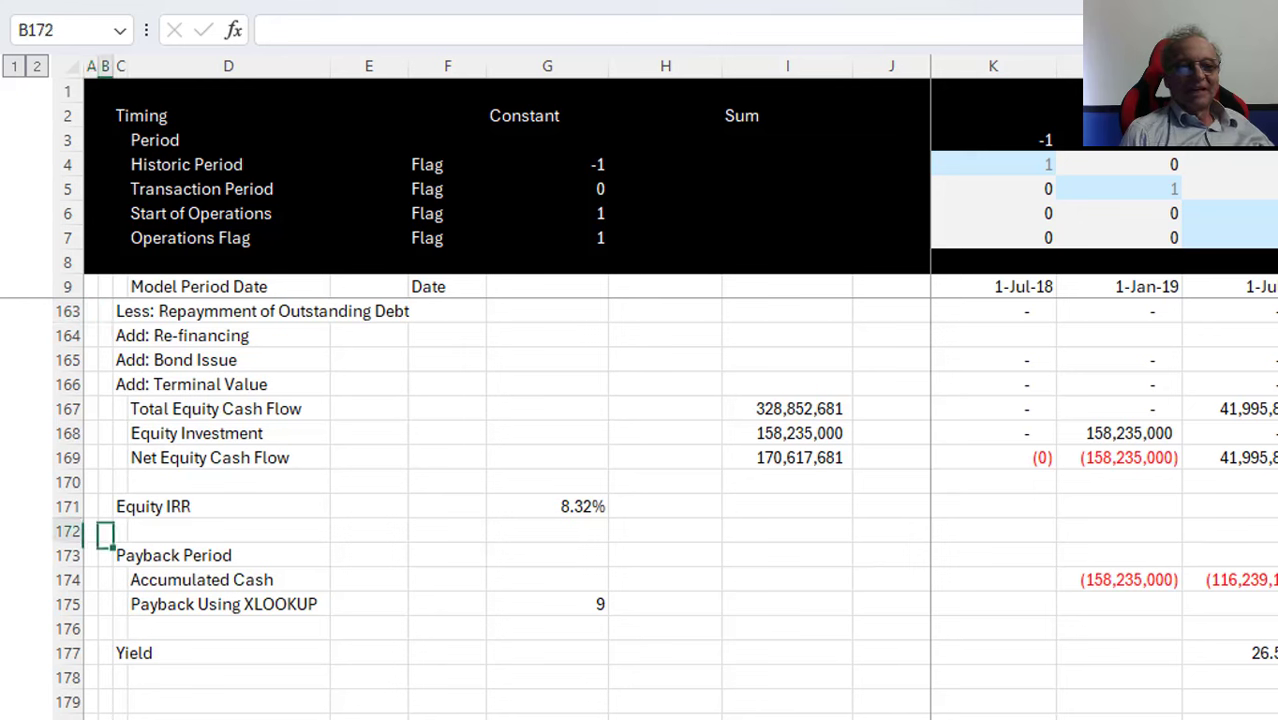
key(Right)
key(Right)
key(Right)
key(Right)
key(Right)
key(Right)
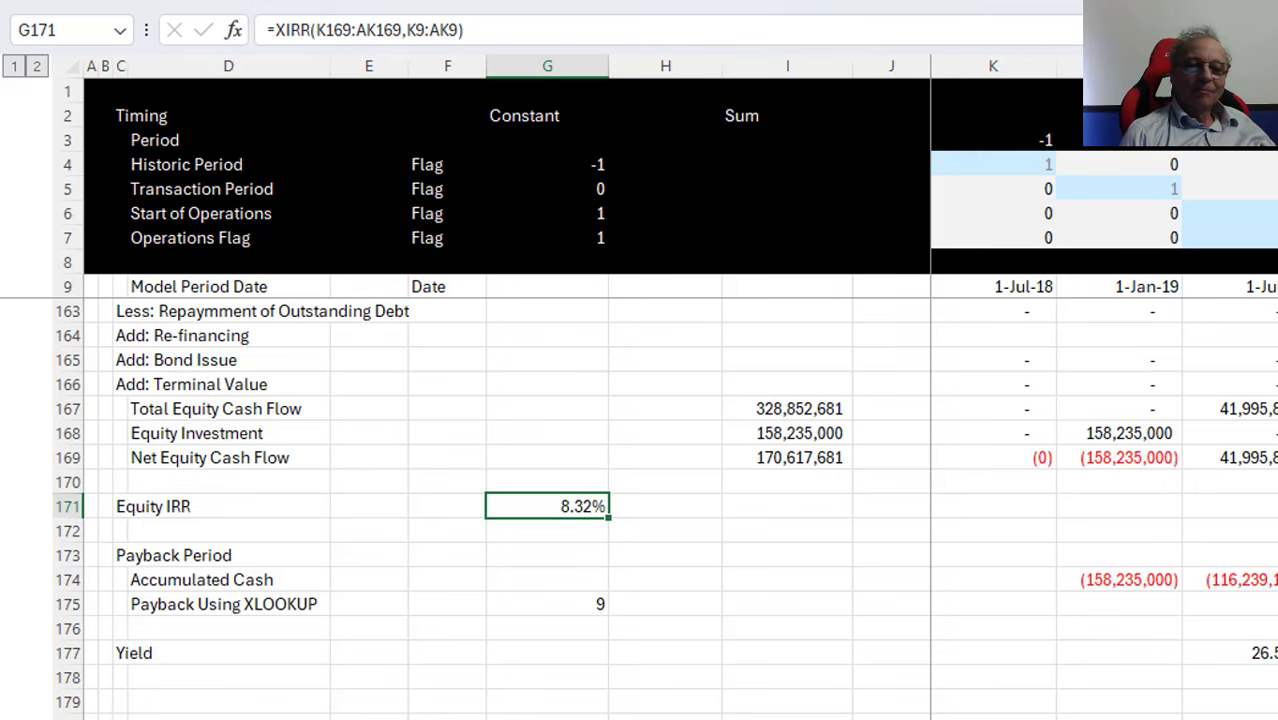
Examine the interest, EBIT and EBT before NOL formulas in column M of the Taxes section
key(Page_Up)
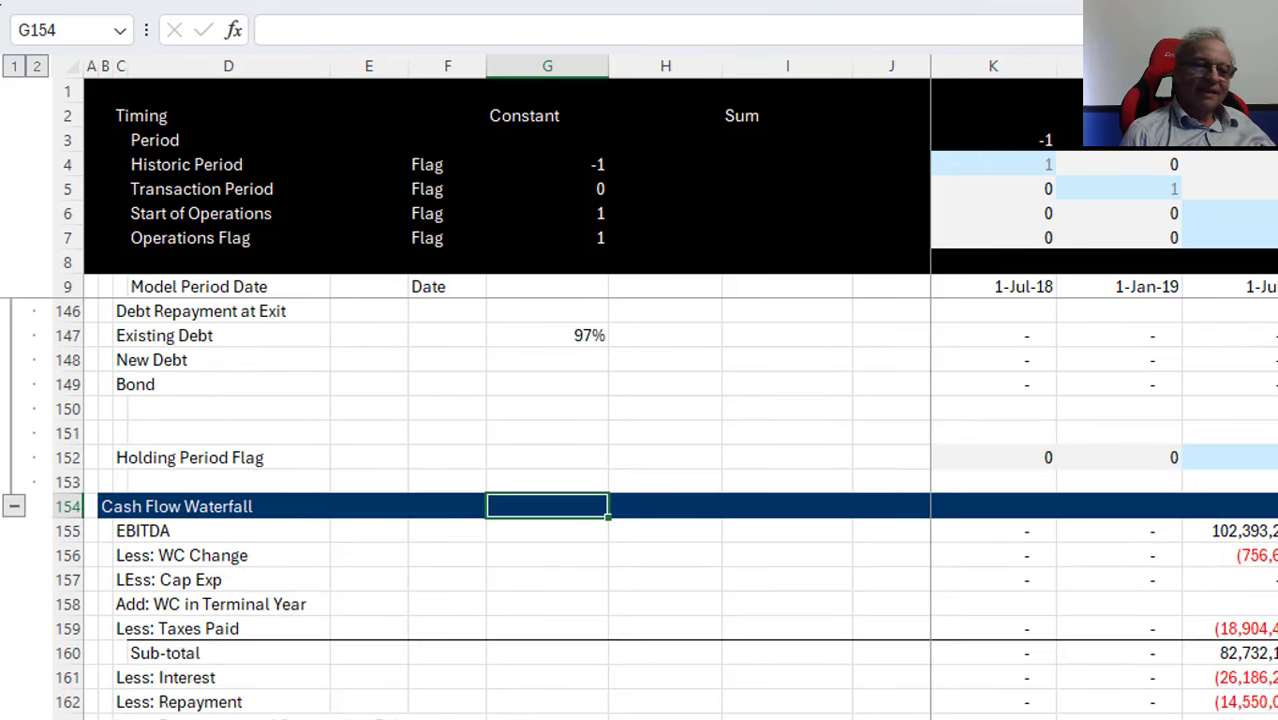
key(Page_Up)
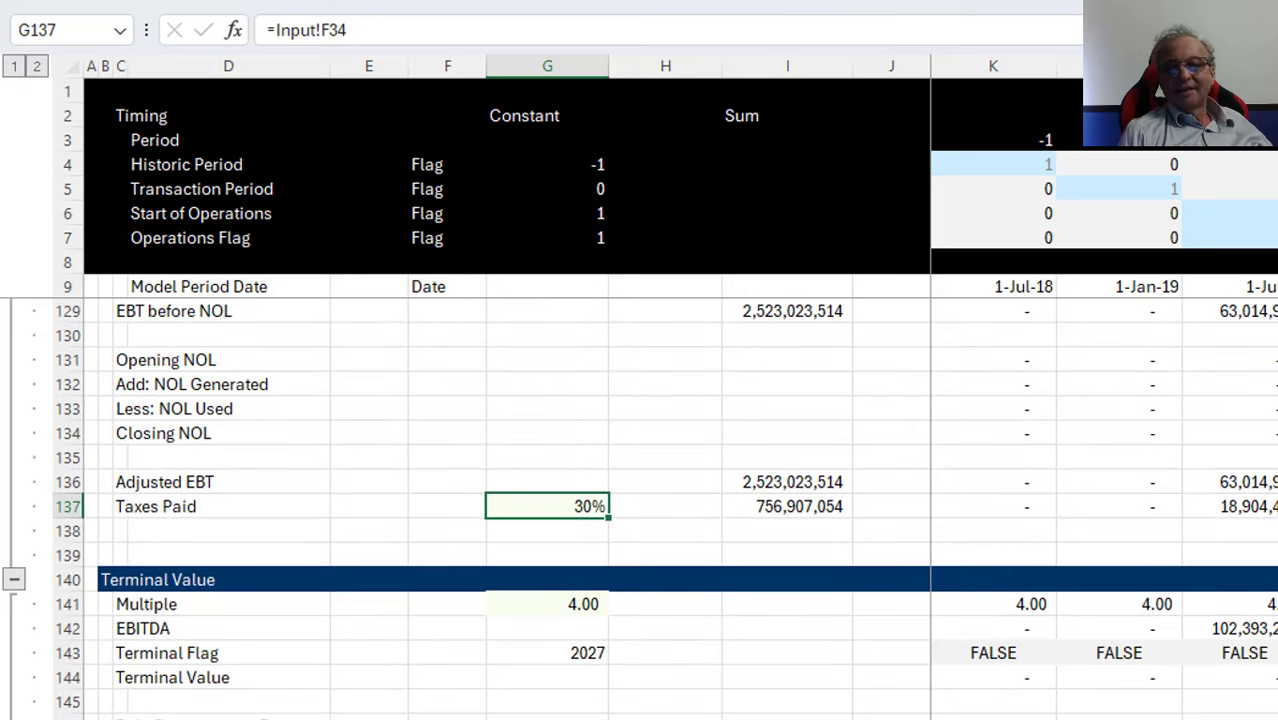
key(Page_Up)
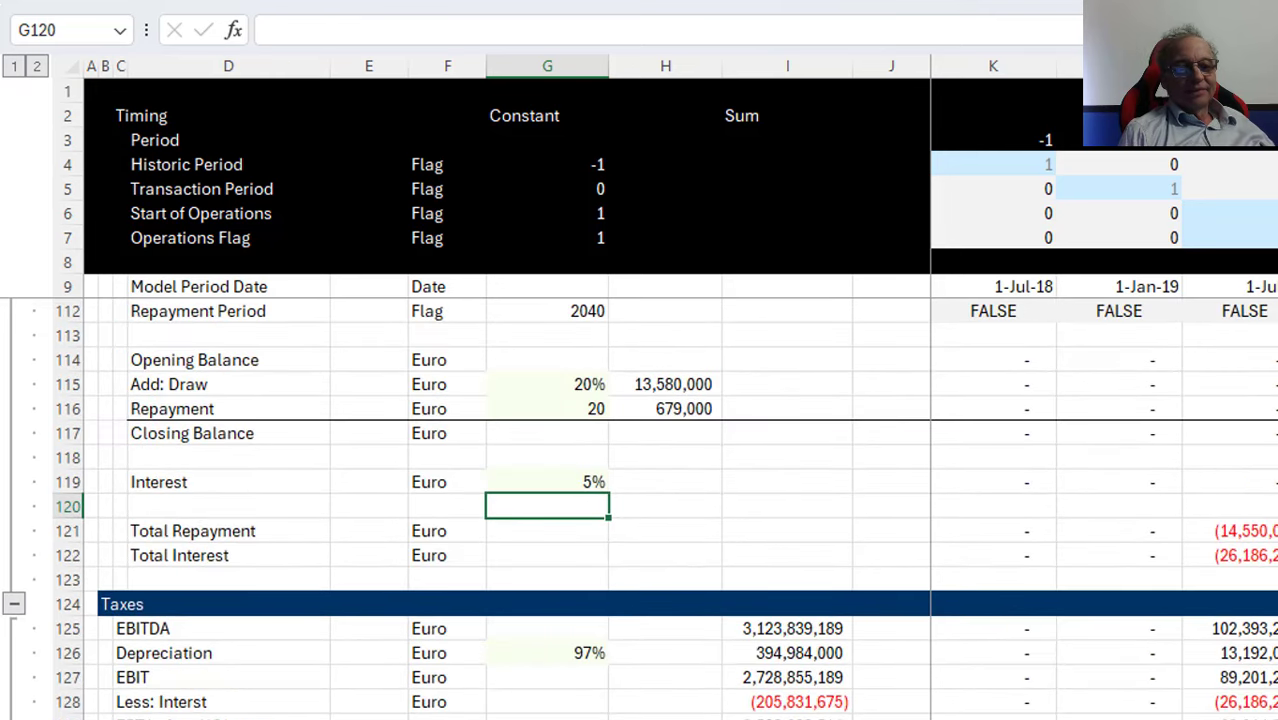
key(Down)
key(Down)
key(Down)
key(Down)
key(Down)
key(Down)
key(Down)
key(Down)
key(Down)
key(Down)
key(Right)
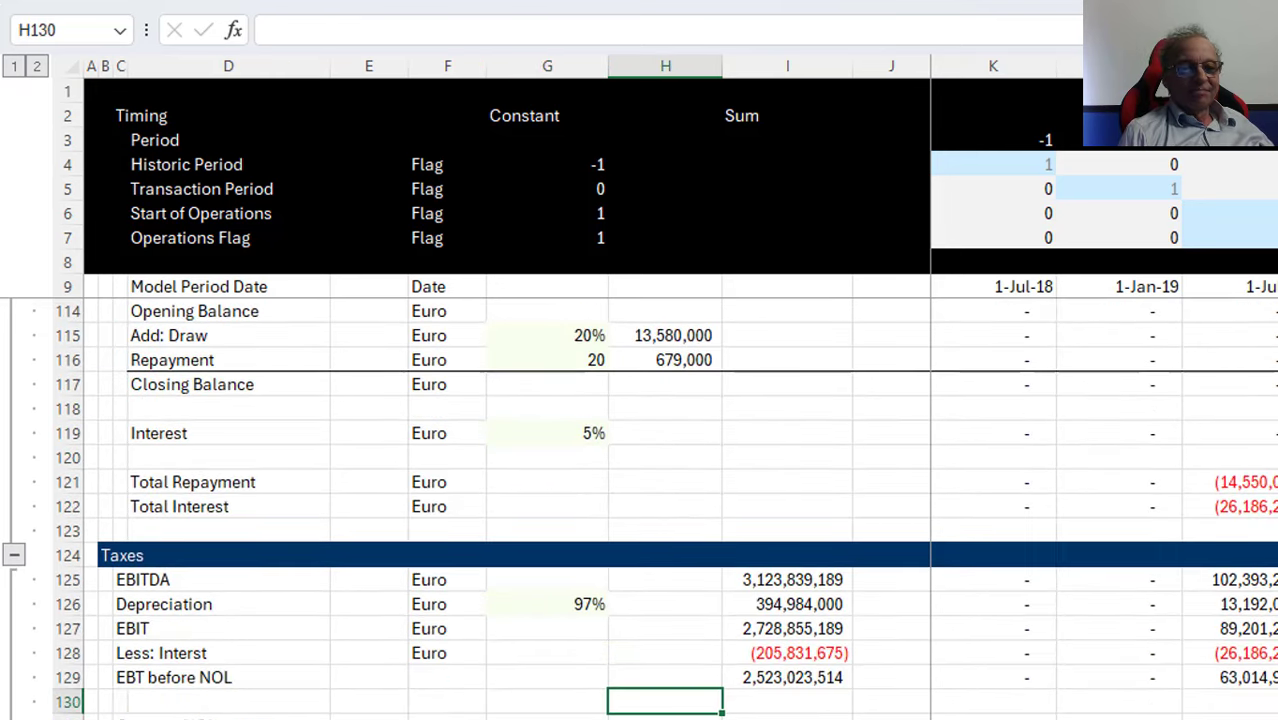
key(Up)
key(Up)
key(Right)
key(Right)
key(Right)
key(Right)
key(Right)
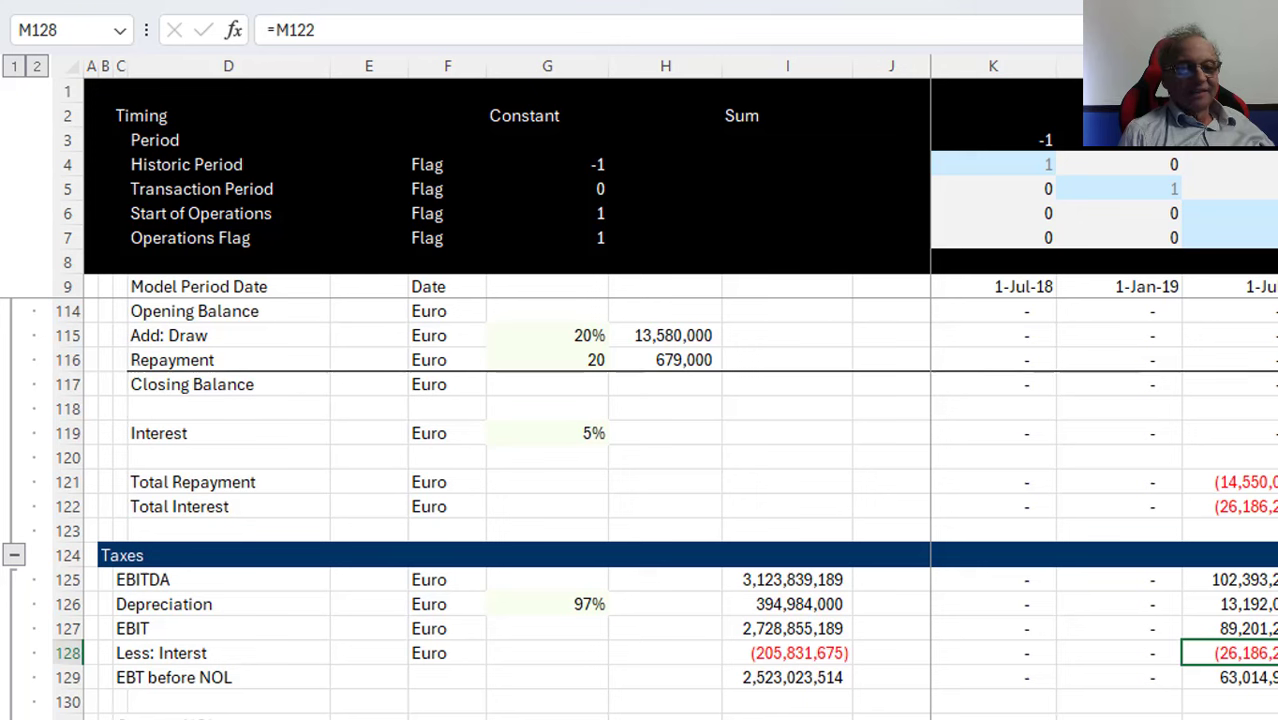
key(Up)
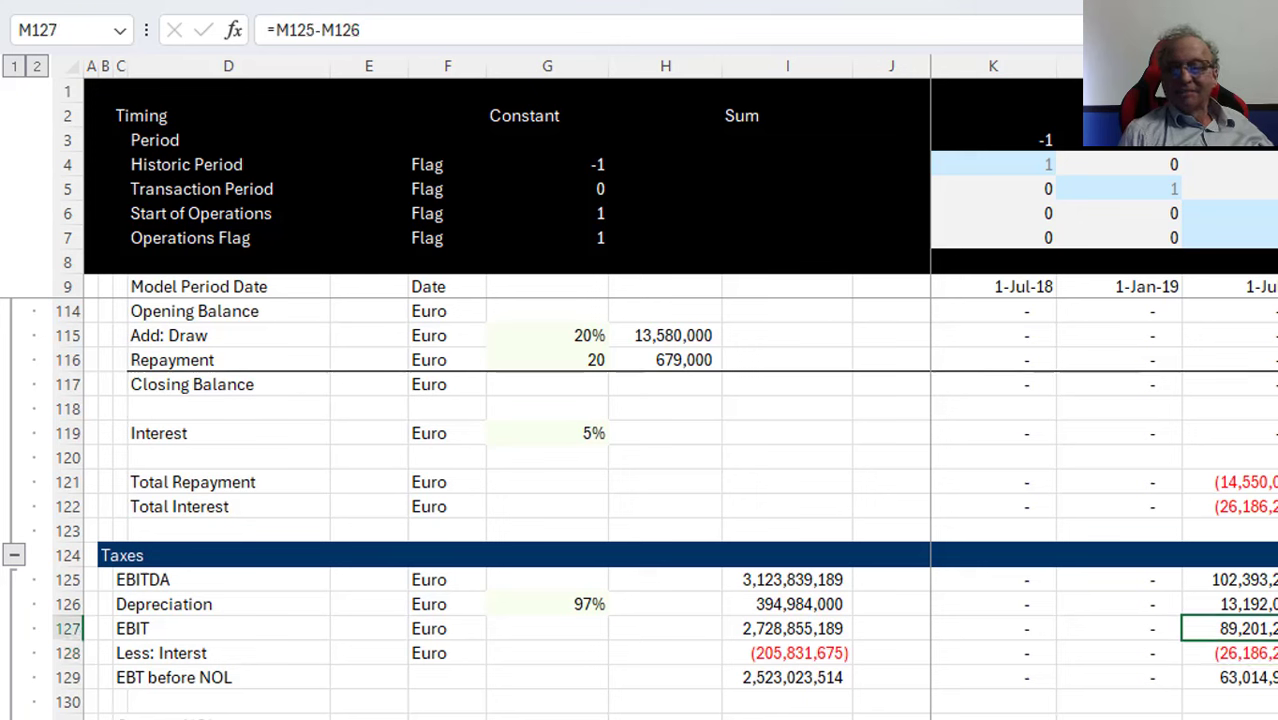
key(Down)
key(Down)
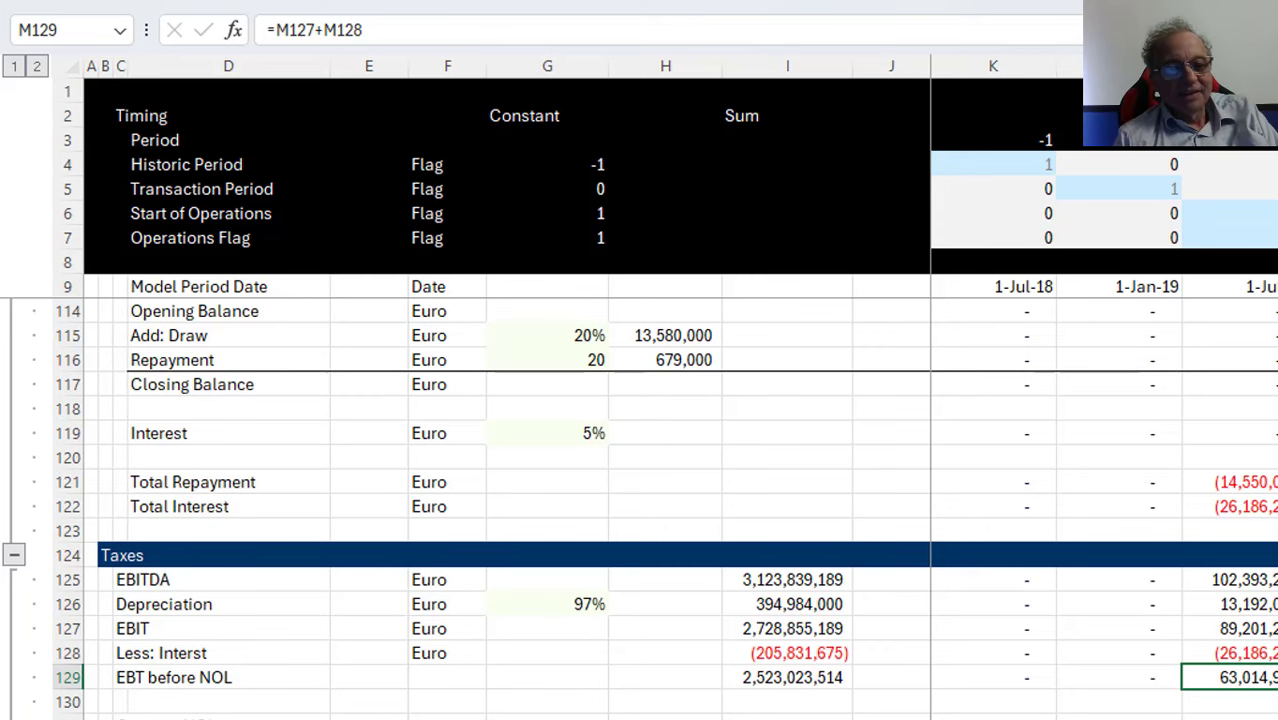
Set the Tax Rate on the Input sheet to 0%
key(ctrl+Page_Up)
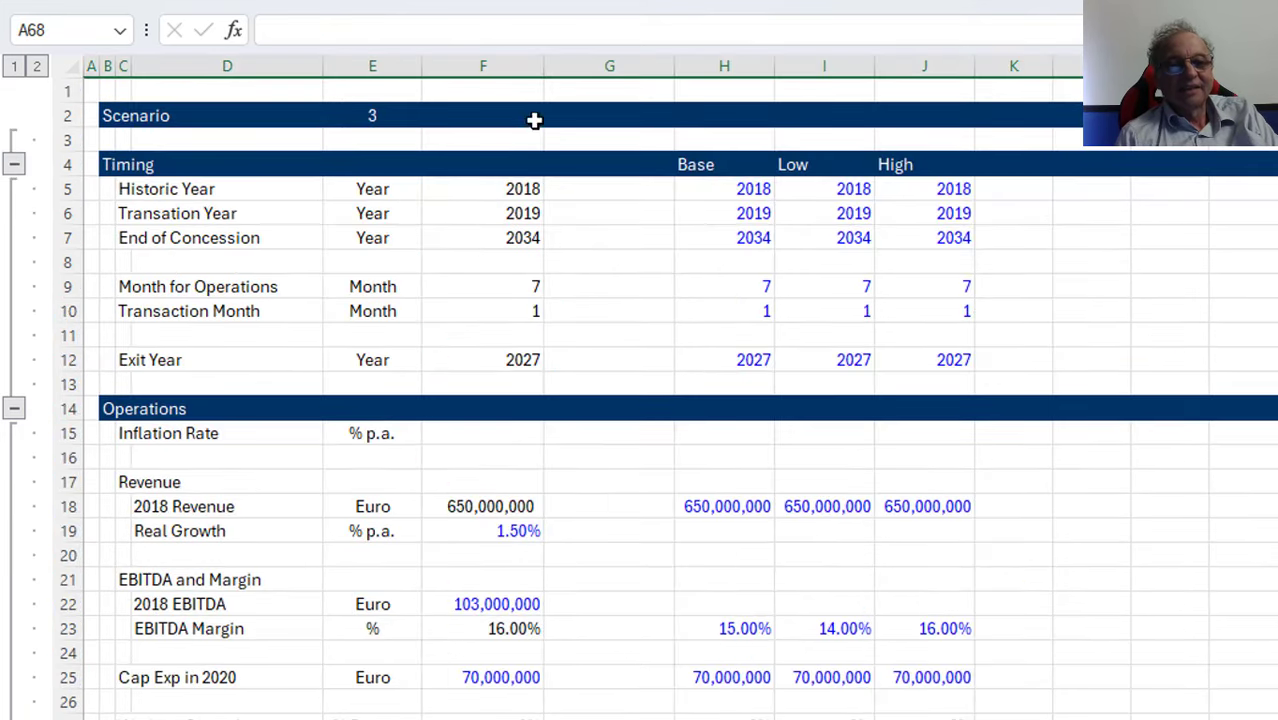
click(520, 317)
key(Page_Down)
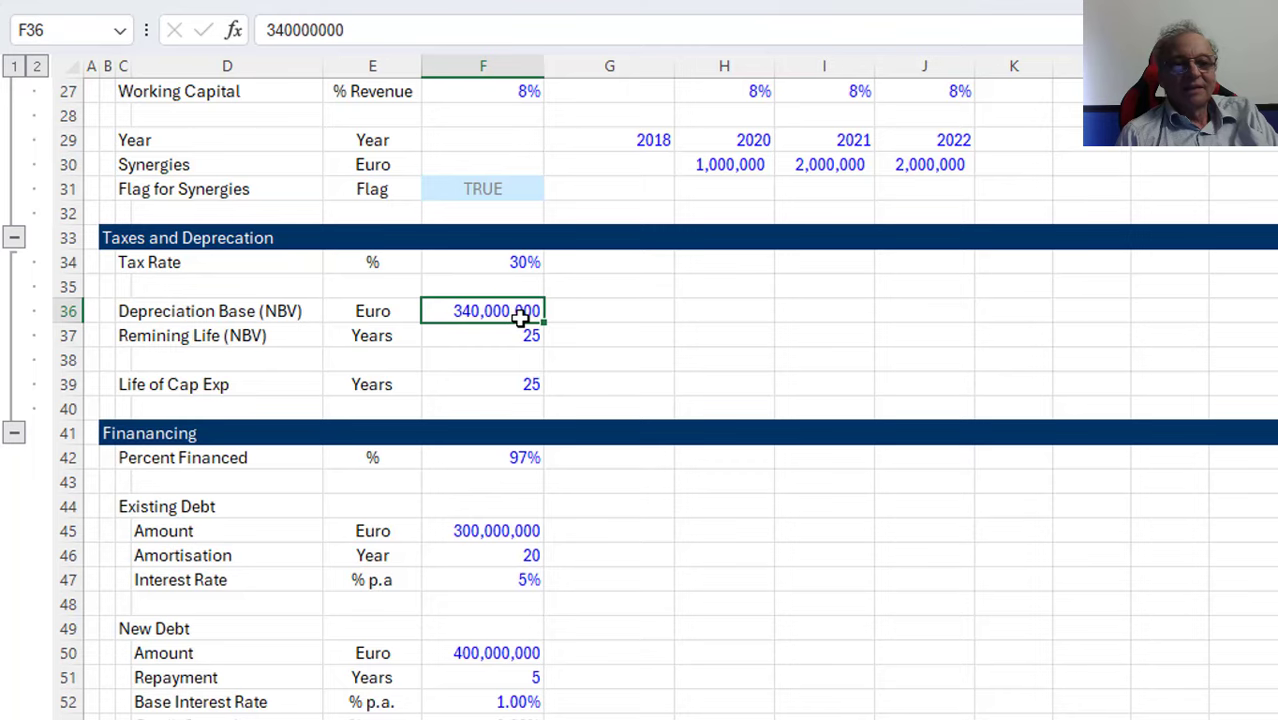
key(Page_Down)
key(Page_Up)
key(Up)
key(Up)
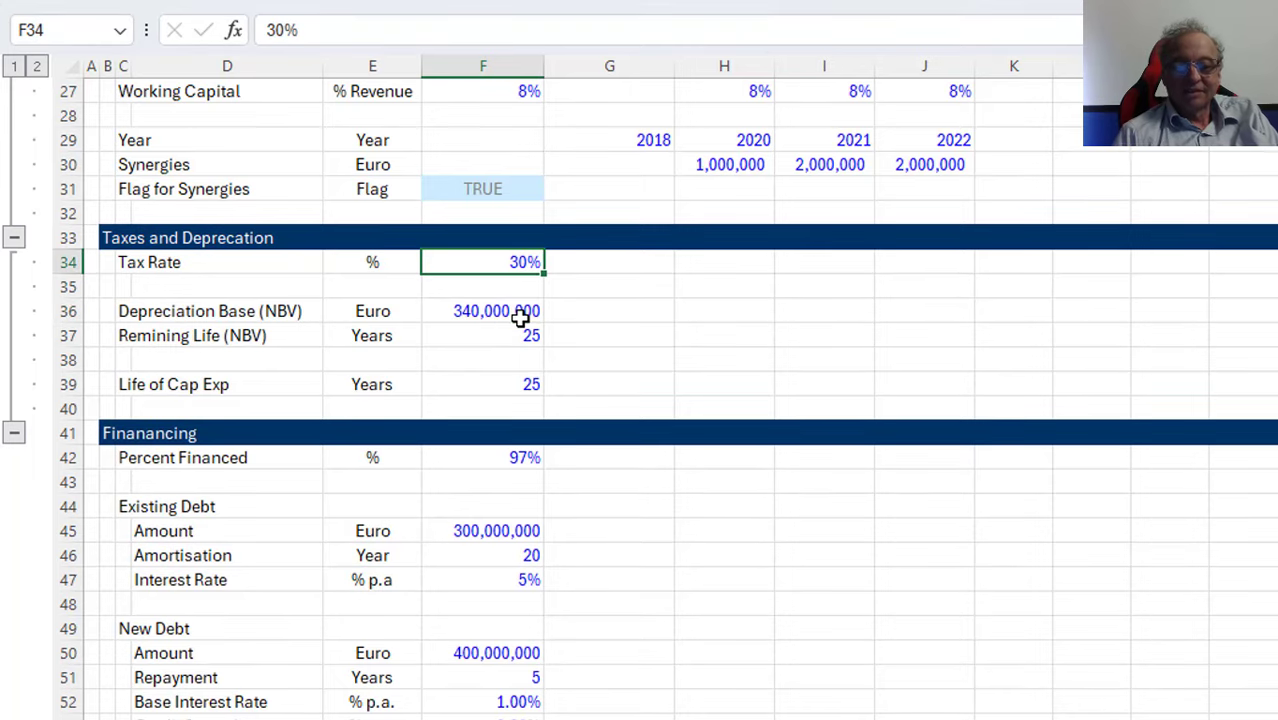
text(0)
key(Return)
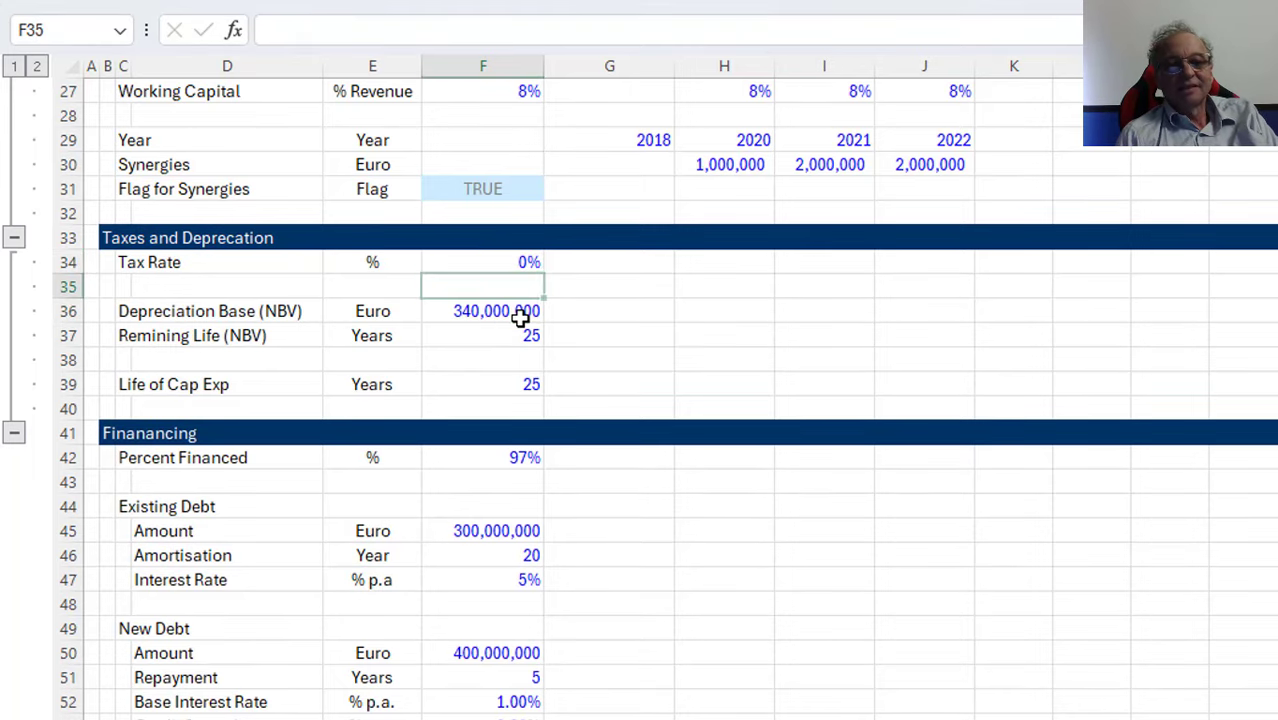
Add the label "Equity IRR" in cell I1 of the Financial Model sheet's frozen header
key(ctrl+Page_Down)
key(Page_Down)
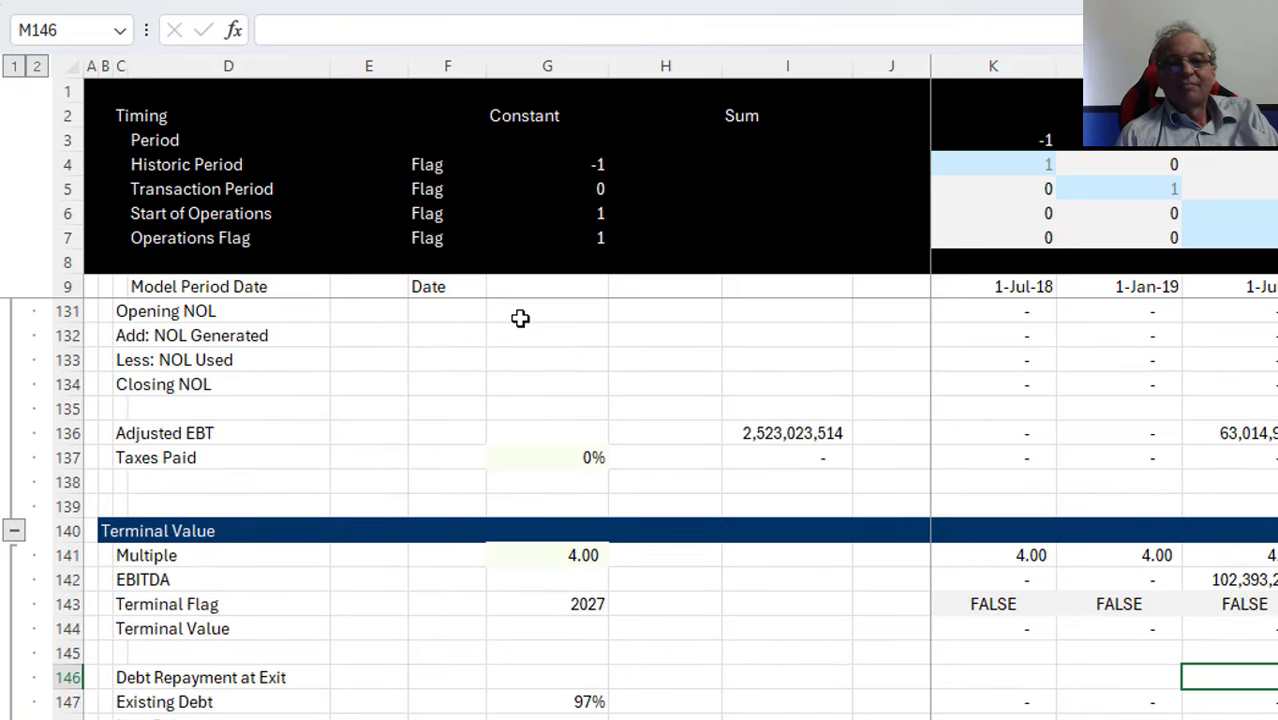
key(Page_Up)
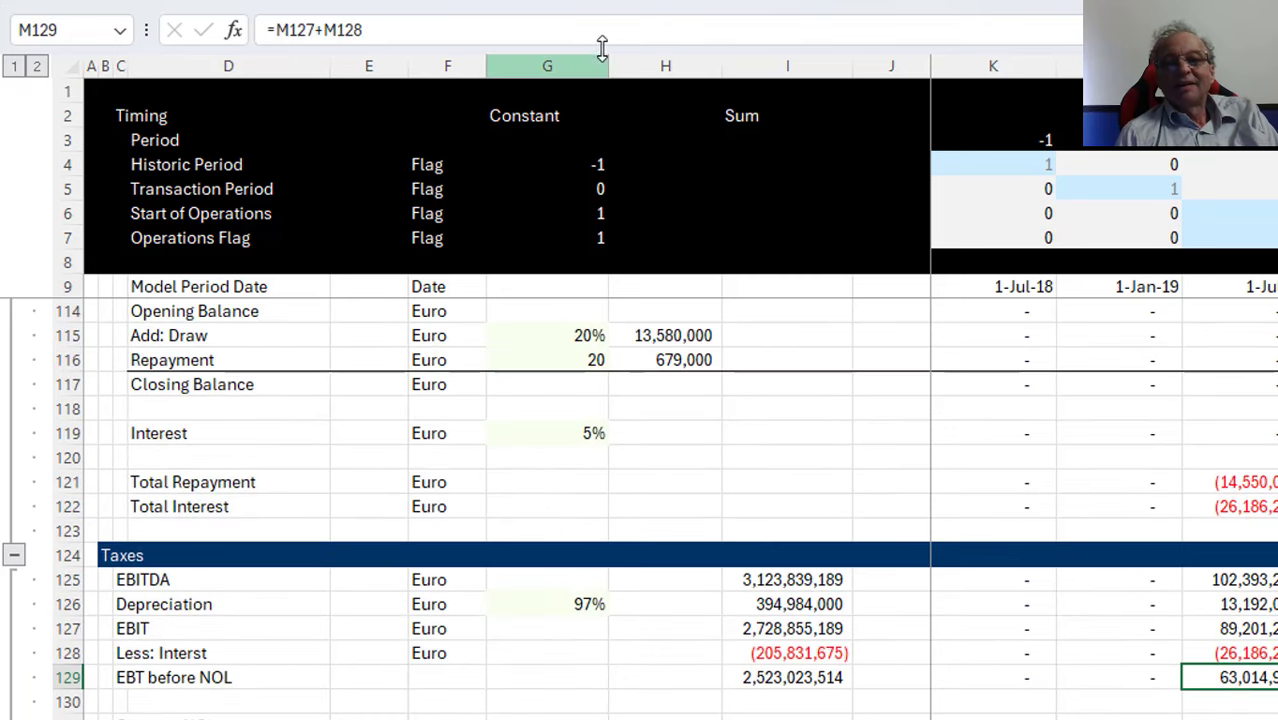
click(691, 113)
key(Up)
key(Right)
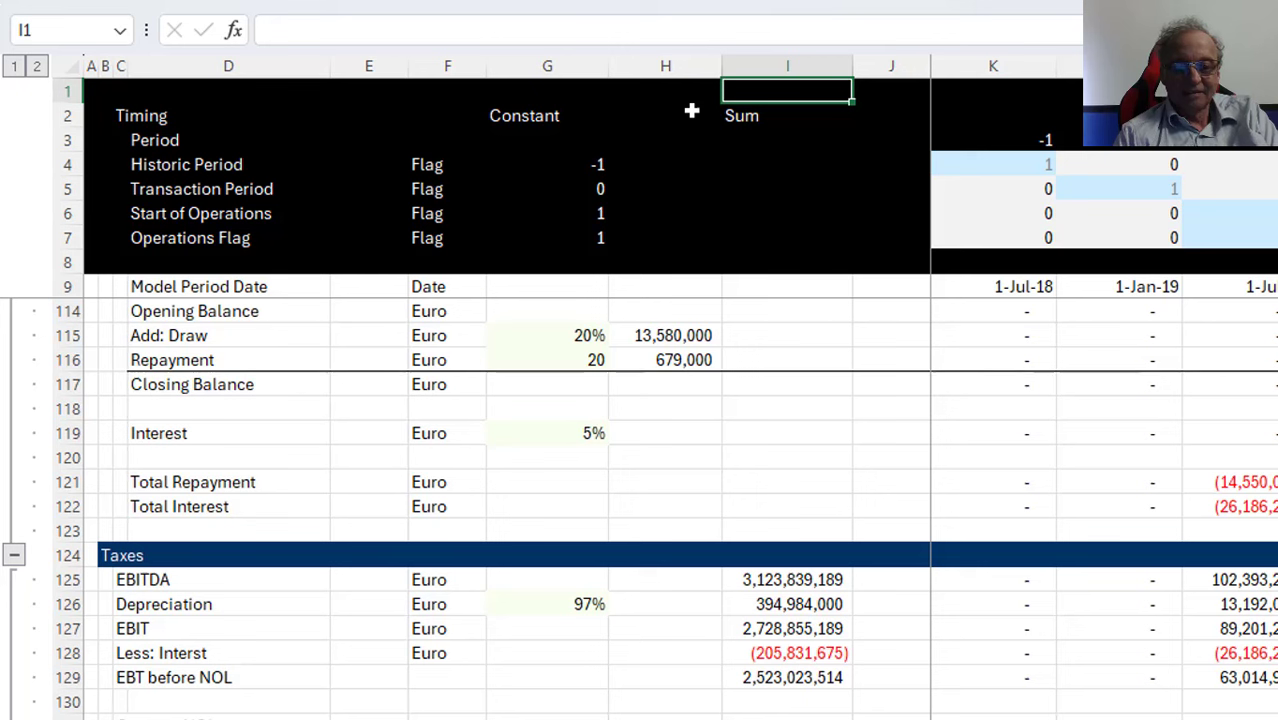
text(Equity)
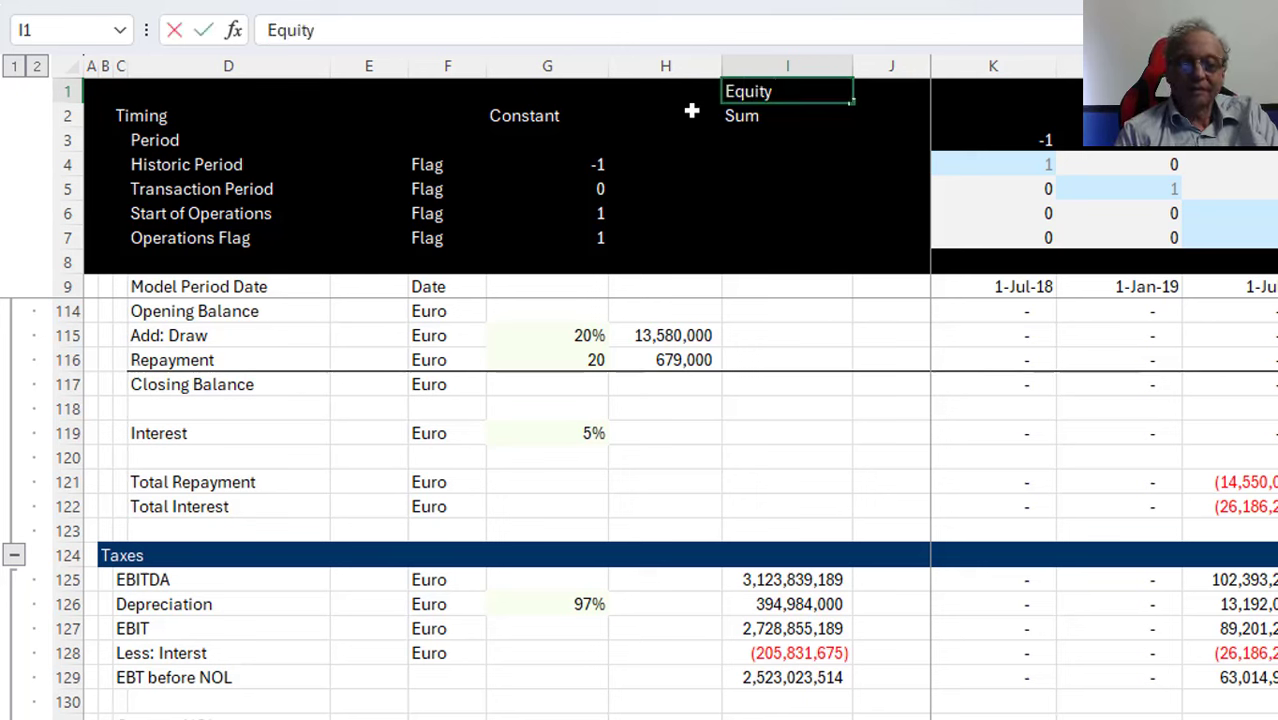
text( IRR)
key(Tab)
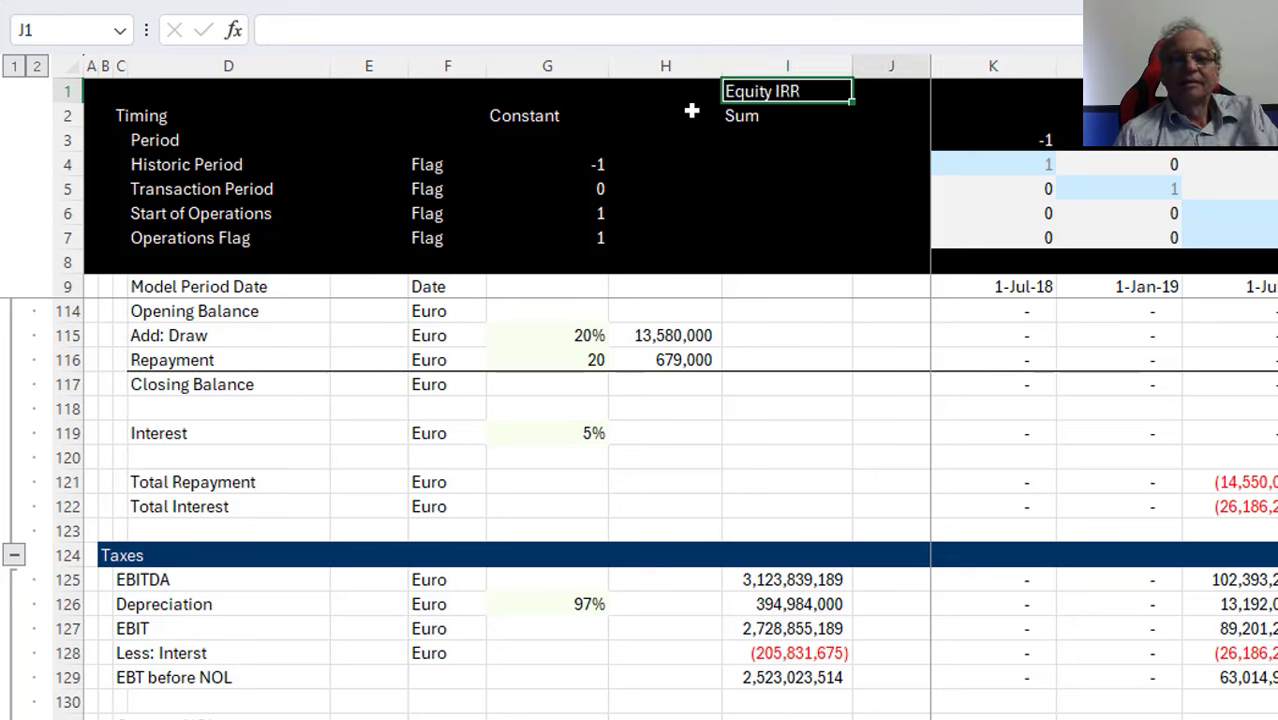
Link cell J1 beside the header's Equity IRR label to the Equity IRR result in G171
text(=)
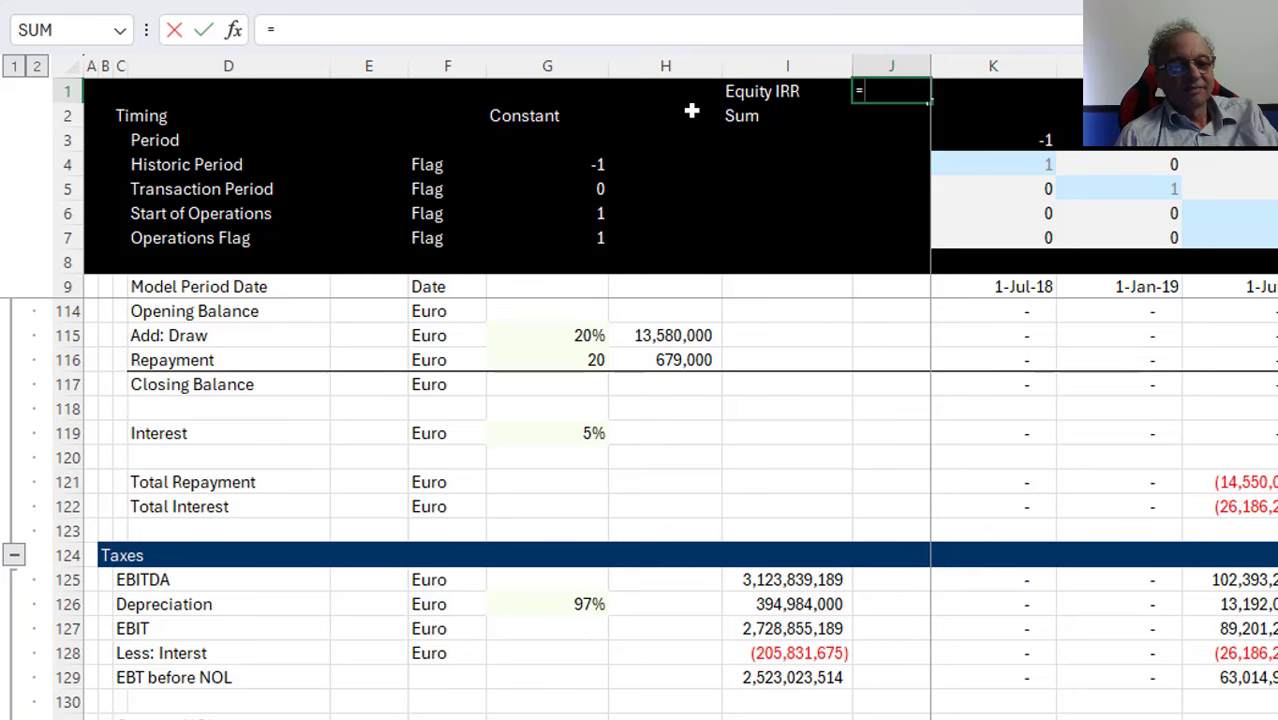
key(Page_Down)
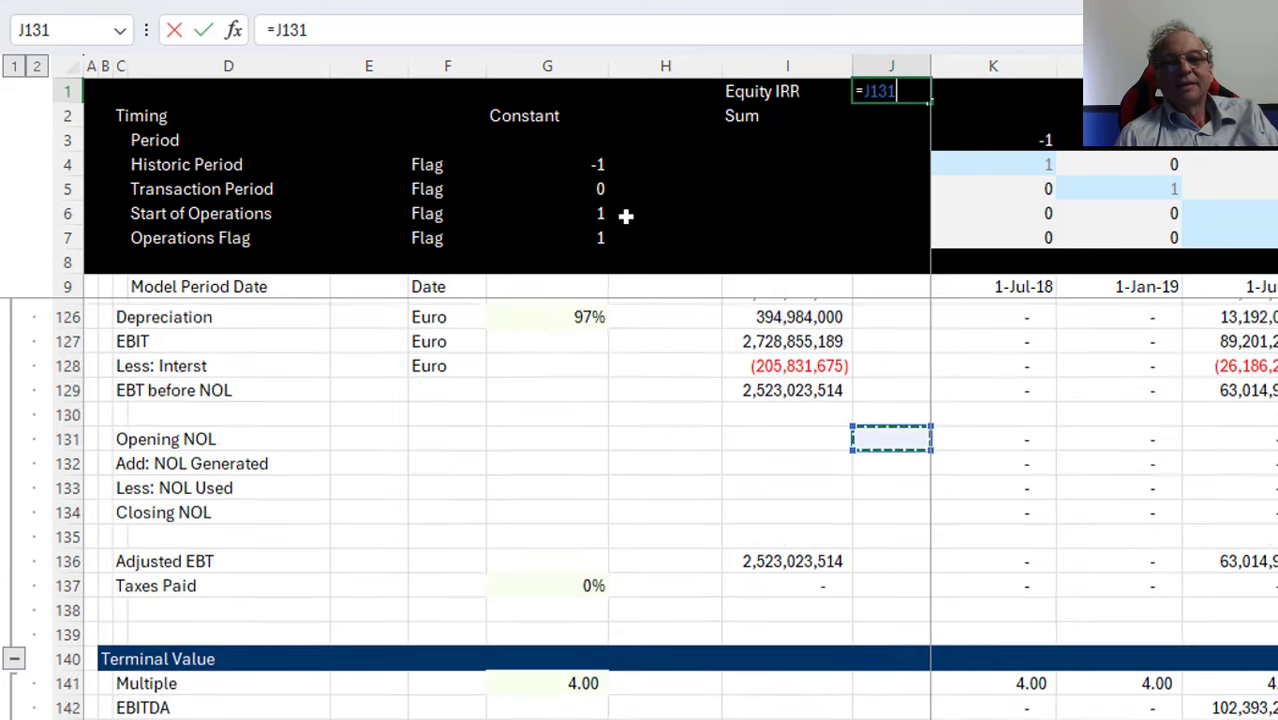
key(Page_Down)
key(Page_Down)
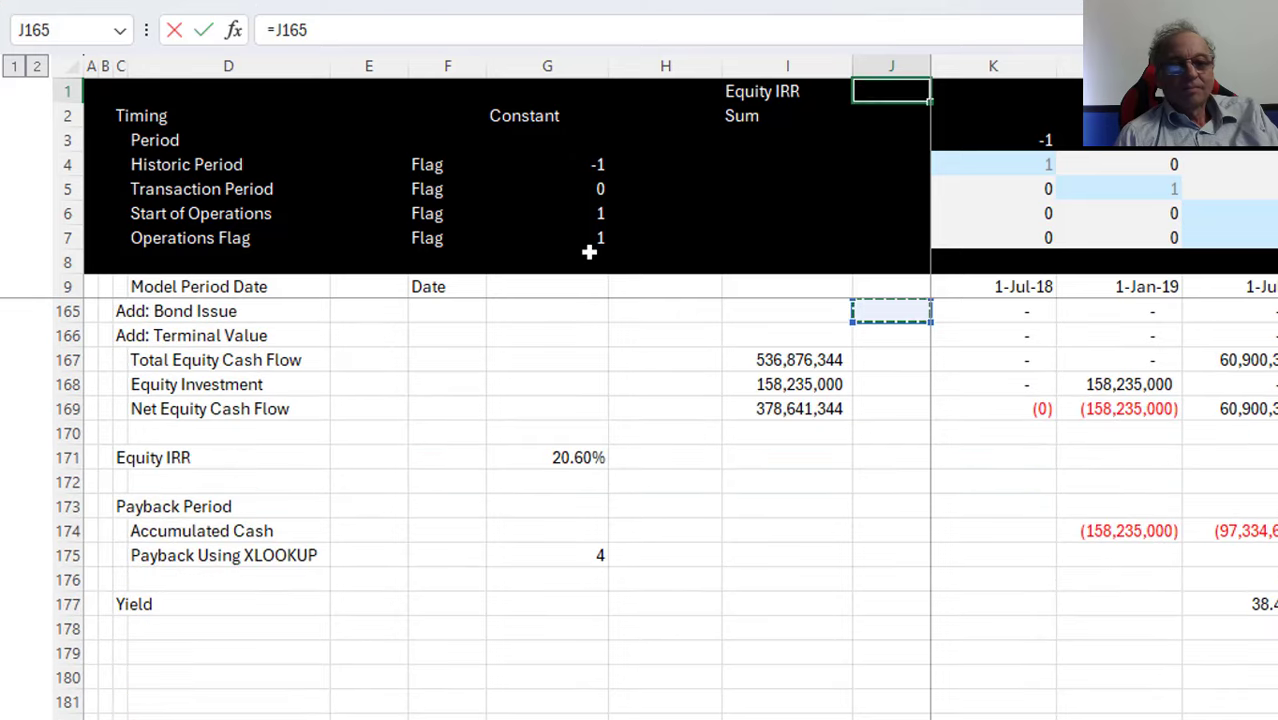
click(549, 455)
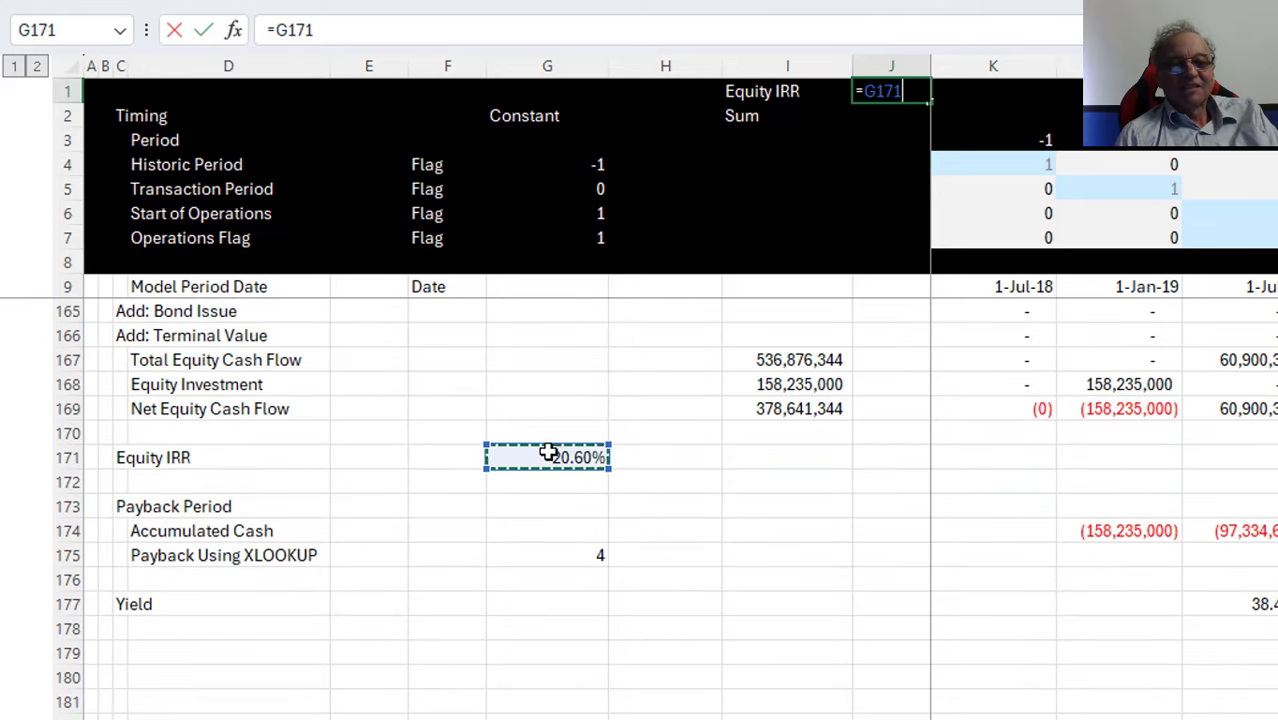
key(Return)
key(Up)
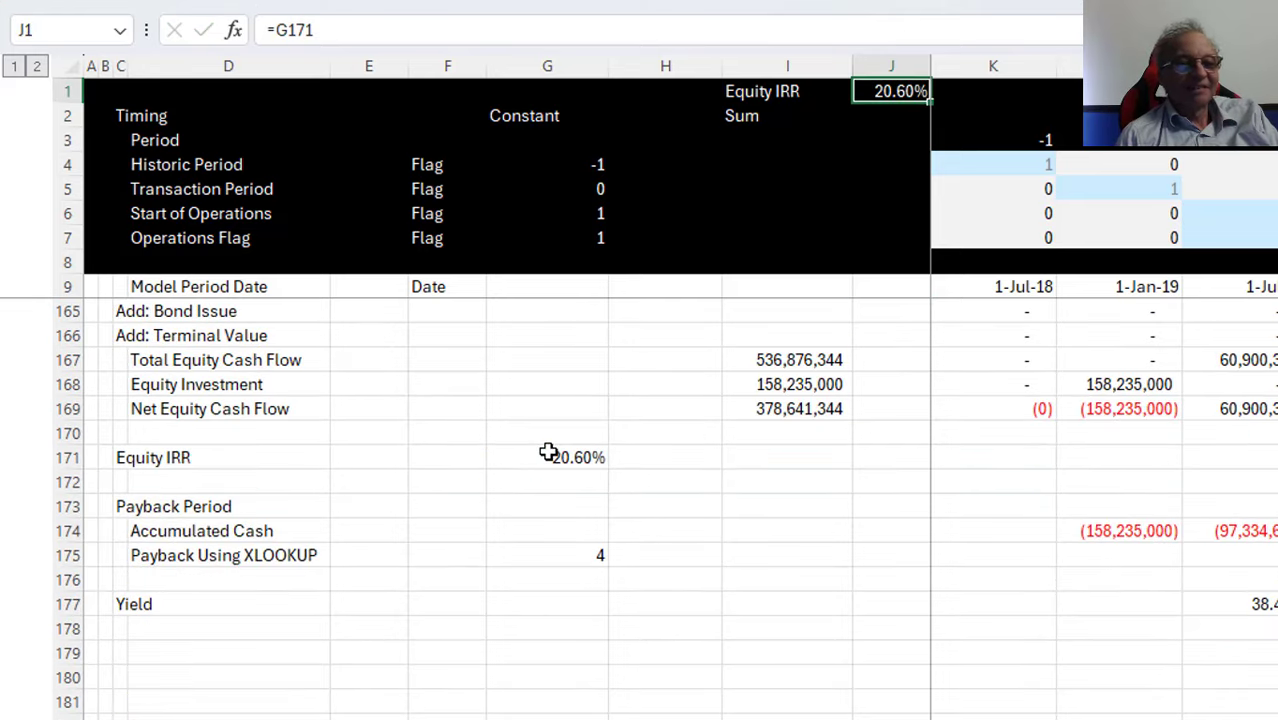
Set the Tax Rate on the Input sheet back to 30%
key(ctrl+Page_Up)
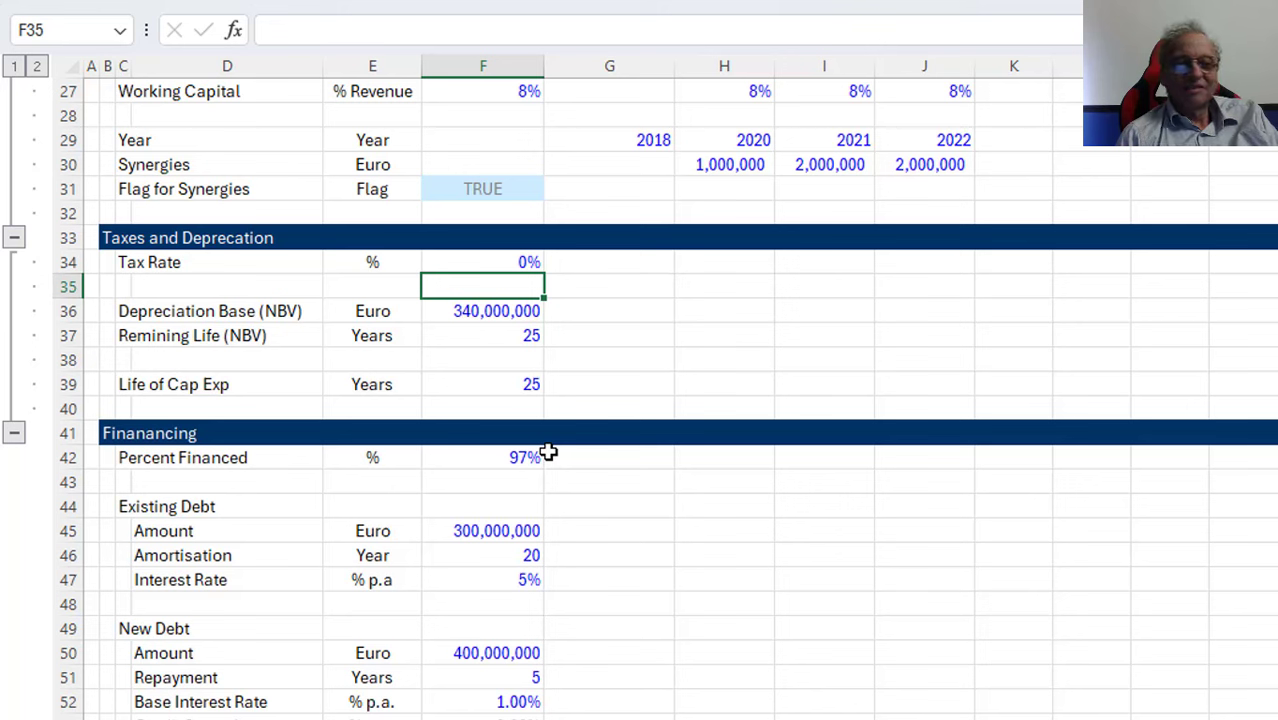
key(Up)
text(30)
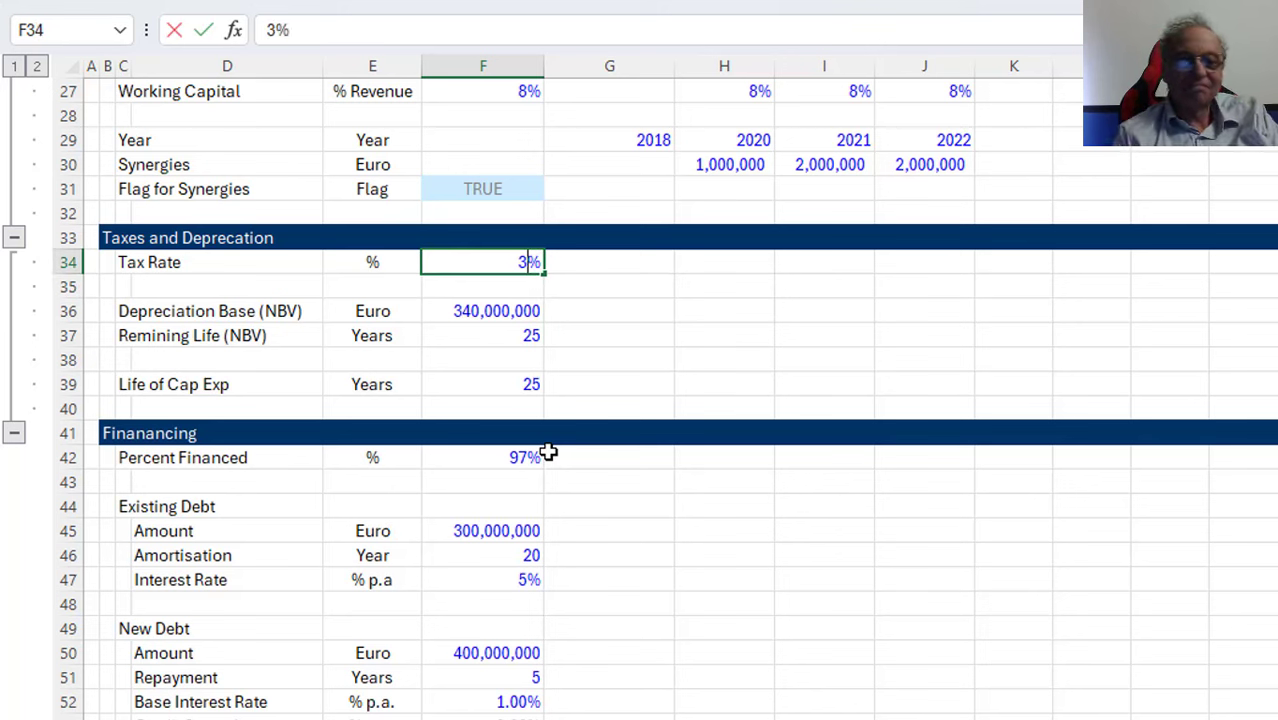
key(Return)
key(Up)
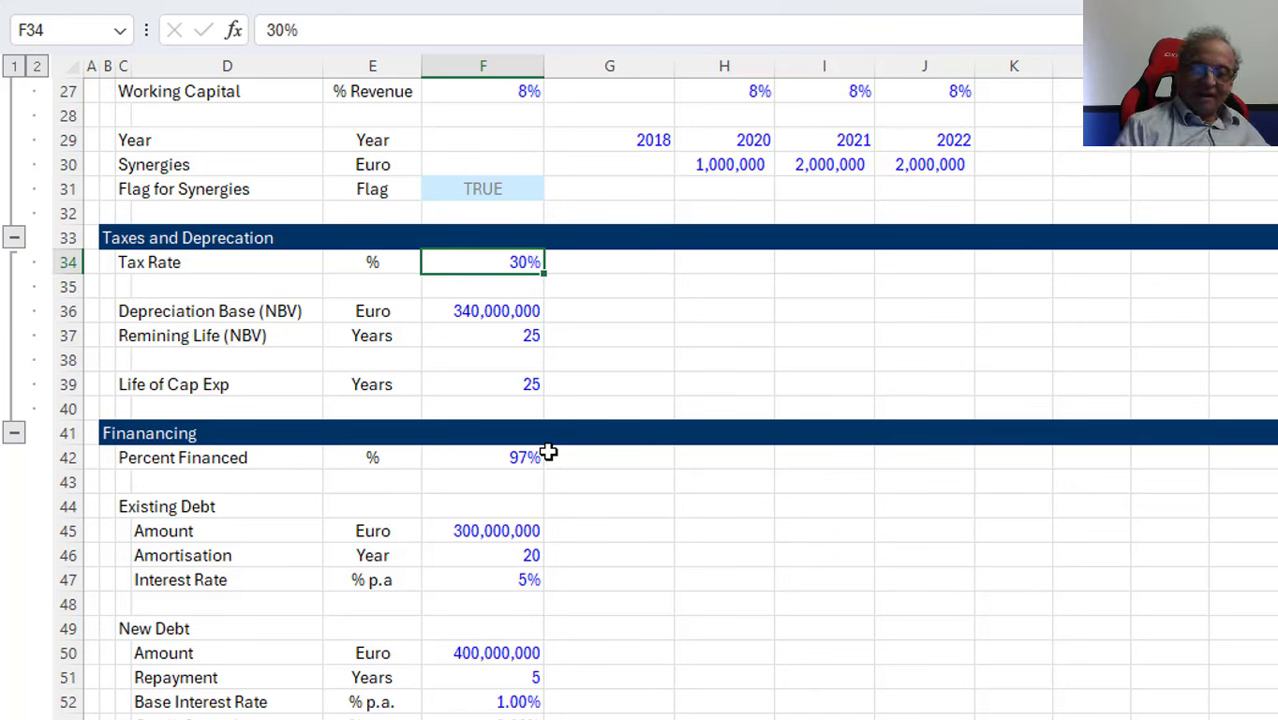
Save the workbook as an Excel Workbook named LBO Case, replacing the existing file
key(F12)
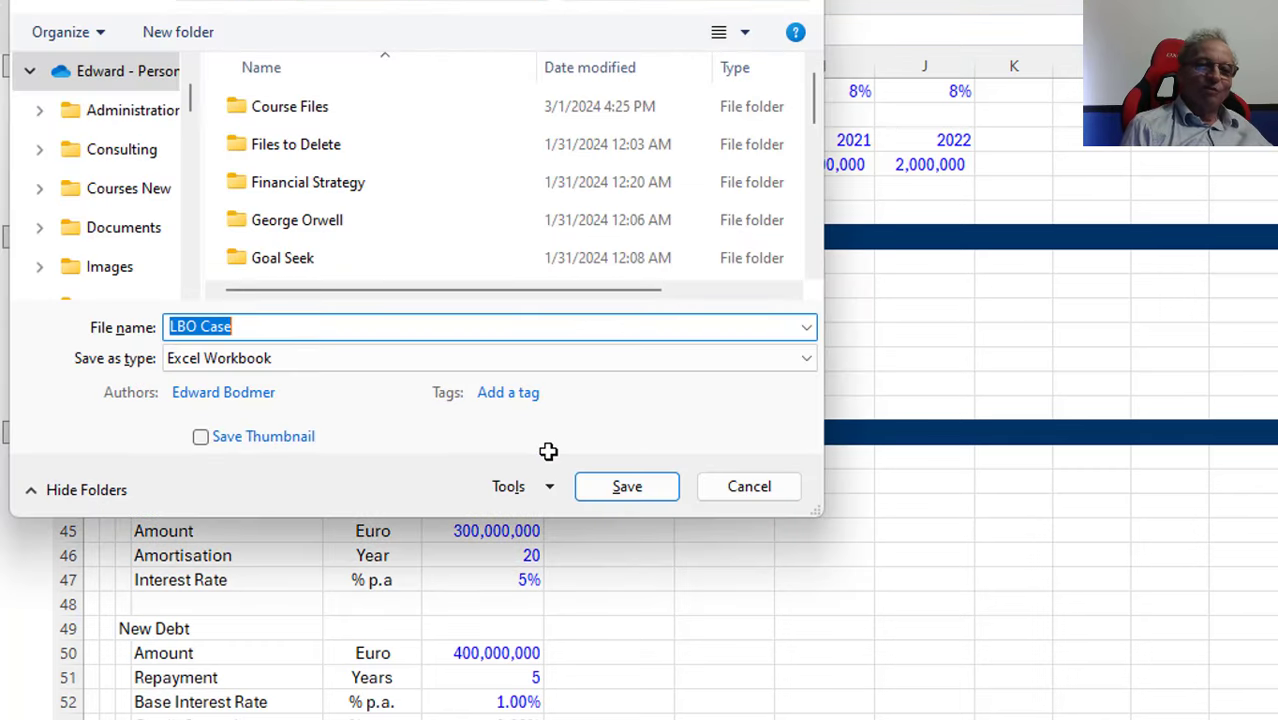
key(Return)
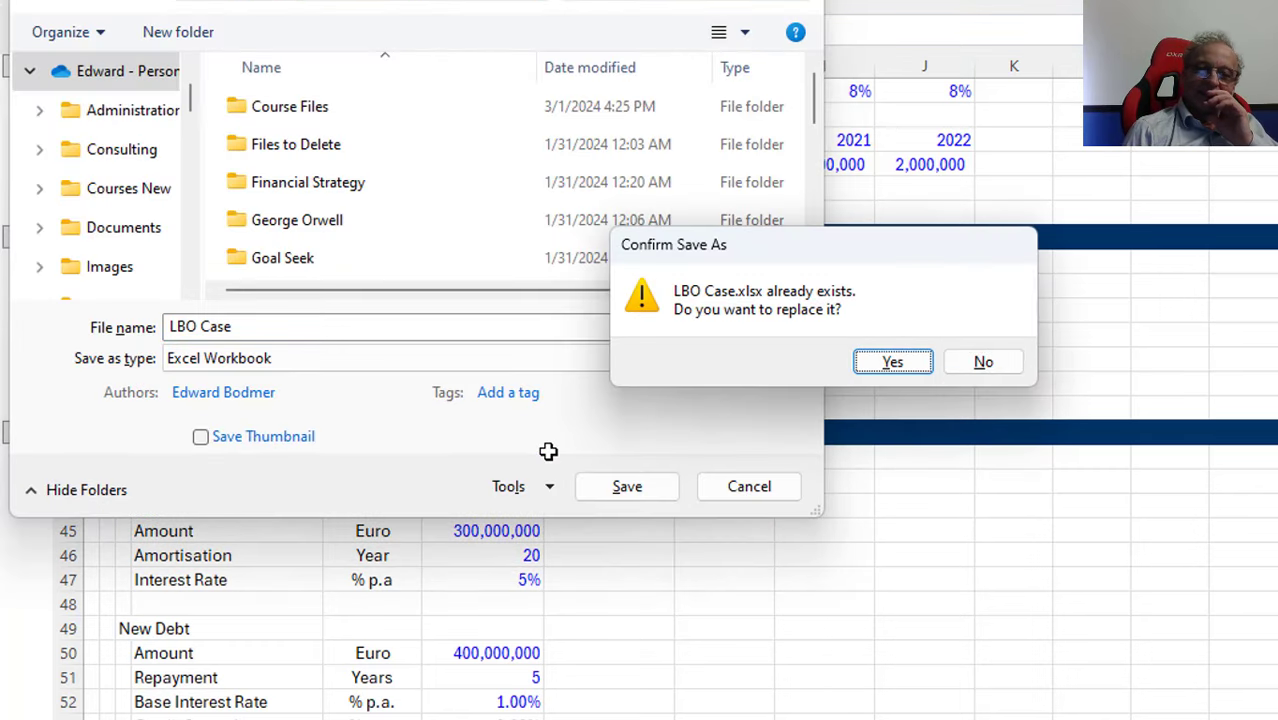
key(Return)
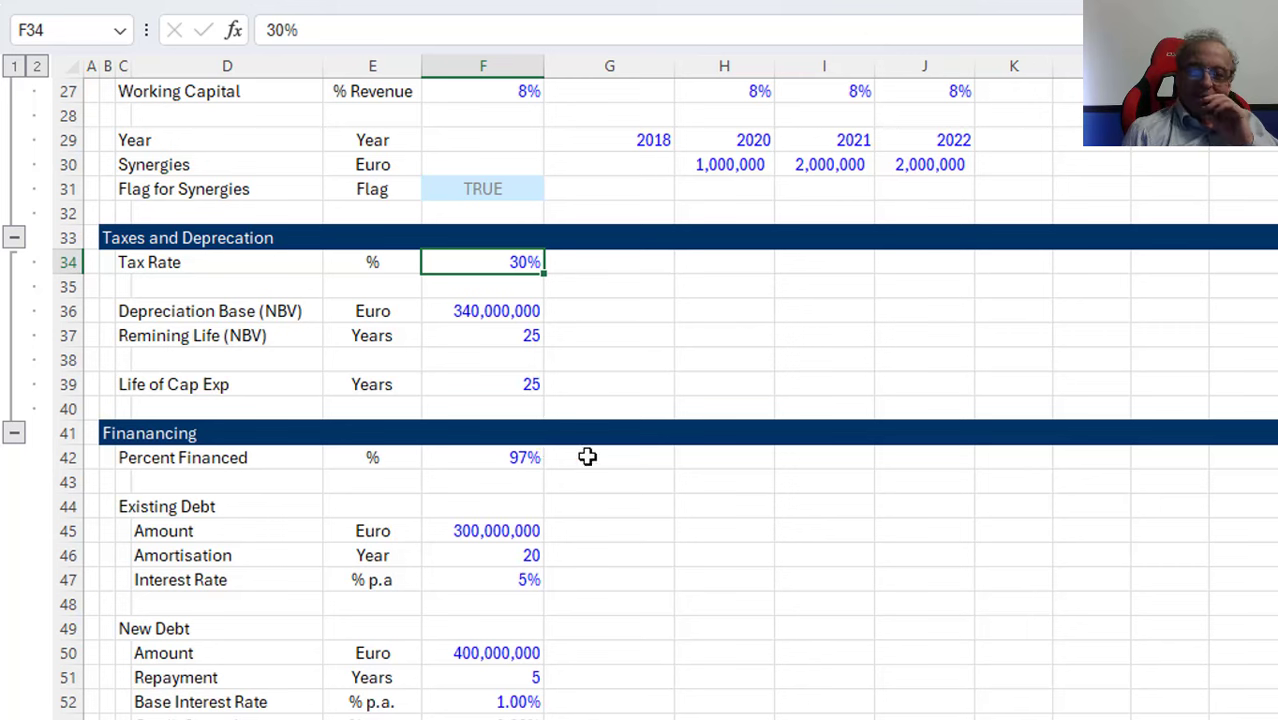
click(929, 641)
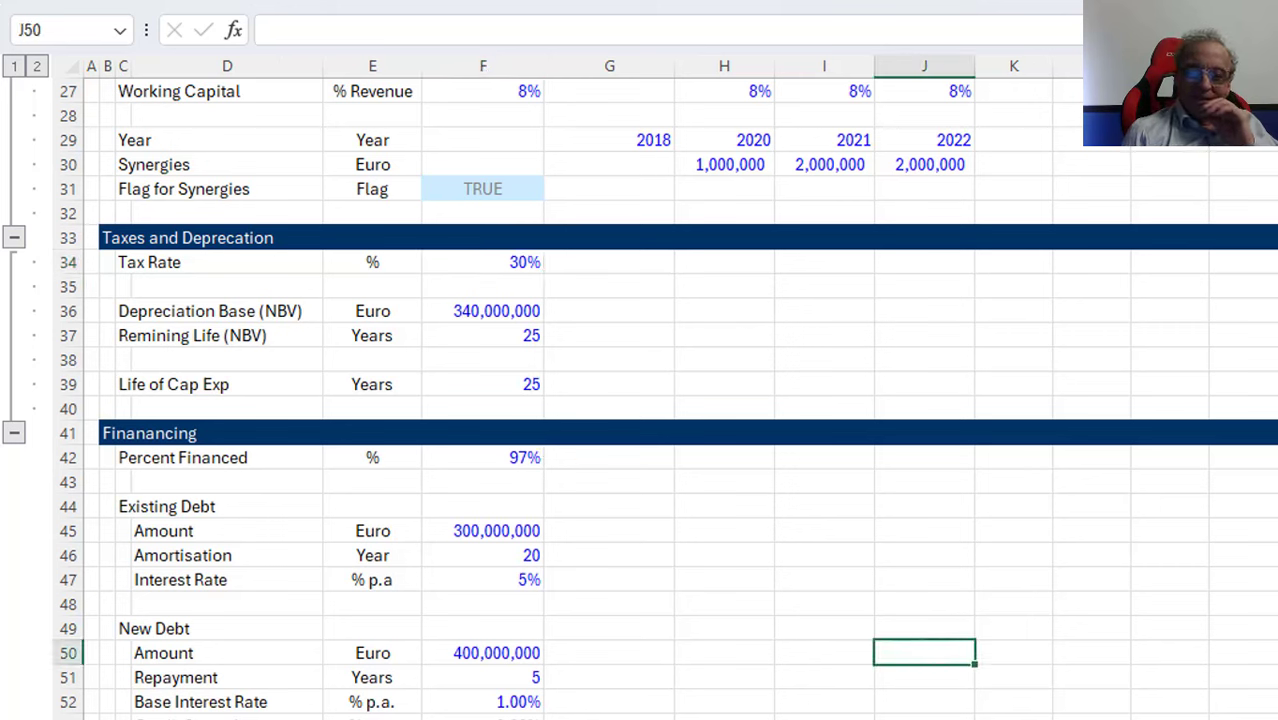
Switch to the WordPress Reports window in Chrome, visit the public website and look through its Corporate Finance and Project Finance topics
mouse_move(748, 718)
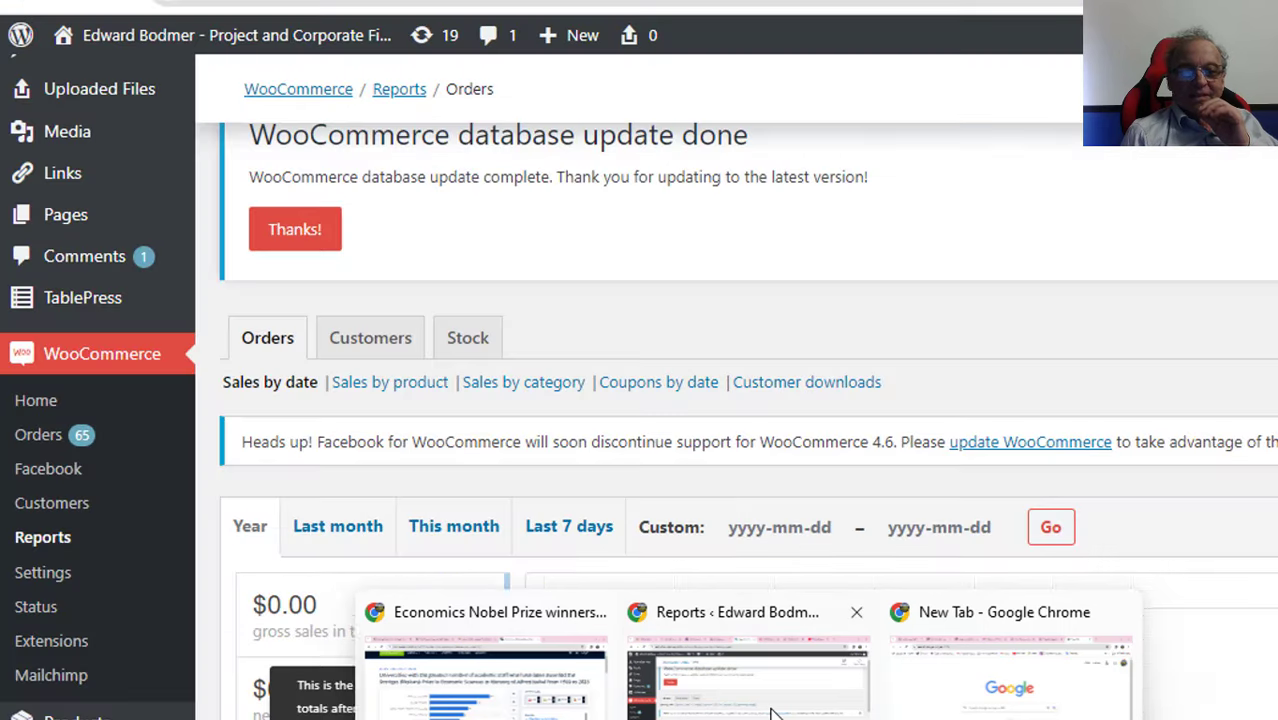
click(748, 670)
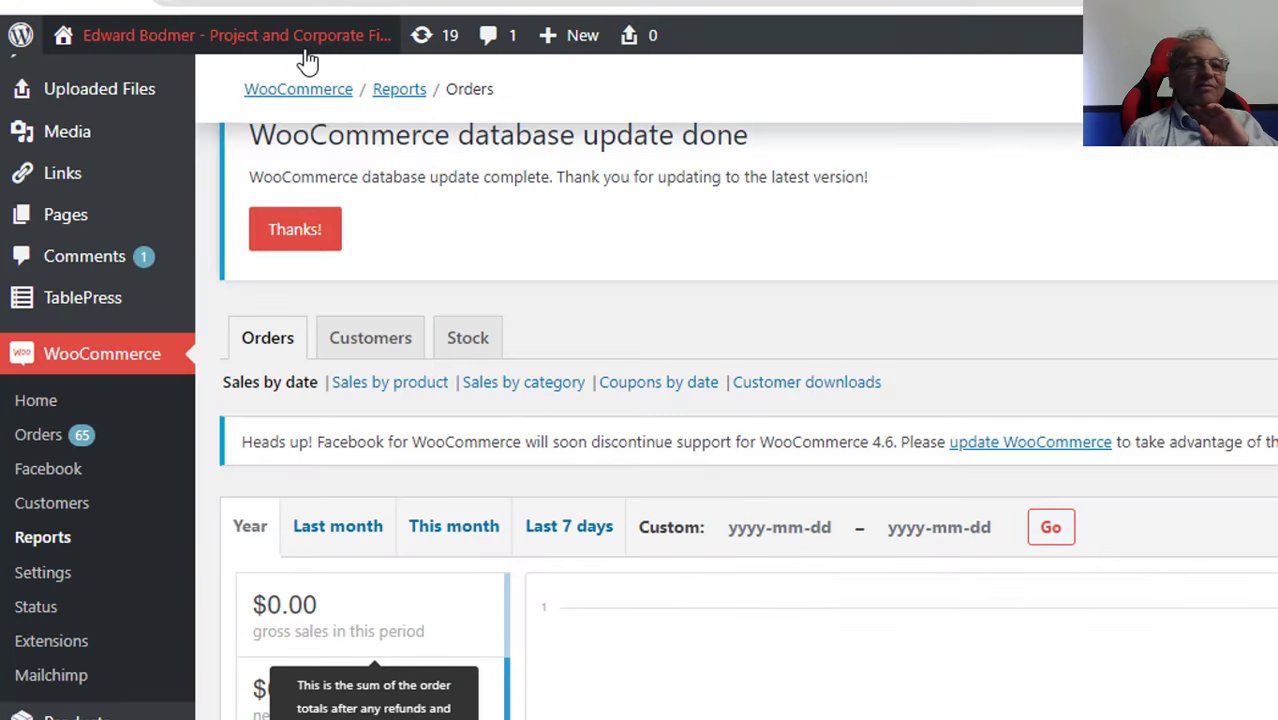
mouse_move(294, 46)
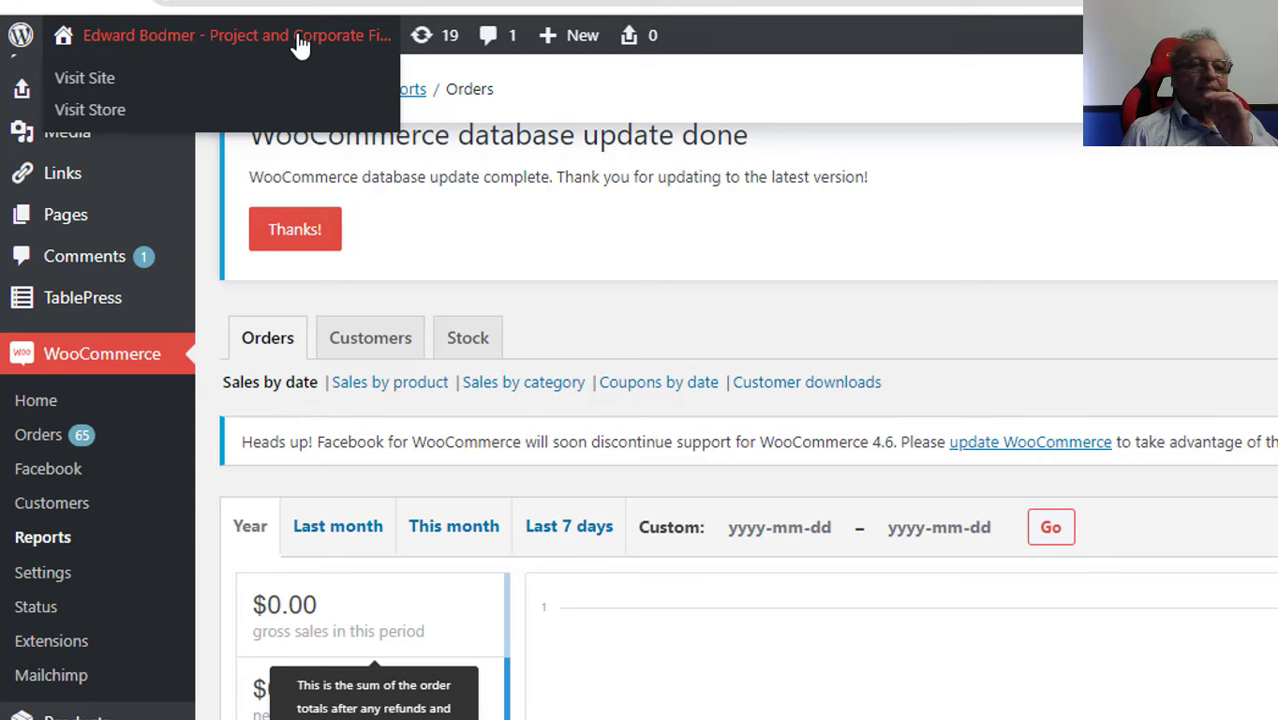
click(300, 44)
mouse_move(446, 57)
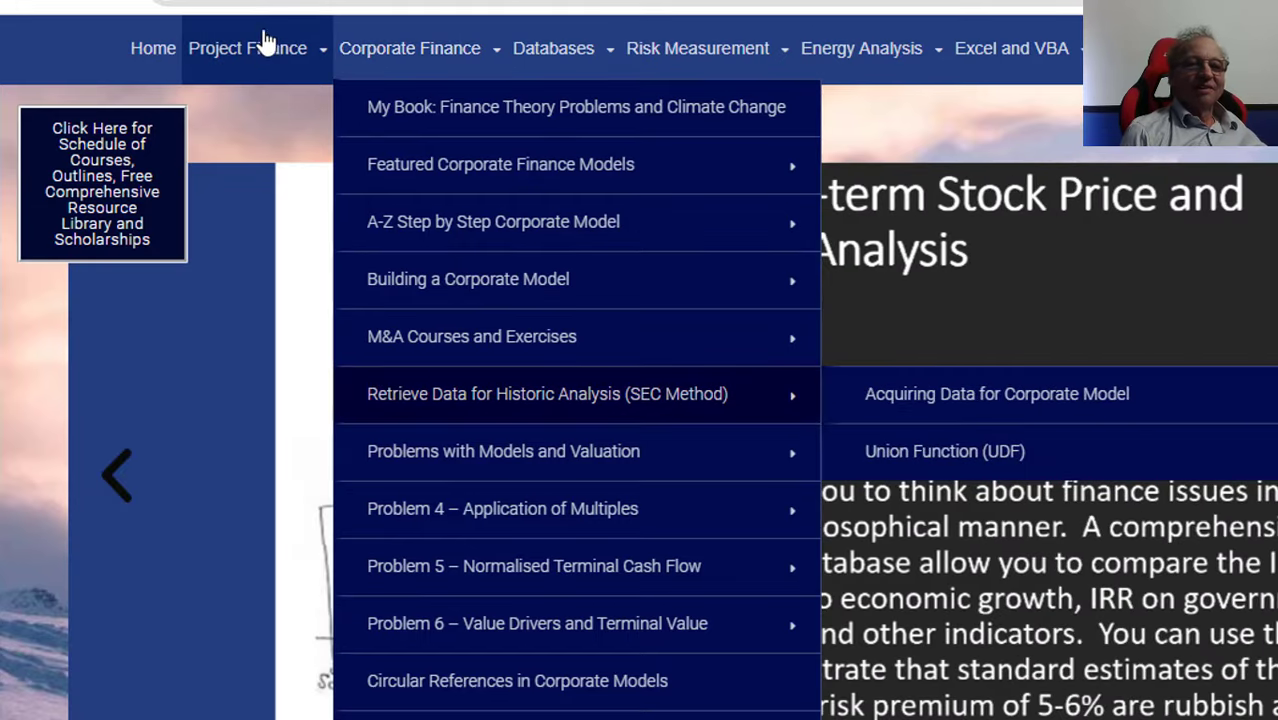
mouse_move(271, 46)
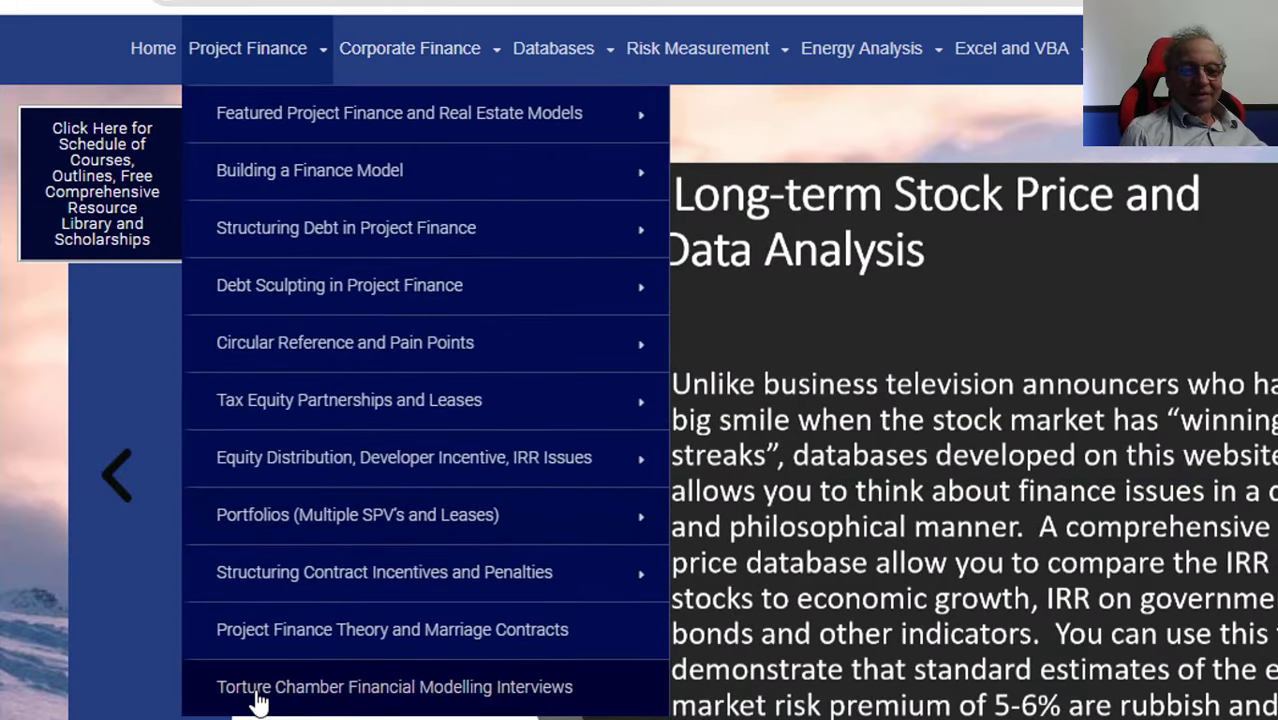